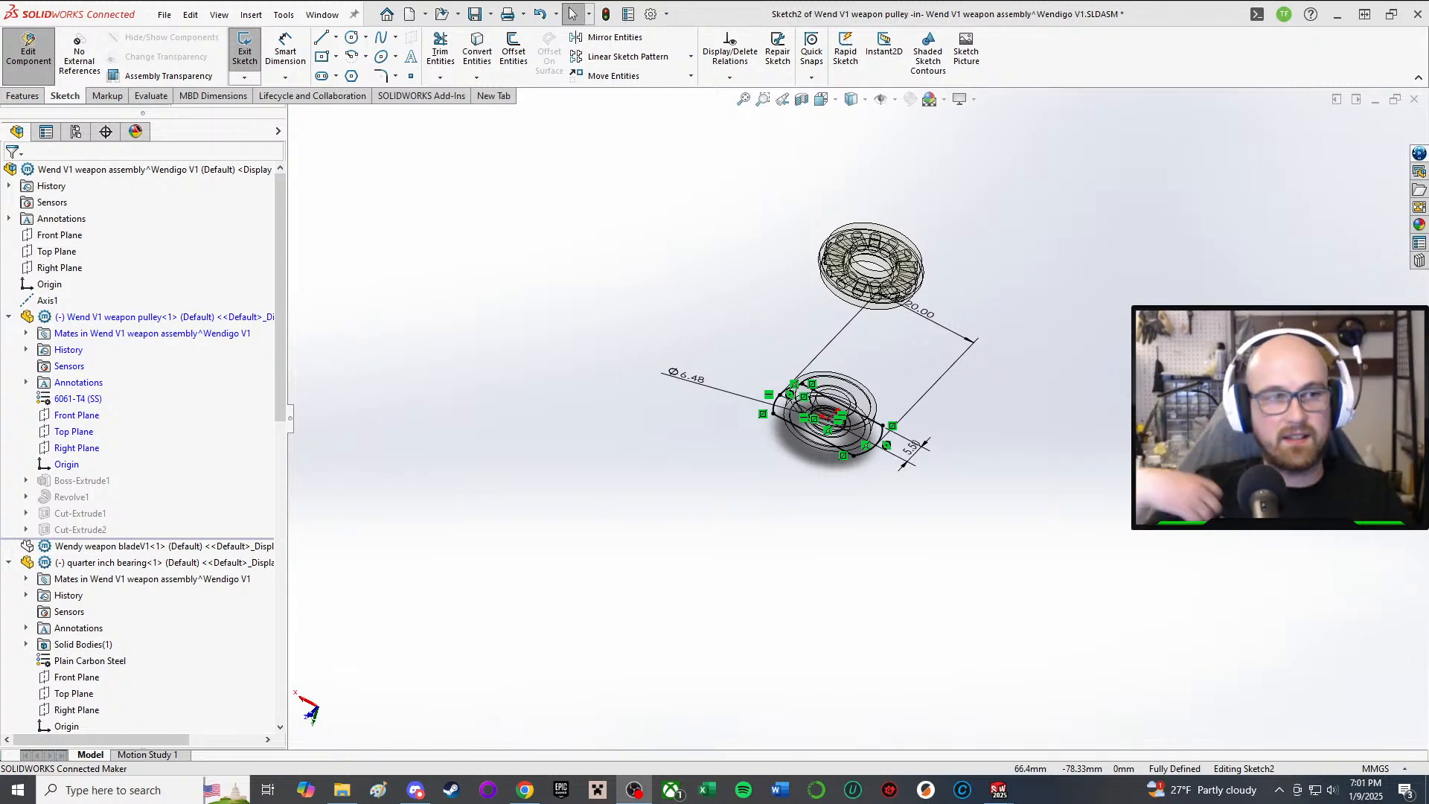
Step: Close the pulley sketch and in-place part edit, then switch to the Wendigo V1 robot assembly
{"action": "left_click", "coordinate": [244, 52]}
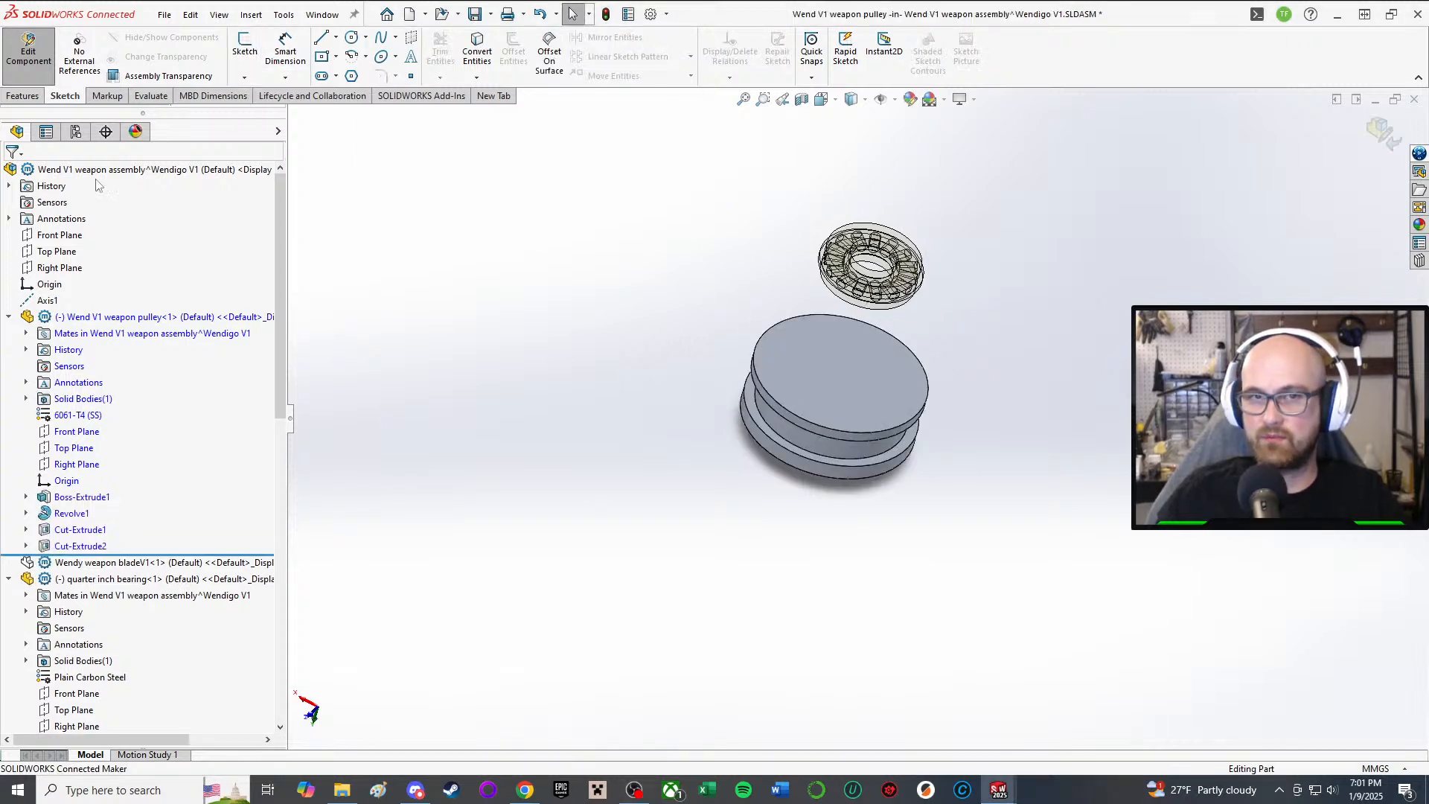
{"action": "left_click", "coordinate": [28, 51]}
{"action": "mouse_move", "coordinate": [998, 789]}
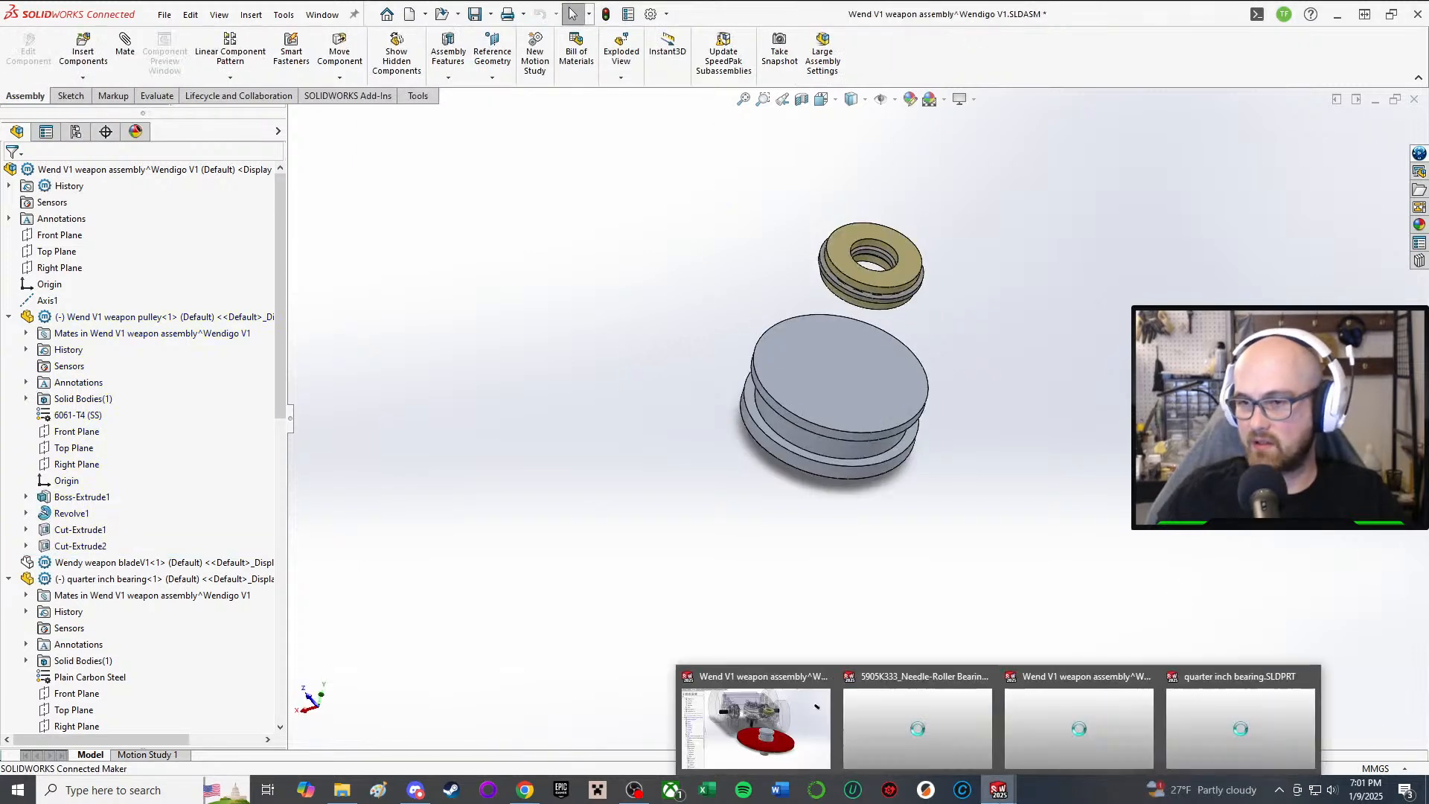
{"action": "left_click", "coordinate": [774, 730]}
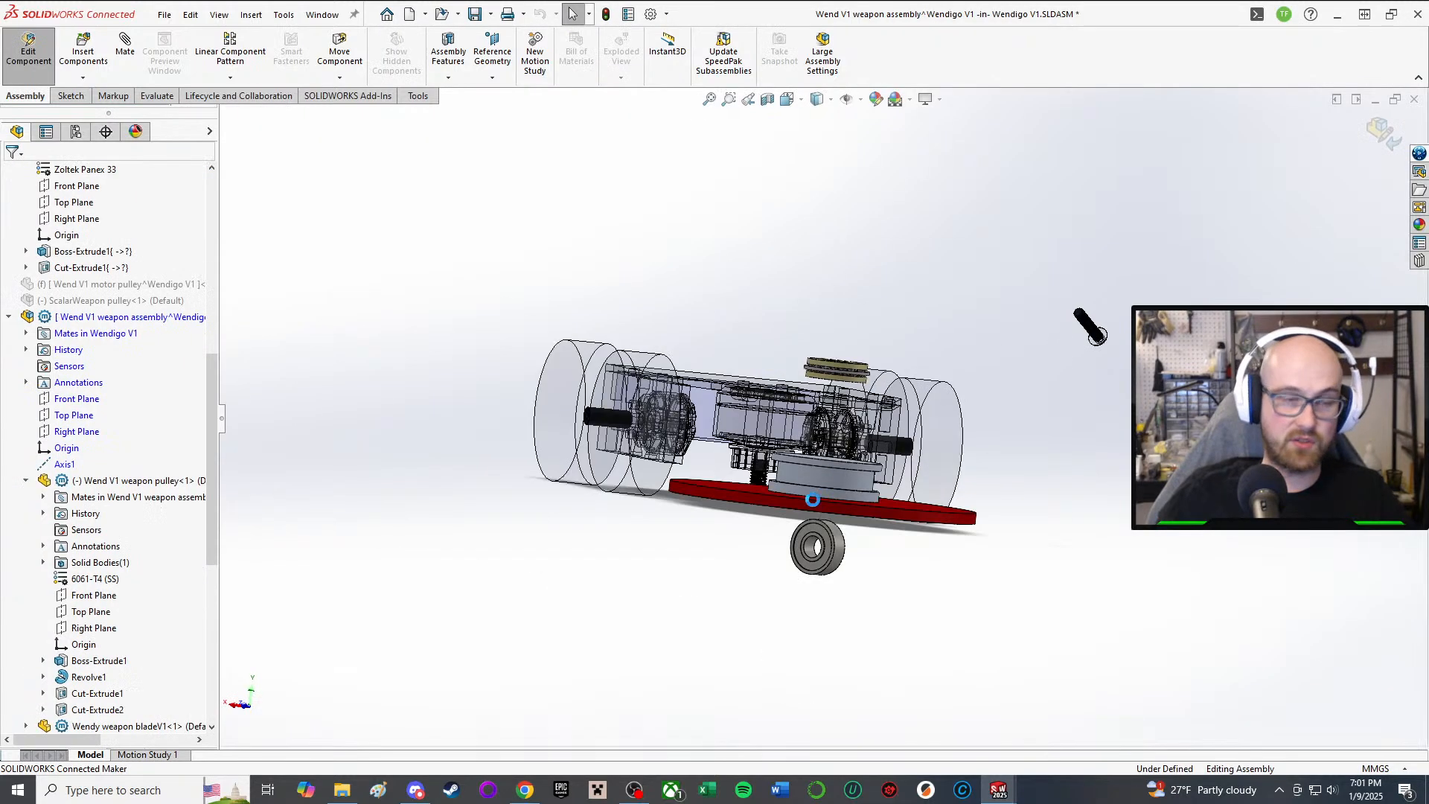
Step: Rebuild the Wendigo V1 assembly and check the pulley on the red blade from below, top and oblique views
{"action": "middle_click_drag", "start_coordinate": [1090, 326], "coordinate": [1090, 369]}
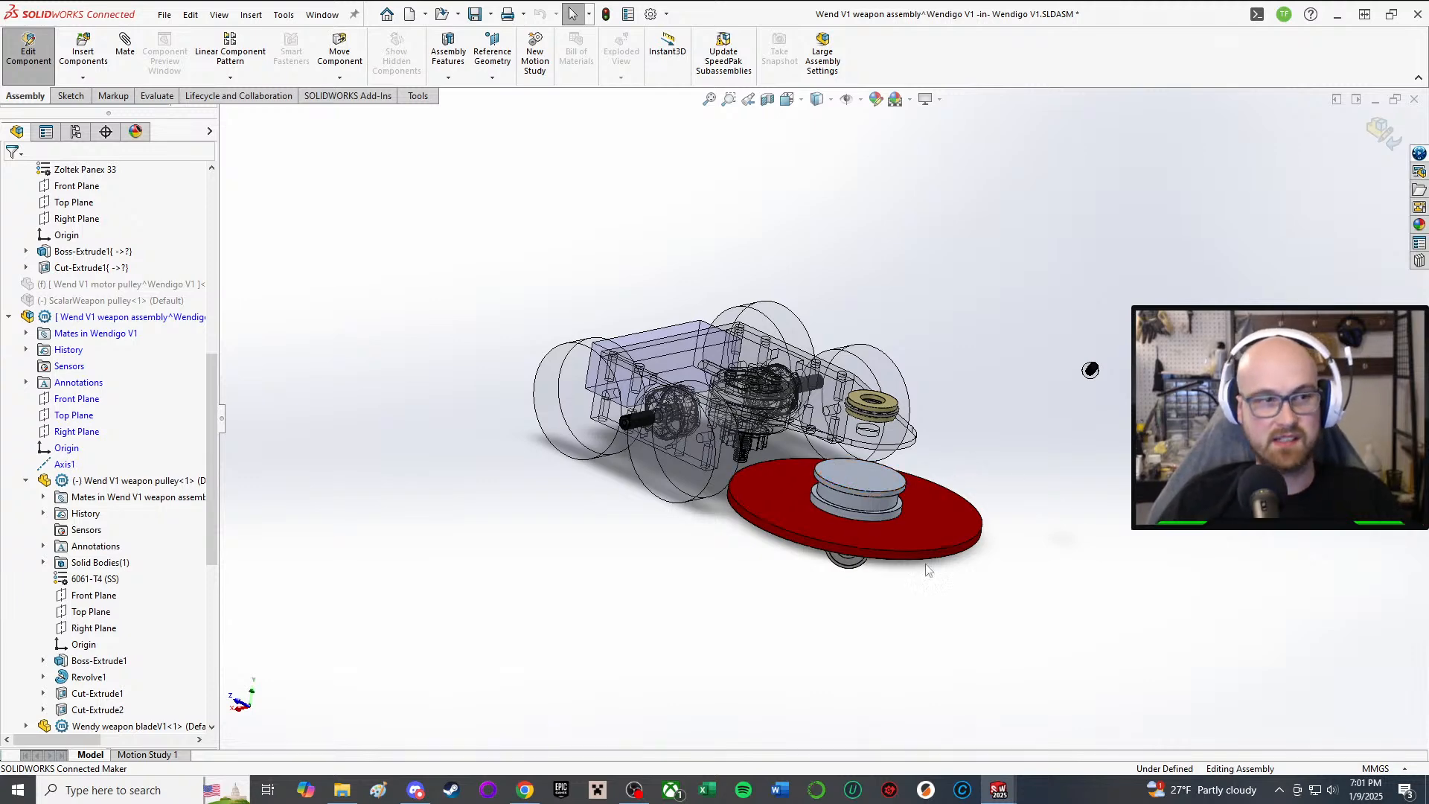
{"action": "scroll", "coordinate": [945, 460], "scroll_direction": "down", "scroll_amount": 3}
{"action": "middle_click_drag", "start_coordinate": [946, 463], "coordinate": [842, 376]}
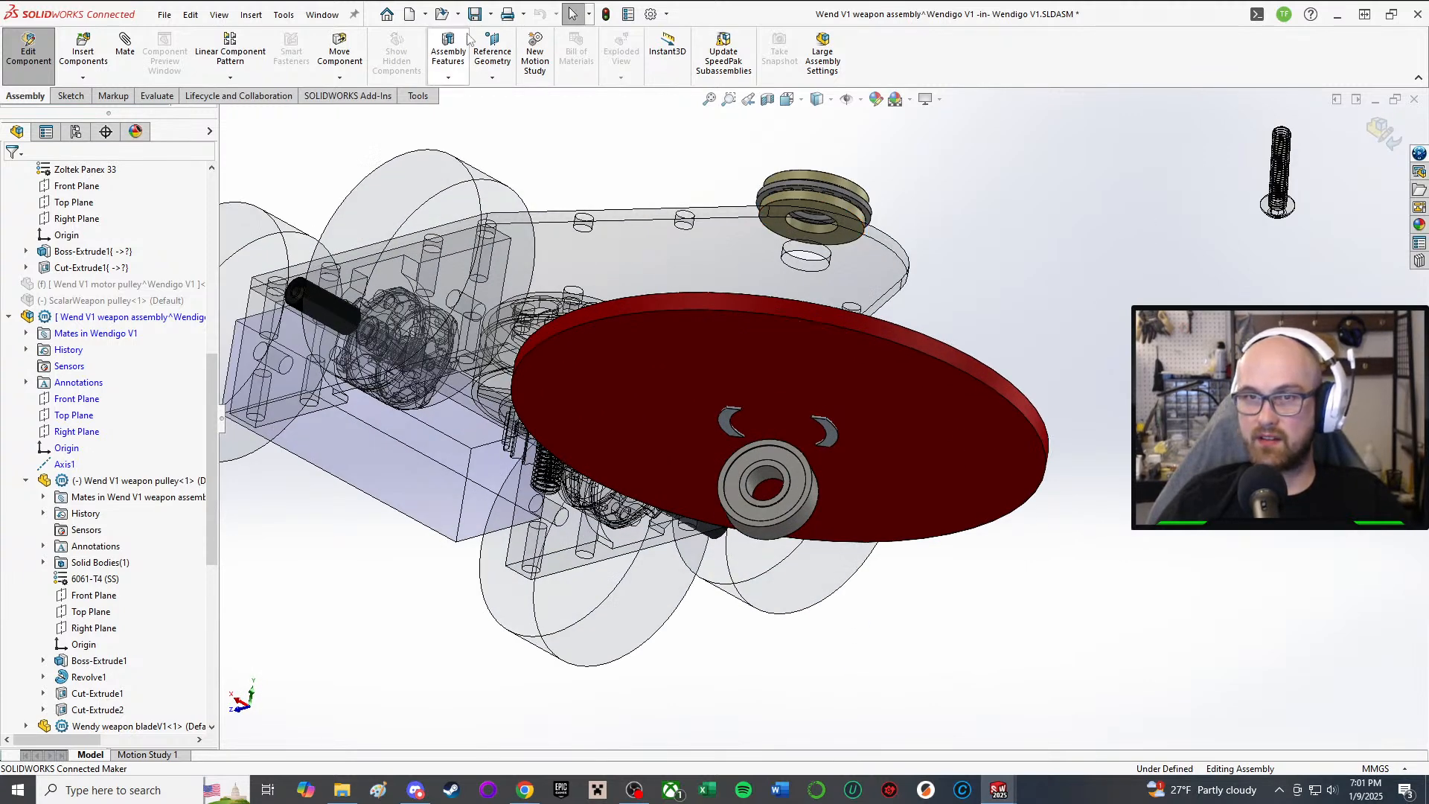
{"action": "left_click", "coordinate": [601, 16]}
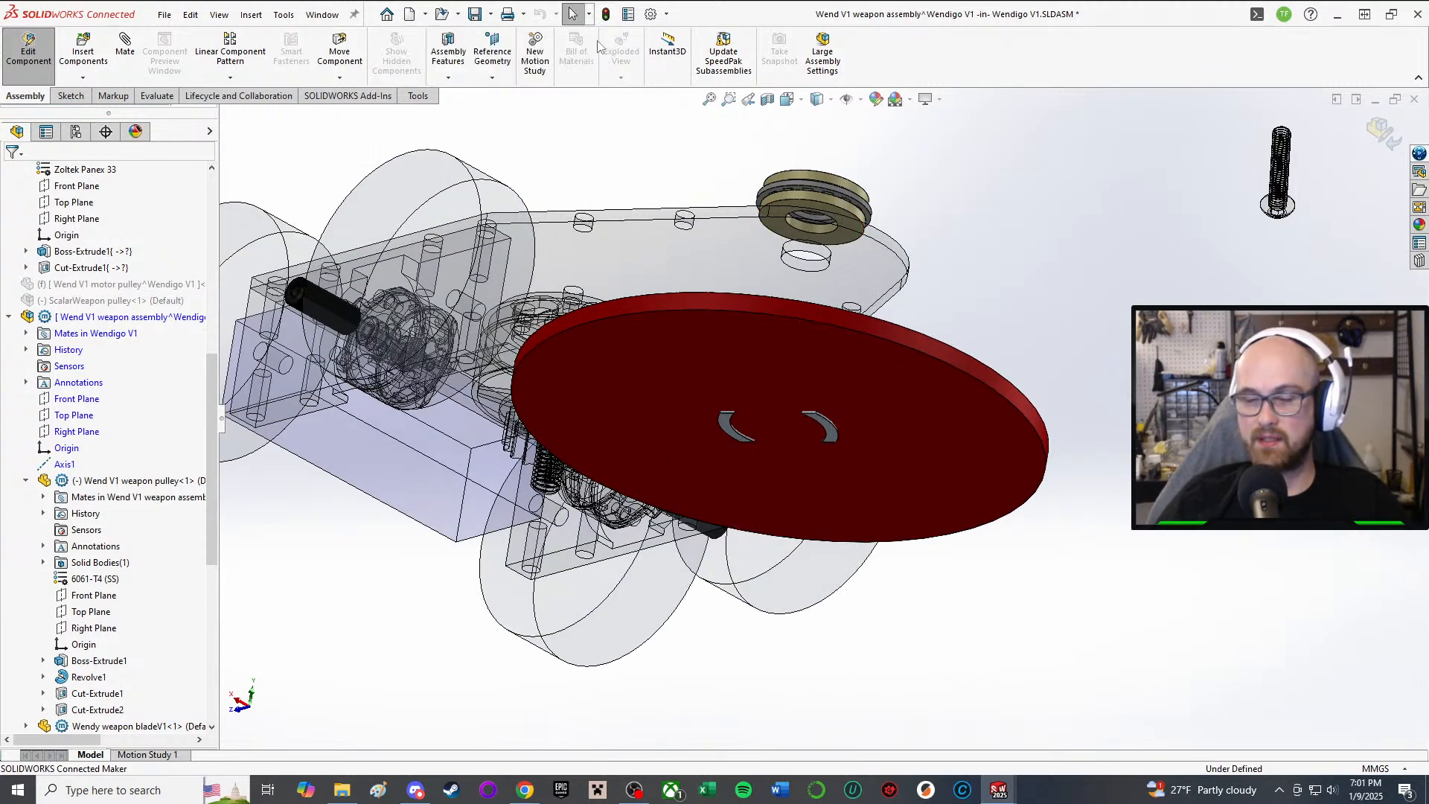
{"action": "middle_click_drag", "start_coordinate": [896, 404], "coordinate": [877, 533]}
{"action": "scroll", "coordinate": [837, 302], "scroll_direction": "down", "scroll_amount": 2}
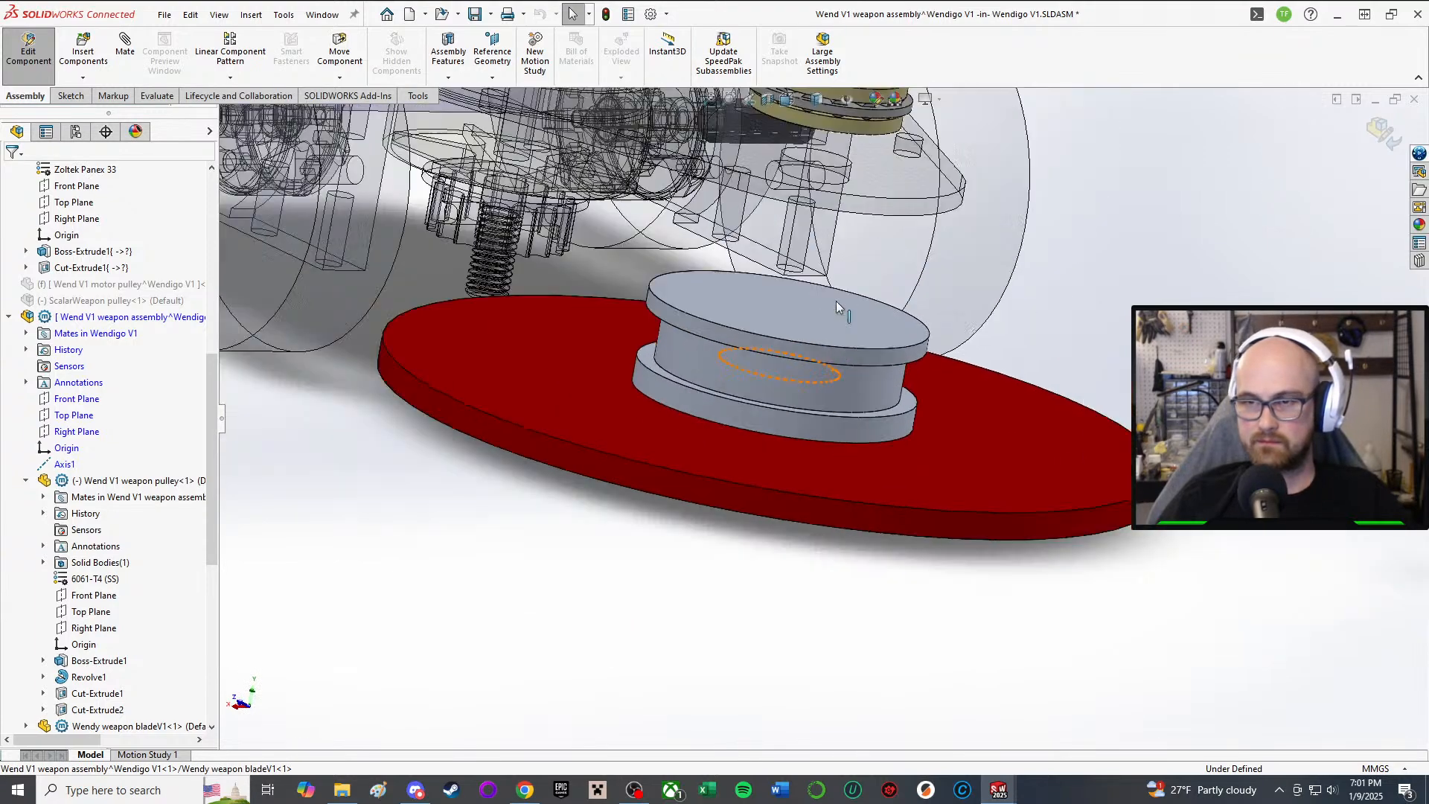
{"action": "scroll", "coordinate": [838, 305], "scroll_direction": "up", "scroll_amount": 5}
{"action": "middle_click_drag", "start_coordinate": [839, 308], "coordinate": [825, 606]}
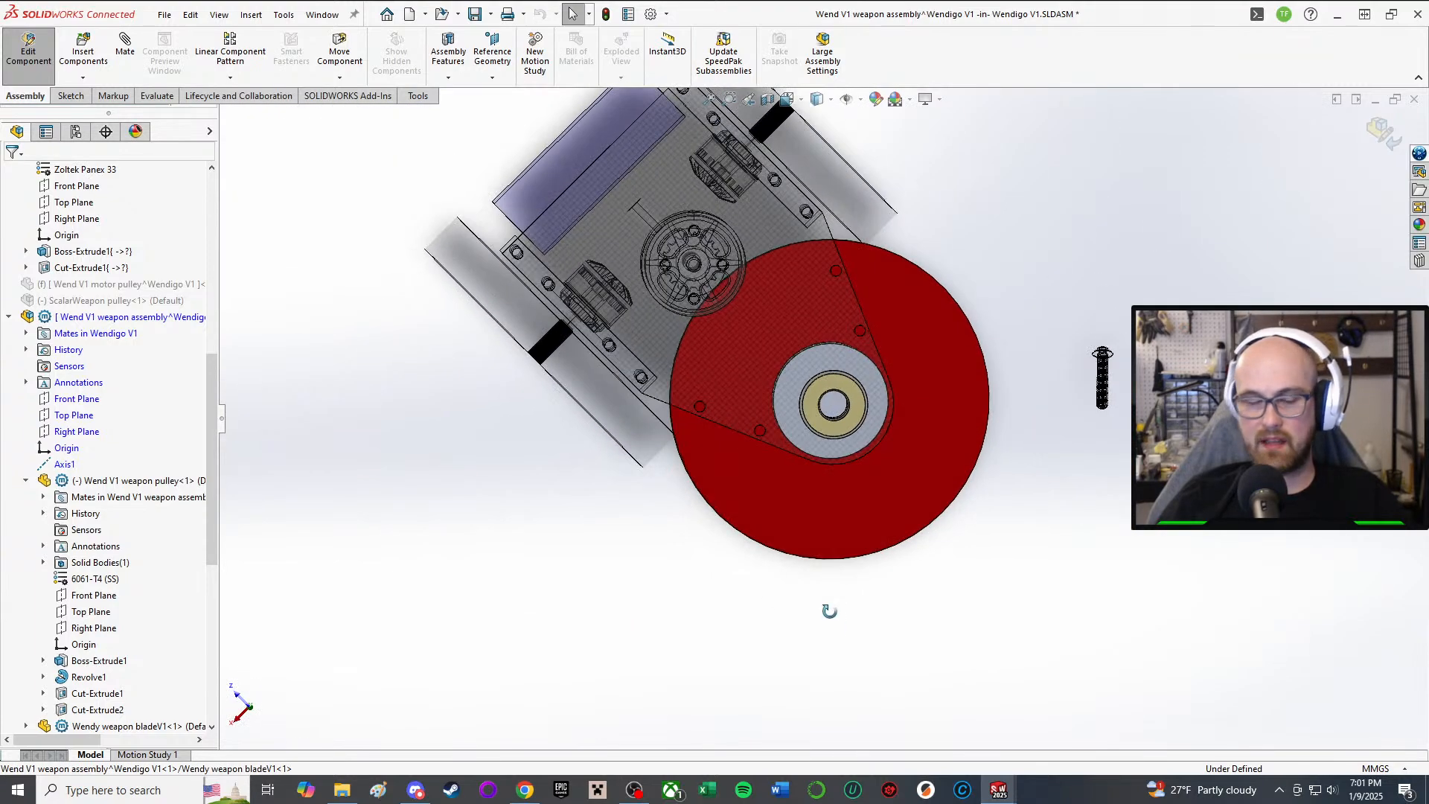
{"action": "middle_click_drag", "start_coordinate": [767, 293], "coordinate": [789, 361]}
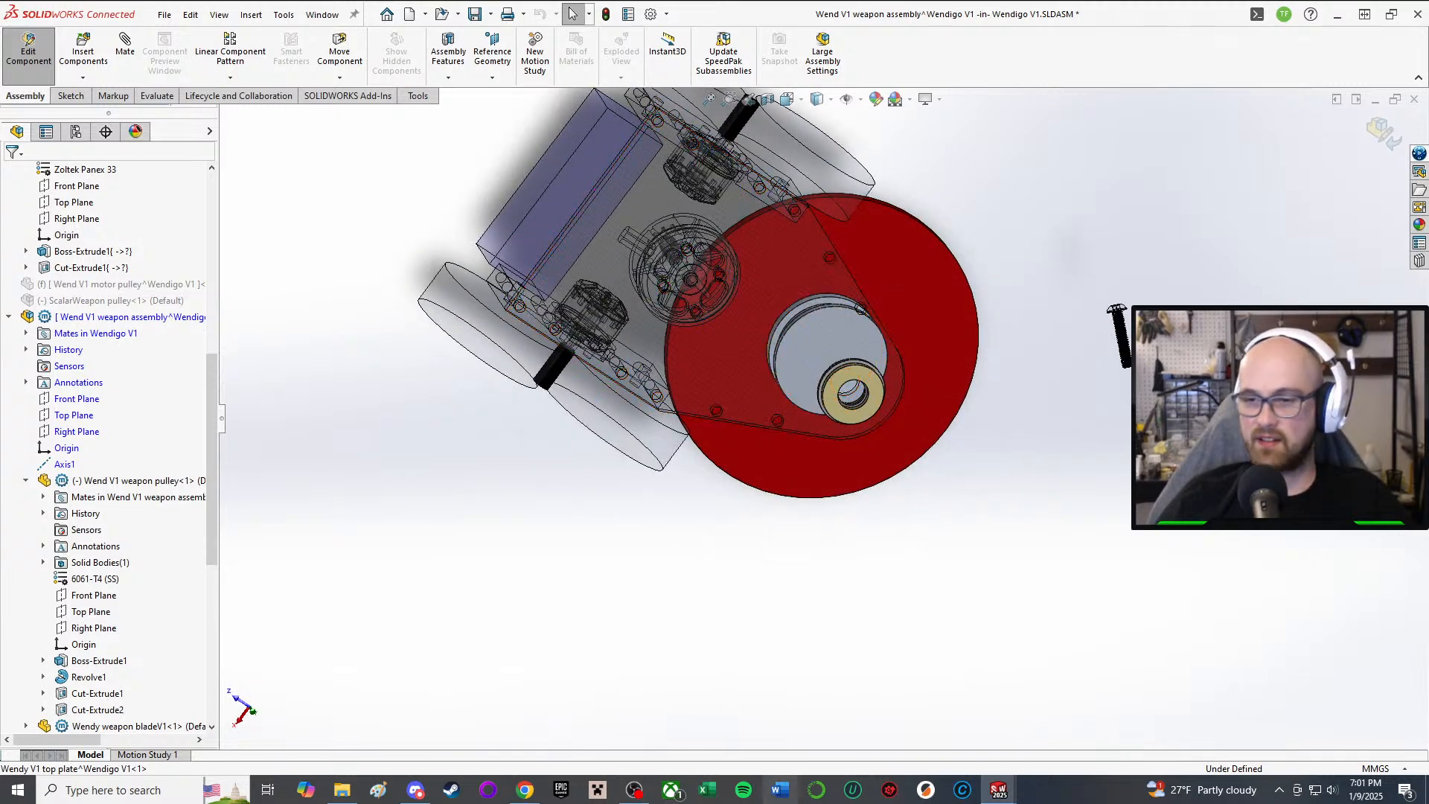
Step: Return to the Wend V1 weapon assembly and view the pulley's underside and side
{"action": "mouse_move", "coordinate": [1012, 790]}
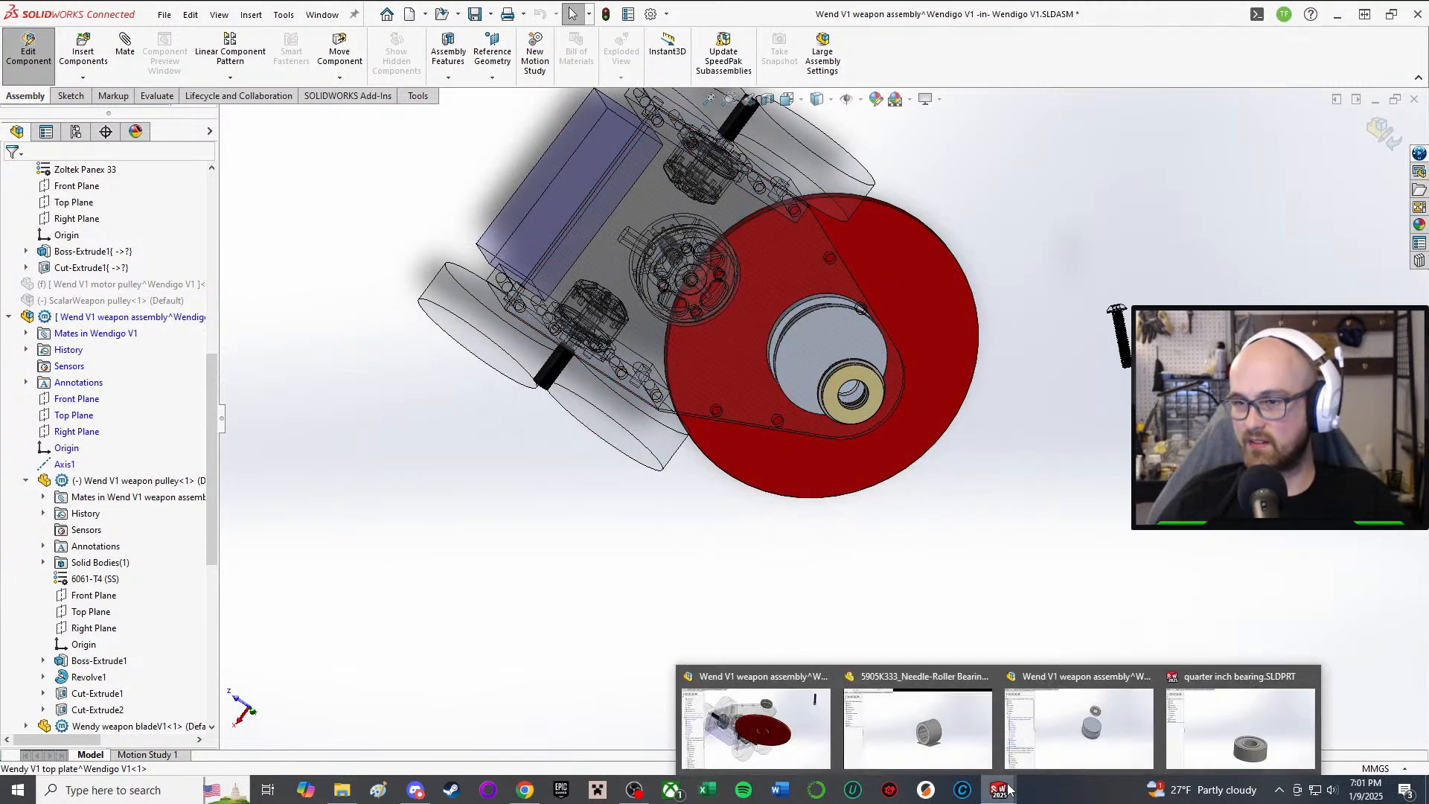
{"action": "left_click", "coordinate": [1106, 741]}
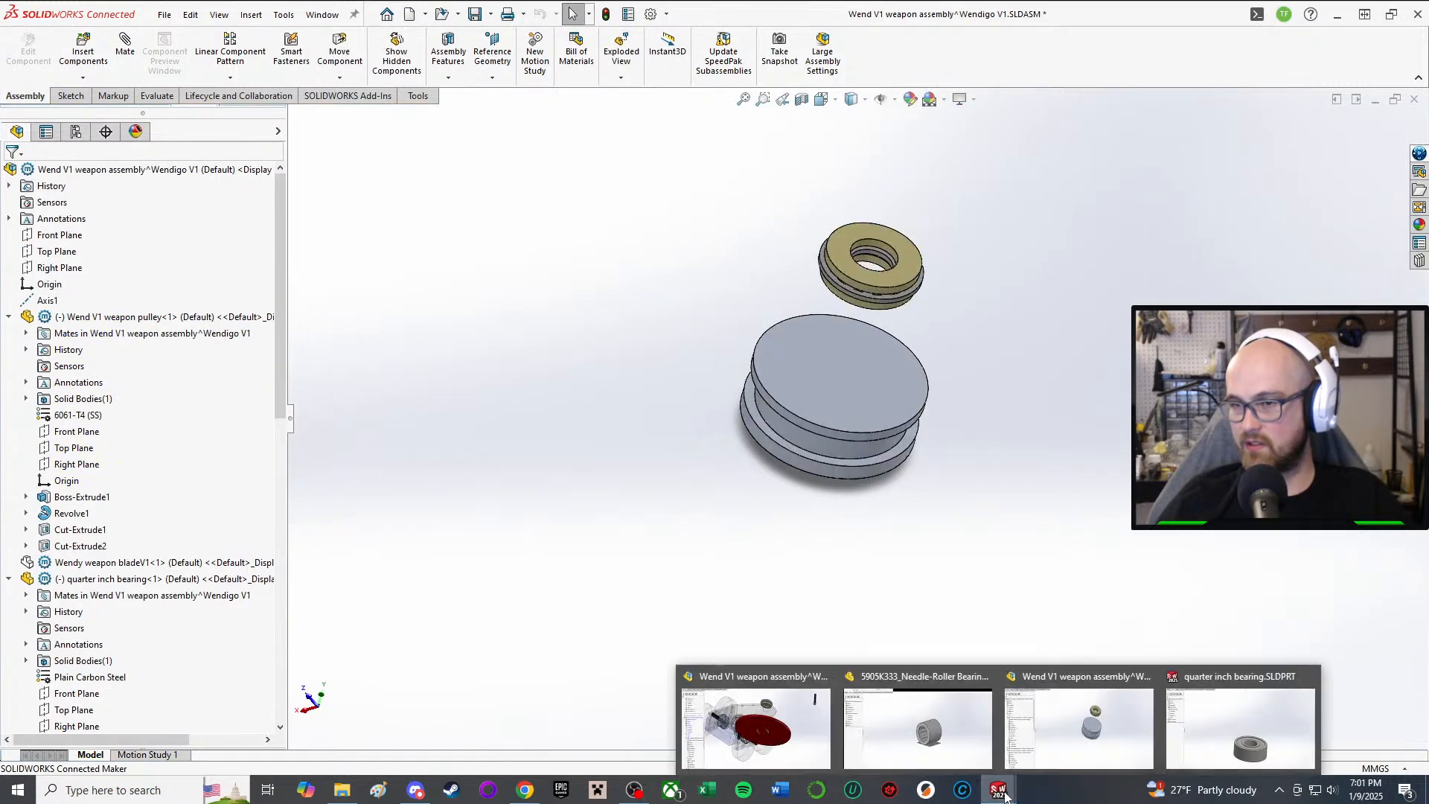
{"action": "middle_click_drag", "start_coordinate": [931, 576], "coordinate": [967, 223]}
{"action": "scroll", "coordinate": [841, 383], "scroll_direction": "down", "scroll_amount": 3}
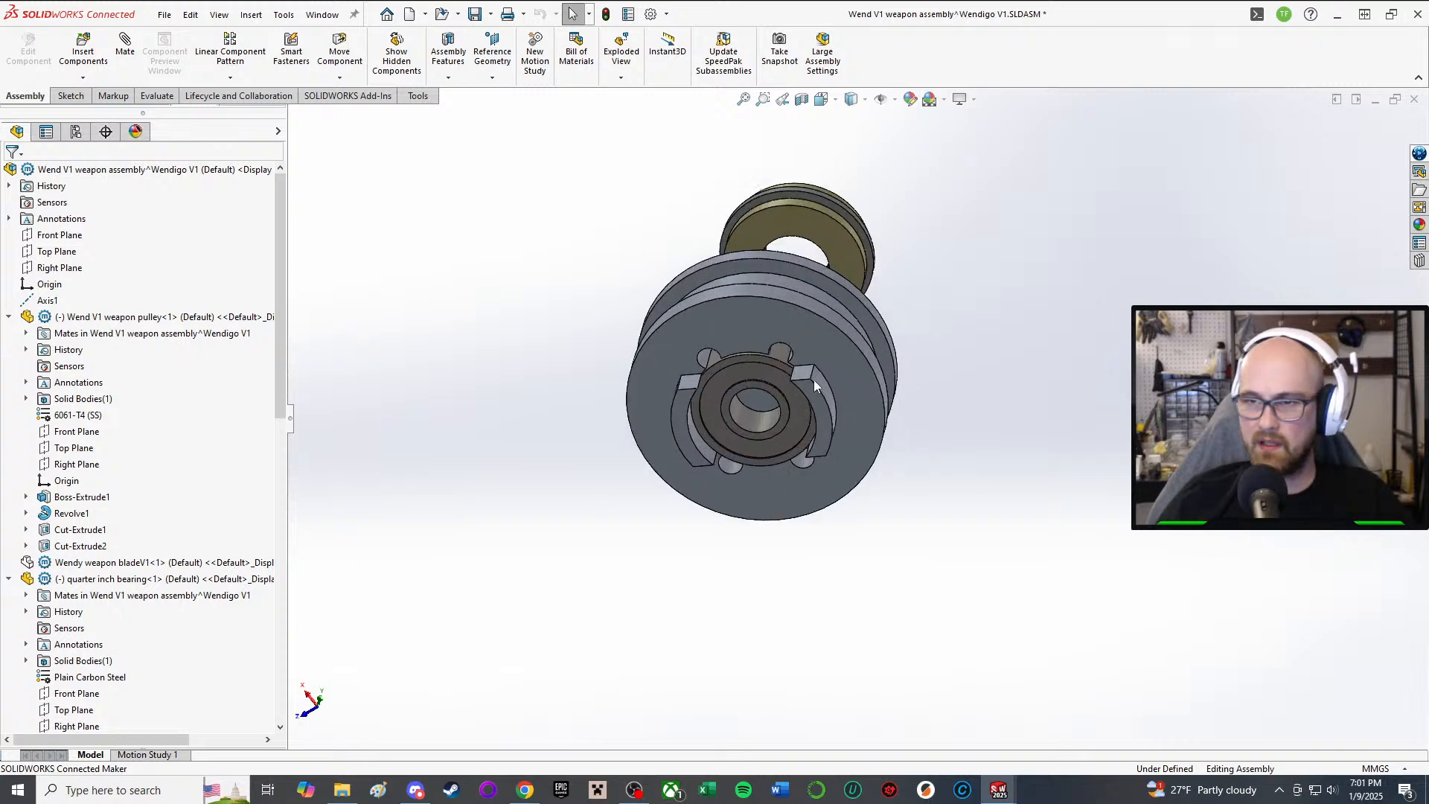
{"action": "middle_click_drag", "start_coordinate": [814, 380], "coordinate": [791, 487]}
{"action": "scroll", "coordinate": [790, 489], "scroll_direction": "down", "scroll_amount": 4}
{"action": "scroll", "coordinate": [759, 354], "scroll_direction": "up", "scroll_amount": 2}
{"action": "middle_click_drag", "start_coordinate": [759, 355], "coordinate": [756, 488]}
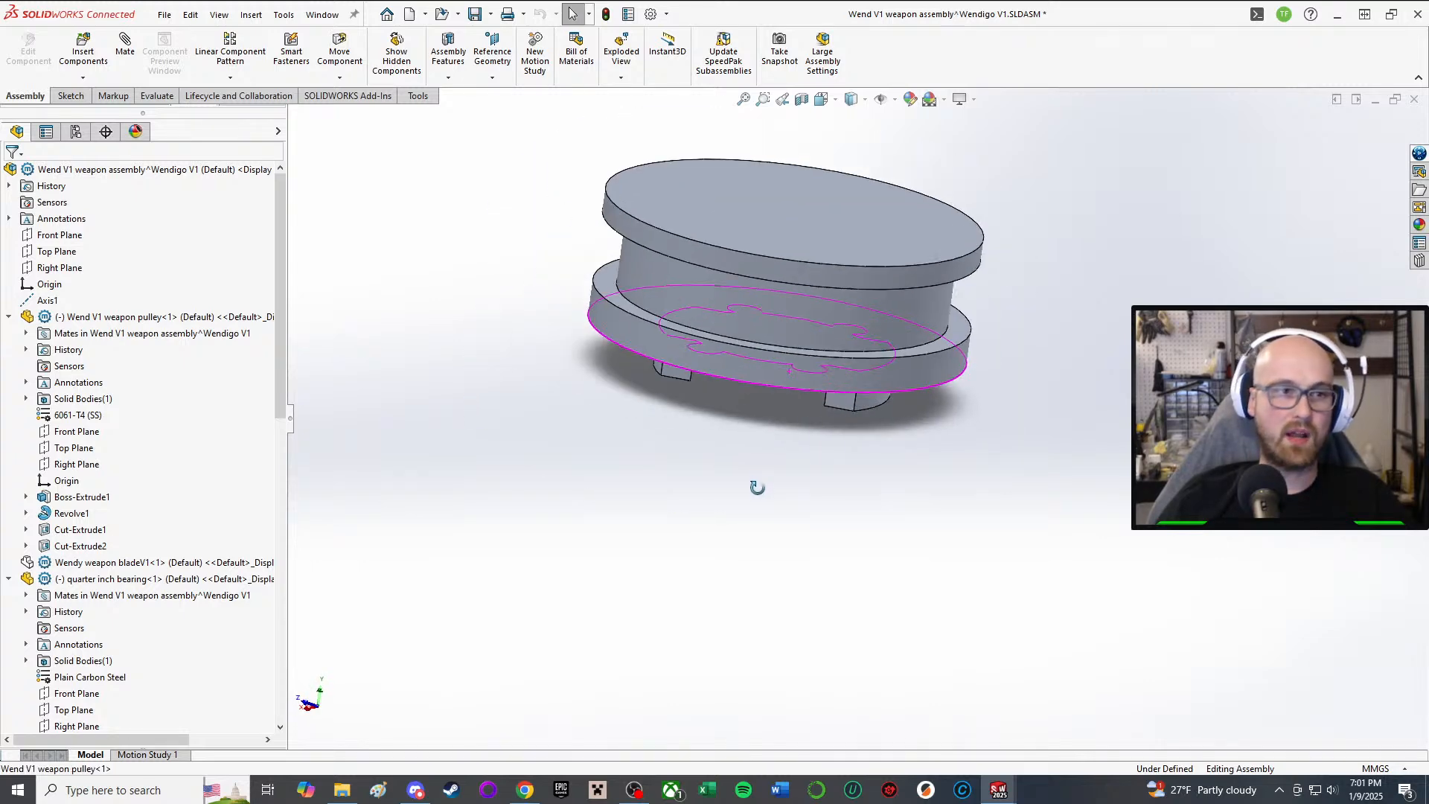
Step: Inspect the pulley and bearing undersides, the rim thickness, and a side view
{"action": "scroll", "coordinate": [730, 222], "scroll_direction": "down", "scroll_amount": 2}
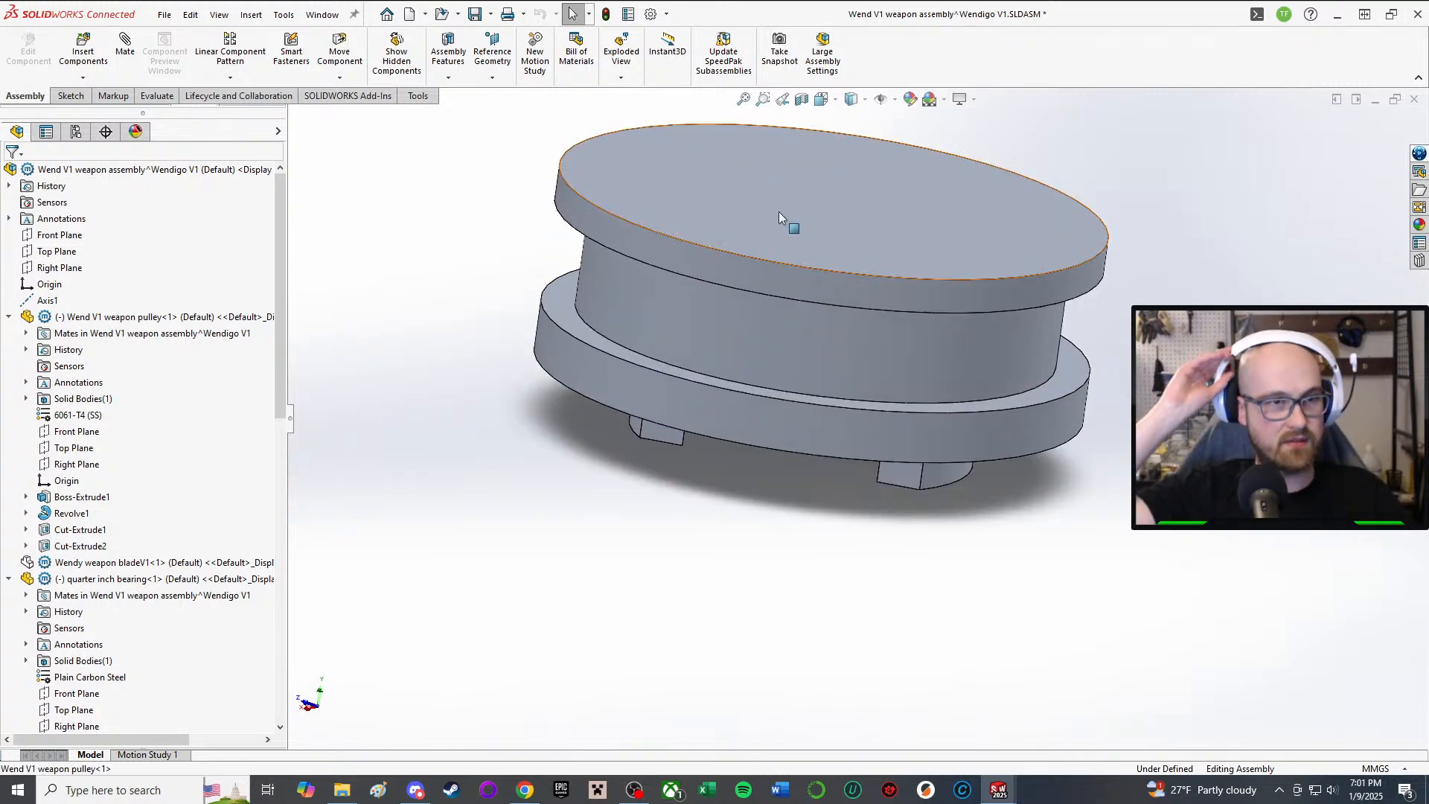
{"action": "scroll", "coordinate": [832, 215], "scroll_direction": "up", "scroll_amount": 2}
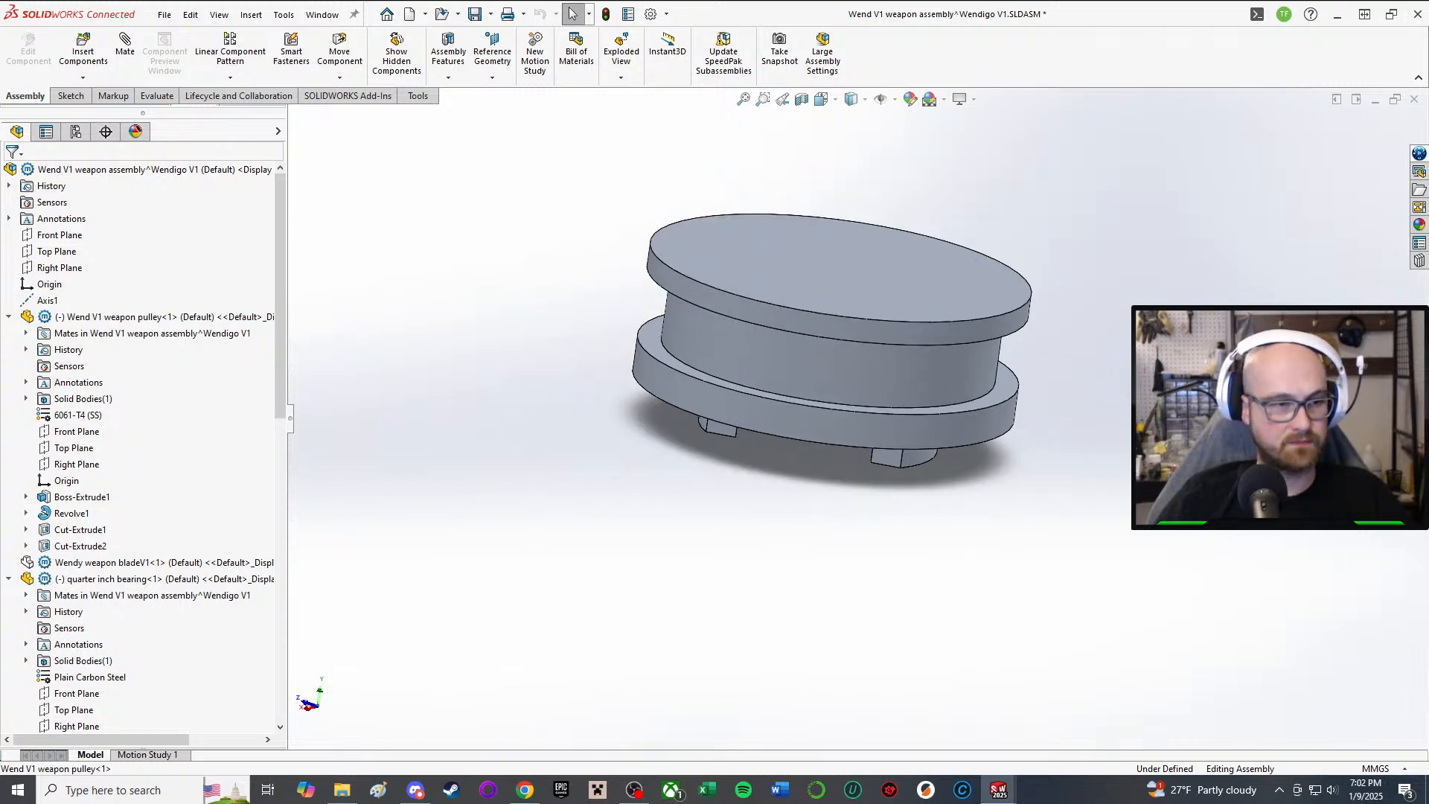
{"action": "scroll", "coordinate": [1006, 204], "scroll_direction": "up", "scroll_amount": 2}
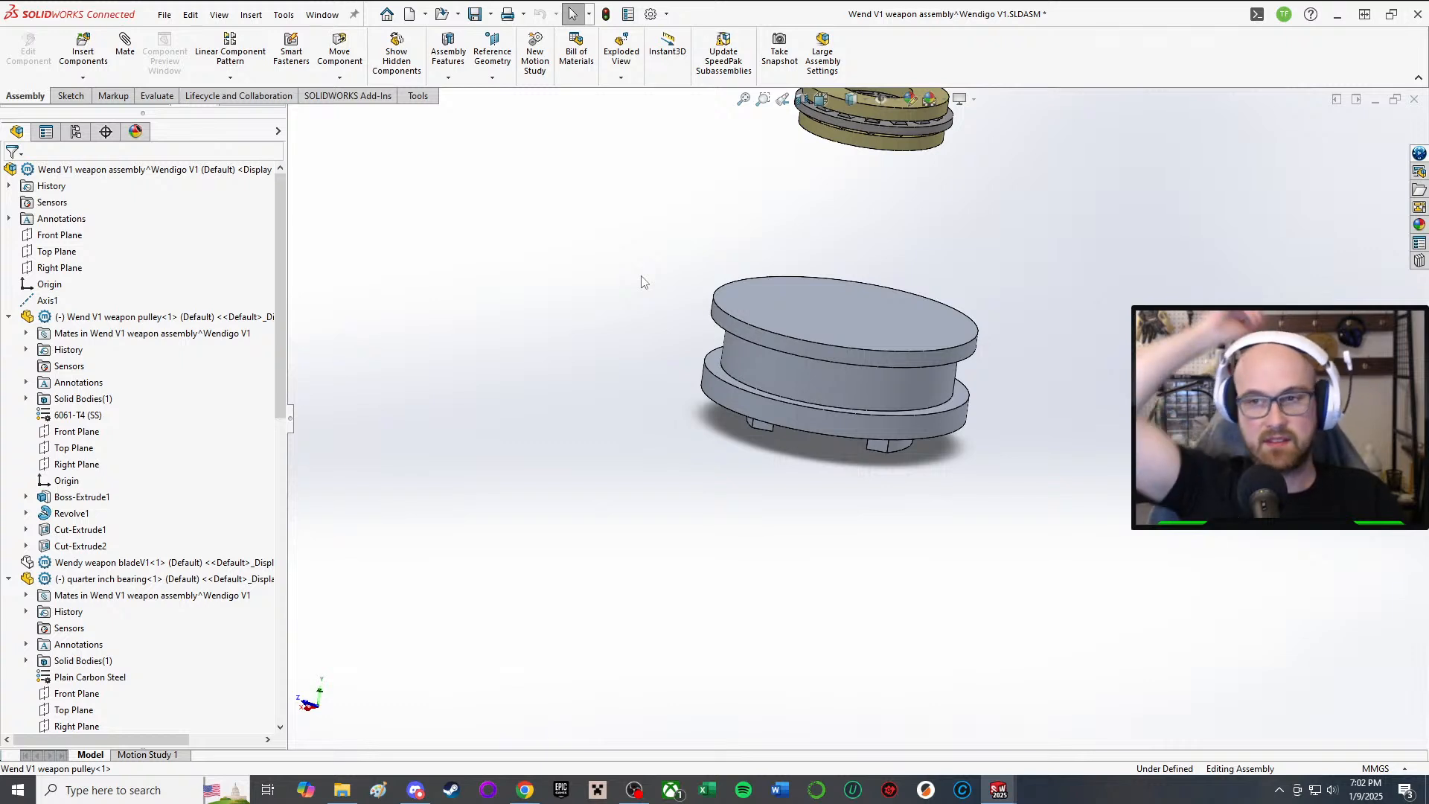
{"action": "scroll", "coordinate": [1061, 188], "scroll_direction": "up", "scroll_amount": 2}
{"action": "scroll", "coordinate": [1047, 216], "scroll_direction": "down", "scroll_amount": 2}
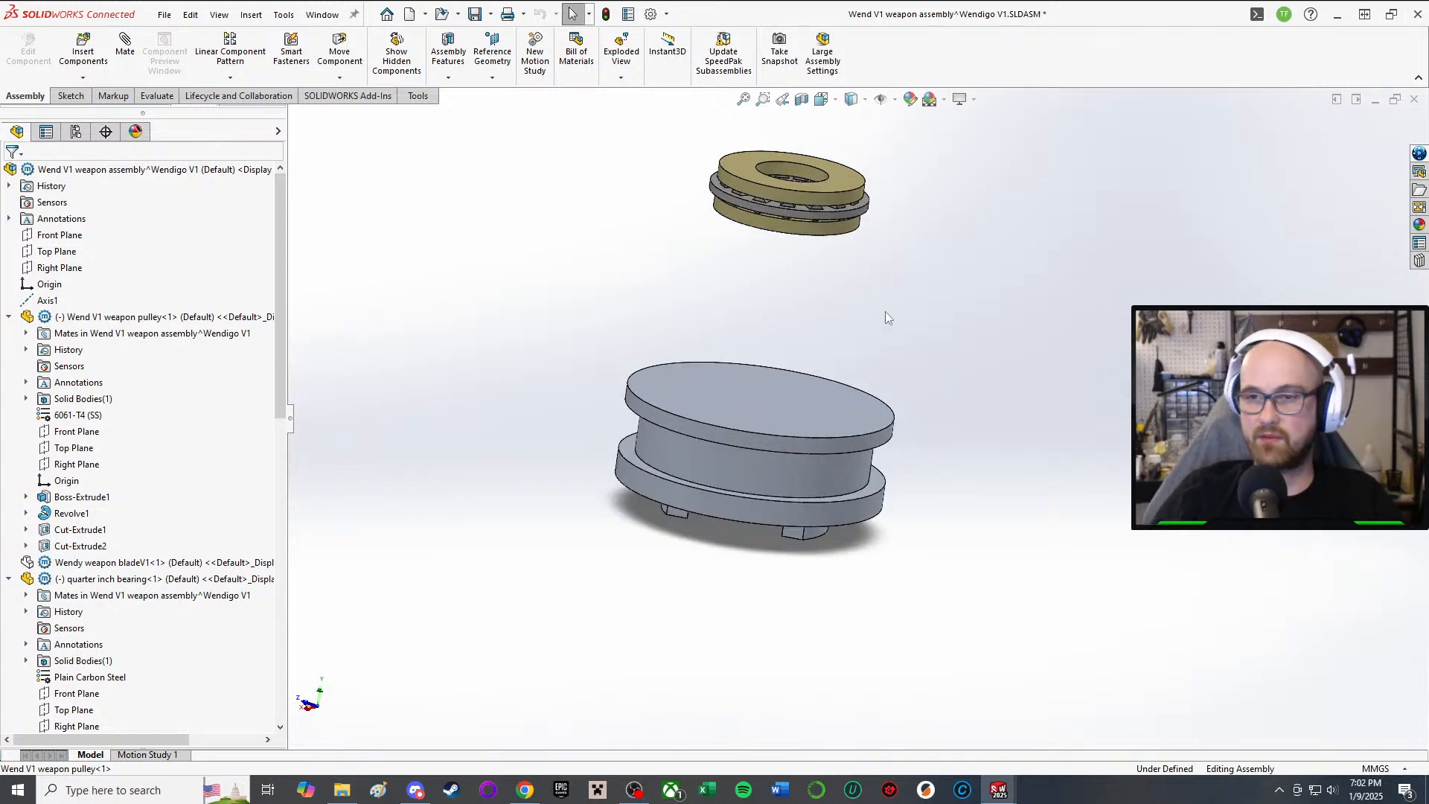
{"action": "scroll", "coordinate": [874, 306], "scroll_direction": "up", "scroll_amount": 2}
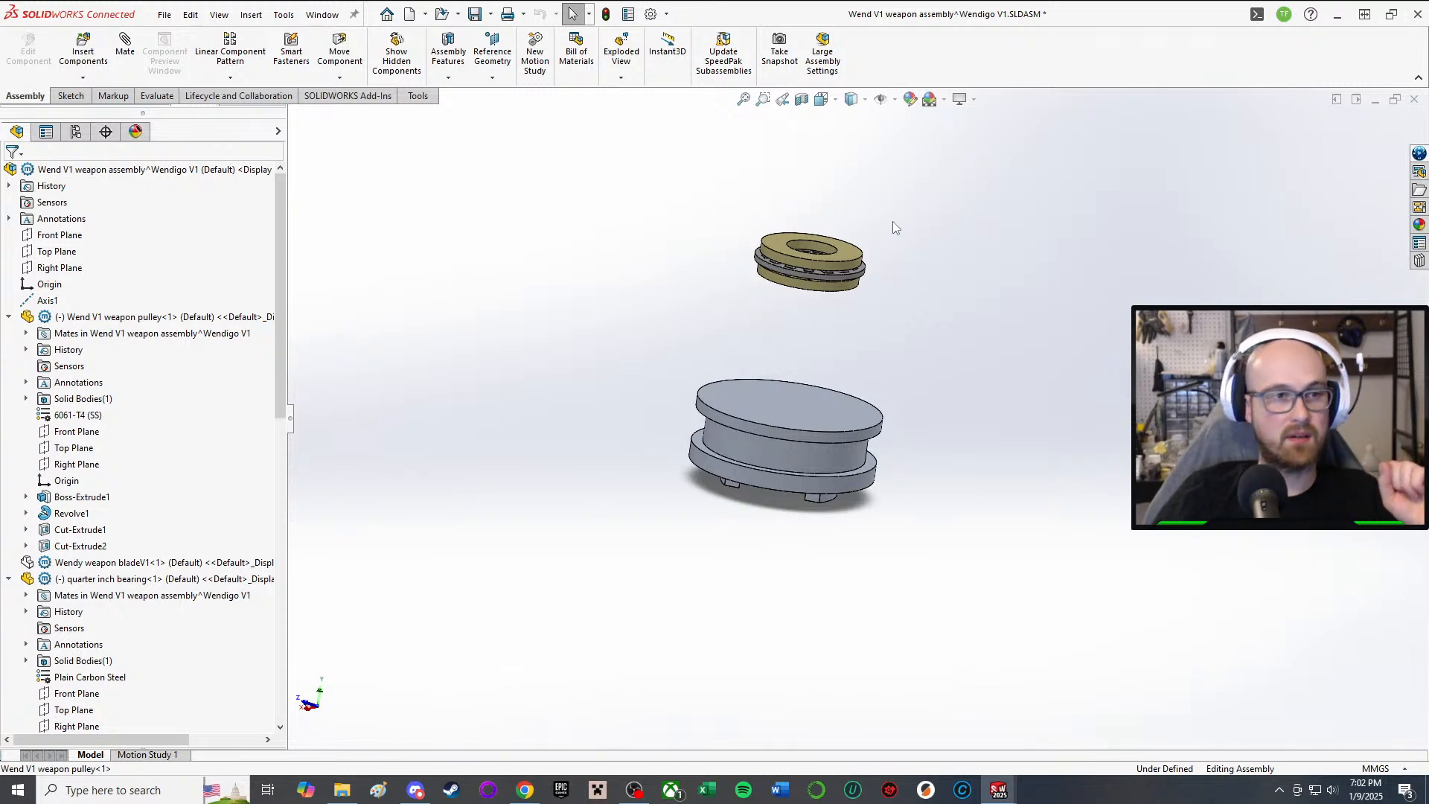
{"action": "scroll", "coordinate": [896, 285], "scroll_direction": "down", "scroll_amount": 2}
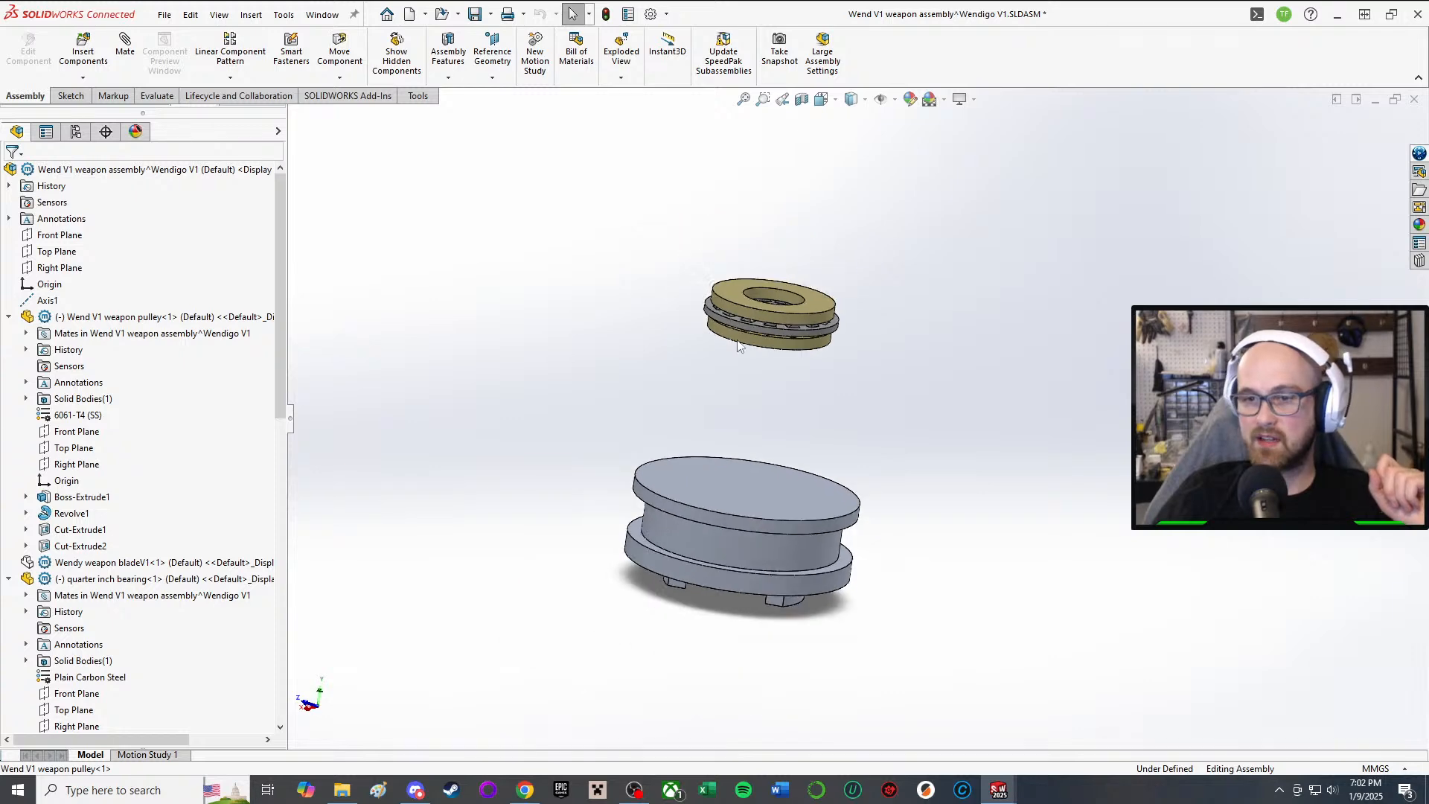
{"action": "middle_click_drag", "start_coordinate": [737, 345], "coordinate": [839, 696]}
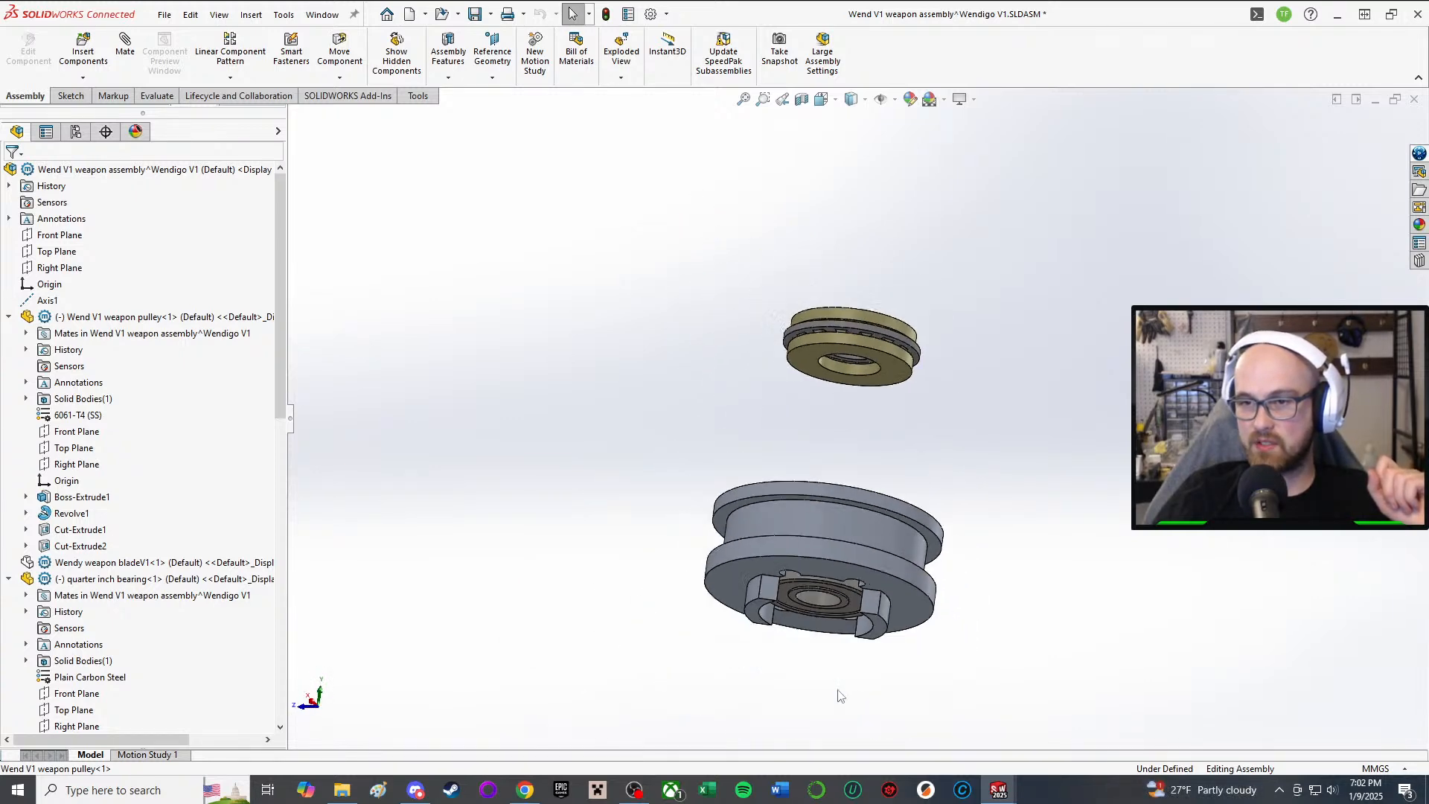
{"action": "scroll", "coordinate": [839, 696], "scroll_direction": "down", "scroll_amount": 3}
{"action": "middle_click_drag", "start_coordinate": [786, 491], "coordinate": [775, 296]}
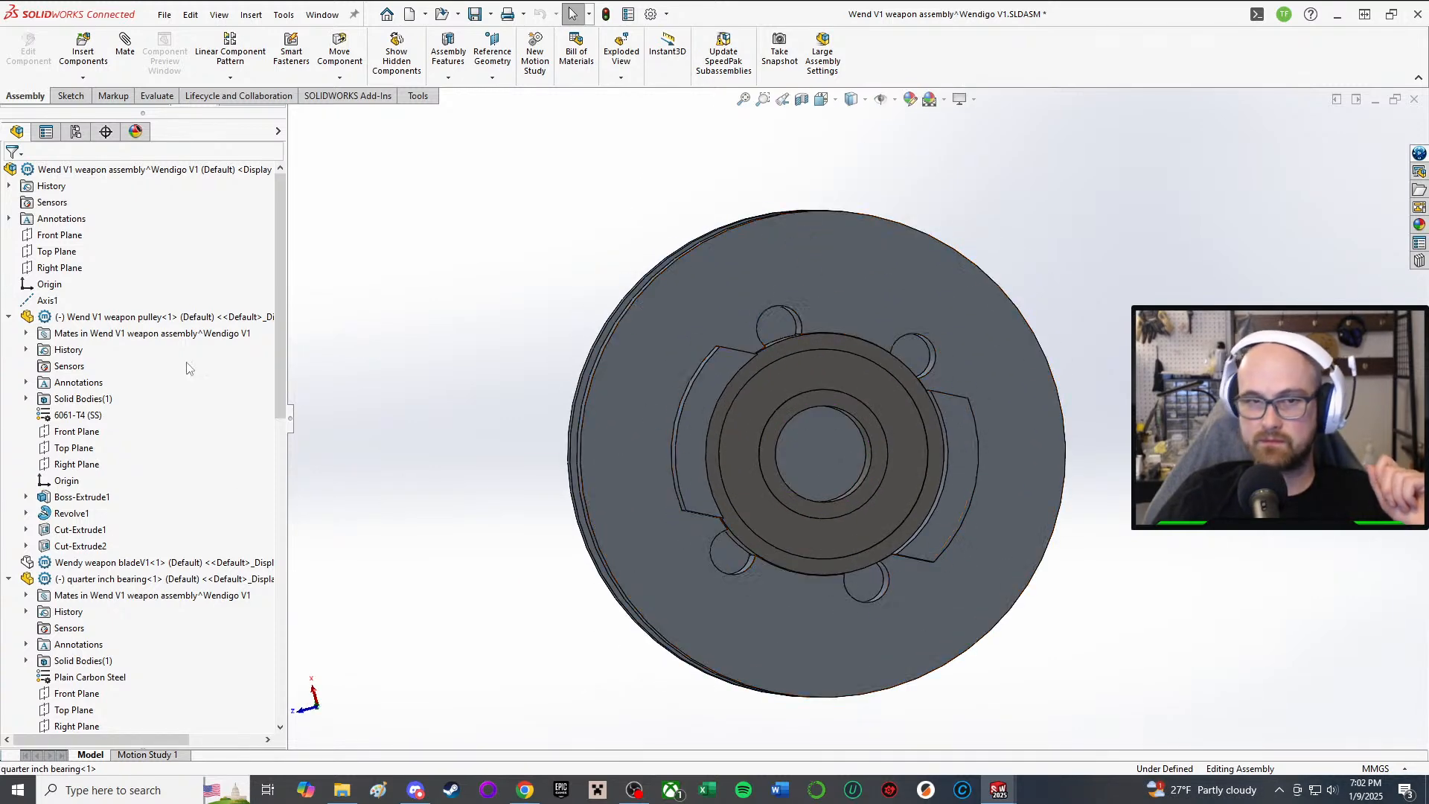
{"action": "middle_click_drag", "start_coordinate": [856, 333], "coordinate": [859, 521]}
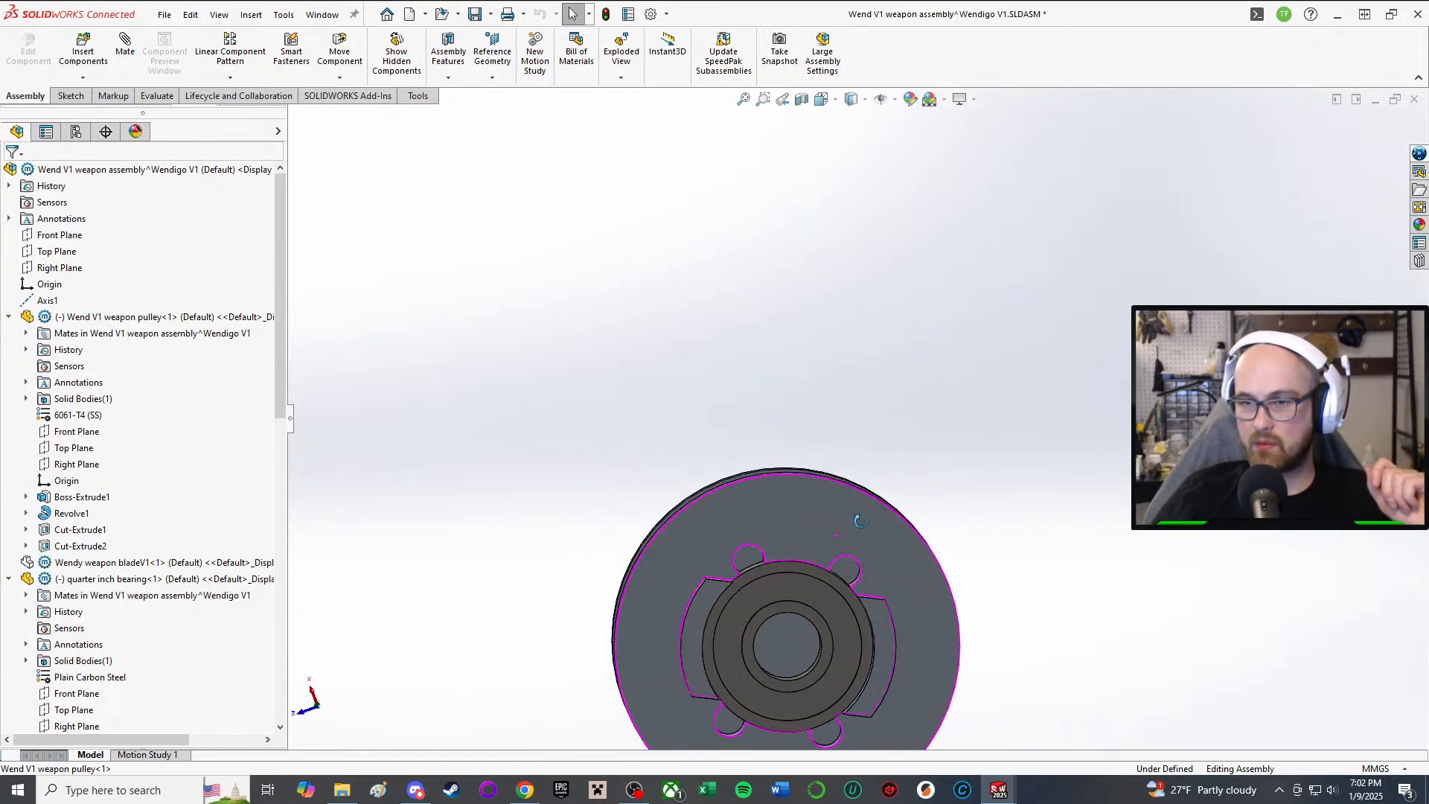
{"action": "scroll", "coordinate": [869, 526], "scroll_direction": "up", "scroll_amount": 2}
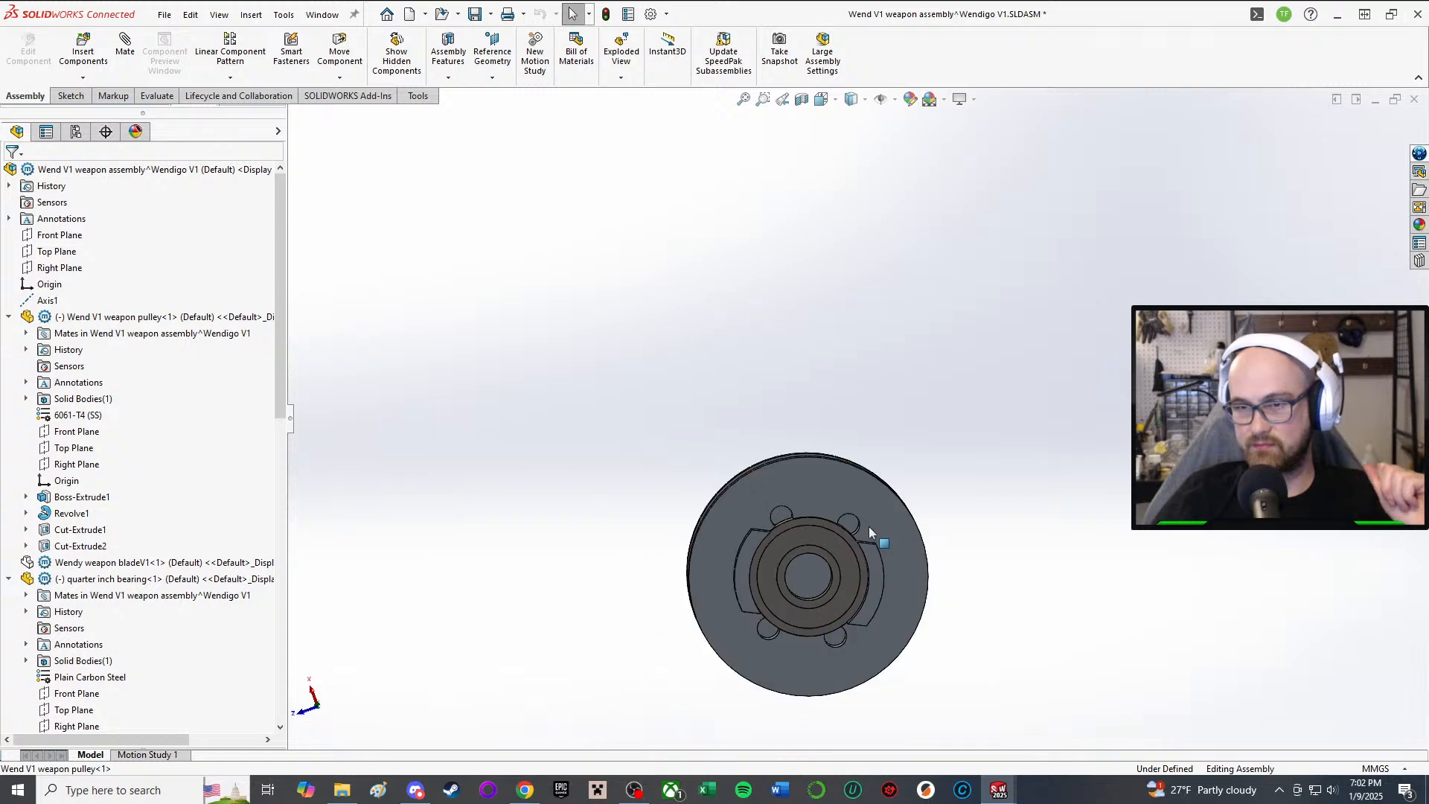
{"action": "scroll", "coordinate": [868, 526], "scroll_direction": "down", "scroll_amount": 1}
{"action": "middle_click_drag", "start_coordinate": [852, 541], "coordinate": [814, 536]}
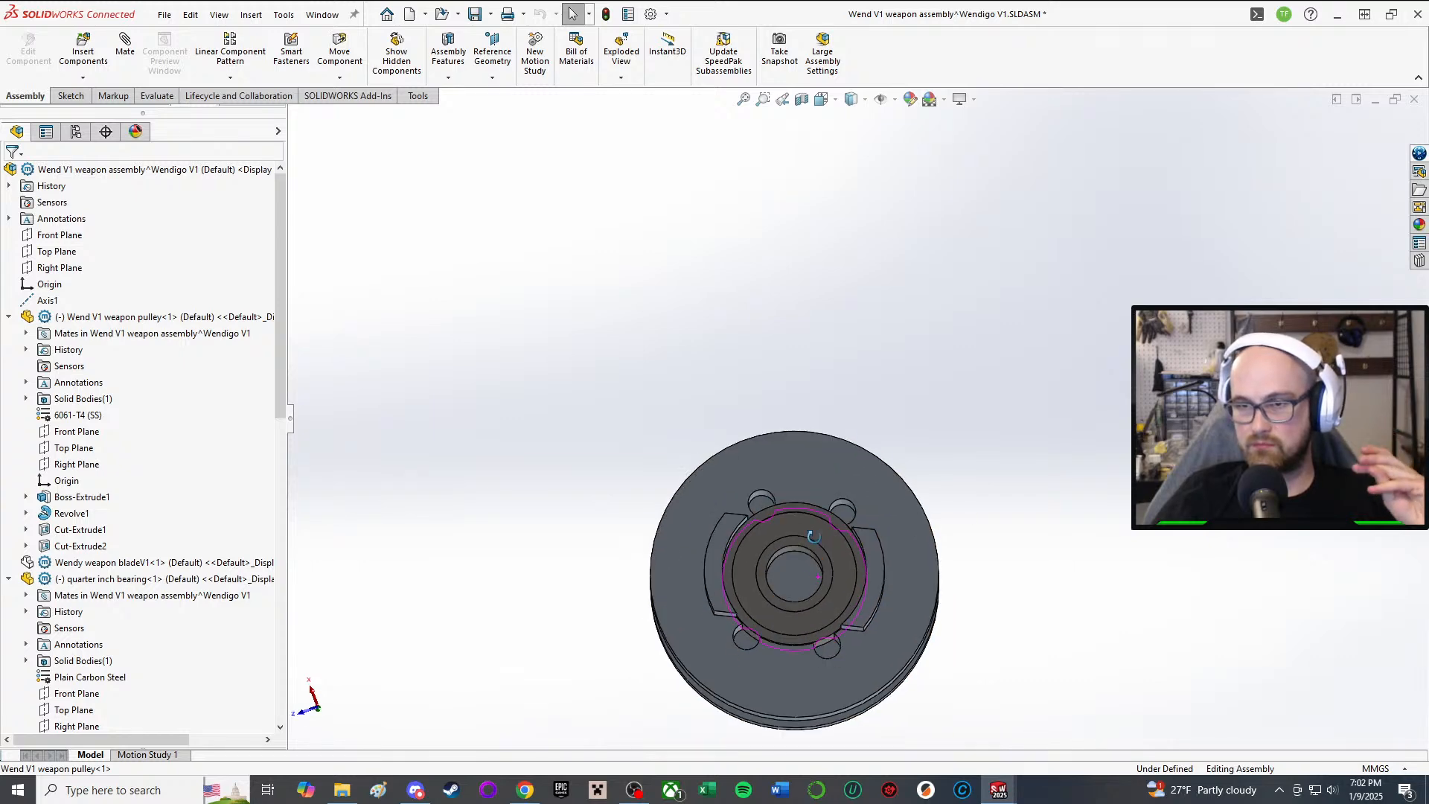
{"action": "middle_click_drag", "start_coordinate": [886, 500], "coordinate": [819, 432]}
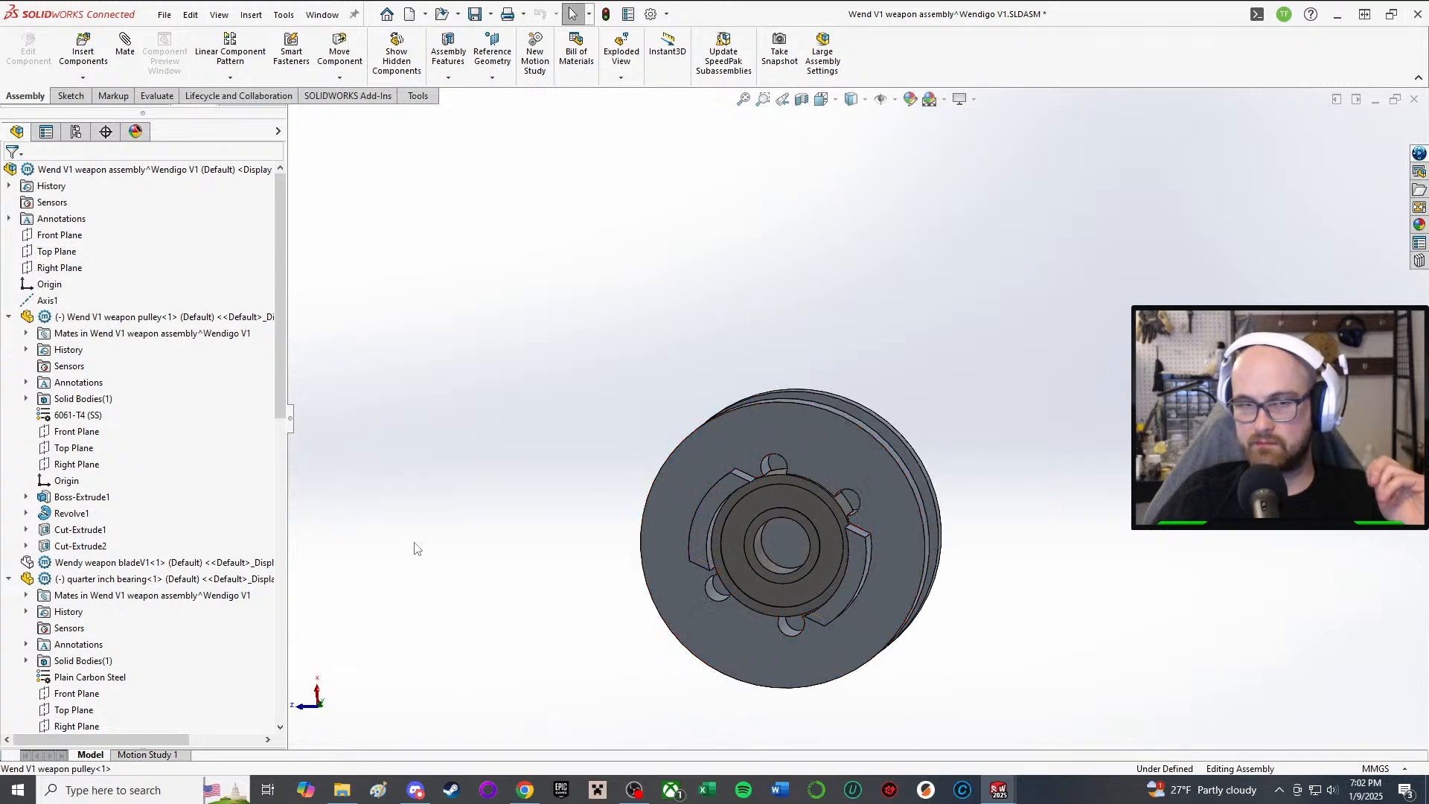
Step: Edit the pulley part in place and open Boss-Extrude1's Sketch2
{"action": "left_click", "coordinate": [731, 423]}
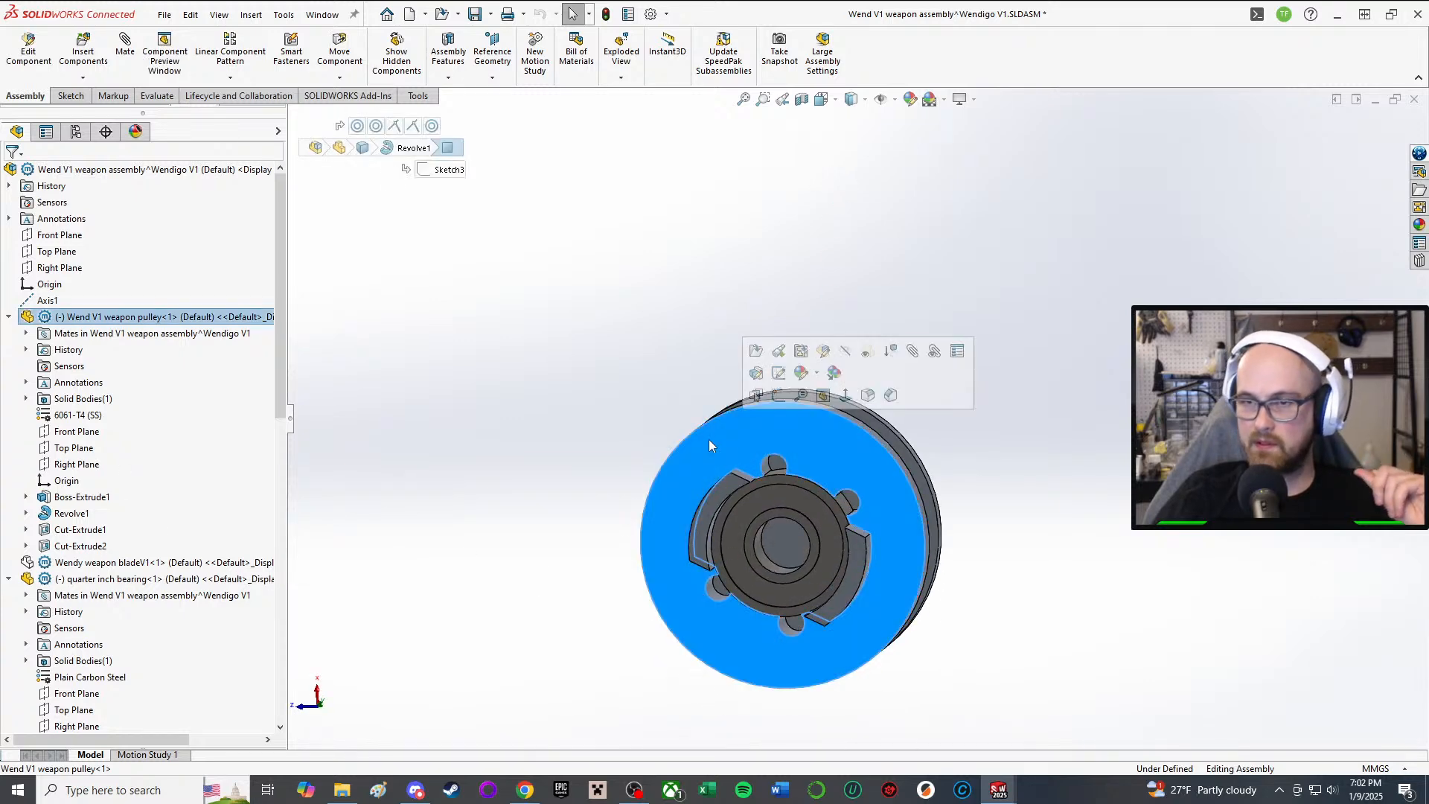
{"action": "left_click", "coordinate": [829, 354]}
{"action": "mouse_move", "coordinate": [830, 529]}
{"action": "middle_mouse_down"}
{"action": "mouse_move", "coordinate": [857, 497]}
{"action": "mouse_move", "coordinate": [853, 543]}
{"action": "middle_mouse_up"}
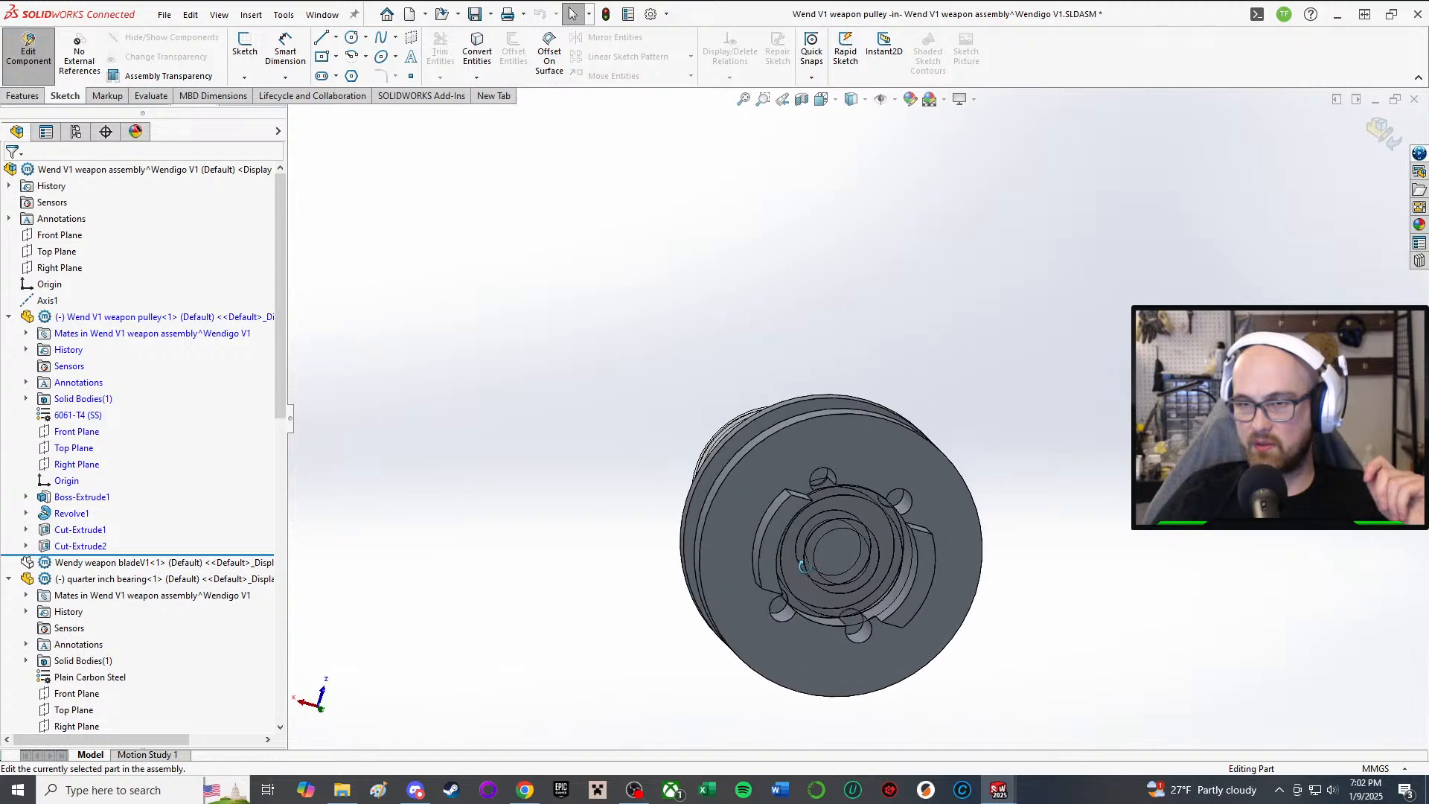
{"action": "scroll", "coordinate": [842, 548], "scroll_direction": "down", "scroll_amount": 3}
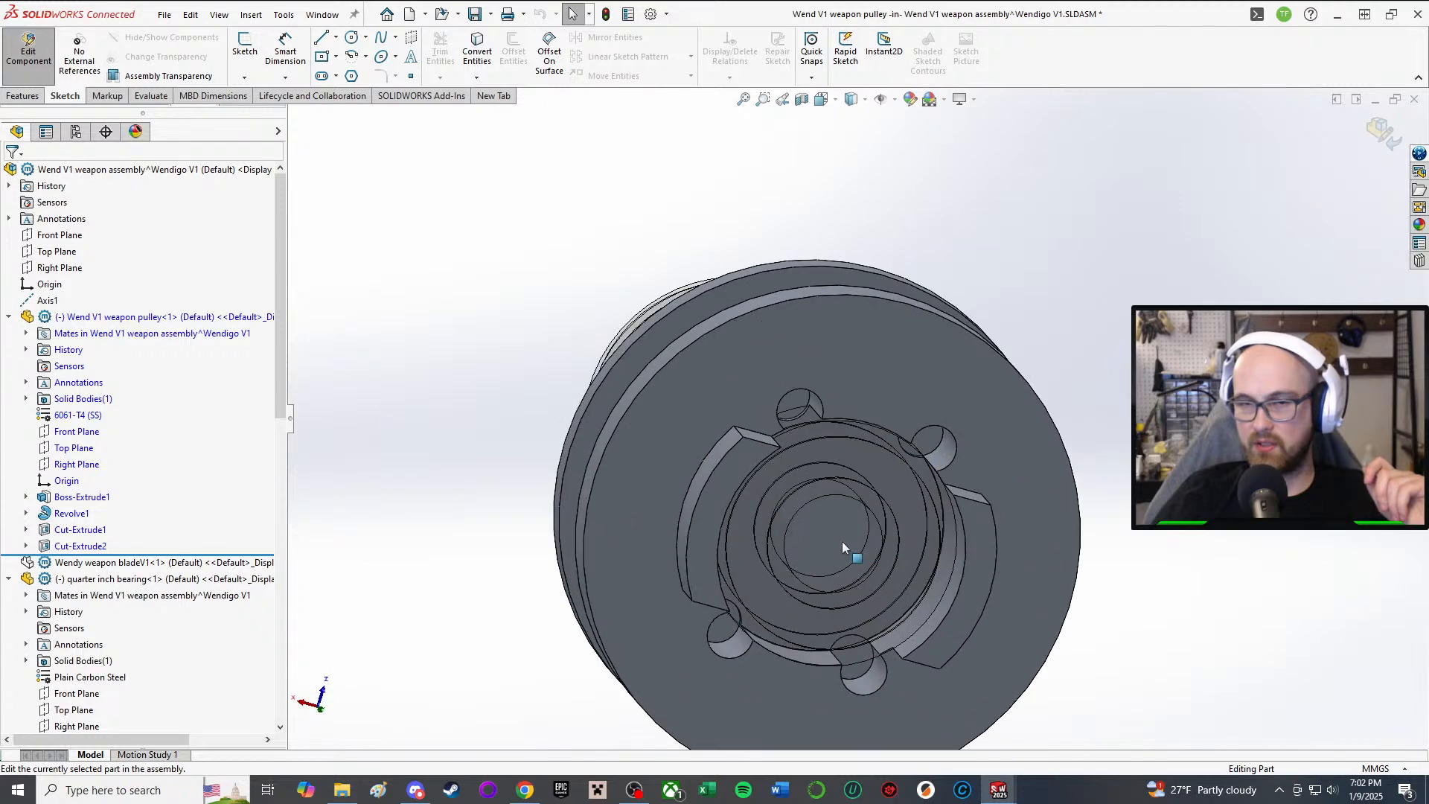
{"action": "left_click", "coordinate": [78, 496]}
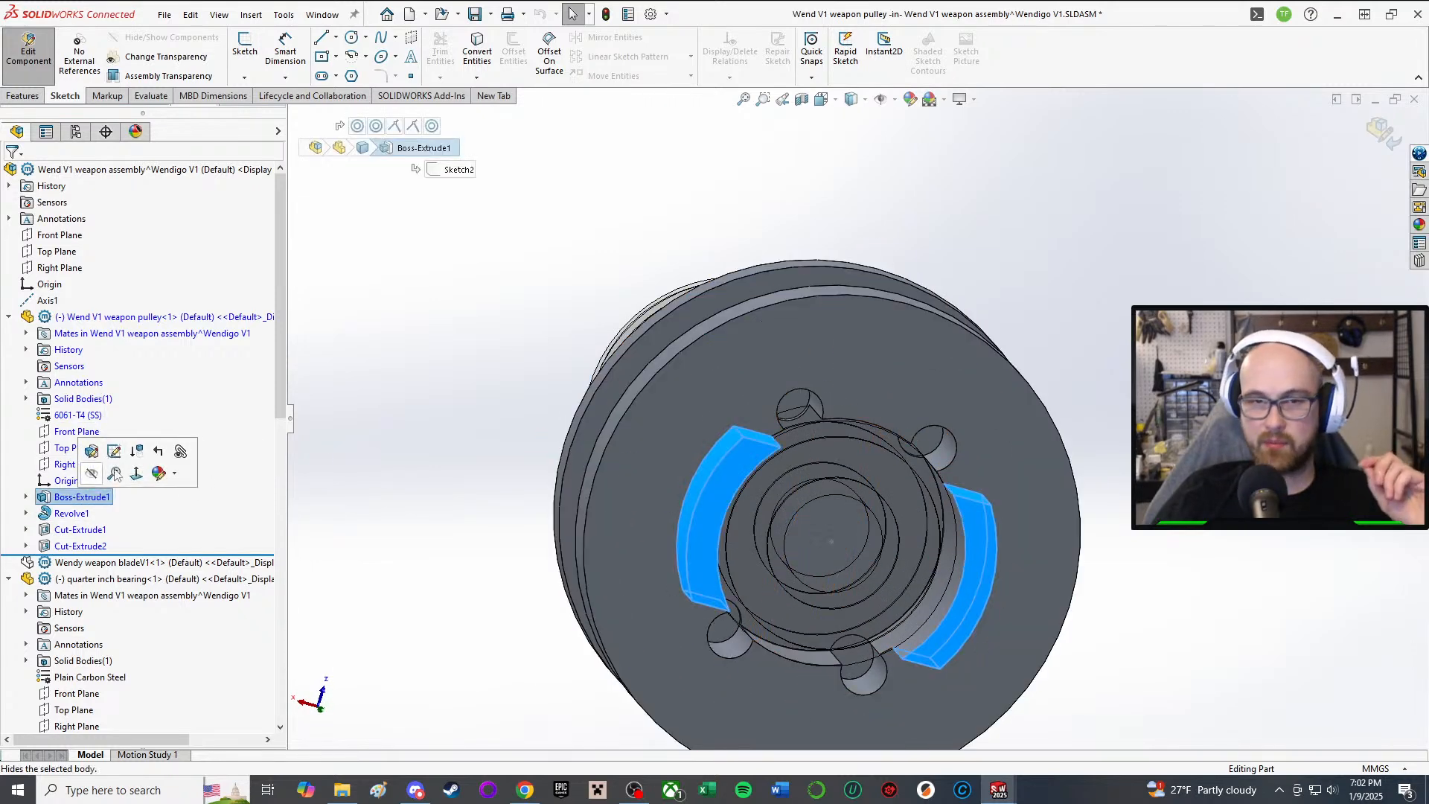
{"action": "left_click", "coordinate": [115, 454]}
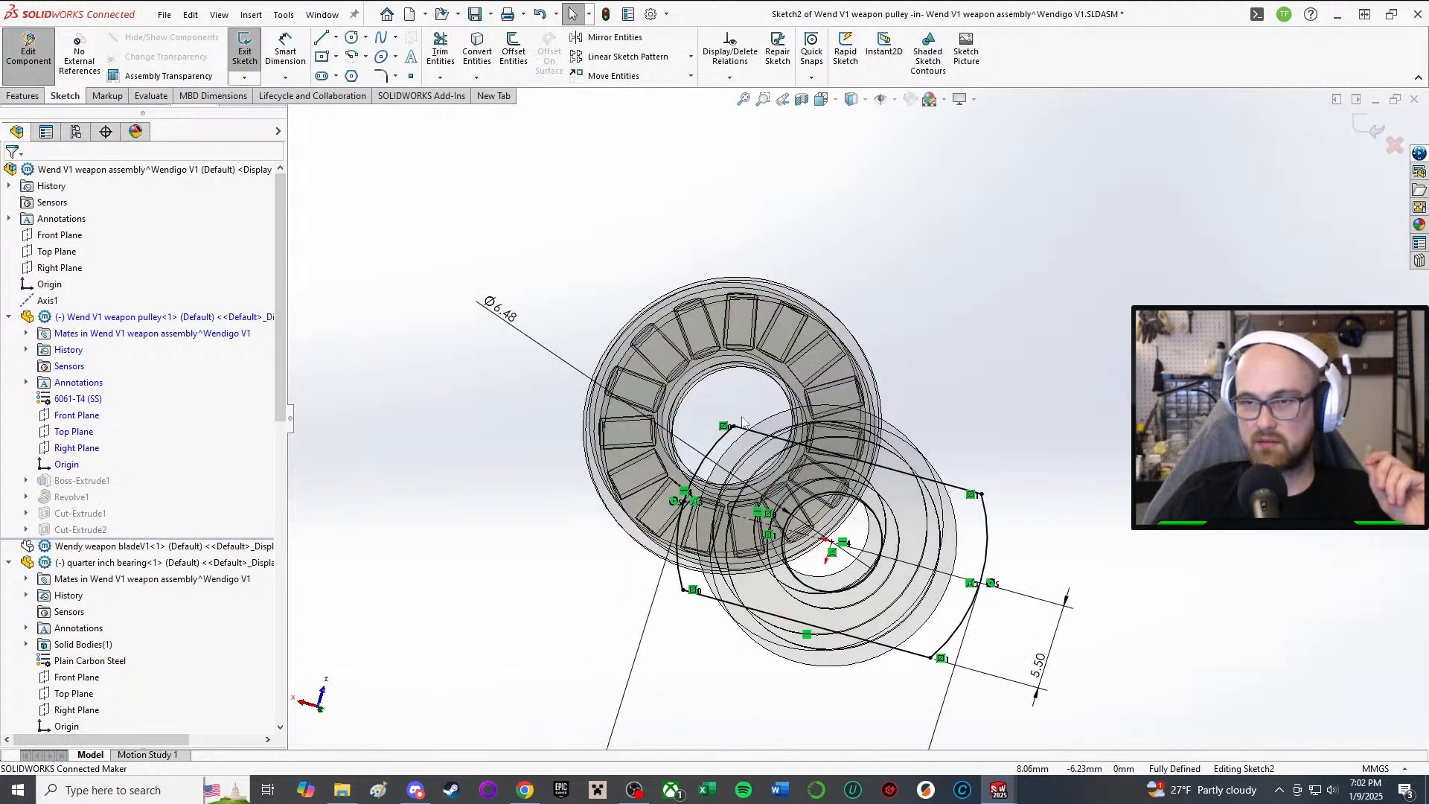
{"action": "middle_click_drag", "start_coordinate": [741, 421], "coordinate": [939, 531]}
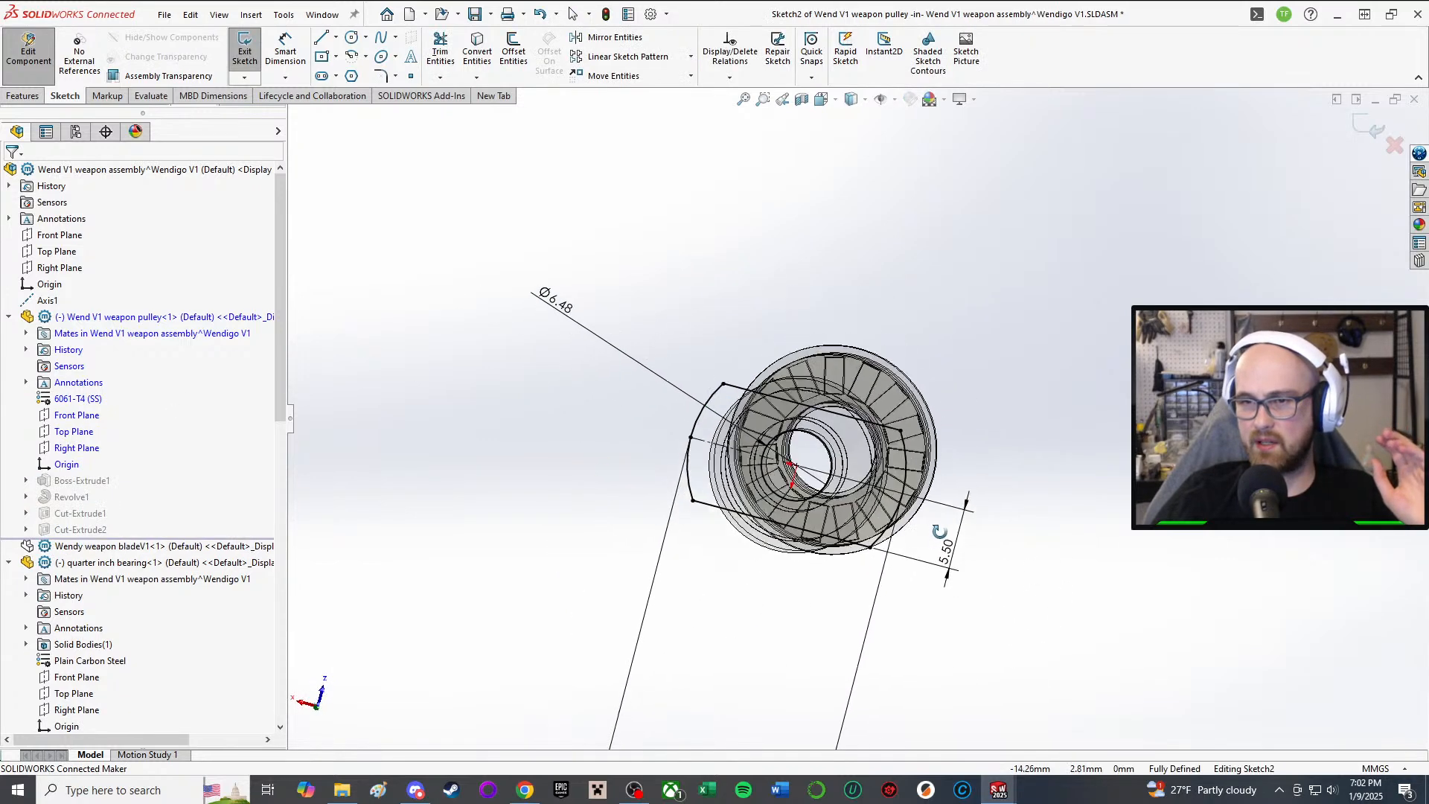
{"action": "scroll", "coordinate": [939, 531], "scroll_direction": "up", "scroll_amount": 4}
{"action": "scroll", "coordinate": [915, 542], "scroll_direction": "down", "scroll_amount": 2}
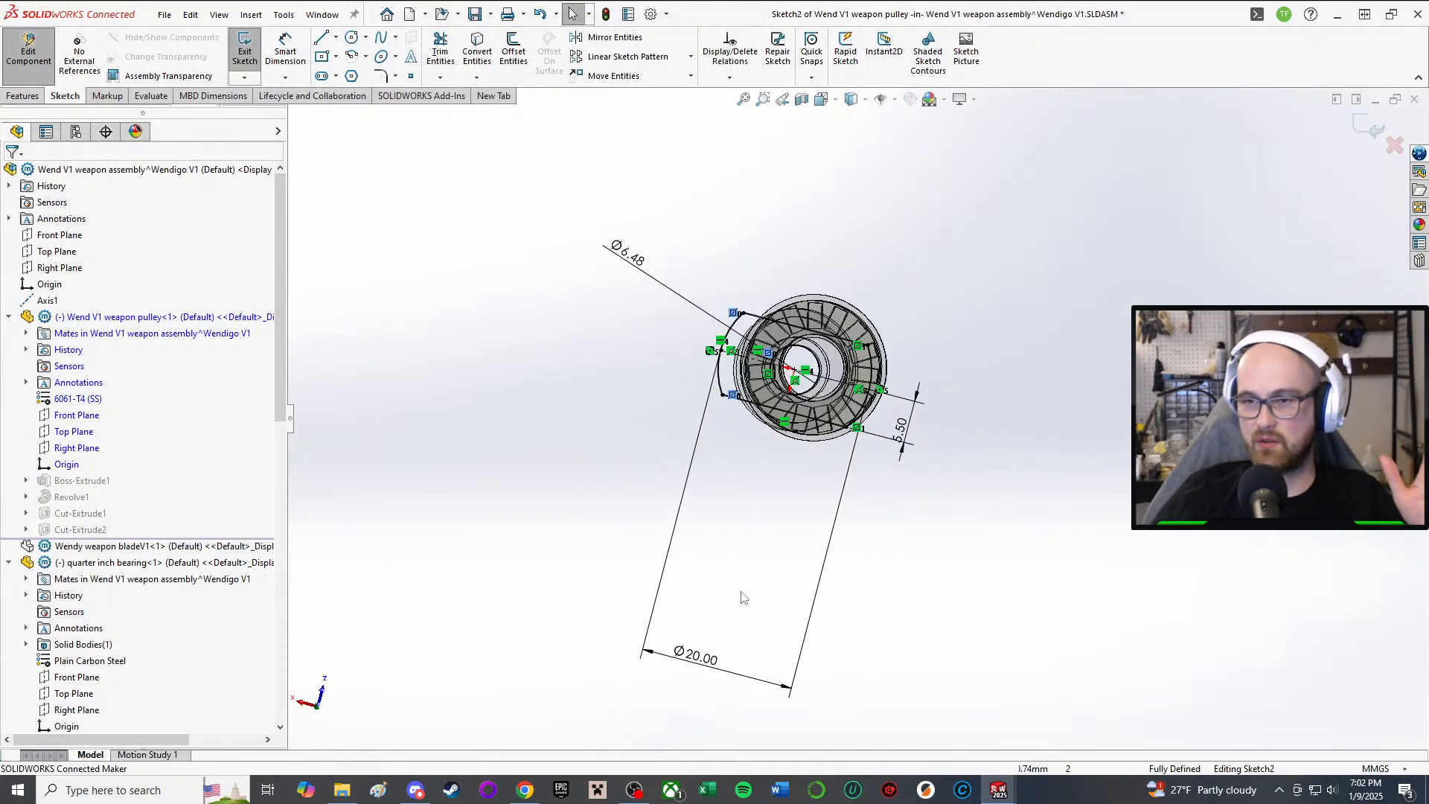
Step: Change the large diameter from Ø20.00 to Ø24.00 mm, passing through 22
{"action": "double_click", "coordinate": [710, 674]}
{"action": "type", "text": "2"}
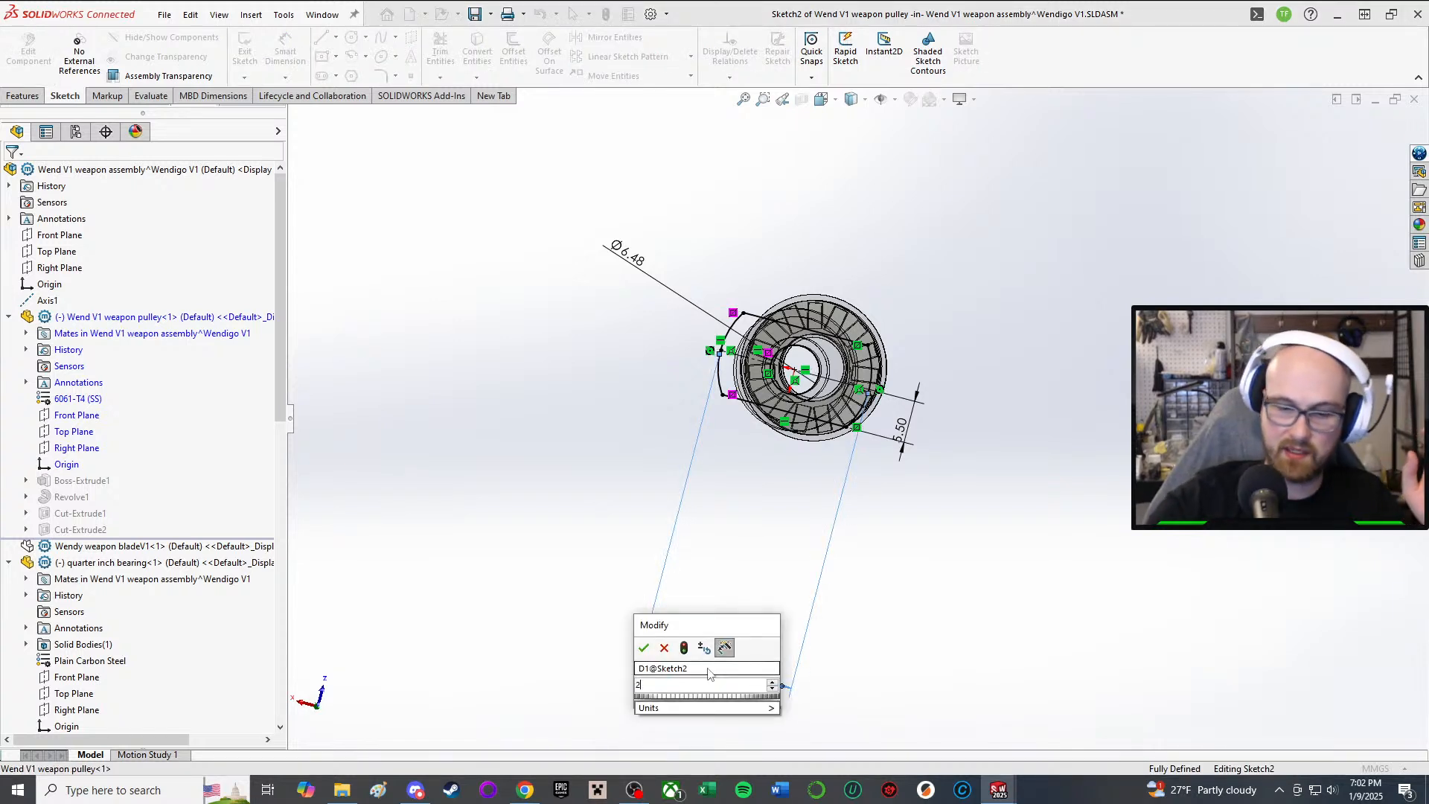
{"action": "type", "text": "2"}
{"action": "key", "text": "Return"}
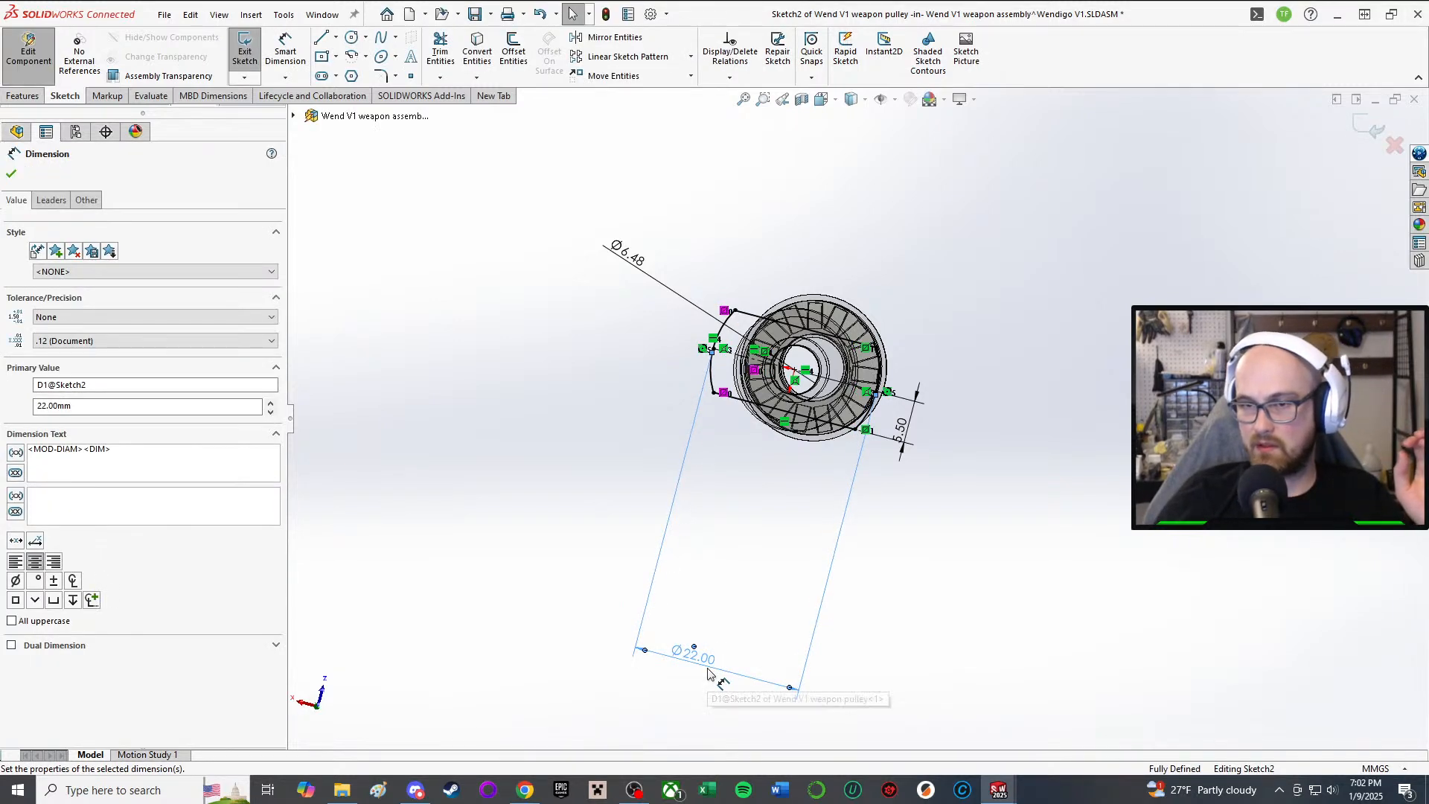
{"action": "double_click", "coordinate": [702, 665]}
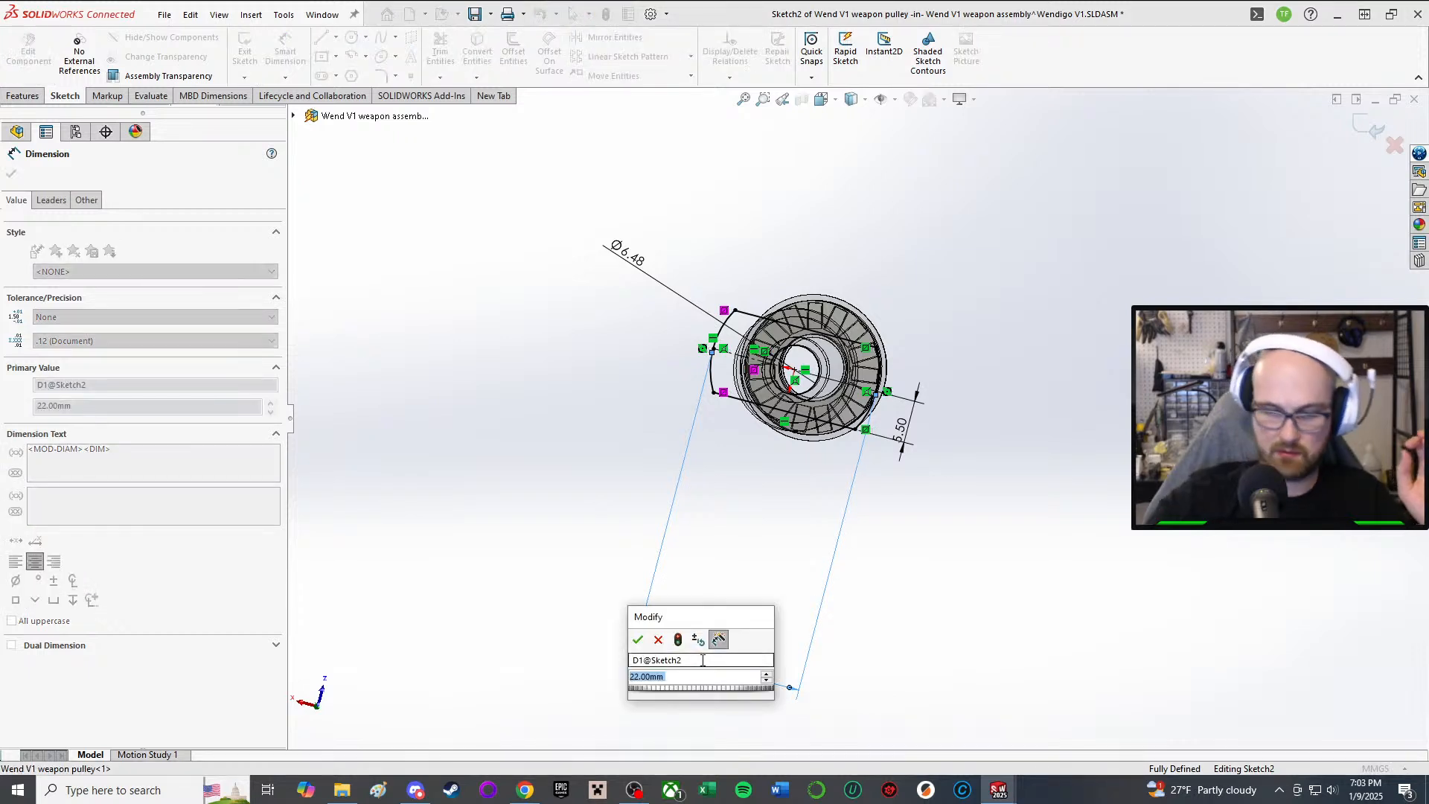
{"action": "type", "text": "24"}
{"action": "key", "text": "Return"}
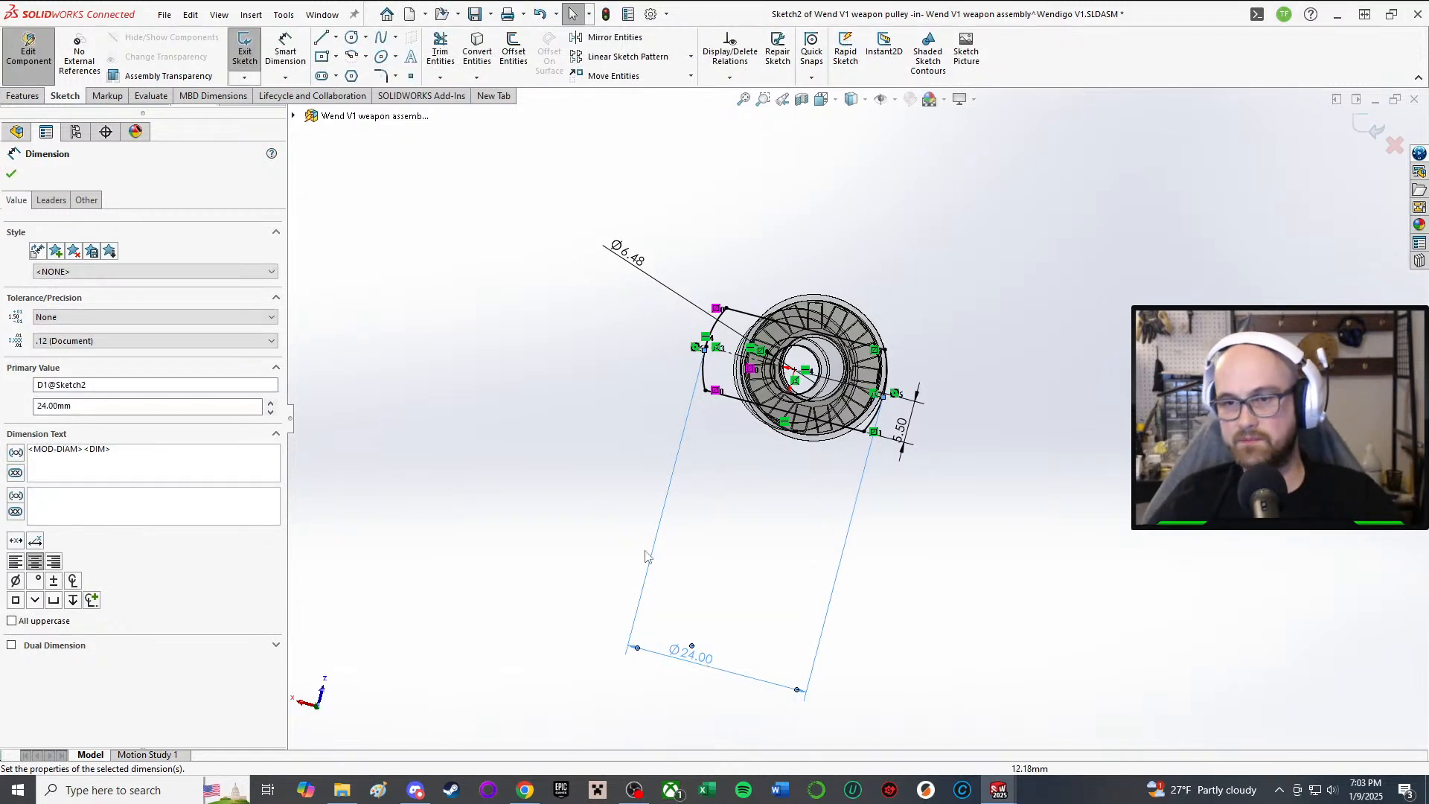
{"action": "left_click", "coordinate": [11, 174]}
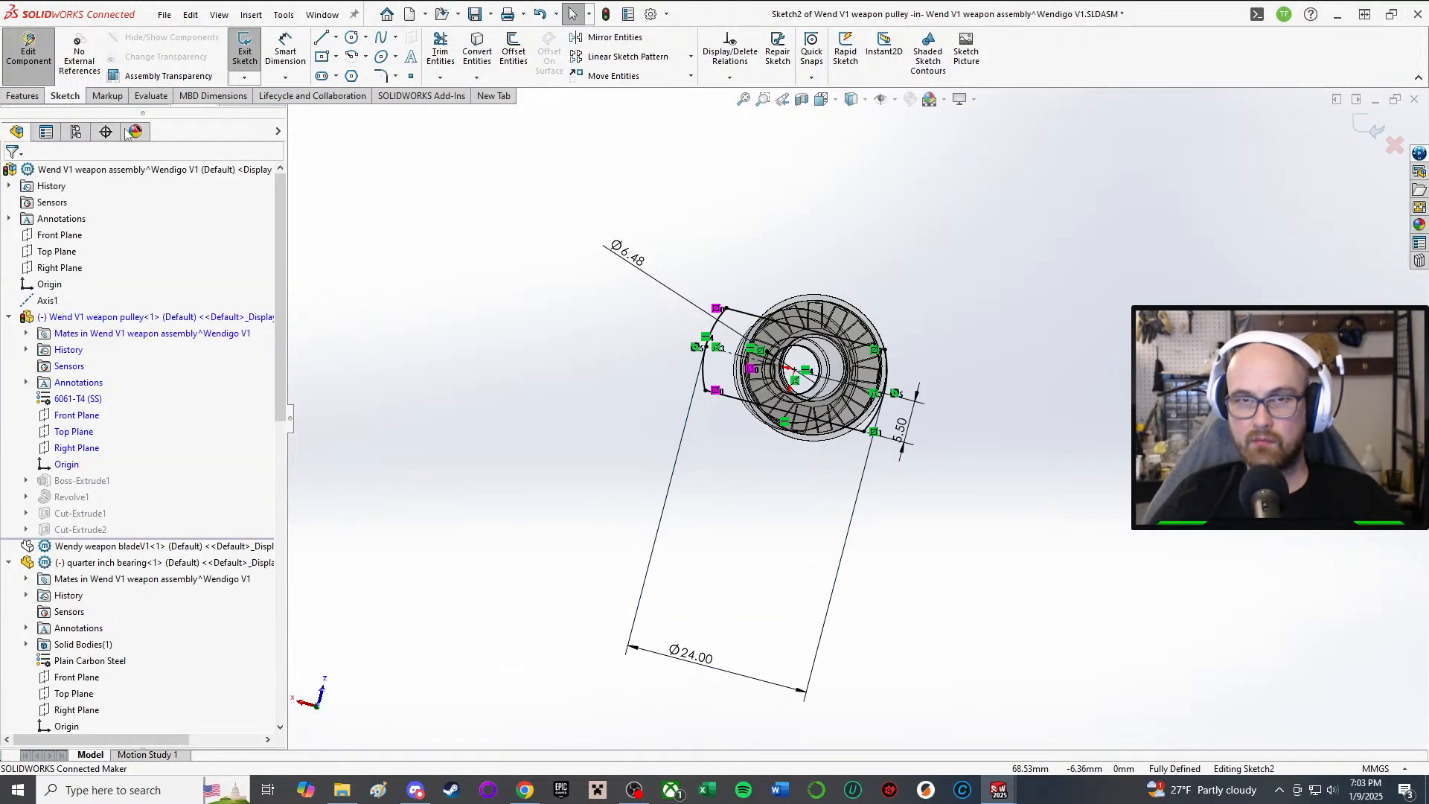
Step: Exit Sketch2 to rebuild the pulley and open the Cut-Extrude1 hole sketch
{"action": "left_click", "coordinate": [239, 44]}
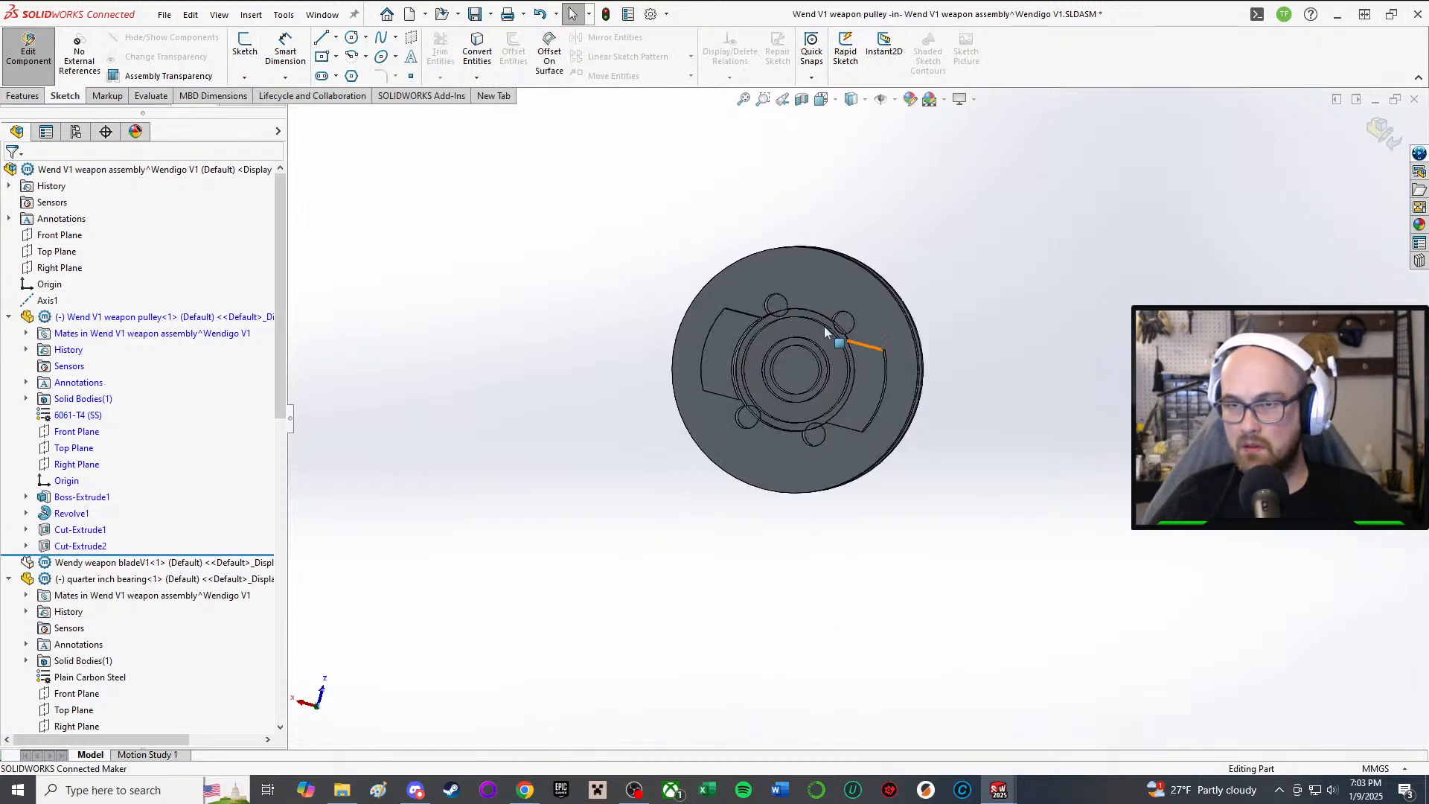
{"action": "middle_click_drag", "start_coordinate": [817, 305], "coordinate": [833, 381]}
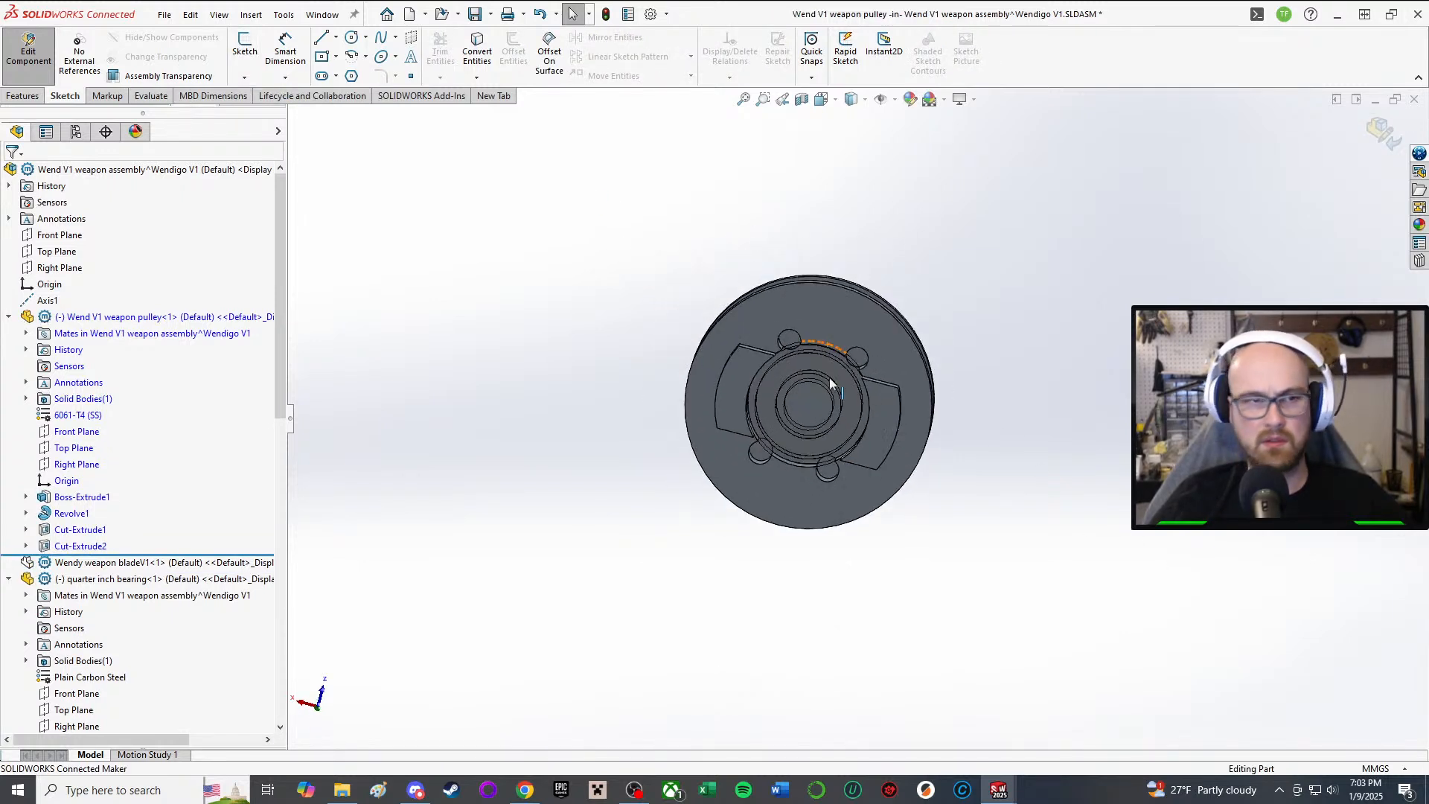
{"action": "scroll", "coordinate": [730, 363], "scroll_direction": "down", "scroll_amount": 5}
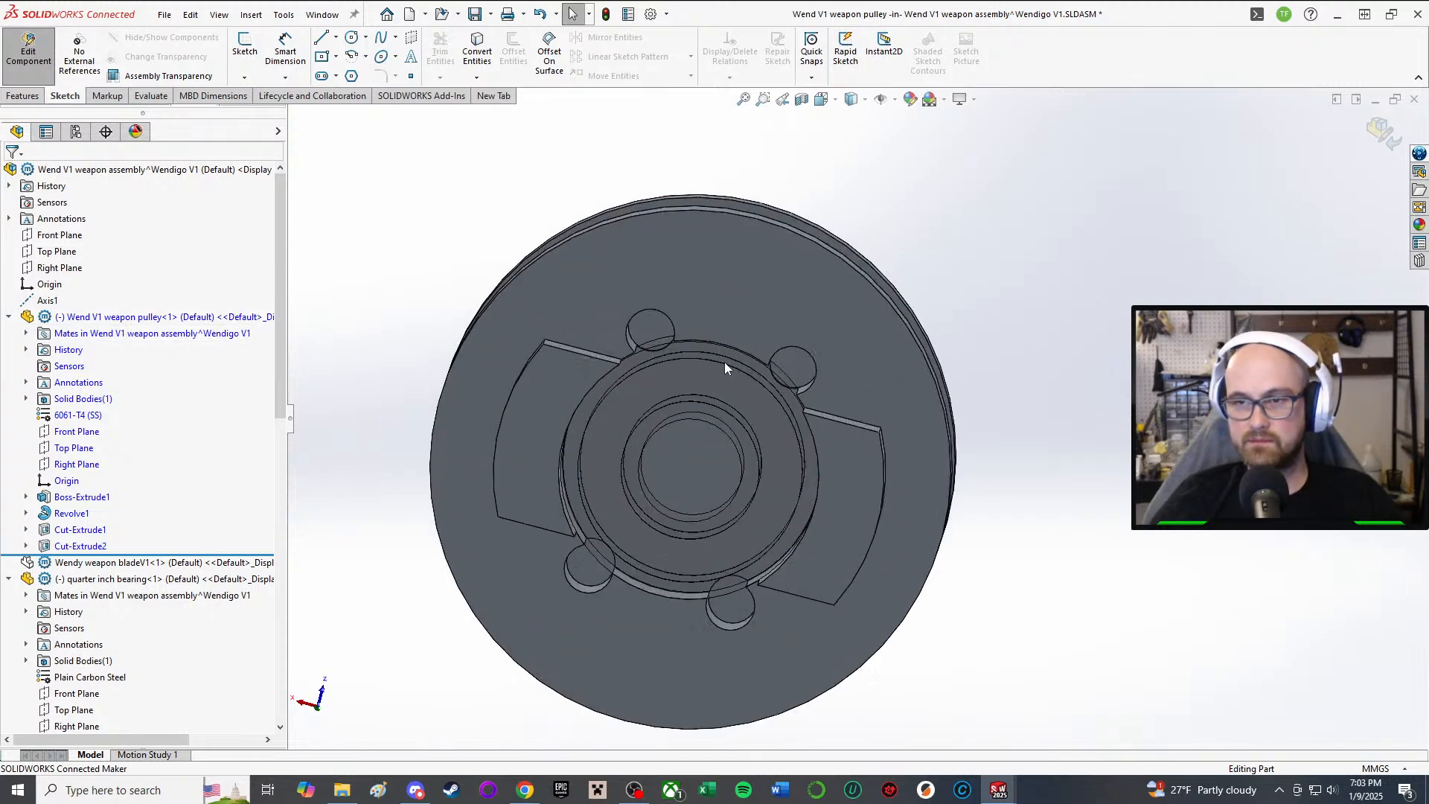
{"action": "left_click", "coordinate": [77, 530]}
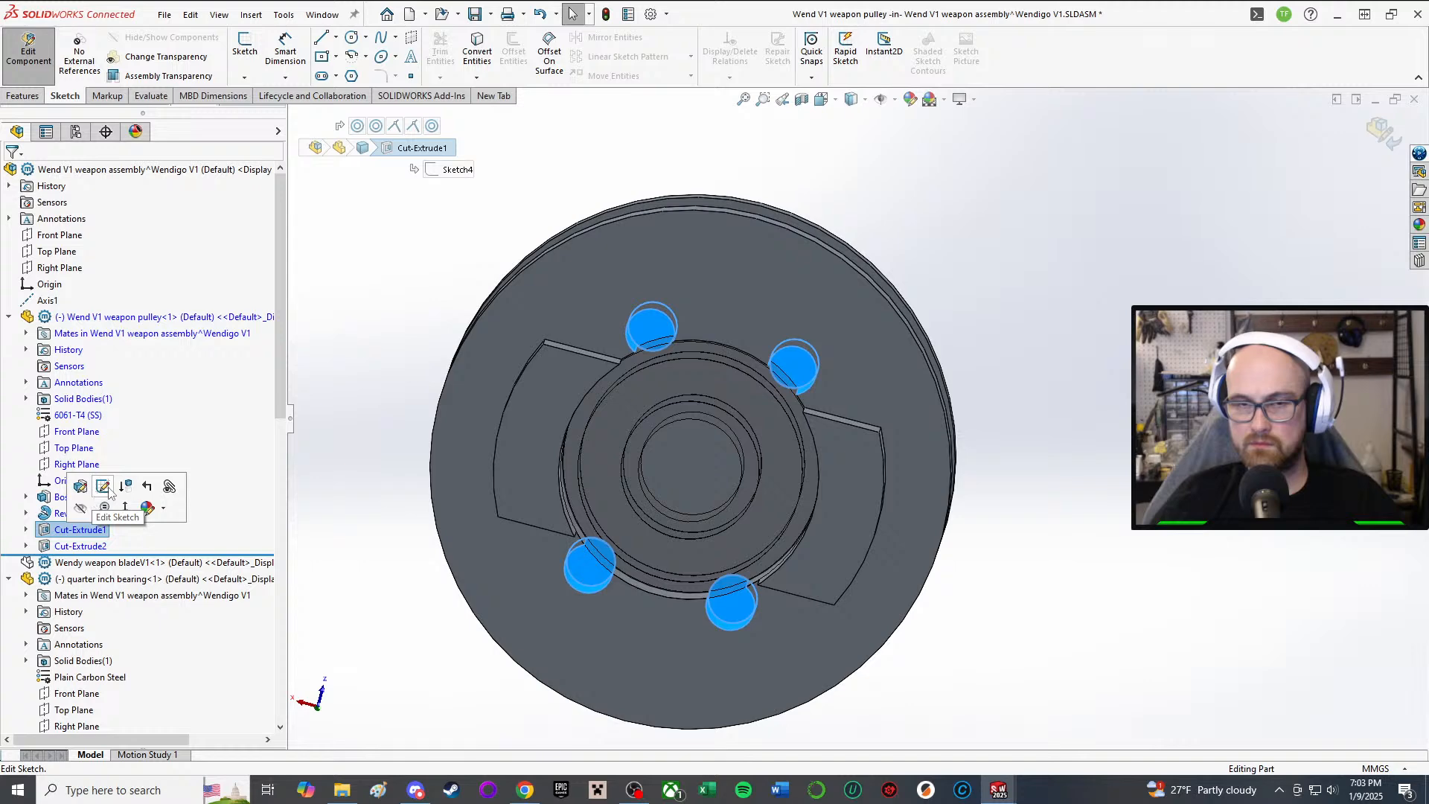
{"action": "left_click", "coordinate": [104, 487]}
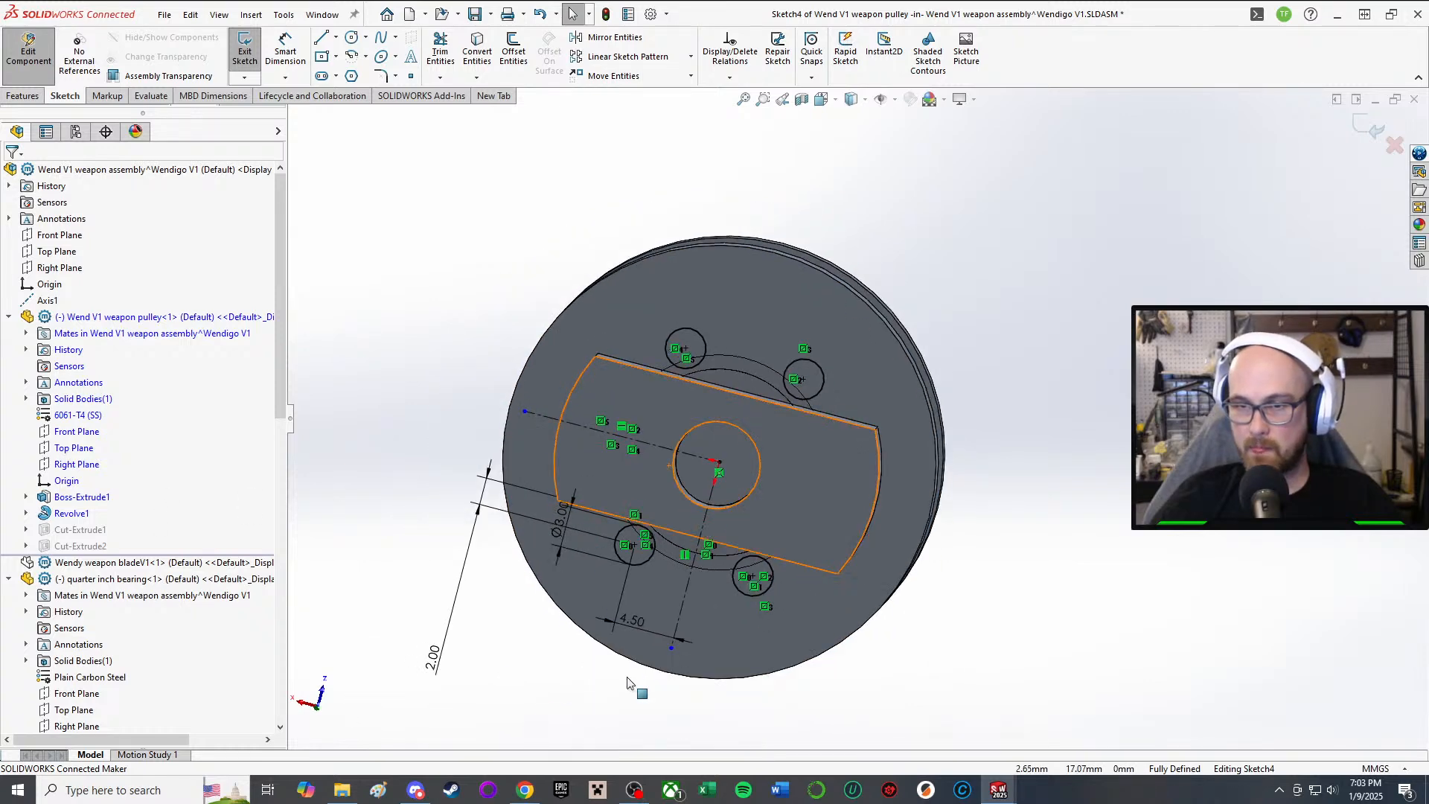
Step: Change the hole dimensions 4.50 to 6.00 and 2.00 to 3.00, keeping Ø3.00, and exit the sketch
{"action": "double_click", "coordinate": [649, 631]}
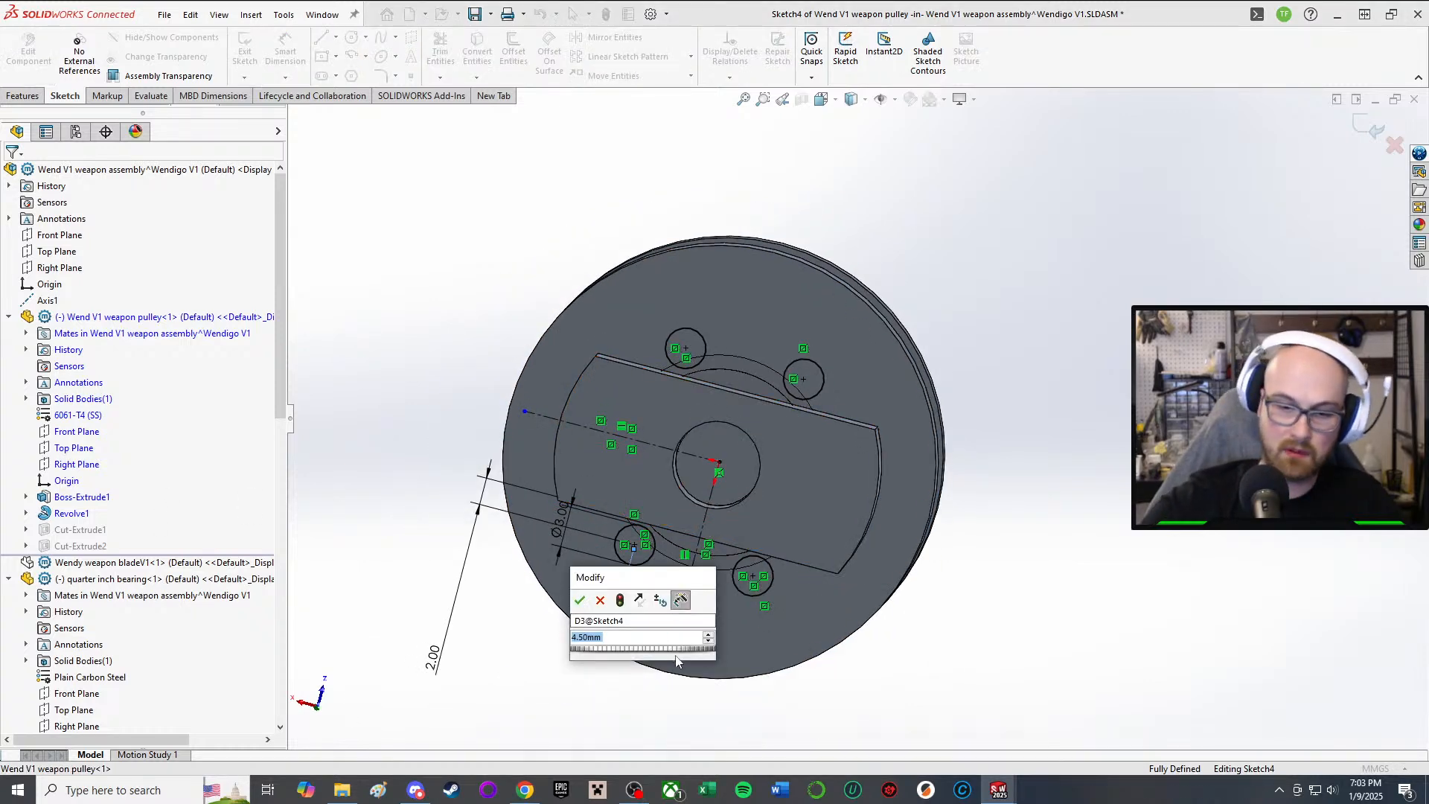
{"action": "type", "text": "6"}
{"action": "key", "text": "Return"}
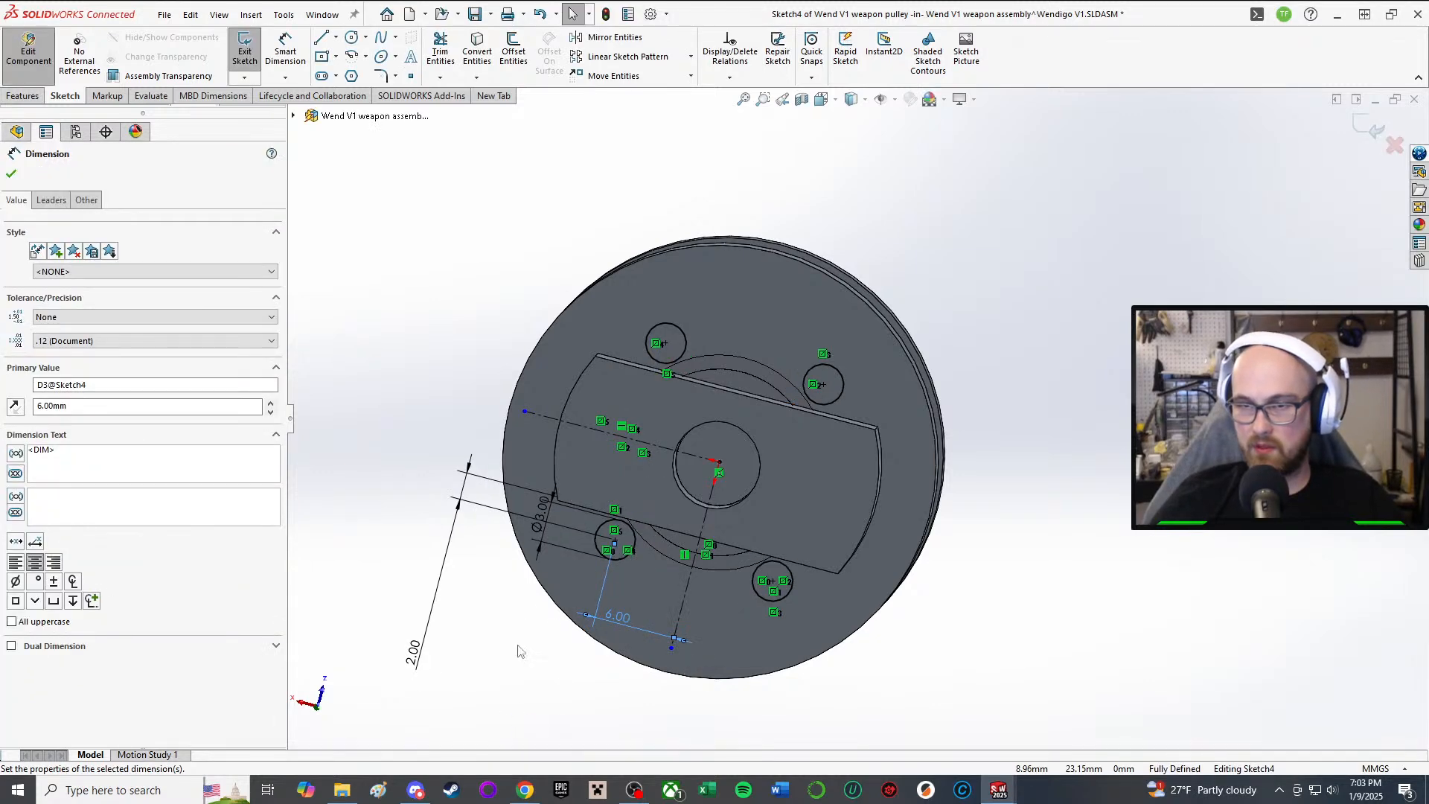
{"action": "double_click", "coordinate": [539, 520]}
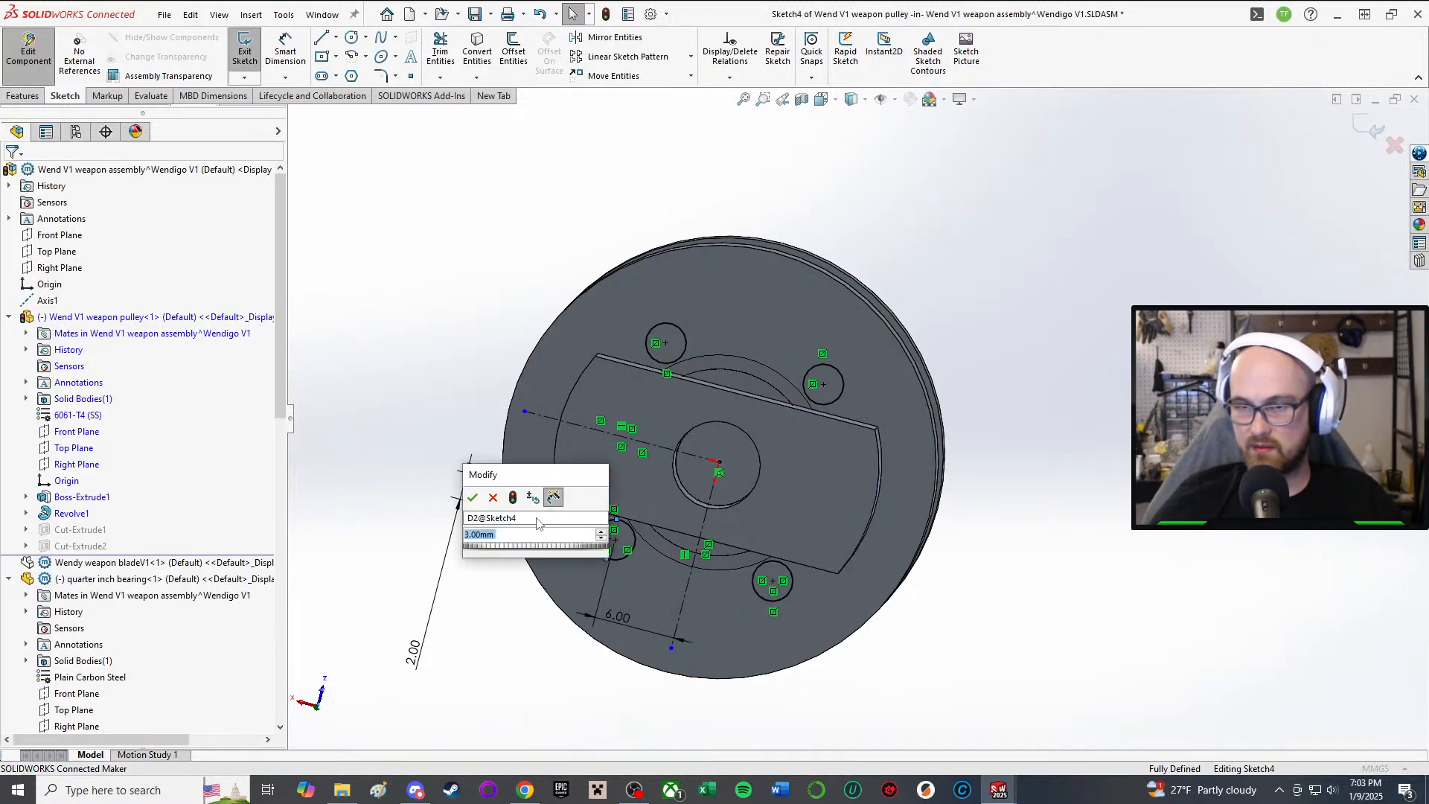
{"action": "left_click", "coordinate": [474, 498]}
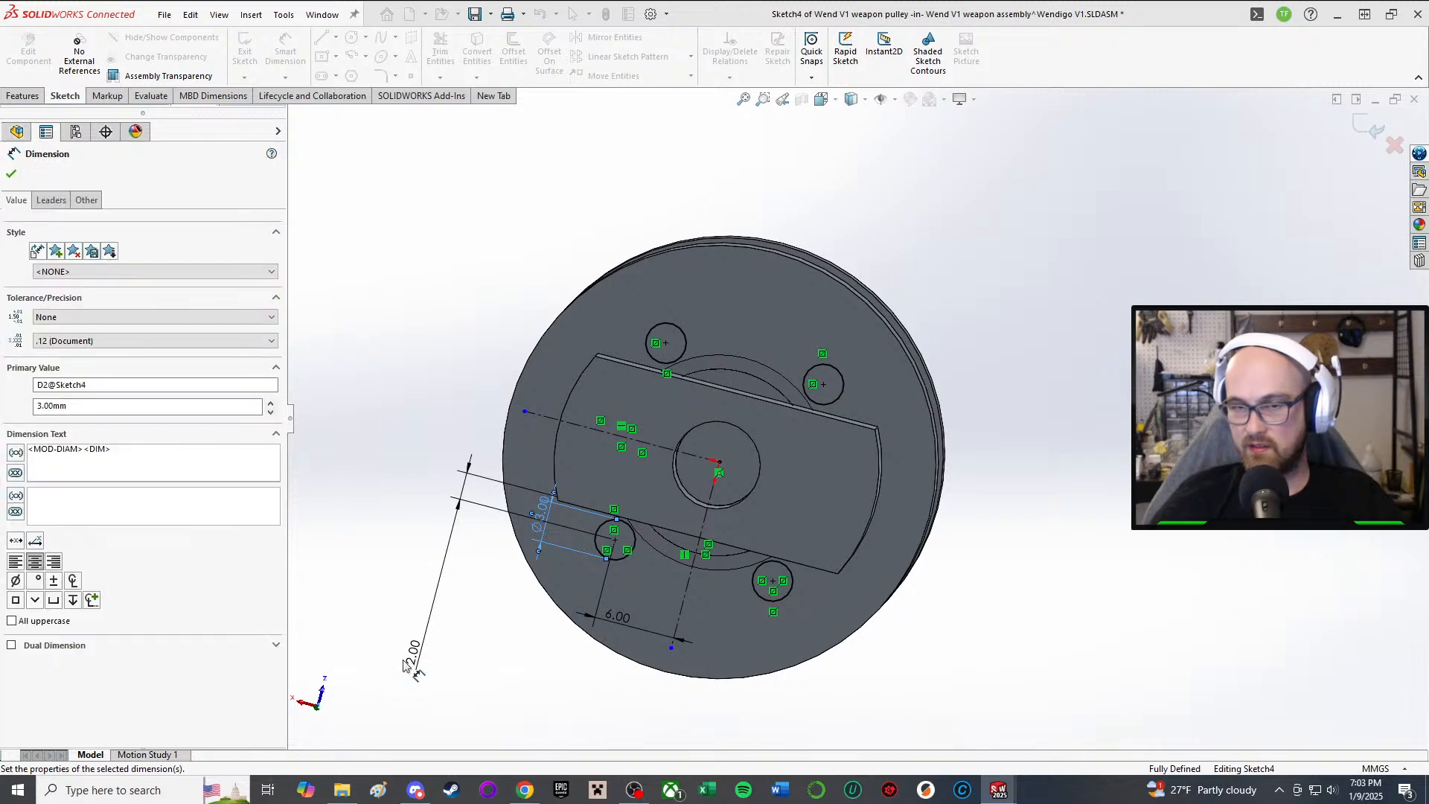
{"action": "double_click", "coordinate": [413, 653]}
{"action": "type", "text": "3"}
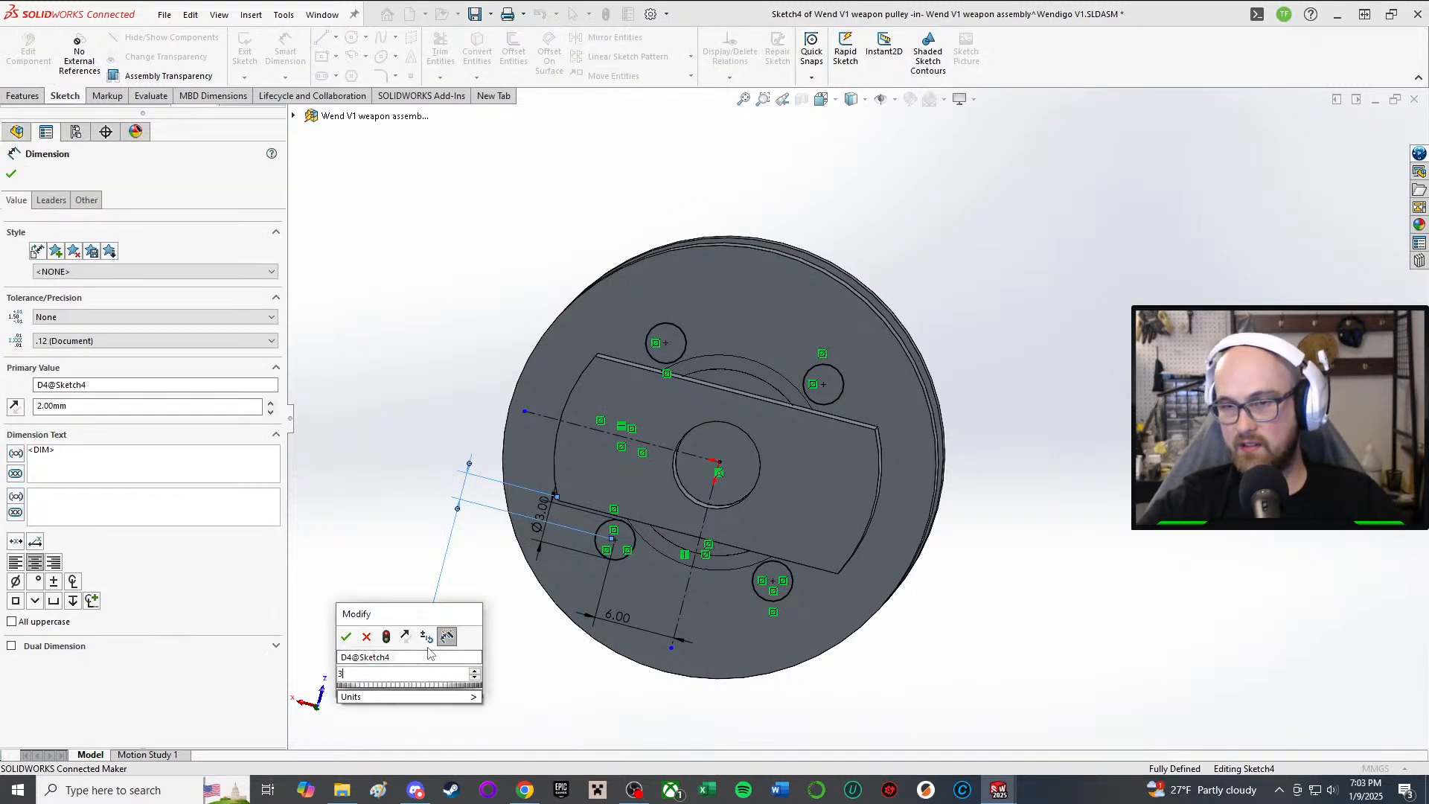
{"action": "key", "text": "Return"}
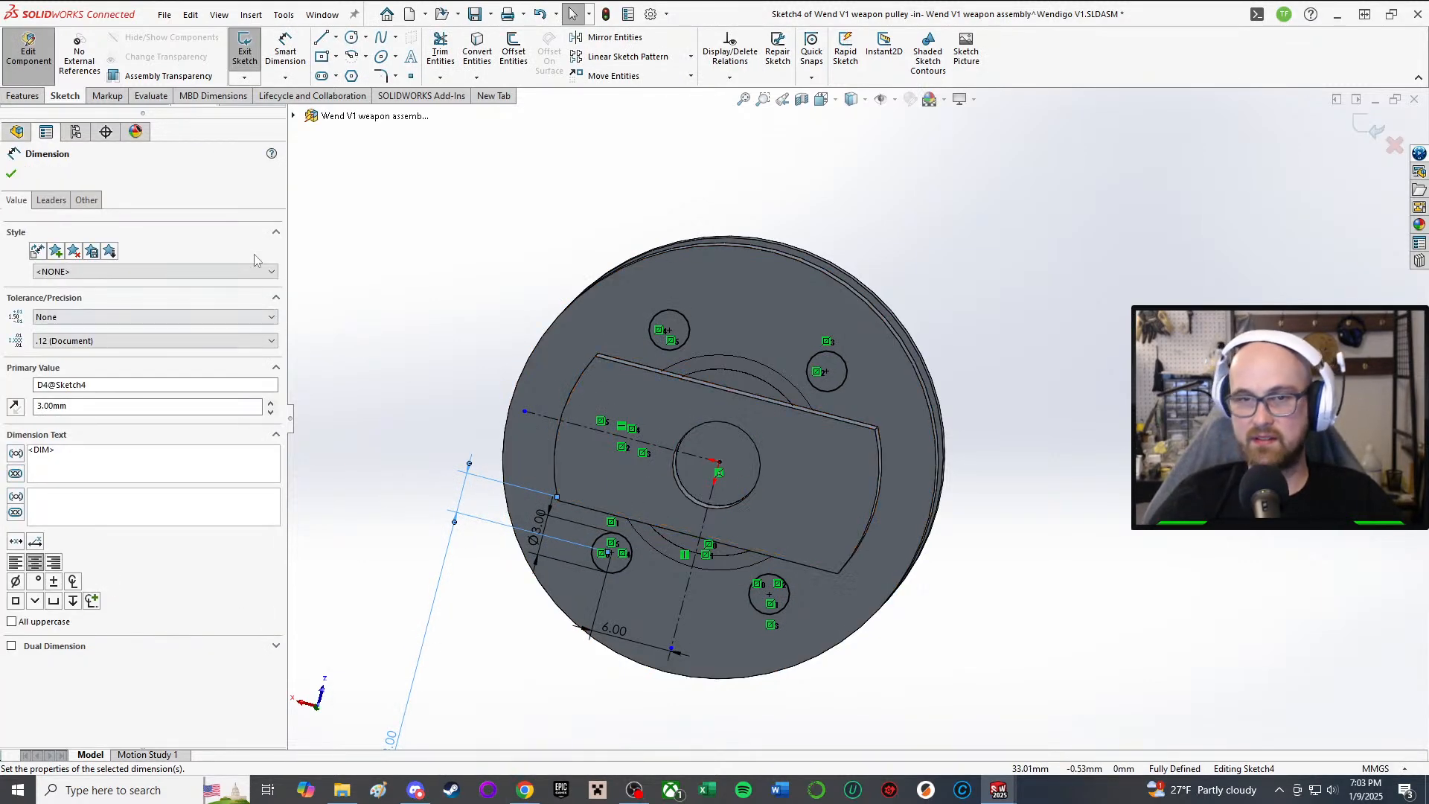
{"action": "left_click", "coordinate": [11, 173]}
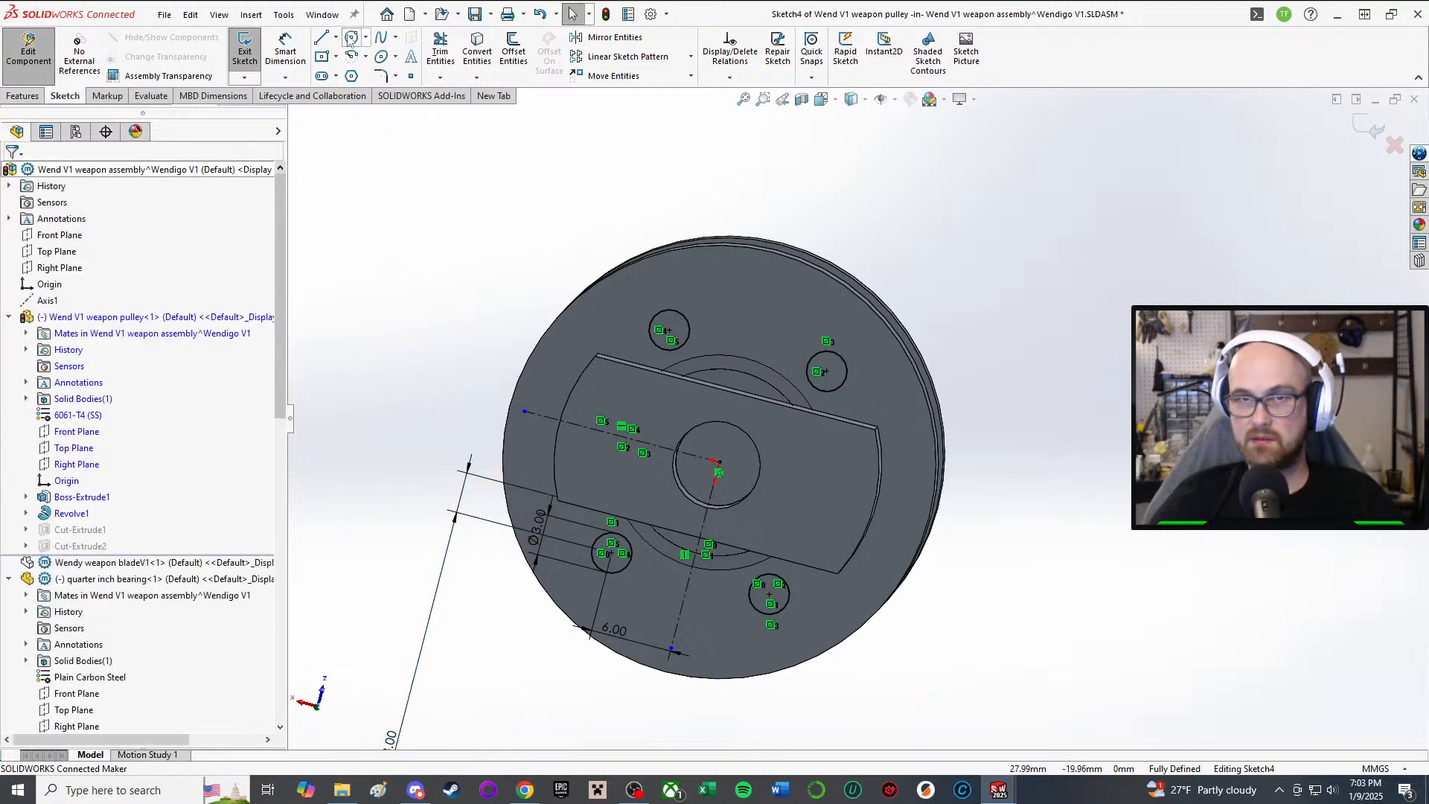
{"action": "left_click", "coordinate": [245, 49]}
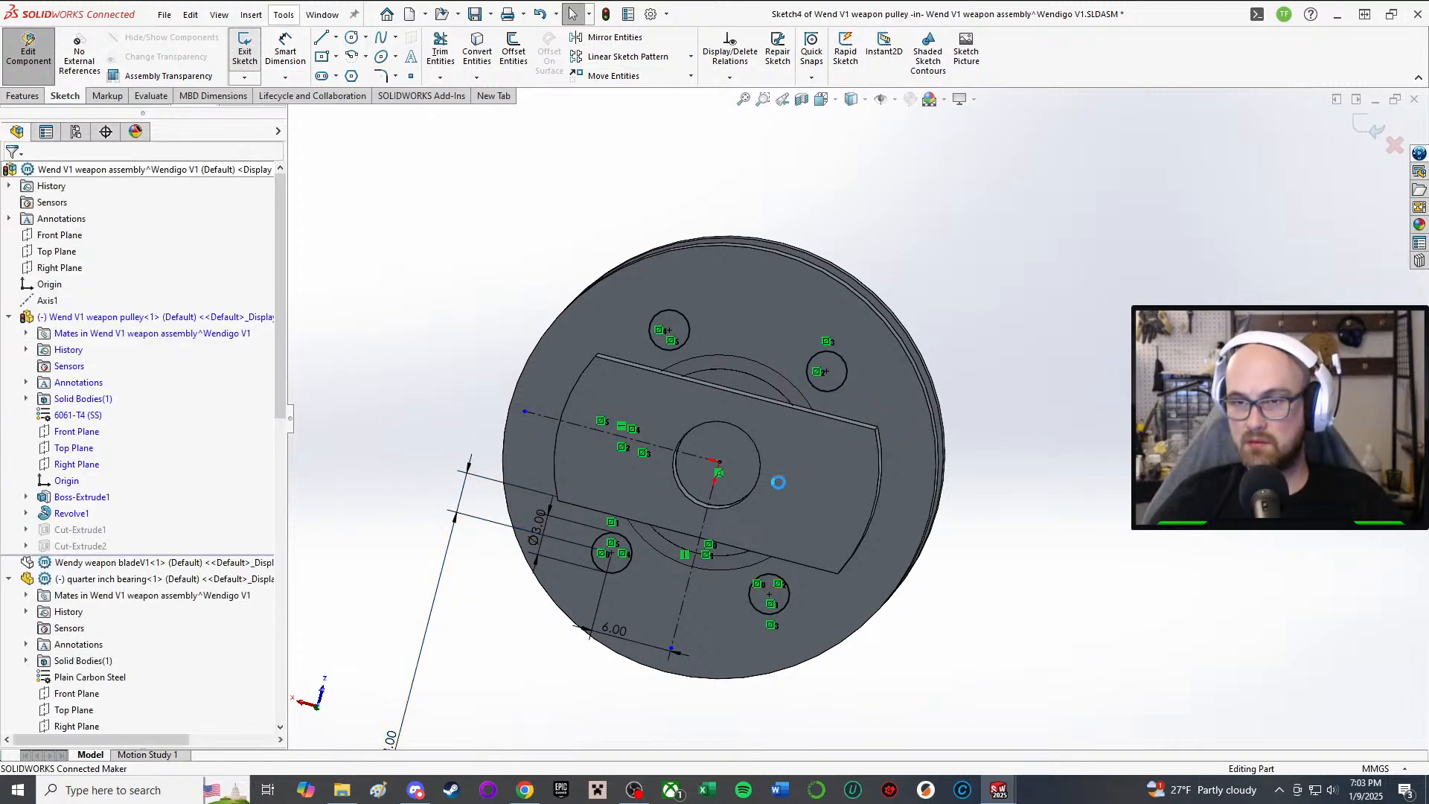
Step: Set Cut-Extrude1's Direction 1 end condition to Through All
{"action": "middle_click_drag", "start_coordinate": [757, 510], "coordinate": [733, 596]}
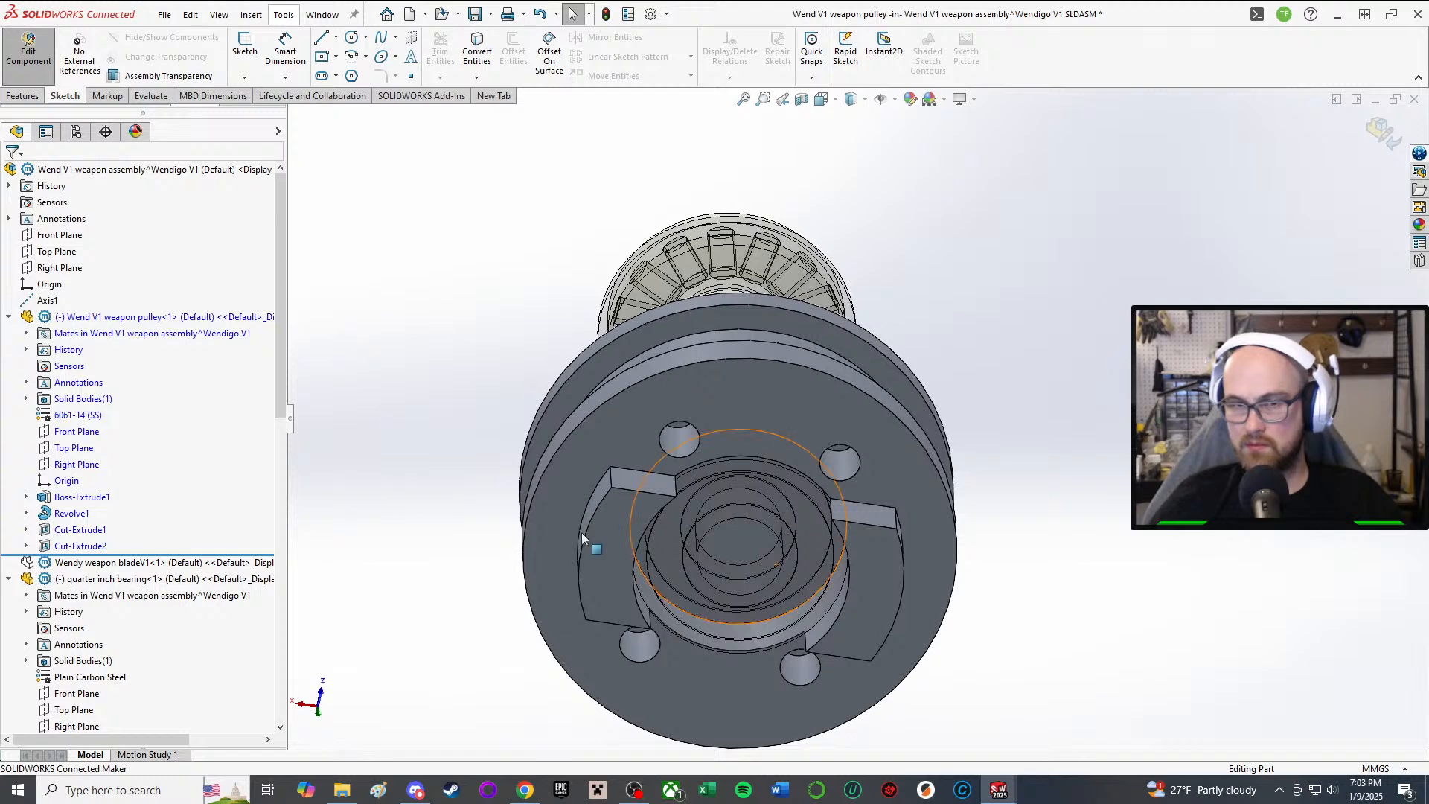
{"action": "left_click", "coordinate": [73, 530]}
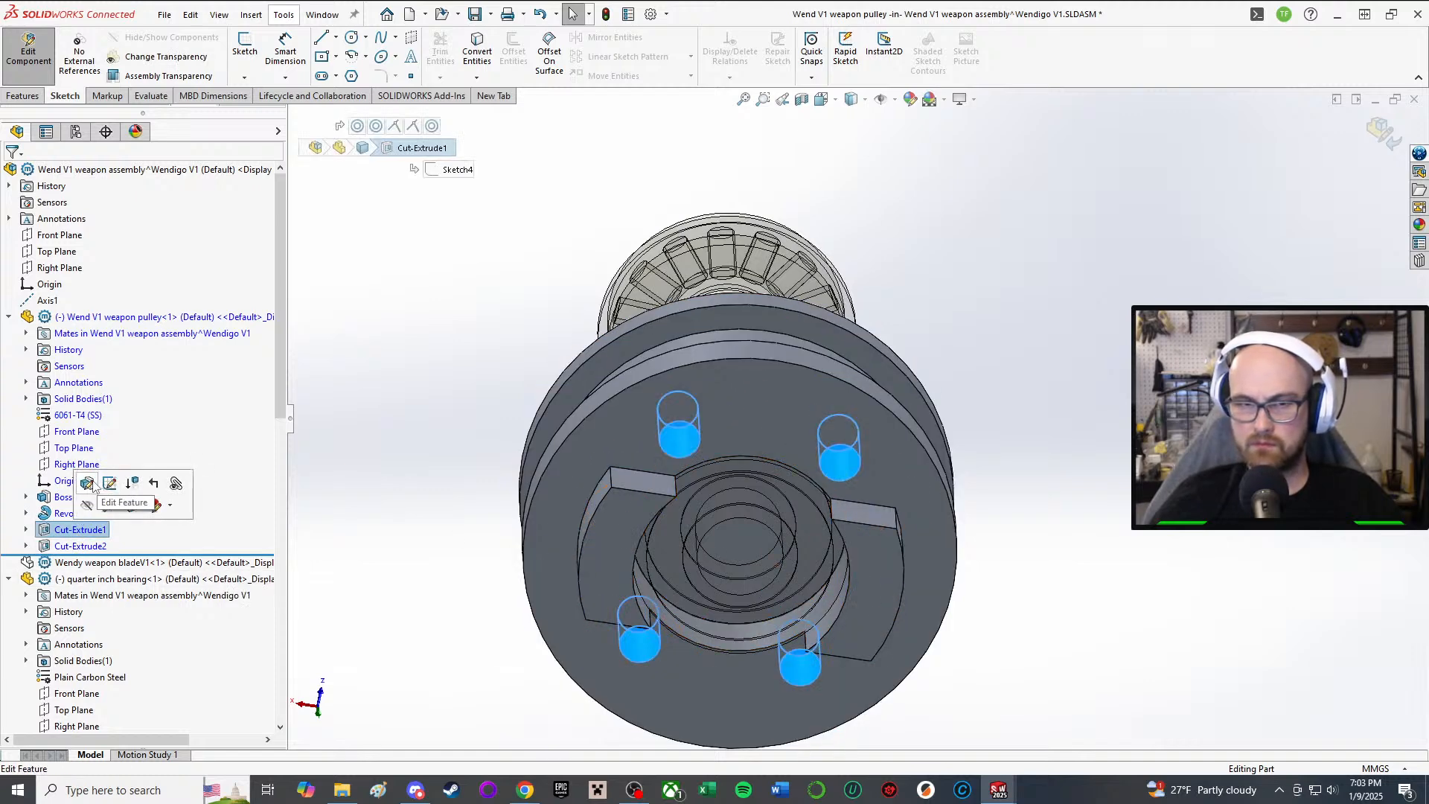
{"action": "left_click", "coordinate": [111, 484]}
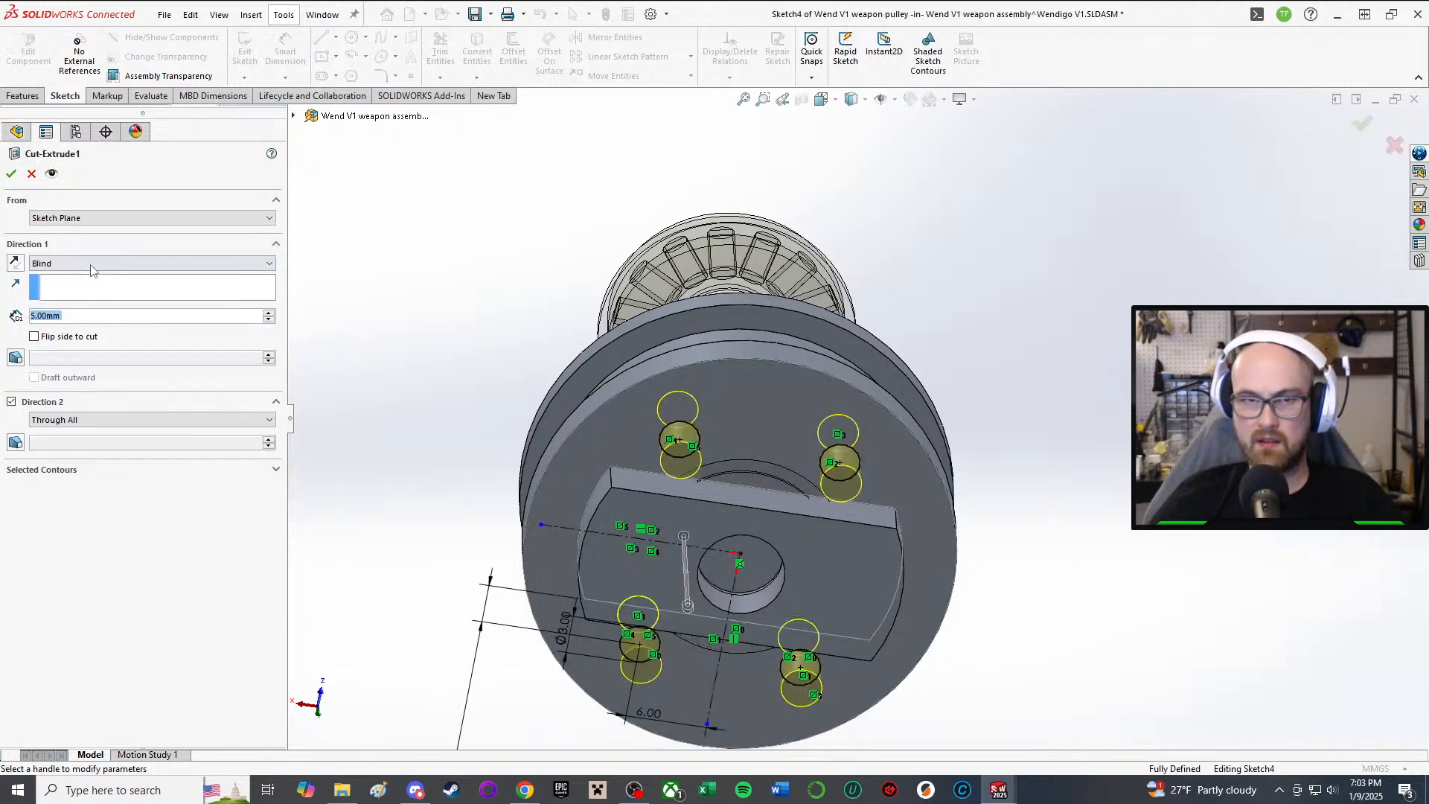
{"action": "left_click", "coordinate": [103, 264]}
{"action": "left_click", "coordinate": [104, 296]}
{"action": "left_click", "coordinate": [99, 264]}
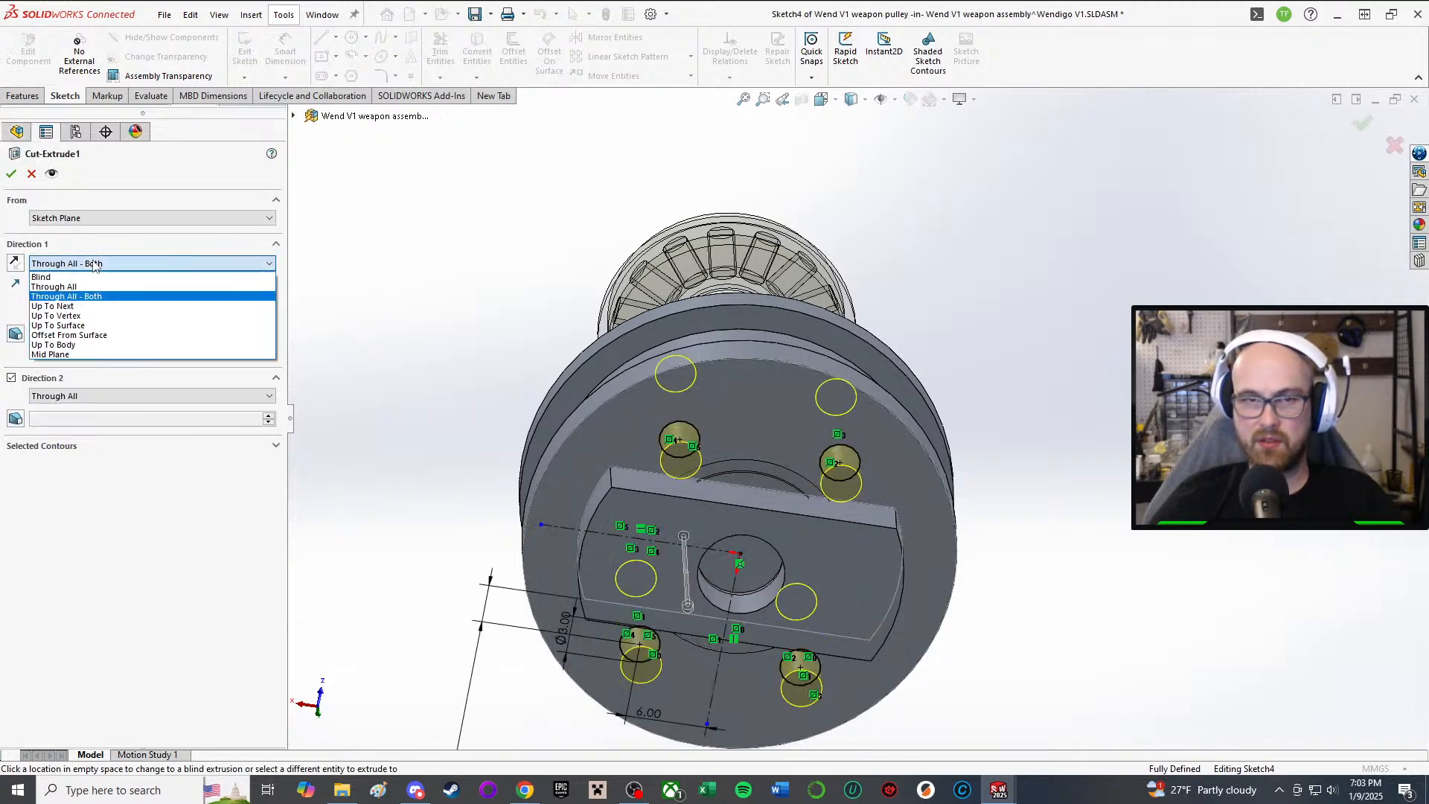
{"action": "left_click", "coordinate": [88, 286]}
{"action": "left_click", "coordinate": [11, 175]}
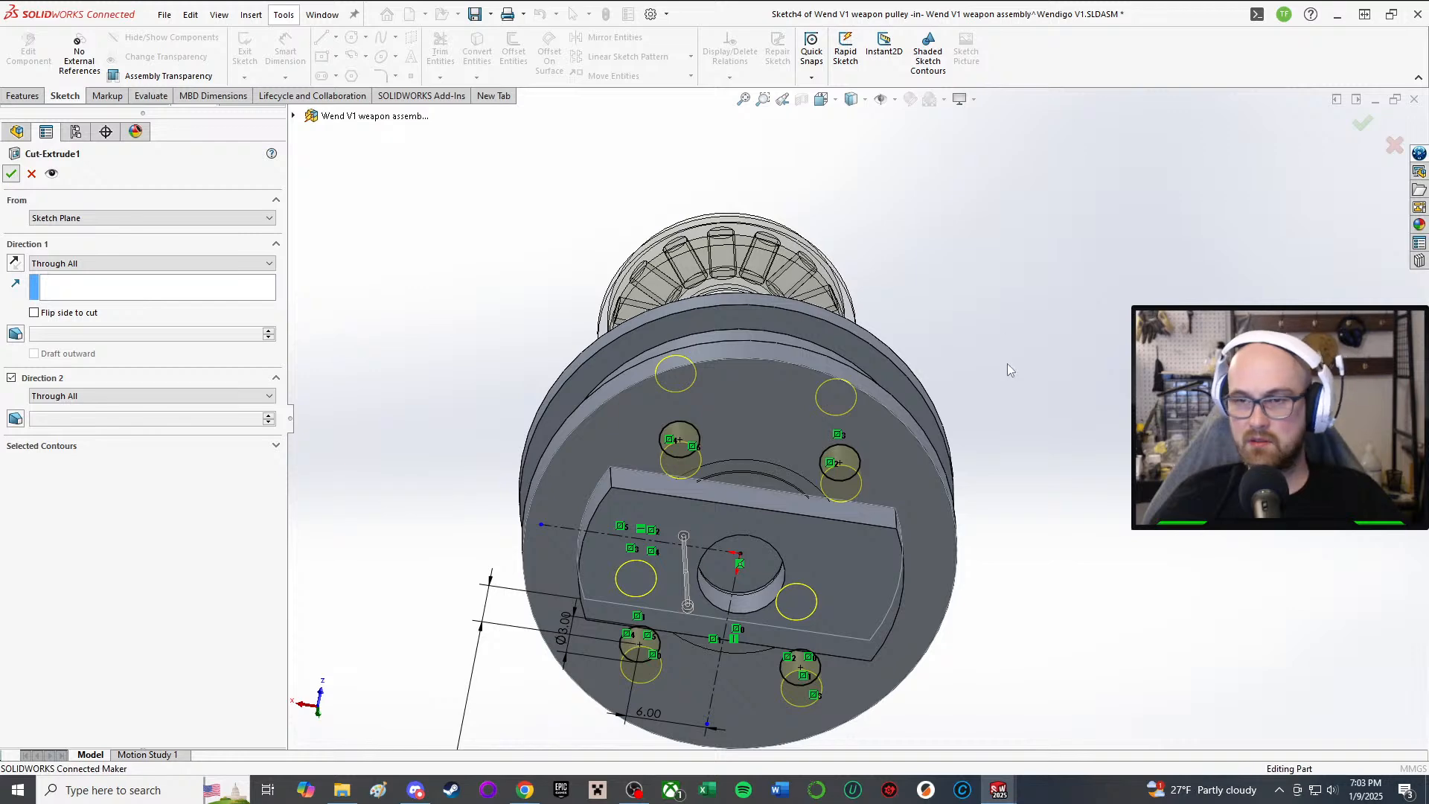
Step: Inspect the four through holes from face-on, oblique and underside views
{"action": "scroll", "coordinate": [811, 453], "scroll_direction": "down", "scroll_amount": 4}
{"action": "middle_click_drag", "start_coordinate": [804, 447], "coordinate": [814, 402]}
{"action": "scroll", "coordinate": [811, 453], "scroll_direction": "up", "scroll_amount": 1}
{"action": "scroll", "coordinate": [813, 401], "scroll_direction": "up", "scroll_amount": 1}
{"action": "scroll", "coordinate": [825, 435], "scroll_direction": "up", "scroll_amount": 3}
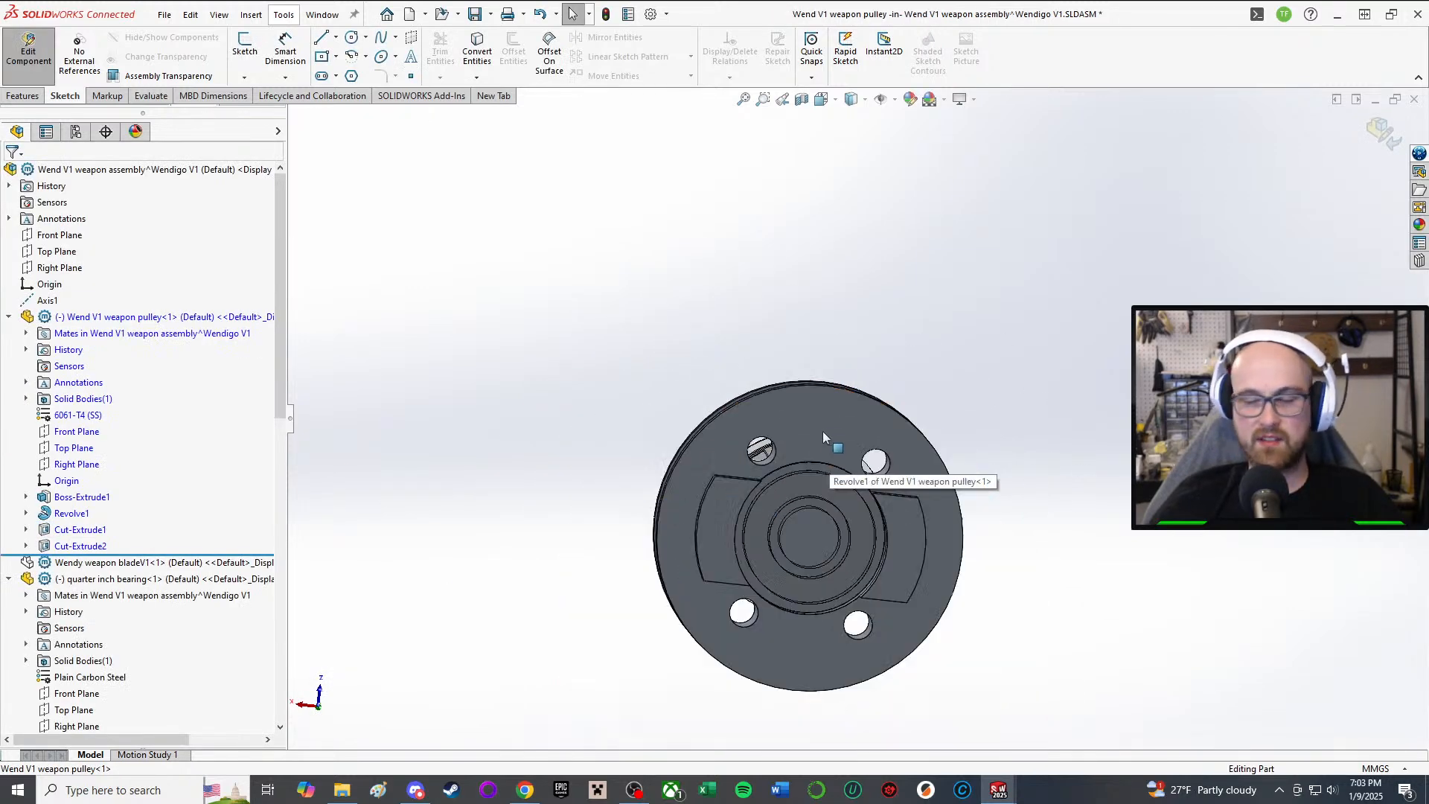
{"action": "scroll", "coordinate": [863, 476], "scroll_direction": "down", "scroll_amount": 4}
{"action": "scroll", "coordinate": [773, 447], "scroll_direction": "up", "scroll_amount": 1}
{"action": "middle_click_drag", "start_coordinate": [783, 439], "coordinate": [917, 596]}
{"action": "scroll", "coordinate": [710, 356], "scroll_direction": "up", "scroll_amount": 2}
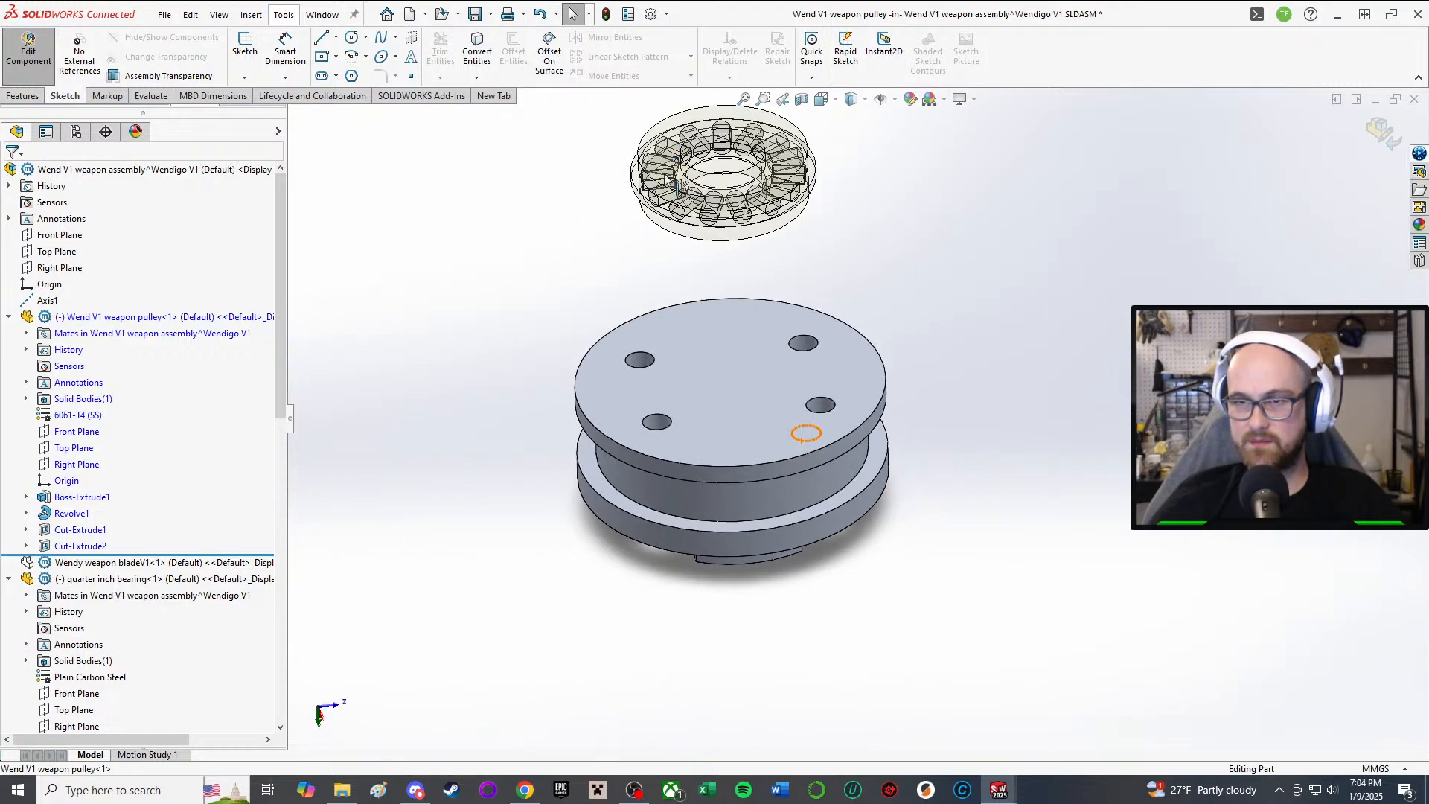
{"action": "middle_click_drag", "start_coordinate": [682, 173], "coordinate": [684, 325]}
{"action": "scroll", "coordinate": [684, 325], "scroll_direction": "up", "scroll_amount": 1}
{"action": "scroll", "coordinate": [808, 388], "scroll_direction": "up", "scroll_amount": 2}
{"action": "middle_click_drag", "start_coordinate": [807, 389], "coordinate": [858, 54]}
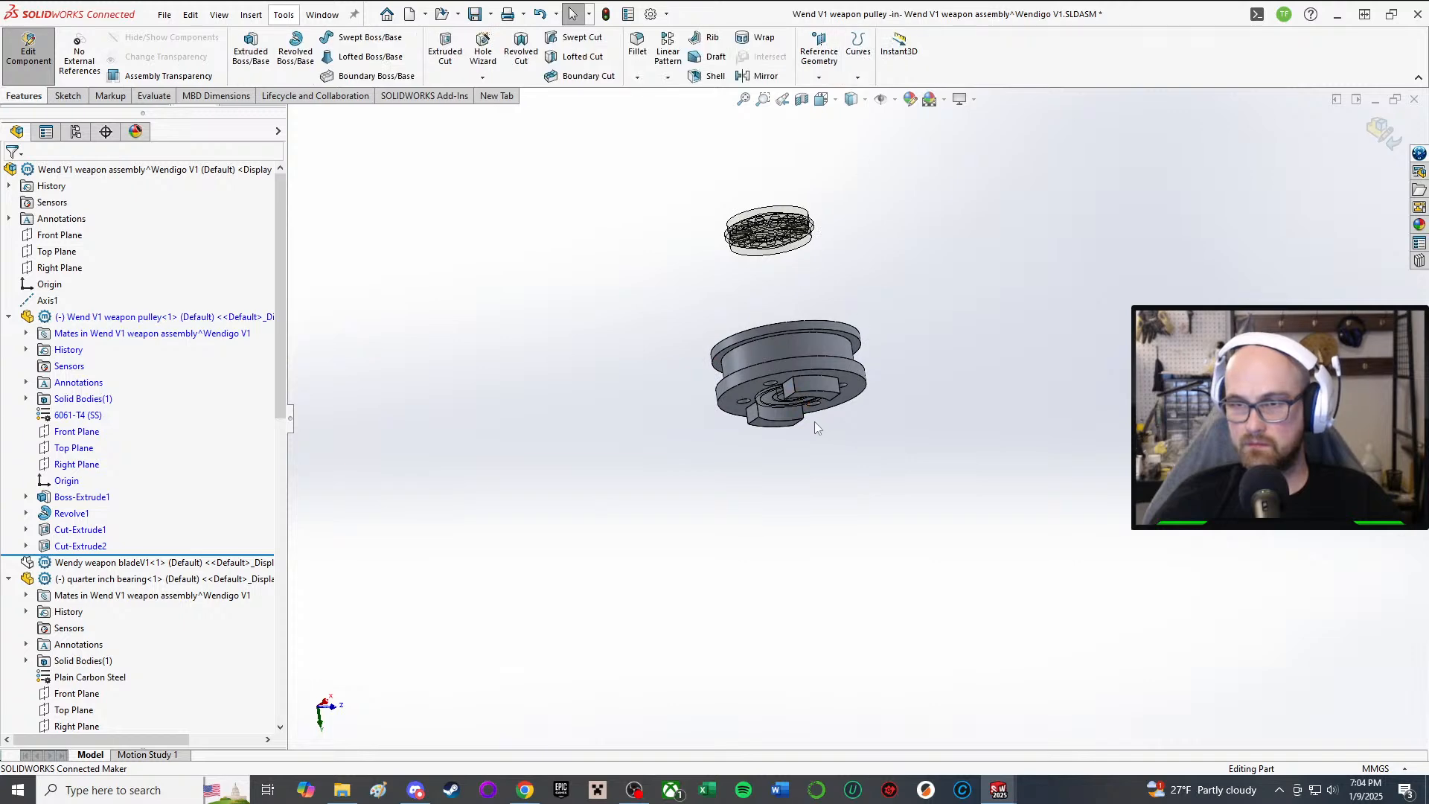
{"action": "scroll", "coordinate": [814, 421], "scroll_direction": "down", "scroll_amount": 3}
{"action": "middle_click_drag", "start_coordinate": [814, 421], "coordinate": [753, 178]}
{"action": "scroll", "coordinate": [763, 205], "scroll_direction": "down", "scroll_amount": 3}
{"action": "scroll", "coordinate": [923, 577], "scroll_direction": "up", "scroll_amount": 1}
{"action": "middle_click_drag", "start_coordinate": [921, 592], "coordinate": [932, 476]}
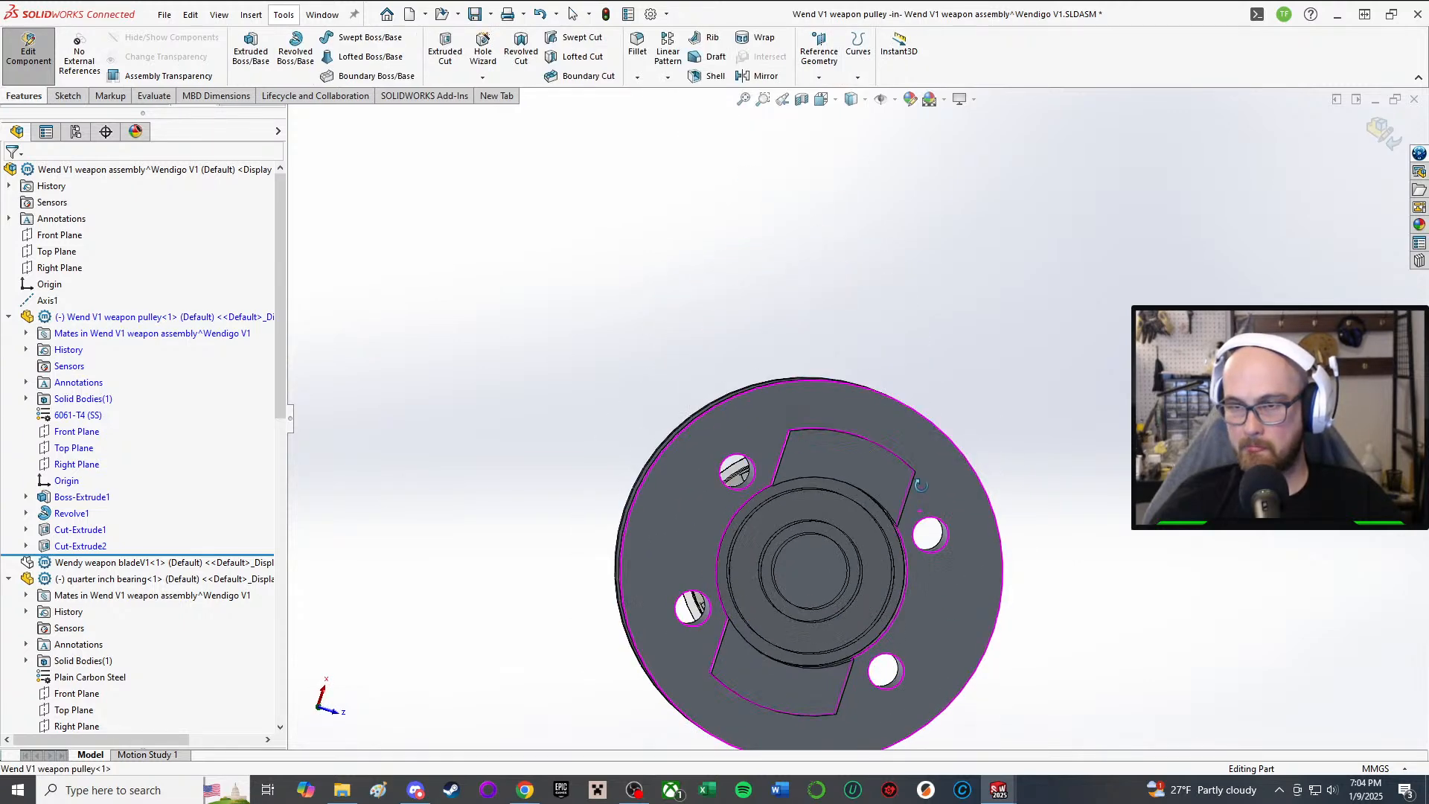
Step: Start a new sketch on the pulley face and draw a circle centred on the origin
{"action": "left_click", "coordinate": [66, 96]}
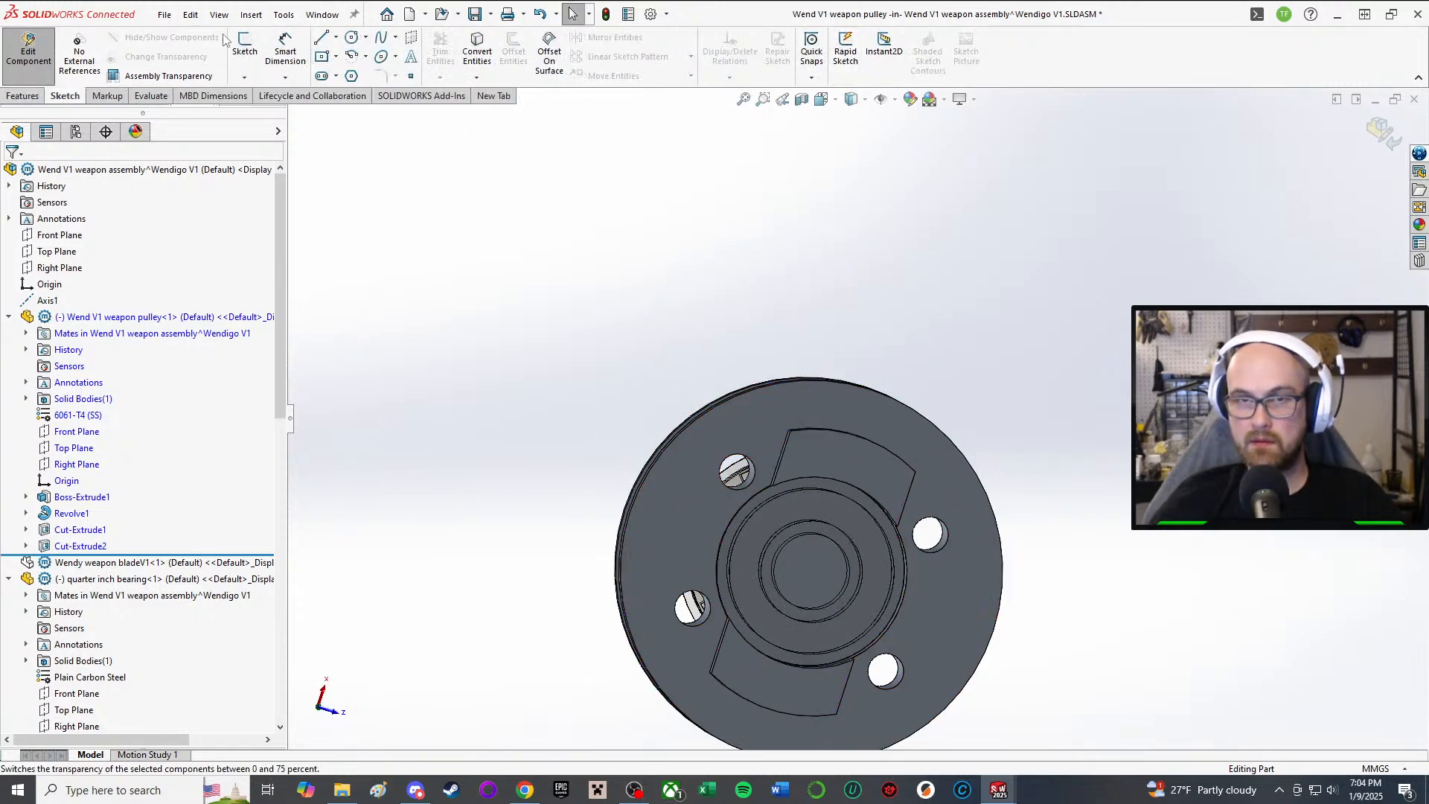
{"action": "left_click", "coordinate": [244, 45]}
{"action": "scroll", "coordinate": [900, 628], "scroll_direction": "down", "scroll_amount": 2}
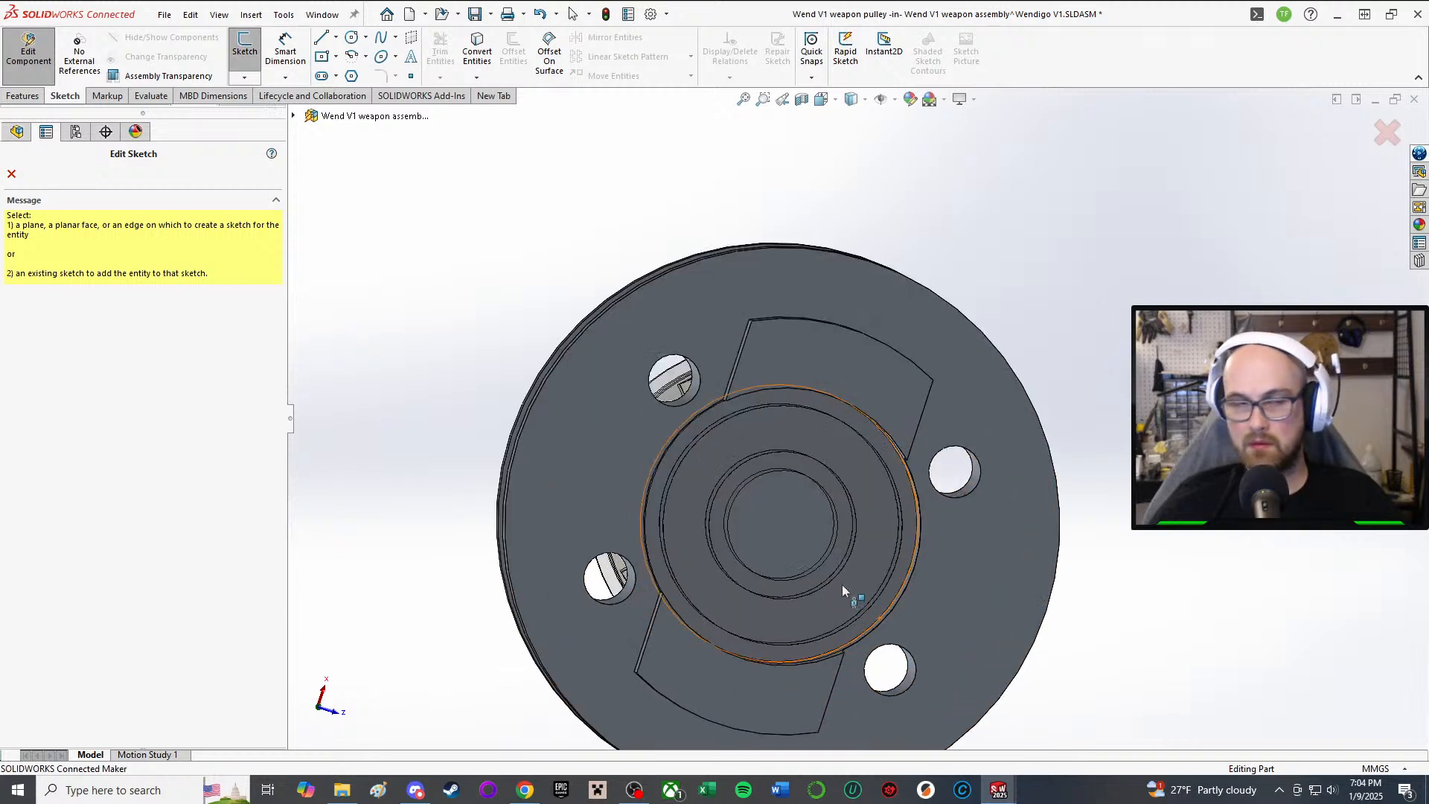
{"action": "left_click", "coordinate": [789, 521]}
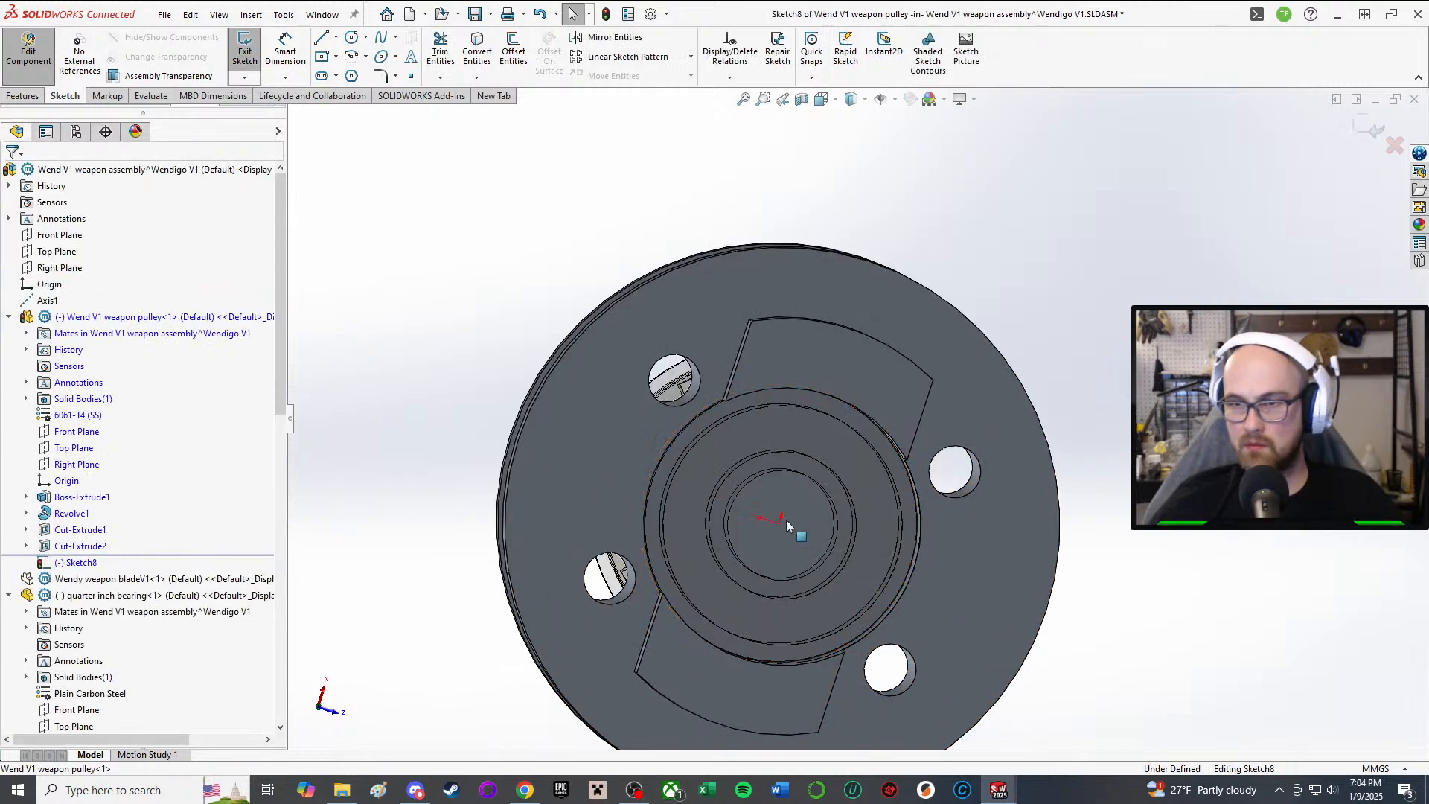
{"action": "left_click", "coordinate": [351, 37]}
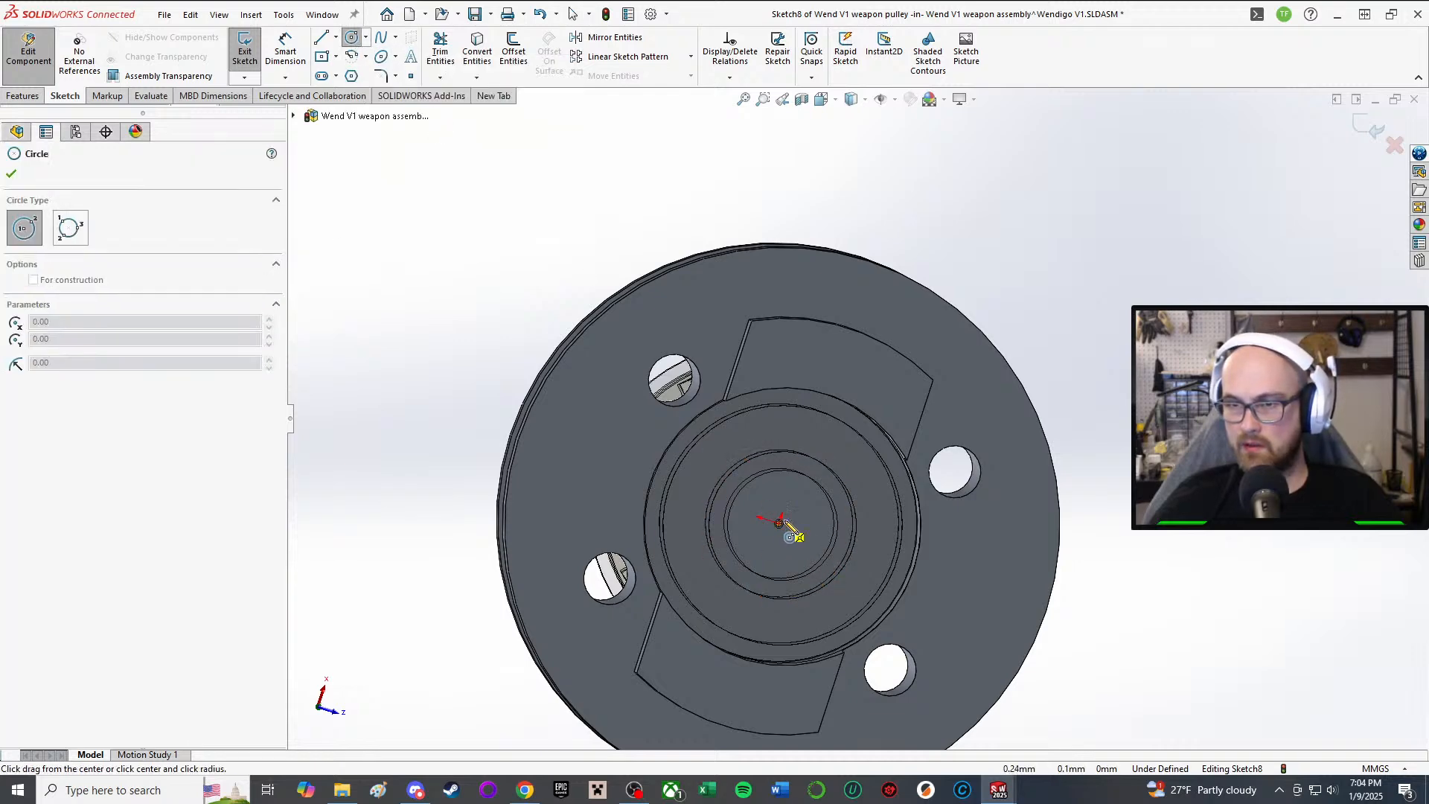
{"action": "left_click_drag", "start_coordinate": [781, 524], "coordinate": [811, 526]}
{"action": "key", "text": "d"}
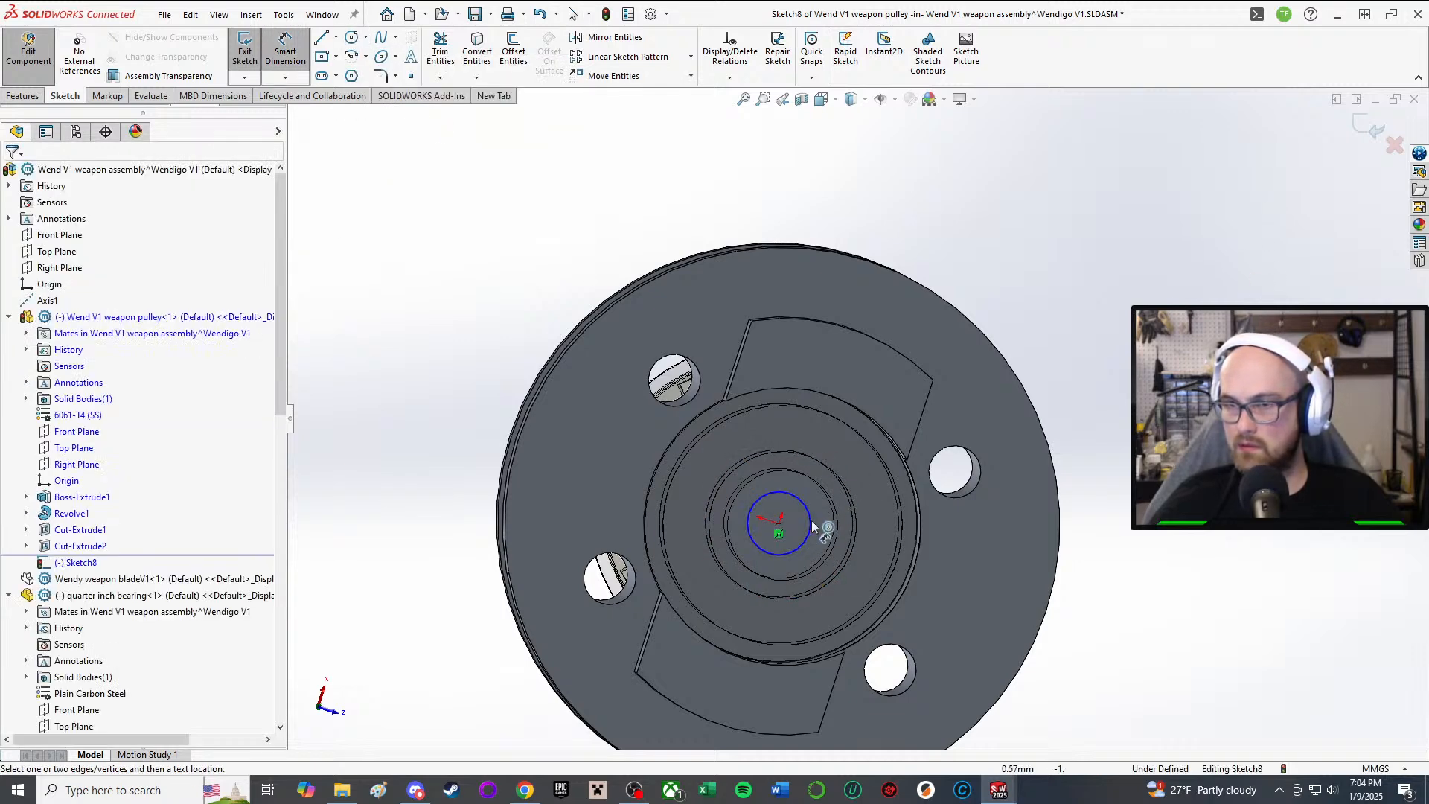
Step: Add a diameter dimension to the circle, first entered as .255
{"action": "left_click", "coordinate": [813, 517]}
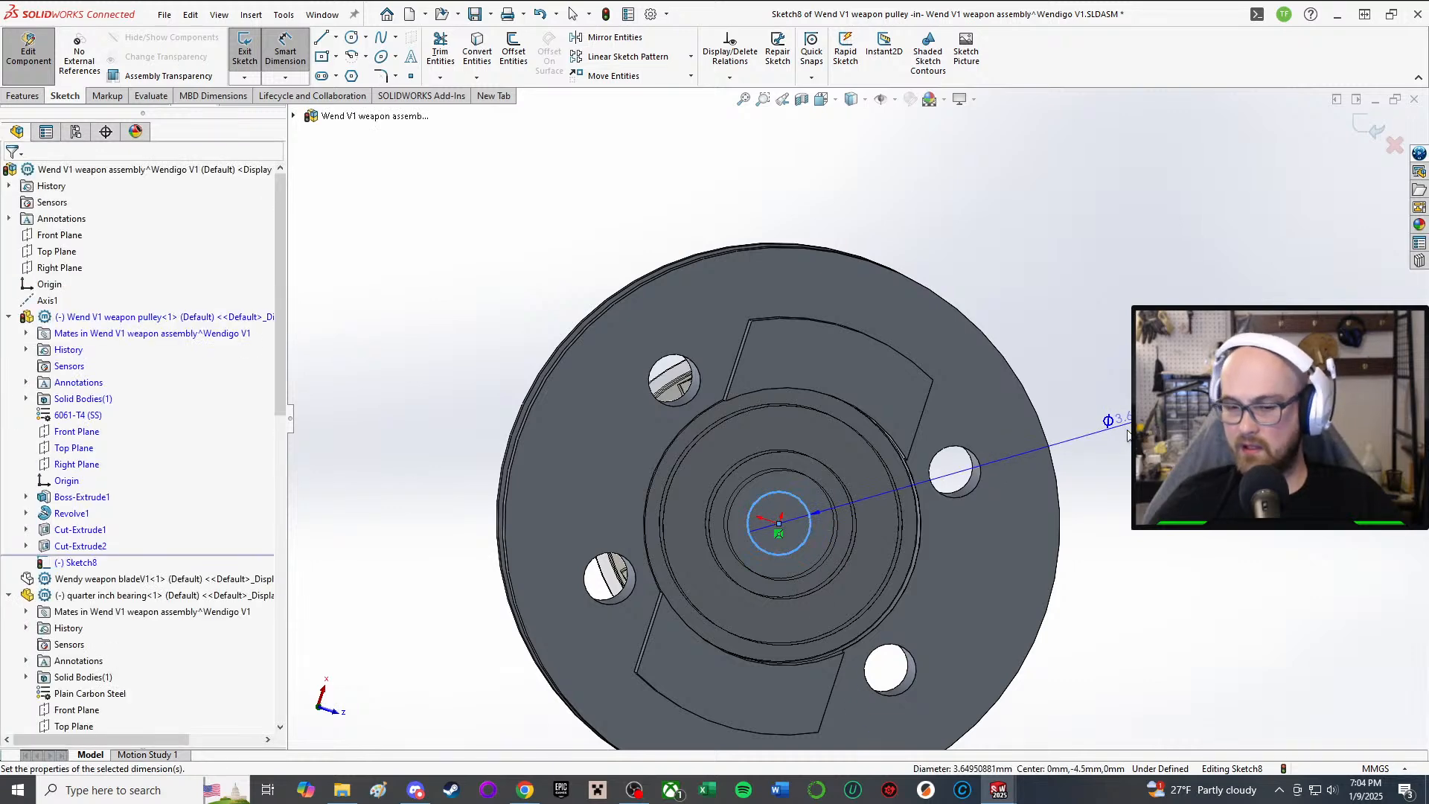
{"action": "left_click", "coordinate": [1120, 428]}
{"action": "type", "text": "."}
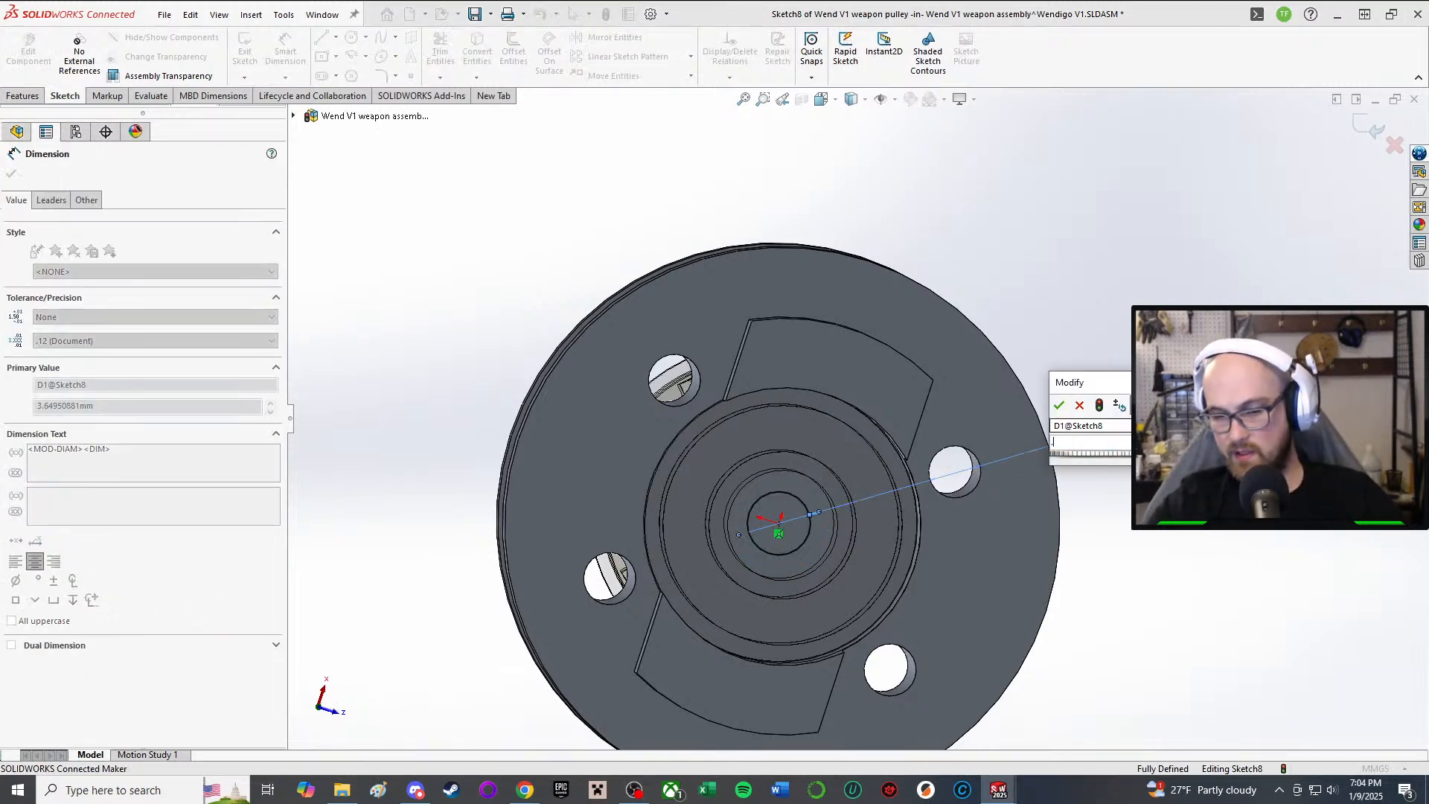
{"action": "type", "text": "25"}
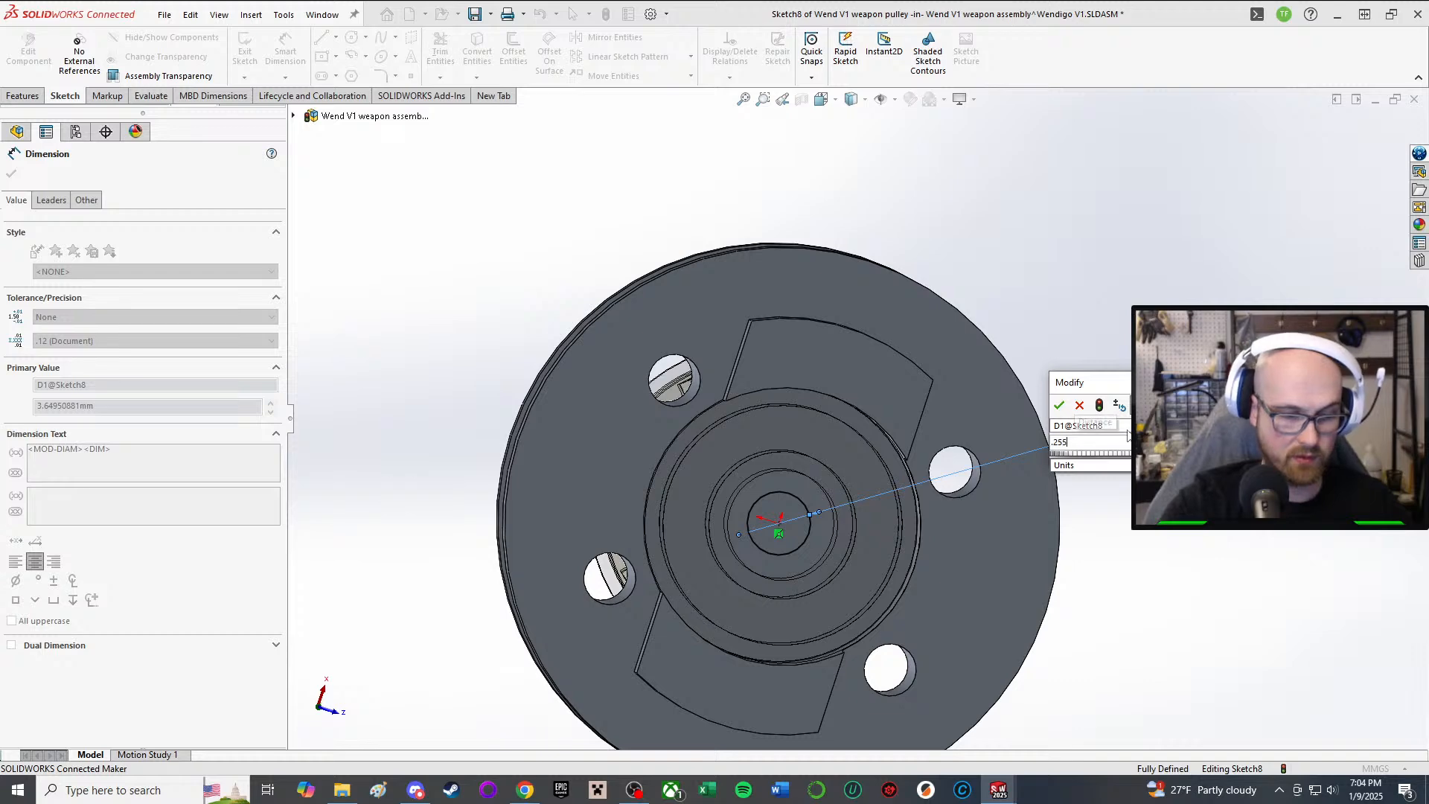
{"action": "type", "text": "5"}
{"action": "key", "text": "Return"}
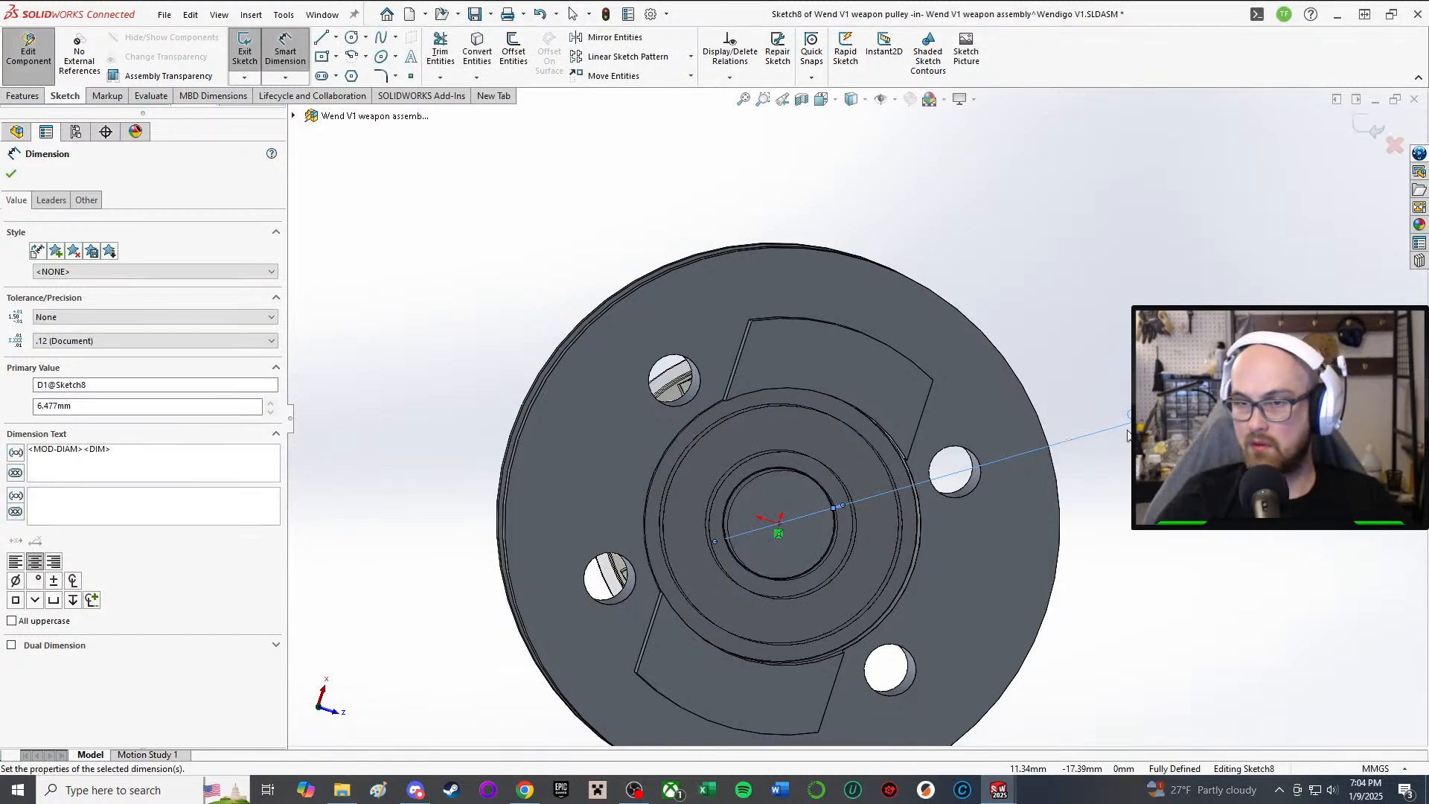
{"action": "middle_click_drag", "start_coordinate": [826, 506], "coordinate": [790, 492]}
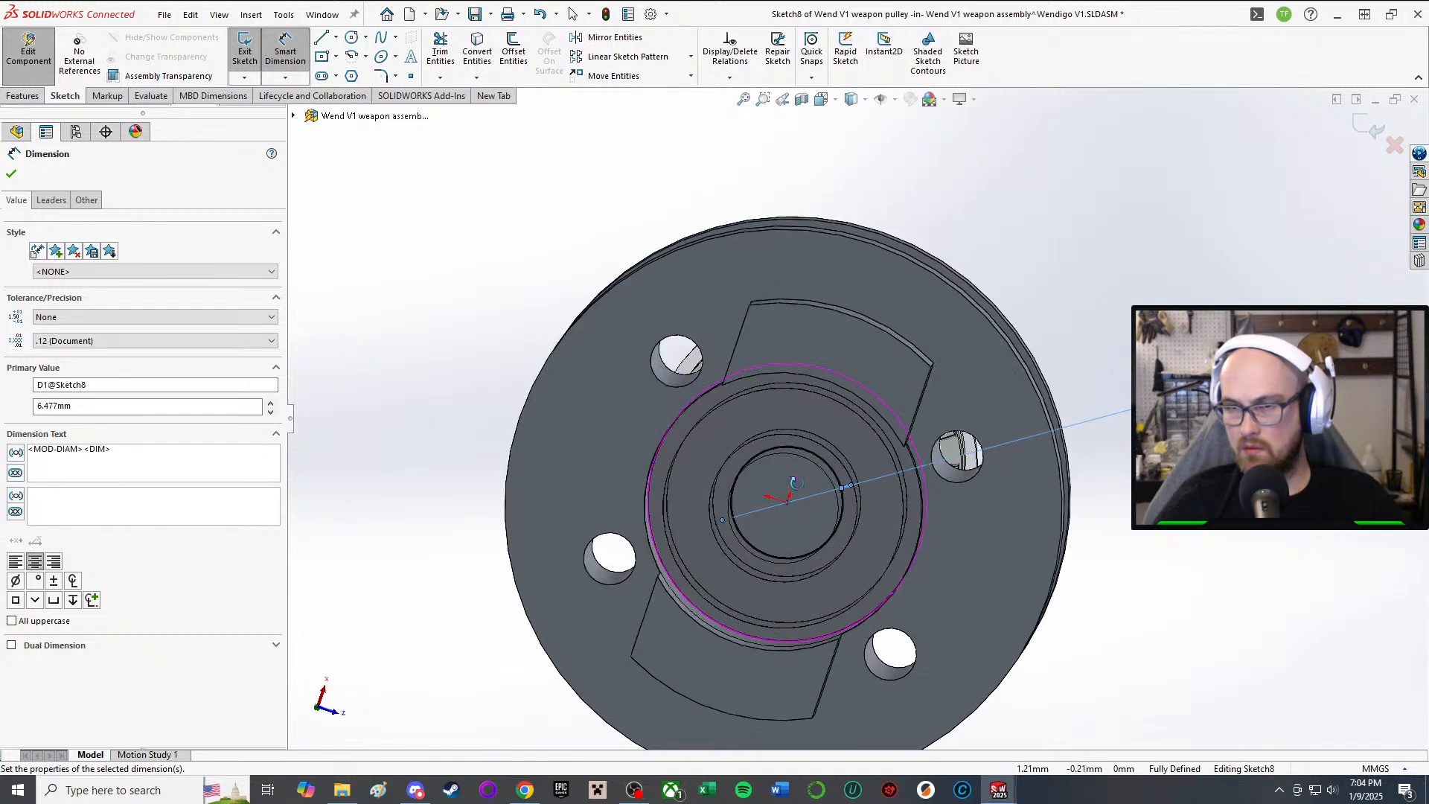
{"action": "scroll", "coordinate": [794, 494], "scroll_direction": "down", "scroll_amount": 1}
Step: Revise the circle's diameter through 8 and 9 mm to a final 10 mm
{"action": "double_click", "coordinate": [1198, 393]}
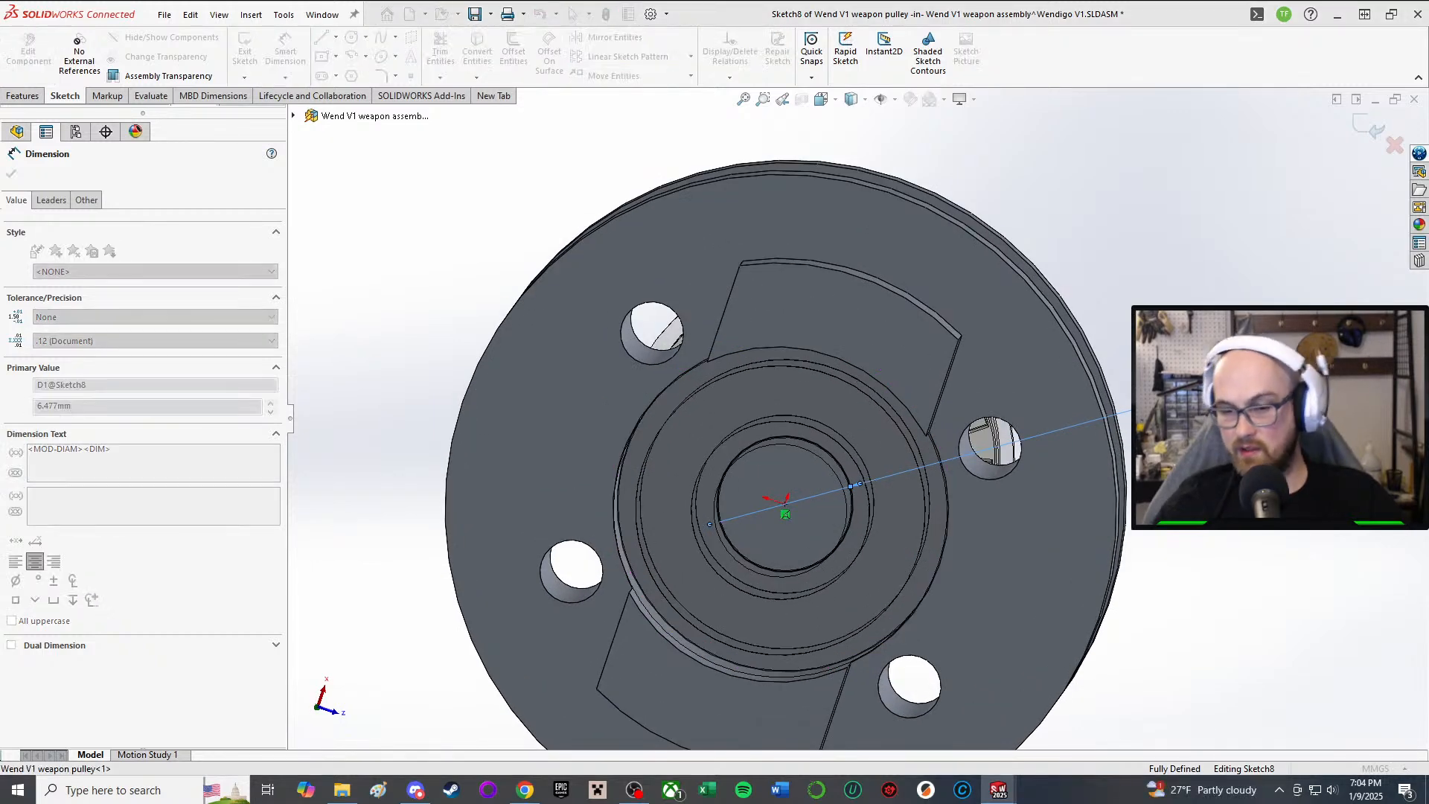
{"action": "type", "text": "8"}
{"action": "key", "text": "Return"}
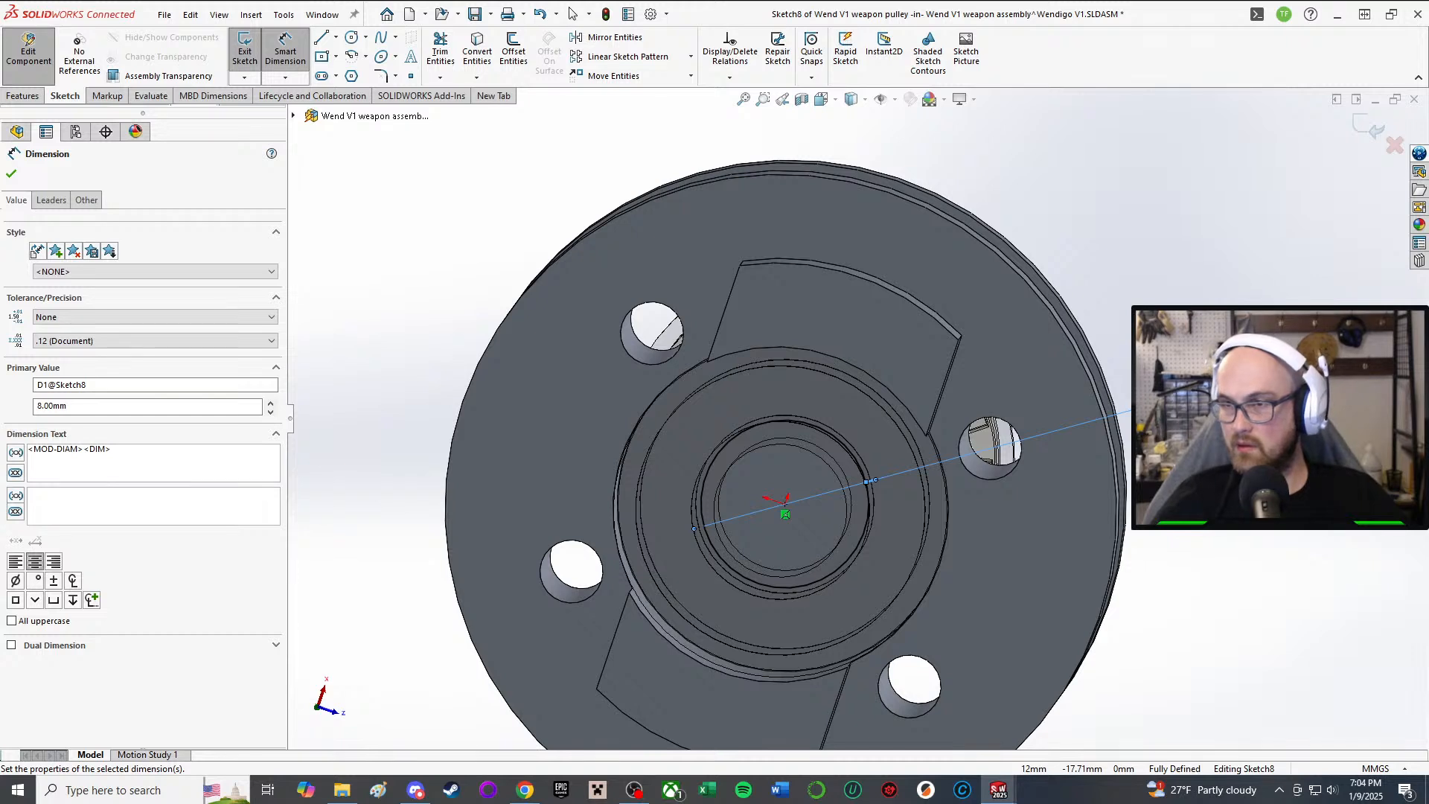
{"action": "double_click", "coordinate": [1198, 392]}
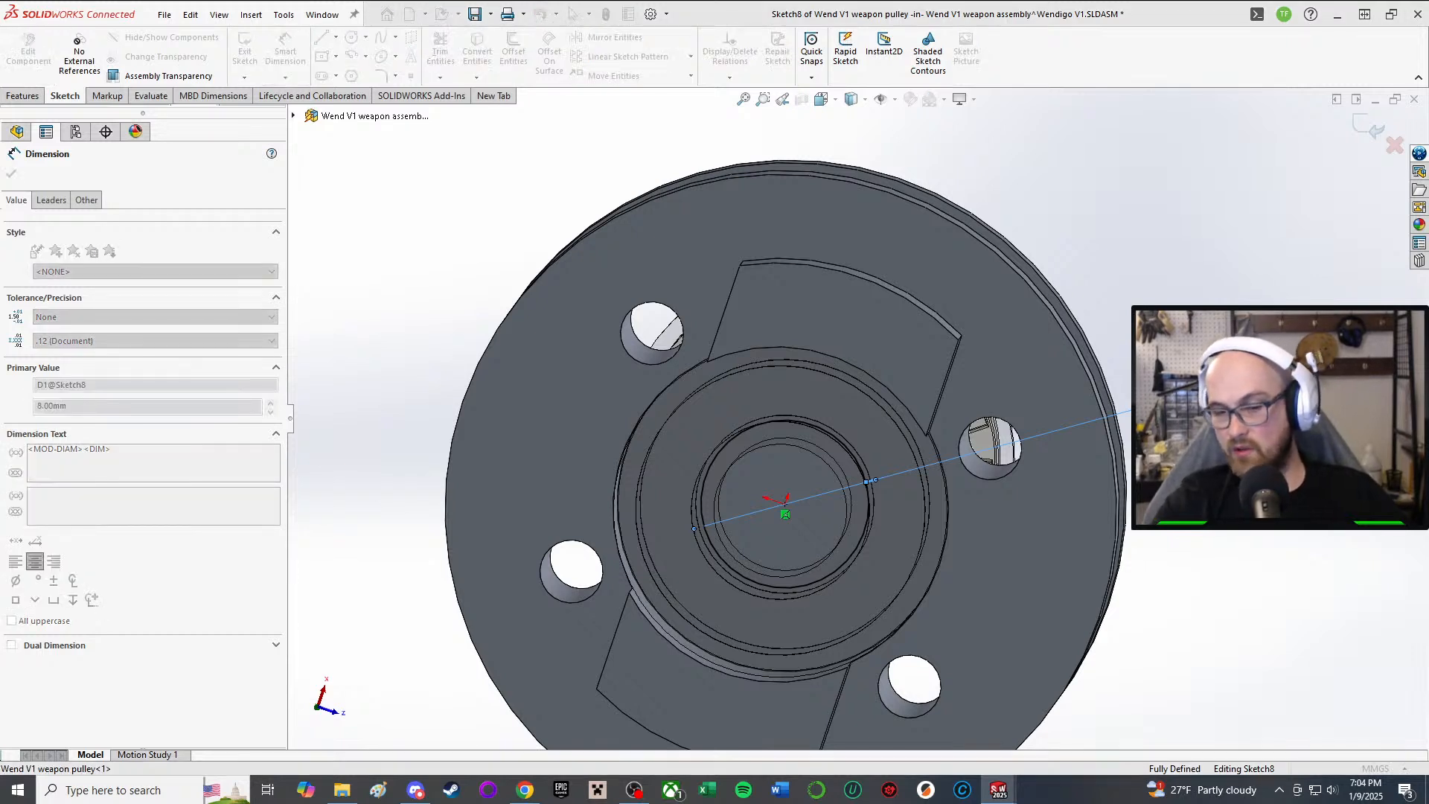
{"action": "type", "text": "9"}
{"action": "key", "text": "Return"}
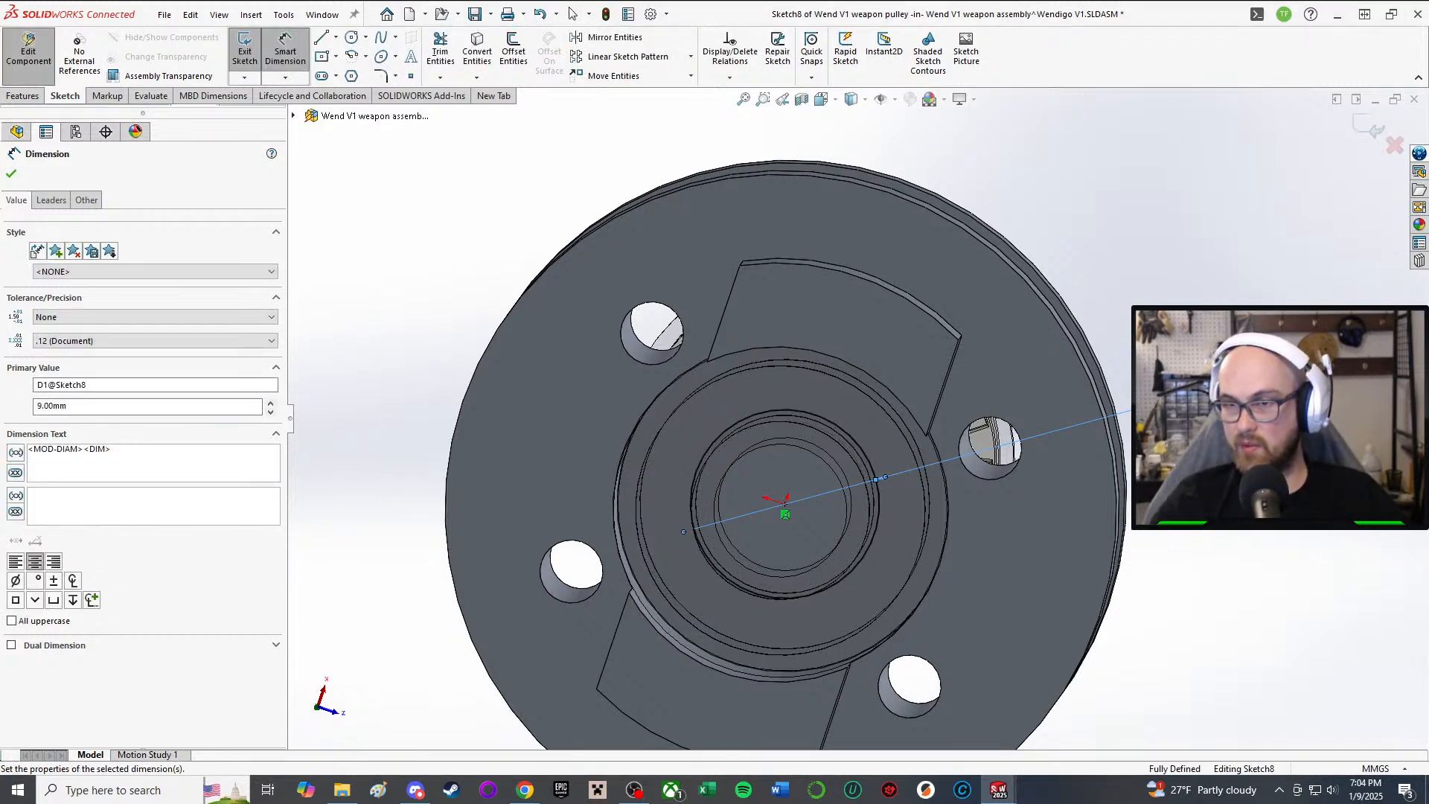
{"action": "scroll", "coordinate": [1182, 432], "scroll_direction": "down", "scroll_amount": 2}
{"action": "middle_click_drag", "start_coordinate": [730, 556], "coordinate": [733, 457]}
{"action": "double_click", "coordinate": [1200, 383]}
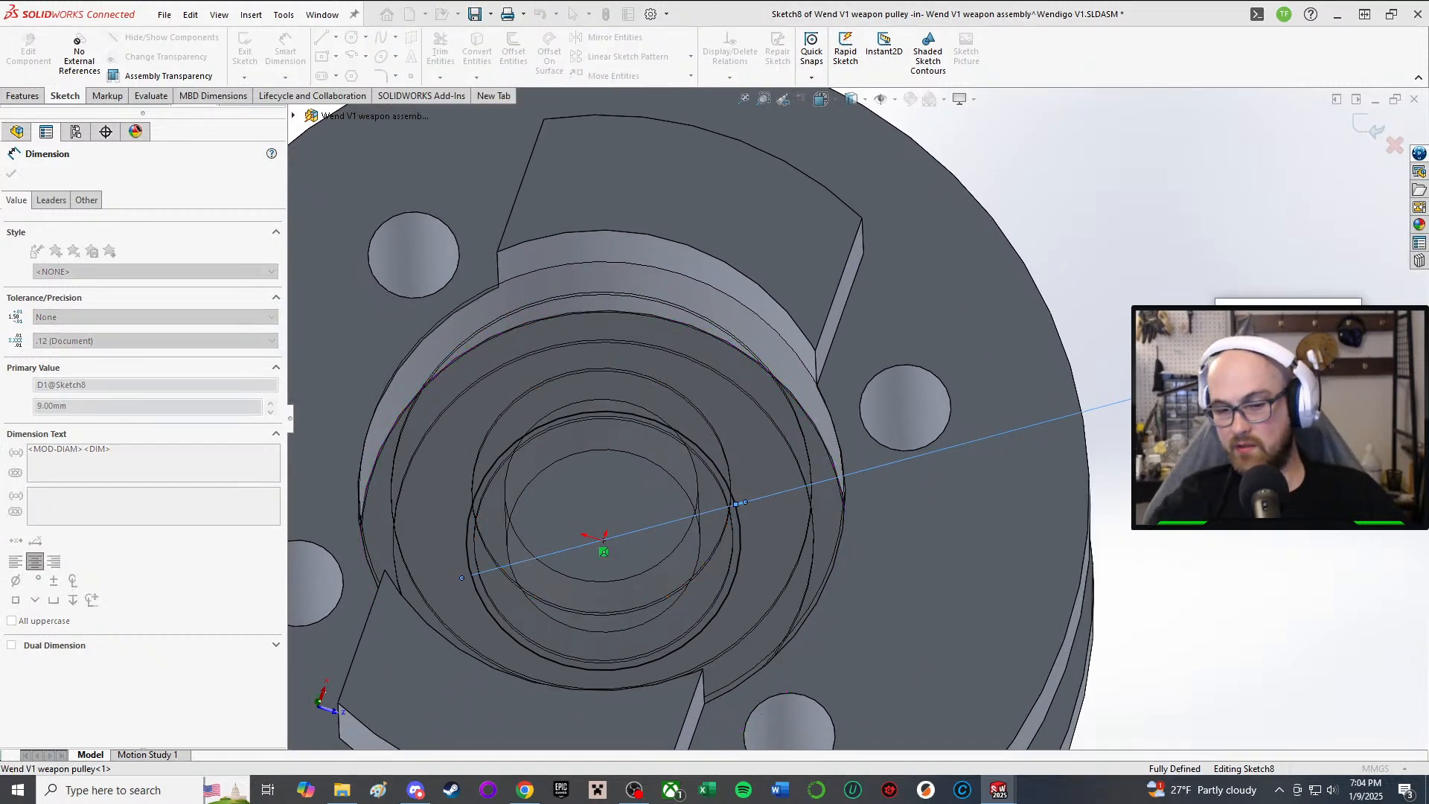
{"action": "type", "text": "10"}
{"action": "key", "text": "Return"}
{"action": "middle_click_drag", "start_coordinate": [823, 542], "coordinate": [548, 527]}
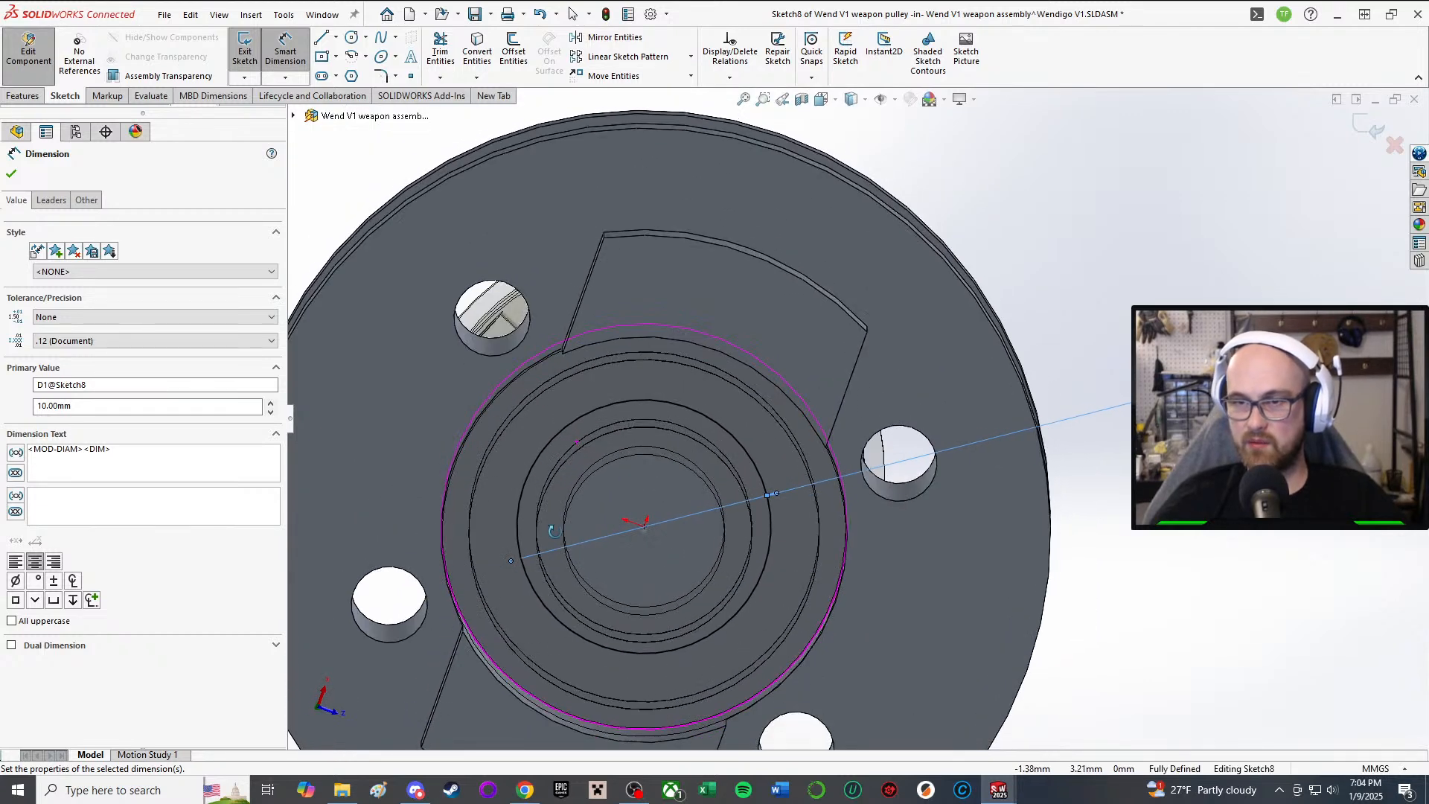
{"action": "scroll", "coordinate": [680, 311], "scroll_direction": "up", "scroll_amount": 5}
{"action": "middle_click_drag", "start_coordinate": [680, 311], "coordinate": [760, 371]}
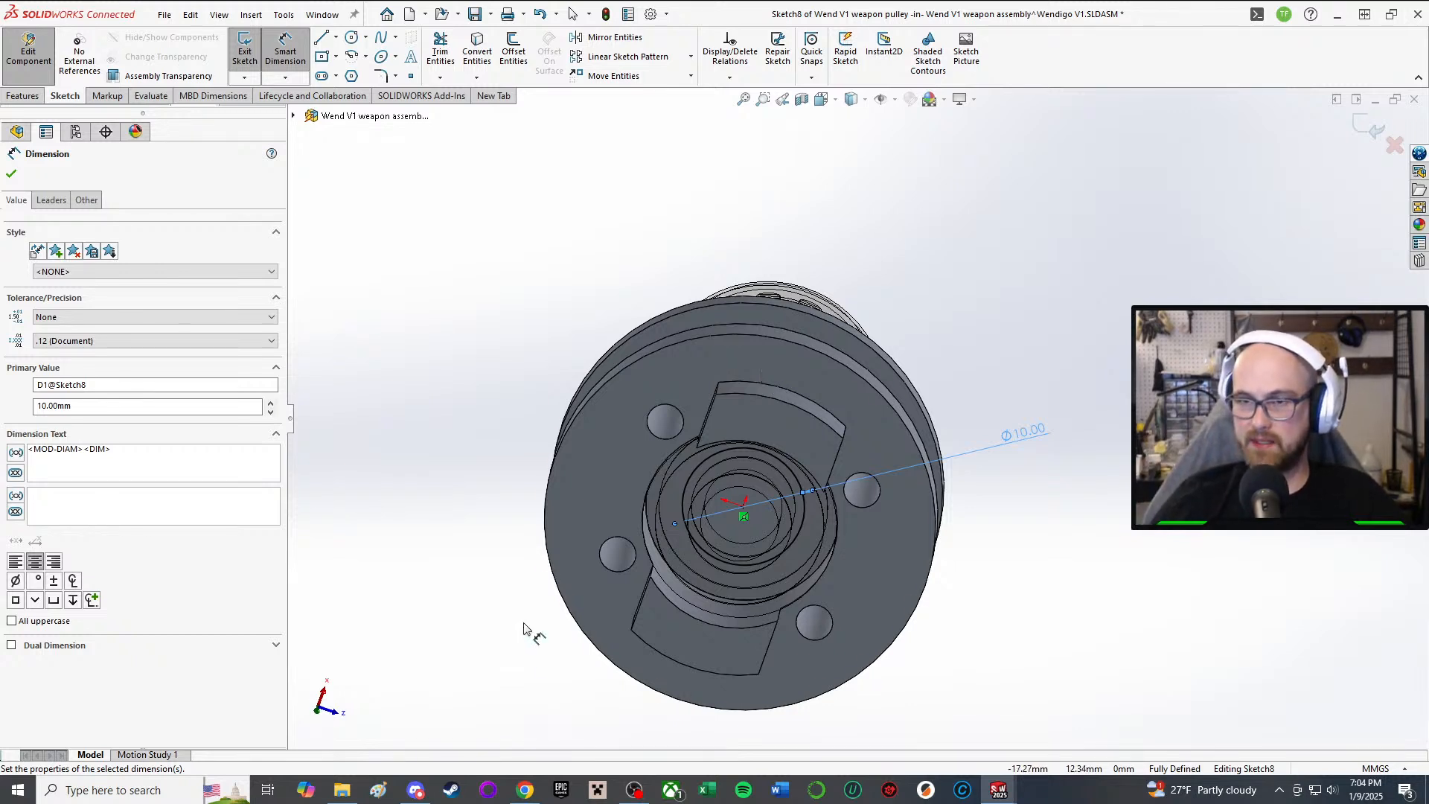
{"action": "left_click", "coordinate": [302, 71]}
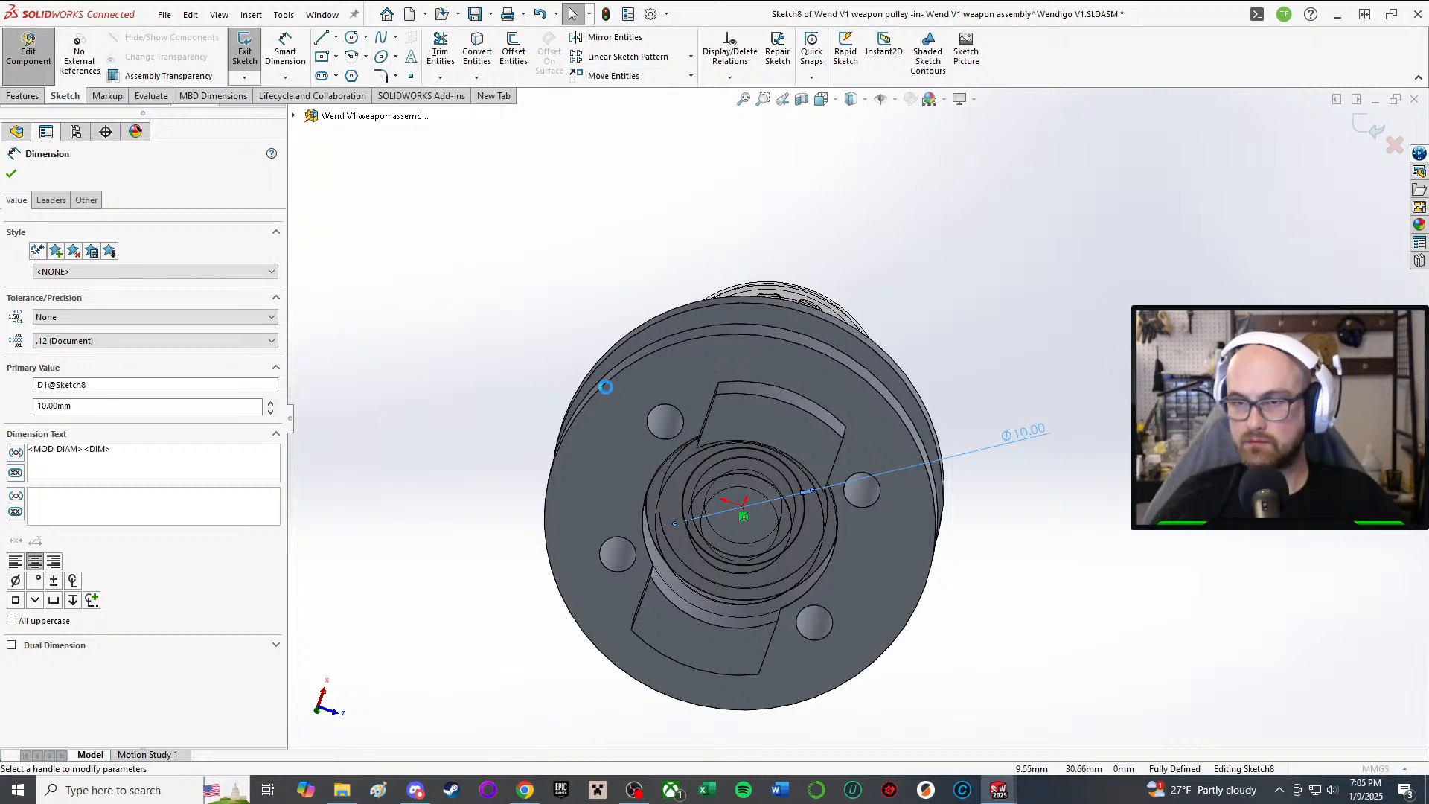
Step: Create Cut-Extrude3 as a Through All cut of the Ø10 circle and check the bore
{"action": "left_click", "coordinate": [88, 264]}
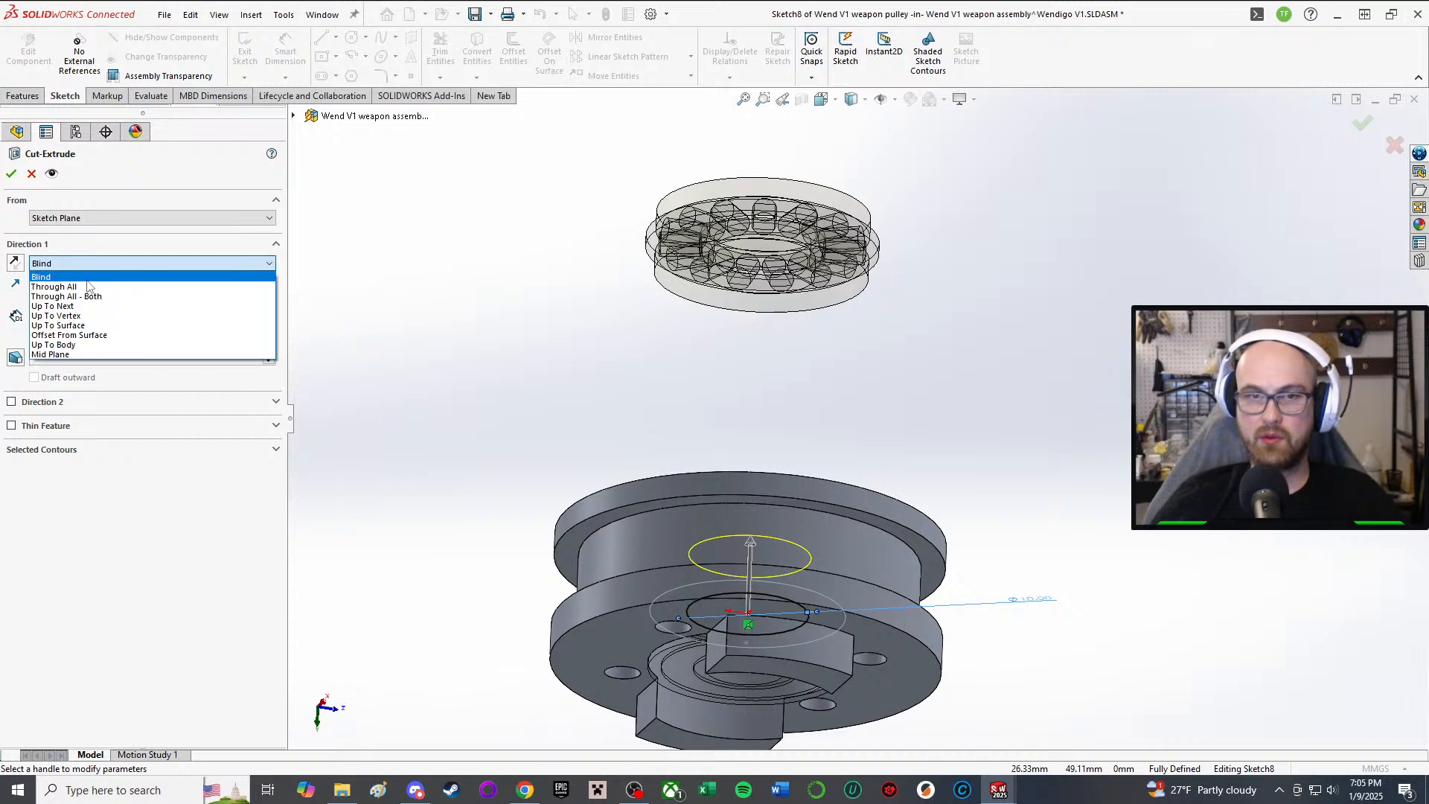
{"action": "left_click", "coordinate": [88, 297]}
{"action": "left_click", "coordinate": [88, 263]}
{"action": "left_click", "coordinate": [87, 287]}
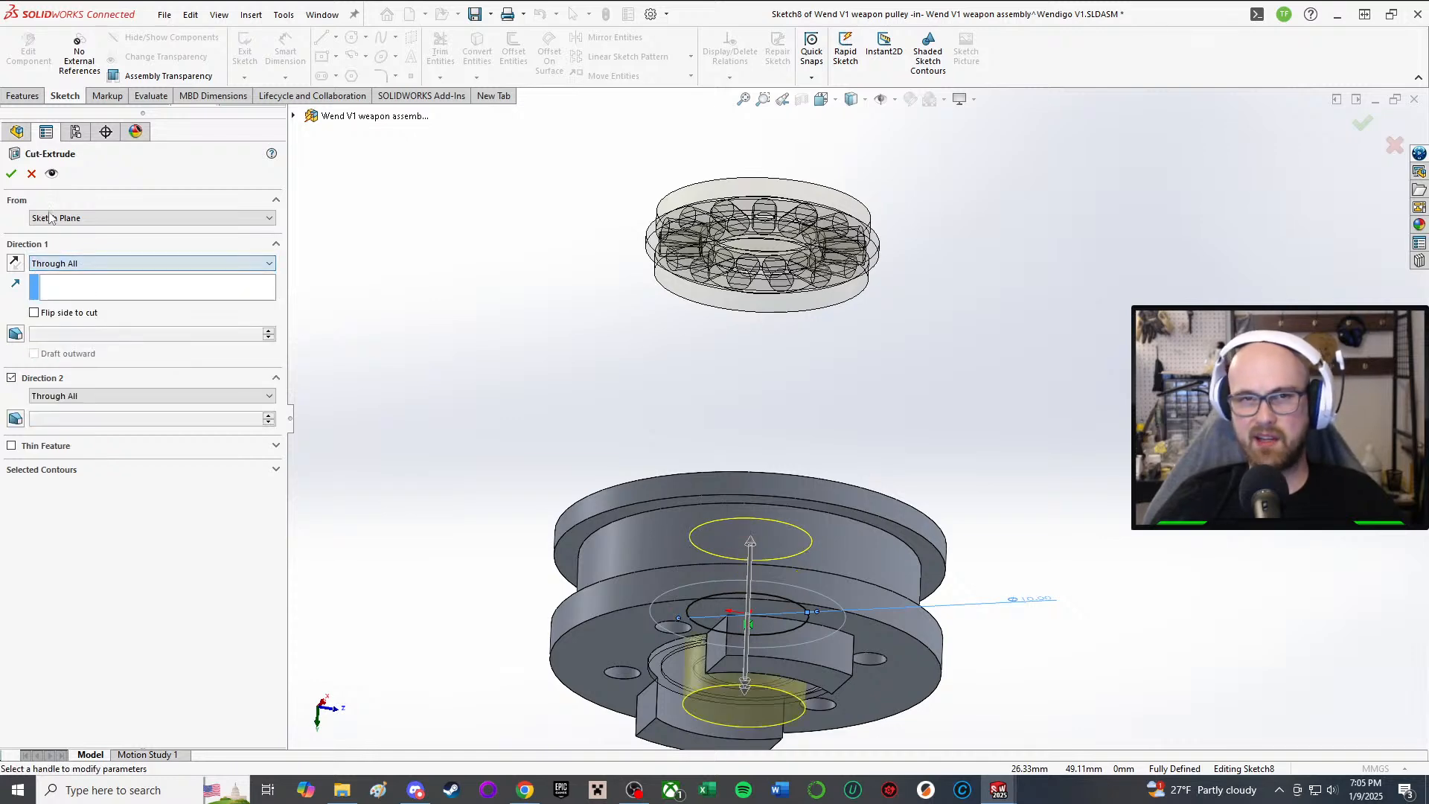
{"action": "left_click", "coordinate": [9, 174]}
{"action": "scroll", "coordinate": [707, 617], "scroll_direction": "up", "scroll_amount": 3}
{"action": "middle_click_drag", "start_coordinate": [707, 617], "coordinate": [722, 506]}
{"action": "scroll", "coordinate": [744, 462], "scroll_direction": "down", "scroll_amount": 4}
{"action": "middle_click_drag", "start_coordinate": [770, 461], "coordinate": [765, 367]}
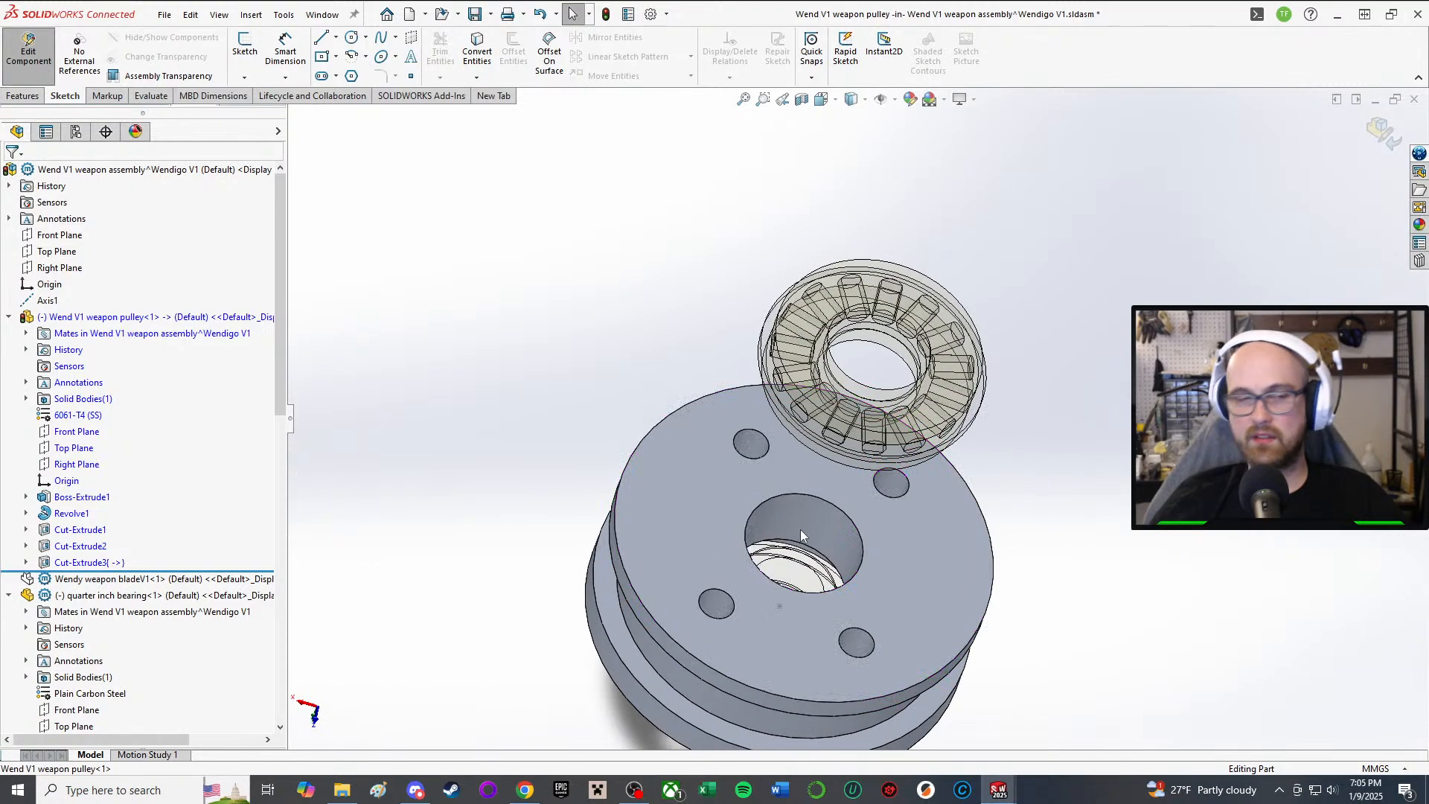
Step: Leave the pulley part edit, then suppress and restore the needle-roller thrust bearing
{"action": "left_click", "coordinate": [28, 49]}
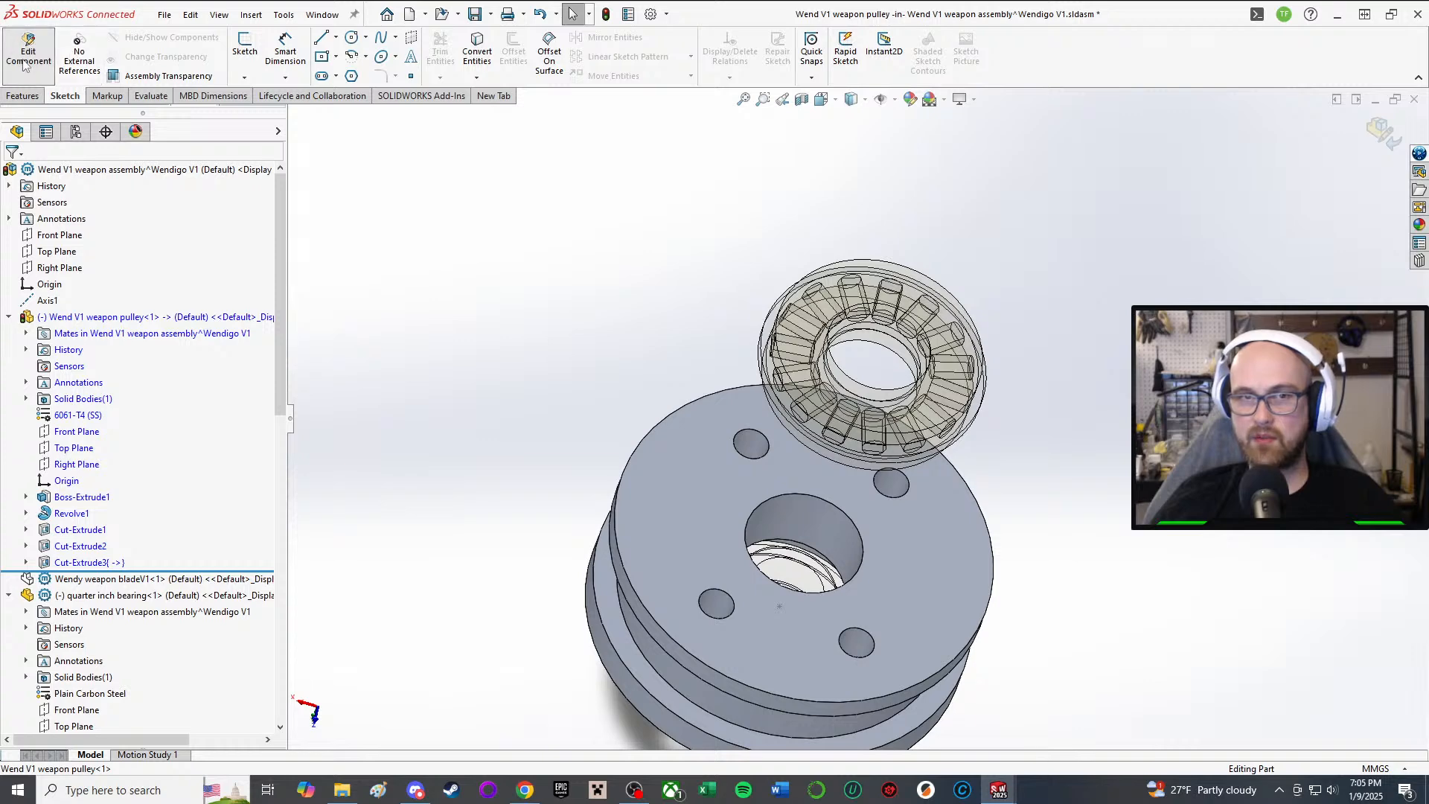
{"action": "scroll", "coordinate": [795, 440], "scroll_direction": "down", "scroll_amount": 3}
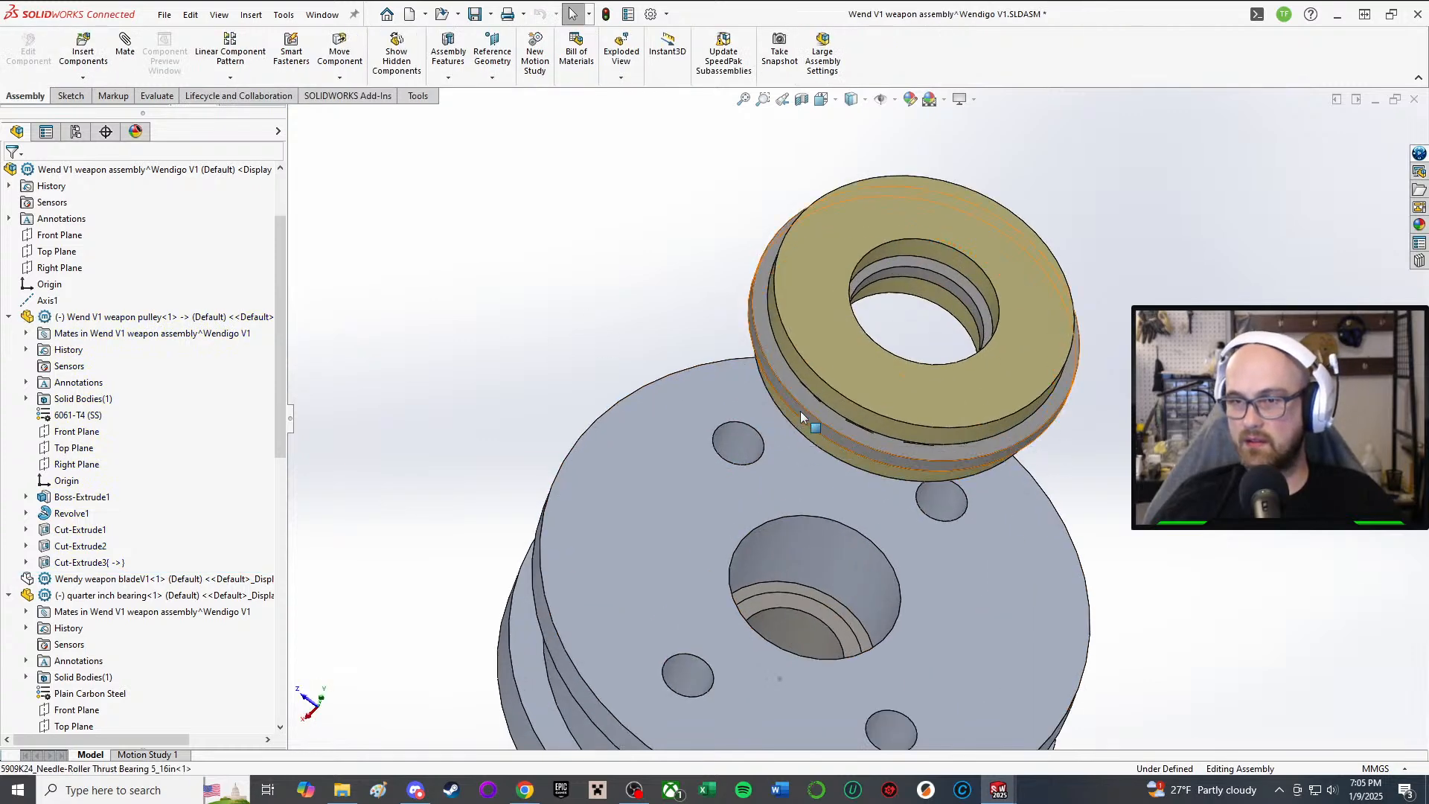
{"action": "left_click", "coordinate": [801, 411]}
{"action": "left_click", "coordinate": [979, 320]}
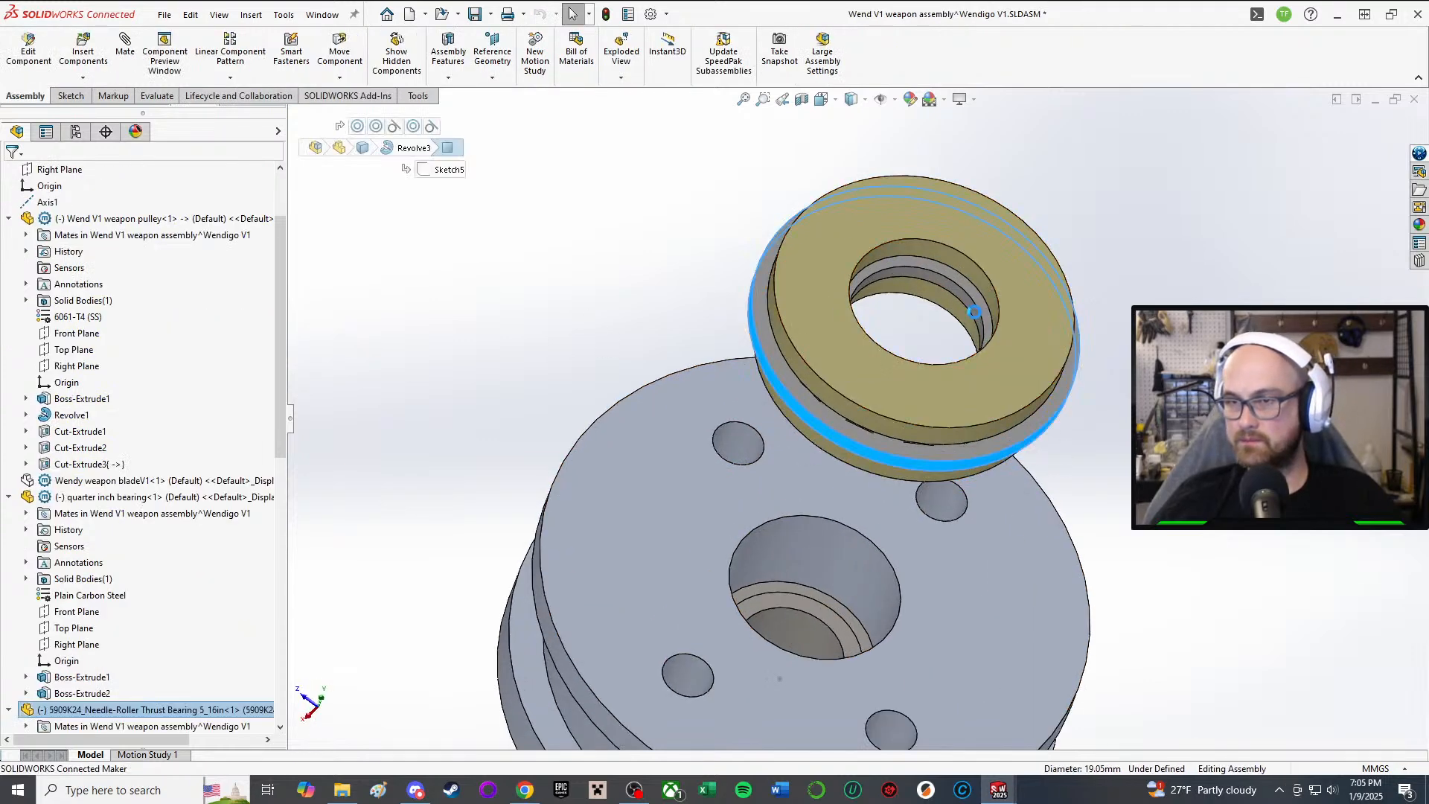
{"action": "left_click", "coordinate": [102, 710]}
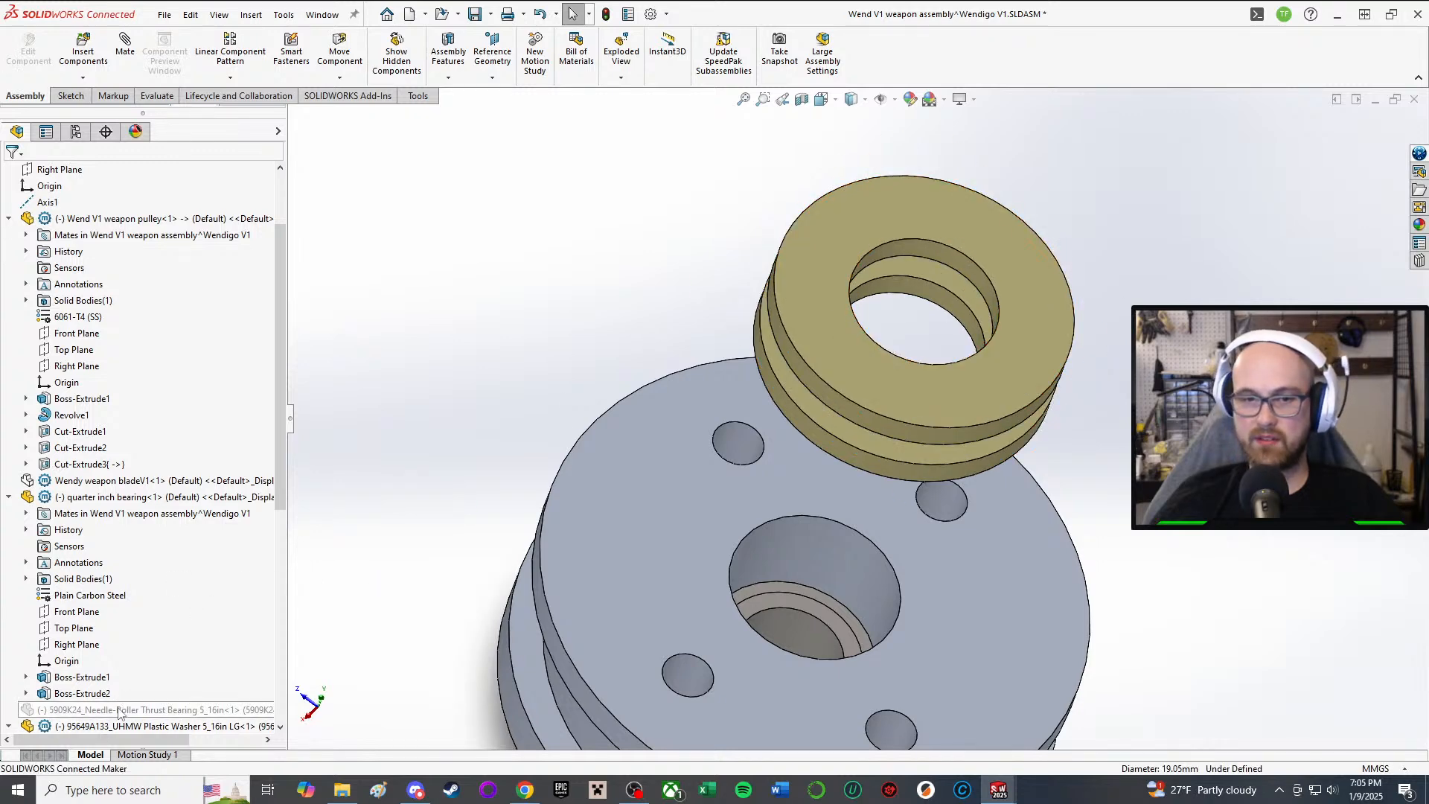
{"action": "left_click", "coordinate": [225, 663]}
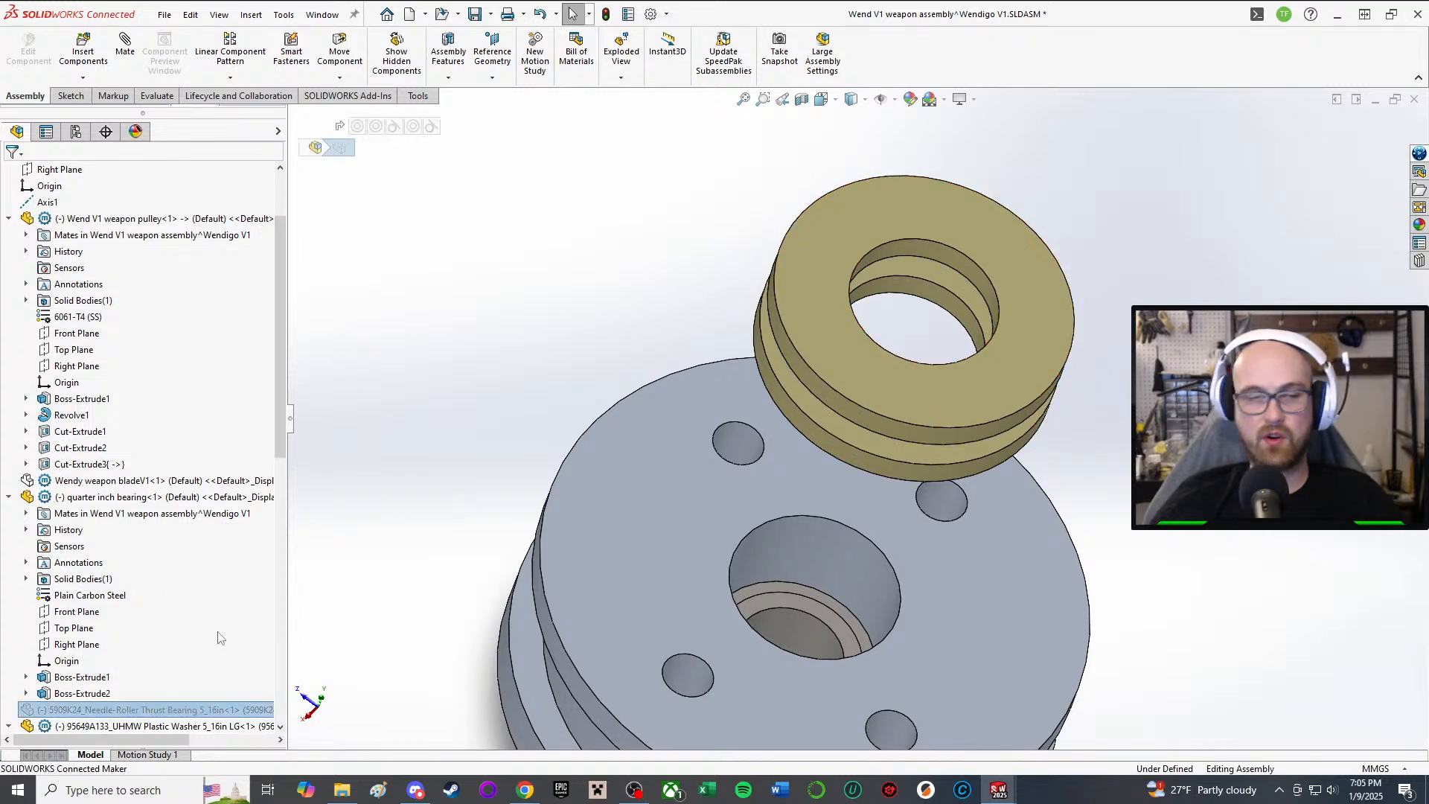
{"action": "left_click", "coordinate": [842, 439]}
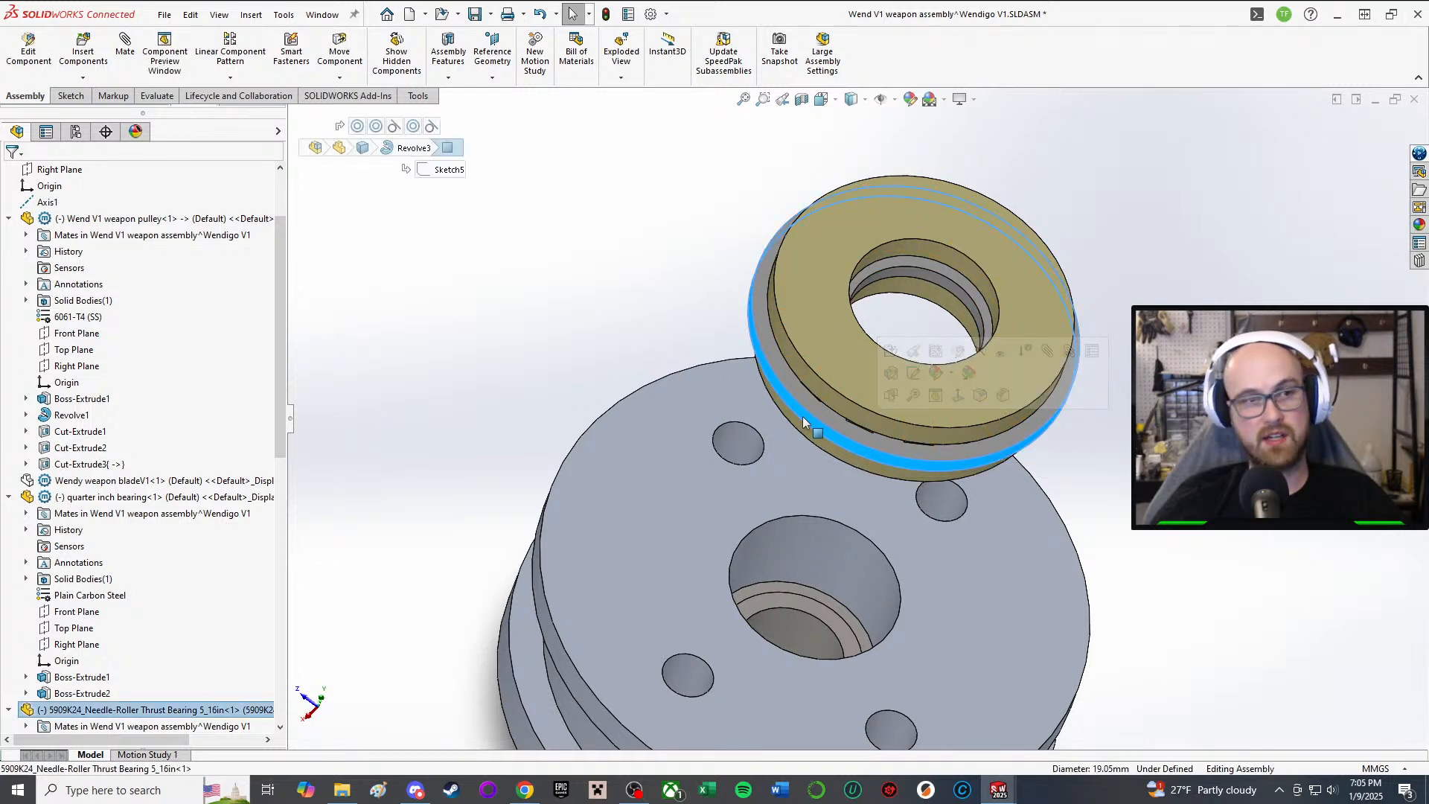
Step: Replace the 5/16 in needle-roller thrust bearing with the 5909K23 .25in thrust bearing, keeping its mates
{"action": "right_click", "coordinate": [823, 328]}
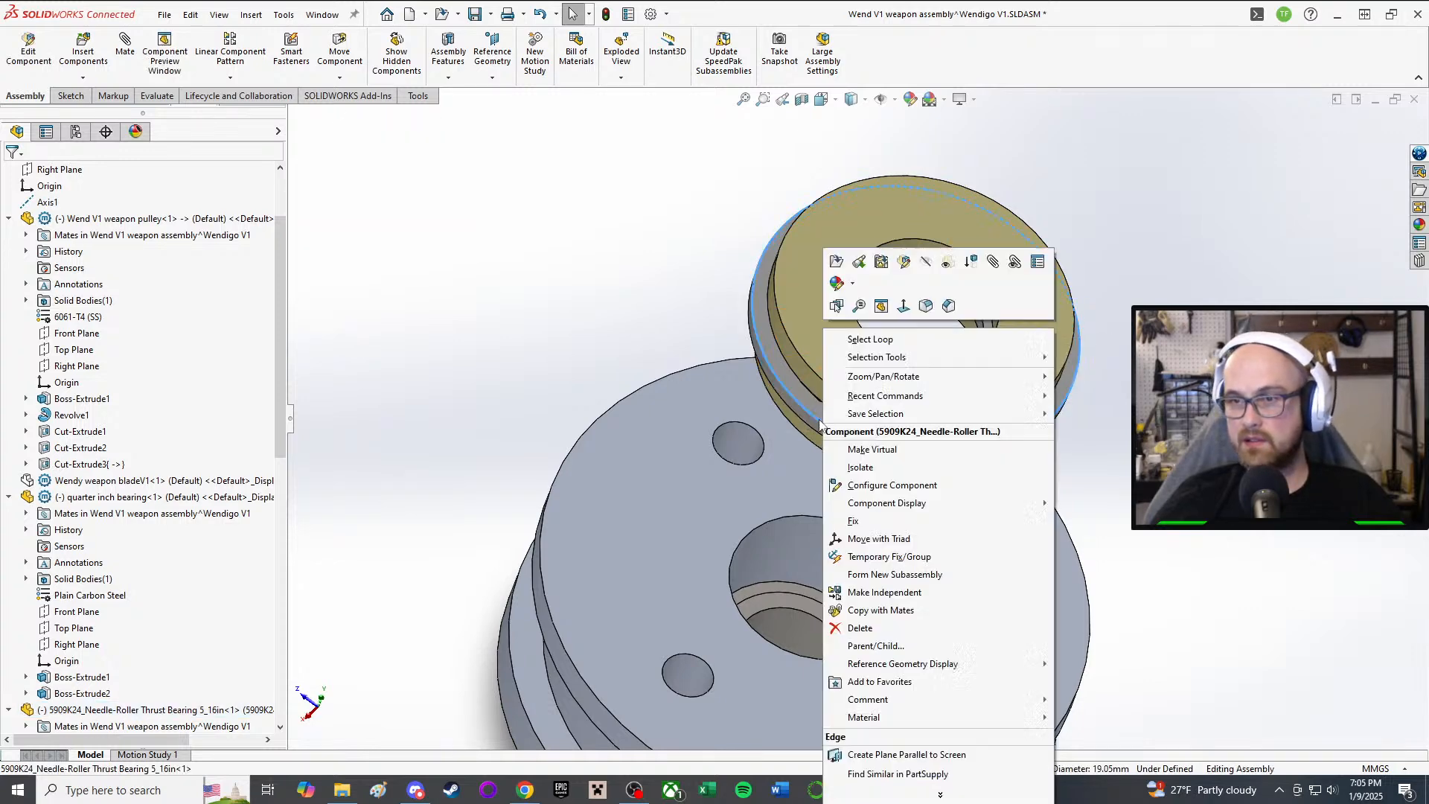
{"action": "left_click", "coordinate": [909, 261]}
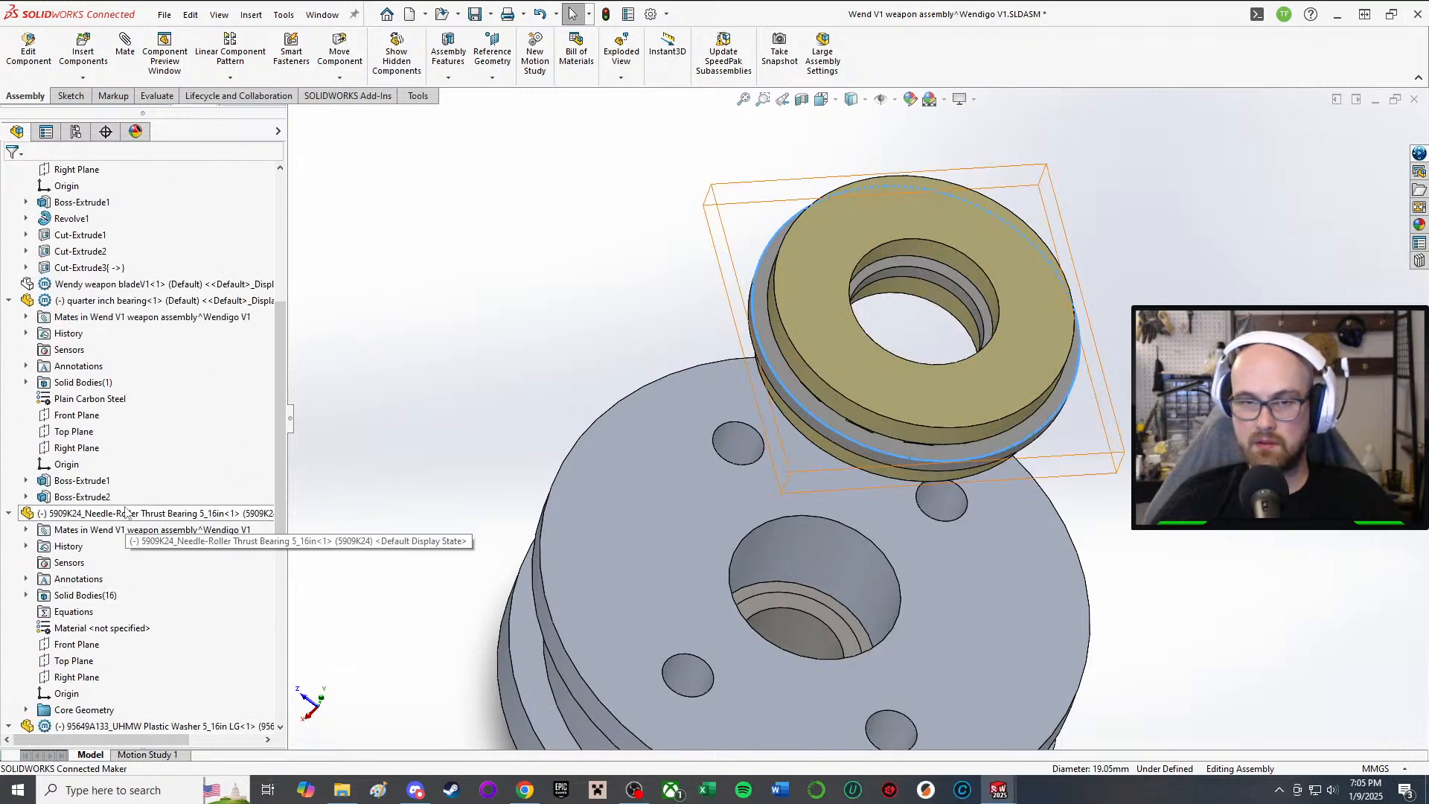
{"action": "right_click", "coordinate": [40, 515]}
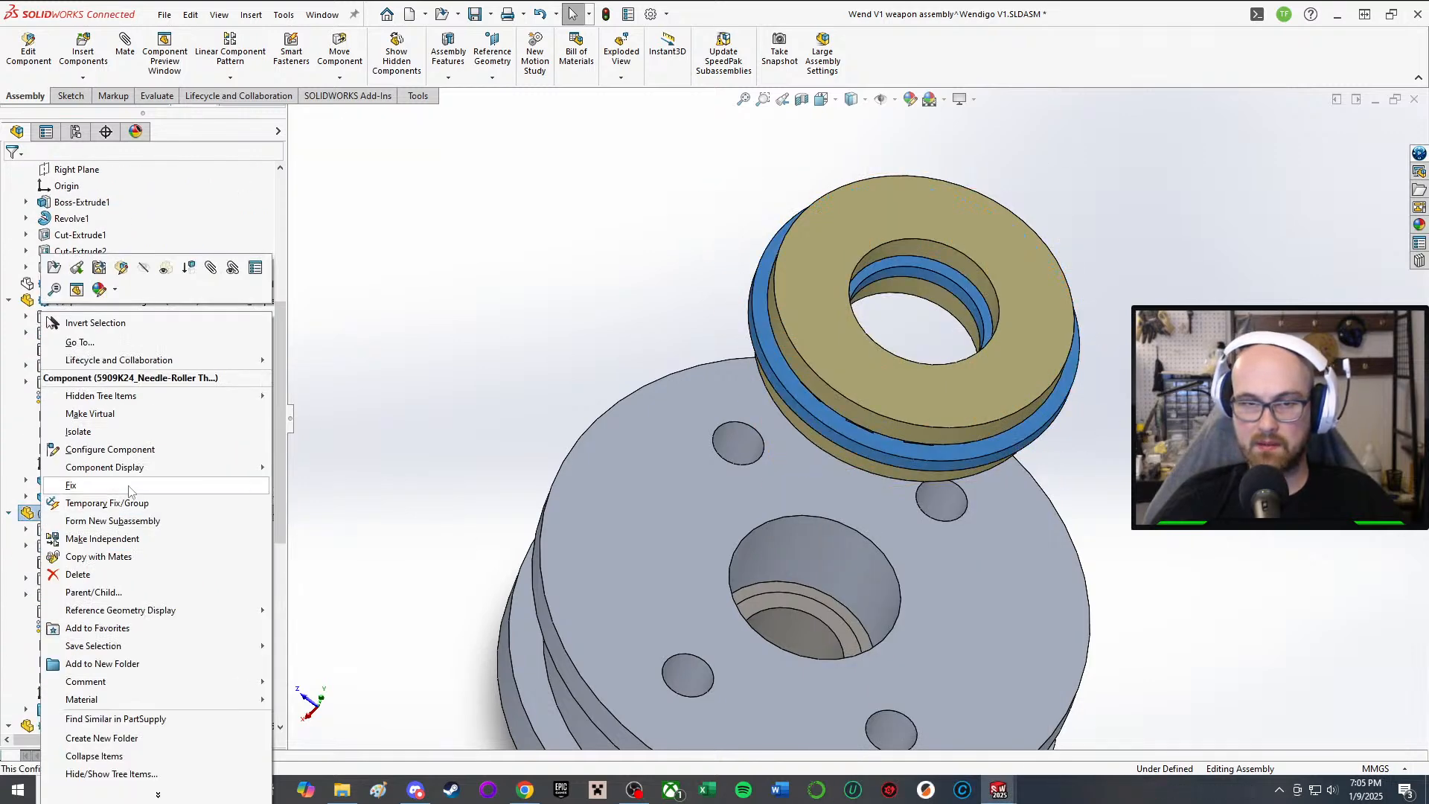
{"action": "left_click", "coordinate": [156, 793]}
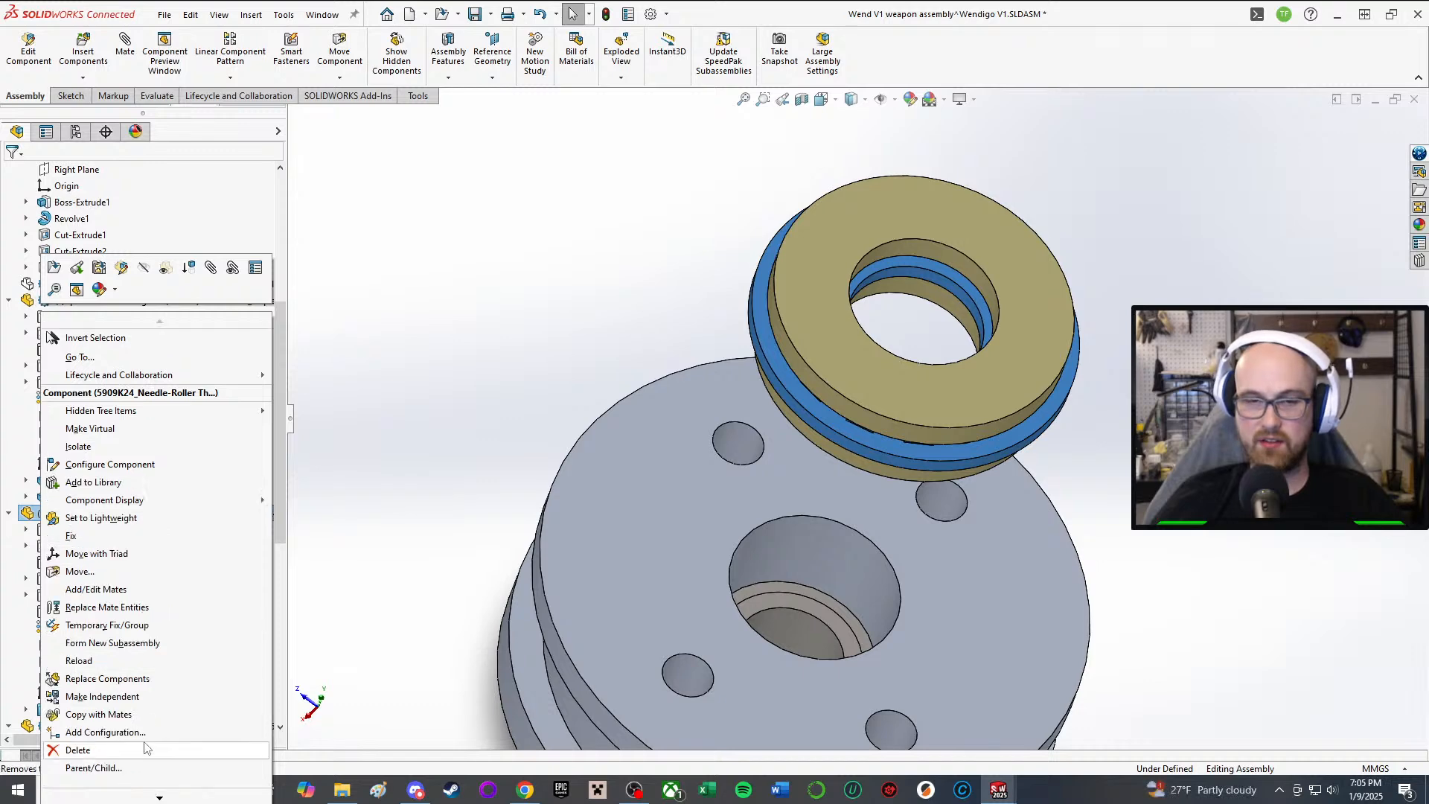
{"action": "left_click", "coordinate": [148, 678]}
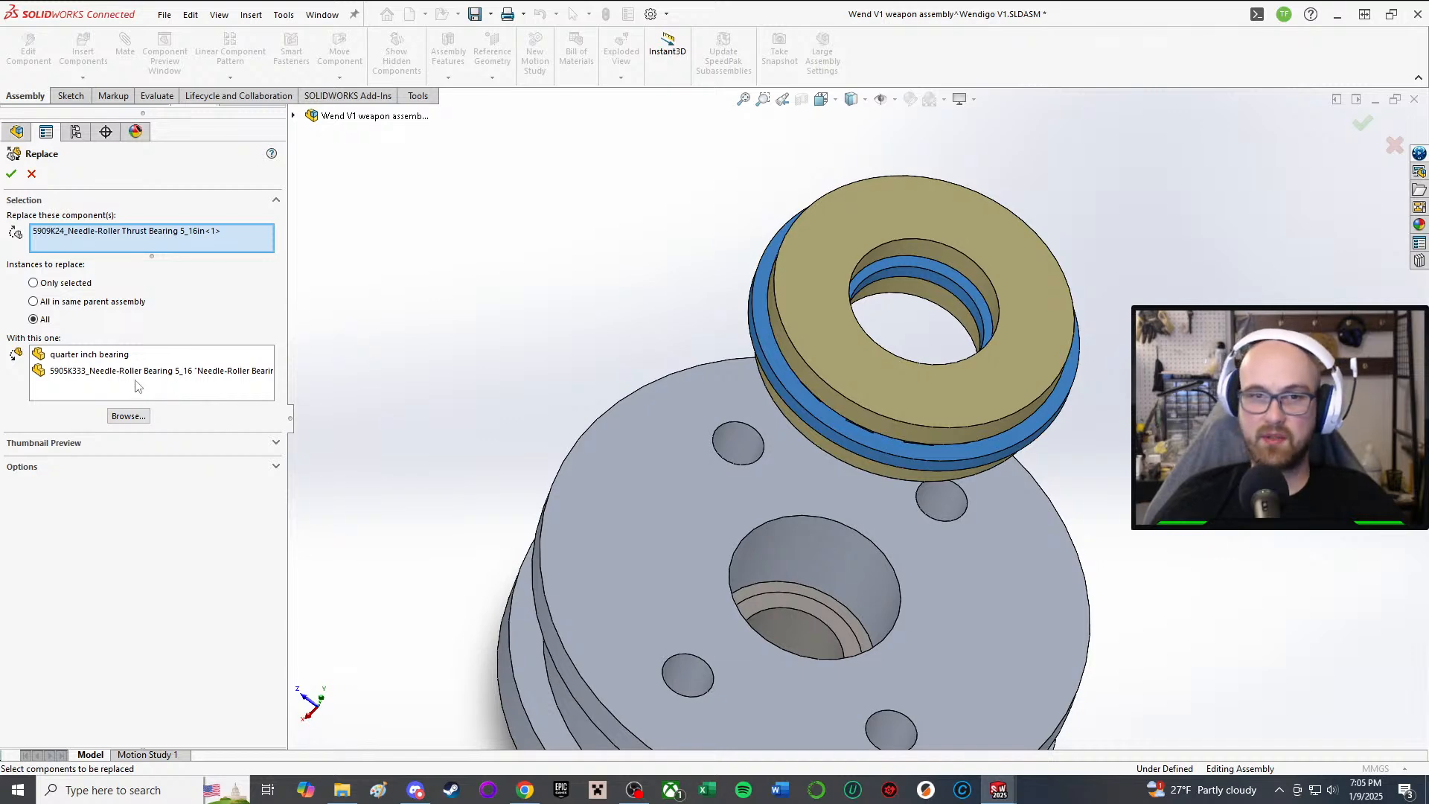
{"action": "left_click", "coordinate": [128, 416]}
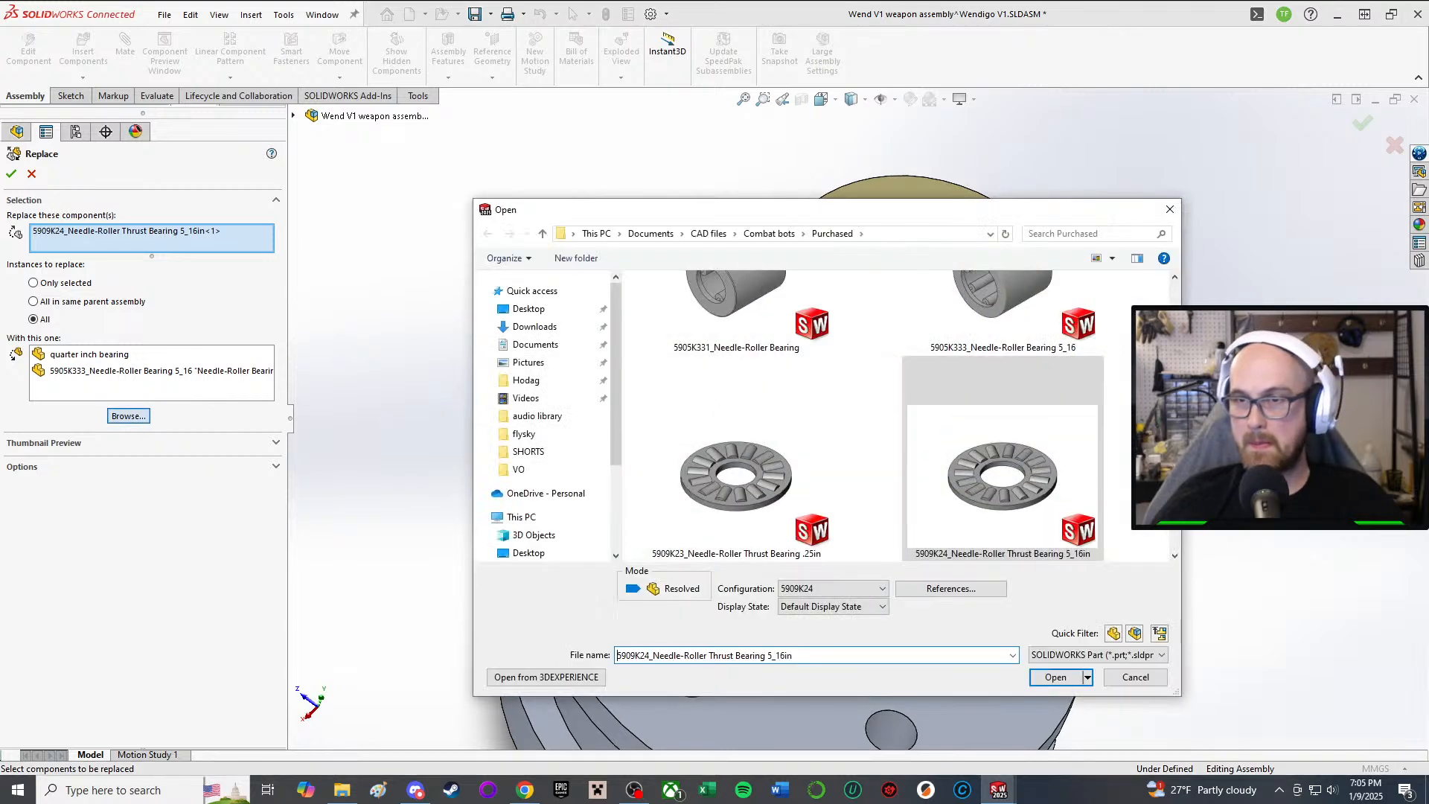
{"action": "scroll", "coordinate": [881, 450], "scroll_direction": "down", "scroll_amount": 2}
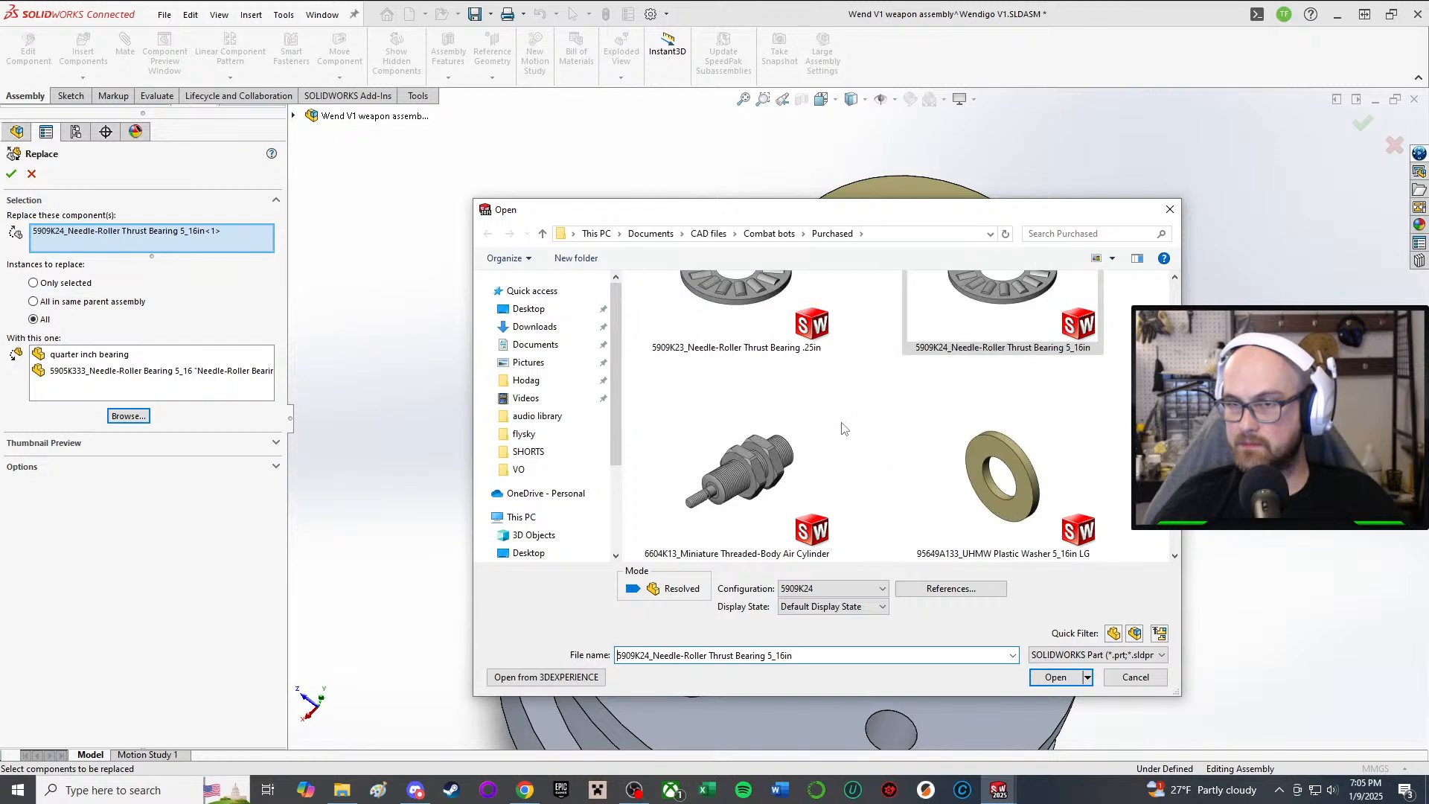
{"action": "double_click", "coordinate": [758, 323]}
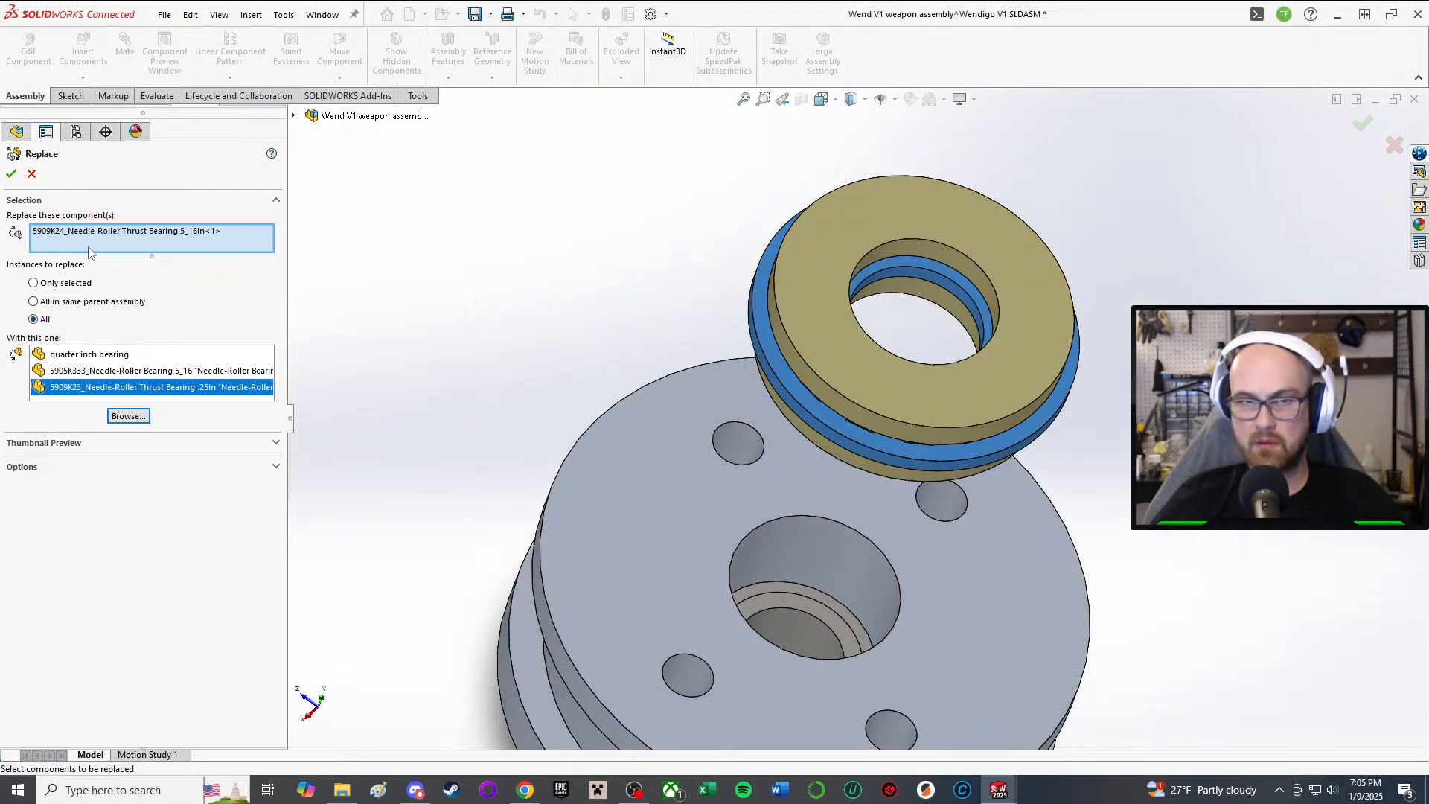
{"action": "left_click", "coordinate": [11, 174]}
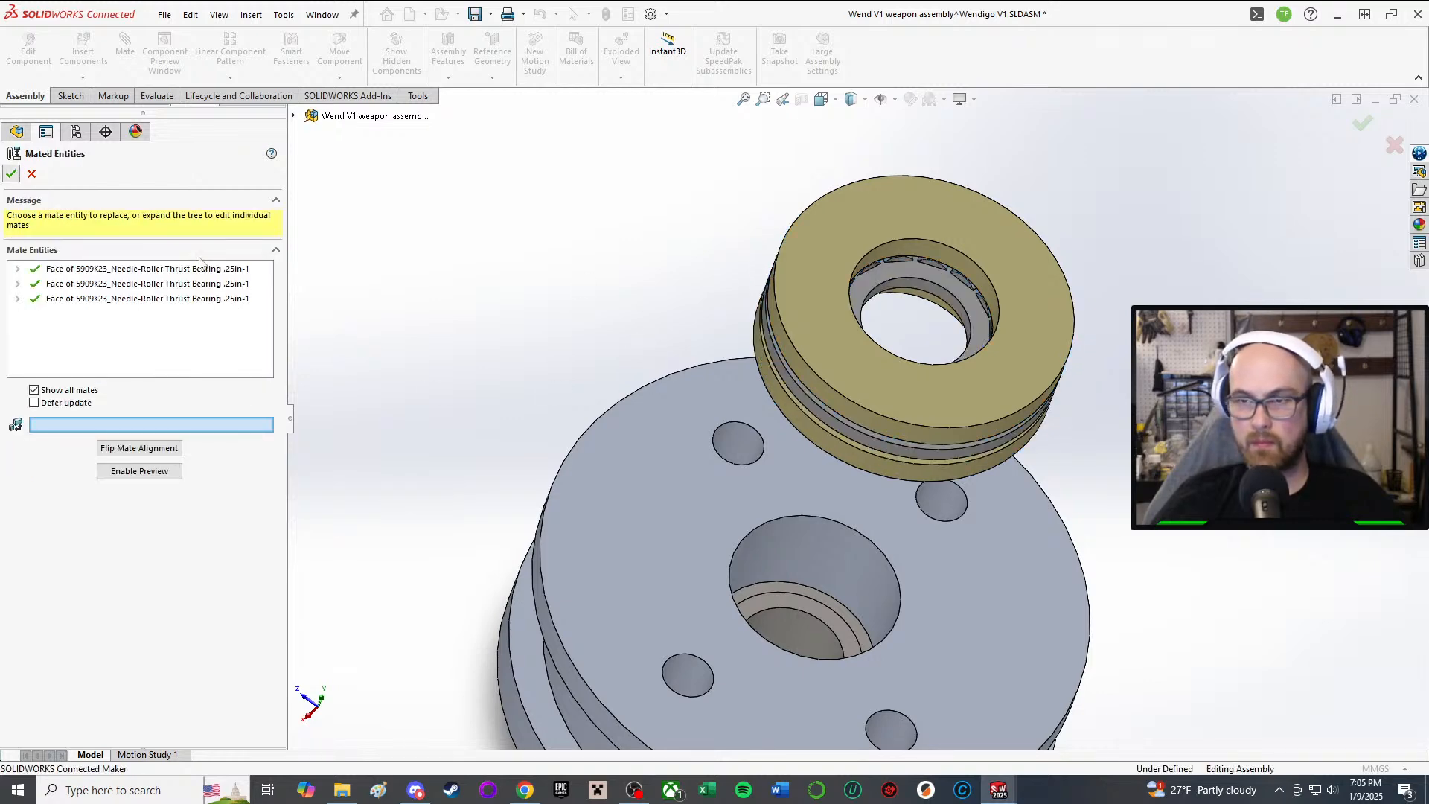
{"action": "middle_click_drag", "start_coordinate": [752, 441], "coordinate": [708, 339]}
{"action": "scroll", "coordinate": [766, 457], "scroll_direction": "up", "scroll_amount": 2}
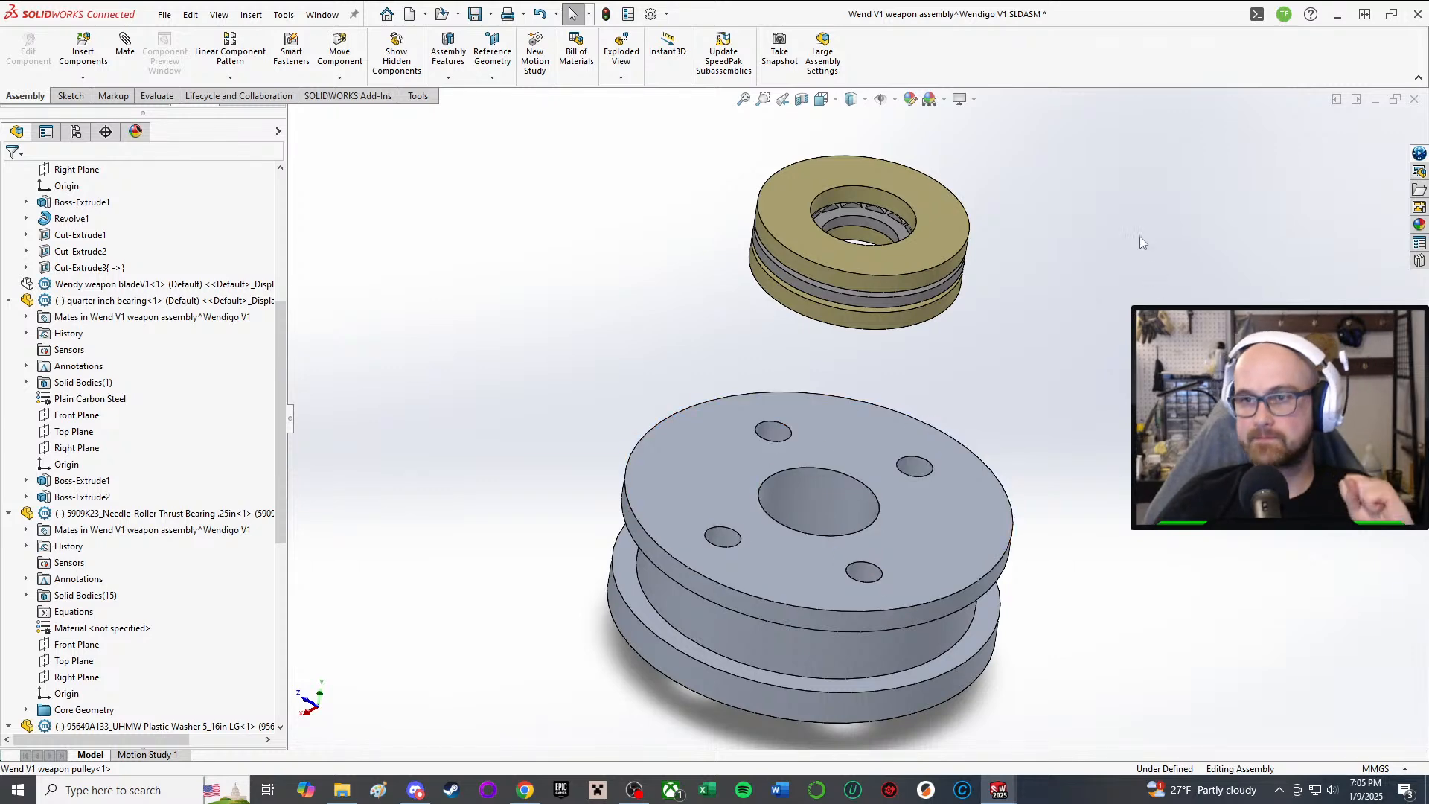
{"action": "scroll", "coordinate": [826, 424], "scroll_direction": "up", "scroll_amount": 2}
{"action": "scroll", "coordinate": [695, 376], "scroll_direction": "down", "scroll_amount": 4}
{"action": "scroll", "coordinate": [856, 424], "scroll_direction": "up", "scroll_amount": 1}
{"action": "middle_click_drag", "start_coordinate": [1137, 337], "coordinate": [902, 359]}
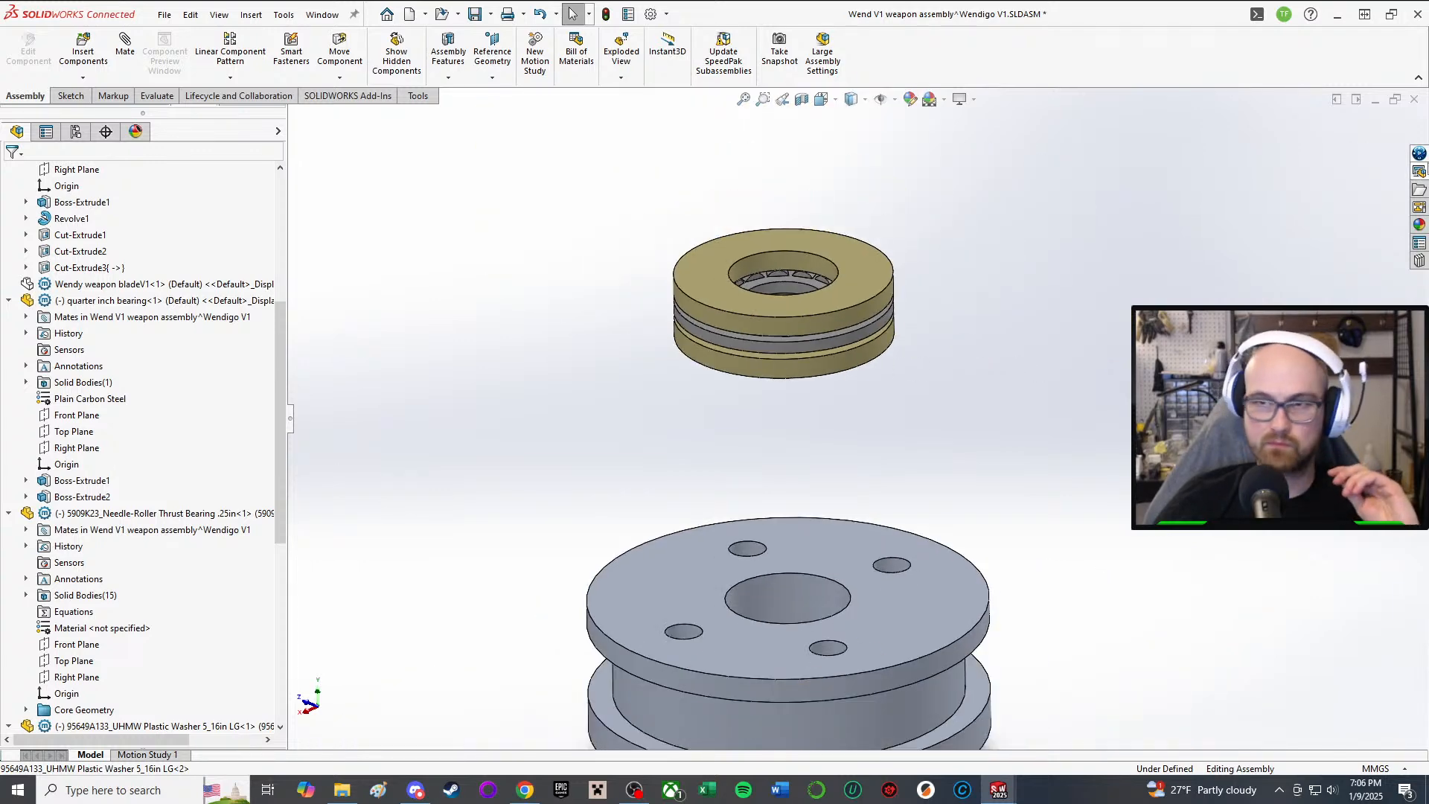
{"action": "mouse_move", "coordinate": [795, 308]}
{"action": "middle_mouse_down"}
{"action": "mouse_move", "coordinate": [806, 235]}
{"action": "mouse_move", "coordinate": [802, 299]}
{"action": "middle_mouse_up"}
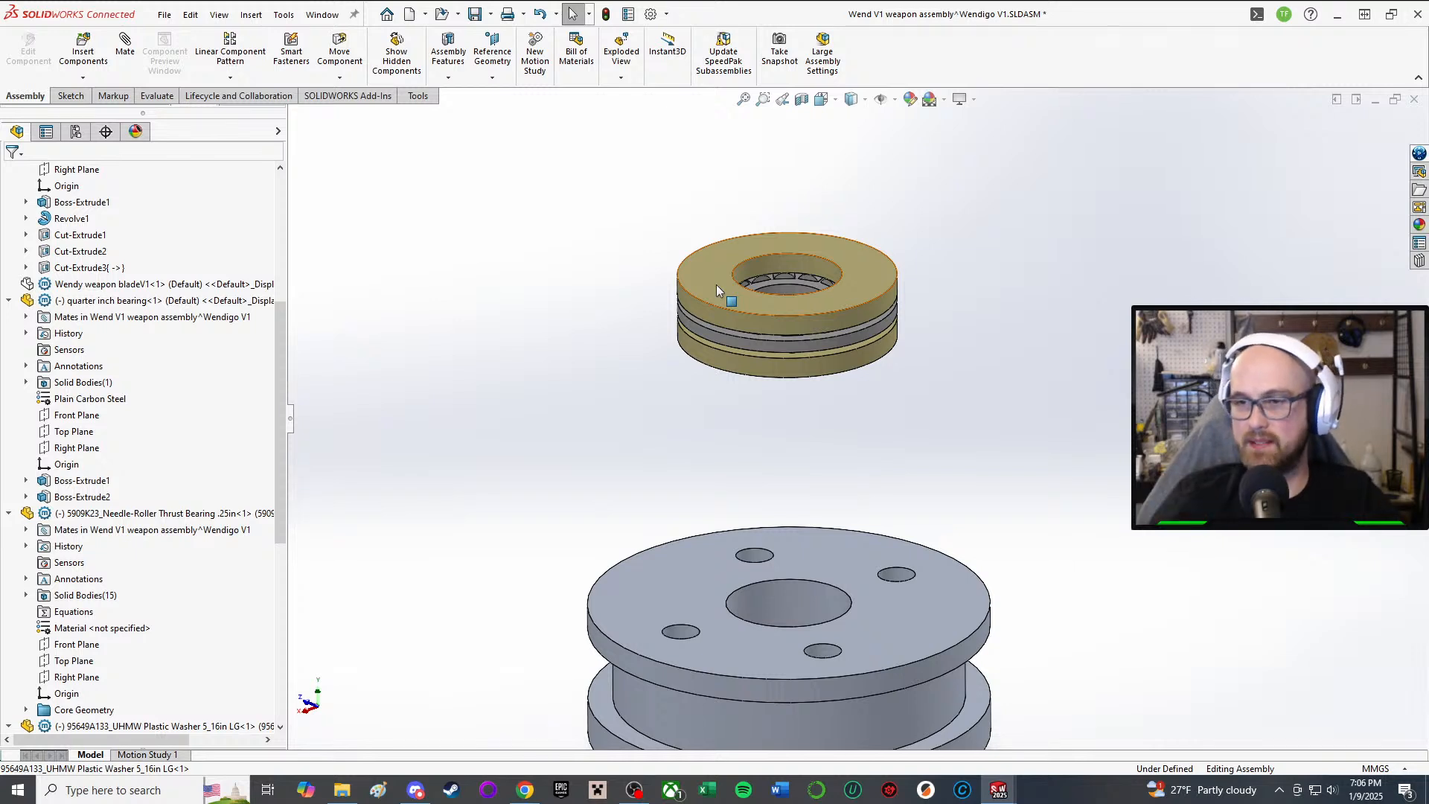
{"action": "scroll", "coordinate": [890, 433], "scroll_direction": "up", "scroll_amount": 3}
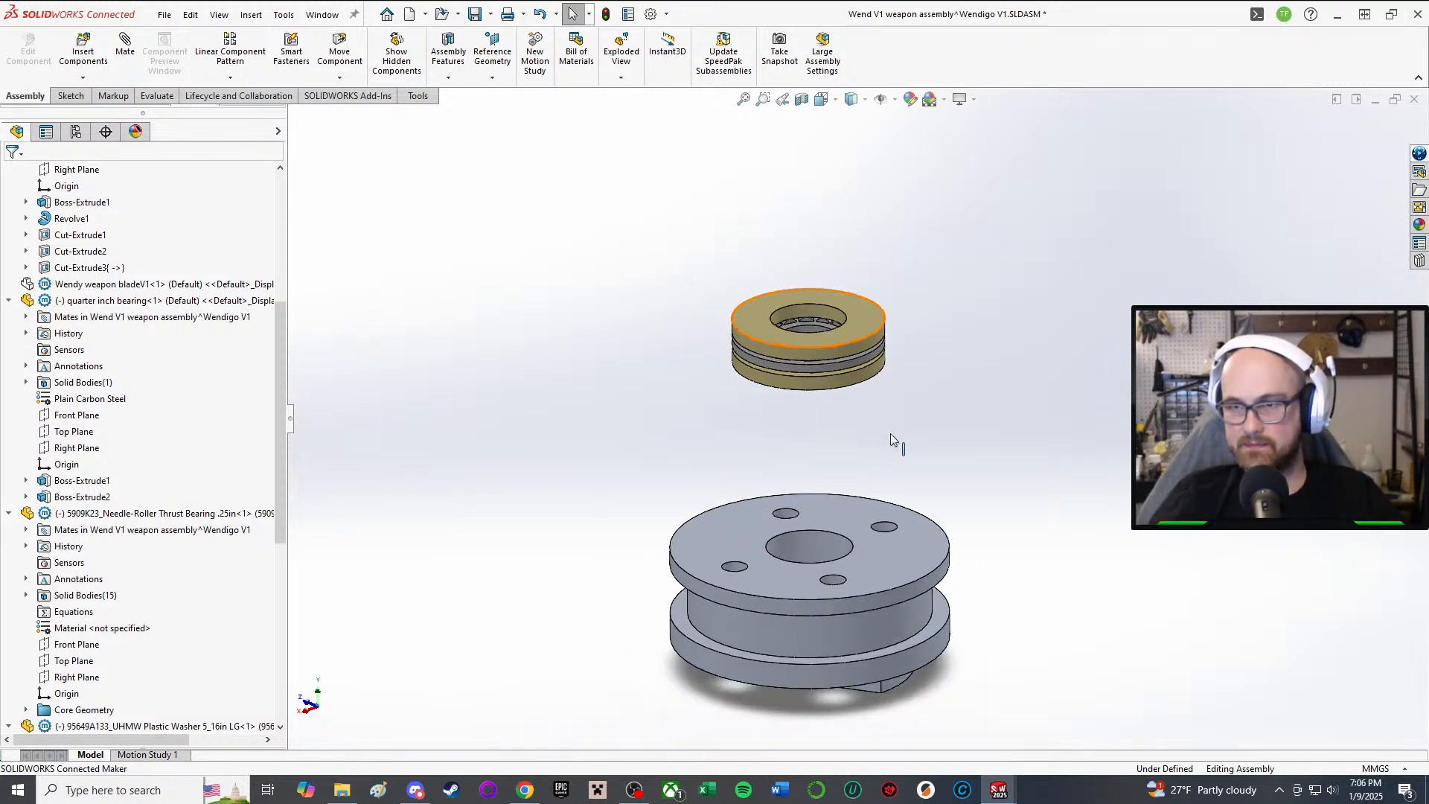
{"action": "middle_click_drag", "start_coordinate": [846, 445], "coordinate": [862, 550]}
{"action": "scroll", "coordinate": [838, 460], "scroll_direction": "down", "scroll_amount": 3}
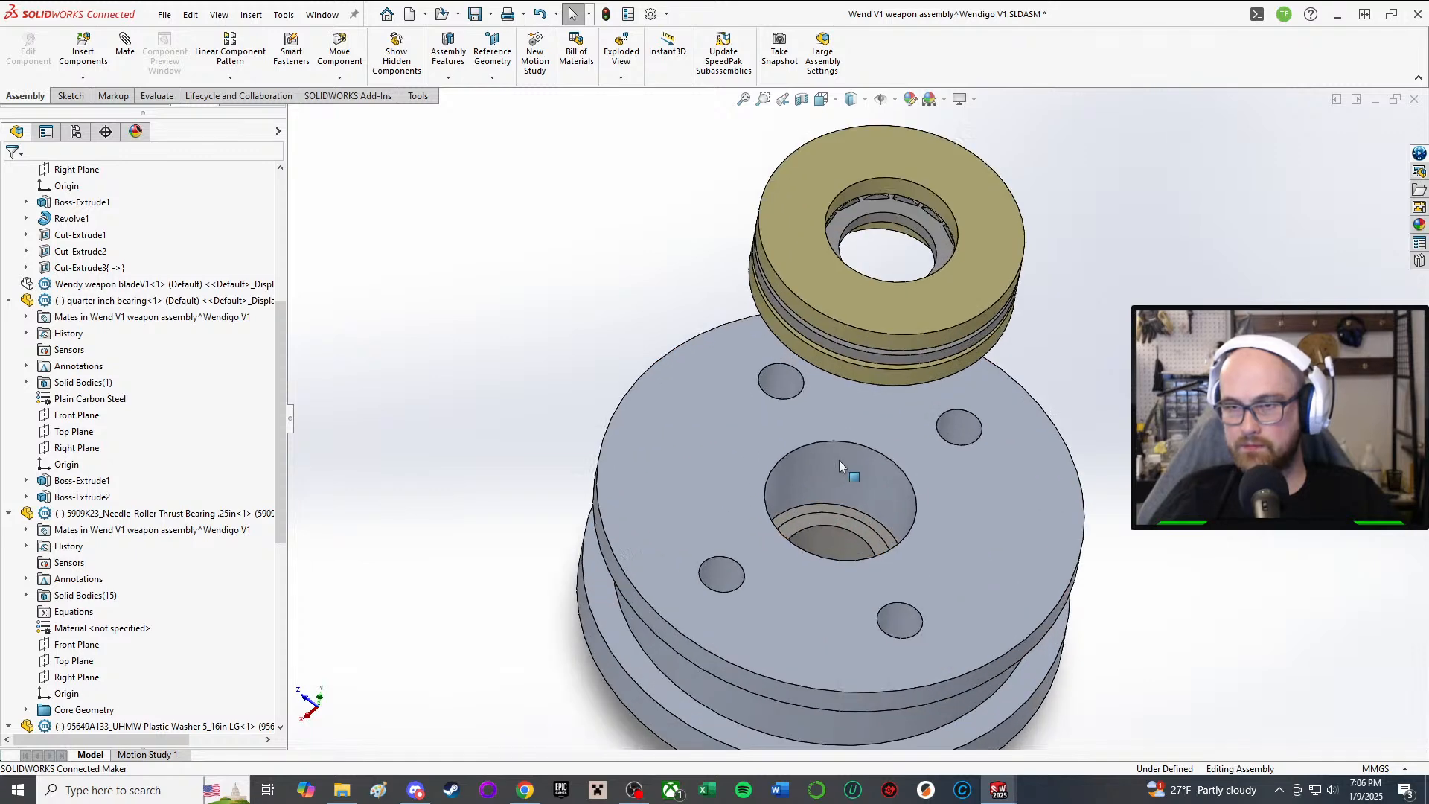
{"action": "middle_click_drag", "start_coordinate": [838, 460], "coordinate": [839, 74]}
{"action": "scroll", "coordinate": [840, 74], "scroll_direction": "down", "scroll_amount": 1}
Step: Start a sketch on the pulley's top face, then exit it without drawing anything
{"action": "middle_click_drag", "start_coordinate": [846, 227], "coordinate": [851, 320]}
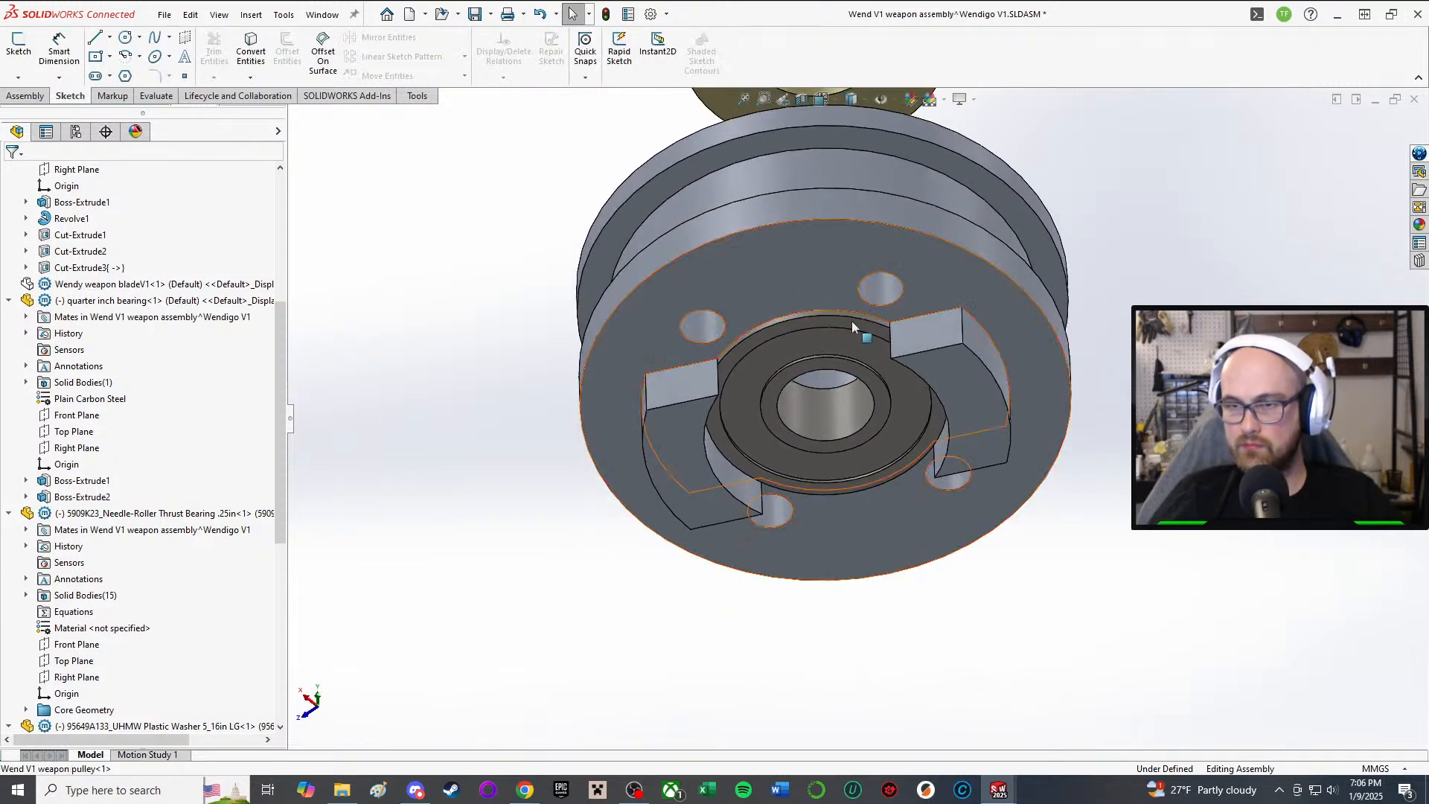
{"action": "middle_click_drag", "start_coordinate": [796, 189], "coordinate": [819, 566]}
{"action": "scroll", "coordinate": [884, 118], "scroll_direction": "up", "scroll_amount": 2}
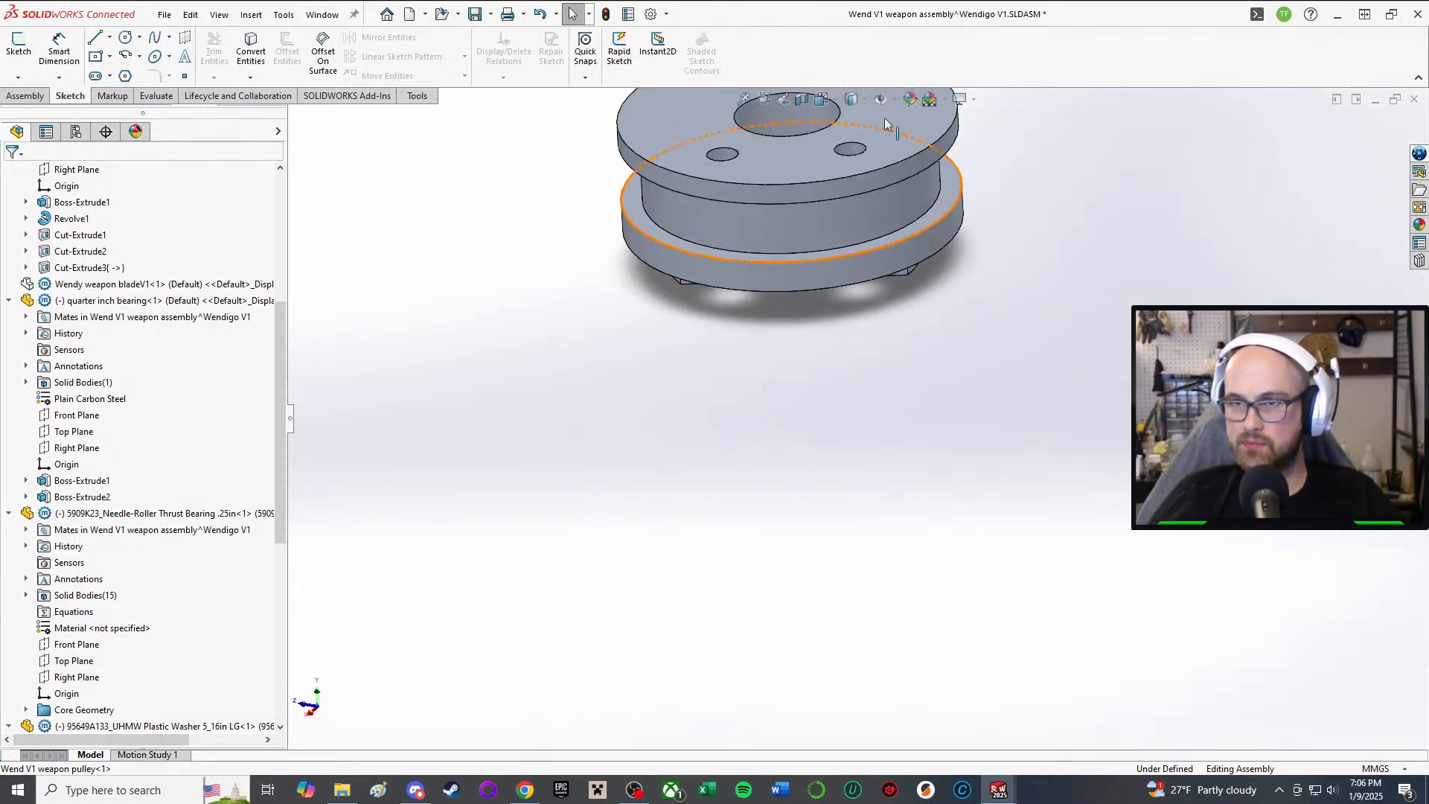
{"action": "scroll", "coordinate": [884, 118], "scroll_direction": "down", "scroll_amount": 2}
{"action": "scroll", "coordinate": [884, 117], "scroll_direction": "up", "scroll_amount": 2}
{"action": "left_click", "coordinate": [19, 44]}
{"action": "left_click", "coordinate": [784, 253]}
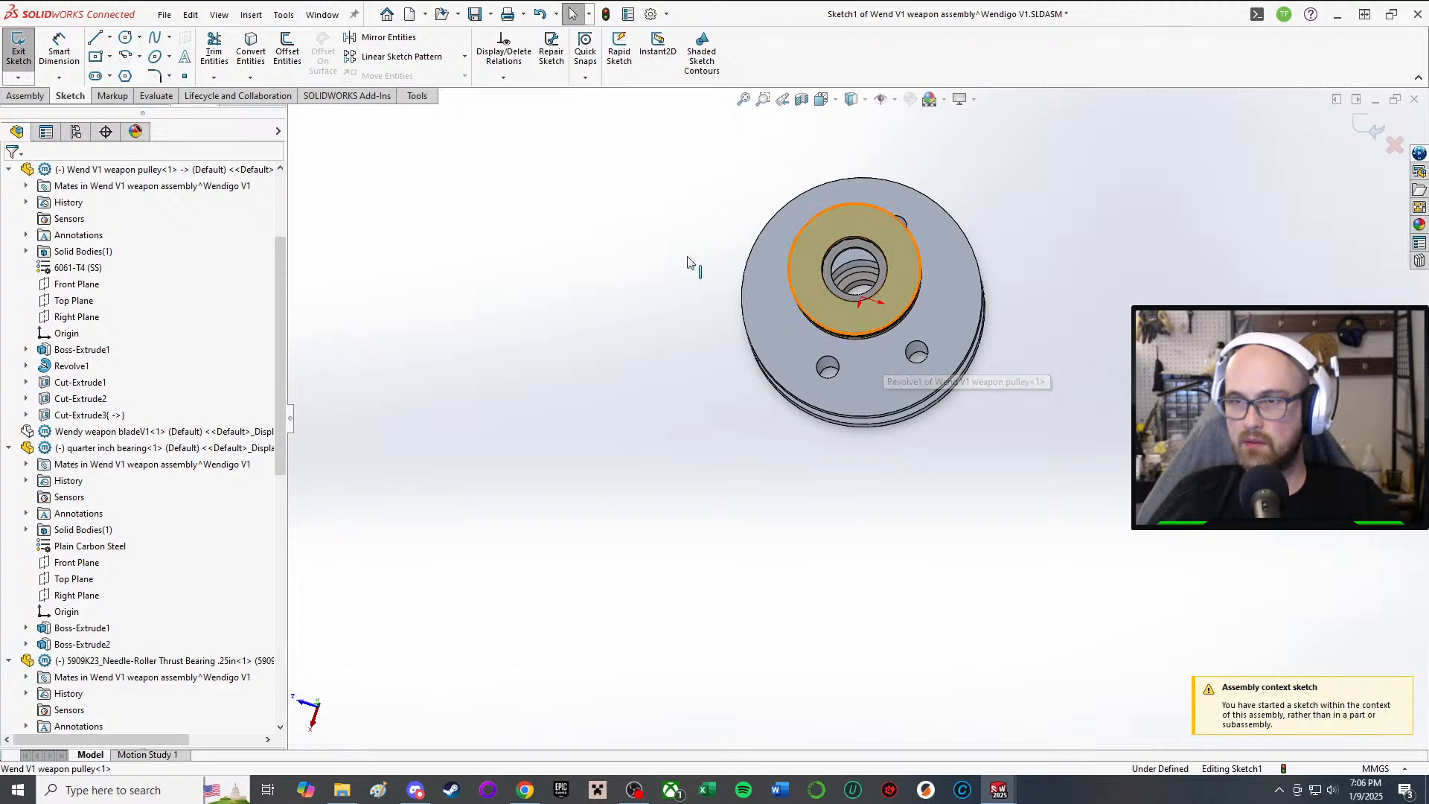
{"action": "scroll", "coordinate": [689, 260], "scroll_direction": "up", "scroll_amount": 1}
{"action": "right_click_drag", "start_coordinate": [727, 240], "coordinate": [780, 237]}
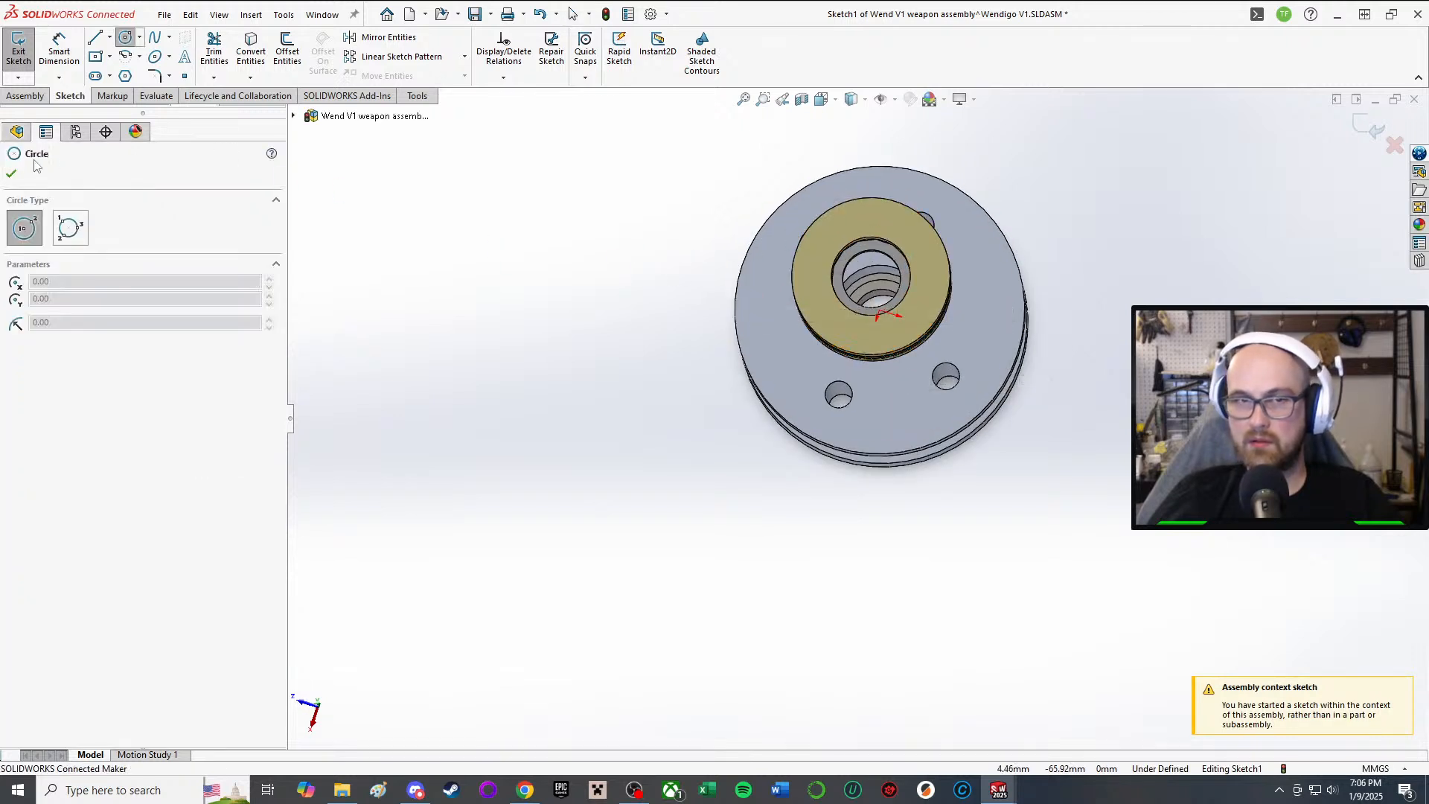
{"action": "left_click", "coordinate": [12, 175]}
Step: Measure the bearing's circular edge, reading a 17.4625 mm diameter, then close Measure
{"action": "left_click", "coordinate": [20, 50]}
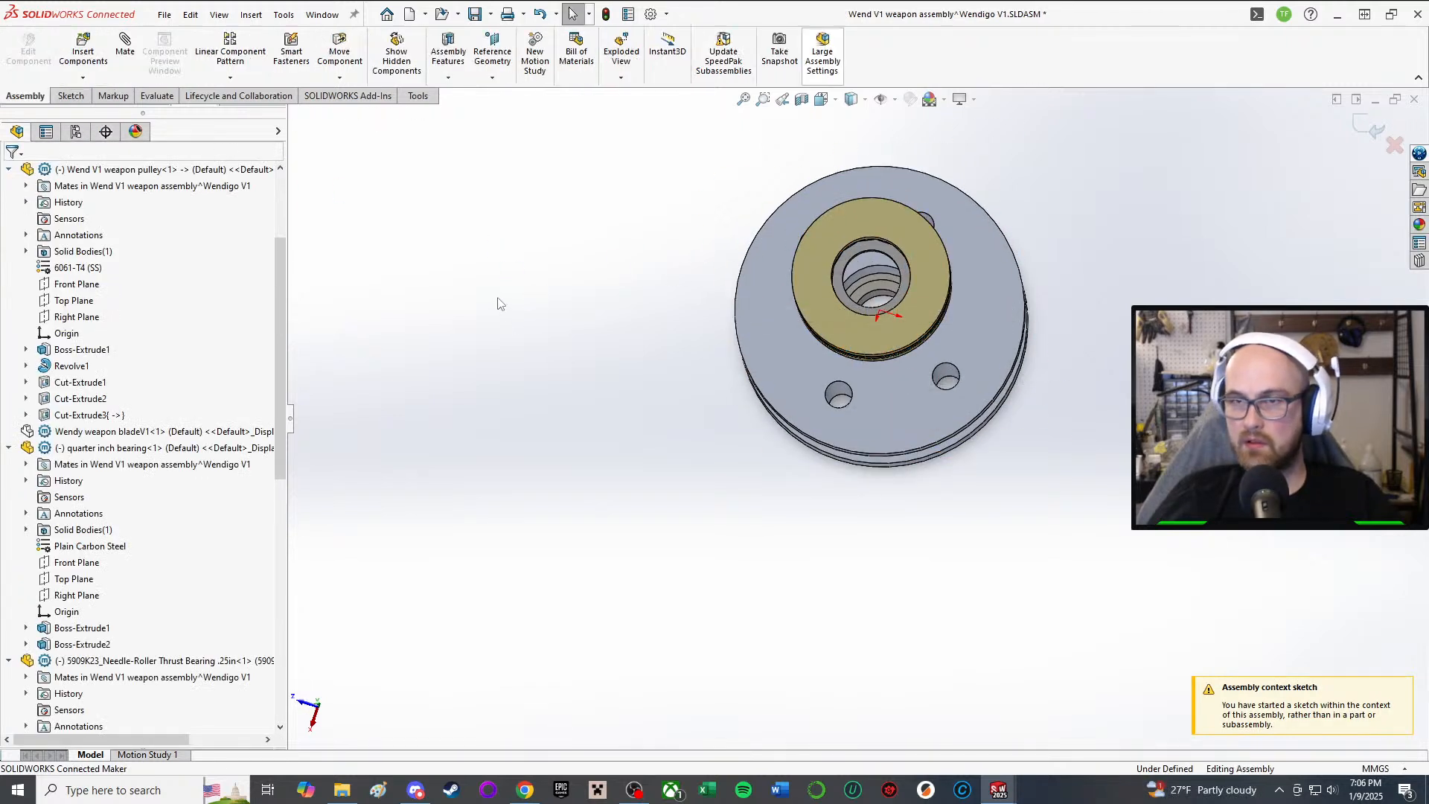
{"action": "right_click_drag", "start_coordinate": [501, 303], "coordinate": [624, 296]}
{"action": "scroll", "coordinate": [841, 290], "scroll_direction": "up", "scroll_amount": 3}
{"action": "middle_click_drag", "start_coordinate": [921, 270], "coordinate": [960, 216]}
{"action": "scroll", "coordinate": [986, 220], "scroll_direction": "down", "scroll_amount": 4}
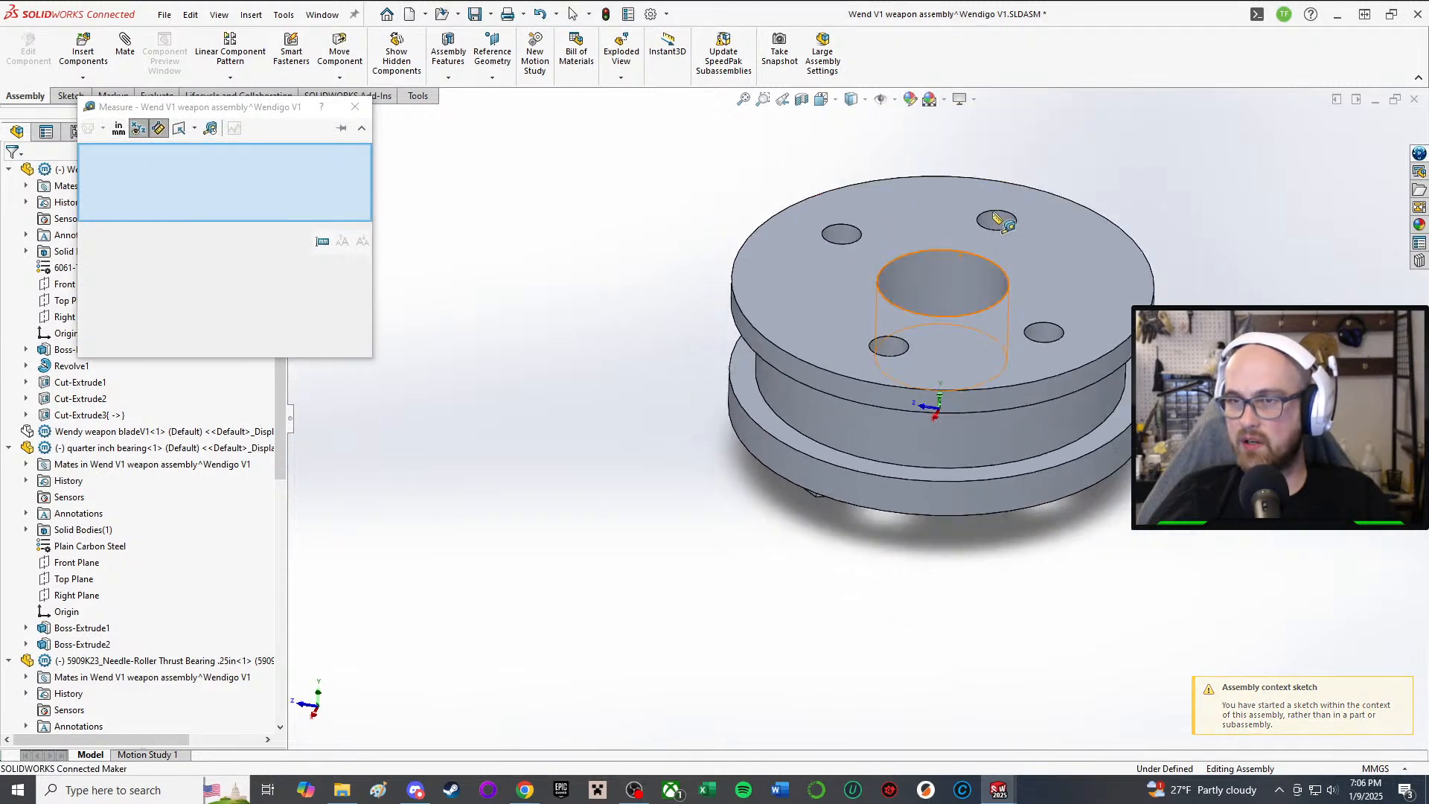
{"action": "scroll", "coordinate": [930, 224], "scroll_direction": "up", "scroll_amount": 2}
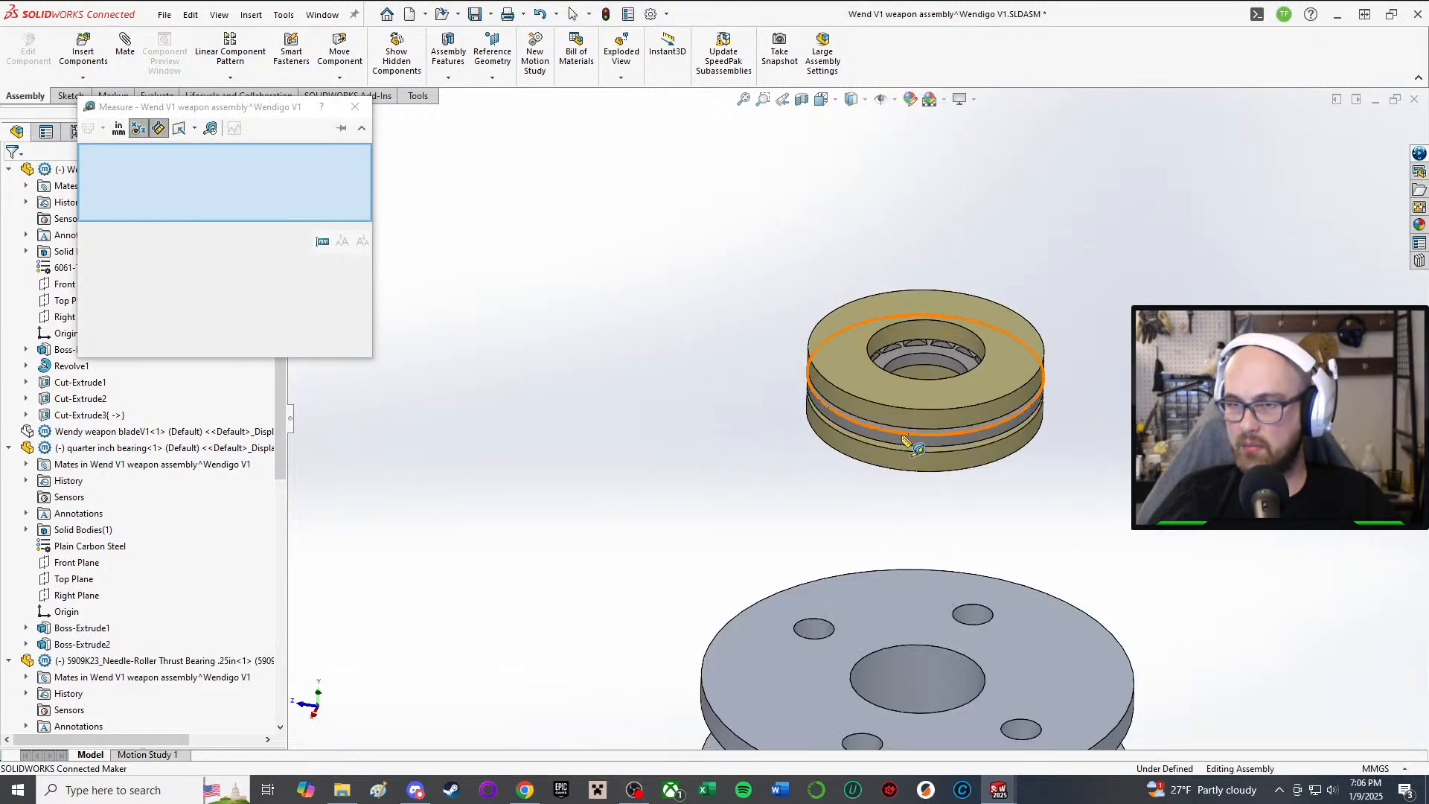
{"action": "left_click", "coordinate": [902, 437]}
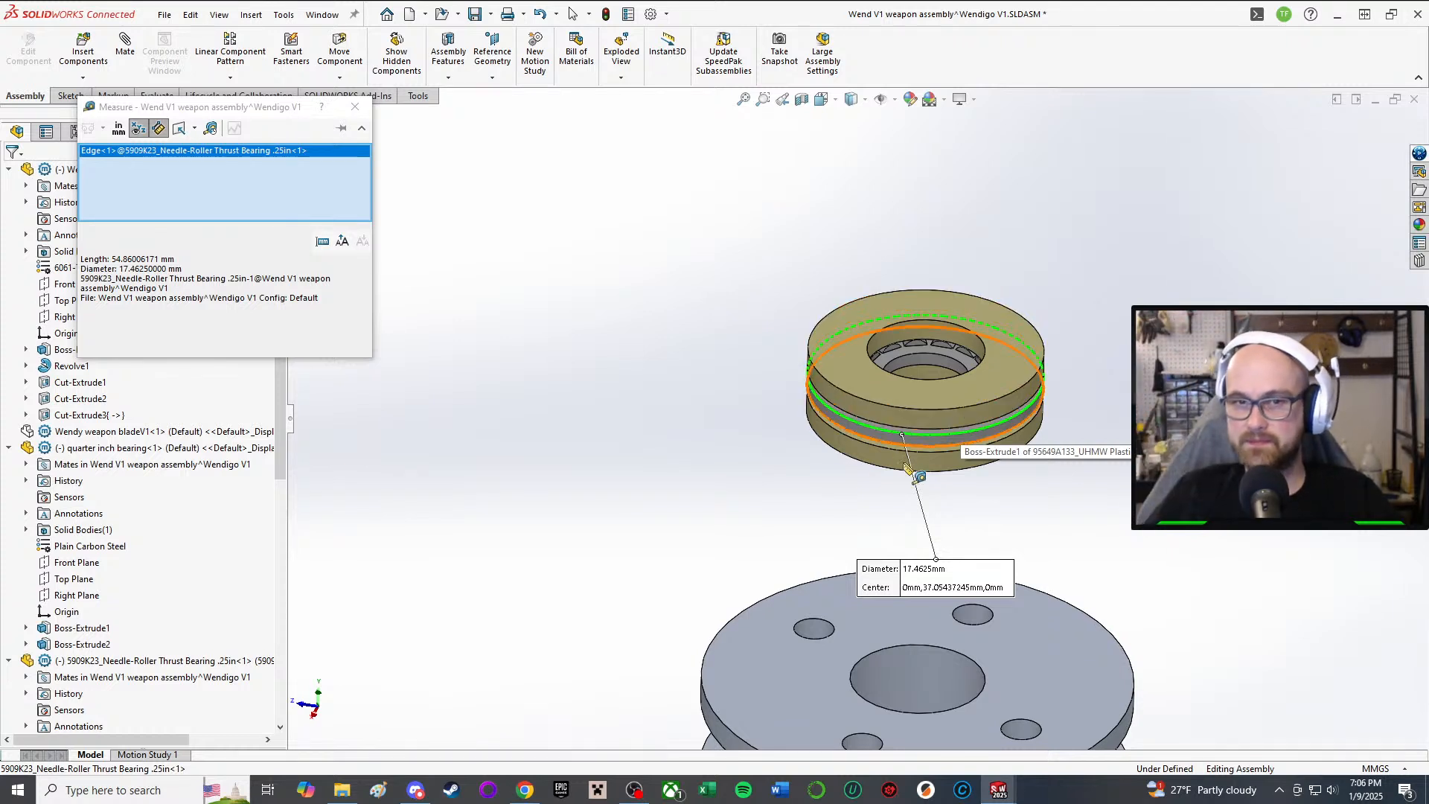
{"action": "left_click", "coordinate": [355, 109]}
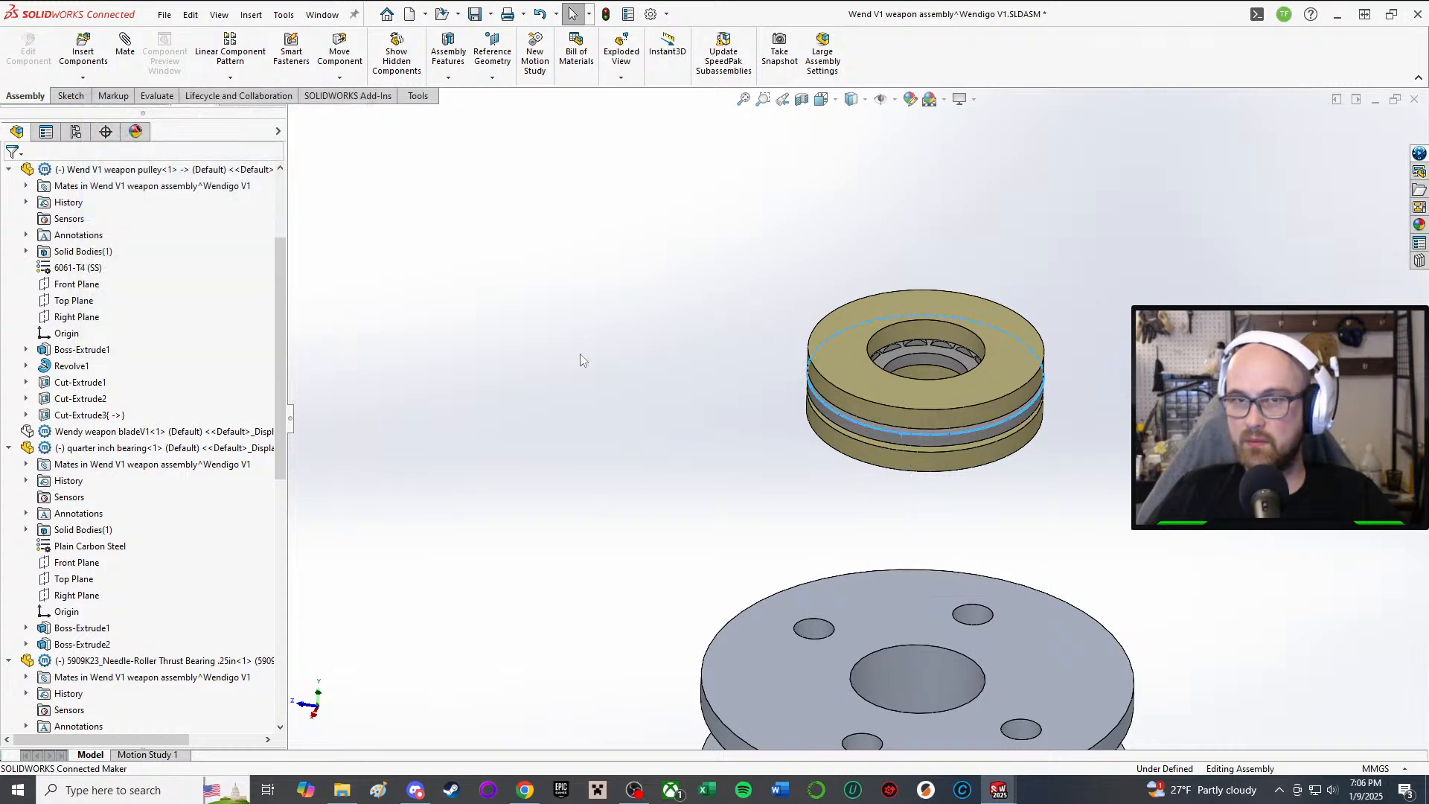
Step: Start an assembly sketch on the pulley's top face and discard the circle begun there
{"action": "left_click", "coordinate": [72, 94]}
{"action": "left_click", "coordinate": [19, 45]}
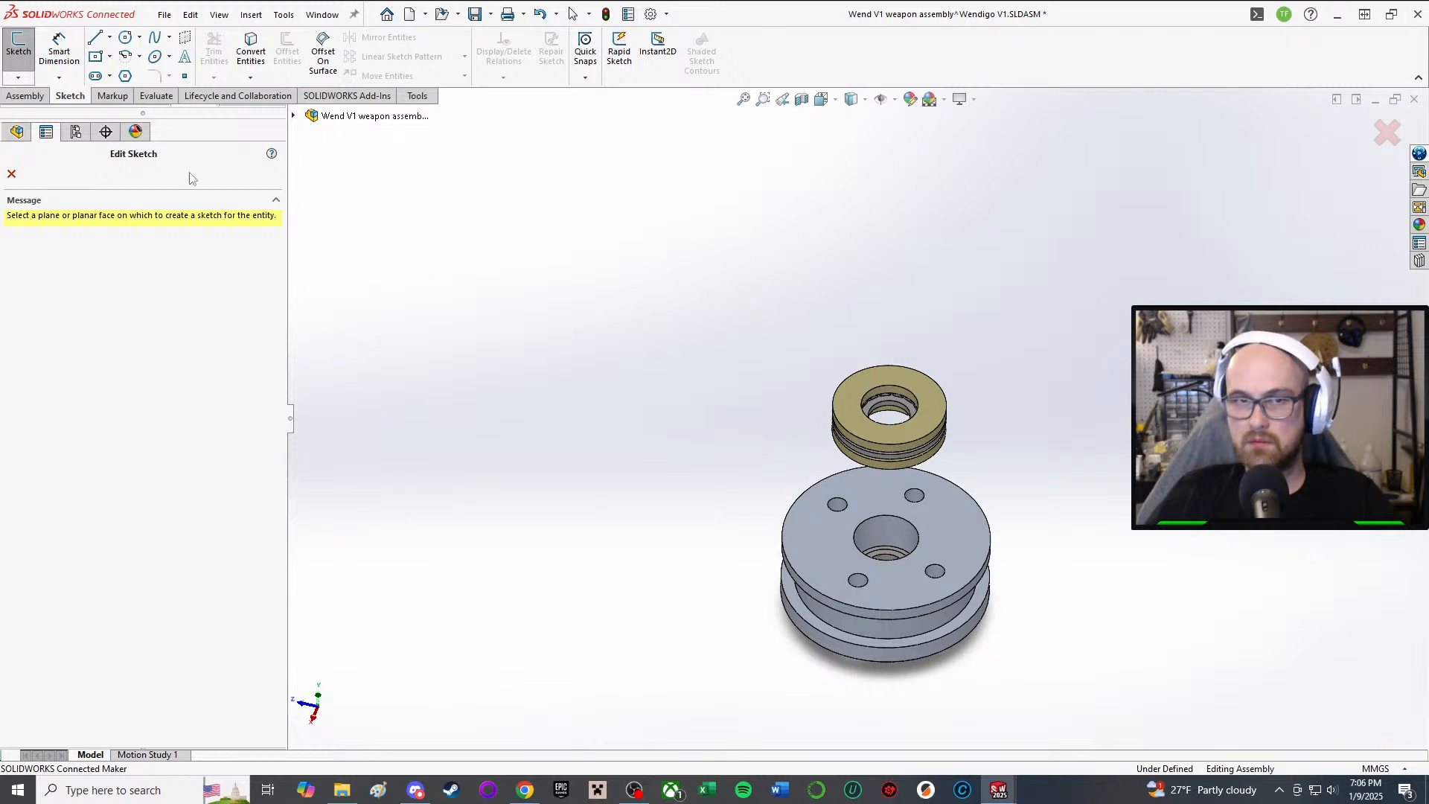
{"action": "left_click", "coordinate": [11, 173]}
{"action": "mouse_move", "coordinate": [1054, 484]}
{"action": "middle_mouse_down"}
{"action": "mouse_move", "coordinate": [847, 224]}
{"action": "mouse_move", "coordinate": [850, 429]}
{"action": "middle_mouse_up"}
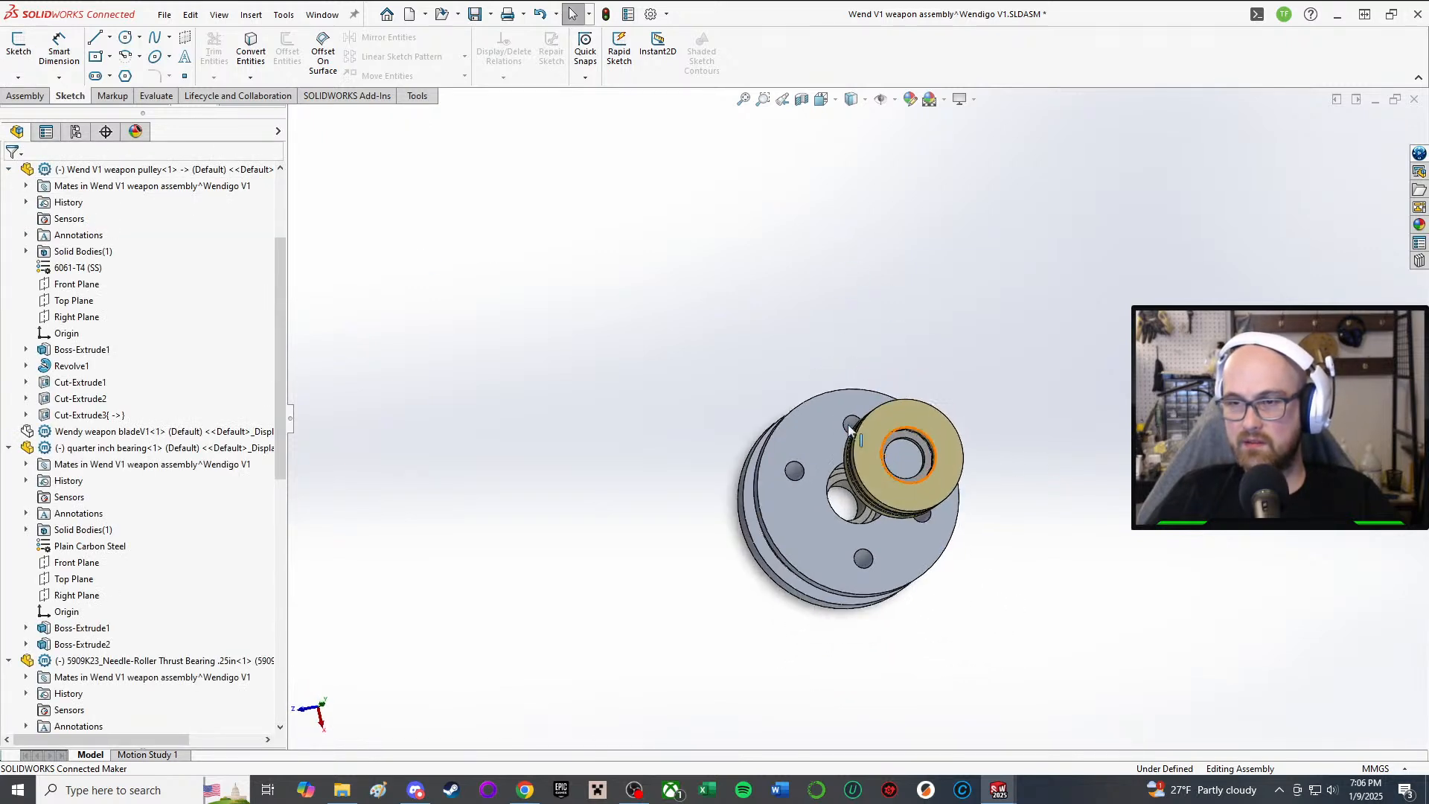
{"action": "left_click", "coordinate": [18, 44]}
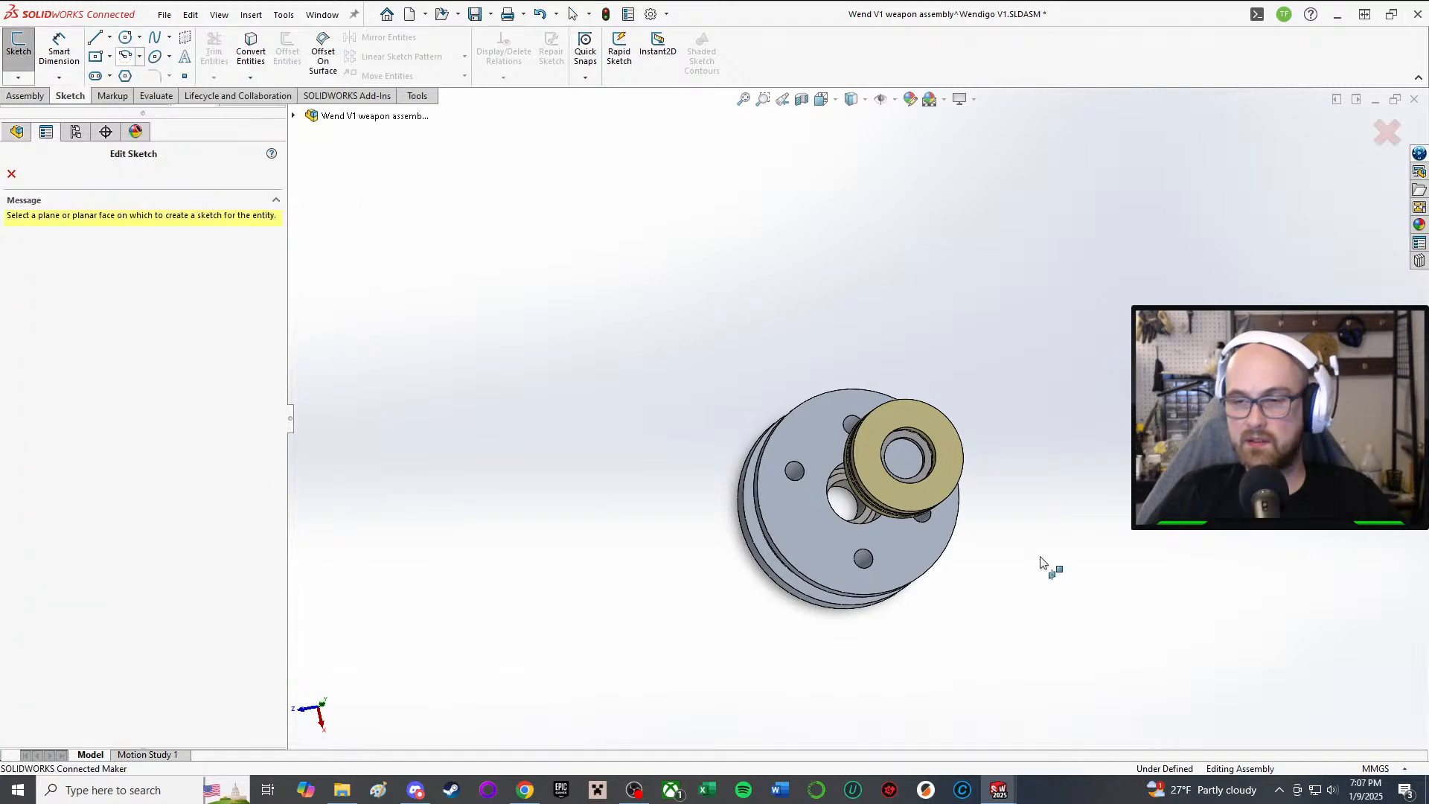
{"action": "scroll", "coordinate": [1046, 568], "scroll_direction": "down", "scroll_amount": 3}
{"action": "left_click", "coordinate": [676, 472]}
{"action": "middle_click_drag", "start_coordinate": [676, 472], "coordinate": [681, 328]}
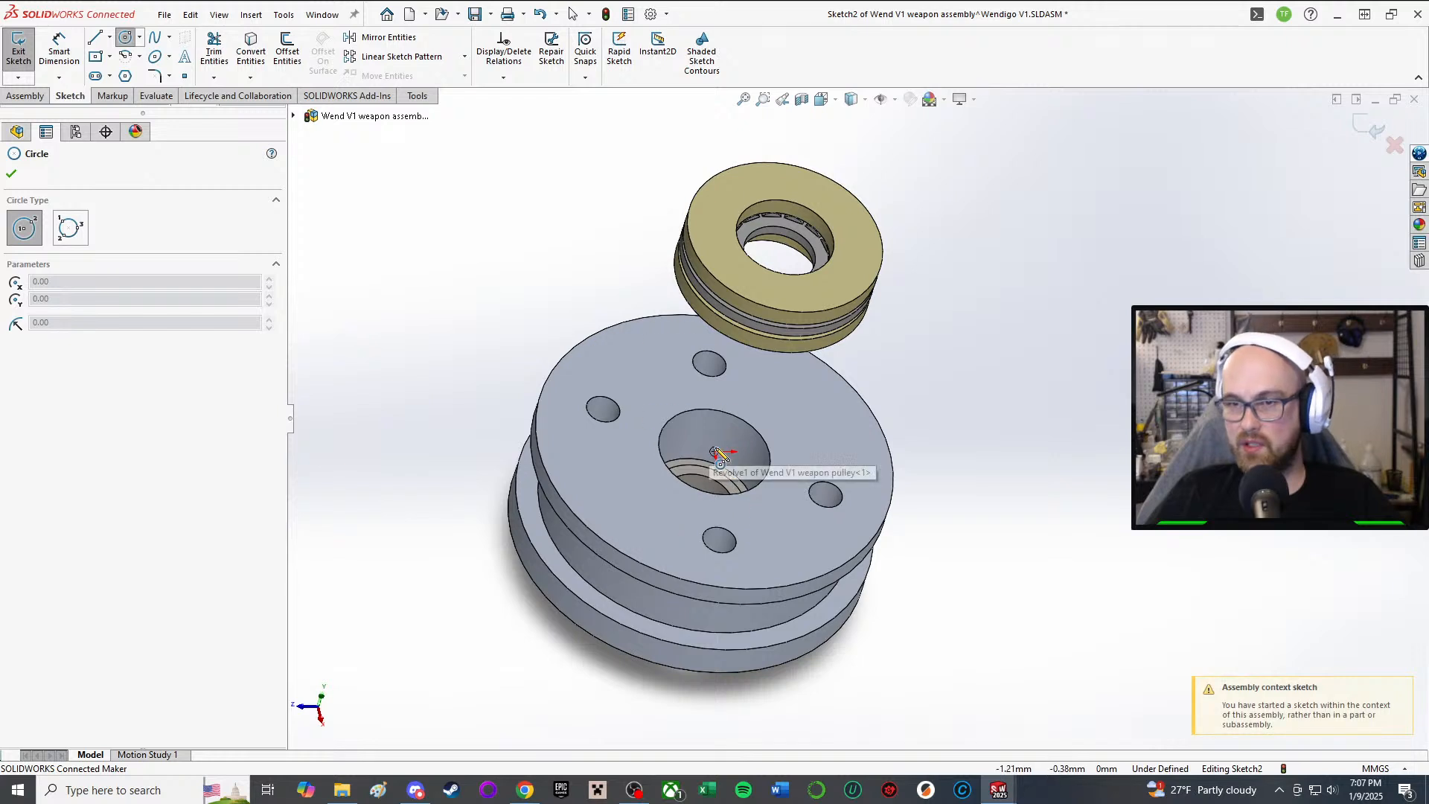
{"action": "left_click", "coordinate": [714, 456]}
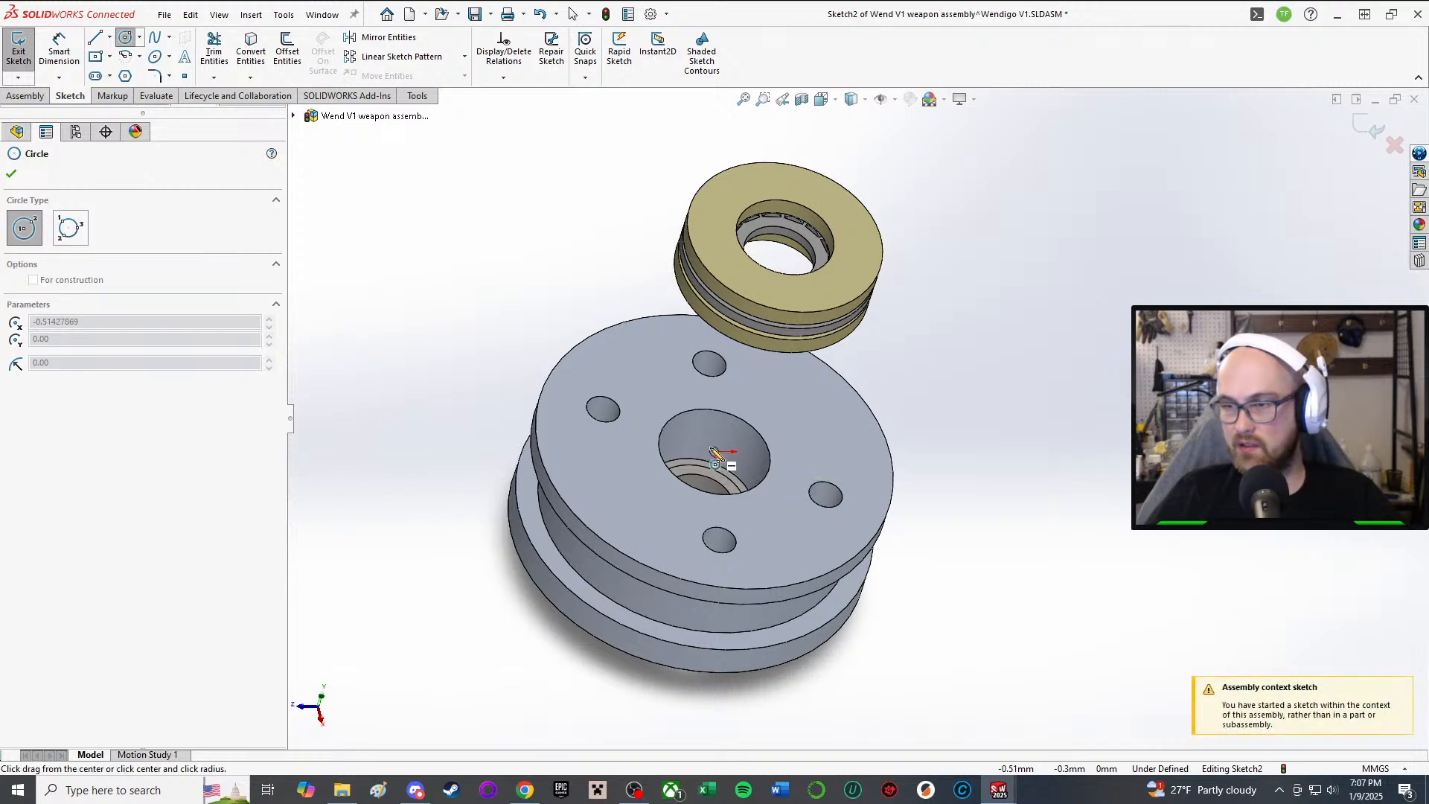
{"action": "right_click", "coordinate": [794, 436]}
{"action": "left_click", "coordinate": [829, 437]}
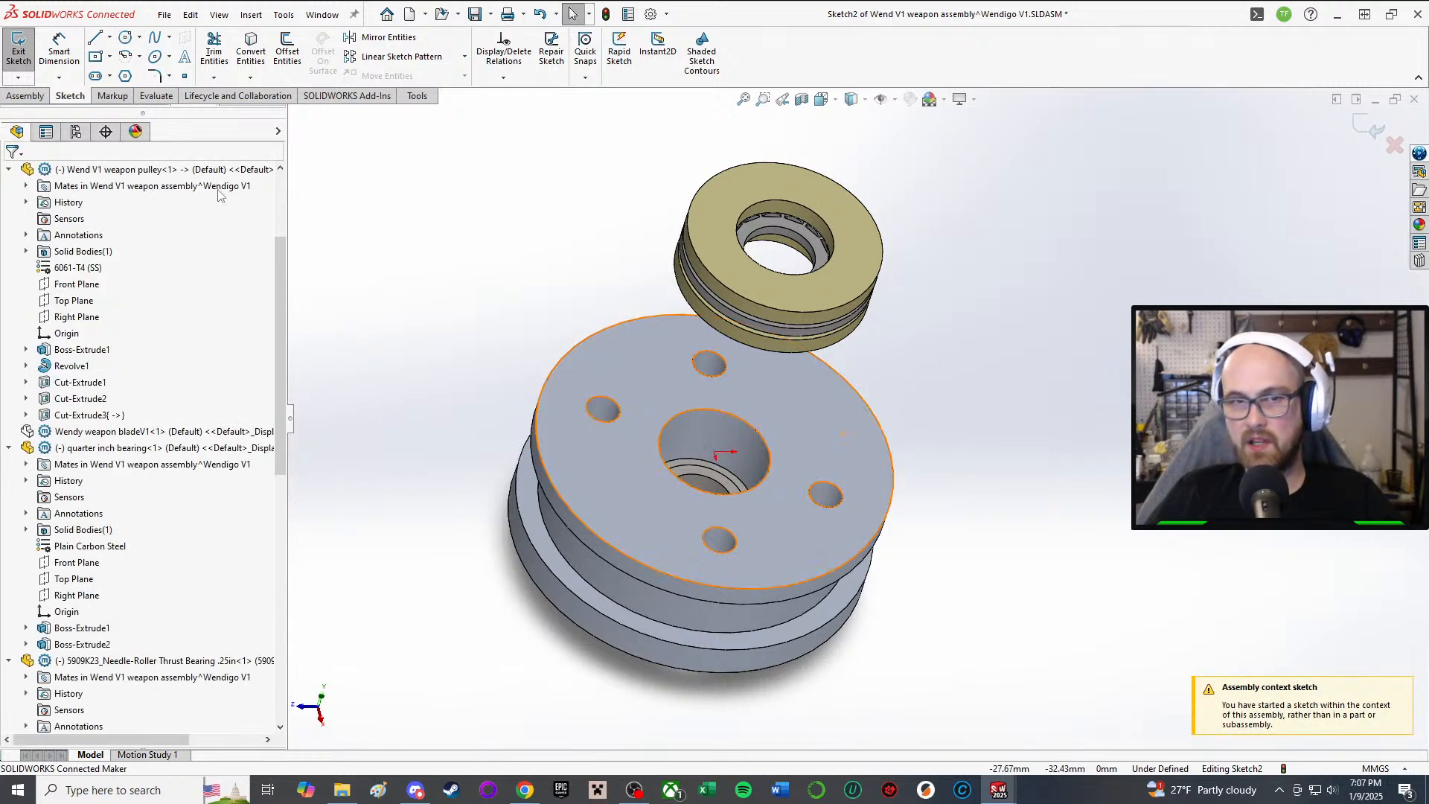
Step: Select the whole pulley component, exit the assembly-level Sketch2, and reselect the pulley
{"action": "left_click", "coordinate": [616, 499]}
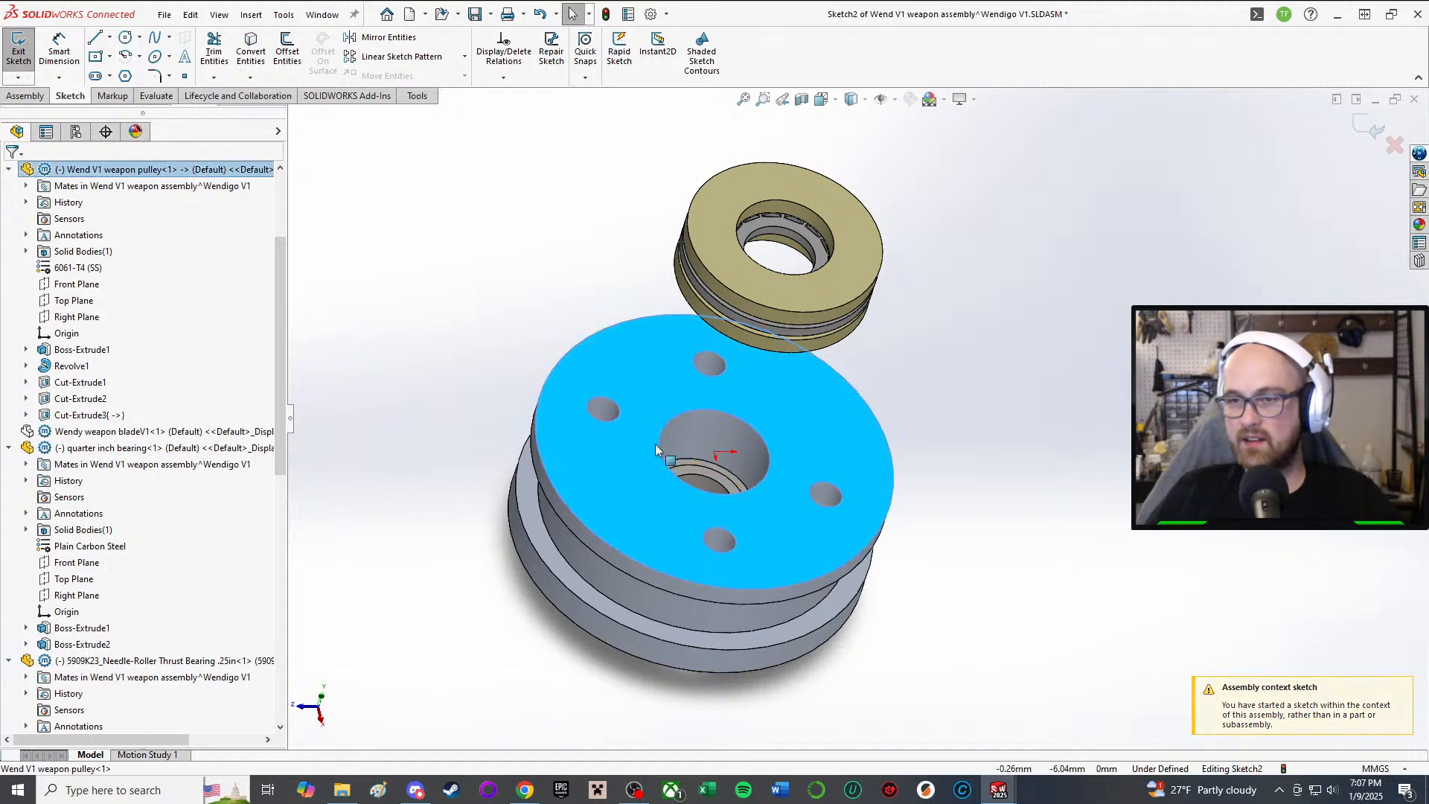
{"action": "right_click", "coordinate": [630, 451]}
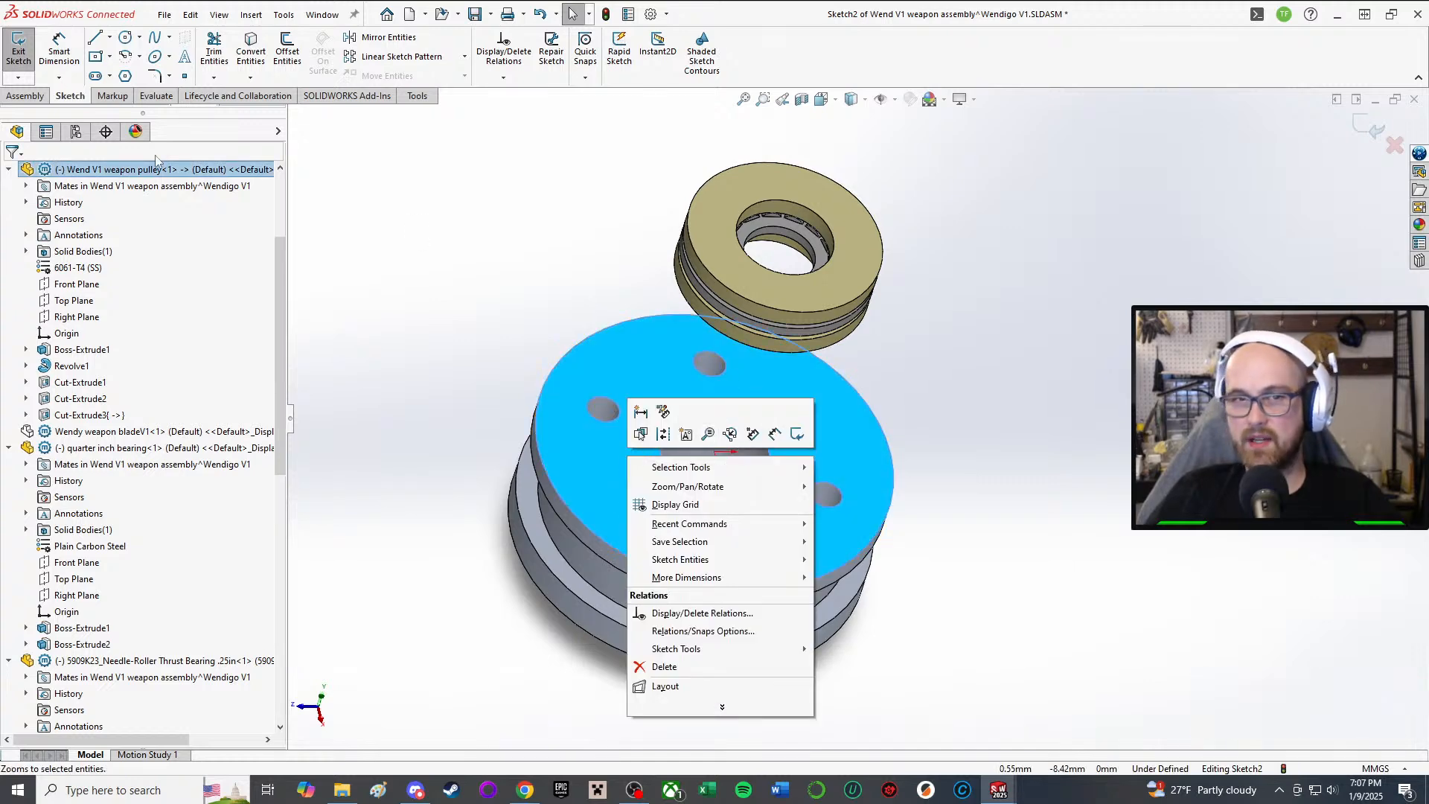
{"action": "left_click", "coordinate": [149, 170]}
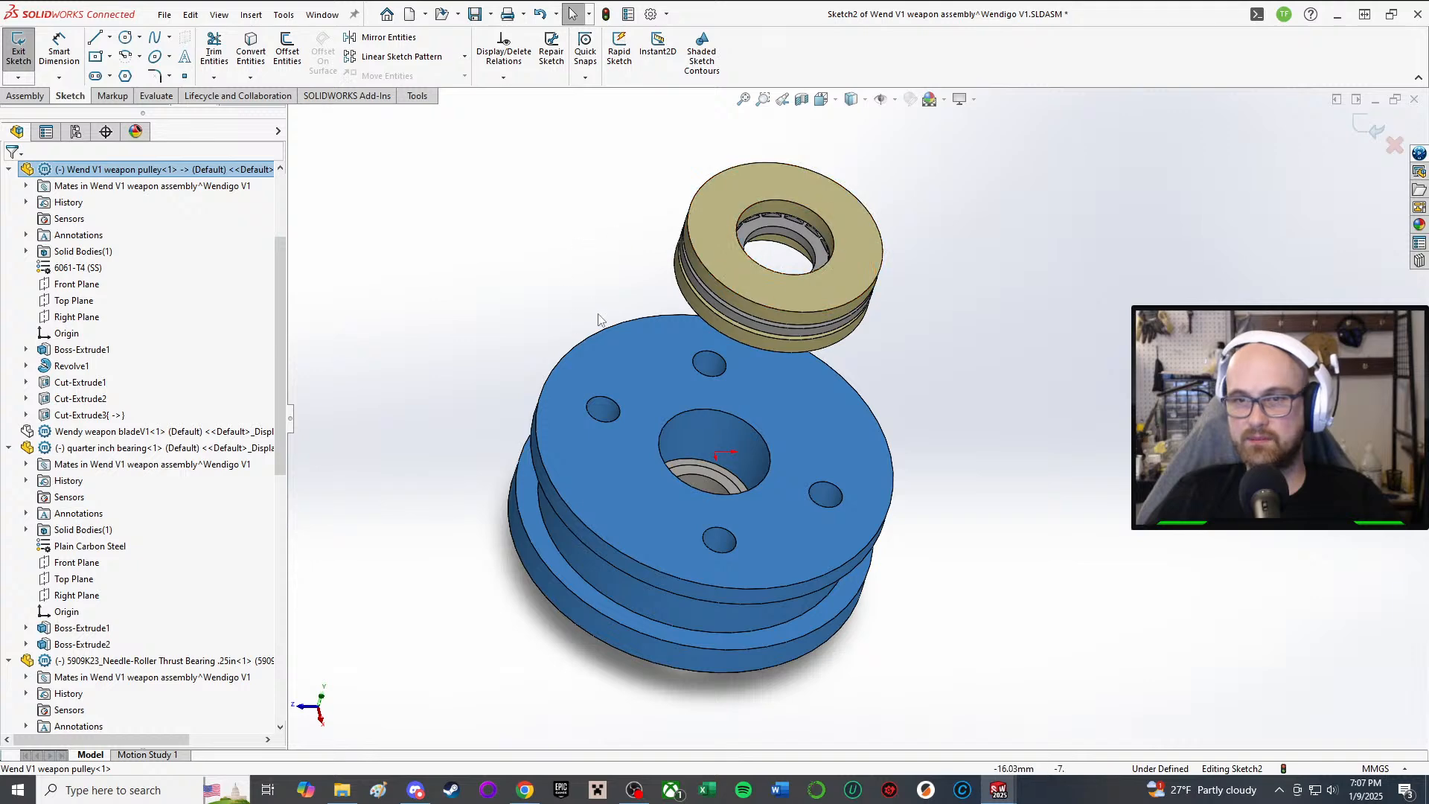
{"action": "right_click", "coordinate": [599, 319]}
{"action": "left_click", "coordinate": [591, 373]}
{"action": "right_click", "coordinate": [592, 374]}
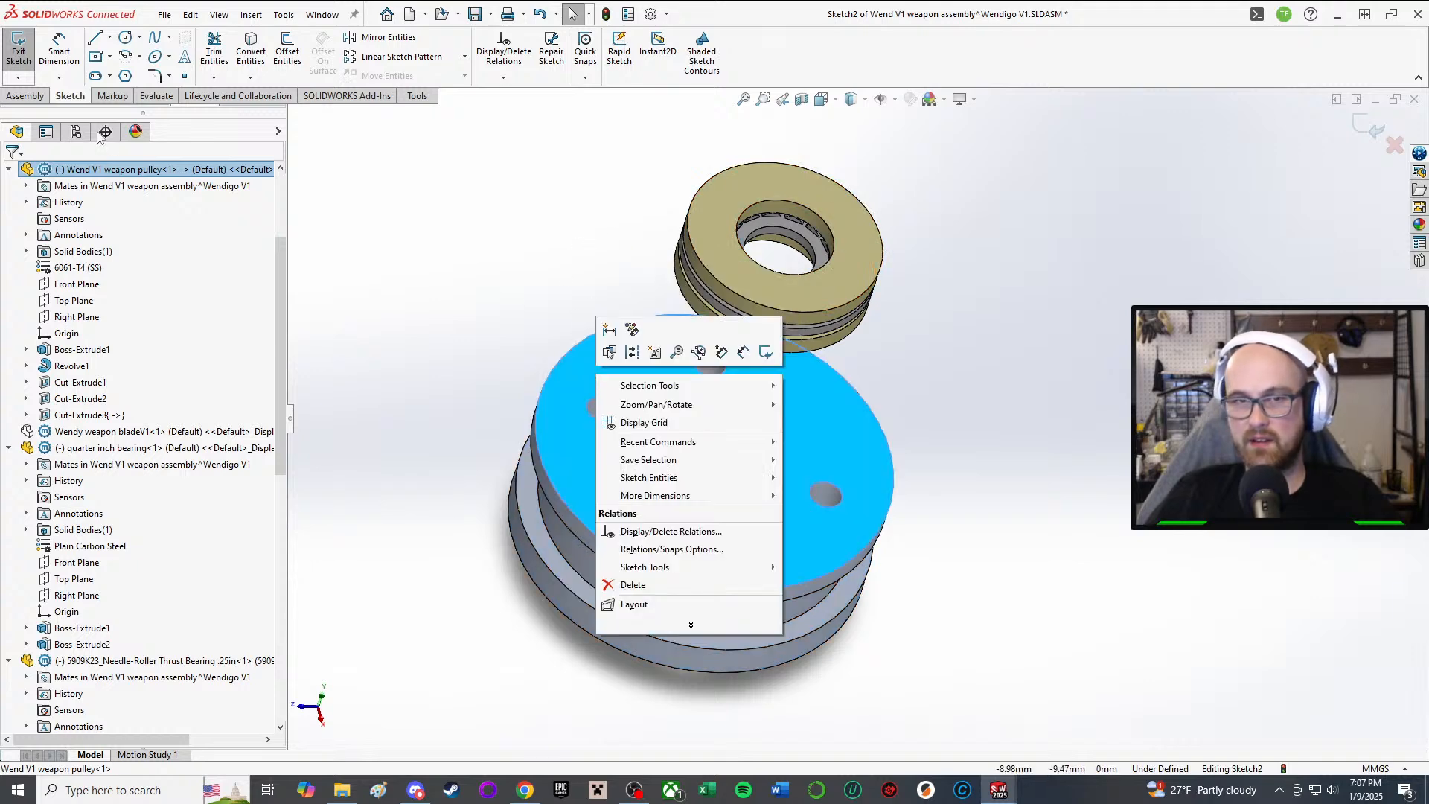
{"action": "left_click", "coordinate": [105, 175]}
{"action": "right_click", "coordinate": [107, 177]}
{"action": "left_click", "coordinate": [19, 45]}
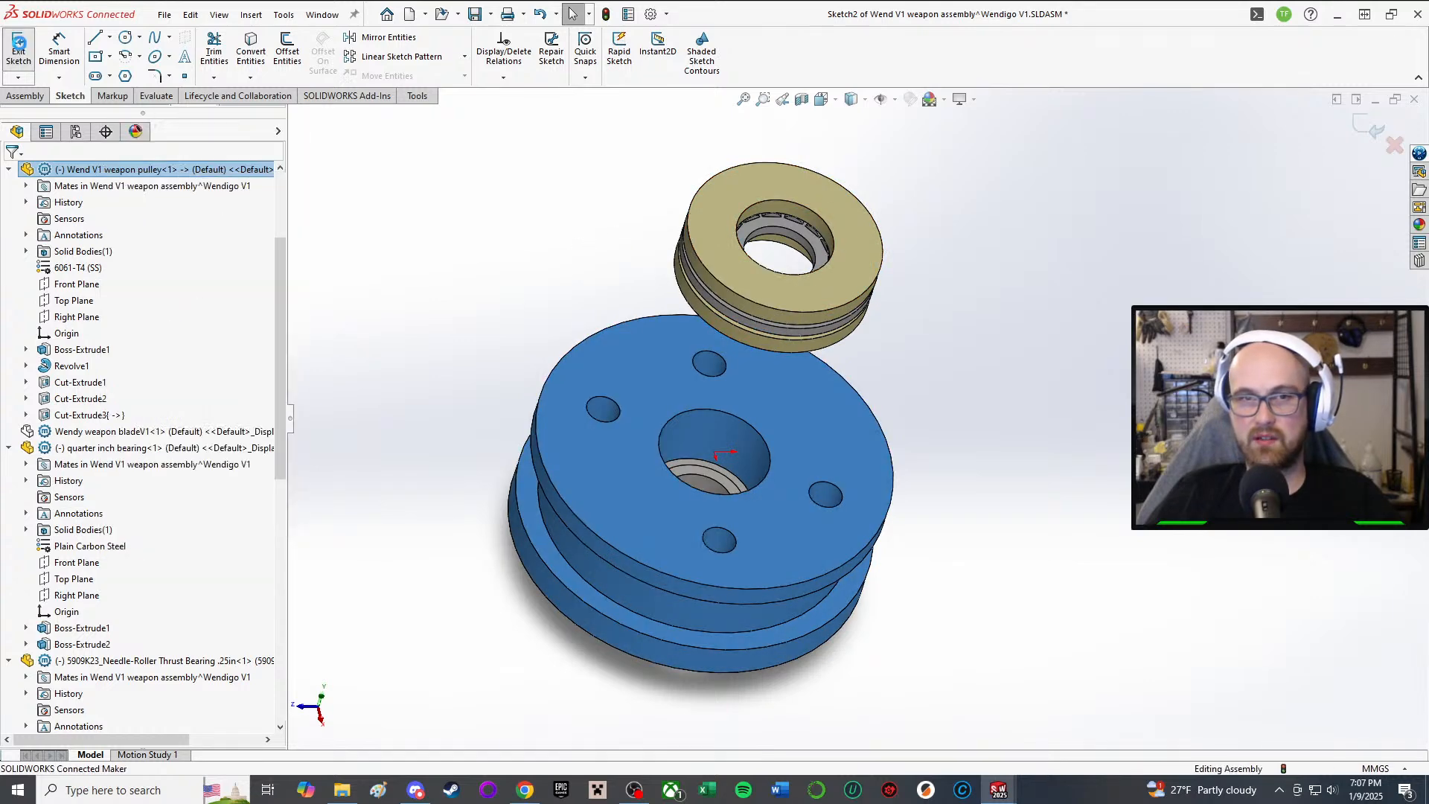
{"action": "left_click", "coordinate": [104, 175]}
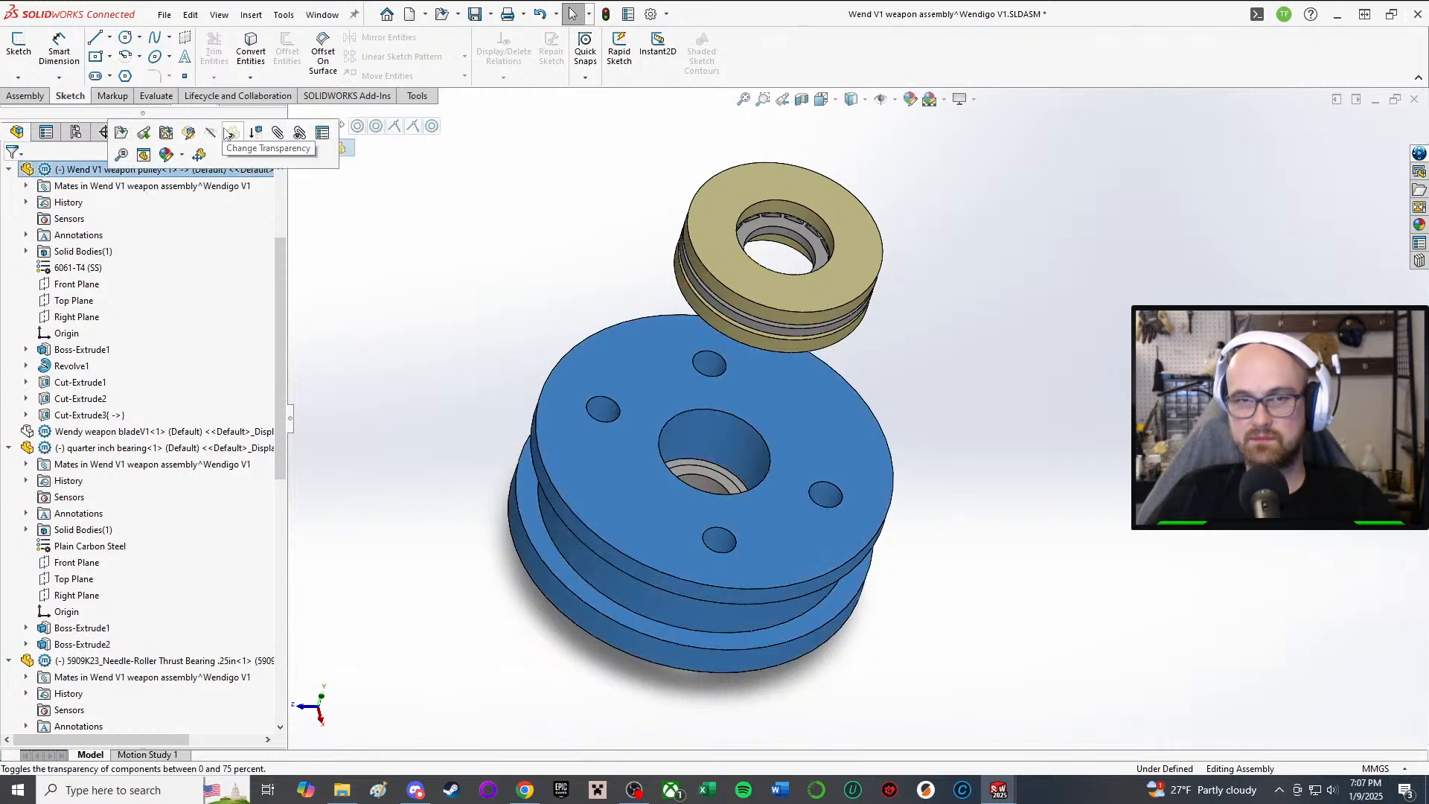
Step: Edit the pulley part and sketch a circle centred on the origin around the bore on its top face
{"action": "left_click", "coordinate": [143, 131]}
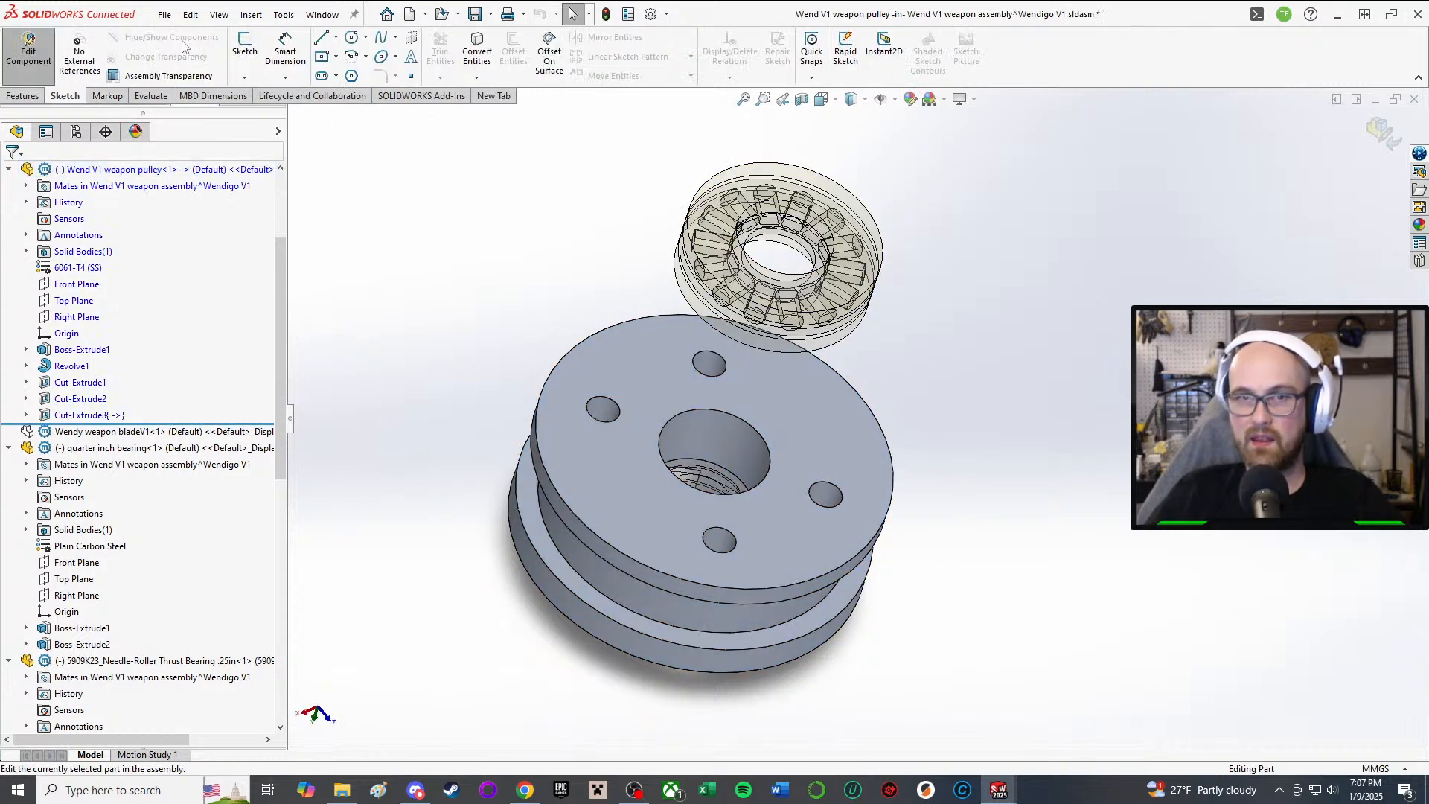
{"action": "left_click", "coordinate": [245, 46]}
{"action": "left_click", "coordinate": [770, 406]}
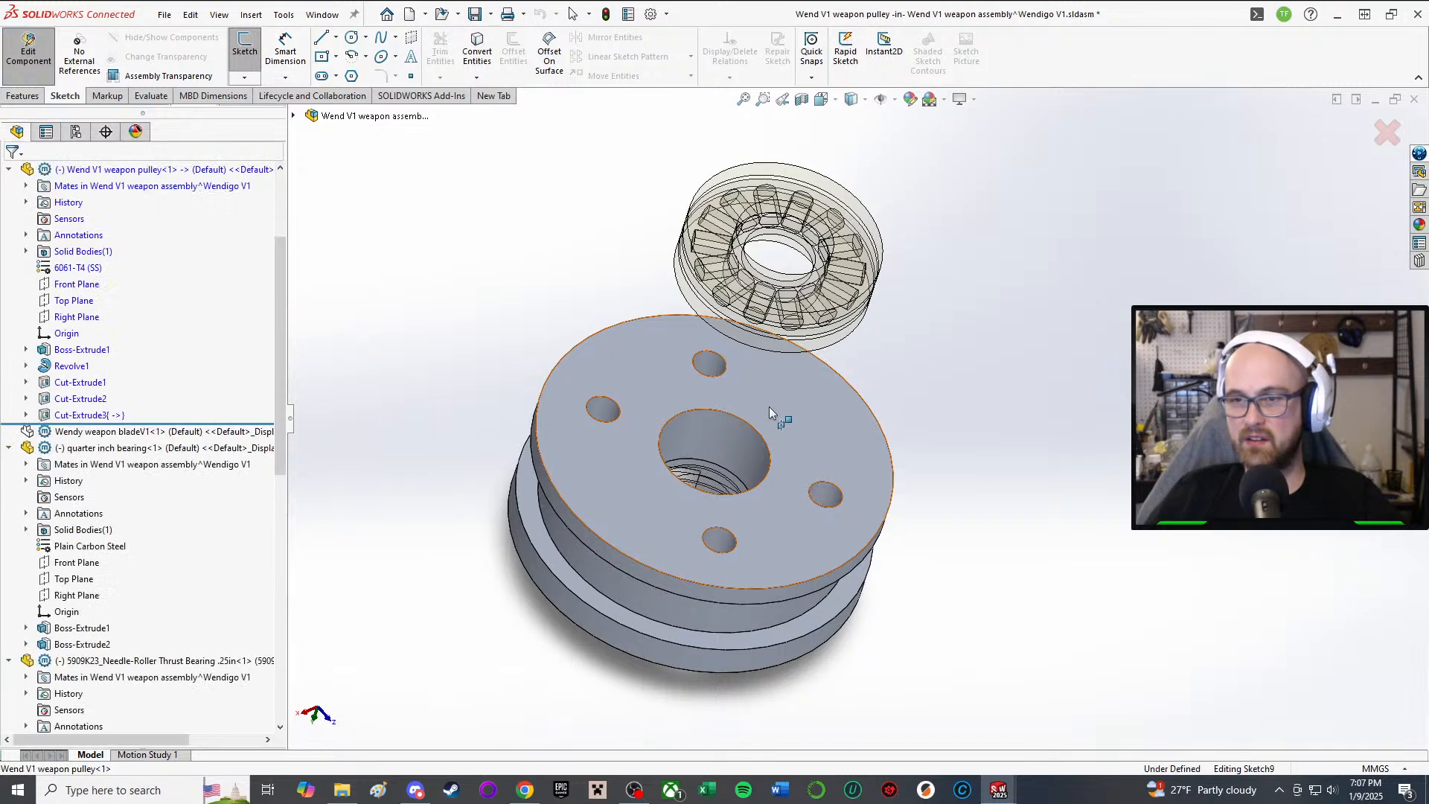
{"action": "left_click", "coordinate": [351, 37]}
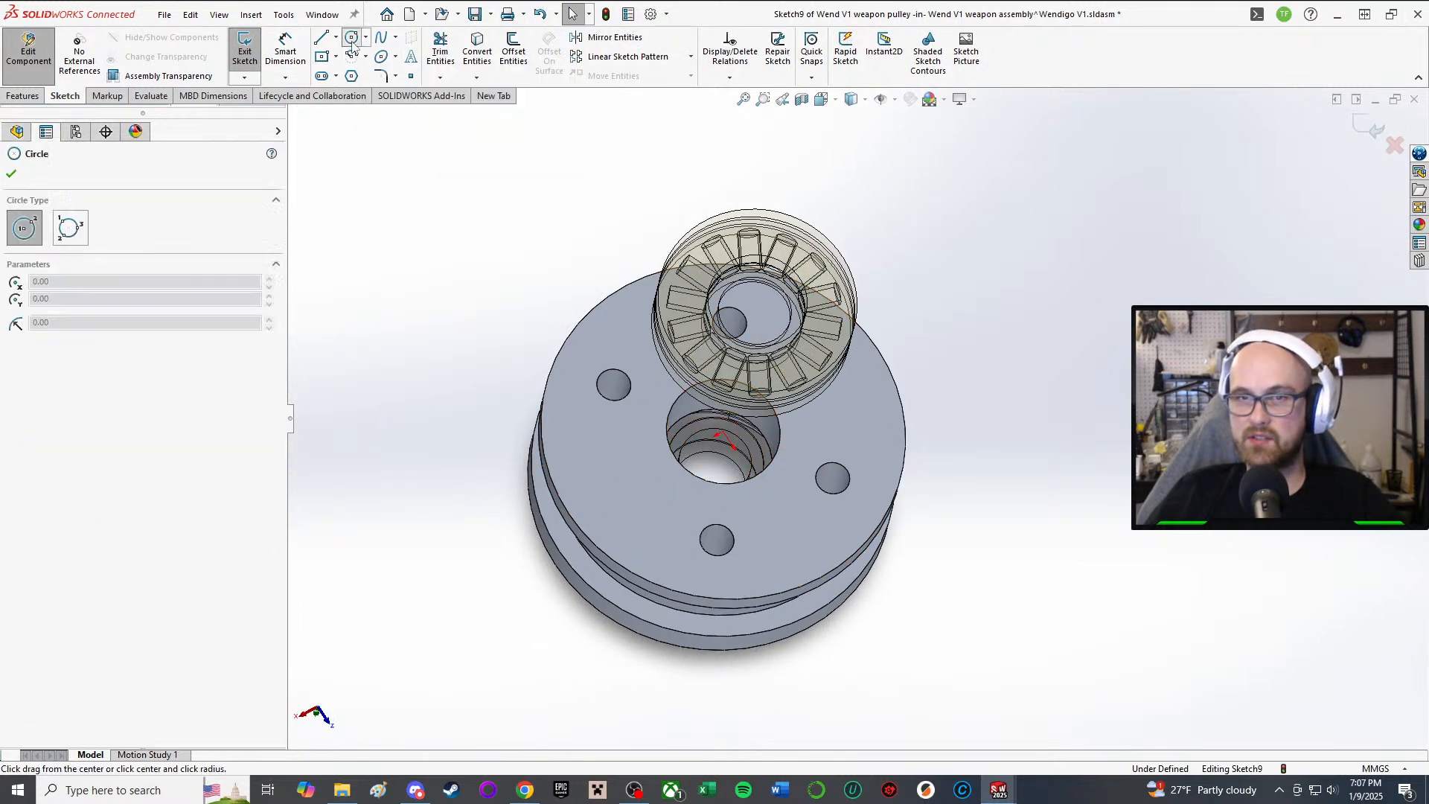
{"action": "left_click", "coordinate": [724, 433]}
{"action": "left_click", "coordinate": [824, 381]}
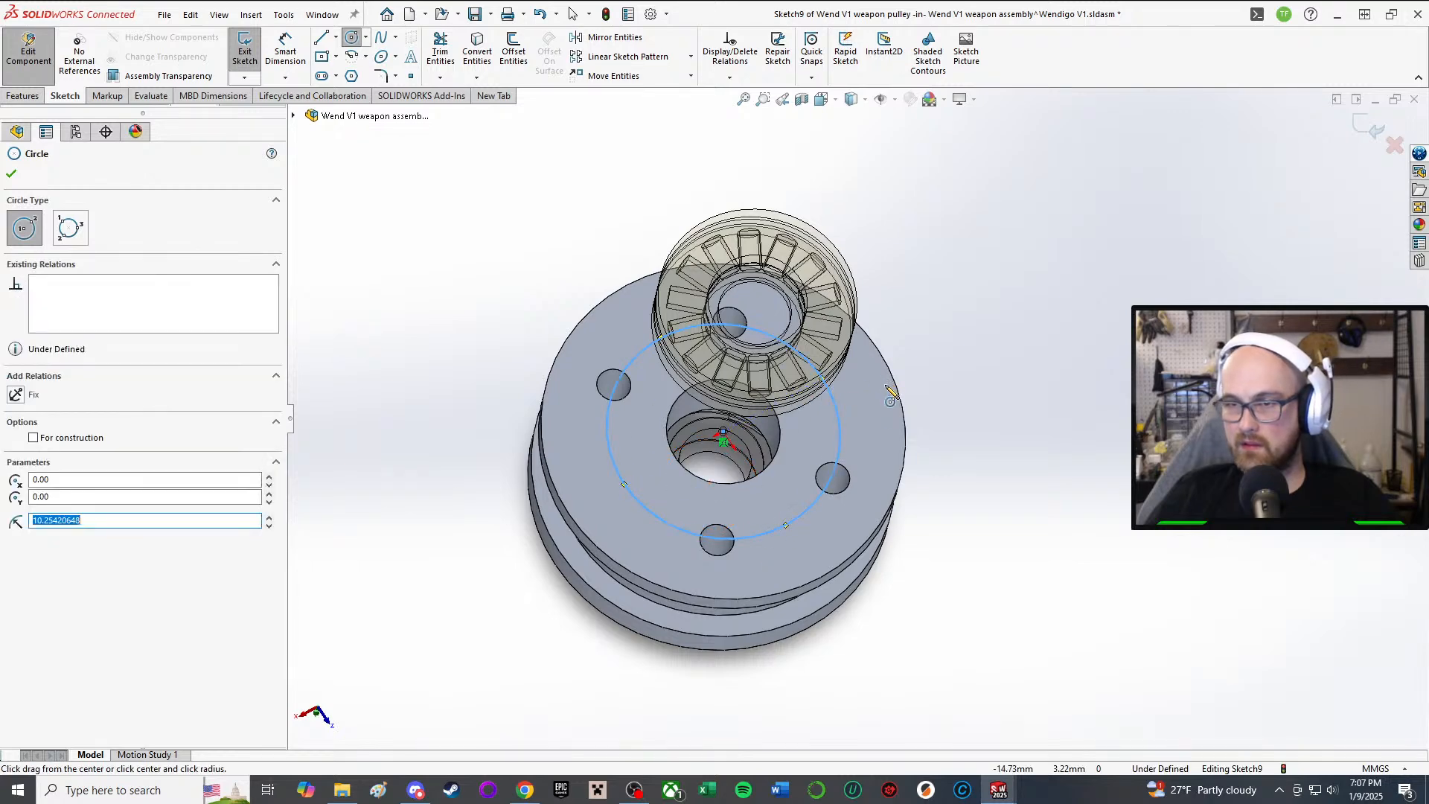
Step: Dimension the circle to an 18.50 mm diameter
{"action": "right_click_drag", "start_coordinate": [891, 392], "coordinate": [1085, 274]}
{"action": "left_click", "coordinate": [840, 422]}
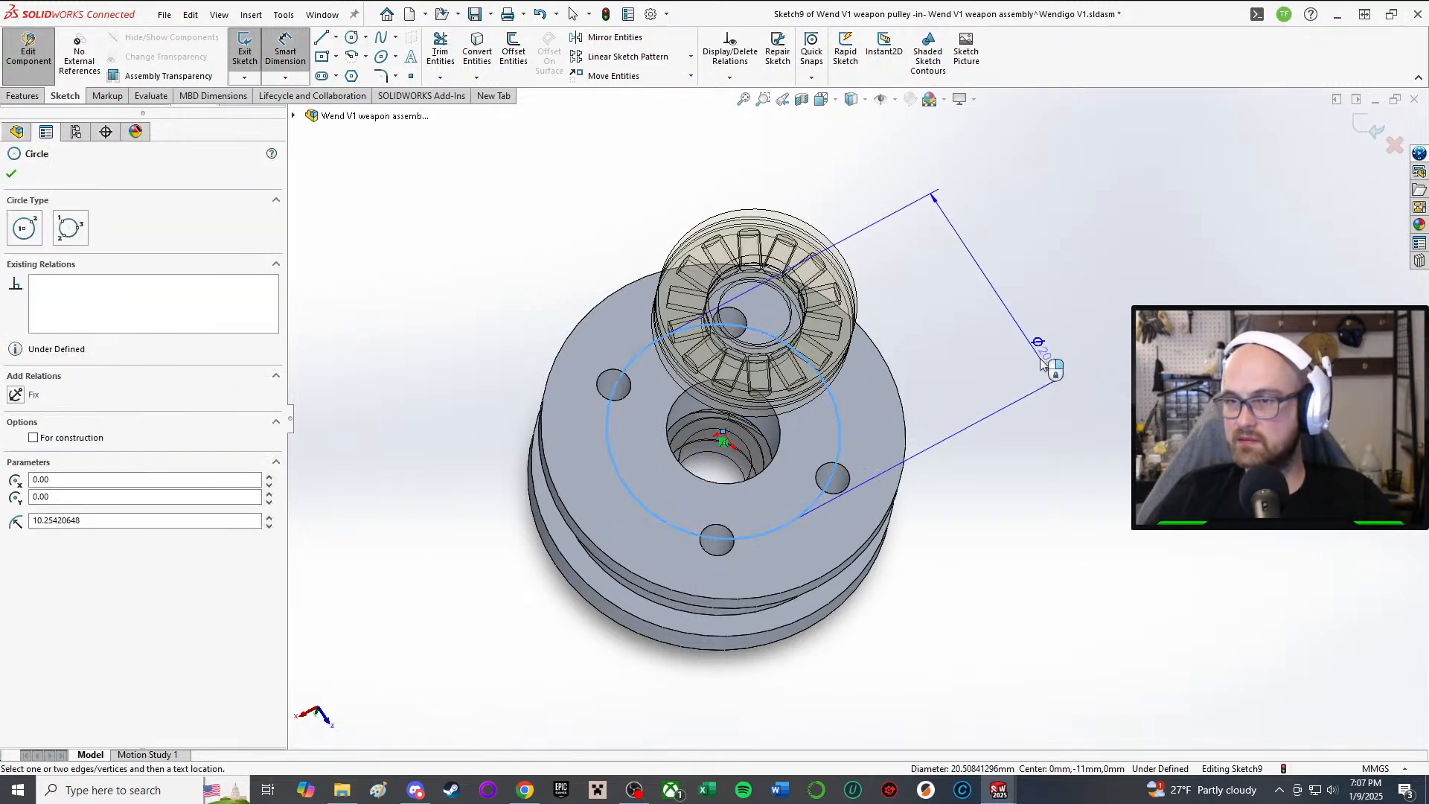
{"action": "left_click", "coordinate": [1071, 376]}
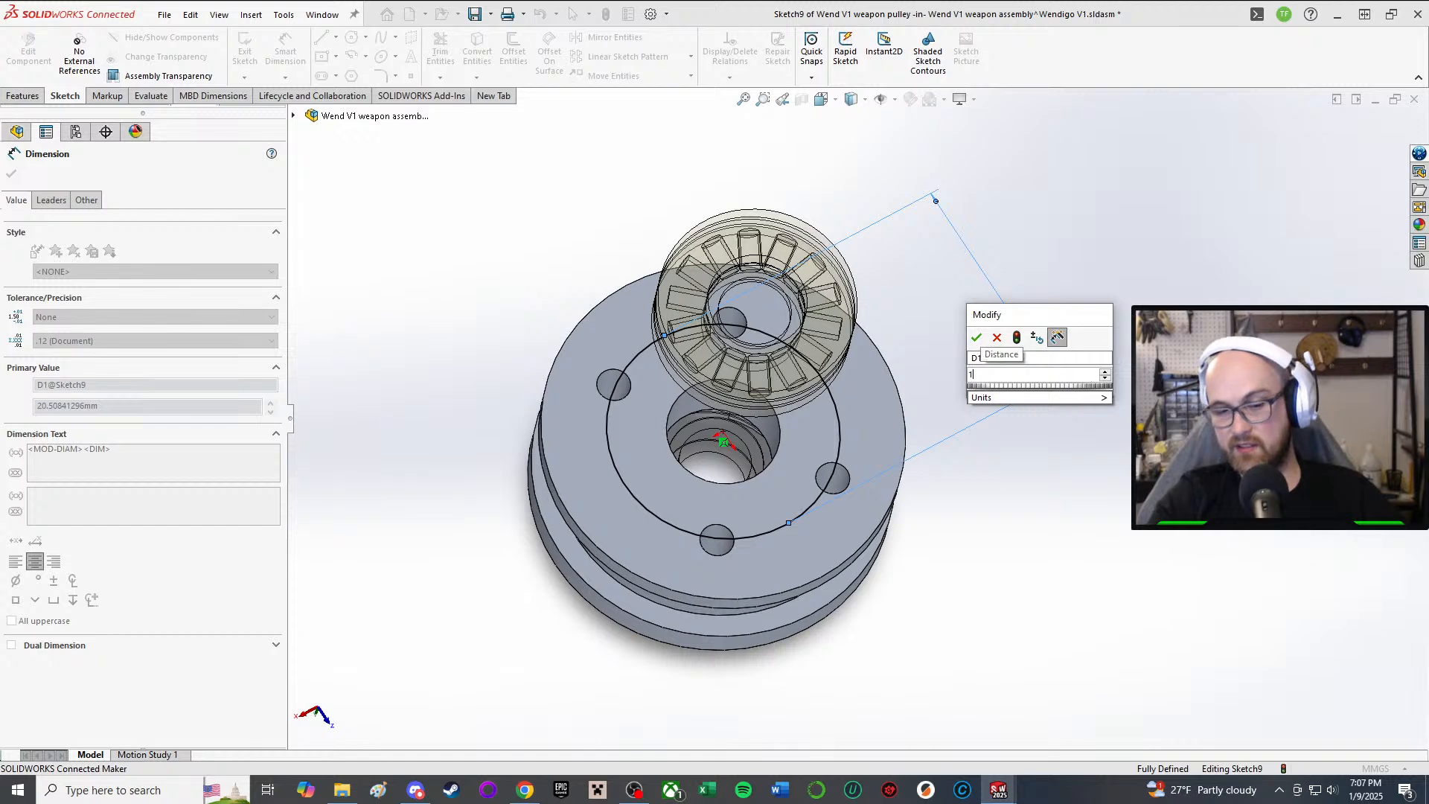
{"action": "type", "text": "8.5"}
{"action": "key", "text": "Return"}
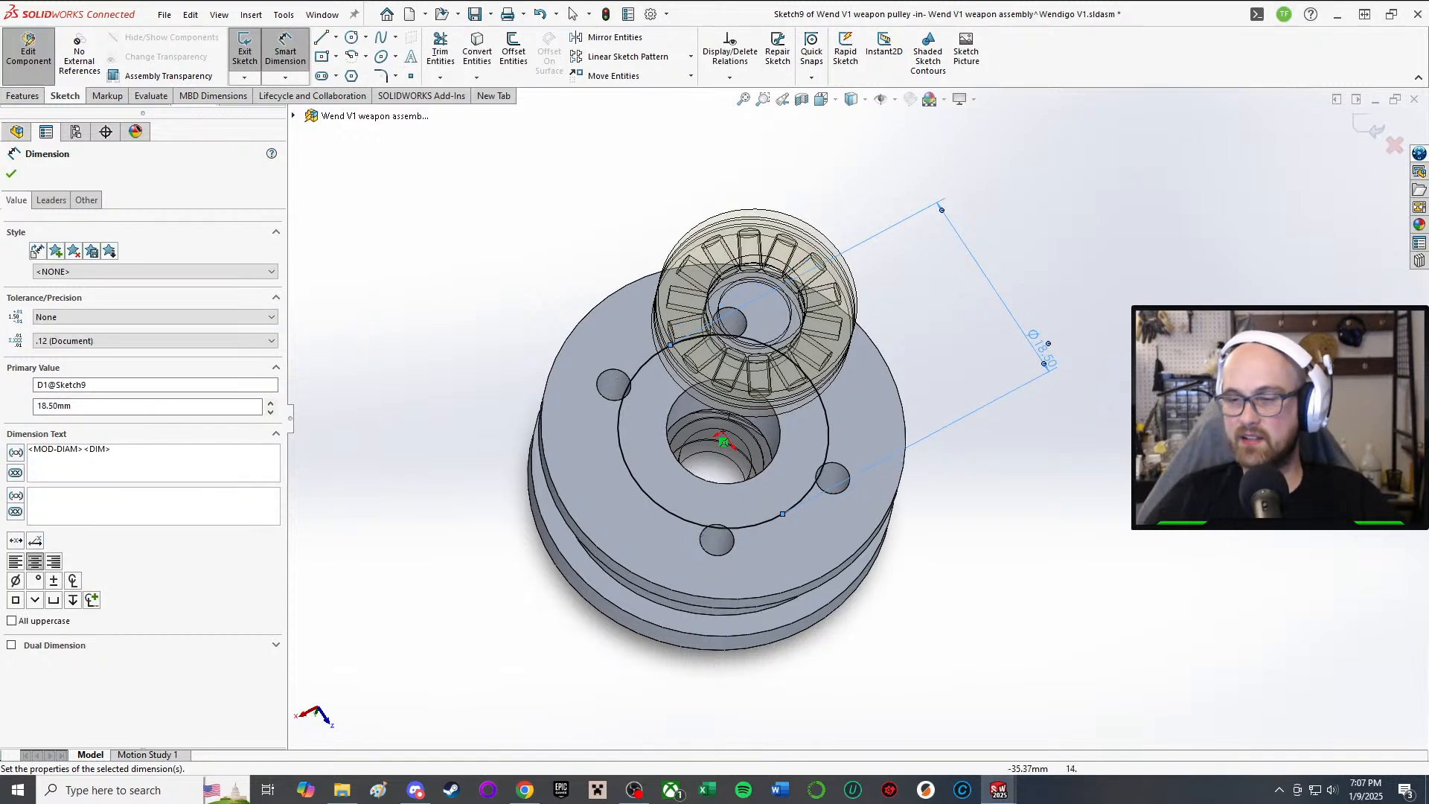
{"action": "key", "text": "Escape"}
{"action": "scroll", "coordinate": [940, 342], "scroll_direction": "up", "scroll_amount": 2}
{"action": "scroll", "coordinate": [821, 432], "scroll_direction": "down", "scroll_amount": 1}
{"action": "mouse_move", "coordinate": [822, 430]}
{"action": "middle_mouse_down"}
{"action": "mouse_move", "coordinate": [798, 312]}
{"action": "mouse_move", "coordinate": [801, 435]}
{"action": "mouse_move", "coordinate": [823, 369]}
{"action": "mouse_move", "coordinate": [882, 287]}
{"action": "middle_mouse_up"}
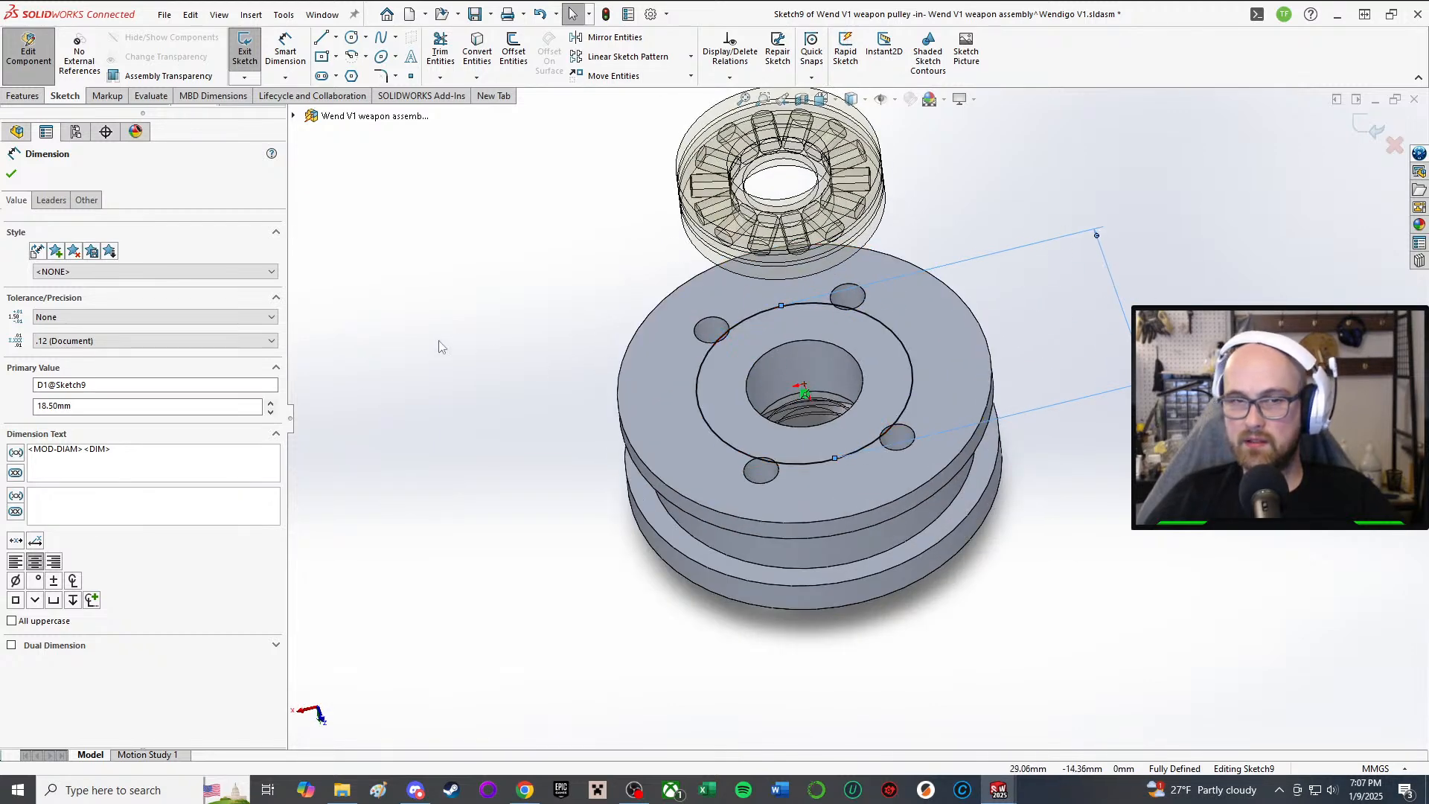
Step: Extrude-cut the Ø18.50 mm circle Blind, 4.00 mm deep into the pulley's top face
{"action": "right_click_drag", "start_coordinate": [488, 317], "coordinate": [539, 364]}
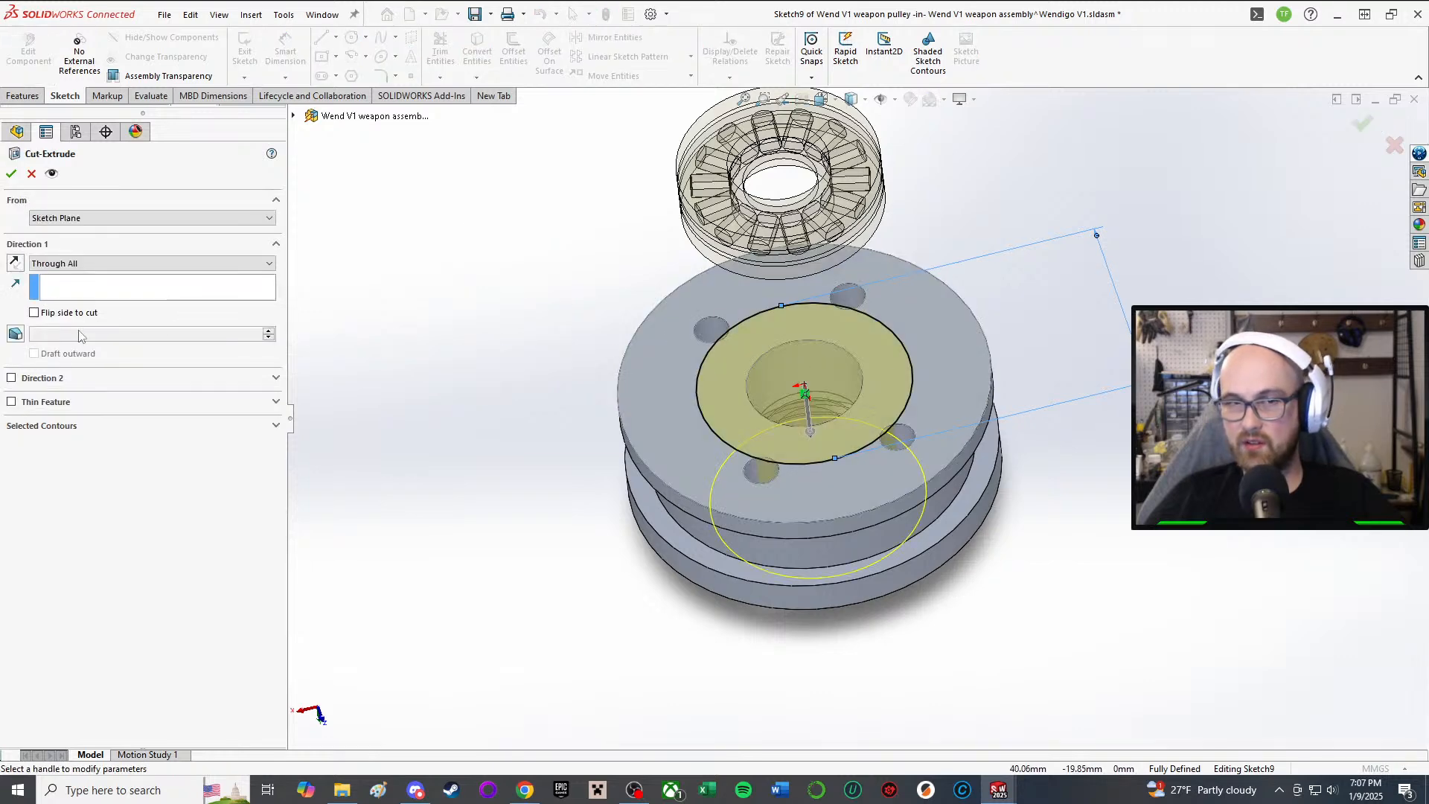
{"action": "left_click", "coordinate": [119, 265]}
{"action": "left_click", "coordinate": [98, 276]}
{"action": "scroll", "coordinate": [872, 377], "scroll_direction": "down", "scroll_amount": 3}
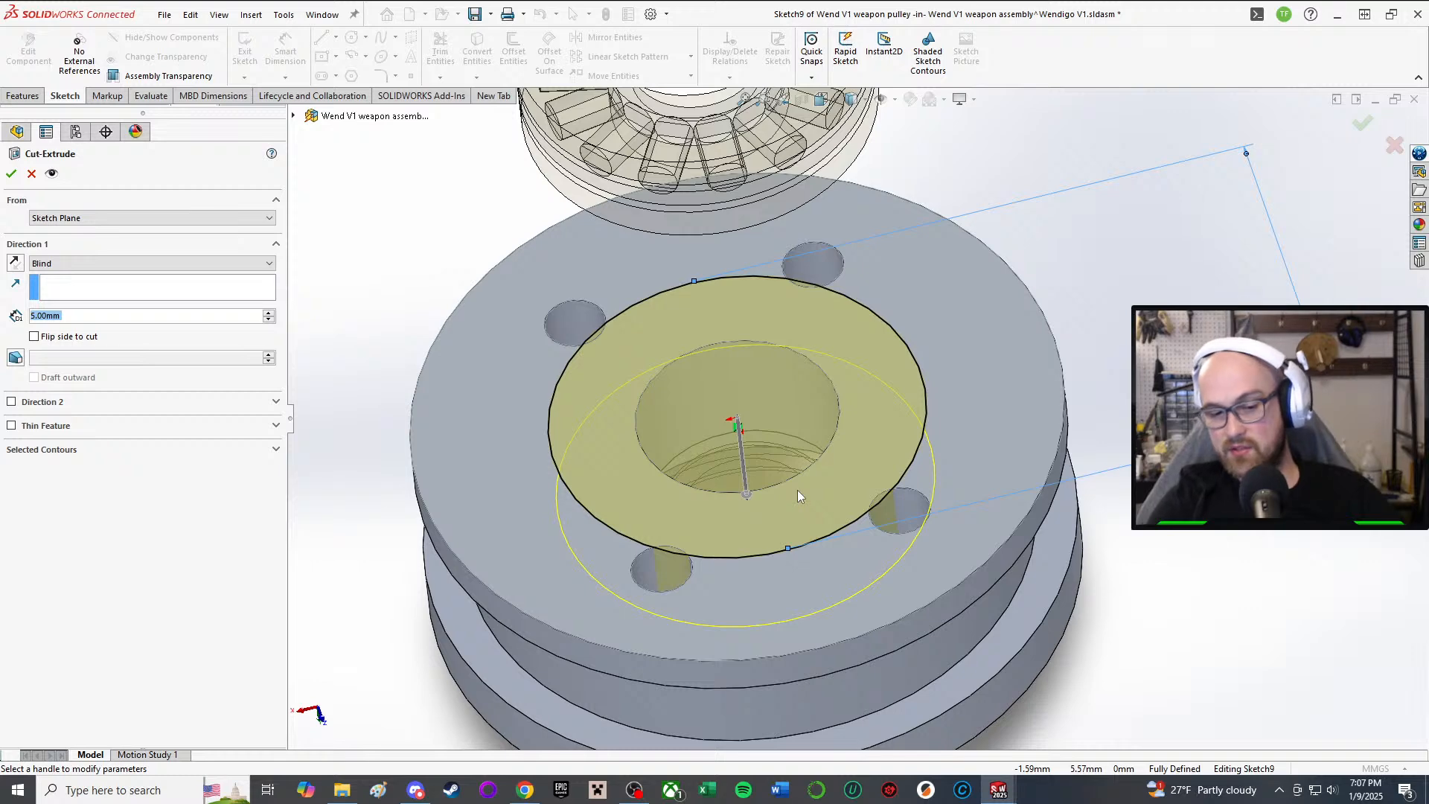
{"action": "scroll", "coordinate": [797, 490], "scroll_direction": "down", "scroll_amount": 1}
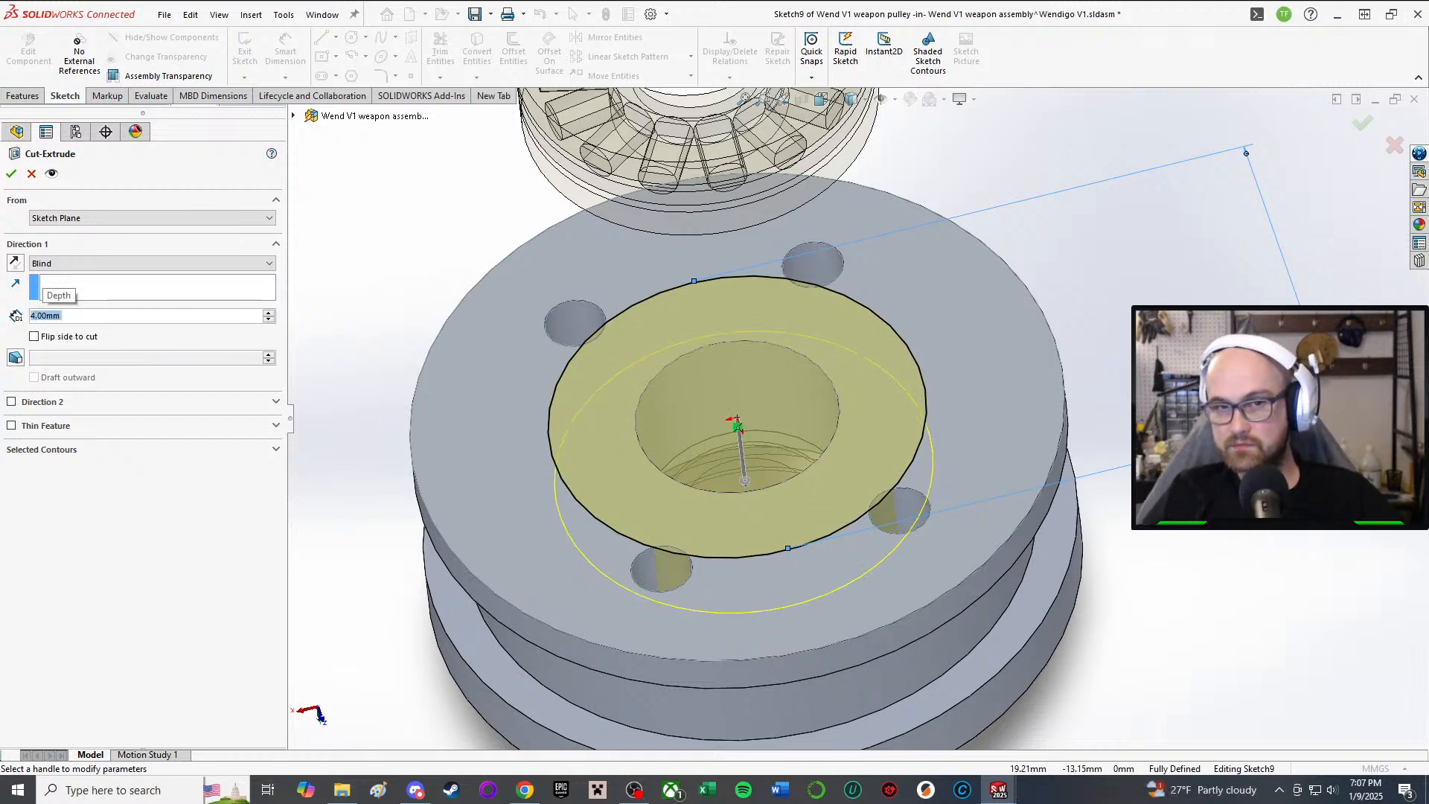
{"action": "left_click", "coordinate": [12, 174]}
{"action": "middle_click_drag", "start_coordinate": [810, 452], "coordinate": [863, 548]}
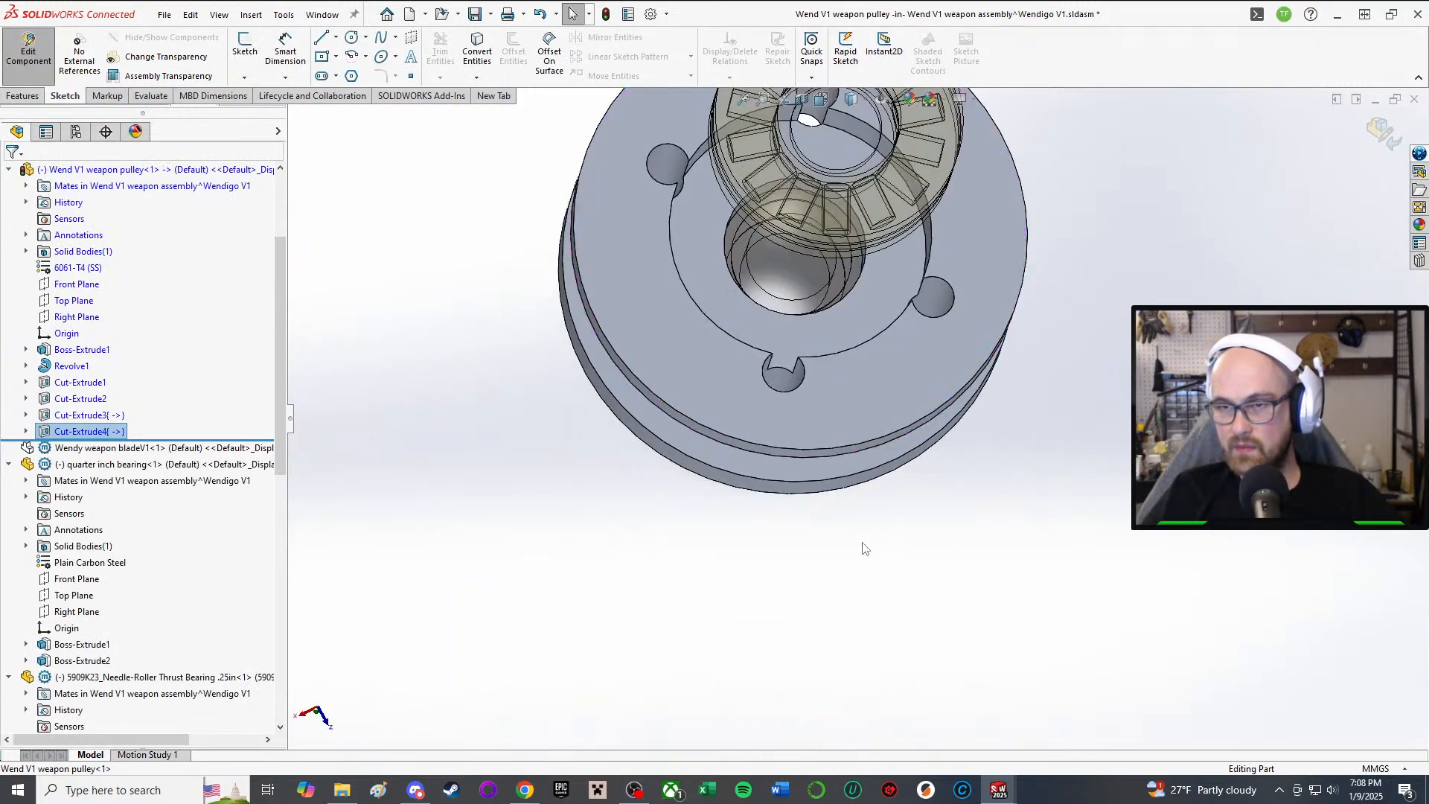
Step: Open the Measure tool and pick the first face on the pulley's underside
{"action": "scroll", "coordinate": [878, 368], "scroll_direction": "up", "scroll_amount": 1}
{"action": "key", "text": "m"}
{"action": "scroll", "coordinate": [938, 317], "scroll_direction": "down", "scroll_amount": 3}
{"action": "middle_click_drag", "start_coordinate": [746, 306], "coordinate": [774, 198]}
{"action": "middle_click_drag", "start_coordinate": [692, 216], "coordinate": [691, 3]}
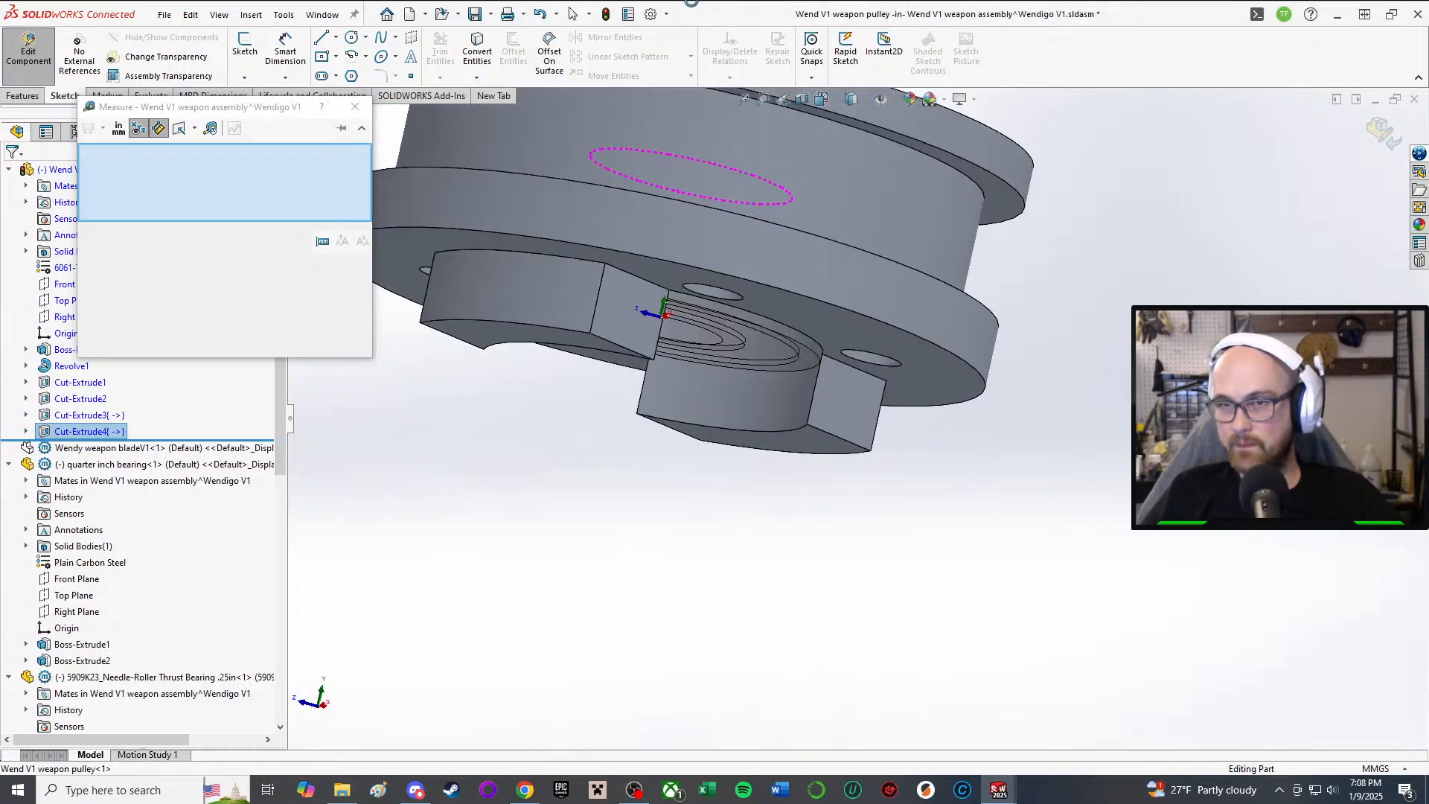
{"action": "middle_click_drag", "start_coordinate": [658, 339], "coordinate": [633, 212]}
{"action": "scroll", "coordinate": [607, 416], "scroll_direction": "down", "scroll_amount": 2}
{"action": "middle_click_drag", "start_coordinate": [606, 462], "coordinate": [459, 593]}
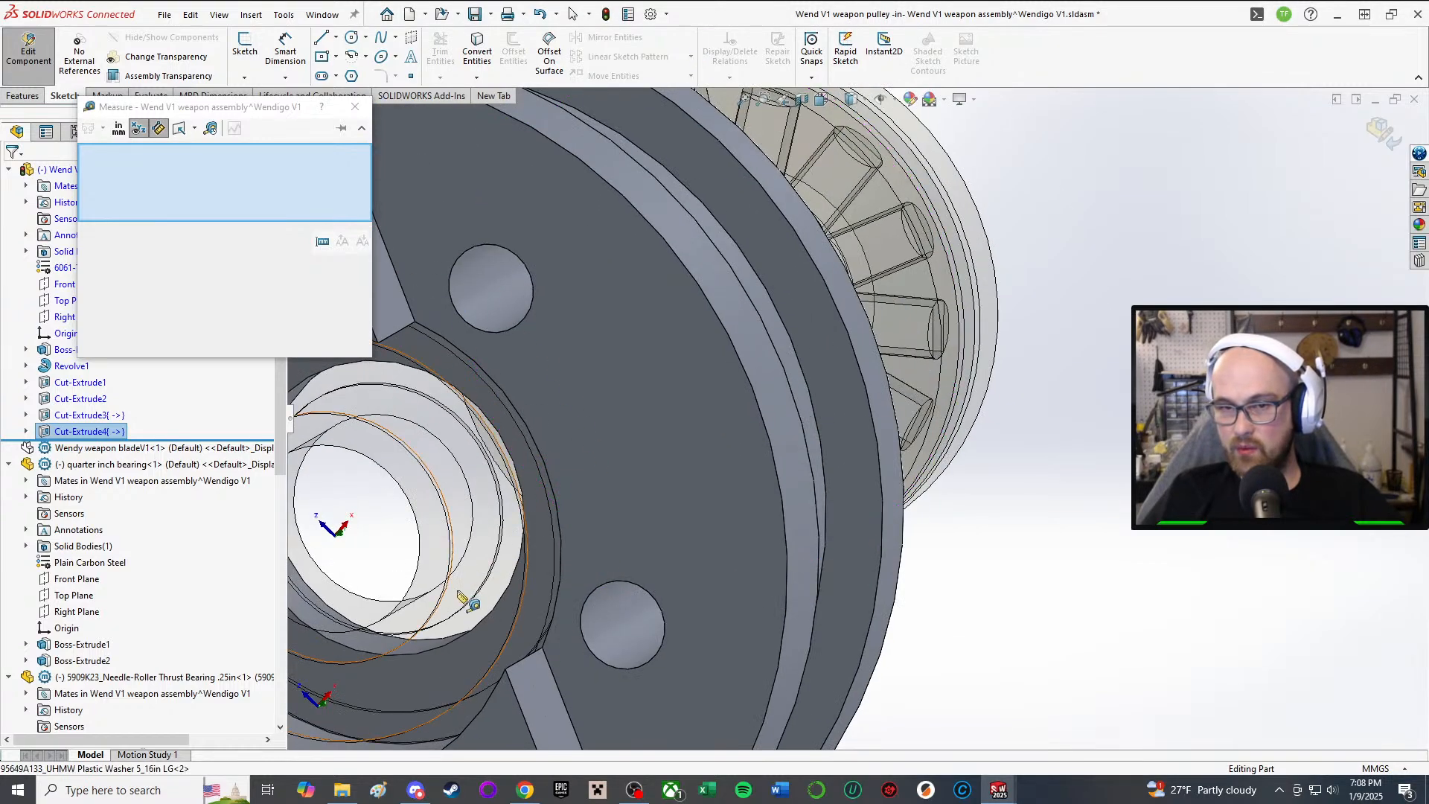
{"action": "scroll", "coordinate": [459, 593], "scroll_direction": "down", "scroll_amount": 2}
{"action": "left_click", "coordinate": [542, 474]}
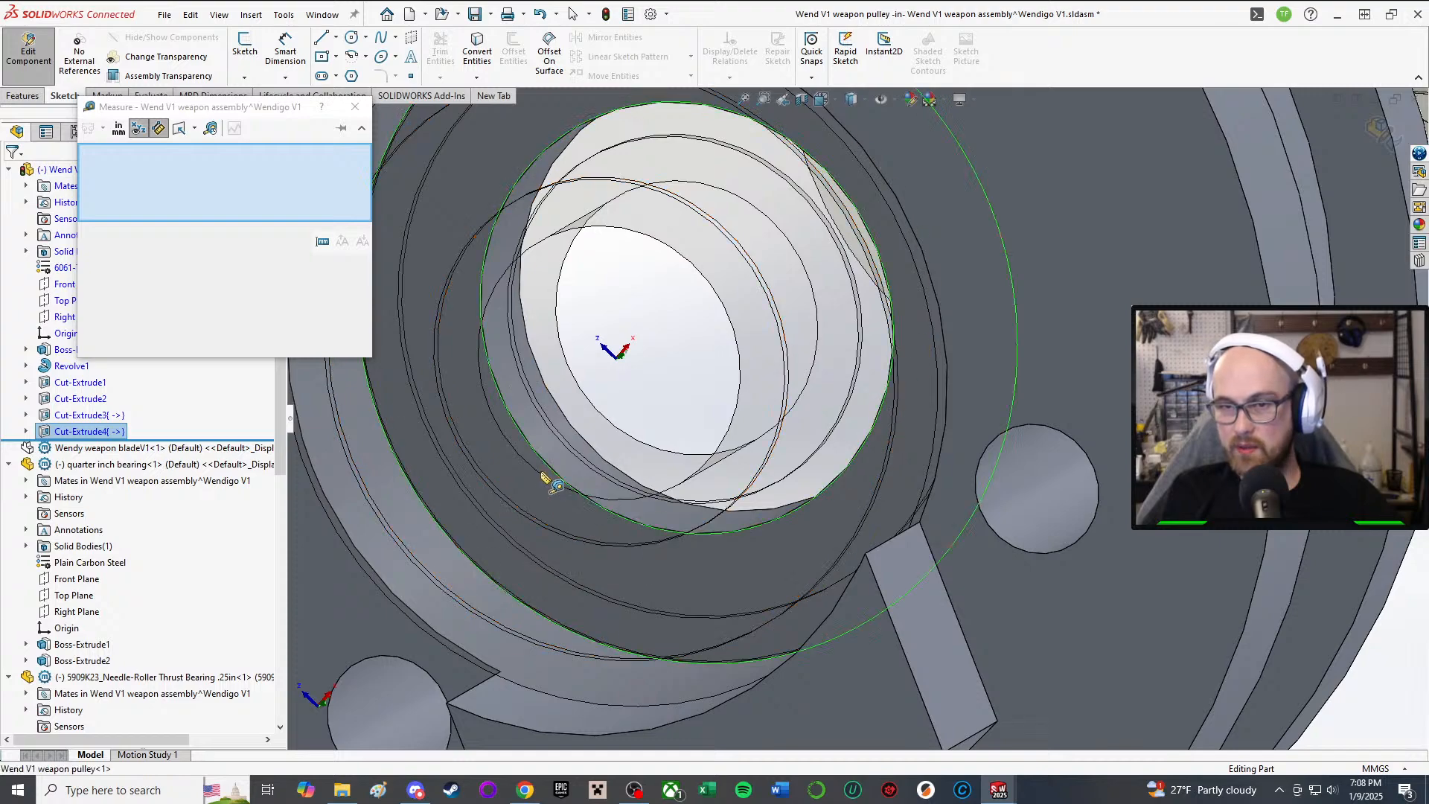
Step: Pick the opposite parallel face to read the 2.5 mm normal distance
{"action": "scroll", "coordinate": [543, 474], "scroll_direction": "up", "scroll_amount": 4}
{"action": "middle_click_drag", "start_coordinate": [774, 389], "coordinate": [912, 346]}
{"action": "scroll", "coordinate": [982, 285], "scroll_direction": "down", "scroll_amount": 2}
{"action": "scroll", "coordinate": [911, 346], "scroll_direction": "up", "scroll_amount": 2}
{"action": "scroll", "coordinate": [1137, 226], "scroll_direction": "down", "scroll_amount": 3}
{"action": "left_click", "coordinate": [1026, 193]}
{"action": "scroll", "coordinate": [1030, 205], "scroll_direction": "up", "scroll_amount": 2}
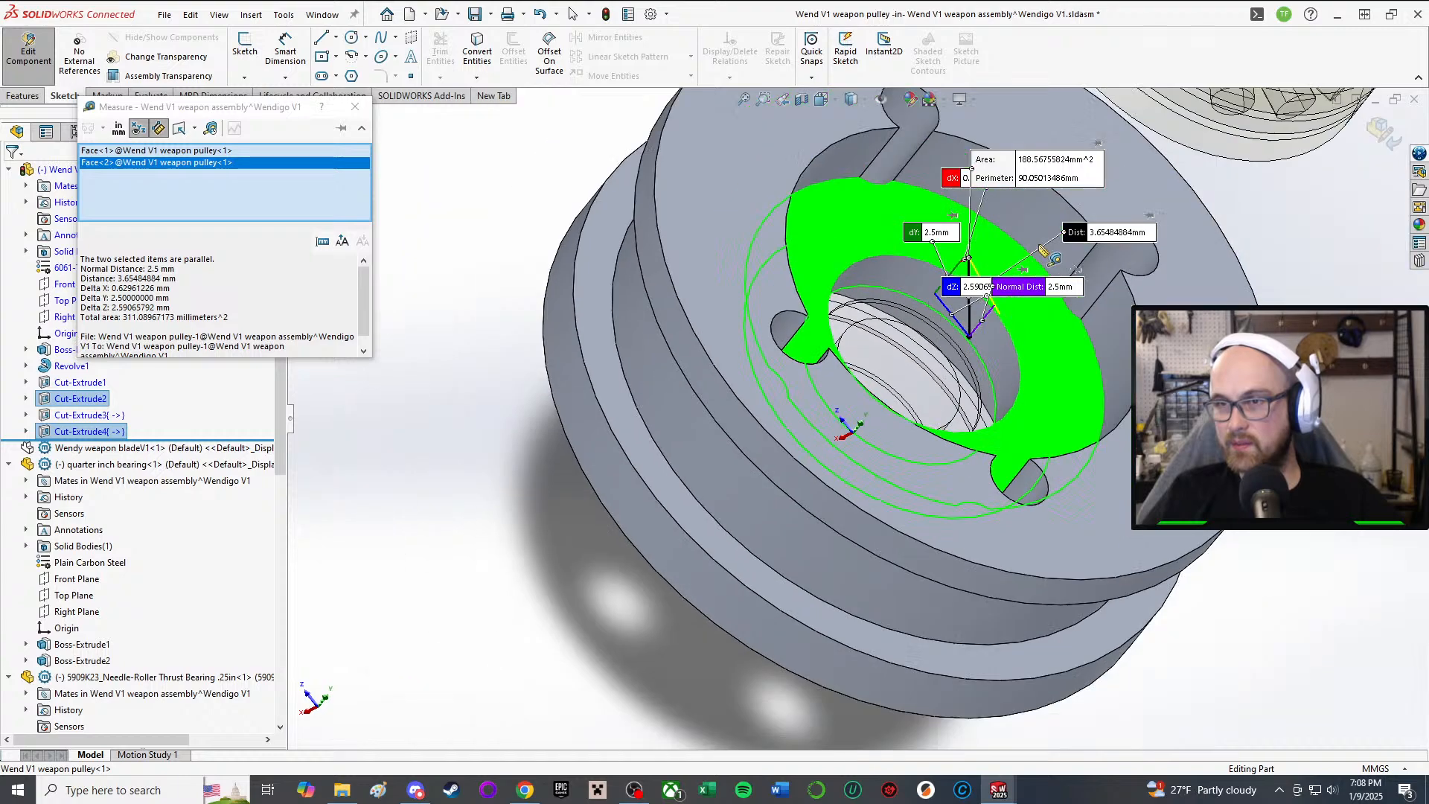
{"action": "middle_click_drag", "start_coordinate": [1031, 295], "coordinate": [1057, 186]}
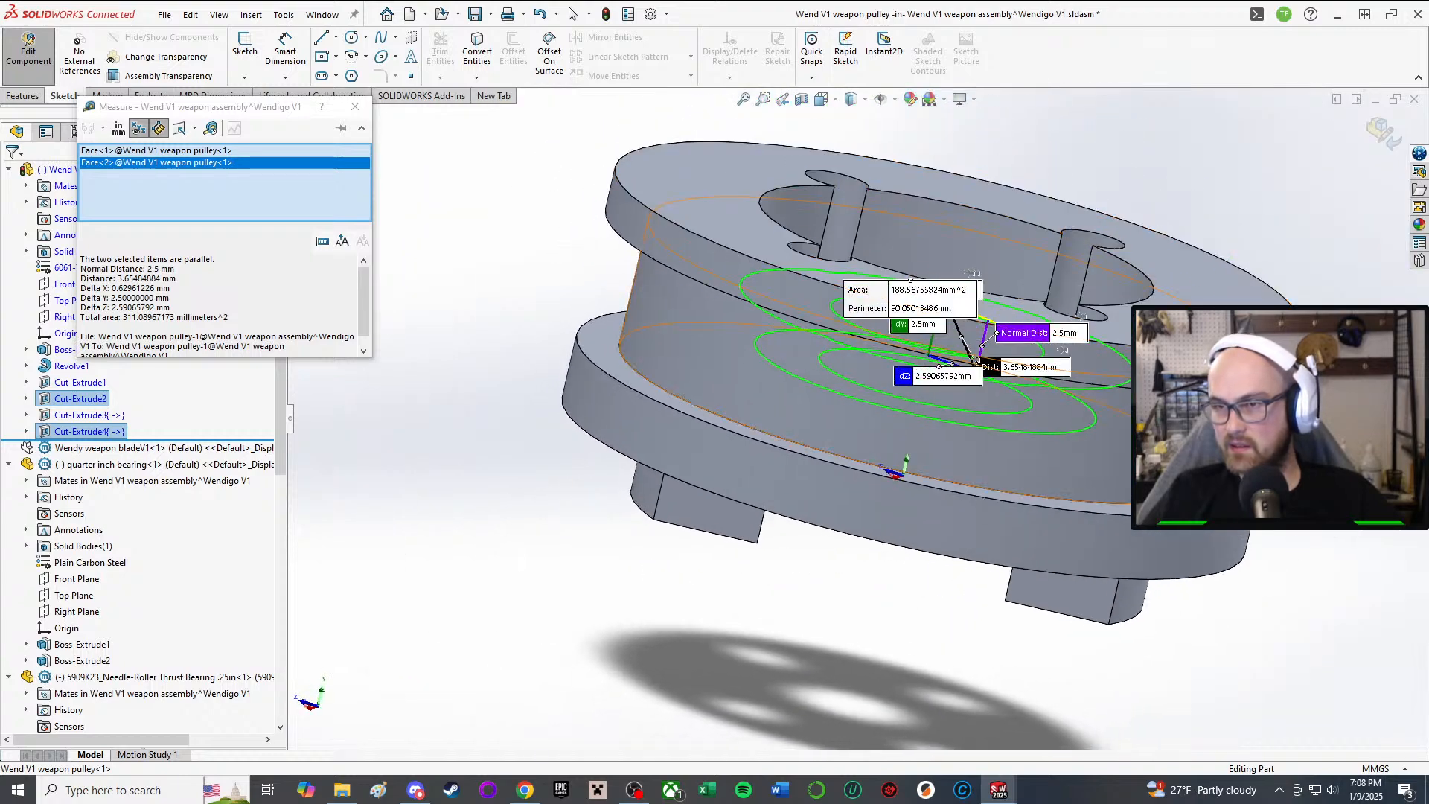
{"action": "middle_click_drag", "start_coordinate": [1150, 417], "coordinate": [1105, 430]}
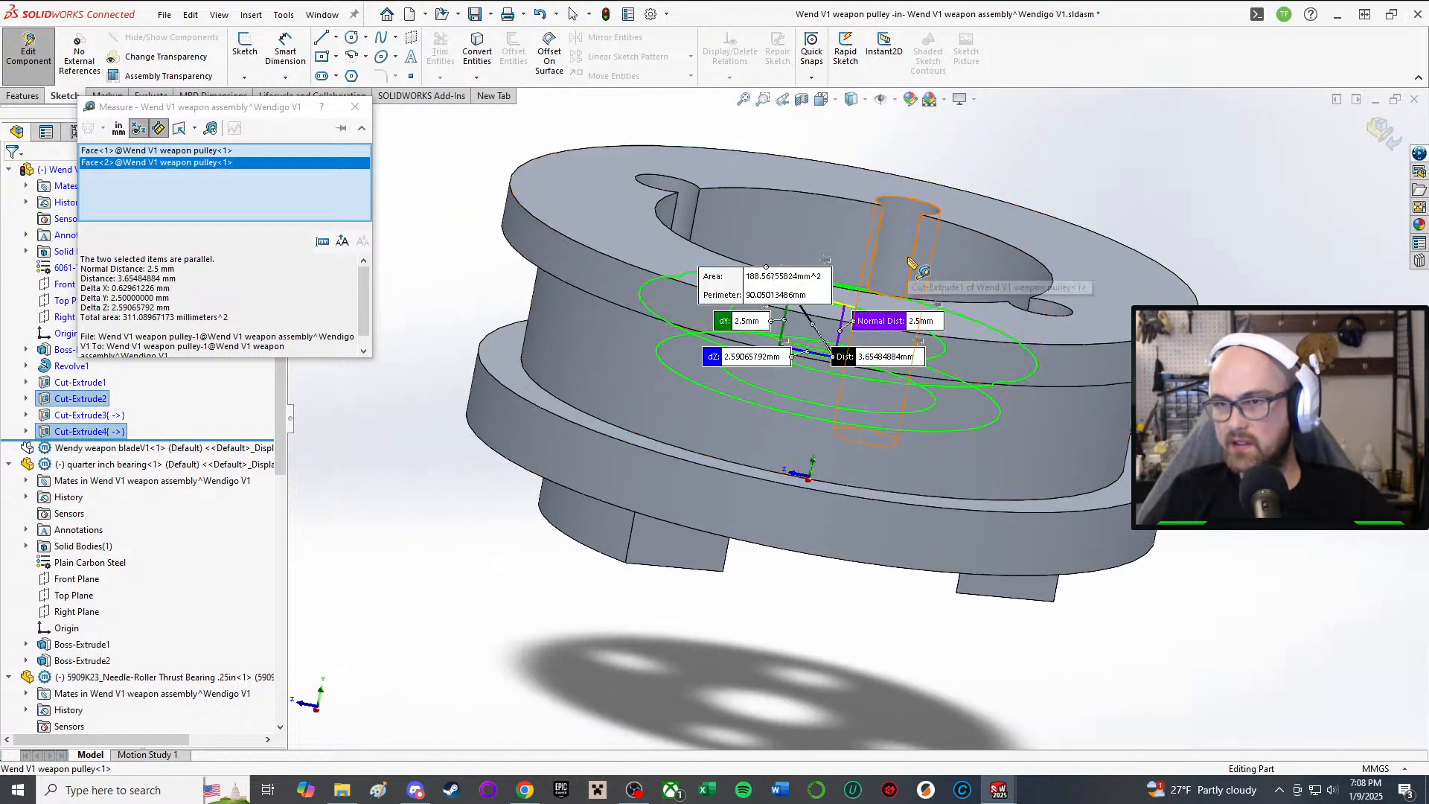
Step: Close the Measure window and clear the selected faces
{"action": "left_click", "coordinate": [359, 111]}
{"action": "scroll", "coordinate": [590, 202], "scroll_direction": "up", "scroll_amount": 3}
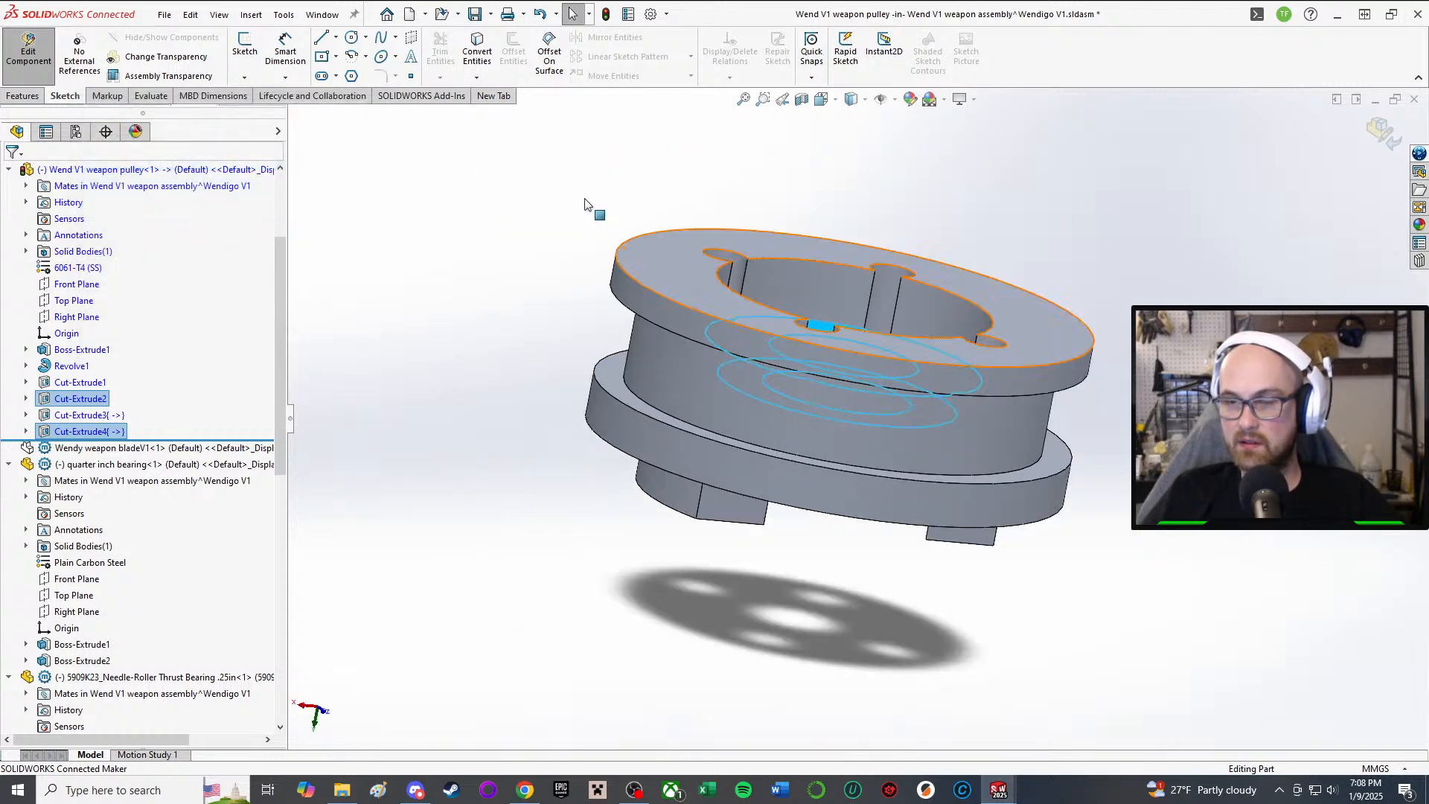
{"action": "middle_click_drag", "start_coordinate": [592, 204], "coordinate": [640, 295]}
{"action": "scroll", "coordinate": [638, 295], "scroll_direction": "up", "scroll_amount": 2}
{"action": "left_click", "coordinate": [567, 351]}
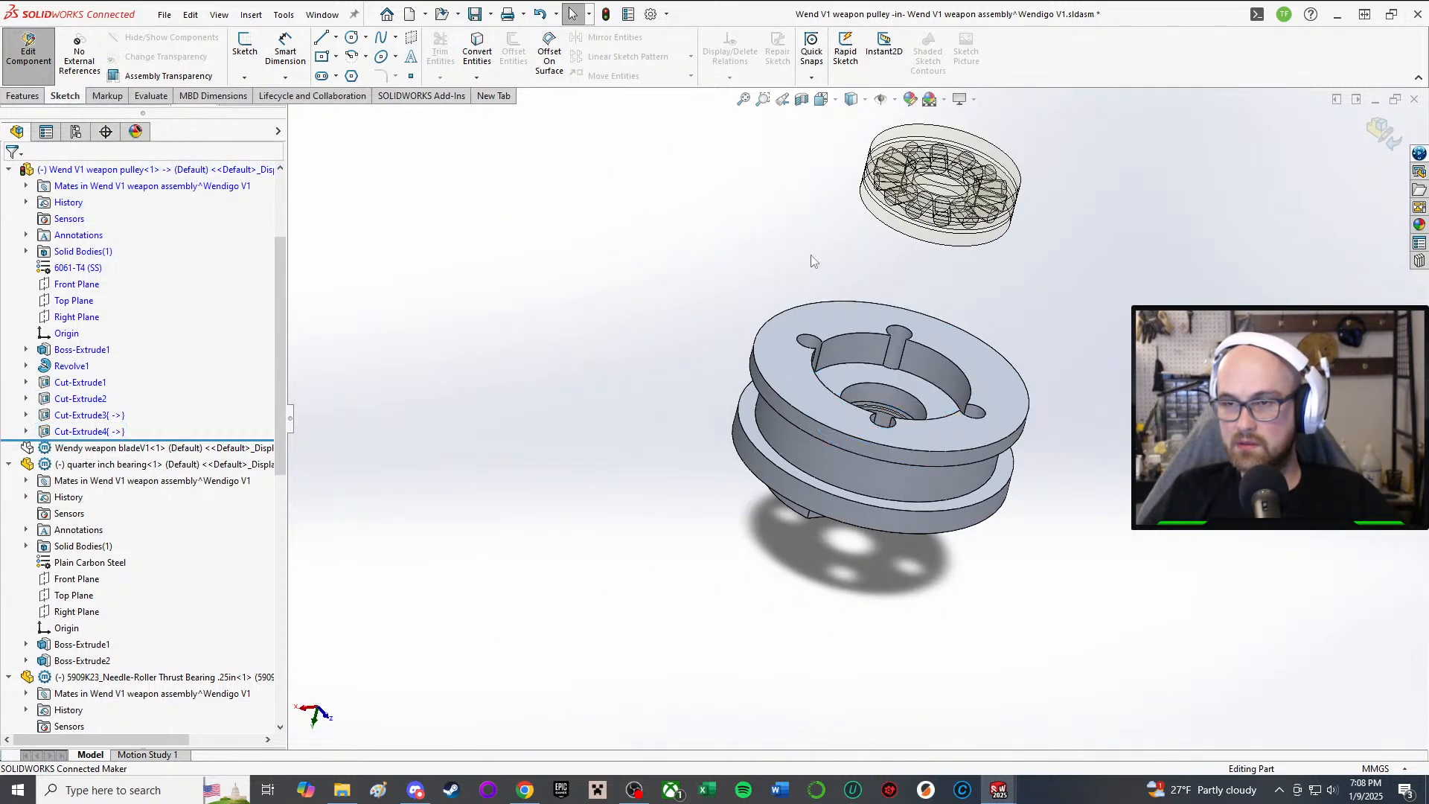
{"action": "middle_click_drag", "start_coordinate": [939, 315], "coordinate": [940, 186]}
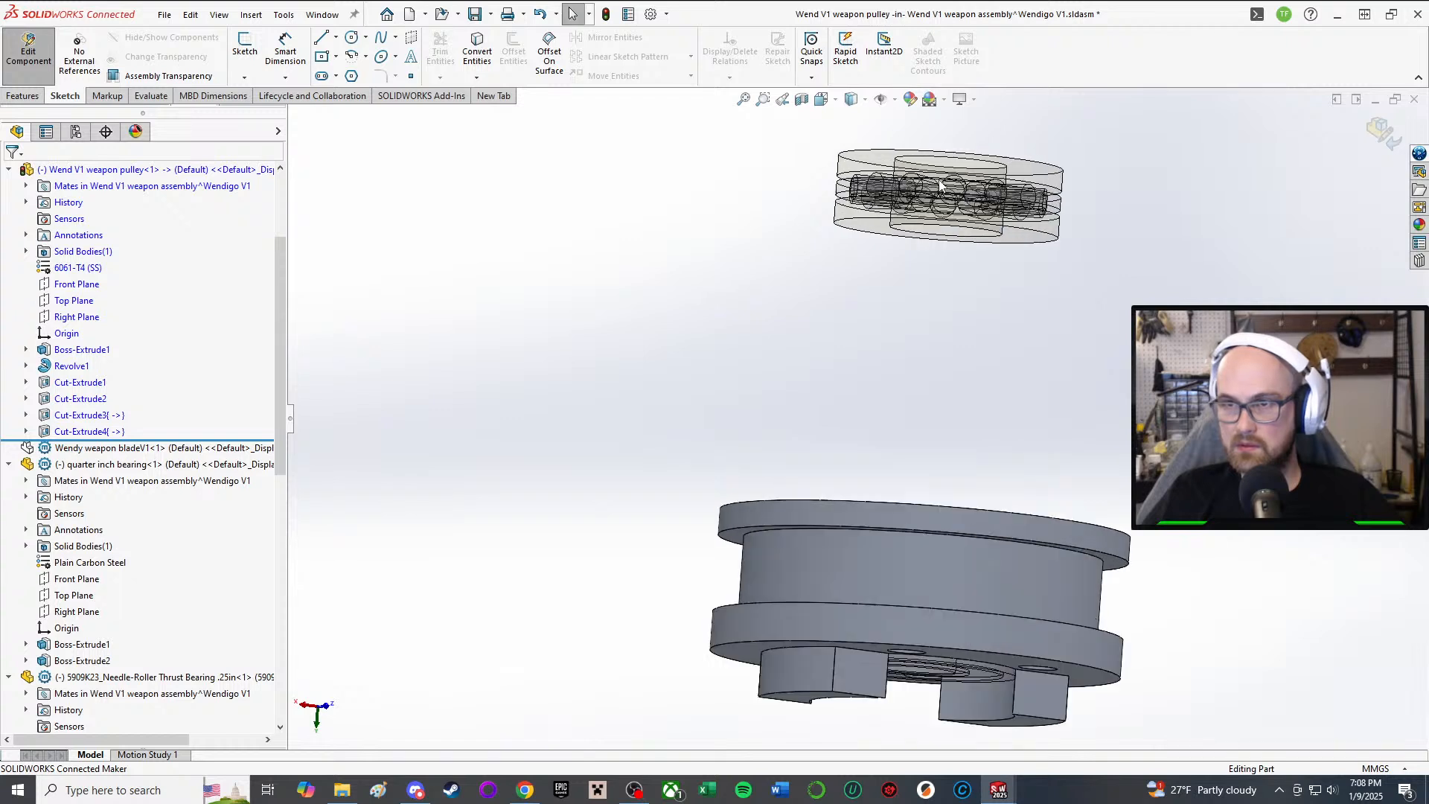
Step: Edit Cut-Extrude4 to change the pocket depth from 4.00 mm to 3.50 mm
{"action": "left_click", "coordinate": [79, 432]}
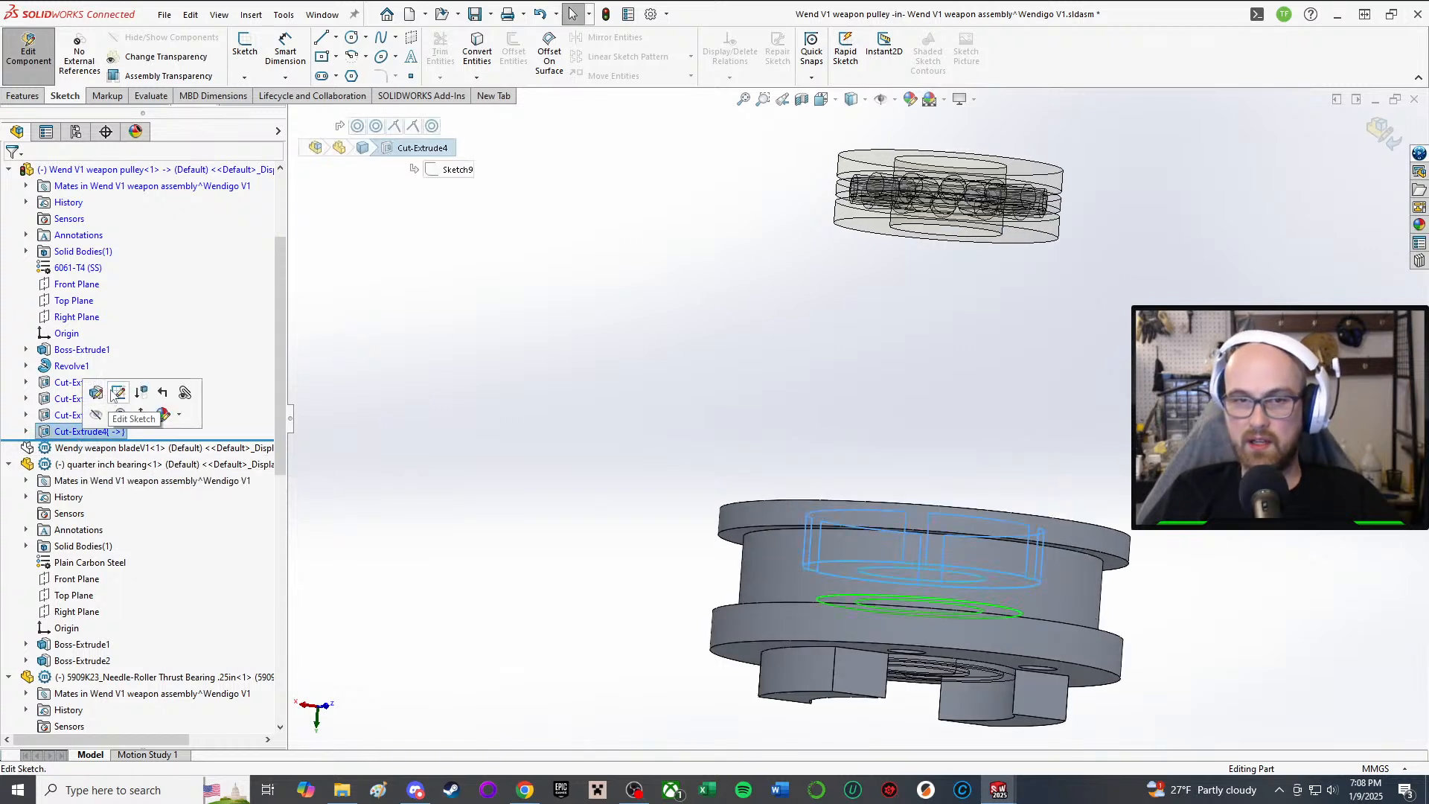
{"action": "left_click", "coordinate": [96, 392]}
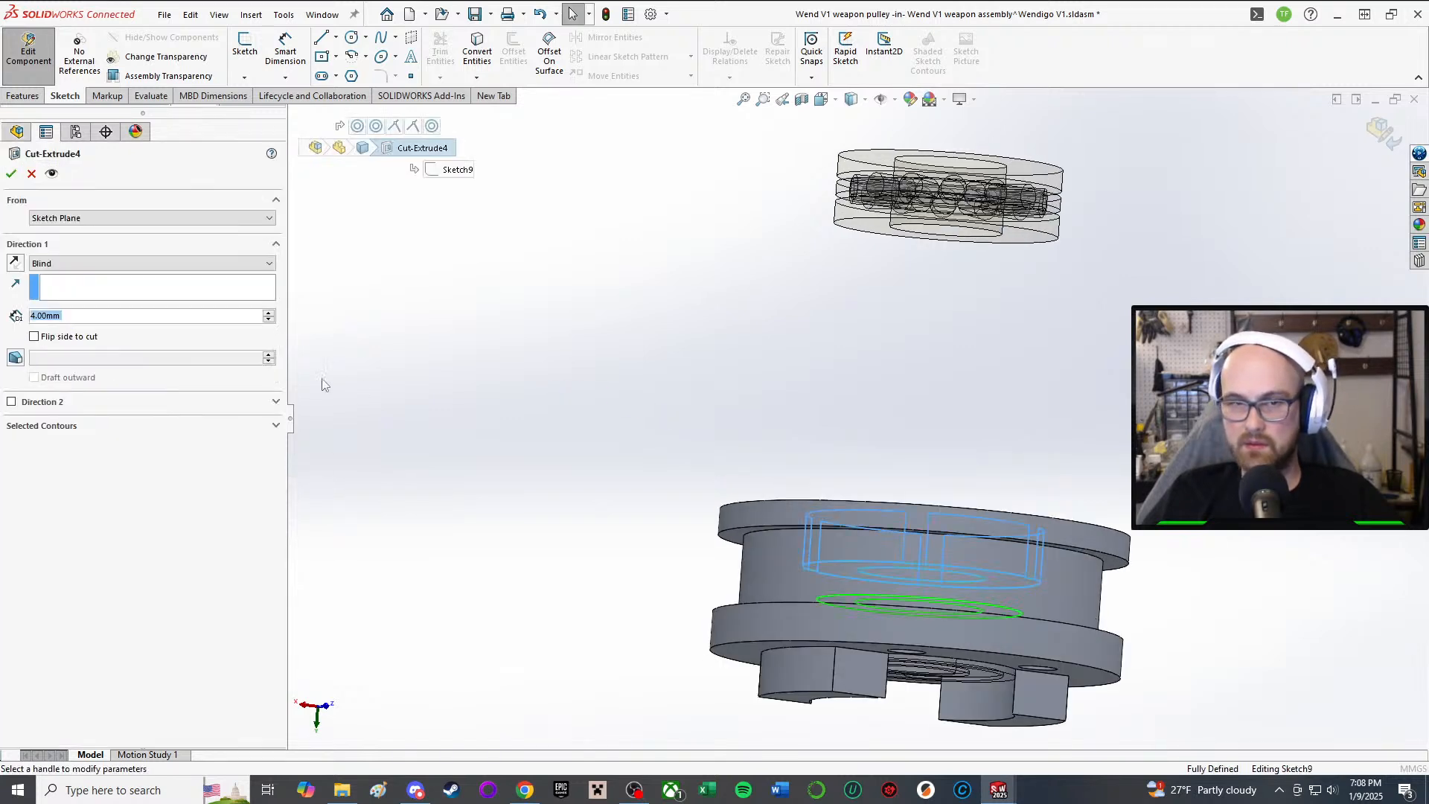
{"action": "type", "text": "3.5"}
{"action": "key", "text": "Return"}
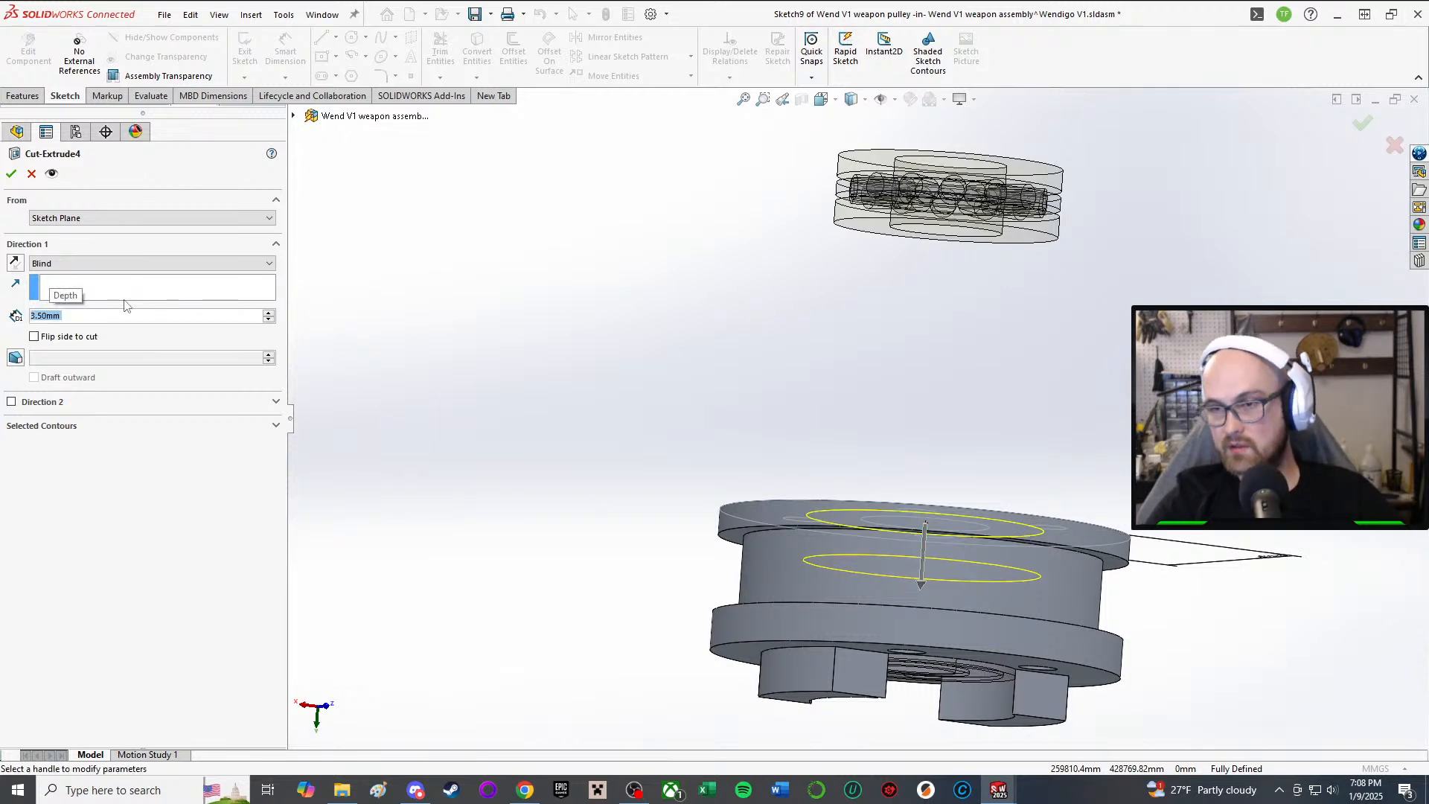
{"action": "left_click", "coordinate": [12, 174]}
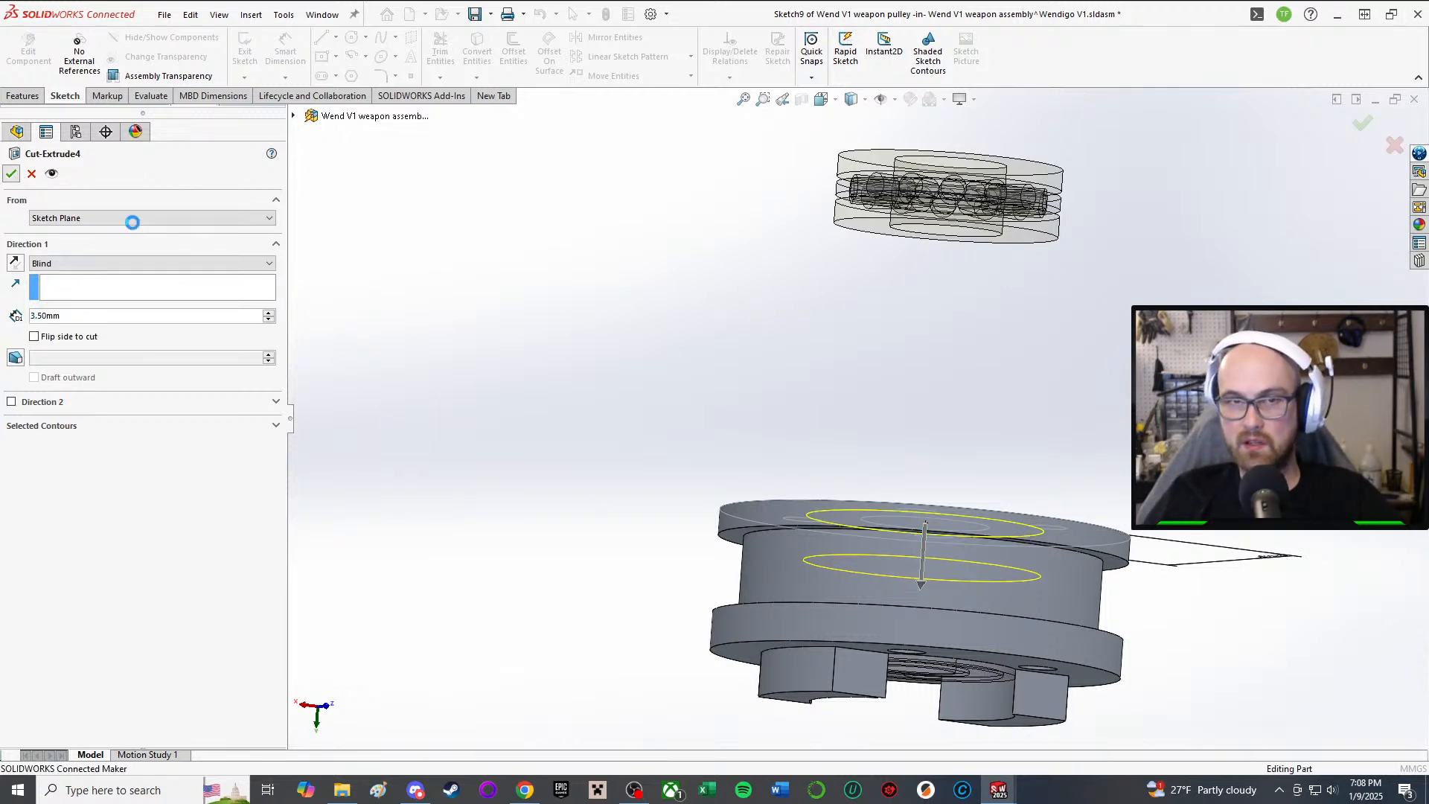
{"action": "middle_click_drag", "start_coordinate": [1049, 481], "coordinate": [960, 670]}
{"action": "scroll", "coordinate": [850, 407], "scroll_direction": "down", "scroll_amount": 2}
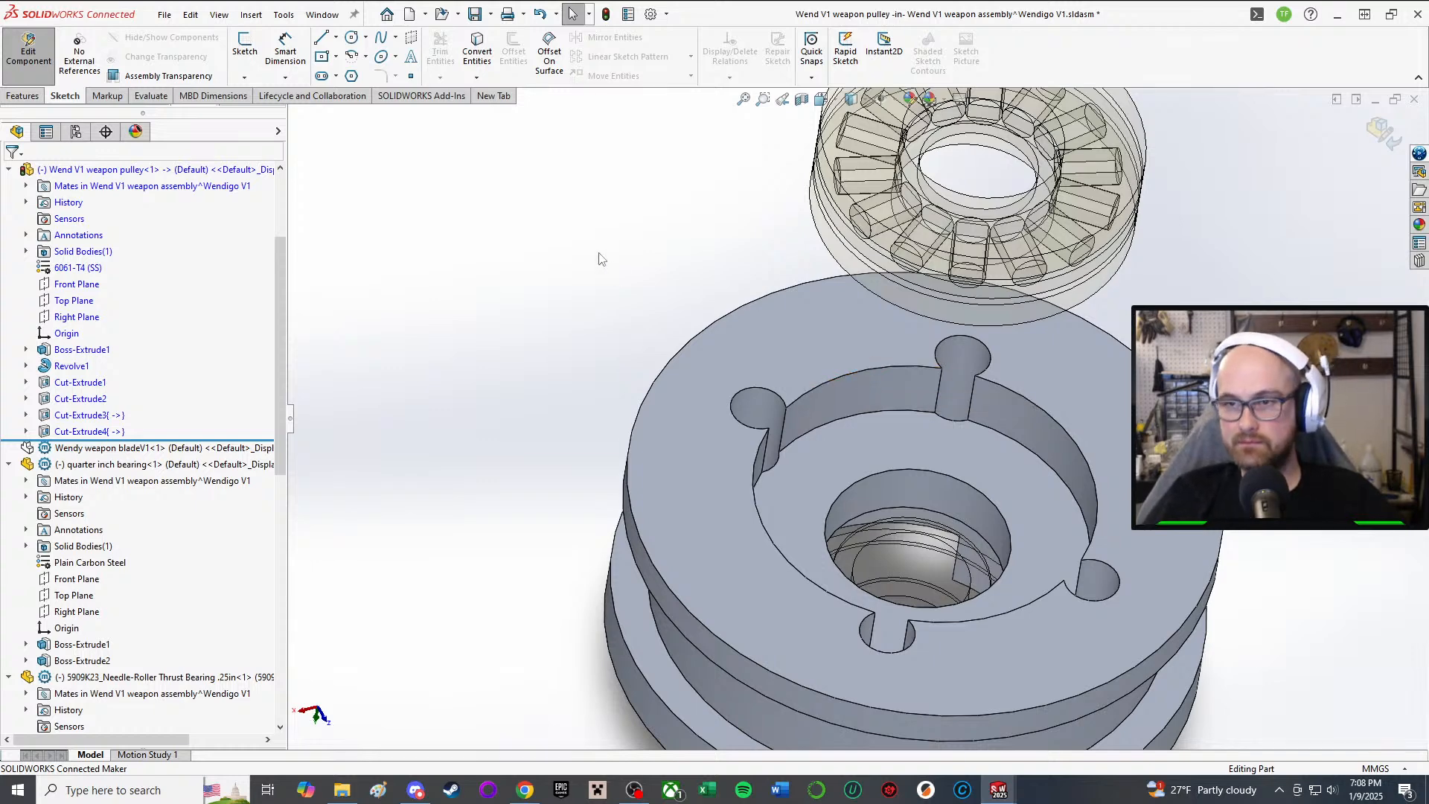
Step: Stop editing the pulley part and return to the weapon assembly
{"action": "scroll", "coordinate": [811, 354], "scroll_direction": "up", "scroll_amount": 3}
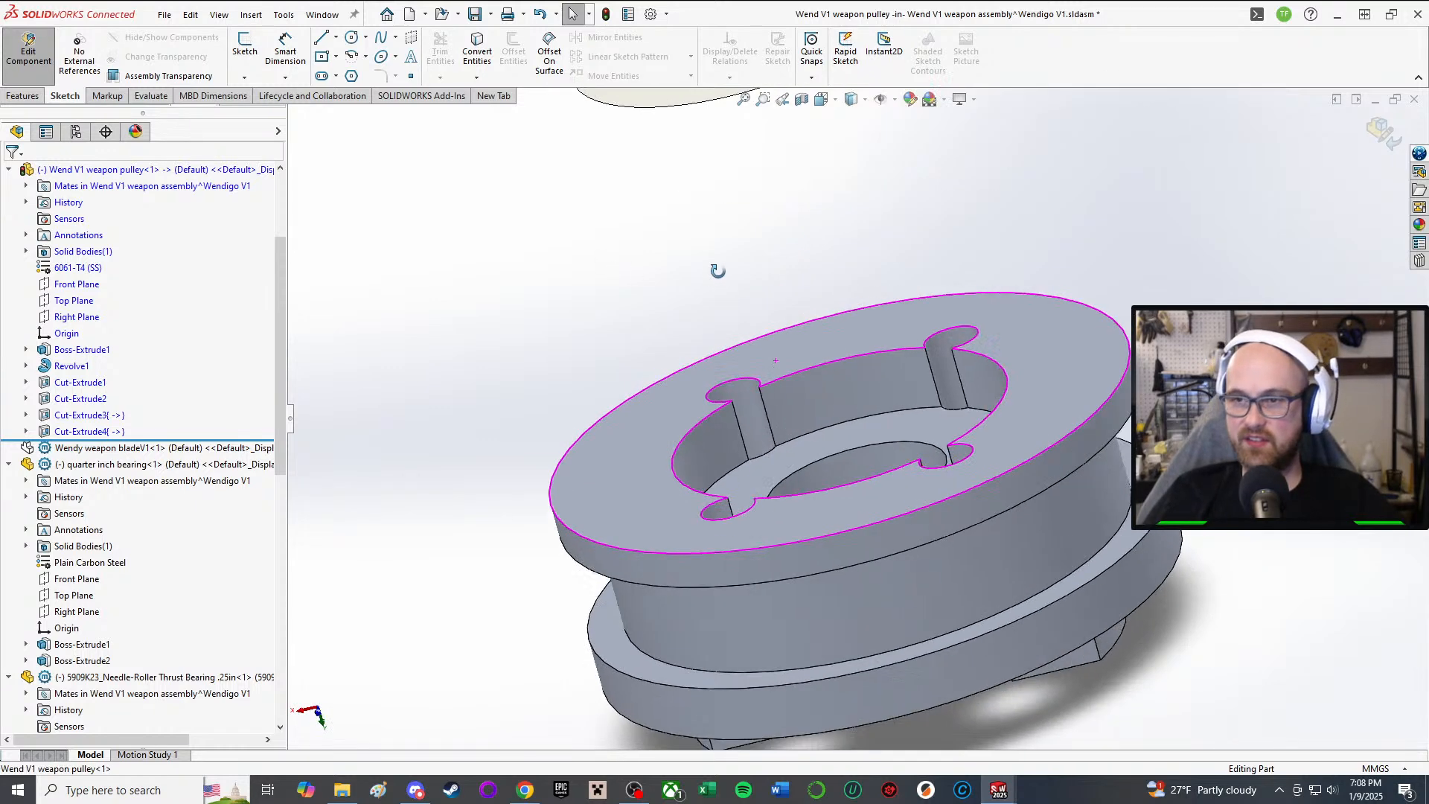
{"action": "left_click", "coordinate": [28, 56]}
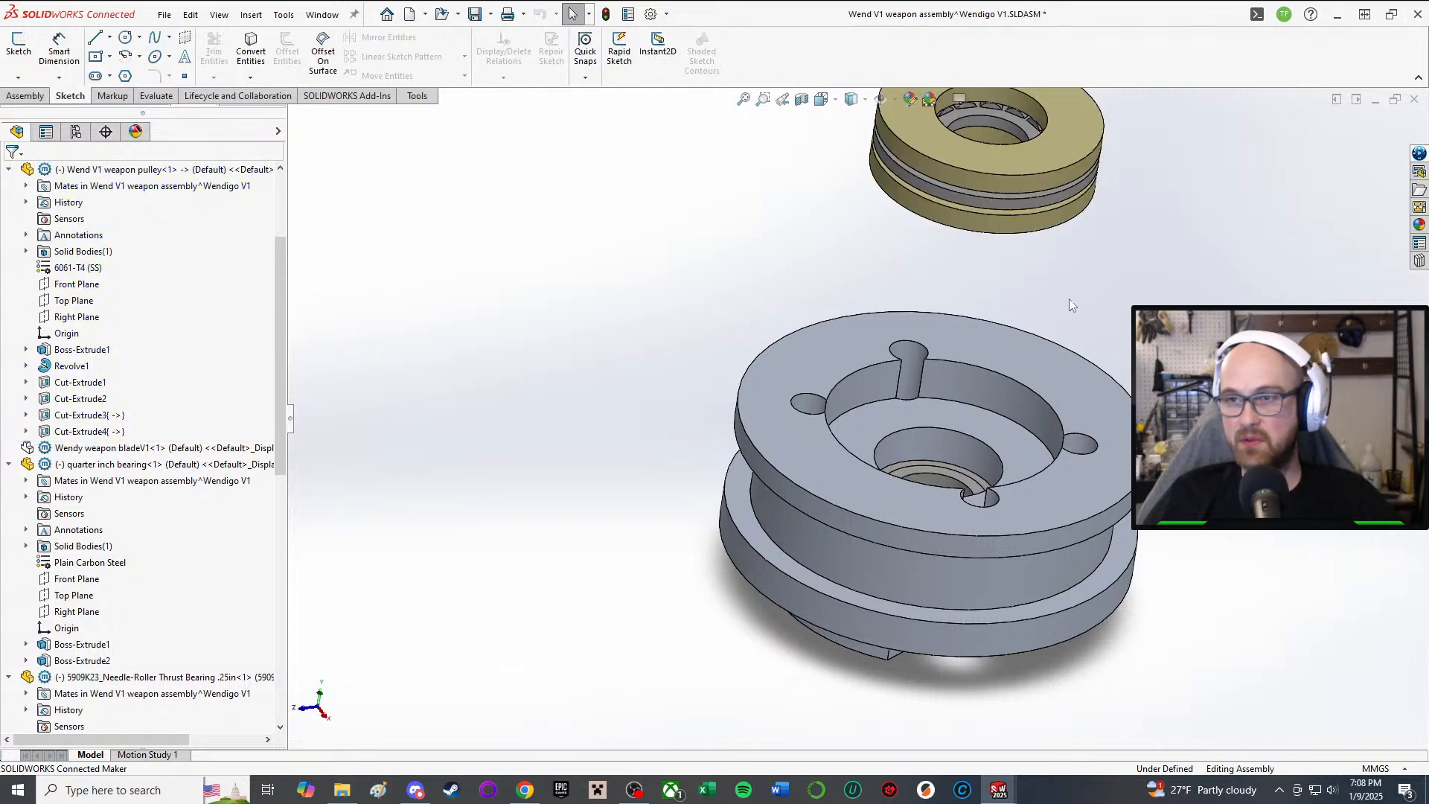
{"action": "middle_click_drag", "start_coordinate": [1024, 339], "coordinate": [1125, 506]}
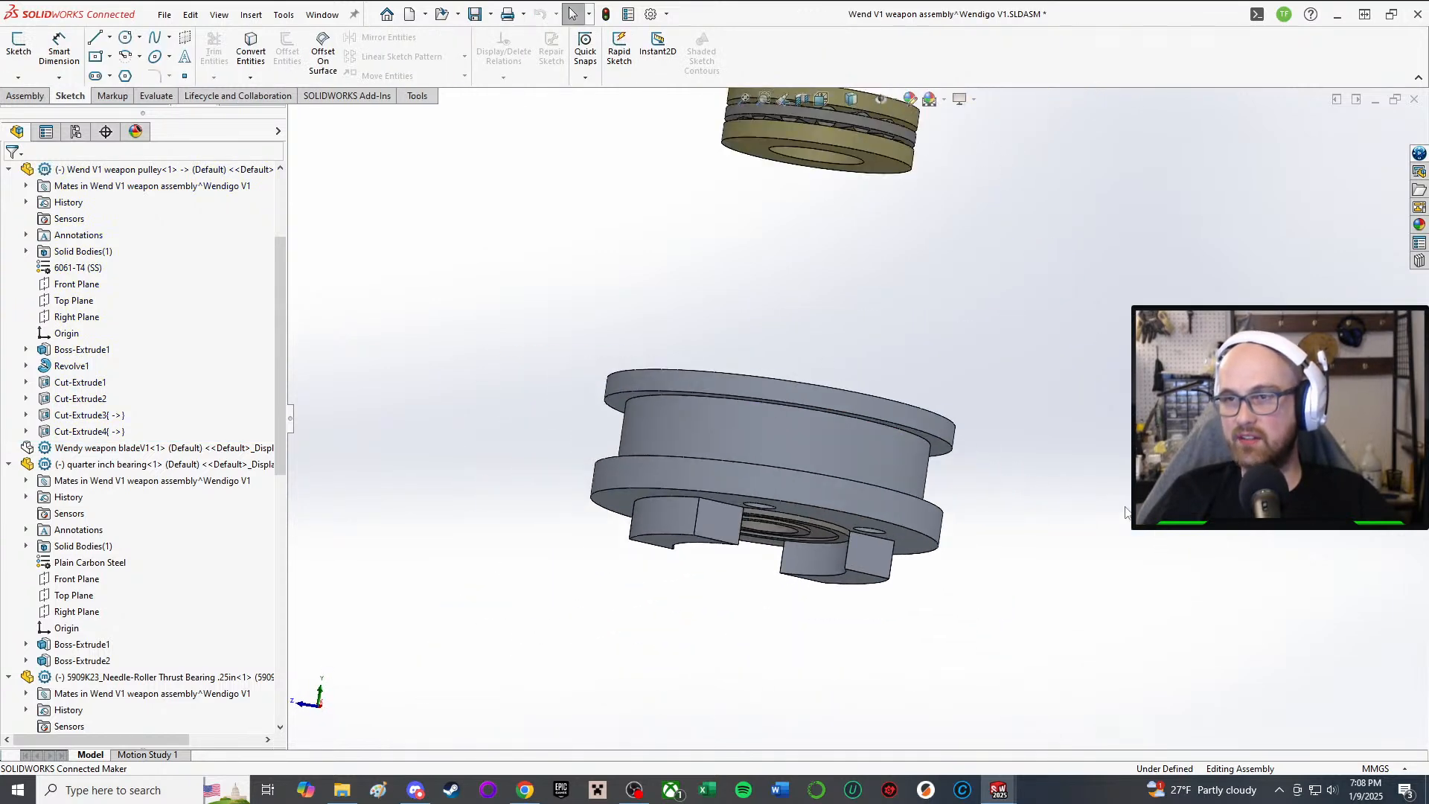
Step: Add a coincident mate seating the washer face against the pulley's top face
{"action": "key", "text": "m"}
{"action": "middle_click_drag", "start_coordinate": [652, 226], "coordinate": [655, 112]}
{"action": "left_click", "coordinate": [868, 201]}
{"action": "middle_click_drag", "start_coordinate": [868, 201], "coordinate": [754, 366]}
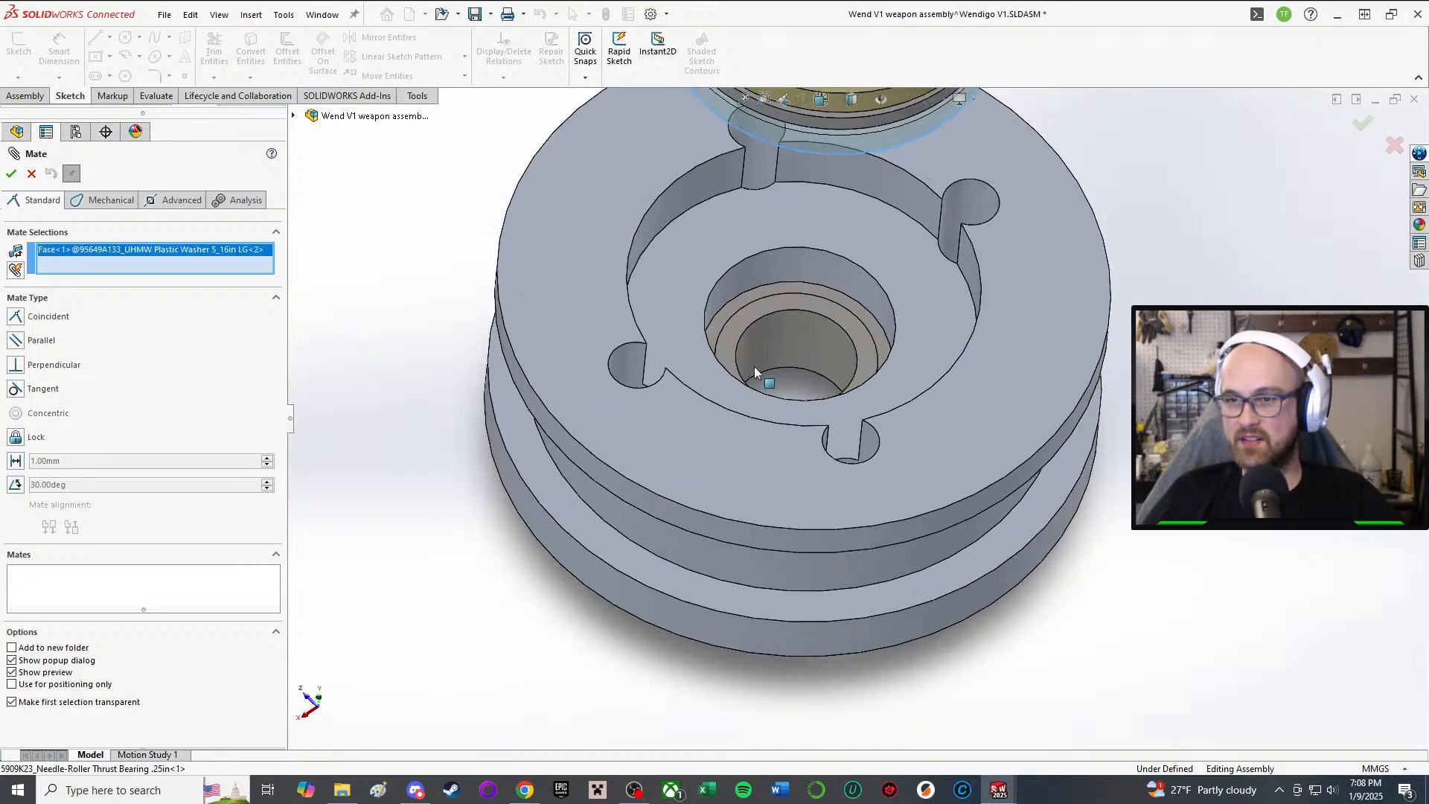
{"action": "left_click", "coordinate": [677, 293]}
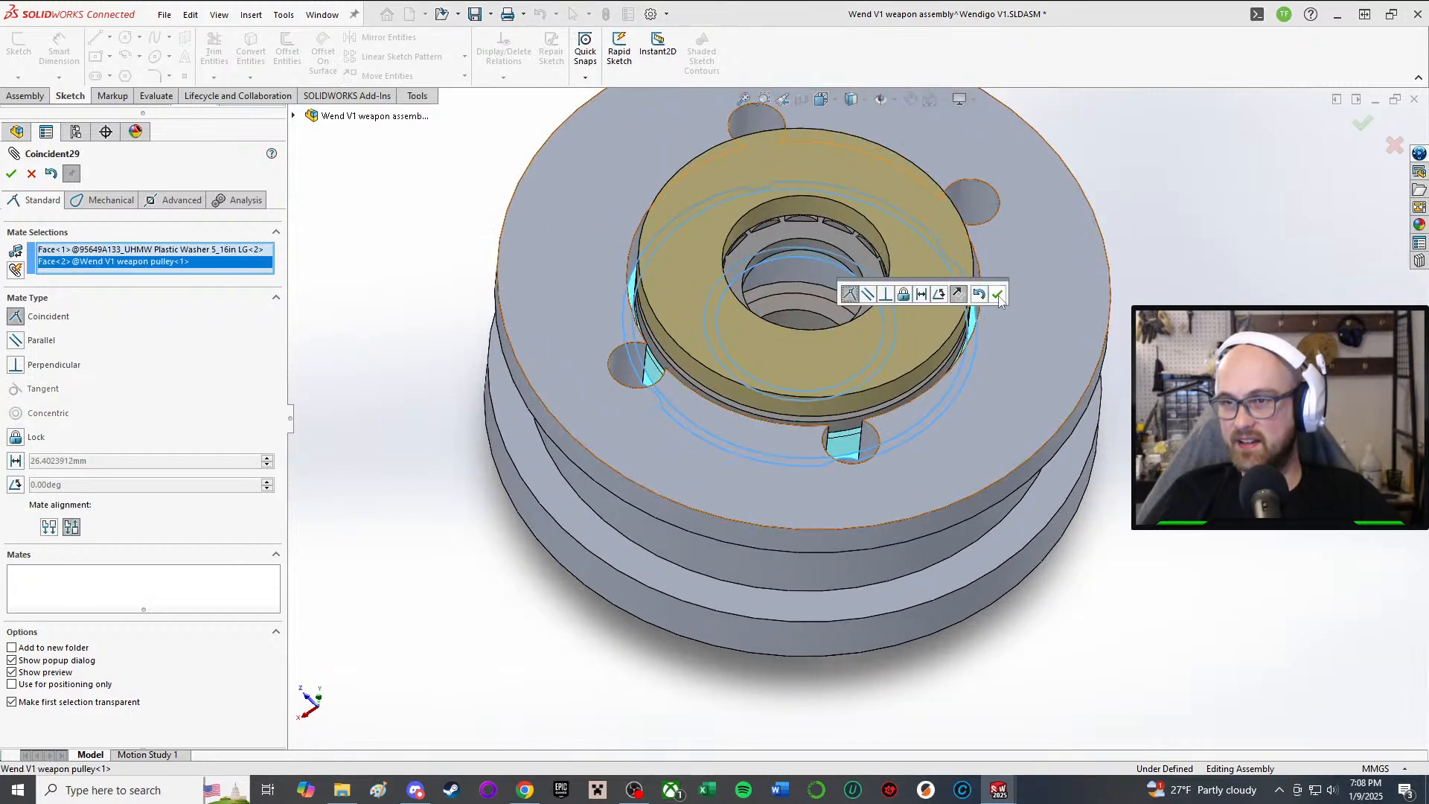
{"action": "left_click", "coordinate": [997, 293]}
{"action": "middle_click_drag", "start_coordinate": [996, 293], "coordinate": [761, 227]}
{"action": "middle_click_drag", "start_coordinate": [775, 328], "coordinate": [805, 544]}
{"action": "scroll", "coordinate": [806, 544], "scroll_direction": "down", "scroll_amount": 2}
{"action": "scroll", "coordinate": [823, 469], "scroll_direction": "up", "scroll_amount": 3}
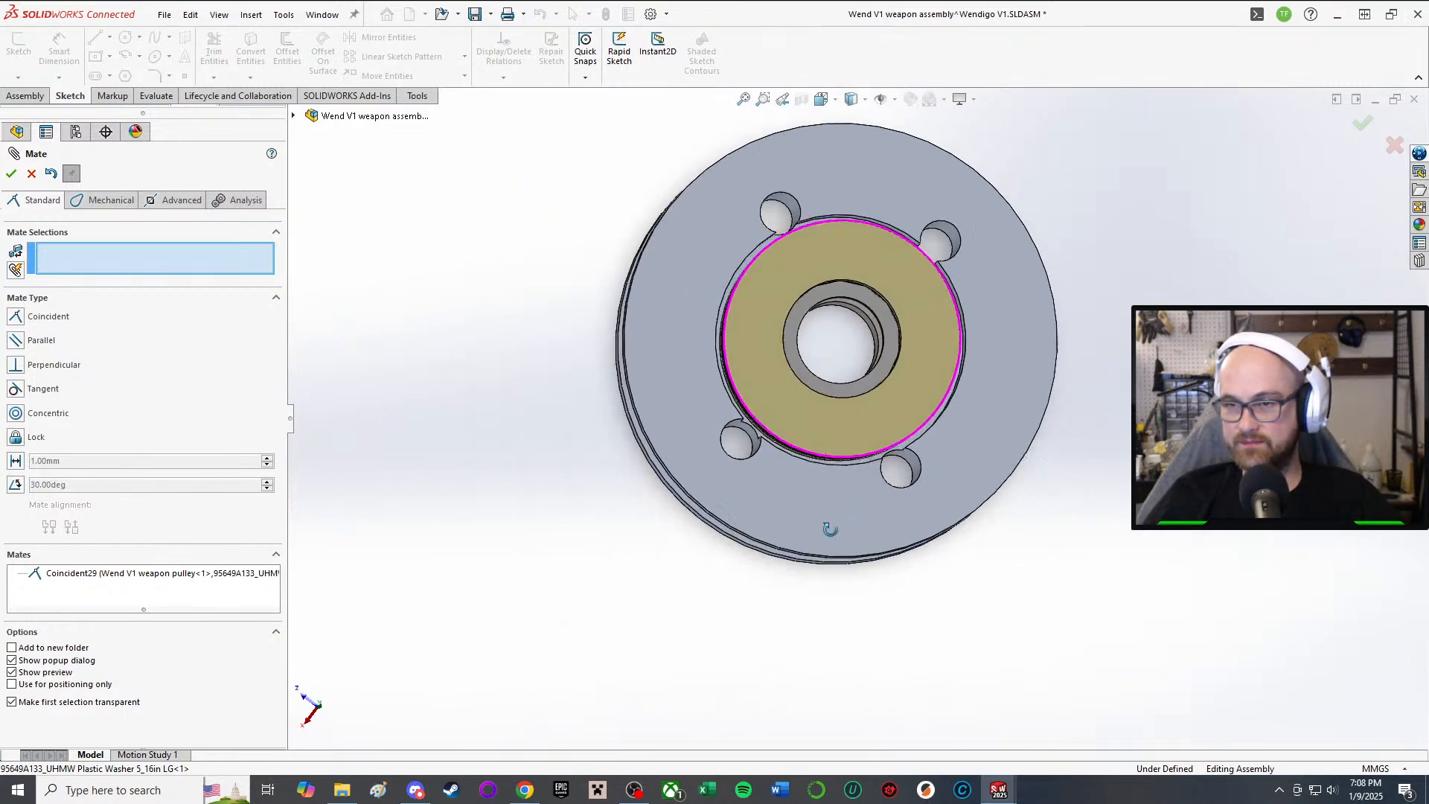
{"action": "scroll", "coordinate": [826, 526], "scroll_direction": "down", "scroll_amount": 5}
{"action": "scroll", "coordinate": [805, 386], "scroll_direction": "up", "scroll_amount": 7}
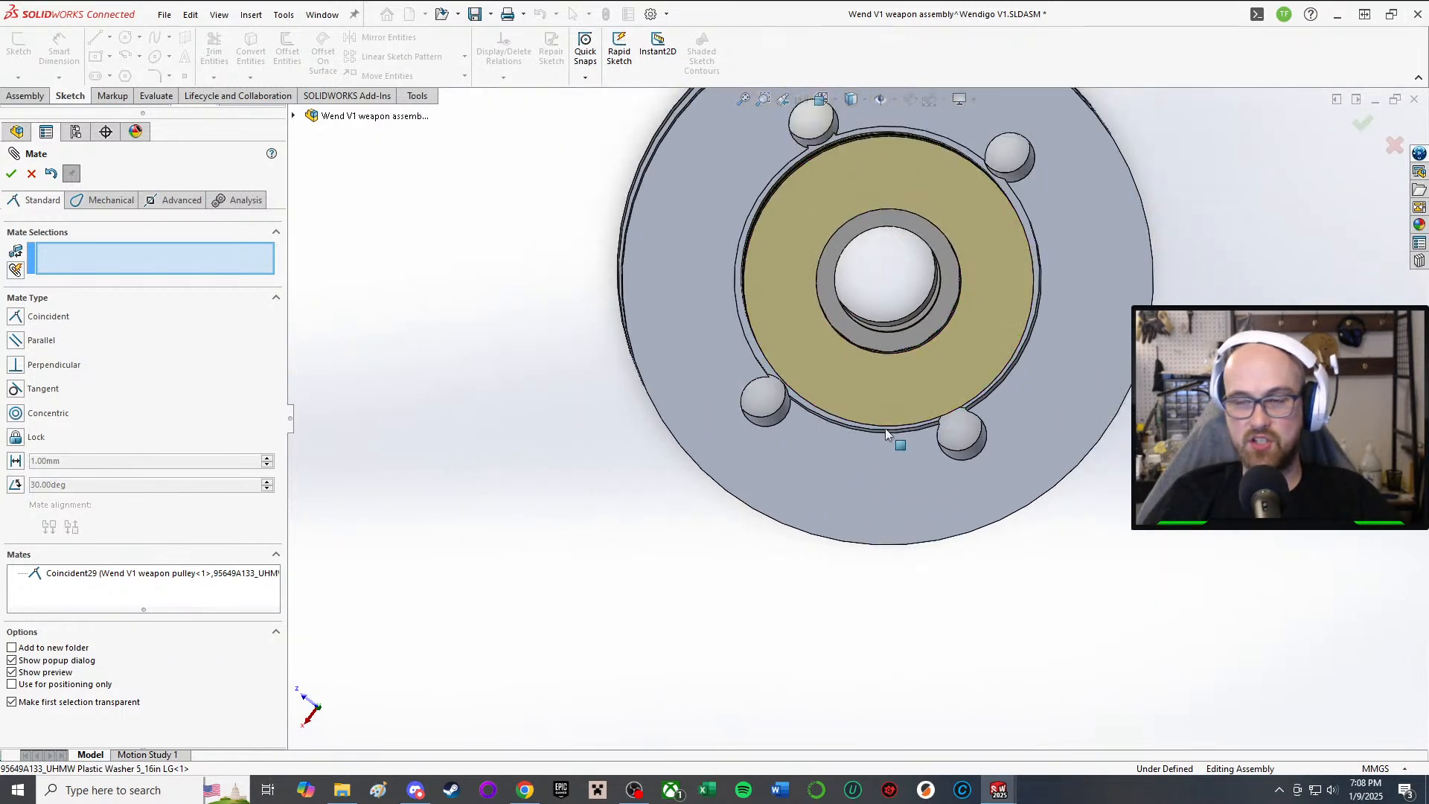
{"action": "middle_click_drag", "start_coordinate": [880, 405], "coordinate": [910, 148]}
{"action": "scroll", "coordinate": [900, 283], "scroll_direction": "up", "scroll_amount": 1}
{"action": "scroll", "coordinate": [902, 405], "scroll_direction": "down", "scroll_amount": 2}
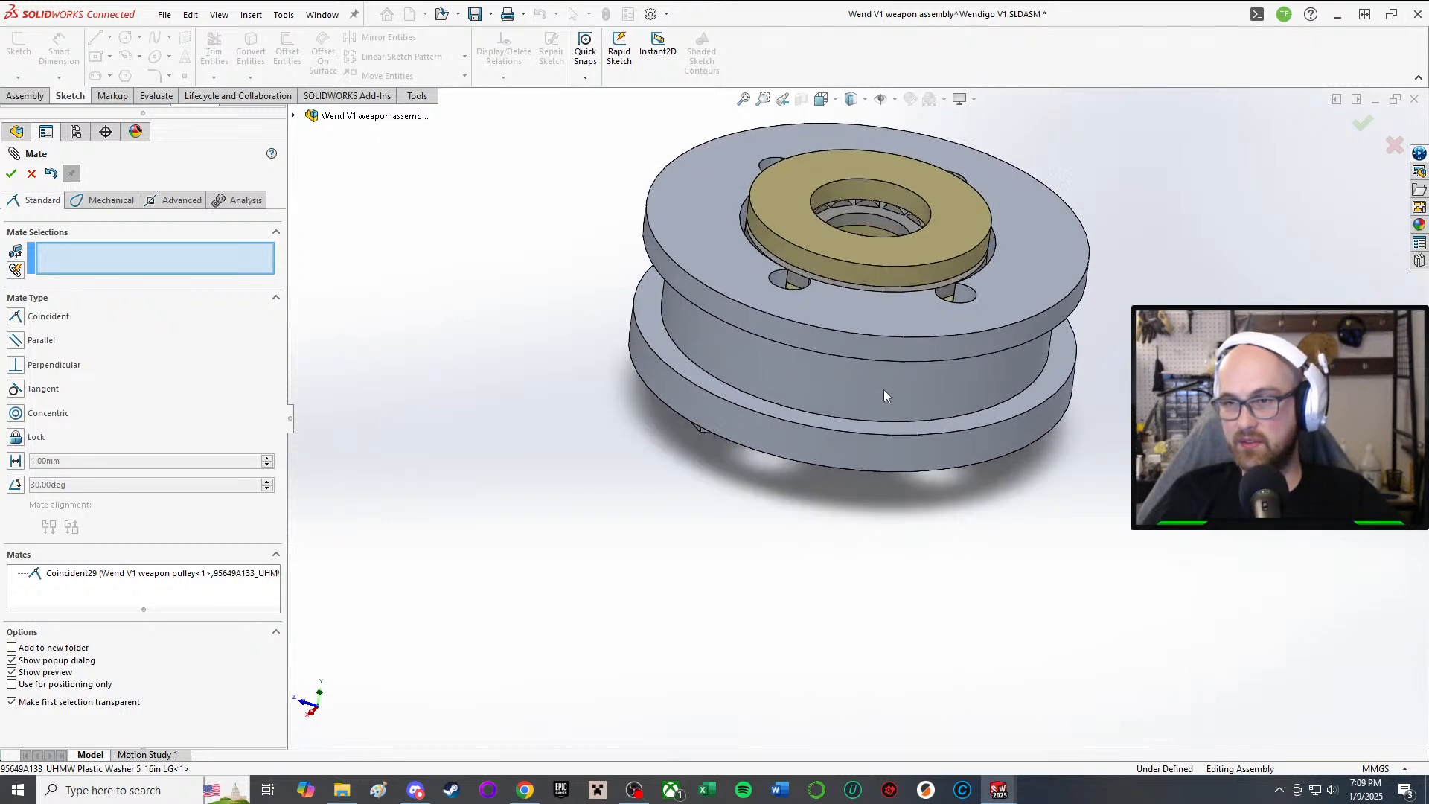
{"action": "scroll", "coordinate": [883, 389], "scroll_direction": "up", "scroll_amount": 1}
{"action": "middle_click_drag", "start_coordinate": [883, 389], "coordinate": [877, 261]}
{"action": "scroll", "coordinate": [879, 258], "scroll_direction": "down", "scroll_amount": 1}
{"action": "left_click", "coordinate": [13, 173]}
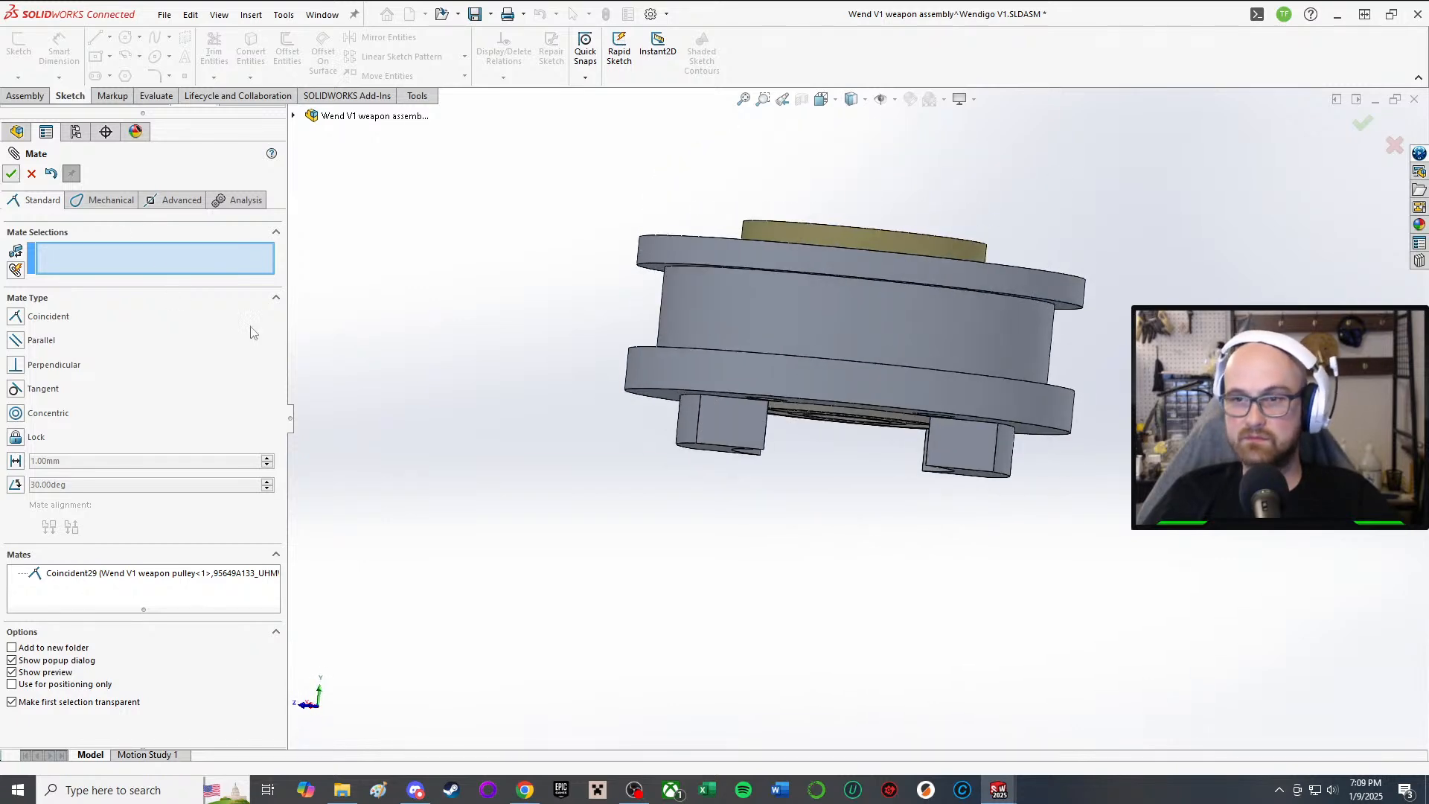
Step: Orbit around the pulley to inspect the seated washer and brass ring on top
{"action": "scroll", "coordinate": [669, 510], "scroll_direction": "up", "scroll_amount": 3}
{"action": "scroll", "coordinate": [616, 512], "scroll_direction": "up", "scroll_amount": 2}
{"action": "middle_click_drag", "start_coordinate": [617, 512], "coordinate": [657, 233]}
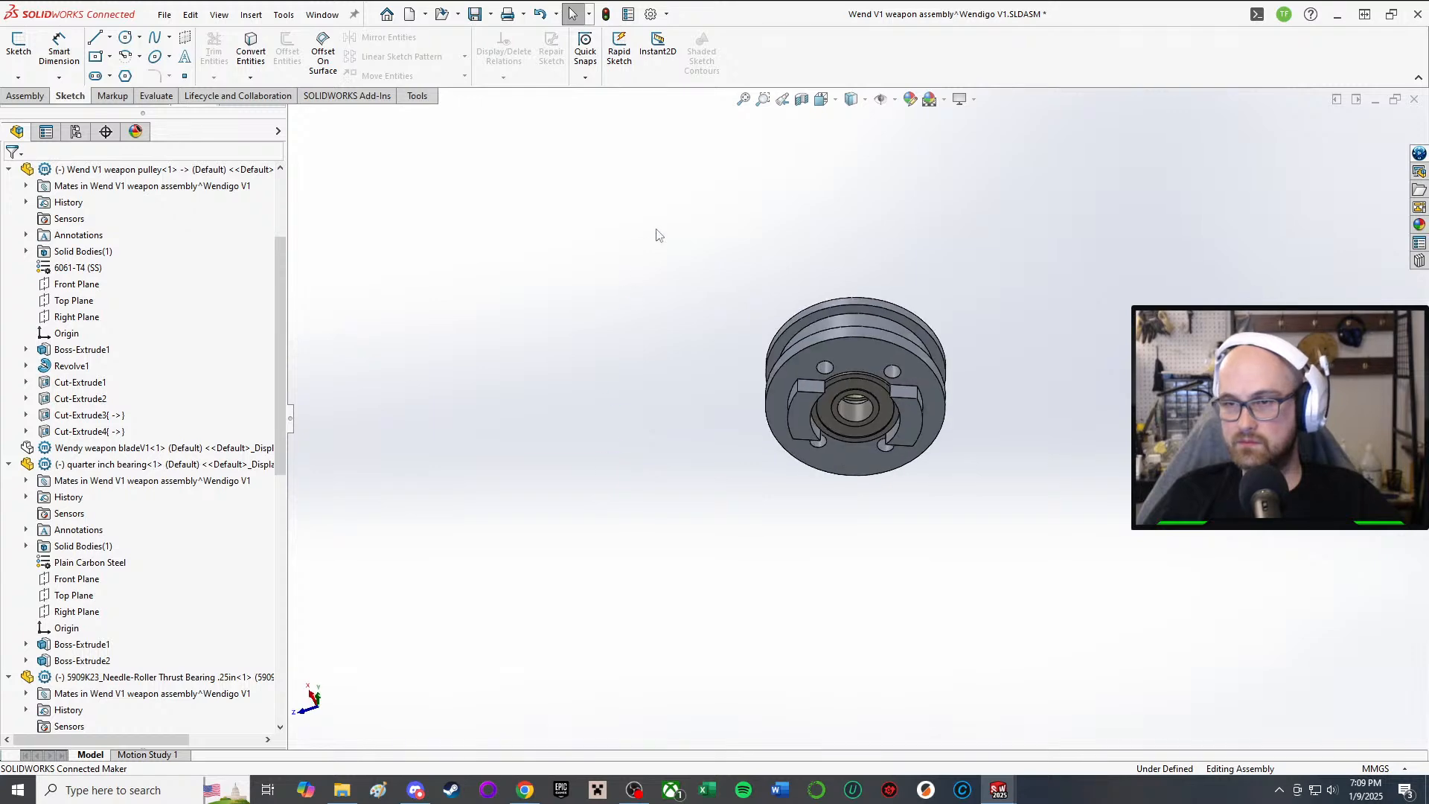
{"action": "scroll", "coordinate": [834, 316], "scroll_direction": "down", "scroll_amount": 5}
{"action": "scroll", "coordinate": [1094, 453], "scroll_direction": "up", "scroll_amount": 1}
{"action": "middle_click_drag", "start_coordinate": [1072, 446], "coordinate": [963, 368]}
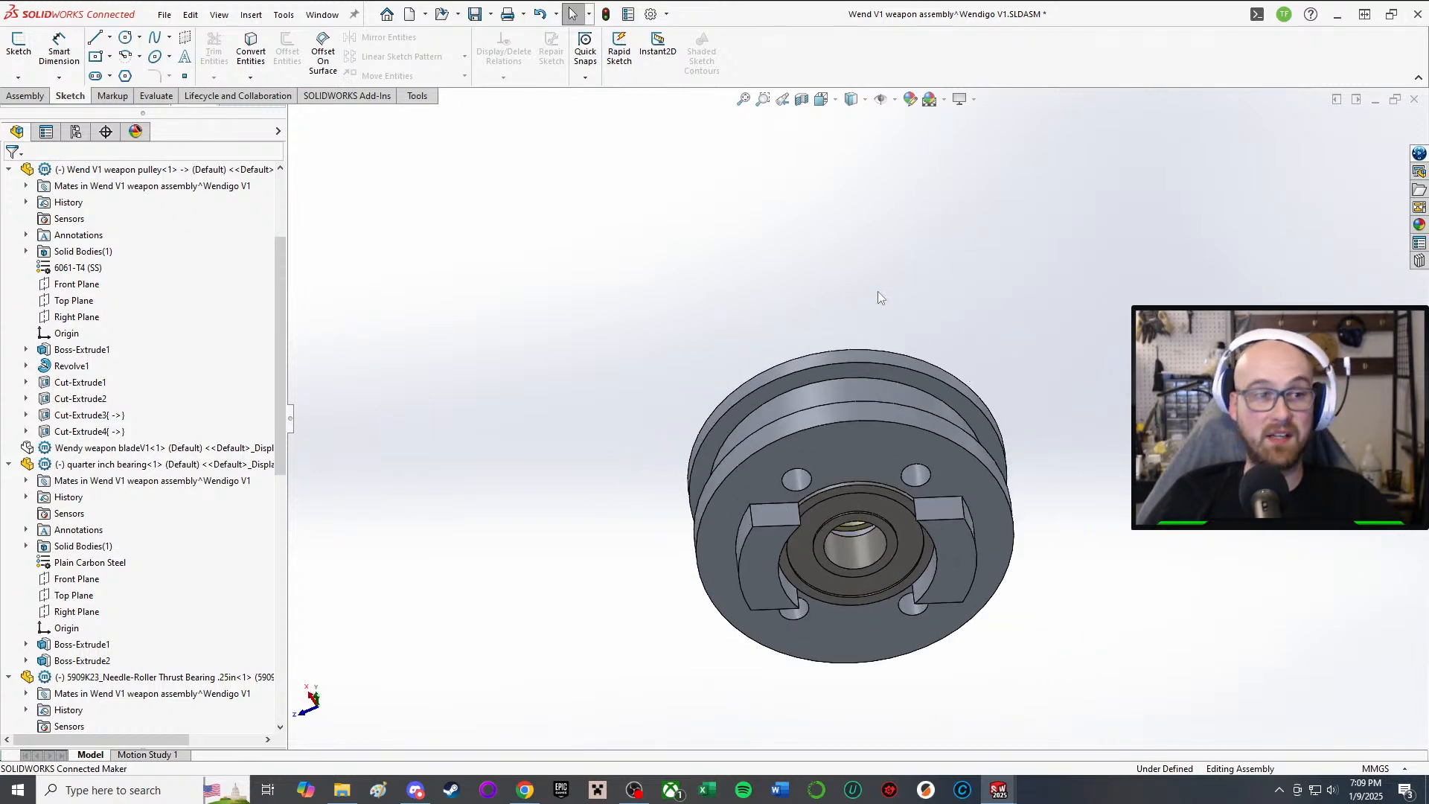
{"action": "middle_click_drag", "start_coordinate": [879, 298], "coordinate": [914, 444]}
{"action": "scroll", "coordinate": [911, 441], "scroll_direction": "down", "scroll_amount": 3}
{"action": "middle_click_drag", "start_coordinate": [869, 396], "coordinate": [835, 464]}
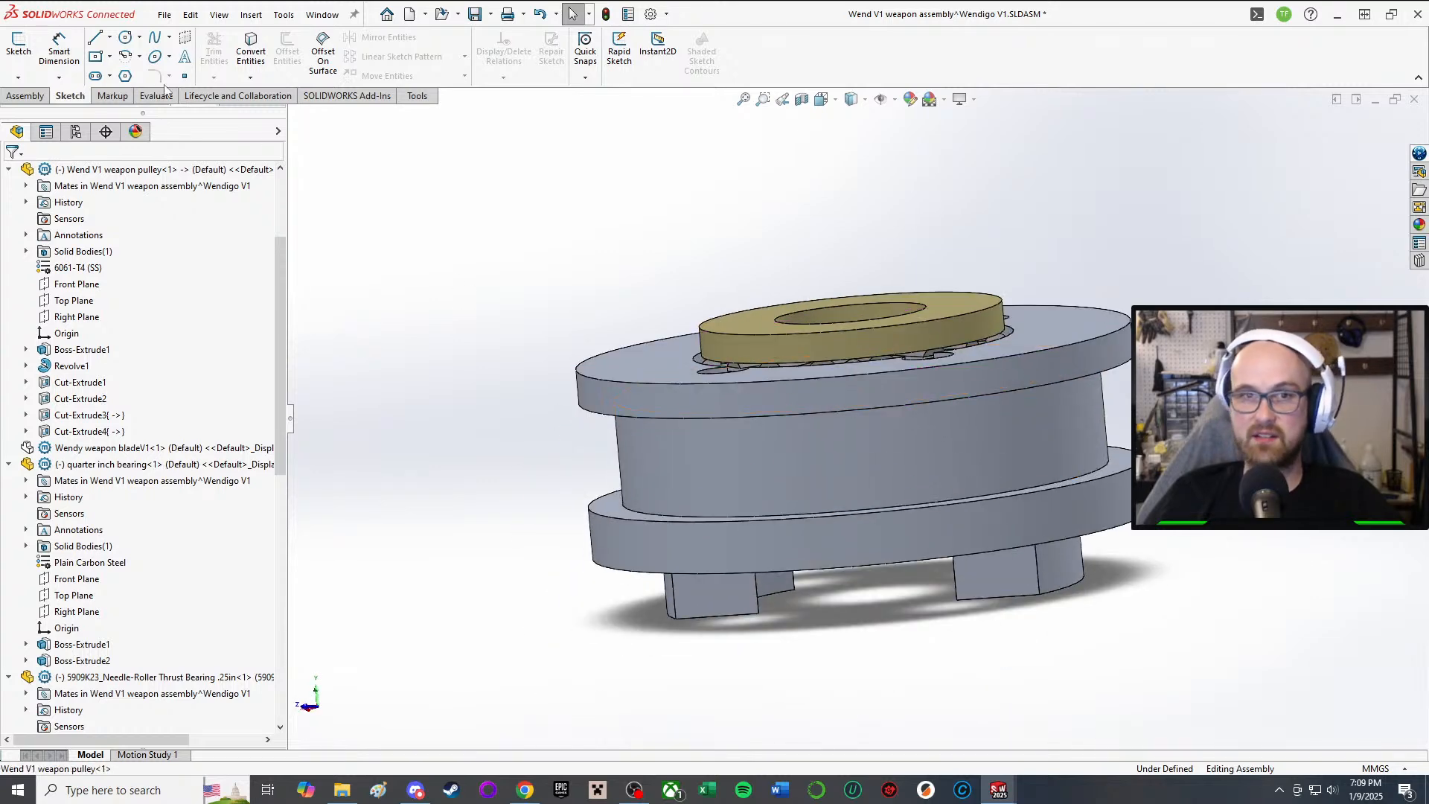
Step: Edit the weapon pulley component in place within the assembly
{"action": "left_click", "coordinate": [30, 96]}
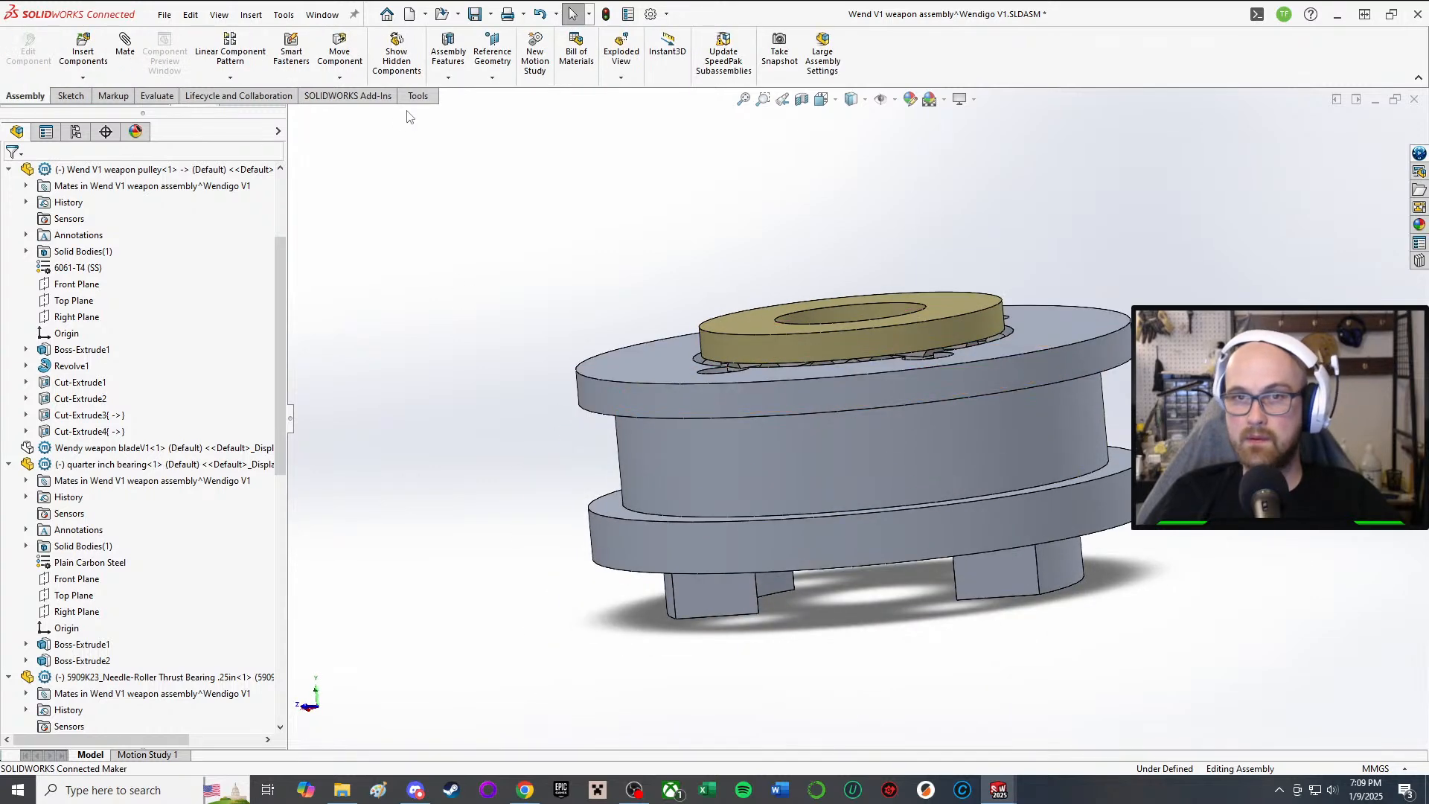
{"action": "left_click", "coordinate": [72, 97]}
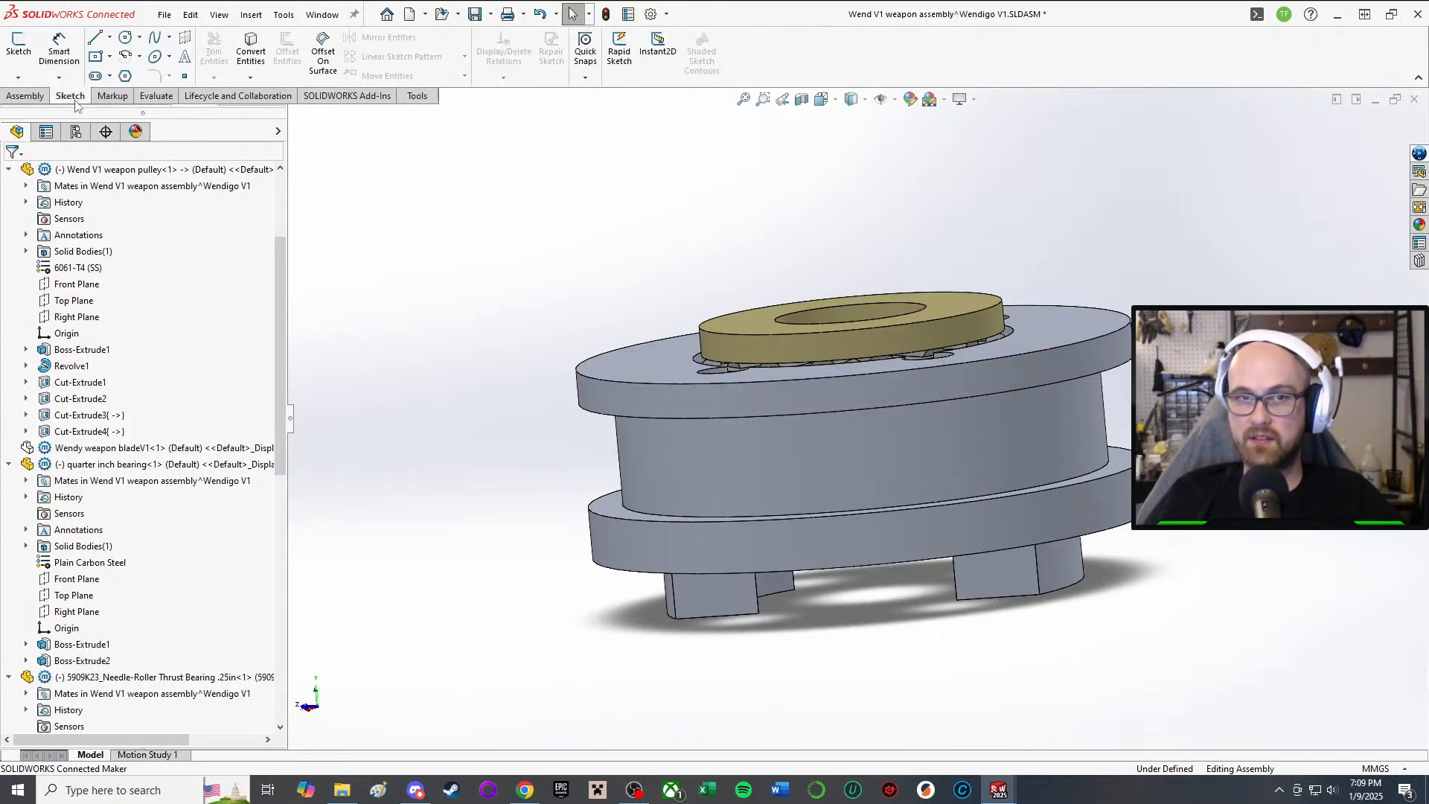
{"action": "left_click", "coordinate": [24, 96]}
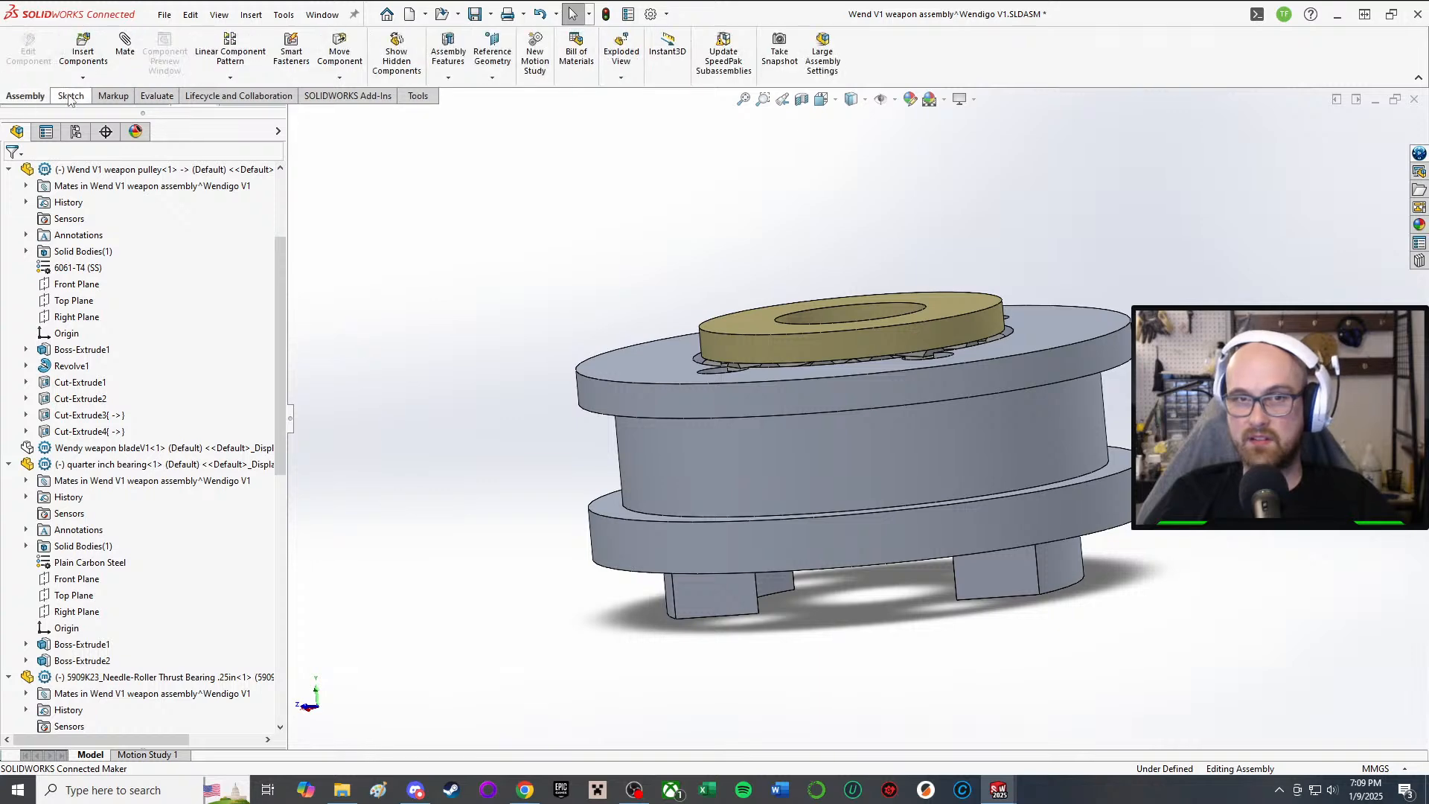
{"action": "right_click", "coordinate": [789, 444]}
{"action": "left_click", "coordinate": [881, 244]}
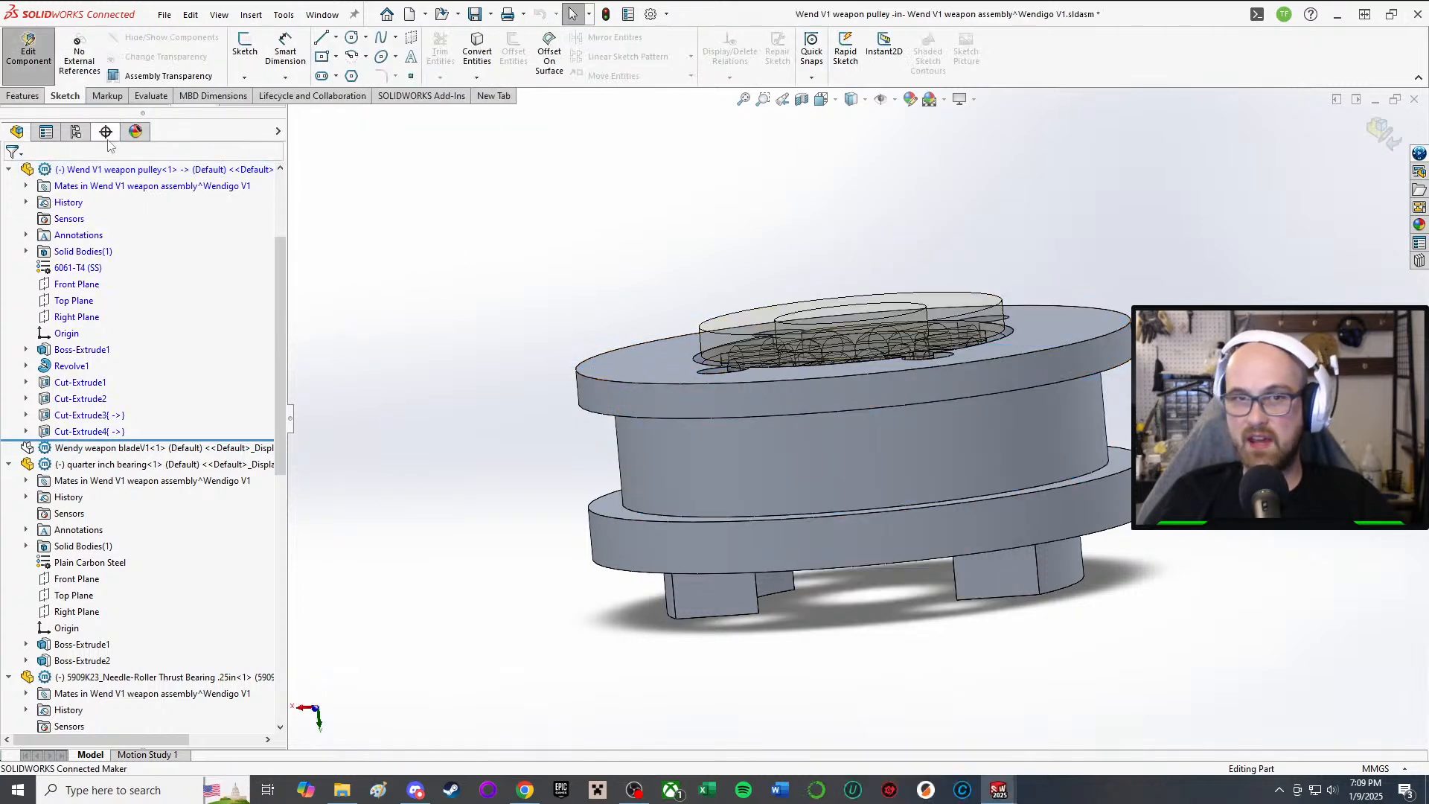
Step: Chamfer the upper and lower circular flange edges of the weapon pulley at 1 mm × 45°
{"action": "left_click", "coordinate": [23, 96]}
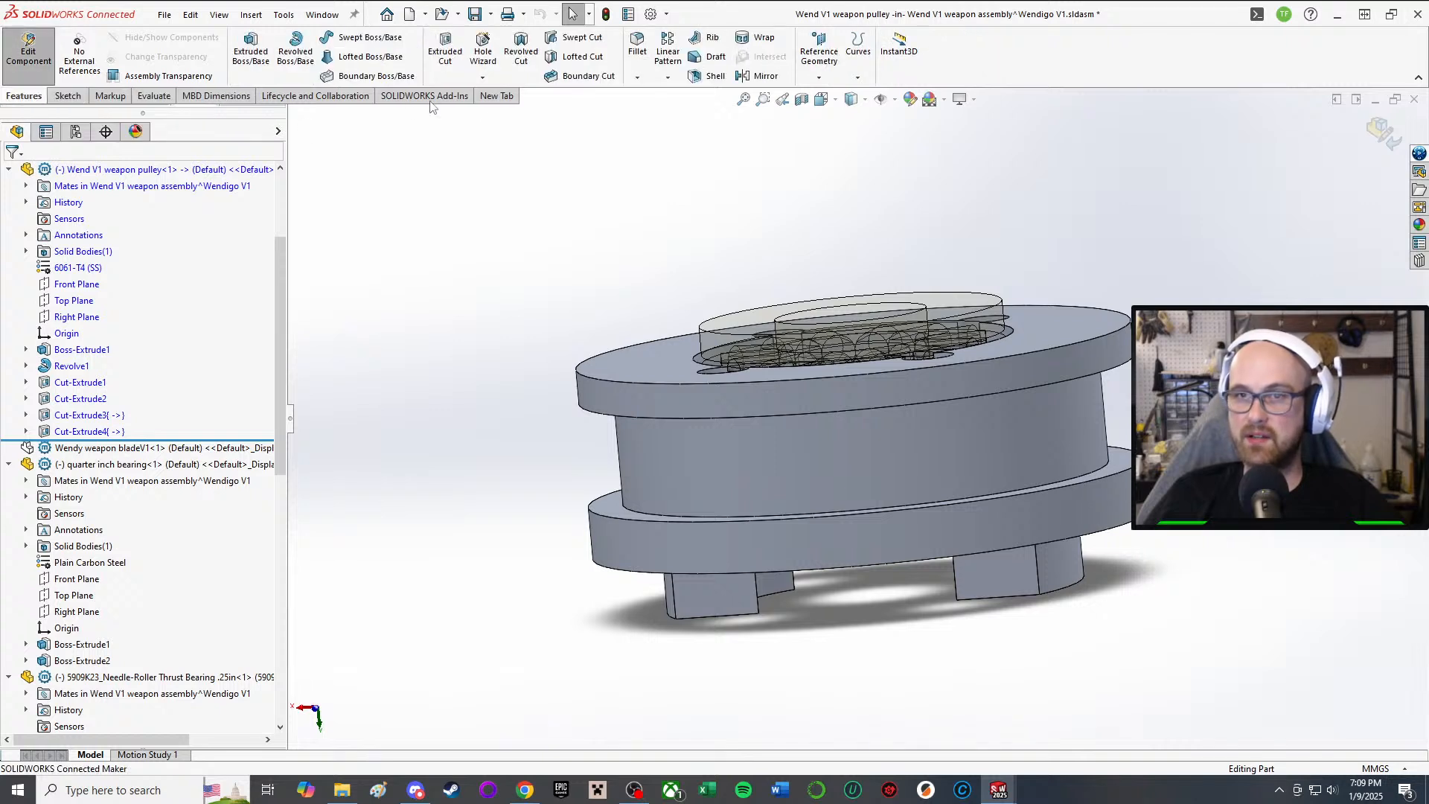
{"action": "left_click", "coordinate": [640, 78]}
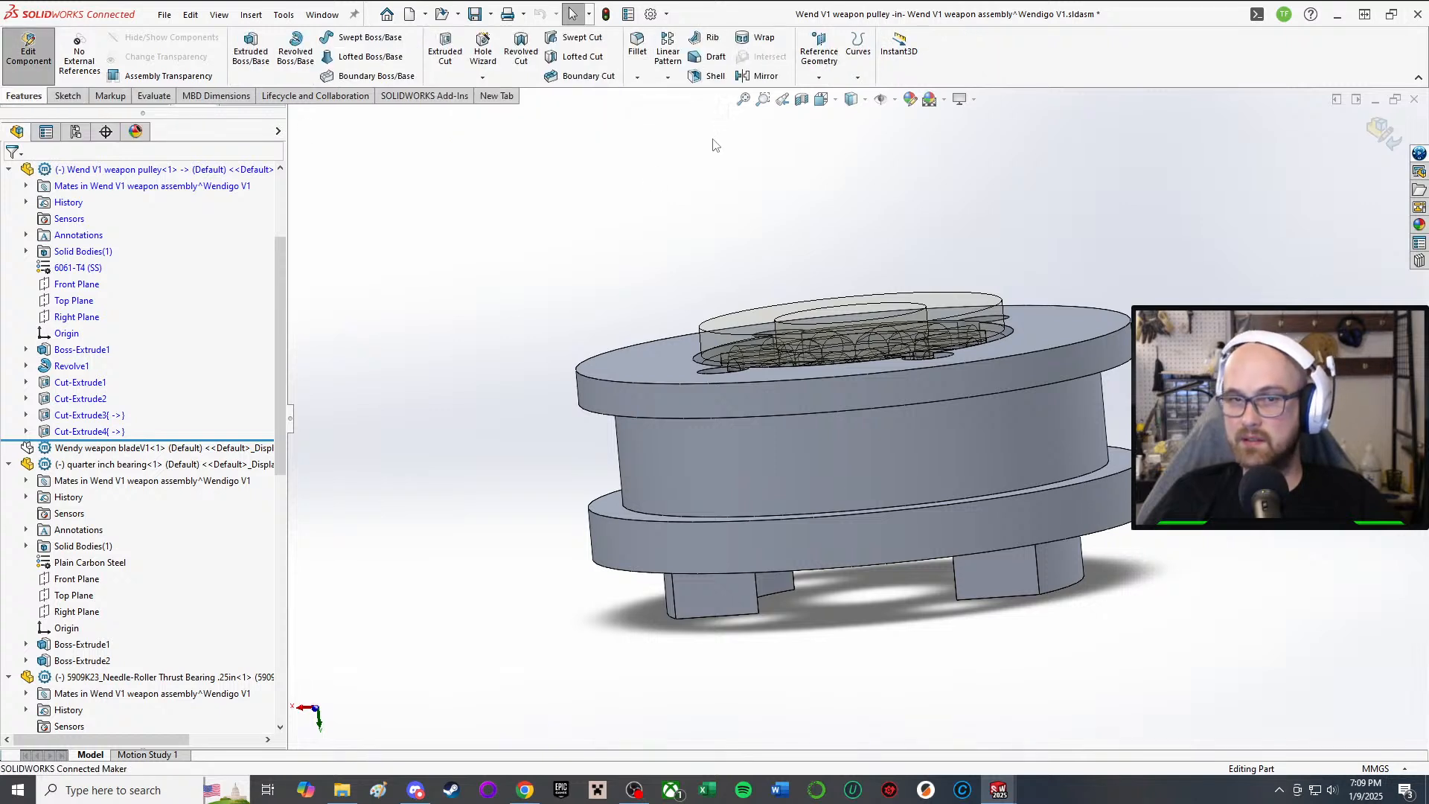
{"action": "type", "text": "1"}
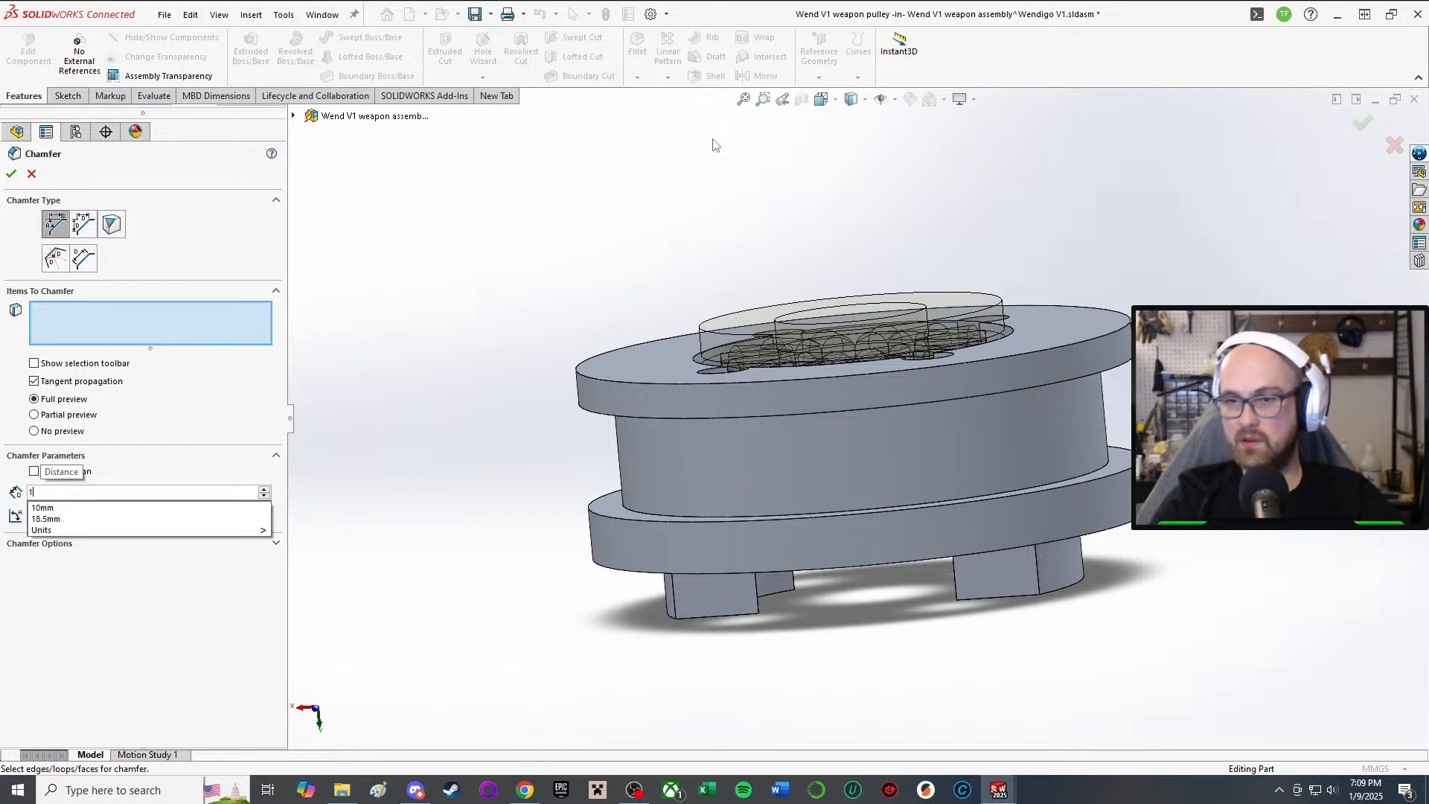
{"action": "key", "text": "Return"}
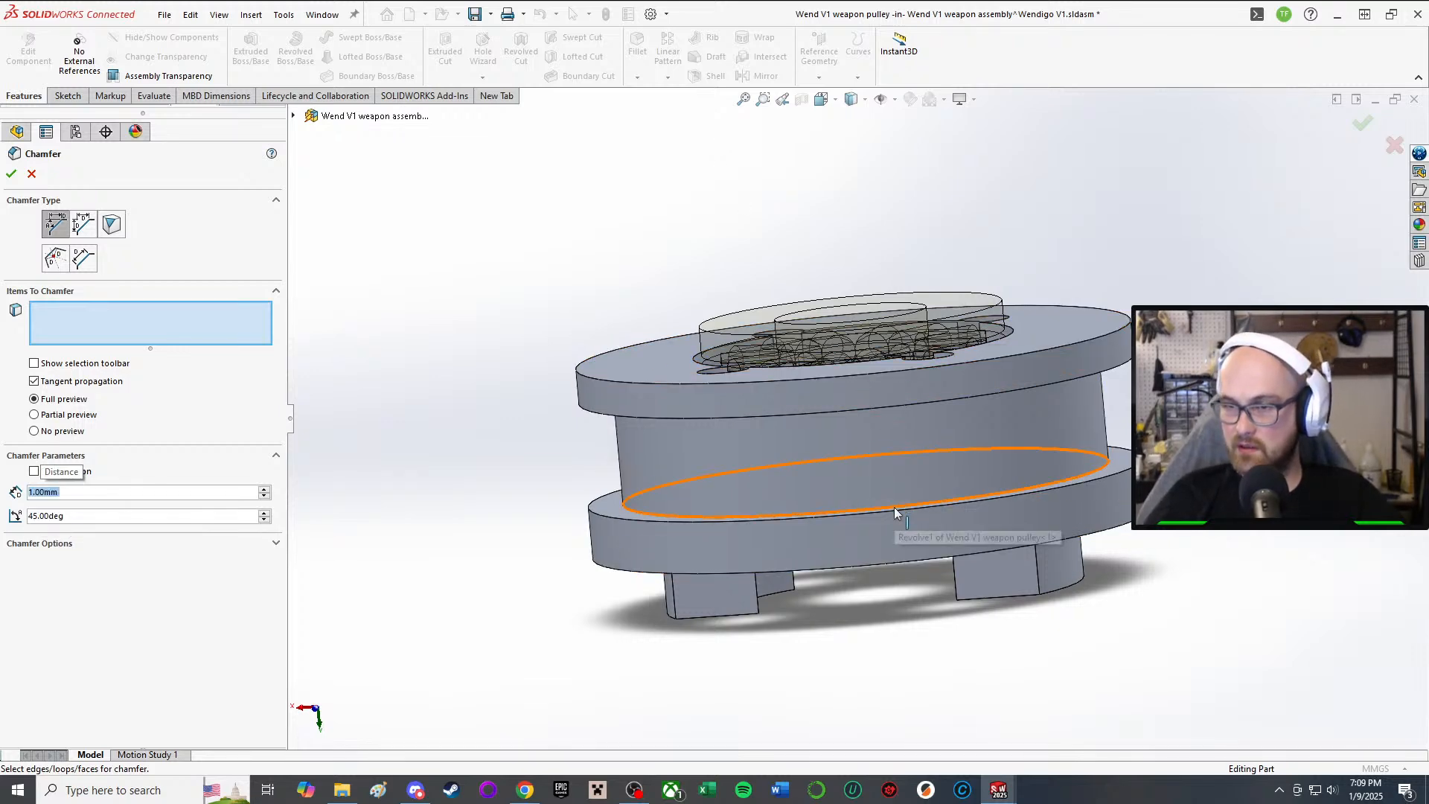
{"action": "middle_click_drag", "start_coordinate": [884, 507], "coordinate": [904, 556]}
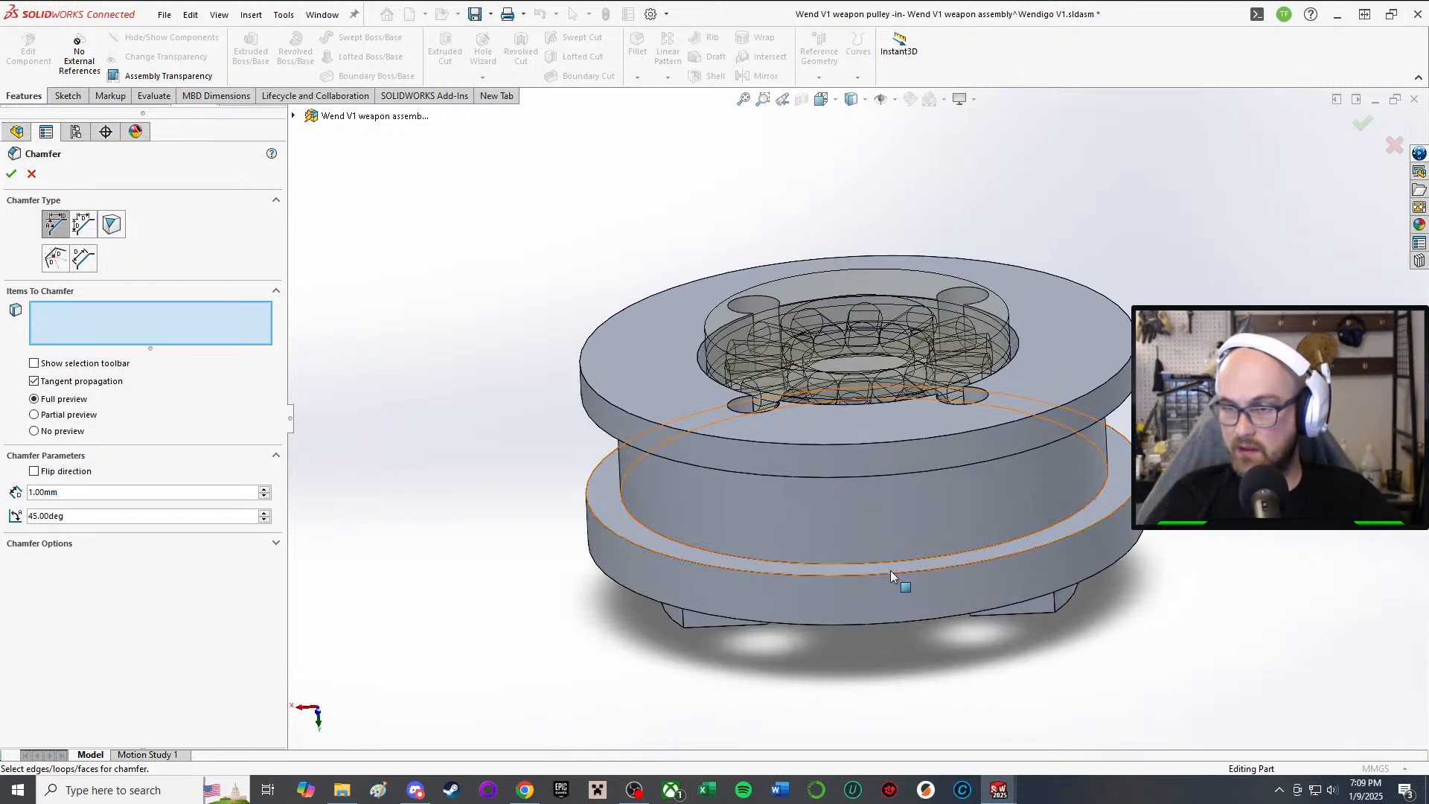
{"action": "left_click", "coordinate": [881, 573]}
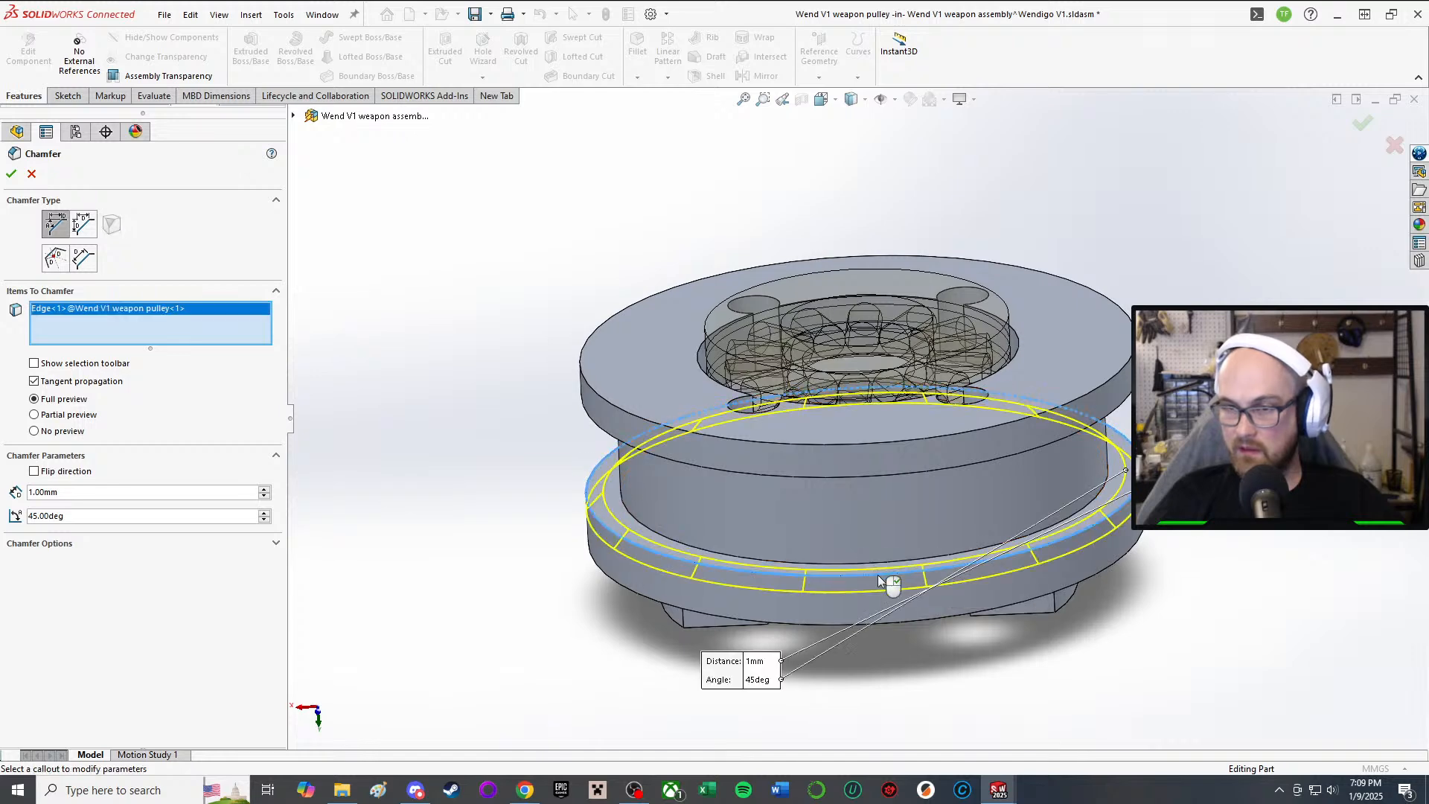
{"action": "middle_click_drag", "start_coordinate": [886, 580], "coordinate": [881, 316]}
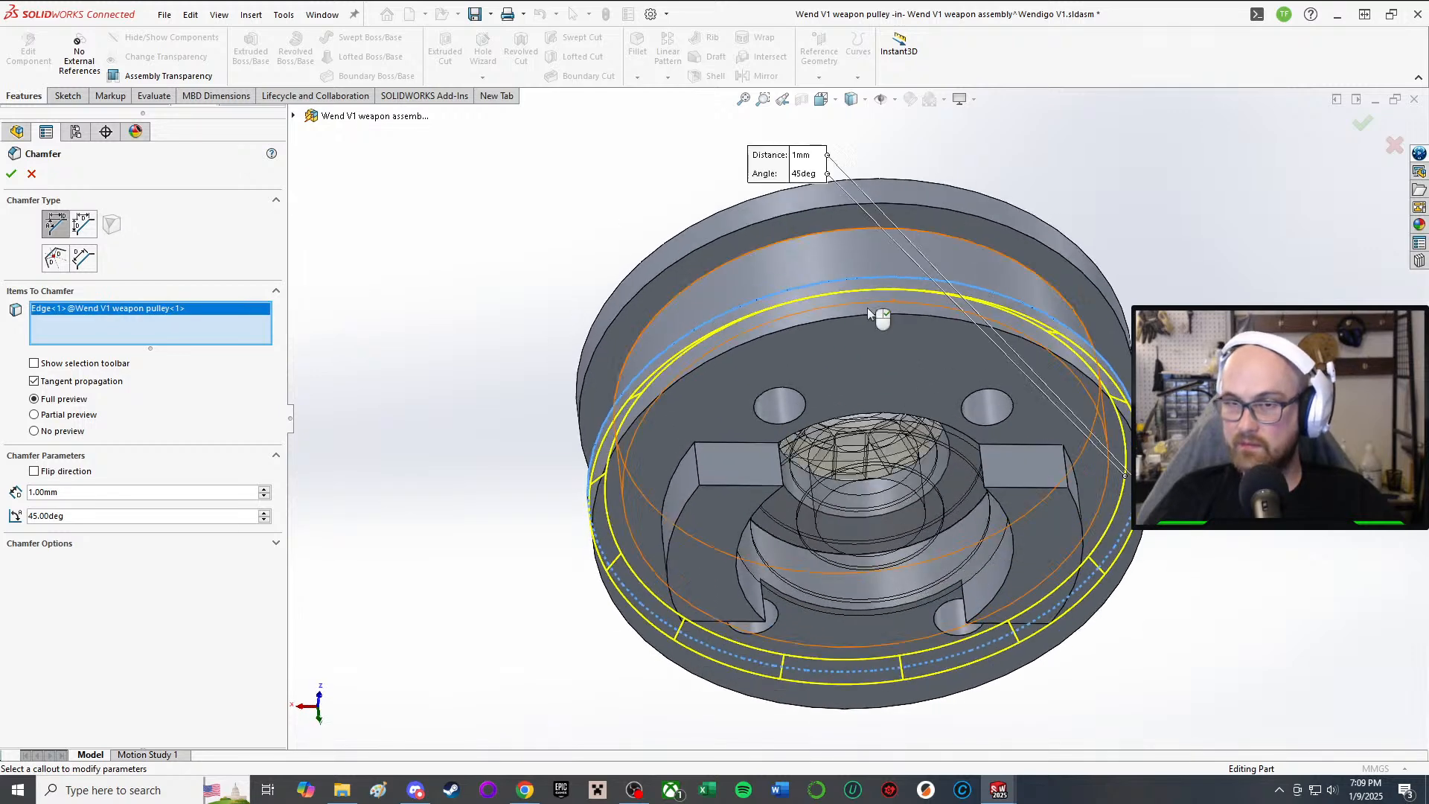
{"action": "left_click", "coordinate": [810, 209]}
{"action": "middle_click_drag", "start_coordinate": [810, 210], "coordinate": [915, 429]}
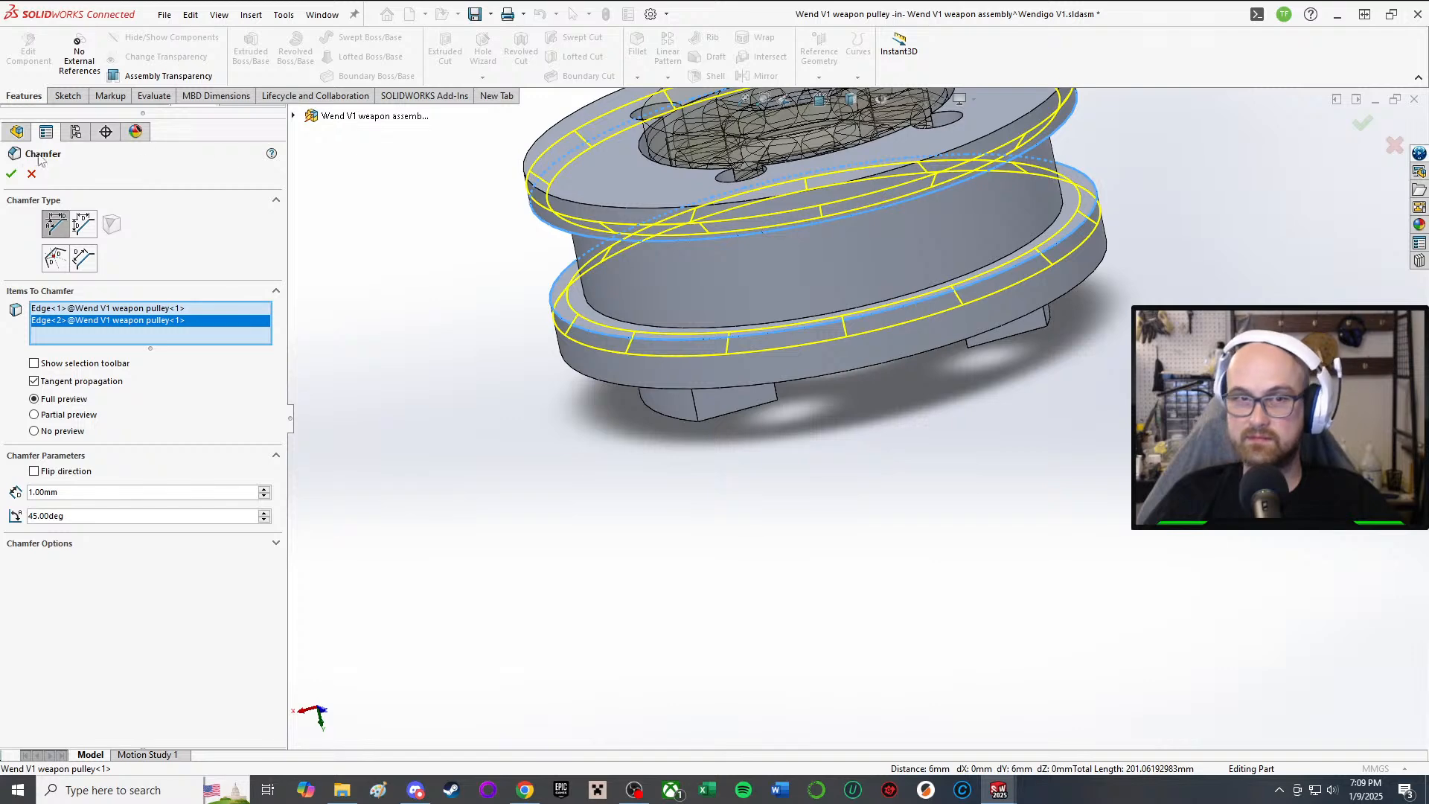
{"action": "left_click", "coordinate": [12, 174]}
{"action": "middle_click_drag", "start_coordinate": [770, 247], "coordinate": [888, 596]}
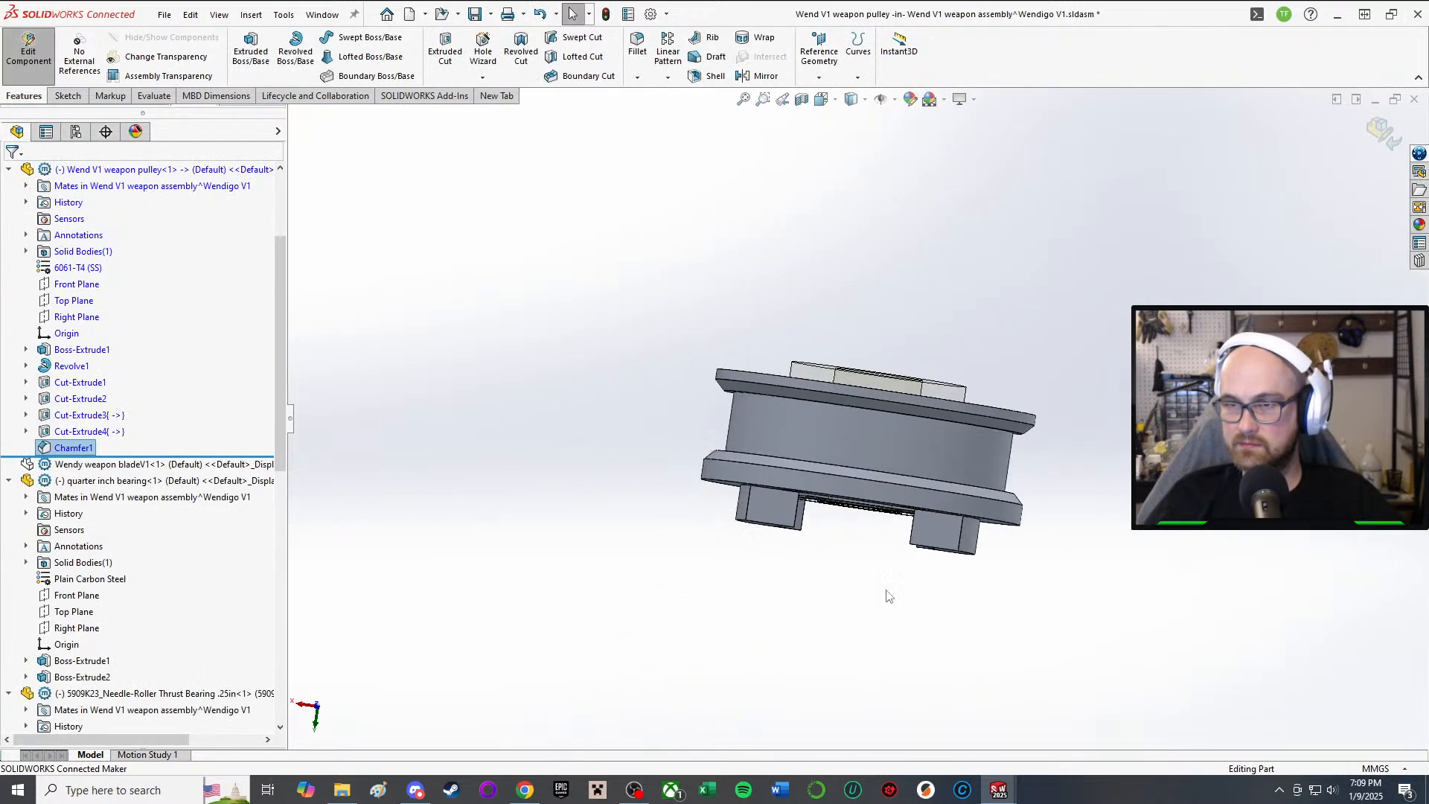
{"action": "scroll", "coordinate": [848, 402], "scroll_direction": "down", "scroll_amount": 3}
{"action": "middle_click_drag", "start_coordinate": [848, 401], "coordinate": [801, 354]}
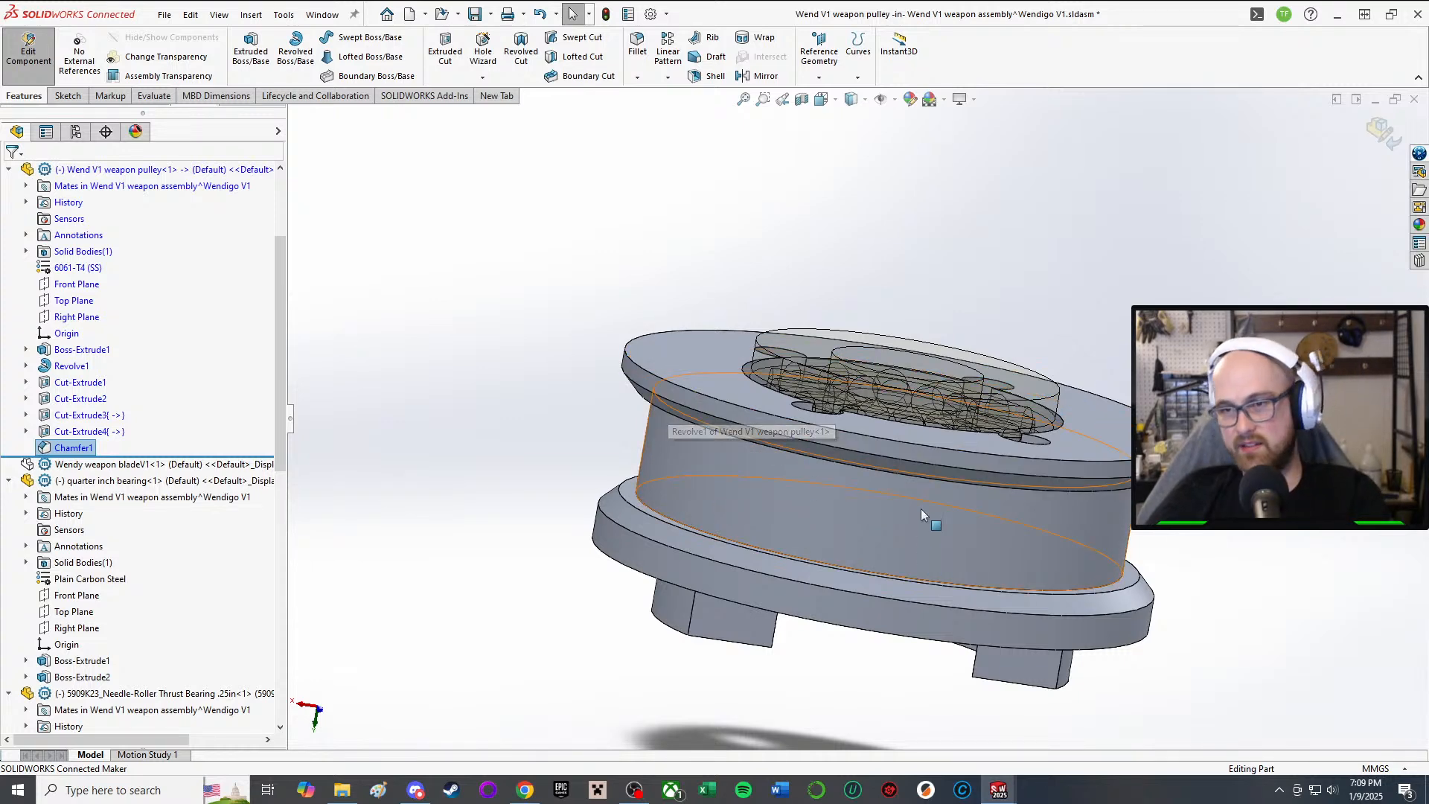
{"action": "scroll", "coordinate": [922, 508], "scroll_direction": "down", "scroll_amount": 3}
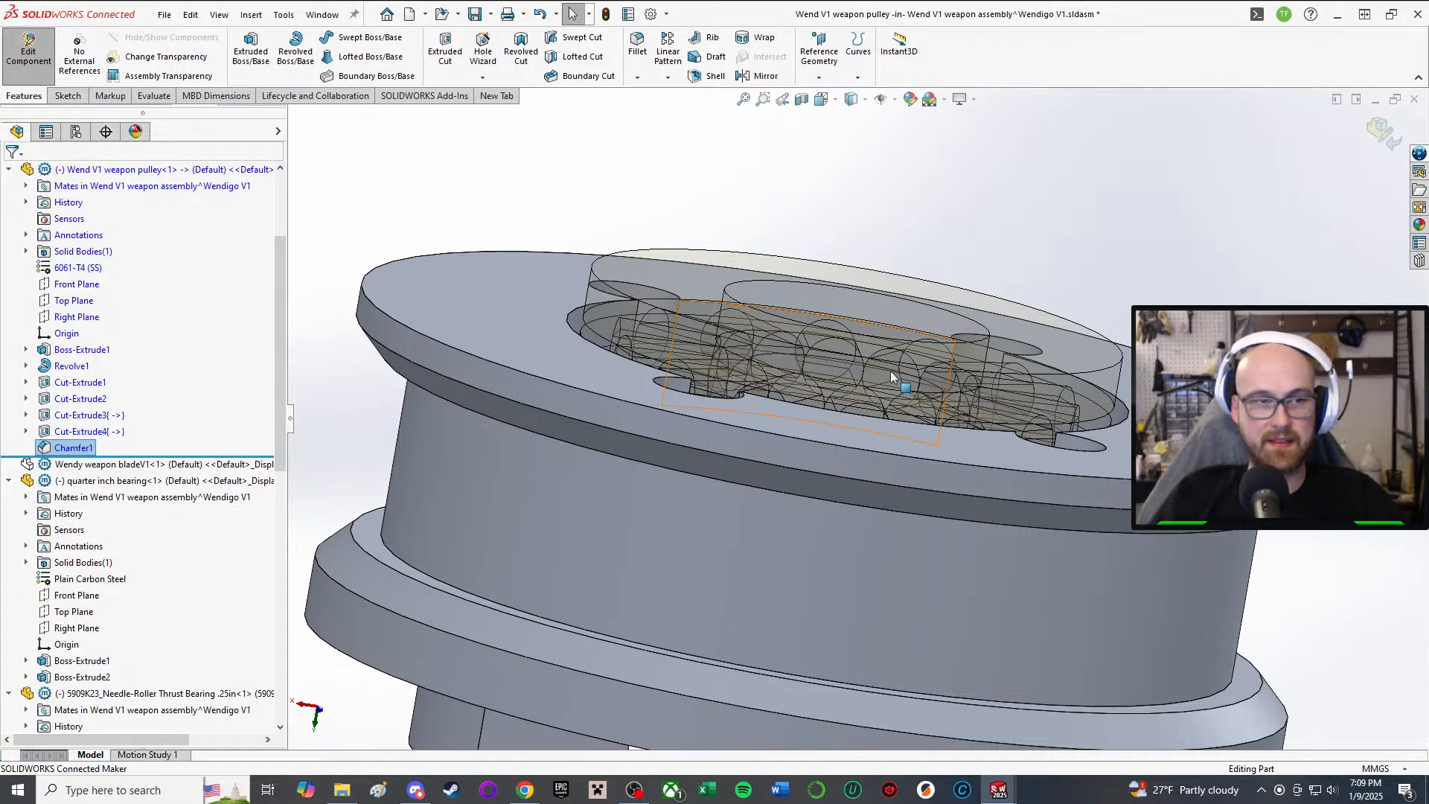
{"action": "middle_click_drag", "start_coordinate": [891, 378], "coordinate": [763, 523]}
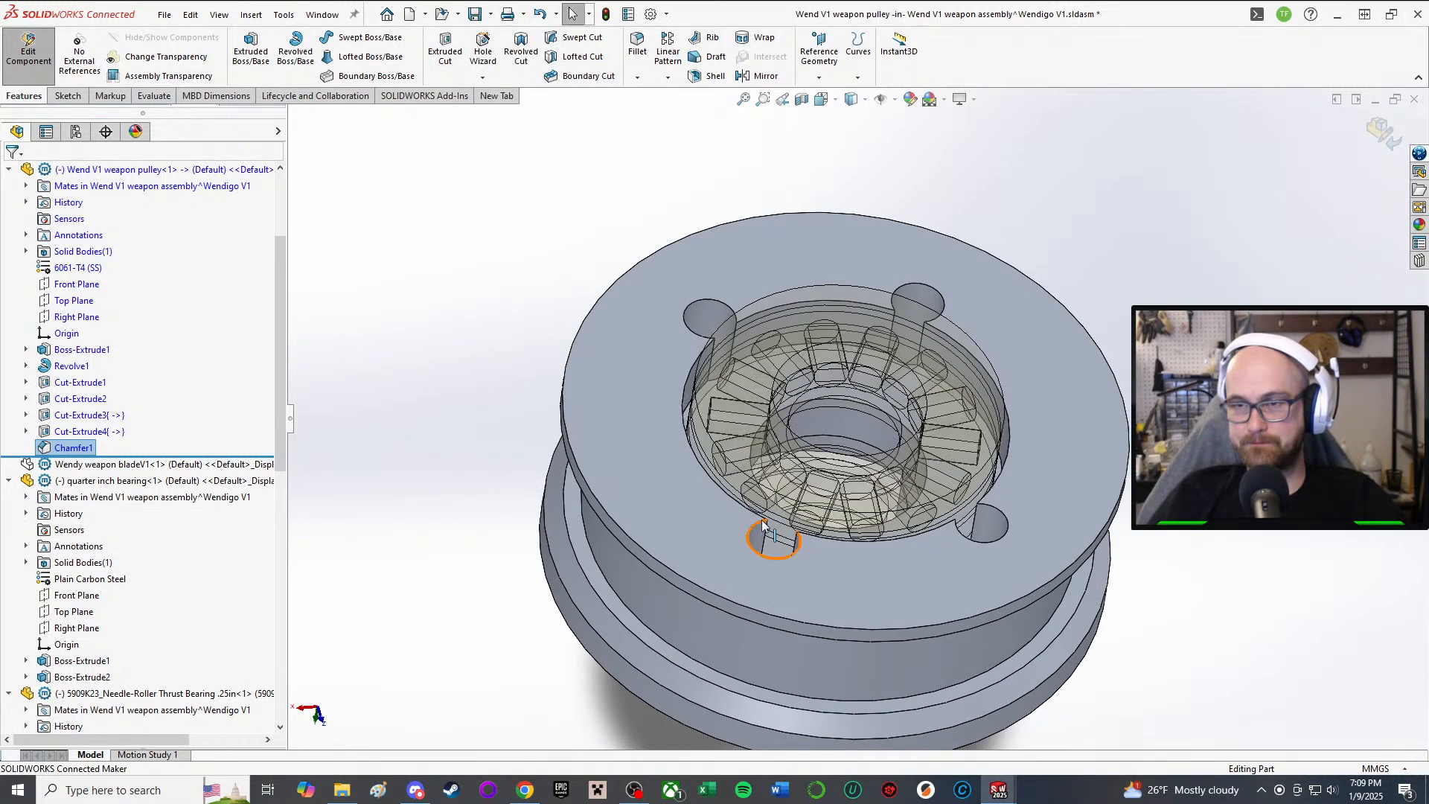
{"action": "scroll", "coordinate": [930, 360], "scroll_direction": "down", "scroll_amount": 3}
{"action": "middle_click_drag", "start_coordinate": [929, 359], "coordinate": [923, 523]}
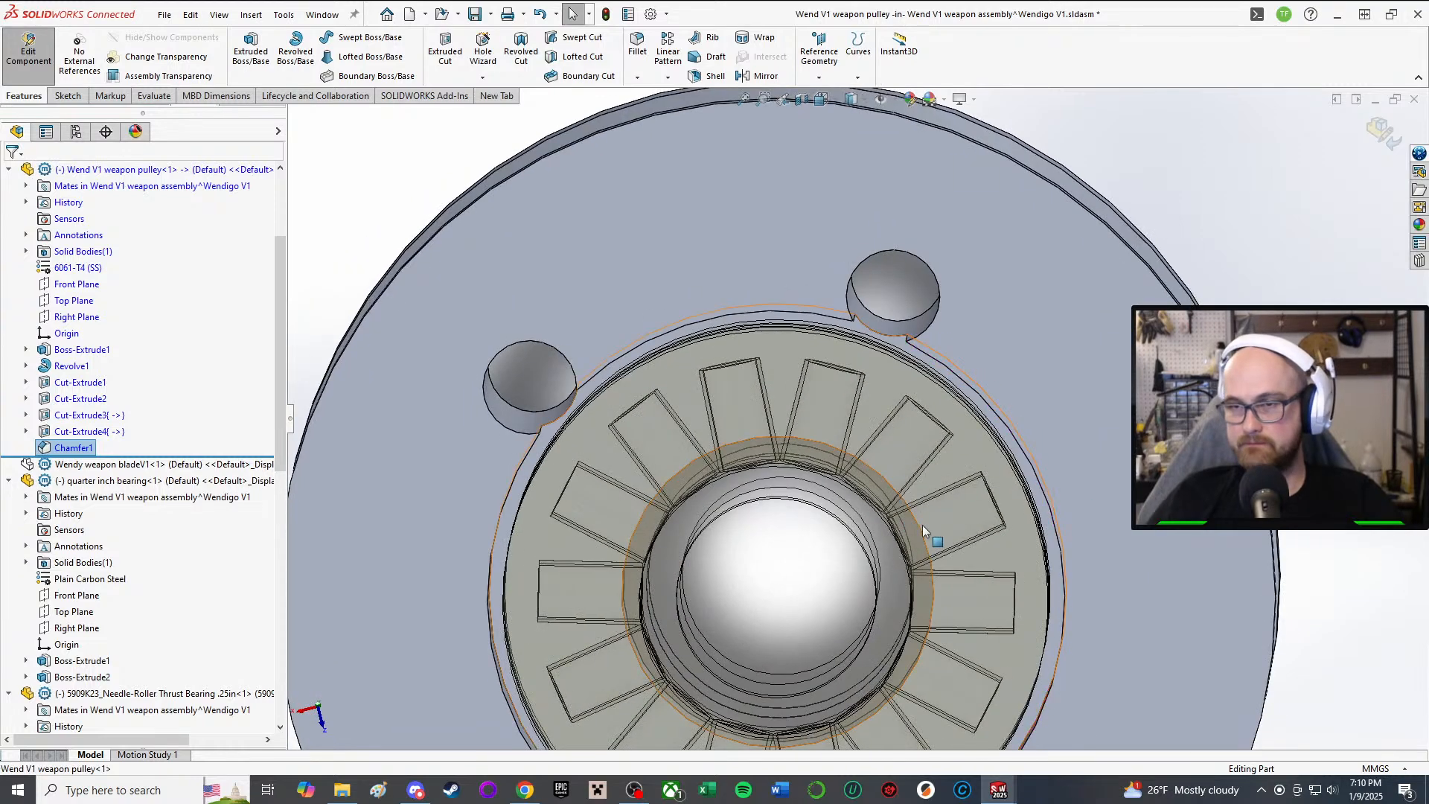
{"action": "key", "text": "f"}
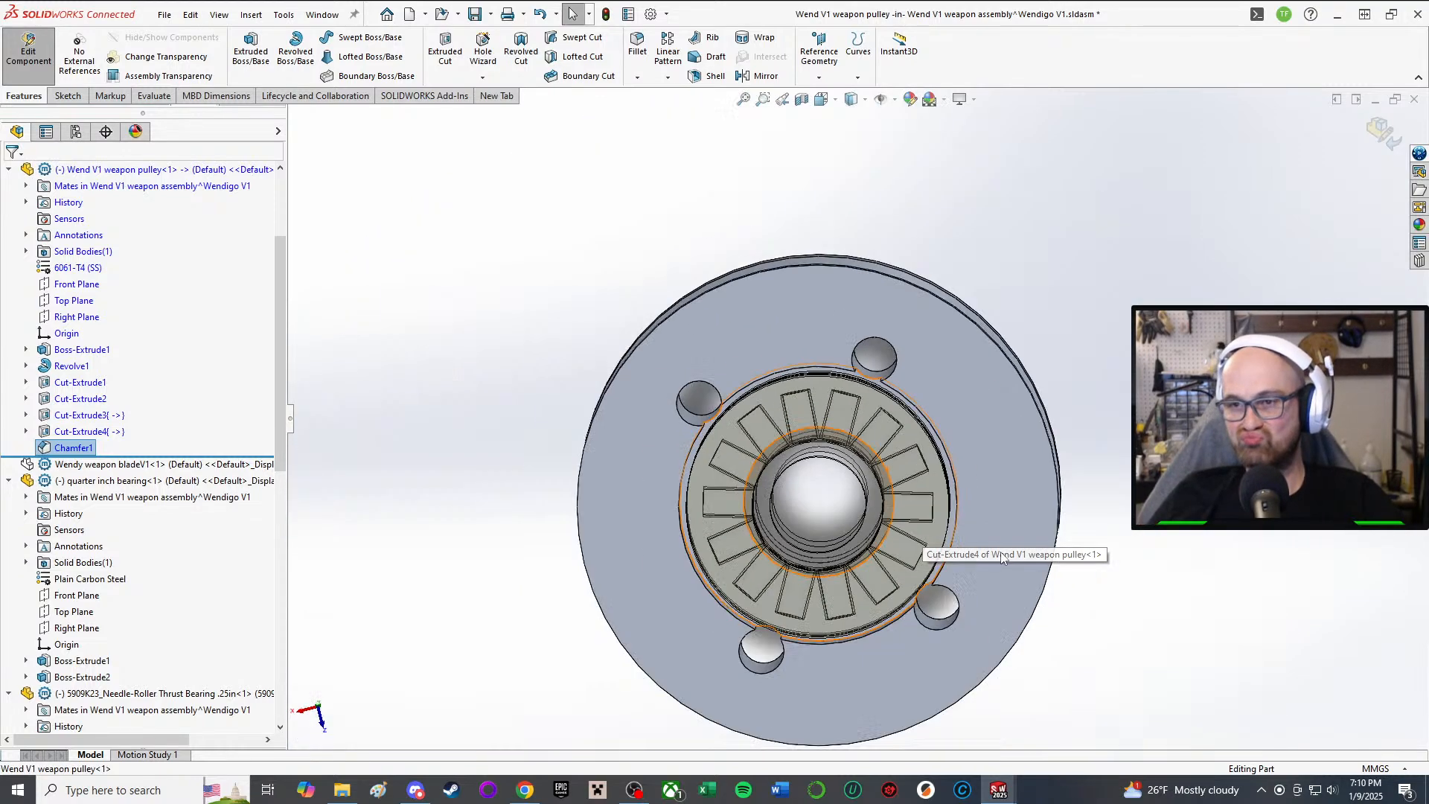
{"action": "mouse_move", "coordinate": [1002, 557]}
{"action": "middle_mouse_down"}
{"action": "mouse_move", "coordinate": [855, 230]}
{"action": "mouse_move", "coordinate": [893, 240]}
{"action": "mouse_move", "coordinate": [911, 216]}
{"action": "middle_mouse_up"}
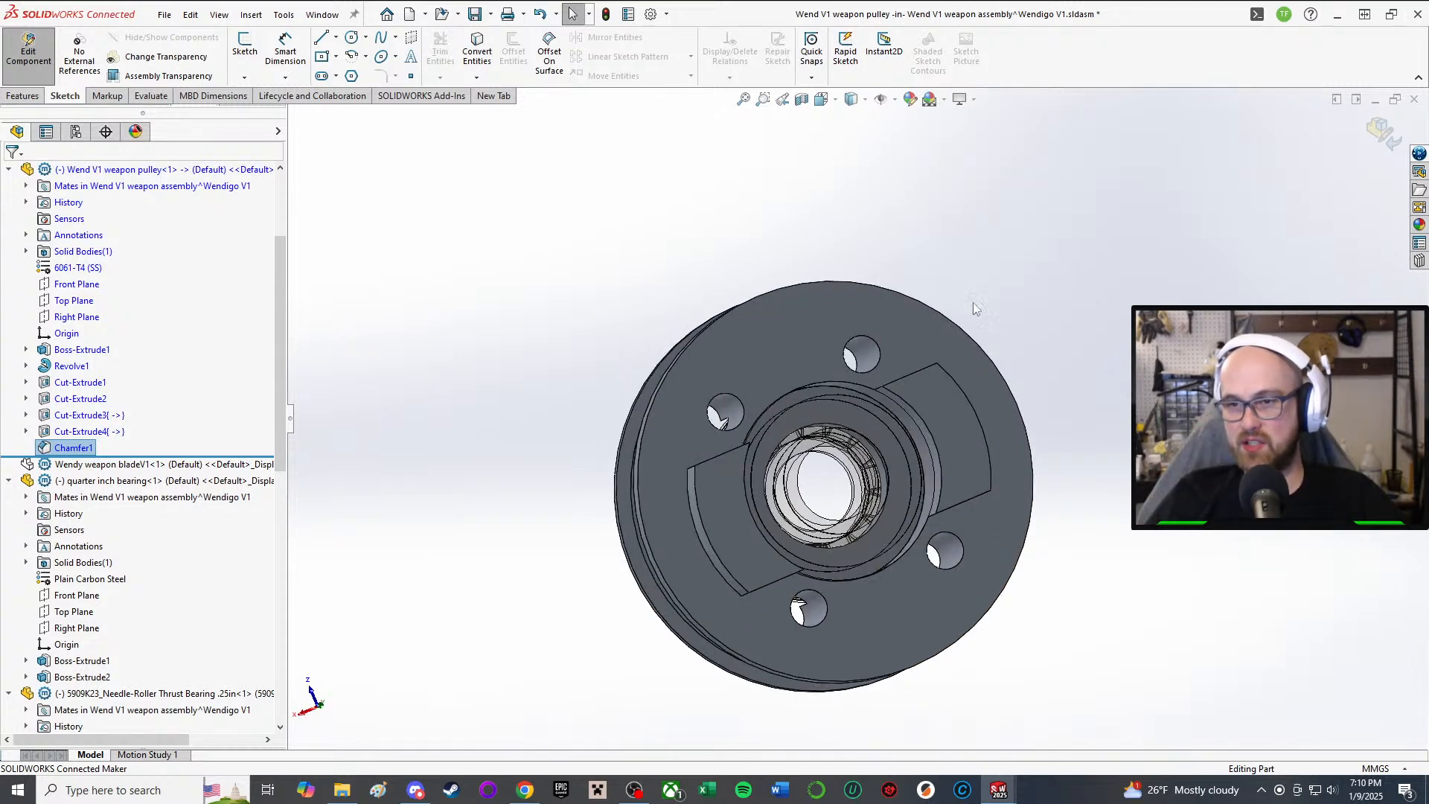
Step: Inspect the pulley's underside cut face, then select the Wendy weapon bladeV1 component
{"action": "middle_click_drag", "start_coordinate": [744, 513], "coordinate": [737, 608]}
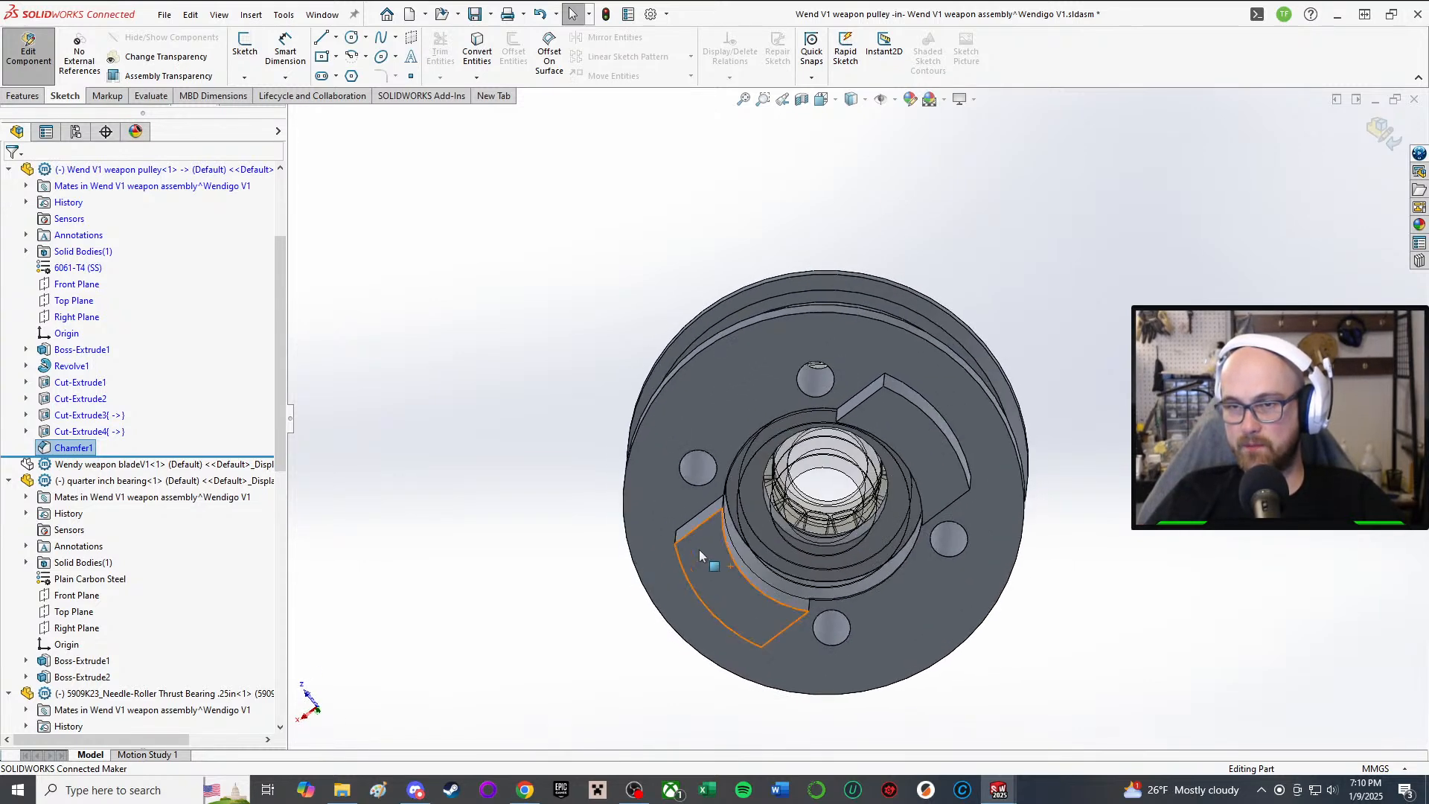
{"action": "left_click", "coordinate": [695, 463]}
{"action": "middle_click_drag", "start_coordinate": [695, 463], "coordinate": [682, 628]}
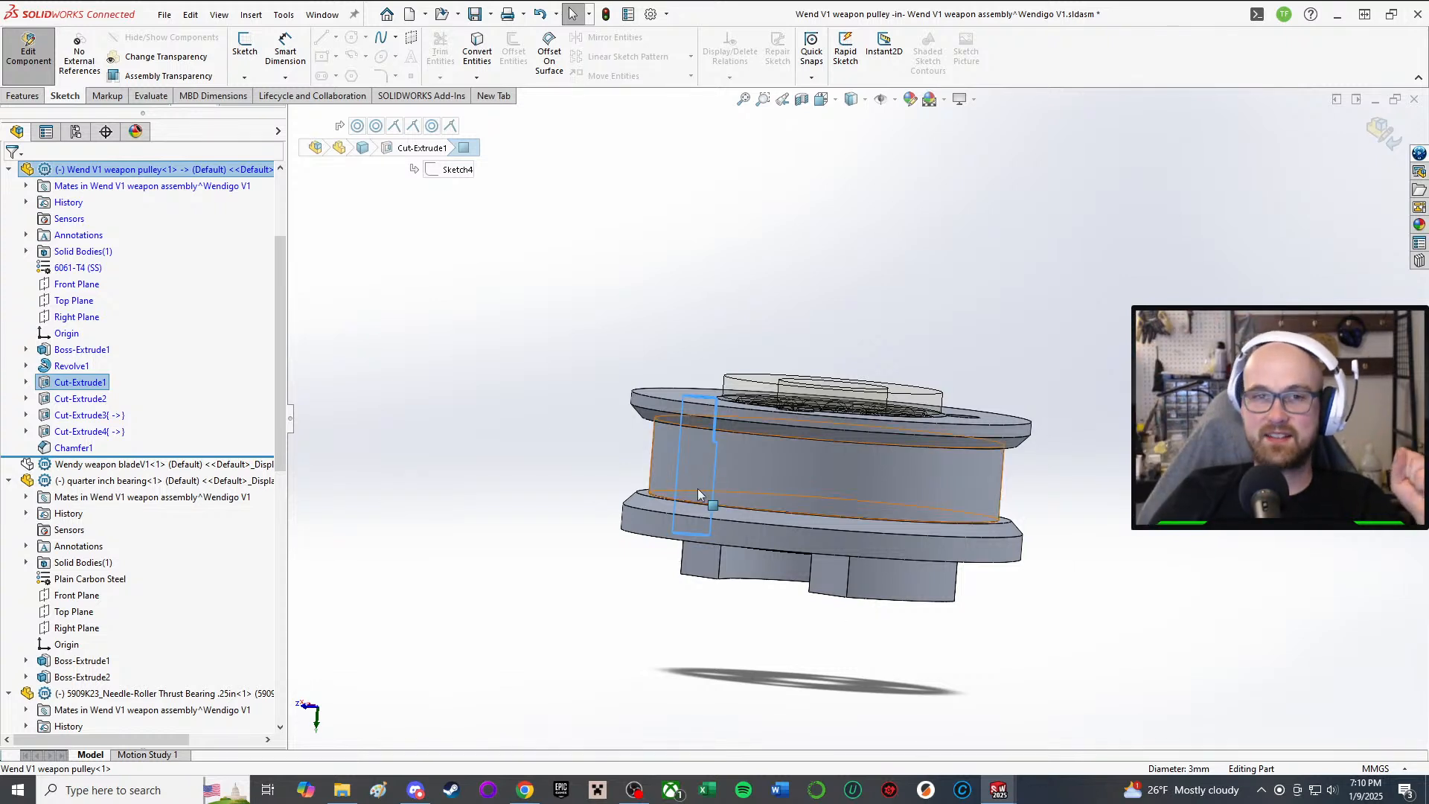
{"action": "left_click", "coordinate": [523, 407]}
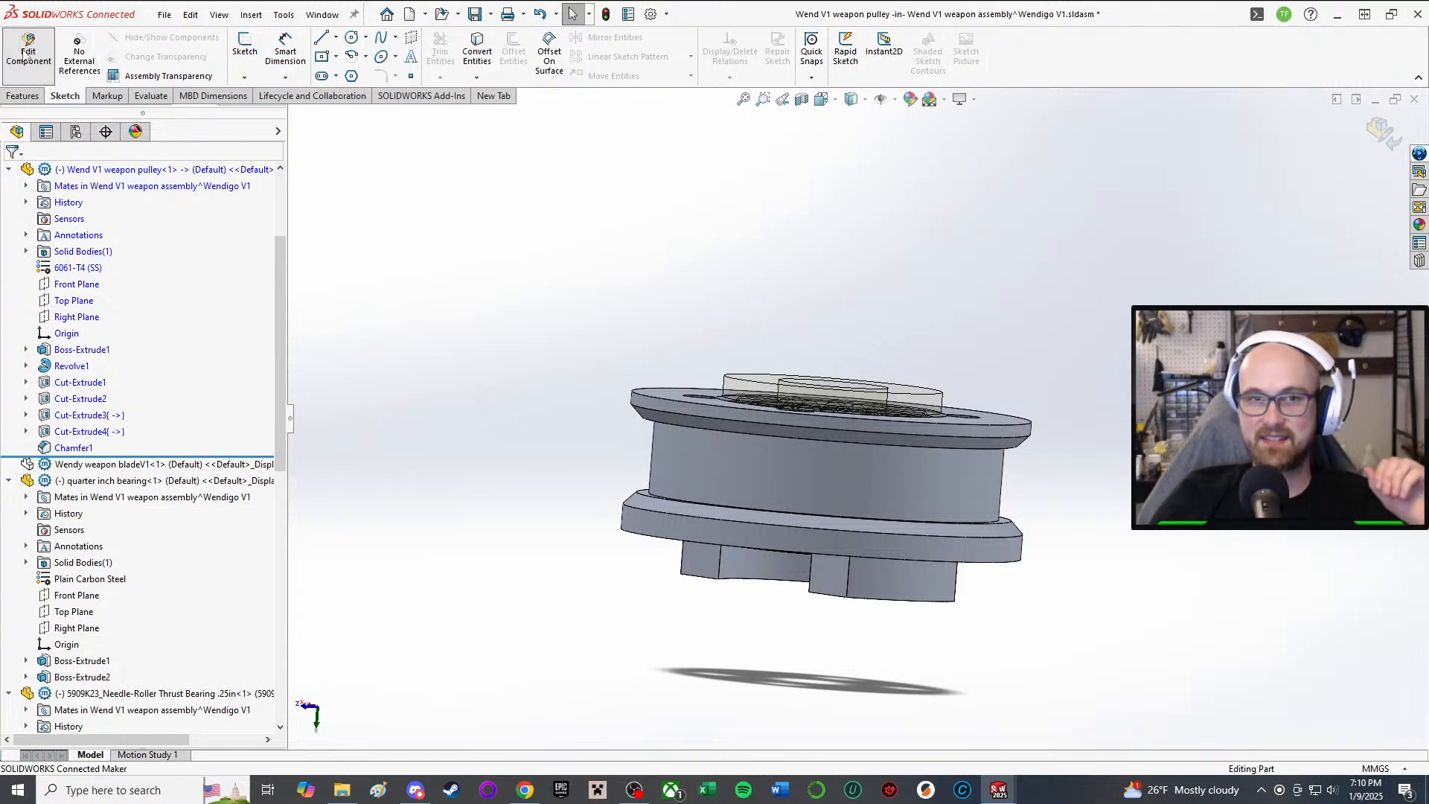
{"action": "left_click", "coordinate": [140, 463]}
Step: Show the hidden weapon blade and orbit to a near top-down view of it
{"action": "left_click", "coordinate": [230, 426]}
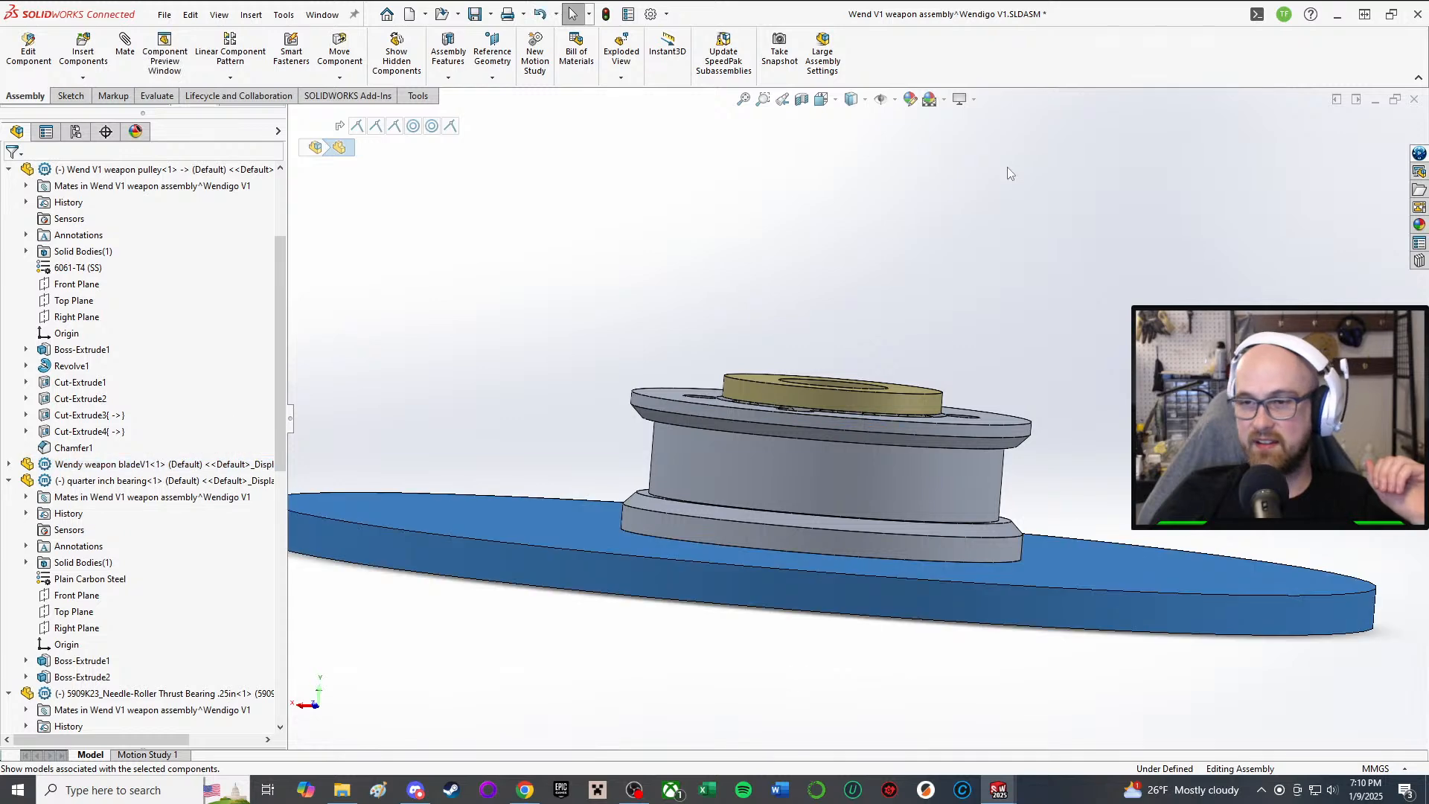
{"action": "left_click", "coordinate": [1007, 167]}
{"action": "middle_click_drag", "start_coordinate": [1007, 167], "coordinate": [918, 339]}
{"action": "scroll", "coordinate": [942, 374], "scroll_direction": "up", "scroll_amount": 2}
{"action": "scroll", "coordinate": [918, 363], "scroll_direction": "up", "scroll_amount": 2}
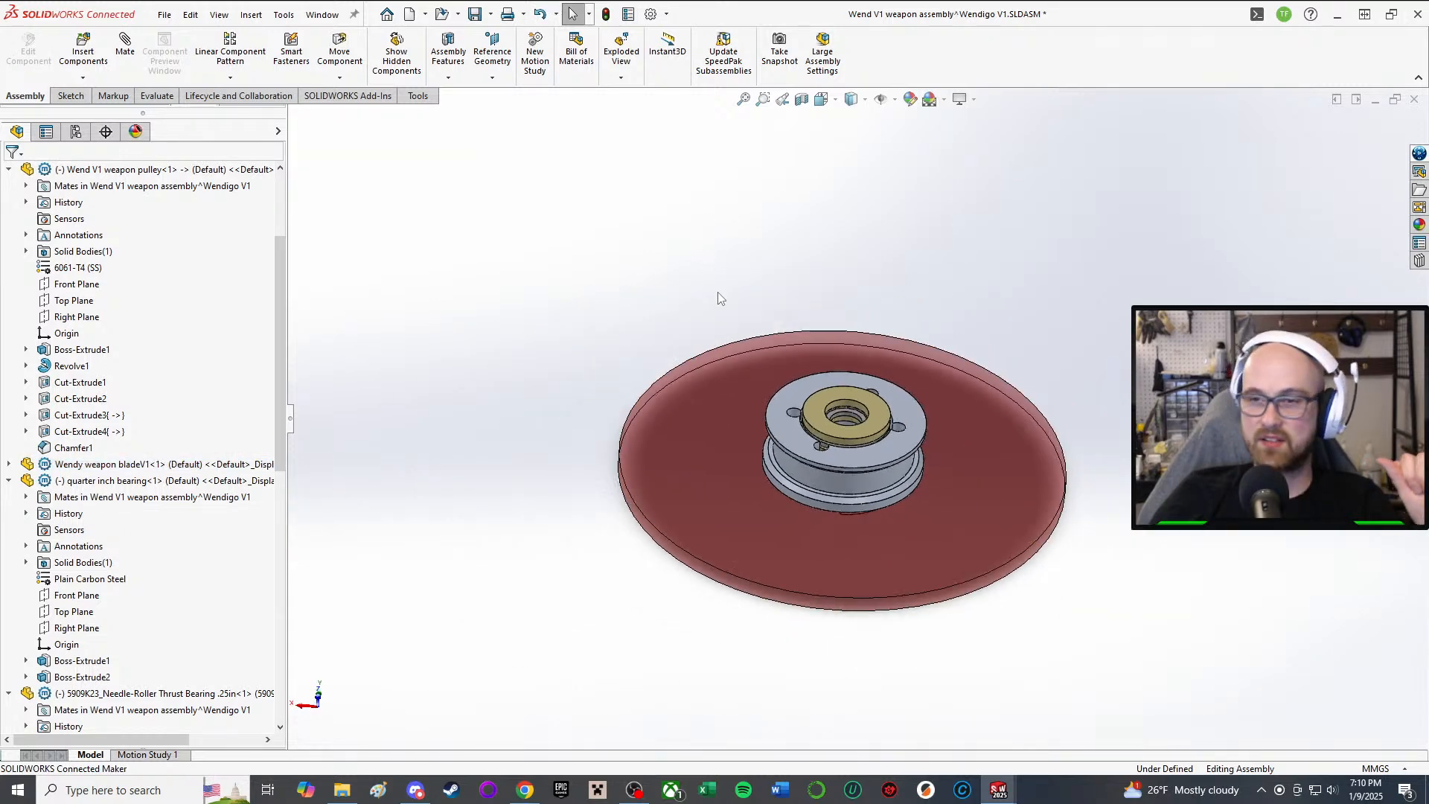
{"action": "middle_click_drag", "start_coordinate": [717, 292], "coordinate": [717, 594]}
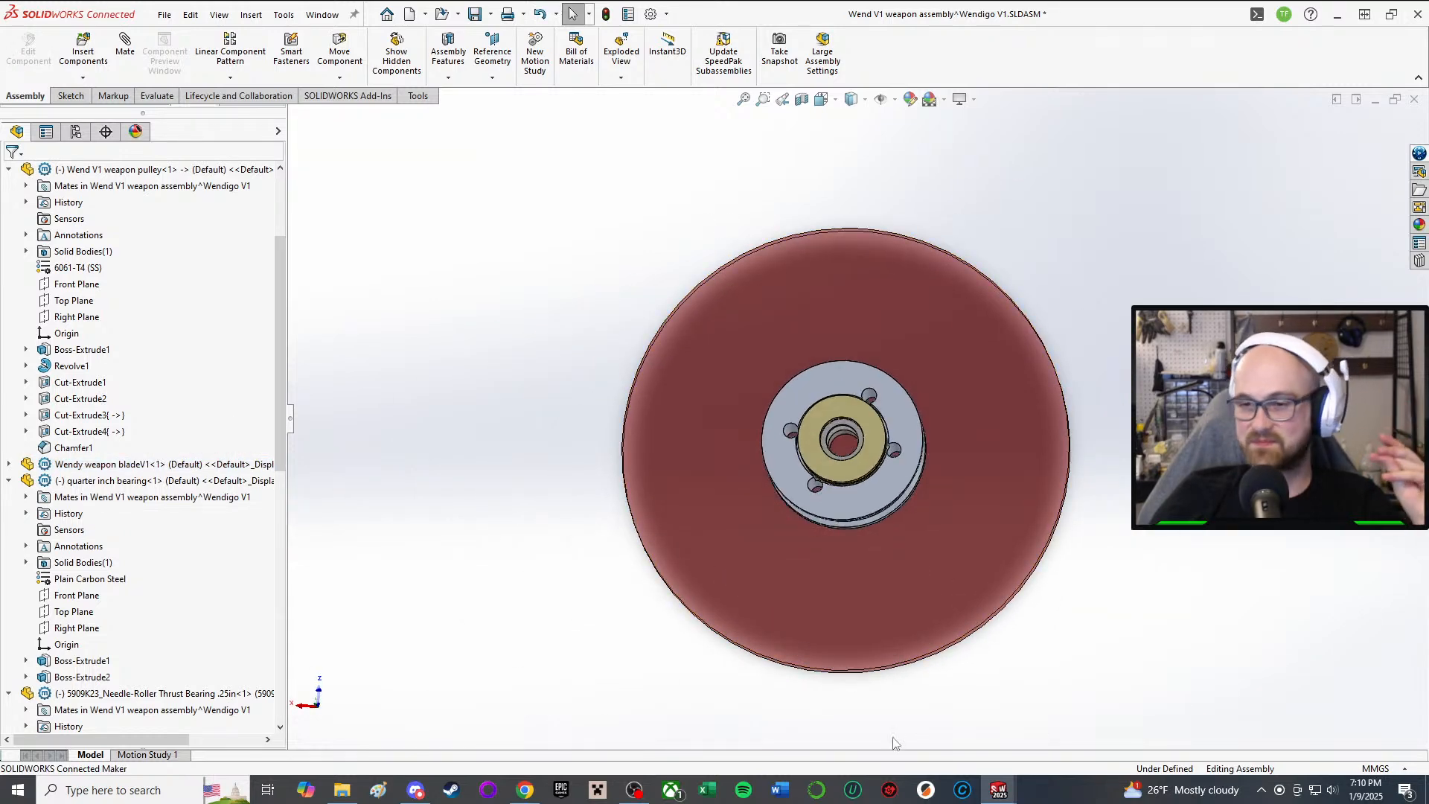
Step: Switch to the full Wendigo V1 robot assembly and briefly toggle the red blade's transparency
{"action": "mouse_move", "coordinate": [998, 790]}
{"action": "left_click", "coordinate": [766, 750]}
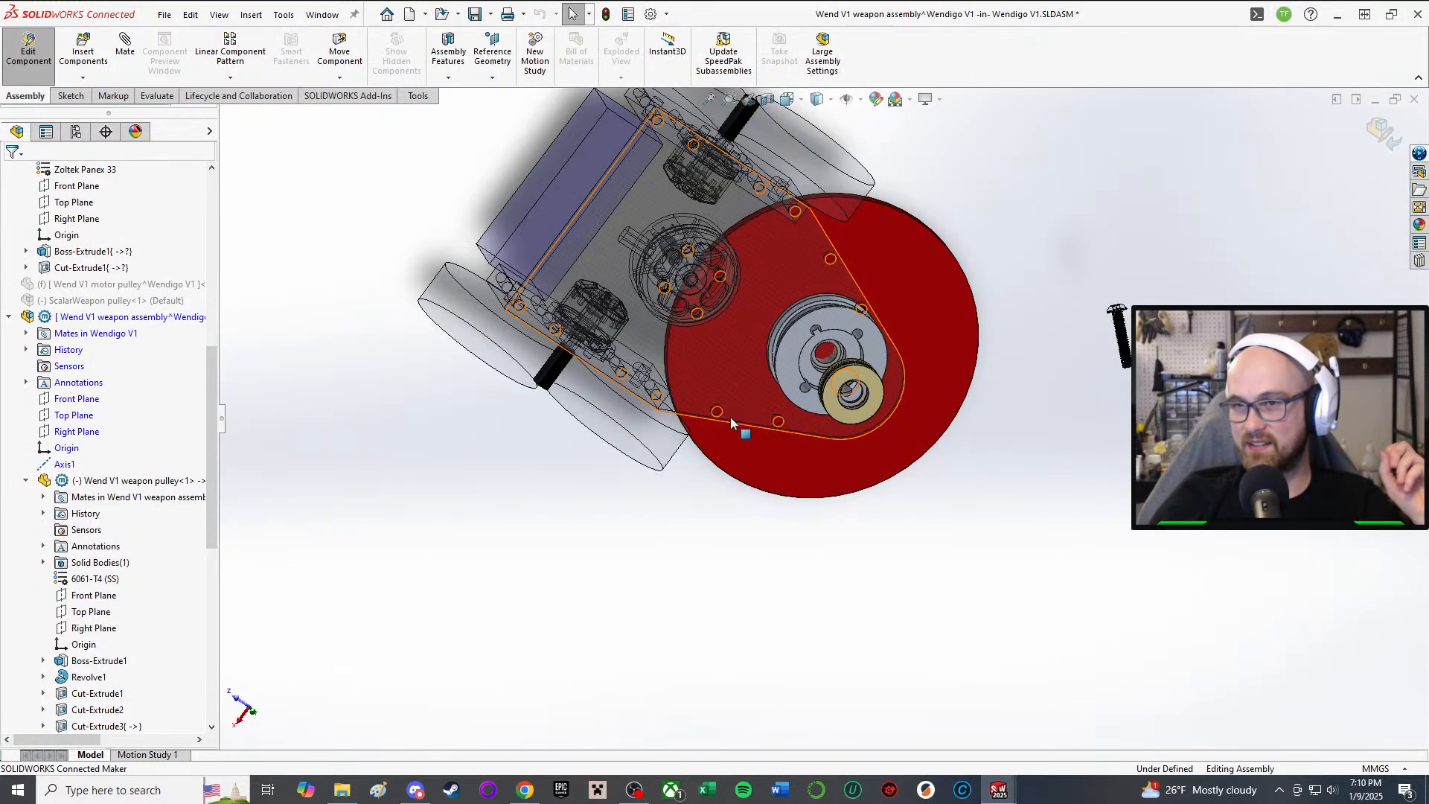
{"action": "middle_click_drag", "start_coordinate": [730, 417], "coordinate": [716, 306]}
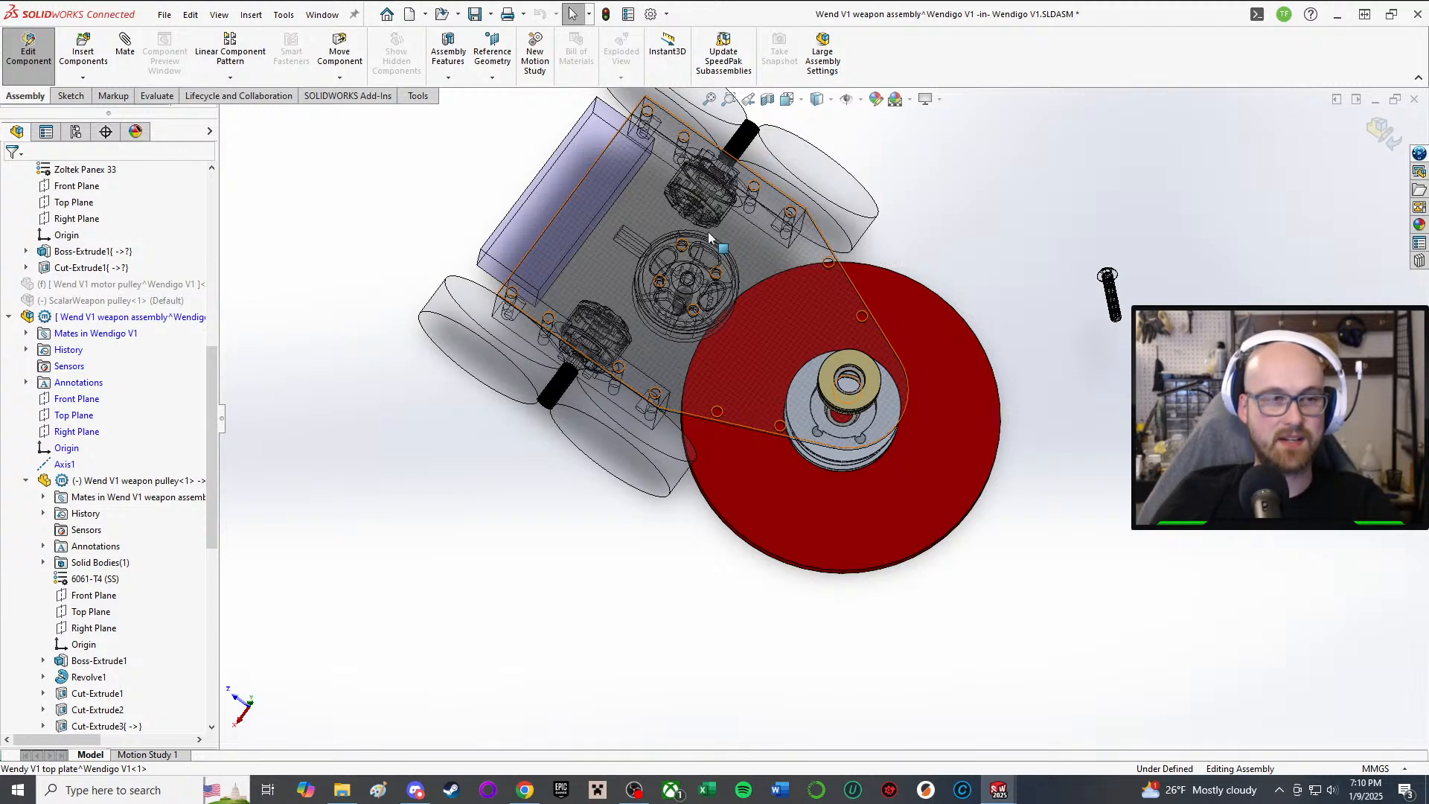
{"action": "right_click", "coordinate": [816, 260]}
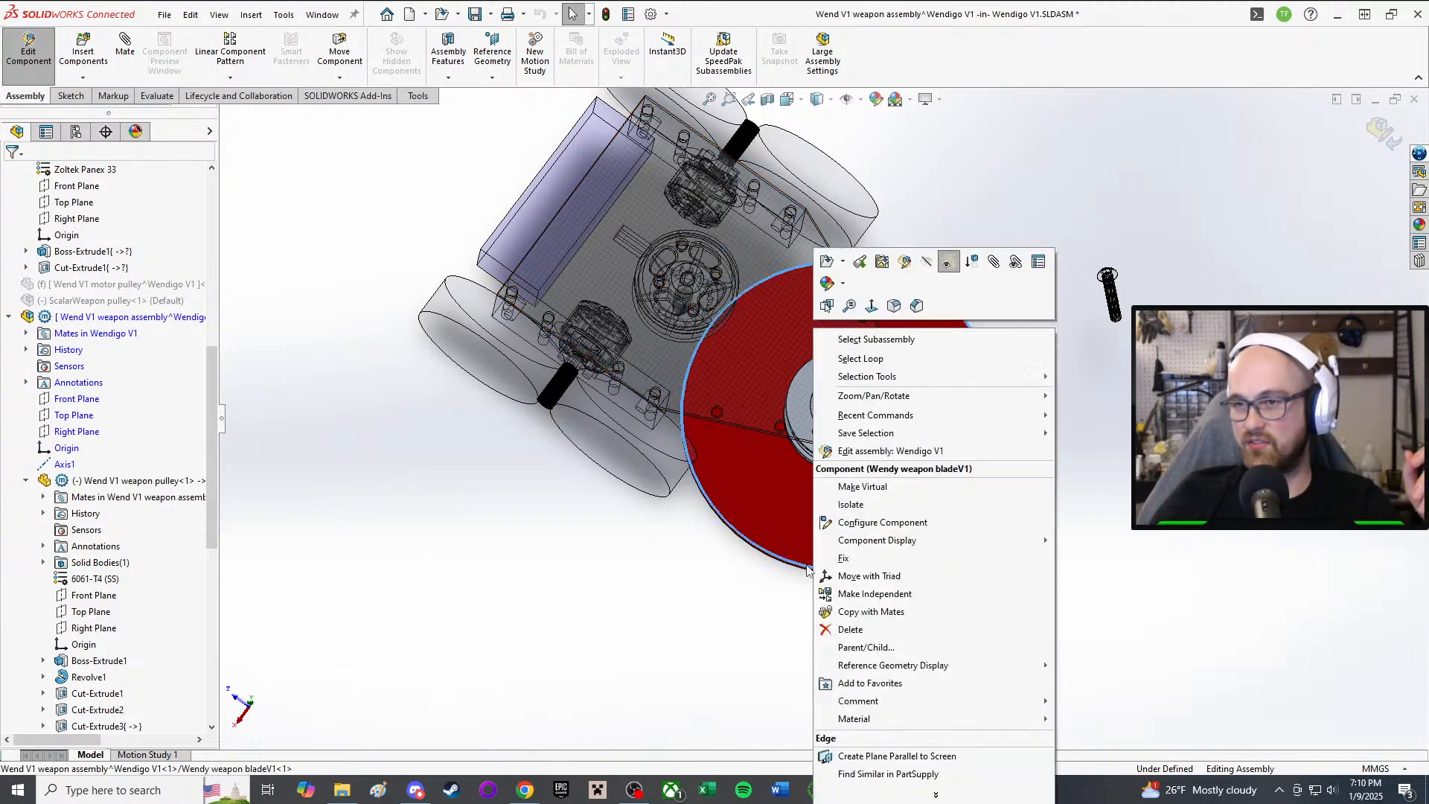
{"action": "left_click", "coordinate": [945, 263]}
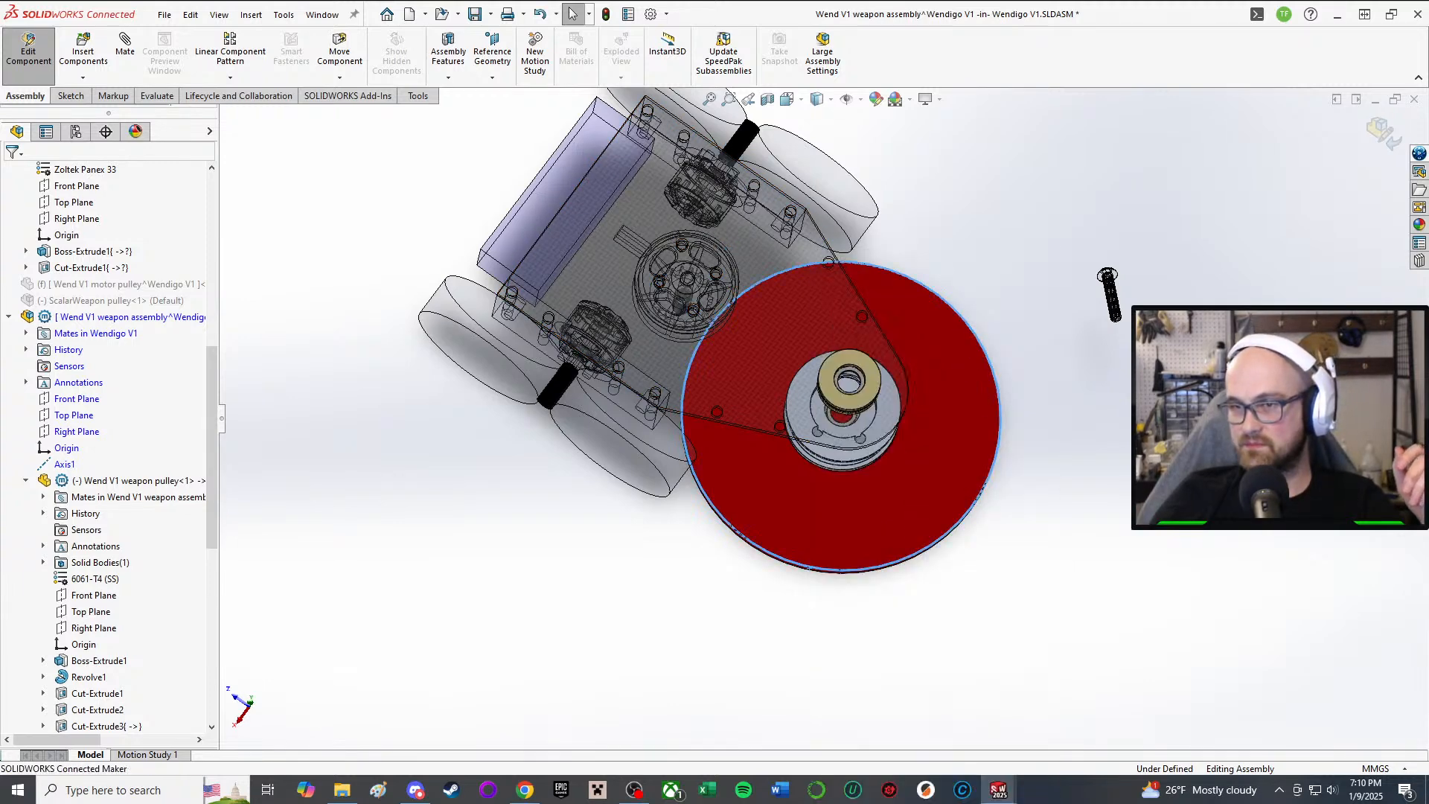
{"action": "right_click", "coordinate": [960, 497]}
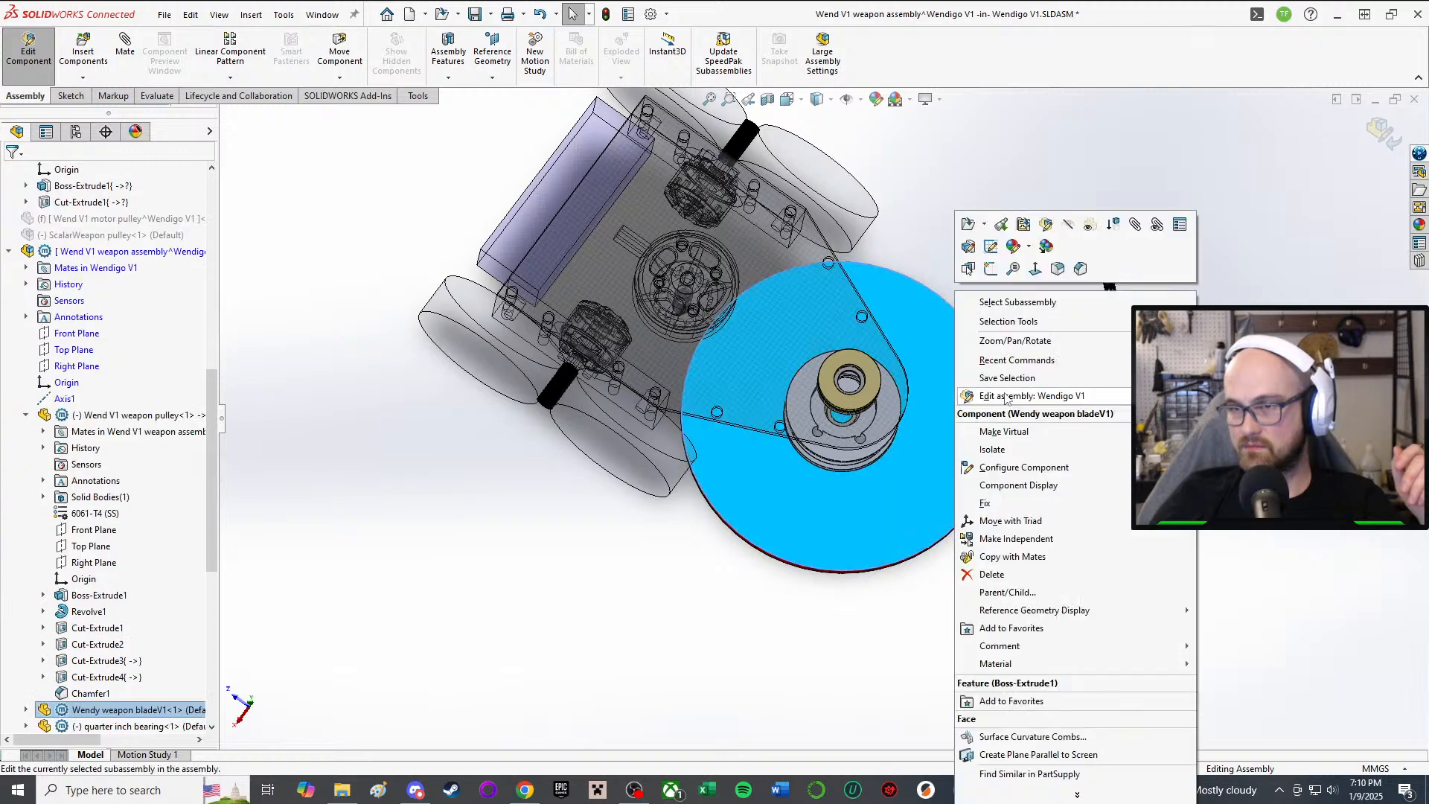
{"action": "left_click", "coordinate": [1092, 225]}
Step: Orbit to a side-on view of the robot and make the red weapon blade transparent
{"action": "scroll", "coordinate": [1056, 504], "scroll_direction": "up", "scroll_amount": 2}
{"action": "middle_click_drag", "start_coordinate": [659, 313], "coordinate": [644, 129]}
{"action": "scroll", "coordinate": [644, 129], "scroll_direction": "down", "scroll_amount": 1}
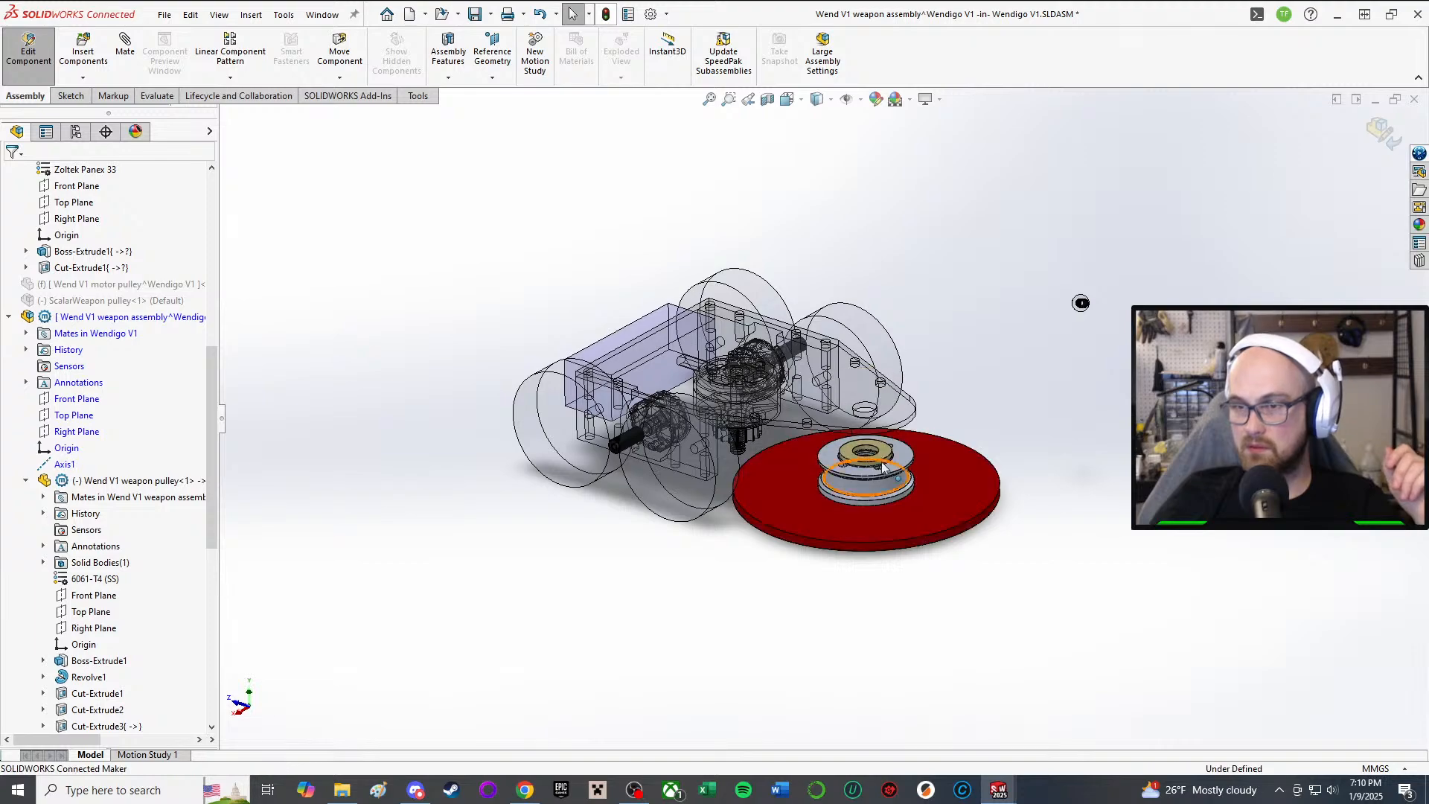
{"action": "middle_click_drag", "start_coordinate": [944, 437], "coordinate": [874, 320]}
{"action": "scroll", "coordinate": [882, 306], "scroll_direction": "down", "scroll_amount": 4}
{"action": "middle_click_drag", "start_coordinate": [902, 452], "coordinate": [834, 519]}
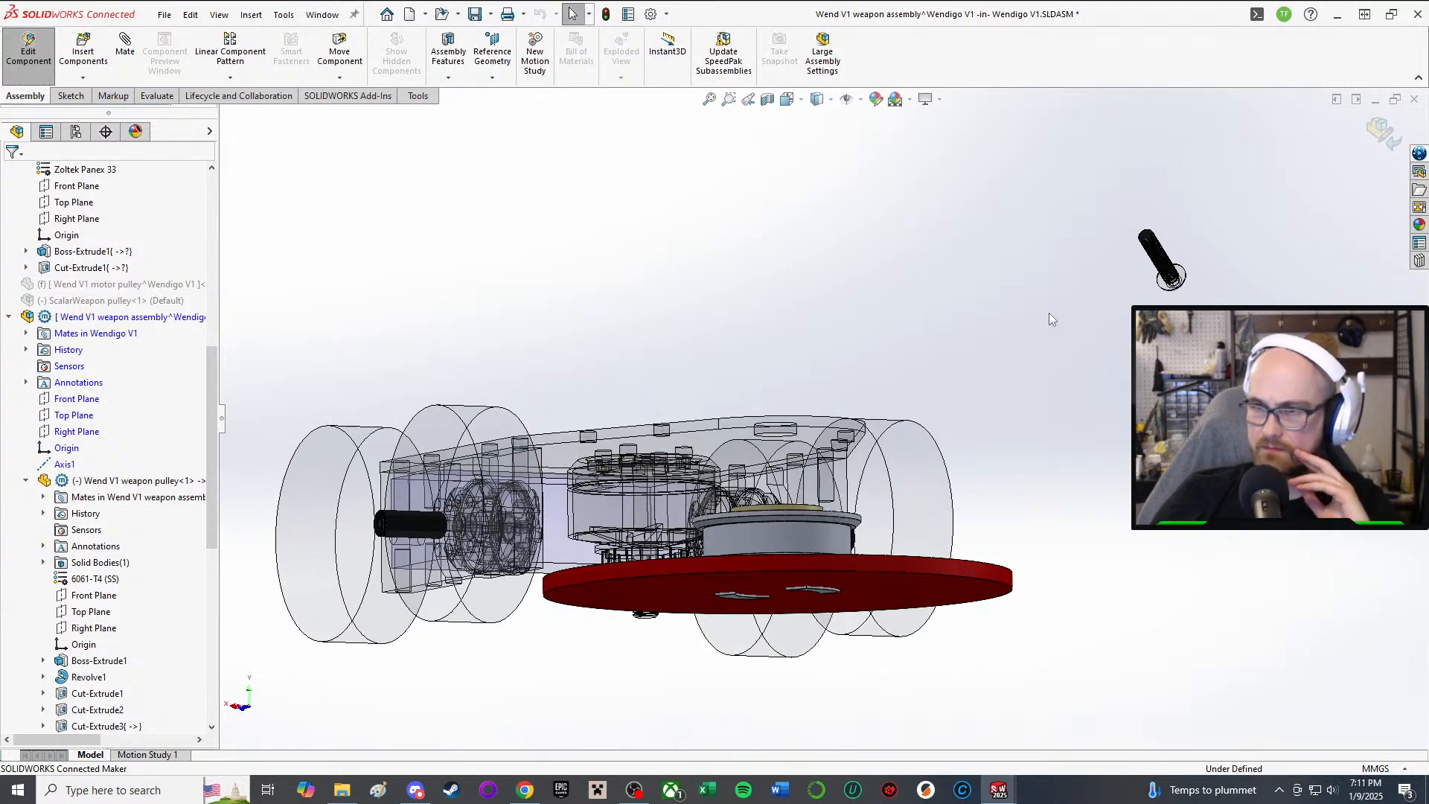
{"action": "right_click_drag", "start_coordinate": [1047, 312], "coordinate": [1078, 318]}
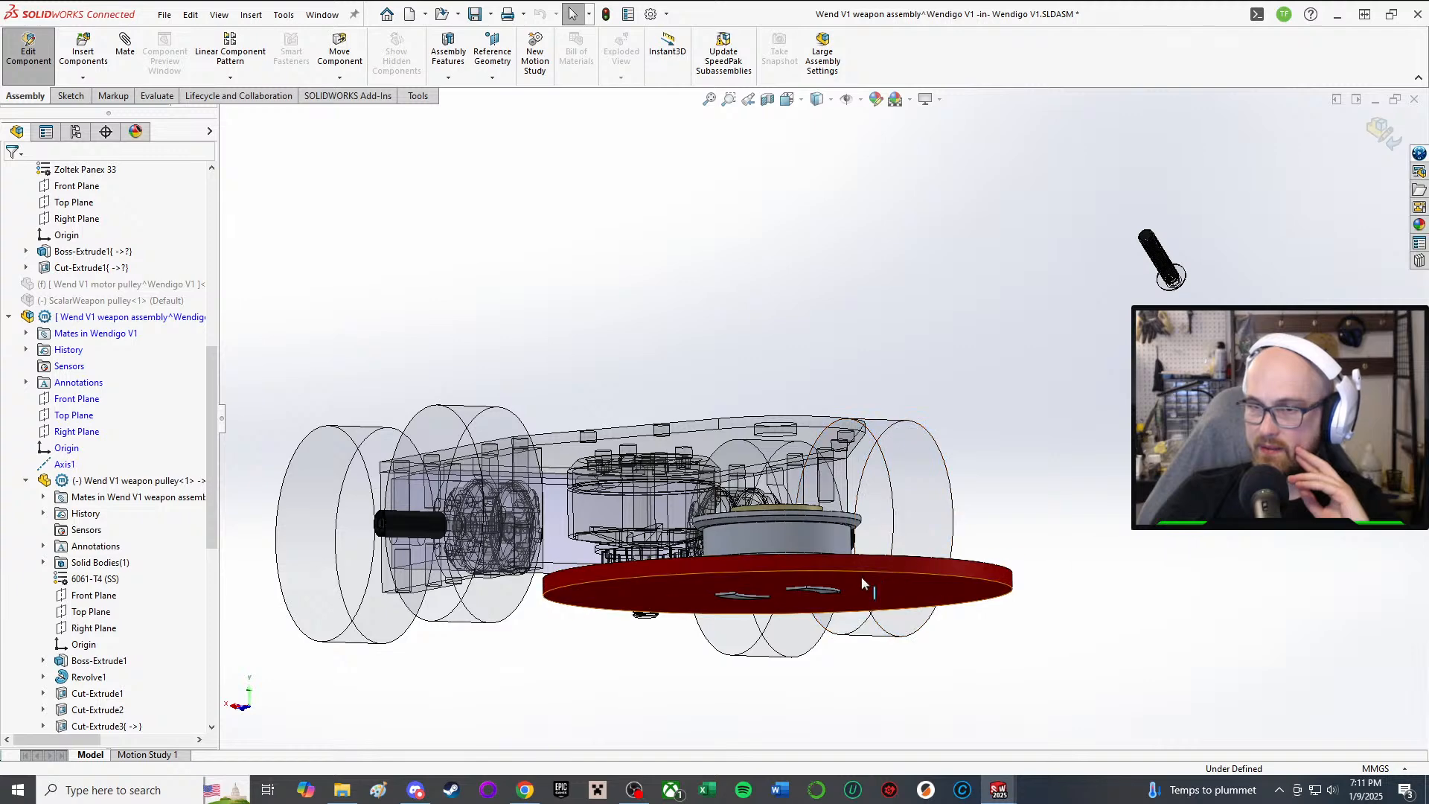
{"action": "right_click", "coordinate": [845, 563]}
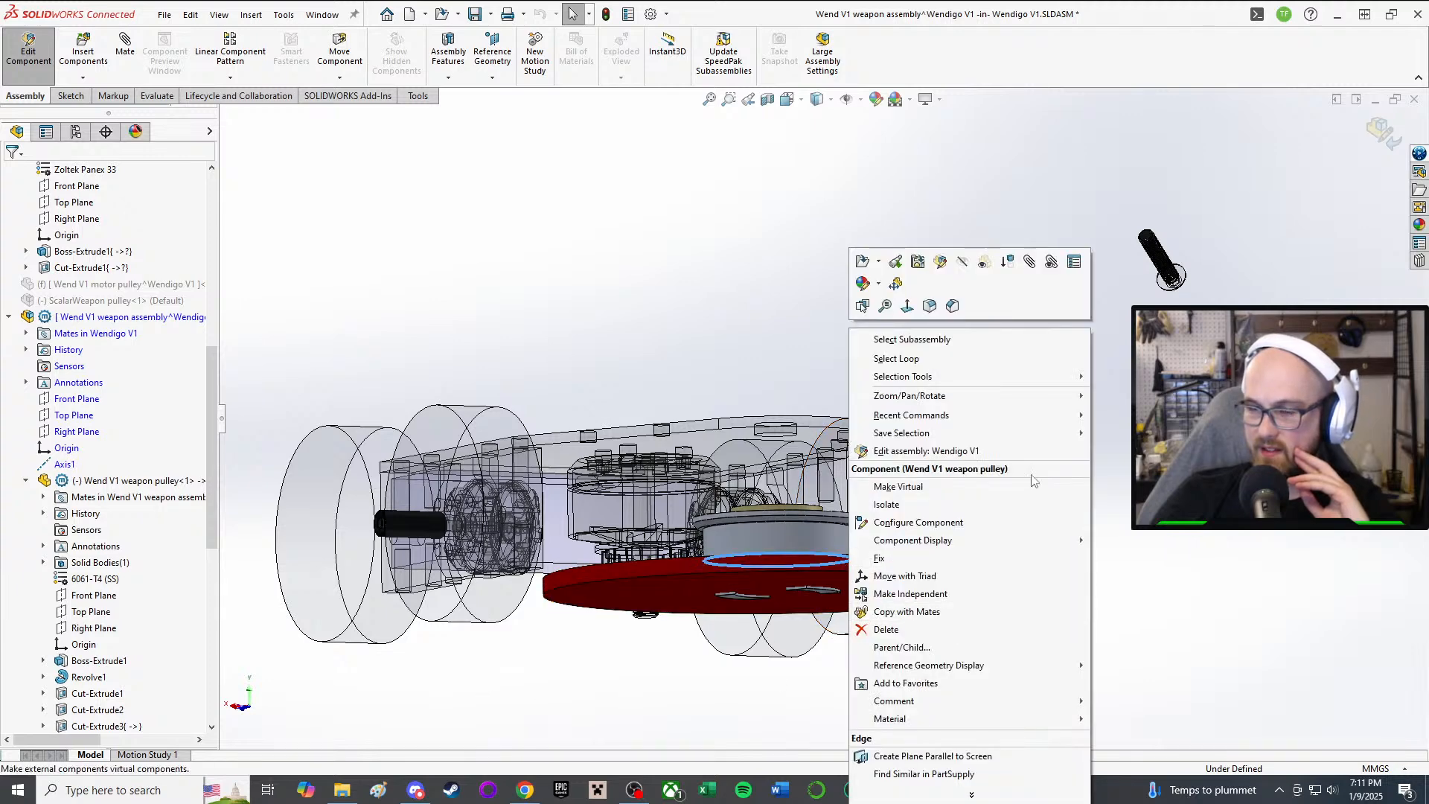
{"action": "left_click", "coordinate": [1127, 539]}
{"action": "right_click", "coordinate": [1015, 586]}
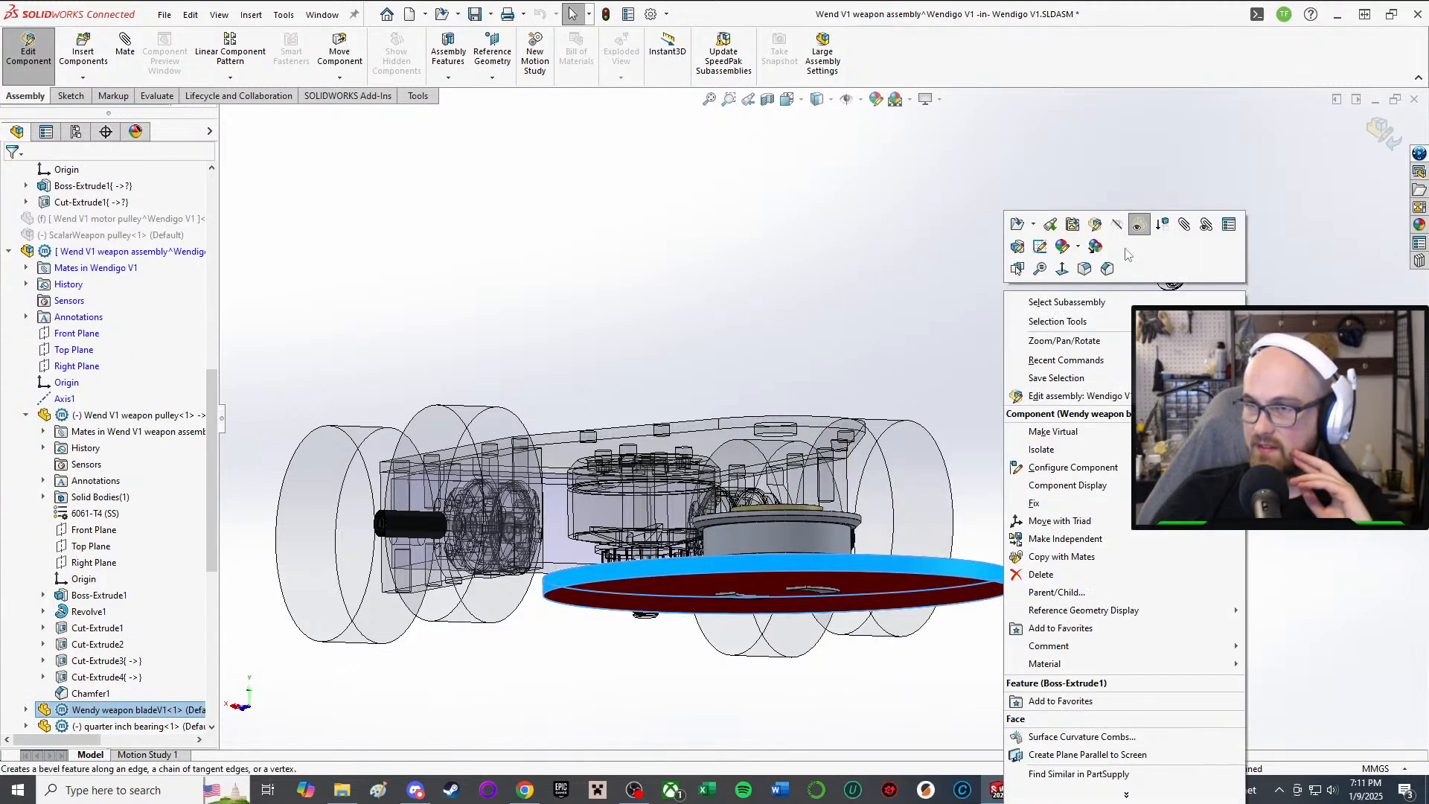
{"action": "left_click", "coordinate": [1109, 515]}
{"action": "right_click", "coordinate": [981, 557]}
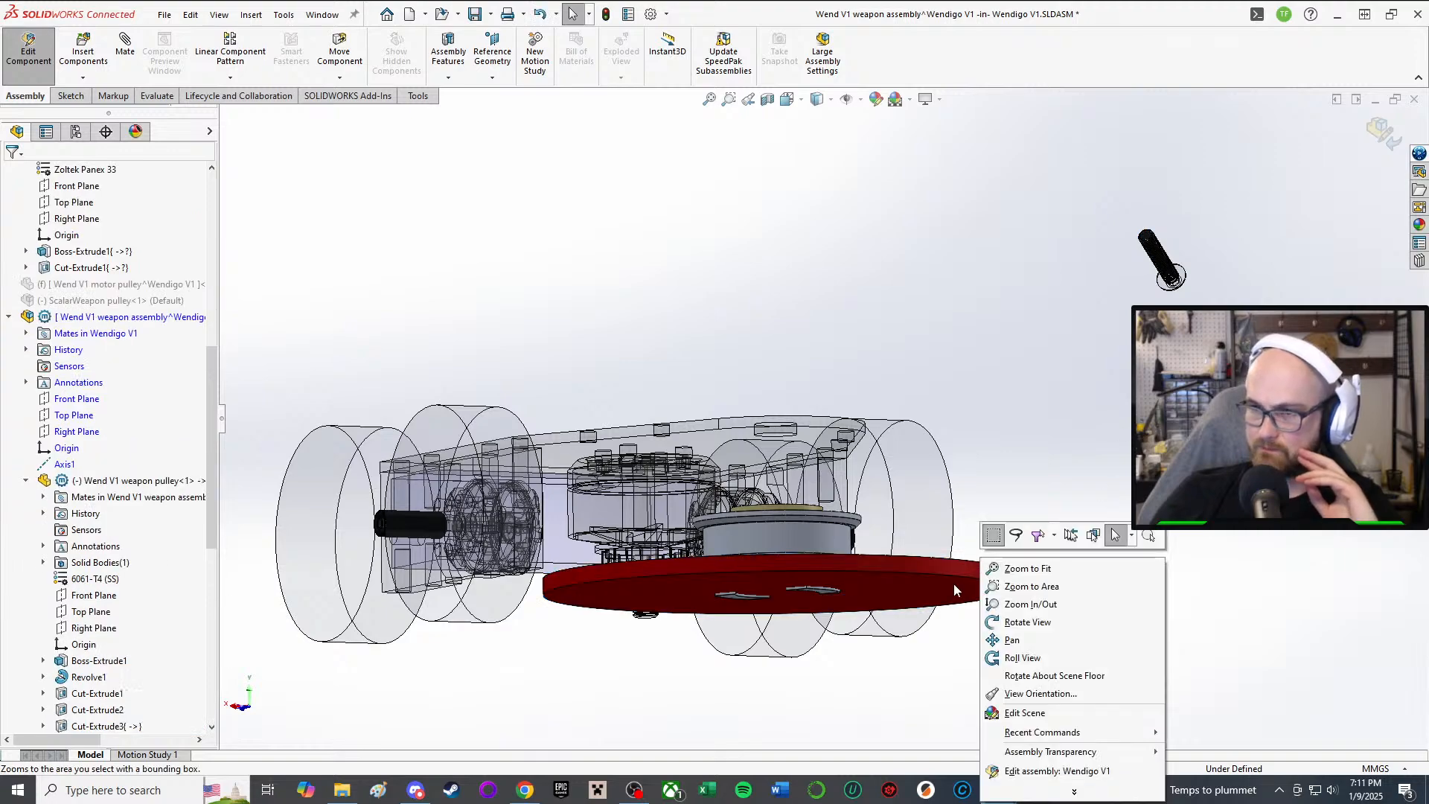
{"action": "right_click", "coordinate": [935, 592]}
{"action": "left_click", "coordinate": [1068, 224]}
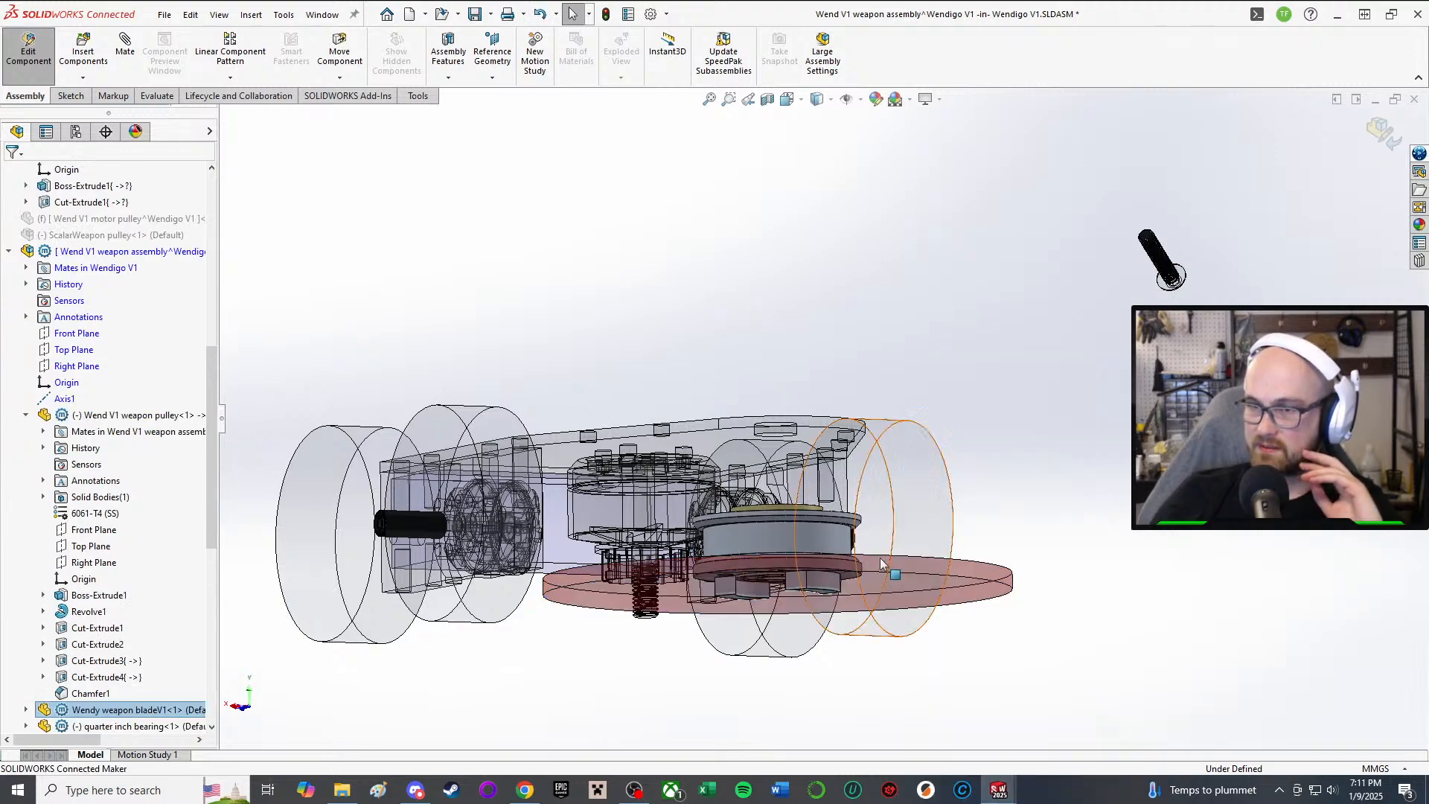
Step: Orbit to an oblique underside view of the pulley and start the Measure tool
{"action": "middle_click_drag", "start_coordinate": [883, 568], "coordinate": [748, 439]}
{"action": "scroll", "coordinate": [712, 310], "scroll_direction": "down", "scroll_amount": 2}
{"action": "scroll", "coordinate": [878, 266], "scroll_direction": "down", "scroll_amount": 2}
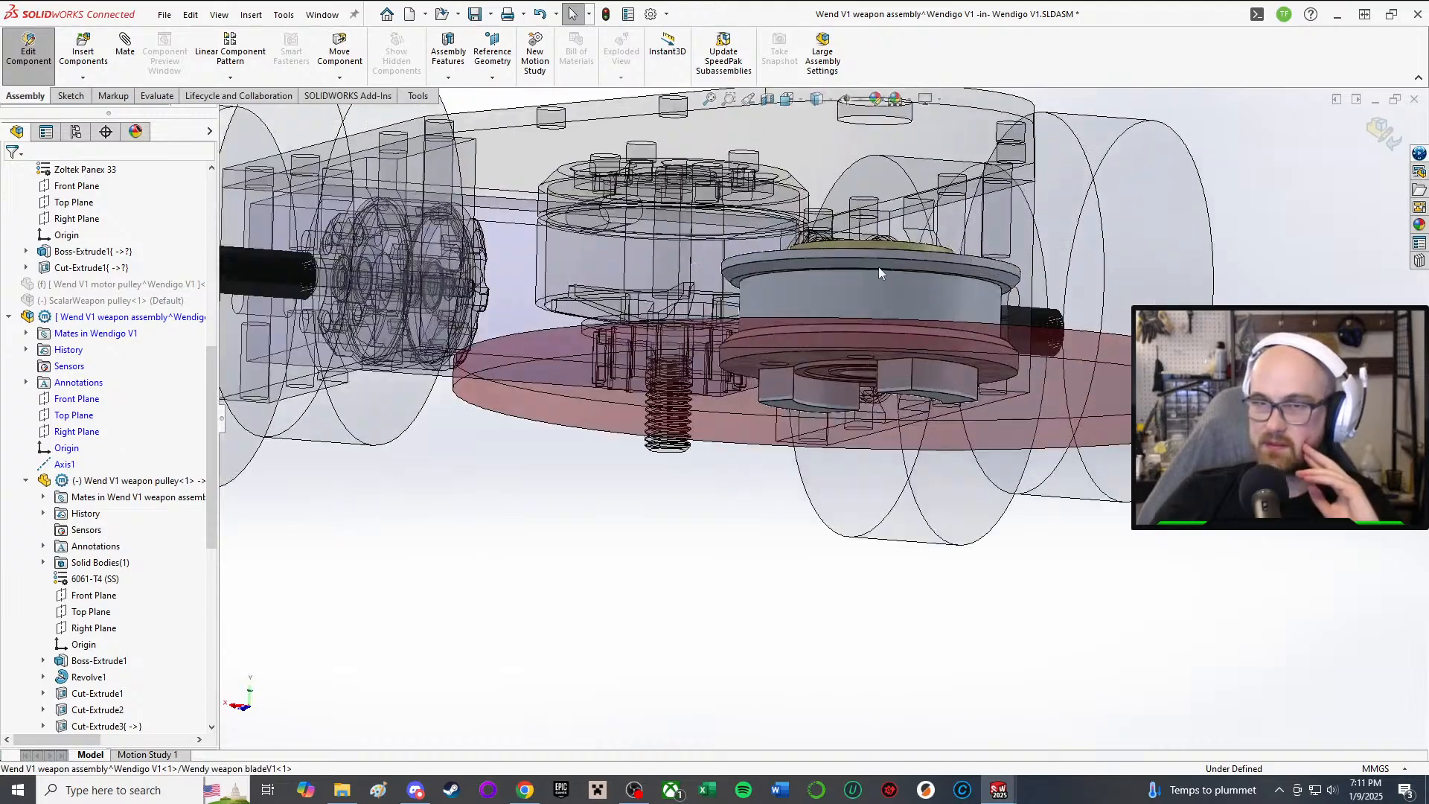
{"action": "scroll", "coordinate": [886, 389], "scroll_direction": "up", "scroll_amount": 2}
{"action": "mouse_move", "coordinate": [886, 387]}
{"action": "middle_mouse_down"}
{"action": "mouse_move", "coordinate": [889, 484]}
{"action": "mouse_move", "coordinate": [877, 400]}
{"action": "middle_mouse_up"}
{"action": "scroll", "coordinate": [878, 455], "scroll_direction": "down", "scroll_amount": 2}
{"action": "scroll", "coordinate": [861, 471], "scroll_direction": "up", "scroll_amount": 2}
{"action": "middle_click_drag", "start_coordinate": [861, 475], "coordinate": [900, 457]}
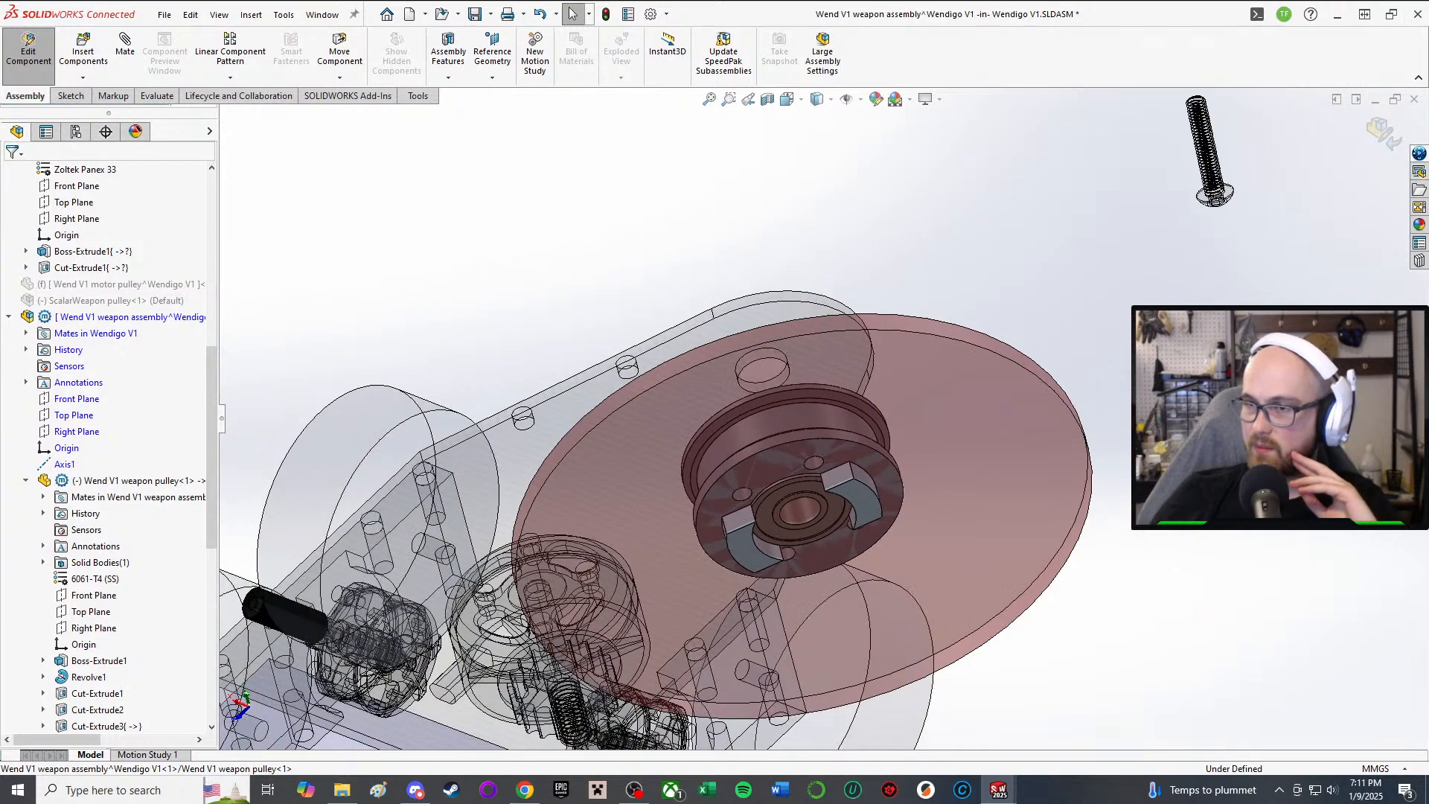
{"action": "key", "text": "m"}
{"action": "scroll", "coordinate": [878, 497], "scroll_direction": "down", "scroll_amount": 5}
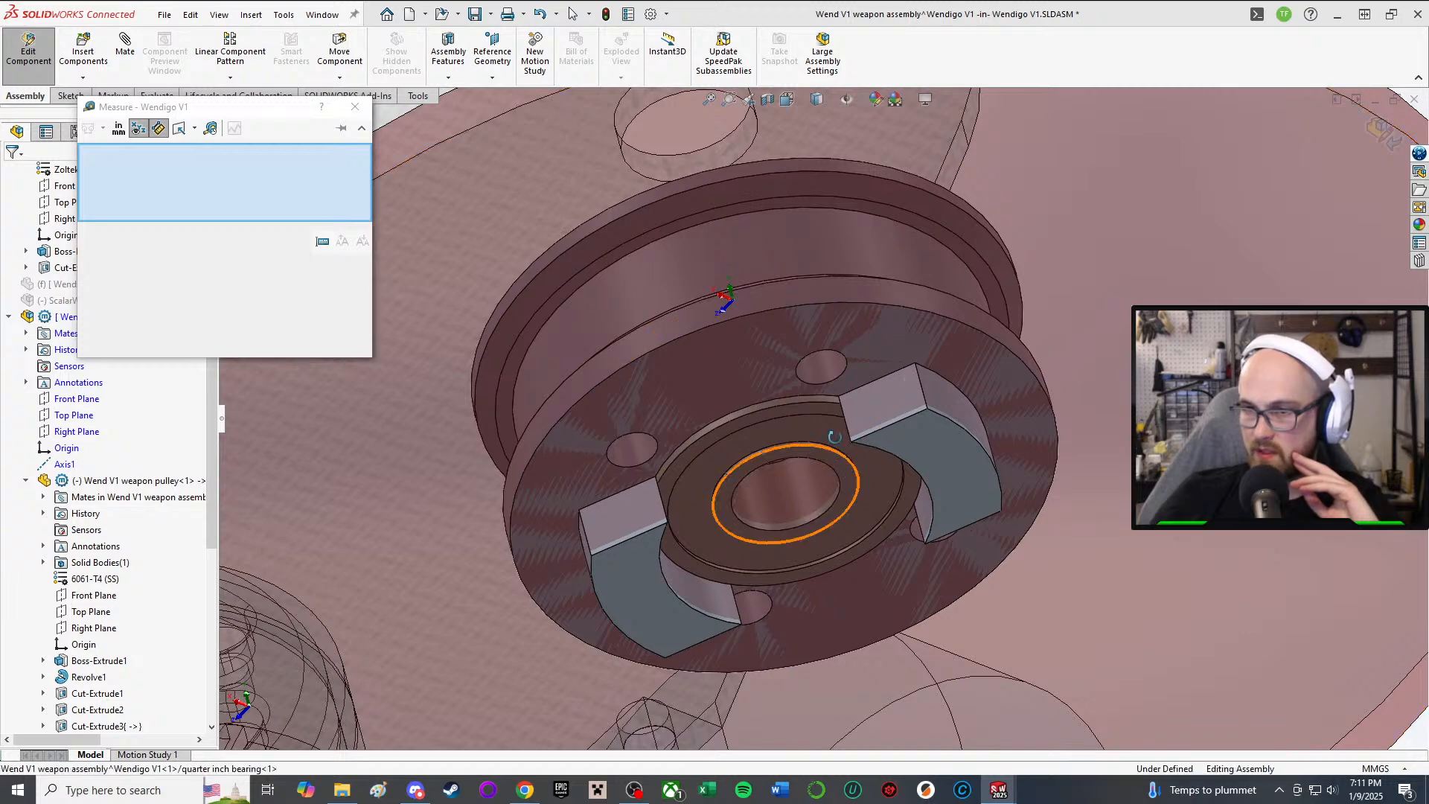
Step: Measure the 6.35 mm bearing bore and its distance to the top plate face
{"action": "middle_click_drag", "start_coordinate": [832, 435], "coordinate": [872, 396]}
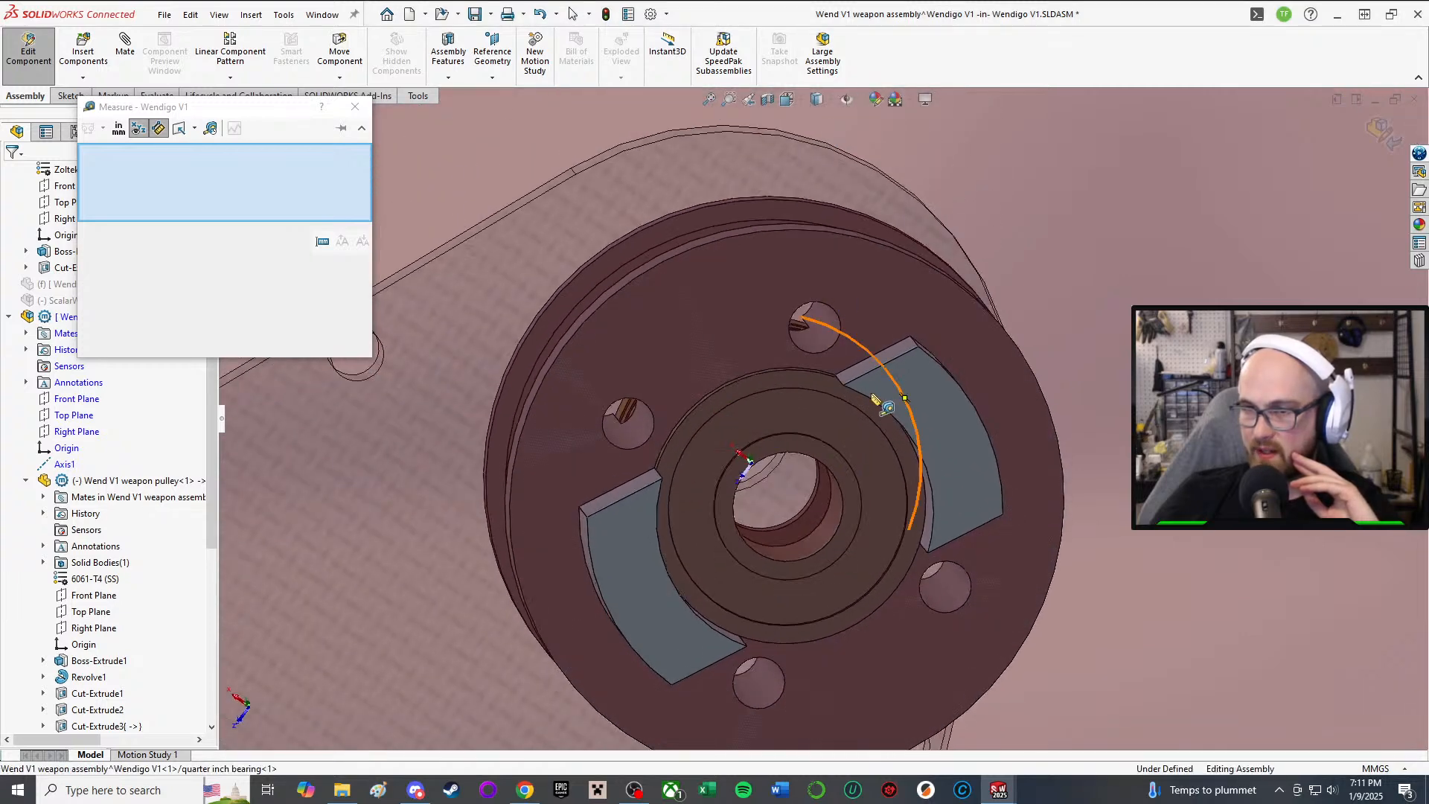
{"action": "left_click", "coordinate": [848, 488]}
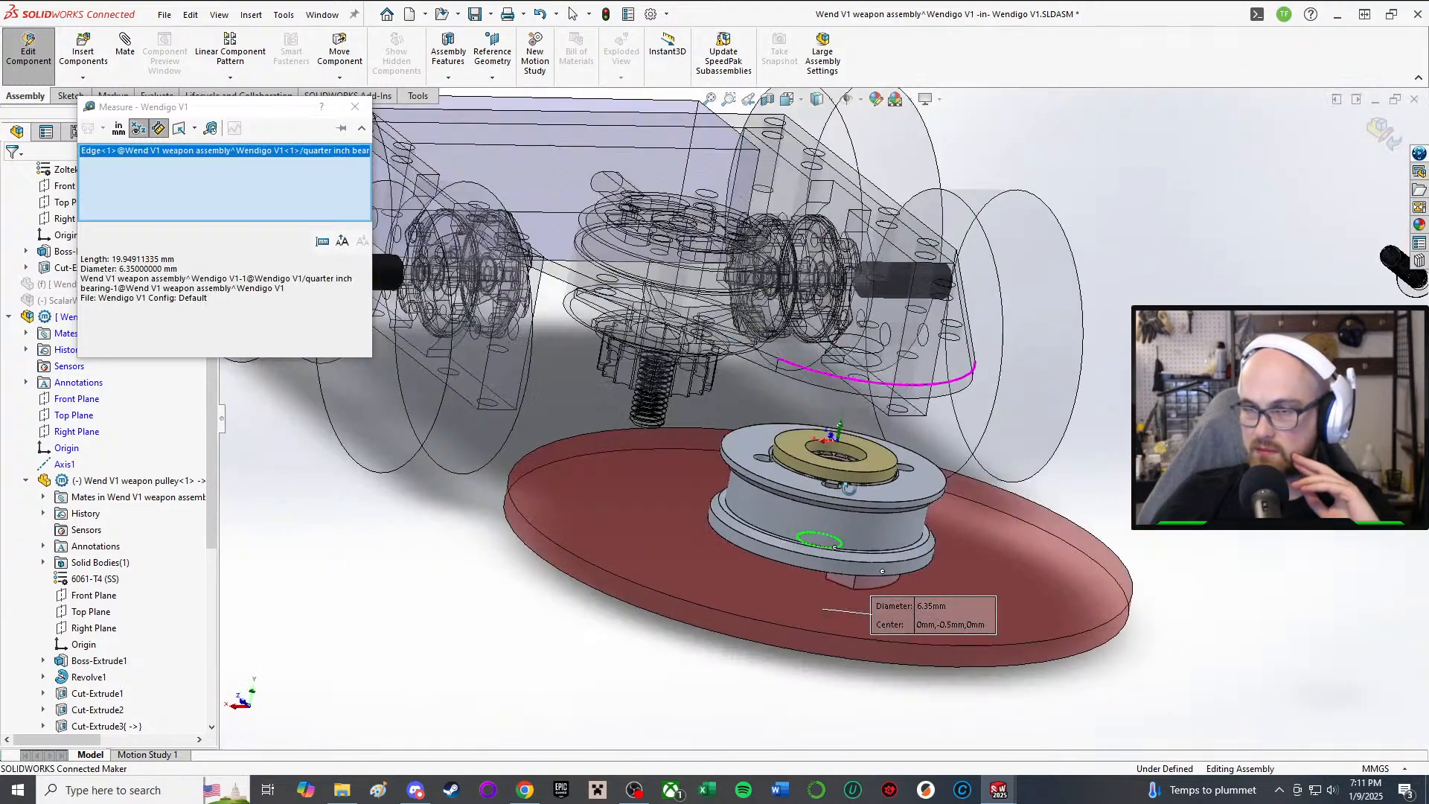
{"action": "middle_click_drag", "start_coordinate": [848, 487], "coordinate": [853, 498]}
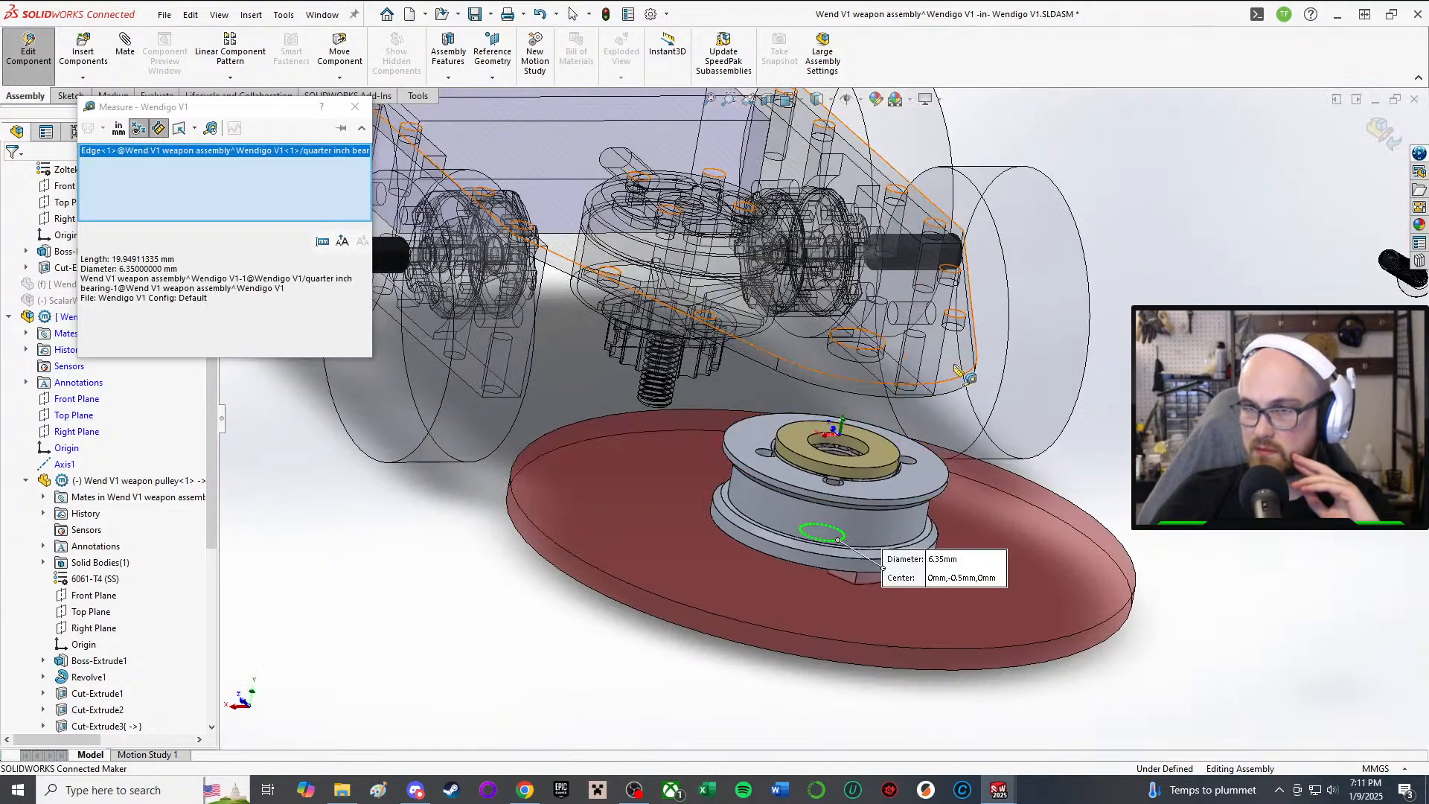
{"action": "left_click", "coordinate": [953, 367]}
{"action": "middle_click_drag", "start_coordinate": [953, 367], "coordinate": [660, 359]}
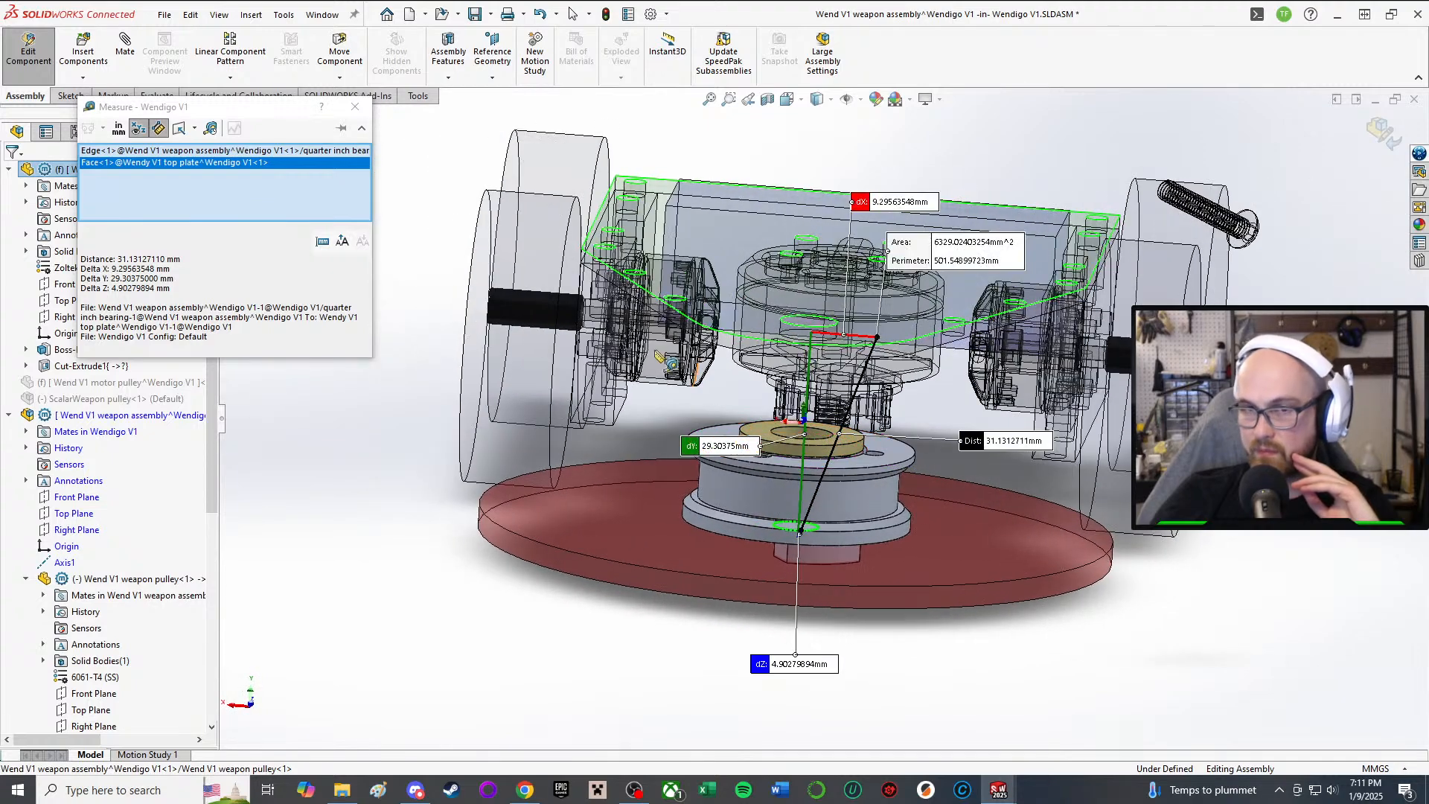
Step: Set the Measure units to custom settings with Inches as the length unit
{"action": "left_click", "coordinate": [119, 128]}
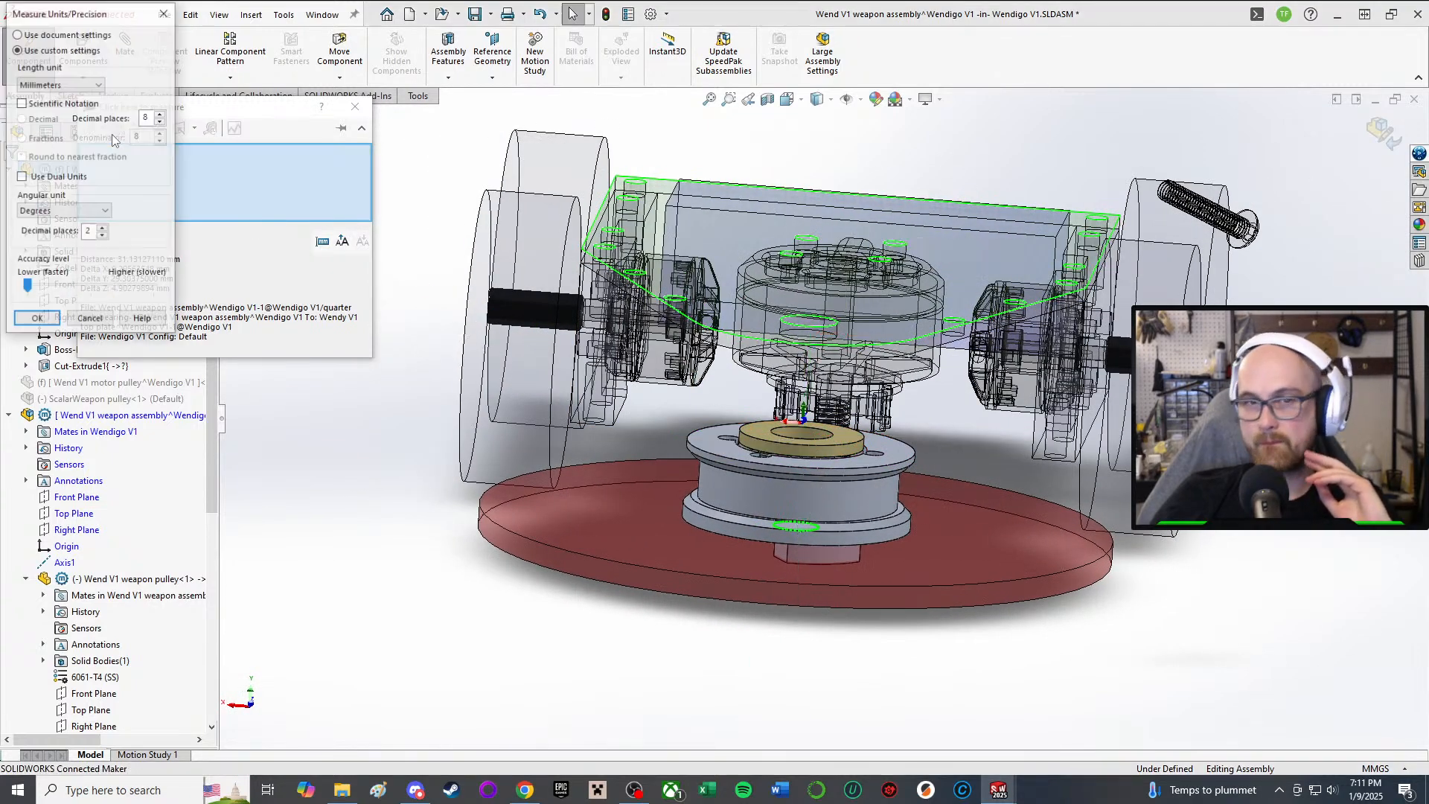
{"action": "left_click", "coordinate": [27, 33]}
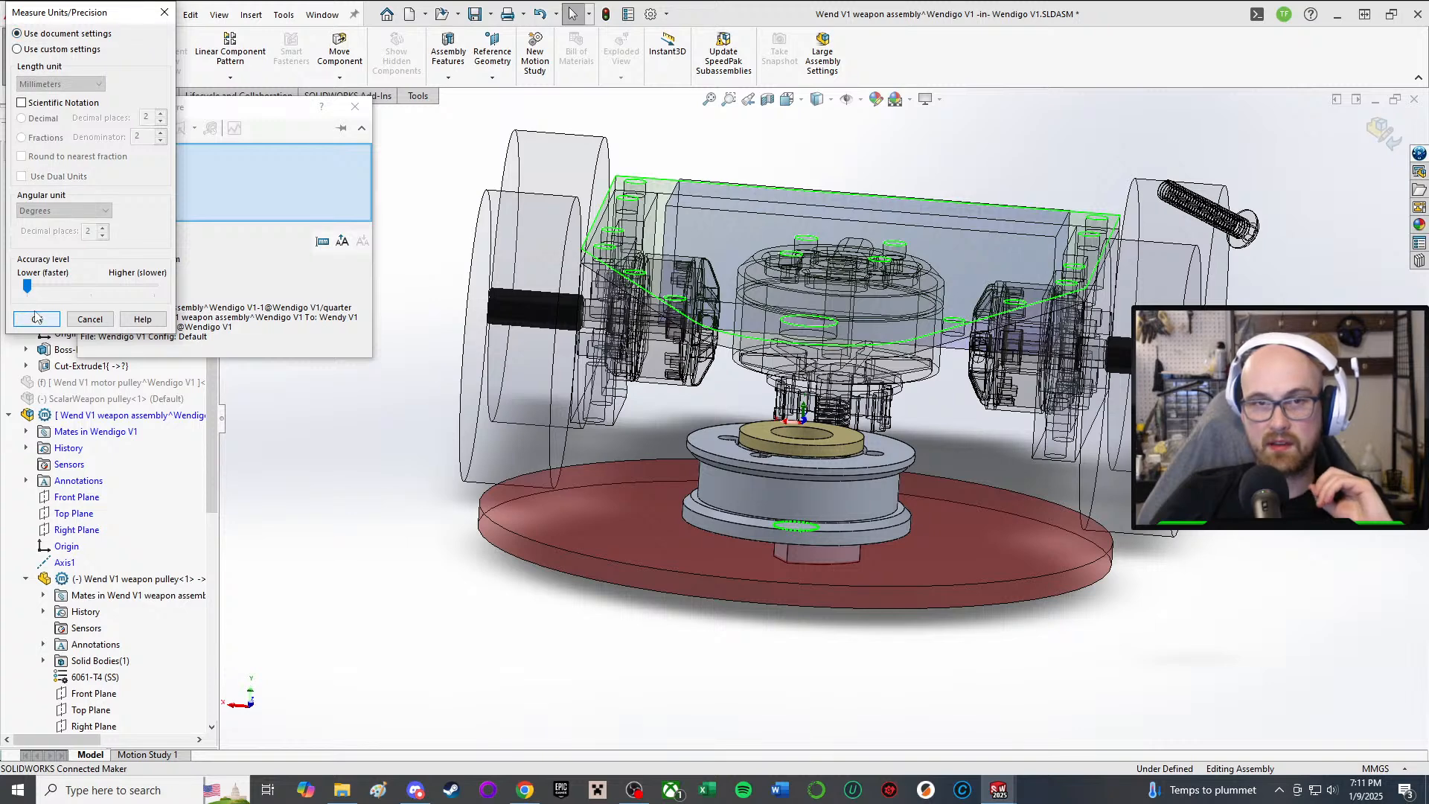
{"action": "left_click", "coordinate": [20, 49]}
{"action": "left_click", "coordinate": [58, 83]}
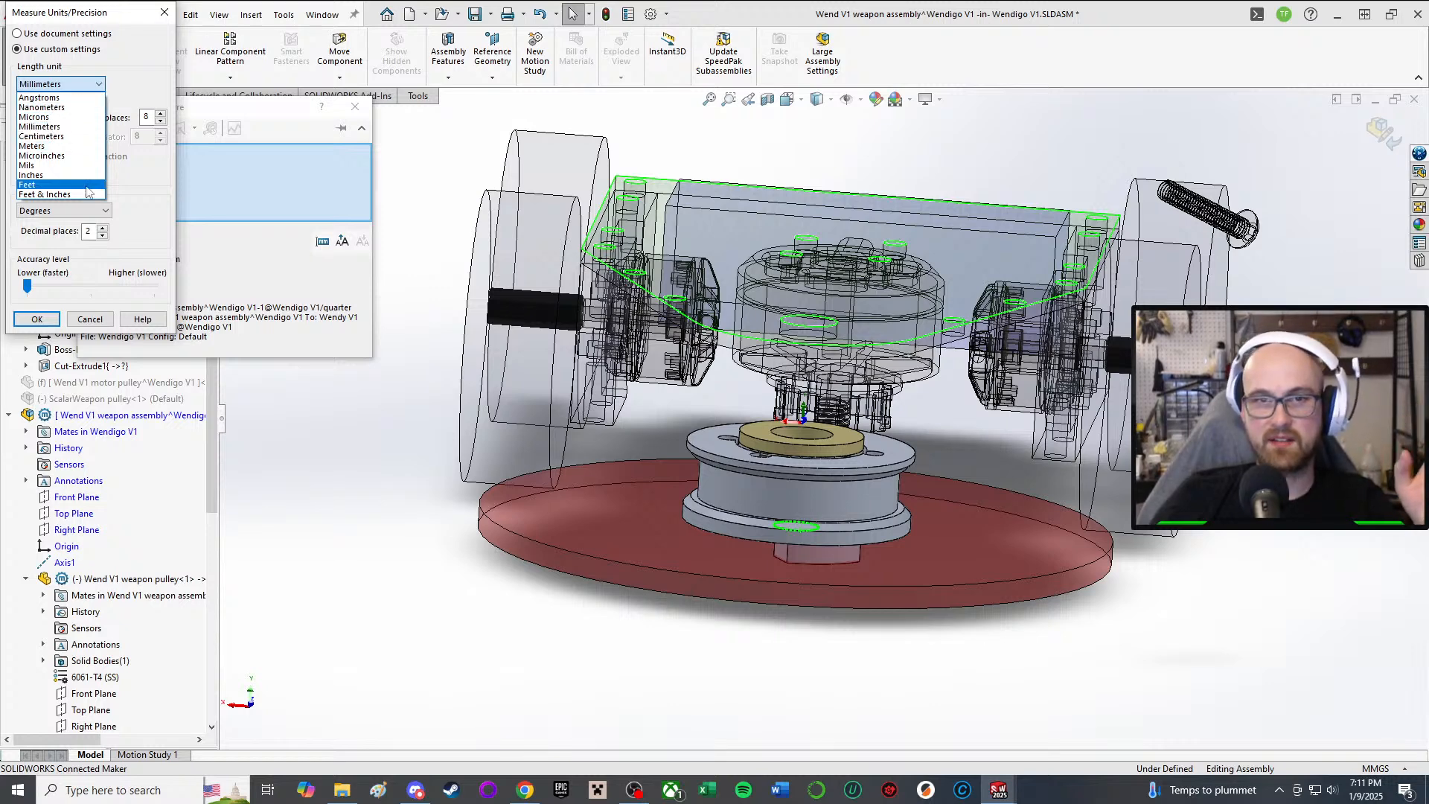
{"action": "left_click", "coordinate": [52, 175]}
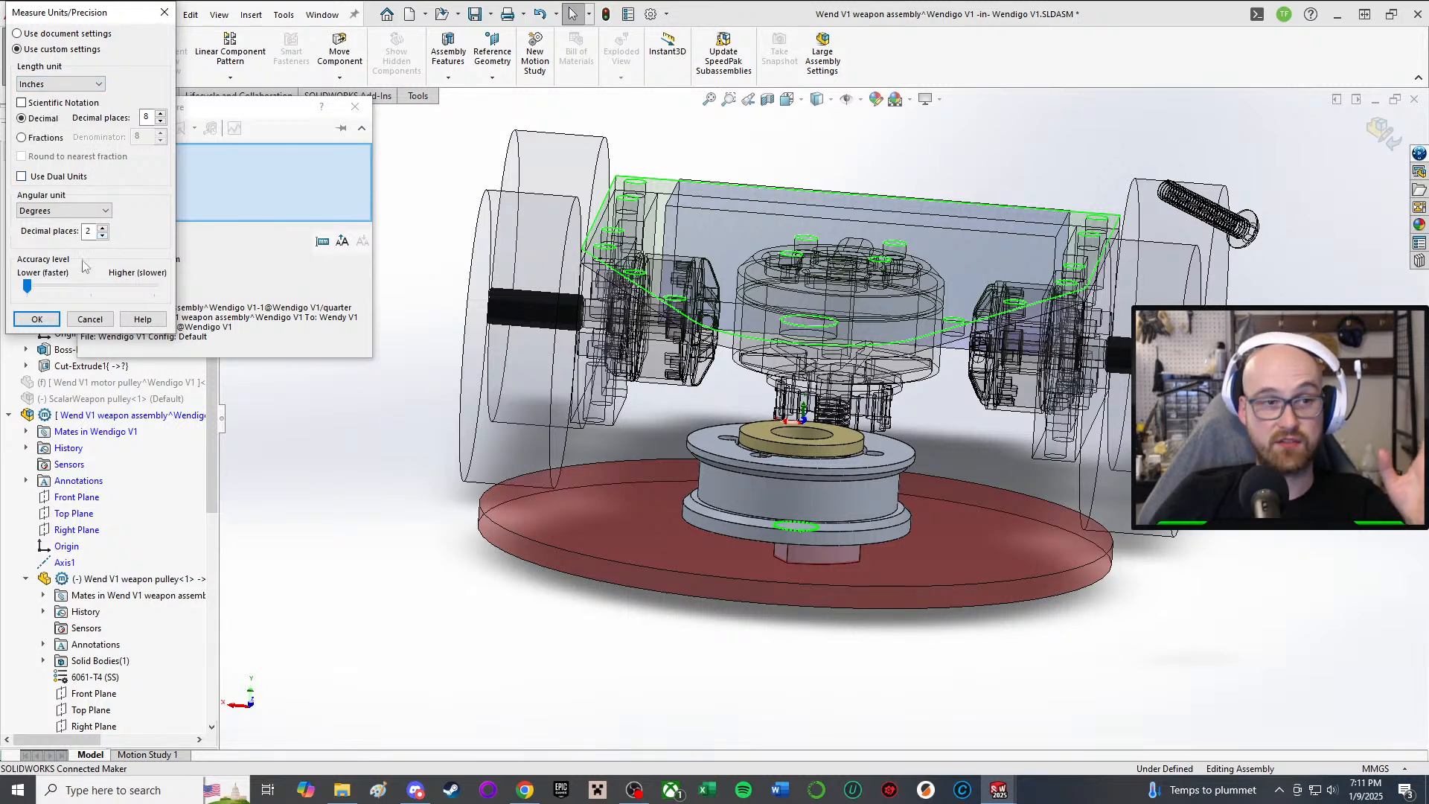
{"action": "left_click", "coordinate": [37, 318]}
Step: Read the 1.22564059 in bearing-to-top-plate distance and close the Measure window
{"action": "scroll", "coordinate": [782, 446], "scroll_direction": "up", "scroll_amount": 2}
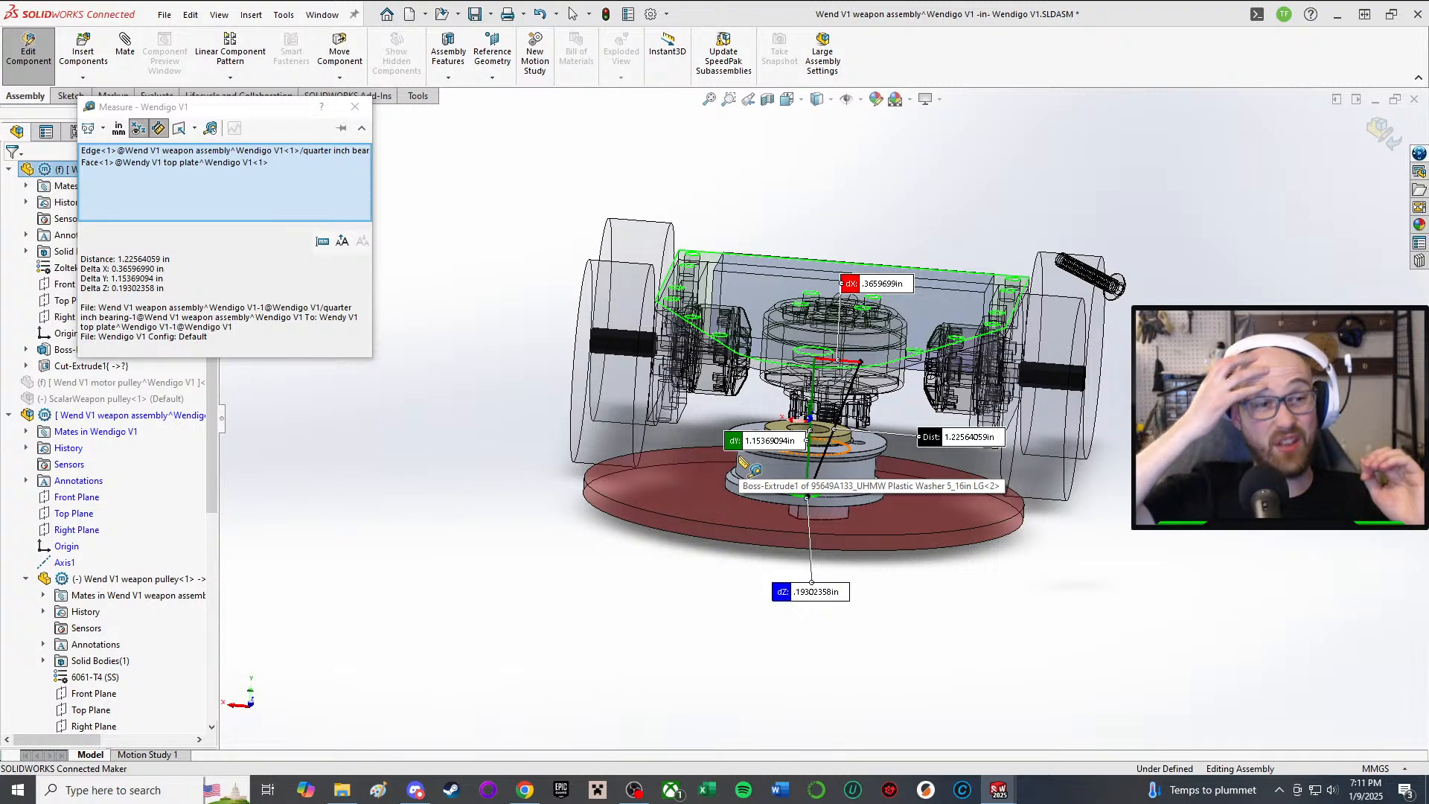
{"action": "scroll", "coordinate": [742, 462], "scroll_direction": "down", "scroll_amount": 3}
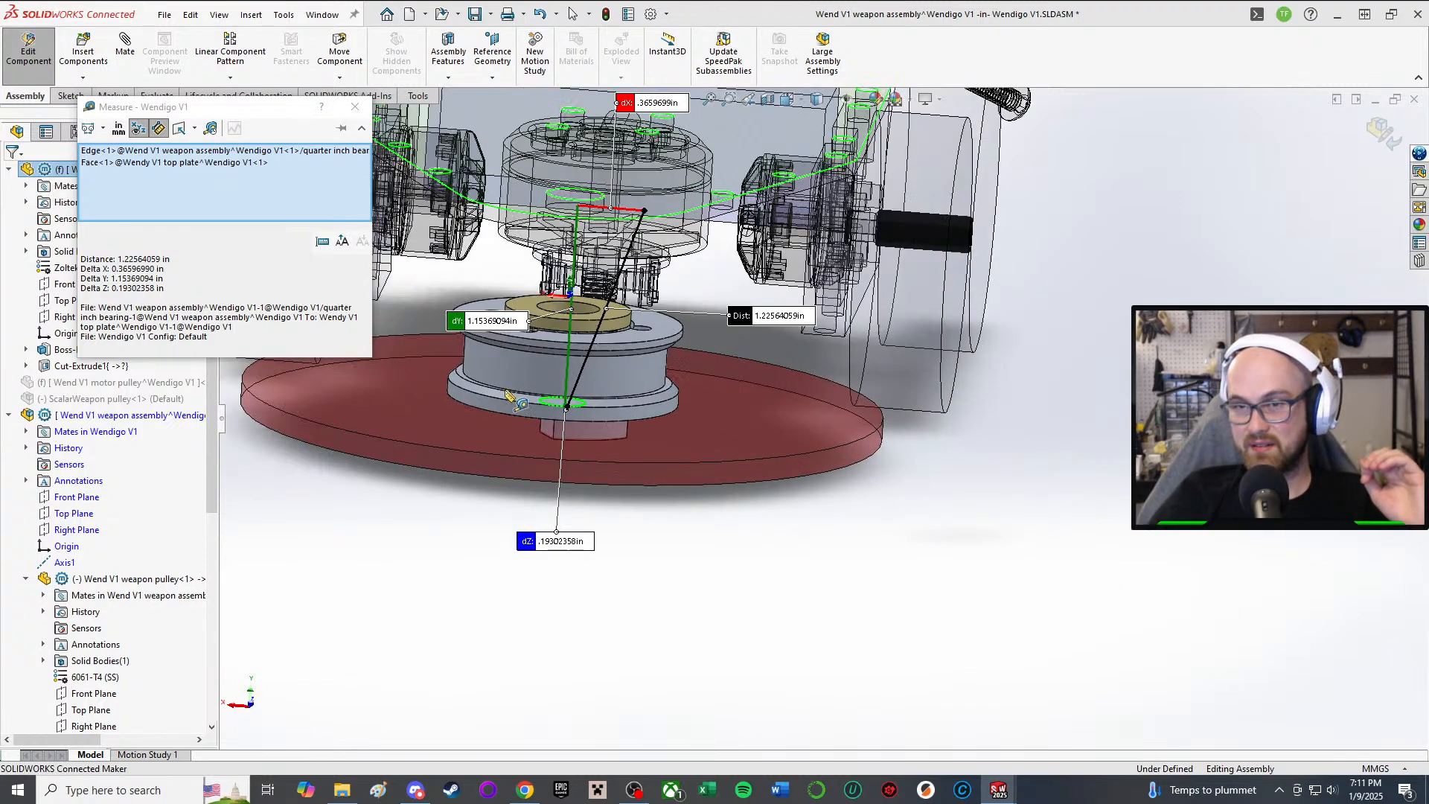
{"action": "scroll", "coordinate": [547, 299], "scroll_direction": "up", "scroll_amount": 3}
{"action": "middle_click_drag", "start_coordinate": [547, 299], "coordinate": [571, 328]}
{"action": "scroll", "coordinate": [573, 331], "scroll_direction": "down", "scroll_amount": 2}
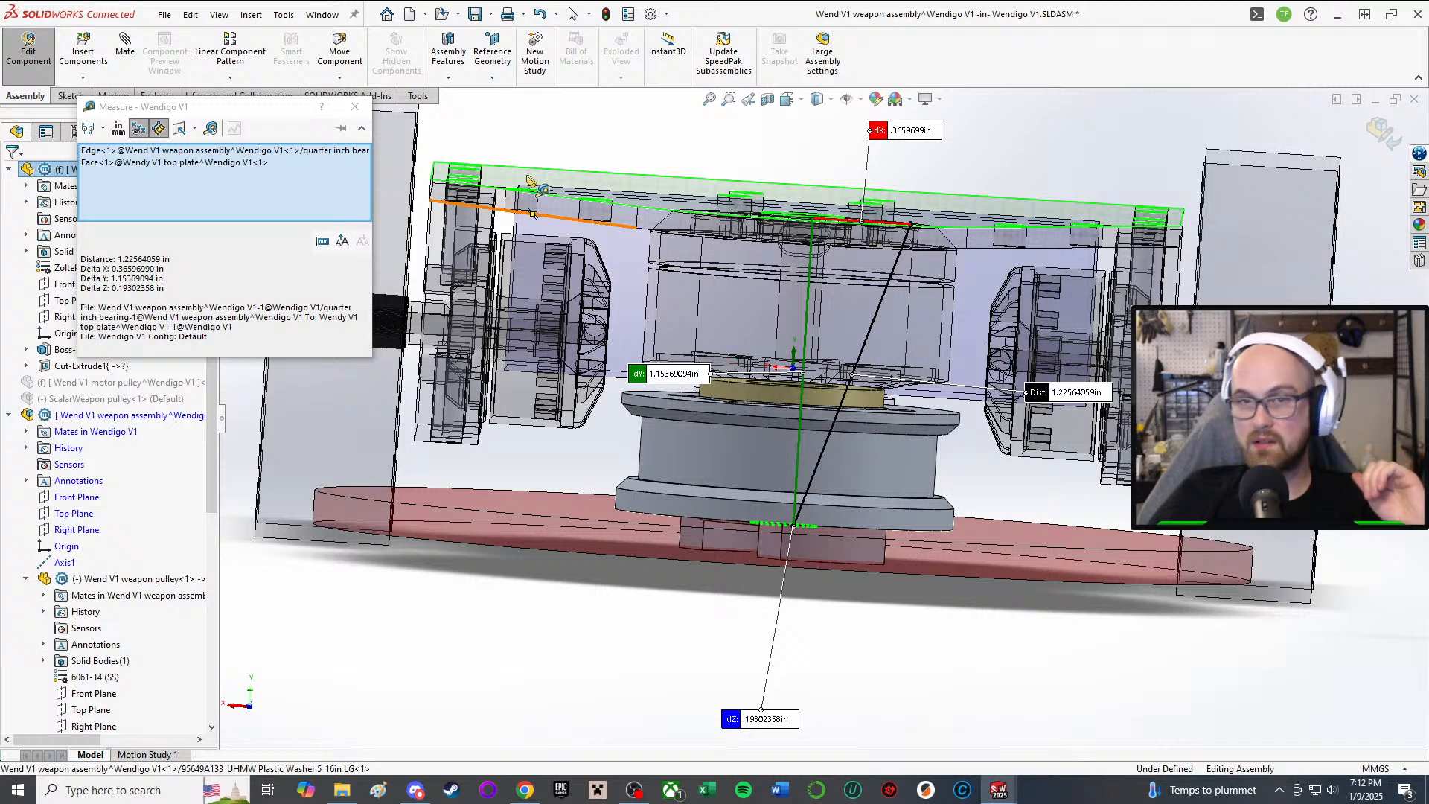
{"action": "left_click", "coordinate": [356, 108]}
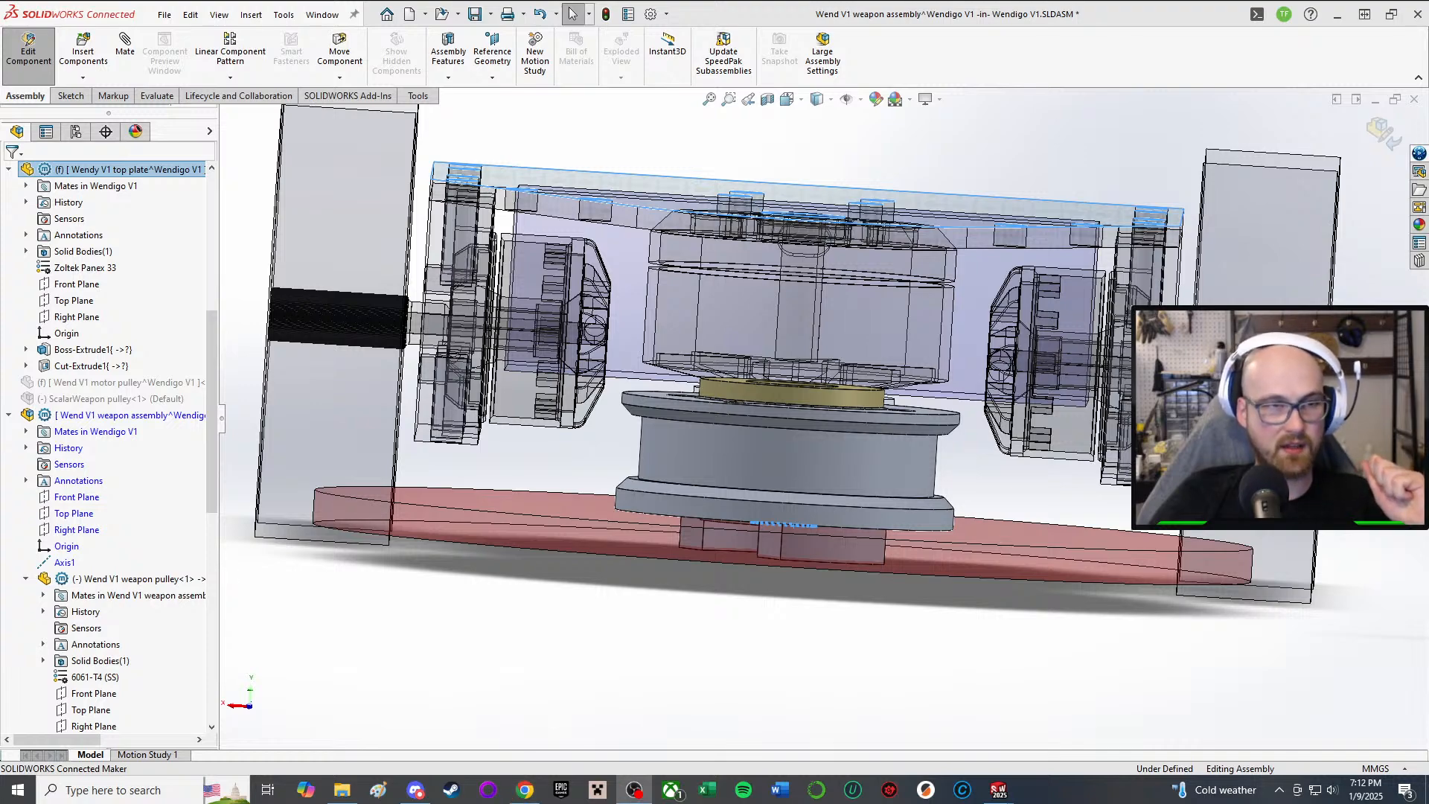
Step: Clear the selections and orbit to inspect the pulley and bearing from below and above
{"action": "left_click", "coordinate": [649, 706]}
{"action": "mouse_move", "coordinate": [707, 559]}
{"action": "middle_mouse_down"}
{"action": "mouse_move", "coordinate": [758, 538]}
{"action": "mouse_move", "coordinate": [717, 564]}
{"action": "middle_mouse_up"}
{"action": "scroll", "coordinate": [718, 564], "scroll_direction": "up", "scroll_amount": 2}
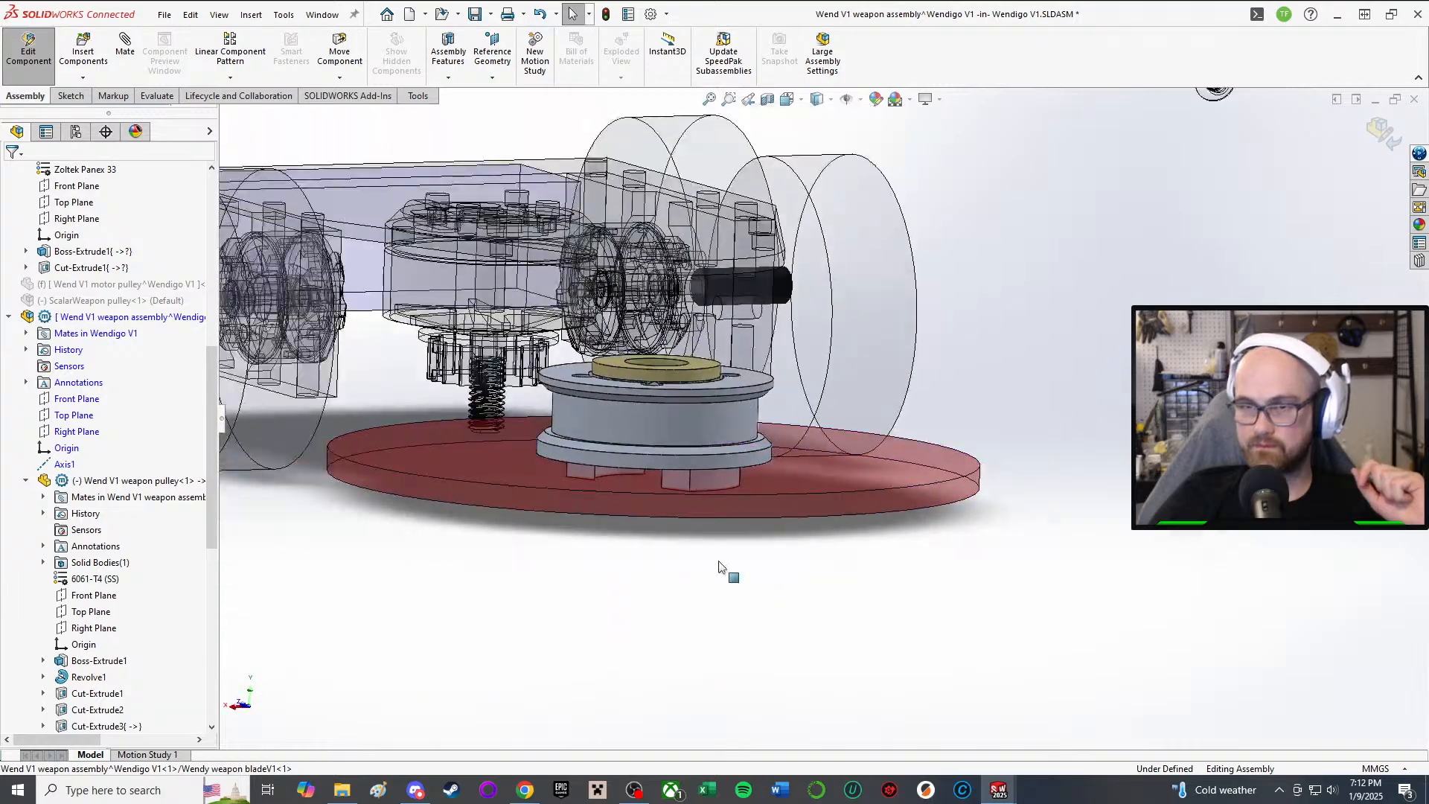
{"action": "scroll", "coordinate": [653, 449], "scroll_direction": "down", "scroll_amount": 2}
{"action": "scroll", "coordinate": [654, 450], "scroll_direction": "up", "scroll_amount": 1}
{"action": "middle_click_drag", "start_coordinate": [653, 449], "coordinate": [662, 278]}
{"action": "scroll", "coordinate": [662, 278], "scroll_direction": "down", "scroll_amount": 2}
{"action": "scroll", "coordinate": [767, 519], "scroll_direction": "up", "scroll_amount": 2}
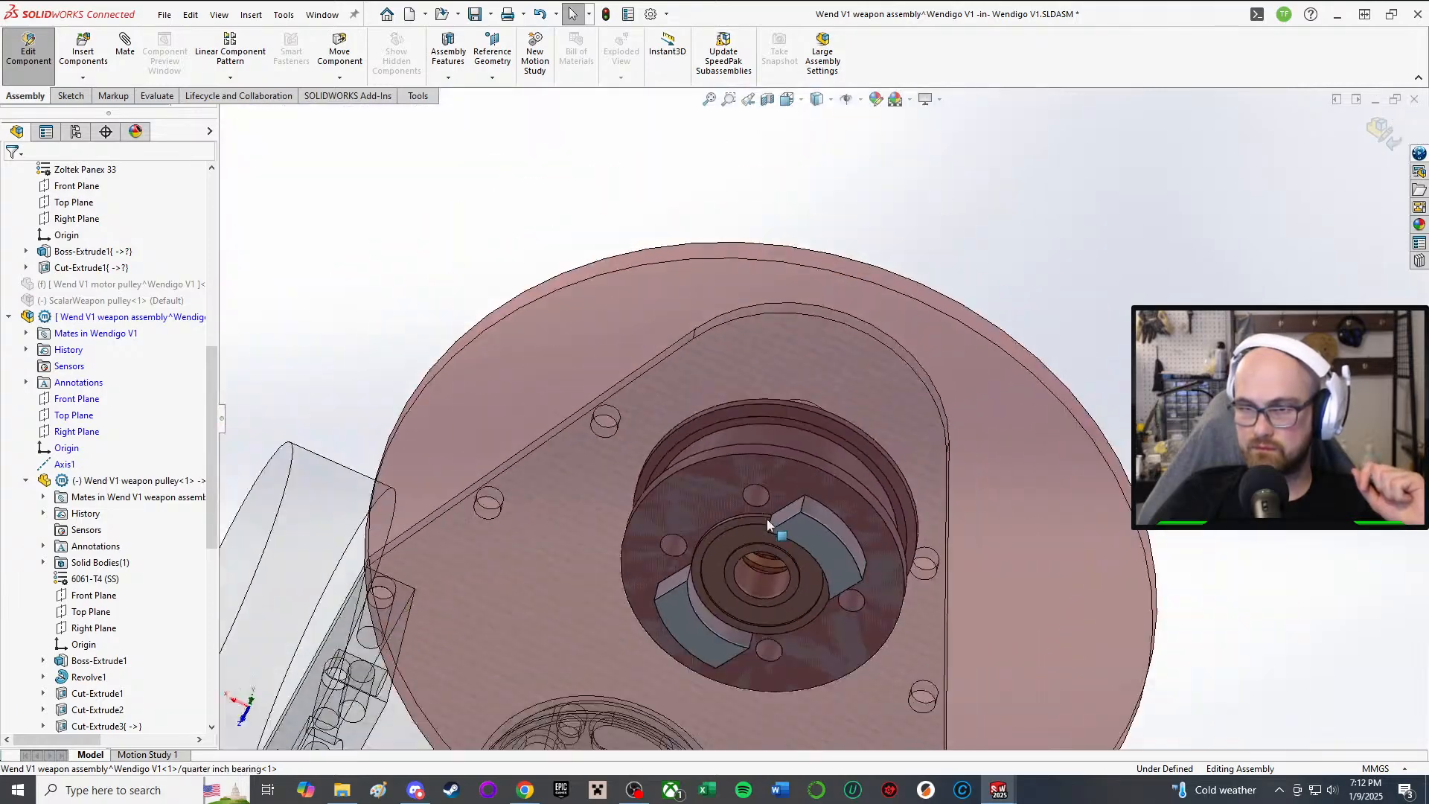
{"action": "middle_click_drag", "start_coordinate": [766, 519], "coordinate": [787, 741]}
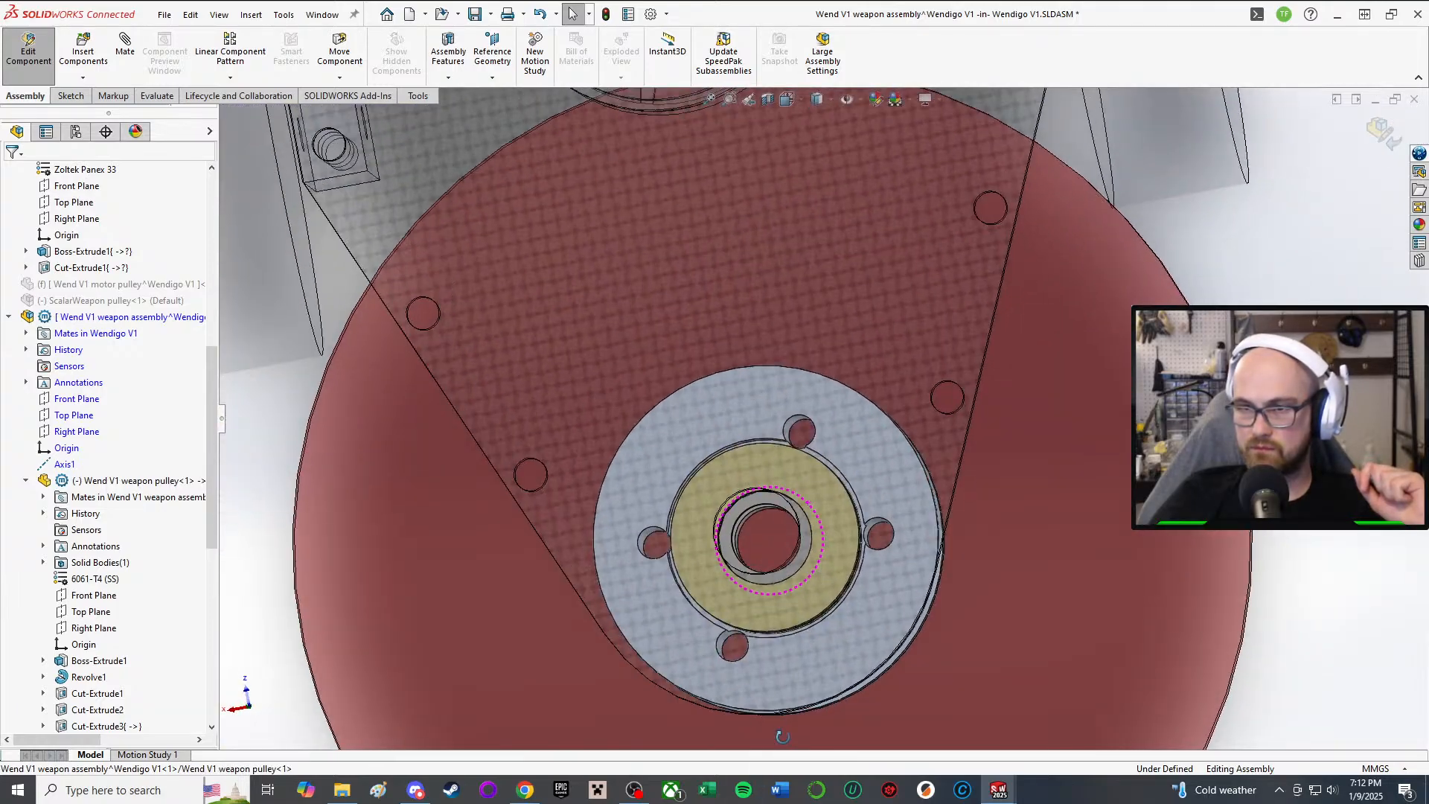
{"action": "middle_click_drag", "start_coordinate": [774, 599], "coordinate": [816, 381]}
{"action": "scroll", "coordinate": [760, 480], "scroll_direction": "down", "scroll_amount": 3}
{"action": "scroll", "coordinate": [816, 381], "scroll_direction": "up", "scroll_amount": 2}
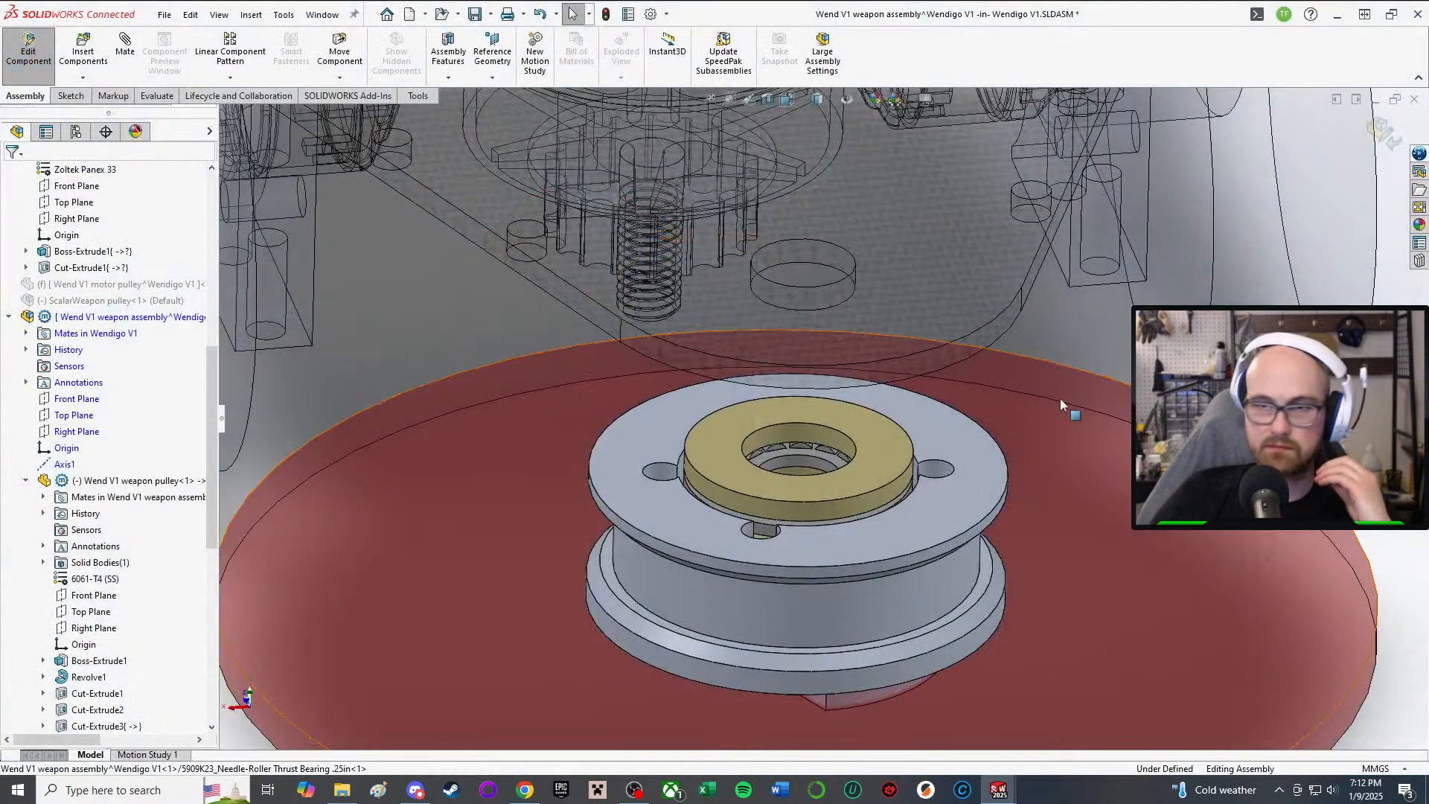
Step: Launch Insert Components, bringing up the Open dialog at CAD files > Combat bots
{"action": "scroll", "coordinate": [940, 450], "scroll_direction": "up", "scroll_amount": 3}
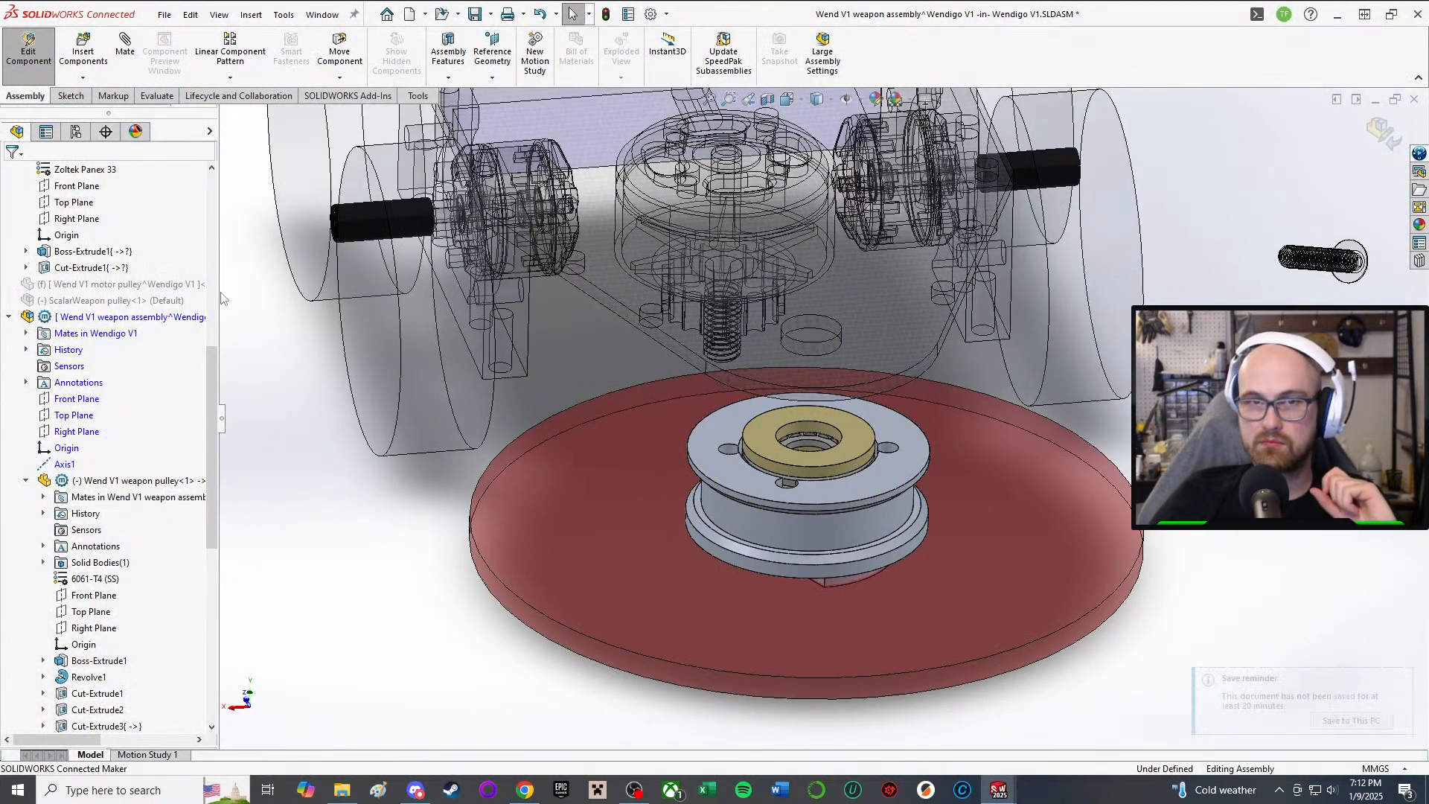
{"action": "left_click", "coordinate": [83, 45]}
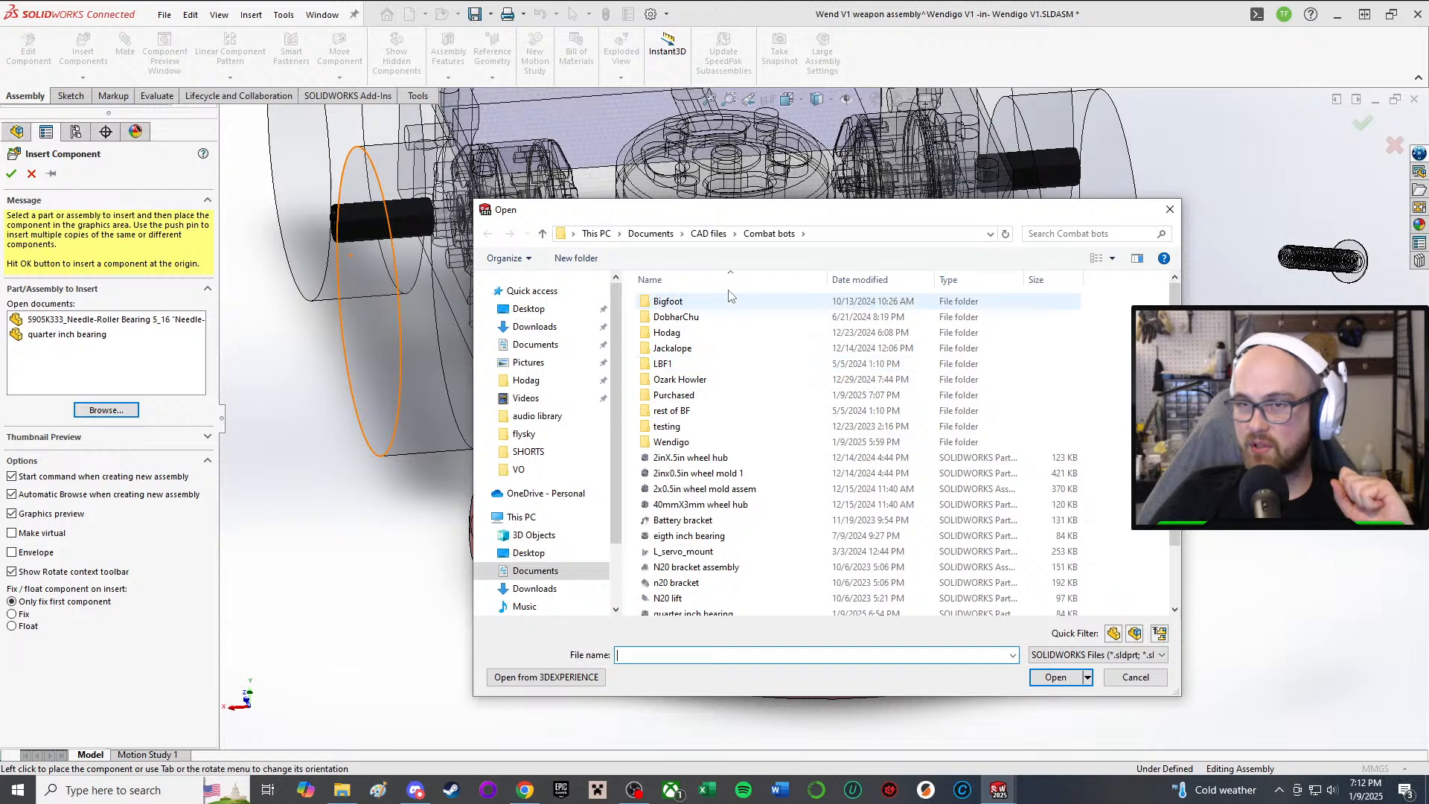
Step: Browse into the Purchased > Hardware folder and scroll through its parts
{"action": "double_click", "coordinate": [715, 395]}
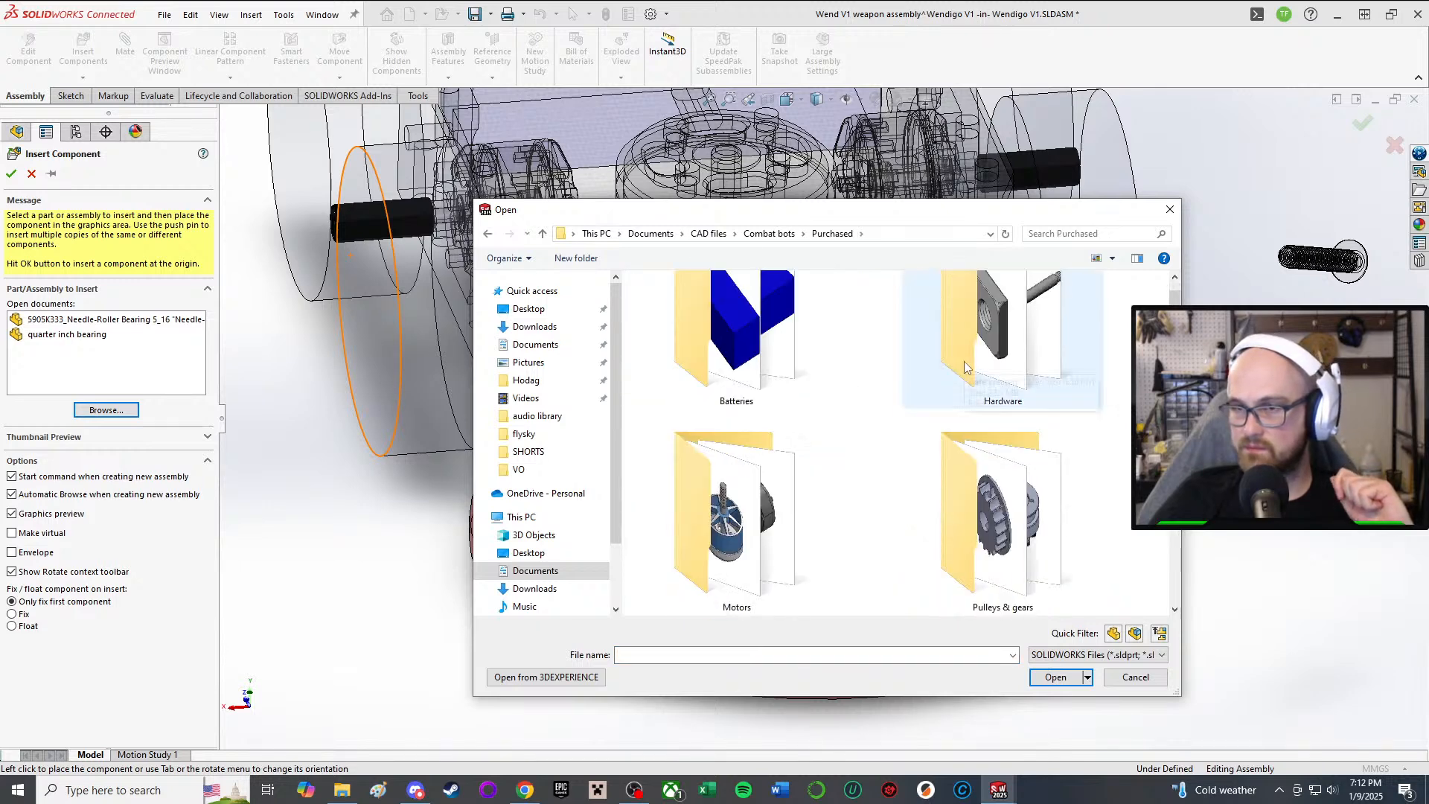
{"action": "double_click", "coordinate": [1010, 372]}
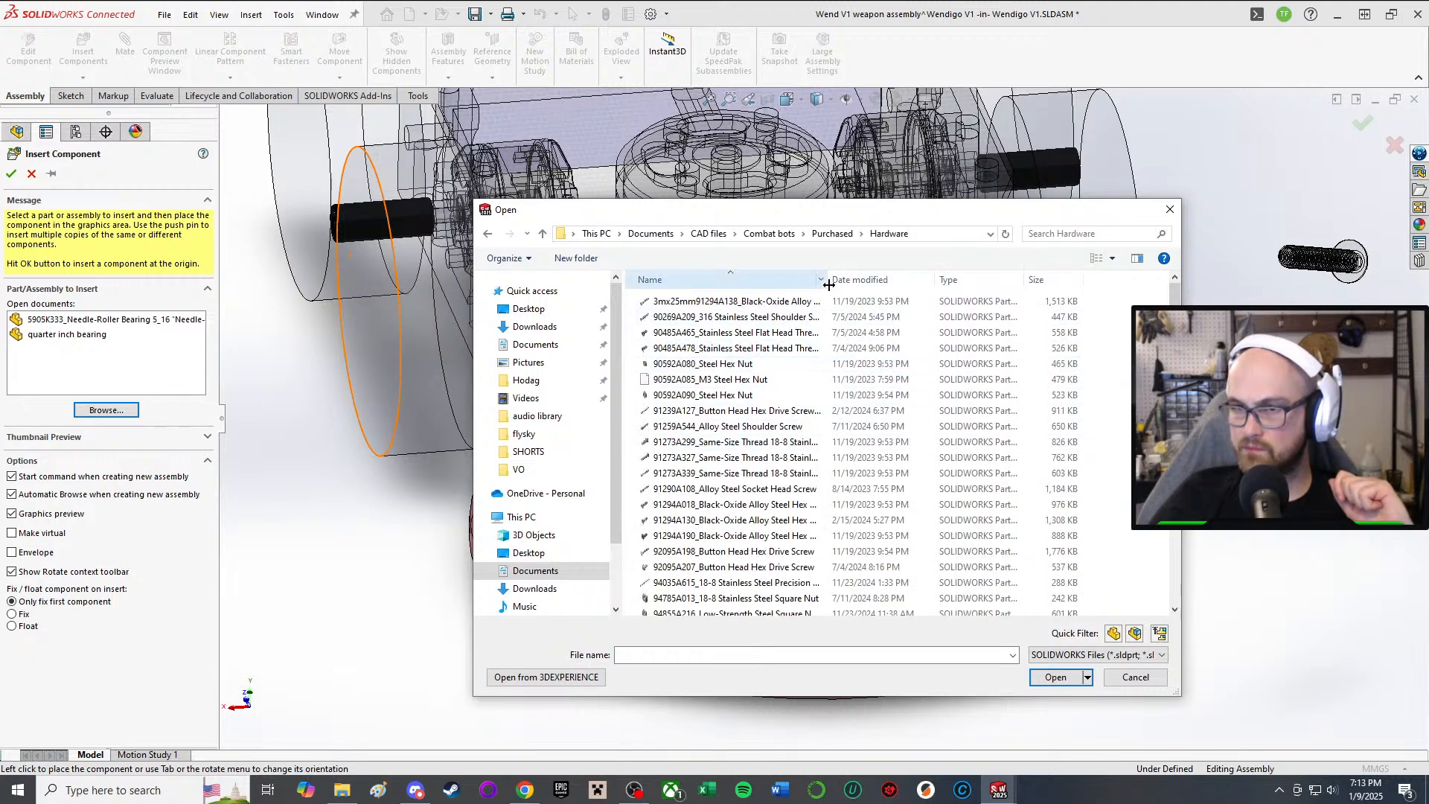
{"action": "left_click_drag", "start_coordinate": [828, 285], "coordinate": [965, 298]}
{"action": "scroll", "coordinate": [930, 416], "scroll_direction": "down", "scroll_amount": 1}
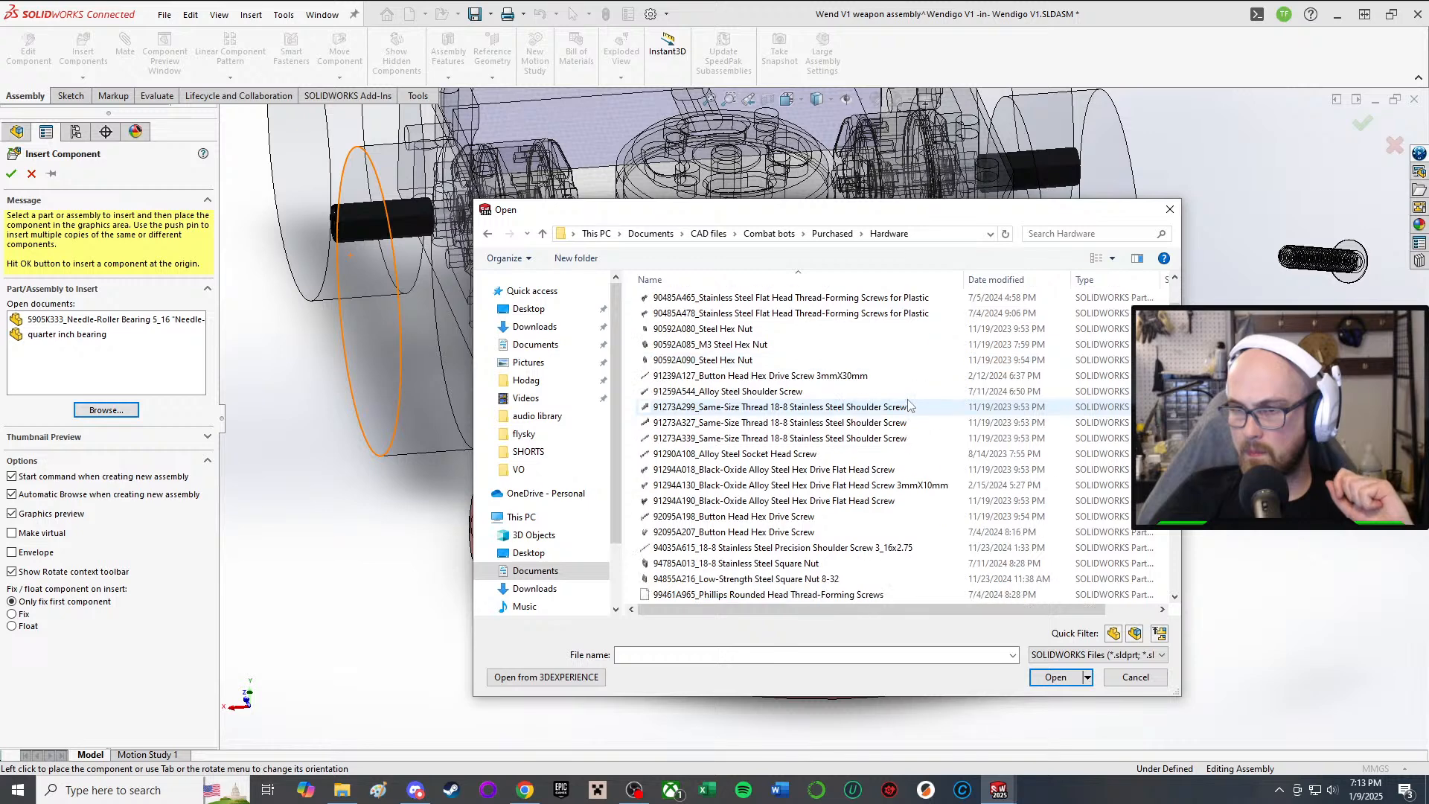
{"action": "scroll", "coordinate": [934, 430], "scroll_direction": "down", "scroll_amount": 1}
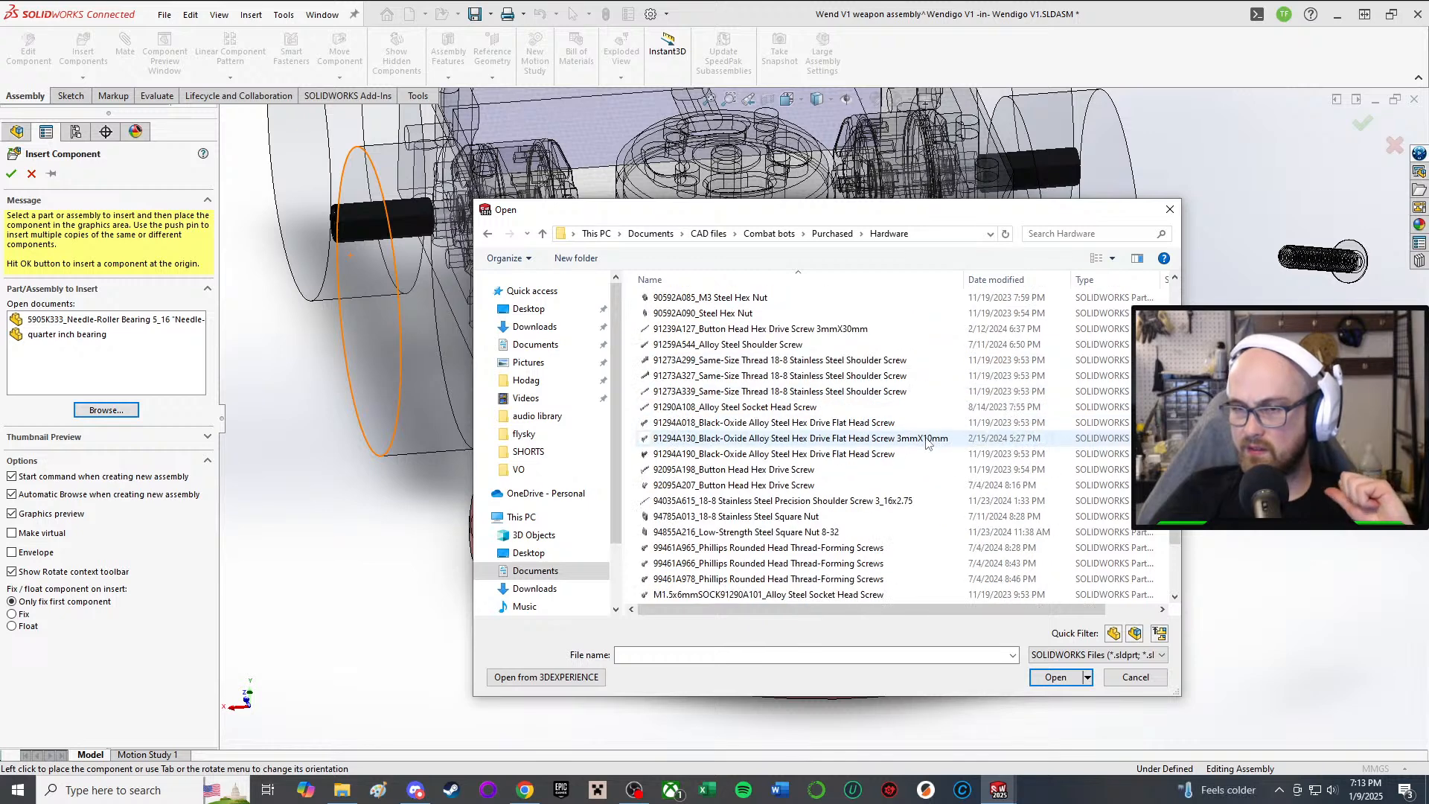
{"action": "scroll", "coordinate": [925, 444], "scroll_direction": "up", "scroll_amount": 2}
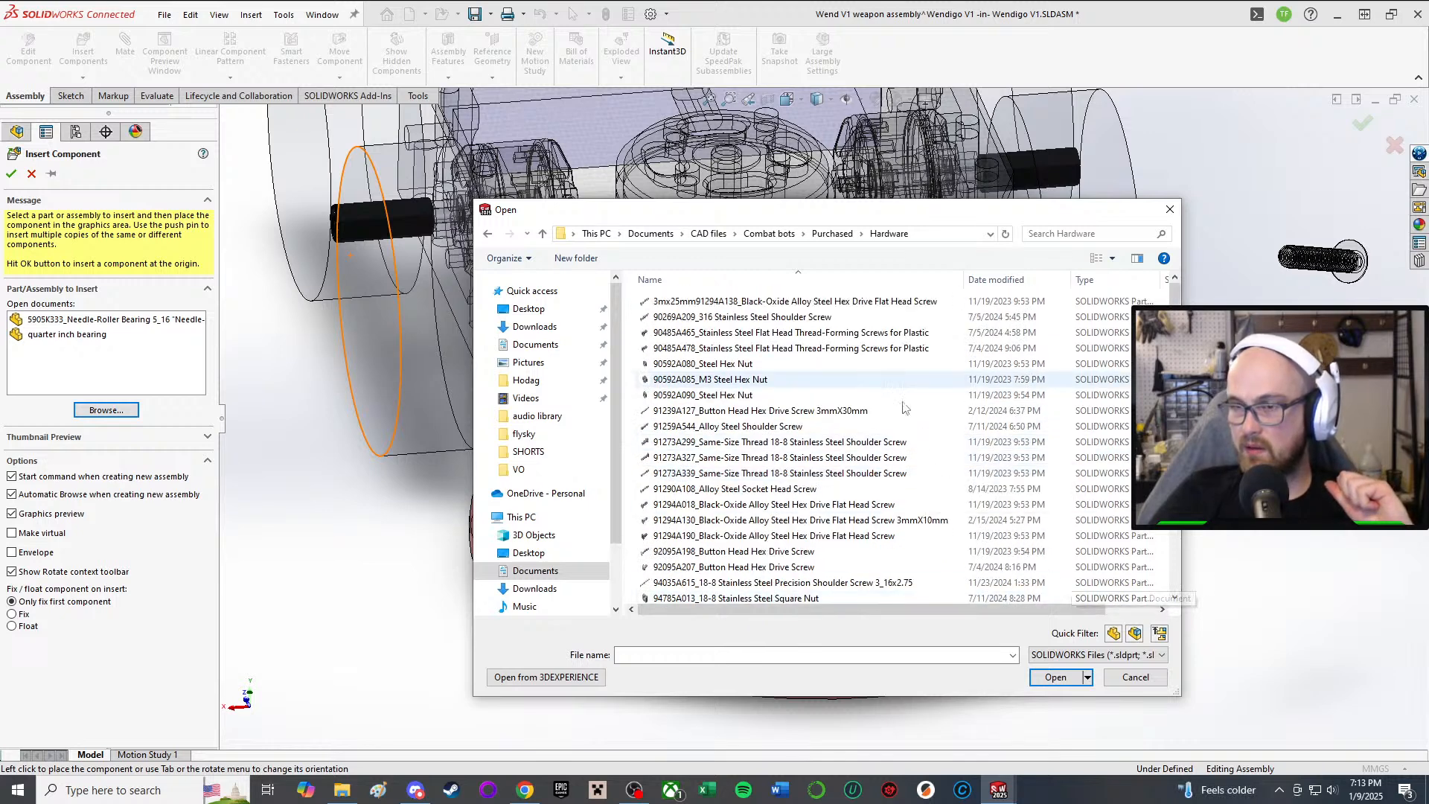
Step: Switch the file view to medium then large icons, then close the dialog without choosing a part
{"action": "left_click", "coordinate": [1096, 258]}
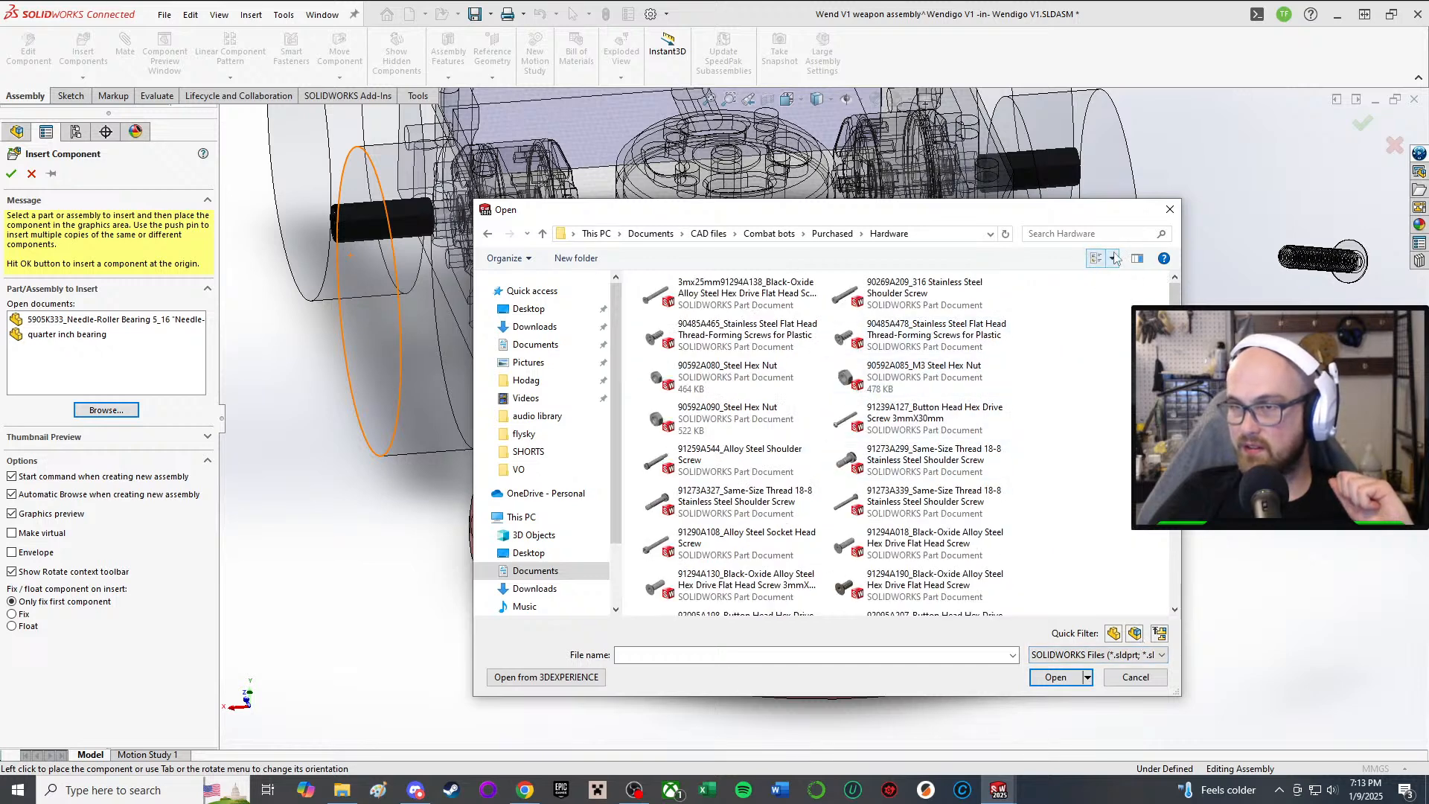
{"action": "left_click", "coordinate": [1113, 258]}
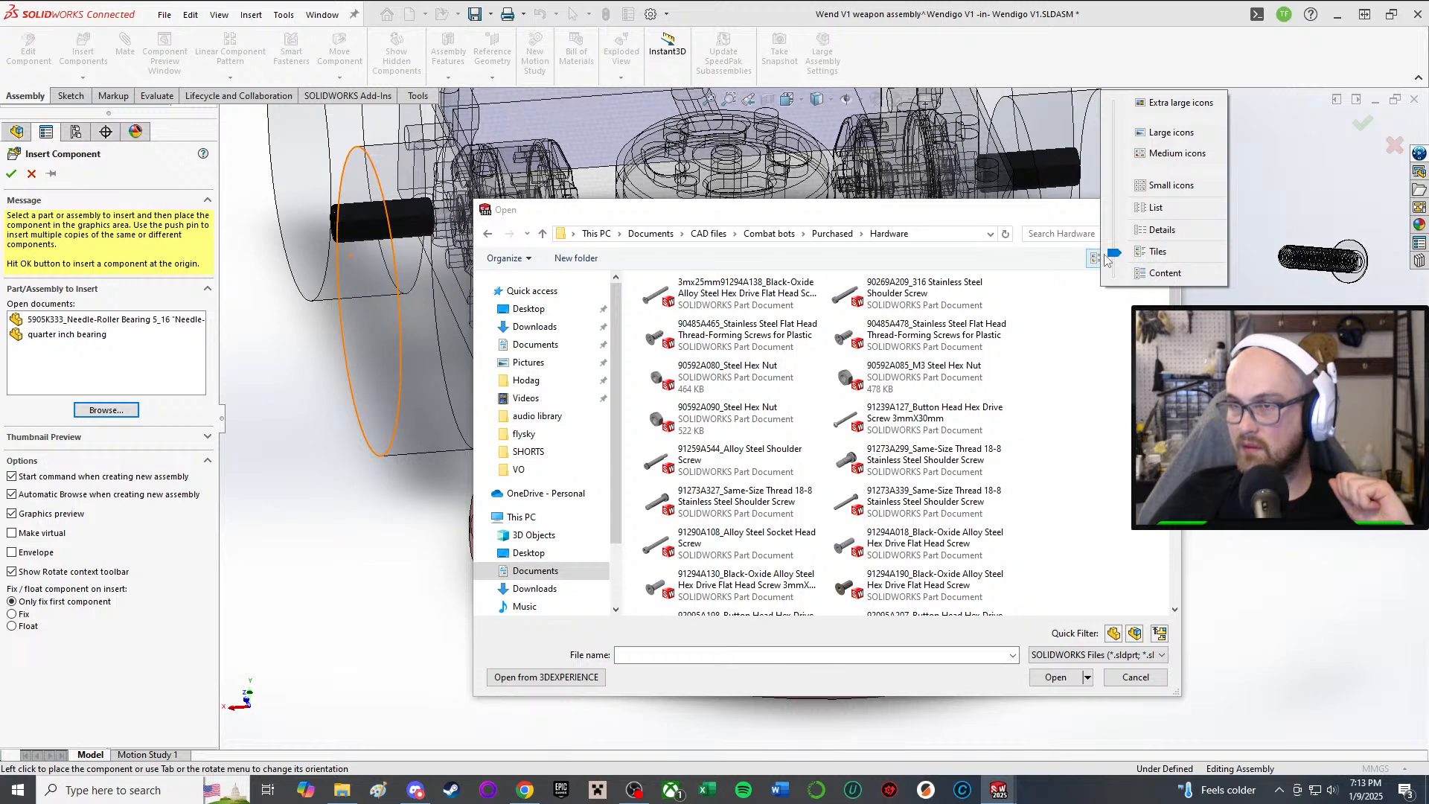
{"action": "left_click", "coordinate": [1132, 154]}
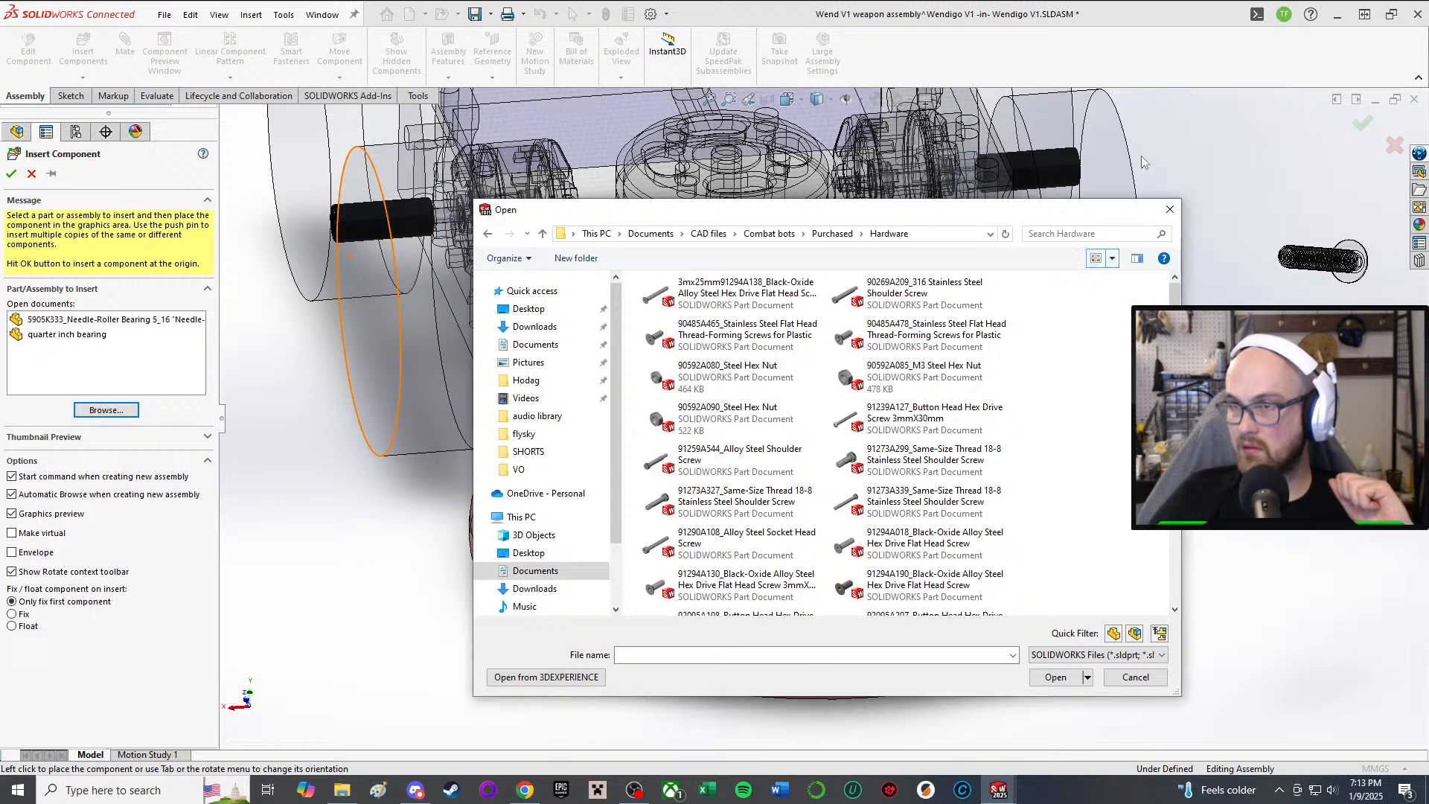
{"action": "left_click", "coordinate": [1113, 259]}
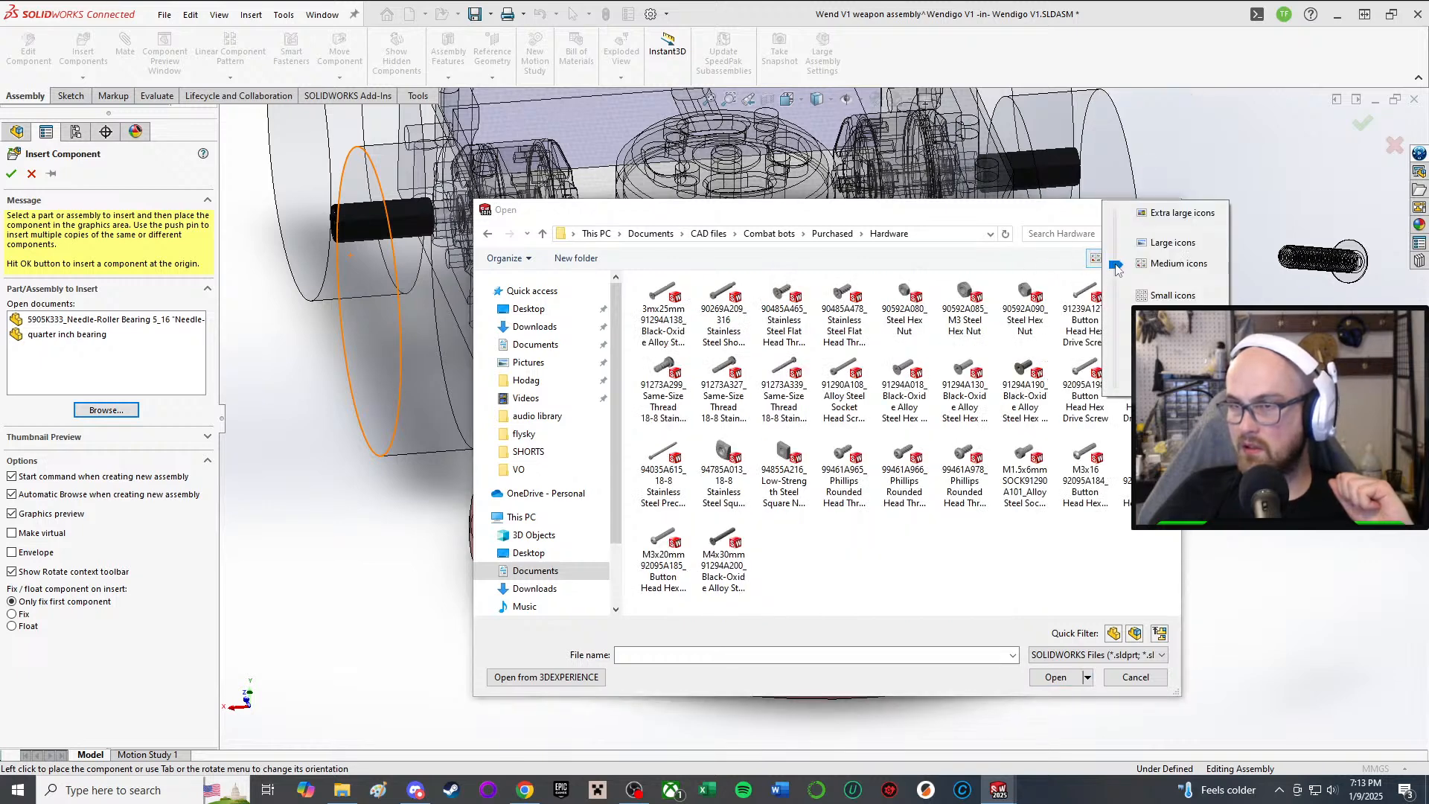
{"action": "left_click", "coordinate": [1161, 244]}
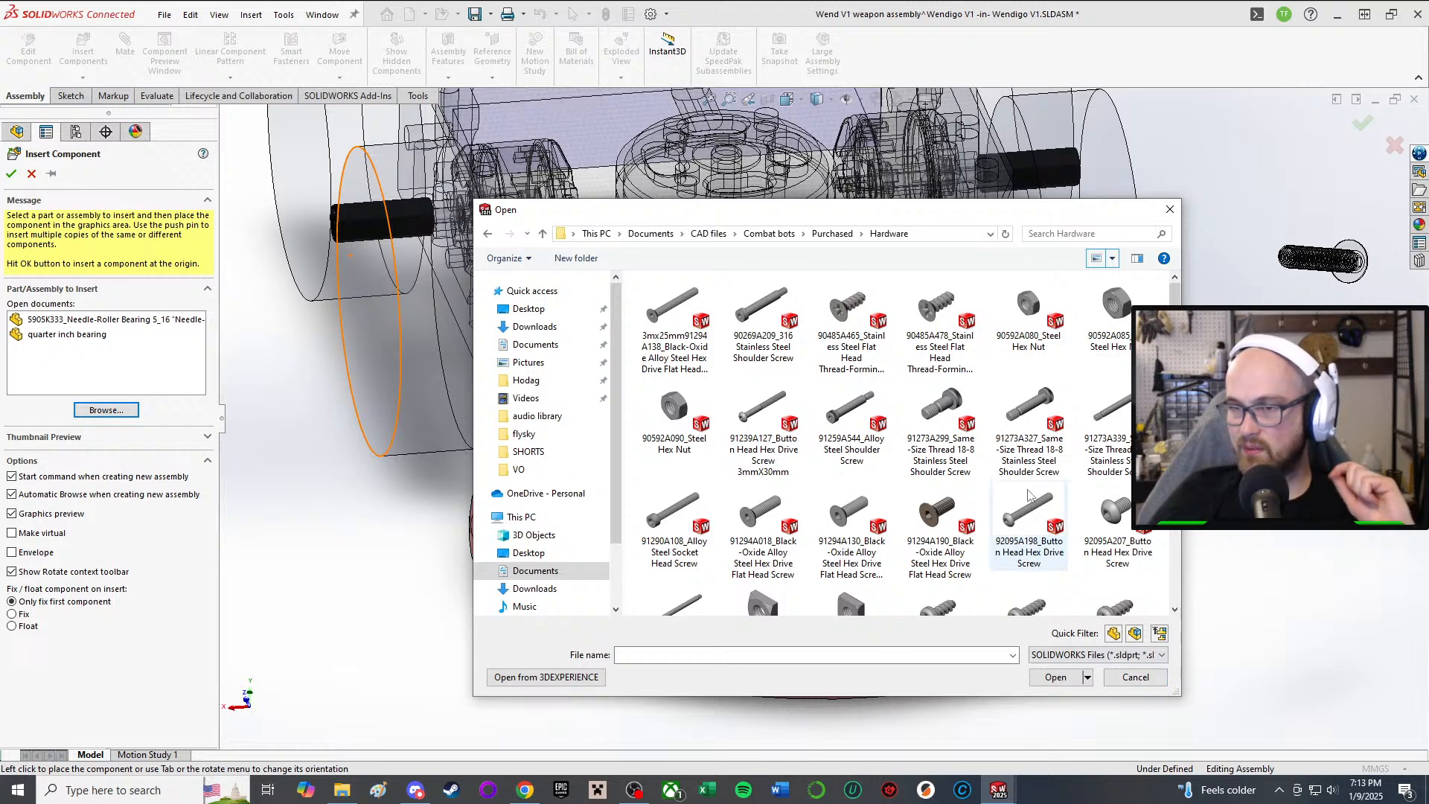
{"action": "scroll", "coordinate": [1025, 489], "scroll_direction": "down", "scroll_amount": 3}
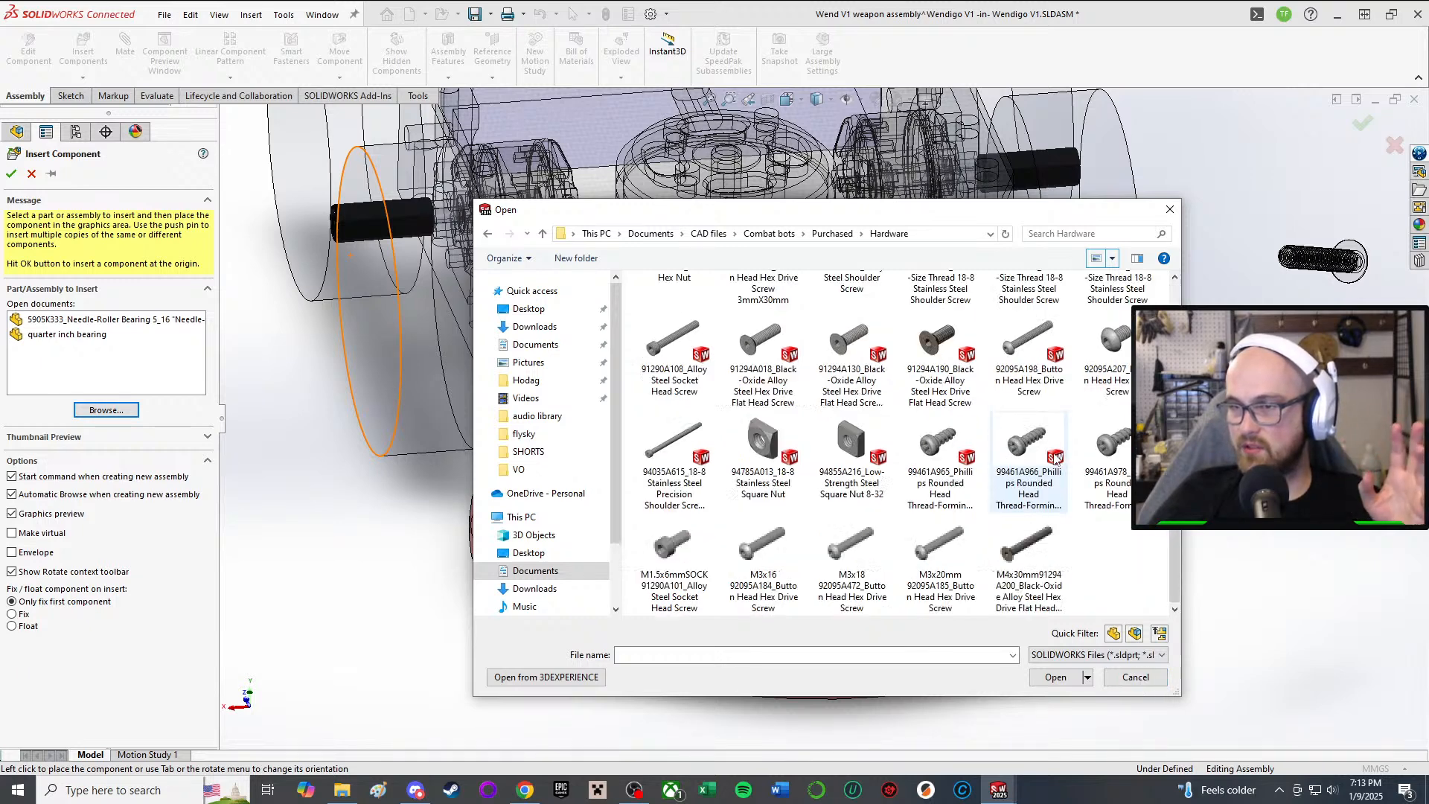
{"action": "scroll", "coordinate": [1128, 456], "scroll_direction": "up", "scroll_amount": 3}
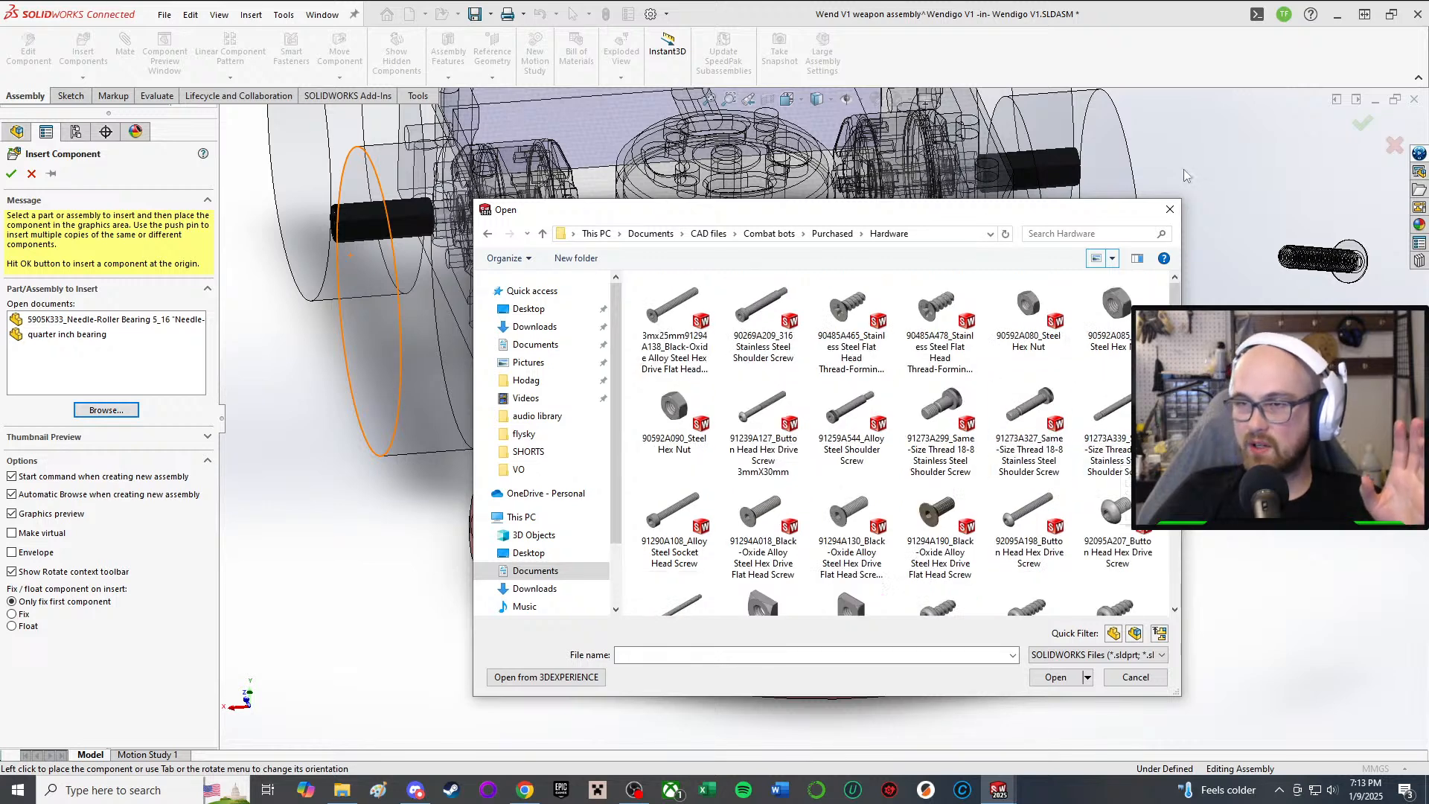
{"action": "left_click", "coordinate": [1169, 210]}
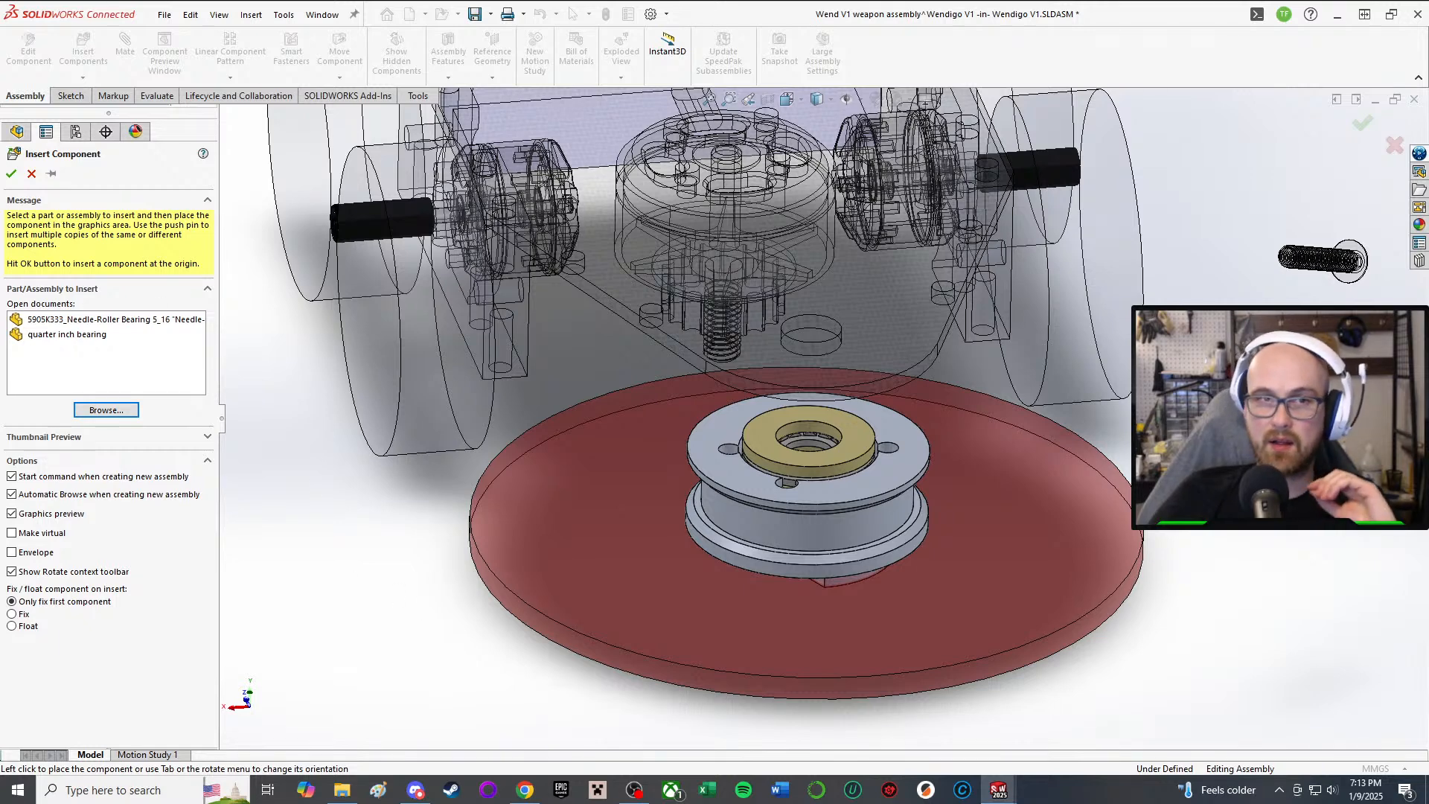
Step: Cancel Insert Component and orbit to a top-down view of the robot
{"action": "left_click", "coordinate": [32, 173]}
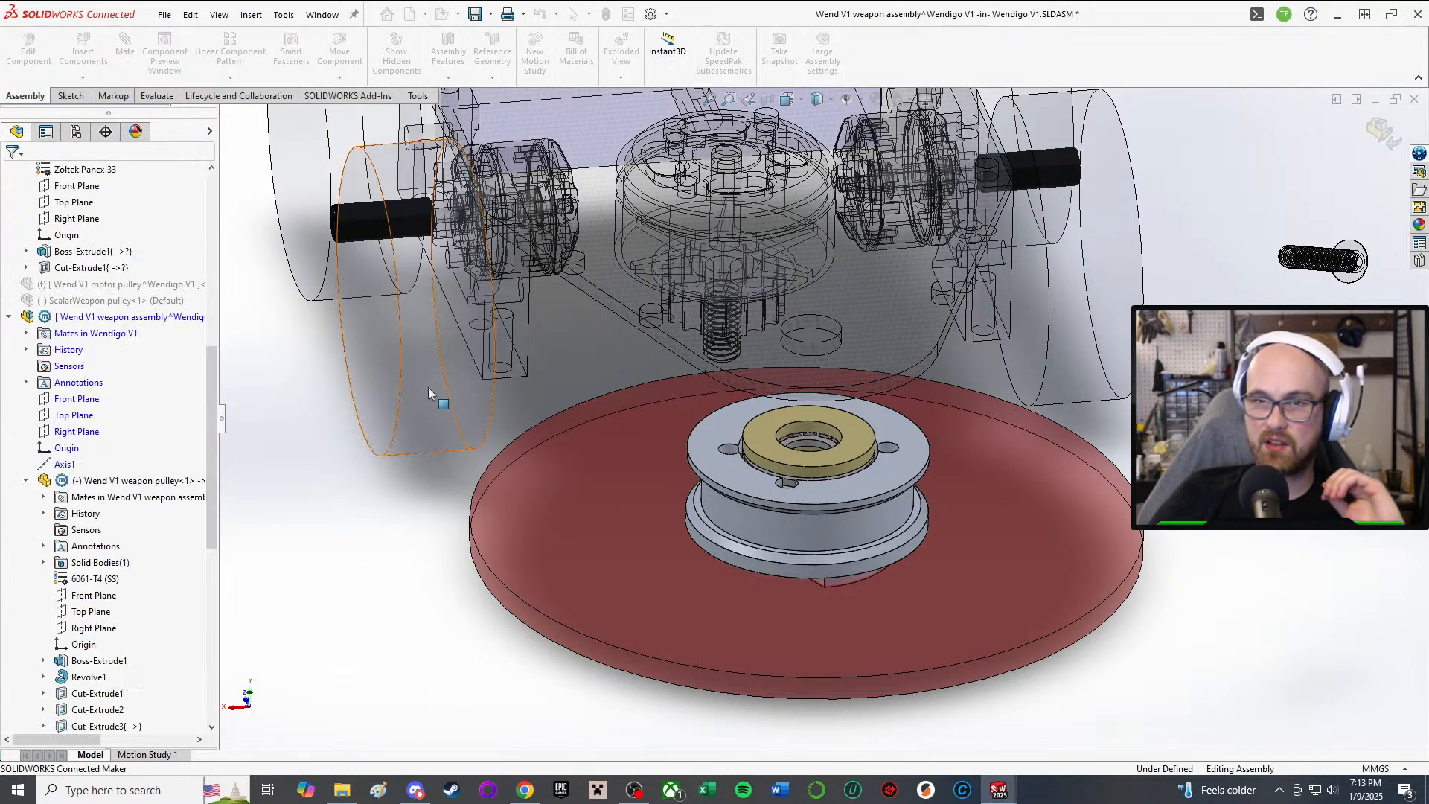
{"action": "scroll", "coordinate": [431, 390], "scroll_direction": "up", "scroll_amount": 3}
{"action": "middle_click_drag", "start_coordinate": [704, 248], "coordinate": [662, 381]}
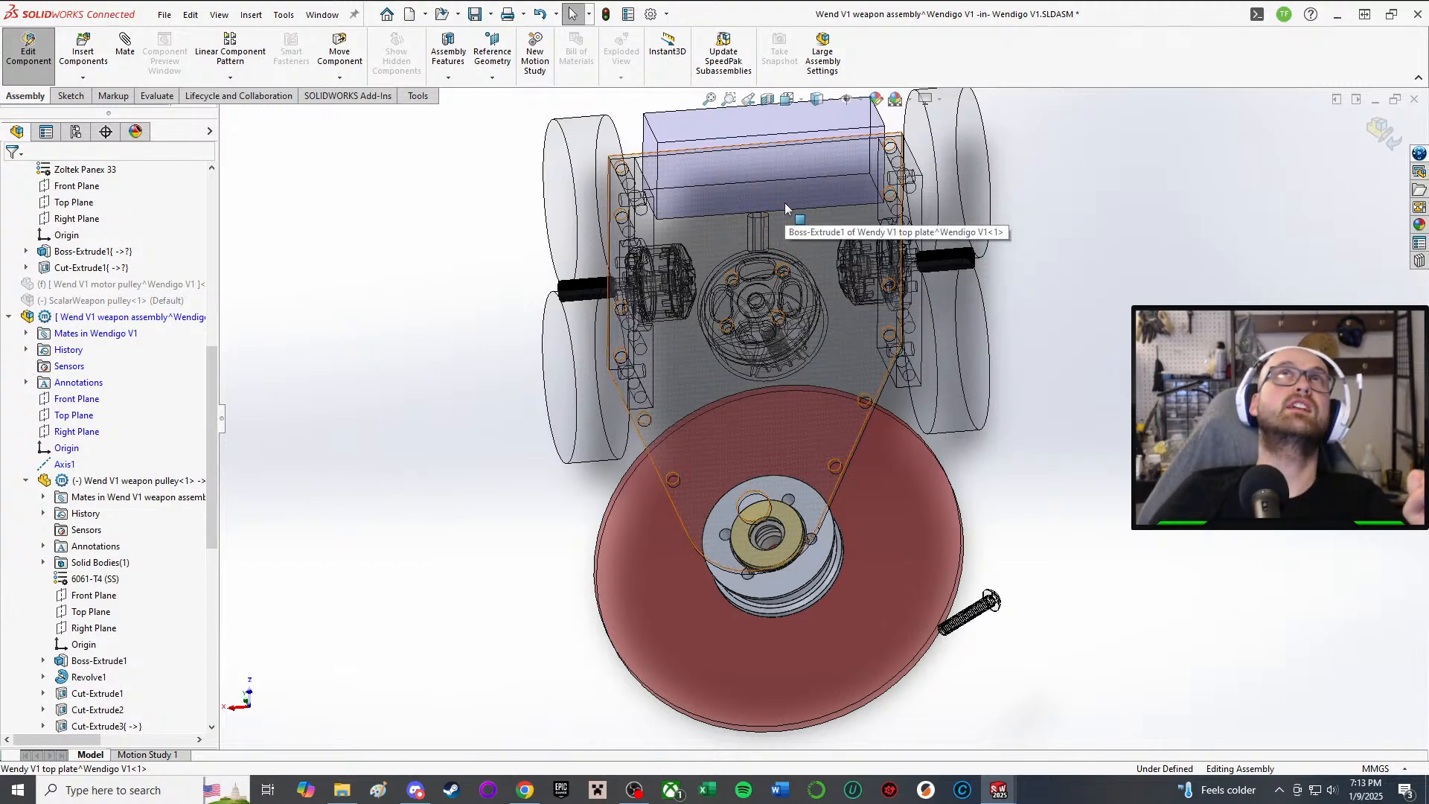
{"action": "middle_click_drag", "start_coordinate": [784, 202], "coordinate": [767, 270]}
{"action": "scroll", "coordinate": [766, 270], "scroll_direction": "down", "scroll_amount": 3}
{"action": "scroll", "coordinate": [715, 394], "scroll_direction": "up", "scroll_amount": 1}
Step: Check the pulley's fit beside the chassis and wheels, then exit weapon subassembly editing
{"action": "middle_click_drag", "start_coordinate": [696, 435], "coordinate": [677, 178]}
{"action": "middle_click_drag", "start_coordinate": [660, 405], "coordinate": [697, 498]}
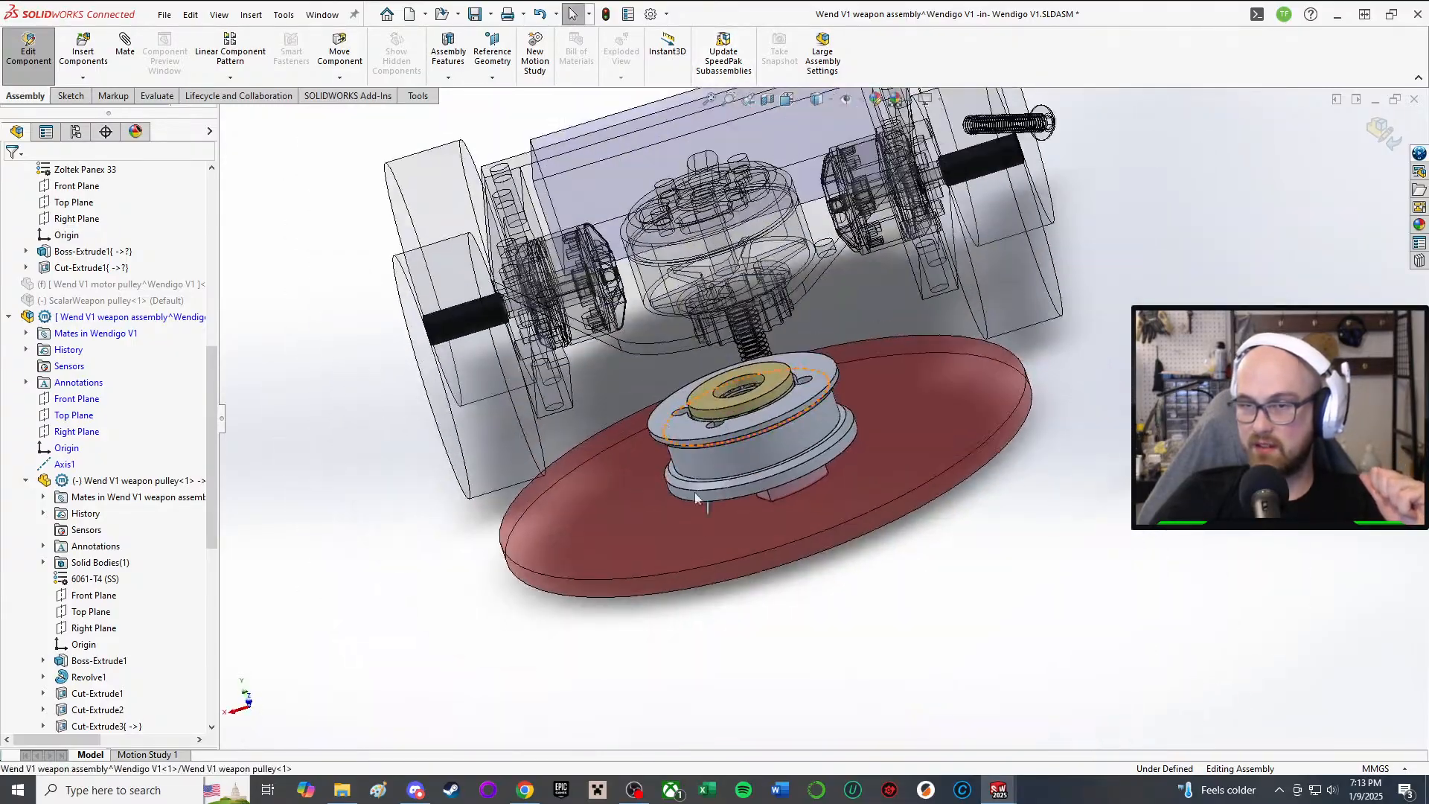
{"action": "middle_click_drag", "start_coordinate": [506, 240], "coordinate": [622, 295]}
{"action": "scroll", "coordinate": [604, 272], "scroll_direction": "down", "scroll_amount": 2}
{"action": "scroll", "coordinate": [605, 271], "scroll_direction": "up", "scroll_amount": 2}
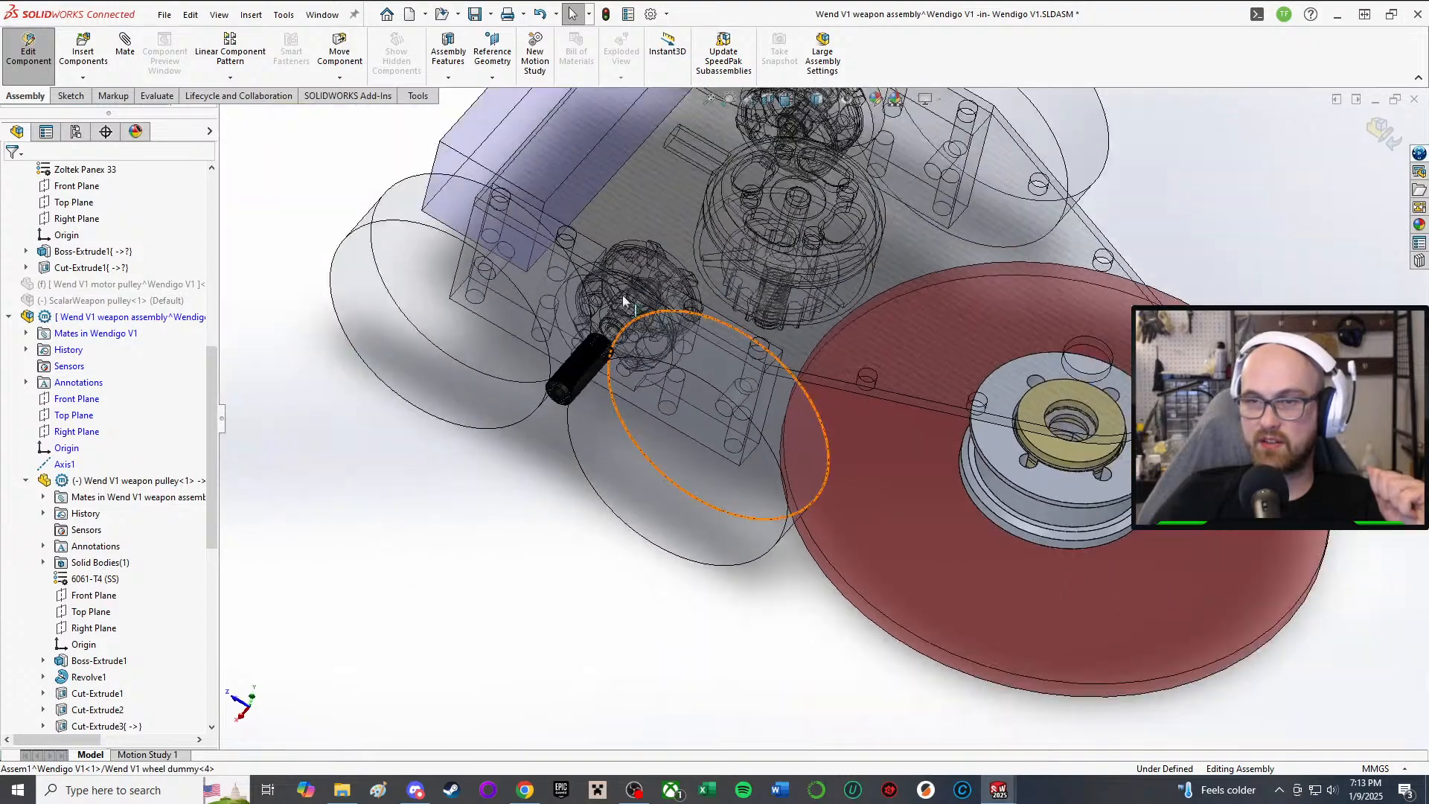
{"action": "middle_click_drag", "start_coordinate": [814, 236], "coordinate": [852, 283]}
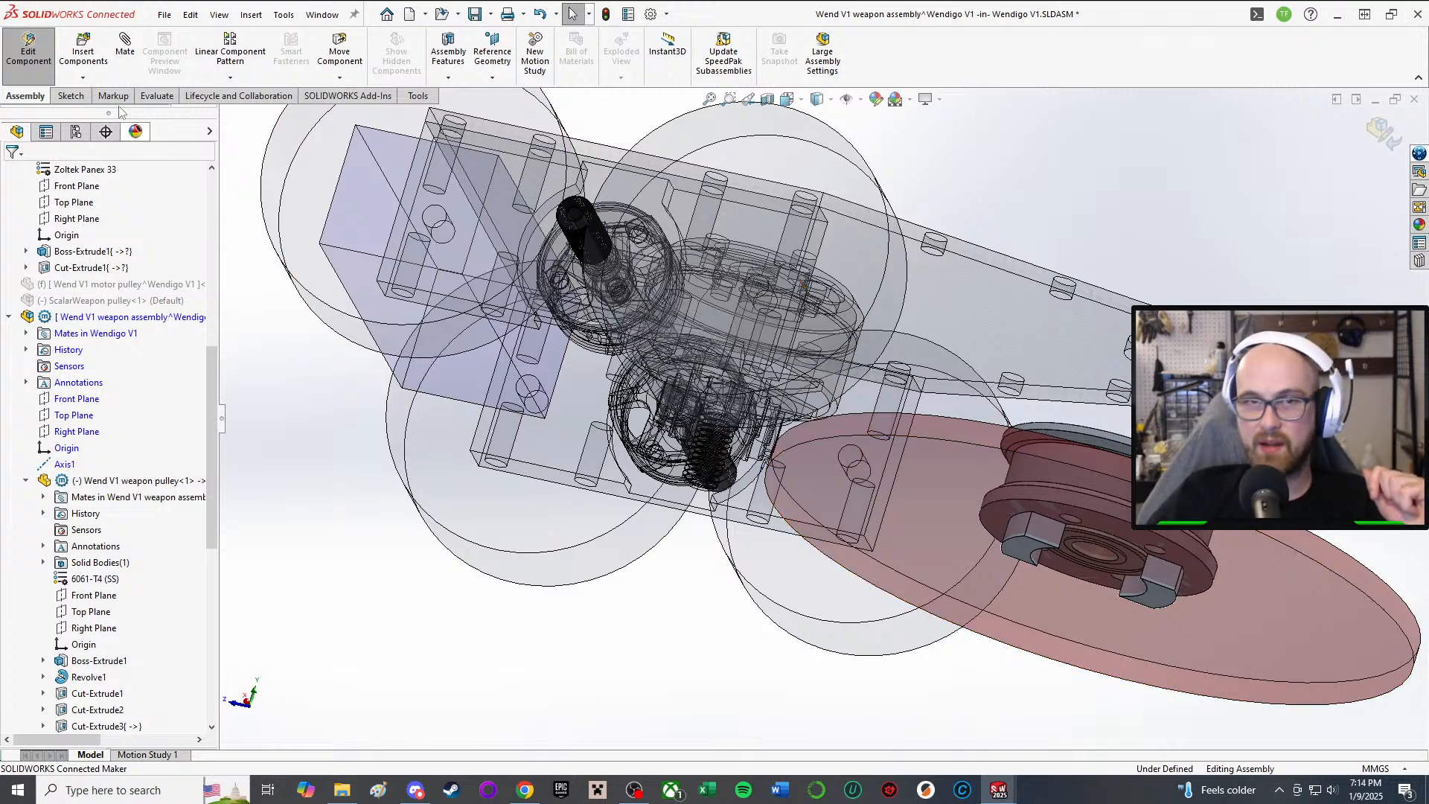
{"action": "left_click", "coordinate": [28, 49]}
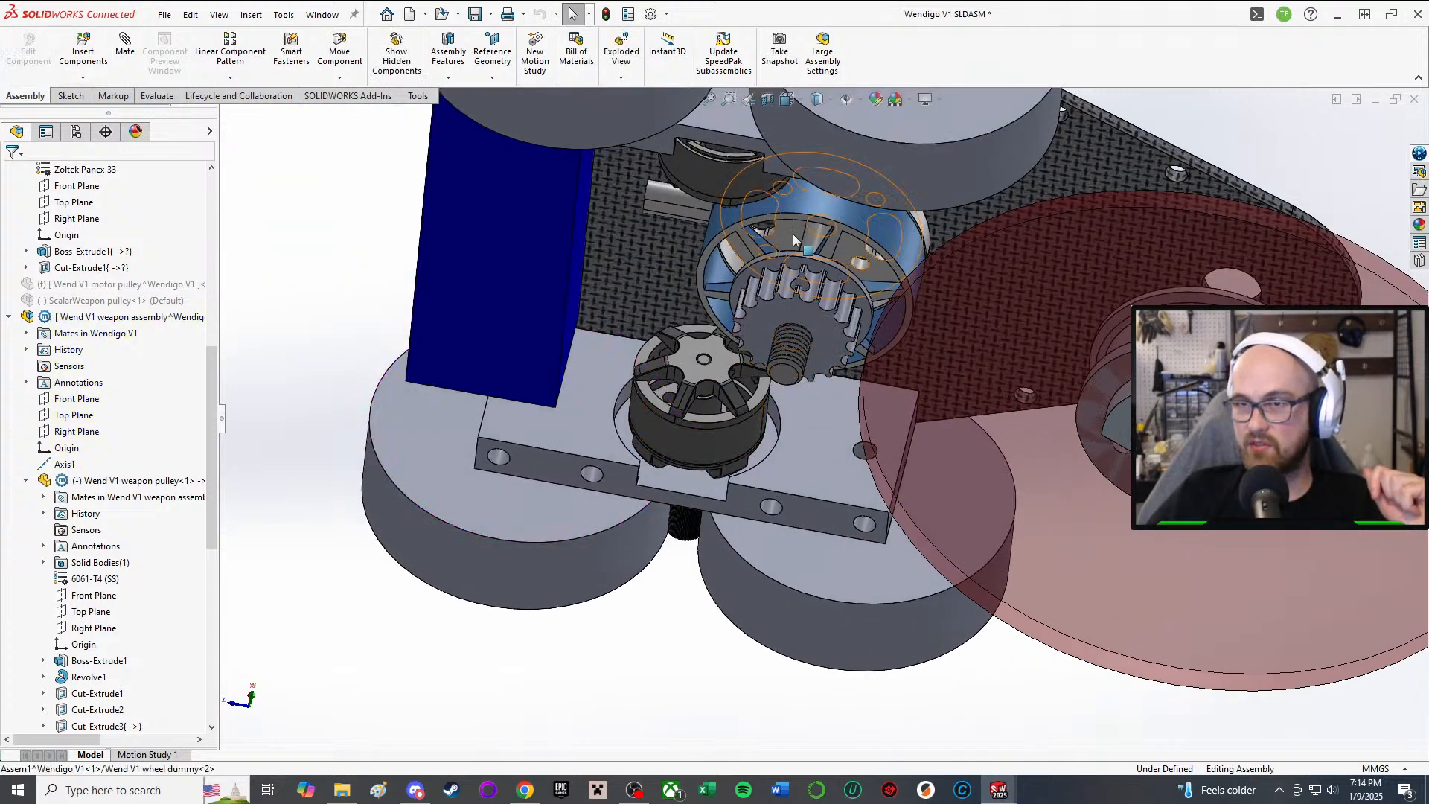
{"action": "left_click", "coordinate": [792, 236]}
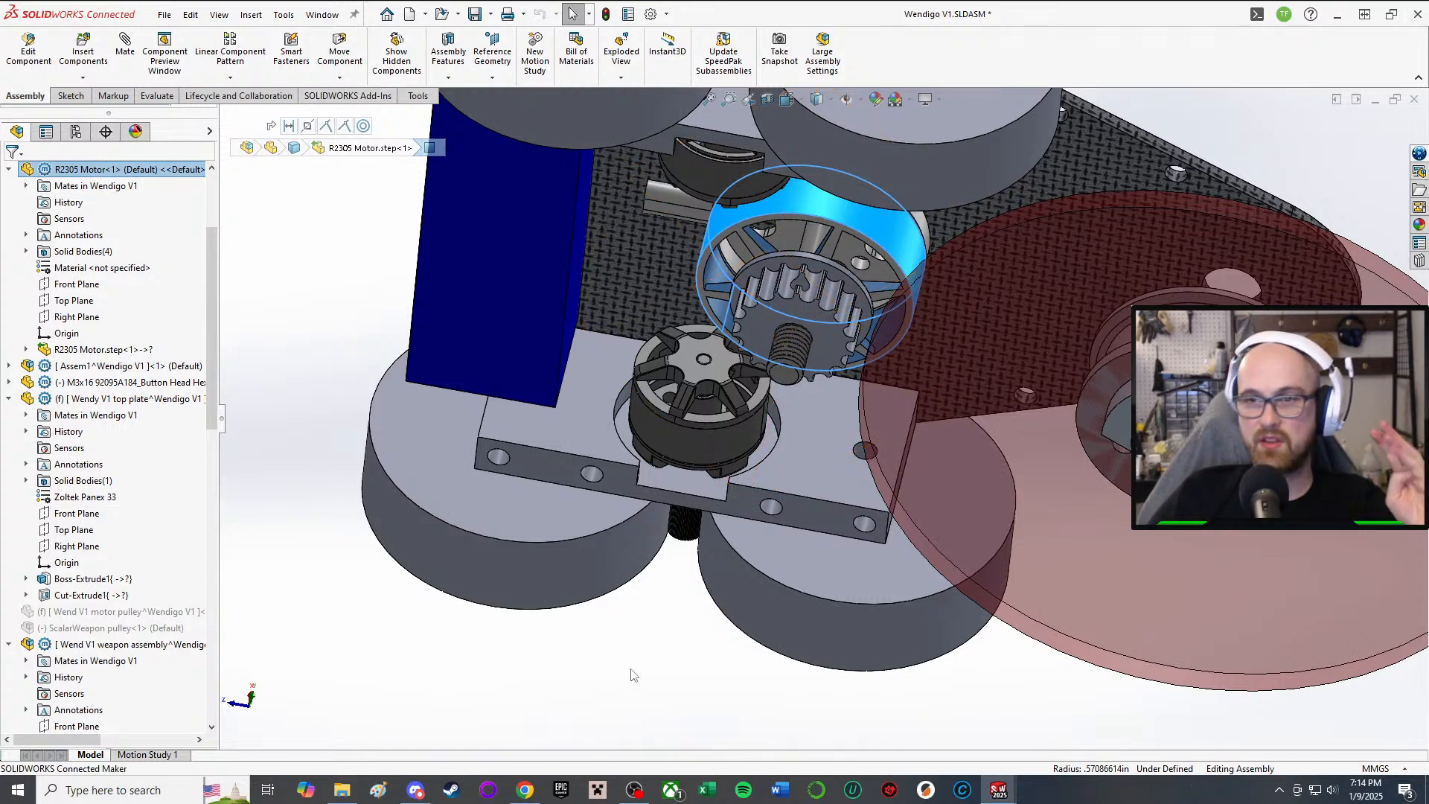
{"action": "middle_click_drag", "start_coordinate": [883, 288], "coordinate": [1291, 202]}
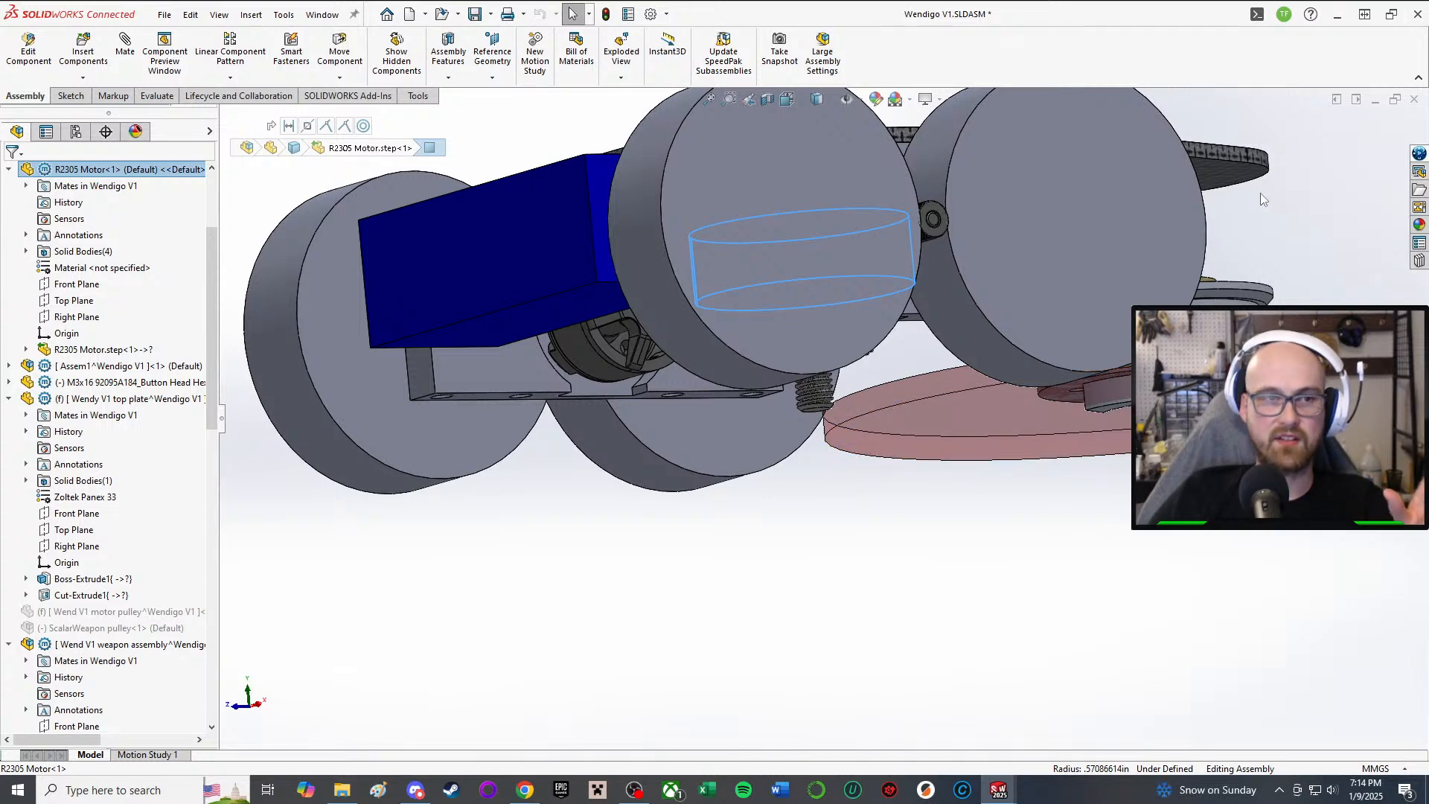
{"action": "middle_click_drag", "start_coordinate": [1245, 189], "coordinate": [1154, 283]}
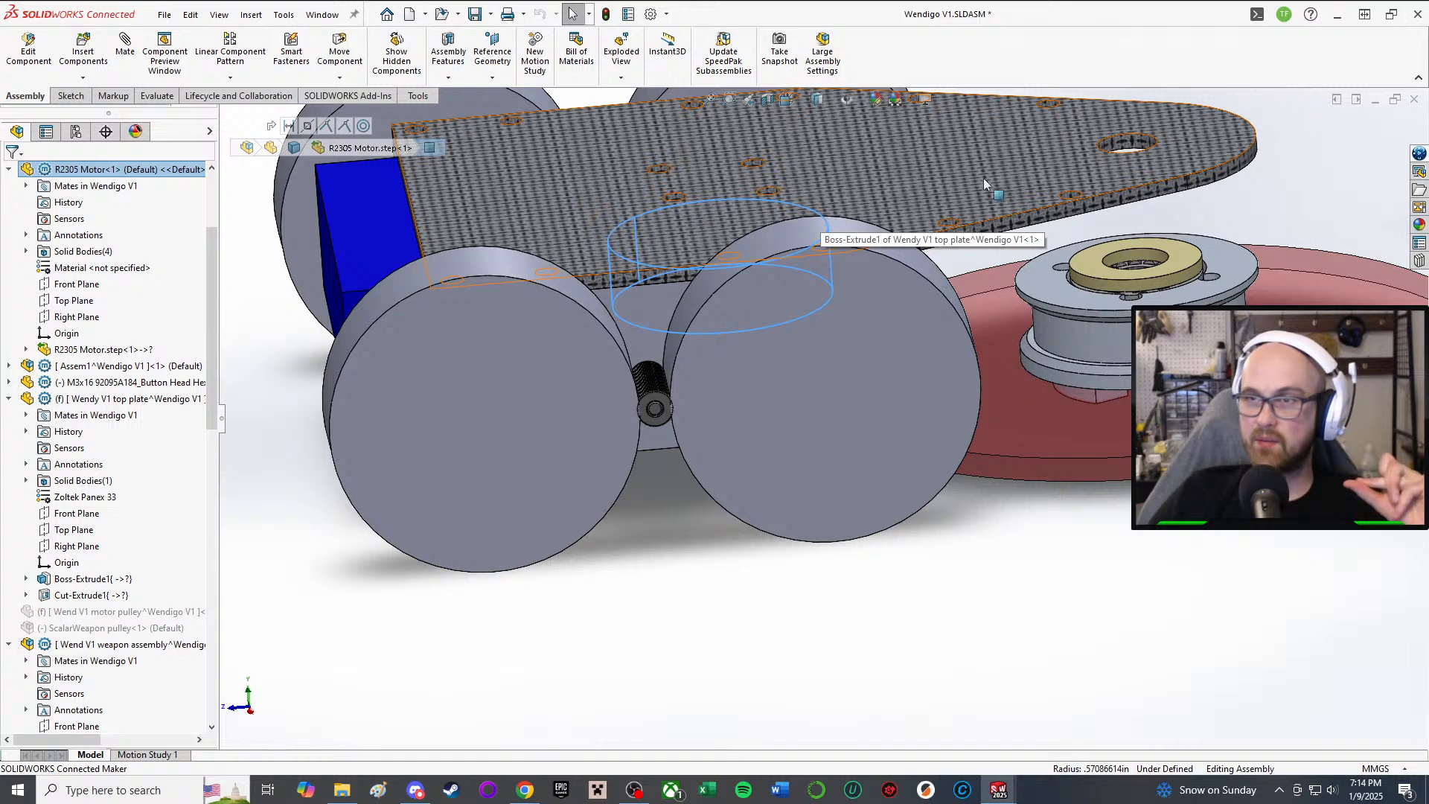
Step: Save all modified documents, storing virtual components internally in the Wendigo V1 assembly
{"action": "left_click", "coordinate": [474, 13]}
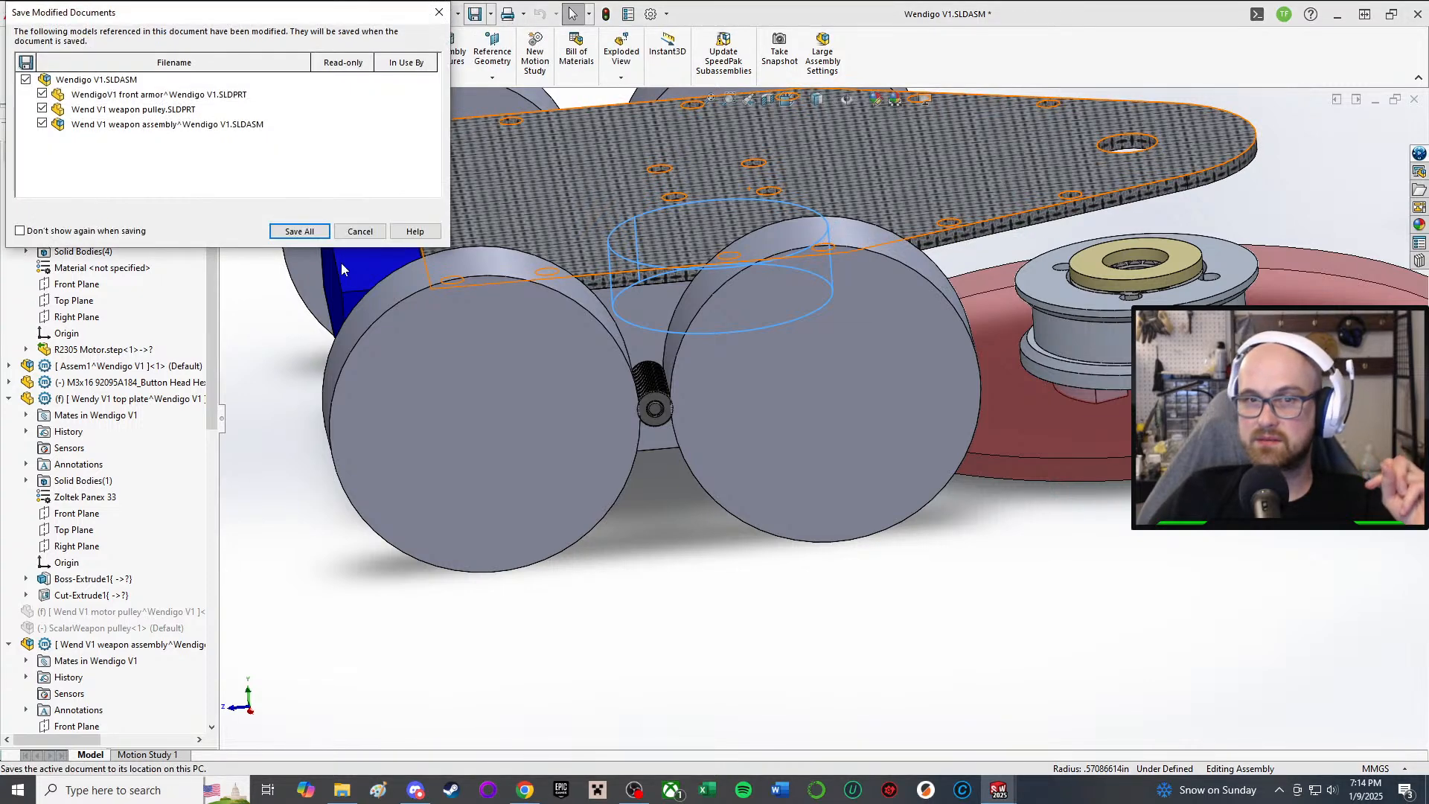
{"action": "left_click", "coordinate": [299, 230]}
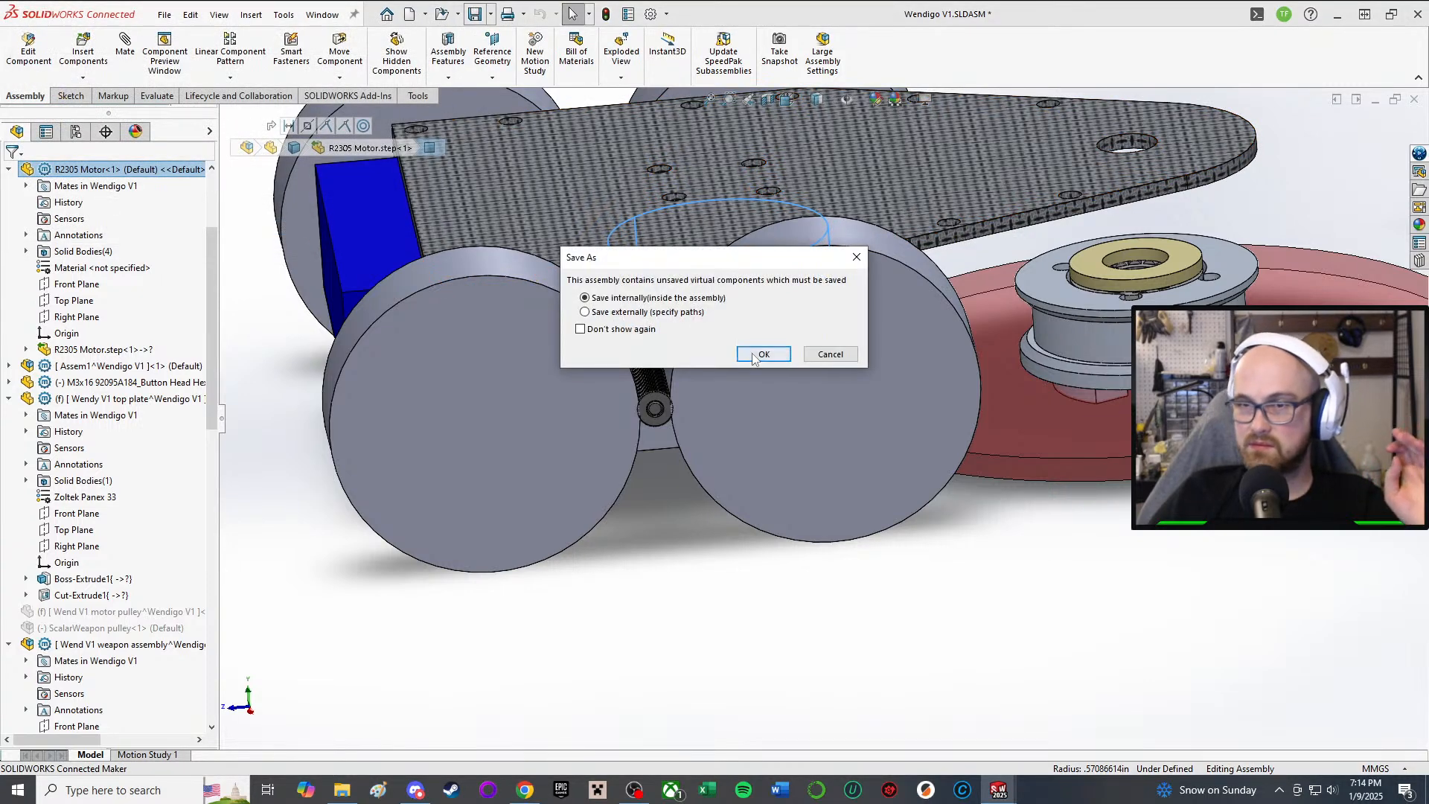
{"action": "left_click", "coordinate": [754, 357]}
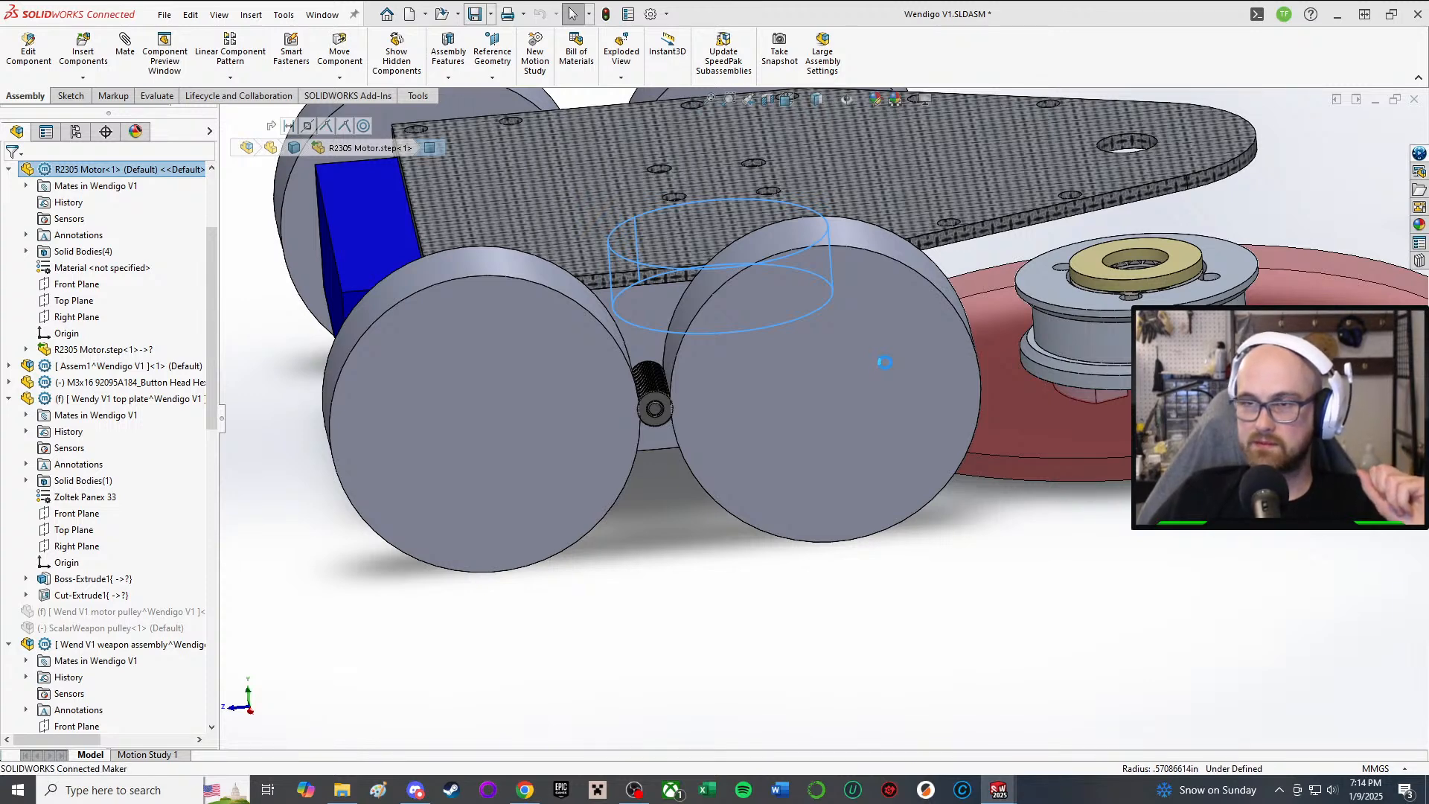
{"action": "scroll", "coordinate": [1192, 550], "scroll_direction": "up", "scroll_amount": 4}
{"action": "middle_click_drag", "start_coordinate": [1109, 417], "coordinate": [1190, 331]}
{"action": "scroll", "coordinate": [1085, 307], "scroll_direction": "down", "scroll_amount": 4}
{"action": "scroll", "coordinate": [1191, 331], "scroll_direction": "up", "scroll_amount": 2}
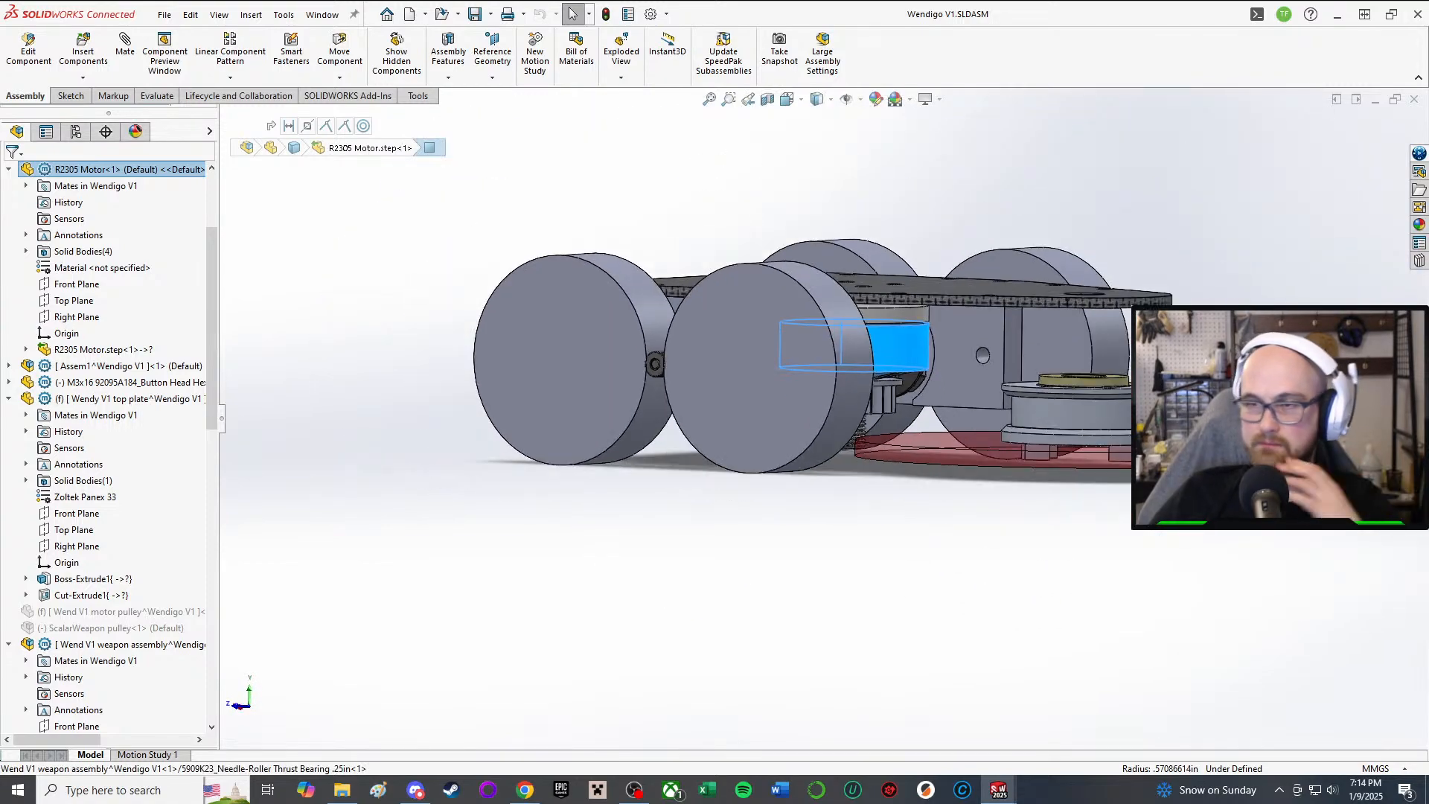
{"action": "scroll", "coordinate": [1008, 293], "scroll_direction": "down", "scroll_amount": 3}
{"action": "middle_click_drag", "start_coordinate": [1008, 294], "coordinate": [820, 480]}
{"action": "middle_click_drag", "start_coordinate": [785, 526], "coordinate": [780, 355]}
{"action": "scroll", "coordinate": [744, 446], "scroll_direction": "up", "scroll_amount": 1}
{"action": "scroll", "coordinate": [843, 502], "scroll_direction": "up", "scroll_amount": 1}
{"action": "scroll", "coordinate": [791, 422], "scroll_direction": "down", "scroll_amount": 2}
{"action": "scroll", "coordinate": [945, 475], "scroll_direction": "down", "scroll_amount": 2}
{"action": "scroll", "coordinate": [785, 526], "scroll_direction": "down", "scroll_amount": 2}
{"action": "scroll", "coordinate": [786, 534], "scroll_direction": "up", "scroll_amount": 4}
{"action": "scroll", "coordinate": [779, 354], "scroll_direction": "down", "scroll_amount": 3}
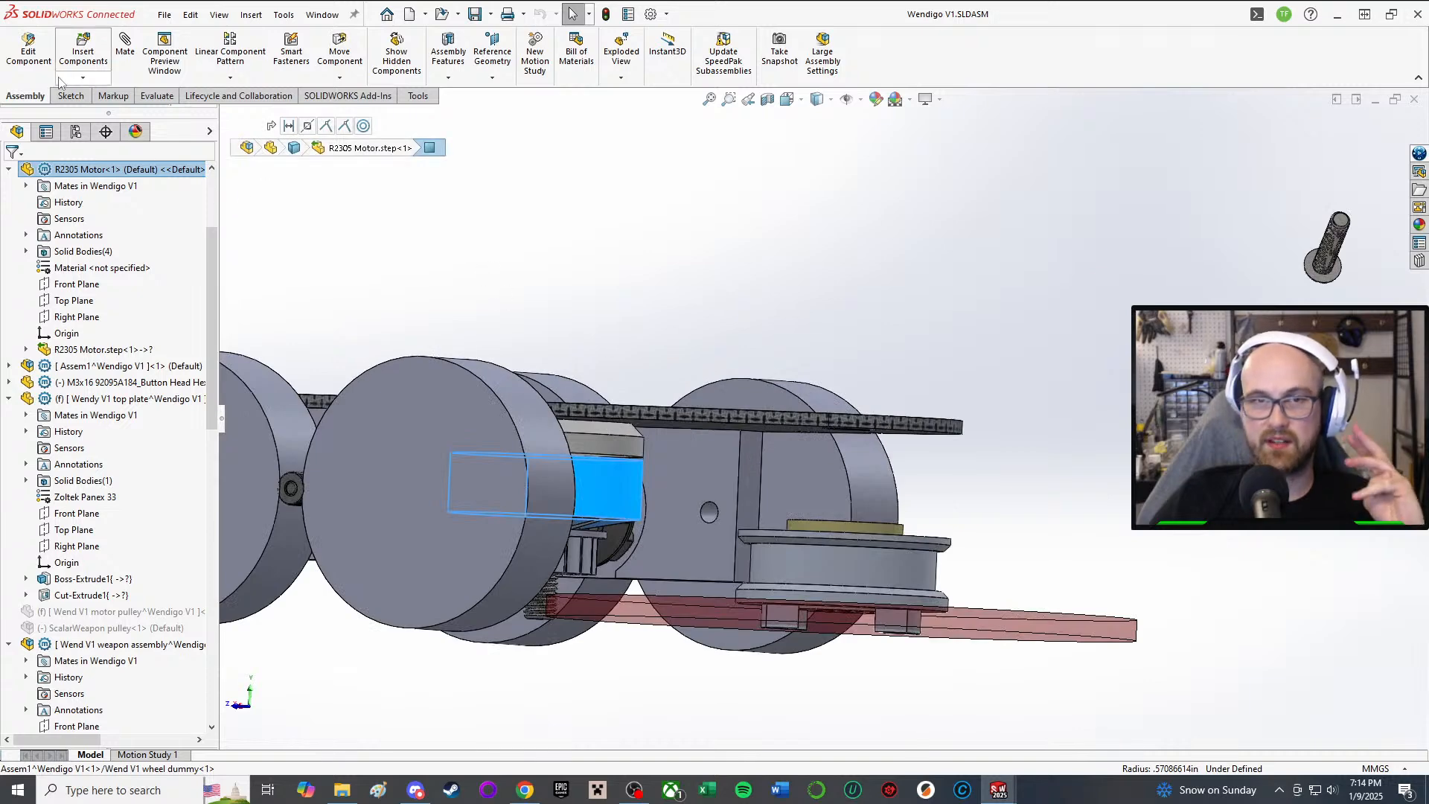
{"action": "middle_click_drag", "start_coordinate": [732, 439], "coordinate": [910, 207]}
{"action": "scroll", "coordinate": [910, 207], "scroll_direction": "down", "scroll_amount": 3}
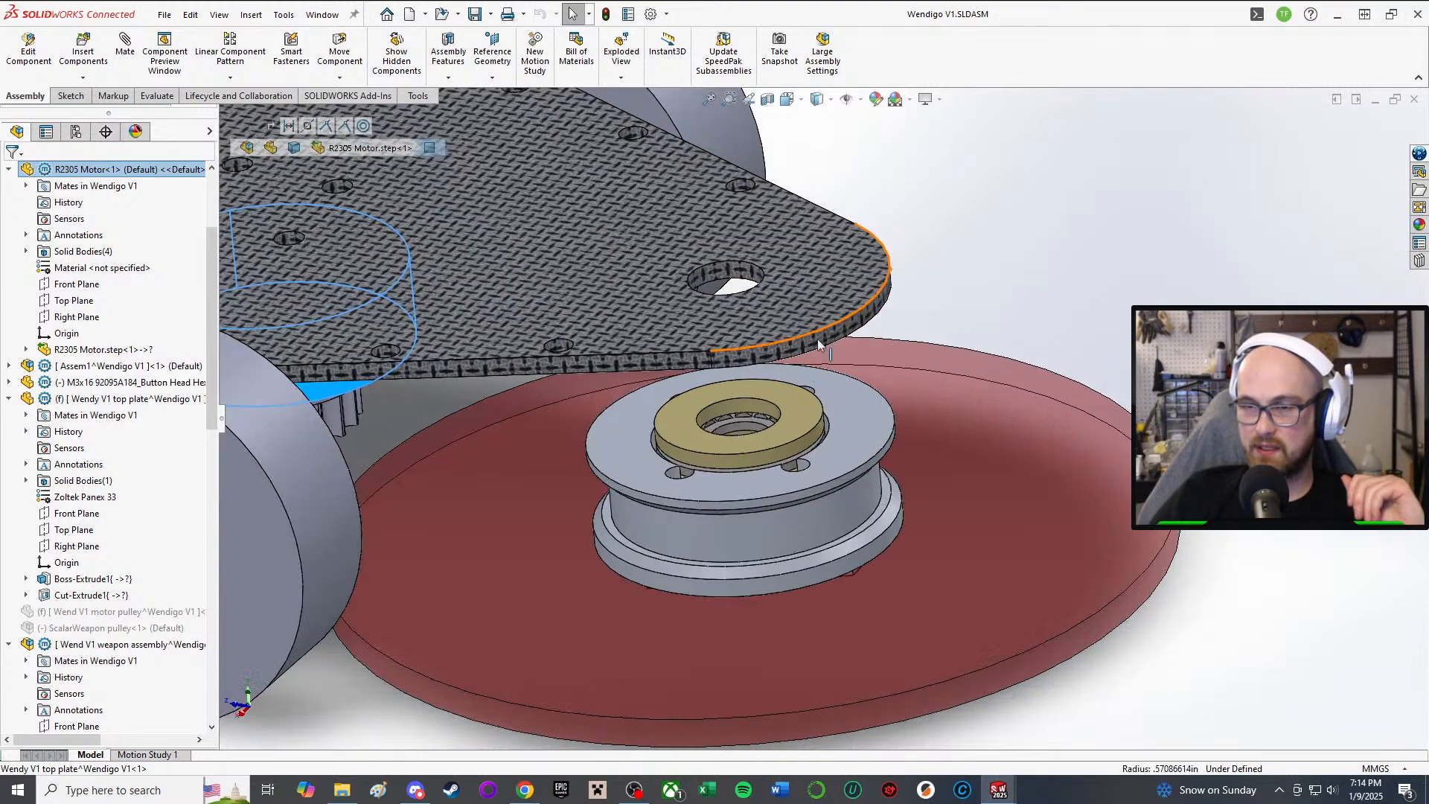
{"action": "middle_click_drag", "start_coordinate": [817, 340], "coordinate": [817, 515]}
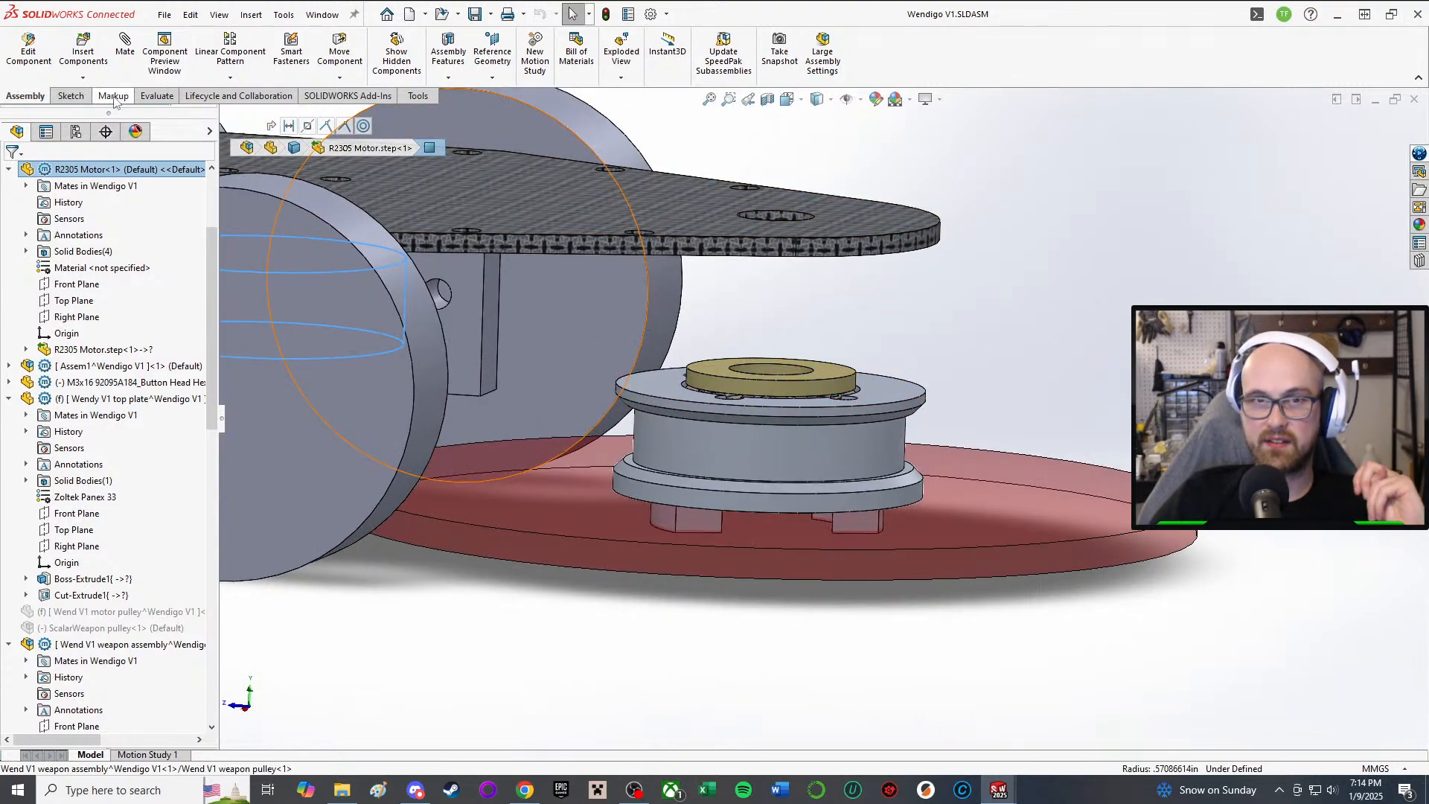
Step: Insert a new virtual part into the robot assembly using the Part template
{"action": "left_click", "coordinate": [83, 46]}
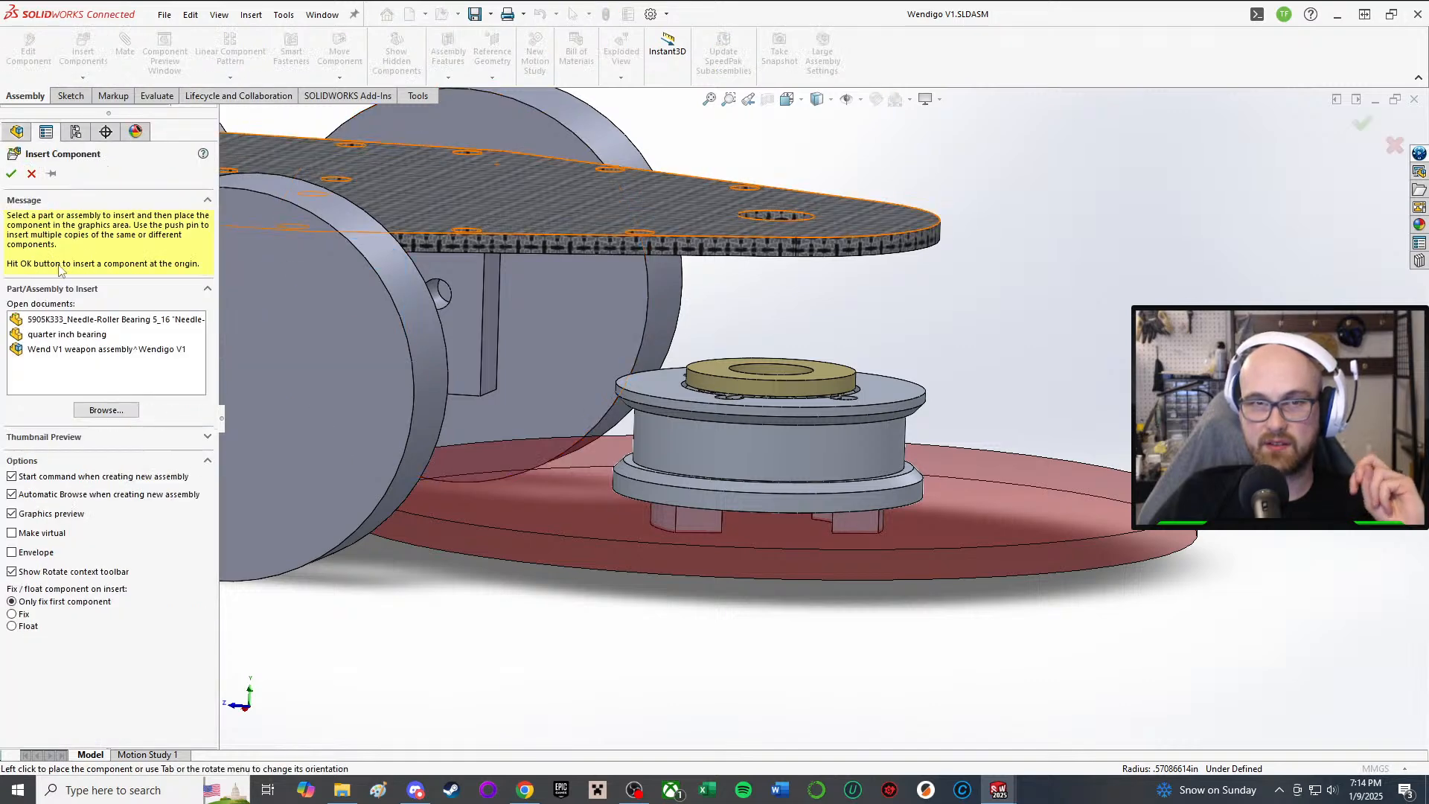
{"action": "left_click", "coordinate": [31, 173]}
{"action": "left_click", "coordinate": [83, 79]}
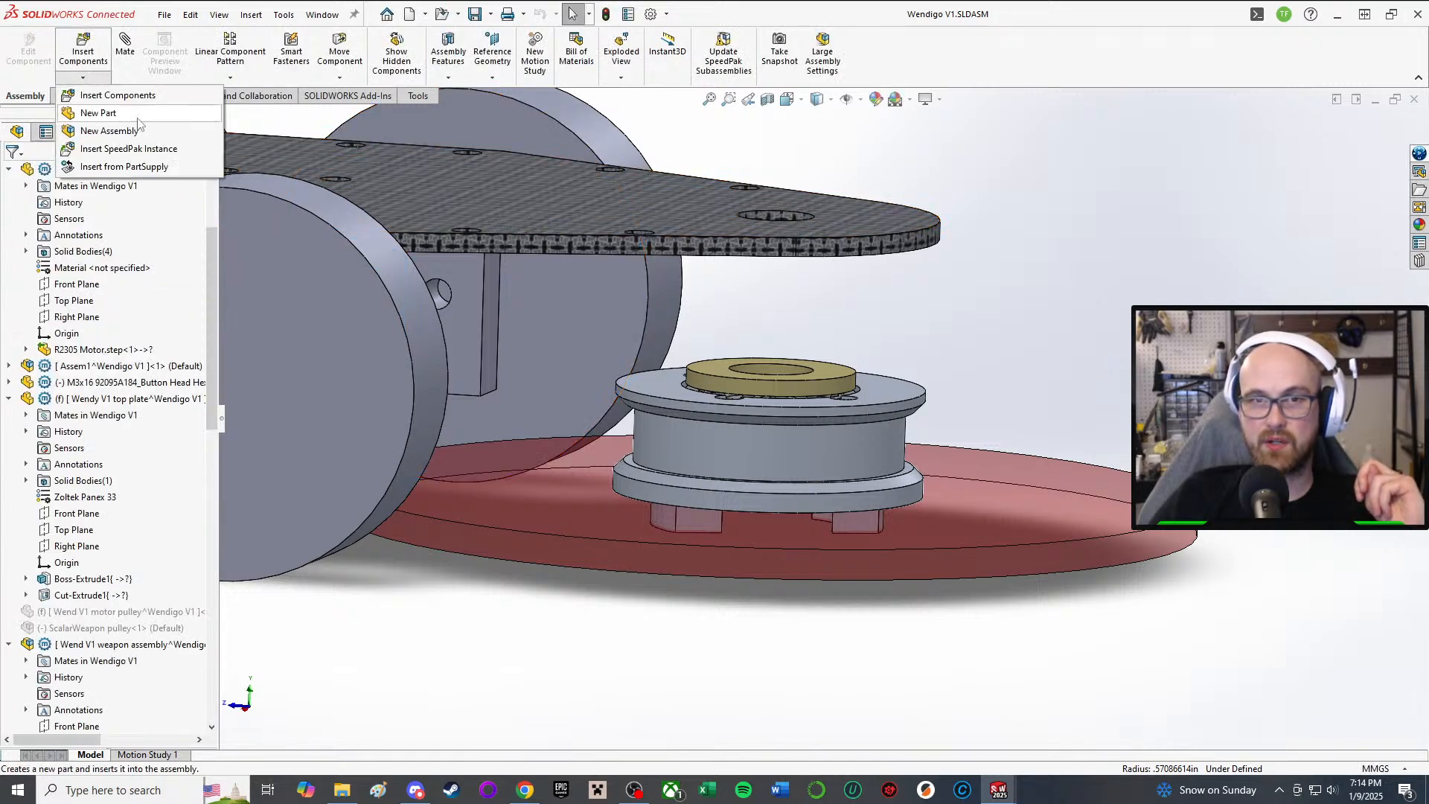
{"action": "left_click", "coordinate": [138, 119]}
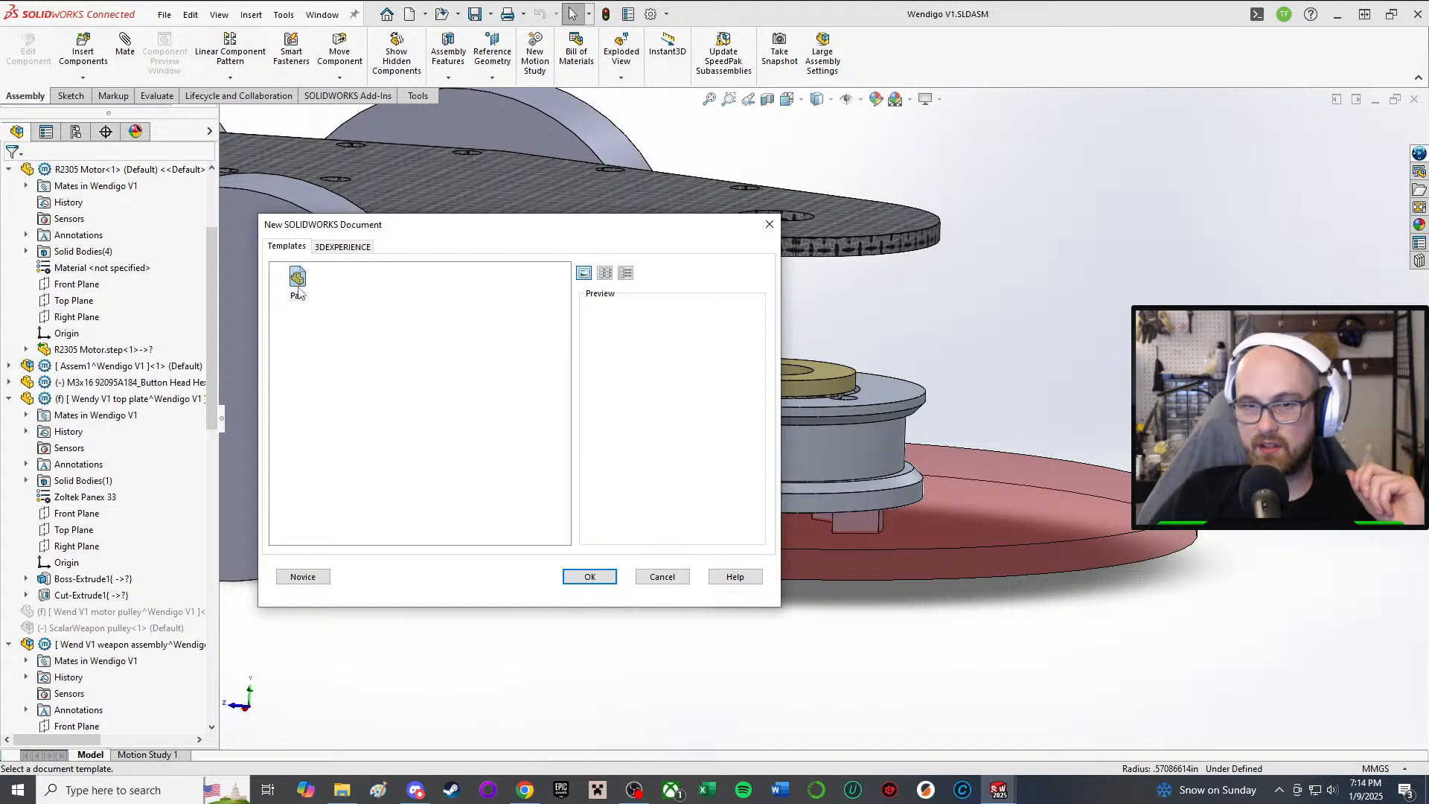
{"action": "left_click", "coordinate": [588, 577]}
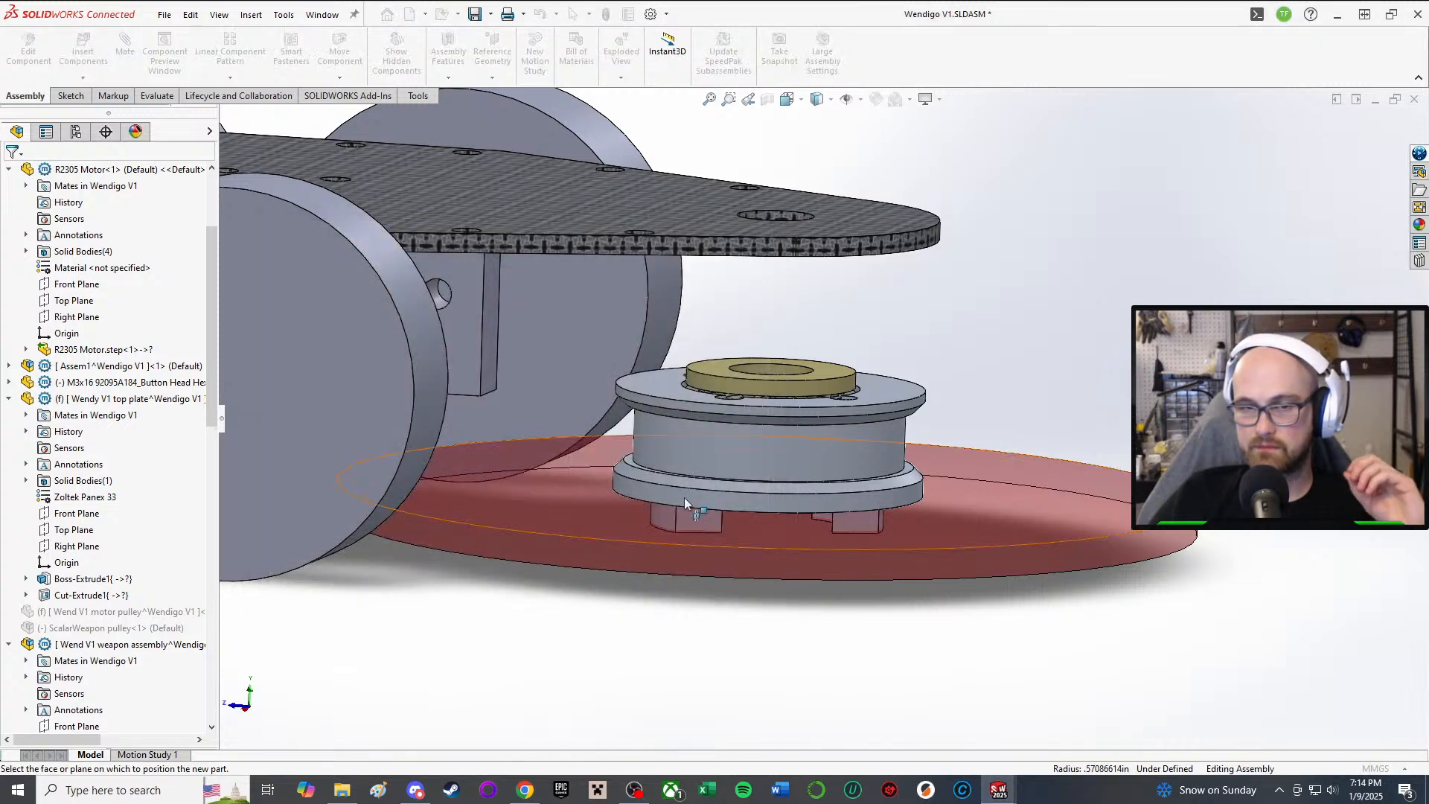
{"action": "scroll", "coordinate": [209, 447], "scroll_direction": "down", "scroll_amount": 4}
{"action": "key", "text": "Escape"}
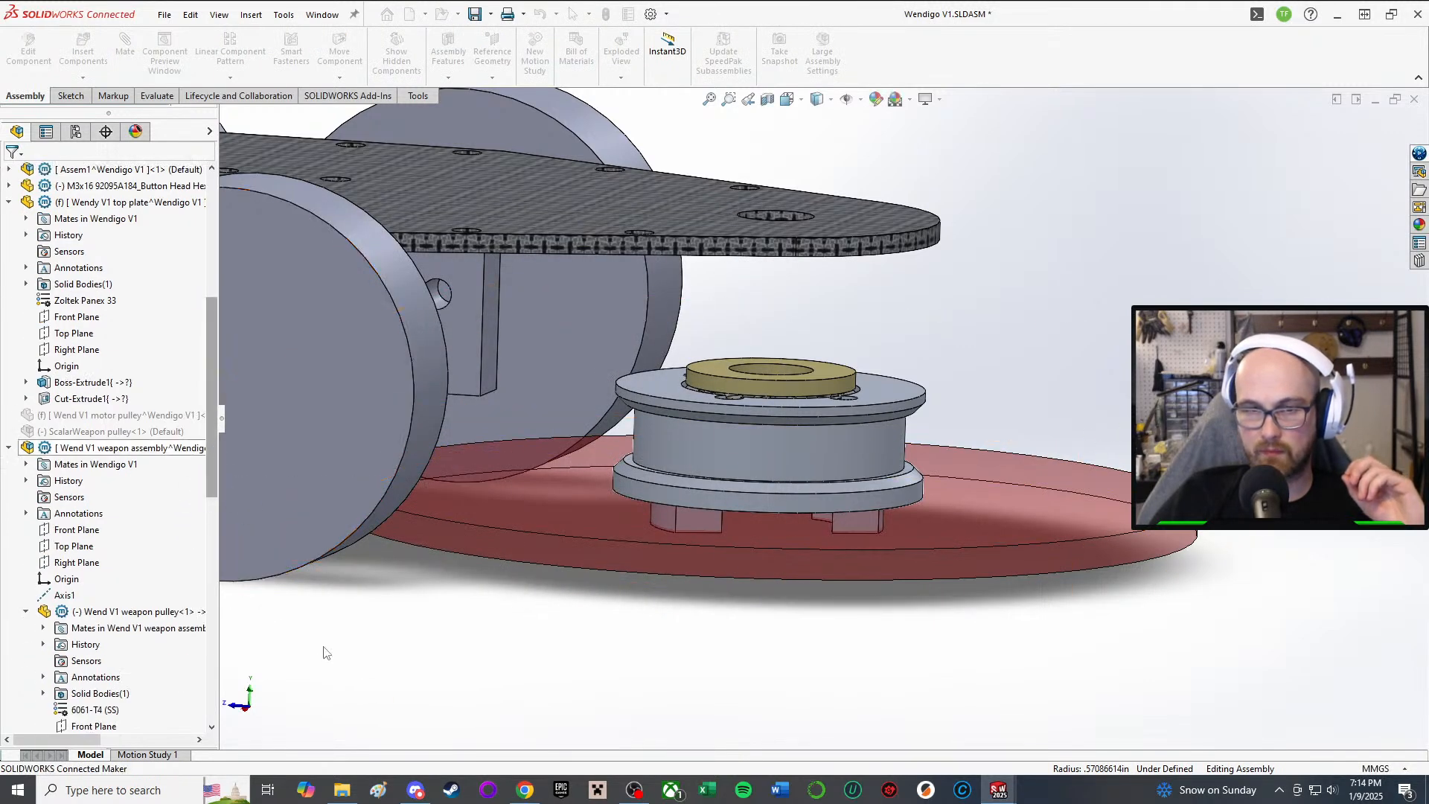
{"action": "scroll", "coordinate": [212, 467], "scroll_direction": "down", "scroll_amount": 10}
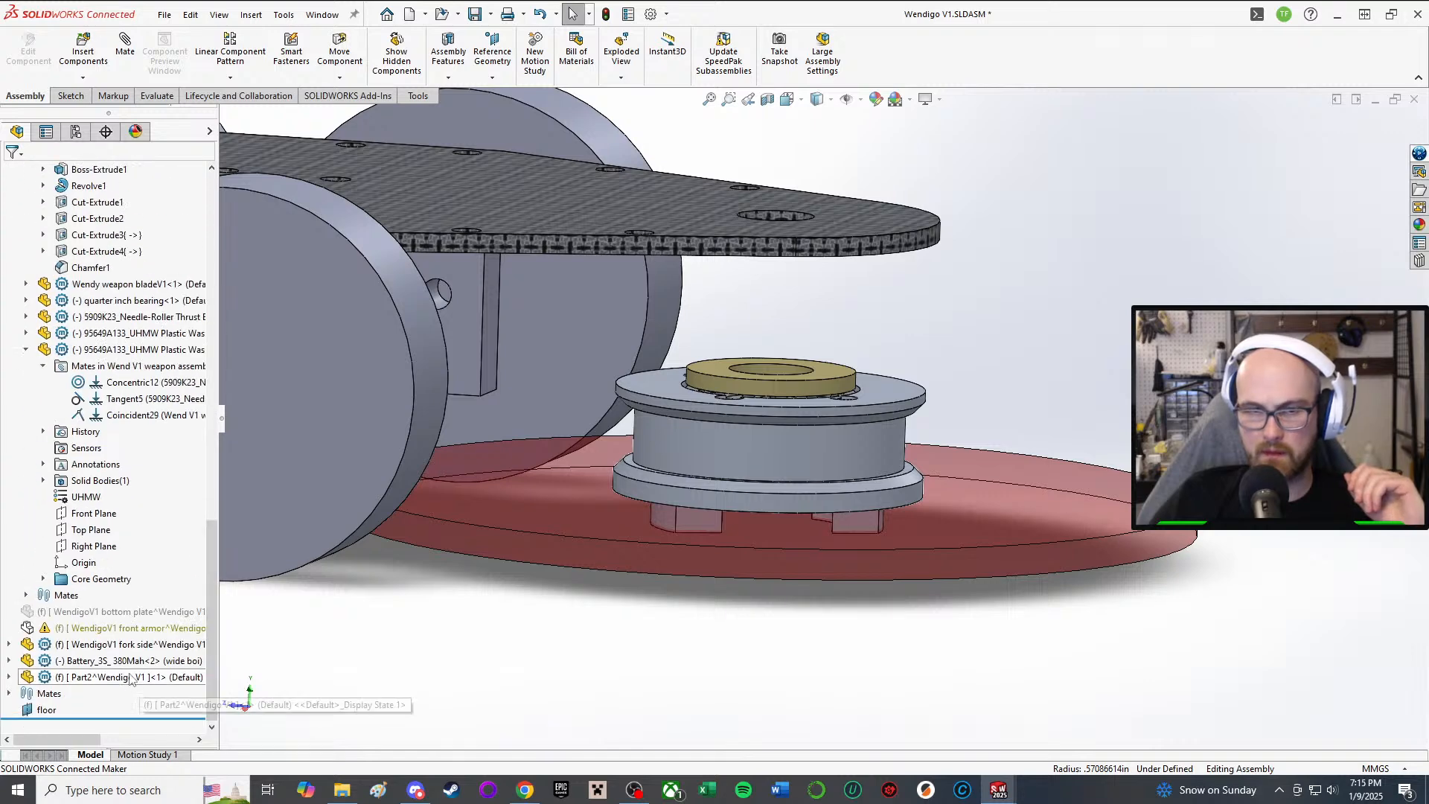
Step: Select the new Part2 component and start renaming it
{"action": "left_click", "coordinate": [158, 674]}
{"action": "key", "text": "f"}
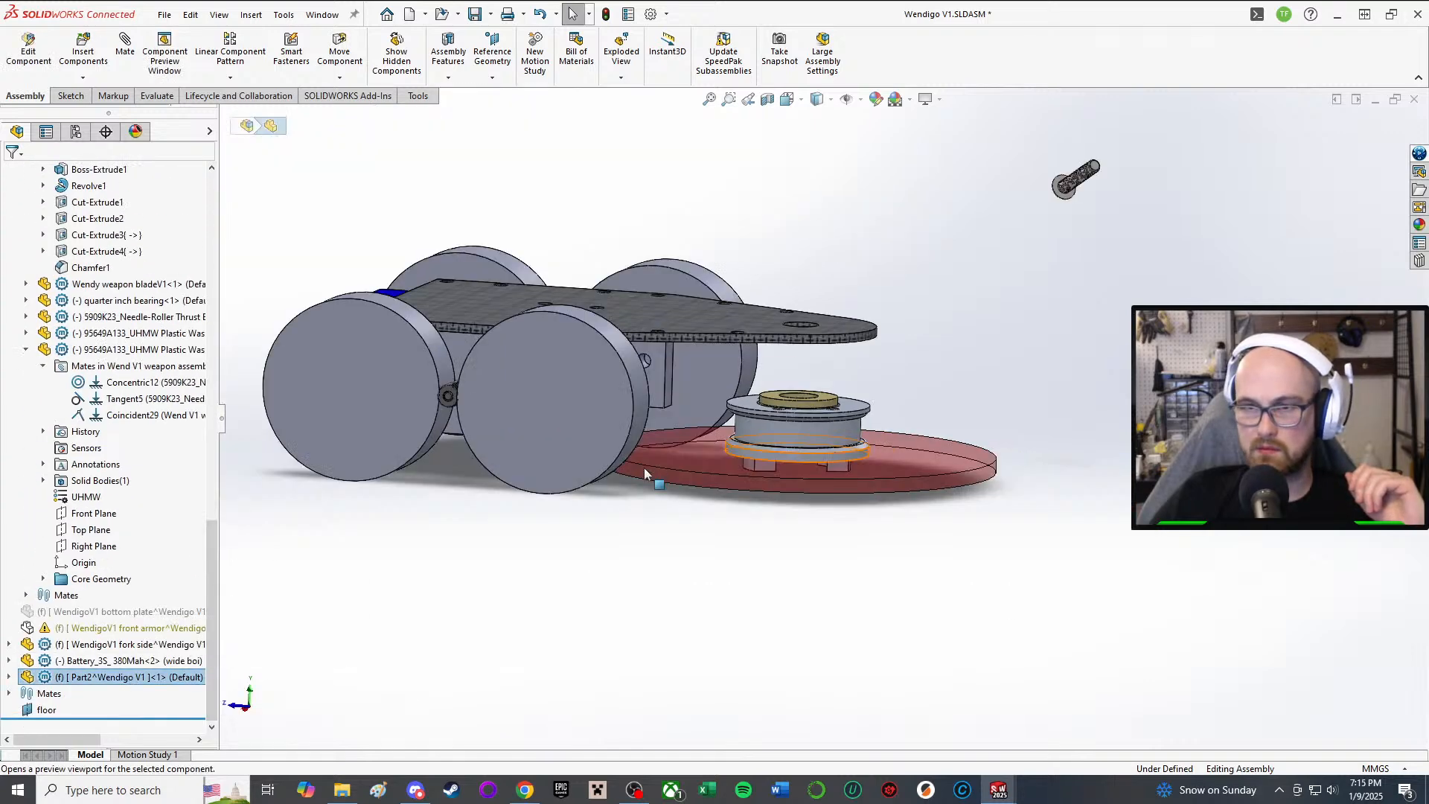
{"action": "right_click", "coordinate": [88, 677]}
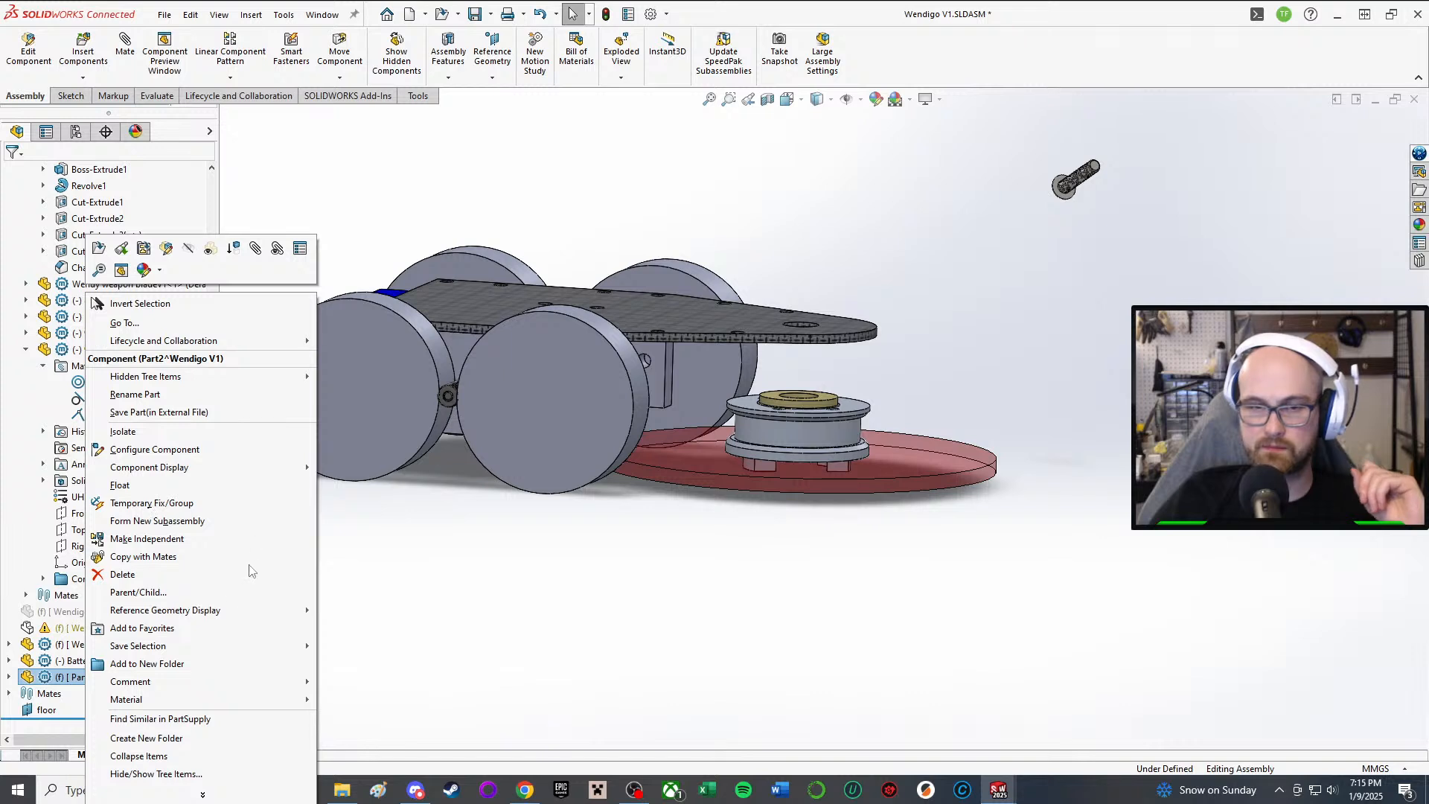
{"action": "left_click", "coordinate": [179, 394]}
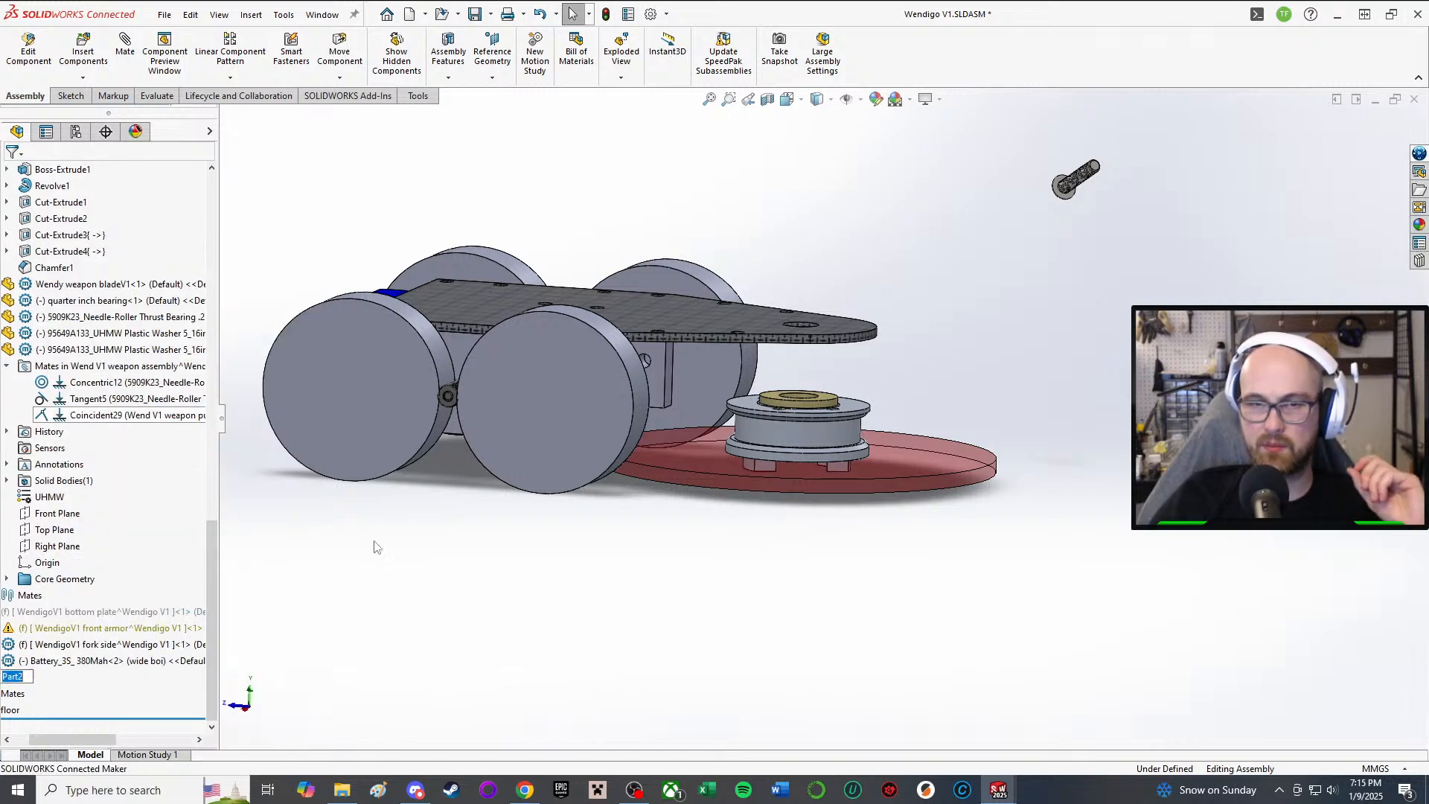
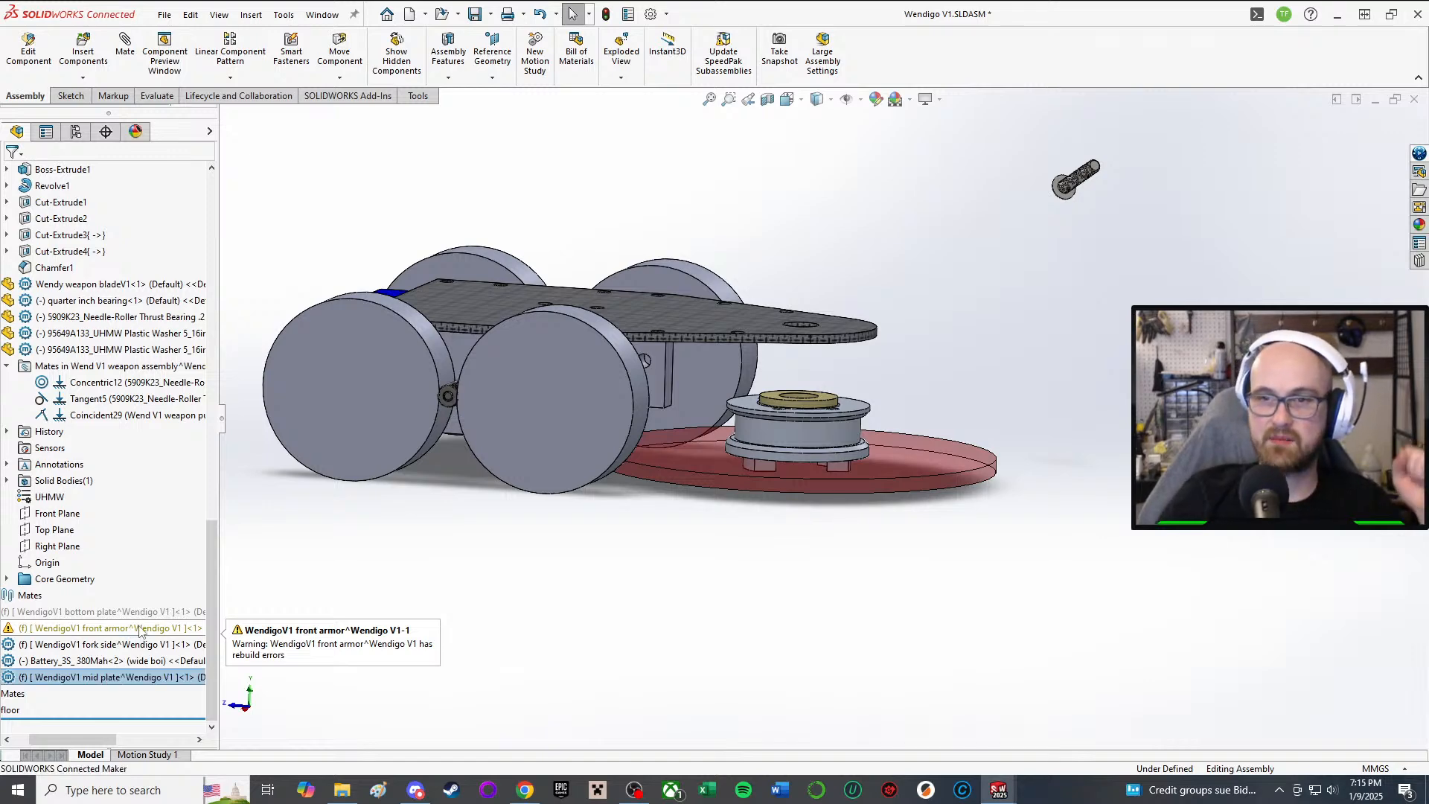
Step: Orbit the robot assembly to inspect its underside
{"action": "scroll", "coordinate": [822, 404], "scroll_direction": "up", "scroll_amount": 2}
{"action": "middle_click_drag", "start_coordinate": [826, 400], "coordinate": [874, 195]}
{"action": "scroll", "coordinate": [539, 498], "scroll_direction": "down", "scroll_amount": 3}
{"action": "middle_click_drag", "start_coordinate": [762, 286], "coordinate": [716, 419]}
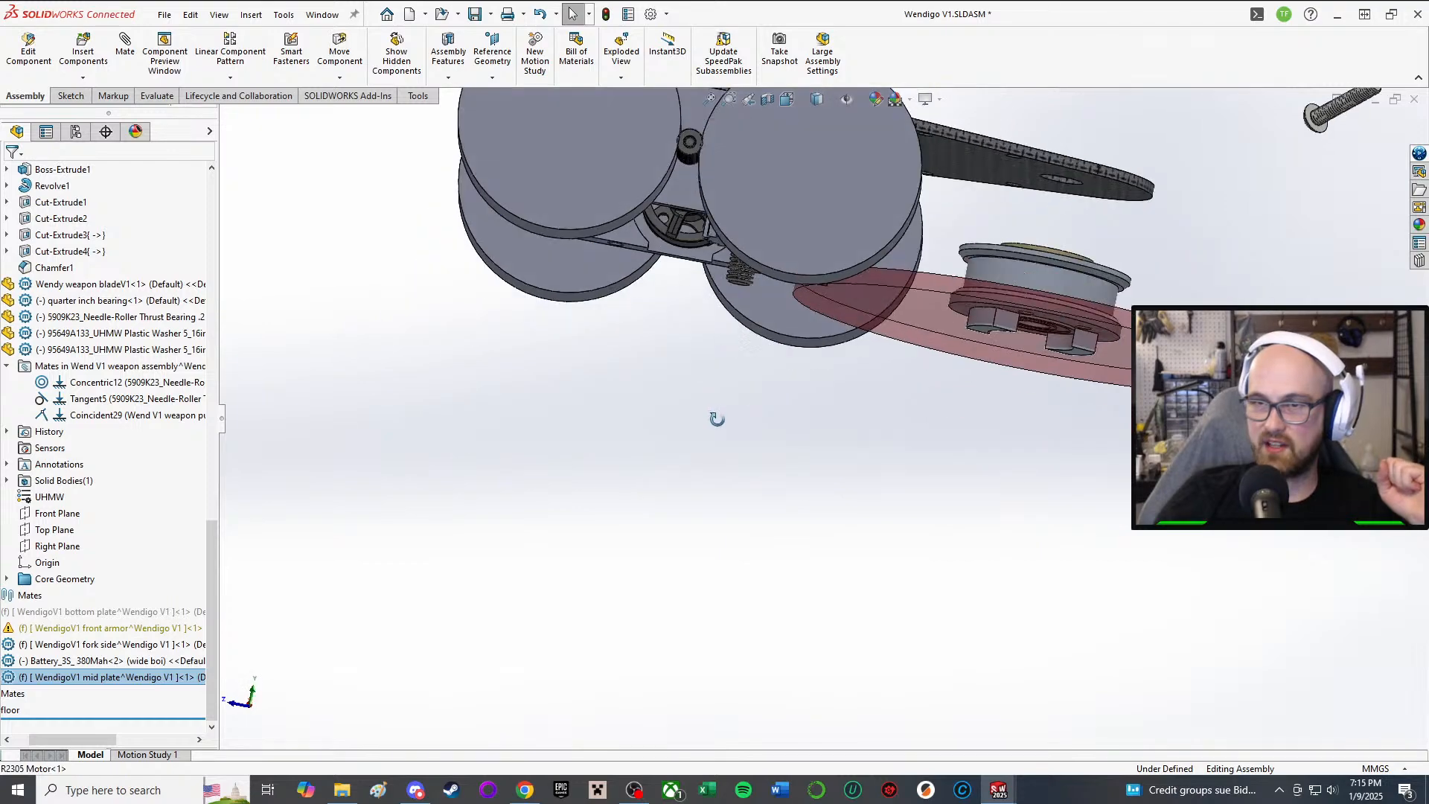
{"action": "scroll", "coordinate": [854, 252], "scroll_direction": "up", "scroll_amount": 1}
{"action": "middle_click_drag", "start_coordinate": [854, 253], "coordinate": [808, 499]}
{"action": "scroll", "coordinate": [918, 304], "scroll_direction": "down", "scroll_amount": 3}
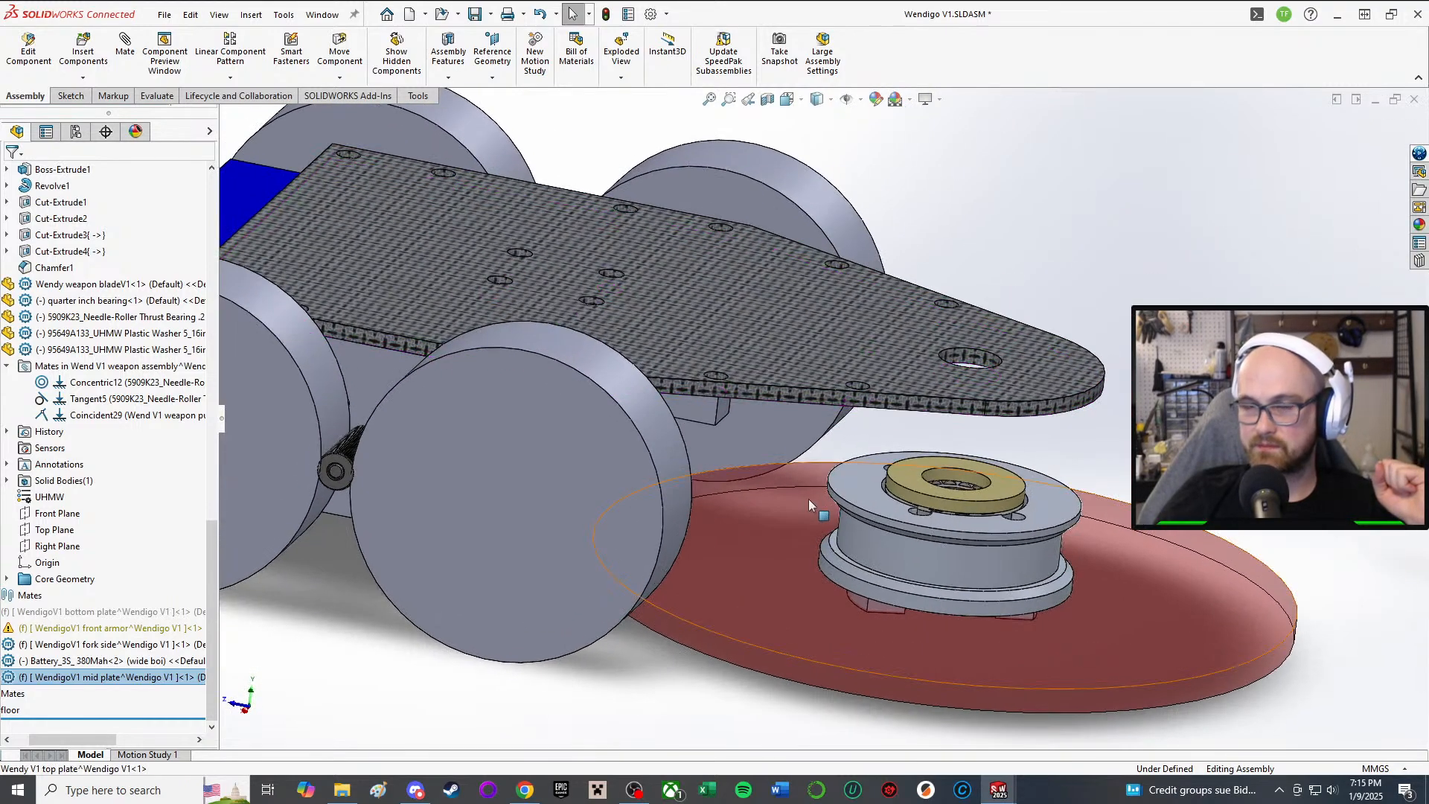
Step: Briefly edit the mid plate component in place, then return to the assembly
{"action": "right_click", "coordinate": [132, 689]}
{"action": "left_click", "coordinate": [169, 248]}
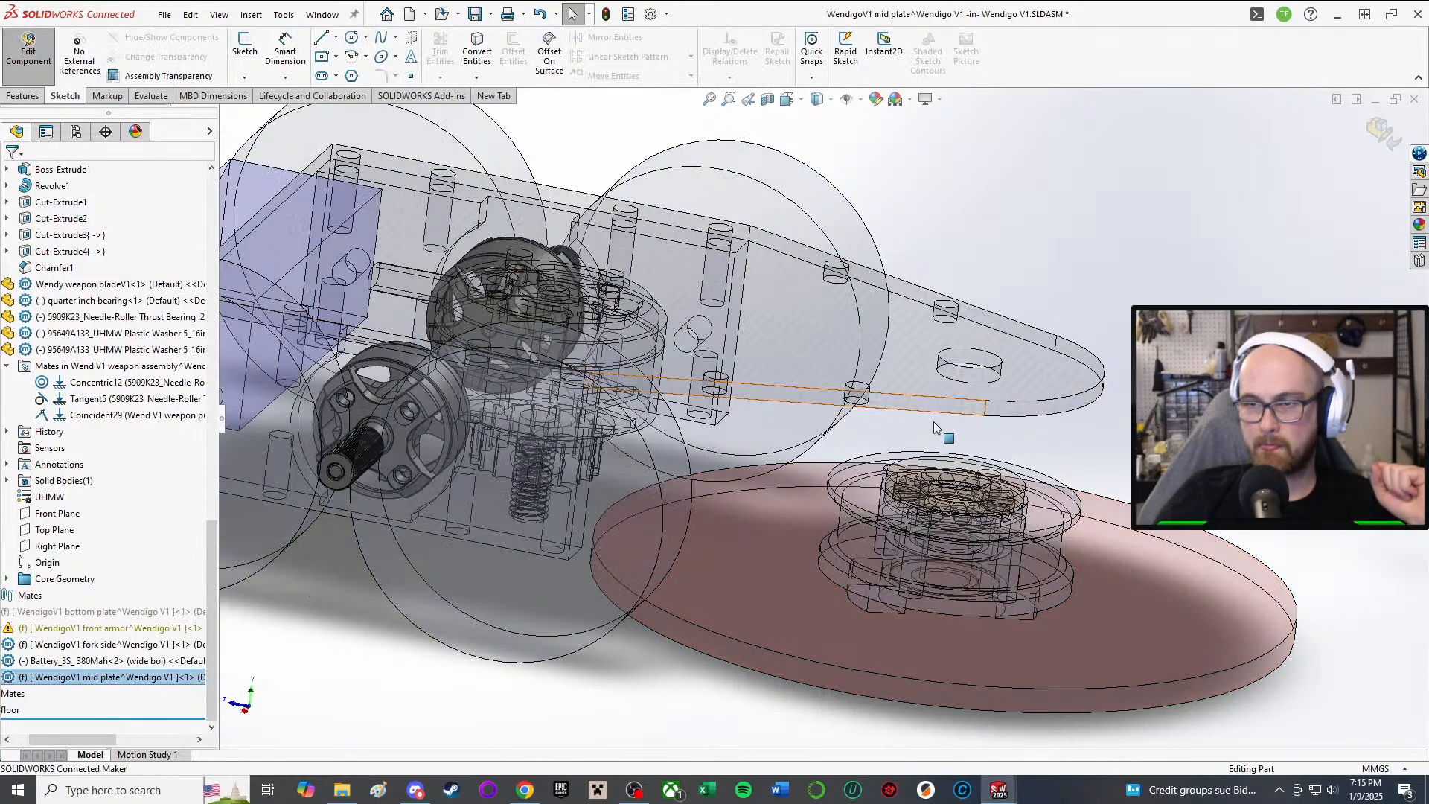
{"action": "middle_click_drag", "start_coordinate": [933, 421], "coordinate": [1018, 443]}
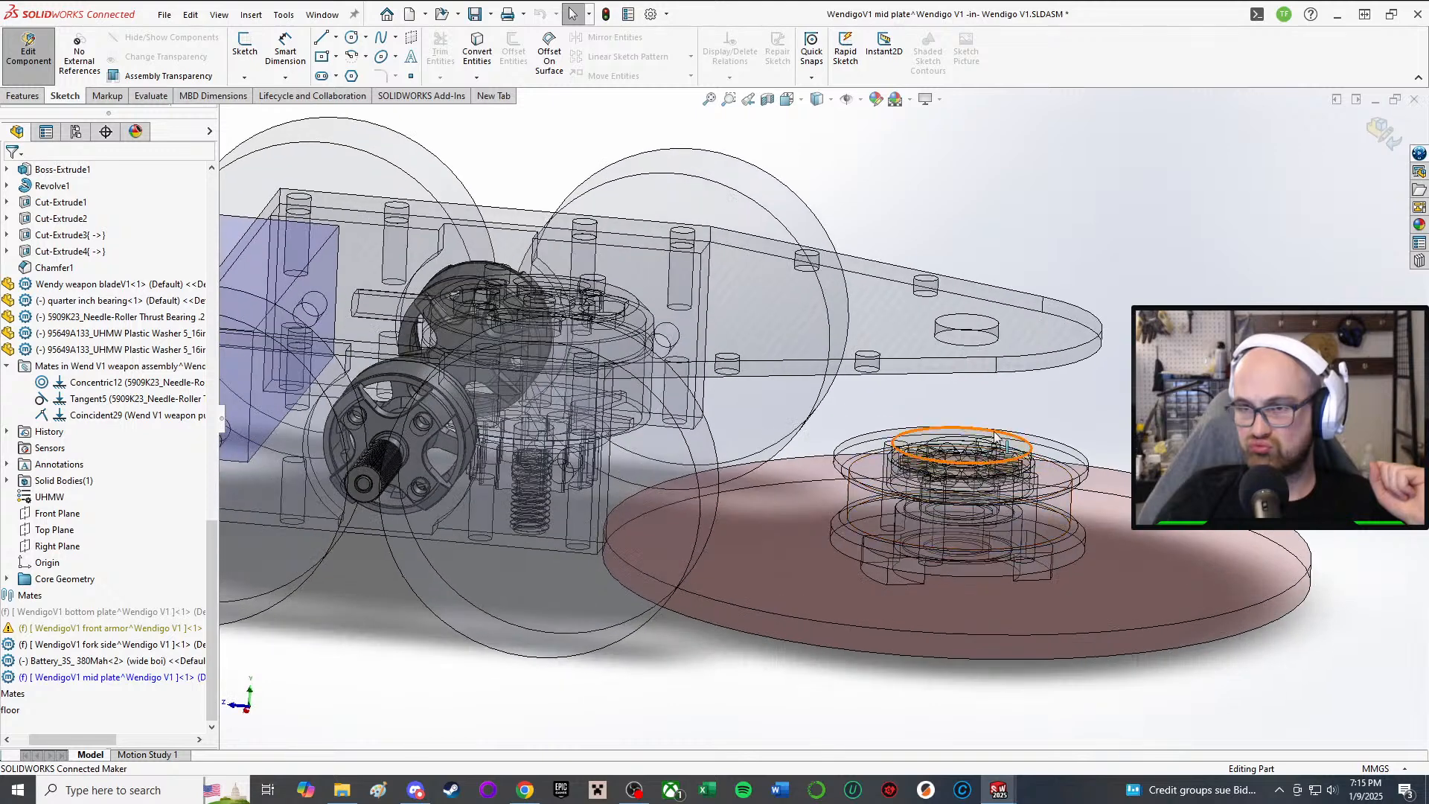
{"action": "left_click", "coordinate": [28, 51]}
{"action": "middle_click_drag", "start_coordinate": [1074, 424], "coordinate": [973, 368]}
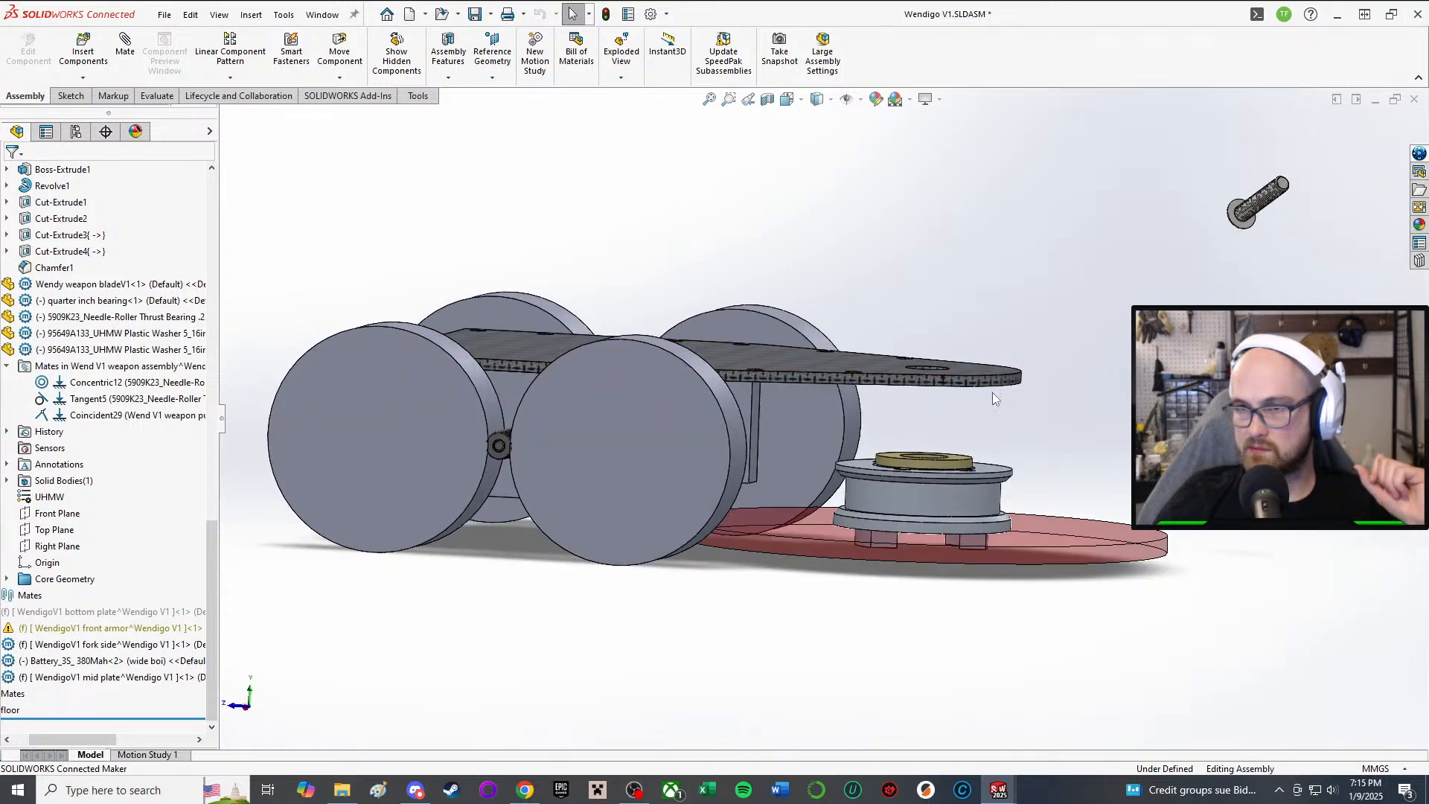
{"action": "scroll", "coordinate": [993, 391], "scroll_direction": "down", "scroll_amount": 1}
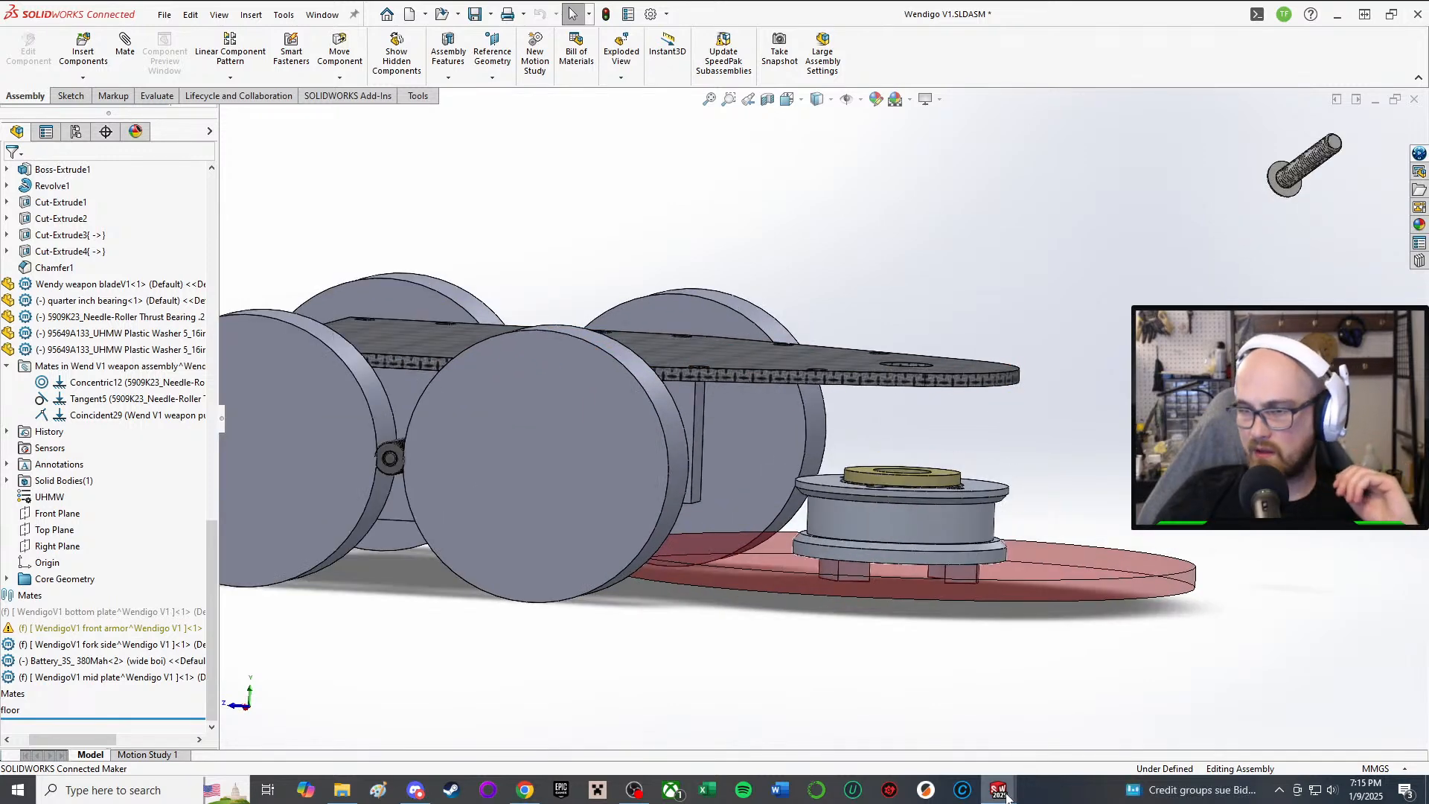
Step: Switch to the Wendigo V1 assembly window and open the Measure tool
{"action": "mouse_move", "coordinate": [1004, 795]}
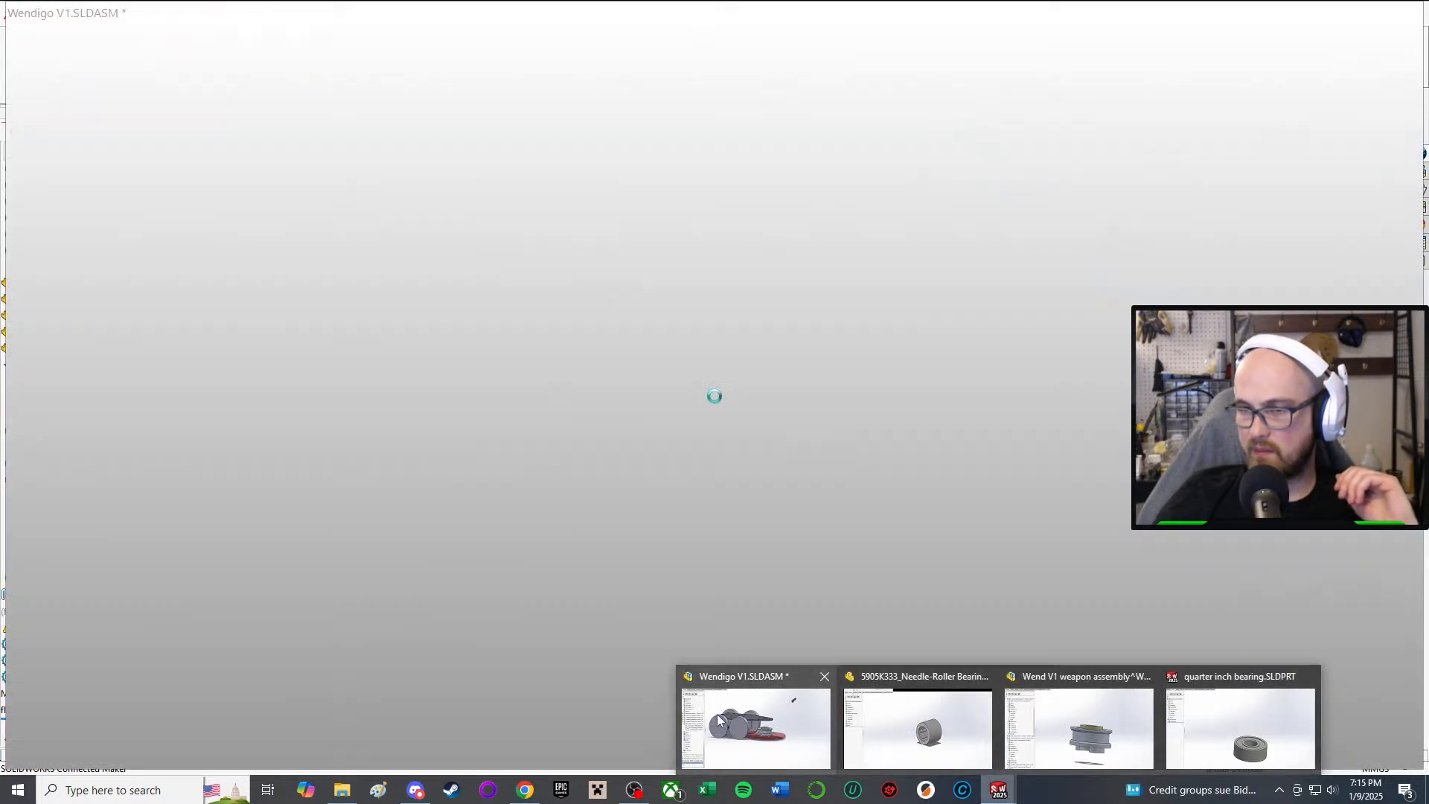
{"action": "left_click", "coordinate": [717, 712]}
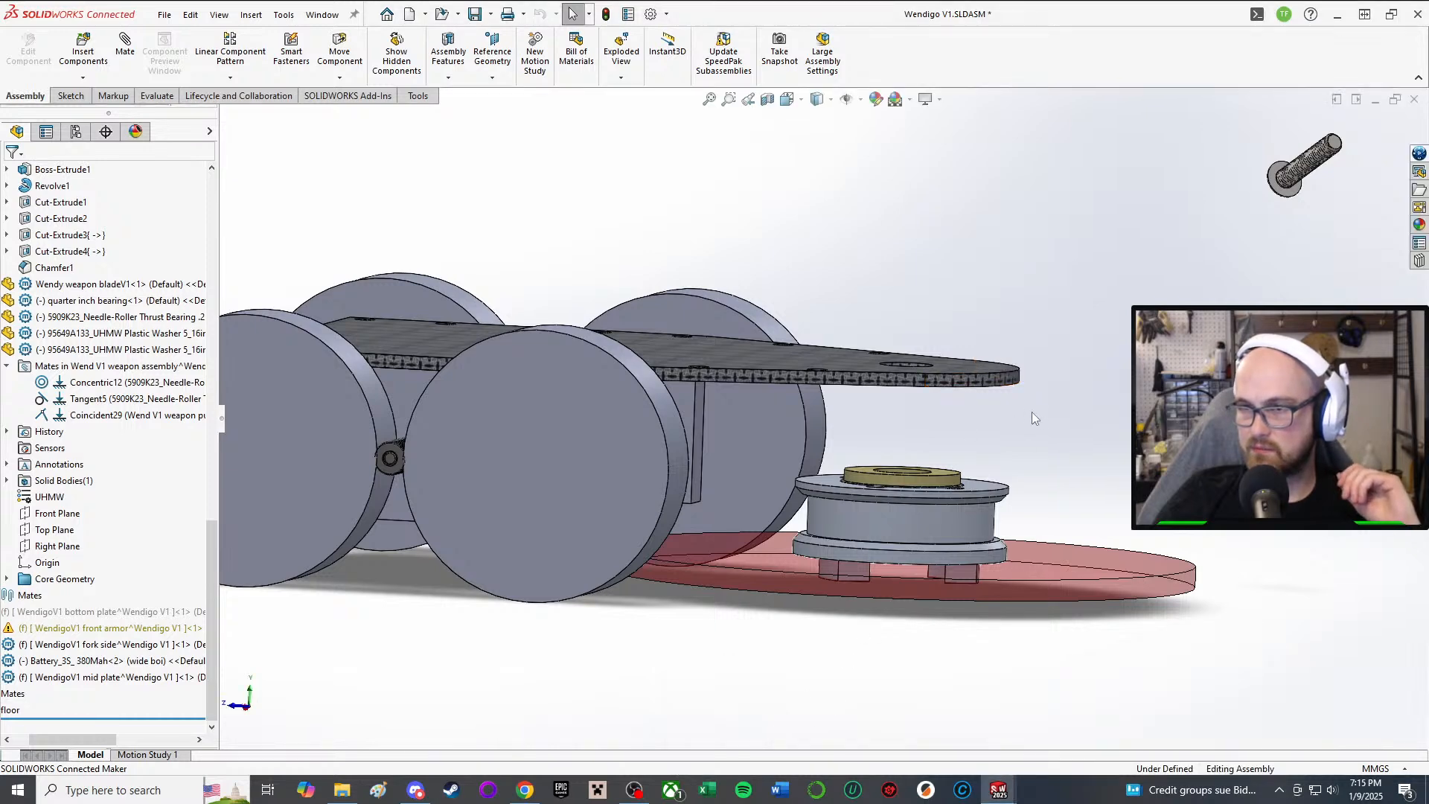
{"action": "key", "text": "m"}
{"action": "scroll", "coordinate": [991, 504], "scroll_direction": "down", "scroll_amount": 3}
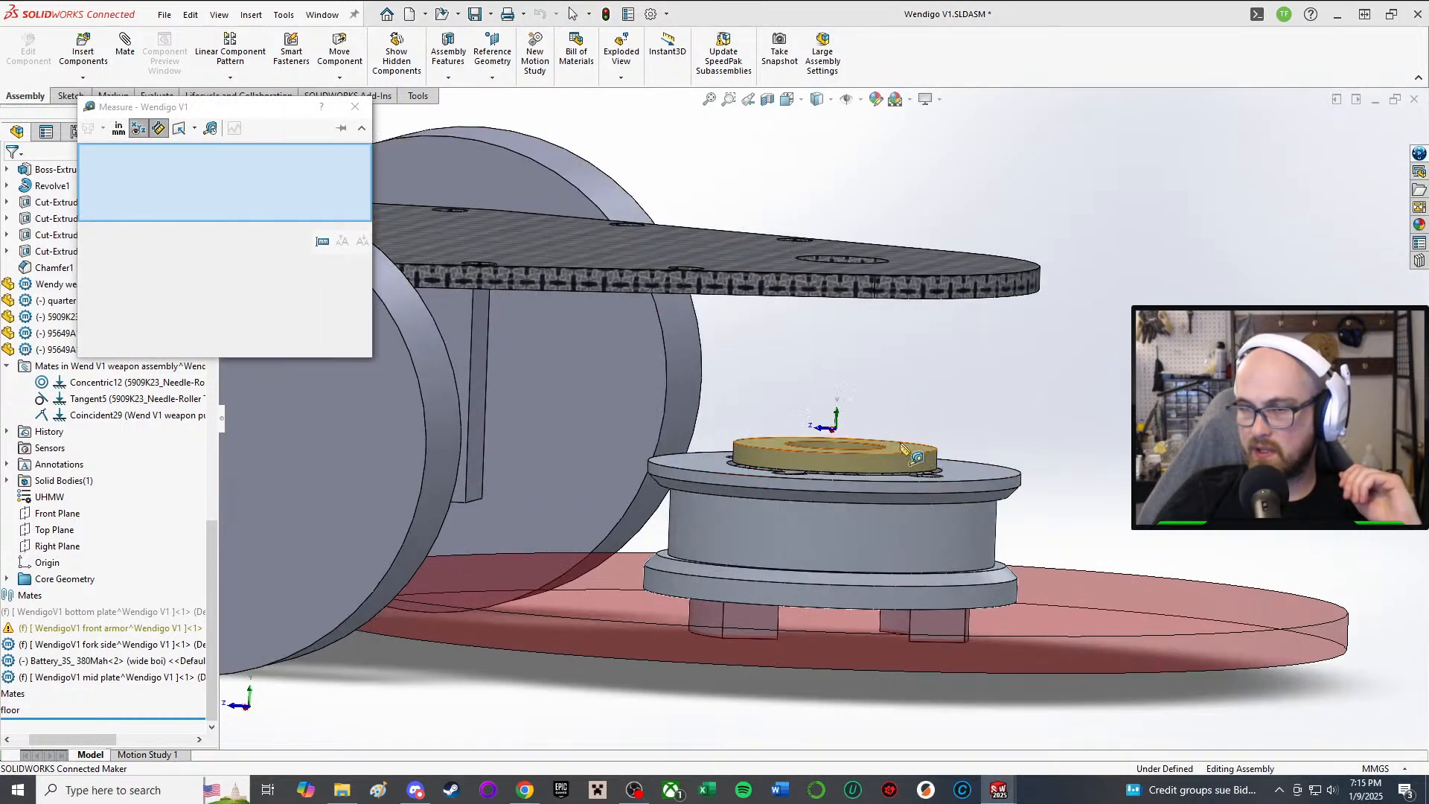
Step: Measure the washer face to bearing ring face: 0.524 in normal distance
{"action": "left_click", "coordinate": [892, 445]}
{"action": "scroll", "coordinate": [885, 446], "scroll_direction": "up", "scroll_amount": 3}
{"action": "middle_click_drag", "start_coordinate": [885, 476], "coordinate": [886, 386]}
{"action": "scroll", "coordinate": [889, 614], "scroll_direction": "down", "scroll_amount": 4}
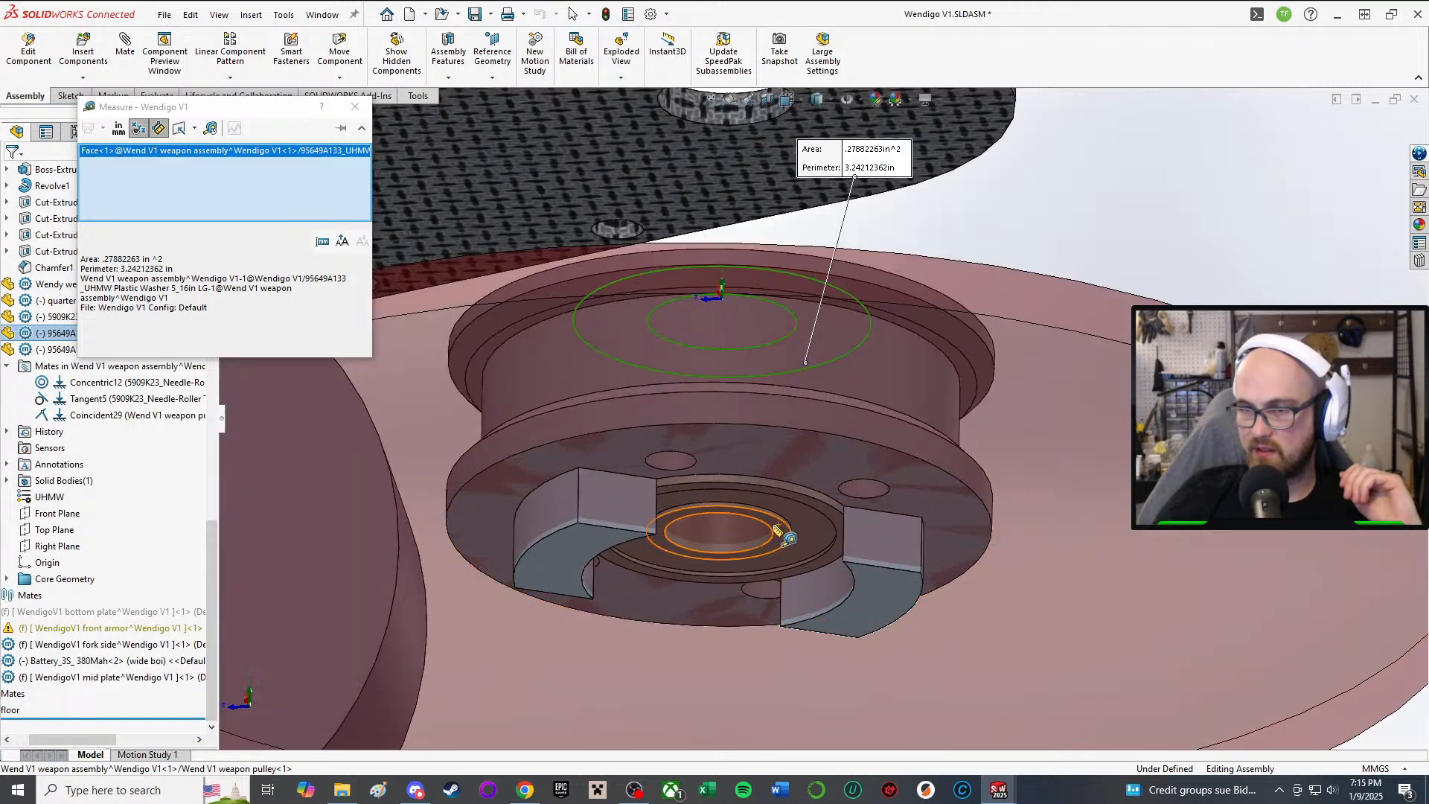
{"action": "left_click", "coordinate": [775, 529]}
{"action": "scroll", "coordinate": [775, 521], "scroll_direction": "up", "scroll_amount": 5}
{"action": "middle_click_drag", "start_coordinate": [776, 383], "coordinate": [774, 442]}
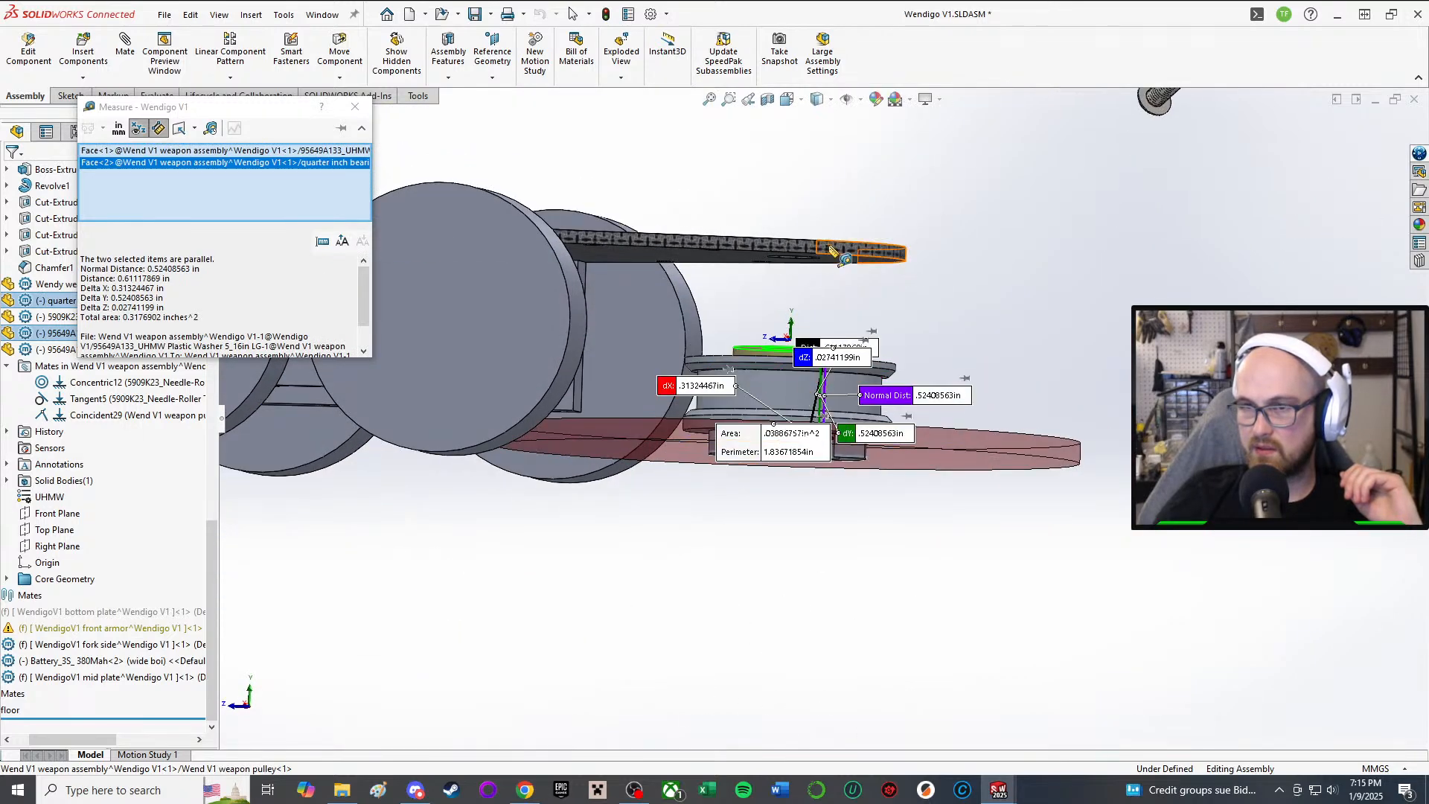
{"action": "scroll", "coordinate": [845, 305], "scroll_direction": "down", "scroll_amount": 3}
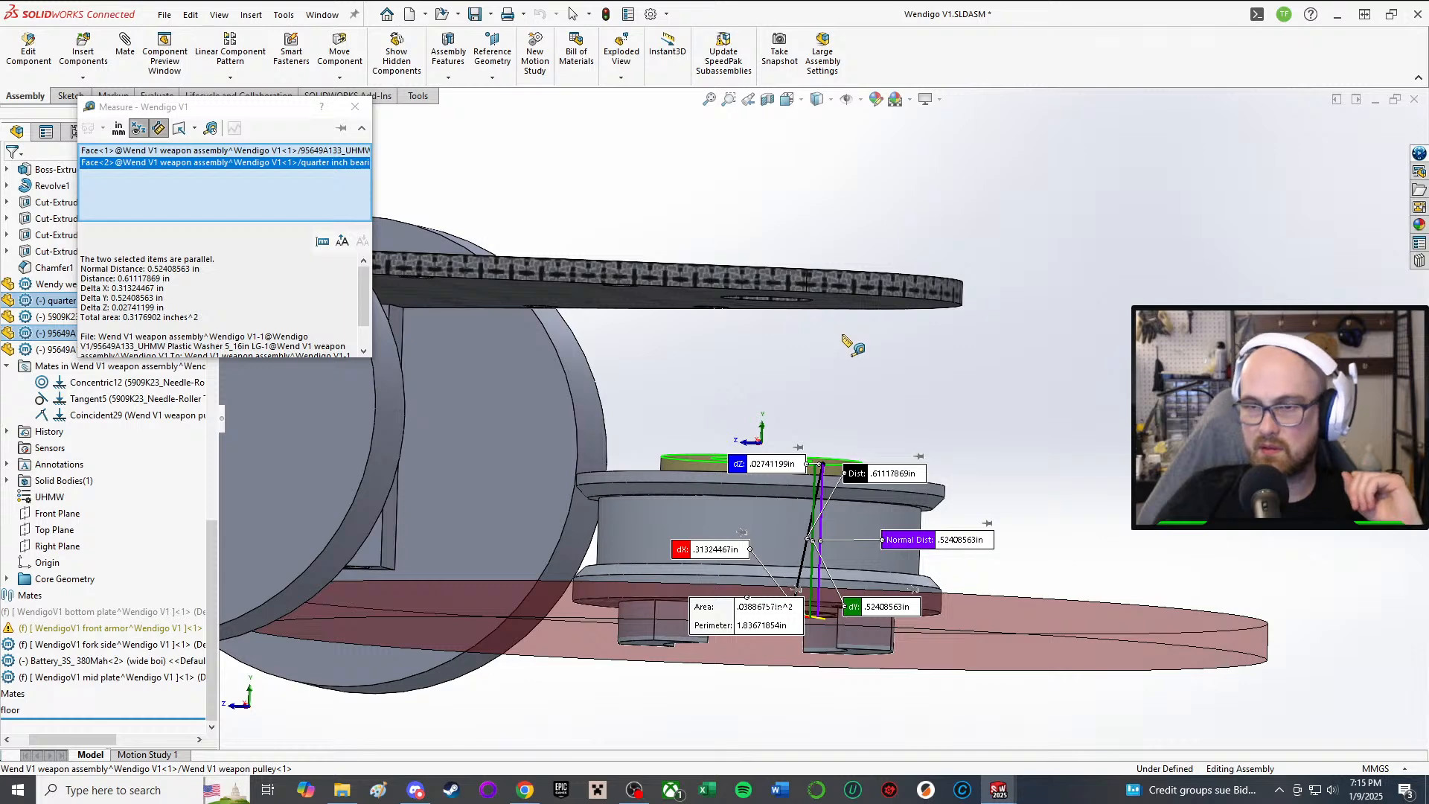
{"action": "middle_click_drag", "start_coordinate": [680, 385], "coordinate": [679, 408]}
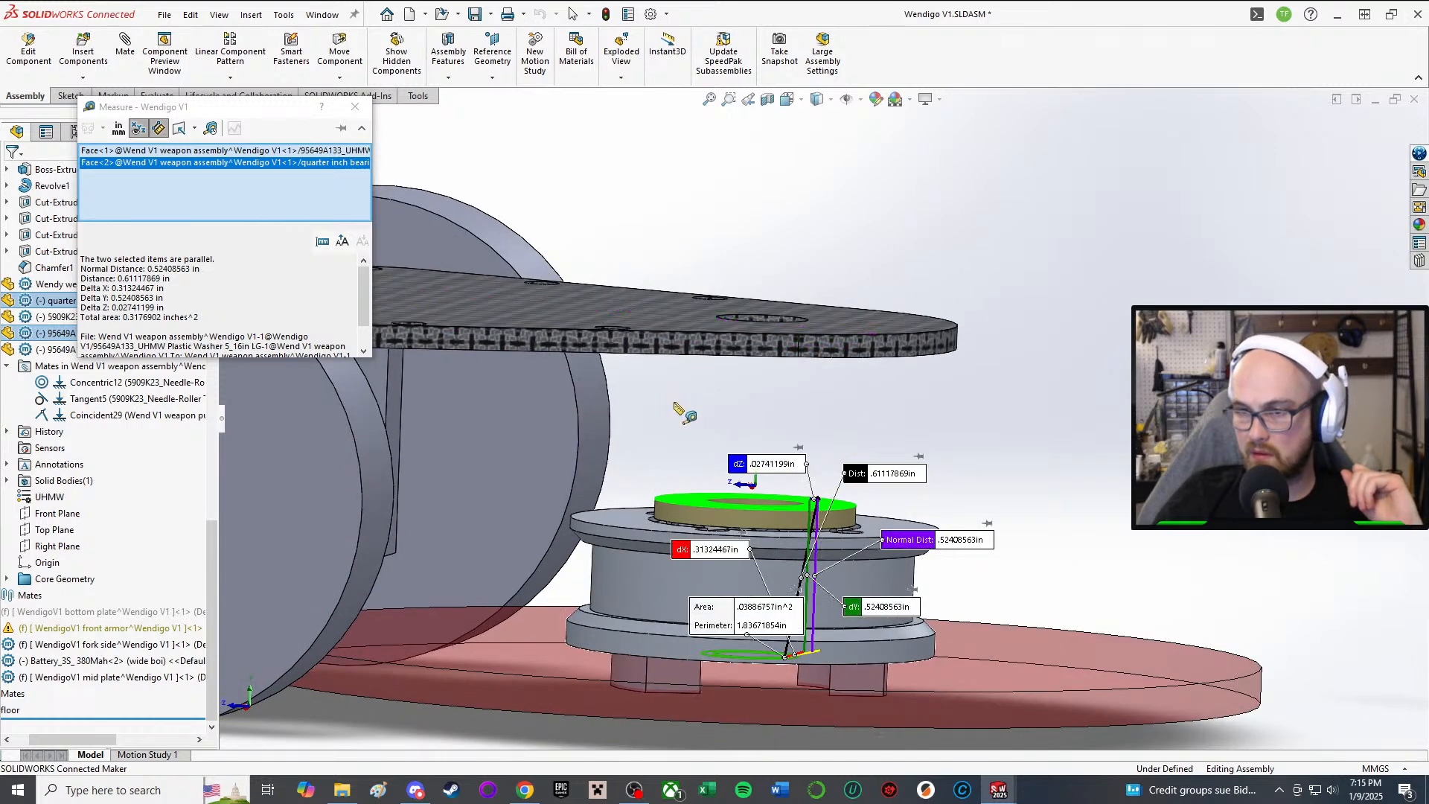
Step: Close Measure, clear the selection, and view the plate edge-on
{"action": "left_click", "coordinate": [361, 108]}
{"action": "middle_click_drag", "start_coordinate": [770, 369], "coordinate": [778, 328]}
{"action": "left_click", "coordinate": [1034, 380]}
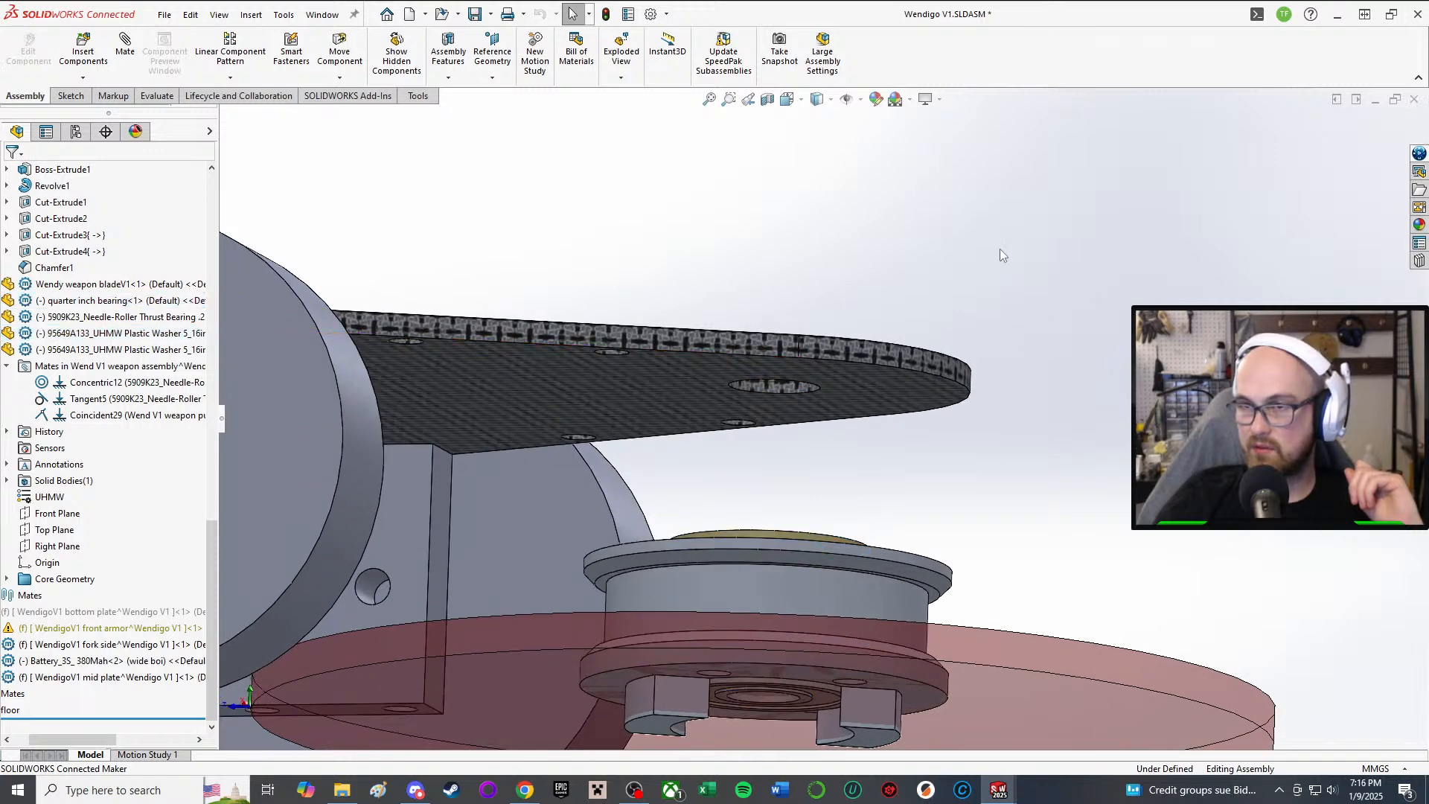
{"action": "key", "text": "m"}
{"action": "left_click", "coordinate": [361, 109]}
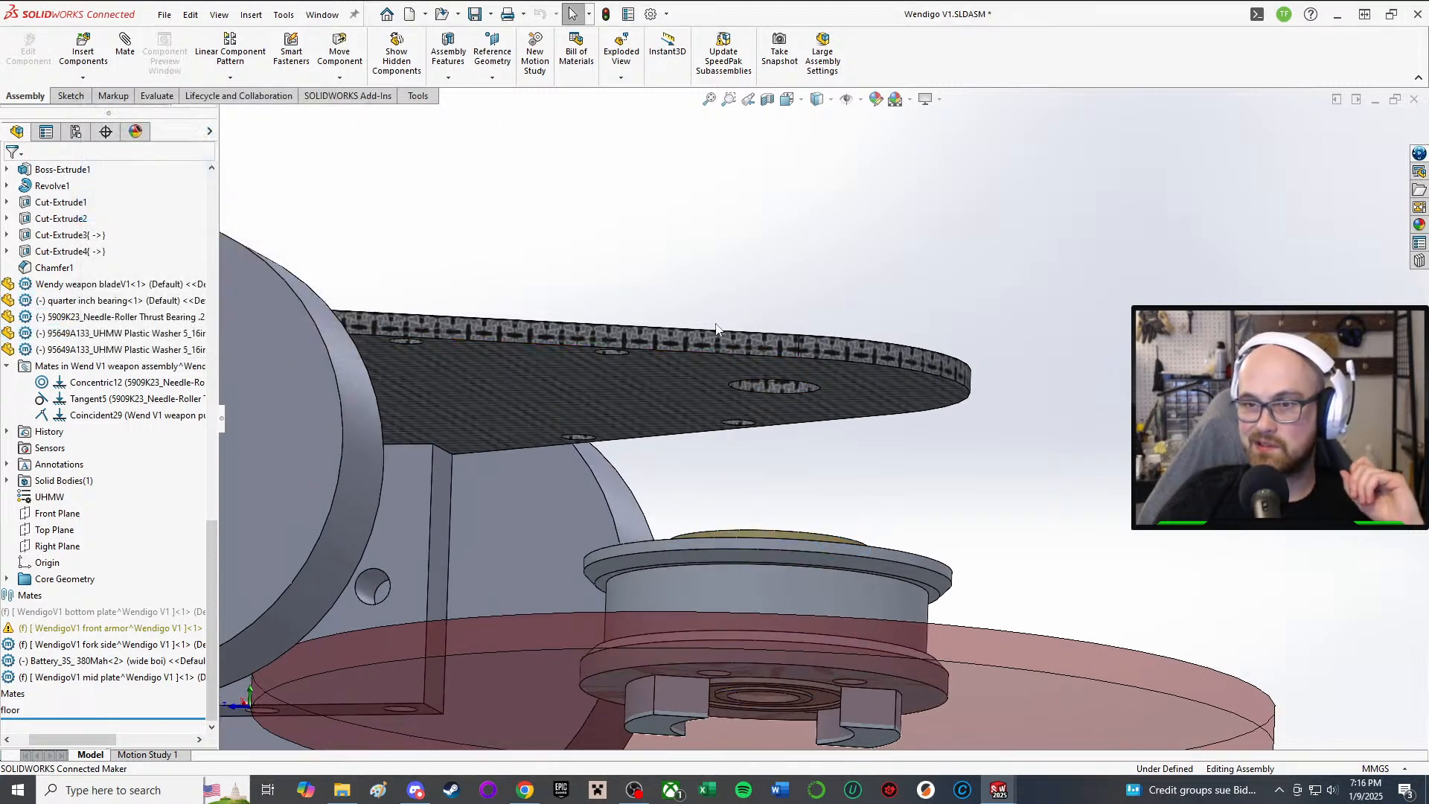
{"action": "middle_click_drag", "start_coordinate": [718, 329], "coordinate": [707, 387]}
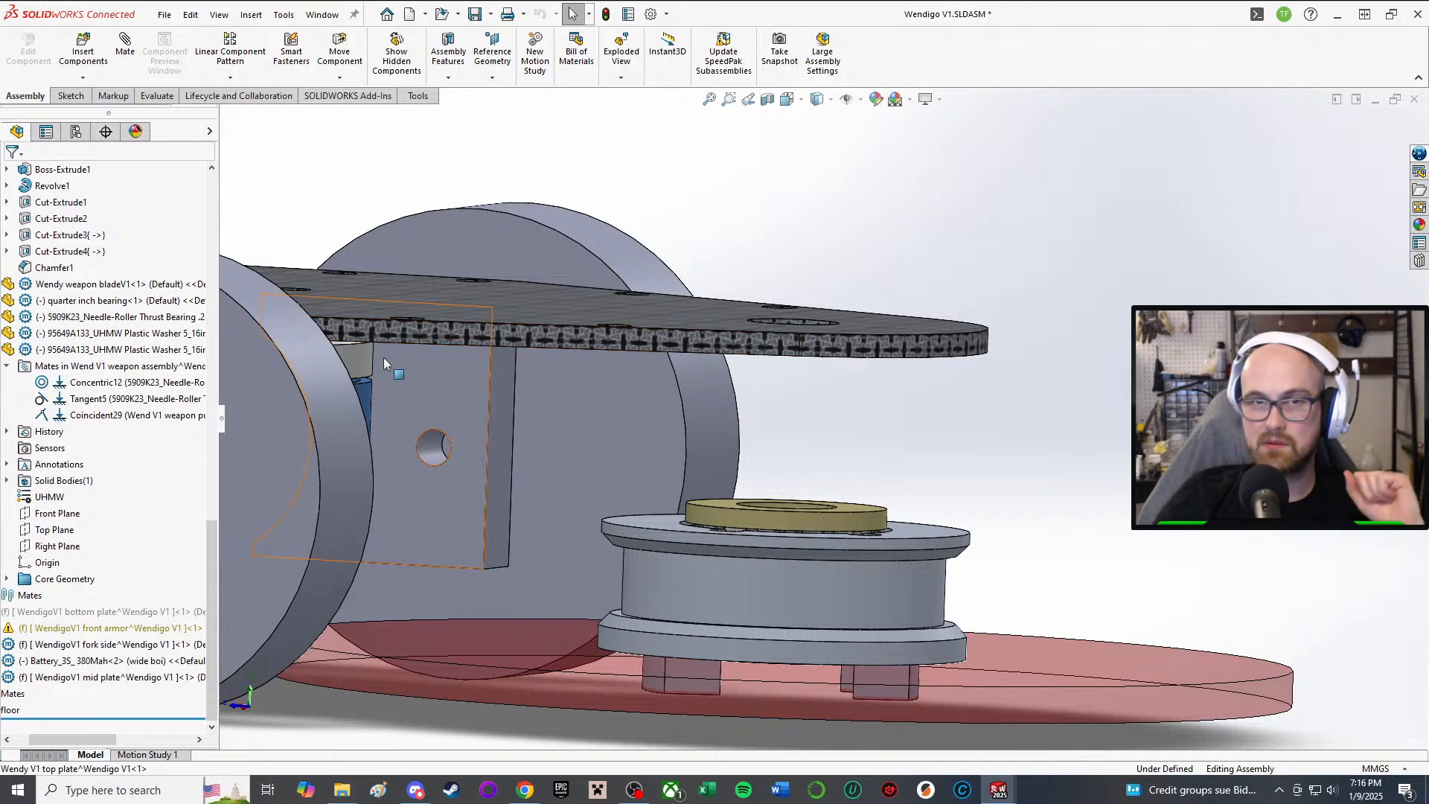
Step: Check the Sketch and Assembly toolbars and the Reference Geometry flyout
{"action": "left_click", "coordinate": [69, 96]}
{"action": "left_click", "coordinate": [25, 96]}
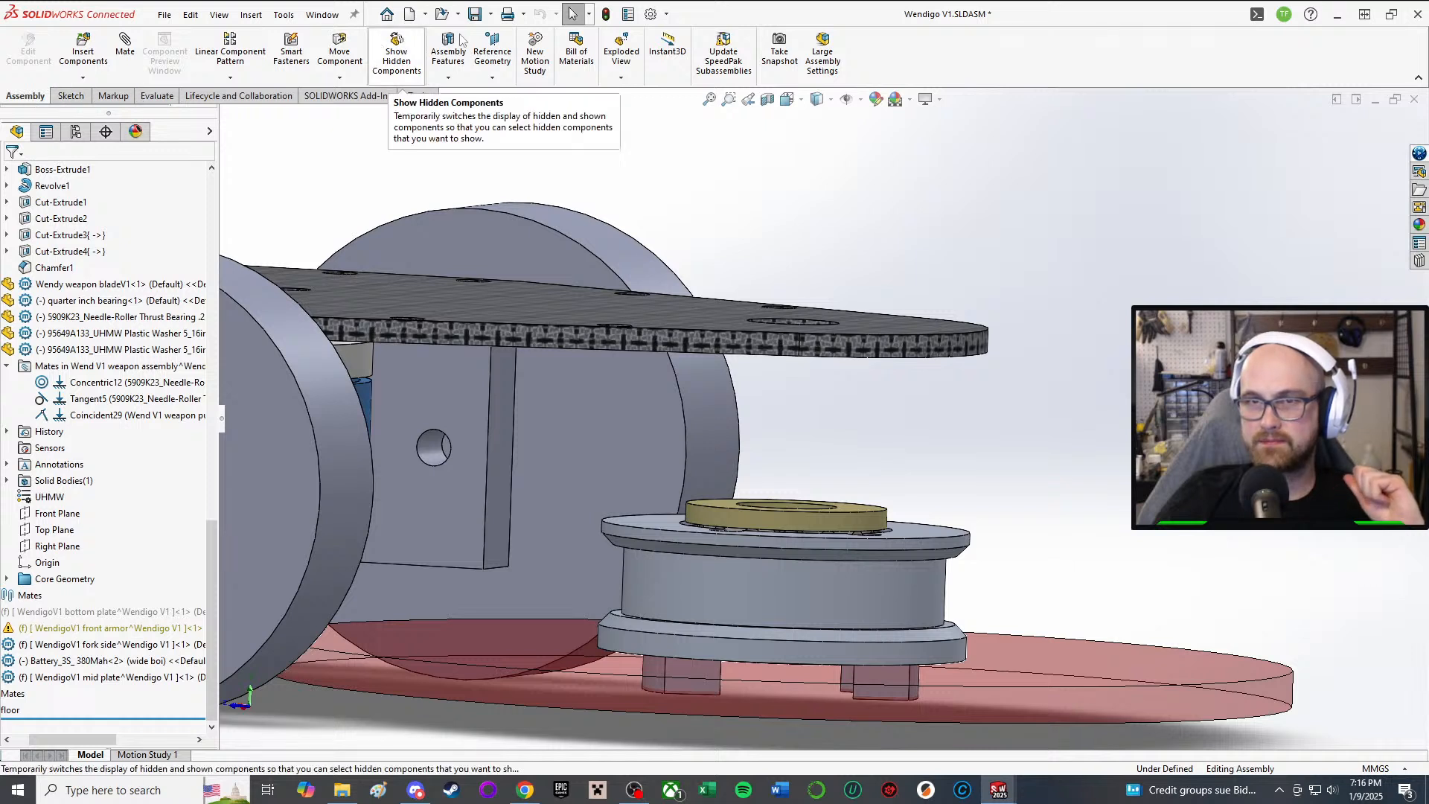
{"action": "left_click", "coordinate": [496, 66]}
{"action": "left_click", "coordinate": [495, 65]}
Step: Start a new reference plane based on the top plate's underside face
{"action": "left_click", "coordinate": [497, 52]}
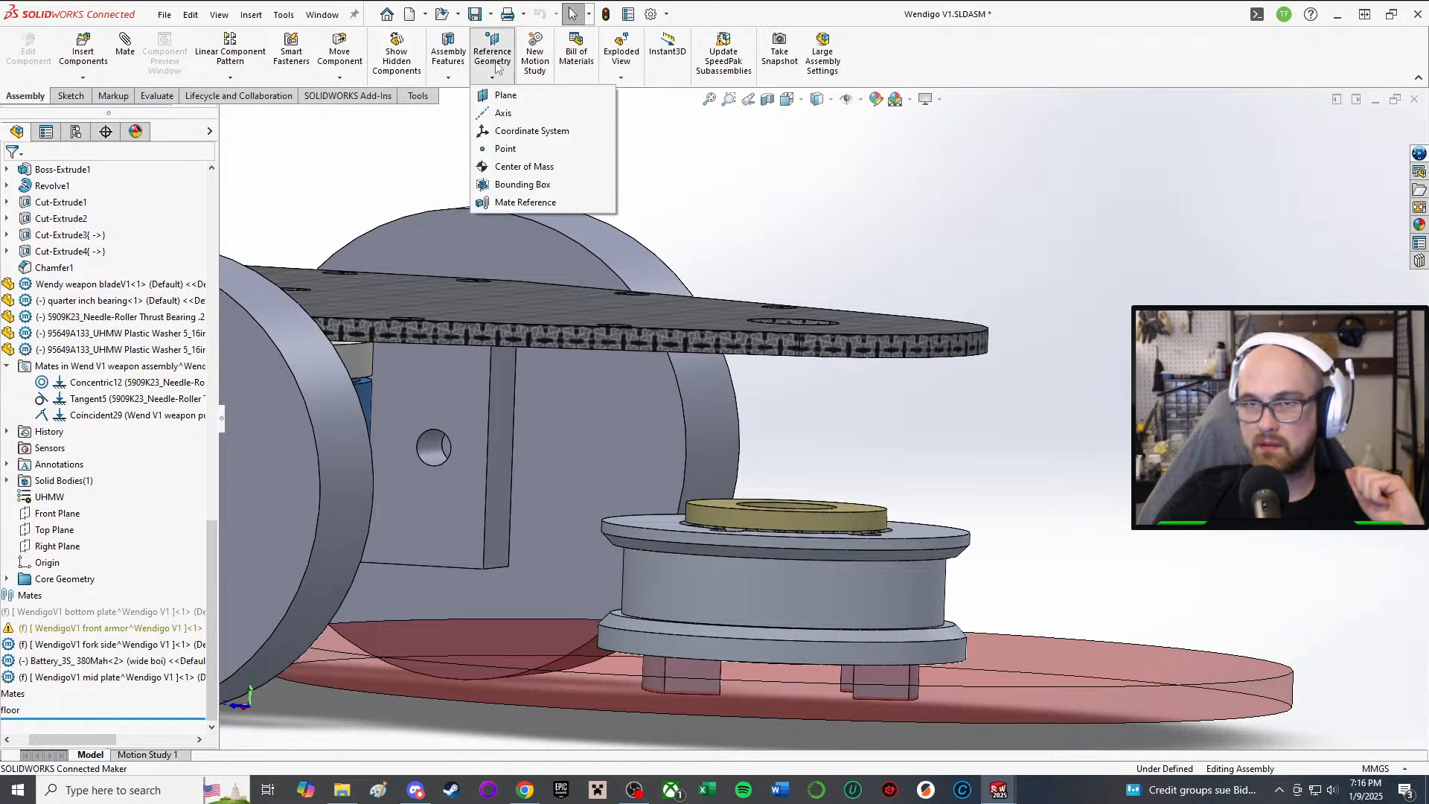
{"action": "left_click", "coordinate": [503, 97]}
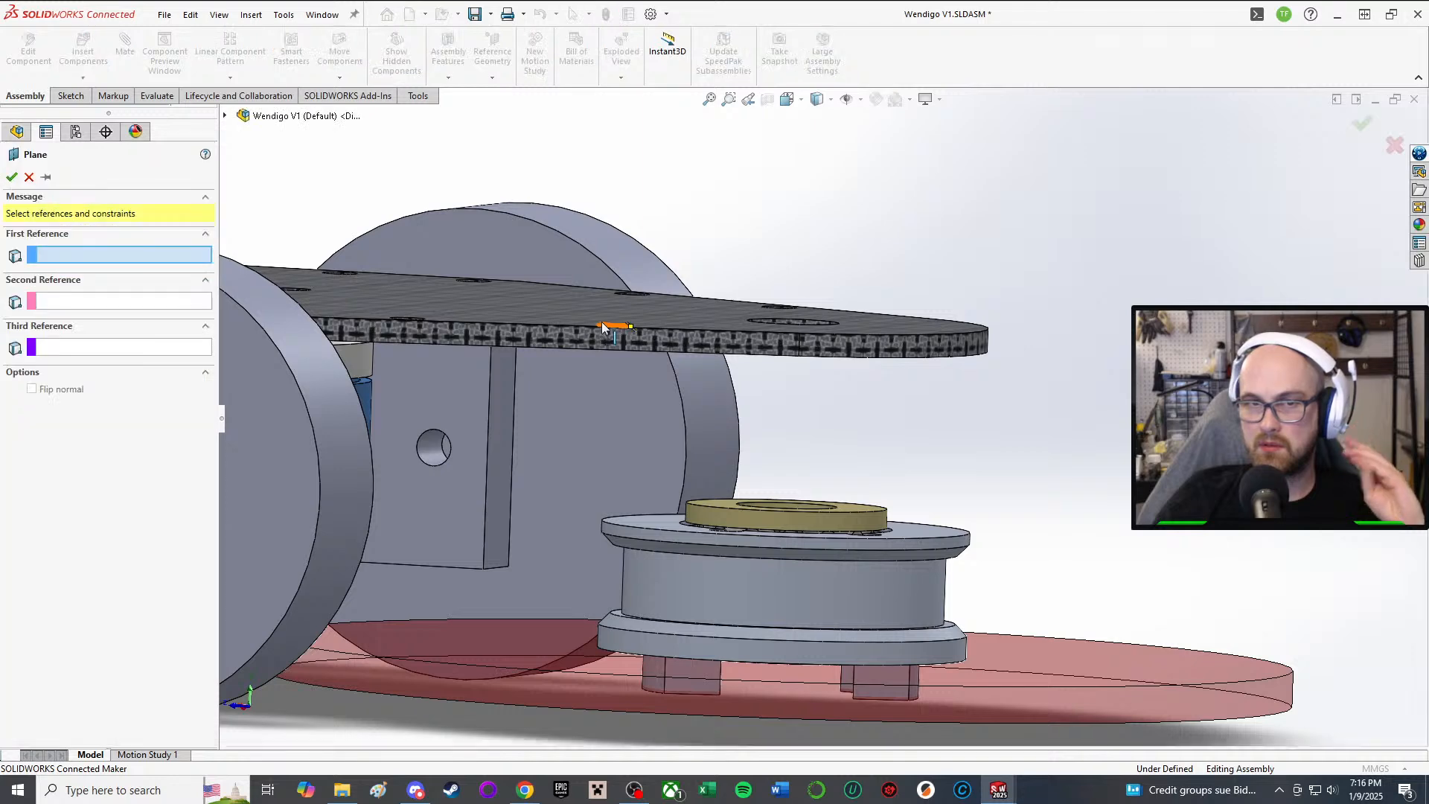
{"action": "middle_click_drag", "start_coordinate": [614, 342], "coordinate": [593, 281]}
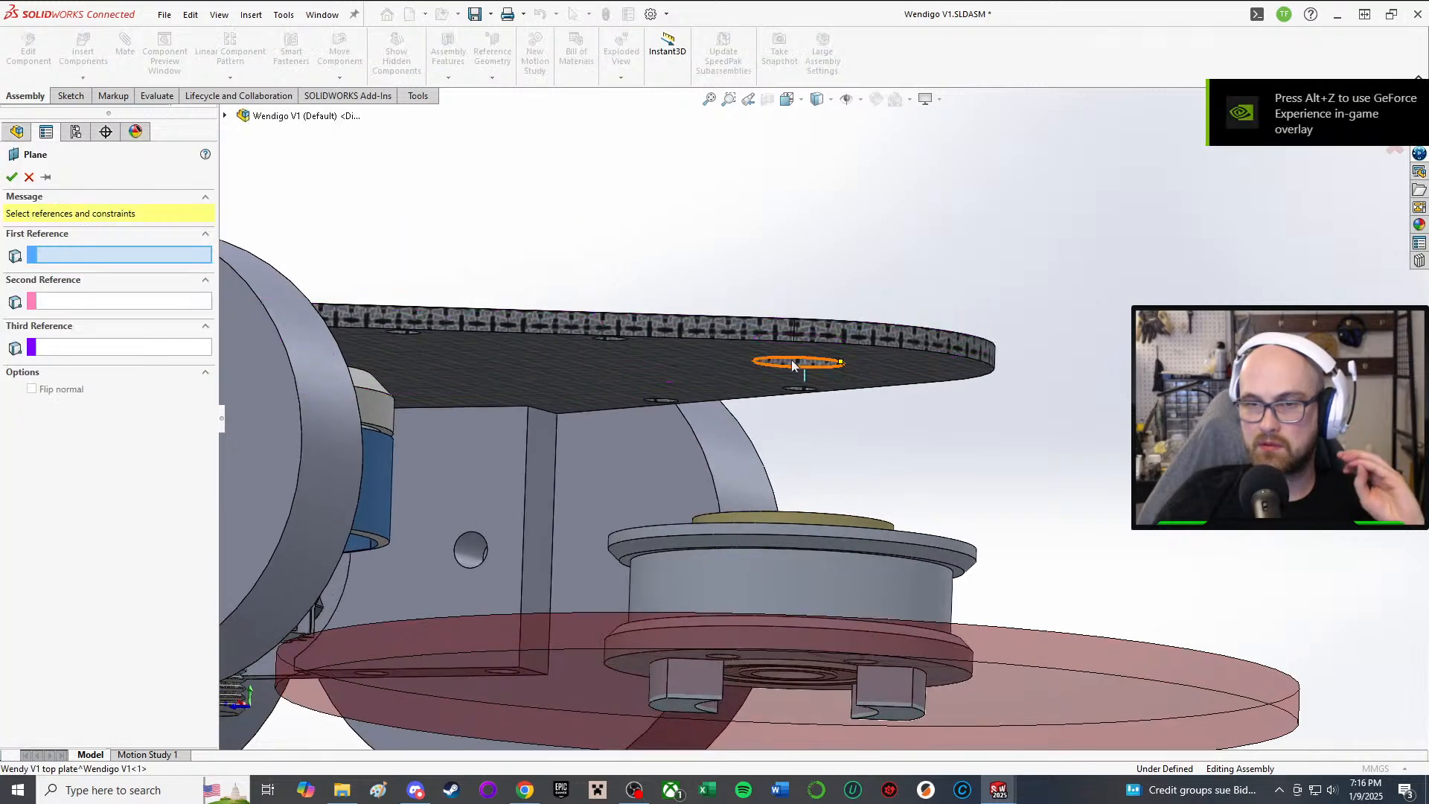
{"action": "left_click", "coordinate": [884, 365]}
{"action": "middle_click_drag", "start_coordinate": [564, 378], "coordinate": [797, 430]}
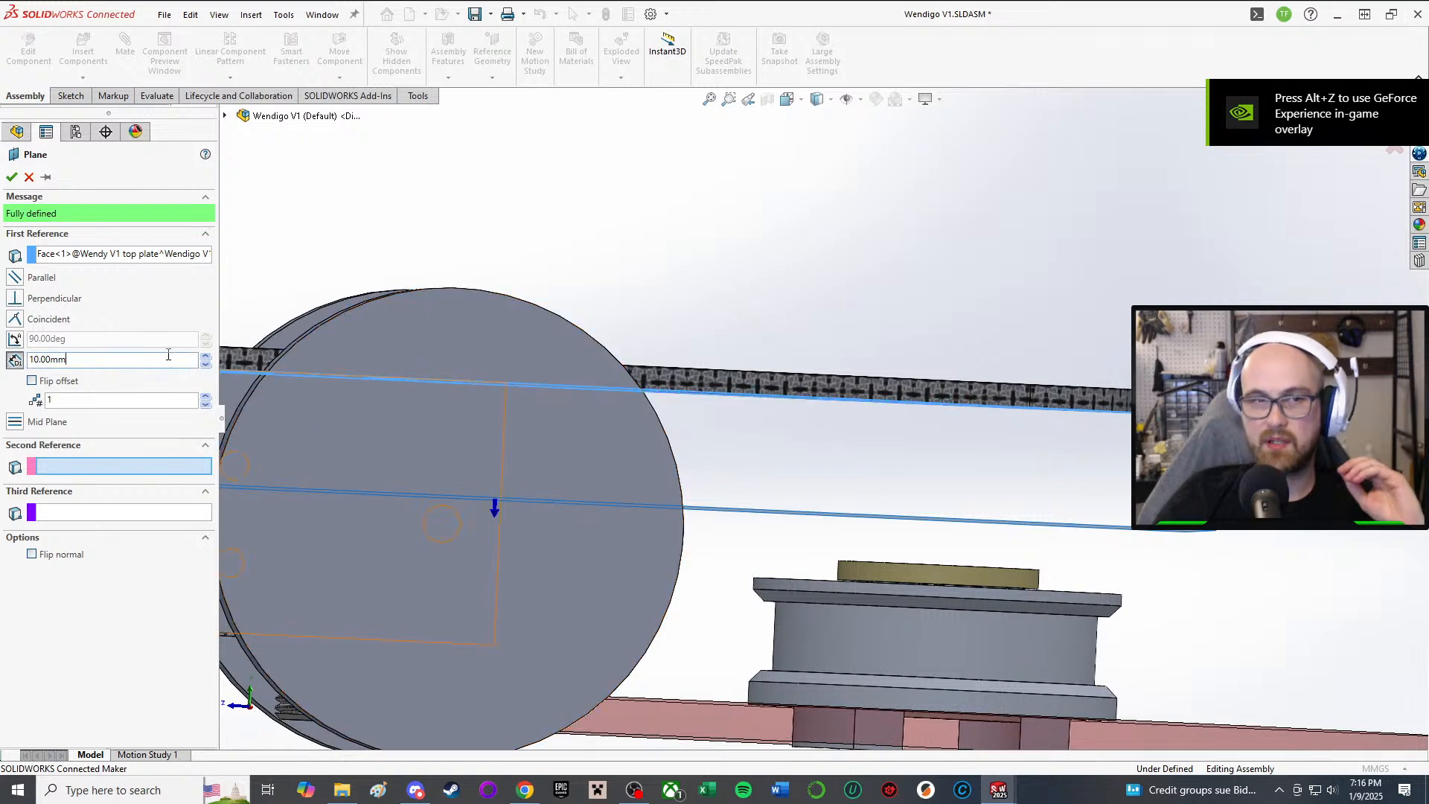
Step: Set the plane offset to 14 mm, check it against the washer, and confirm
{"action": "key", "text": "ctrl+a"}
{"action": "type", "text": "12"}
{"action": "key", "text": "Return"}
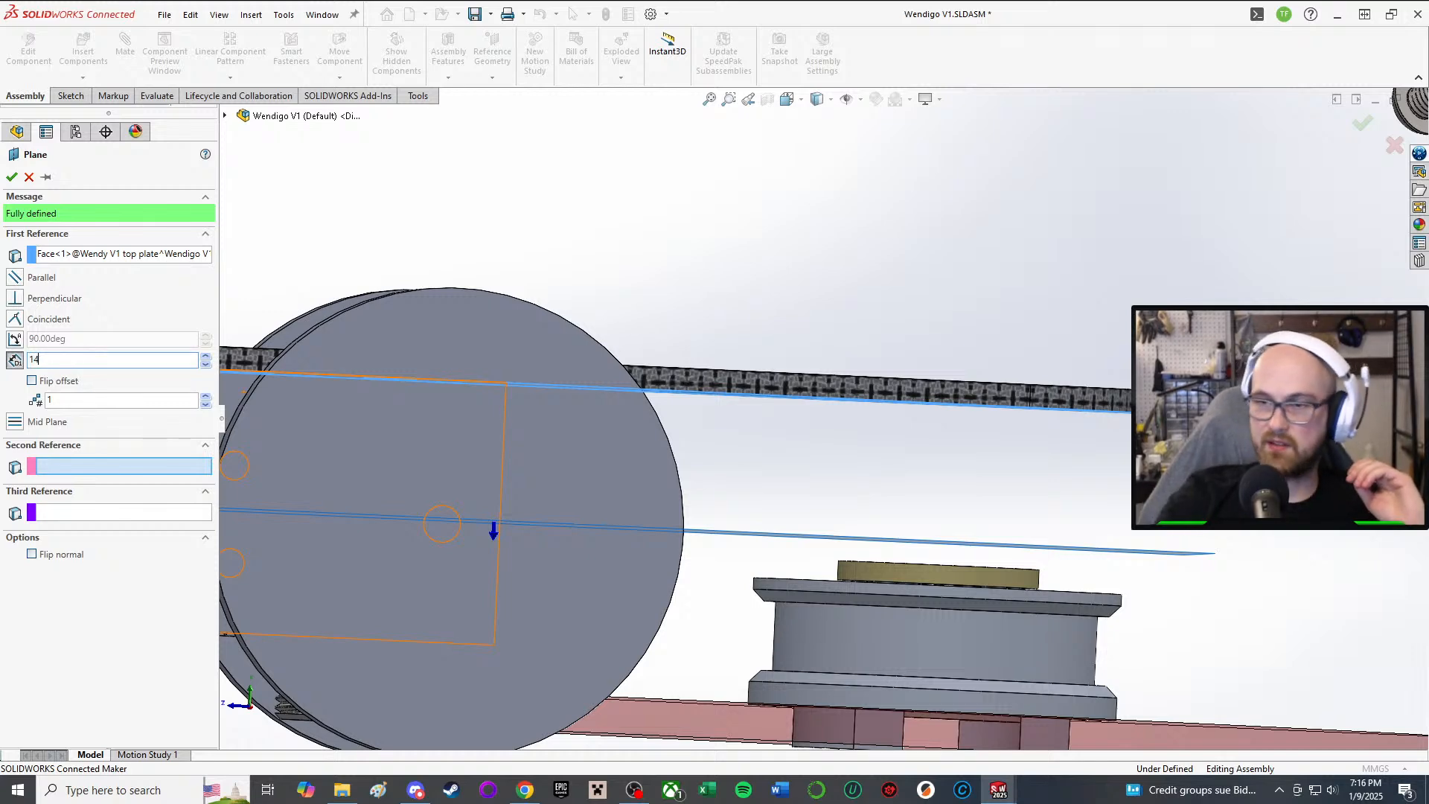
{"action": "key", "text": "Return"}
{"action": "scroll", "coordinate": [1030, 548], "scroll_direction": "down", "scroll_amount": 3}
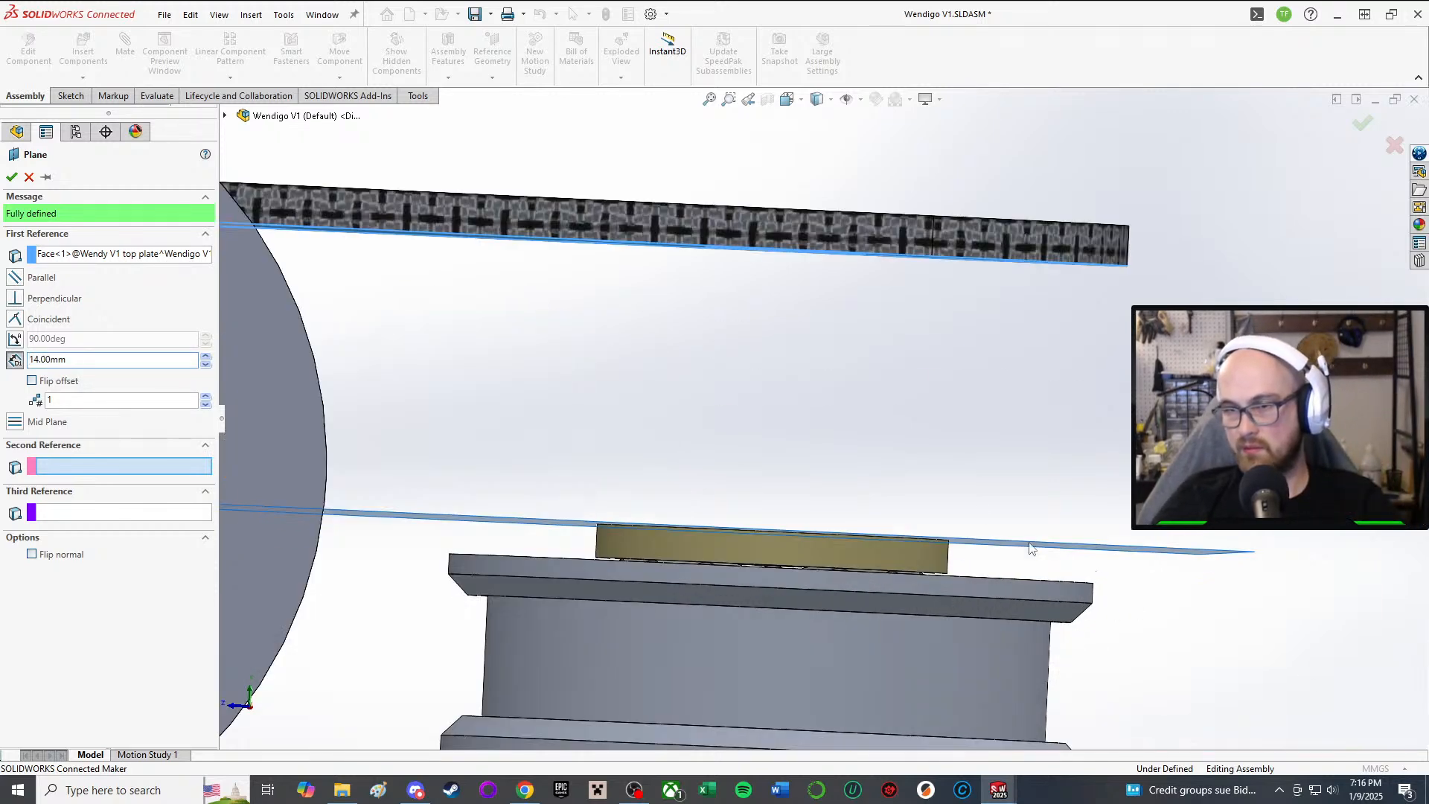
{"action": "middle_click_drag", "start_coordinate": [969, 508], "coordinate": [969, 472]}
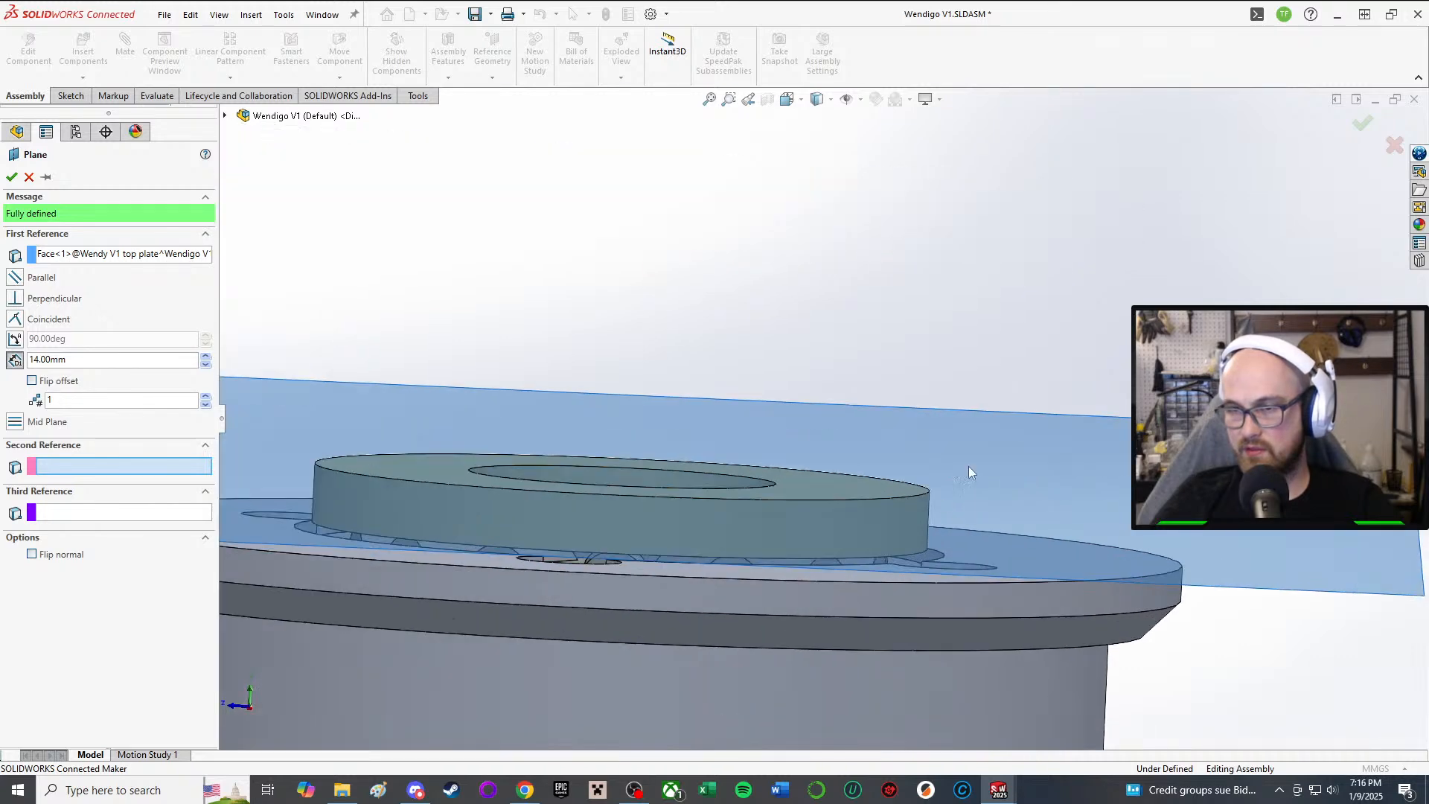
{"action": "middle_click_drag", "start_coordinate": [863, 437], "coordinate": [859, 418]}
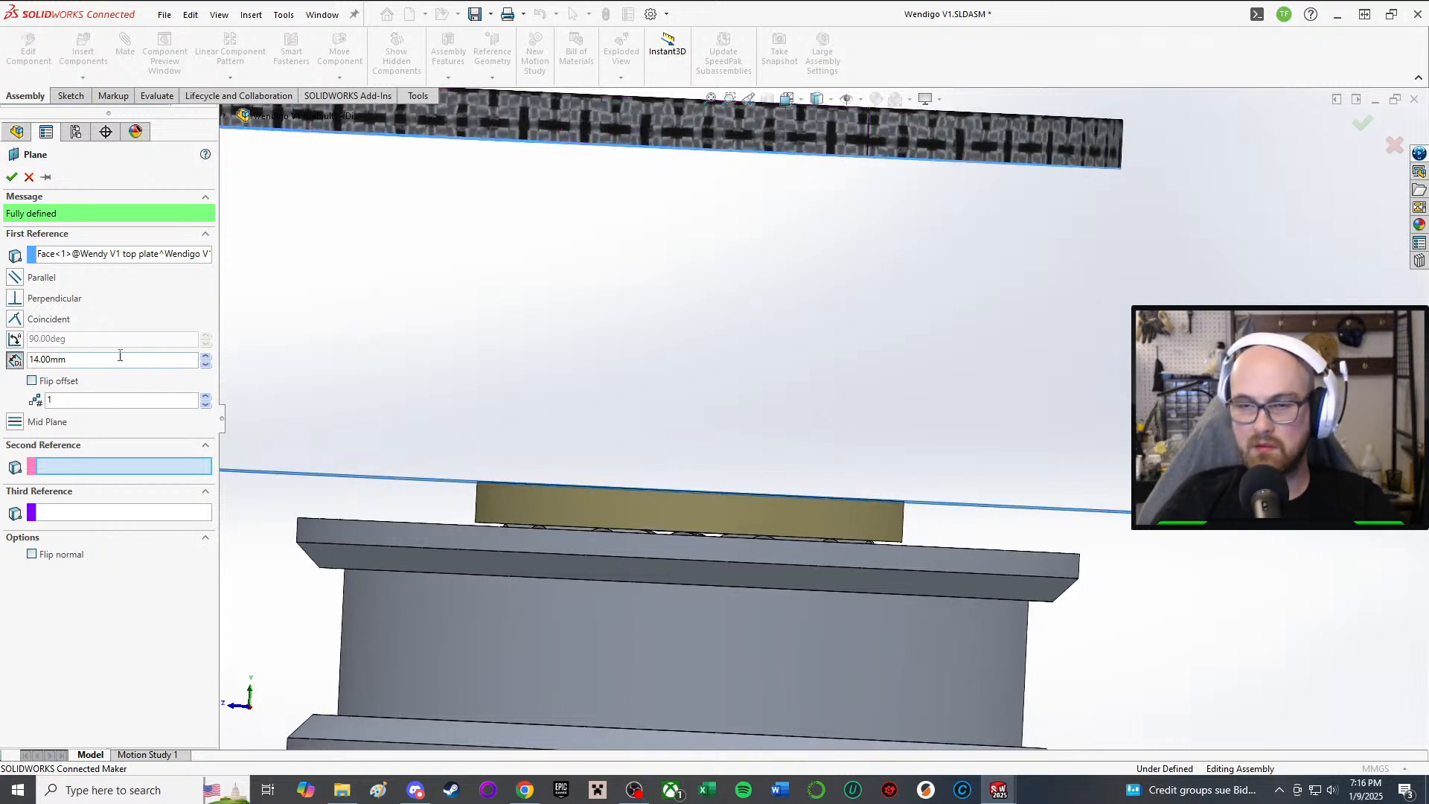
{"action": "left_click", "coordinate": [11, 177]}
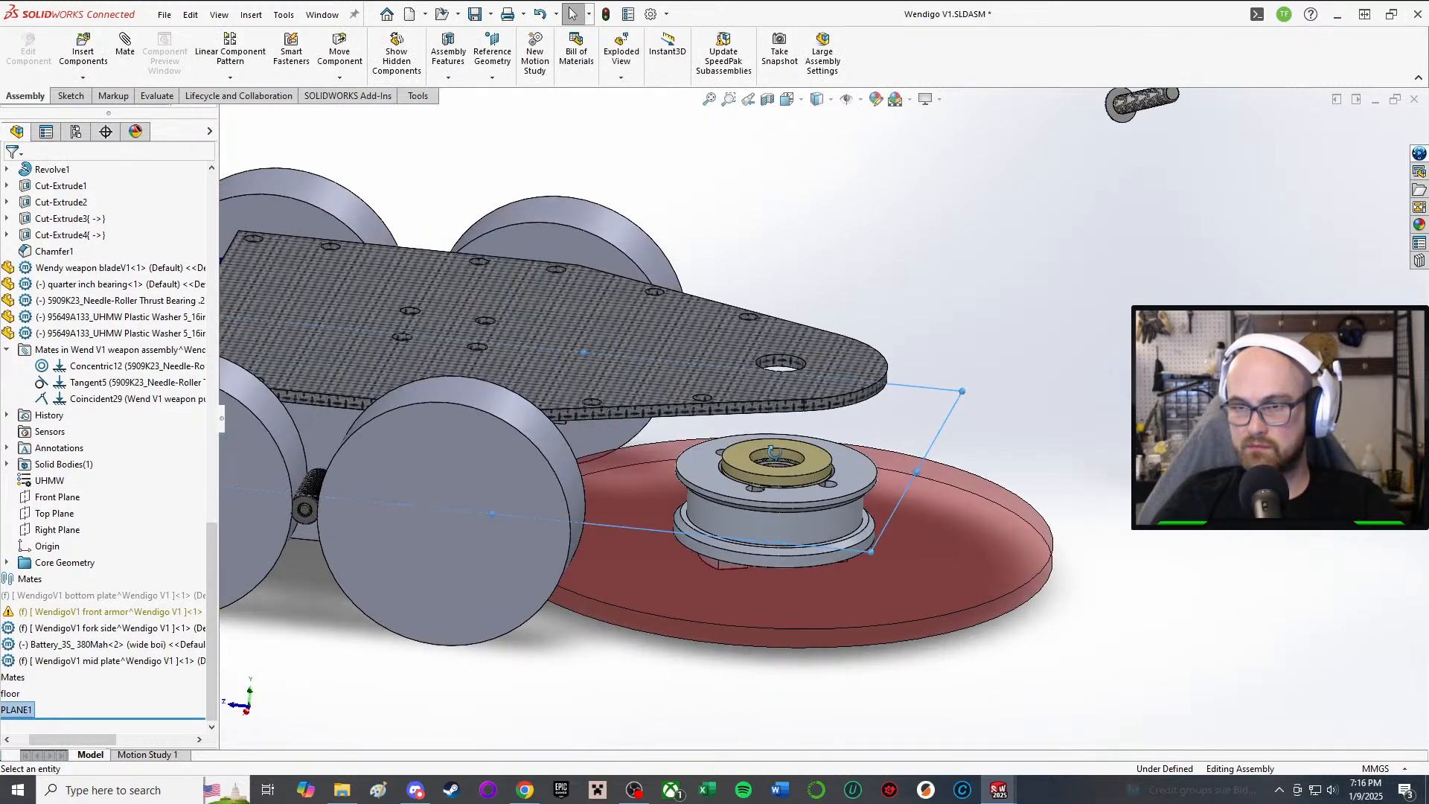
Step: Clear the plane selection and edit the mid plate component in place
{"action": "middle_click_drag", "start_coordinate": [774, 452], "coordinate": [774, 454]}
{"action": "key", "text": "Escape"}
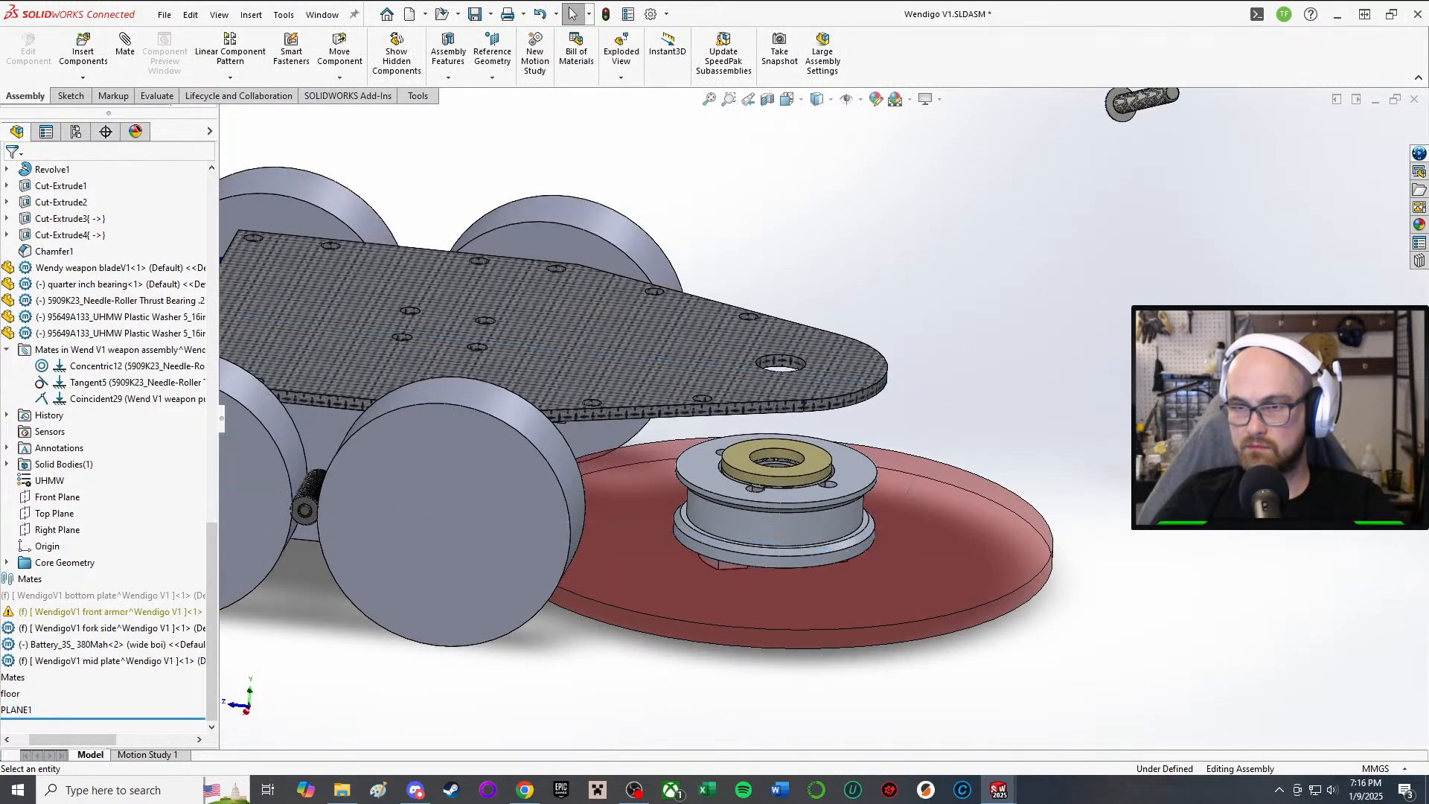
{"action": "left_click_drag", "start_coordinate": [77, 741], "coordinate": [17, 739]}
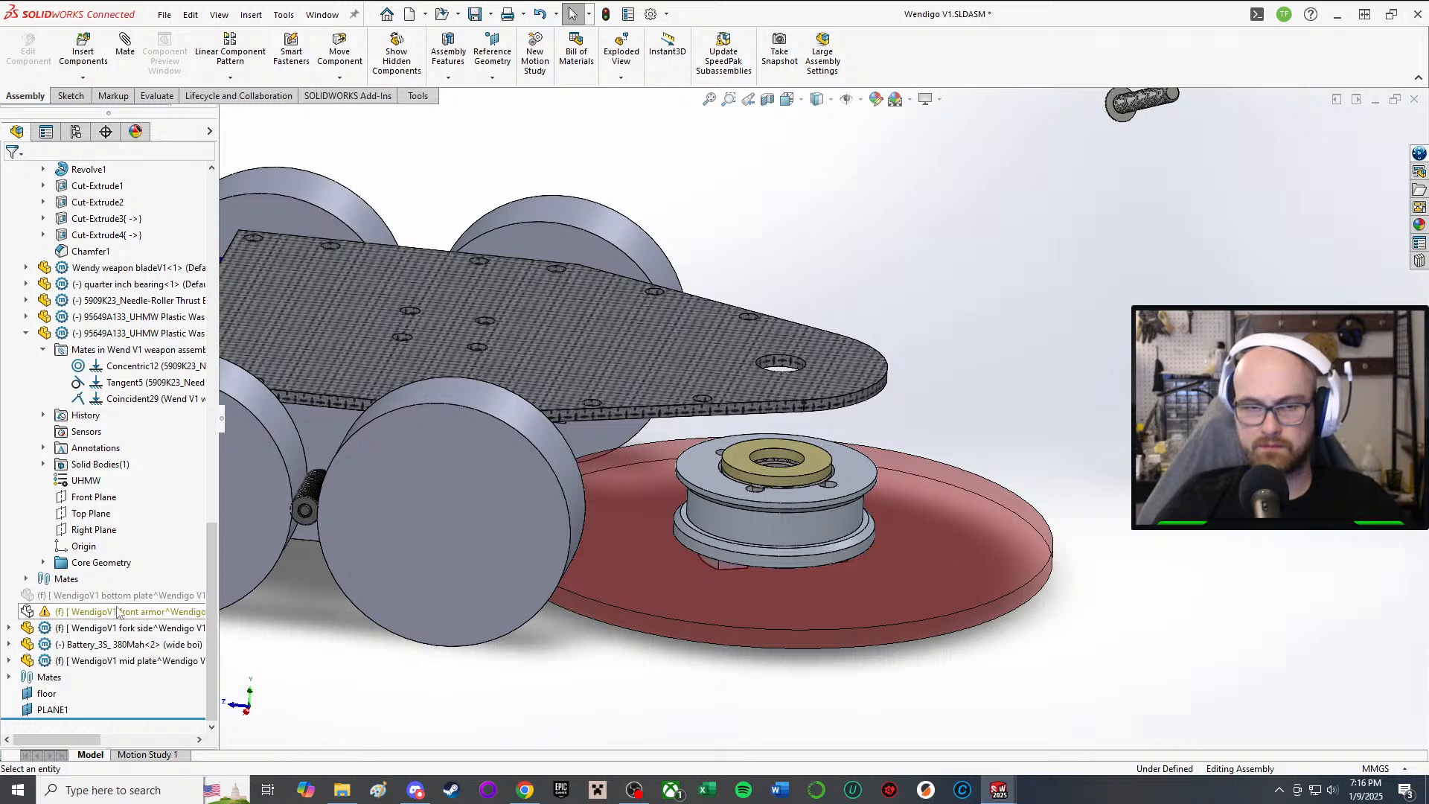
{"action": "left_click", "coordinate": [167, 660]}
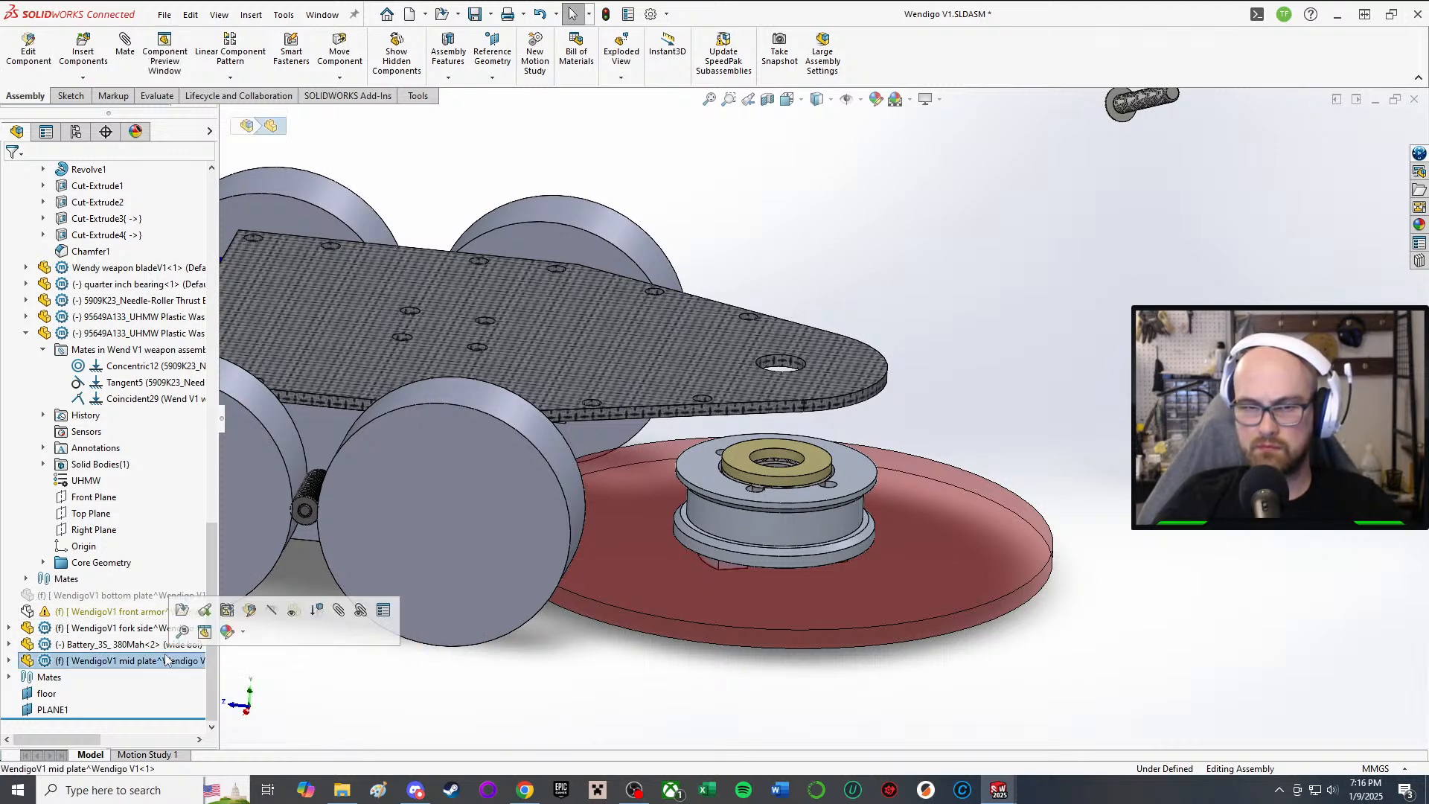
{"action": "left_click", "coordinate": [186, 606]}
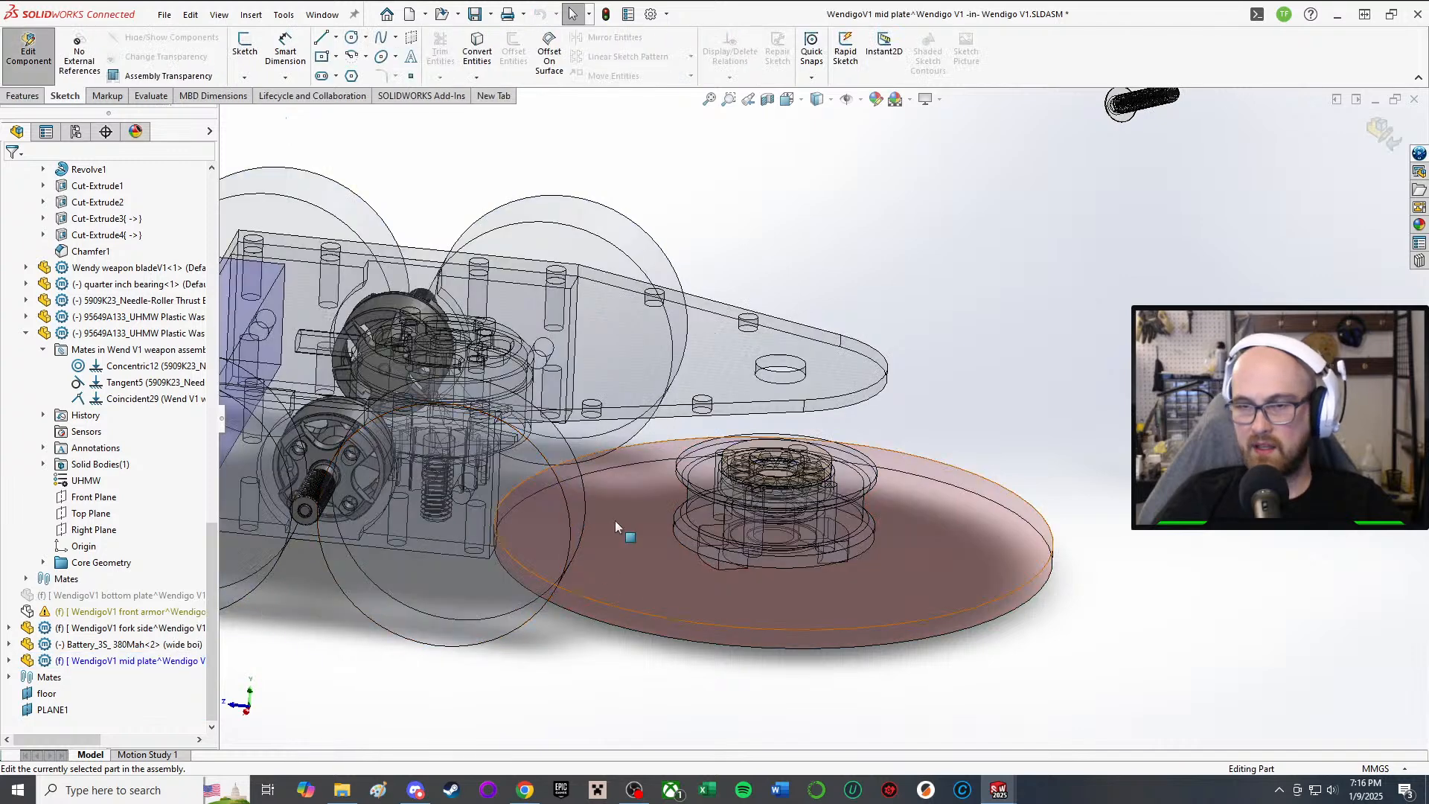
Step: Start a new sketch on PLANE1 and view it from above
{"action": "scroll", "coordinate": [861, 467], "scroll_direction": "down", "scroll_amount": 3}
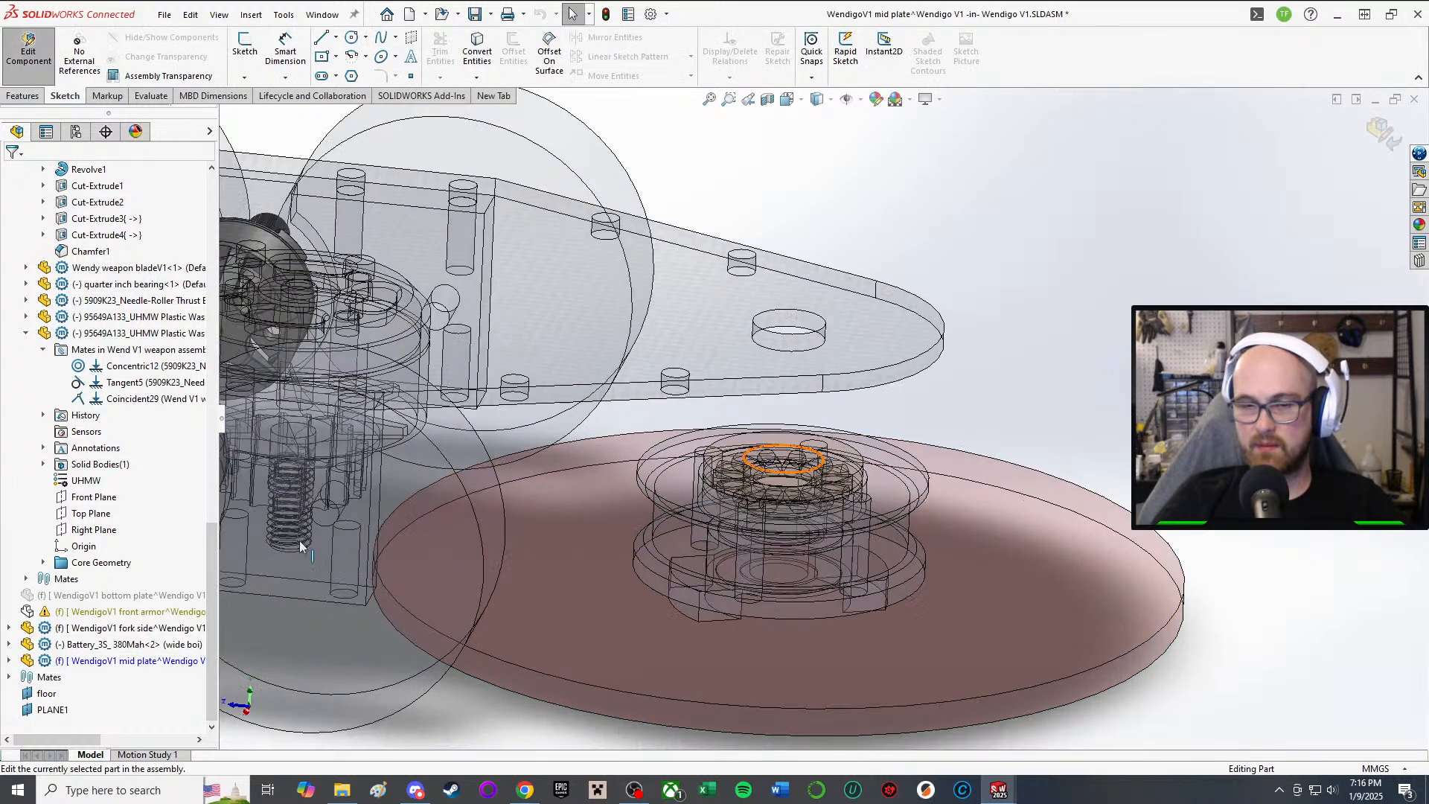
{"action": "left_click", "coordinate": [71, 711]}
{"action": "left_click", "coordinate": [72, 691]}
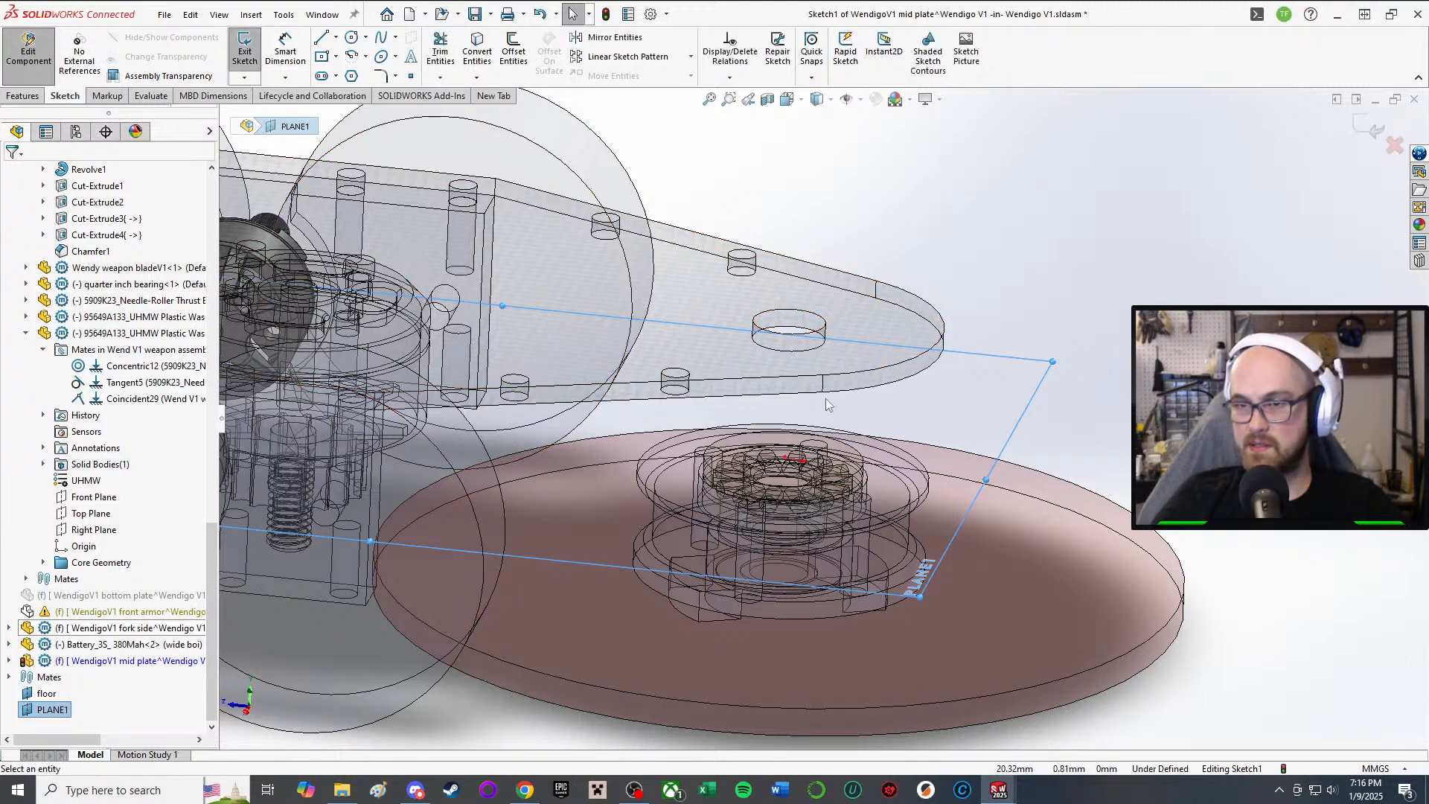
{"action": "scroll", "coordinate": [899, 234], "scroll_direction": "up", "scroll_amount": 1}
{"action": "middle_click_drag", "start_coordinate": [863, 423], "coordinate": [778, 657]}
Step: Draw a circle centred on the origin around the bearing bore
{"action": "left_click", "coordinate": [351, 37]}
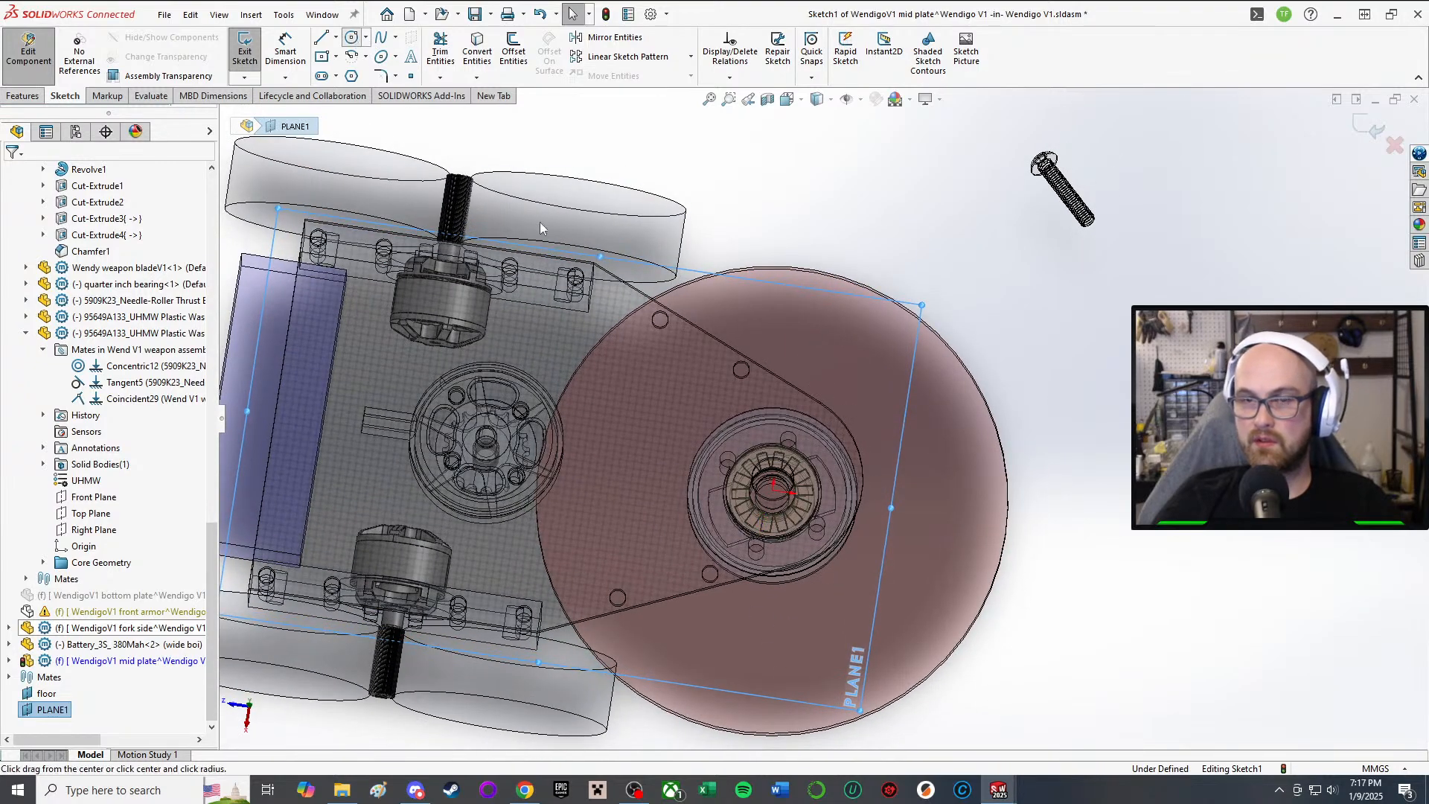
{"action": "scroll", "coordinate": [883, 521], "scroll_direction": "down", "scroll_amount": 4}
{"action": "left_click", "coordinate": [652, 457]}
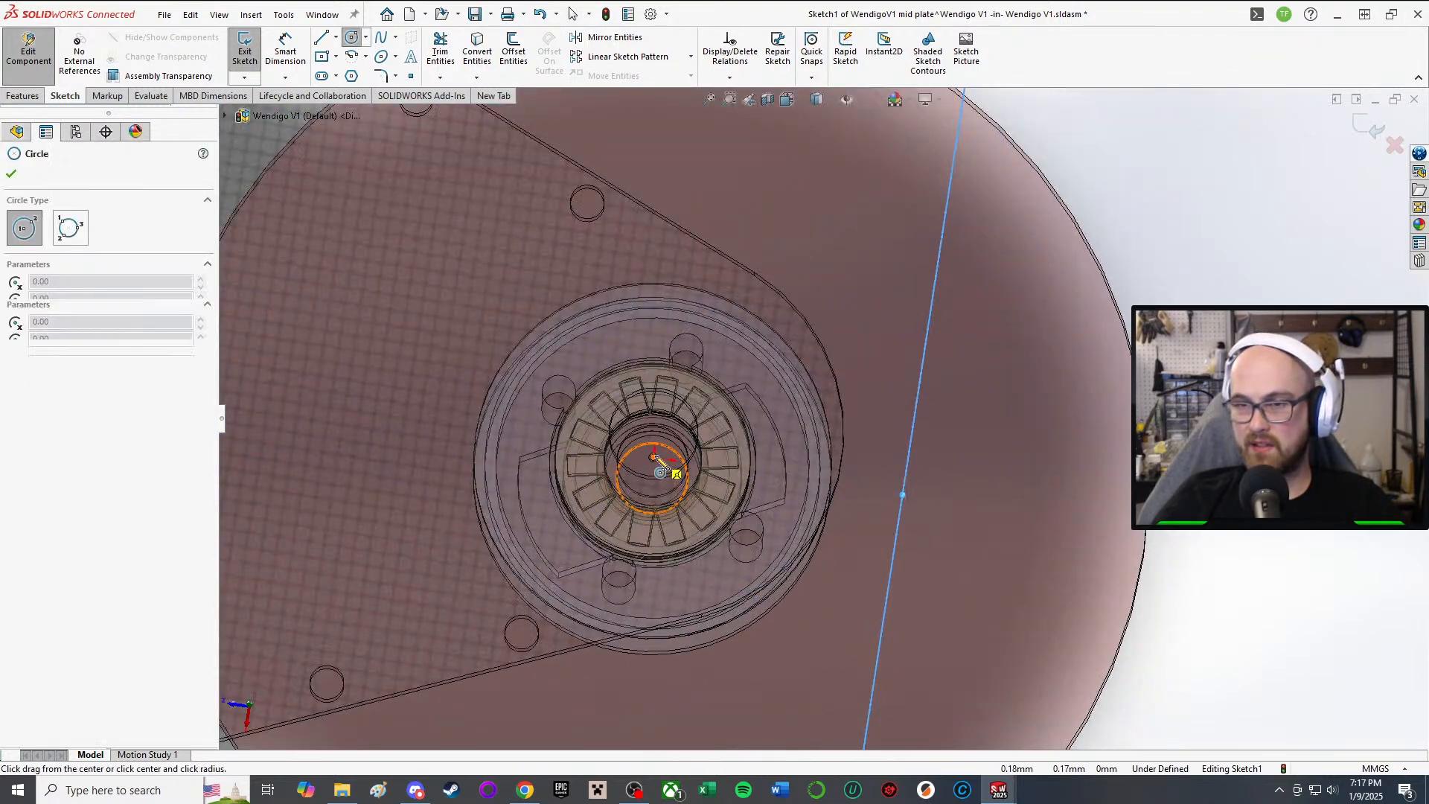
{"action": "left_click", "coordinate": [697, 446]}
{"action": "scroll", "coordinate": [870, 467], "scroll_direction": "up", "scroll_amount": 3}
{"action": "right_click_drag", "start_coordinate": [1194, 424], "coordinate": [1183, 242]}
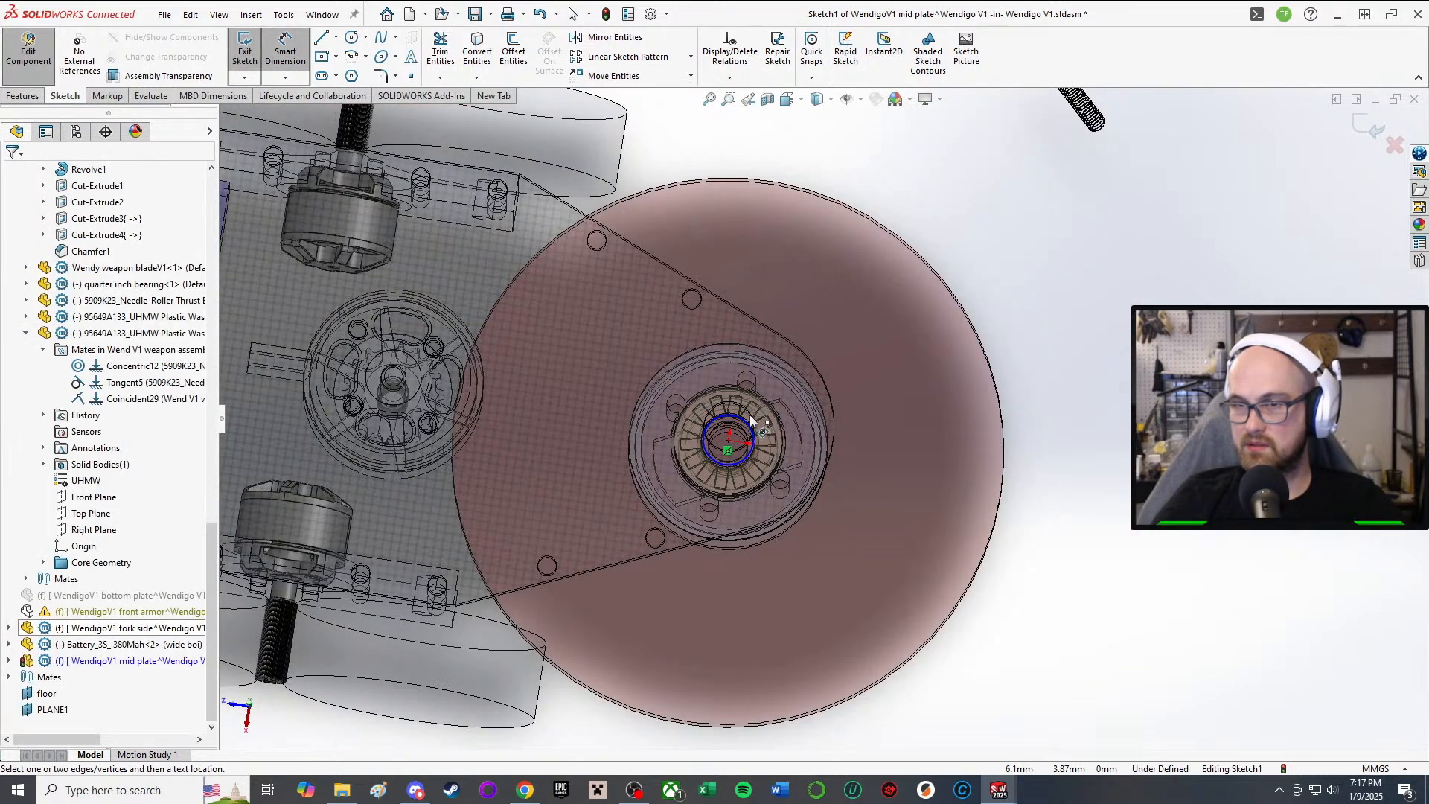
{"action": "scroll", "coordinate": [750, 445], "scroll_direction": "down", "scroll_amount": 2}
{"action": "scroll", "coordinate": [761, 422], "scroll_direction": "down", "scroll_amount": 2}
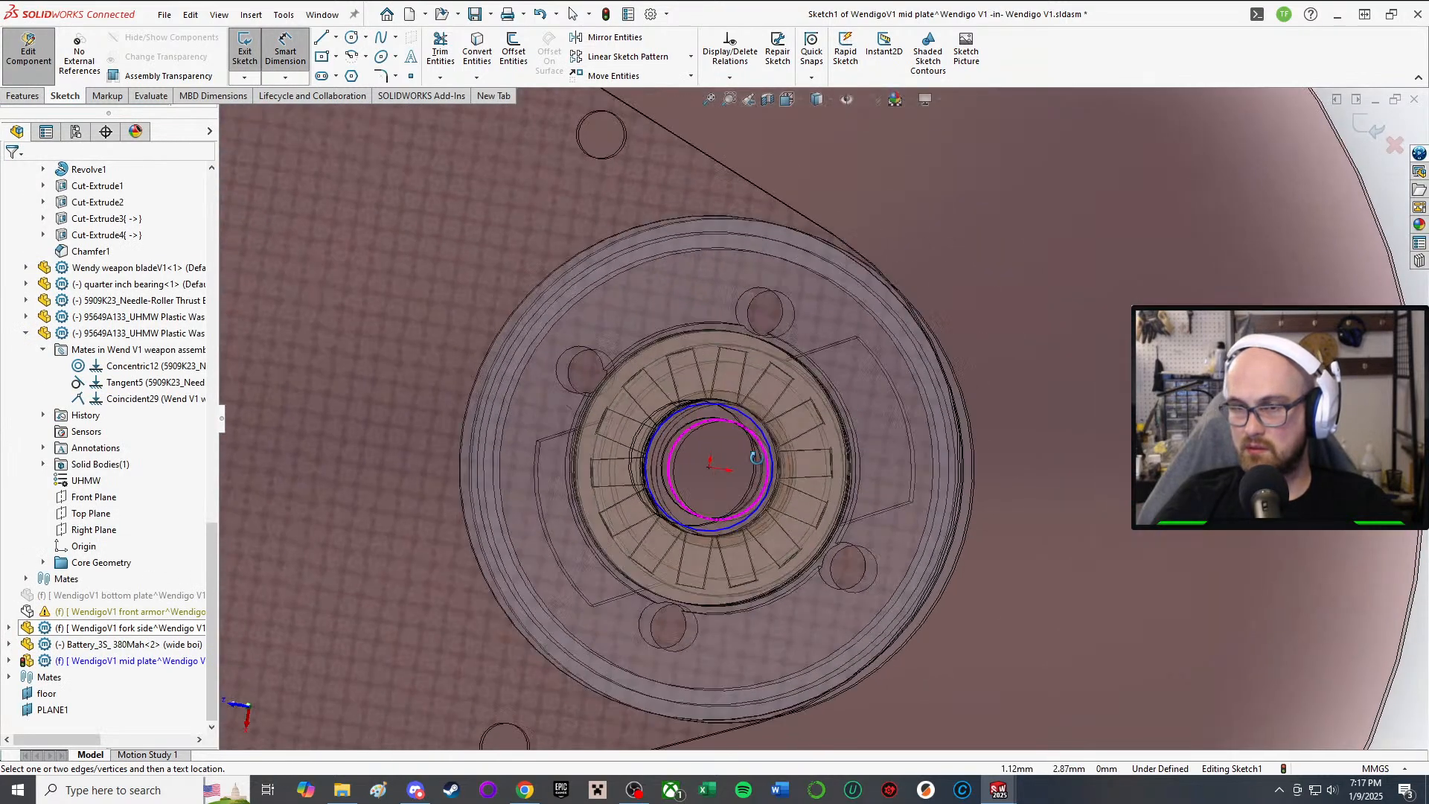
Step: Dimension the circle's diameter to .26 in (6.604 mm)
{"action": "left_click", "coordinate": [734, 421]}
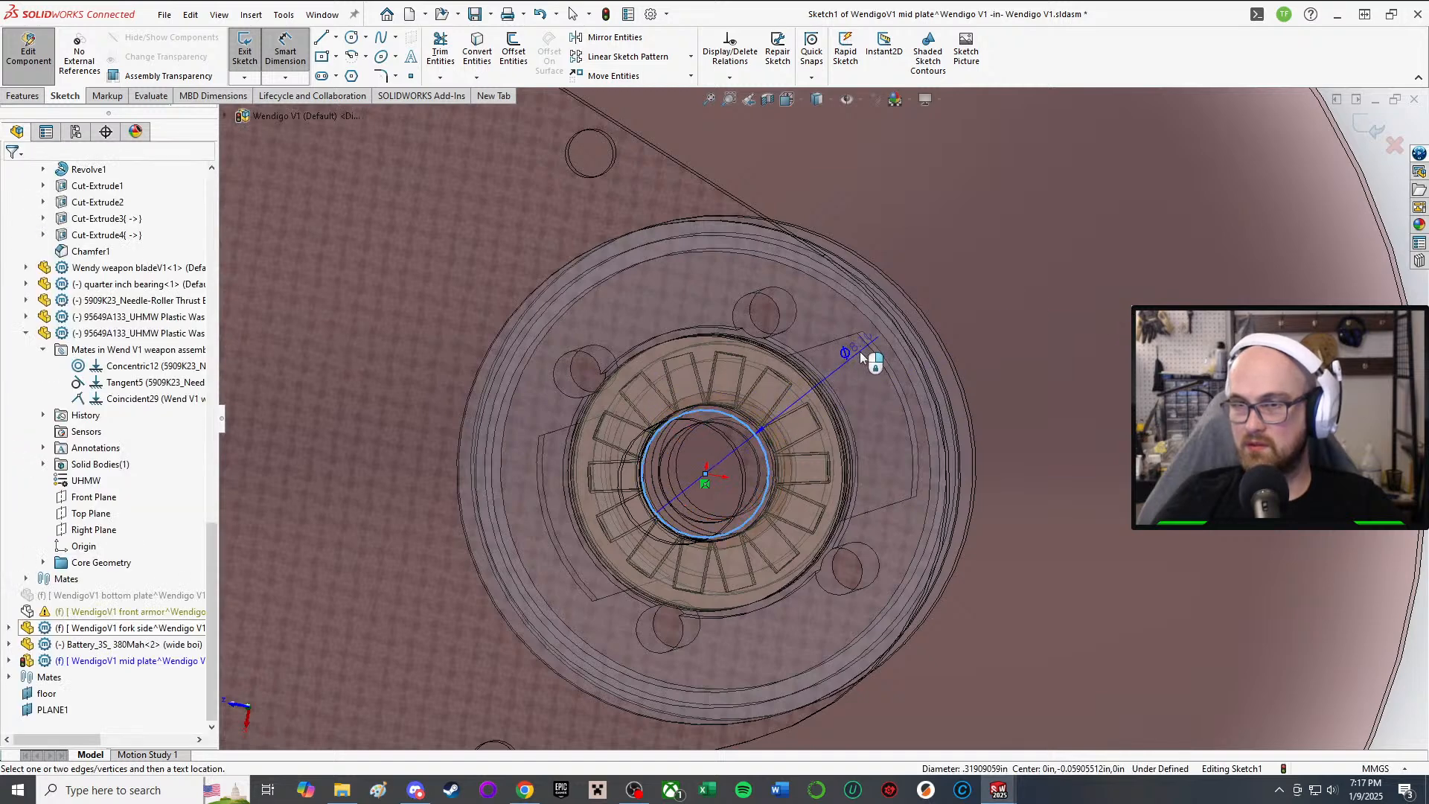
{"action": "left_click", "coordinate": [1007, 360]}
{"action": "type", "text": ".26"}
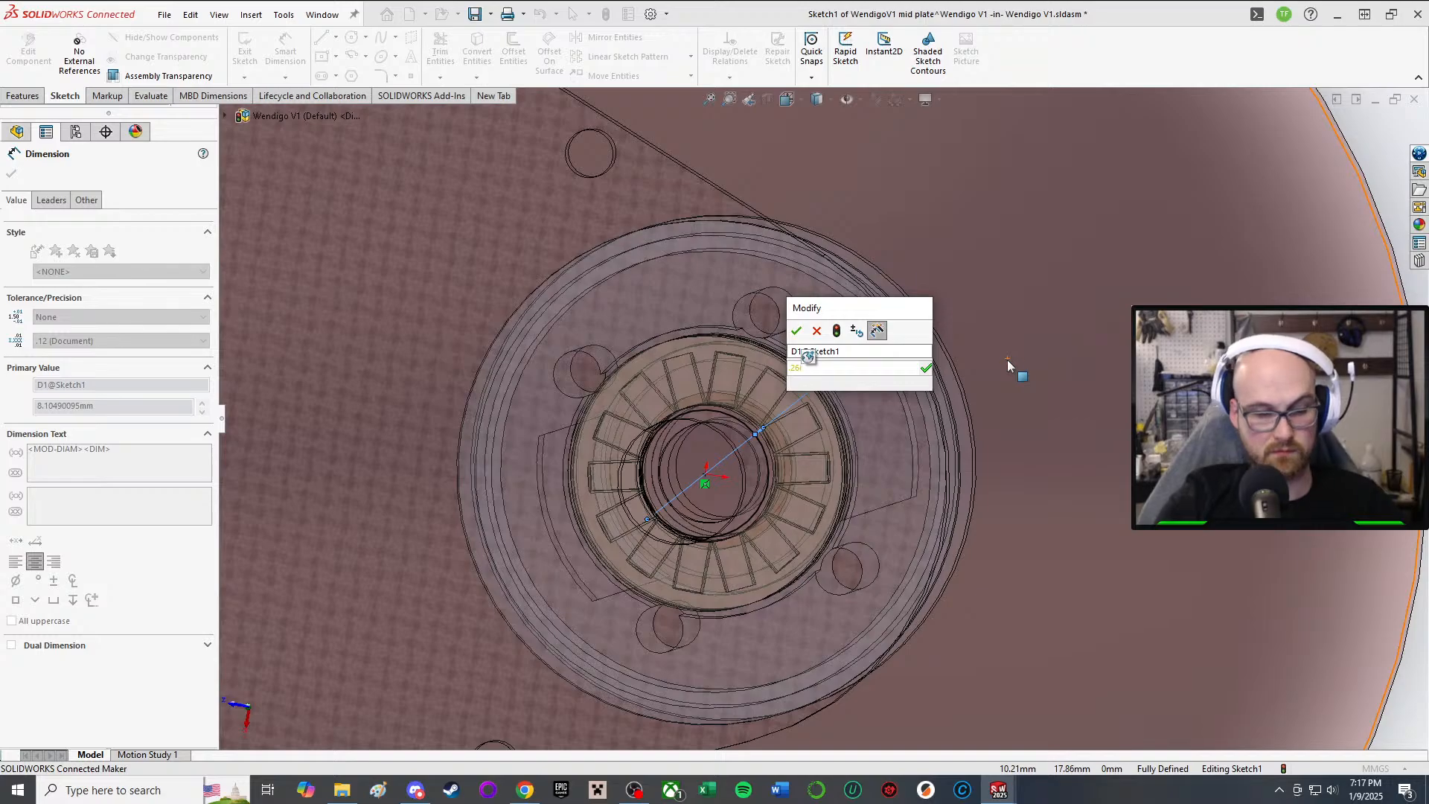
{"action": "key", "text": "Return"}
{"action": "scroll", "coordinate": [772, 310], "scroll_direction": "up", "scroll_amount": 8}
{"action": "scroll", "coordinate": [826, 305], "scroll_direction": "down", "scroll_amount": 4}
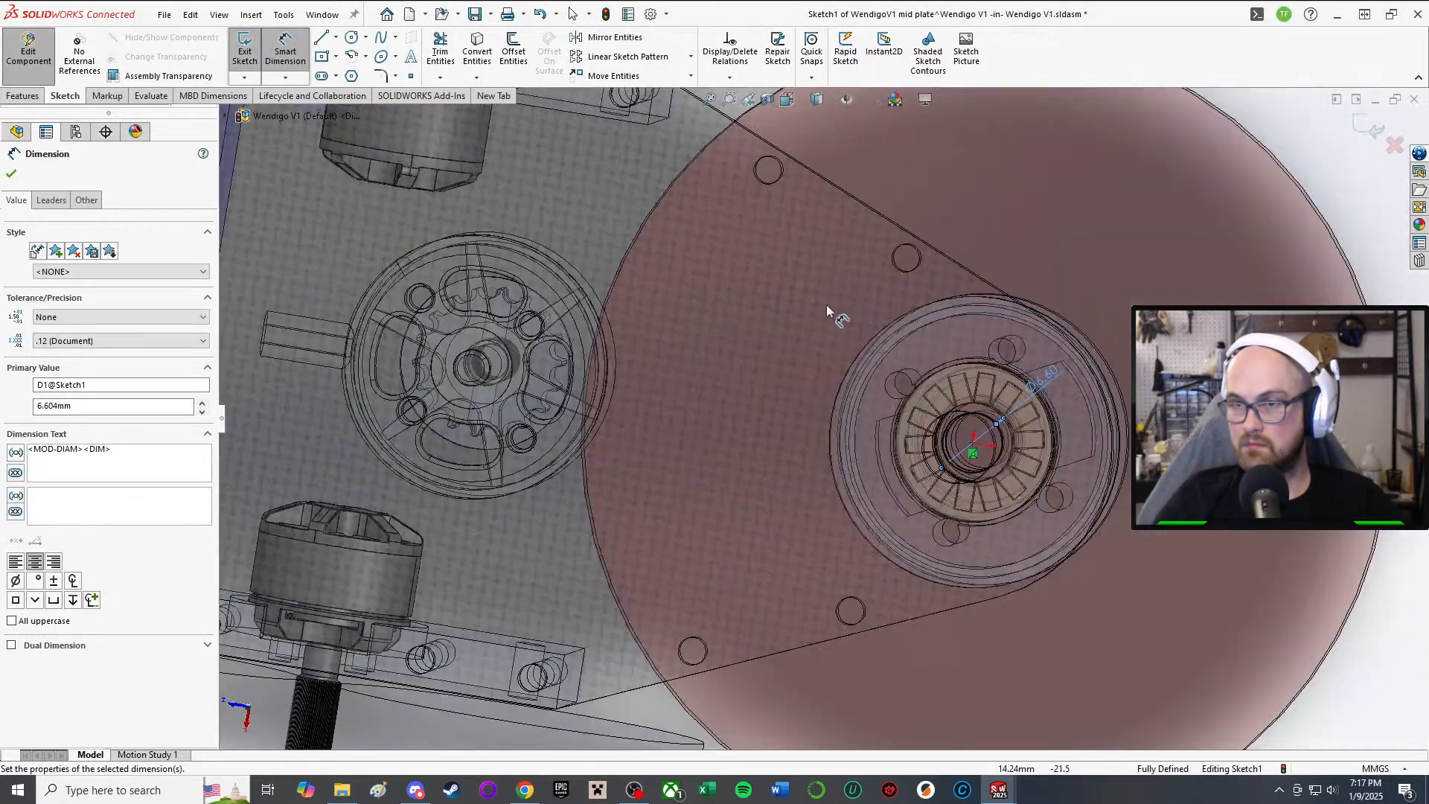
{"action": "mouse_move", "coordinate": [888, 386]}
{"action": "middle_mouse_down"}
{"action": "mouse_move", "coordinate": [915, 352]}
{"action": "mouse_move", "coordinate": [911, 378]}
{"action": "middle_mouse_up"}
{"action": "scroll", "coordinate": [998, 411], "scroll_direction": "down", "scroll_amount": 4}
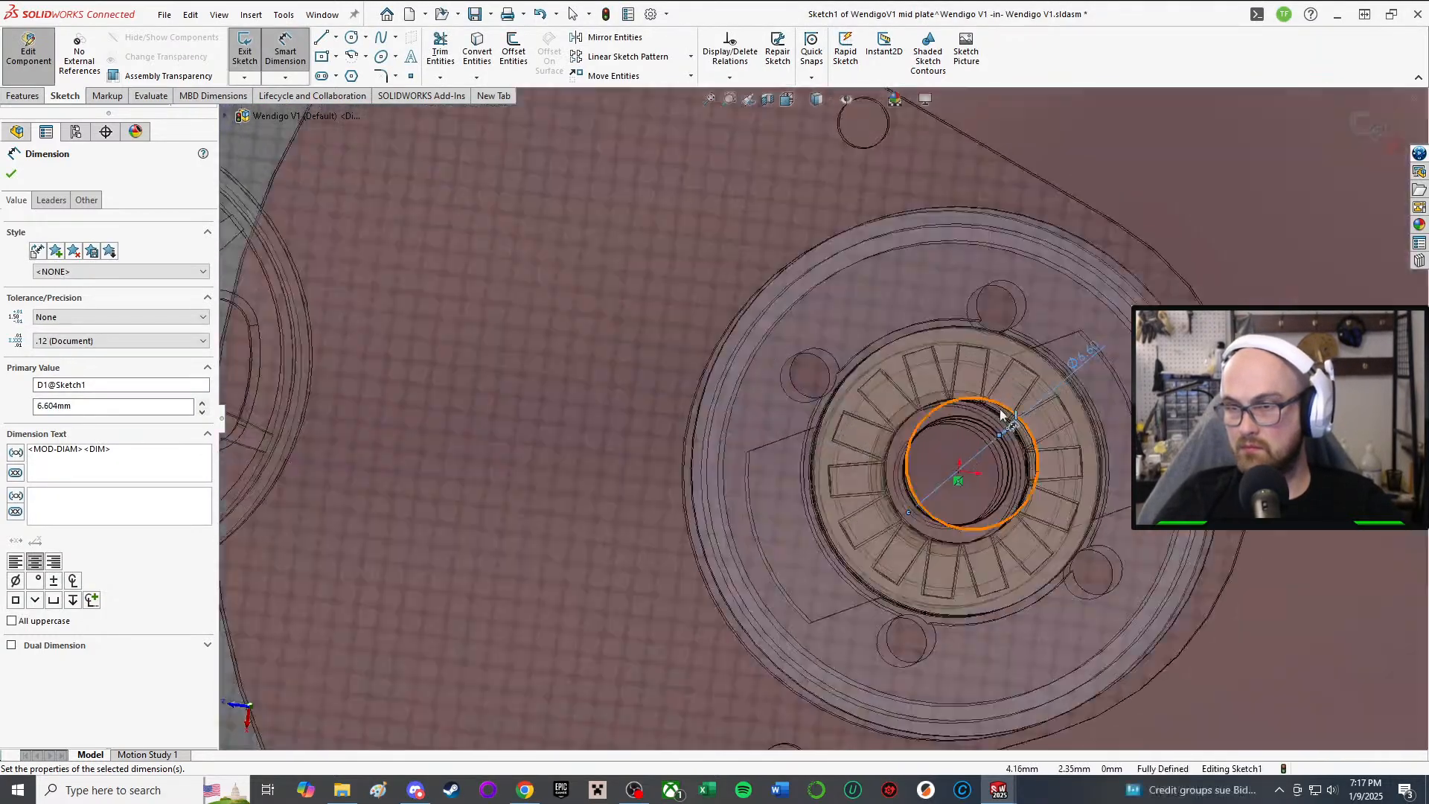
{"action": "middle_click_drag", "start_coordinate": [1000, 416], "coordinate": [992, 372]}
{"action": "scroll", "coordinate": [997, 355], "scroll_direction": "up", "scroll_amount": 2}
{"action": "scroll", "coordinate": [997, 354], "scroll_direction": "up", "scroll_amount": 6}
{"action": "middle_click_drag", "start_coordinate": [781, 316], "coordinate": [789, 69]}
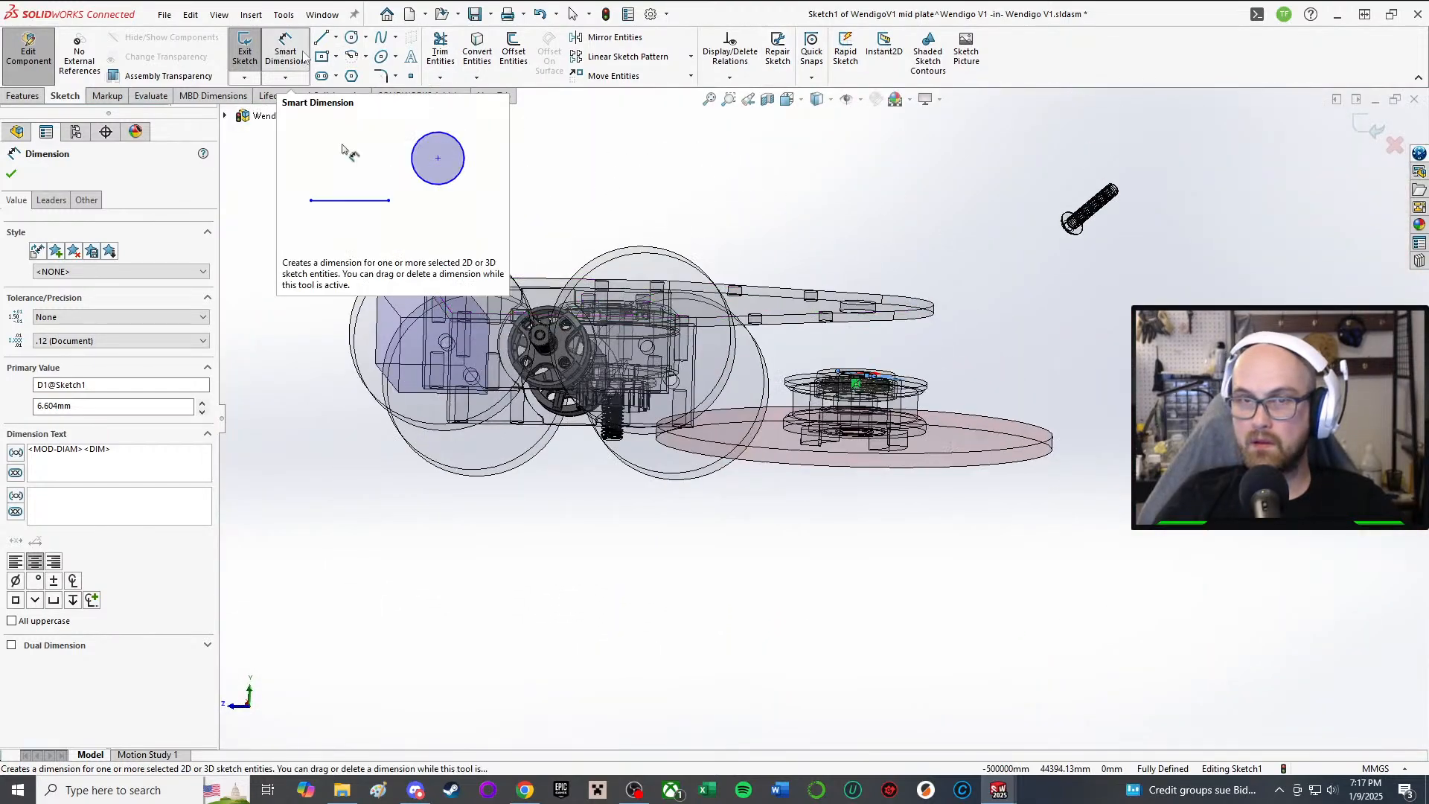
{"action": "key", "text": "Escape"}
Step: Convert the top plate's rounded tip edge into the sketch with Convert Entities
{"action": "left_click", "coordinate": [484, 60]}
{"action": "scroll", "coordinate": [899, 300], "scroll_direction": "down", "scroll_amount": 4}
{"action": "middle_click_drag", "start_coordinate": [885, 329], "coordinate": [937, 600]}
{"action": "scroll", "coordinate": [838, 265], "scroll_direction": "down", "scroll_amount": 1}
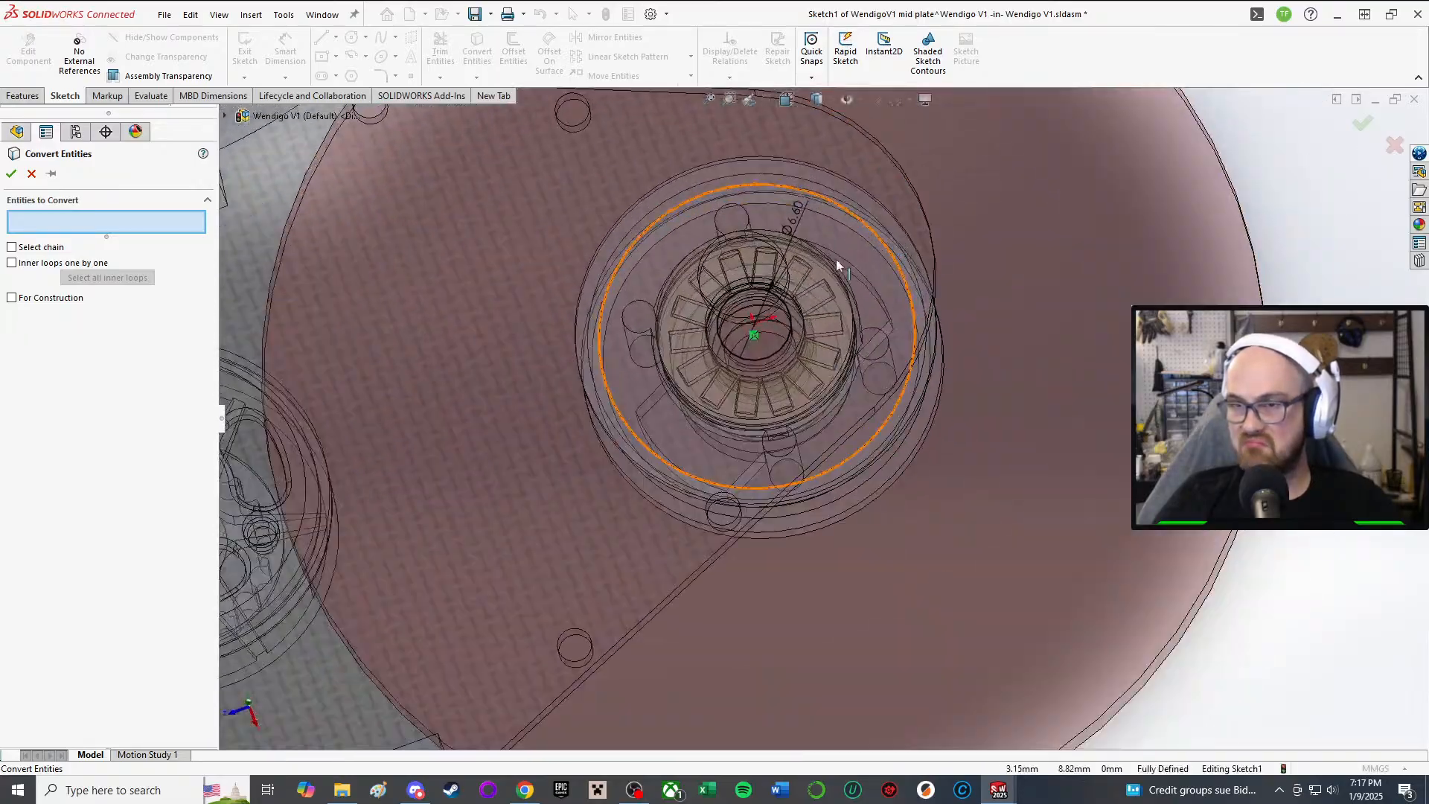
{"action": "middle_click_drag", "start_coordinate": [838, 265], "coordinate": [874, 333]}
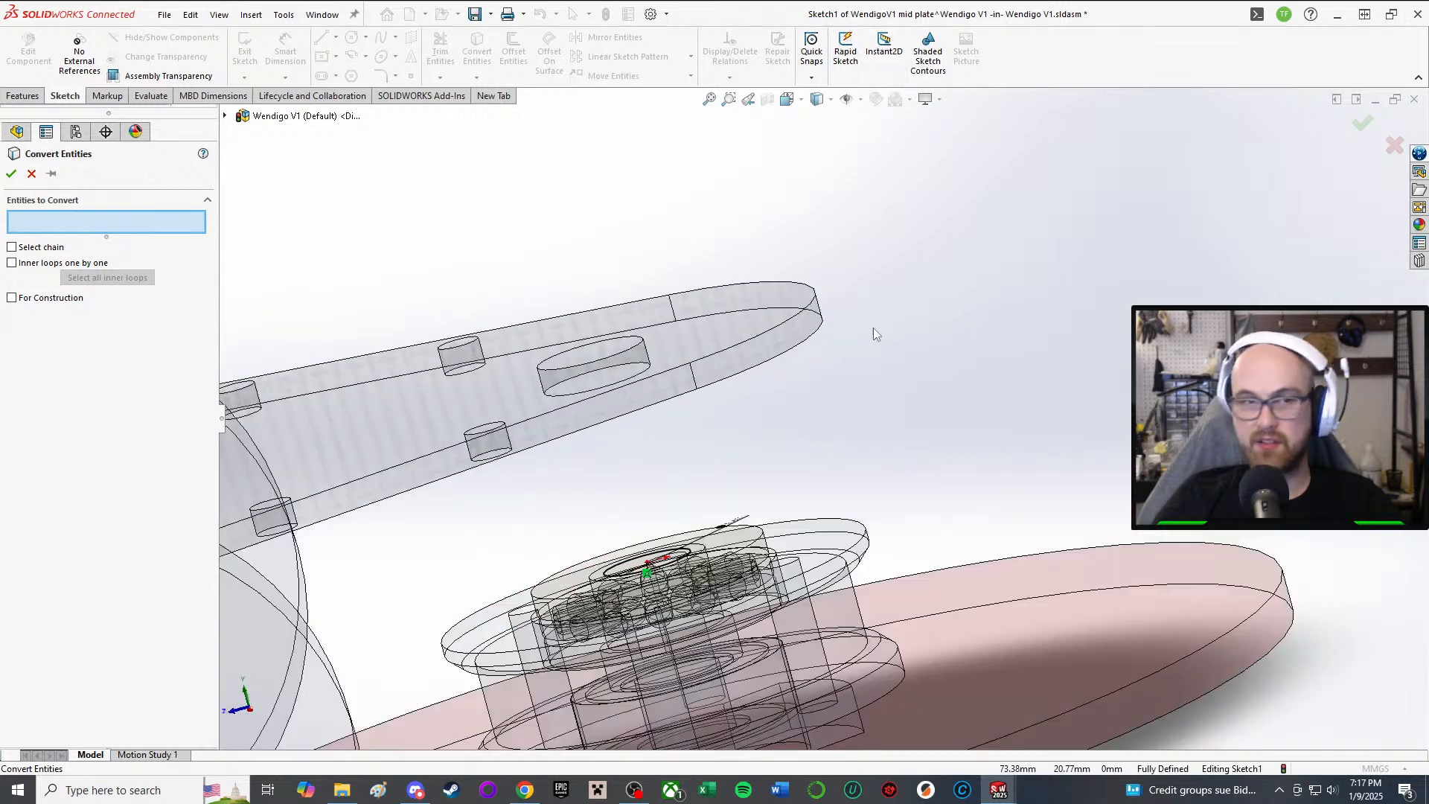
{"action": "left_click", "coordinate": [750, 372]}
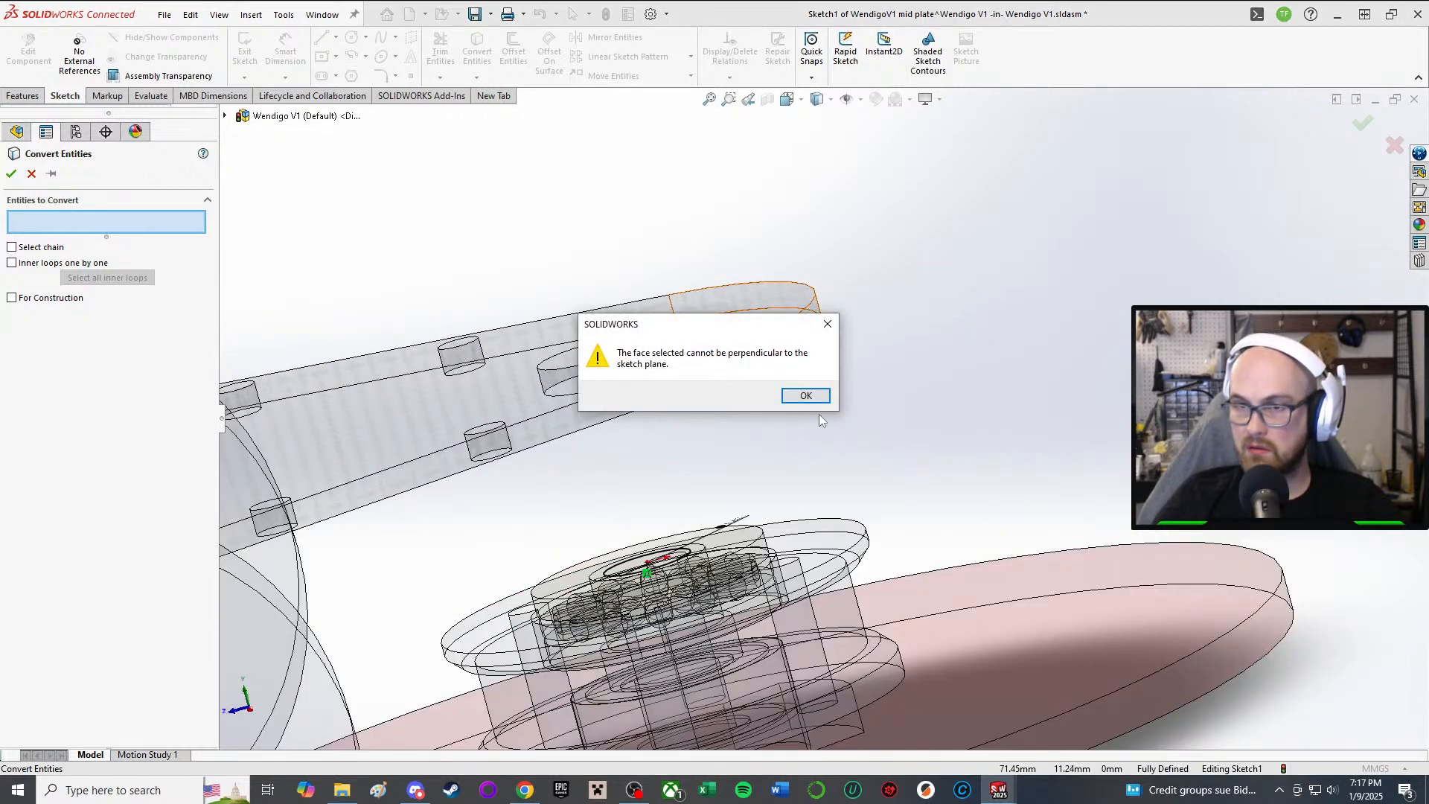
{"action": "left_click", "coordinate": [806, 396]}
{"action": "left_click", "coordinate": [755, 373]}
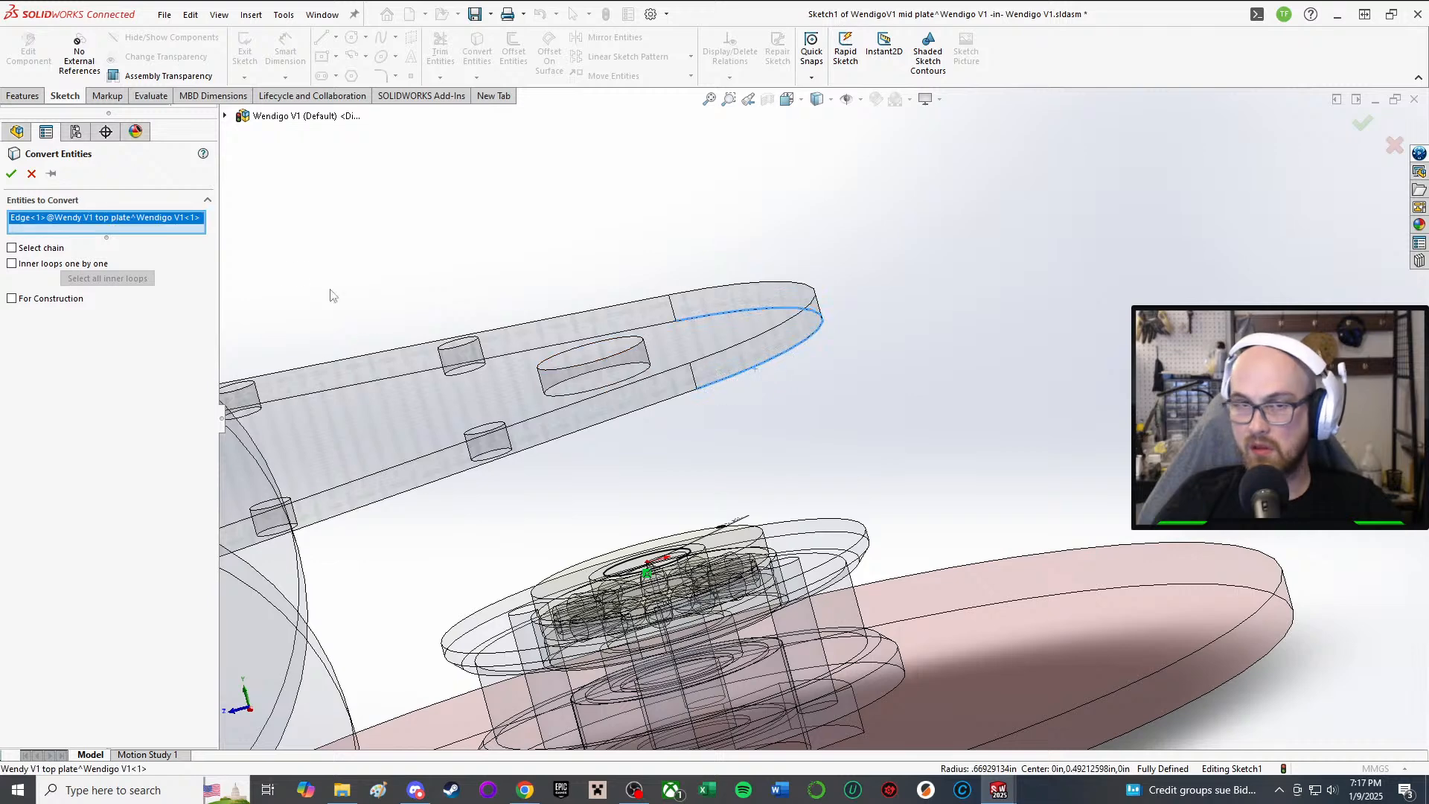
{"action": "left_click", "coordinate": [9, 173]}
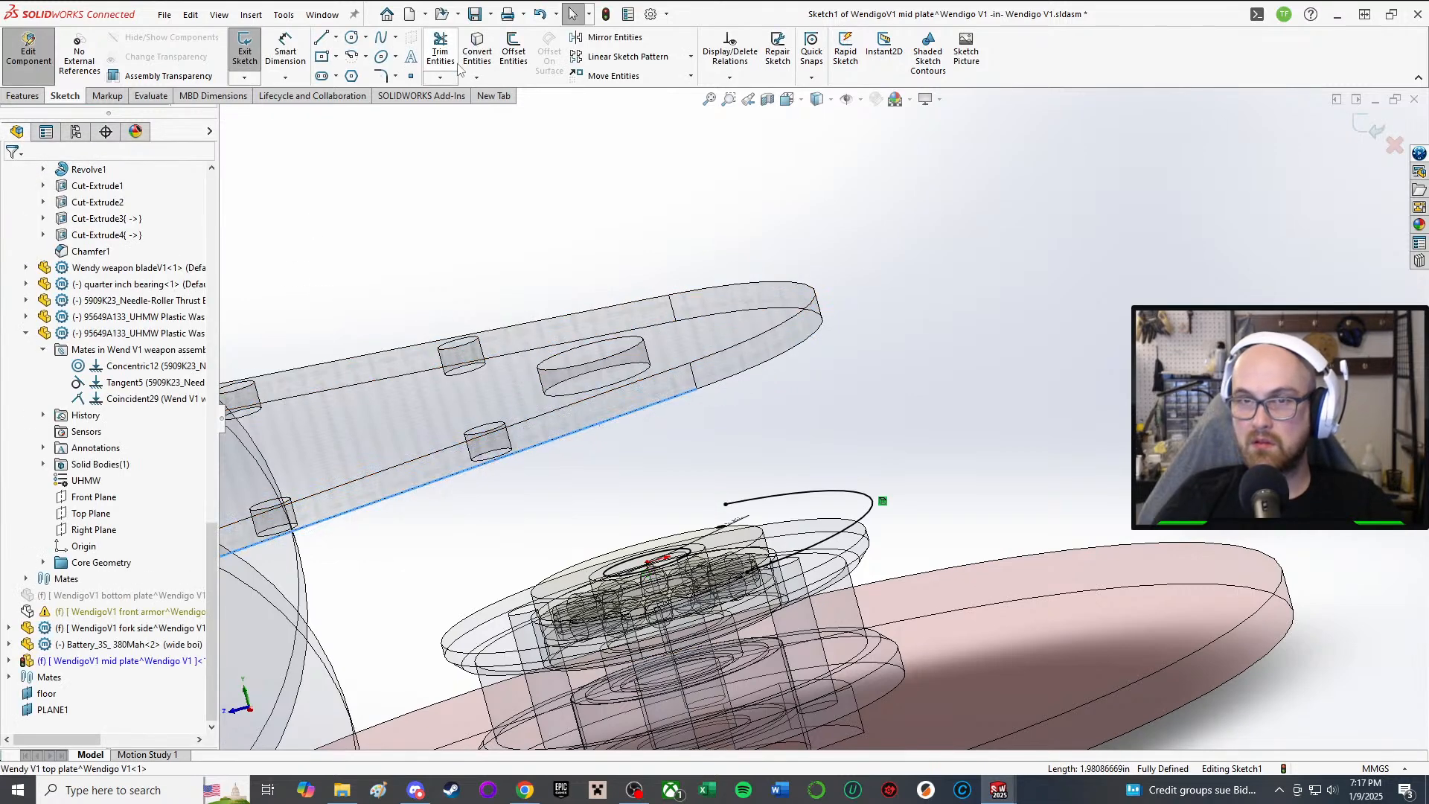
Step: Project another top plate edge and inspect the outline face-on (Ctrl+8) and tilted
{"action": "middle_click_drag", "start_coordinate": [521, 186], "coordinate": [568, 293]}
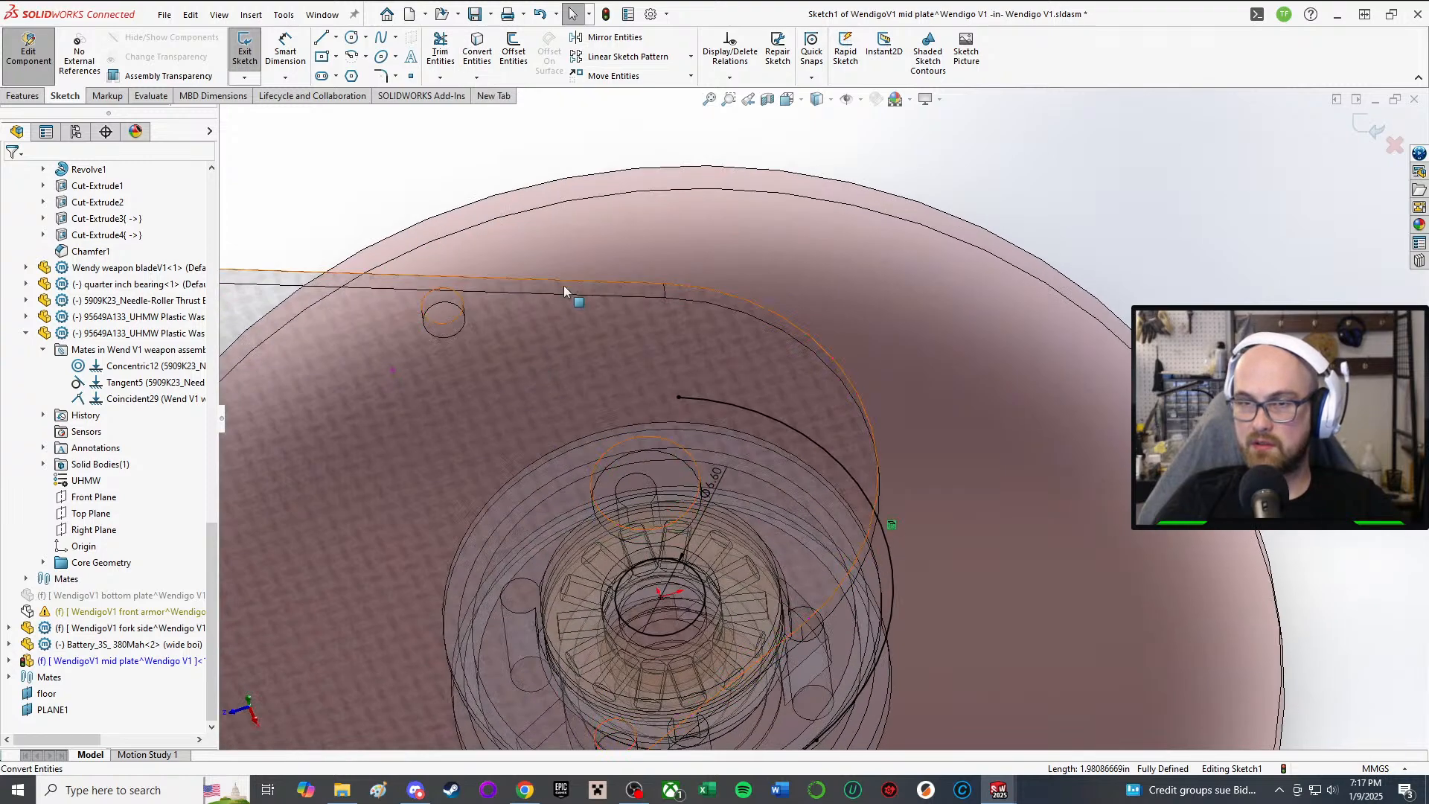
{"action": "left_click", "coordinate": [477, 53]}
{"action": "scroll", "coordinate": [565, 325], "scroll_direction": "up", "scroll_amount": 8}
{"action": "middle_click_drag", "start_coordinate": [526, 473], "coordinate": [709, 601]}
{"action": "key", "text": "ctrl+8"}
{"action": "scroll", "coordinate": [694, 448], "scroll_direction": "down", "scroll_amount": 10}
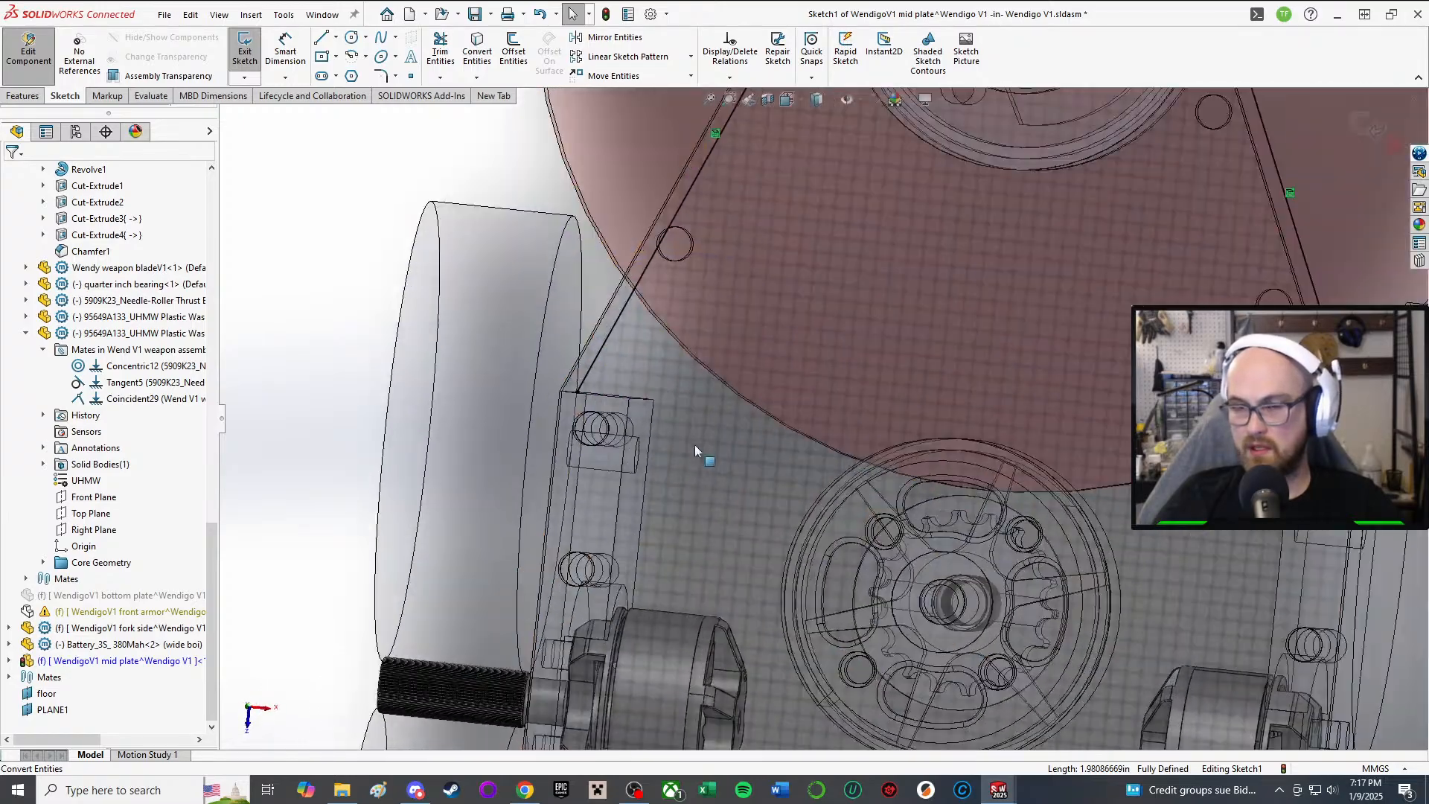
{"action": "mouse_move", "coordinate": [694, 444]}
{"action": "middle_mouse_down"}
{"action": "mouse_move", "coordinate": [775, 347]}
{"action": "mouse_move", "coordinate": [878, 381]}
{"action": "mouse_move", "coordinate": [892, 344]}
{"action": "mouse_move", "coordinate": [885, 389]}
{"action": "middle_mouse_up"}
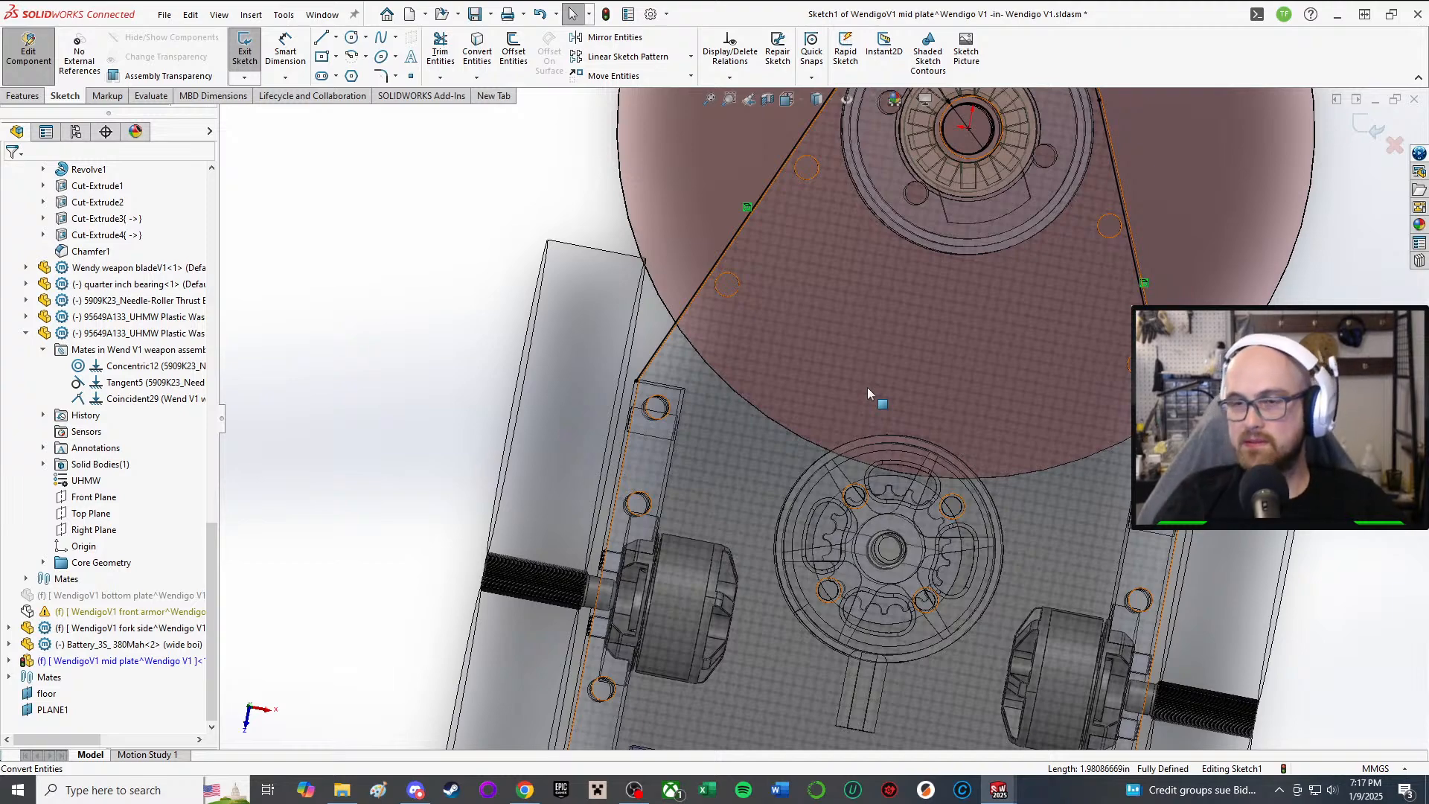
{"action": "mouse_move", "coordinate": [868, 393]}
{"action": "middle_mouse_down"}
{"action": "mouse_move", "coordinate": [698, 170]}
{"action": "mouse_move", "coordinate": [542, 163]}
{"action": "mouse_move", "coordinate": [577, 211]}
{"action": "mouse_move", "coordinate": [516, 179]}
{"action": "mouse_move", "coordinate": [552, 268]}
{"action": "mouse_move", "coordinate": [734, 531]}
{"action": "middle_mouse_up"}
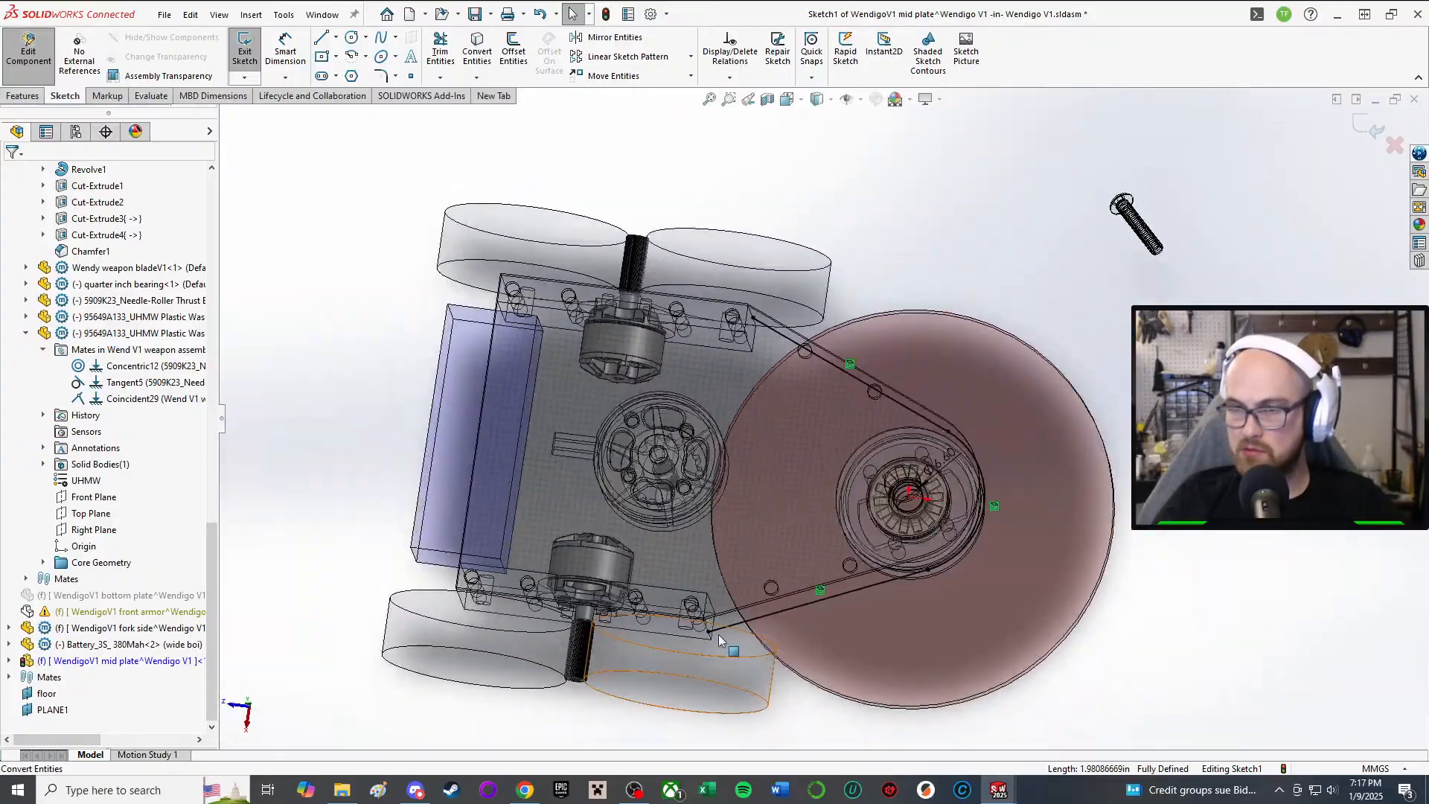
{"action": "scroll", "coordinate": [735, 533], "scroll_direction": "down", "scroll_amount": 5}
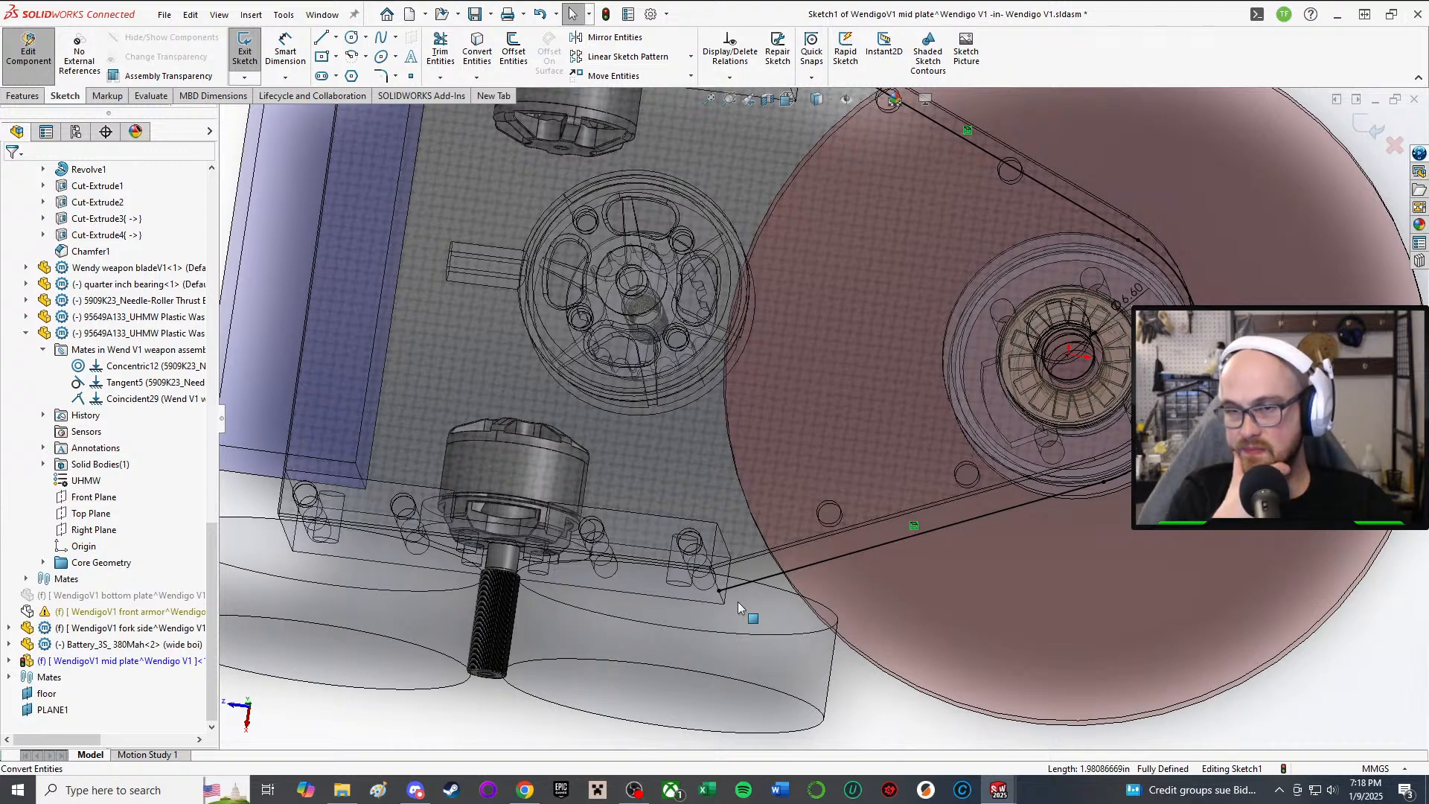
{"action": "middle_click_drag", "start_coordinate": [738, 601], "coordinate": [955, 219]}
{"action": "scroll", "coordinate": [856, 487], "scroll_direction": "up", "scroll_amount": 1}
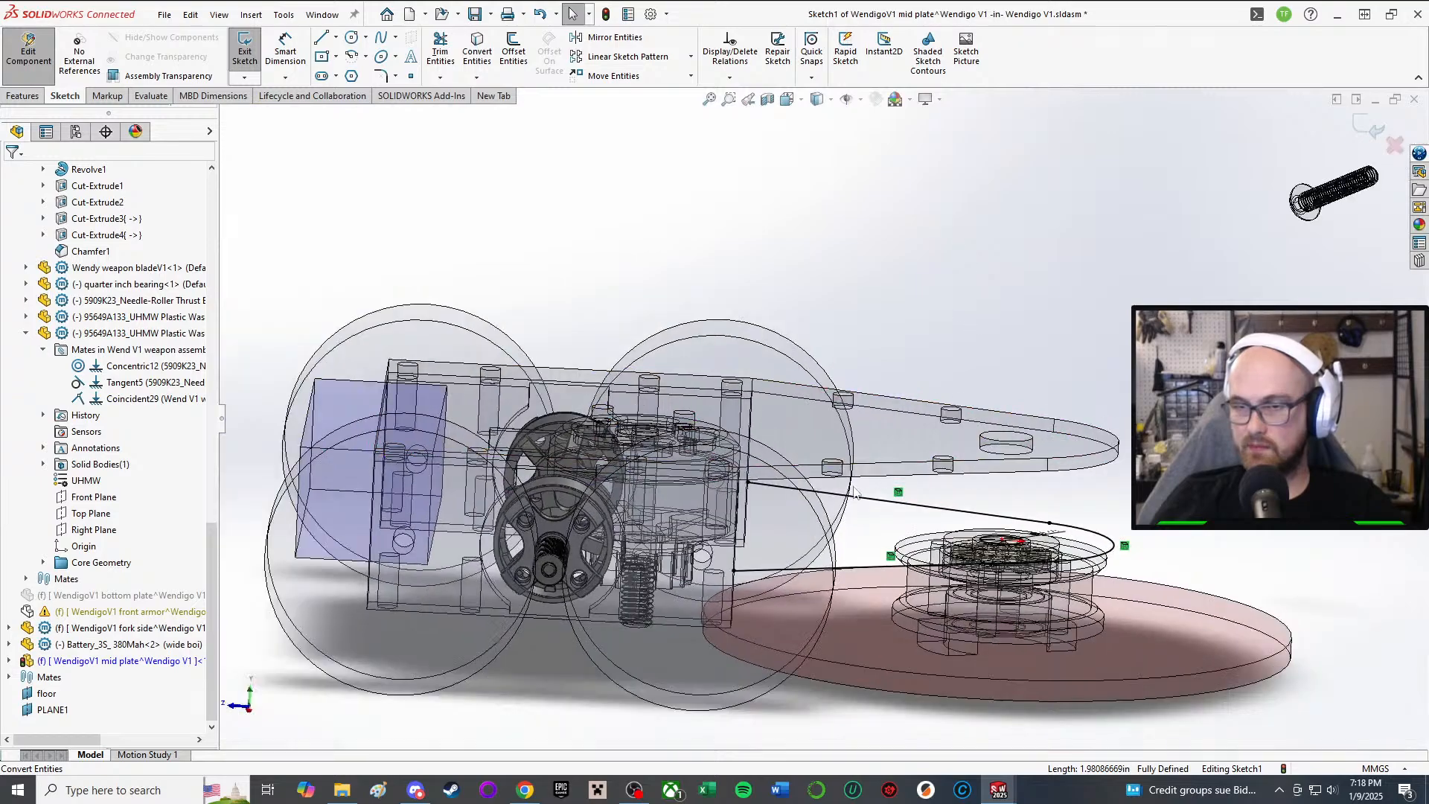
{"action": "middle_click_drag", "start_coordinate": [856, 487], "coordinate": [809, 539]}
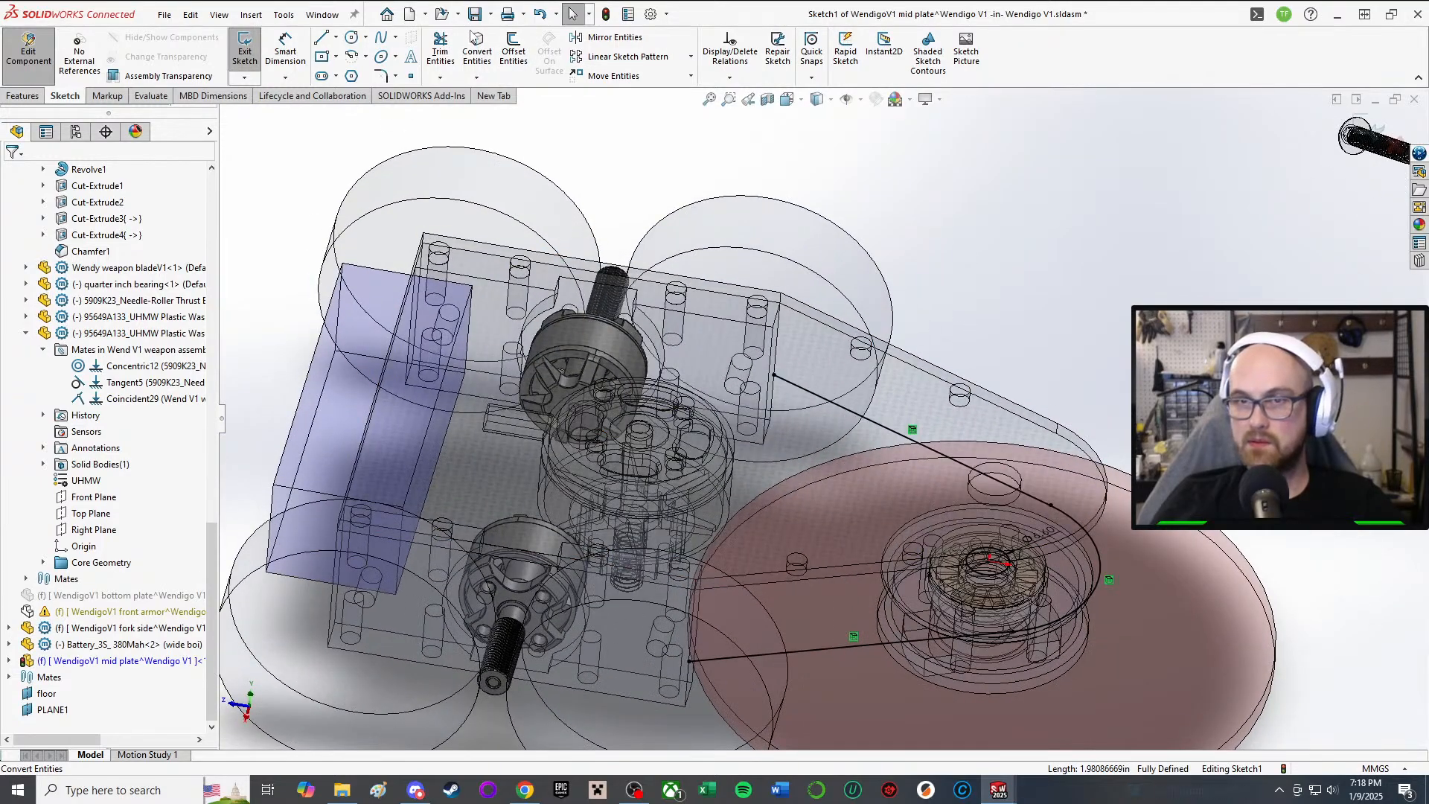
Step: Convert the short drive block edge into the mid plate sketch
{"action": "left_click", "coordinate": [476, 52]}
{"action": "scroll", "coordinate": [744, 521], "scroll_direction": "up", "scroll_amount": 8}
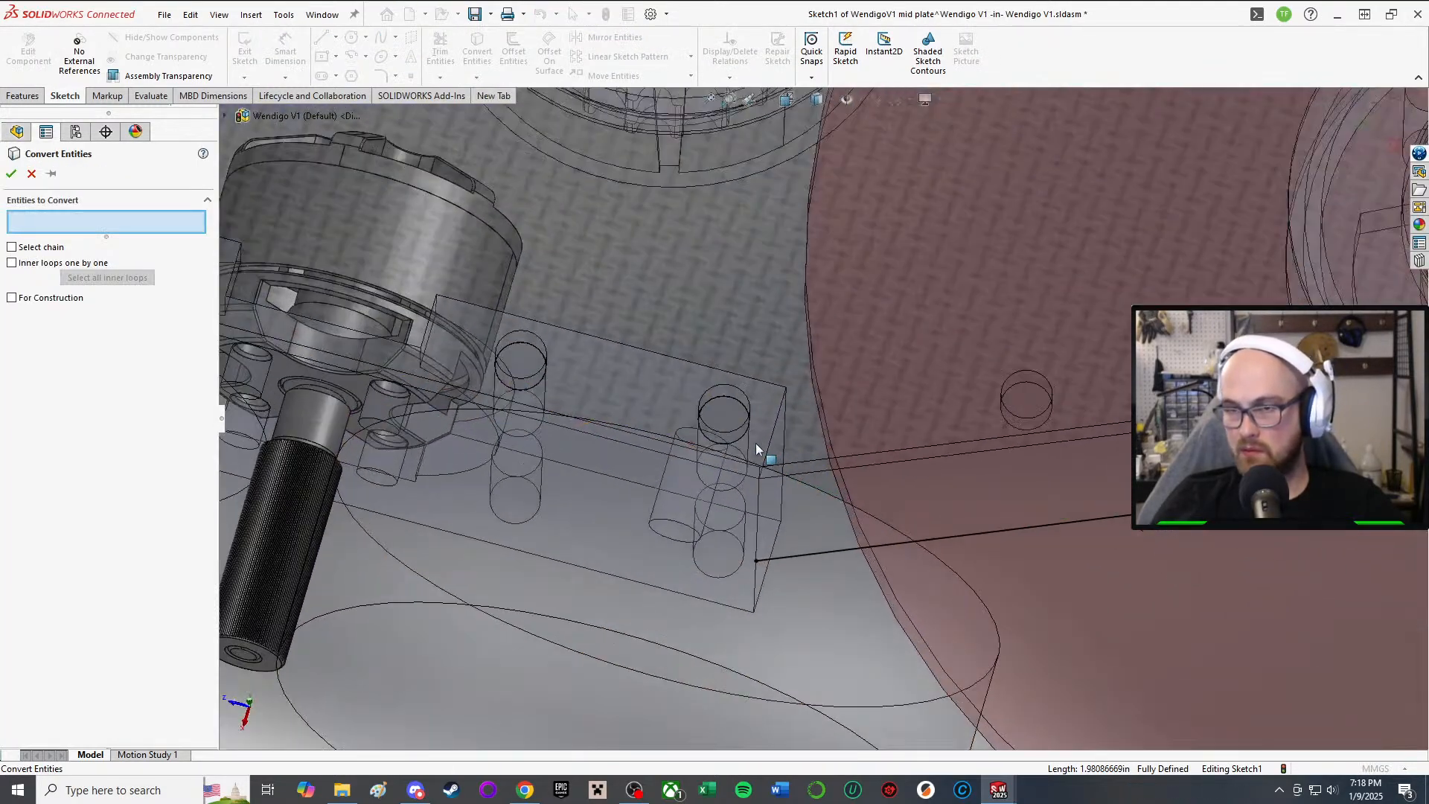
{"action": "left_click", "coordinate": [772, 440]}
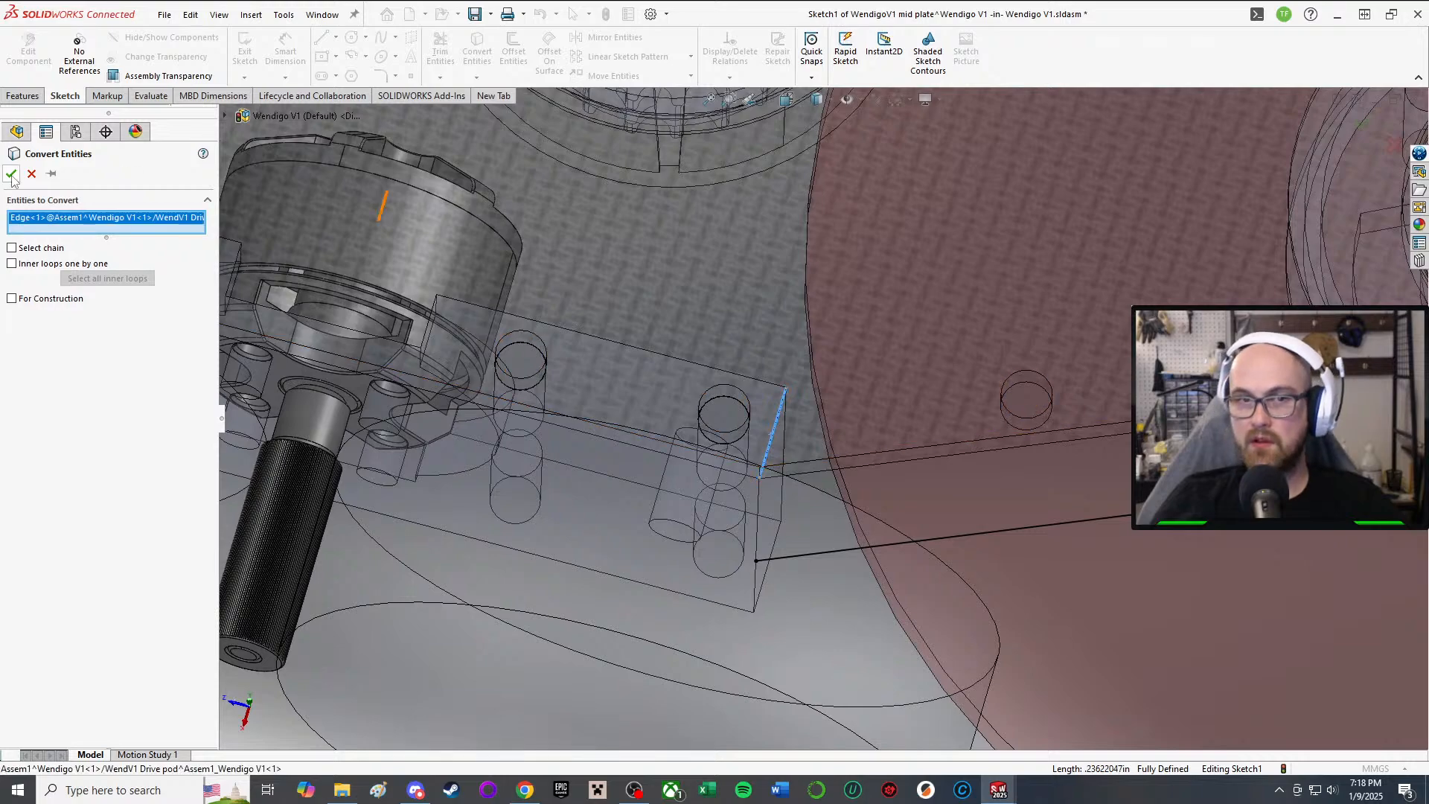
{"action": "left_click", "coordinate": [12, 174]}
{"action": "scroll", "coordinate": [998, 238], "scroll_direction": "down", "scroll_amount": 6}
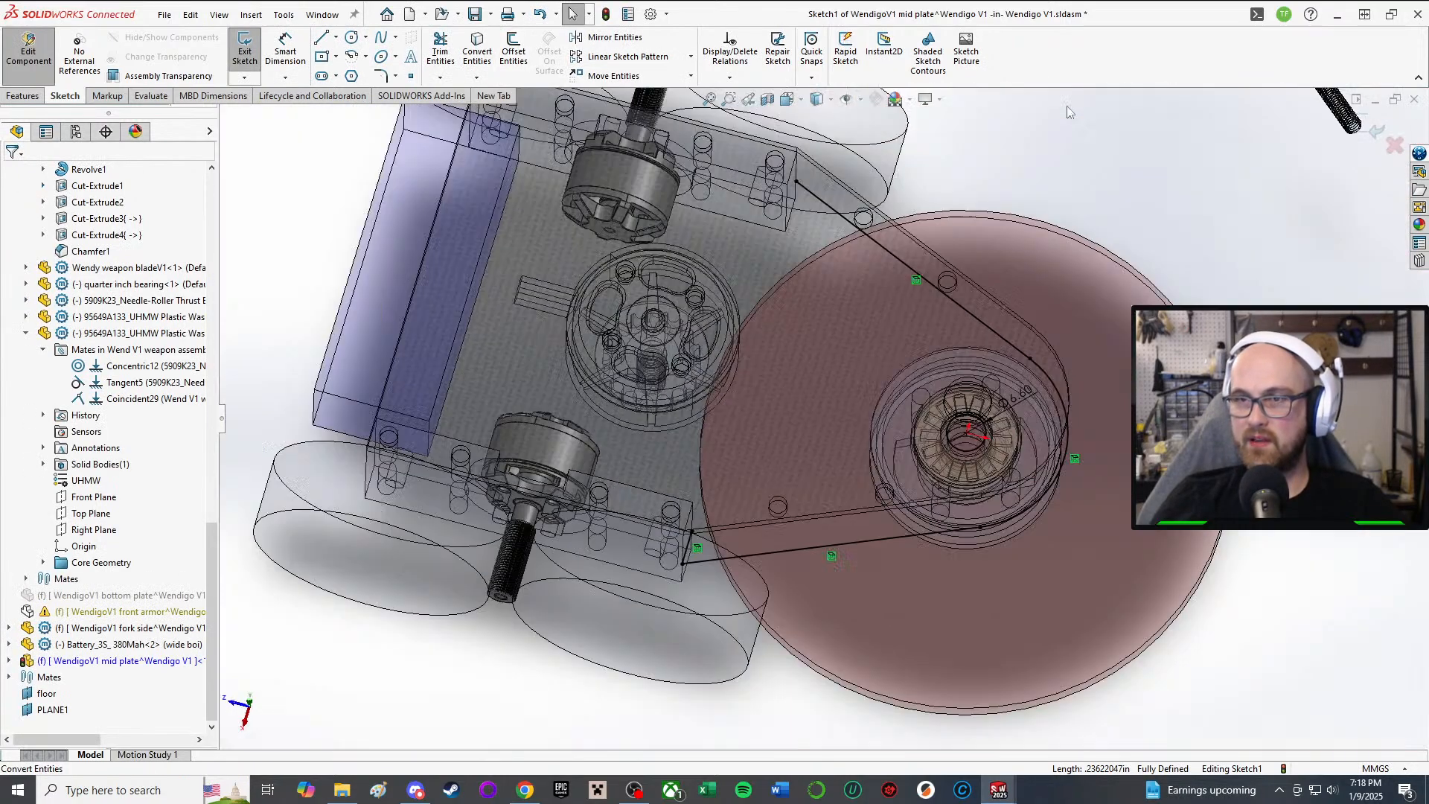
{"action": "scroll", "coordinate": [1068, 111], "scroll_direction": "up", "scroll_amount": 4}
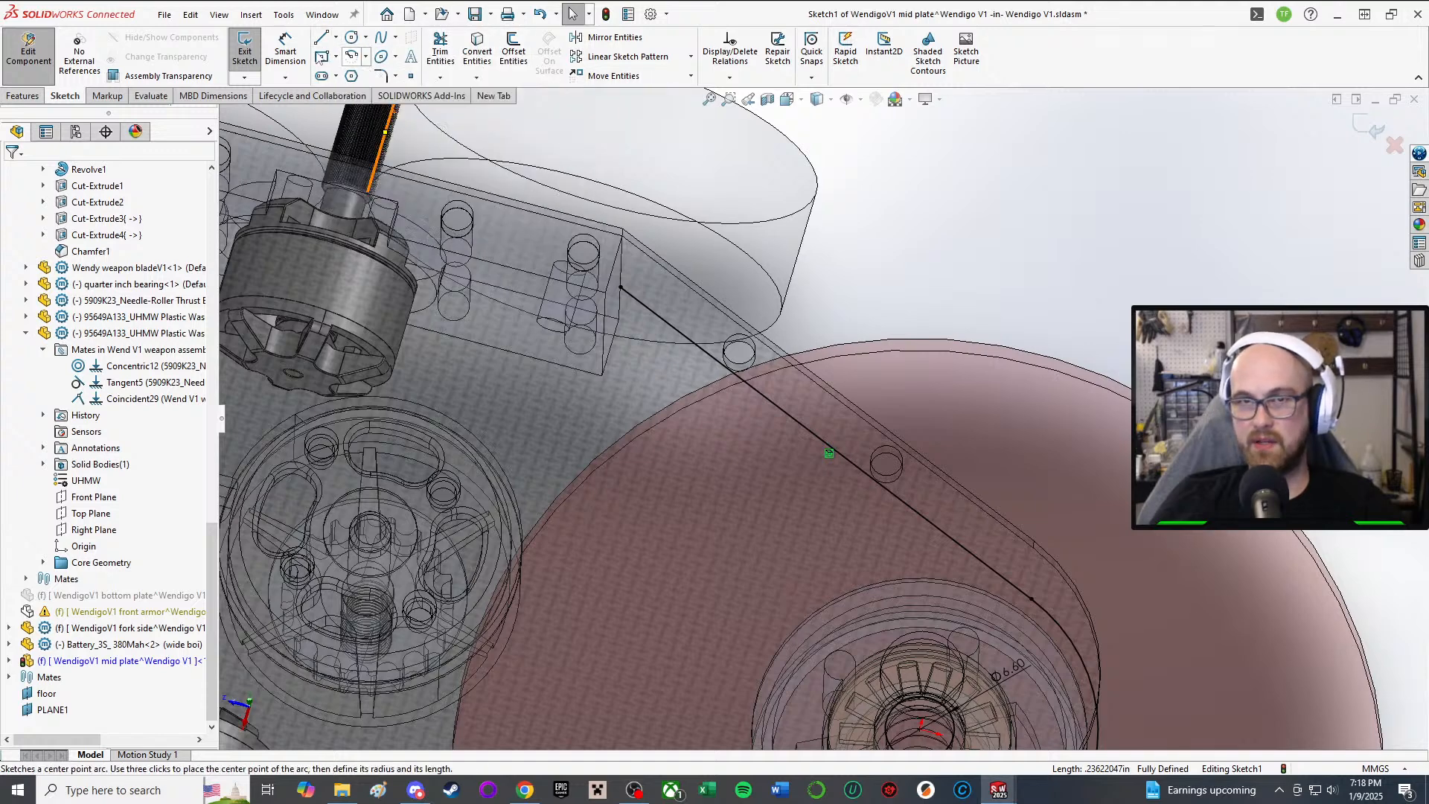
Step: Convert the drive pod edge into the sketch and fit the assembly in view
{"action": "left_click", "coordinate": [477, 47]}
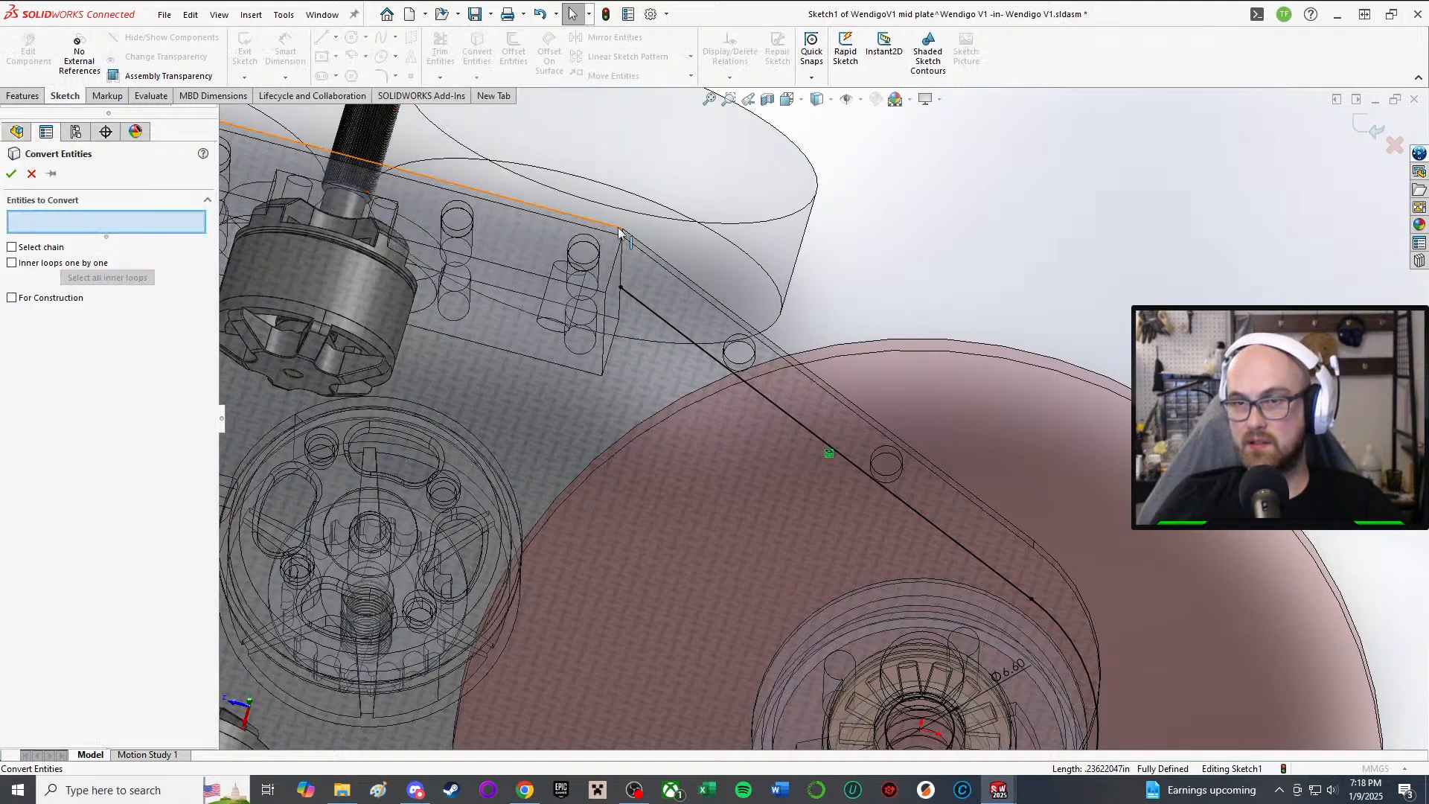
{"action": "middle_click_drag", "start_coordinate": [671, 245], "coordinate": [638, 268]}
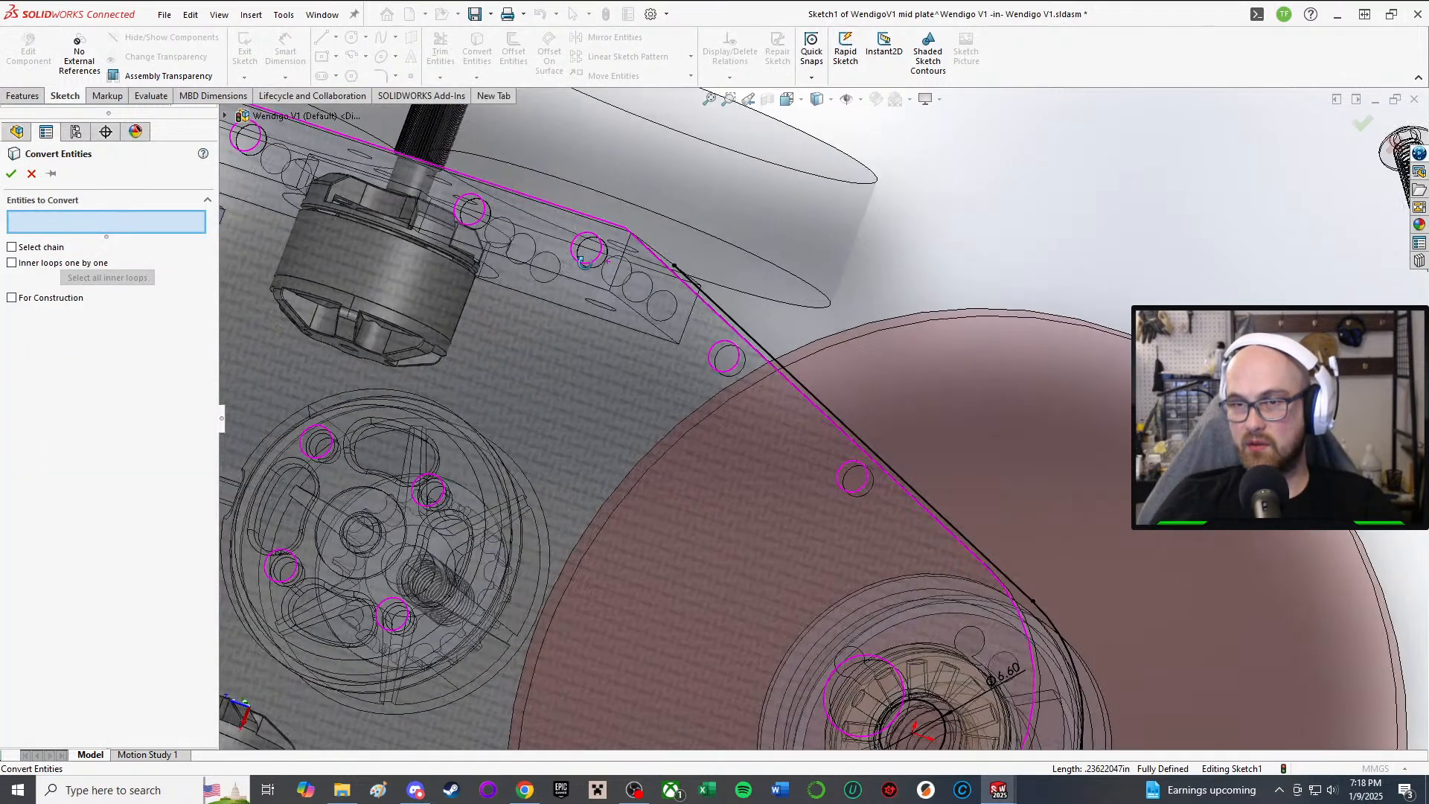
{"action": "left_click", "coordinate": [625, 255]}
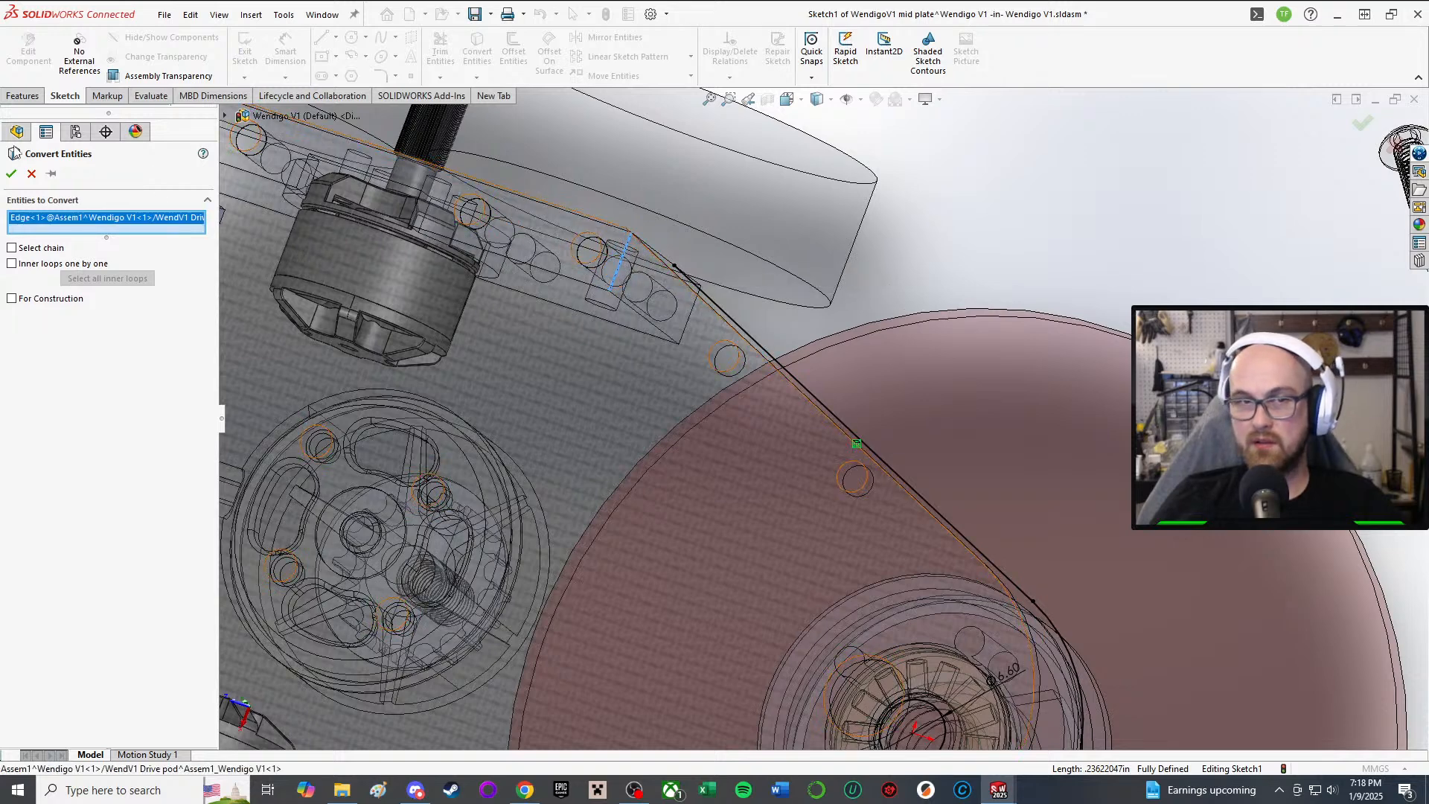
{"action": "left_click", "coordinate": [12, 175]}
{"action": "key", "text": "f"}
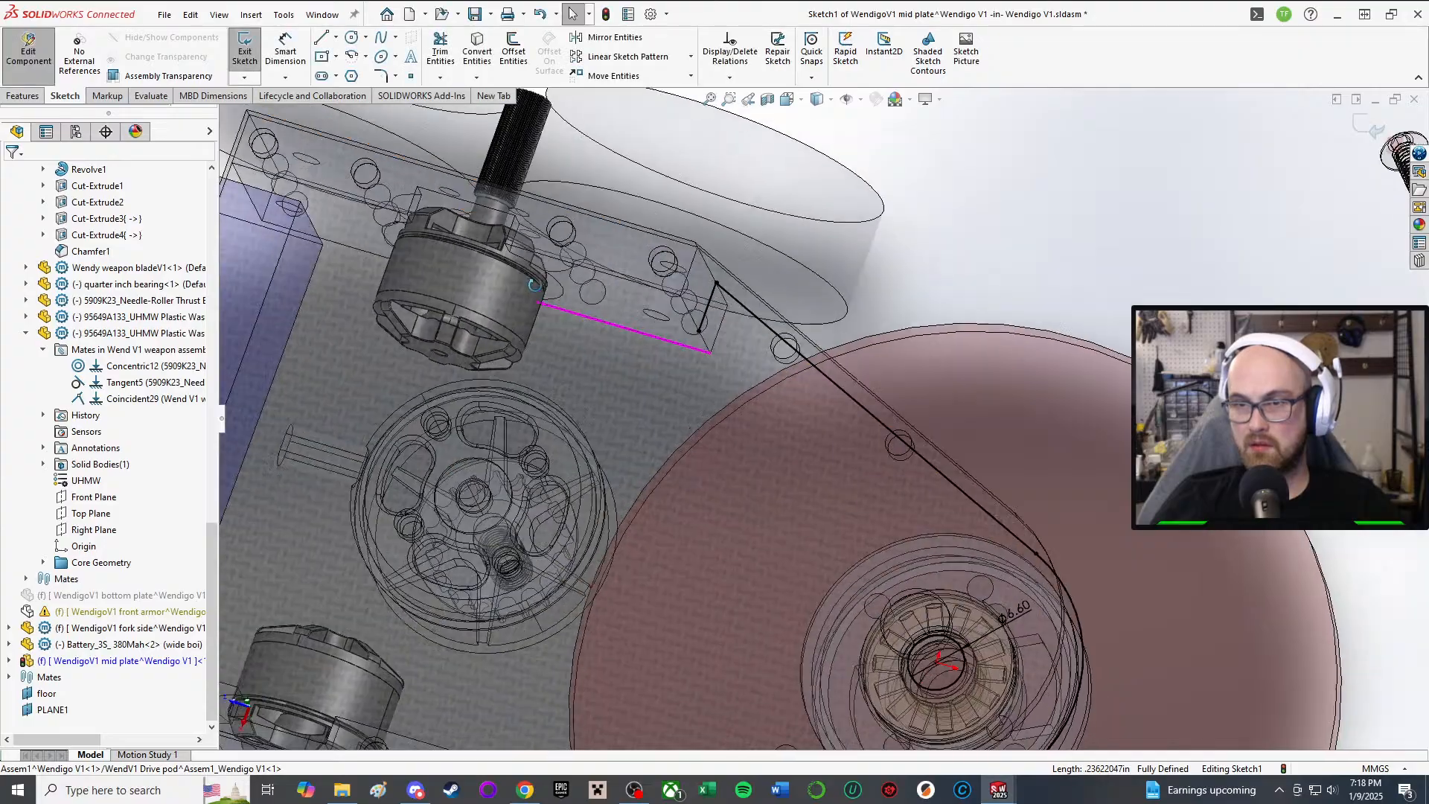
{"action": "middle_click_drag", "start_coordinate": [713, 487], "coordinate": [817, 447]}
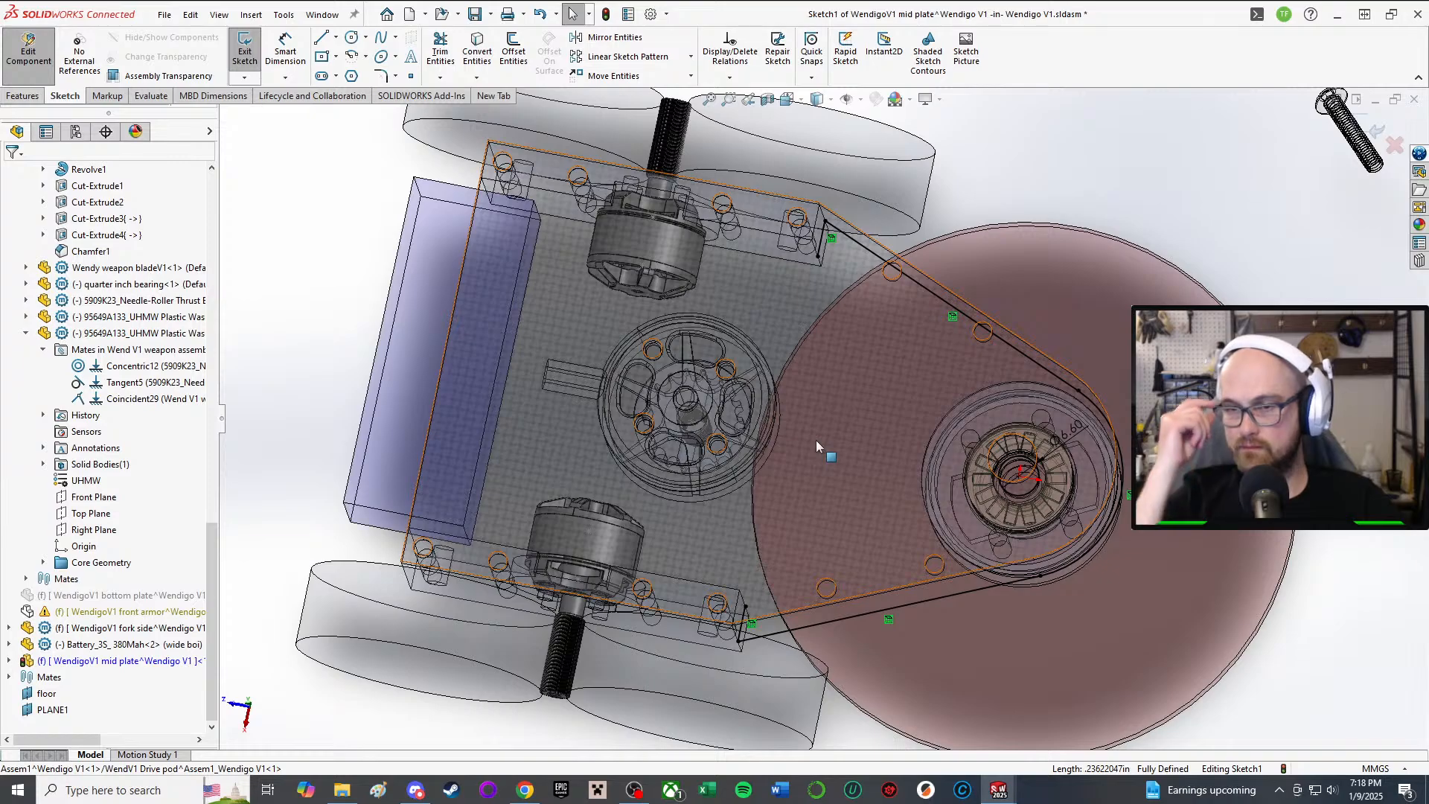
Step: Orbit and view the sketch face-on to inspect the two converted lines
{"action": "scroll", "coordinate": [817, 445], "scroll_direction": "up", "scroll_amount": 3}
{"action": "middle_click_drag", "start_coordinate": [817, 543], "coordinate": [836, 440]}
{"action": "scroll", "coordinate": [841, 443], "scroll_direction": "down", "scroll_amount": 3}
{"action": "middle_click_drag", "start_coordinate": [918, 356], "coordinate": [863, 395]}
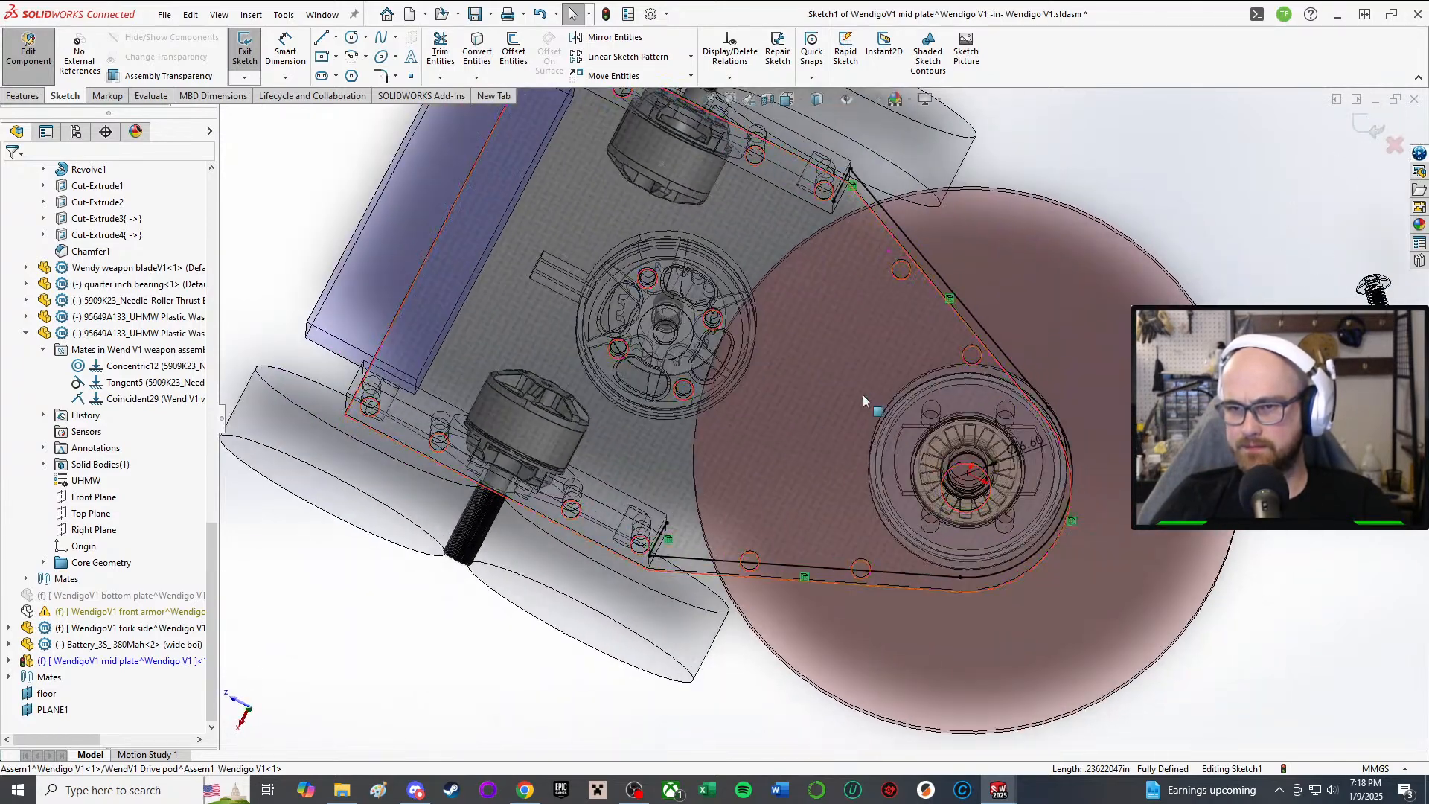
{"action": "scroll", "coordinate": [711, 444], "scroll_direction": "down", "scroll_amount": 5}
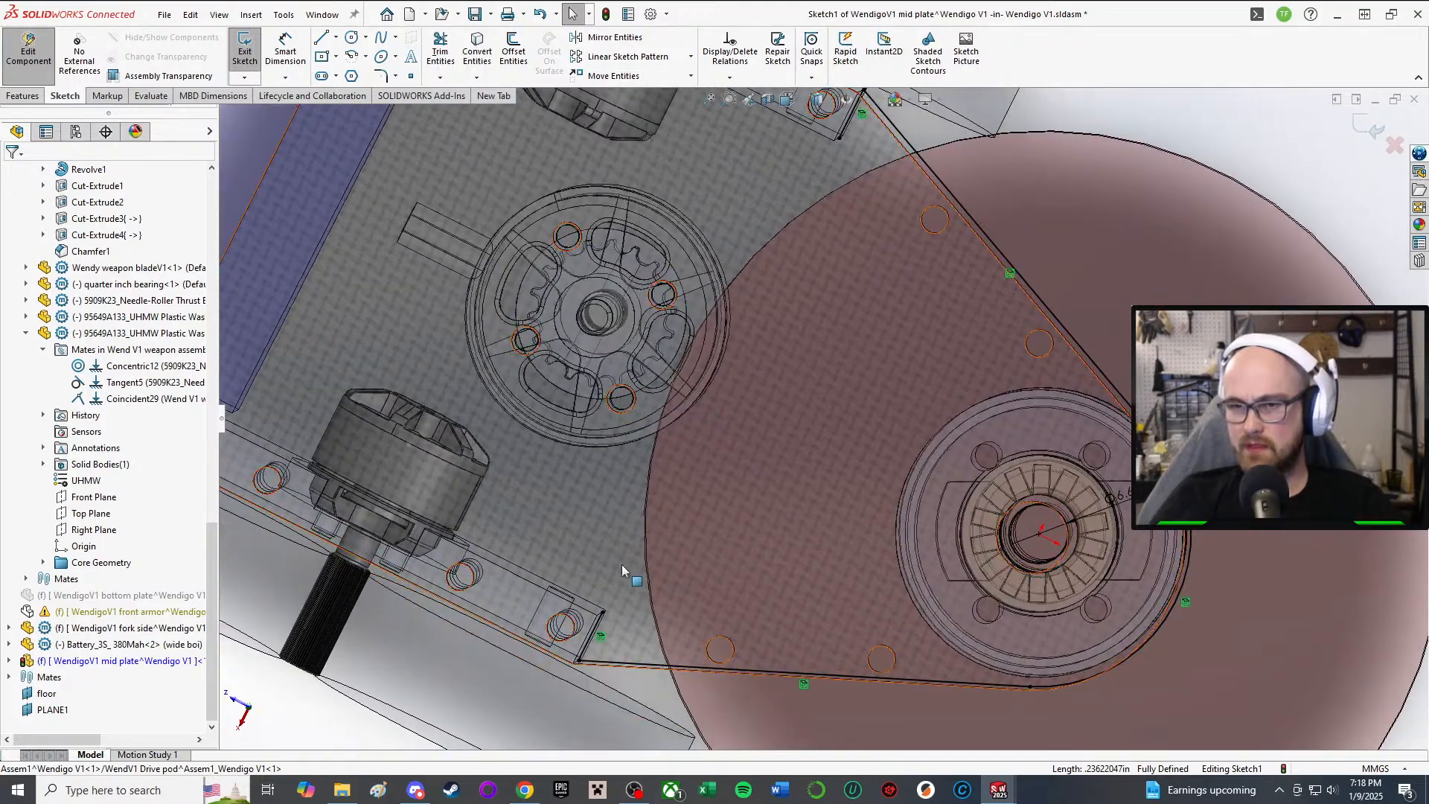
{"action": "mouse_move", "coordinate": [602, 612]}
{"action": "middle_mouse_down"}
{"action": "mouse_move", "coordinate": [617, 571]}
{"action": "mouse_move", "coordinate": [583, 404]}
{"action": "mouse_move", "coordinate": [622, 554]}
{"action": "mouse_move", "coordinate": [520, 555]}
{"action": "middle_mouse_up"}
{"action": "scroll", "coordinate": [618, 567], "scroll_direction": "up", "scroll_amount": 1}
{"action": "key", "text": "ctrl+8"}
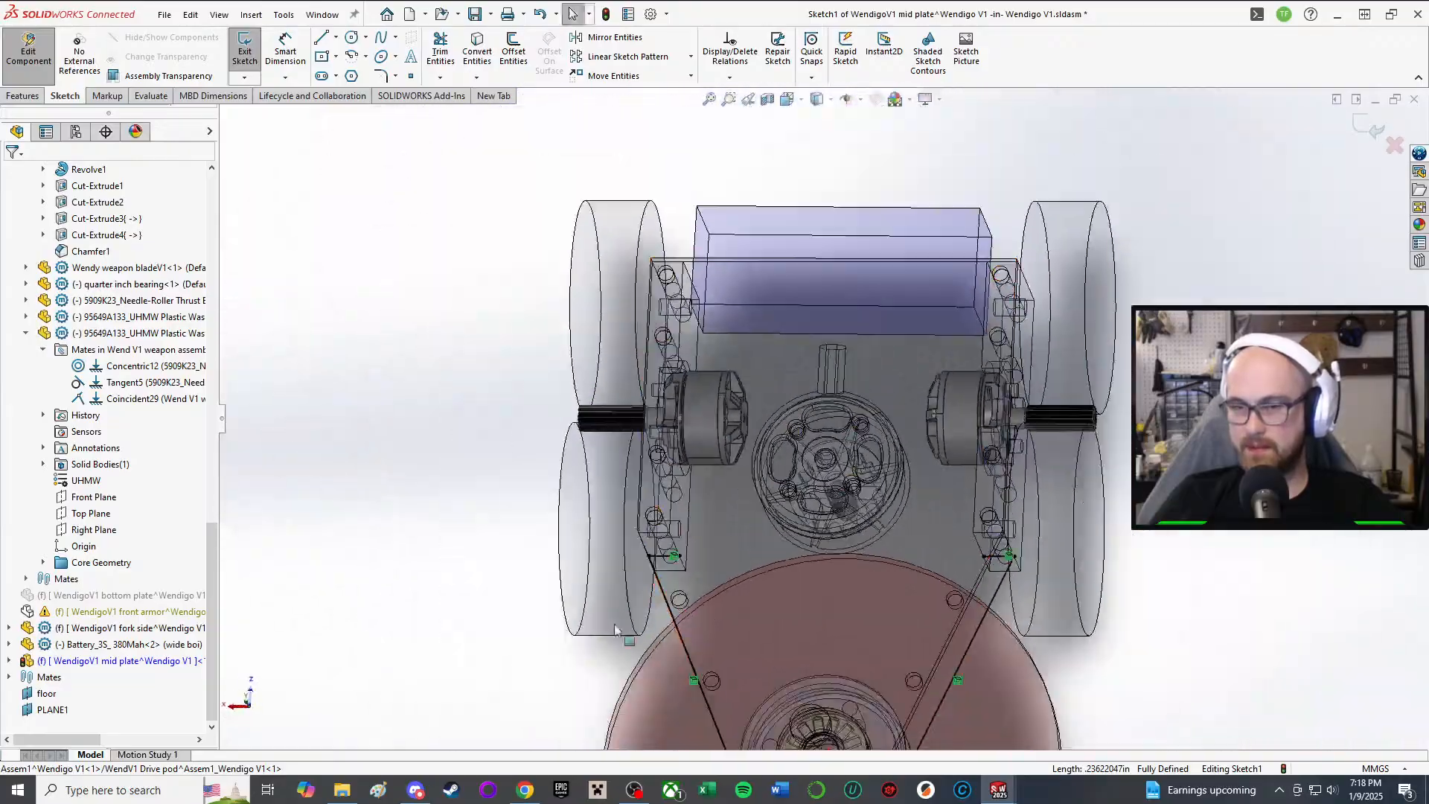
{"action": "scroll", "coordinate": [648, 616], "scroll_direction": "up", "scroll_amount": 1}
{"action": "scroll", "coordinate": [660, 608], "scroll_direction": "down", "scroll_amount": 4}
{"action": "scroll", "coordinate": [917, 331], "scroll_direction": "down", "scroll_amount": 2}
{"action": "middle_click_drag", "start_coordinate": [917, 332], "coordinate": [927, 400]}
{"action": "scroll", "coordinate": [927, 400], "scroll_direction": "up", "scroll_amount": 1}
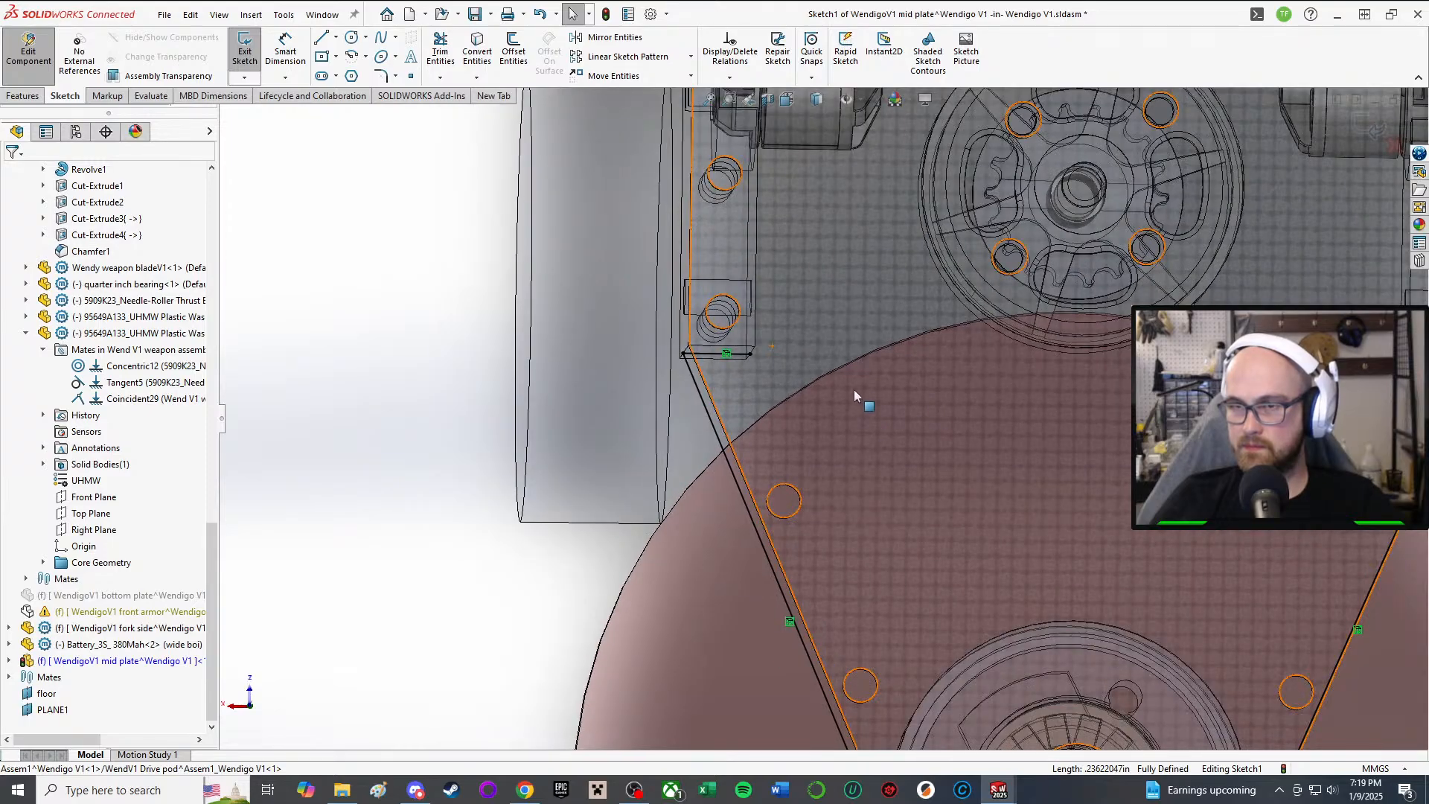
{"action": "scroll", "coordinate": [855, 390], "scroll_direction": "up", "scroll_amount": 2}
{"action": "mouse_move", "coordinate": [863, 363]}
{"action": "middle_mouse_down"}
{"action": "mouse_move", "coordinate": [840, 384]}
{"action": "mouse_move", "coordinate": [977, 82]}
{"action": "mouse_move", "coordinate": [944, 111]}
{"action": "mouse_move", "coordinate": [968, 112]}
{"action": "mouse_move", "coordinate": [878, 290]}
{"action": "mouse_move", "coordinate": [872, 343]}
{"action": "mouse_move", "coordinate": [810, 414]}
{"action": "middle_mouse_up"}
{"action": "scroll", "coordinate": [856, 354], "scroll_direction": "down", "scroll_amount": 3}
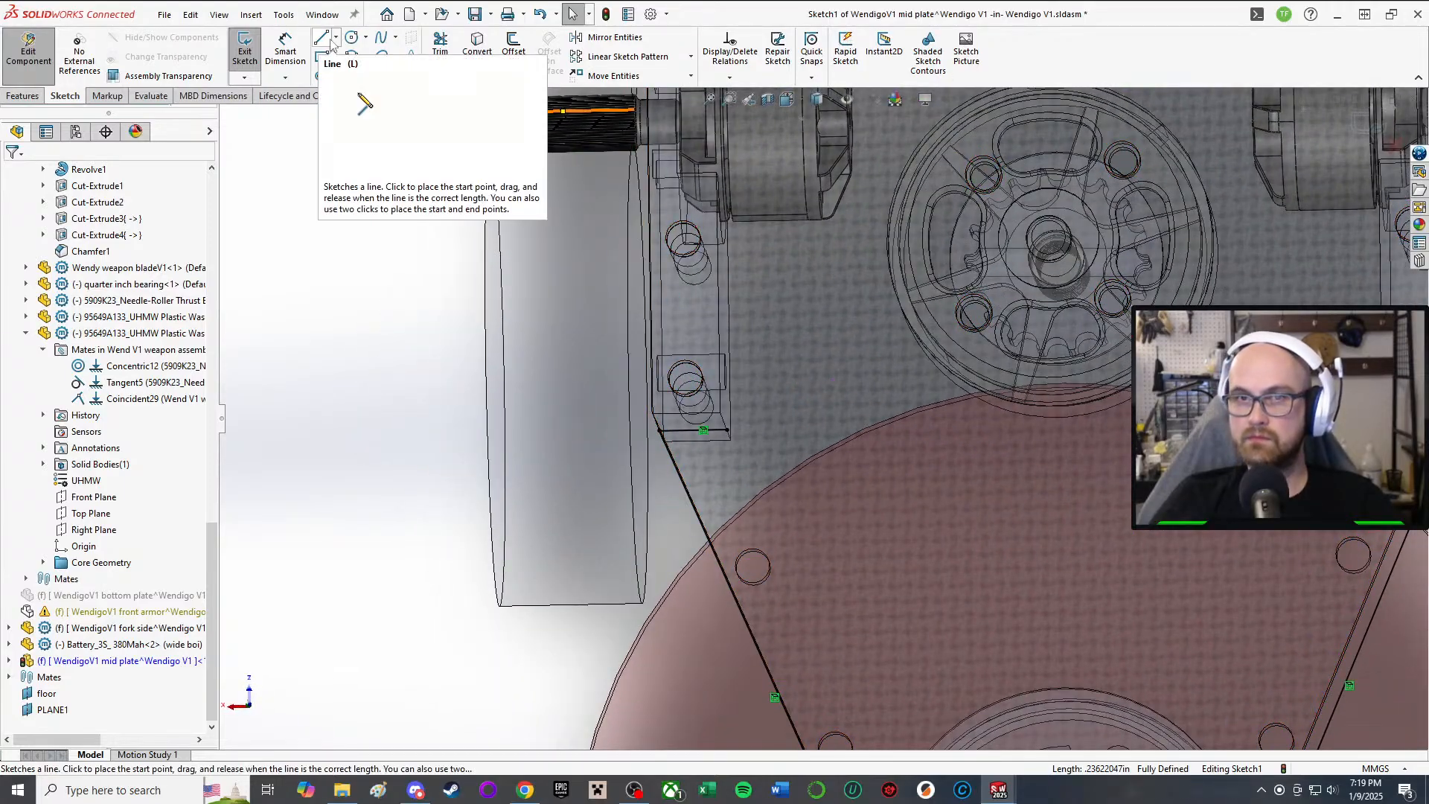
Step: Draw a three-sided notch (up, across, down) from the plate corner beside the blade
{"action": "middle_click_drag", "start_coordinate": [674, 365], "coordinate": [712, 440]}
{"action": "scroll", "coordinate": [714, 441], "scroll_direction": "up", "scroll_amount": 2}
{"action": "mouse_move", "coordinate": [1063, 387]}
{"action": "middle_mouse_down"}
{"action": "mouse_move", "coordinate": [1074, 417]}
{"action": "mouse_move", "coordinate": [1106, 378]}
{"action": "mouse_move", "coordinate": [1079, 394]}
{"action": "middle_mouse_up"}
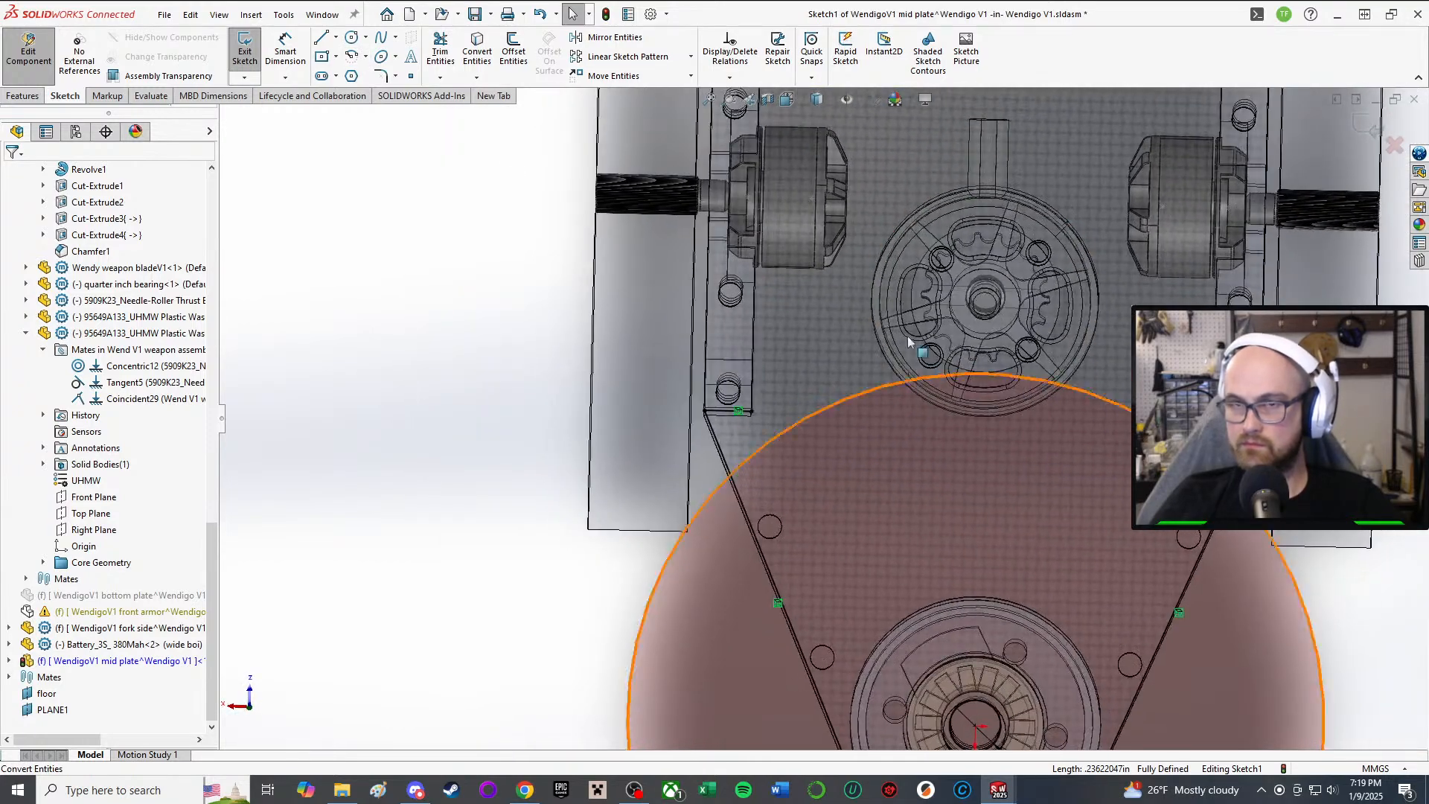
{"action": "left_click", "coordinate": [322, 37]}
{"action": "left_click", "coordinate": [751, 410]}
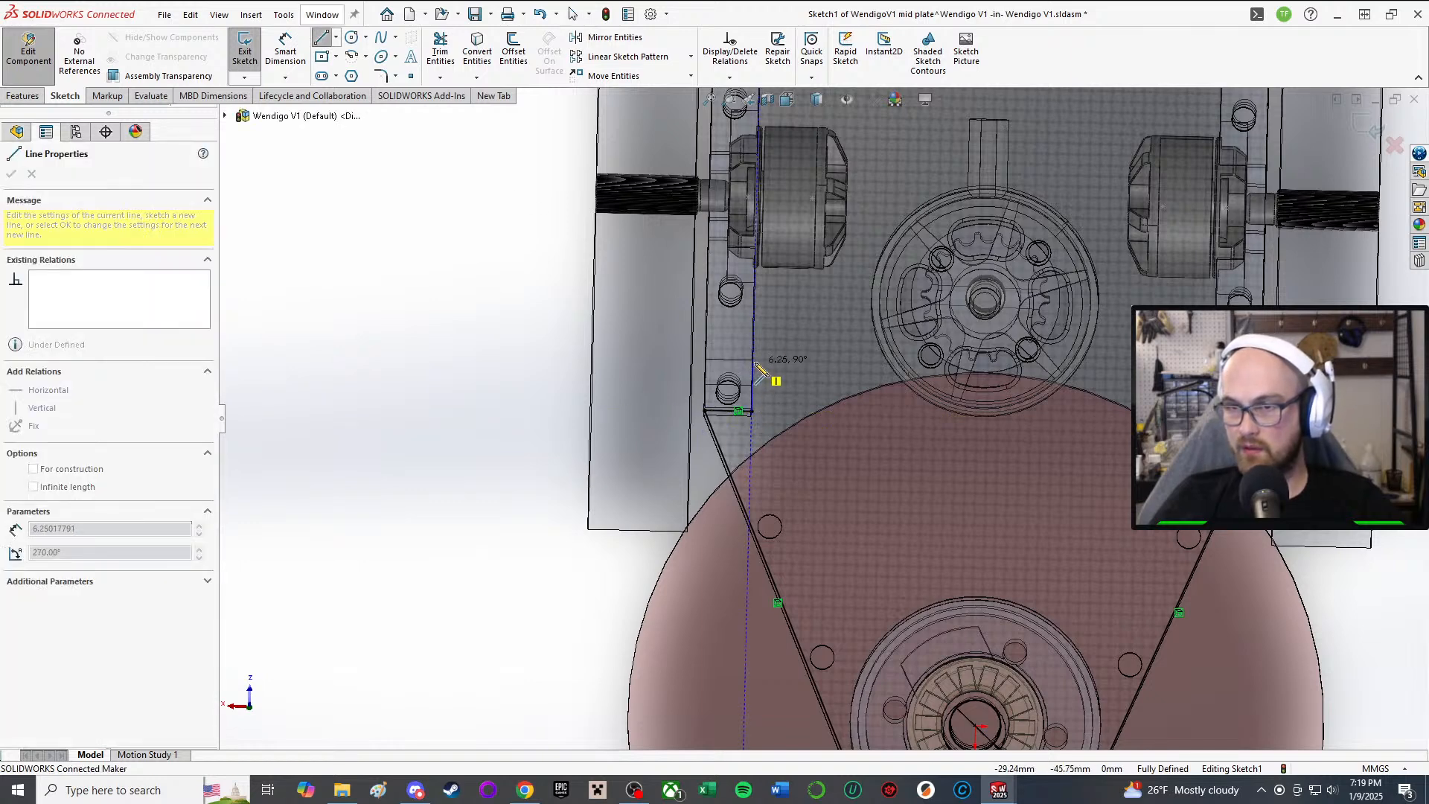
{"action": "left_click", "coordinate": [752, 362]}
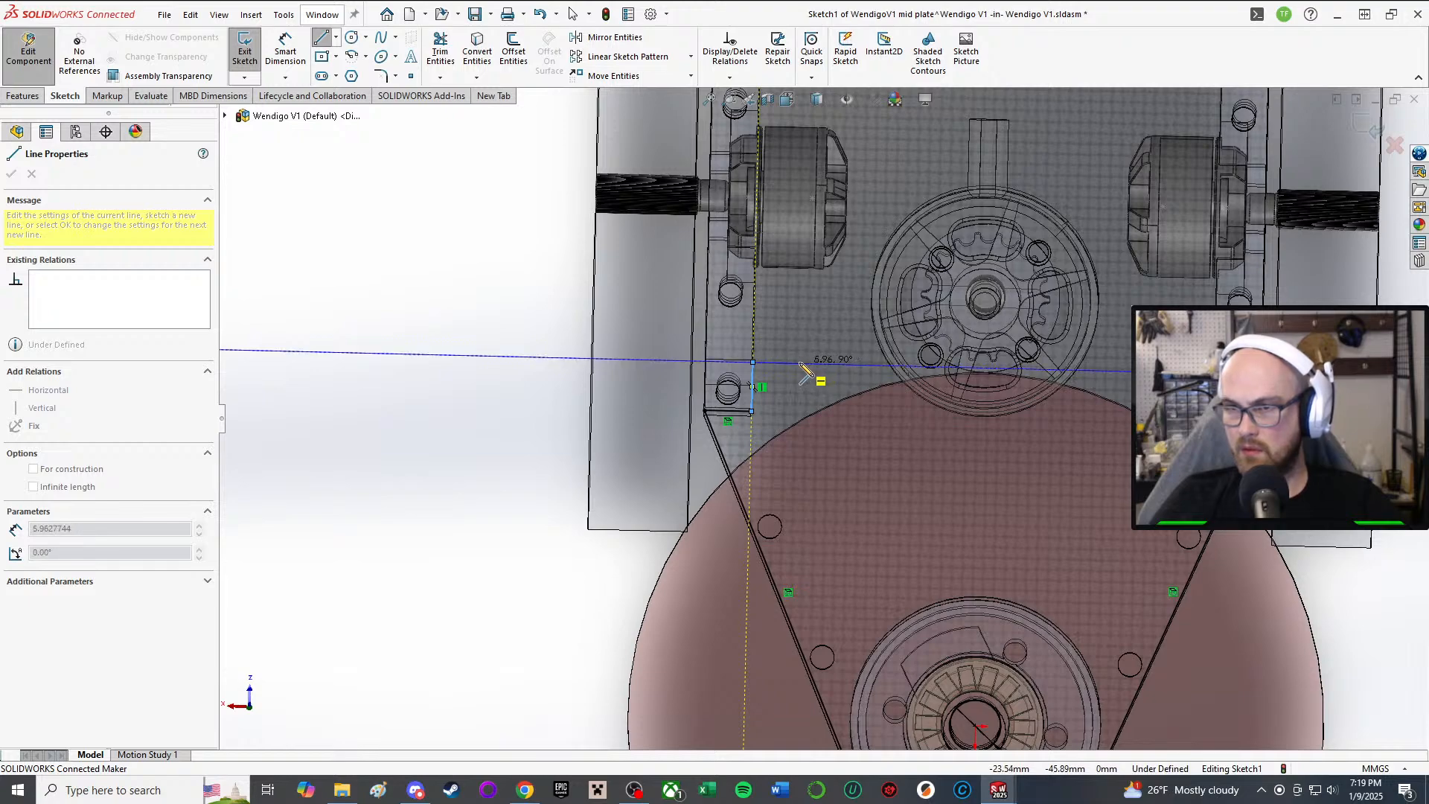
{"action": "mouse_move", "coordinate": [798, 372]}
{"action": "middle_mouse_down"}
{"action": "mouse_move", "coordinate": [774, 506]}
{"action": "mouse_move", "coordinate": [816, 417]}
{"action": "middle_mouse_up"}
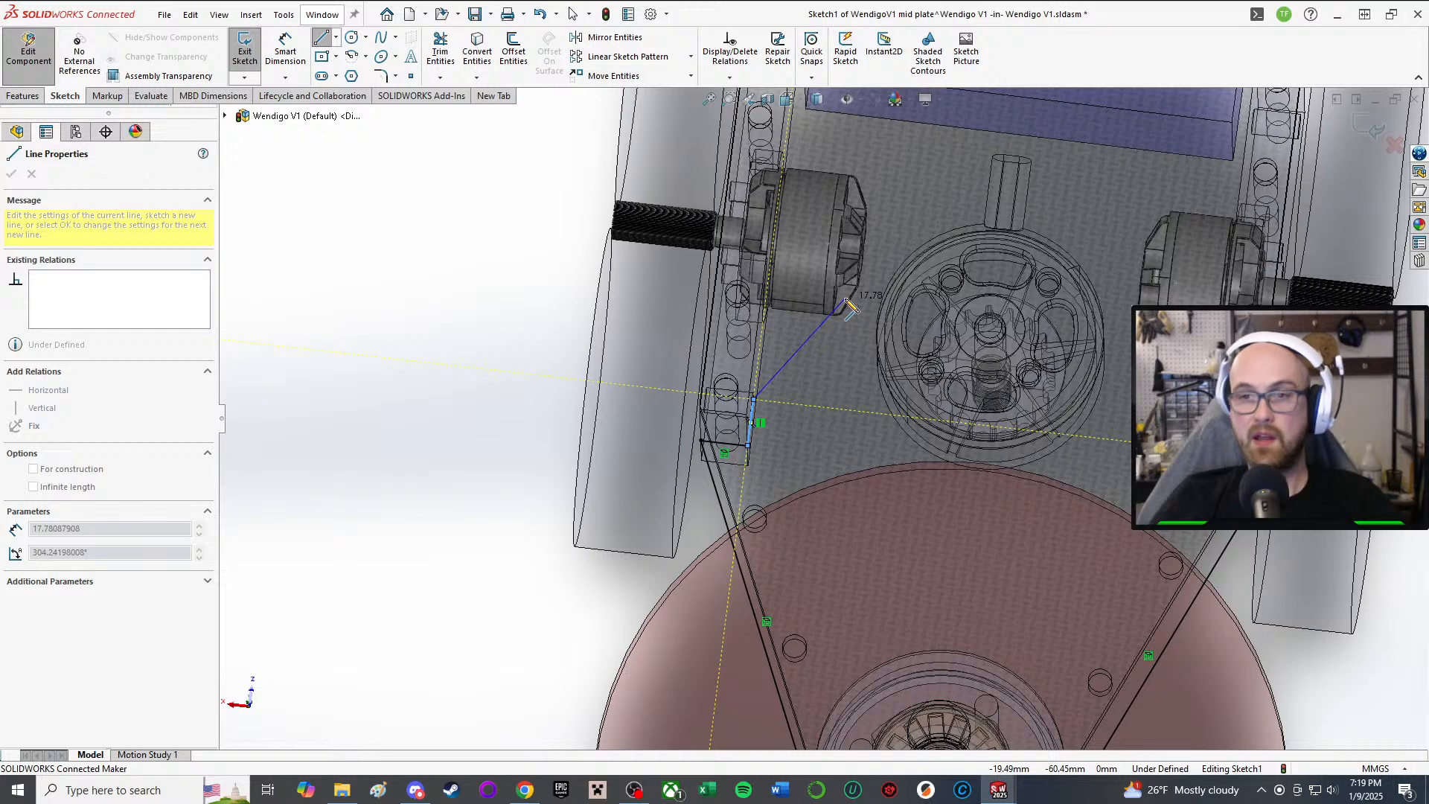
{"action": "left_click", "coordinate": [828, 407]}
{"action": "left_click", "coordinate": [823, 446]}
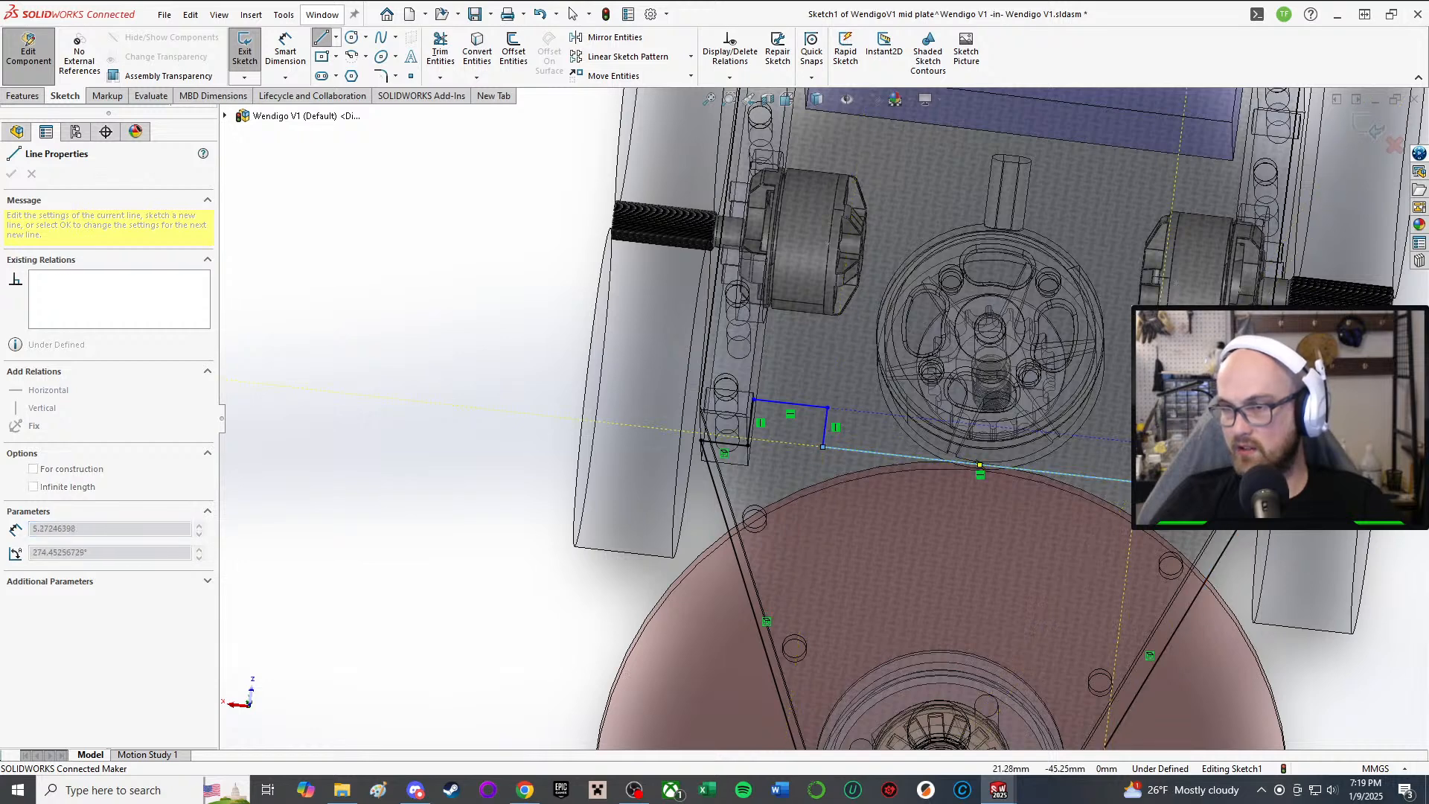
{"action": "right_click", "coordinate": [1153, 486]}
{"action": "left_click", "coordinate": [1177, 496]}
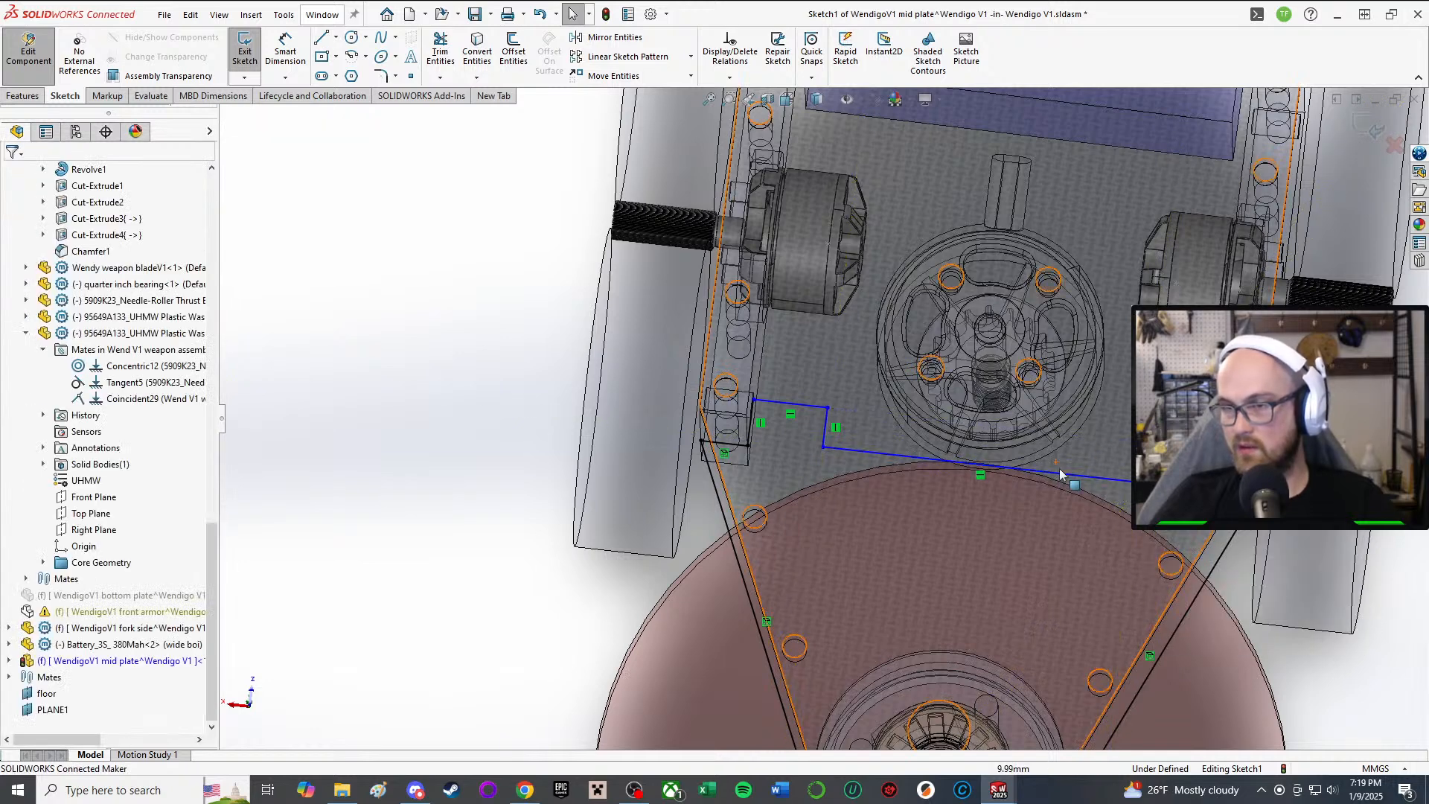
Step: Delete the extra long horizontal line and cancel a stray line started from the notch end
{"action": "left_click", "coordinate": [1078, 473]}
{"action": "key", "text": "Delete"}
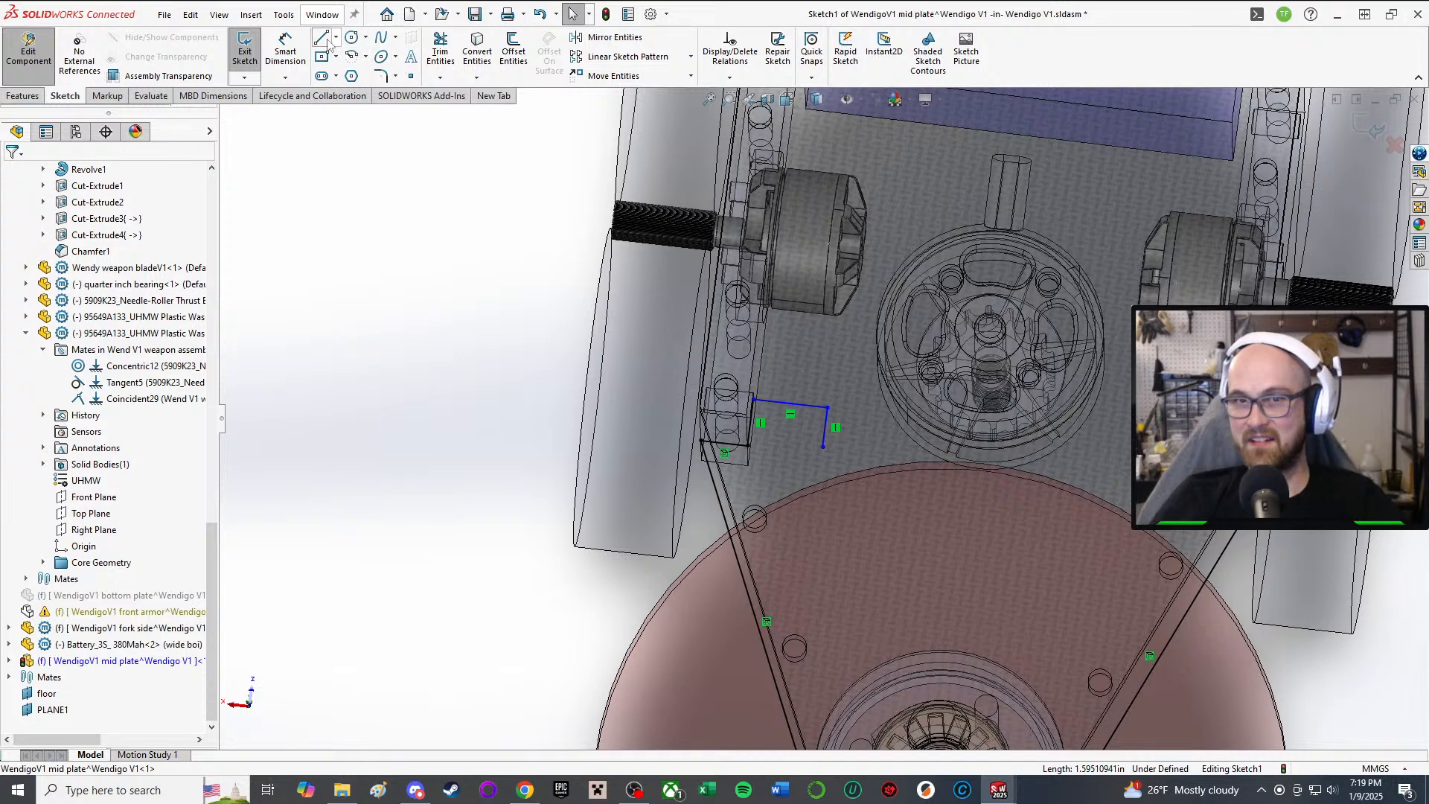
{"action": "left_click", "coordinate": [321, 38]}
{"action": "left_click", "coordinate": [823, 447]}
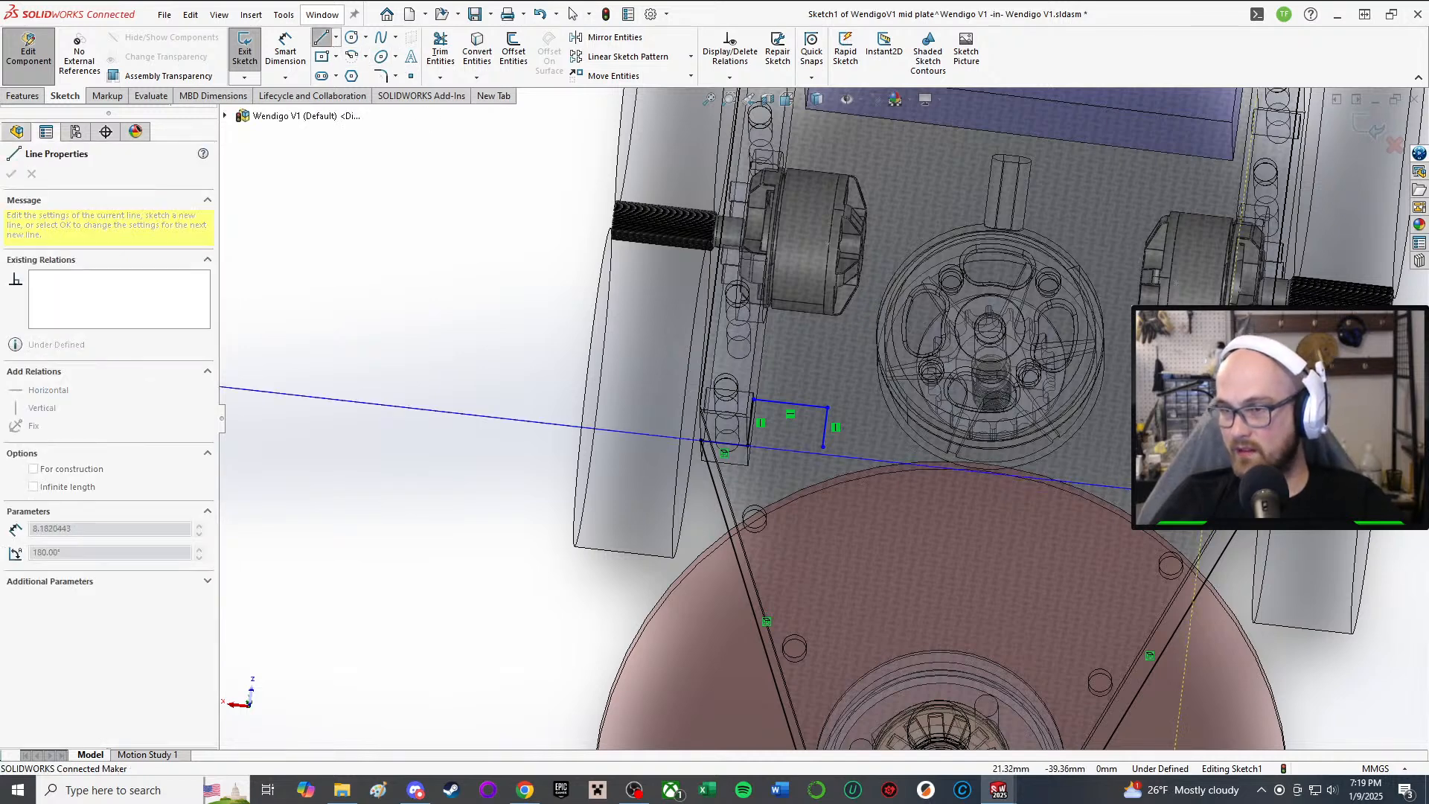
{"action": "left_click", "coordinate": [1211, 469]}
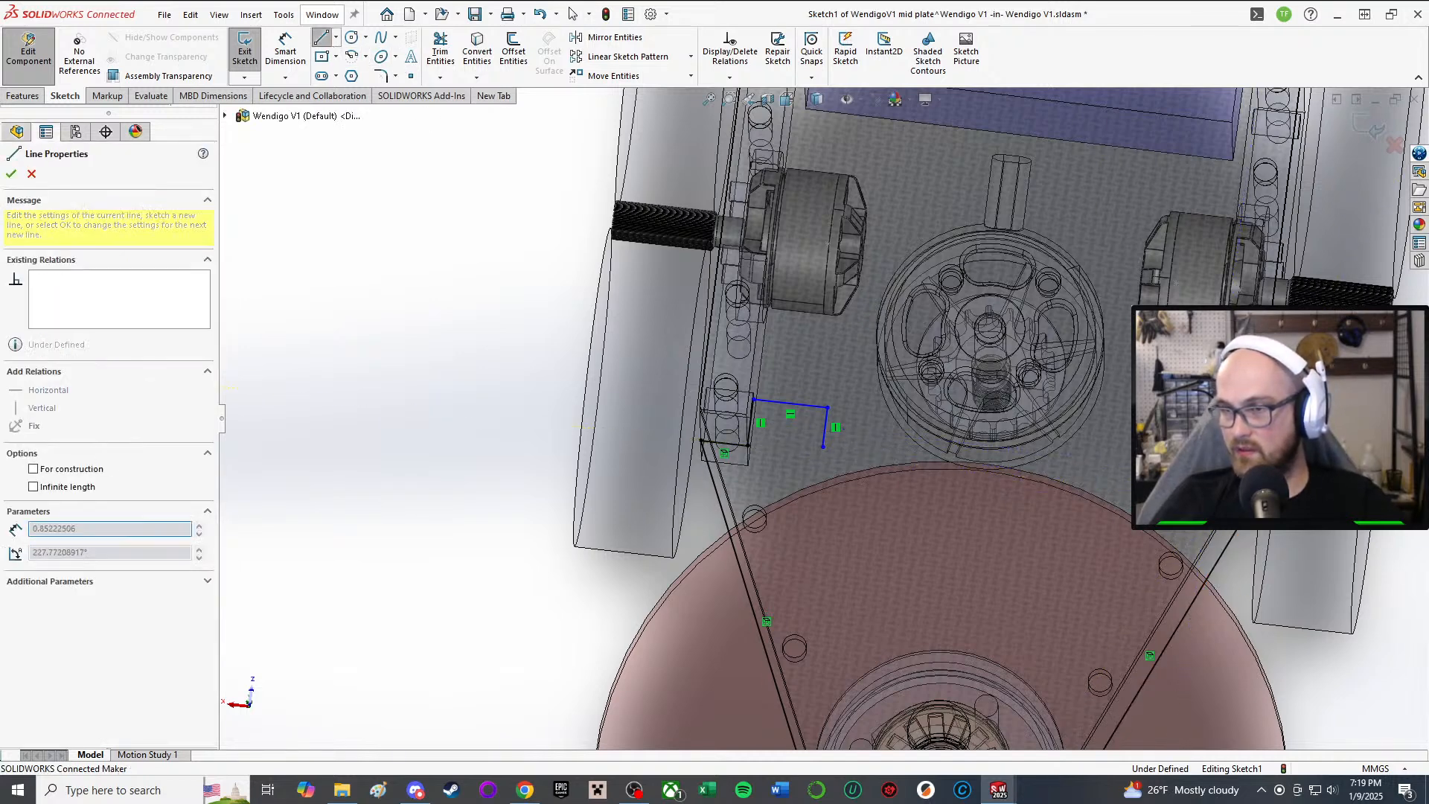
{"action": "right_click", "coordinate": [1206, 474]}
{"action": "key", "text": "Escape"}
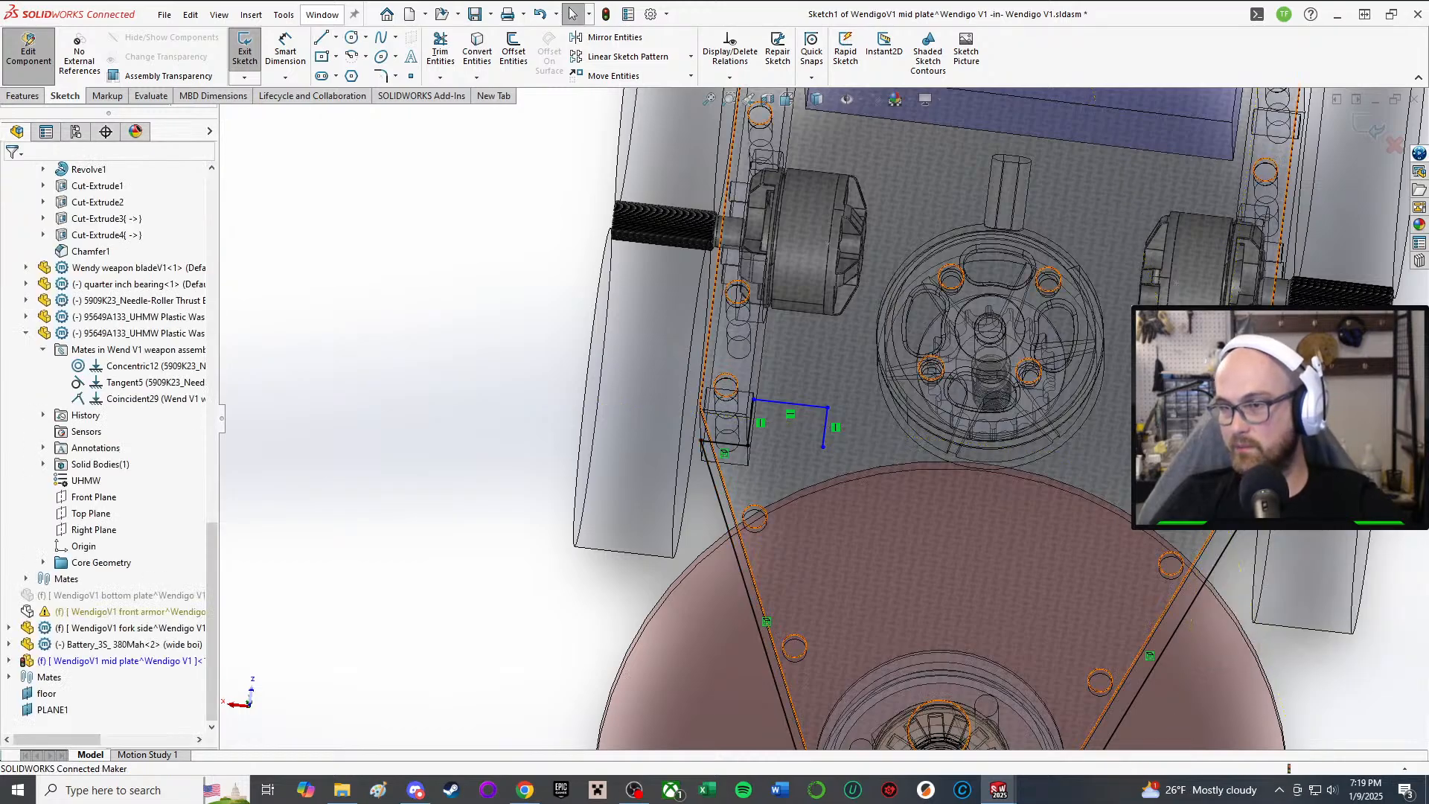
{"action": "left_click", "coordinate": [1250, 508]}
{"action": "key", "text": "Escape"}
{"action": "scroll", "coordinate": [945, 450], "scroll_direction": "down", "scroll_amount": 1}
{"action": "middle_click_drag", "start_coordinate": [936, 444], "coordinate": [967, 186]}
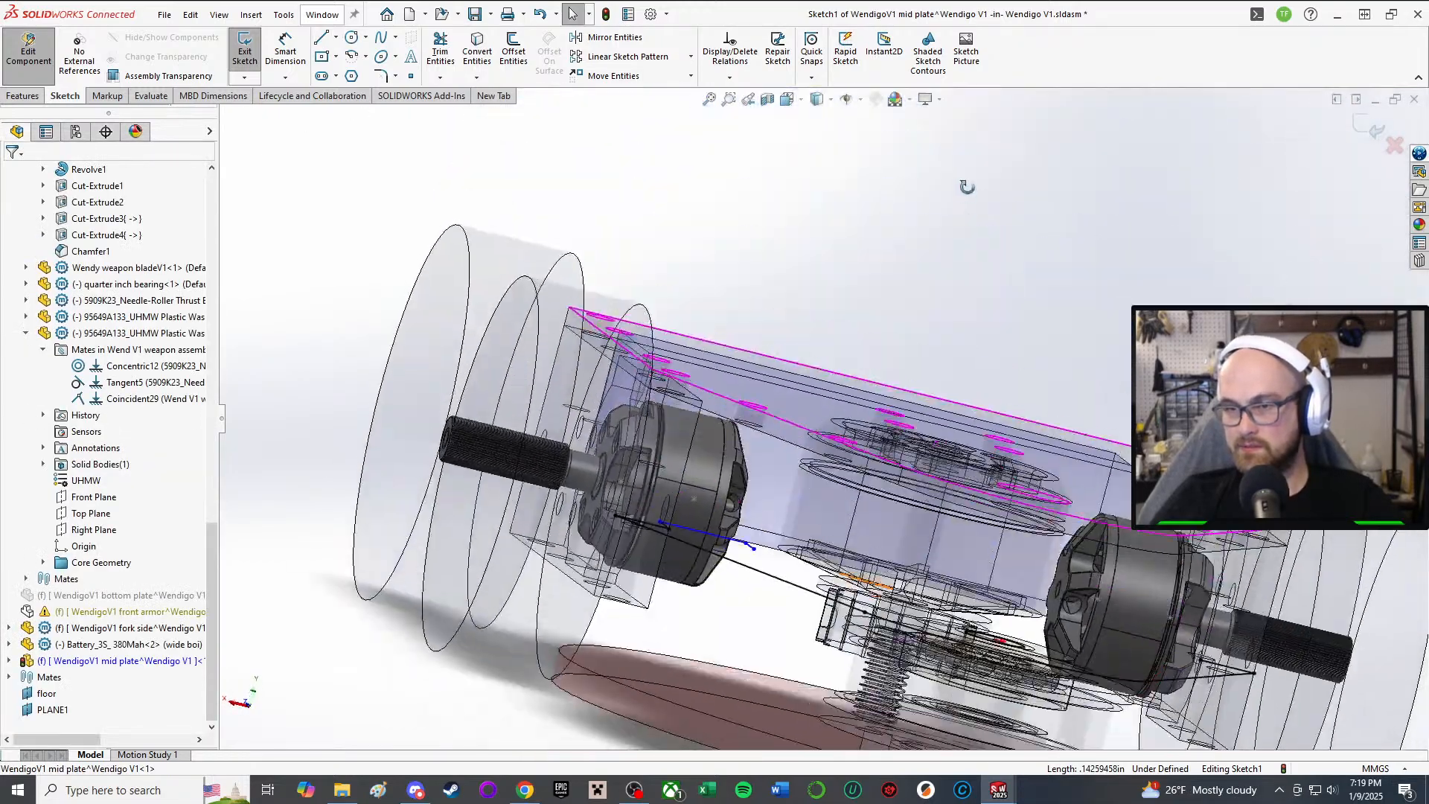
Step: In a normal-to view, delete the notch's short right-hand vertical line
{"action": "key", "text": "ctrl+8"}
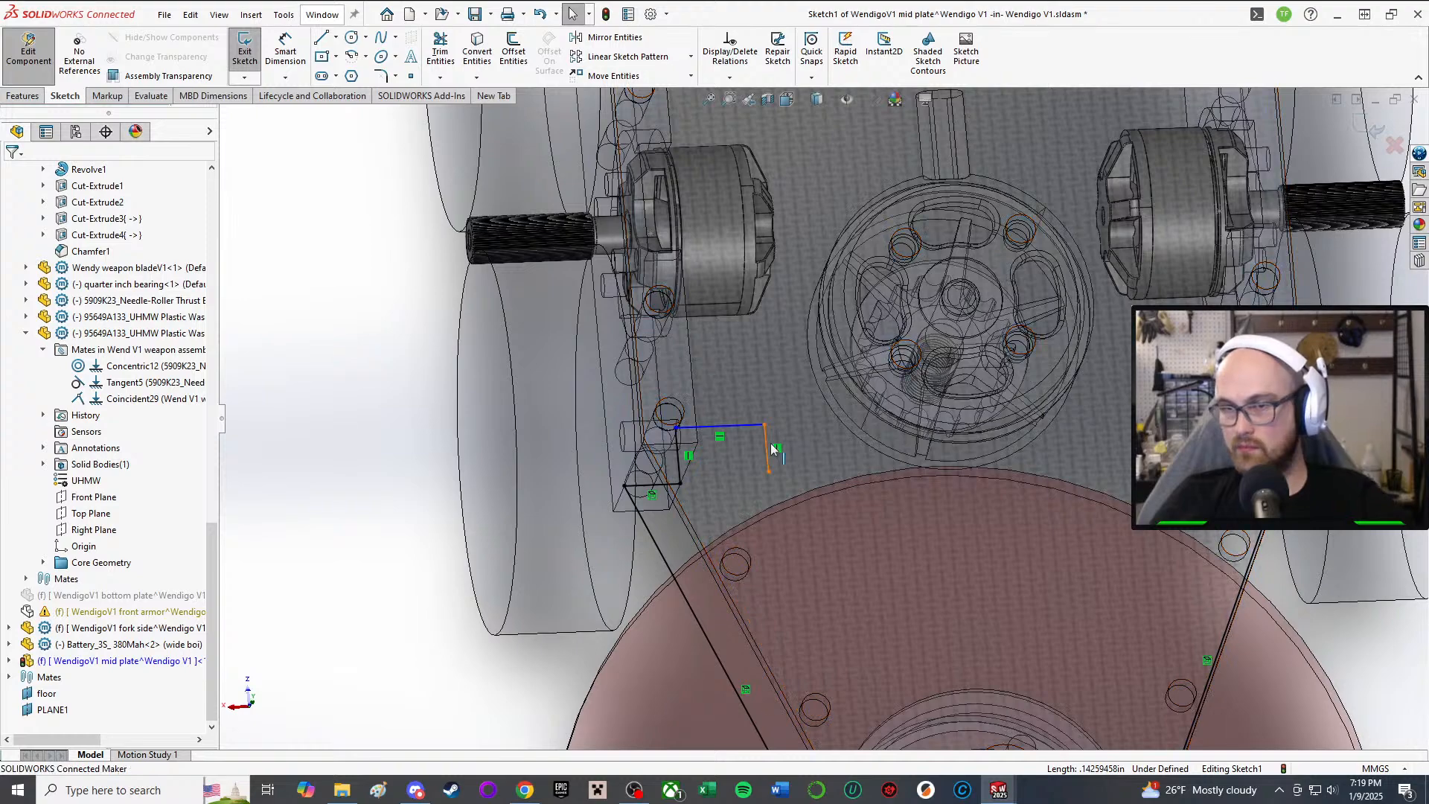
{"action": "left_click", "coordinate": [769, 444]}
{"action": "key", "text": "Delete"}
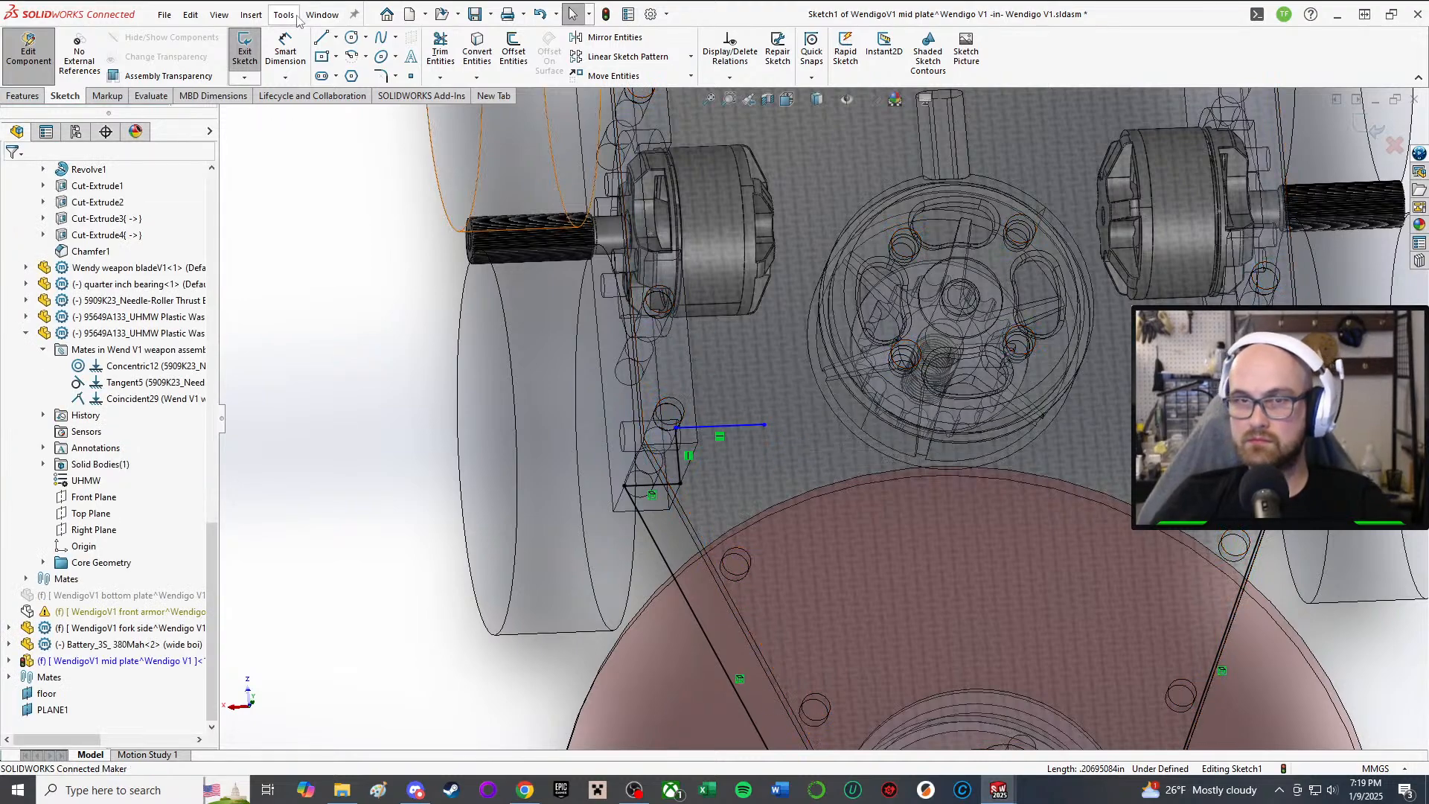
{"action": "scroll", "coordinate": [883, 467], "scroll_direction": "up", "scroll_amount": 2}
{"action": "middle_click_drag", "start_coordinate": [882, 467], "coordinate": [864, 511]}
{"action": "scroll", "coordinate": [866, 520], "scroll_direction": "down", "scroll_amount": 1}
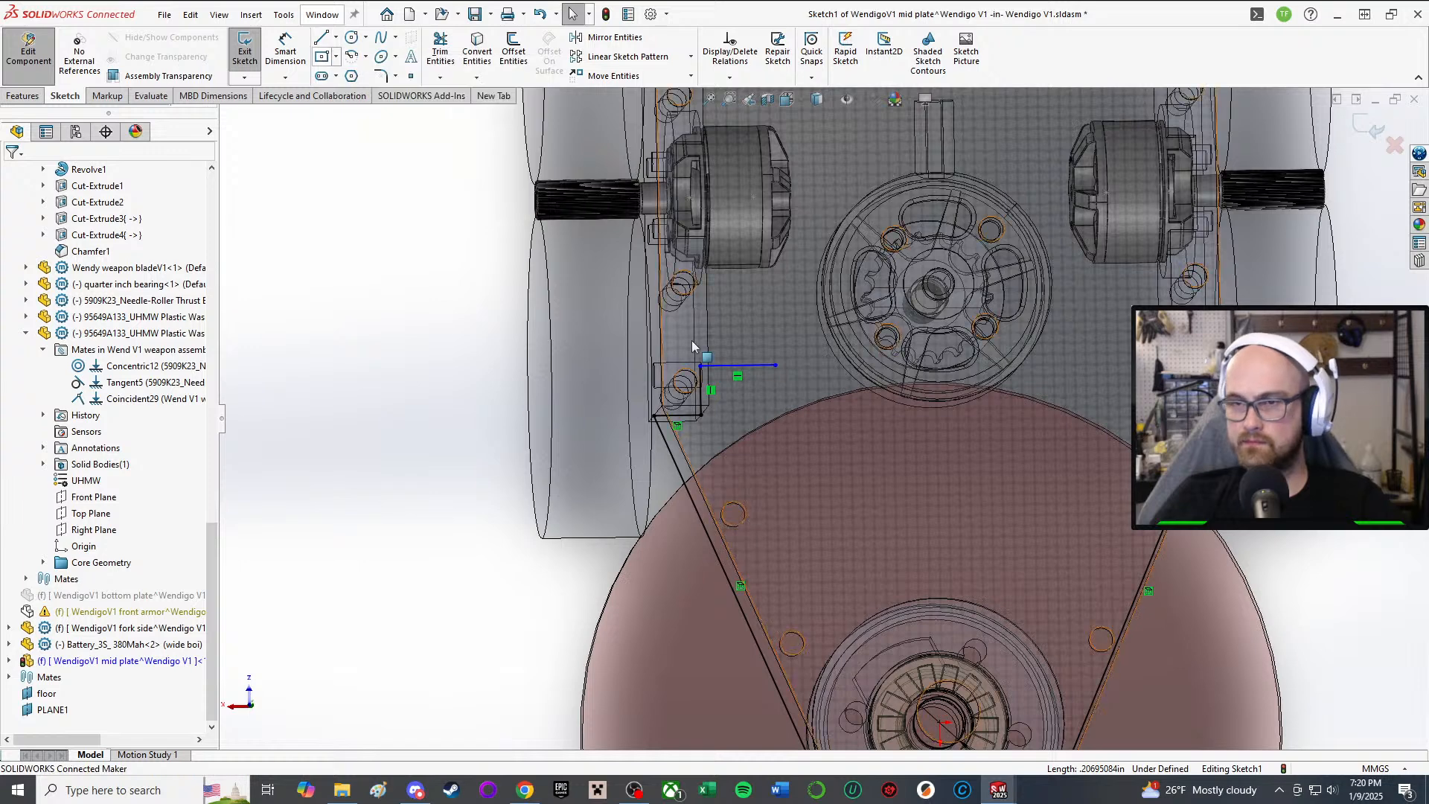
Step: Draw a new vertical notch edge and a long horizontal line across the blade, then start Mirror Entities
{"action": "left_click", "coordinate": [329, 43]}
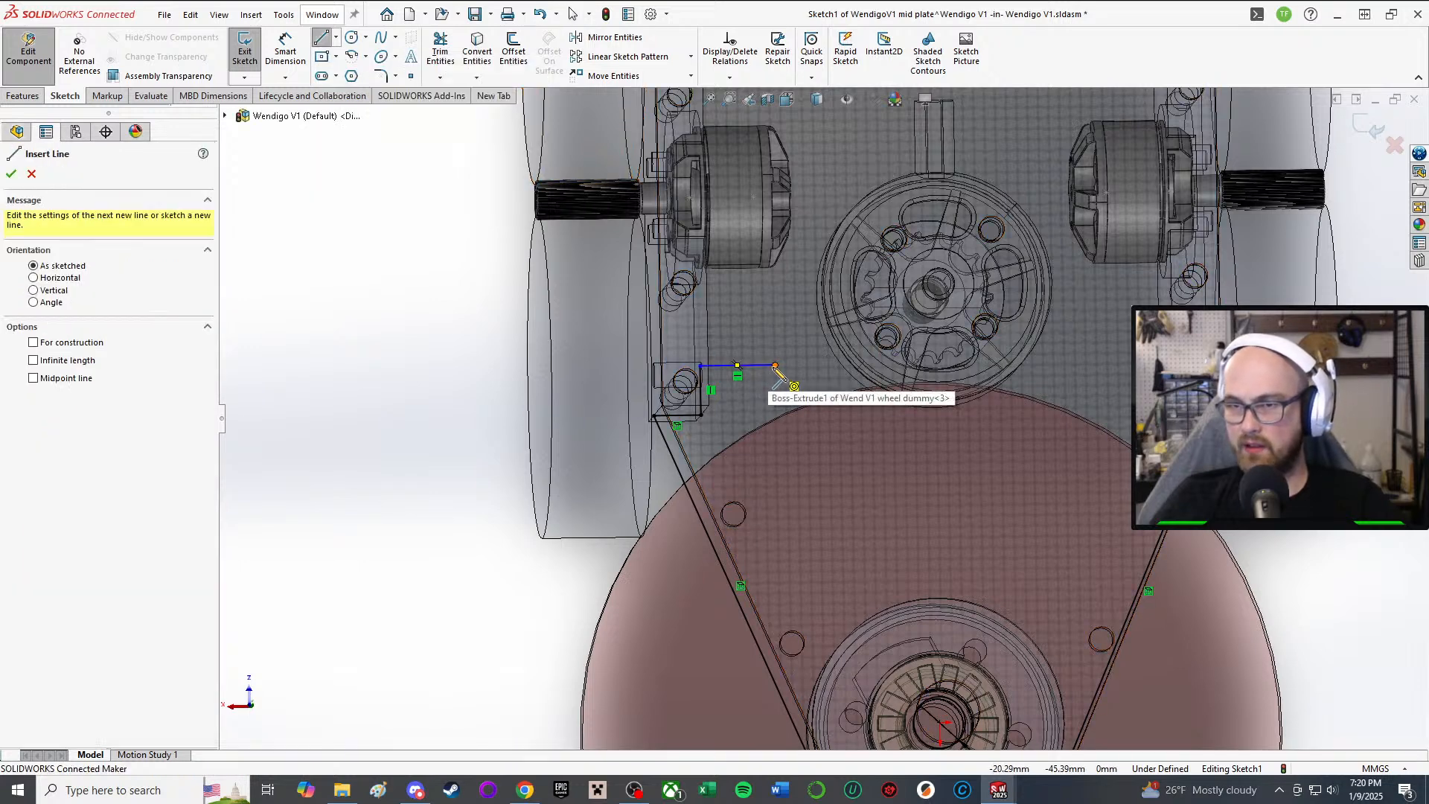
{"action": "left_click", "coordinate": [776, 366]}
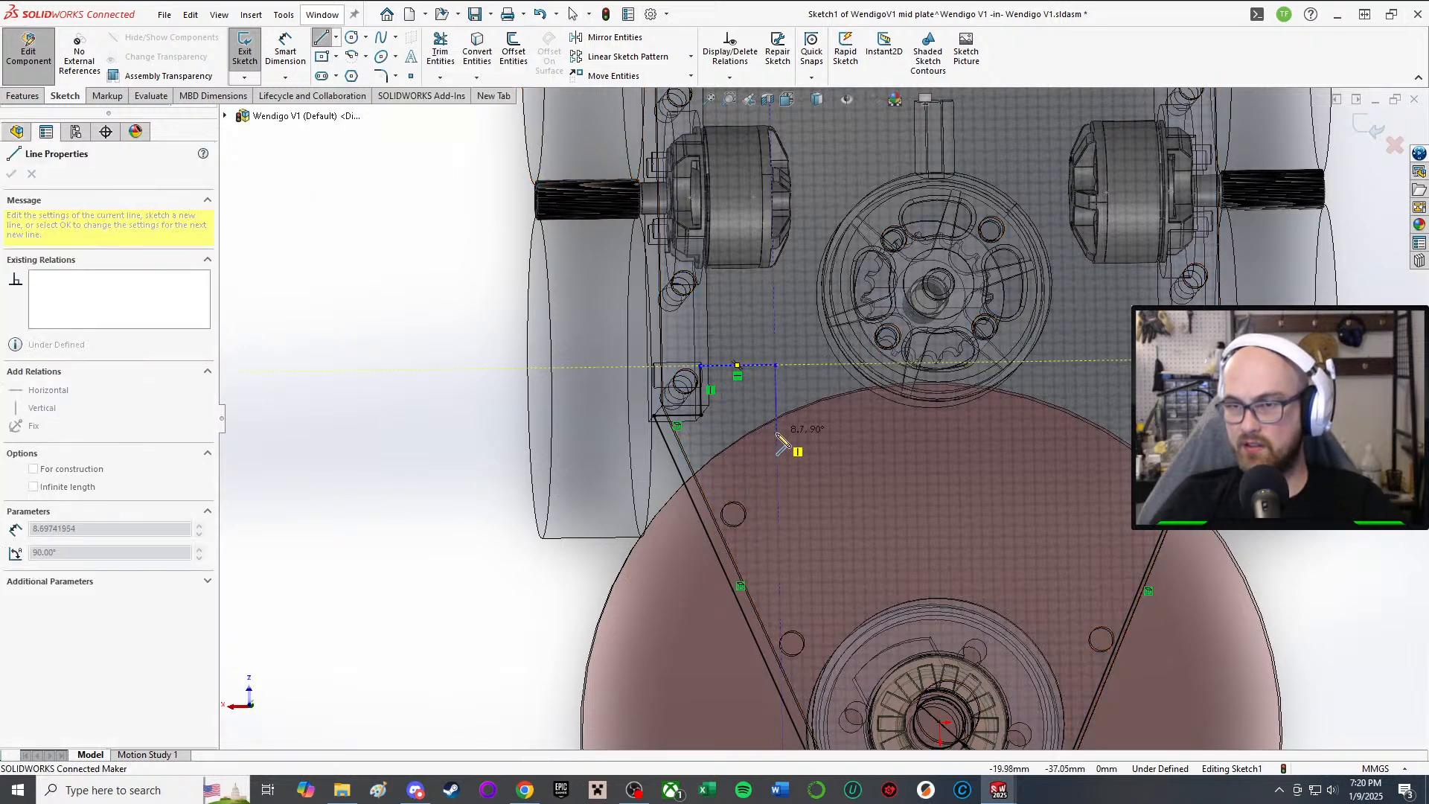
{"action": "left_click", "coordinate": [776, 432]}
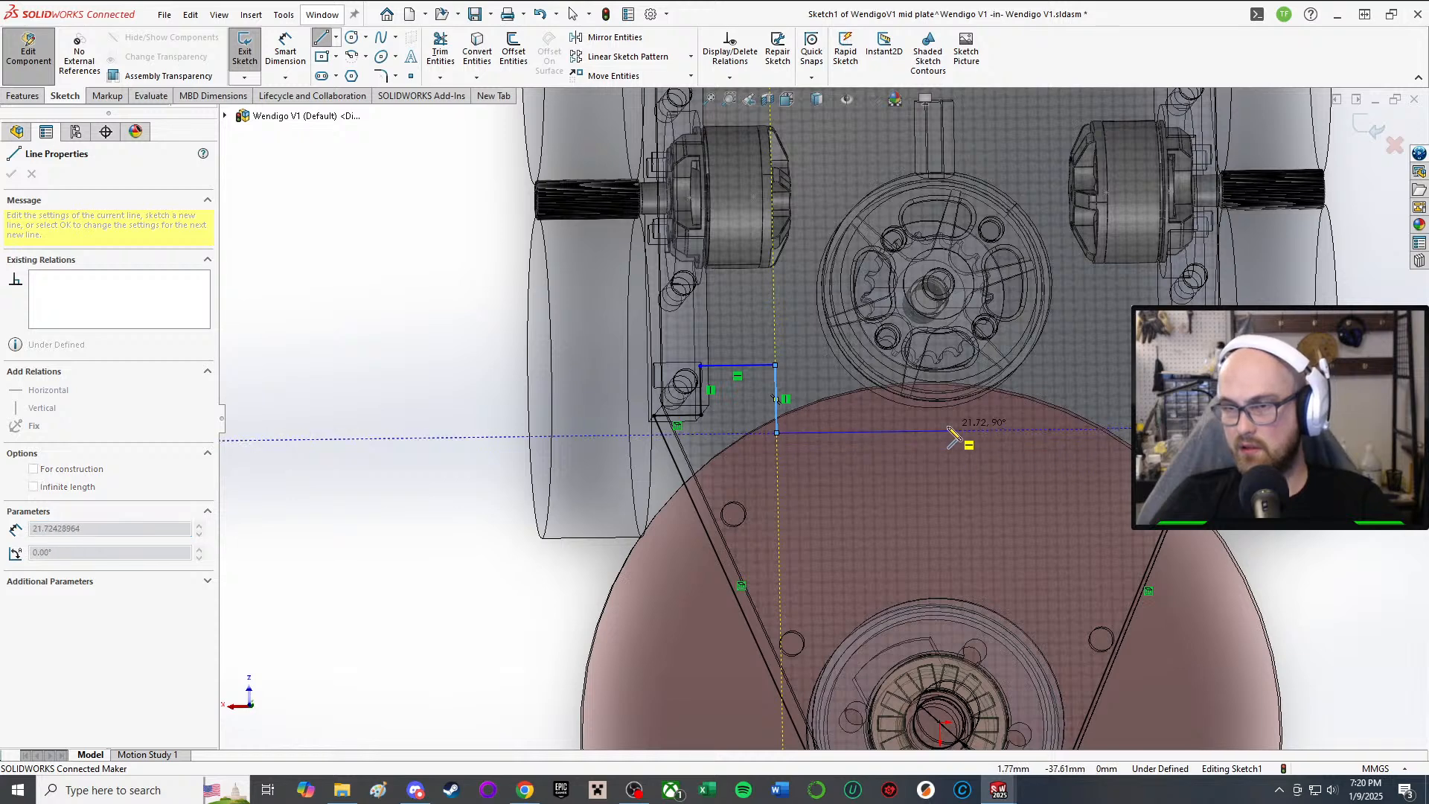
{"action": "left_click", "coordinate": [1057, 429]}
{"action": "right_click", "coordinate": [1062, 430]}
{"action": "left_click", "coordinate": [1096, 438]}
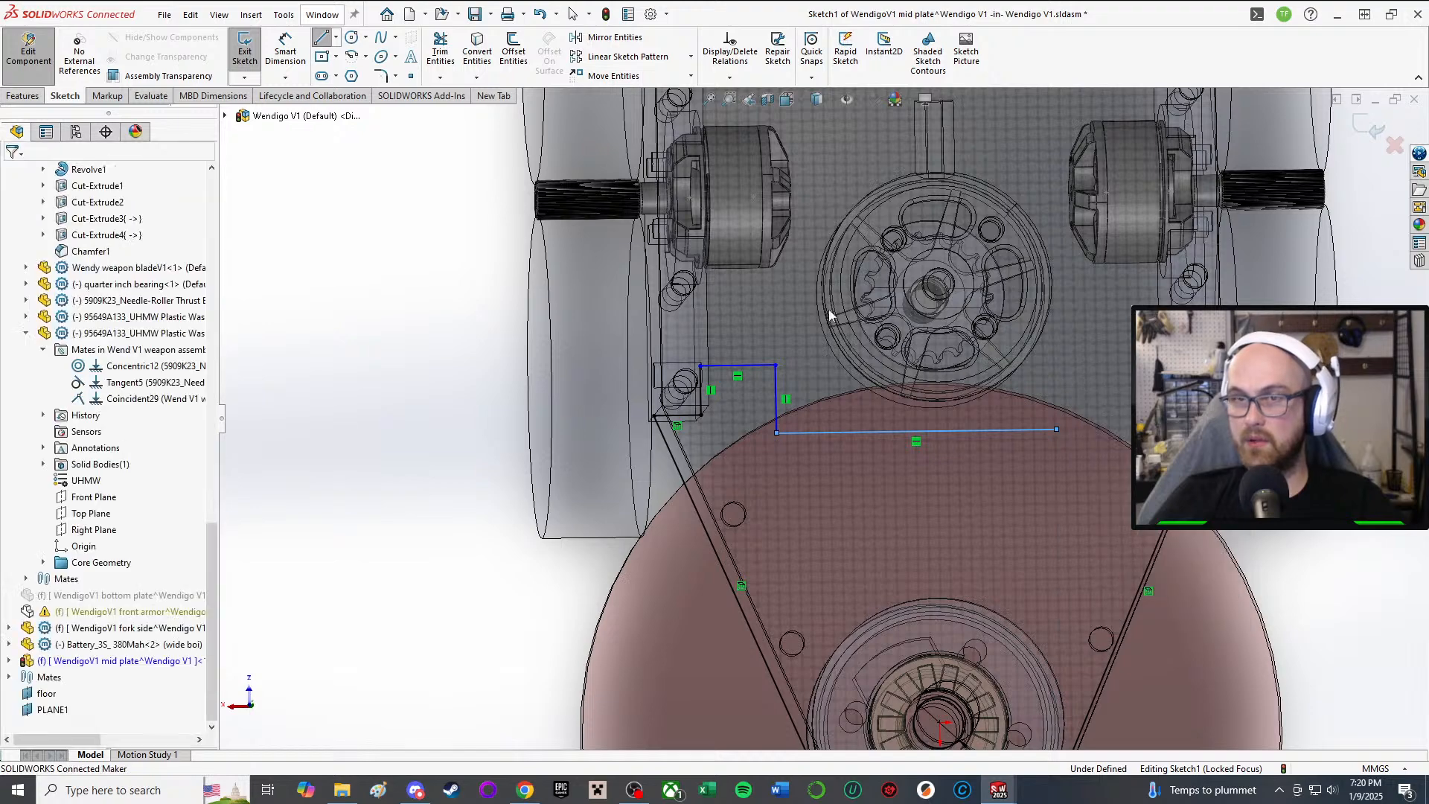
{"action": "middle_click_drag", "start_coordinate": [864, 320], "coordinate": [833, 262]}
{"action": "scroll", "coordinate": [832, 262], "scroll_direction": "up", "scroll_amount": 4}
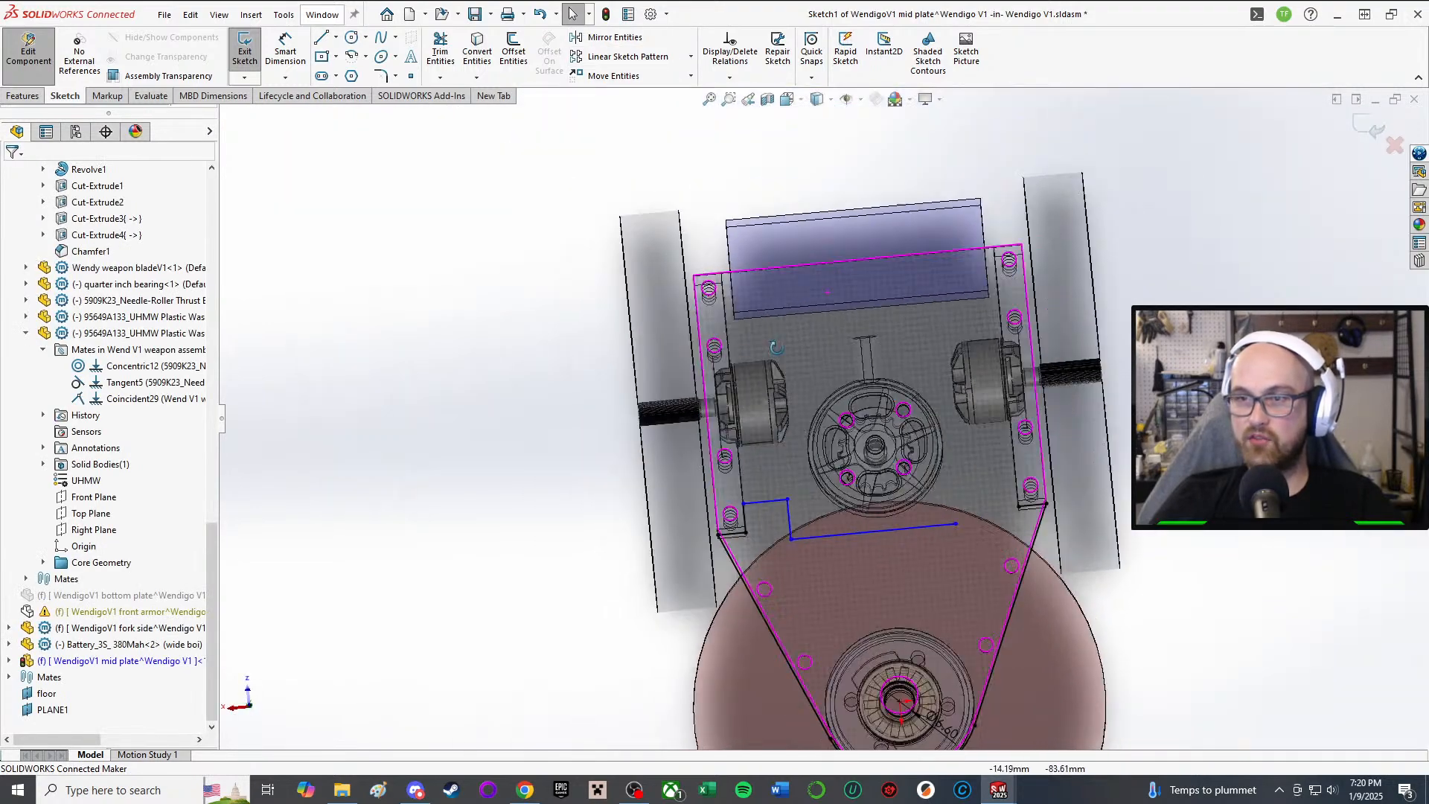
{"action": "middle_click_drag", "start_coordinate": [878, 208], "coordinate": [861, 249]}
{"action": "scroll", "coordinate": [796, 283], "scroll_direction": "up", "scroll_amount": 3}
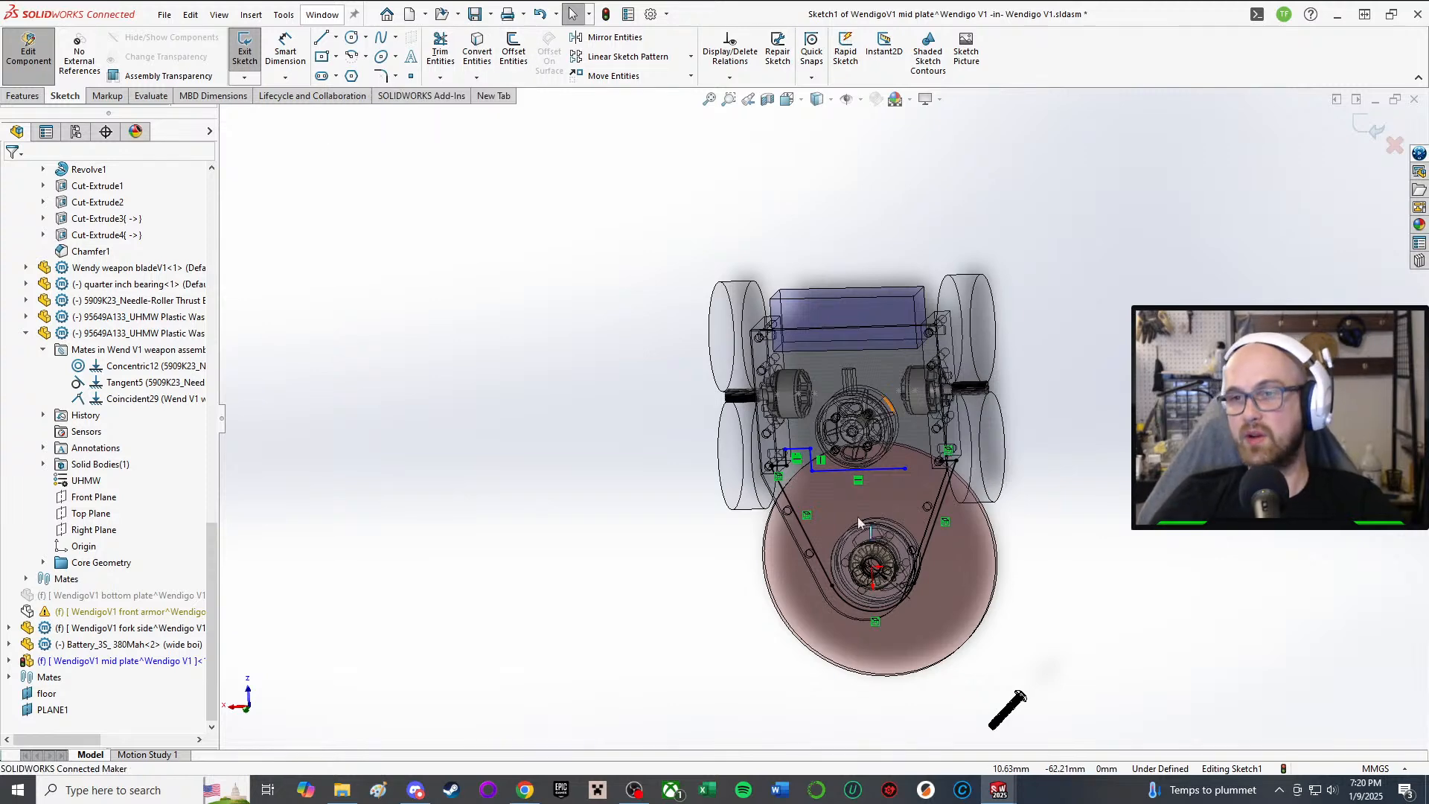
{"action": "scroll", "coordinate": [939, 506], "scroll_direction": "down", "scroll_amount": 4}
{"action": "scroll", "coordinate": [939, 506], "scroll_direction": "down", "scroll_amount": 1}
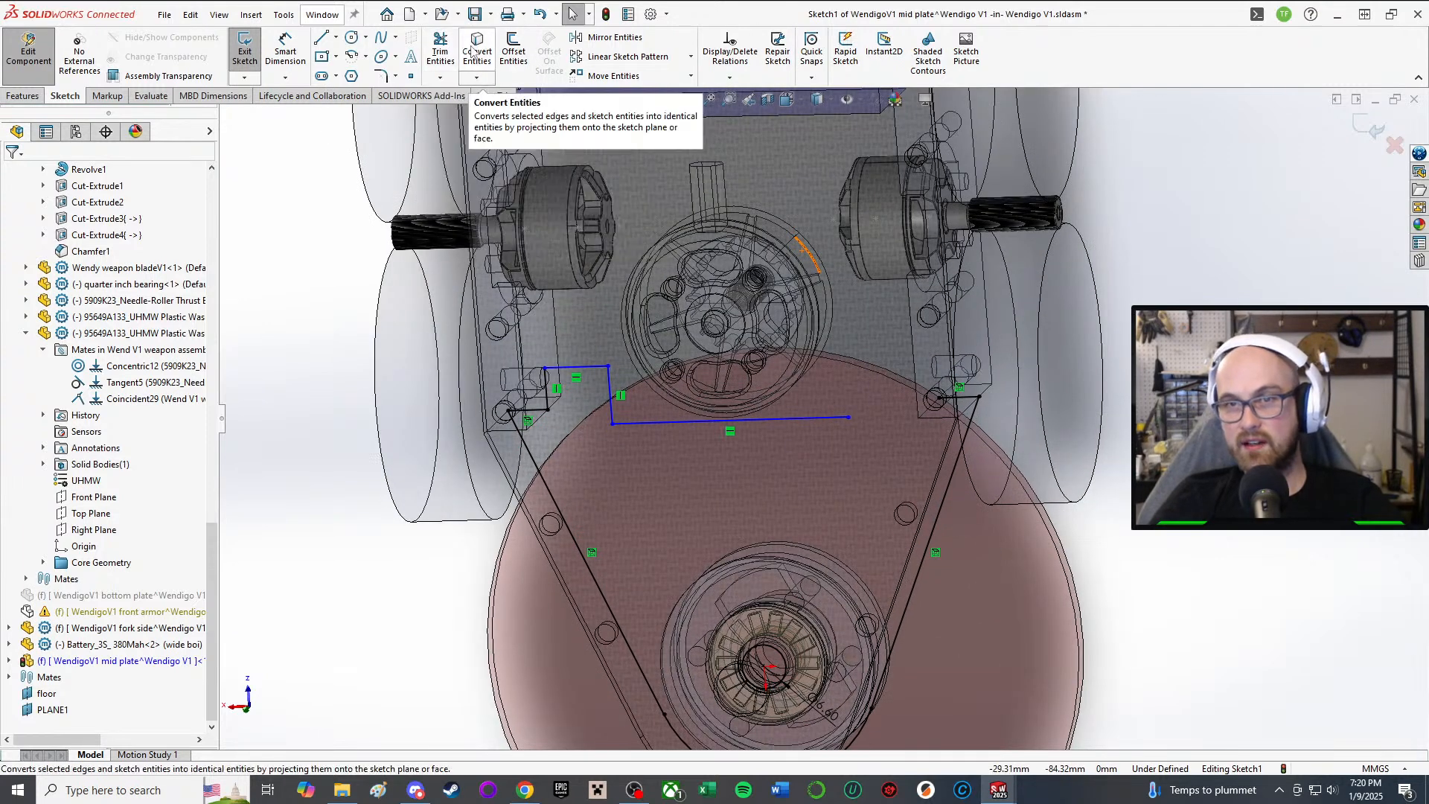
{"action": "left_click", "coordinate": [596, 38]}
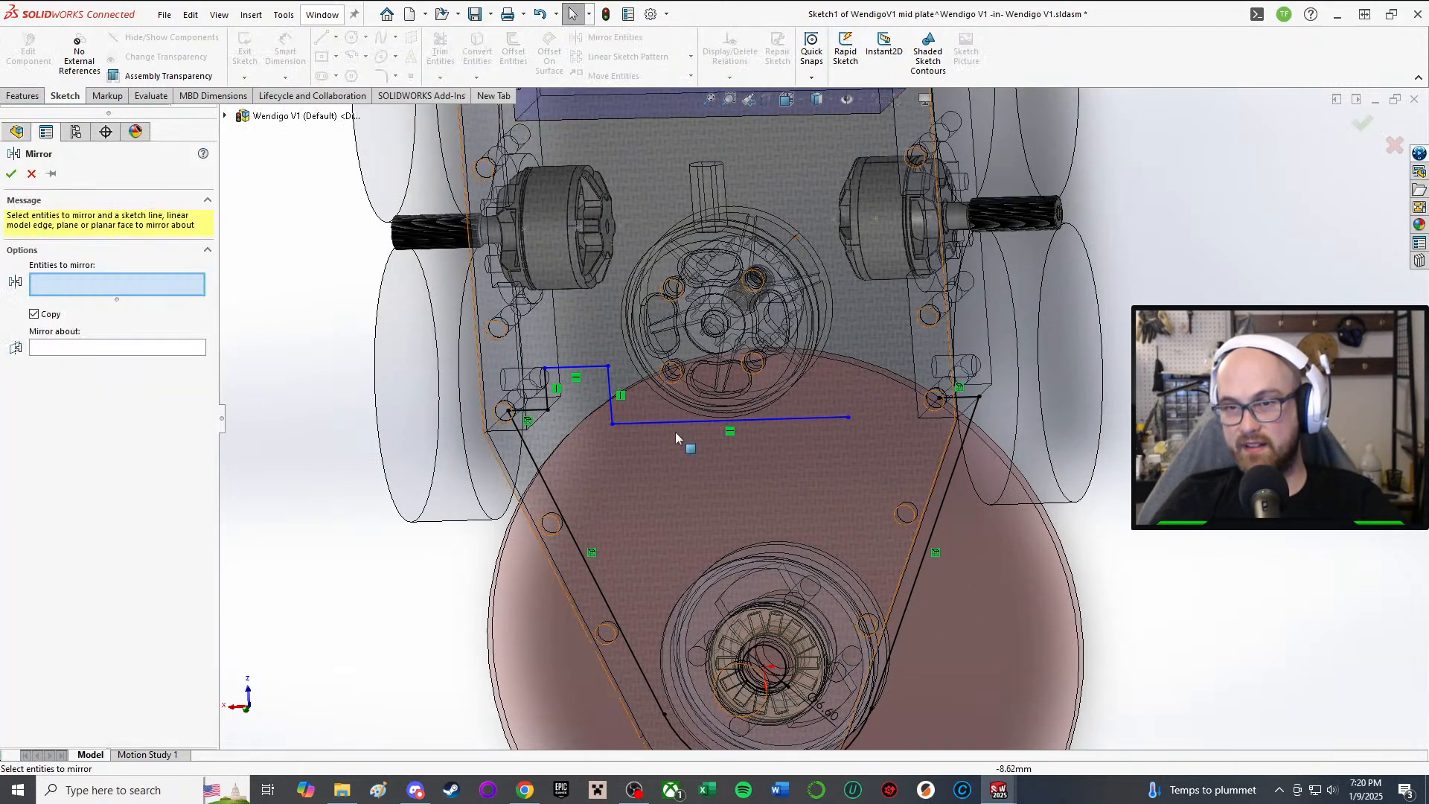
Step: Select Line14, Line10 and Line9 as the entities to mirror
{"action": "left_click", "coordinate": [609, 384]}
{"action": "left_click", "coordinate": [584, 367]}
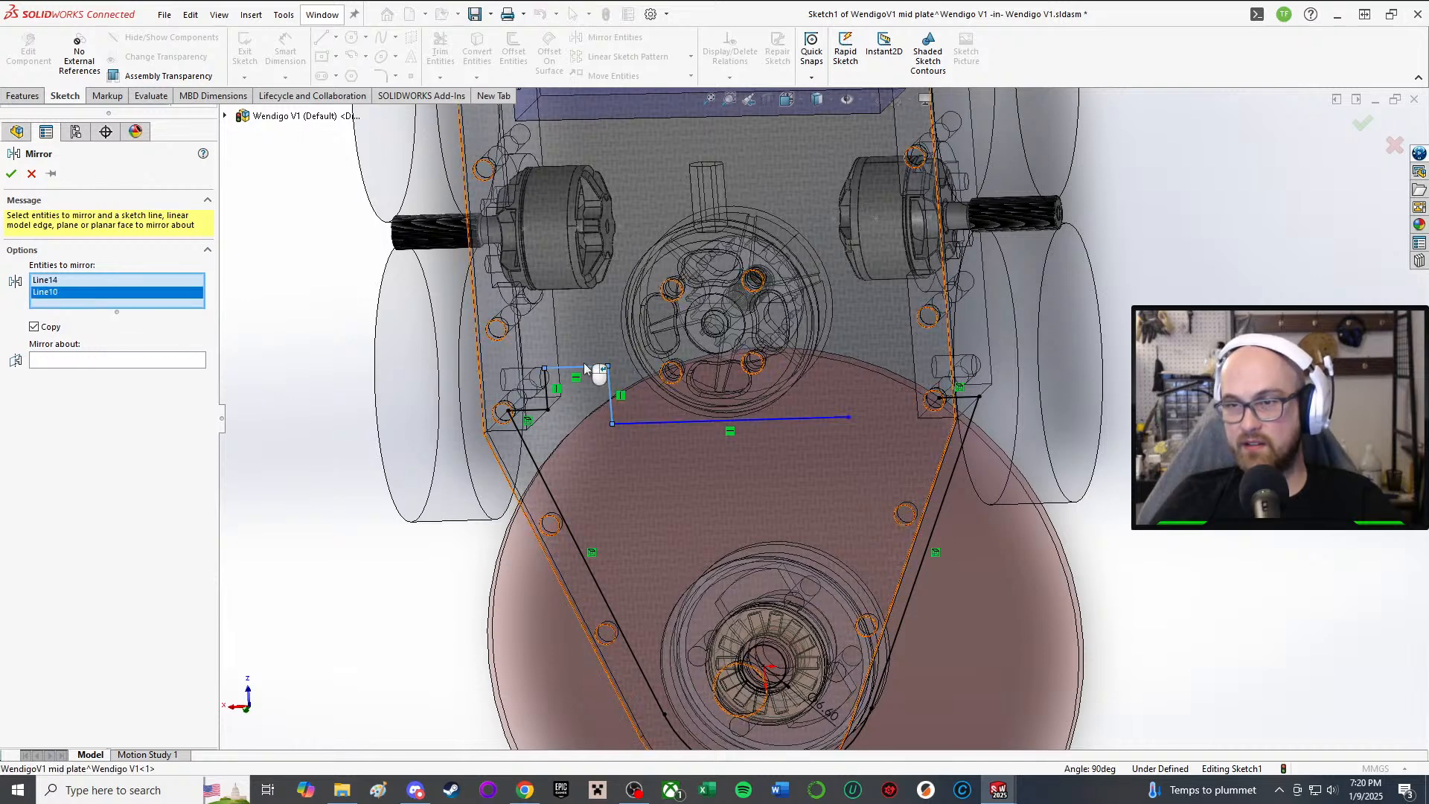
{"action": "scroll", "coordinate": [579, 376], "scroll_direction": "down", "scroll_amount": 1}
{"action": "left_click", "coordinate": [569, 383]}
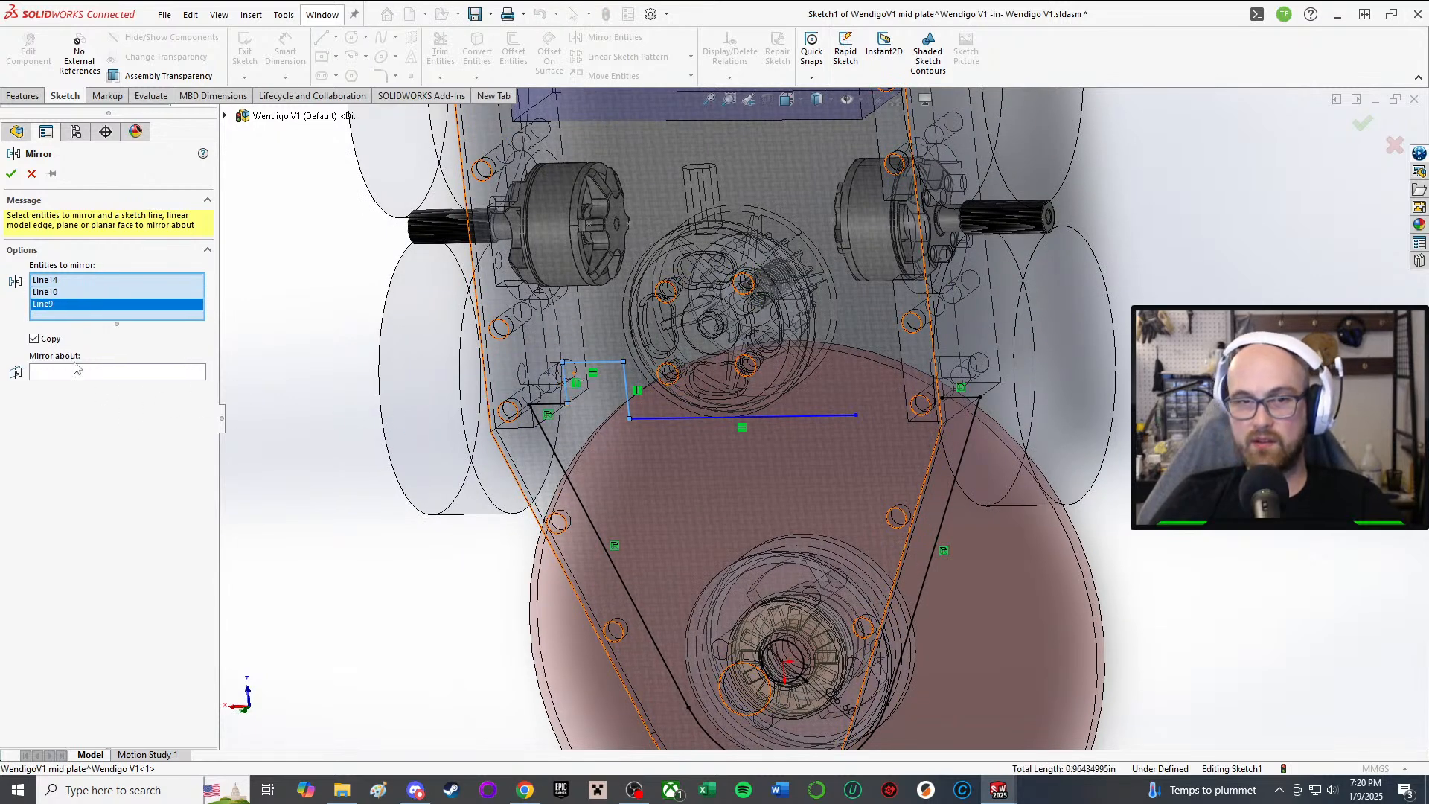
Step: Set the mirror plane to the mid plate's Right Plane and confirm the mirror
{"action": "left_click", "coordinate": [99, 372]}
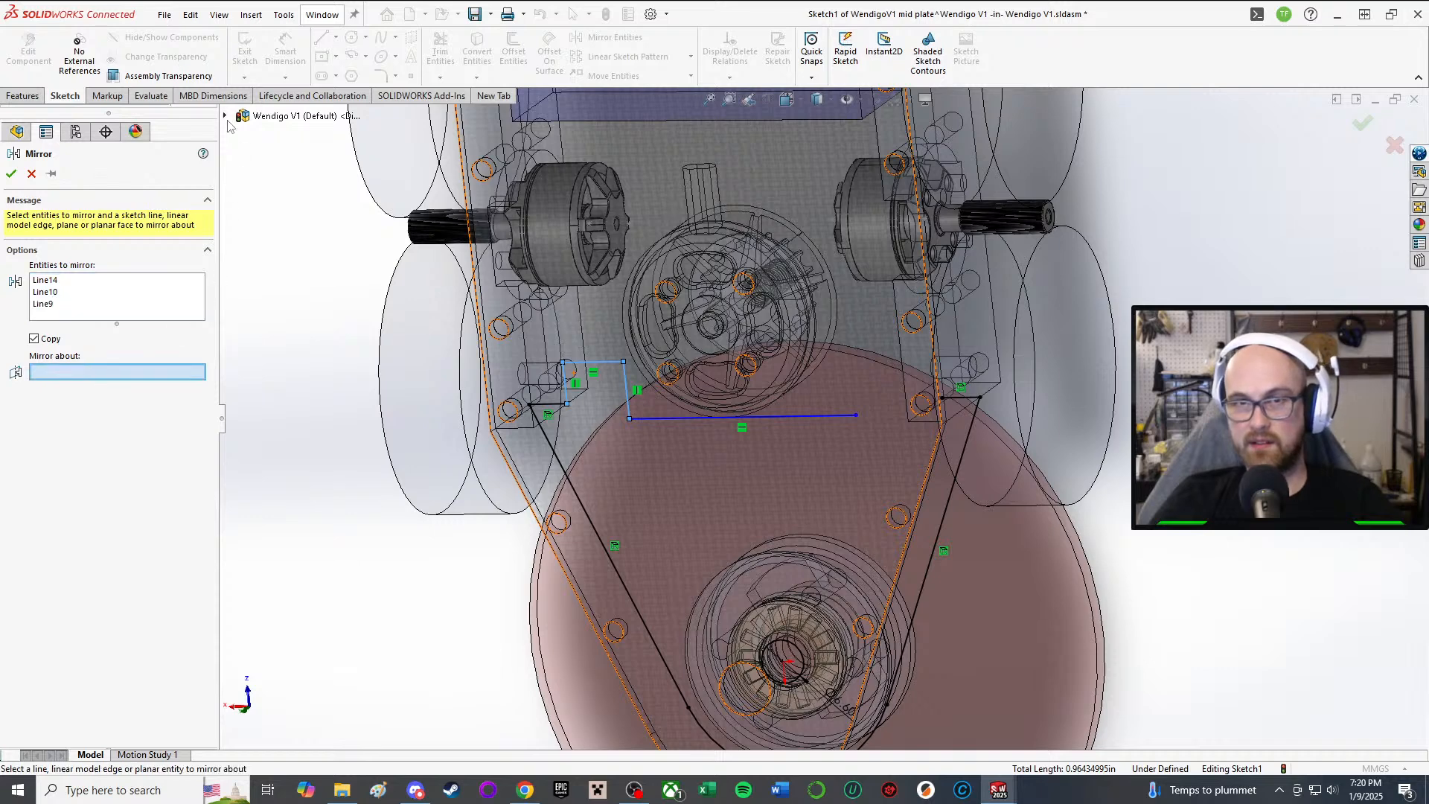
{"action": "left_click", "coordinate": [225, 117]}
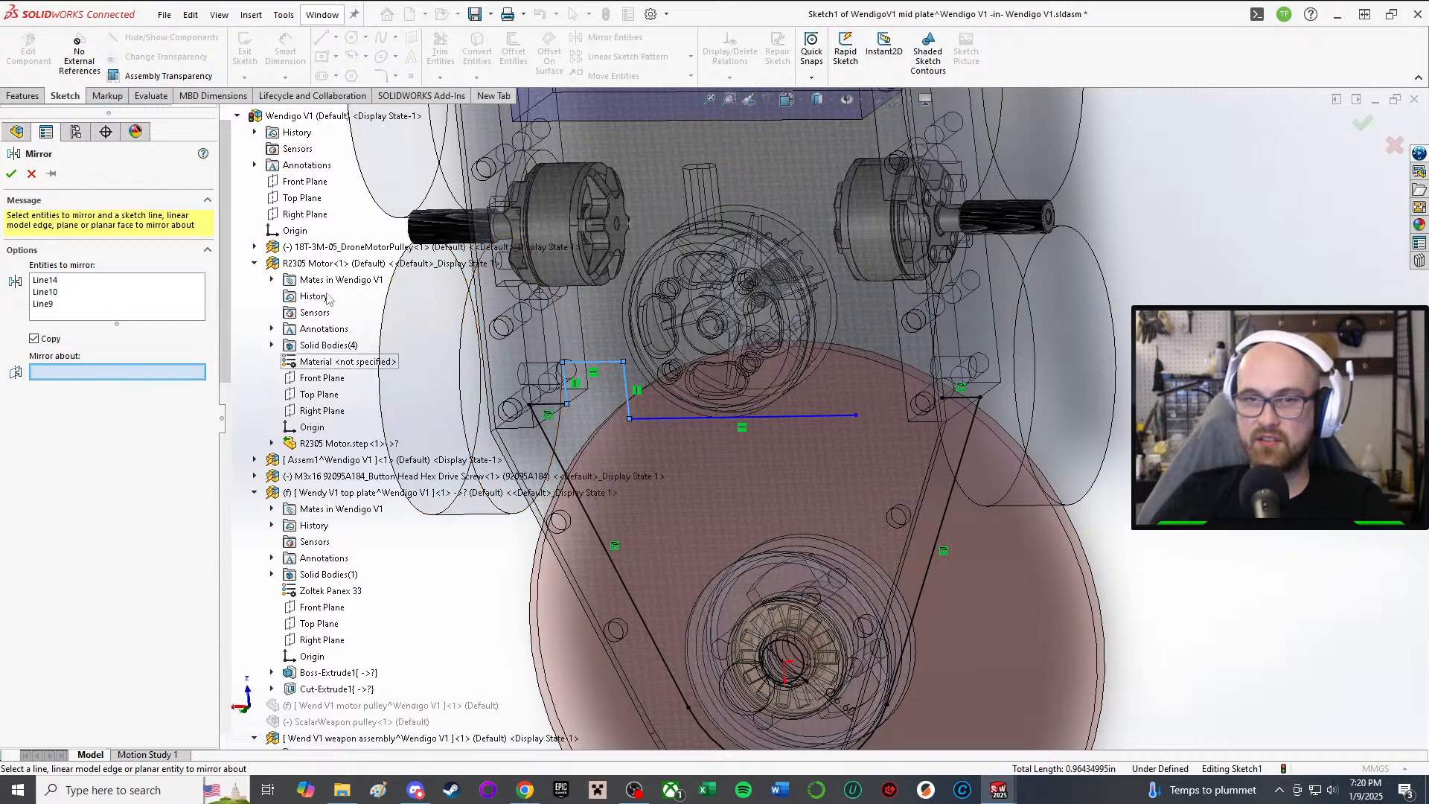
{"action": "scroll", "coordinate": [398, 335], "scroll_direction": "down", "scroll_amount": 5}
{"action": "scroll", "coordinate": [327, 491], "scroll_direction": "down", "scroll_amount": 12}
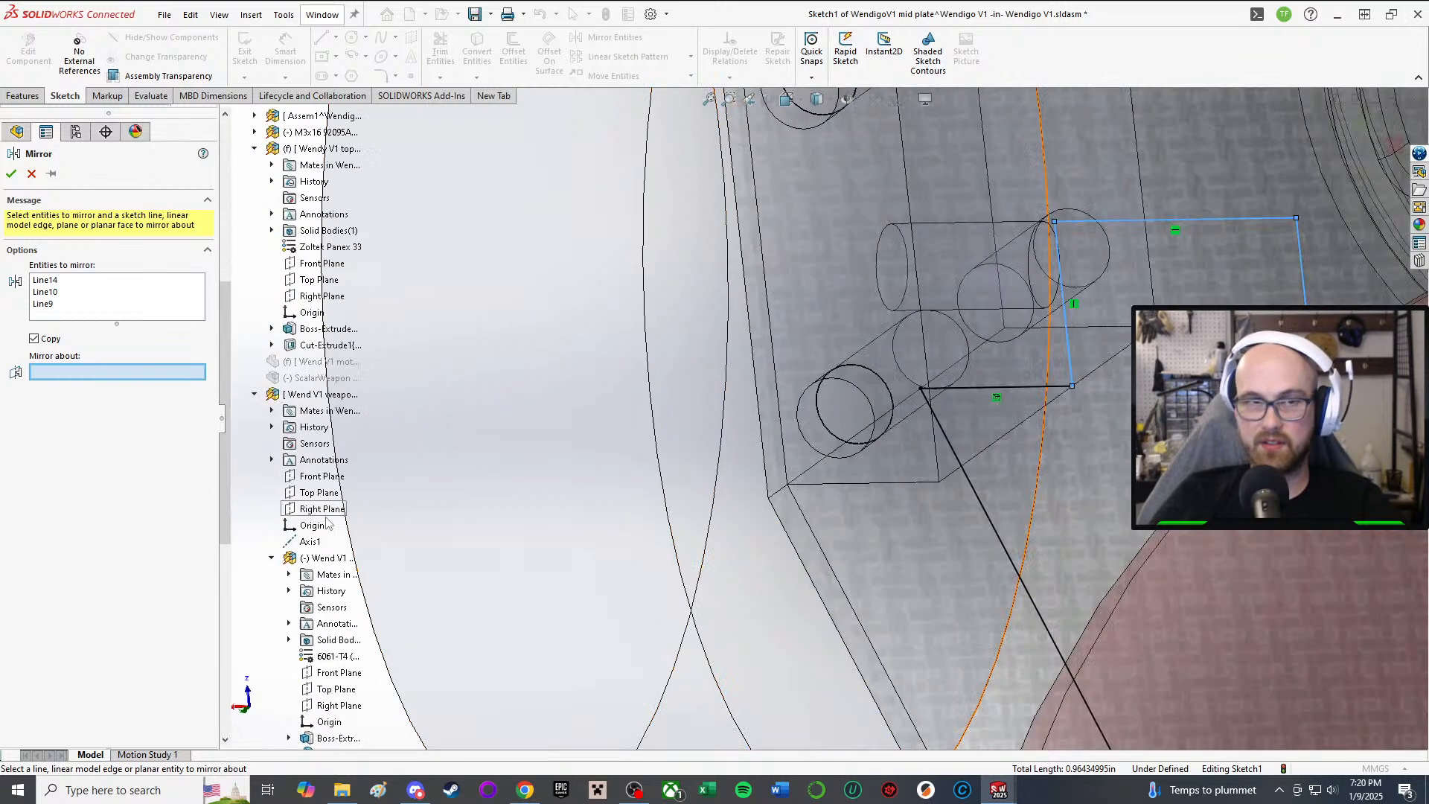
{"action": "scroll", "coordinate": [1031, 522], "scroll_direction": "up", "scroll_amount": 5}
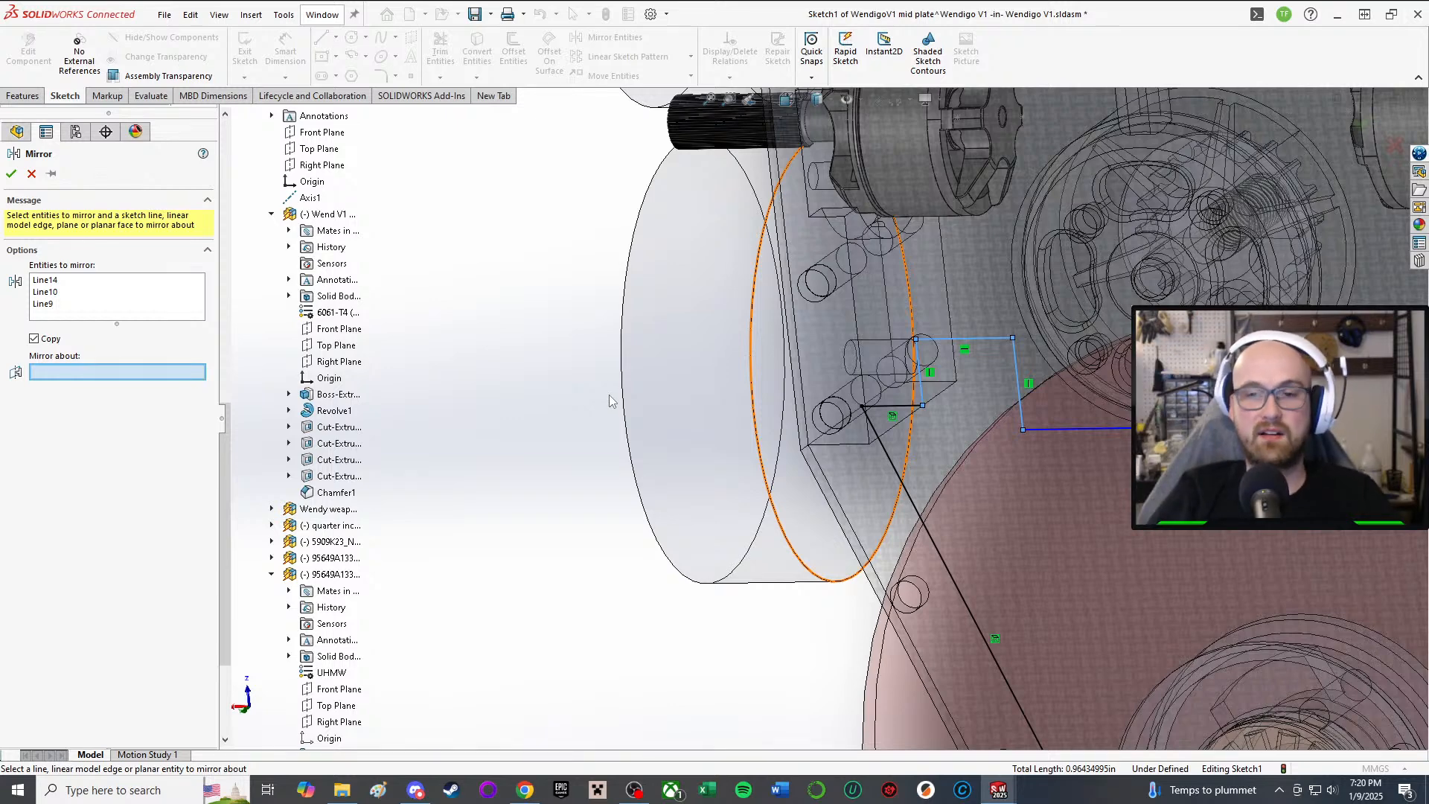
{"action": "scroll", "coordinate": [372, 439], "scroll_direction": "down", "scroll_amount": 3}
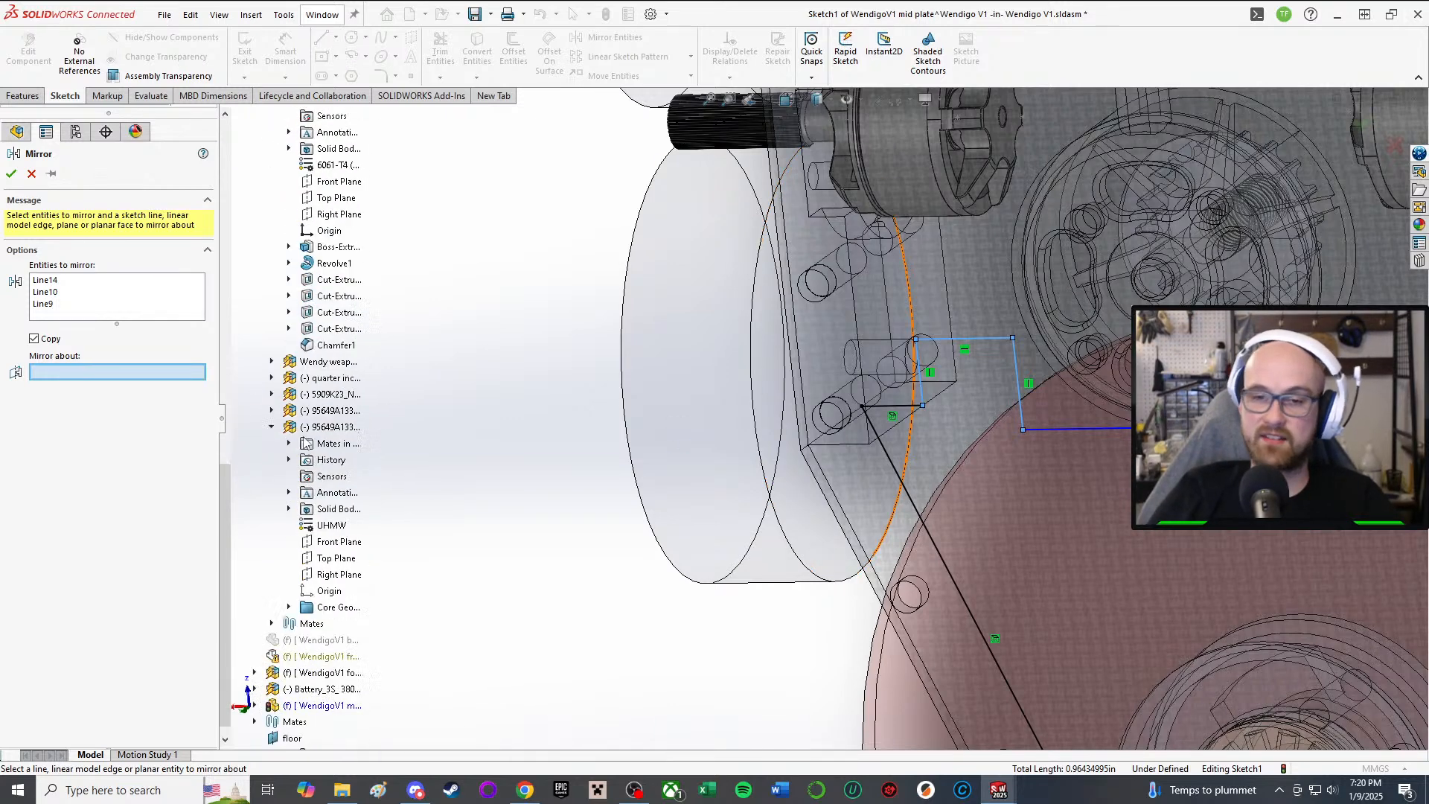
{"action": "scroll", "coordinate": [1118, 477], "scroll_direction": "up", "scroll_amount": 10}
{"action": "scroll", "coordinate": [1139, 454], "scroll_direction": "down", "scroll_amount": 4}
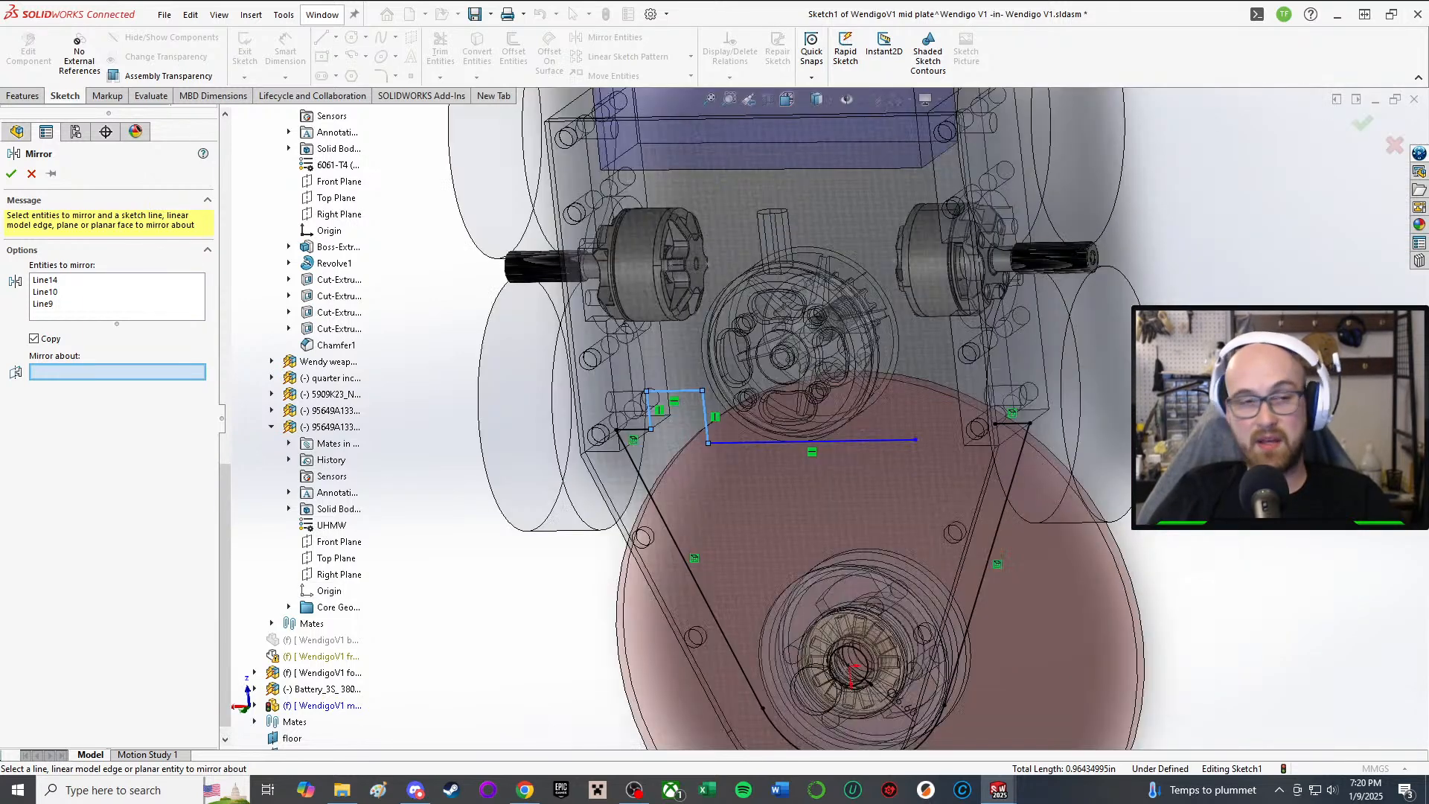
{"action": "scroll", "coordinate": [325, 613], "scroll_direction": "down", "scroll_amount": 1}
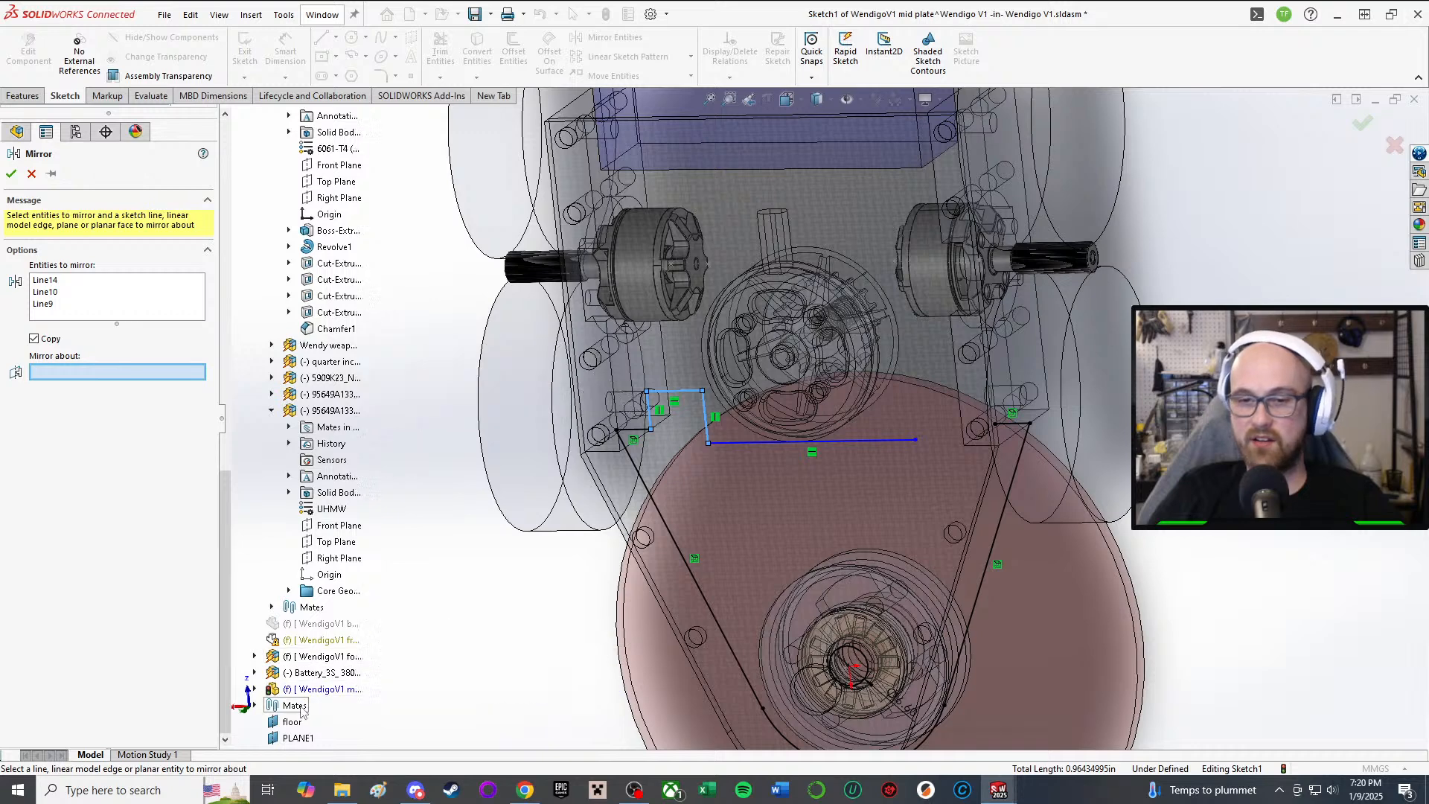
{"action": "left_click", "coordinate": [254, 689]}
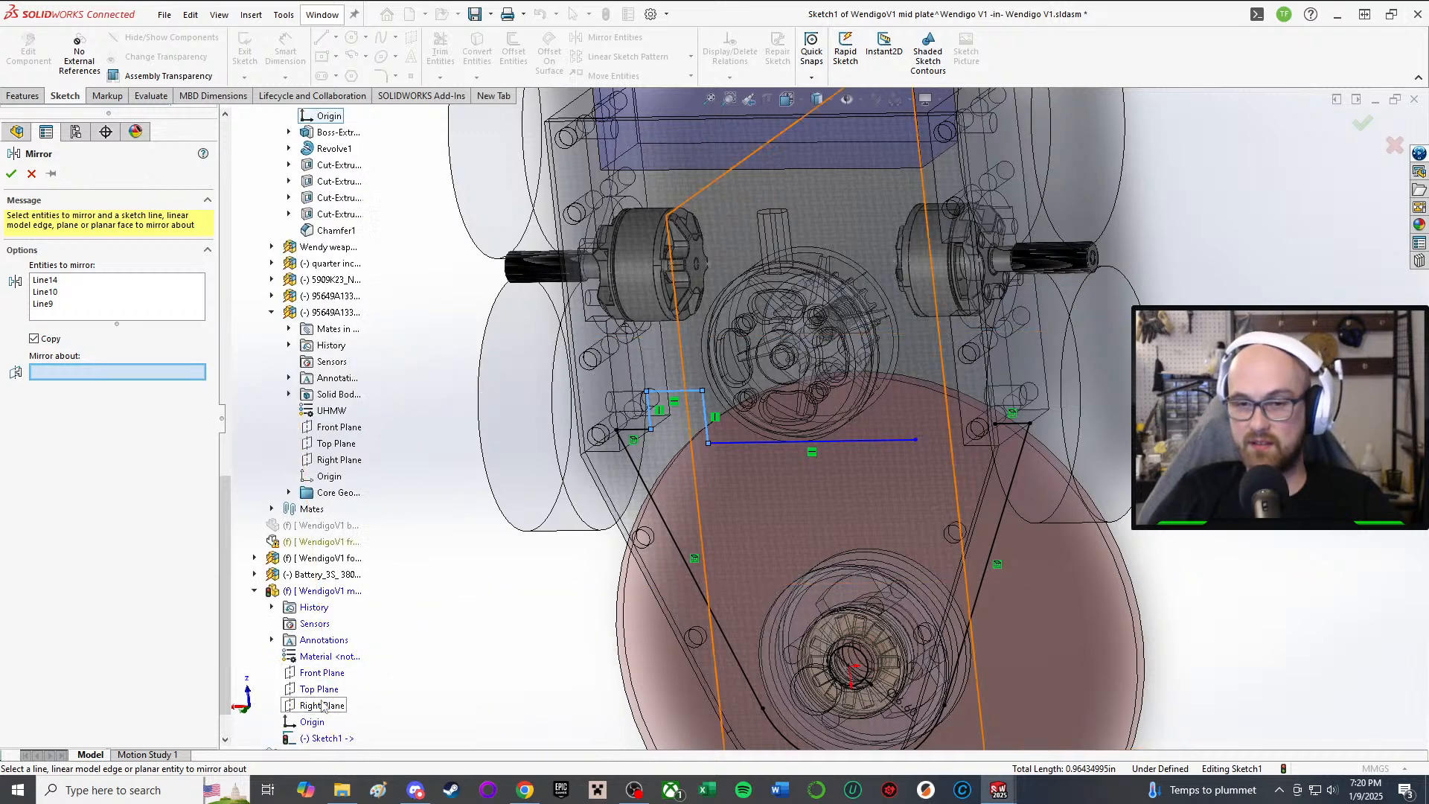
{"action": "left_click", "coordinate": [322, 704]}
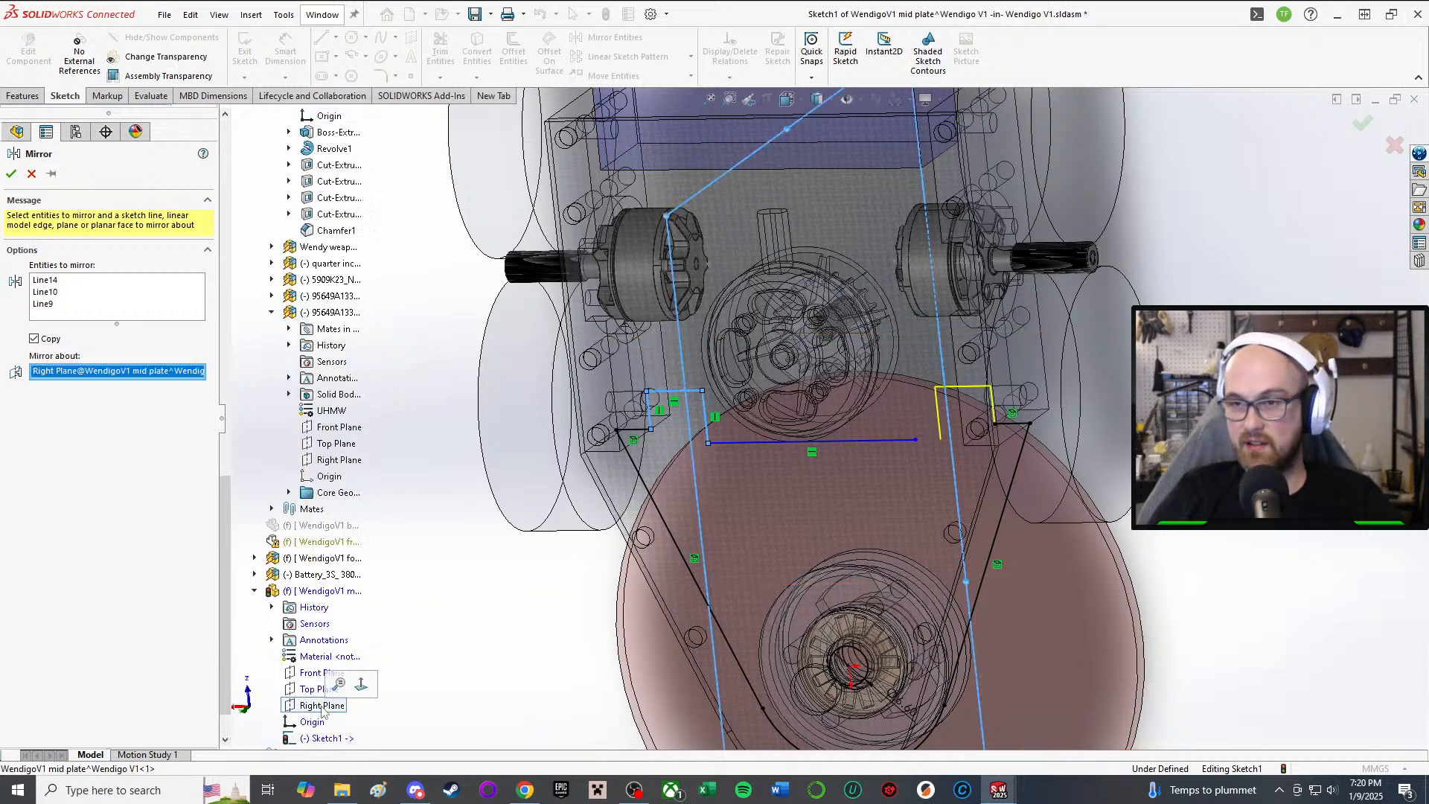
{"action": "left_click", "coordinate": [11, 175]}
Step: Drag the long bottom line's endpoint onto the mirrored right notch corner
{"action": "scroll", "coordinate": [824, 490], "scroll_direction": "down", "scroll_amount": 5}
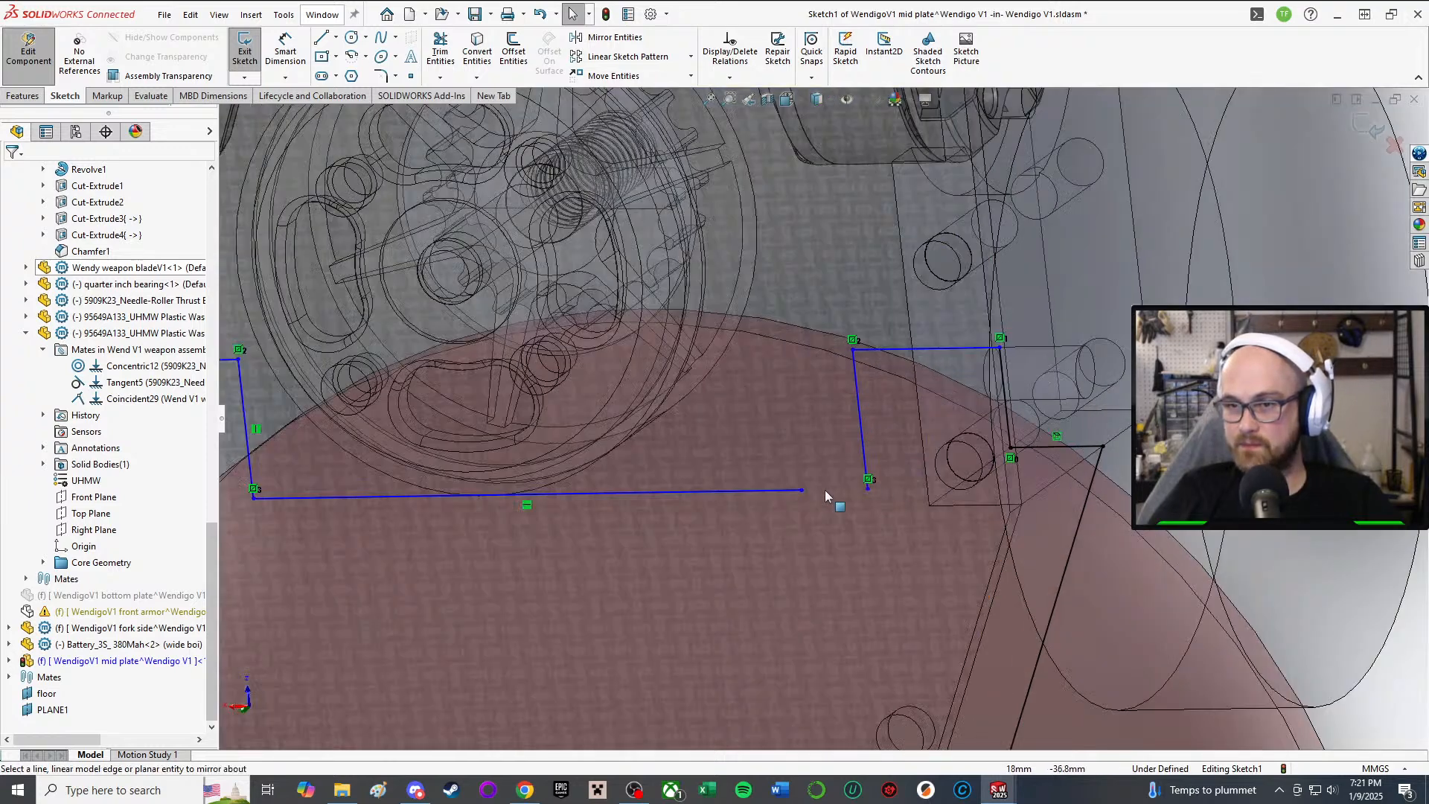
{"action": "left_click_drag", "start_coordinate": [801, 489], "coordinate": [866, 488]}
{"action": "scroll", "coordinate": [932, 502], "scroll_direction": "up", "scroll_amount": 4}
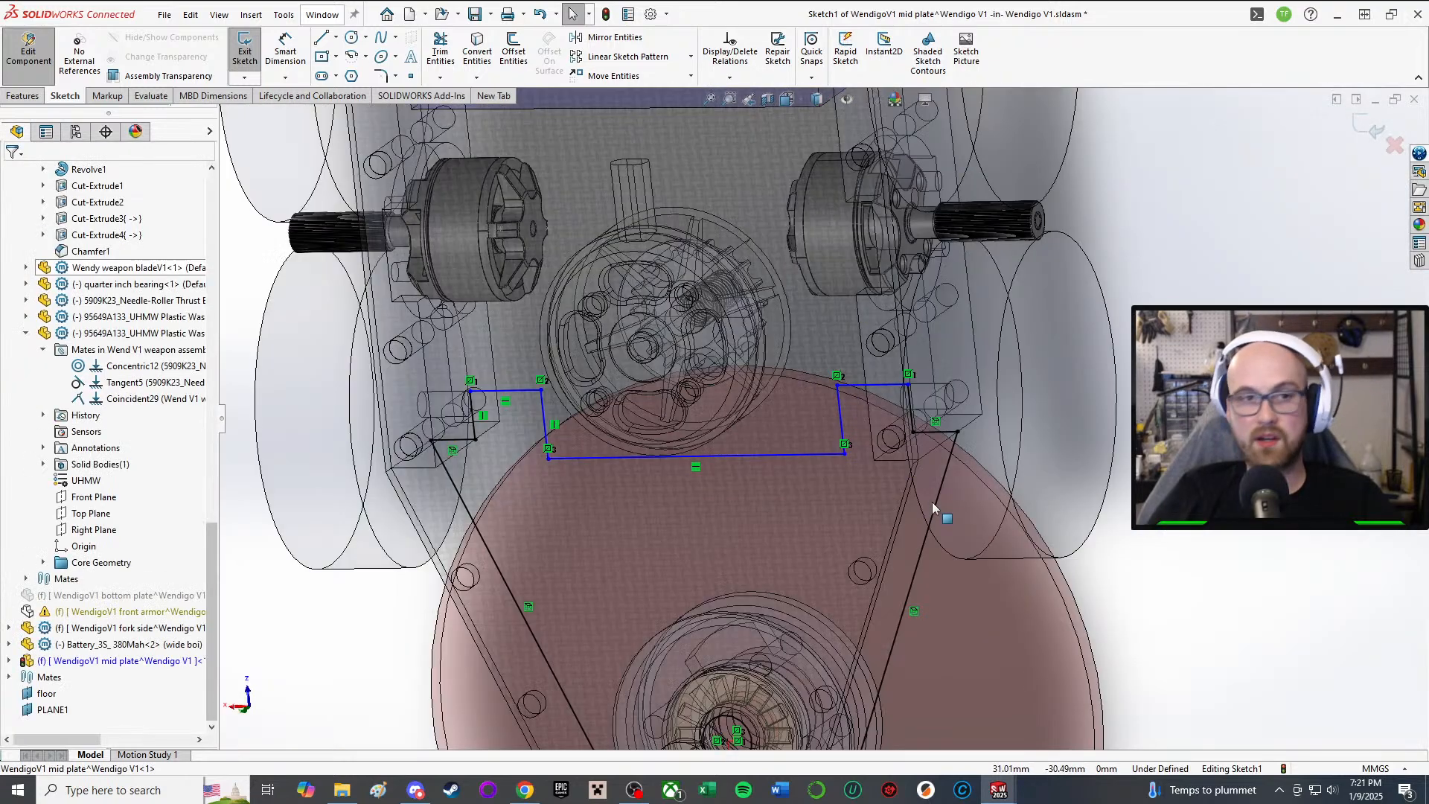
{"action": "mouse_move", "coordinate": [838, 484]}
{"action": "middle_mouse_down"}
{"action": "mouse_move", "coordinate": [821, 426]}
{"action": "mouse_move", "coordinate": [841, 353]}
{"action": "mouse_move", "coordinate": [1134, 554]}
{"action": "middle_mouse_up"}
Step: Dimension the left notch's vertical depth to 5 mm
{"action": "key", "text": "d"}
{"action": "scroll", "coordinate": [678, 414], "scroll_direction": "down", "scroll_amount": 5}
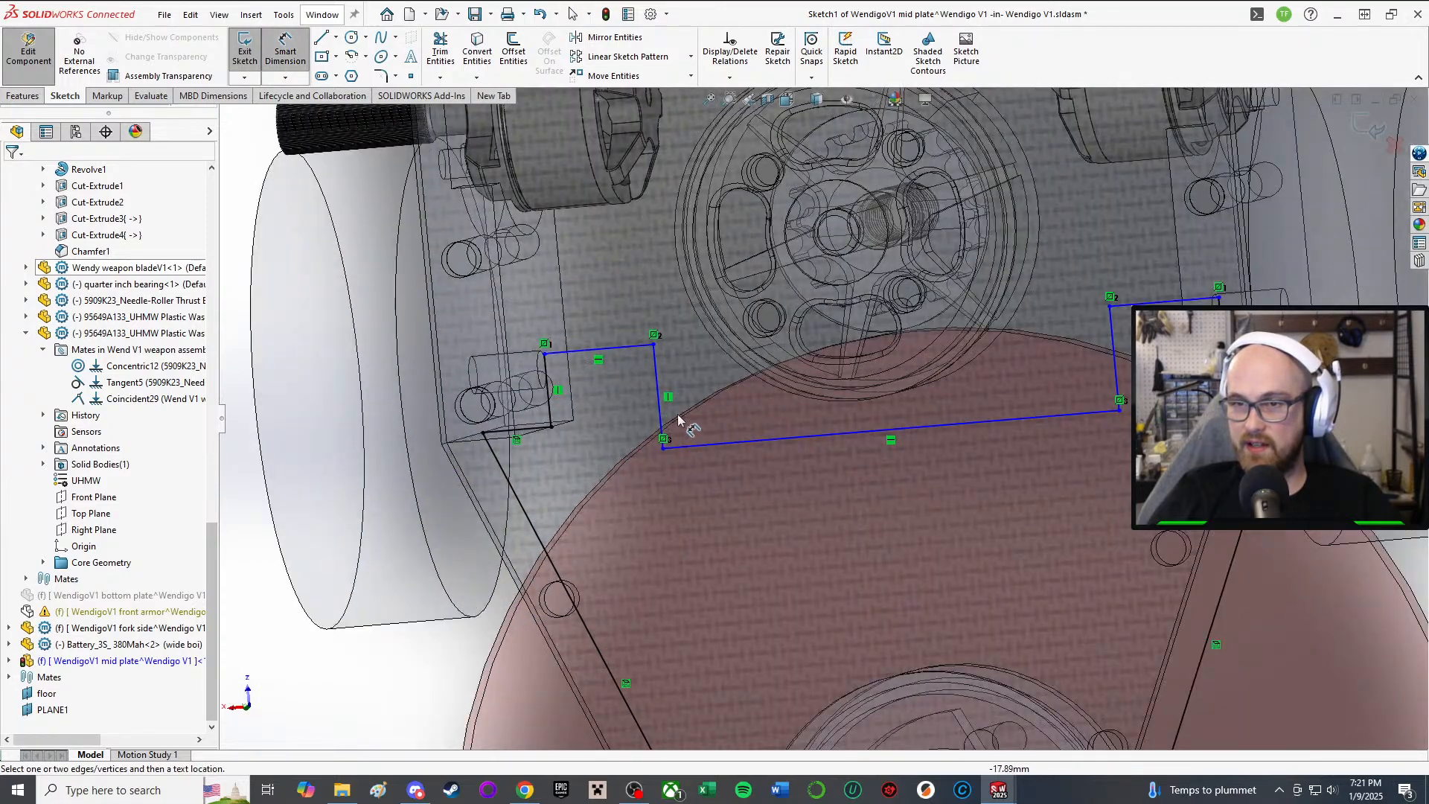
{"action": "mouse_move", "coordinate": [650, 423]}
{"action": "middle_mouse_down"}
{"action": "mouse_move", "coordinate": [637, 402]}
{"action": "mouse_move", "coordinate": [560, 408]}
{"action": "middle_mouse_up"}
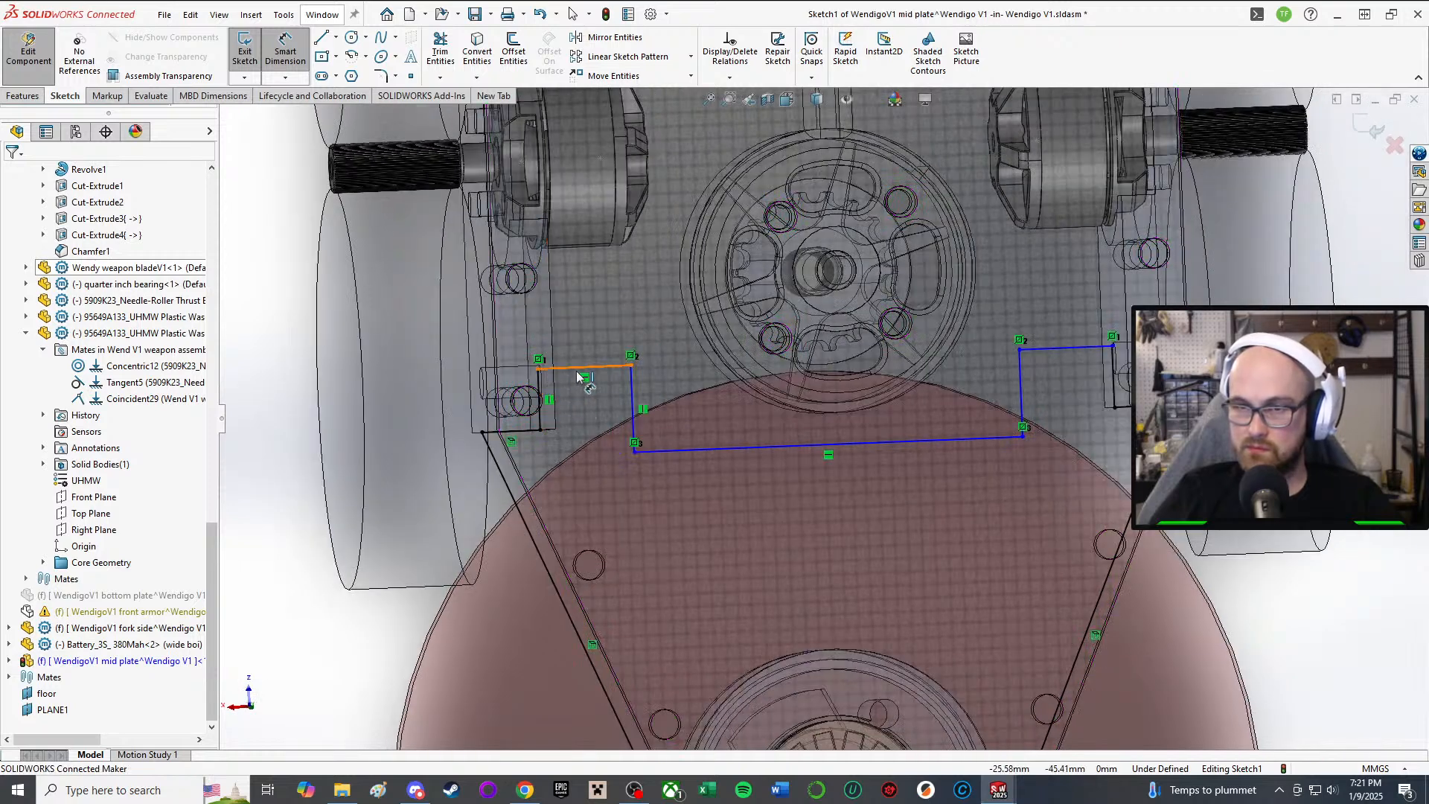
{"action": "left_click", "coordinate": [578, 370]}
{"action": "left_click", "coordinate": [523, 433]}
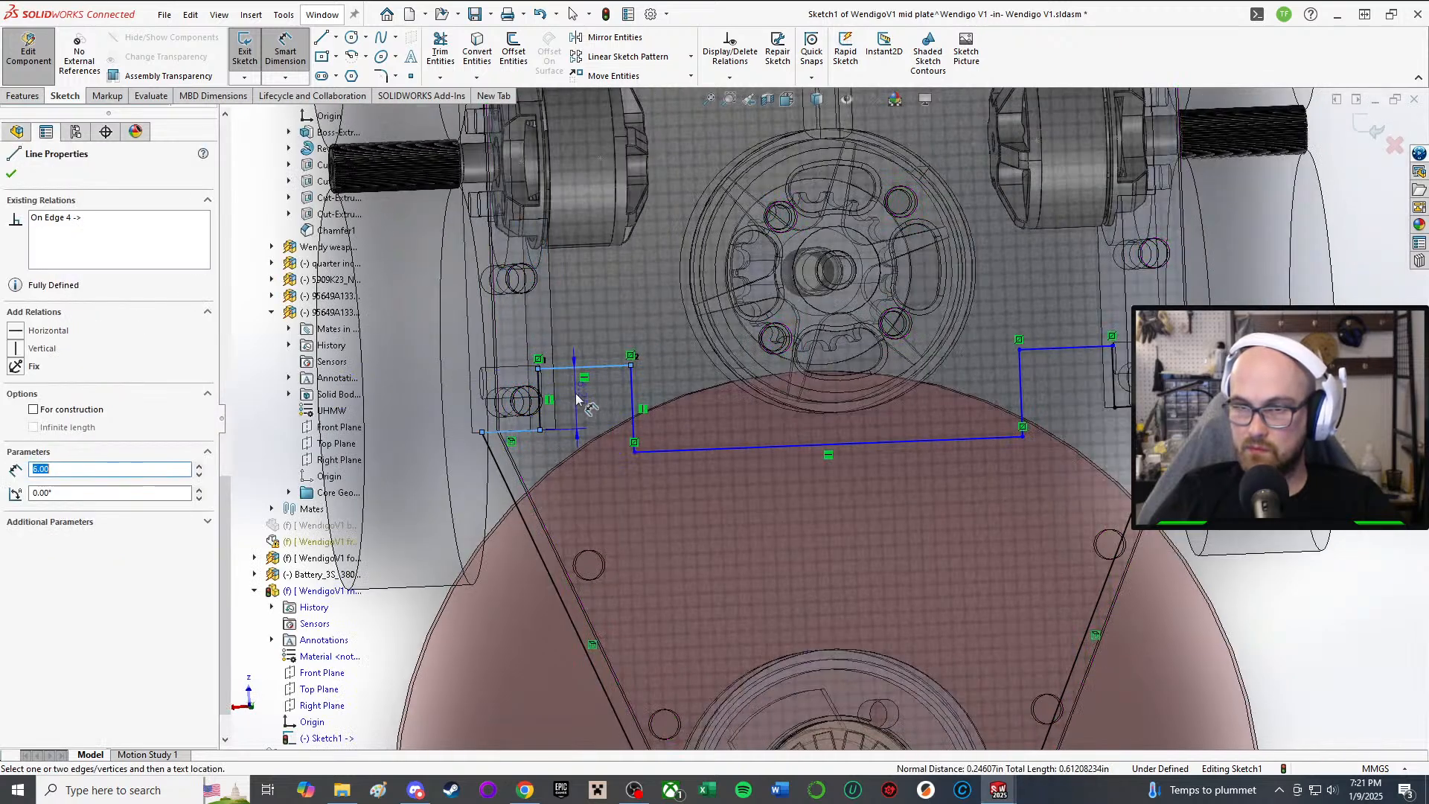
{"action": "left_click", "coordinate": [584, 319]}
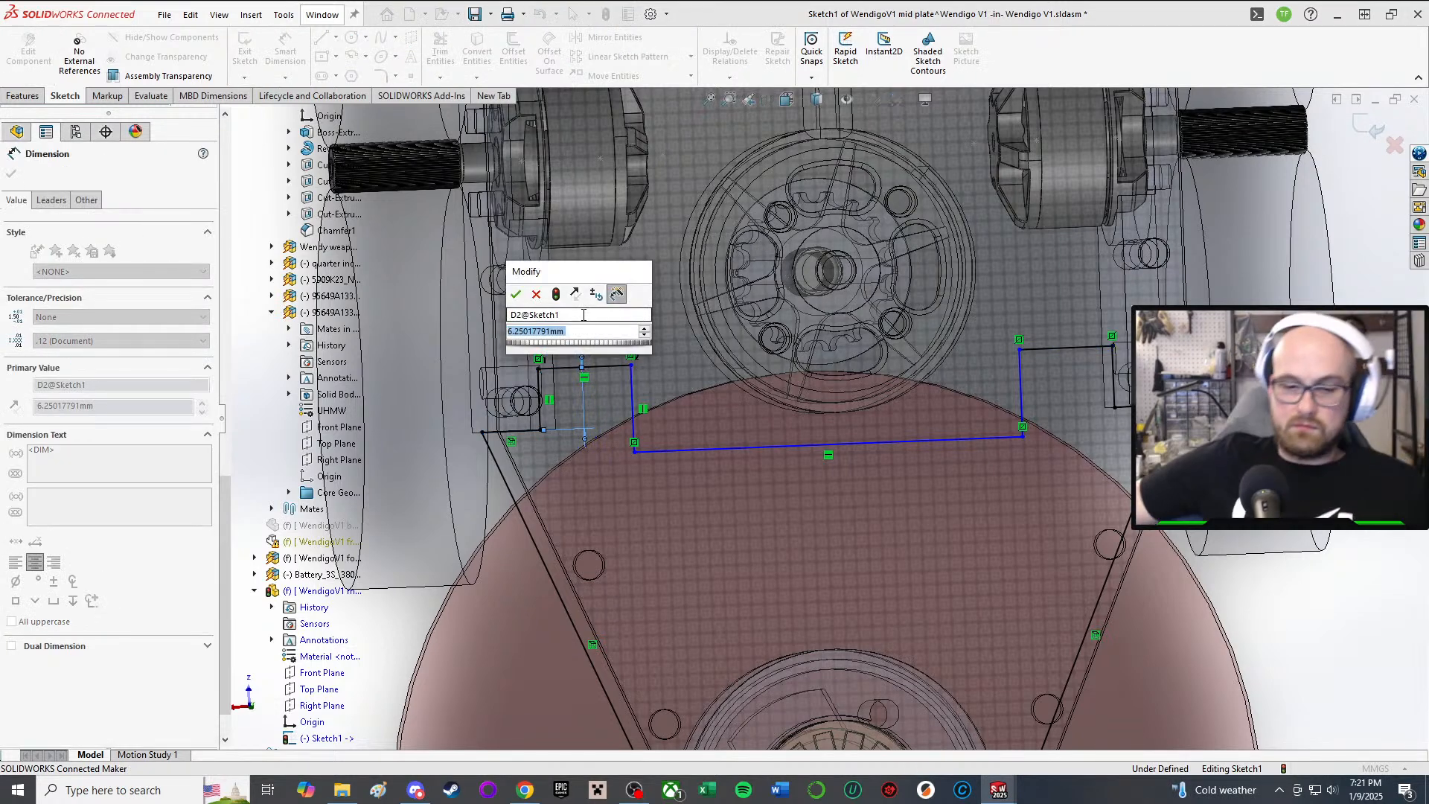
{"action": "type", "text": "5"}
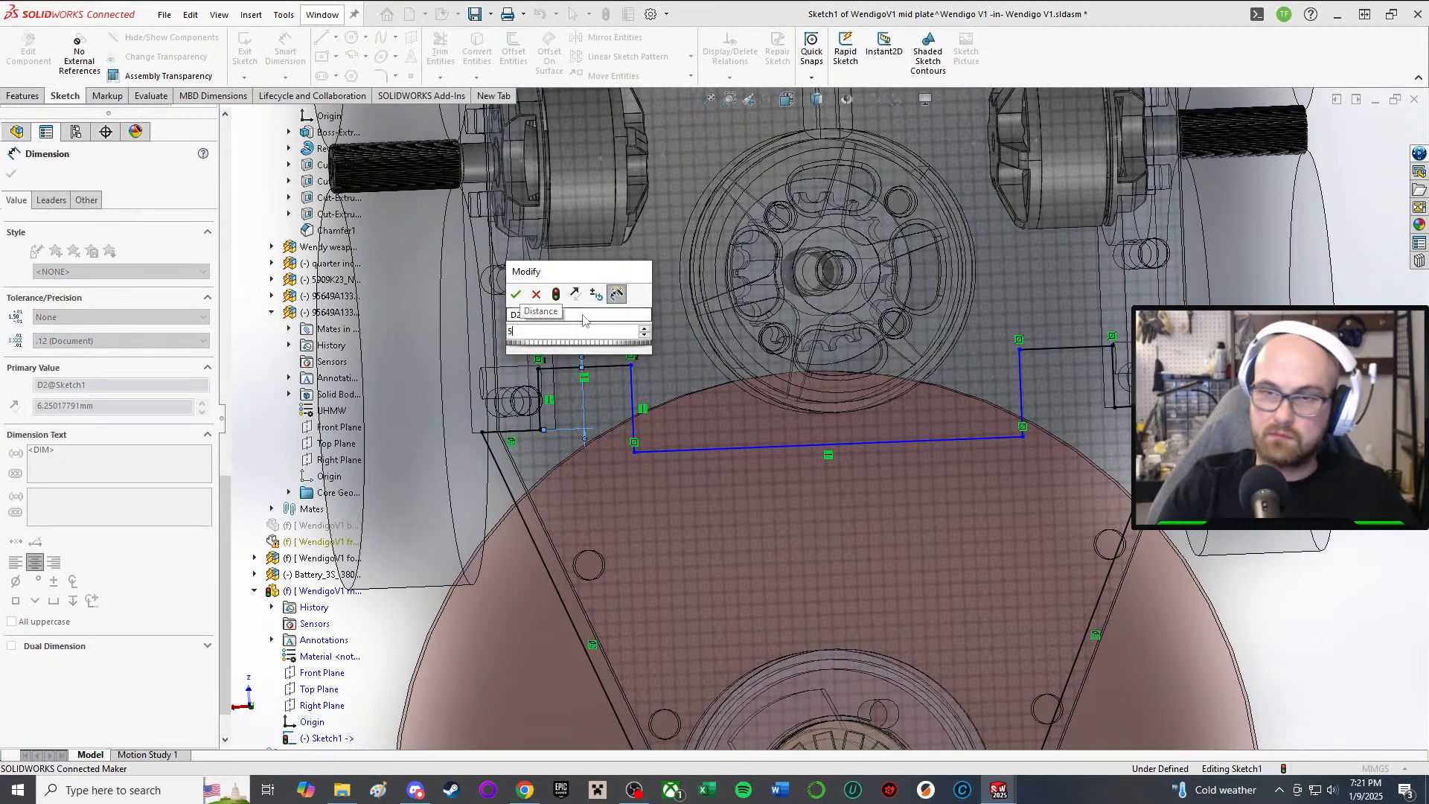
{"action": "key", "text": "Return"}
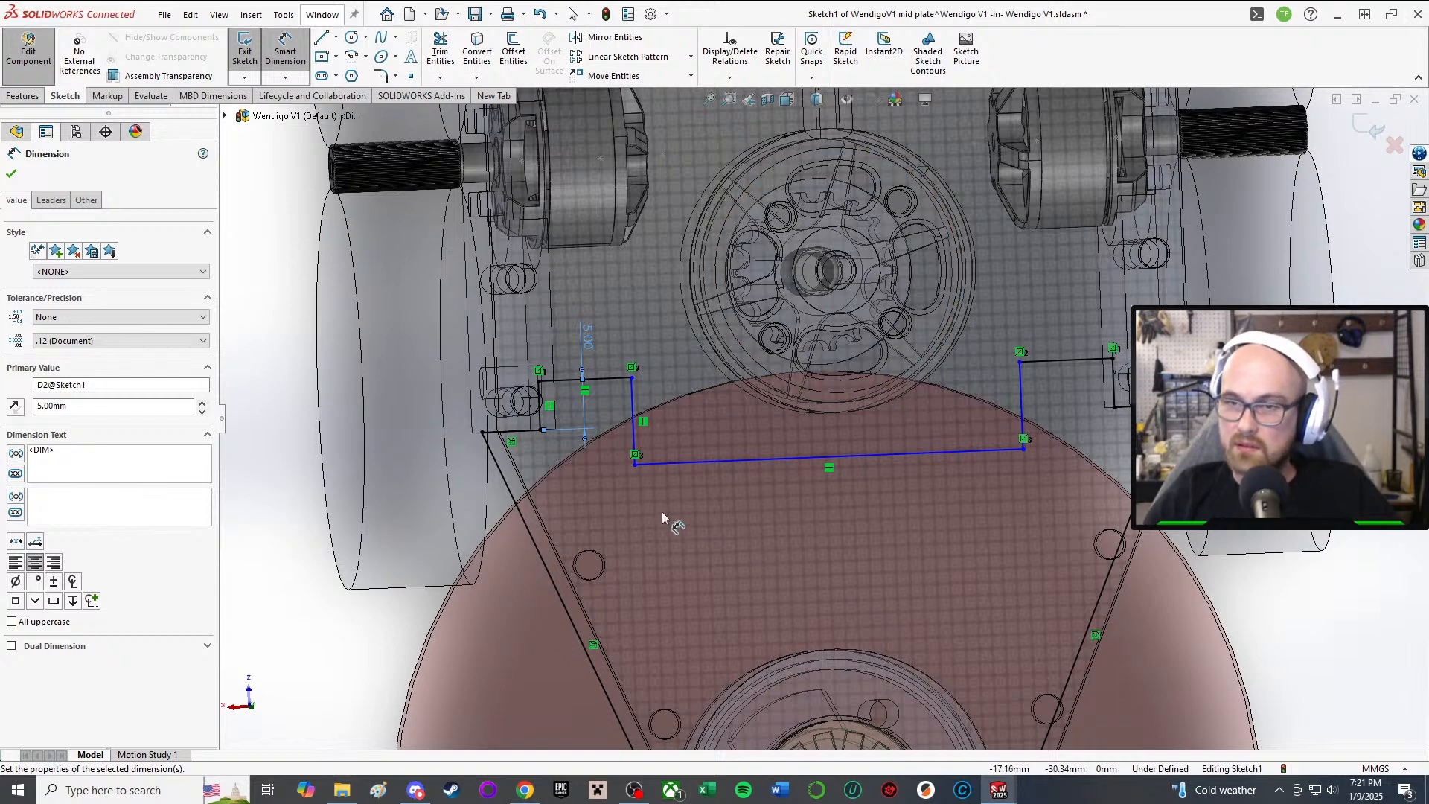
Step: Dimension the notch width between its vertical lines to 6 mm
{"action": "left_click", "coordinate": [631, 405]}
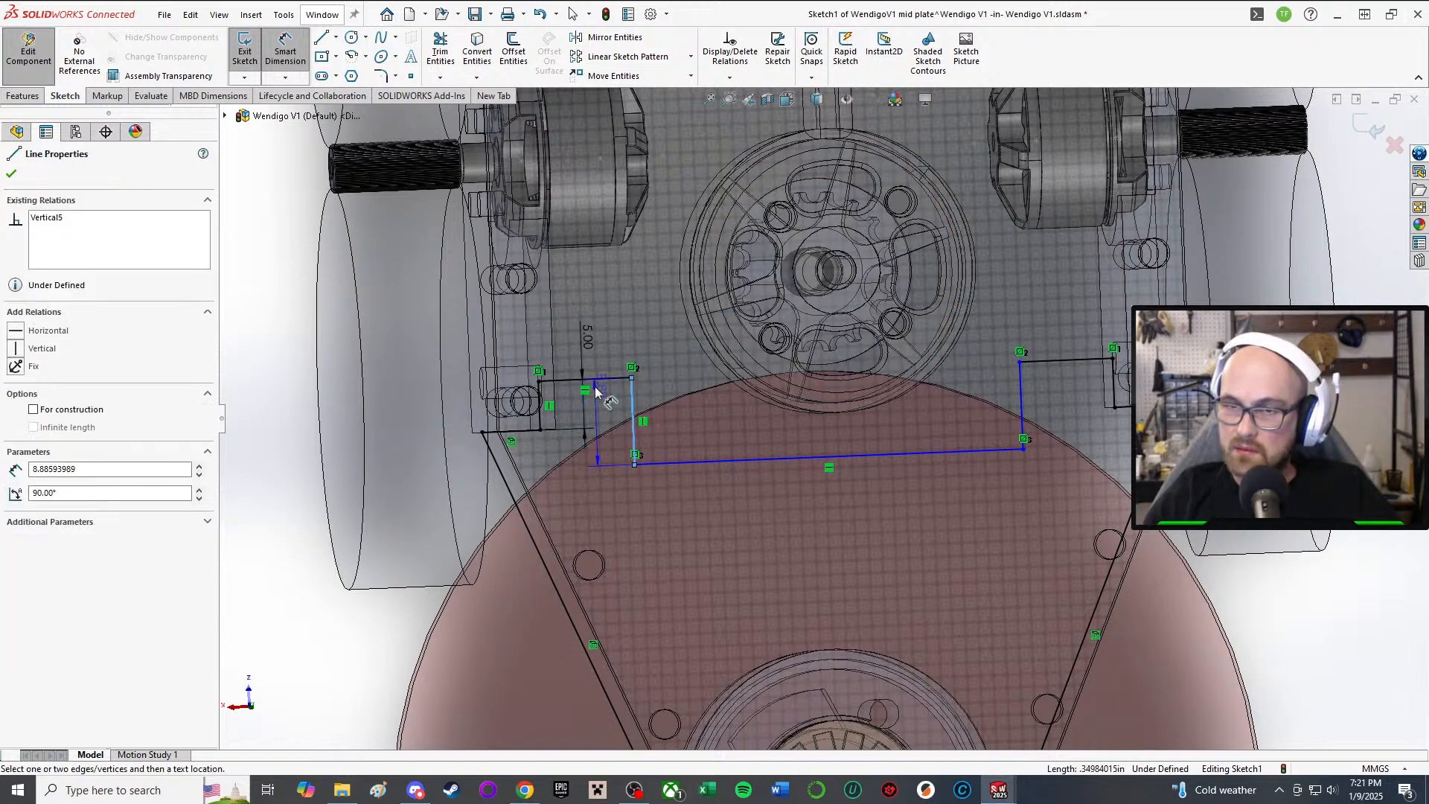
{"action": "left_click", "coordinate": [539, 396]}
{"action": "left_click", "coordinate": [570, 343]}
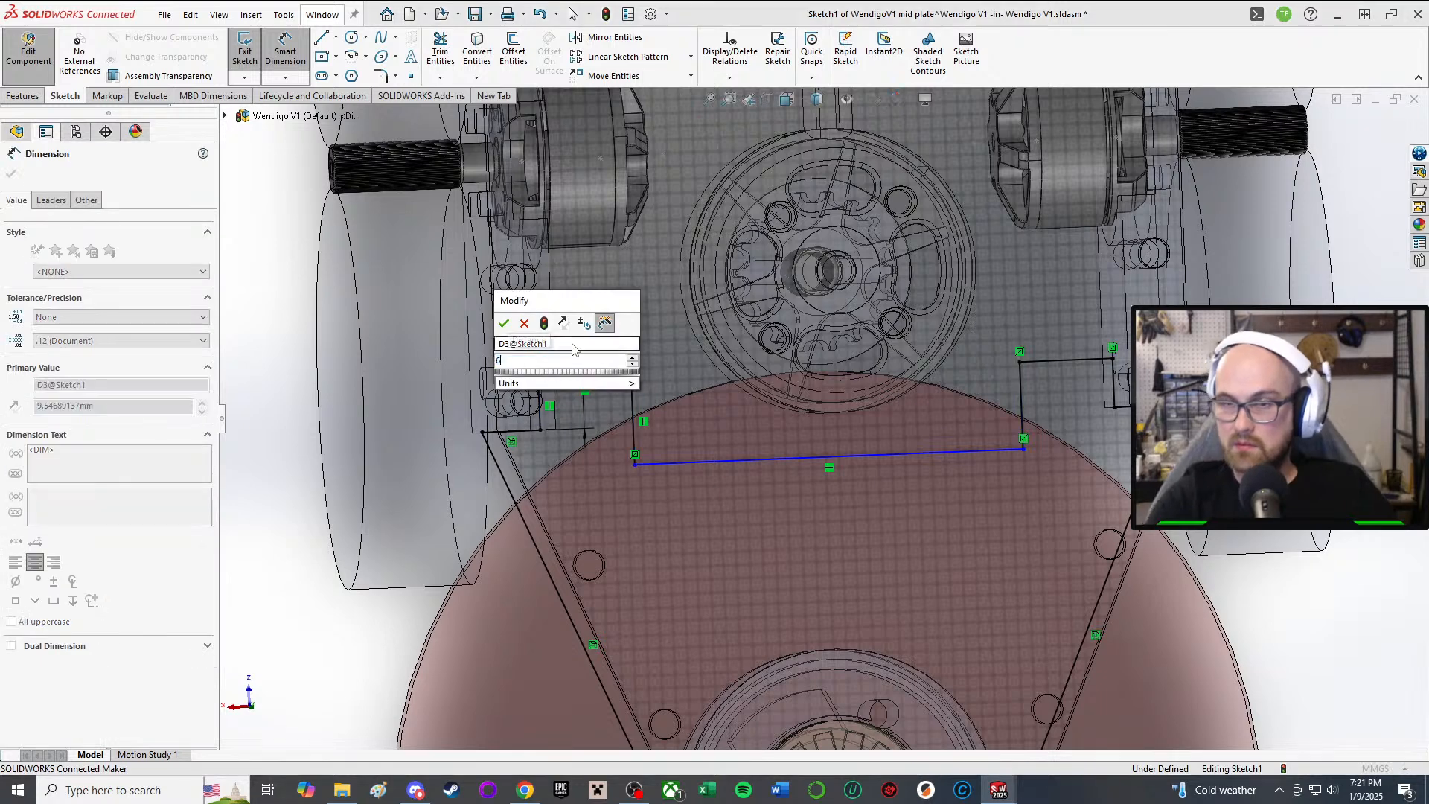
{"action": "type", "text": "6"}
{"action": "key", "text": "Return"}
Step: Add a 6 mm offset dimension (D4) from the long edge line, fully defining the sketch
{"action": "scroll", "coordinate": [811, 432], "scroll_direction": "up", "scroll_amount": 2}
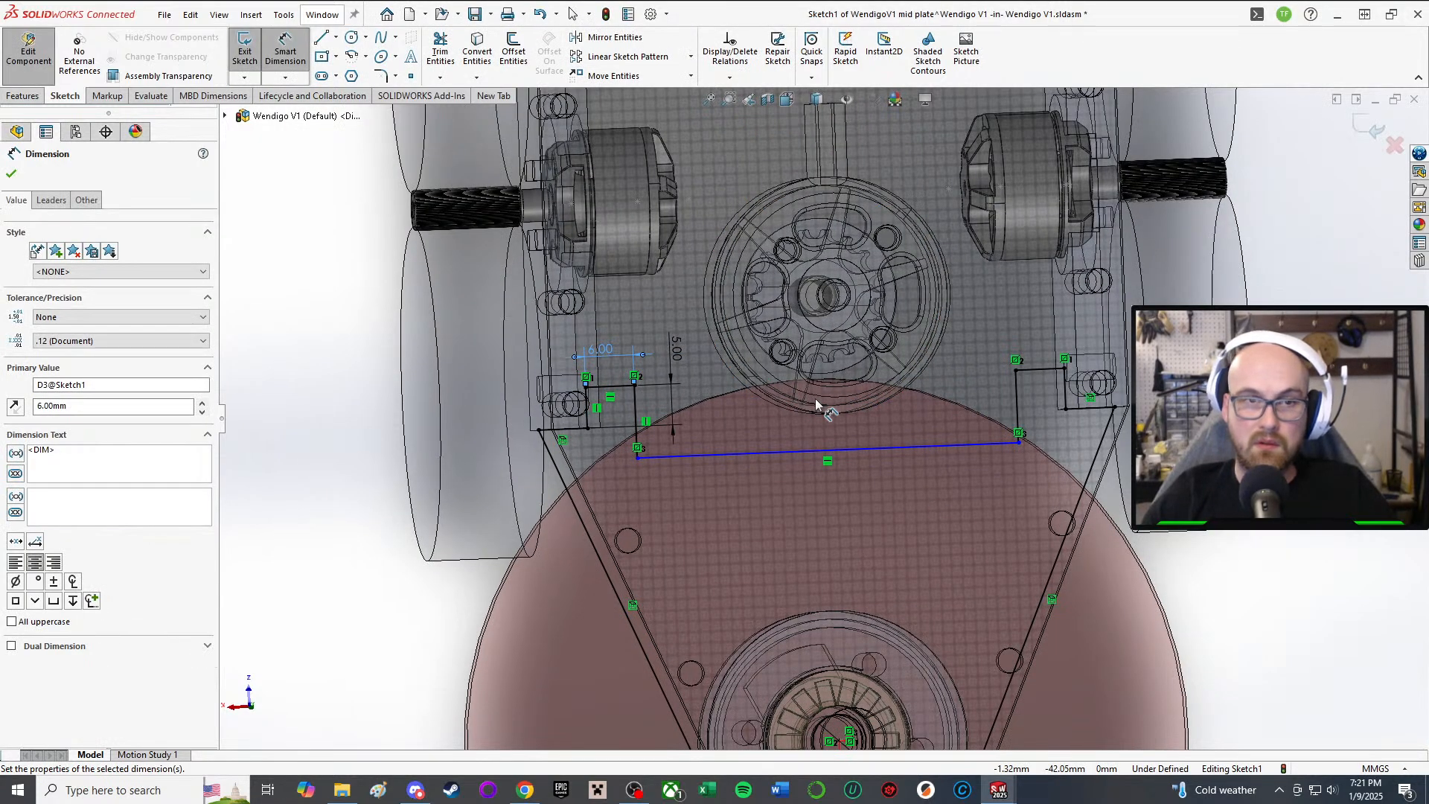
{"action": "mouse_move", "coordinate": [757, 413]}
{"action": "middle_mouse_down"}
{"action": "mouse_move", "coordinate": [835, 445]}
{"action": "mouse_move", "coordinate": [718, 480]}
{"action": "mouse_move", "coordinate": [759, 377]}
{"action": "mouse_move", "coordinate": [682, 533]}
{"action": "middle_mouse_up"}
{"action": "scroll", "coordinate": [649, 491], "scroll_direction": "down", "scroll_amount": 4}
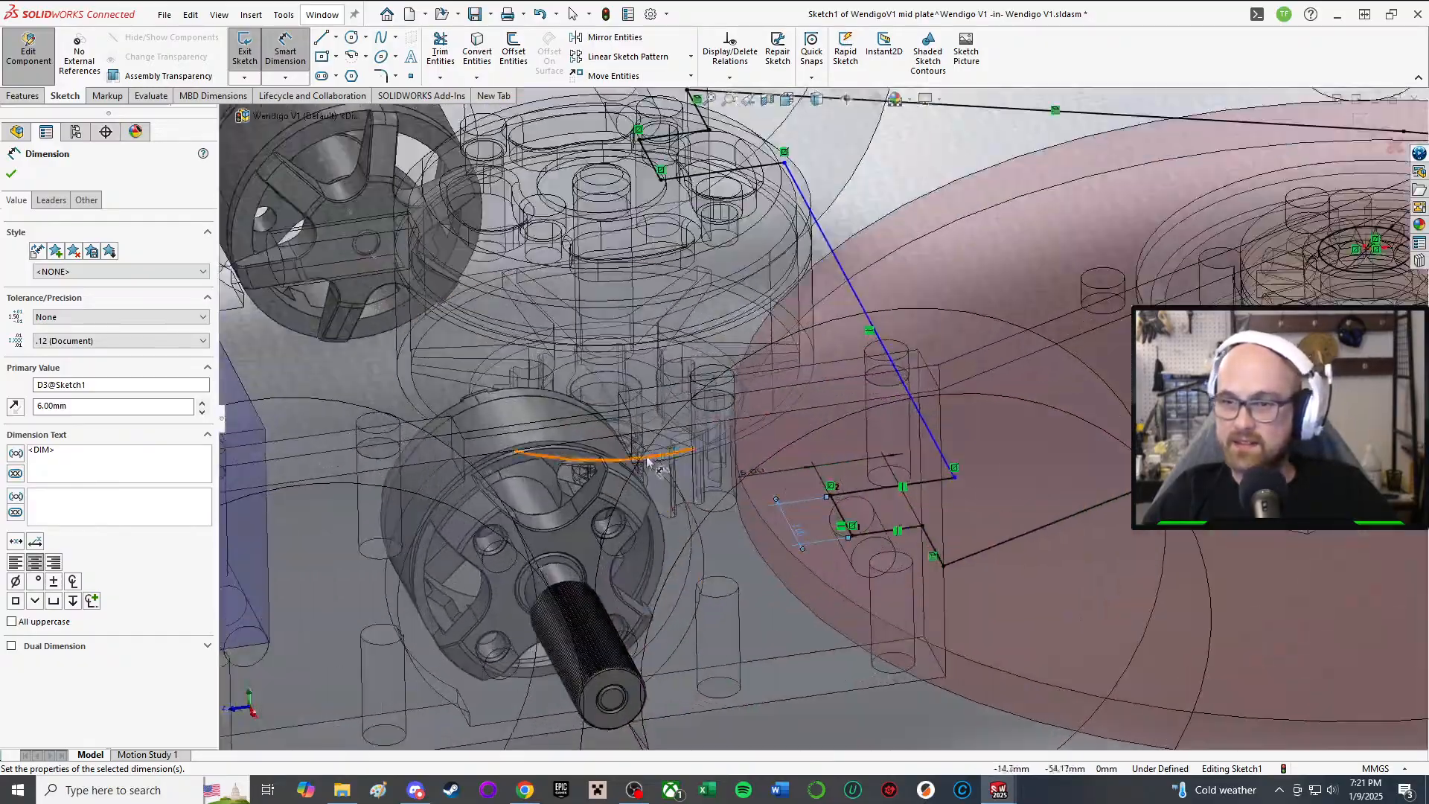
{"action": "middle_click_drag", "start_coordinate": [648, 461], "coordinate": [674, 547]}
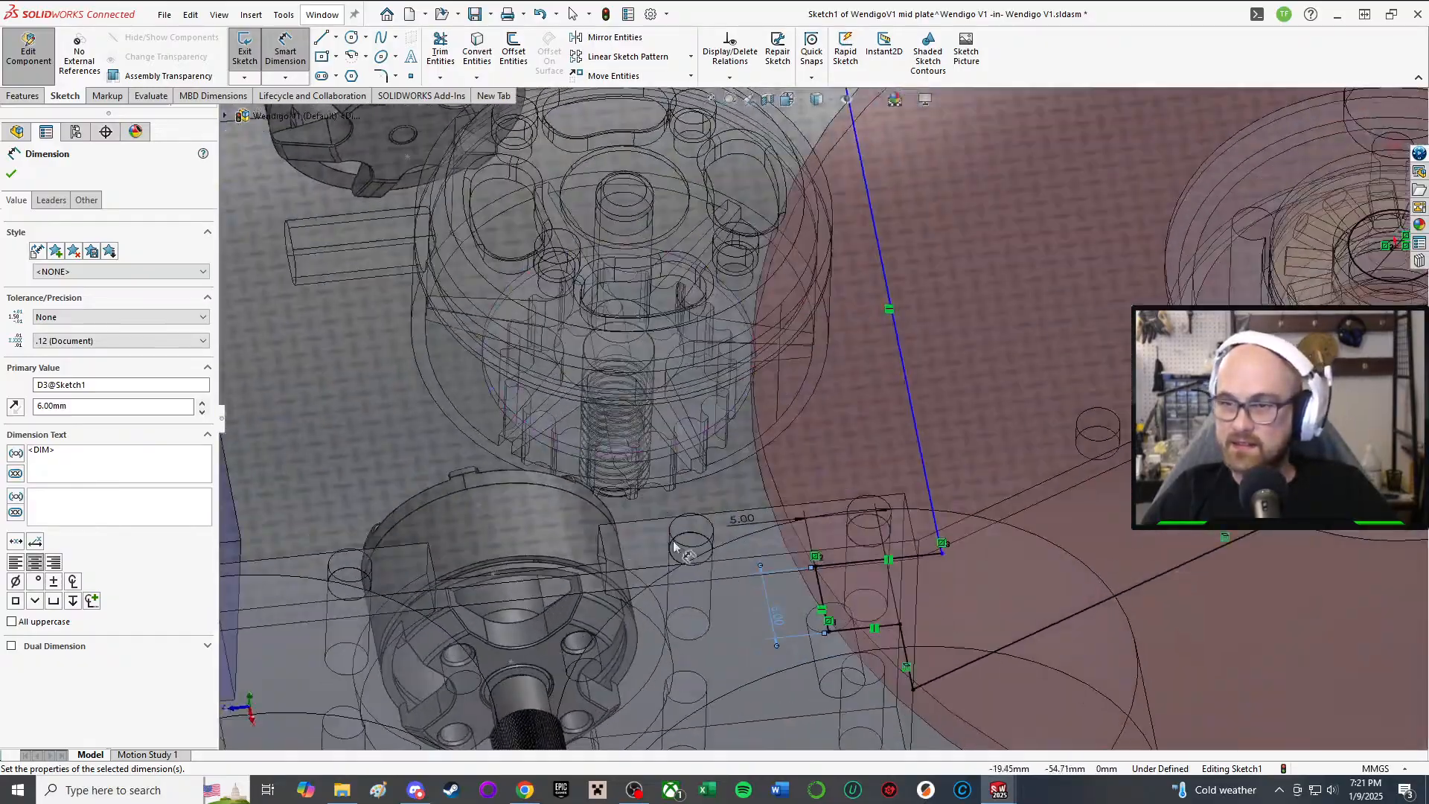
{"action": "left_click", "coordinate": [920, 447]}
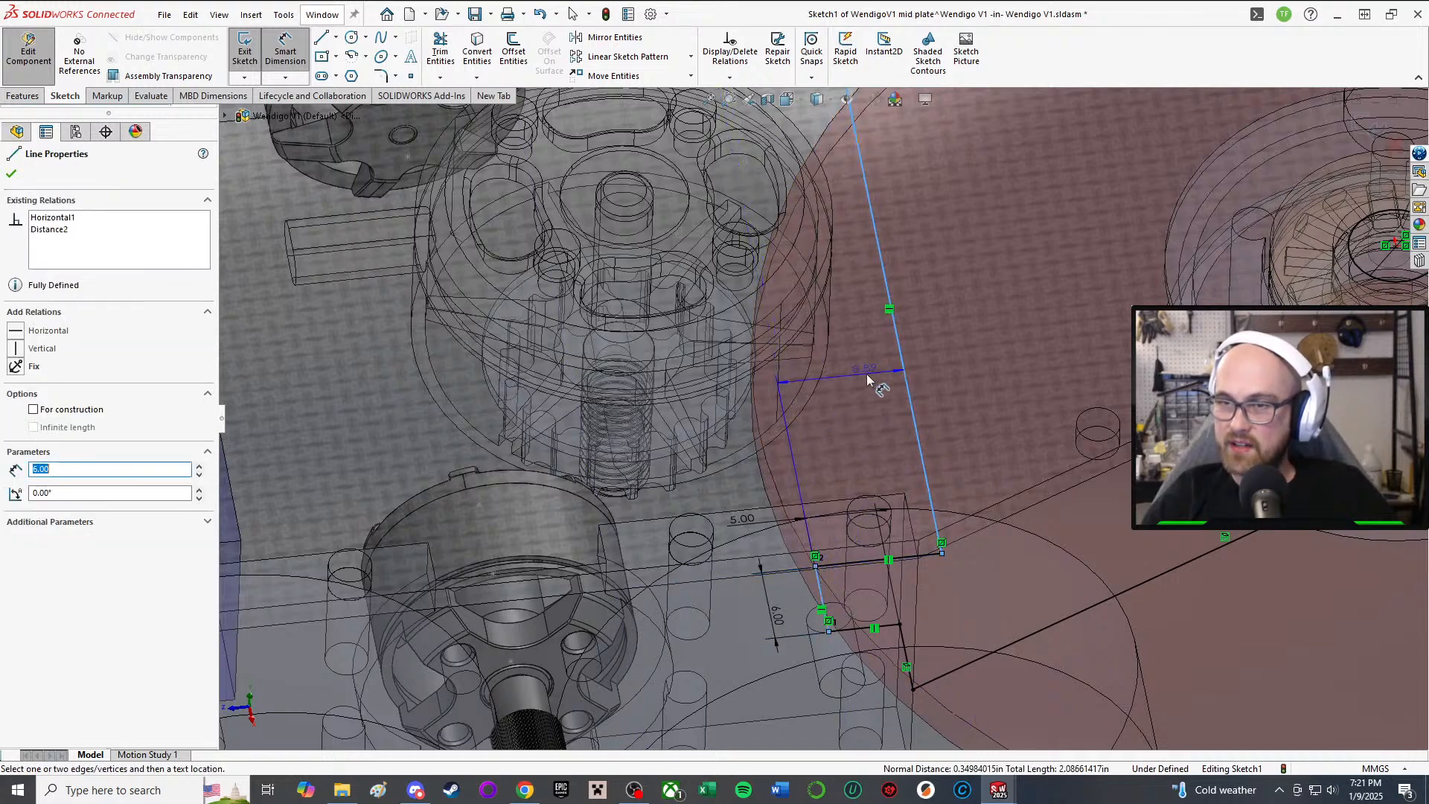
{"action": "left_click", "coordinate": [868, 380]}
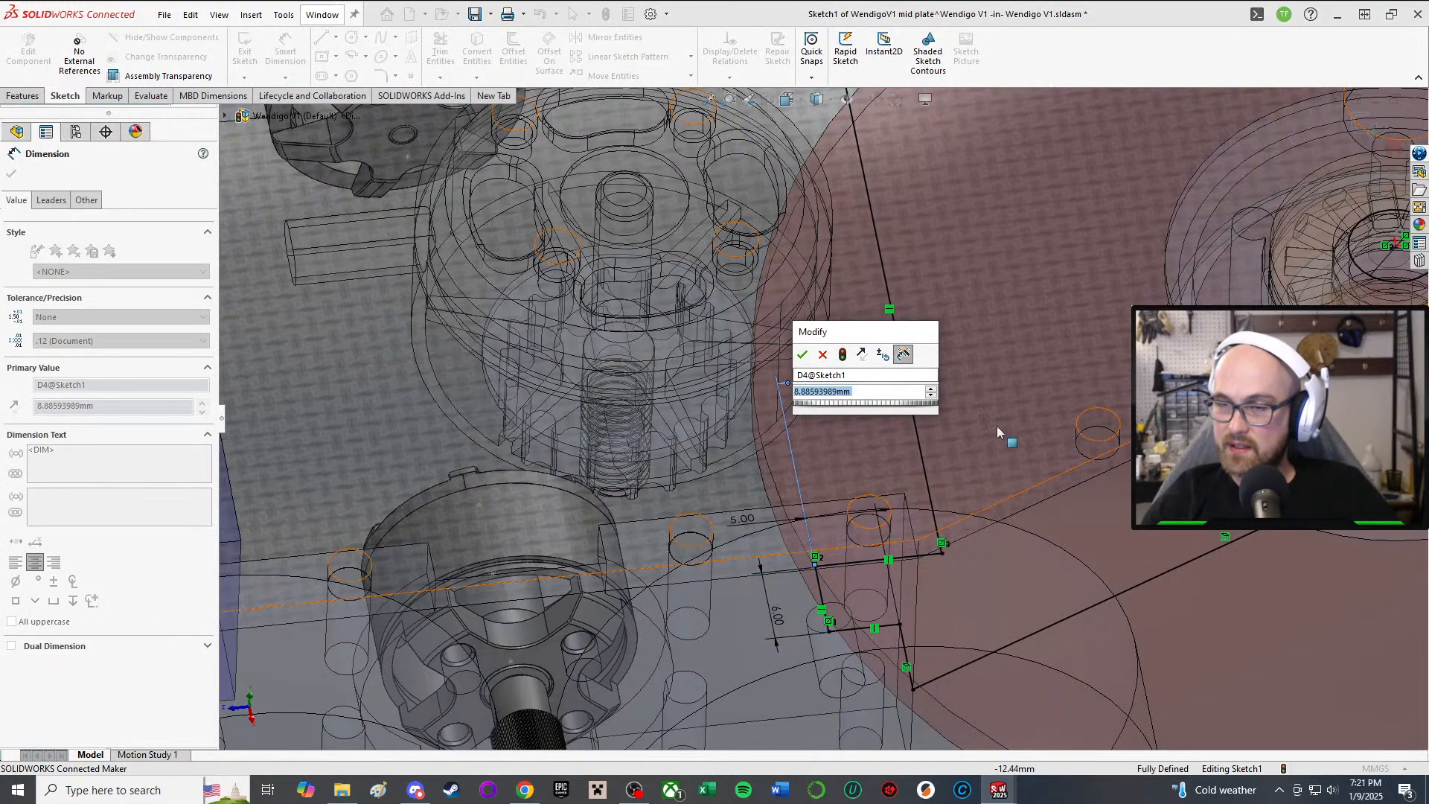
{"action": "mouse_move", "coordinate": [997, 427]}
{"action": "middle_mouse_down"}
{"action": "mouse_move", "coordinate": [971, 320]}
{"action": "mouse_move", "coordinate": [896, 385]}
{"action": "middle_mouse_up"}
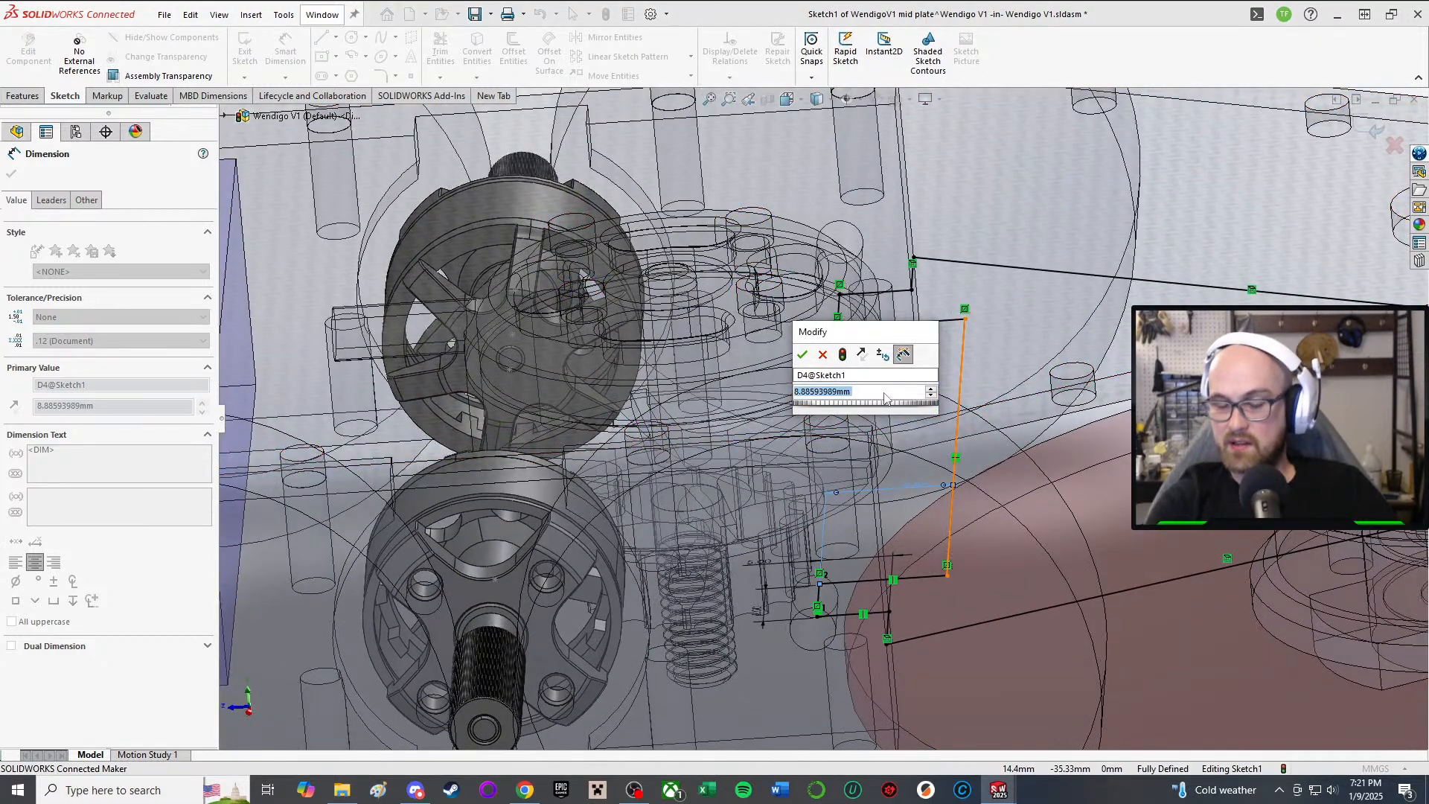
{"action": "type", "text": "6"}
{"action": "key", "text": "Return"}
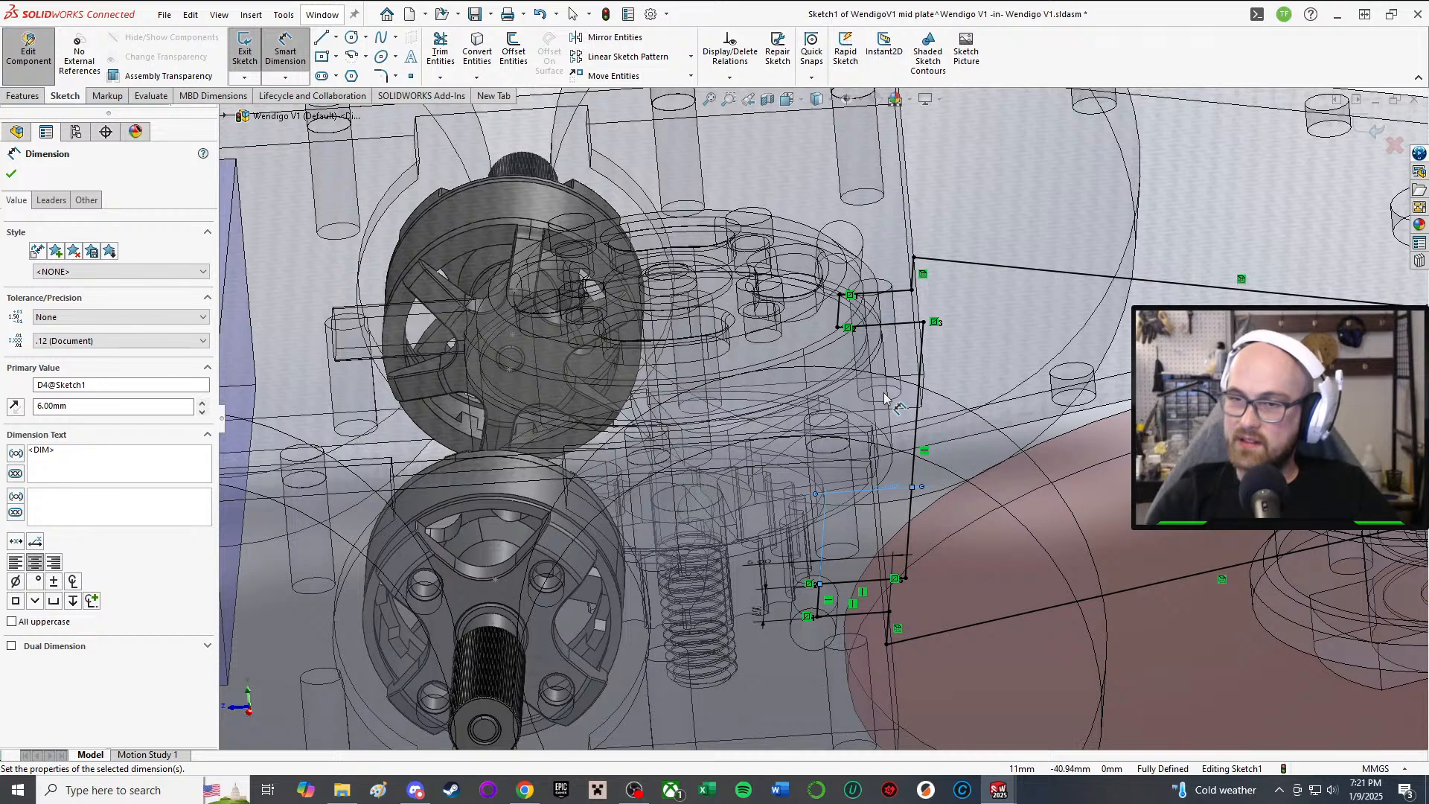
{"action": "left_click", "coordinate": [12, 173]}
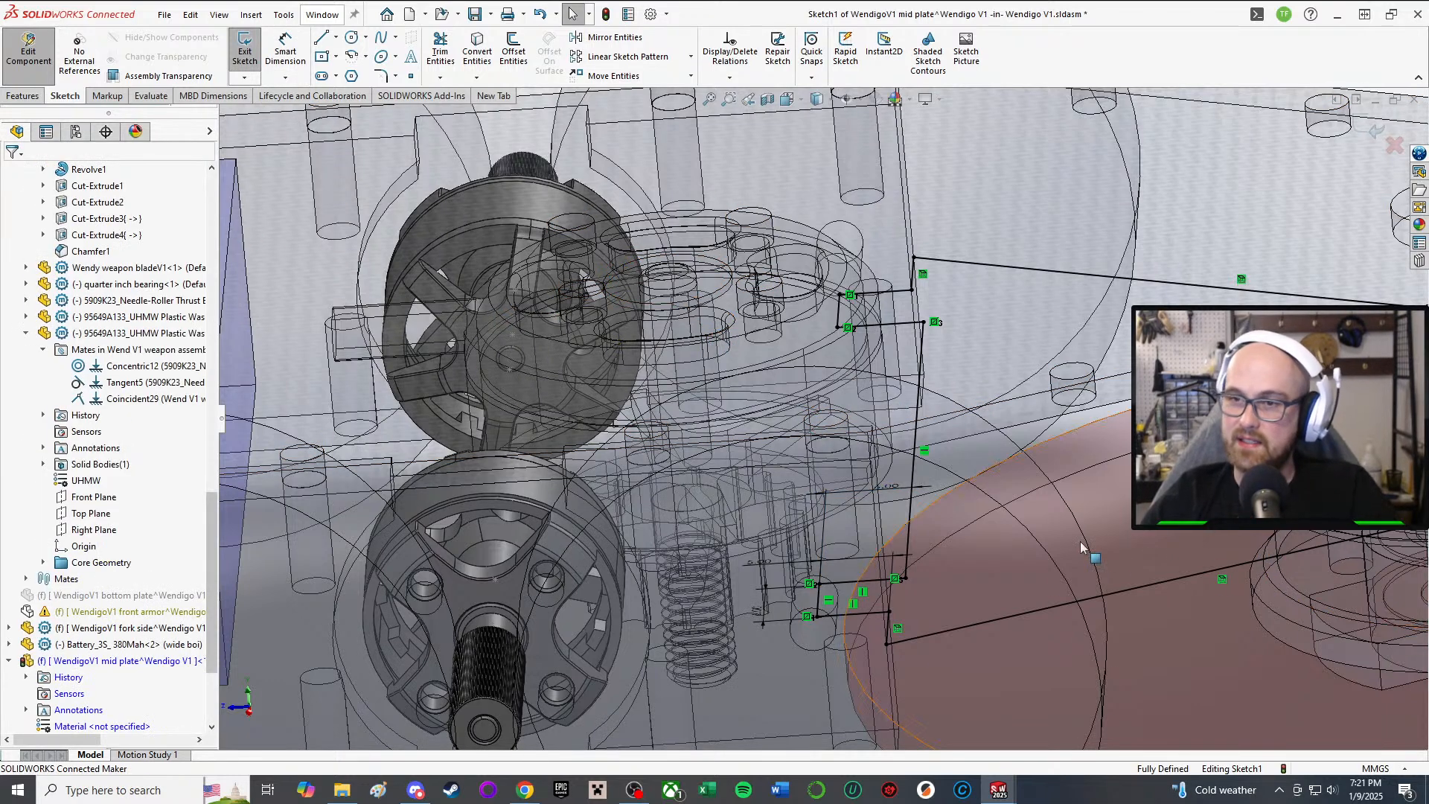
Step: Draw a centerpoint arc on the pulley hub, sweeping from below the hub up its left side
{"action": "scroll", "coordinate": [923, 632], "scroll_direction": "up", "scroll_amount": 5}
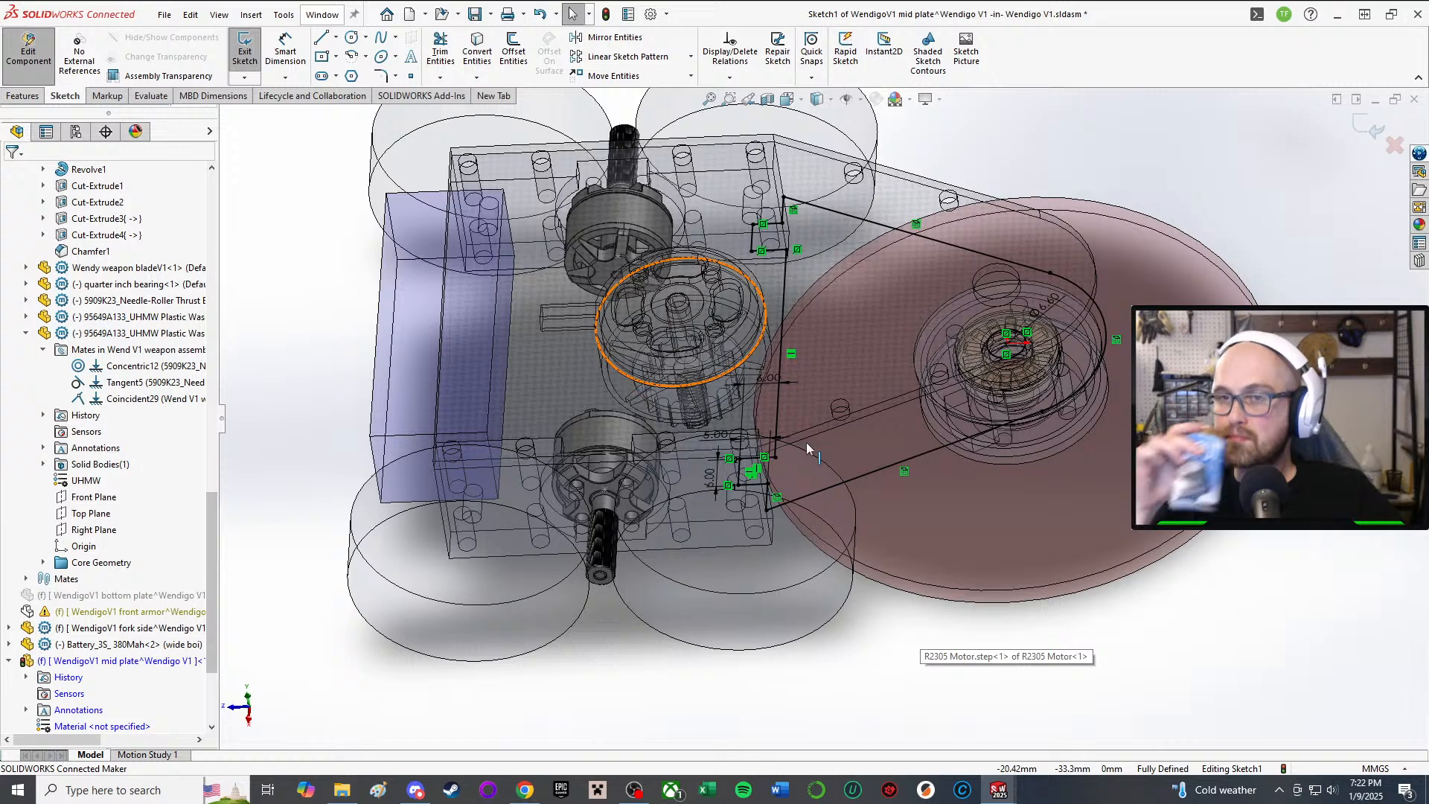
{"action": "scroll", "coordinate": [776, 523], "scroll_direction": "up", "scroll_amount": 2}
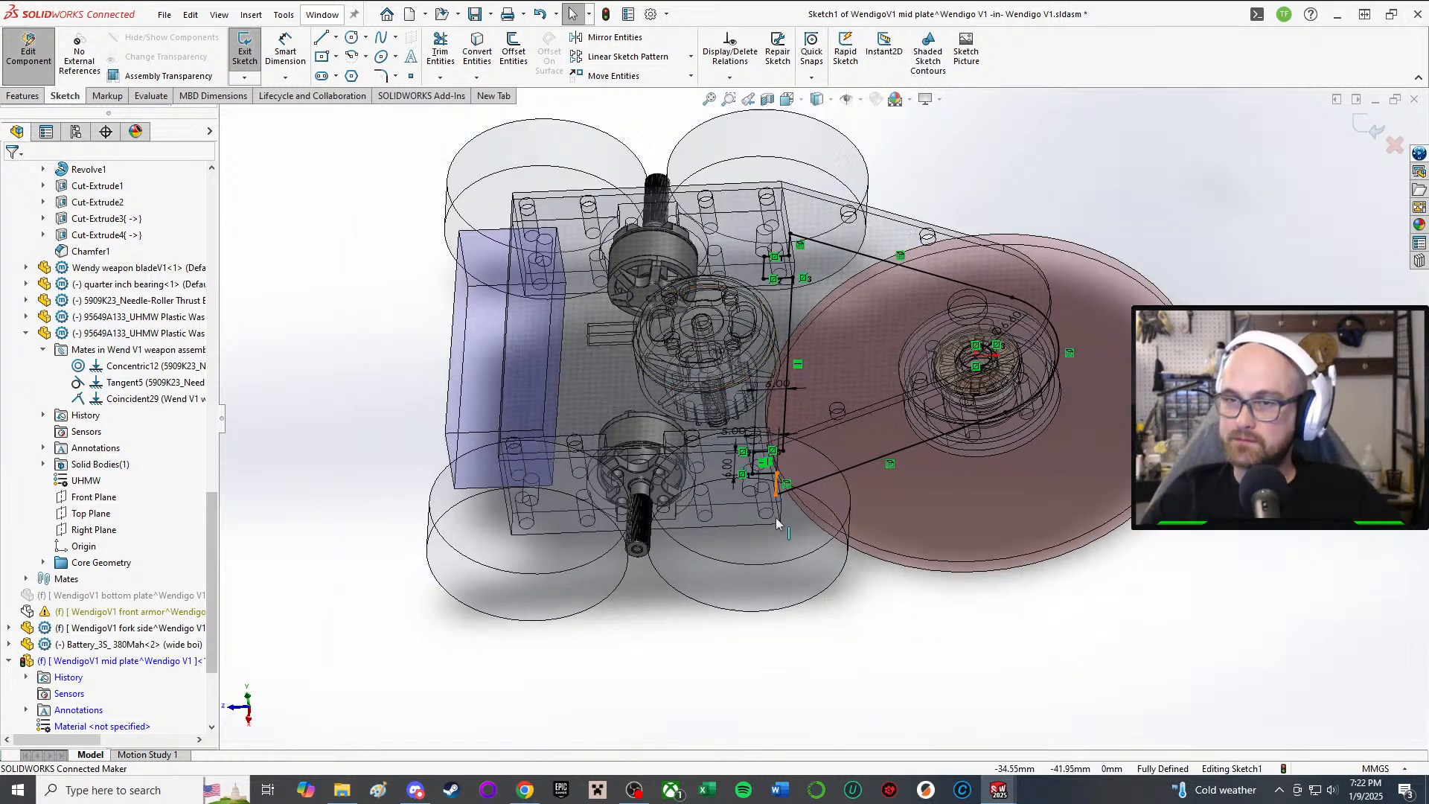
{"action": "scroll", "coordinate": [856, 405], "scroll_direction": "up", "scroll_amount": 3}
{"action": "scroll", "coordinate": [980, 325], "scroll_direction": "down", "scroll_amount": 4}
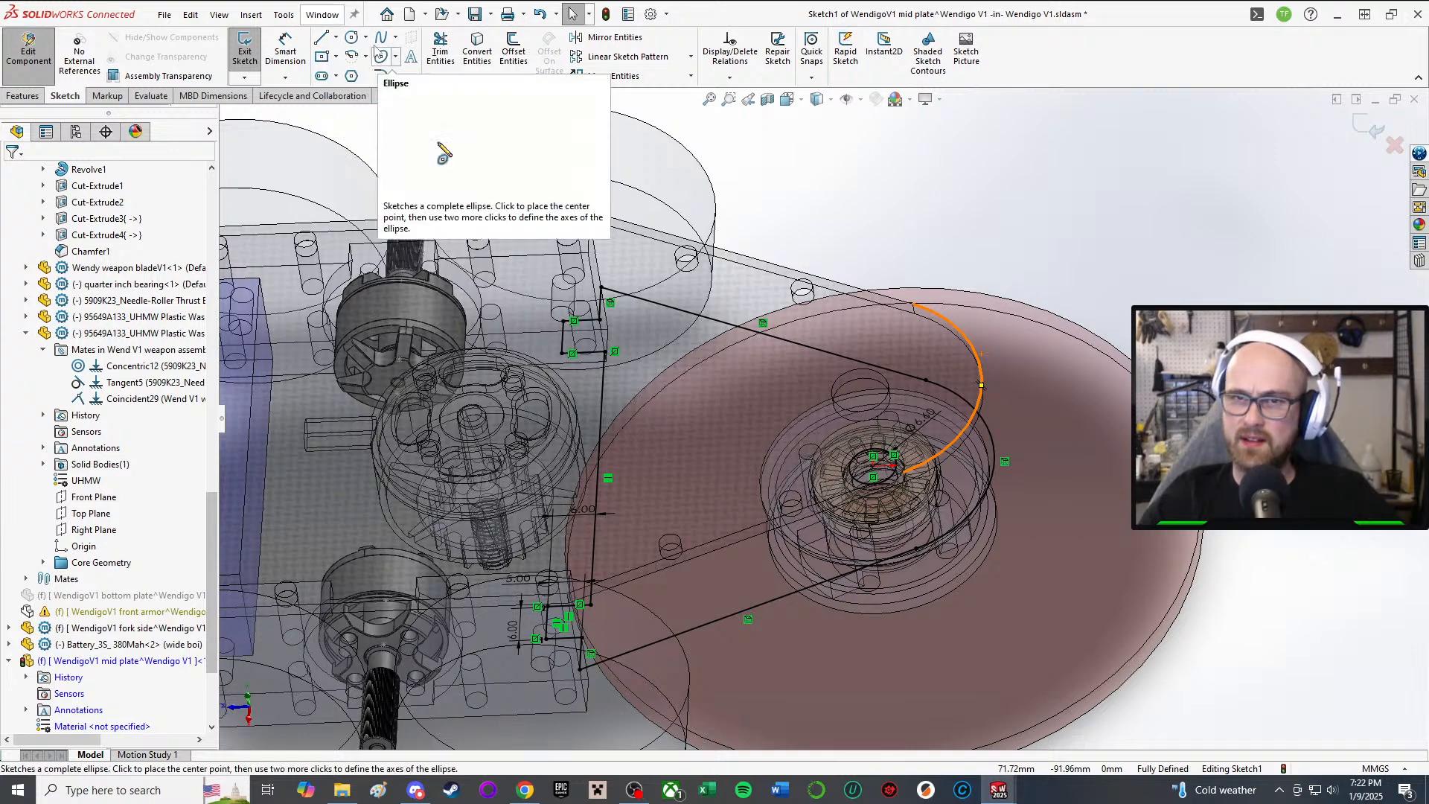
{"action": "left_click", "coordinate": [351, 58]}
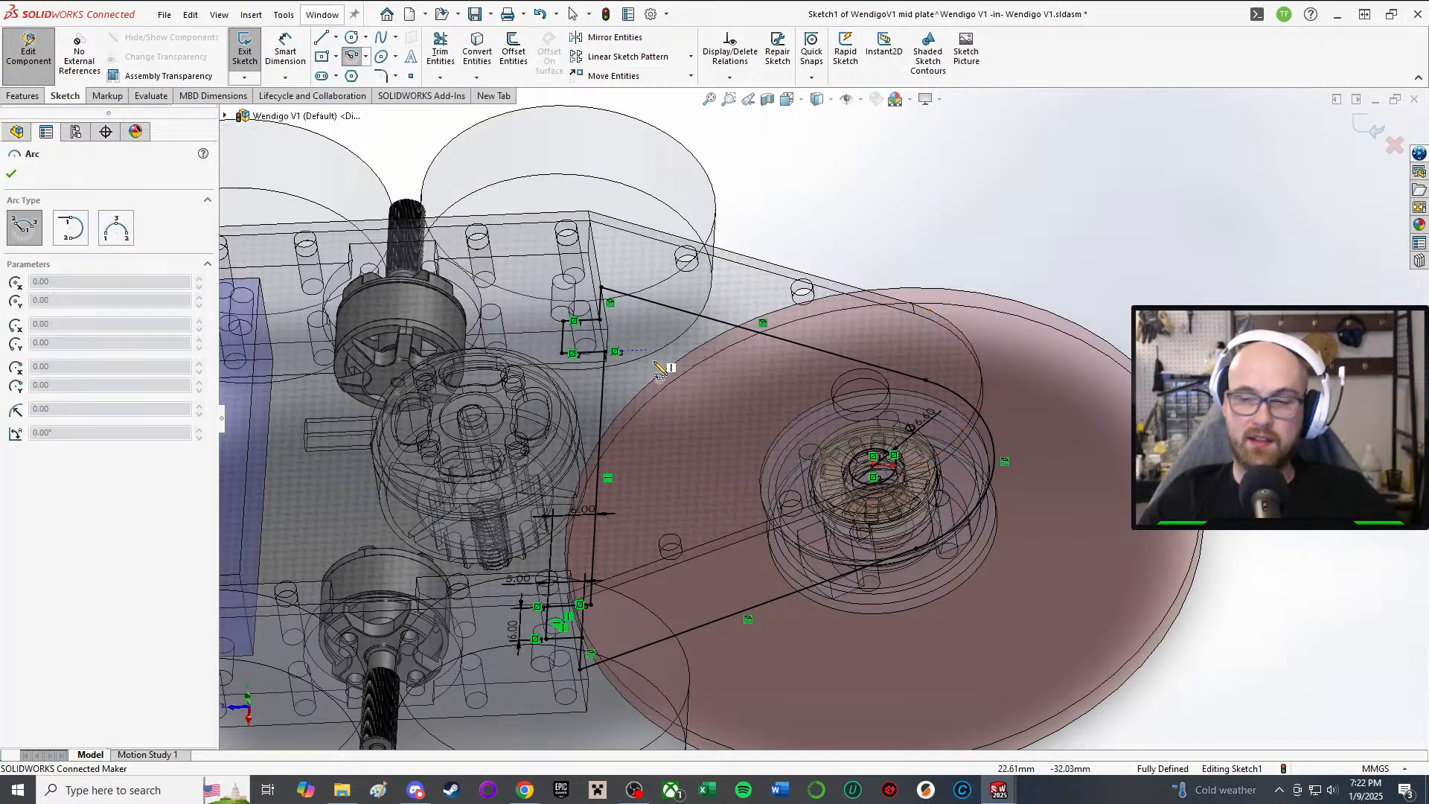
{"action": "scroll", "coordinate": [813, 402], "scroll_direction": "up", "scroll_amount": 2}
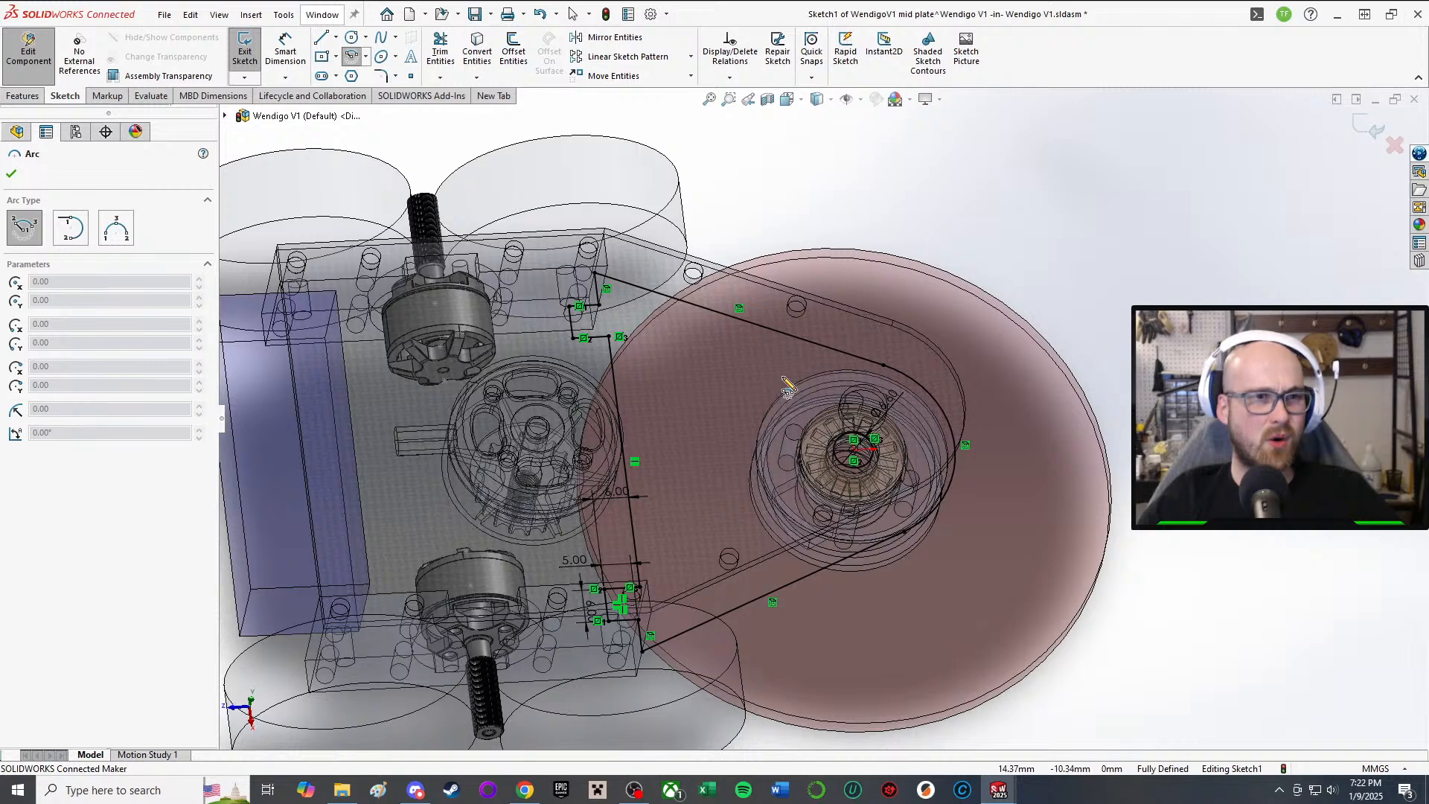
{"action": "scroll", "coordinate": [848, 424], "scroll_direction": "down", "scroll_amount": 2}
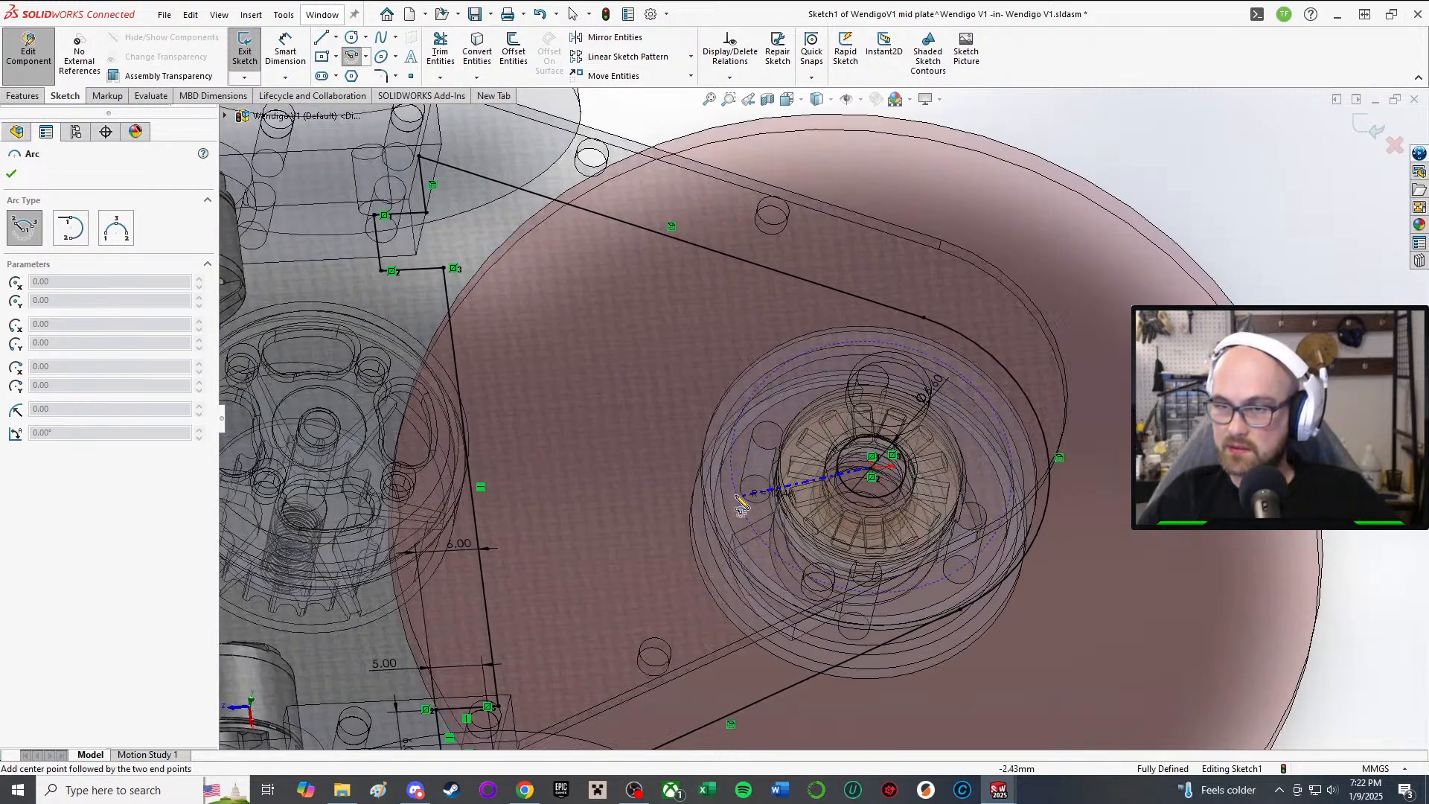
{"action": "left_click", "coordinate": [854, 565]}
{"action": "left_click", "coordinate": [812, 383]}
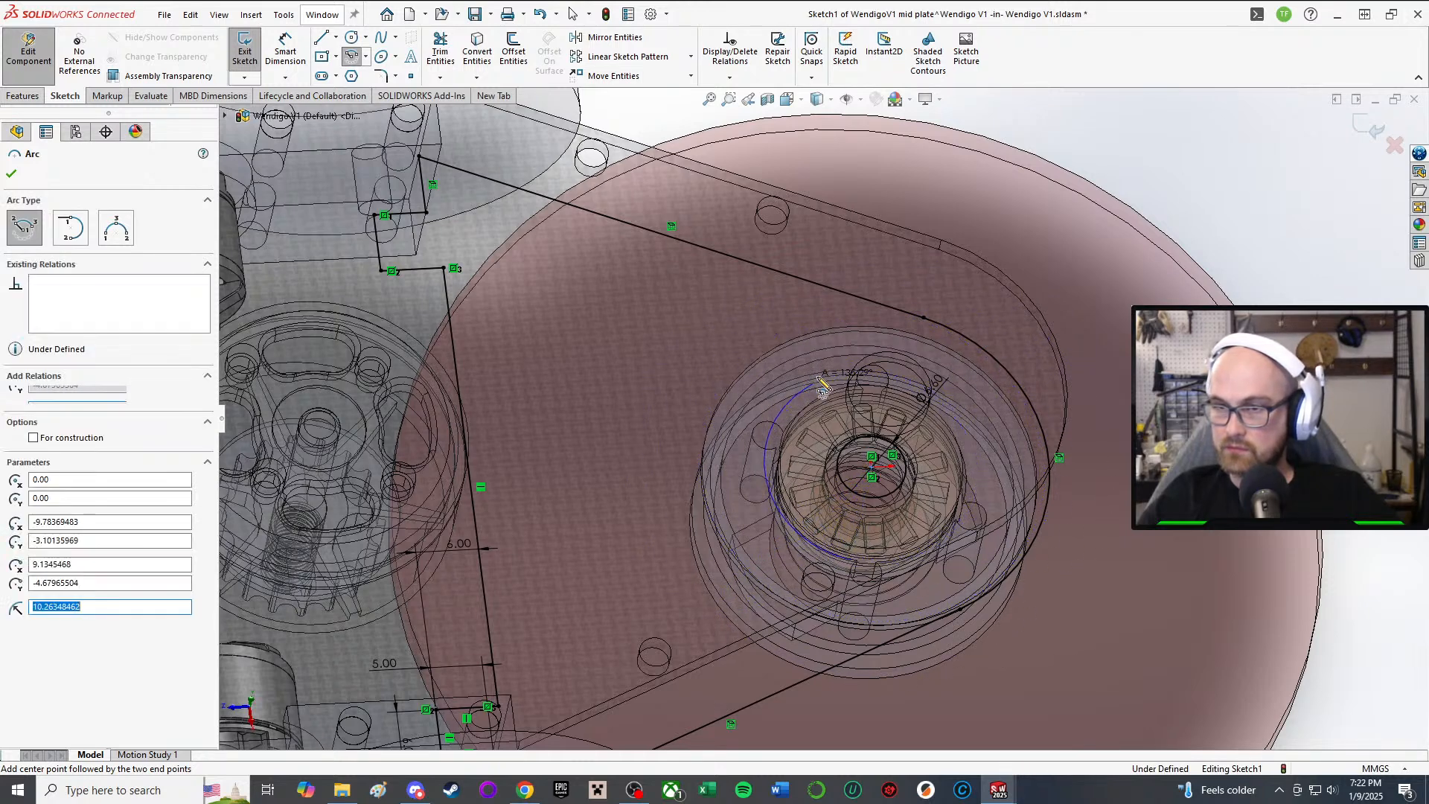
{"action": "right_click", "coordinate": [839, 378]}
{"action": "left_click", "coordinate": [871, 386]}
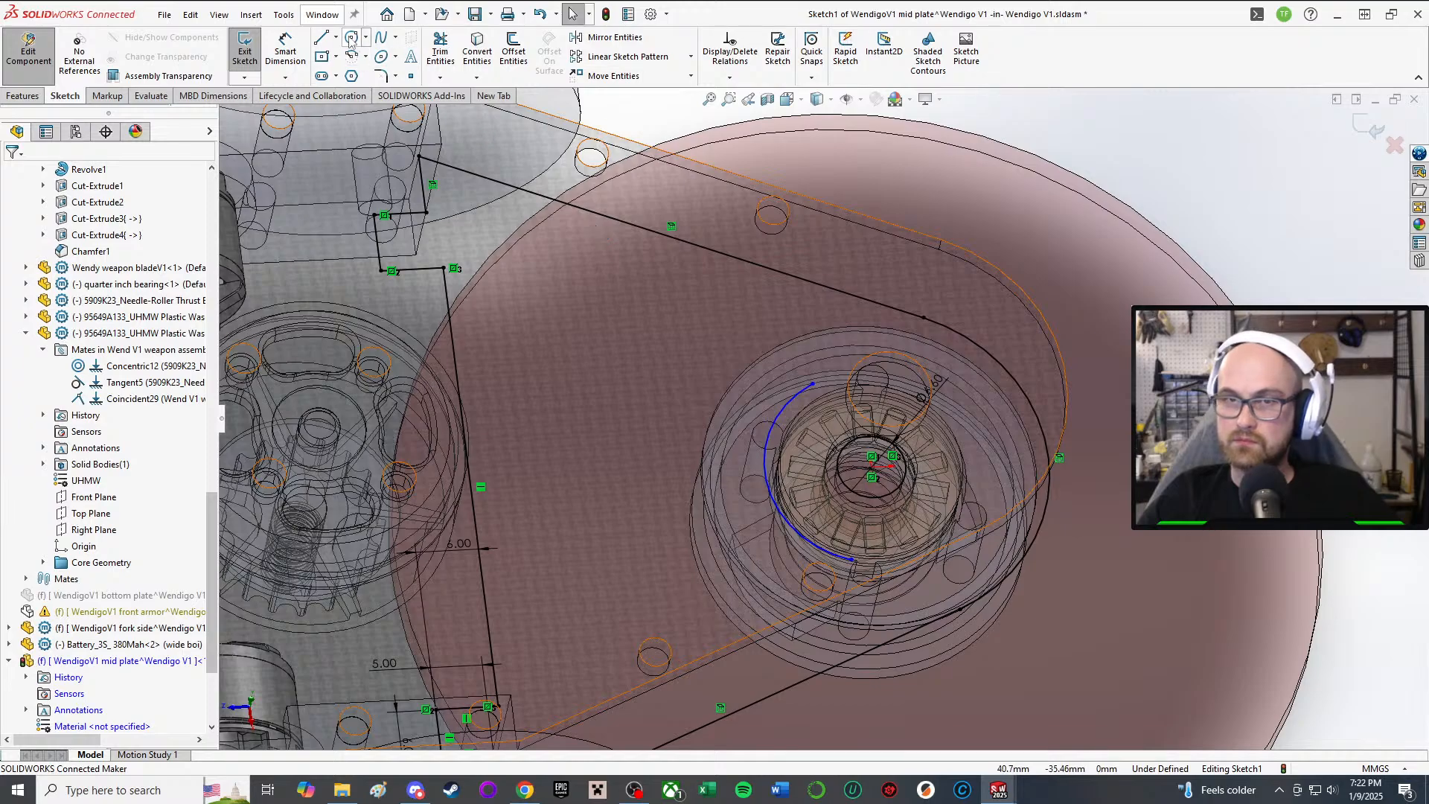
{"action": "mouse_move", "coordinate": [820, 329]}
{"action": "middle_mouse_down"}
{"action": "mouse_move", "coordinate": [993, 395]}
{"action": "mouse_move", "coordinate": [876, 608]}
{"action": "mouse_move", "coordinate": [673, 475]}
{"action": "middle_mouse_up"}
Step: From the arc's left end, draw a slanted line down and a short cross line to the right
{"action": "left_click", "coordinate": [321, 37]}
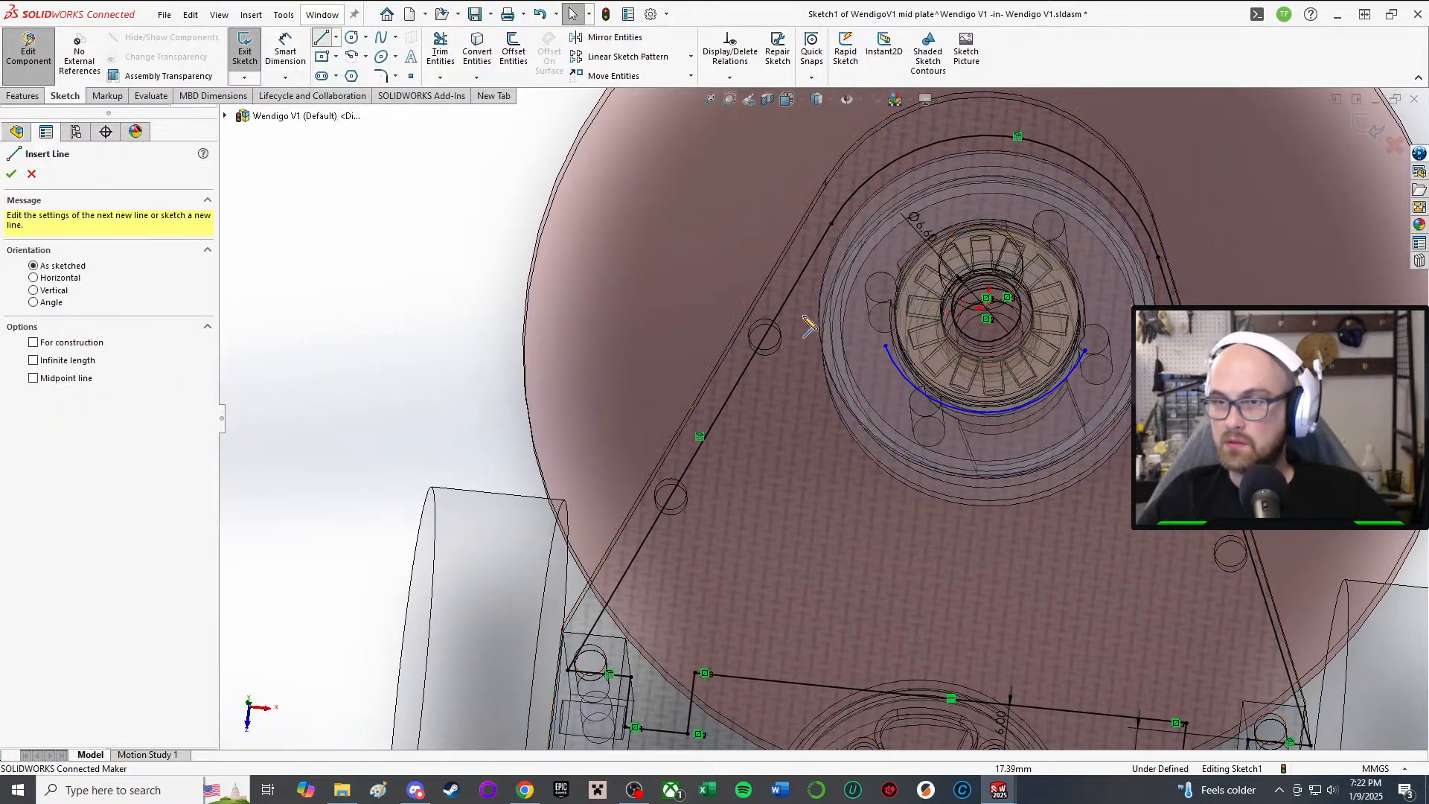
{"action": "left_click", "coordinate": [884, 346]}
{"action": "left_click", "coordinate": [739, 597]}
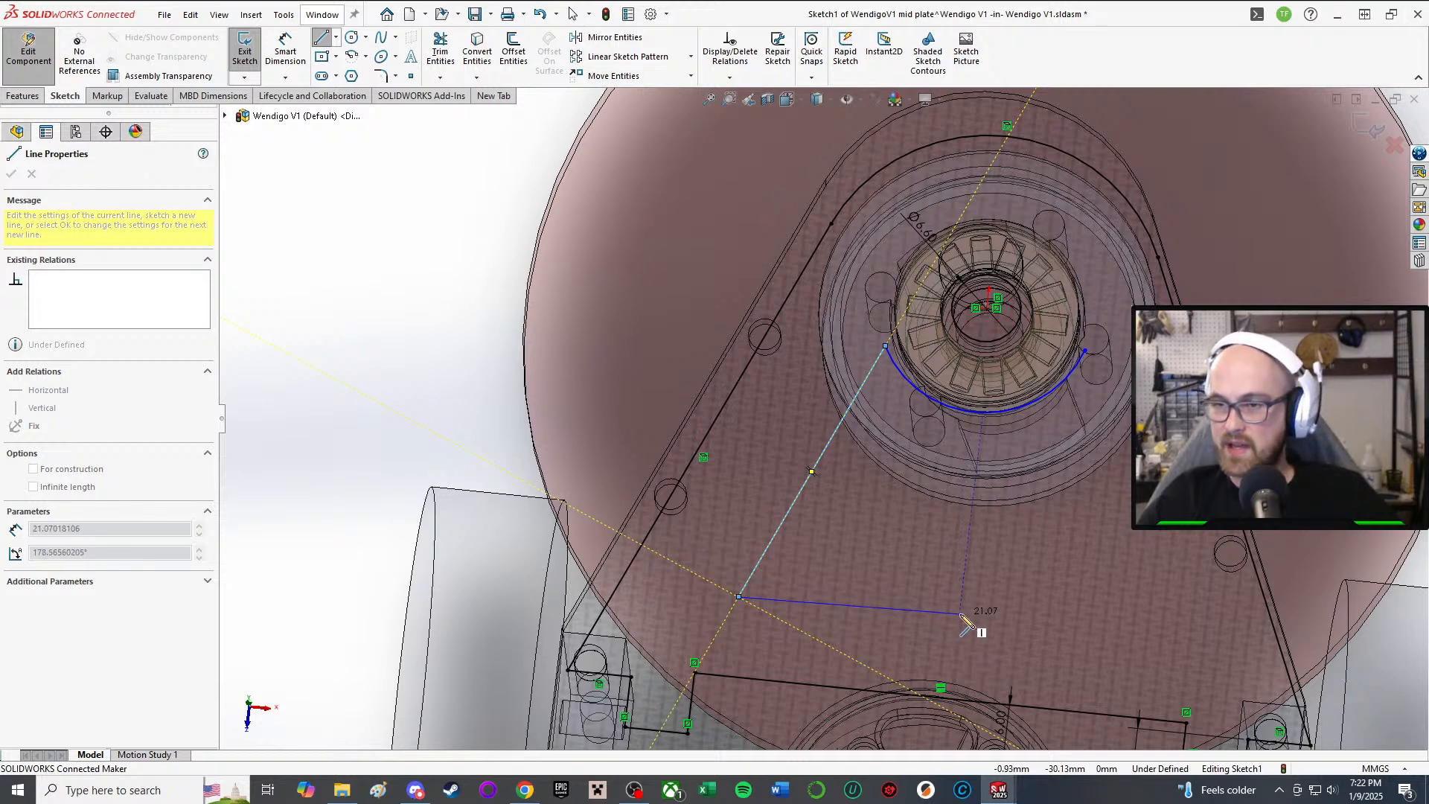
{"action": "left_click", "coordinate": [959, 613]}
{"action": "right_click", "coordinate": [960, 543]}
{"action": "left_click", "coordinate": [993, 560]}
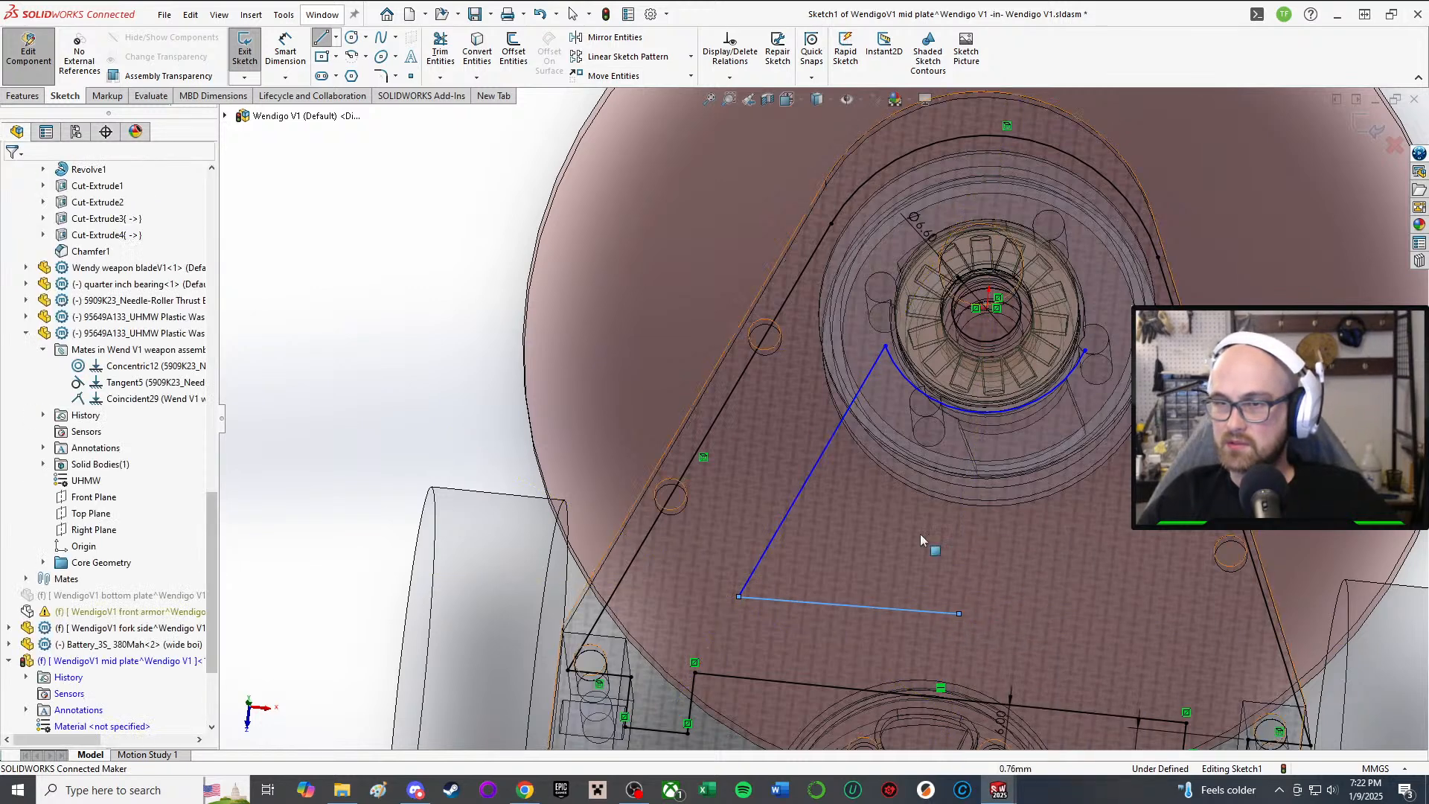
{"action": "key", "text": "Escape"}
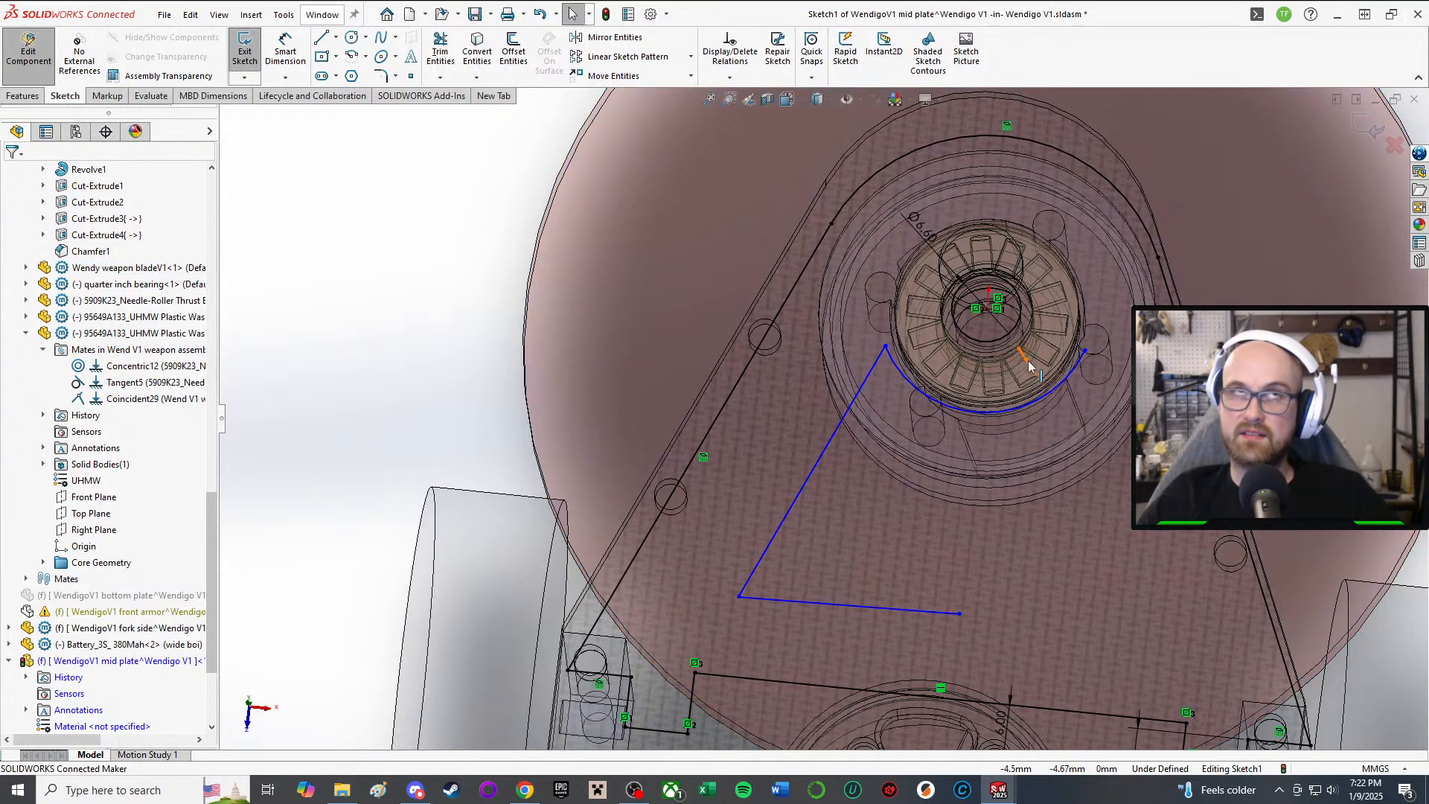
Step: In Add Relations, select the slanted cutout line Line20 and the plate's outer edge Line4
{"action": "left_click", "coordinate": [994, 412]}
{"action": "left_click", "coordinate": [445, 328]}
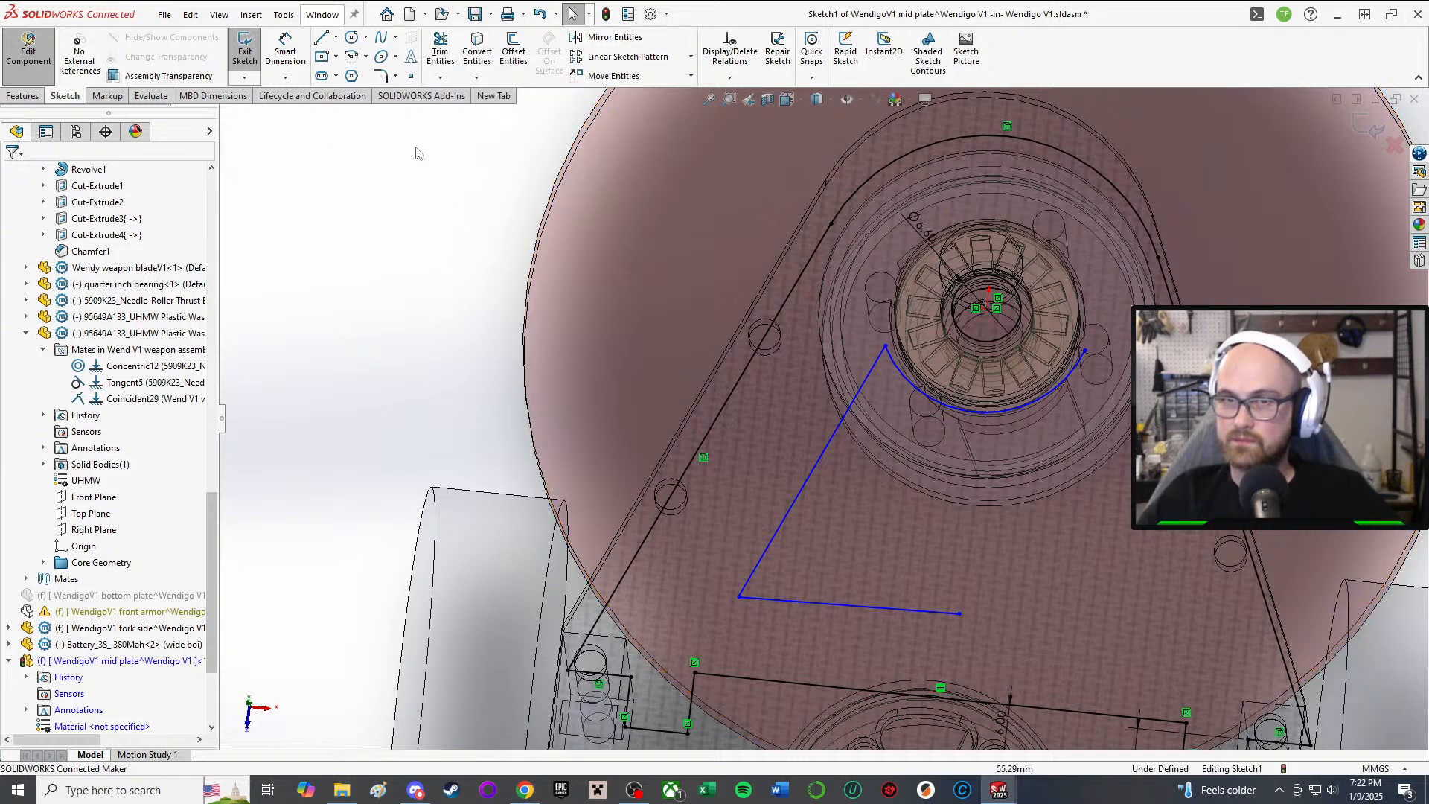
{"action": "right_click_drag", "start_coordinate": [415, 146], "coordinate": [414, 215]}
{"action": "left_click", "coordinate": [802, 491]}
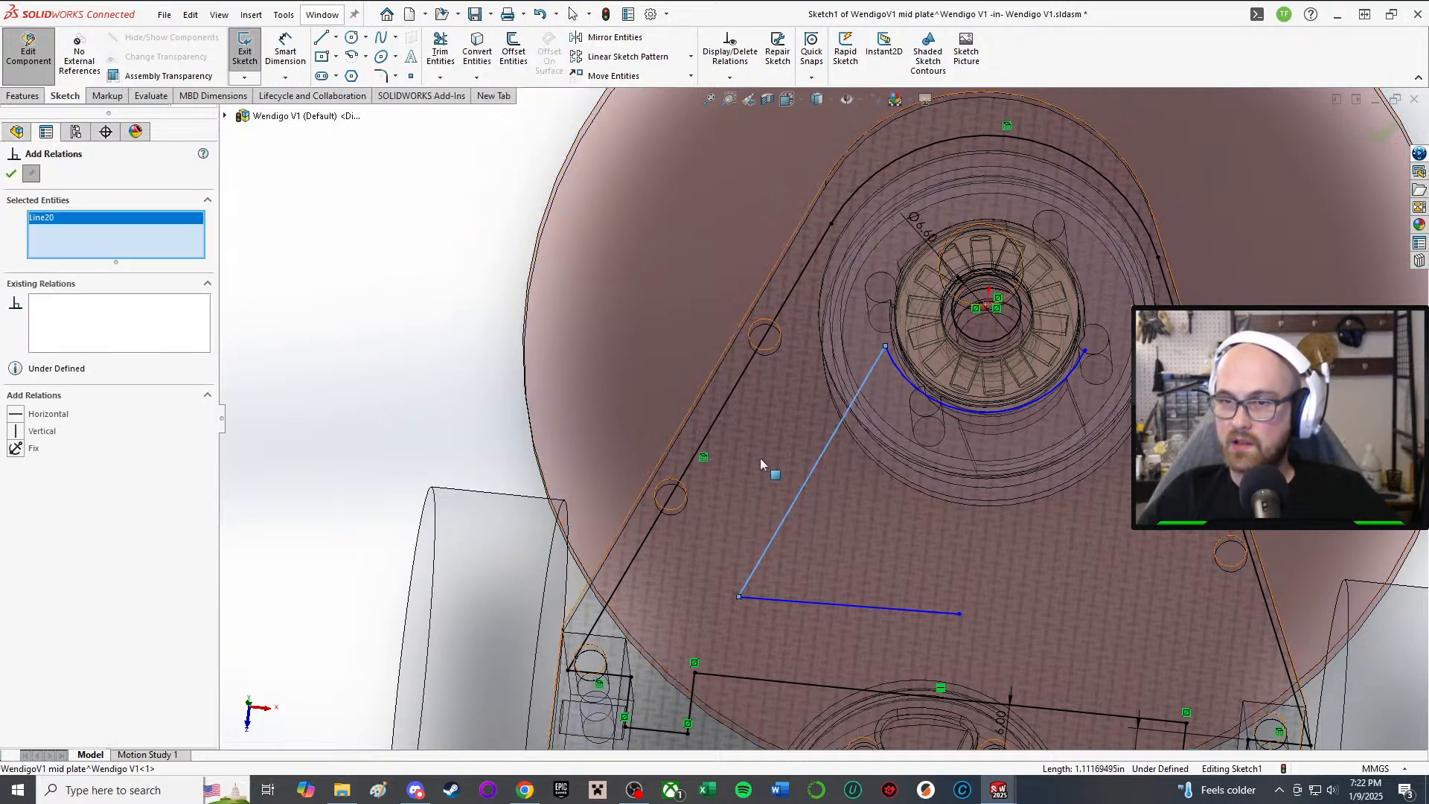
{"action": "left_click", "coordinate": [707, 432]}
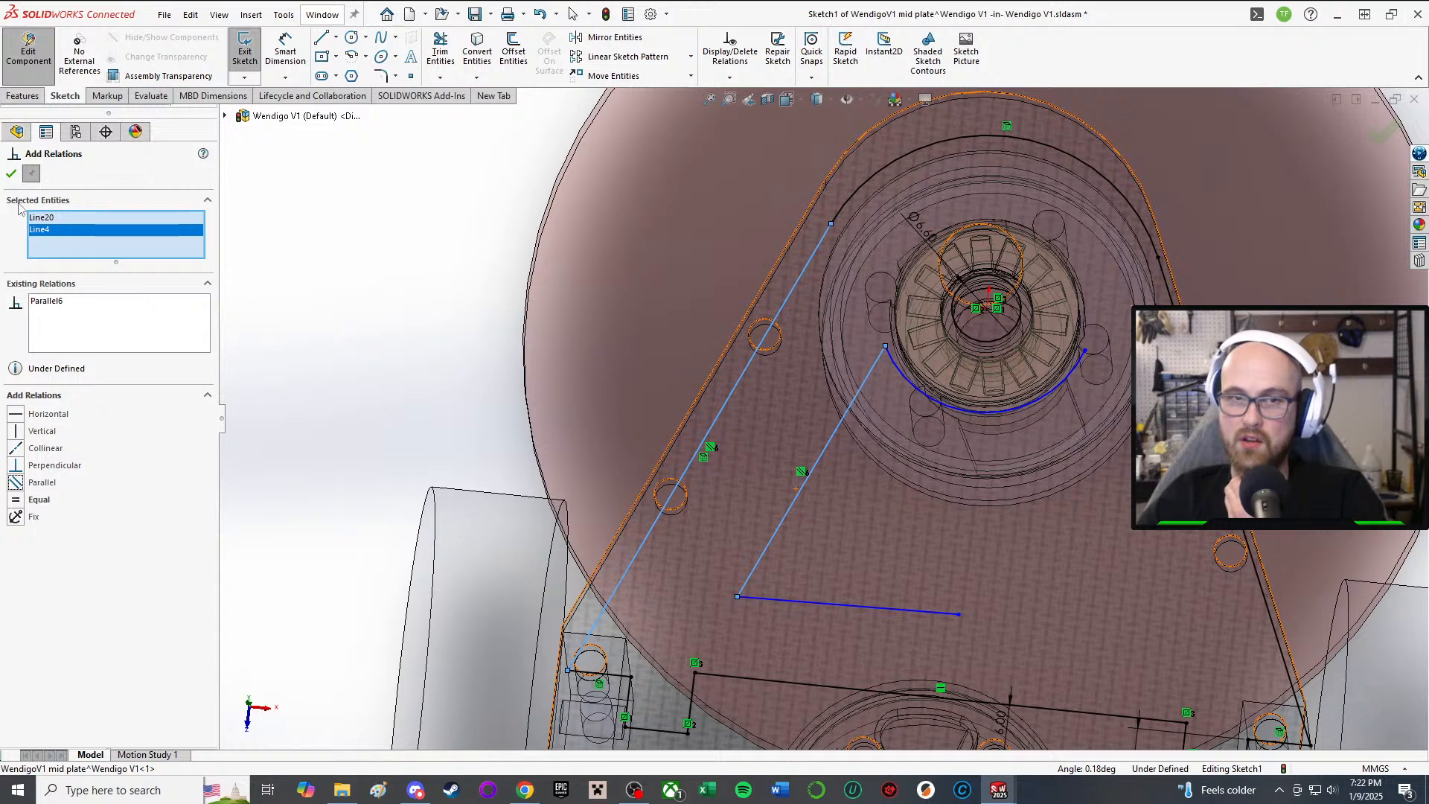
Step: Apply a Parallel relation and dimension the offset between the slanted line and outer edge
{"action": "left_click", "coordinate": [11, 174]}
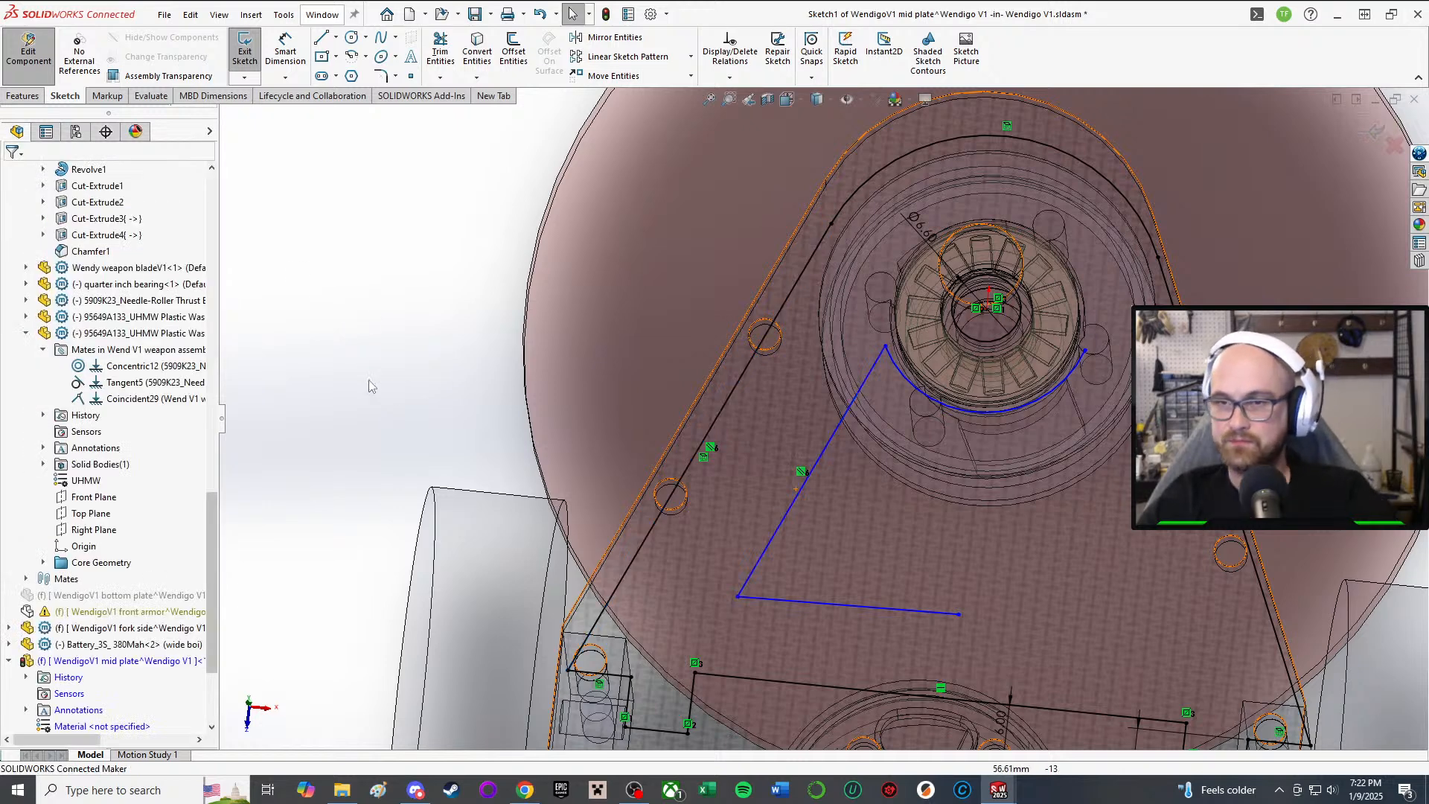
{"action": "right_click_drag", "start_coordinate": [367, 379], "coordinate": [366, 320]}
{"action": "left_click", "coordinate": [819, 466]}
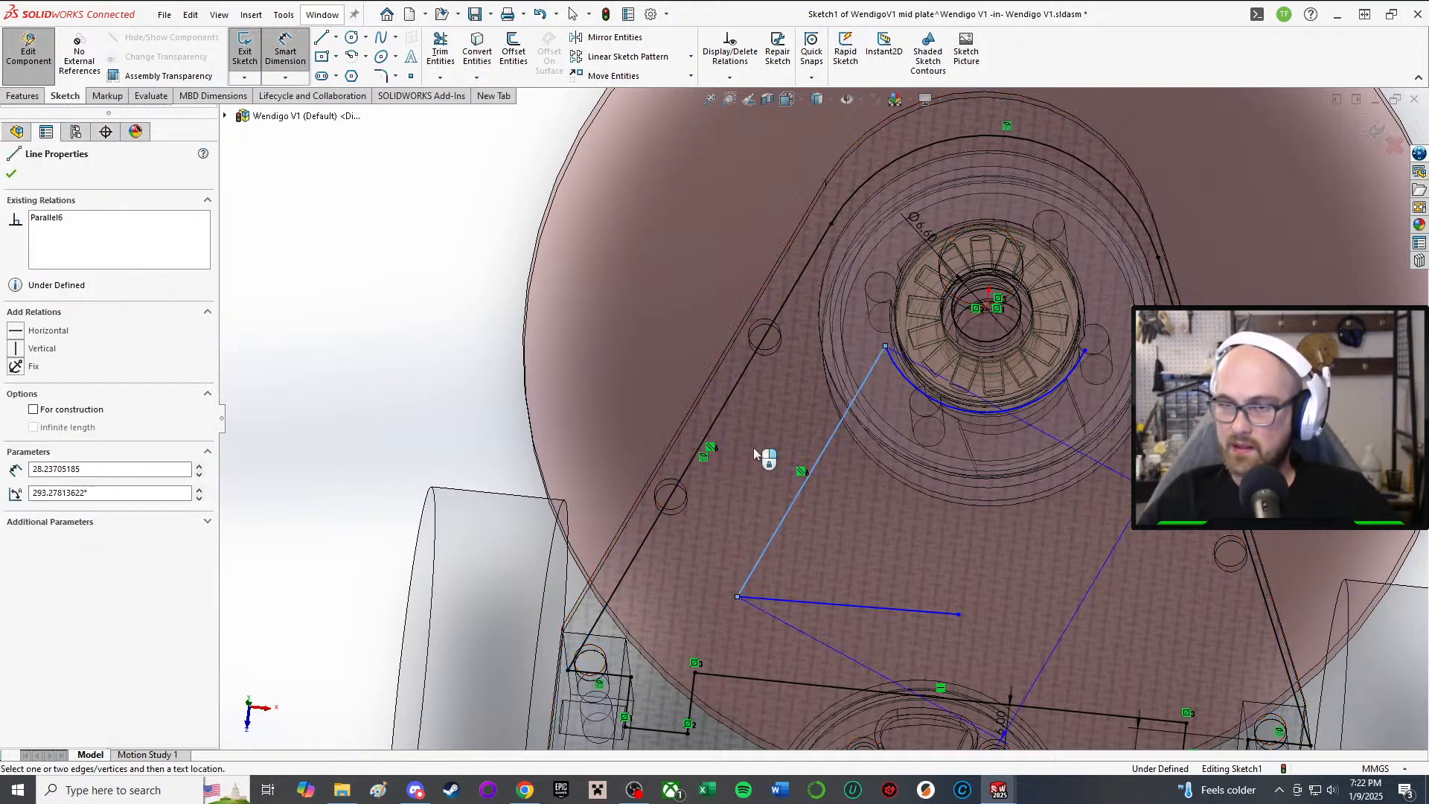
{"action": "left_click", "coordinate": [713, 448]}
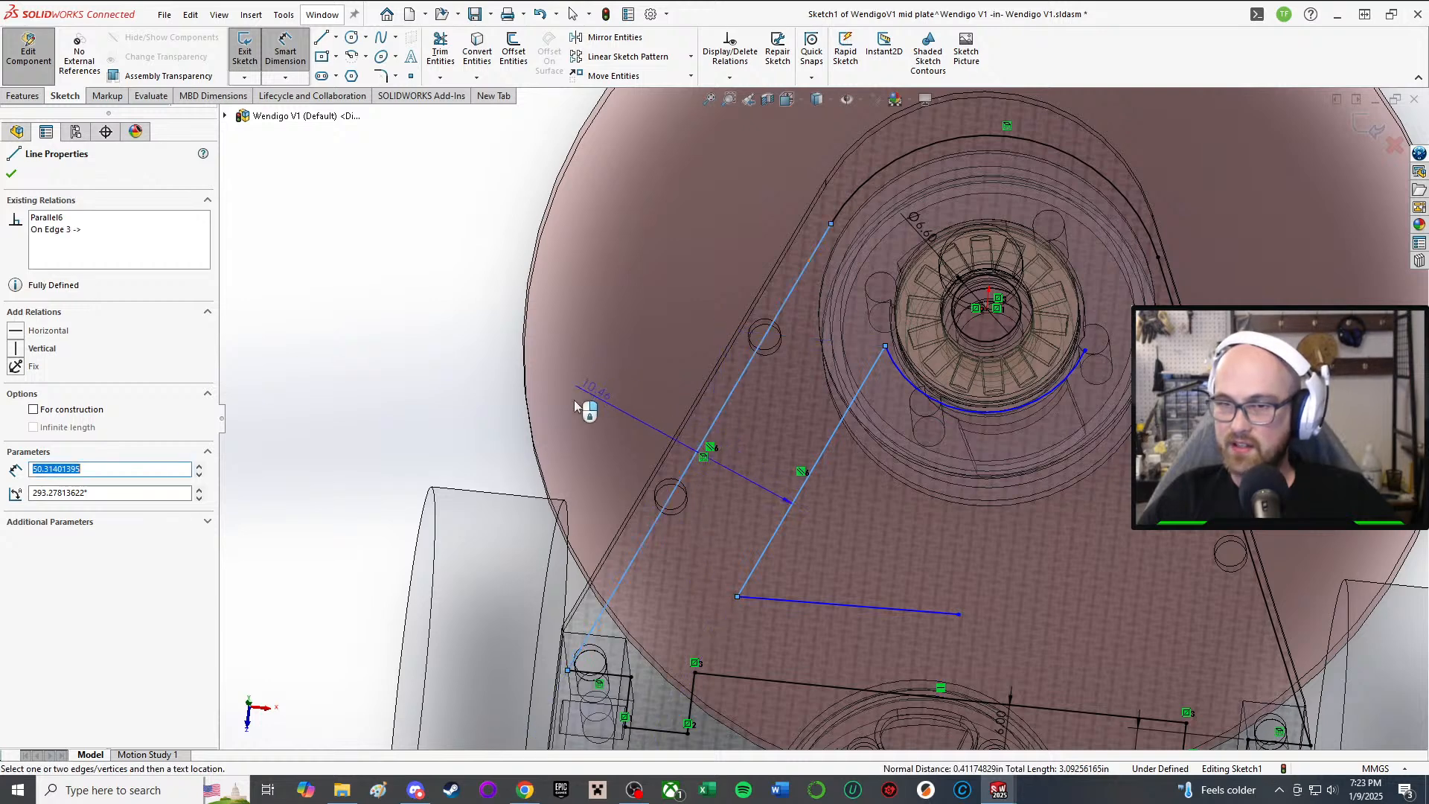
{"action": "left_click", "coordinate": [465, 431]}
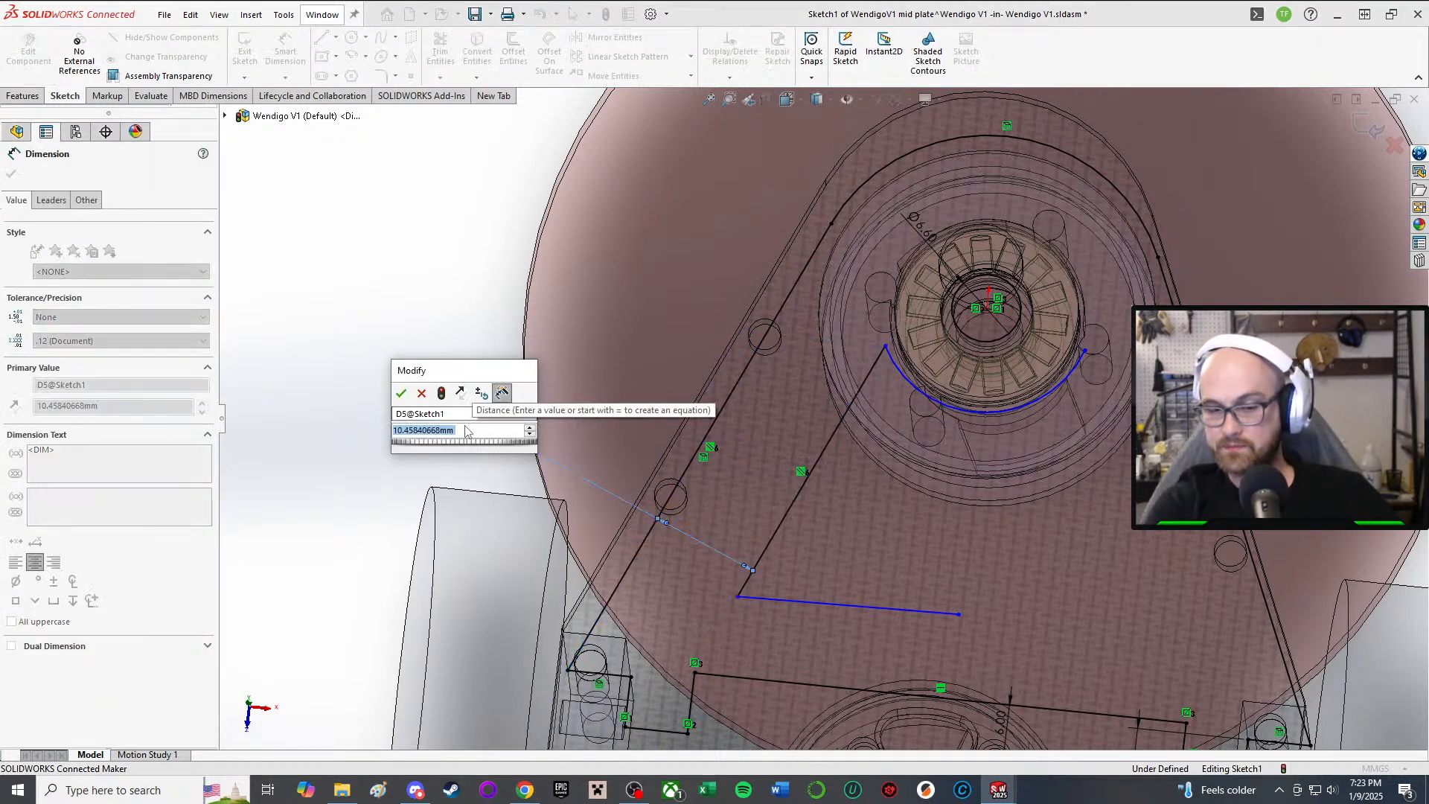
{"action": "key", "text": "Return"}
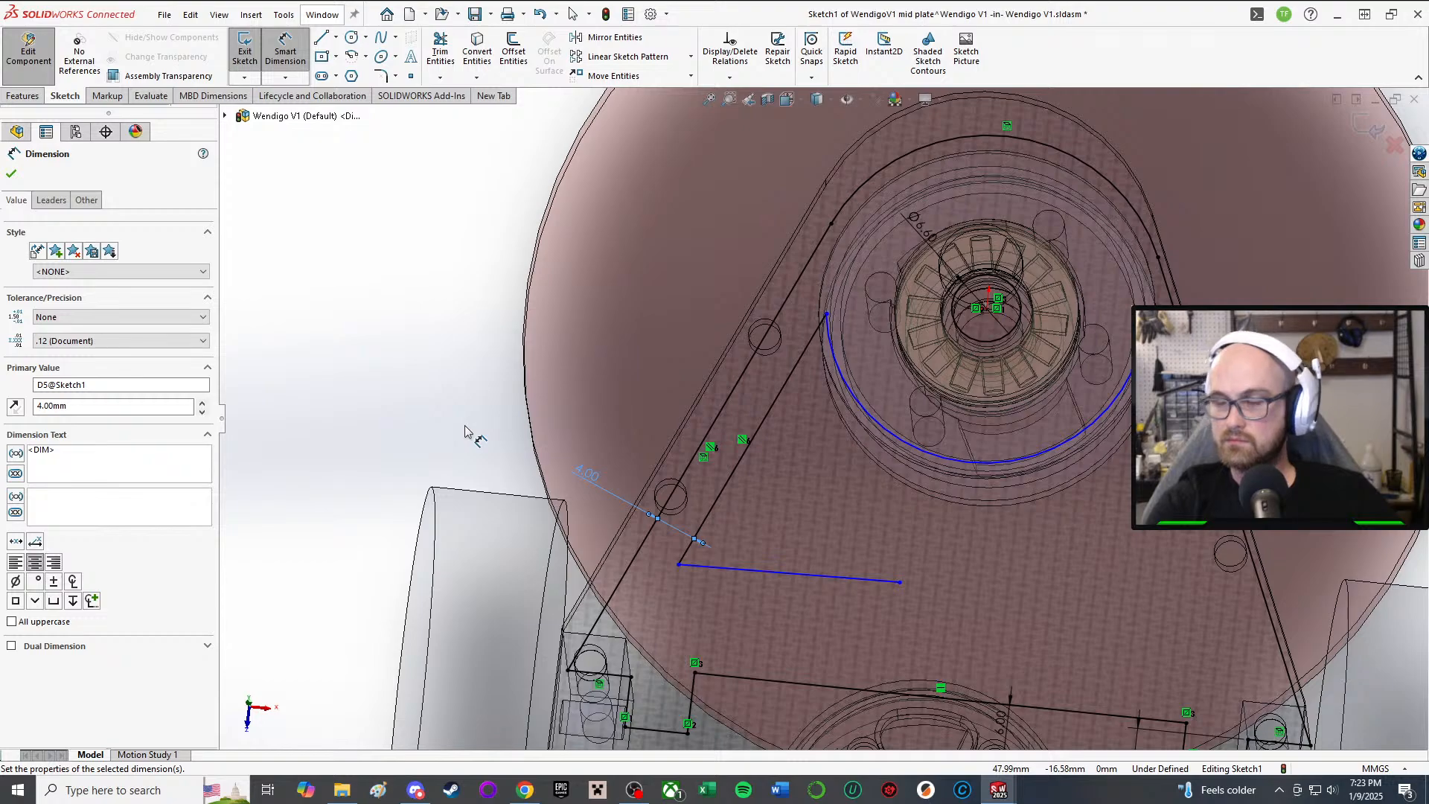
Step: Change the offset dimension from 4.00 mm to 5 mm, then to 6 mm
{"action": "mouse_move", "coordinate": [1082, 610]}
{"action": "middle_mouse_down"}
{"action": "mouse_move", "coordinate": [727, 485]}
{"action": "mouse_move", "coordinate": [732, 468]}
{"action": "middle_mouse_up"}
{"action": "middle_click_drag", "start_coordinate": [748, 576], "coordinate": [764, 639]}
{"action": "scroll", "coordinate": [765, 639], "scroll_direction": "up", "scroll_amount": 2}
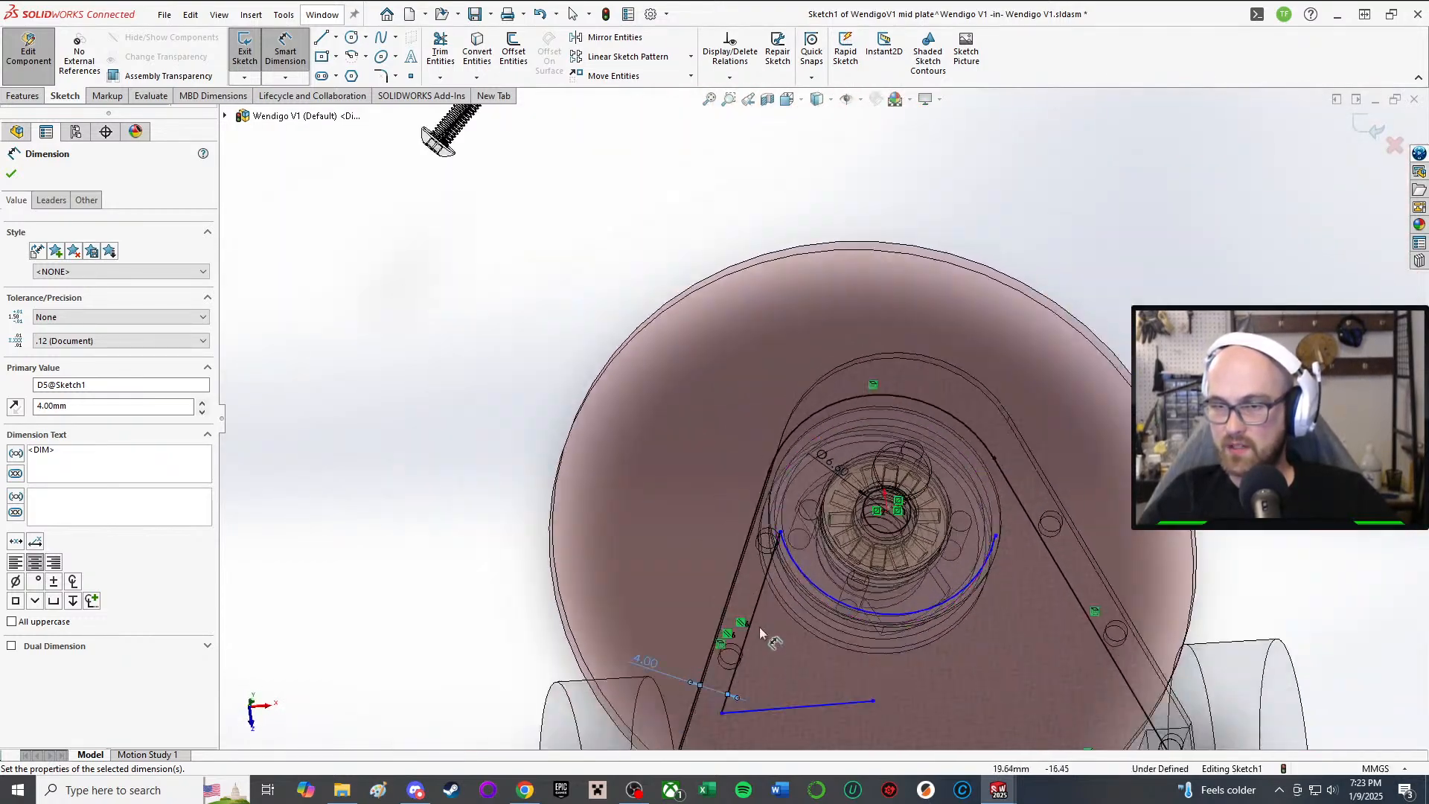
{"action": "scroll", "coordinate": [765, 638], "scroll_direction": "down", "scroll_amount": 4}
{"action": "scroll", "coordinate": [759, 612], "scroll_direction": "up", "scroll_amount": 3}
{"action": "scroll", "coordinate": [725, 556], "scroll_direction": "down", "scroll_amount": 2}
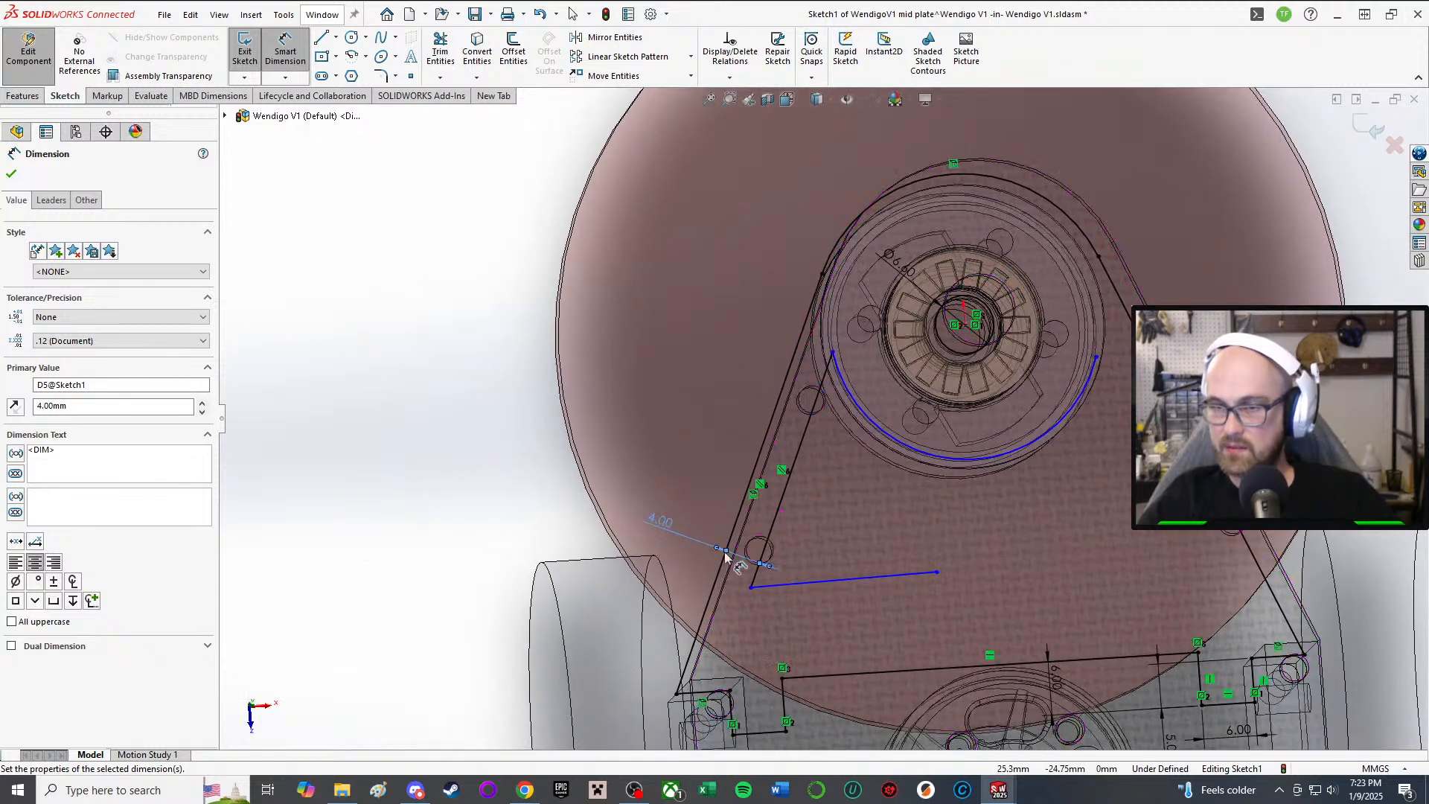
{"action": "double_click", "coordinate": [654, 516]}
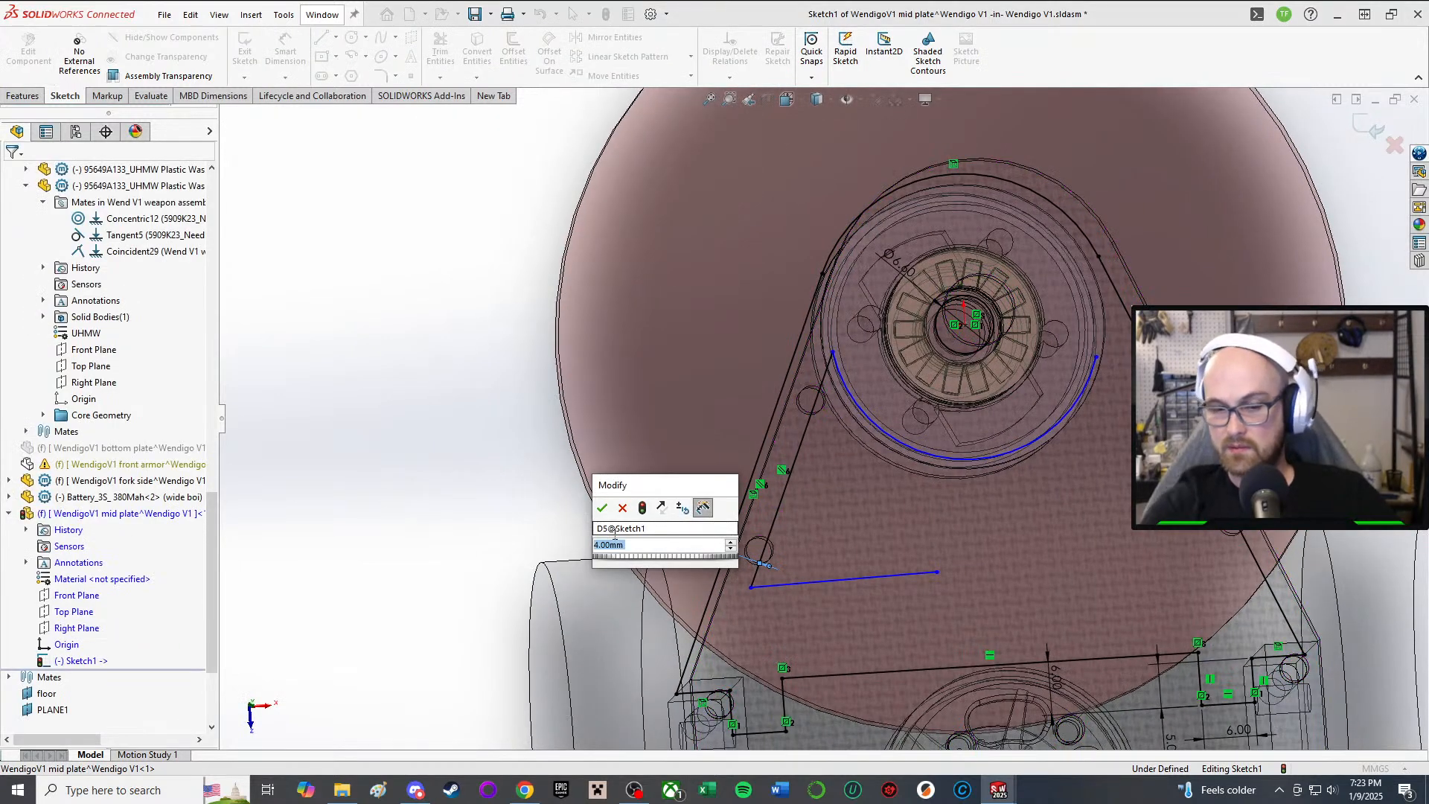
{"action": "type", "text": "5"}
{"action": "key", "text": "Return"}
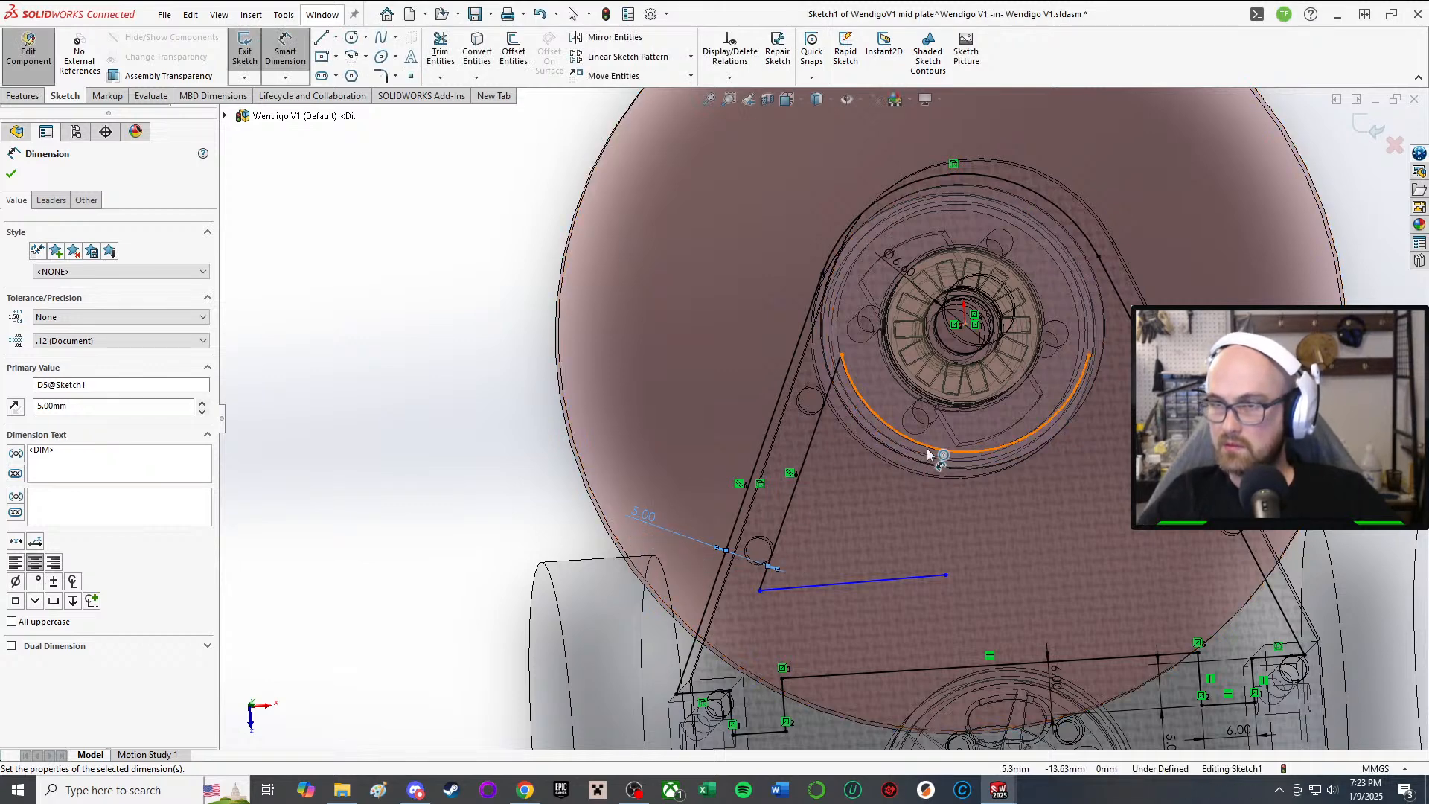
{"action": "middle_click_drag", "start_coordinate": [765, 472], "coordinate": [774, 467]}
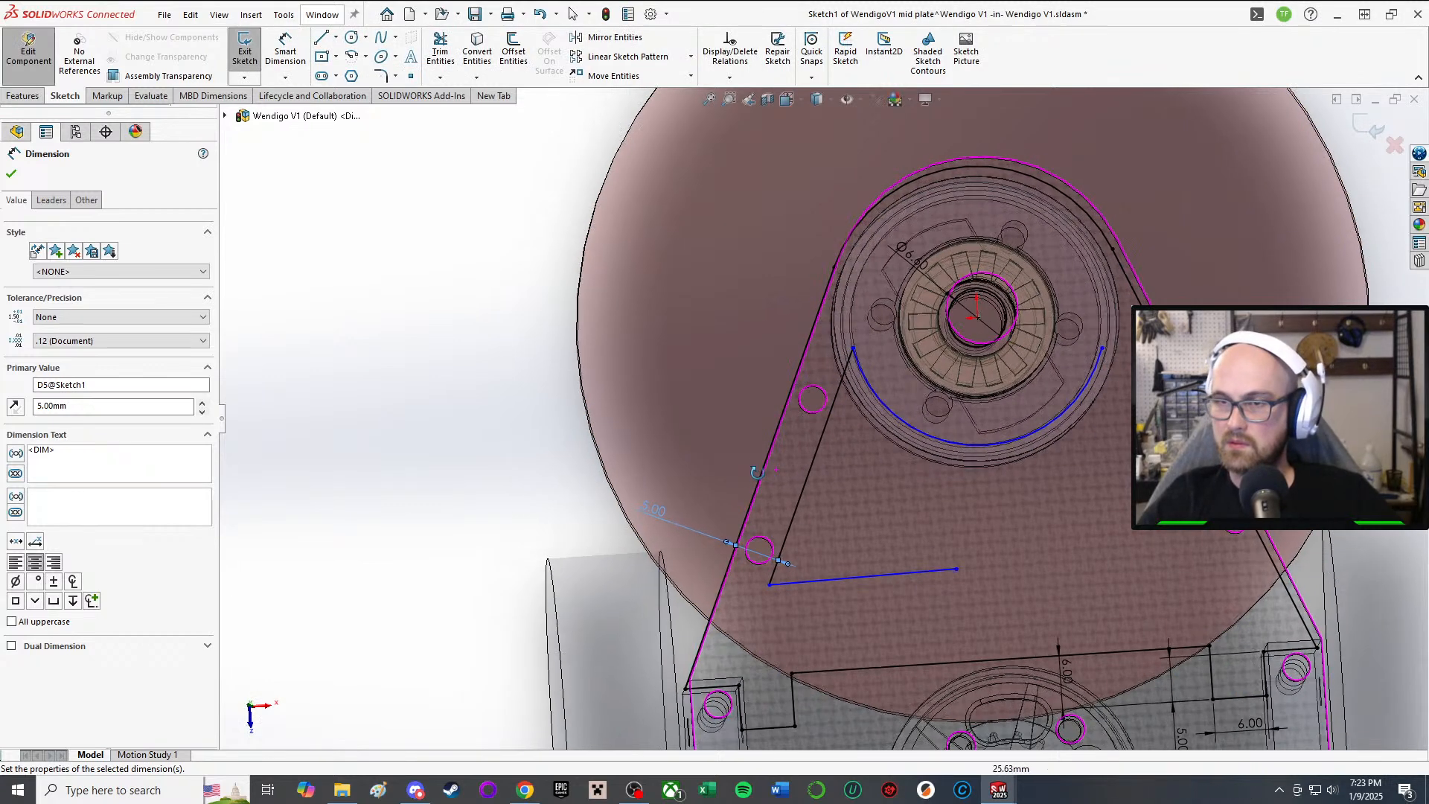
{"action": "double_click", "coordinate": [663, 517]}
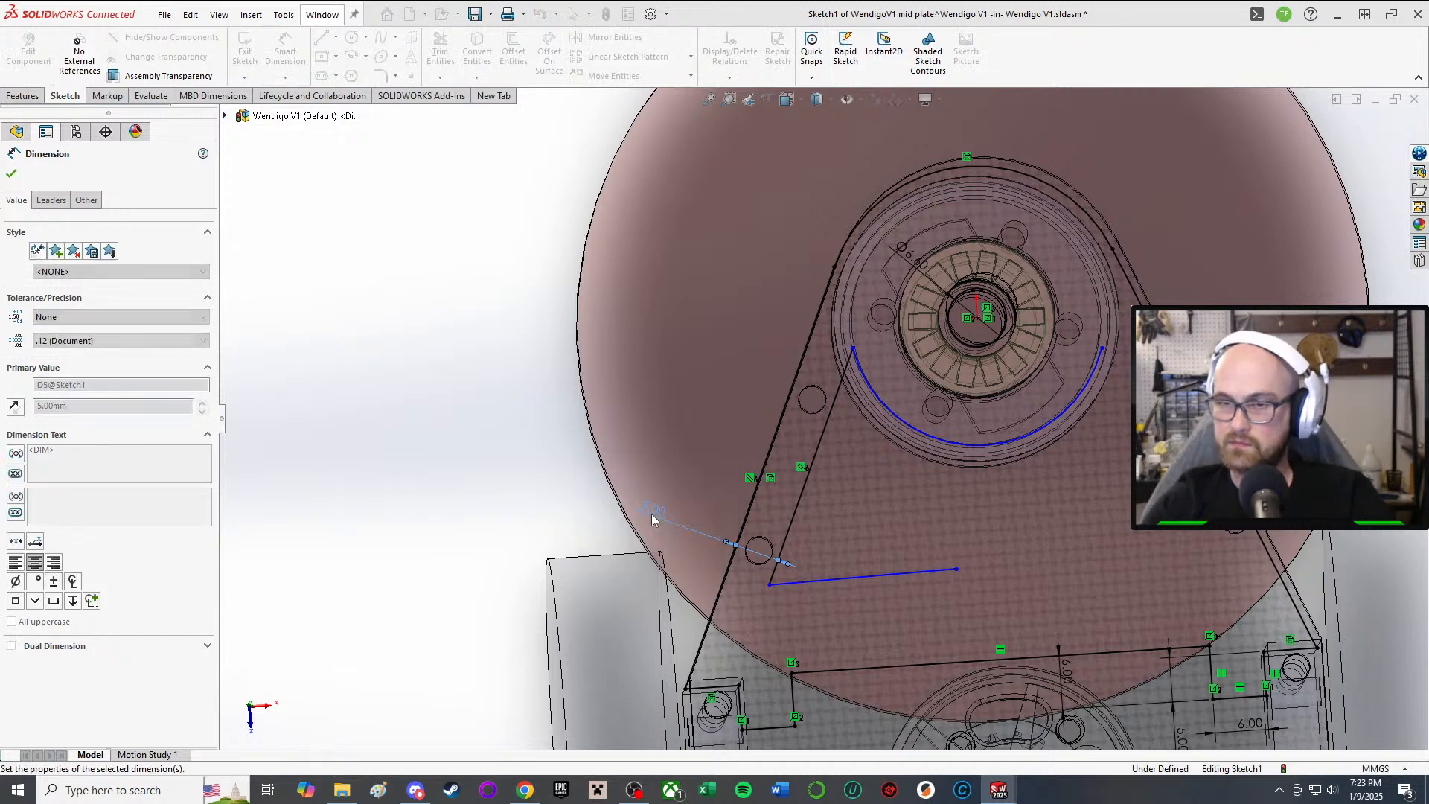
{"action": "type", "text": "6"}
{"action": "key", "text": "Return"}
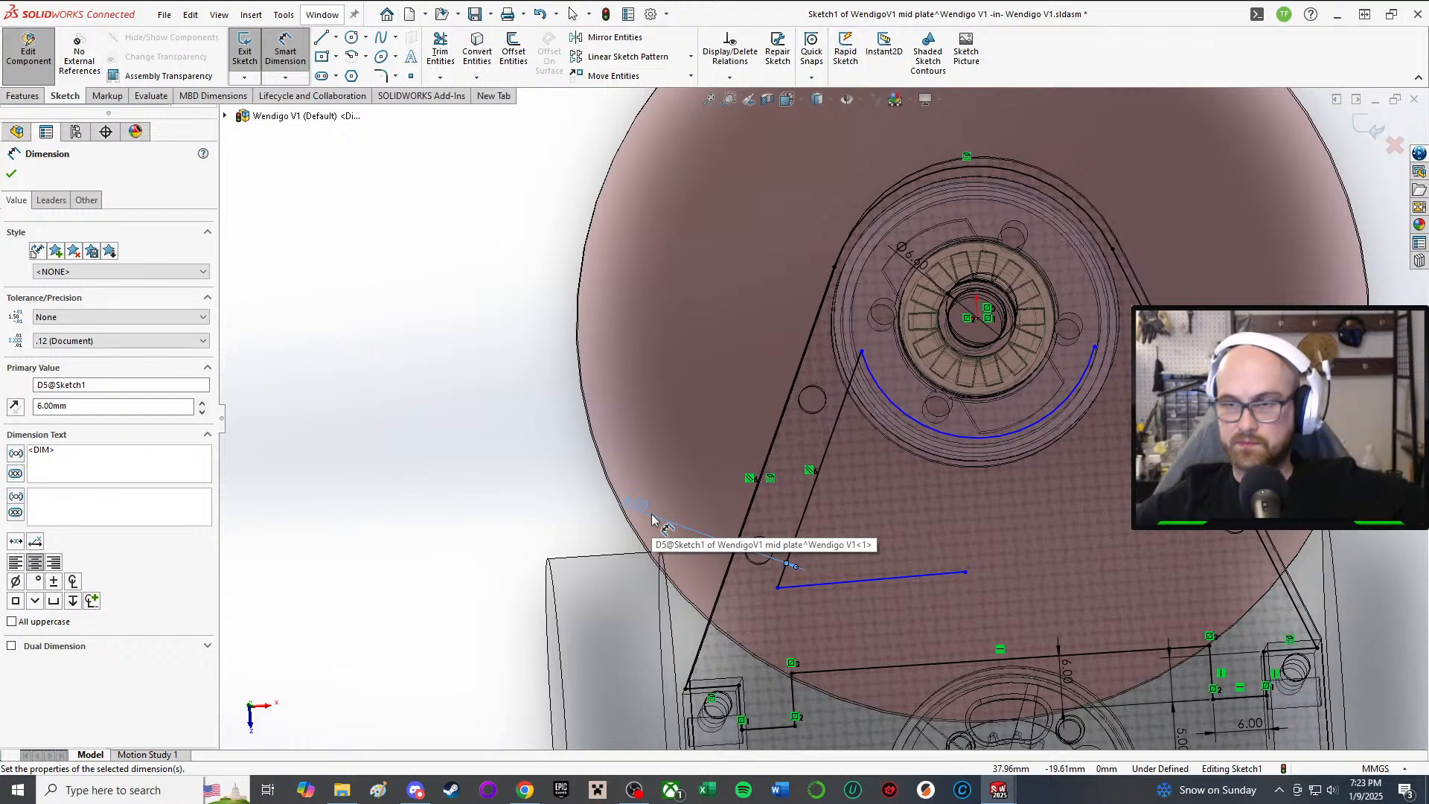
Step: Mirror the left slanted cutout line about the mid plate's Right Plane
{"action": "left_click", "coordinate": [285, 50]}
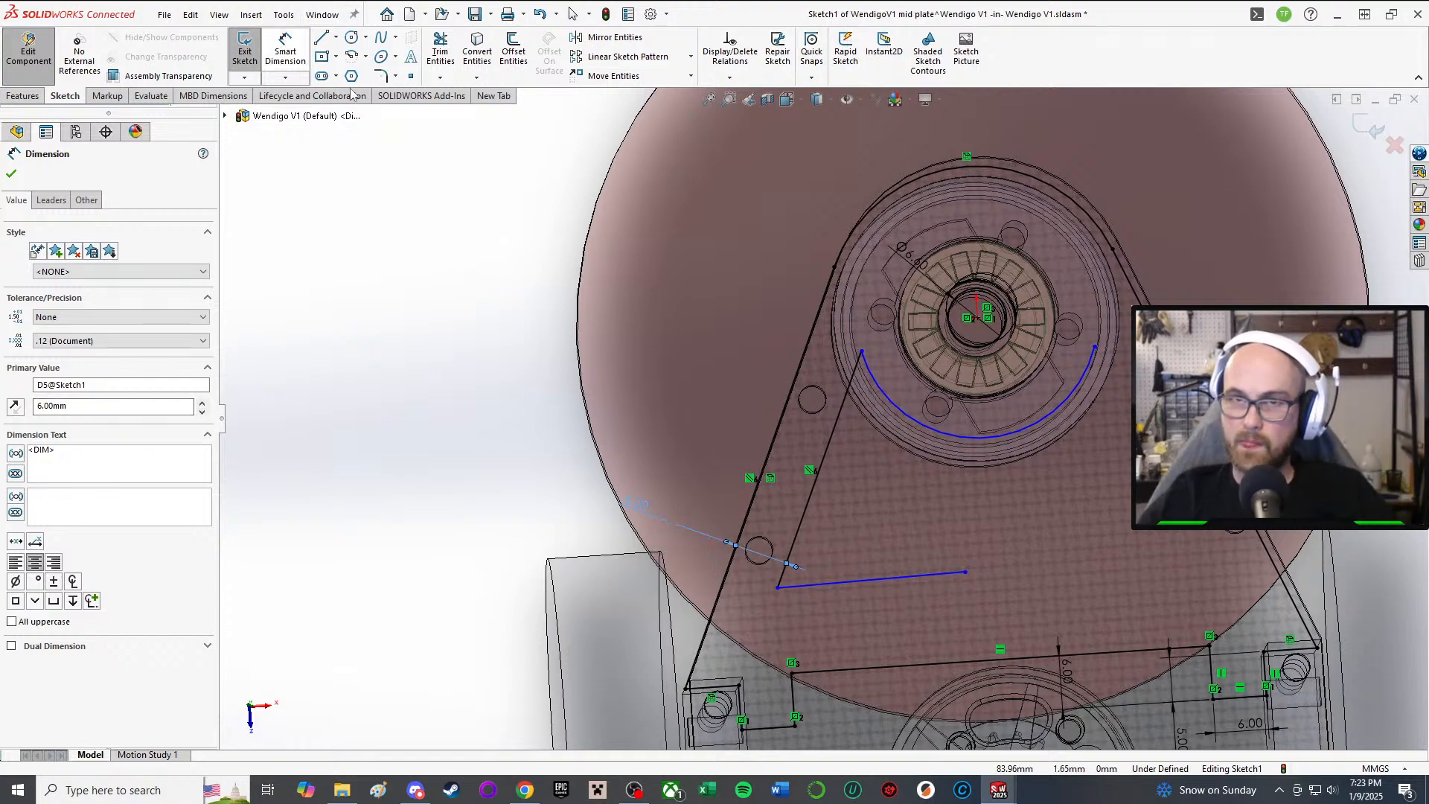
{"action": "scroll", "coordinate": [832, 399], "scroll_direction": "up", "scroll_amount": 2}
{"action": "left_click", "coordinate": [843, 378]}
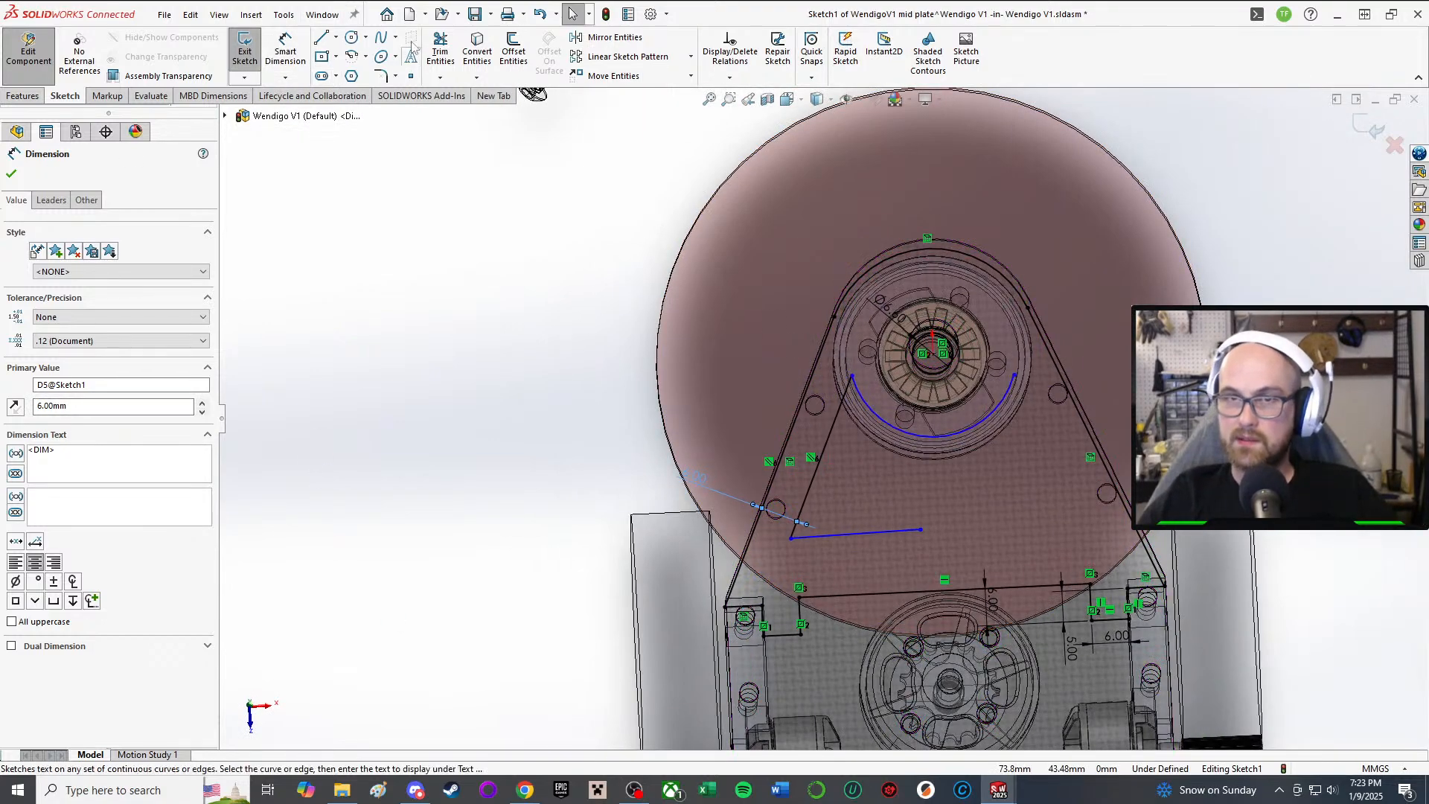
{"action": "left_click", "coordinate": [595, 37]}
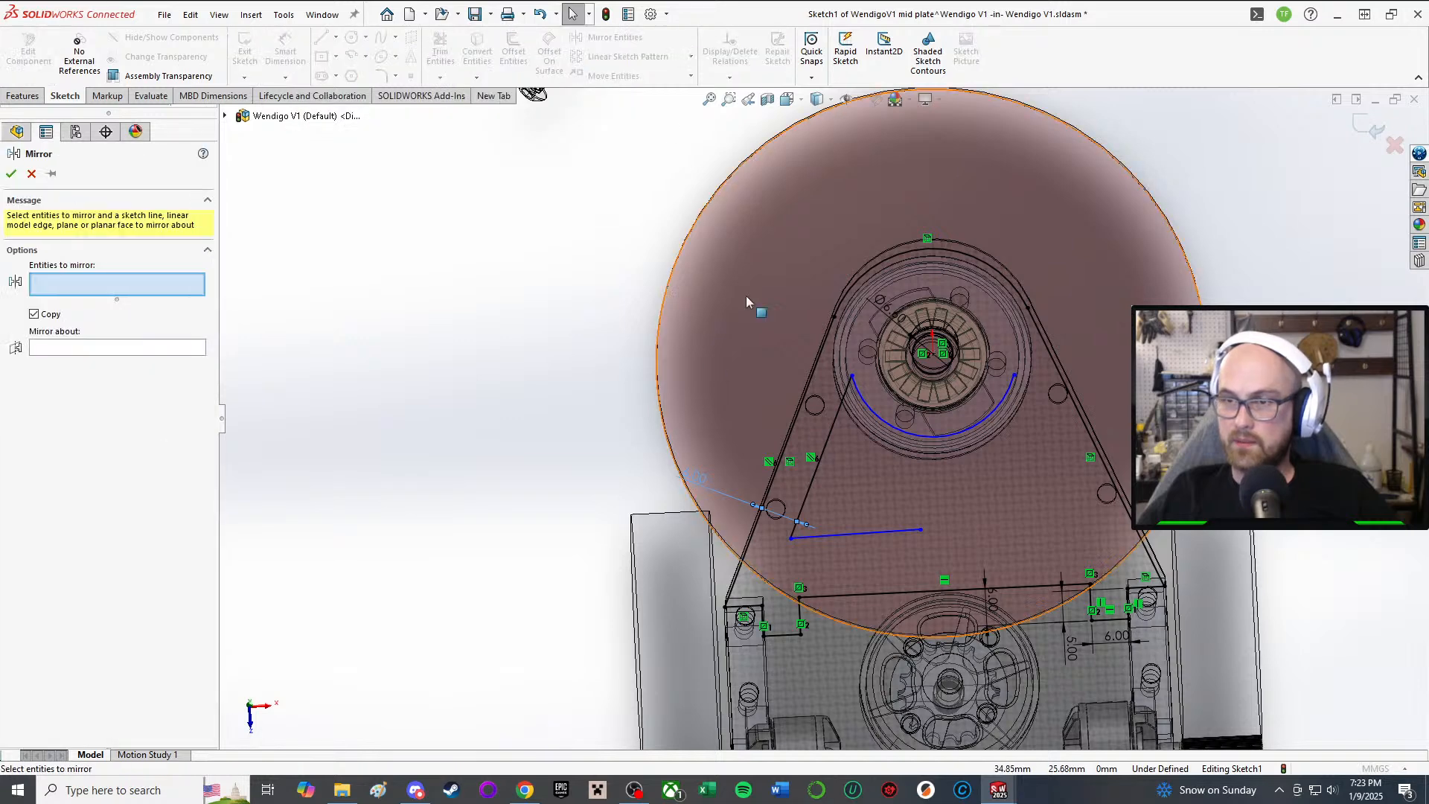
{"action": "left_click", "coordinate": [807, 496]}
{"action": "left_click", "coordinate": [101, 351]}
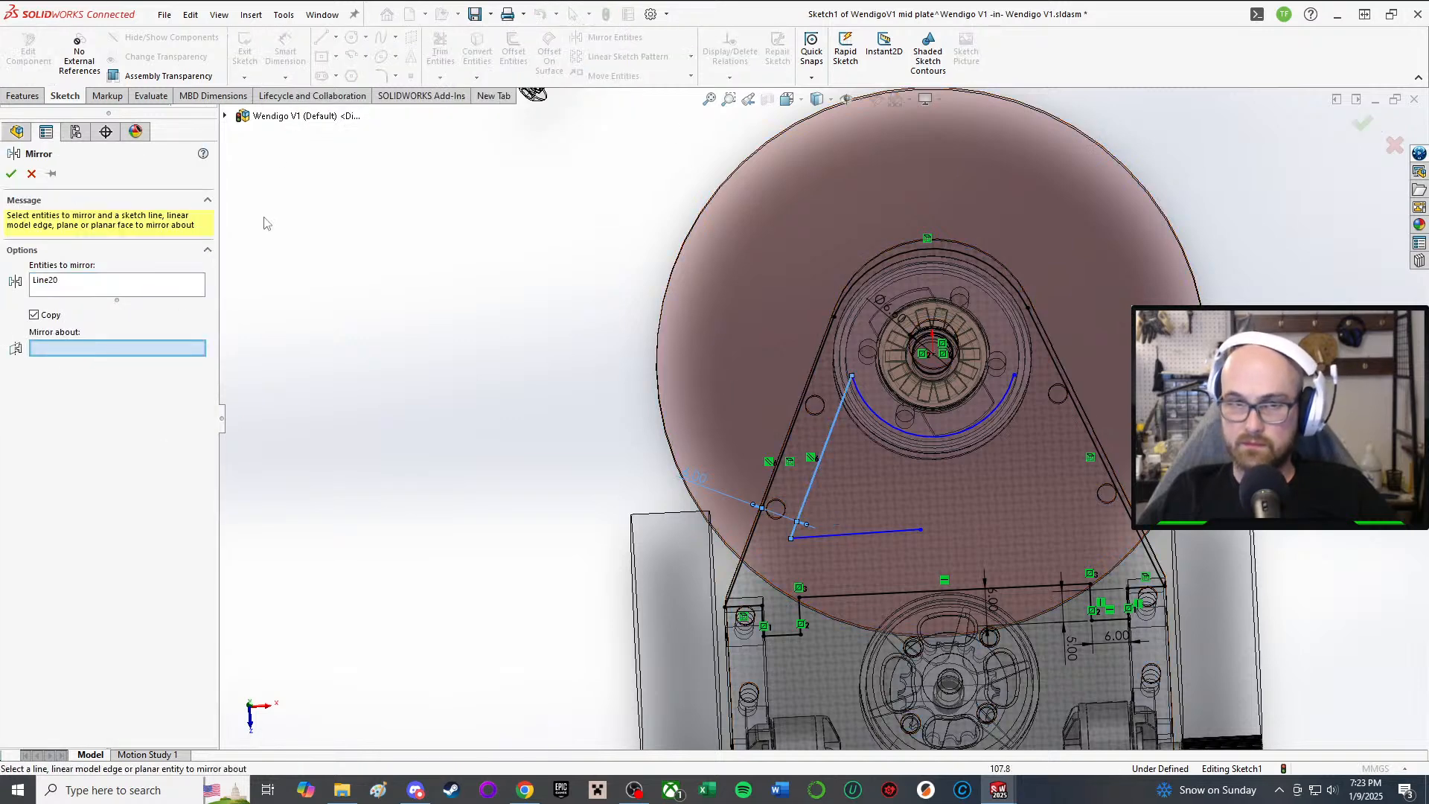
{"action": "left_click", "coordinate": [225, 115]}
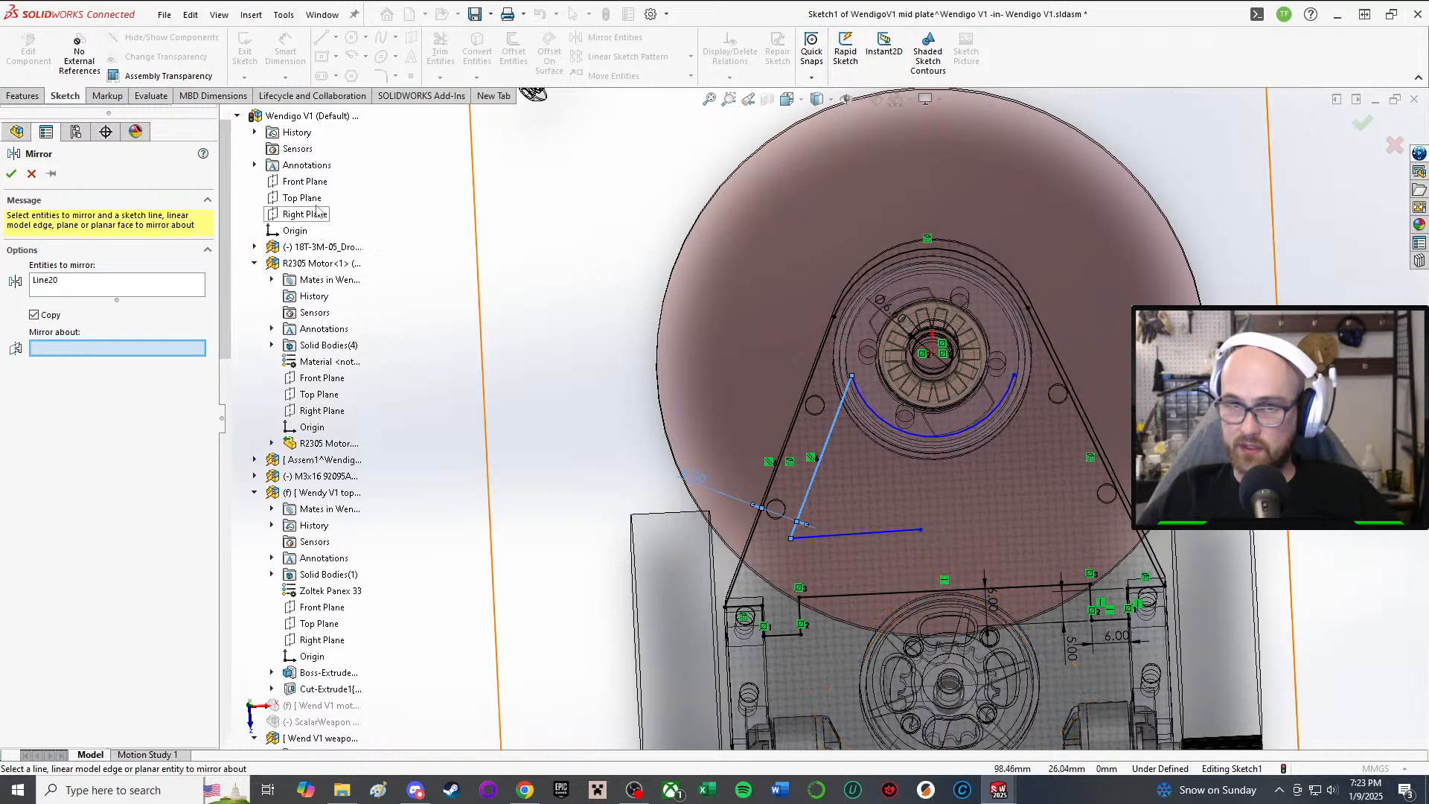
{"action": "scroll", "coordinate": [324, 335], "scroll_direction": "down", "scroll_amount": 15}
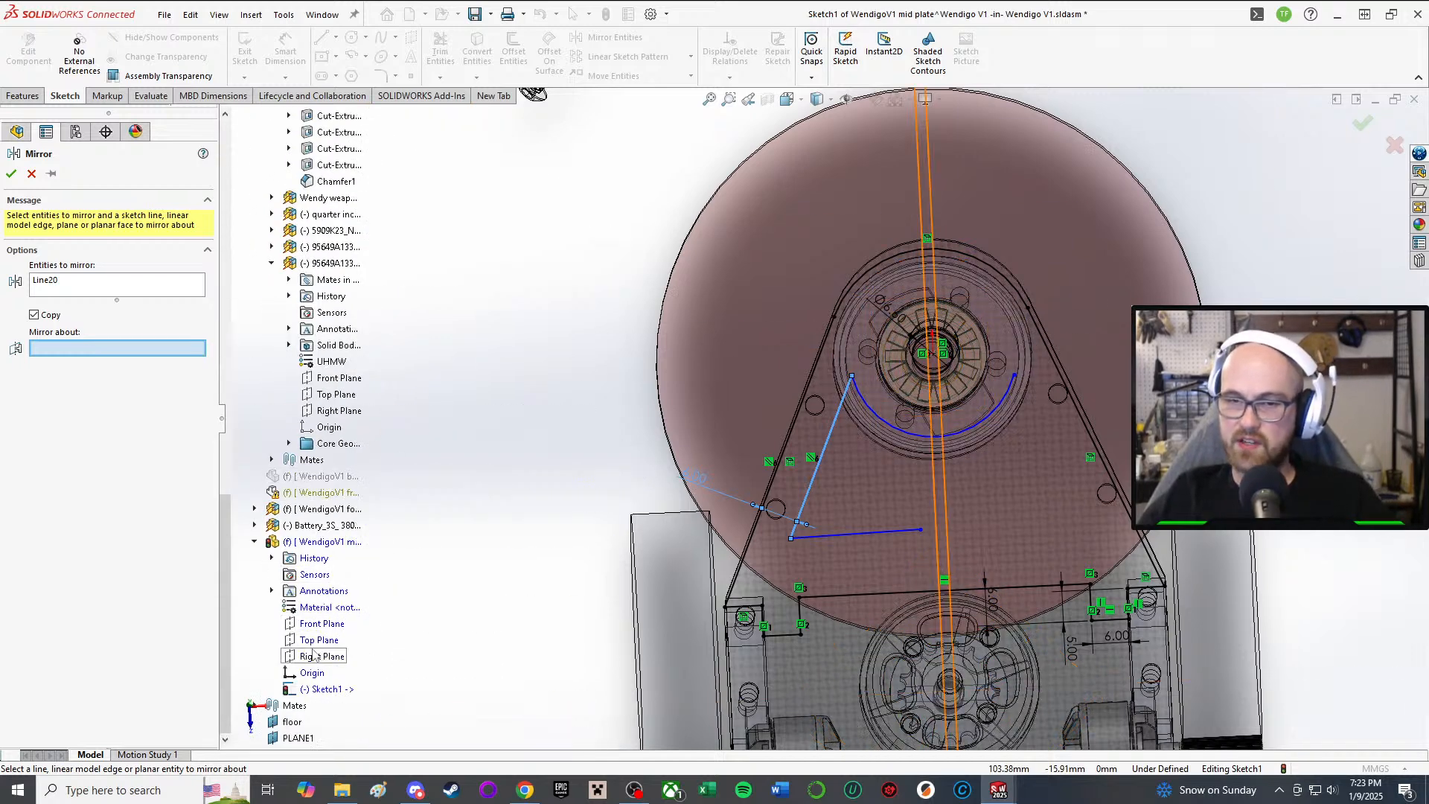
{"action": "left_click", "coordinate": [322, 655]}
{"action": "left_click", "coordinate": [12, 174]}
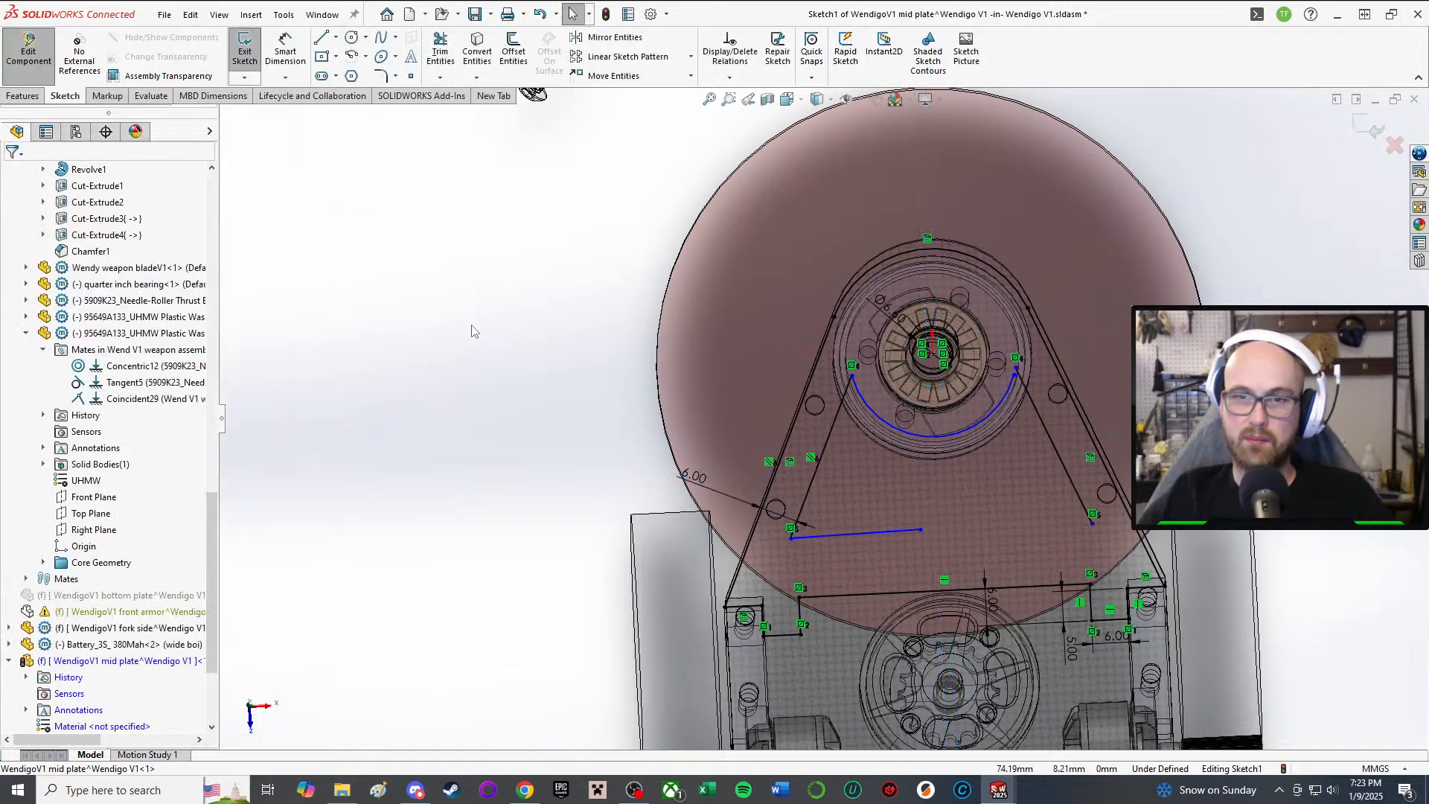
Step: Extend the bottom cross line right to meet the mirrored slanted line
{"action": "left_click_drag", "start_coordinate": [921, 532], "coordinate": [1125, 524]}
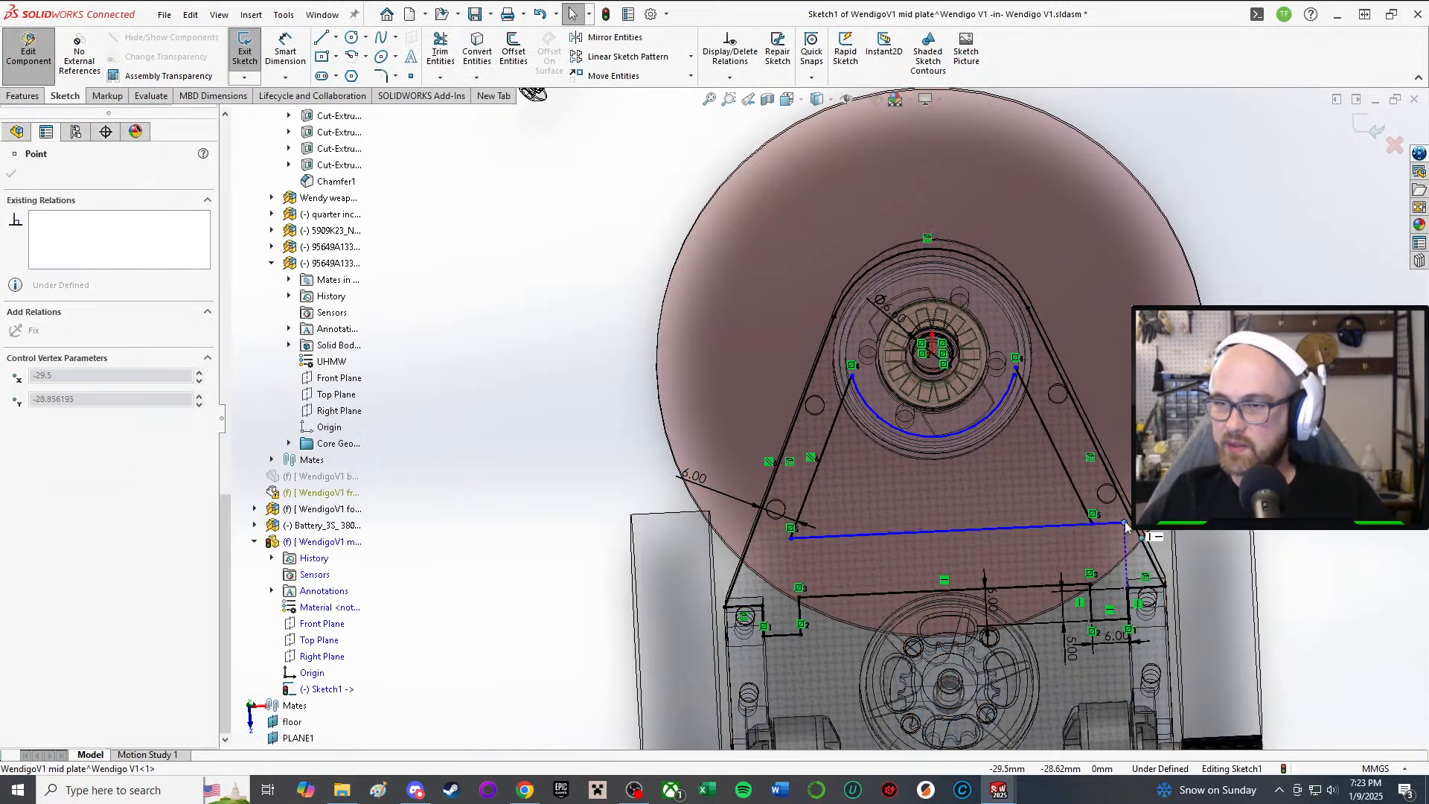
{"action": "key", "text": "Escape"}
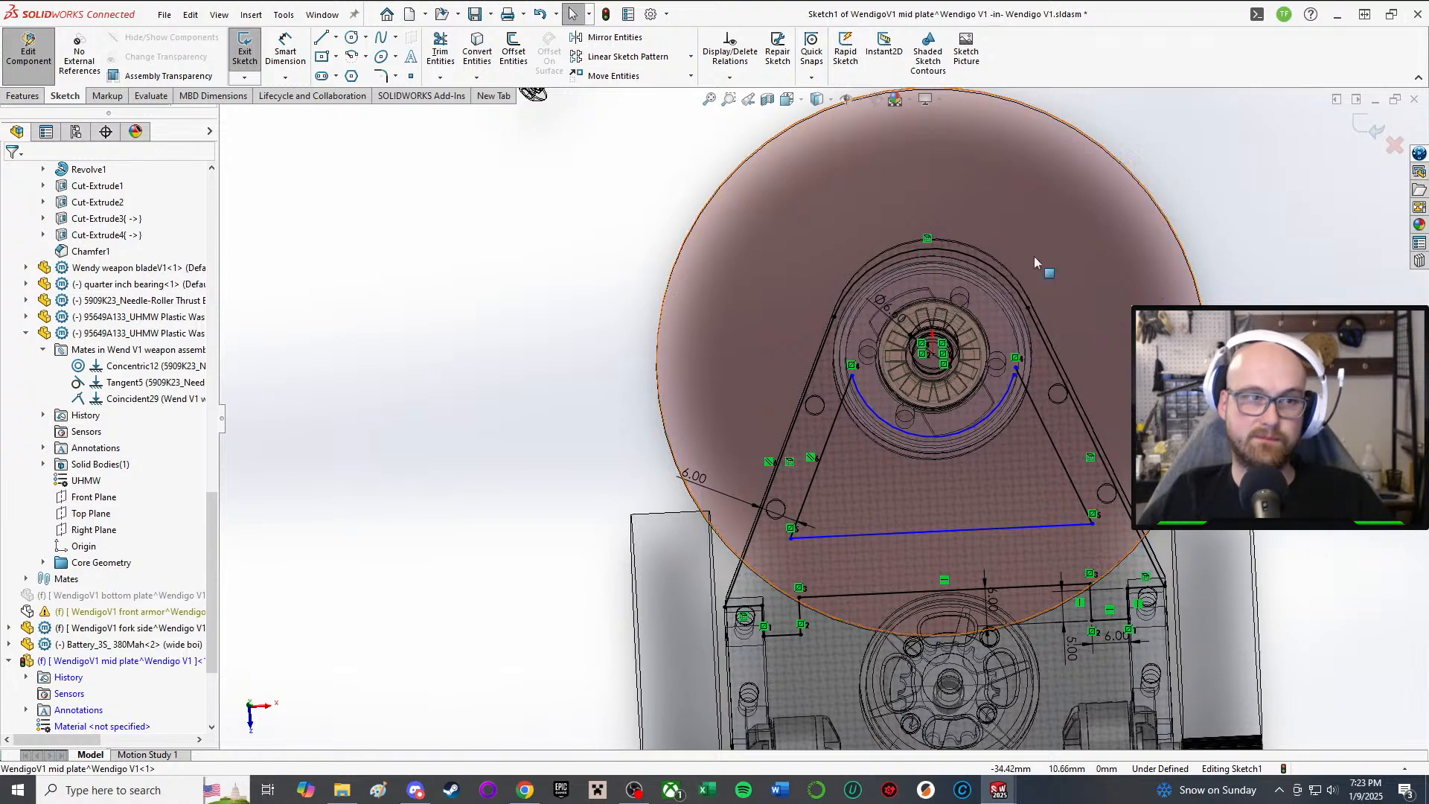
{"action": "middle_click_drag", "start_coordinate": [930, 369], "coordinate": [975, 406]}
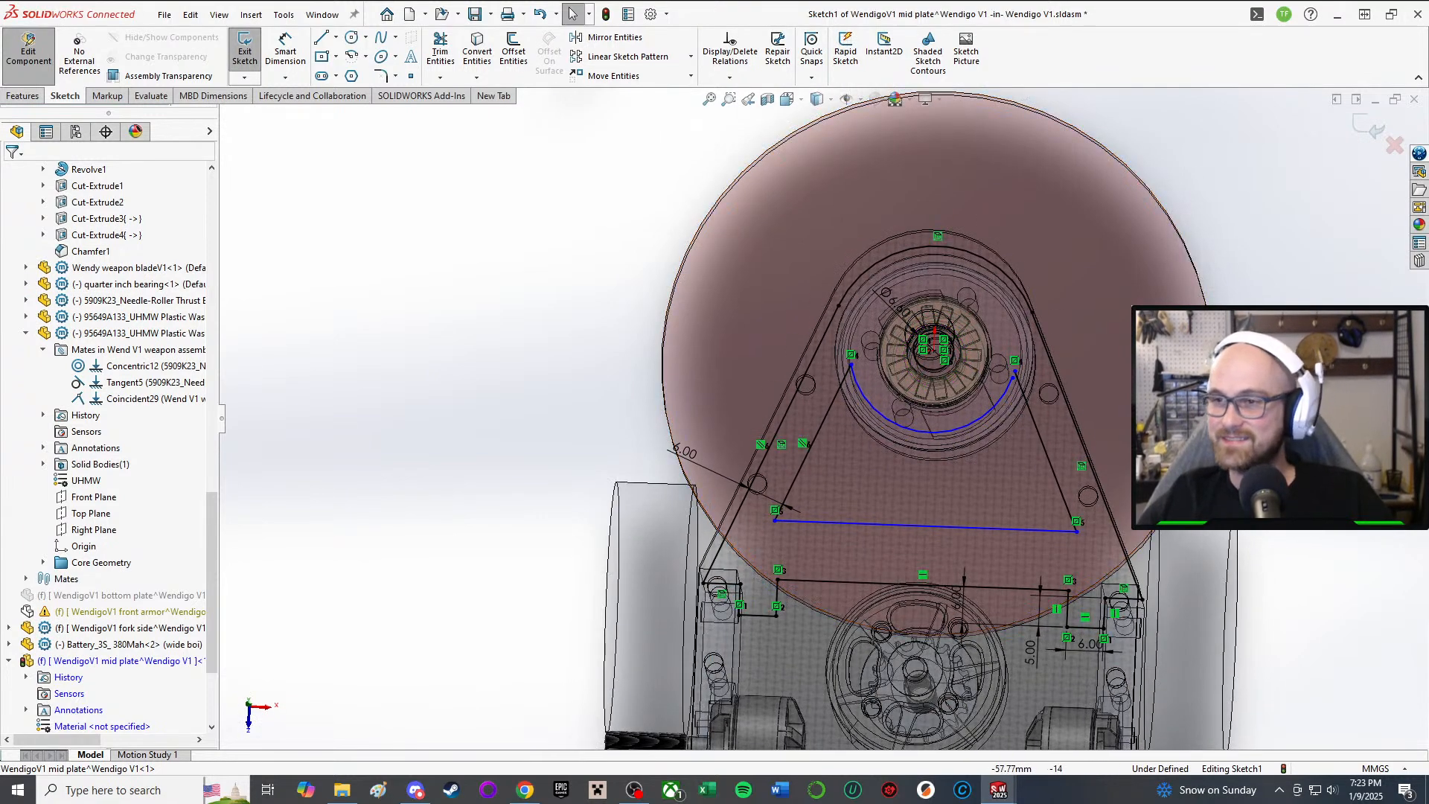
Step: Merge the arc's right endpoint onto the upper end of the right cutout line
{"action": "key", "text": "d"}
{"action": "scroll", "coordinate": [1064, 431], "scroll_direction": "down", "scroll_amount": 4}
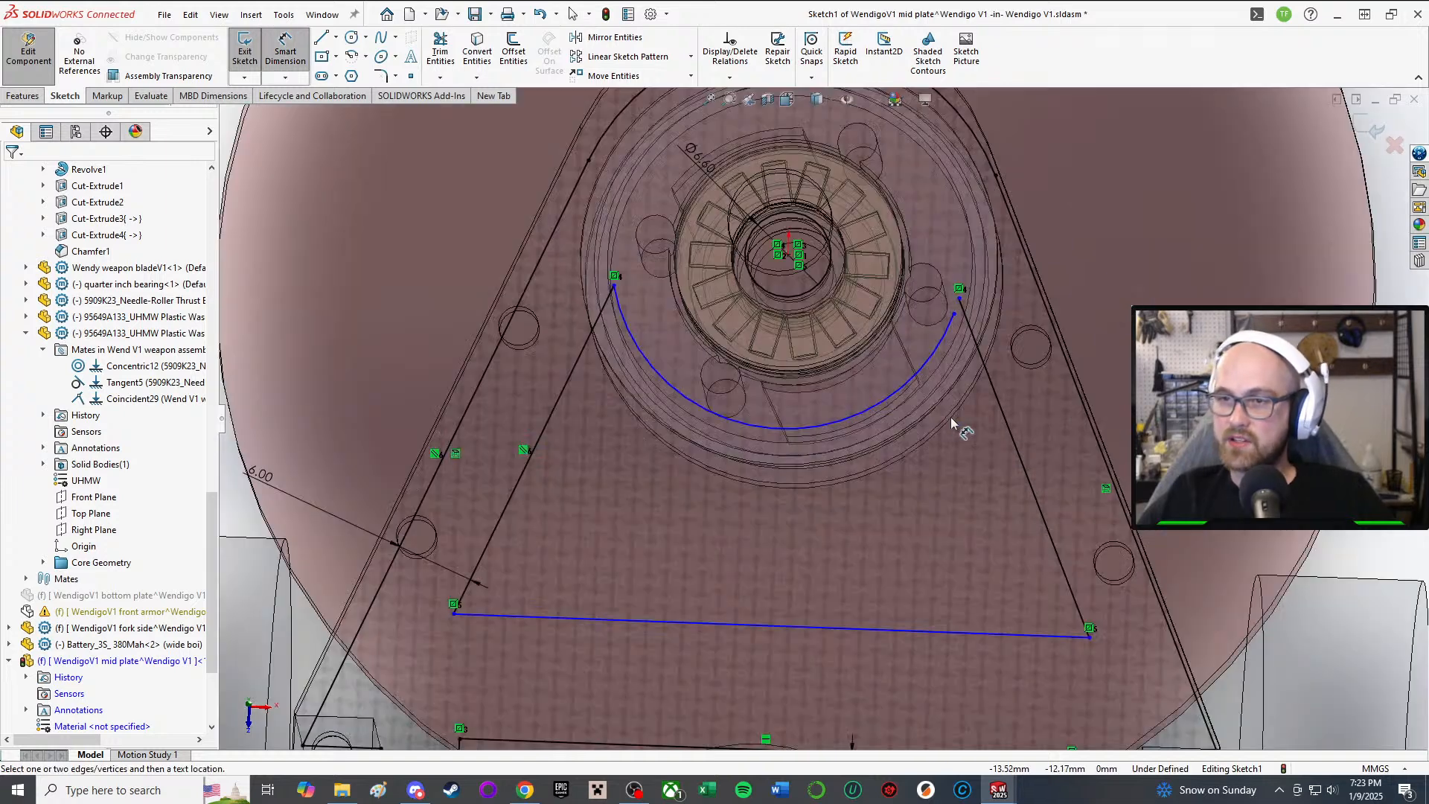
{"action": "scroll", "coordinate": [824, 418], "scroll_direction": "up", "scroll_amount": 3}
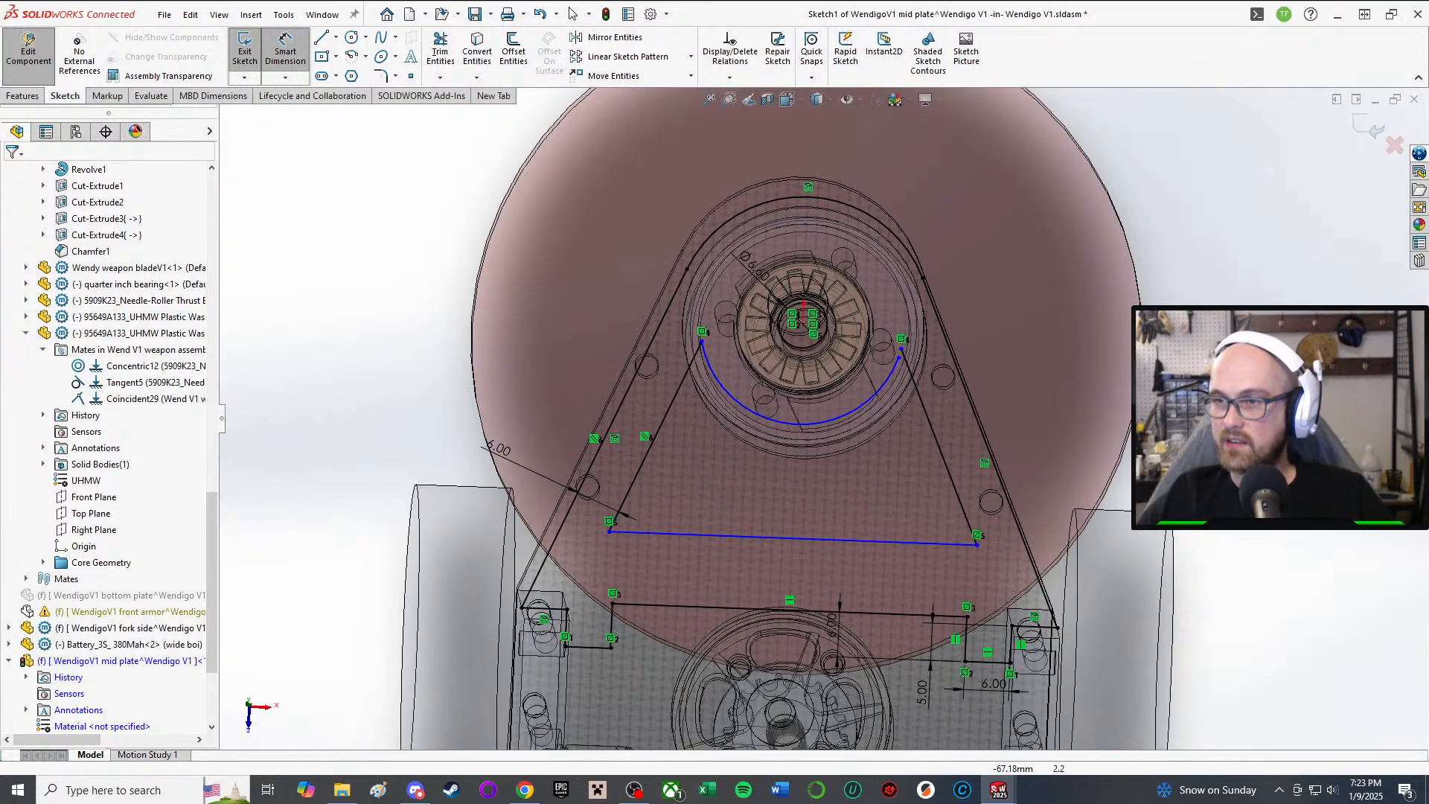
{"action": "key", "text": "Escape"}
{"action": "scroll", "coordinate": [923, 361], "scroll_direction": "down", "scroll_amount": 5}
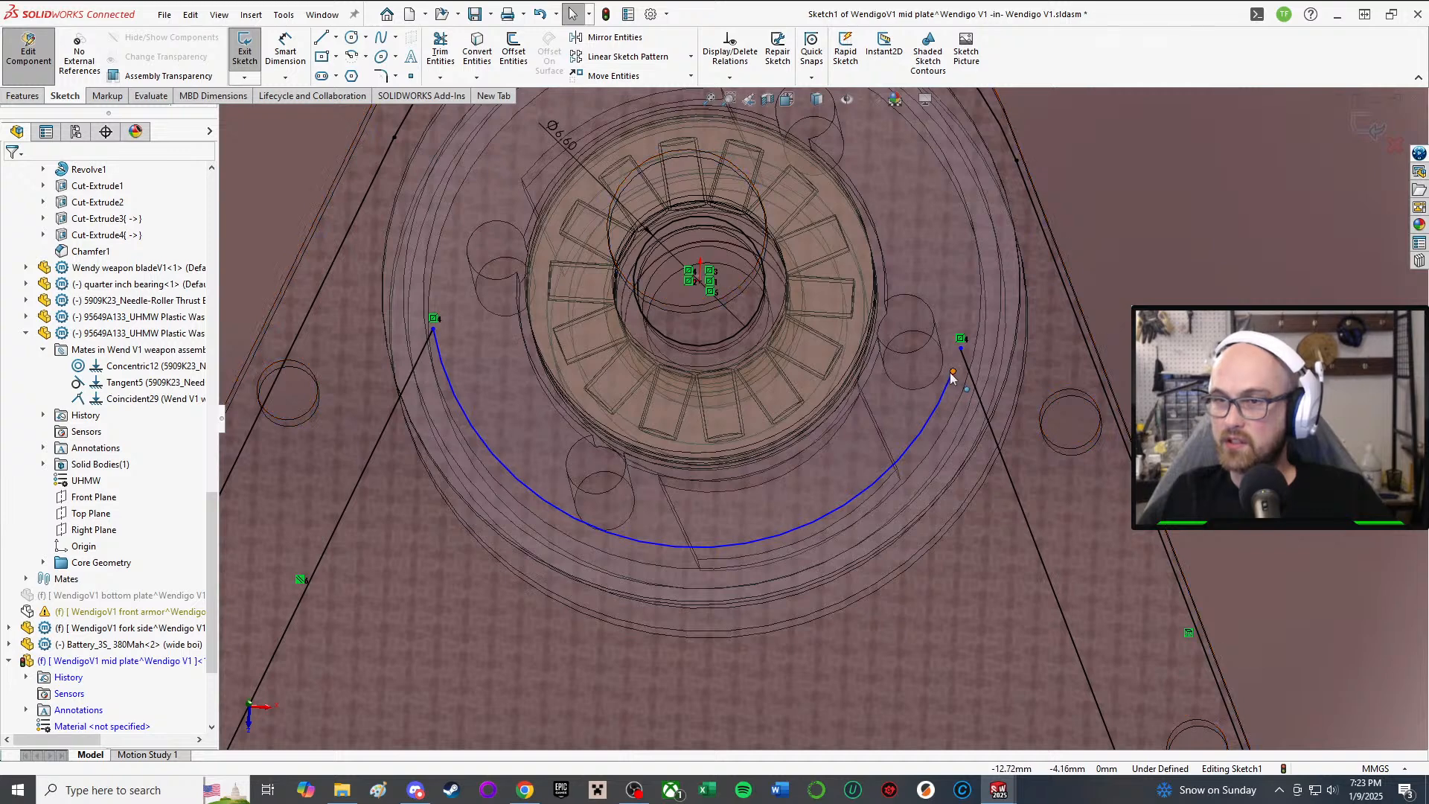
{"action": "left_click_drag", "start_coordinate": [954, 372], "coordinate": [932, 344]}
{"action": "scroll", "coordinate": [915, 406], "scroll_direction": "up", "scroll_amount": 2}
{"action": "scroll", "coordinate": [916, 390], "scroll_direction": "down", "scroll_amount": 2}
{"action": "scroll", "coordinate": [932, 350], "scroll_direction": "up", "scroll_amount": 5}
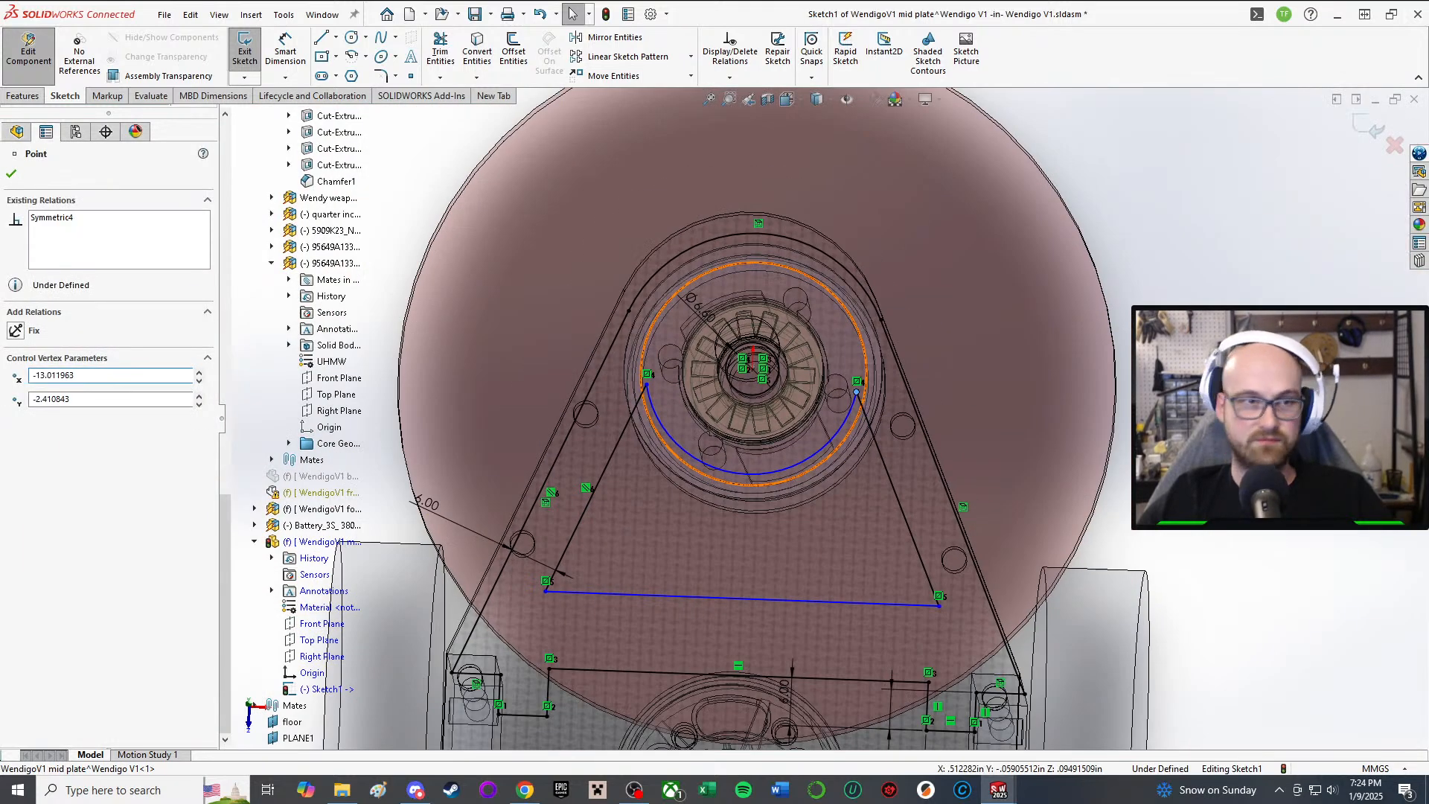
{"action": "key", "text": "d"}
{"action": "left_click", "coordinate": [803, 468]}
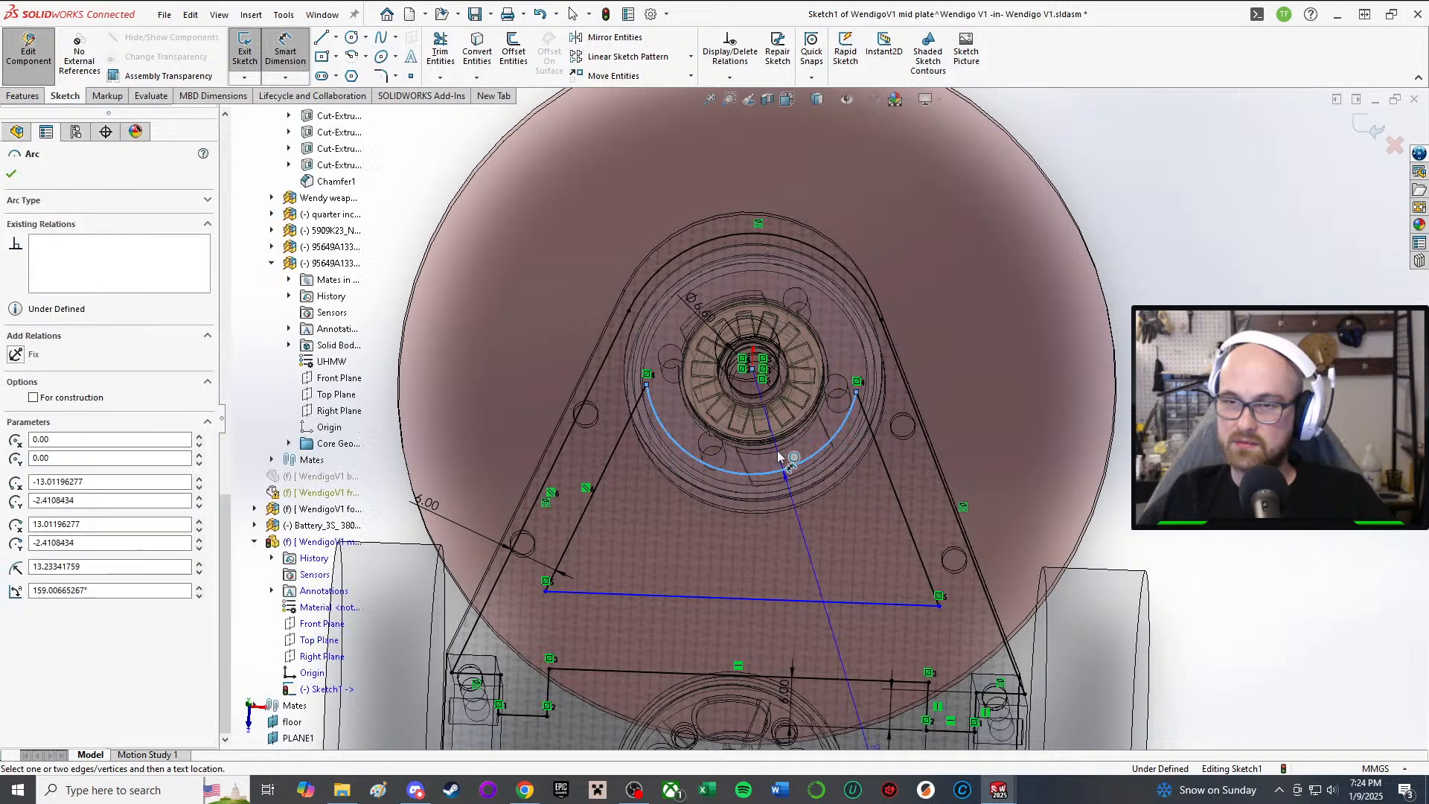
{"action": "scroll", "coordinate": [473, 277], "scroll_direction": "up", "scroll_amount": 2}
{"action": "left_click", "coordinate": [472, 277]}
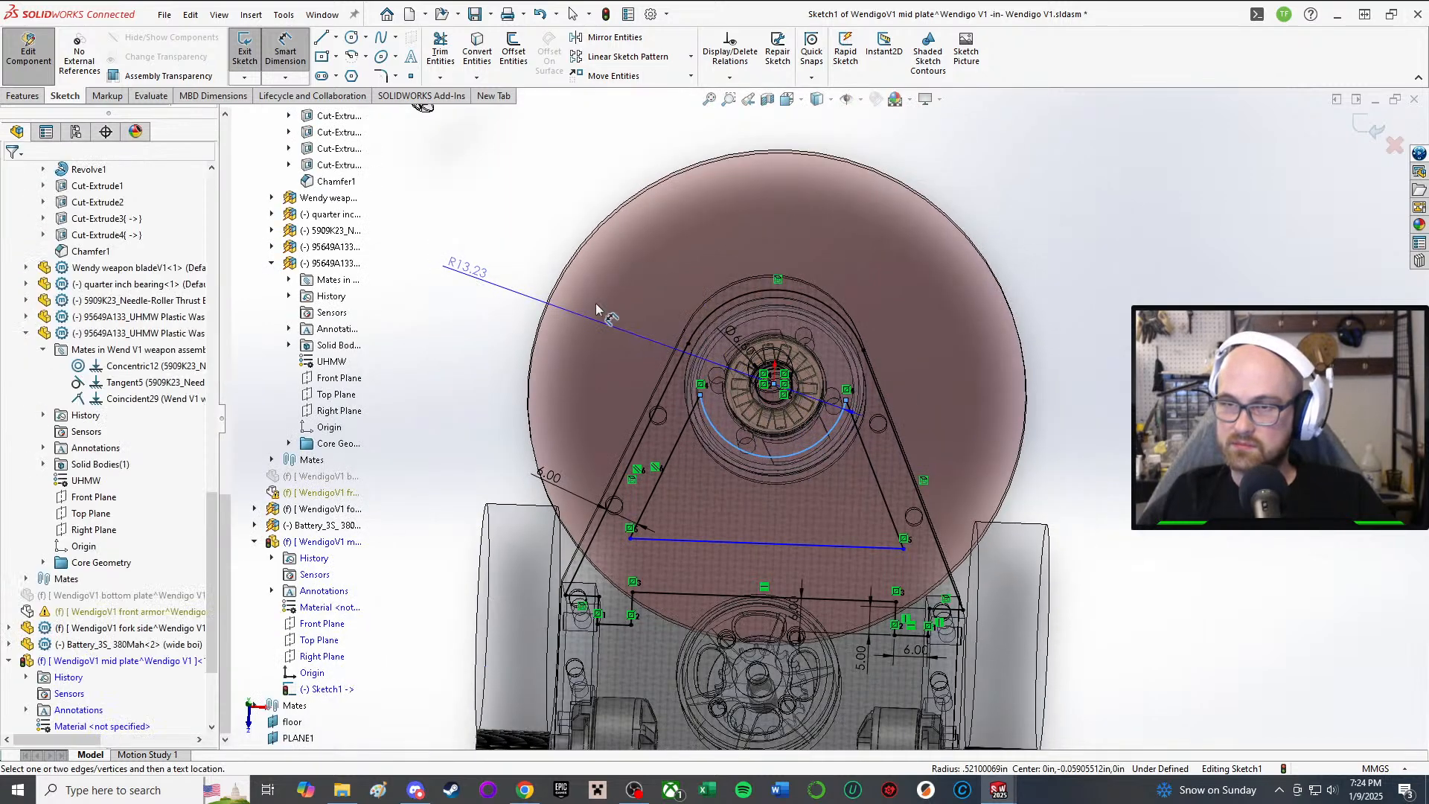
{"action": "scroll", "coordinate": [661, 366], "scroll_direction": "down", "scroll_amount": 3}
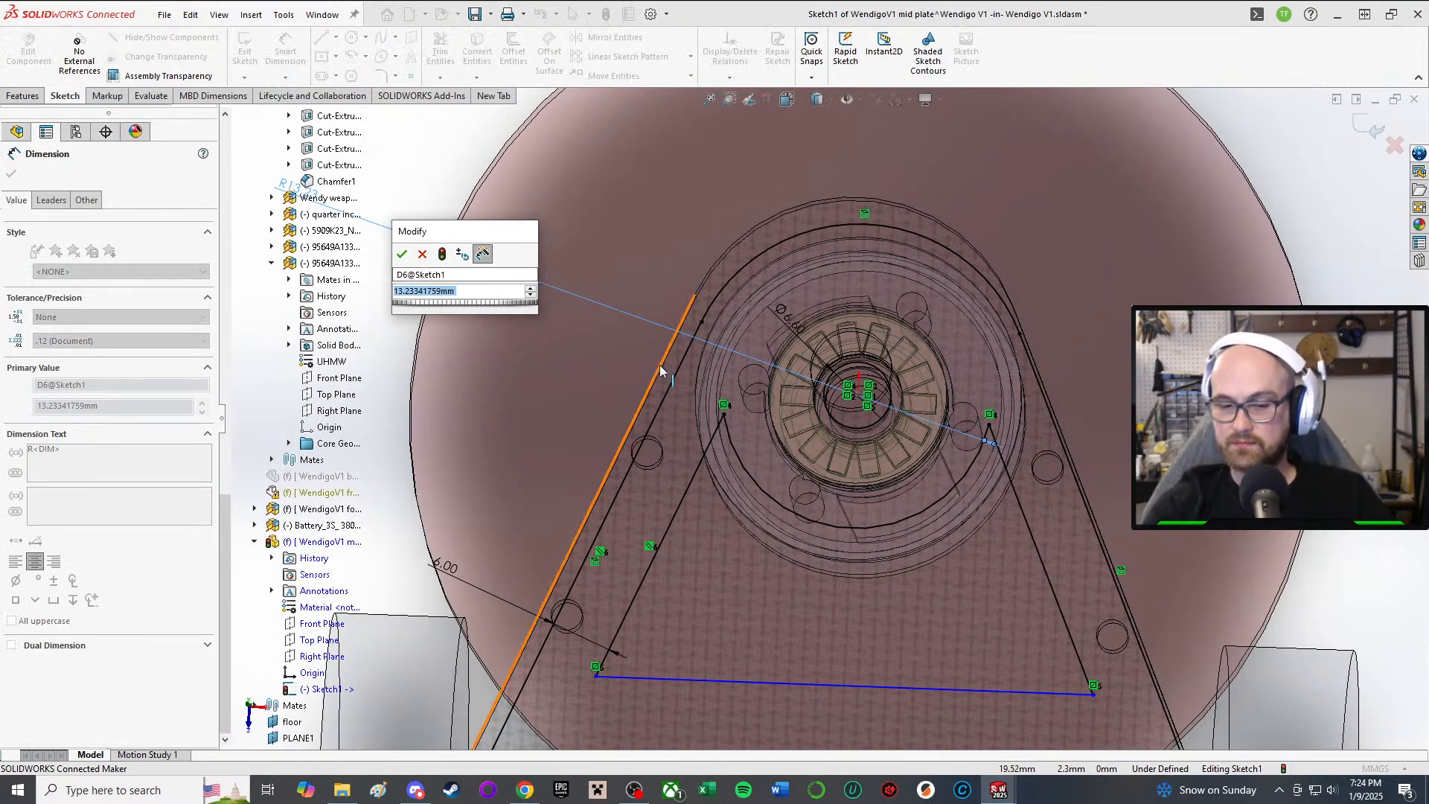
{"action": "type", "text": "10"}
{"action": "key", "text": "Return"}
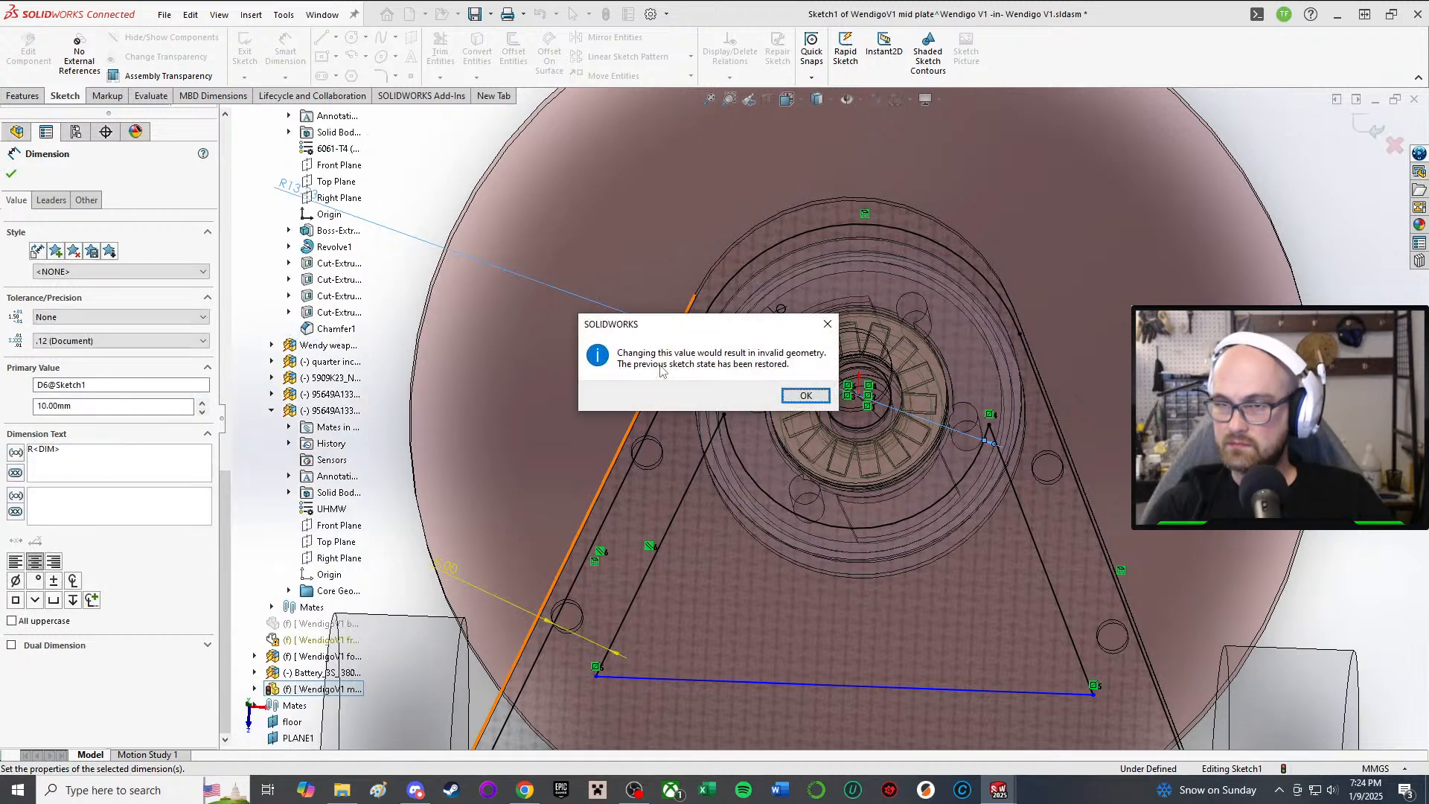
{"action": "left_click", "coordinate": [806, 397]}
{"action": "scroll", "coordinate": [806, 397], "scroll_direction": "up", "scroll_amount": 3}
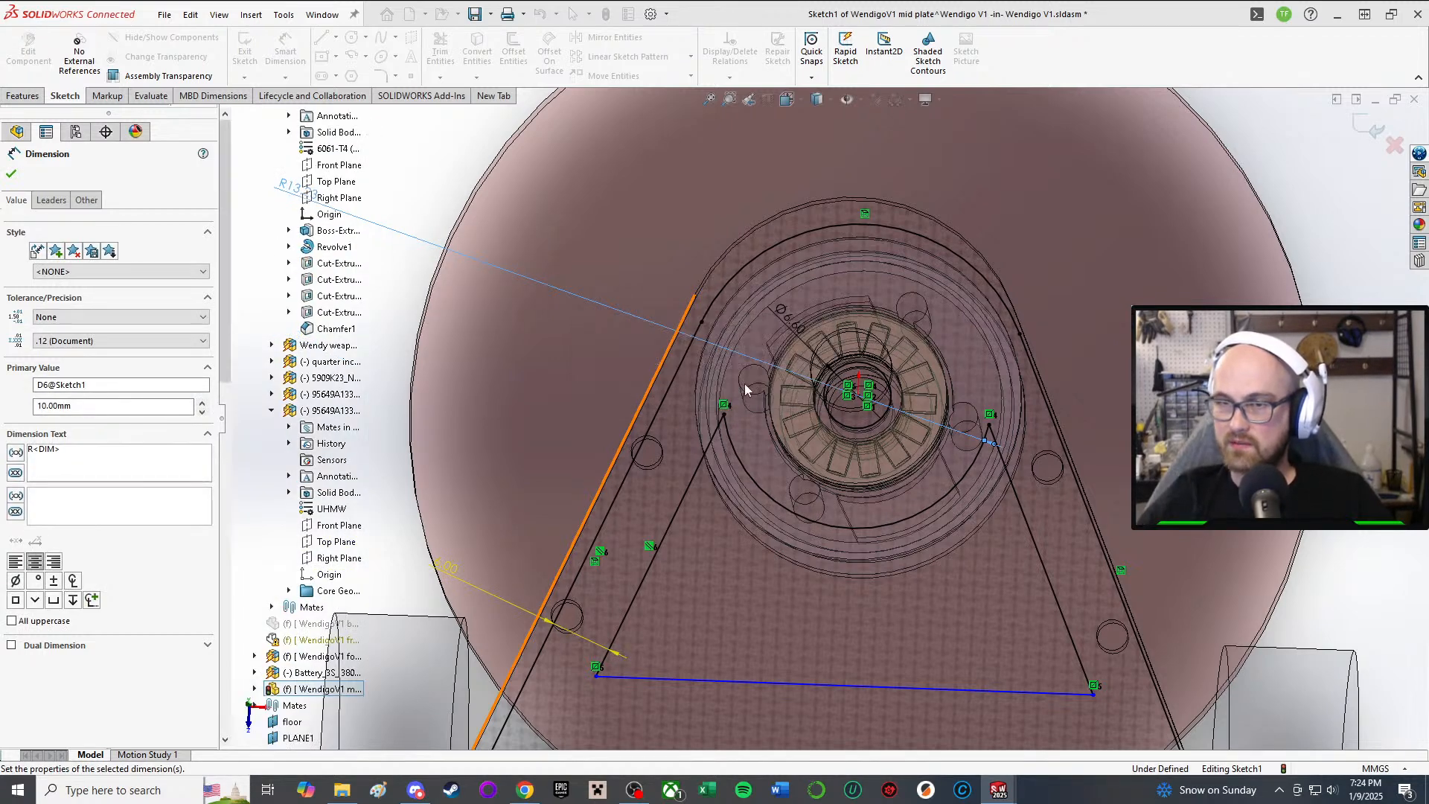
{"action": "double_click", "coordinate": [540, 299]}
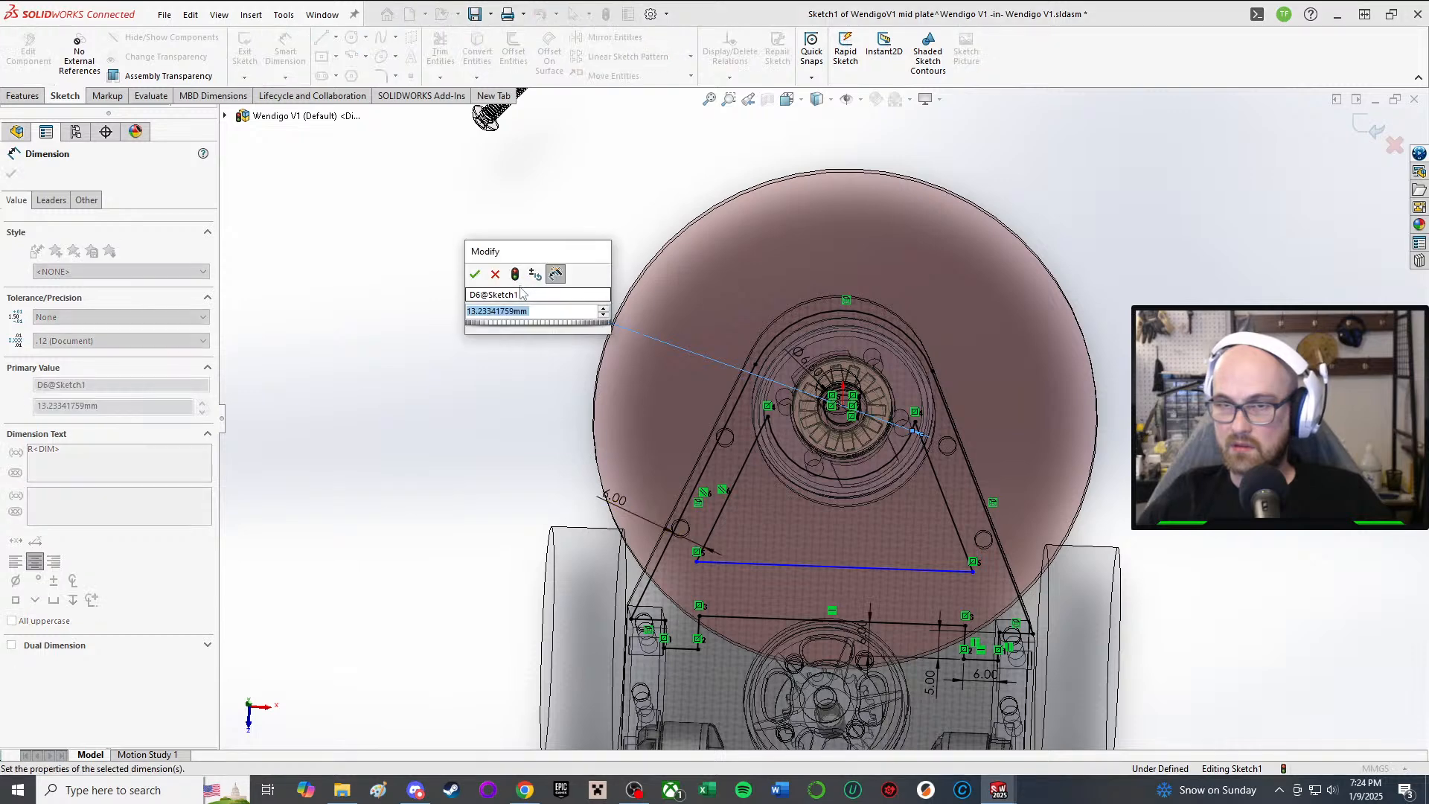
{"action": "type", "text": "10"}
{"action": "key", "text": "Return"}
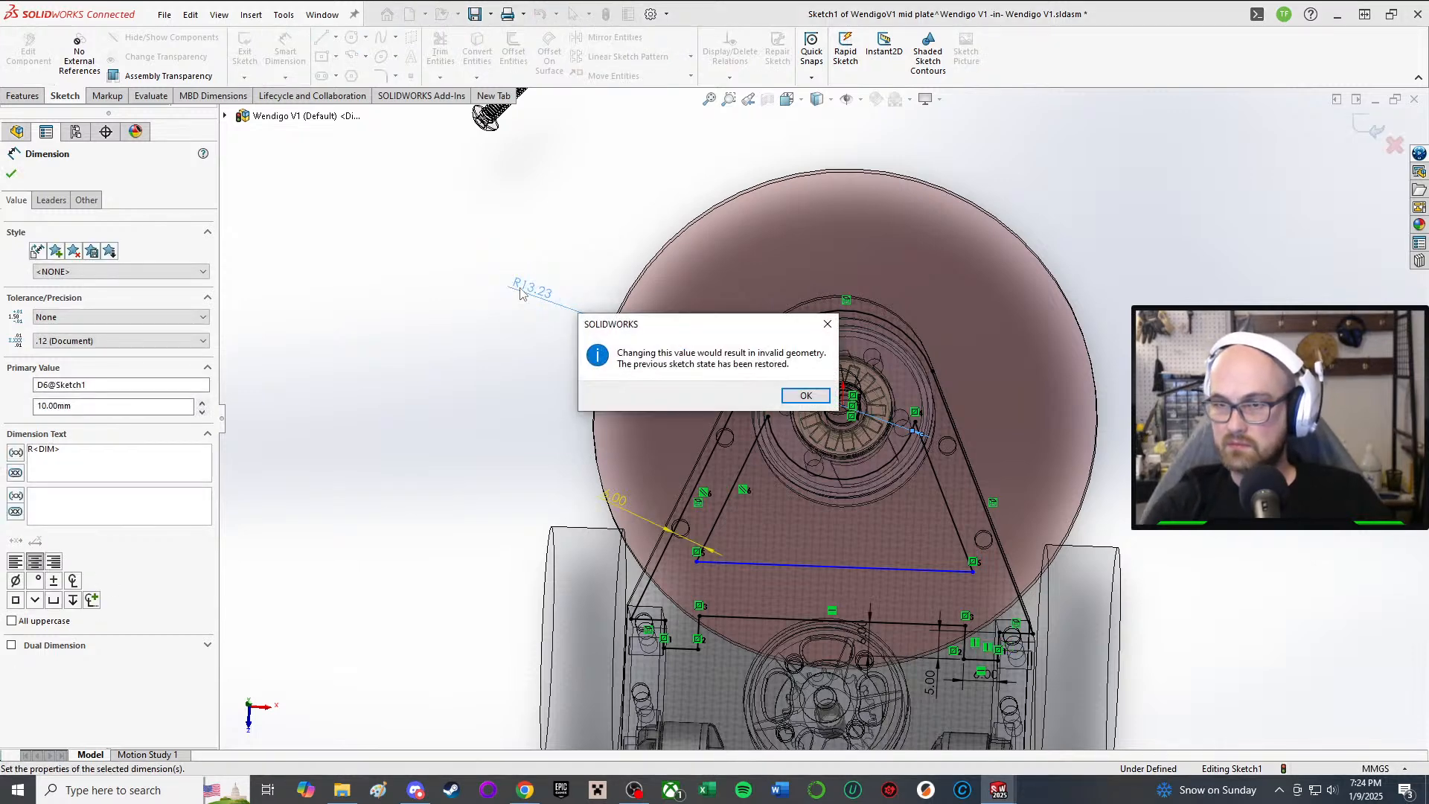
{"action": "left_click", "coordinate": [826, 400]}
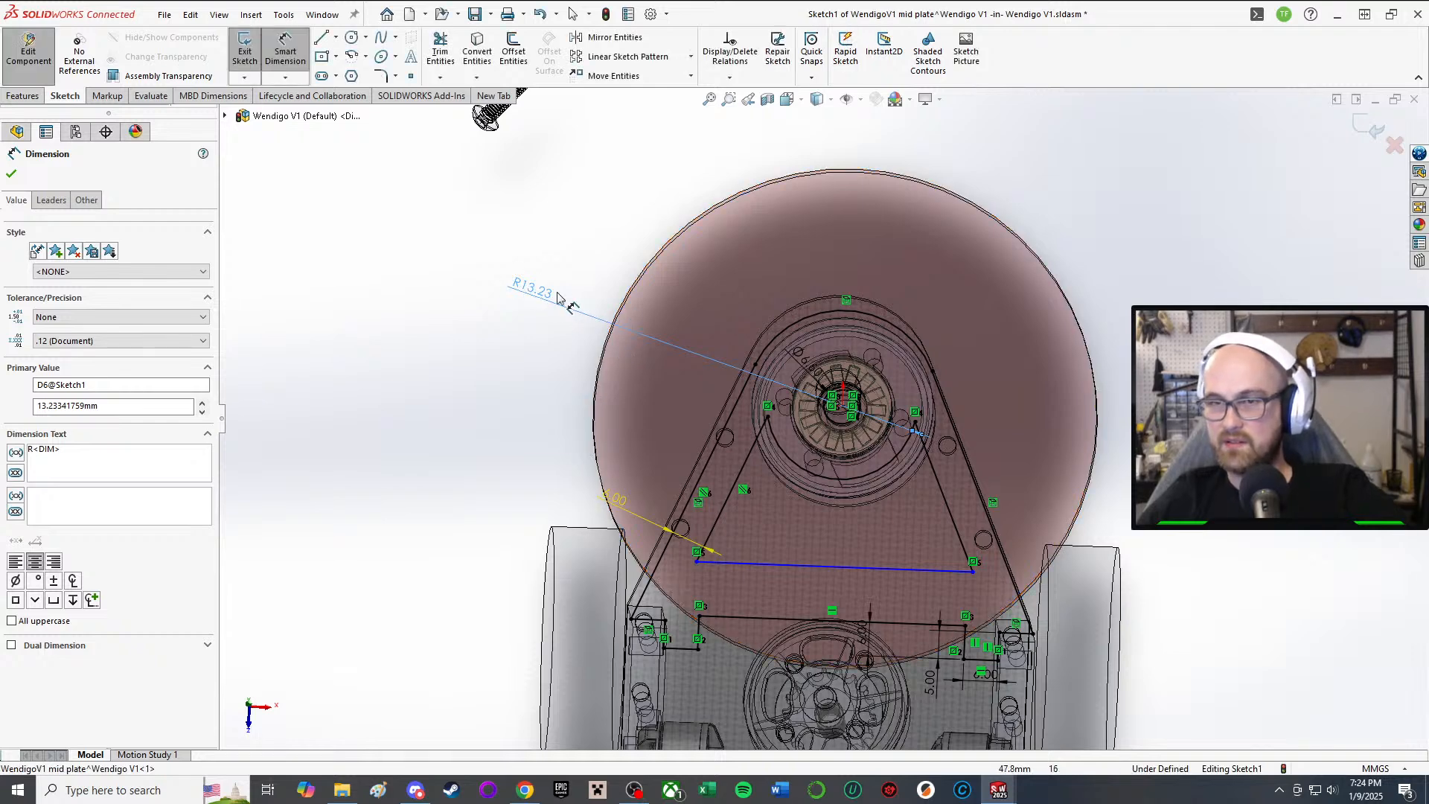
{"action": "left_click", "coordinate": [395, 216]}
{"action": "left_click", "coordinate": [518, 292]}
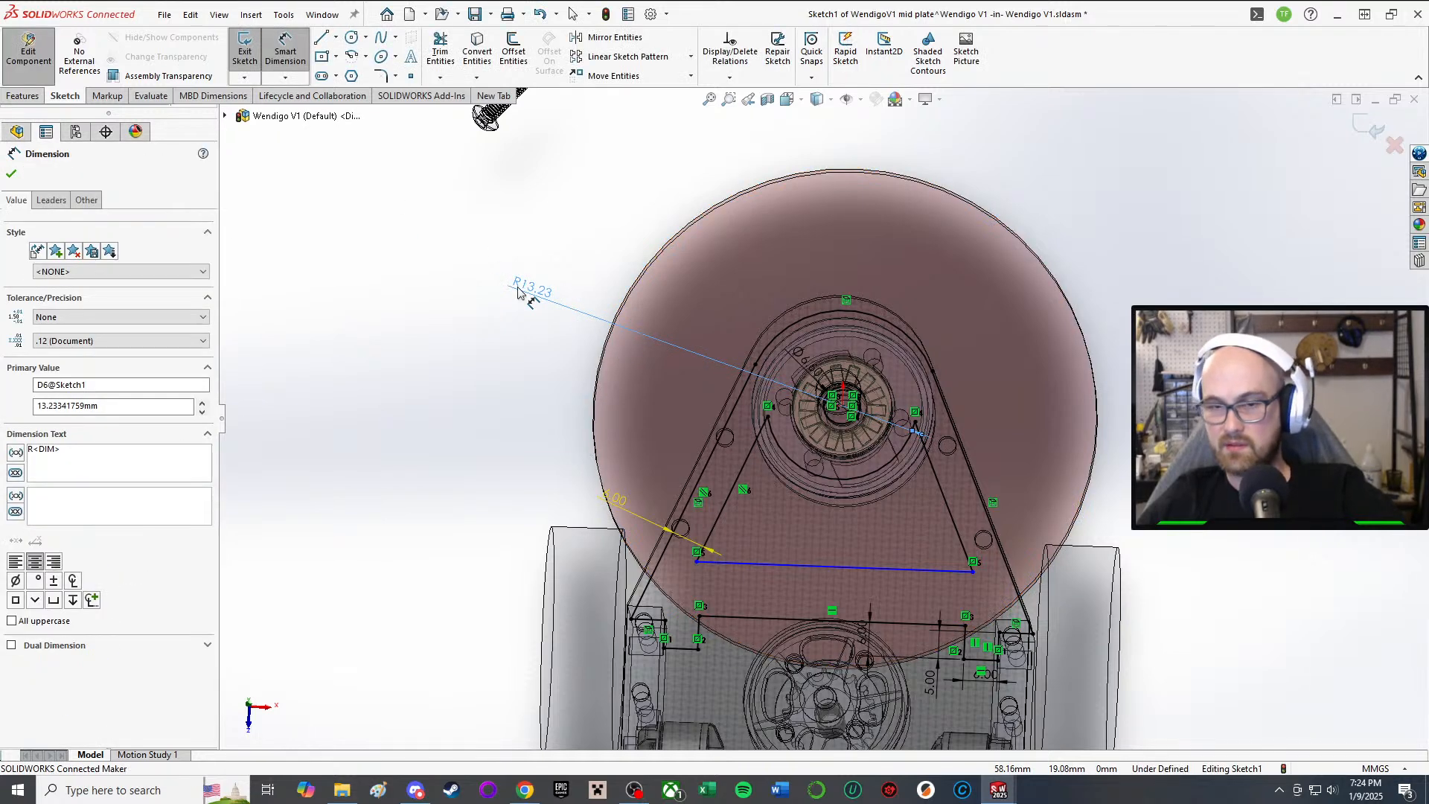
{"action": "key", "text": "Delete"}
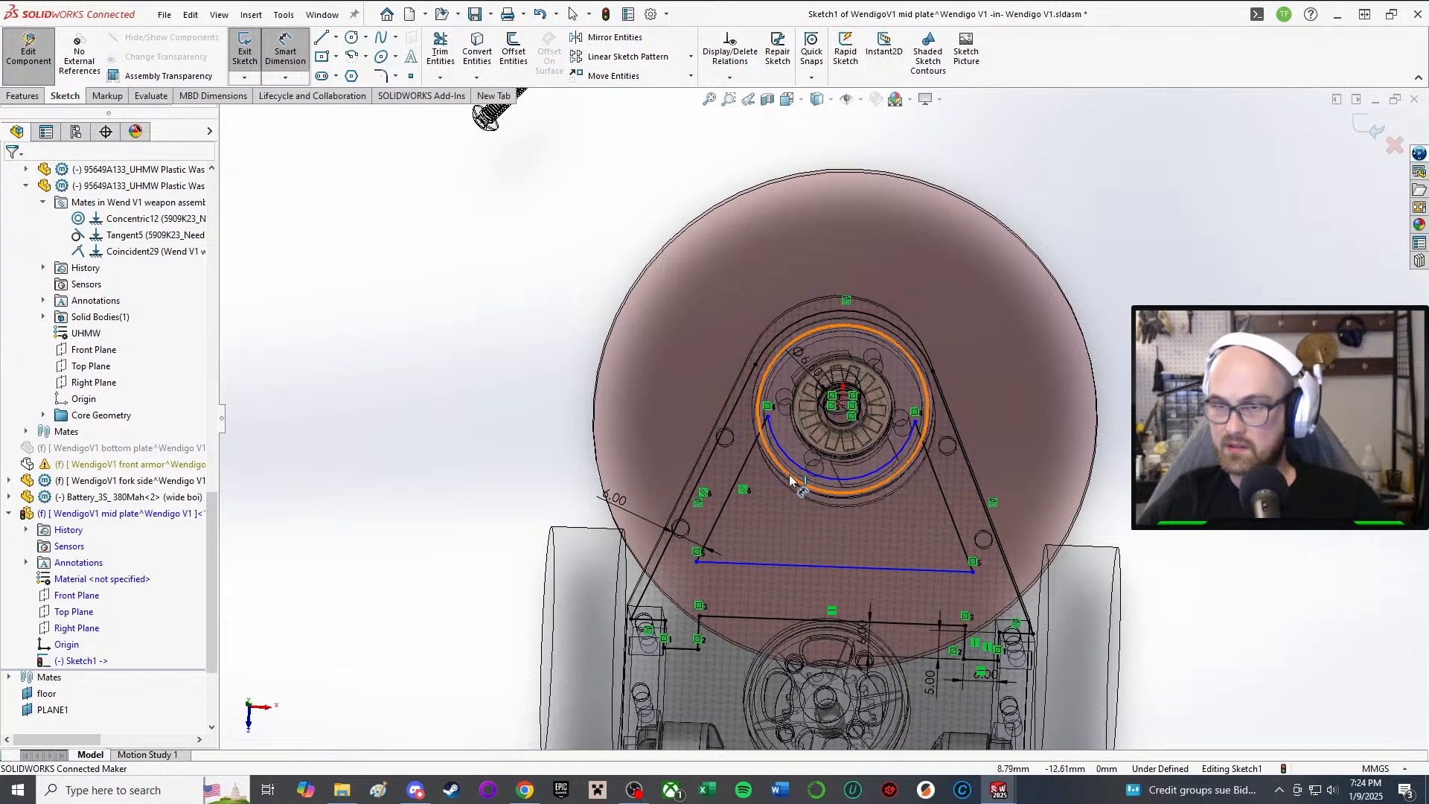
{"action": "left_click", "coordinate": [793, 478]}
{"action": "left_click", "coordinate": [359, 340]}
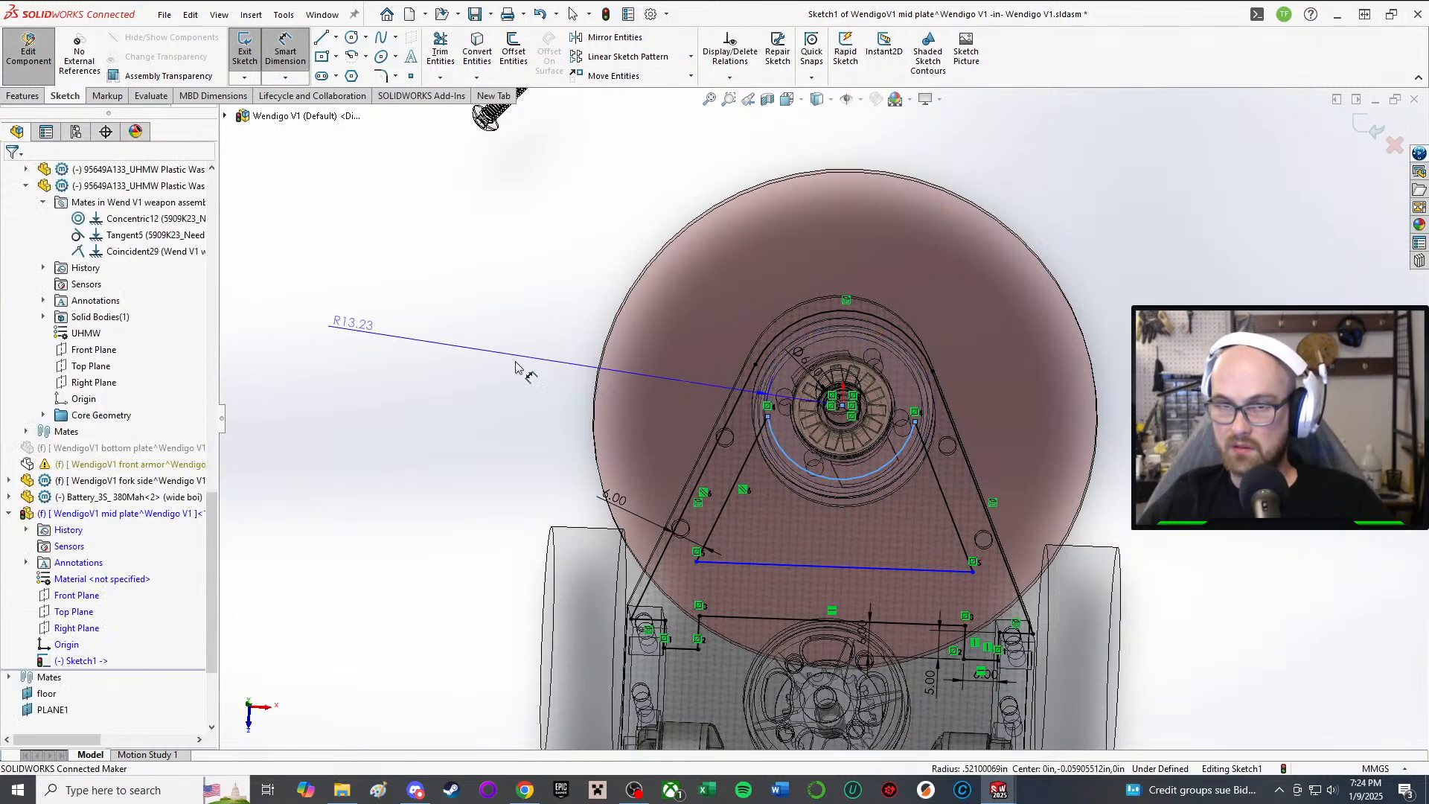
{"action": "left_click", "coordinate": [387, 338]}
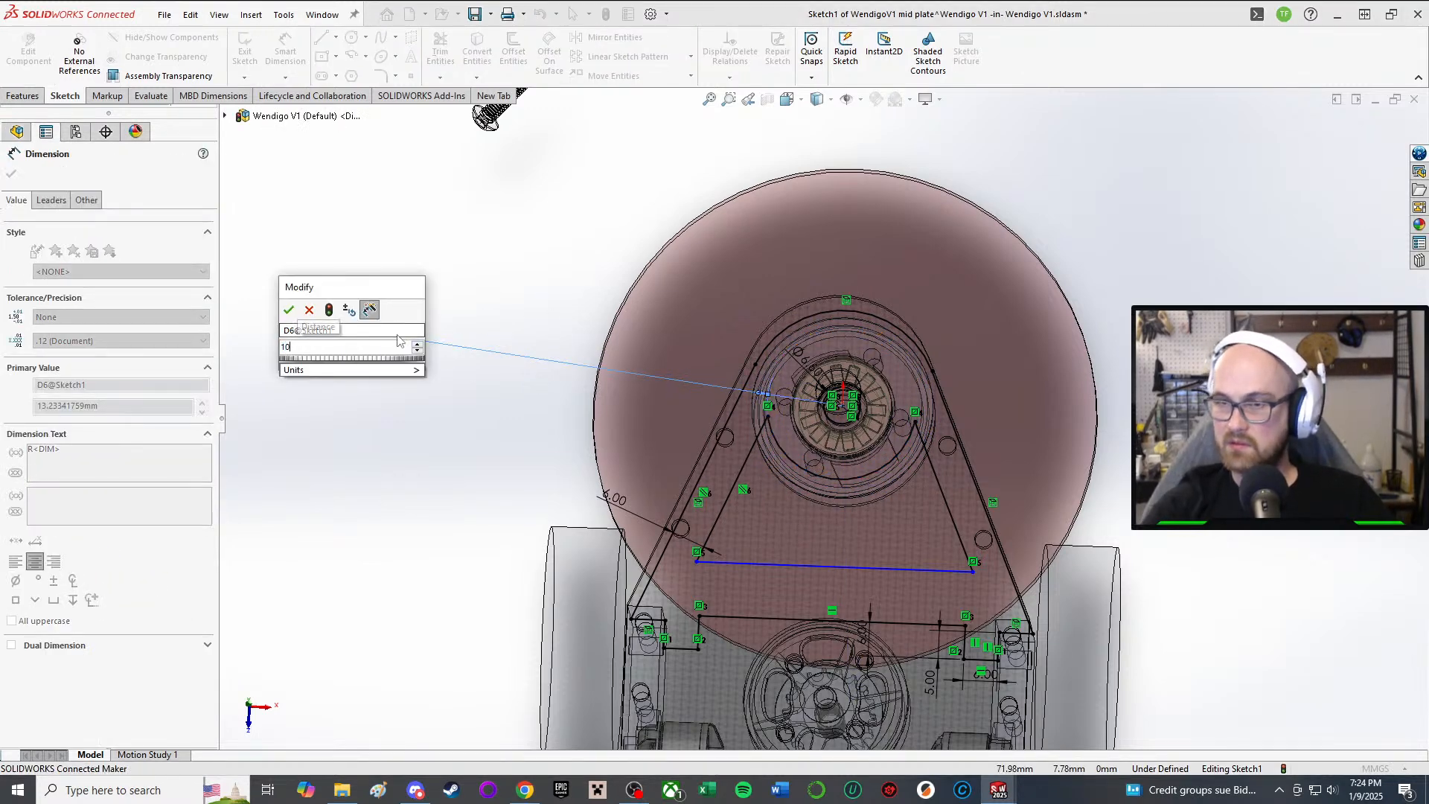
{"action": "type", "text": "10"}
{"action": "key", "text": "Return"}
{"action": "left_click", "coordinate": [793, 400]}
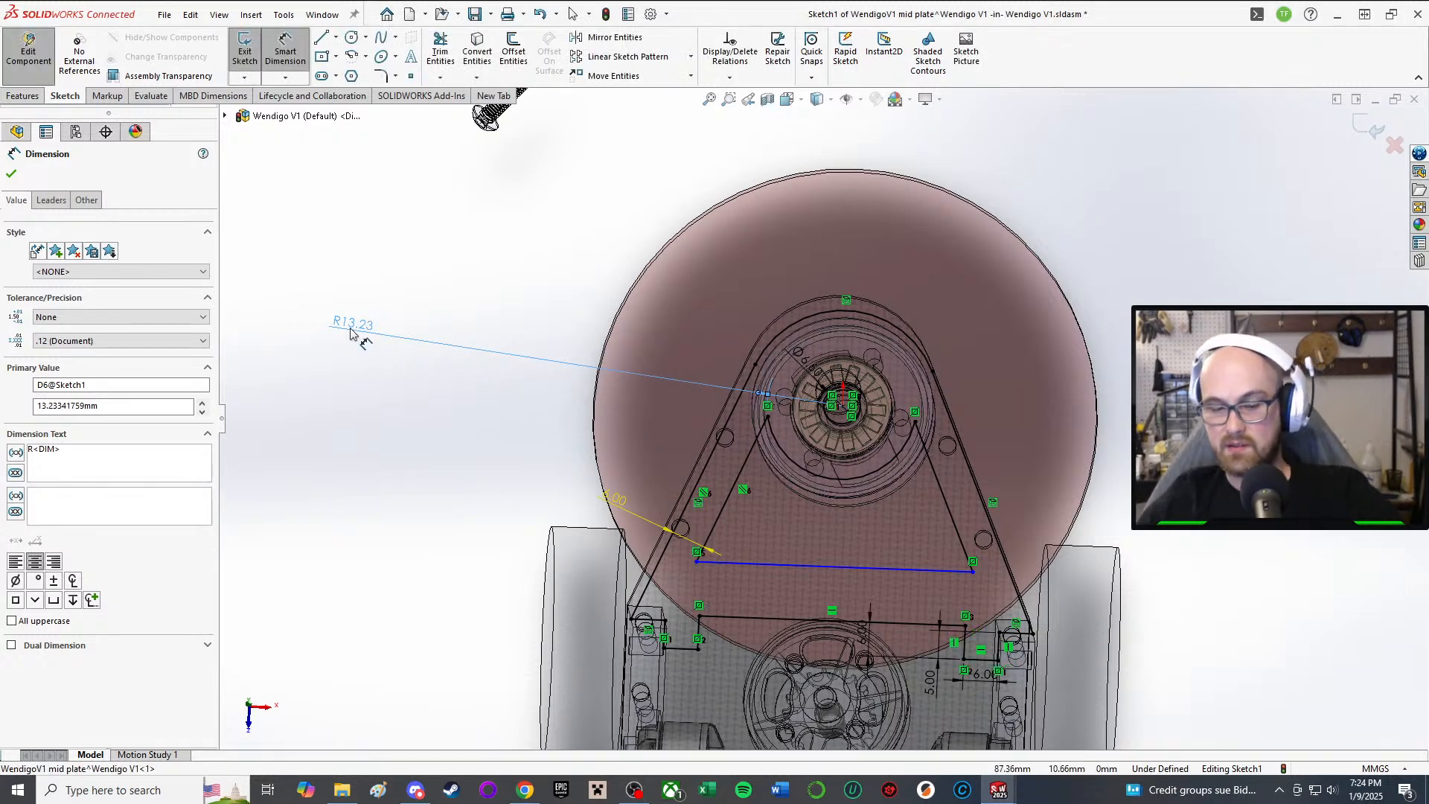
{"action": "key", "text": "Delete"}
{"action": "key", "text": "Escape"}
Step: Drag the cutout arc's right end inward and pull the arc down toward the bottom line
{"action": "scroll", "coordinate": [969, 456], "scroll_direction": "down", "scroll_amount": 5}
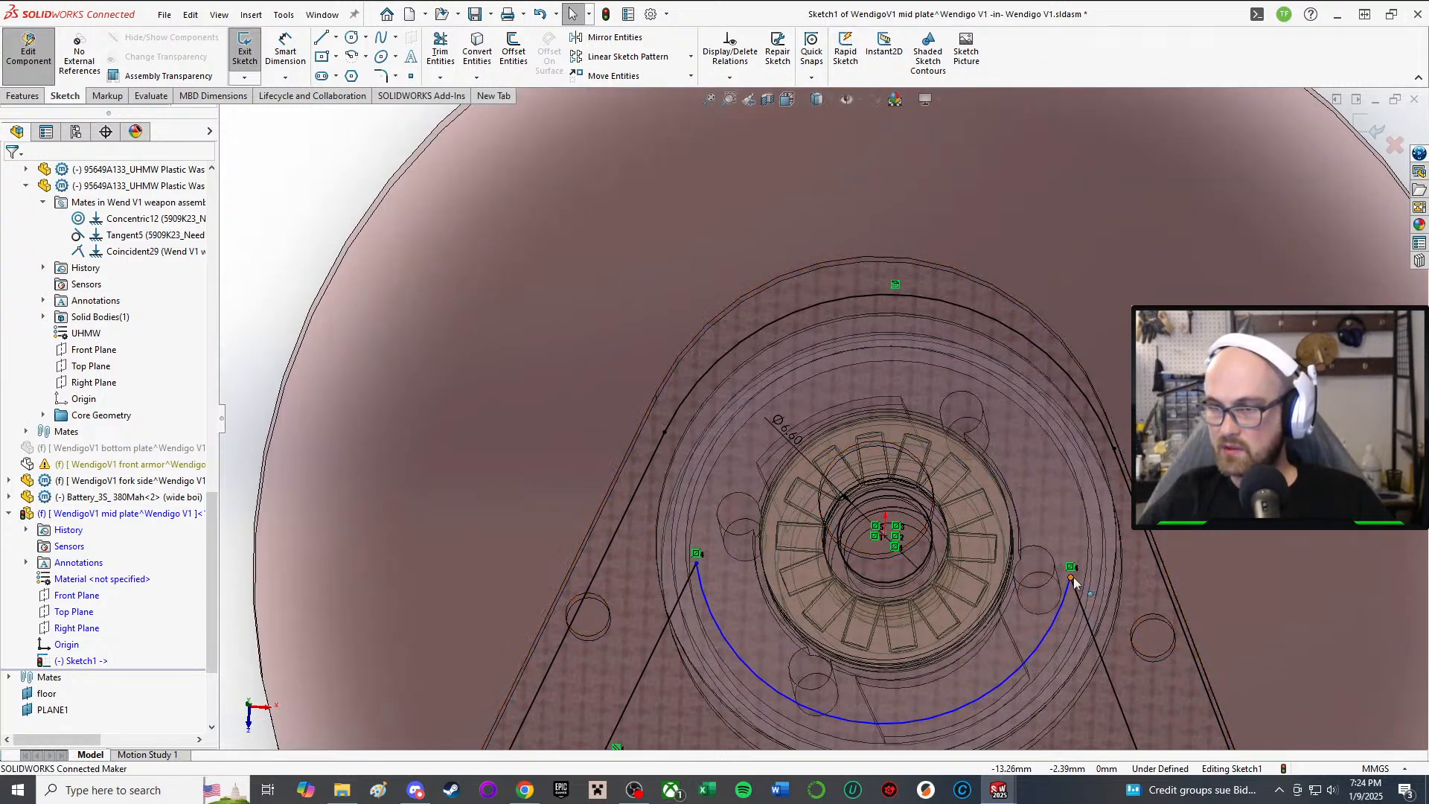
{"action": "mouse_move", "coordinate": [1070, 577]}
{"action": "left_mouse_down"}
{"action": "mouse_move", "coordinate": [1023, 517]}
{"action": "mouse_move", "coordinate": [1040, 494]}
{"action": "mouse_move", "coordinate": [1068, 568]}
{"action": "left_mouse_up"}
{"action": "scroll", "coordinate": [954, 595], "scroll_direction": "down", "scroll_amount": 3}
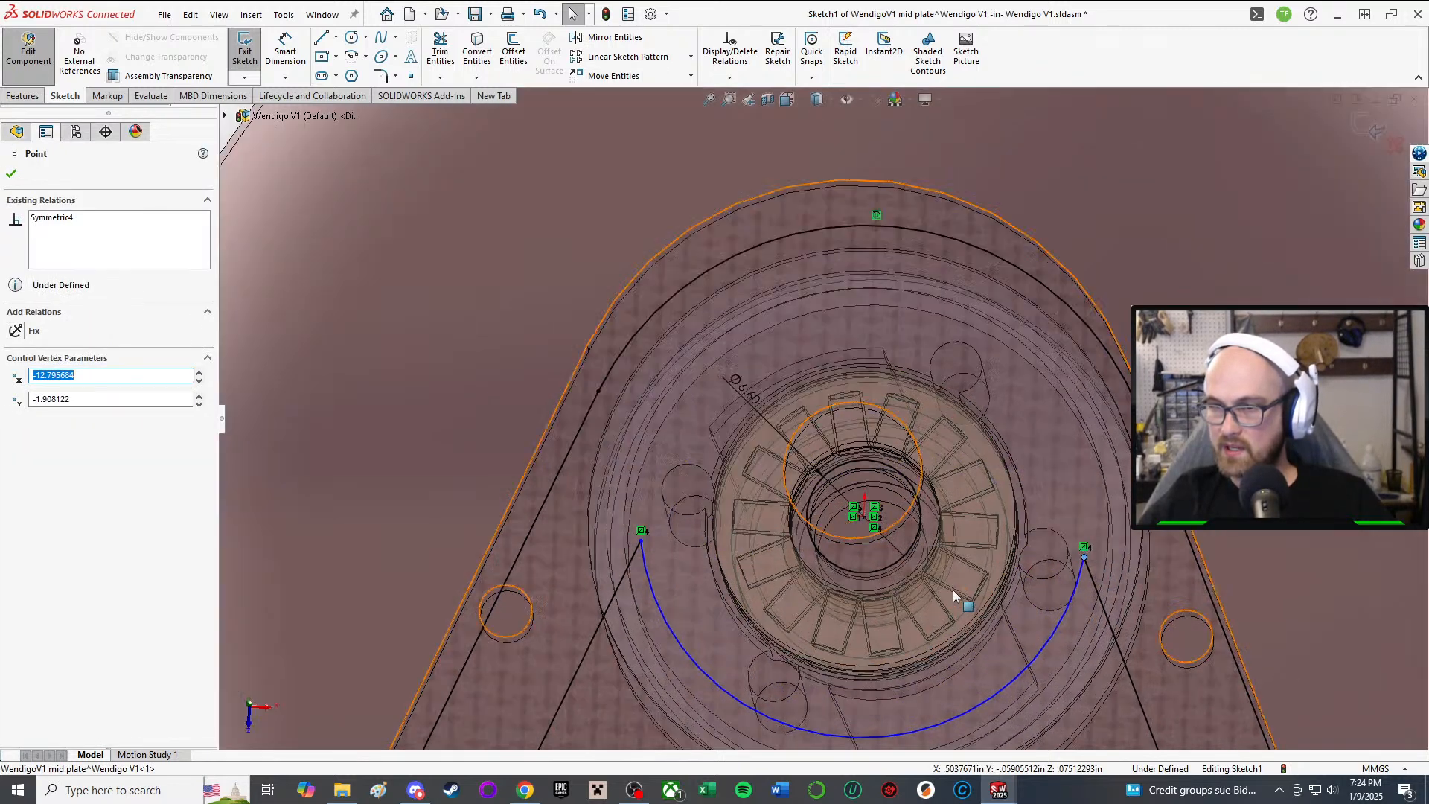
{"action": "scroll", "coordinate": [938, 587], "scroll_direction": "up", "scroll_amount": 5}
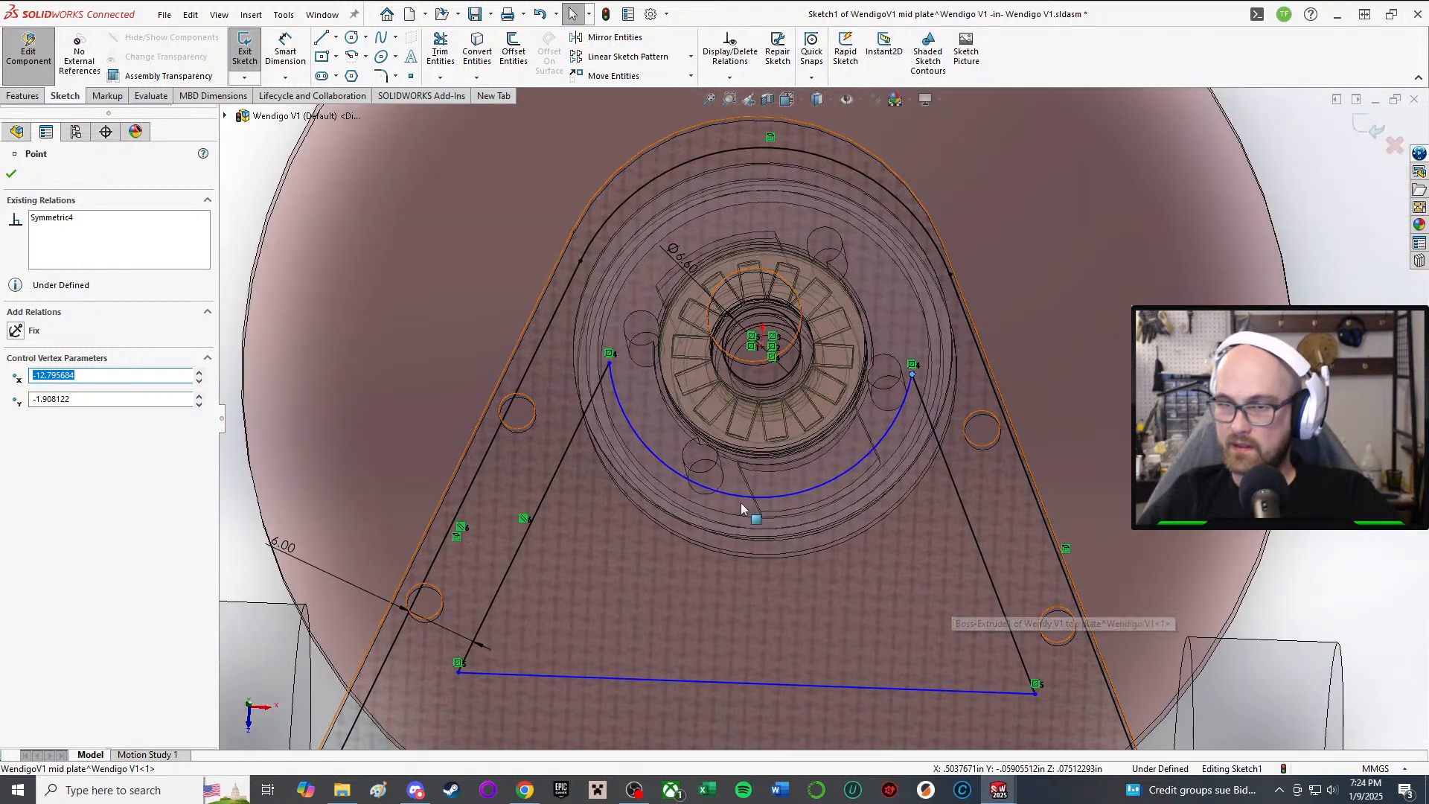
{"action": "left_click_drag", "start_coordinate": [734, 494], "coordinate": [726, 496]}
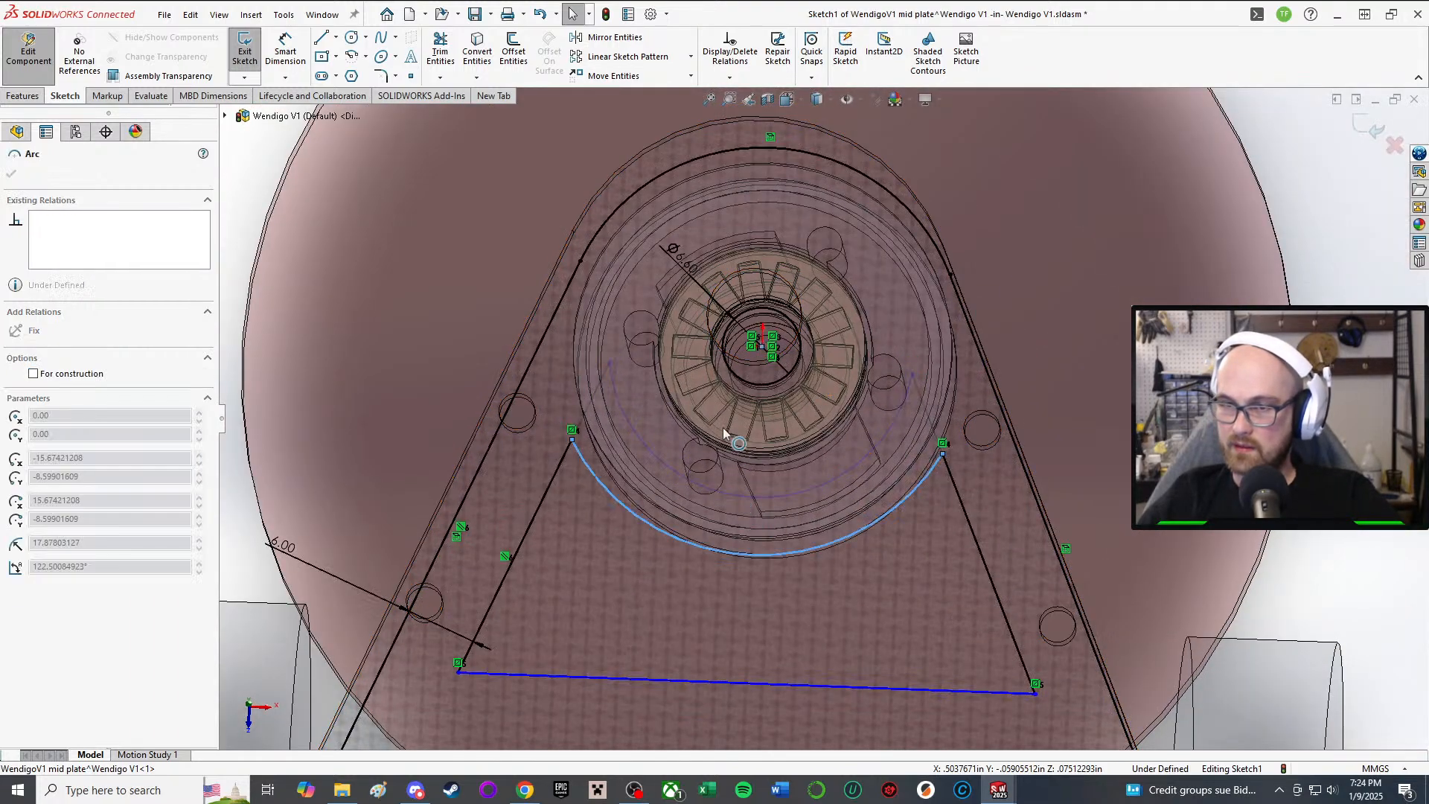
{"action": "mouse_move", "coordinate": [790, 578]}
{"action": "left_mouse_down"}
{"action": "mouse_move", "coordinate": [842, 637]}
{"action": "mouse_move", "coordinate": [780, 387]}
{"action": "mouse_move", "coordinate": [807, 560]}
{"action": "left_mouse_up"}
Step: Delete the stretched arc and draw a centrepoint arc centred on the hub, ending at the right side line
{"action": "key", "text": "Delete"}
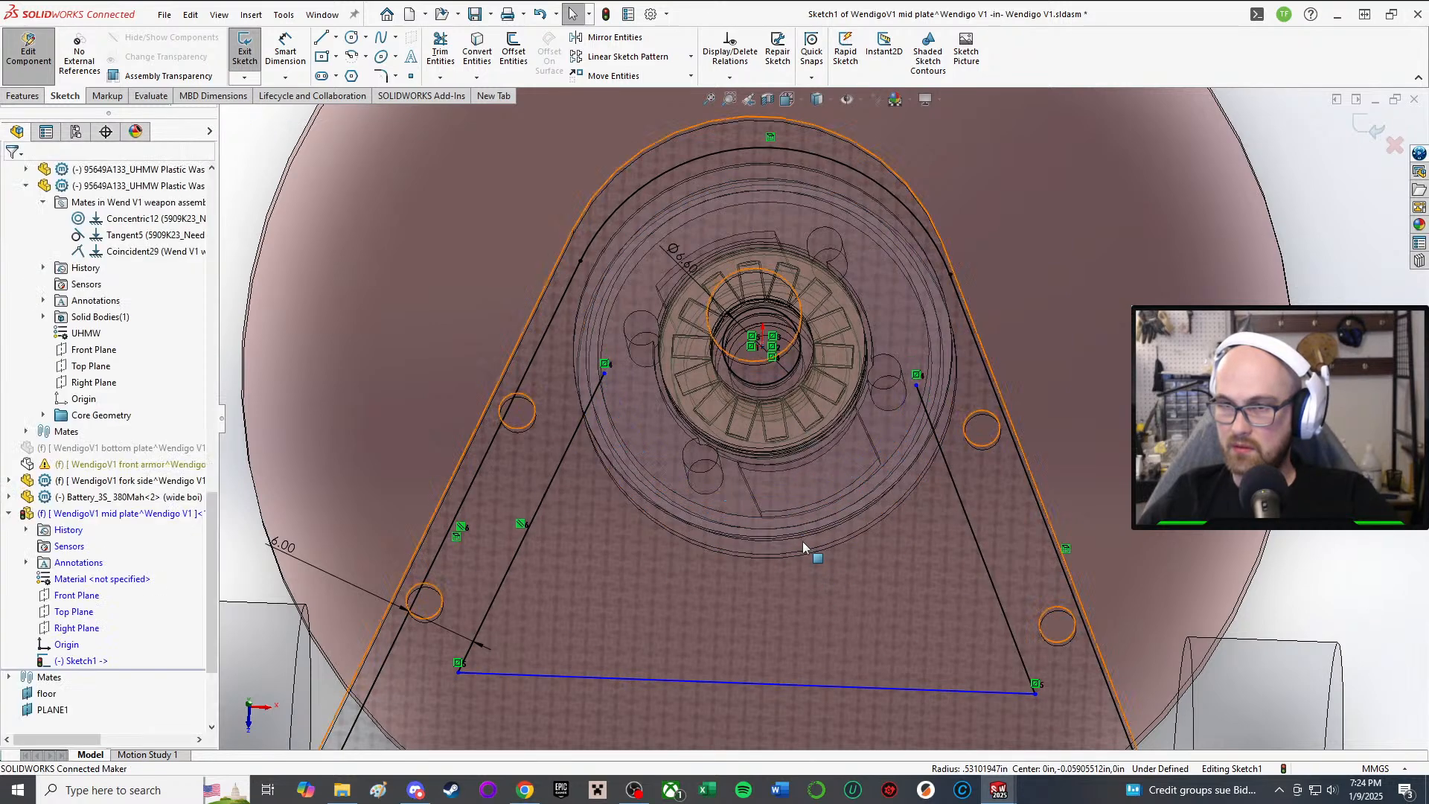
{"action": "left_click", "coordinate": [351, 56]}
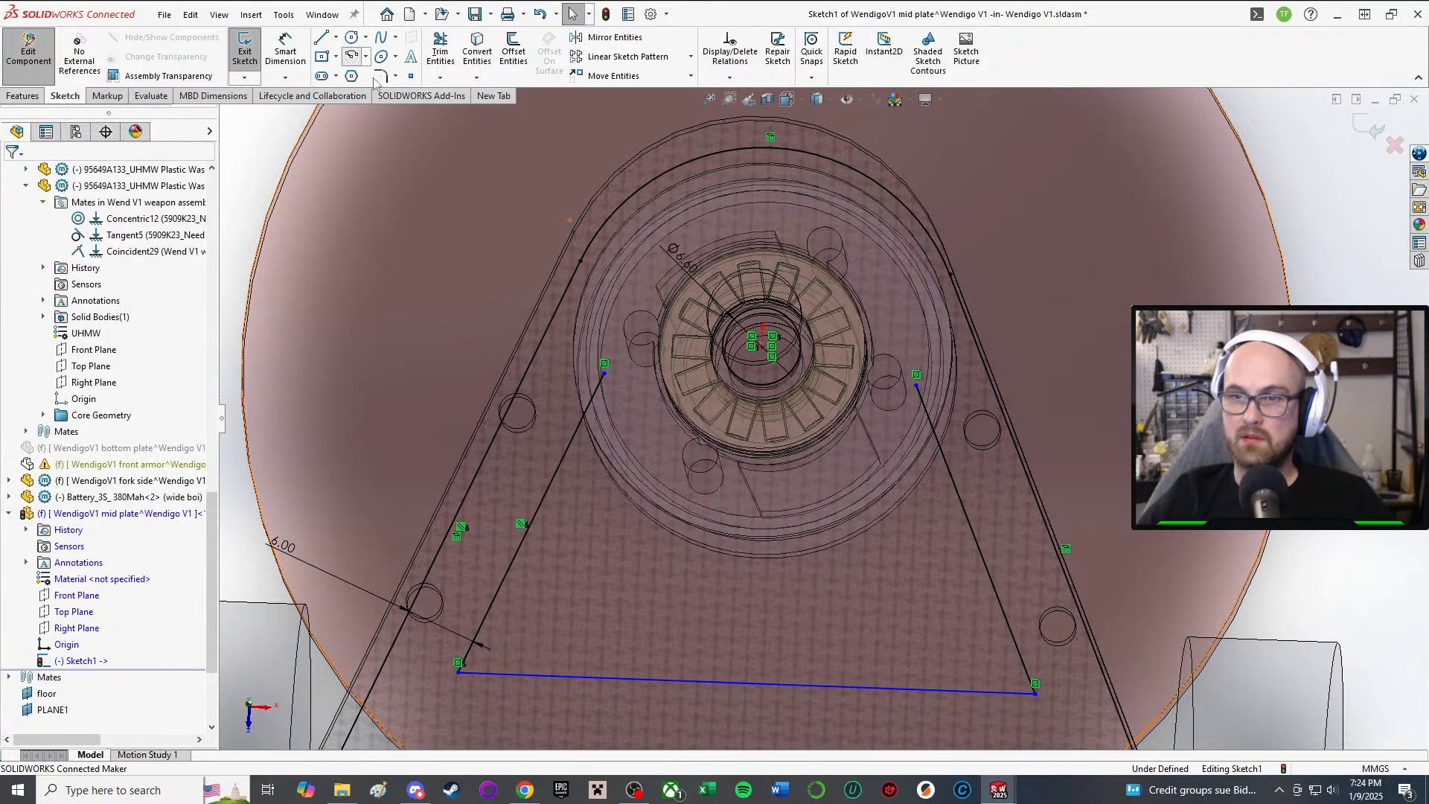
{"action": "left_click", "coordinate": [760, 346]}
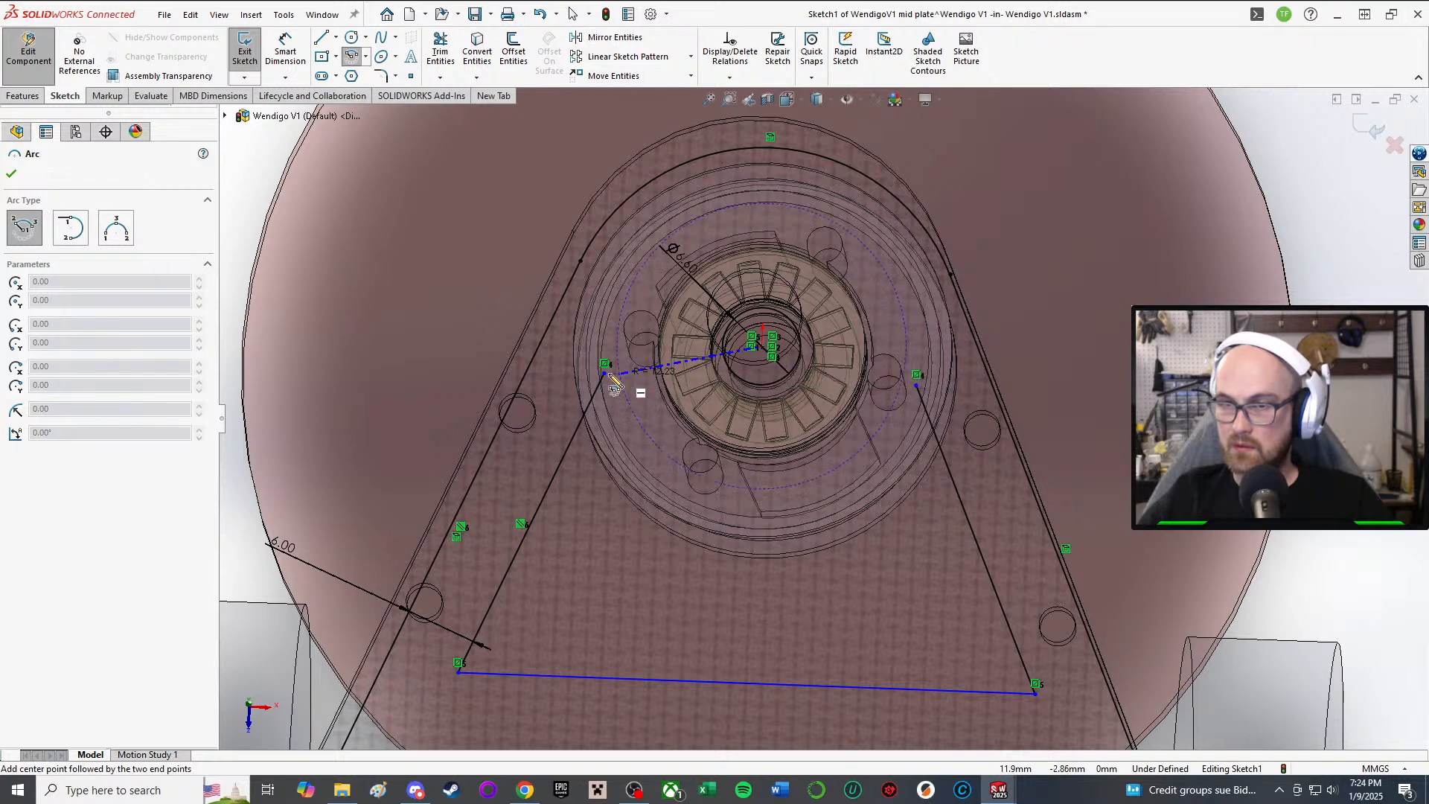
{"action": "left_click", "coordinate": [918, 378]}
{"action": "key", "text": "Escape"}
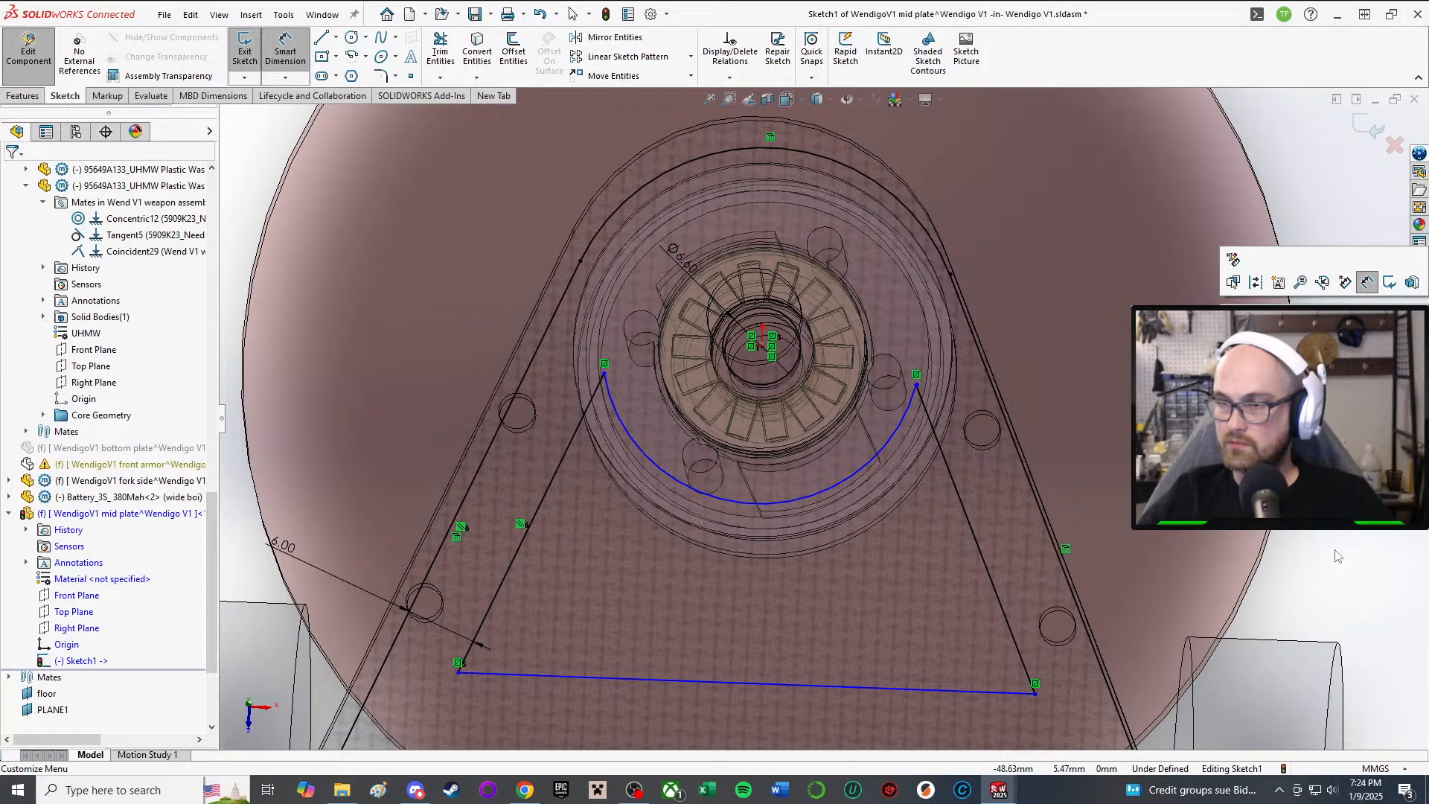
Step: Drag the new arc's endpoints up onto the side lines' upper ends beside the hub
{"action": "left_click", "coordinate": [789, 504]}
{"action": "scroll", "coordinate": [926, 396], "scroll_direction": "down", "scroll_amount": 3}
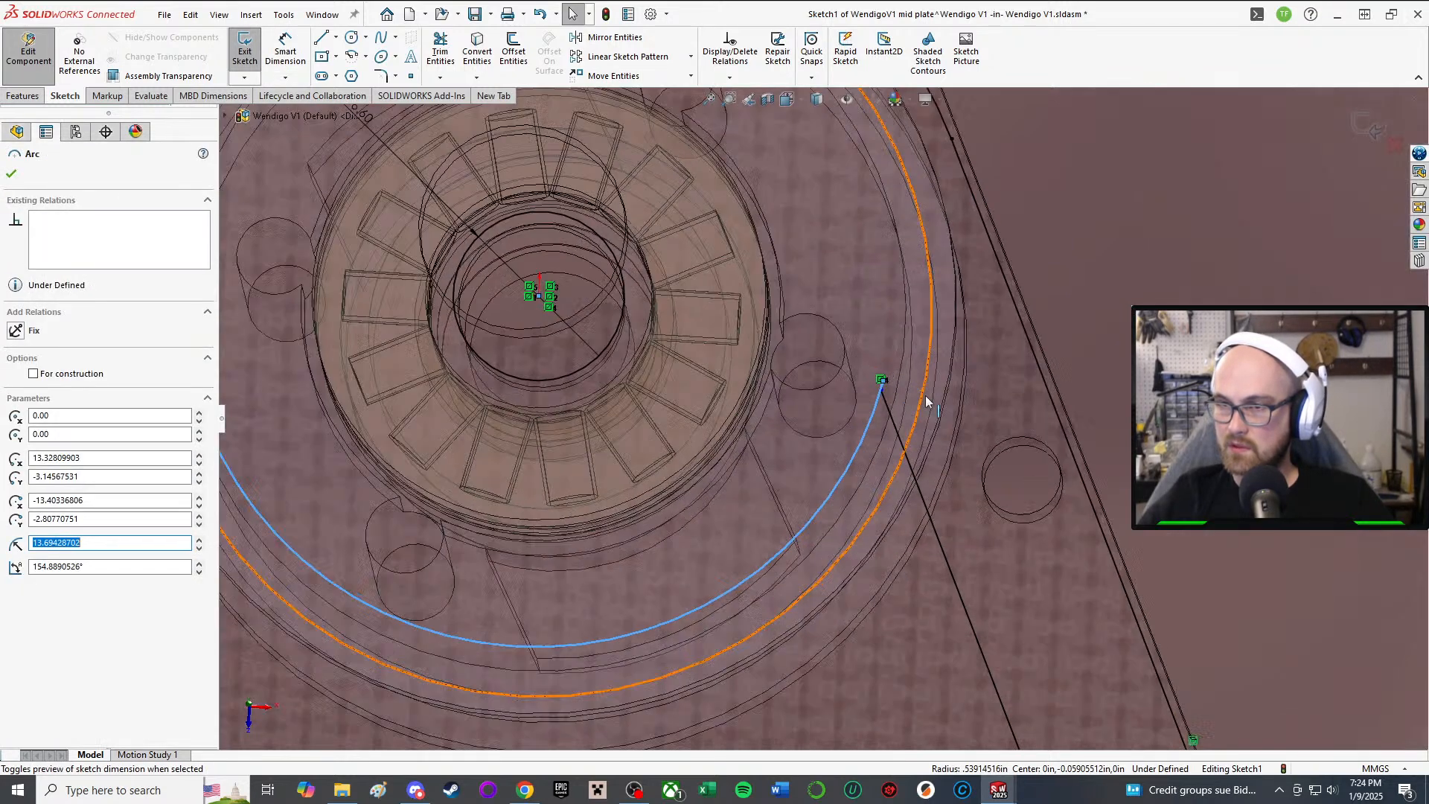
{"action": "scroll", "coordinate": [926, 395], "scroll_direction": "down", "scroll_amount": 2}
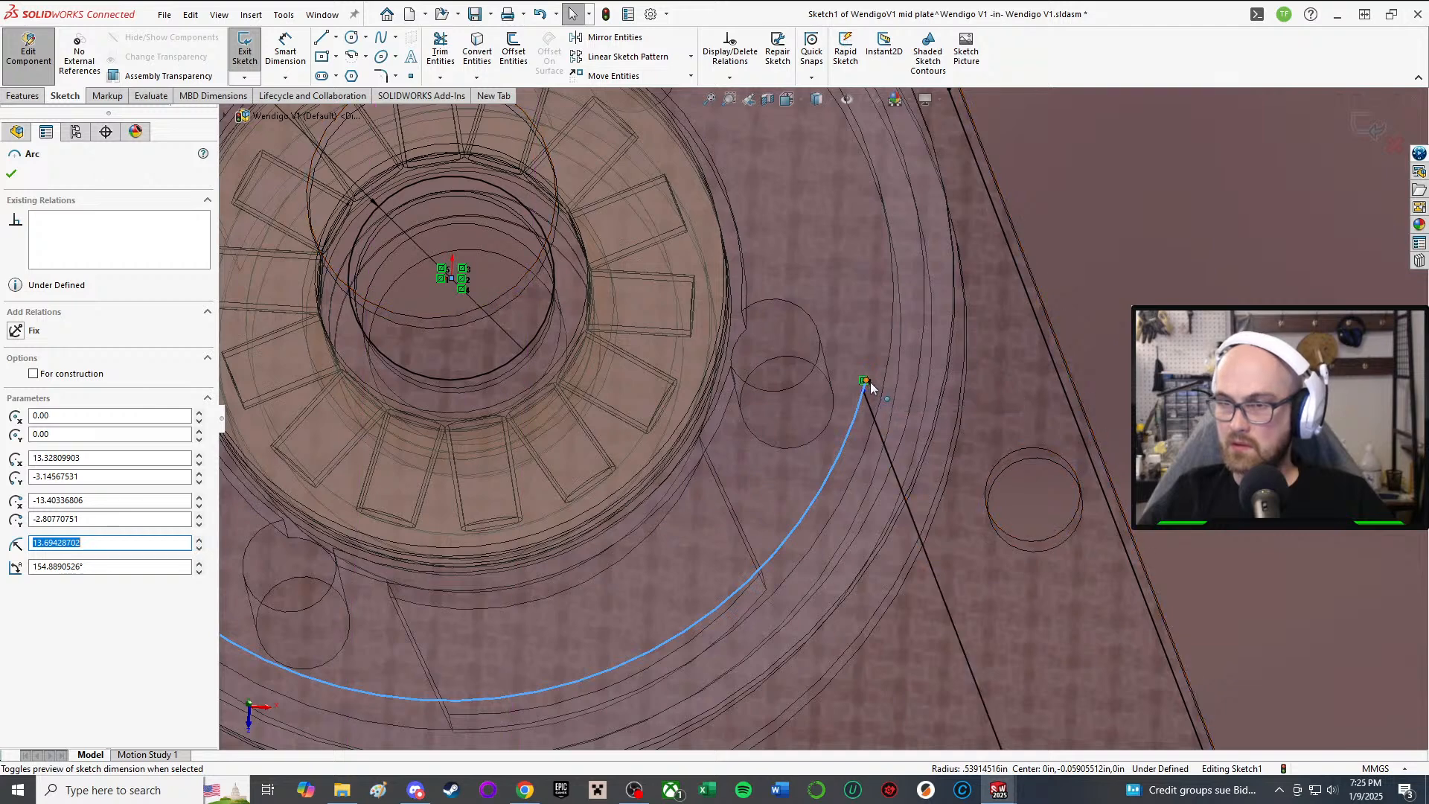
{"action": "left_click_drag", "start_coordinate": [869, 382], "coordinate": [840, 330]}
{"action": "scroll", "coordinate": [830, 409], "scroll_direction": "up", "scroll_amount": 5}
{"action": "scroll", "coordinate": [835, 395], "scroll_direction": "down", "scroll_amount": 1}
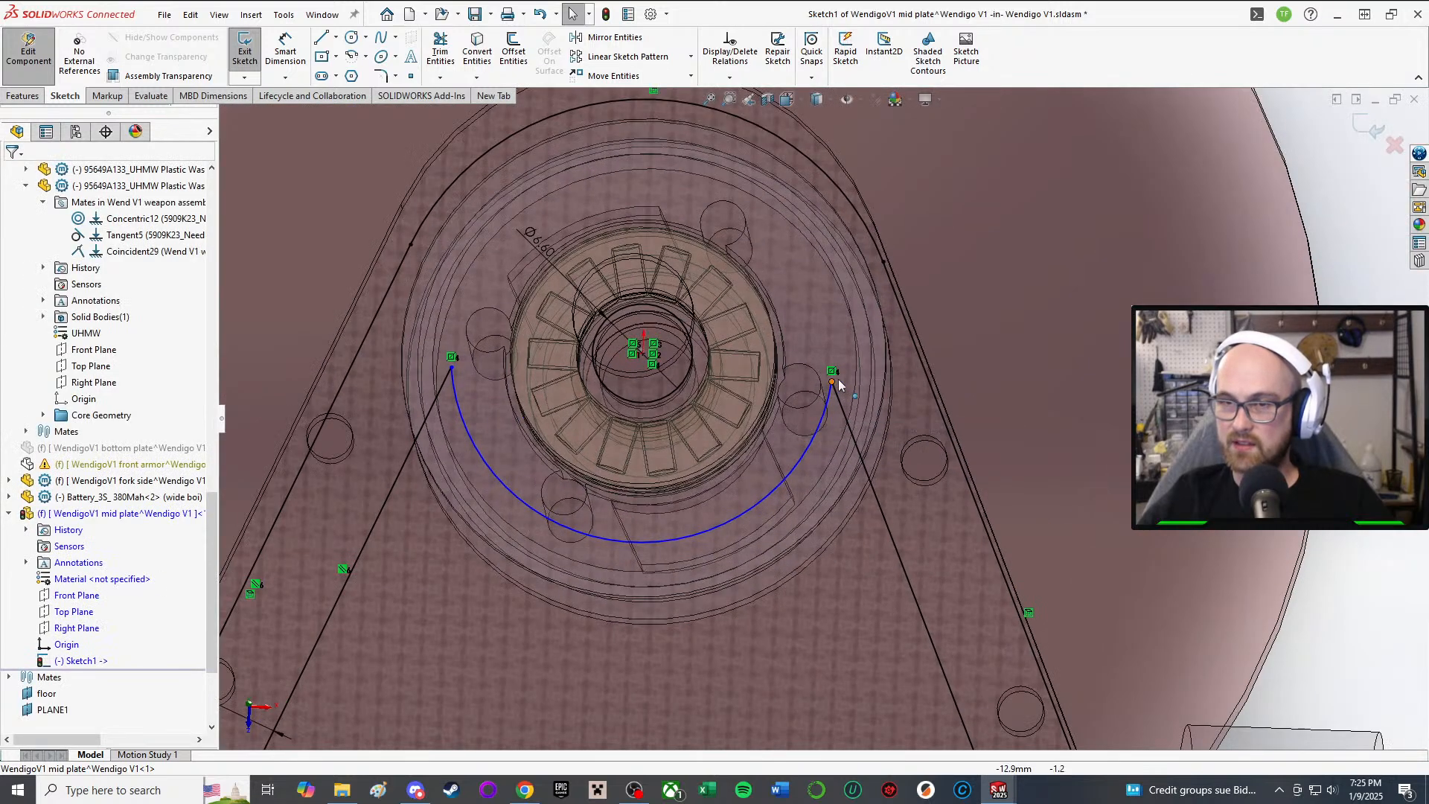
{"action": "left_click_drag", "start_coordinate": [831, 382], "coordinate": [746, 372]}
{"action": "scroll", "coordinate": [757, 414], "scroll_direction": "up", "scroll_amount": 5}
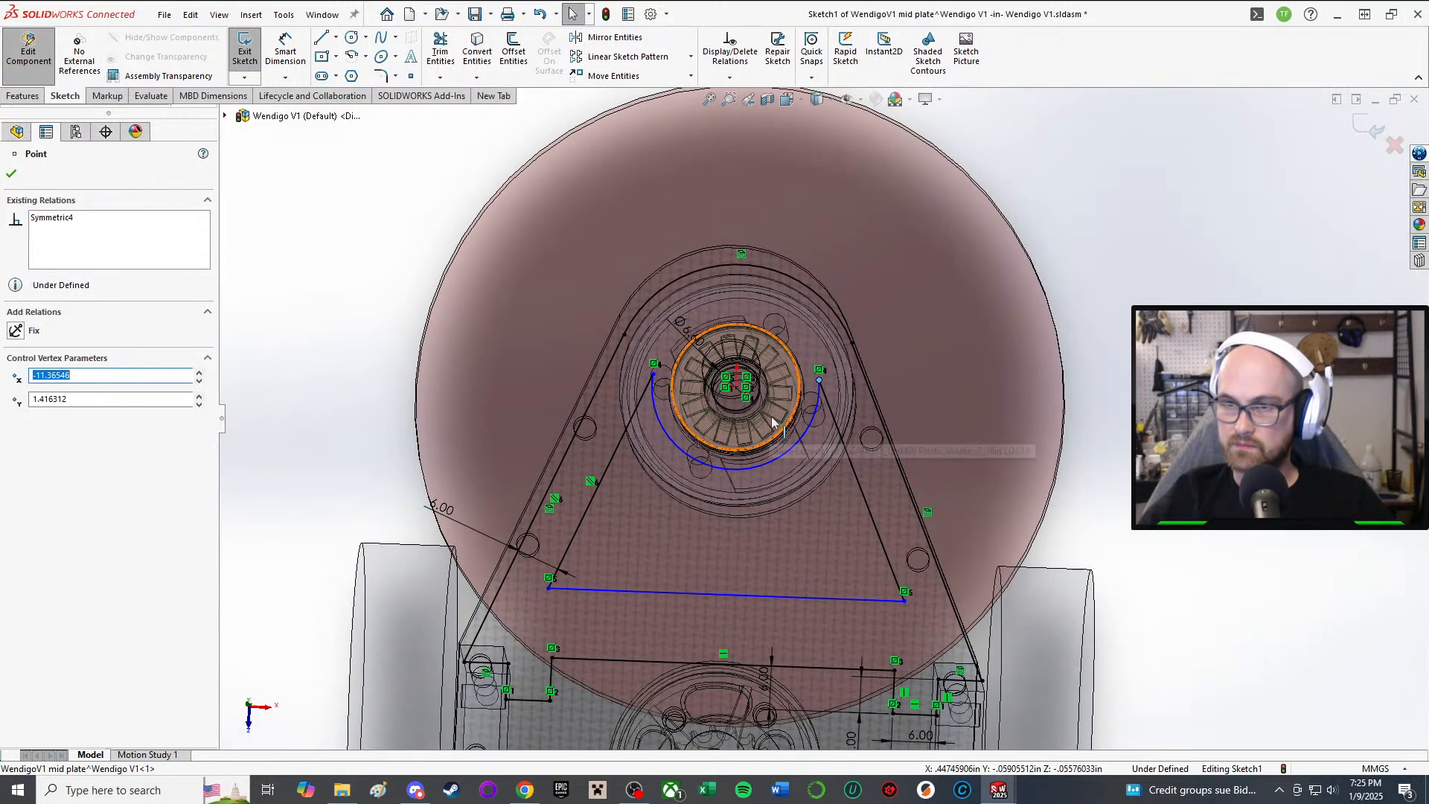
{"action": "scroll", "coordinate": [761, 417], "scroll_direction": "down", "scroll_amount": 5}
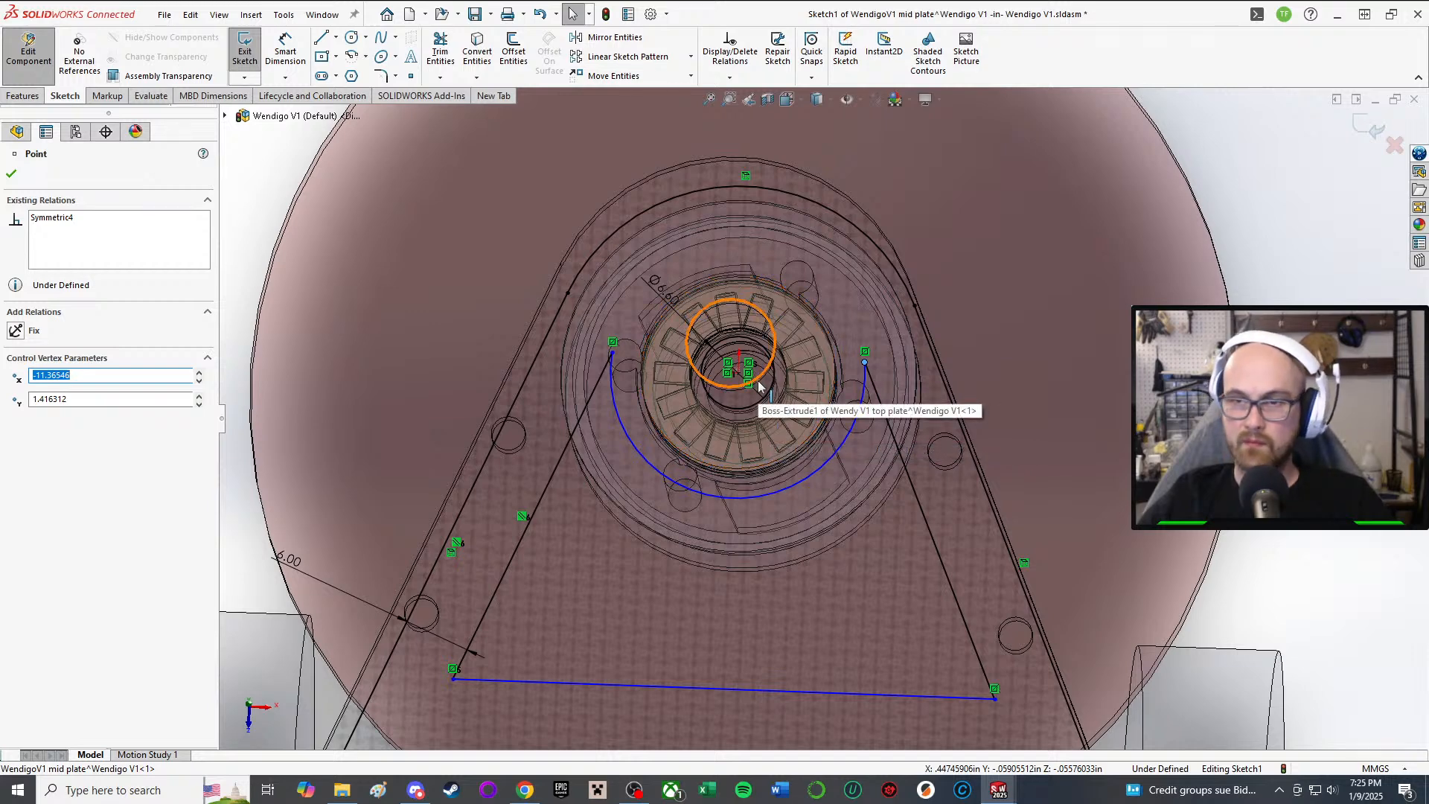
{"action": "scroll", "coordinate": [758, 384], "scroll_direction": "up", "scroll_amount": 4}
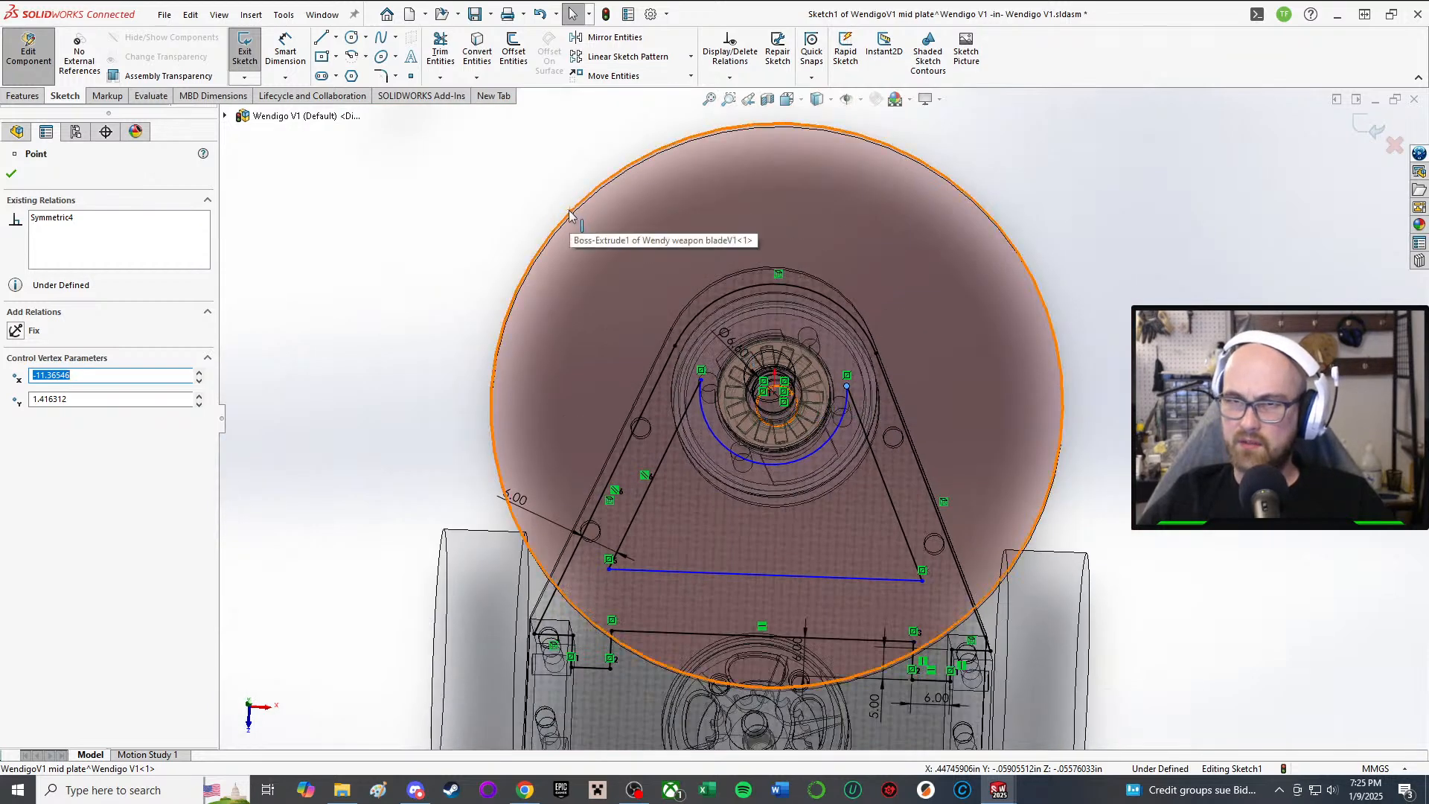
{"action": "left_click", "coordinate": [11, 175]}
{"action": "scroll", "coordinate": [418, 319], "scroll_direction": "up", "scroll_amount": 2}
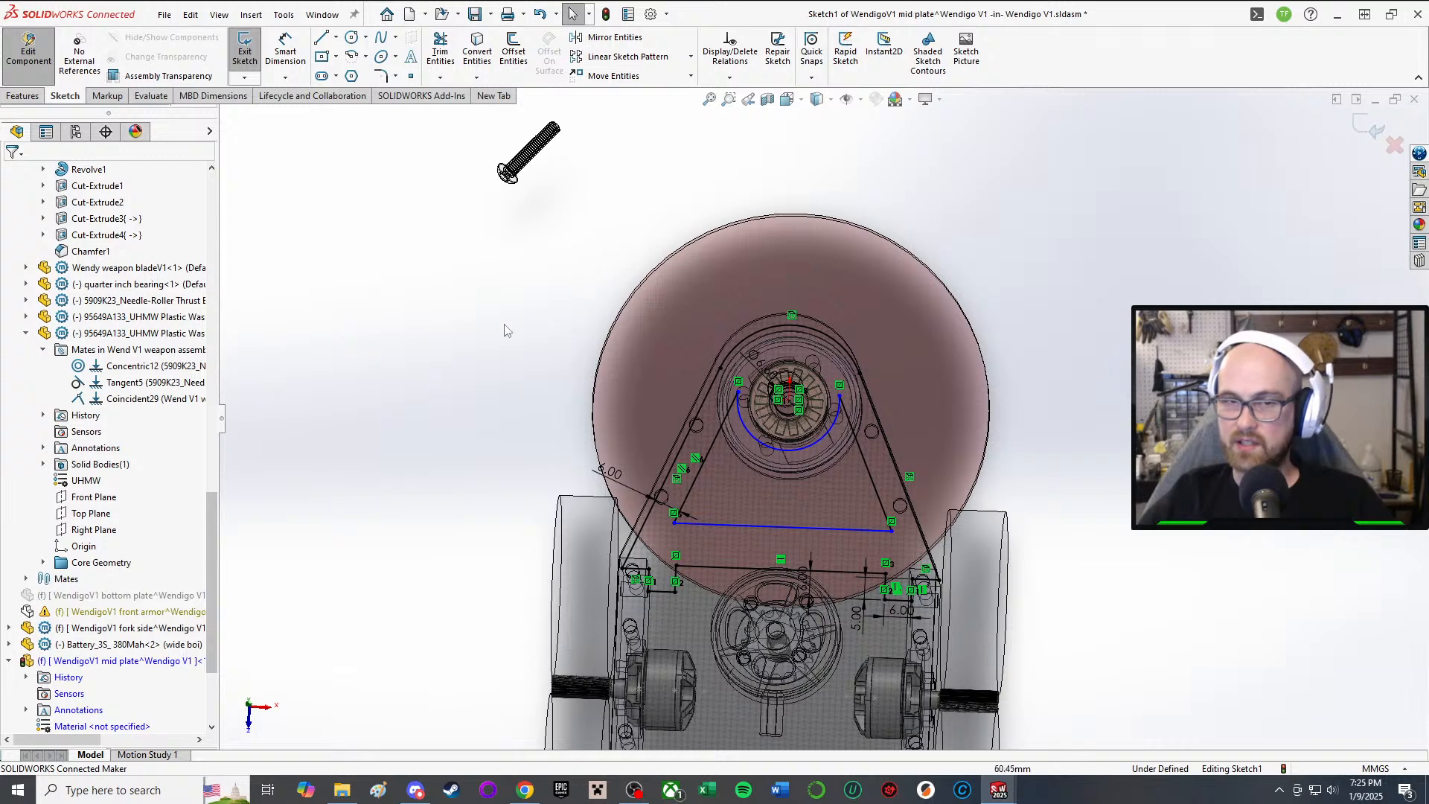
{"action": "right_click_drag", "start_coordinate": [385, 274], "coordinate": [639, 274]}
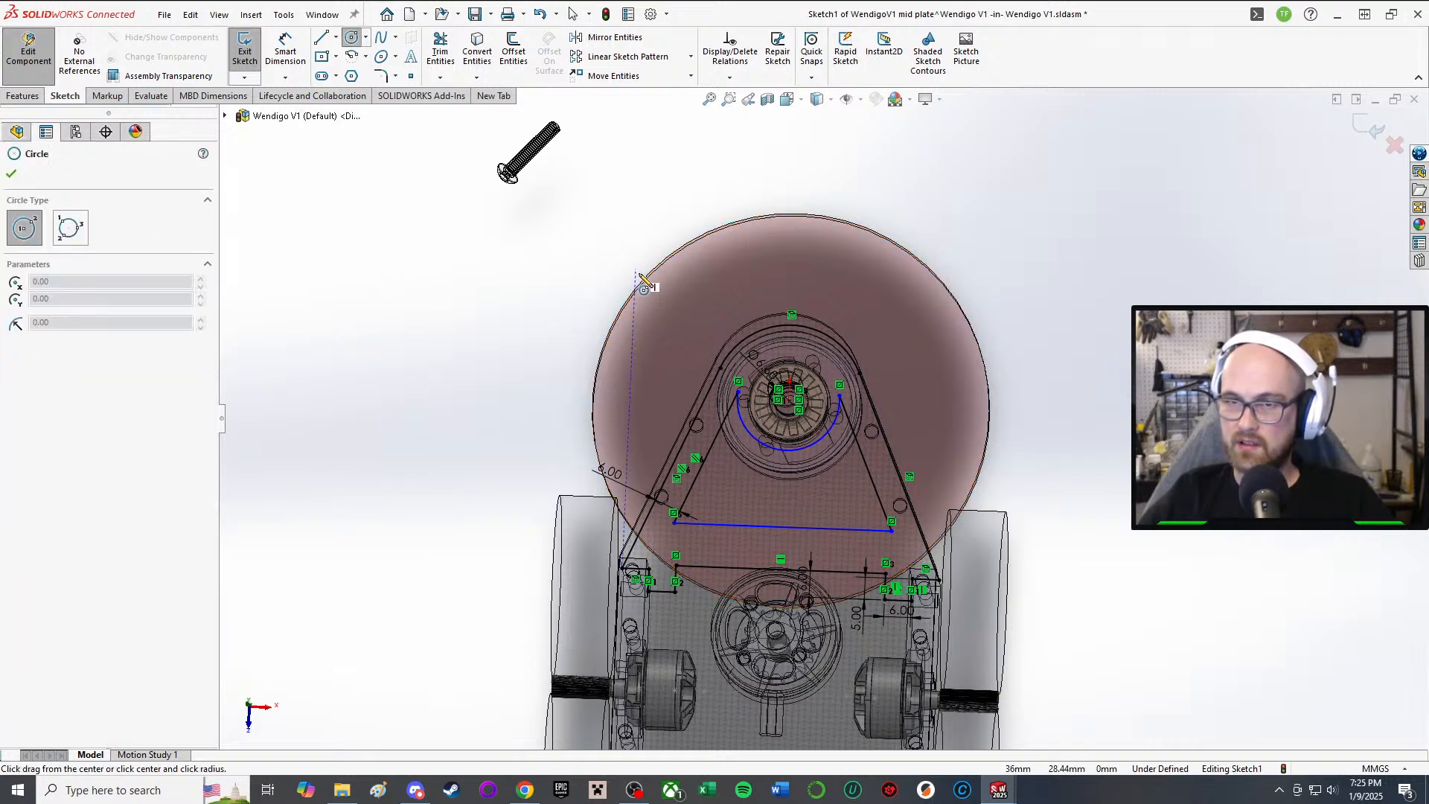
{"action": "key", "text": "Escape"}
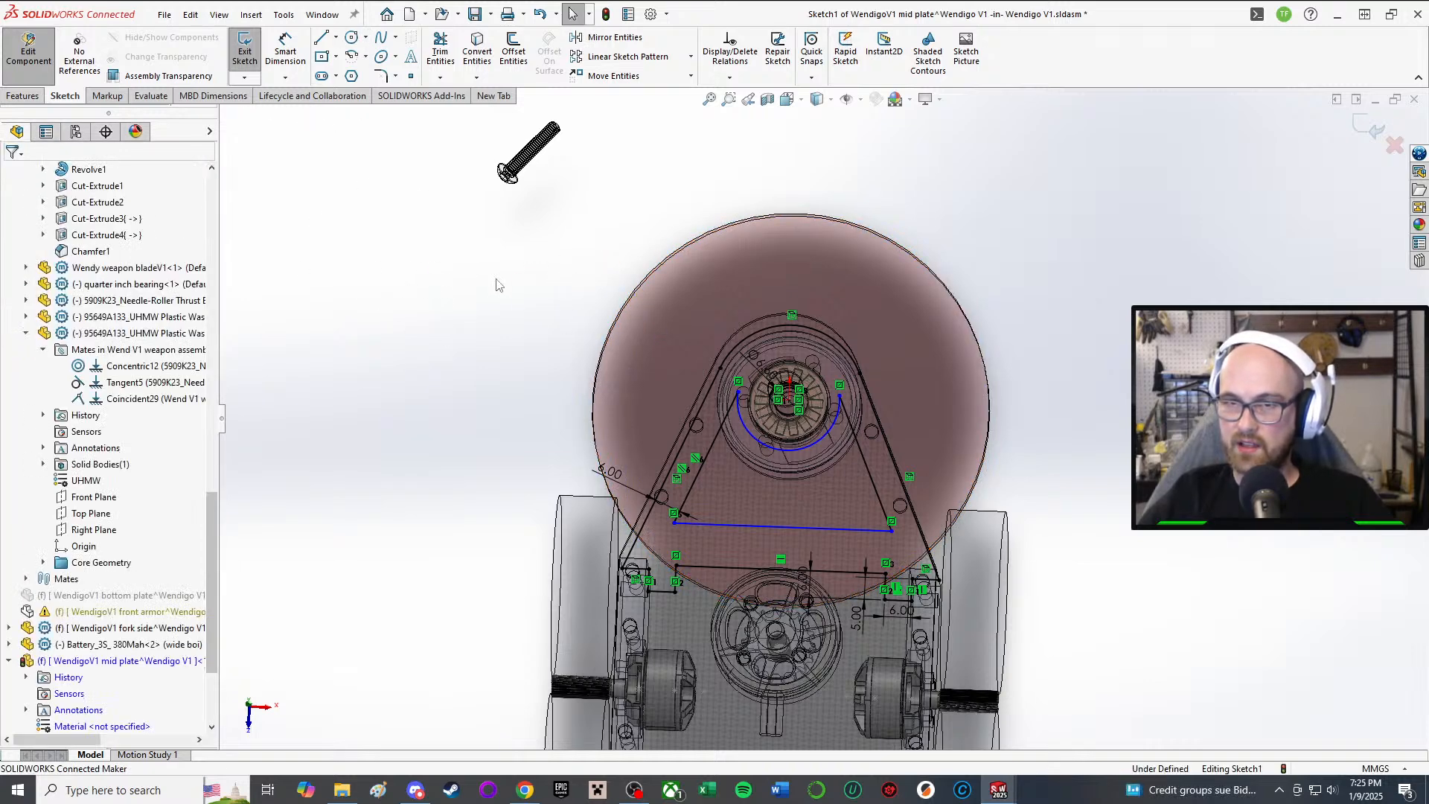
{"action": "right_click_drag", "start_coordinate": [498, 285], "coordinate": [625, 306]}
{"action": "left_click", "coordinate": [12, 174]}
{"action": "scroll", "coordinate": [606, 294], "scroll_direction": "up", "scroll_amount": 1}
{"action": "scroll", "coordinate": [606, 294], "scroll_direction": "down", "scroll_amount": 2}
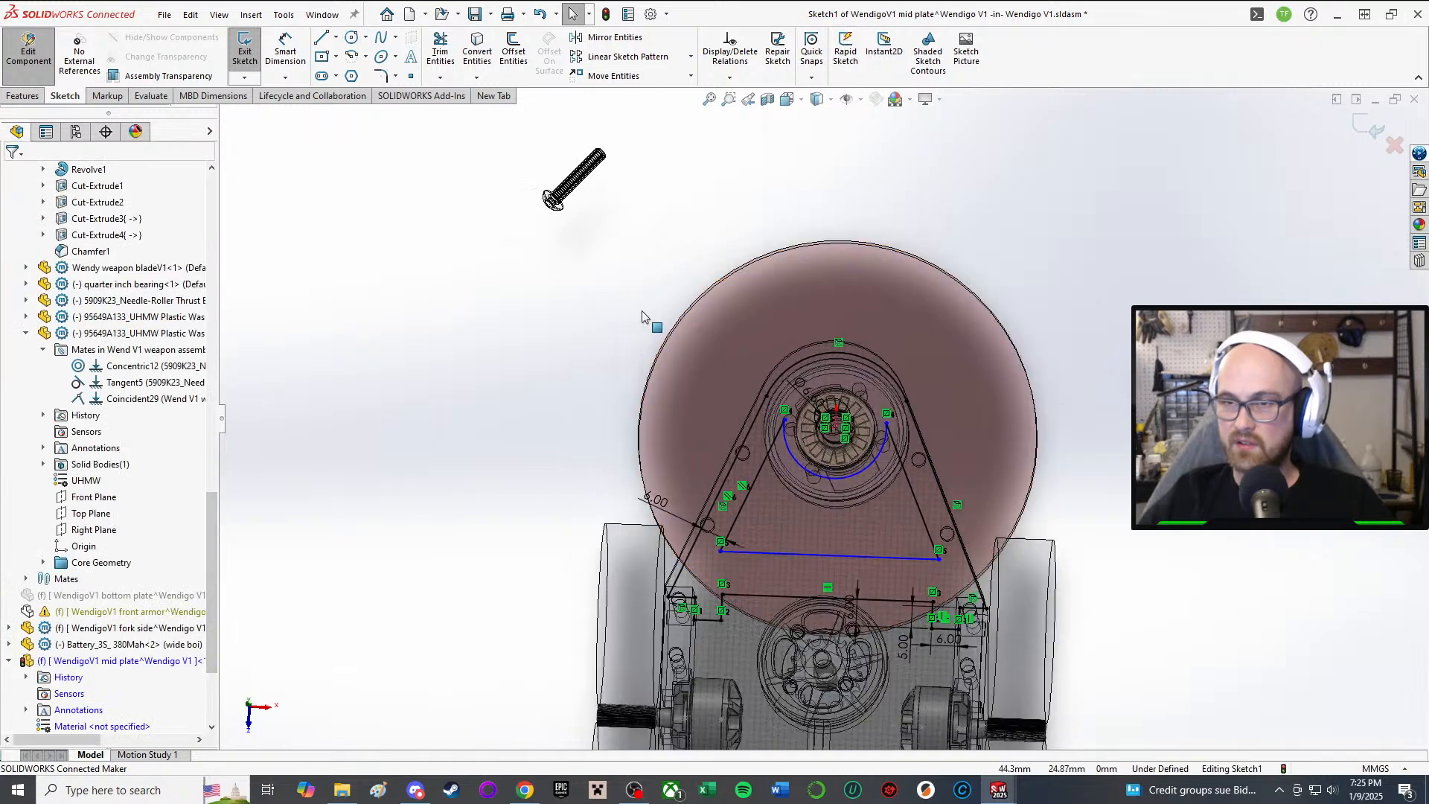
{"action": "scroll", "coordinate": [972, 449], "scroll_direction": "down", "scroll_amount": 1}
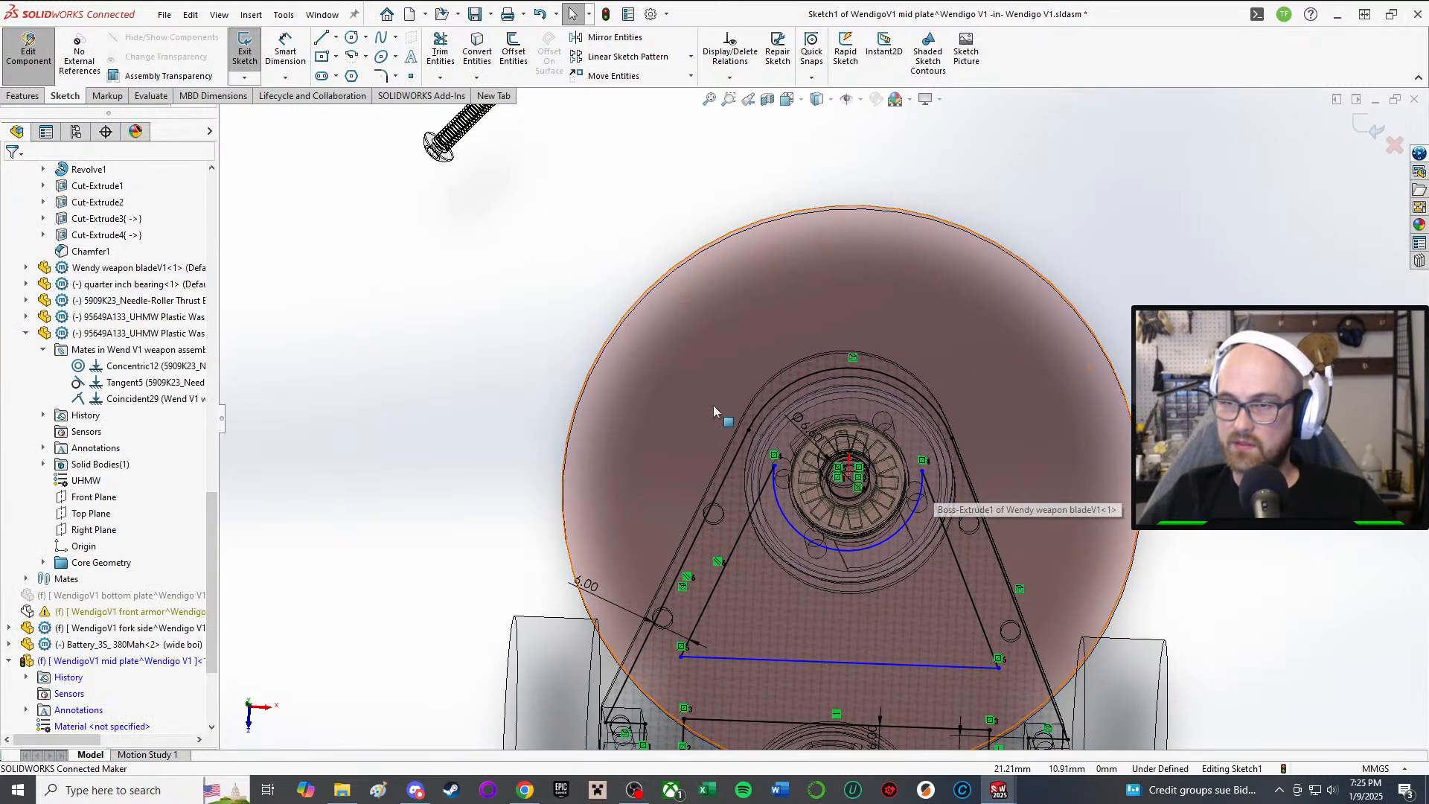
{"action": "scroll", "coordinate": [713, 405], "scroll_direction": "down", "scroll_amount": 1}
{"action": "scroll", "coordinate": [1012, 364], "scroll_direction": "up", "scroll_amount": 5}
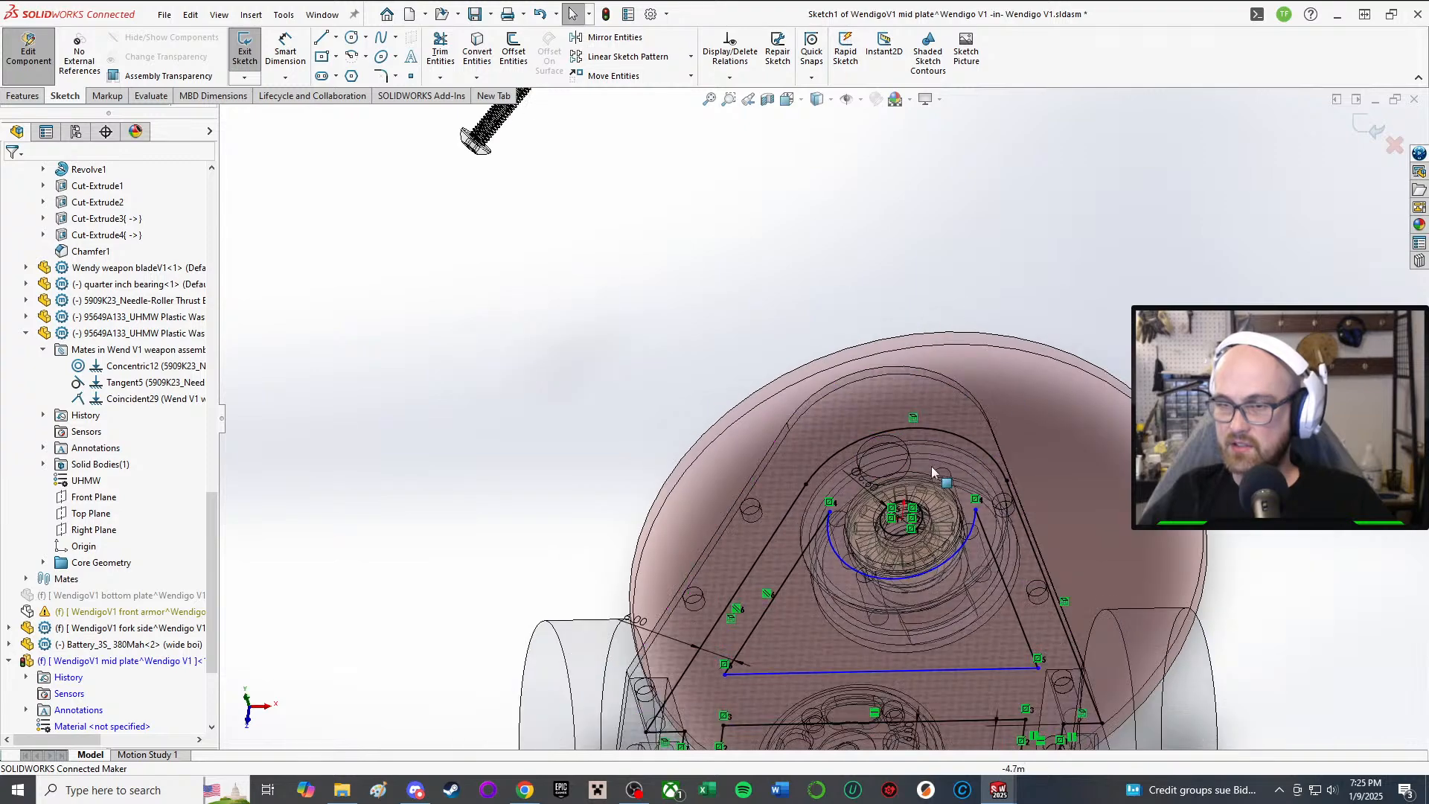
{"action": "scroll", "coordinate": [939, 541], "scroll_direction": "down", "scroll_amount": 1}
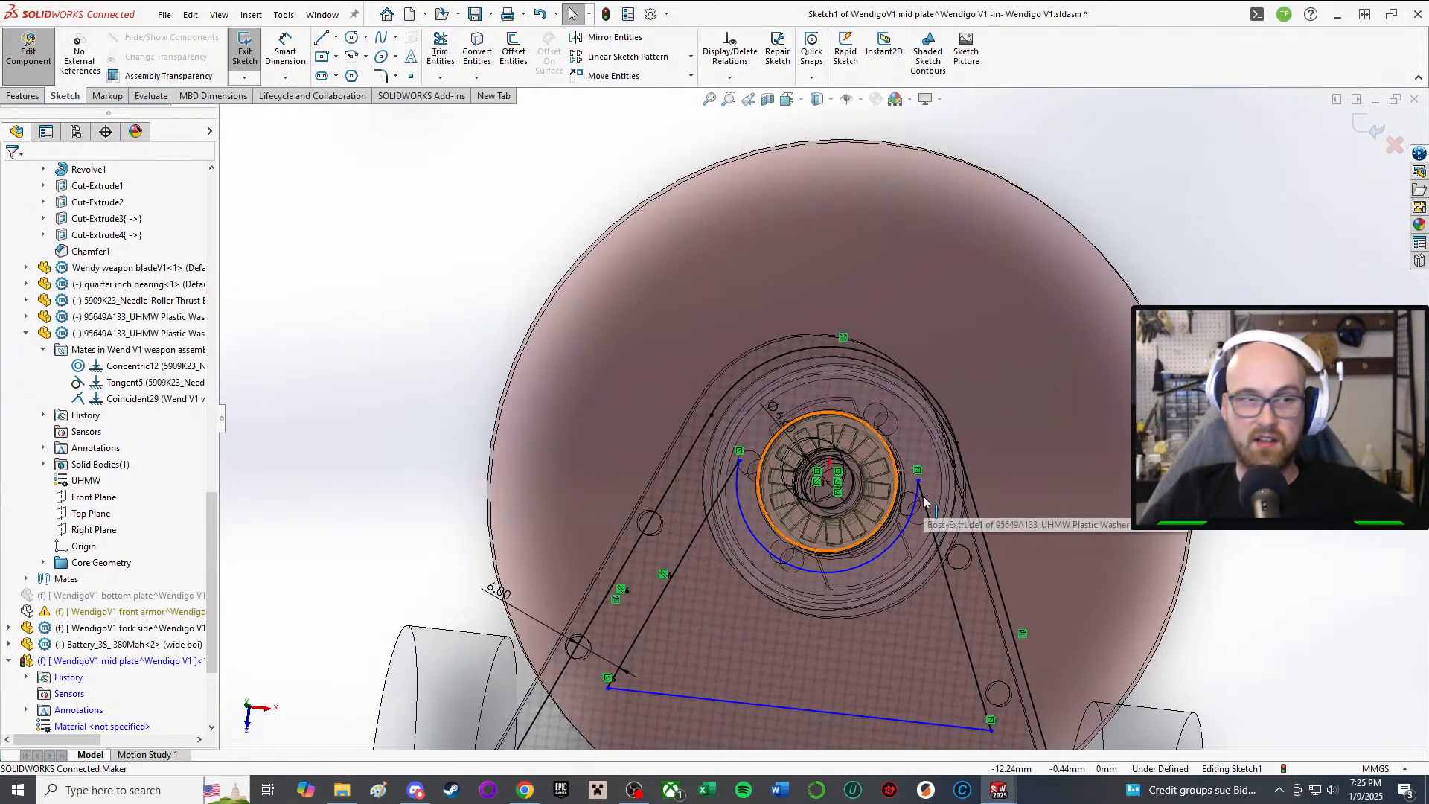
{"action": "scroll", "coordinate": [919, 494], "scroll_direction": "up", "scroll_amount": 2}
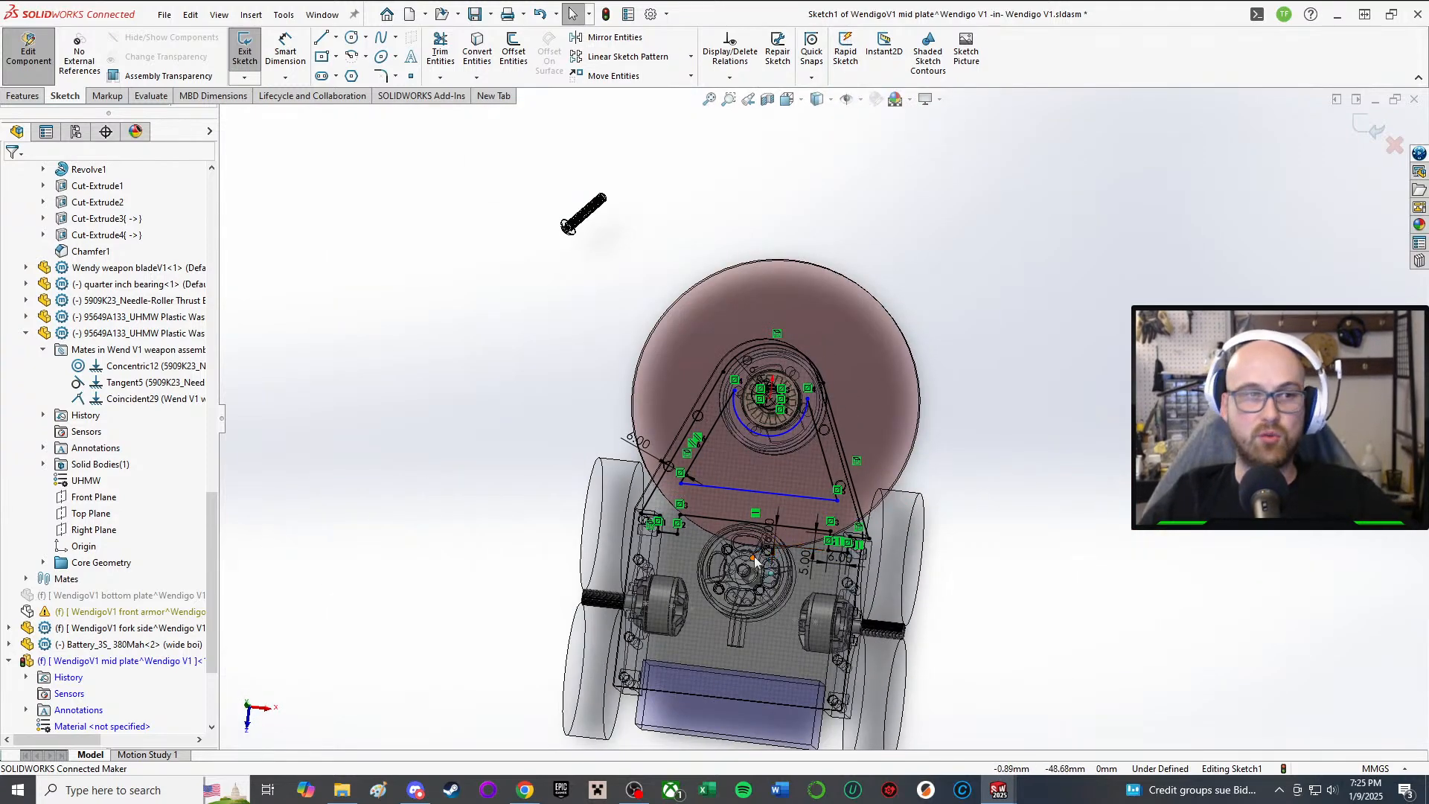
{"action": "scroll", "coordinate": [736, 398], "scroll_direction": "down", "scroll_amount": 4}
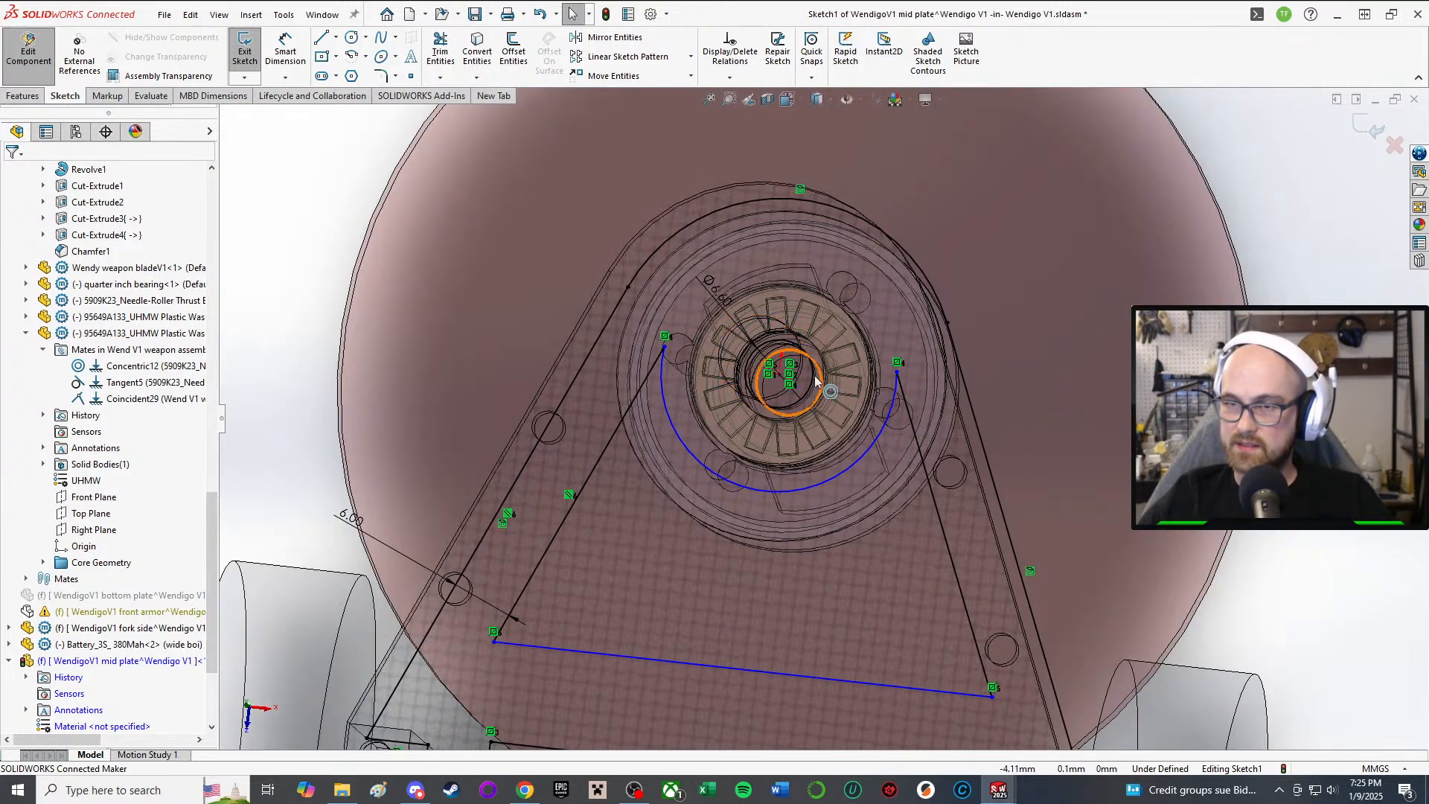
{"action": "scroll", "coordinate": [814, 381], "scroll_direction": "down", "scroll_amount": 2}
{"action": "scroll", "coordinate": [589, 323], "scroll_direction": "up", "scroll_amount": 2}
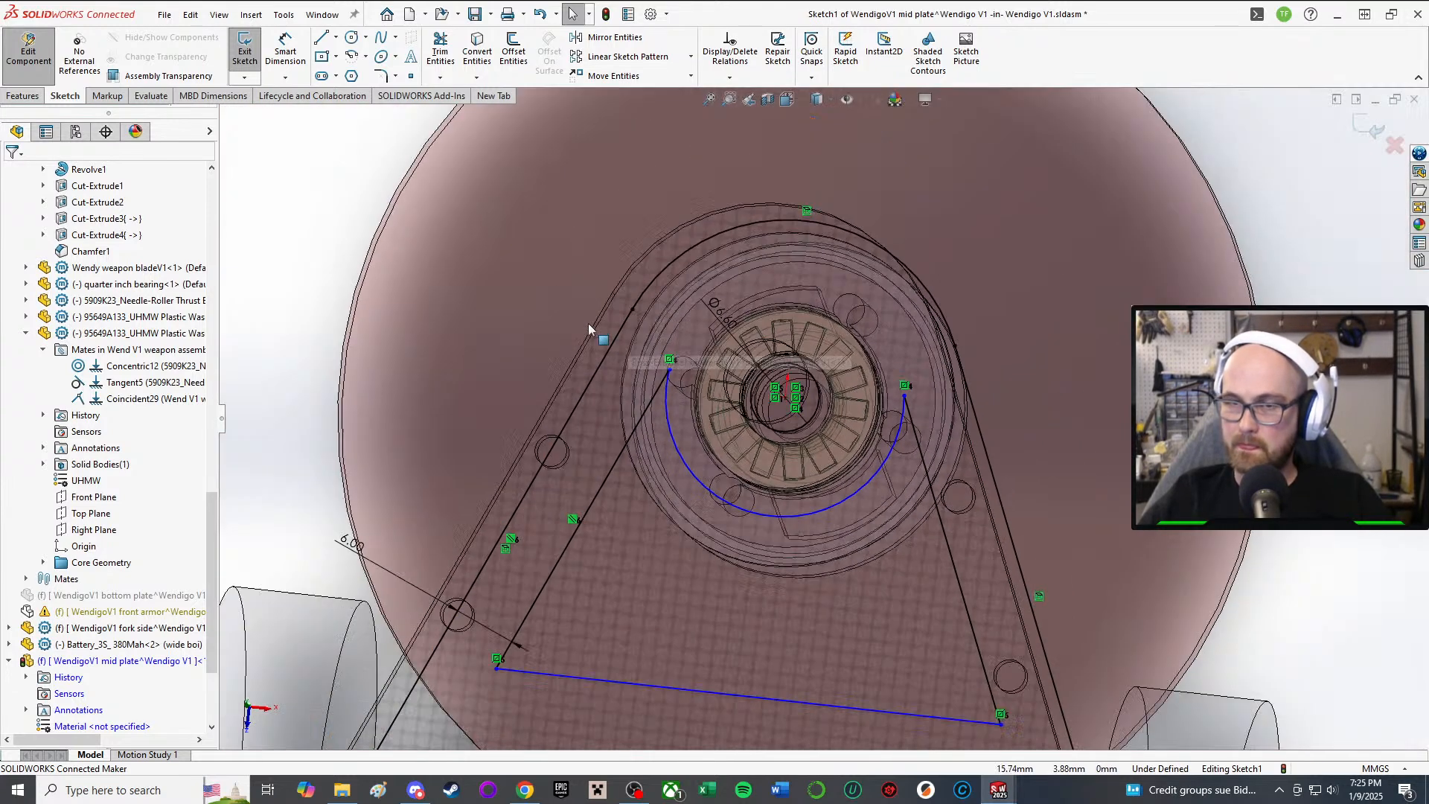
Step: Draw a construction centerline between the cutout arc's left and right ends
{"action": "left_click", "coordinate": [336, 37]}
{"action": "left_click", "coordinate": [361, 70]}
{"action": "left_click", "coordinate": [669, 370]}
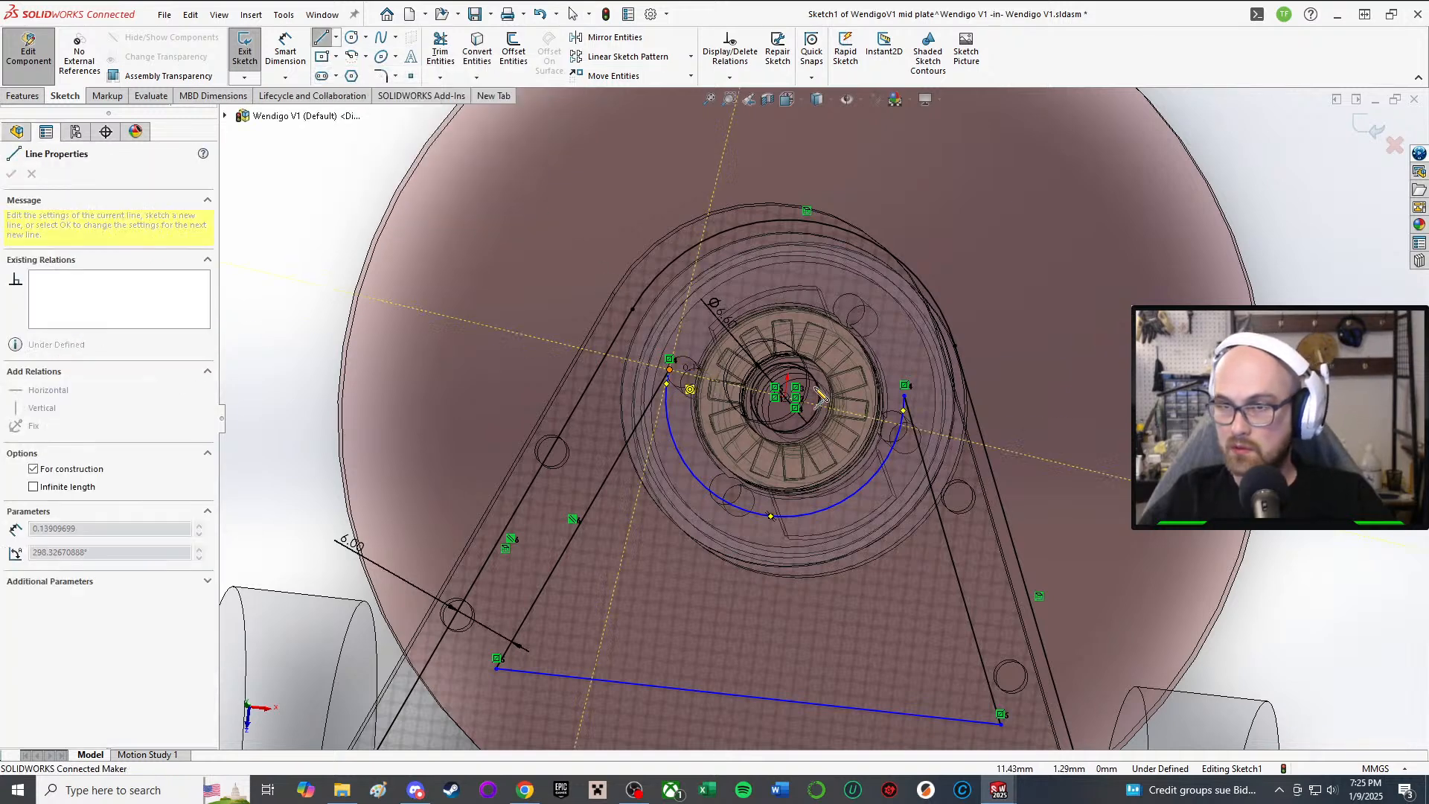
{"action": "left_click", "coordinate": [904, 395]}
{"action": "right_click", "coordinate": [933, 388]}
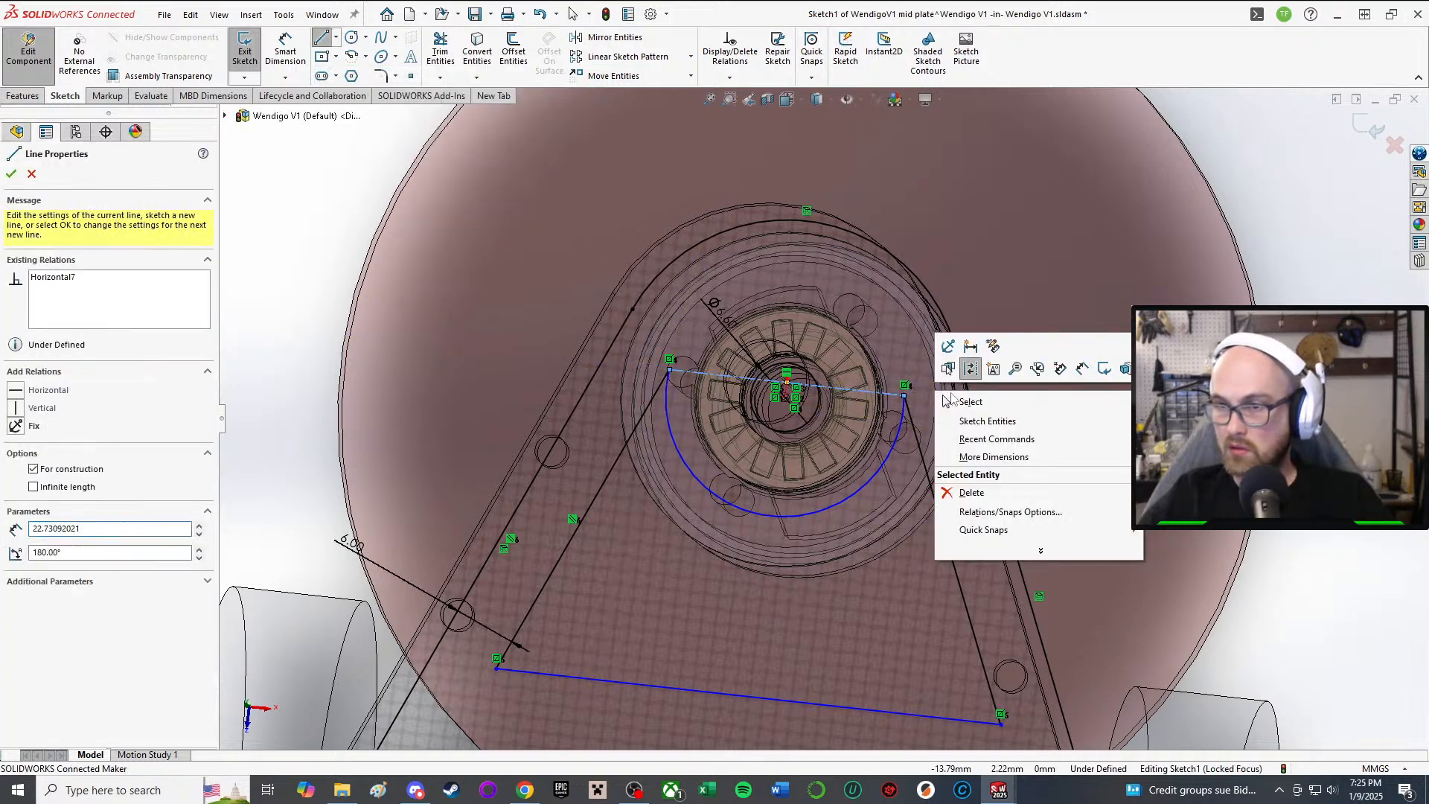
{"action": "left_click", "coordinate": [973, 401]}
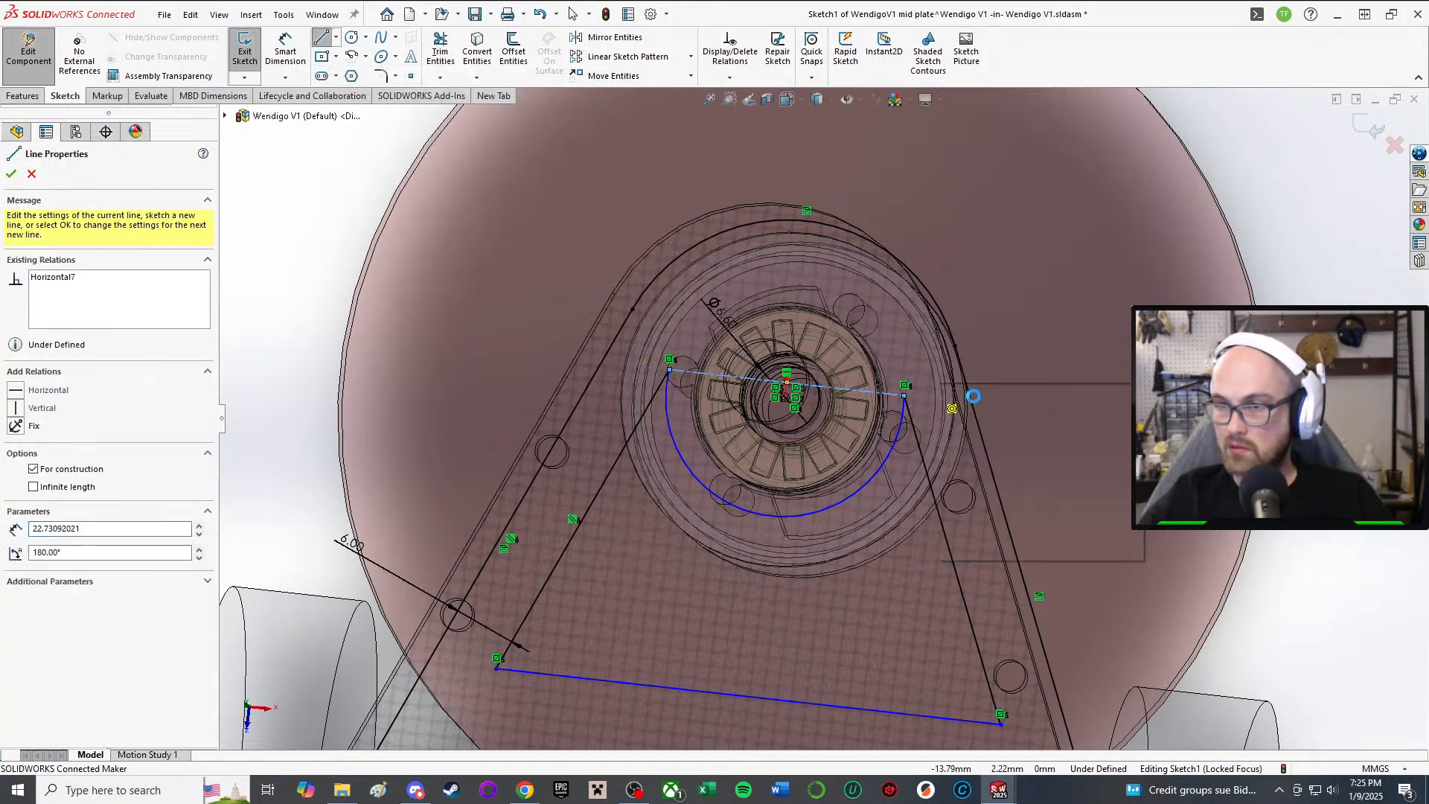
Step: Make the centerline pass through the sketch origin with a coincident relation
{"action": "left_click", "coordinate": [840, 390]}
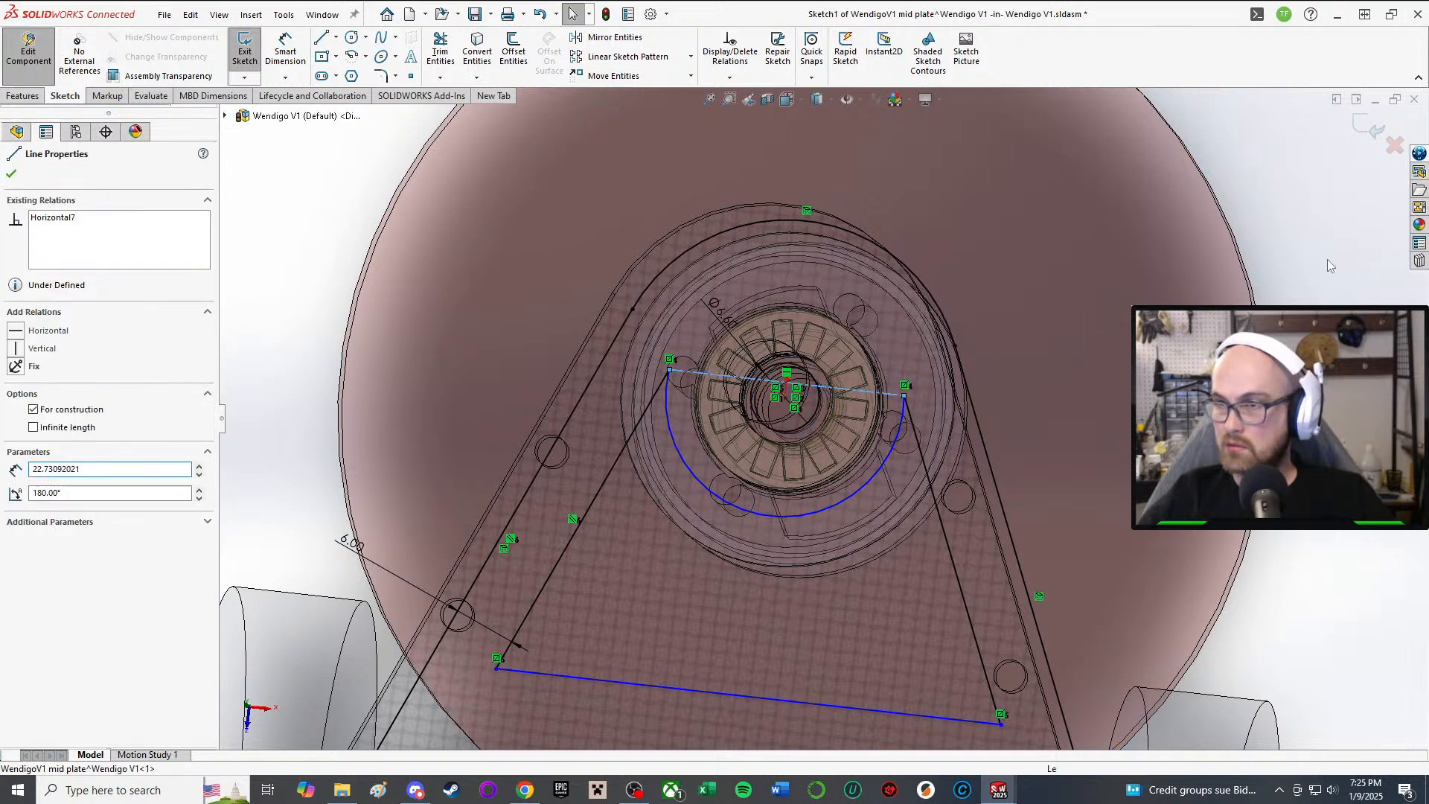
{"action": "scroll", "coordinate": [968, 408], "scroll_direction": "down", "scroll_amount": 4}
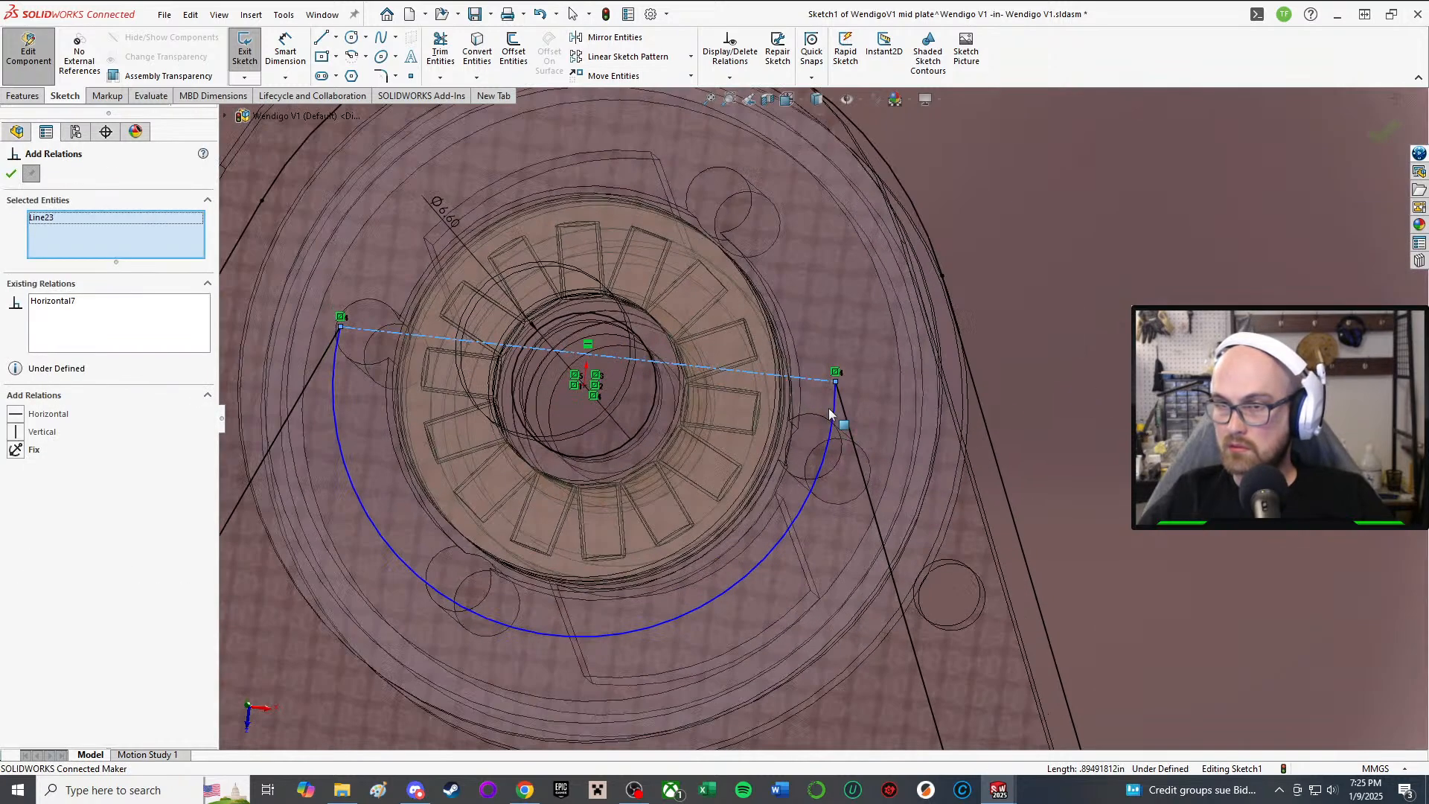
{"action": "left_click", "coordinate": [584, 385]}
{"action": "left_click", "coordinate": [16, 431]}
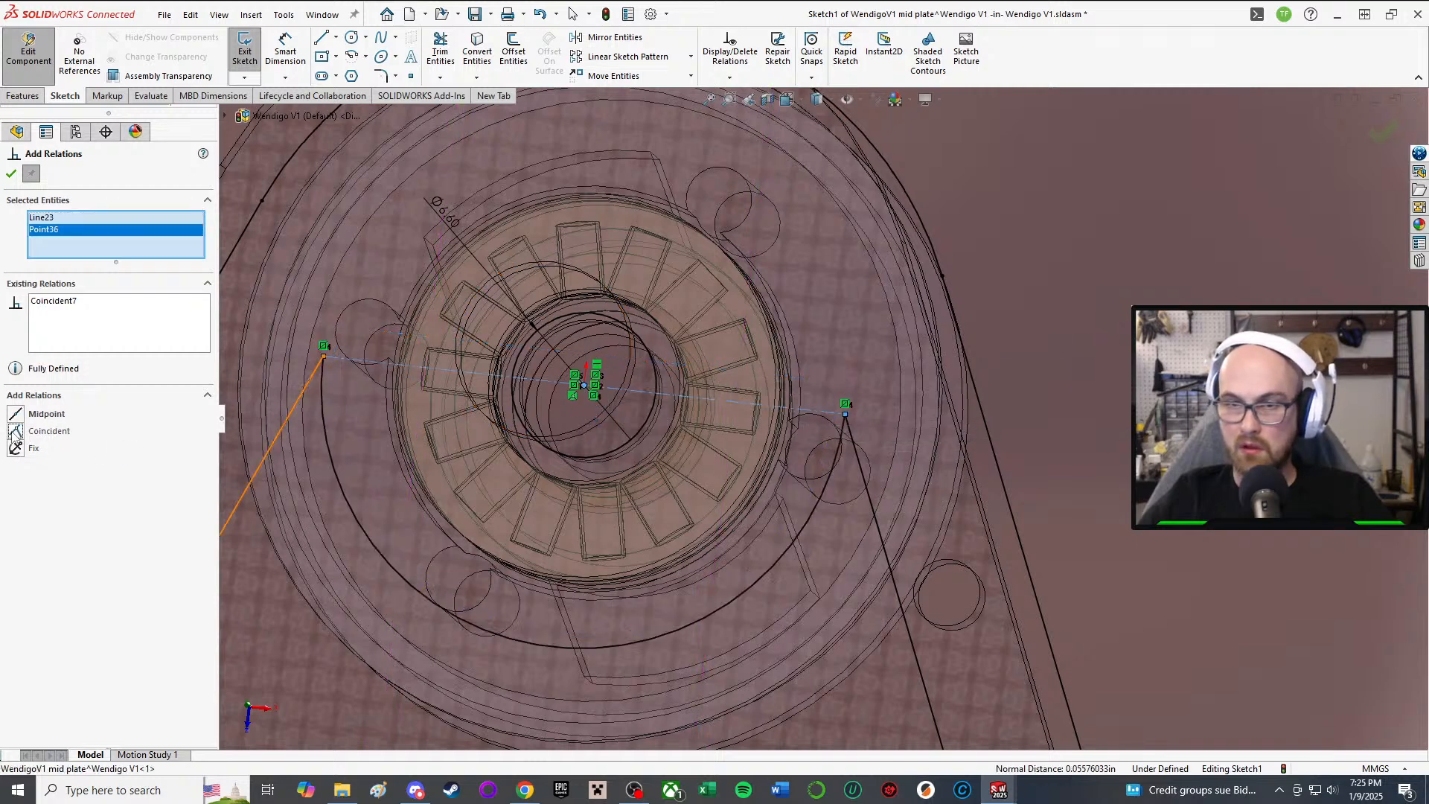
{"action": "left_click", "coordinate": [8, 176]}
{"action": "scroll", "coordinate": [476, 418], "scroll_direction": "up", "scroll_amount": 3}
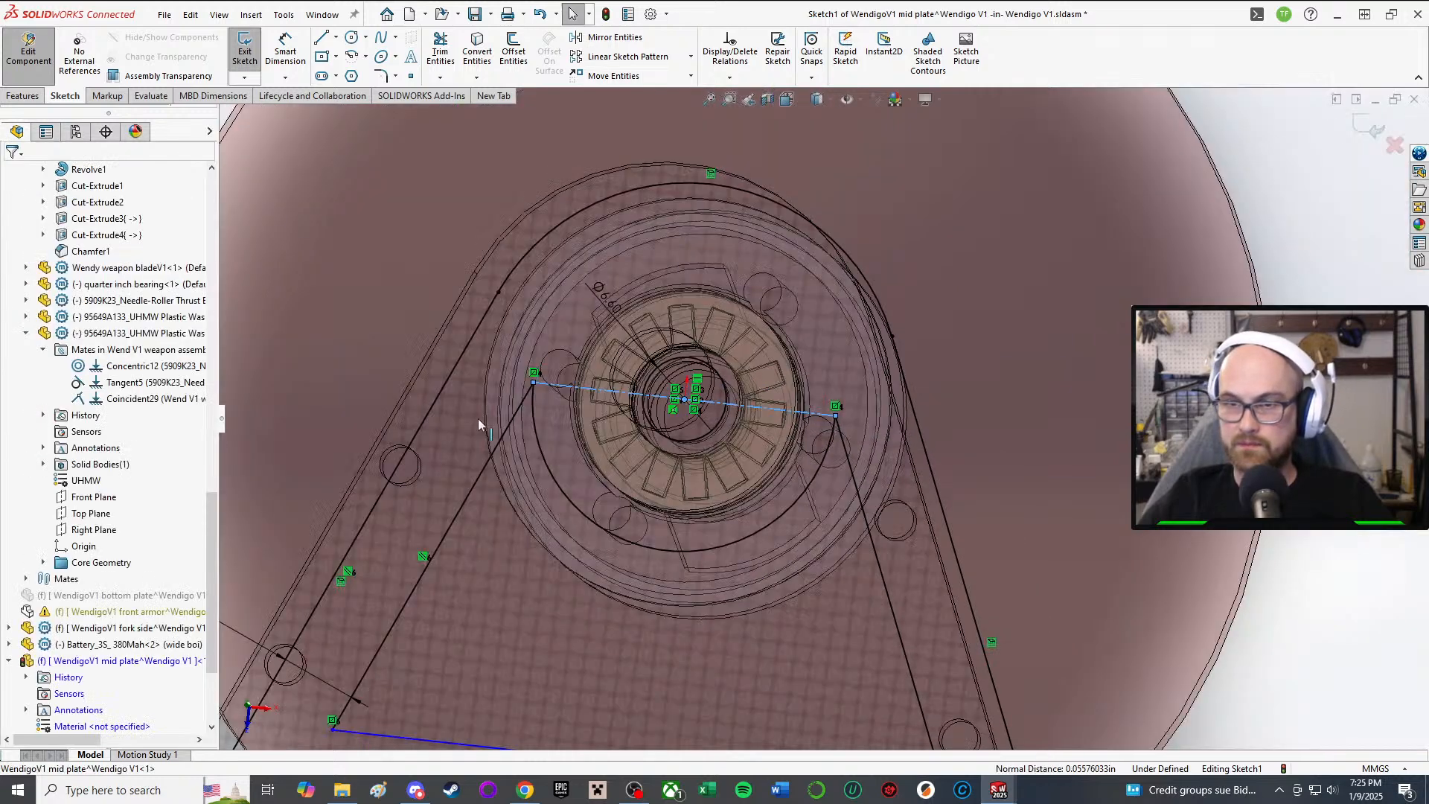
{"action": "mouse_move", "coordinate": [482, 418]}
{"action": "middle_mouse_down"}
{"action": "mouse_move", "coordinate": [509, 188]}
{"action": "mouse_move", "coordinate": [500, 419]}
{"action": "middle_mouse_up"}
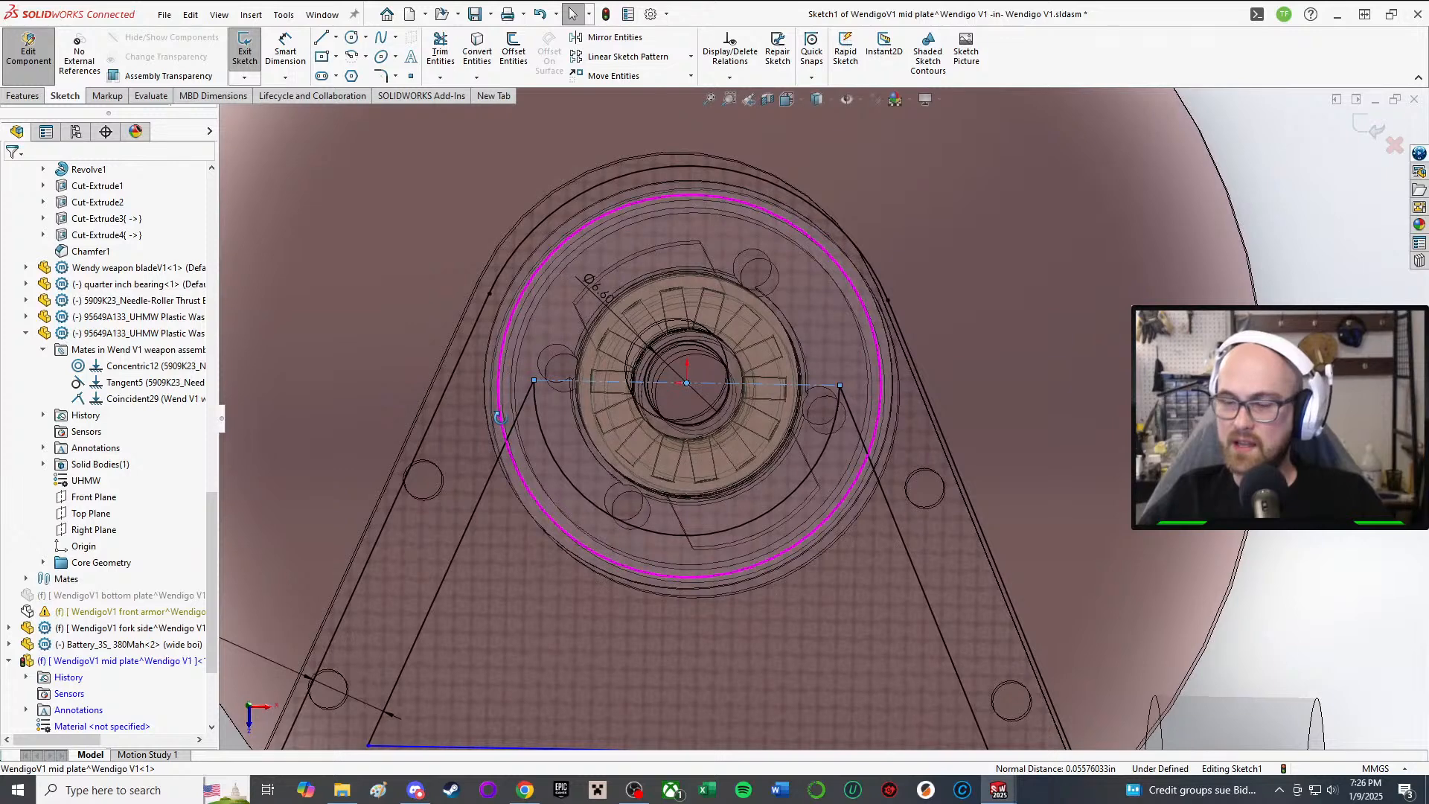
Step: Delete the loose arc and redraw a 180° centrepoint arc, about 10.09 mm radius, under the hub
{"action": "left_click", "coordinate": [635, 527]}
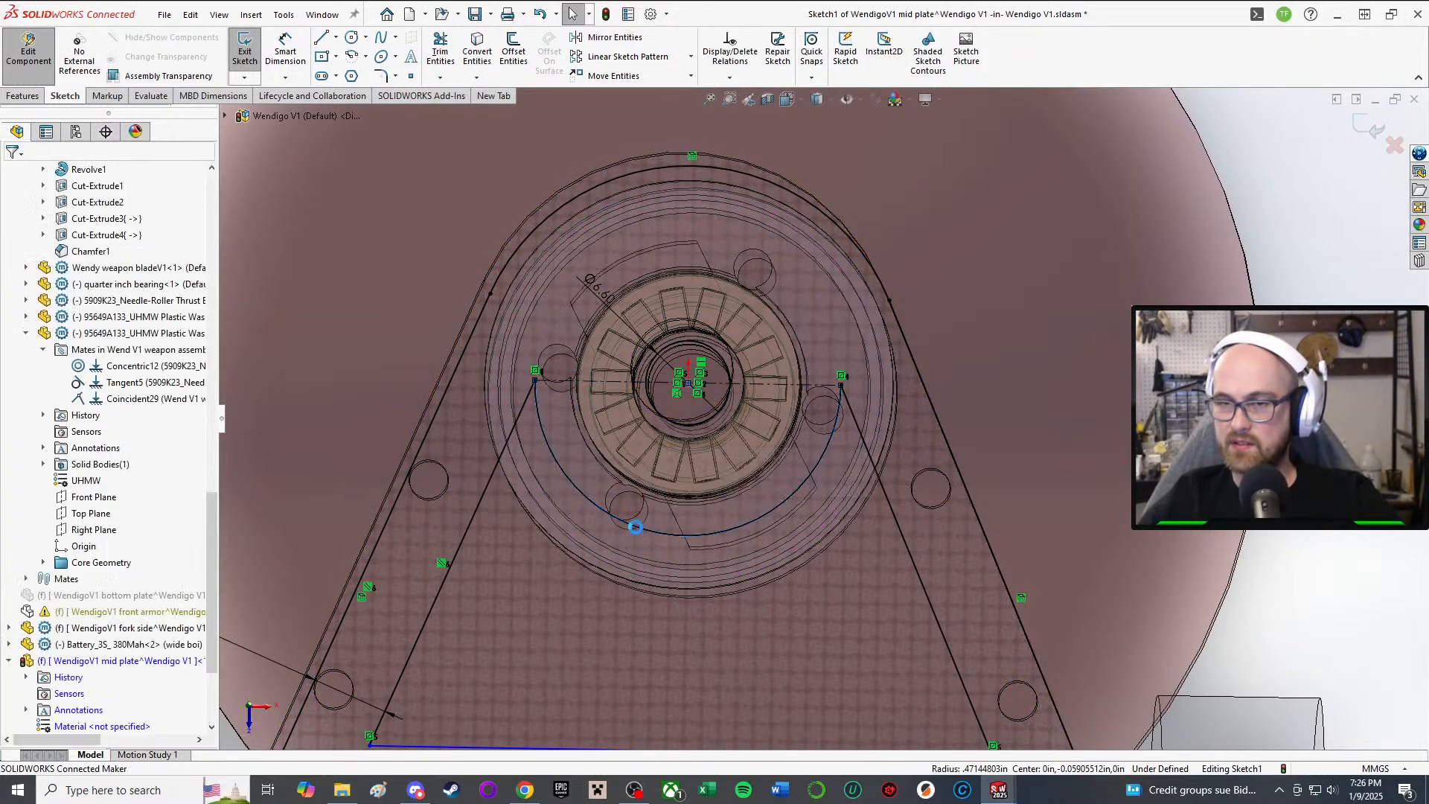
{"action": "key", "text": "Delete"}
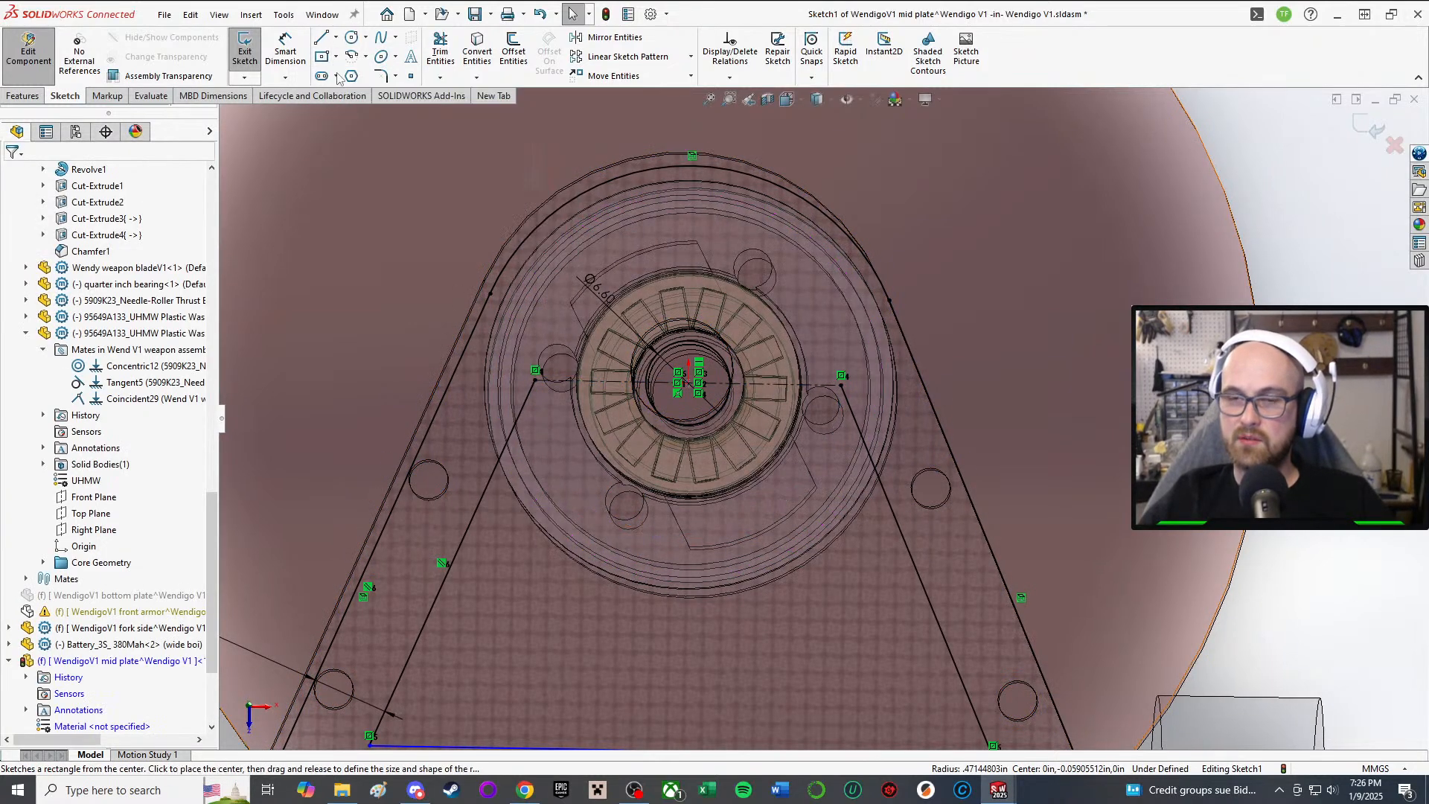
{"action": "left_click", "coordinate": [351, 56]}
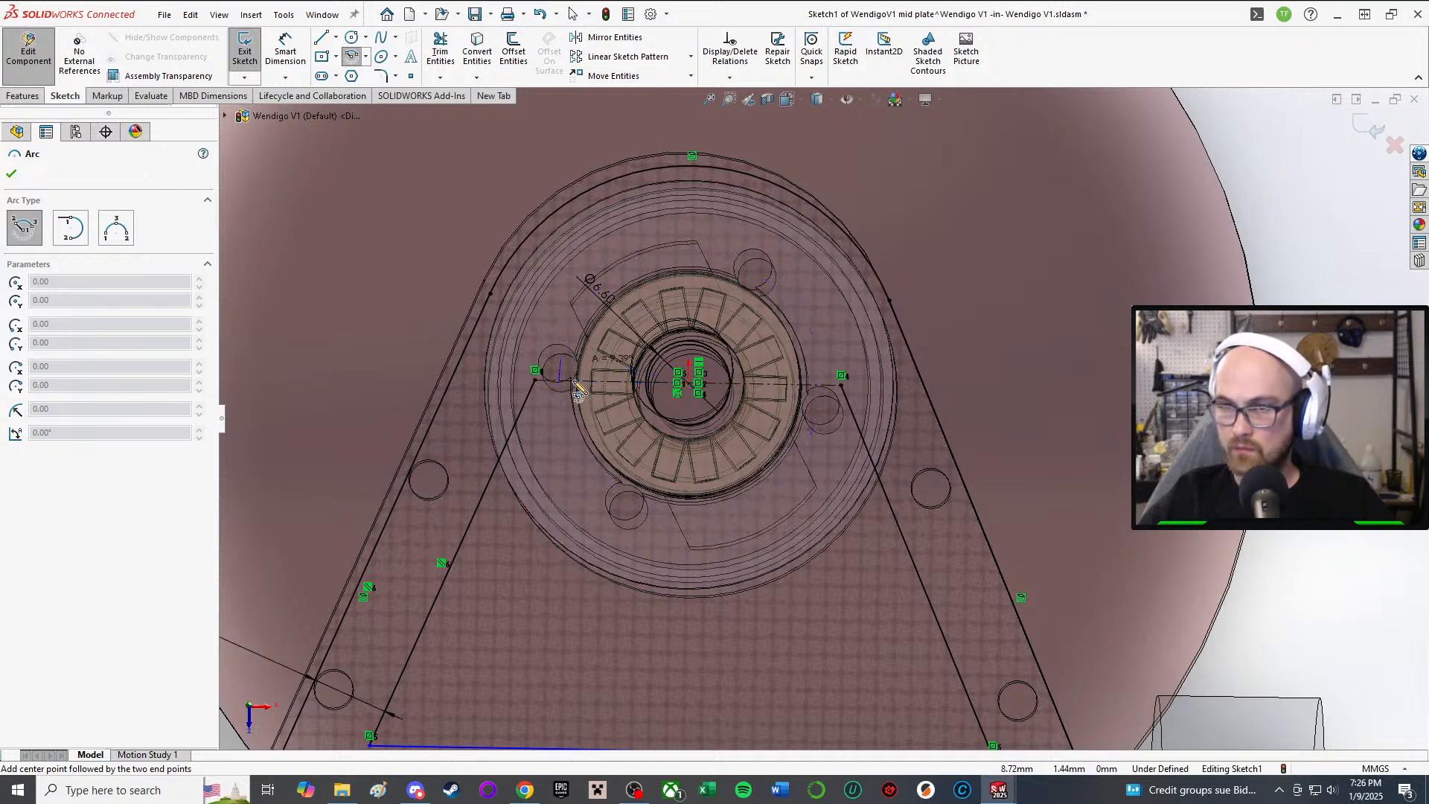
{"action": "left_click", "coordinate": [817, 397]}
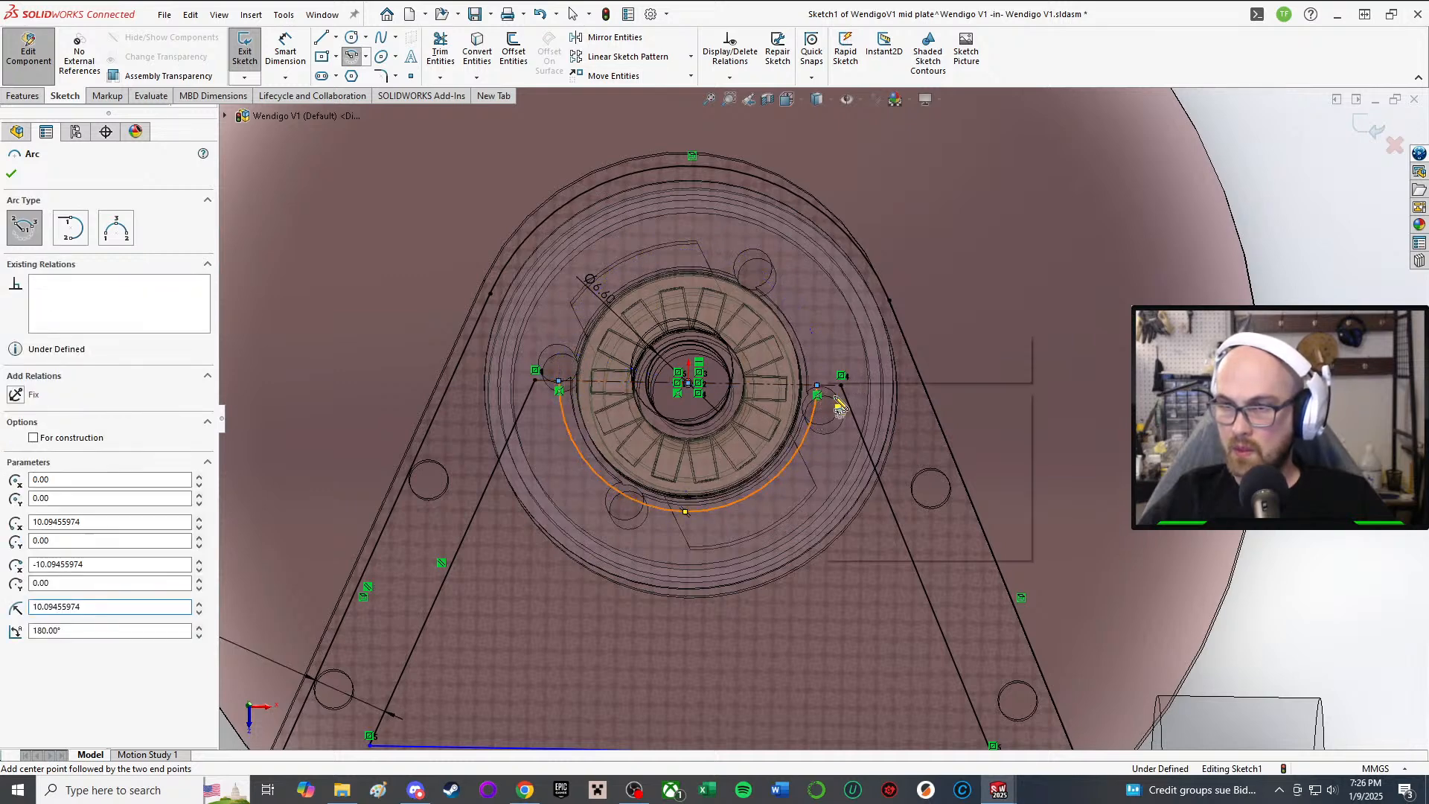
{"action": "key", "text": "Escape"}
{"action": "scroll", "coordinate": [826, 406], "scroll_direction": "up", "scroll_amount": 3}
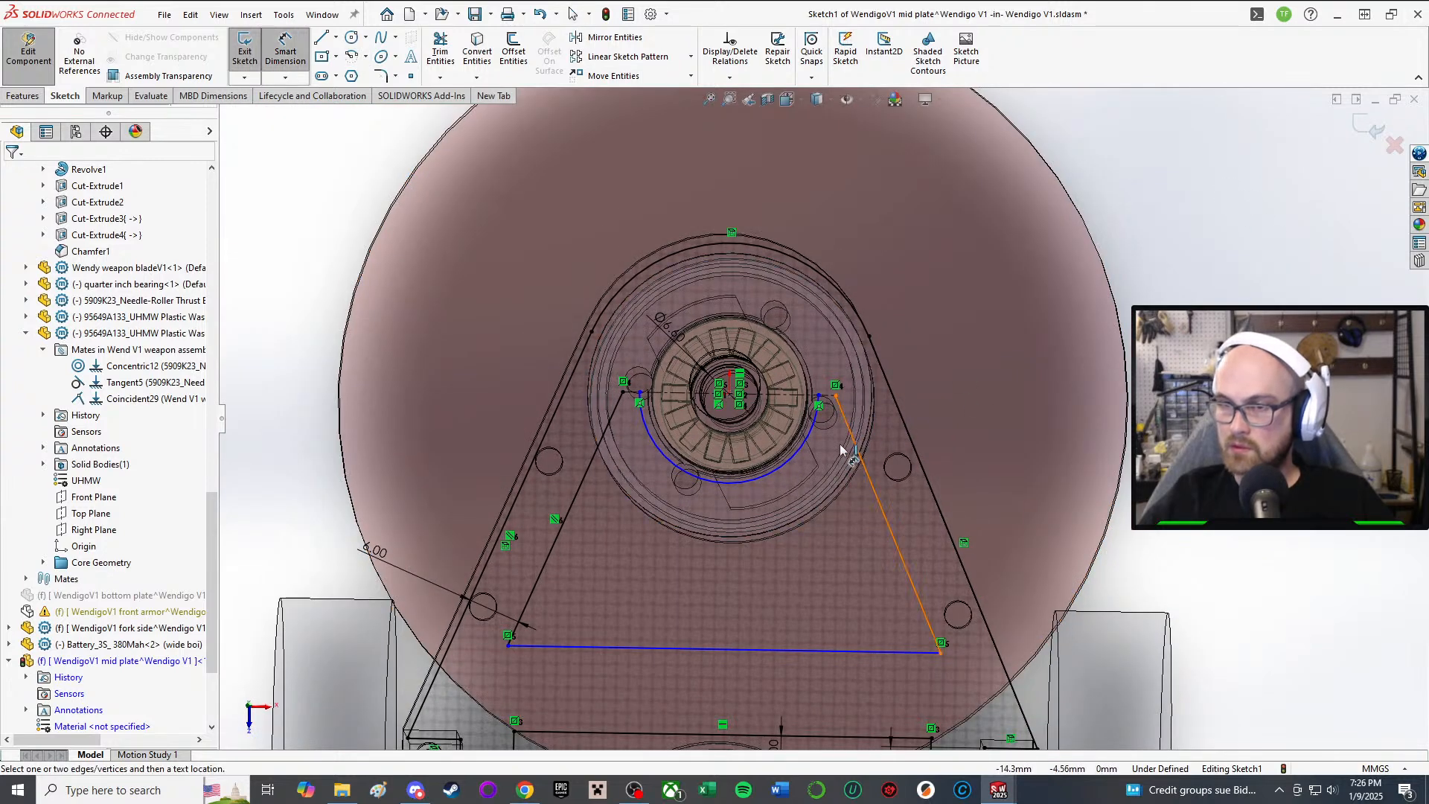
Step: Dimension the arc's radius, trying 12 mm and 10 mm before settling on 9 mm
{"action": "left_click", "coordinate": [794, 459]}
{"action": "left_click", "coordinate": [312, 212]}
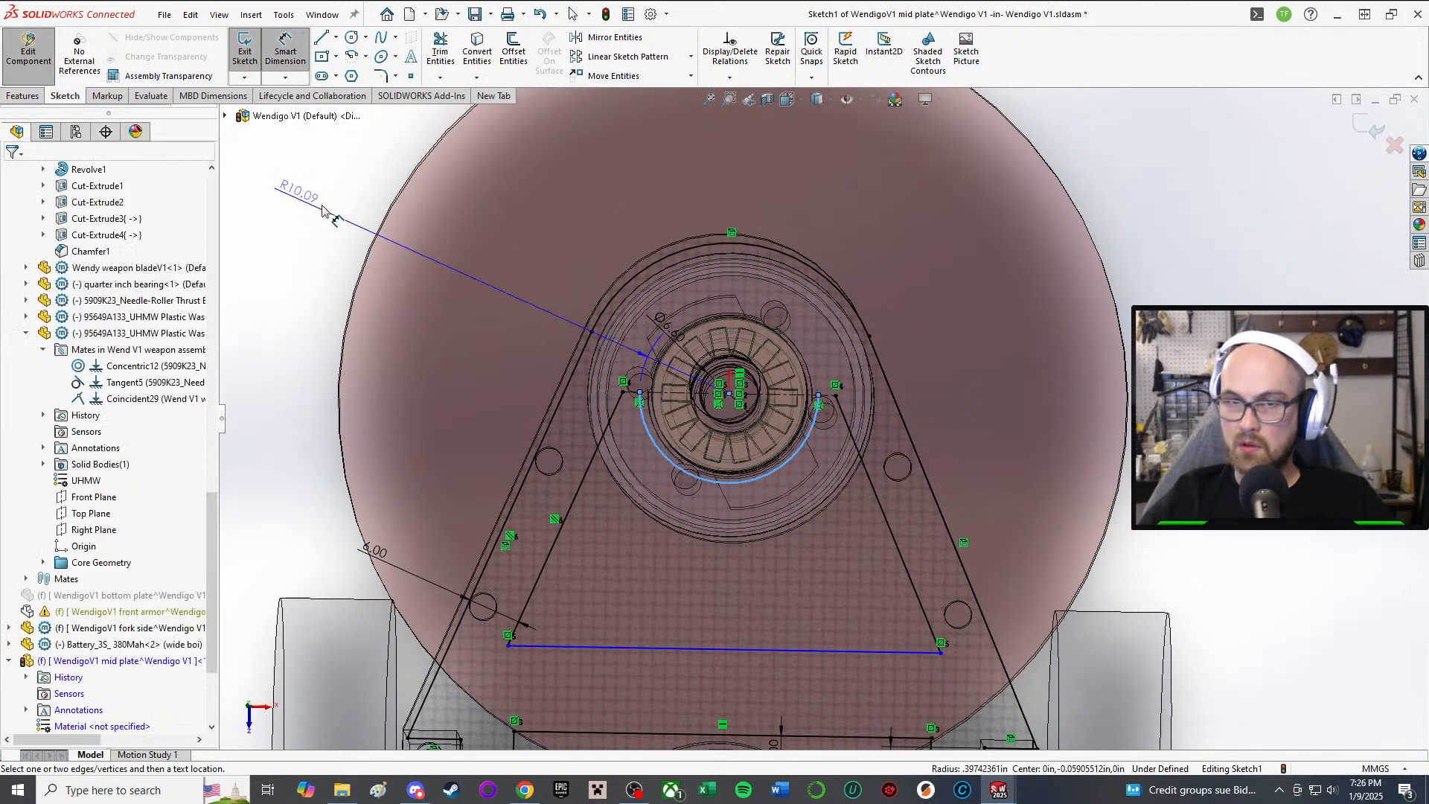
{"action": "type", "text": "12"}
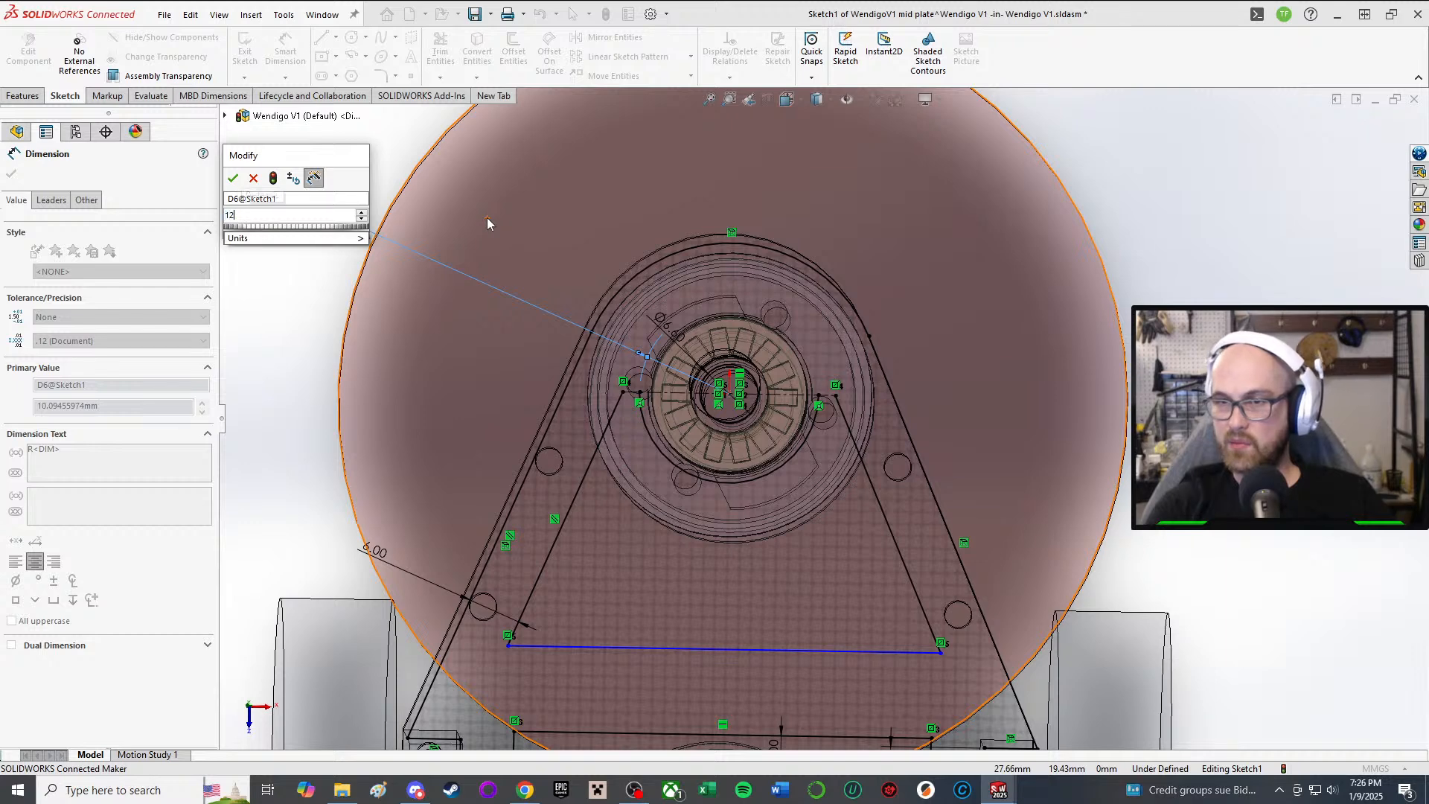
{"action": "key", "text": "Return"}
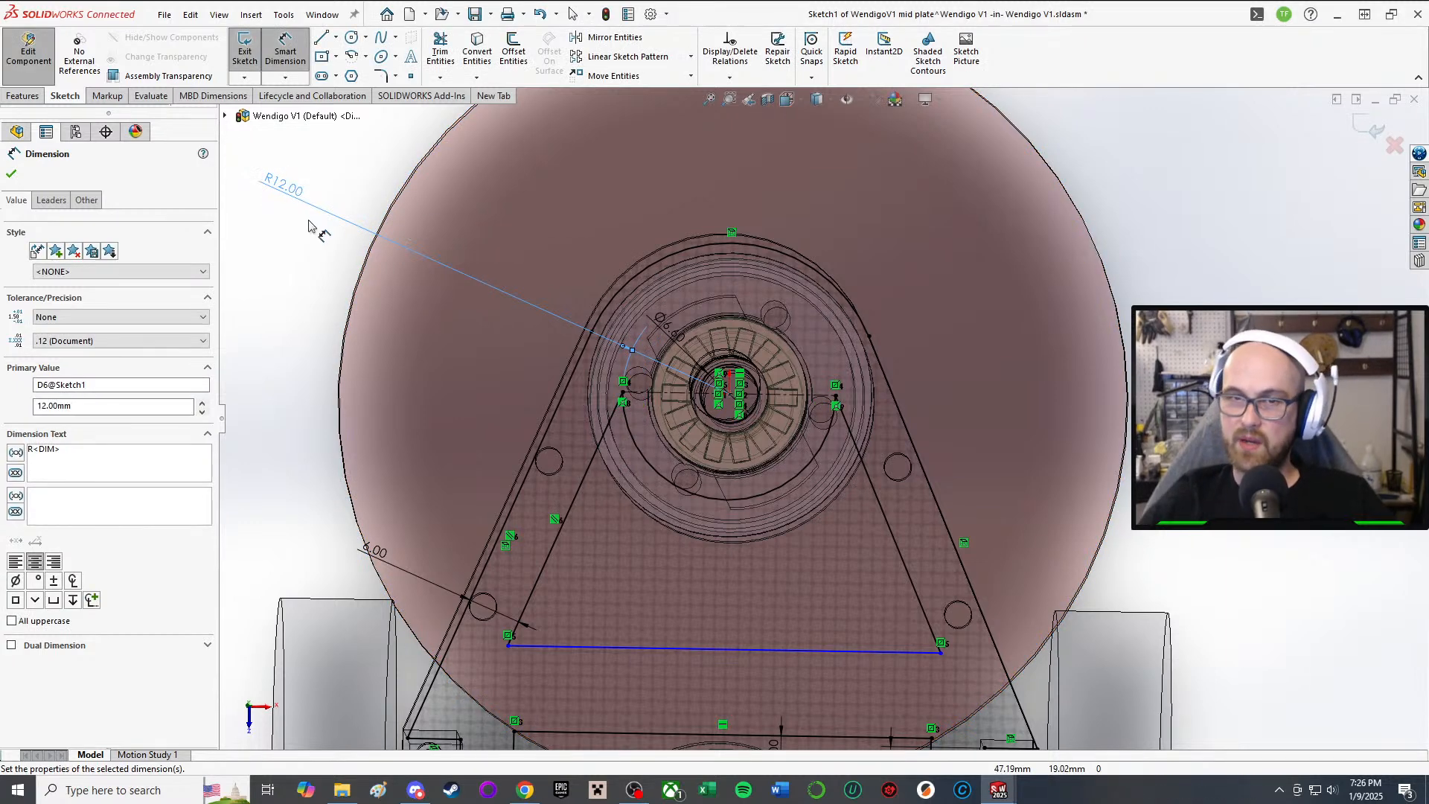
{"action": "left_click", "coordinate": [305, 199]}
{"action": "type", "text": "10"}
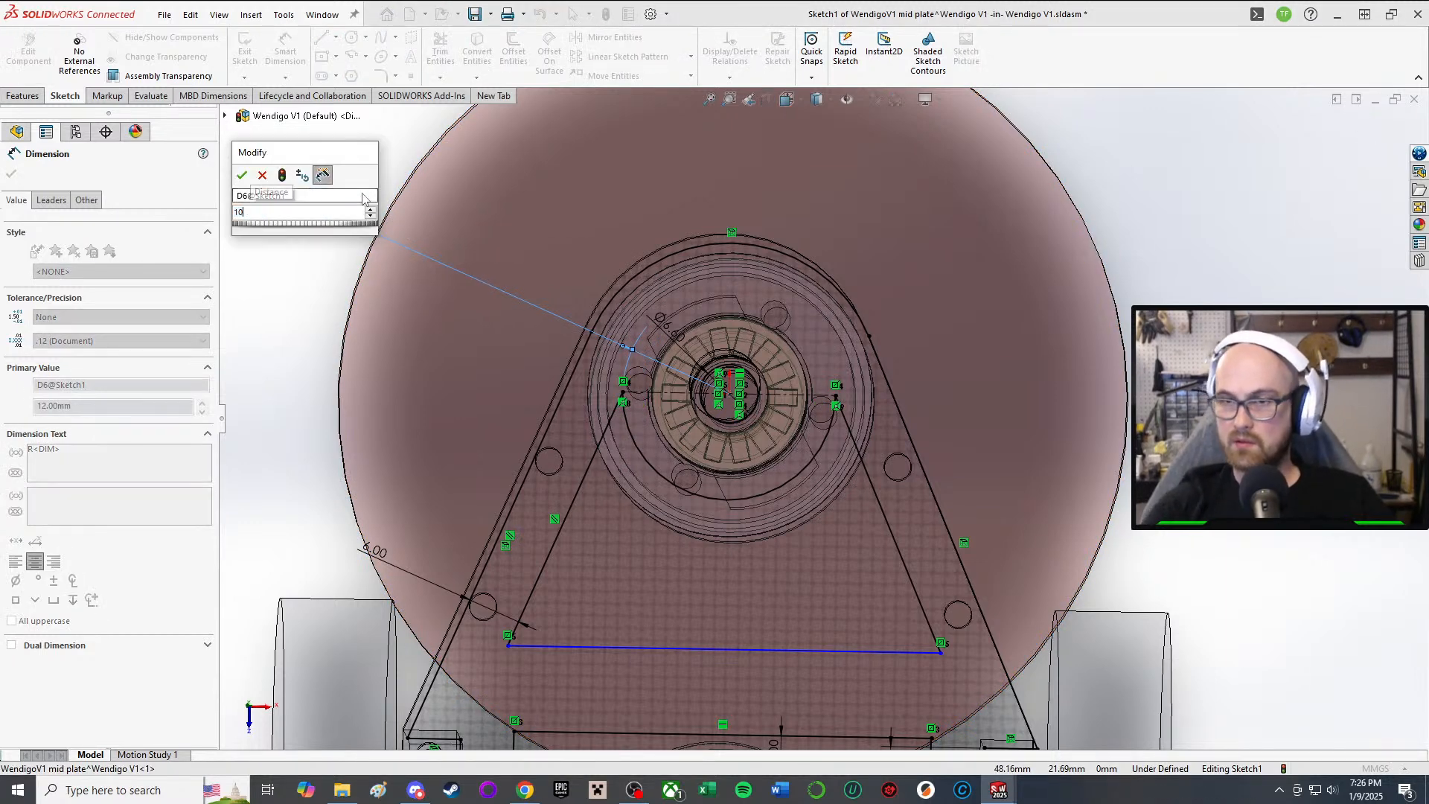
{"action": "key", "text": "Return"}
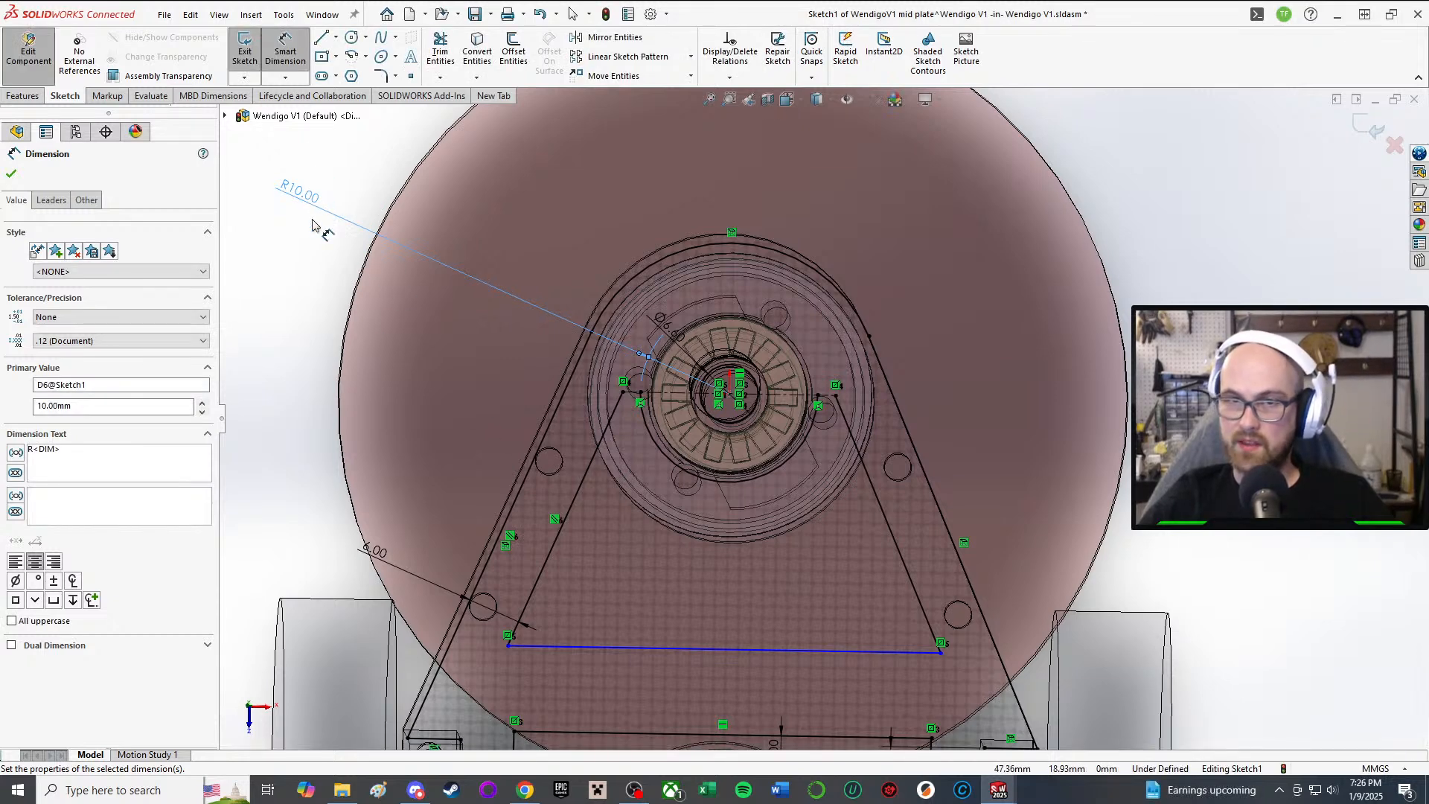
{"action": "left_click", "coordinate": [308, 197]}
{"action": "type", "text": "8"}
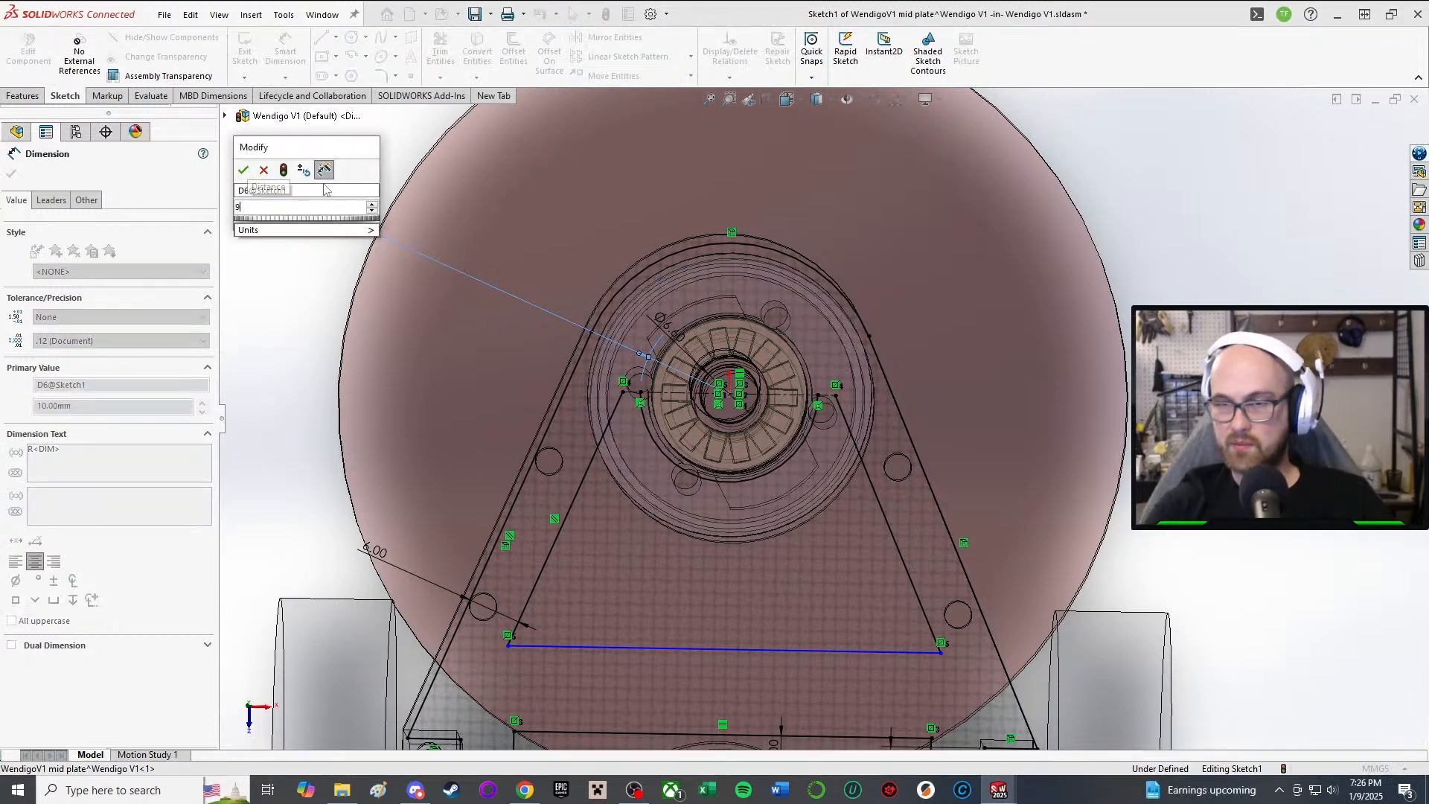
{"action": "key", "text": "Return"}
{"action": "scroll", "coordinate": [744, 482], "scroll_direction": "down", "scroll_amount": 3}
{"action": "middle_click_drag", "start_coordinate": [765, 482], "coordinate": [740, 318]}
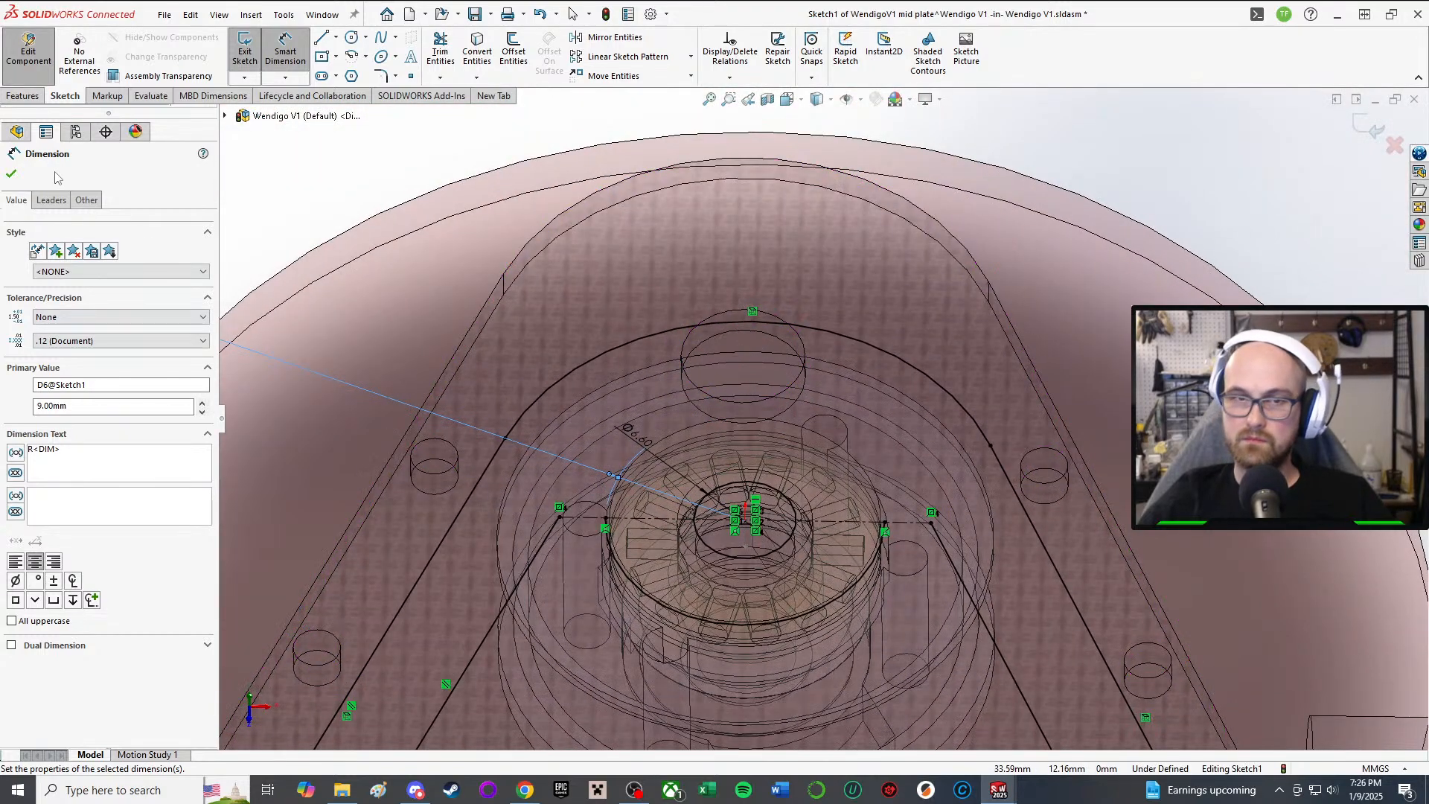
Step: Close Smart Dimension and delete the horizontal construction line
{"action": "left_click", "coordinate": [13, 172]}
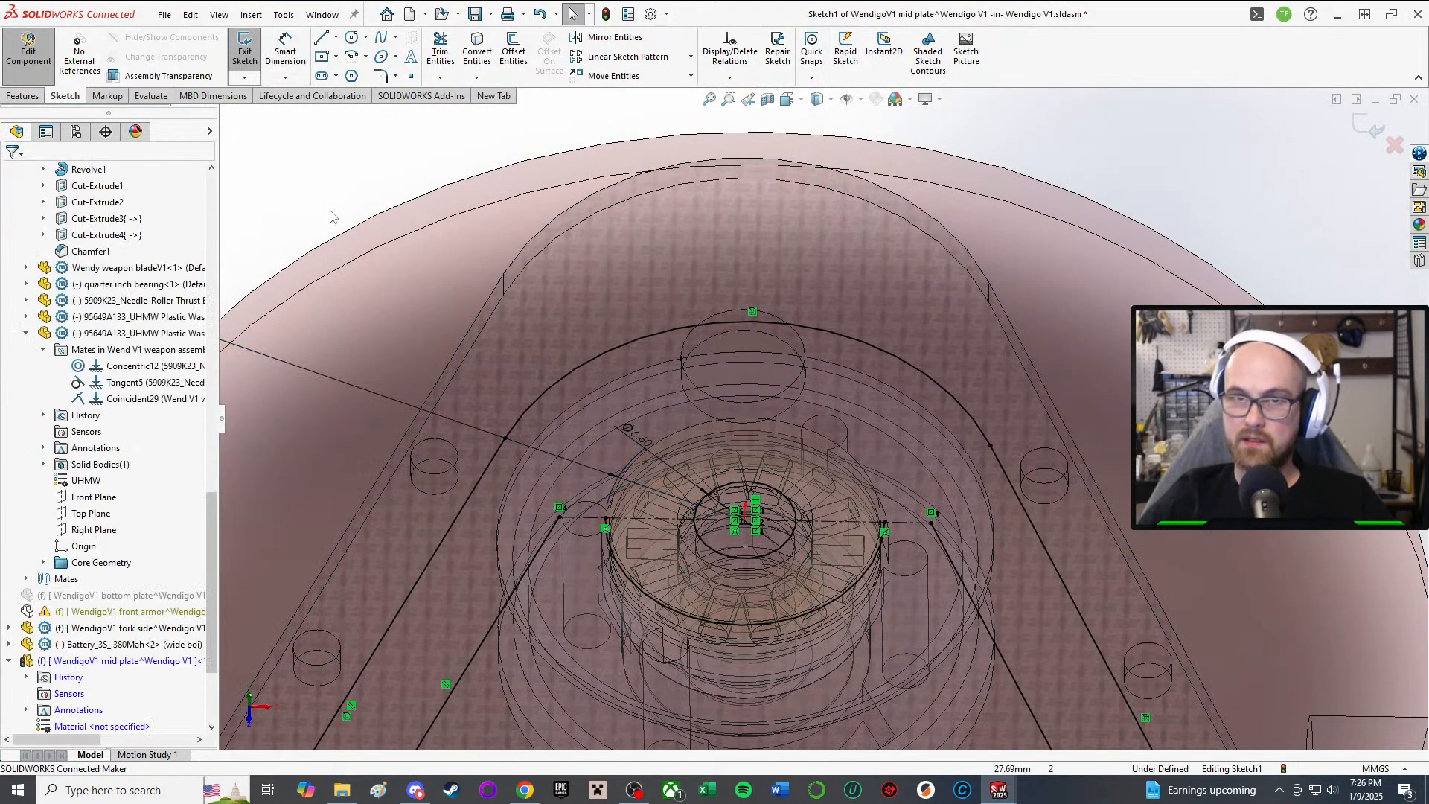
{"action": "scroll", "coordinate": [284, 147], "scroll_direction": "up", "scroll_amount": 3}
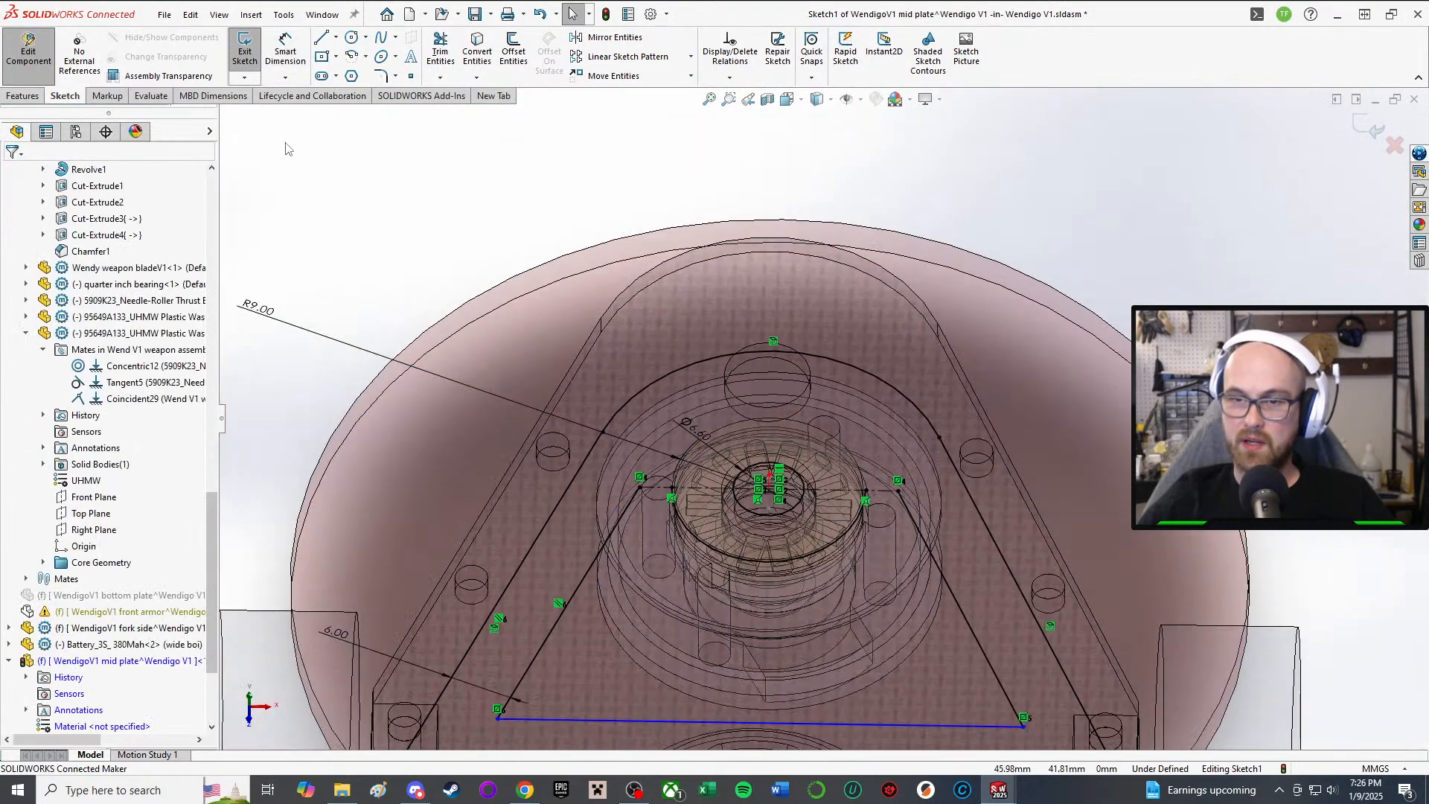
{"action": "left_click", "coordinate": [657, 488]}
{"action": "key", "text": "Delete"}
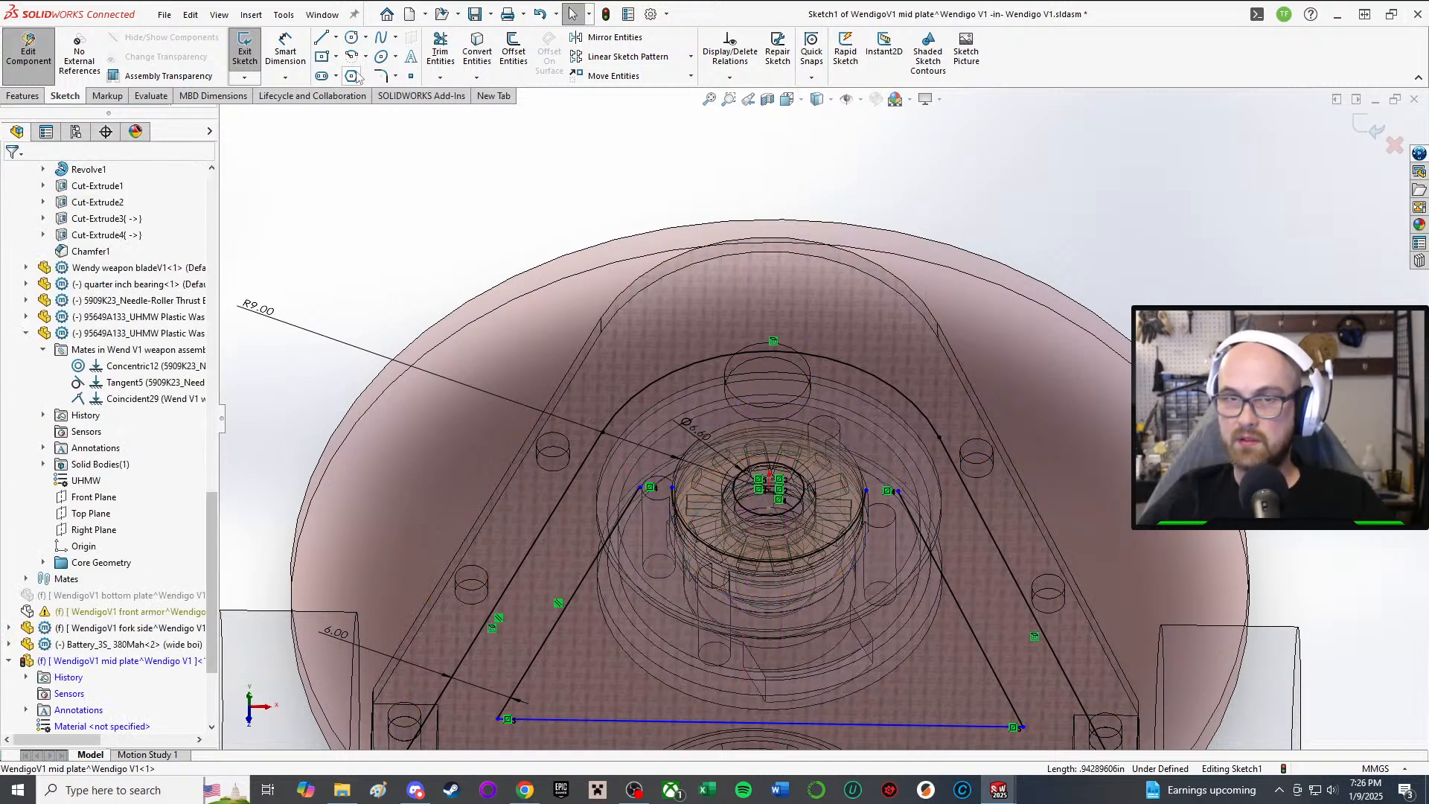
Step: Draw short horizontal lines at the left and right ends of the cutout arc
{"action": "left_click", "coordinate": [322, 39]}
{"action": "left_click", "coordinate": [638, 487]}
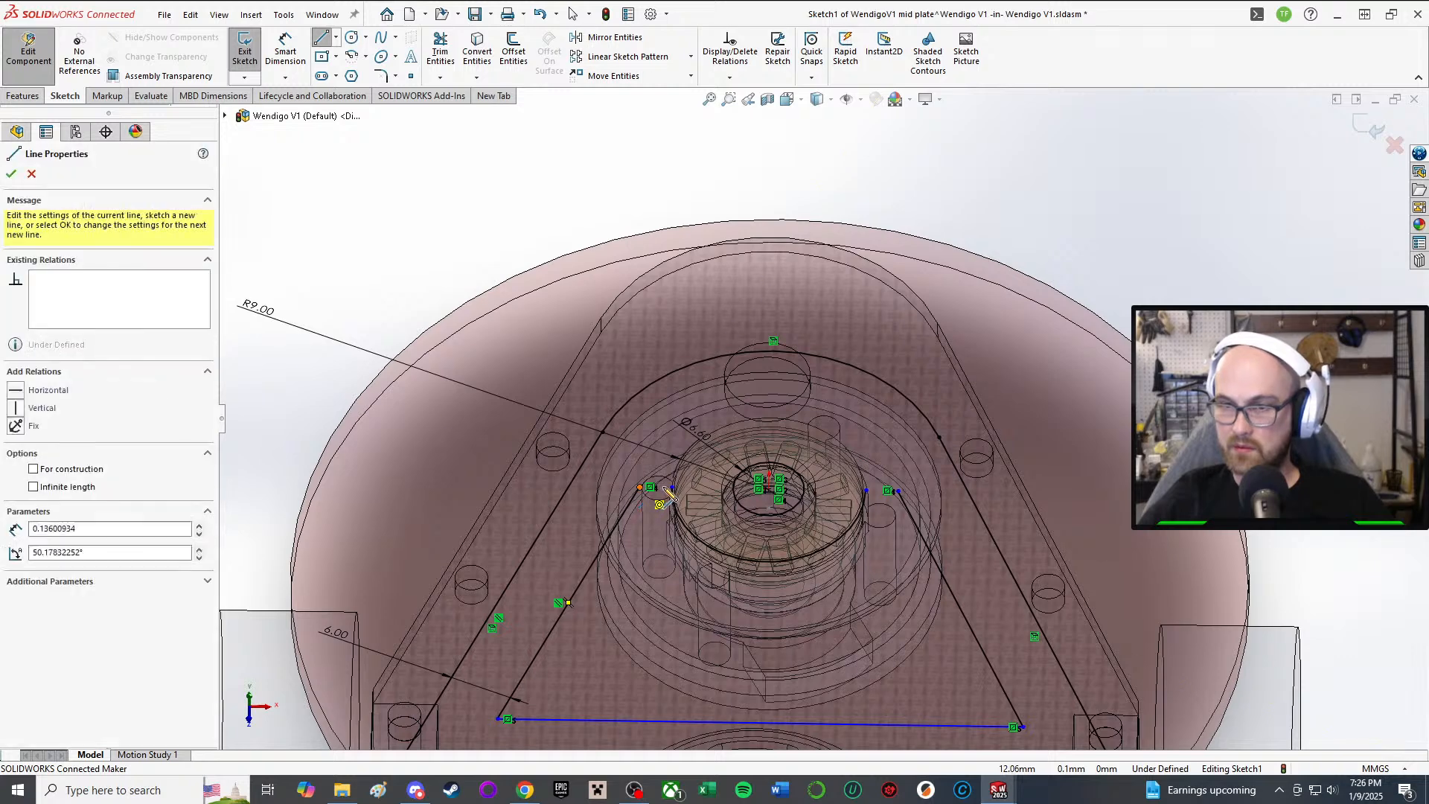
{"action": "left_click", "coordinate": [672, 488]}
{"action": "right_click", "coordinate": [854, 491]}
{"action": "left_click", "coordinate": [893, 502]}
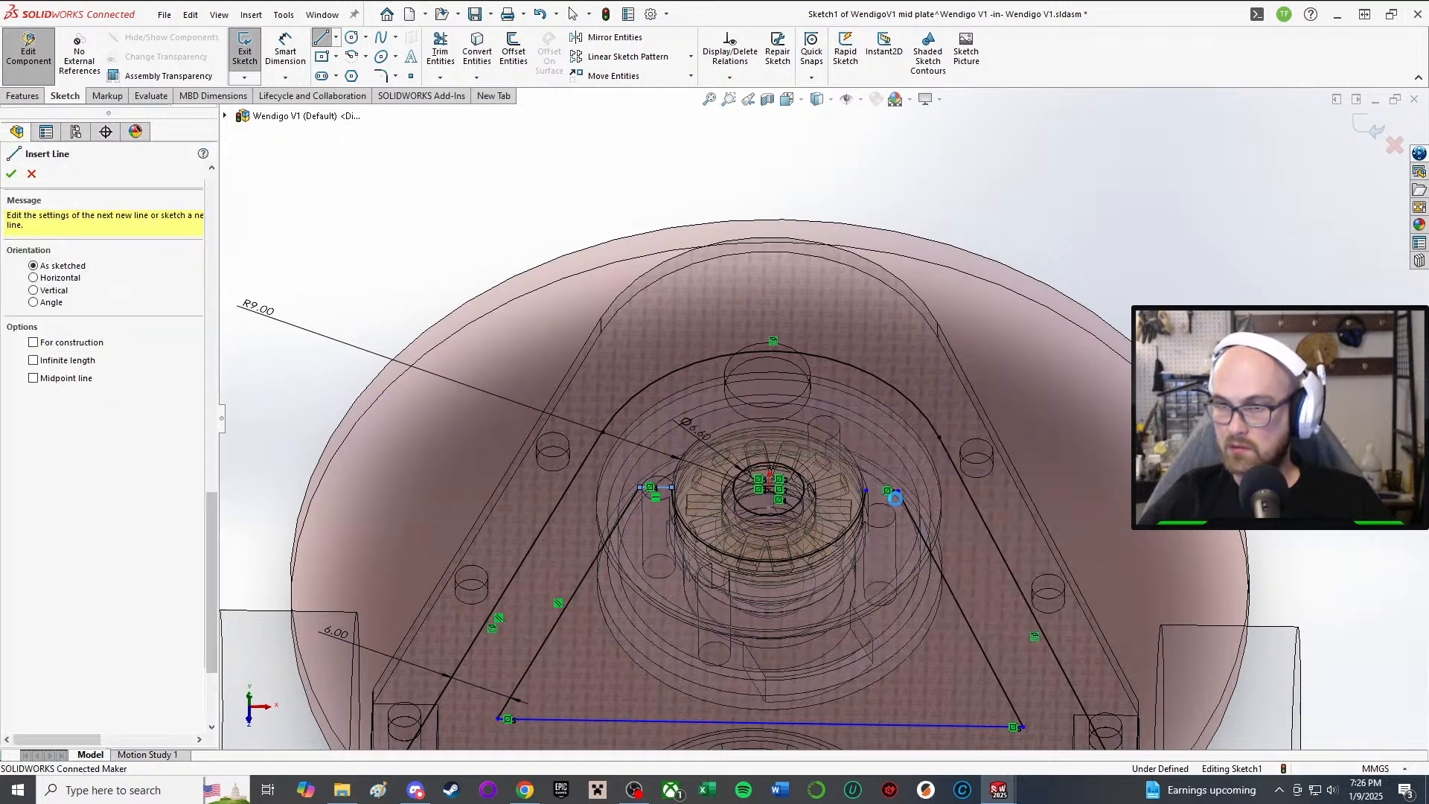
{"action": "left_click", "coordinate": [326, 41]}
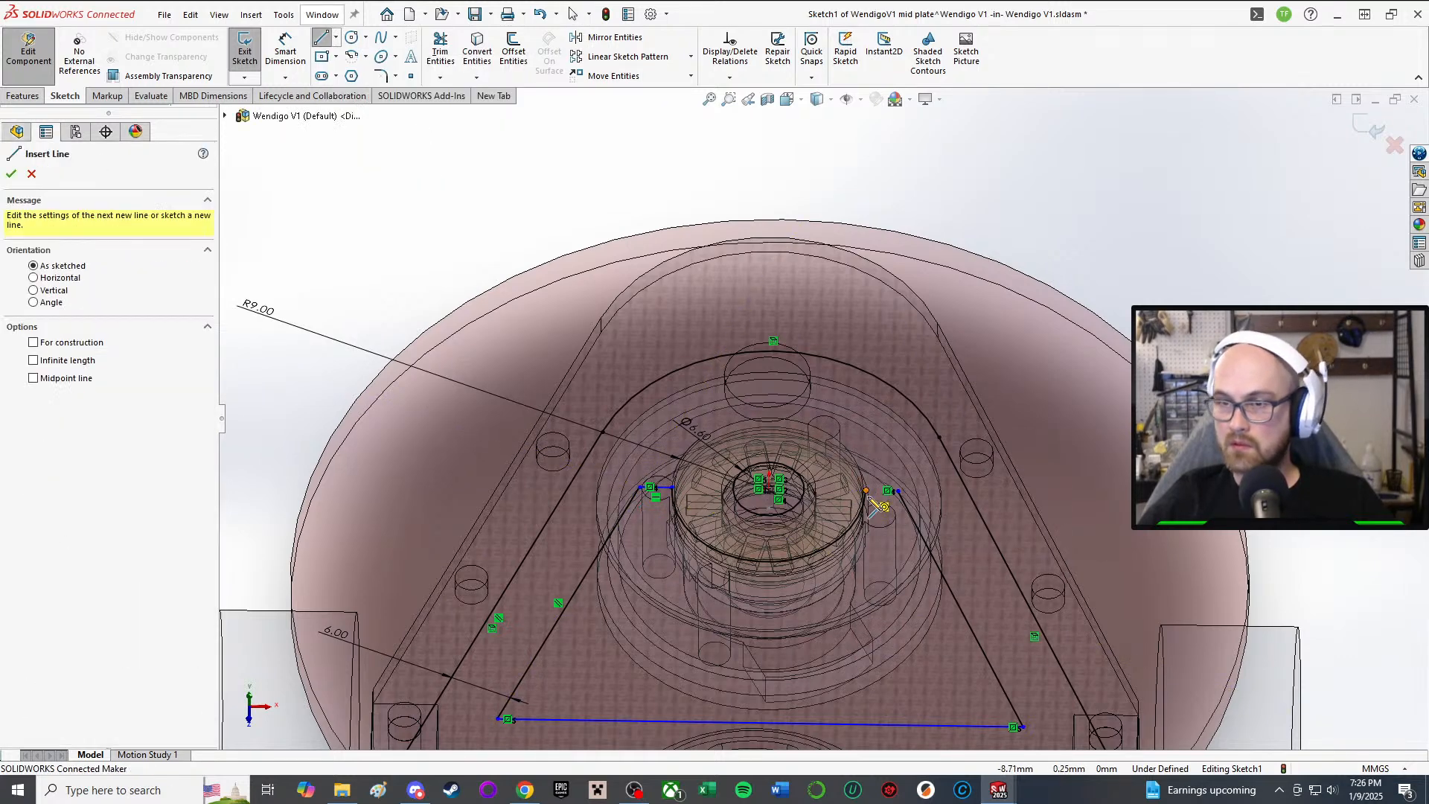
{"action": "left_click", "coordinate": [866, 491]}
{"action": "left_click", "coordinate": [898, 491]}
{"action": "right_click", "coordinate": [913, 451]}
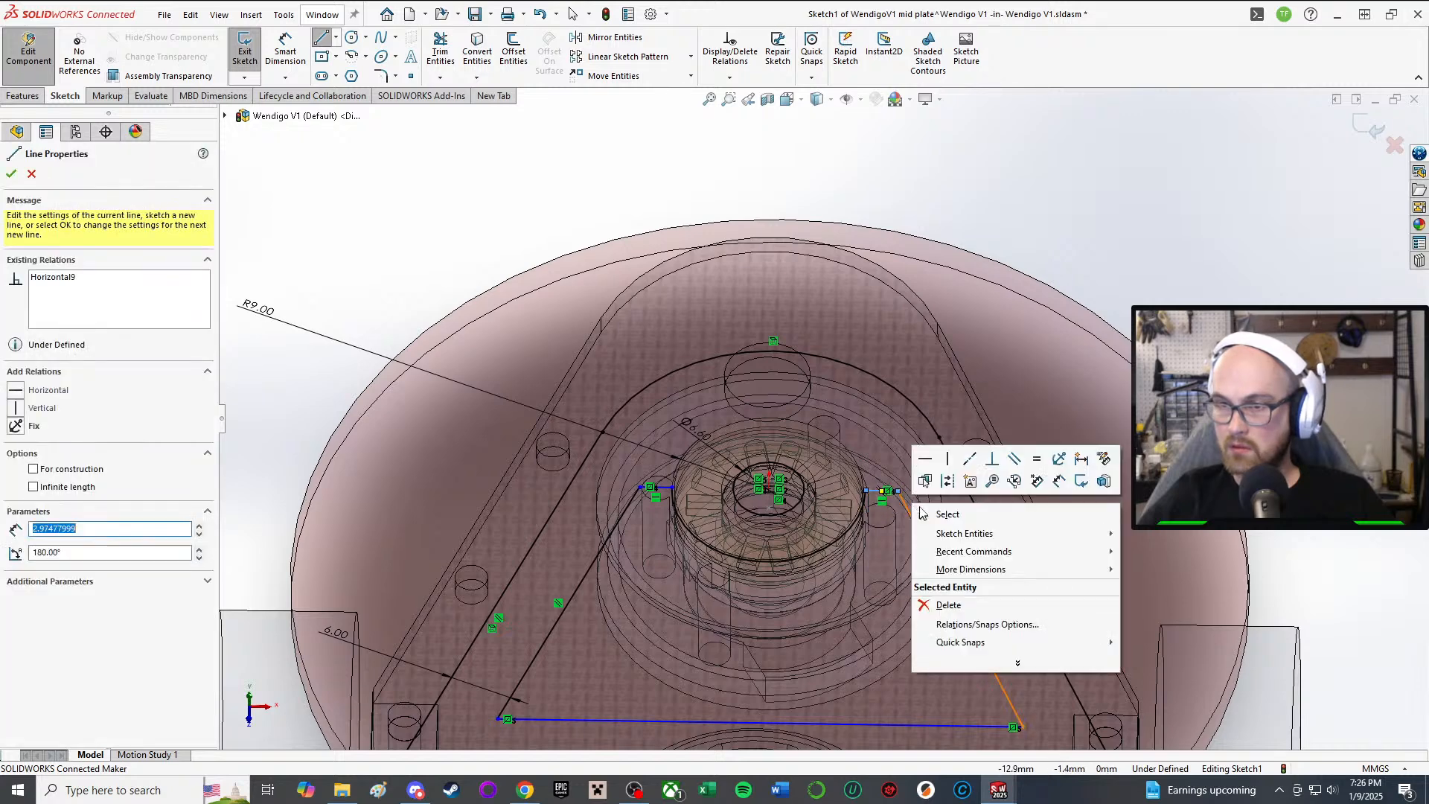
{"action": "left_click", "coordinate": [946, 507]}
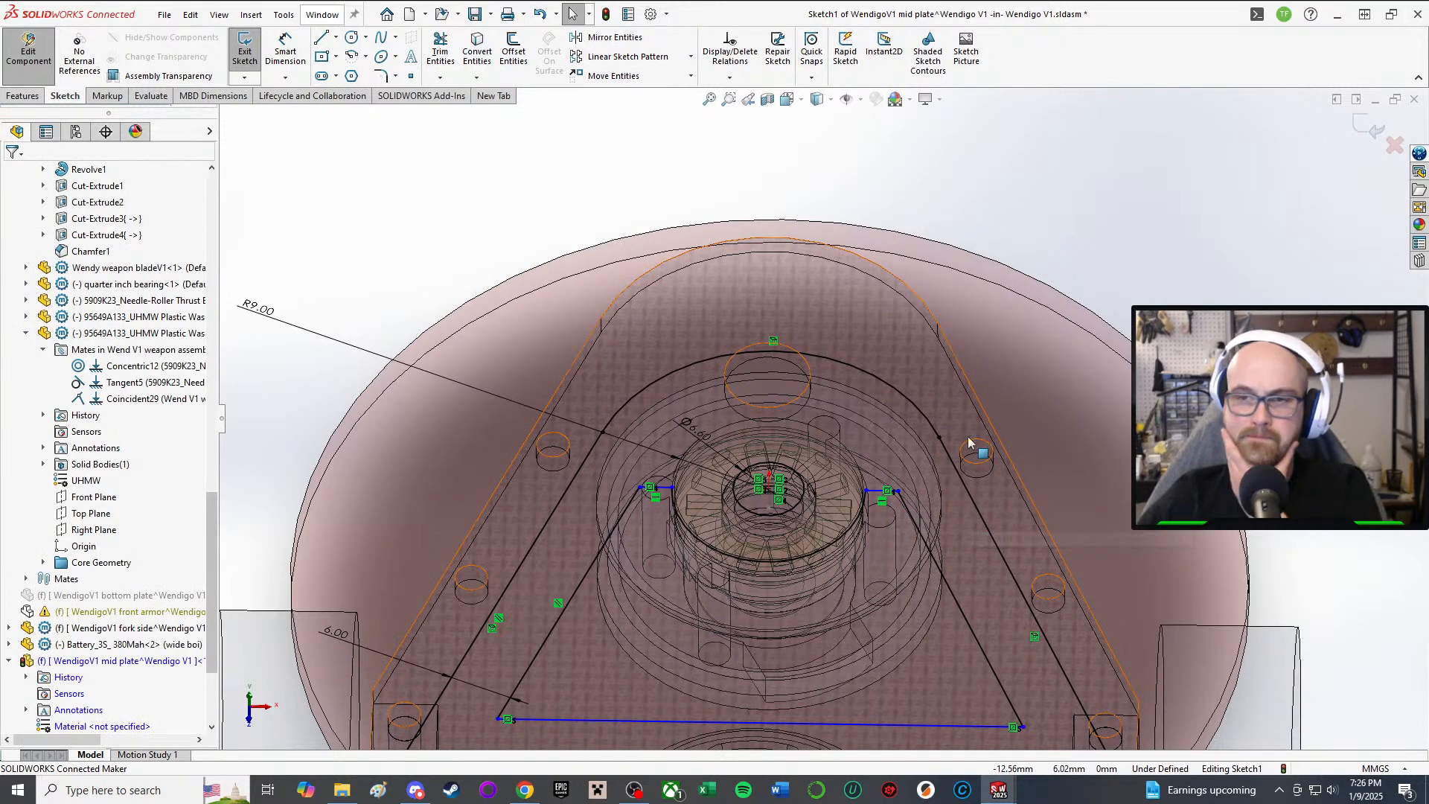
Step: Bring up the Add Relations panel with a mouse gesture
{"action": "scroll", "coordinate": [1096, 422], "scroll_direction": "up", "scroll_amount": 2}
{"action": "right_click_drag", "start_coordinate": [1041, 305], "coordinate": [1055, 466]}
{"action": "scroll", "coordinate": [734, 488], "scroll_direction": "down", "scroll_amount": 5}
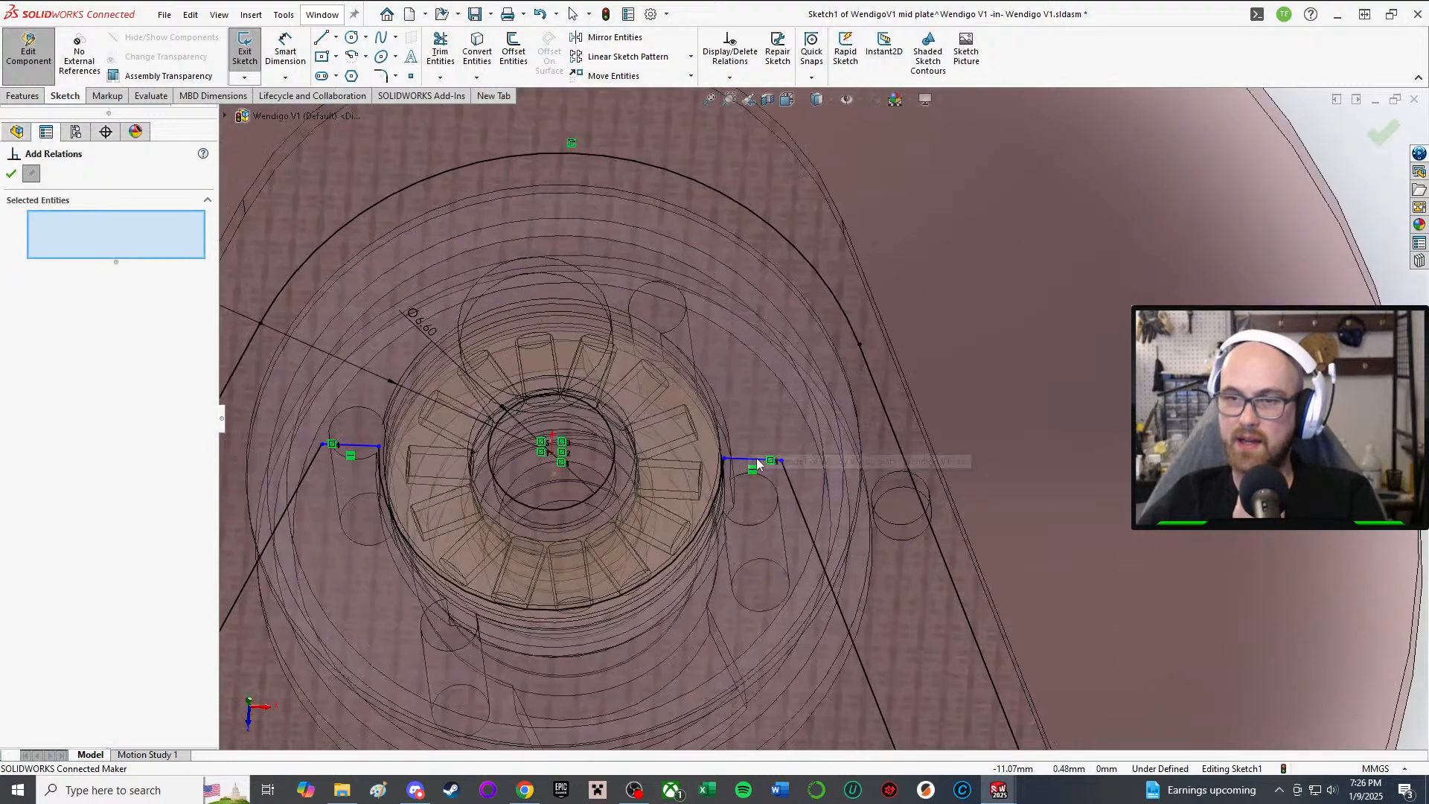
Step: Make the two short notch lines collinear
{"action": "left_click", "coordinate": [757, 462]}
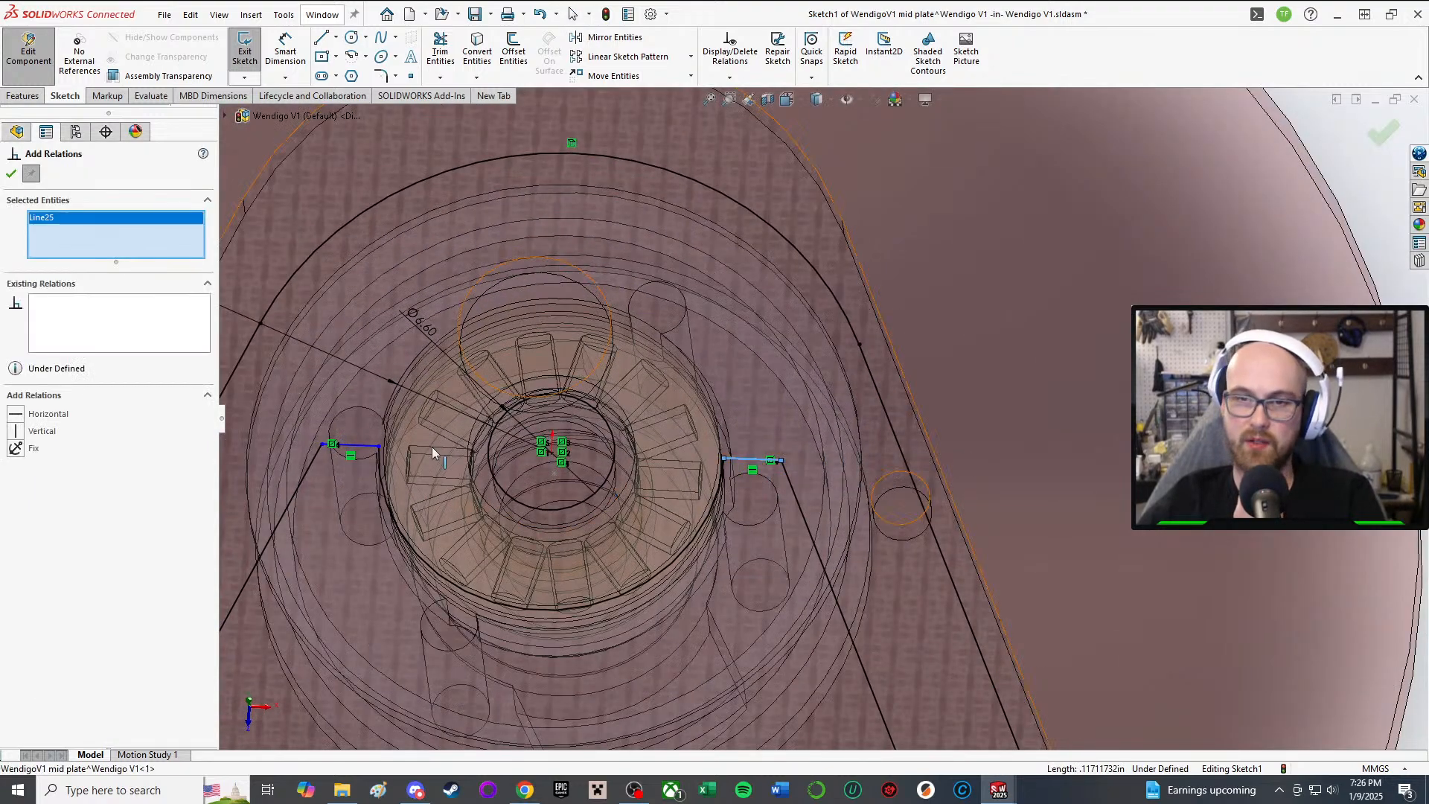
{"action": "left_click", "coordinate": [356, 451]}
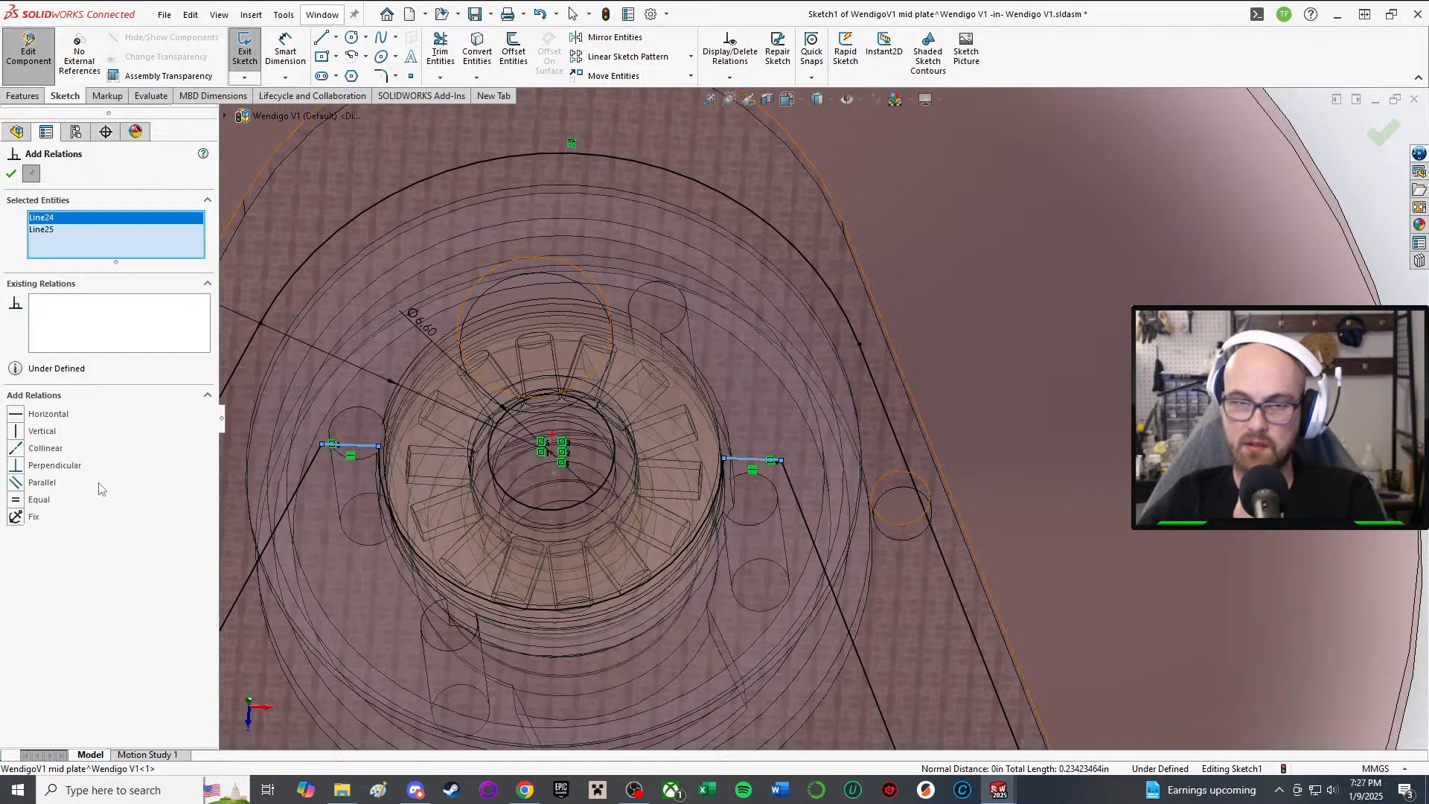
{"action": "left_click", "coordinate": [45, 448]}
{"action": "left_click", "coordinate": [11, 173]}
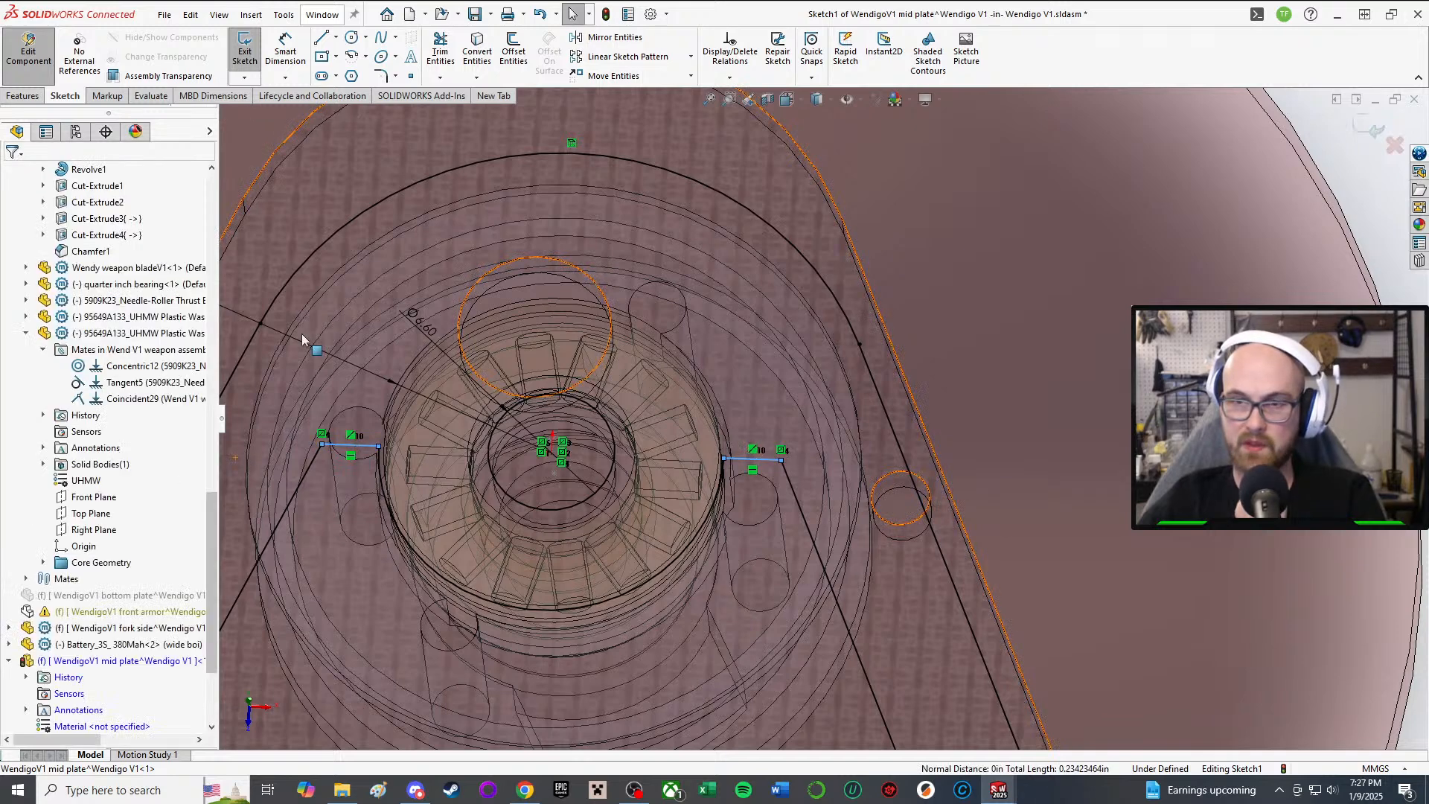
Step: Drag the collinear short lines down so they flank the pulley hub
{"action": "scroll", "coordinate": [301, 334], "scroll_direction": "up", "scroll_amount": 5}
{"action": "scroll", "coordinate": [935, 424], "scroll_direction": "down", "scroll_amount": 3}
{"action": "scroll", "coordinate": [770, 371], "scroll_direction": "up", "scroll_amount": 3}
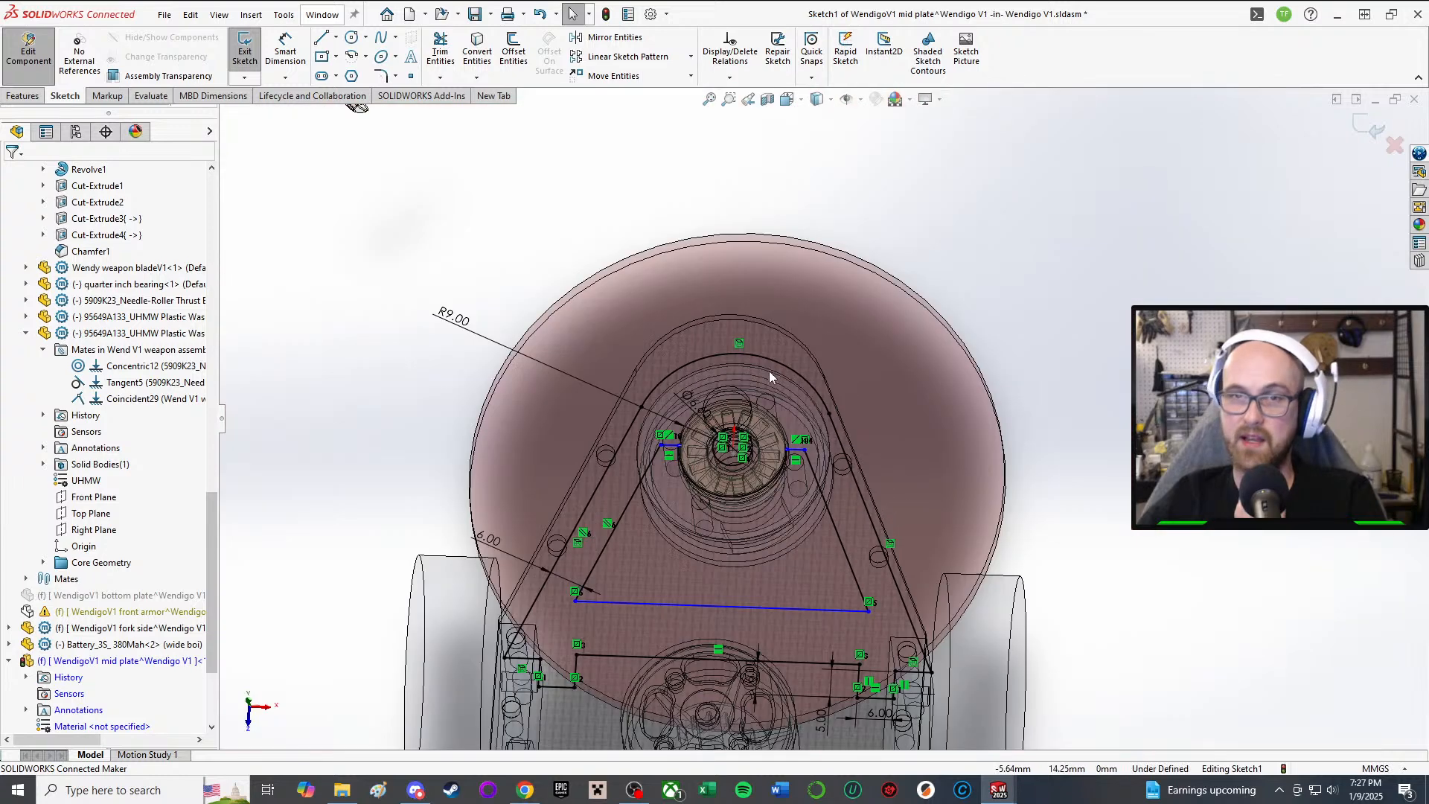
{"action": "scroll", "coordinate": [783, 482], "scroll_direction": "down", "scroll_amount": 3}
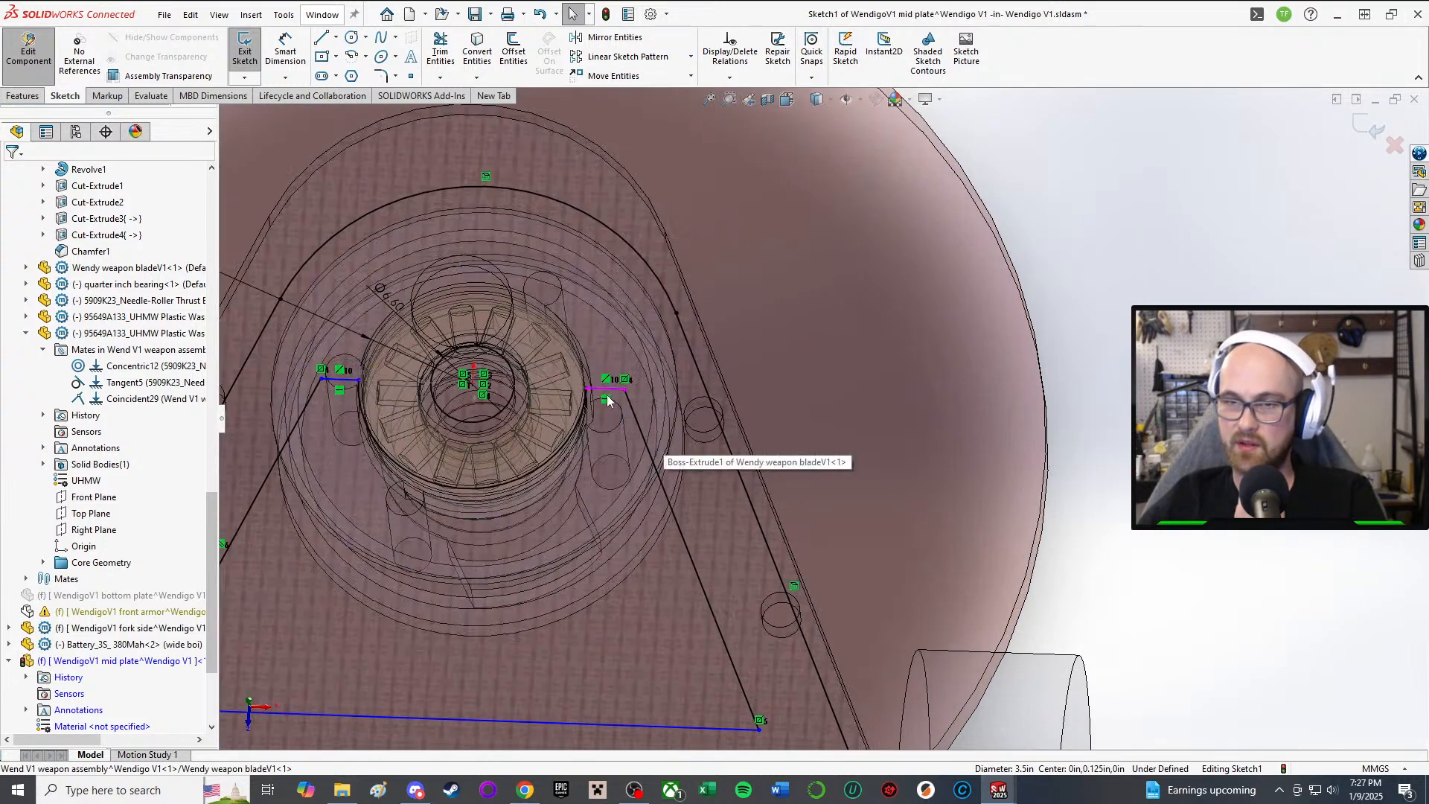
{"action": "left_click_drag", "start_coordinate": [612, 389], "coordinate": [609, 449]}
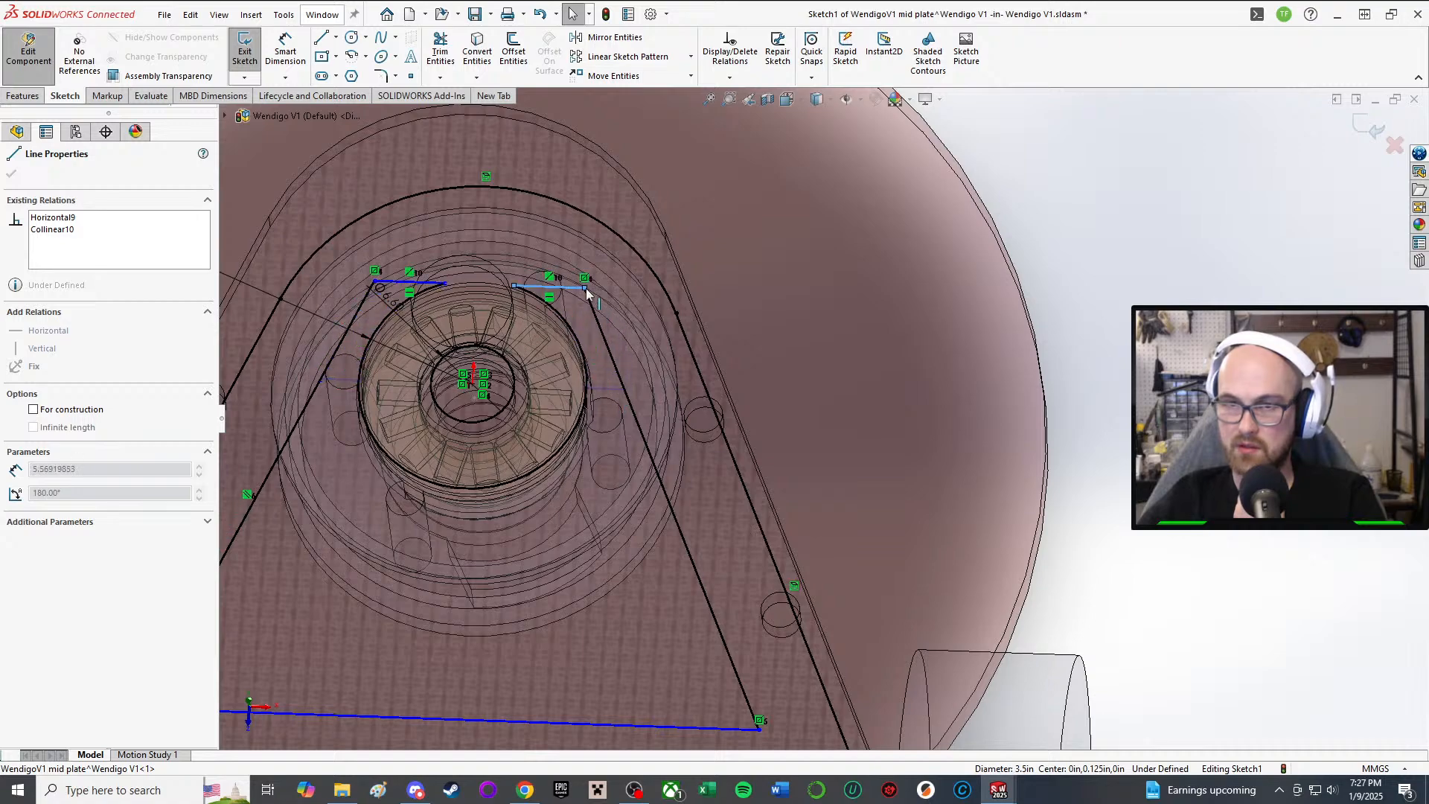
{"action": "mouse_move", "coordinate": [587, 292]}
{"action": "left_mouse_down"}
{"action": "mouse_move", "coordinate": [573, 271]}
{"action": "mouse_move", "coordinate": [590, 278]}
{"action": "left_mouse_up"}
{"action": "scroll", "coordinate": [543, 387], "scroll_direction": "up", "scroll_amount": 2}
{"action": "middle_click_drag", "start_coordinate": [557, 376], "coordinate": [615, 383]}
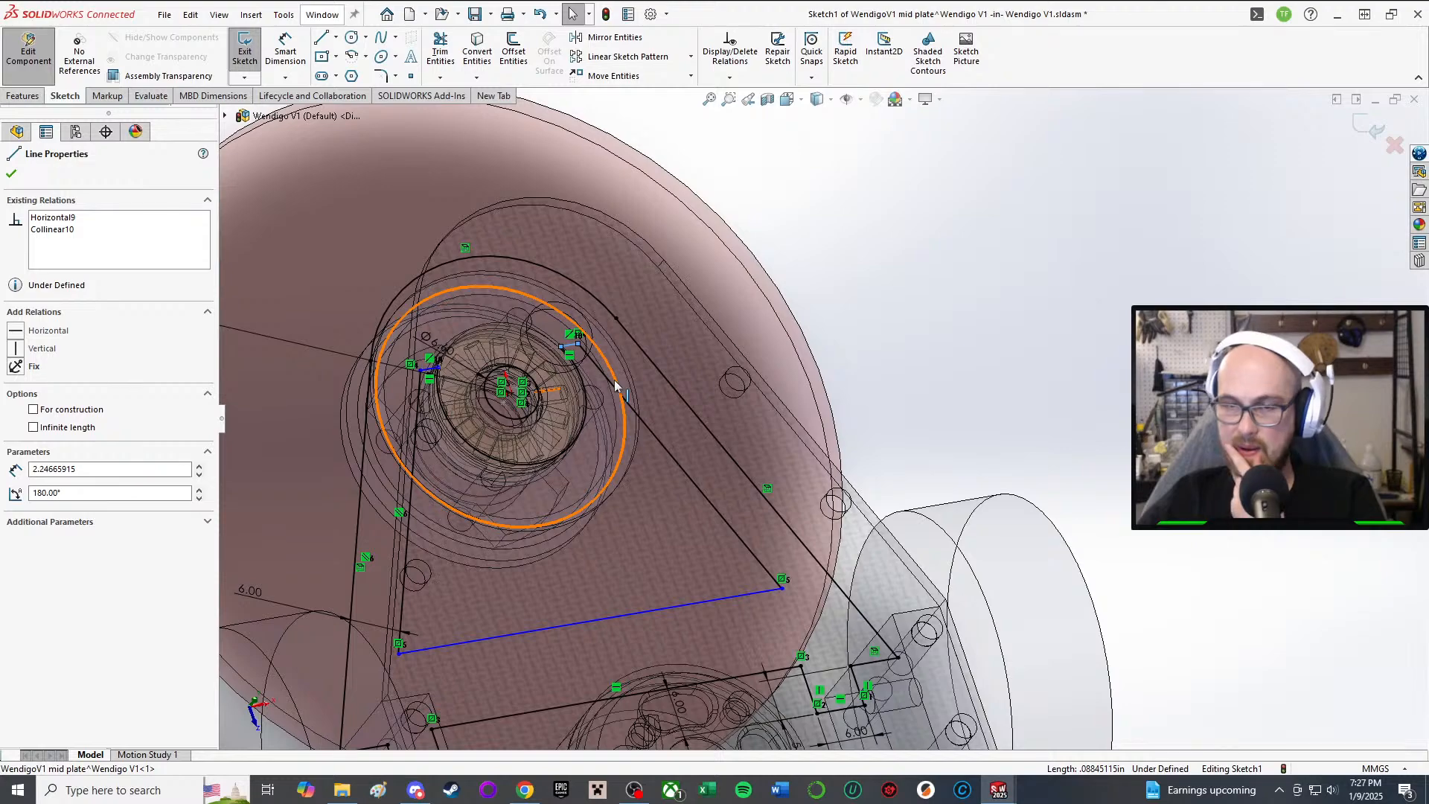
{"action": "scroll", "coordinate": [472, 351], "scroll_direction": "down", "scroll_amount": 1}
{"action": "middle_click_drag", "start_coordinate": [473, 351], "coordinate": [483, 358]}
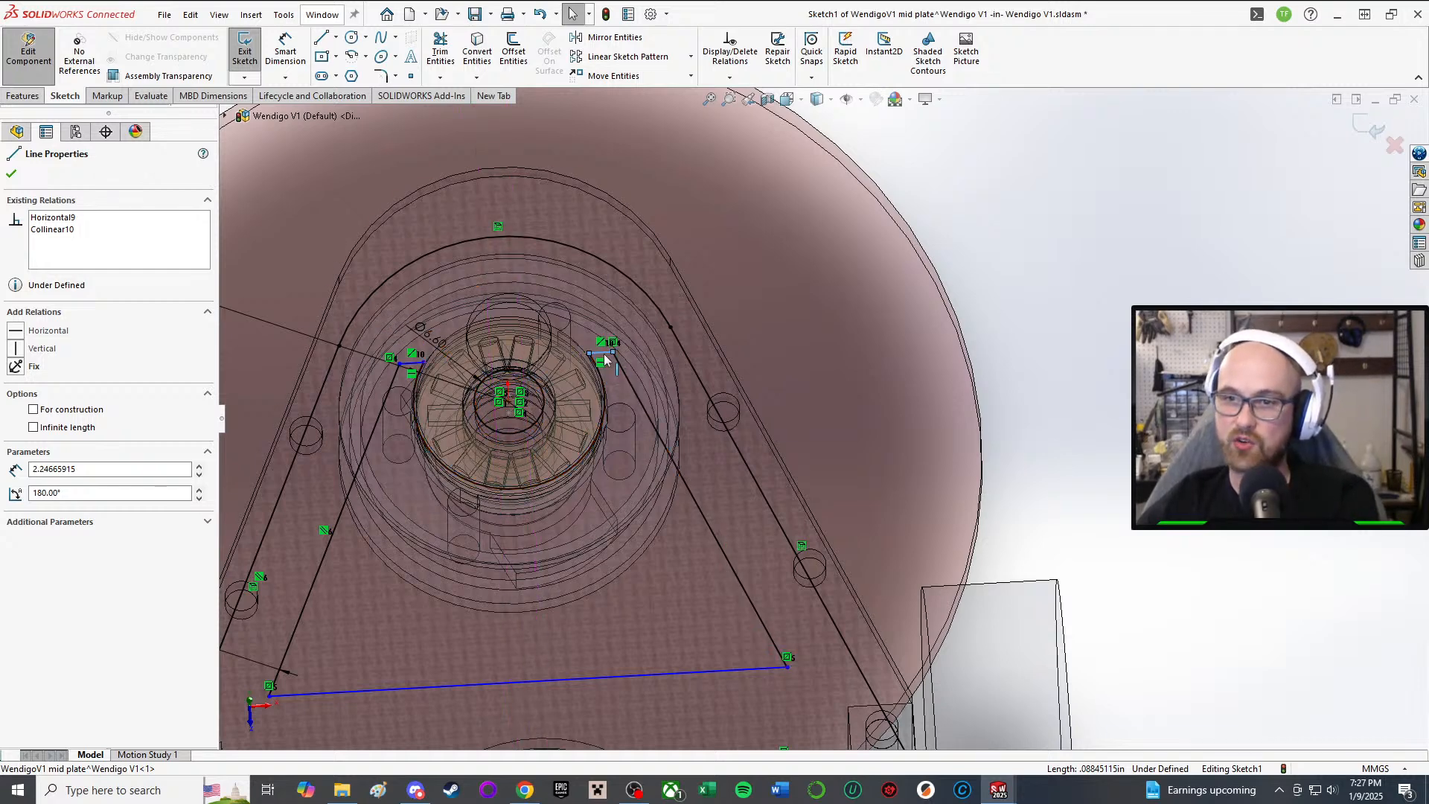
{"action": "left_click_drag", "start_coordinate": [604, 354], "coordinate": [631, 396]}
{"action": "key", "text": "Escape"}
Step: Tilt and zoom the view to check the repositioned notch lines
{"action": "middle_click_drag", "start_coordinate": [561, 403], "coordinate": [788, 481]}
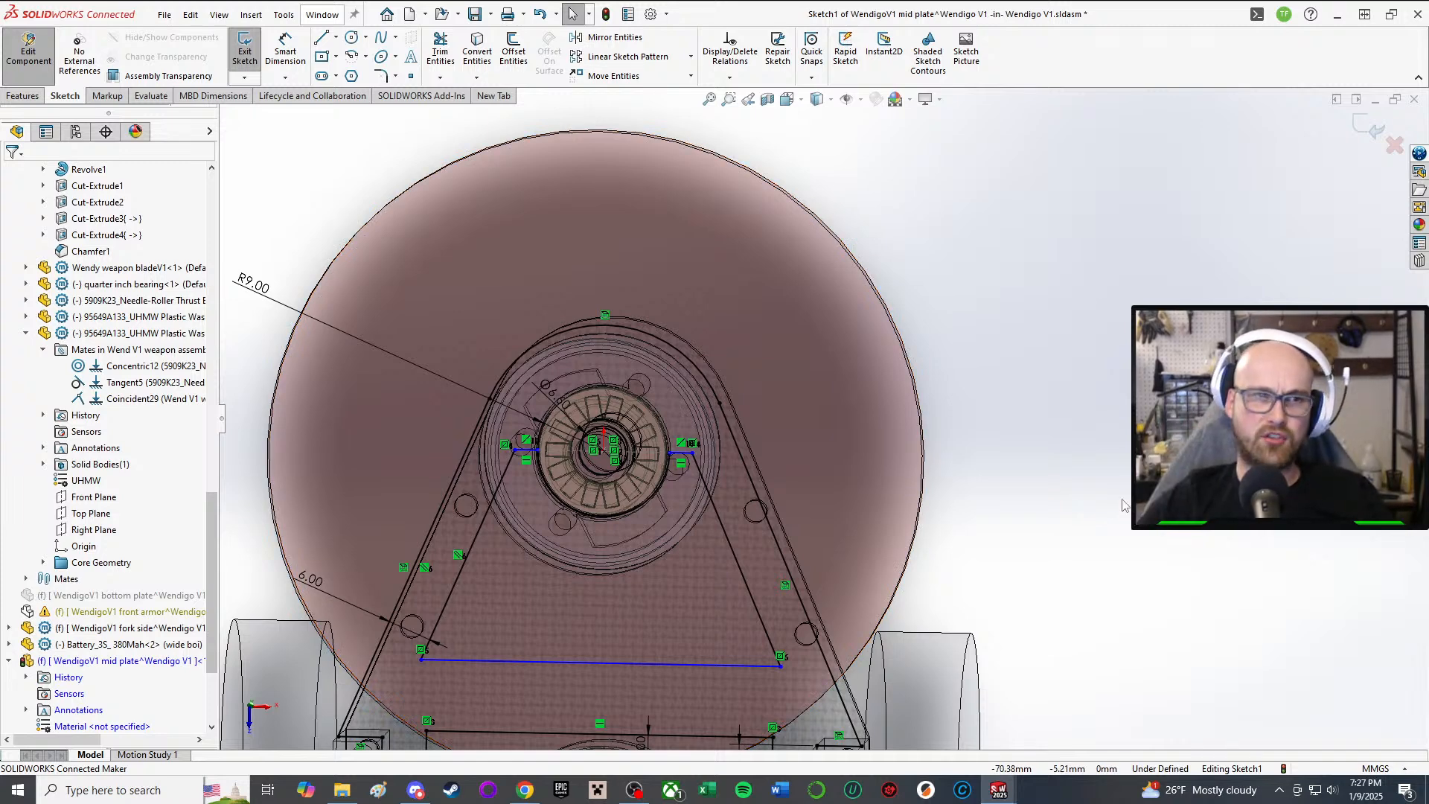
{"action": "scroll", "coordinate": [908, 454], "scroll_direction": "down", "scroll_amount": 10}
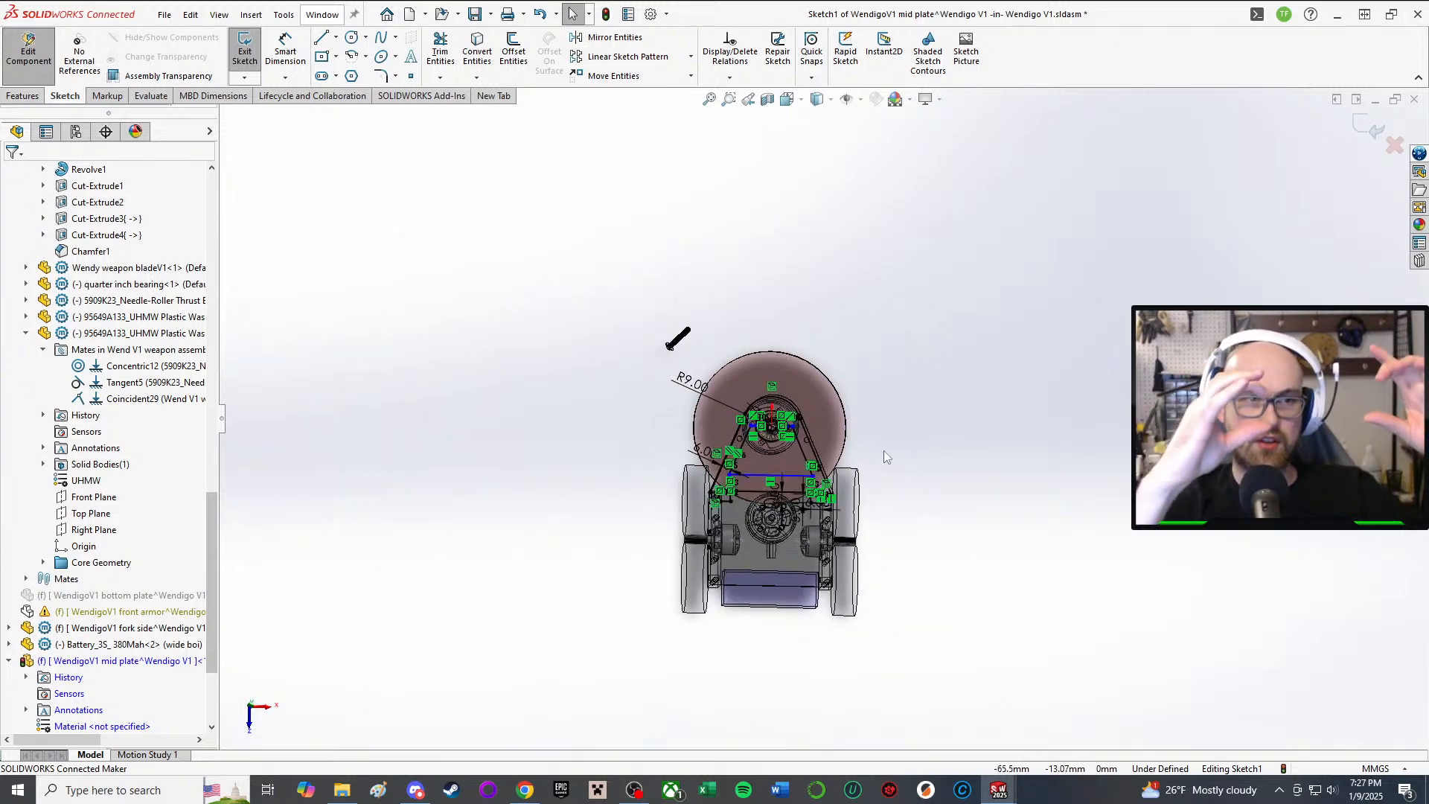
{"action": "scroll", "coordinate": [883, 449], "scroll_direction": "up", "scroll_amount": 2}
{"action": "scroll", "coordinate": [766, 350], "scroll_direction": "up", "scroll_amount": 8}
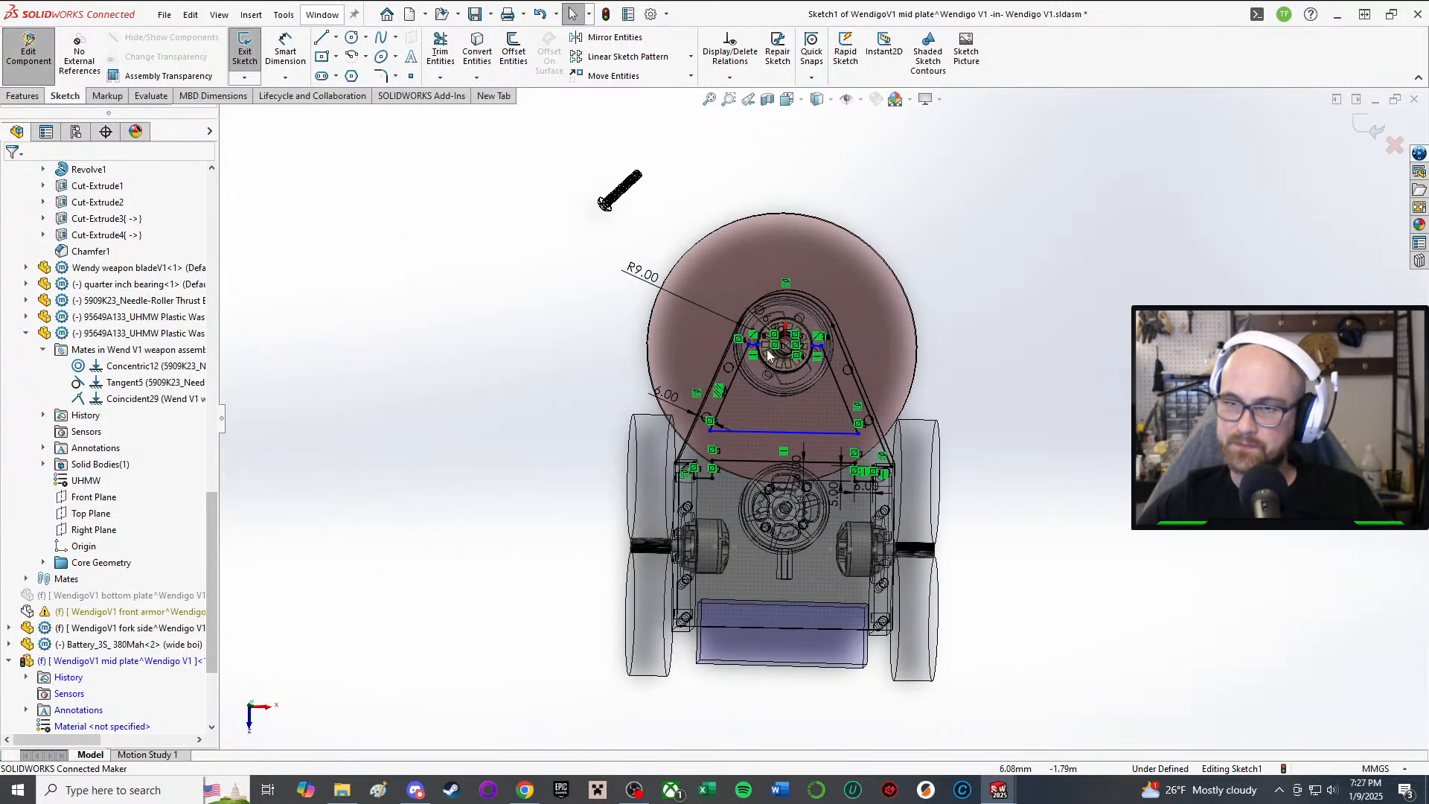
{"action": "scroll", "coordinate": [1041, 381], "scroll_direction": "down", "scroll_amount": 4}
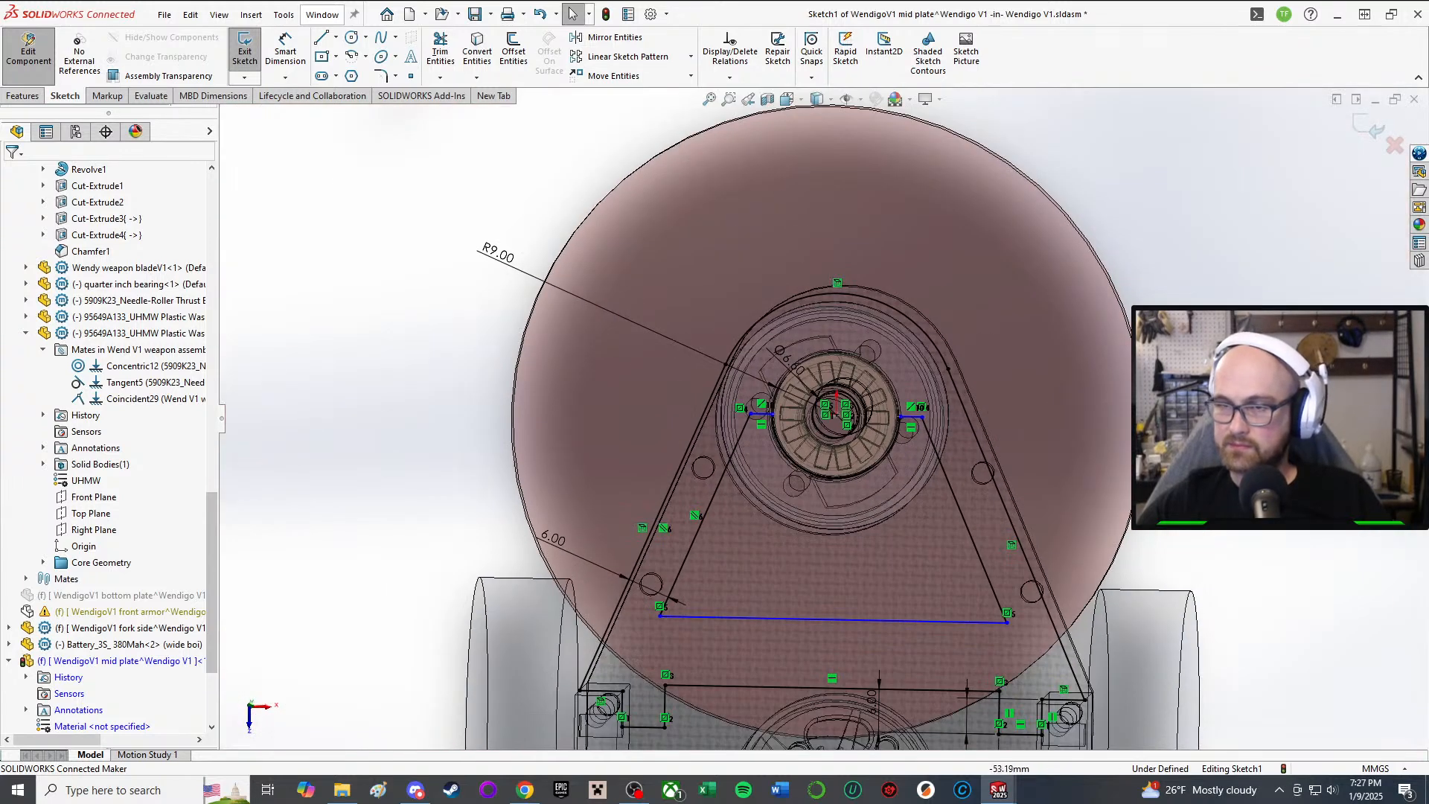
{"action": "scroll", "coordinate": [922, 425], "scroll_direction": "up", "scroll_amount": 3}
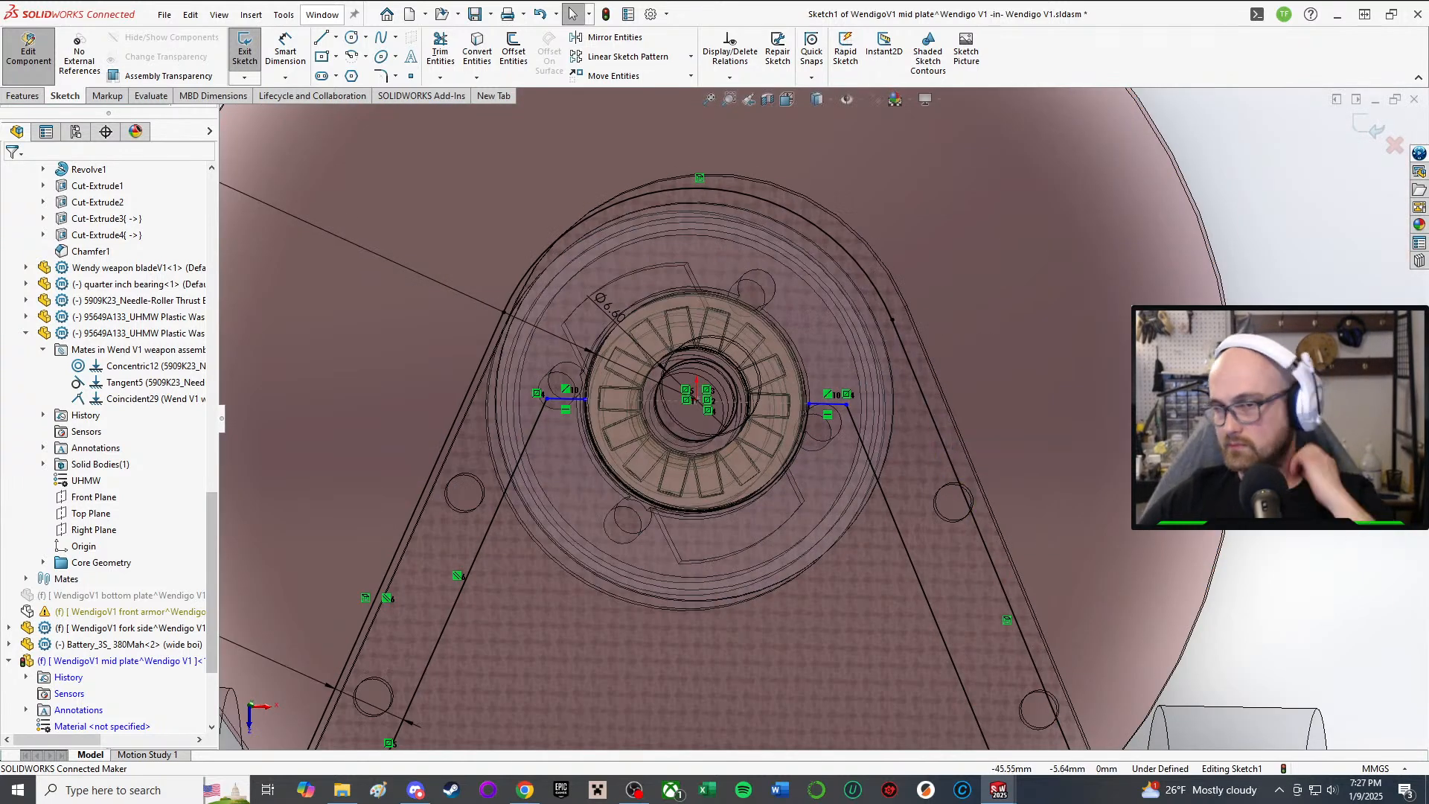
{"action": "scroll", "coordinate": [826, 417], "scroll_direction": "down", "scroll_amount": 1}
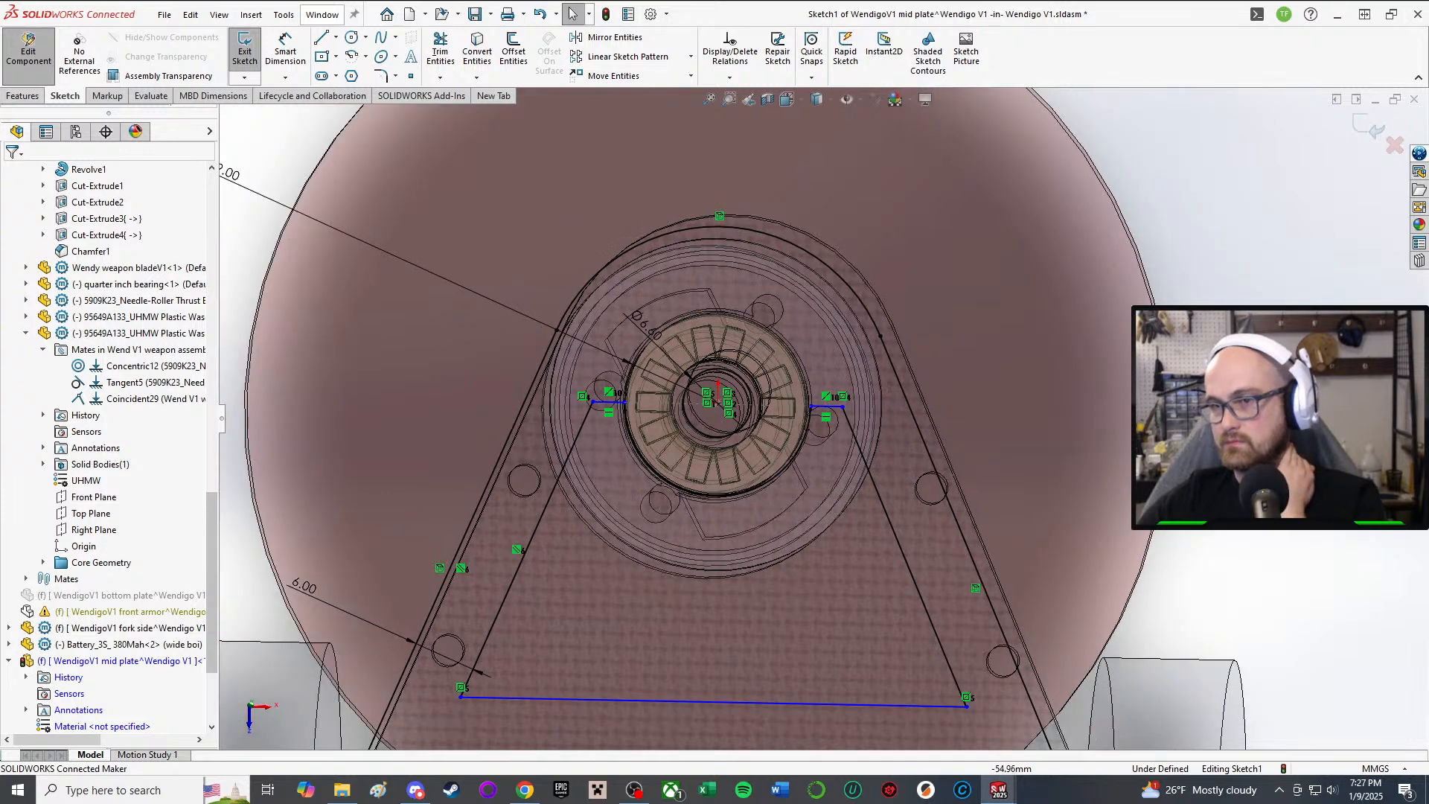
Step: Draw a horizontal construction centerline between the two notch lines' ends across the hub
{"action": "left_click", "coordinate": [336, 37]}
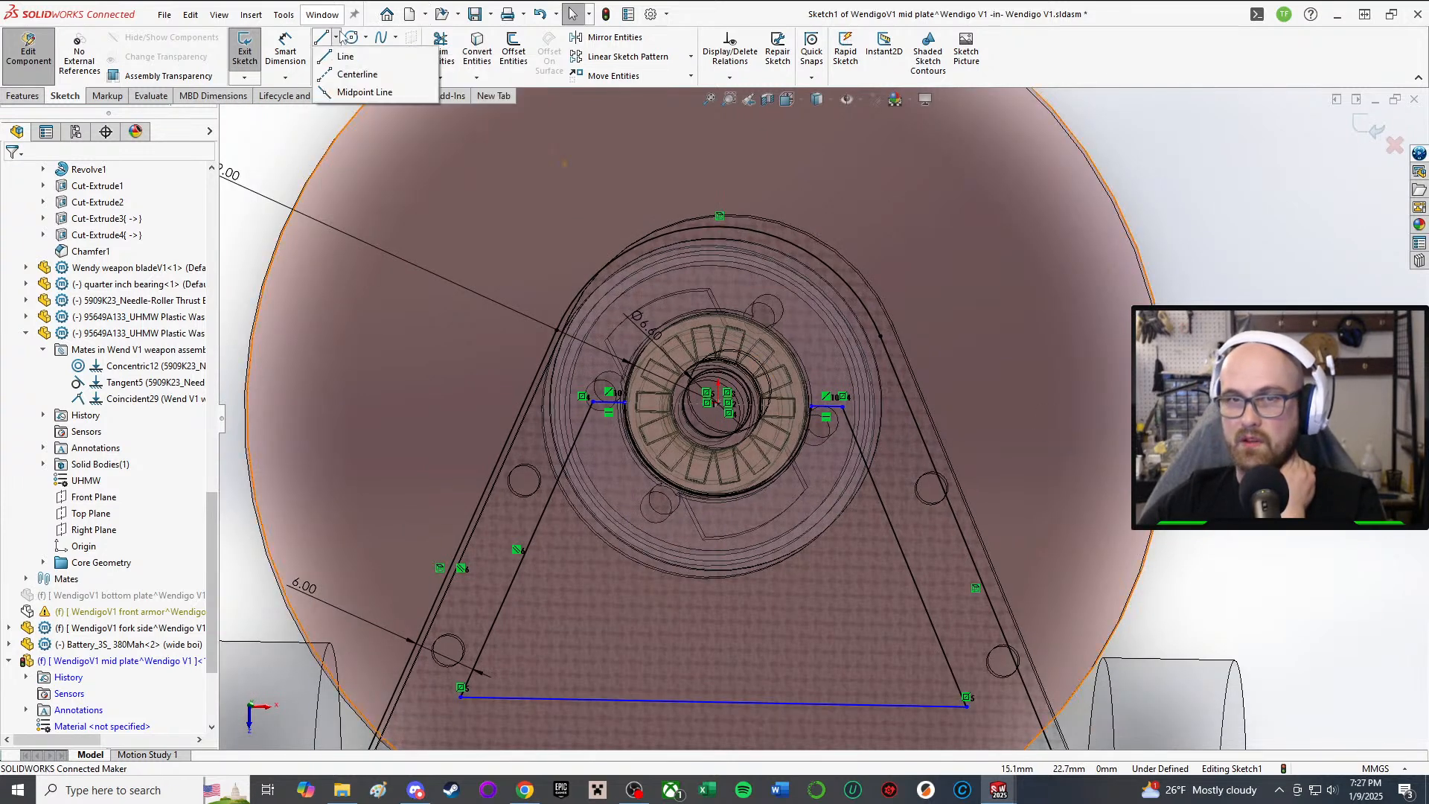
{"action": "left_click", "coordinate": [382, 67]}
{"action": "scroll", "coordinate": [515, 498], "scroll_direction": "up", "scroll_amount": 3}
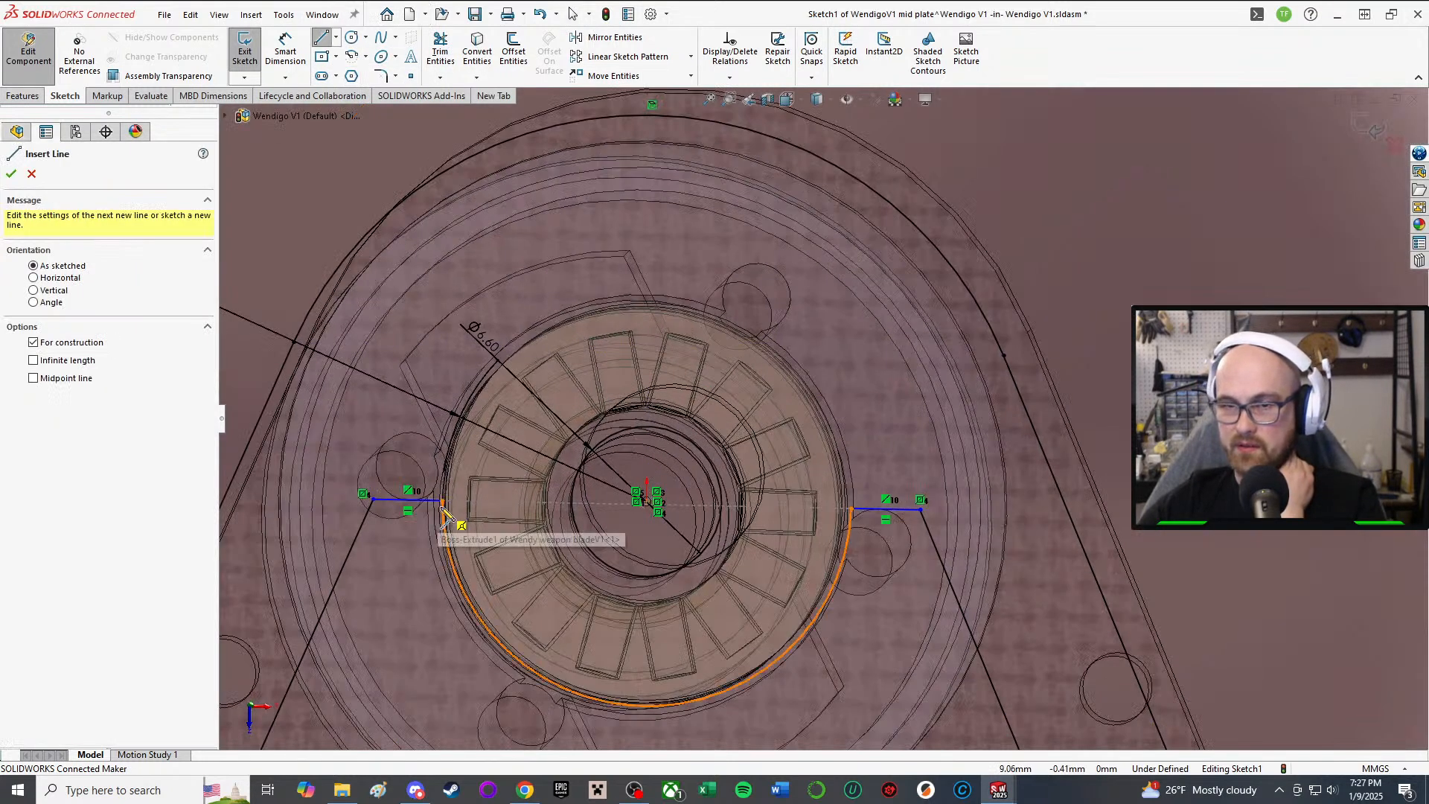
{"action": "left_click", "coordinate": [372, 498]}
{"action": "left_click", "coordinate": [629, 493]}
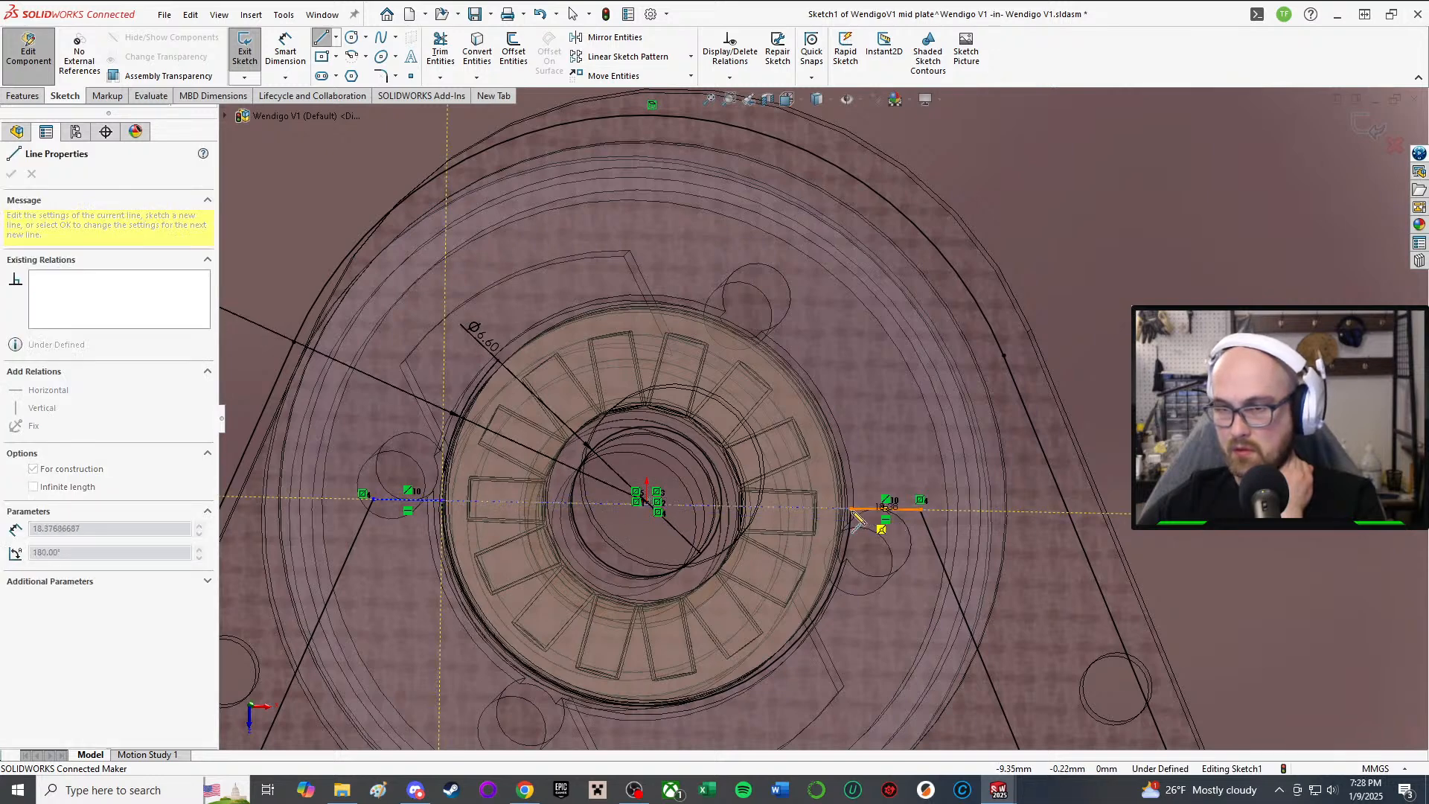
{"action": "left_click", "coordinate": [850, 509]}
{"action": "right_click", "coordinate": [861, 522]}
{"action": "left_click", "coordinate": [864, 522]}
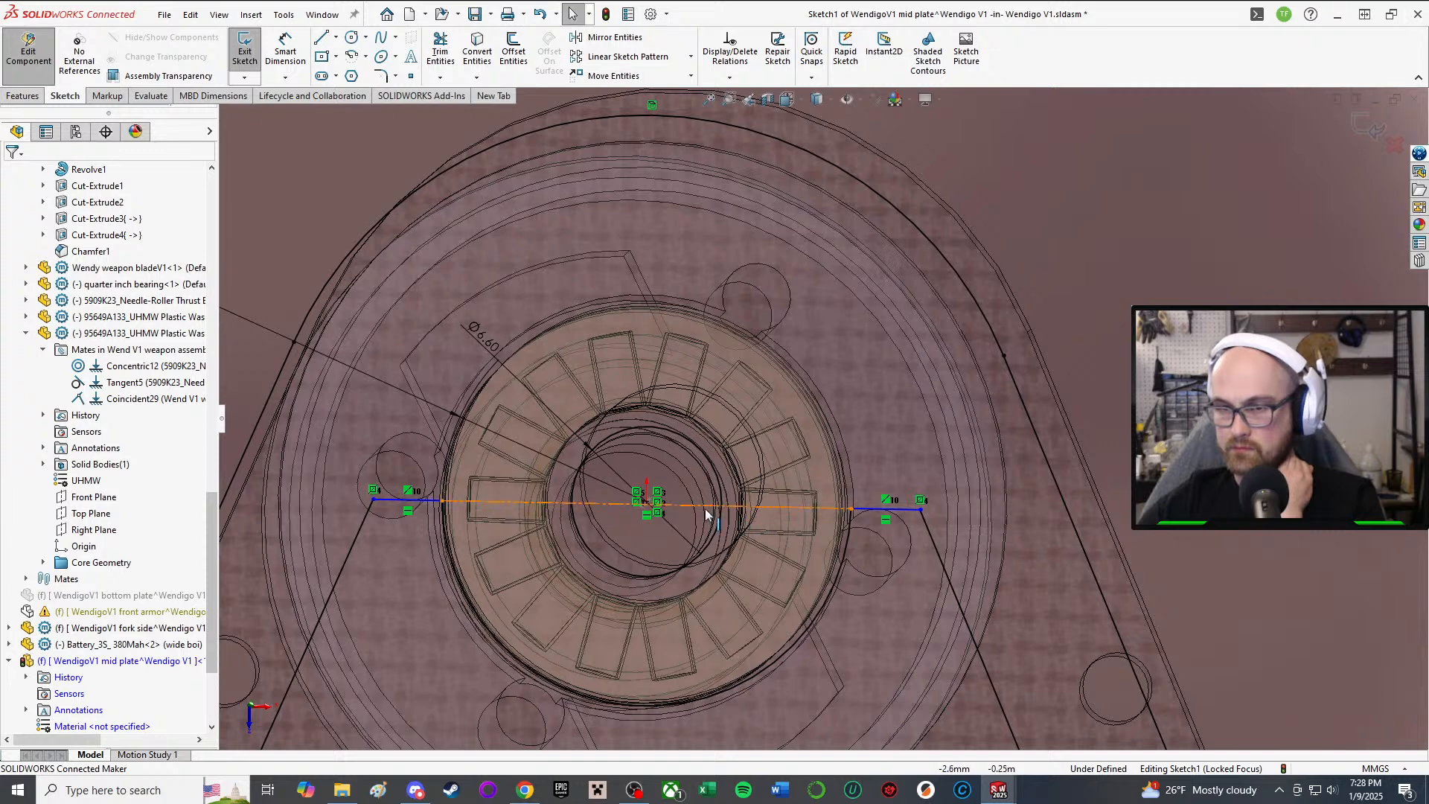
{"action": "mouse_move", "coordinate": [708, 512]}
{"action": "left_mouse_down"}
{"action": "mouse_move", "coordinate": [717, 573]}
{"action": "mouse_move", "coordinate": [687, 503]}
{"action": "mouse_move", "coordinate": [741, 568]}
{"action": "left_mouse_up"}
Step: Make the centerline coincident with the pulley's centre point
{"action": "scroll", "coordinate": [802, 469], "scroll_direction": "up", "scroll_amount": 5}
{"action": "right_click_drag", "start_coordinate": [826, 466], "coordinate": [884, 466]}
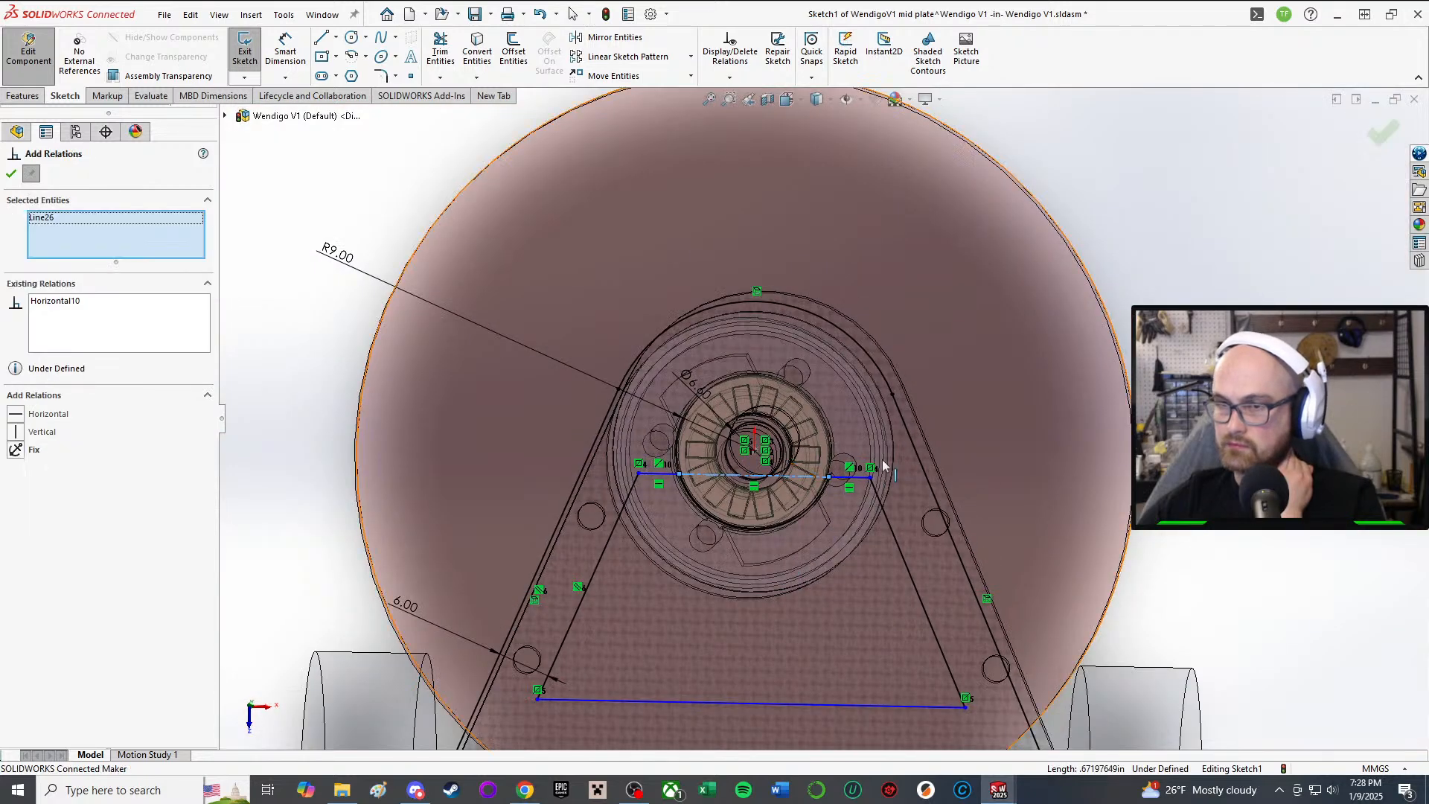
{"action": "scroll", "coordinate": [826, 456], "scroll_direction": "down", "scroll_amount": 6}
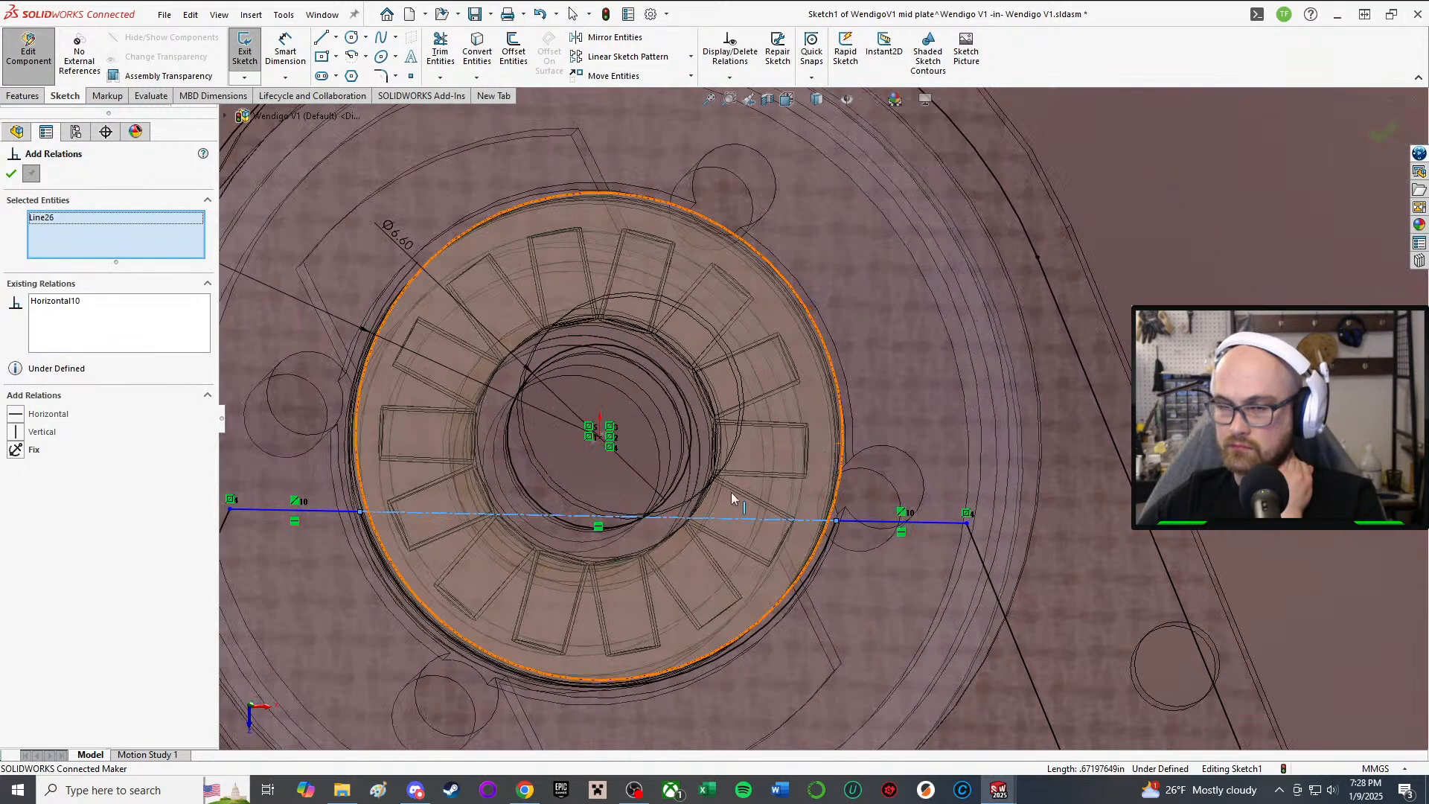
{"action": "left_click", "coordinate": [601, 438]}
{"action": "left_click", "coordinate": [45, 430]}
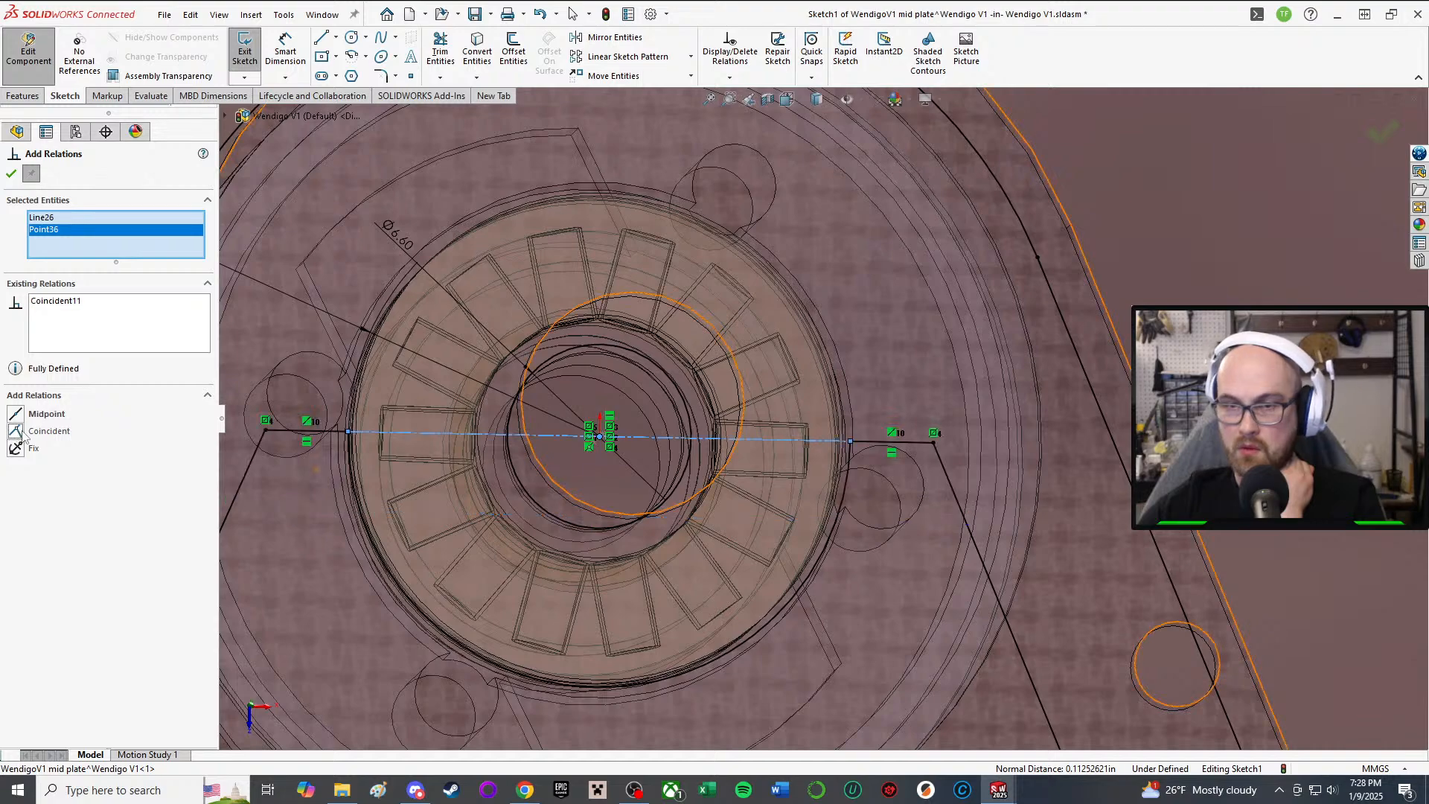
{"action": "left_click", "coordinate": [10, 178]}
{"action": "scroll", "coordinate": [796, 491], "scroll_direction": "up", "scroll_amount": 6}
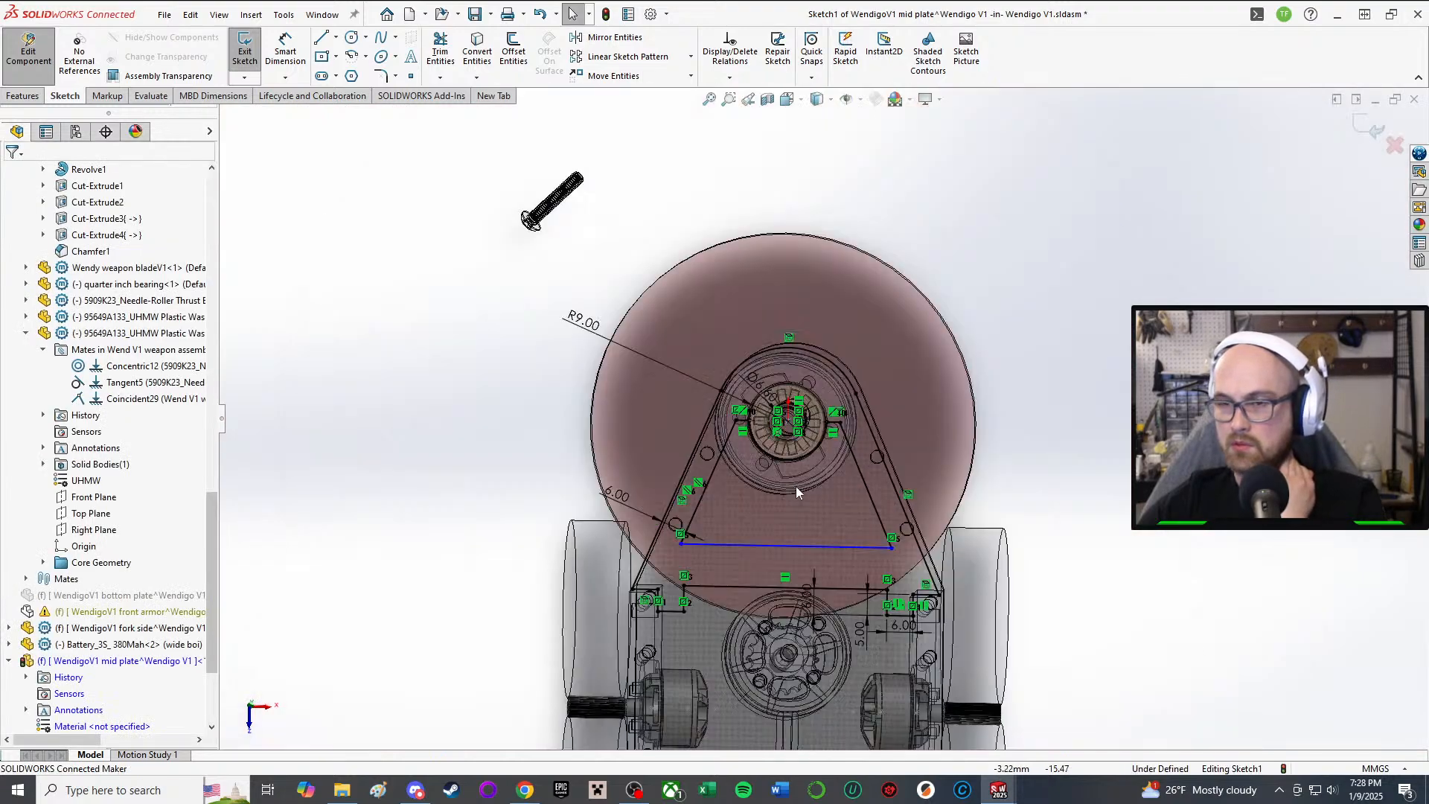
{"action": "mouse_move", "coordinate": [796, 491]}
{"action": "middle_mouse_down"}
{"action": "mouse_move", "coordinate": [836, 242]}
{"action": "mouse_move", "coordinate": [789, 432]}
{"action": "mouse_move", "coordinate": [893, 513]}
{"action": "mouse_move", "coordinate": [1053, 577]}
{"action": "middle_mouse_up"}
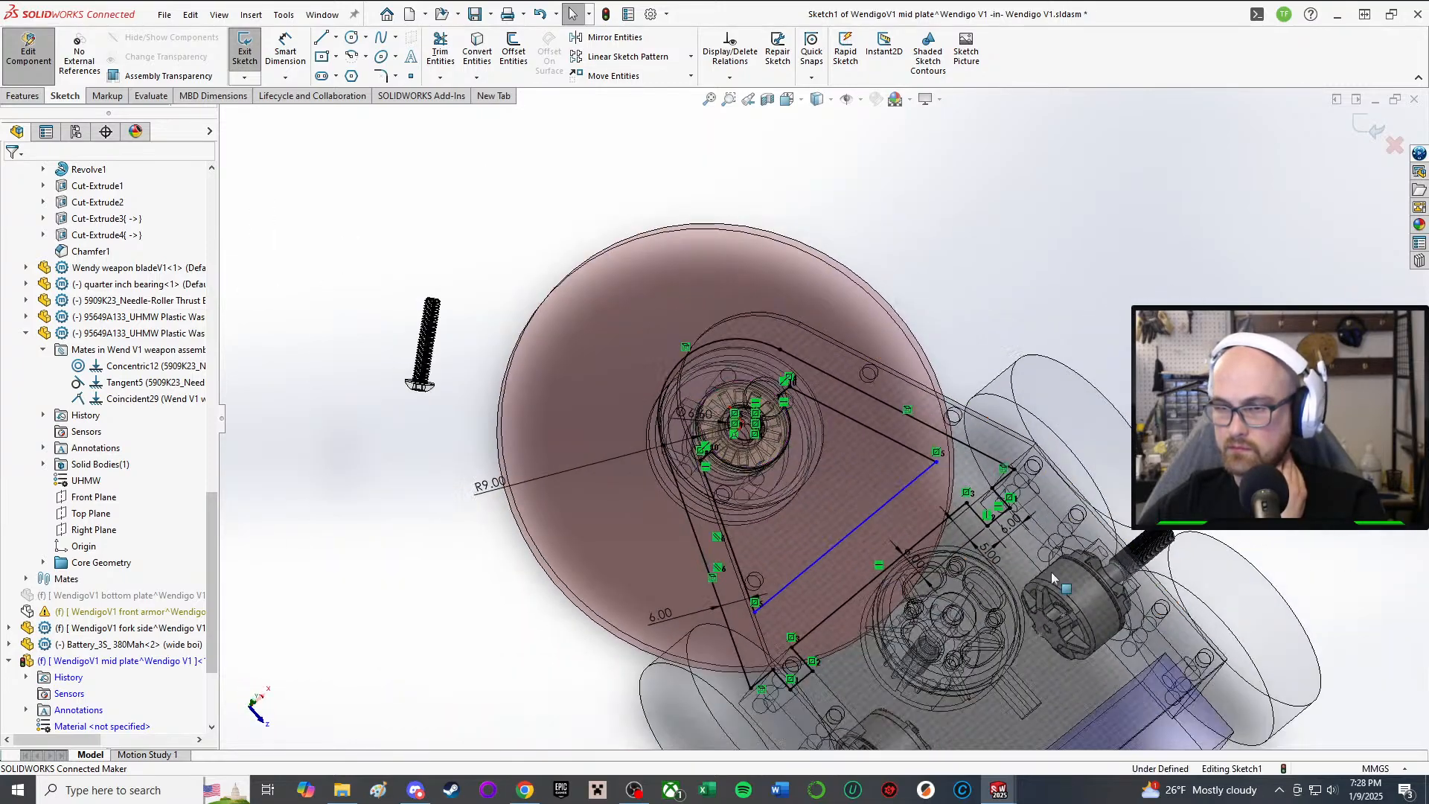
Step: Dimension the gap between the blue line and the parallel plate edge as 3 mm
{"action": "key", "text": "d"}
{"action": "scroll", "coordinate": [861, 492], "scroll_direction": "down", "scroll_amount": 4}
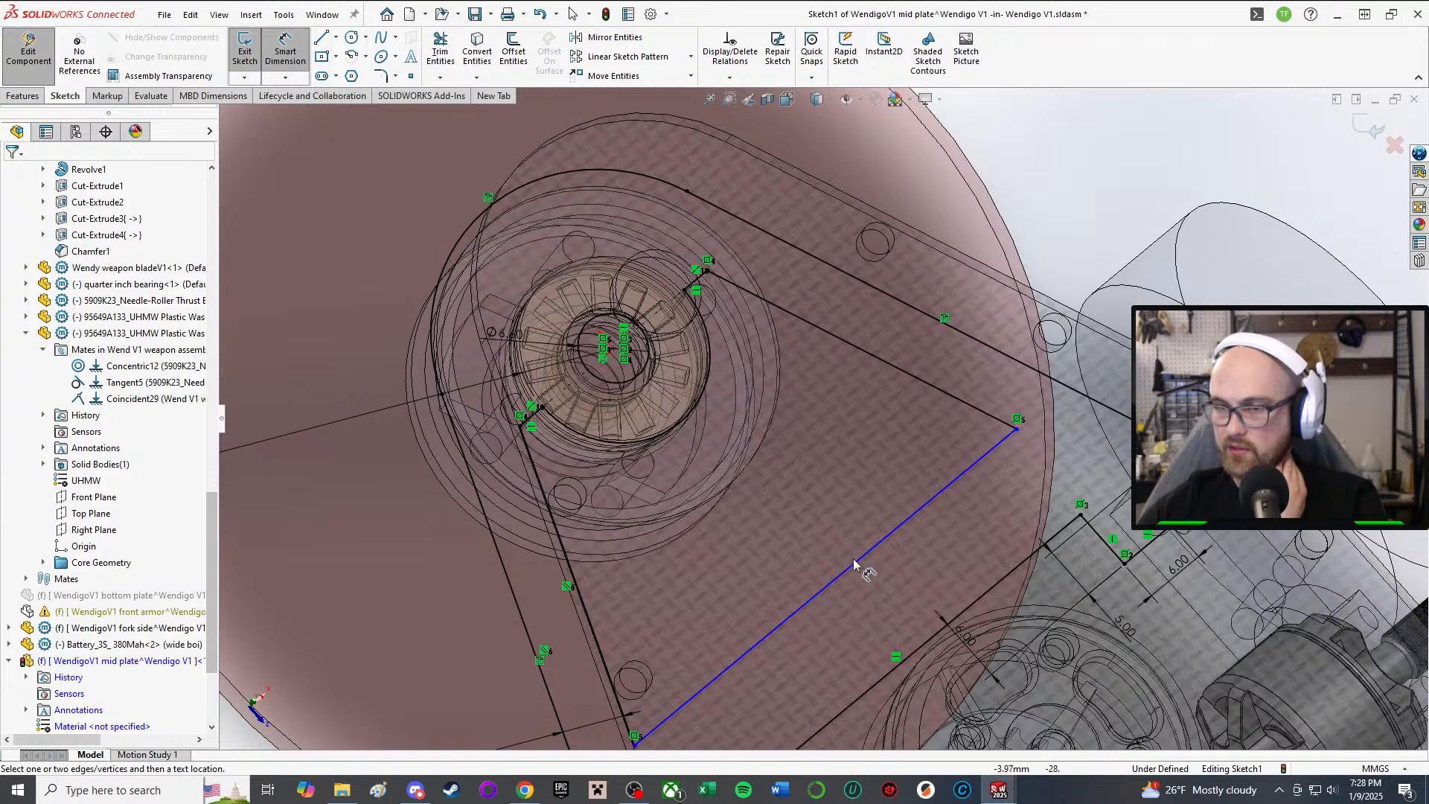
{"action": "left_click", "coordinate": [854, 562]}
{"action": "left_click", "coordinate": [923, 644]}
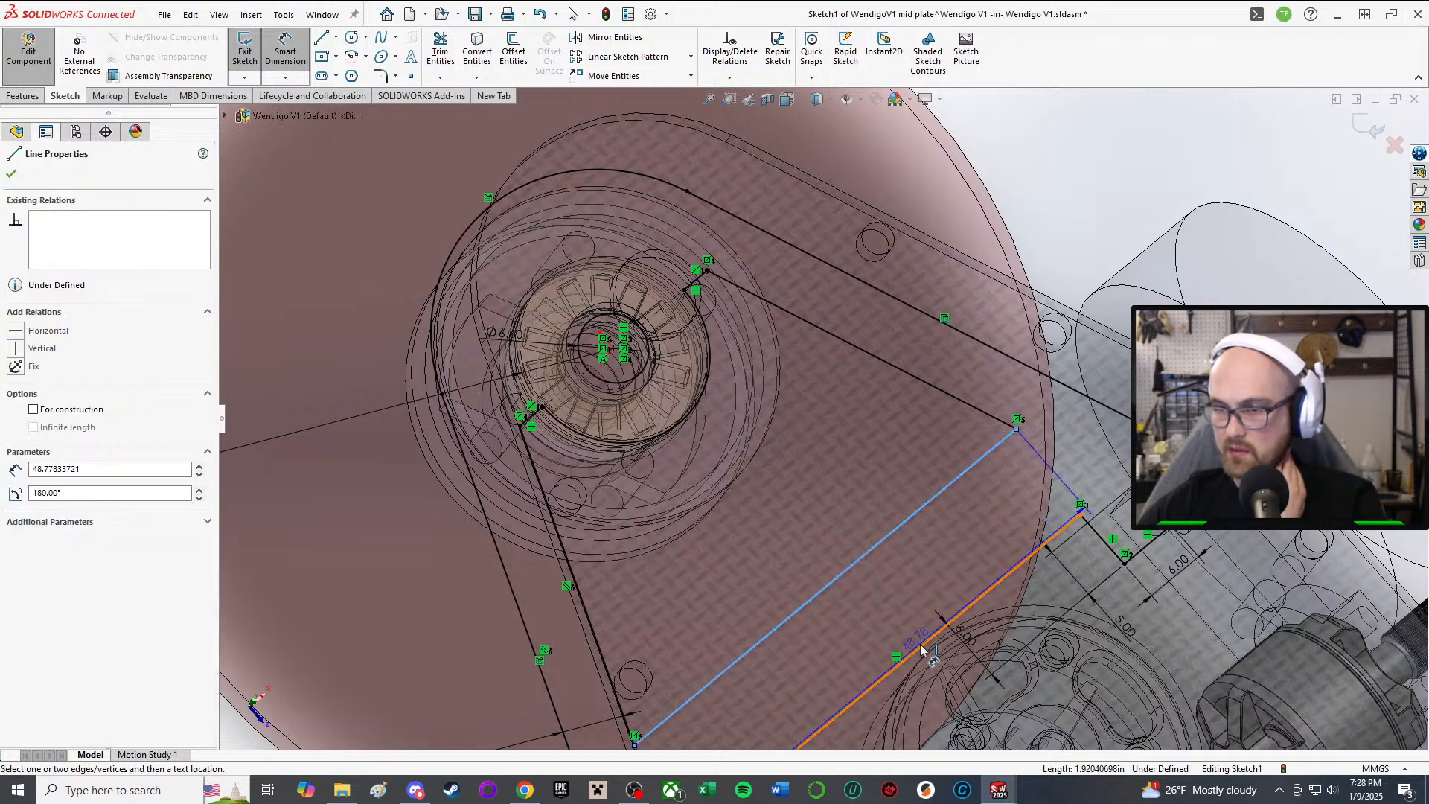
{"action": "left_click", "coordinate": [820, 549]}
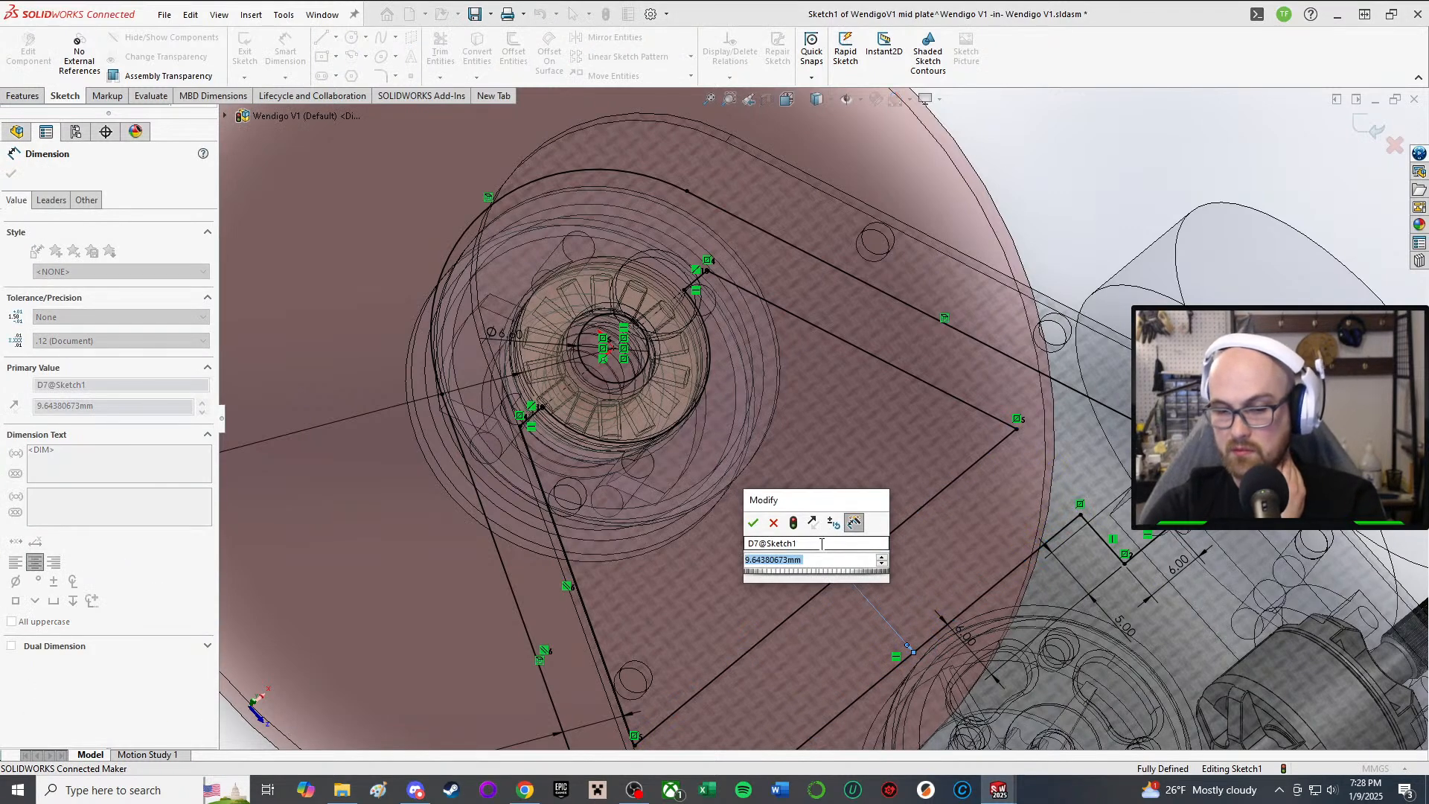
{"action": "type", "text": "3"}
{"action": "key", "text": "Return"}
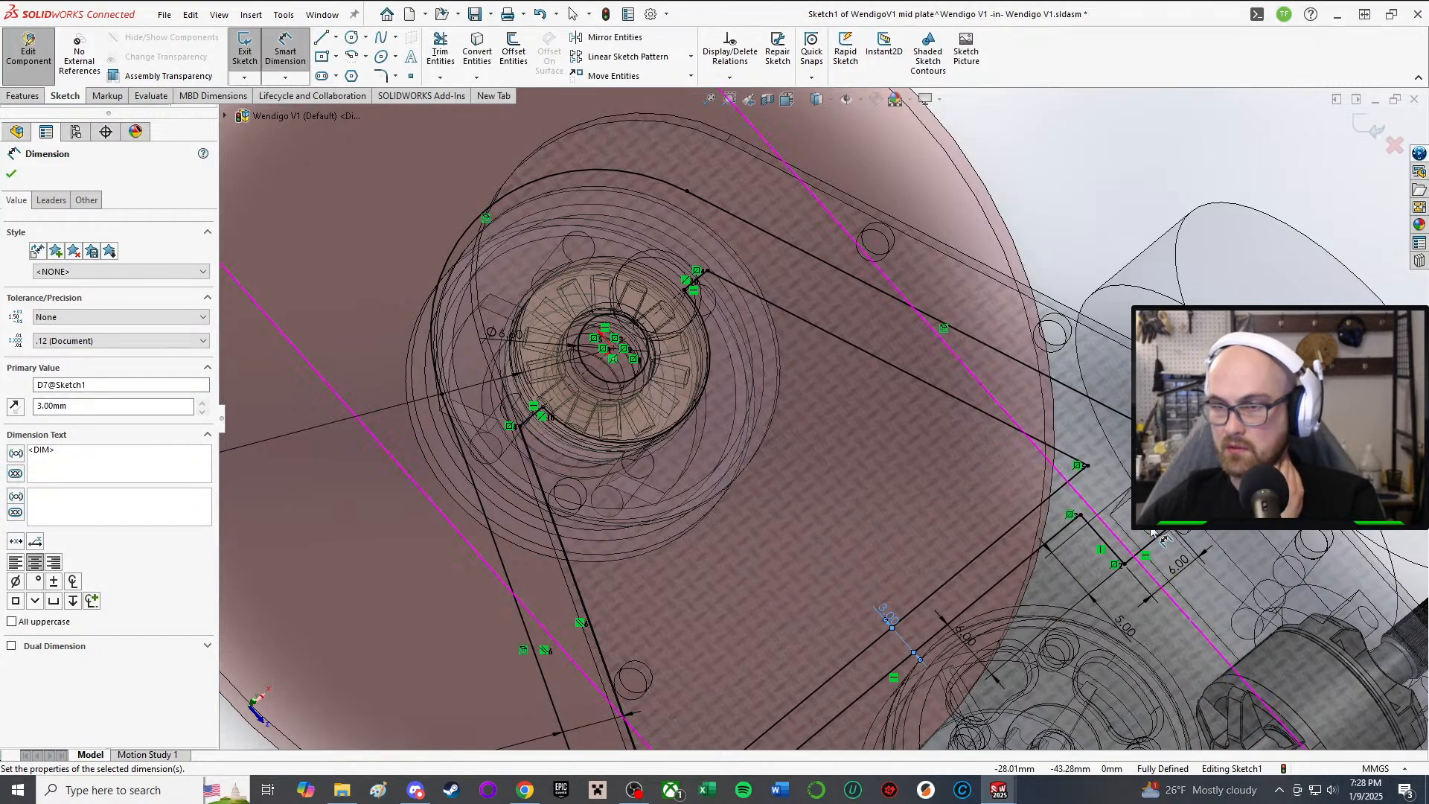
Step: Orbit around the plate and pulley to review the fully defined sketch
{"action": "scroll", "coordinate": [811, 380], "scroll_direction": "up", "scroll_amount": 3}
{"action": "mouse_move", "coordinate": [733, 328]}
{"action": "middle_mouse_down"}
{"action": "mouse_move", "coordinate": [695, 257]}
{"action": "mouse_move", "coordinate": [688, 291]}
{"action": "middle_mouse_up"}
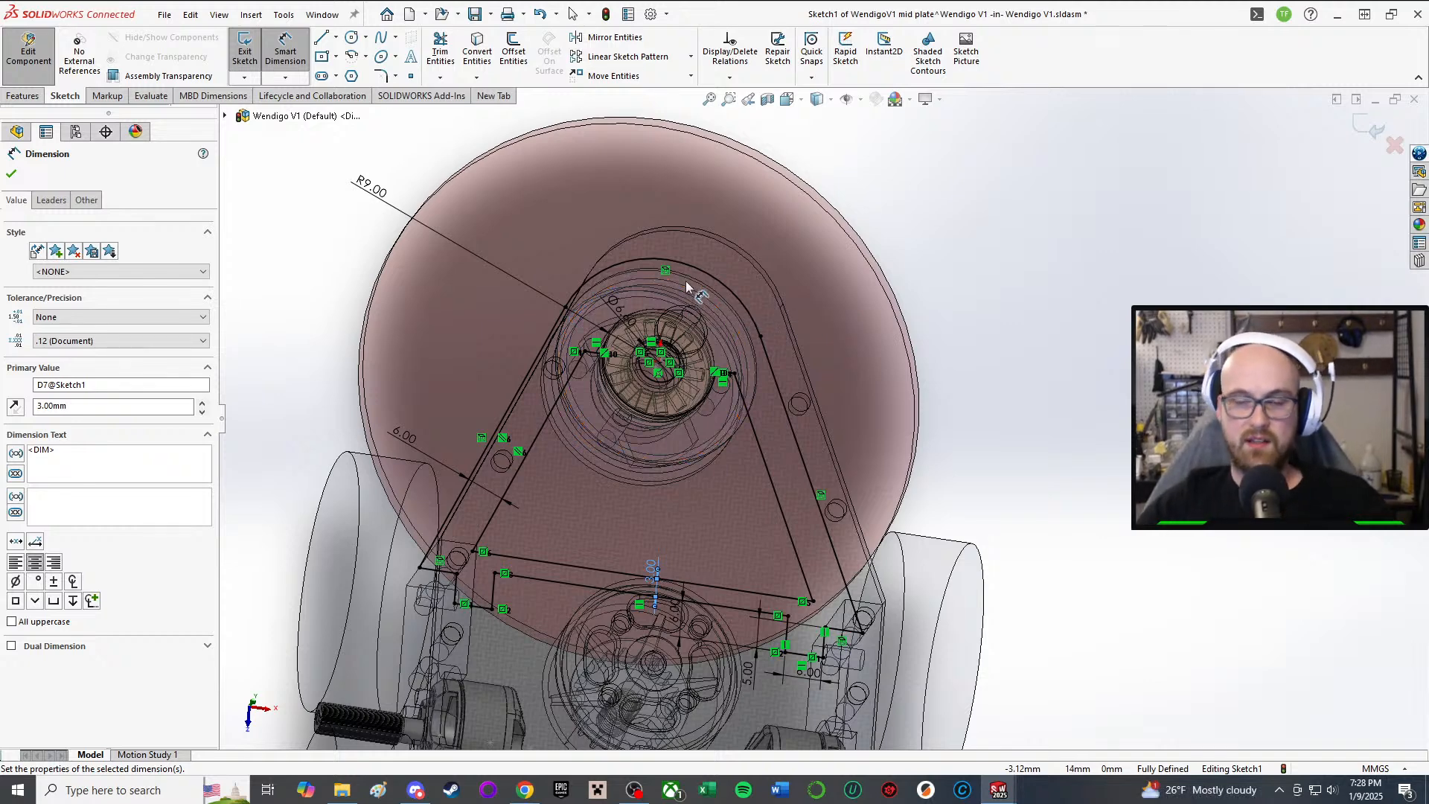
{"action": "middle_click_drag", "start_coordinate": [711, 482], "coordinate": [704, 372]}
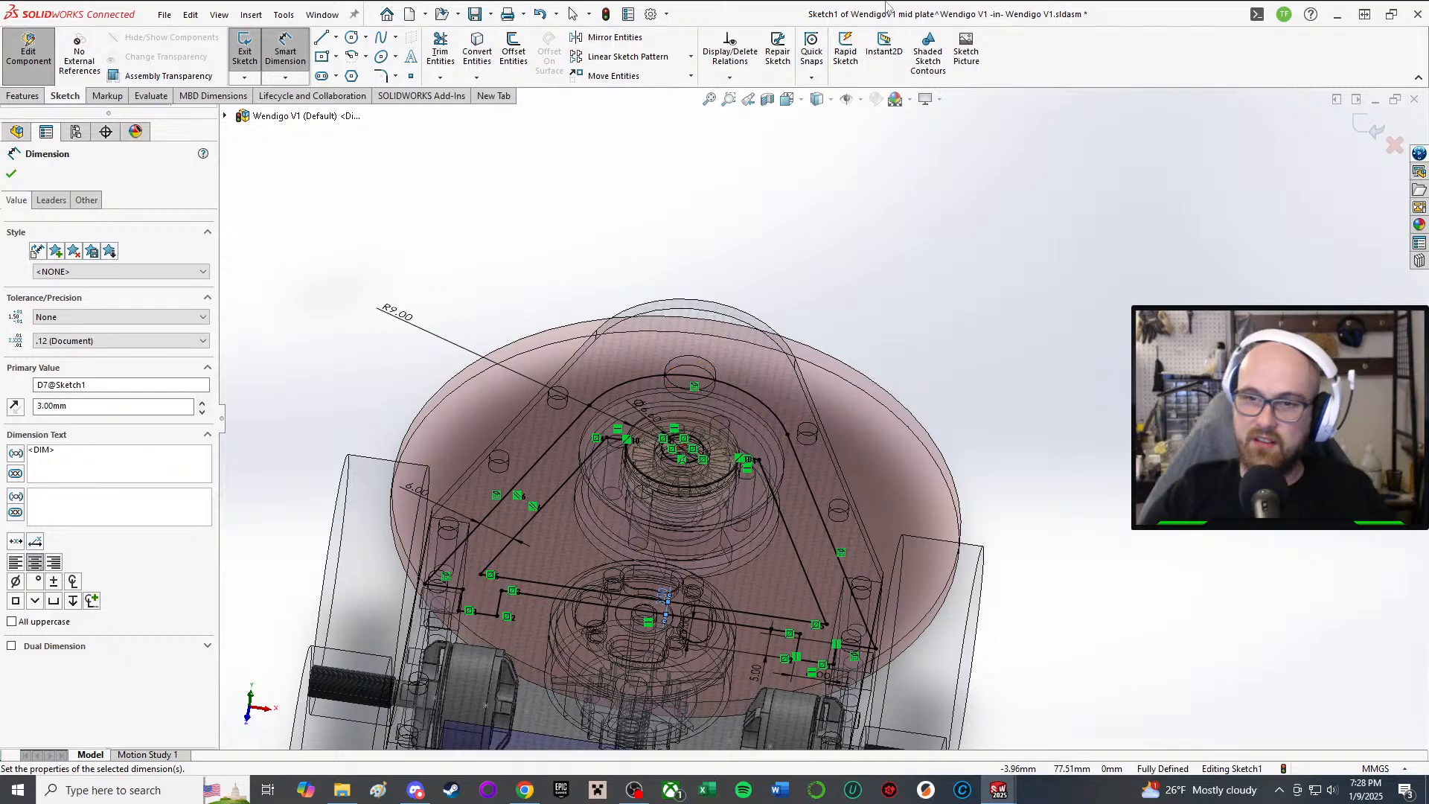
{"action": "scroll", "coordinate": [733, 521], "scroll_direction": "down", "scroll_amount": 6}
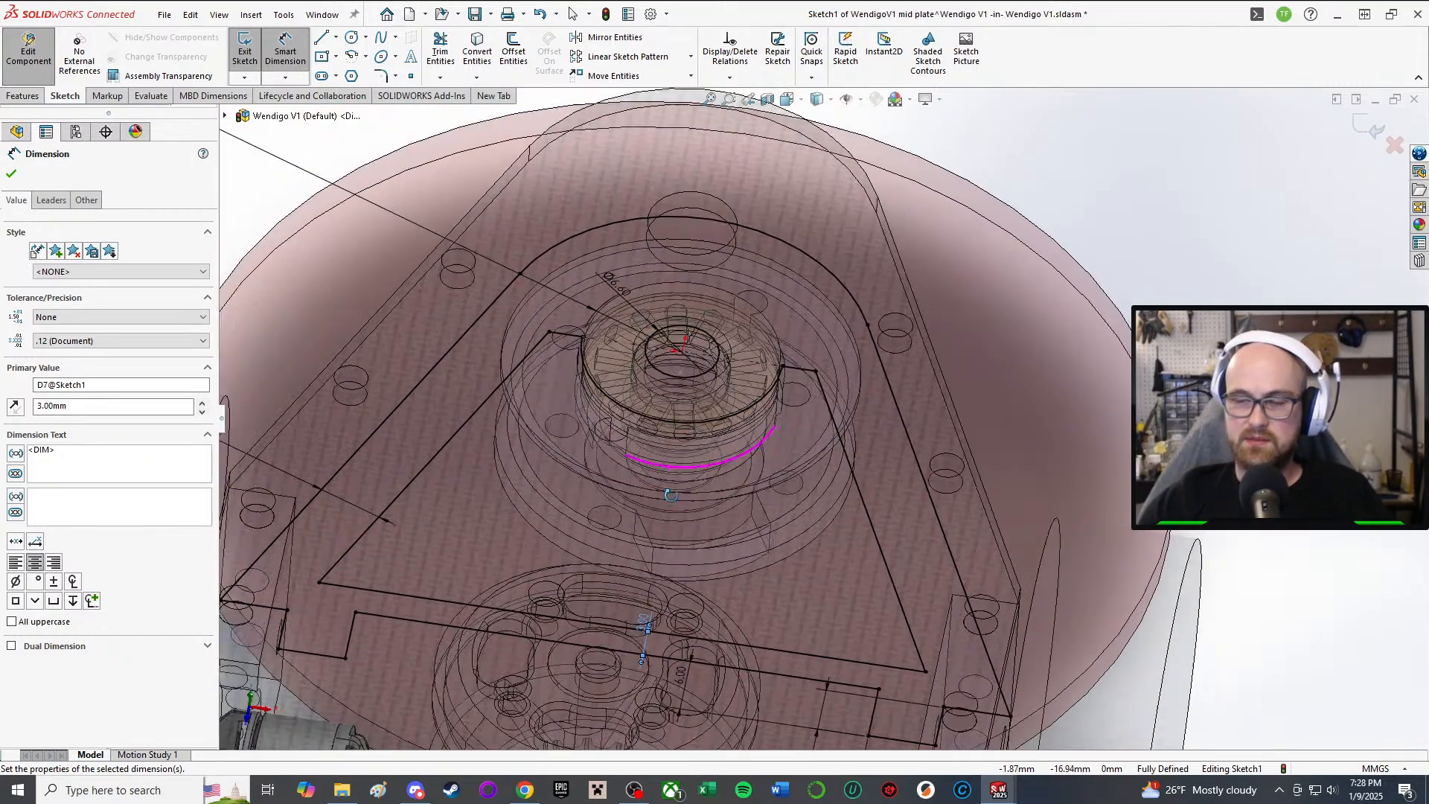
{"action": "mouse_move", "coordinate": [671, 495]}
{"action": "middle_mouse_down"}
{"action": "mouse_move", "coordinate": [672, 440]}
{"action": "mouse_move", "coordinate": [676, 545]}
{"action": "mouse_move", "coordinate": [667, 480]}
{"action": "mouse_move", "coordinate": [757, 448]}
{"action": "mouse_move", "coordinate": [716, 584]}
{"action": "middle_mouse_up"}
{"action": "scroll", "coordinate": [676, 545], "scroll_direction": "up", "scroll_amount": 1}
{"action": "scroll", "coordinate": [667, 480], "scroll_direction": "up", "scroll_amount": 1}
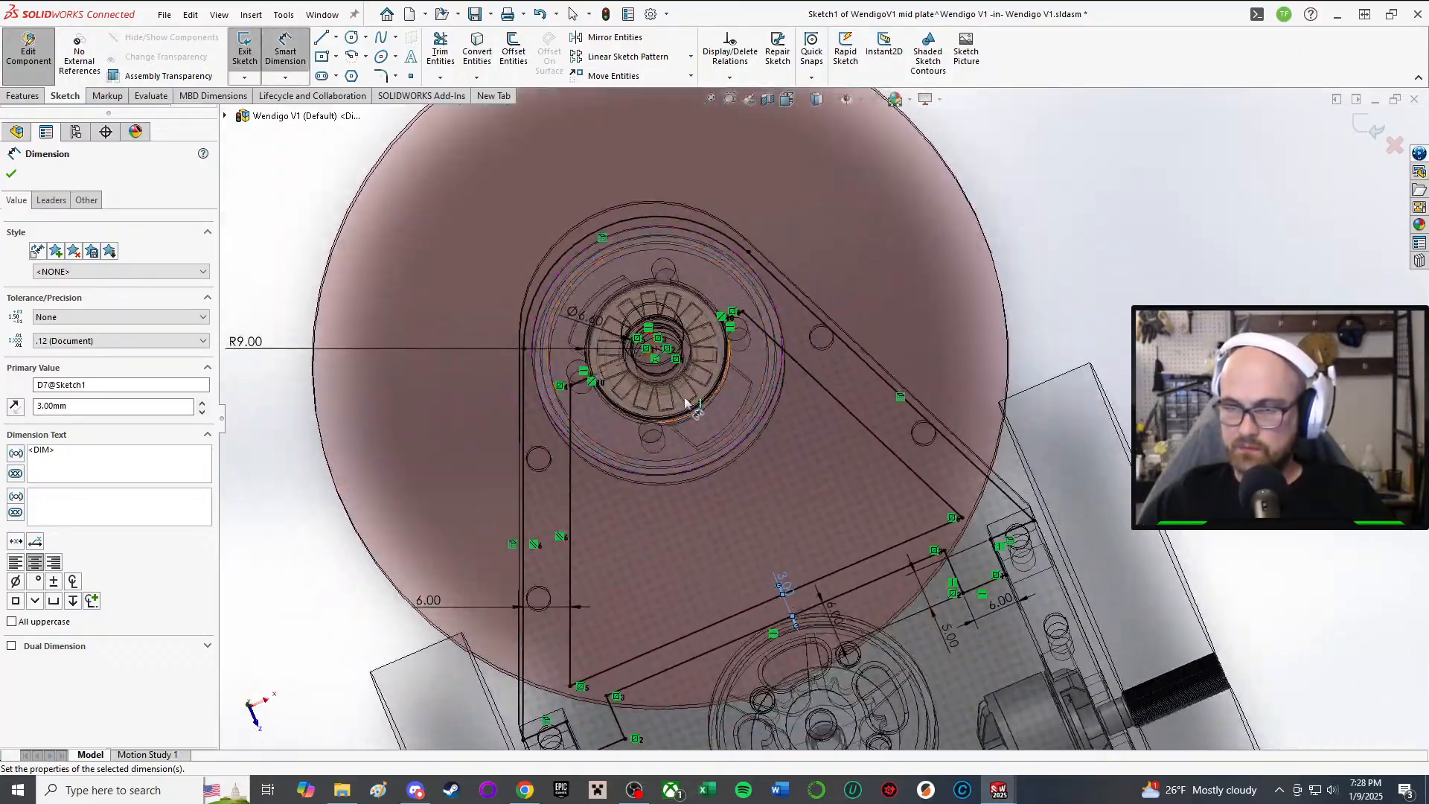
{"action": "middle_click_drag", "start_coordinate": [698, 421], "coordinate": [770, 434]}
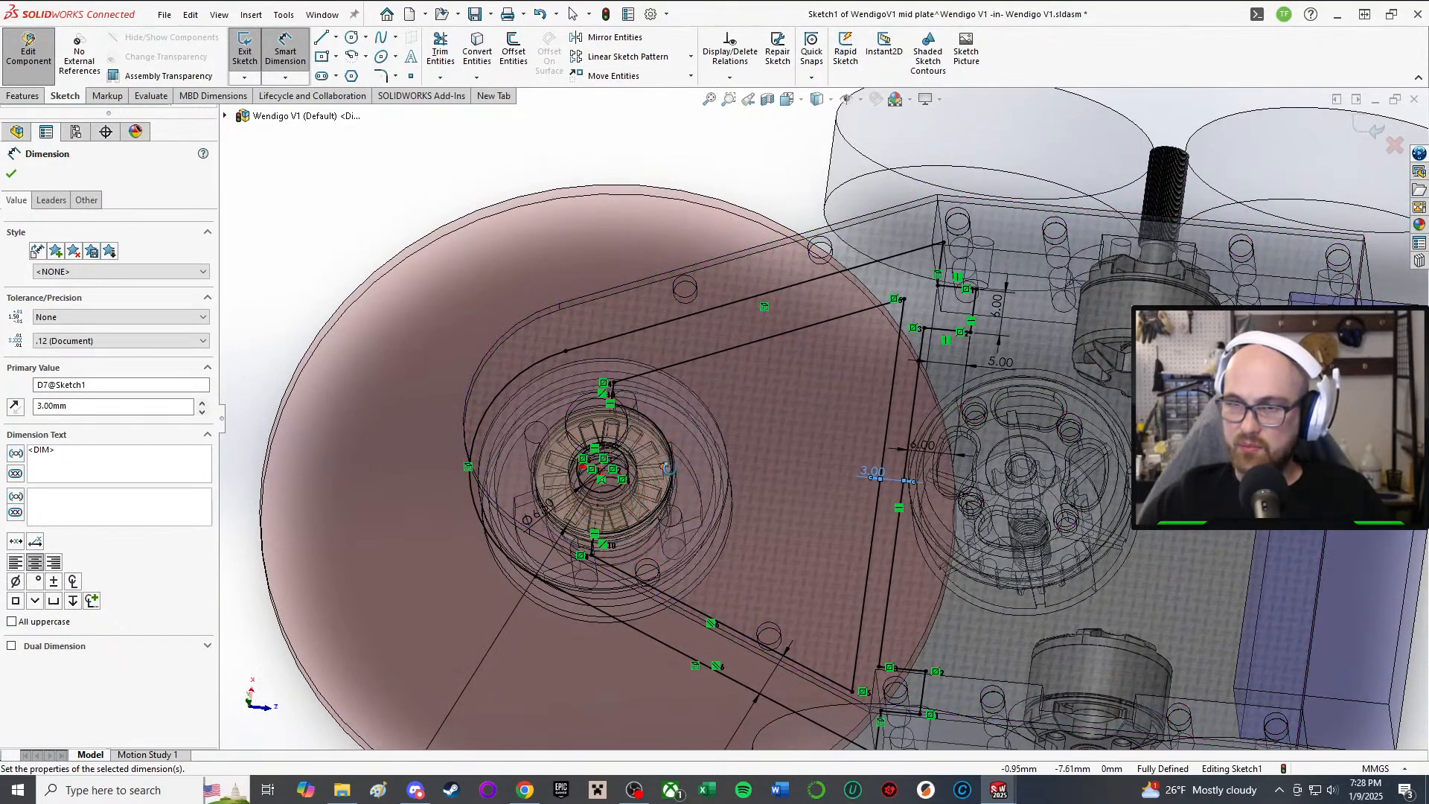
{"action": "middle_click_drag", "start_coordinate": [666, 467], "coordinate": [625, 491]}
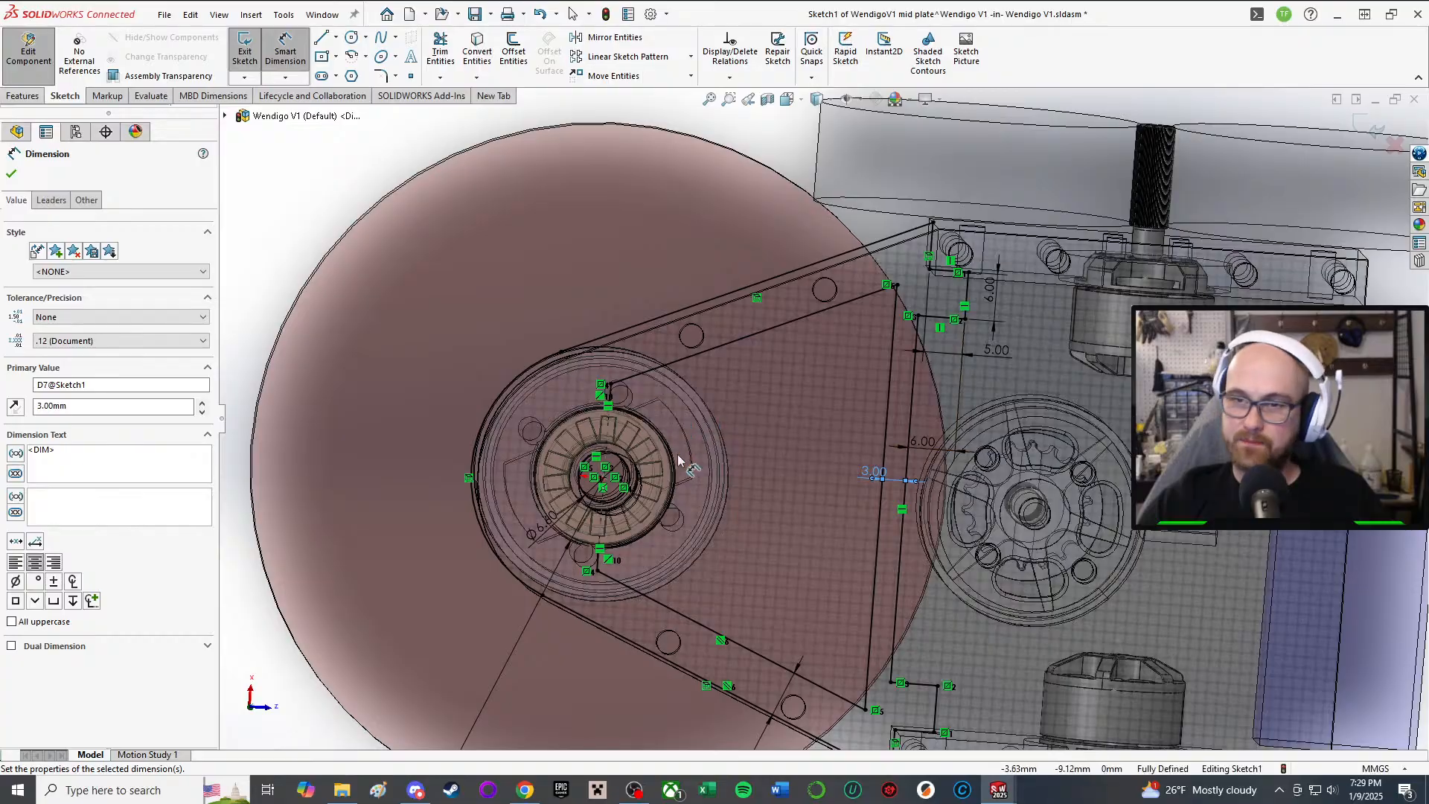
{"action": "middle_click_drag", "start_coordinate": [678, 461], "coordinate": [692, 290]}
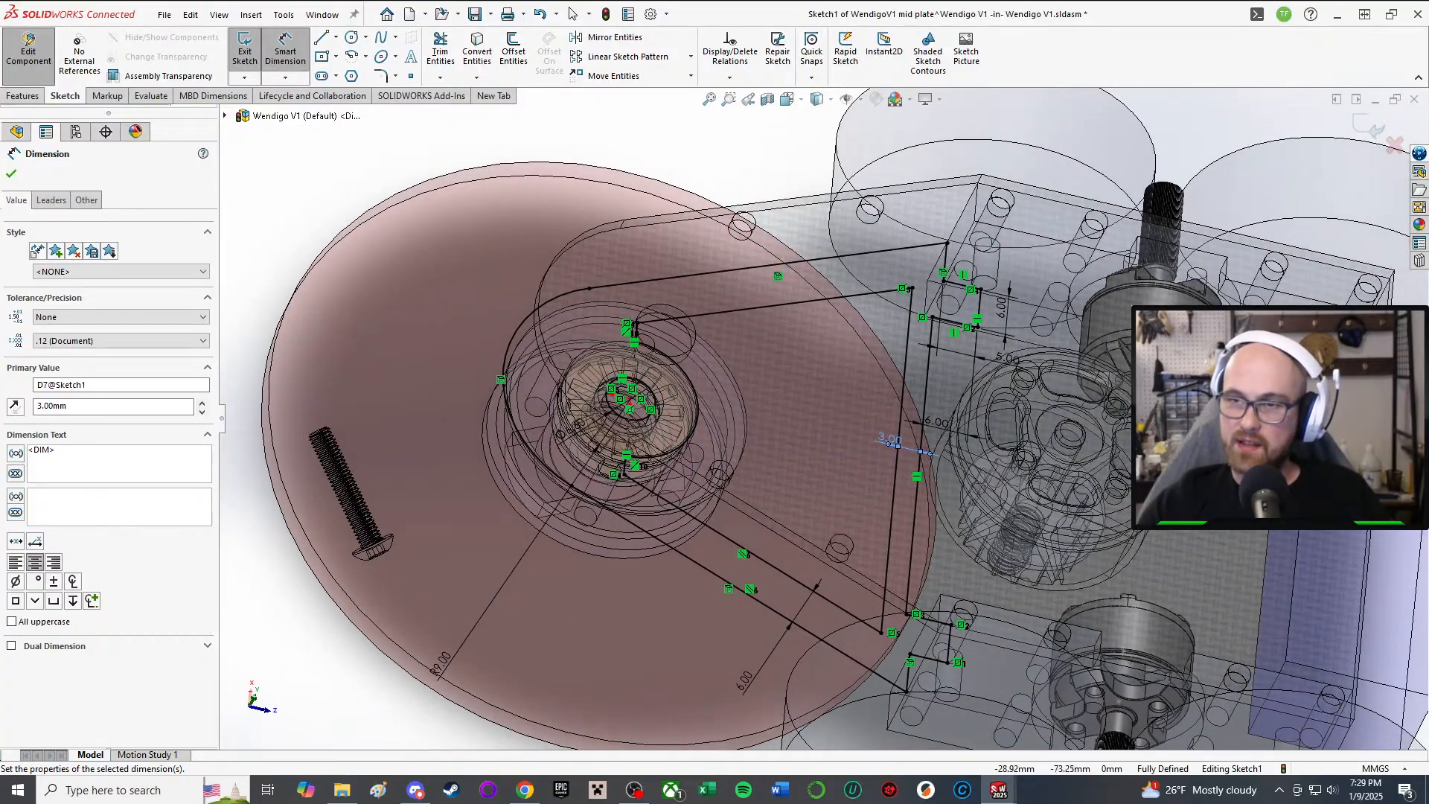
{"action": "mouse_move", "coordinate": [918, 416]}
{"action": "middle_mouse_down"}
{"action": "mouse_move", "coordinate": [913, 143]}
{"action": "mouse_move", "coordinate": [924, 418]}
{"action": "mouse_move", "coordinate": [845, 313]}
{"action": "mouse_move", "coordinate": [930, 495]}
{"action": "middle_mouse_up"}
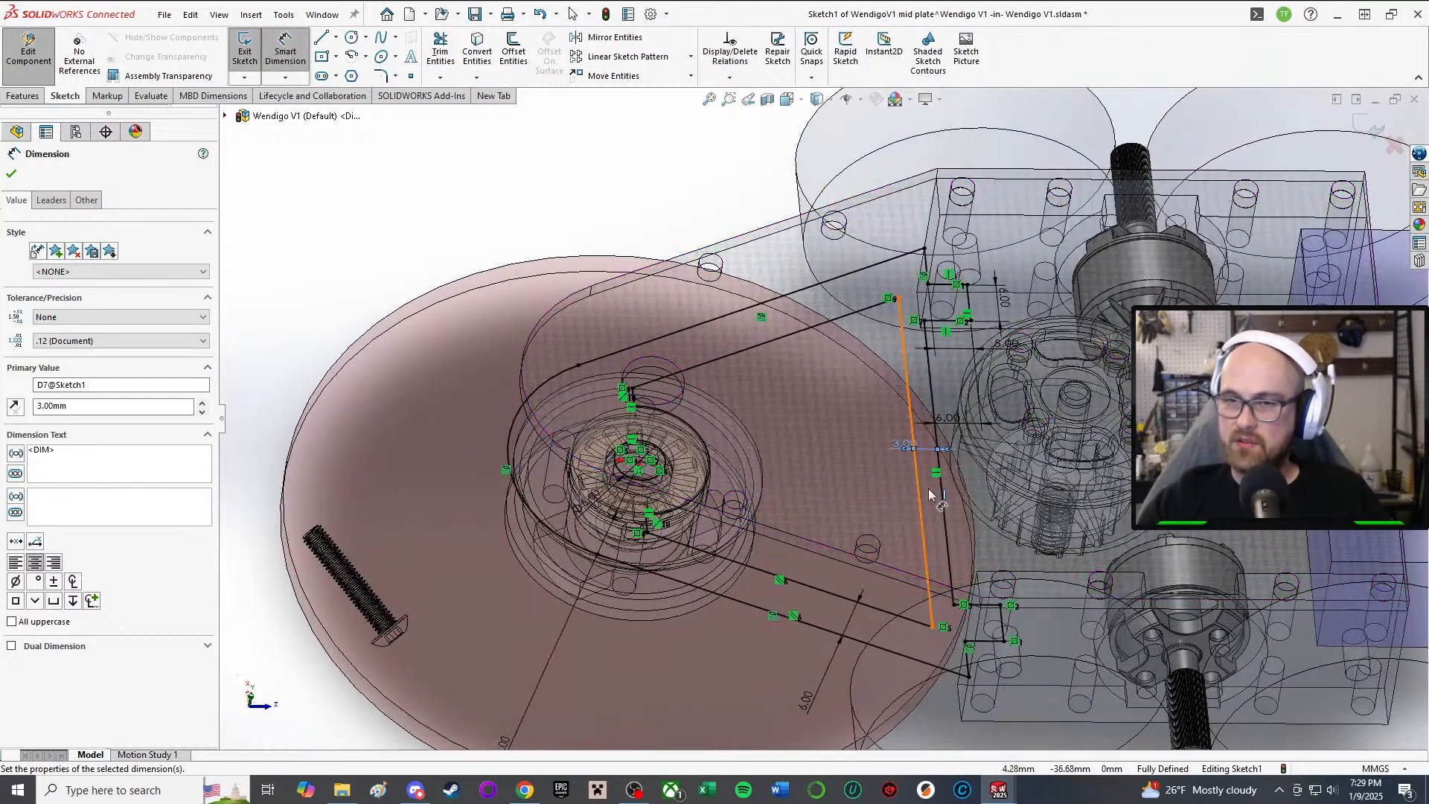
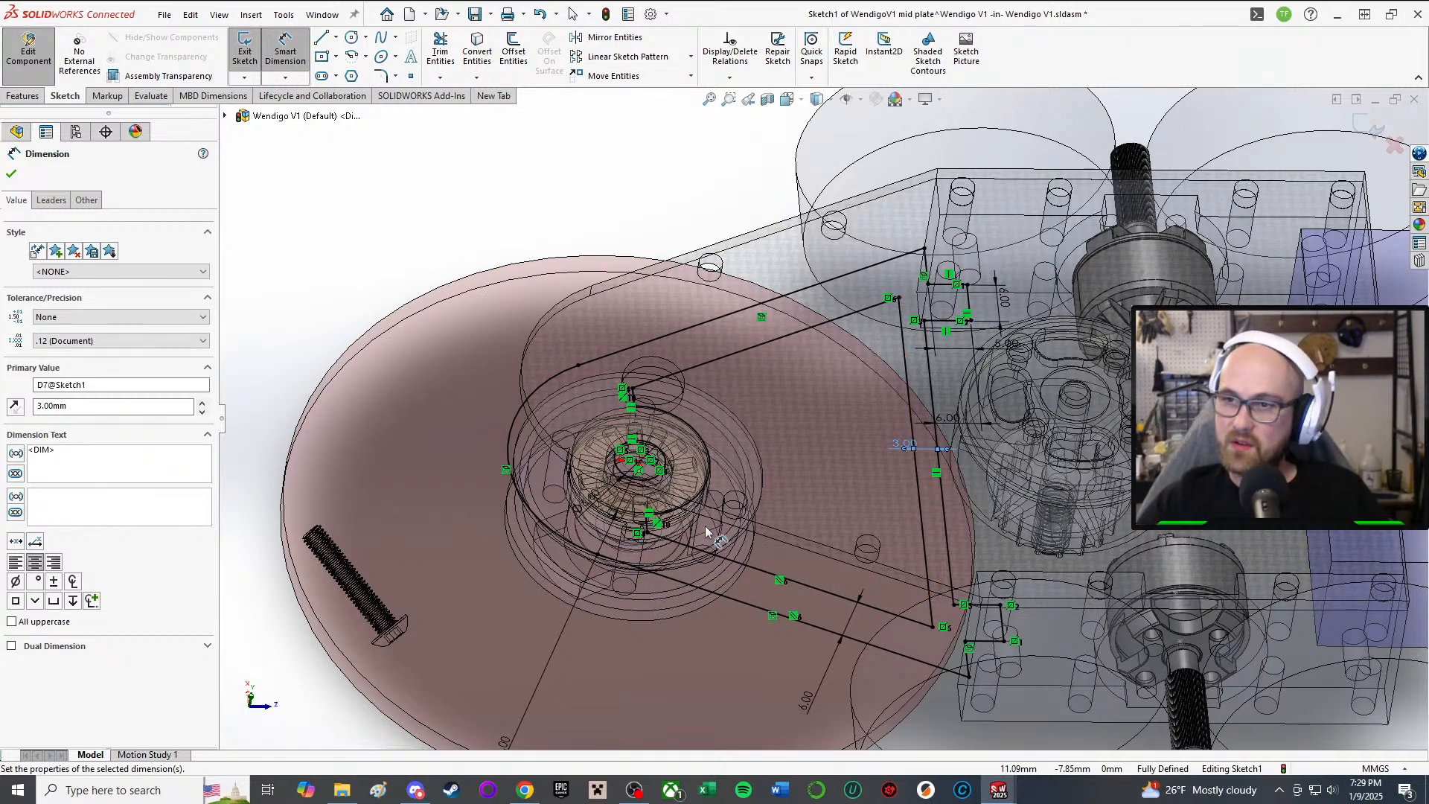
Step: Orbit around the robot assembly to review the mid plate sketch from several angles
{"action": "middle_click_drag", "start_coordinate": [705, 532], "coordinate": [692, 389]}
{"action": "middle_click_drag", "start_coordinate": [867, 547], "coordinate": [882, 670]}
{"action": "scroll", "coordinate": [961, 391], "scroll_direction": "down", "scroll_amount": 2}
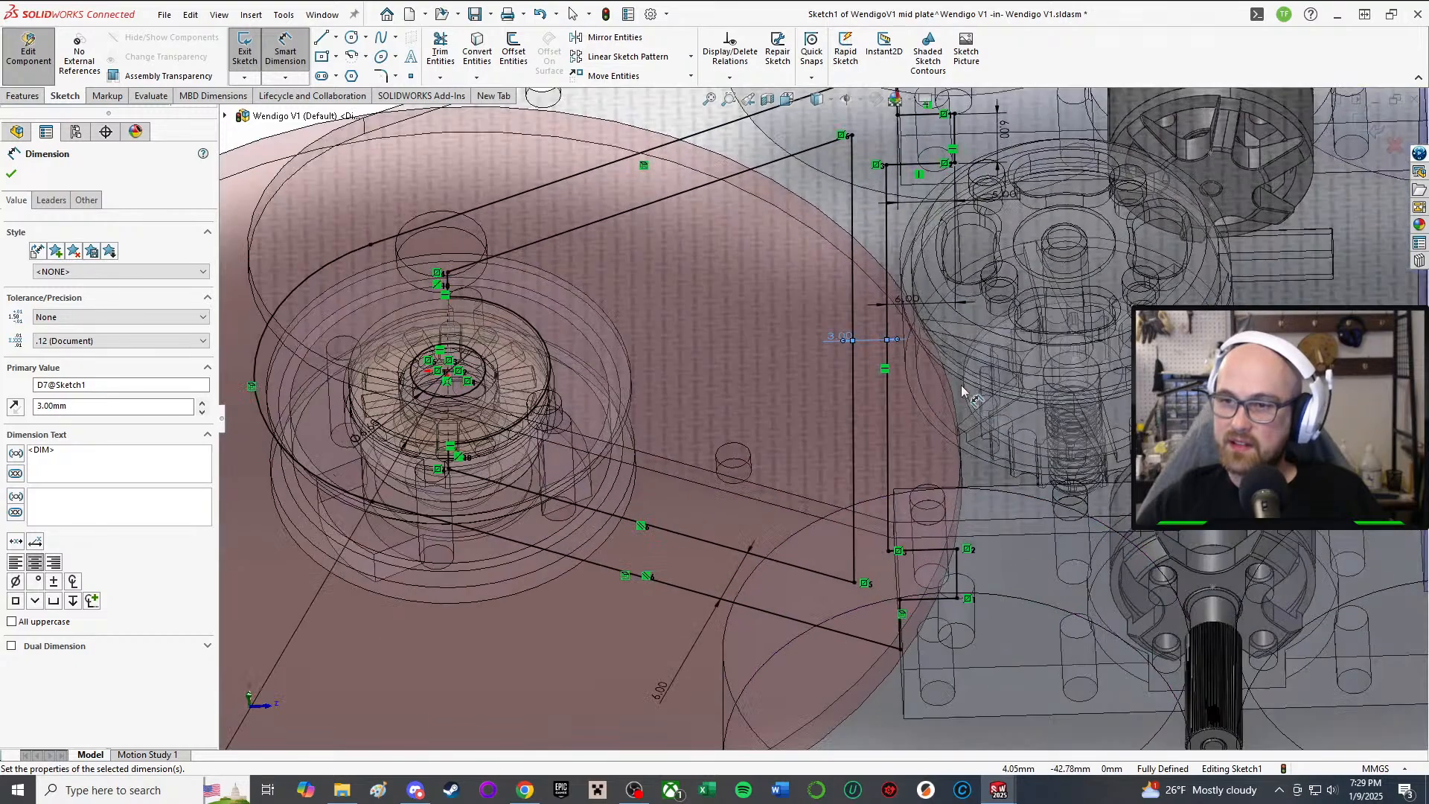
{"action": "middle_click_drag", "start_coordinate": [961, 391], "coordinate": [876, 530]}
{"action": "scroll", "coordinate": [826, 335], "scroll_direction": "up", "scroll_amount": 4}
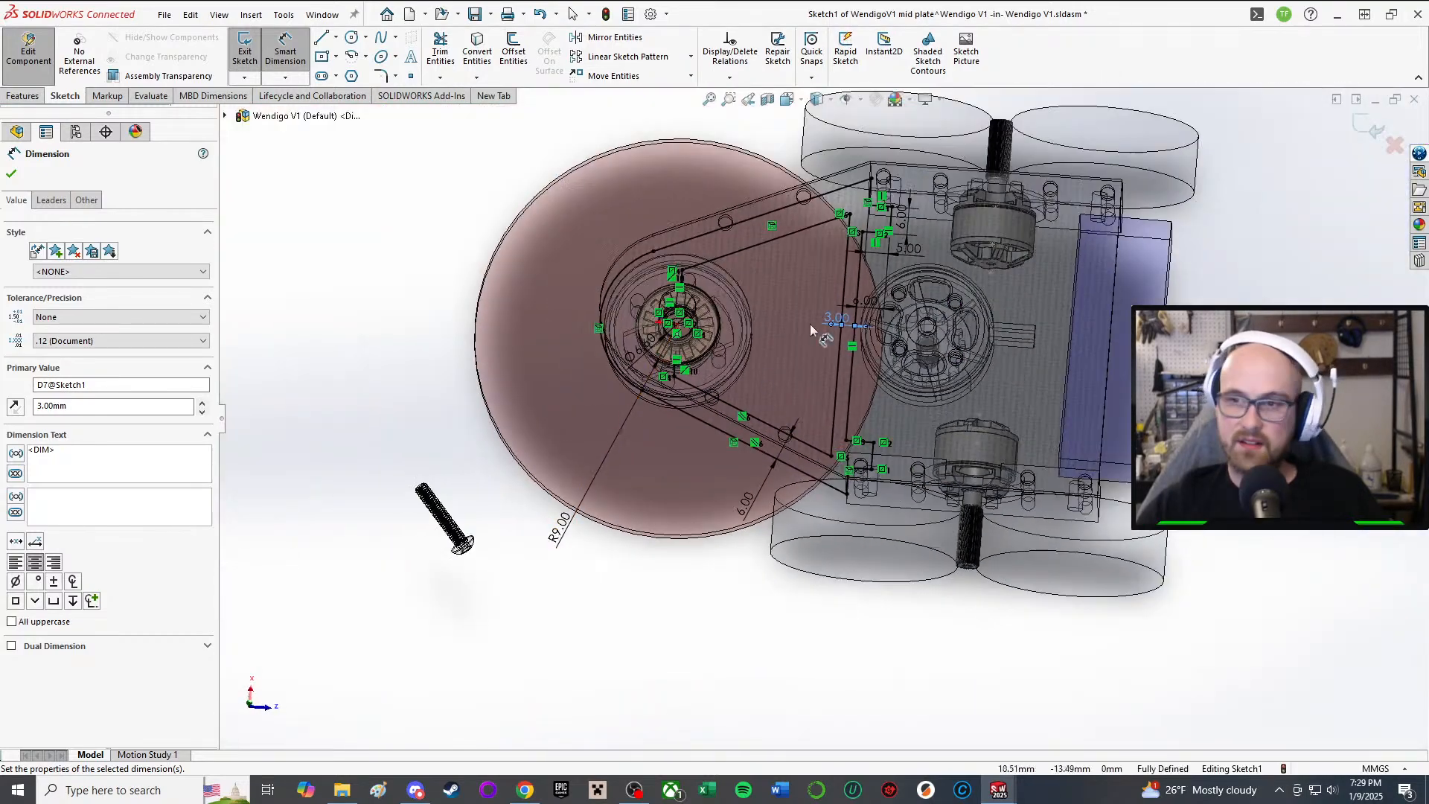
{"action": "middle_click_drag", "start_coordinate": [826, 309], "coordinate": [823, 235]}
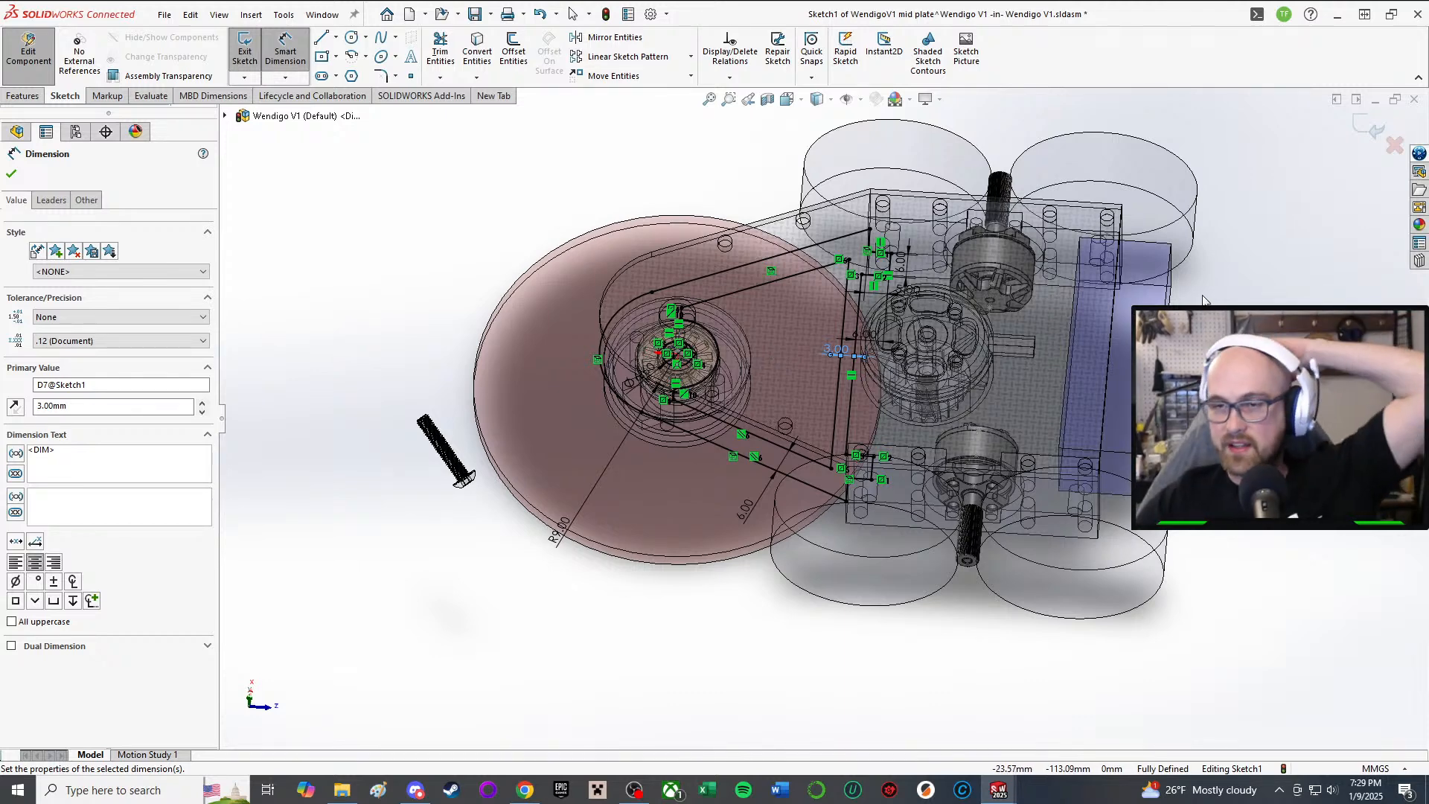
{"action": "scroll", "coordinate": [836, 314], "scroll_direction": "down", "scroll_amount": 1}
{"action": "middle_click_drag", "start_coordinate": [746, 434], "coordinate": [729, 452]}
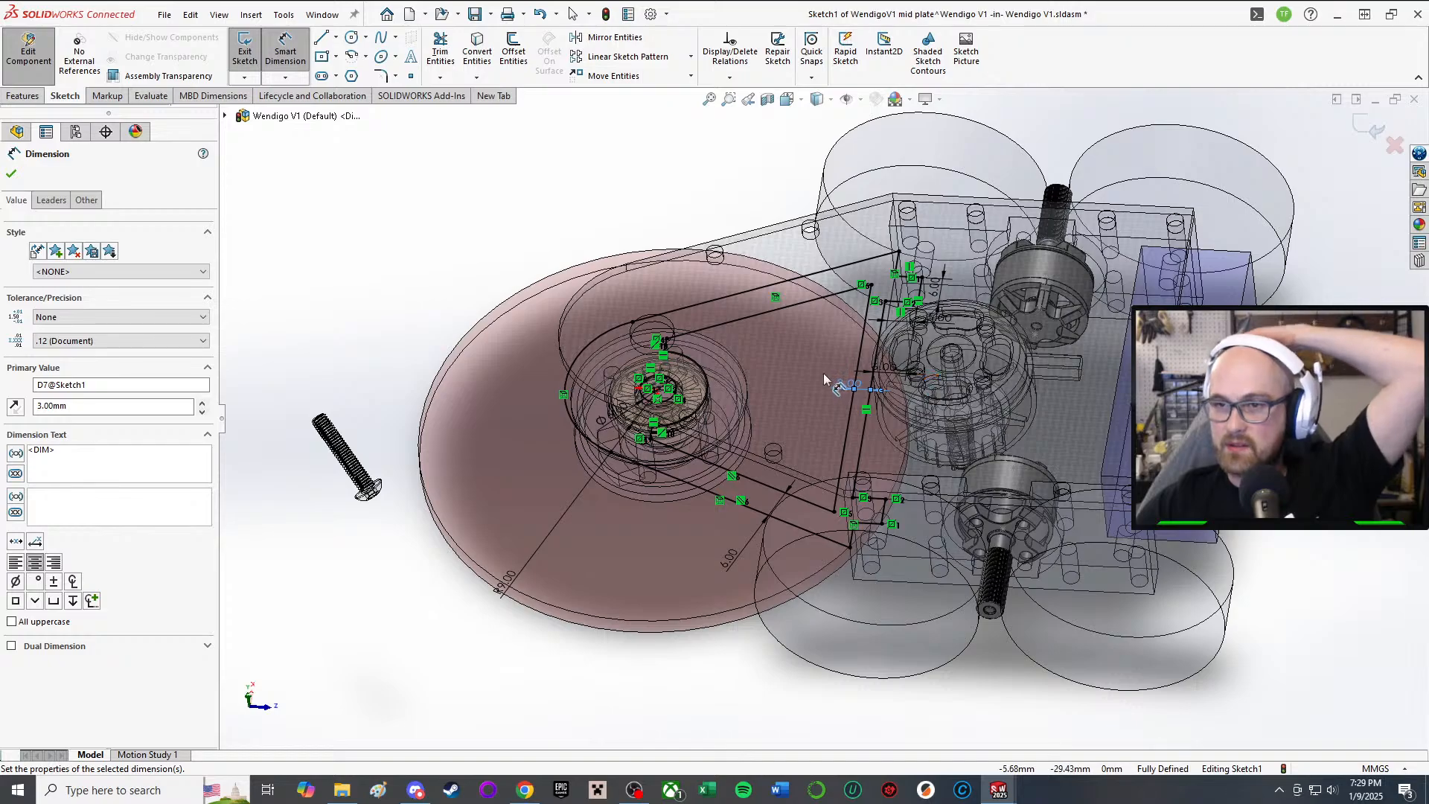
{"action": "scroll", "coordinate": [811, 400], "scroll_direction": "up", "scroll_amount": 2}
{"action": "scroll", "coordinate": [805, 400], "scroll_direction": "down", "scroll_amount": 4}
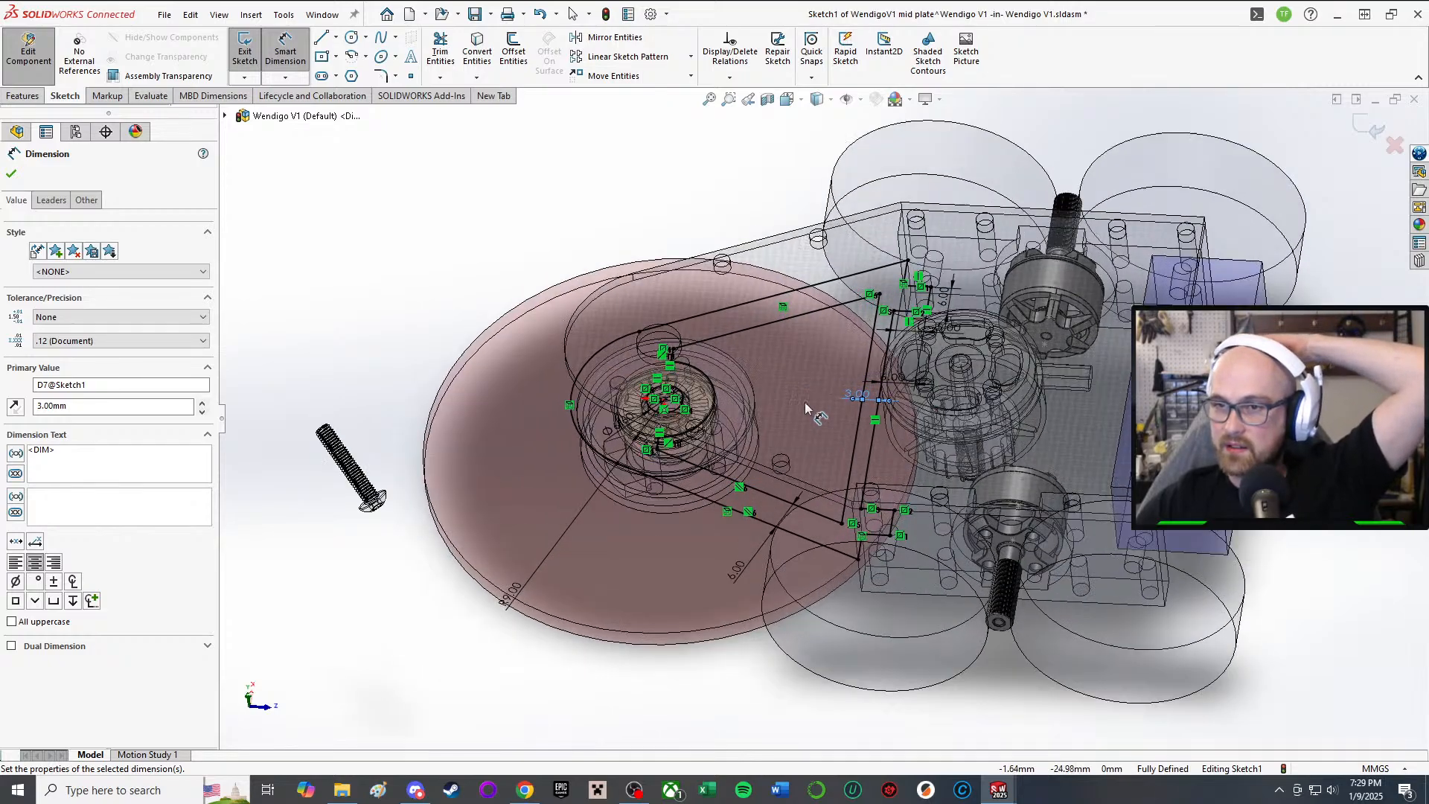
{"action": "mouse_move", "coordinate": [805, 398]}
{"action": "middle_mouse_down"}
{"action": "mouse_move", "coordinate": [821, 330]}
{"action": "mouse_move", "coordinate": [818, 395]}
{"action": "middle_mouse_up"}
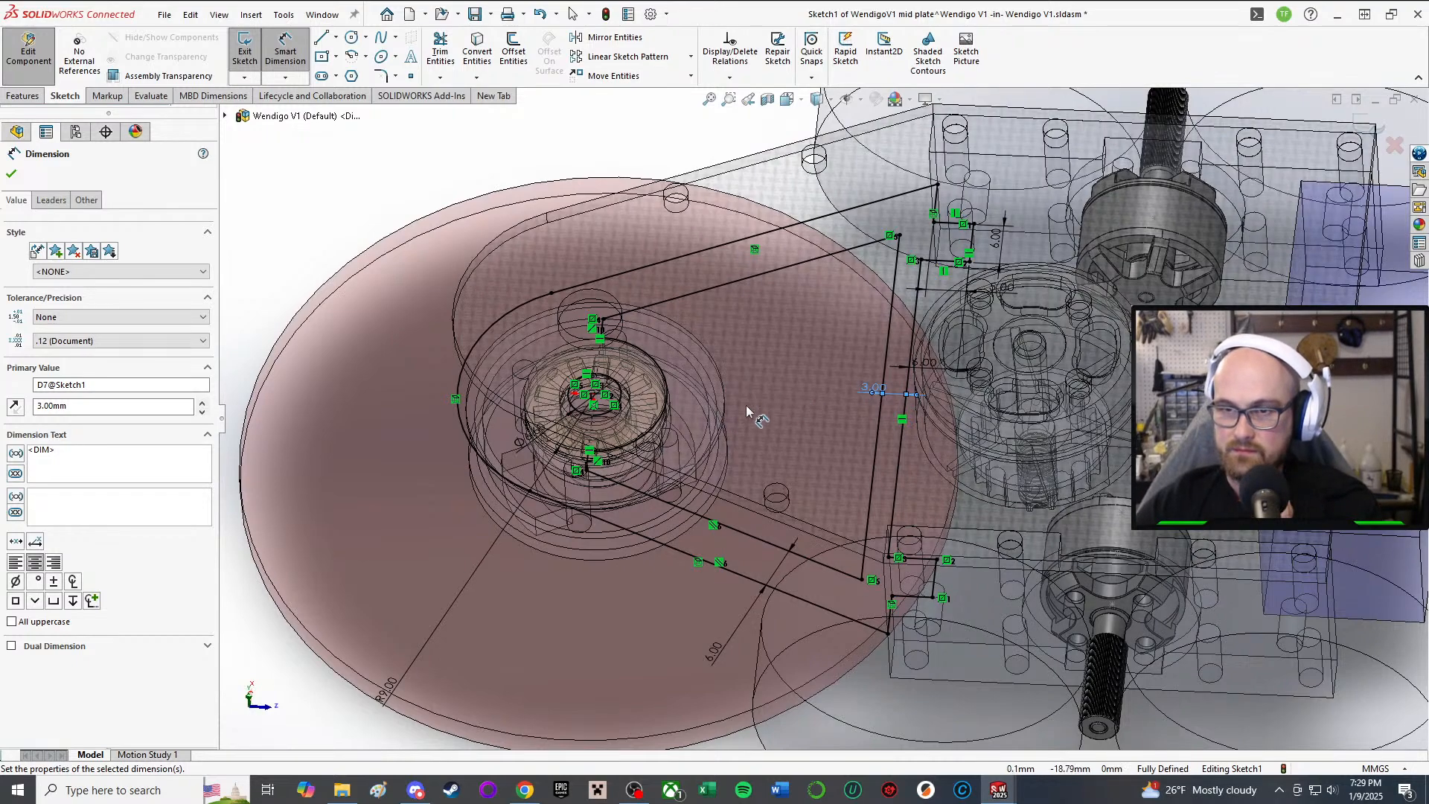
{"action": "scroll", "coordinate": [807, 402], "scroll_direction": "up", "scroll_amount": 4}
{"action": "scroll", "coordinate": [810, 401], "scroll_direction": "down", "scroll_amount": 3}
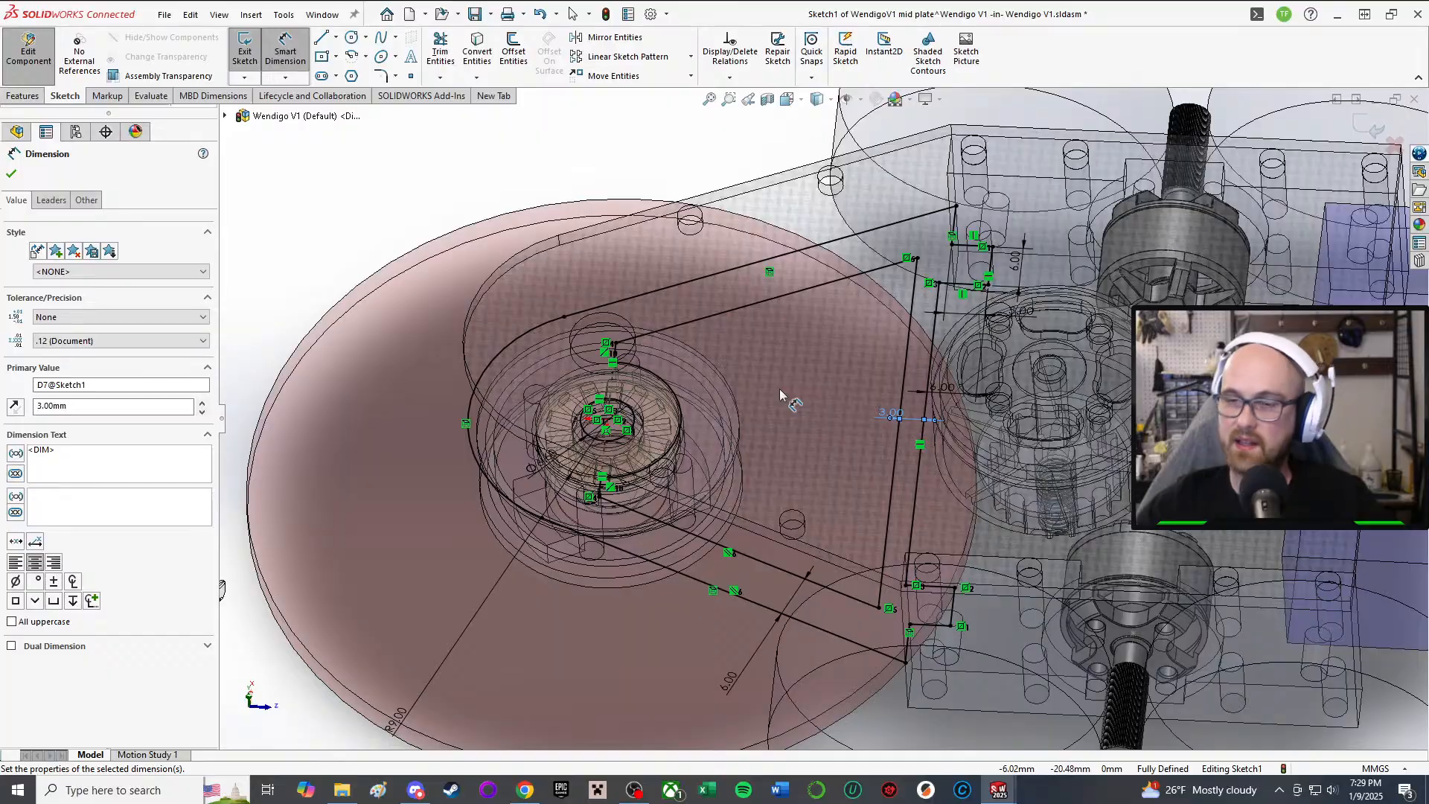
{"action": "mouse_move", "coordinate": [900, 418]}
{"action": "middle_mouse_down"}
{"action": "mouse_move", "coordinate": [918, 416]}
{"action": "mouse_move", "coordinate": [833, 309]}
{"action": "mouse_move", "coordinate": [849, 284]}
{"action": "mouse_move", "coordinate": [864, 376]}
{"action": "middle_mouse_up"}
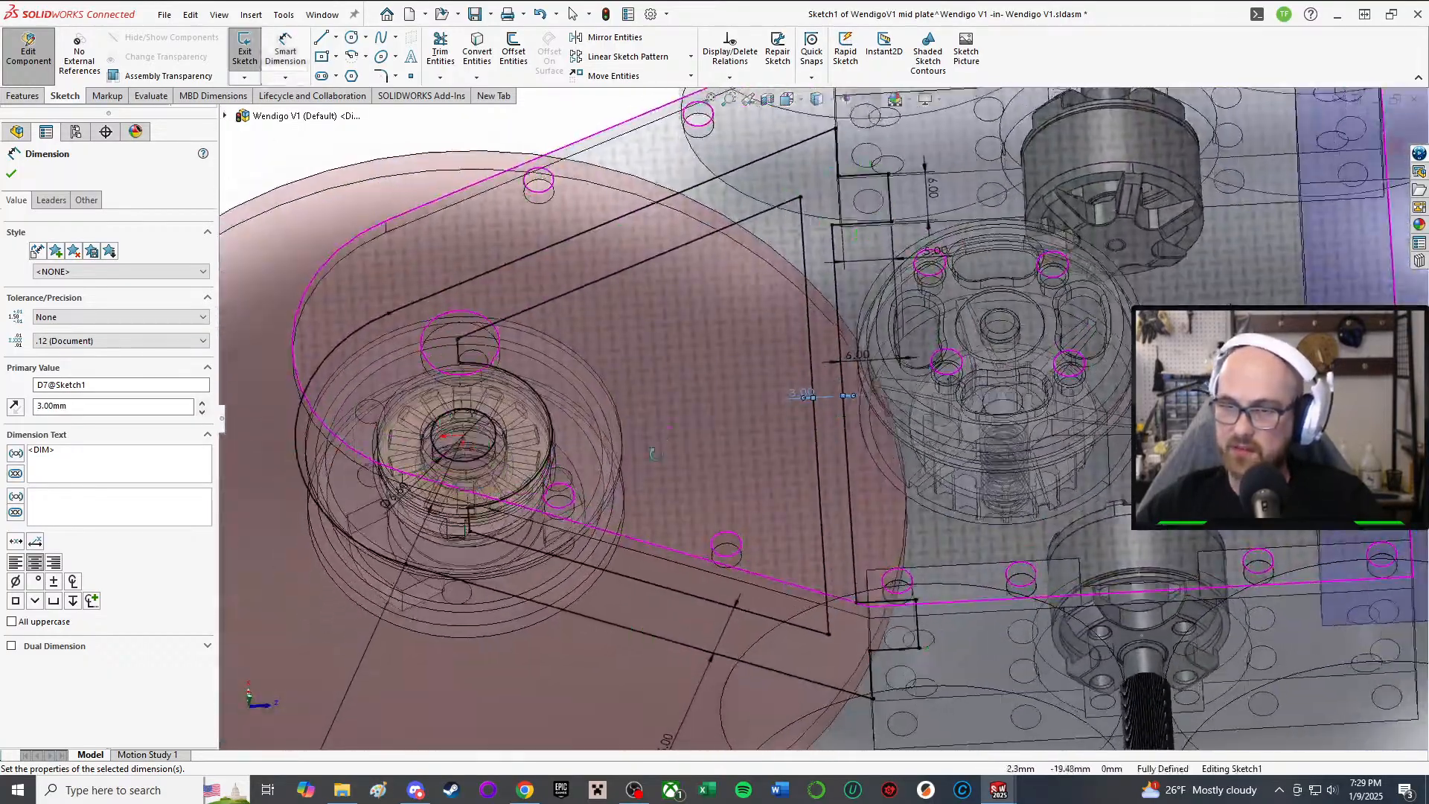
{"action": "middle_click_drag", "start_coordinate": [517, 309], "coordinate": [521, 344]}
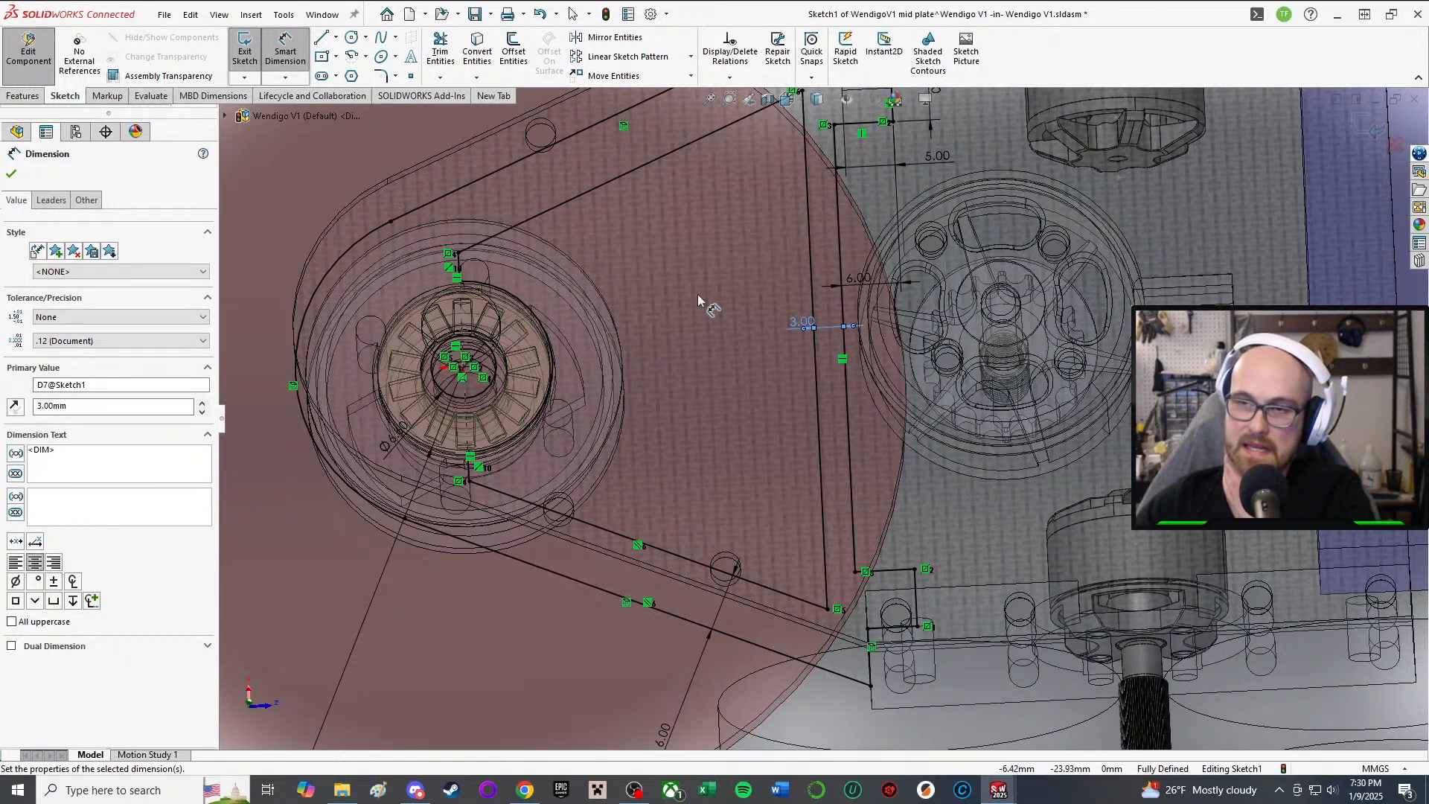
{"action": "middle_click_drag", "start_coordinate": [698, 293], "coordinate": [827, 413]}
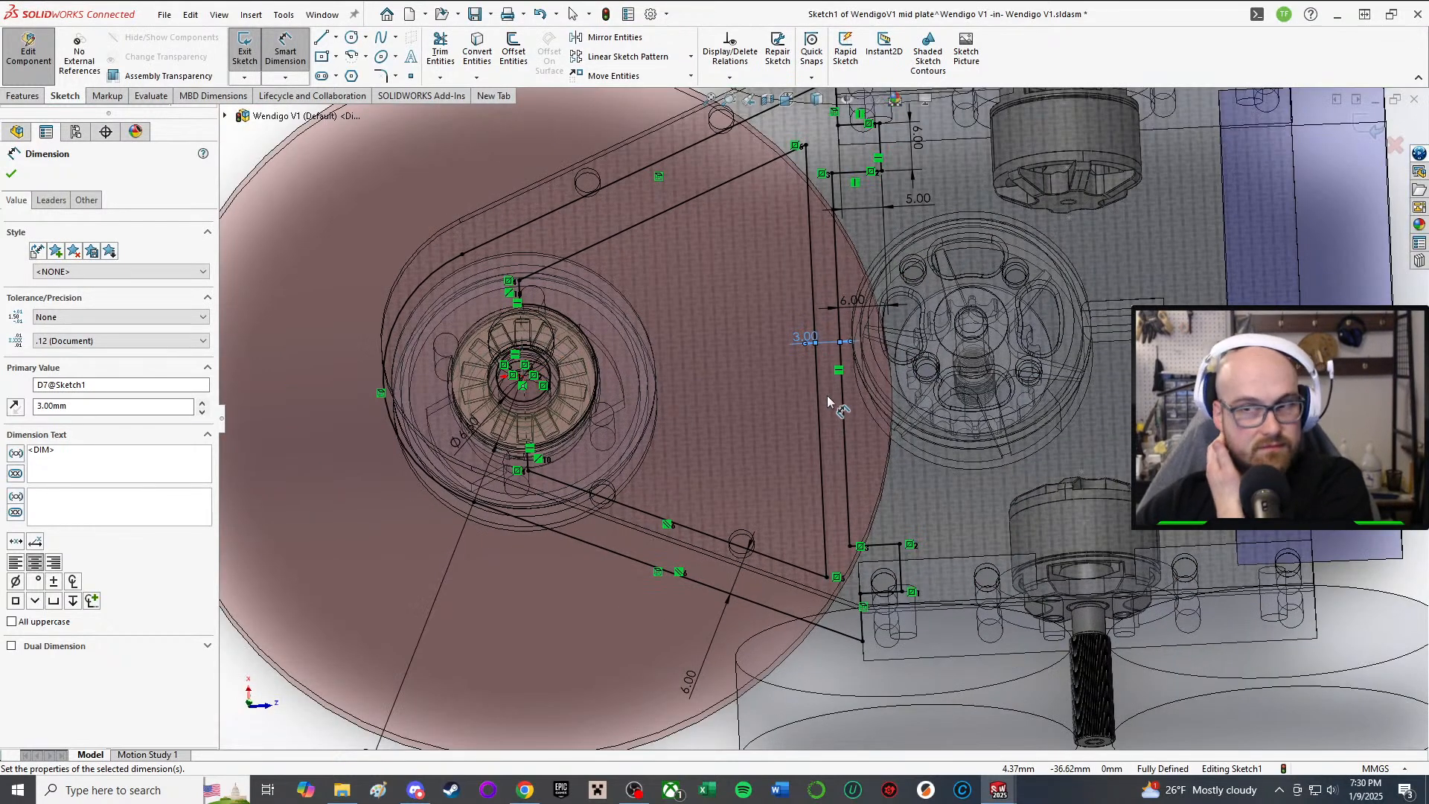
{"action": "mouse_move", "coordinate": [880, 463]}
{"action": "middle_mouse_down"}
{"action": "mouse_move", "coordinate": [875, 483]}
{"action": "mouse_move", "coordinate": [949, 538]}
{"action": "mouse_move", "coordinate": [884, 516]}
{"action": "mouse_move", "coordinate": [866, 398]}
{"action": "middle_mouse_up"}
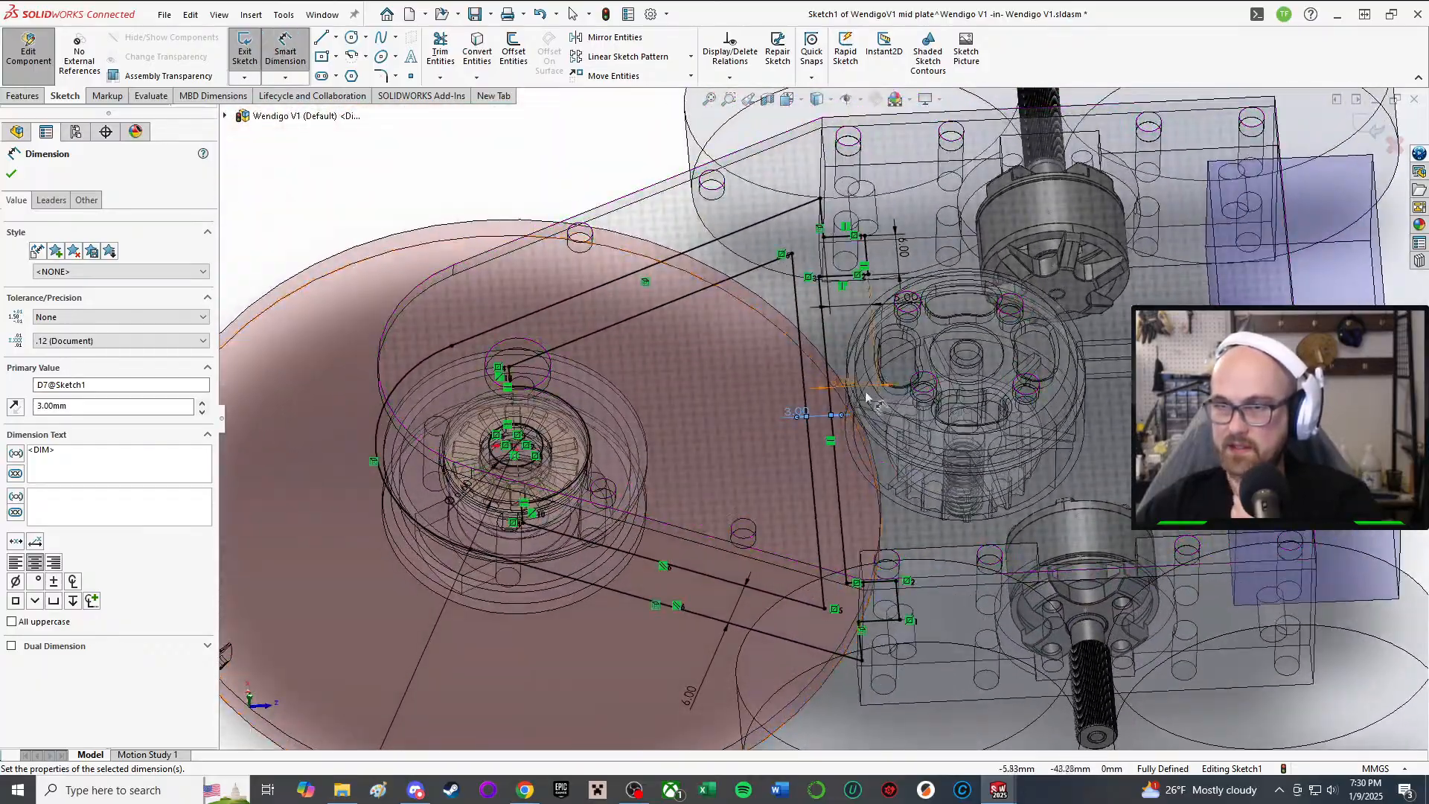
{"action": "middle_click_drag", "start_coordinate": [663, 402], "coordinate": [666, 462]}
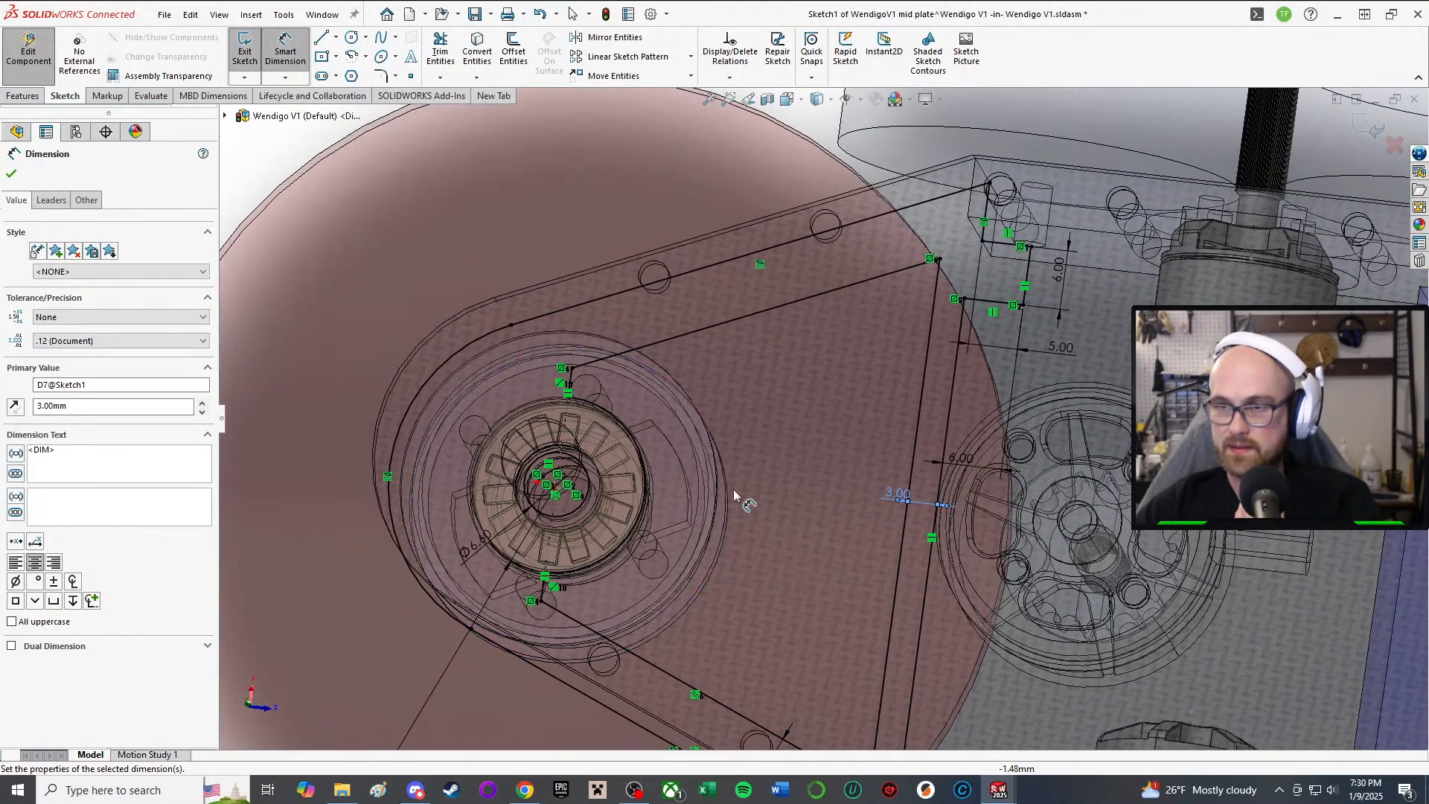
{"action": "mouse_move", "coordinate": [655, 478]}
{"action": "middle_mouse_down"}
{"action": "mouse_move", "coordinate": [669, 376]}
{"action": "mouse_move", "coordinate": [715, 567]}
{"action": "middle_mouse_up"}
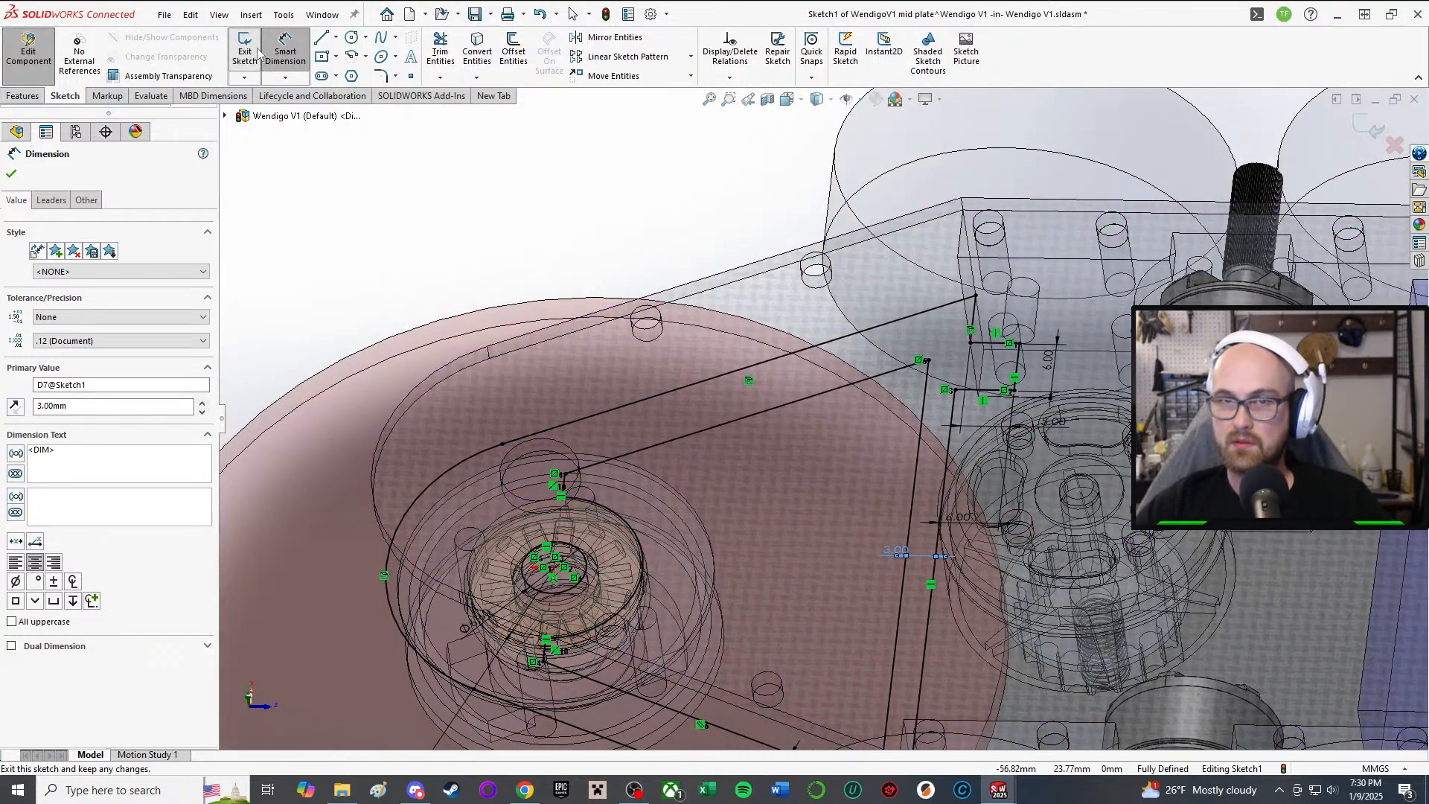
Step: Draw a trial line from the pulley arc, make it vertical, then delete the unwanted line
{"action": "left_click", "coordinate": [288, 59]}
{"action": "left_click", "coordinate": [326, 39]}
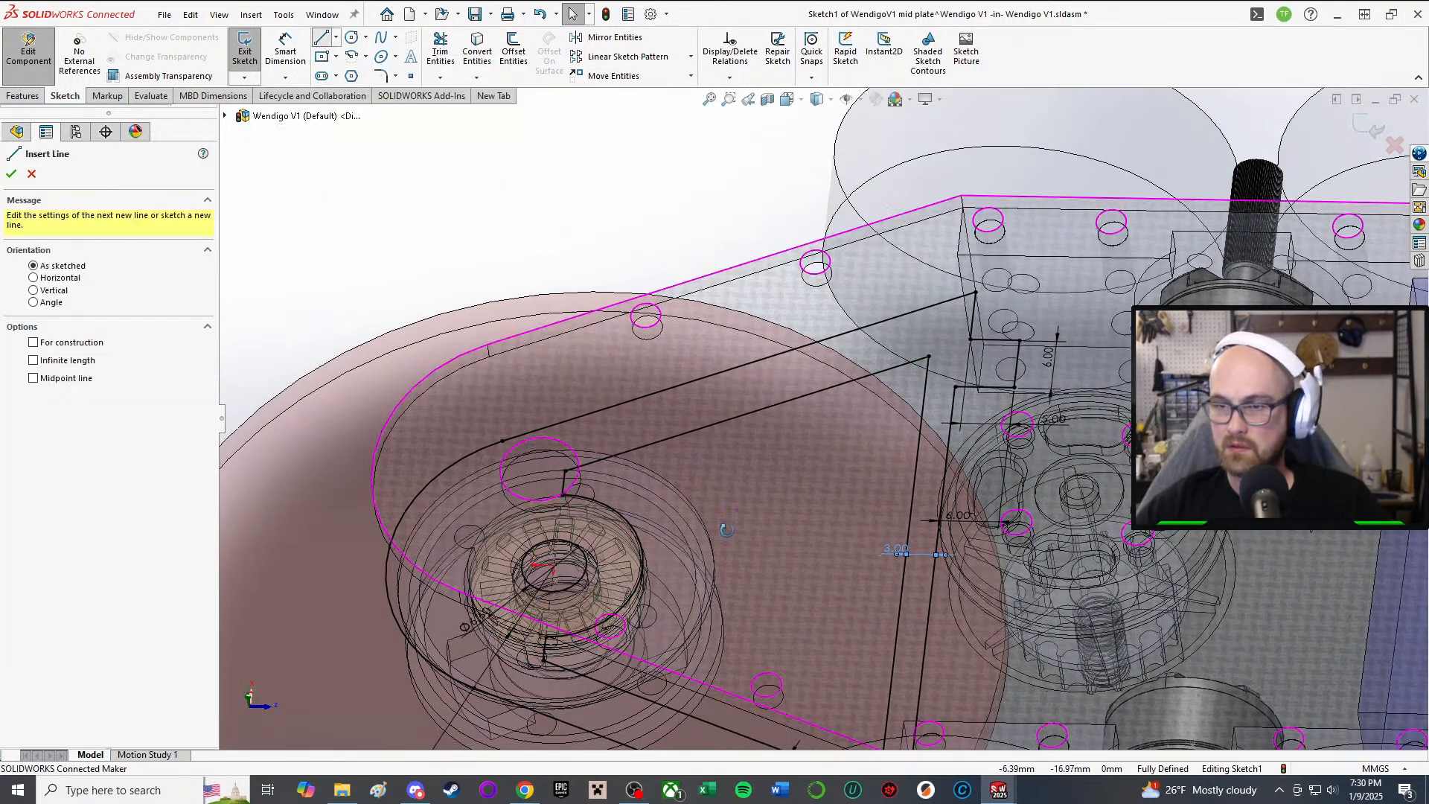
{"action": "middle_click_drag", "start_coordinate": [717, 541], "coordinate": [736, 596]}
{"action": "middle_click_drag", "start_coordinate": [593, 464], "coordinate": [597, 432]}
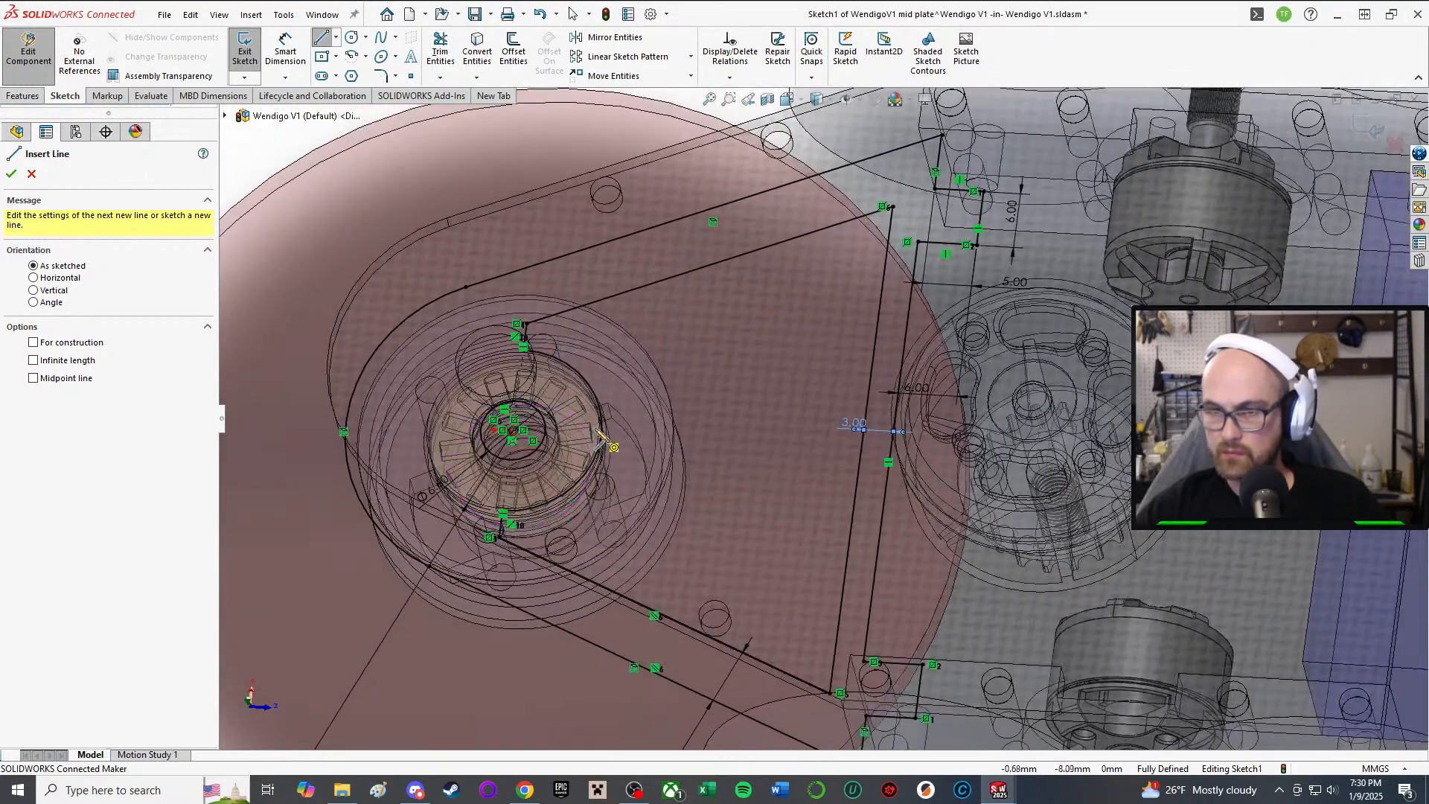
{"action": "left_click", "coordinate": [847, 429]}
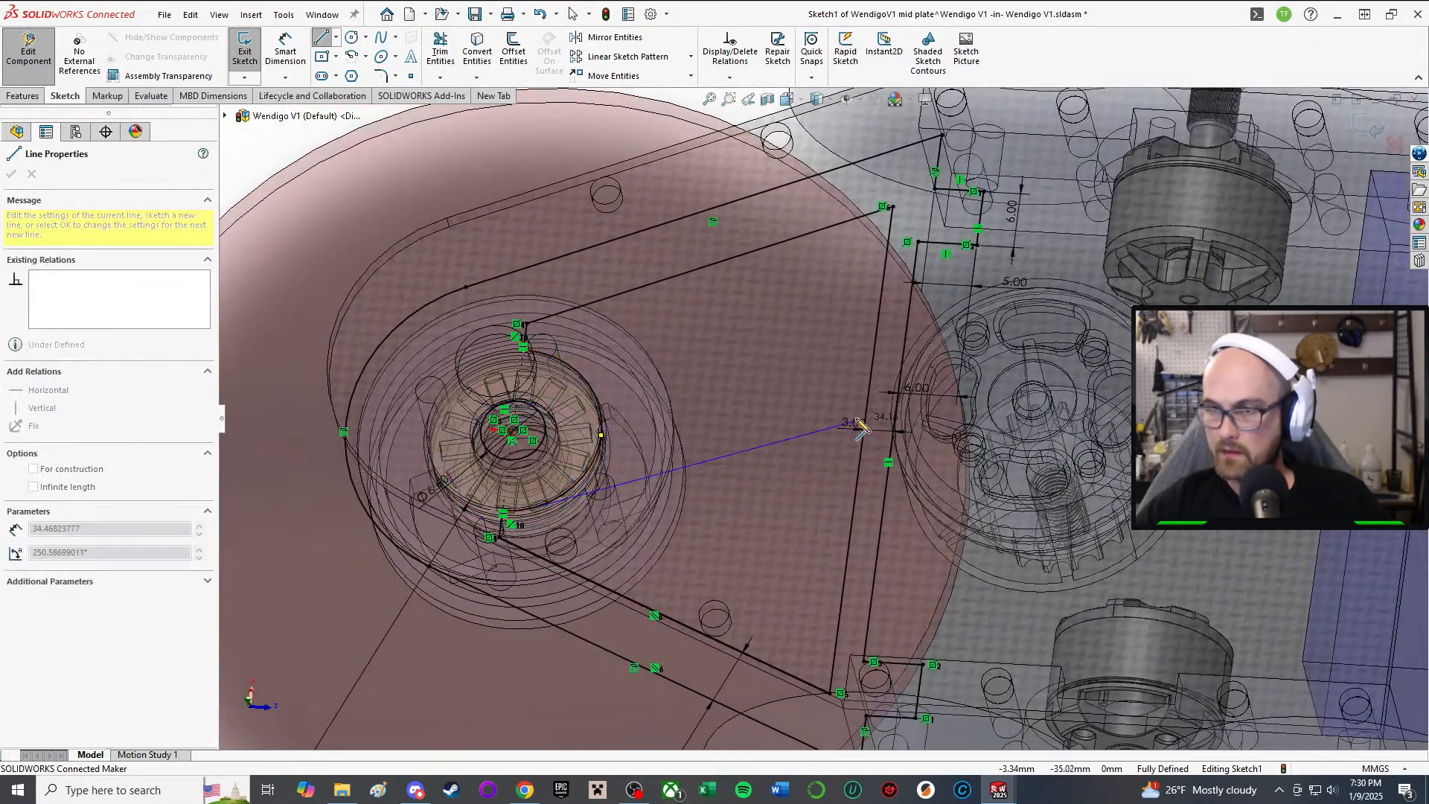
{"action": "right_click", "coordinate": [802, 468]}
{"action": "left_click", "coordinate": [839, 491]}
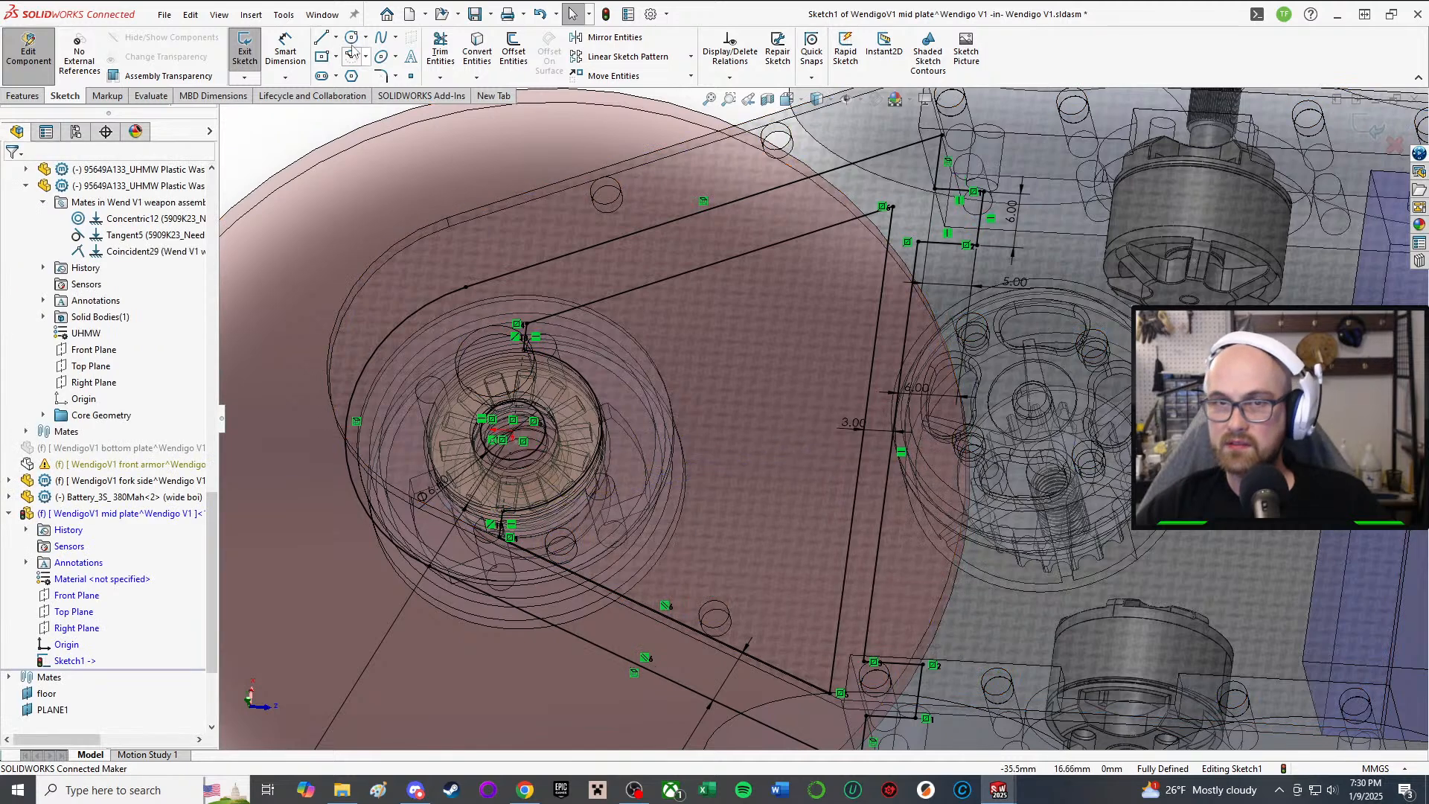
{"action": "left_click", "coordinate": [593, 390]}
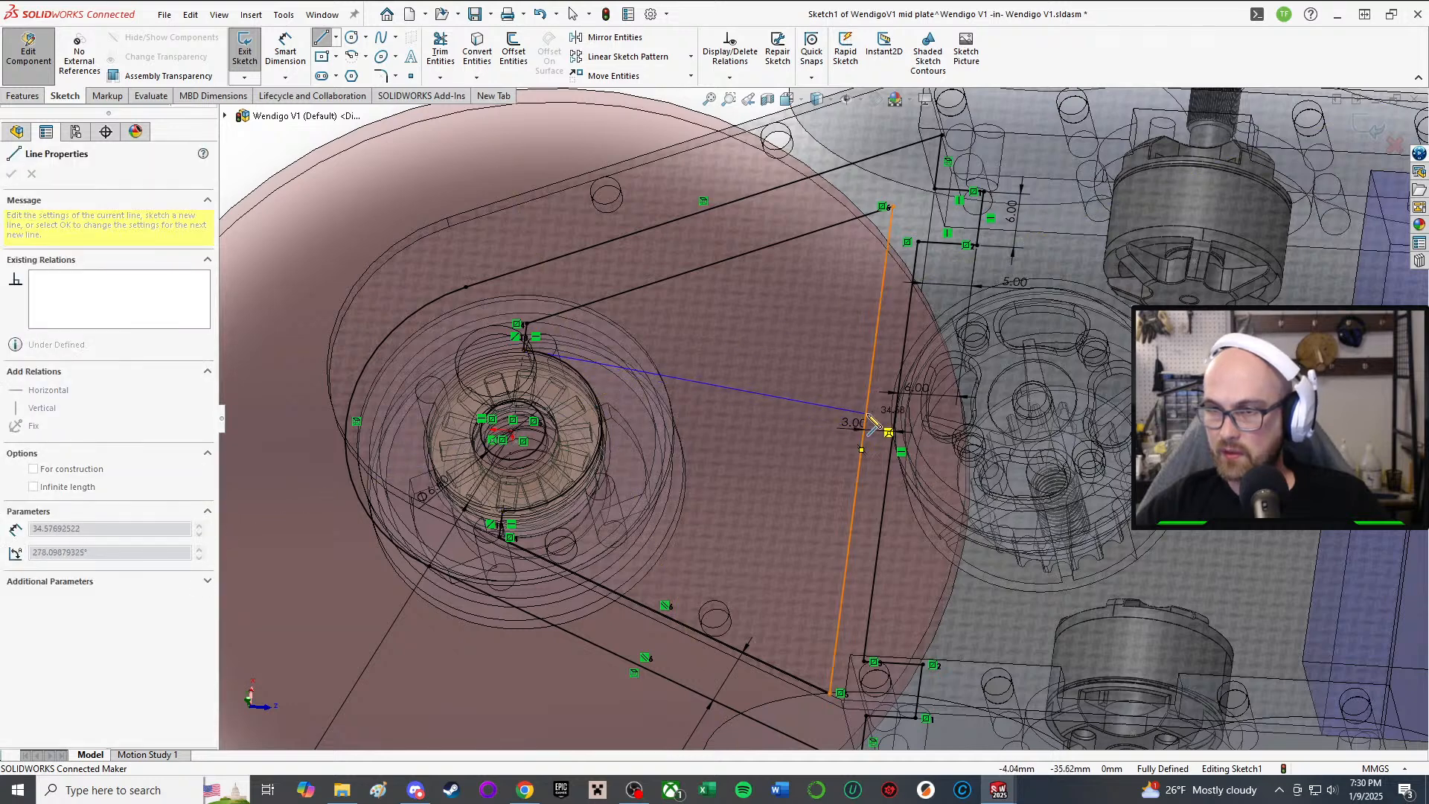
{"action": "left_click", "coordinate": [865, 413]}
{"action": "right_click", "coordinate": [856, 422]}
{"action": "left_click", "coordinate": [882, 443]}
{"action": "key", "text": "Escape"}
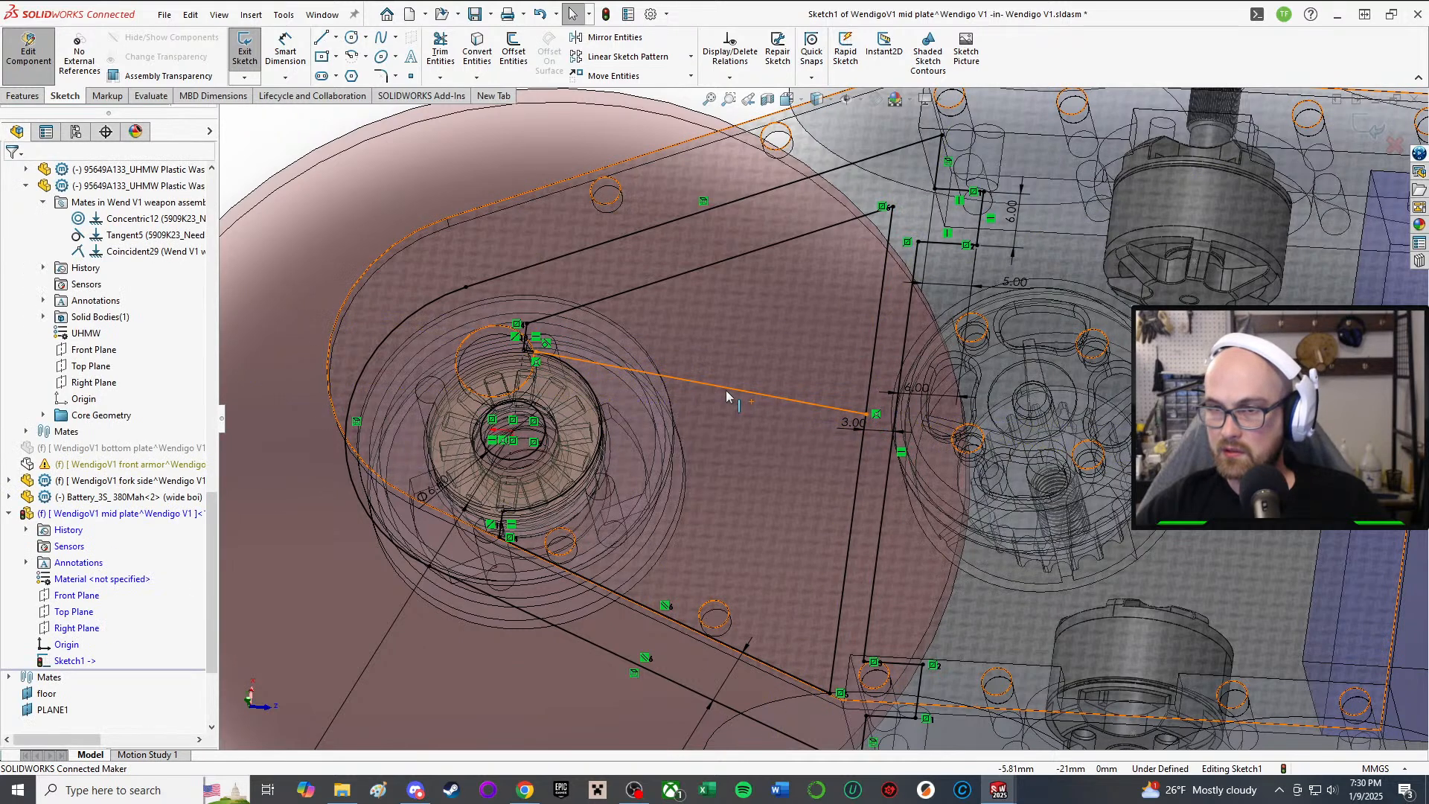
{"action": "left_click", "coordinate": [761, 394]}
{"action": "left_click", "coordinate": [795, 324]}
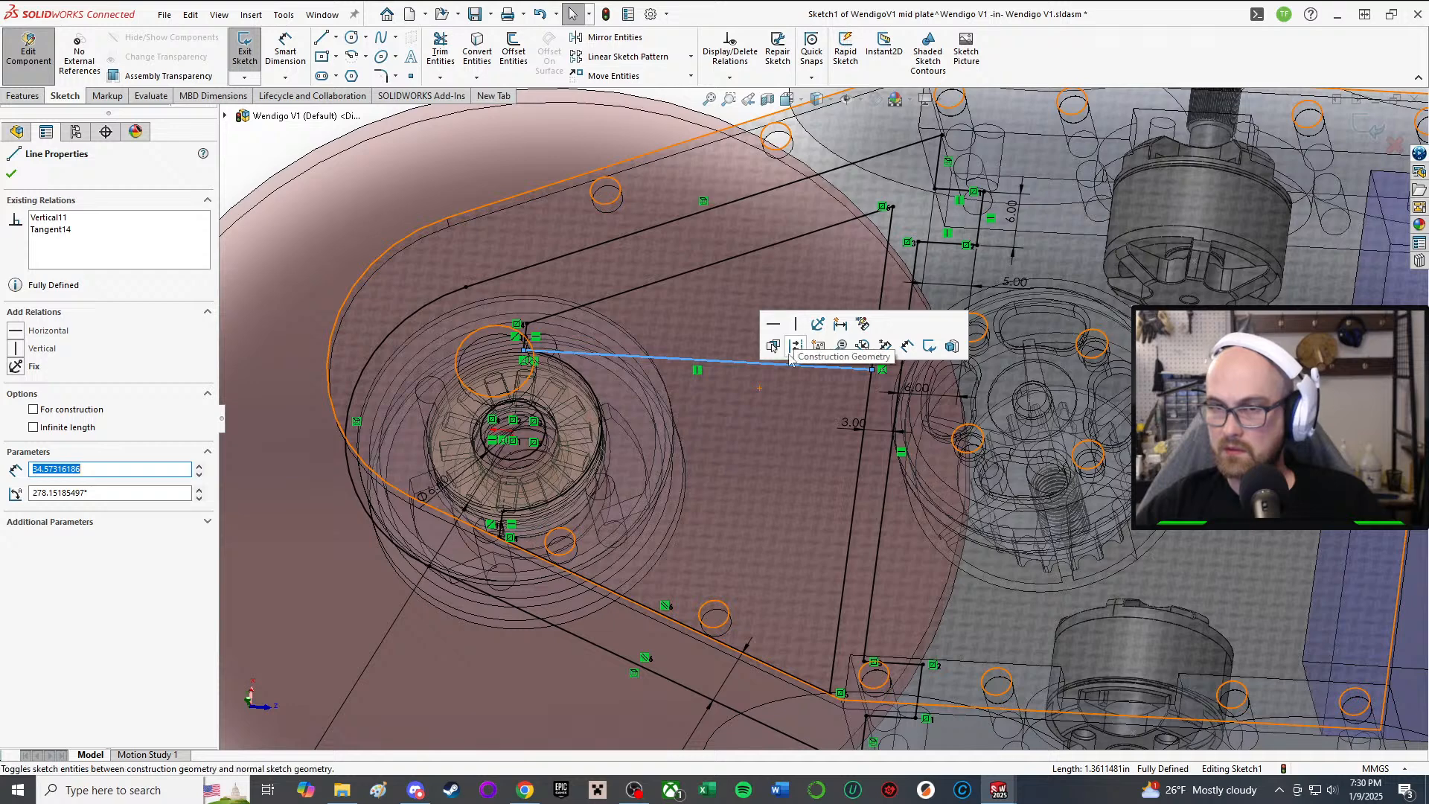
{"action": "left_click_drag", "start_coordinate": [531, 351], "coordinate": [578, 378]}
{"action": "left_click", "coordinate": [611, 354]}
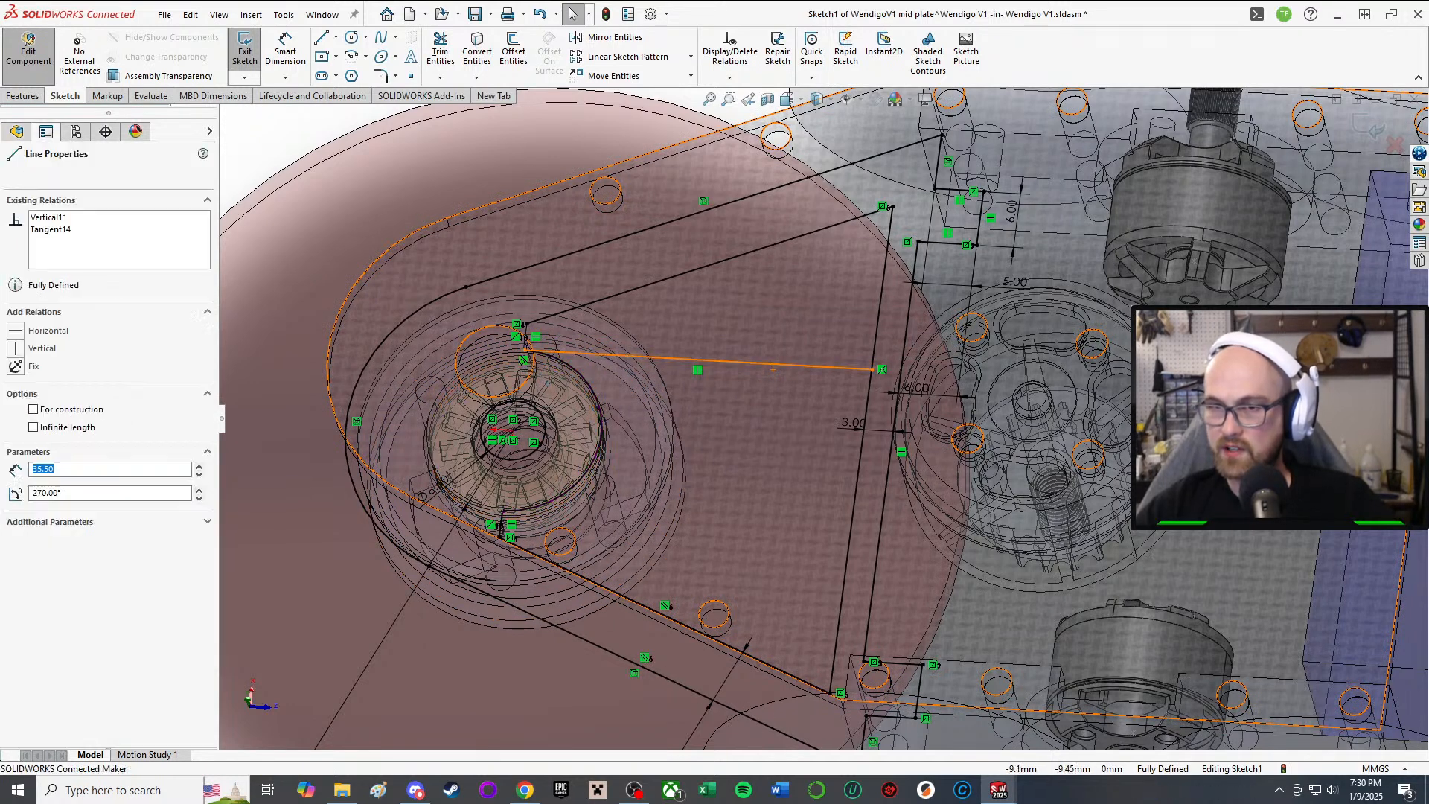
{"action": "key", "text": "Delete"}
Step: Start a line at the arc's lower end, then cancel it
{"action": "key", "text": "l"}
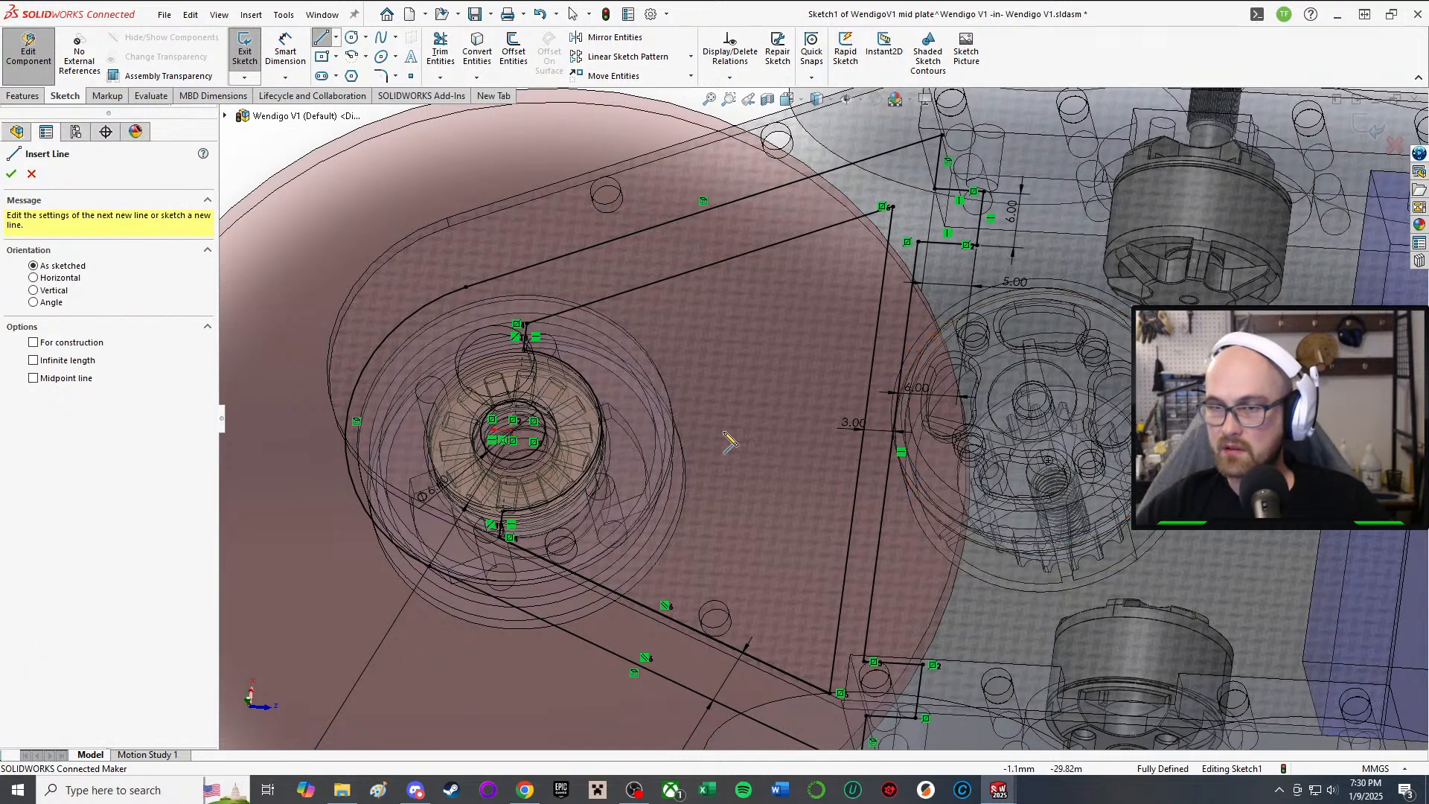
{"action": "left_click", "coordinate": [503, 511]}
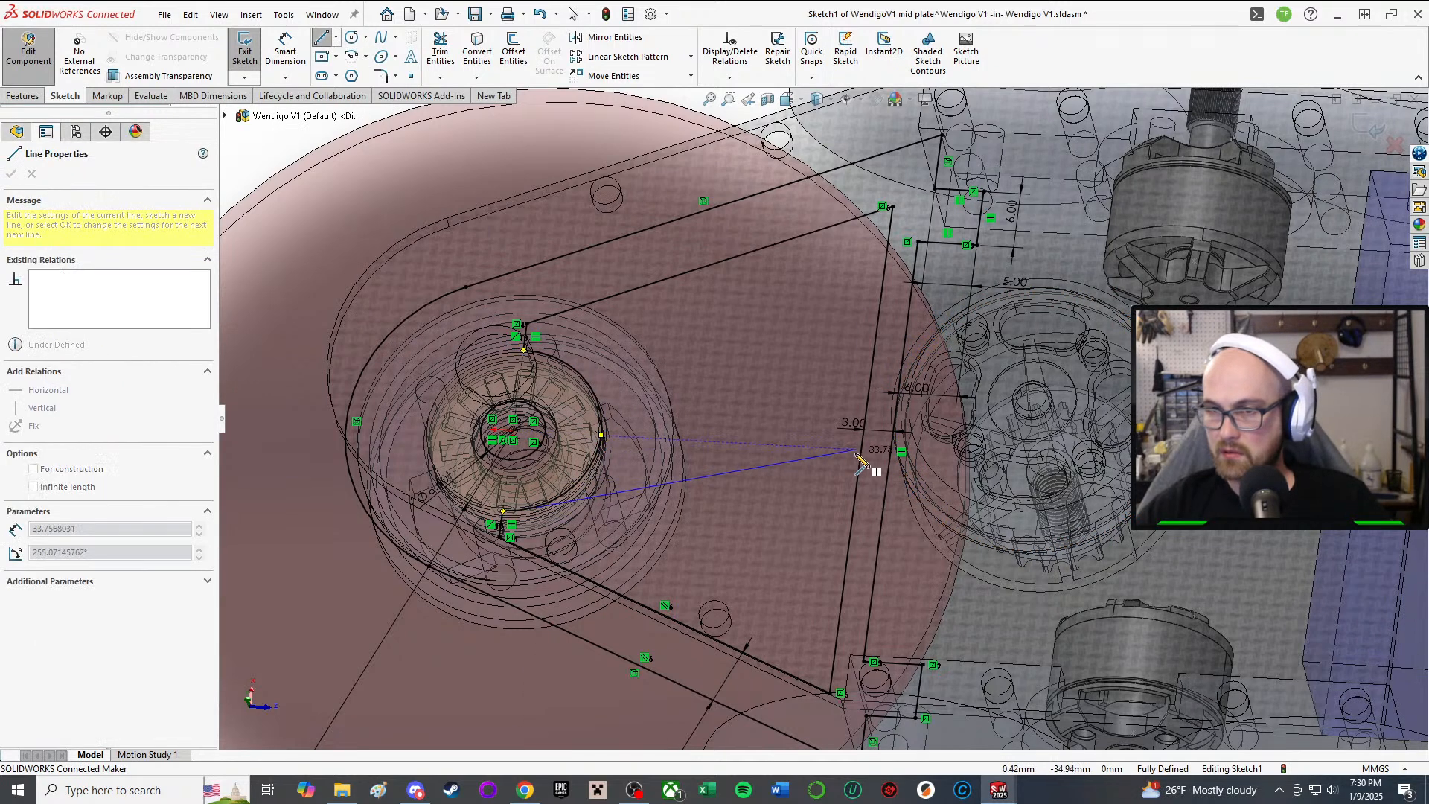
{"action": "scroll", "coordinate": [800, 468], "scroll_direction": "up", "scroll_amount": 2}
{"action": "right_click", "coordinate": [752, 476]}
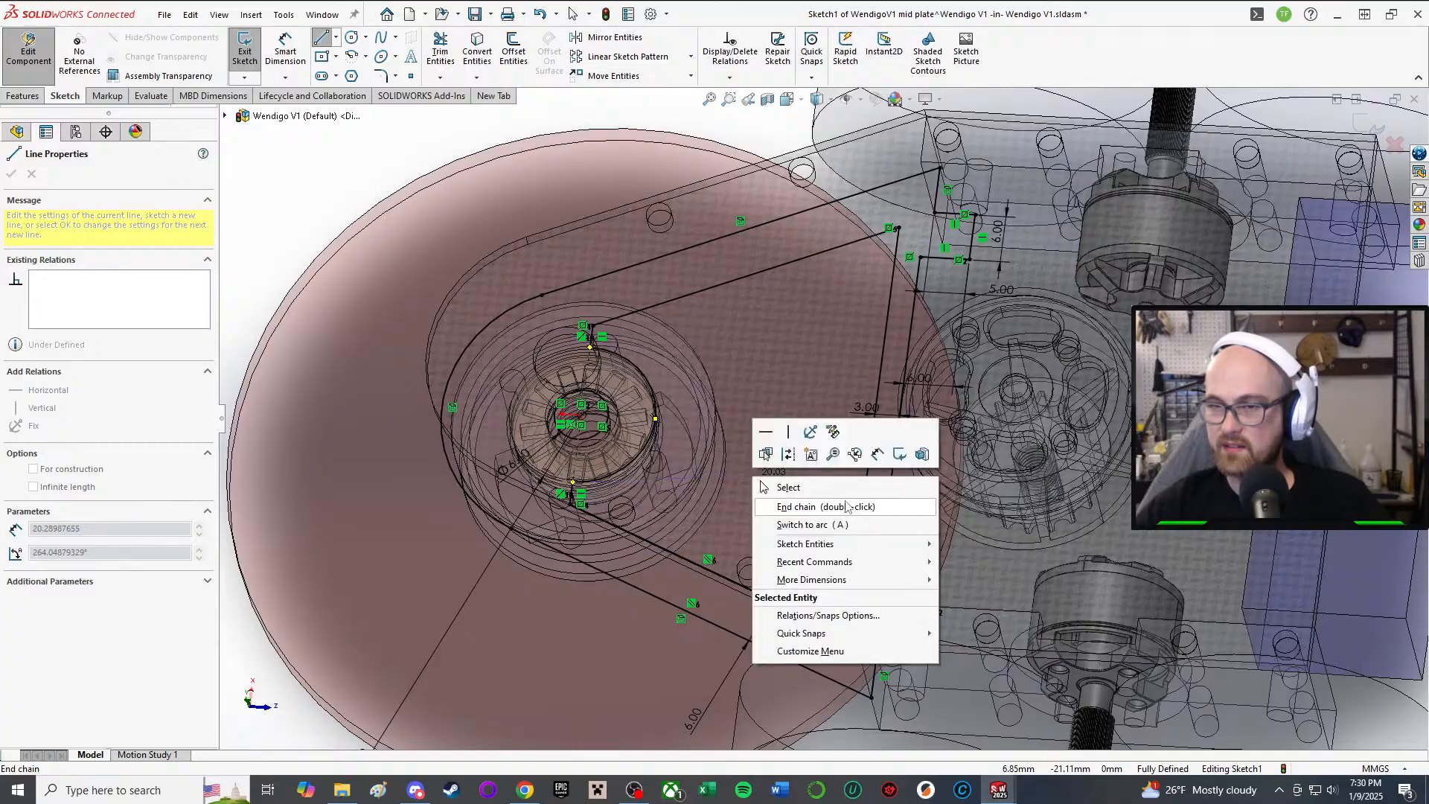
{"action": "left_click", "coordinate": [807, 488]}
{"action": "scroll", "coordinate": [729, 406], "scroll_direction": "down", "scroll_amount": 3}
{"action": "middle_click_drag", "start_coordinate": [728, 402], "coordinate": [673, 513]}
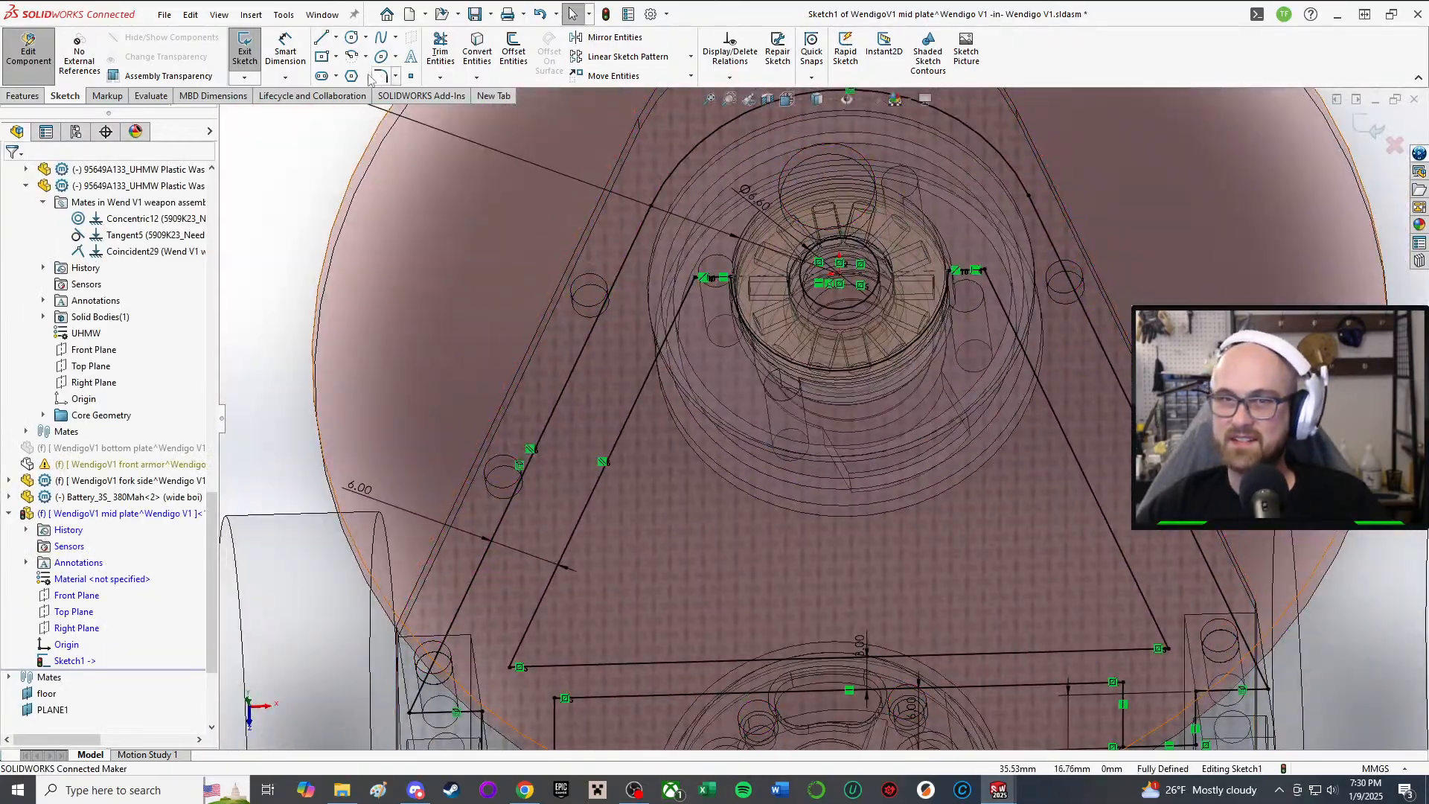
Step: Draw a vertical line from the pulley arc's endpoint down to the plate's bottom edge
{"action": "left_click", "coordinate": [321, 37]}
{"action": "scroll", "coordinate": [749, 402], "scroll_direction": "down", "scroll_amount": 6}
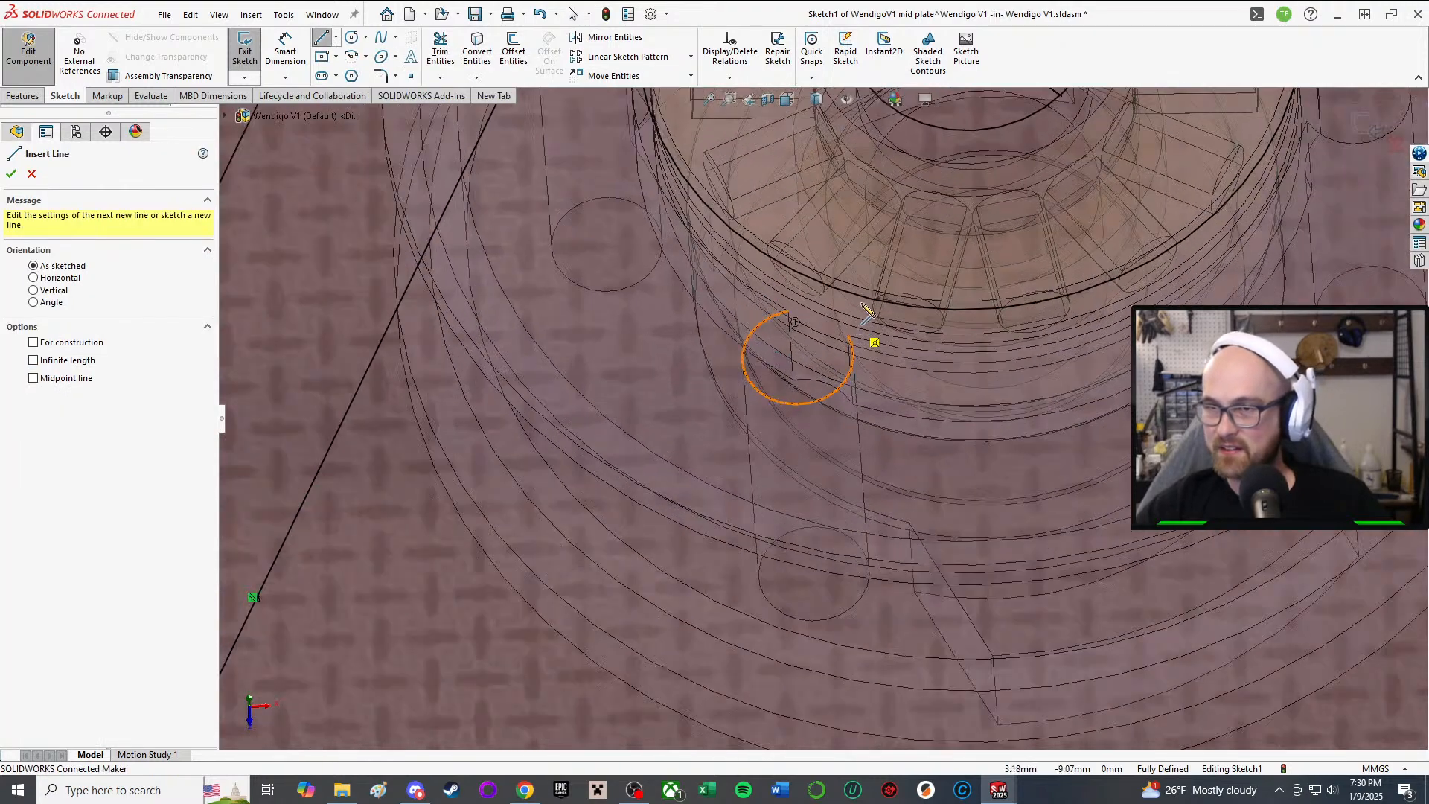
{"action": "left_click", "coordinate": [997, 313]}
{"action": "scroll", "coordinate": [942, 446], "scroll_direction": "up", "scroll_amount": 3}
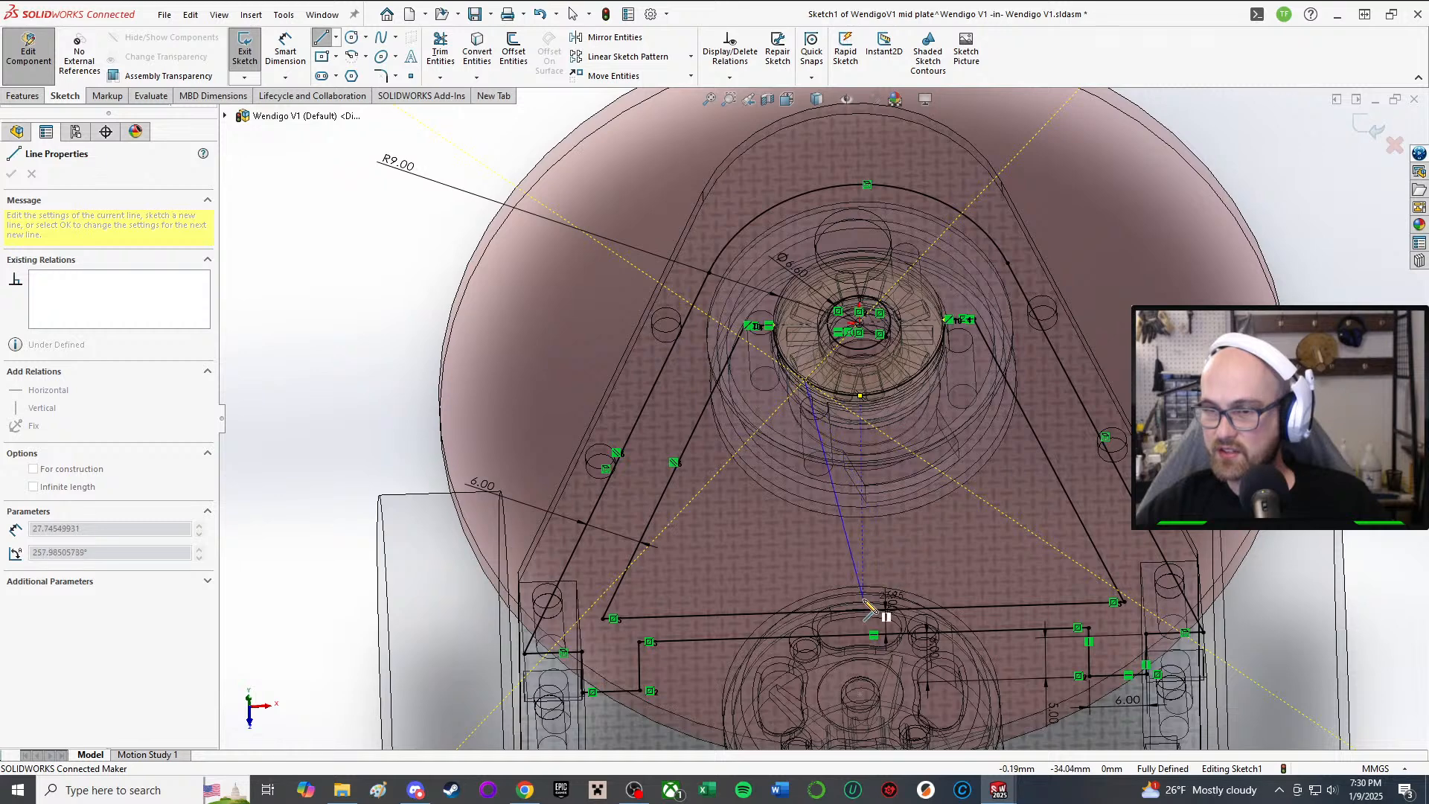
{"action": "left_click", "coordinate": [809, 612]}
{"action": "right_click", "coordinate": [809, 611]}
{"action": "left_click", "coordinate": [864, 589]}
{"action": "scroll", "coordinate": [801, 551], "scroll_direction": "down", "scroll_amount": 1}
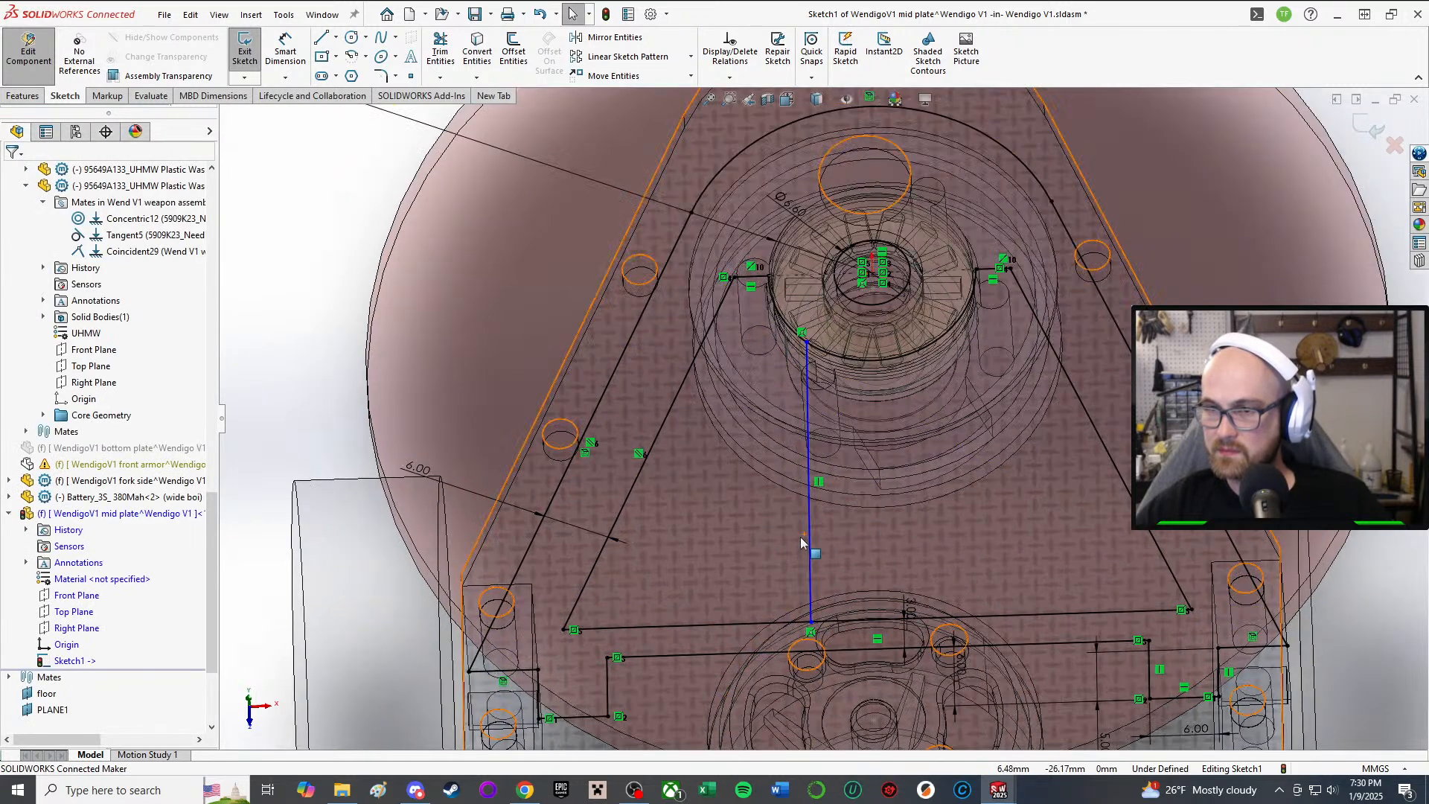
{"action": "scroll", "coordinate": [800, 543], "scroll_direction": "down", "scroll_amount": 1}
{"action": "middle_click_drag", "start_coordinate": [809, 360], "coordinate": [808, 381]}
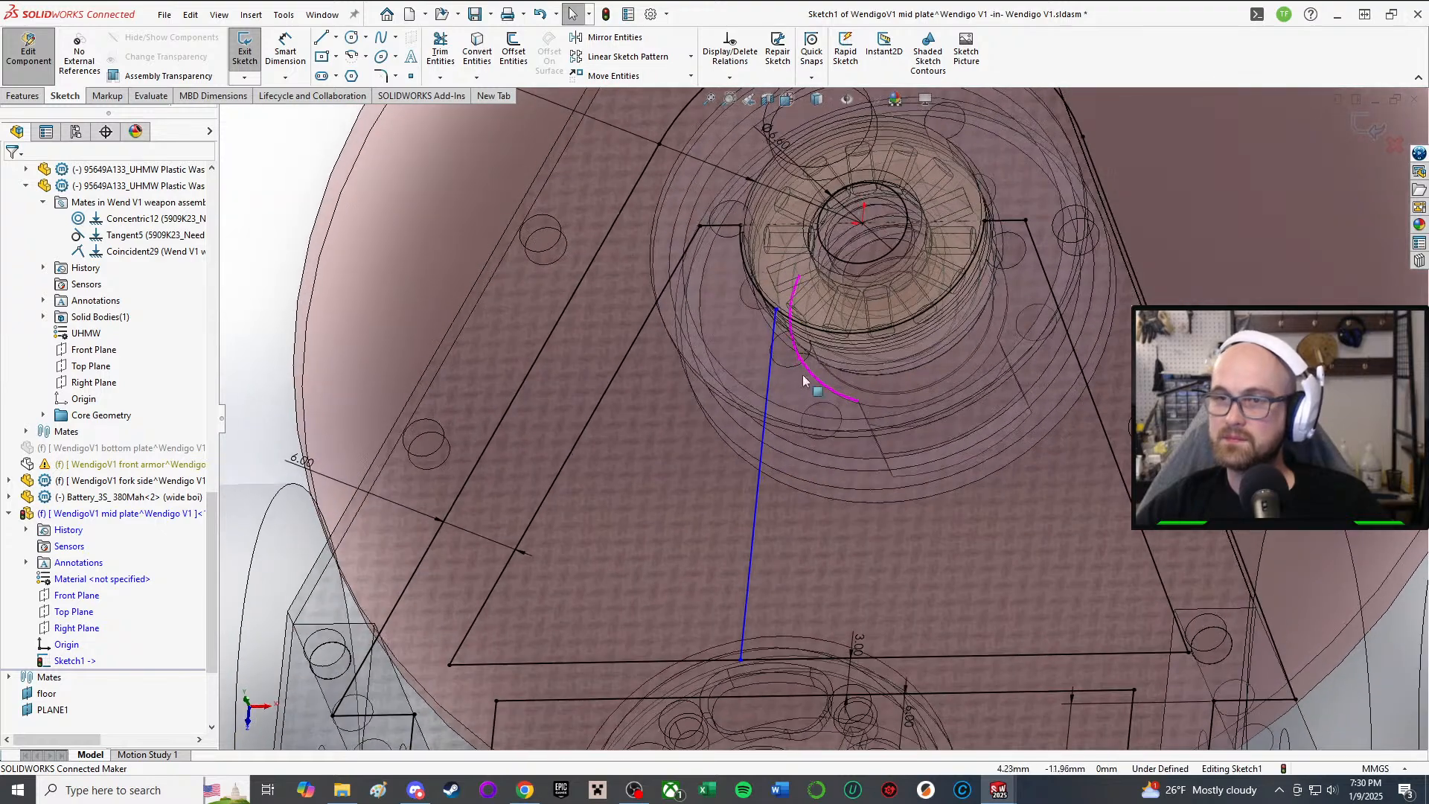
Step: Mirror the hub-to-bottom-edge line about the Right Plane to create a matching line
{"action": "left_click", "coordinate": [584, 42]}
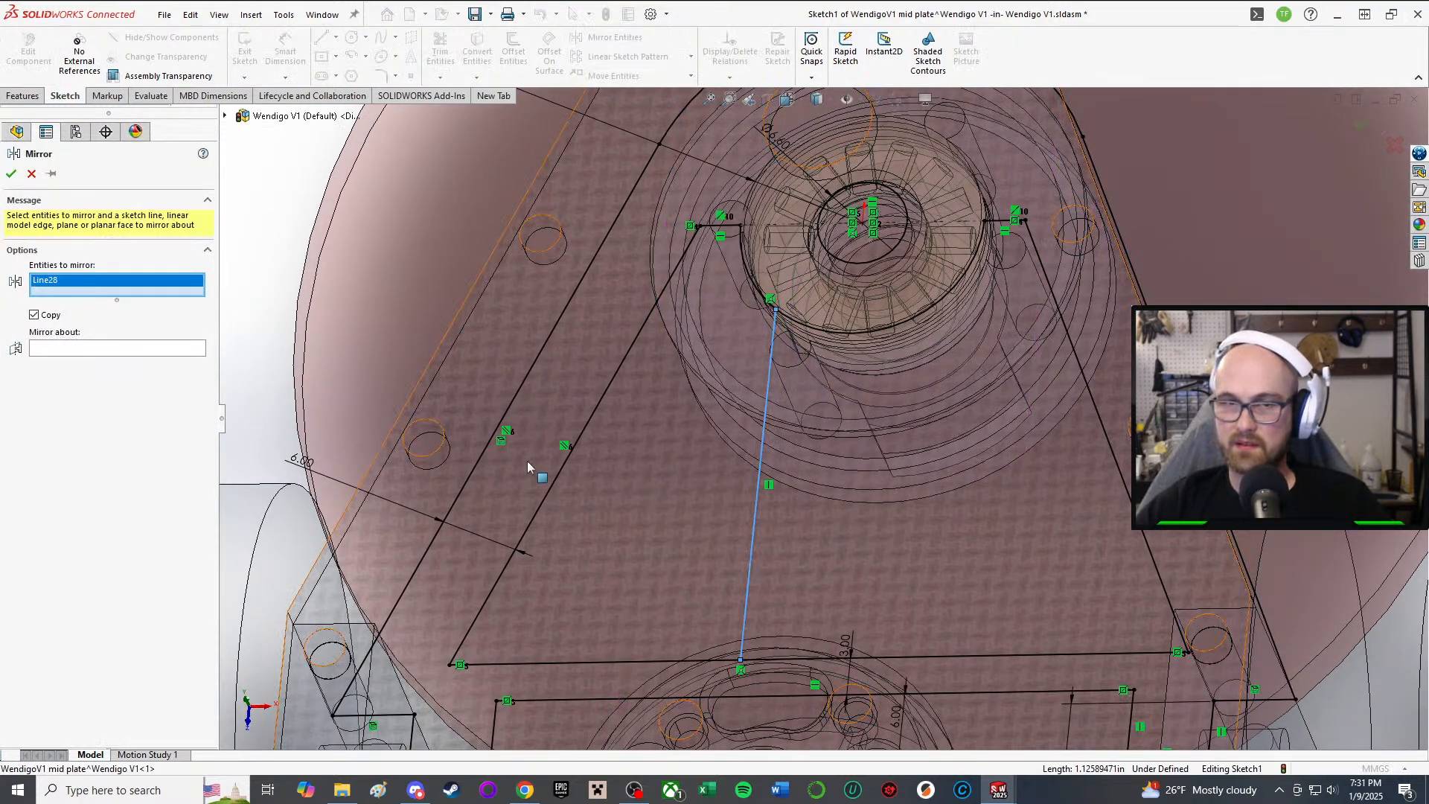
{"action": "left_click", "coordinate": [134, 349]}
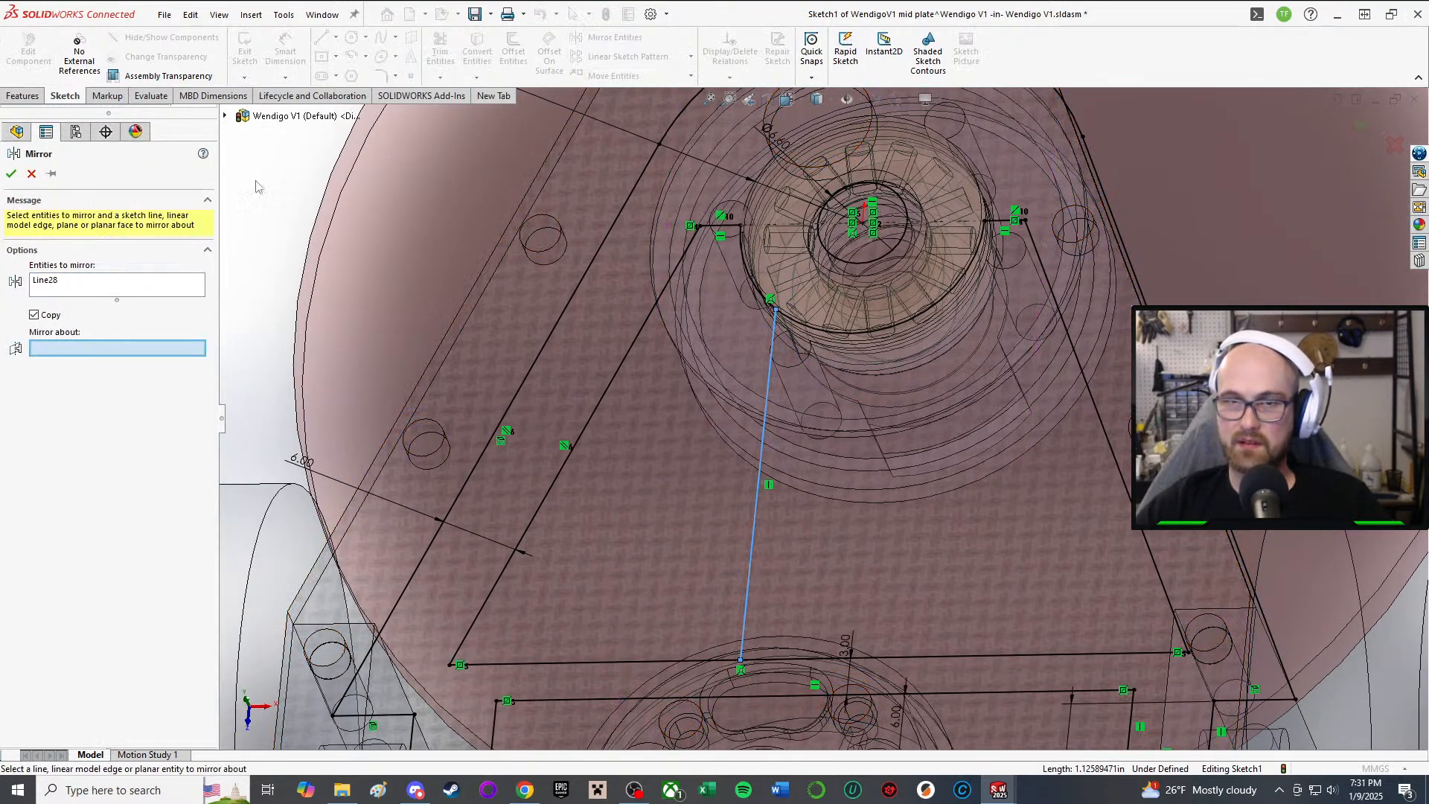
{"action": "left_click", "coordinate": [226, 116]}
{"action": "scroll", "coordinate": [350, 483], "scroll_direction": "down", "scroll_amount": 3}
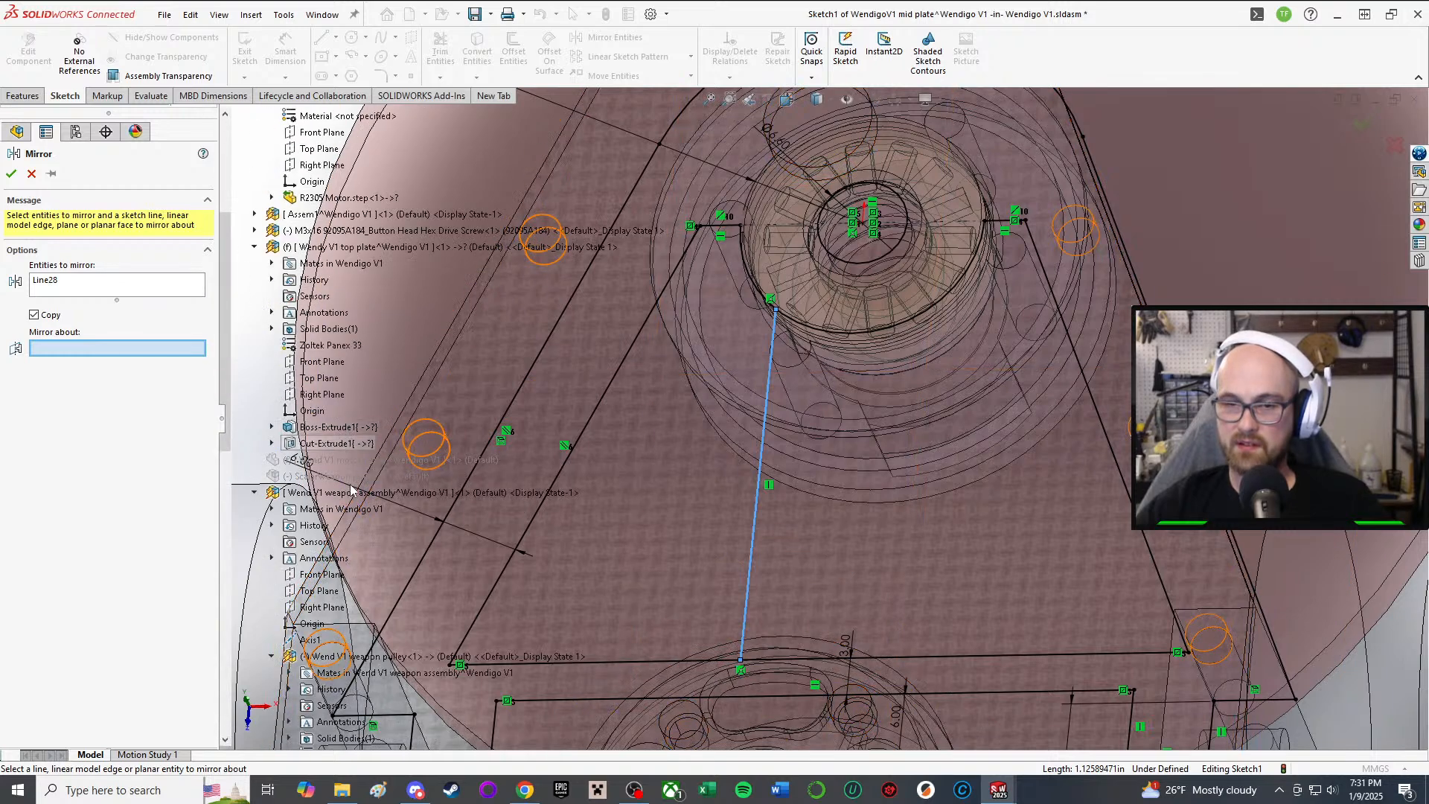
{"action": "scroll", "coordinate": [298, 223], "scroll_direction": "up", "scroll_amount": 10}
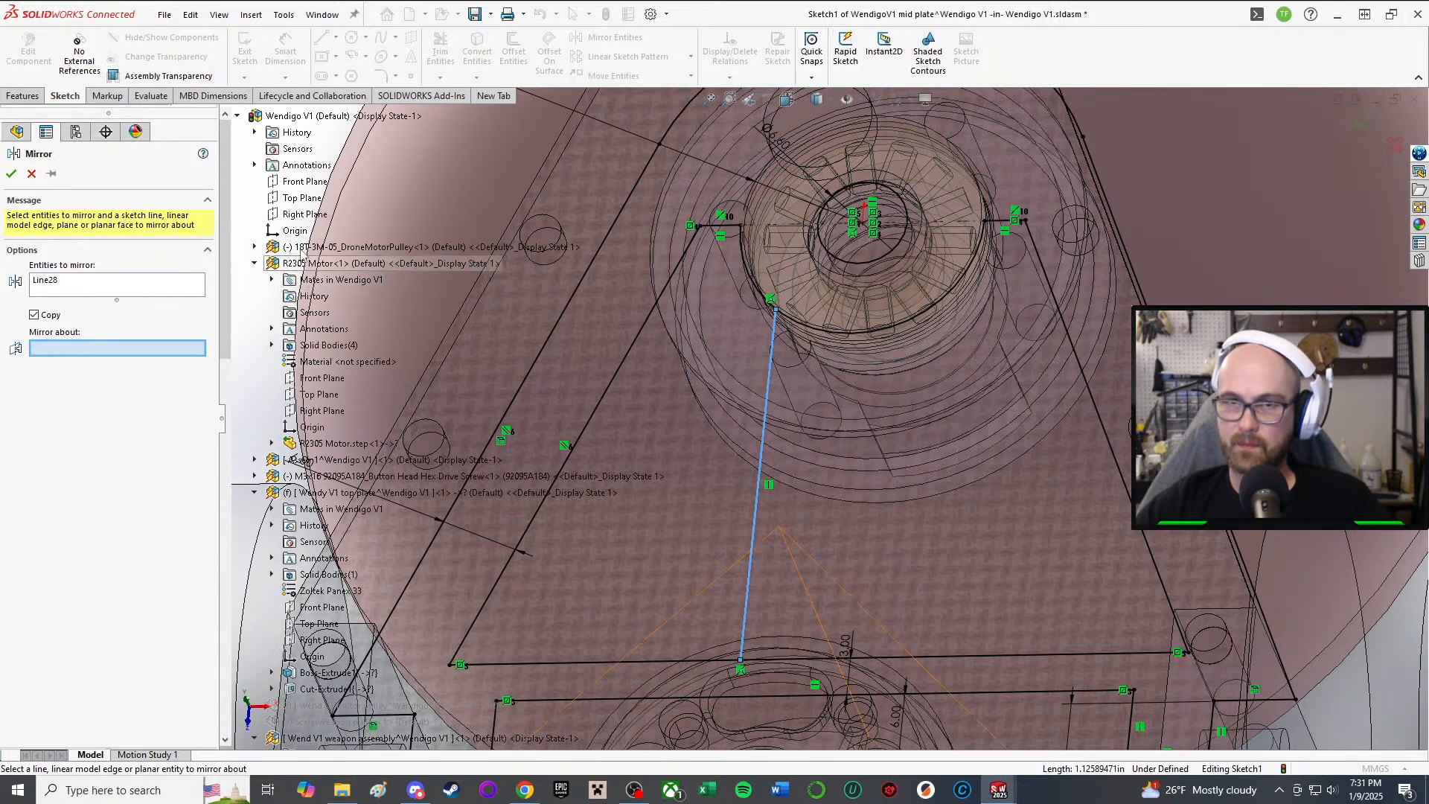
{"action": "left_click", "coordinate": [295, 215]}
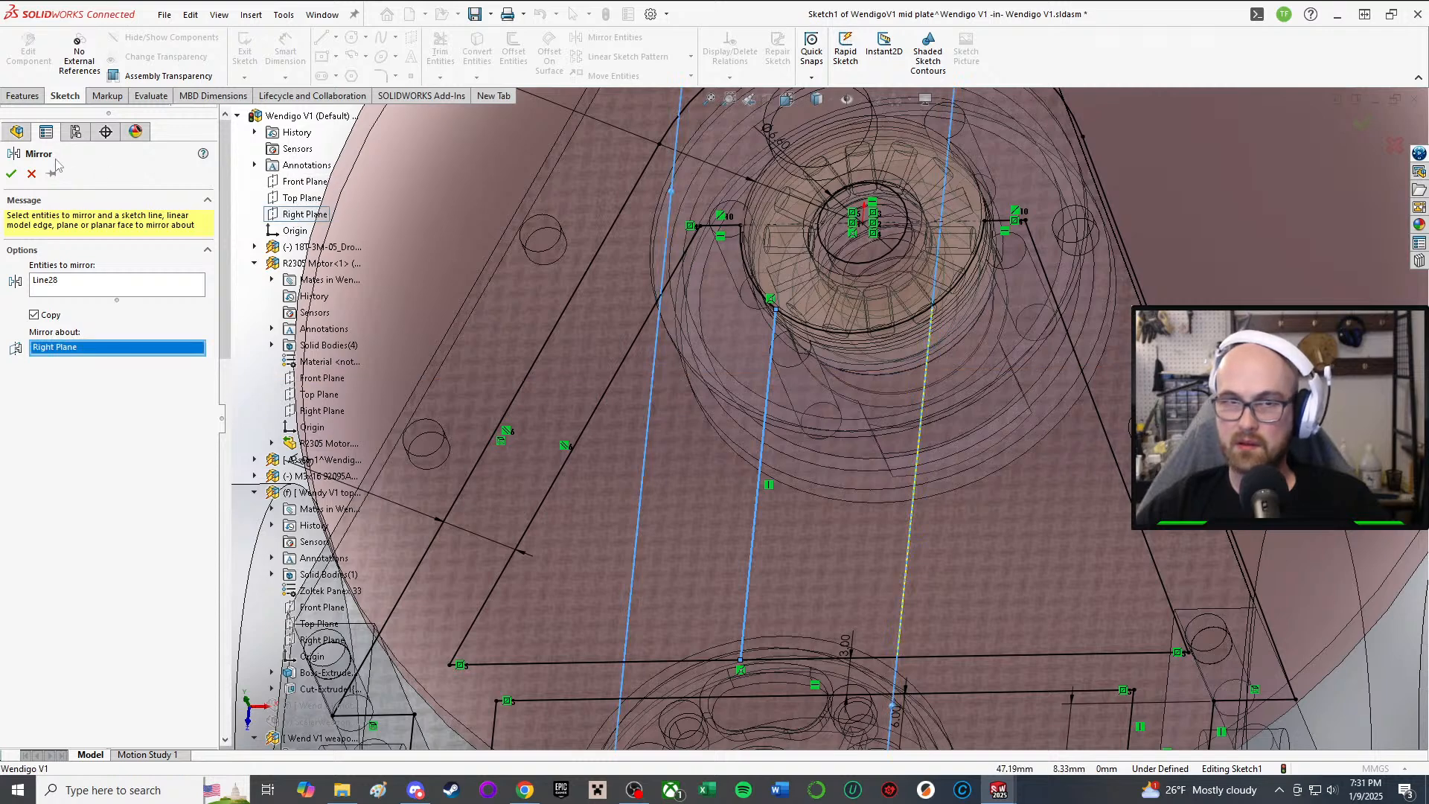
{"action": "left_click", "coordinate": [11, 175]}
{"action": "key", "text": "f"}
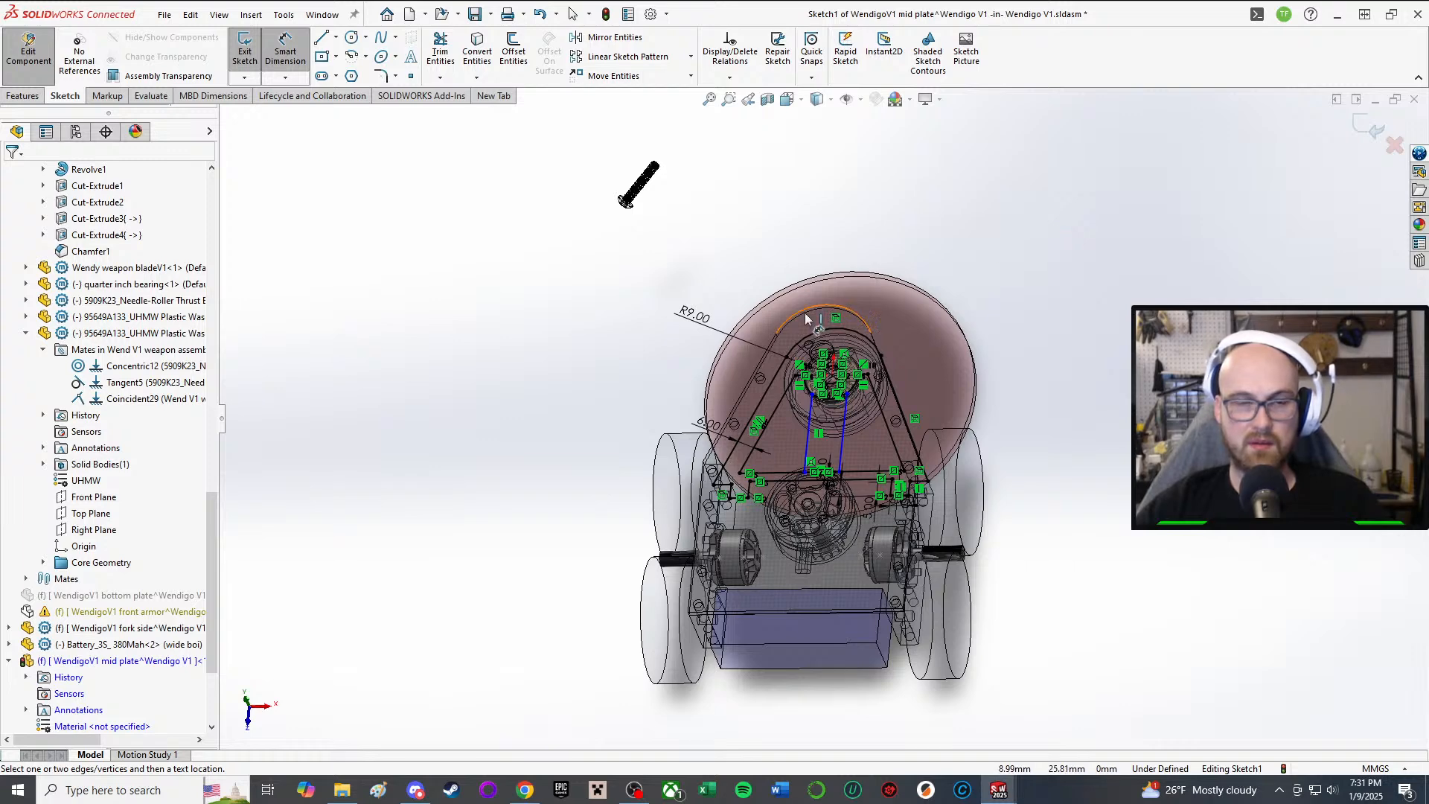
{"action": "mouse_move", "coordinate": [806, 319]}
{"action": "middle_mouse_down"}
{"action": "mouse_move", "coordinate": [802, 360]}
{"action": "mouse_move", "coordinate": [817, 315]}
{"action": "middle_mouse_up"}
{"action": "scroll", "coordinate": [803, 372], "scroll_direction": "down", "scroll_amount": 3}
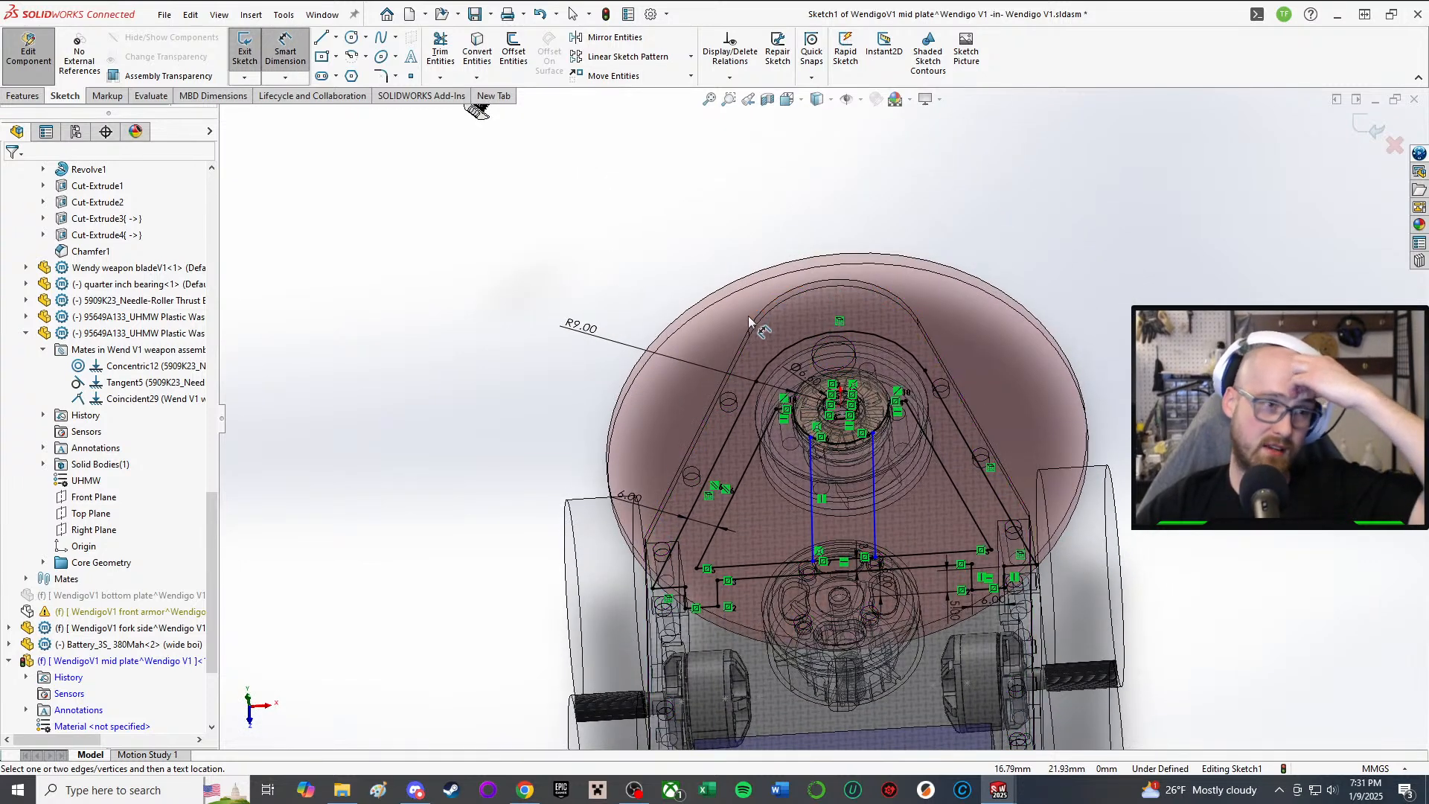
{"action": "scroll", "coordinate": [748, 357], "scroll_direction": "down", "scroll_amount": 3}
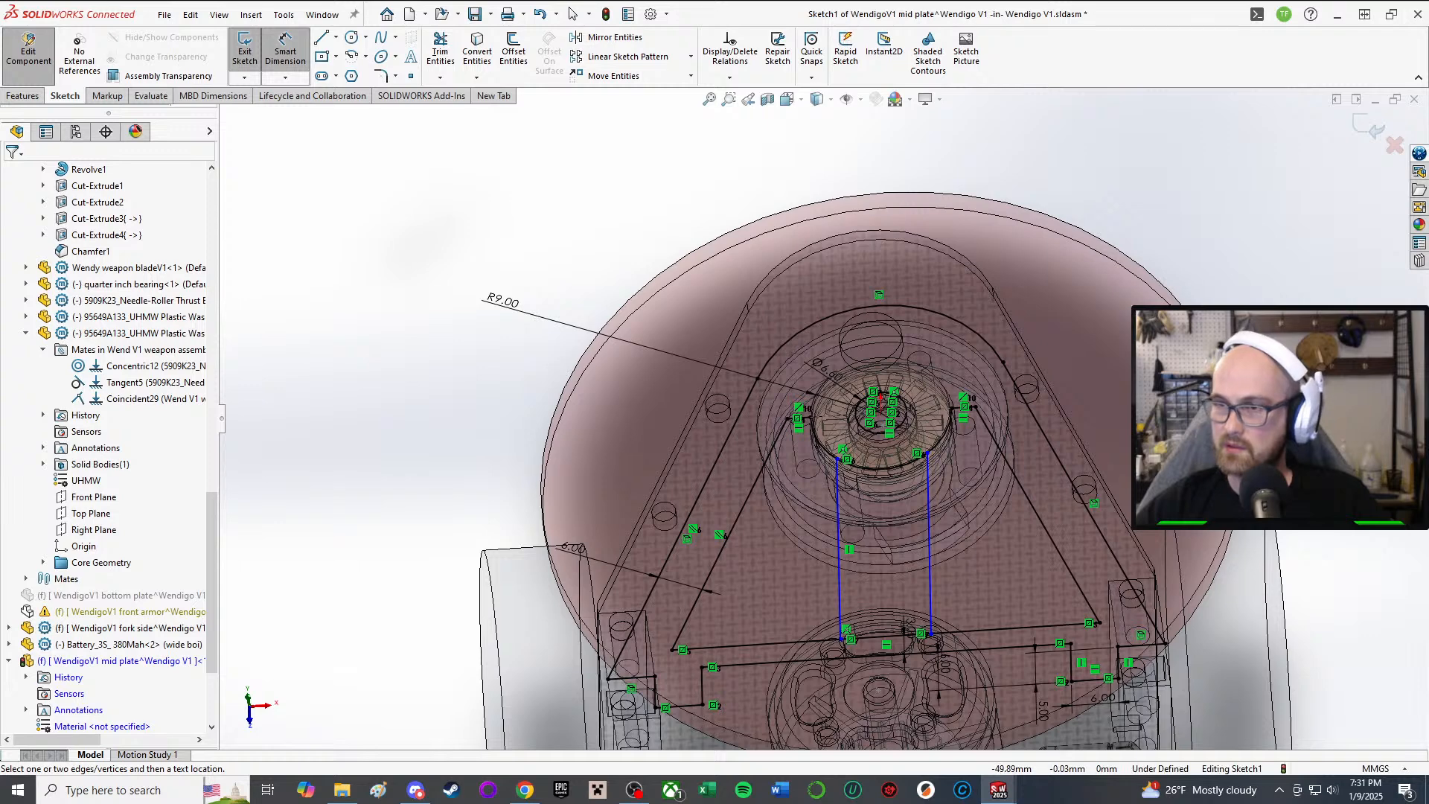
{"action": "key", "text": "Escape"}
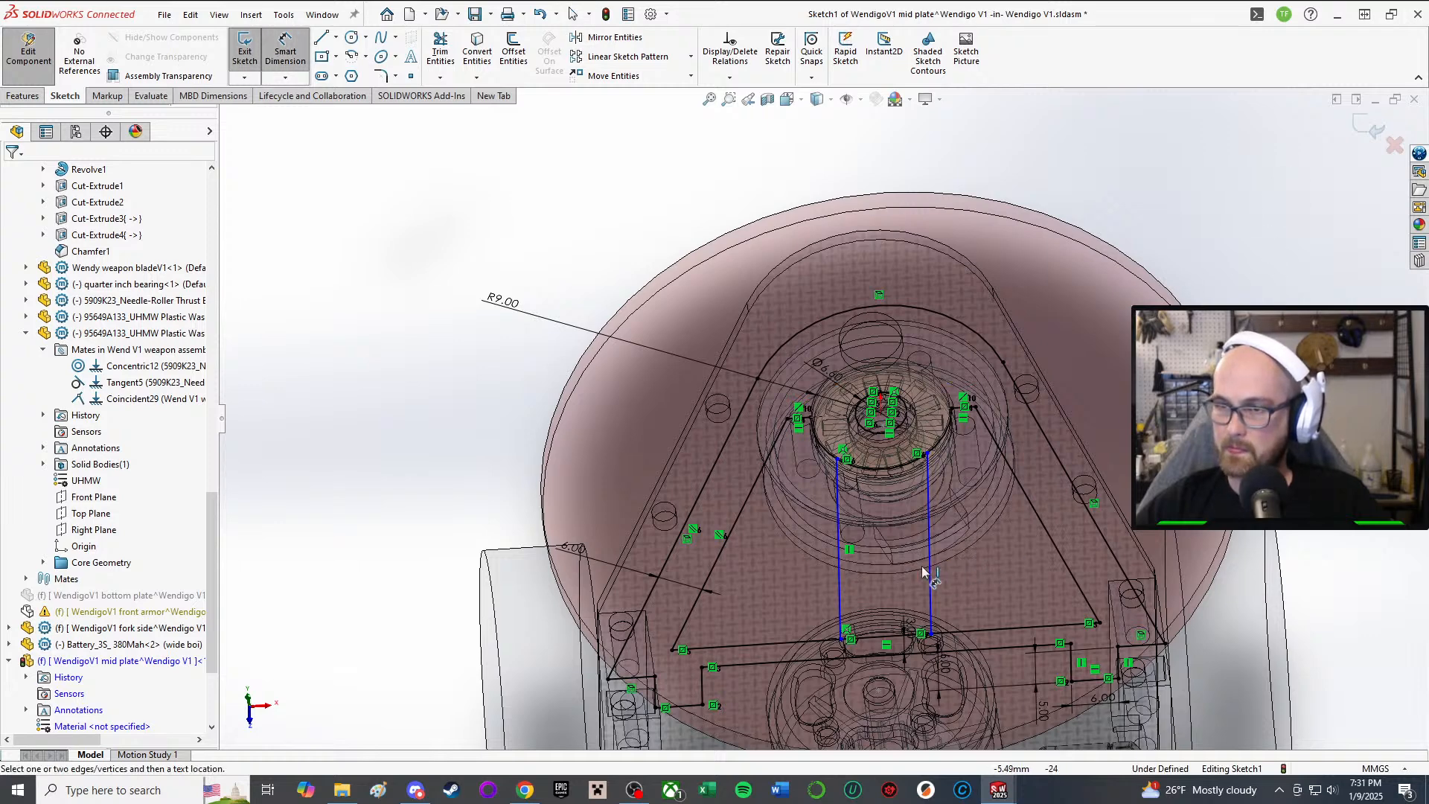
Step: Dimension the gap between the two vertical belt lines as 10 mm
{"action": "left_click", "coordinate": [929, 574]}
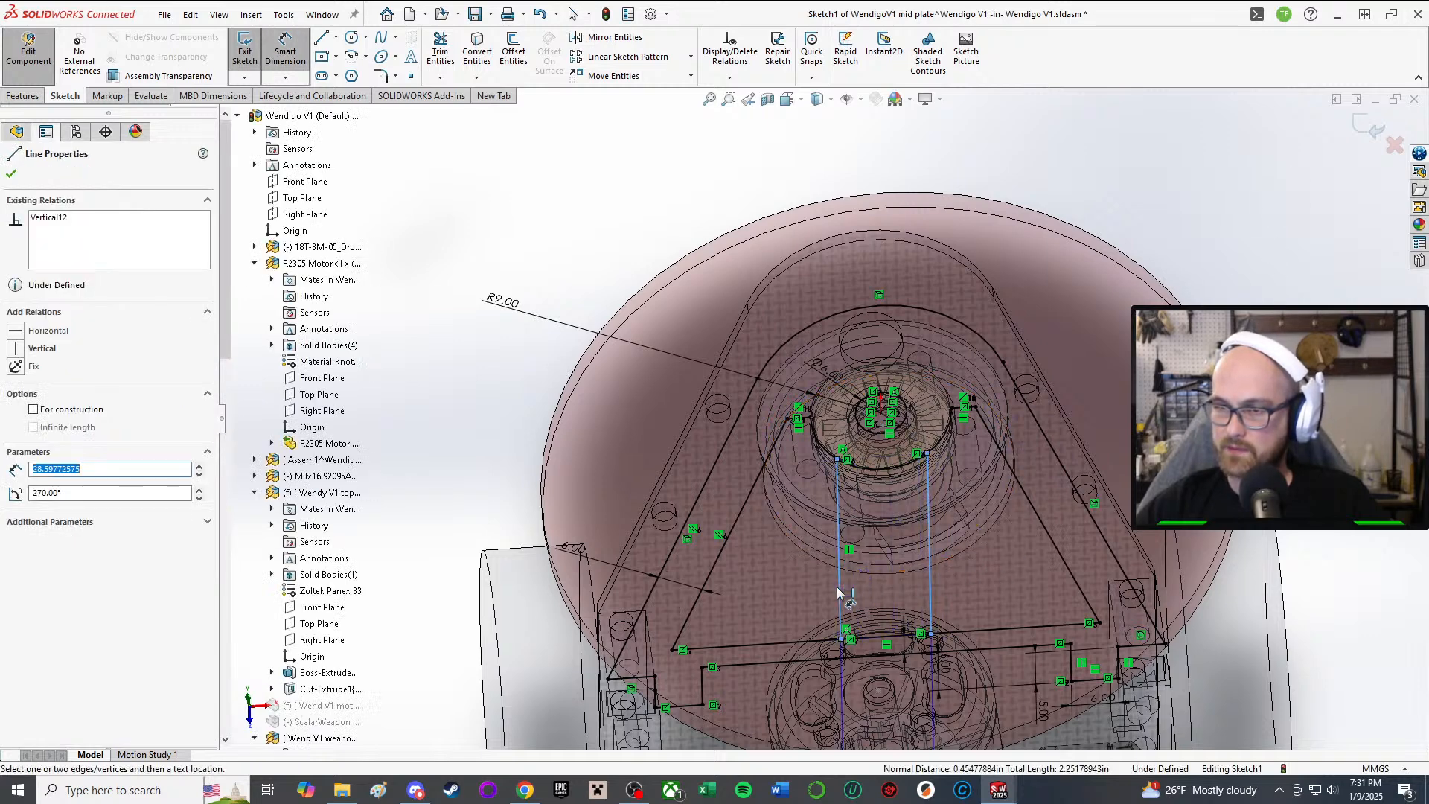
{"action": "left_click", "coordinate": [447, 511]}
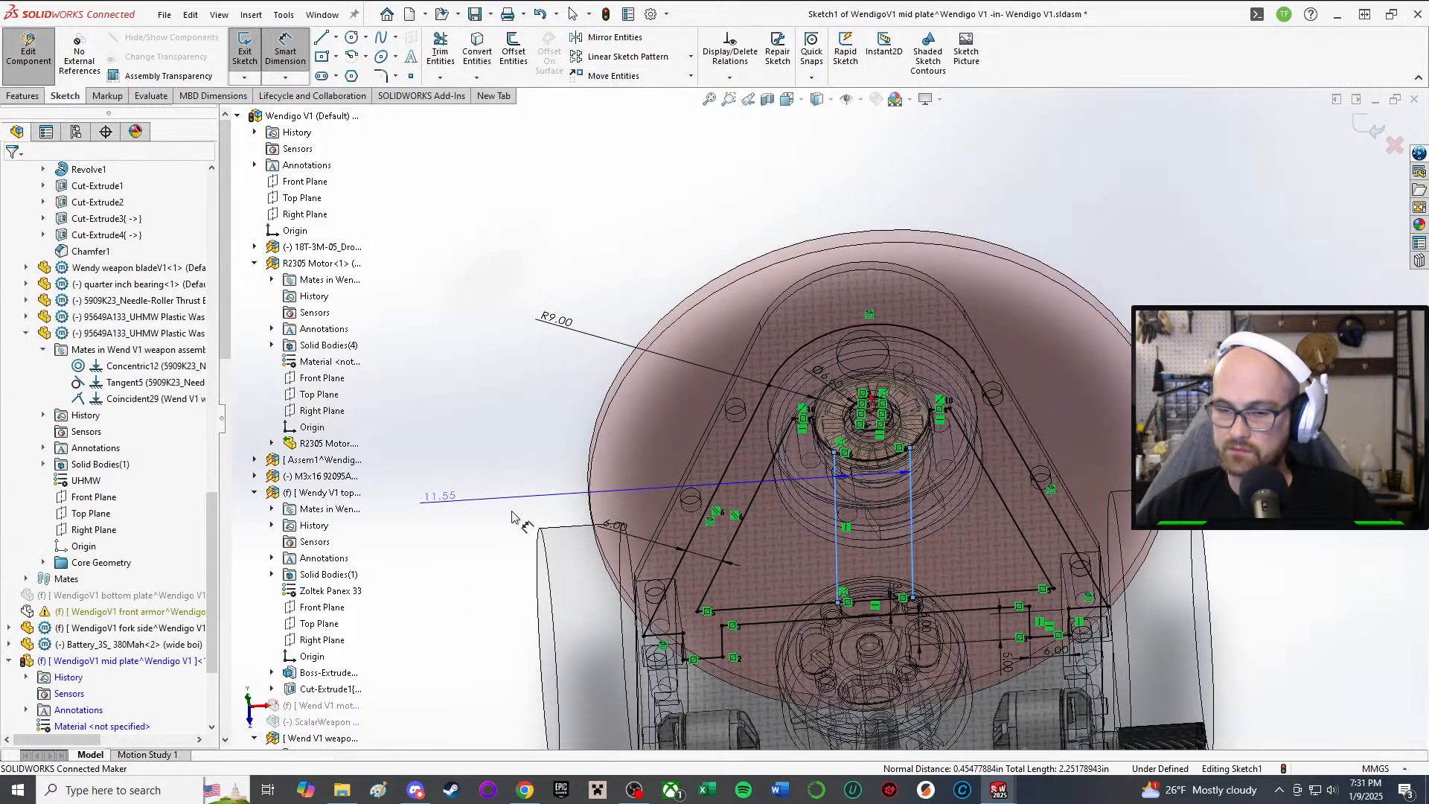
{"action": "type", "text": "10"}
{"action": "key", "text": "Return"}
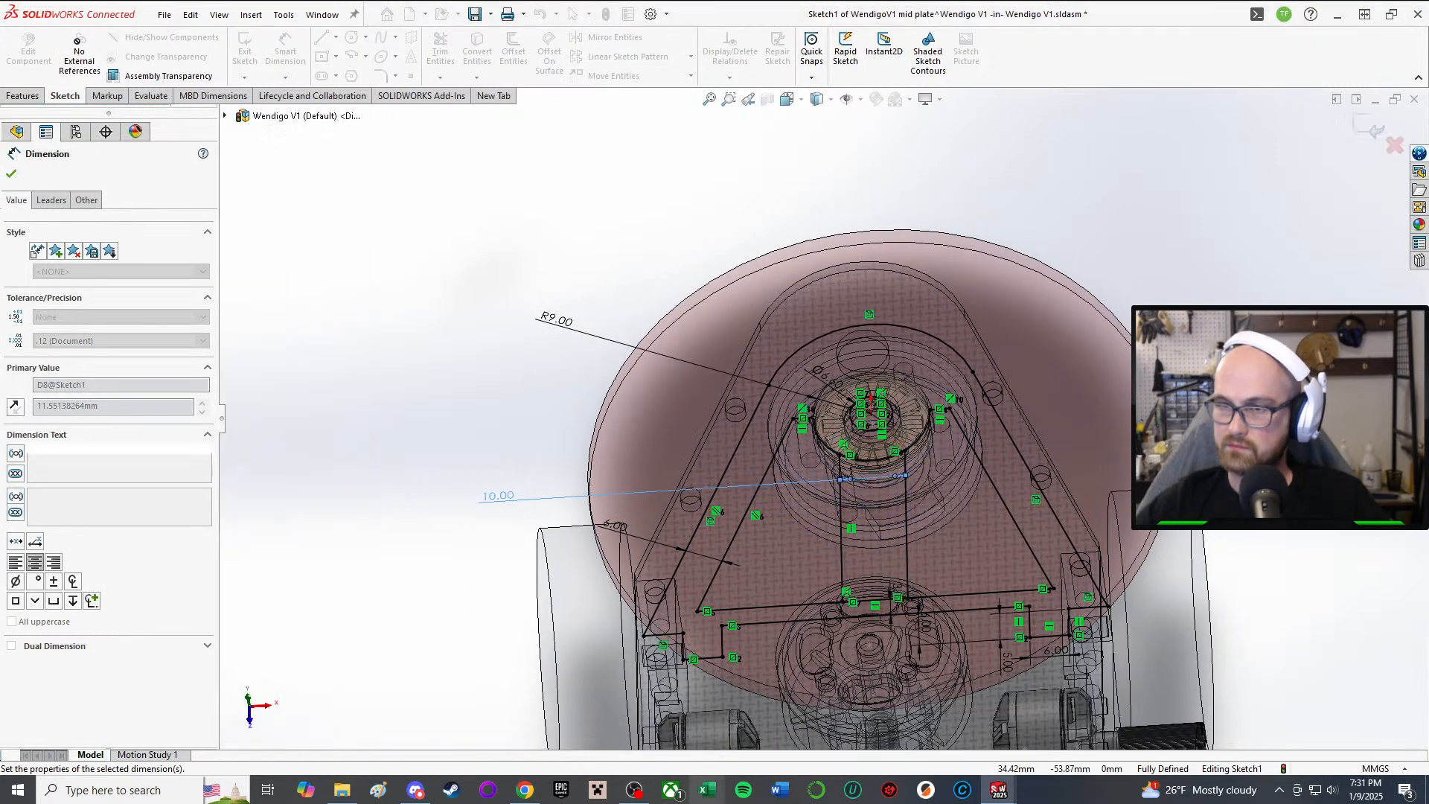
Step: Orbit around the weapon disk and motor to check clearances of the belt lines
{"action": "scroll", "coordinate": [1034, 525], "scroll_direction": "down", "scroll_amount": 3}
{"action": "middle_click_drag", "start_coordinate": [856, 547], "coordinate": [832, 665]}
{"action": "middle_click_drag", "start_coordinate": [780, 448], "coordinate": [914, 375]}
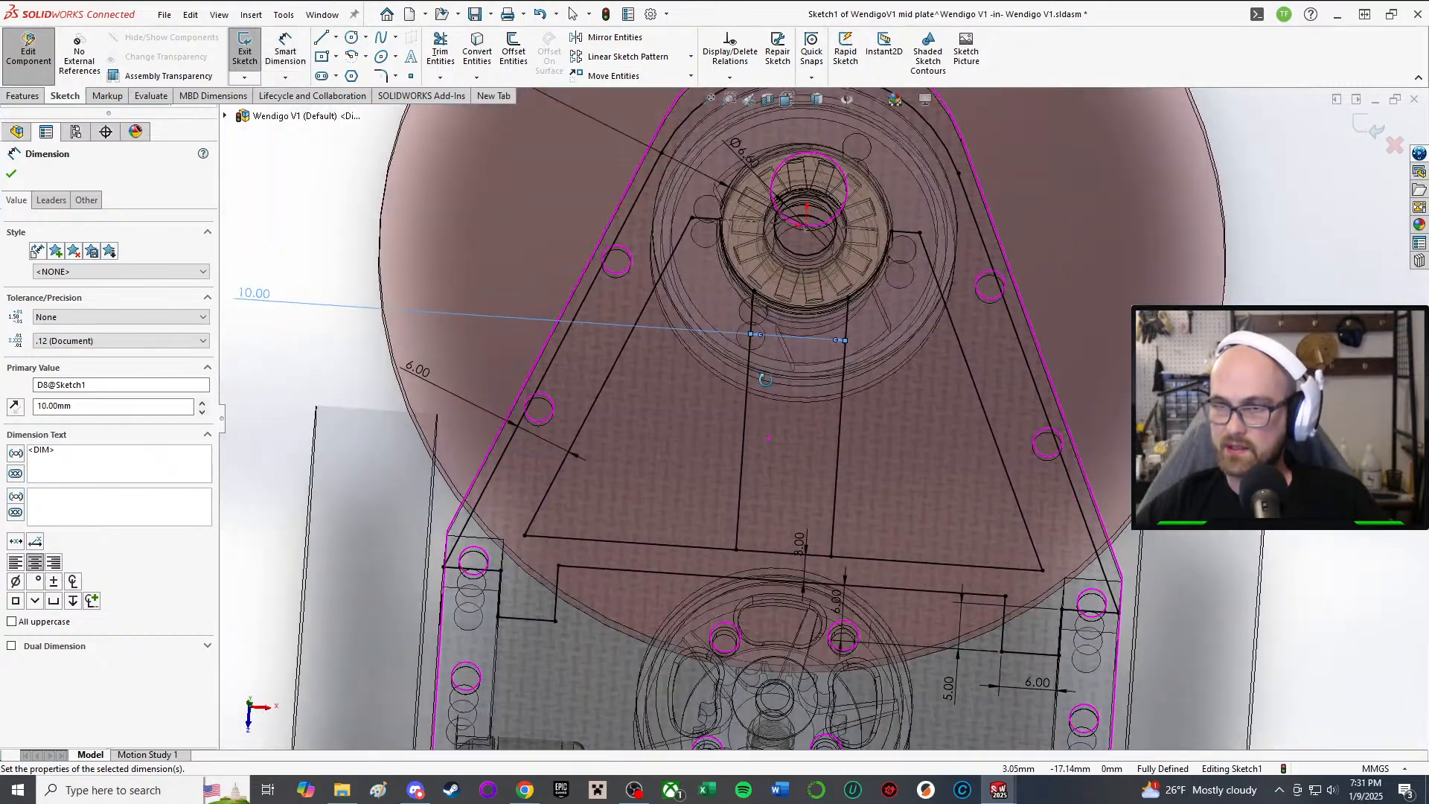
{"action": "mouse_move", "coordinate": [912, 323]}
{"action": "middle_mouse_down"}
{"action": "mouse_move", "coordinate": [909, 212]}
{"action": "mouse_move", "coordinate": [885, 316]}
{"action": "middle_mouse_up"}
{"action": "middle_click_drag", "start_coordinate": [259, 311], "coordinate": [544, 373]}
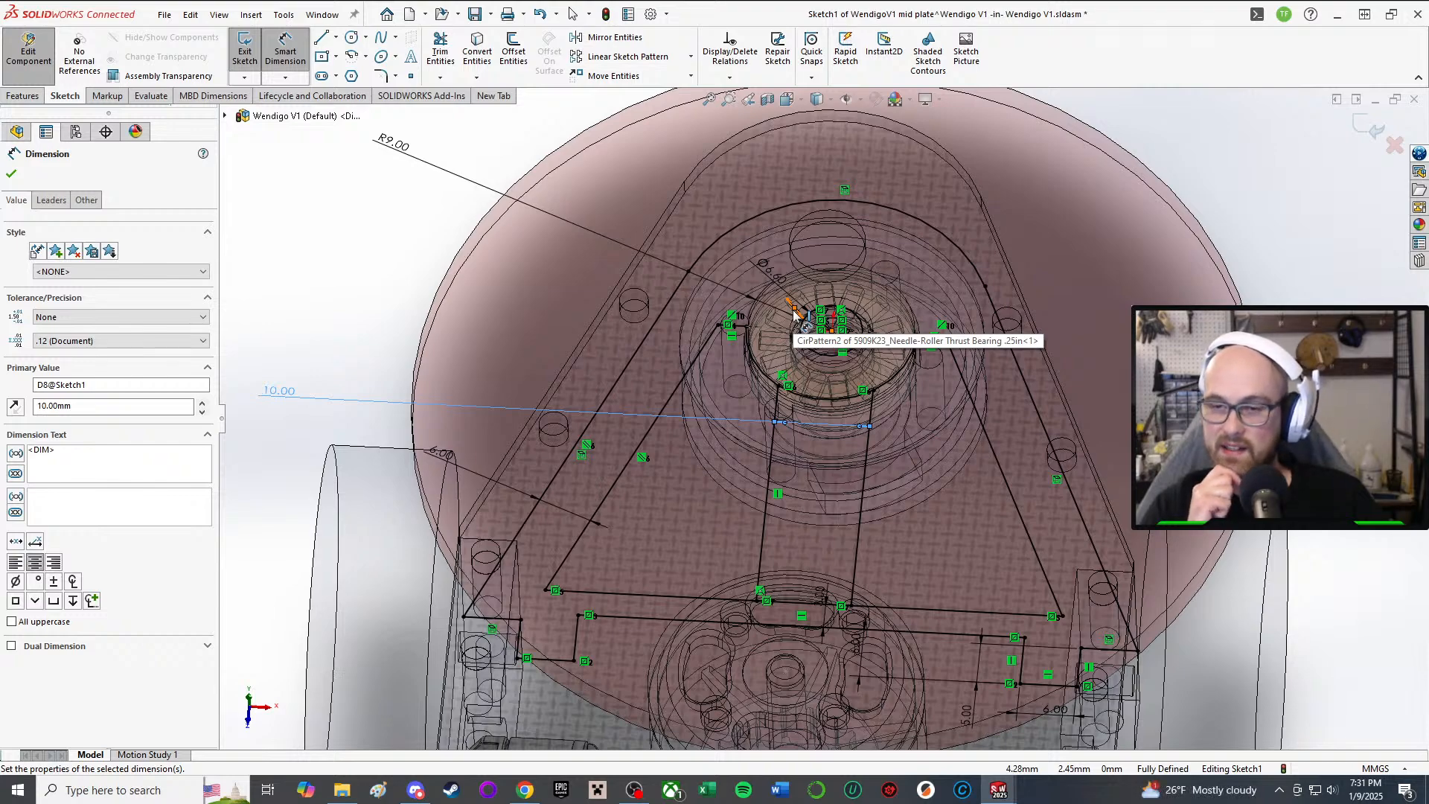
{"action": "mouse_move", "coordinate": [795, 315]}
{"action": "middle_mouse_down"}
{"action": "mouse_move", "coordinate": [693, 608]}
{"action": "mouse_move", "coordinate": [713, 441]}
{"action": "mouse_move", "coordinate": [699, 503]}
{"action": "mouse_move", "coordinate": [743, 345]}
{"action": "mouse_move", "coordinate": [677, 185]}
{"action": "mouse_move", "coordinate": [732, 162]}
{"action": "middle_mouse_up"}
{"action": "middle_click_drag", "start_coordinate": [655, 523], "coordinate": [733, 461]}
{"action": "middle_click", "coordinate": [711, 487]}
{"action": "scroll", "coordinate": [718, 372], "scroll_direction": "down", "scroll_amount": 3}
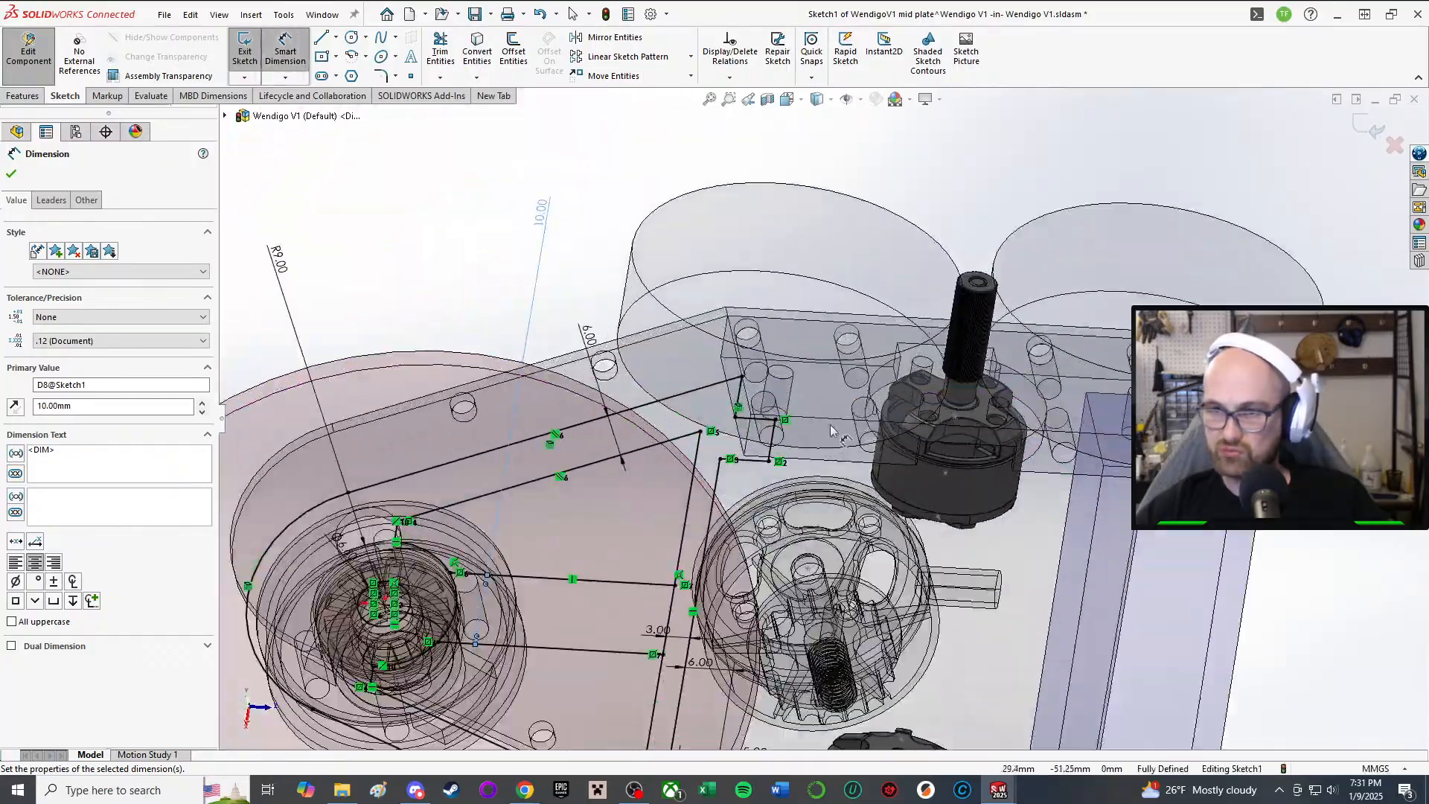
{"action": "middle_click_drag", "start_coordinate": [733, 379], "coordinate": [810, 582]}
{"action": "scroll", "coordinate": [811, 366], "scroll_direction": "down", "scroll_amount": 2}
{"action": "mouse_move", "coordinate": [811, 366]}
{"action": "middle_mouse_down"}
{"action": "mouse_move", "coordinate": [841, 372]}
{"action": "mouse_move", "coordinate": [864, 356]}
{"action": "middle_mouse_up"}
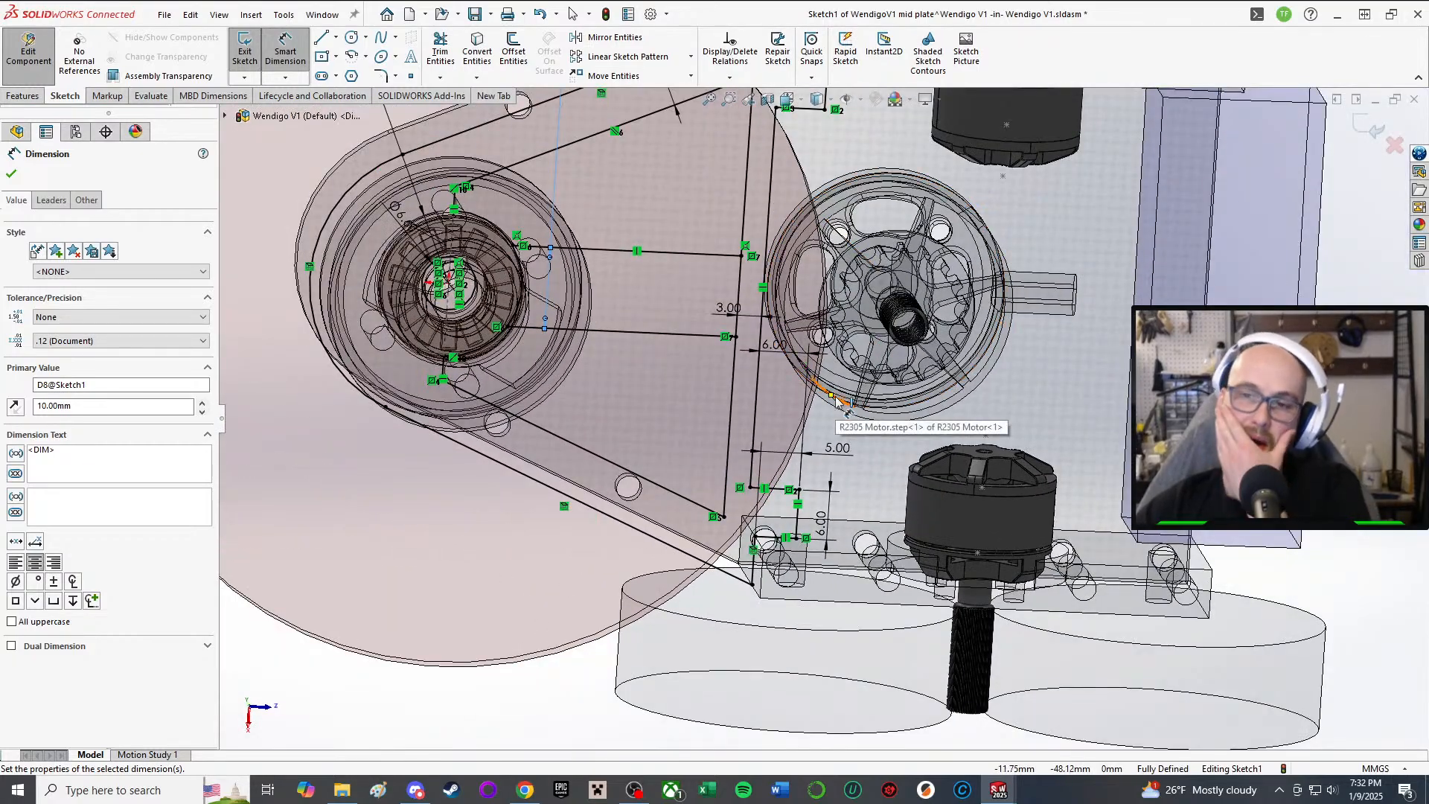
{"action": "mouse_move", "coordinate": [846, 406]}
{"action": "middle_mouse_down"}
{"action": "mouse_move", "coordinate": [747, 326]}
{"action": "mouse_move", "coordinate": [679, 297]}
{"action": "mouse_move", "coordinate": [711, 195]}
{"action": "middle_mouse_up"}
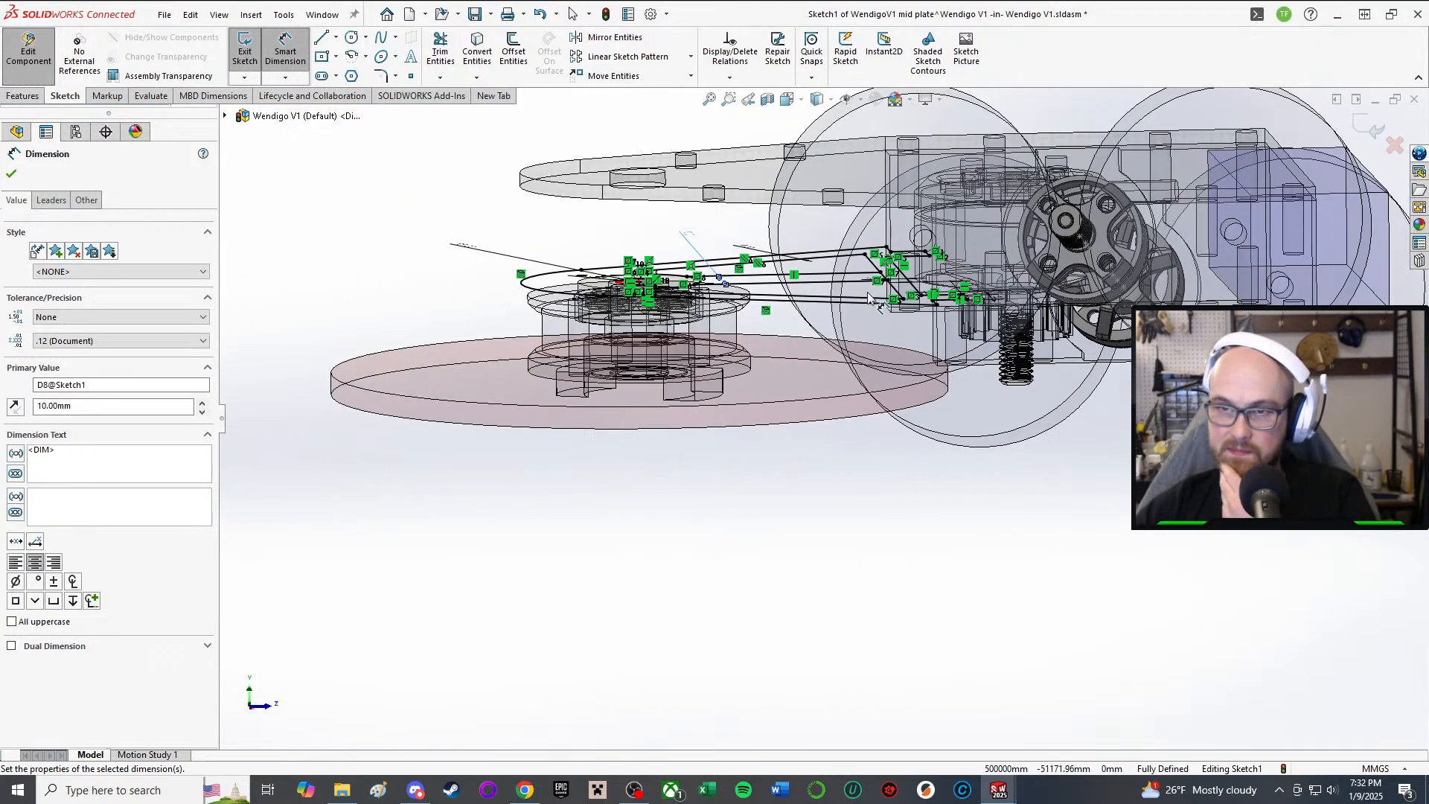
Step: Change the plate outline's 6.00 dimension to 8 mm
{"action": "scroll", "coordinate": [868, 294], "scroll_direction": "up", "scroll_amount": 2}
{"action": "scroll", "coordinate": [868, 293], "scroll_direction": "down", "scroll_amount": 1}
{"action": "scroll", "coordinate": [868, 294], "scroll_direction": "up", "scroll_amount": 1}
{"action": "mouse_move", "coordinate": [826, 328]}
{"action": "middle_mouse_down"}
{"action": "mouse_move", "coordinate": [823, 134]}
{"action": "mouse_move", "coordinate": [821, 225]}
{"action": "middle_mouse_up"}
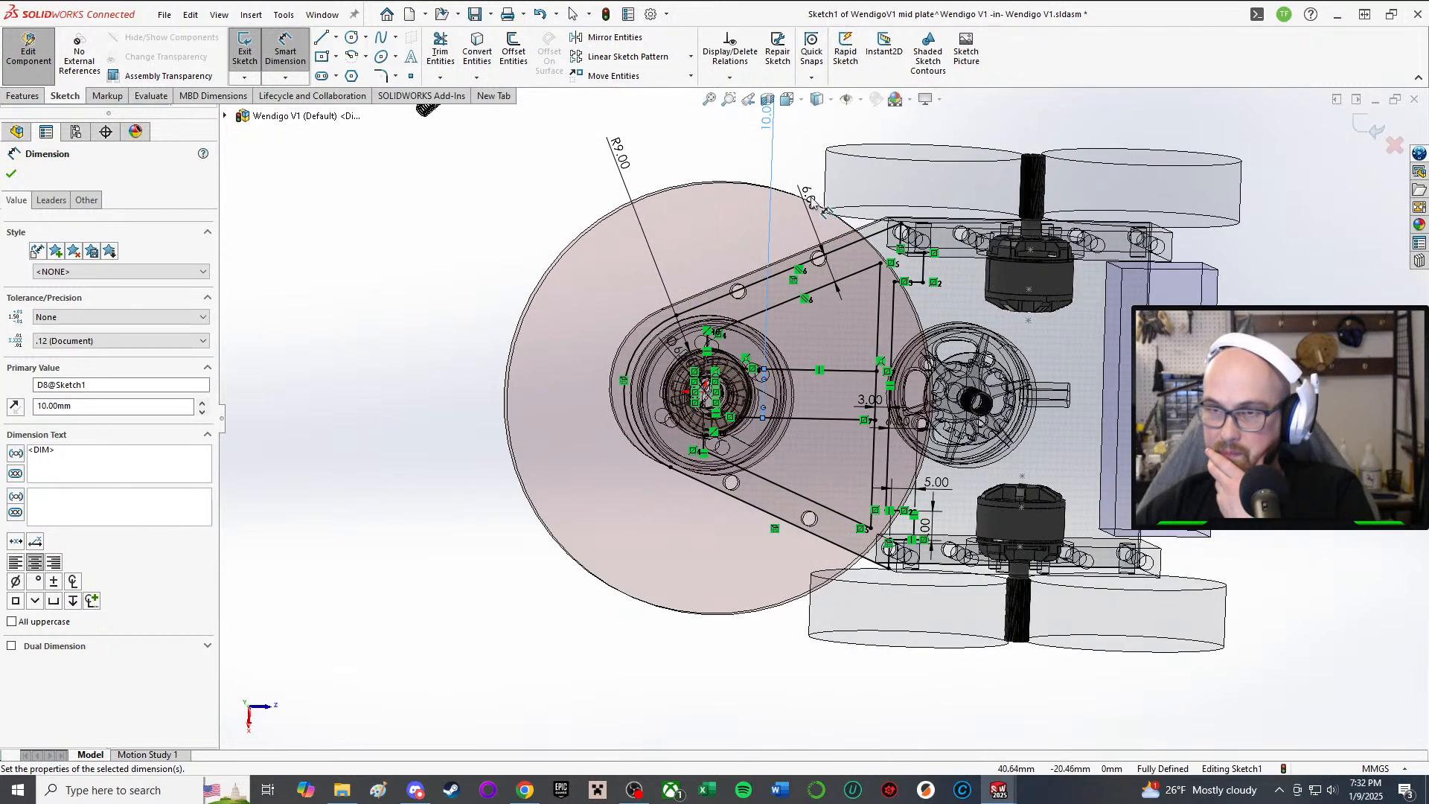
{"action": "double_click", "coordinate": [811, 199]}
{"action": "type", "text": "8"}
{"action": "key", "text": "Return"}
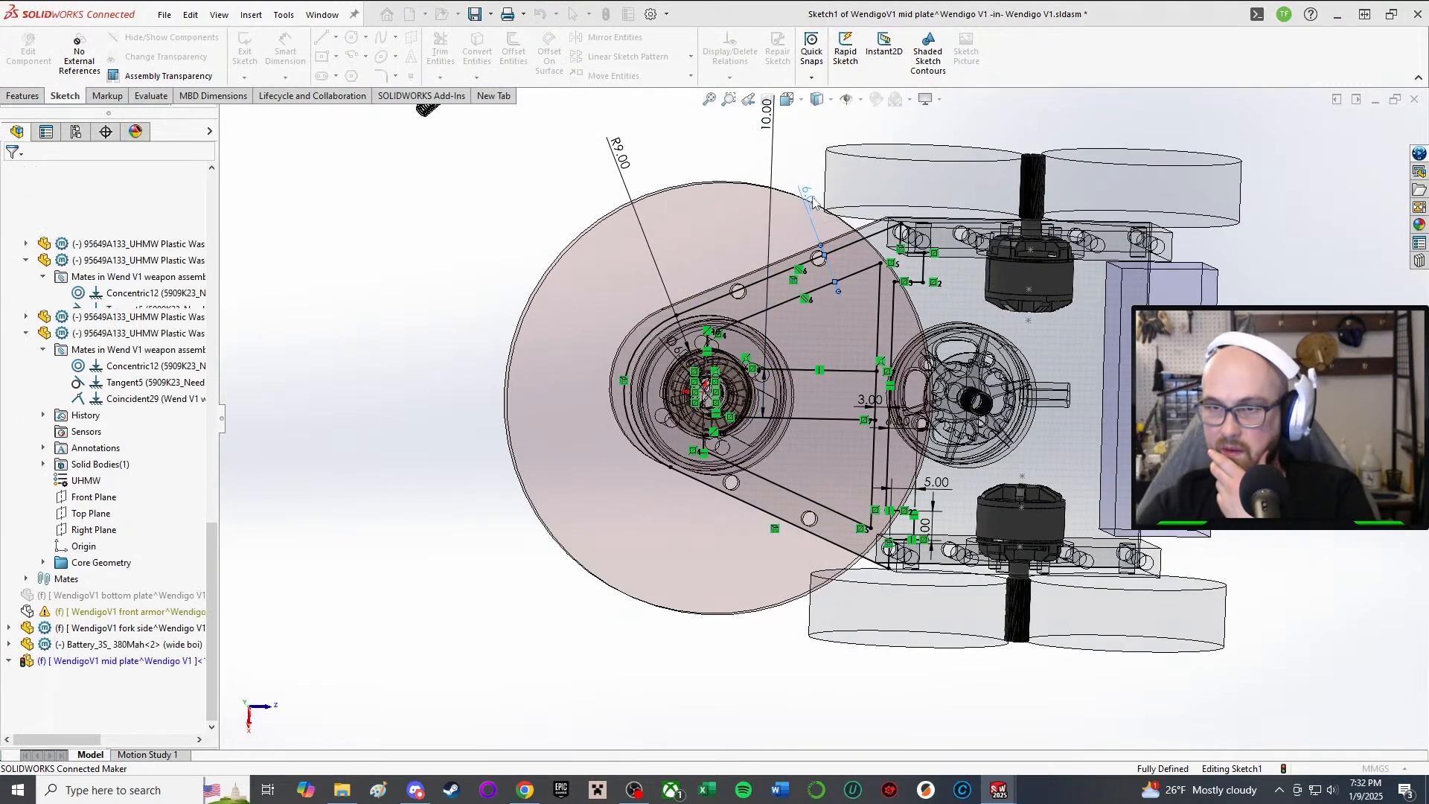
{"action": "scroll", "coordinate": [855, 383], "scroll_direction": "down", "scroll_amount": 4}
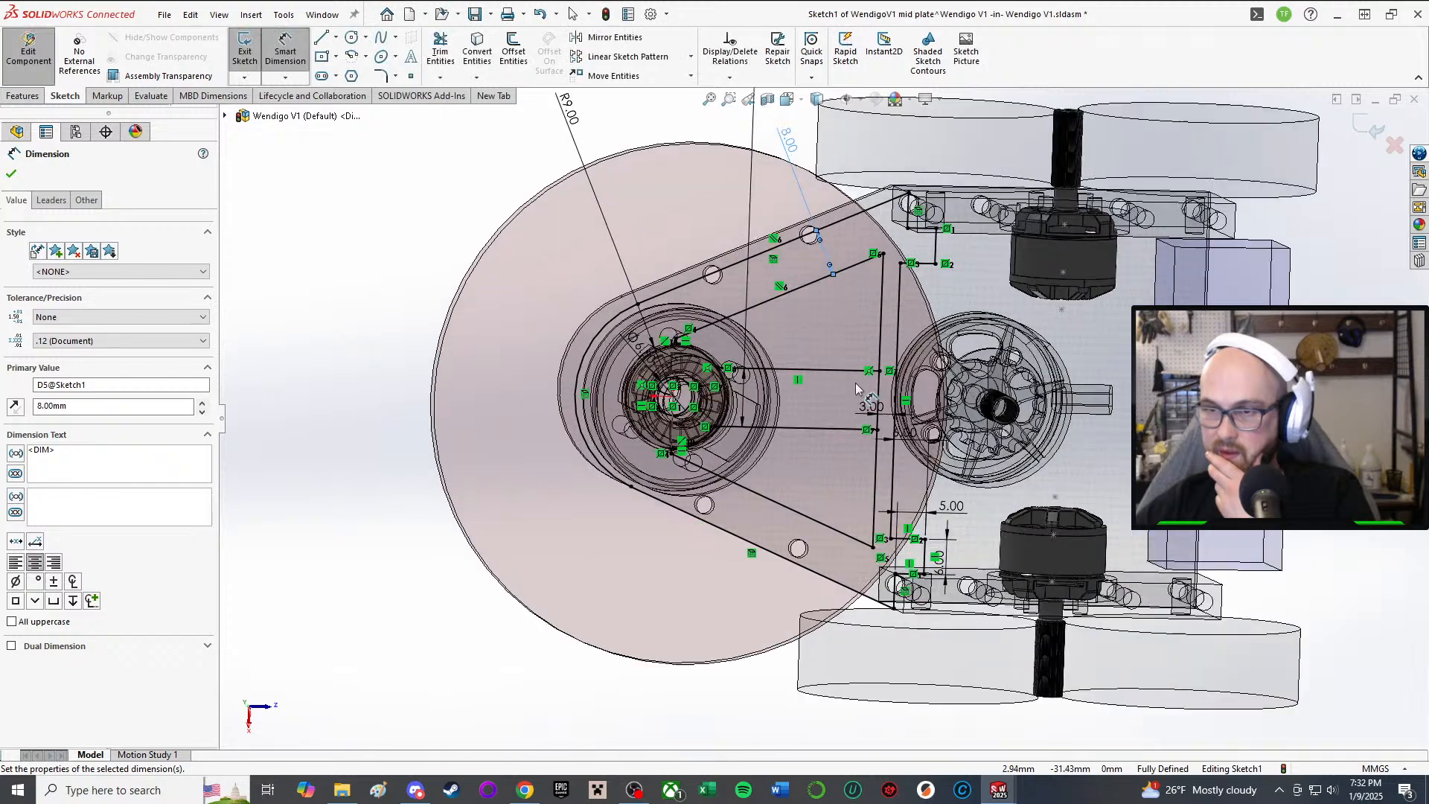
{"action": "scroll", "coordinate": [771, 178], "scroll_direction": "up", "scroll_amount": 2}
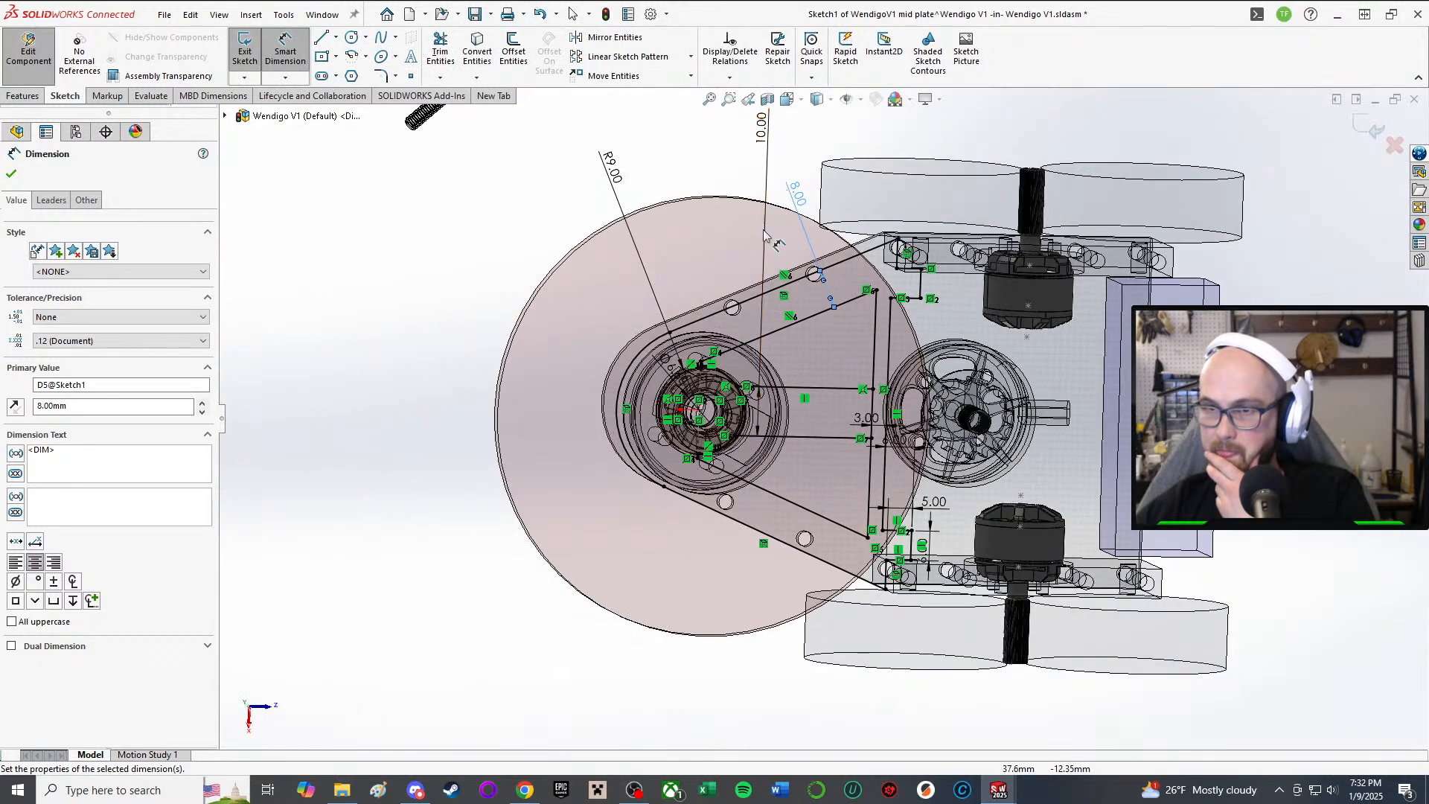
{"action": "scroll", "coordinate": [697, 408], "scroll_direction": "down", "scroll_amount": 6}
{"action": "scroll", "coordinate": [698, 408], "scroll_direction": "up", "scroll_amount": 5}
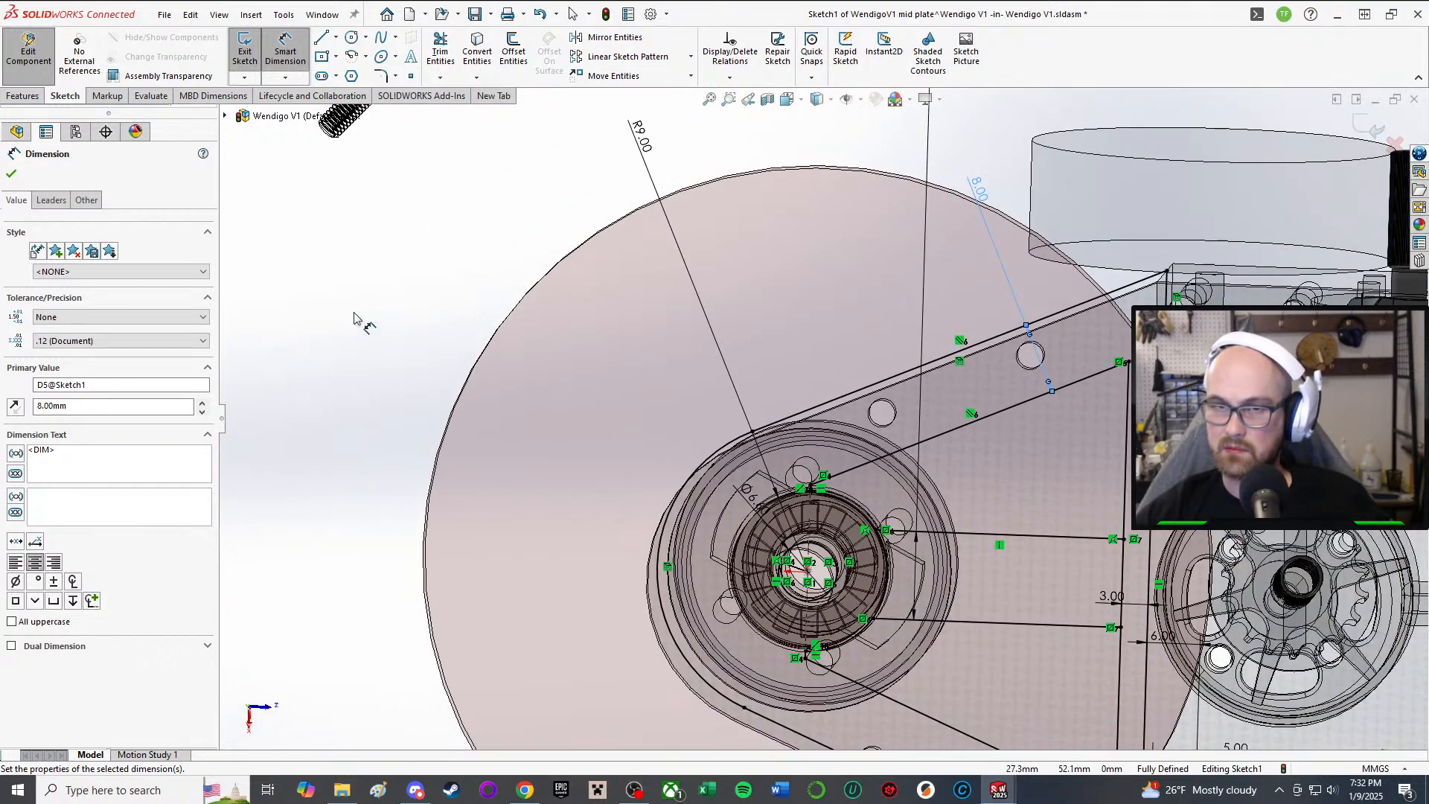
{"action": "key", "text": "Escape"}
Step: Check the relations on the short lines near the top of the hub and begin a new dimension
{"action": "scroll", "coordinate": [743, 468], "scroll_direction": "down", "scroll_amount": 2}
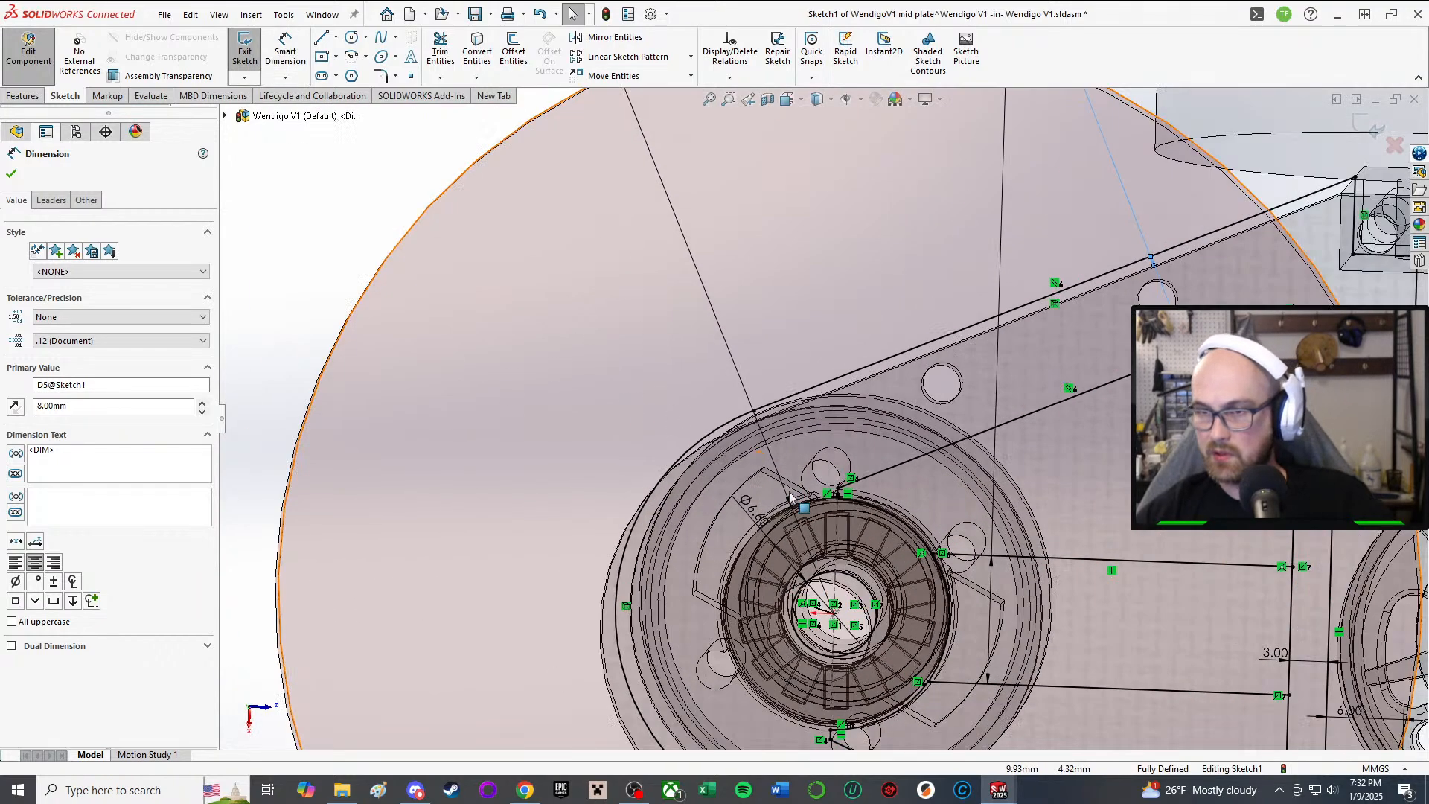
{"action": "left_click", "coordinate": [837, 547]}
{"action": "key", "text": "Escape"}
{"action": "scroll", "coordinate": [852, 492], "scroll_direction": "down", "scroll_amount": 4}
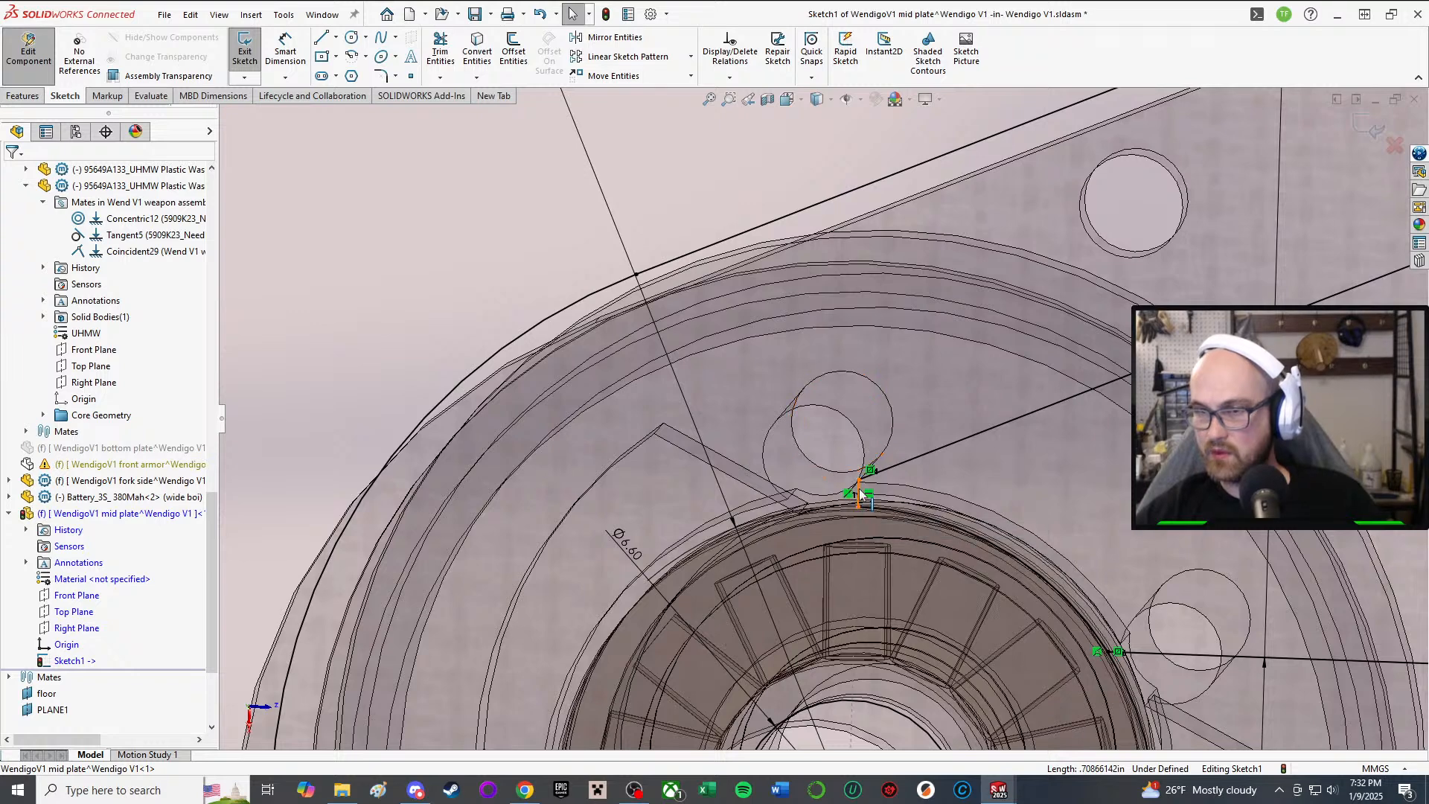
{"action": "left_click", "coordinate": [859, 489]}
{"action": "scroll", "coordinate": [925, 447], "scroll_direction": "up", "scroll_amount": 4}
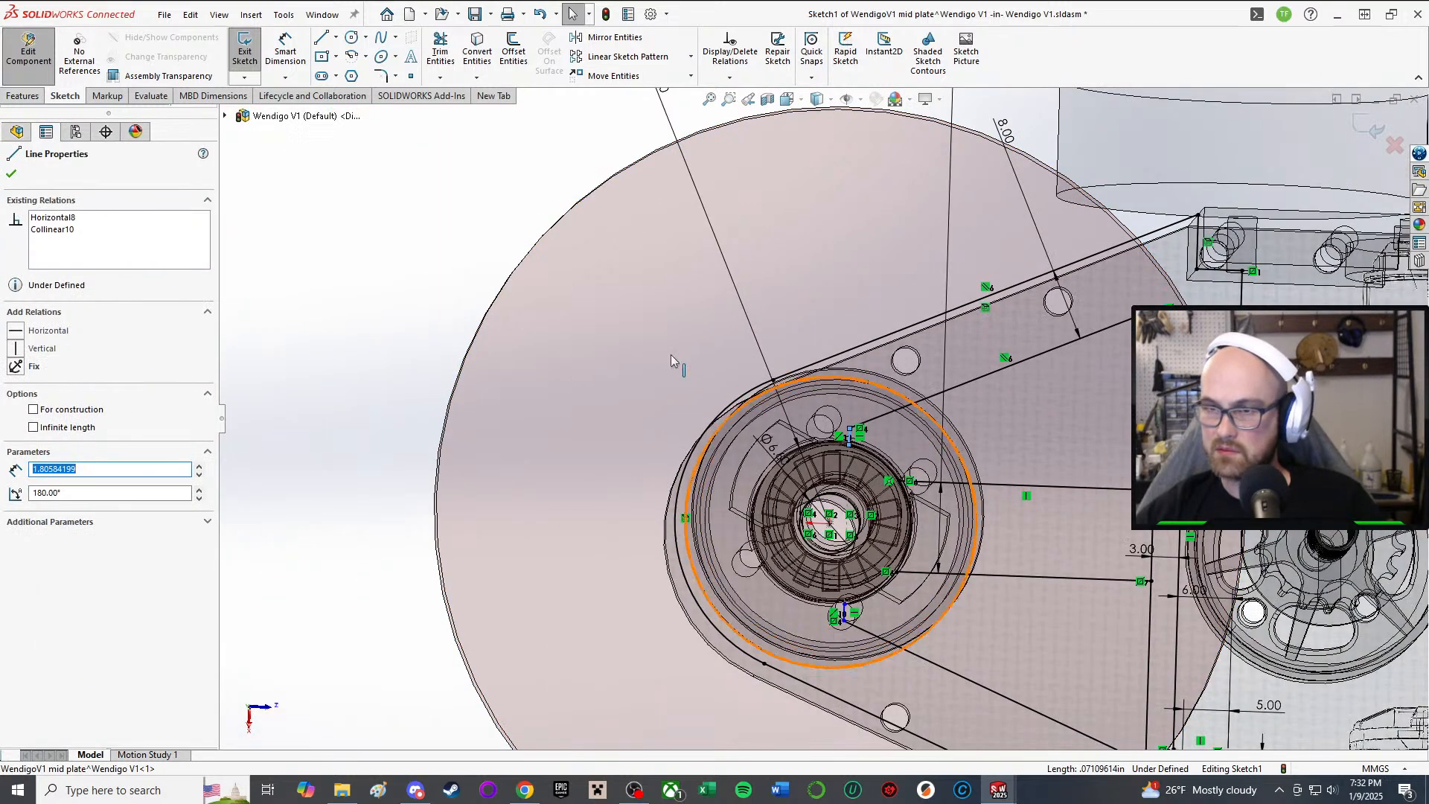
{"action": "right_click_drag", "start_coordinate": [328, 402], "coordinate": [325, 292]}
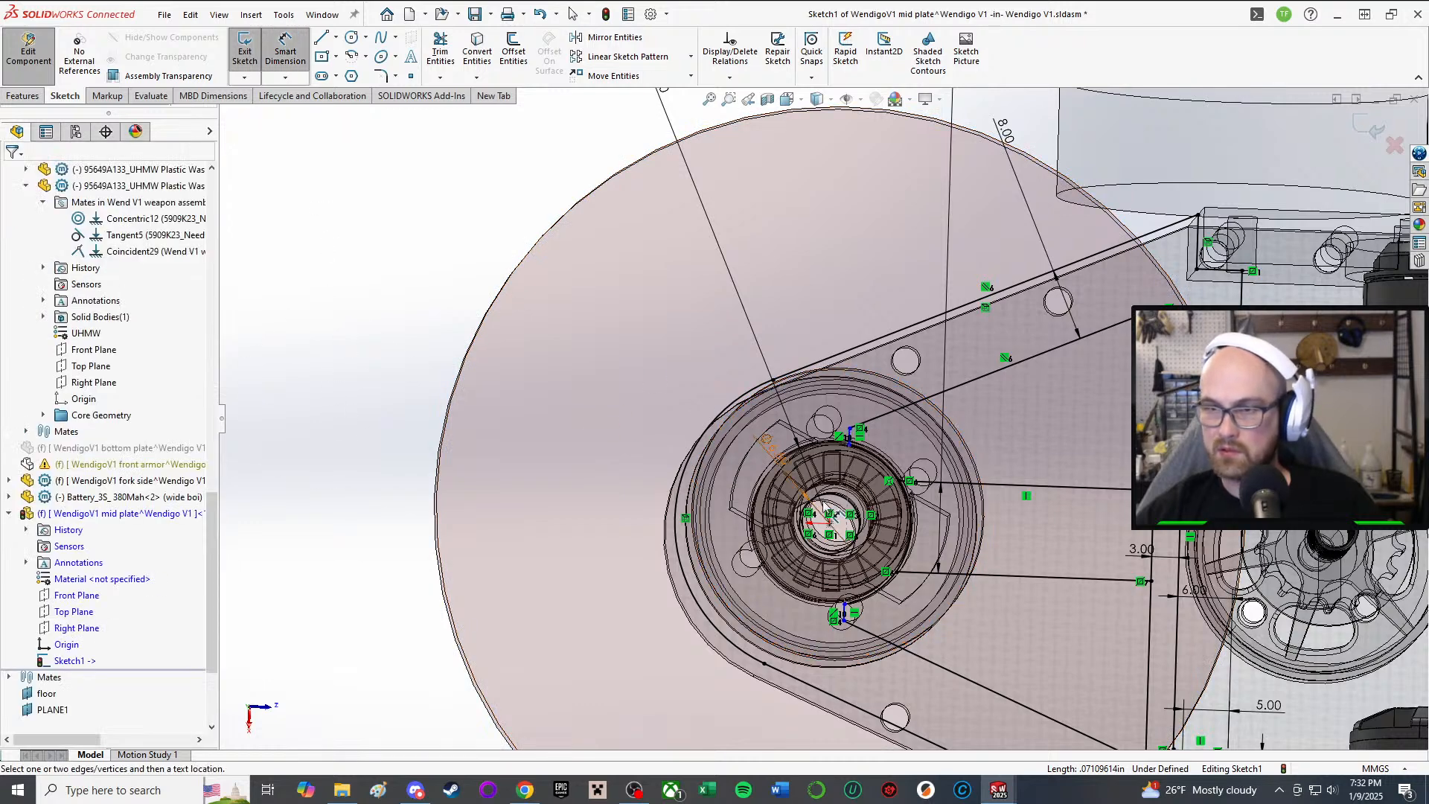
{"action": "scroll", "coordinate": [852, 543], "scroll_direction": "down", "scroll_amount": 3}
{"action": "left_click", "coordinate": [852, 547]}
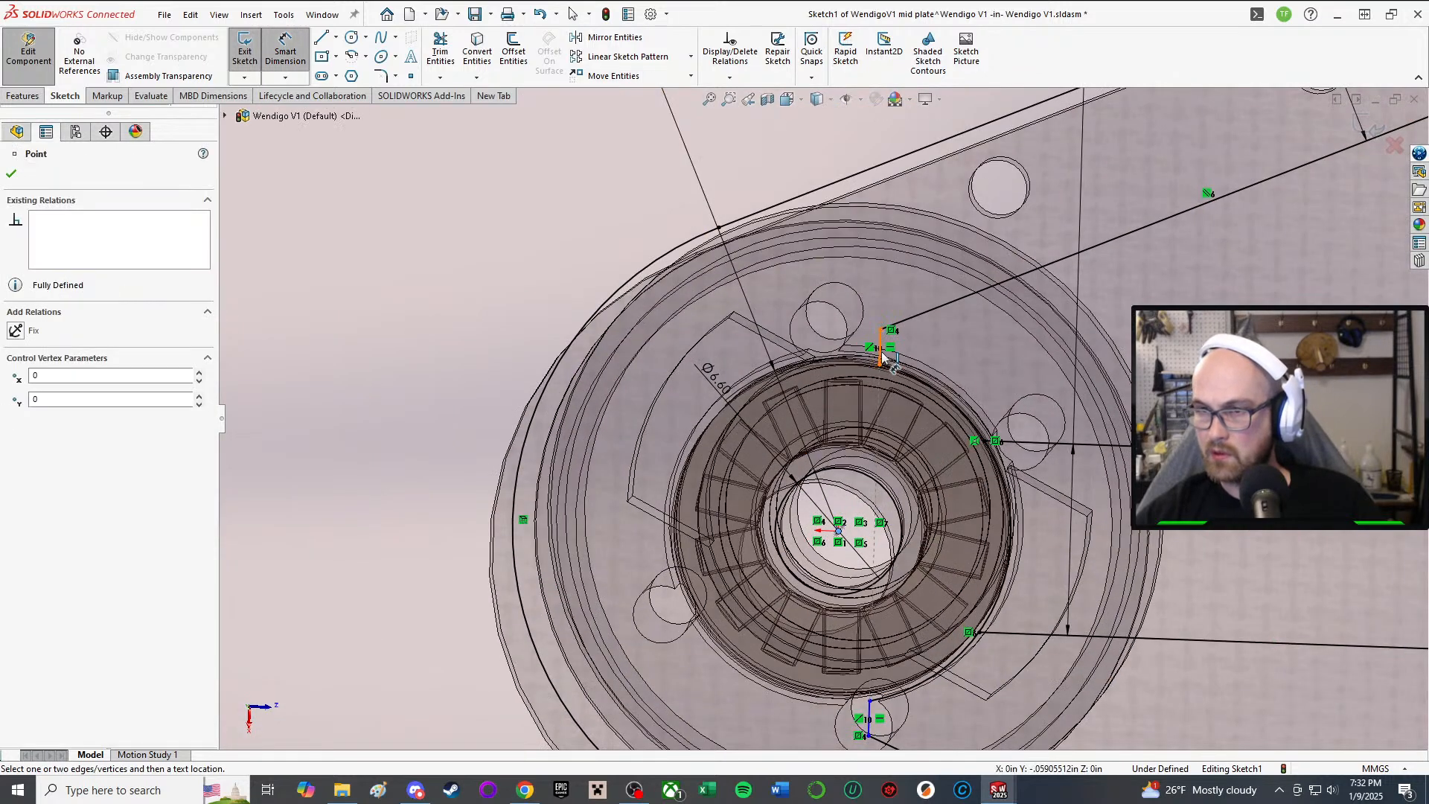
{"action": "left_click", "coordinate": [880, 349]}
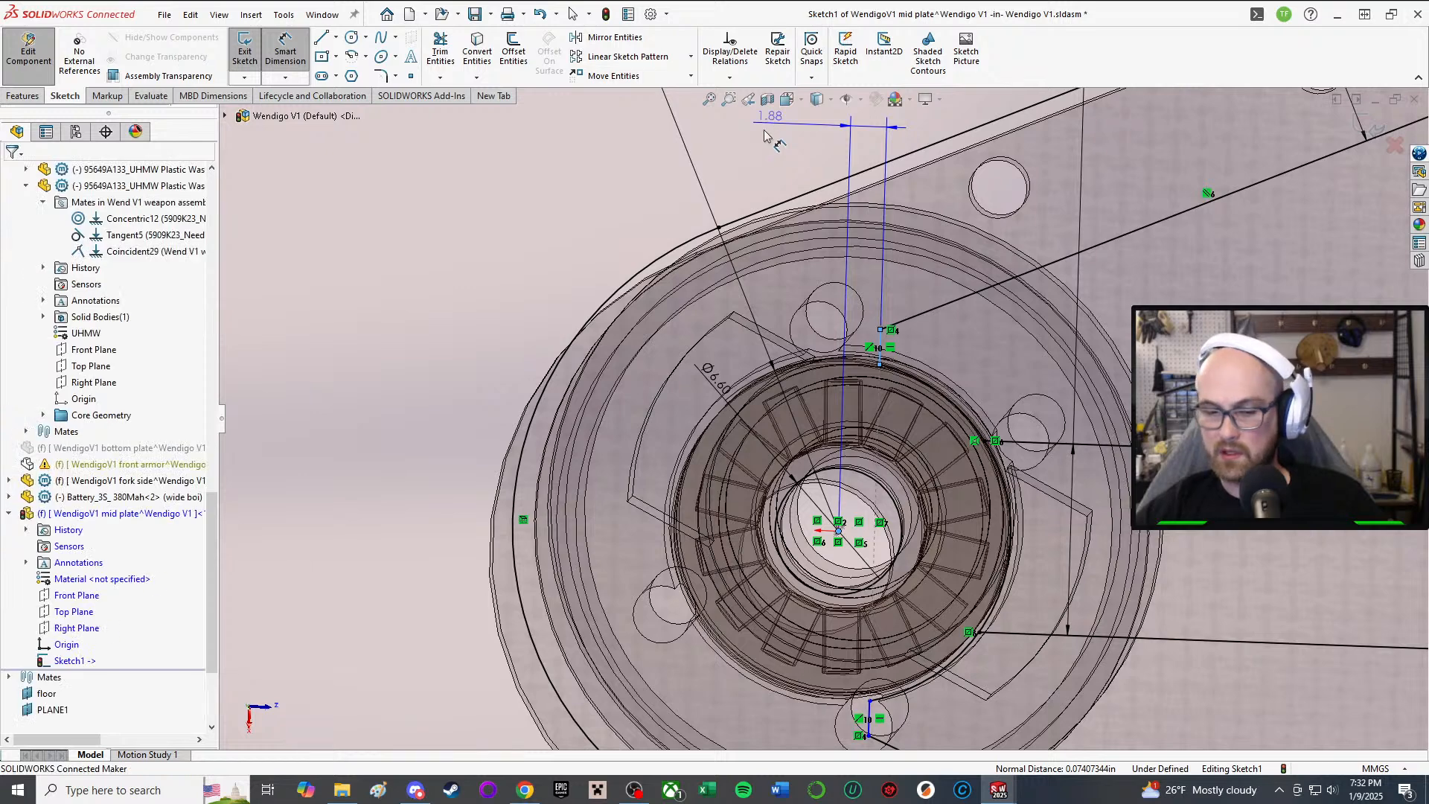
{"action": "left_click", "coordinate": [767, 134]}
{"action": "type", "text": "2"}
{"action": "key", "text": "Return"}
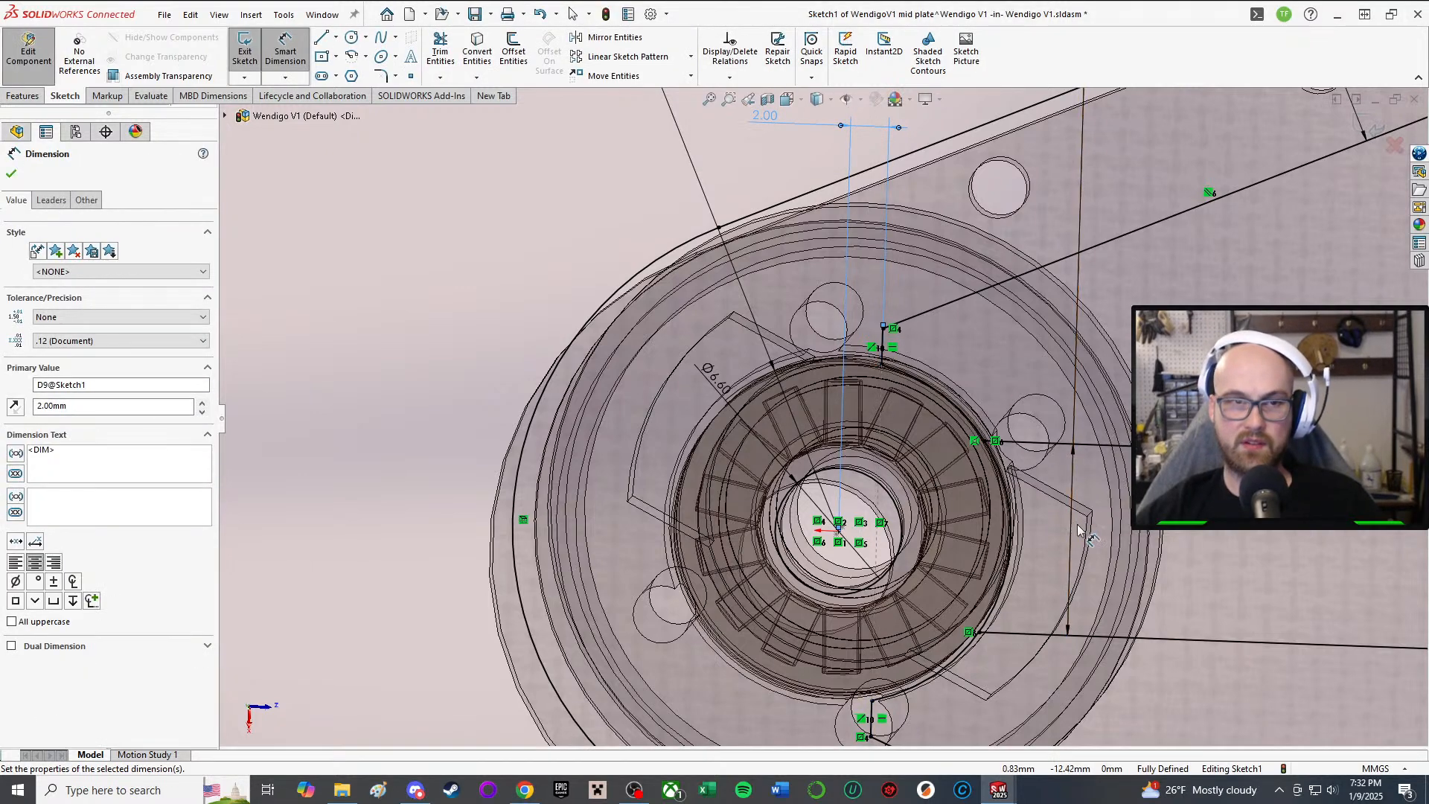
{"action": "scroll", "coordinate": [763, 604], "scroll_direction": "up", "scroll_amount": 2}
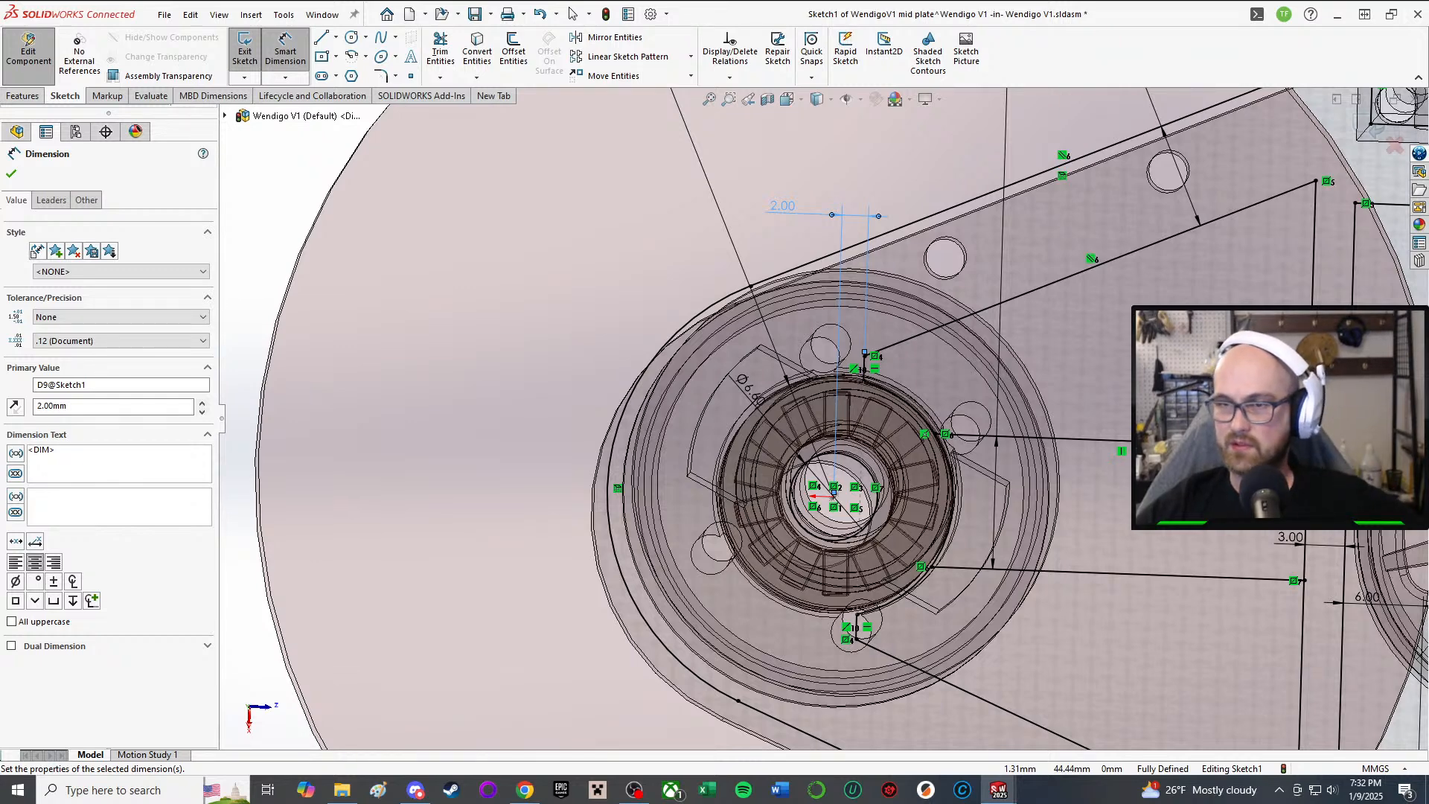
{"action": "scroll", "coordinate": [819, 417], "scroll_direction": "up", "scroll_amount": 5}
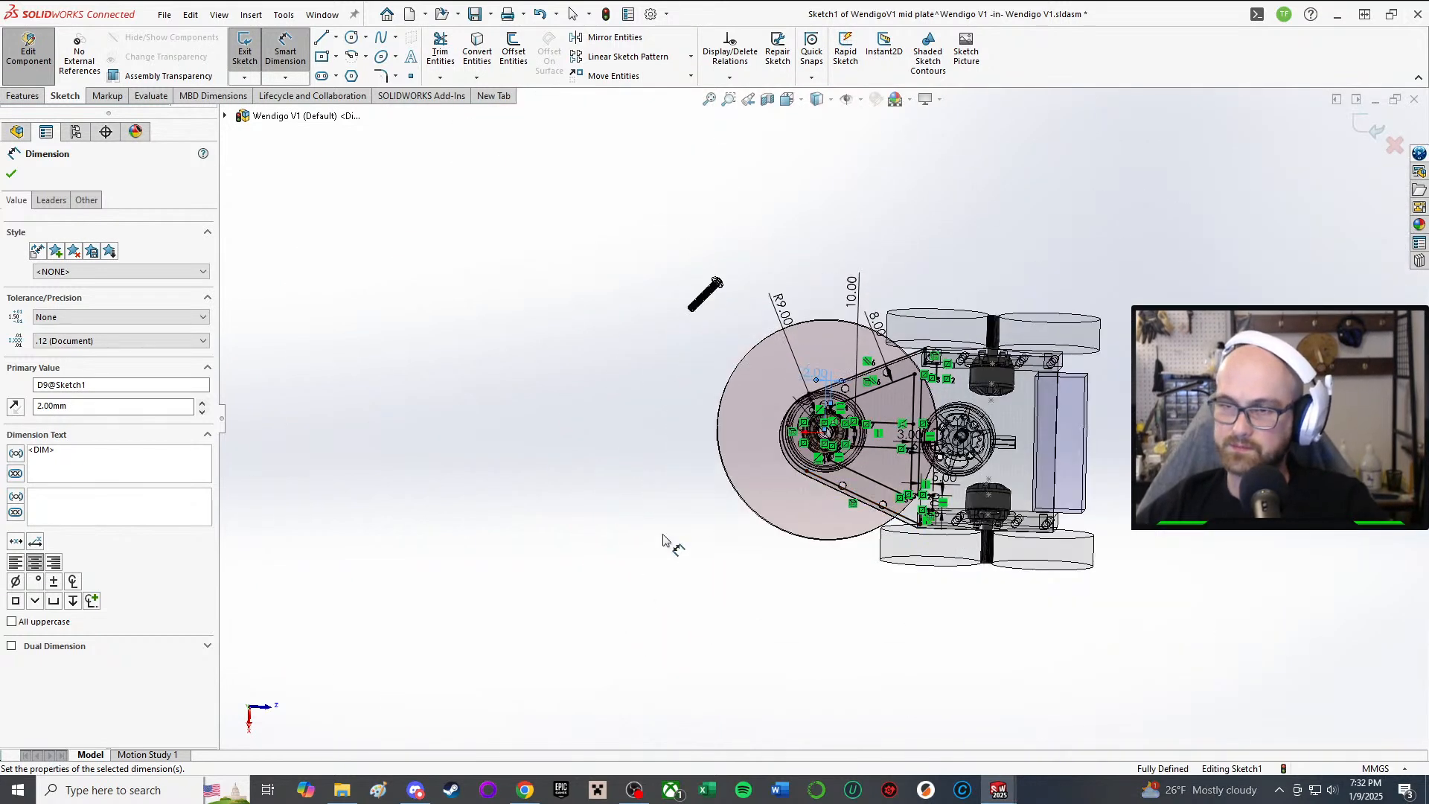
{"action": "key", "text": "Escape"}
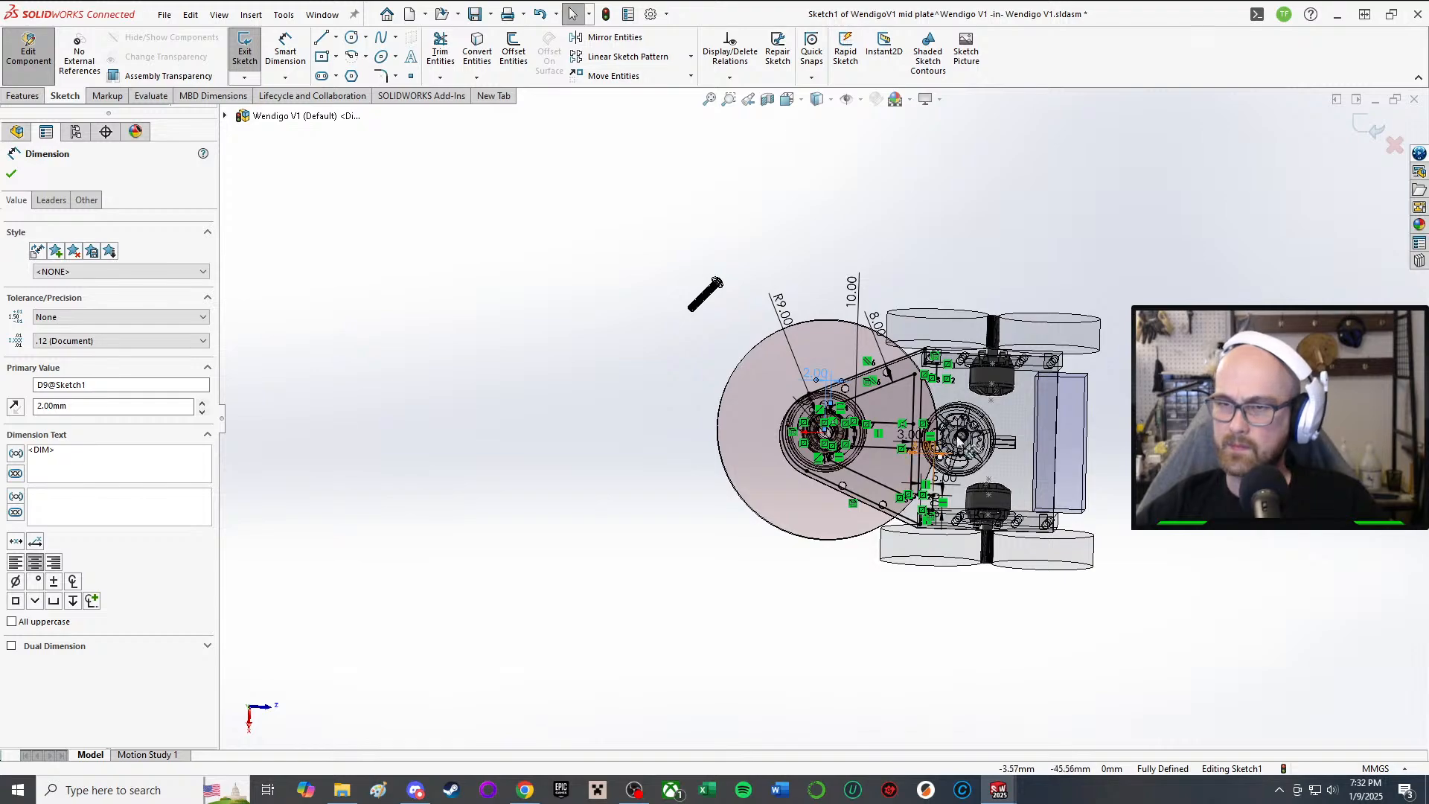
{"action": "scroll", "coordinate": [856, 446], "scroll_direction": "down", "scroll_amount": 8}
{"action": "mouse_move", "coordinate": [827, 469]}
{"action": "middle_mouse_down"}
{"action": "mouse_move", "coordinate": [838, 472]}
{"action": "mouse_move", "coordinate": [771, 575]}
{"action": "middle_mouse_up"}
{"action": "scroll", "coordinate": [744, 439], "scroll_direction": "down", "scroll_amount": 2}
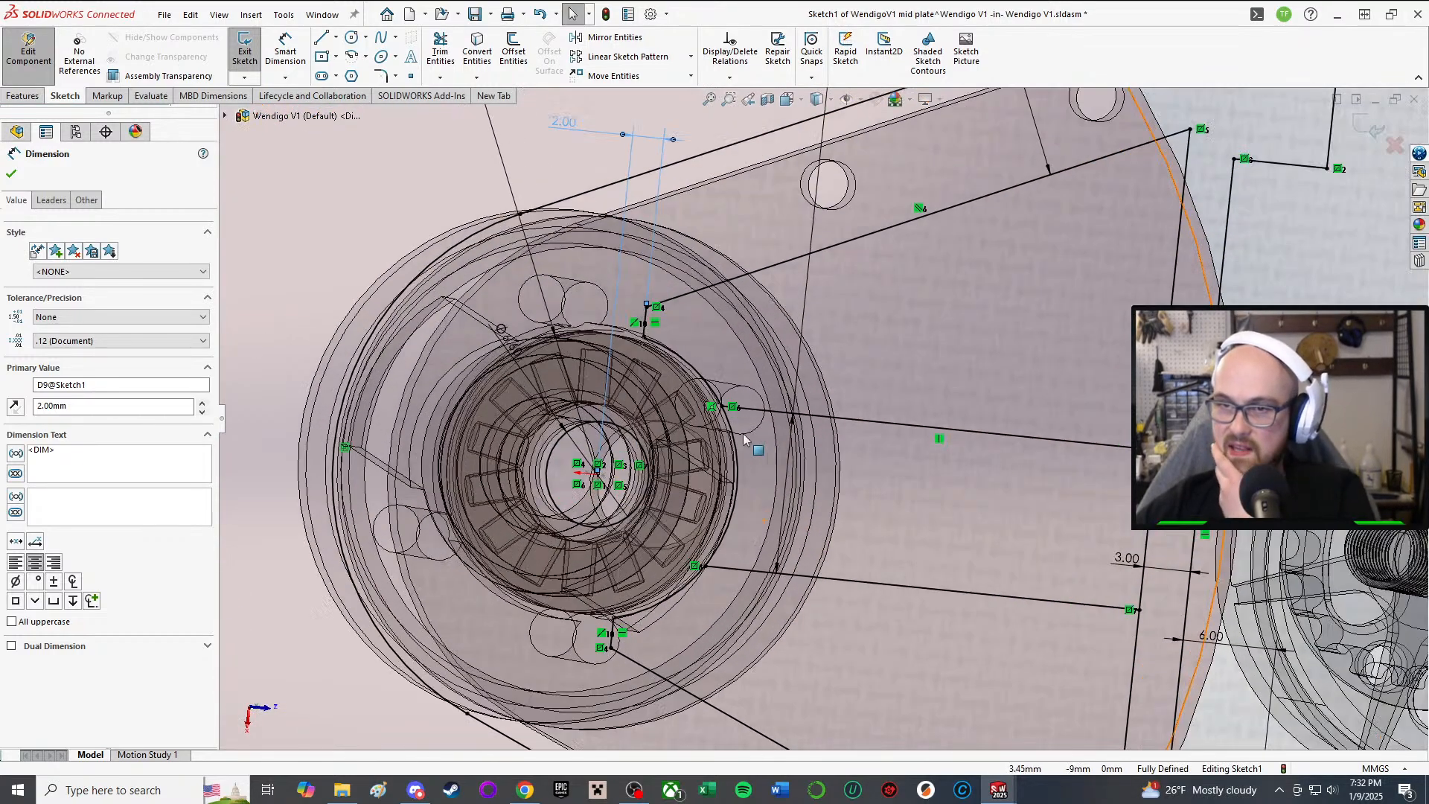
{"action": "scroll", "coordinate": [814, 319], "scroll_direction": "up", "scroll_amount": 2}
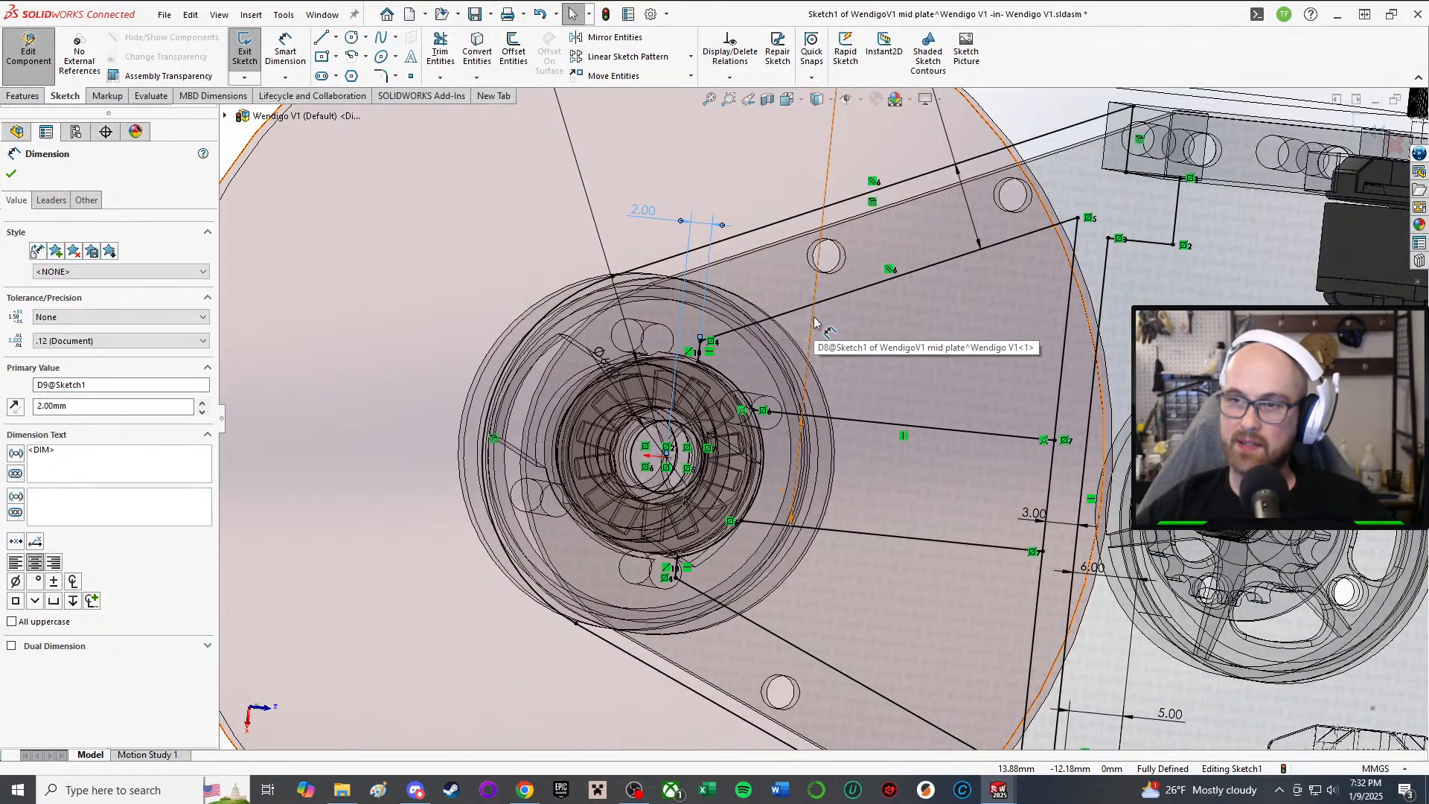
{"action": "mouse_move", "coordinate": [814, 319]}
{"action": "middle_mouse_down"}
{"action": "mouse_move", "coordinate": [1051, 514]}
{"action": "mouse_move", "coordinate": [922, 606]}
{"action": "mouse_move", "coordinate": [903, 654]}
{"action": "middle_mouse_up"}
{"action": "scroll", "coordinate": [953, 581], "scroll_direction": "up", "scroll_amount": 3}
{"action": "scroll", "coordinate": [854, 497], "scroll_direction": "down", "scroll_amount": 2}
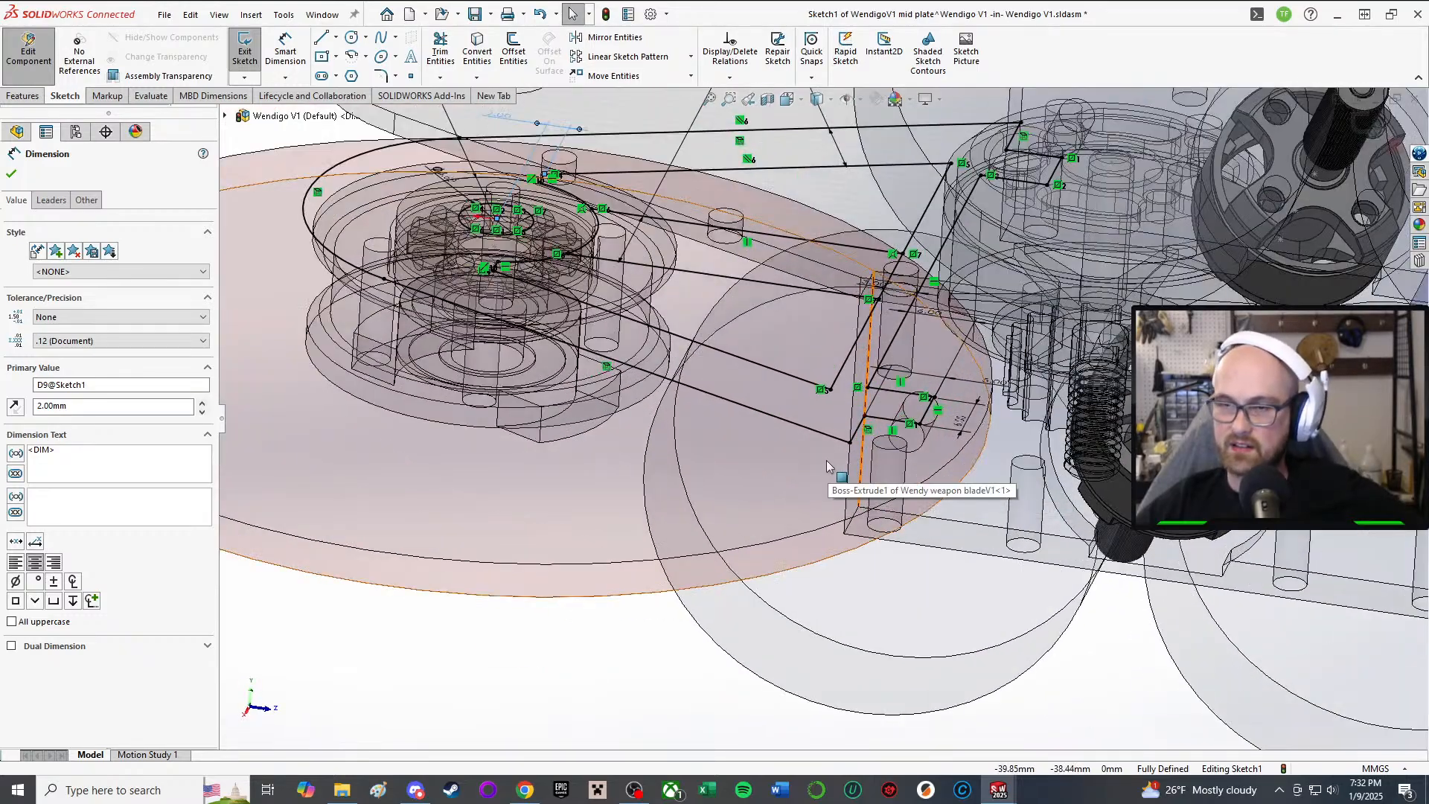
{"action": "mouse_move", "coordinate": [878, 498]}
{"action": "middle_mouse_down"}
{"action": "mouse_move", "coordinate": [831, 167]}
{"action": "mouse_move", "coordinate": [867, 168]}
{"action": "mouse_move", "coordinate": [886, 198]}
{"action": "middle_mouse_up"}
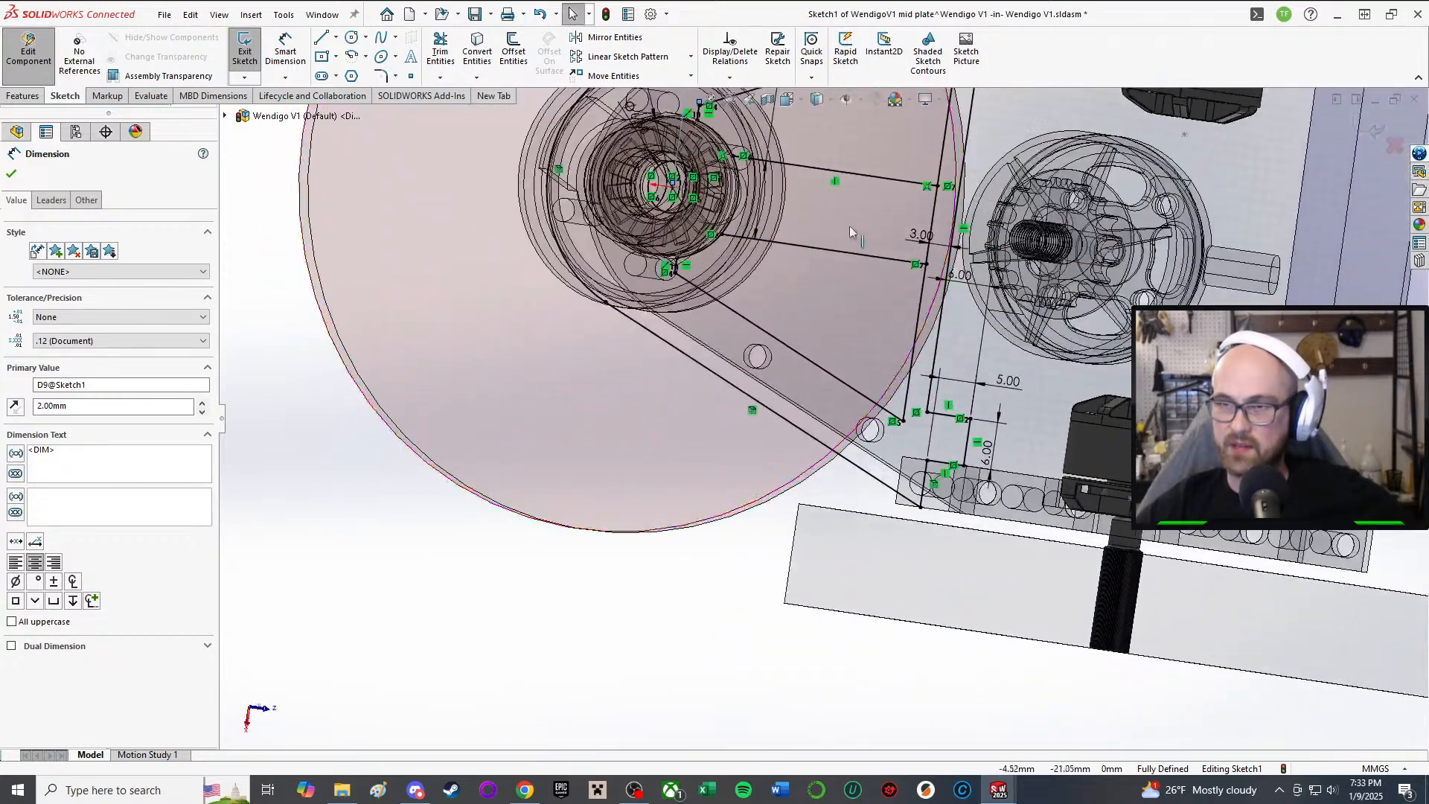
{"action": "scroll", "coordinate": [896, 179], "scroll_direction": "down", "scroll_amount": 2}
{"action": "middle_click_drag", "start_coordinate": [989, 198], "coordinate": [997, 180]}
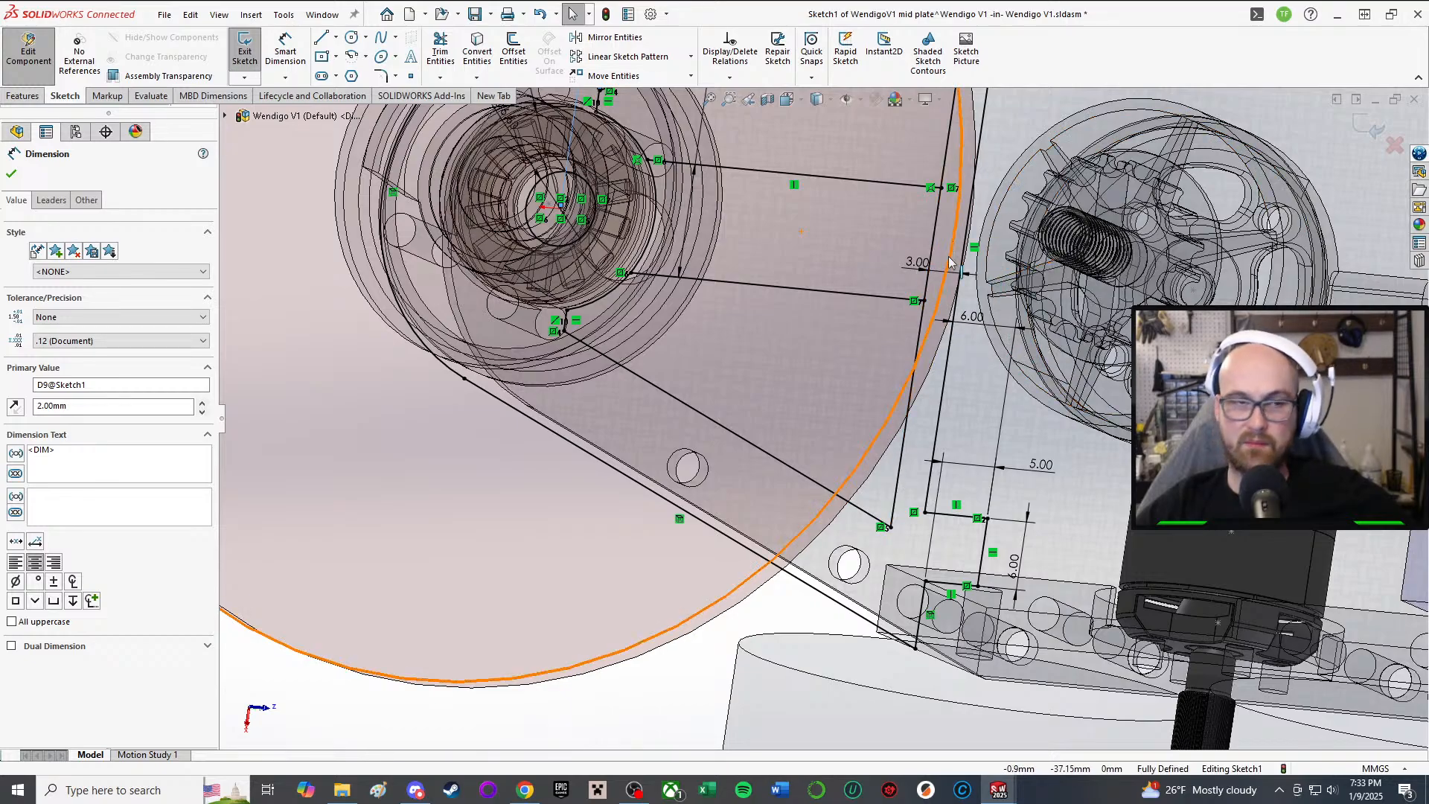
{"action": "mouse_move", "coordinate": [949, 261]}
{"action": "middle_mouse_down"}
{"action": "mouse_move", "coordinate": [863, 291]}
{"action": "mouse_move", "coordinate": [964, 530]}
{"action": "middle_mouse_up"}
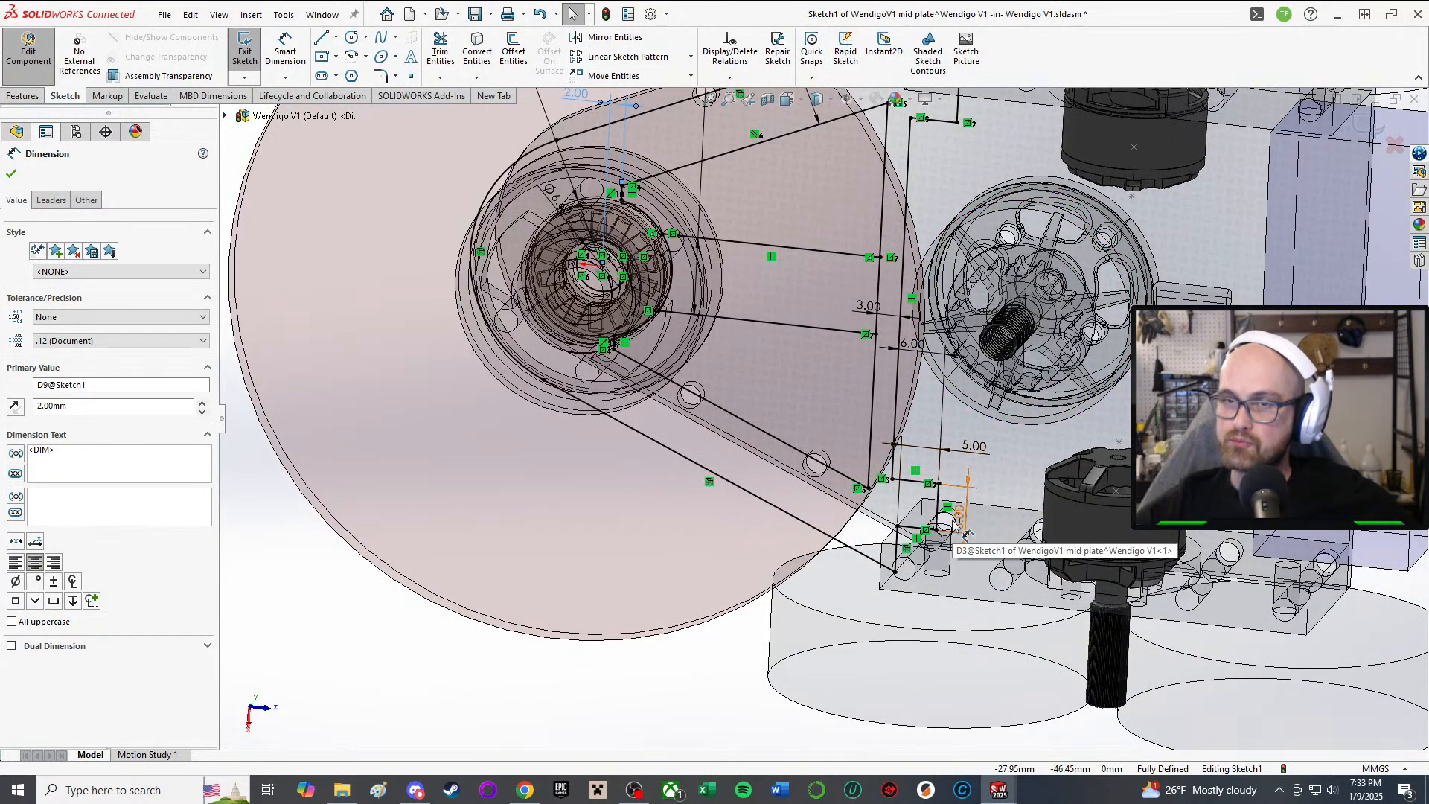
{"action": "mouse_move", "coordinate": [964, 530]}
{"action": "middle_mouse_down"}
{"action": "mouse_move", "coordinate": [689, 535]}
{"action": "mouse_move", "coordinate": [774, 197]}
{"action": "mouse_move", "coordinate": [762, 389]}
{"action": "mouse_move", "coordinate": [823, 320]}
{"action": "middle_mouse_up"}
{"action": "key", "text": "ctrl+8"}
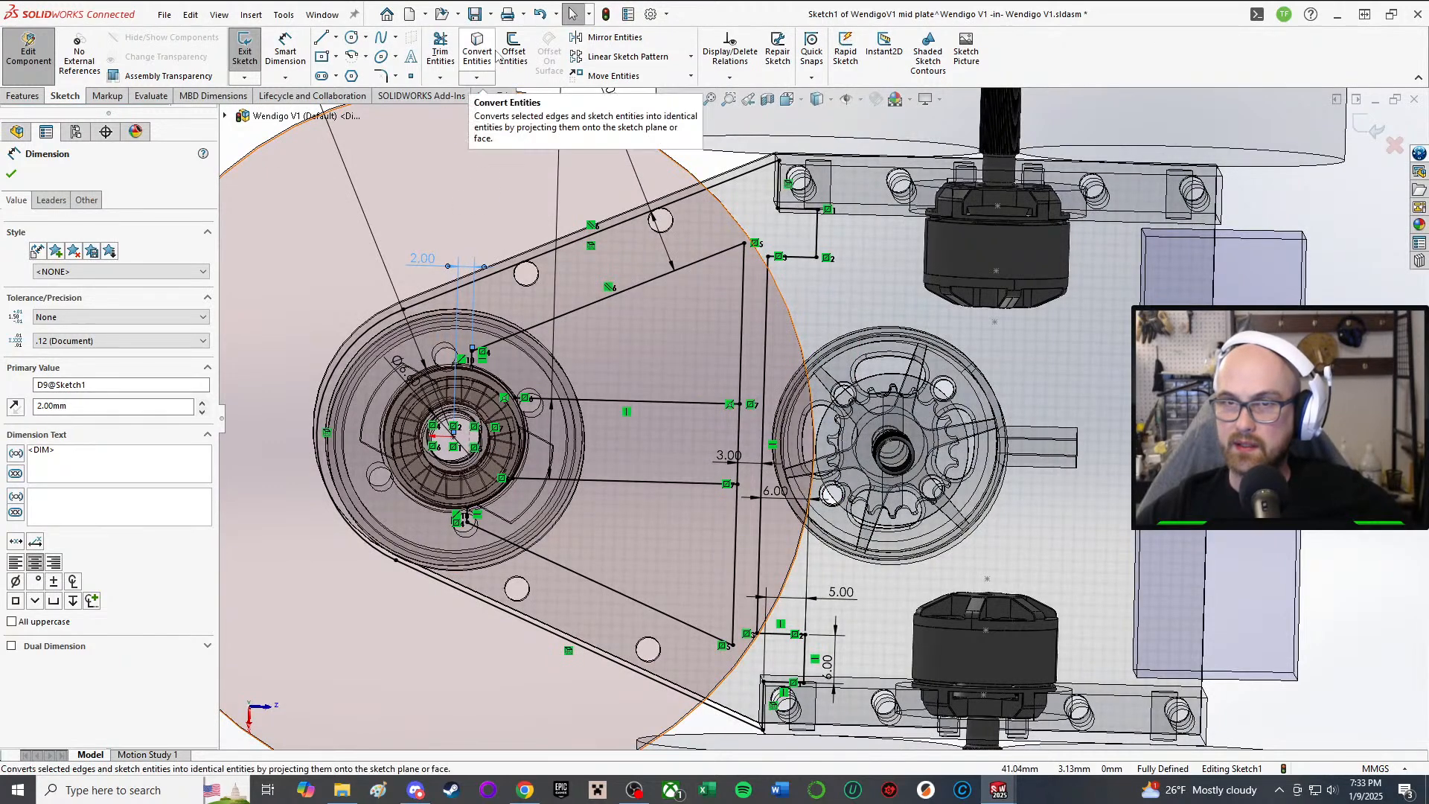
Step: Trim away the vertical segment between the two horizontal lines using Trim to closest
{"action": "left_click", "coordinate": [441, 51]}
{"action": "scroll", "coordinate": [583, 441], "scroll_direction": "down", "scroll_amount": 3}
{"action": "scroll", "coordinate": [550, 425], "scroll_direction": "down", "scroll_amount": 2}
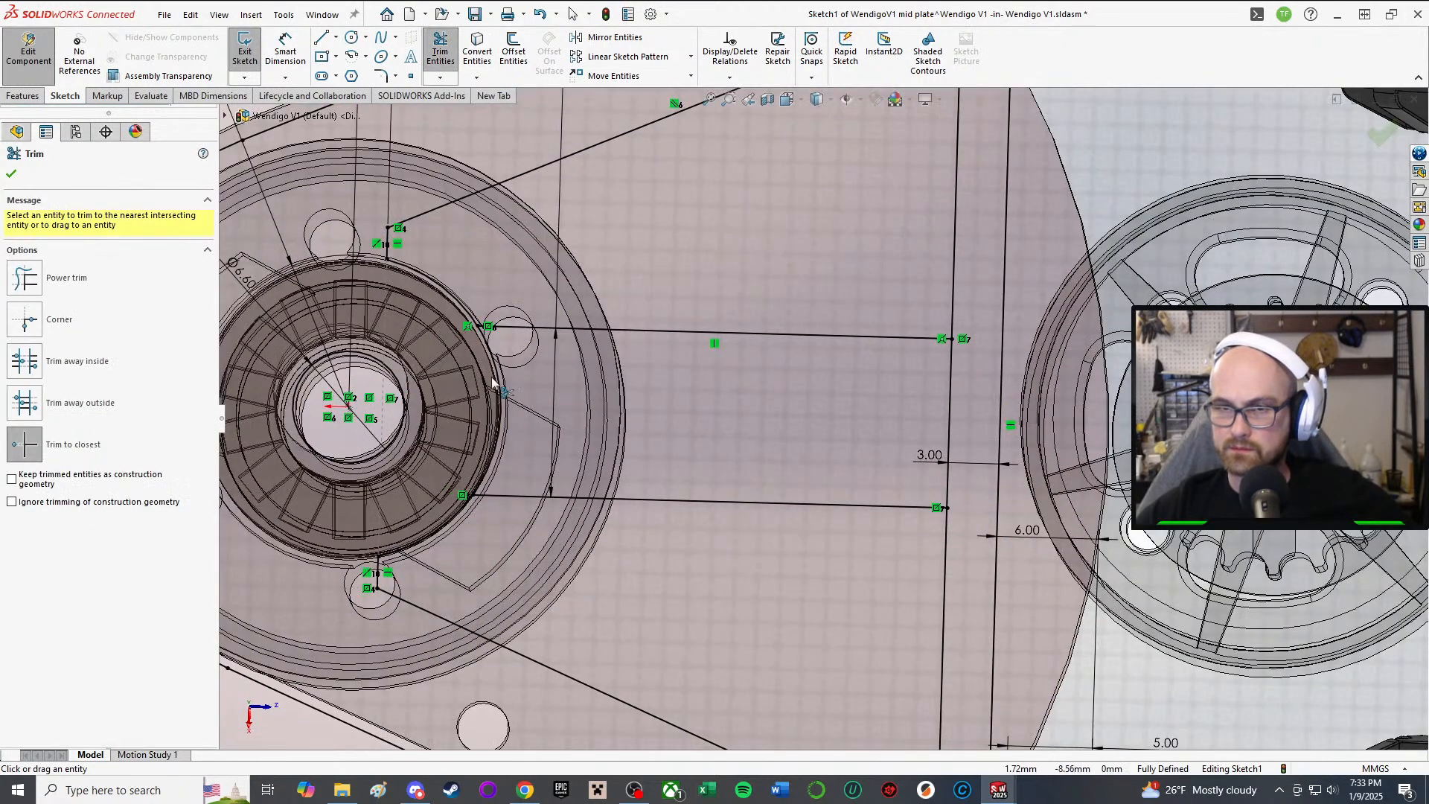
{"action": "left_click", "coordinate": [948, 395]}
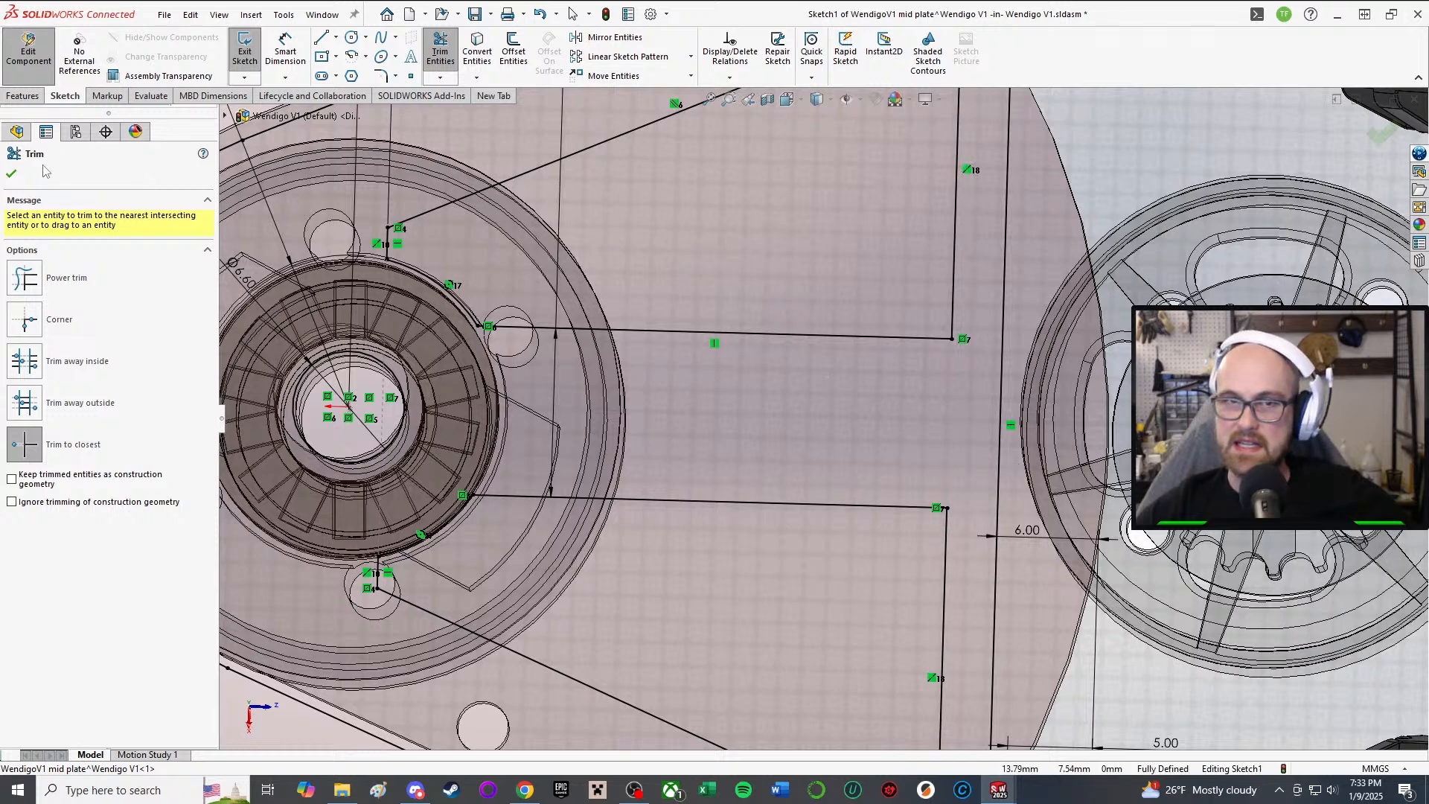
{"action": "left_click", "coordinate": [11, 173]}
Step: Orbit the mid plate sketch to confirm it is fully defined with its 2, 3, 5 and 6 mm dimensions
{"action": "scroll", "coordinate": [929, 497], "scroll_direction": "up", "scroll_amount": 3}
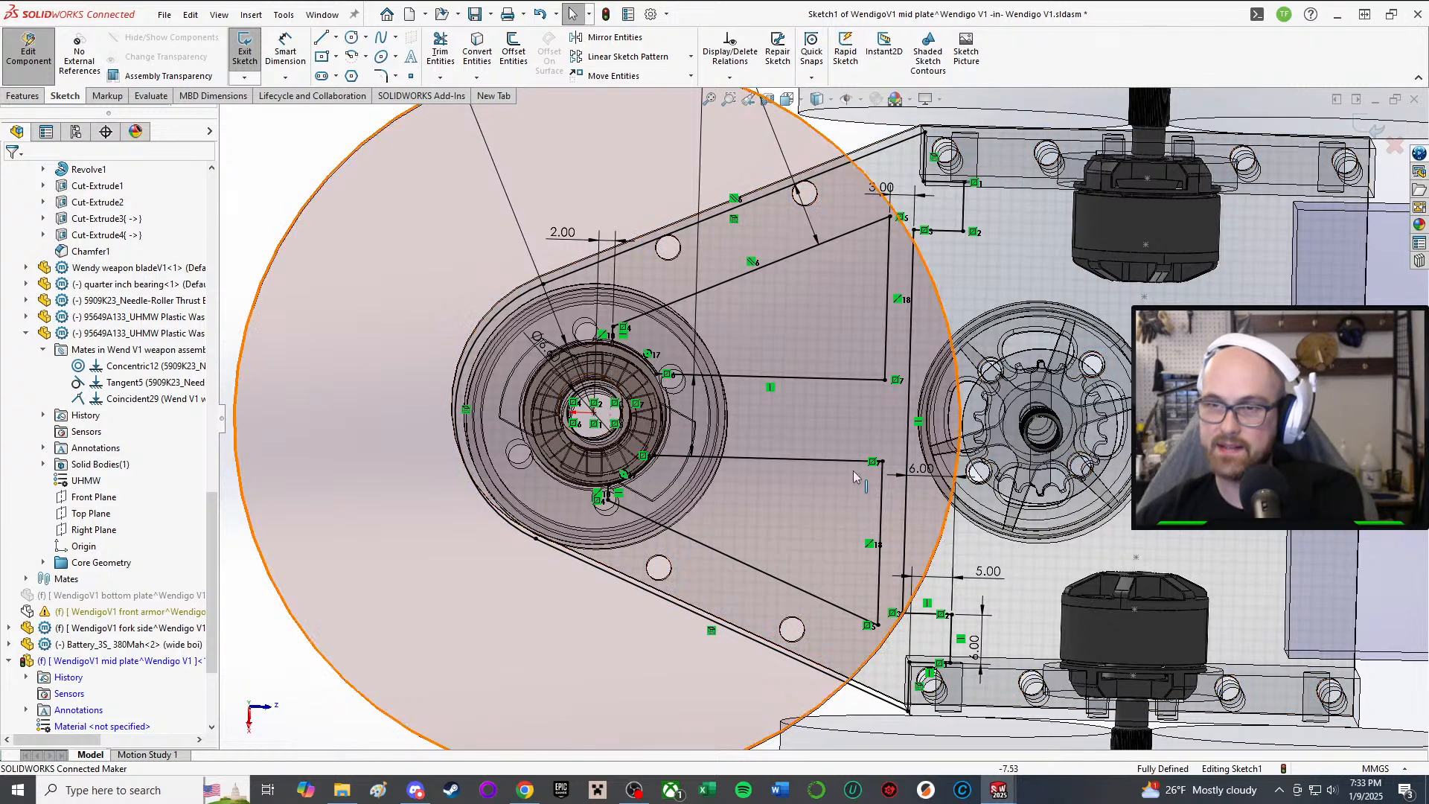
{"action": "scroll", "coordinate": [822, 446], "scroll_direction": "up", "scroll_amount": 4}
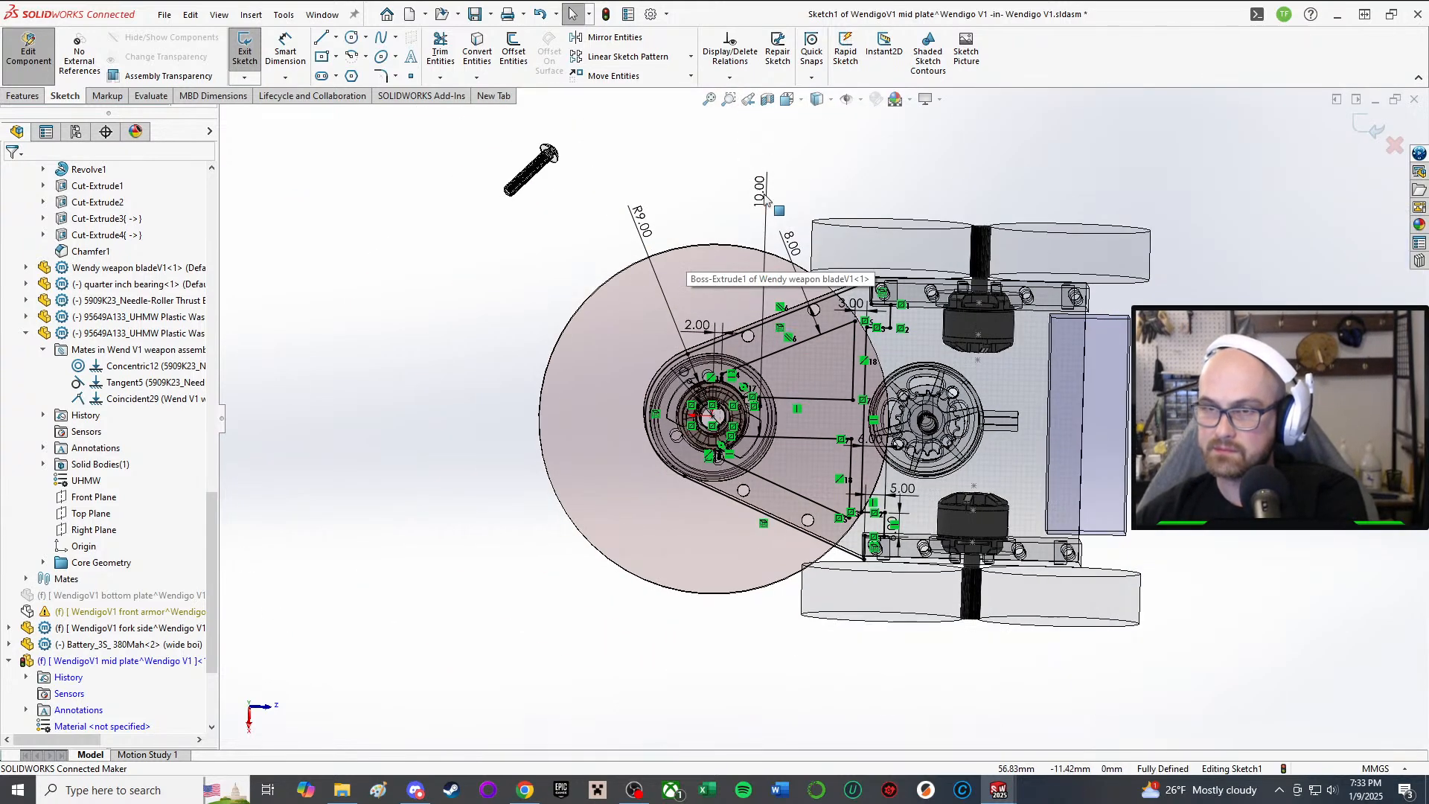
{"action": "scroll", "coordinate": [785, 383], "scroll_direction": "down", "scroll_amount": 4}
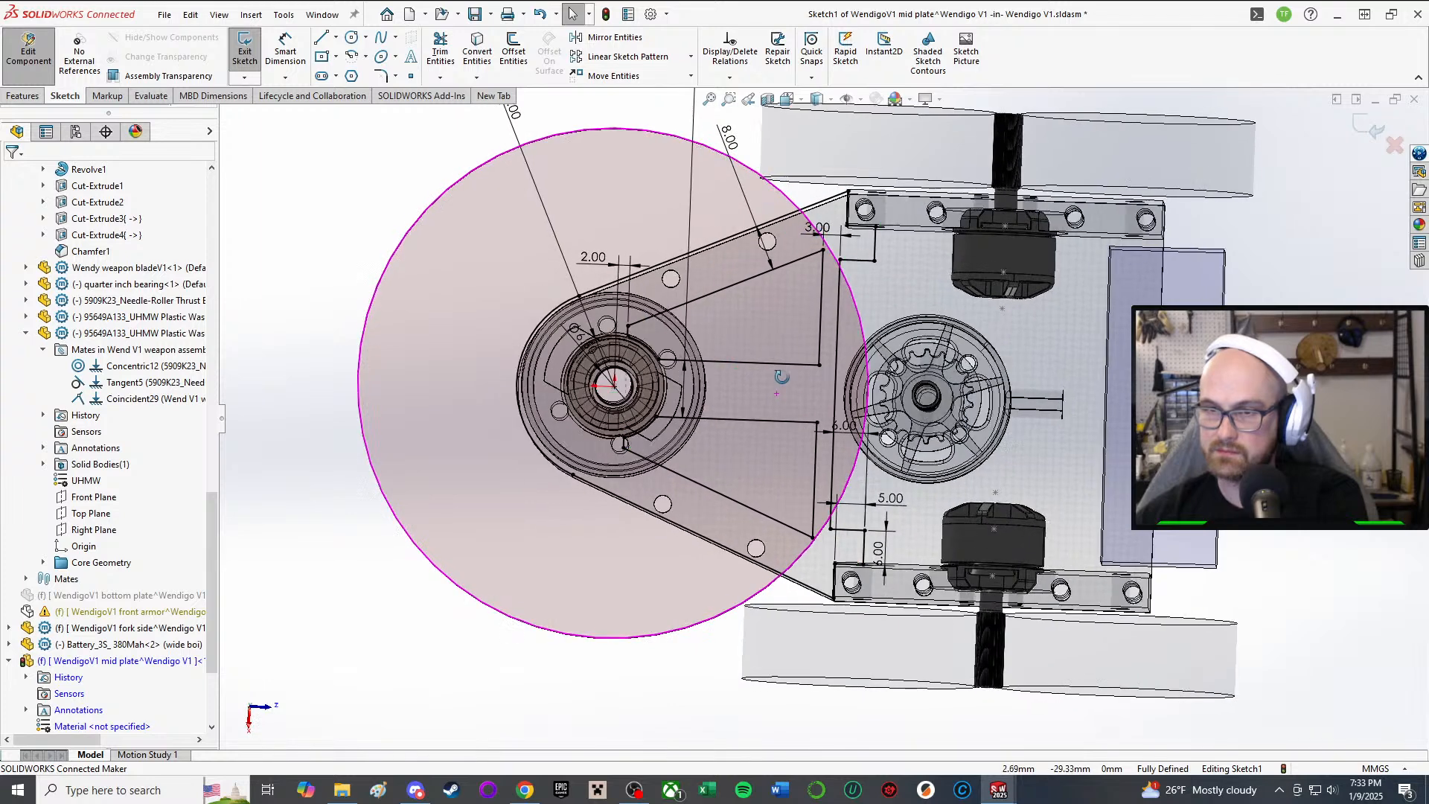
{"action": "scroll", "coordinate": [778, 379], "scroll_direction": "down", "scroll_amount": 3}
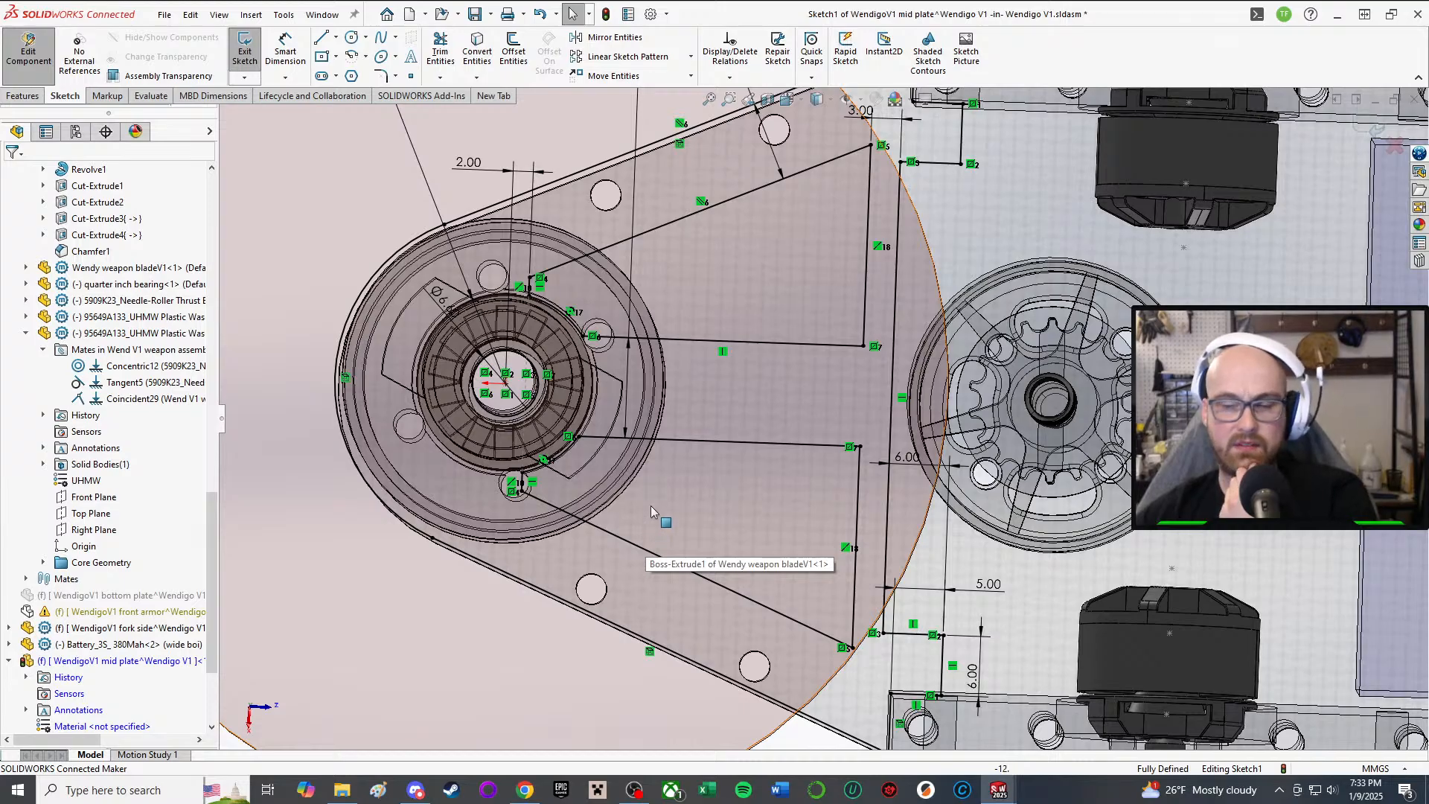
{"action": "middle_click_drag", "start_coordinate": [754, 276], "coordinate": [727, 447]}
{"action": "middle_click_drag", "start_coordinate": [701, 199], "coordinate": [834, 209]}
{"action": "scroll", "coordinate": [839, 206], "scroll_direction": "up", "scroll_amount": 2}
{"action": "scroll", "coordinate": [839, 205], "scroll_direction": "down", "scroll_amount": 2}
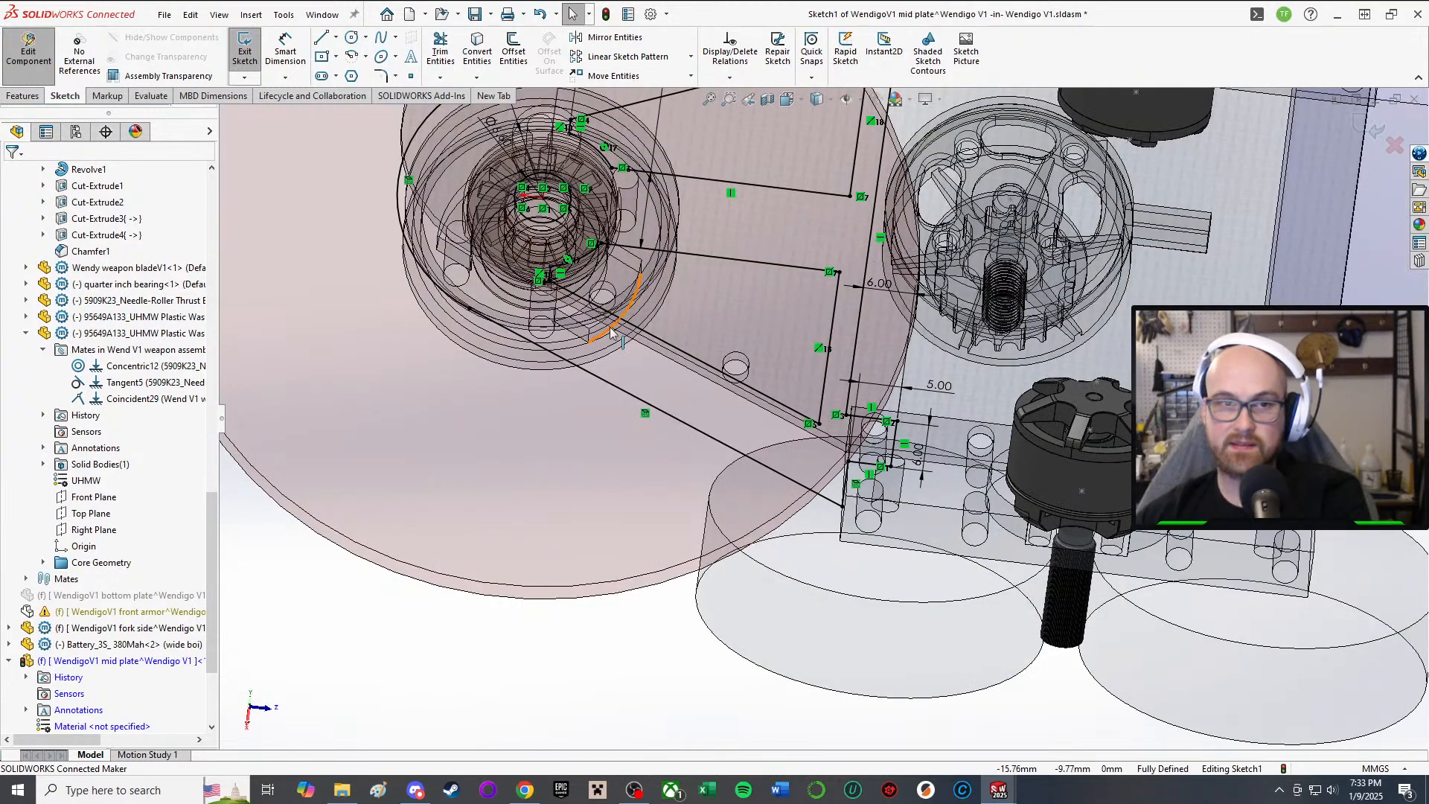
{"action": "scroll", "coordinate": [749, 308], "scroll_direction": "down", "scroll_amount": 1}
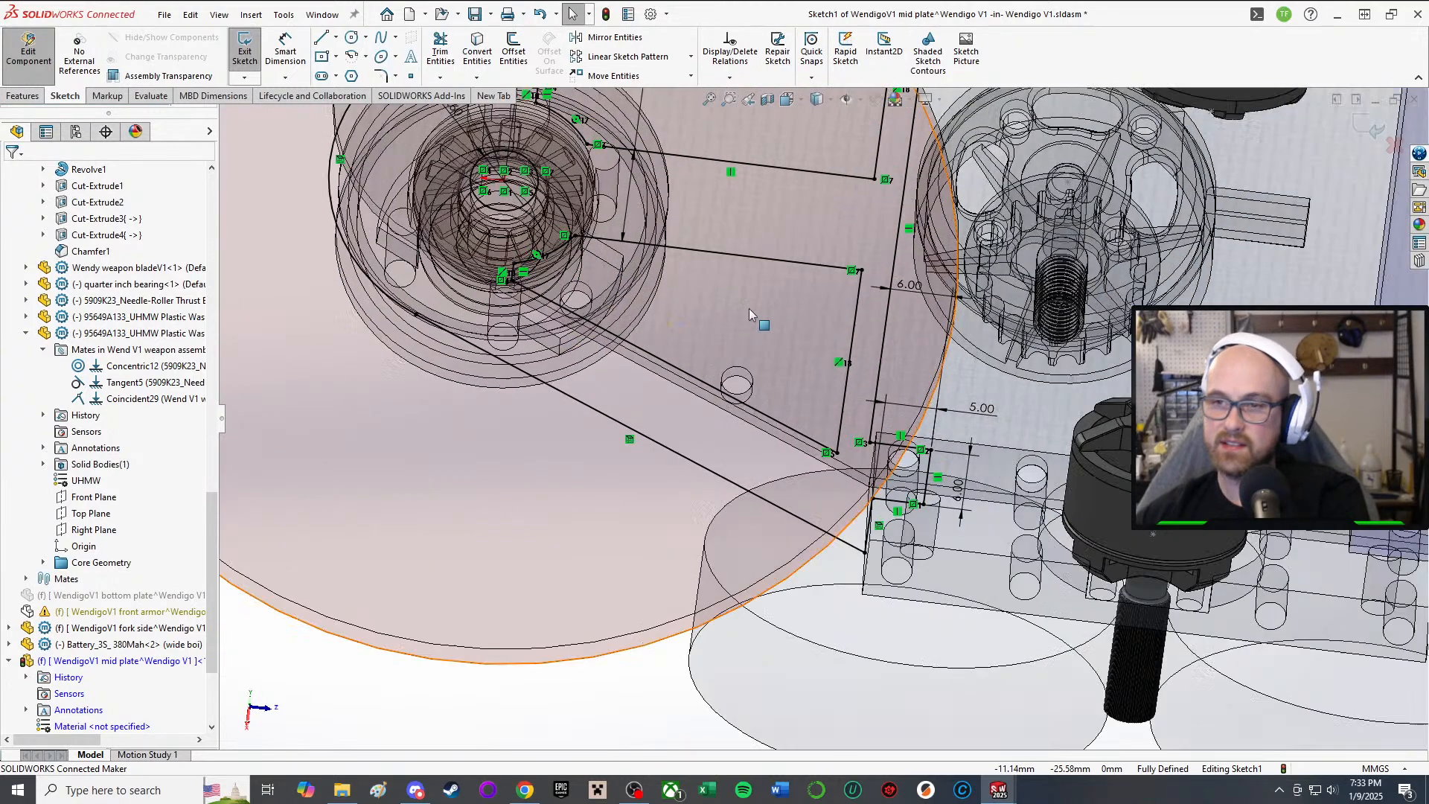
{"action": "middle_click_drag", "start_coordinate": [749, 308], "coordinate": [744, 211]}
{"action": "scroll", "coordinate": [744, 213], "scroll_direction": "up", "scroll_amount": 1}
{"action": "middle_click_drag", "start_coordinate": [761, 287], "coordinate": [755, 295]}
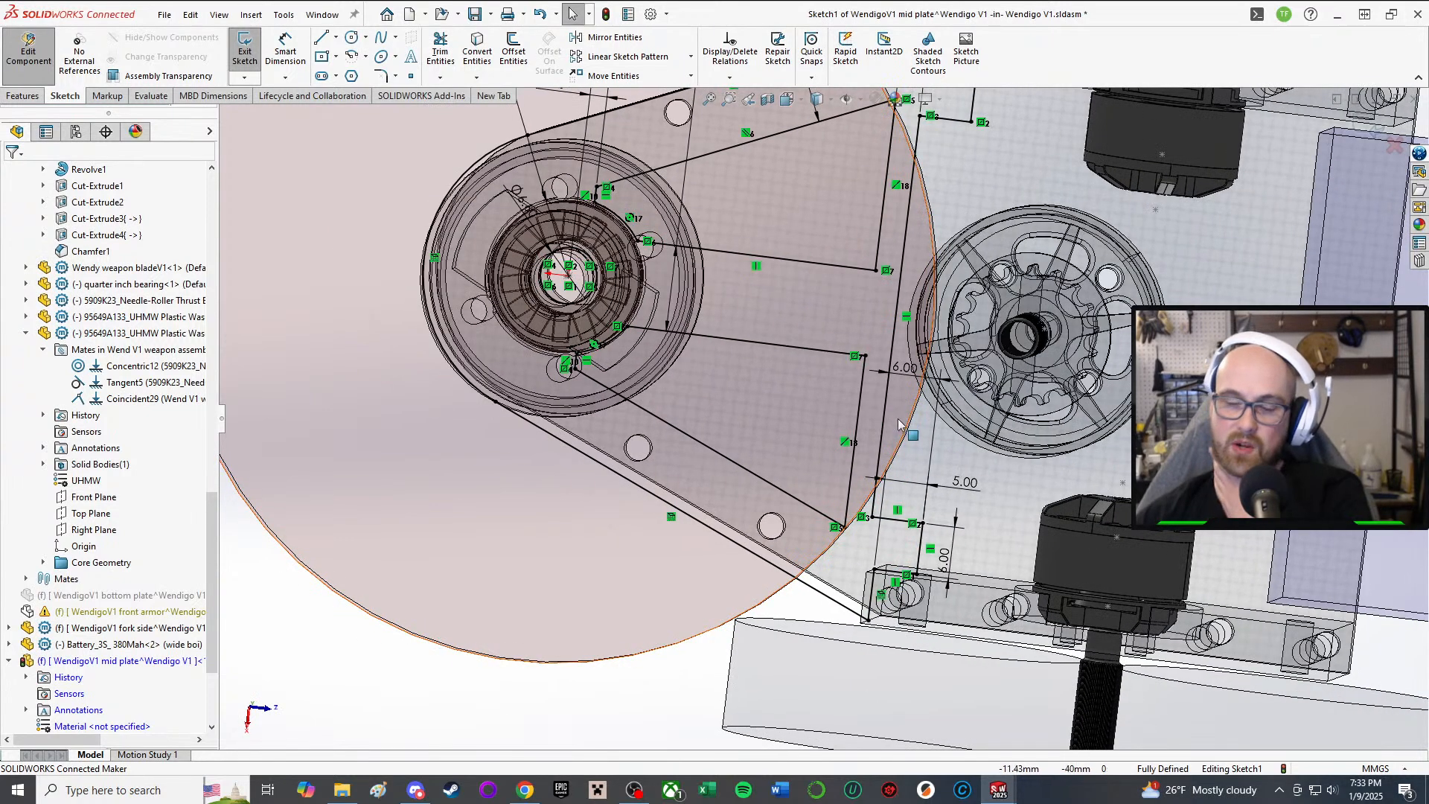
{"action": "middle_click_drag", "start_coordinate": [897, 439], "coordinate": [863, 406]}
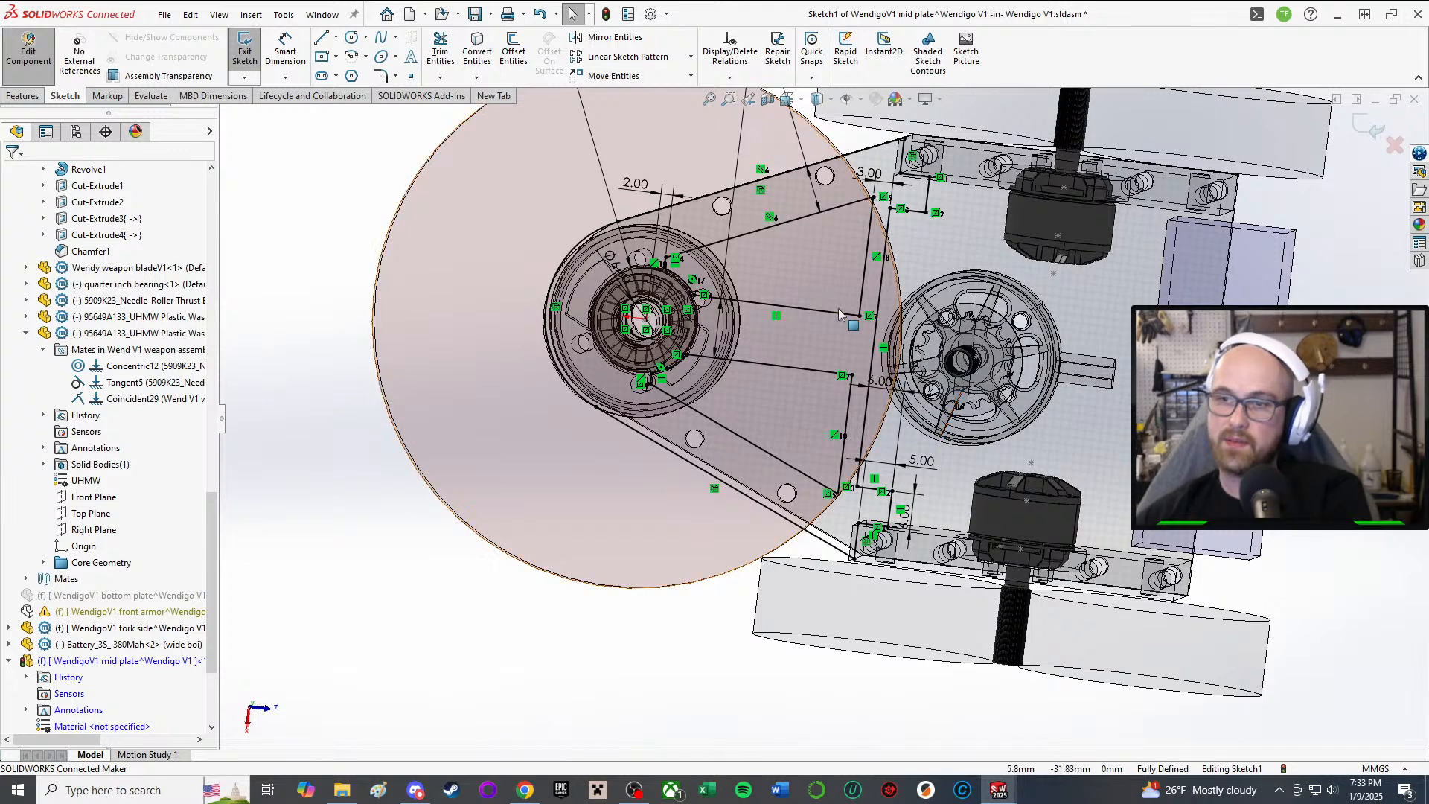
{"action": "scroll", "coordinate": [815, 301], "scroll_direction": "up", "scroll_amount": 2}
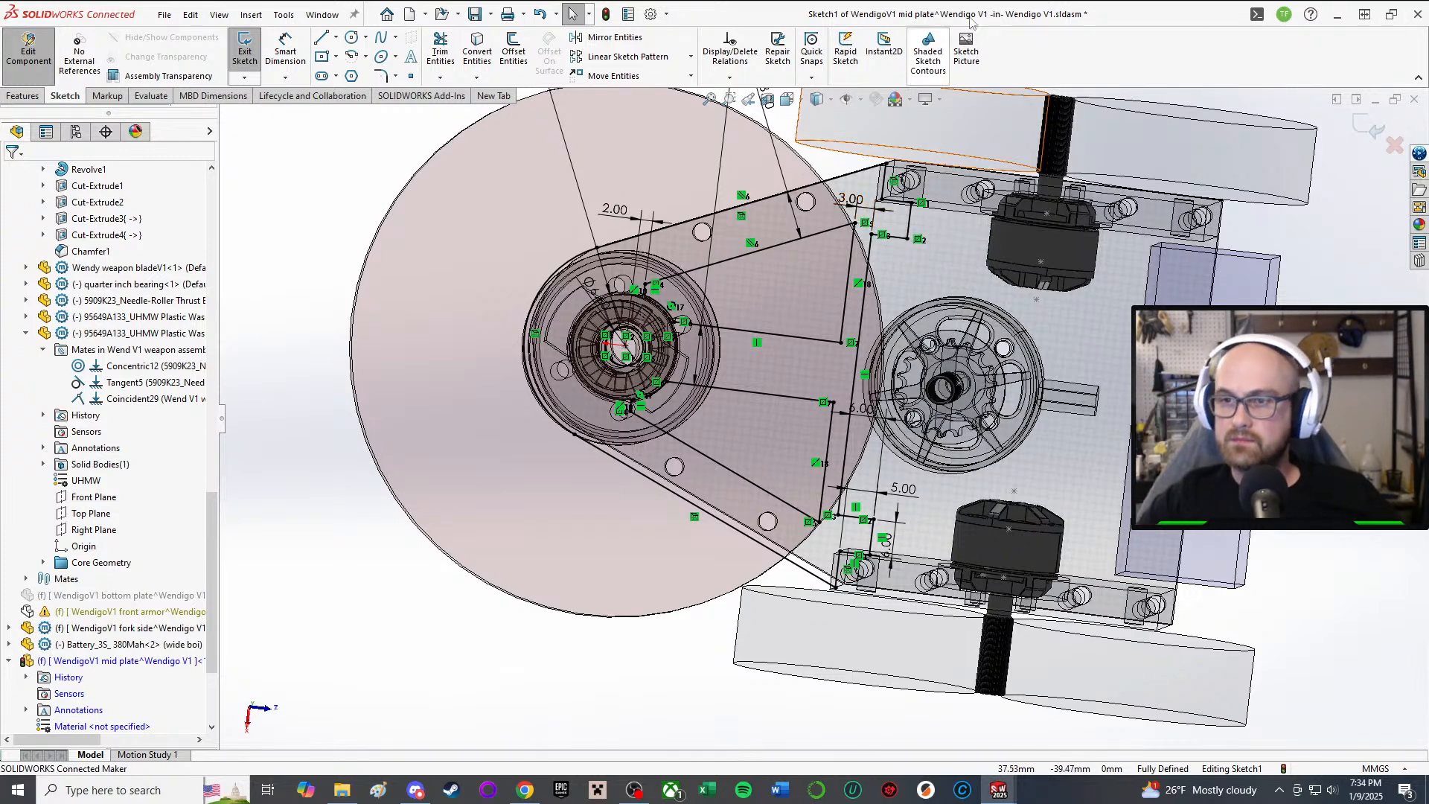
{"action": "scroll", "coordinate": [833, 532], "scroll_direction": "down", "scroll_amount": 4}
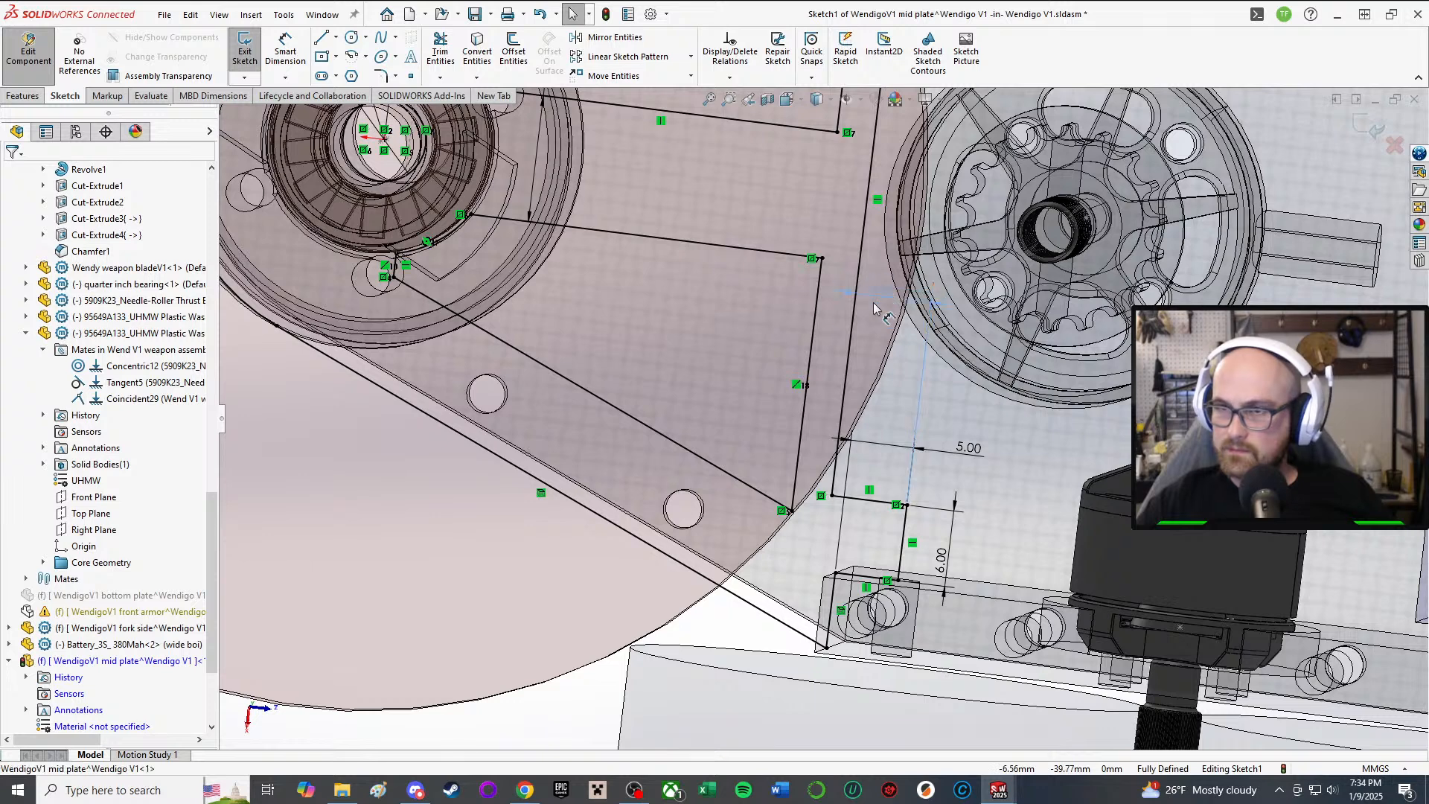
{"action": "scroll", "coordinate": [837, 295], "scroll_direction": "up", "scroll_amount": 3}
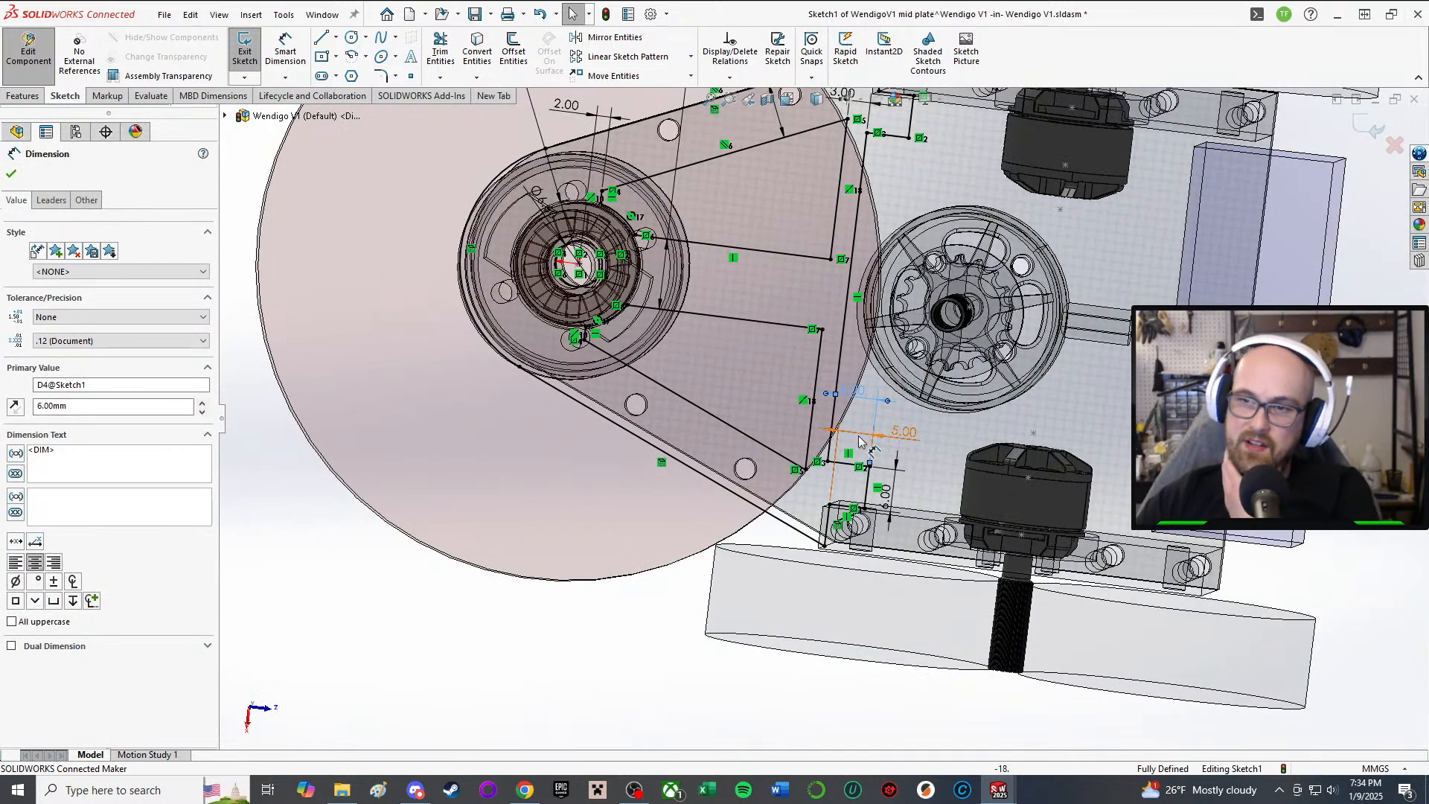
Step: Change the mid plate sketch's upper 3.00 dimension to 4.00
{"action": "scroll", "coordinate": [818, 422], "scroll_direction": "up", "scroll_amount": 2}
{"action": "left_click", "coordinate": [830, 188]}
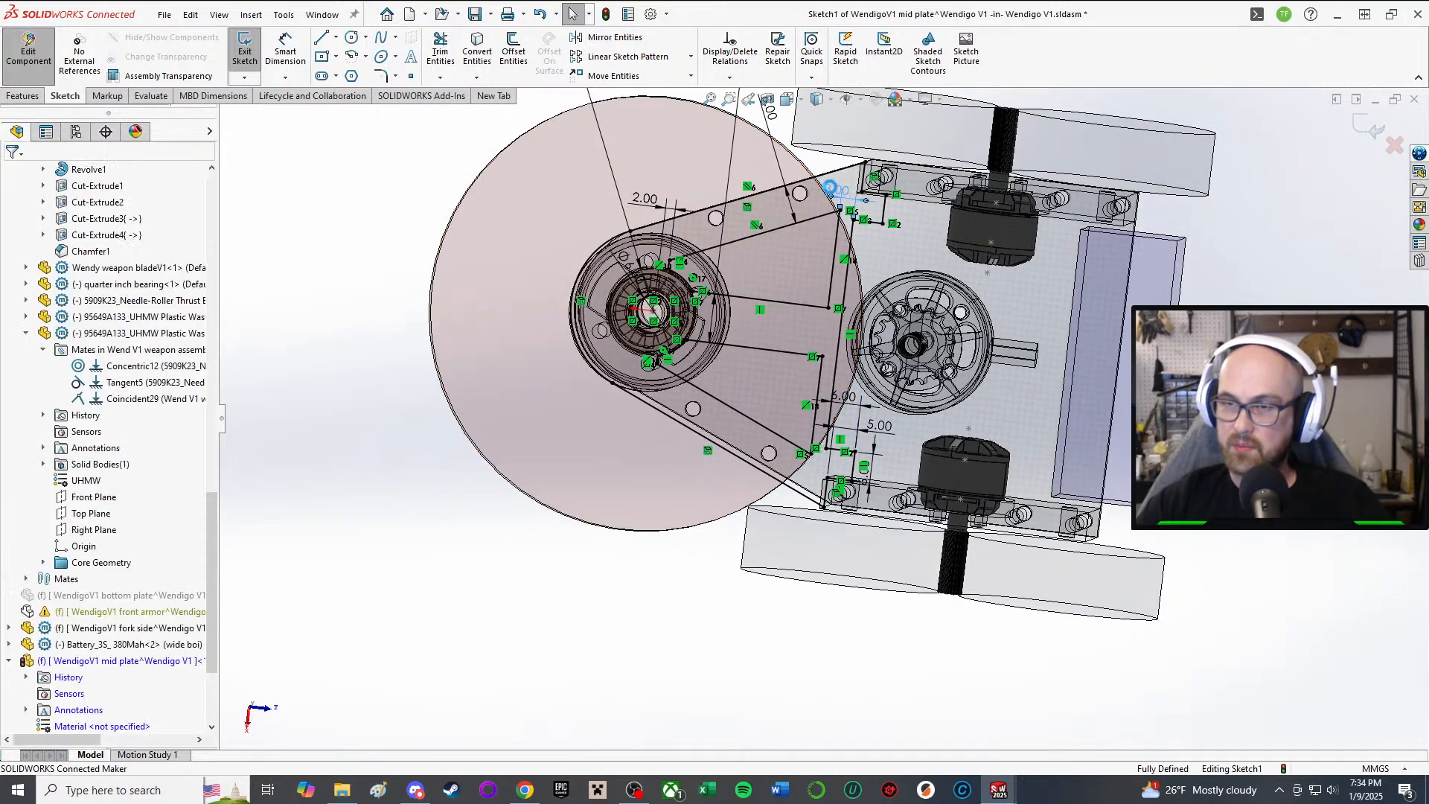
{"action": "double_click", "coordinate": [830, 187]}
{"action": "type", "text": "4"}
{"action": "key", "text": "Return"}
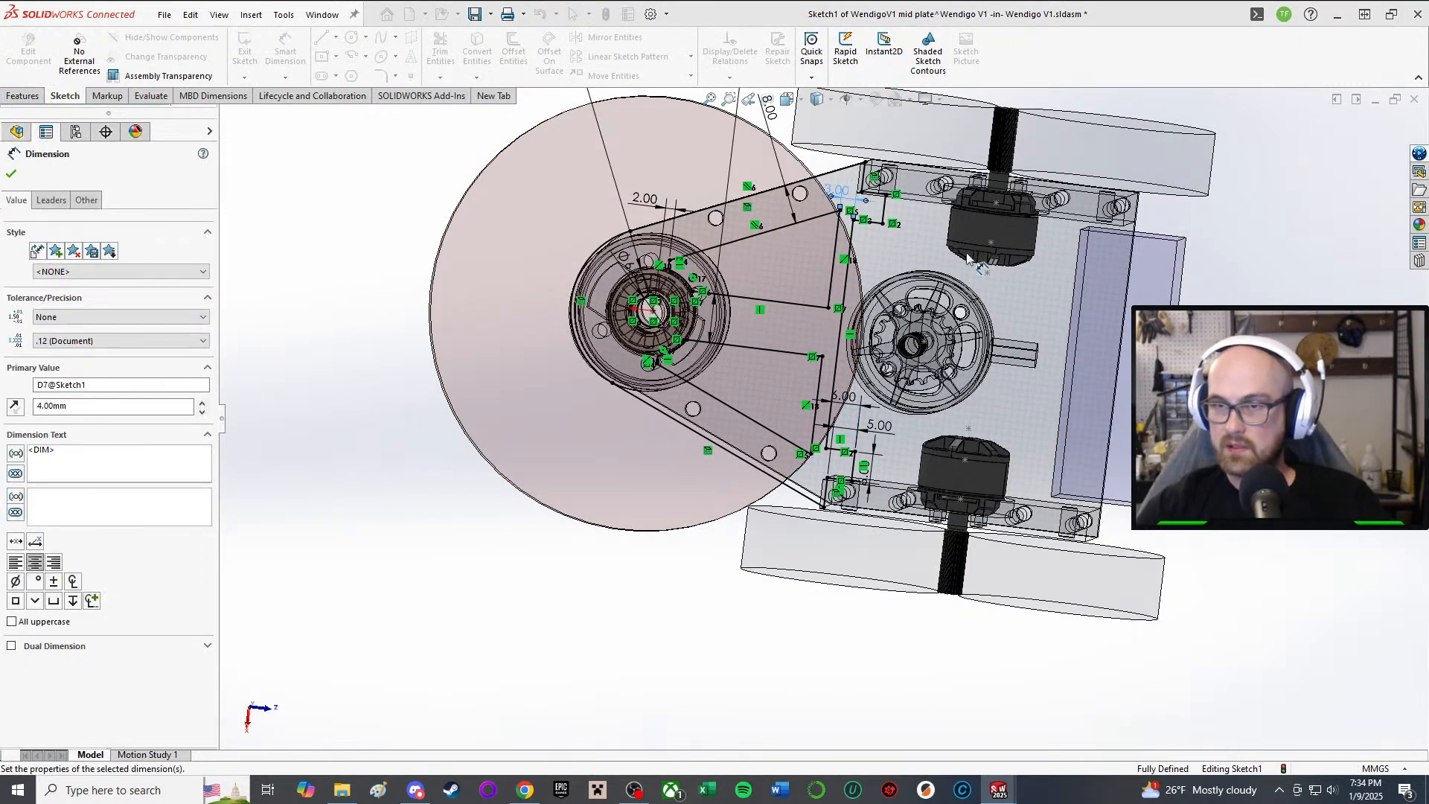
{"action": "scroll", "coordinate": [967, 259], "scroll_direction": "up", "scroll_amount": 1}
{"action": "key", "text": "Escape"}
{"action": "scroll", "coordinate": [975, 396], "scroll_direction": "down", "scroll_amount": 2}
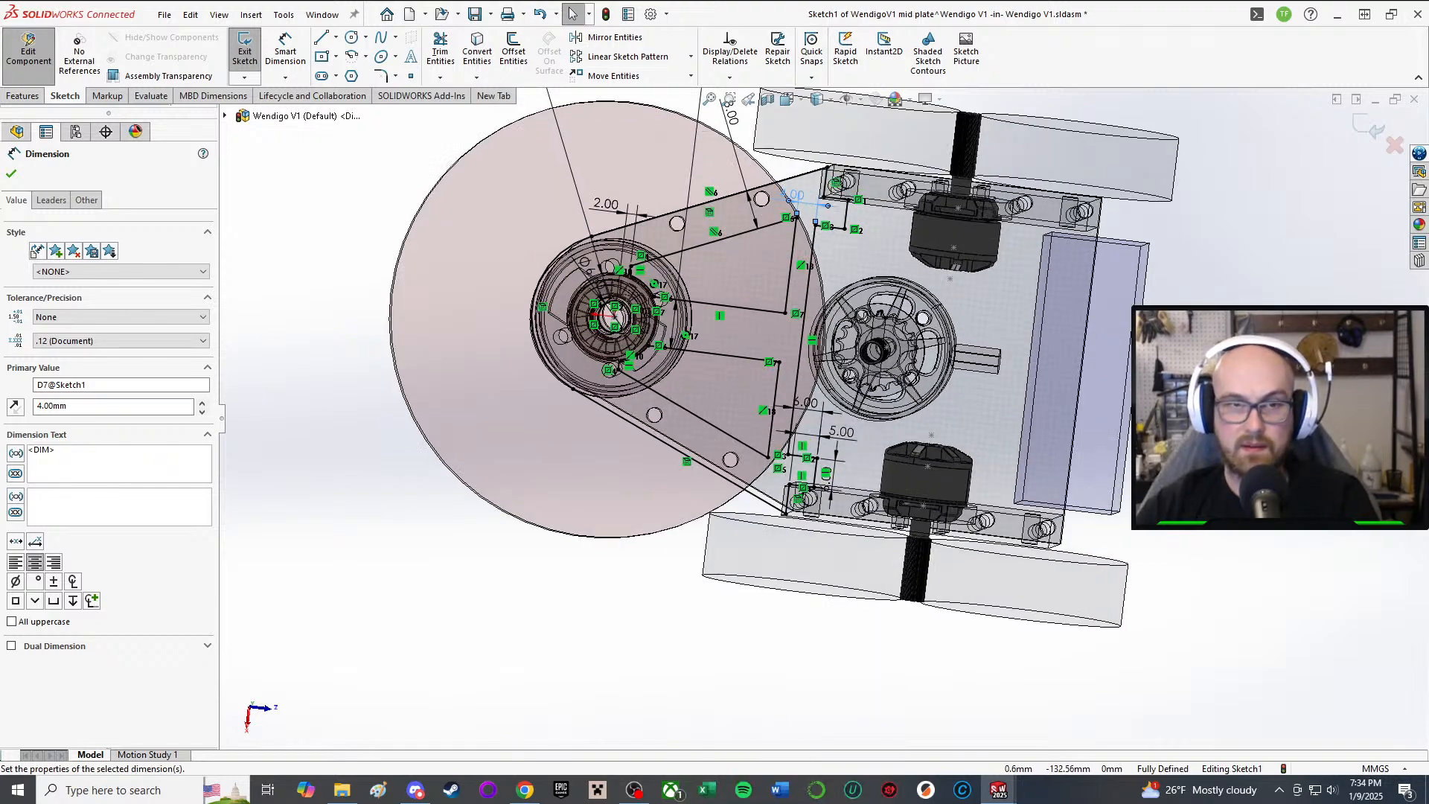
{"action": "scroll", "coordinate": [726, 314], "scroll_direction": "down", "scroll_amount": 5}
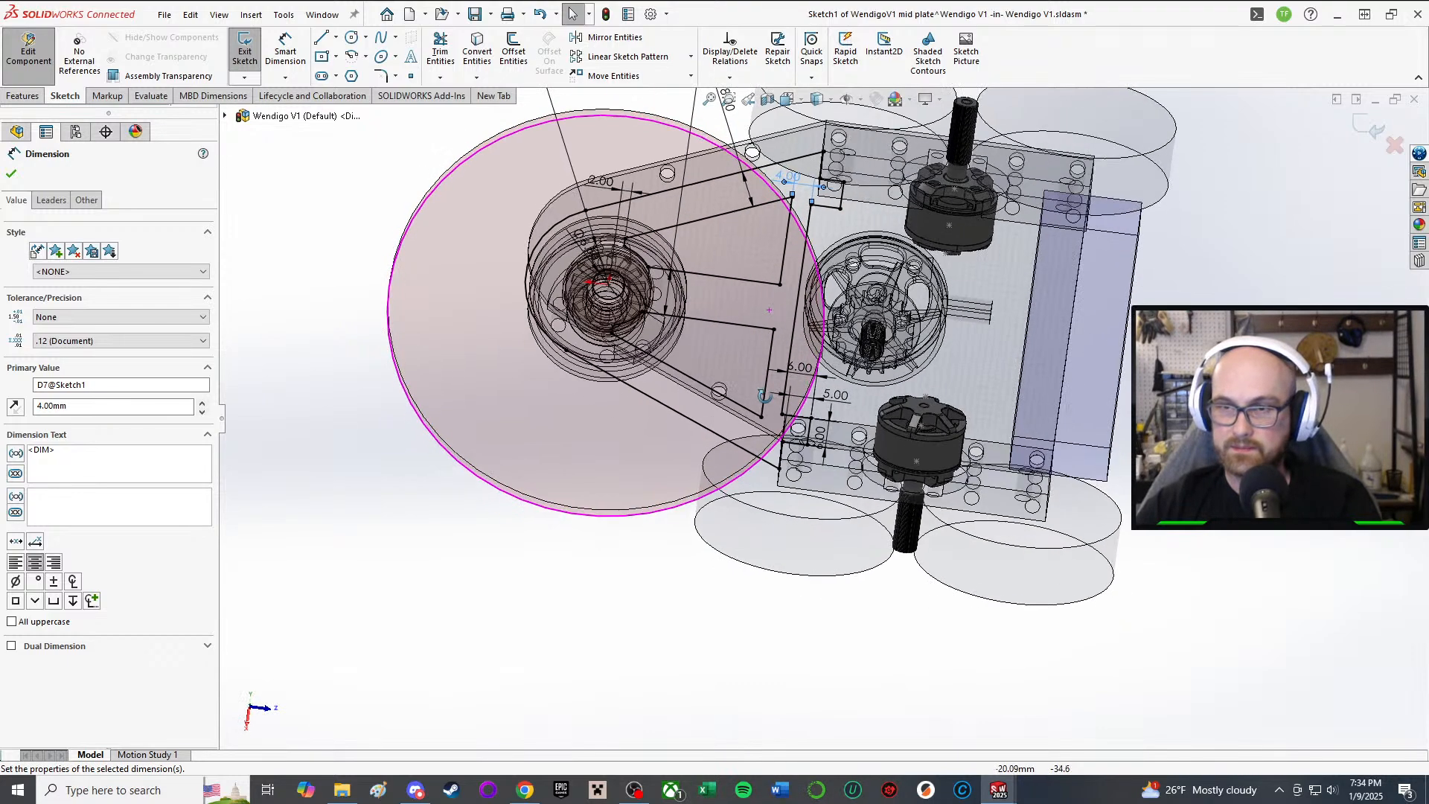
{"action": "scroll", "coordinate": [782, 355], "scroll_direction": "up", "scroll_amount": 2}
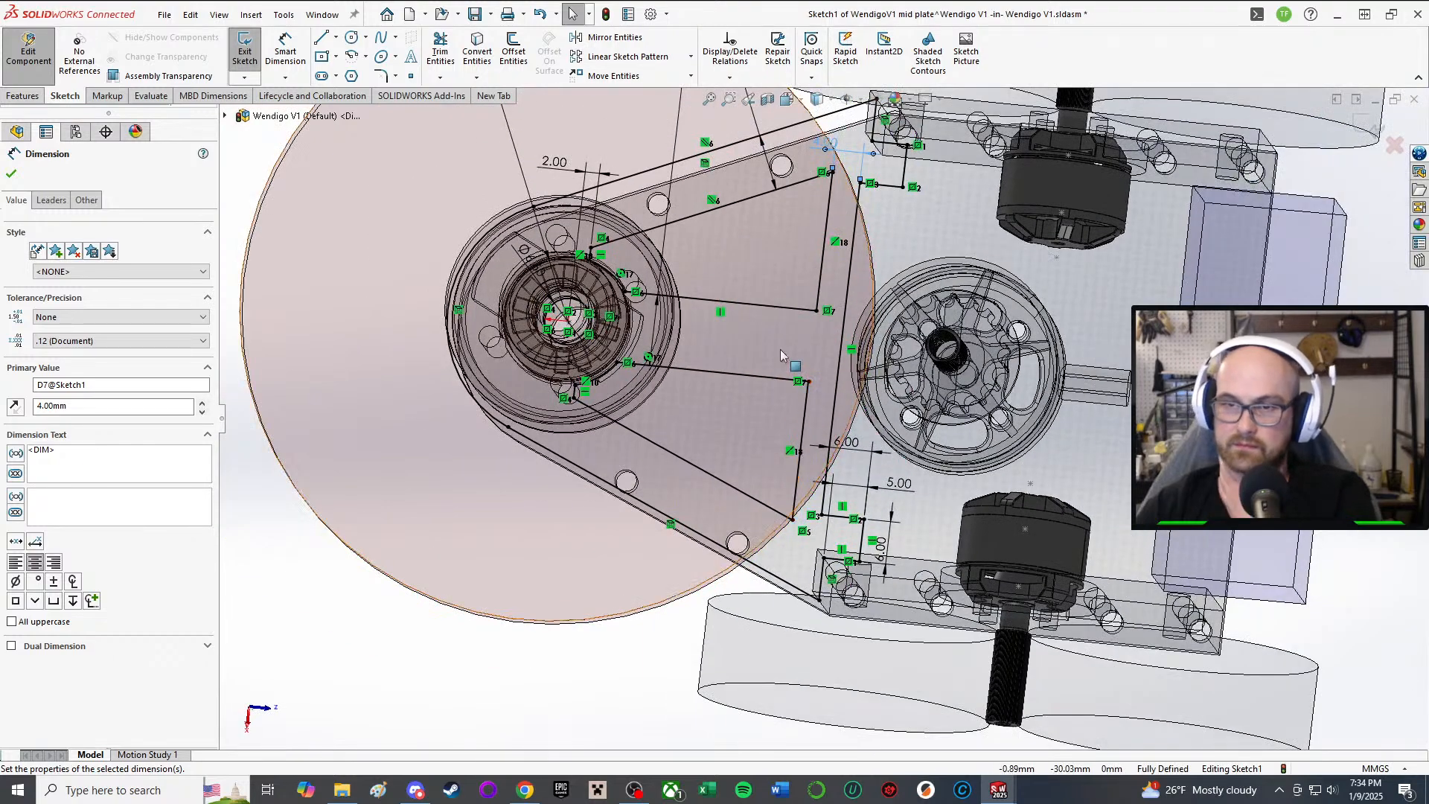
{"action": "left_click", "coordinate": [11, 177]}
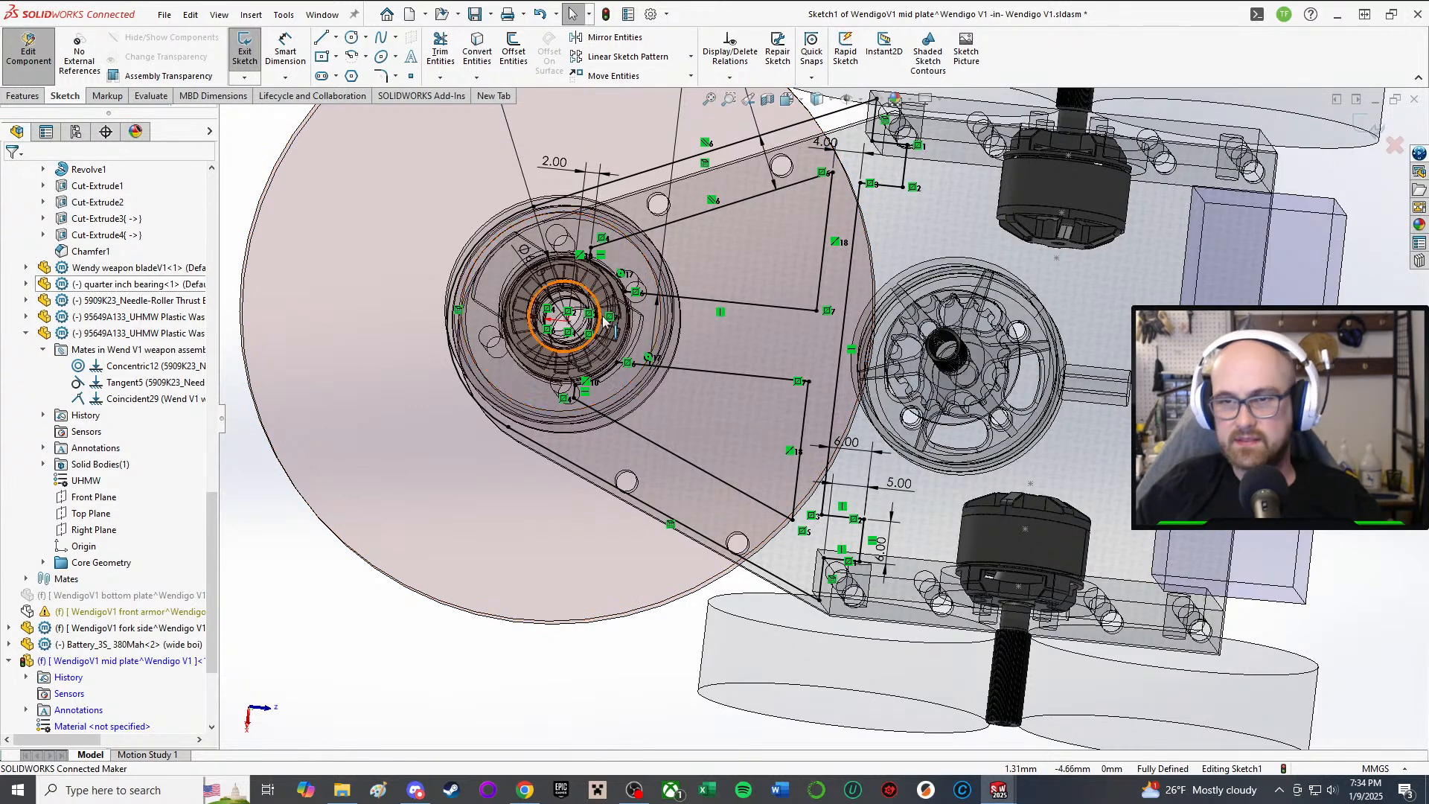
Step: Orbit around the plate sketch, hub, bearing and motors to an edge-on side view
{"action": "scroll", "coordinate": [729, 360], "scroll_direction": "down", "scroll_amount": 2}
{"action": "scroll", "coordinate": [723, 370], "scroll_direction": "down", "scroll_amount": 2}
{"action": "middle_click_drag", "start_coordinate": [723, 366], "coordinate": [642, 329]}
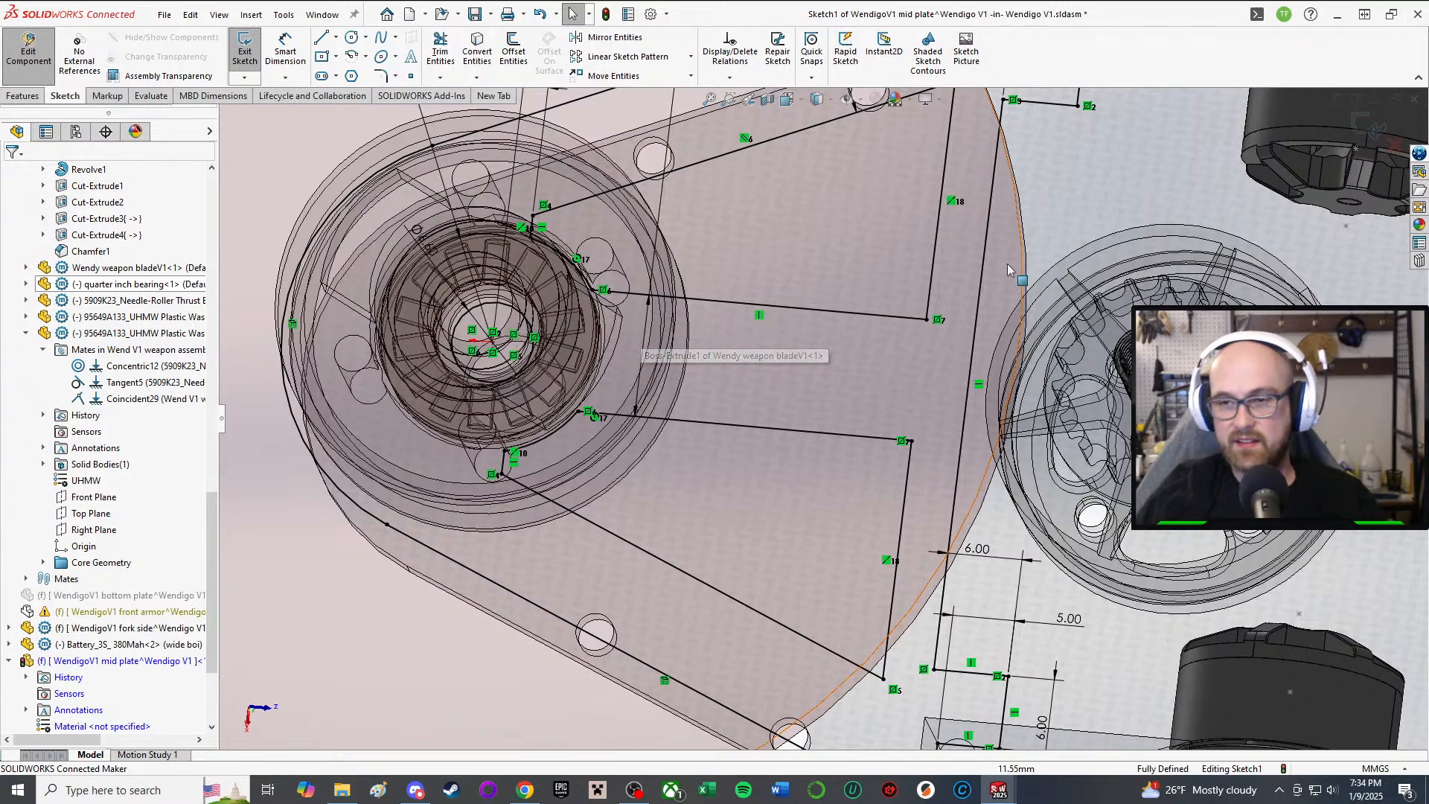
{"action": "middle_click_drag", "start_coordinate": [786, 484], "coordinate": [789, 457]}
{"action": "scroll", "coordinate": [789, 457], "scroll_direction": "up", "scroll_amount": 3}
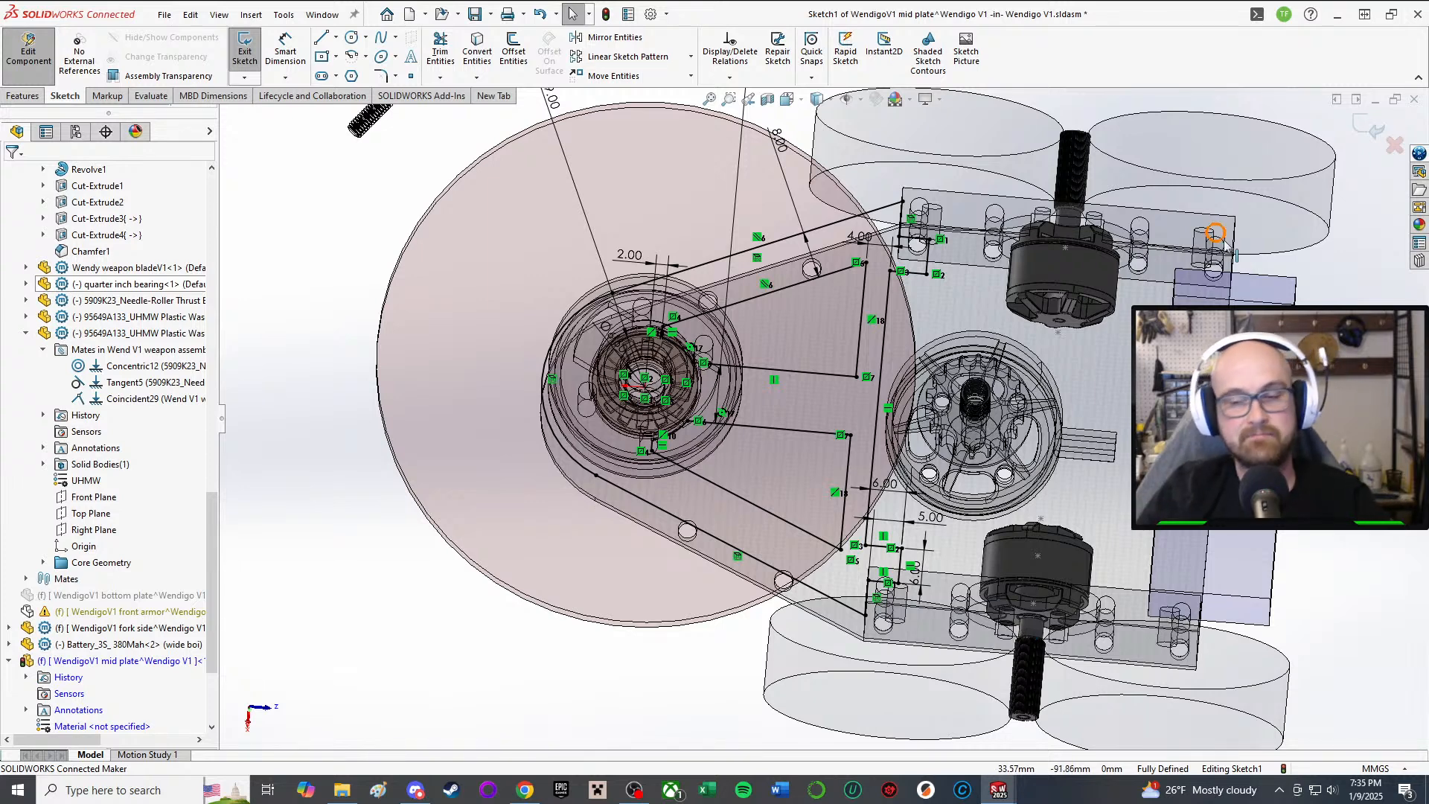
{"action": "scroll", "coordinate": [663, 462], "scroll_direction": "down", "scroll_amount": 2}
{"action": "scroll", "coordinate": [872, 376], "scroll_direction": "up", "scroll_amount": 3}
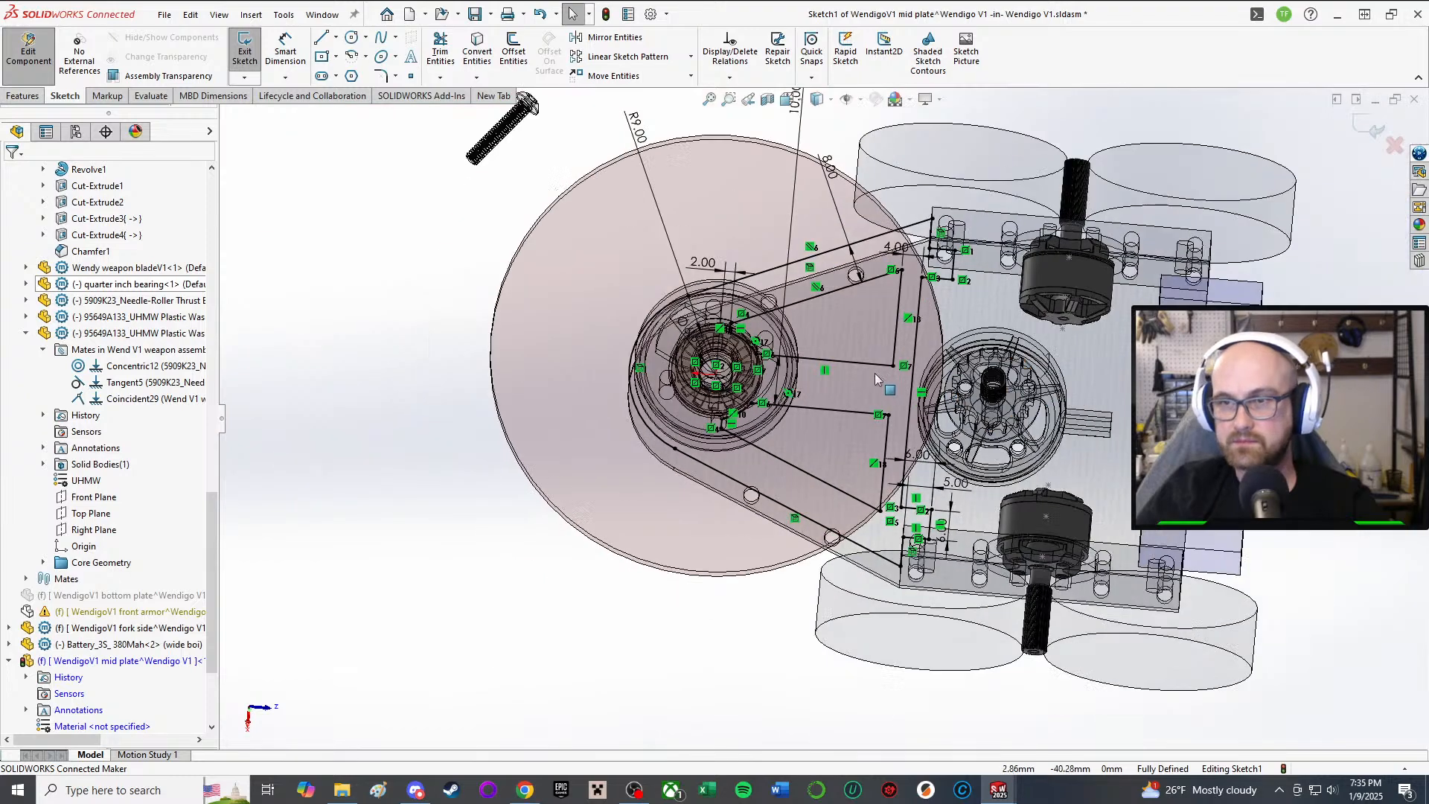
{"action": "middle_click_drag", "start_coordinate": [875, 379], "coordinate": [826, 293]}
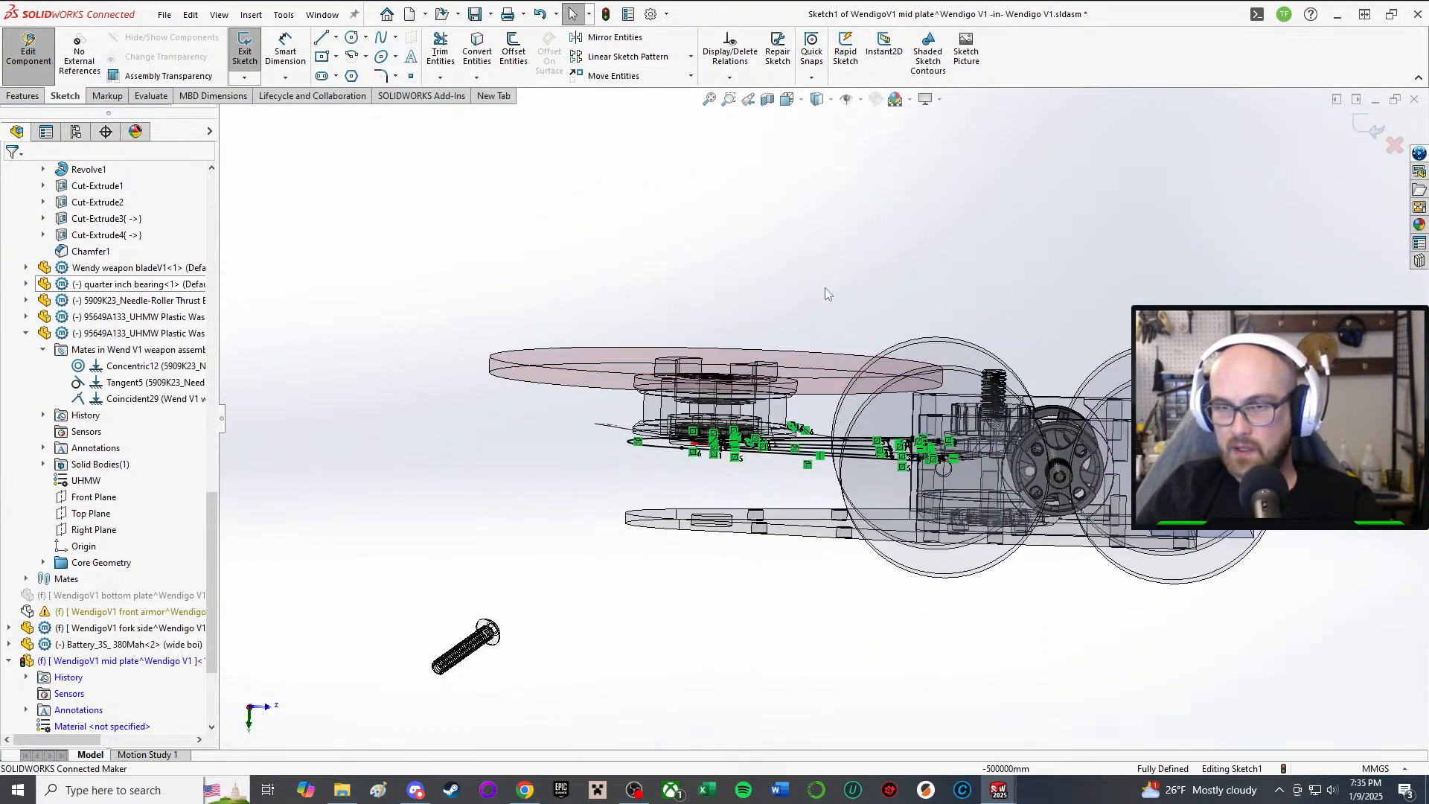
Step: Extrude the mid plate sketch as Blind with the direction reversed
{"action": "key", "text": "e"}
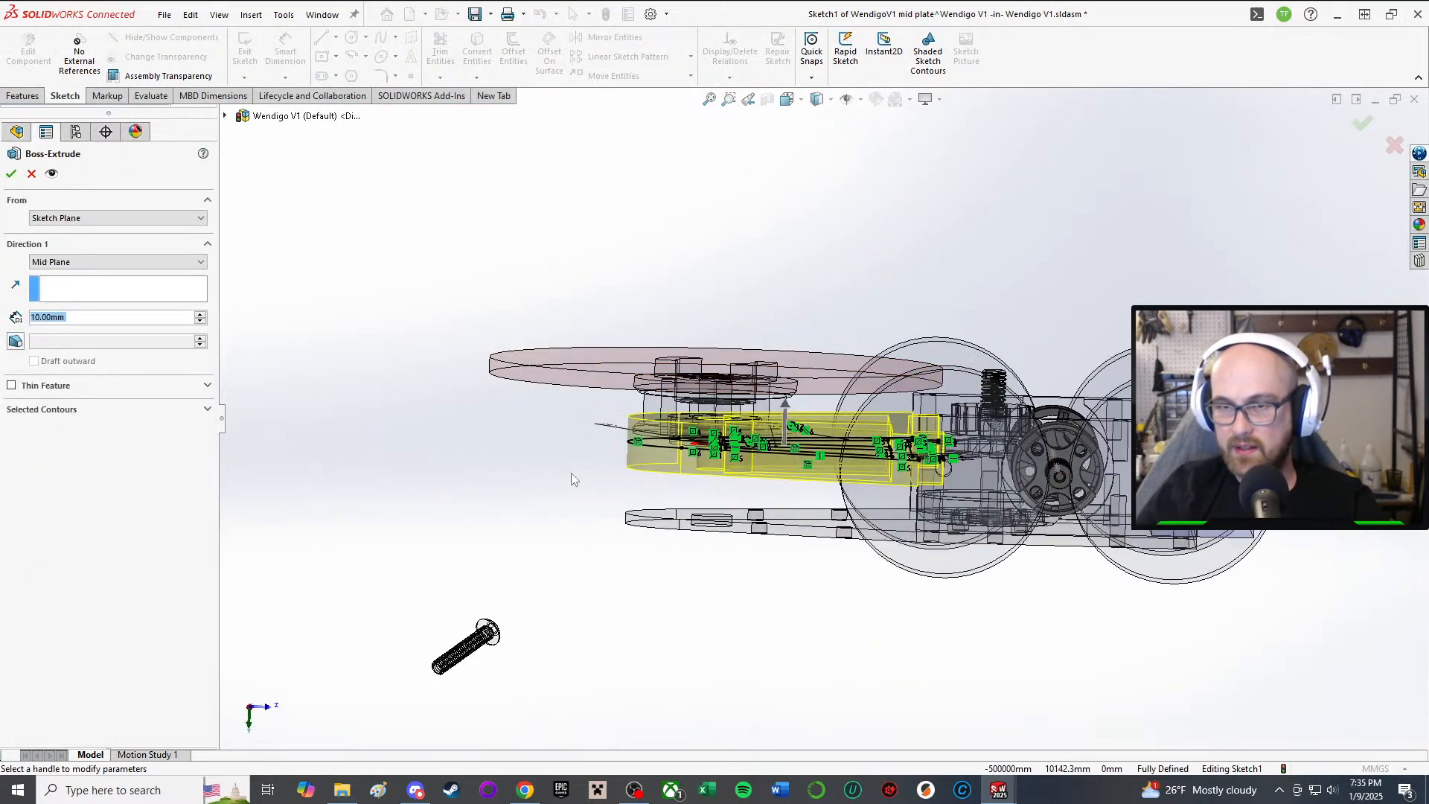
{"action": "left_click", "coordinate": [67, 262]}
{"action": "left_click", "coordinate": [59, 274]}
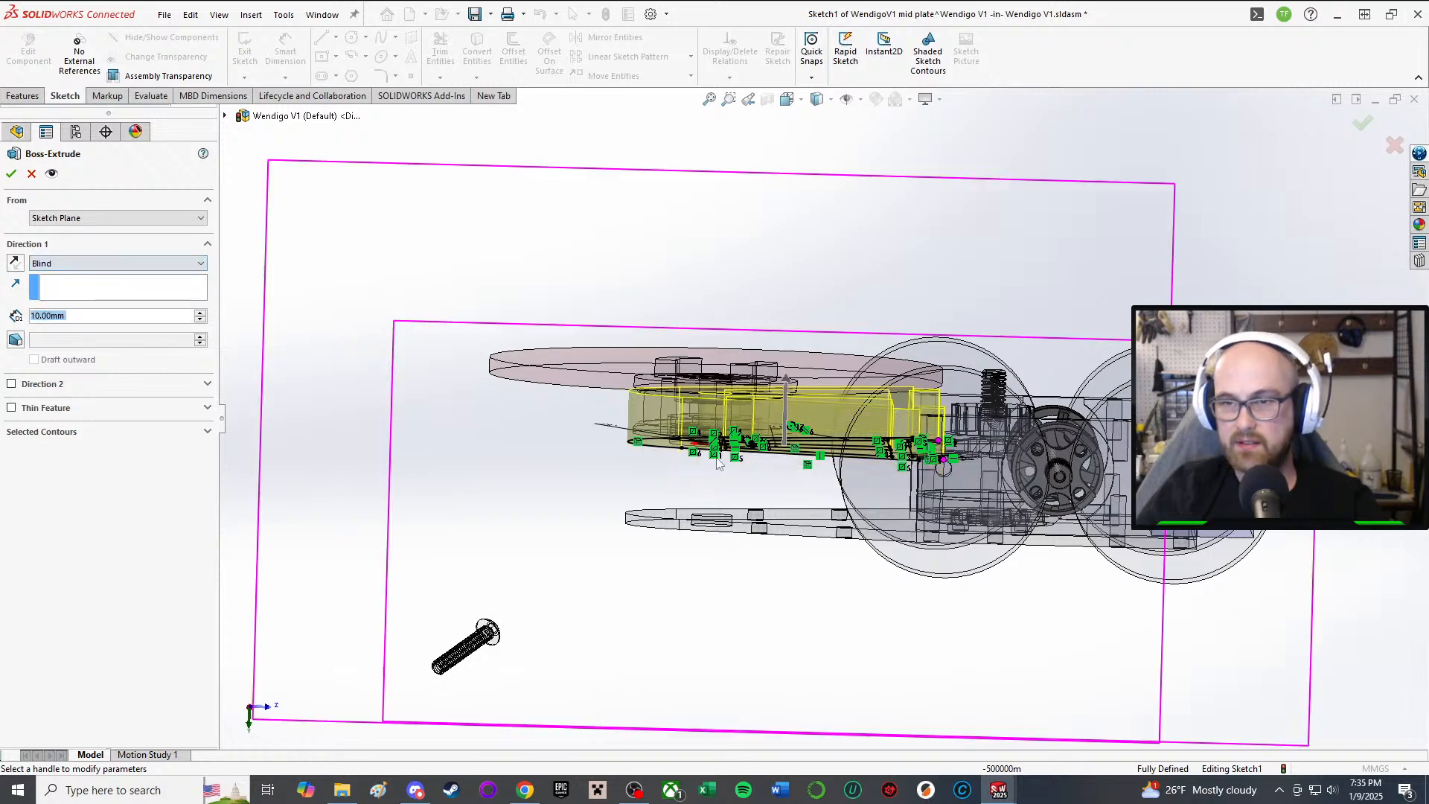
{"action": "left_click", "coordinate": [21, 264]}
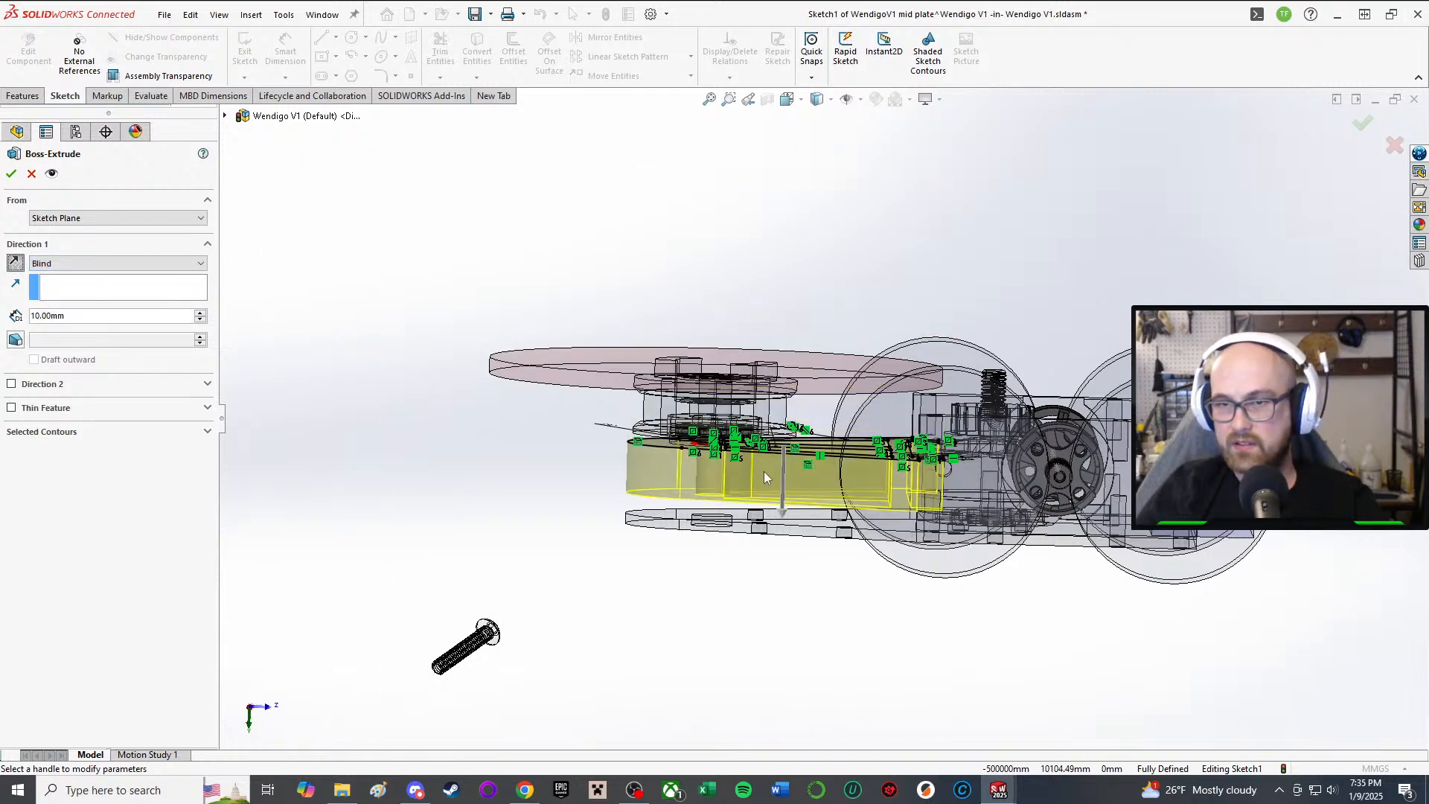
Step: Set the extrusion depth to 3 mm after trying 2 mm
{"action": "middle_click_drag", "start_coordinate": [762, 471], "coordinate": [750, 436]}
{"action": "scroll", "coordinate": [904, 478], "scroll_direction": "down", "scroll_amount": 3}
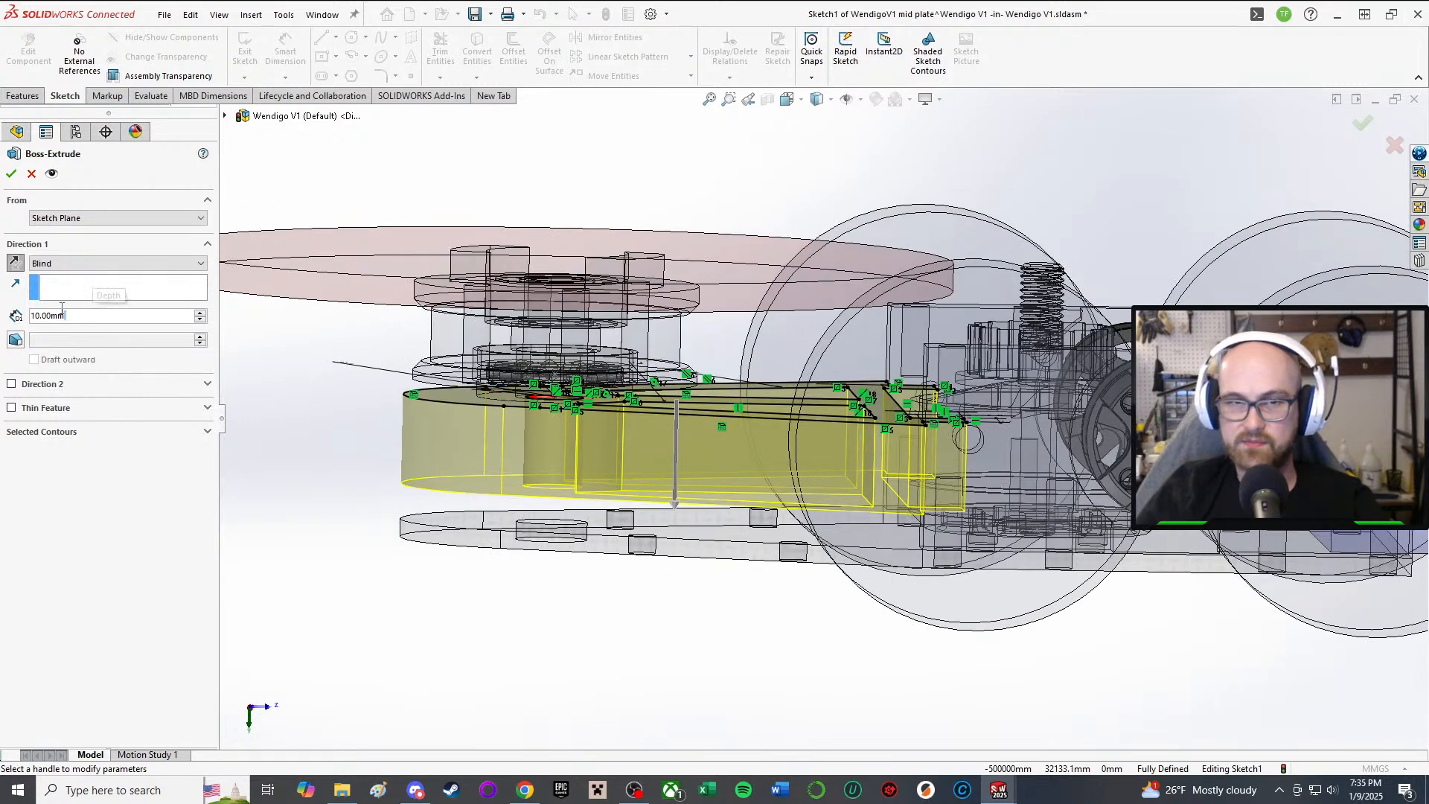
{"action": "type", "text": "2"}
{"action": "key", "text": "Return"}
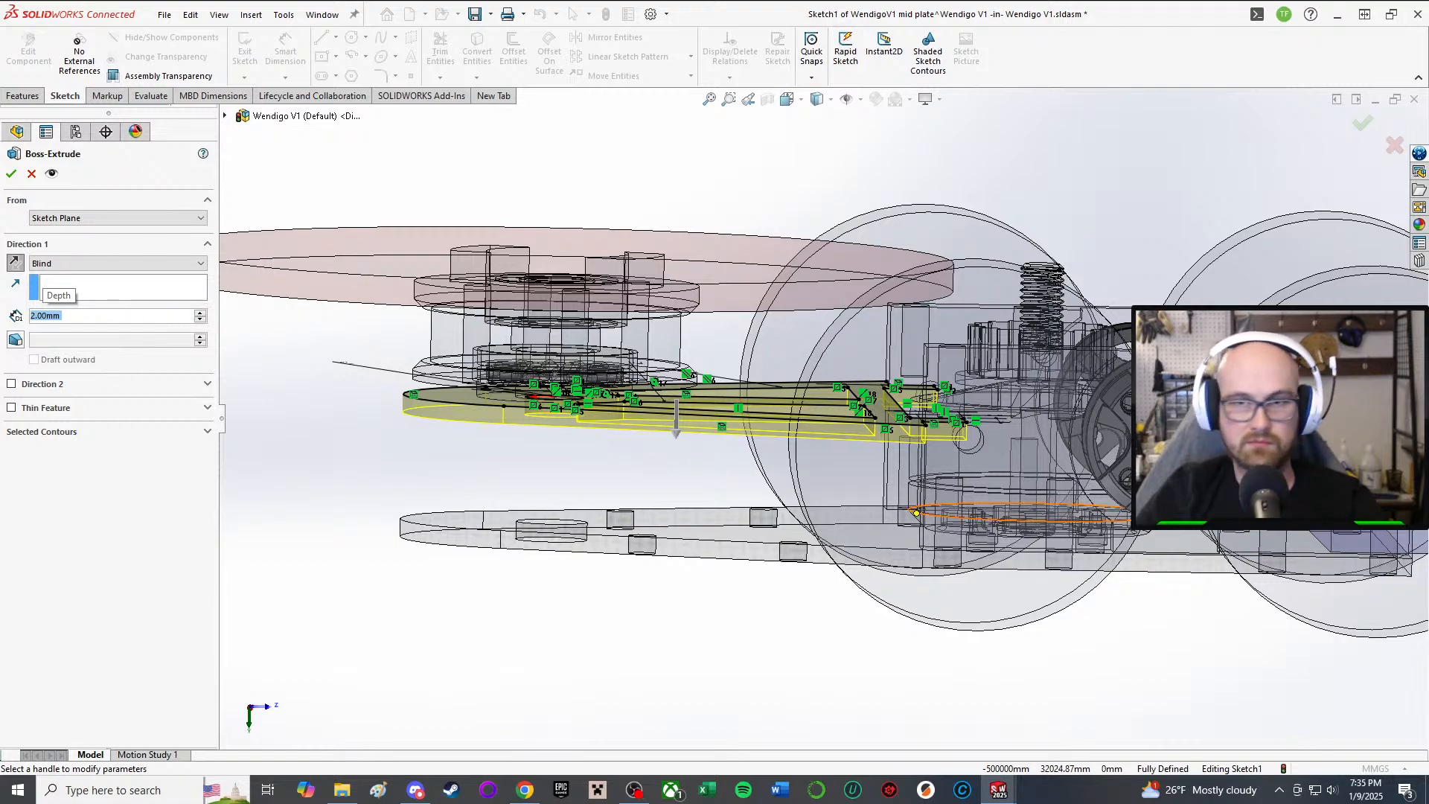
{"action": "scroll", "coordinate": [1146, 491], "scroll_direction": "down", "scroll_amount": 2}
{"action": "mouse_move", "coordinate": [579, 432]}
{"action": "middle_mouse_down"}
{"action": "mouse_move", "coordinate": [595, 402]}
{"action": "mouse_move", "coordinate": [591, 418]}
{"action": "middle_mouse_up"}
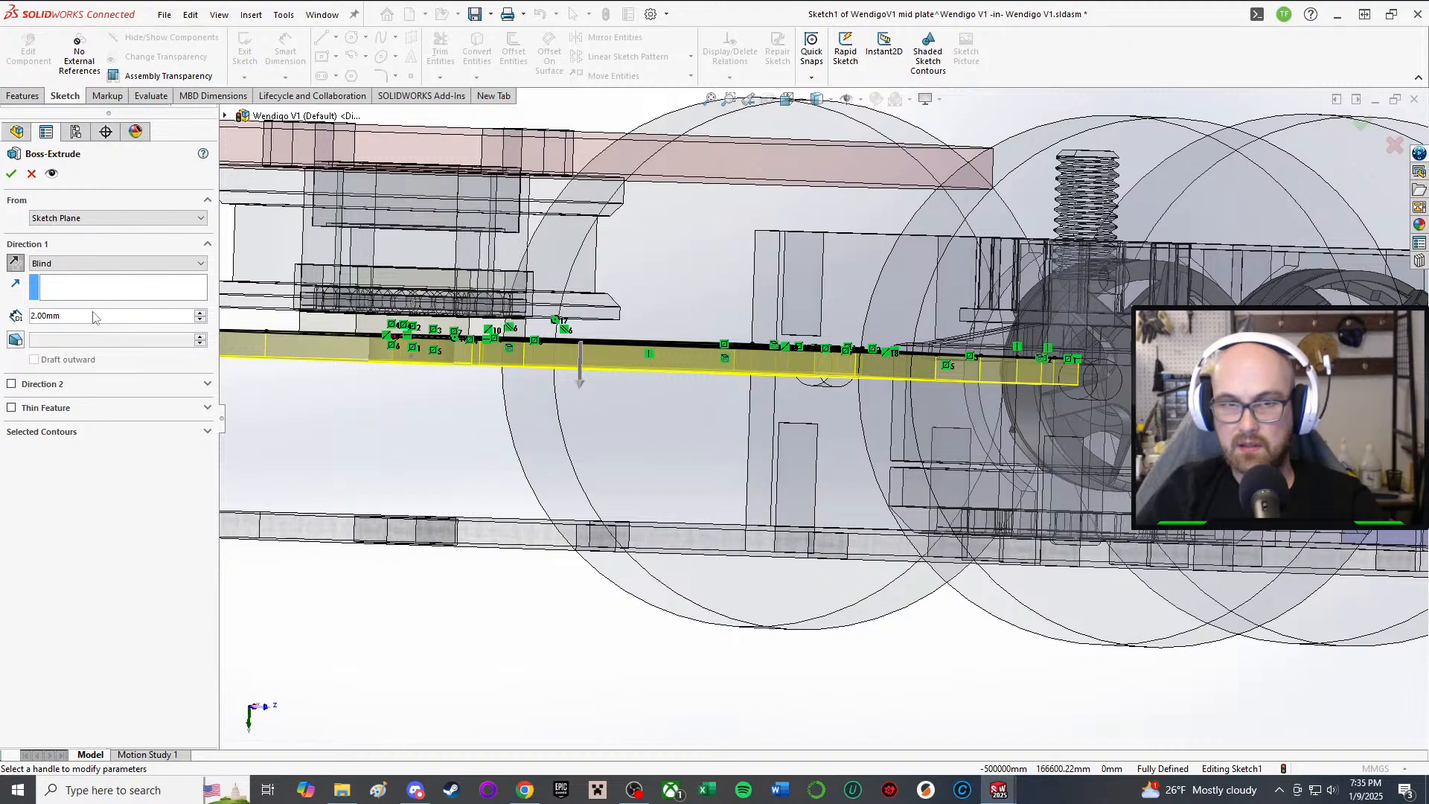
{"action": "type", "text": "3"}
{"action": "key", "text": "Return"}
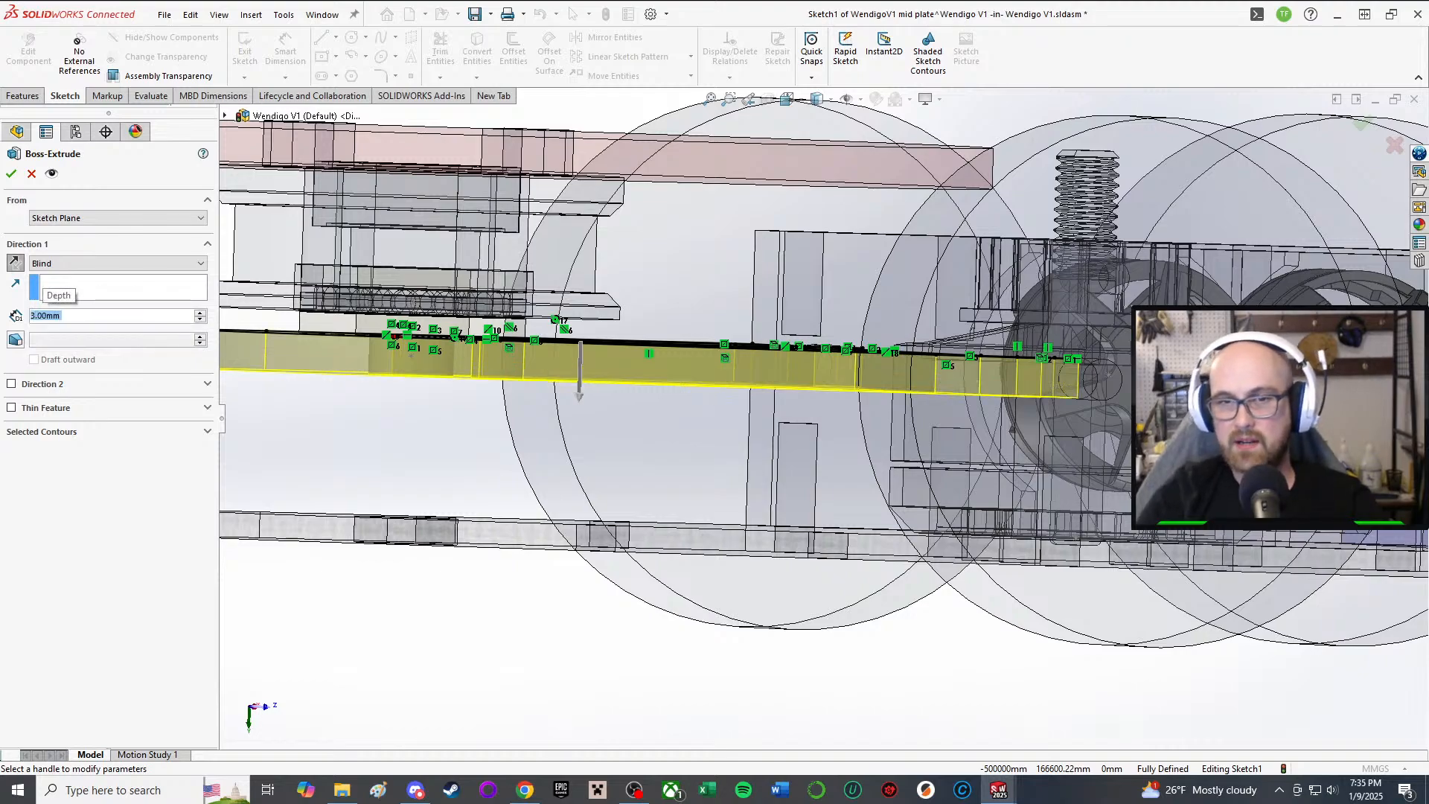
Step: Orbit the assembly from side, top and tilted angles to check the 3 mm plate preview
{"action": "scroll", "coordinate": [387, 474], "scroll_direction": "up", "scroll_amount": 2}
{"action": "middle_click_drag", "start_coordinate": [388, 476], "coordinate": [439, 372]}
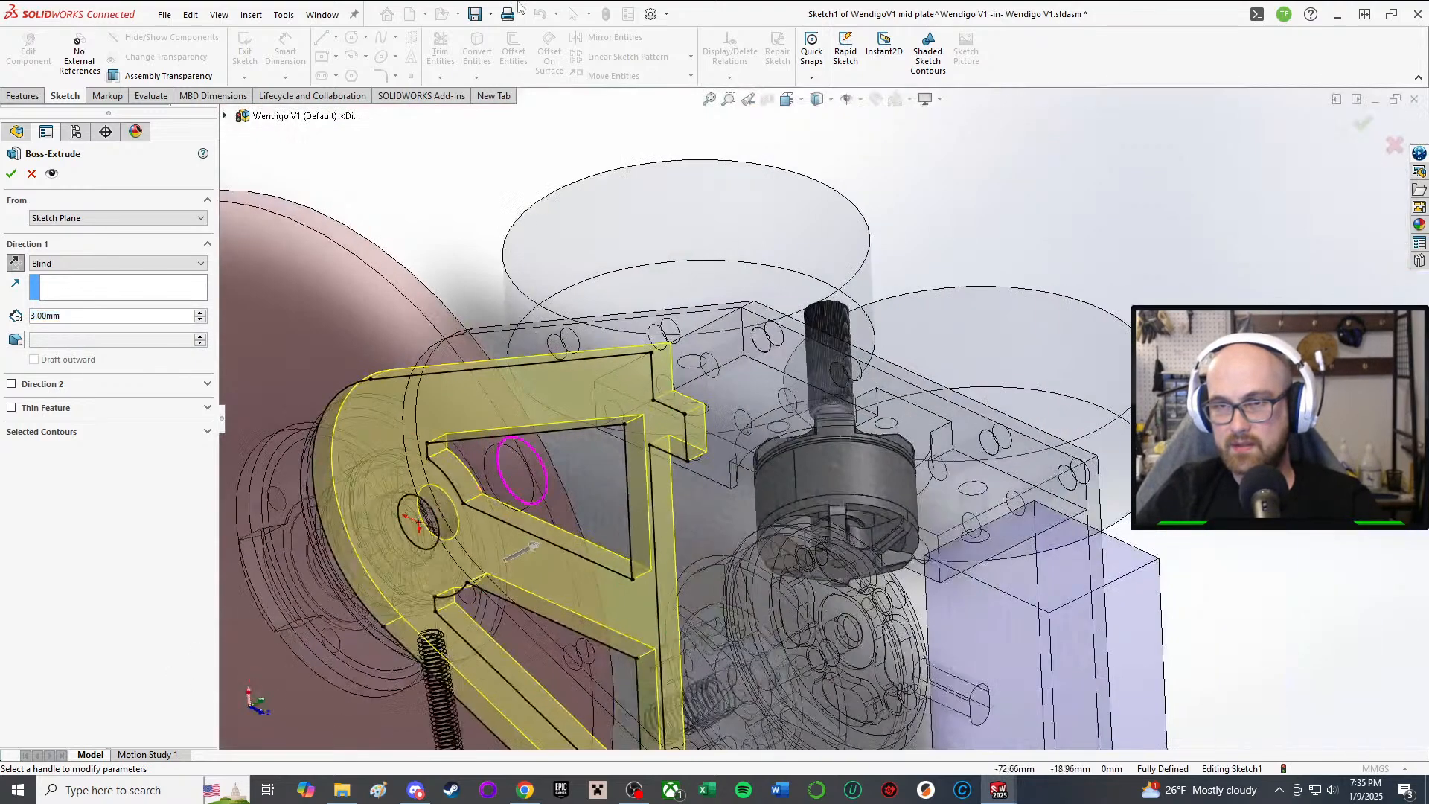
{"action": "scroll", "coordinate": [423, 499], "scroll_direction": "up", "scroll_amount": 1}
{"action": "mouse_move", "coordinate": [424, 505]}
{"action": "middle_mouse_down"}
{"action": "mouse_move", "coordinate": [453, 191]}
{"action": "mouse_move", "coordinate": [666, 362]}
{"action": "mouse_move", "coordinate": [704, 651]}
{"action": "middle_mouse_up"}
{"action": "scroll", "coordinate": [775, 372], "scroll_direction": "down", "scroll_amount": 1}
{"action": "middle_click_drag", "start_coordinate": [771, 369], "coordinate": [801, 428]}
{"action": "mouse_move", "coordinate": [674, 276]}
{"action": "middle_mouse_down"}
{"action": "mouse_move", "coordinate": [779, 149]}
{"action": "mouse_move", "coordinate": [780, 267]}
{"action": "mouse_move", "coordinate": [756, 307]}
{"action": "mouse_move", "coordinate": [762, 169]}
{"action": "mouse_move", "coordinate": [742, 378]}
{"action": "middle_mouse_up"}
{"action": "scroll", "coordinate": [644, 282], "scroll_direction": "down", "scroll_amount": 4}
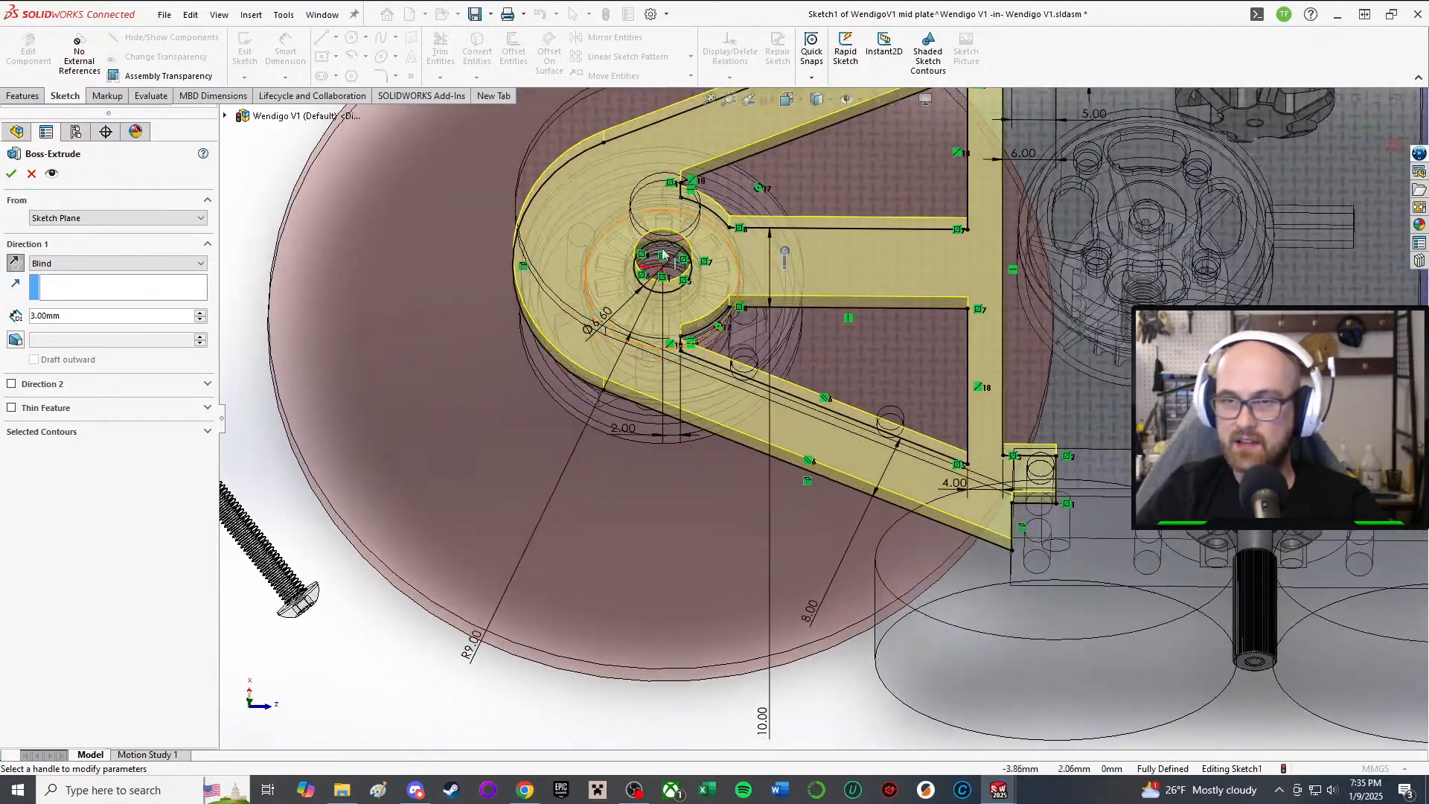
{"action": "scroll", "coordinate": [507, 143], "scroll_direction": "up", "scroll_amount": 3}
{"action": "middle_click_drag", "start_coordinate": [774, 208], "coordinate": [779, 358]}
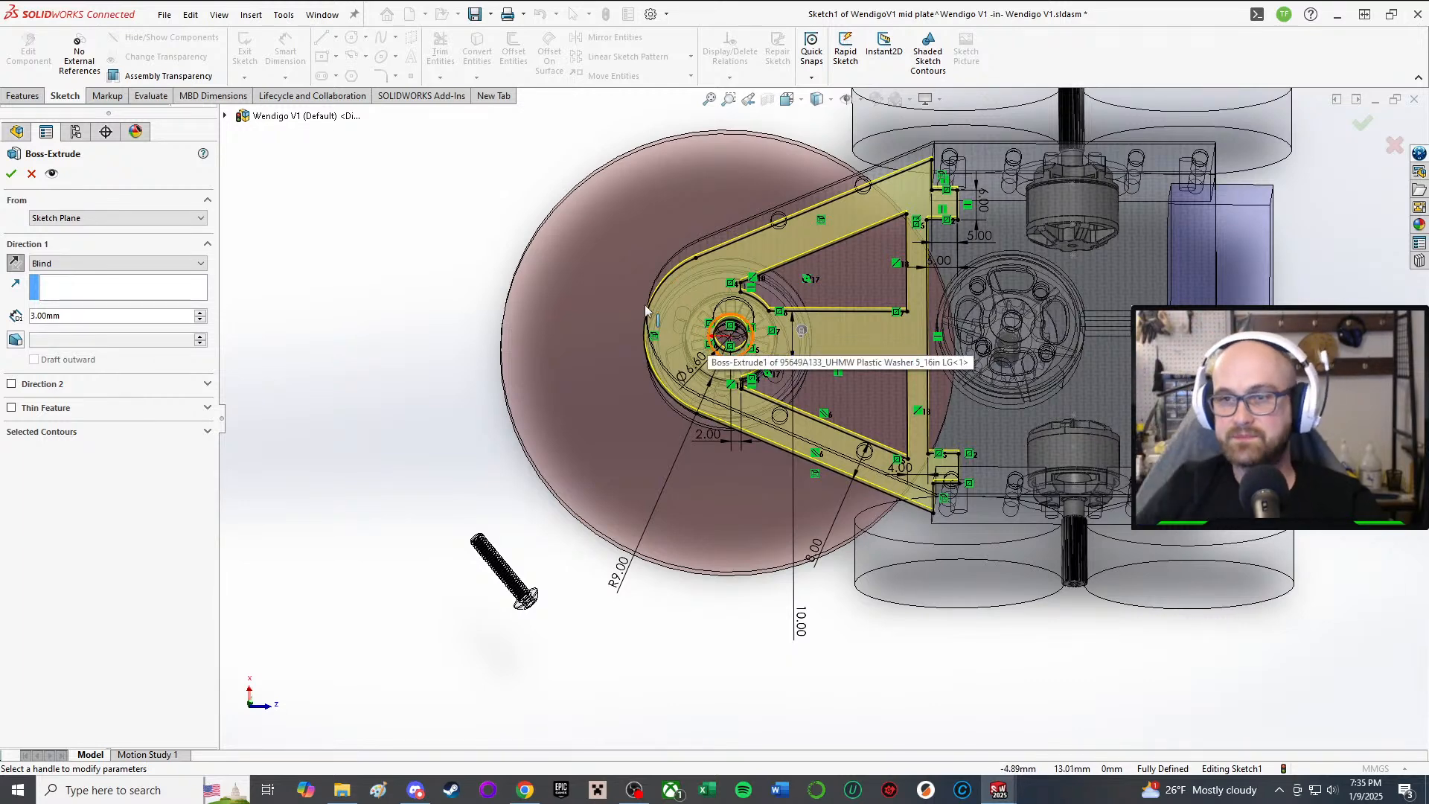
{"action": "scroll", "coordinate": [805, 288], "scroll_direction": "down", "scroll_amount": 4}
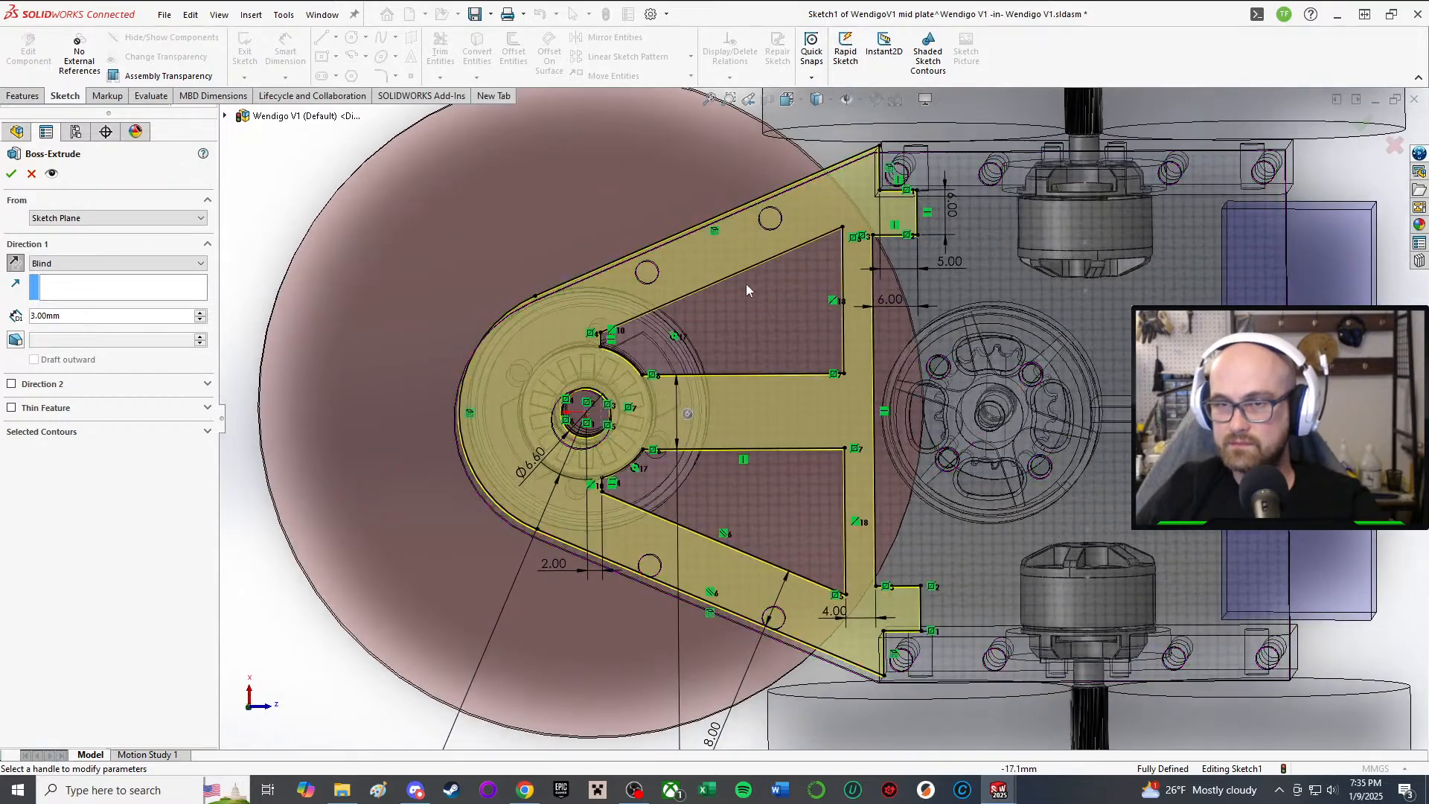
{"action": "scroll", "coordinate": [745, 284], "scroll_direction": "down", "scroll_amount": 2}
{"action": "scroll", "coordinate": [589, 303], "scroll_direction": "up", "scroll_amount": 2}
{"action": "middle_click_drag", "start_coordinate": [615, 377], "coordinate": [409, 182]}
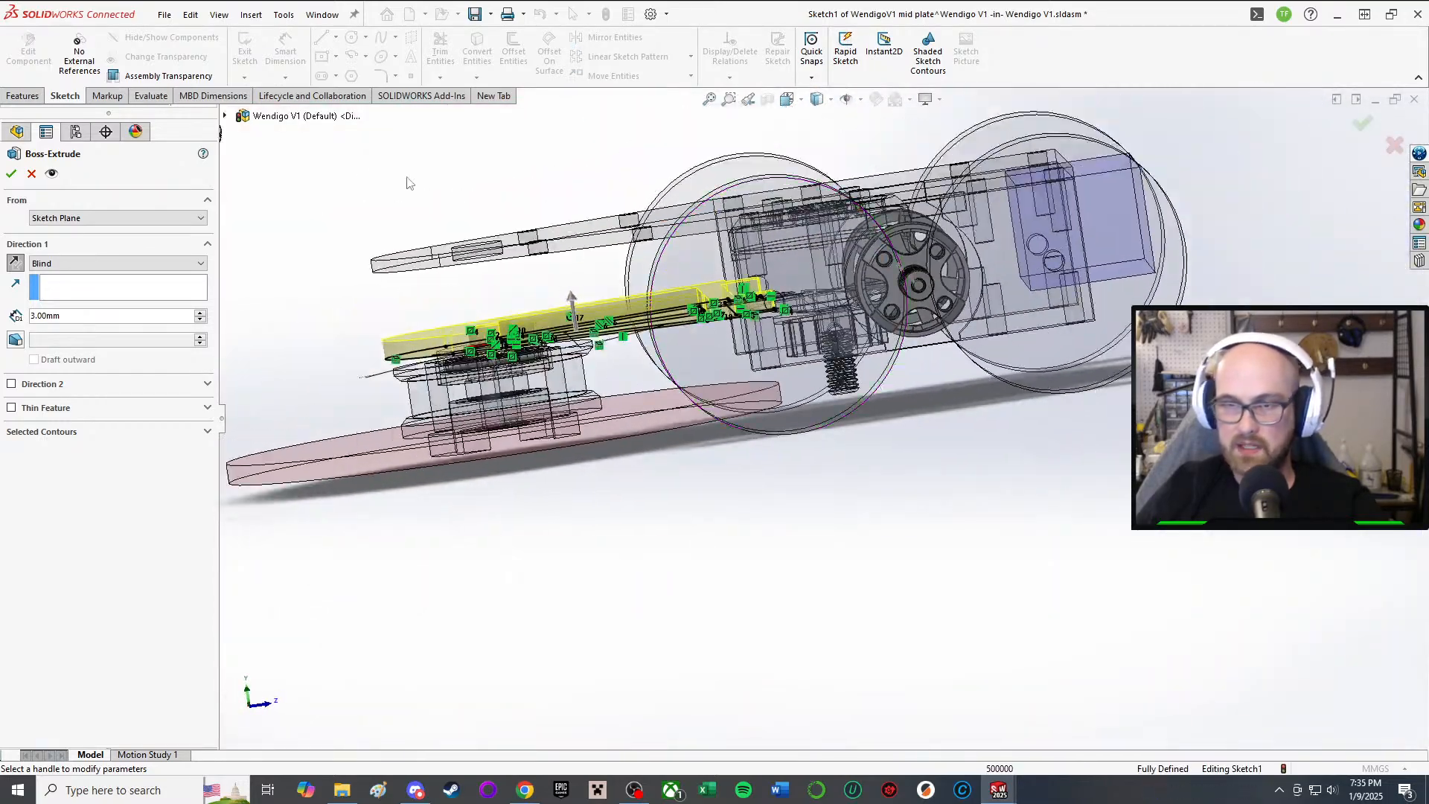
Step: Confirm the 3 mm Boss-Extrude of the mid plate
{"action": "left_click", "coordinate": [11, 174]}
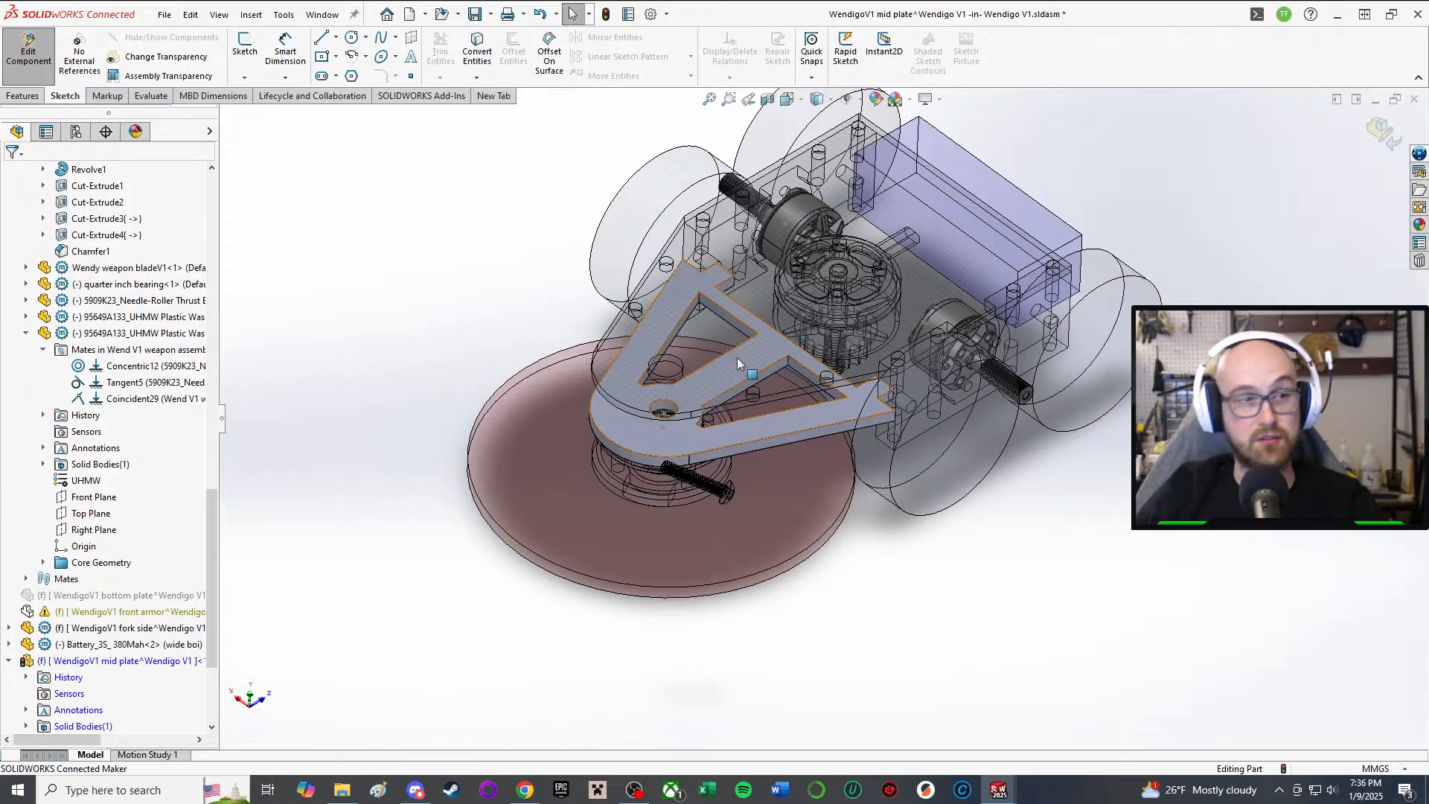
{"action": "scroll", "coordinate": [747, 395], "scroll_direction": "down", "scroll_amount": 3}
{"action": "middle_click", "coordinate": [751, 387]}
{"action": "middle_click_drag", "start_coordinate": [750, 387], "coordinate": [405, 488]}
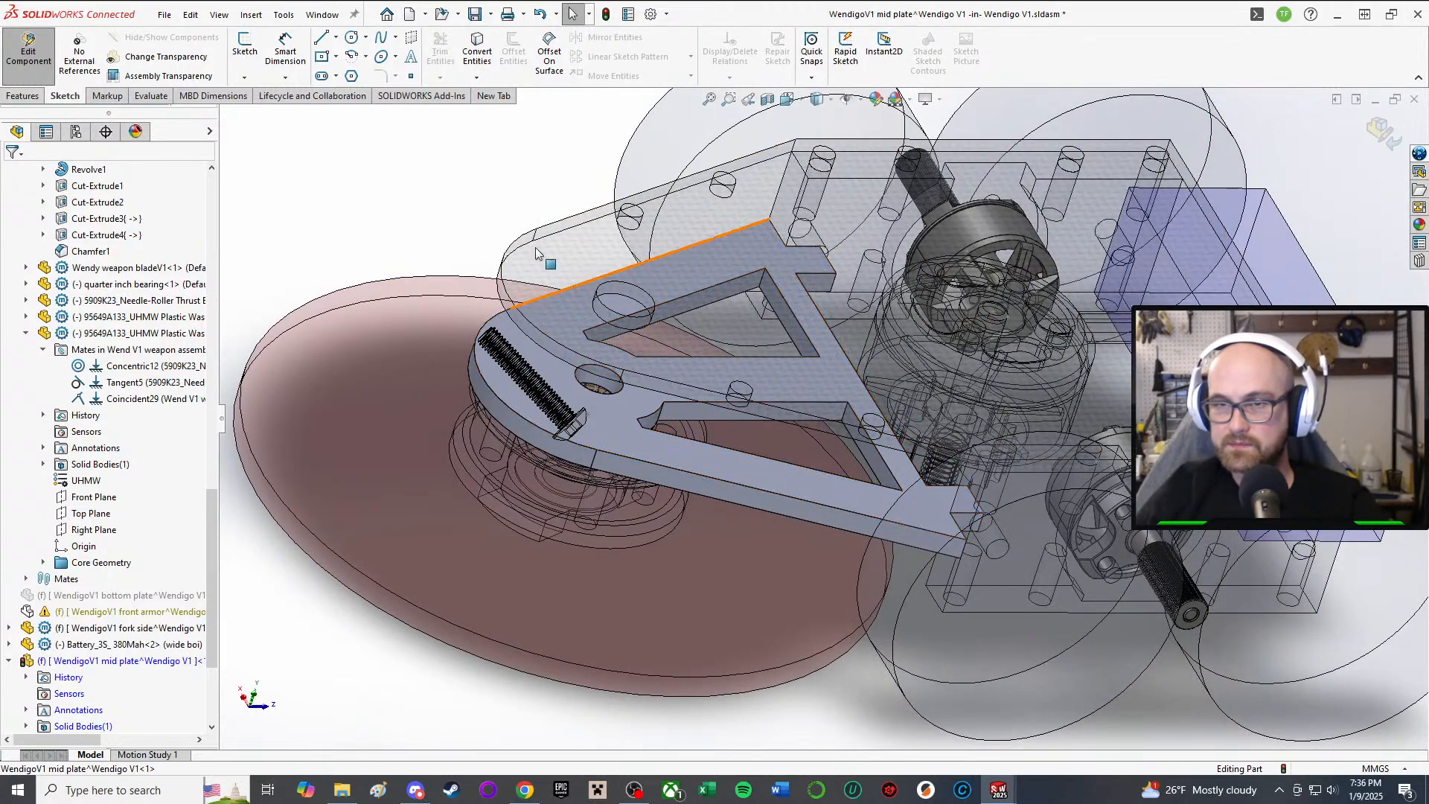
Step: Start a Fillet on the plate with a 1 mm radius
{"action": "left_click", "coordinate": [23, 95]}
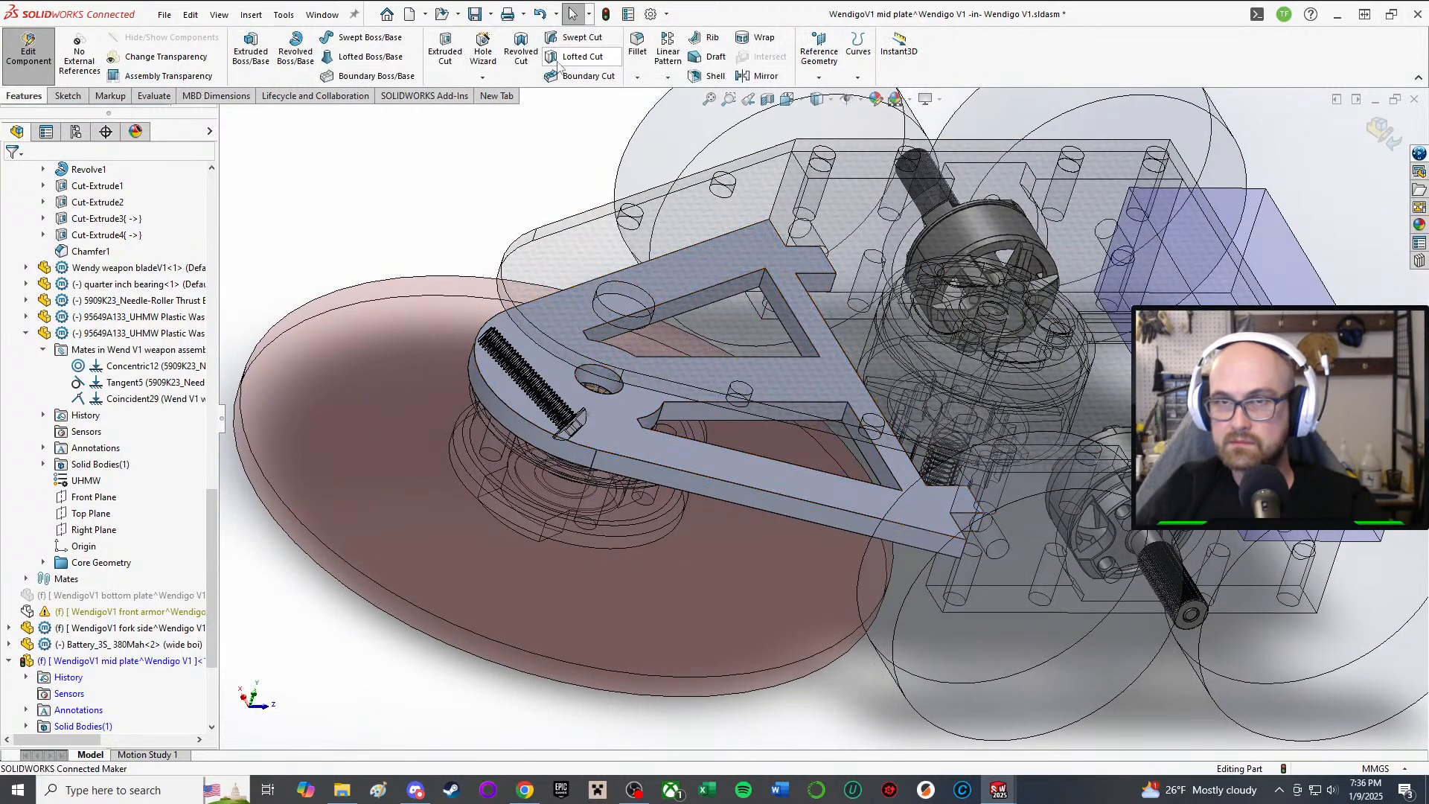
{"action": "left_click", "coordinate": [637, 47]}
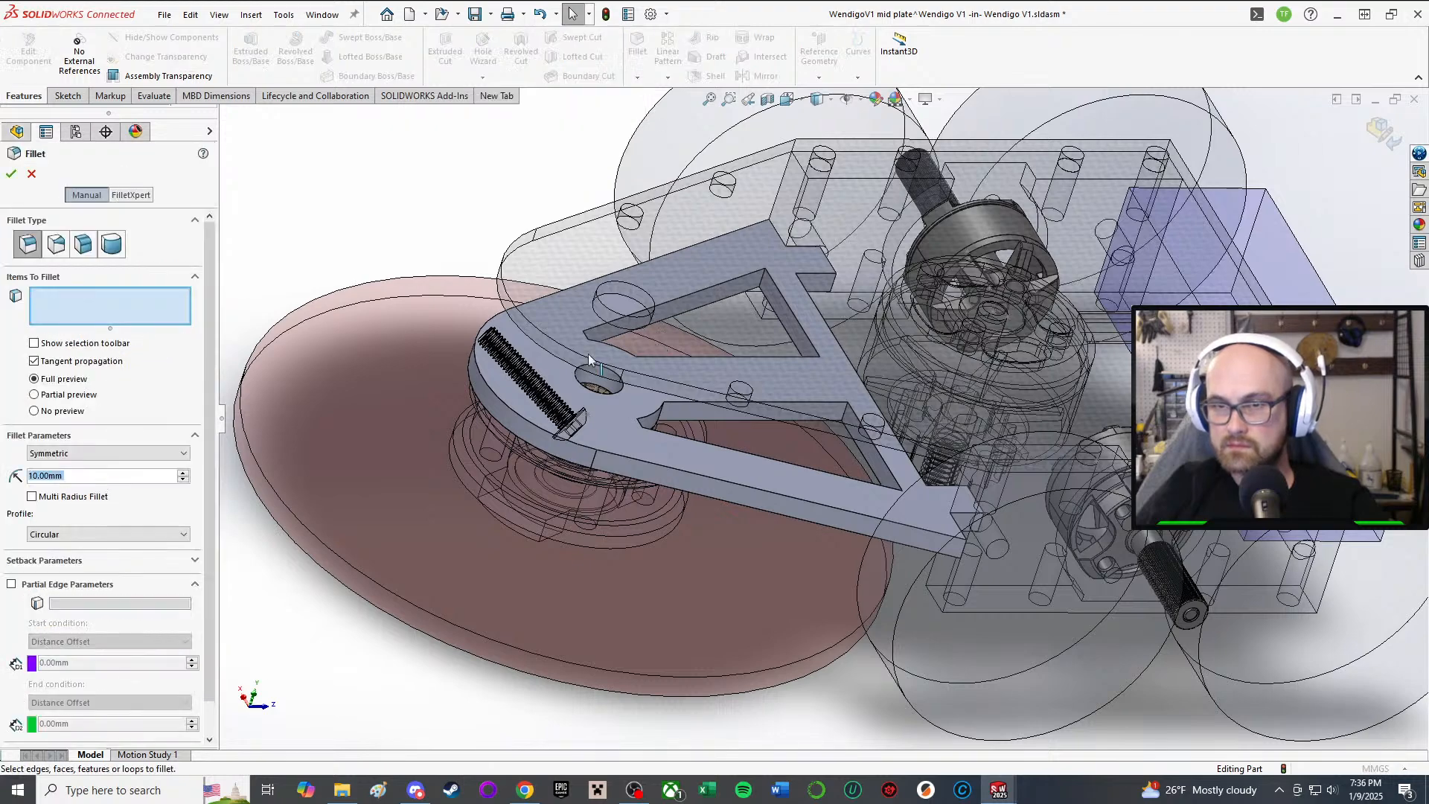
{"action": "scroll", "coordinate": [588, 360], "scroll_direction": "down", "scroll_amount": 10}
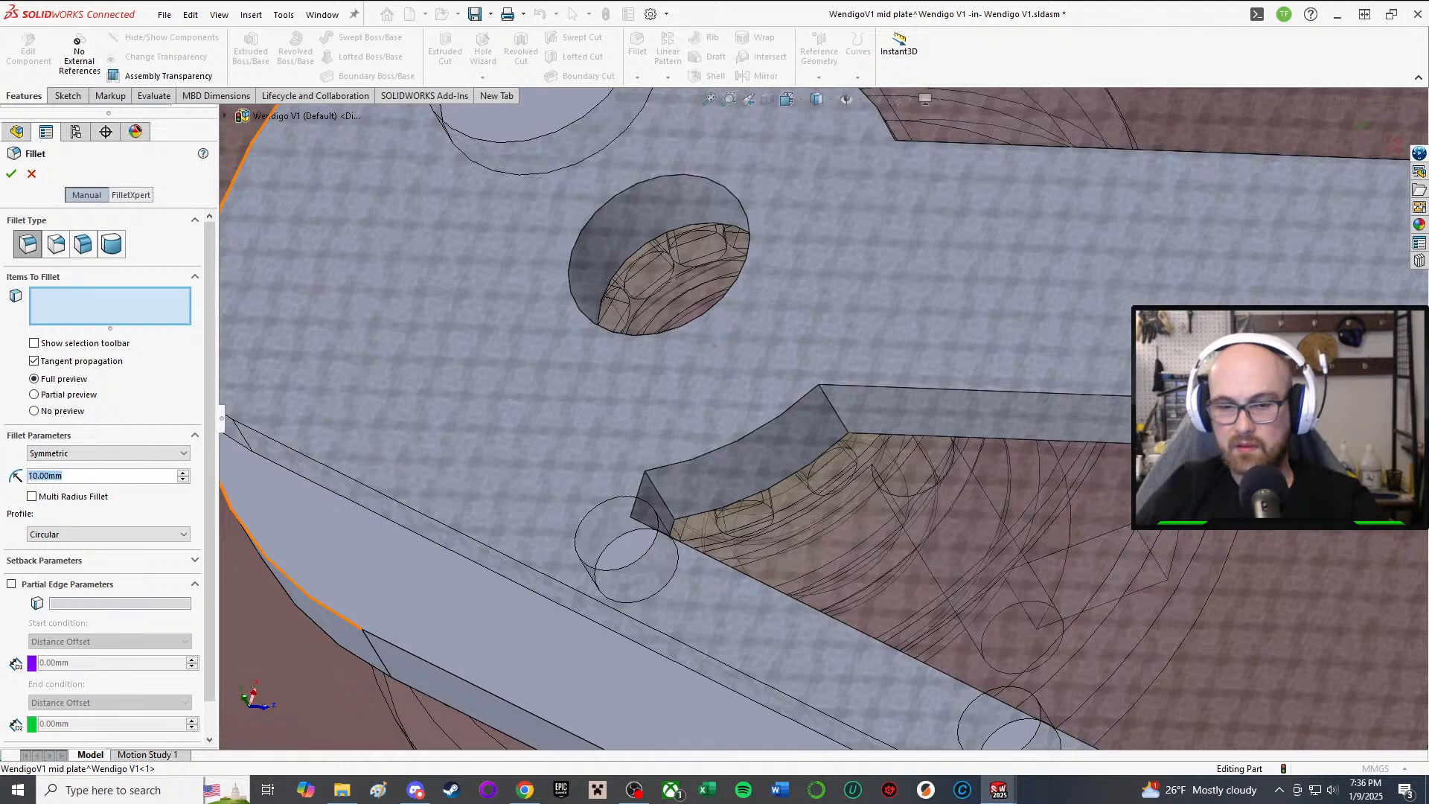
{"action": "type", "text": "1"}
{"action": "key", "text": "Return"}
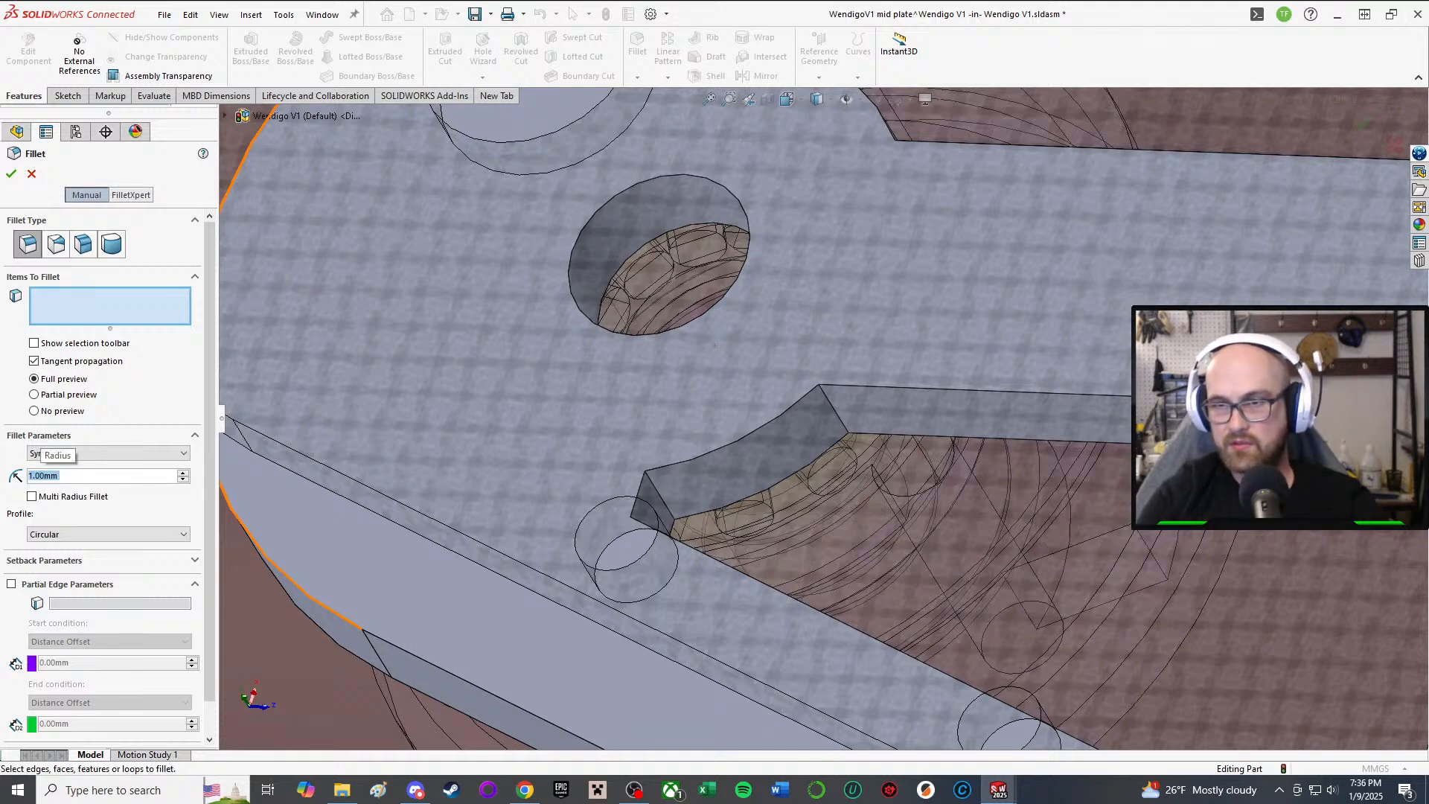
{"action": "middle_click_drag", "start_coordinate": [584, 593], "coordinate": [662, 521]}
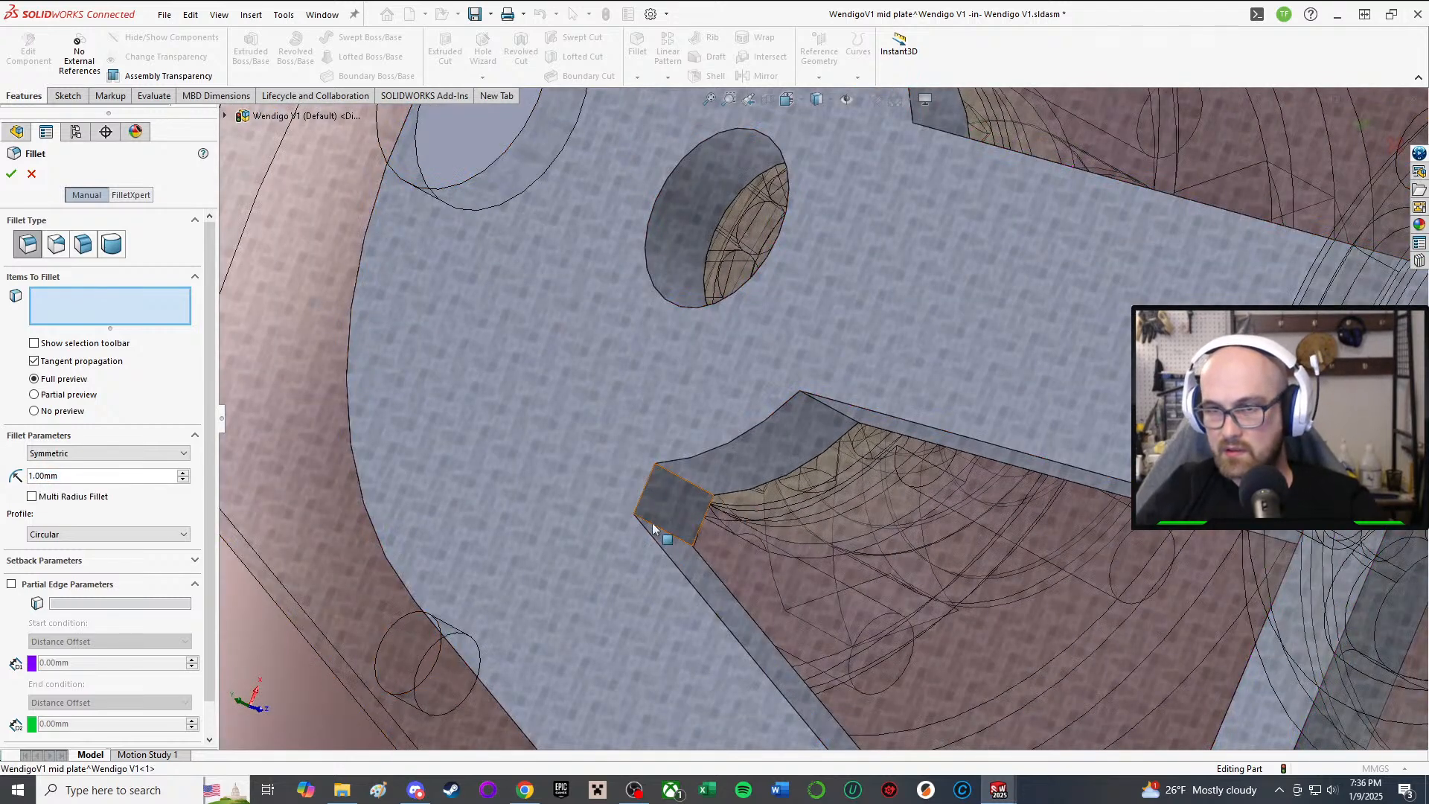
Step: Pick six cutout corner edges, then cancel the fillet
{"action": "left_click", "coordinate": [690, 515]}
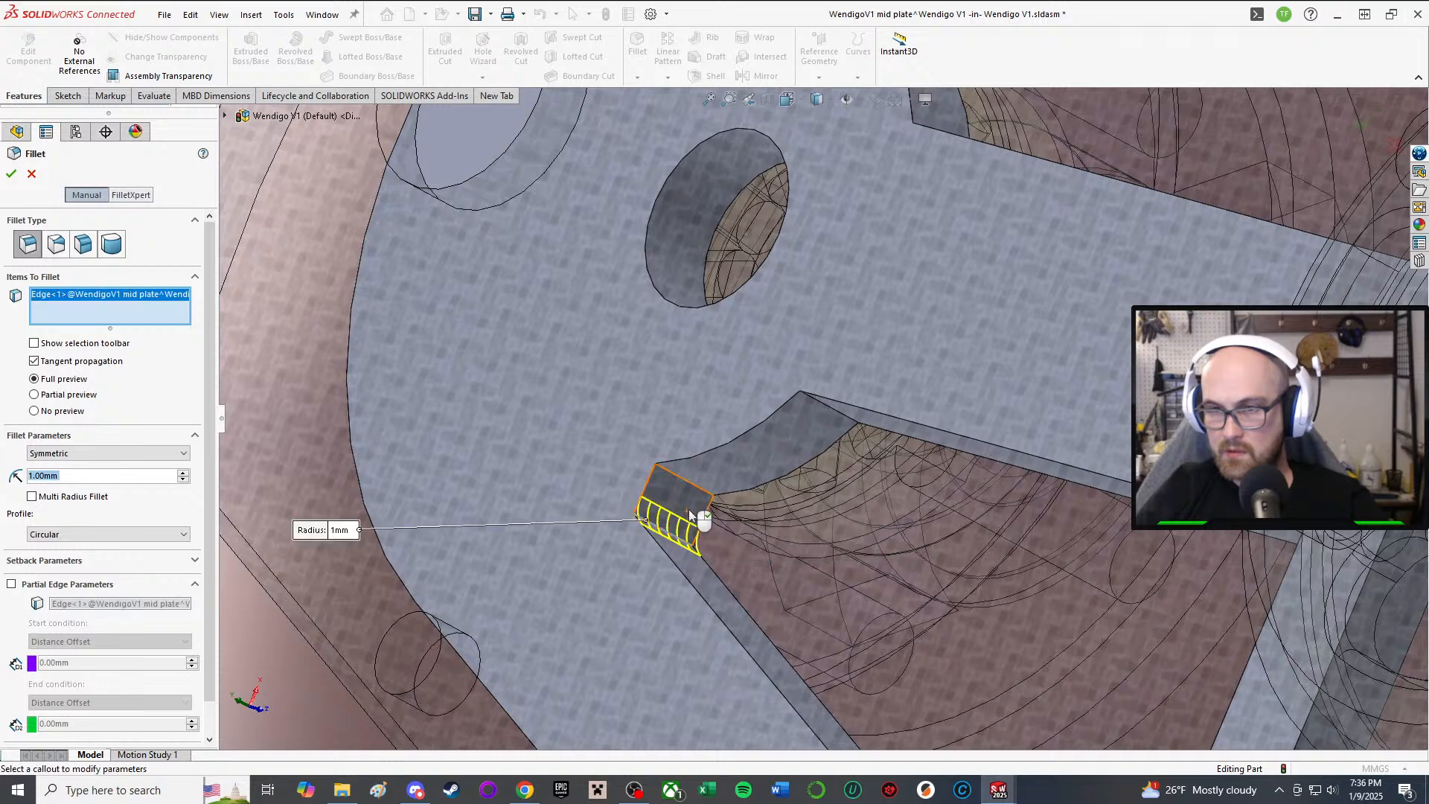
{"action": "left_click", "coordinate": [669, 477]}
{"action": "middle_click_drag", "start_coordinate": [714, 446], "coordinate": [810, 303]}
{"action": "left_click", "coordinate": [808, 442]}
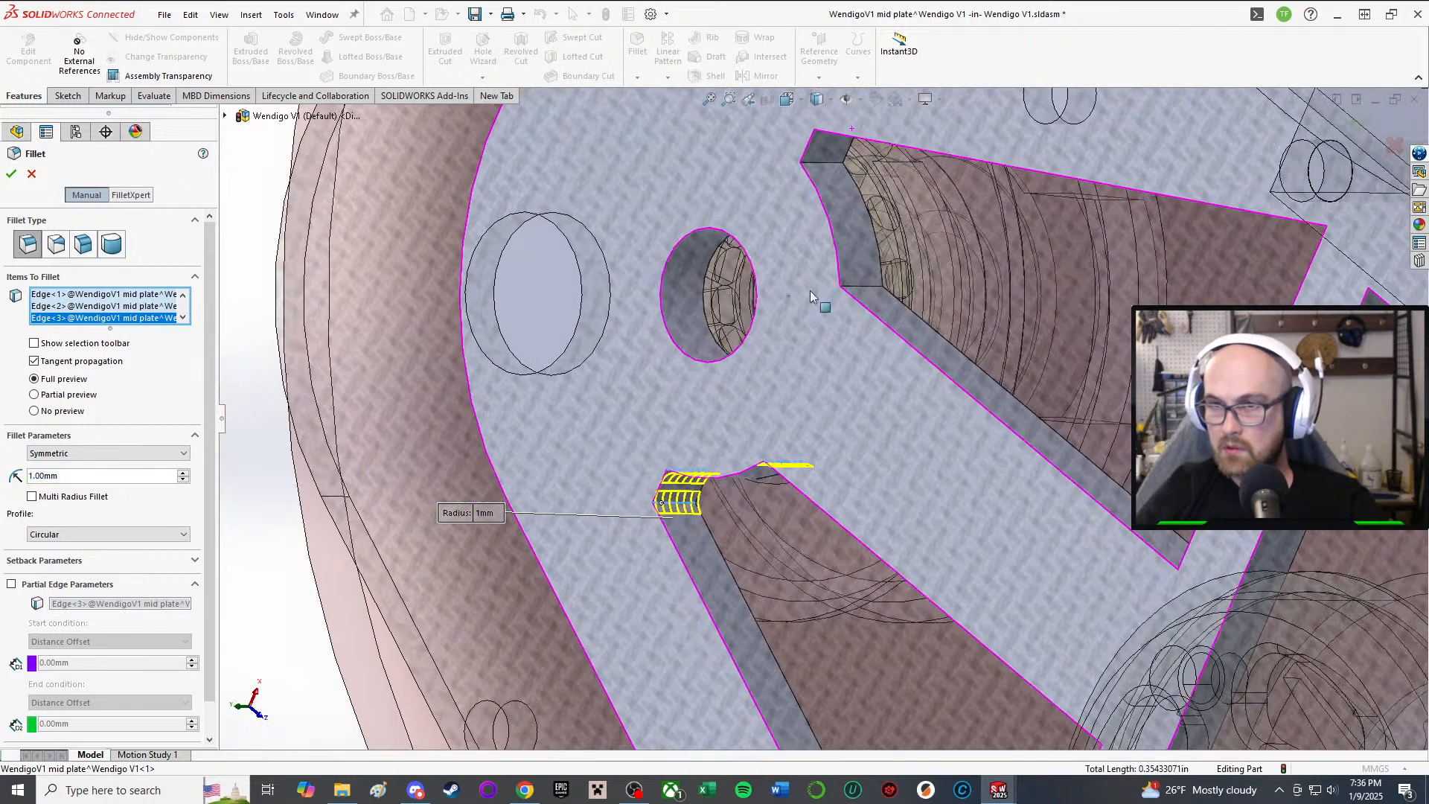
{"action": "left_click", "coordinate": [854, 289]}
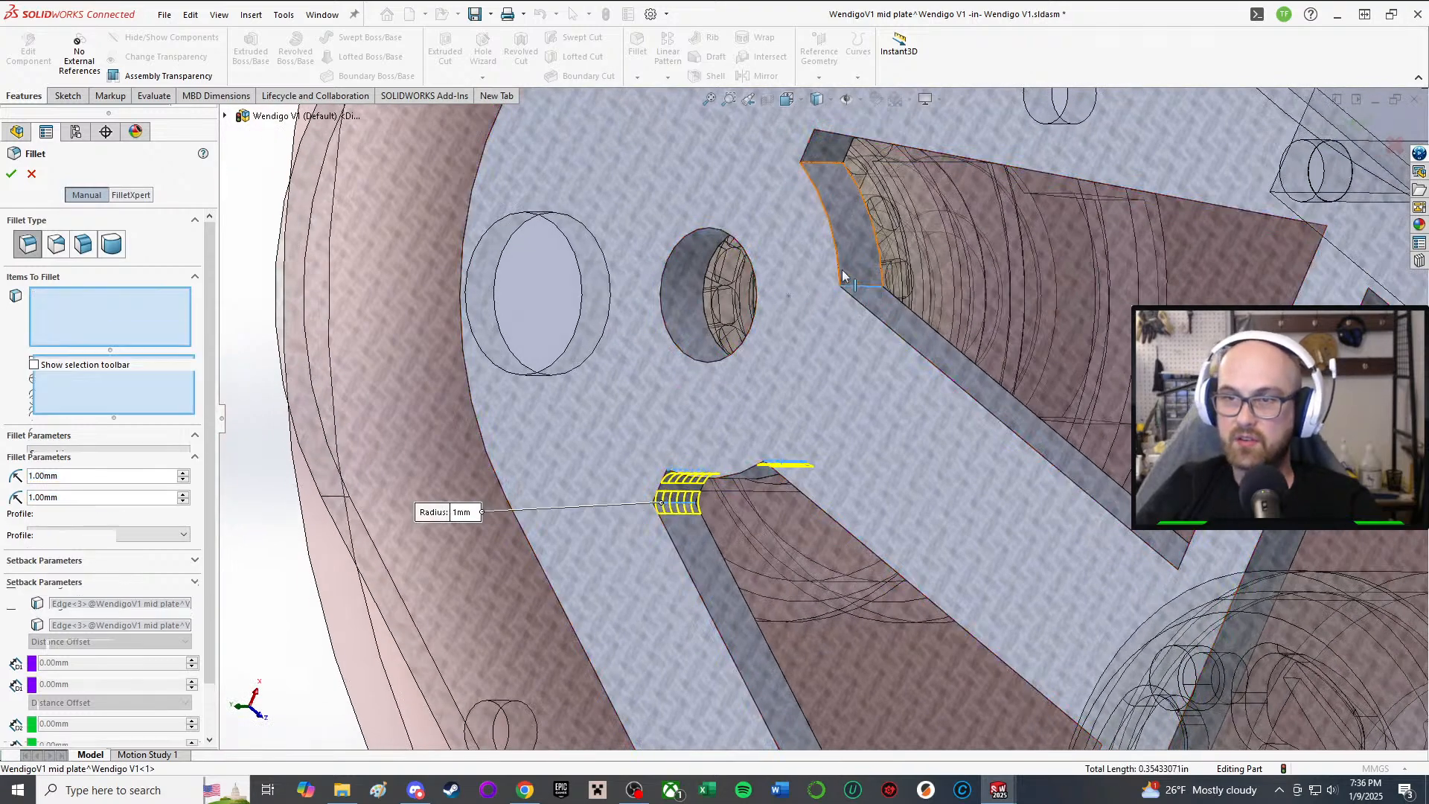
{"action": "left_click", "coordinate": [816, 166]}
{"action": "middle_click_drag", "start_coordinate": [816, 165], "coordinate": [941, 441]}
{"action": "left_click", "coordinate": [804, 165]}
{"action": "scroll", "coordinate": [944, 440], "scroll_direction": "up", "scroll_amount": 2}
{"action": "scroll", "coordinate": [1071, 366], "scroll_direction": "down", "scroll_amount": 2}
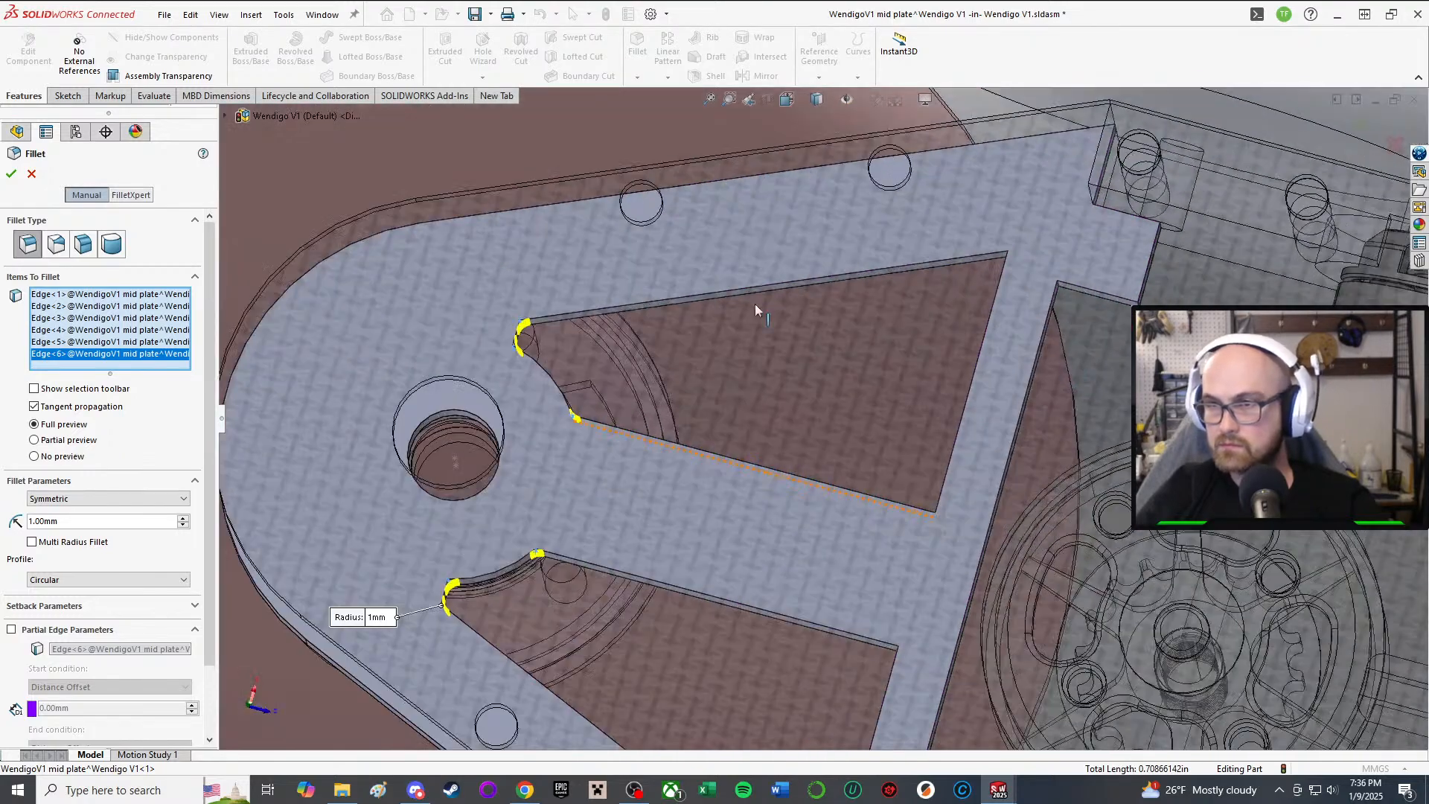
{"action": "left_click", "coordinate": [29, 175]}
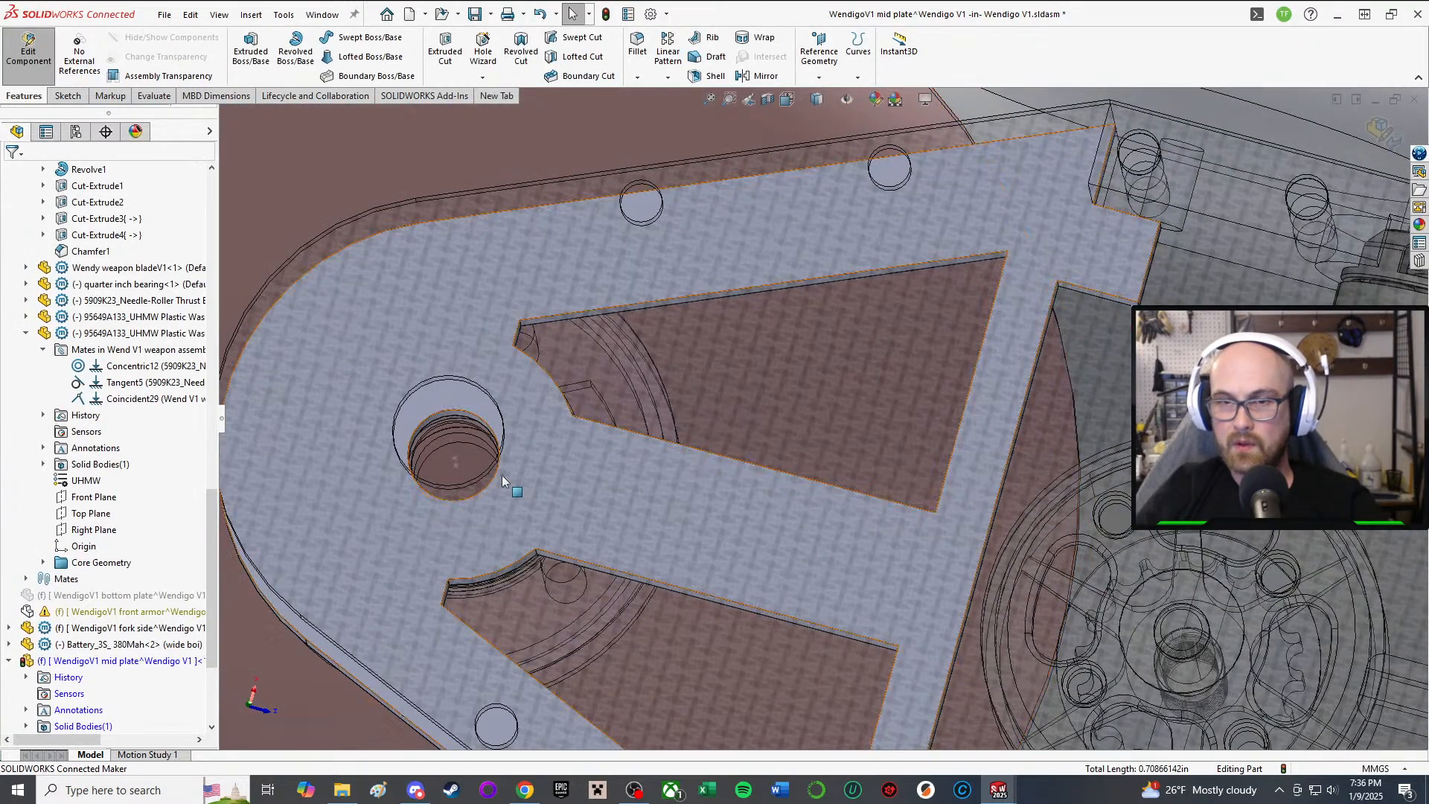
Step: Restart the Fillet with a 1 mm radius
{"action": "left_click", "coordinate": [637, 43]}
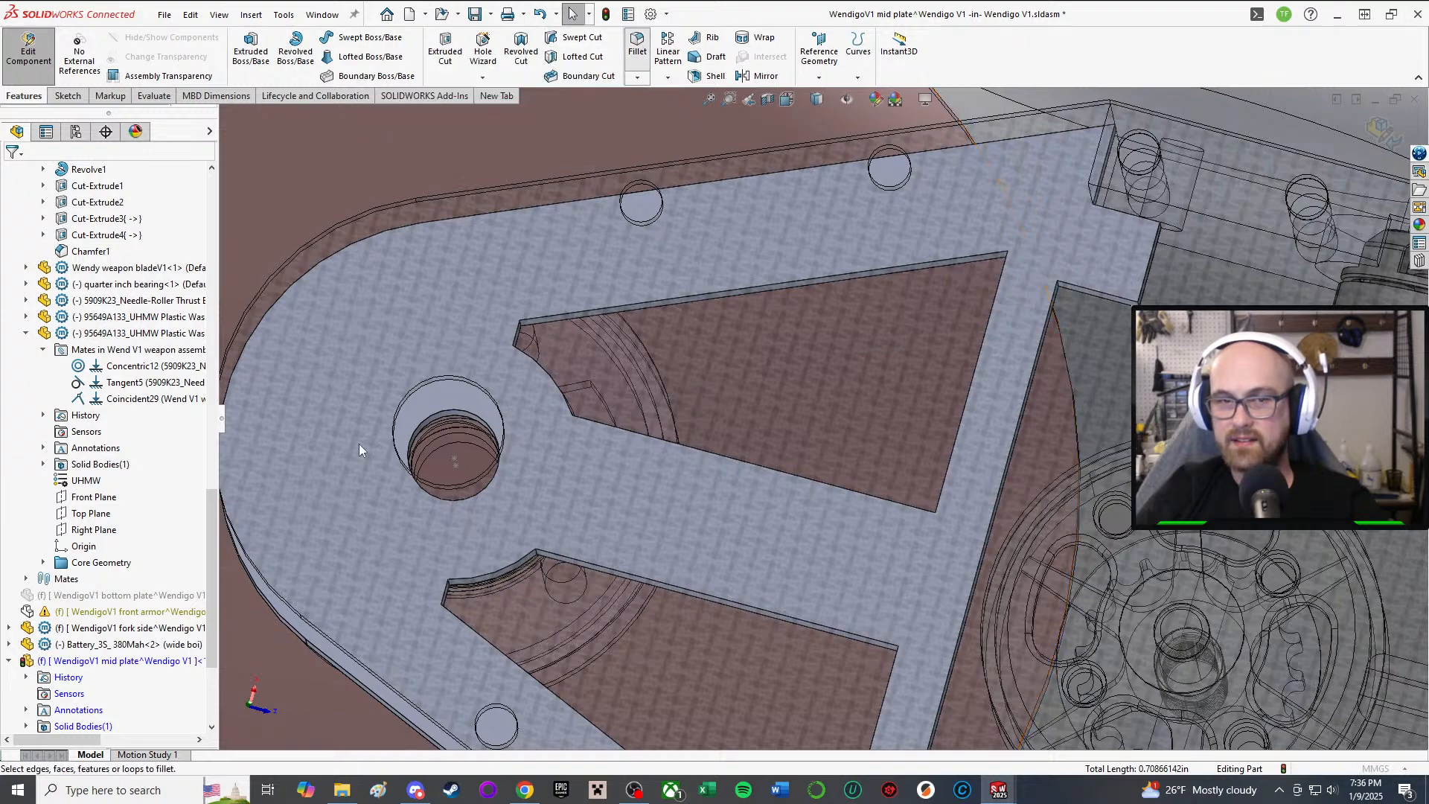
{"action": "type", "text": "1.00mm"}
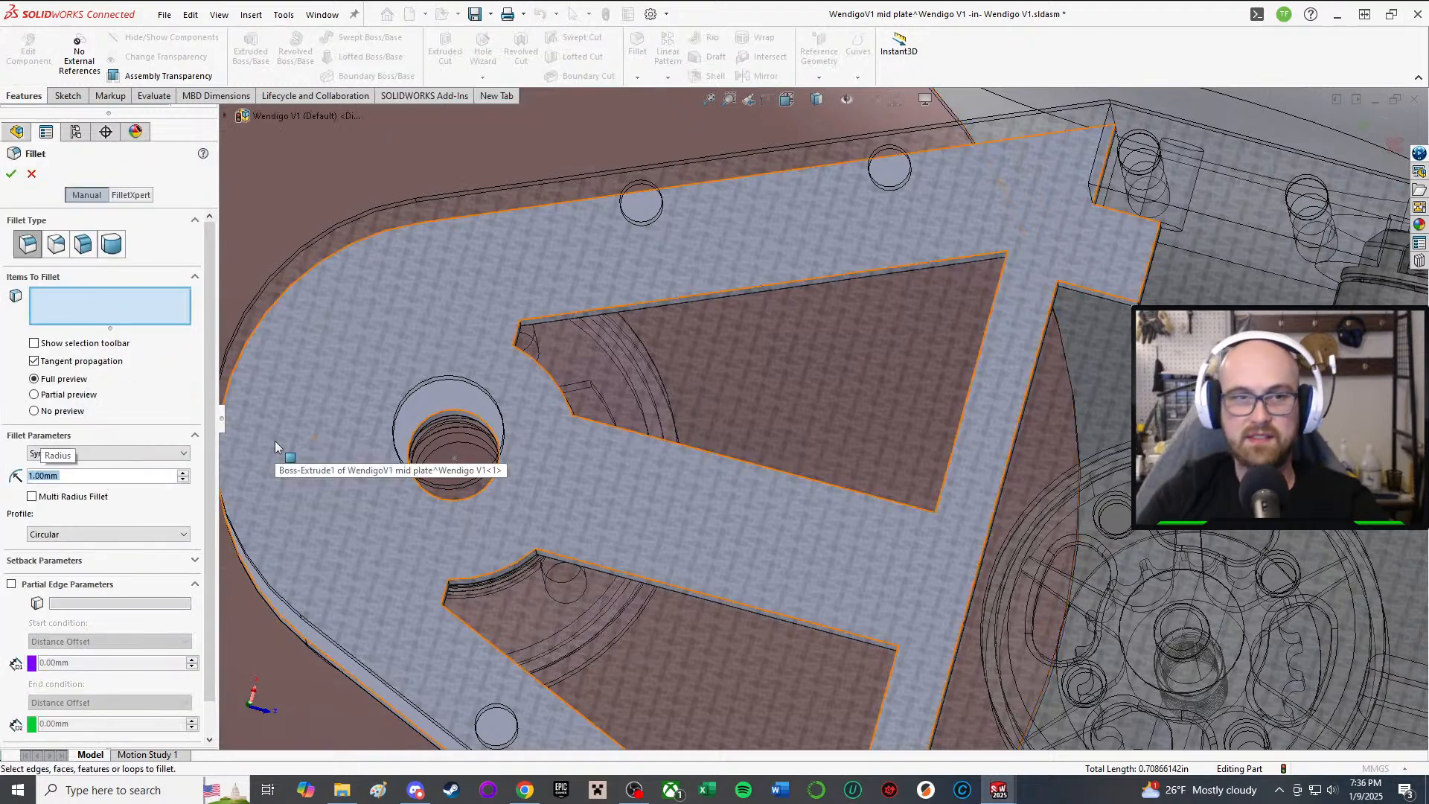
{"action": "key", "text": "Return"}
{"action": "scroll", "coordinate": [640, 320], "scroll_direction": "down", "scroll_amount": 5}
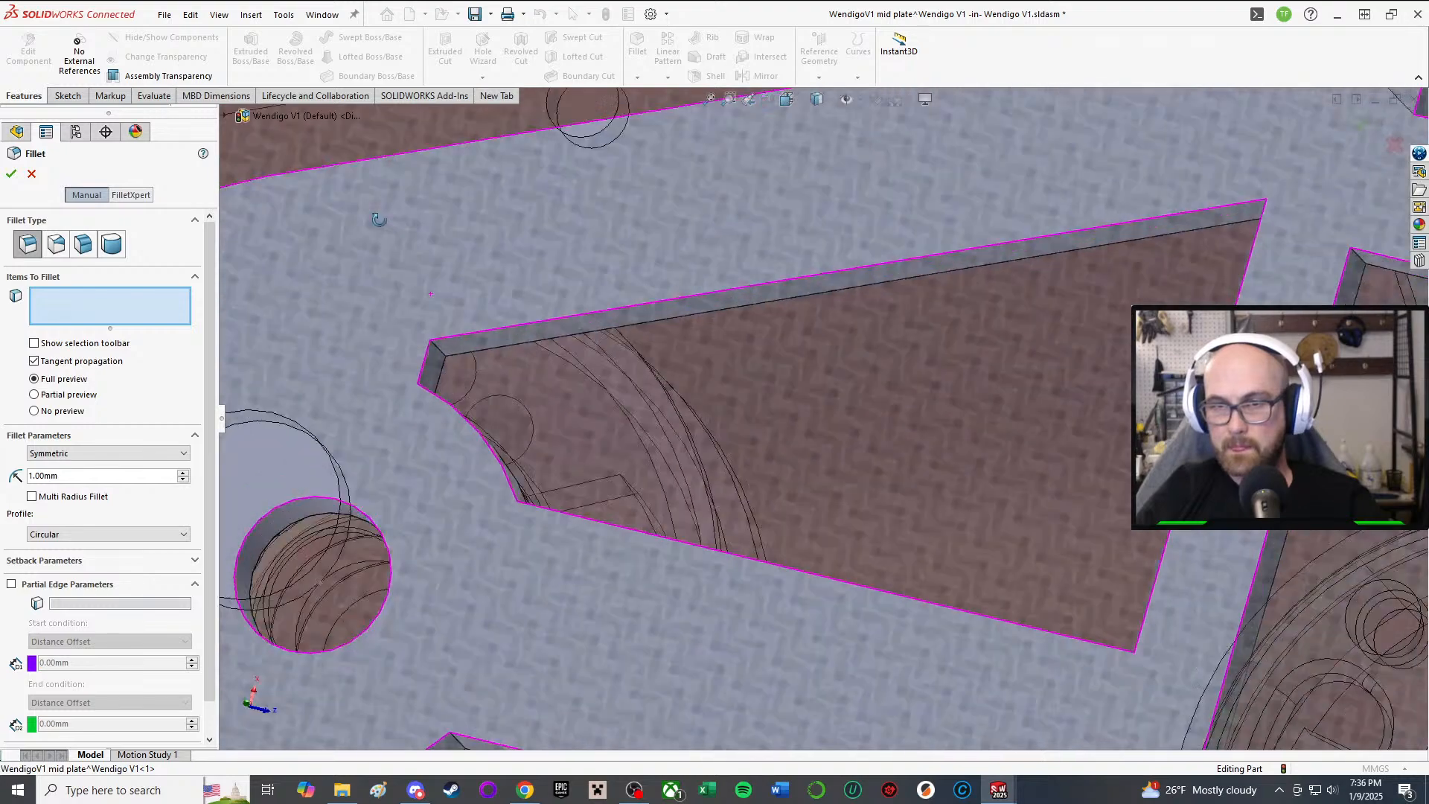
{"action": "scroll", "coordinate": [436, 377], "scroll_direction": "down", "scroll_amount": 4}
Step: Select six inner cutout corner edges and apply the 1 mm fillet
{"action": "left_click", "coordinate": [550, 441]}
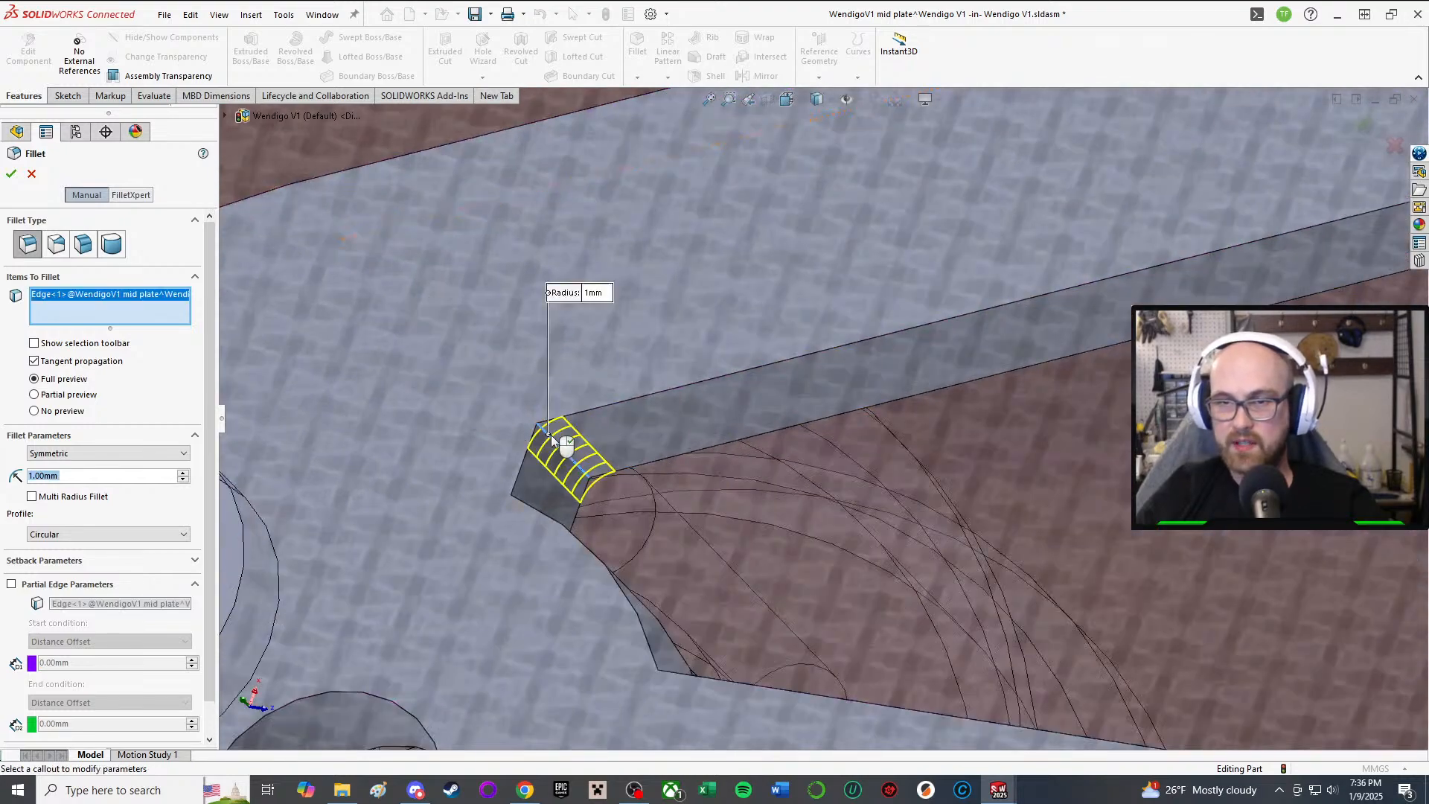
{"action": "middle_click_drag", "start_coordinate": [561, 440], "coordinate": [555, 570]}
{"action": "left_click", "coordinate": [535, 518]}
{"action": "scroll", "coordinate": [558, 580], "scroll_direction": "up", "scroll_amount": 2}
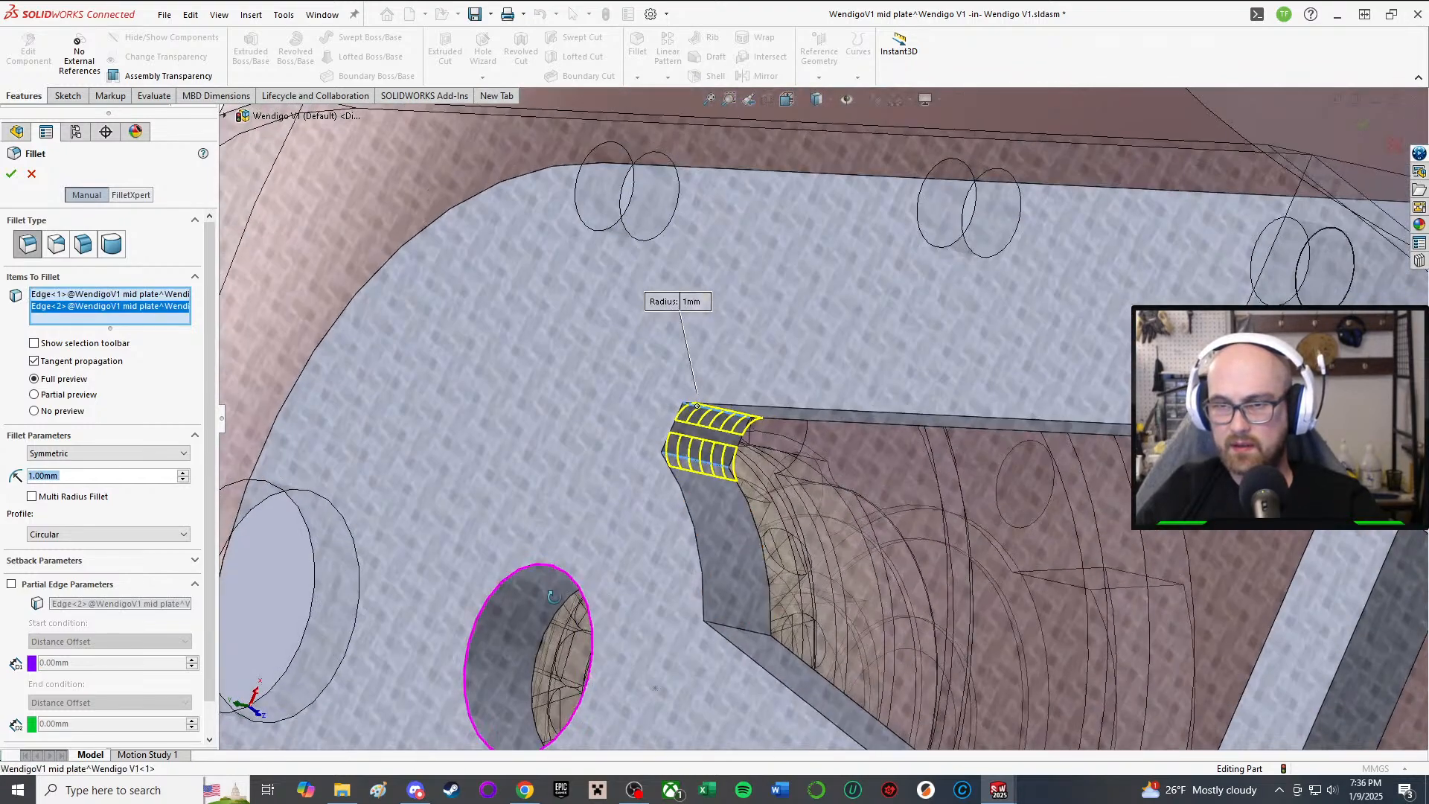
{"action": "left_click", "coordinate": [733, 629]}
{"action": "scroll", "coordinate": [688, 643], "scroll_direction": "up", "scroll_amount": 6}
{"action": "middle_click_drag", "start_coordinate": [642, 659], "coordinate": [681, 523]}
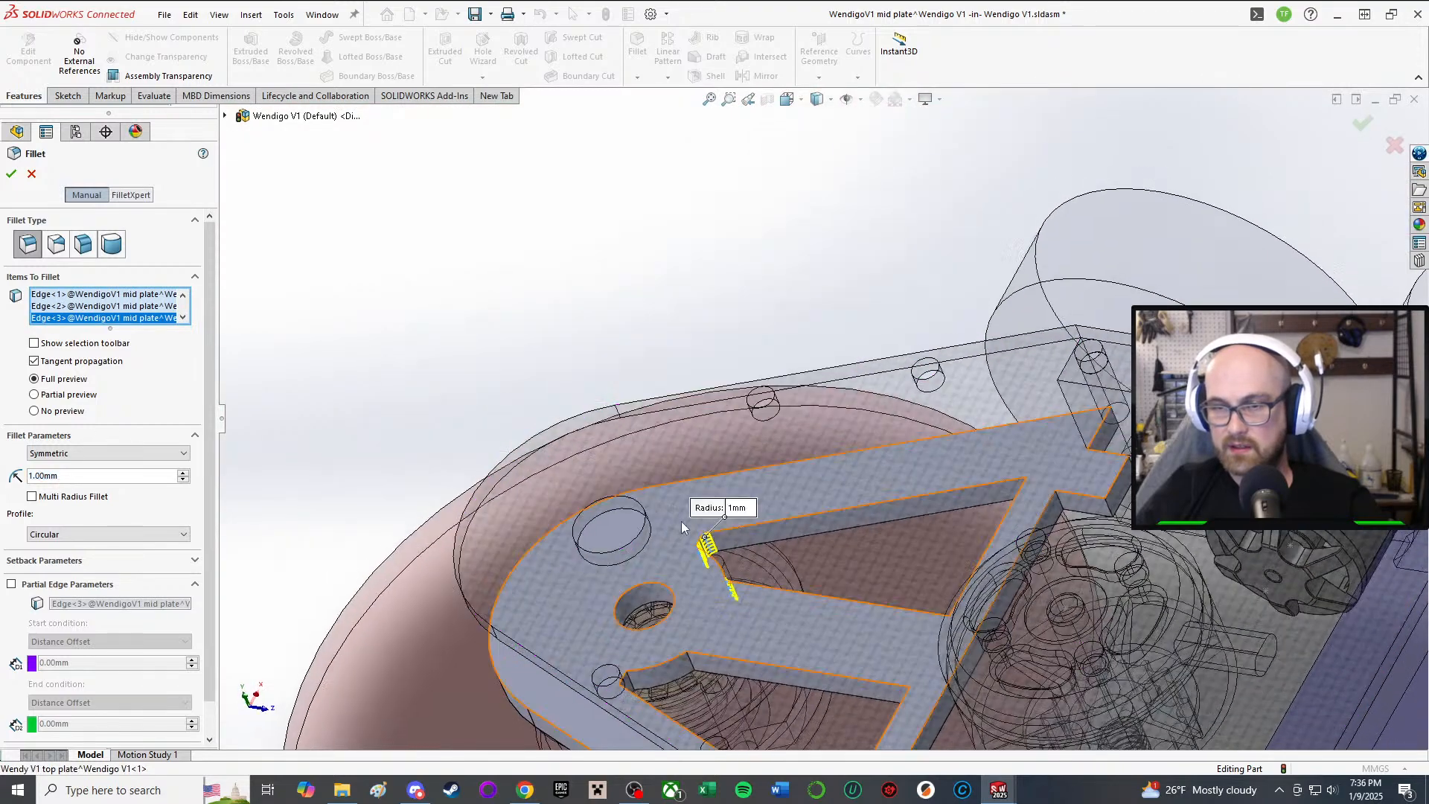
{"action": "scroll", "coordinate": [677, 686], "scroll_direction": "down", "scroll_amount": 5}
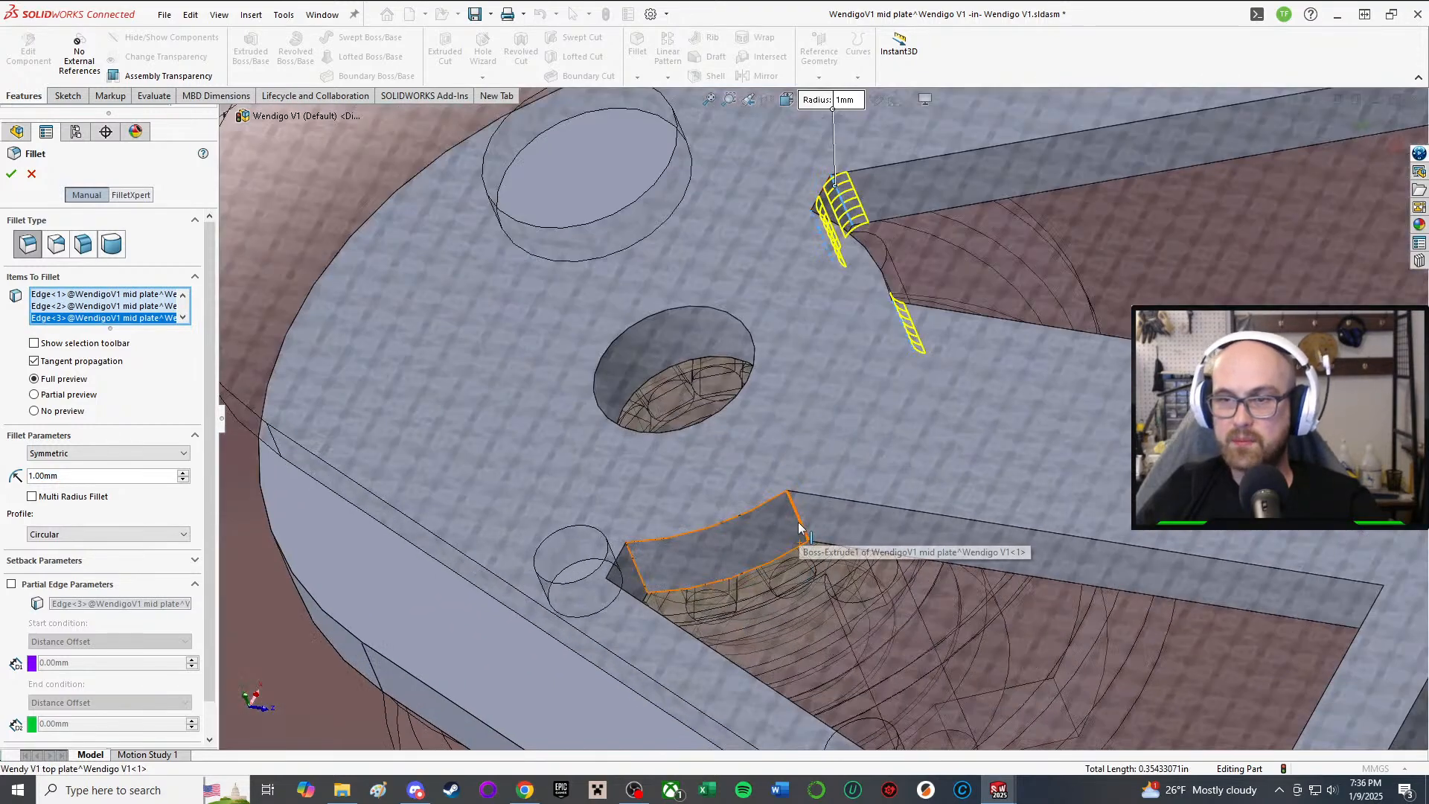
{"action": "left_click", "coordinate": [799, 527]}
{"action": "middle_click_drag", "start_coordinate": [659, 551], "coordinate": [639, 558]}
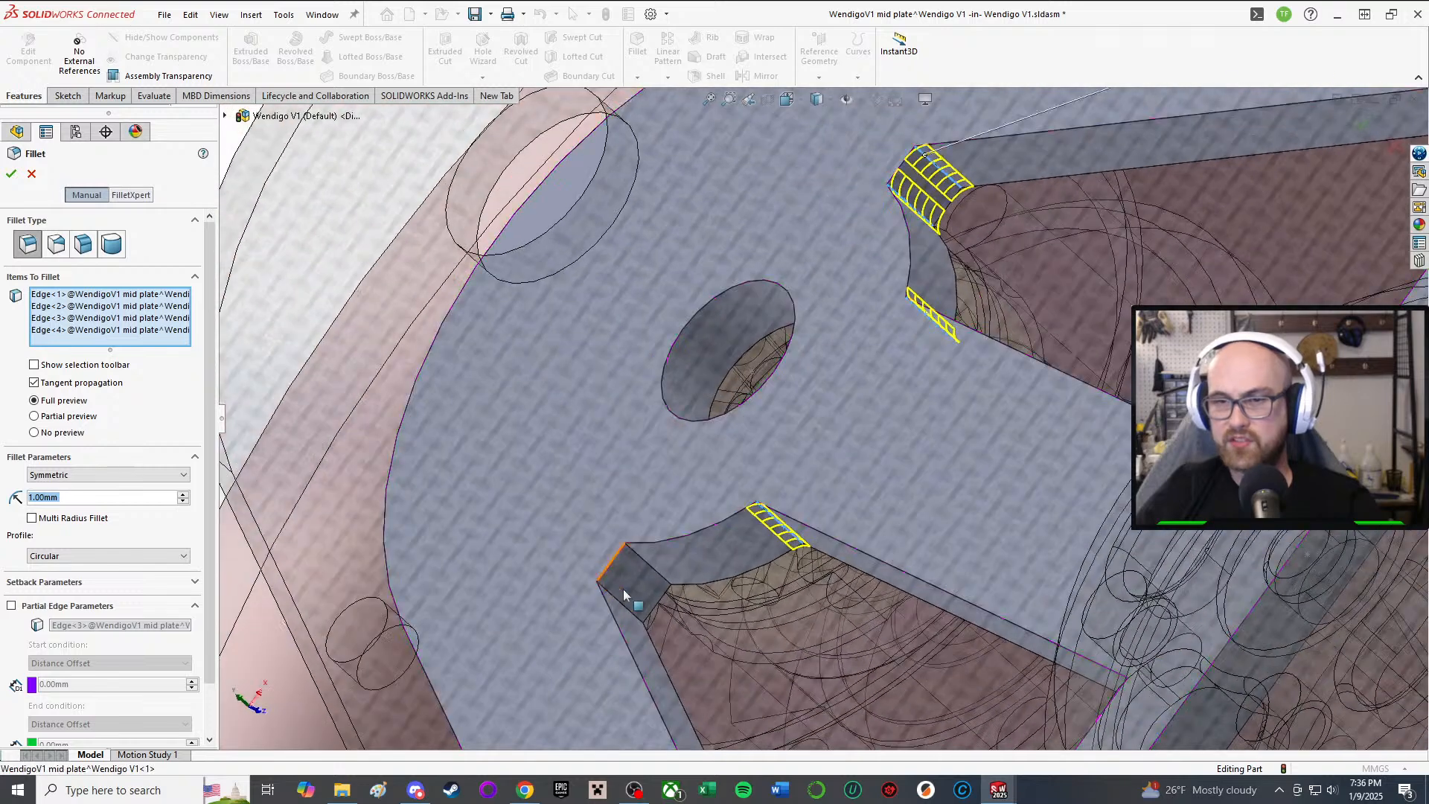
{"action": "left_click", "coordinate": [637, 558]}
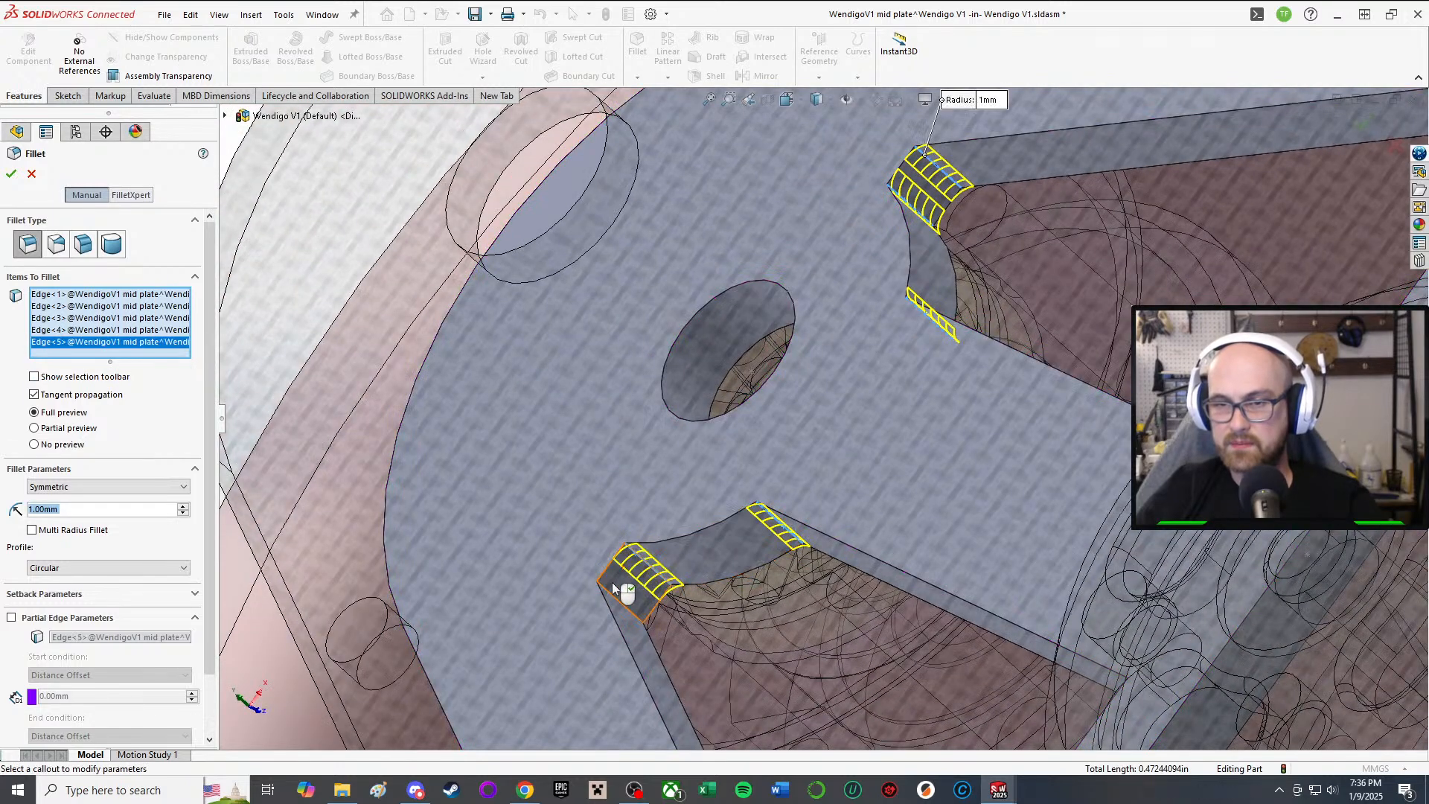
{"action": "left_click", "coordinate": [611, 597]}
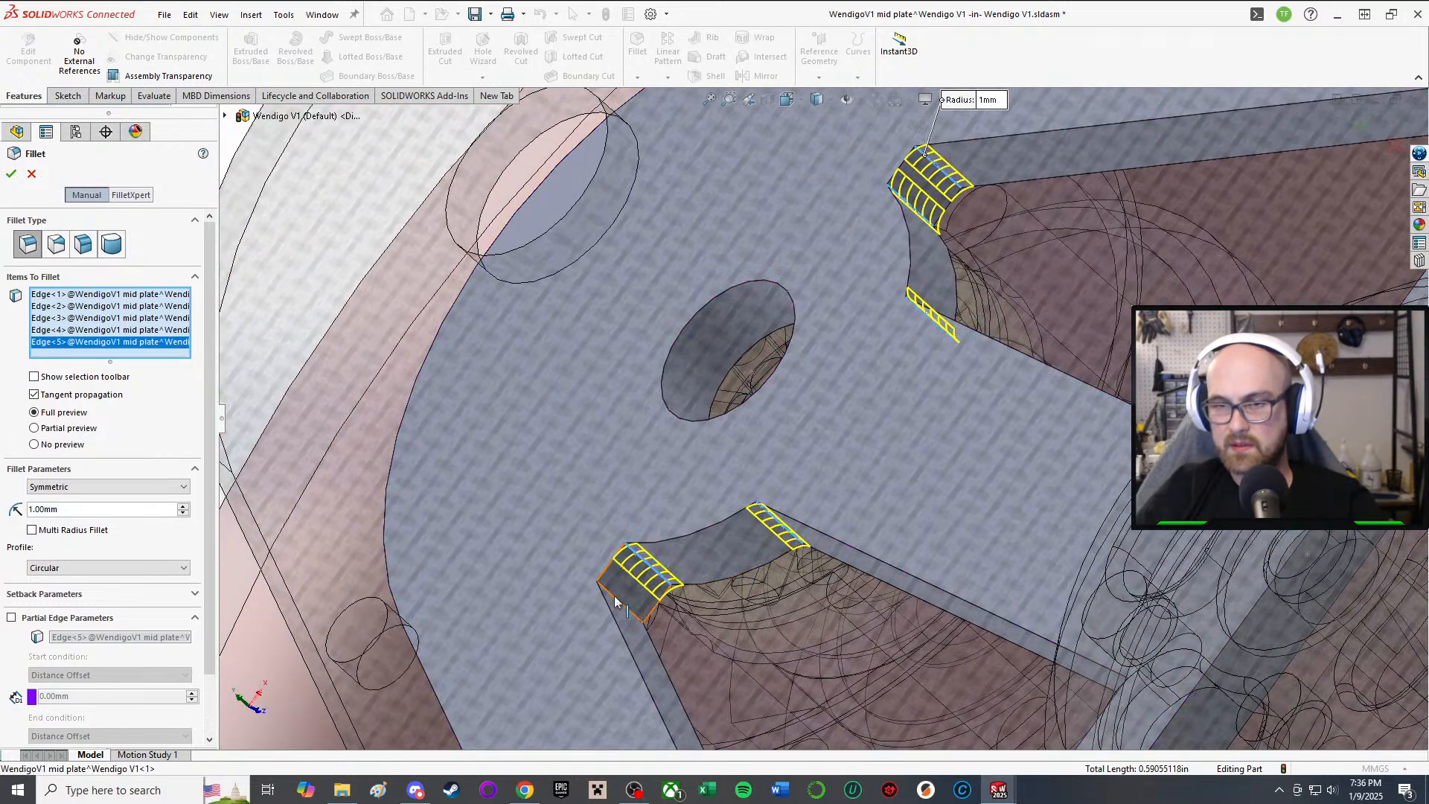
{"action": "left_click", "coordinate": [11, 175]}
{"action": "middle_click_drag", "start_coordinate": [748, 528], "coordinate": [965, 487]}
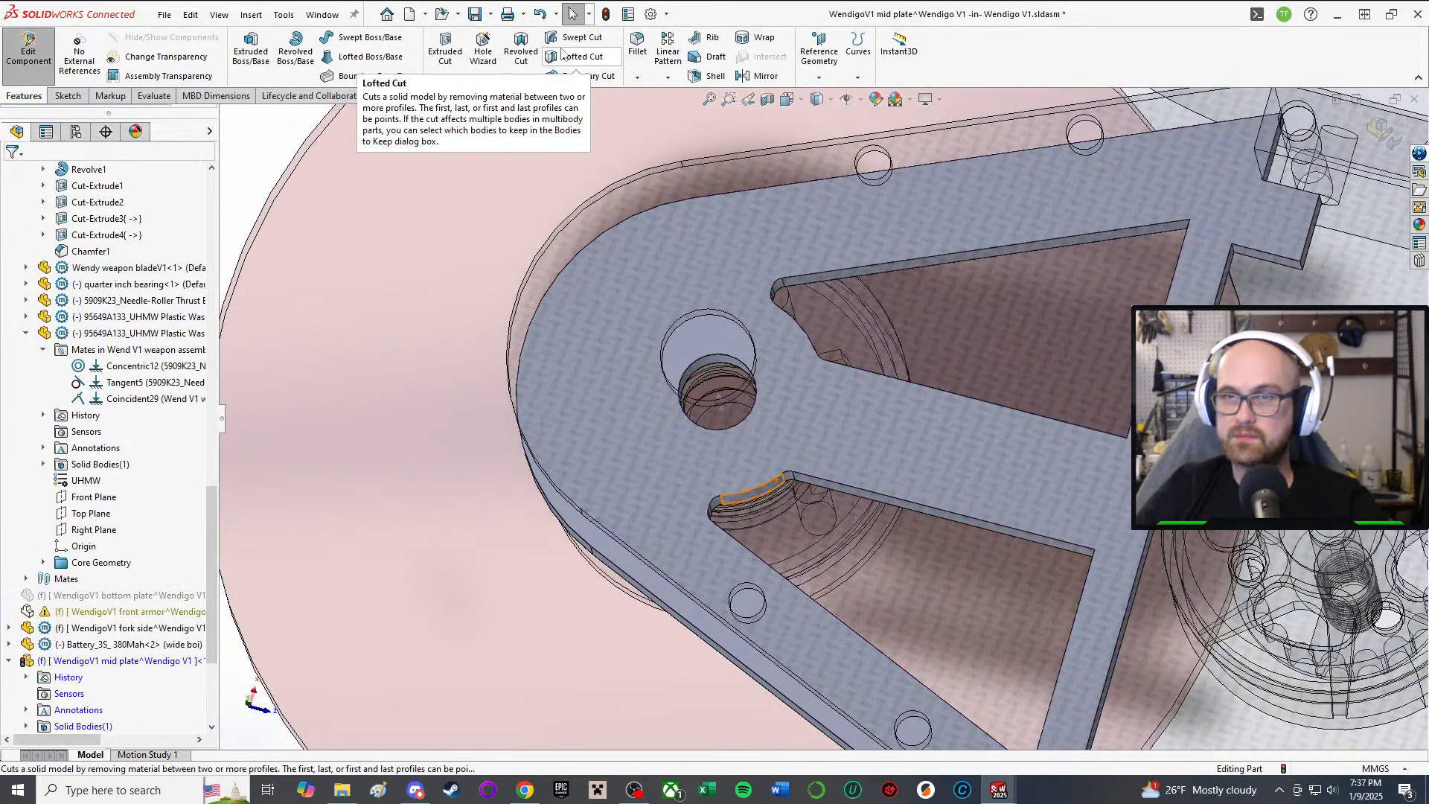
Step: Start a new 6 mm fillet and pick the first two pocket corner edges
{"action": "key", "text": "Return"}
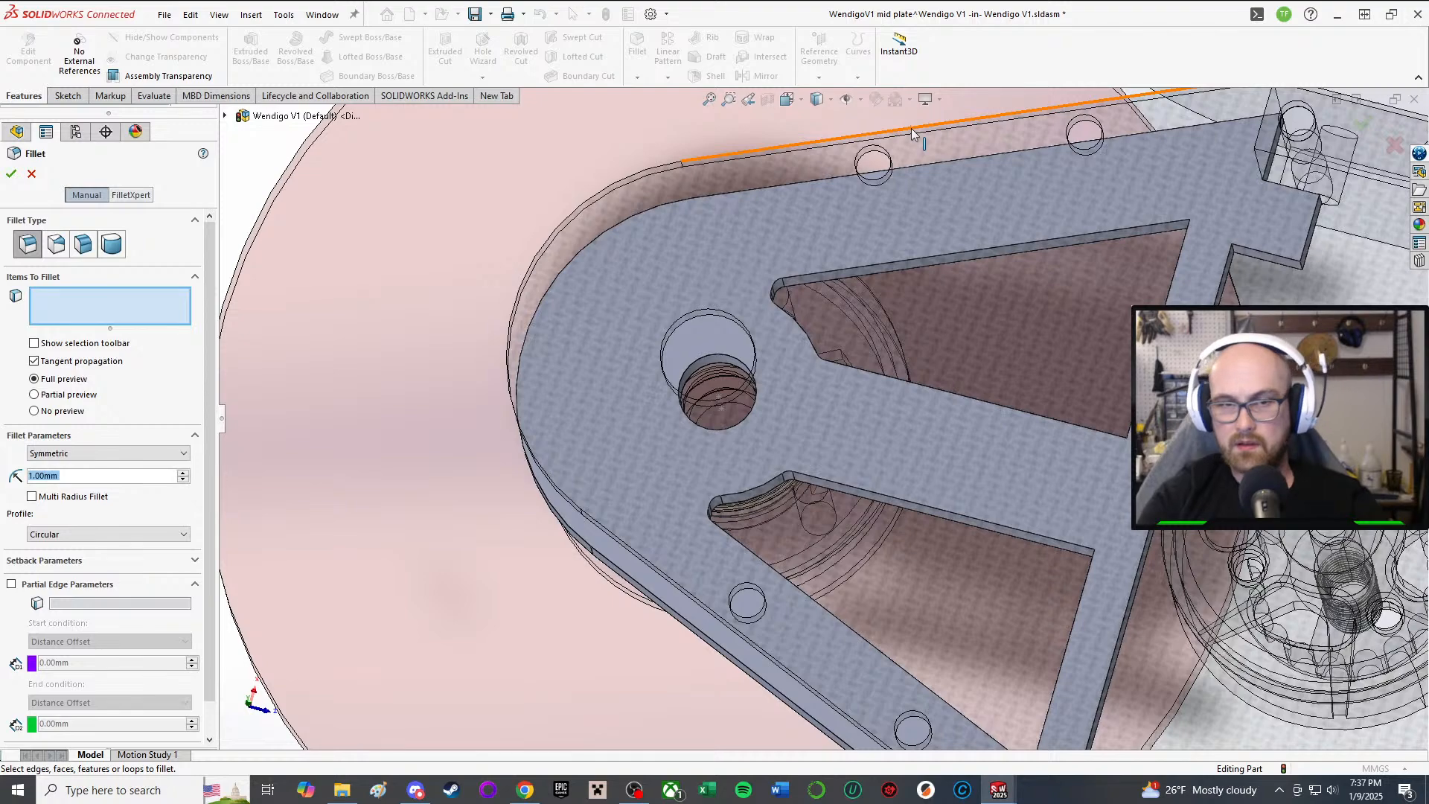
{"action": "type", "text": "6"}
{"action": "key", "text": "Return"}
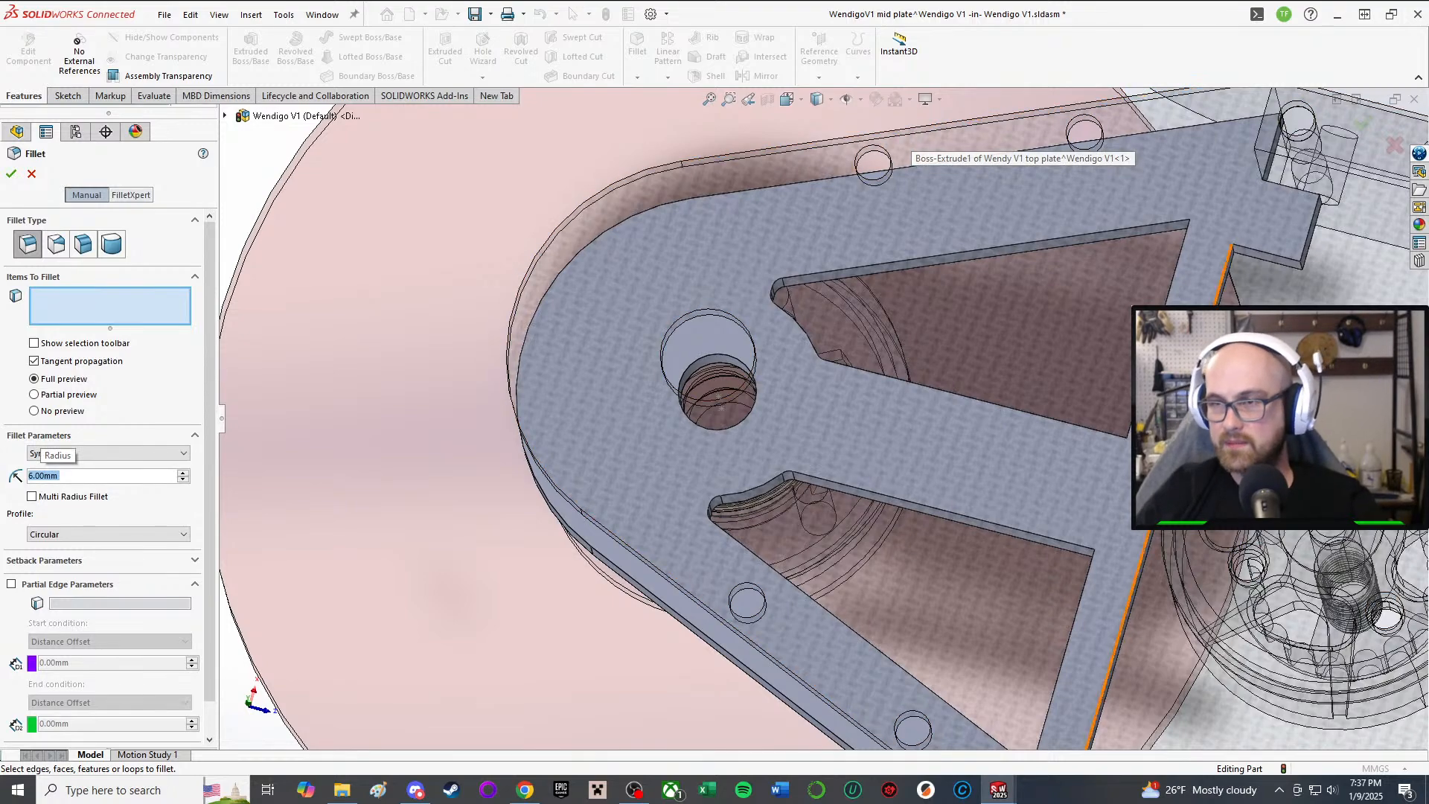
{"action": "middle_click_drag", "start_coordinate": [1205, 257], "coordinate": [1260, 210]}
{"action": "scroll", "coordinate": [1254, 215], "scroll_direction": "down", "scroll_amount": 4}
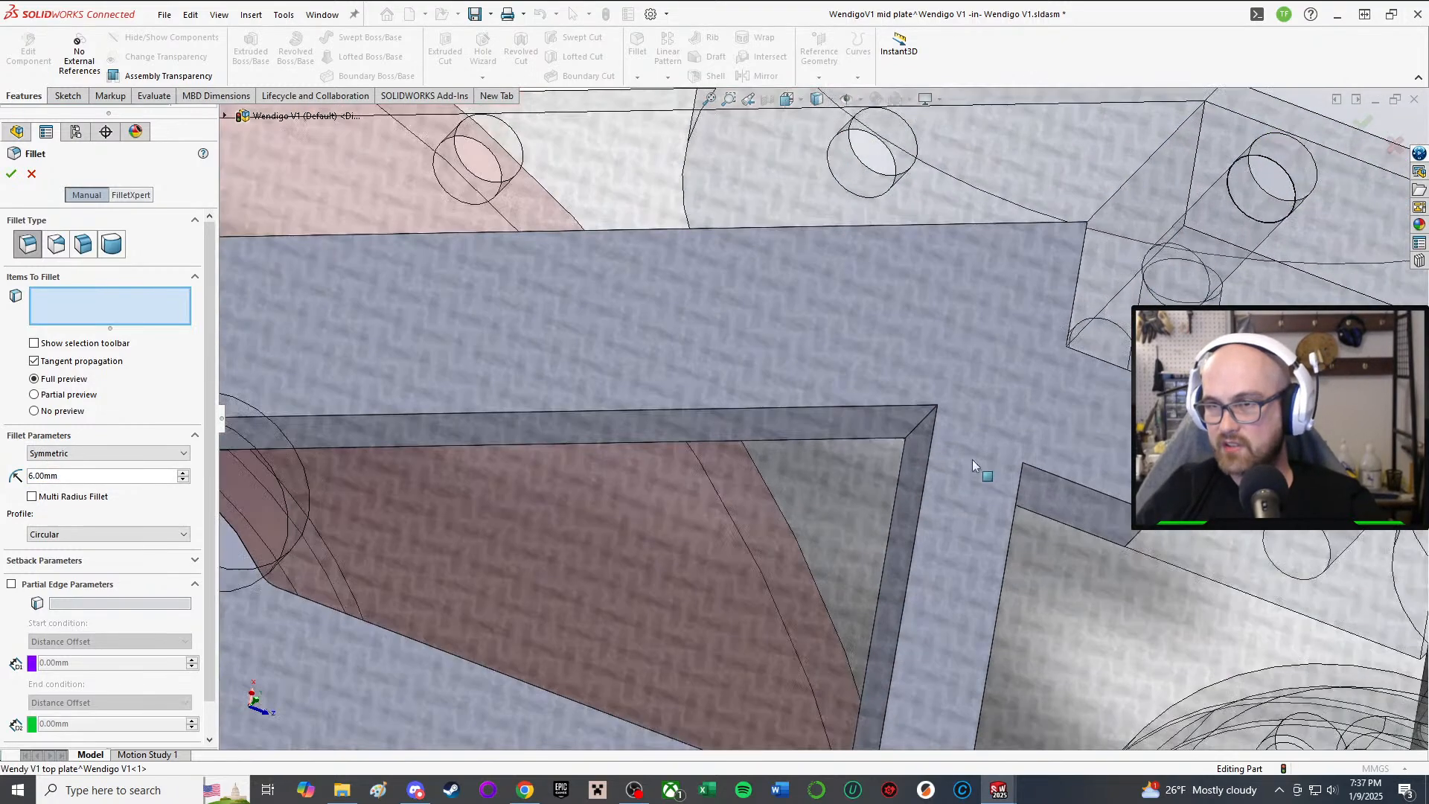
{"action": "left_click", "coordinate": [926, 427]}
{"action": "middle_click_drag", "start_coordinate": [948, 469], "coordinate": [816, 578]}
{"action": "scroll", "coordinate": [826, 558], "scroll_direction": "down", "scroll_amount": 6}
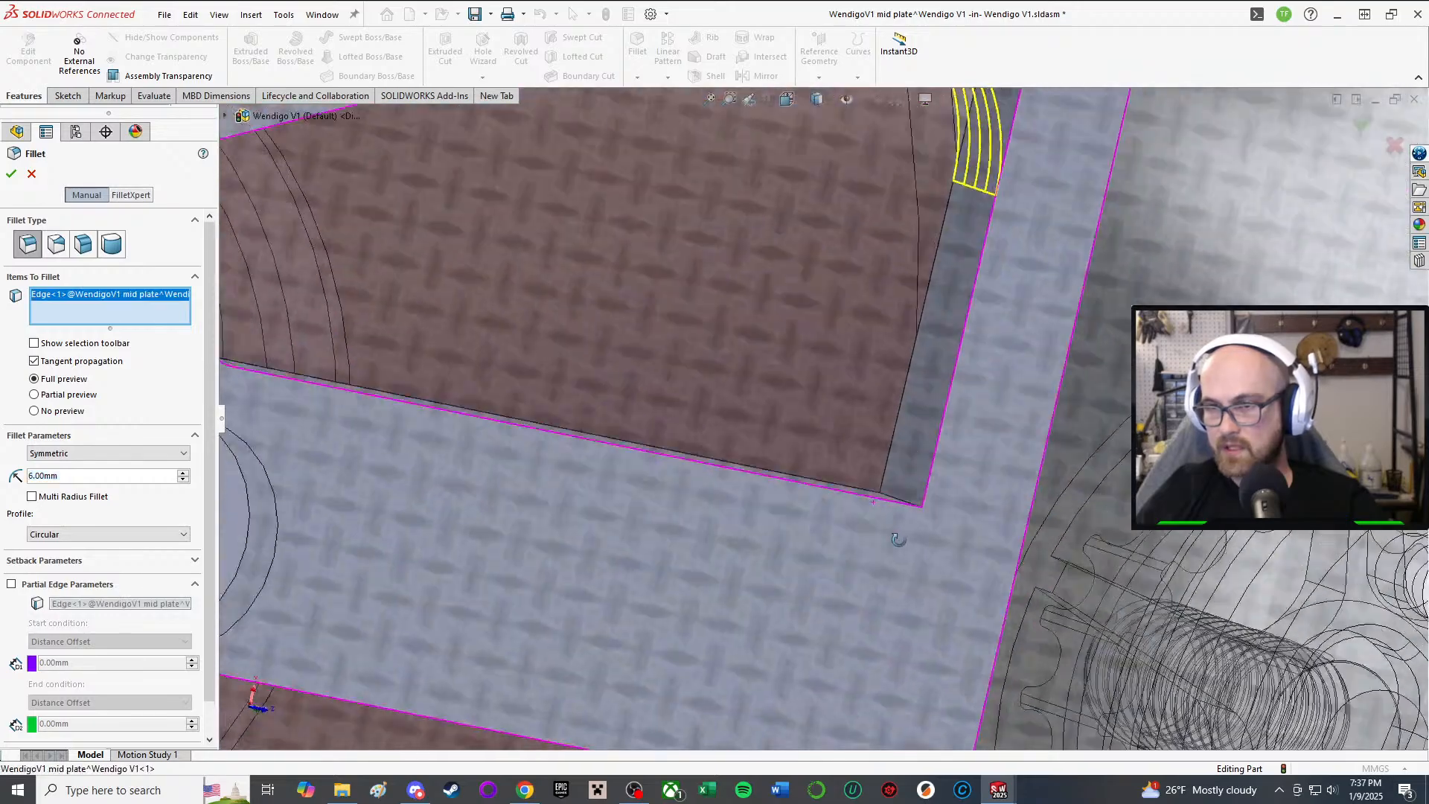
{"action": "left_click", "coordinate": [885, 495]}
Step: Add two more pocket corner edges and change the radius to 5 mm
{"action": "scroll", "coordinate": [821, 543], "scroll_direction": "up", "scroll_amount": 5}
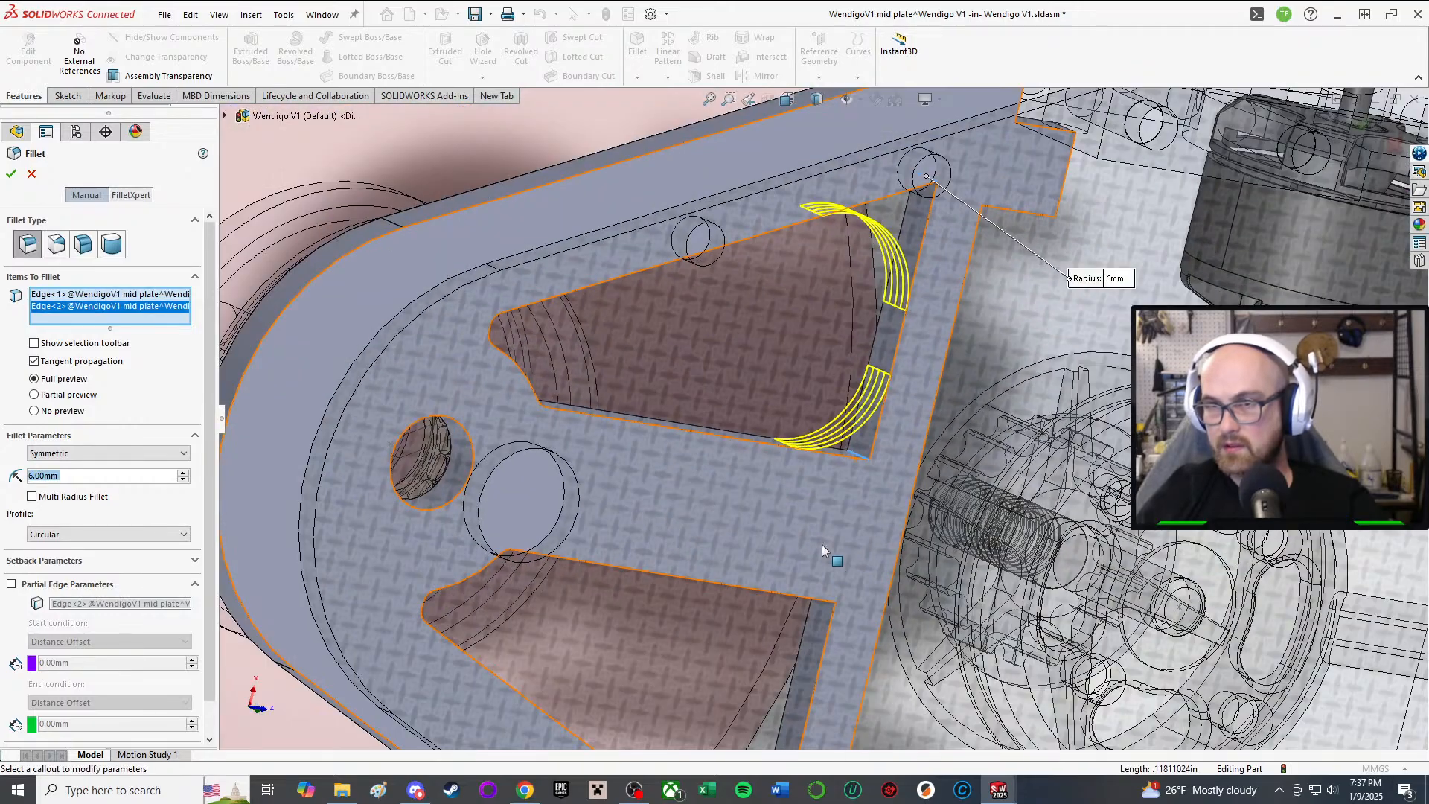
{"action": "middle_click_drag", "start_coordinate": [822, 544], "coordinate": [832, 466]}
{"action": "scroll", "coordinate": [716, 582], "scroll_direction": "down", "scroll_amount": 5}
{"action": "middle_click_drag", "start_coordinate": [716, 582], "coordinate": [649, 567]}
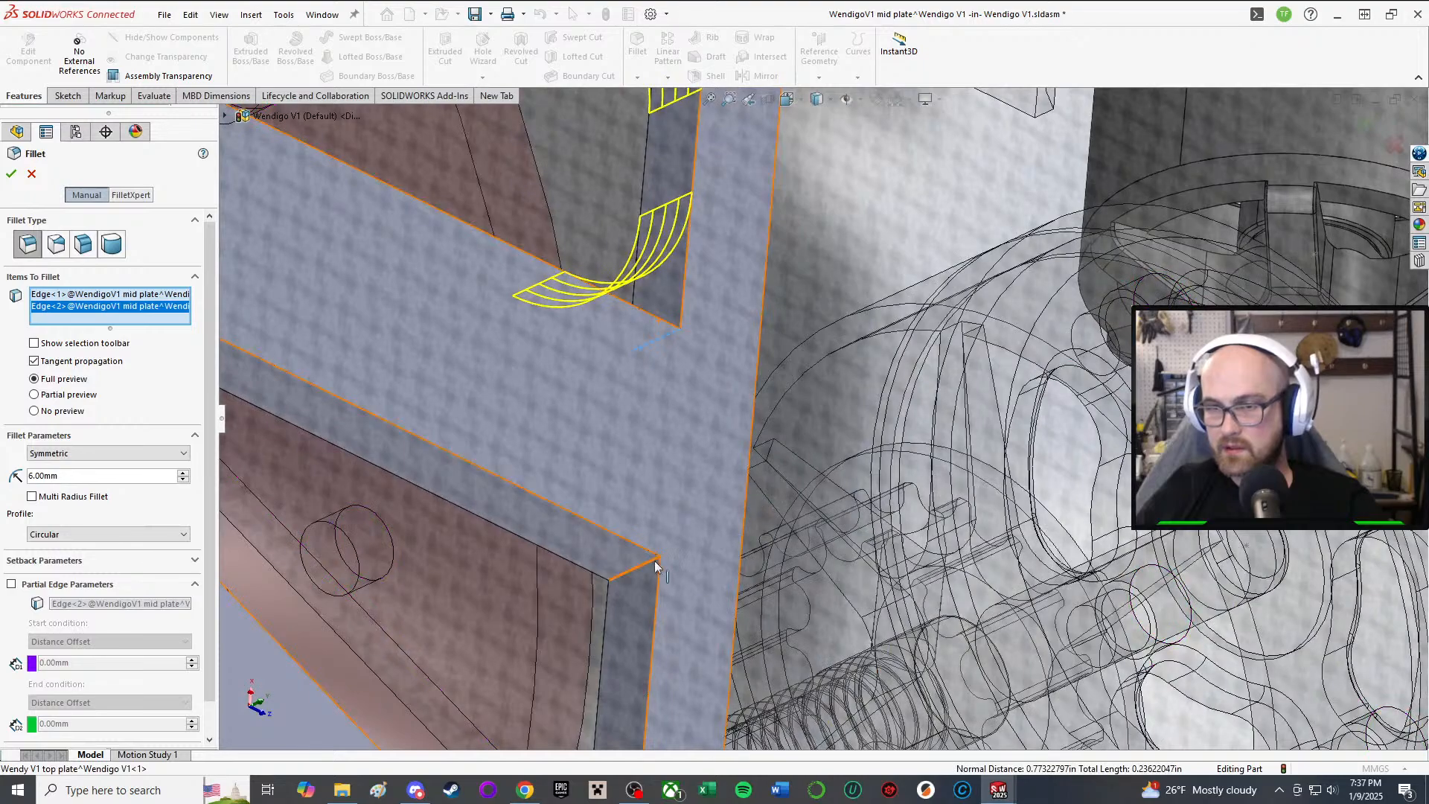
{"action": "left_click", "coordinate": [653, 568]}
{"action": "scroll", "coordinate": [655, 573], "scroll_direction": "up", "scroll_amount": 5}
{"action": "scroll", "coordinate": [744, 581], "scroll_direction": "down", "scroll_amount": 6}
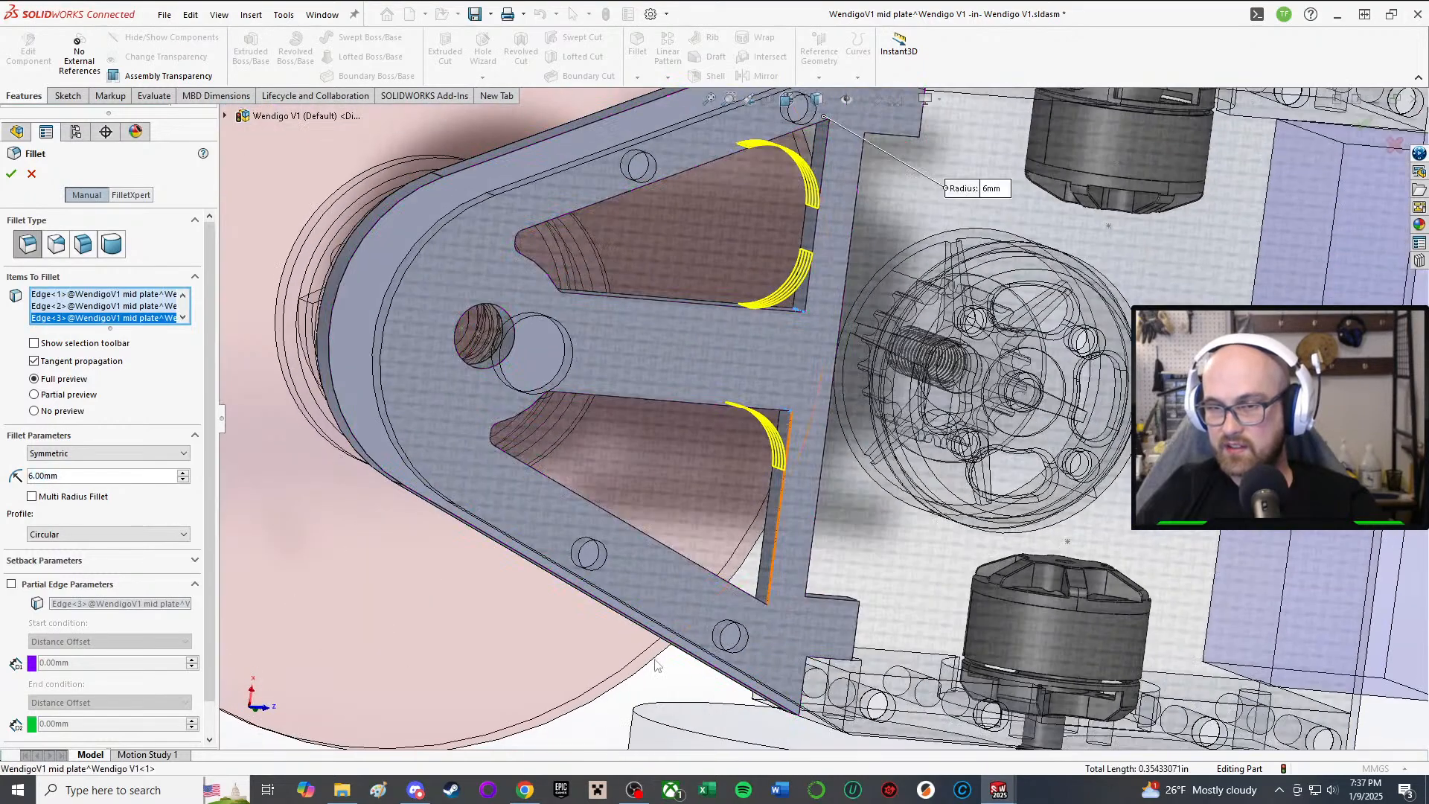
{"action": "middle_click_drag", "start_coordinate": [845, 581], "coordinate": [835, 508]}
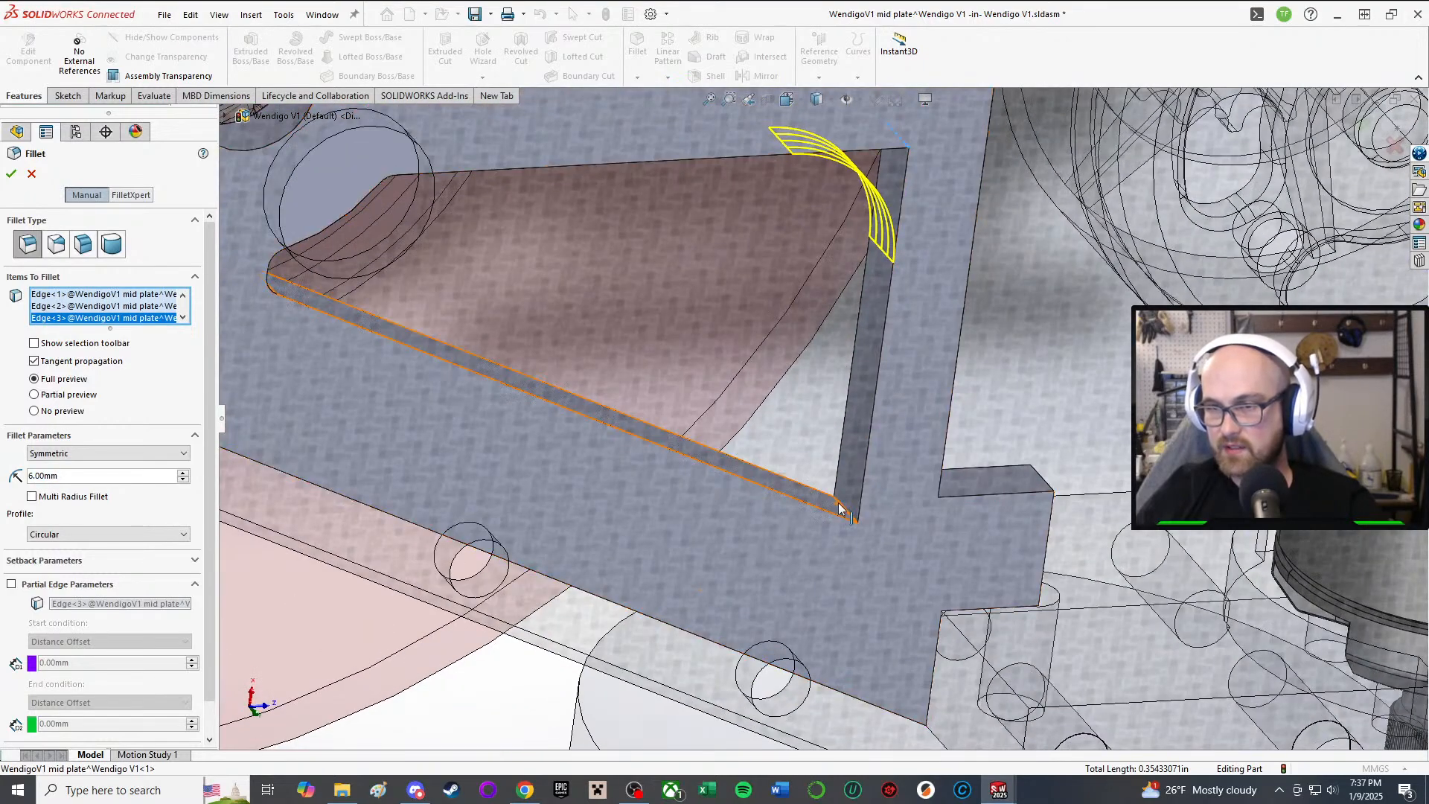
{"action": "left_click", "coordinate": [839, 509]}
{"action": "type", "text": "5"}
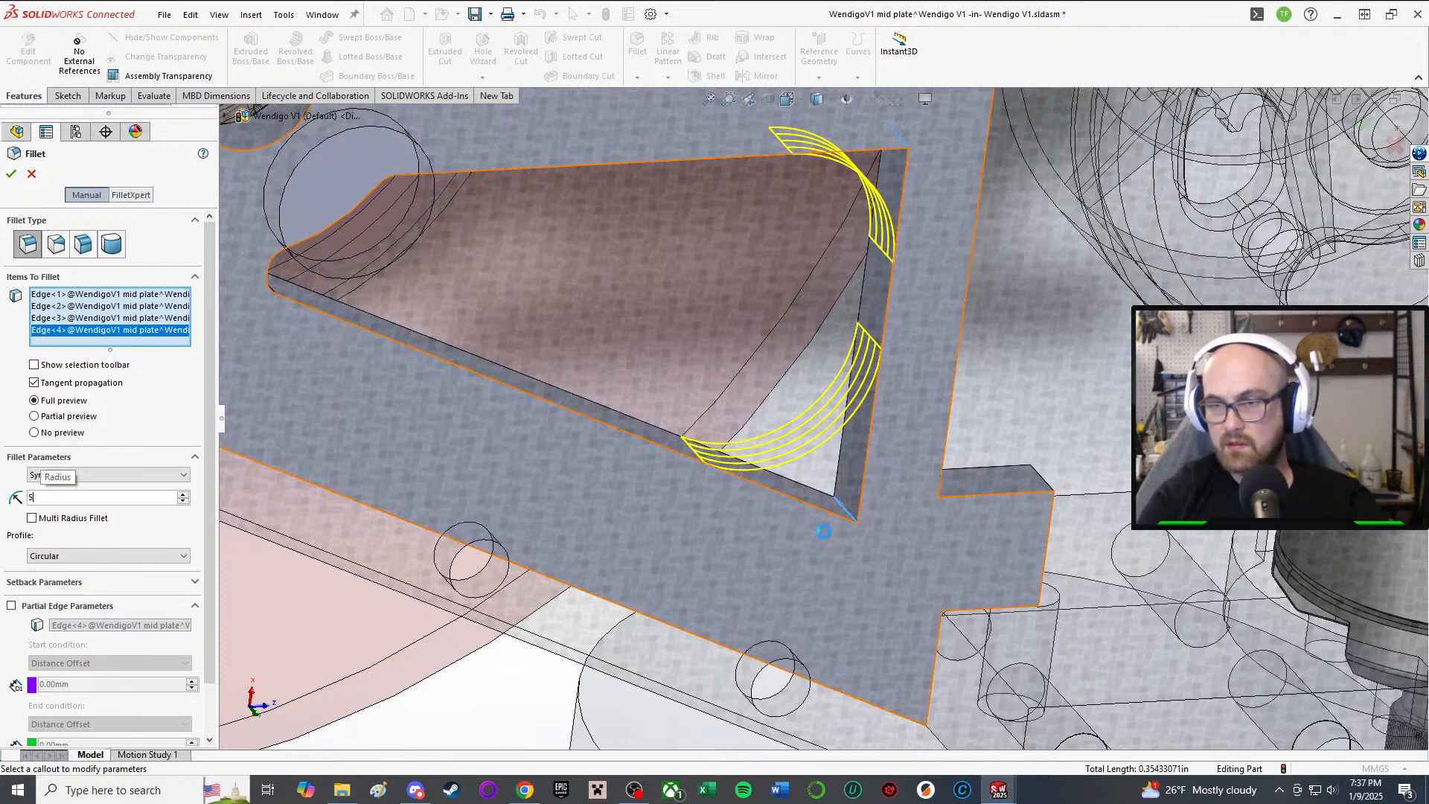
{"action": "key", "text": "Return"}
Step: Add two notch corner edges and enter a 4 mm radius
{"action": "middle_click_drag", "start_coordinate": [1067, 341], "coordinate": [946, 430]}
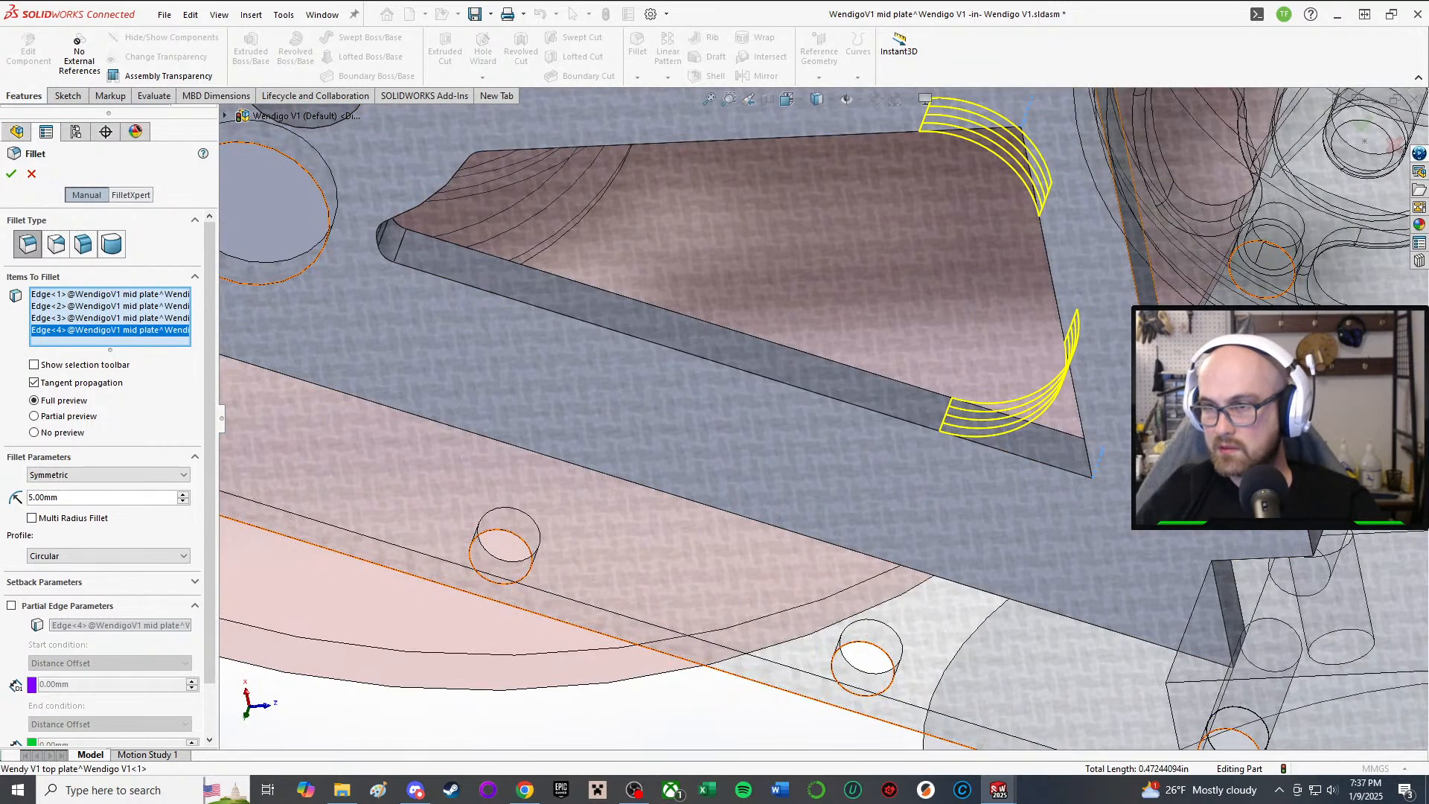
{"action": "left_click", "coordinate": [1177, 445]}
{"action": "scroll", "coordinate": [1176, 444], "scroll_direction": "up", "scroll_amount": 4}
{"action": "middle_click_drag", "start_coordinate": [1161, 424], "coordinate": [1056, 148]}
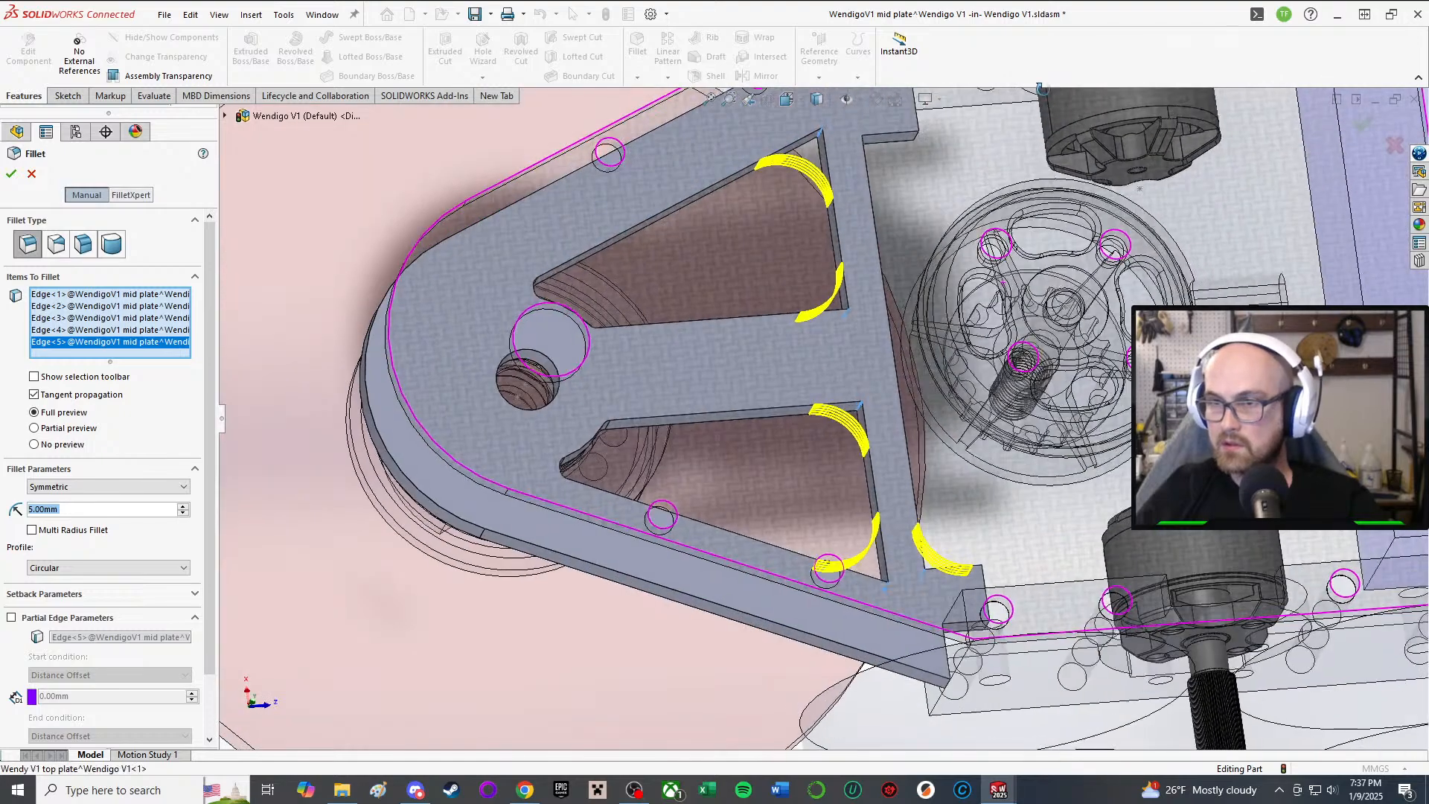
{"action": "scroll", "coordinate": [868, 137], "scroll_direction": "down", "scroll_amount": 5}
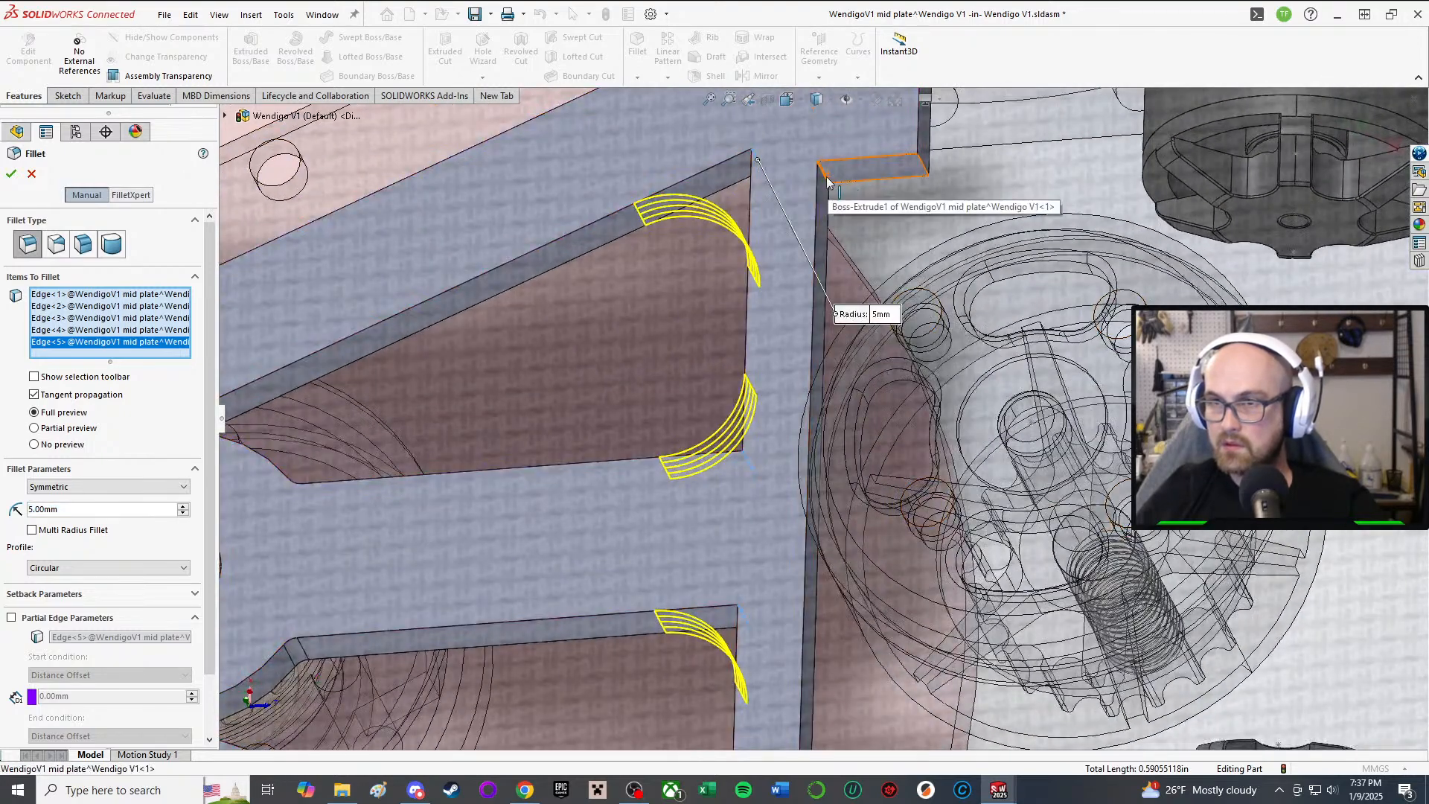
{"action": "left_click", "coordinate": [827, 180]}
{"action": "scroll", "coordinate": [366, 431], "scroll_direction": "up", "scroll_amount": 4}
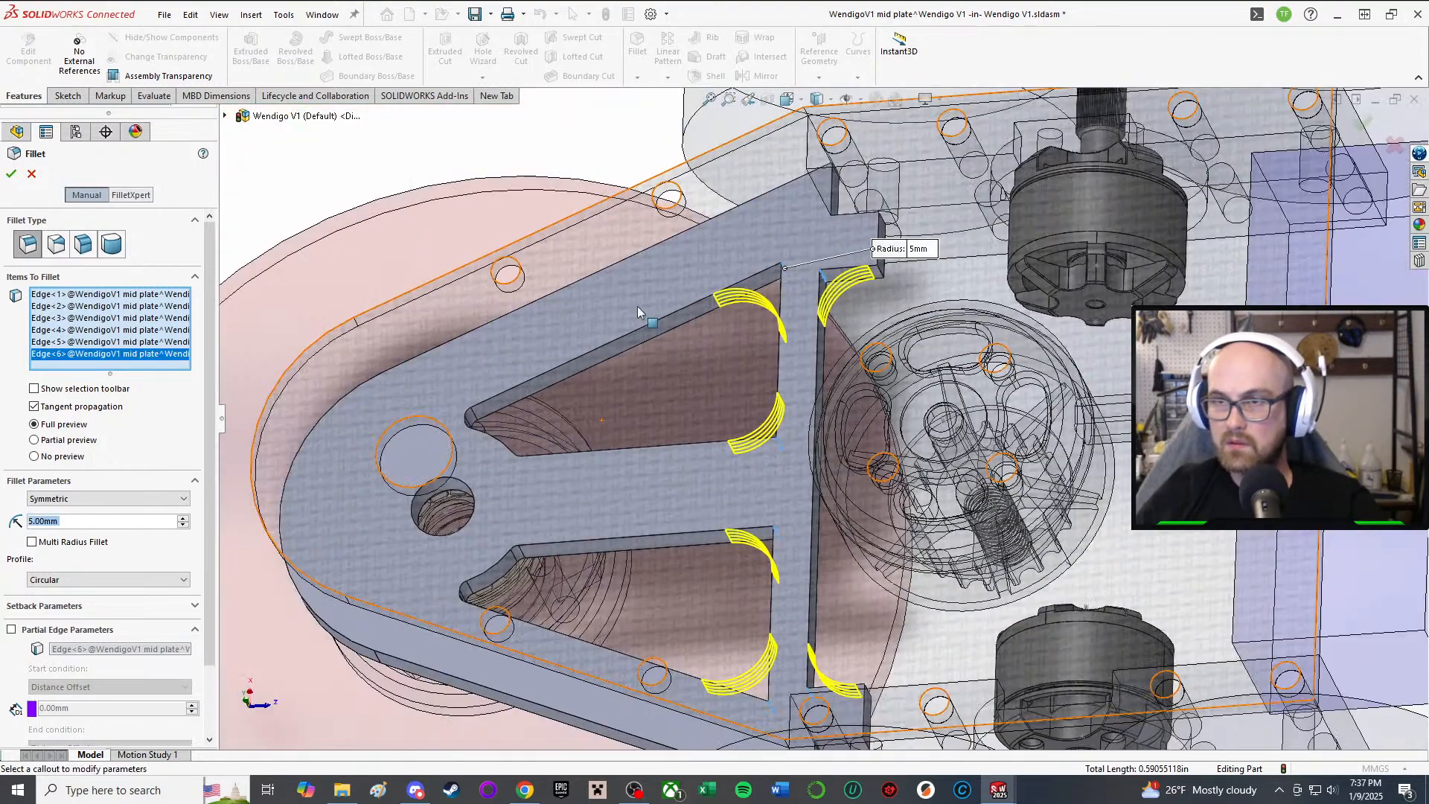
{"action": "middle_click_drag", "start_coordinate": [748, 305], "coordinate": [733, 473]}
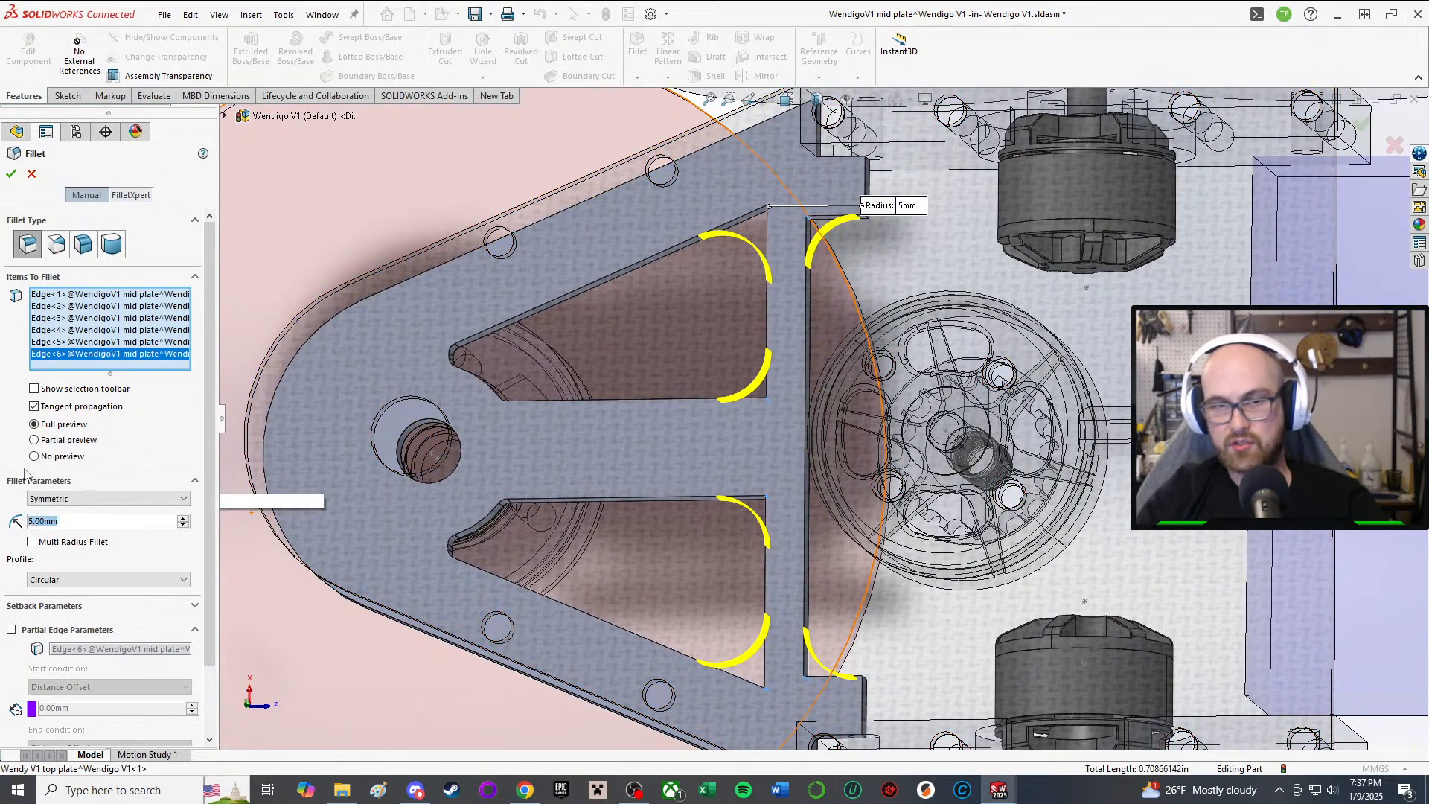
{"action": "type", "text": "4"}
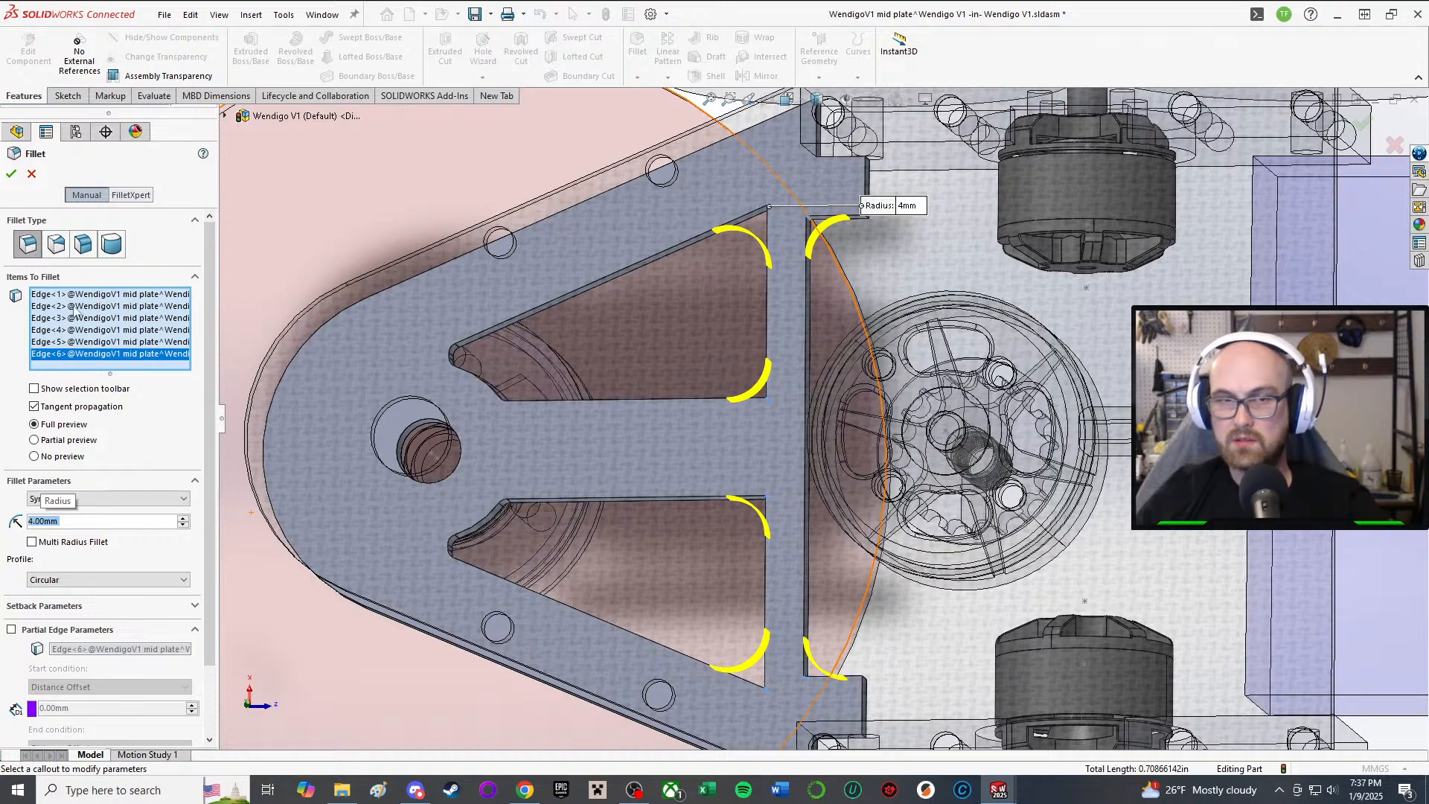
Step: Apply the 4 mm fillet as Fillet2
{"action": "key", "text": "Return"}
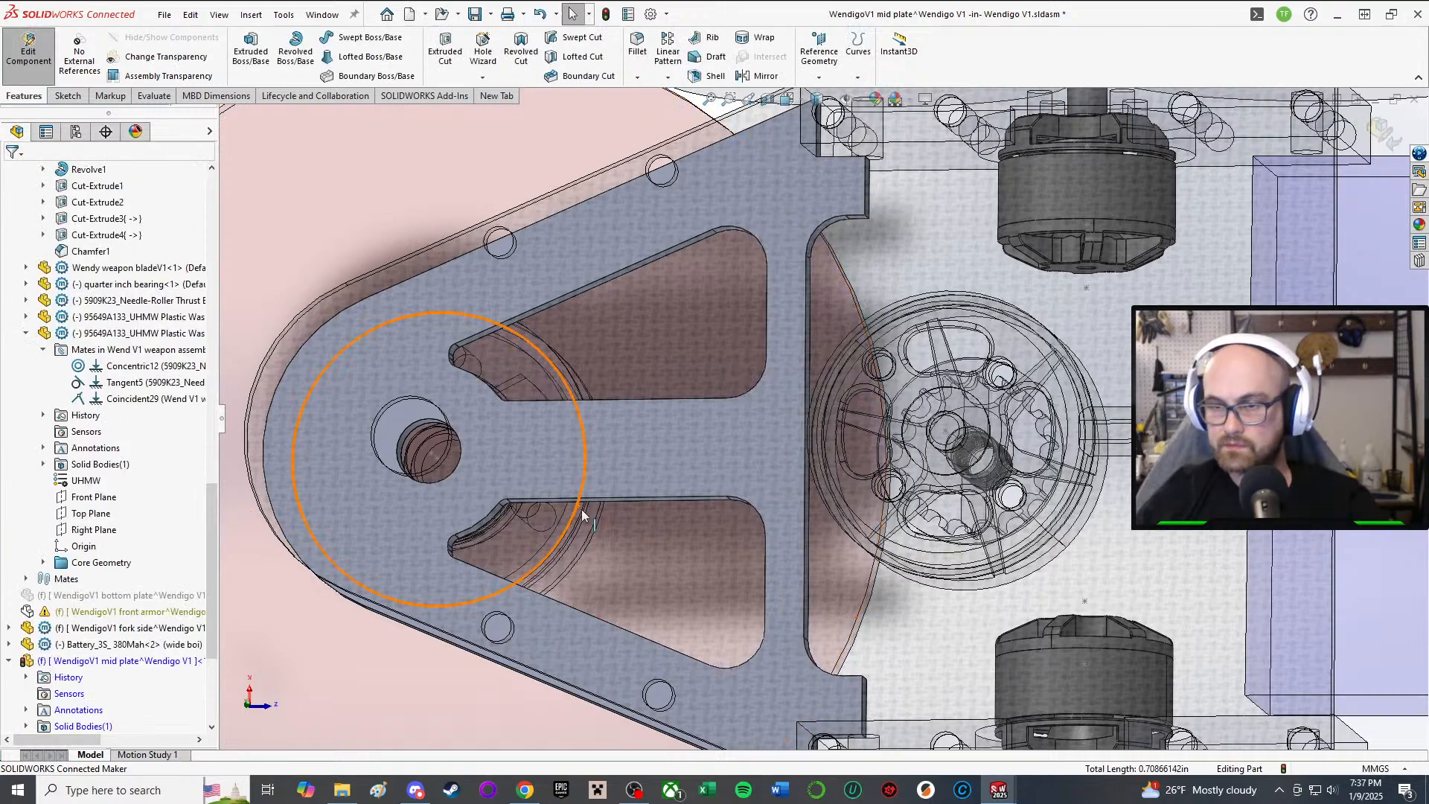
{"action": "middle_click_drag", "start_coordinate": [582, 509], "coordinate": [727, 520]}
{"action": "scroll", "coordinate": [711, 485], "scroll_direction": "up", "scroll_amount": 2}
{"action": "scroll", "coordinate": [757, 518], "scroll_direction": "down", "scroll_amount": 2}
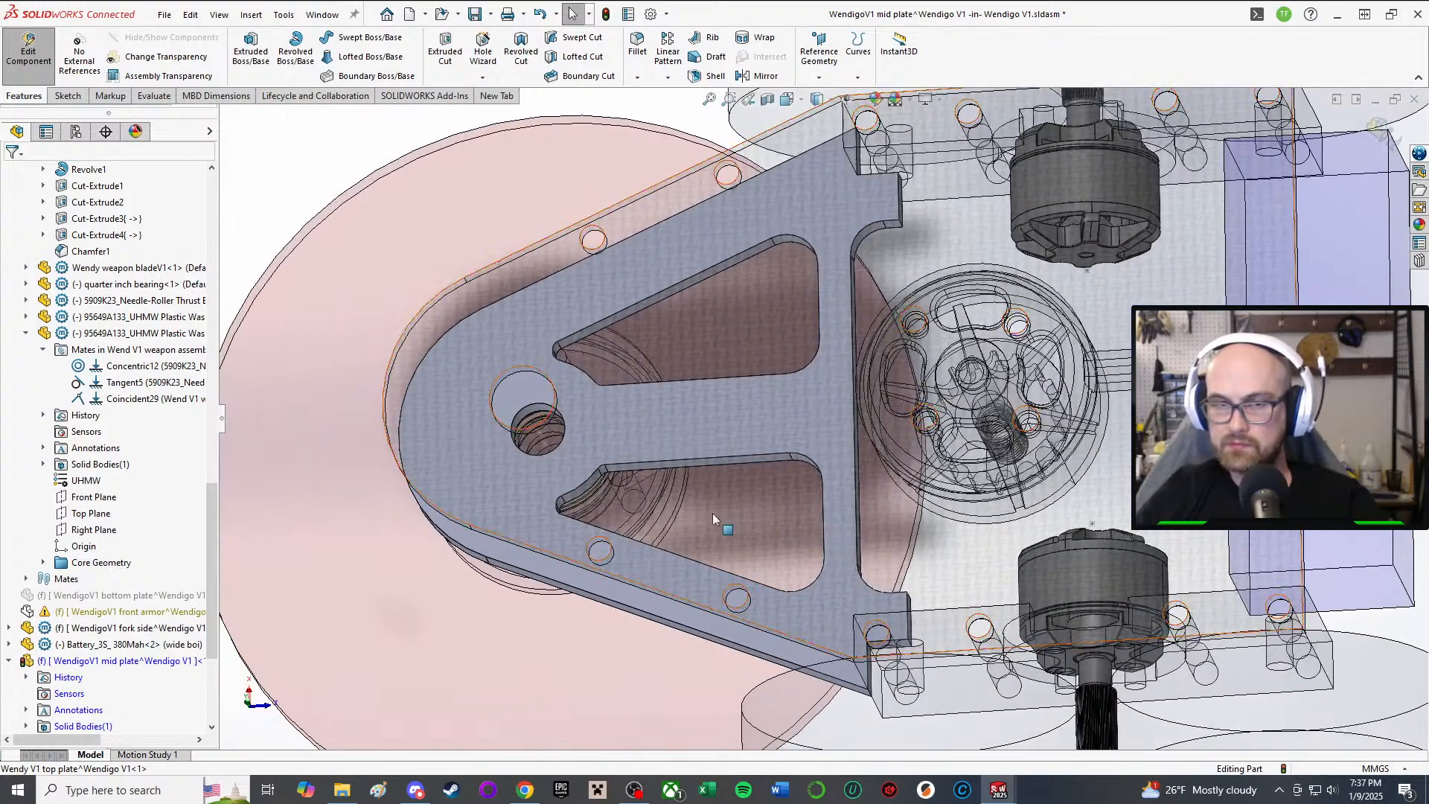
{"action": "scroll", "coordinate": [127, 599], "scroll_direction": "down", "scroll_amount": 4}
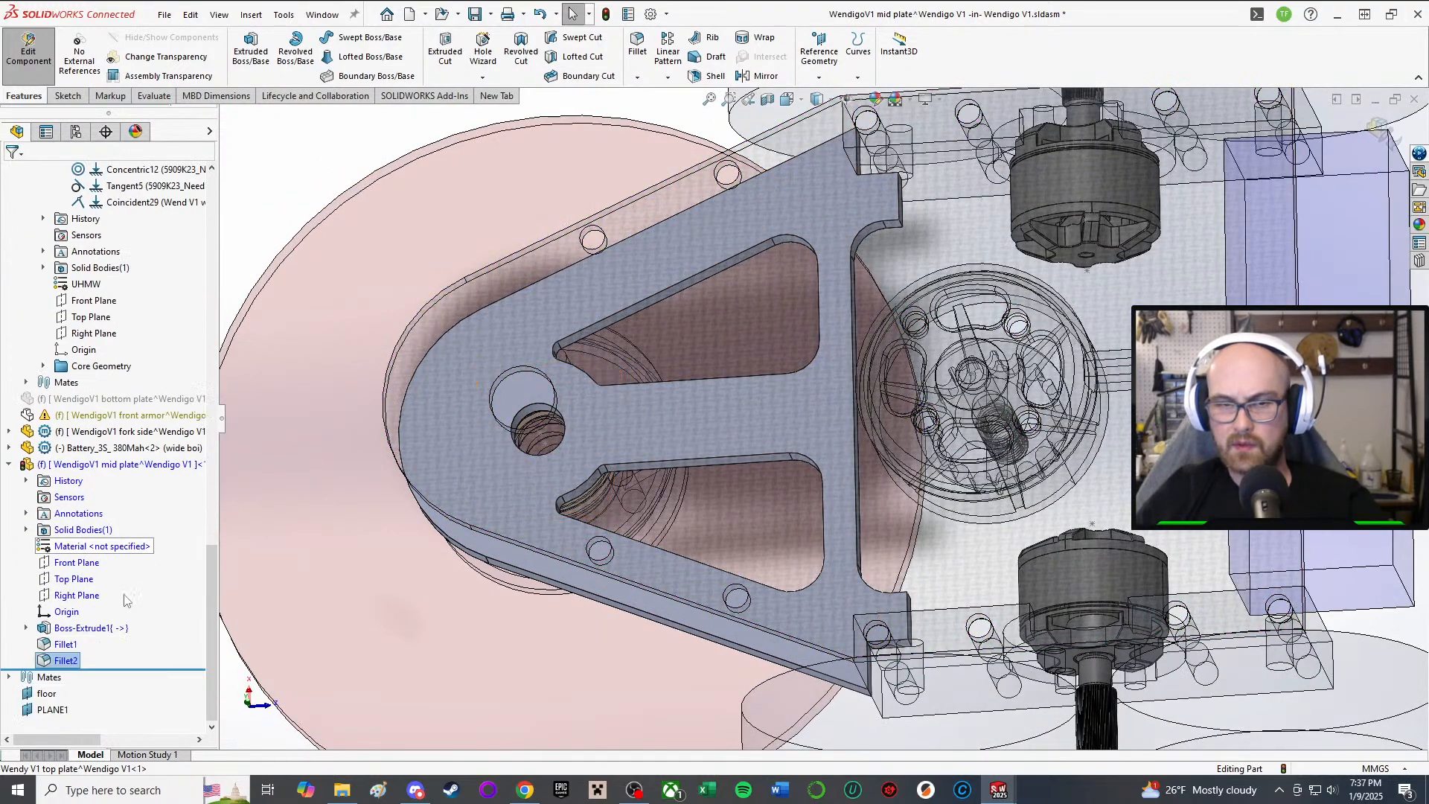
Step: Edit Fillet1 to add the lower-right tab's two edges and apply it
{"action": "left_click", "coordinate": [66, 644]}
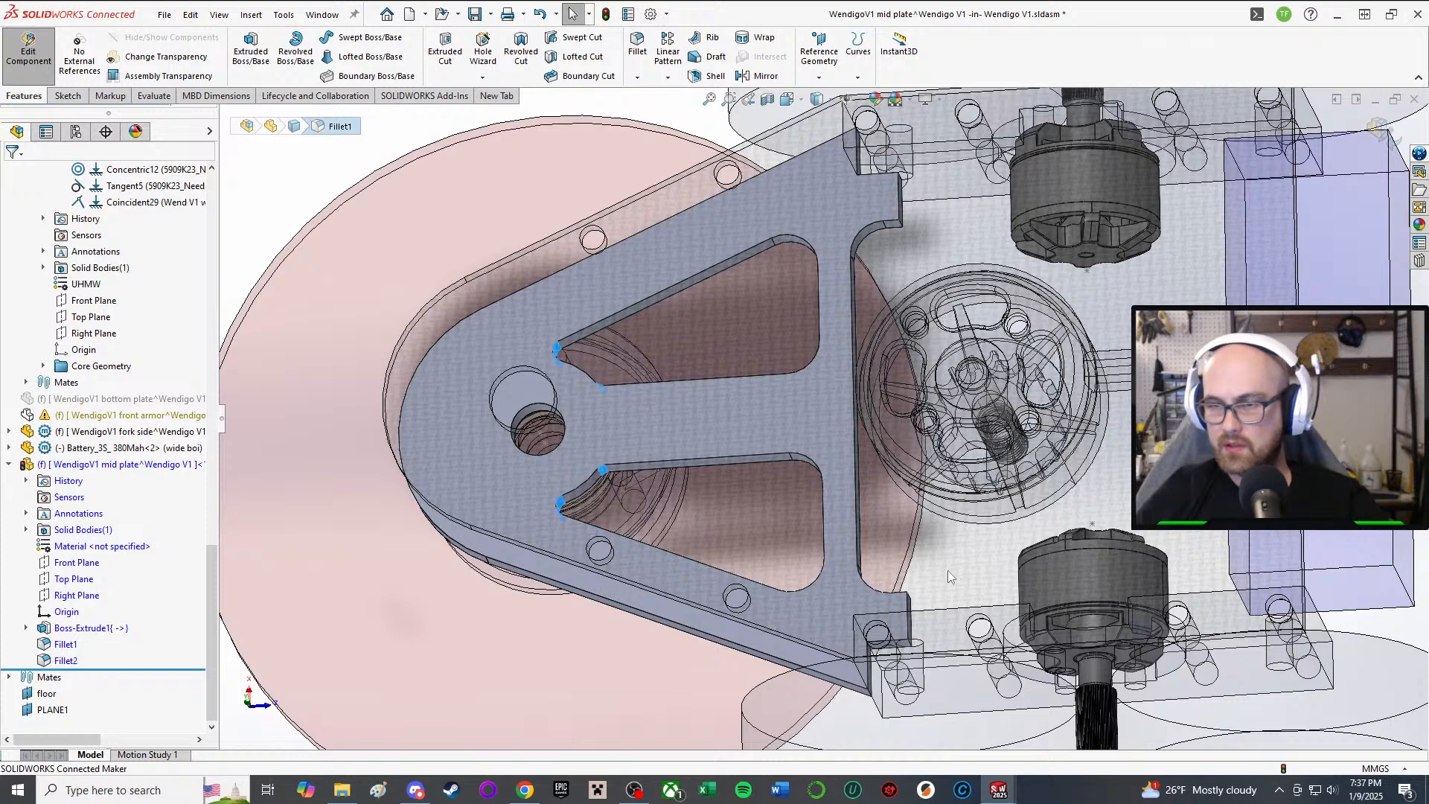
{"action": "scroll", "coordinate": [937, 576], "scroll_direction": "down", "scroll_amount": 5}
{"action": "mouse_move", "coordinate": [904, 569]}
{"action": "middle_mouse_down"}
{"action": "mouse_move", "coordinate": [881, 565]}
{"action": "mouse_move", "coordinate": [891, 558]}
{"action": "middle_mouse_up"}
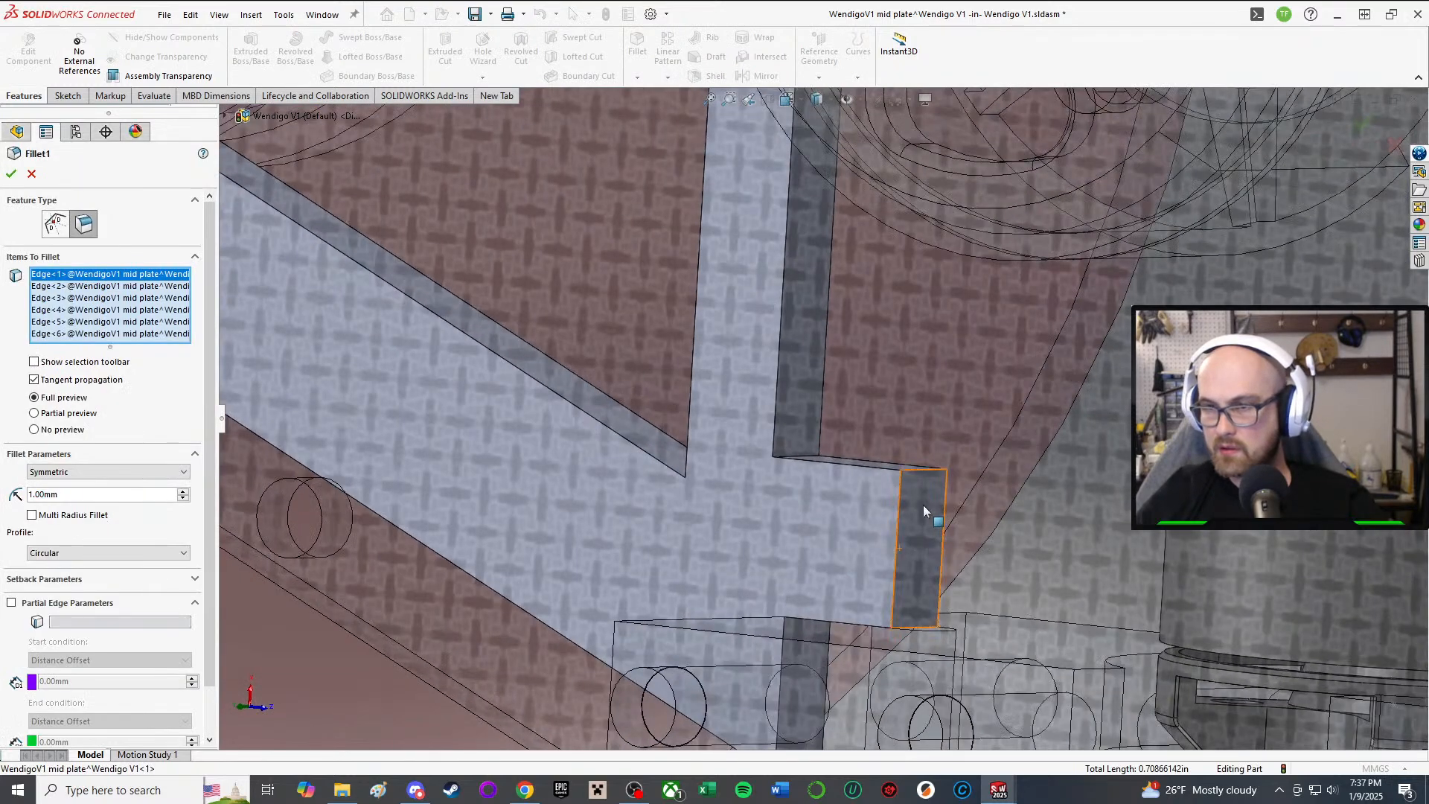
{"action": "left_click", "coordinate": [917, 470]}
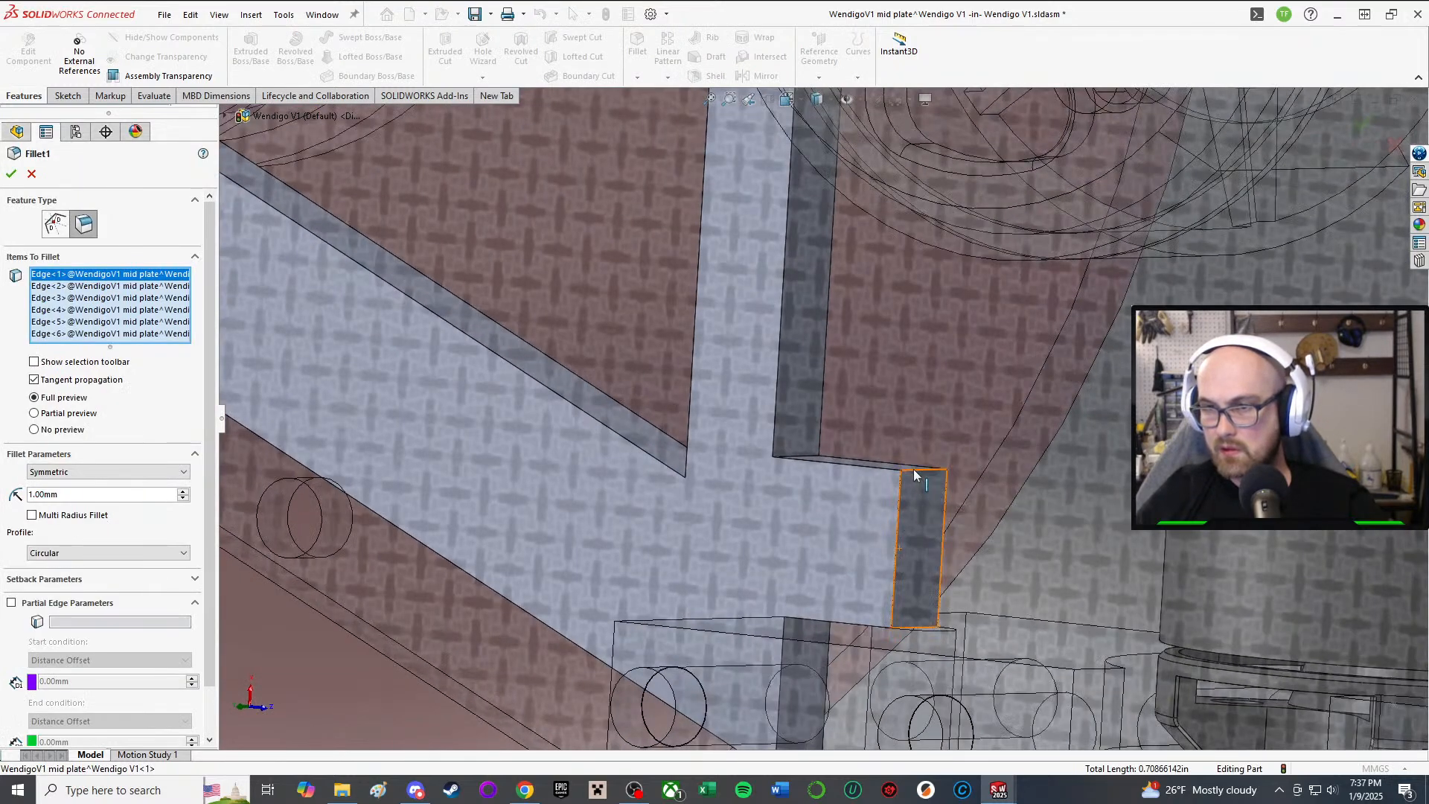
{"action": "scroll", "coordinate": [916, 477], "scroll_direction": "up", "scroll_amount": 5}
{"action": "scroll", "coordinate": [840, 182], "scroll_direction": "down", "scroll_amount": 5}
{"action": "middle_click_drag", "start_coordinate": [839, 182], "coordinate": [815, 222]}
{"action": "left_click", "coordinate": [824, 234]}
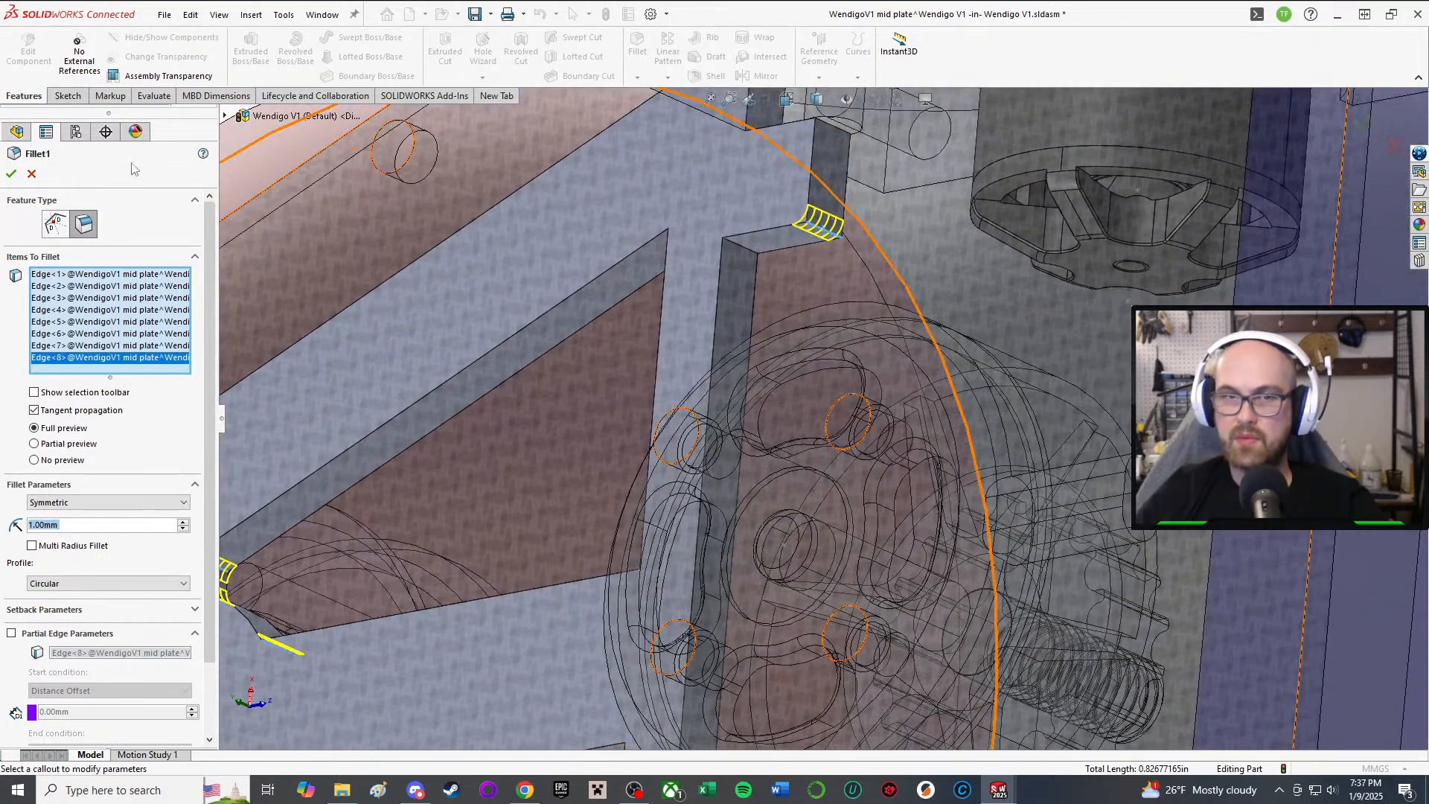
{"action": "left_click", "coordinate": [12, 174]}
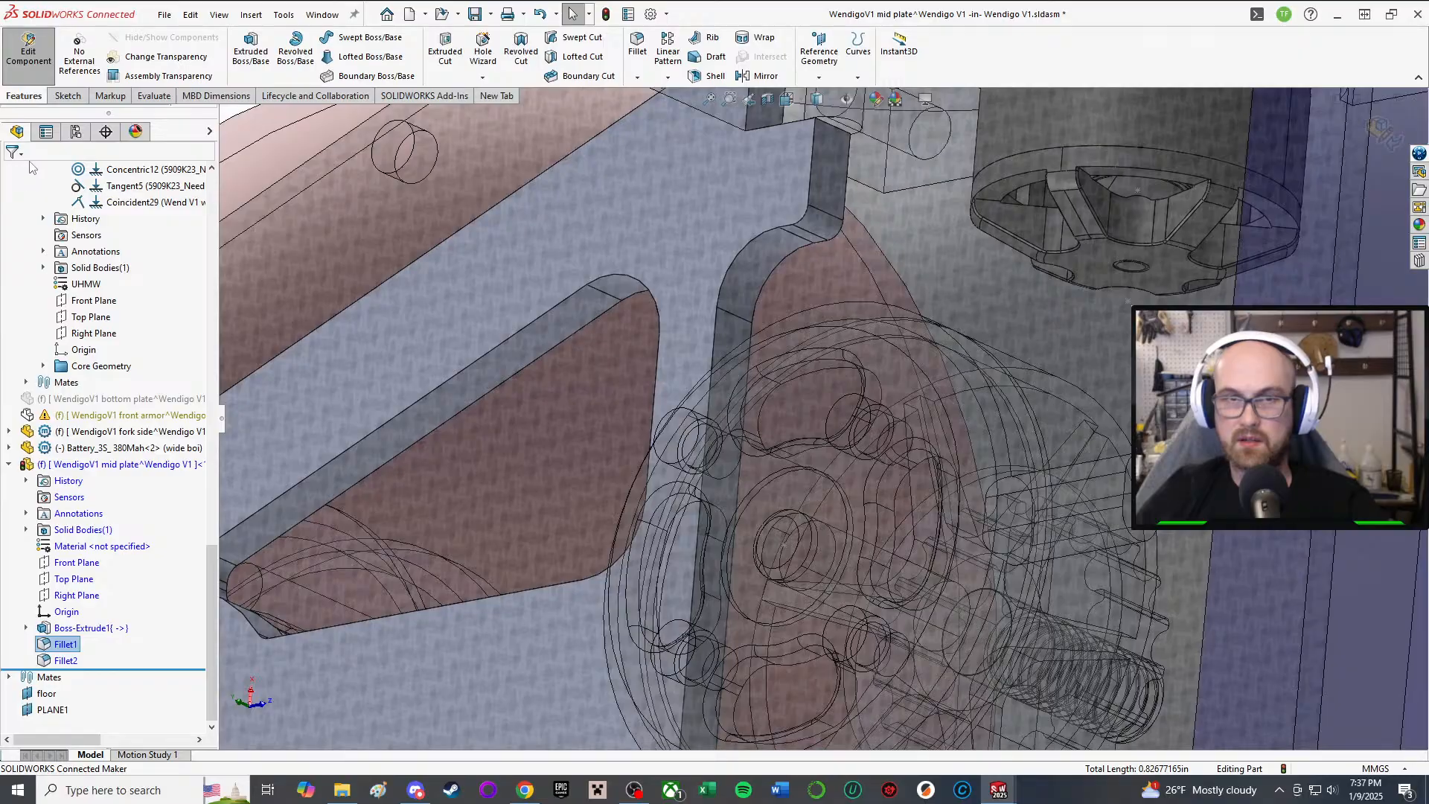
{"action": "scroll", "coordinate": [796, 365], "scroll_direction": "up", "scroll_amount": 6}
{"action": "middle_click_drag", "start_coordinate": [800, 424], "coordinate": [782, 447]}
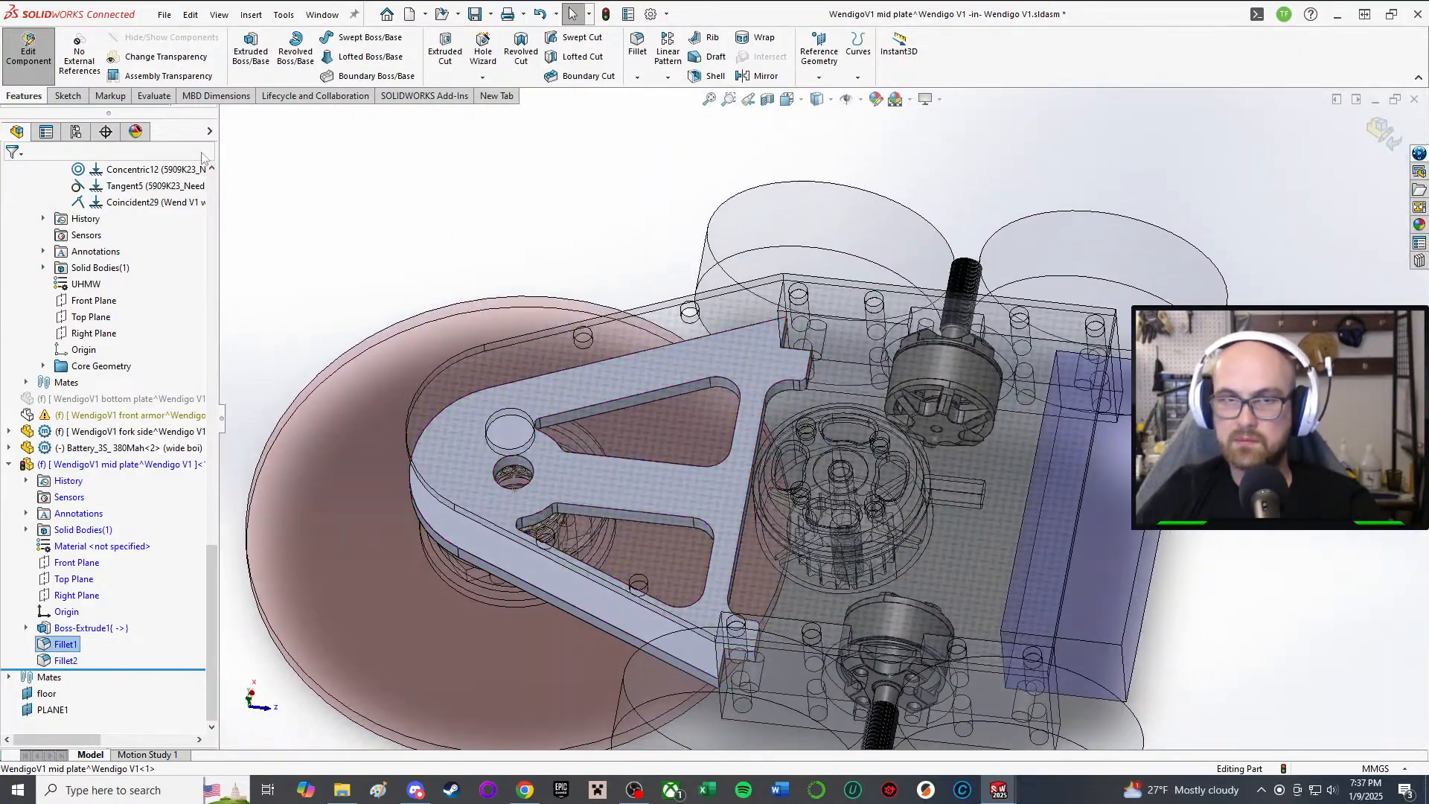
Step: Stop editing the mid plate and start in-context editing of the top plate part
{"action": "left_click", "coordinate": [40, 56]}
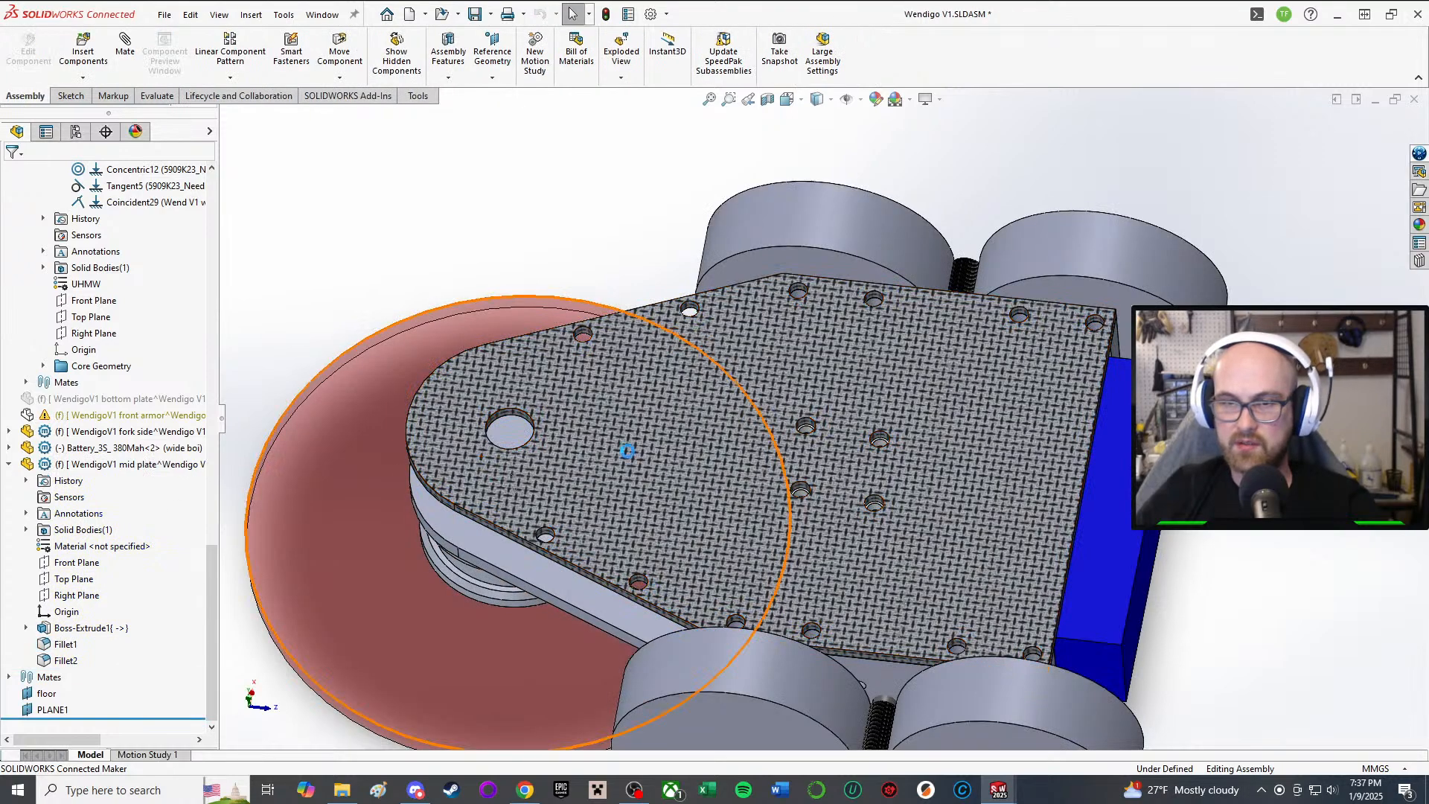
{"action": "right_click", "coordinate": [633, 401]}
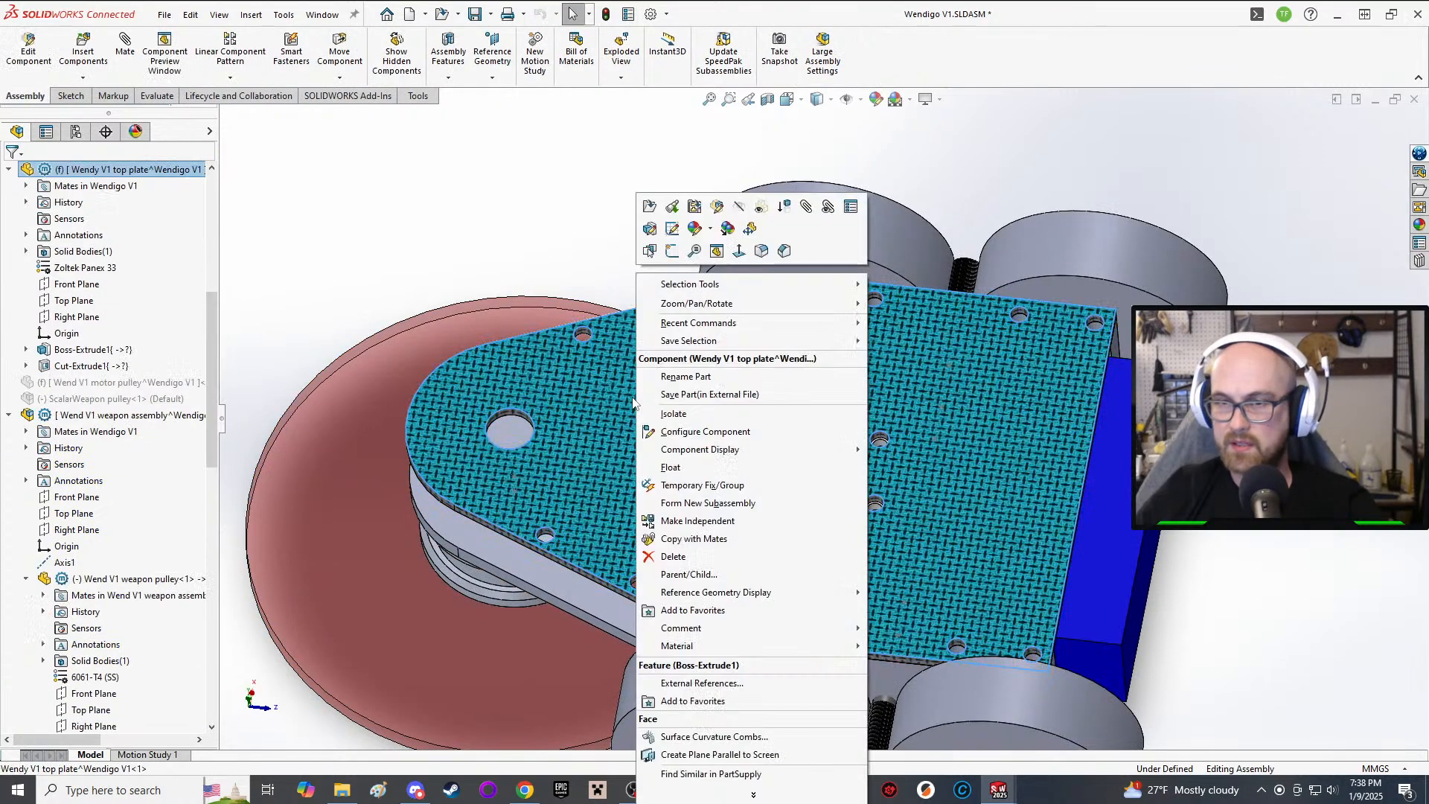
{"action": "left_click", "coordinate": [718, 209]}
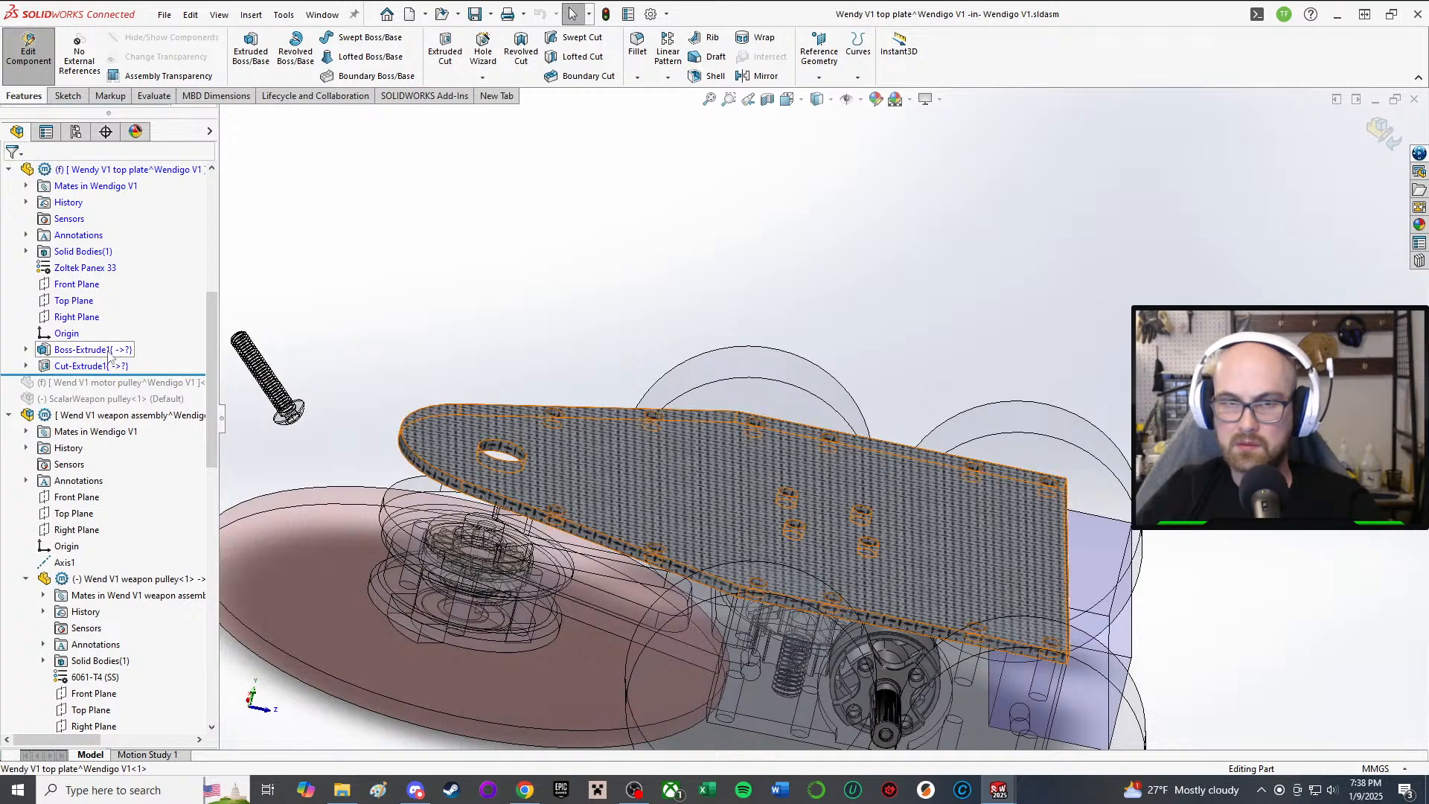
Step: Open the sketch of the top plate's Boss-Extrude1 for editing
{"action": "left_click", "coordinate": [110, 350]}
{"action": "left_click", "coordinate": [139, 321]}
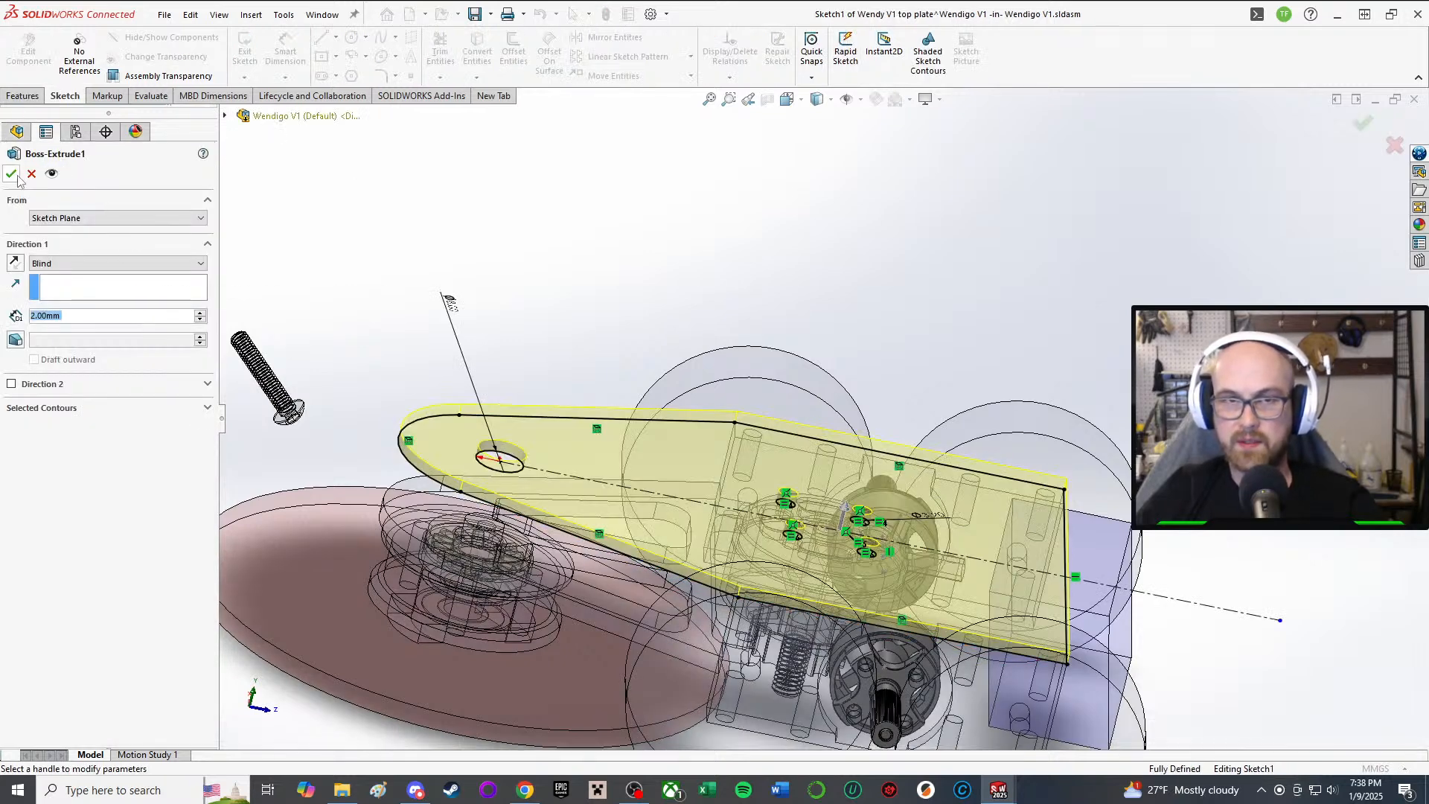
{"action": "key", "text": "Return"}
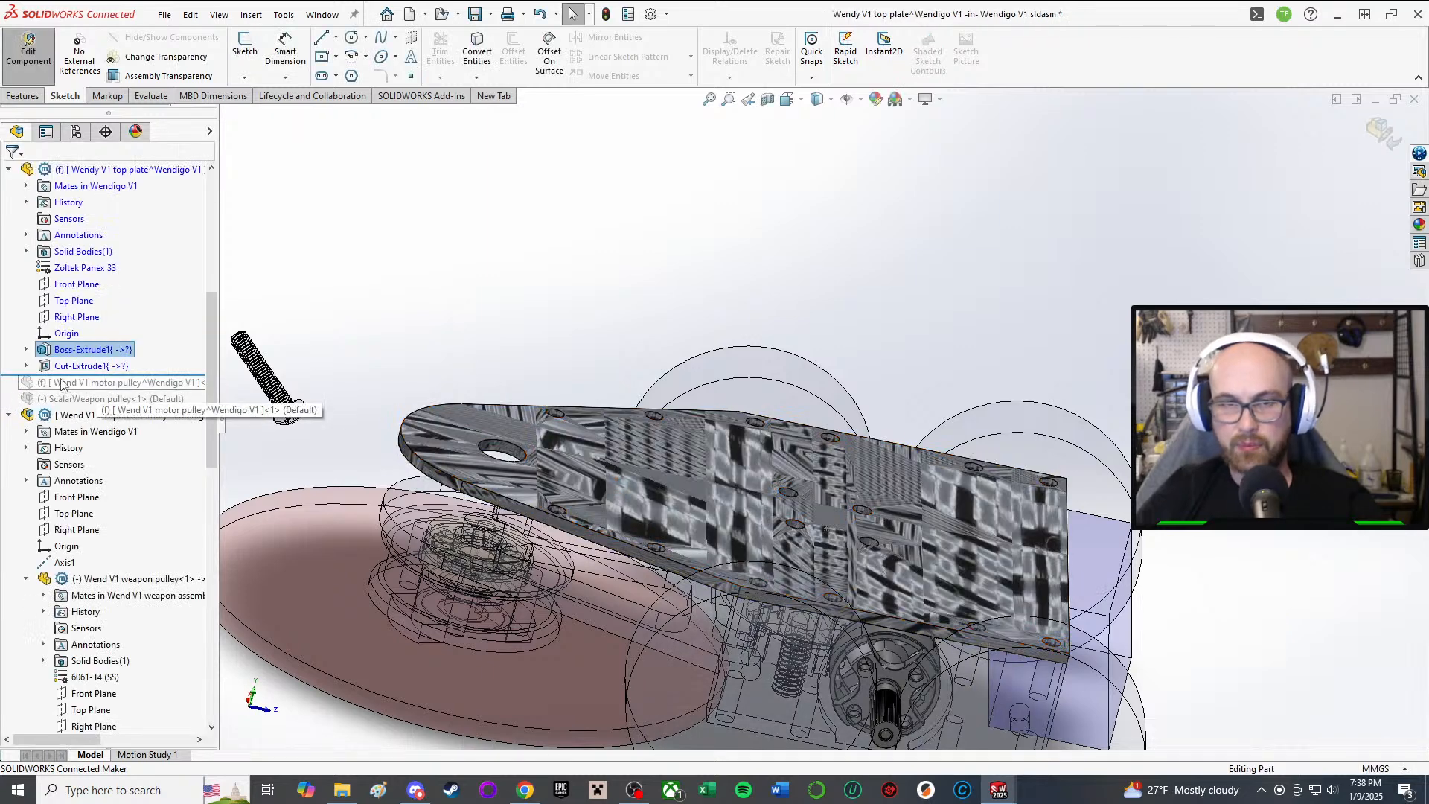
{"action": "left_click", "coordinate": [81, 350]}
{"action": "left_click", "coordinate": [115, 320]}
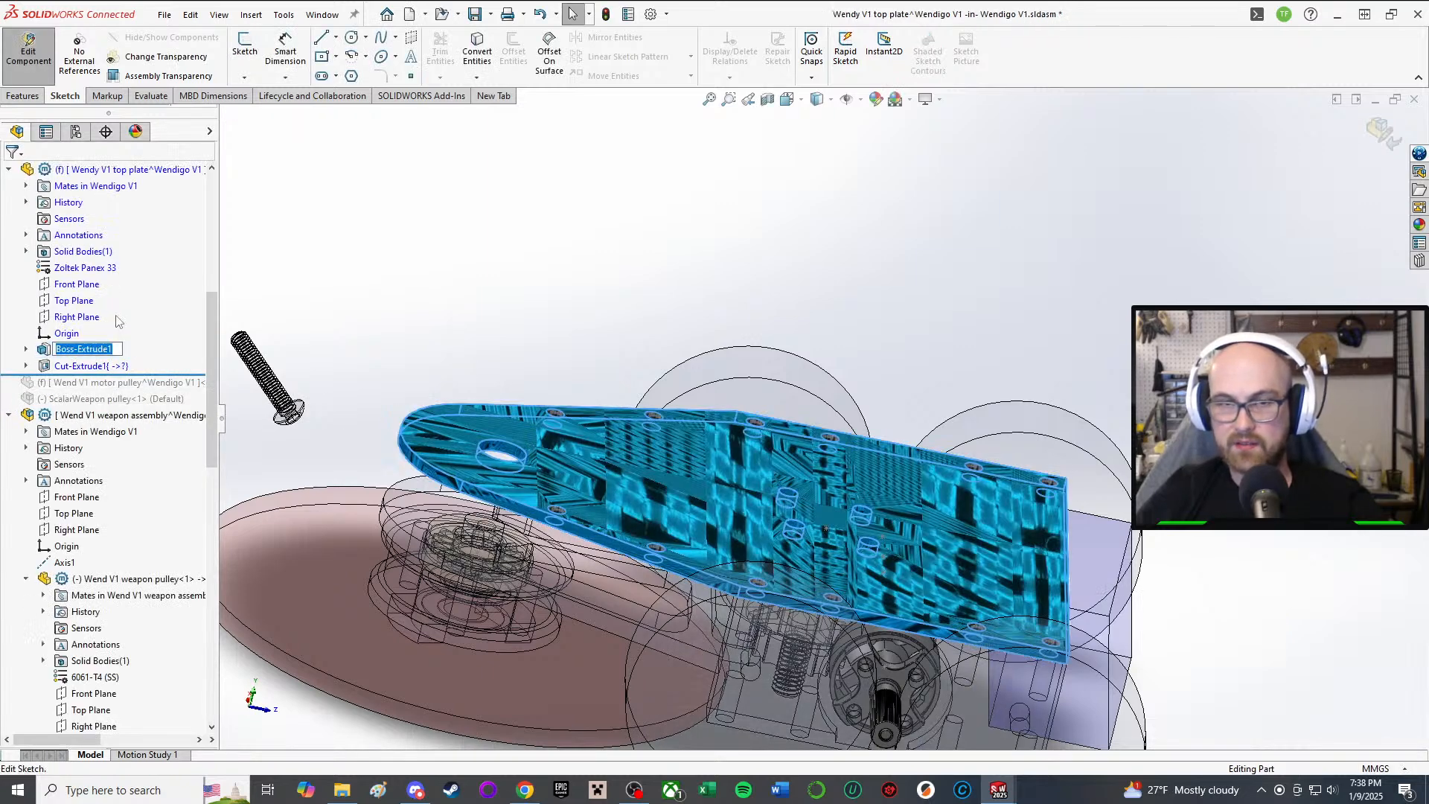
{"action": "left_click", "coordinate": [61, 351]}
{"action": "left_click", "coordinate": [49, 353]}
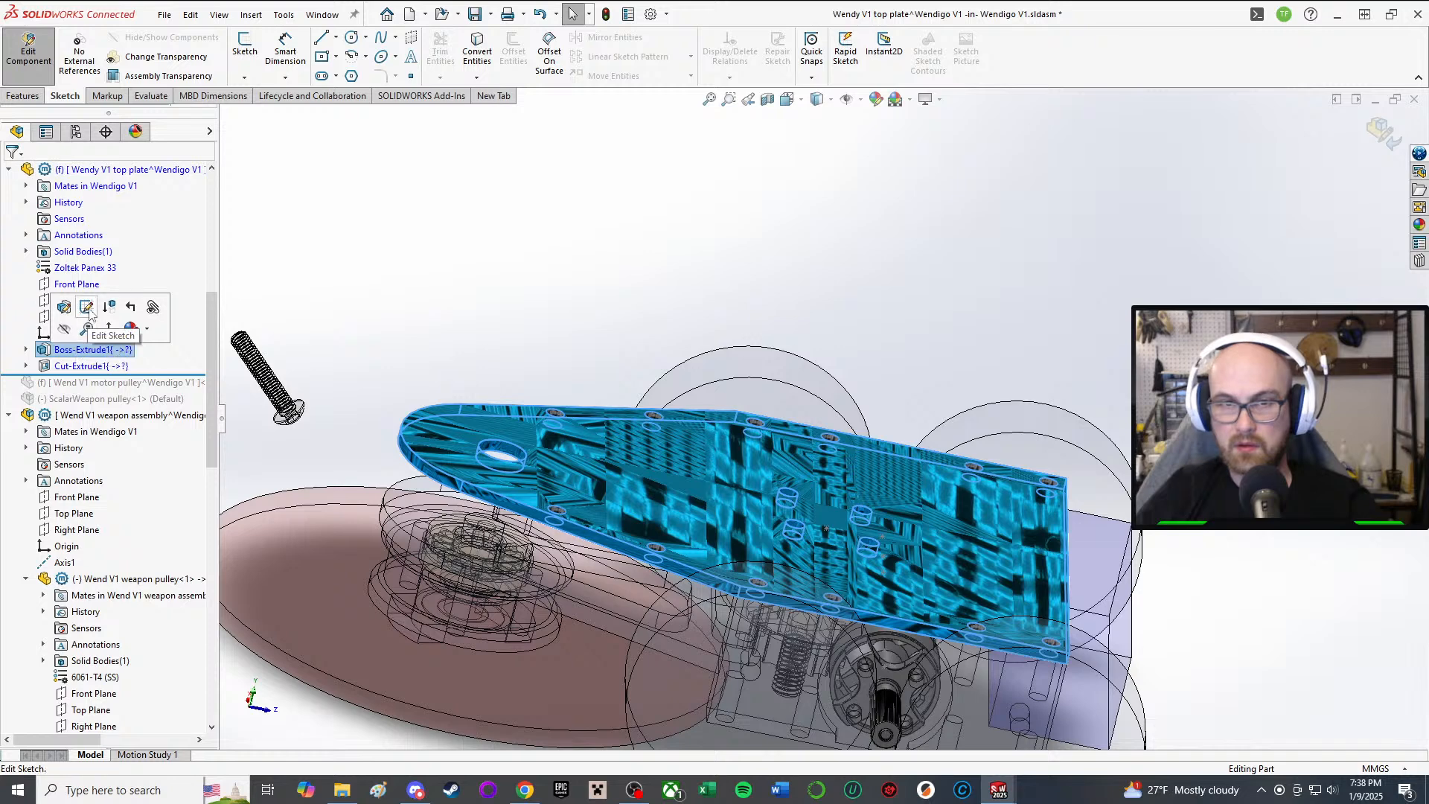
{"action": "left_click", "coordinate": [85, 308]}
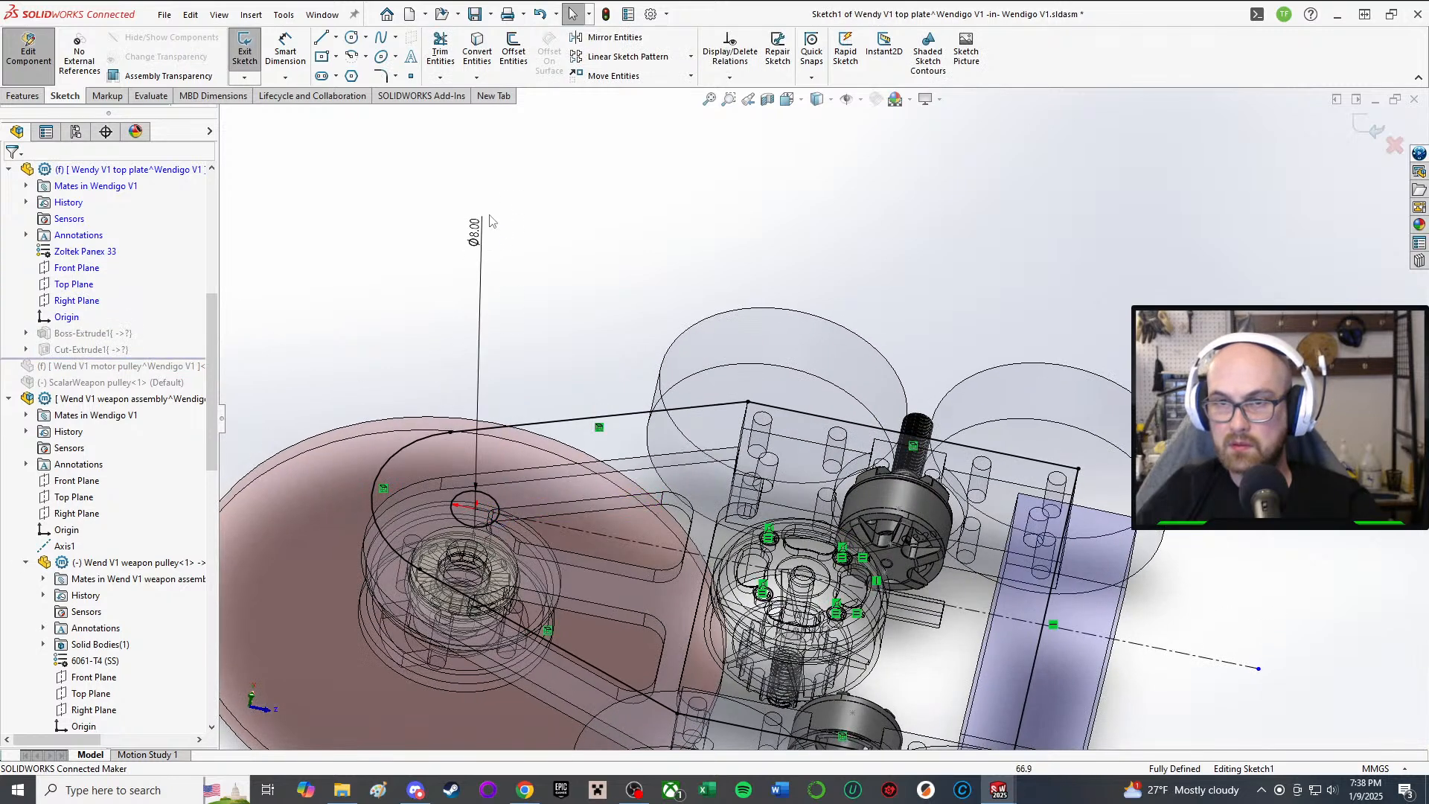
Step: Change the small circle's Ø8.00 diameter to 0.255 in (Ø6.48 mm)
{"action": "double_click", "coordinate": [476, 226]}
{"action": "type", "text": "."}
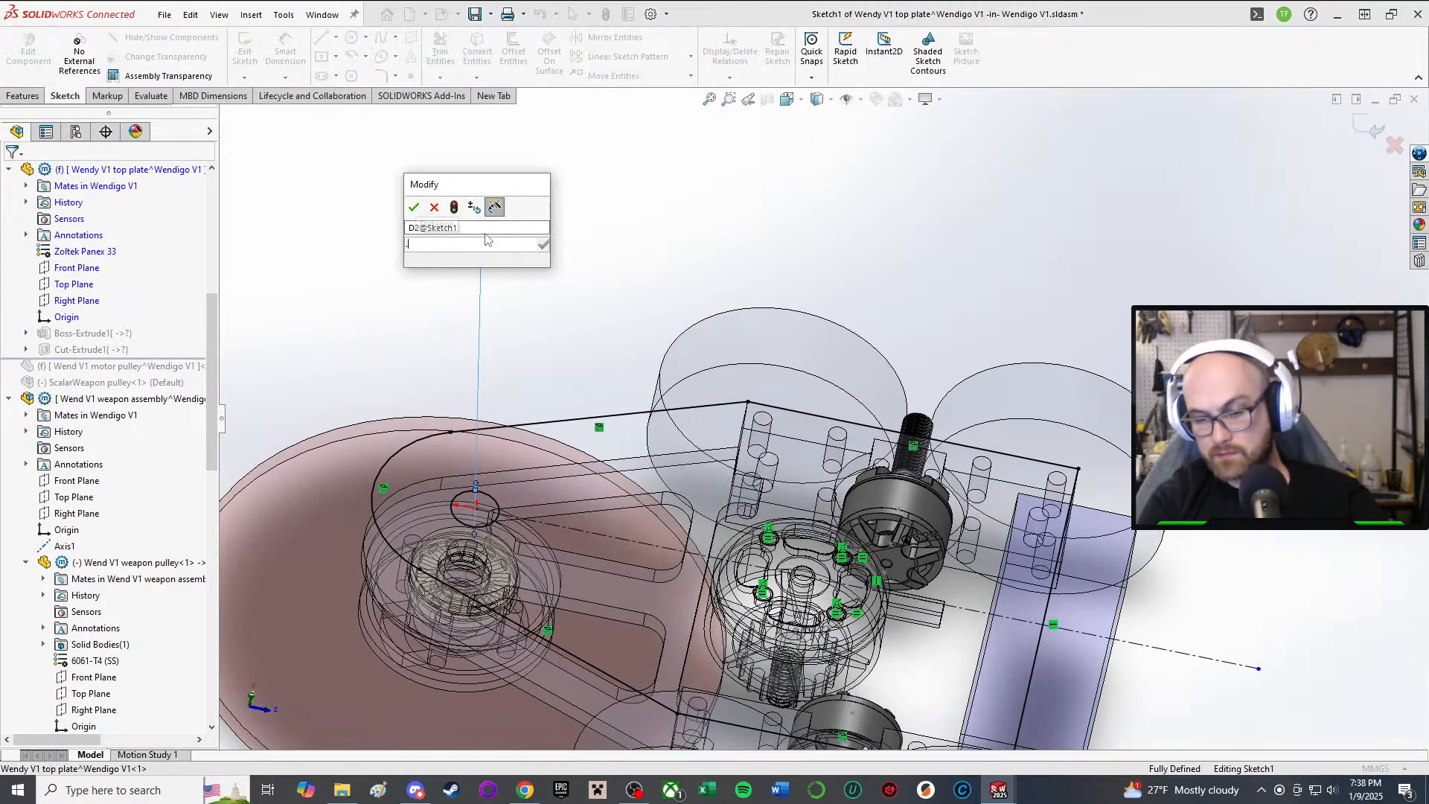
{"action": "type", "text": "26"}
{"action": "key", "text": "Return"}
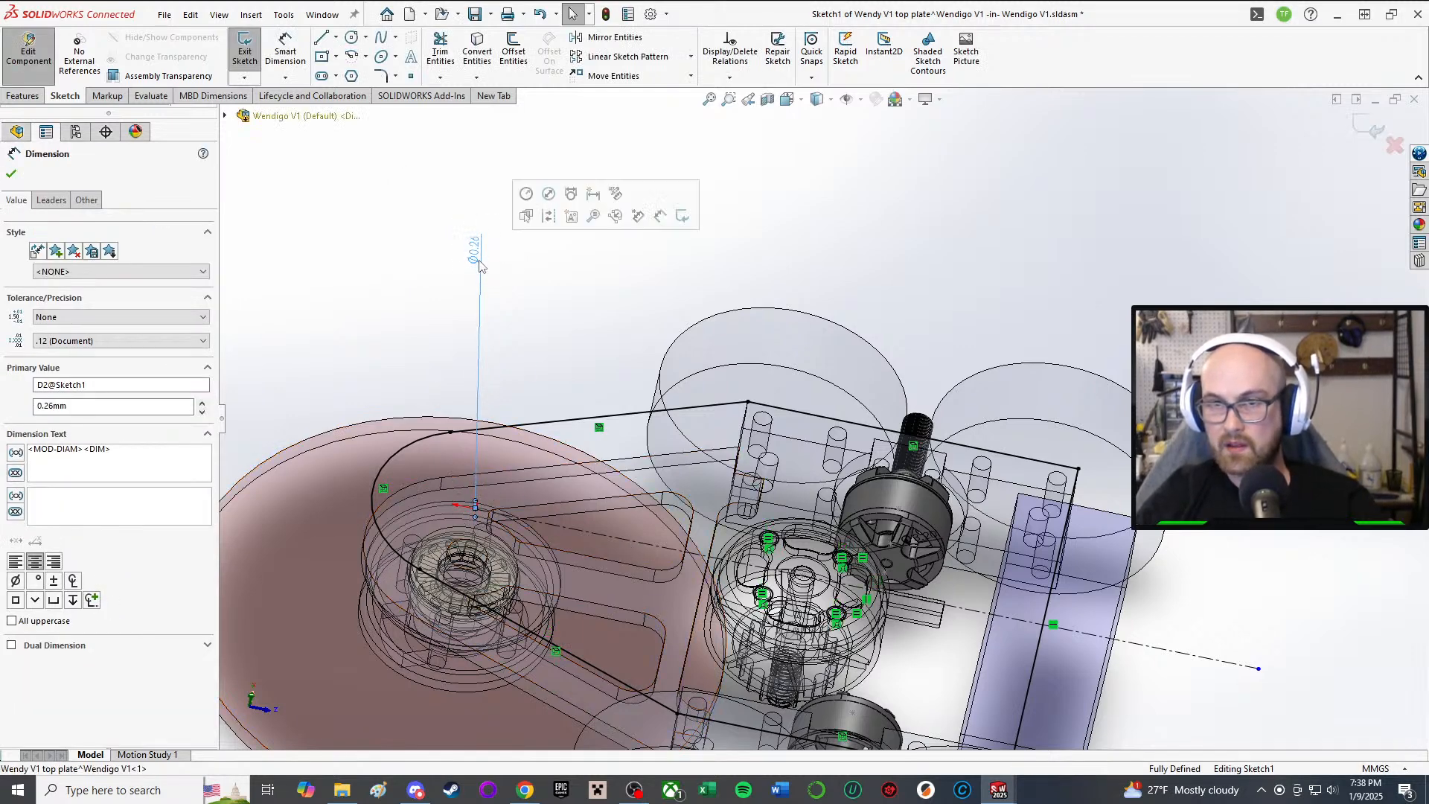
{"action": "double_click", "coordinate": [473, 249]}
{"action": "type", "text": ".25"}
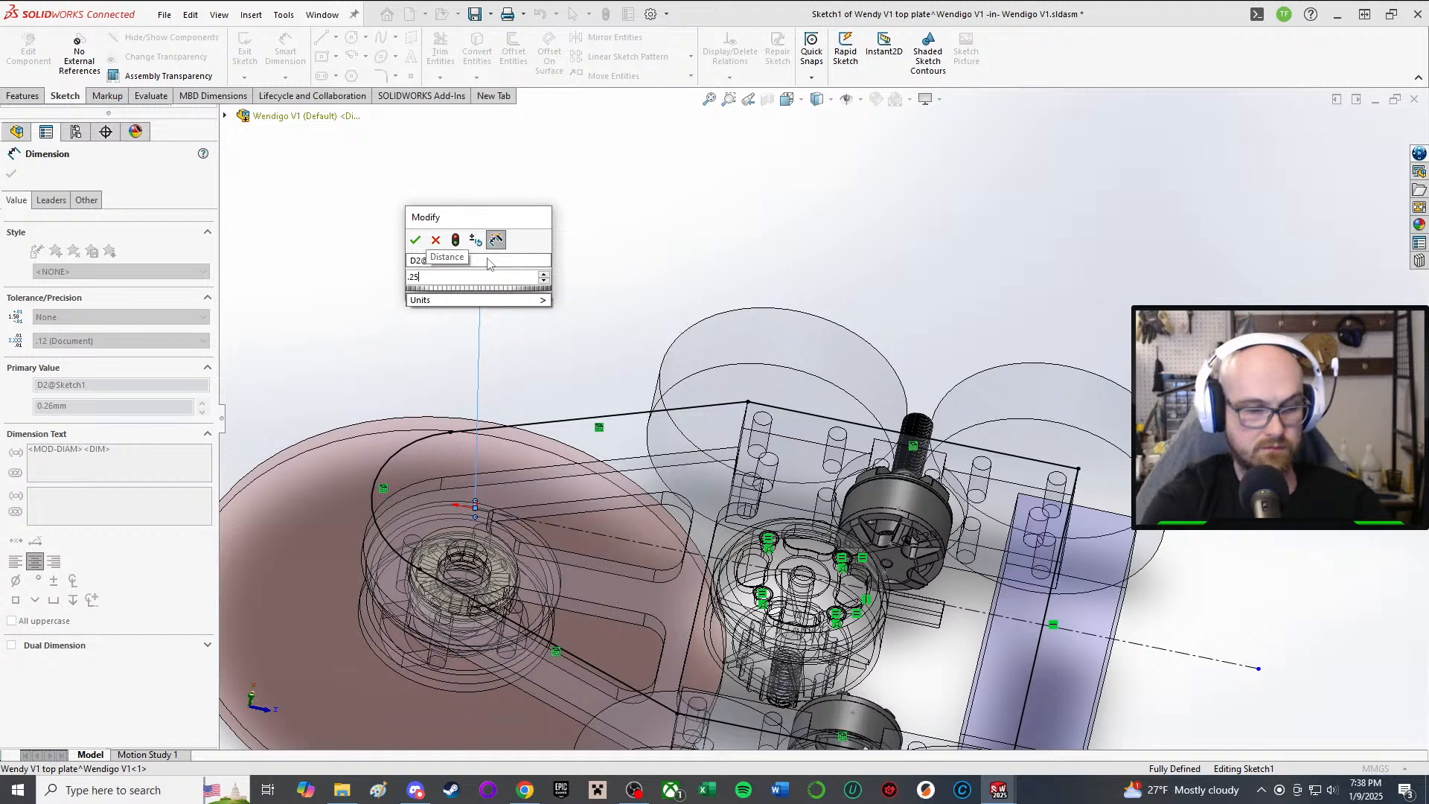
{"action": "type", "text": "5"}
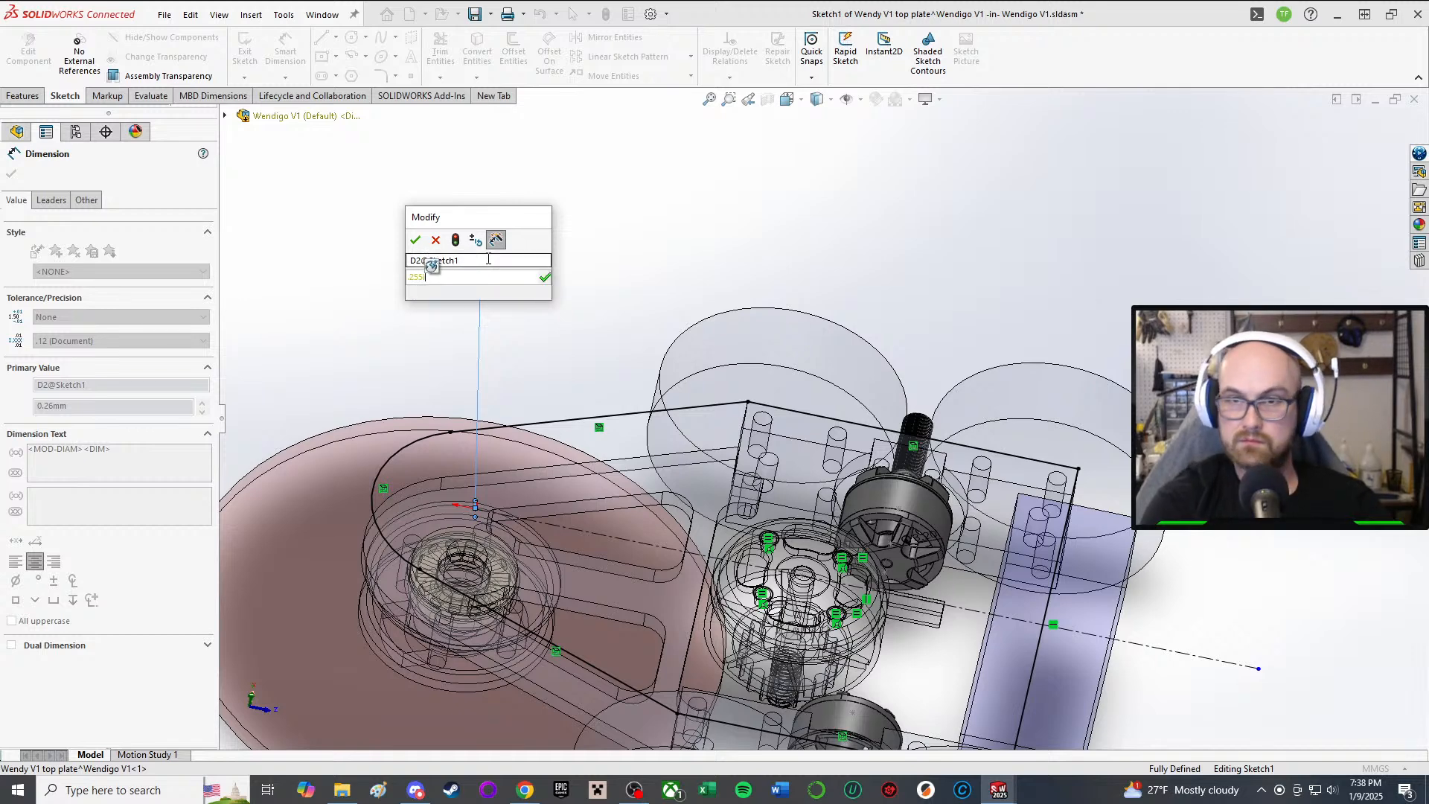
{"action": "type", "text": "in"}
{"action": "key", "text": "Return"}
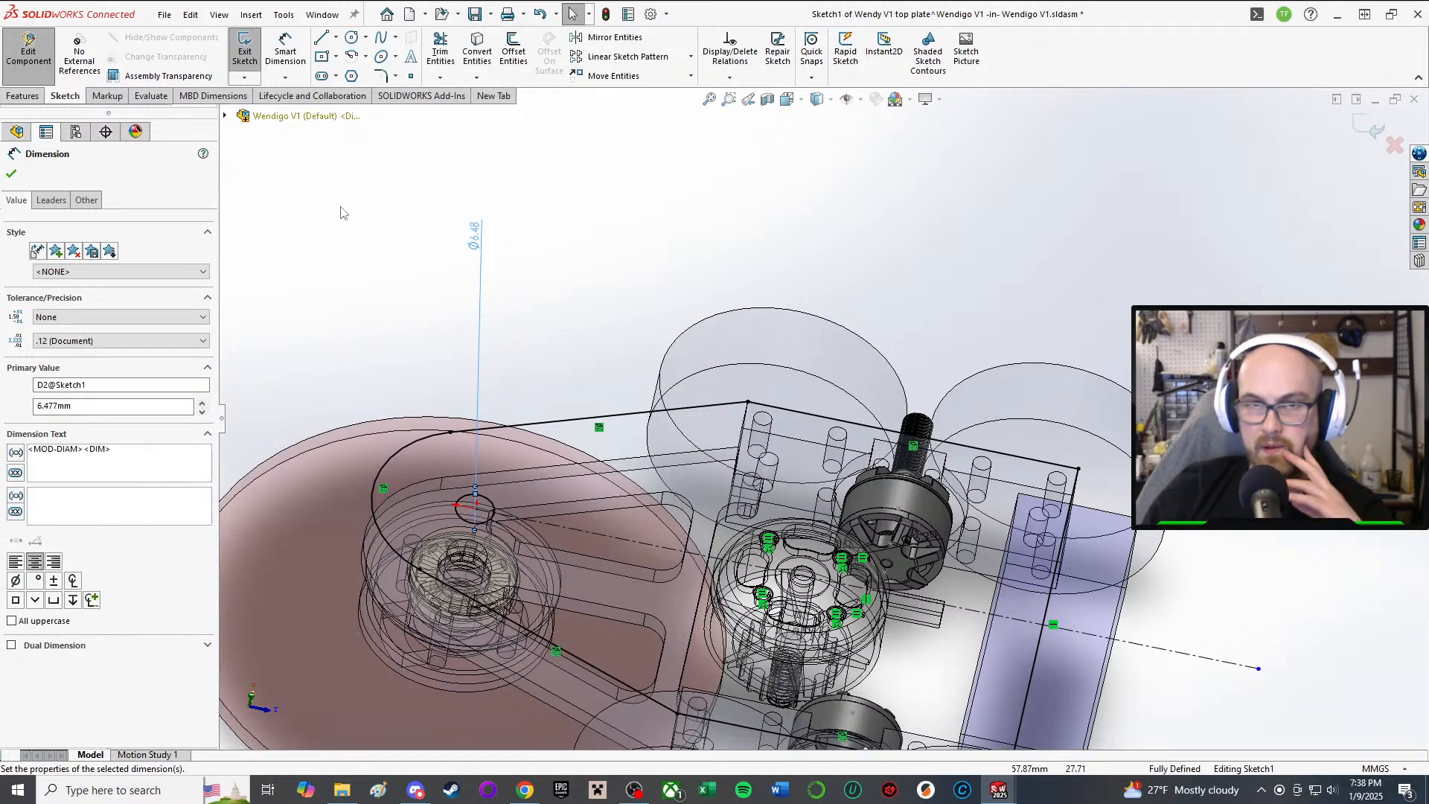
{"action": "left_click", "coordinate": [11, 175]}
{"action": "scroll", "coordinate": [536, 462], "scroll_direction": "up", "scroll_amount": 3}
Step: Delete the arc's relation and snap the small circle's centre onto the pulley hub
{"action": "scroll", "coordinate": [569, 488], "scroll_direction": "down", "scroll_amount": 4}
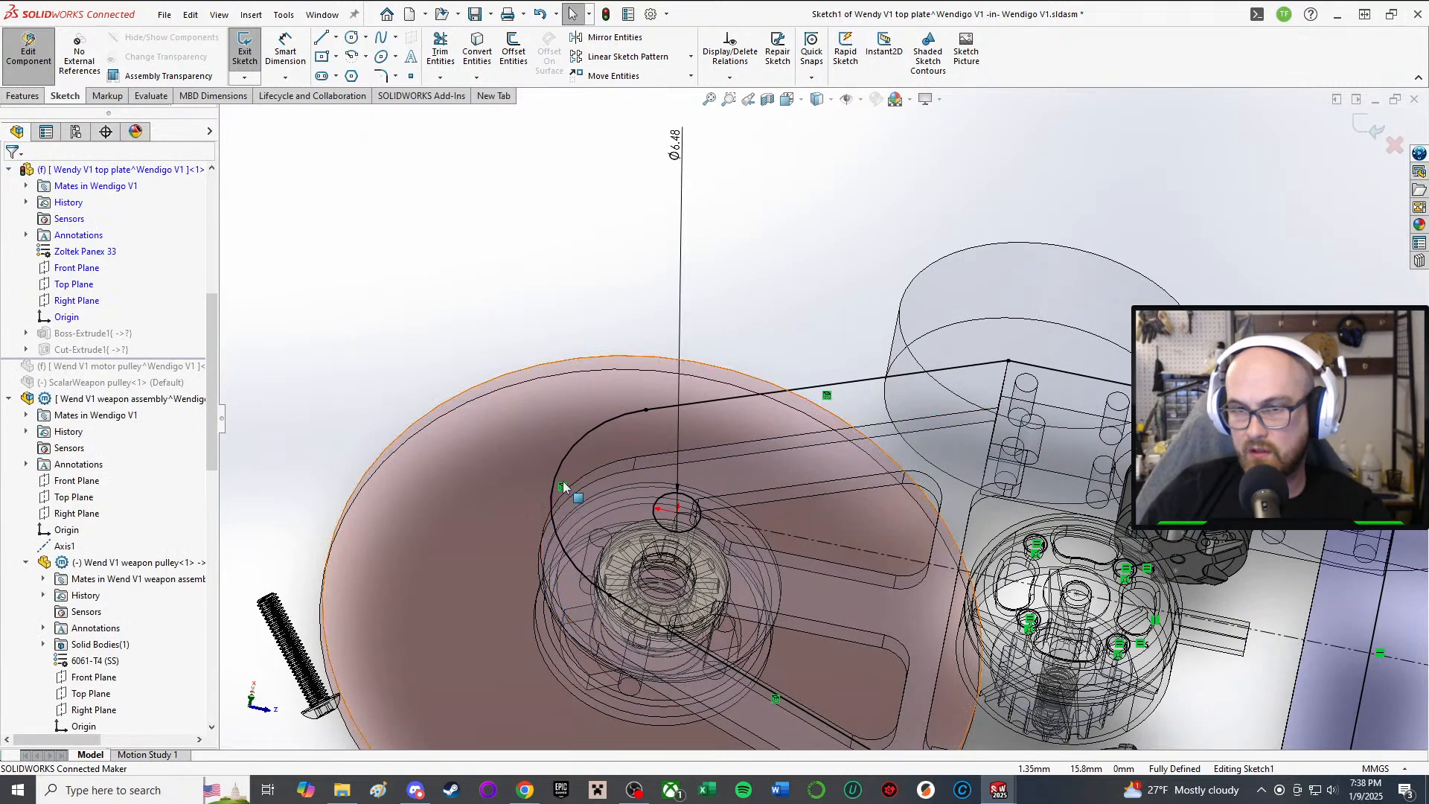
{"action": "left_click", "coordinate": [564, 486]}
{"action": "key", "text": "Delete"}
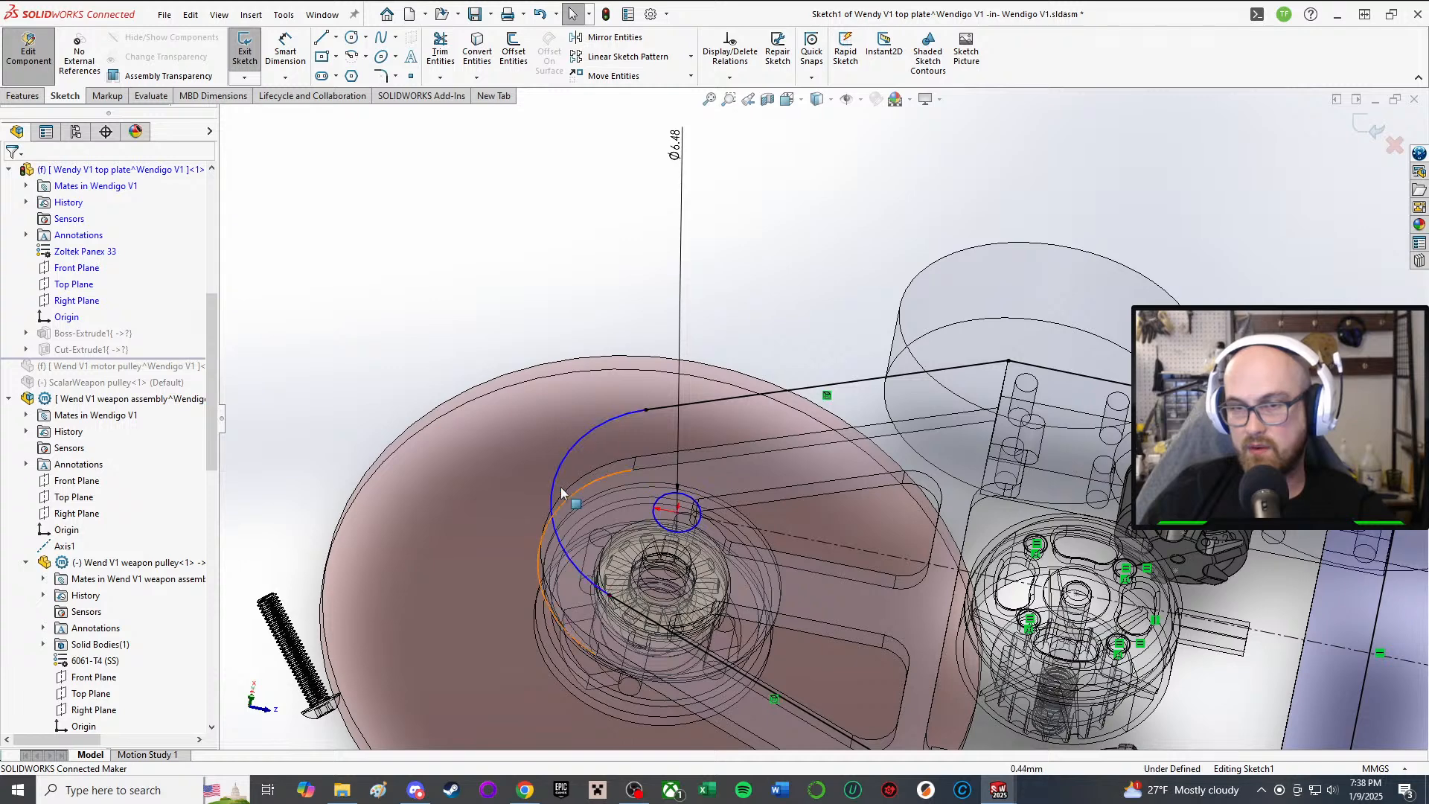
{"action": "middle_click_drag", "start_coordinate": [560, 486], "coordinate": [565, 511]}
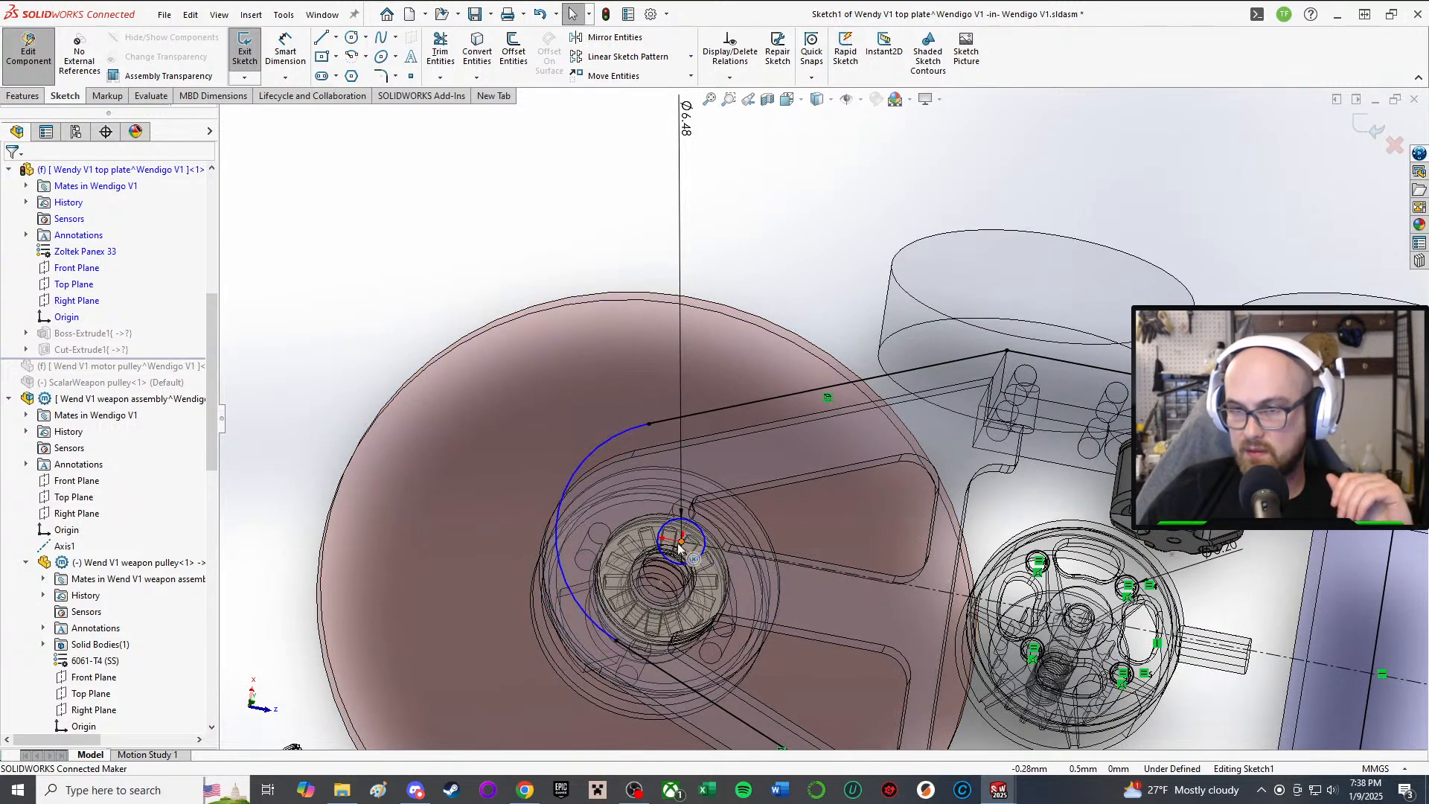
{"action": "left_click_drag", "start_coordinate": [681, 547], "coordinate": [683, 537]}
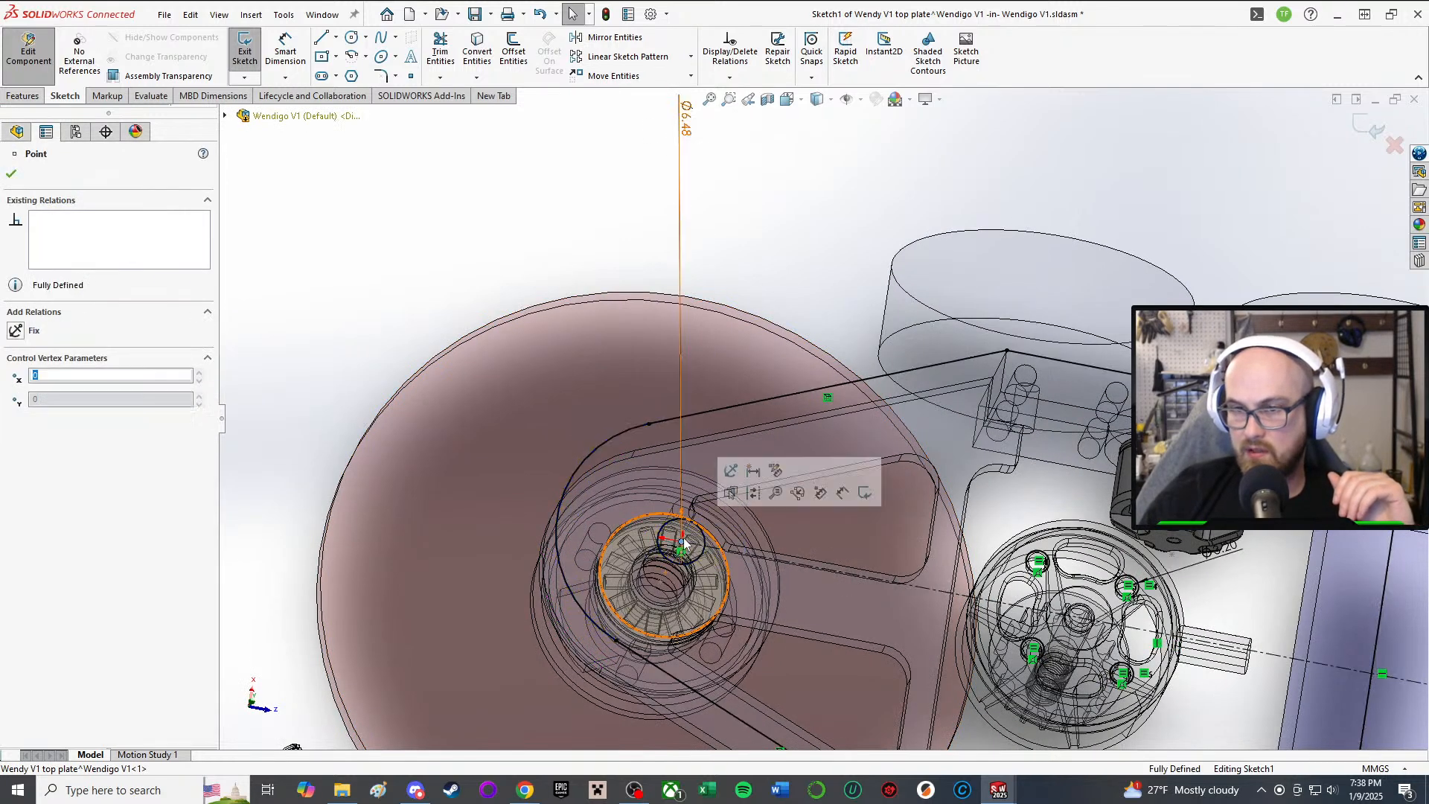
{"action": "scroll", "coordinate": [651, 624], "scroll_direction": "up", "scroll_amount": 2}
{"action": "middle_click_drag", "start_coordinate": [886, 558], "coordinate": [860, 512]}
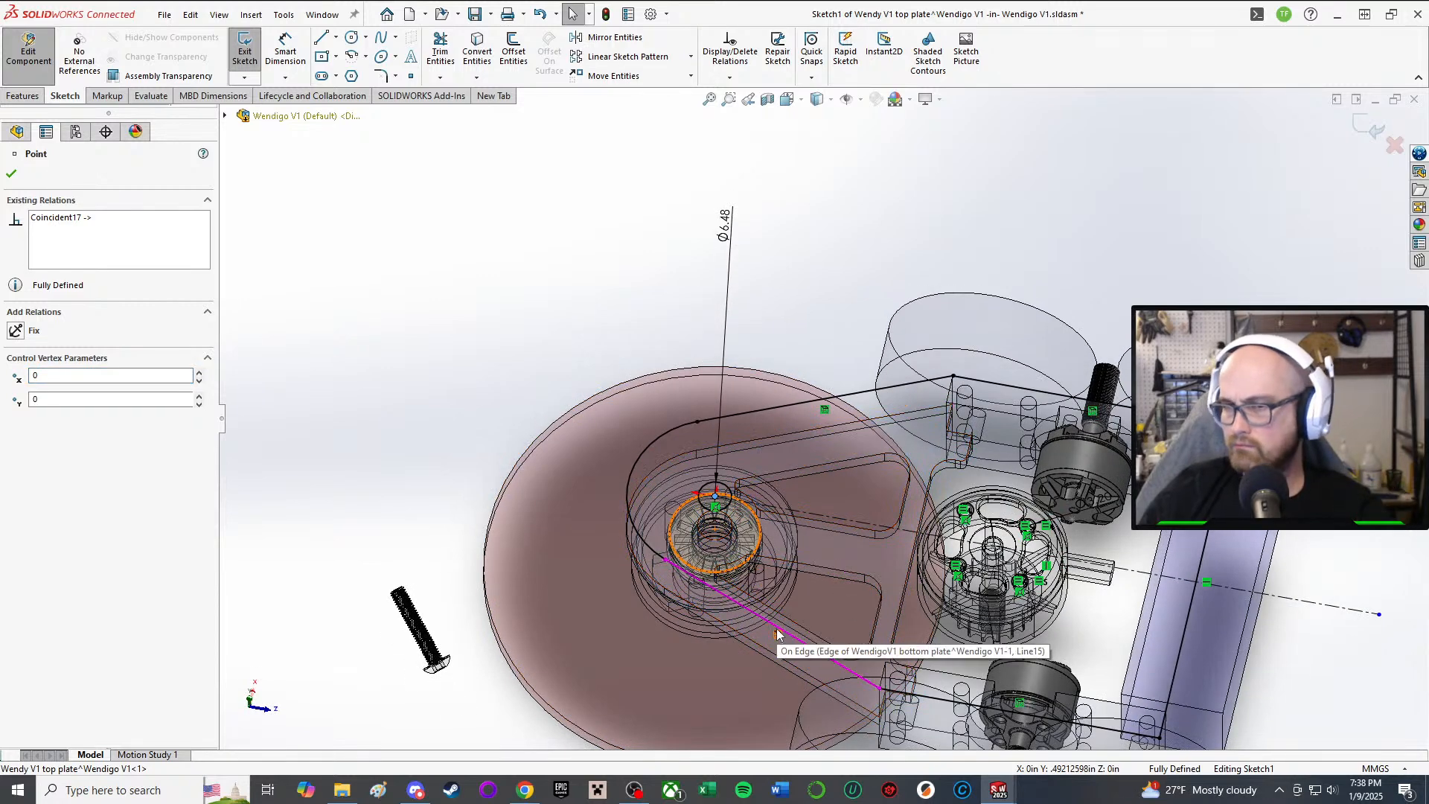
Step: Select the lower outline line and start Convert Entities on the model edges
{"action": "middle_click_drag", "start_coordinate": [775, 628], "coordinate": [798, 599]}
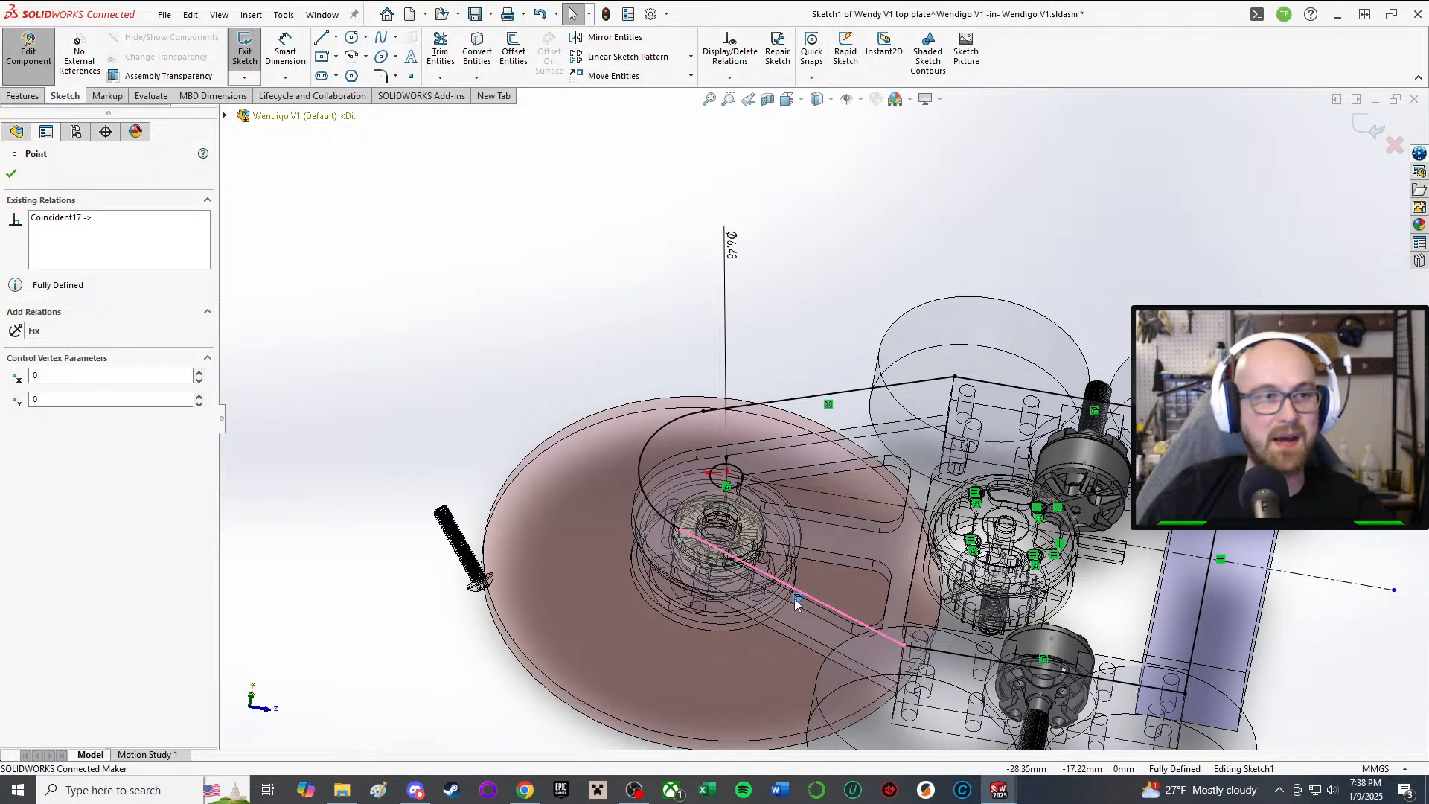
{"action": "left_click", "coordinate": [794, 599]}
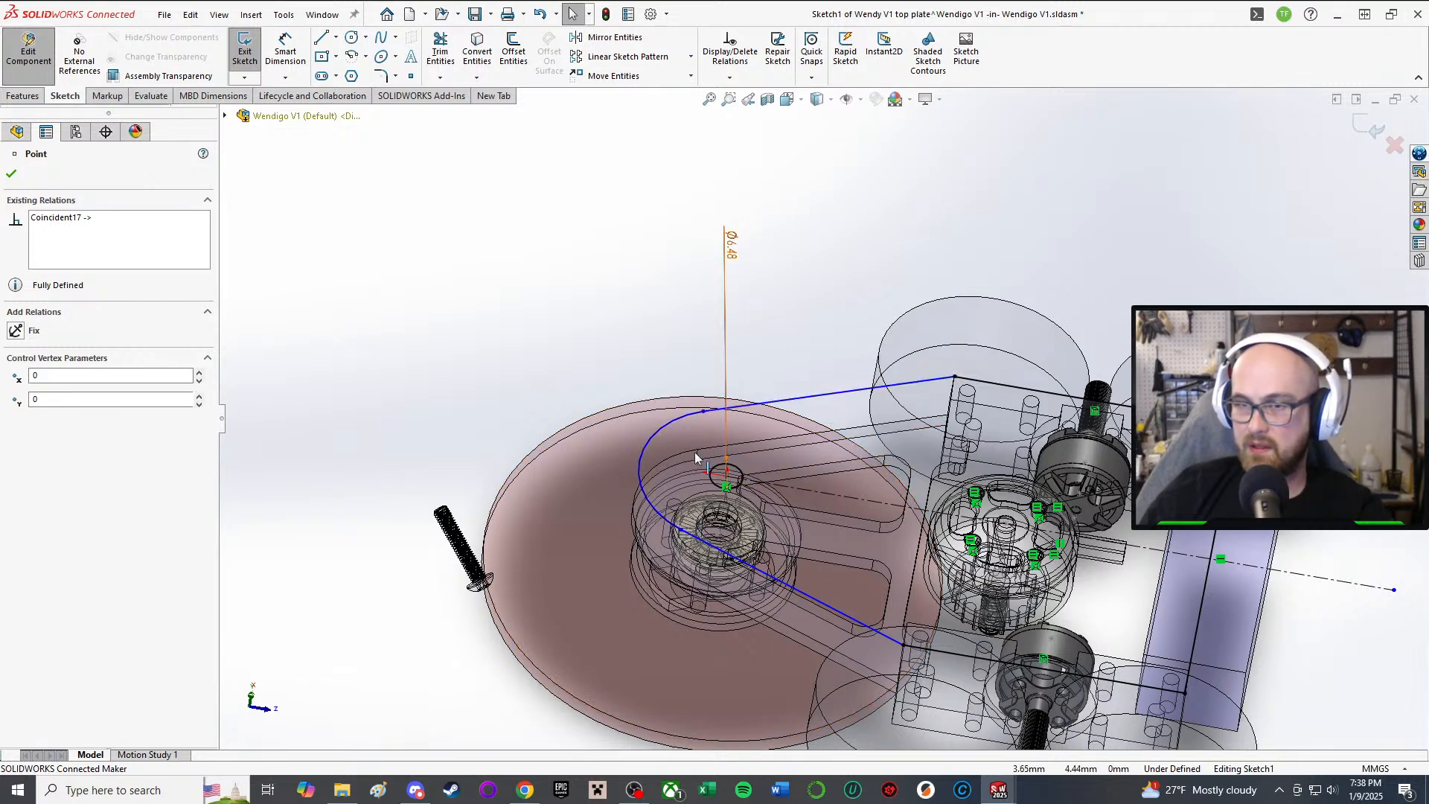
{"action": "scroll", "coordinate": [694, 453], "scroll_direction": "down", "scroll_amount": 3}
{"action": "scroll", "coordinate": [518, 357], "scroll_direction": "up", "scroll_amount": 2}
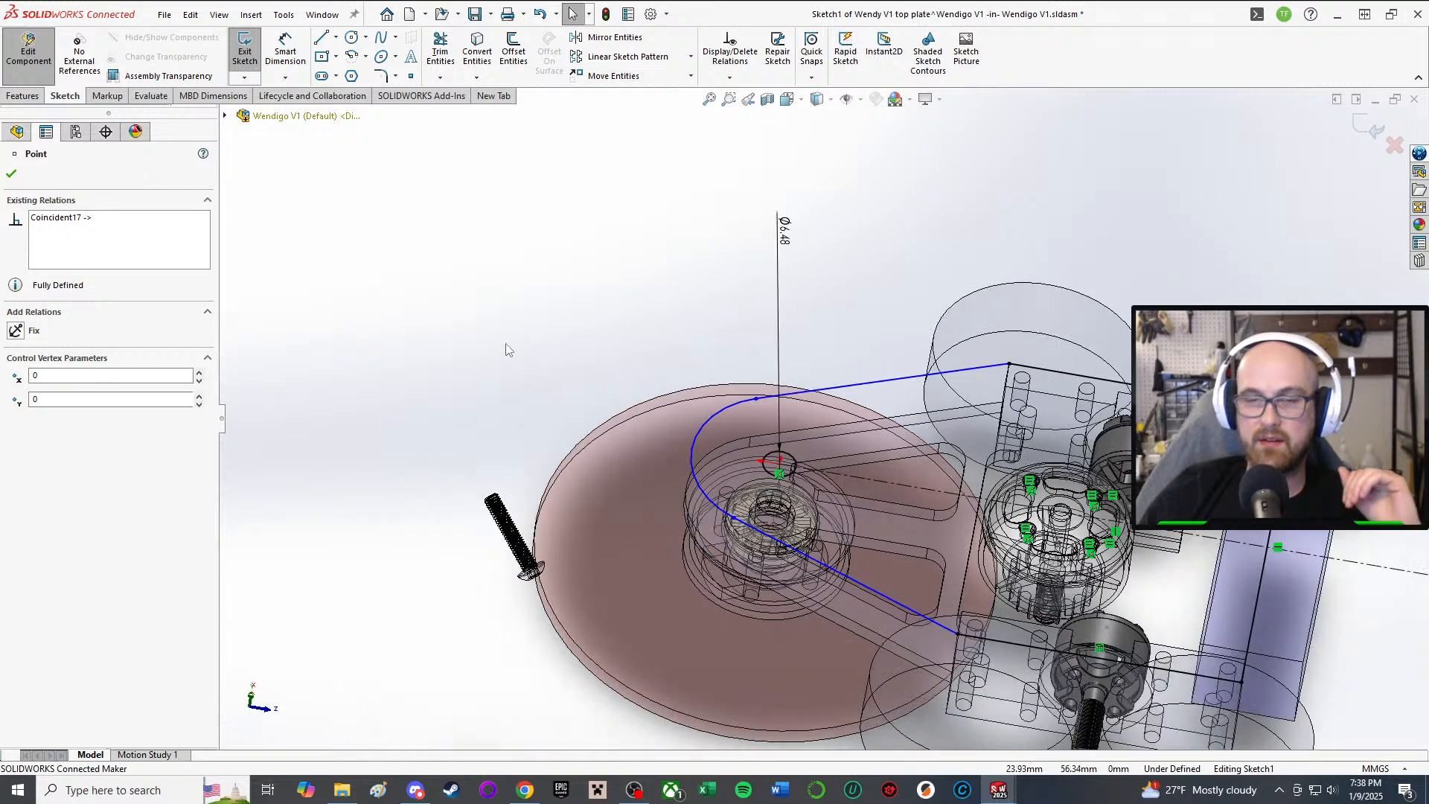
{"action": "right_click_drag", "start_coordinate": [504, 341], "coordinate": [476, 203]}
{"action": "scroll", "coordinate": [681, 395], "scroll_direction": "down", "scroll_amount": 2}
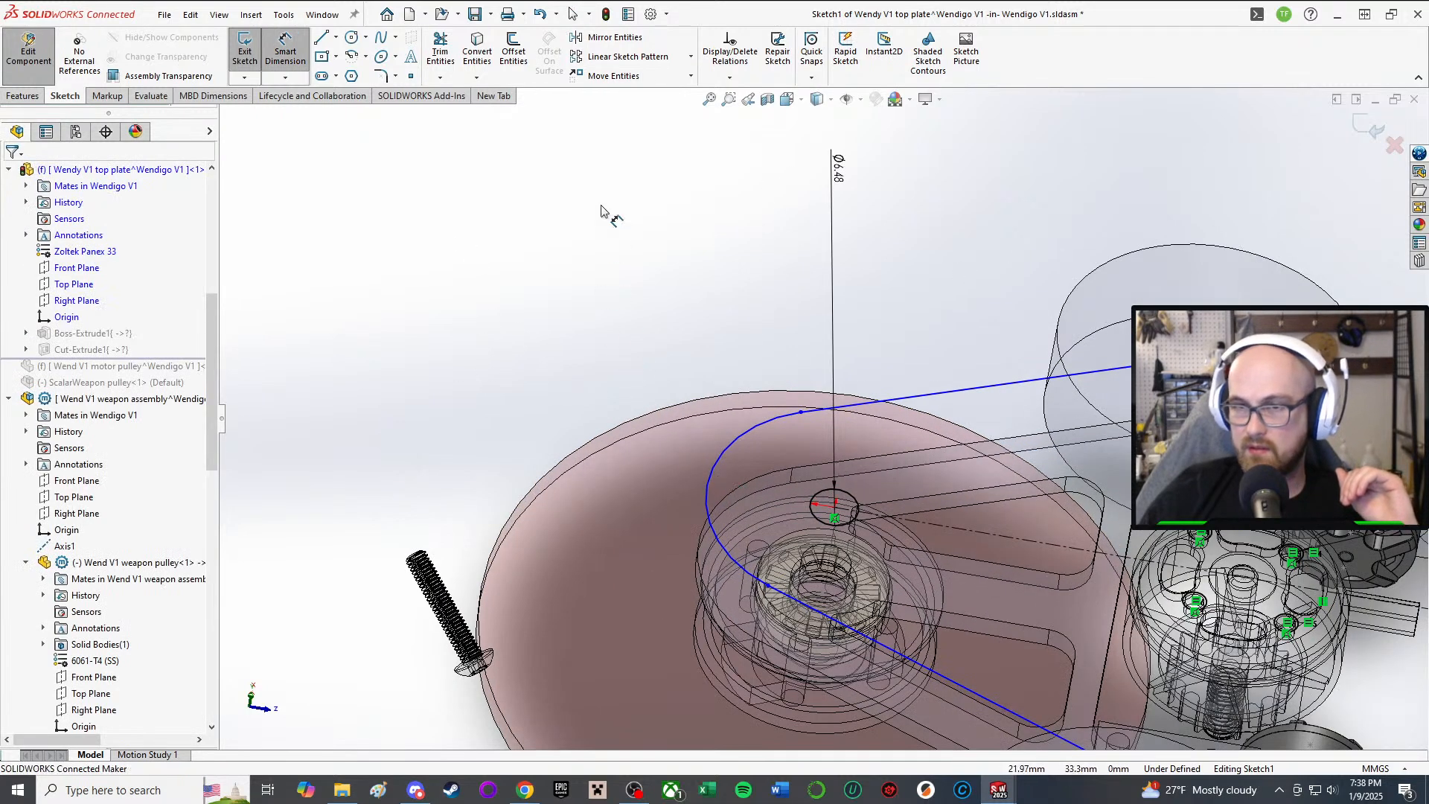
{"action": "right_click_drag", "start_coordinate": [602, 212], "coordinate": [629, 291]}
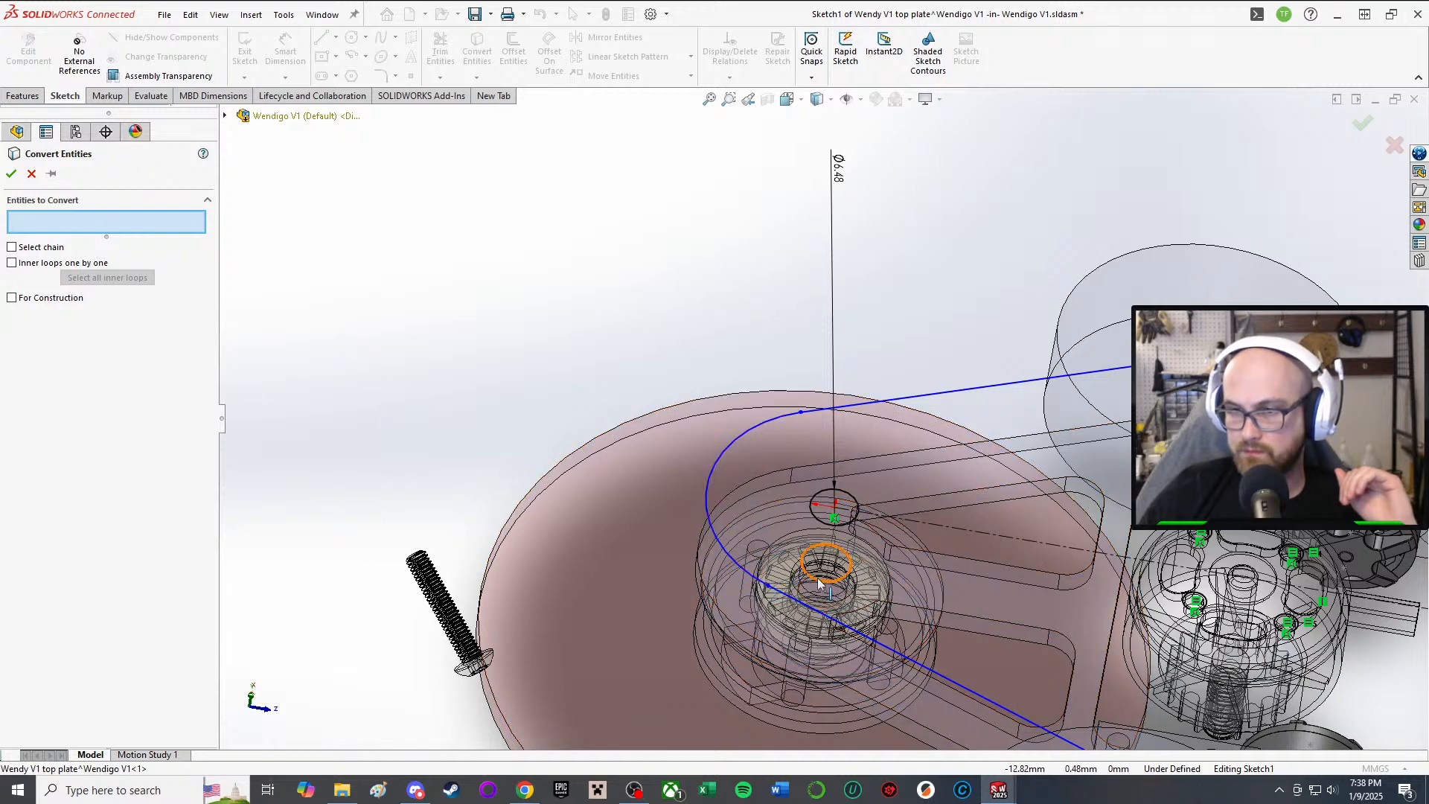
Step: Cancel Convert Entities and drag the outline's arc inward toward the pulley
{"action": "left_click", "coordinate": [22, 172]}
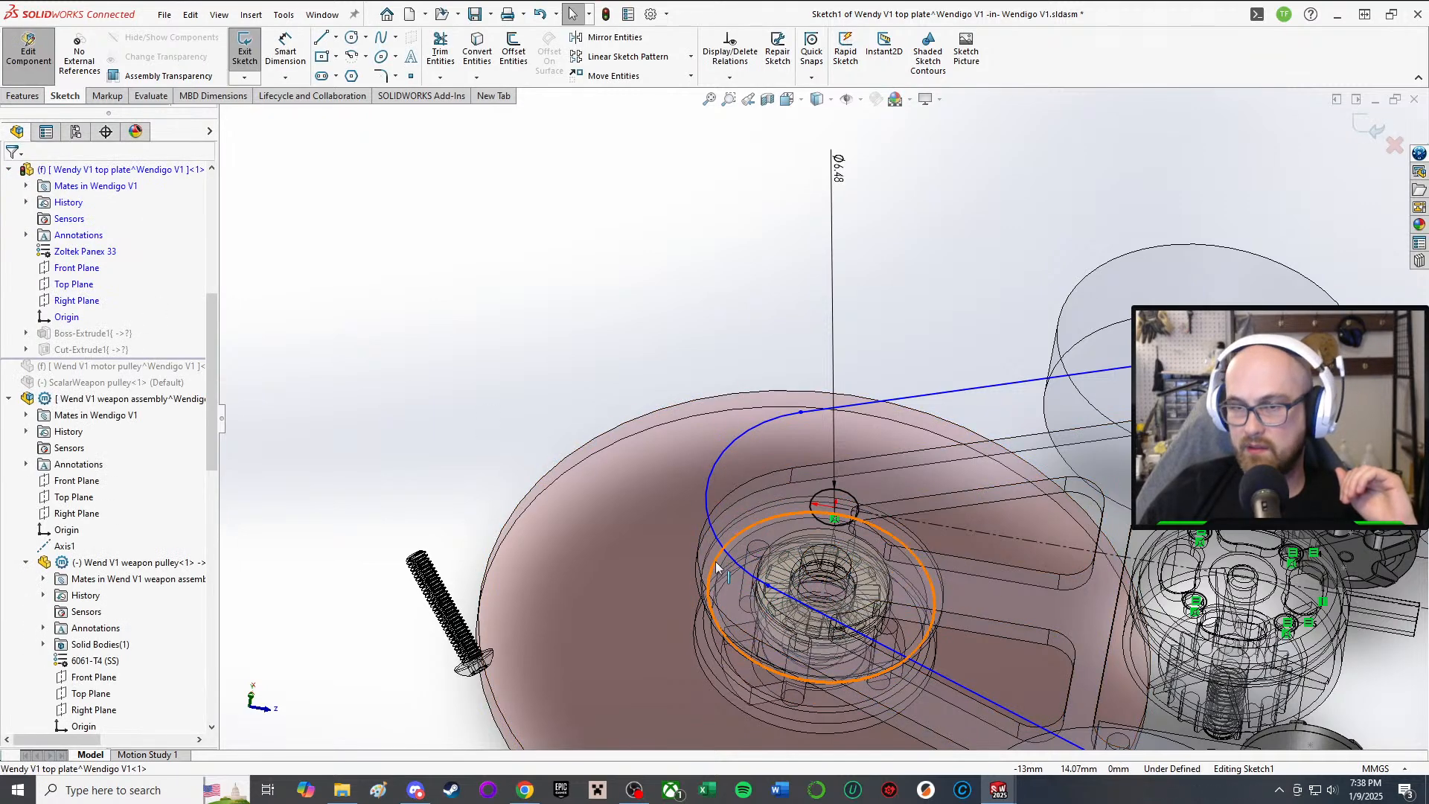
{"action": "left_click", "coordinate": [753, 566]}
{"action": "left_click_drag", "start_coordinate": [753, 566], "coordinate": [780, 564]}
{"action": "left_click", "coordinate": [453, 271]}
Step: Try dimensioning the hub arc from several tilted views, then abandon the attempt
{"action": "middle_click_drag", "start_coordinate": [624, 358], "coordinate": [640, 435]}
{"action": "scroll", "coordinate": [640, 435], "scroll_direction": "up", "scroll_amount": 2}
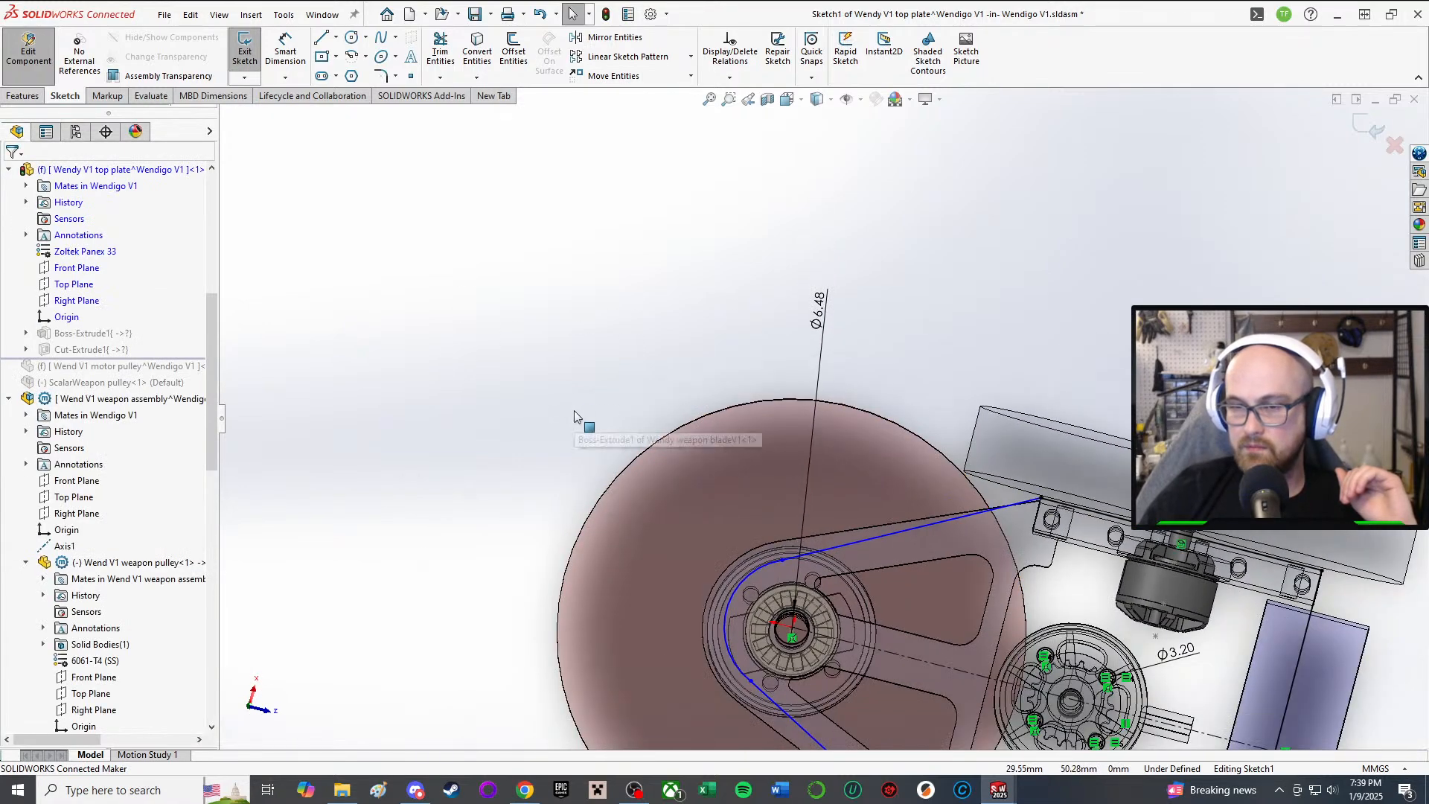
{"action": "right_click_drag", "start_coordinate": [574, 409], "coordinate": [576, 357]}
{"action": "scroll", "coordinate": [595, 394], "scroll_direction": "up", "scroll_amount": 1}
{"action": "scroll", "coordinate": [752, 580], "scroll_direction": "down", "scroll_amount": 4}
{"action": "middle_click_drag", "start_coordinate": [726, 476], "coordinate": [720, 334]}
{"action": "scroll", "coordinate": [720, 332], "scroll_direction": "down", "scroll_amount": 4}
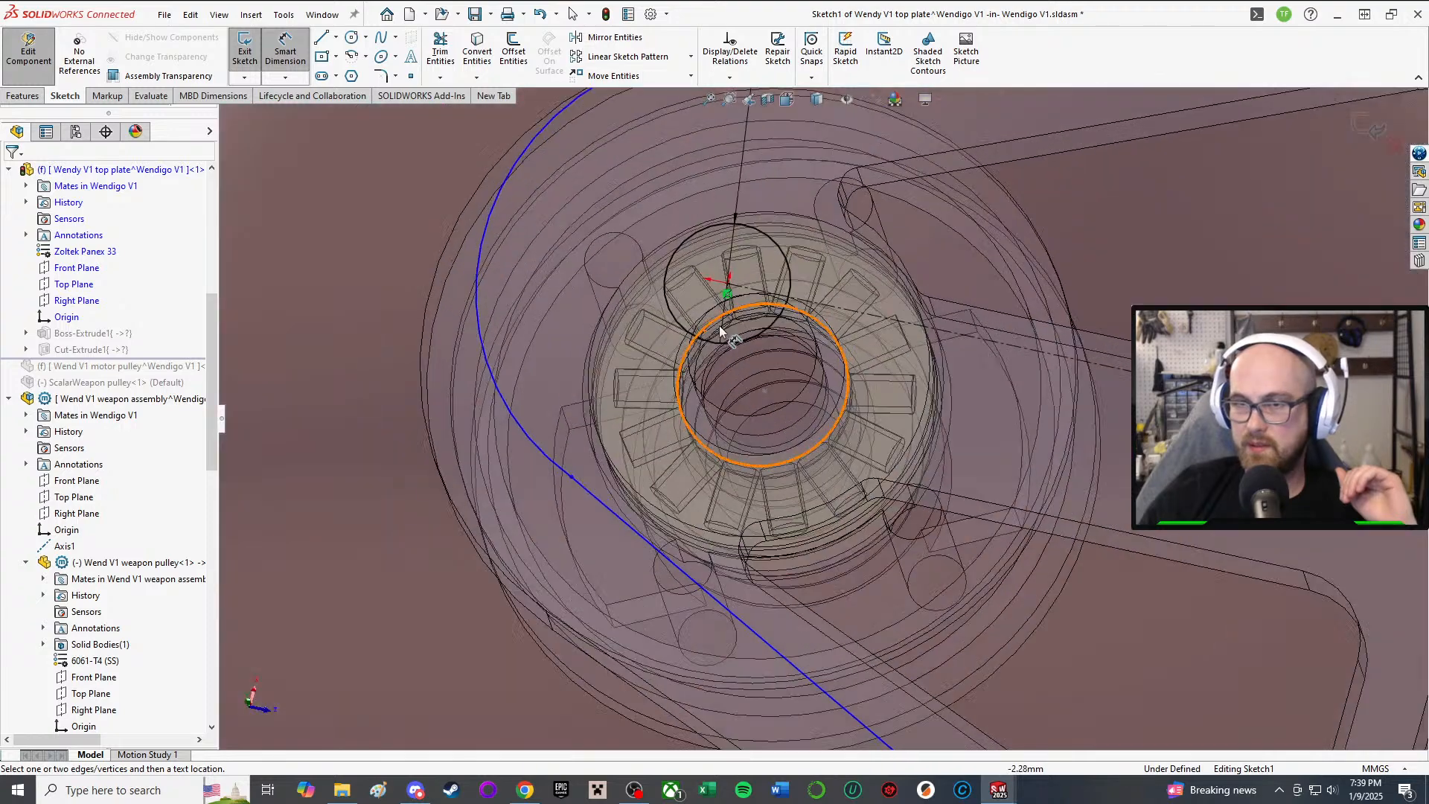
{"action": "left_click", "coordinate": [730, 286]}
{"action": "left_click", "coordinate": [483, 229]}
{"action": "scroll", "coordinate": [506, 242], "scroll_direction": "up", "scroll_amount": 4}
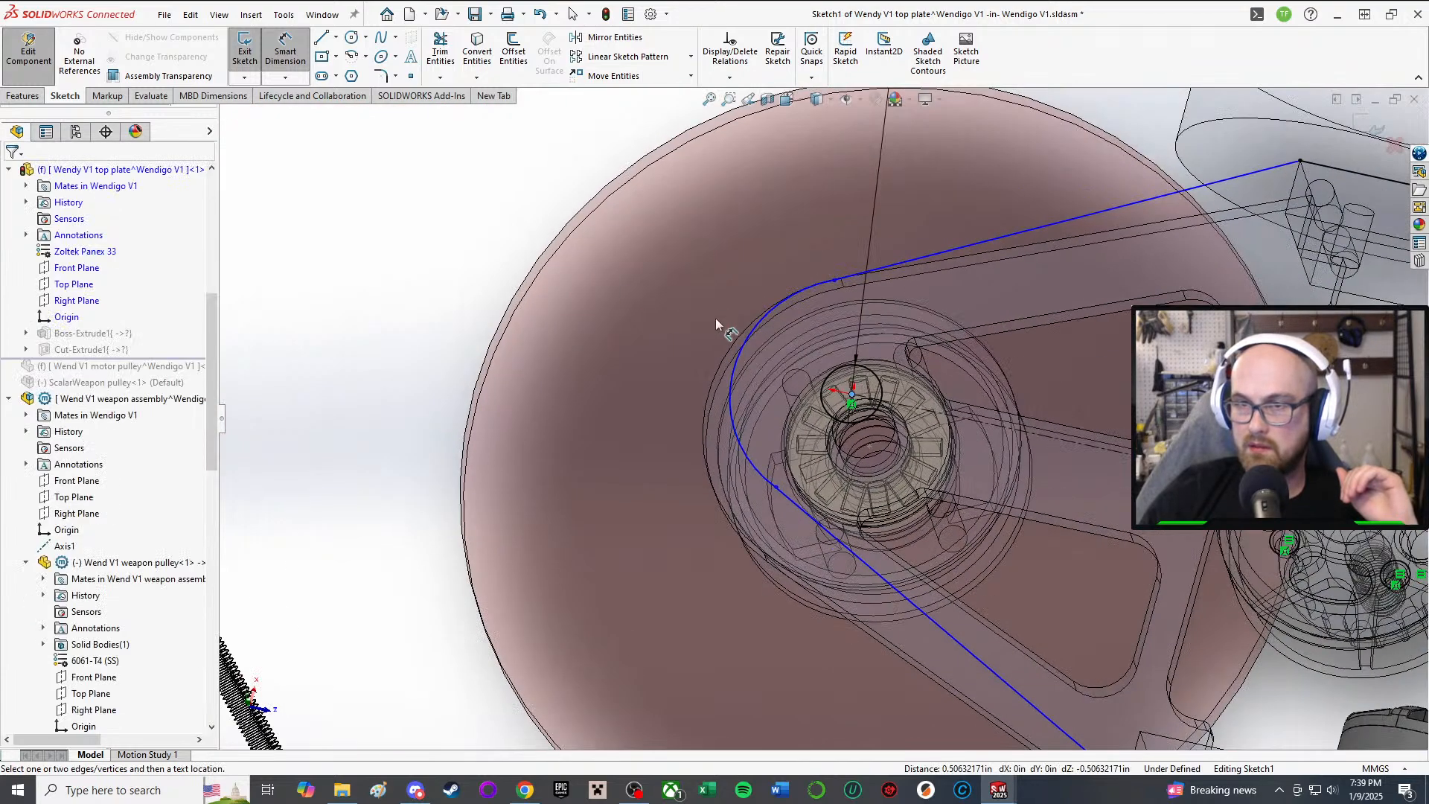
{"action": "left_click", "coordinate": [651, 311]}
{"action": "left_click", "coordinate": [745, 344]}
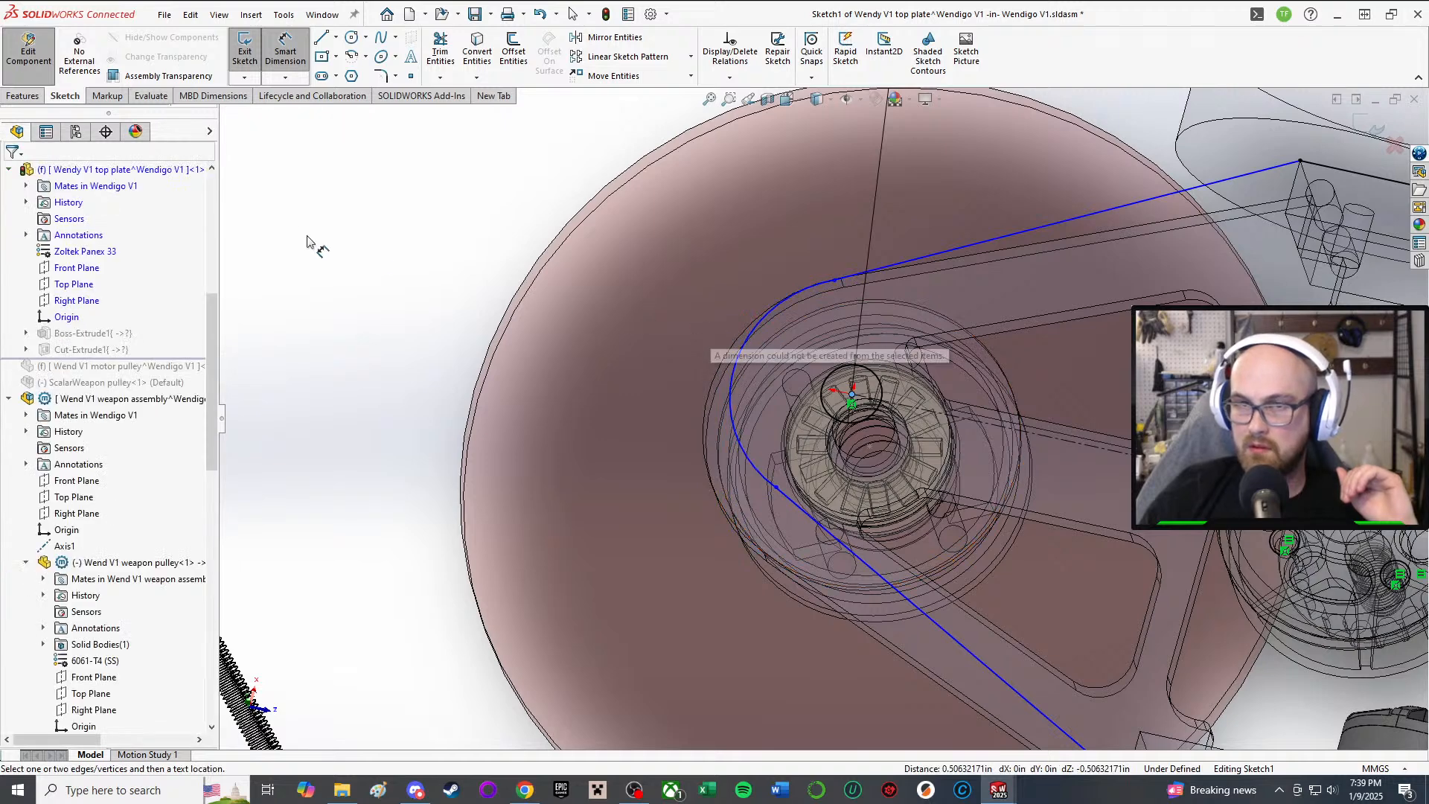
{"action": "left_click", "coordinate": [285, 56]}
Step: Dimension the hub arc's radius at 10 mm and view the sketch Normal To
{"action": "left_click", "coordinate": [286, 58]}
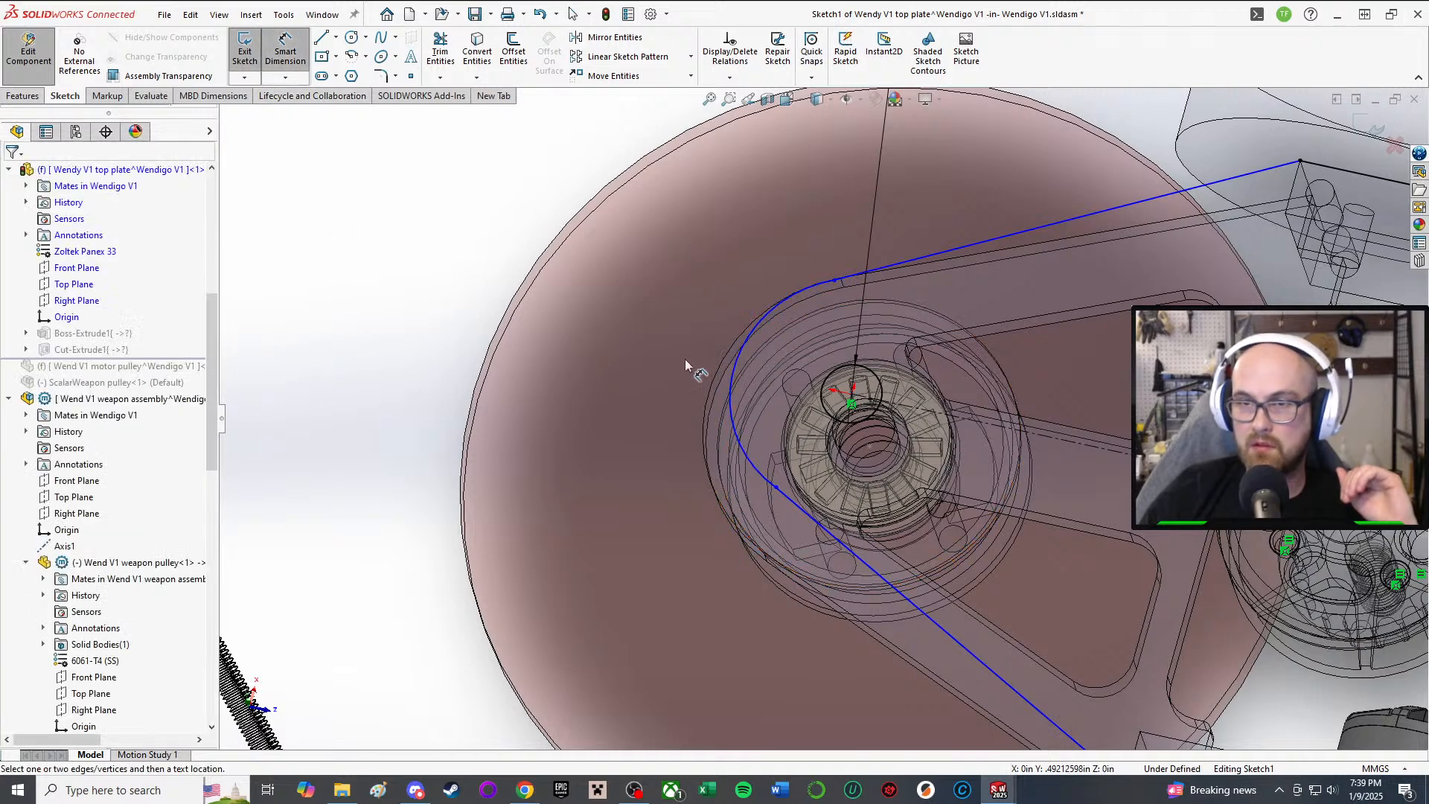
{"action": "left_click", "coordinate": [729, 381]}
{"action": "left_click", "coordinate": [530, 297]}
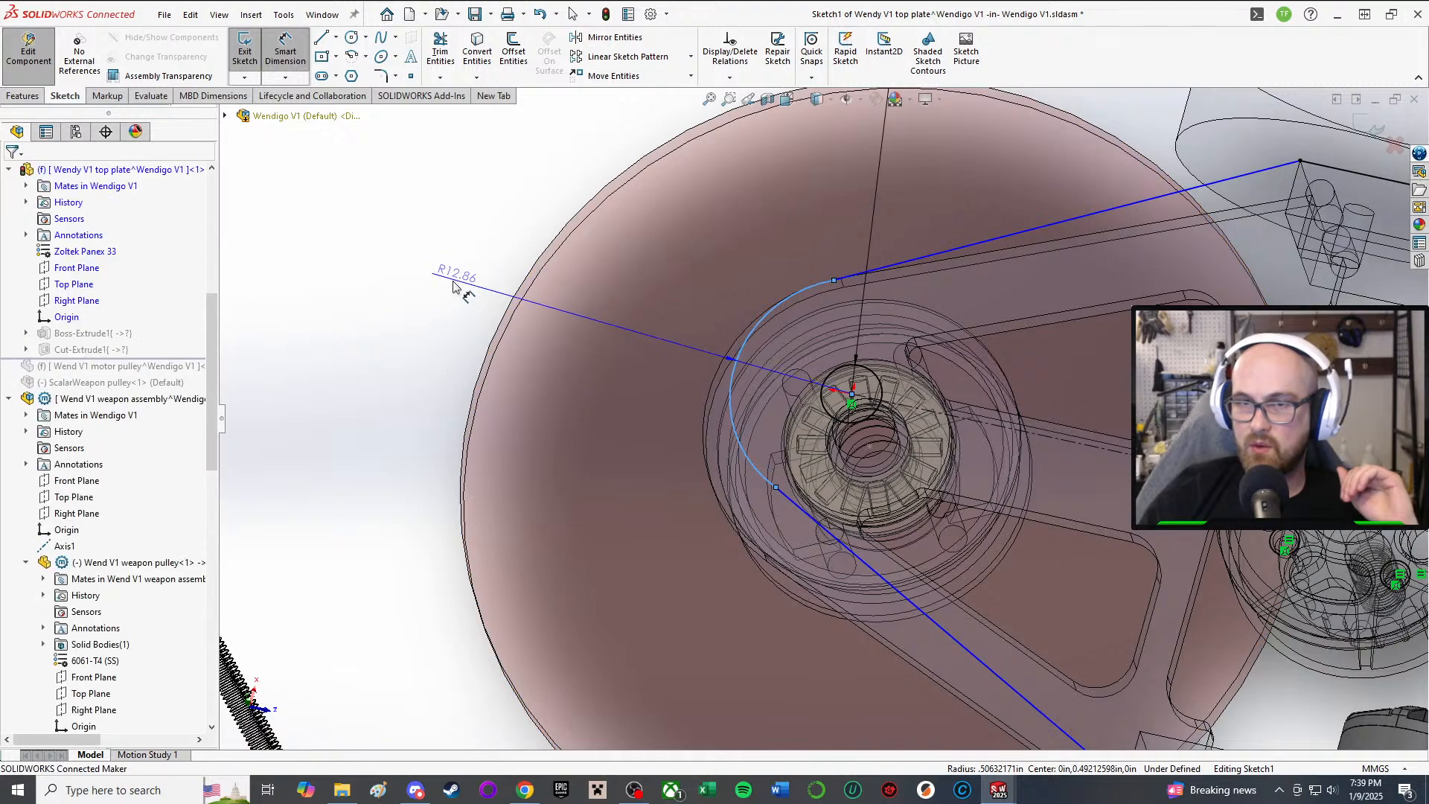
{"action": "type", "text": "10"}
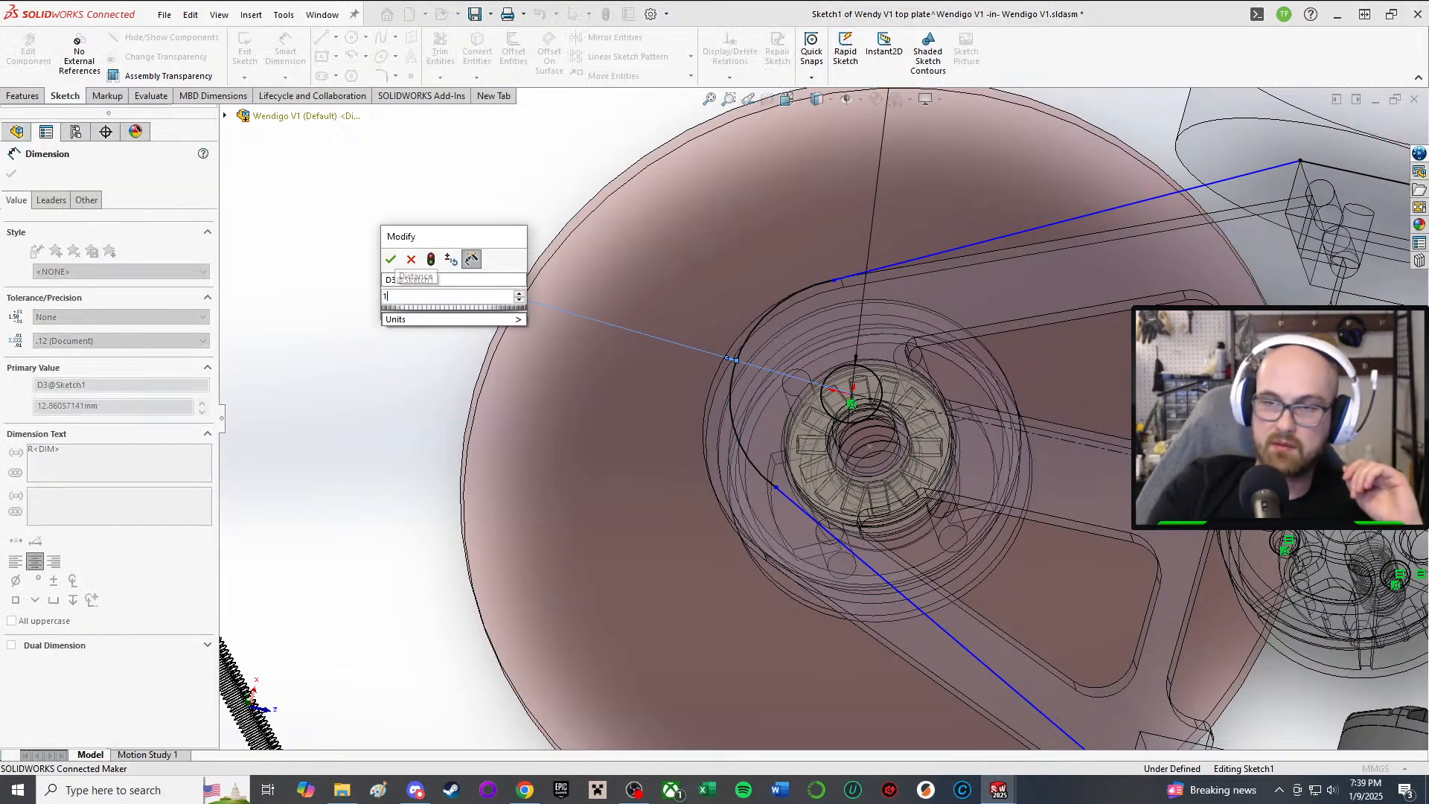
{"action": "key", "text": "Return"}
{"action": "scroll", "coordinate": [1024, 572], "scroll_direction": "up", "scroll_amount": 1}
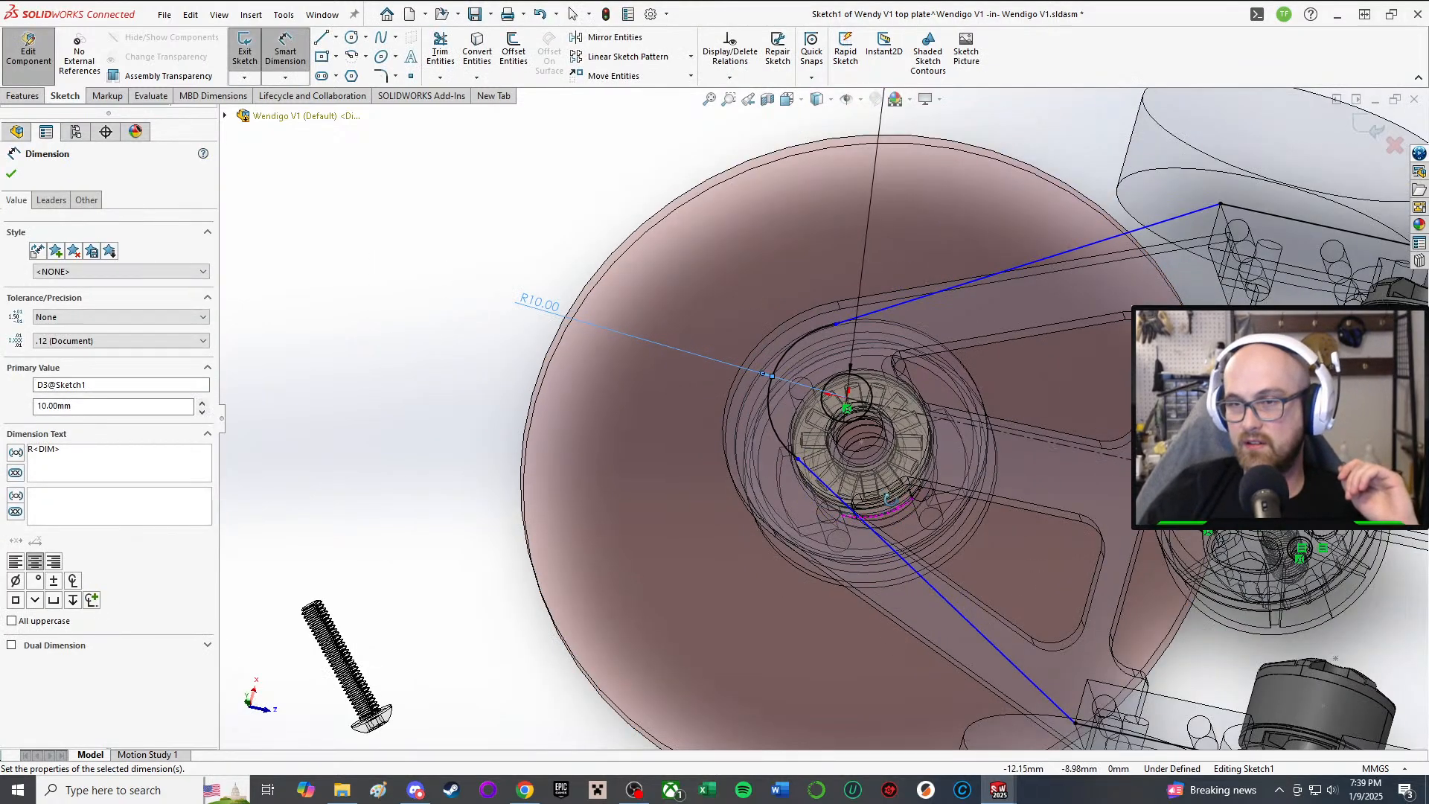
{"action": "mouse_move", "coordinate": [894, 499]}
{"action": "middle_mouse_down"}
{"action": "mouse_move", "coordinate": [935, 312]}
{"action": "mouse_move", "coordinate": [911, 510]}
{"action": "middle_mouse_up"}
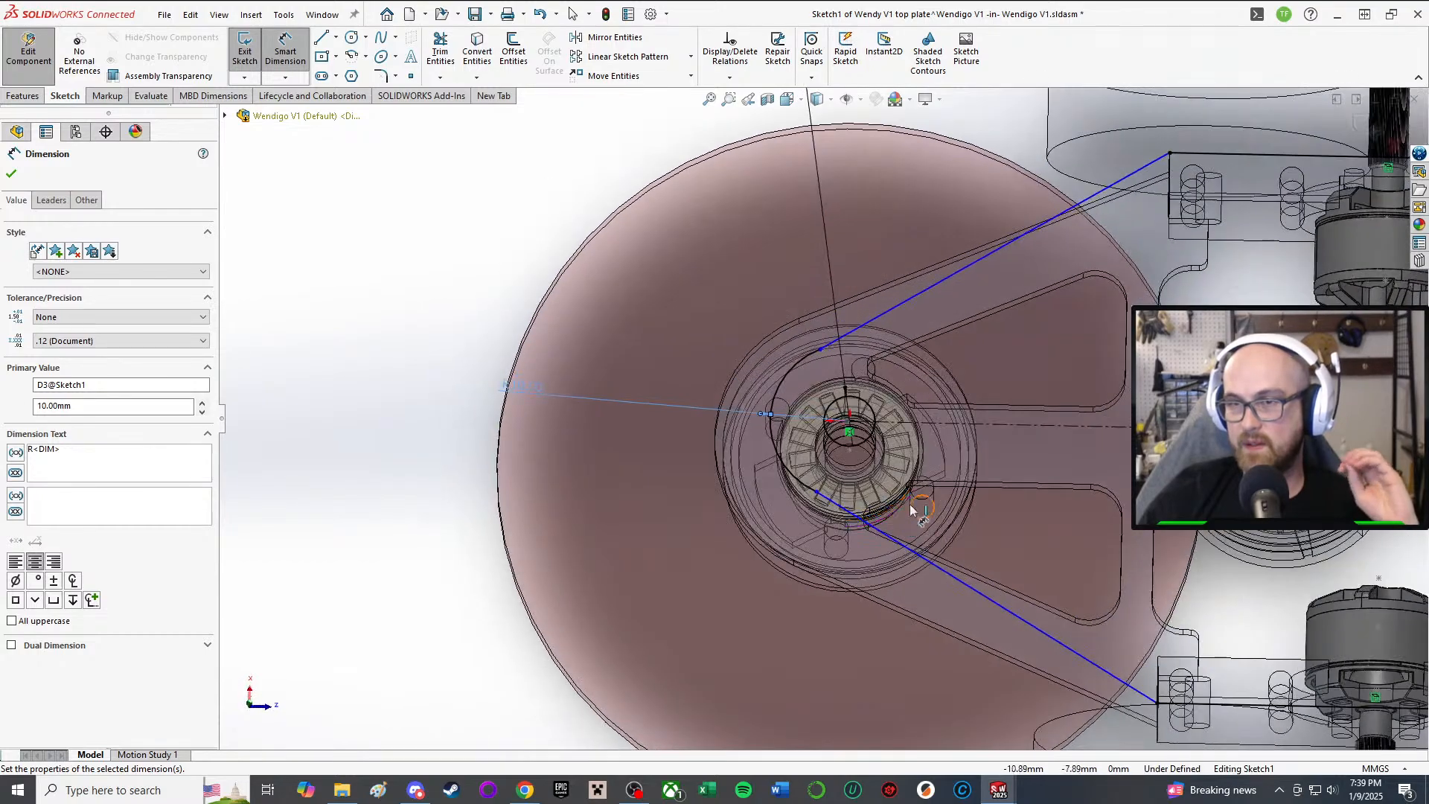
{"action": "key", "text": "ctrl+8"}
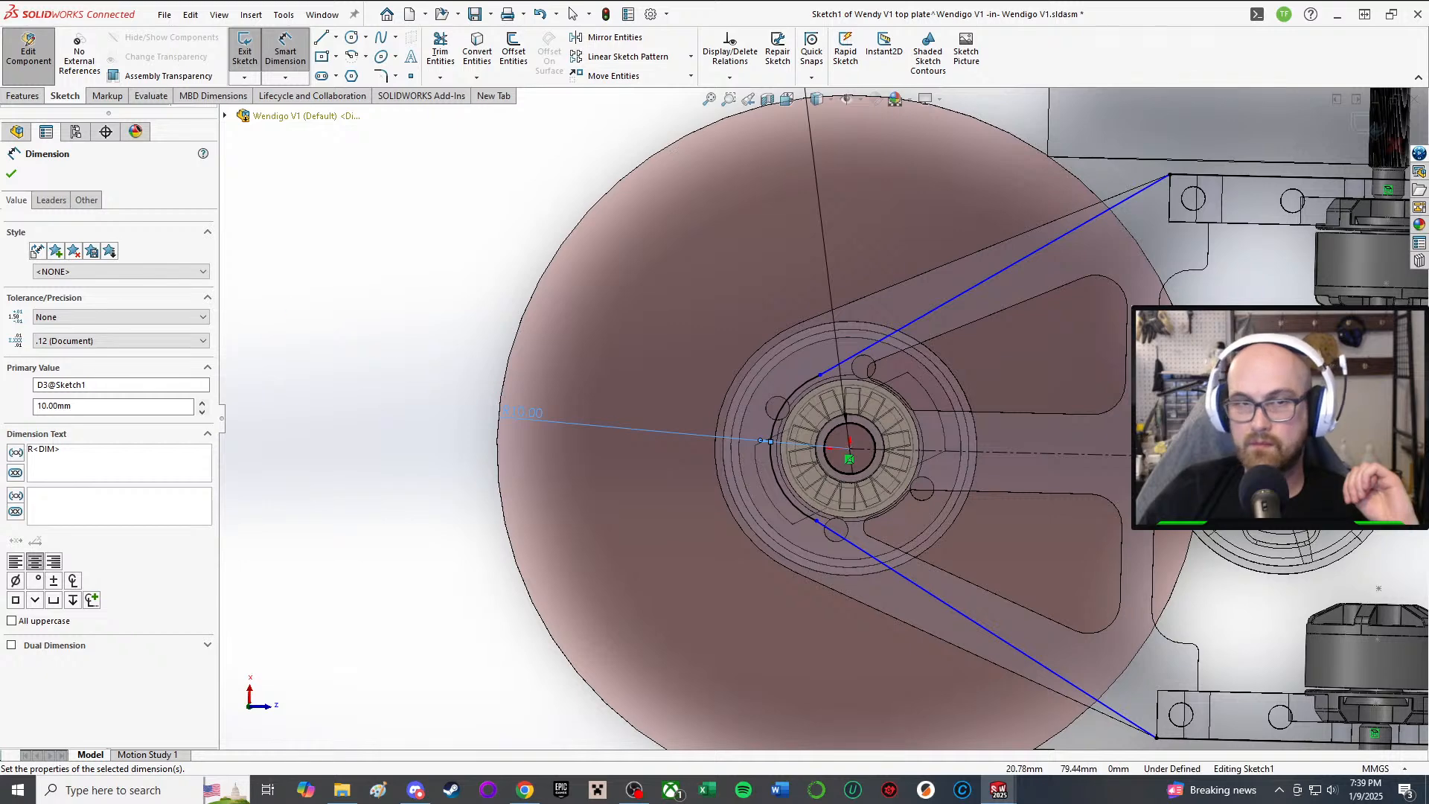
Step: Make the pulley arc tangent to the lower belt line
{"action": "left_click", "coordinate": [12, 173]}
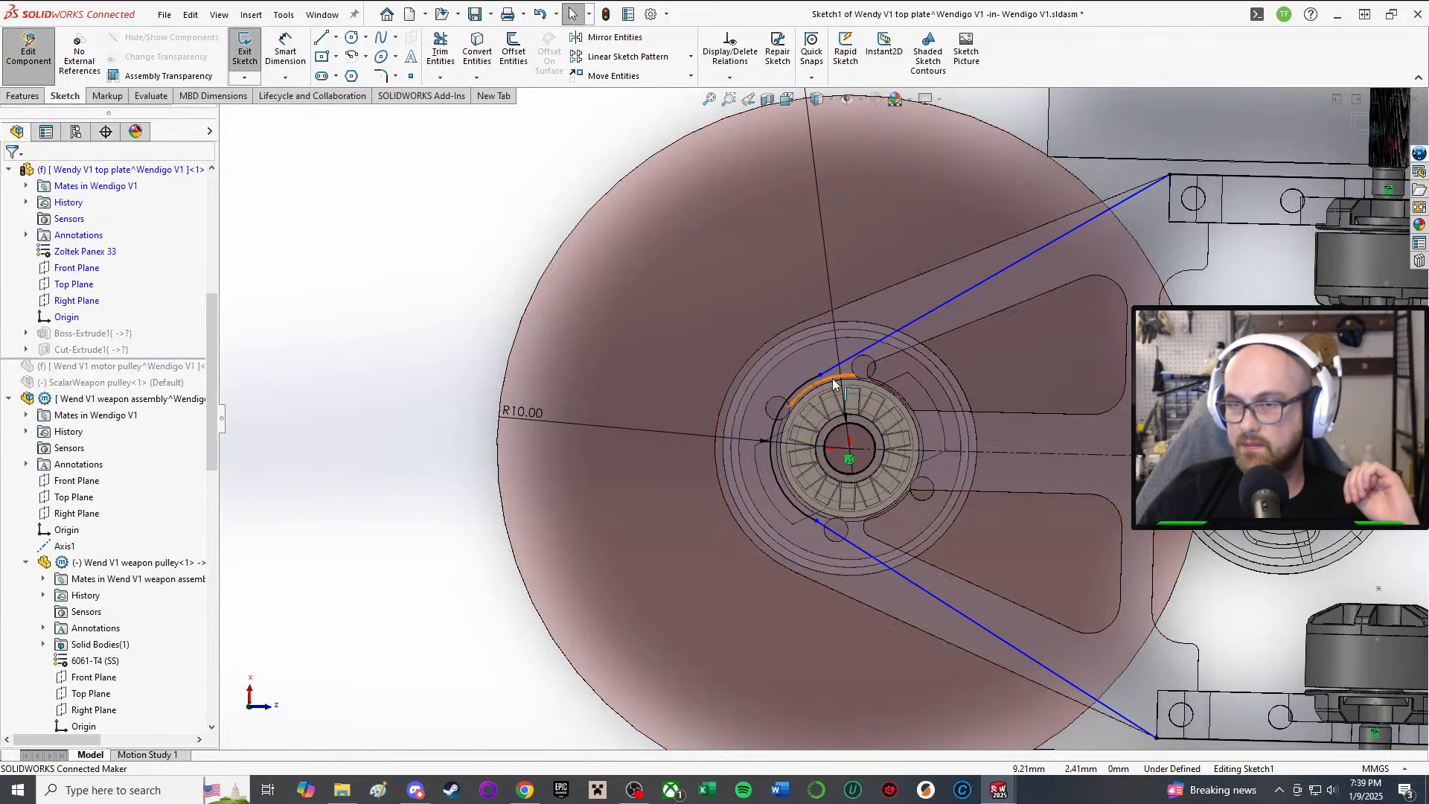
{"action": "right_click_drag", "start_coordinate": [266, 393], "coordinate": [379, 469]}
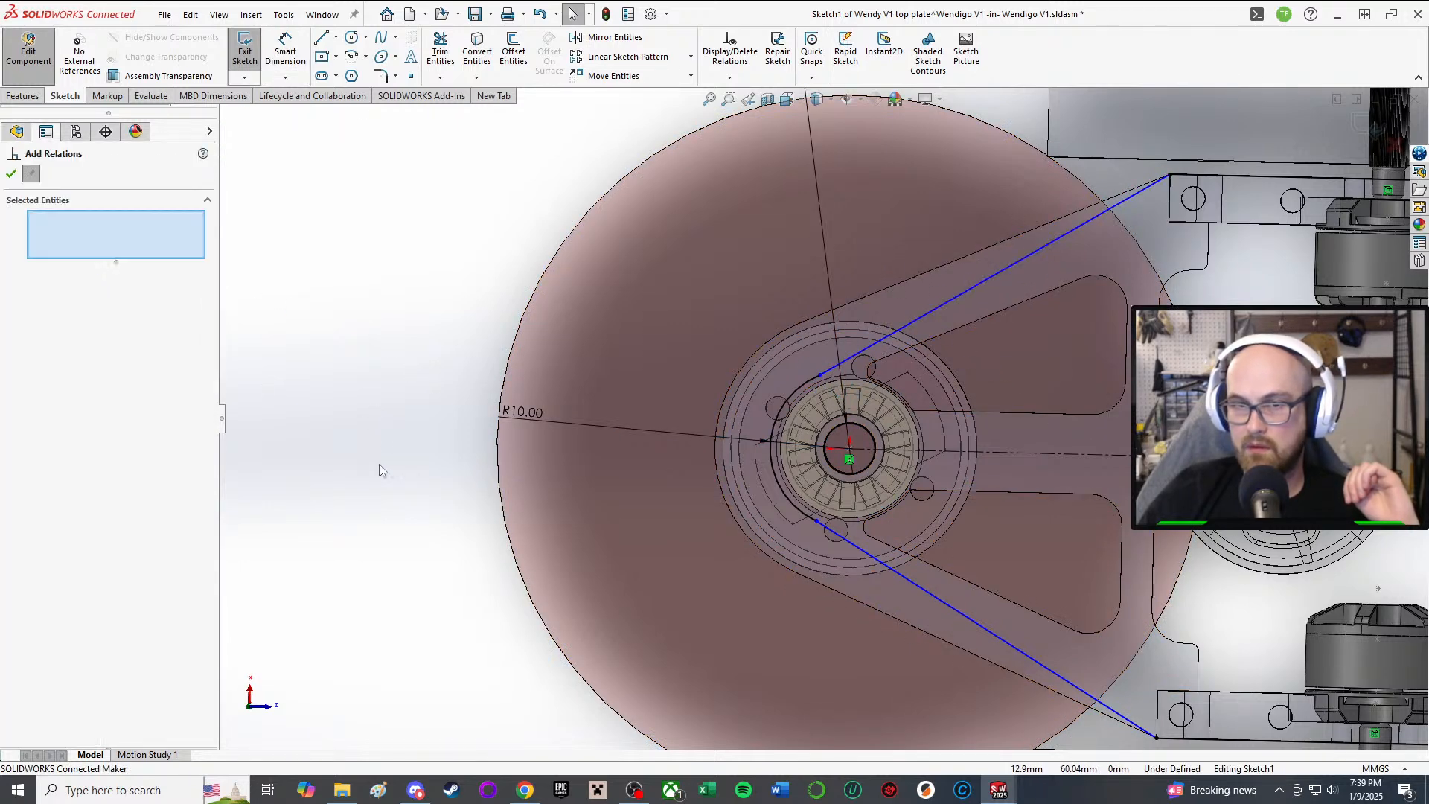
{"action": "left_click", "coordinate": [867, 555]}
{"action": "left_click", "coordinate": [788, 506]}
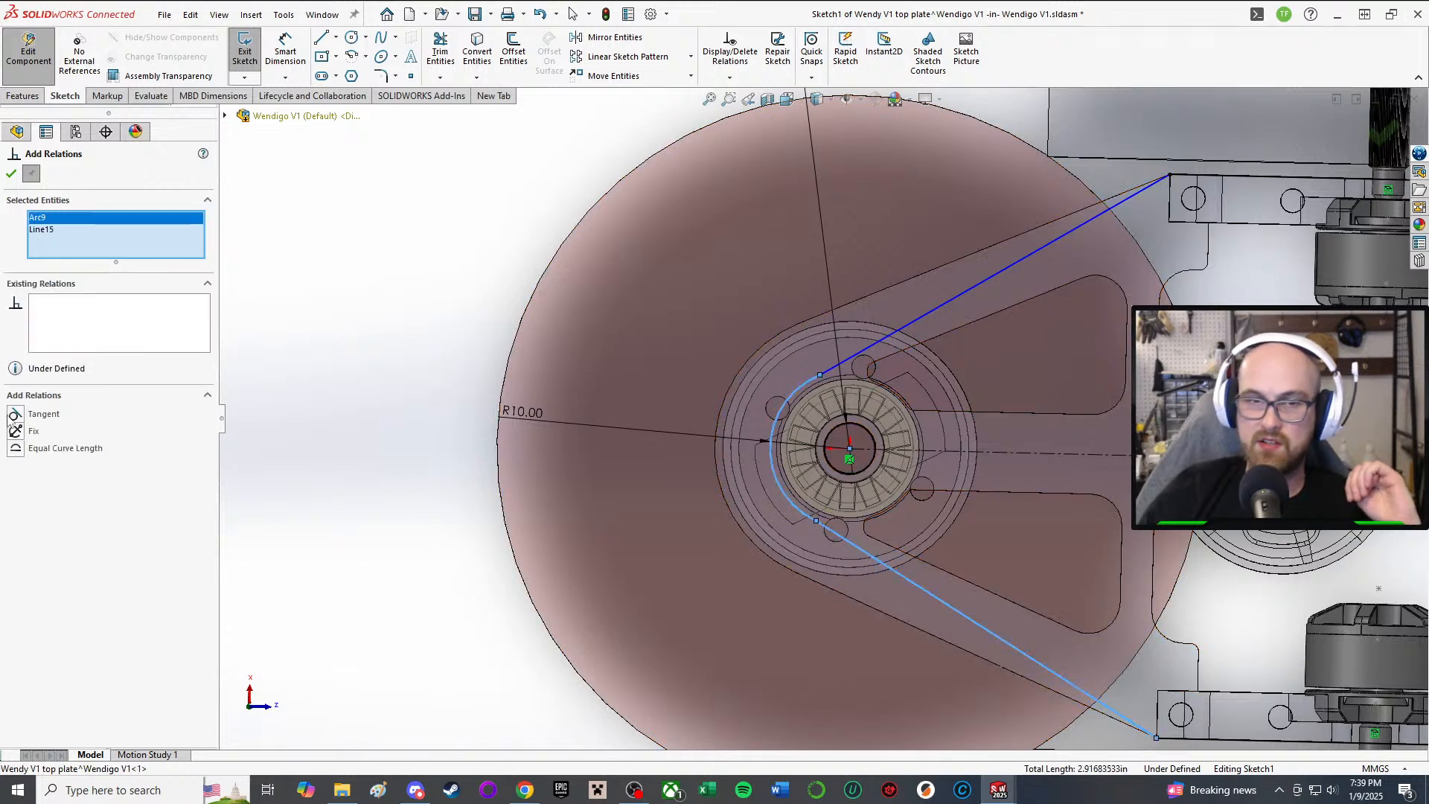
{"action": "left_click", "coordinate": [12, 174]}
Step: Make the pulley arc tangent to the upper belt line too, fully defining Sketch1
{"action": "right_click_drag", "start_coordinate": [376, 207], "coordinate": [484, 275]}
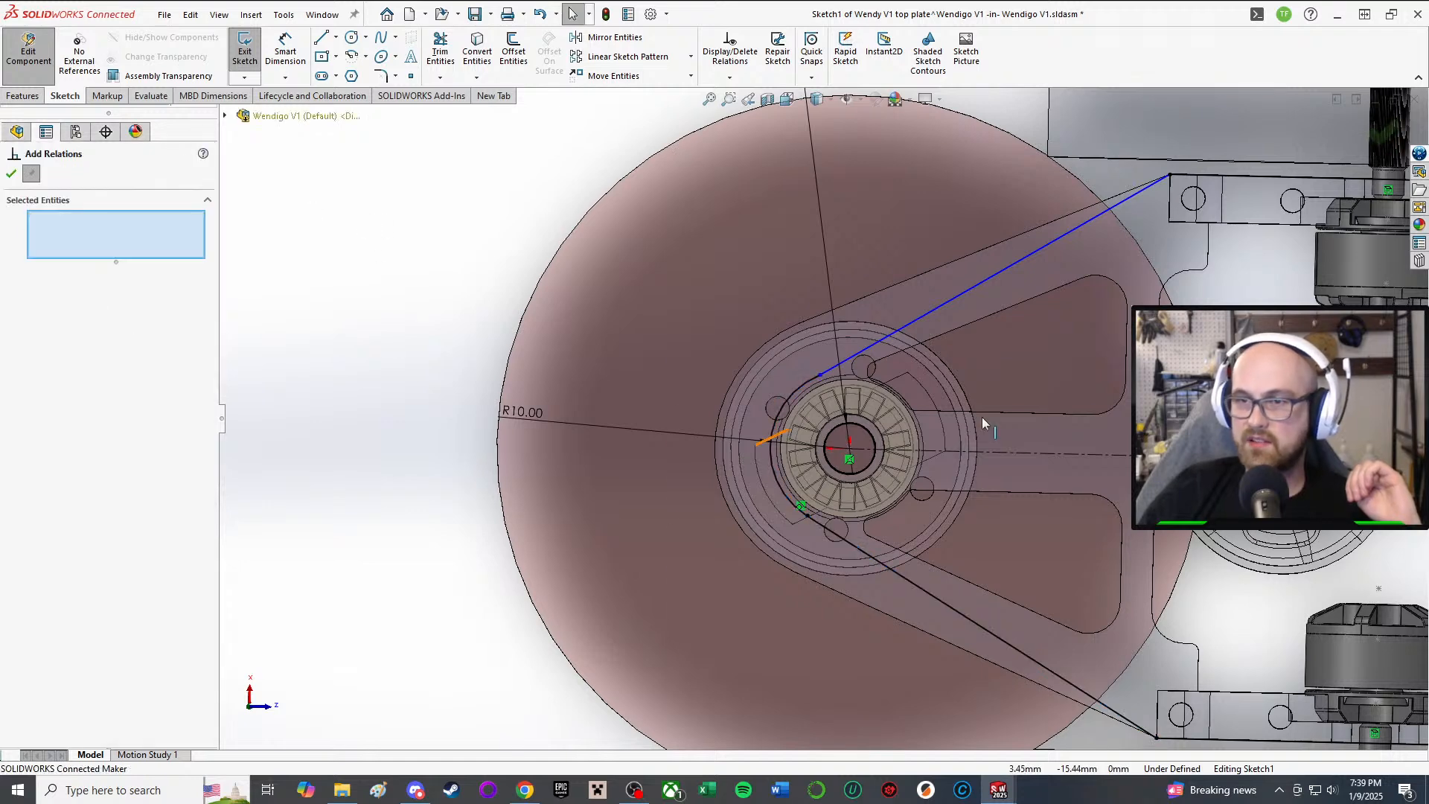
{"action": "left_click", "coordinate": [809, 384]}
{"action": "left_click", "coordinate": [840, 363]}
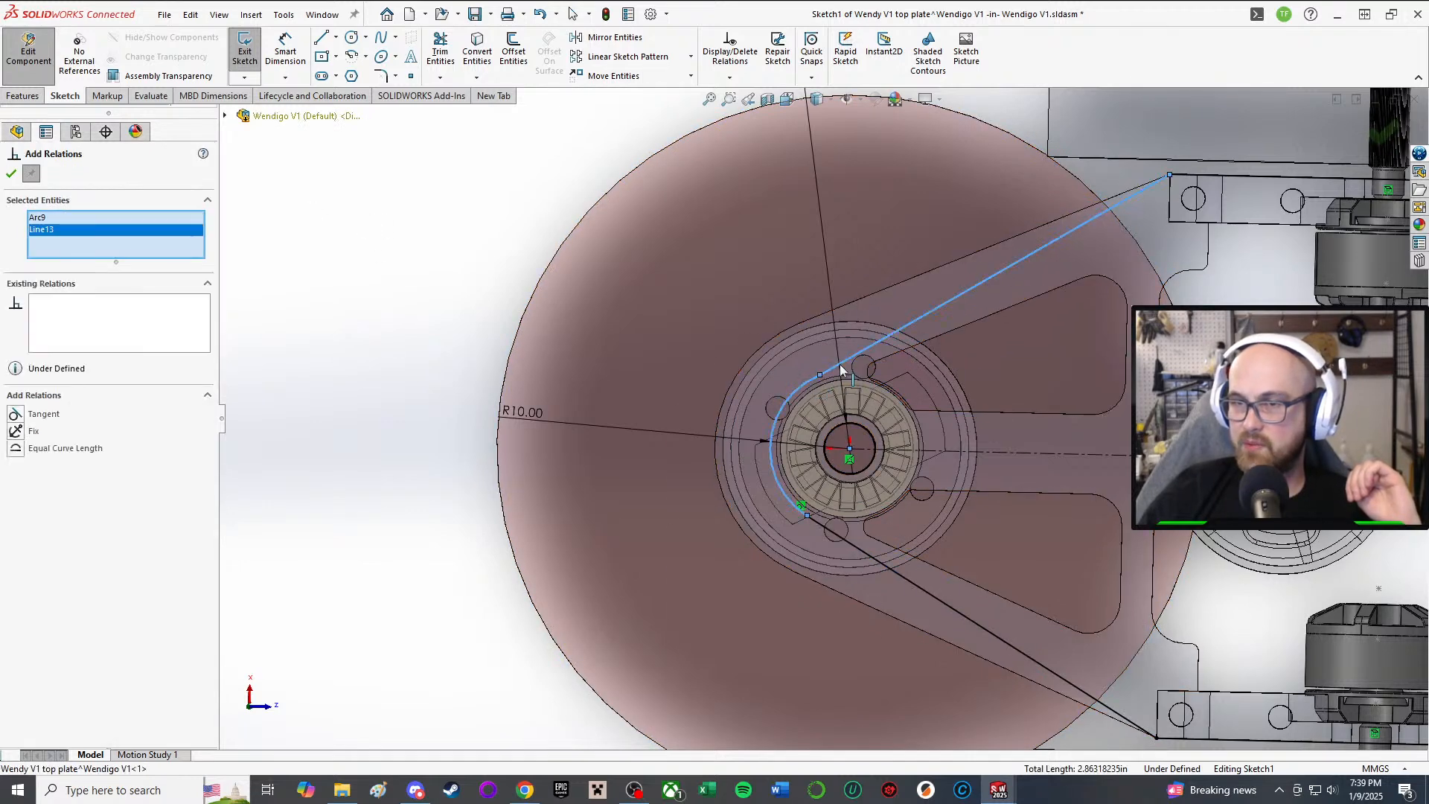
{"action": "left_click", "coordinate": [12, 174]}
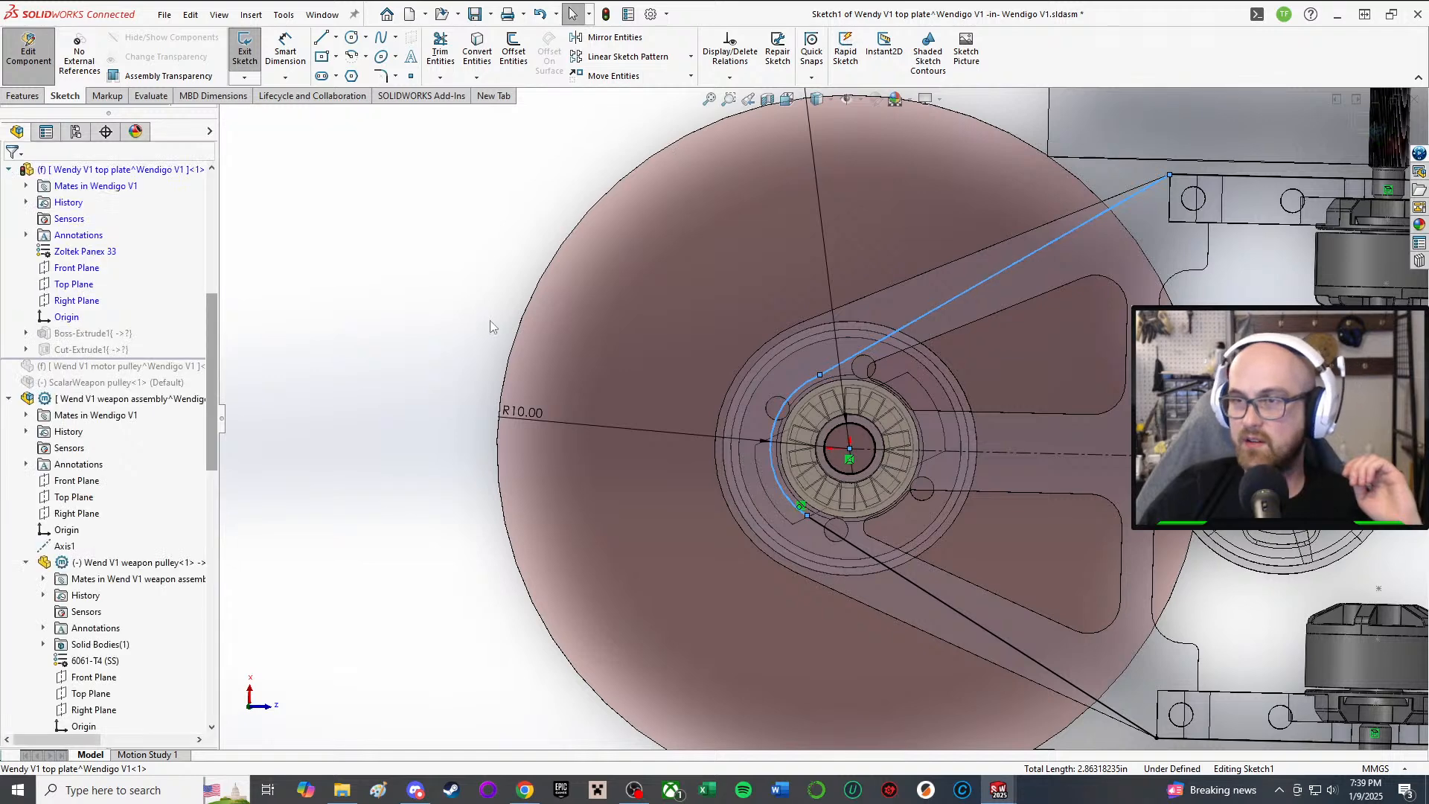
{"action": "left_click", "coordinate": [367, 360]}
{"action": "left_click", "coordinate": [862, 357]}
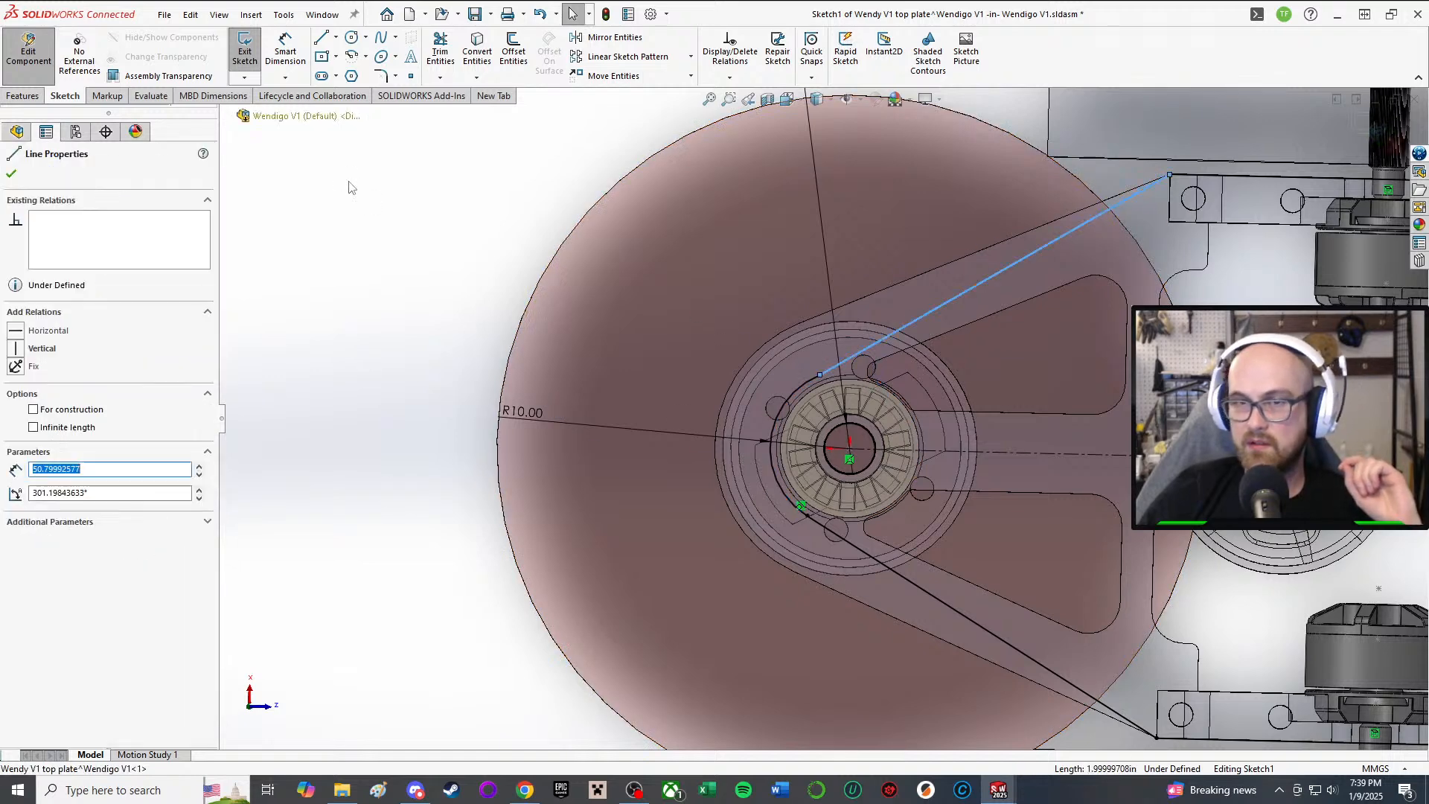
{"action": "left_click", "coordinate": [793, 400]}
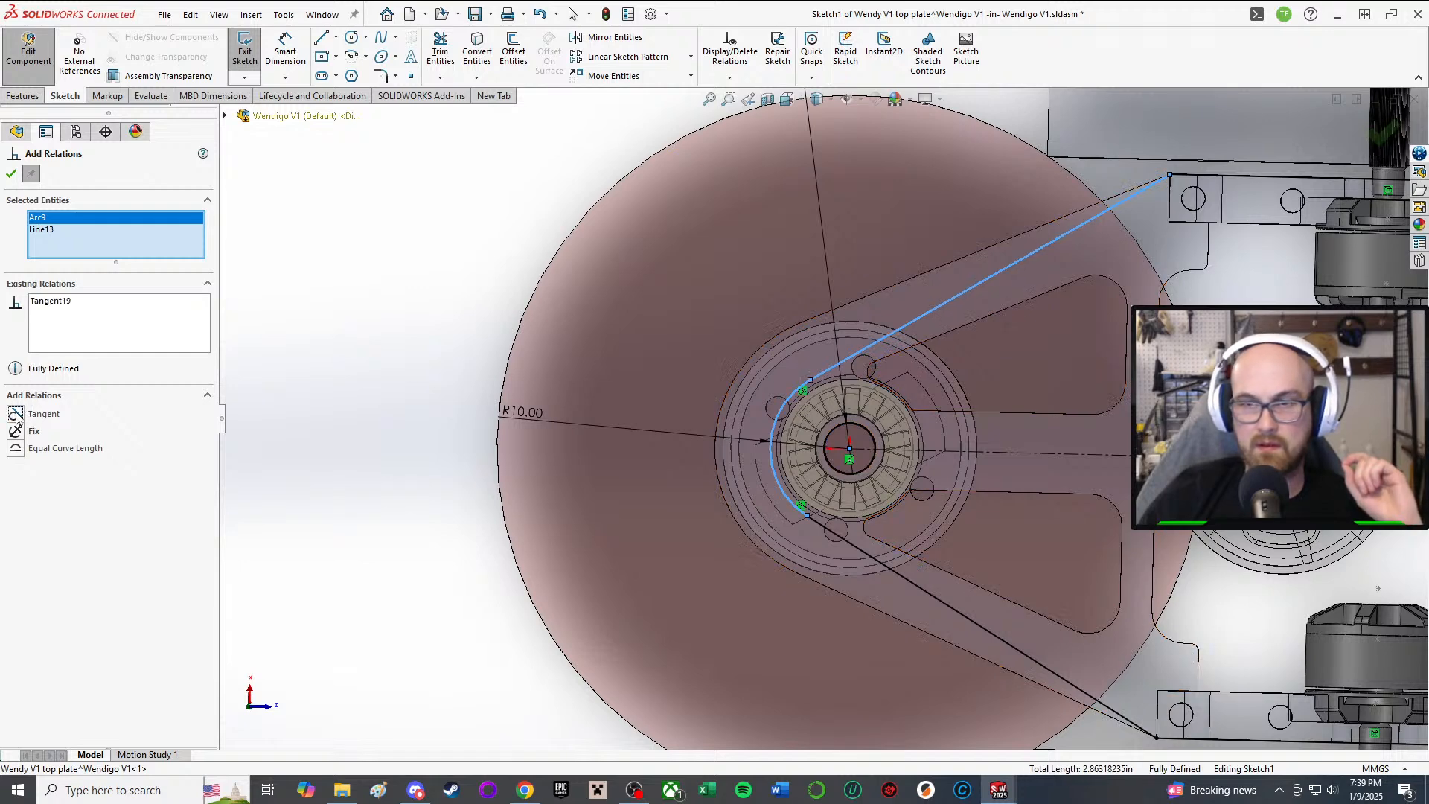
{"action": "left_click", "coordinate": [20, 173]}
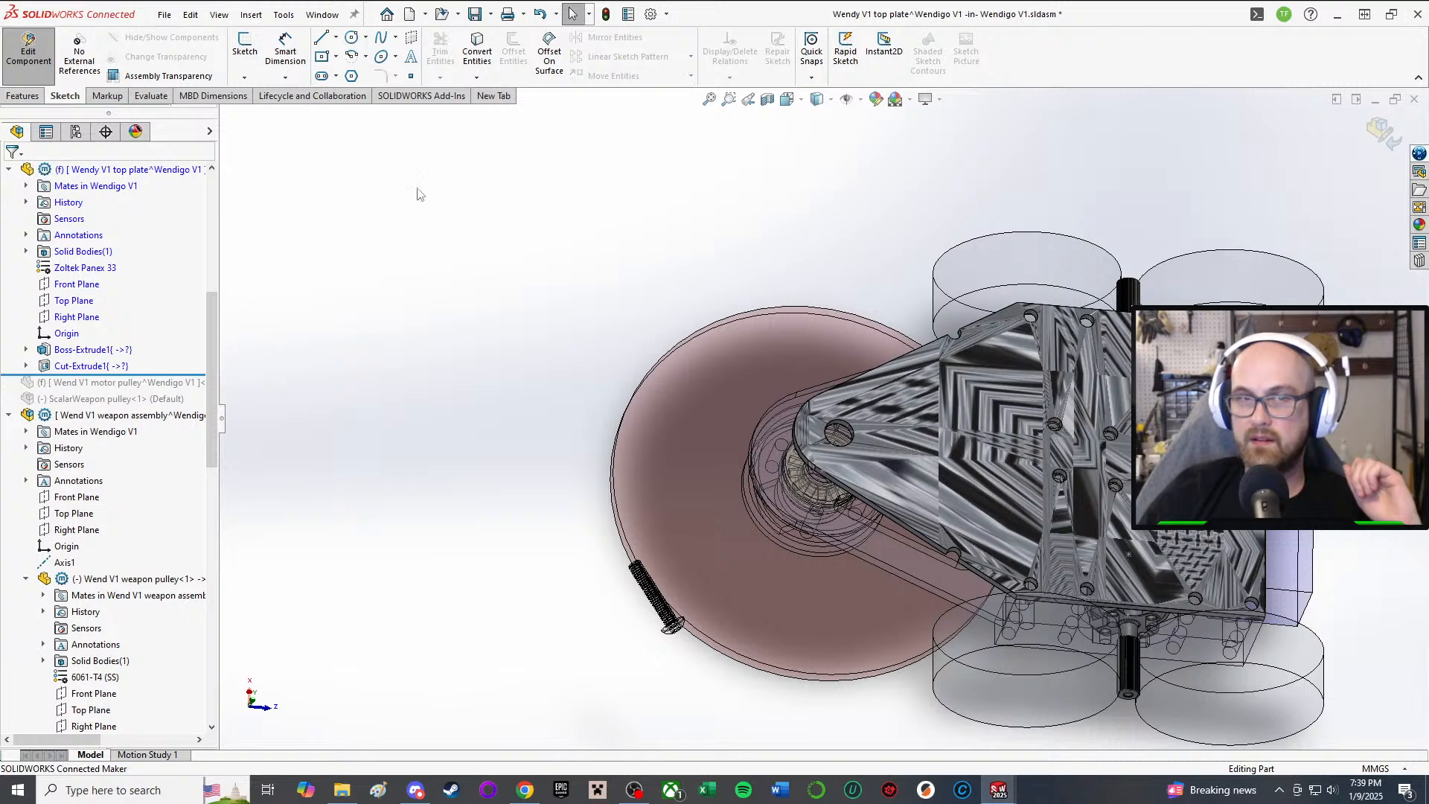
Step: Stop editing the top plate and start in-context editing of the mid plate
{"action": "left_click", "coordinate": [29, 49]}
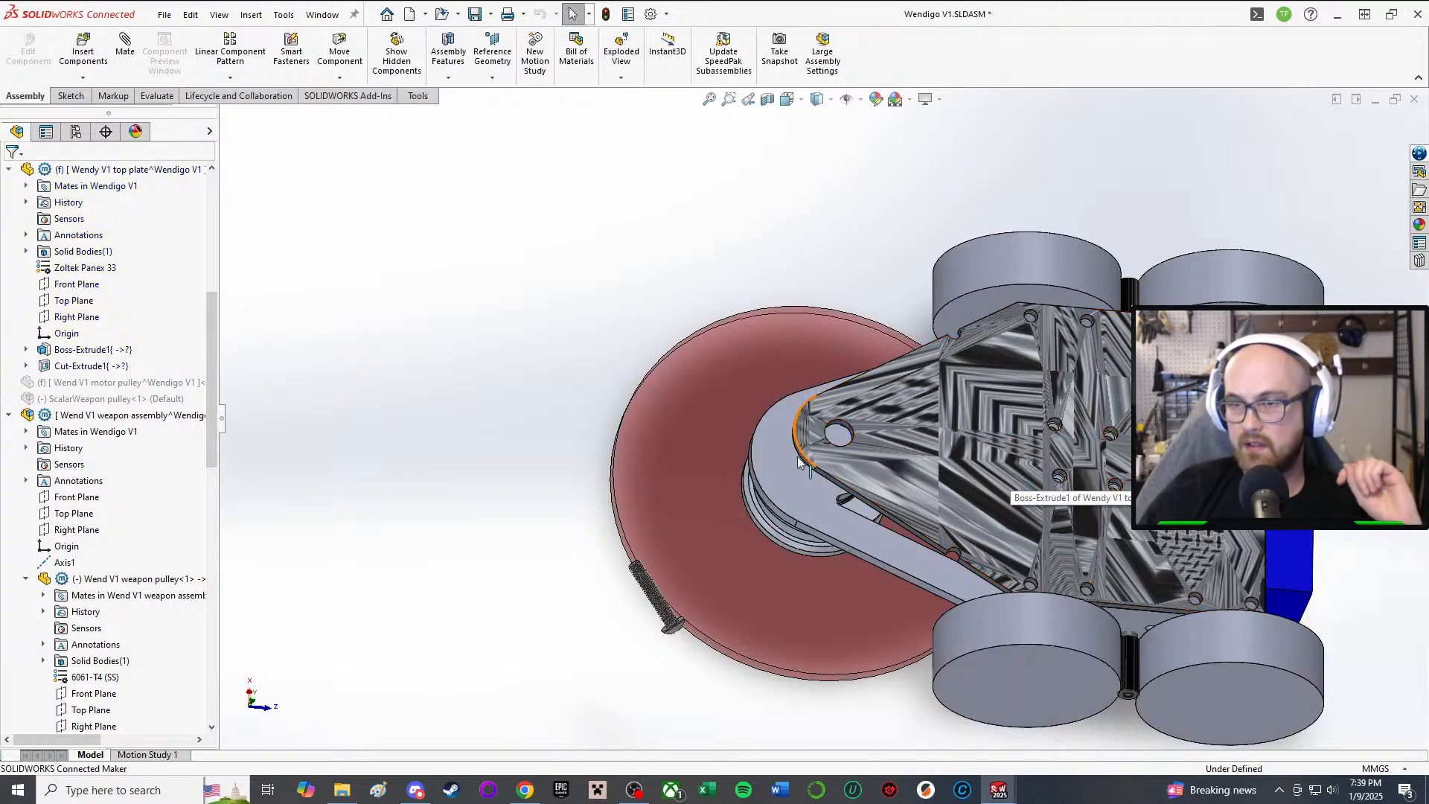
{"action": "middle_click_drag", "start_coordinate": [1010, 473], "coordinate": [295, 447]}
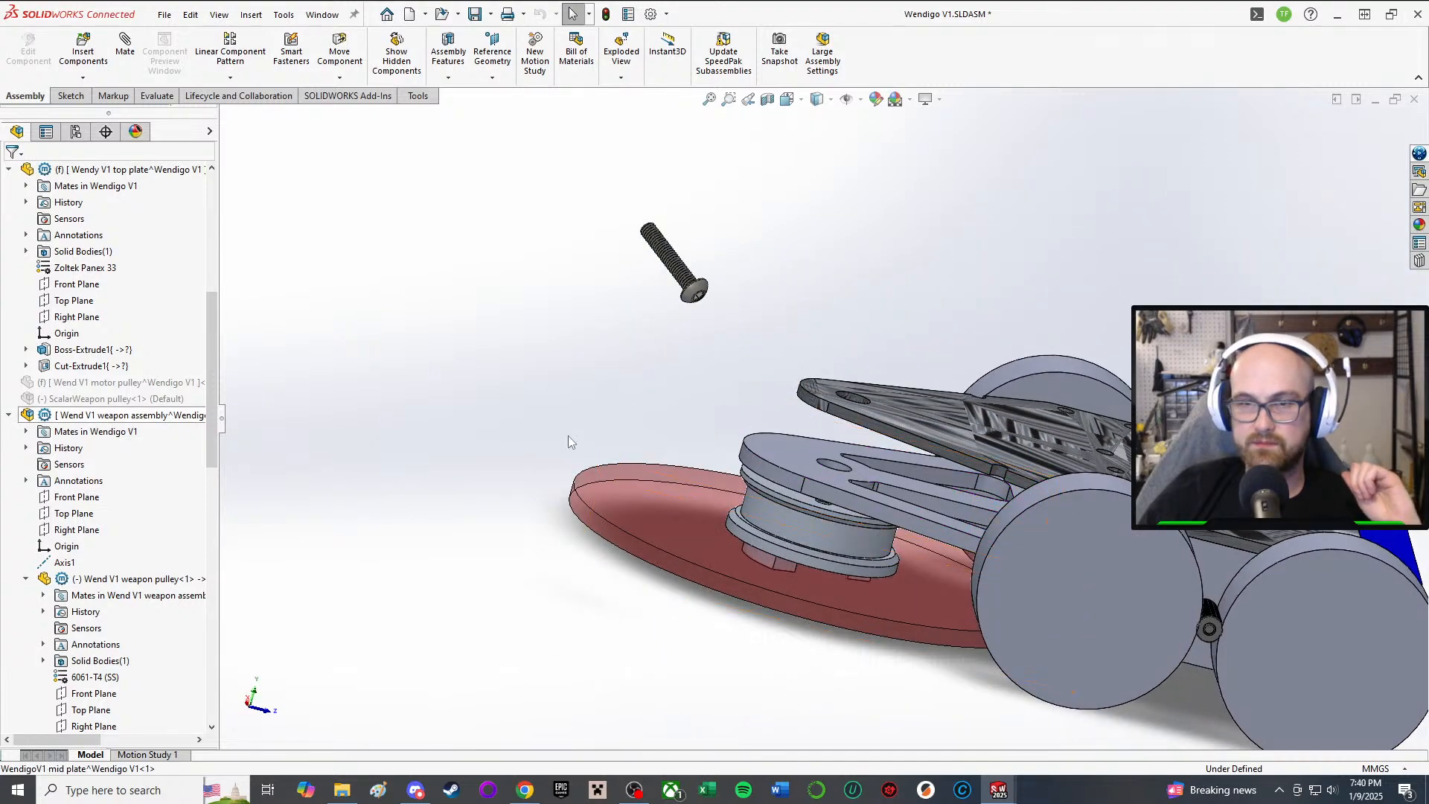
{"action": "left_click", "coordinate": [798, 466]}
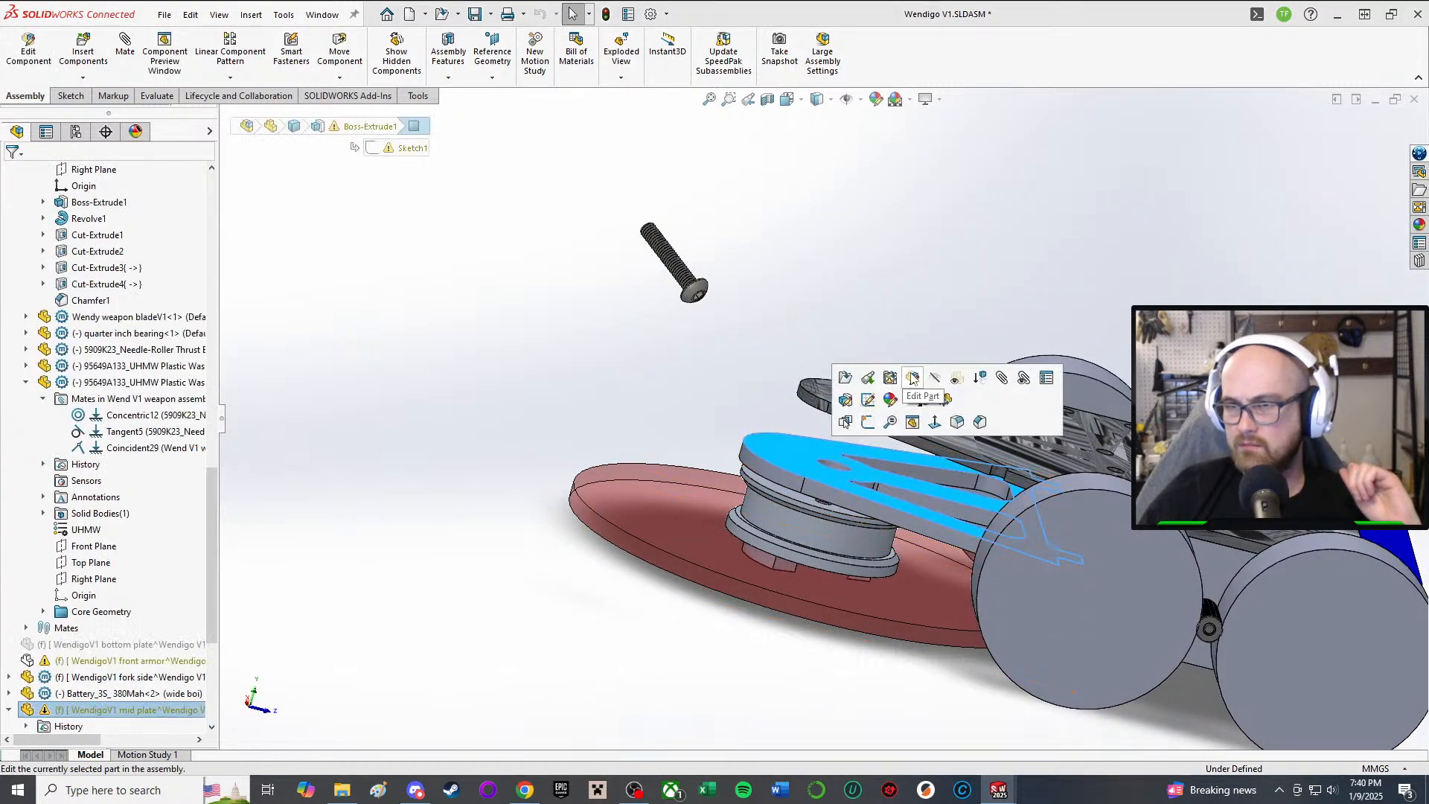
{"action": "left_click", "coordinate": [913, 378]}
Step: Open the sketch of the mid plate's Boss-Extrude1 for editing
{"action": "middle_click_drag", "start_coordinate": [859, 455], "coordinate": [822, 547]}
{"action": "scroll", "coordinate": [169, 637], "scroll_direction": "down", "scroll_amount": 4}
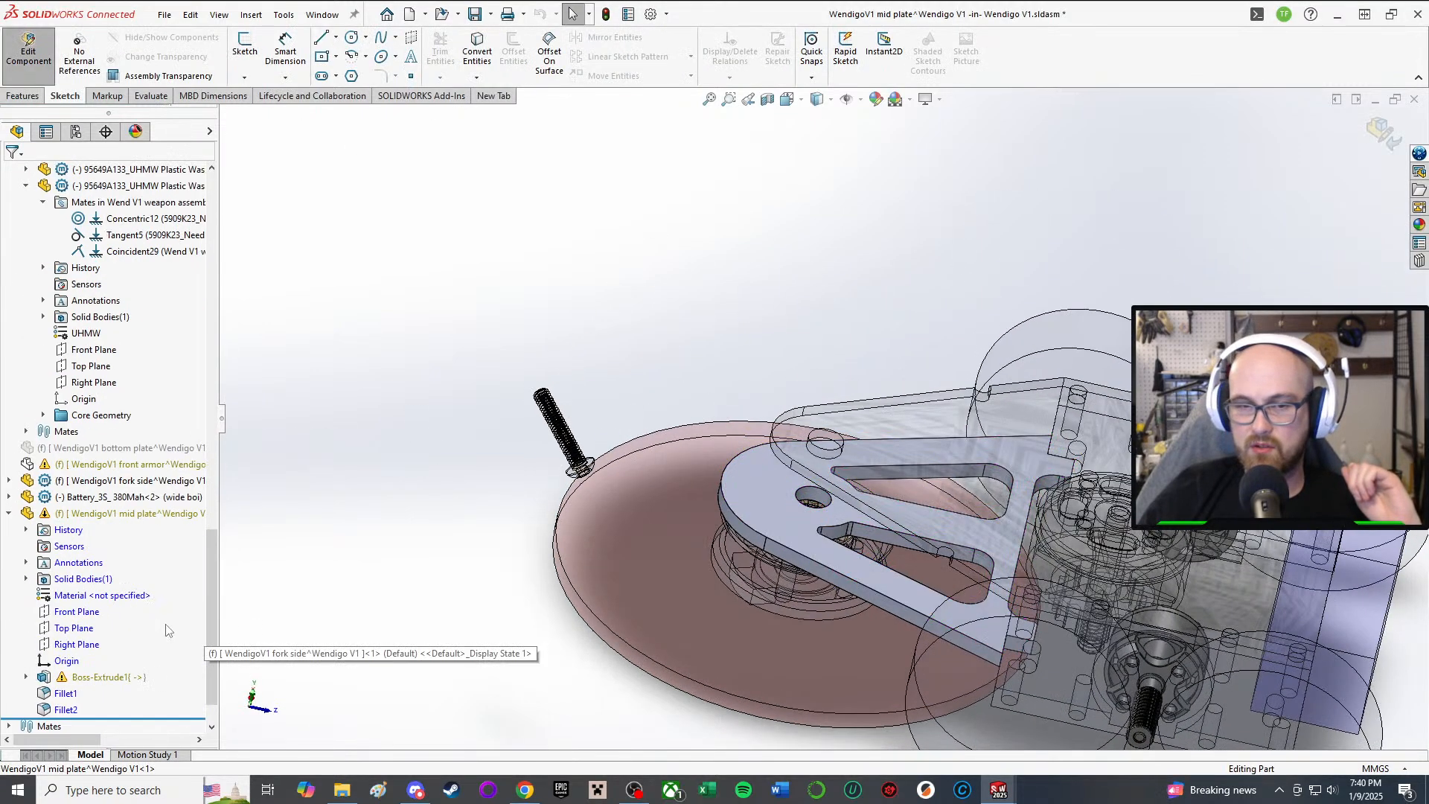
{"action": "left_click", "coordinate": [104, 676]}
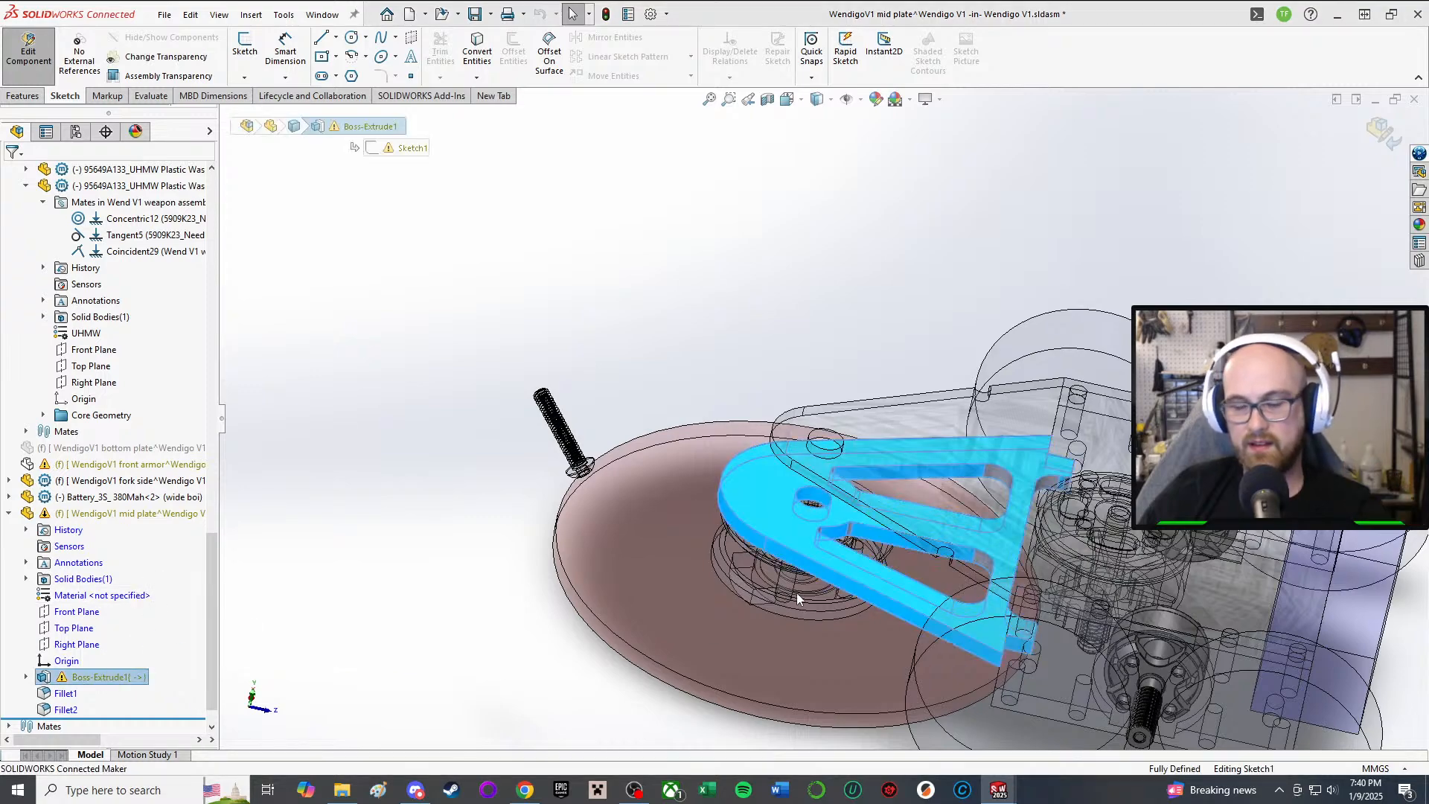
{"action": "scroll", "coordinate": [841, 581], "scroll_direction": "down", "scroll_amount": 1}
{"action": "mouse_move", "coordinate": [822, 543]}
{"action": "middle_mouse_down"}
{"action": "mouse_move", "coordinate": [841, 581]}
{"action": "mouse_move", "coordinate": [823, 612]}
{"action": "mouse_move", "coordinate": [807, 587]}
{"action": "mouse_move", "coordinate": [819, 574]}
{"action": "middle_mouse_up"}
{"action": "scroll", "coordinate": [842, 583], "scroll_direction": "up", "scroll_amount": 2}
{"action": "scroll", "coordinate": [792, 592], "scroll_direction": "up", "scroll_amount": 1}
{"action": "scroll", "coordinate": [820, 573], "scroll_direction": "down", "scroll_amount": 3}
Step: Remove the arc's on-edge relation and drag the lower arc end point to reshape the outline
{"action": "left_click", "coordinate": [814, 531]}
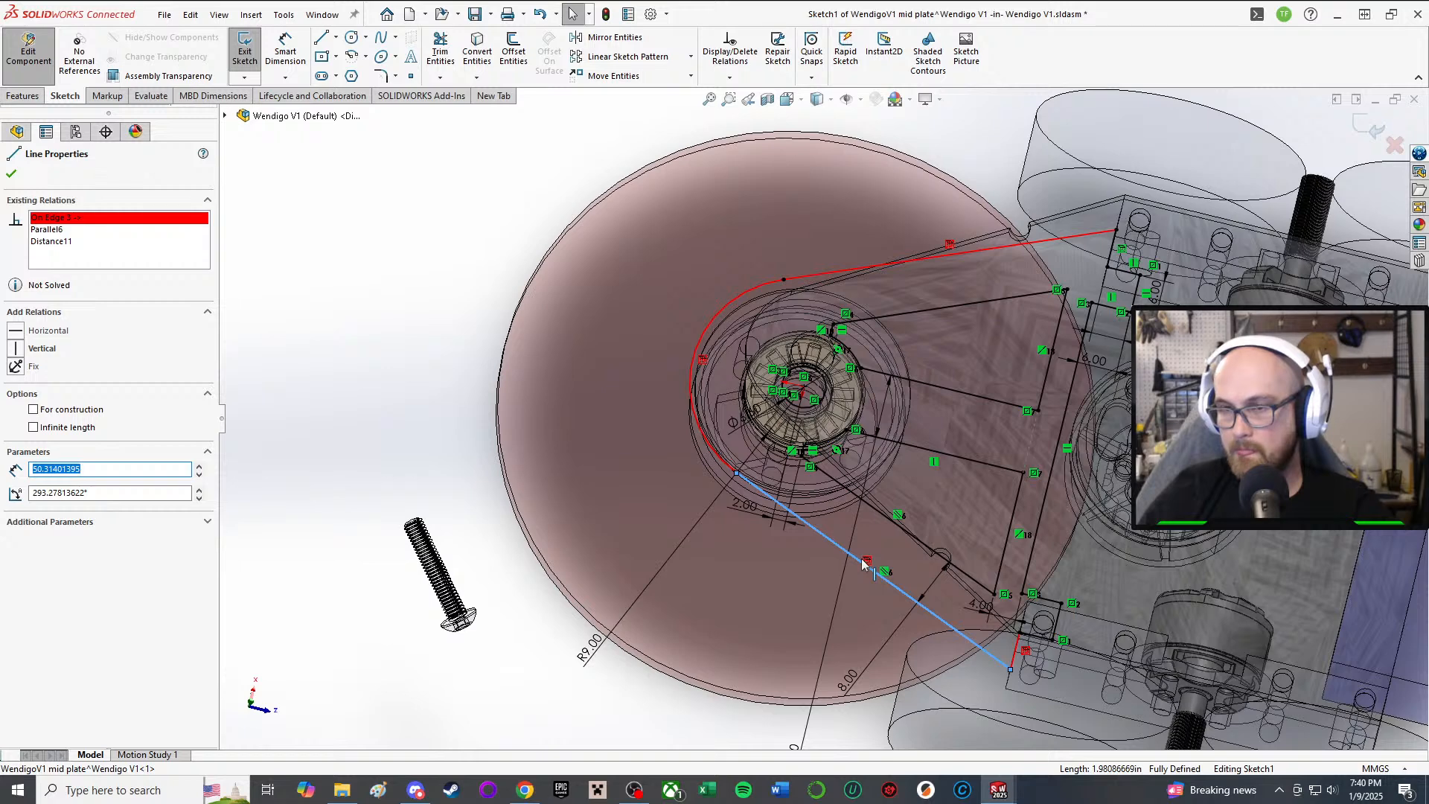
{"action": "key", "text": "Delete"}
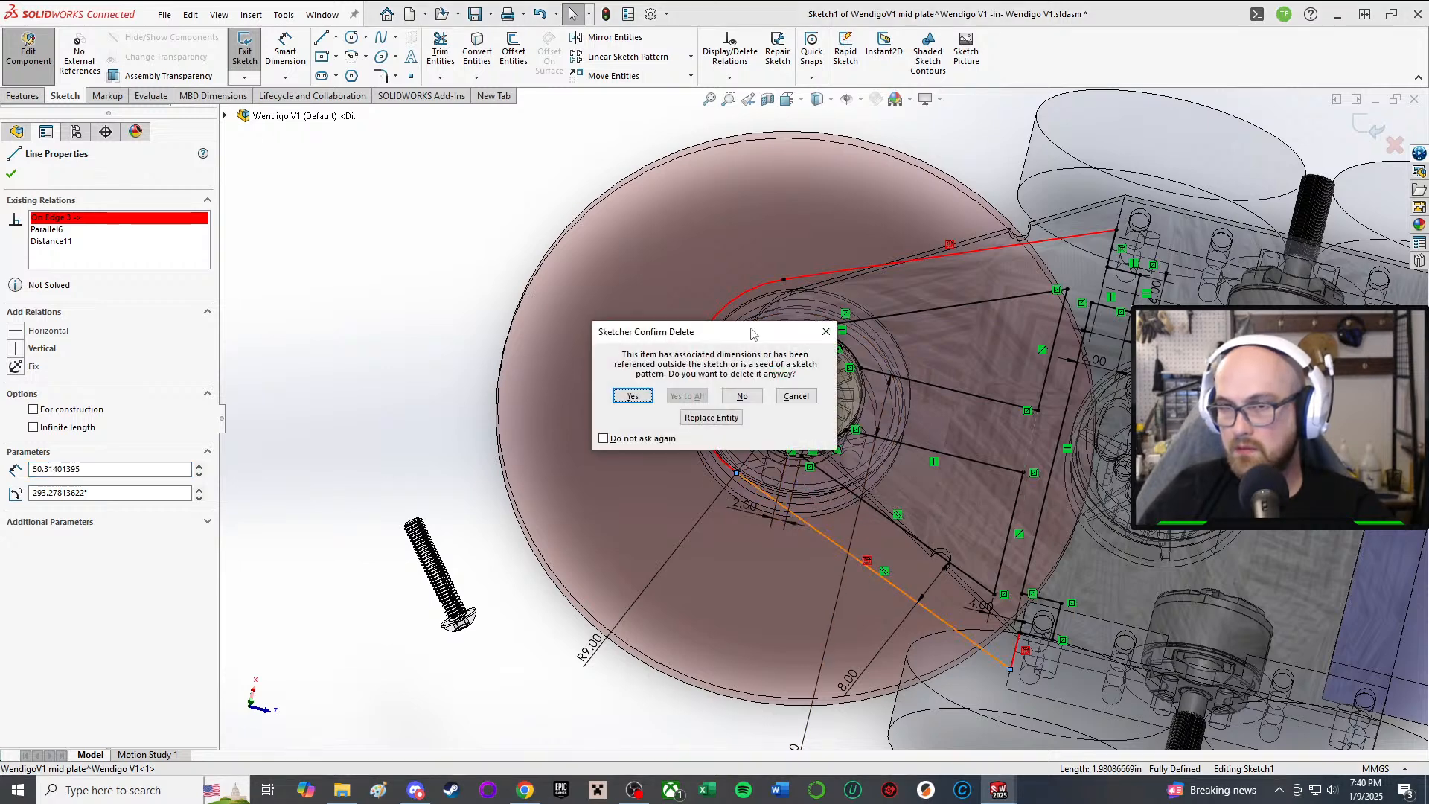
{"action": "left_click", "coordinate": [633, 396]}
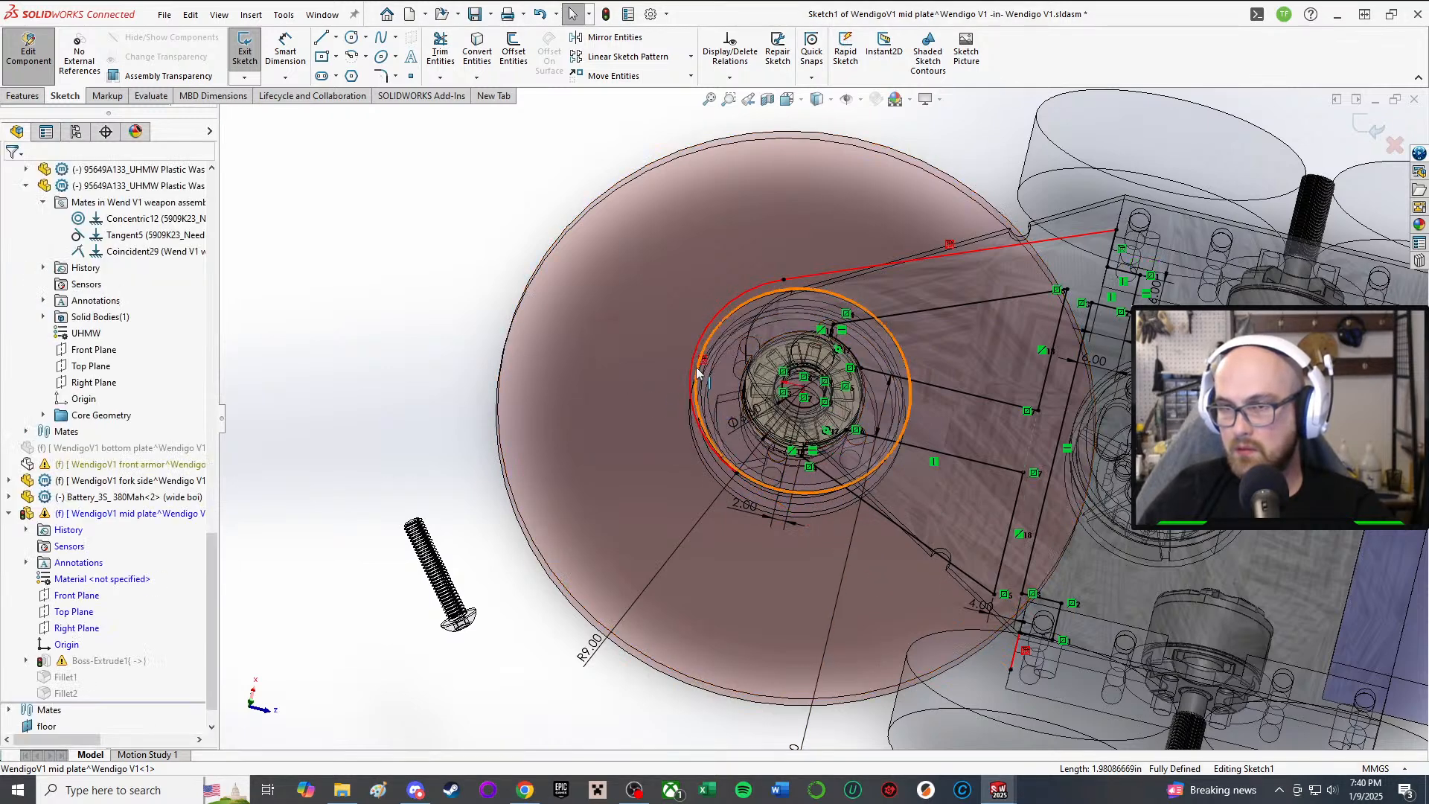
{"action": "key", "text": "ctrl+z"}
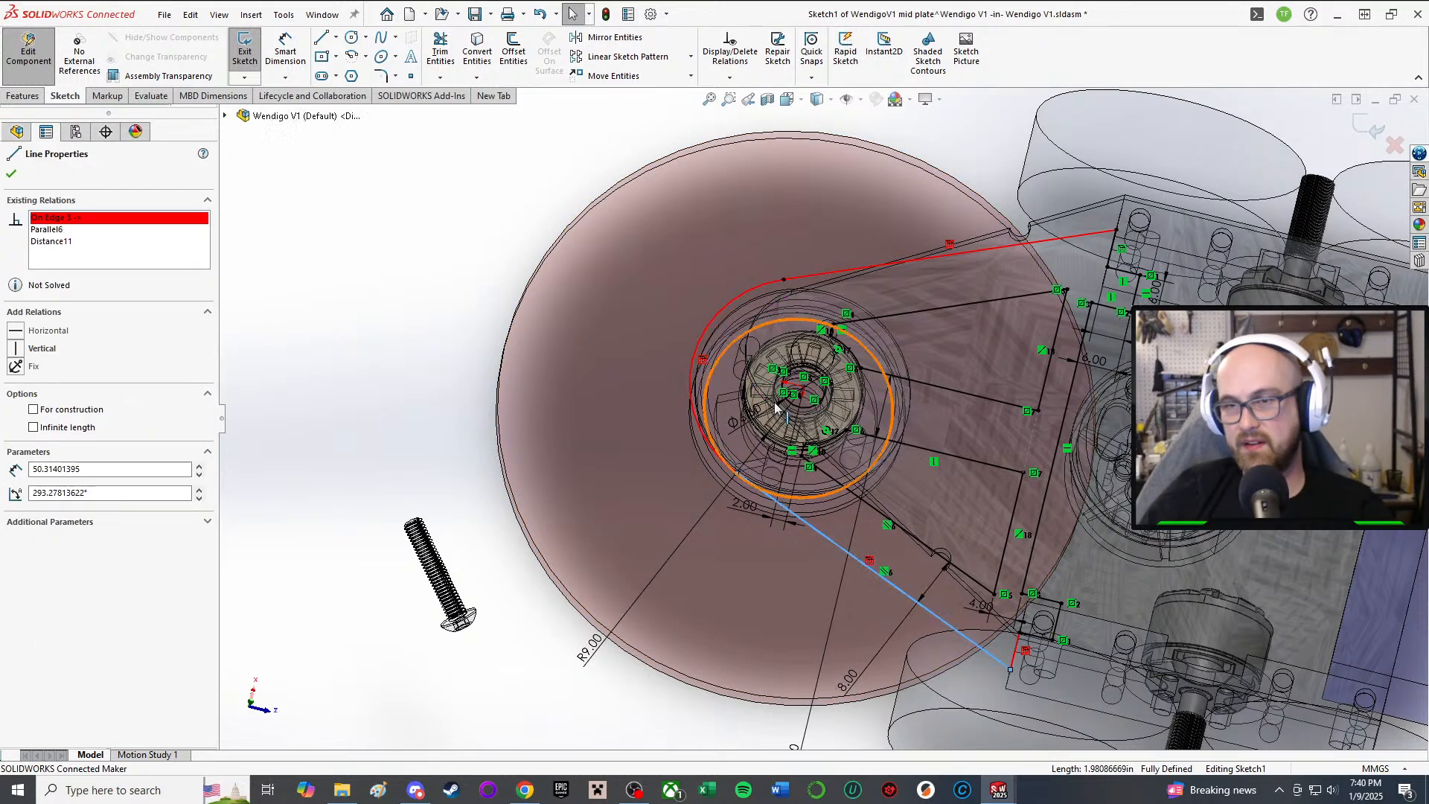
{"action": "key", "text": "Escape"}
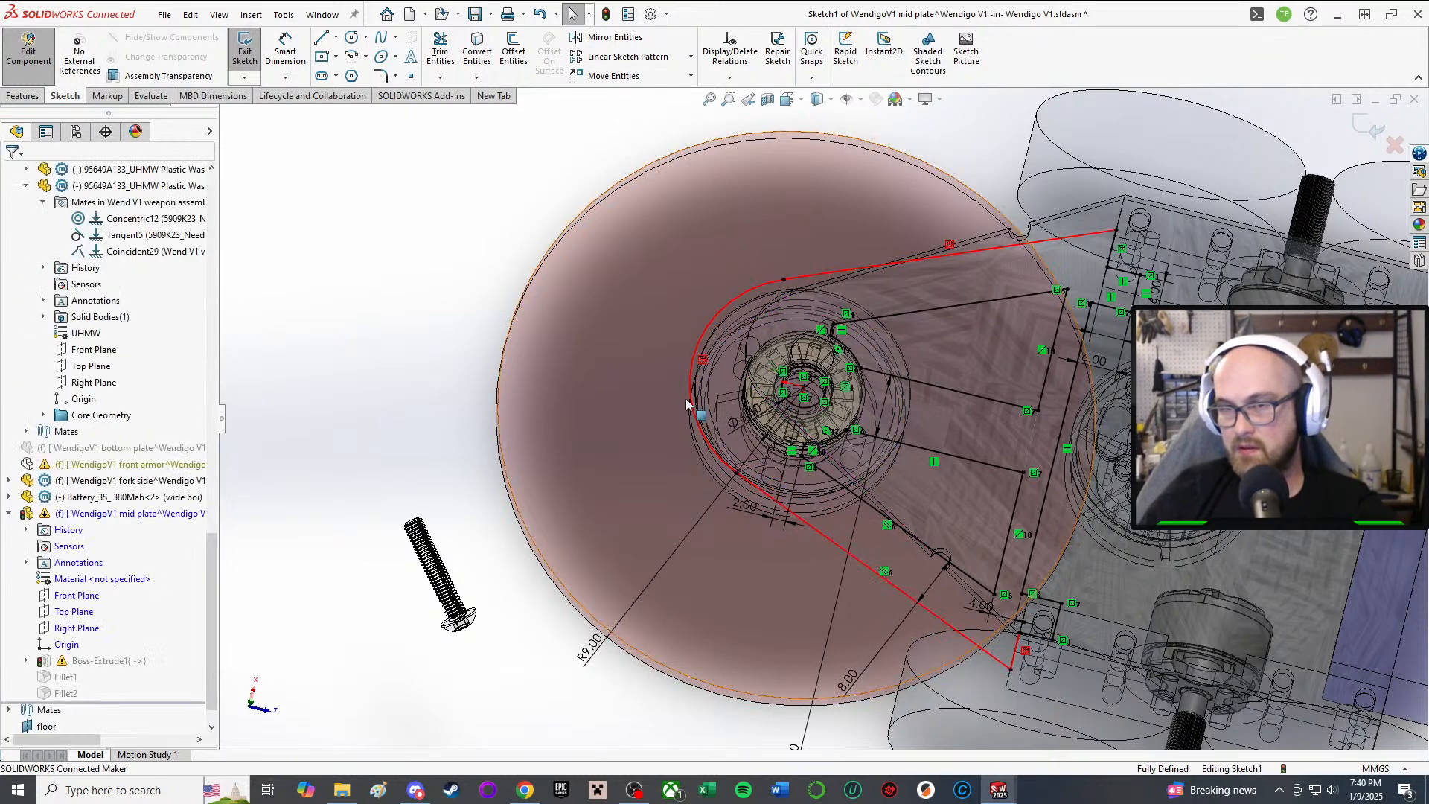
{"action": "key", "text": "Delete"}
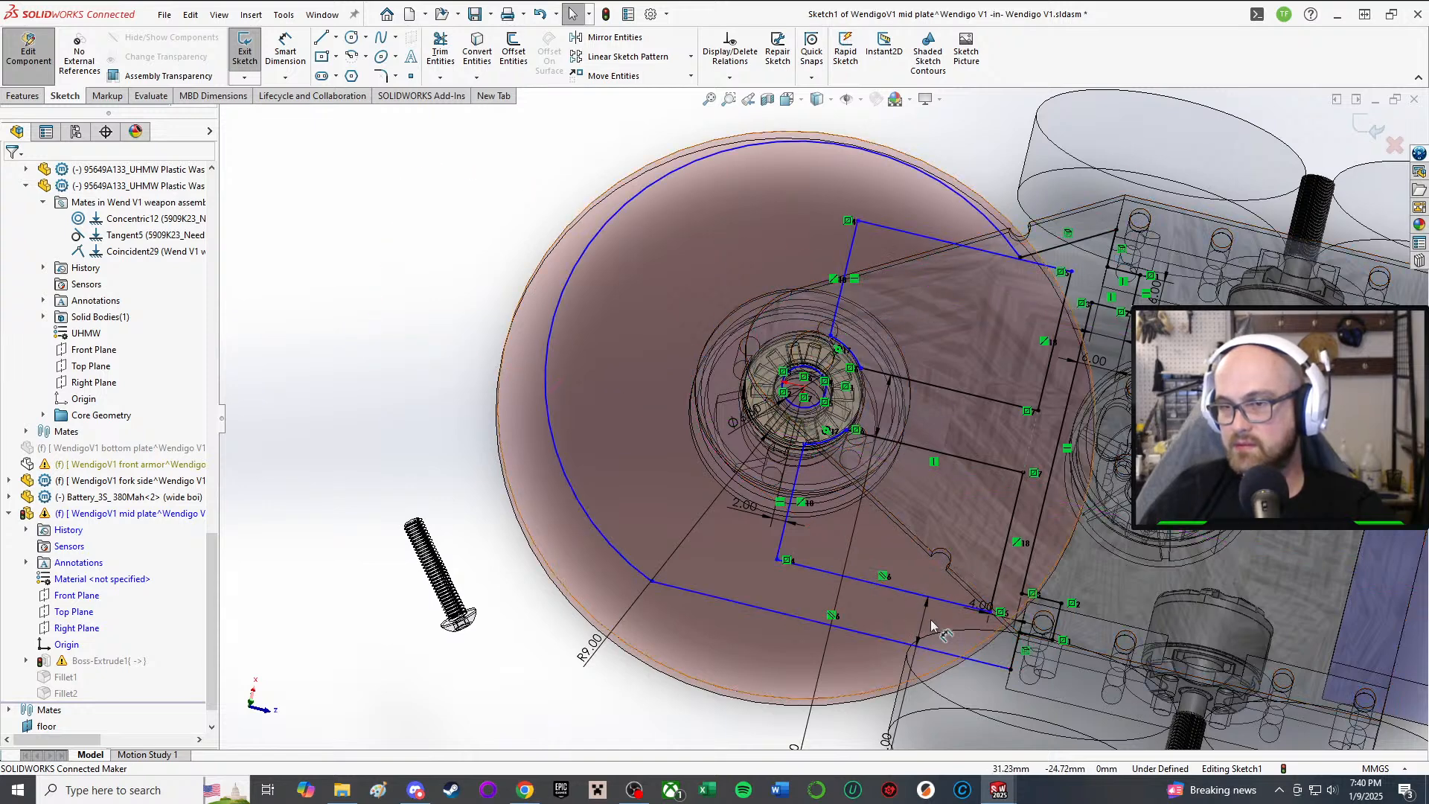
{"action": "left_click", "coordinate": [716, 559]}
{"action": "mouse_move", "coordinate": [716, 559]}
{"action": "left_mouse_down"}
{"action": "mouse_move", "coordinate": [773, 547]}
{"action": "mouse_move", "coordinate": [746, 544]}
{"action": "left_mouse_up"}
Step: Make the lower belt line collinear with the top plate face, then exit the sketch
{"action": "scroll", "coordinate": [822, 405], "scroll_direction": "up", "scroll_amount": 5}
{"action": "middle_click_drag", "start_coordinate": [826, 394], "coordinate": [832, 256]}
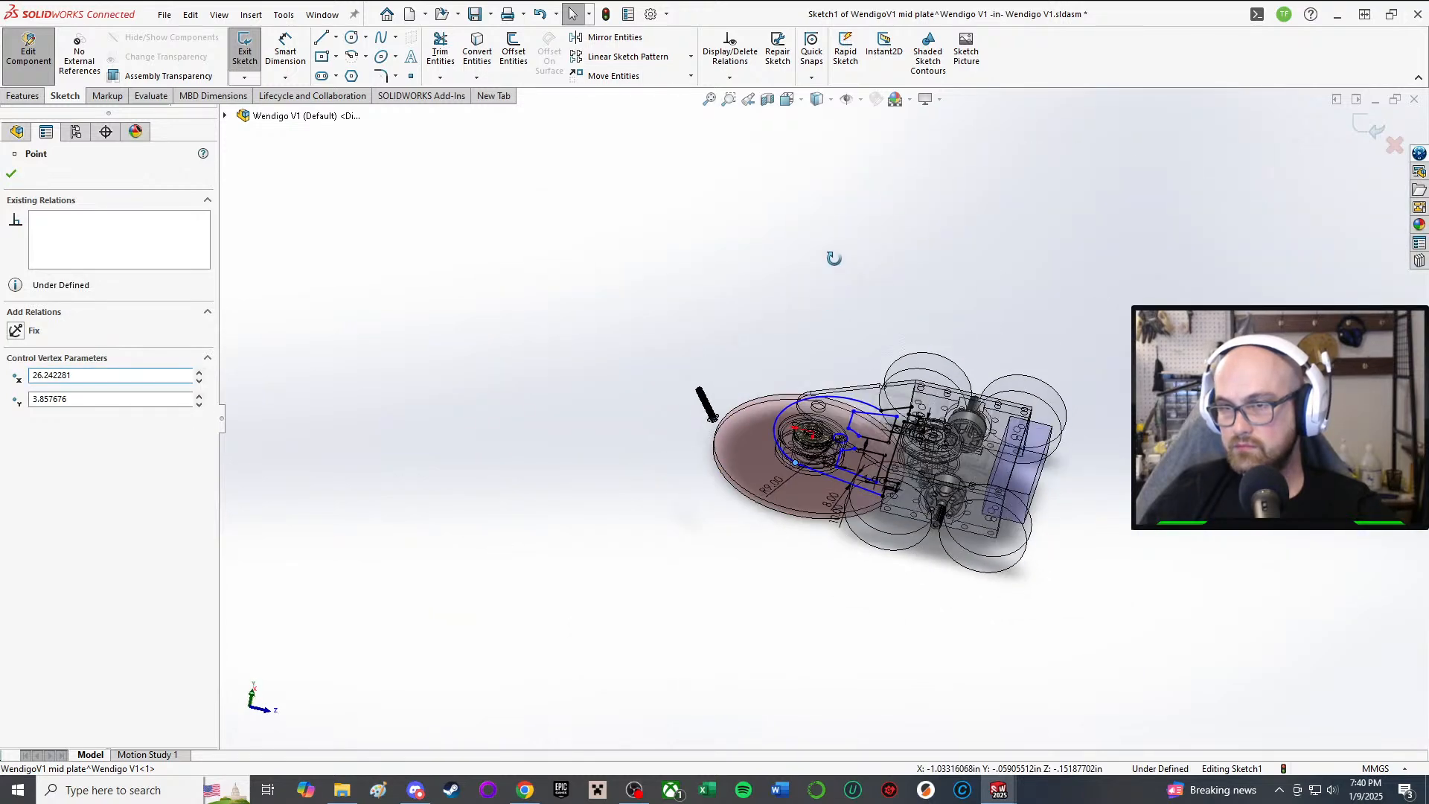
{"action": "right_click_drag", "start_coordinate": [695, 385], "coordinate": [732, 424]}
{"action": "scroll", "coordinate": [819, 512], "scroll_direction": "down", "scroll_amount": 3}
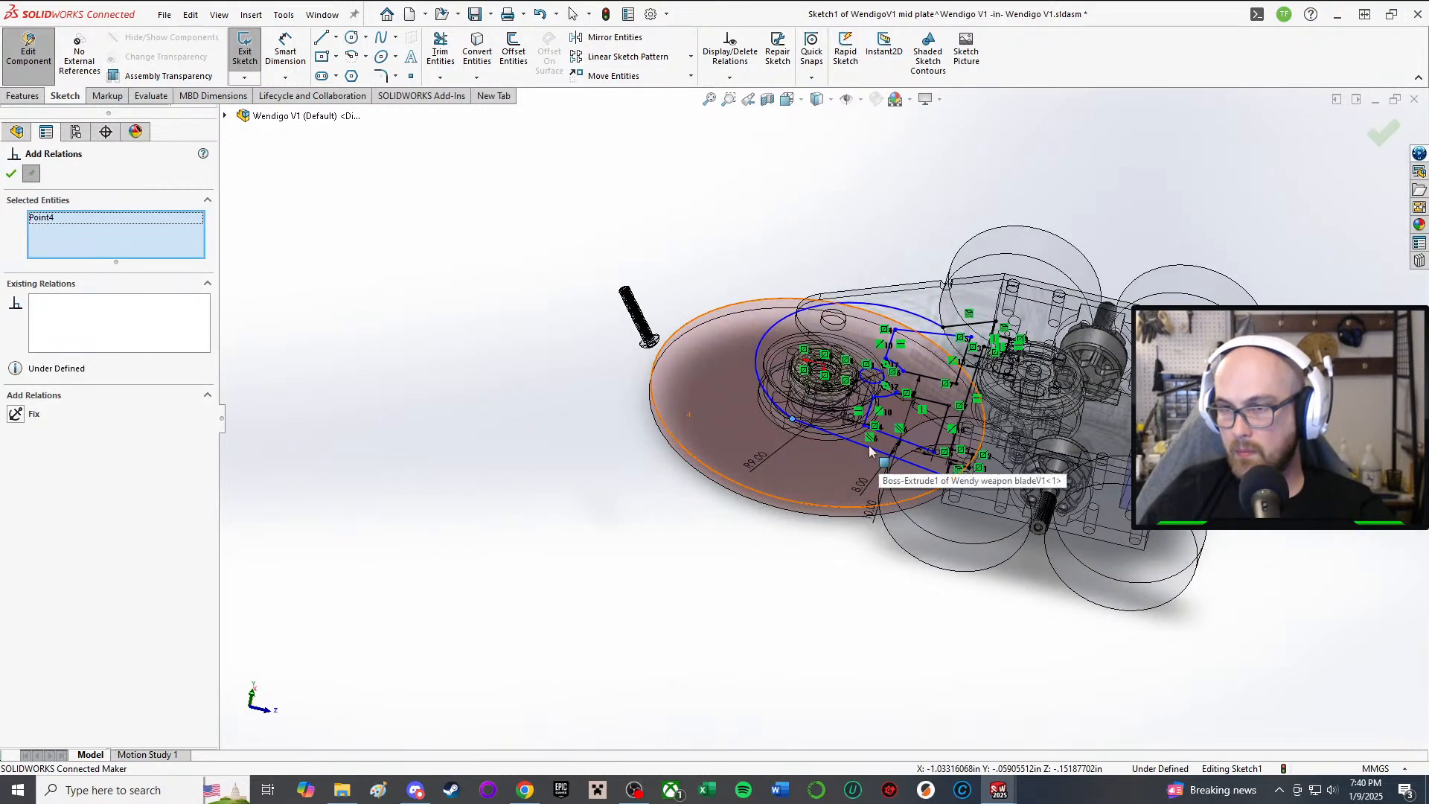
{"action": "left_click", "coordinate": [860, 452]}
{"action": "scroll", "coordinate": [860, 388], "scroll_direction": "down", "scroll_amount": 5}
{"action": "middle_click_drag", "start_coordinate": [888, 361], "coordinate": [888, 455]}
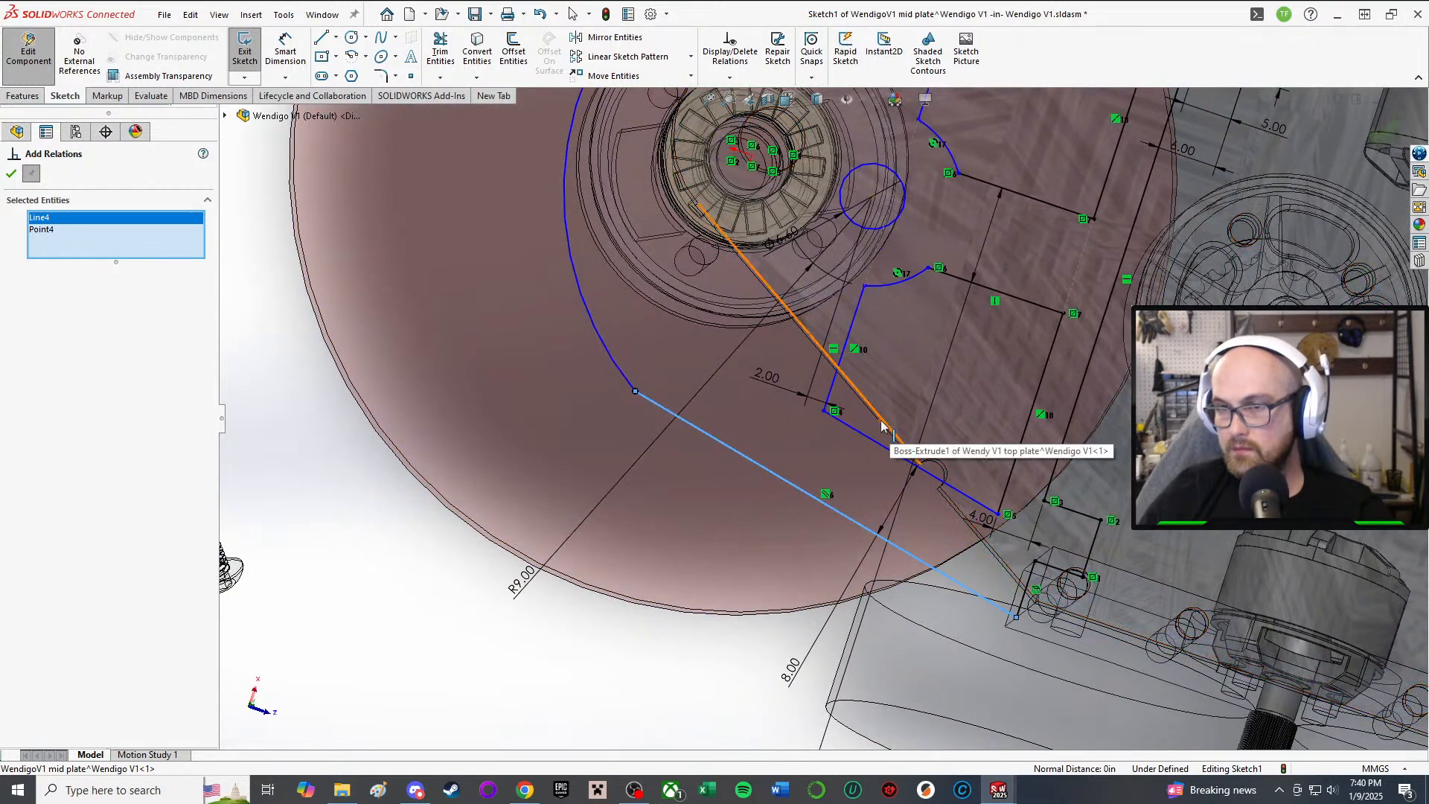
{"action": "left_click", "coordinate": [881, 426]}
{"action": "left_click", "coordinate": [31, 174]}
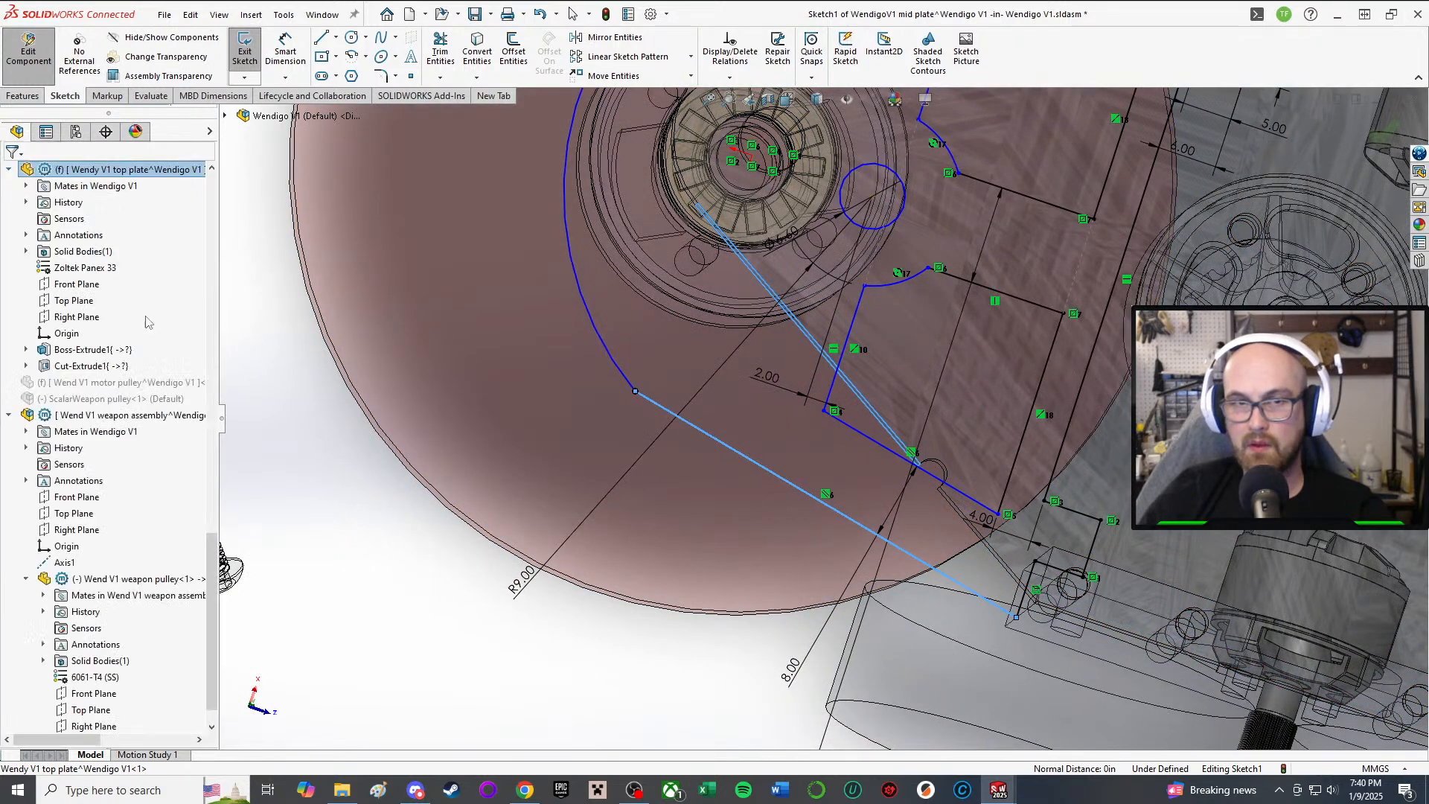
{"action": "scroll", "coordinate": [145, 526], "scroll_direction": "up", "scroll_amount": 4}
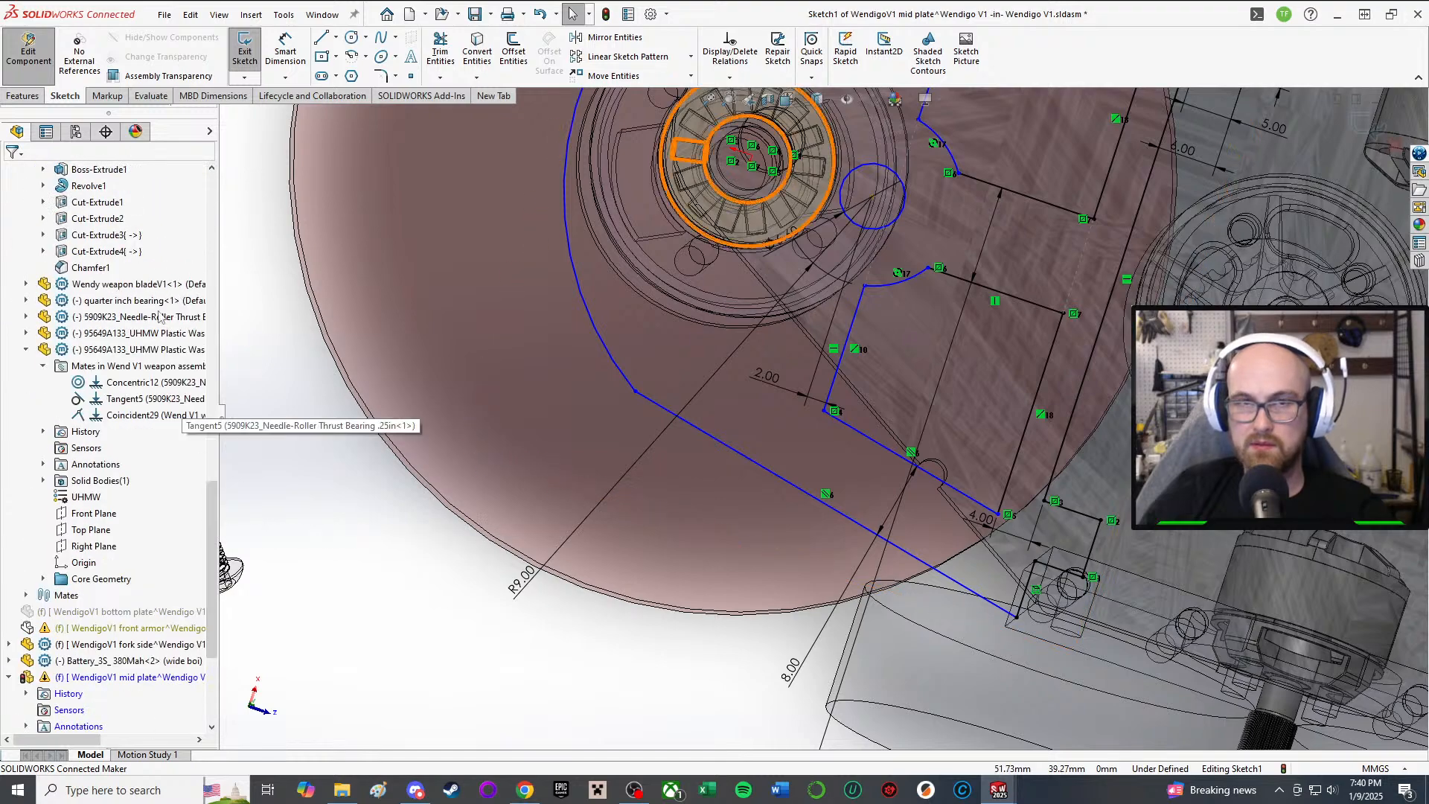
{"action": "left_click", "coordinate": [245, 51]}
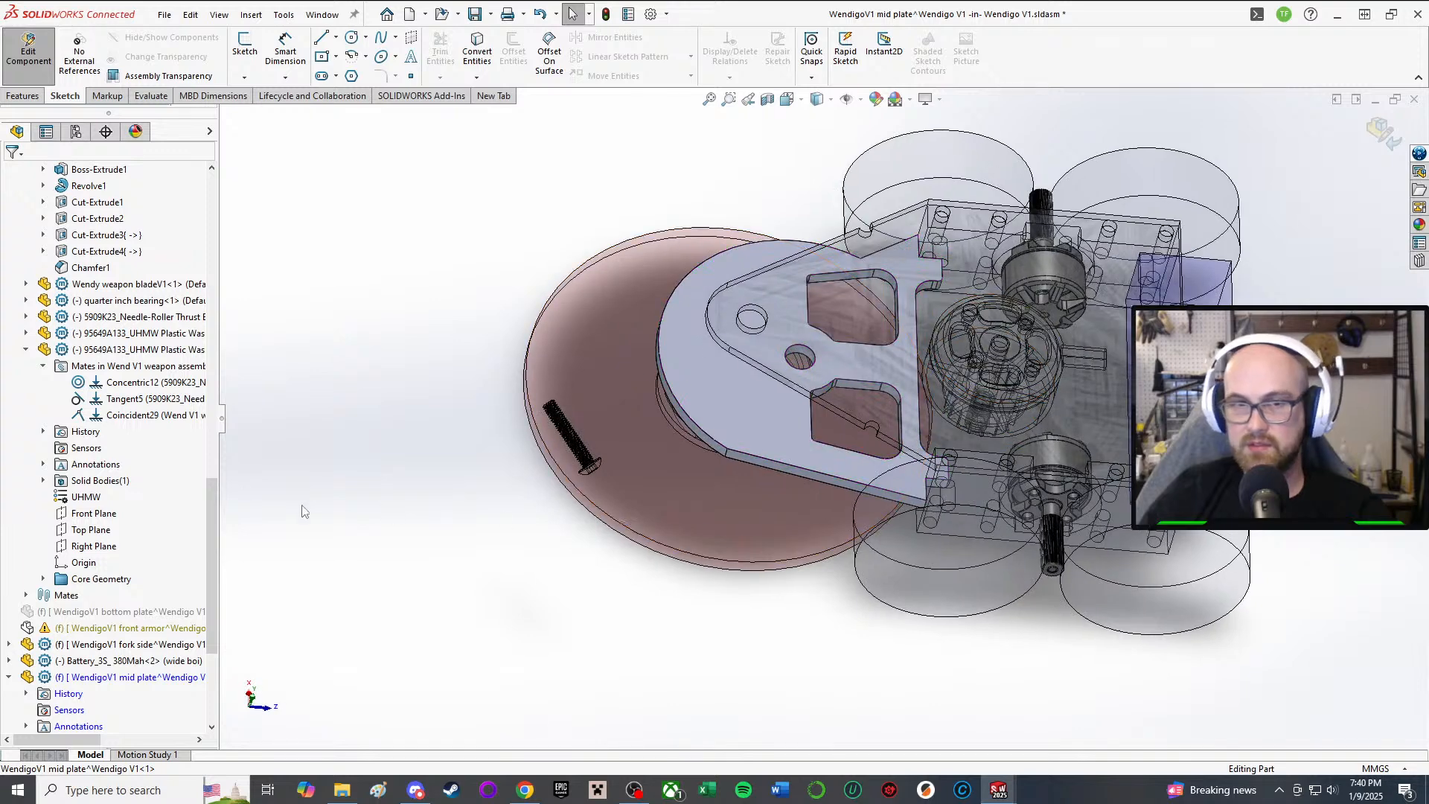
Step: Orbit and zoom around the assembly to inspect the rebuilt mid plate
{"action": "scroll", "coordinate": [216, 469], "scroll_direction": "up", "scroll_amount": 6}
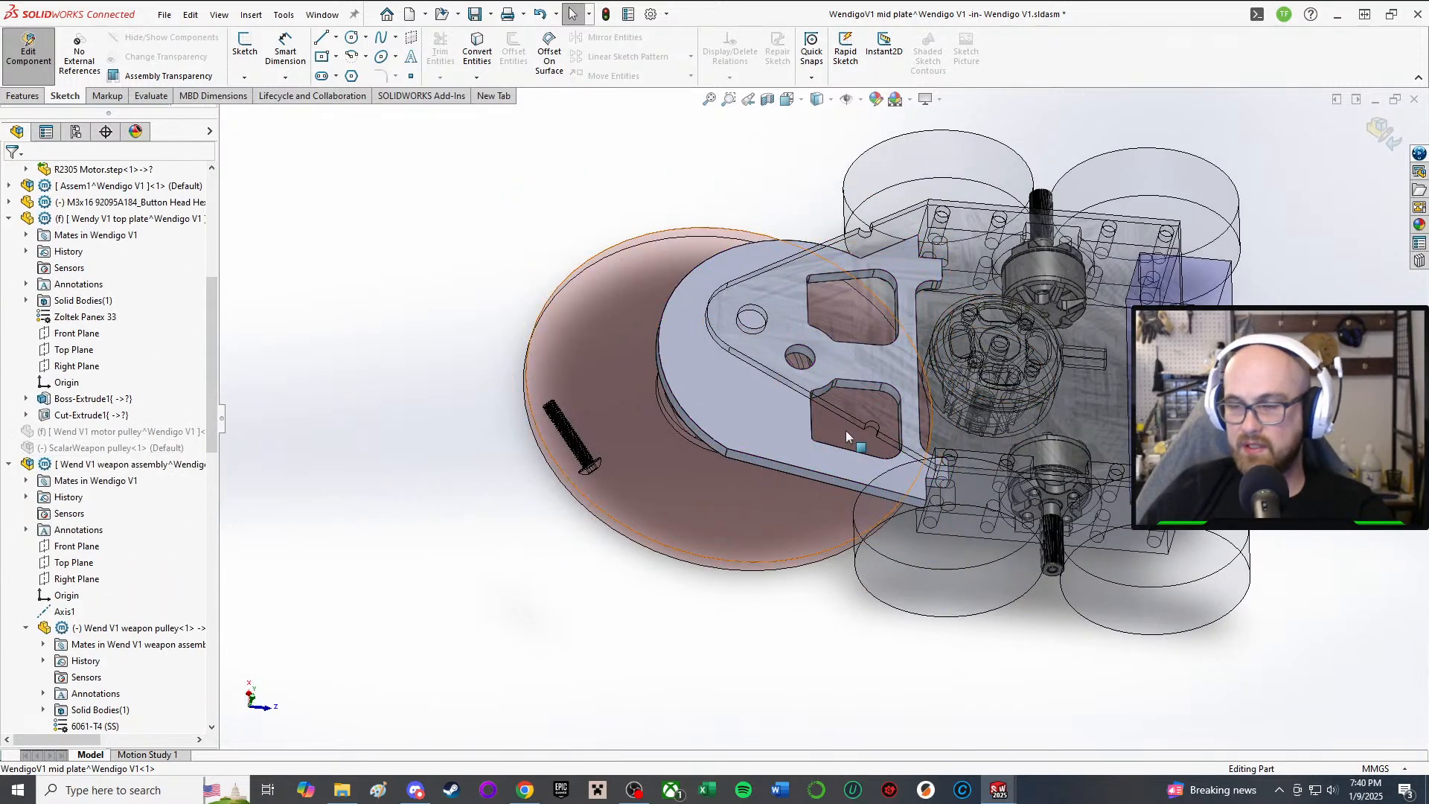
{"action": "middle_click_drag", "start_coordinate": [846, 433], "coordinate": [826, 491]}
{"action": "scroll", "coordinate": [824, 488], "scroll_direction": "down", "scroll_amount": 3}
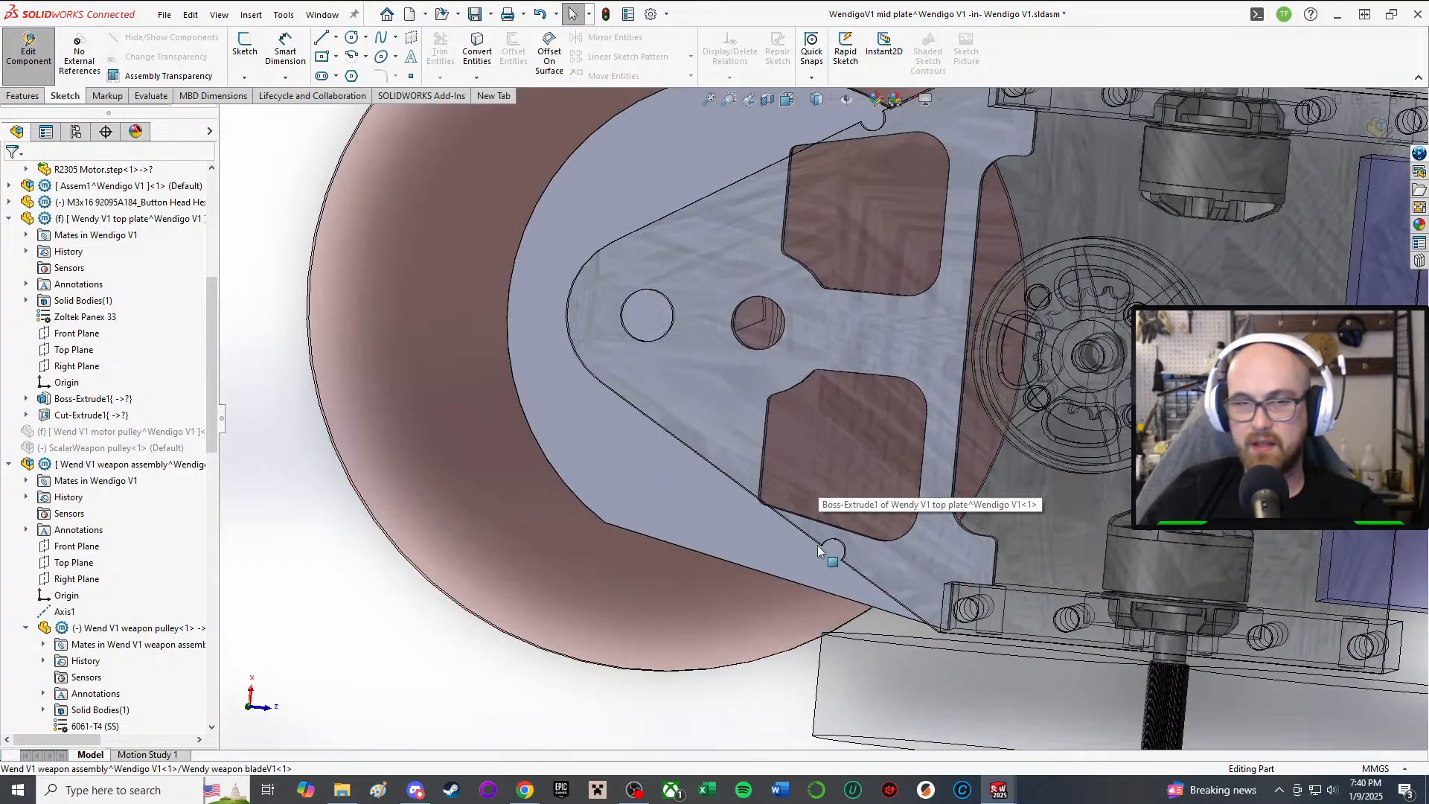
{"action": "middle_click_drag", "start_coordinate": [596, 501], "coordinate": [615, 373]}
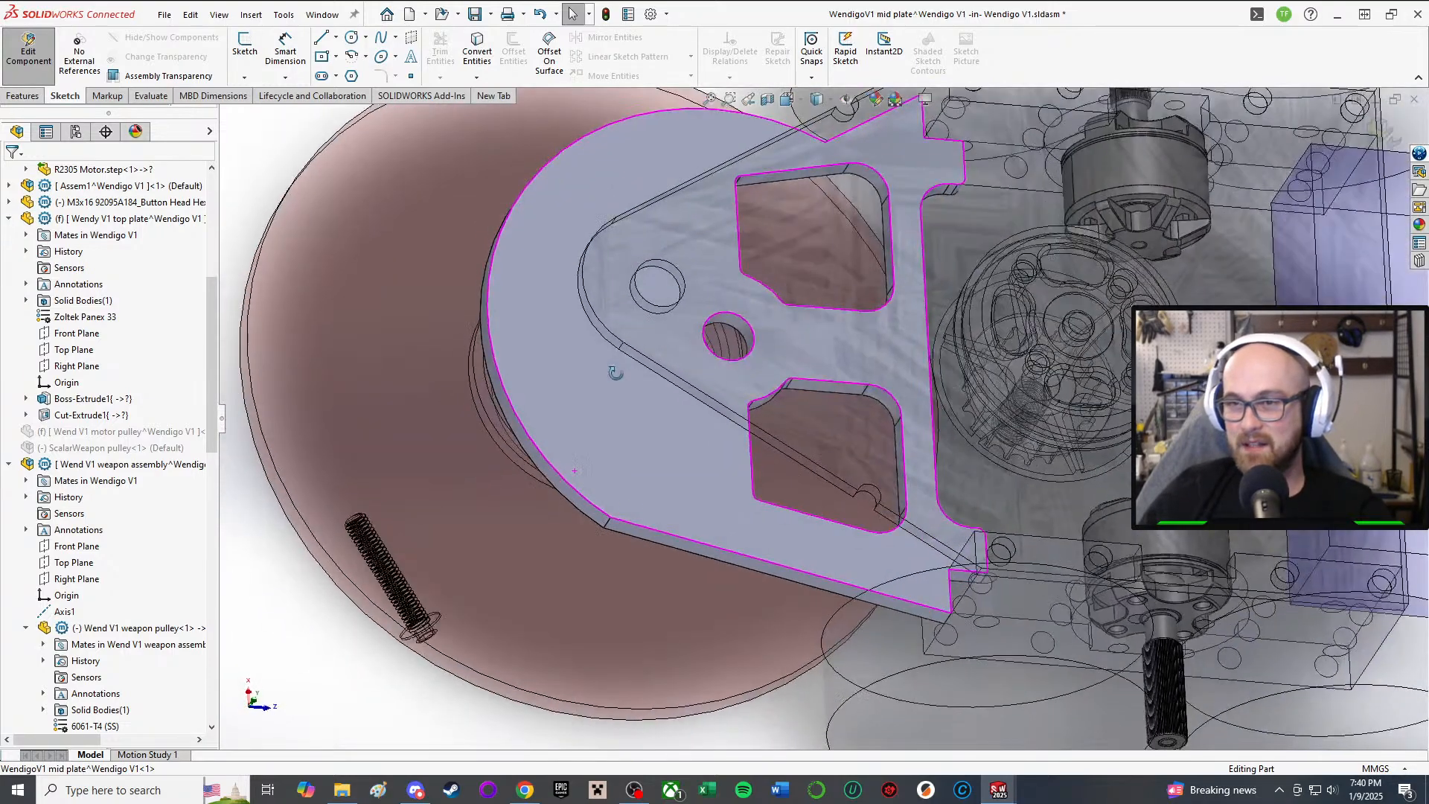
{"action": "scroll", "coordinate": [723, 105], "scroll_direction": "down", "scroll_amount": 3}
{"action": "scroll", "coordinate": [530, 427], "scroll_direction": "up", "scroll_amount": 1}
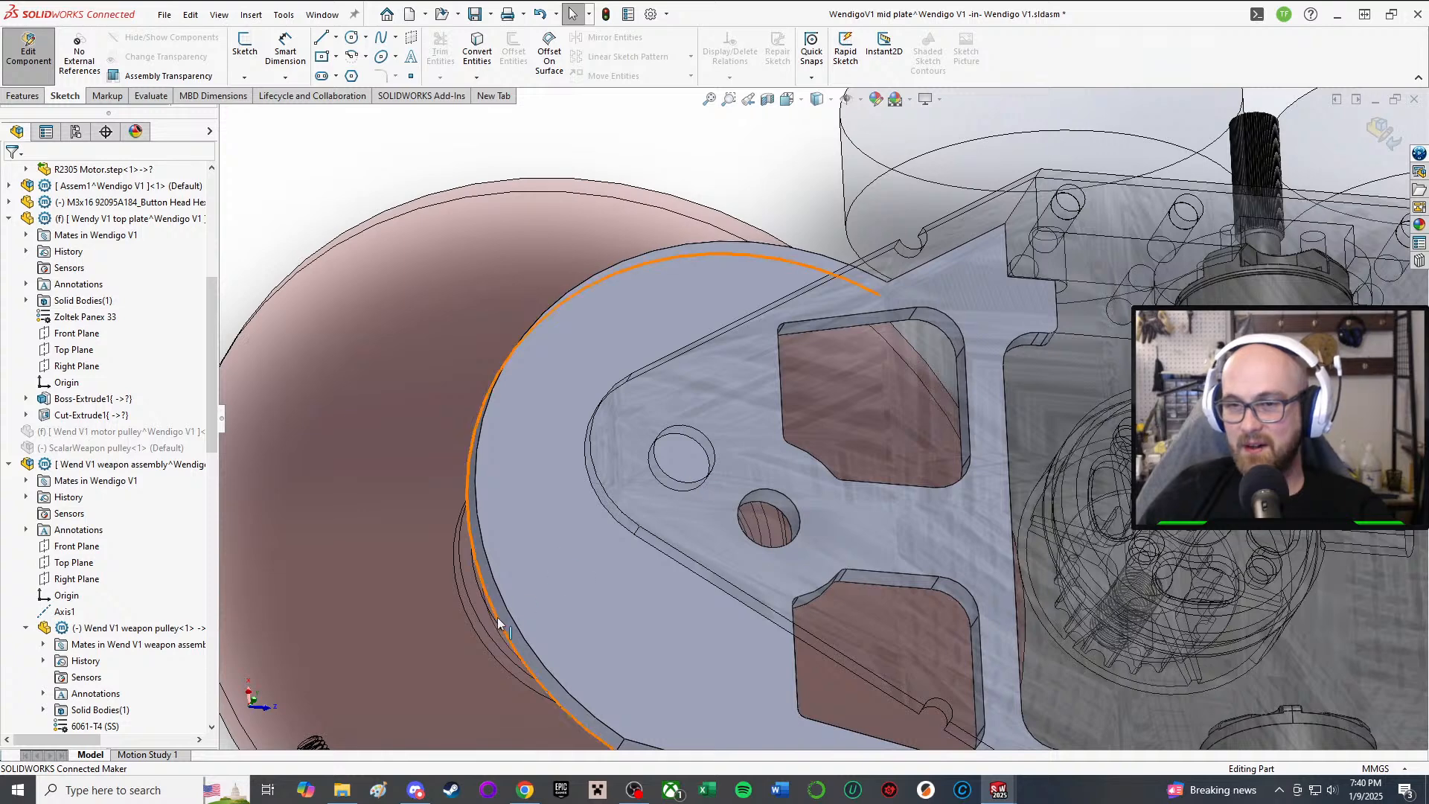
Step: Reopen the mid plate's Boss-Extrude1 sketch for editing
{"action": "left_click", "coordinate": [551, 591]}
{"action": "right_click", "coordinate": [551, 591]}
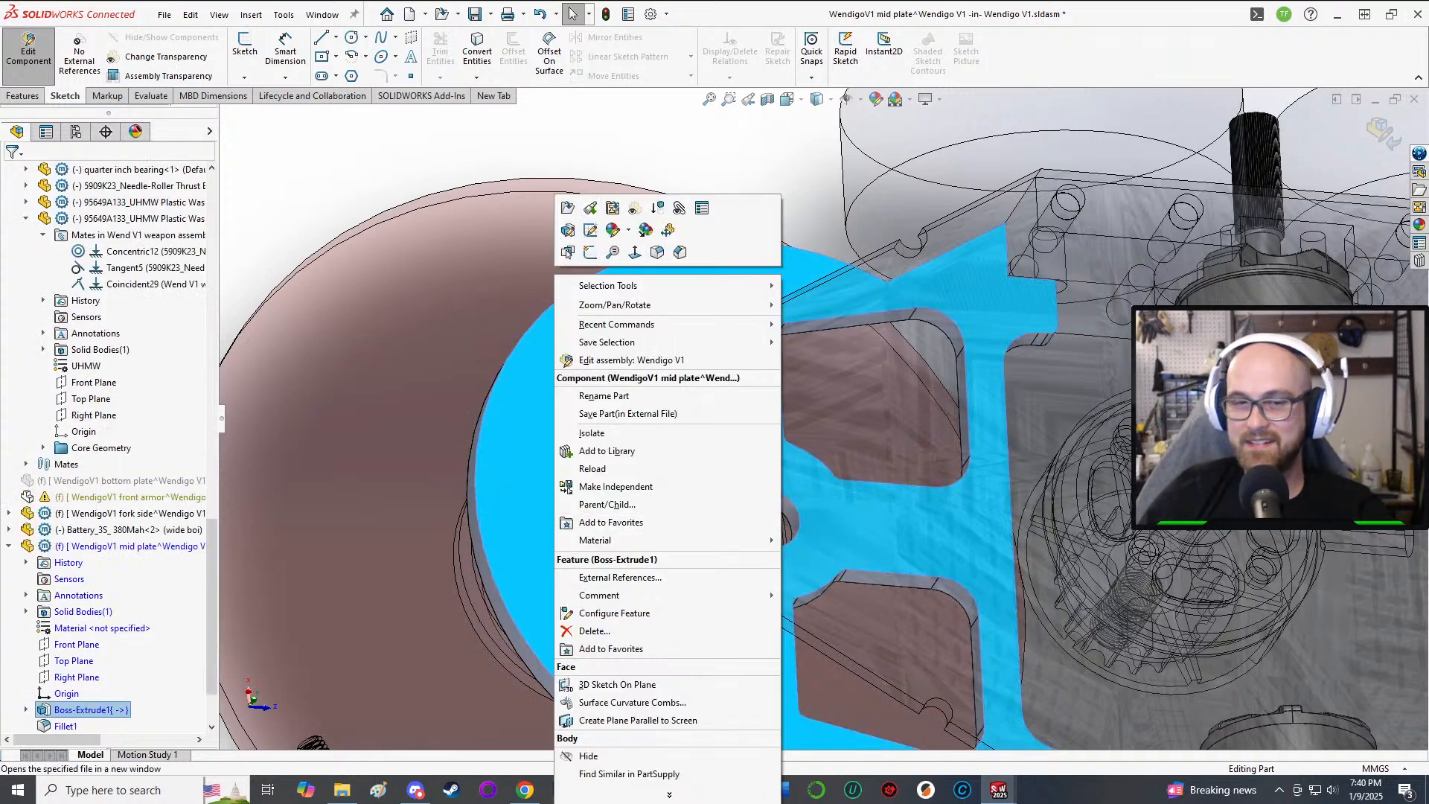
{"action": "scroll", "coordinate": [111, 628], "scroll_direction": "down", "scroll_amount": 2}
{"action": "right_click", "coordinate": [102, 629]}
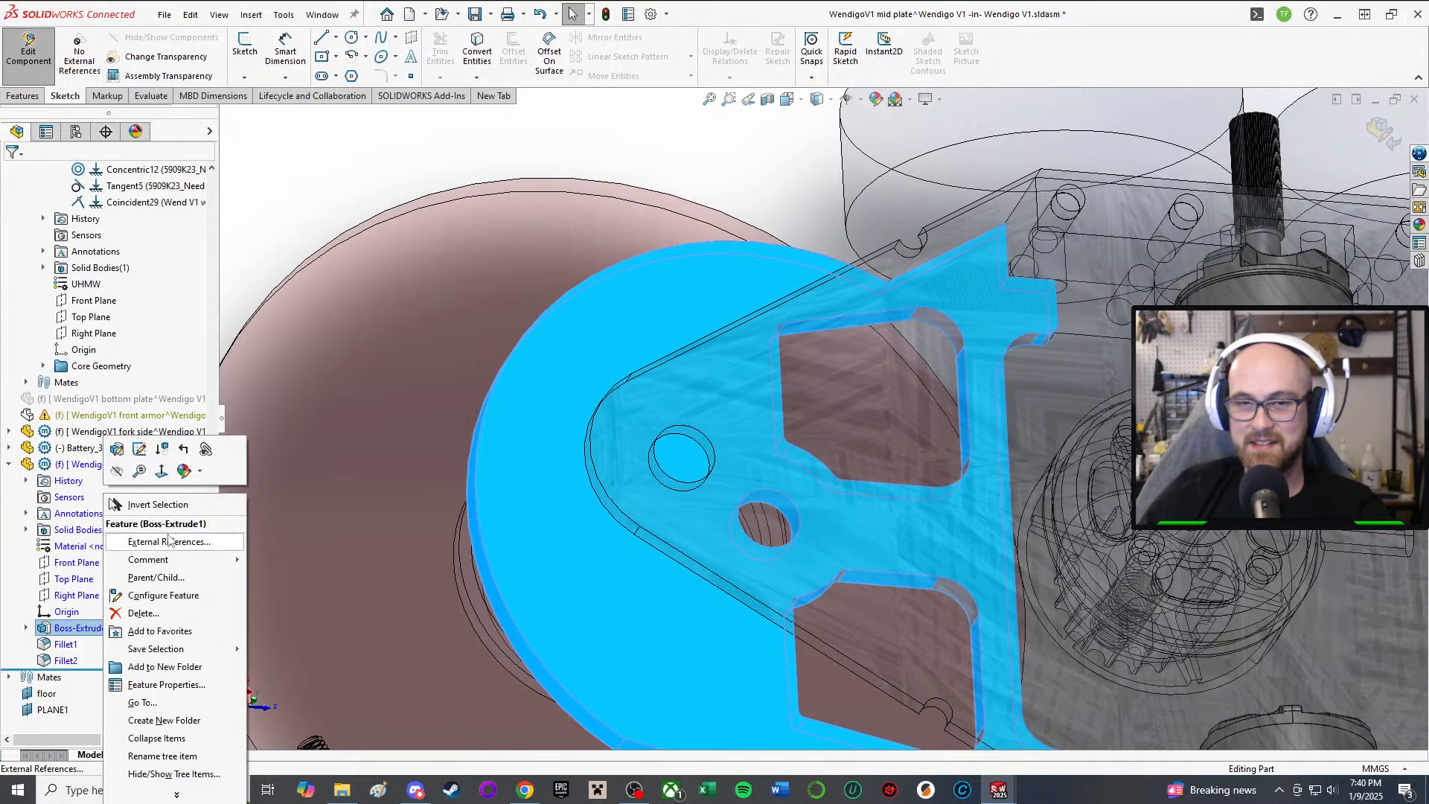
{"action": "left_click", "coordinate": [145, 450]}
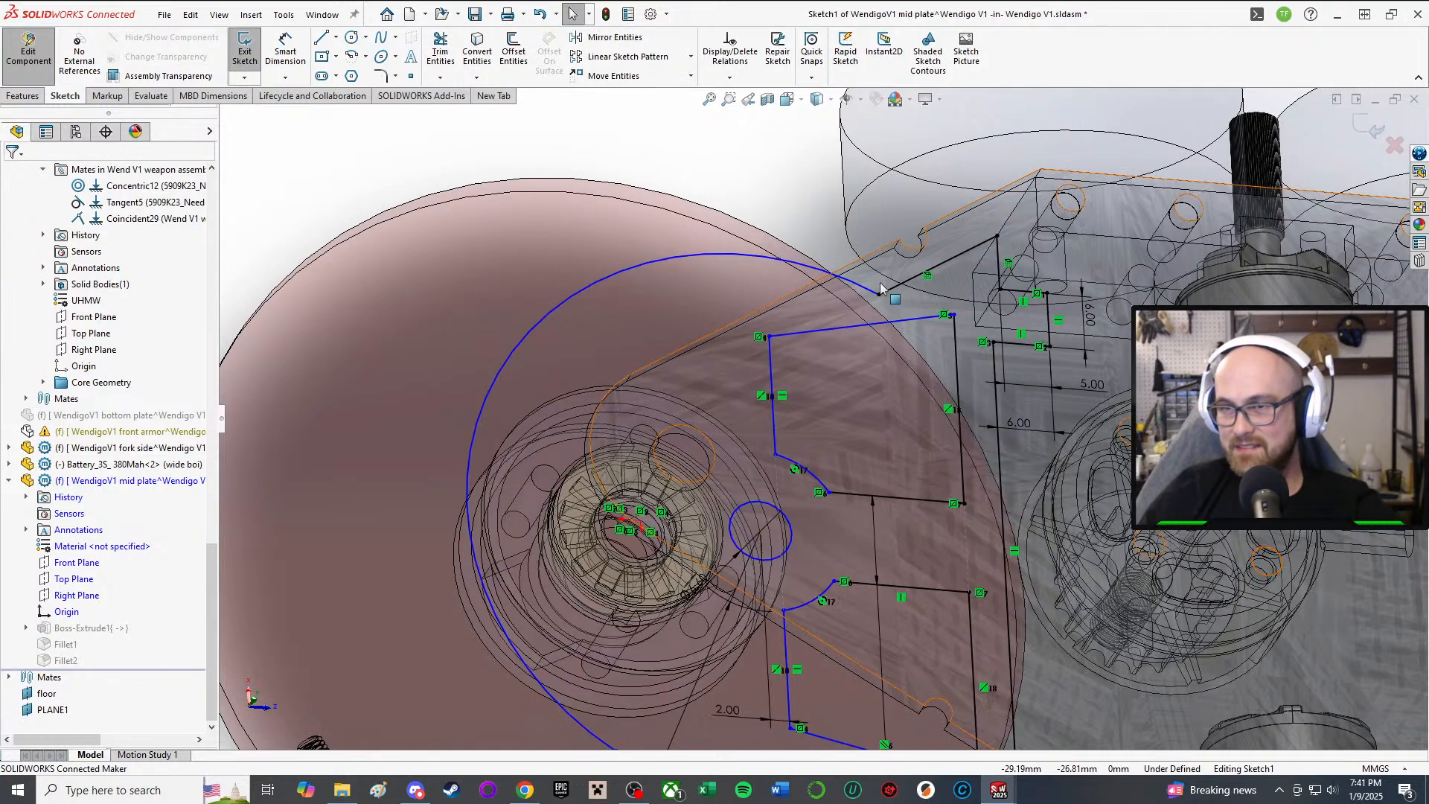
Step: Drag the outline endpoints to reshape the mid plate profile around the R9.00 hub
{"action": "mouse_move", "coordinate": [880, 289]}
{"action": "left_mouse_down"}
{"action": "mouse_move", "coordinate": [740, 302]}
{"action": "mouse_move", "coordinate": [813, 322]}
{"action": "left_mouse_up"}
{"action": "scroll", "coordinate": [811, 395], "scroll_direction": "up", "scroll_amount": 3}
{"action": "middle_click_drag", "start_coordinate": [791, 497], "coordinate": [749, 568]}
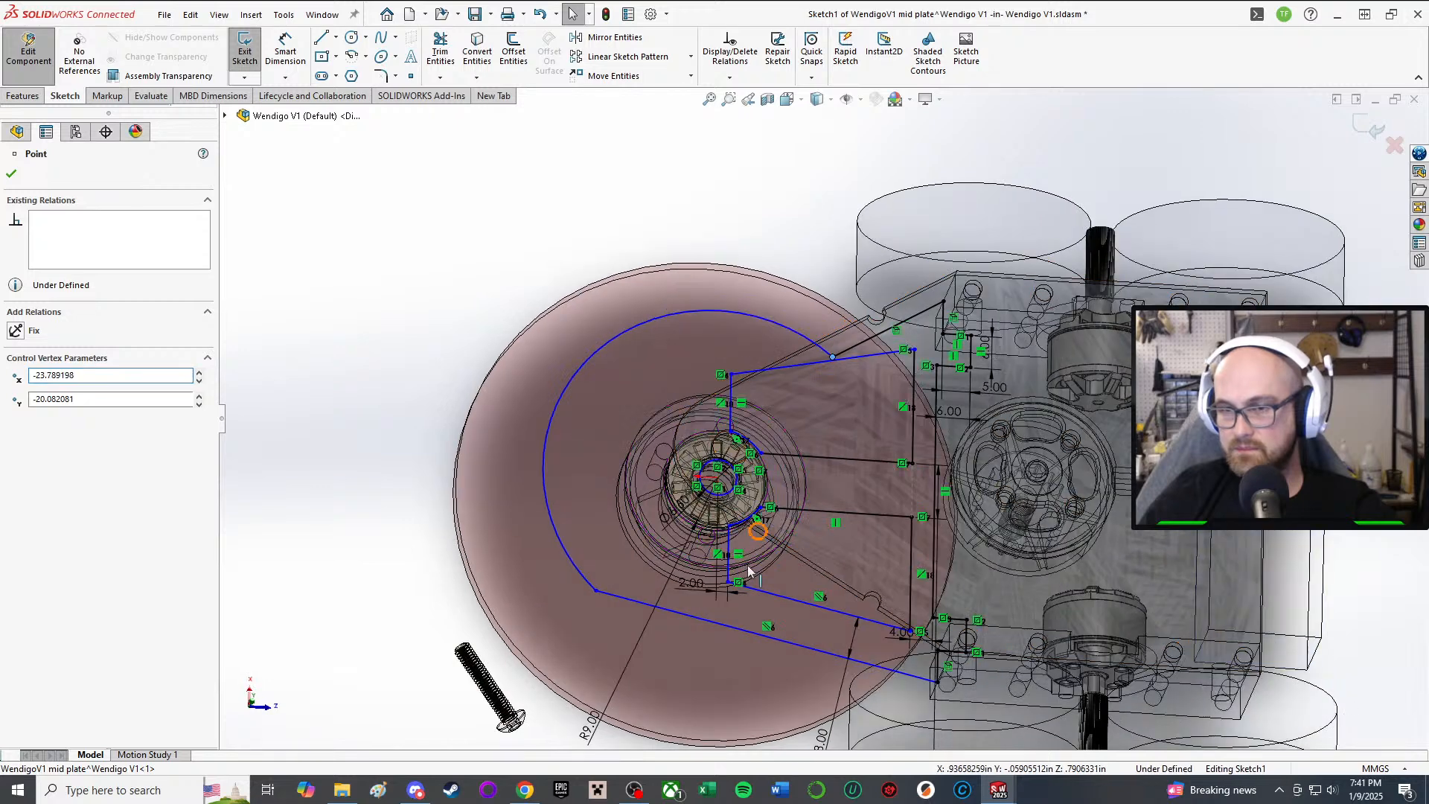
{"action": "scroll", "coordinate": [740, 575], "scroll_direction": "down", "scroll_amount": 2}
{"action": "key", "text": "Escape"}
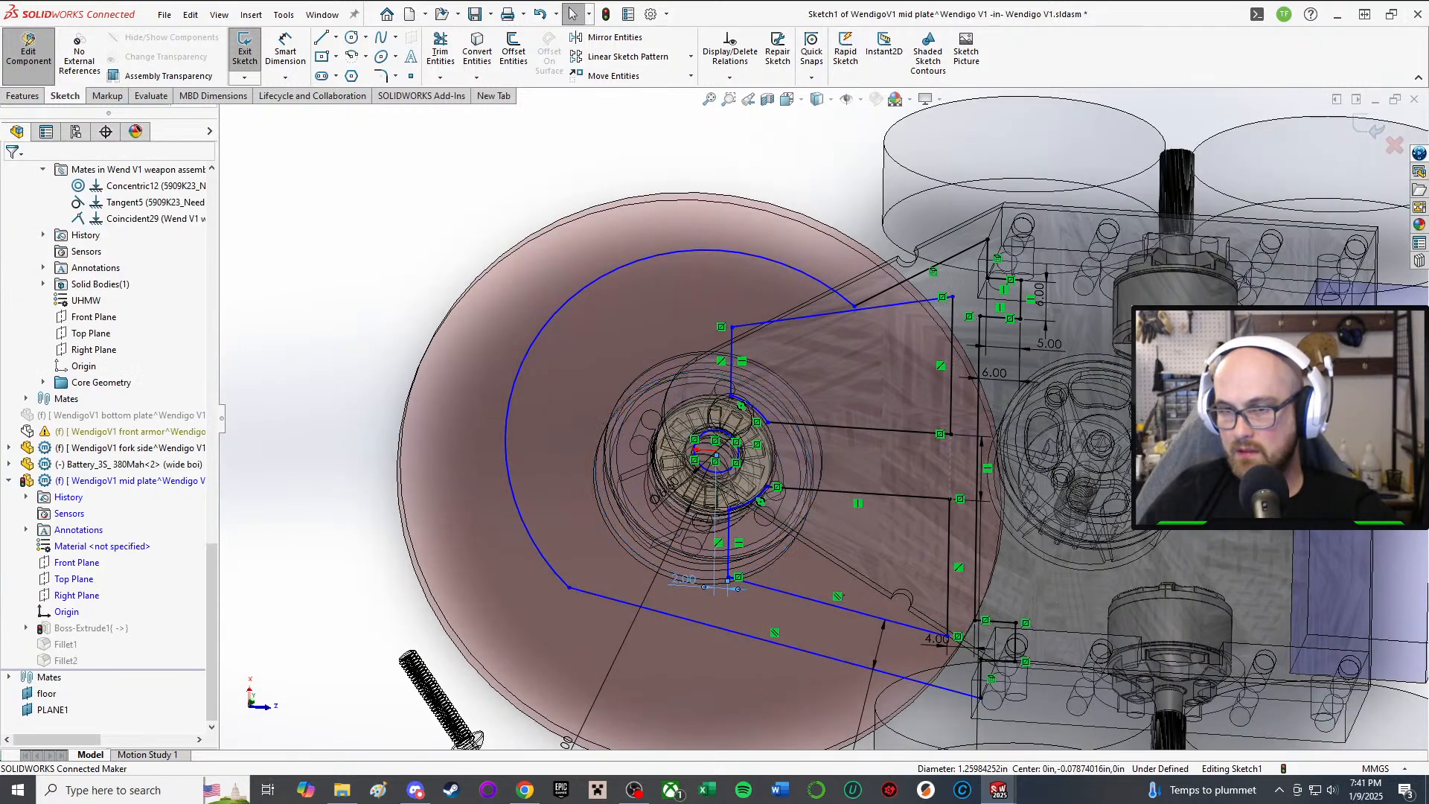
{"action": "mouse_move", "coordinate": [703, 582]}
{"action": "middle_mouse_down"}
{"action": "mouse_move", "coordinate": [606, 670]}
{"action": "mouse_move", "coordinate": [612, 650]}
{"action": "middle_mouse_up"}
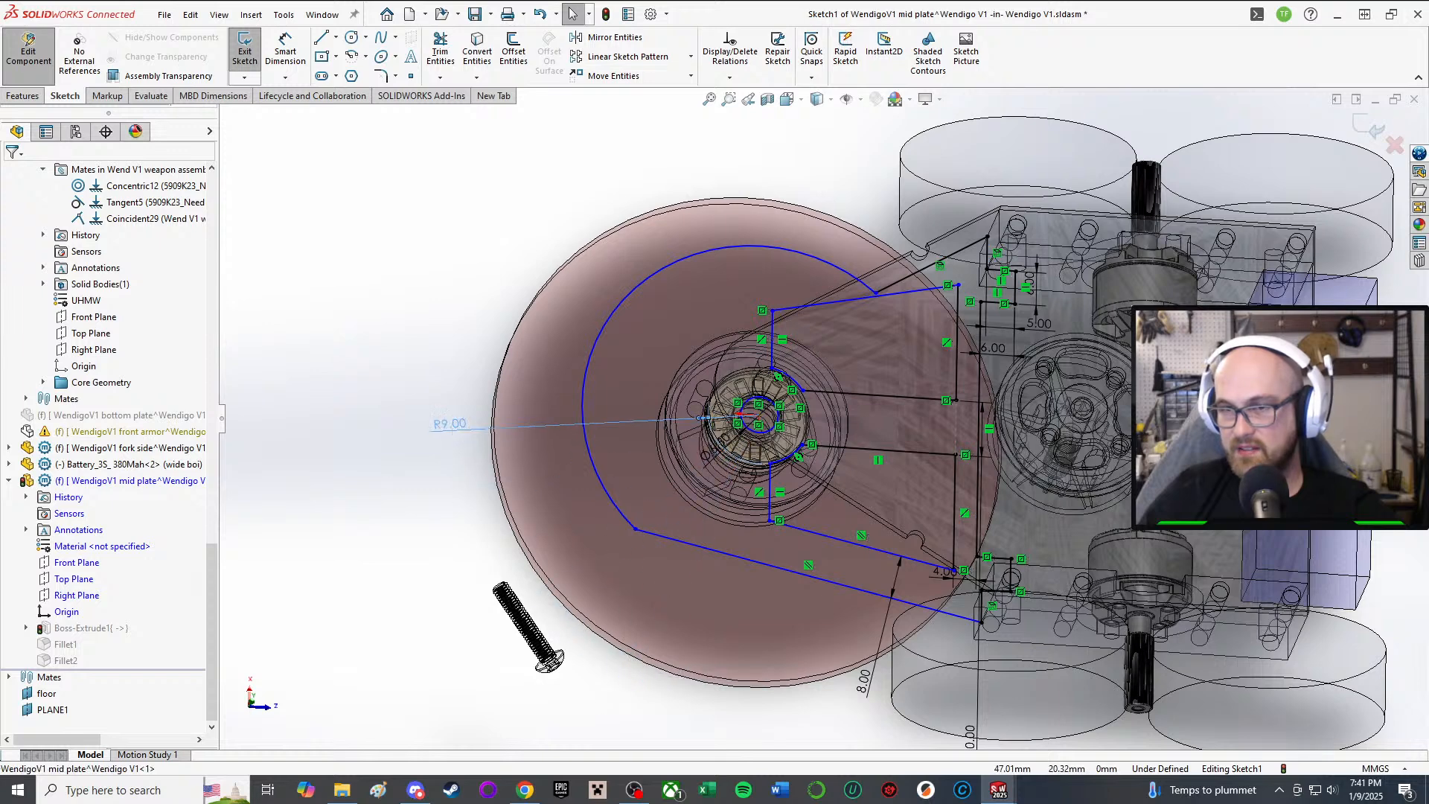
{"action": "left_click", "coordinate": [700, 418]}
{"action": "key", "text": "Escape"}
{"action": "scroll", "coordinate": [744, 402], "scroll_direction": "down", "scroll_amount": 5}
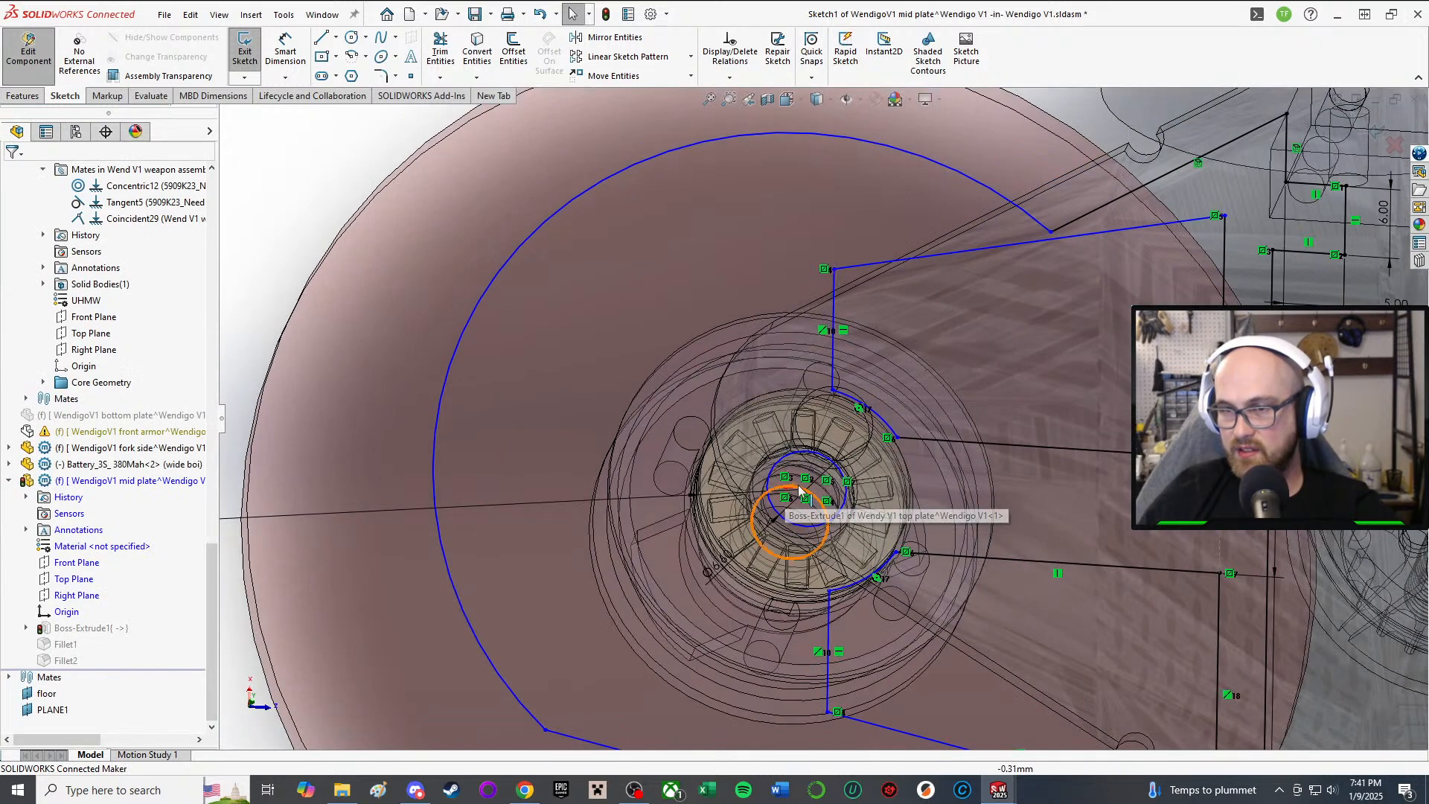
{"action": "scroll", "coordinate": [813, 542], "scroll_direction": "up", "scroll_amount": 4}
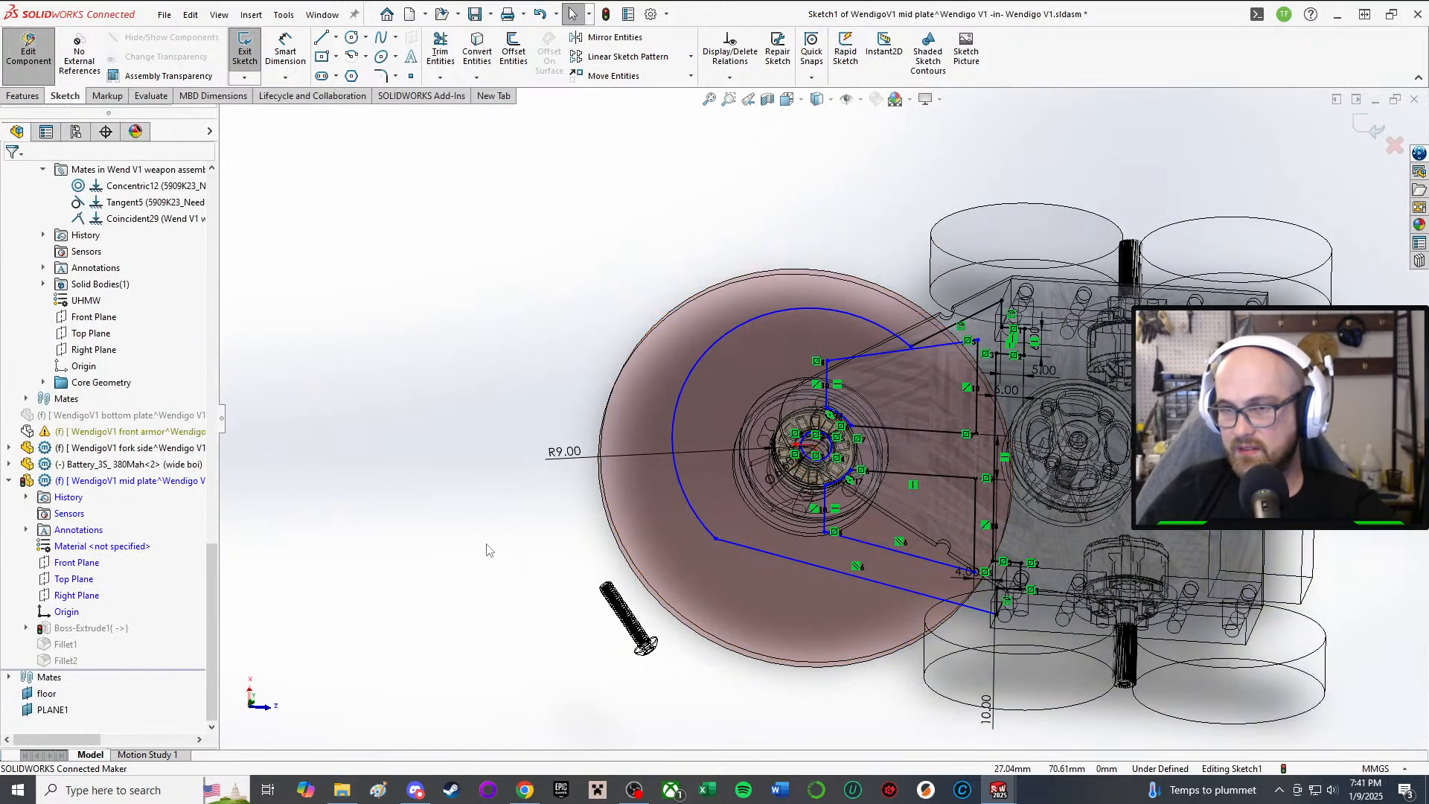
Step: Make the lower sketch line collinear with the top plate's diagonal edge
{"action": "right_click", "coordinate": [477, 473]}
{"action": "left_click", "coordinate": [482, 418]}
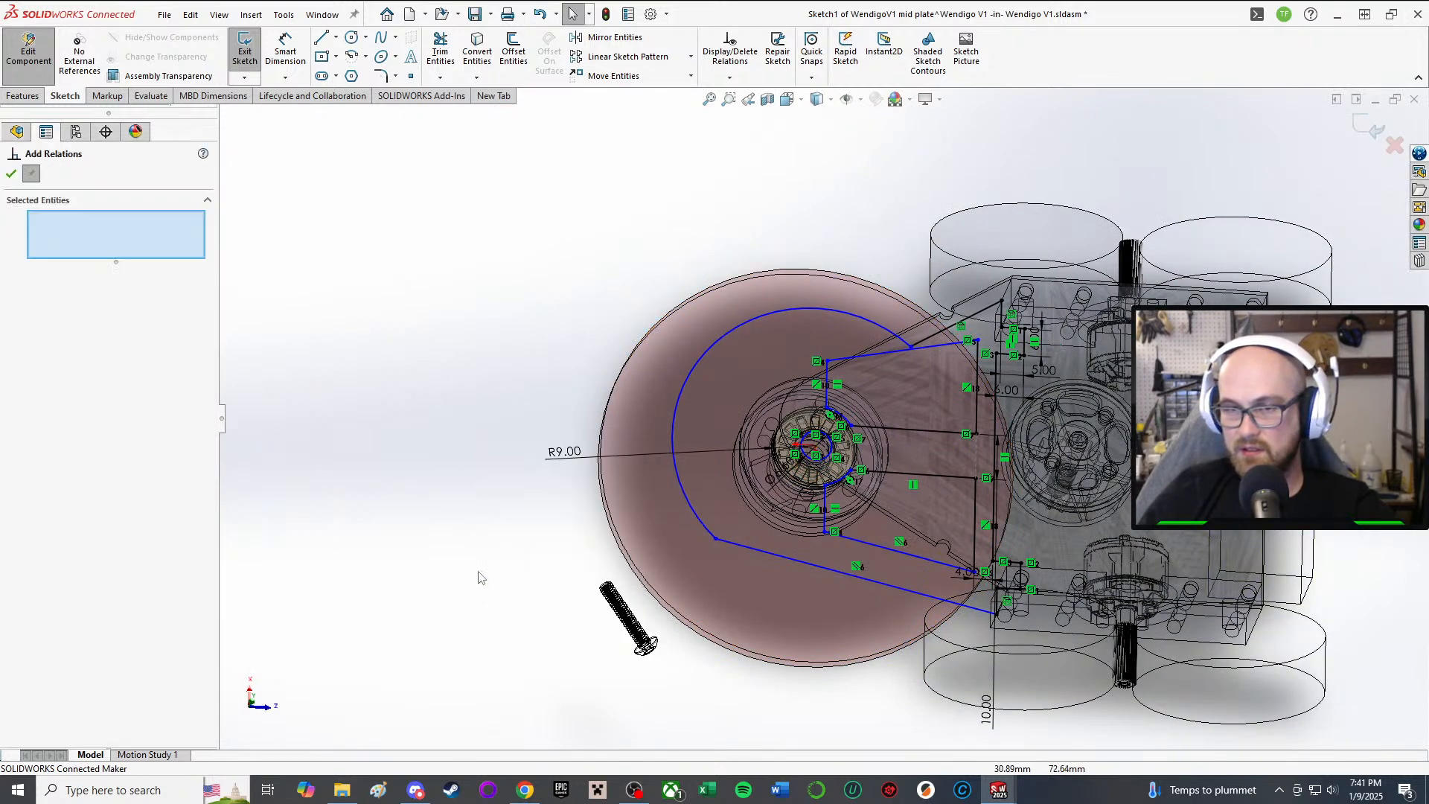
{"action": "left_click", "coordinate": [869, 578]}
{"action": "left_click", "coordinate": [899, 520]}
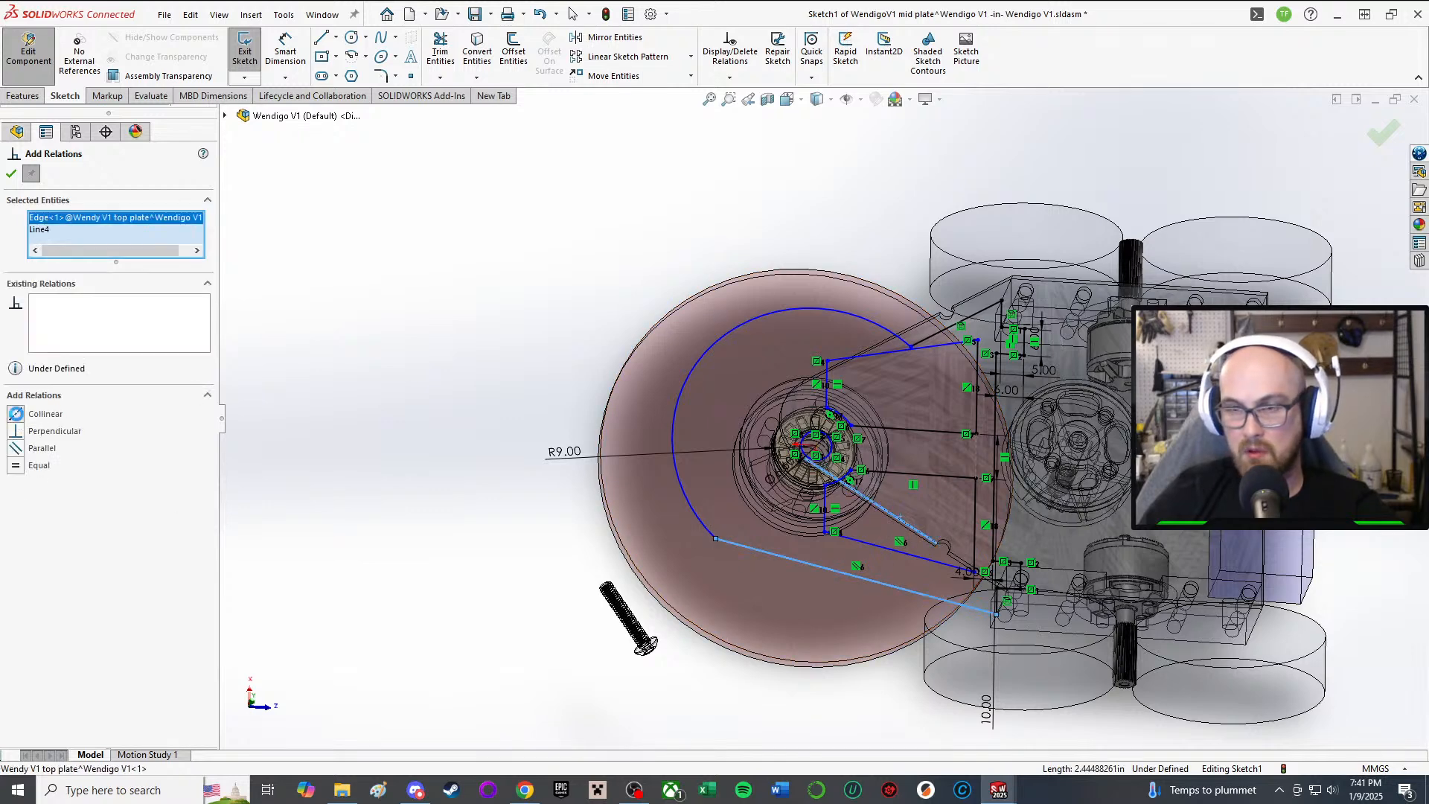
{"action": "left_click", "coordinate": [24, 419]}
{"action": "left_click", "coordinate": [10, 170]}
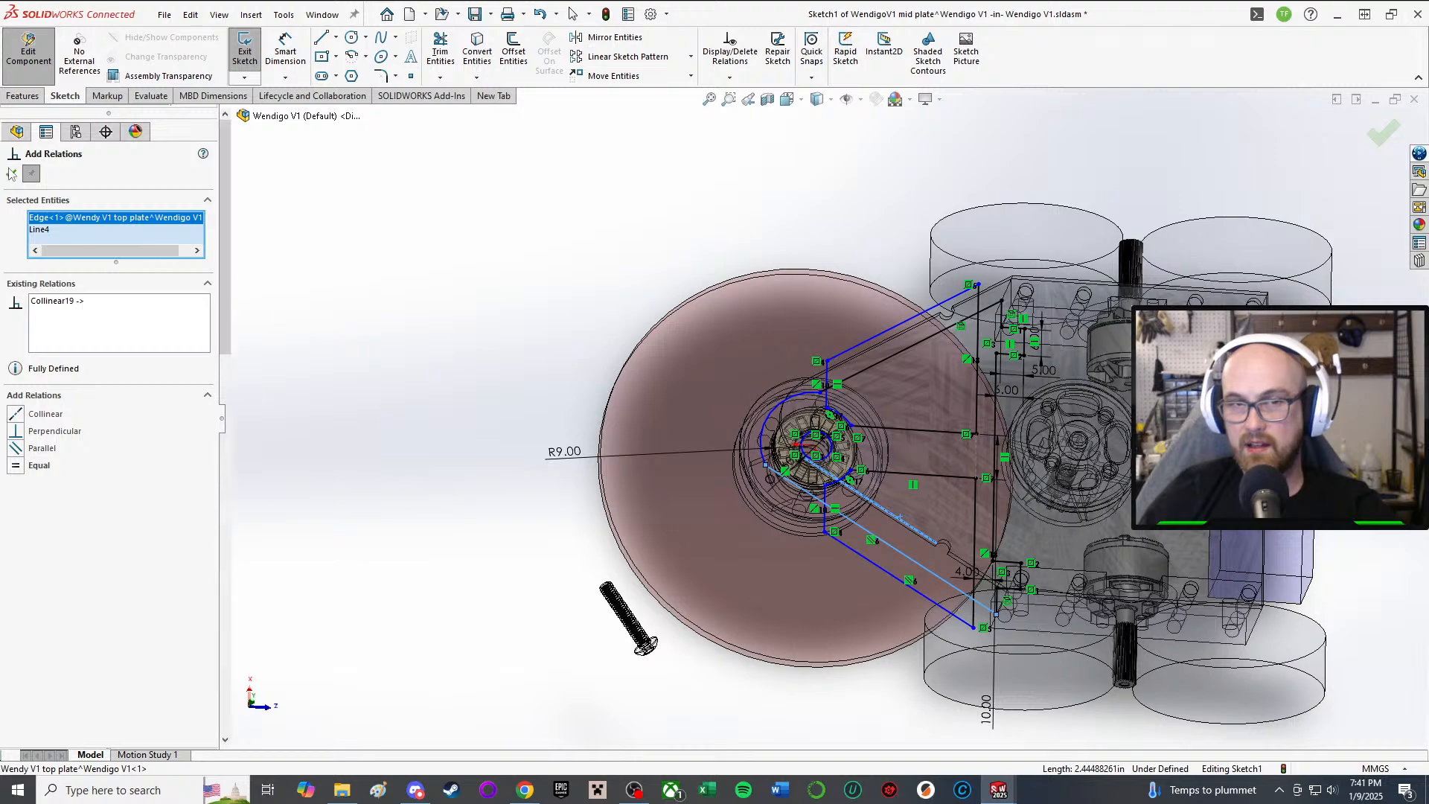
{"action": "scroll", "coordinate": [980, 606], "scroll_direction": "down", "scroll_amount": 4}
{"action": "scroll", "coordinate": [819, 410], "scroll_direction": "up", "scroll_amount": 2}
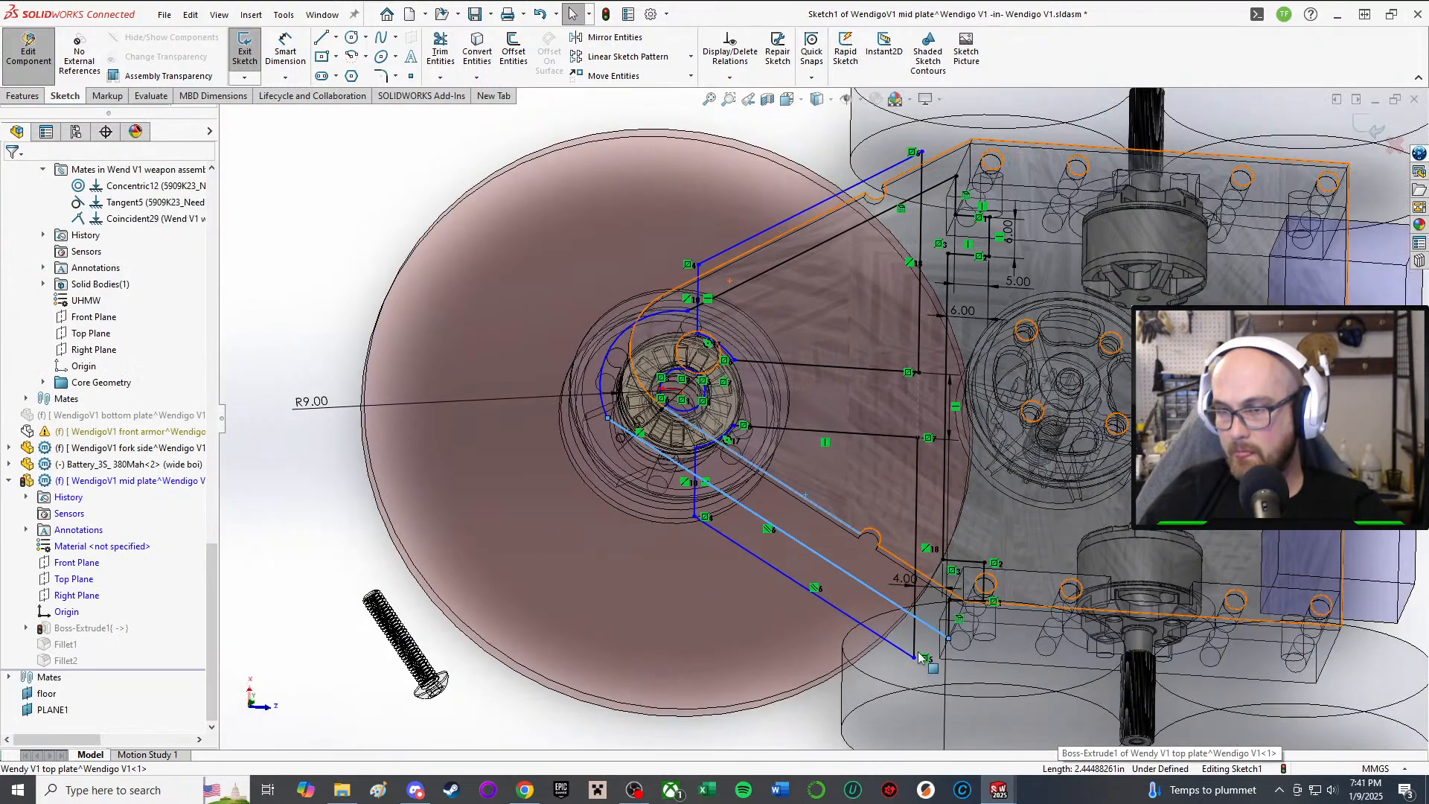
Step: Reposition the bottom endpoint and shift the hub-side line right to reshape the belt lines
{"action": "left_click_drag", "start_coordinate": [916, 663], "coordinate": [901, 564]}
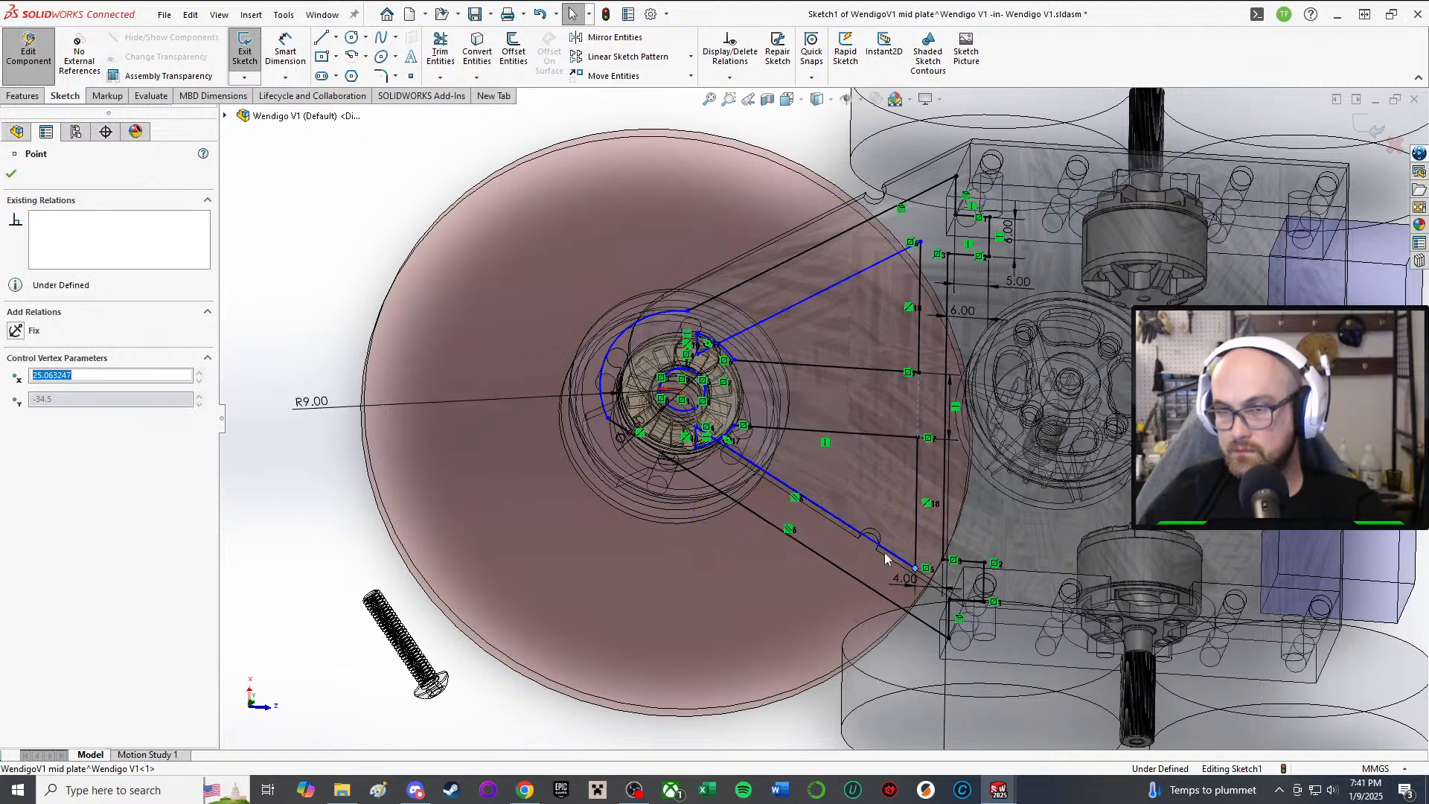
{"action": "scroll", "coordinate": [718, 447], "scroll_direction": "down", "scroll_amount": 5}
{"action": "scroll", "coordinate": [645, 402], "scroll_direction": "up", "scroll_amount": 8}
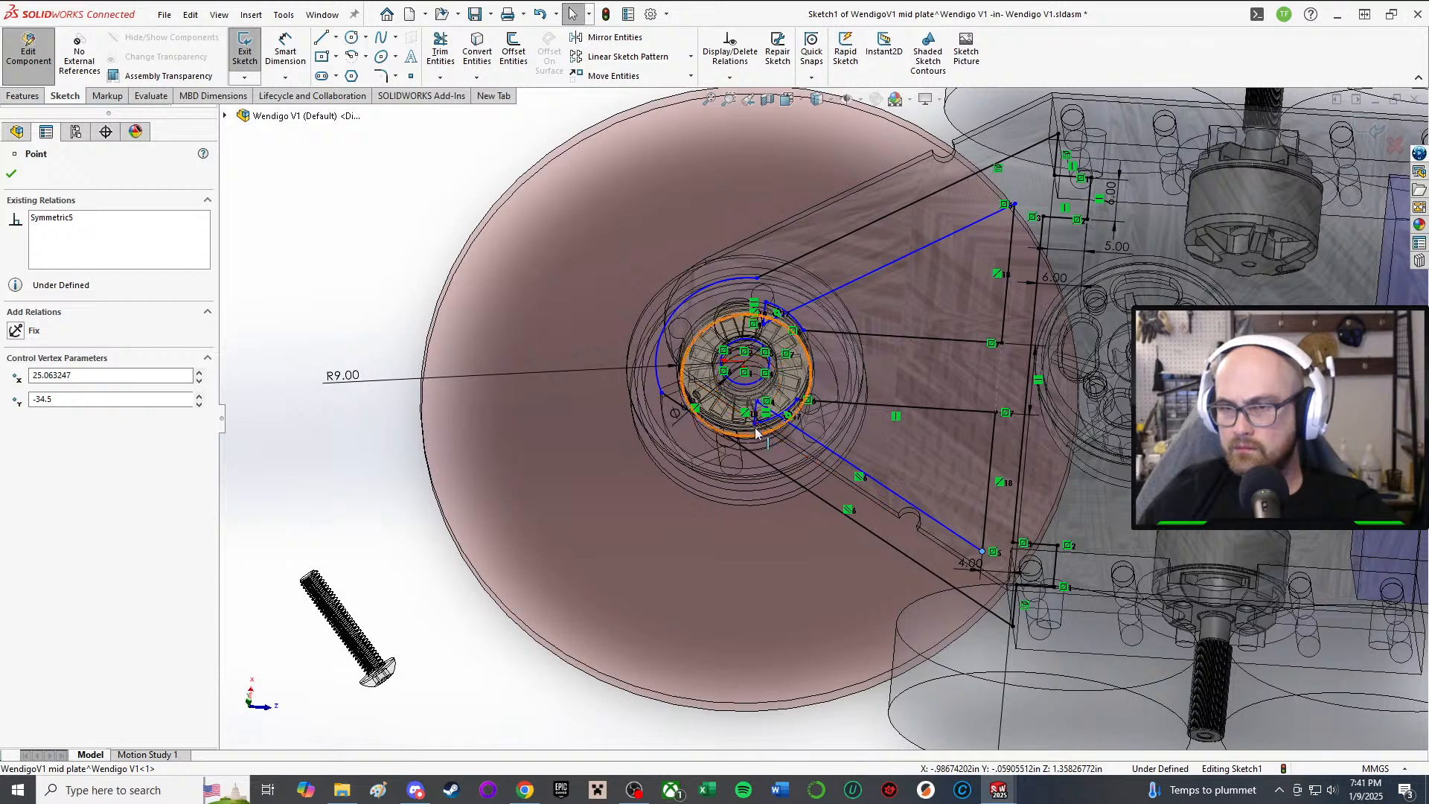
{"action": "scroll", "coordinate": [755, 427], "scroll_direction": "down", "scroll_amount": 2}
{"action": "mouse_move", "coordinate": [765, 402]}
{"action": "left_mouse_down"}
{"action": "mouse_move", "coordinate": [829, 414]}
{"action": "mouse_move", "coordinate": [813, 417]}
{"action": "left_mouse_up"}
{"action": "scroll", "coordinate": [813, 417], "scroll_direction": "up", "scroll_amount": 4}
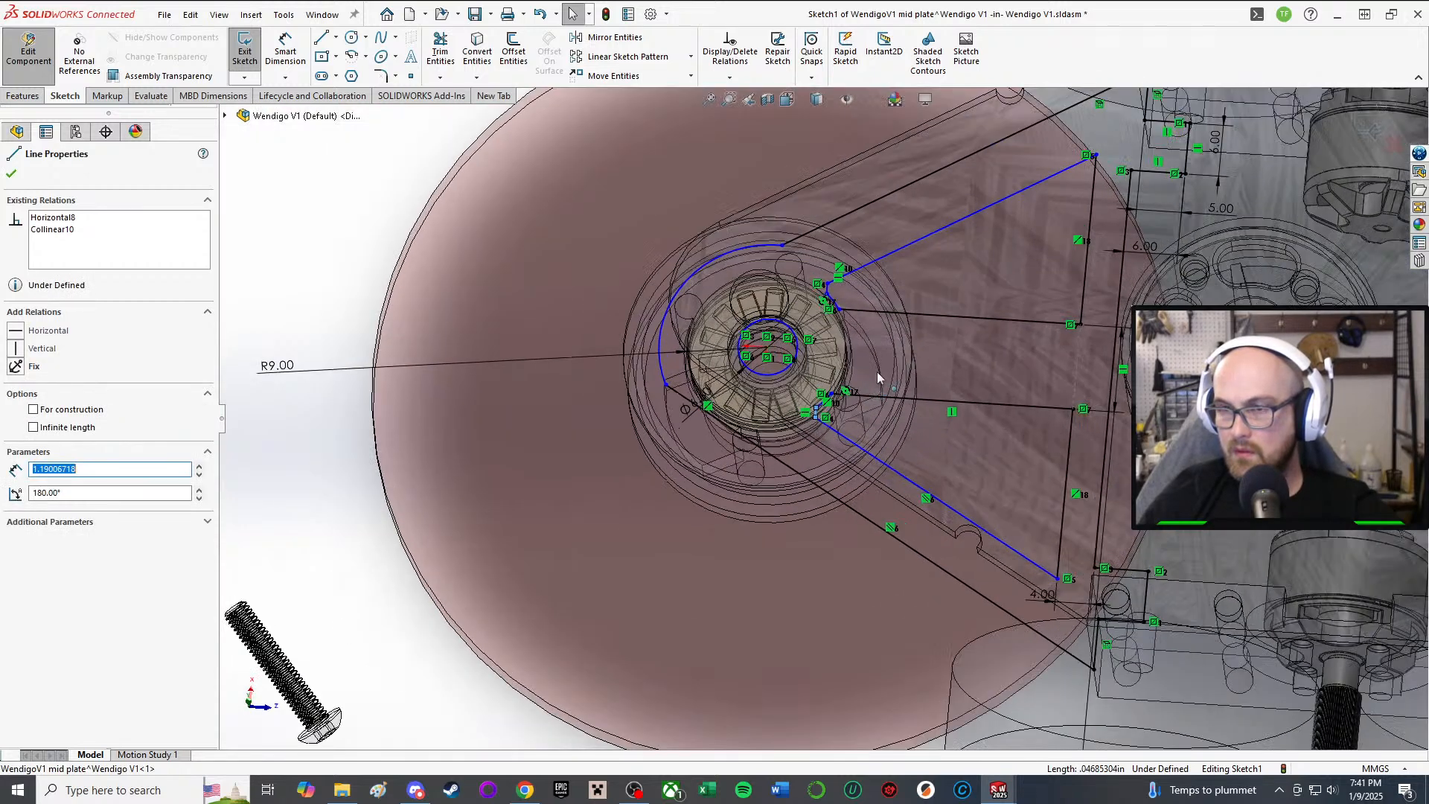
{"action": "scroll", "coordinate": [878, 390], "scroll_direction": "down", "scroll_amount": 4}
{"action": "scroll", "coordinate": [730, 373], "scroll_direction": "up", "scroll_amount": 3}
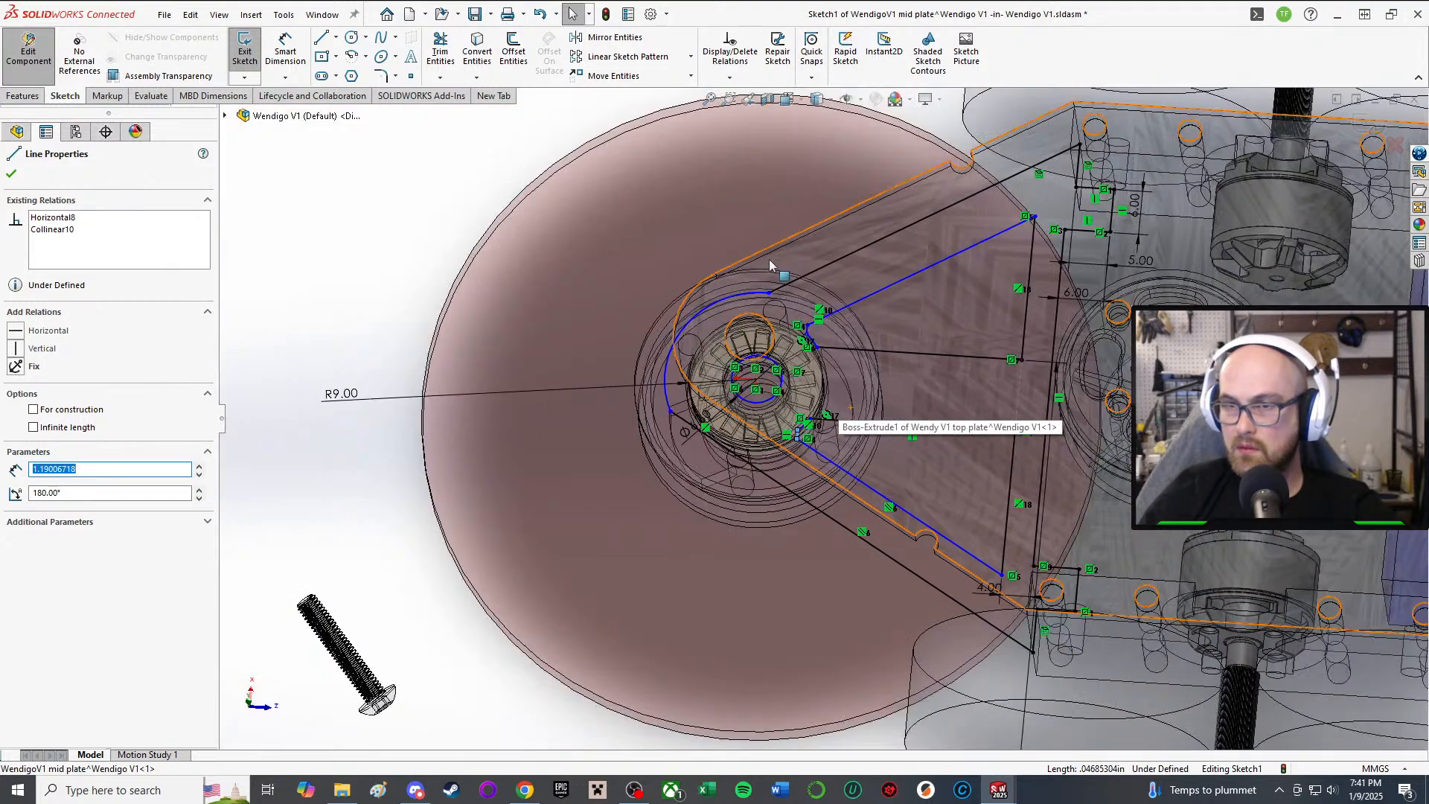
{"action": "scroll", "coordinate": [501, 204], "scroll_direction": "up", "scroll_amount": 2}
Step: Make the upper sketch line collinear with the top plate's upper edge
{"action": "left_click", "coordinate": [502, 300]}
{"action": "left_click", "coordinate": [867, 291]}
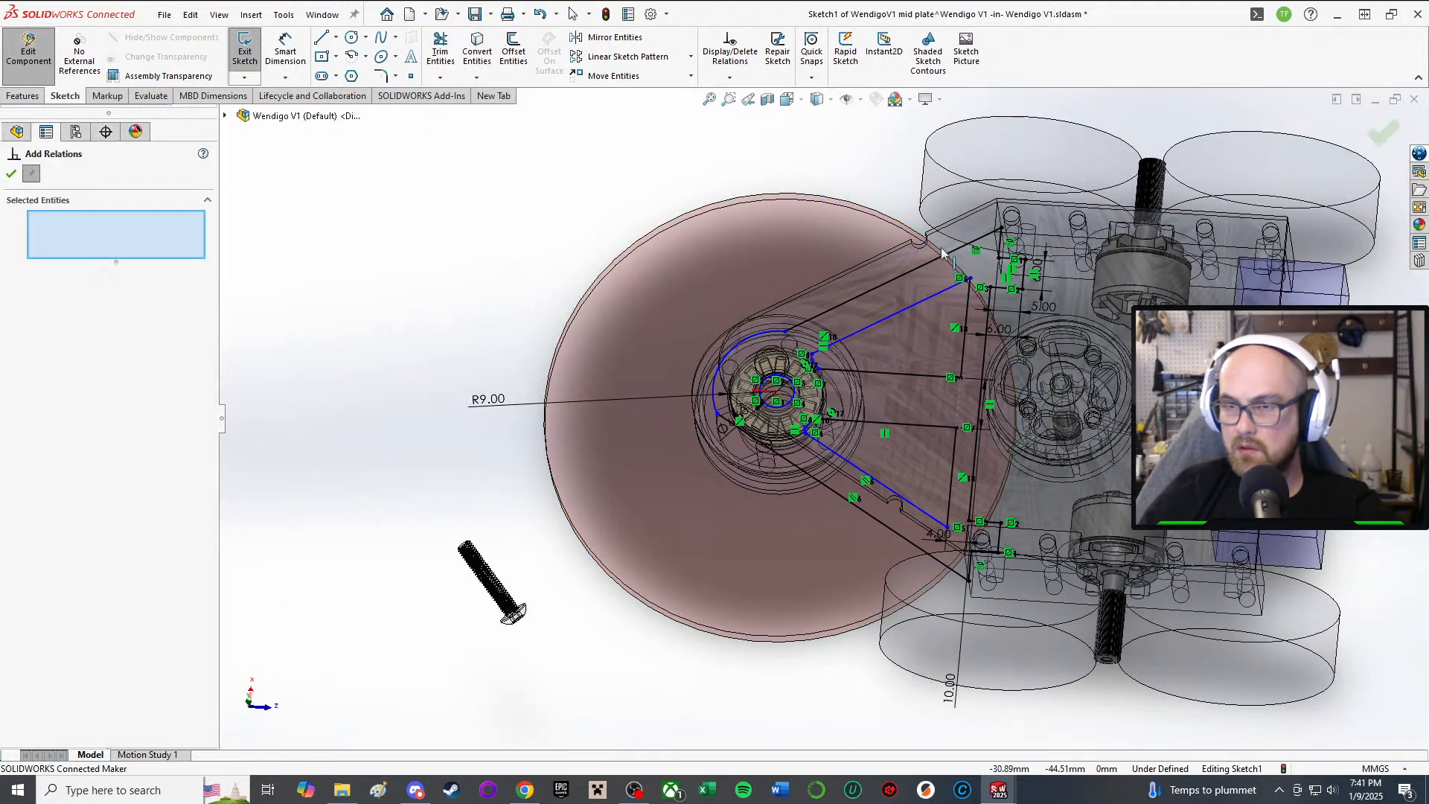
{"action": "scroll", "coordinate": [863, 294], "scroll_direction": "down", "scroll_amount": 2}
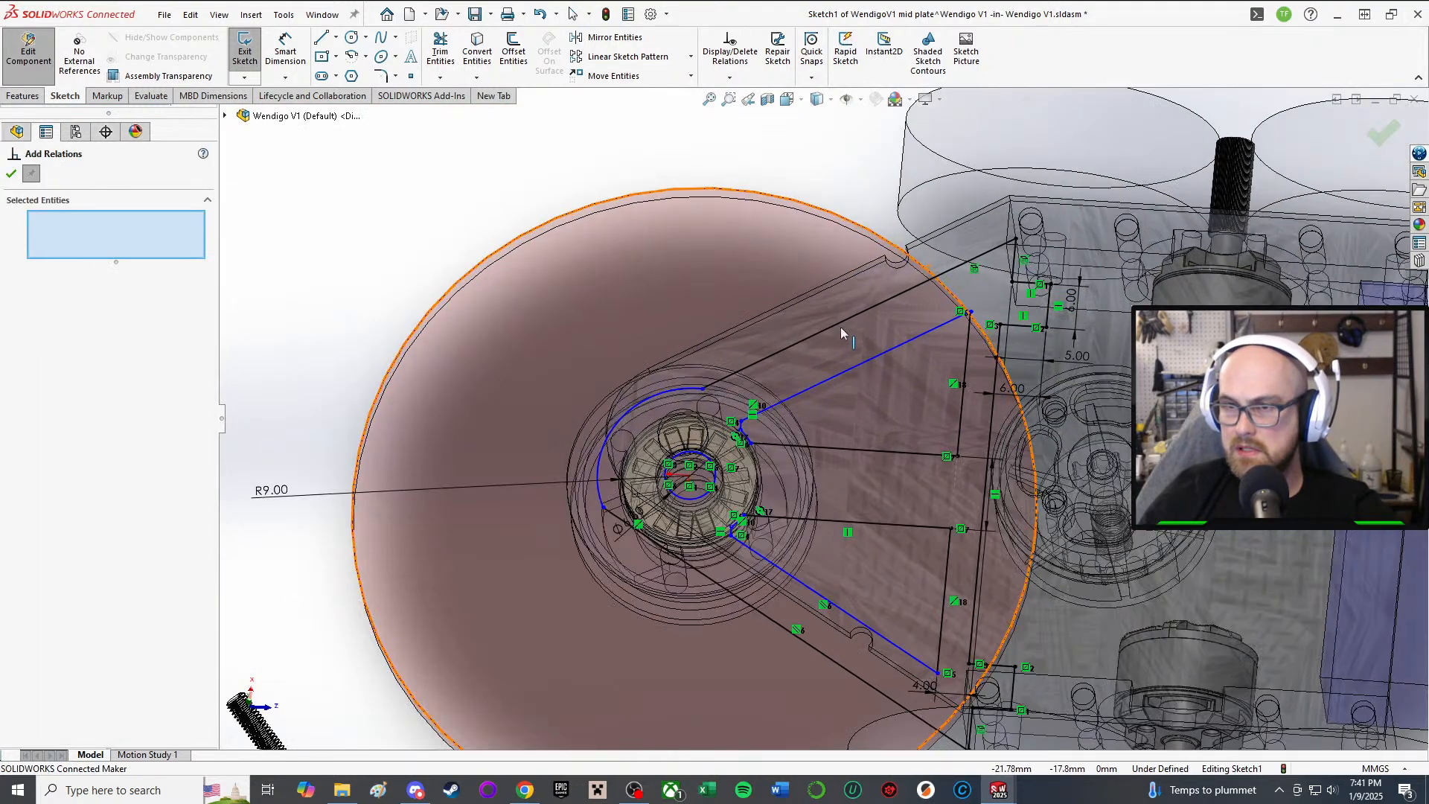
{"action": "left_click", "coordinate": [776, 307]}
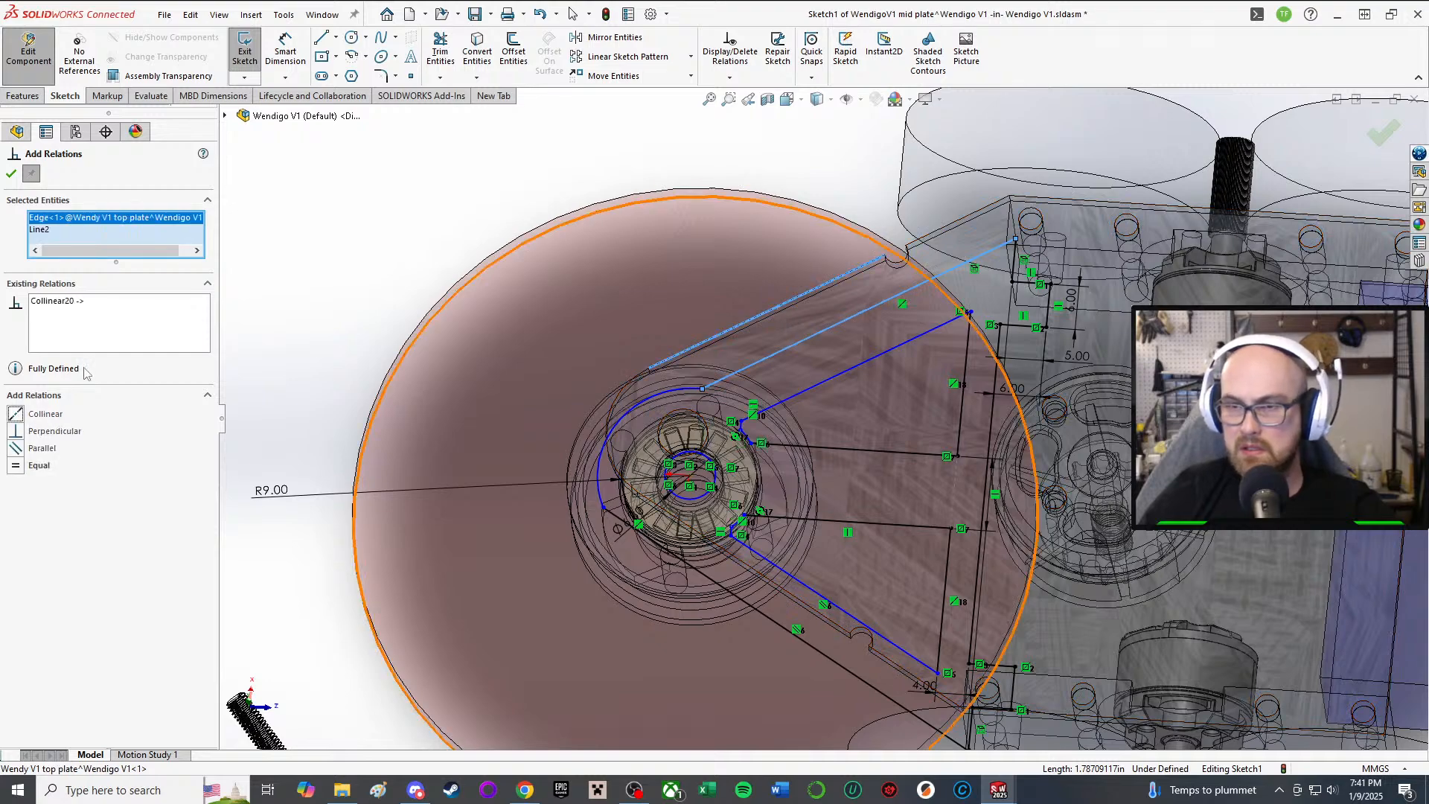
{"action": "middle_click_drag", "start_coordinate": [884, 279], "coordinate": [903, 318]}
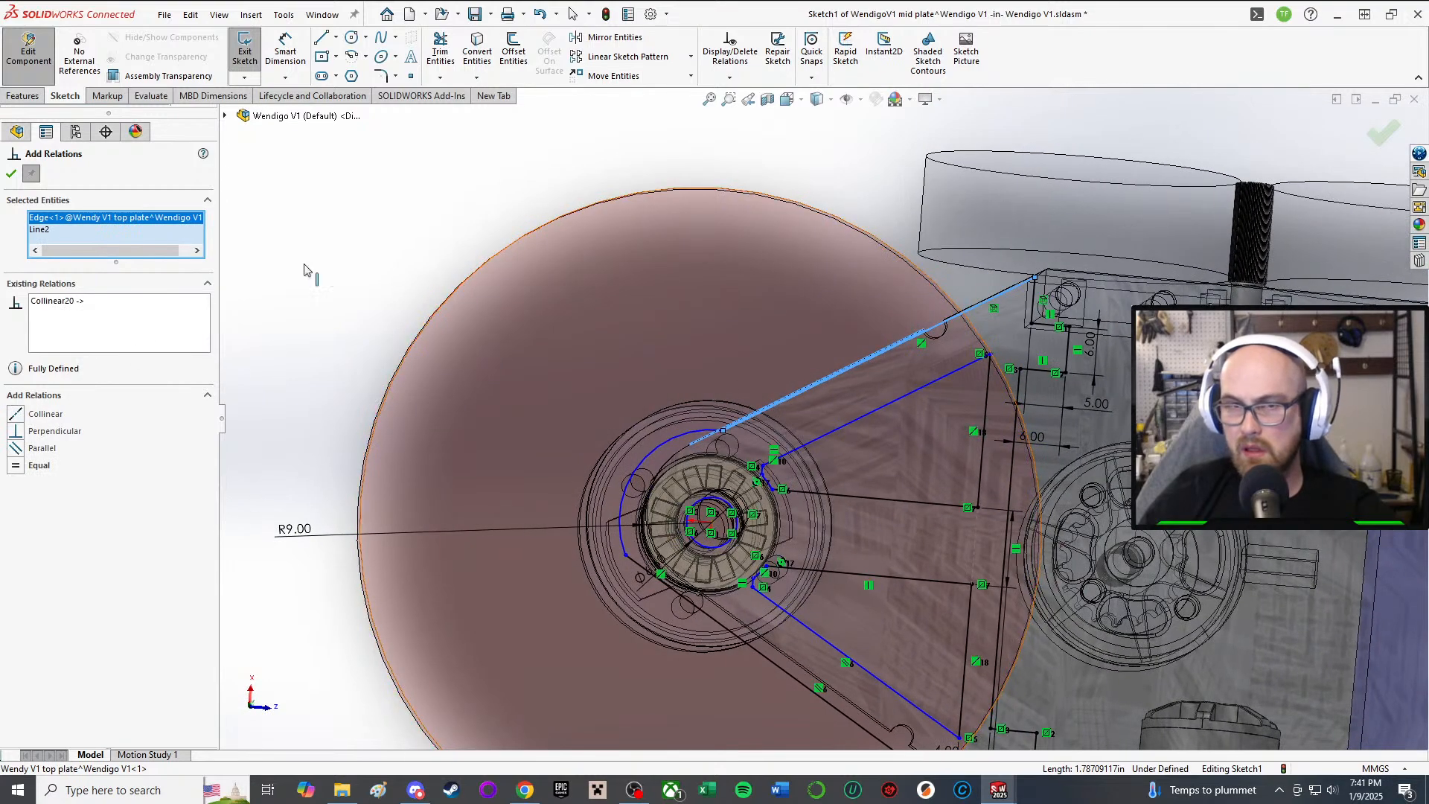
{"action": "left_click", "coordinate": [11, 173]}
{"action": "scroll", "coordinate": [889, 420], "scroll_direction": "up", "scroll_amount": 1}
{"action": "scroll", "coordinate": [695, 449], "scroll_direction": "down", "scroll_amount": 2}
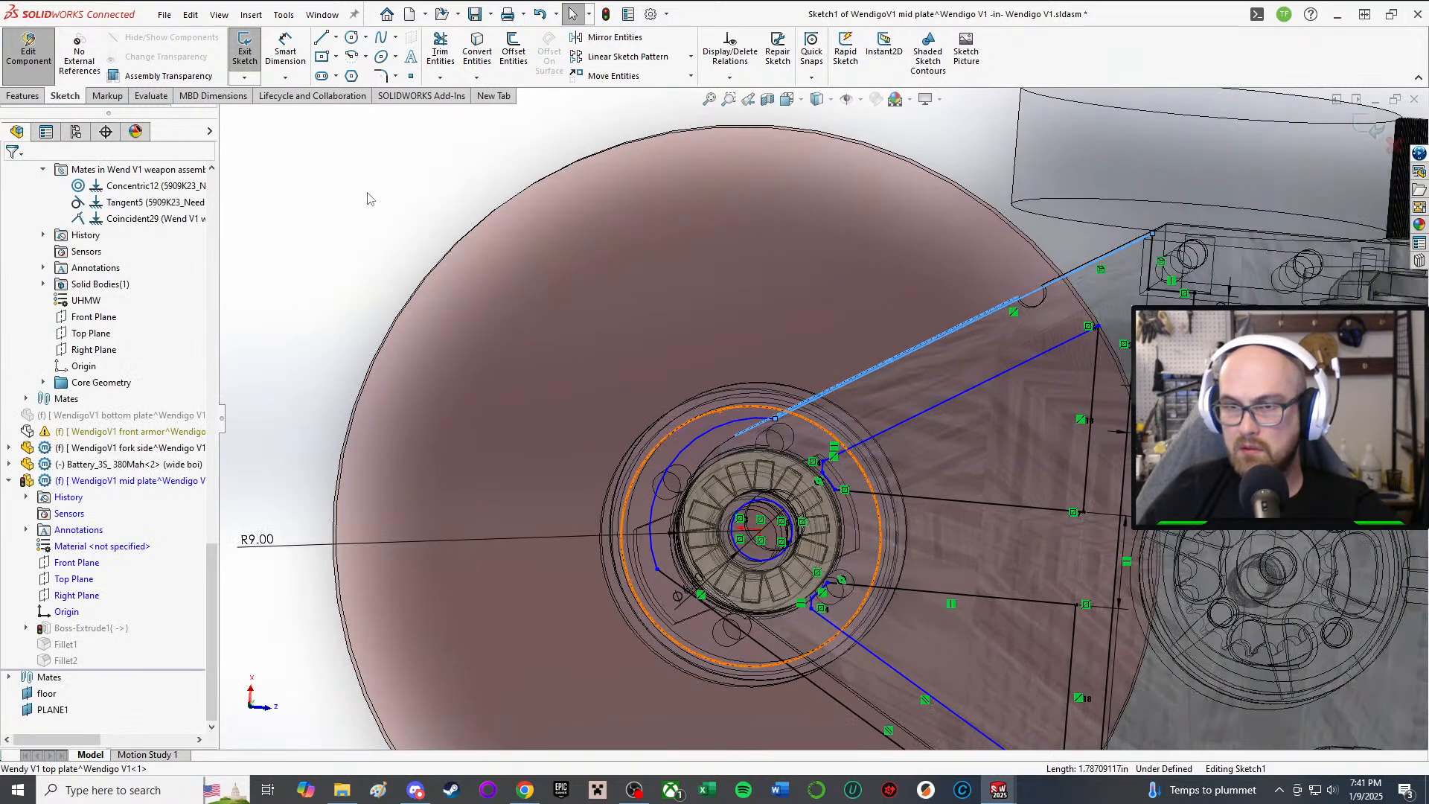
Step: Make the hub arc tangent to both the lower and upper belt lines
{"action": "left_click", "coordinate": [367, 193]}
{"action": "right_click_drag", "start_coordinate": [363, 192], "coordinate": [521, 294]}
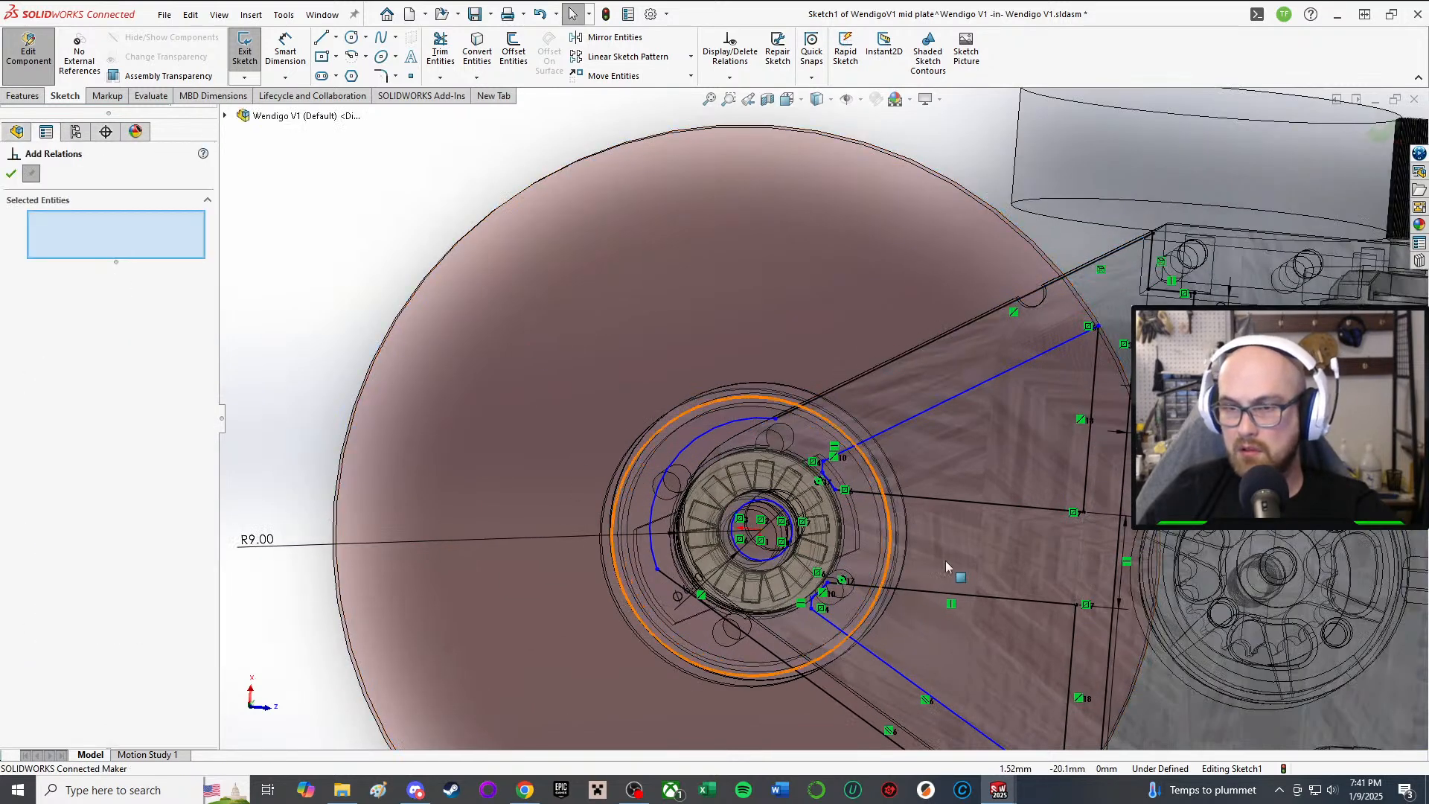
{"action": "left_click", "coordinate": [650, 537]}
{"action": "left_click", "coordinate": [695, 595]}
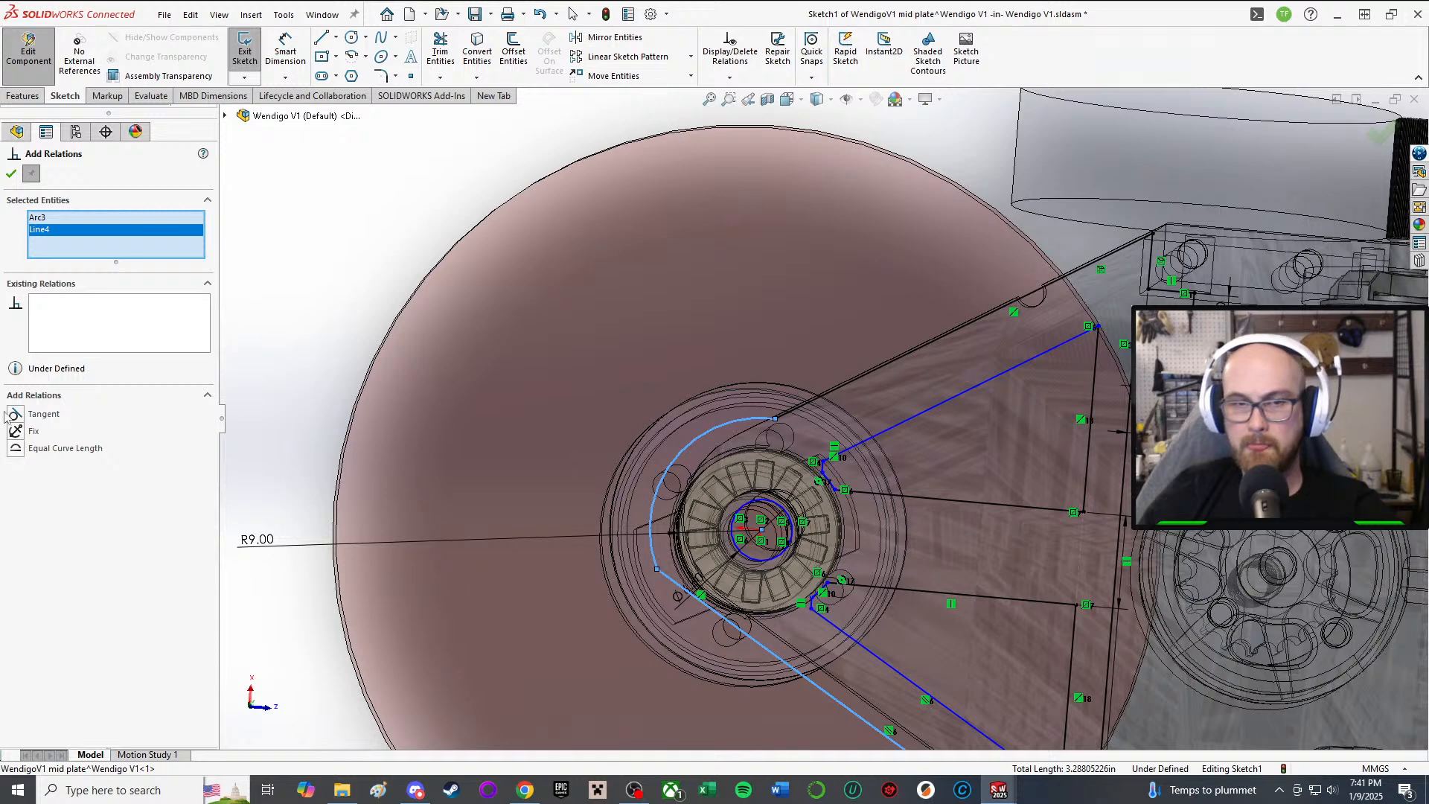
{"action": "left_click", "coordinate": [11, 174]}
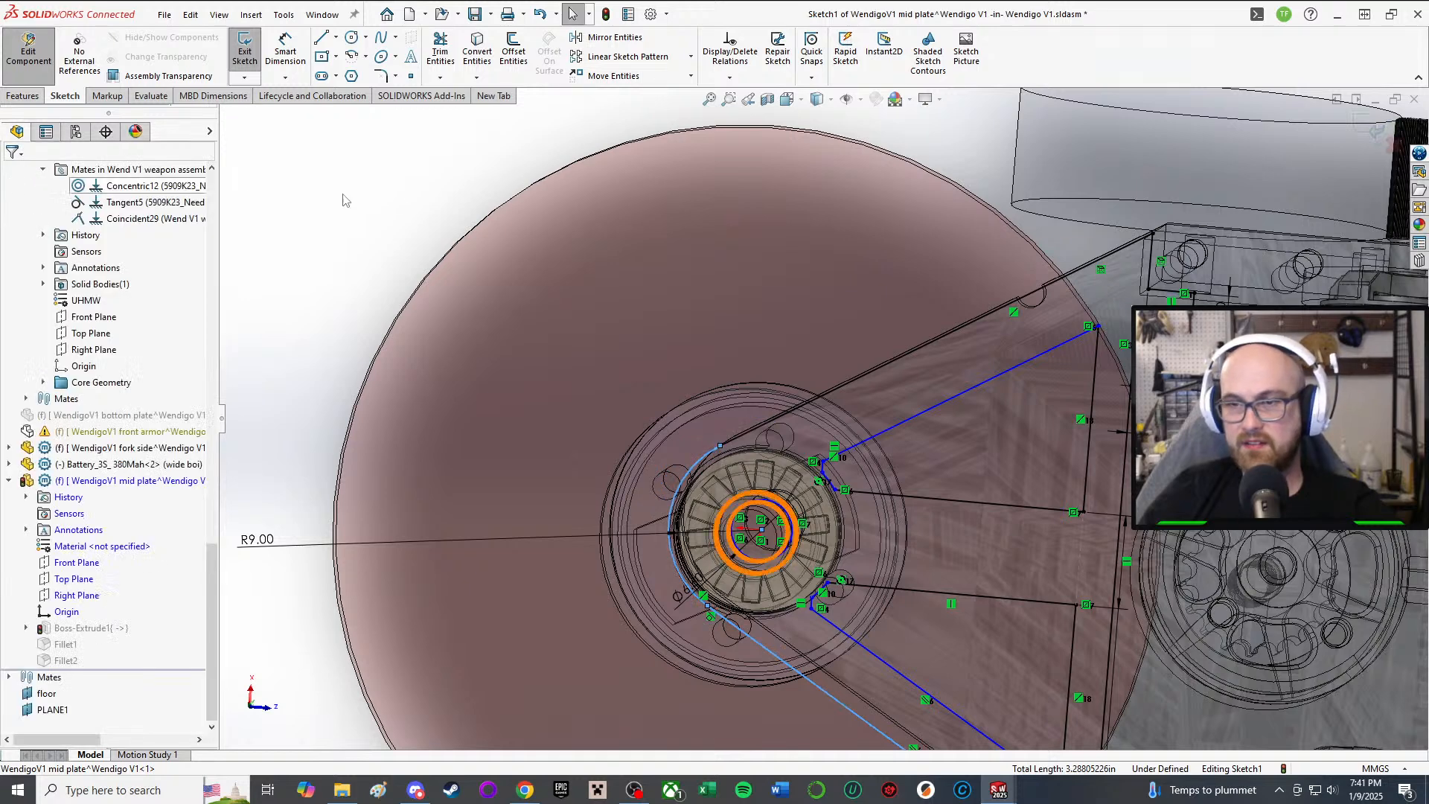
{"action": "right_click_drag", "start_coordinate": [316, 201], "coordinate": [369, 249]}
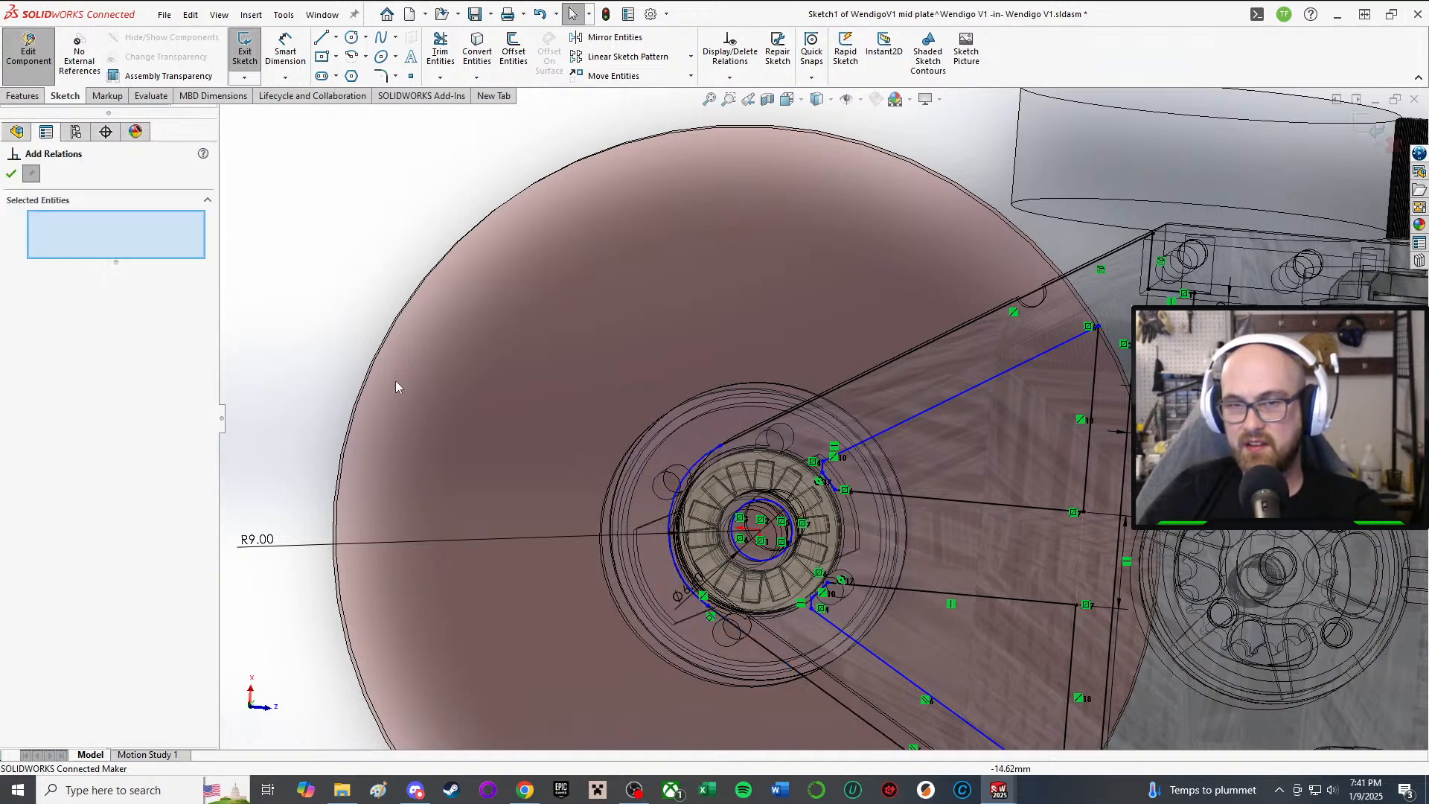
{"action": "left_click", "coordinate": [696, 470]}
{"action": "left_click", "coordinate": [751, 438]}
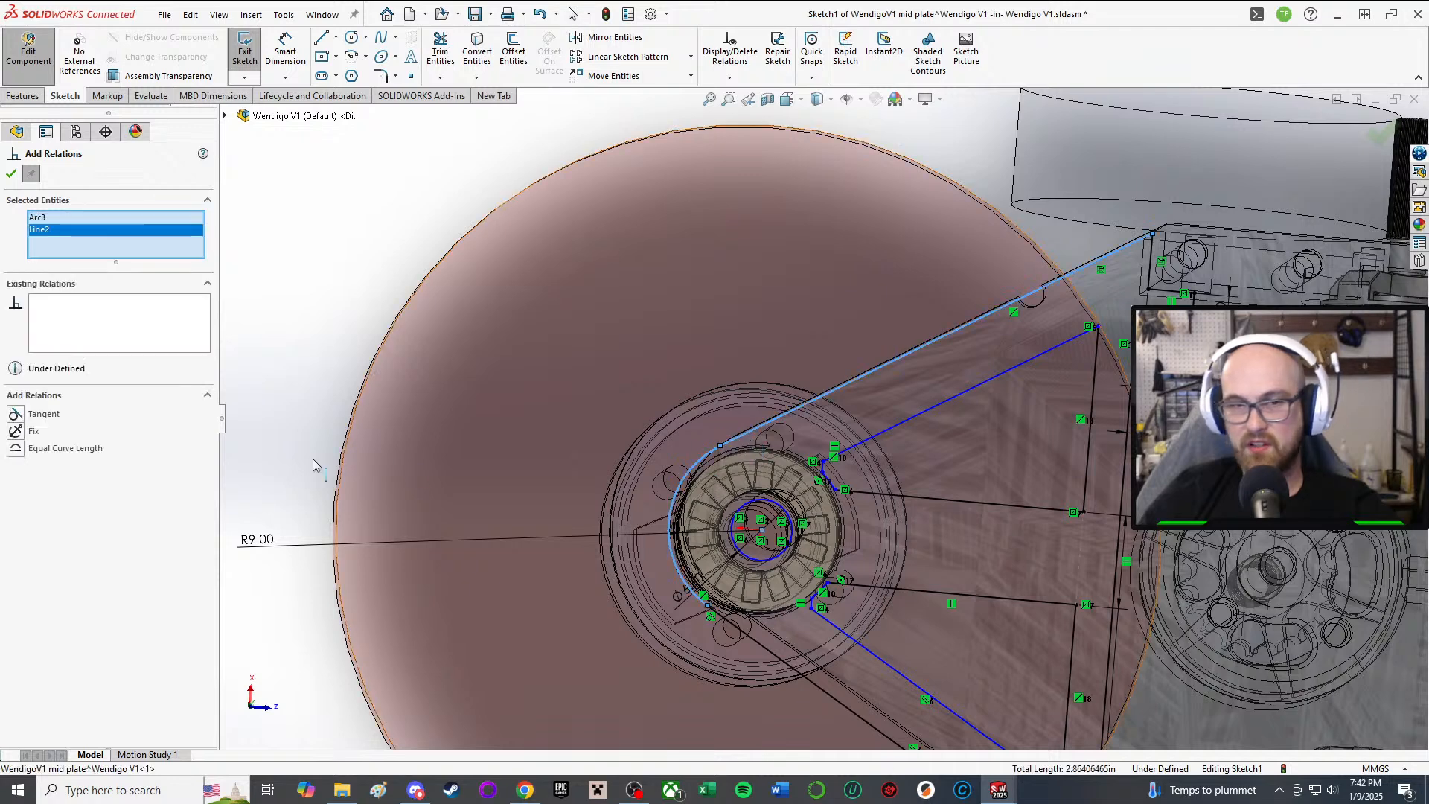
{"action": "left_click", "coordinate": [12, 174]}
{"action": "scroll", "coordinate": [889, 470], "scroll_direction": "up", "scroll_amount": 4}
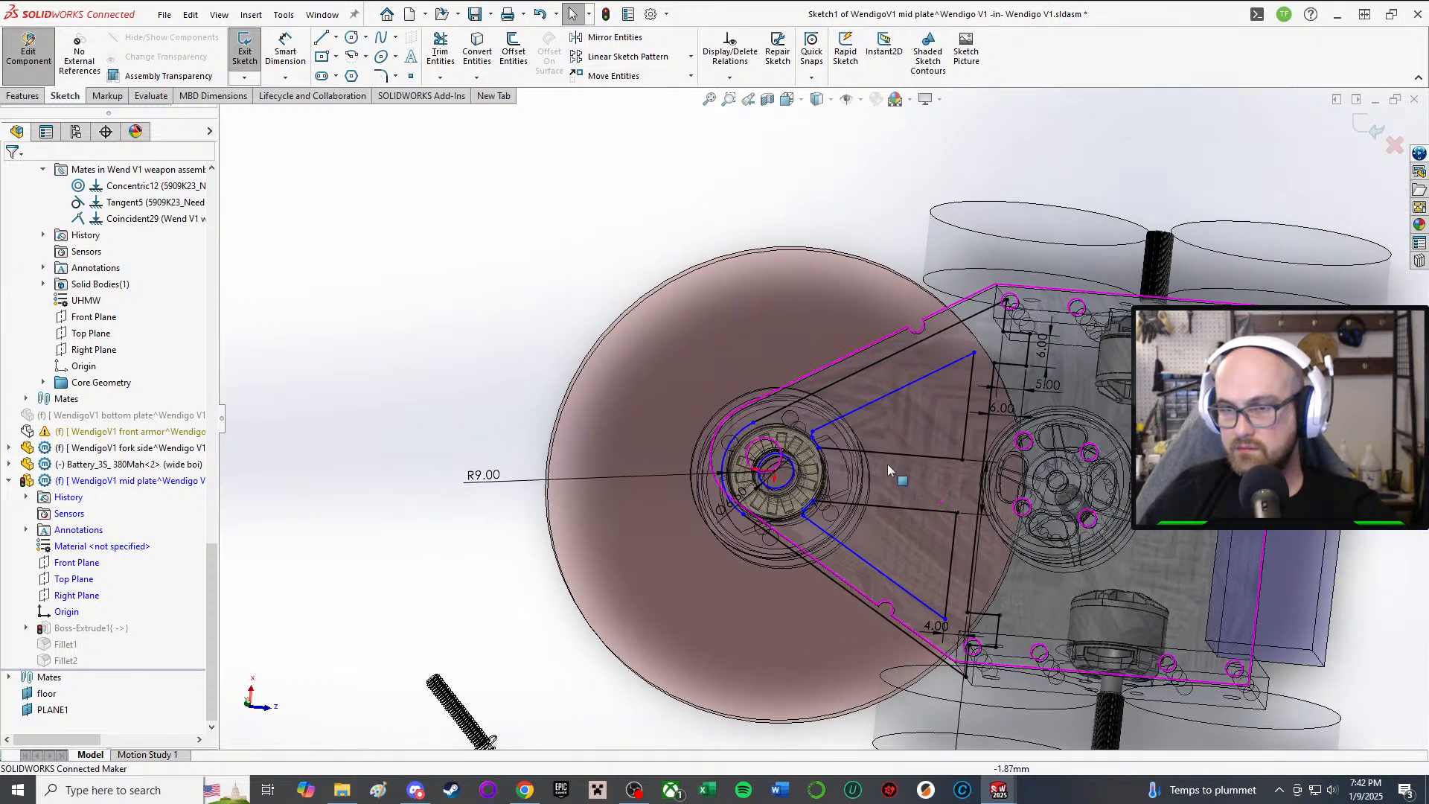
Step: Delete the short line beside the hub, then undo an attempted arc endpoint merge
{"action": "scroll", "coordinate": [759, 528], "scroll_direction": "down", "scroll_amount": 8}
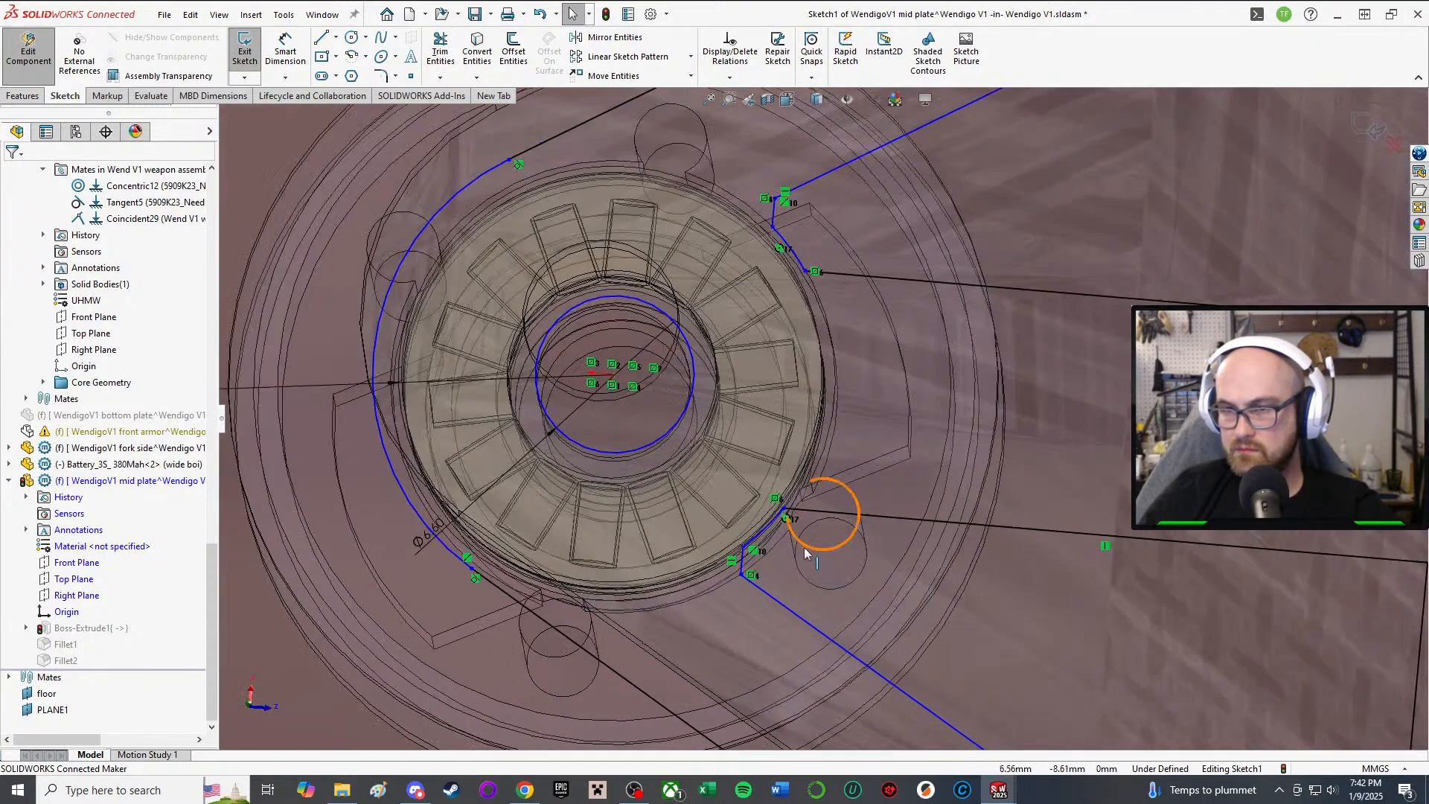
{"action": "scroll", "coordinate": [805, 552], "scroll_direction": "up", "scroll_amount": 5}
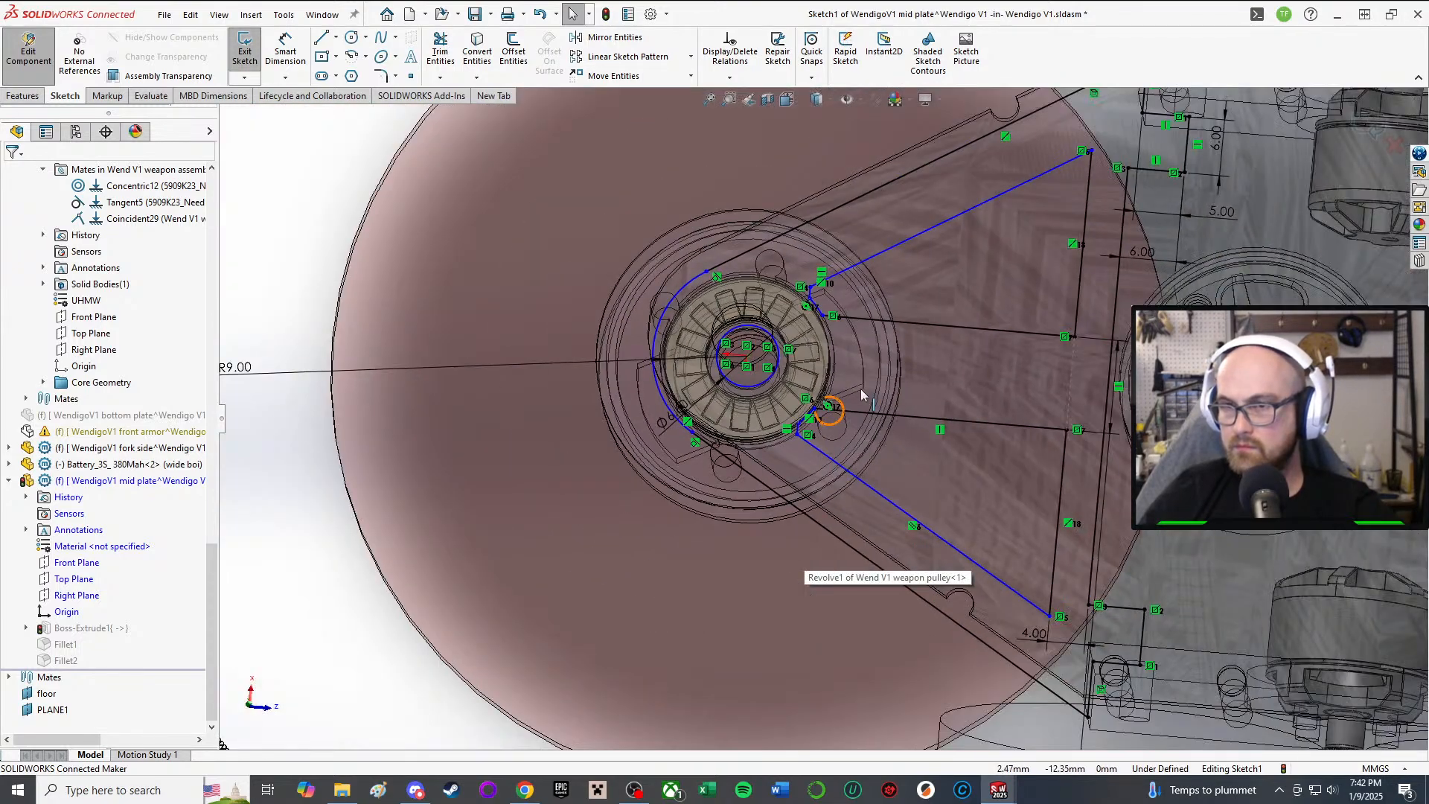
{"action": "scroll", "coordinate": [862, 394], "scroll_direction": "down", "scroll_amount": 5}
{"action": "left_click", "coordinate": [736, 446]}
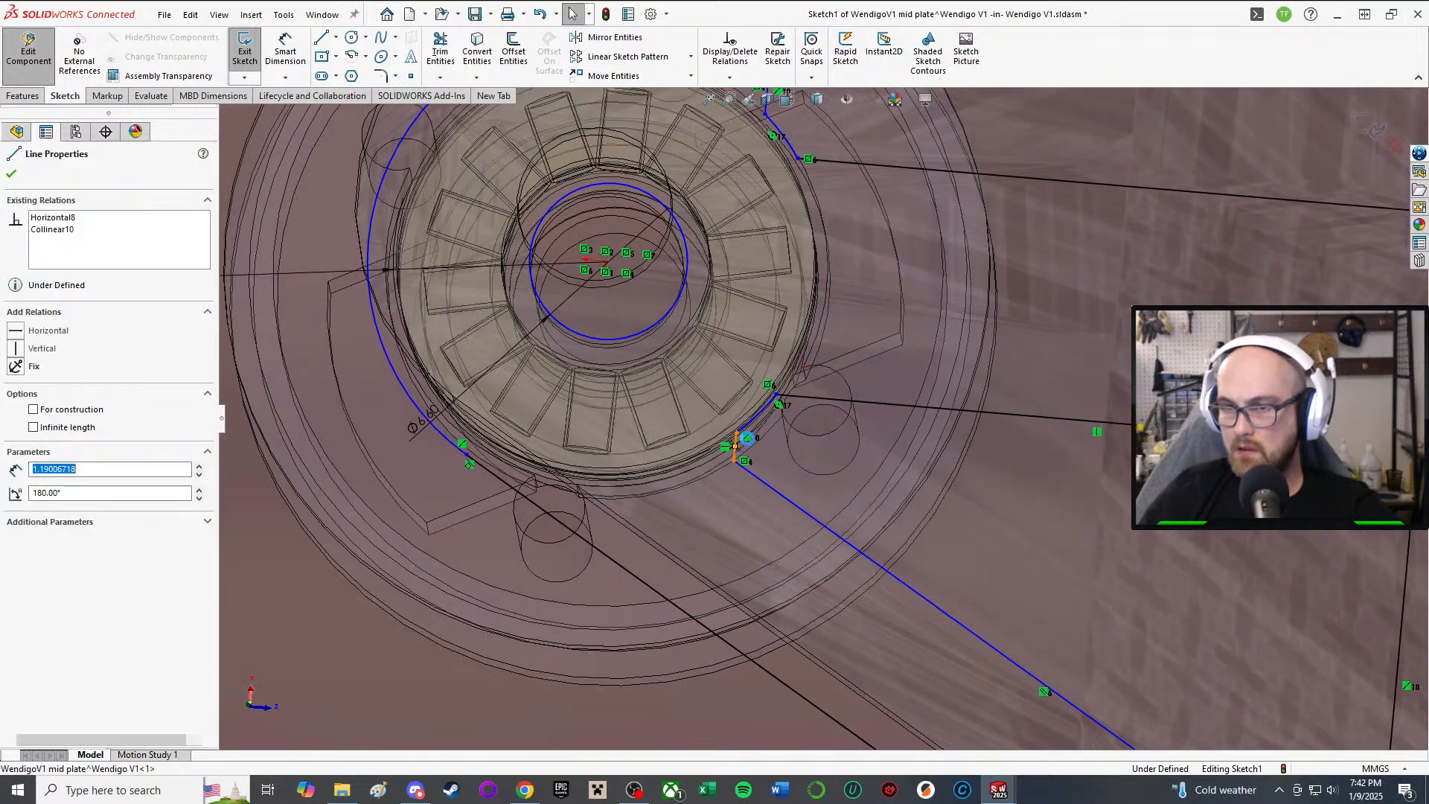
{"action": "key", "text": "Delete"}
{"action": "scroll", "coordinate": [807, 406], "scroll_direction": "up", "scroll_amount": 3}
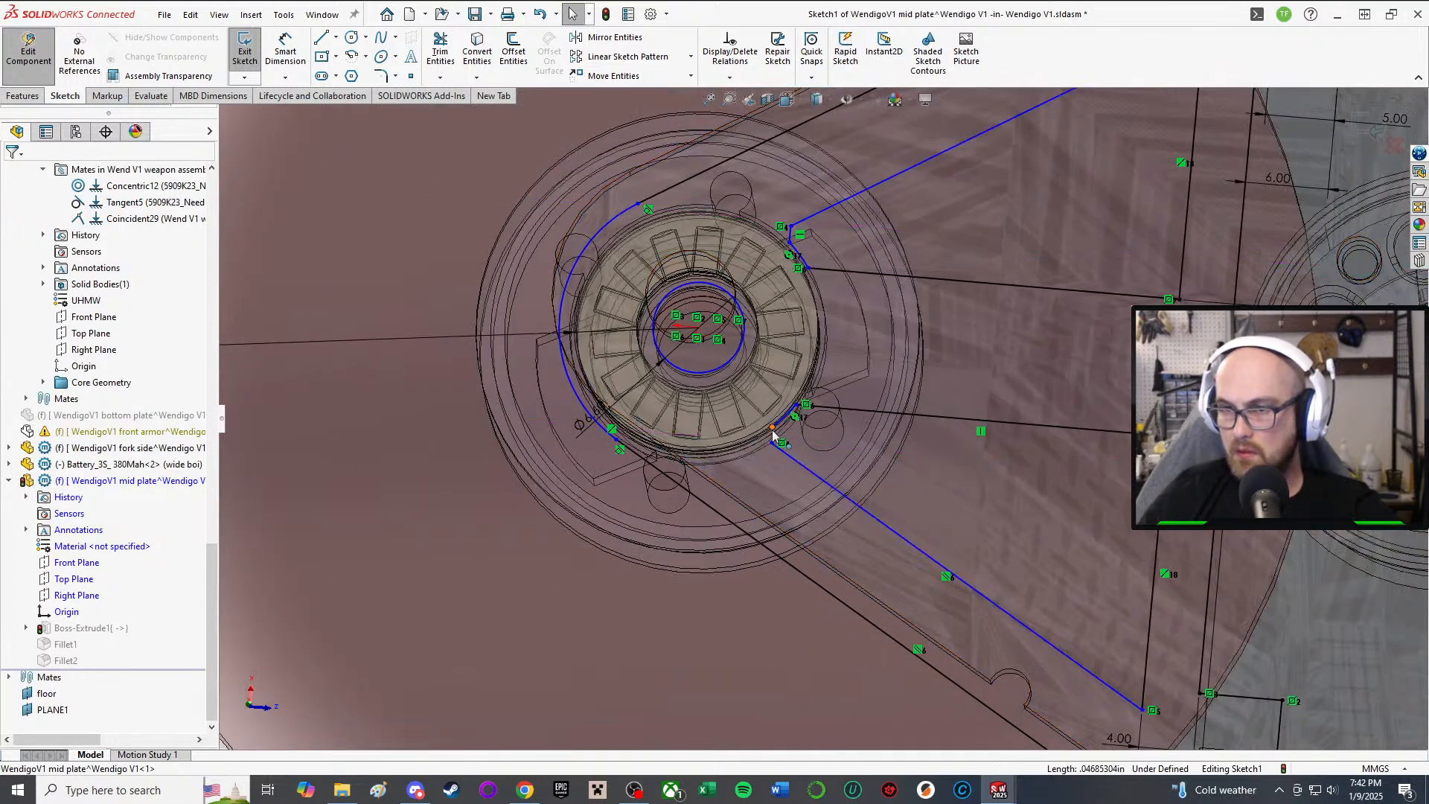
{"action": "mouse_move", "coordinate": [773, 428]}
{"action": "left_mouse_down"}
{"action": "mouse_move", "coordinate": [757, 438]}
{"action": "mouse_move", "coordinate": [771, 444]}
{"action": "left_mouse_up"}
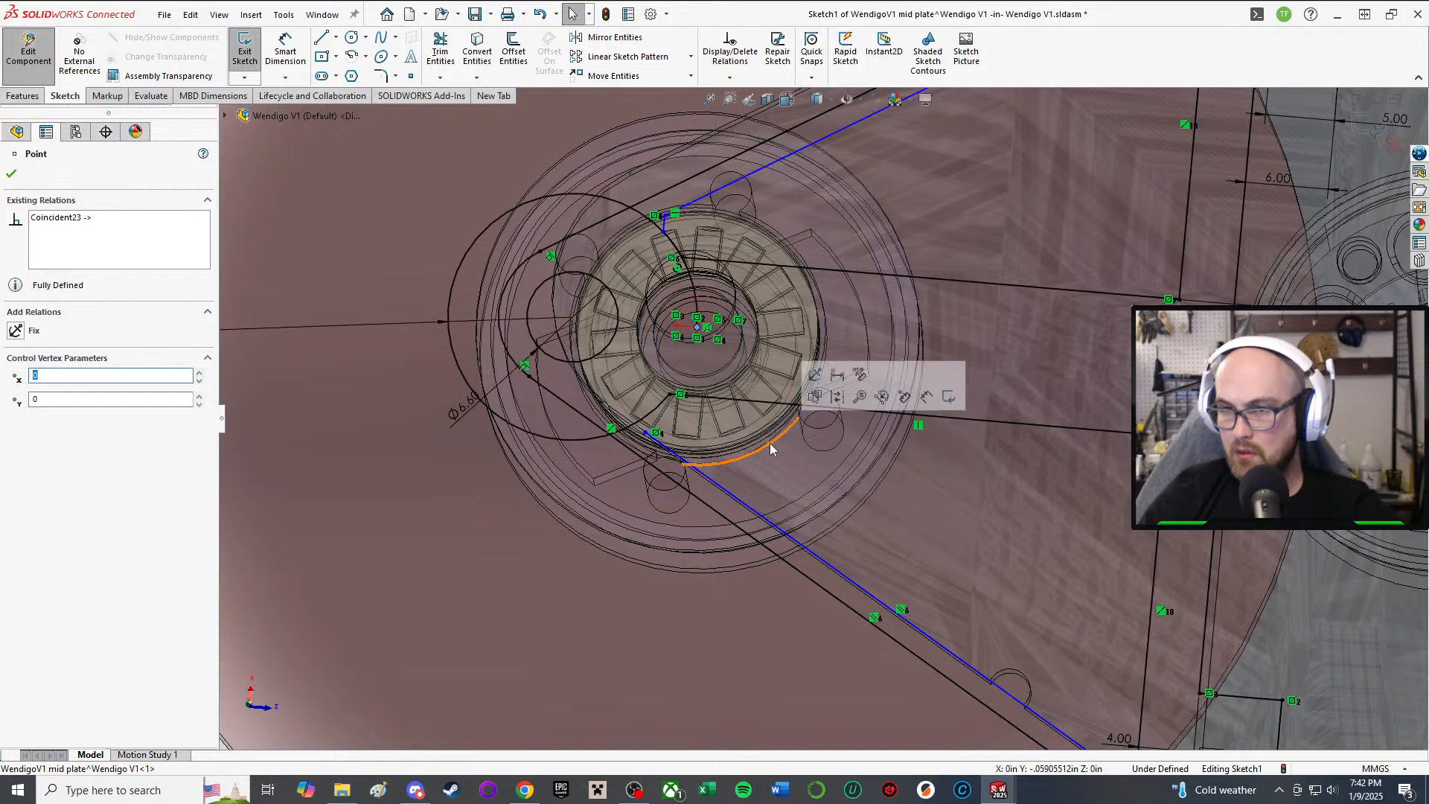
{"action": "scroll", "coordinate": [638, 444], "scroll_direction": "down", "scroll_amount": 3}
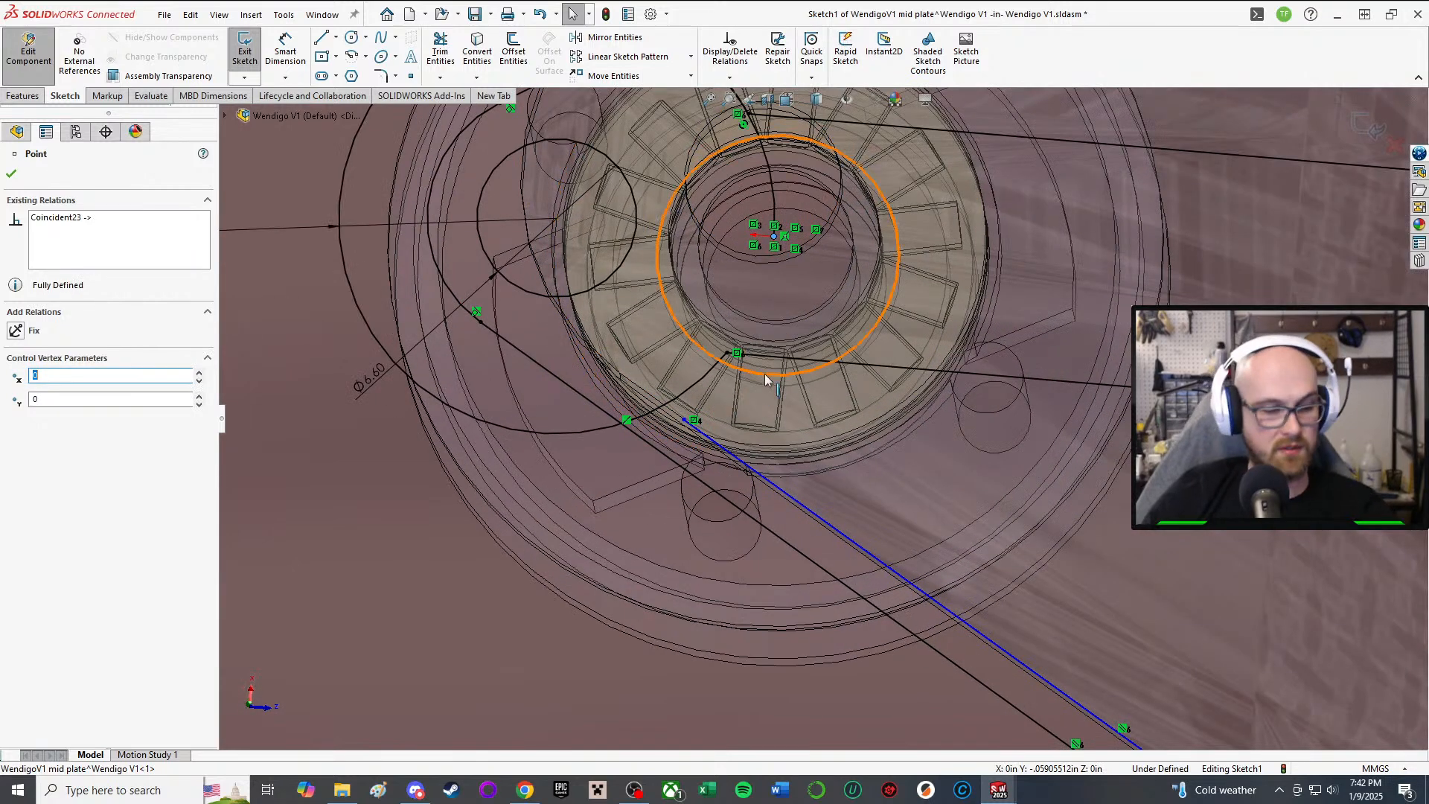
{"action": "key", "text": "ctrl+z"}
{"action": "scroll", "coordinate": [595, 431], "scroll_direction": "up", "scroll_amount": 5}
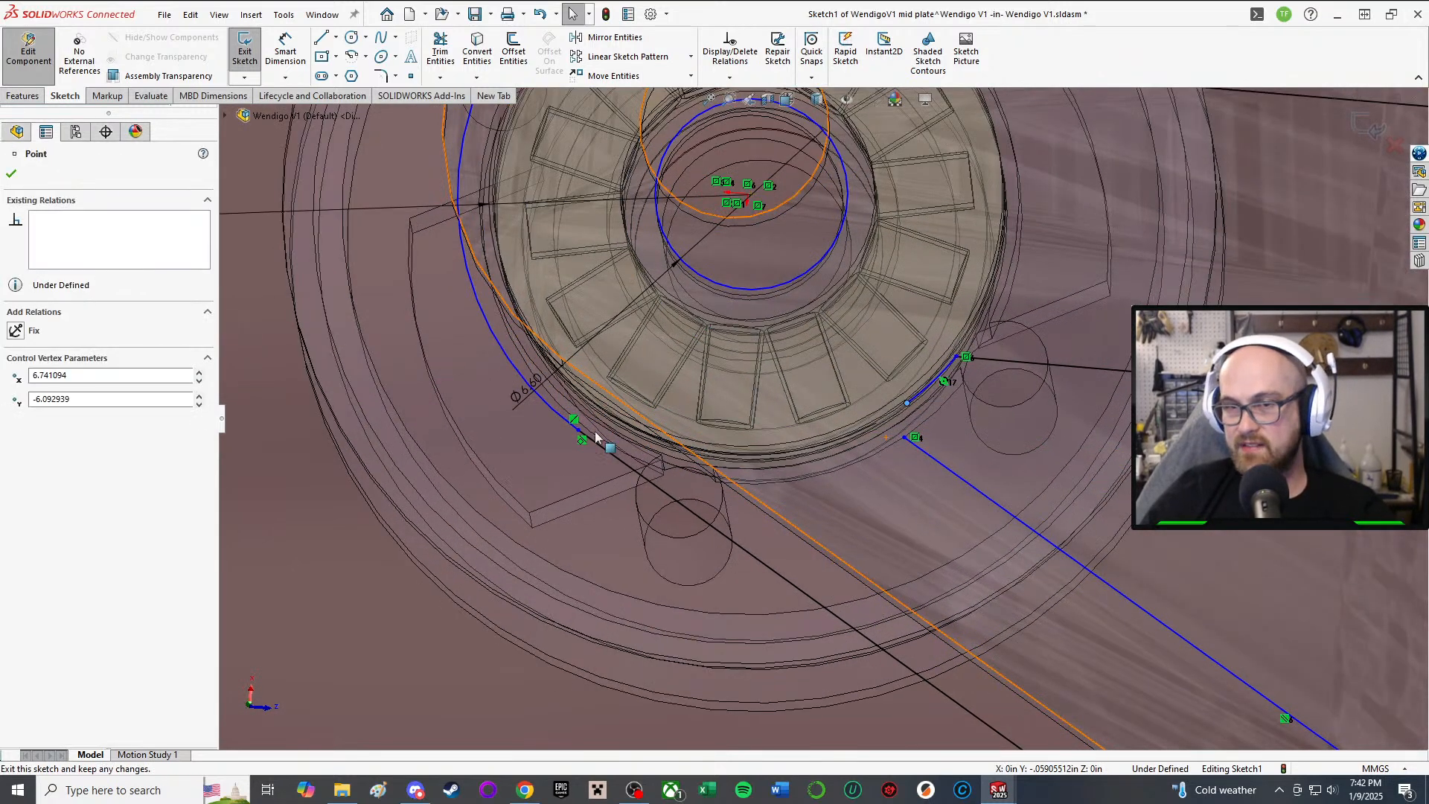
{"action": "left_click", "coordinate": [549, 372]}
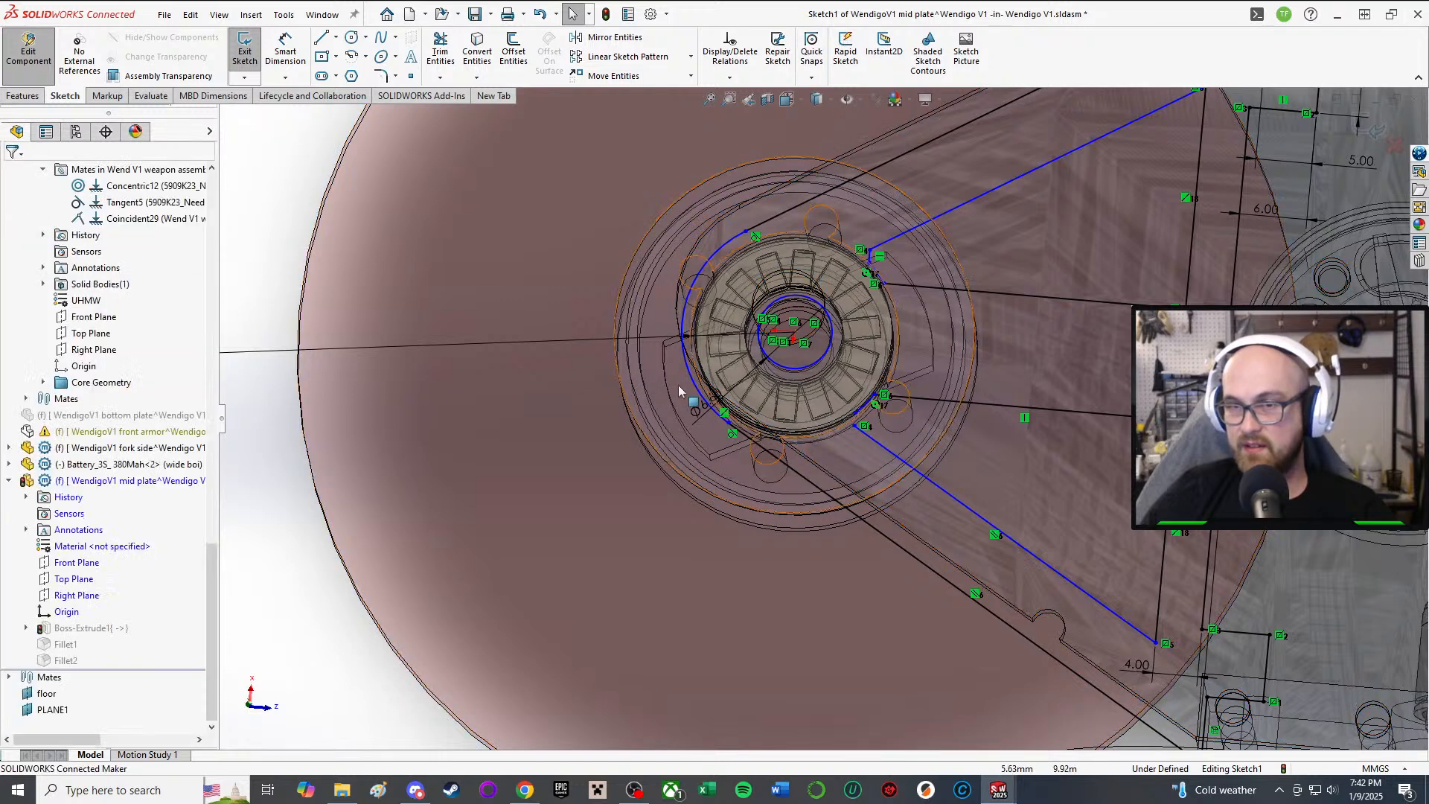
Step: Enlarge the arc and centre it on the pulley, keeping the 9.00mm radius
{"action": "mouse_move", "coordinate": [677, 386]}
{"action": "left_mouse_down"}
{"action": "mouse_move", "coordinate": [601, 346]}
{"action": "mouse_move", "coordinate": [699, 373]}
{"action": "left_mouse_up"}
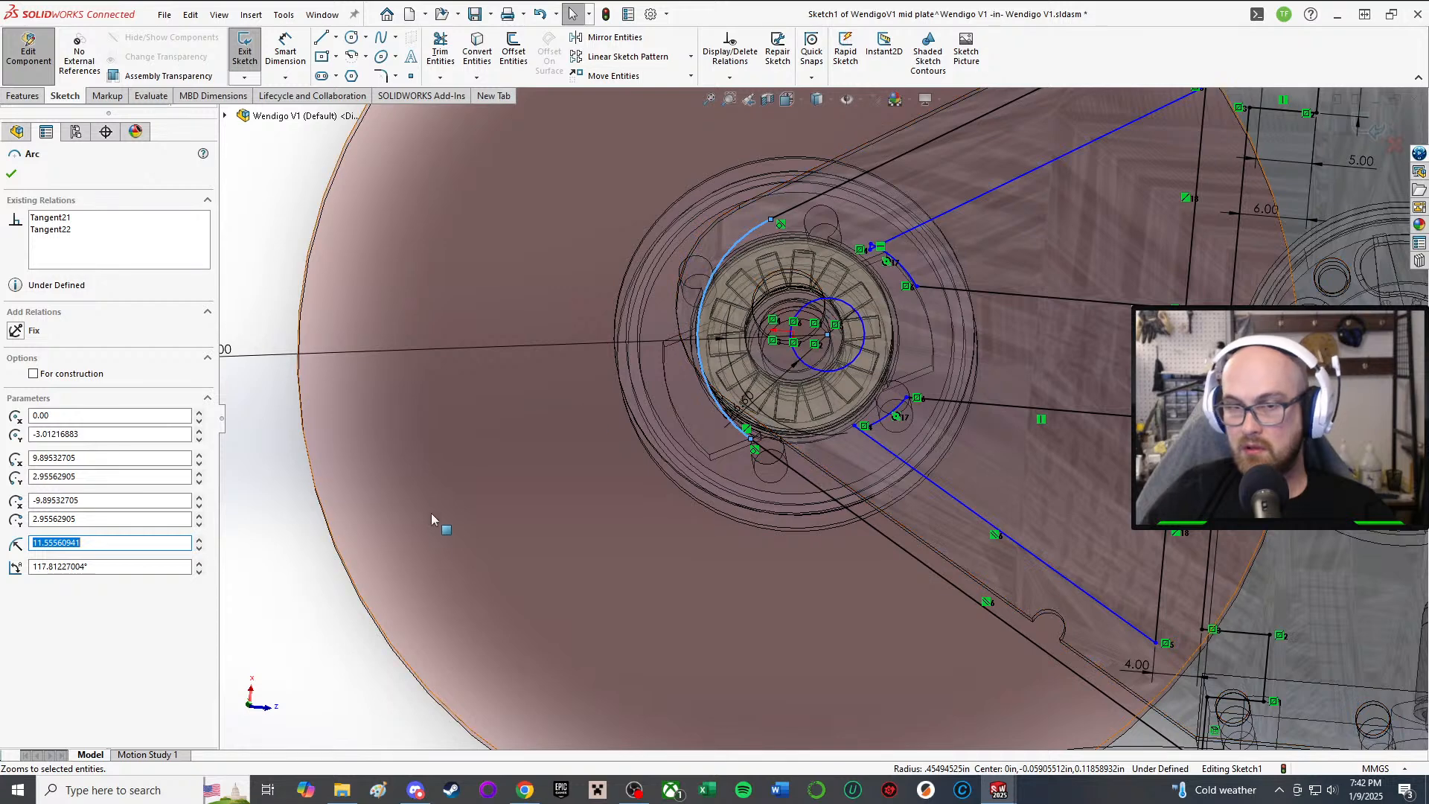
{"action": "left_click", "coordinate": [321, 613]}
{"action": "left_click_drag", "start_coordinate": [826, 335], "coordinate": [795, 339]}
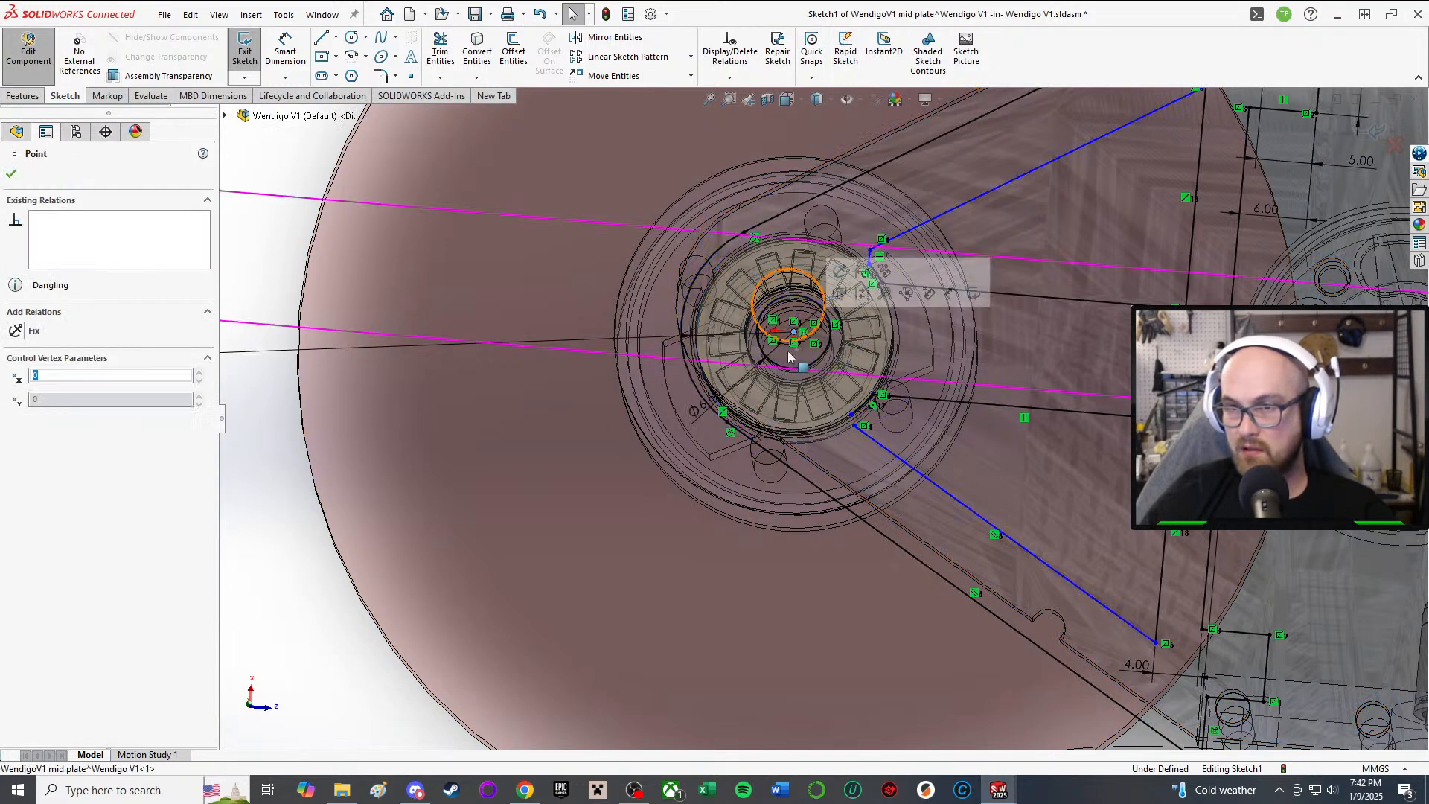
{"action": "scroll", "coordinate": [714, 409], "scroll_direction": "up", "scroll_amount": 5}
{"action": "left_click", "coordinate": [590, 473]}
{"action": "scroll", "coordinate": [774, 546], "scroll_direction": "down", "scroll_amount": 8}
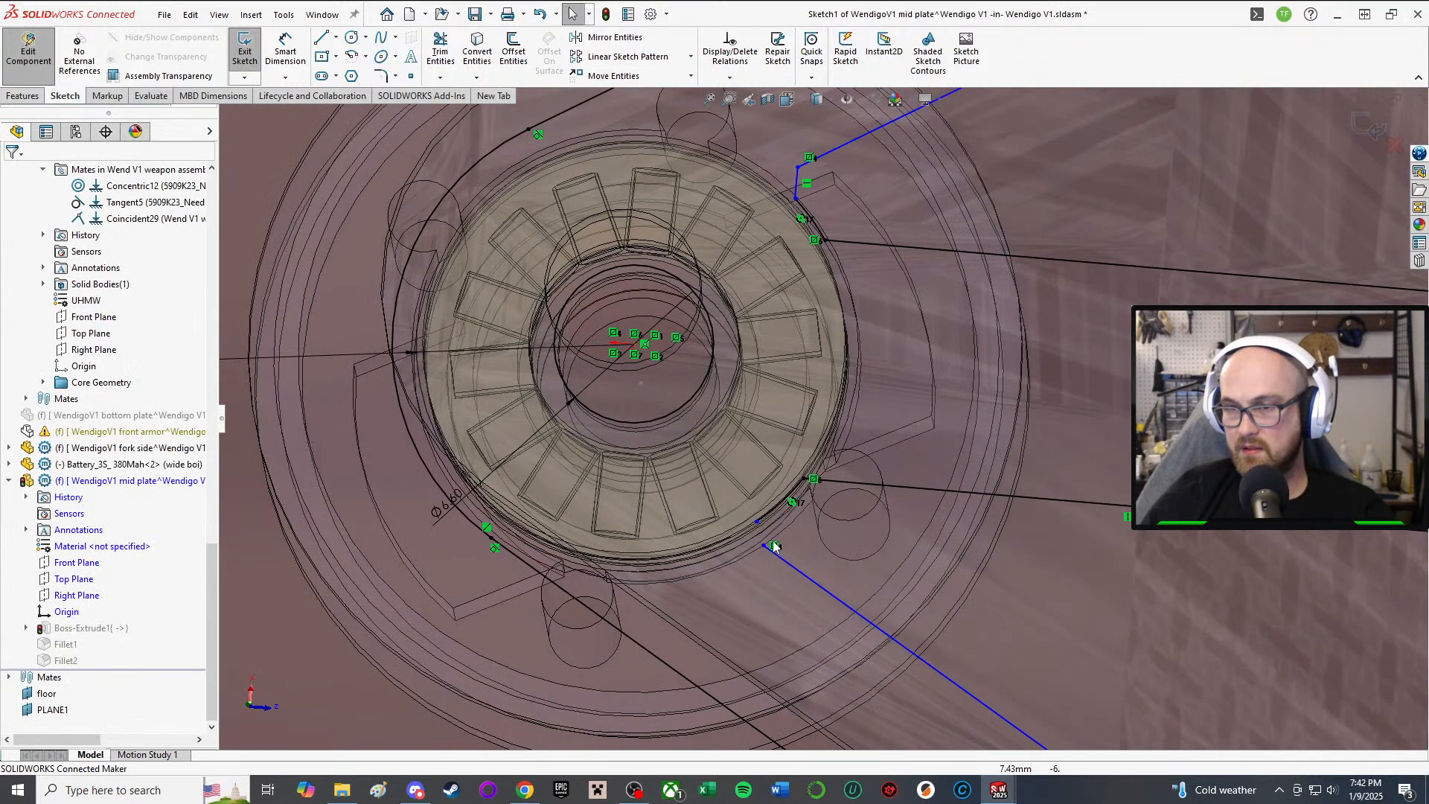
{"action": "left_click", "coordinate": [767, 546]}
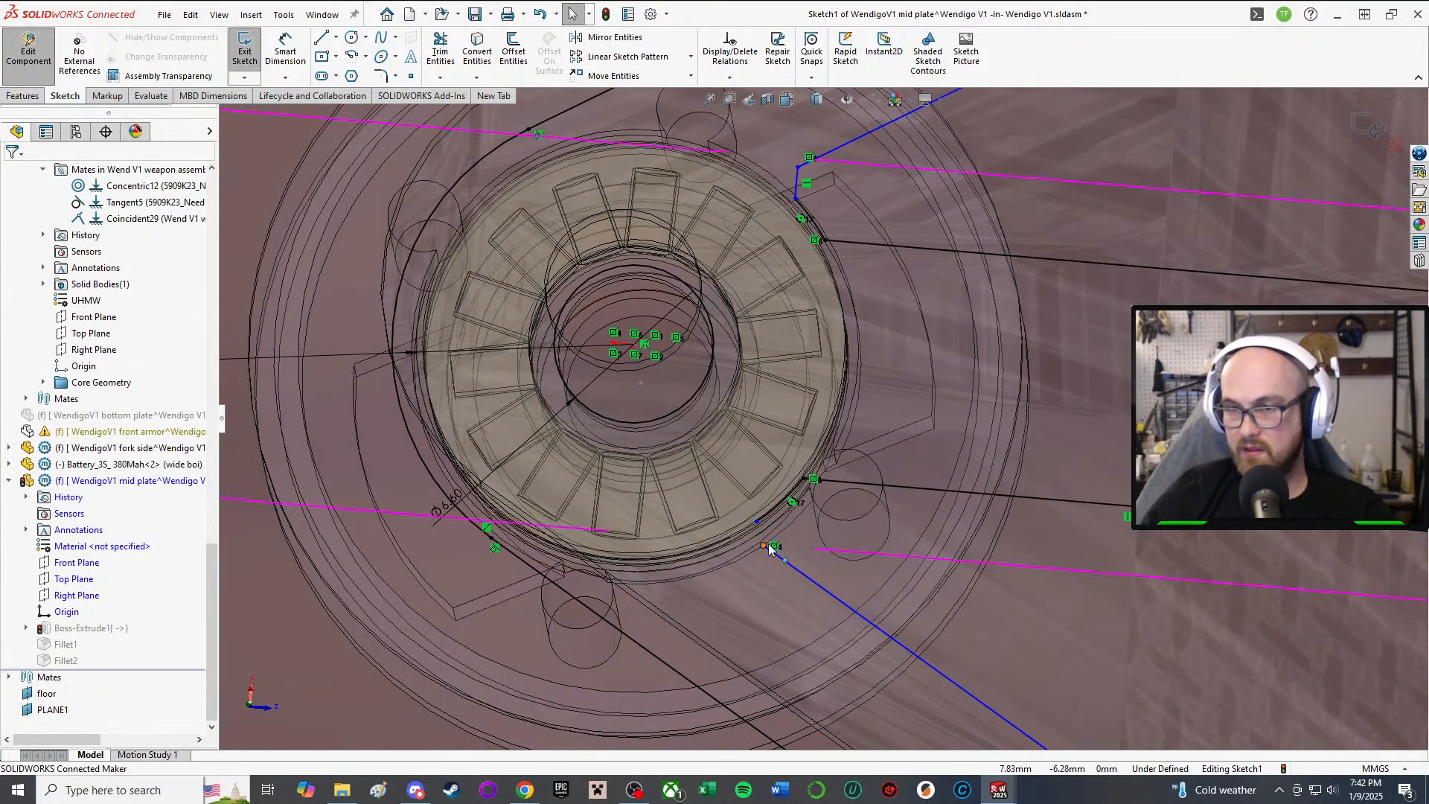
{"action": "double_click", "coordinate": [726, 530]}
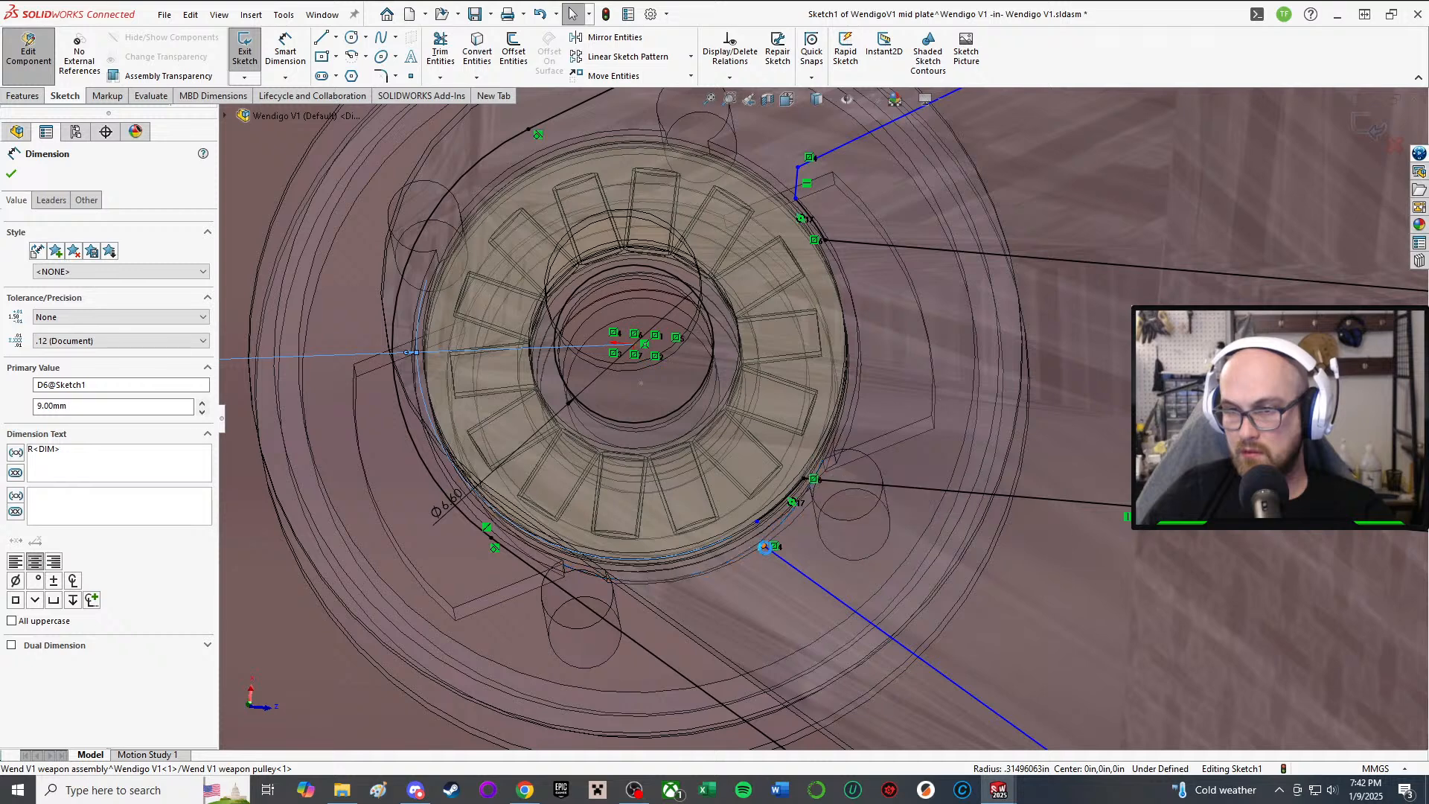
{"action": "left_click", "coordinate": [722, 528]}
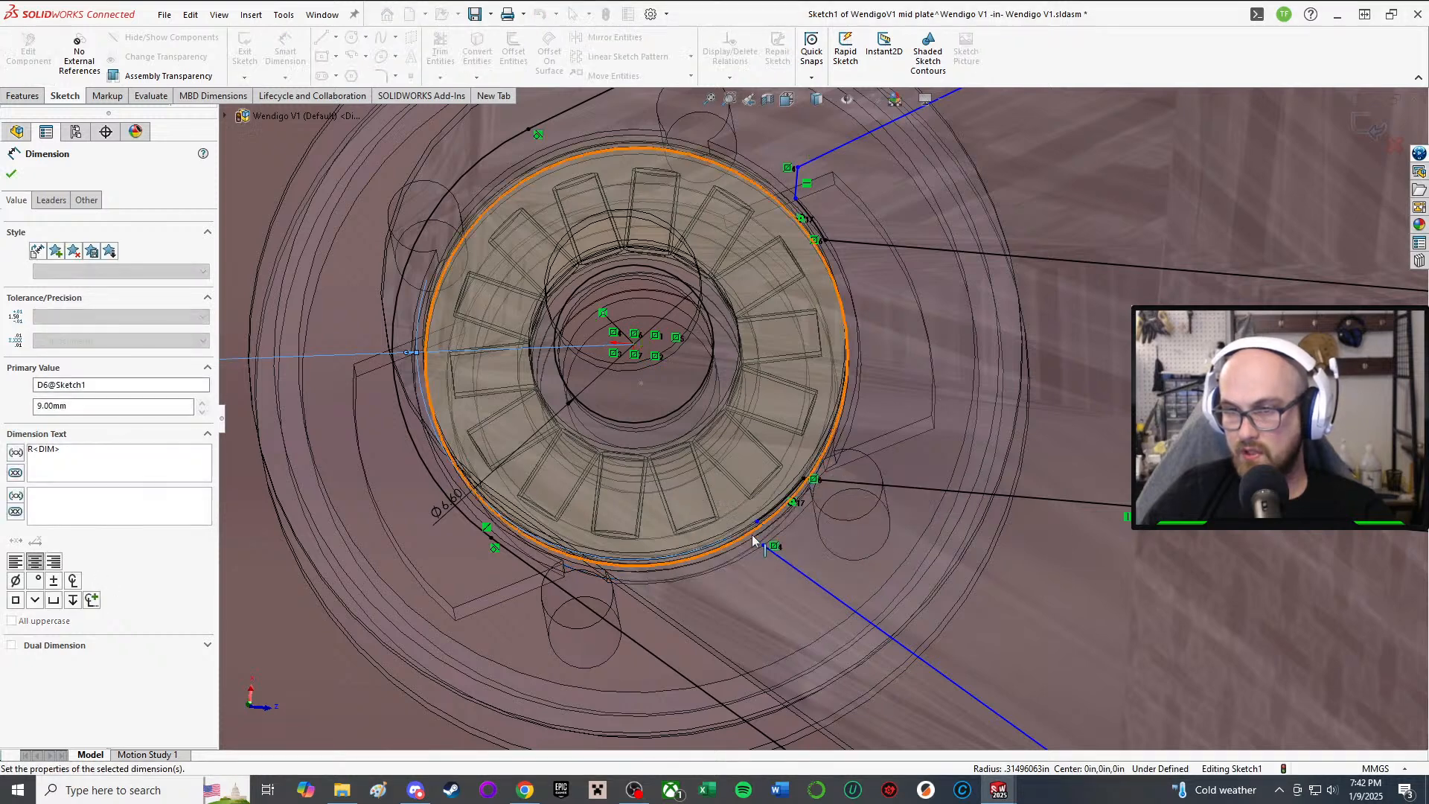
Step: Make the belt line endpoint coincident with the arc's loose endpoint
{"action": "mouse_move", "coordinate": [763, 547]}
{"action": "left_mouse_down"}
{"action": "mouse_move", "coordinate": [714, 521]}
{"action": "mouse_move", "coordinate": [747, 524]}
{"action": "mouse_move", "coordinate": [720, 543]}
{"action": "mouse_move", "coordinate": [759, 539]}
{"action": "mouse_move", "coordinate": [744, 533]}
{"action": "mouse_move", "coordinate": [796, 568]}
{"action": "mouse_move", "coordinate": [734, 543]}
{"action": "mouse_move", "coordinate": [752, 560]}
{"action": "left_mouse_up"}
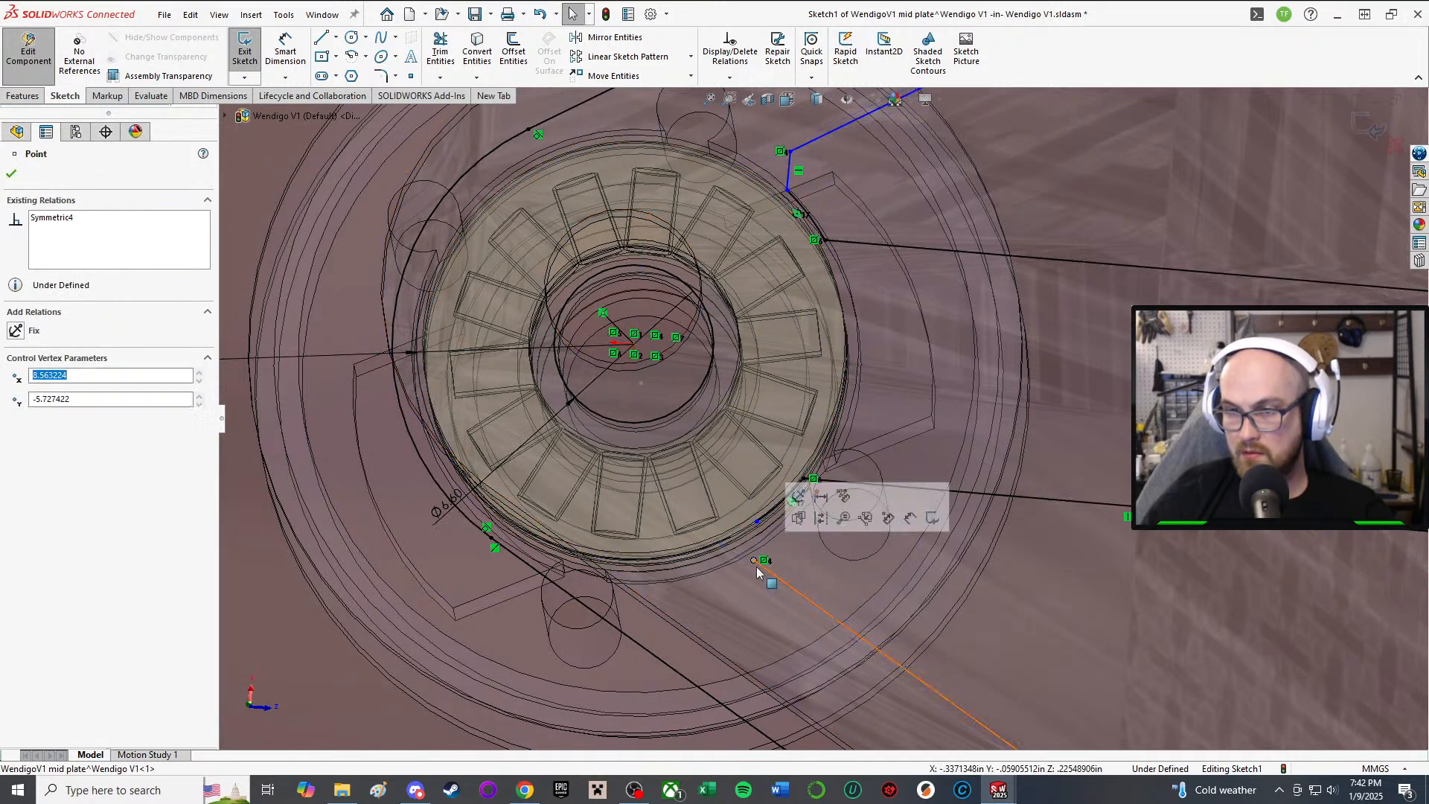
{"action": "scroll", "coordinate": [510, 511], "scroll_direction": "up", "scroll_amount": 5}
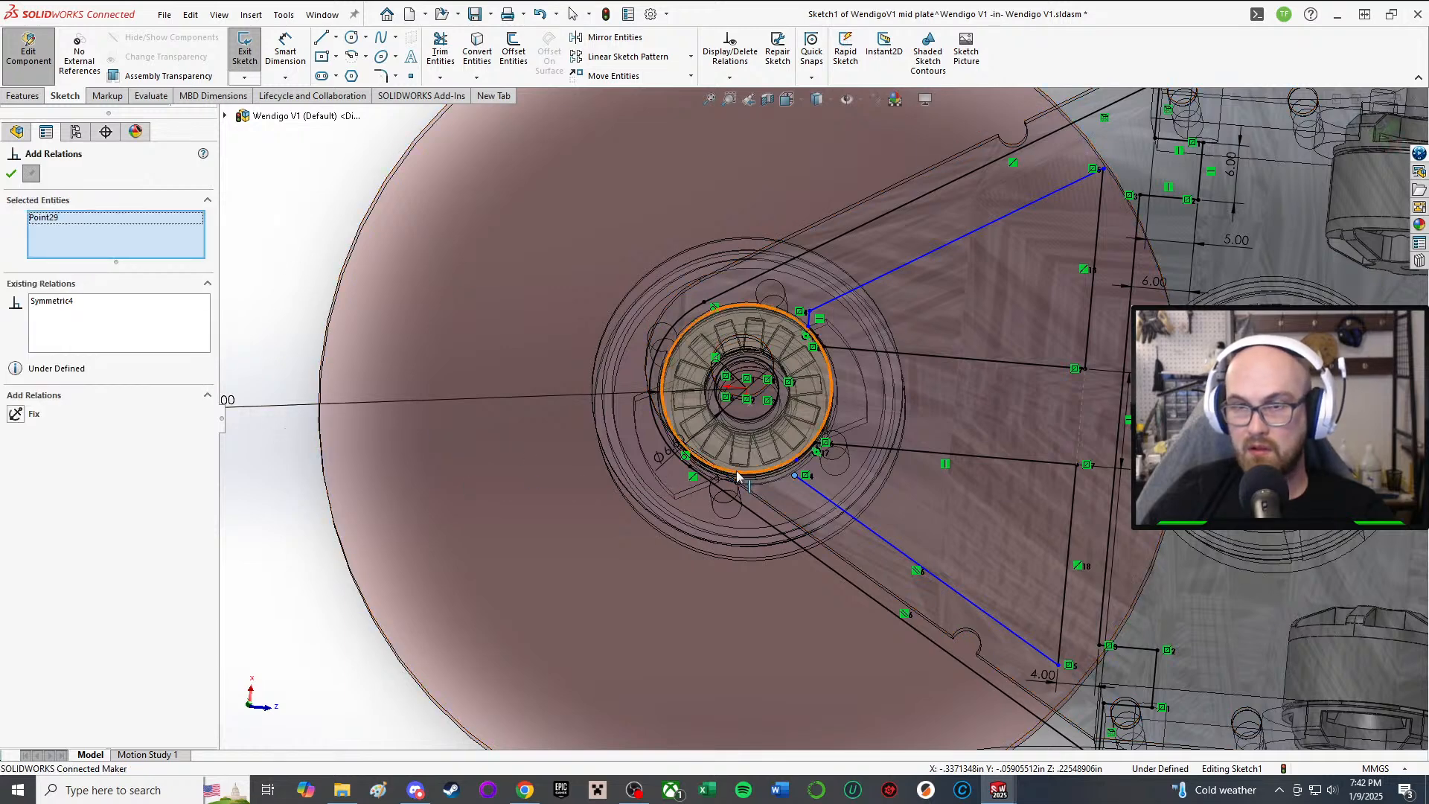
{"action": "scroll", "coordinate": [737, 475], "scroll_direction": "down", "scroll_amount": 5}
{"action": "scroll", "coordinate": [924, 437], "scroll_direction": "down", "scroll_amount": 4}
{"action": "left_click", "coordinate": [928, 423]}
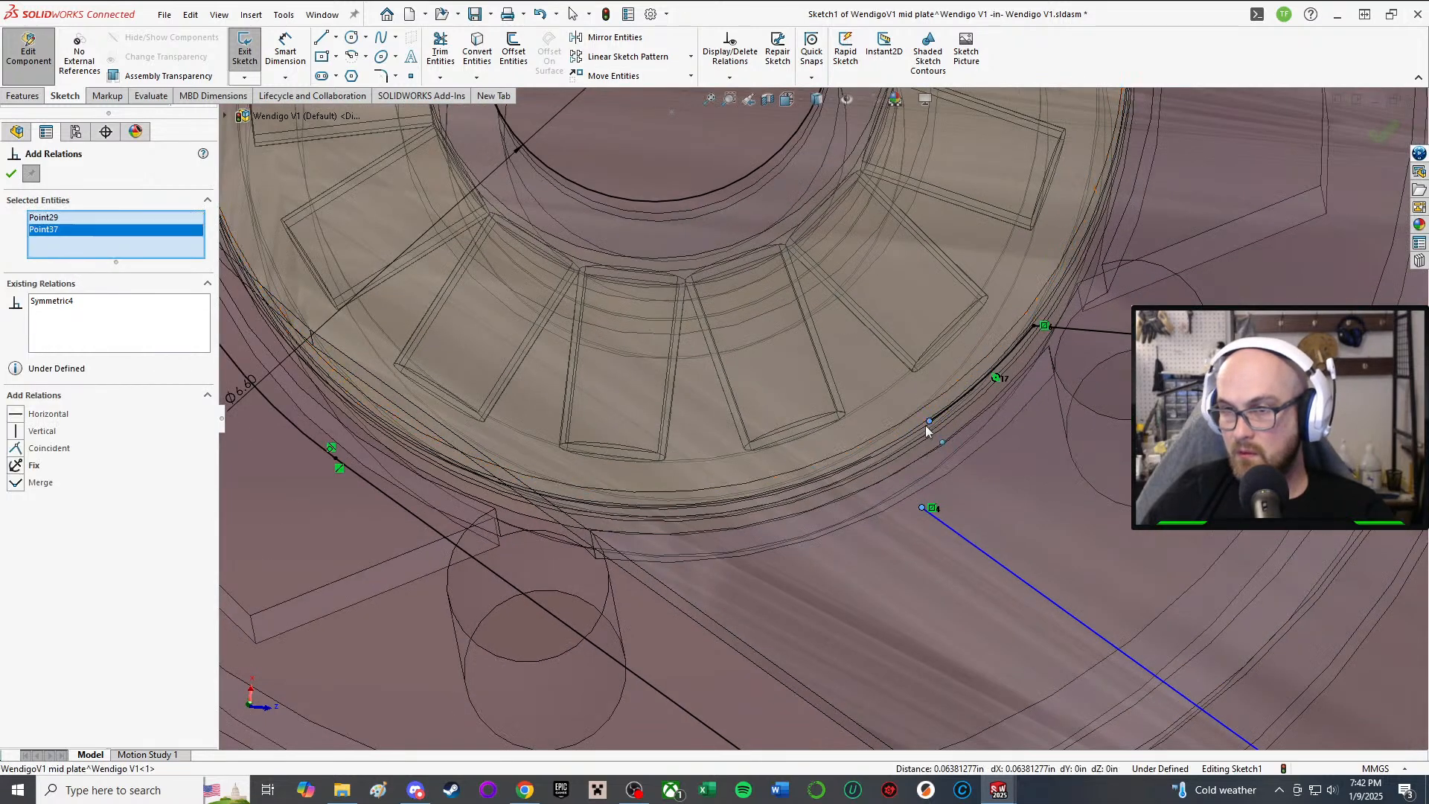
{"action": "left_click", "coordinate": [15, 450]}
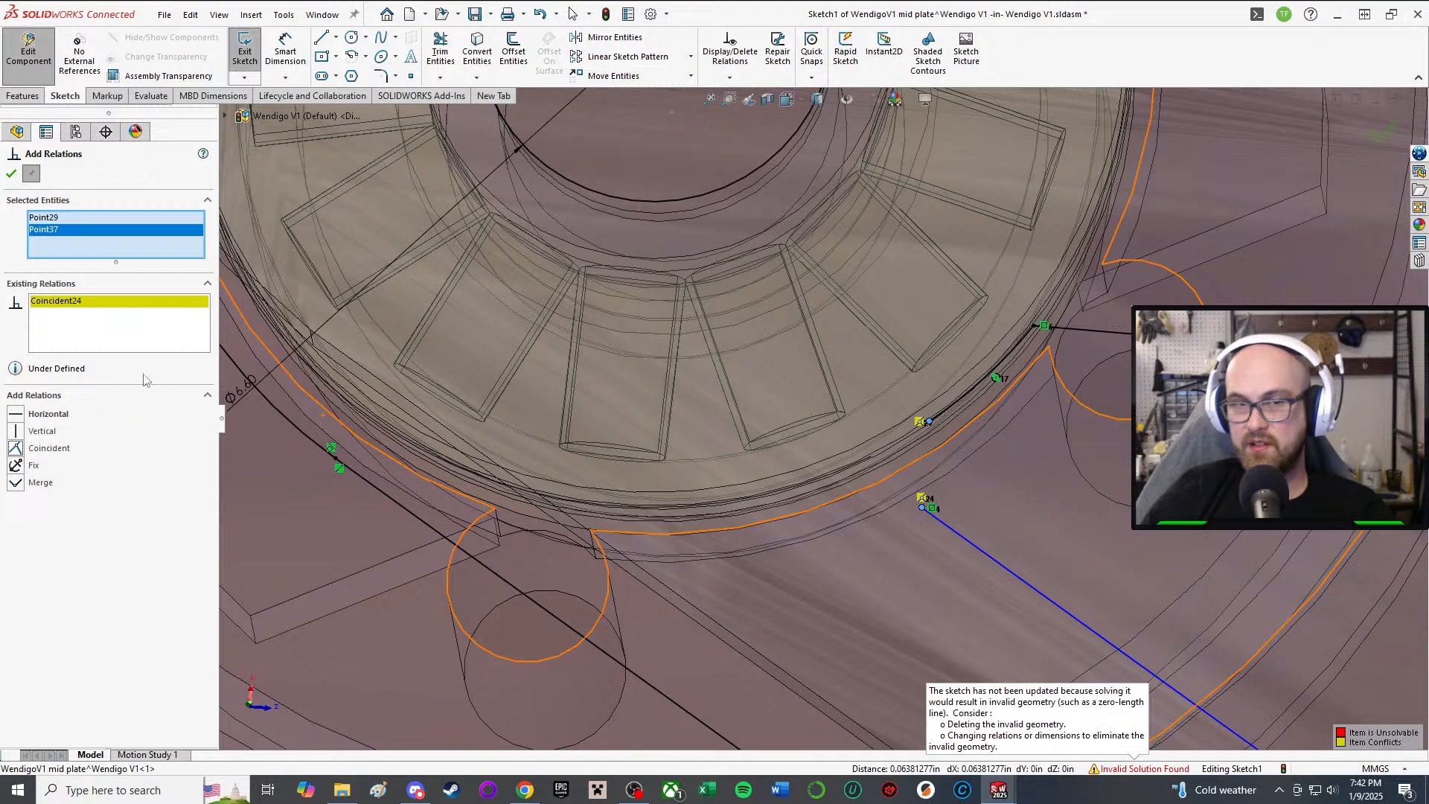
{"action": "scroll", "coordinate": [825, 407], "scroll_direction": "up", "scroll_amount": 6}
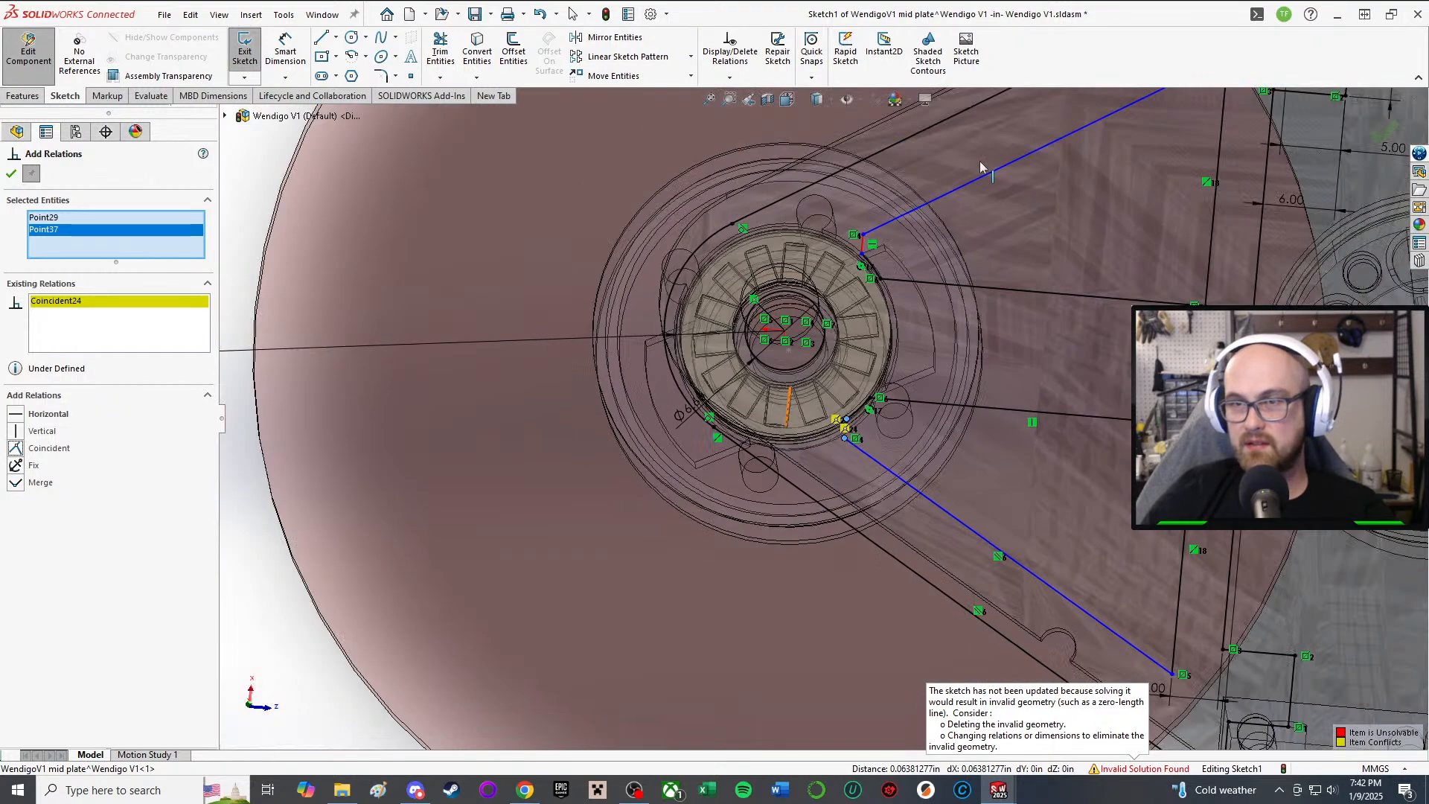
{"action": "scroll", "coordinate": [980, 167], "scroll_direction": "up", "scroll_amount": 4}
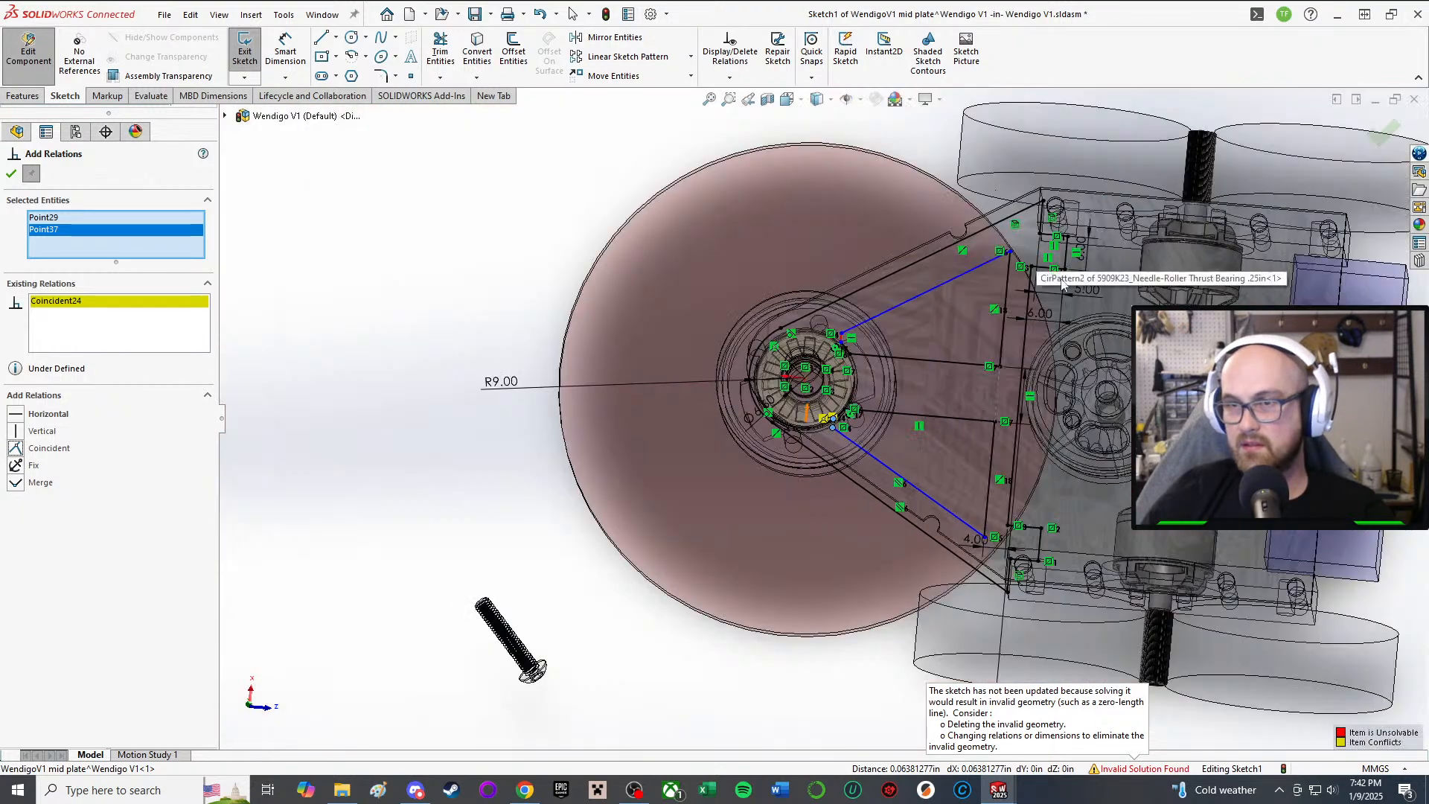
{"action": "left_click", "coordinate": [11, 175]}
Step: Delete the short conflicting red line so the sketch solves
{"action": "scroll", "coordinate": [759, 369], "scroll_direction": "down", "scroll_amount": 8}
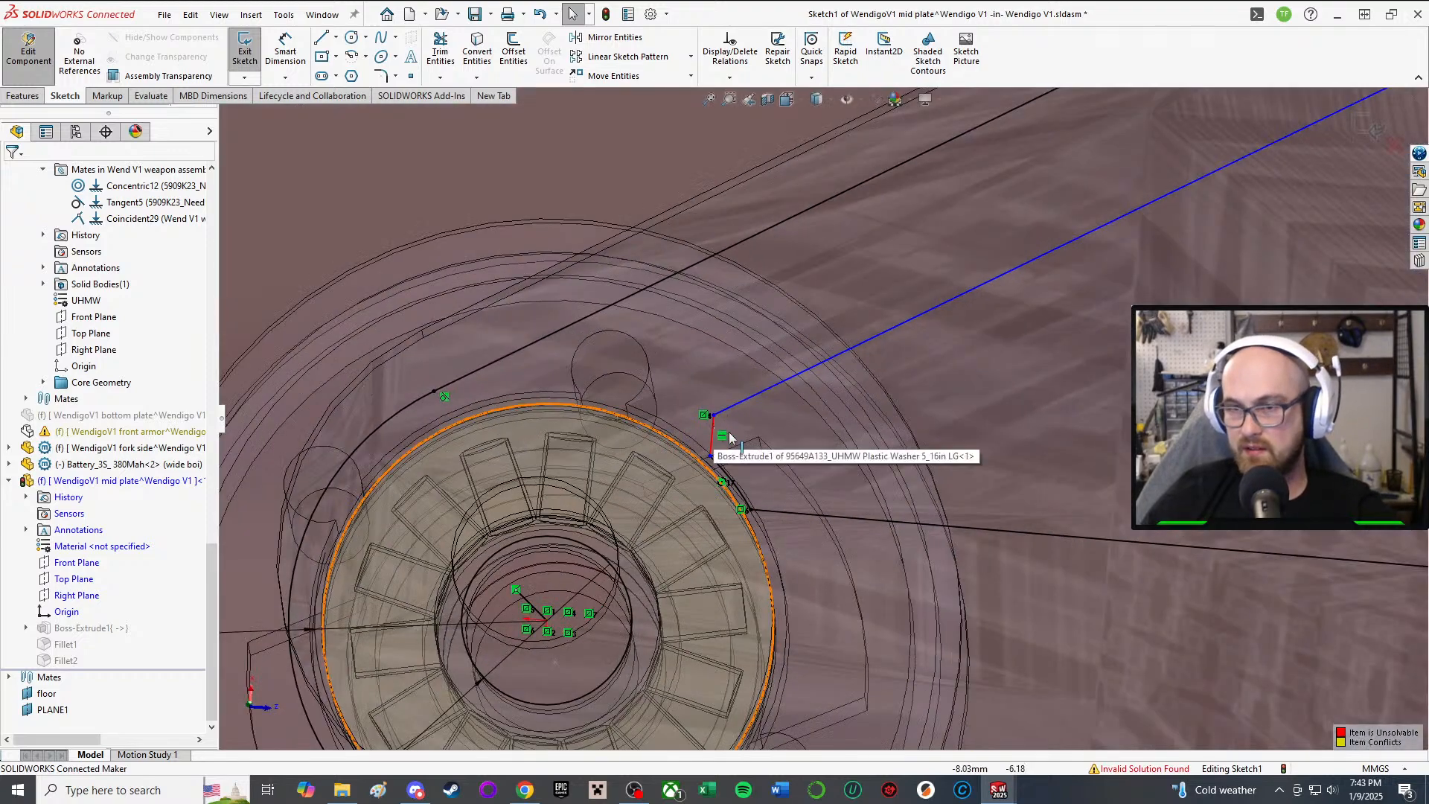
{"action": "left_click", "coordinate": [712, 435]}
{"action": "key", "text": "Delete"}
{"action": "scroll", "coordinate": [725, 446], "scroll_direction": "up", "scroll_amount": 6}
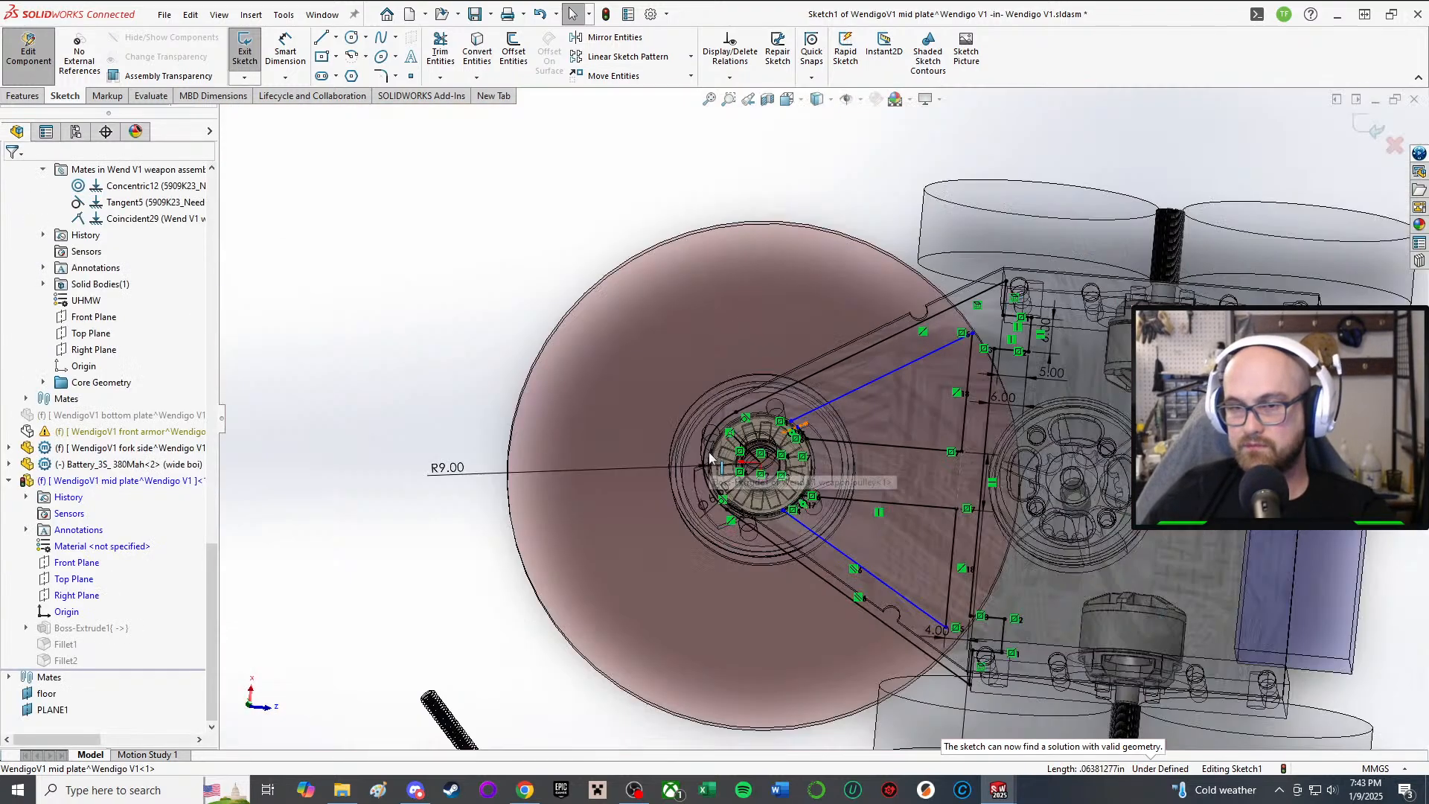
Step: Zoom around the sketch and inspect the upper belt line's endpoint
{"action": "scroll", "coordinate": [621, 519], "scroll_direction": "down", "scroll_amount": 4}
{"action": "scroll", "coordinate": [658, 514], "scroll_direction": "up", "scroll_amount": 3}
{"action": "scroll", "coordinate": [1115, 509], "scroll_direction": "down", "scroll_amount": 5}
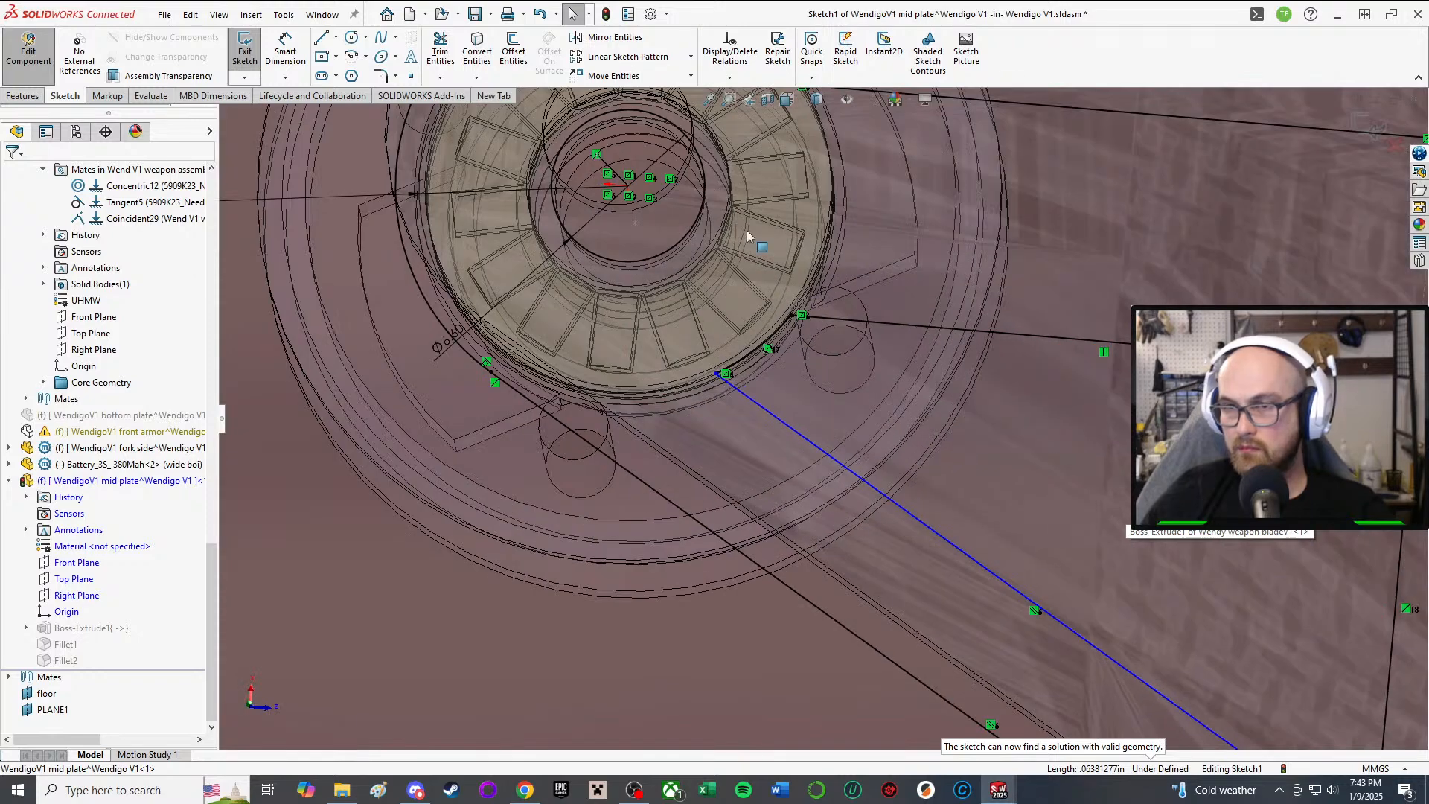
{"action": "scroll", "coordinate": [742, 226], "scroll_direction": "up", "scroll_amount": 2}
{"action": "scroll", "coordinate": [770, 168], "scroll_direction": "down", "scroll_amount": 4}
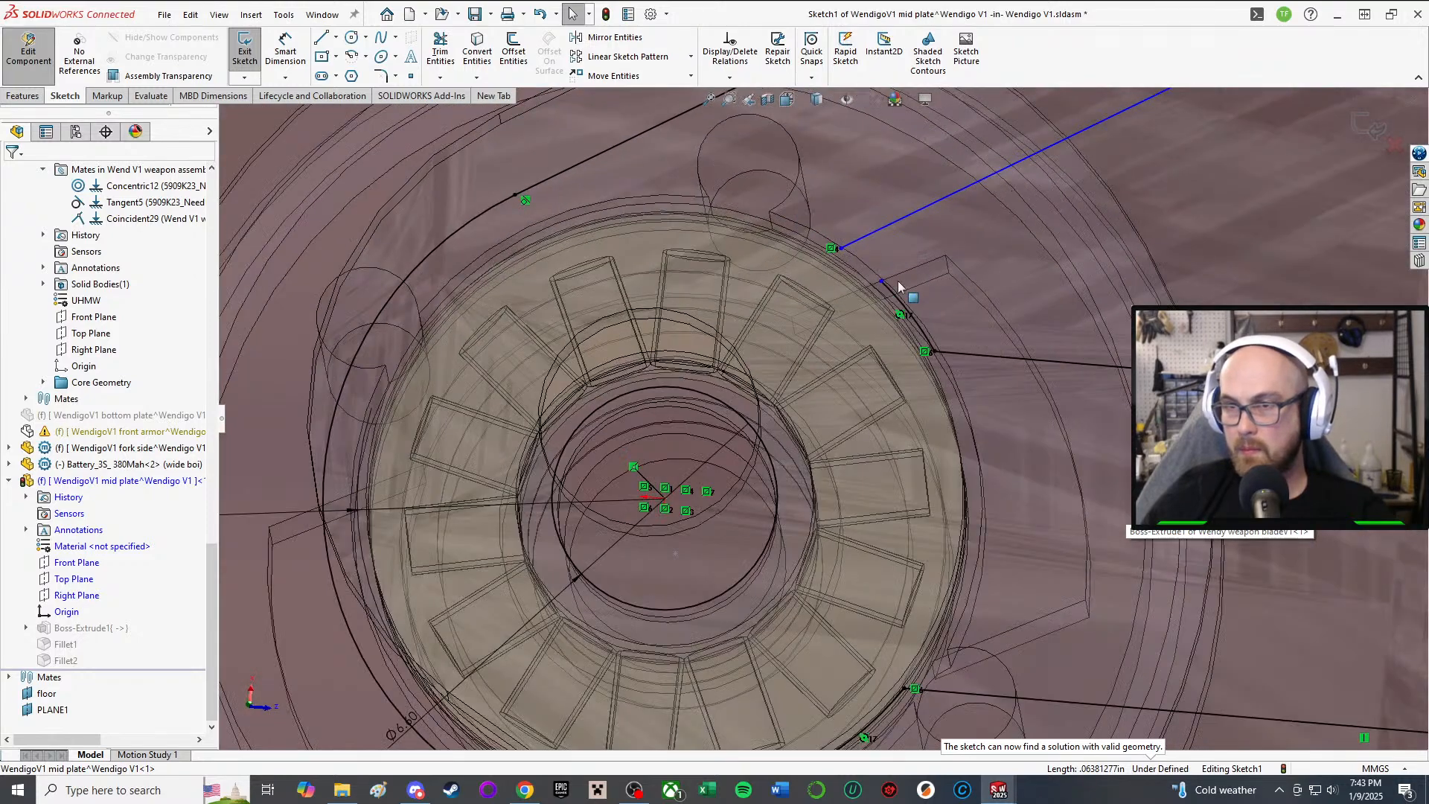
{"action": "left_click", "coordinate": [833, 250]}
{"action": "key", "text": "Escape"}
{"action": "scroll", "coordinate": [902, 303], "scroll_direction": "up", "scroll_amount": 6}
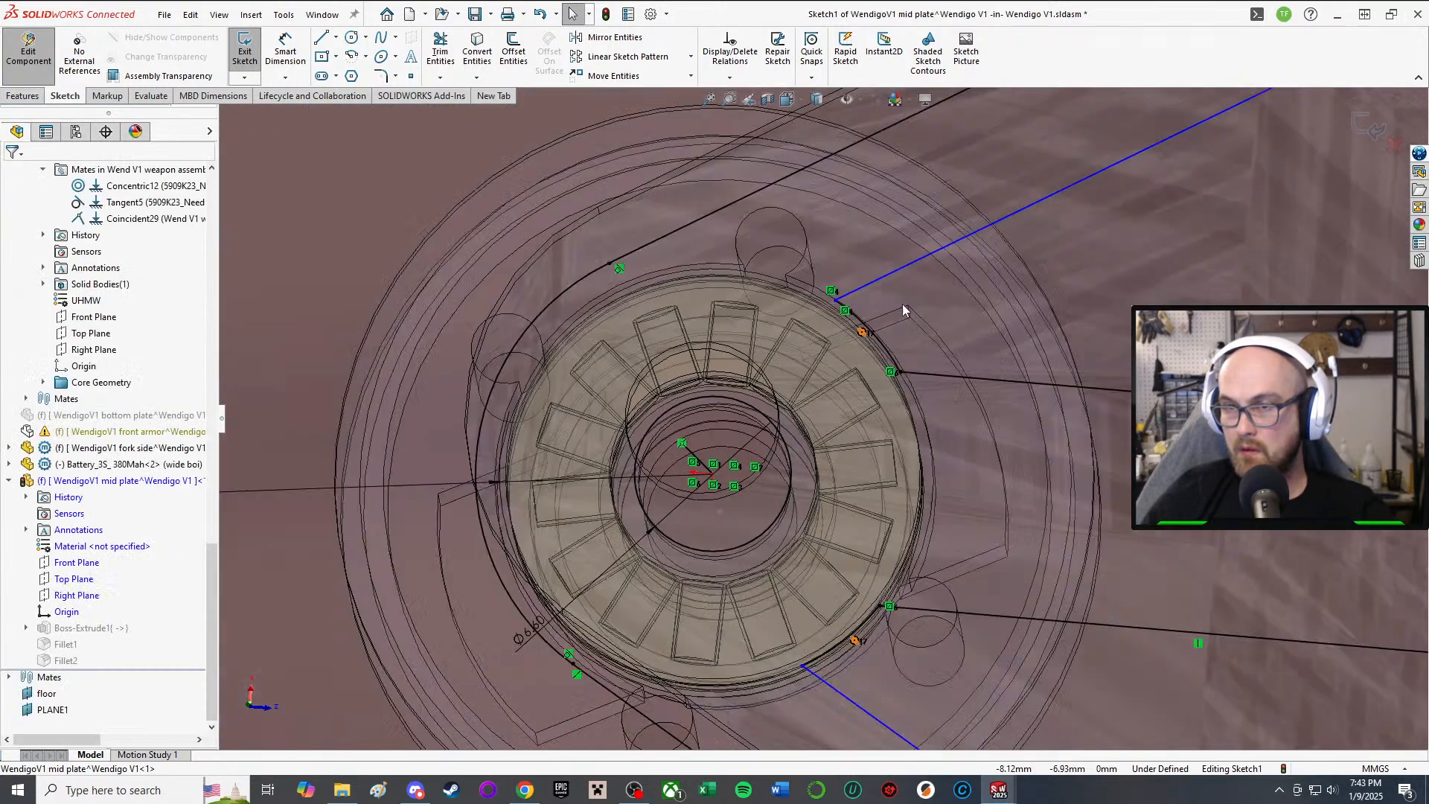
{"action": "scroll", "coordinate": [736, 569], "scroll_direction": "down", "scroll_amount": 4}
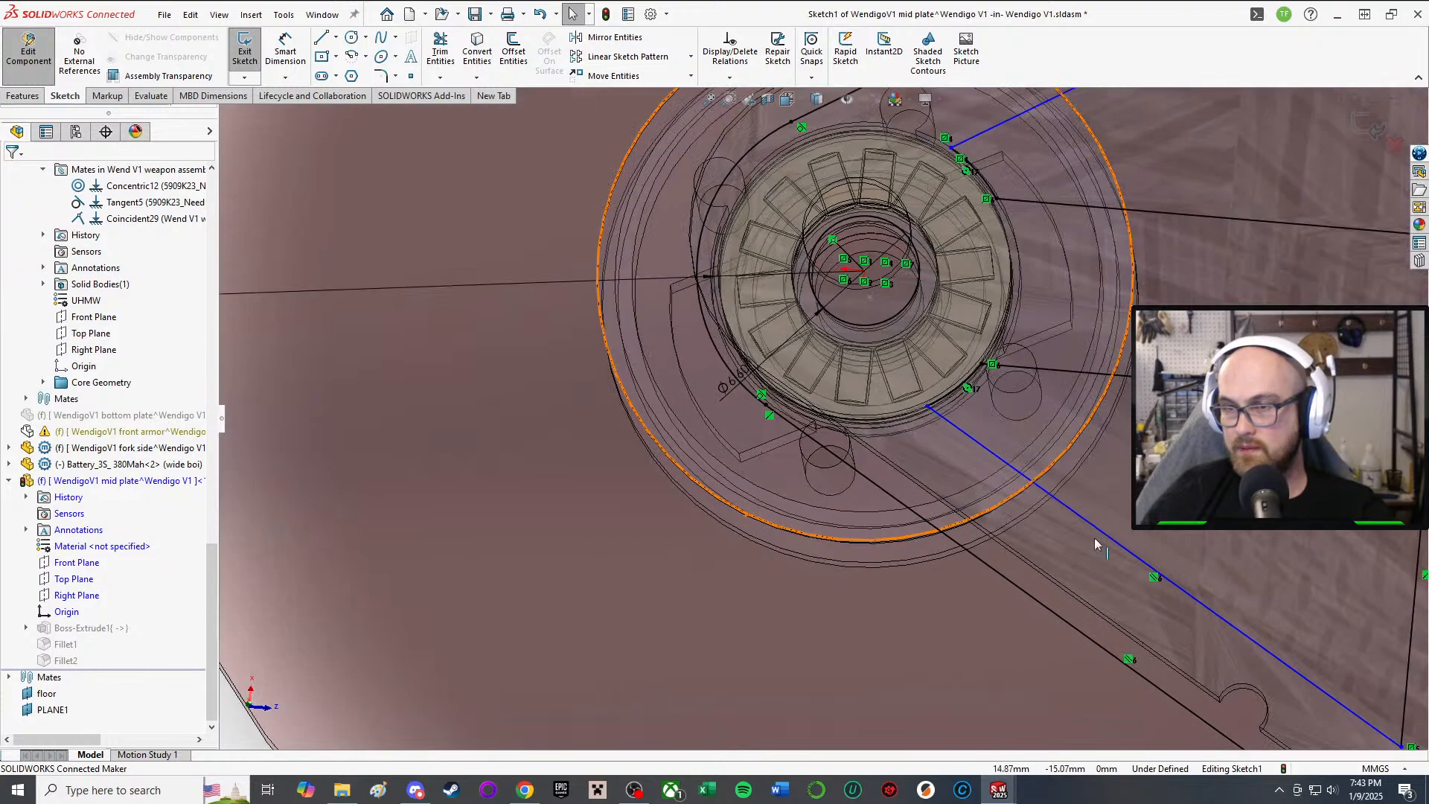
{"action": "scroll", "coordinate": [1075, 521], "scroll_direction": "up", "scroll_amount": 6}
{"action": "scroll", "coordinate": [1072, 480], "scroll_direction": "down", "scroll_amount": 3}
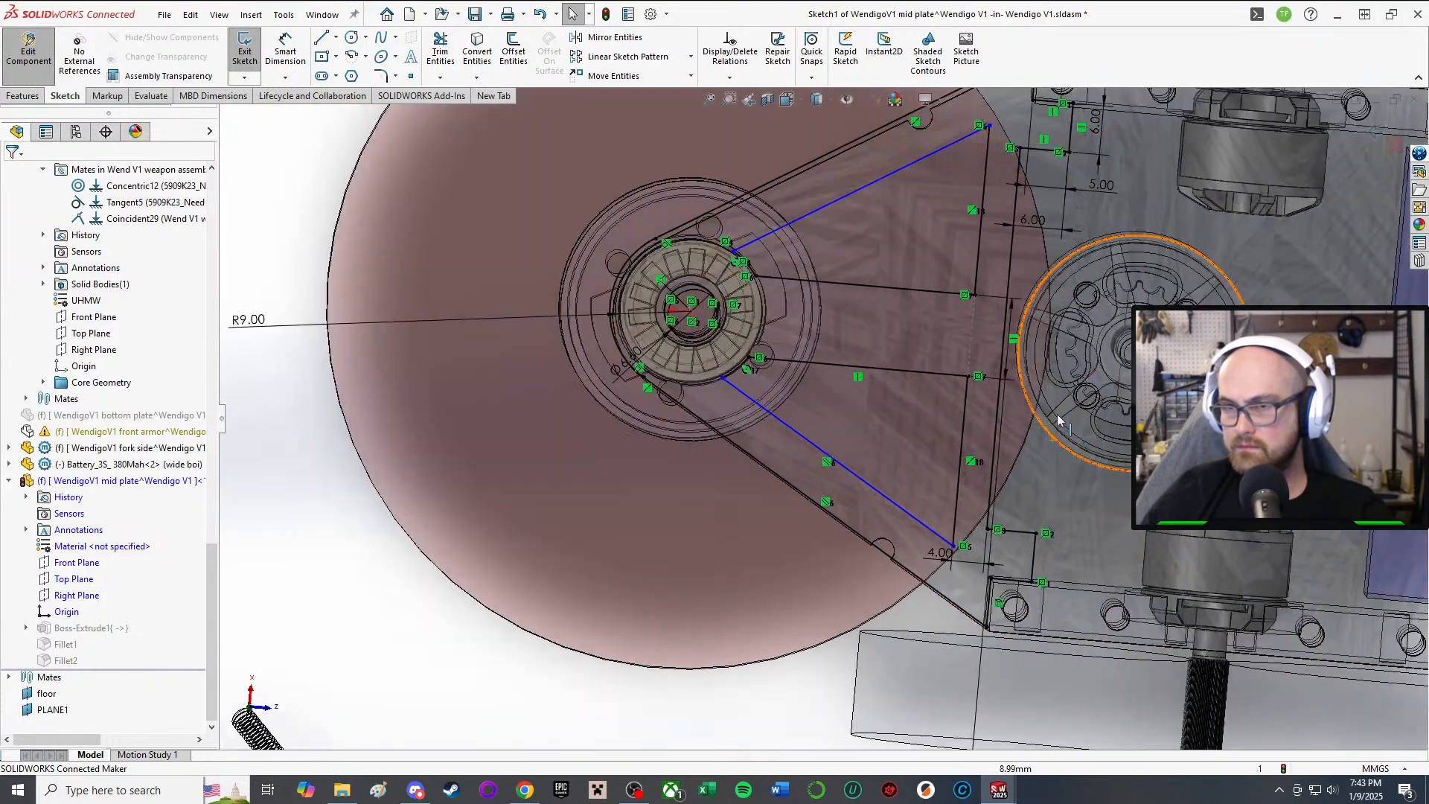
{"action": "scroll", "coordinate": [947, 348], "scroll_direction": "up", "scroll_amount": 10}
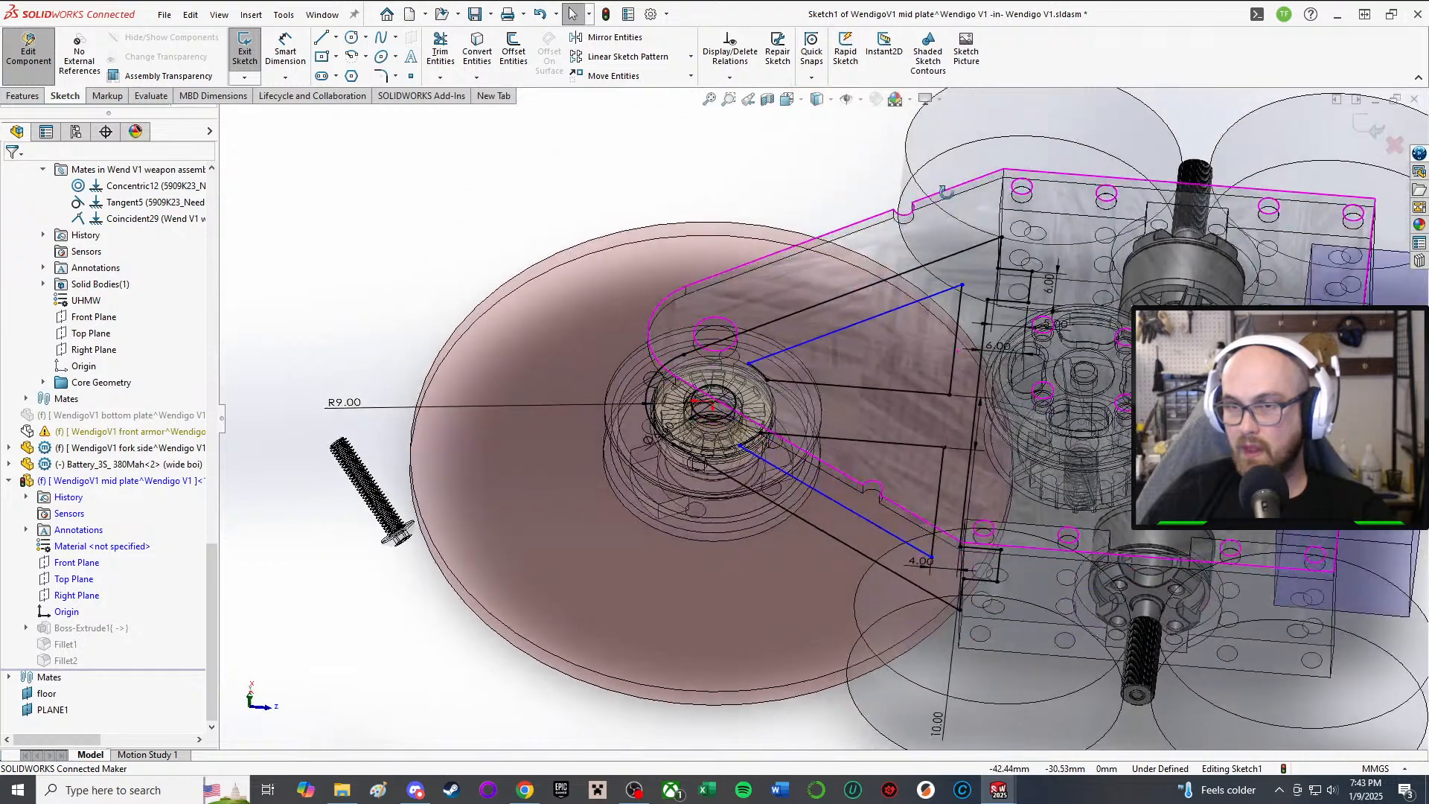
{"action": "scroll", "coordinate": [1053, 439], "scroll_direction": "down", "scroll_amount": 5}
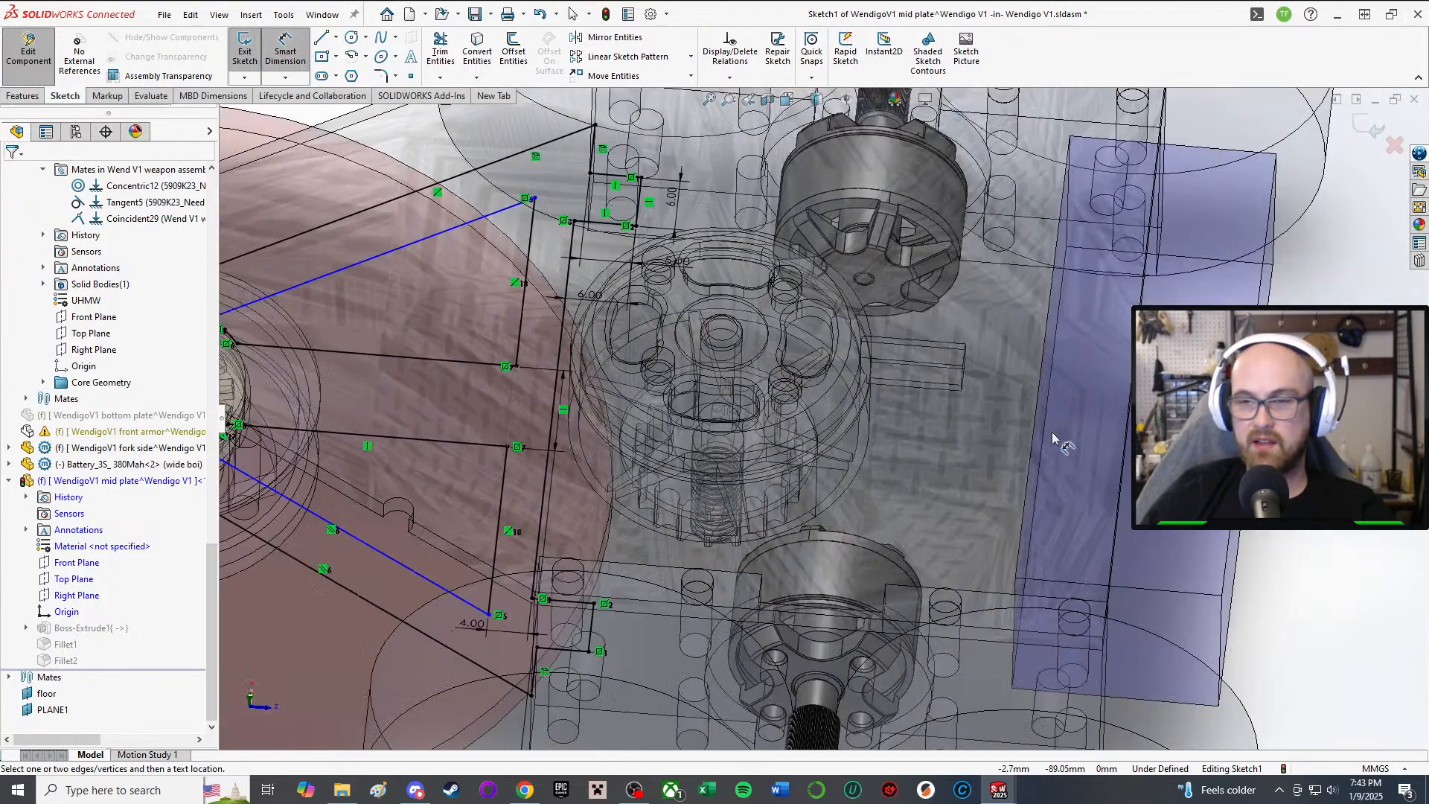
{"action": "scroll", "coordinate": [405, 514], "scroll_direction": "up", "scroll_amount": 3}
Step: Dimension the lower belt line's offset to 6.00 mm, fully defining the sketch
{"action": "left_click", "coordinate": [512, 551]}
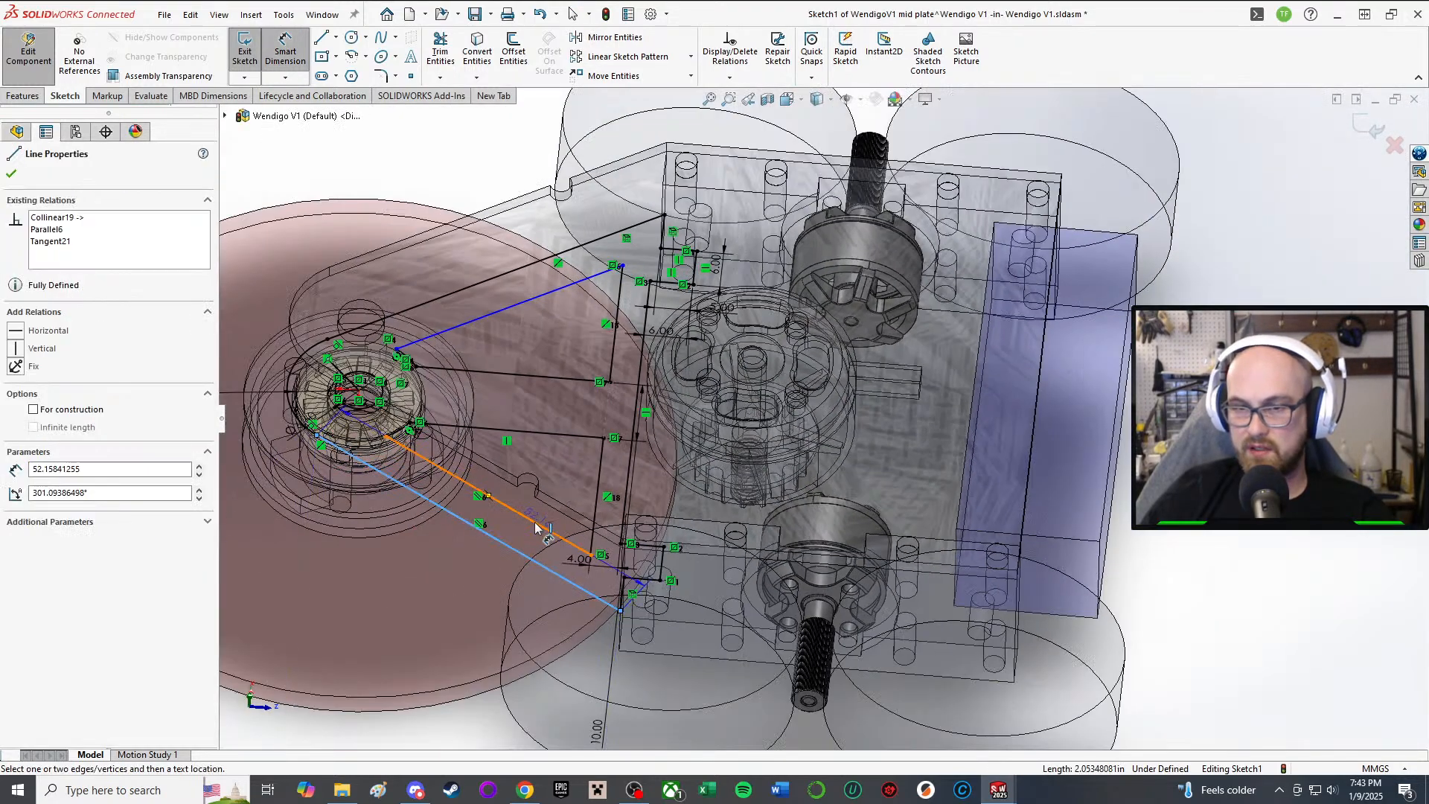
{"action": "left_click", "coordinate": [539, 555]}
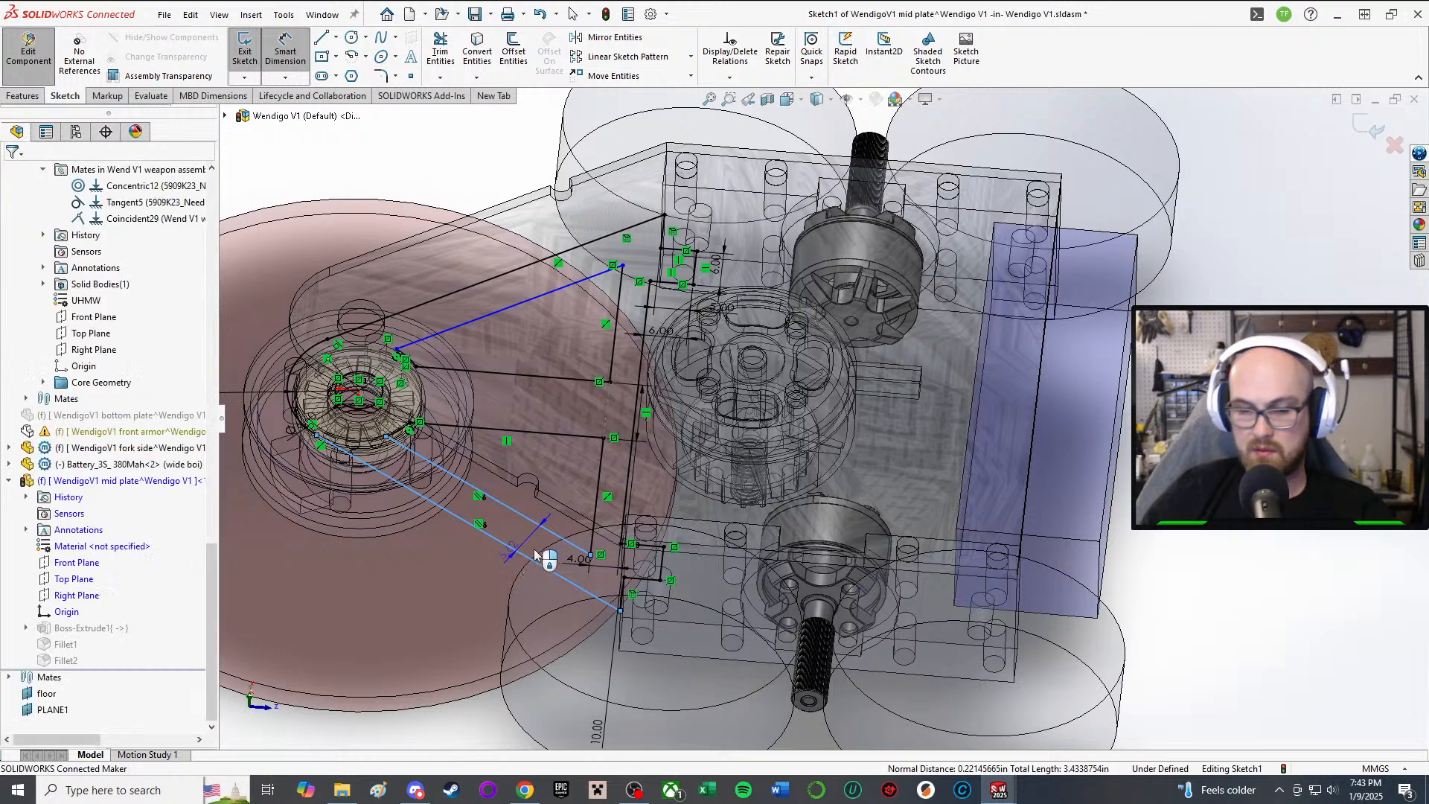
{"action": "type", "text": "62499898mm"}
{"action": "key", "text": "Return"}
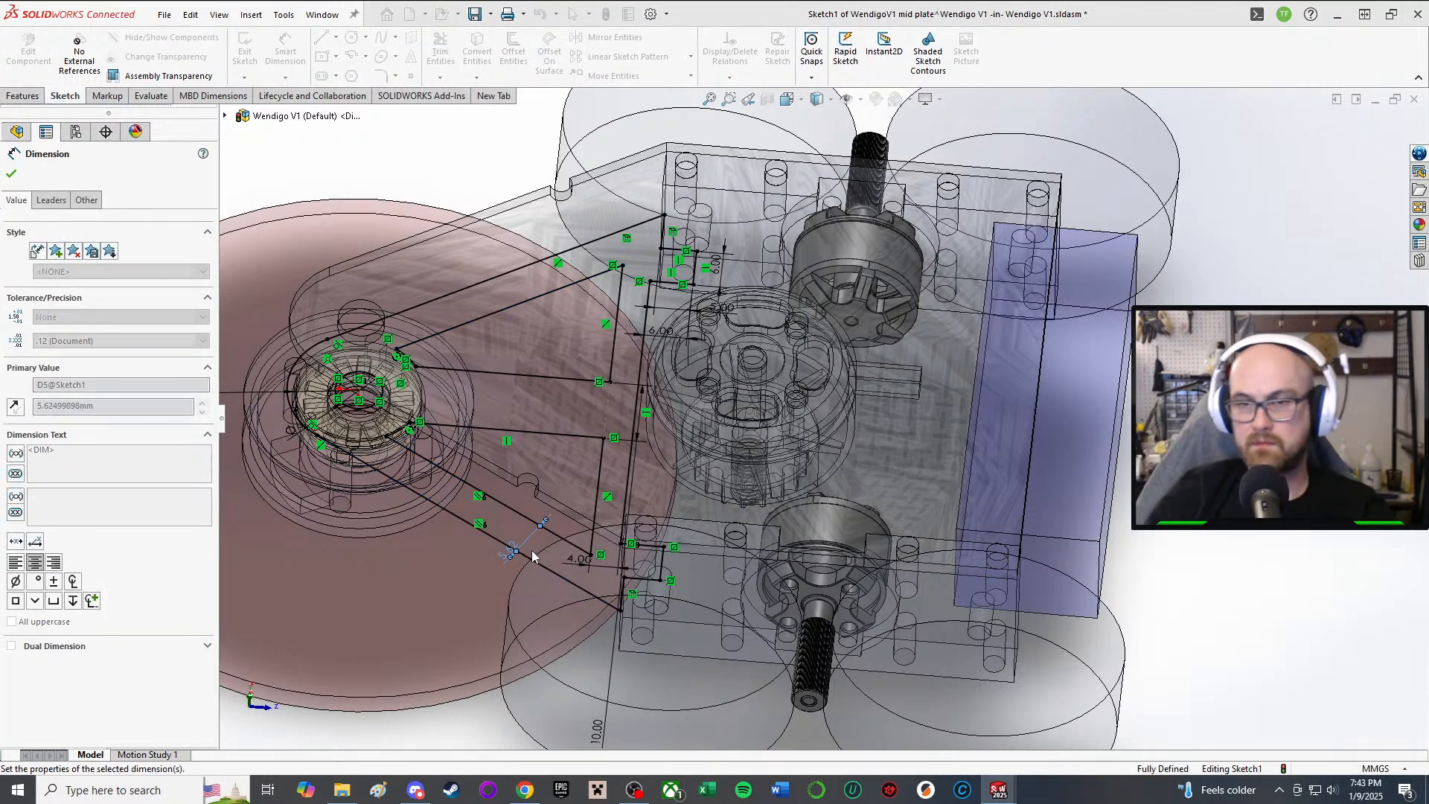
{"action": "middle_click_drag", "start_coordinate": [532, 525], "coordinate": [520, 513]}
{"action": "scroll", "coordinate": [487, 436], "scroll_direction": "down", "scroll_amount": 3}
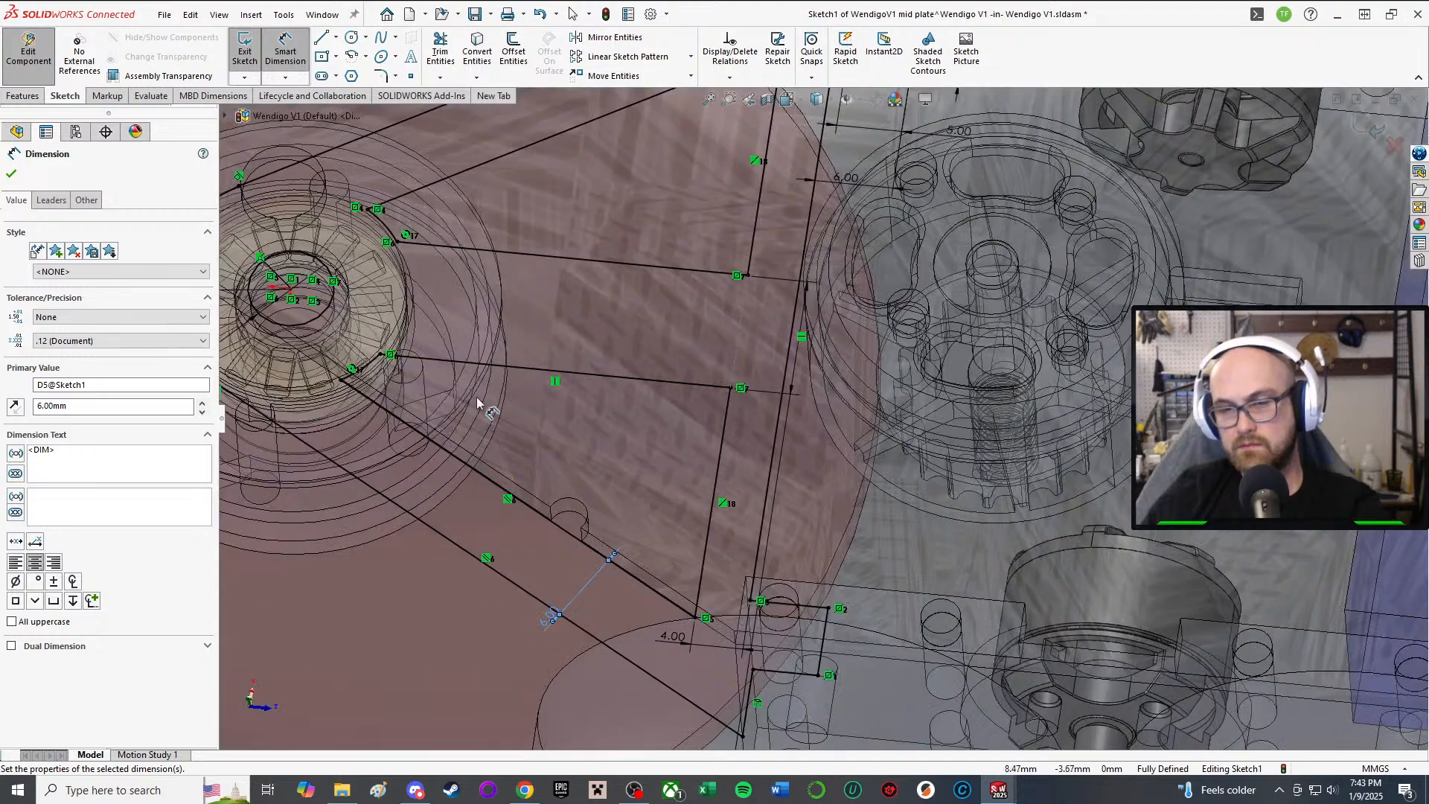
{"action": "scroll", "coordinate": [477, 396], "scroll_direction": "up", "scroll_amount": 3}
{"action": "mouse_move", "coordinate": [484, 402]}
{"action": "middle_mouse_down"}
{"action": "mouse_move", "coordinate": [531, 482]}
{"action": "mouse_move", "coordinate": [540, 470]}
{"action": "middle_mouse_up"}
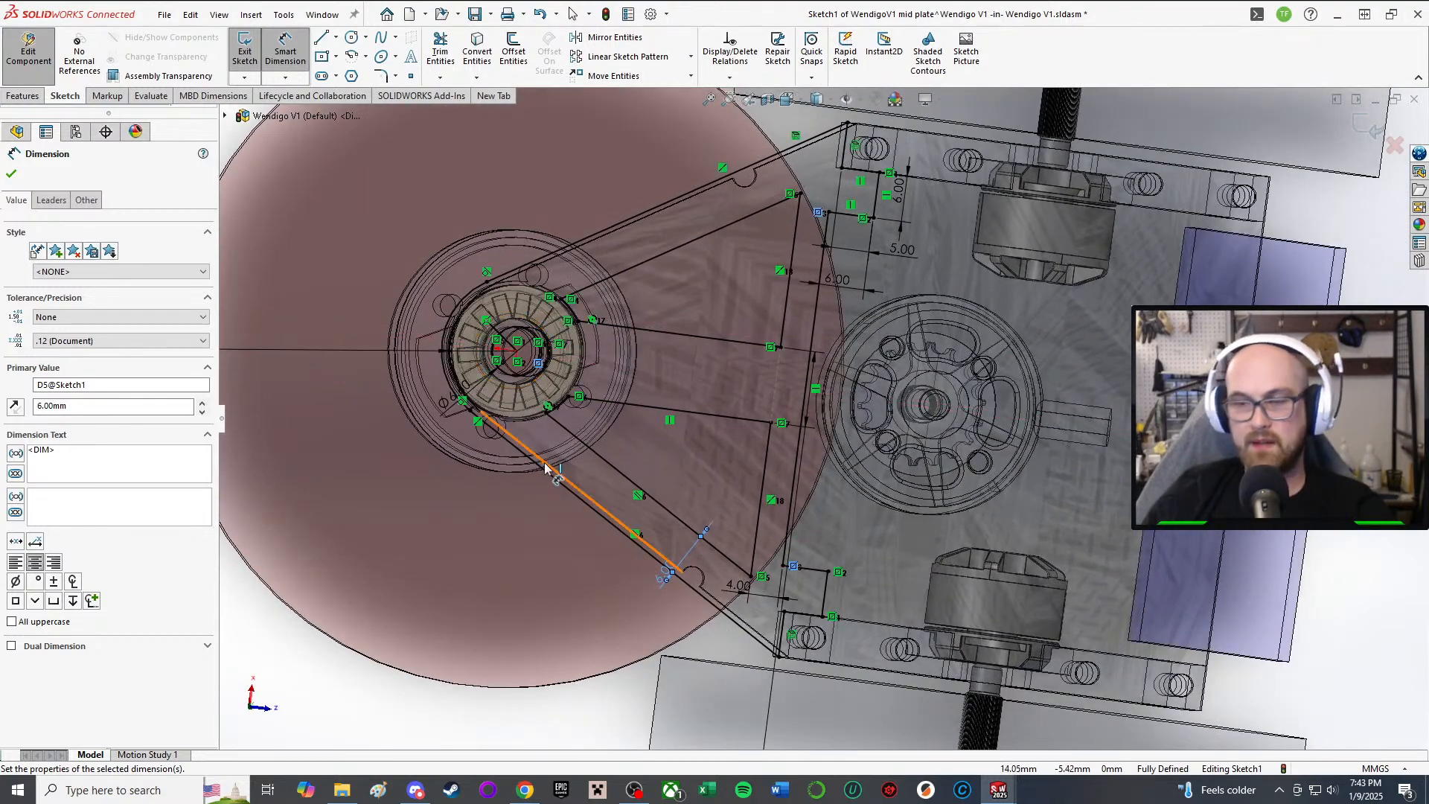
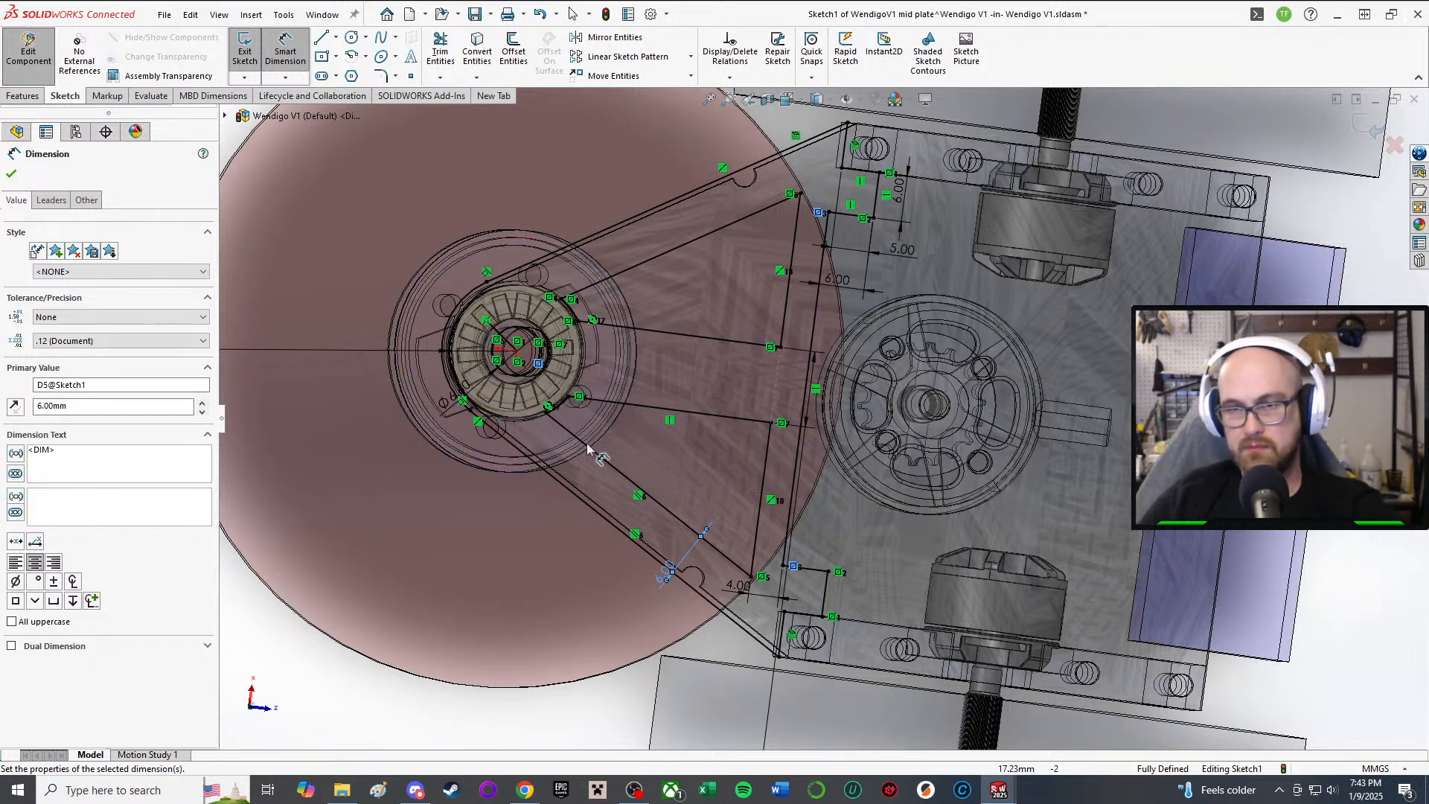
Step: Zoom in and out around the hub to review the dimensioned mid plate sketch
{"action": "scroll", "coordinate": [583, 431], "scroll_direction": "down", "scroll_amount": 3}
{"action": "scroll", "coordinate": [799, 424], "scroll_direction": "up", "scroll_amount": 2}
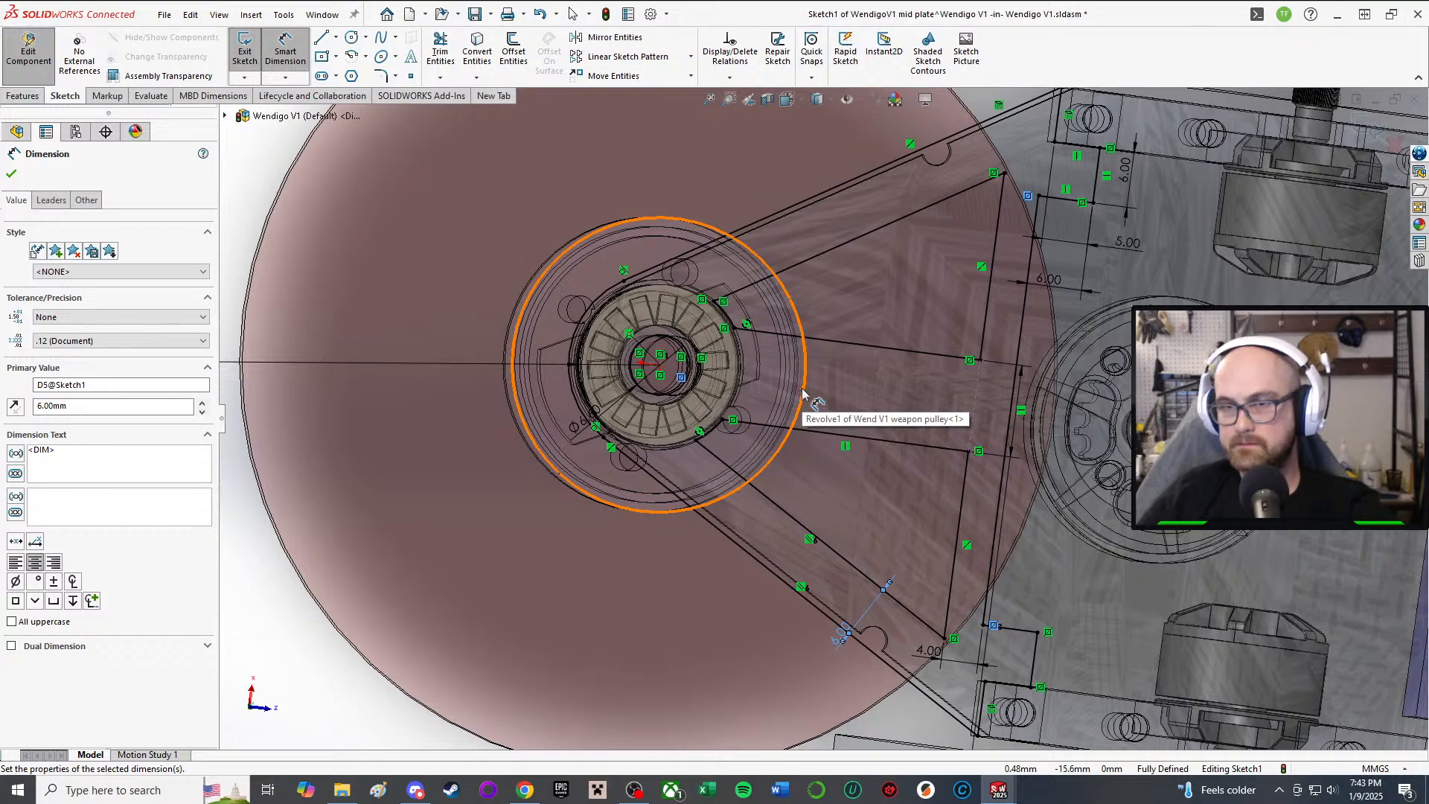
{"action": "scroll", "coordinate": [971, 357], "scroll_direction": "down", "scroll_amount": 3}
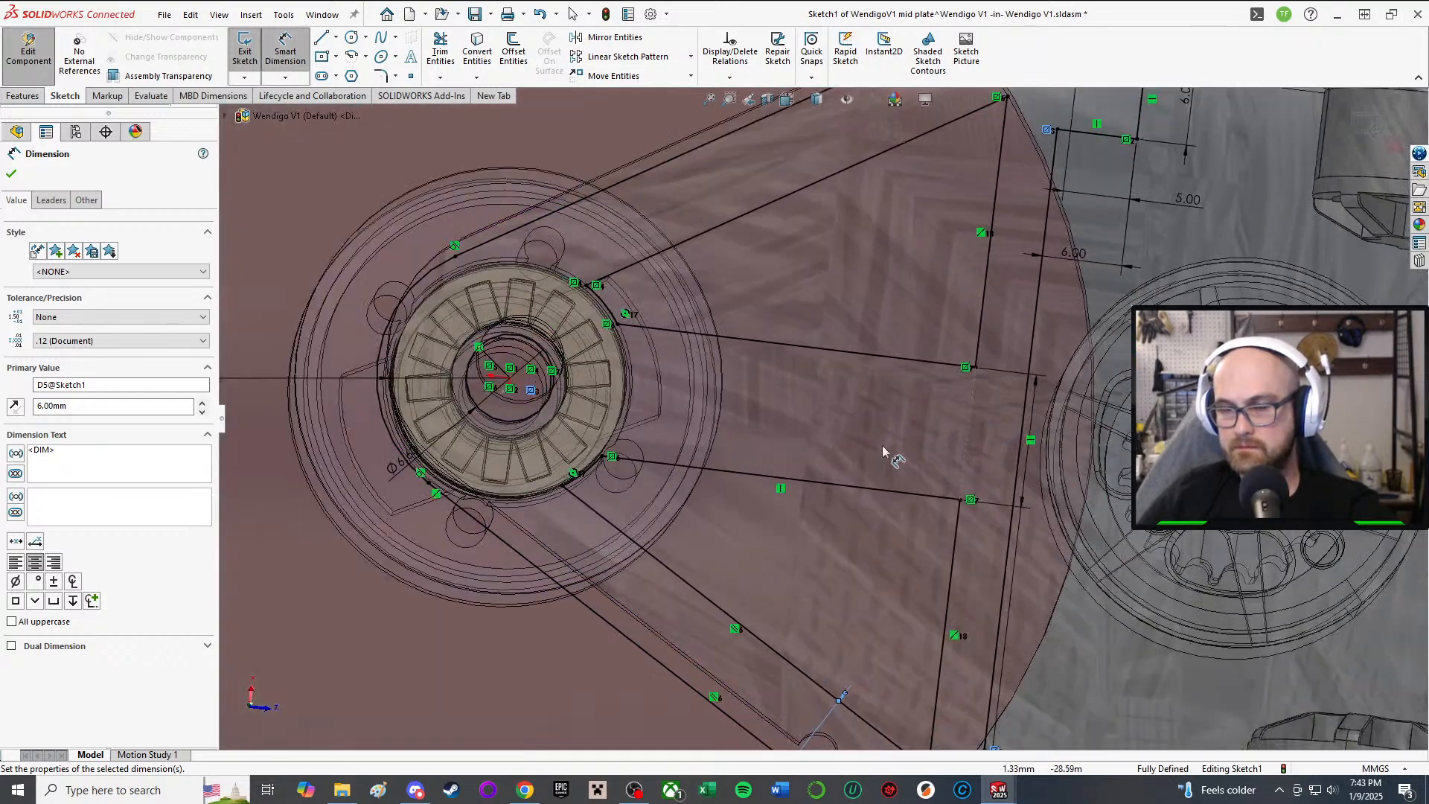
{"action": "scroll", "coordinate": [882, 445], "scroll_direction": "up", "scroll_amount": 5}
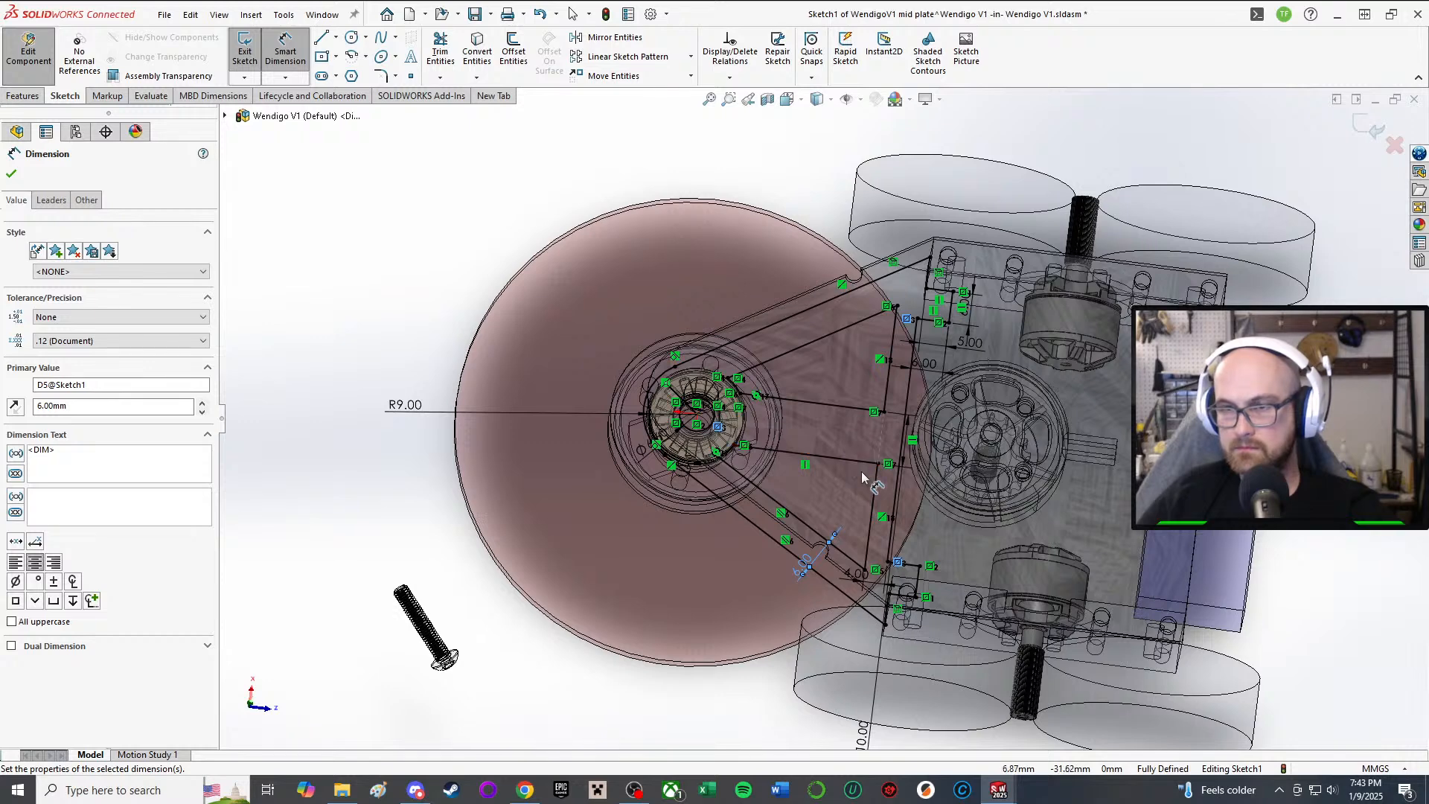
{"action": "scroll", "coordinate": [856, 446], "scroll_direction": "down", "scroll_amount": 2}
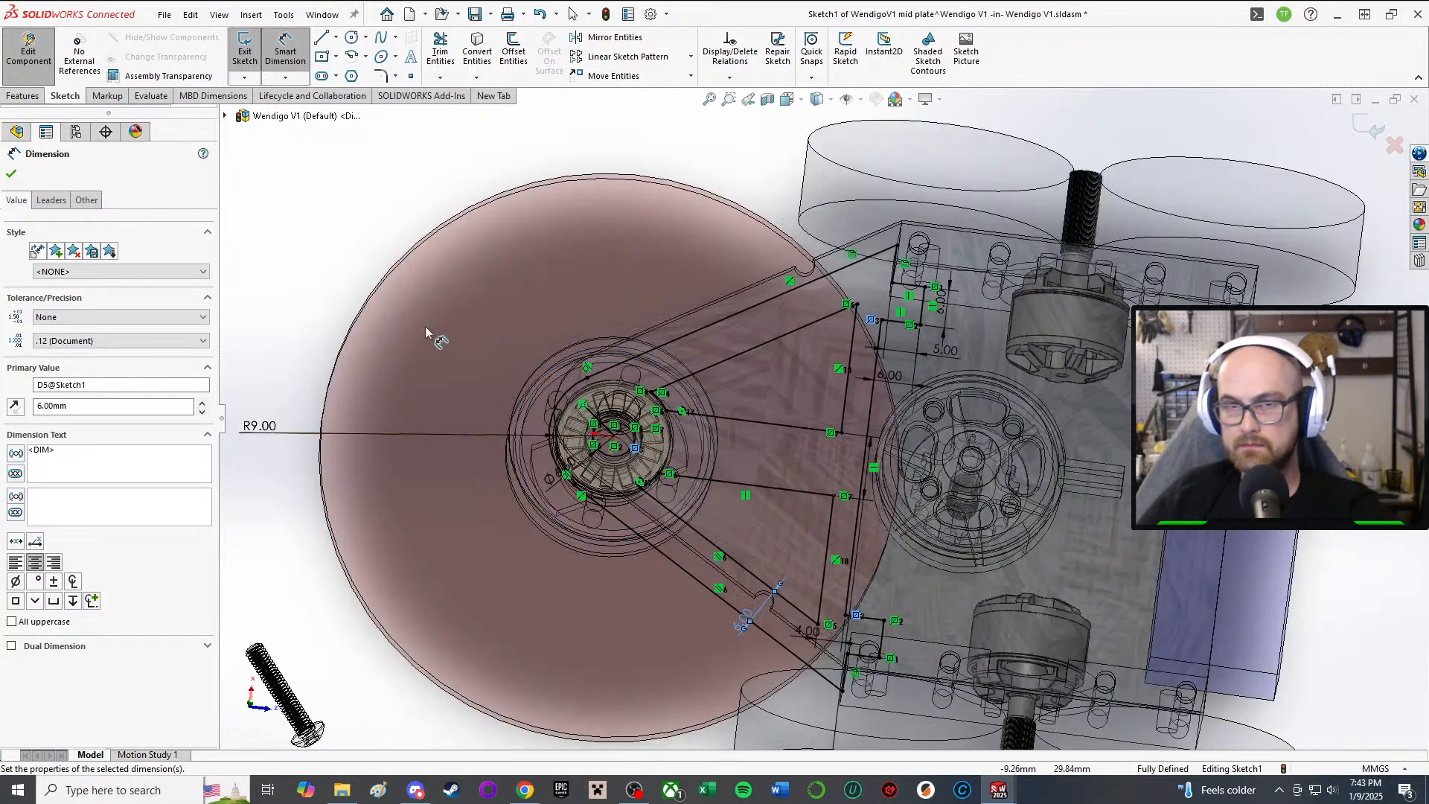
Step: Close the 6.00 dimension and exit the sketch, continuing the rebuild despite the fillet error
{"action": "left_click", "coordinate": [11, 174]}
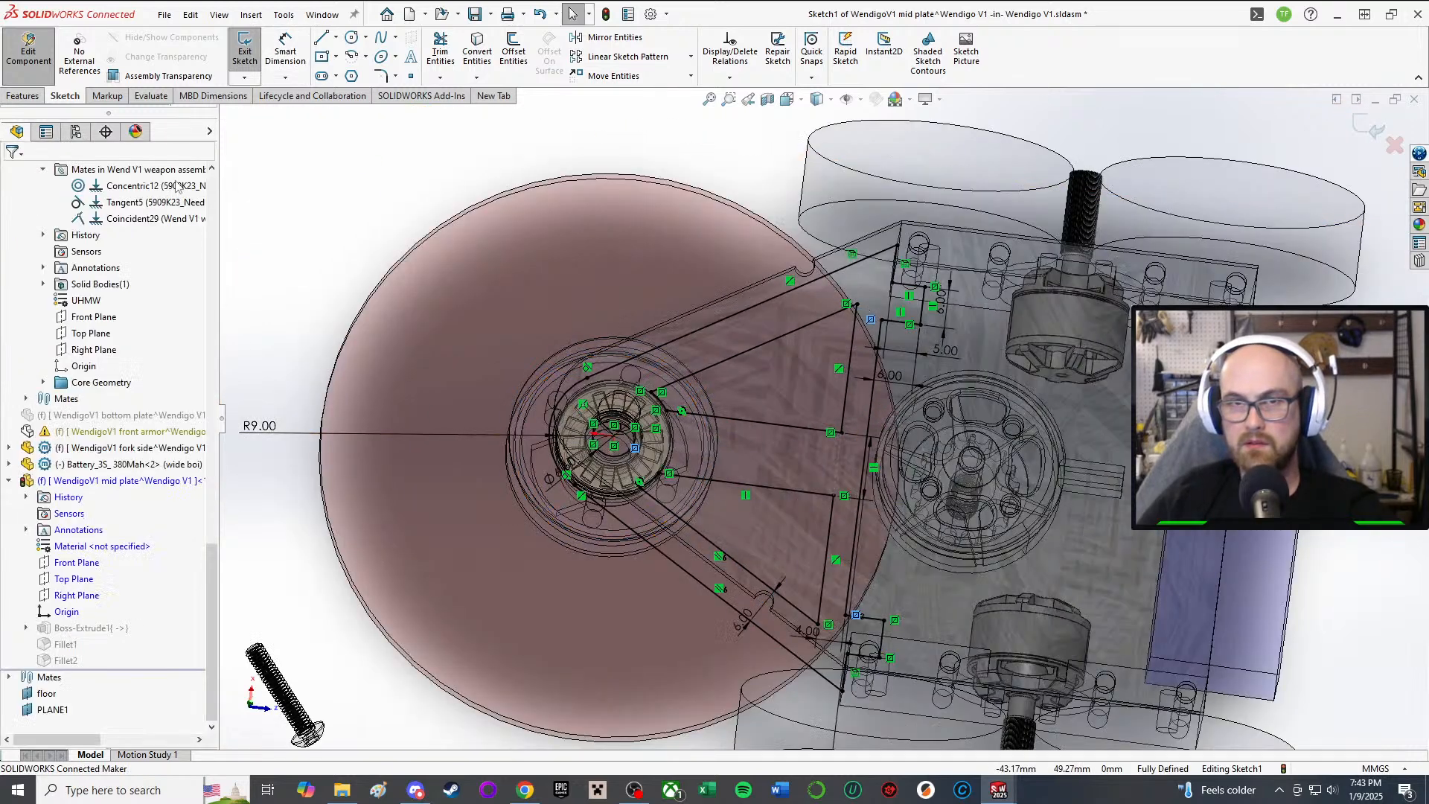
{"action": "left_click", "coordinate": [255, 64]}
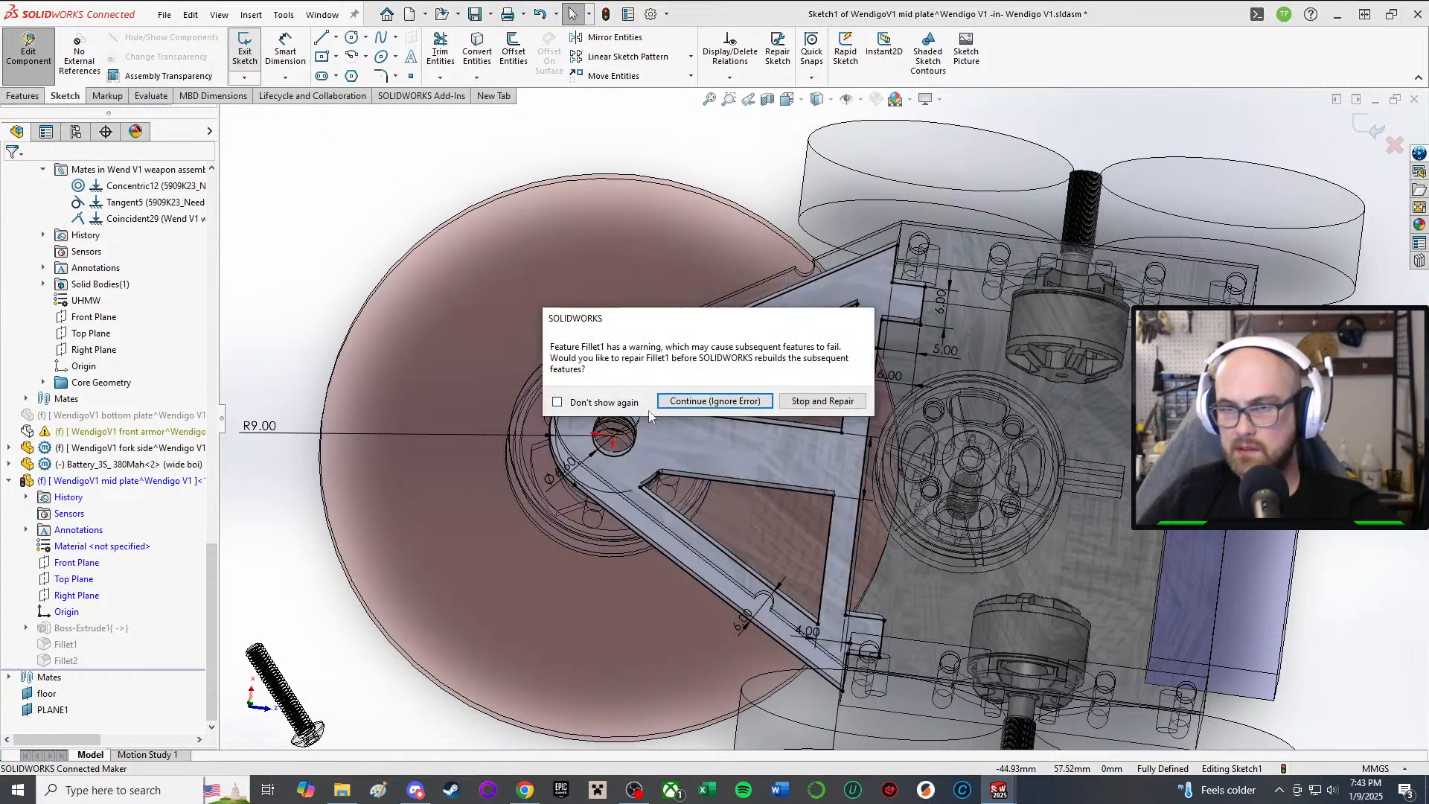
{"action": "left_click", "coordinate": [732, 401]}
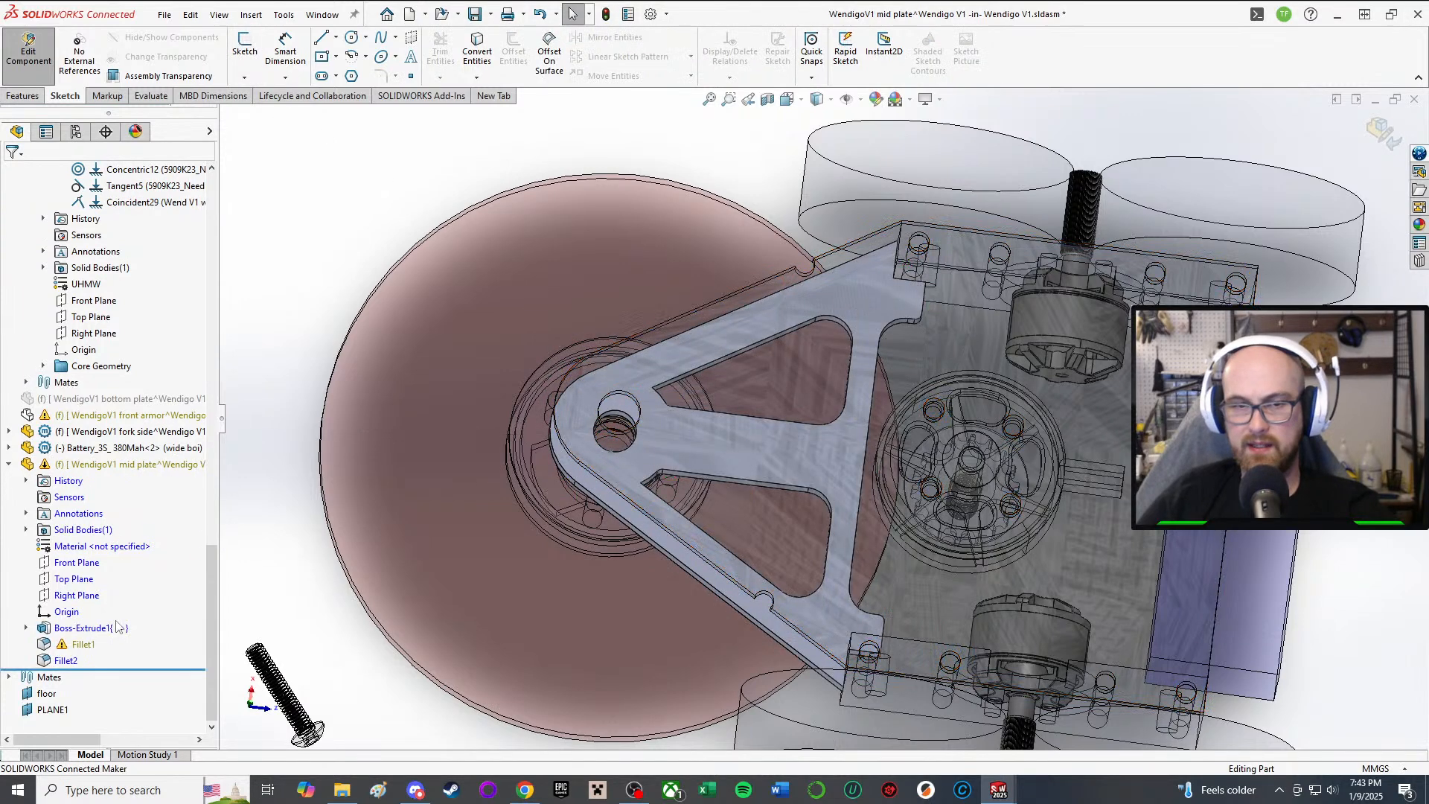
Step: Edit Fillet1 and remove its missing edges from the selection list
{"action": "left_click", "coordinate": [83, 643]}
{"action": "left_click", "coordinate": [83, 603]}
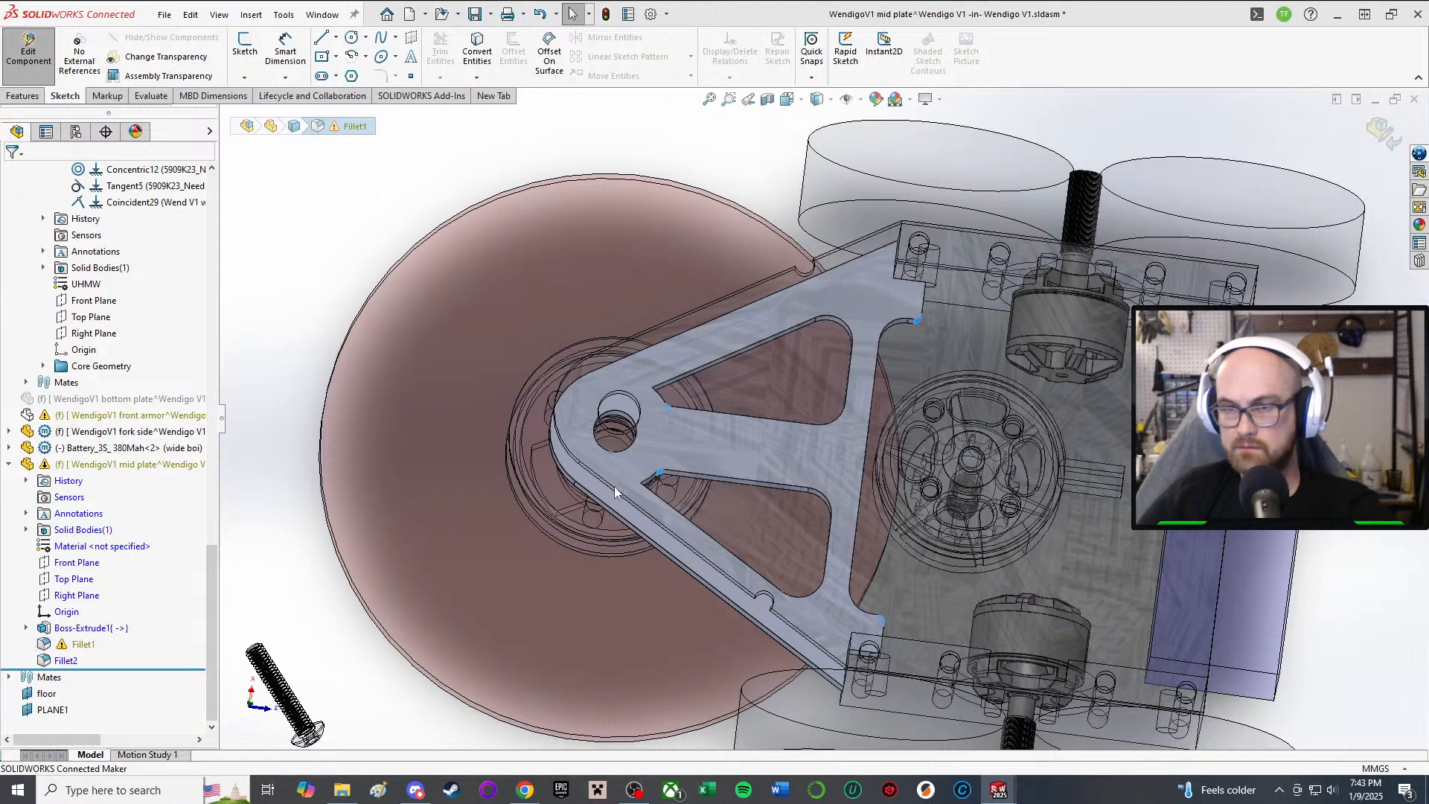
{"action": "key", "text": "Delete"}
{"action": "key", "text": "Delete"}
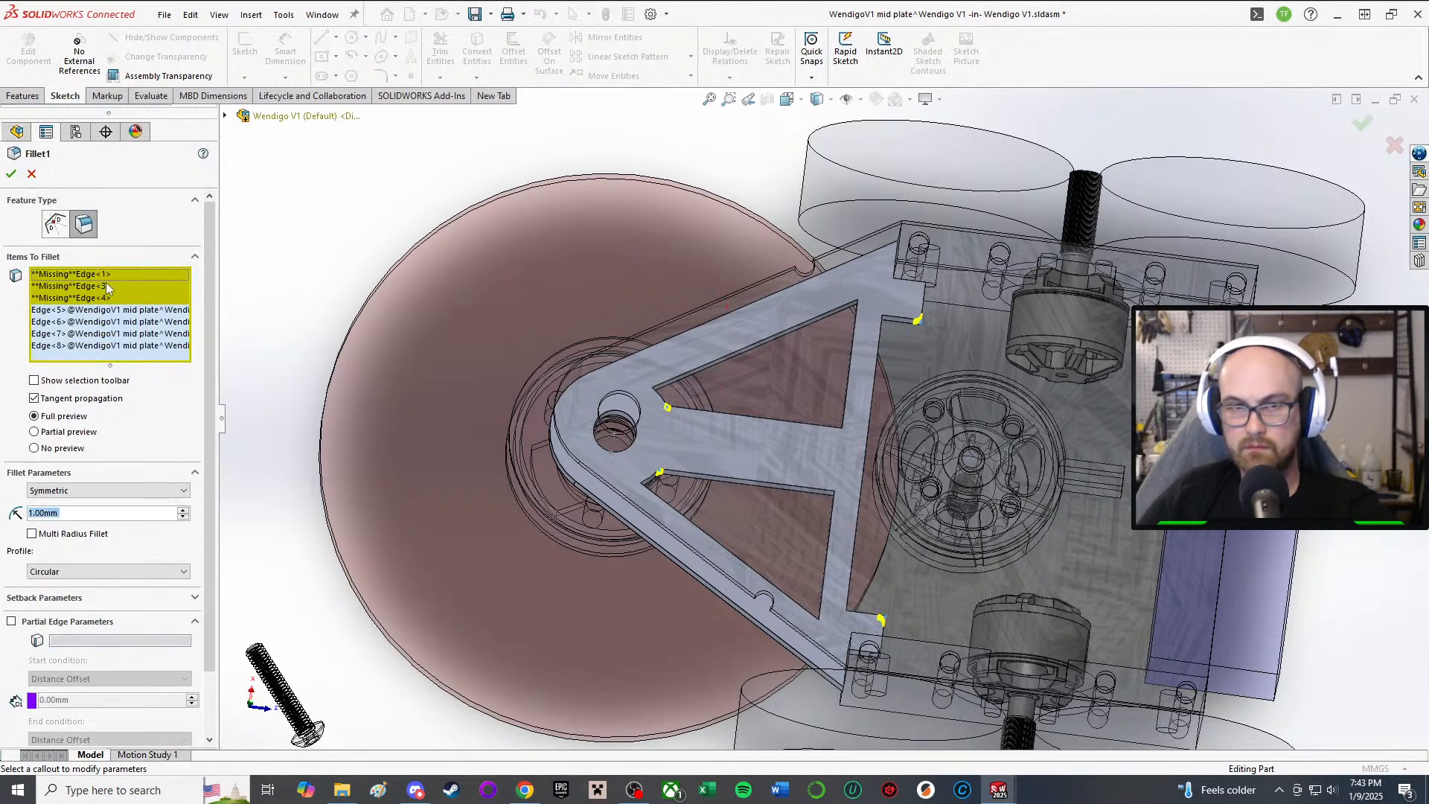
{"action": "key", "text": "Delete"}
{"action": "key", "text": "Delete"}
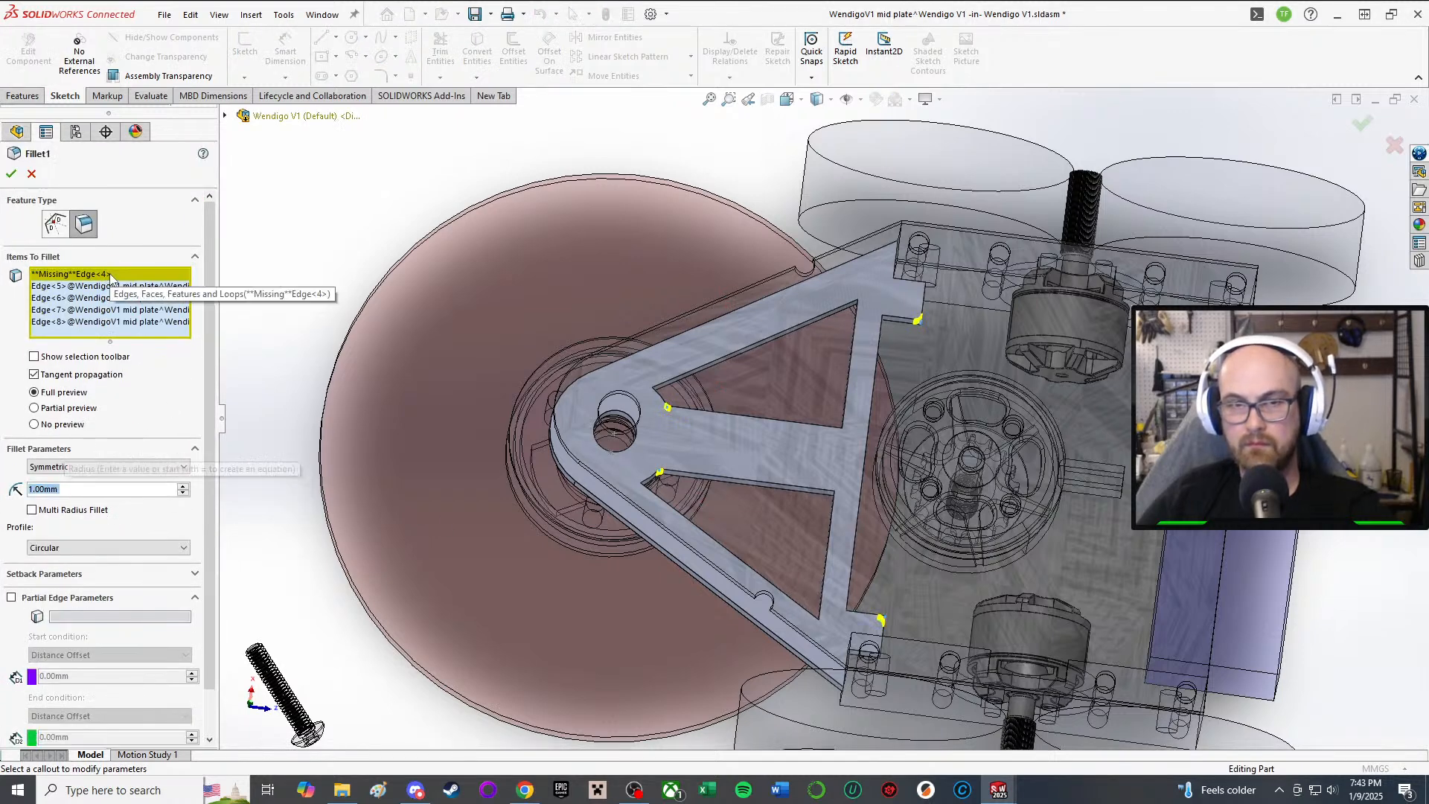
{"action": "scroll", "coordinate": [751, 502], "scroll_direction": "down", "scroll_amount": 4}
{"action": "scroll", "coordinate": [629, 430], "scroll_direction": "down", "scroll_amount": 3}
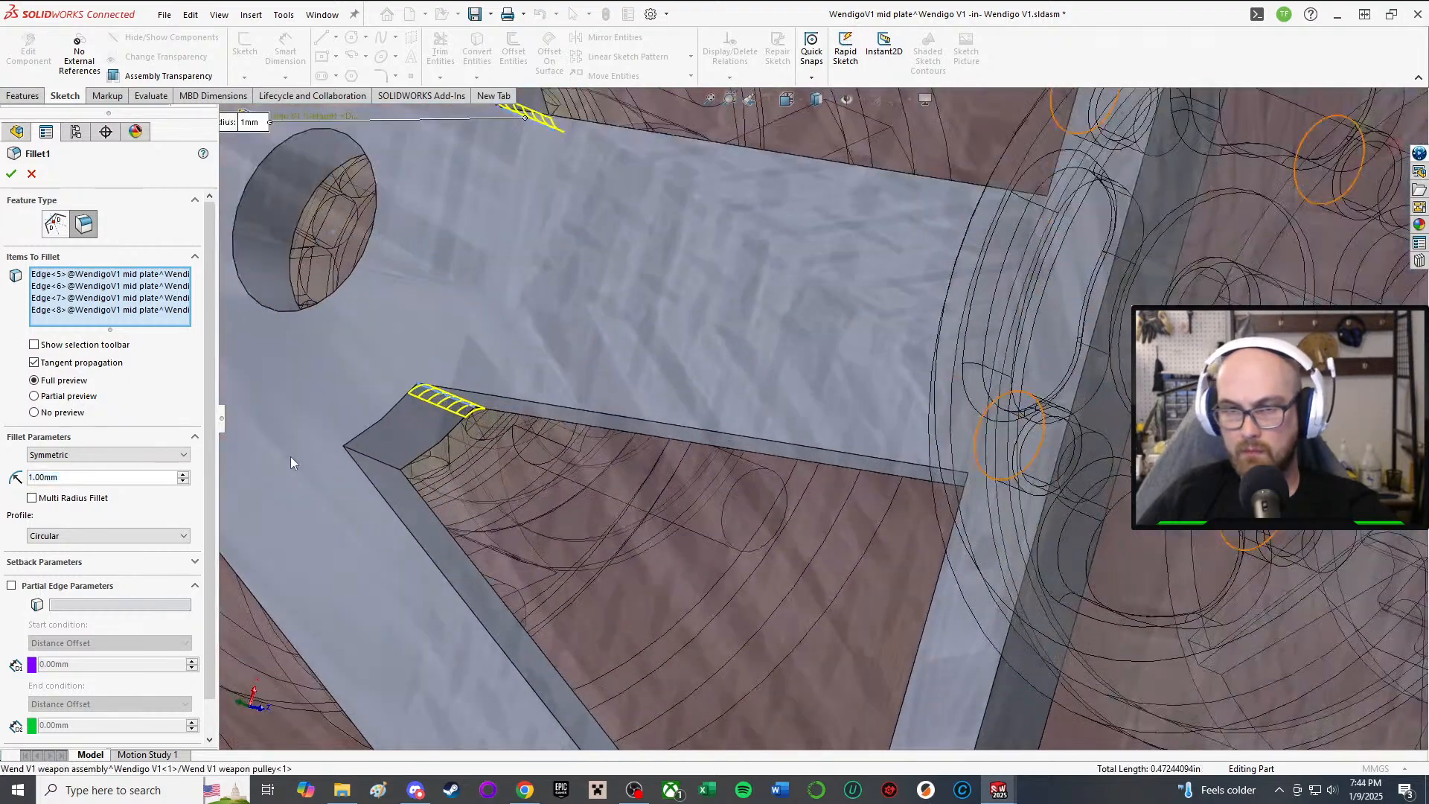
Step: Add the two new slot corner edges to Fillet1 and confirm the repaired fillet
{"action": "left_click", "coordinate": [370, 460]}
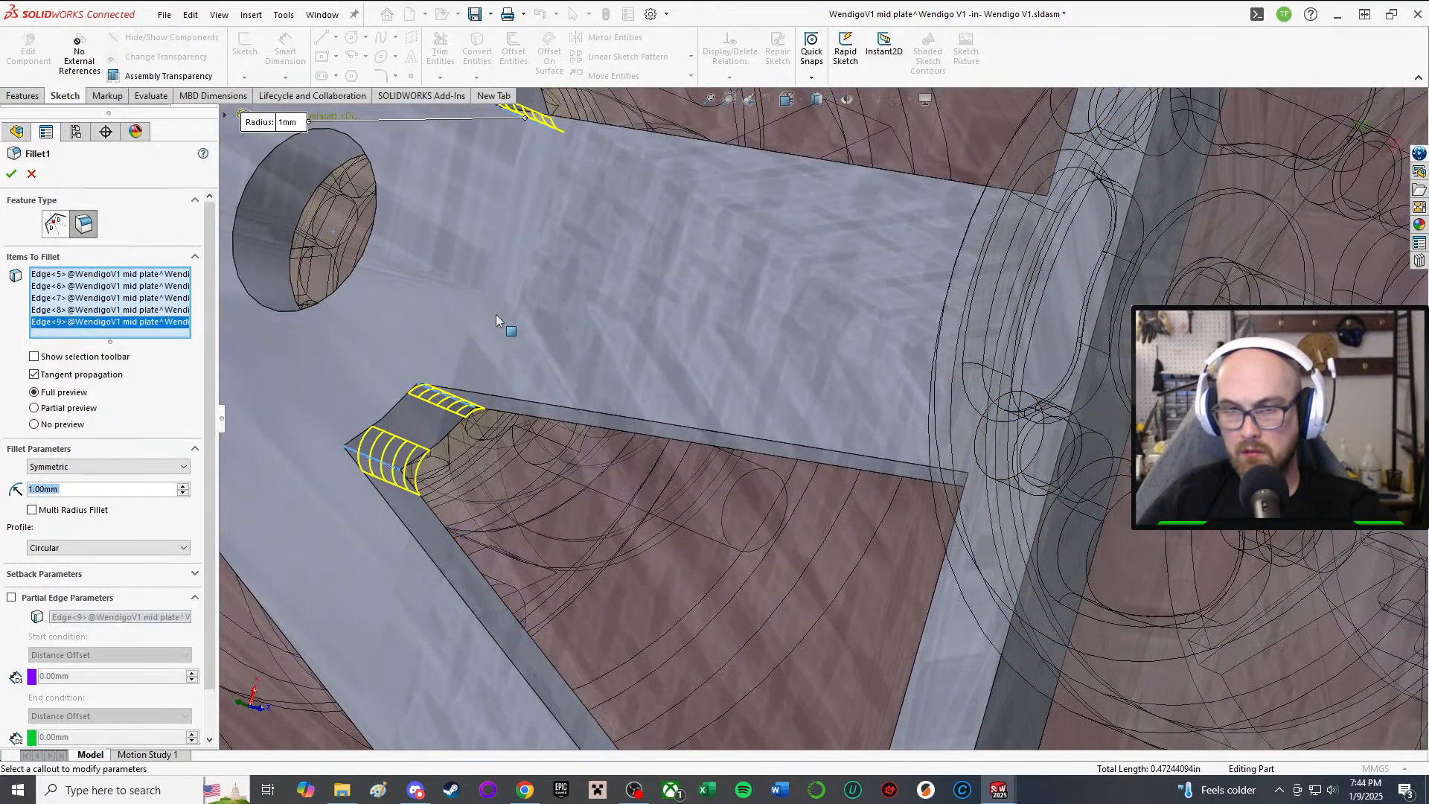
{"action": "middle_click_drag", "start_coordinate": [500, 319], "coordinate": [727, 272]}
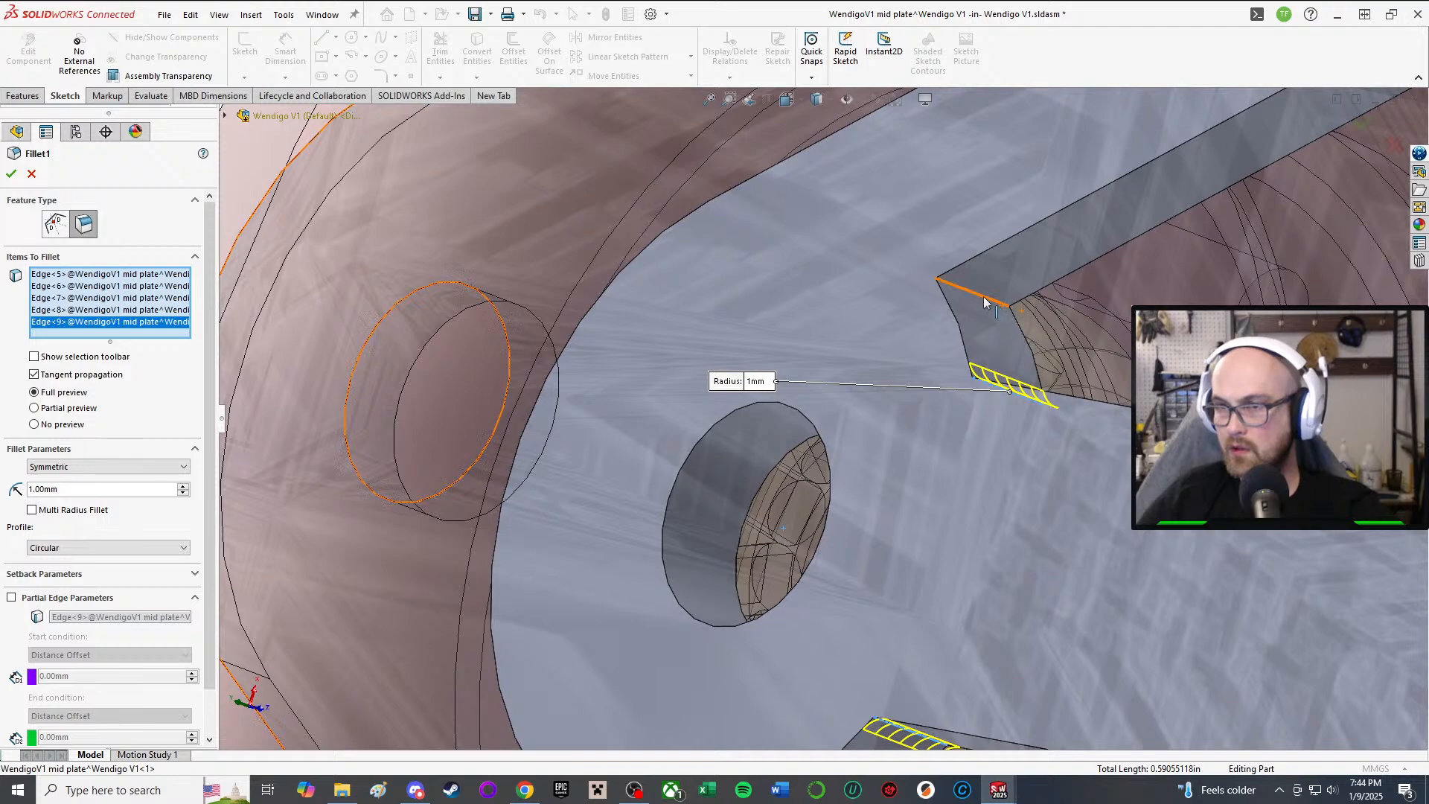
{"action": "left_click", "coordinate": [984, 301]}
{"action": "scroll", "coordinate": [1012, 387], "scroll_direction": "up", "scroll_amount": 4}
{"action": "scroll", "coordinate": [994, 452], "scroll_direction": "down", "scroll_amount": 3}
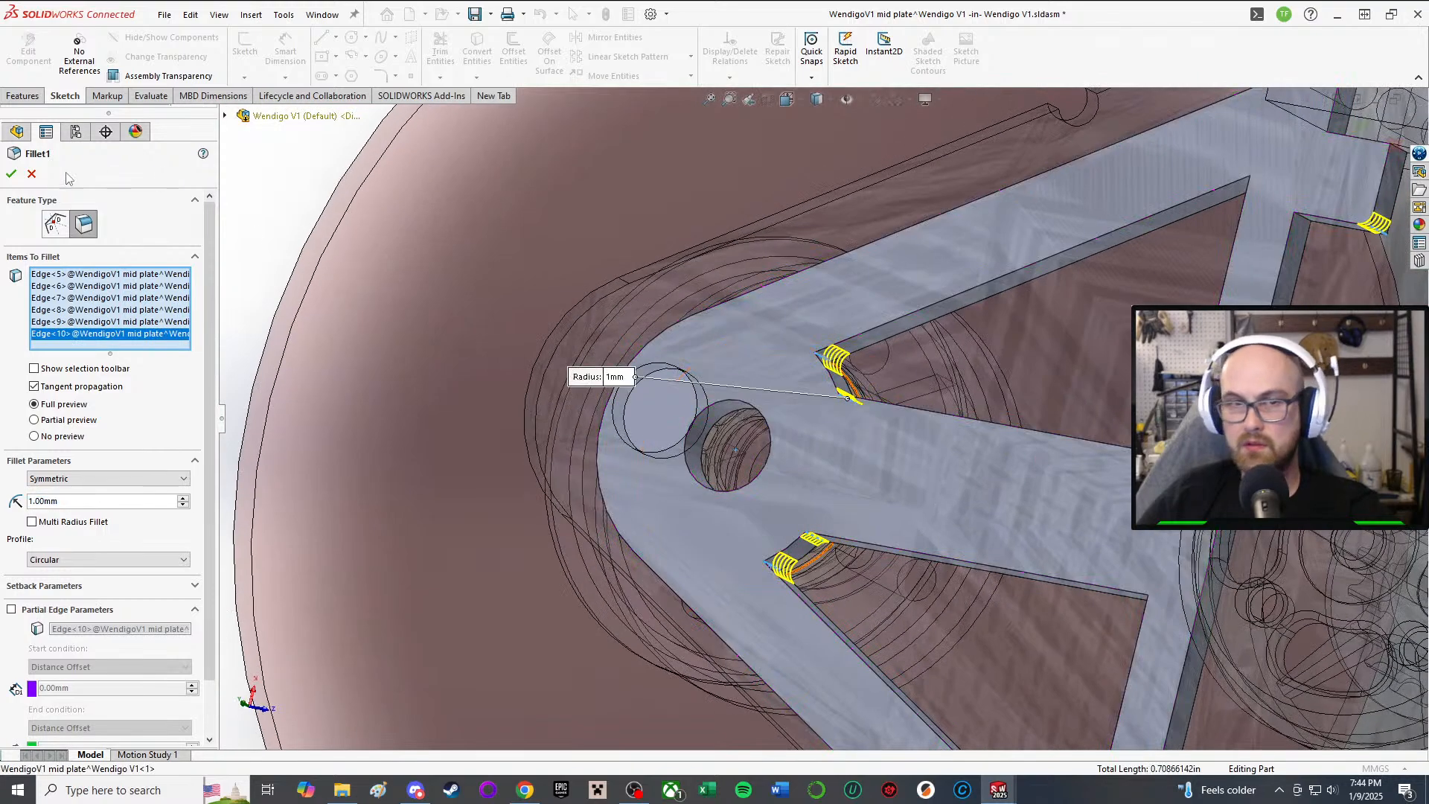
{"action": "key", "text": "Return"}
Step: Inspect the filleted mid plate, then return to editing the top-level Wendigo V1 assembly
{"action": "scroll", "coordinate": [782, 395], "scroll_direction": "up", "scroll_amount": 5}
{"action": "scroll", "coordinate": [792, 430], "scroll_direction": "up", "scroll_amount": 2}
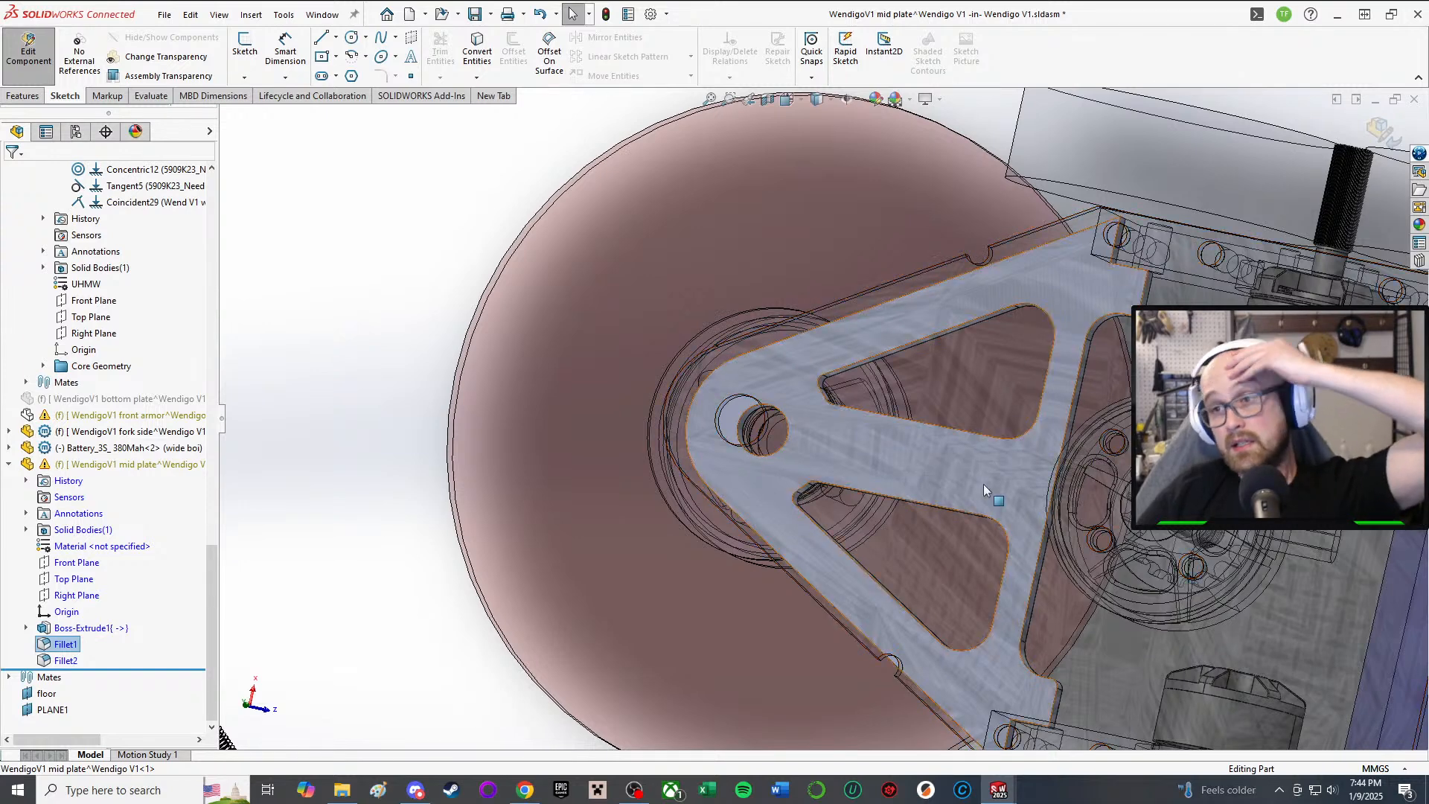
{"action": "middle_click_drag", "start_coordinate": [984, 483], "coordinate": [984, 417]}
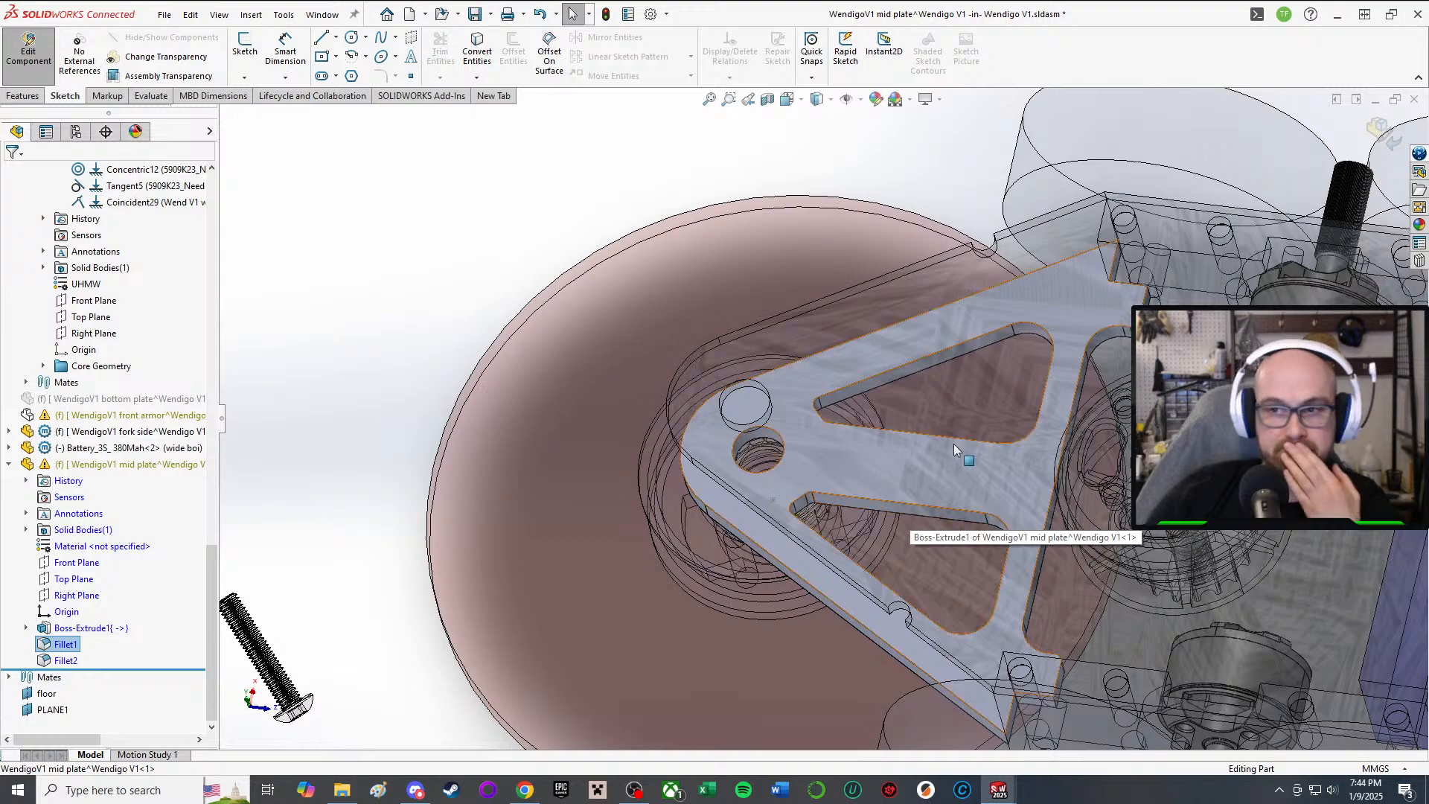
{"action": "middle_click_drag", "start_coordinate": [966, 476], "coordinate": [994, 551]}
{"action": "scroll", "coordinate": [994, 551], "scroll_direction": "up", "scroll_amount": 2}
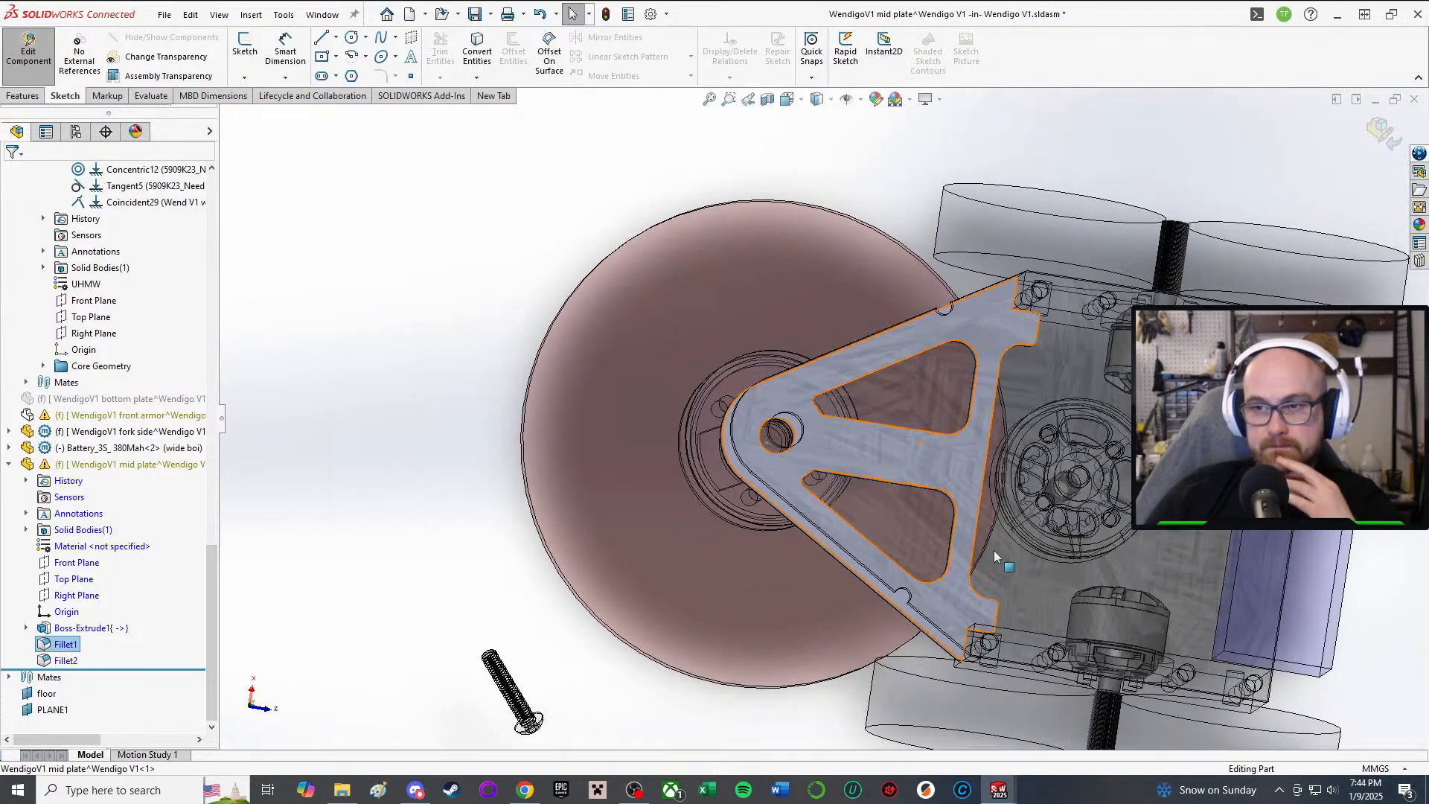
{"action": "scroll", "coordinate": [997, 550], "scroll_direction": "down", "scroll_amount": 3}
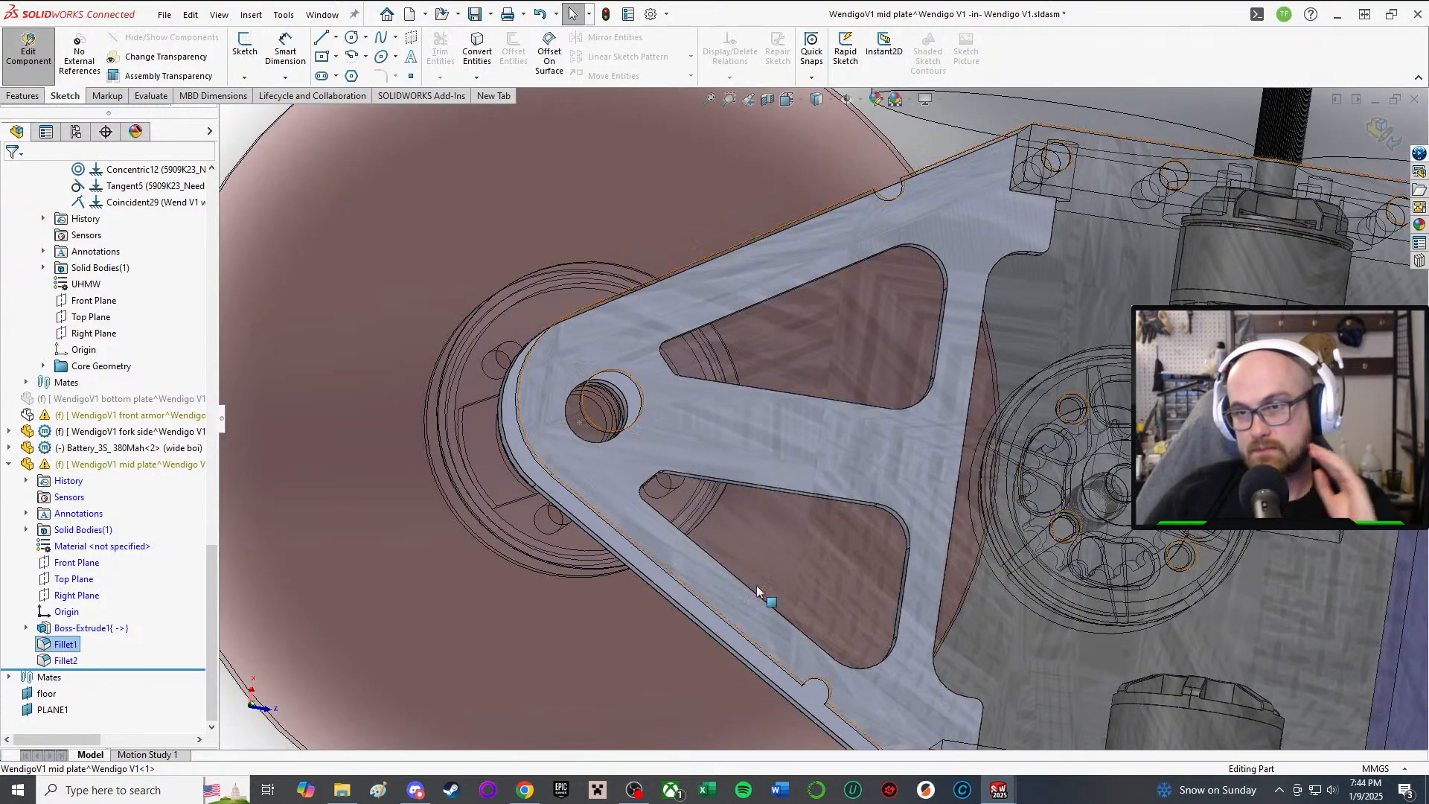
{"action": "scroll", "coordinate": [757, 592], "scroll_direction": "up", "scroll_amount": 1}
{"action": "middle_click_drag", "start_coordinate": [697, 585], "coordinate": [686, 528]}
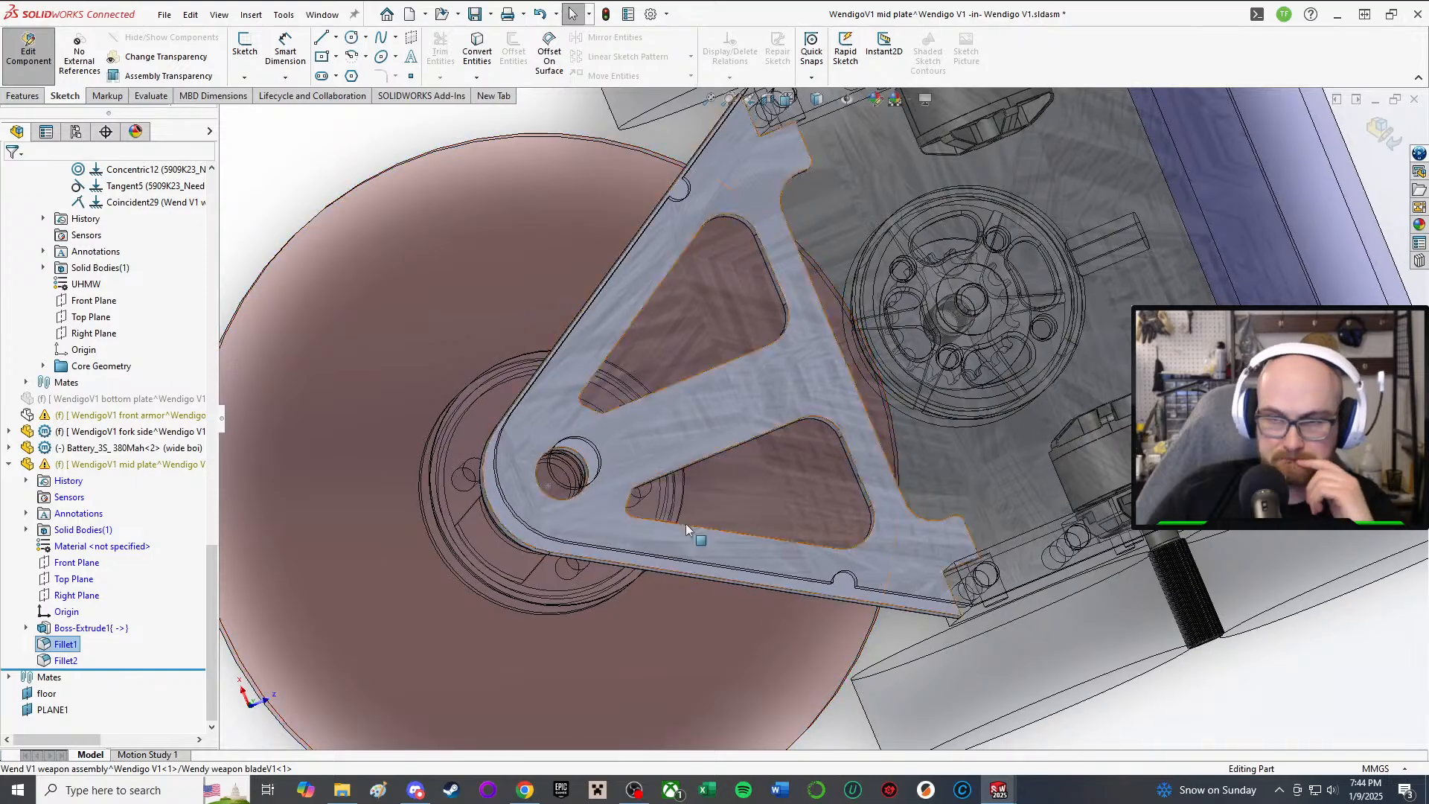
{"action": "middle_click_drag", "start_coordinate": [648, 476], "coordinate": [597, 327]}
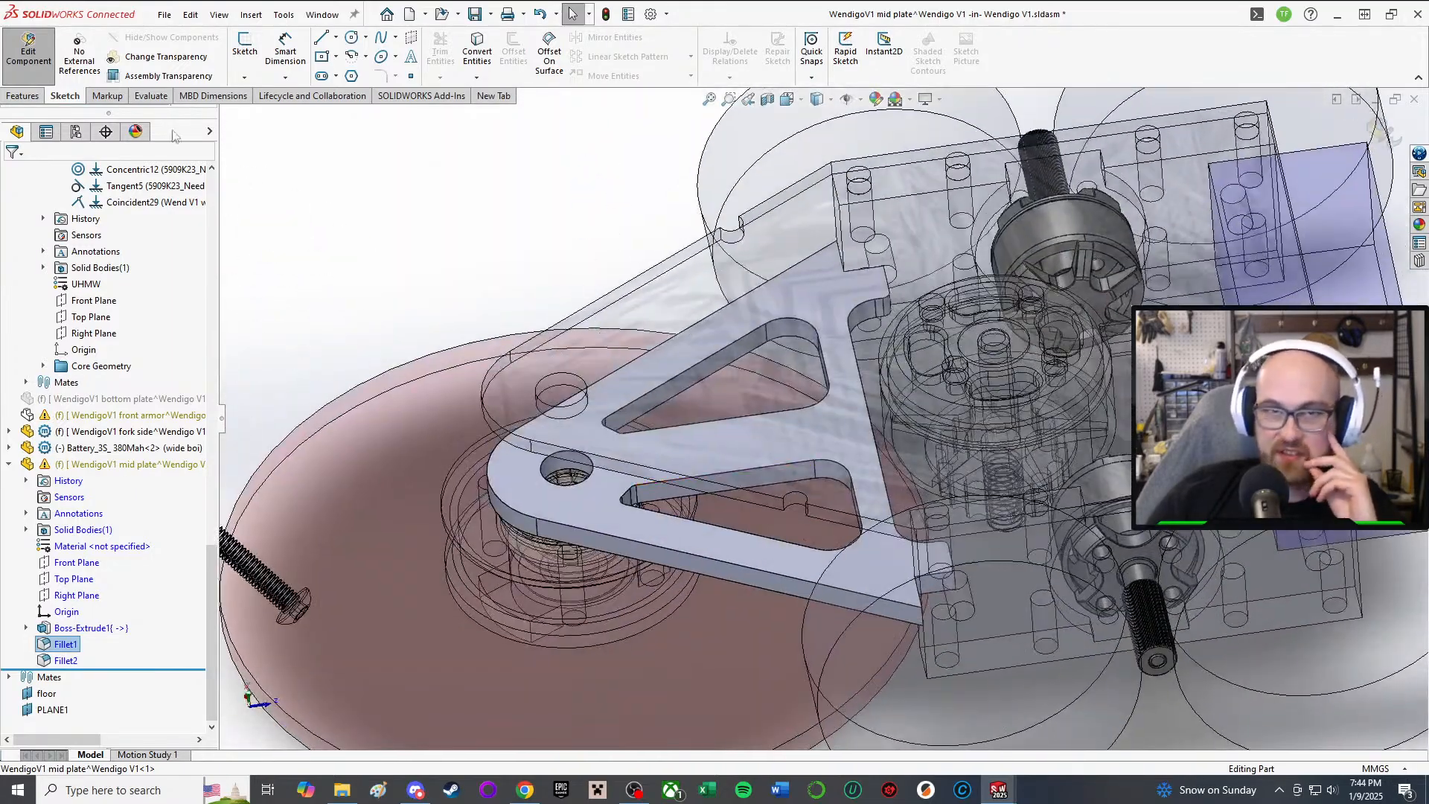
{"action": "left_click", "coordinate": [28, 52]}
Step: Orbit the assembly to view the wheels and a low side view of the blade
{"action": "scroll", "coordinate": [525, 452], "scroll_direction": "down", "scroll_amount": 5}
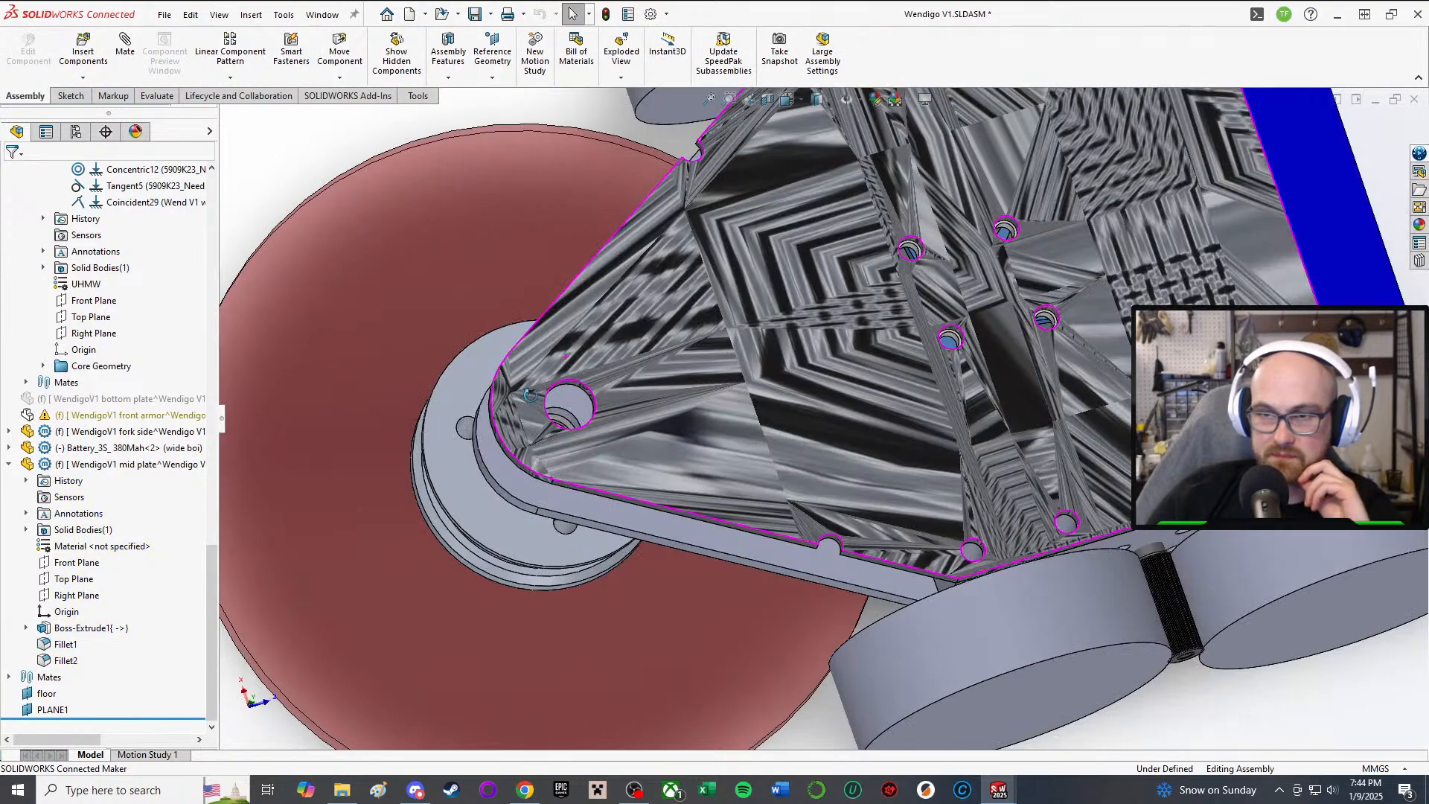
{"action": "scroll", "coordinate": [526, 449], "scroll_direction": "up", "scroll_amount": 5}
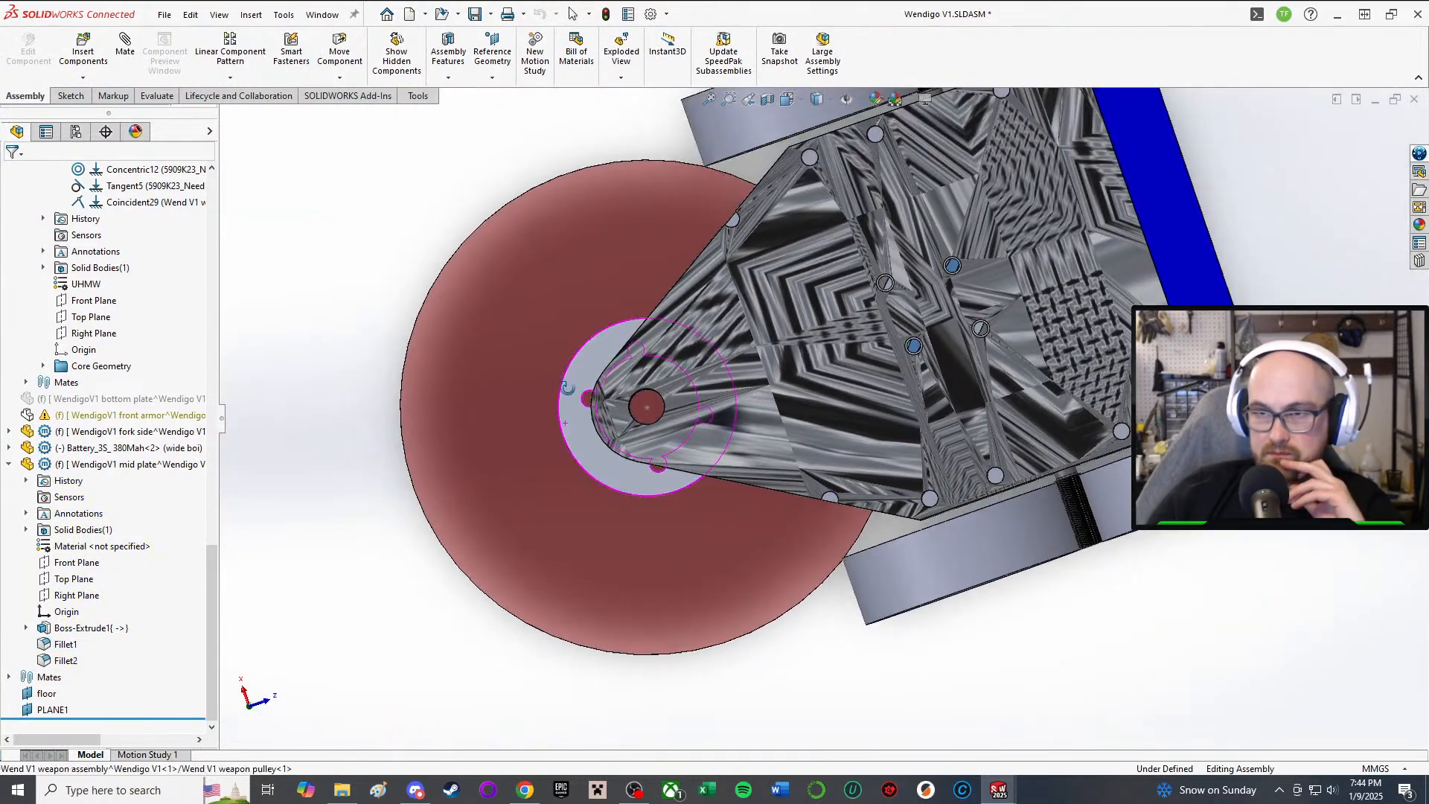
{"action": "middle_click_drag", "start_coordinate": [567, 387], "coordinate": [772, 436]}
{"action": "scroll", "coordinate": [714, 394], "scroll_direction": "up", "scroll_amount": 3}
{"action": "scroll", "coordinate": [772, 436], "scroll_direction": "down", "scroll_amount": 3}
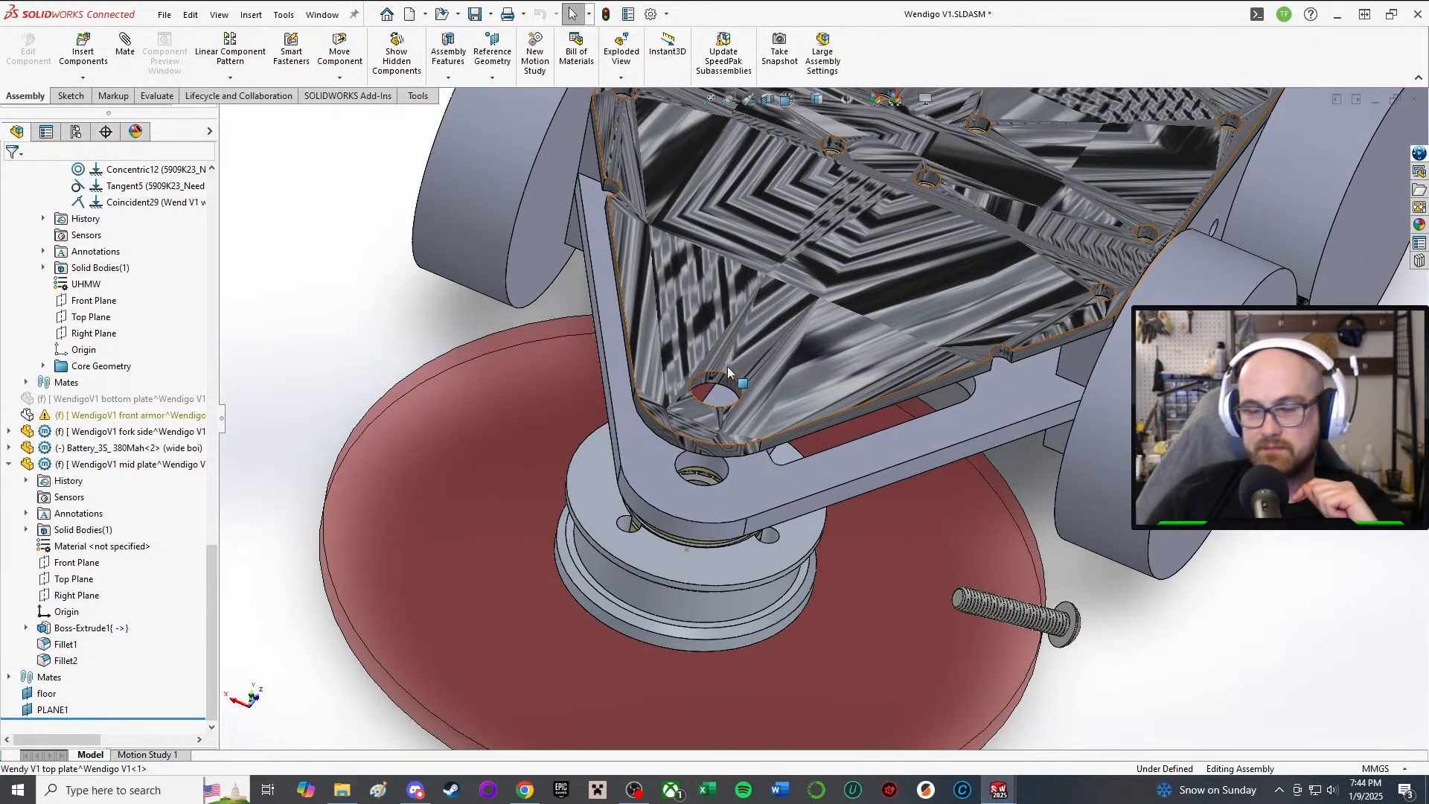
{"action": "scroll", "coordinate": [728, 372], "scroll_direction": "up", "scroll_amount": 4}
{"action": "middle_click_drag", "start_coordinate": [856, 574], "coordinate": [722, 455]}
{"action": "scroll", "coordinate": [722, 455], "scroll_direction": "down", "scroll_amount": 4}
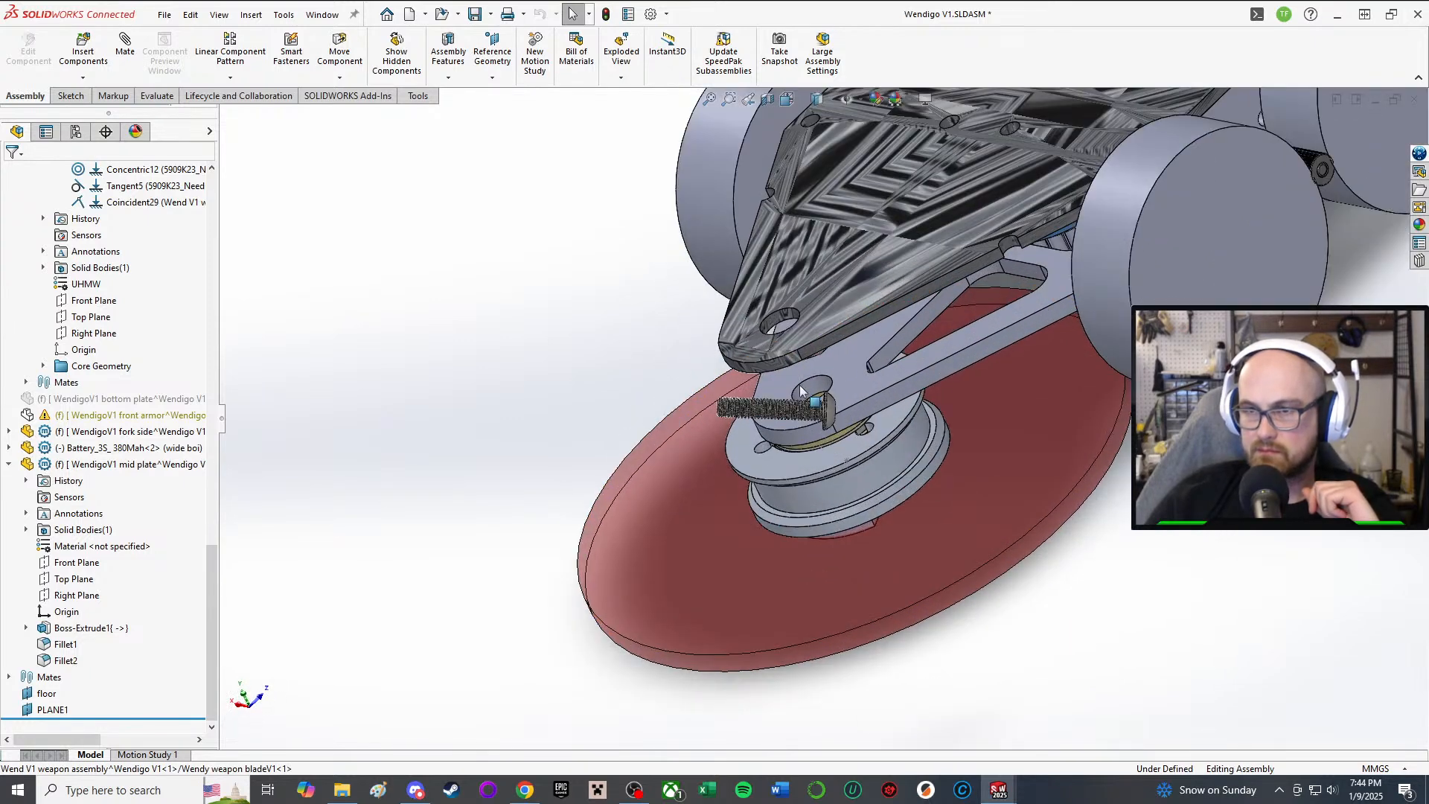
{"action": "scroll", "coordinate": [780, 415], "scroll_direction": "up", "scroll_amount": 5}
Step: Delete the stray bolt component beside the wheel
{"action": "left_click", "coordinate": [773, 411]}
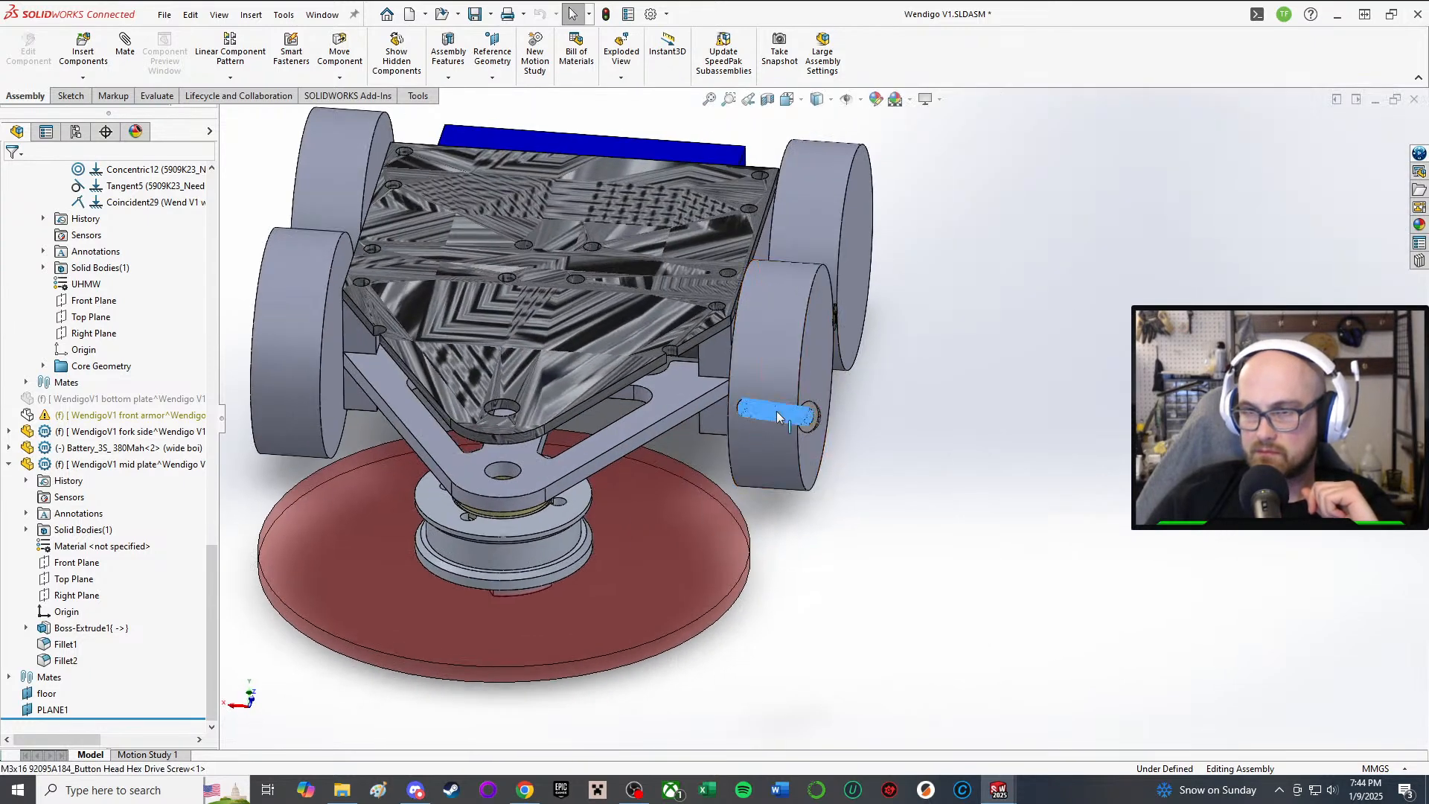
{"action": "right_click", "coordinate": [776, 412]}
{"action": "left_click", "coordinate": [848, 630]}
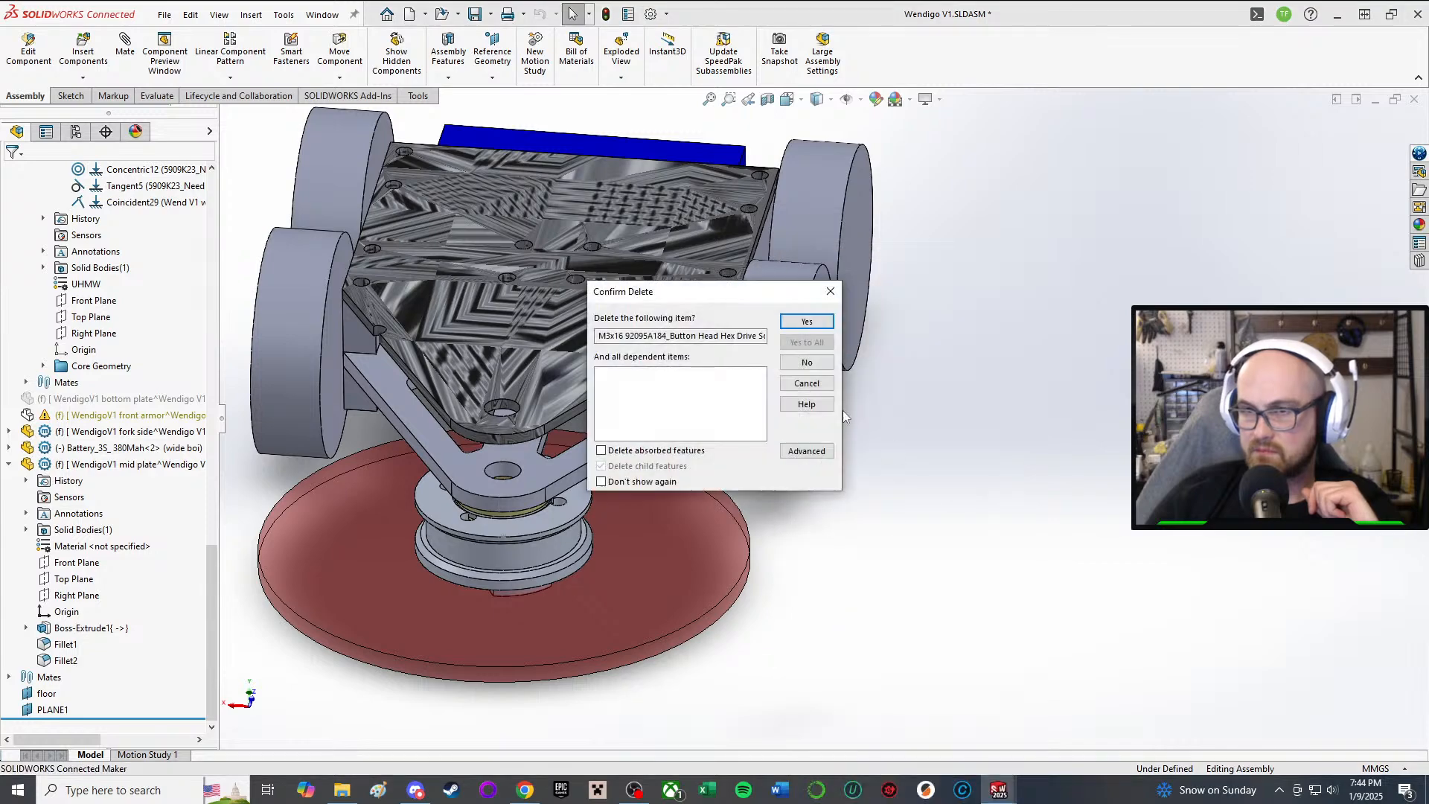
{"action": "left_click", "coordinate": [807, 321]}
Step: Measure the gap between the mid and top plate faces: parallel, 0.433 in apart
{"action": "middle_click_drag", "start_coordinate": [729, 450], "coordinate": [634, 320]}
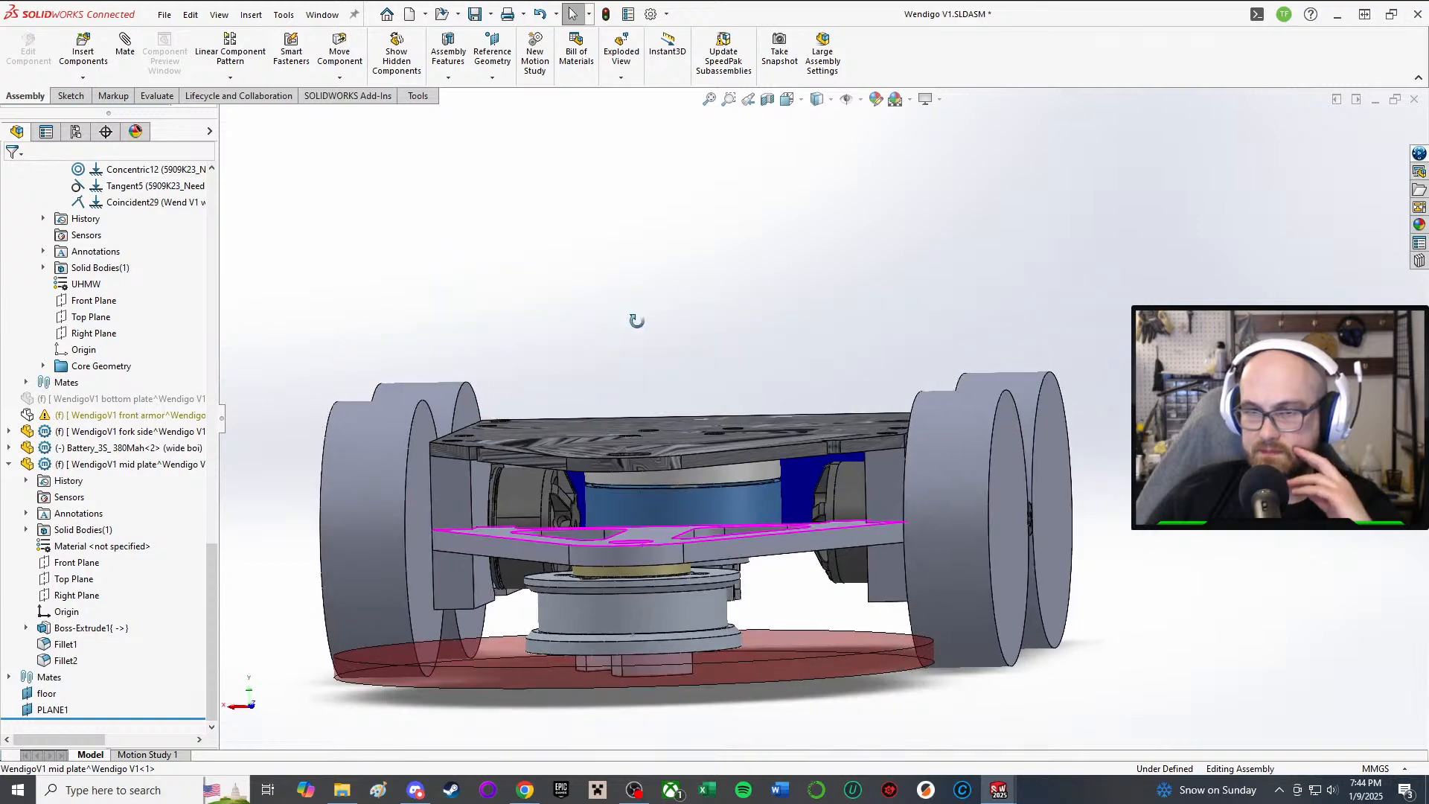
{"action": "scroll", "coordinate": [679, 401], "scroll_direction": "up", "scroll_amount": 2}
{"action": "right_click_drag", "start_coordinate": [1161, 650], "coordinate": [1384, 584]}
{"action": "scroll", "coordinate": [665, 525], "scroll_direction": "down", "scroll_amount": 4}
{"action": "middle_click_drag", "start_coordinate": [771, 427], "coordinate": [840, 384]}
{"action": "left_click", "coordinate": [835, 557]}
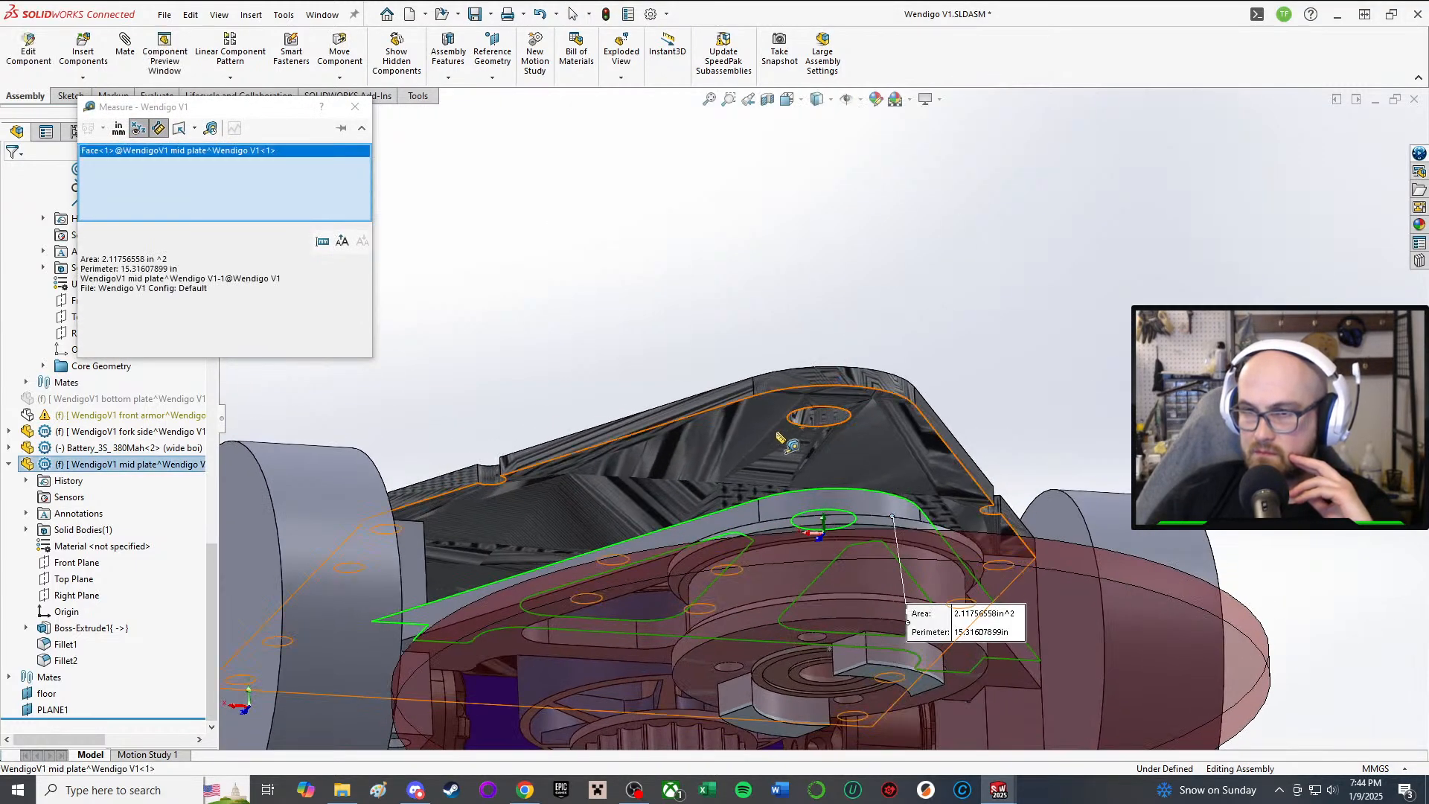
{"action": "left_click", "coordinate": [778, 427]}
{"action": "middle_click_drag", "start_coordinate": [880, 292], "coordinate": [889, 382]}
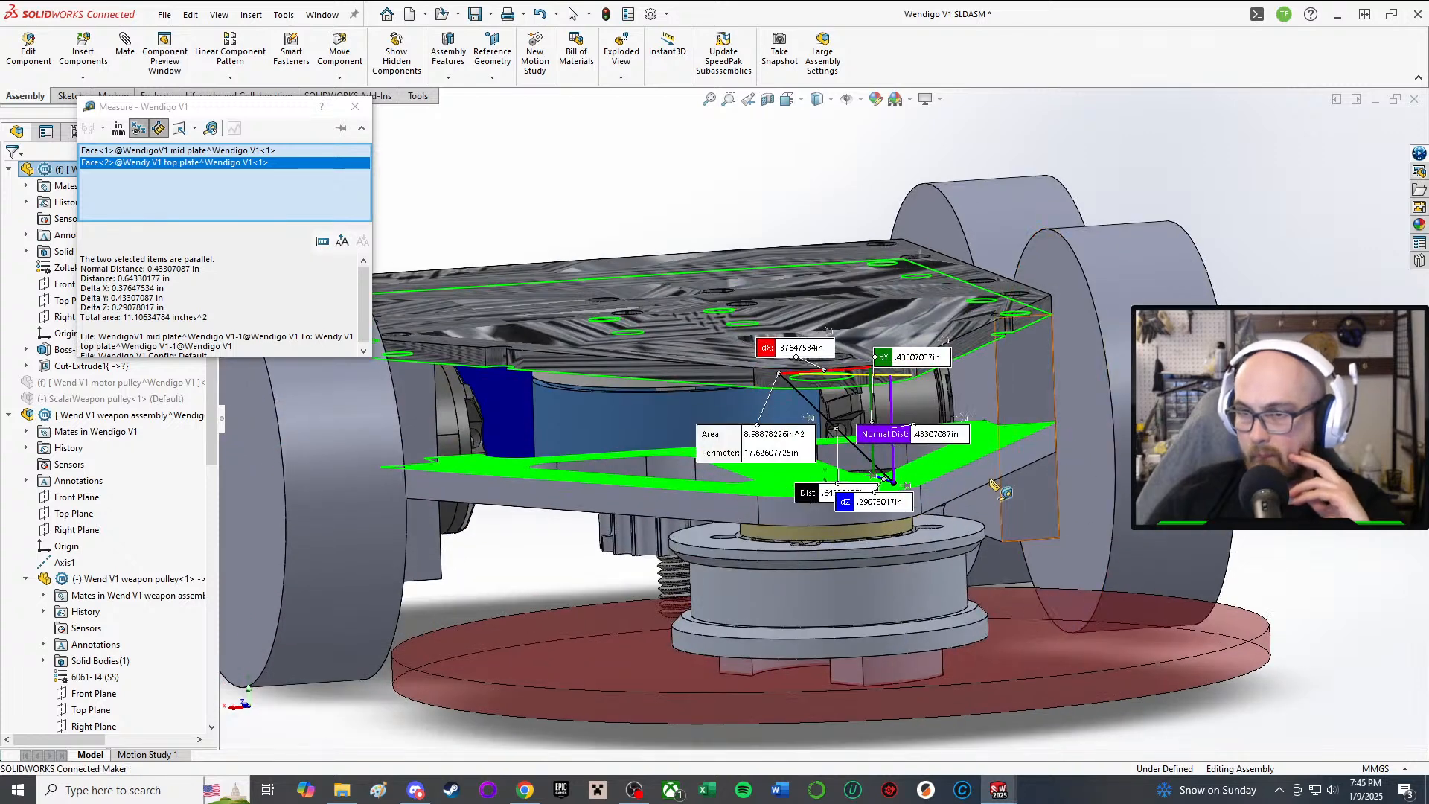
{"action": "scroll", "coordinate": [914, 467], "scroll_direction": "down", "scroll_amount": 3}
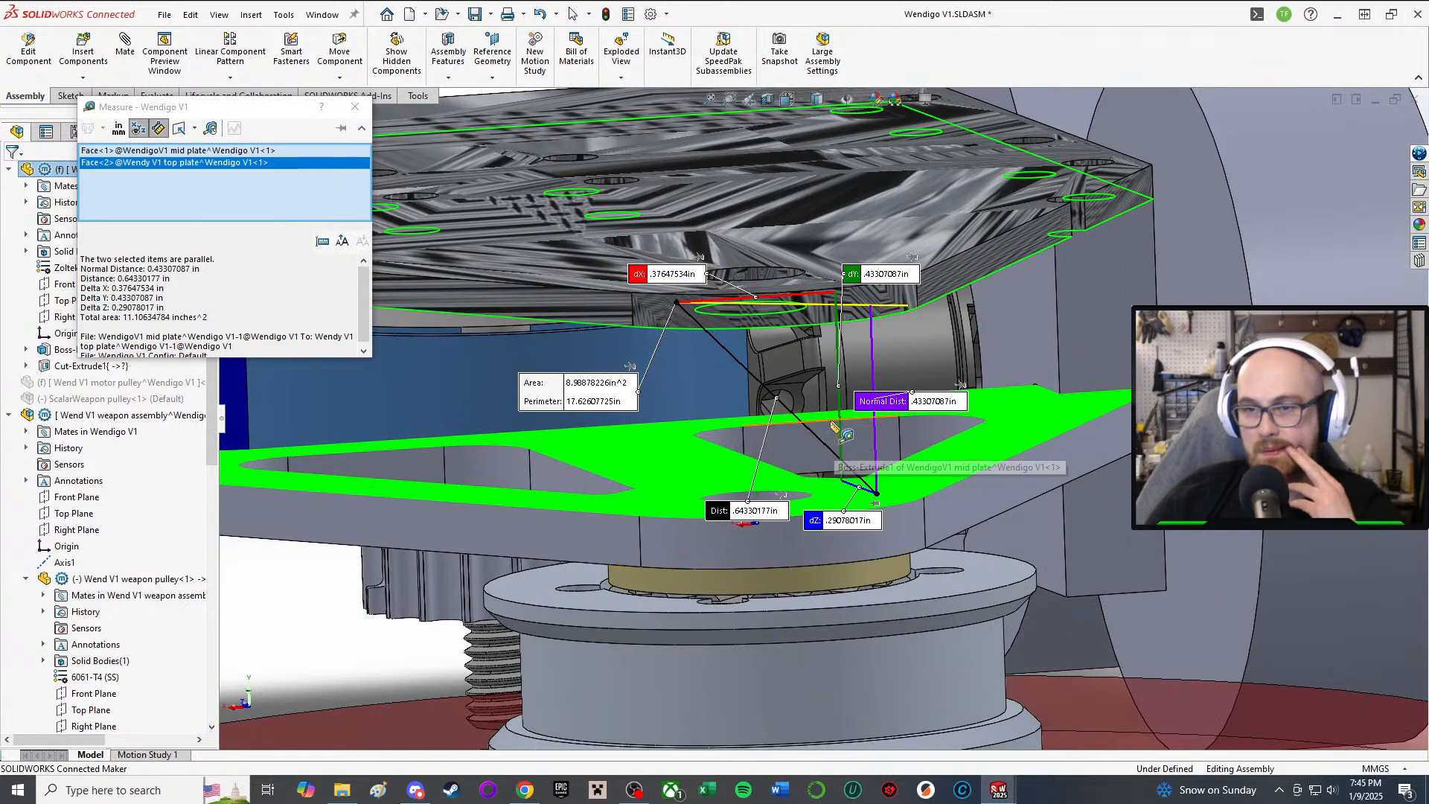
{"action": "left_click", "coordinate": [355, 106]}
Step: Clear the selection and orbit to view the robot's underside
{"action": "scroll", "coordinate": [1042, 465], "scroll_direction": "up", "scroll_amount": 4}
{"action": "key", "text": "Escape"}
{"action": "scroll", "coordinate": [752, 394], "scroll_direction": "up", "scroll_amount": 2}
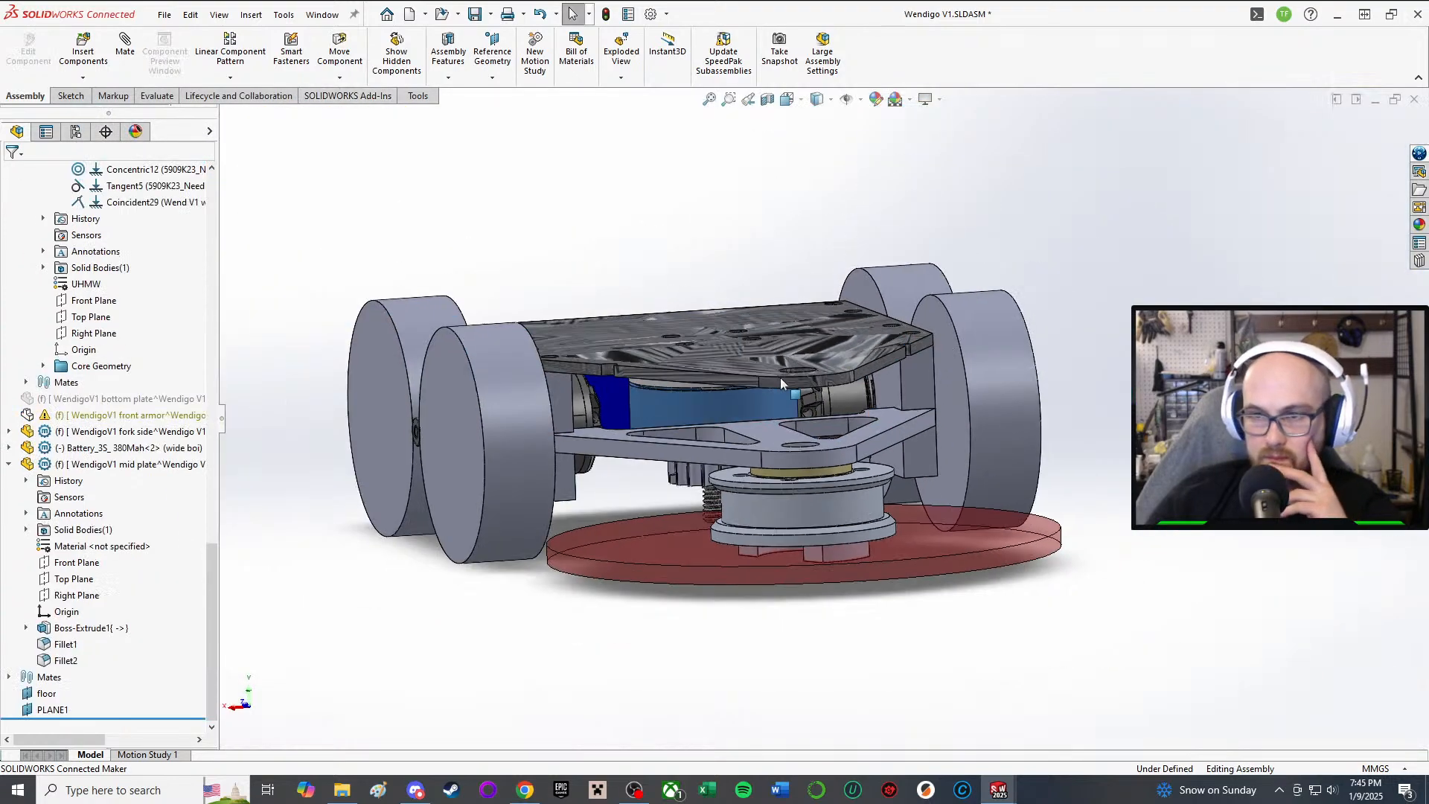
{"action": "middle_click_drag", "start_coordinate": [751, 394], "coordinate": [757, 560]}
{"action": "scroll", "coordinate": [777, 532], "scroll_direction": "up", "scroll_amount": 1}
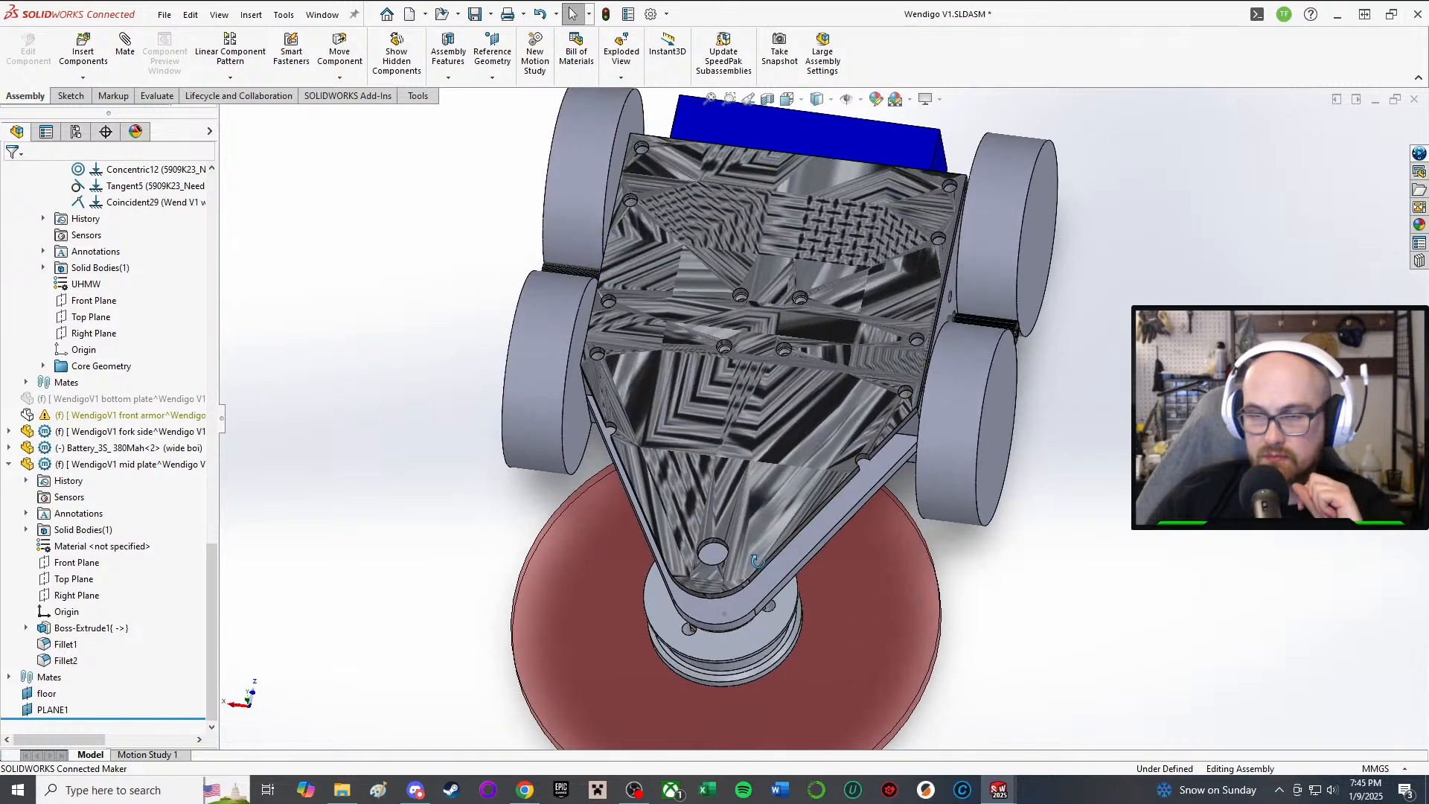
Step: Edit the top plate in place and open Sketch2 of its Cut-Extrude1
{"action": "left_click", "coordinate": [790, 459]}
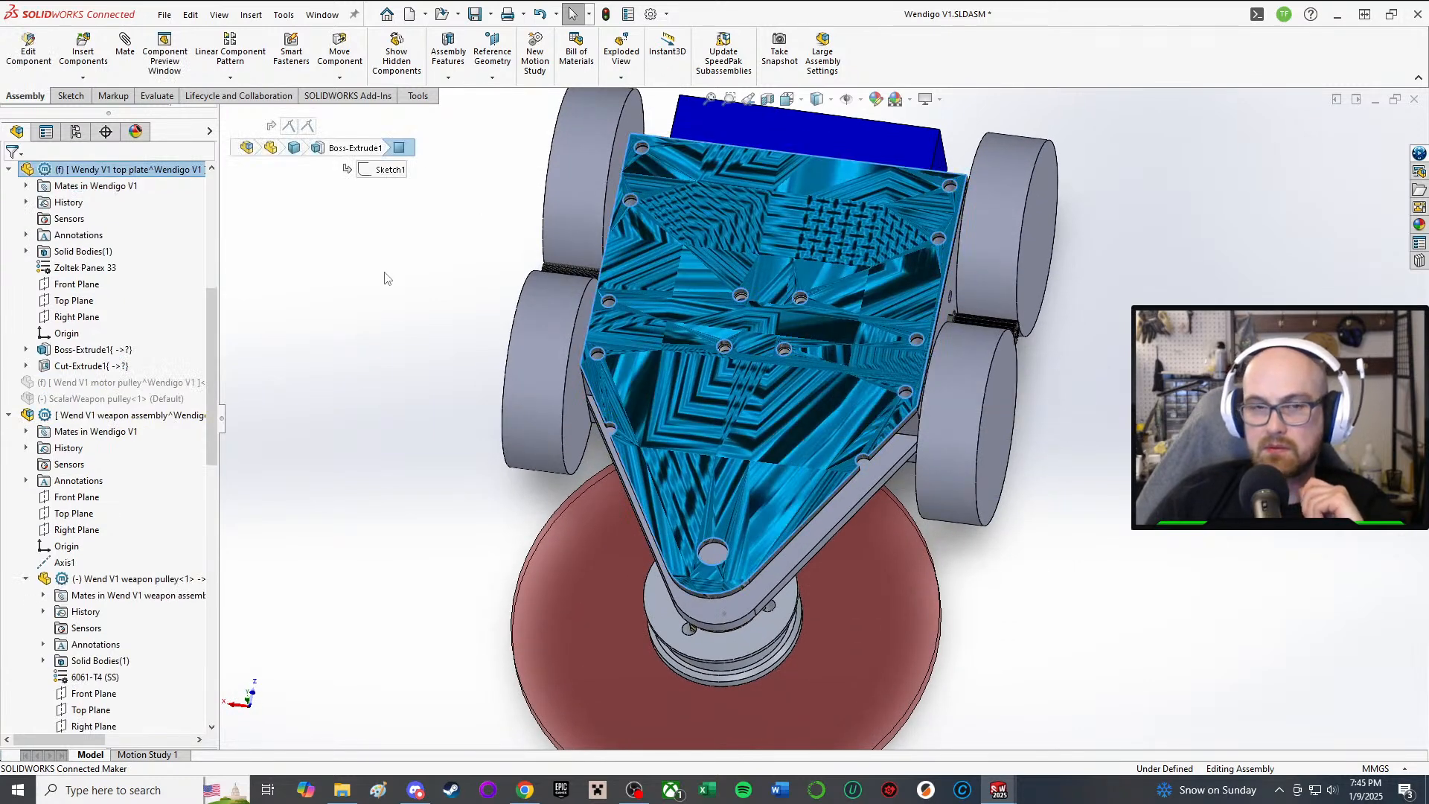
{"action": "right_click", "coordinate": [163, 171]}
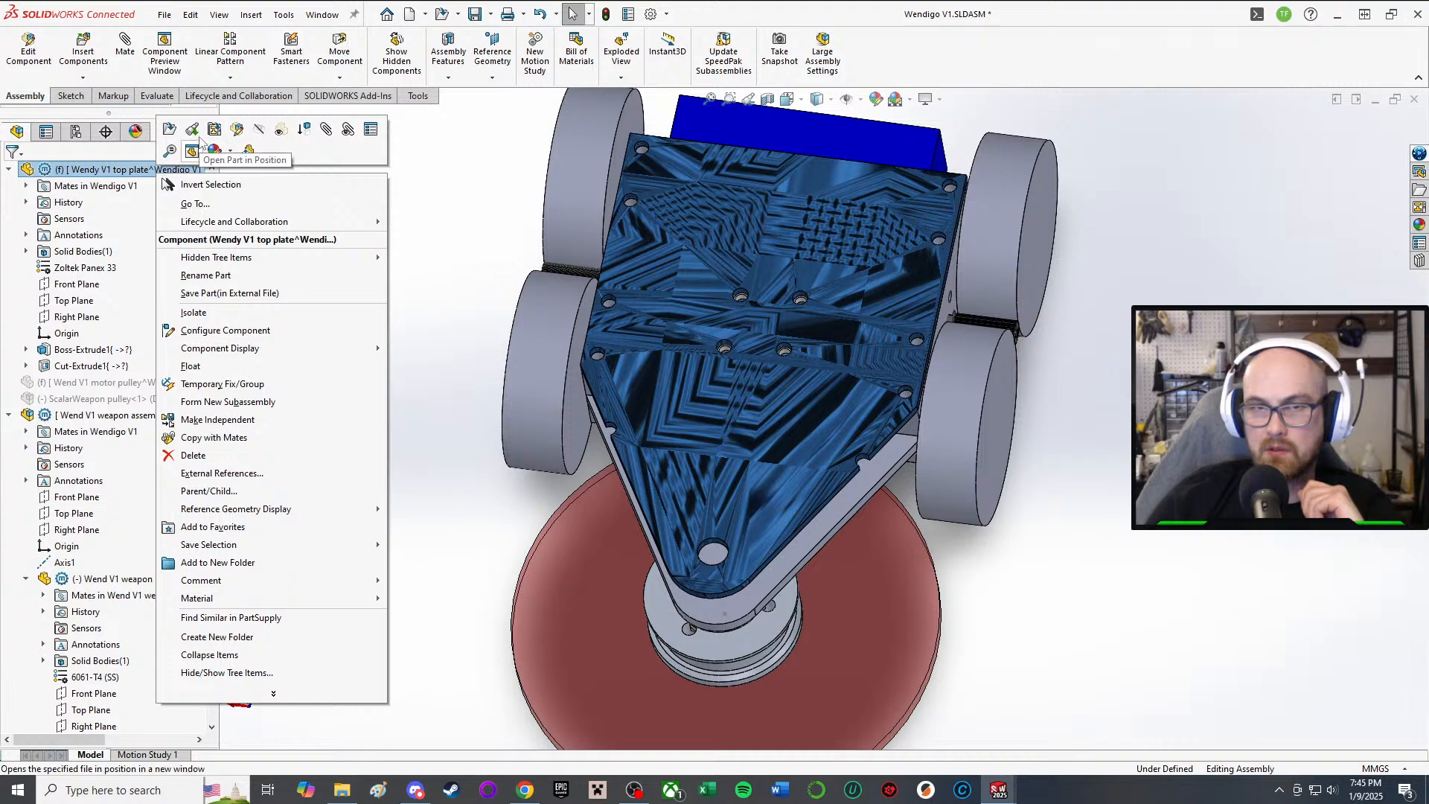
{"action": "left_click", "coordinate": [211, 153]}
{"action": "middle_click_drag", "start_coordinate": [797, 392], "coordinate": [781, 297]}
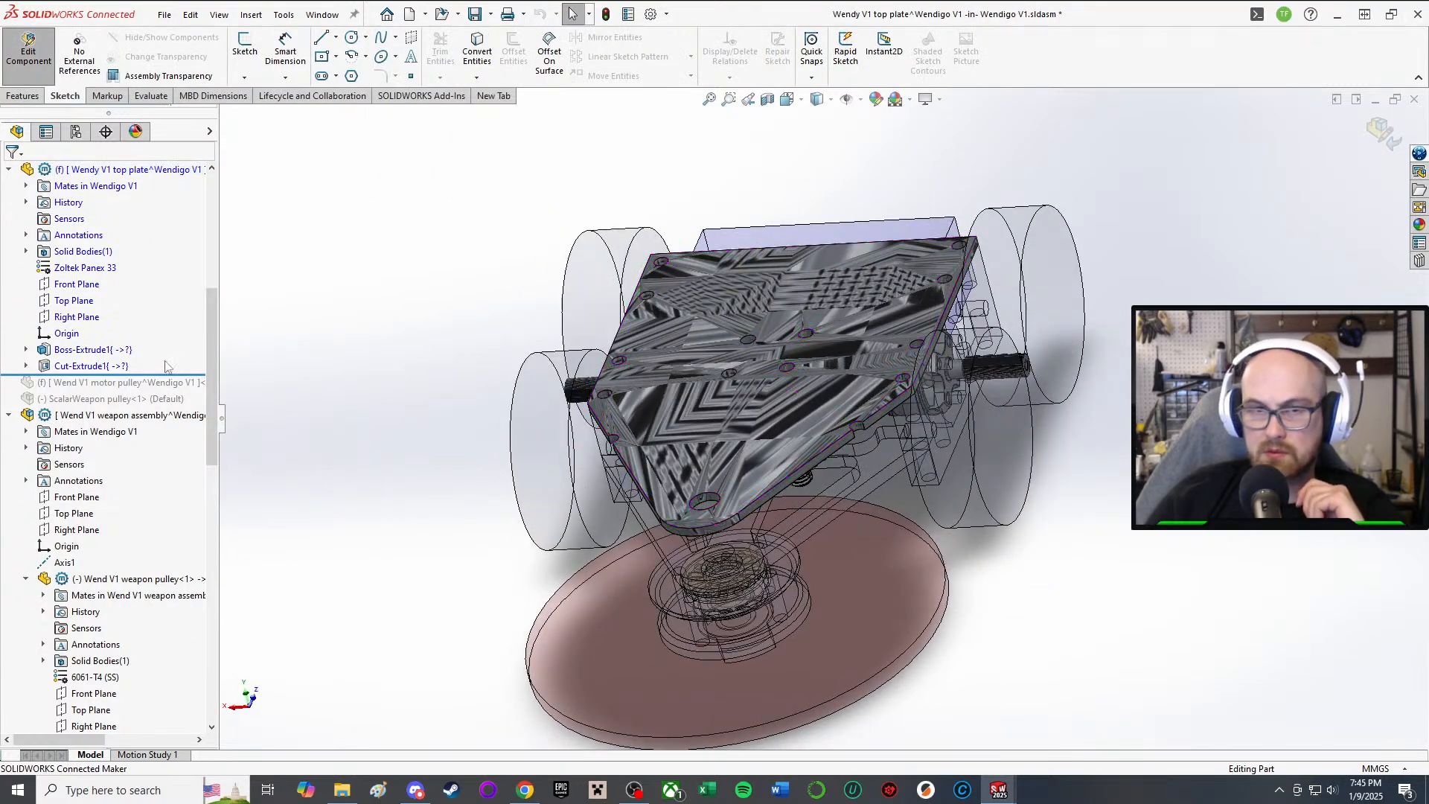
{"action": "left_click", "coordinate": [83, 366]}
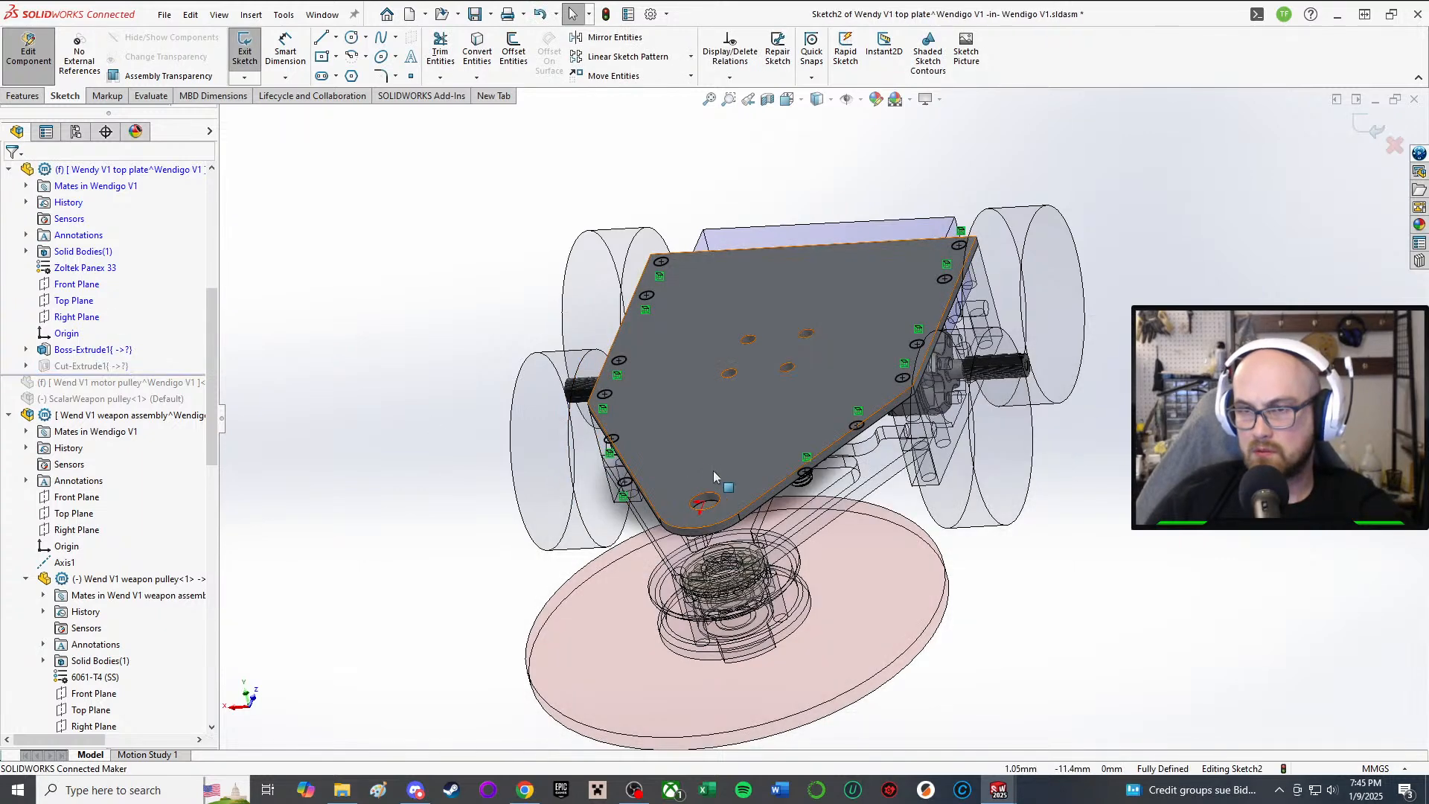
{"action": "middle_click_drag", "start_coordinate": [719, 482], "coordinate": [745, 599]}
Step: Delete the three stray small circles on the plate's angled edges
{"action": "scroll", "coordinate": [793, 639], "scroll_direction": "down", "scroll_amount": 2}
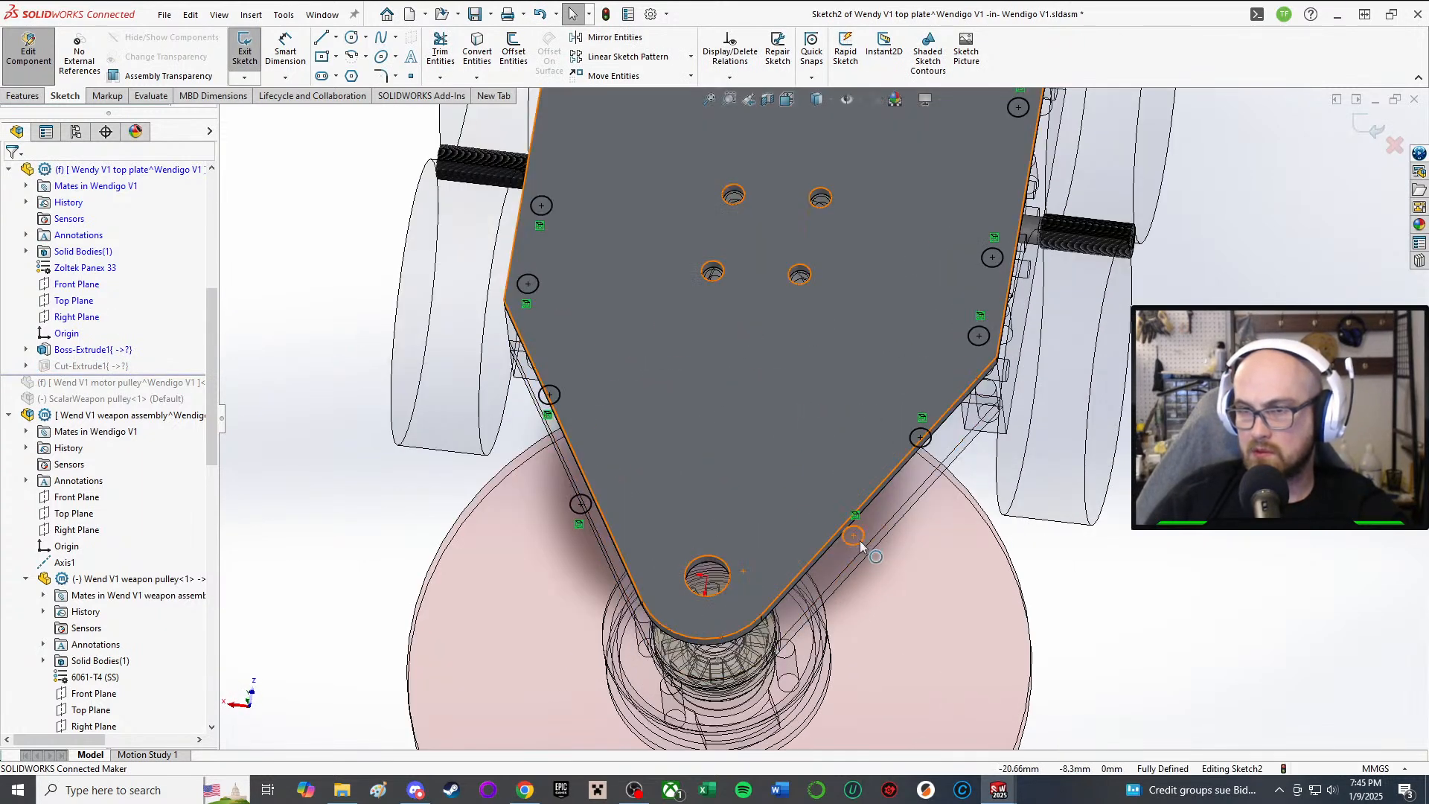
{"action": "left_click", "coordinate": [860, 541]}
{"action": "scroll", "coordinate": [665, 515], "scroll_direction": "up", "scroll_amount": 2}
{"action": "key", "text": "Delete"}
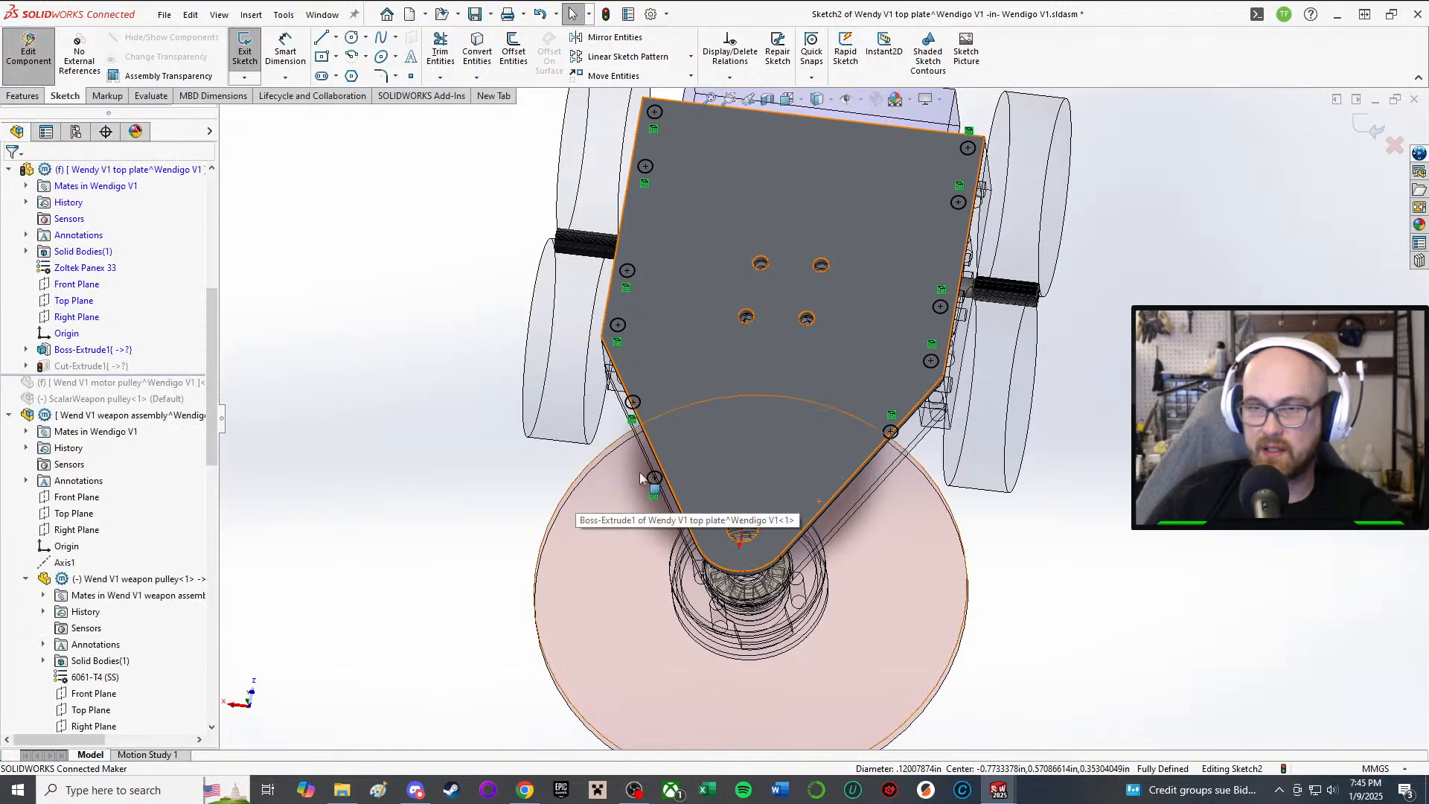
{"action": "left_click", "coordinate": [631, 418]}
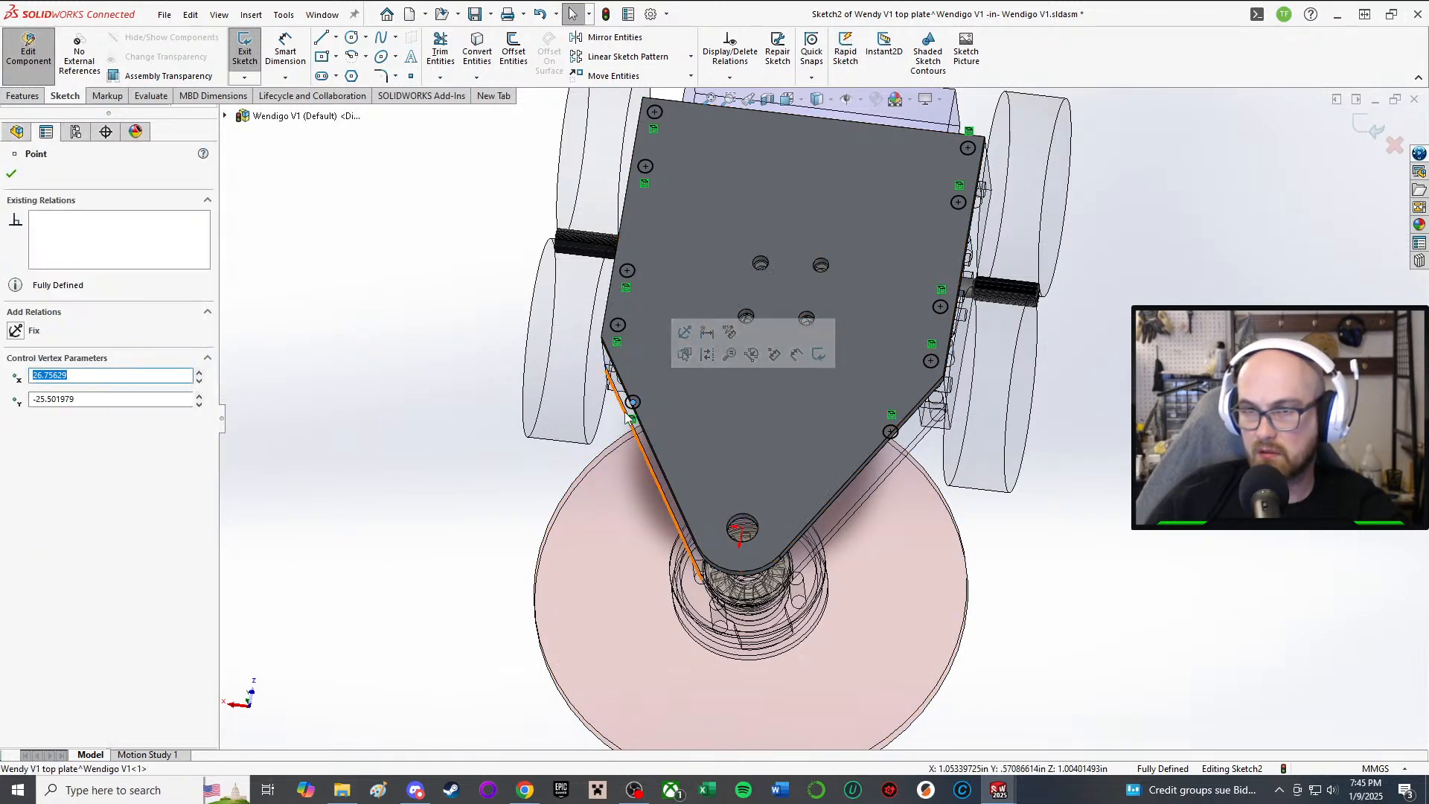
{"action": "left_click", "coordinate": [638, 404]}
{"action": "key", "text": "Delete"}
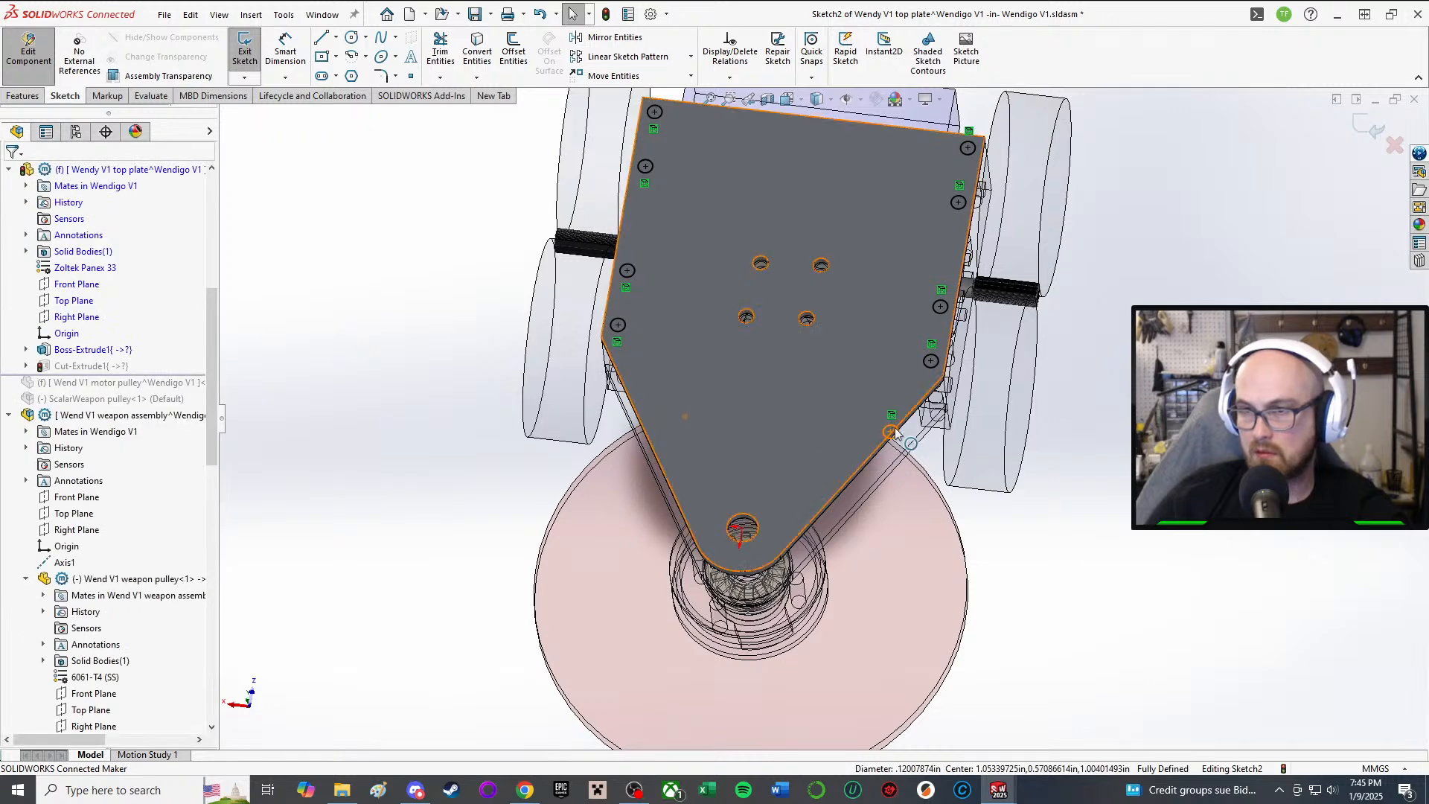
{"action": "left_click", "coordinate": [891, 431]}
{"action": "key", "text": "Delete"}
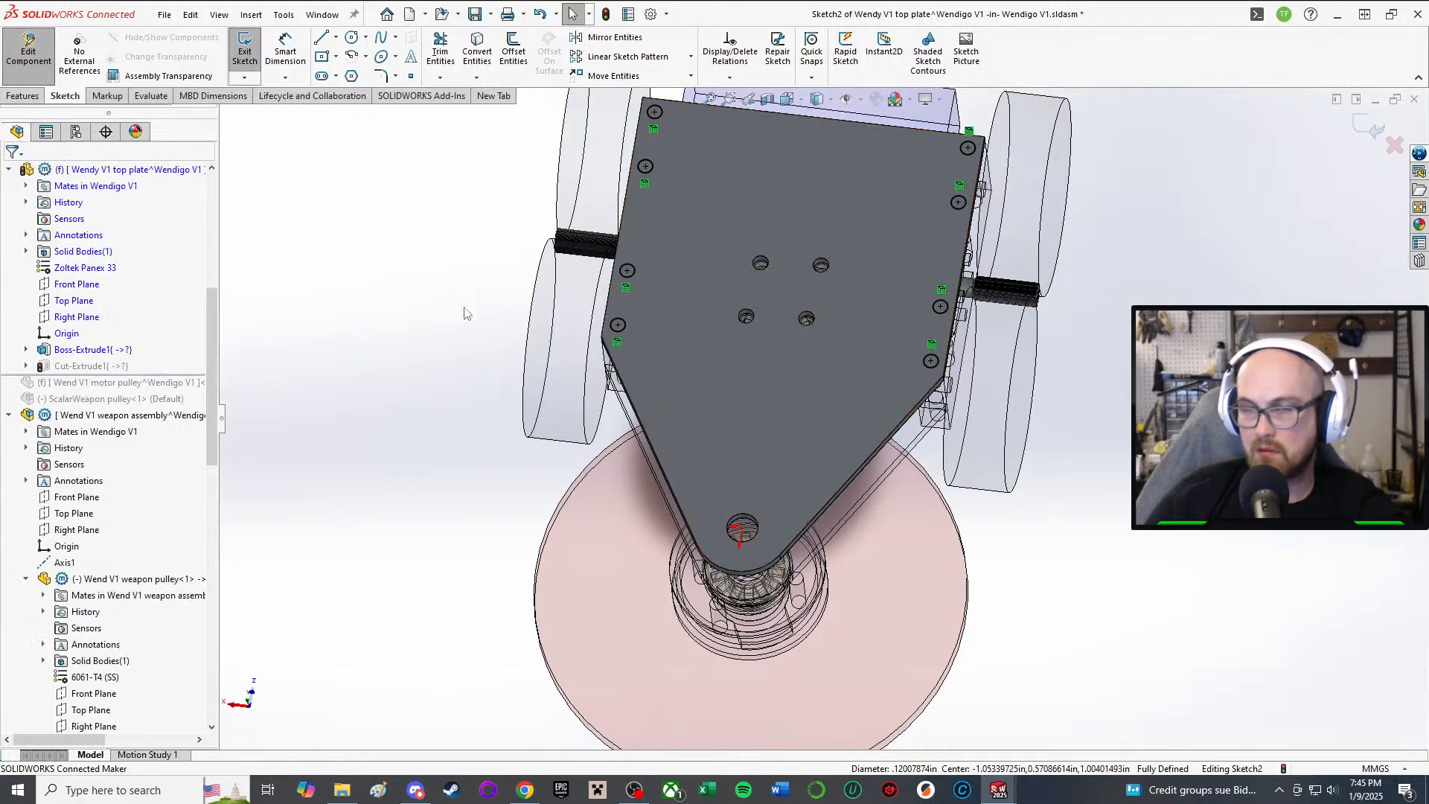
Step: Start a diagonal line near the plate's left edge
{"action": "left_click", "coordinate": [322, 39]}
{"action": "scroll", "coordinate": [587, 294], "scroll_direction": "down", "scroll_amount": 3}
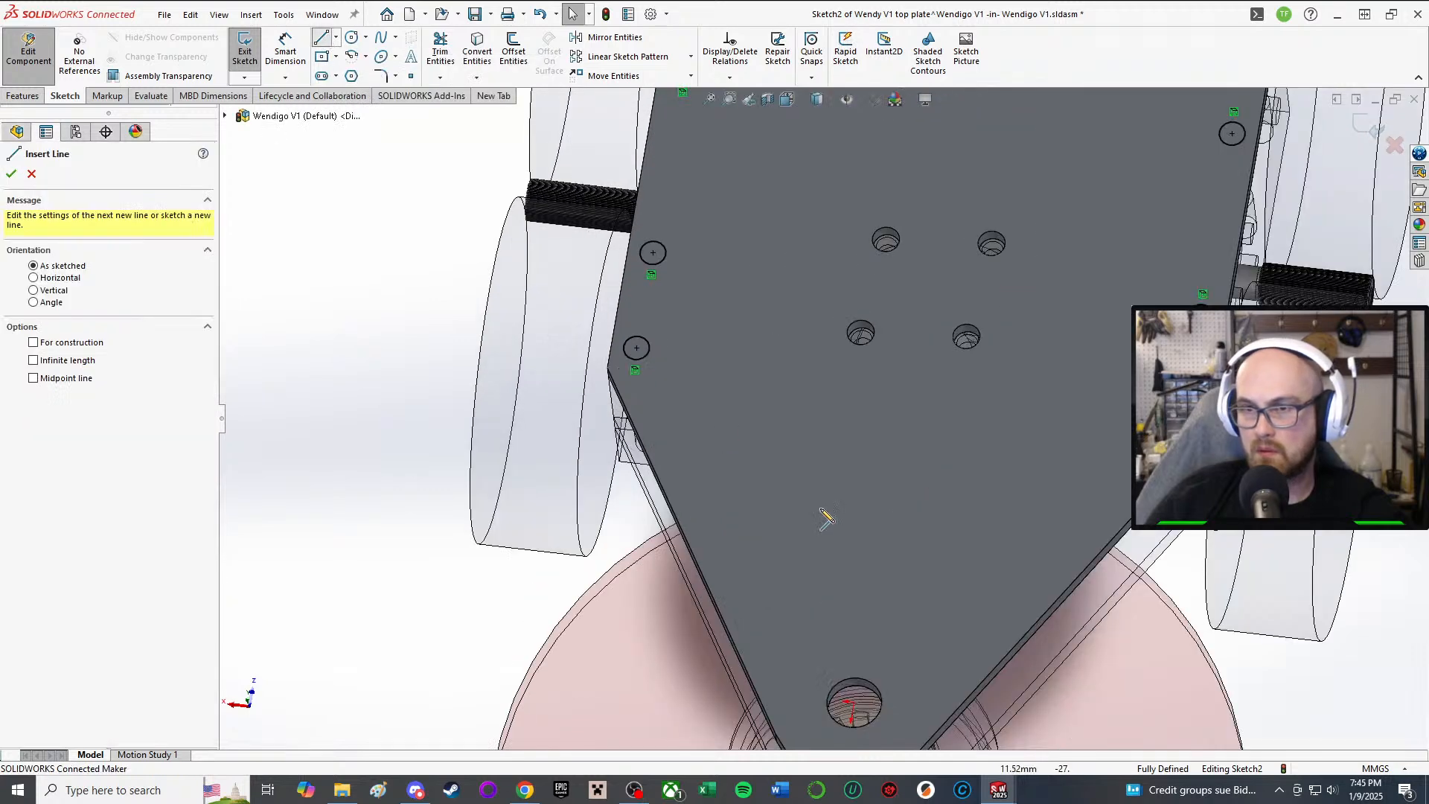
{"action": "left_click", "coordinate": [701, 417]}
Step: End the diagonal line near the plate tip and add a centerpoint arc at its bottom end
{"action": "left_click", "coordinate": [808, 636]}
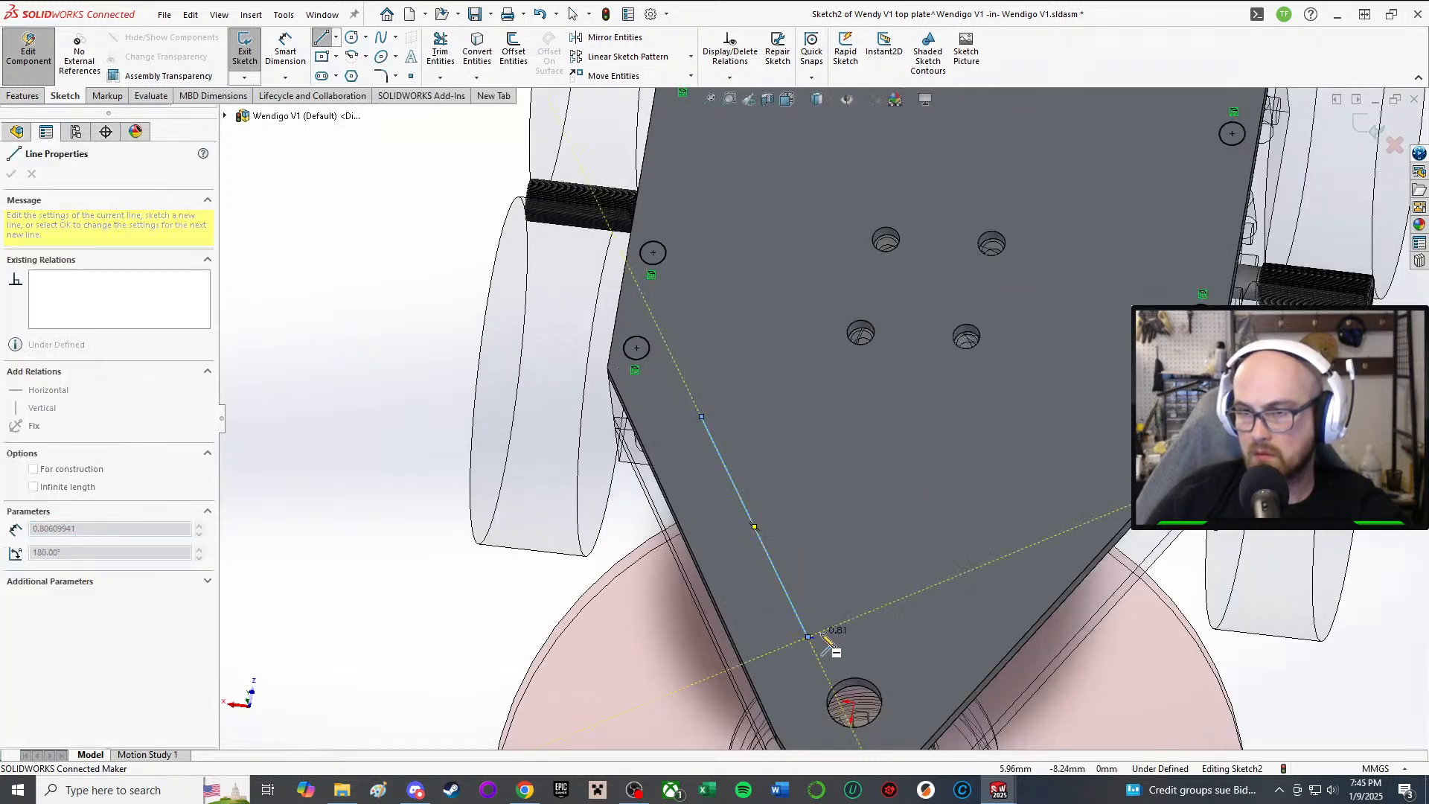
{"action": "right_click", "coordinate": [823, 639]}
{"action": "left_click", "coordinate": [936, 607]}
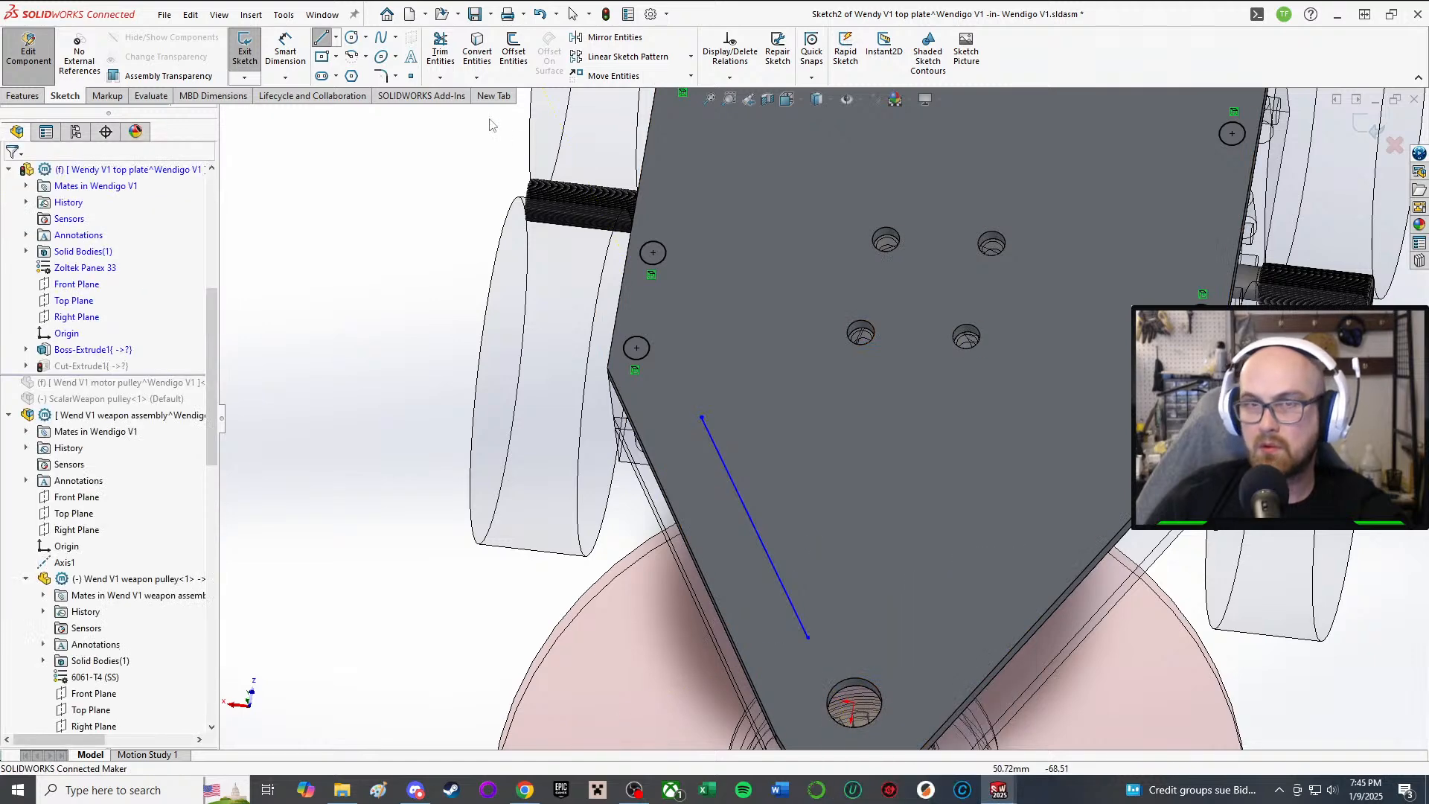
{"action": "left_click", "coordinate": [351, 56]}
{"action": "scroll", "coordinate": [785, 673], "scroll_direction": "down", "scroll_amount": 2}
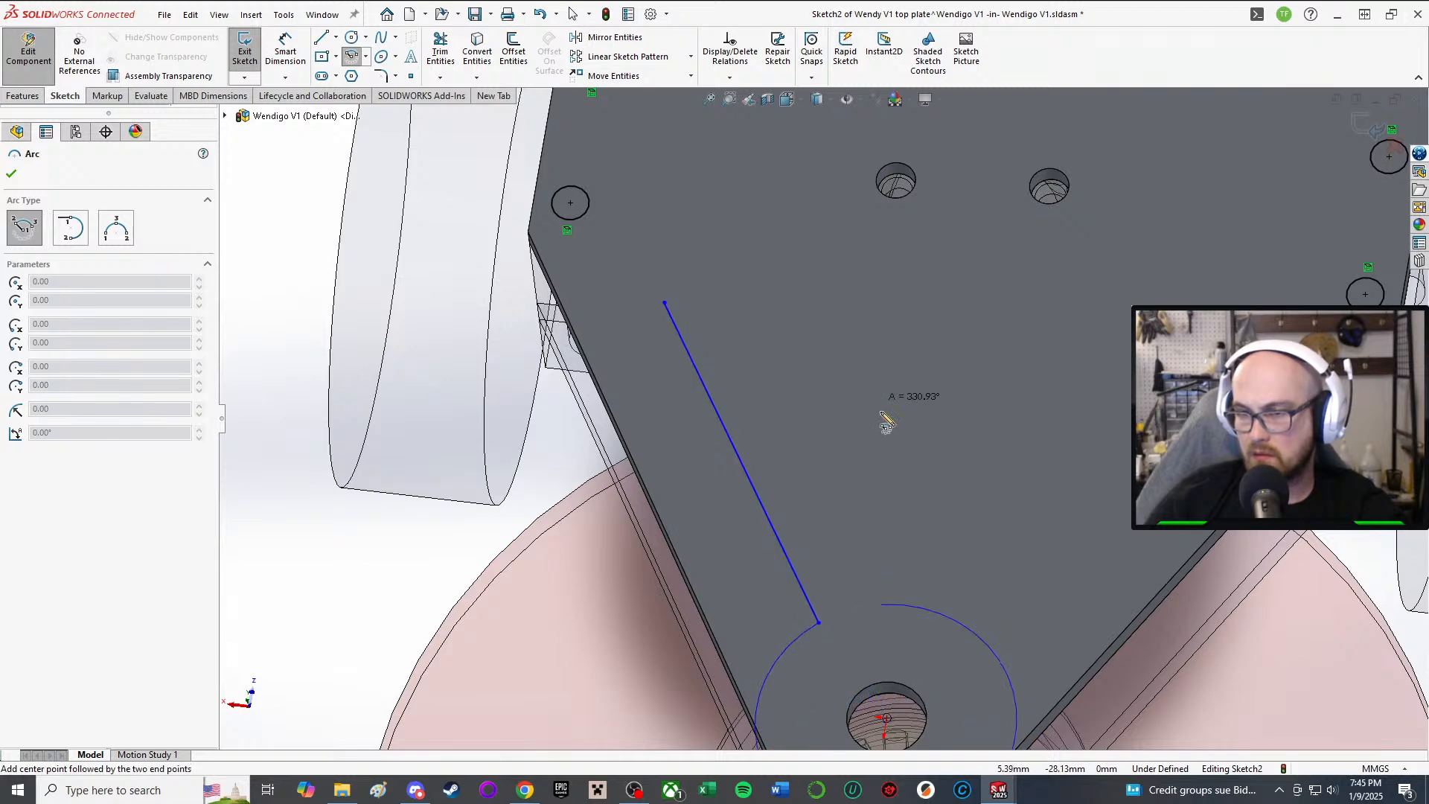
{"action": "scroll", "coordinate": [886, 422], "scroll_direction": "up", "scroll_amount": 2}
{"action": "left_click", "coordinate": [919, 569]}
{"action": "right_click", "coordinate": [921, 571]}
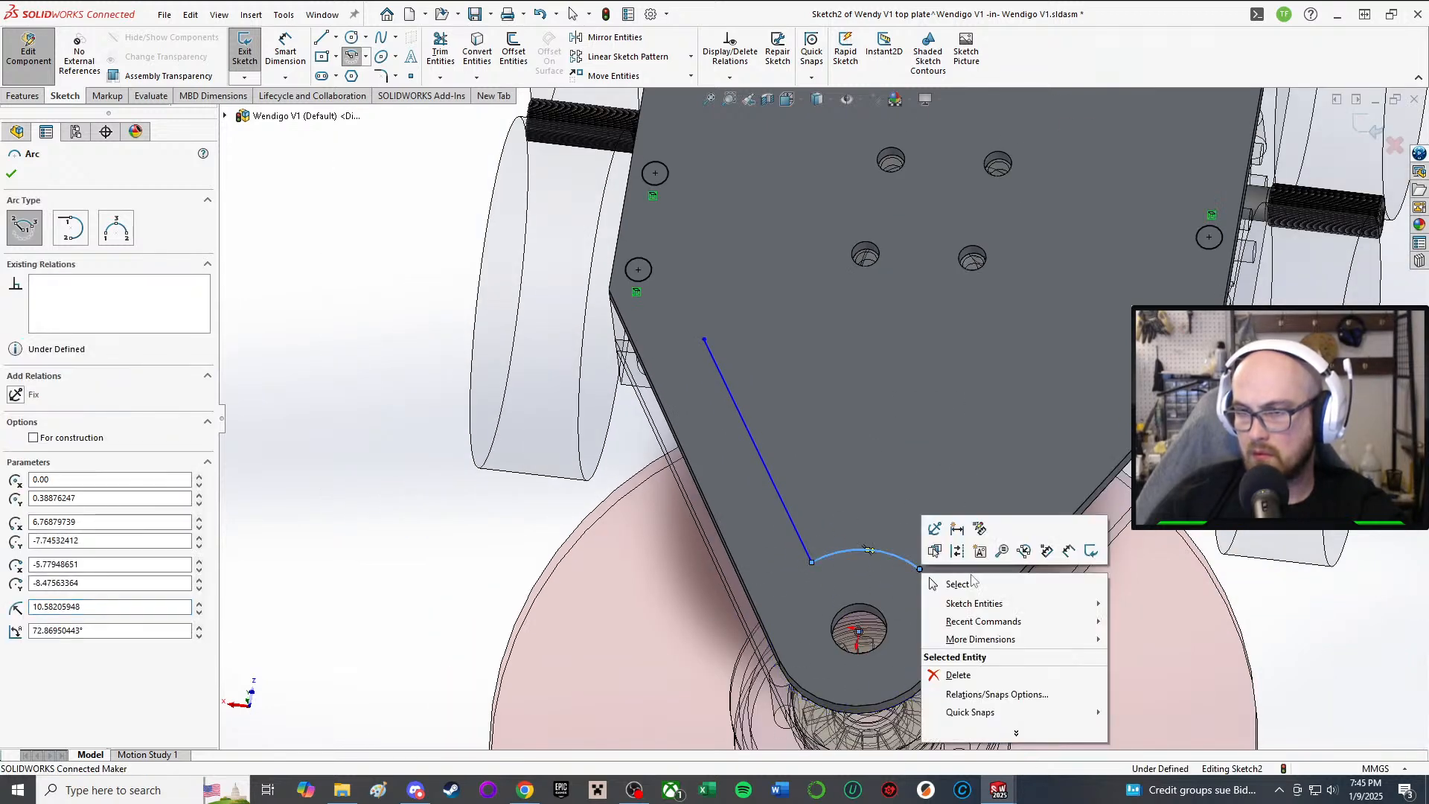
{"action": "left_click", "coordinate": [968, 584]}
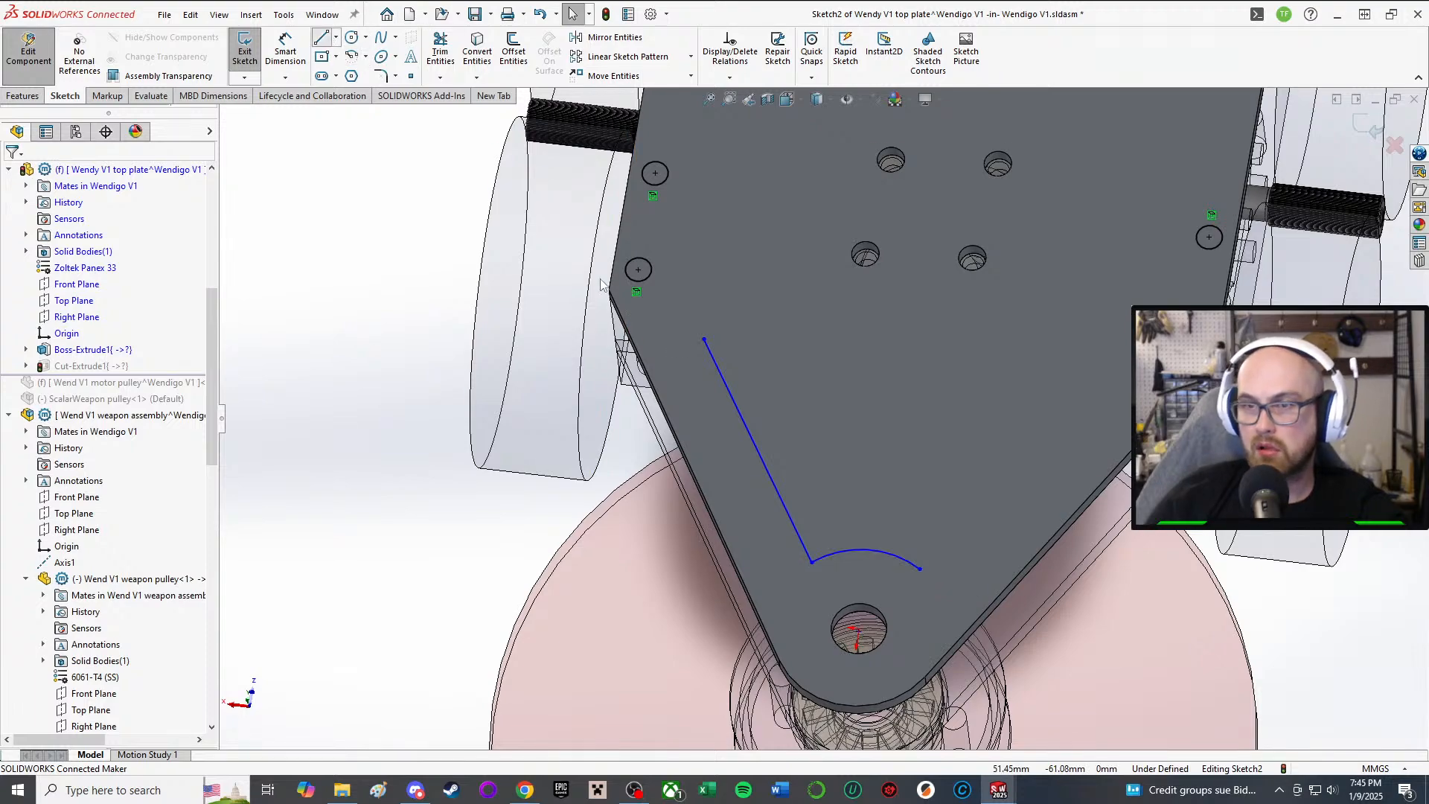
Step: Draw a horizontal line across the plate from the diagonal's top end
{"action": "scroll", "coordinate": [668, 297], "scroll_direction": "up", "scroll_amount": 1}
{"action": "middle_click_drag", "start_coordinate": [671, 299], "coordinate": [713, 346]}
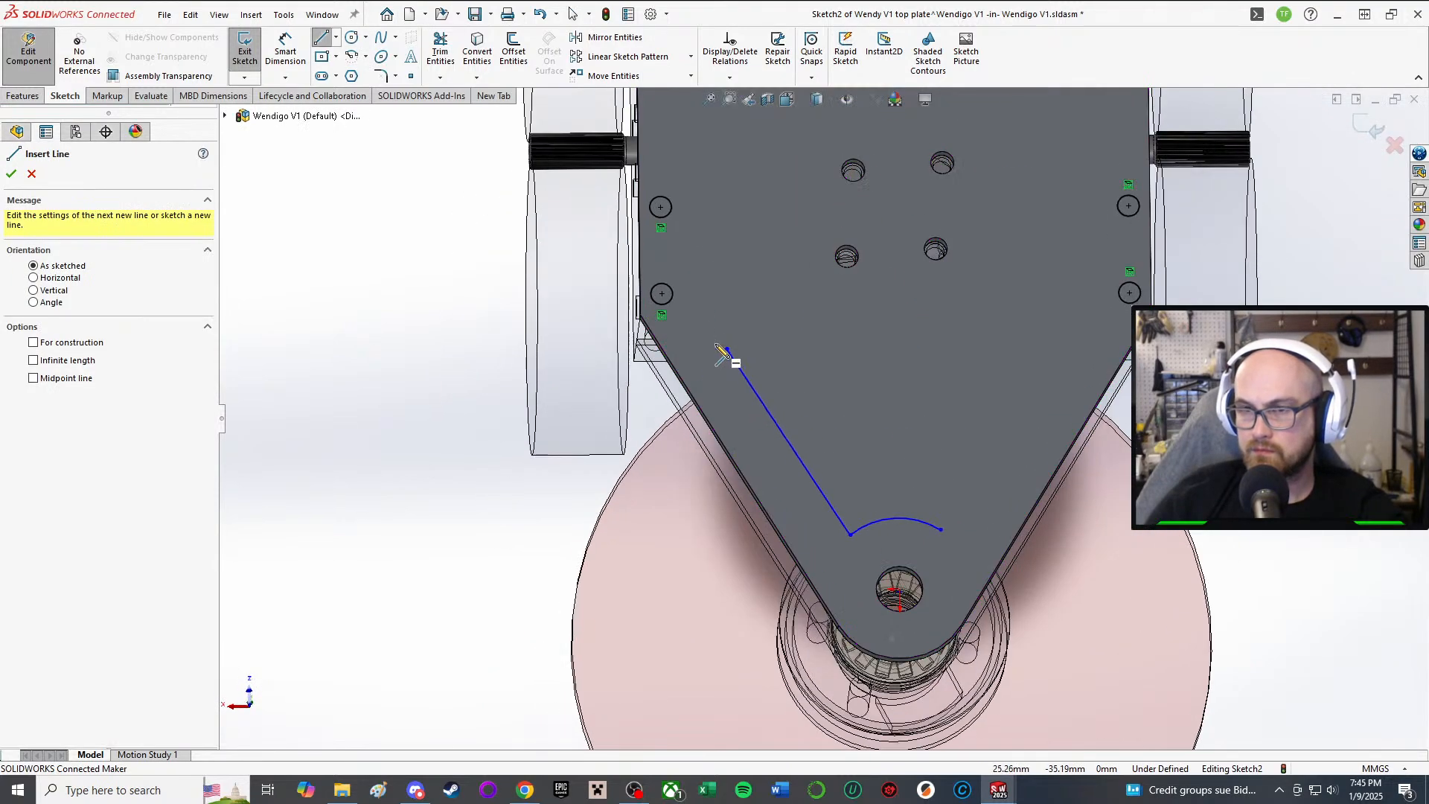
{"action": "left_click", "coordinate": [727, 349]}
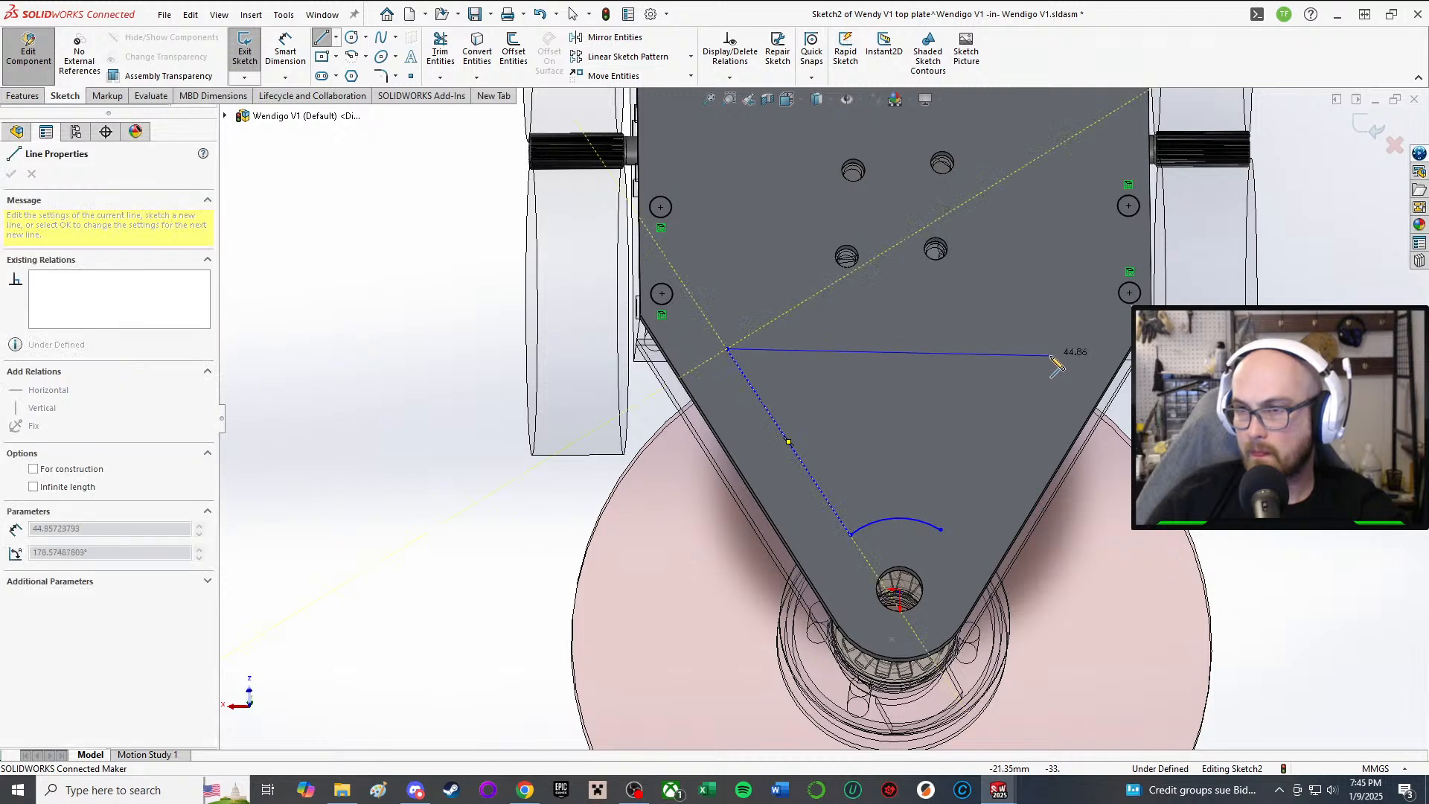
{"action": "left_click", "coordinate": [1073, 348]}
{"action": "key", "text": "Escape"}
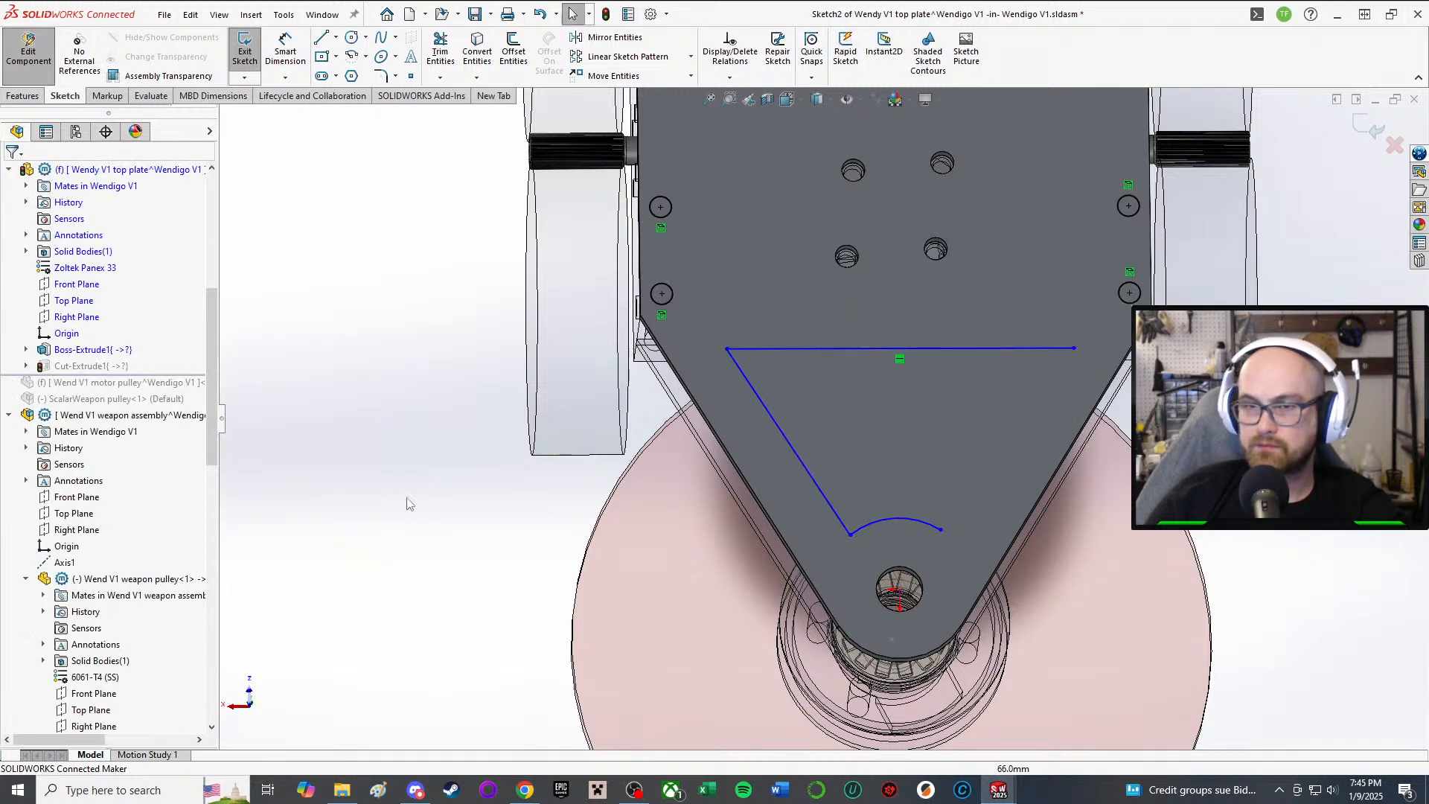
Step: Mirror the diagonal line about the Right Plane to create the opposite side
{"action": "left_click", "coordinate": [605, 37]}
{"action": "left_click", "coordinate": [798, 455]}
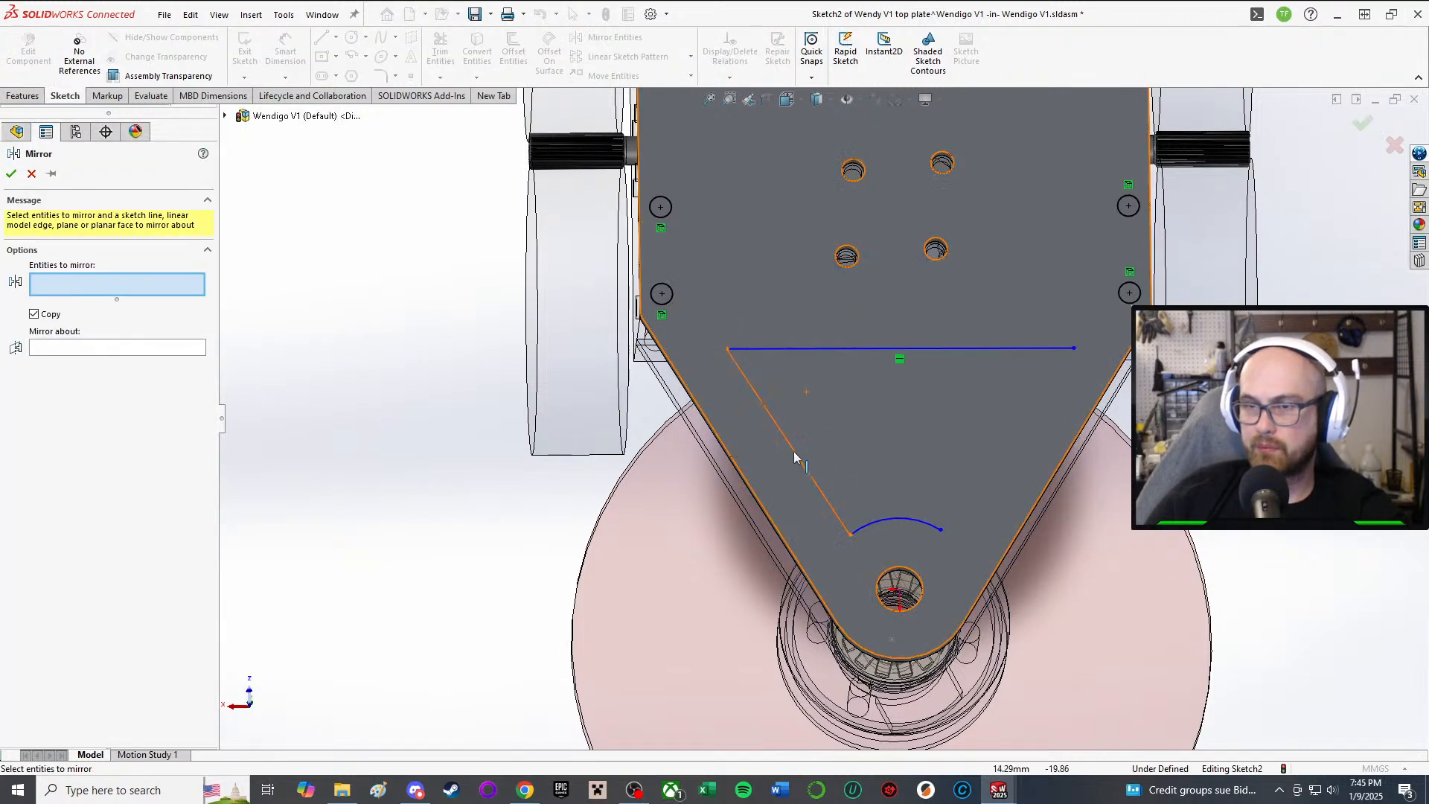
{"action": "left_click", "coordinate": [94, 349]}
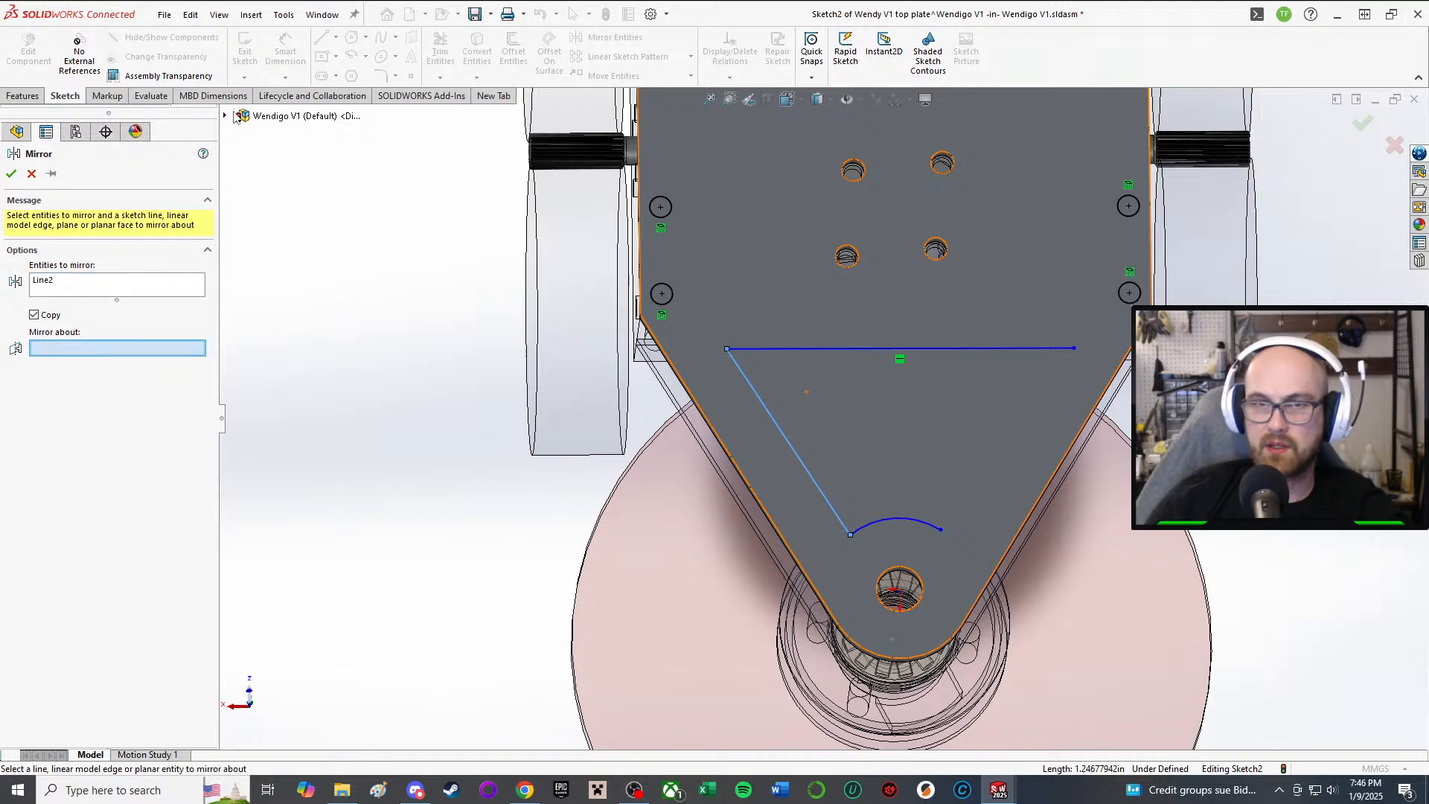
{"action": "left_click", "coordinate": [225, 116]}
{"action": "left_click", "coordinate": [305, 215]}
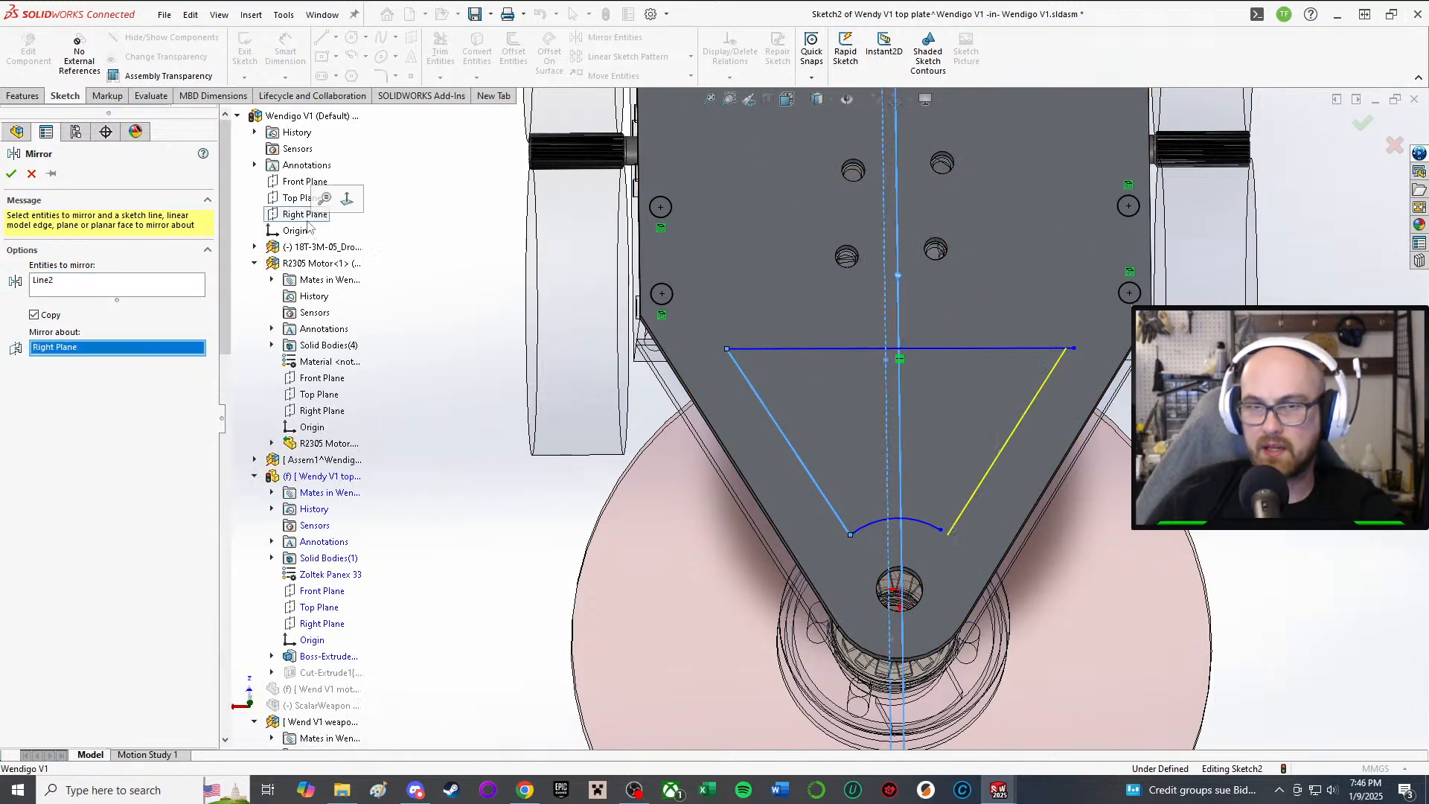
{"action": "left_click", "coordinate": [11, 173]}
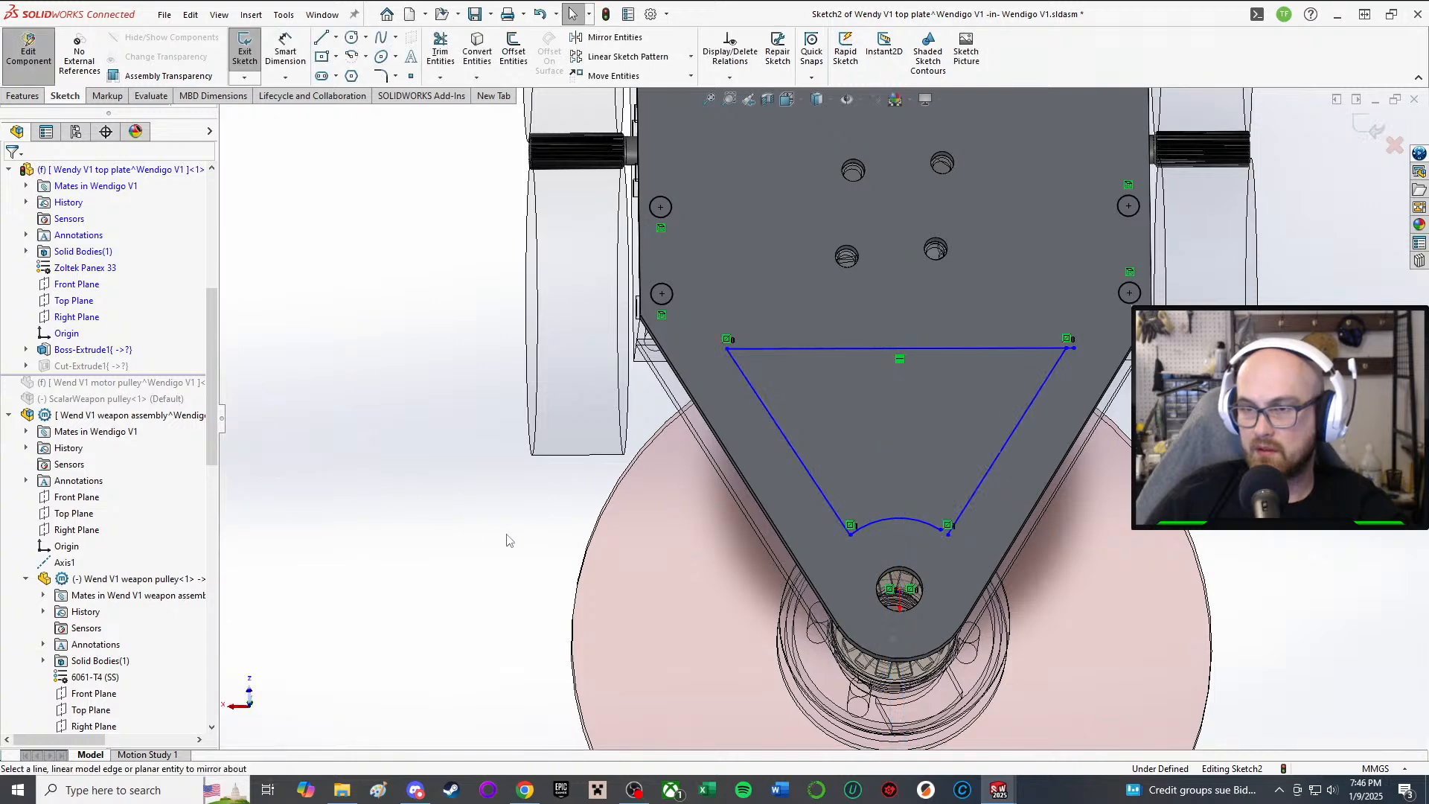
{"action": "scroll", "coordinate": [937, 547], "scroll_direction": "down", "scroll_amount": 3}
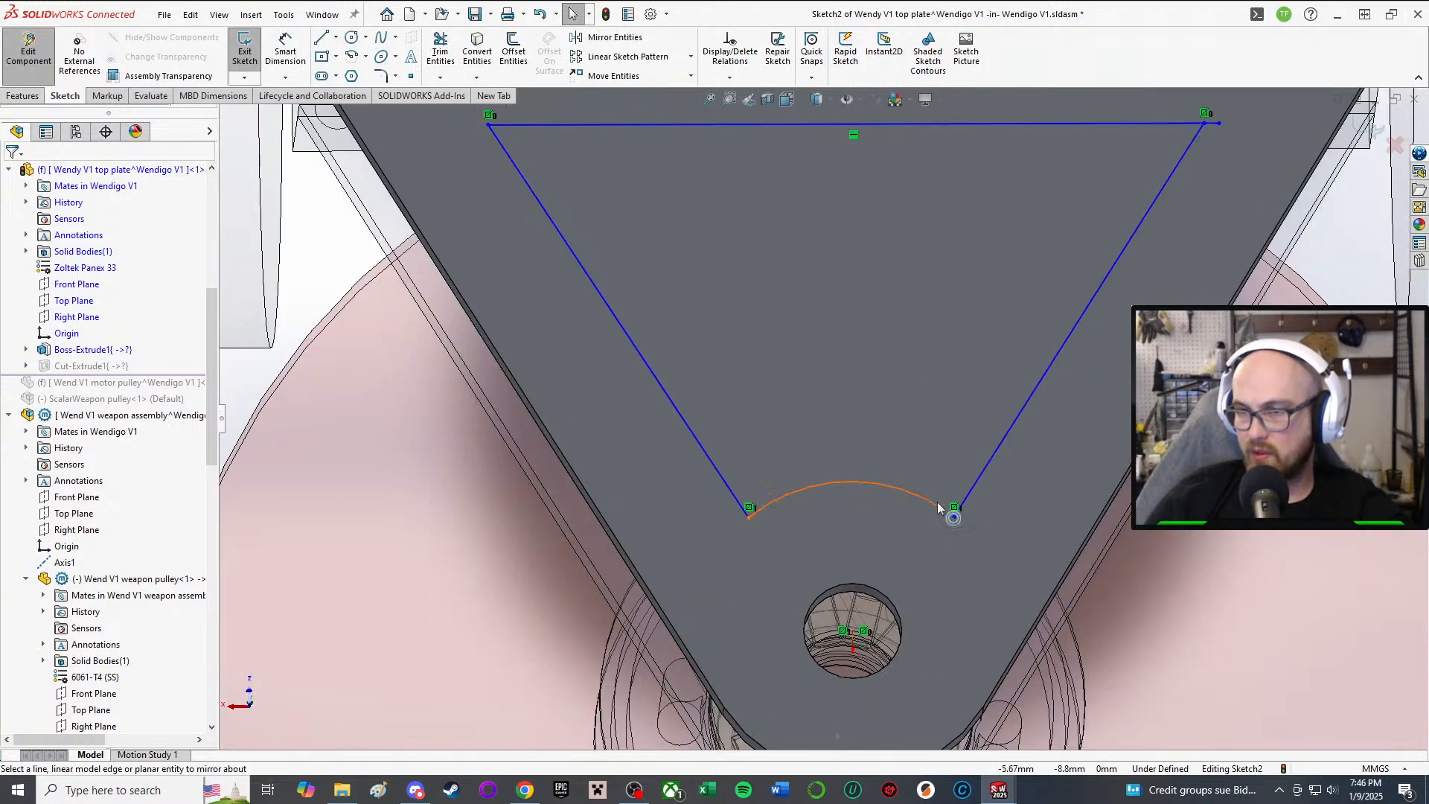
Step: Snap the arc's end onto the mirrored diagonal's end and accept the relations
{"action": "left_click_drag", "start_coordinate": [939, 507], "coordinate": [956, 525]}
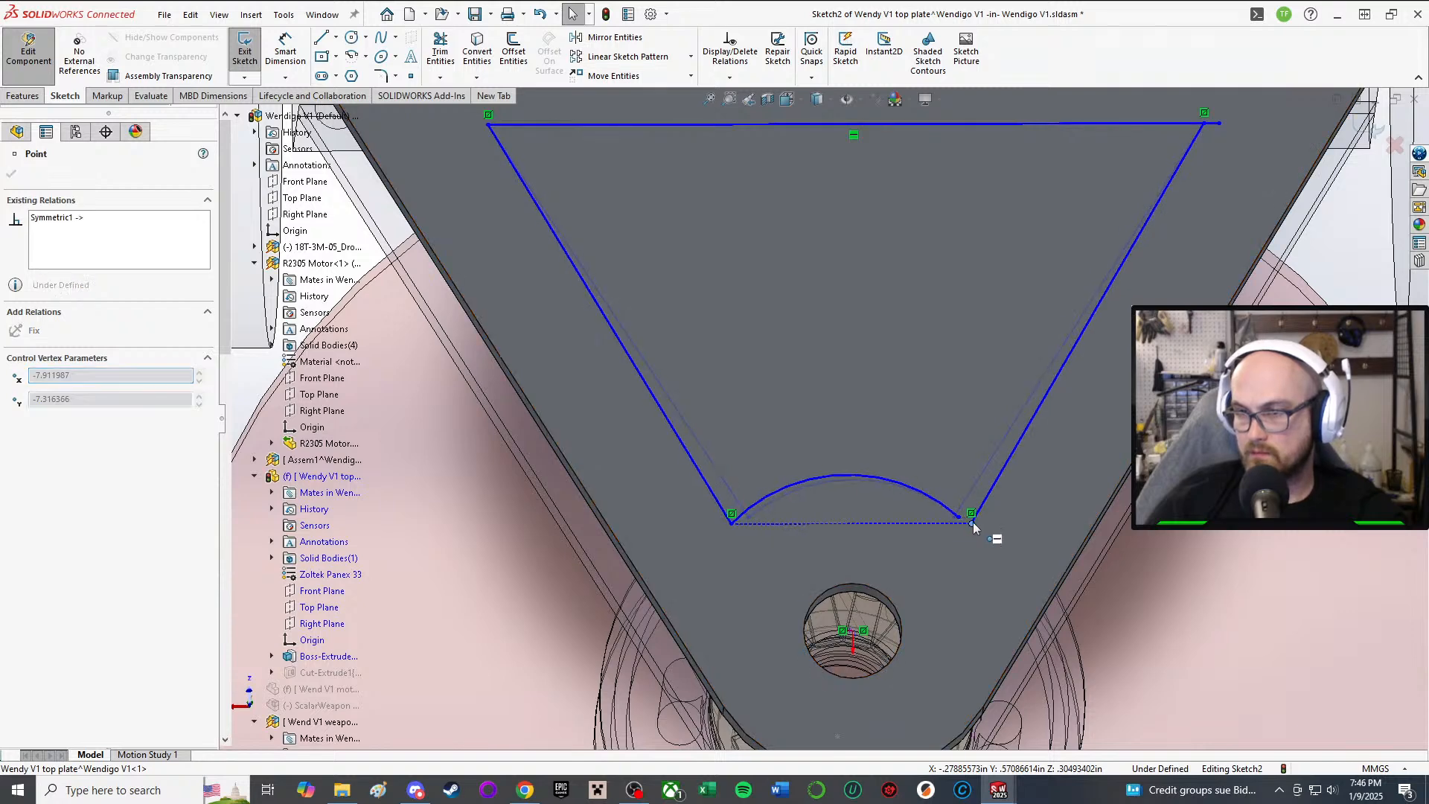
{"action": "left_click", "coordinate": [900, 587]}
{"action": "scroll", "coordinate": [897, 610], "scroll_direction": "down", "scroll_amount": 3}
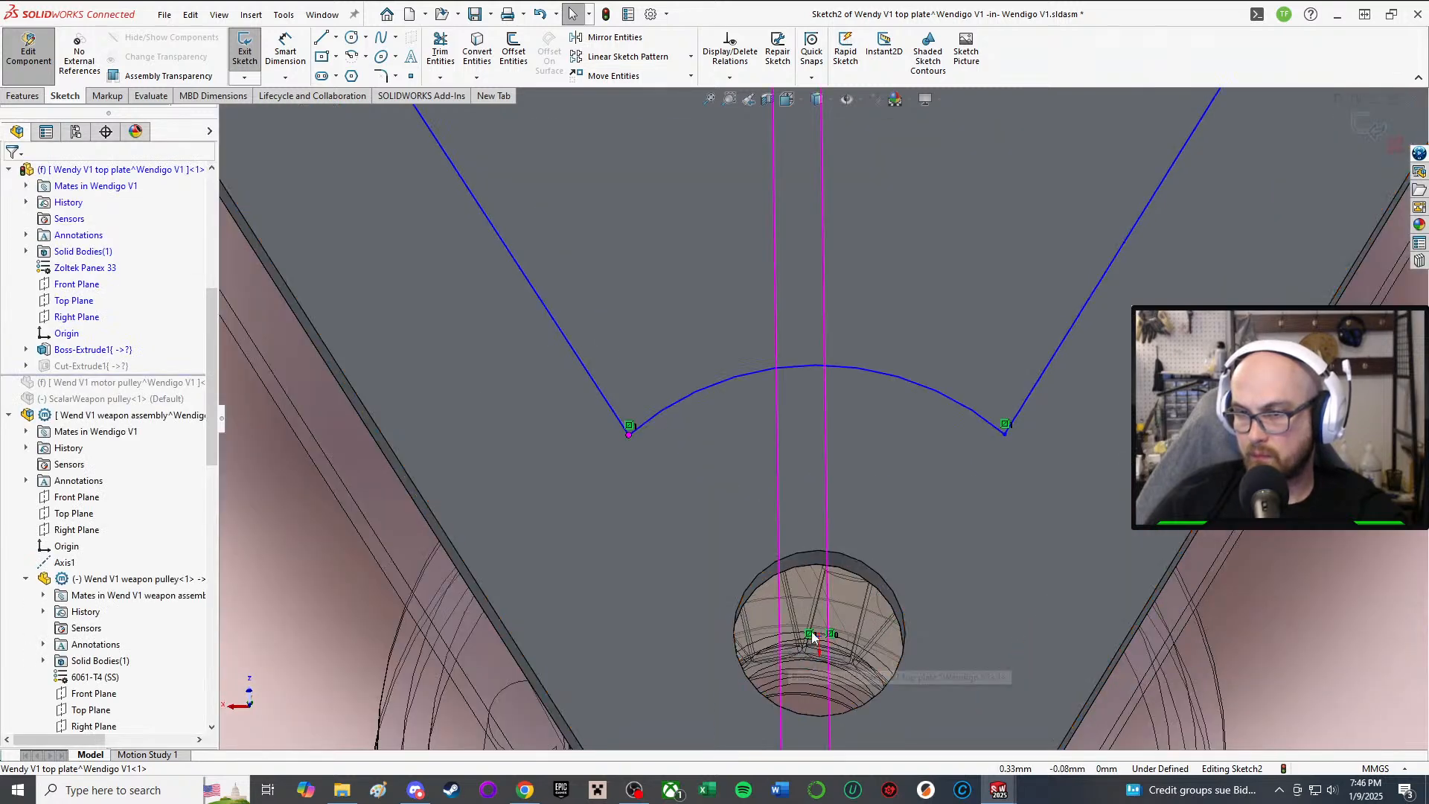
{"action": "scroll", "coordinate": [918, 392], "scroll_direction": "up", "scroll_amount": 5}
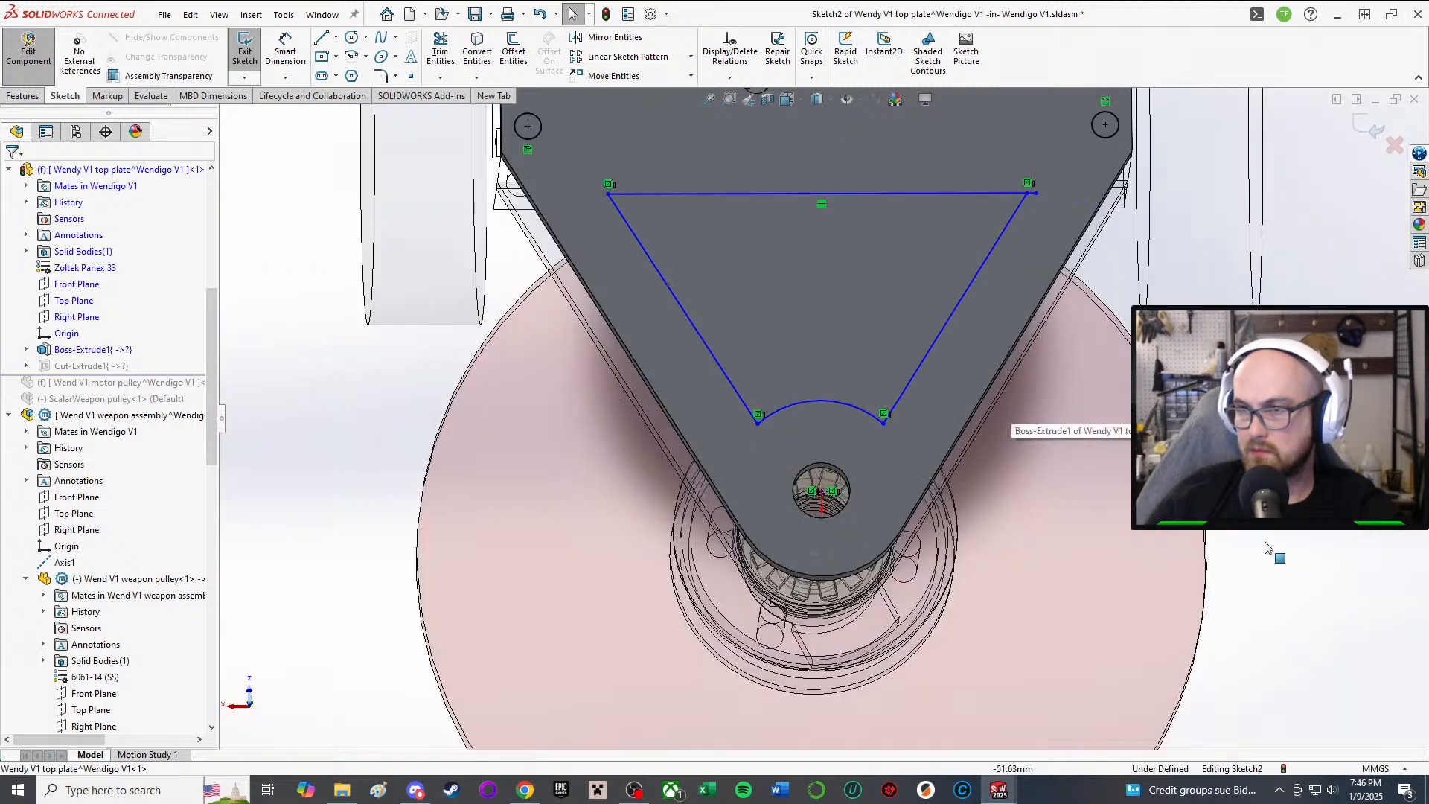
{"action": "right_click_drag", "start_coordinate": [1309, 578], "coordinate": [1269, 673]}
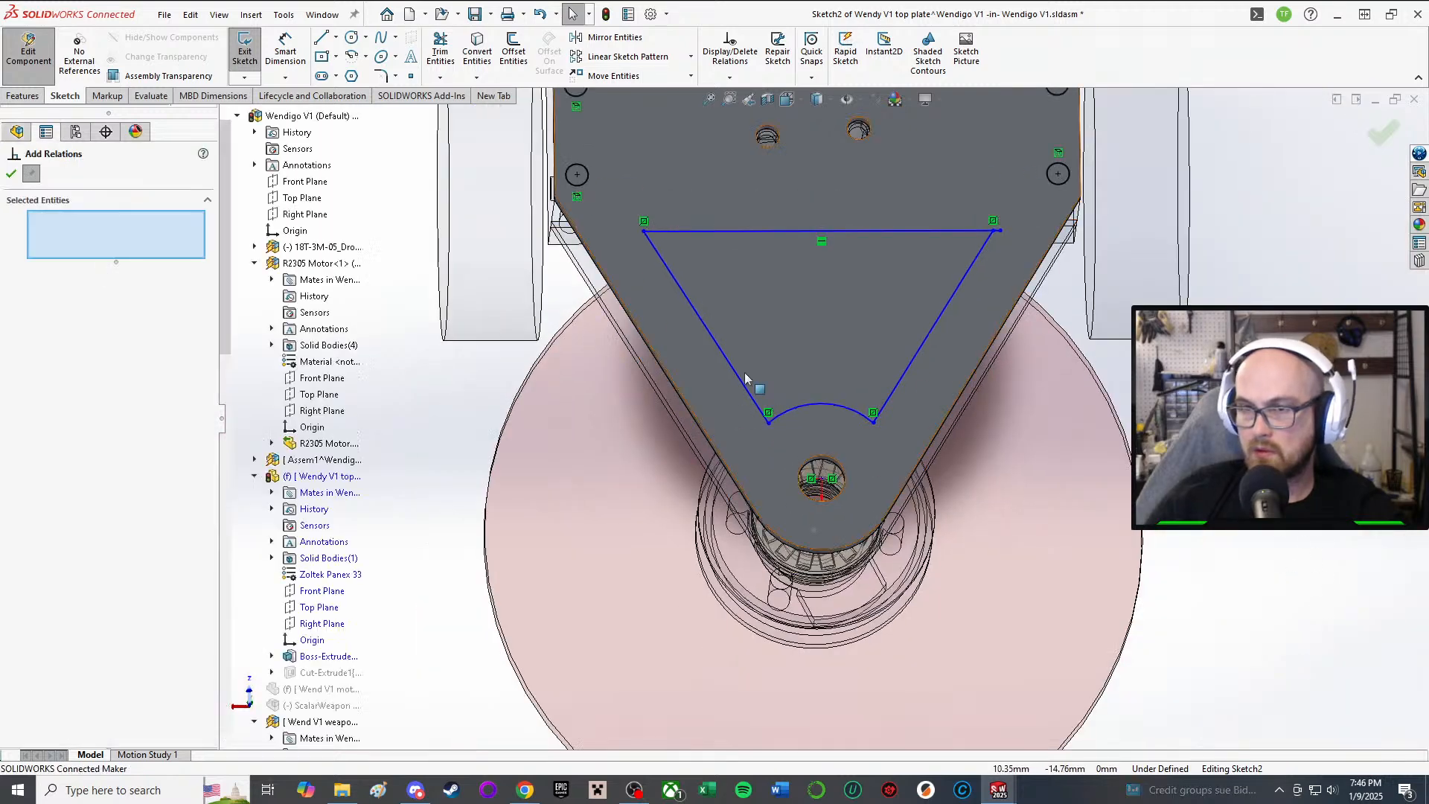
{"action": "left_click", "coordinate": [12, 172]}
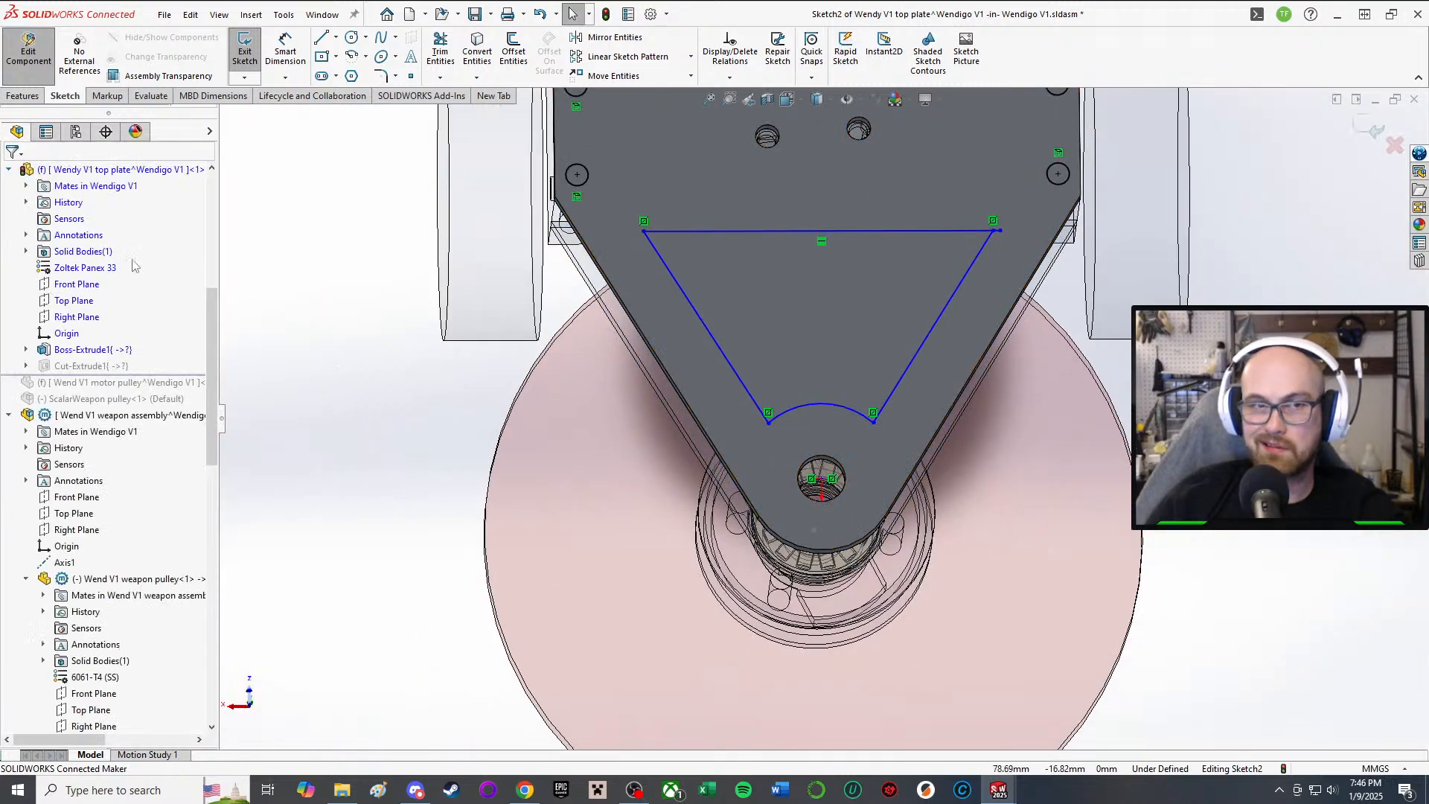
{"action": "scroll", "coordinate": [504, 572], "scroll_direction": "up", "scroll_amount": 3}
{"action": "scroll", "coordinate": [748, 372], "scroll_direction": "down", "scroll_amount": 3}
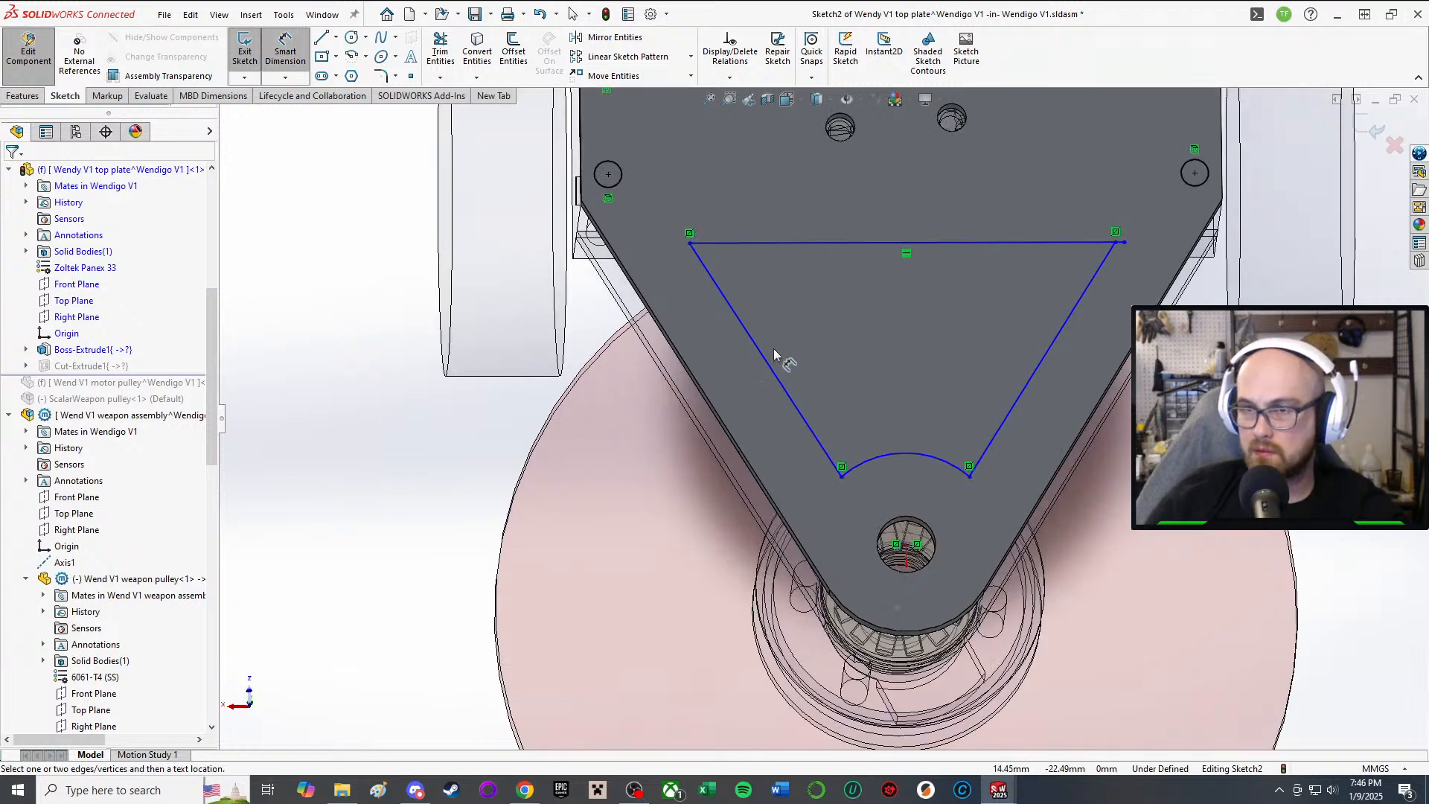
Step: Try a 179.48° angle dimension between the left line and plate edge, then undo it
{"action": "left_click", "coordinate": [767, 365]}
{"action": "left_click", "coordinate": [698, 386]}
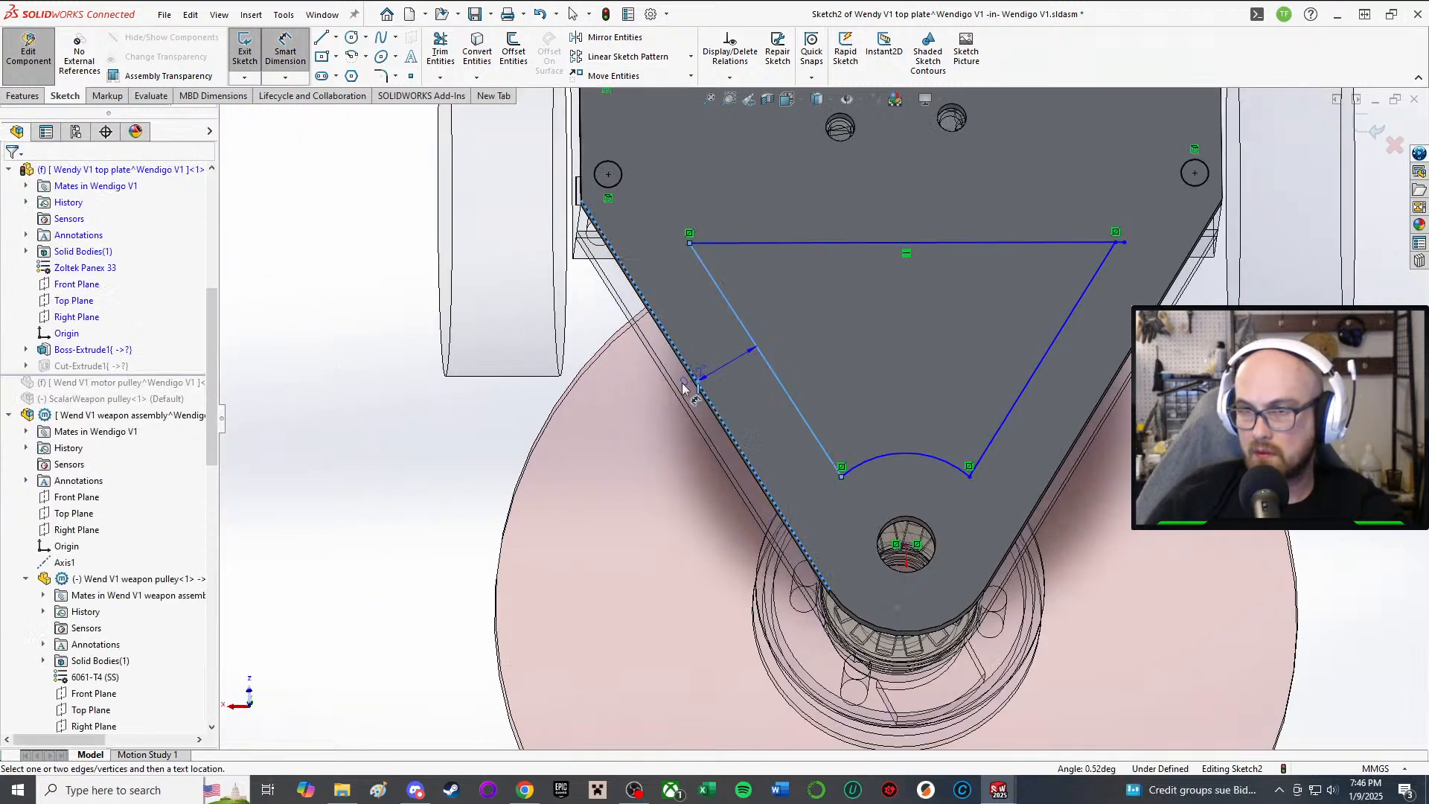
{"action": "left_click", "coordinate": [394, 479]}
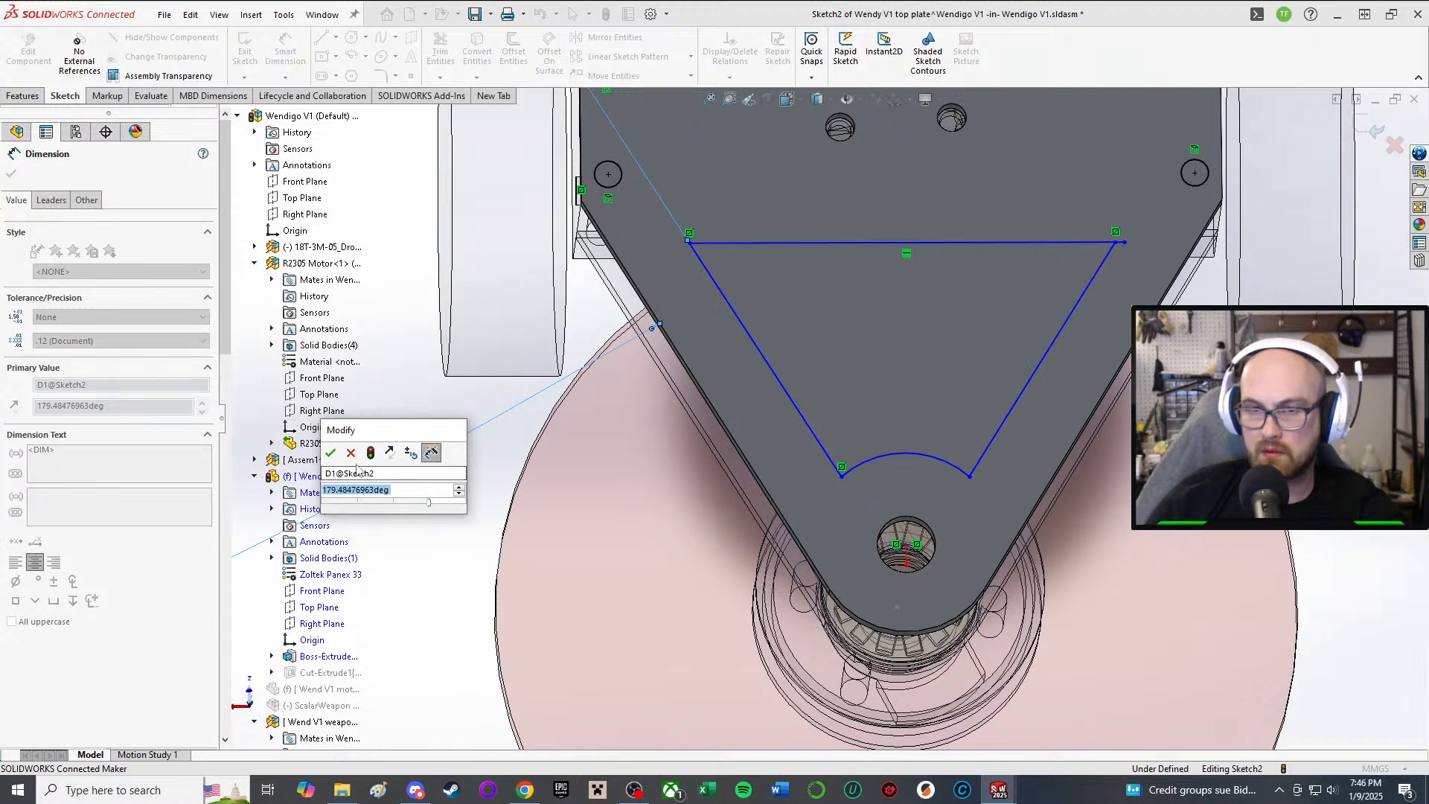
{"action": "key", "text": "Return"}
{"action": "key", "text": "z"}
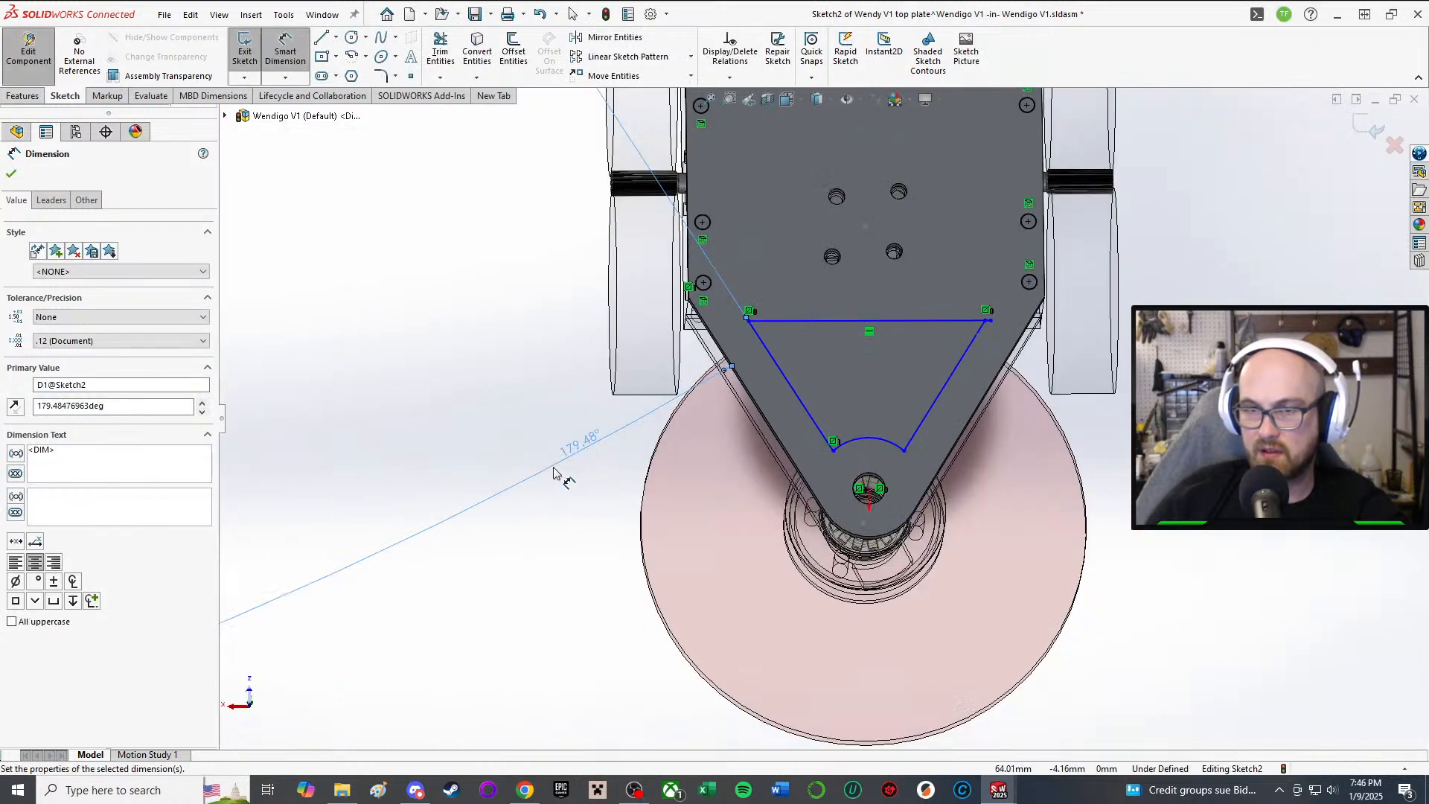
{"action": "key", "text": "ctrl+z"}
Step: Make the guard sketch's angled side parallel to the plate's angled edge
{"action": "right_click_drag", "start_coordinate": [512, 394], "coordinate": [516, 518]}
{"action": "scroll", "coordinate": [754, 417], "scroll_direction": "down", "scroll_amount": 5}
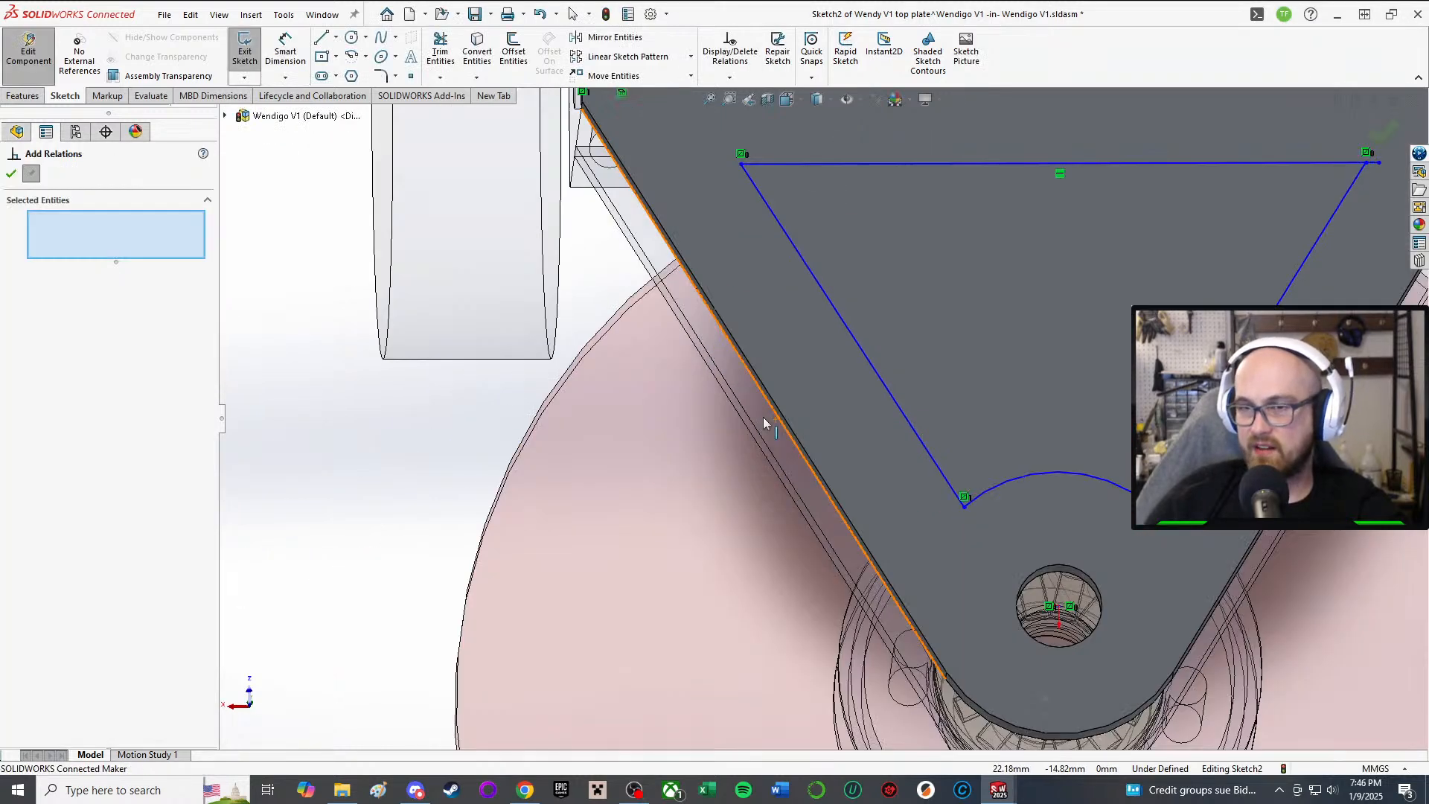
{"action": "left_click", "coordinate": [778, 415]}
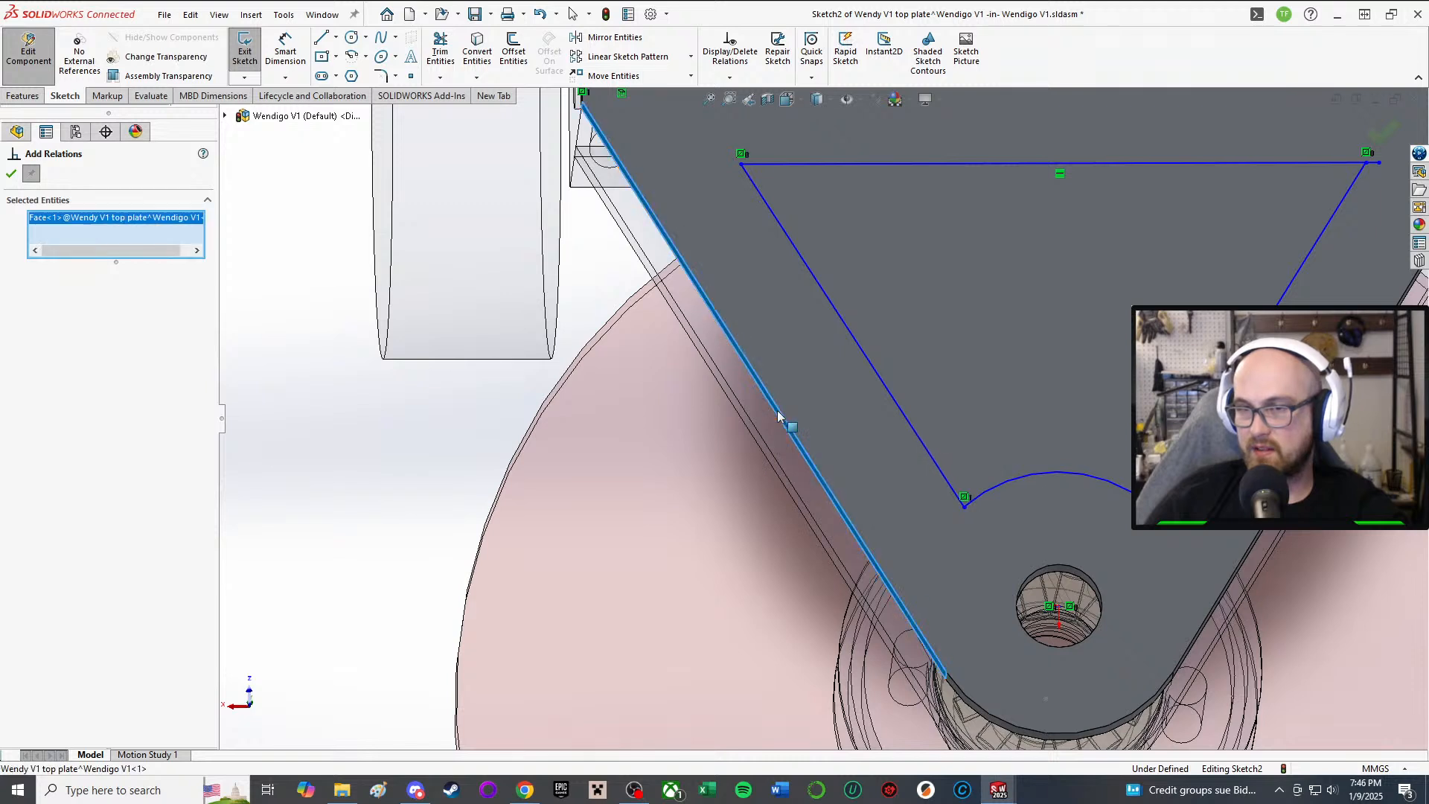
{"action": "left_click", "coordinate": [875, 384]}
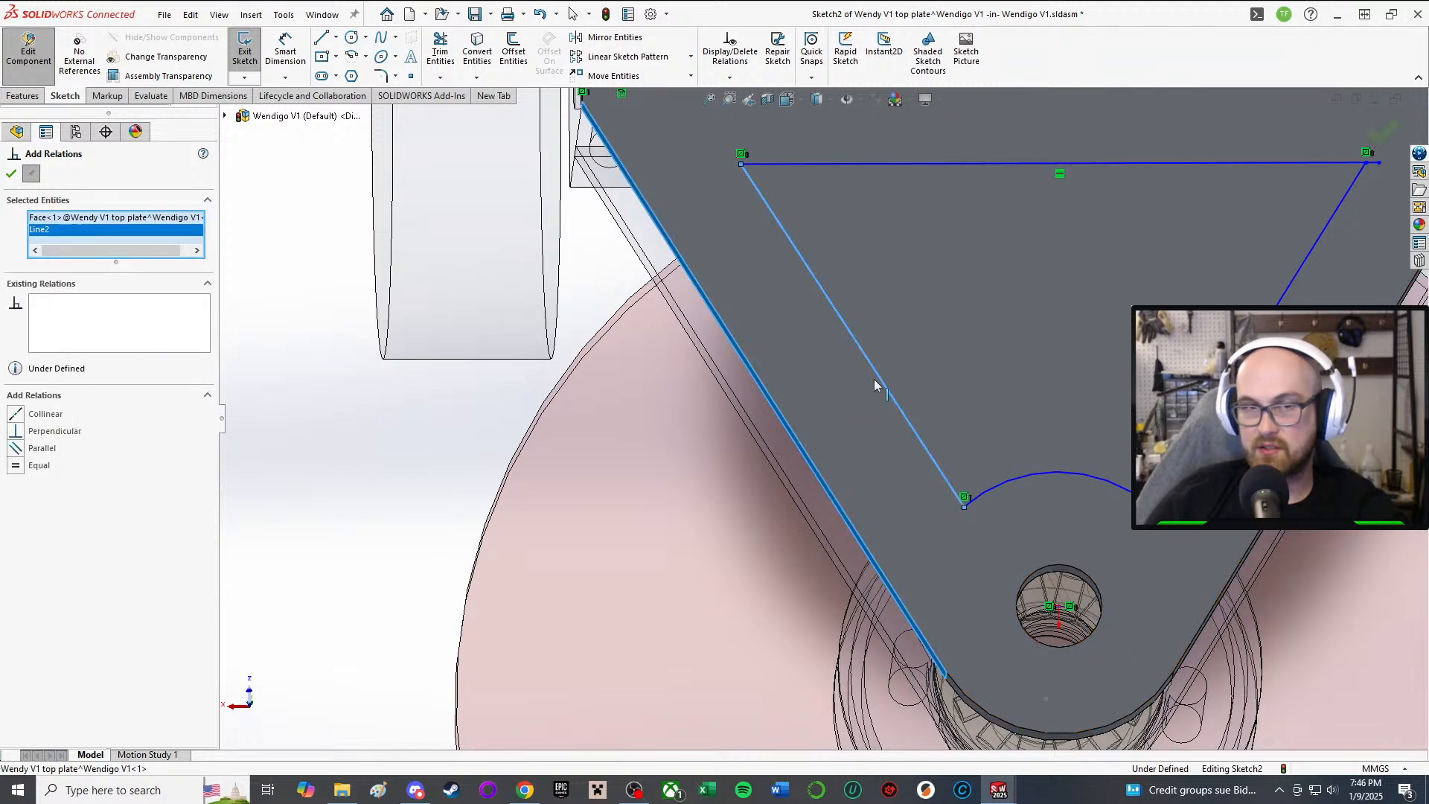
{"action": "left_click", "coordinate": [21, 450]}
{"action": "left_click", "coordinate": [11, 174]}
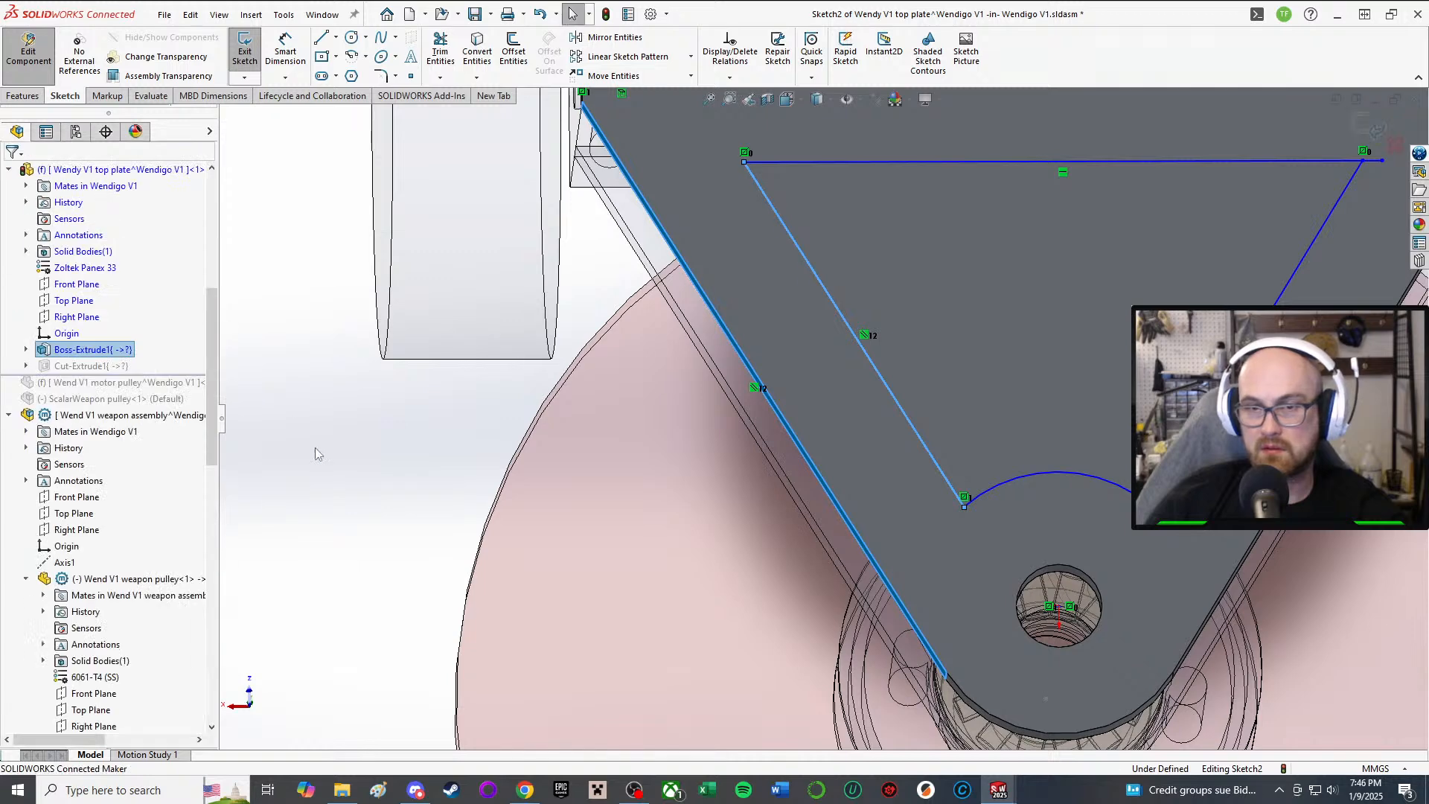
Step: Dimension the left diagonal 4 mm from the plate's angled edge
{"action": "key", "text": "d"}
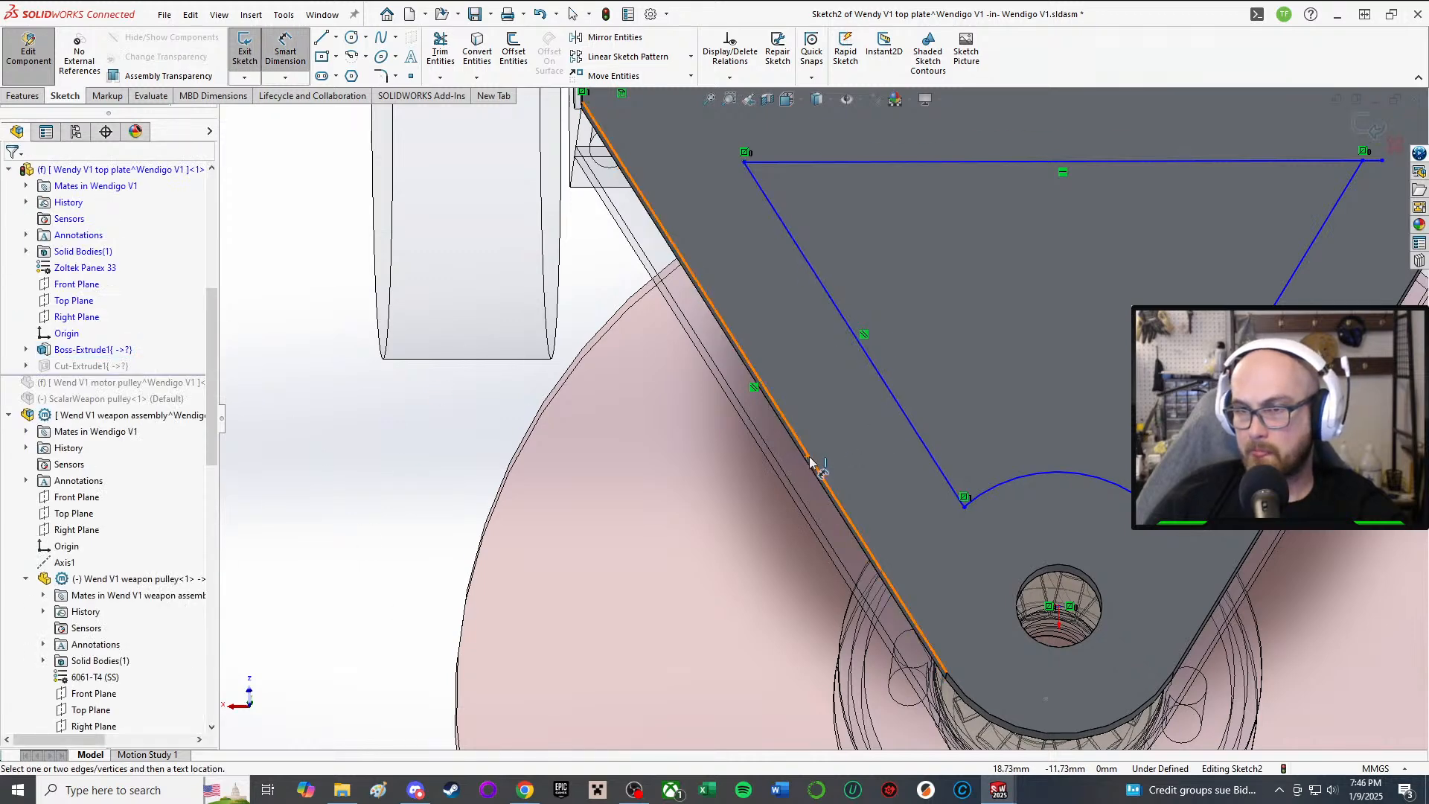
{"action": "left_click", "coordinate": [900, 407]}
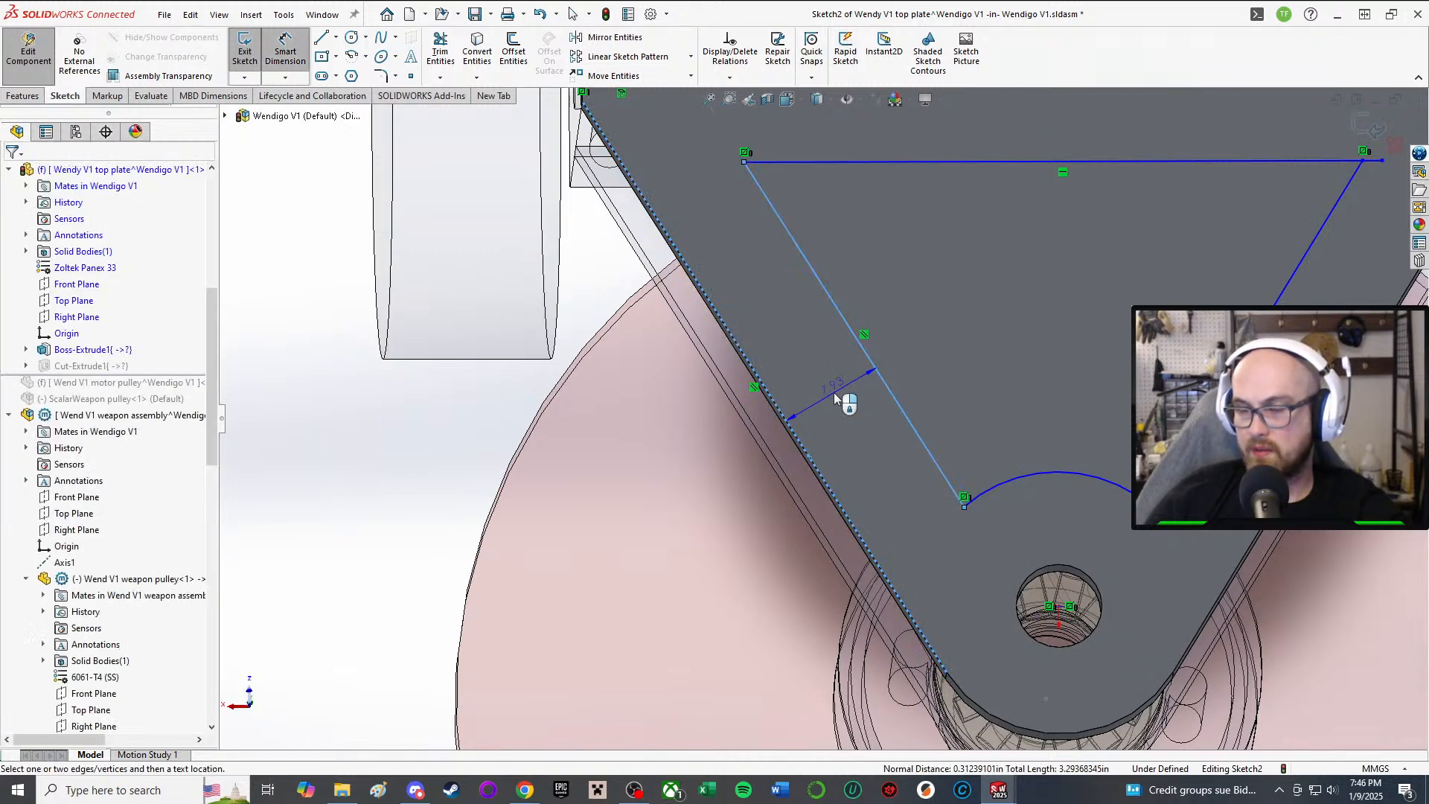
{"action": "left_click", "coordinate": [835, 392]}
{"action": "type", "text": "4"}
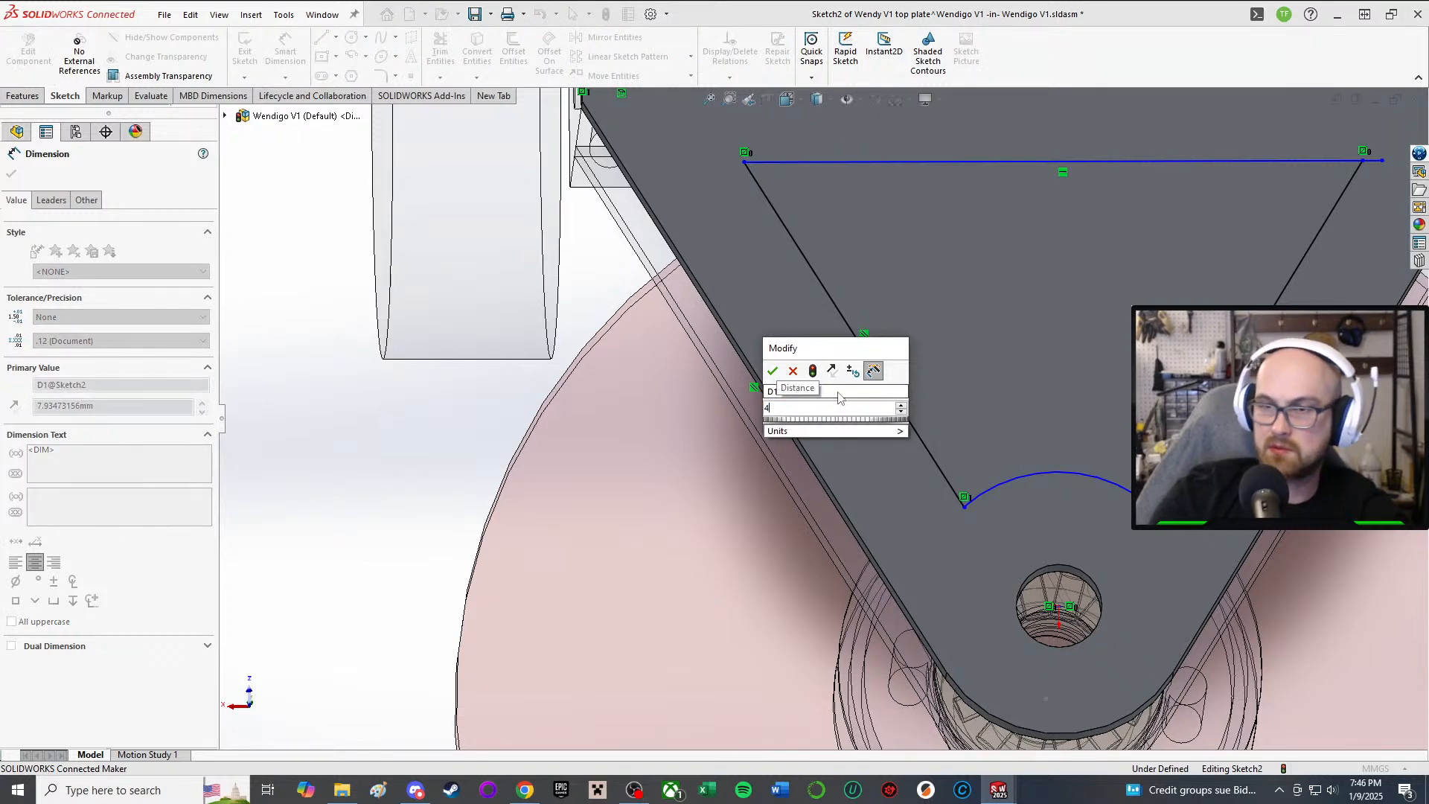
{"action": "key", "text": "Return"}
{"action": "scroll", "coordinate": [1128, 454], "scroll_direction": "up", "scroll_amount": 3}
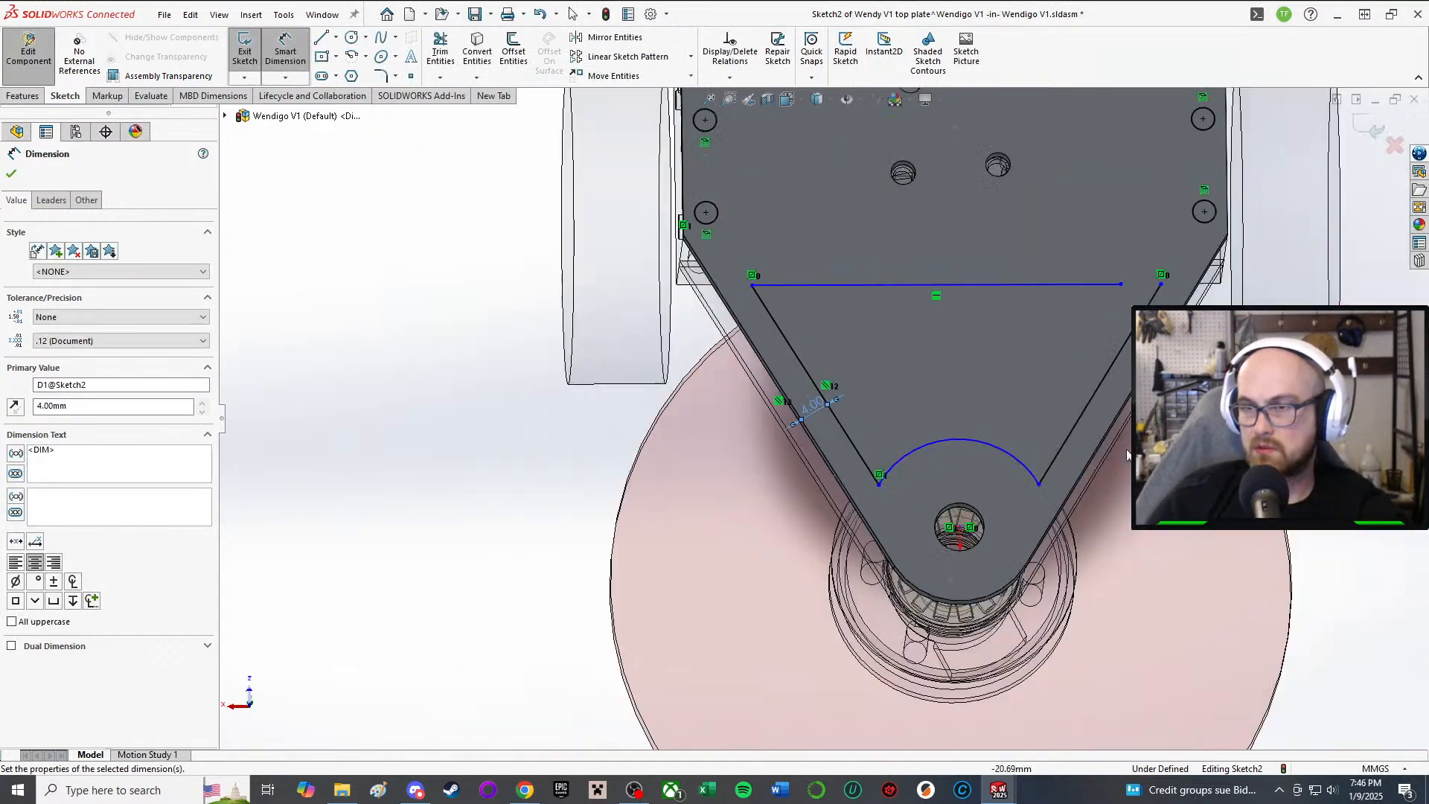
{"action": "scroll", "coordinate": [1064, 452], "scroll_direction": "up", "scroll_amount": 2}
{"action": "scroll", "coordinate": [992, 460], "scroll_direction": "down", "scroll_amount": 3}
Step: Add a radius dimension to the arc around the pulley hole and set it to 8 mm
{"action": "middle_click_drag", "start_coordinate": [861, 392], "coordinate": [846, 450]}
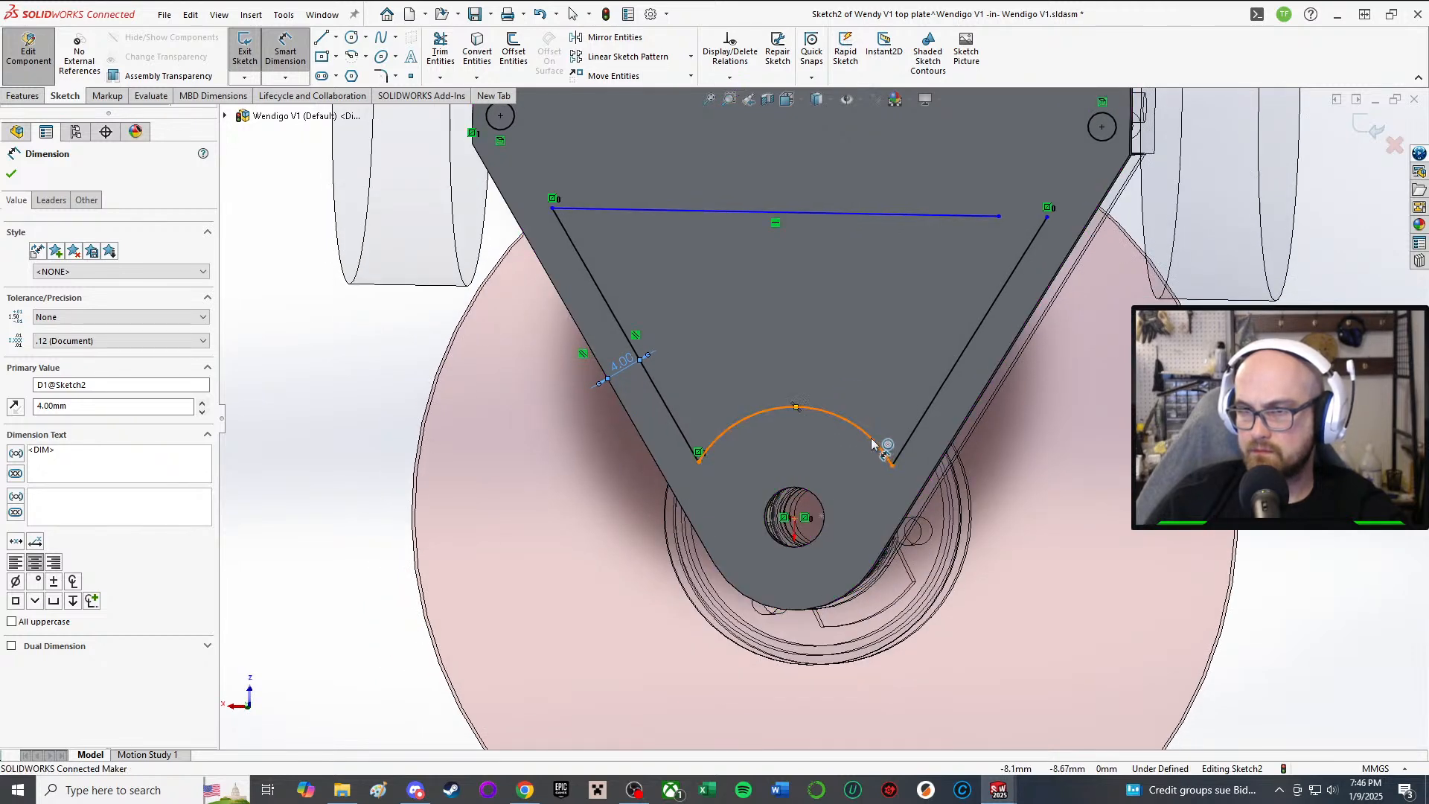
{"action": "left_click", "coordinate": [872, 445]}
{"action": "left_click", "coordinate": [860, 351]}
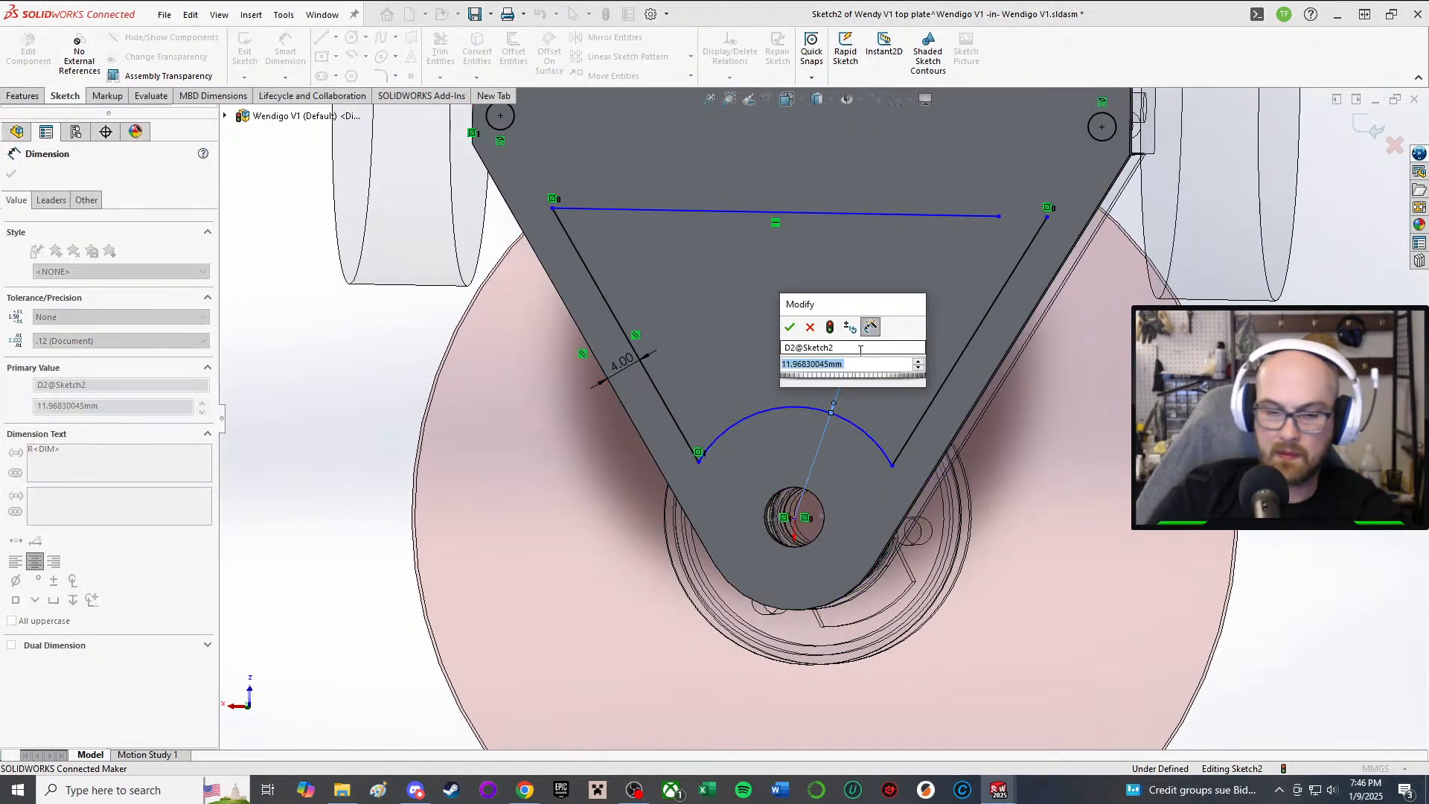
{"action": "type", "text": "8"}
{"action": "key", "text": "Return"}
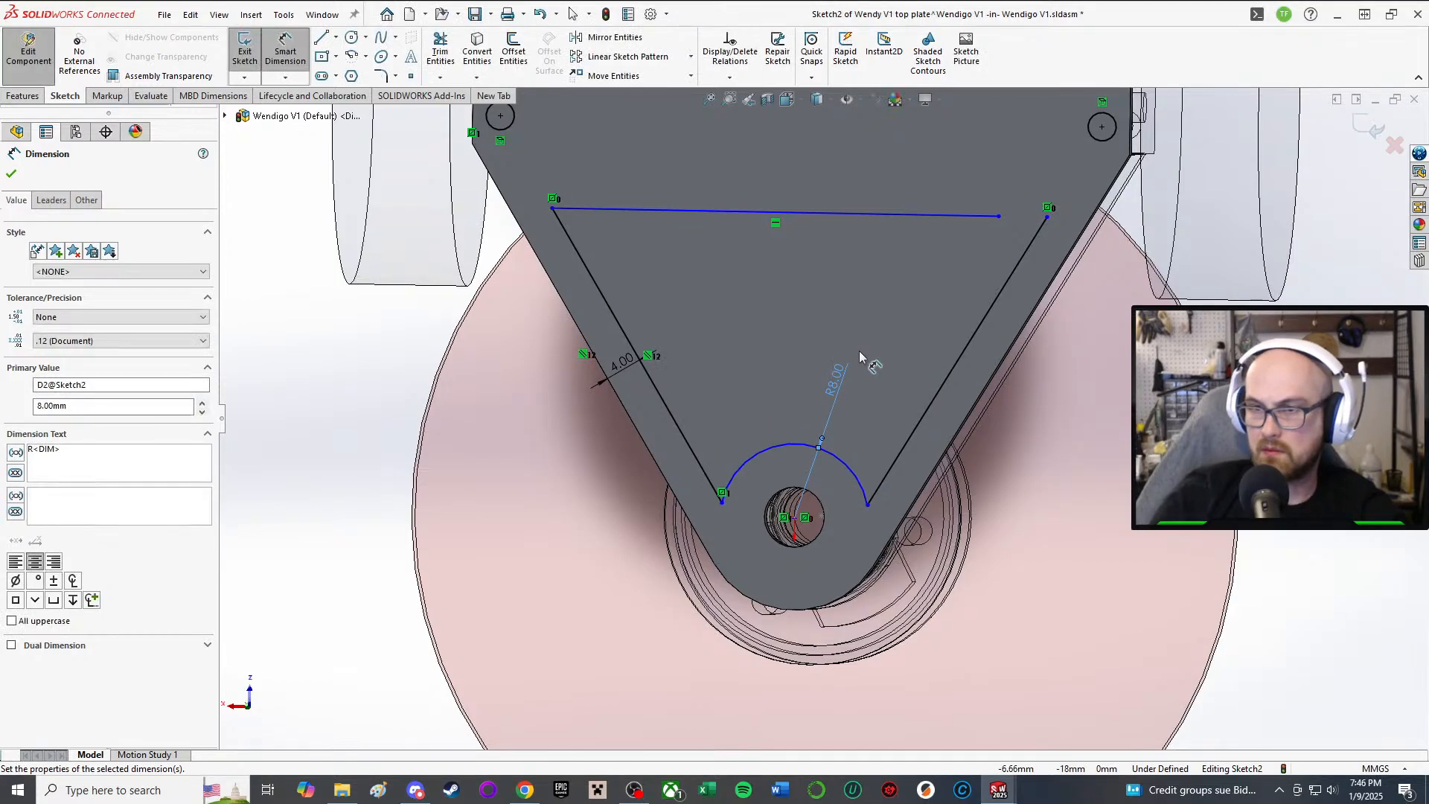
Step: Change the arc radius to 6 mm, then settle on 7 mm
{"action": "scroll", "coordinate": [902, 387], "scroll_direction": "up", "scroll_amount": 3}
{"action": "mouse_move", "coordinate": [902, 387]}
{"action": "middle_mouse_down"}
{"action": "mouse_move", "coordinate": [825, 247]}
{"action": "mouse_move", "coordinate": [835, 376]}
{"action": "middle_mouse_up"}
{"action": "scroll", "coordinate": [1012, 648], "scroll_direction": "down", "scroll_amount": 2}
{"action": "middle_click_drag", "start_coordinate": [768, 438], "coordinate": [713, 423]}
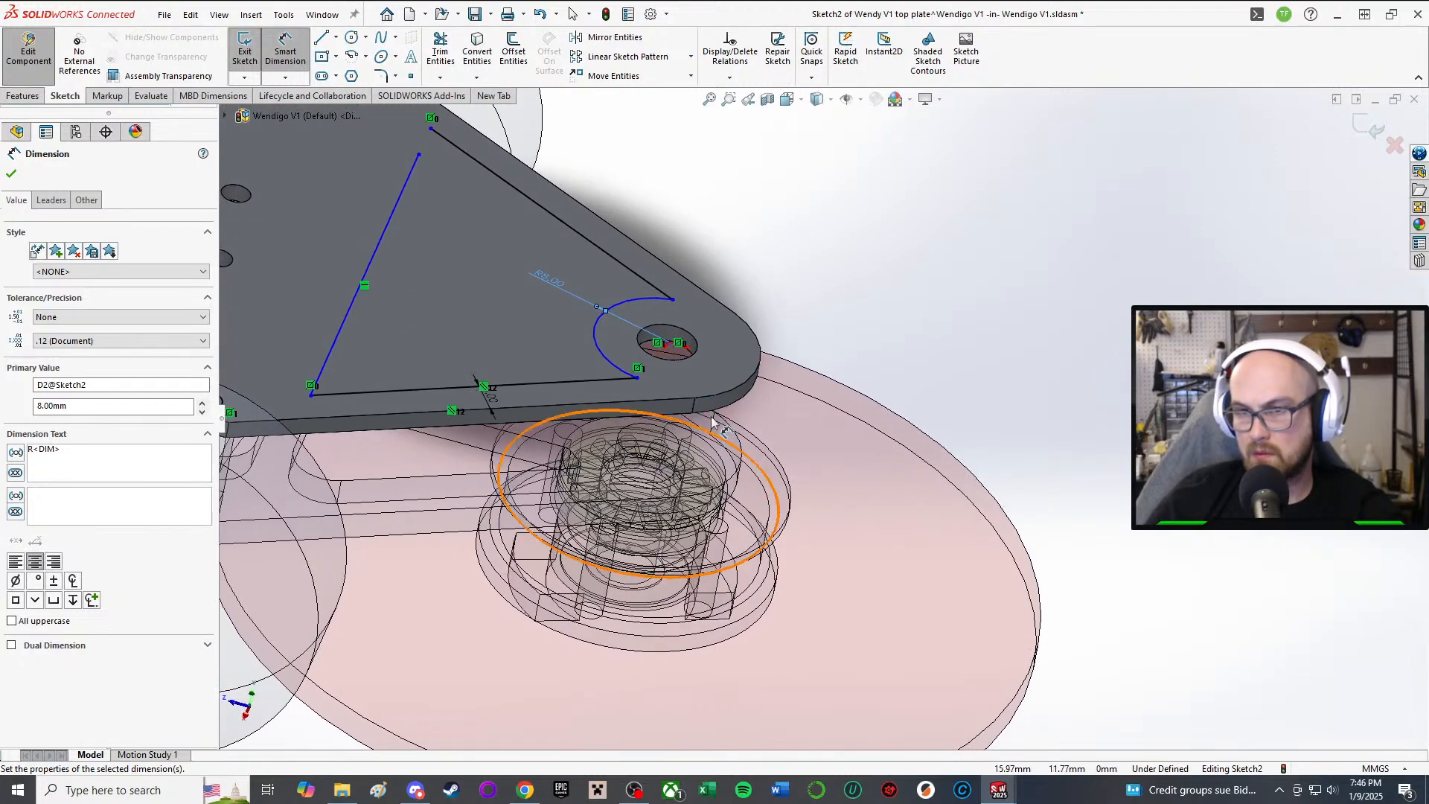
{"action": "double_click", "coordinate": [545, 283]}
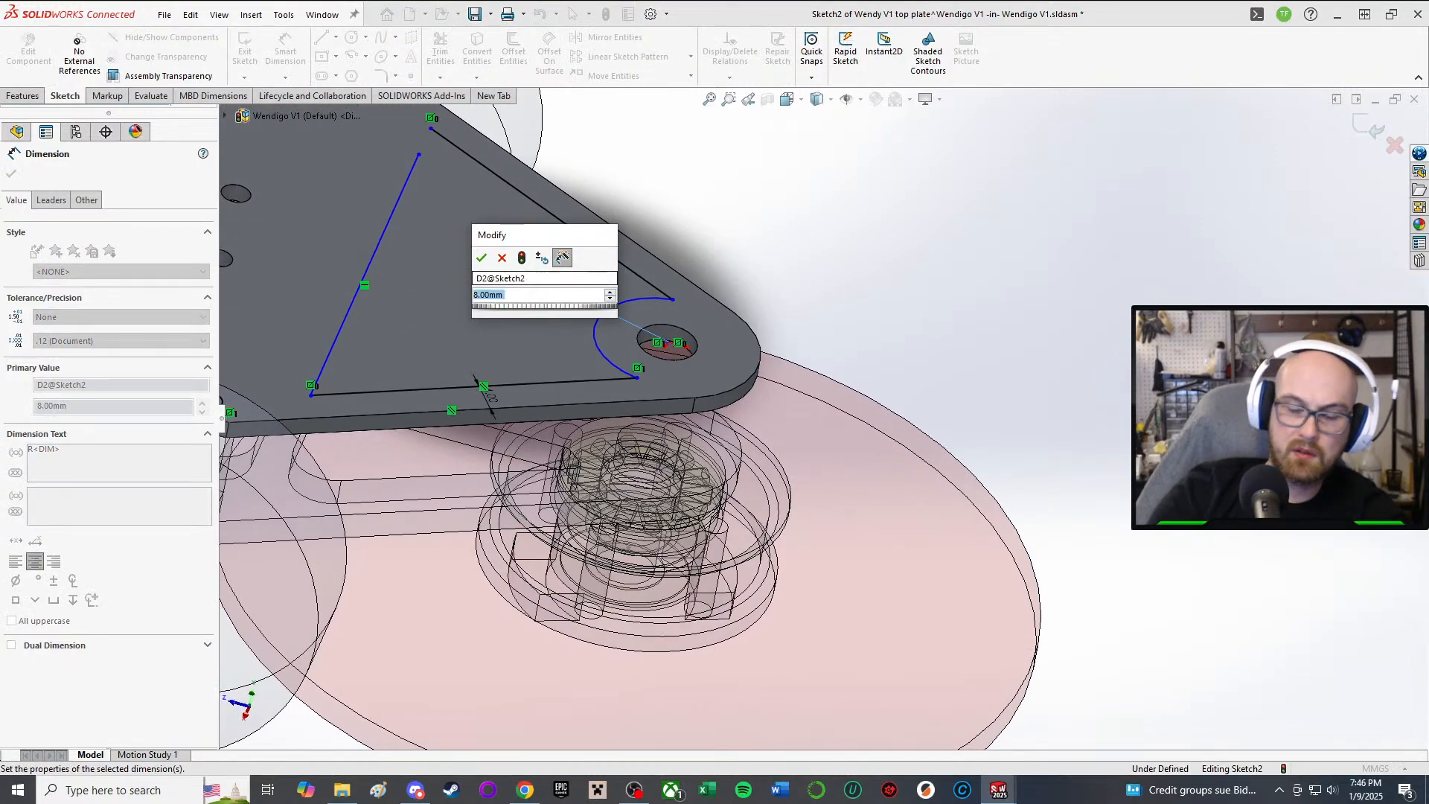
{"action": "type", "text": "6"}
{"action": "key", "text": "Return"}
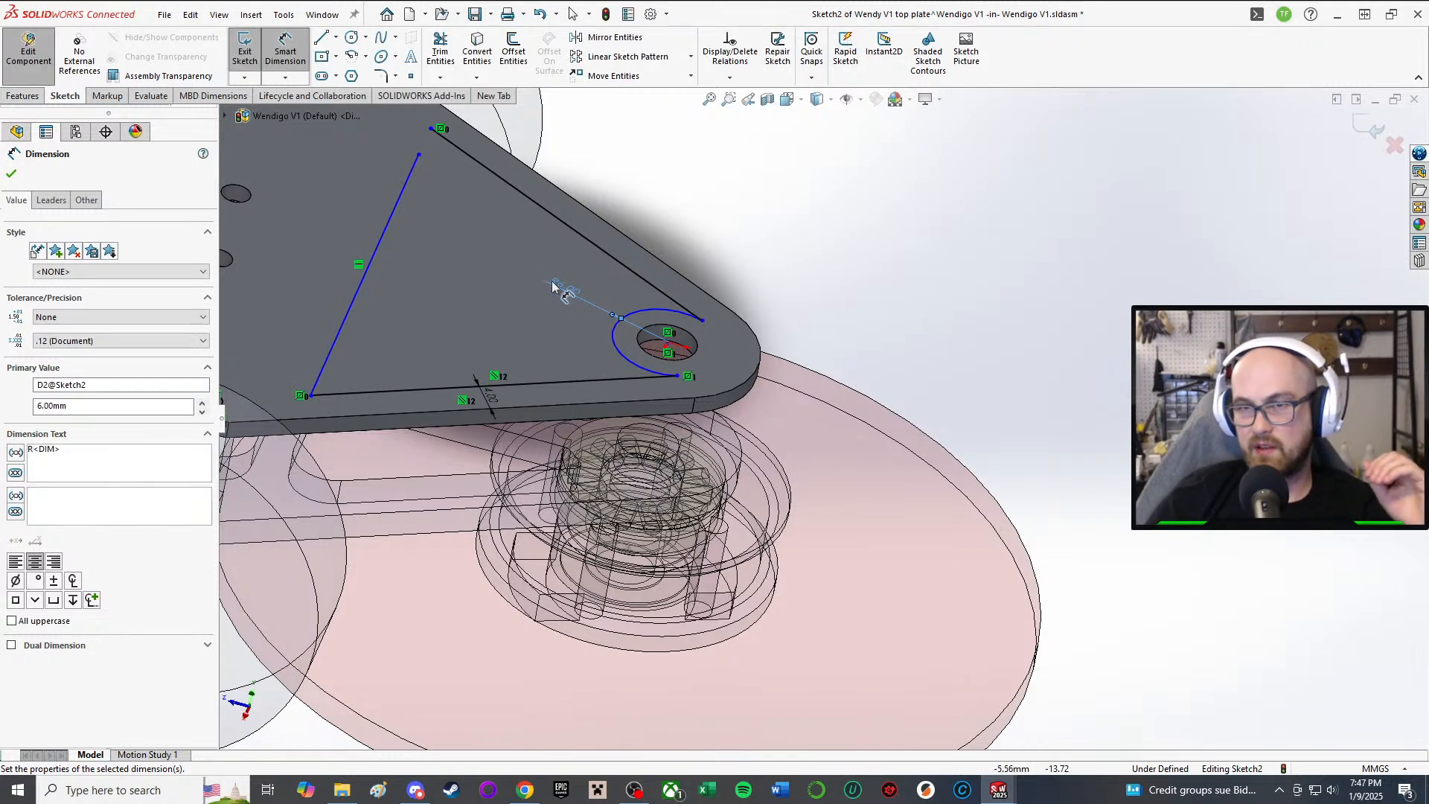
{"action": "double_click", "coordinate": [557, 279]}
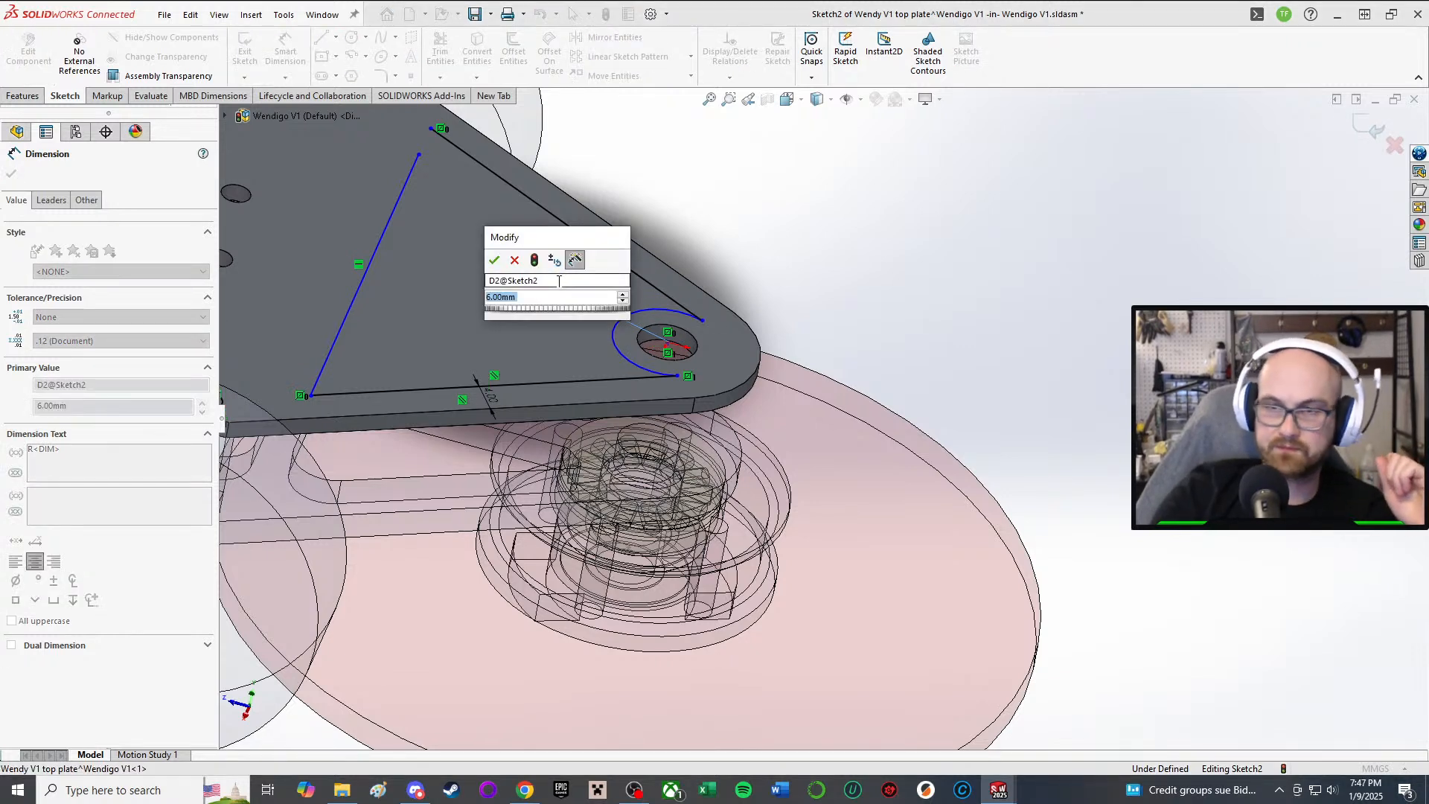
{"action": "type", "text": "7"}
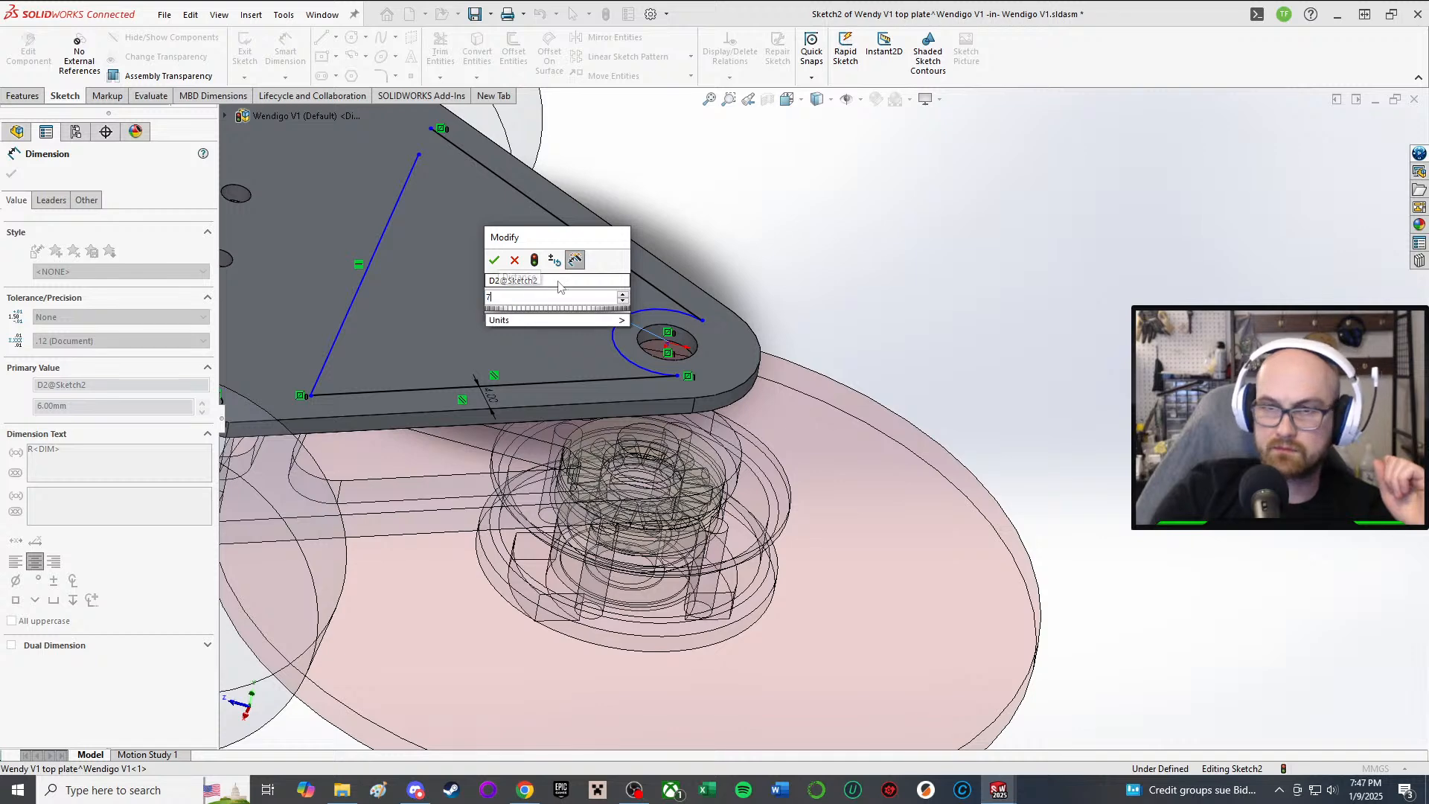
{"action": "key", "text": "Return"}
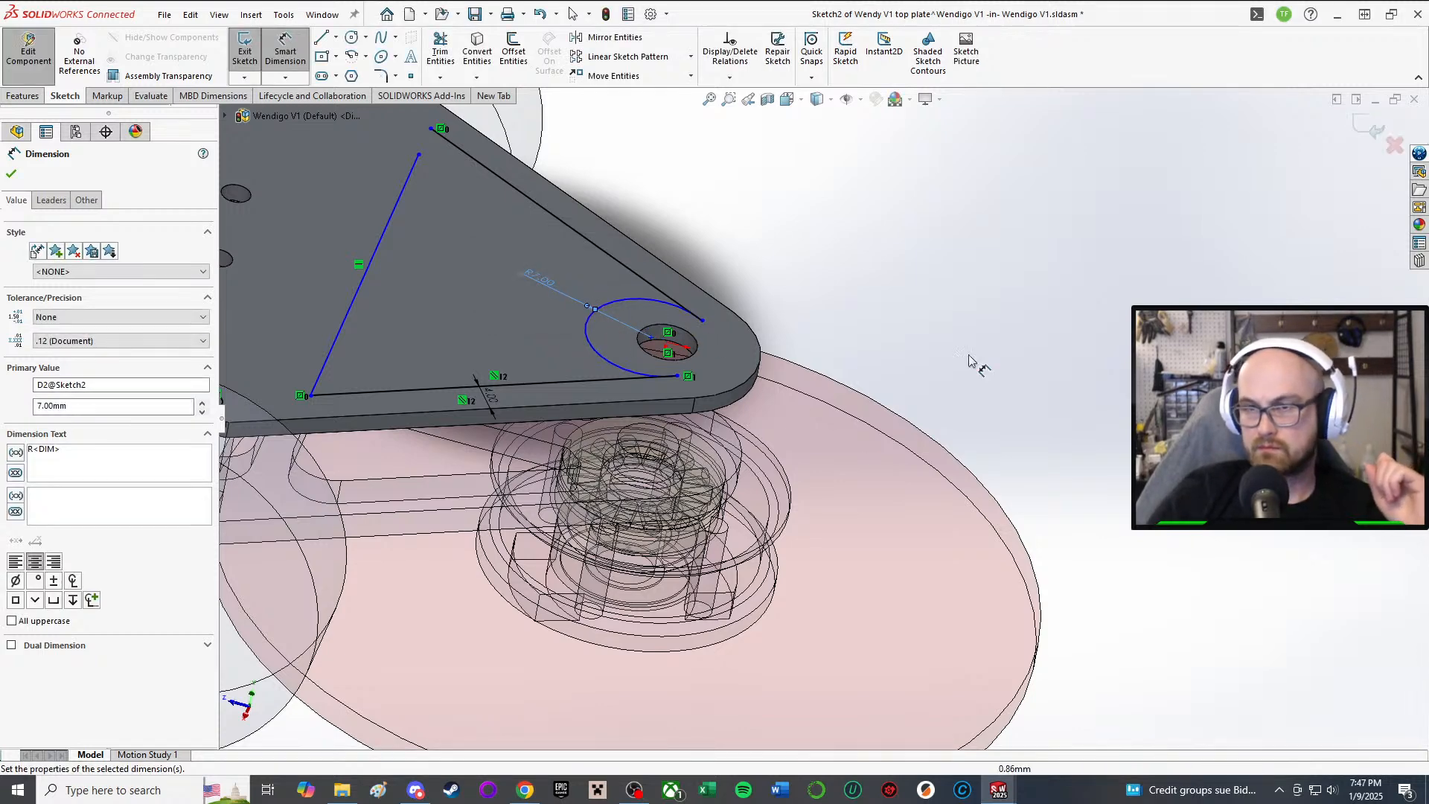
Step: Drag the arc's endpoint left along the plate and nudge the arc's centre point
{"action": "scroll", "coordinate": [703, 350], "scroll_direction": "down", "scroll_amount": 5}
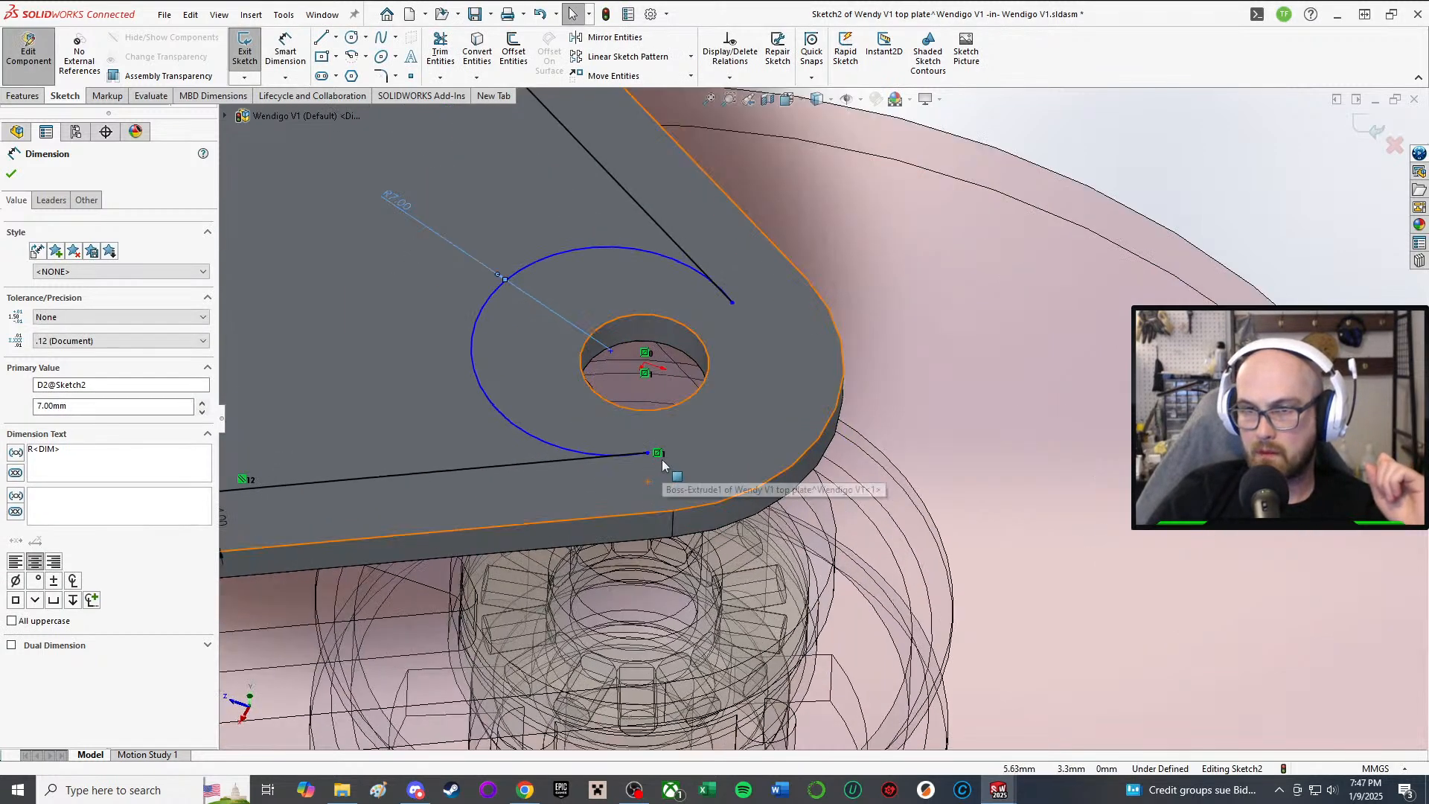
{"action": "left_click_drag", "start_coordinate": [655, 460], "coordinate": [605, 468]}
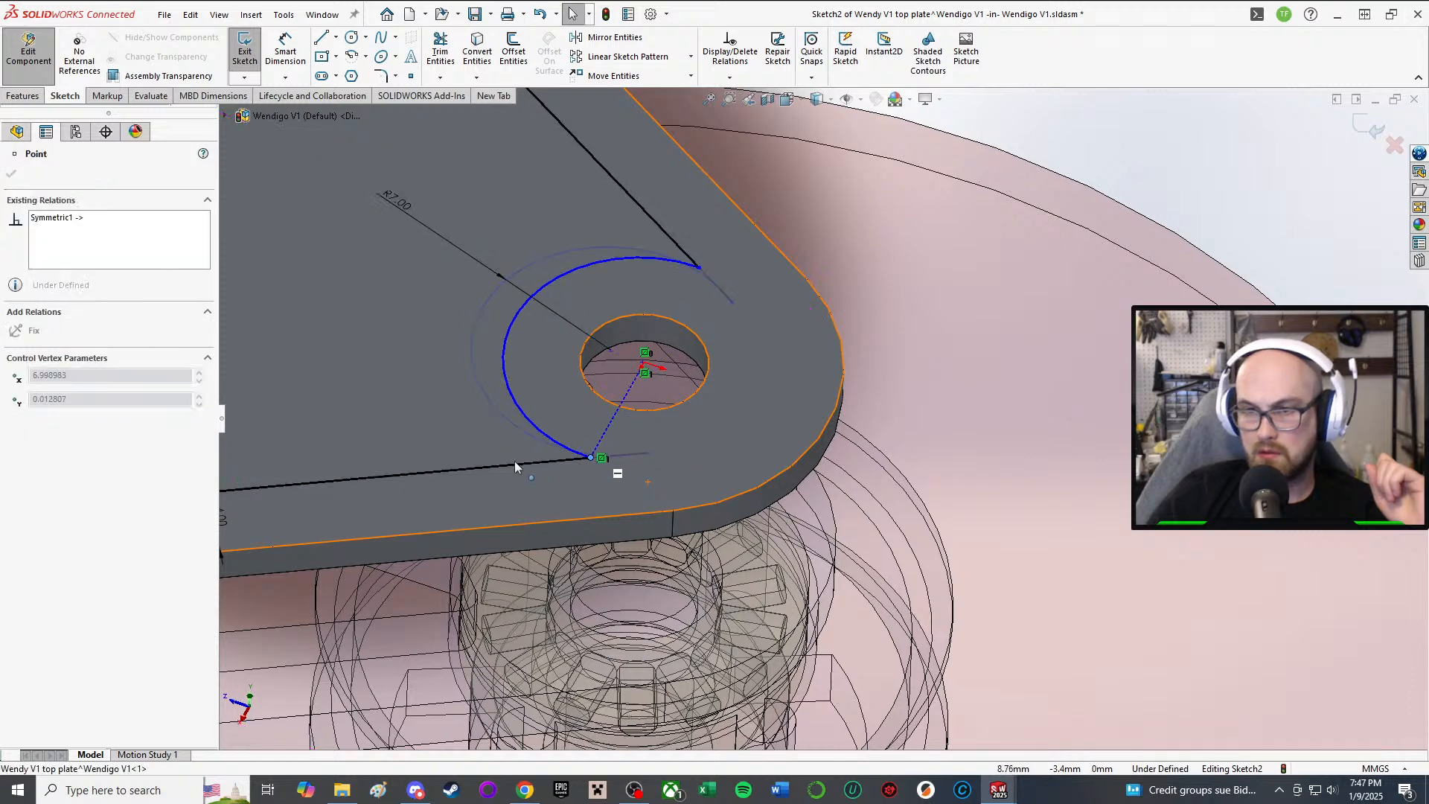
{"action": "left_click", "coordinate": [613, 353]}
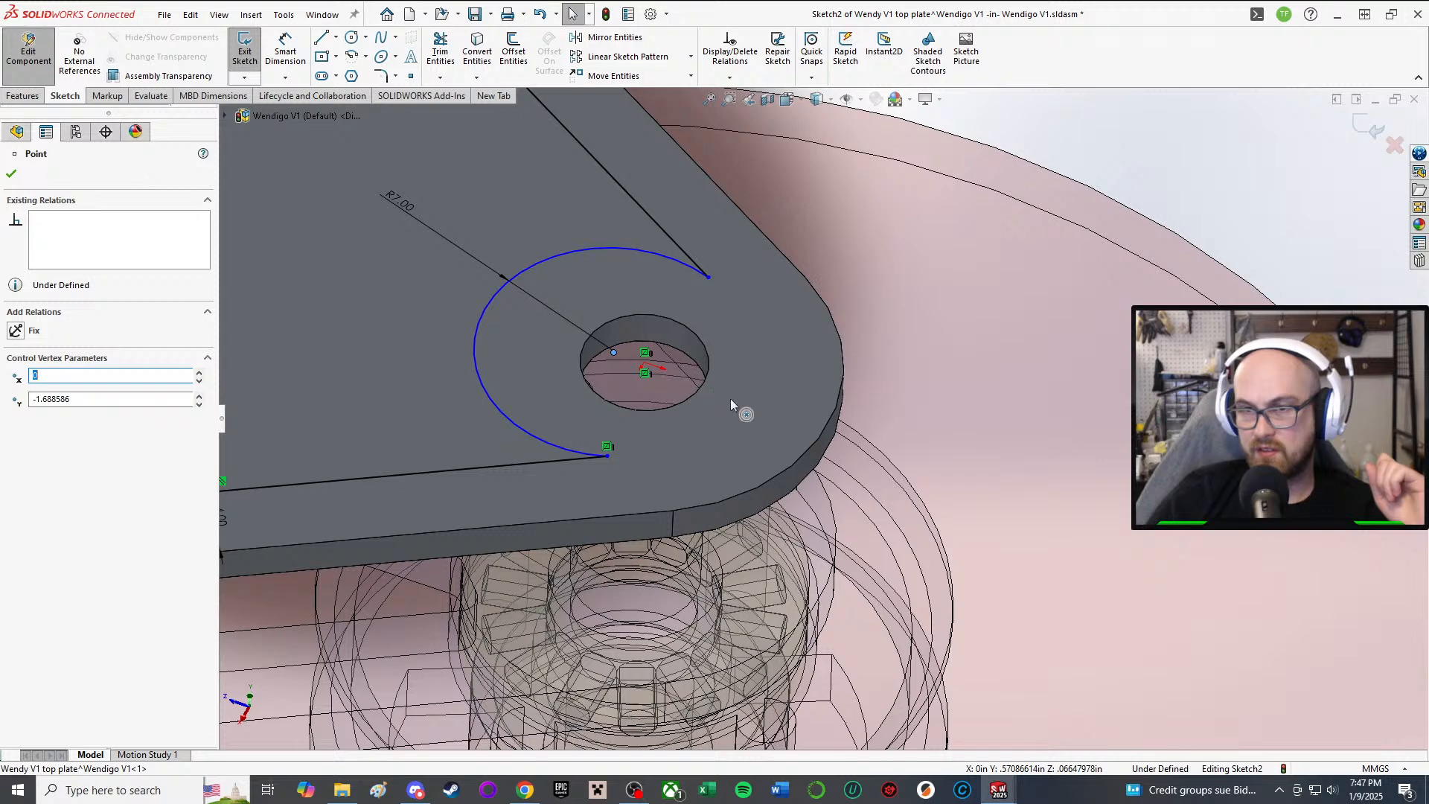
{"action": "left_click", "coordinate": [1371, 214]}
{"action": "scroll", "coordinate": [1116, 238], "scroll_direction": "up", "scroll_amount": 1}
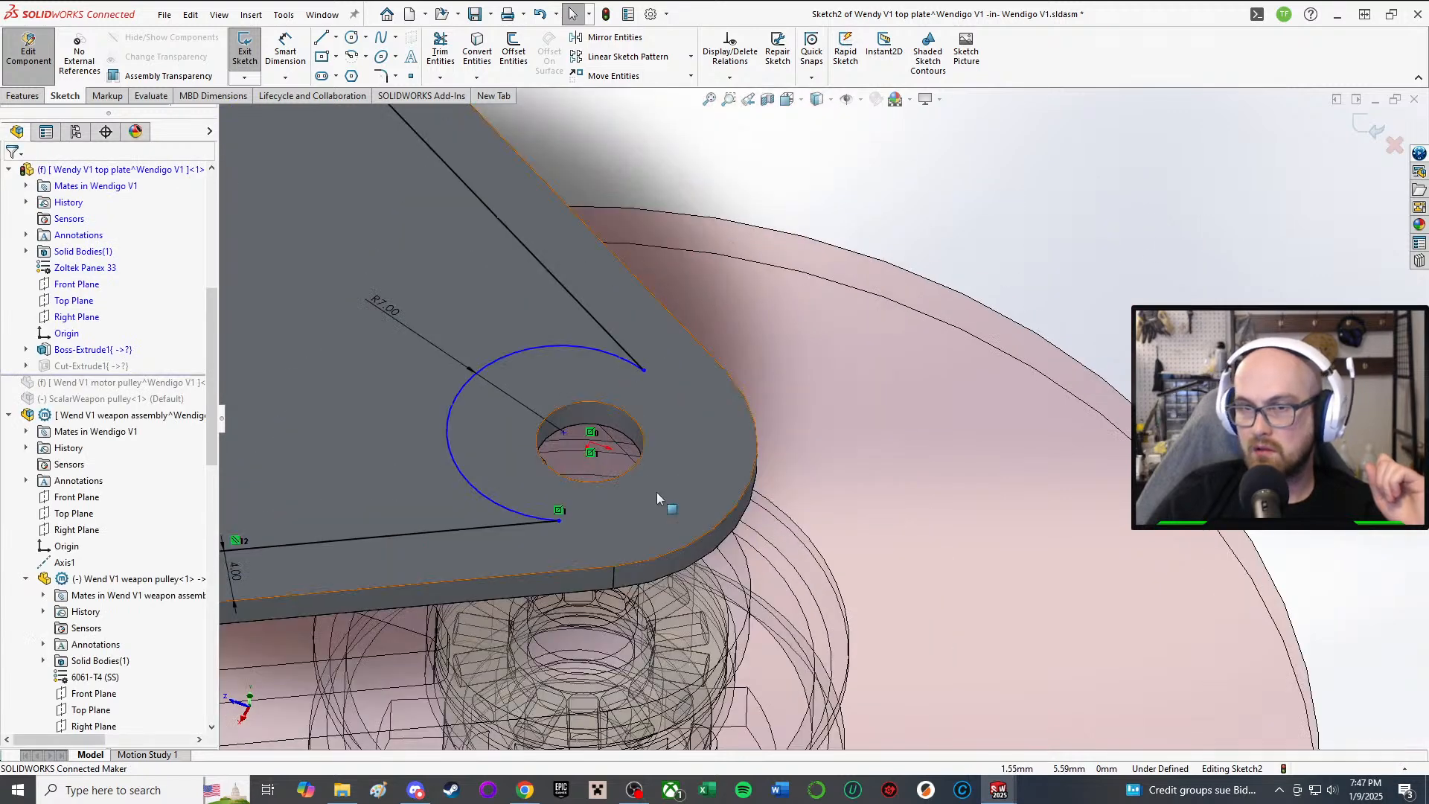
{"action": "left_click_drag", "start_coordinate": [564, 431], "coordinate": [596, 442]}
Step: Move the arc's endpoint further left along the plate
{"action": "scroll", "coordinate": [610, 437], "scroll_direction": "up", "scroll_amount": 3}
{"action": "mouse_move", "coordinate": [612, 437]}
{"action": "middle_mouse_down"}
{"action": "mouse_move", "coordinate": [615, 557]}
{"action": "mouse_move", "coordinate": [629, 559]}
{"action": "middle_mouse_up"}
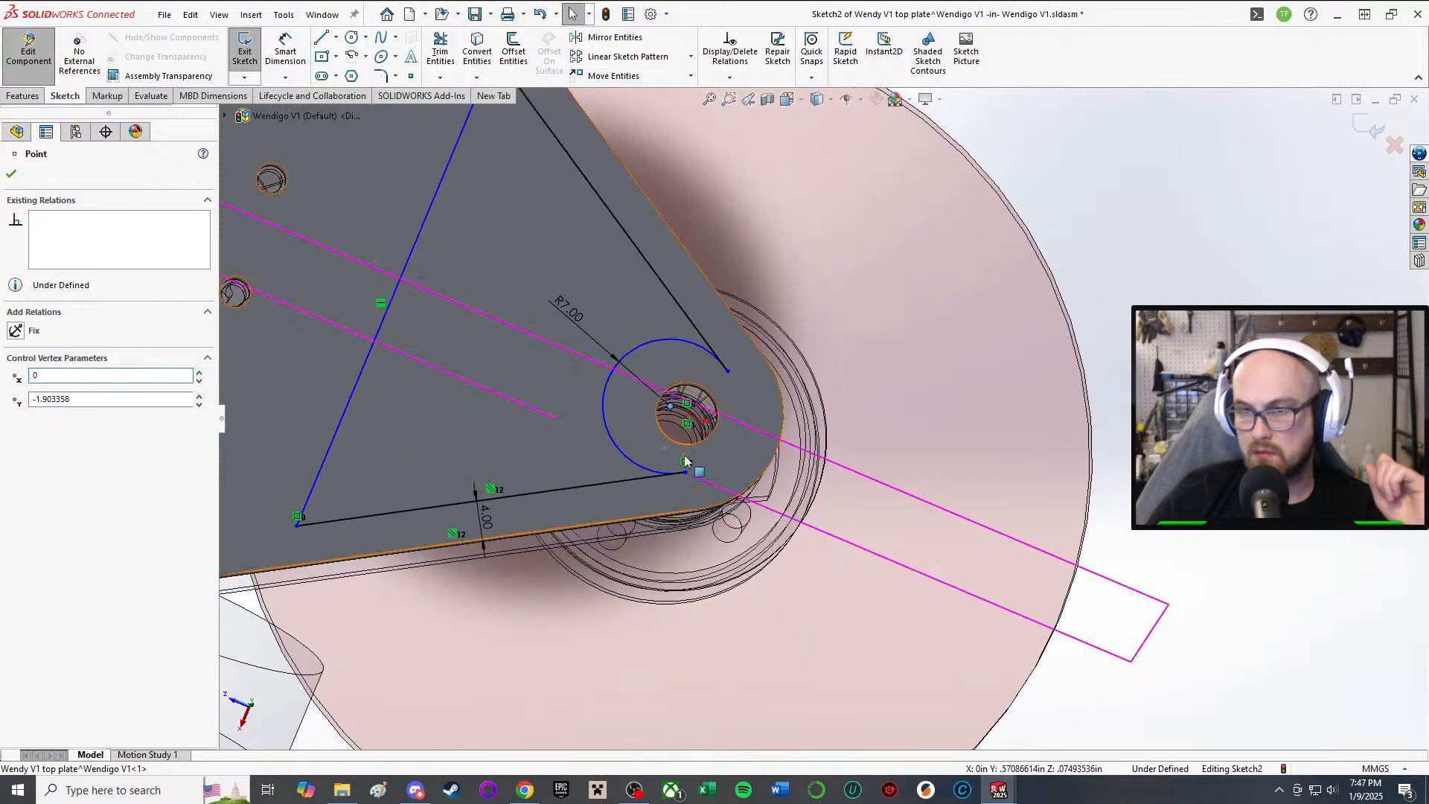
{"action": "left_click_drag", "start_coordinate": [686, 474], "coordinate": [679, 482]}
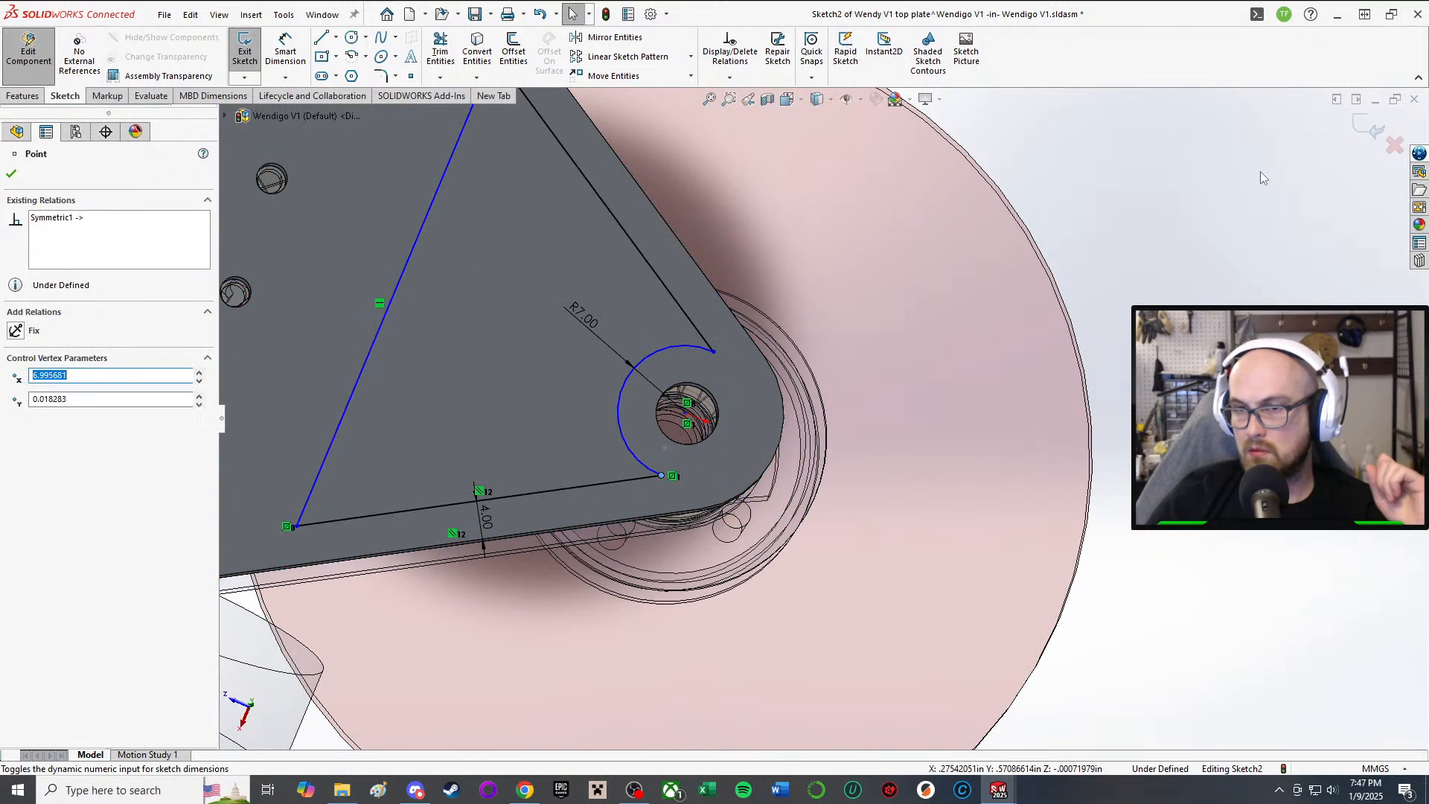
{"action": "left_click", "coordinate": [1262, 177]}
Step: Make the arc's centre point in the hole coincident with the assembly origin
{"action": "scroll", "coordinate": [838, 403], "scroll_direction": "down", "scroll_amount": 3}
{"action": "scroll", "coordinate": [659, 434], "scroll_direction": "down", "scroll_amount": 3}
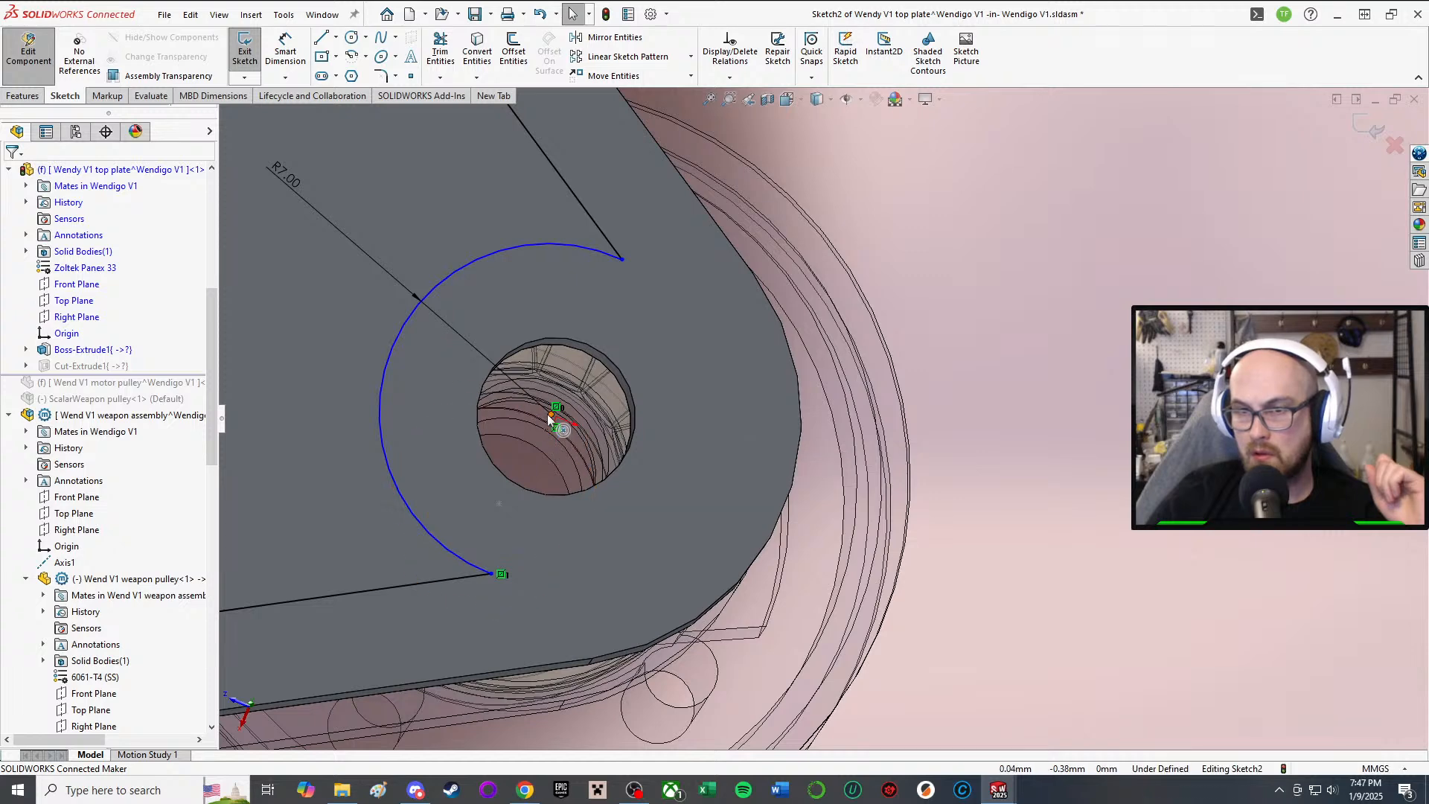
{"action": "left_click", "coordinate": [552, 415]}
{"action": "scroll", "coordinate": [567, 420], "scroll_direction": "up", "scroll_amount": 5}
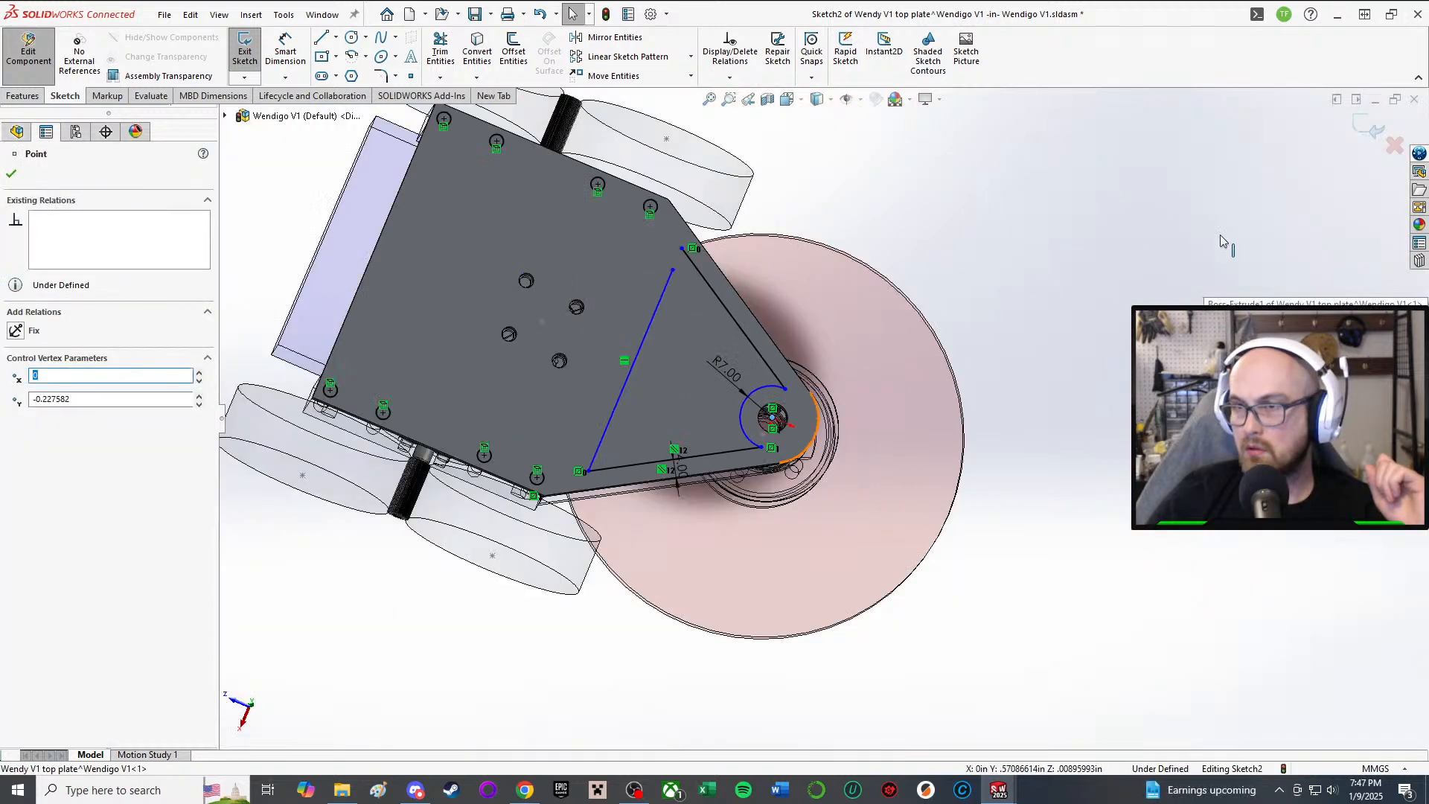
{"action": "scroll", "coordinate": [711, 393], "scroll_direction": "down", "scroll_amount": 5}
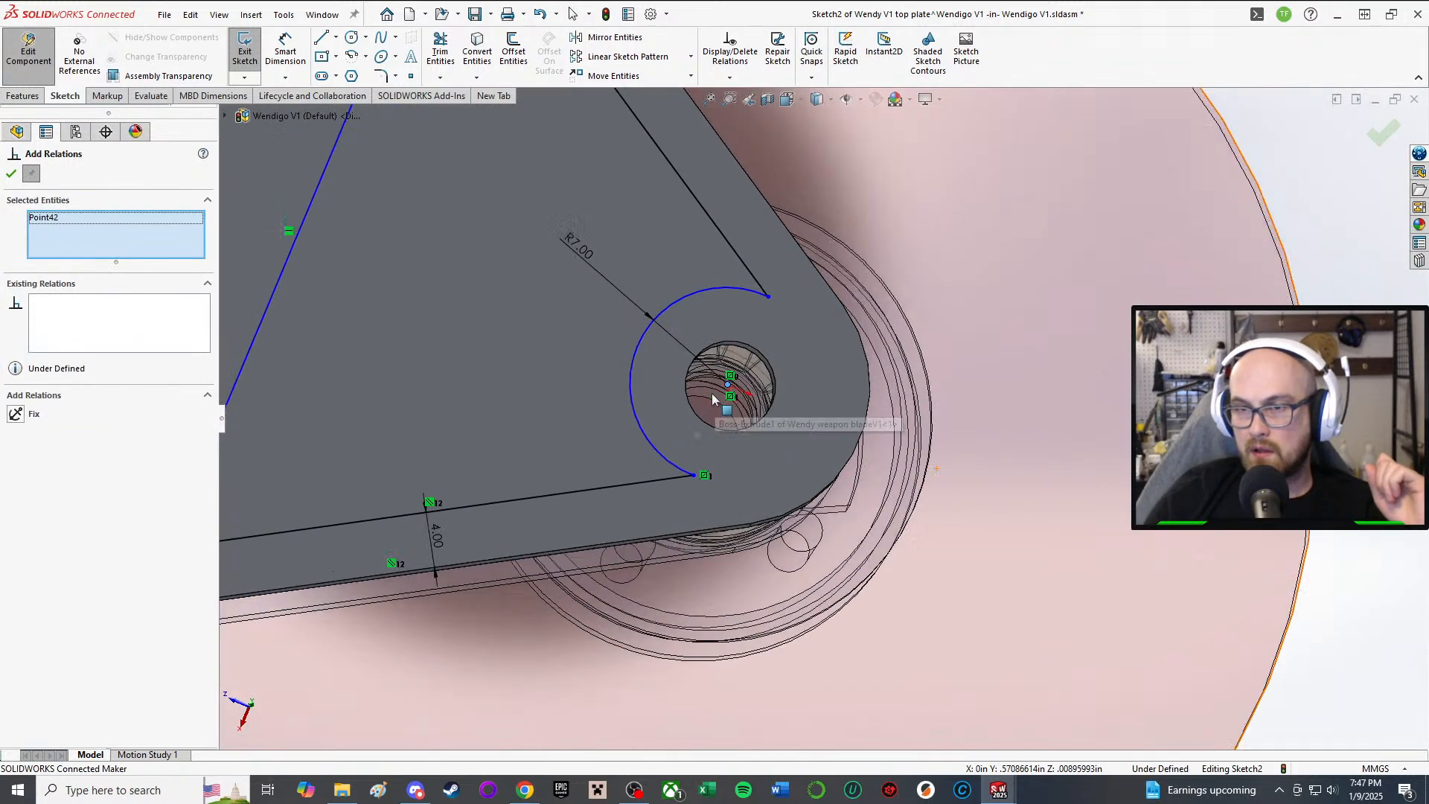
{"action": "scroll", "coordinate": [769, 404], "scroll_direction": "down", "scroll_amount": 4}
{"action": "scroll", "coordinate": [775, 420], "scroll_direction": "up", "scroll_amount": 4}
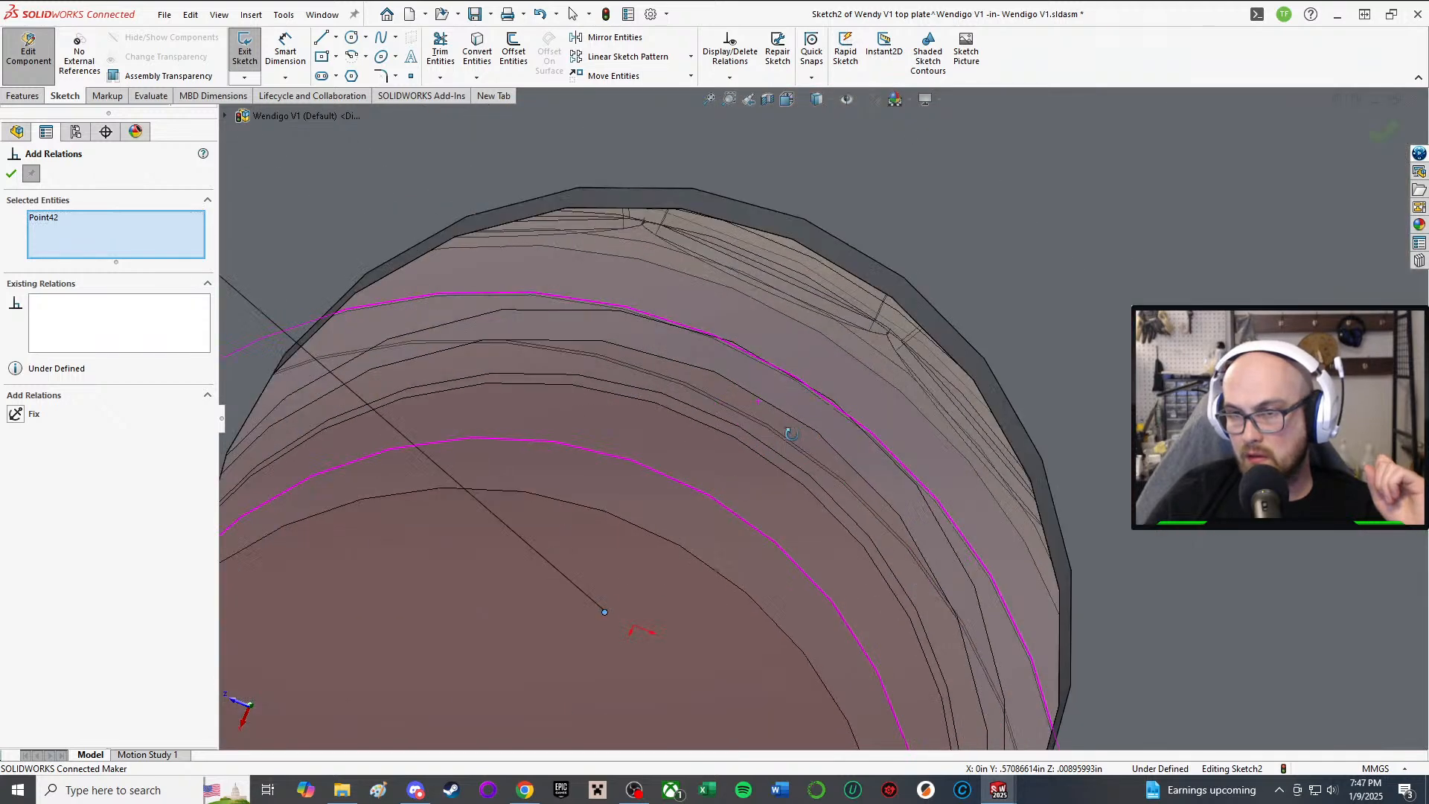
{"action": "scroll", "coordinate": [649, 659], "scroll_direction": "down", "scroll_amount": 2}
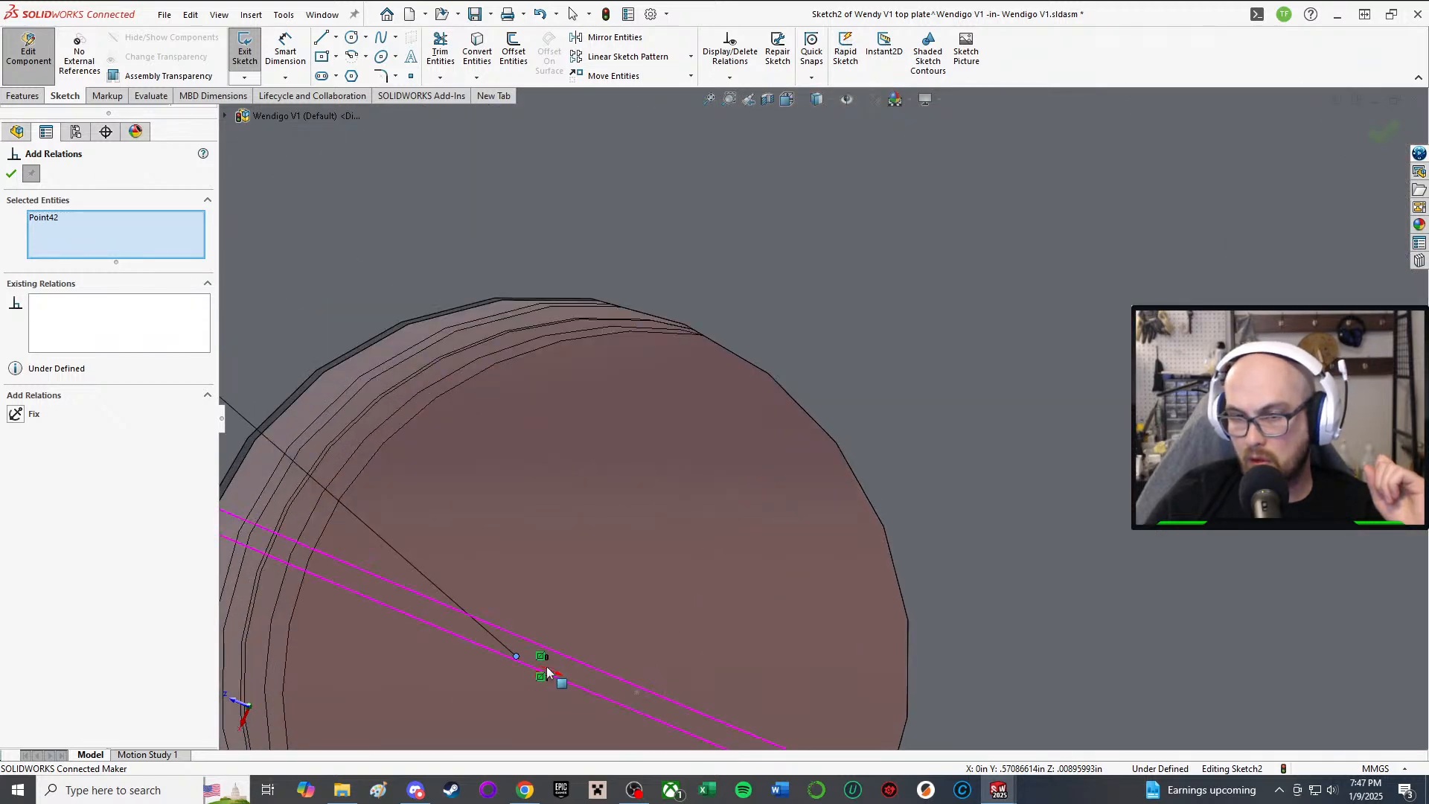
{"action": "key", "text": "ctrl+8"}
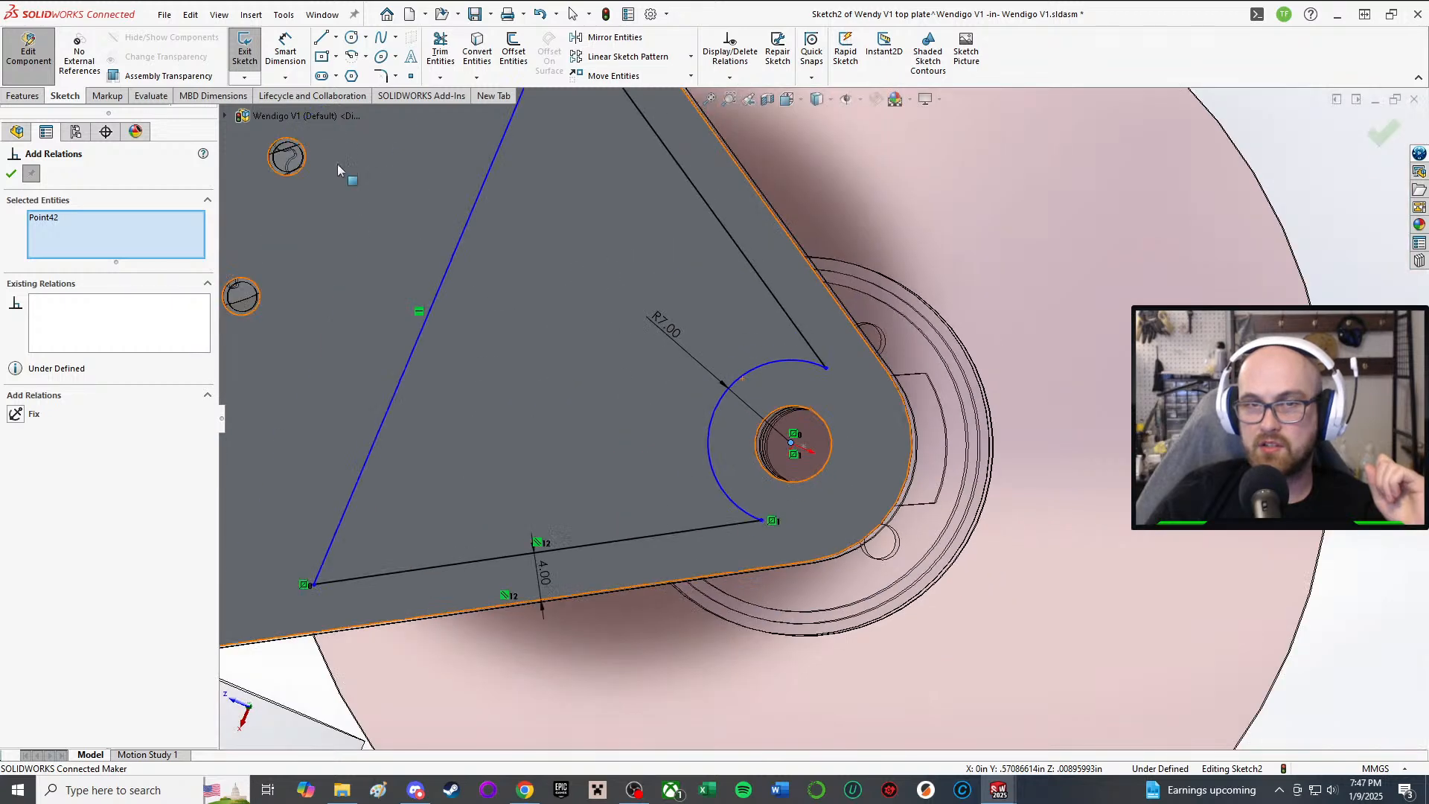
{"action": "left_click", "coordinate": [224, 116]}
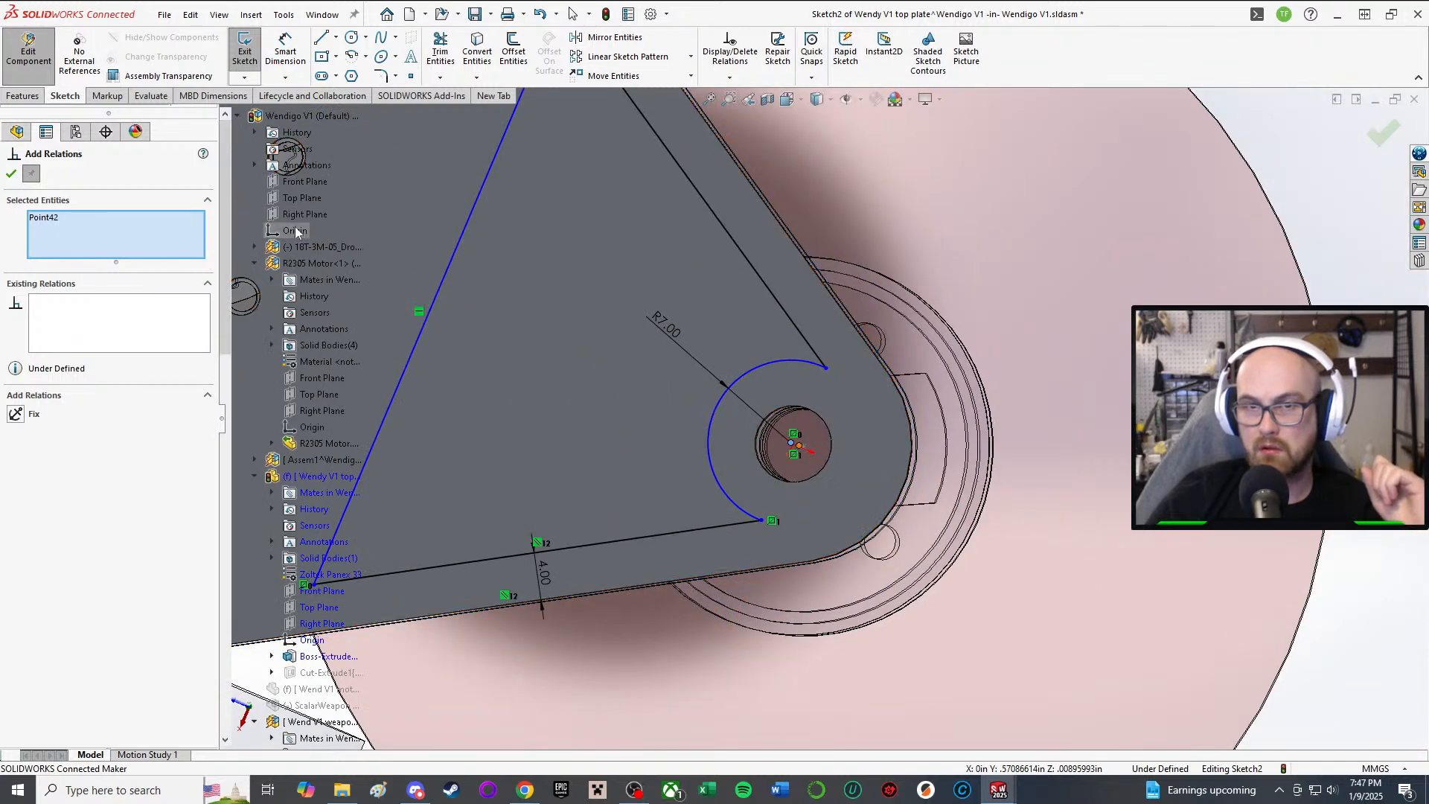
{"action": "left_click", "coordinate": [295, 234]}
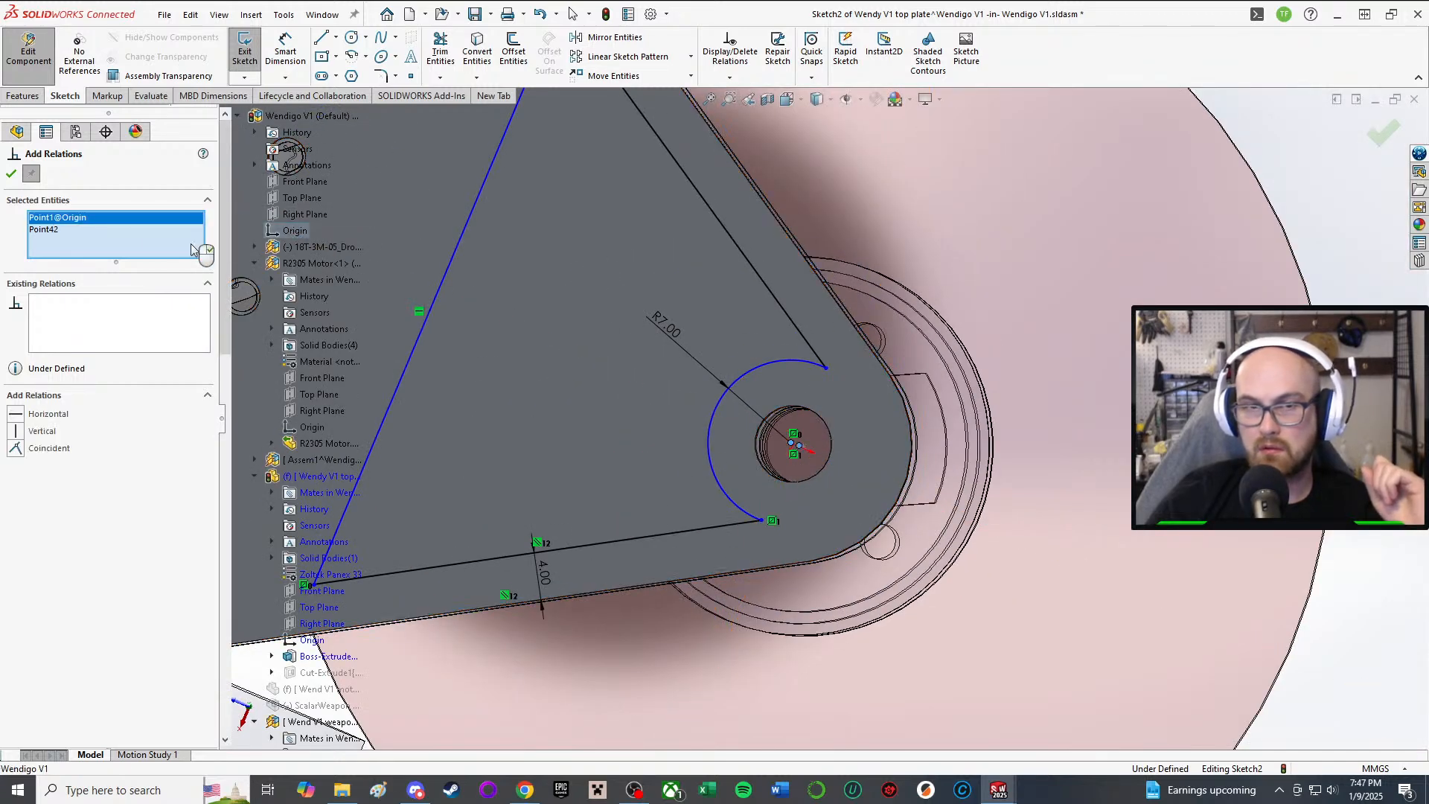
{"action": "left_click", "coordinate": [16, 449]}
{"action": "left_click", "coordinate": [11, 174]}
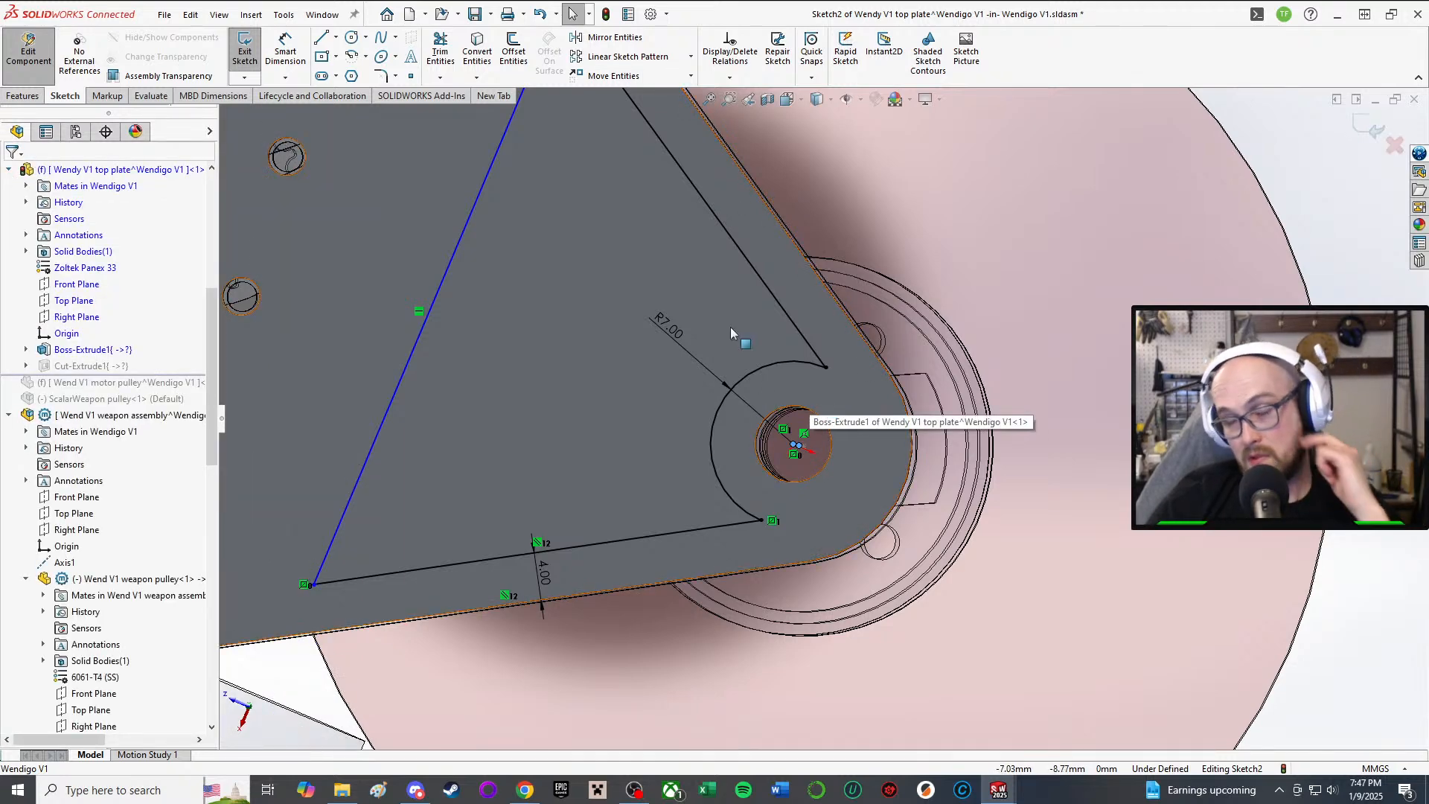
Step: Drag the blue line's top end up to the black line's endpoint at the plate edge
{"action": "scroll", "coordinate": [730, 332], "scroll_direction": "up", "scroll_amount": 3}
{"action": "middle_click_drag", "start_coordinate": [731, 332], "coordinate": [735, 277]}
{"action": "scroll", "coordinate": [735, 277], "scroll_direction": "down", "scroll_amount": 3}
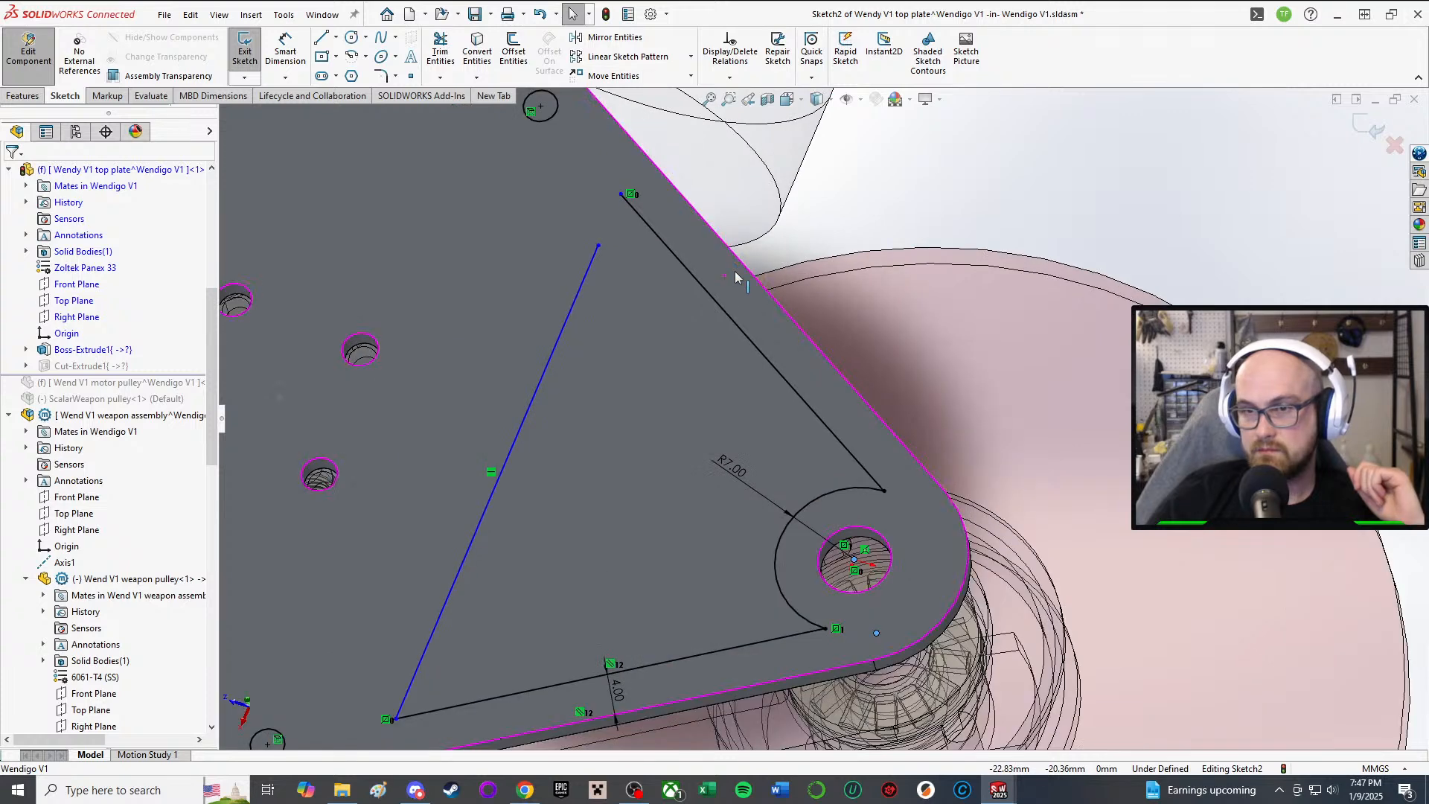
{"action": "scroll", "coordinate": [736, 277], "scroll_direction": "down", "scroll_amount": 4}
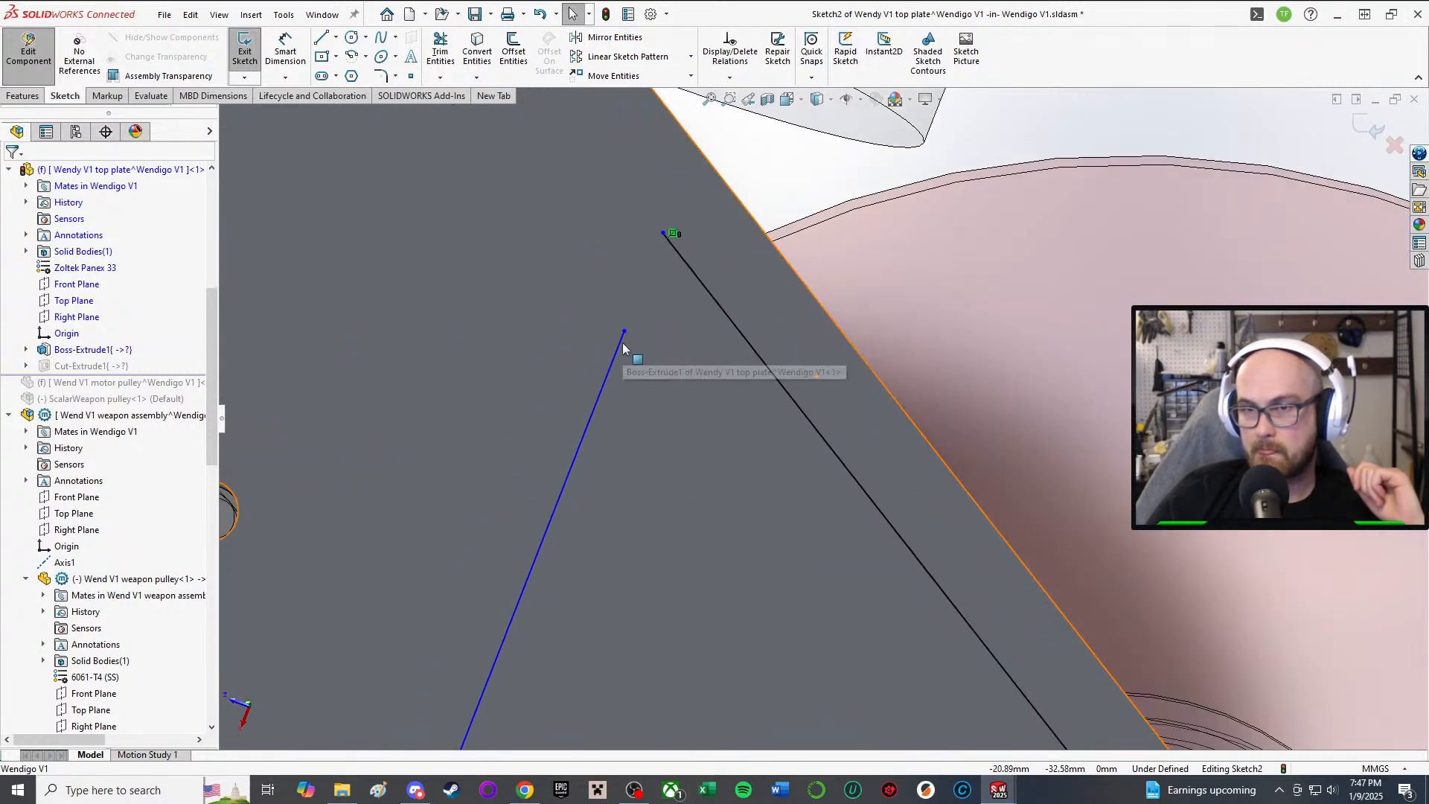
{"action": "left_click_drag", "start_coordinate": [623, 332], "coordinate": [659, 229]}
{"action": "scroll", "coordinate": [705, 394], "scroll_direction": "up", "scroll_amount": 6}
{"action": "mouse_move", "coordinate": [654, 537]}
{"action": "middle_mouse_down"}
{"action": "mouse_move", "coordinate": [676, 194]}
{"action": "mouse_move", "coordinate": [686, 320]}
{"action": "middle_mouse_up"}
Step: Relate Line3 to the mid plate's edge so Sketch2 becomes fully defined
{"action": "key", "text": "a"}
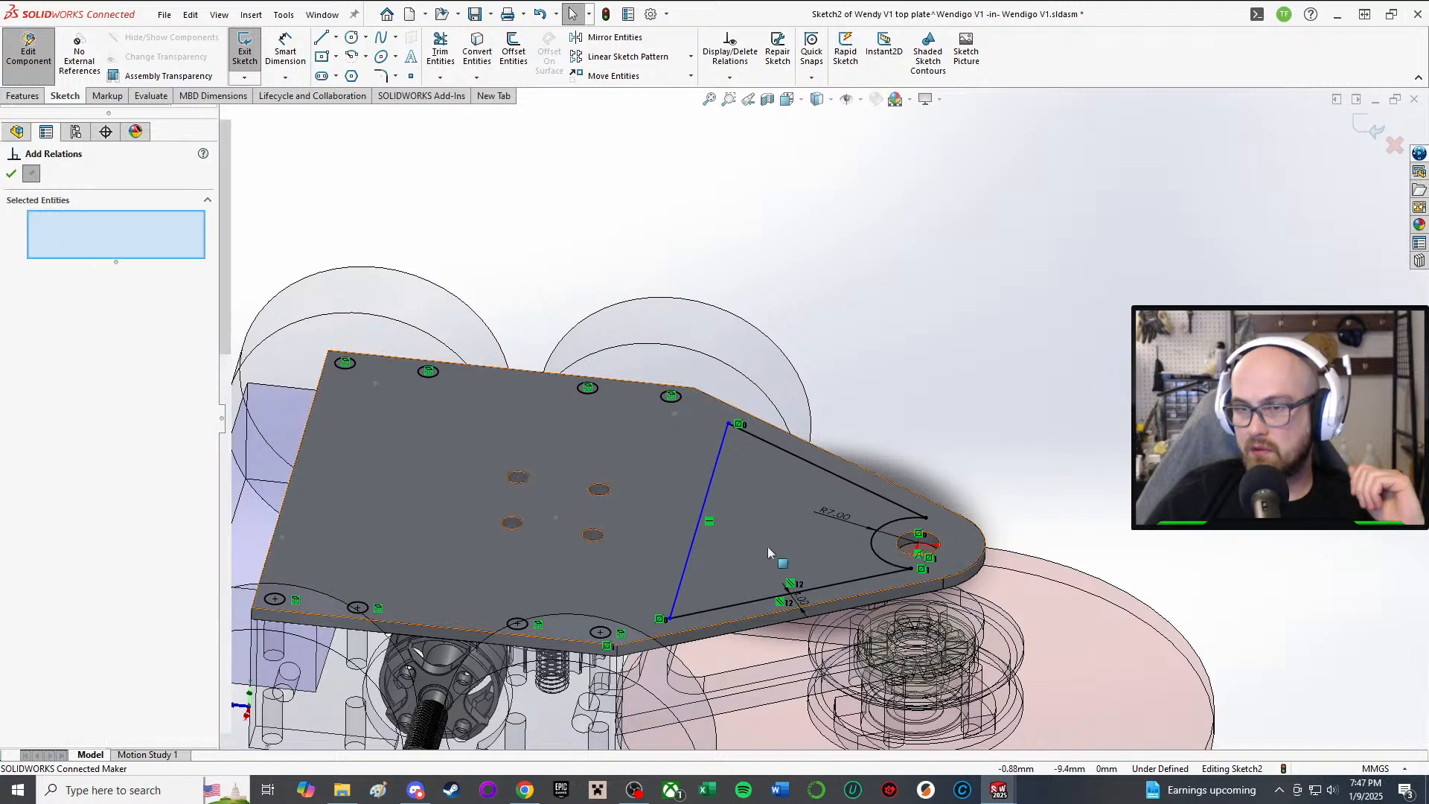
{"action": "left_click", "coordinate": [687, 555]}
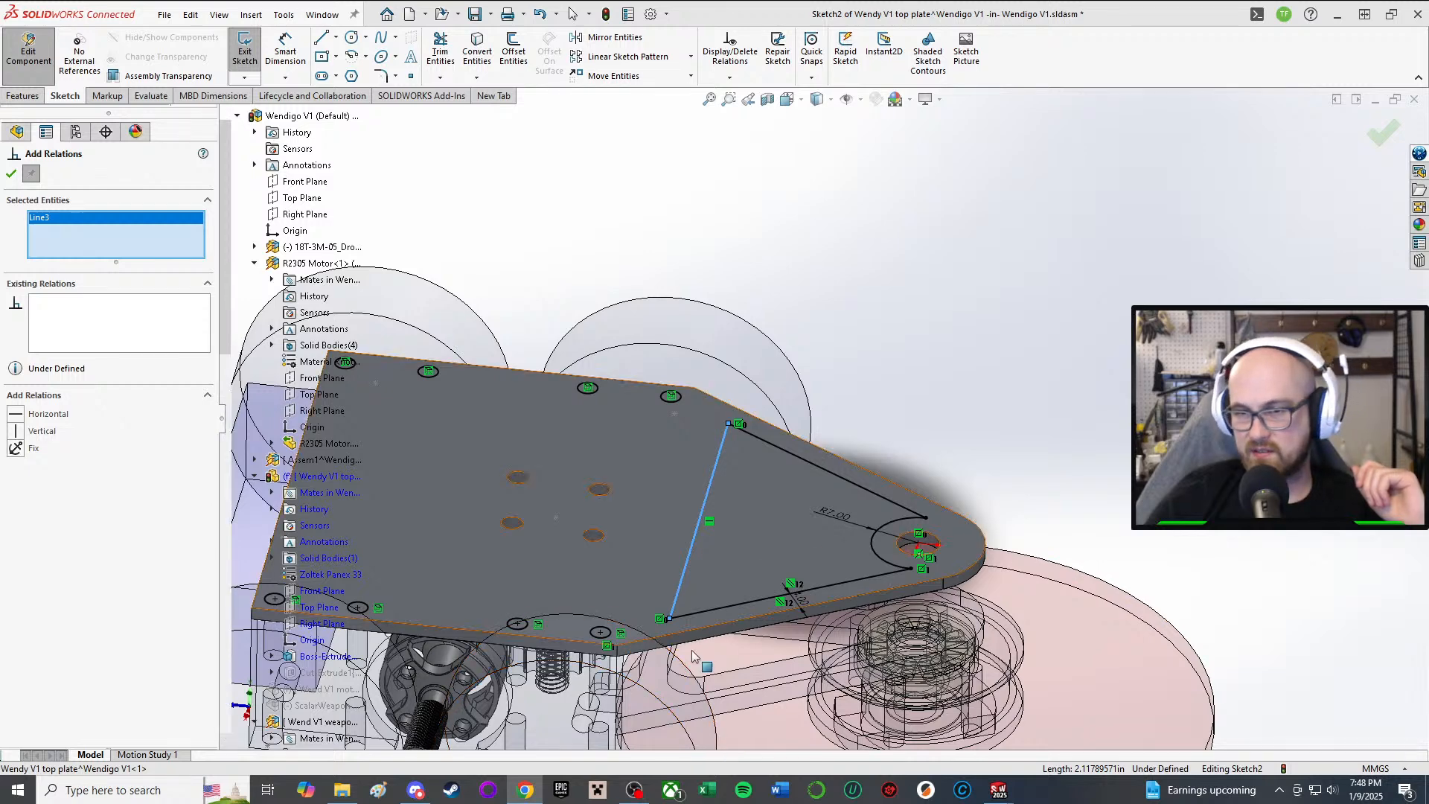
{"action": "middle_click_drag", "start_coordinate": [658, 664], "coordinate": [763, 685]}
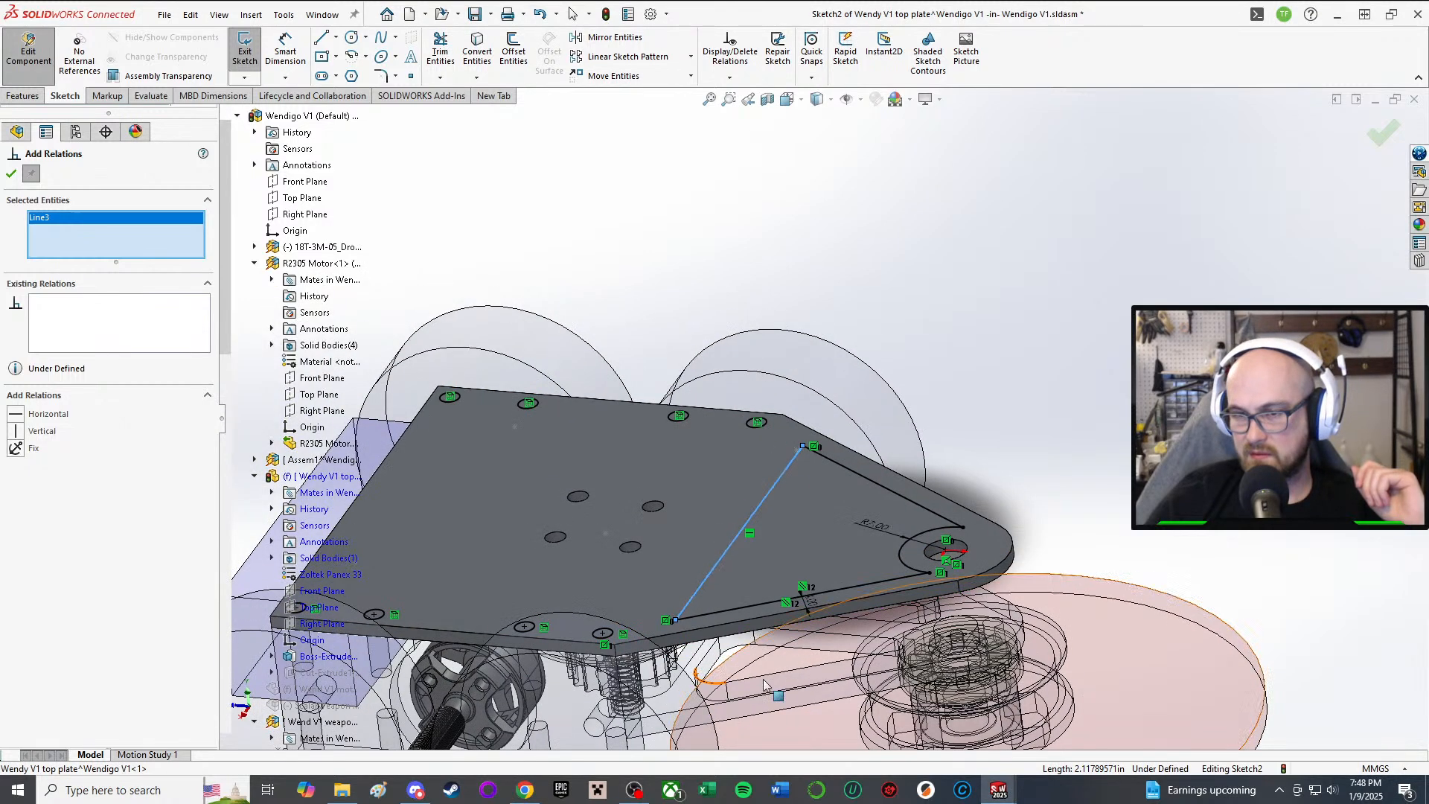
{"action": "left_click", "coordinate": [708, 657]}
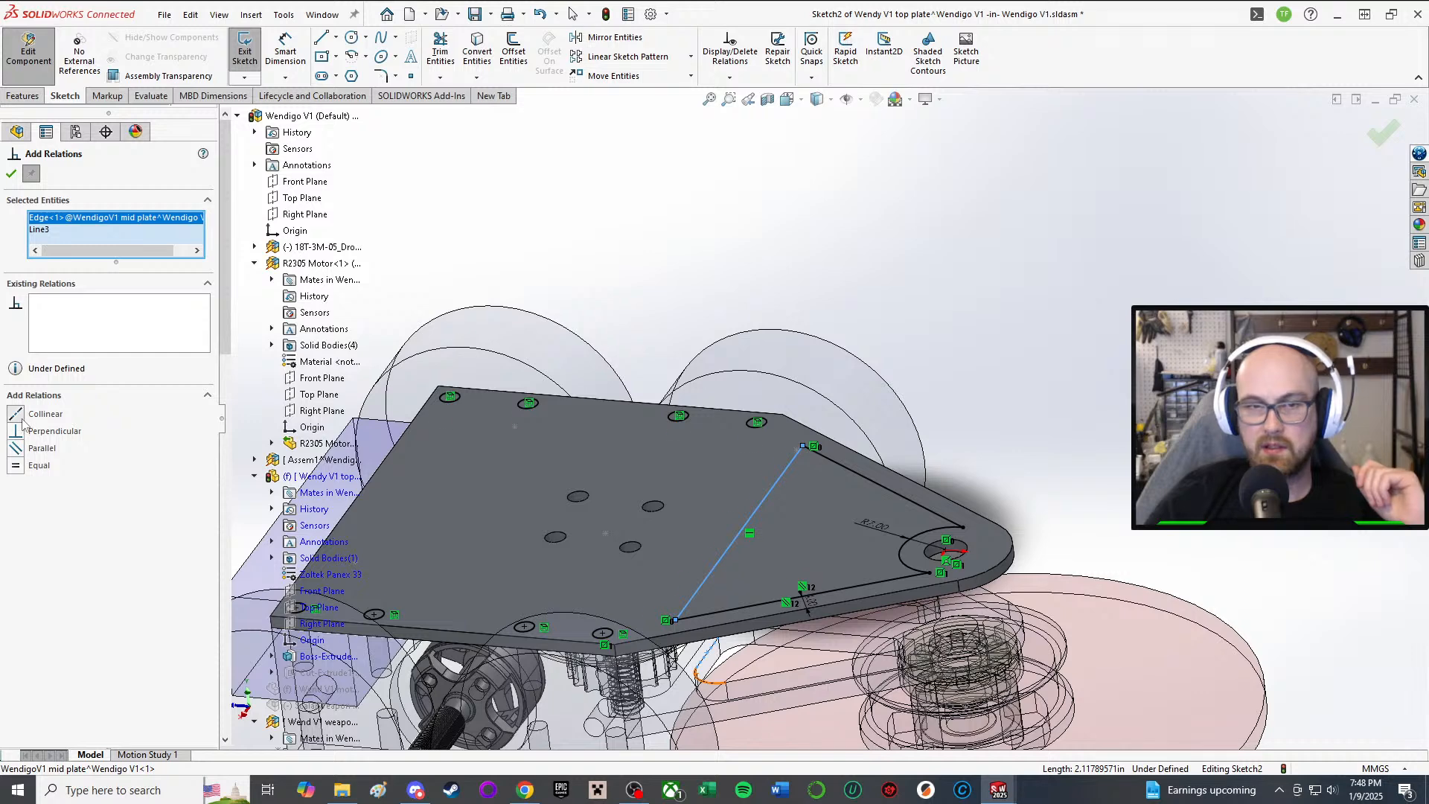
{"action": "left_click", "coordinate": [31, 172]}
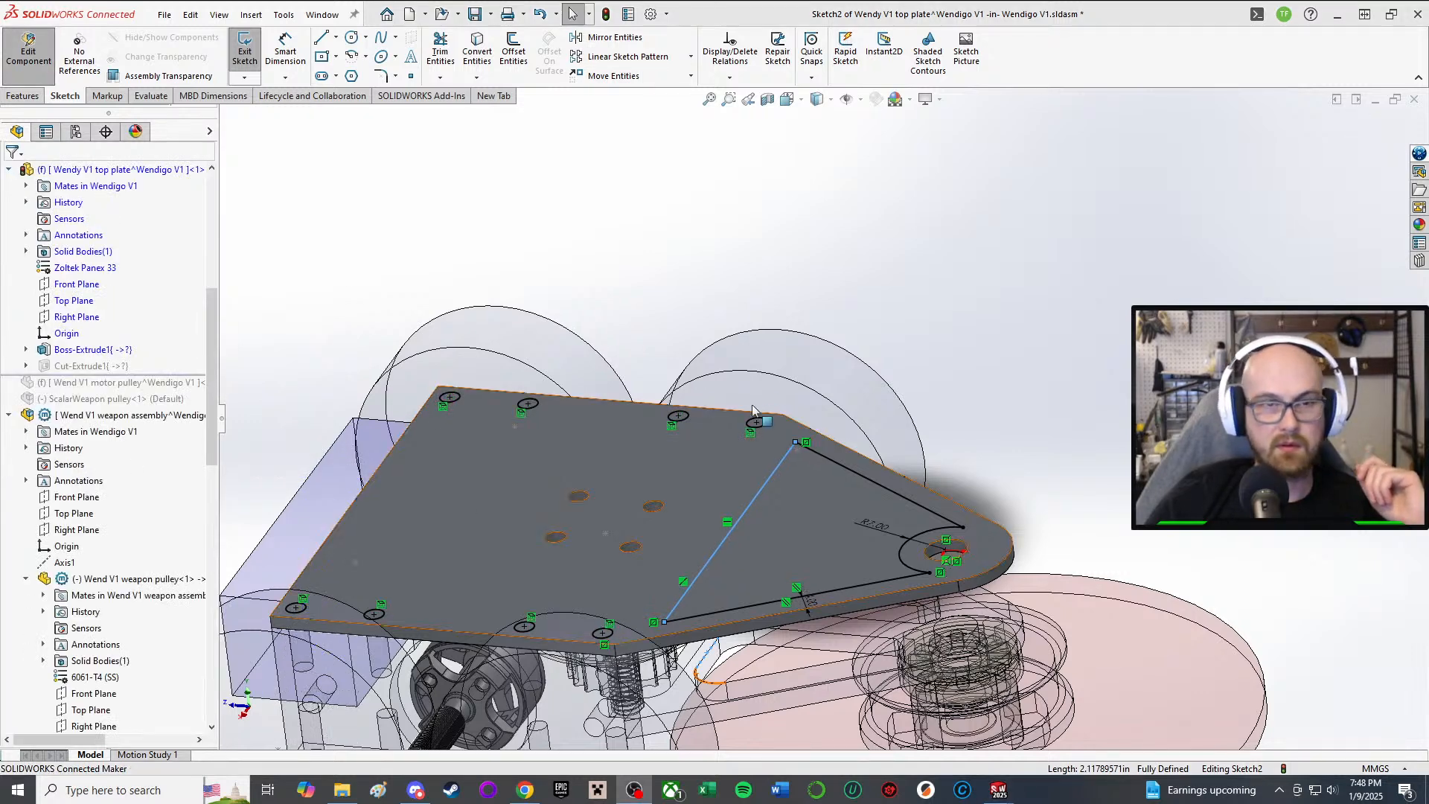
{"action": "middle_click_drag", "start_coordinate": [922, 267], "coordinate": [683, 688]}
Step: Change the cut-out's 4.00 mm border dimension to 6.00 mm
{"action": "scroll", "coordinate": [710, 710], "scroll_direction": "down", "scroll_amount": 3}
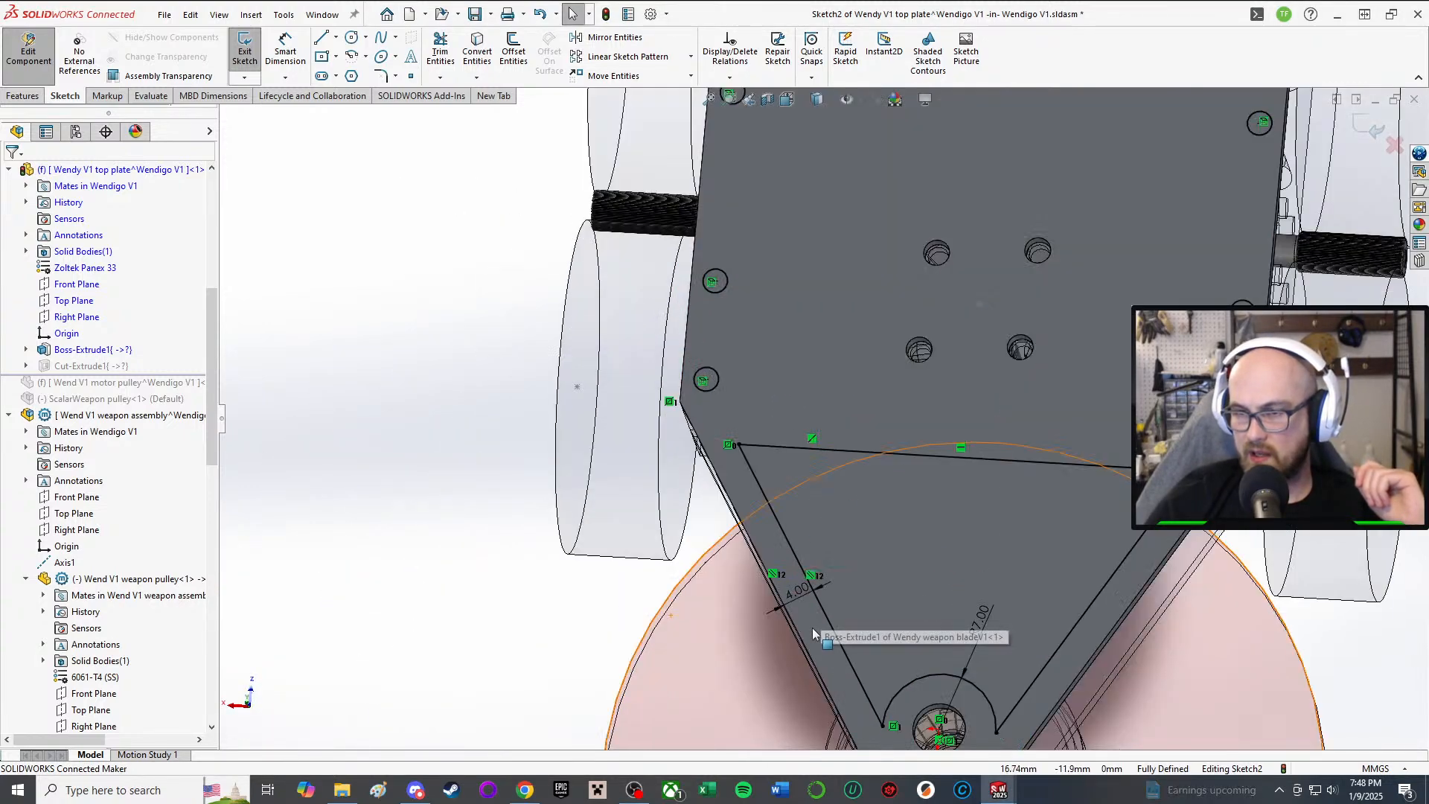
{"action": "scroll", "coordinate": [811, 629], "scroll_direction": "up", "scroll_amount": 1}
{"action": "scroll", "coordinate": [1006, 631], "scroll_direction": "down", "scroll_amount": 3}
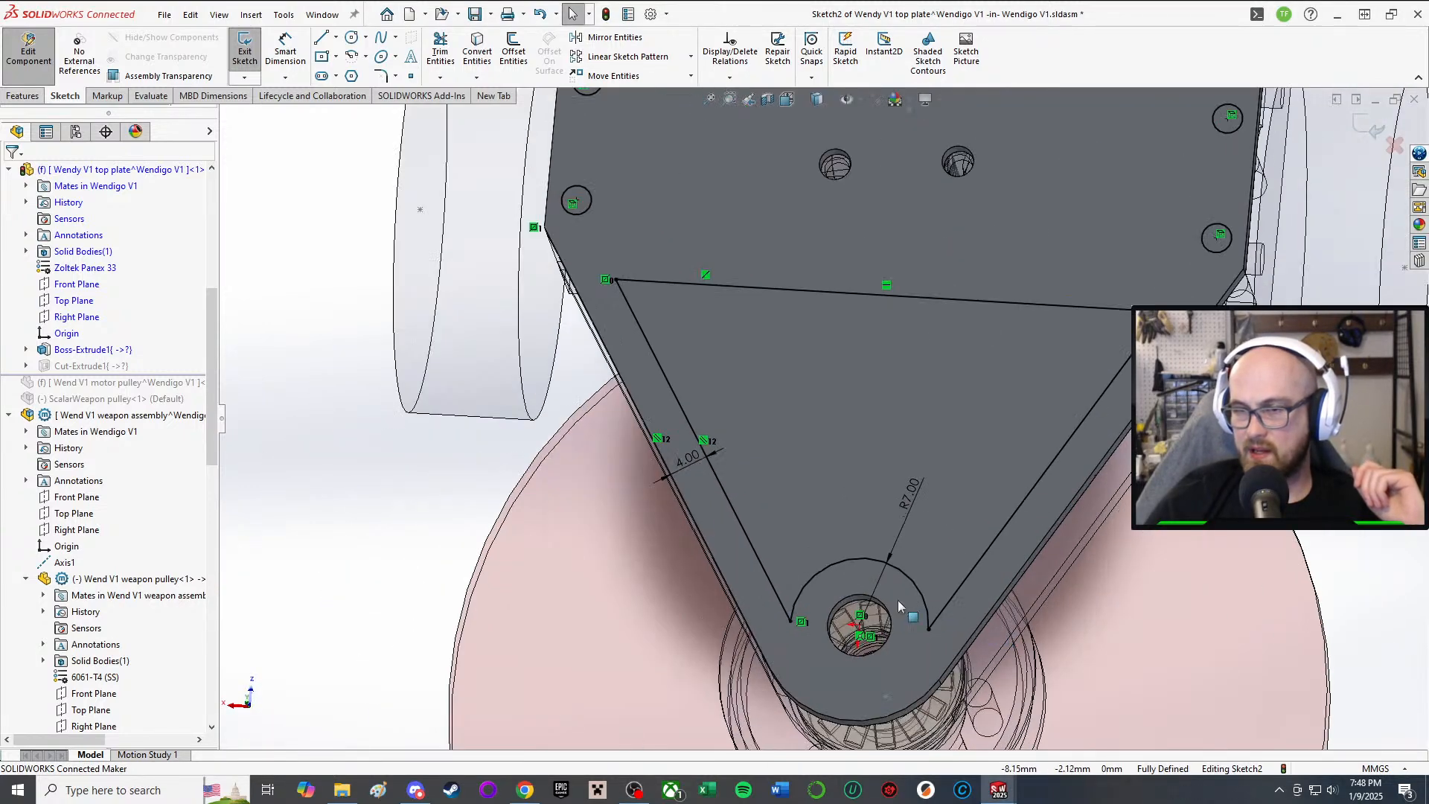
{"action": "double_click", "coordinate": [690, 465]}
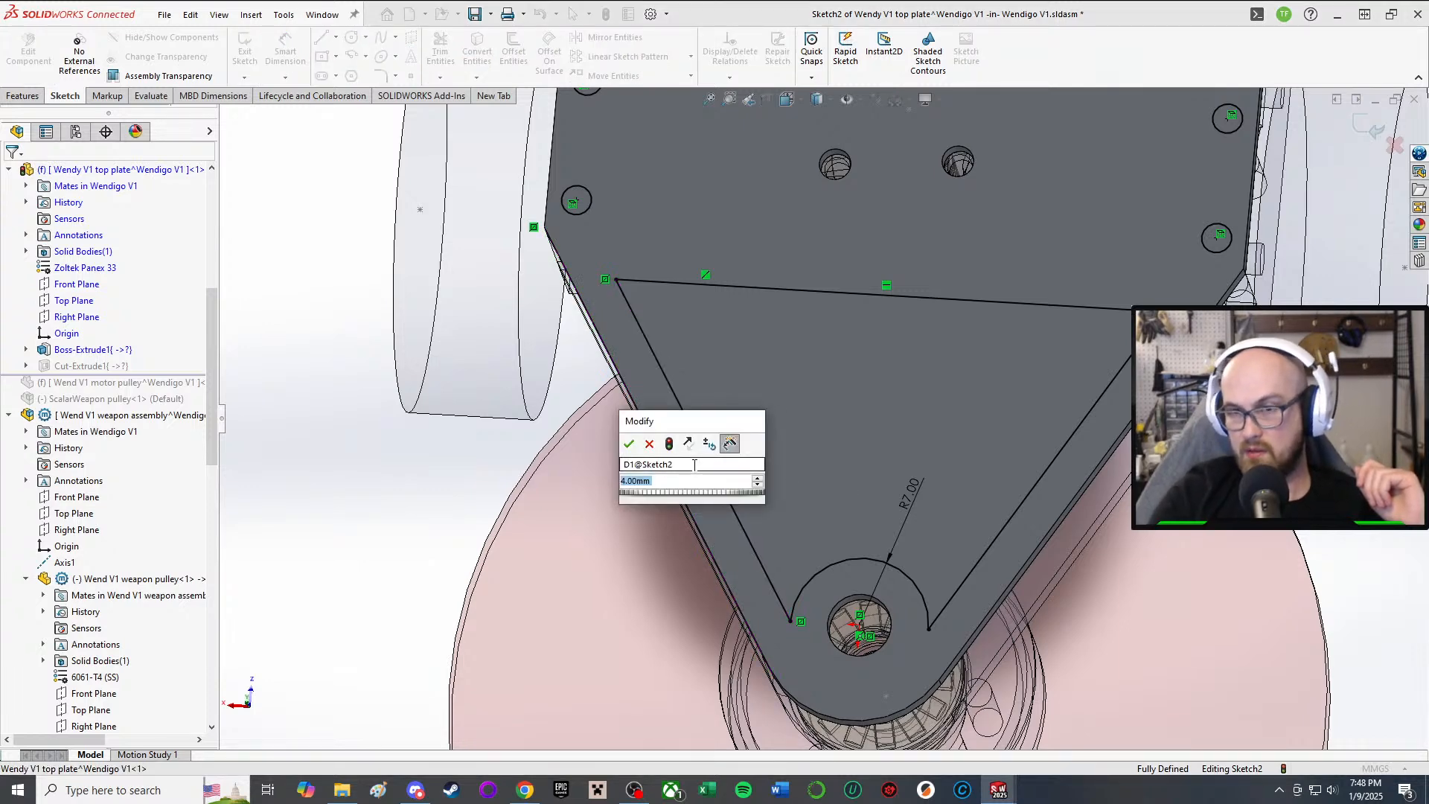
{"action": "type", "text": "6"}
{"action": "key", "text": "Return"}
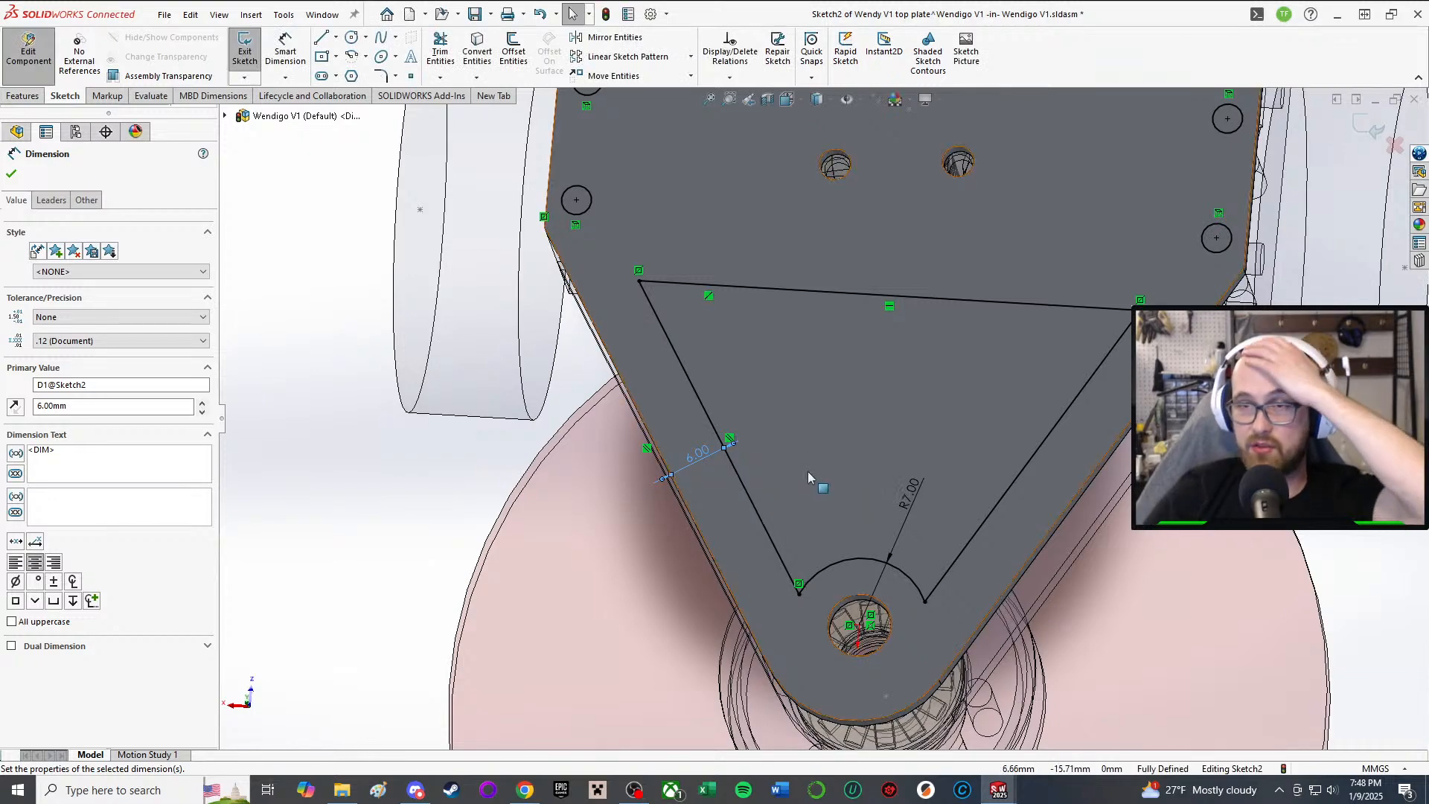
Step: Check the 6.00 mm value and exit Sketch2 so Cut-Extrude1 rebuilds
{"action": "mouse_move", "coordinate": [807, 471]}
{"action": "middle_mouse_down"}
{"action": "mouse_move", "coordinate": [906, 405]}
{"action": "mouse_move", "coordinate": [818, 468]}
{"action": "middle_mouse_up"}
{"action": "middle_click_drag", "start_coordinate": [785, 554], "coordinate": [793, 416]}
{"action": "mouse_move", "coordinate": [774, 519]}
{"action": "middle_mouse_down"}
{"action": "mouse_move", "coordinate": [763, 402]}
{"action": "mouse_move", "coordinate": [778, 291]}
{"action": "mouse_move", "coordinate": [775, 411]}
{"action": "mouse_move", "coordinate": [923, 328]}
{"action": "middle_mouse_up"}
{"action": "scroll", "coordinate": [847, 564], "scroll_direction": "up", "scroll_amount": 2}
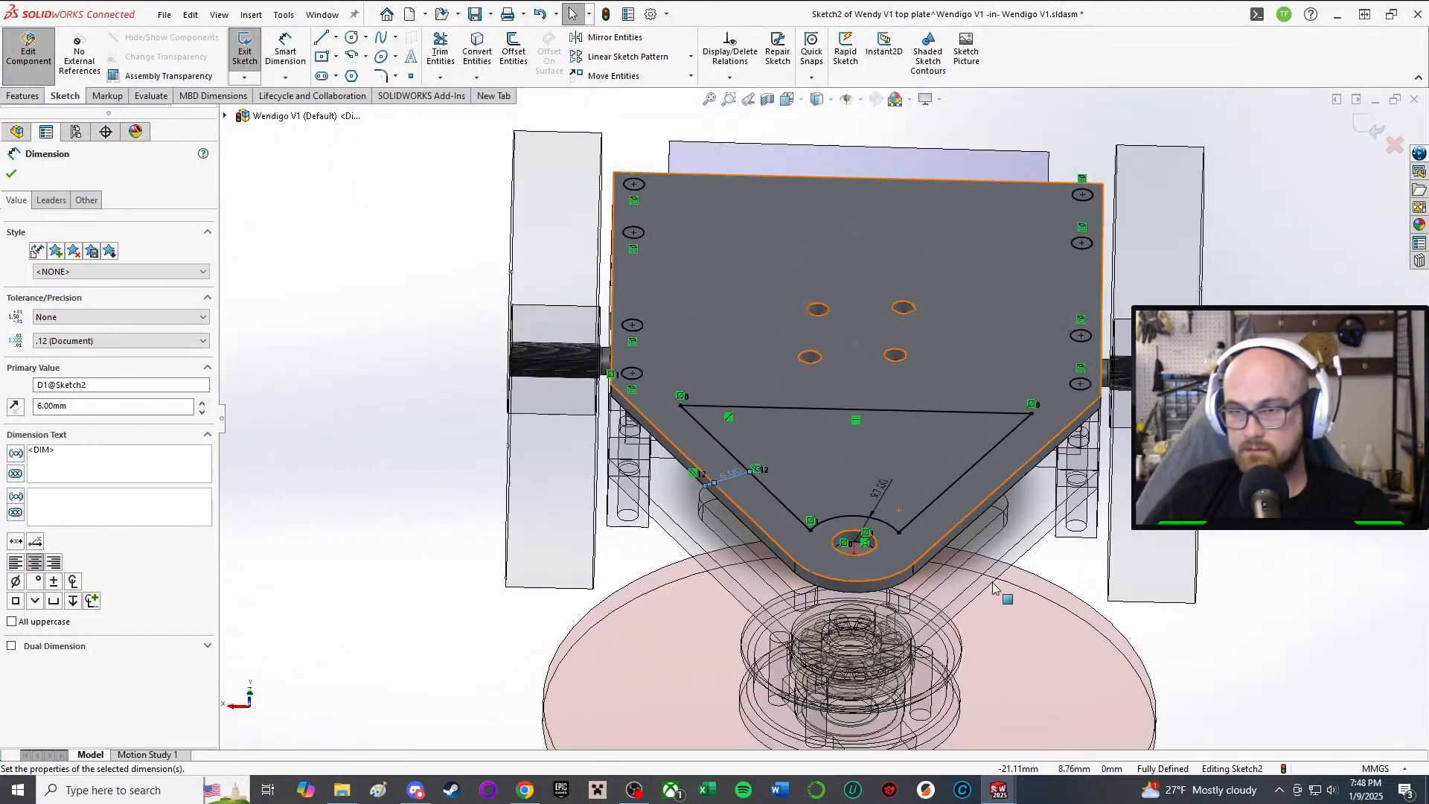
{"action": "middle_click_drag", "start_coordinate": [874, 630], "coordinate": [878, 564]}
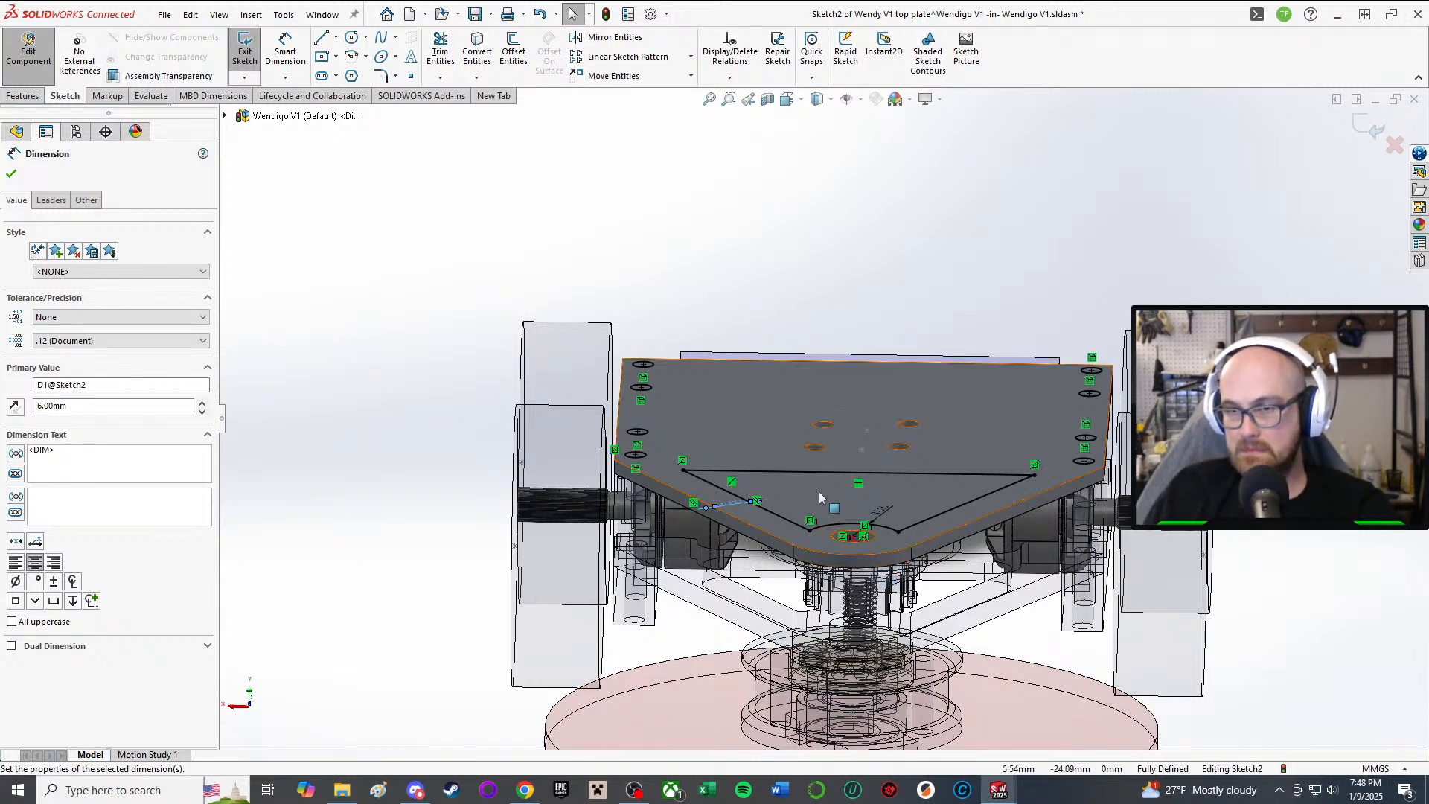
{"action": "middle_click_drag", "start_coordinate": [818, 491], "coordinate": [810, 600]}
{"action": "double_click", "coordinate": [719, 518]}
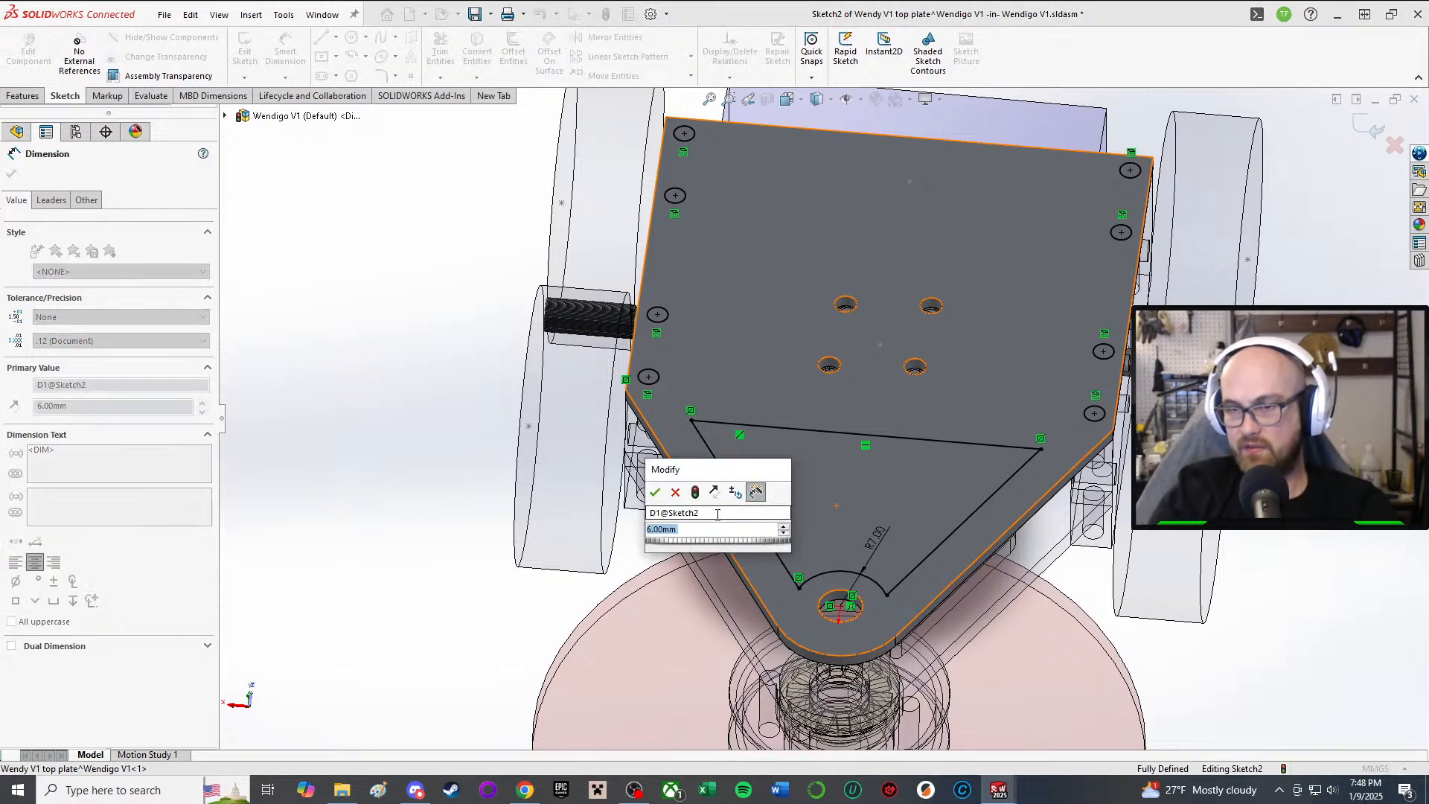
{"action": "left_click", "coordinate": [655, 491]}
{"action": "scroll", "coordinate": [632, 521], "scroll_direction": "up", "scroll_amount": 3}
{"action": "left_click", "coordinate": [573, 588]}
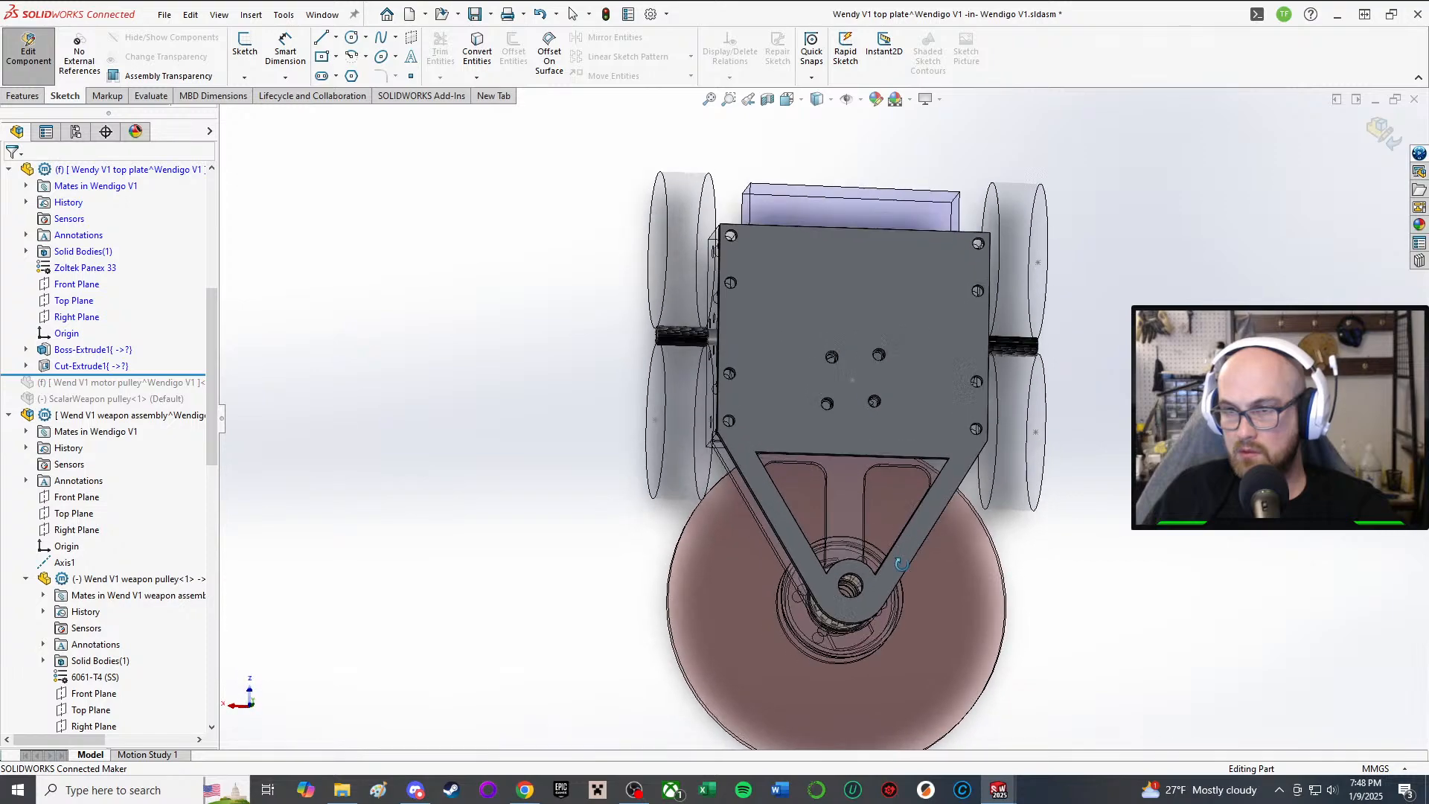
Step: Edit Cut-Extrude1's sketch and change its 6.00 mm border dimension to 8.00 mm
{"action": "middle_click_drag", "start_coordinate": [893, 519], "coordinate": [770, 308]}
{"action": "scroll", "coordinate": [877, 635], "scroll_direction": "down", "scroll_amount": 4}
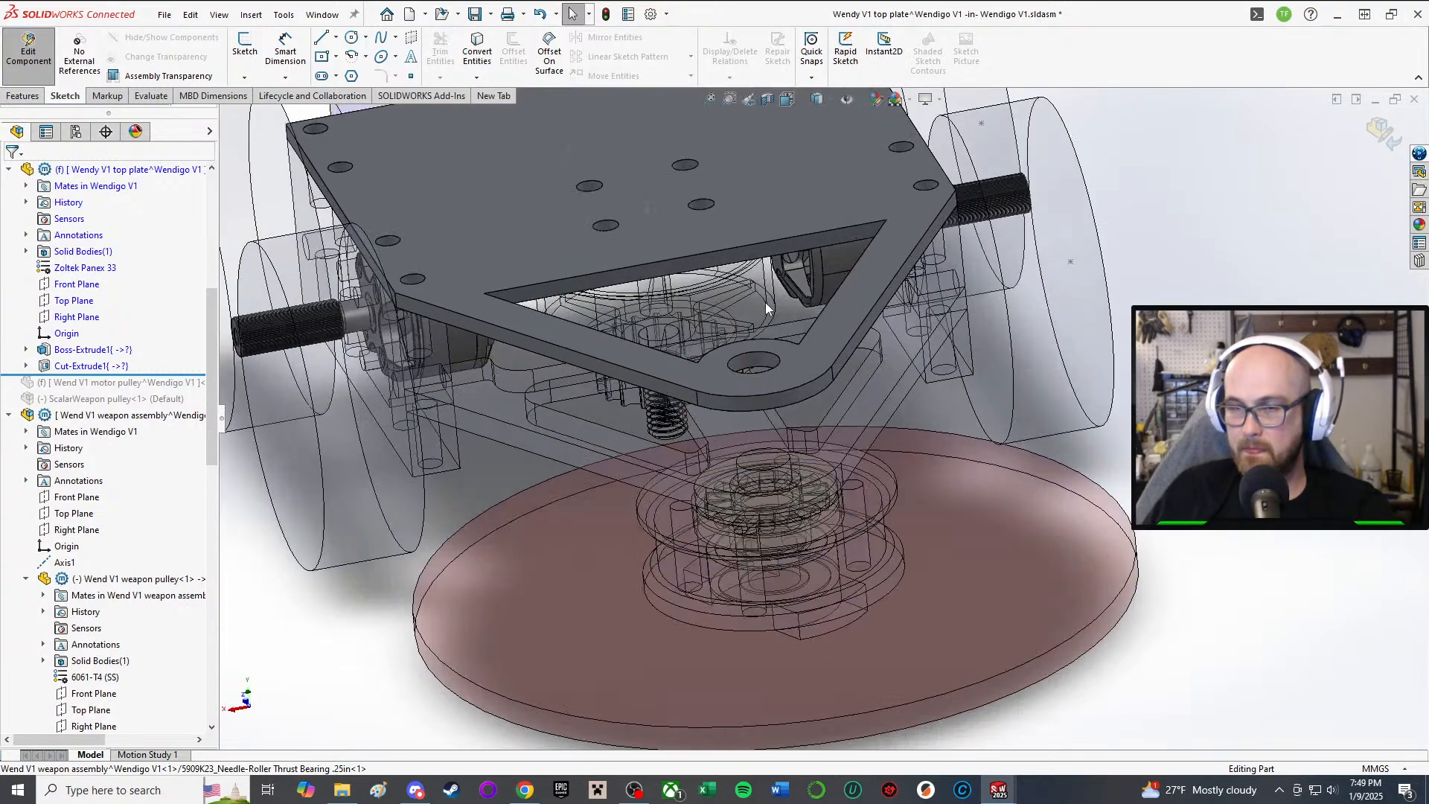
{"action": "left_click", "coordinate": [77, 368]}
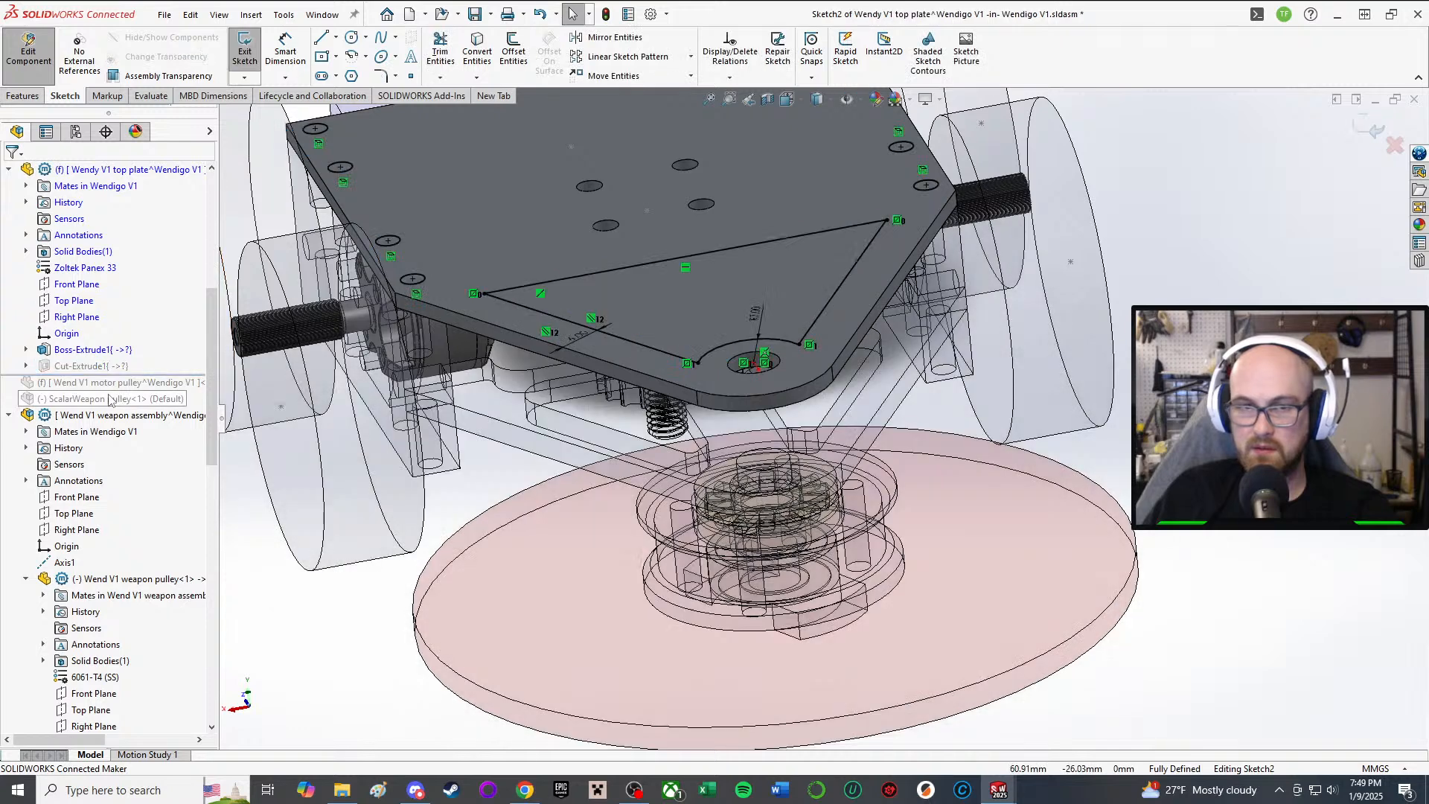
{"action": "middle_click_drag", "start_coordinate": [497, 296], "coordinate": [583, 418]}
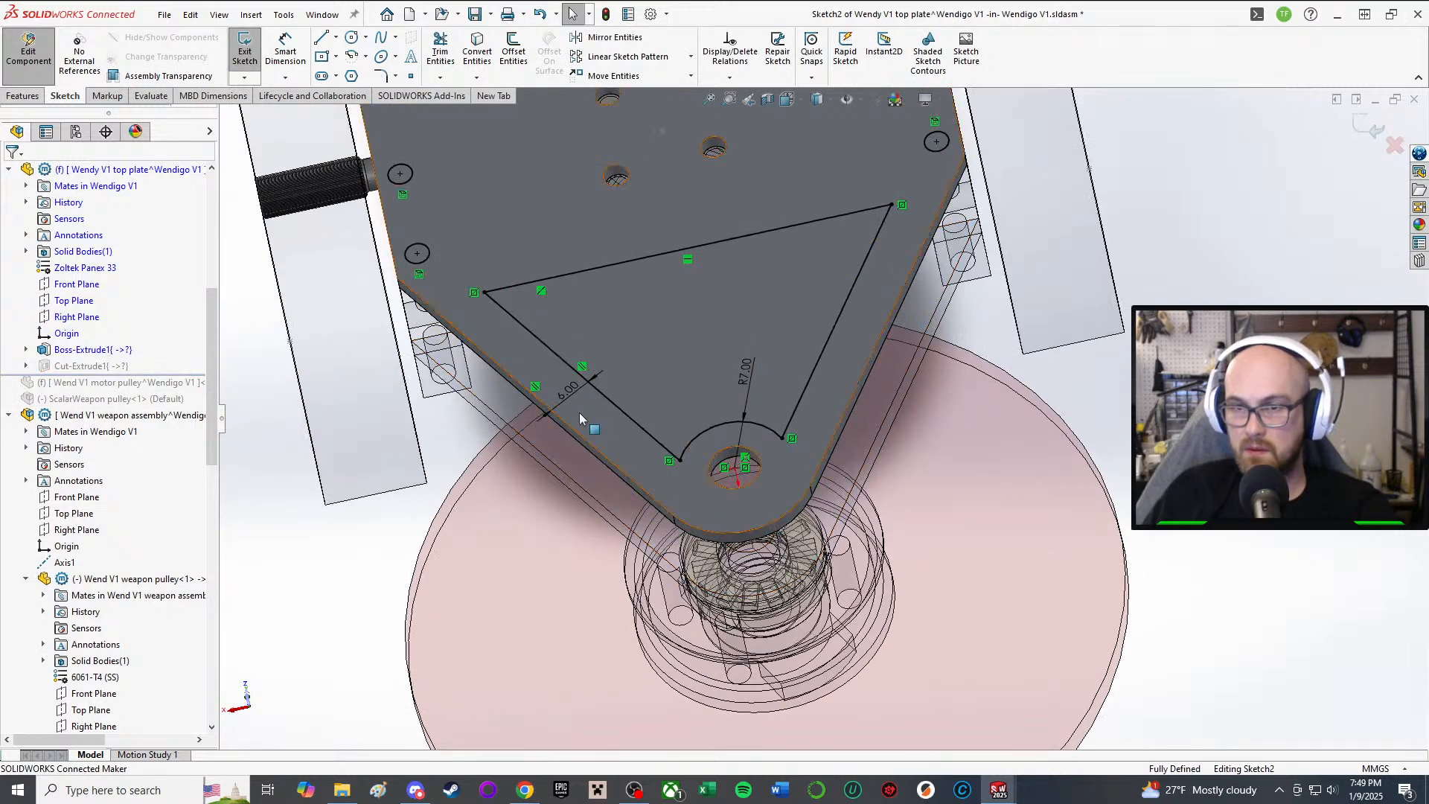
{"action": "double_click", "coordinate": [574, 389]}
{"action": "type", "text": "8"}
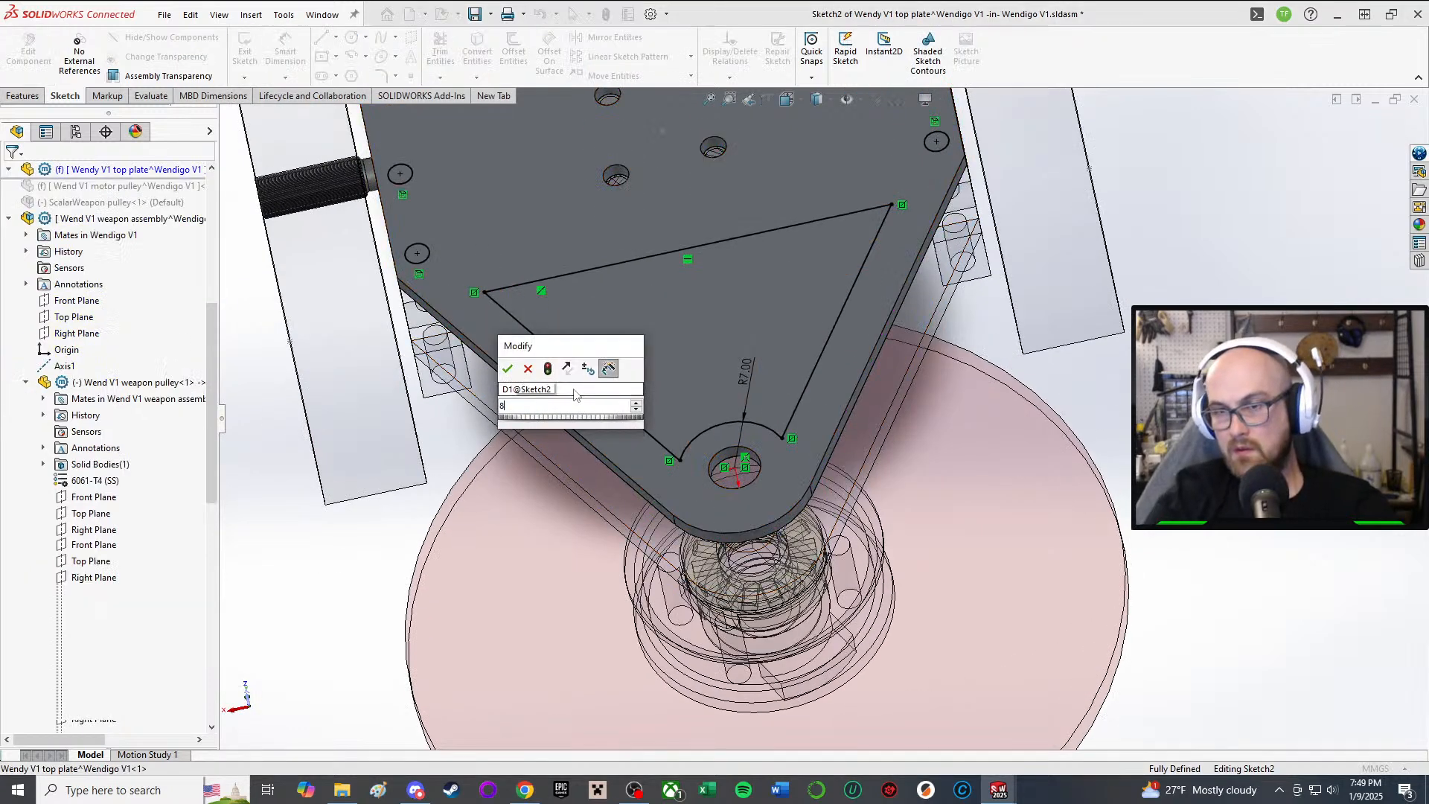
{"action": "key", "text": "Return"}
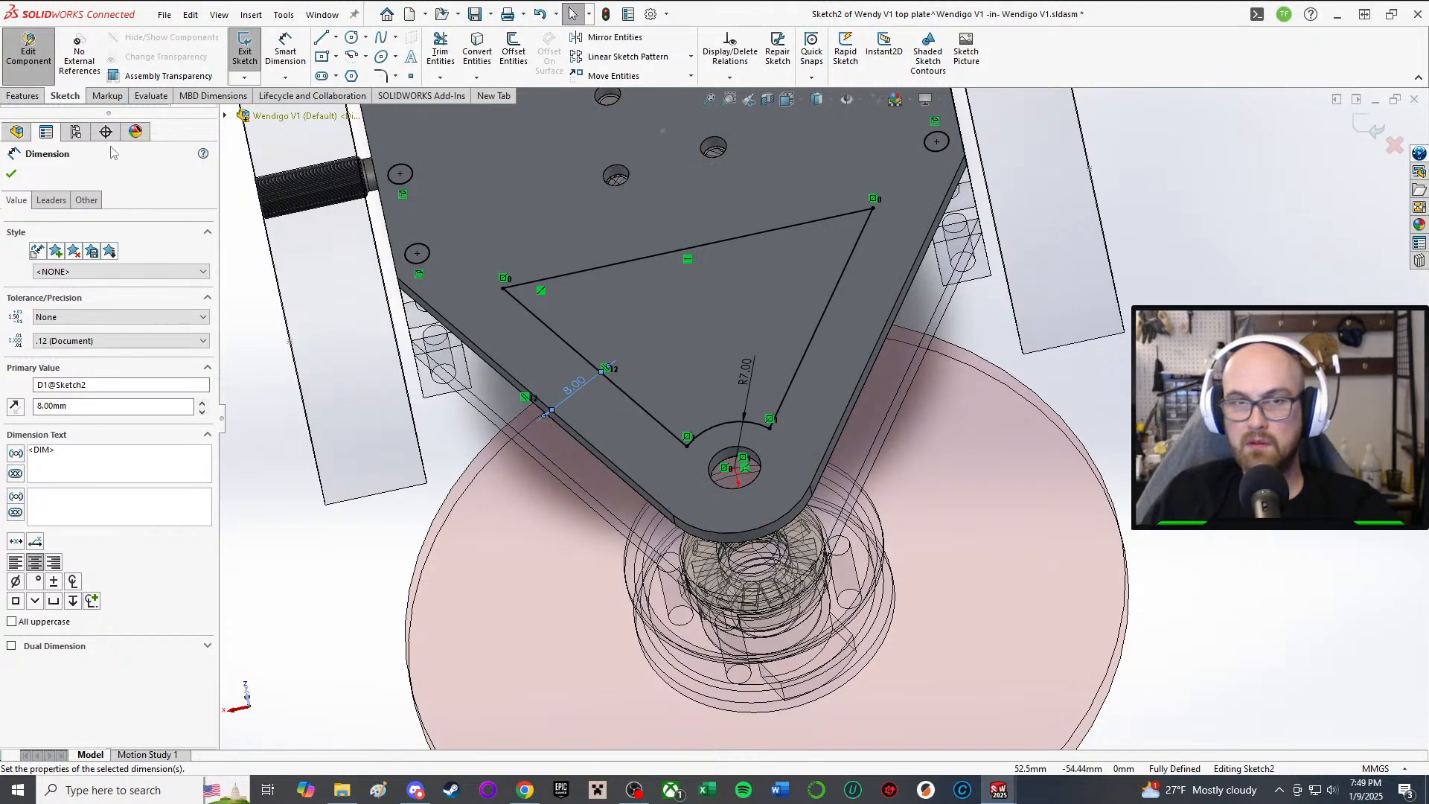
{"action": "left_click", "coordinate": [13, 175]}
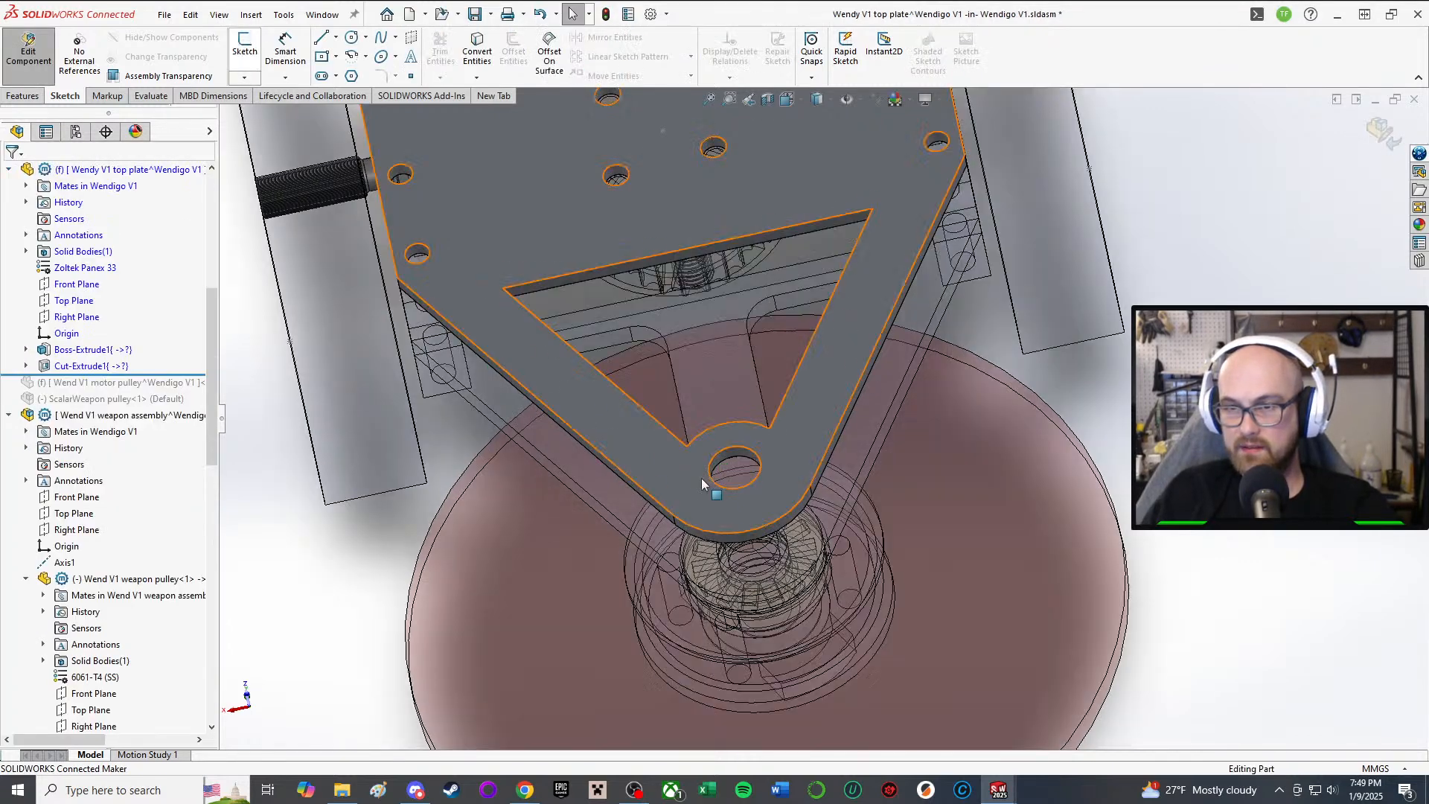
Step: Orbit around the top plate to inspect the rebuilt cut-out with its 8.00 mm border
{"action": "middle_click_drag", "start_coordinate": [705, 485], "coordinate": [727, 238]}
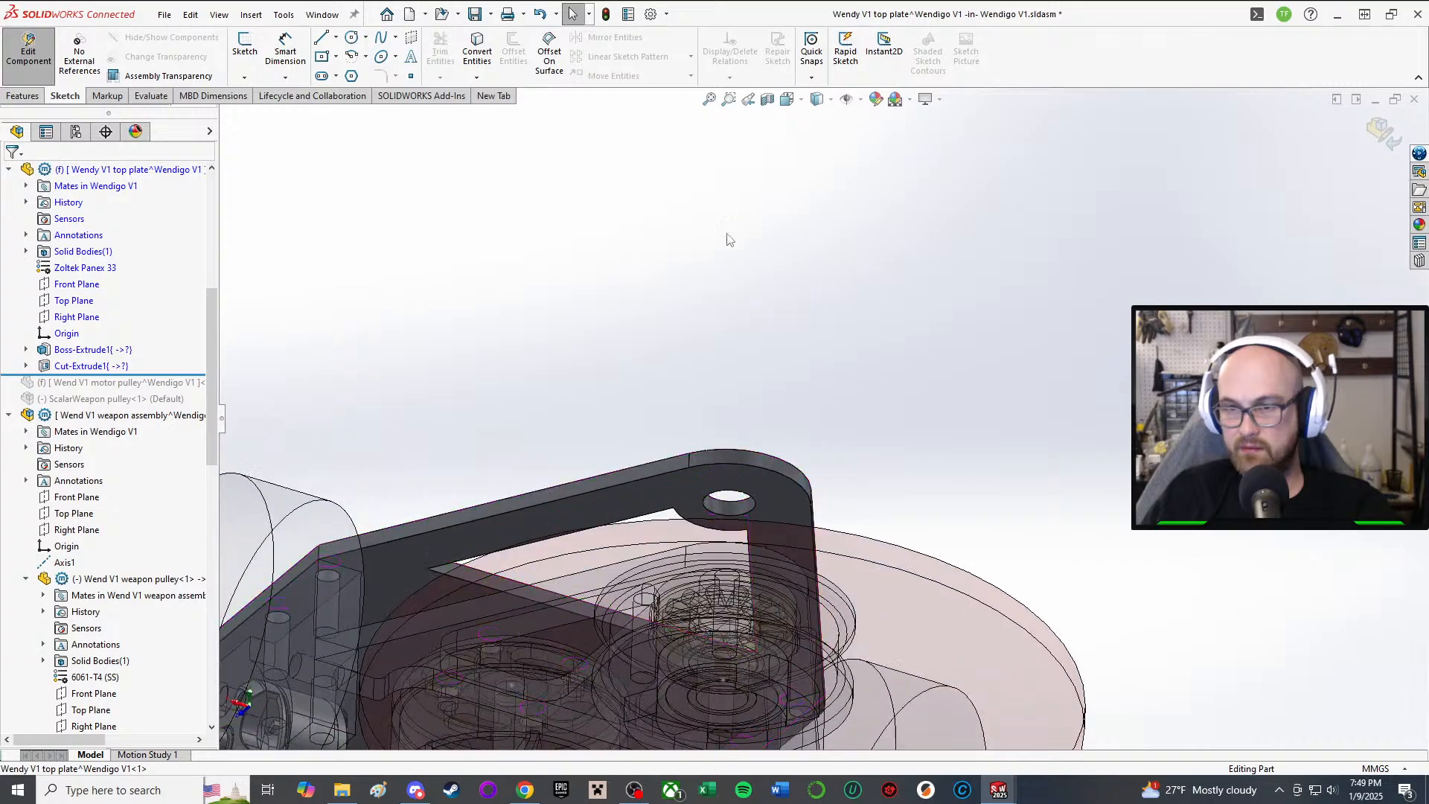
{"action": "scroll", "coordinate": [700, 450], "scroll_direction": "up", "scroll_amount": 2}
{"action": "middle_click_drag", "start_coordinate": [694, 457], "coordinate": [658, 630]}
{"action": "scroll", "coordinate": [840, 436], "scroll_direction": "down", "scroll_amount": 3}
{"action": "middle_click_drag", "start_coordinate": [720, 425], "coordinate": [823, 427]}
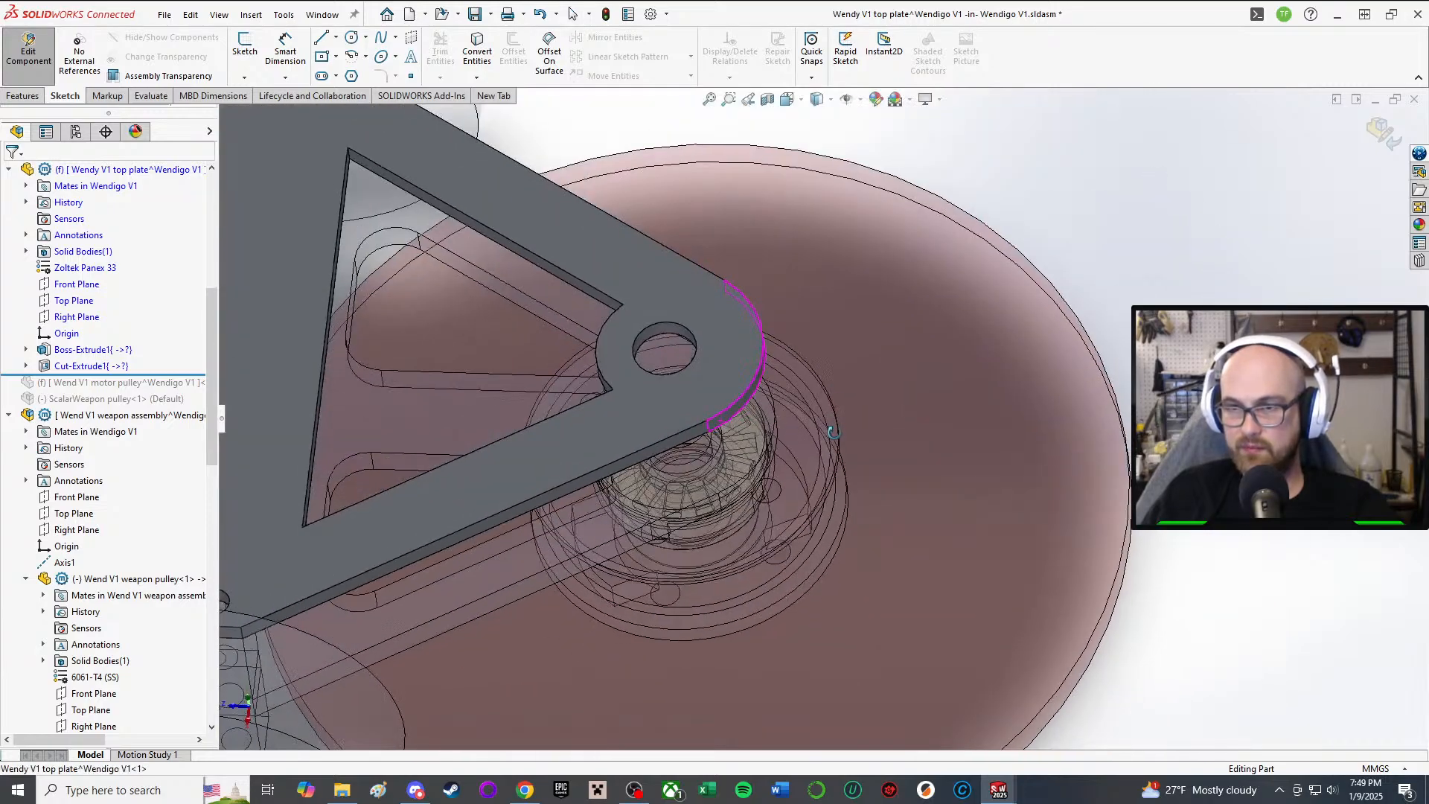
{"action": "scroll", "coordinate": [814, 425], "scroll_direction": "up", "scroll_amount": 1}
{"action": "middle_click_drag", "start_coordinate": [687, 409], "coordinate": [732, 322]}
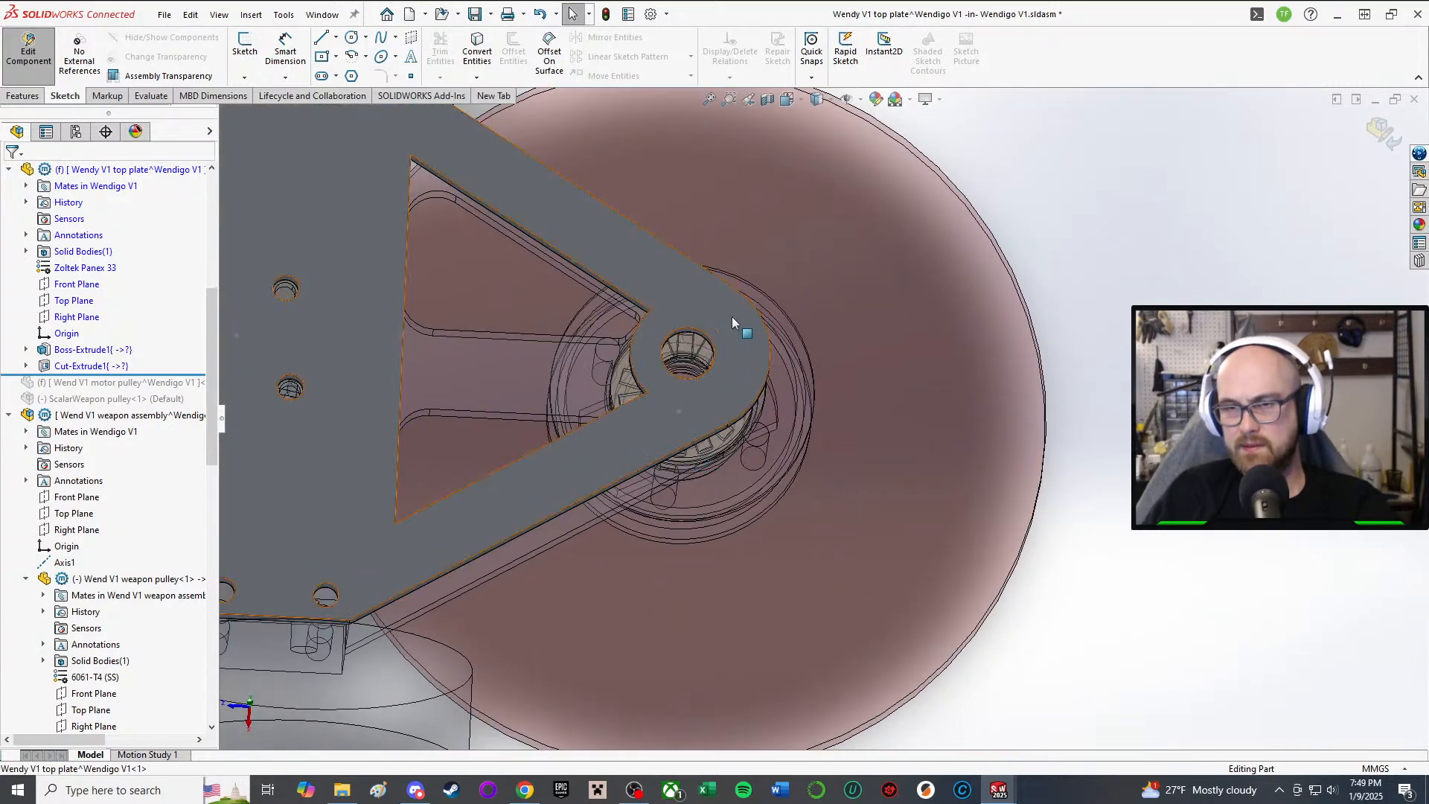
{"action": "scroll", "coordinate": [722, 357], "scroll_direction": "down", "scroll_amount": 2}
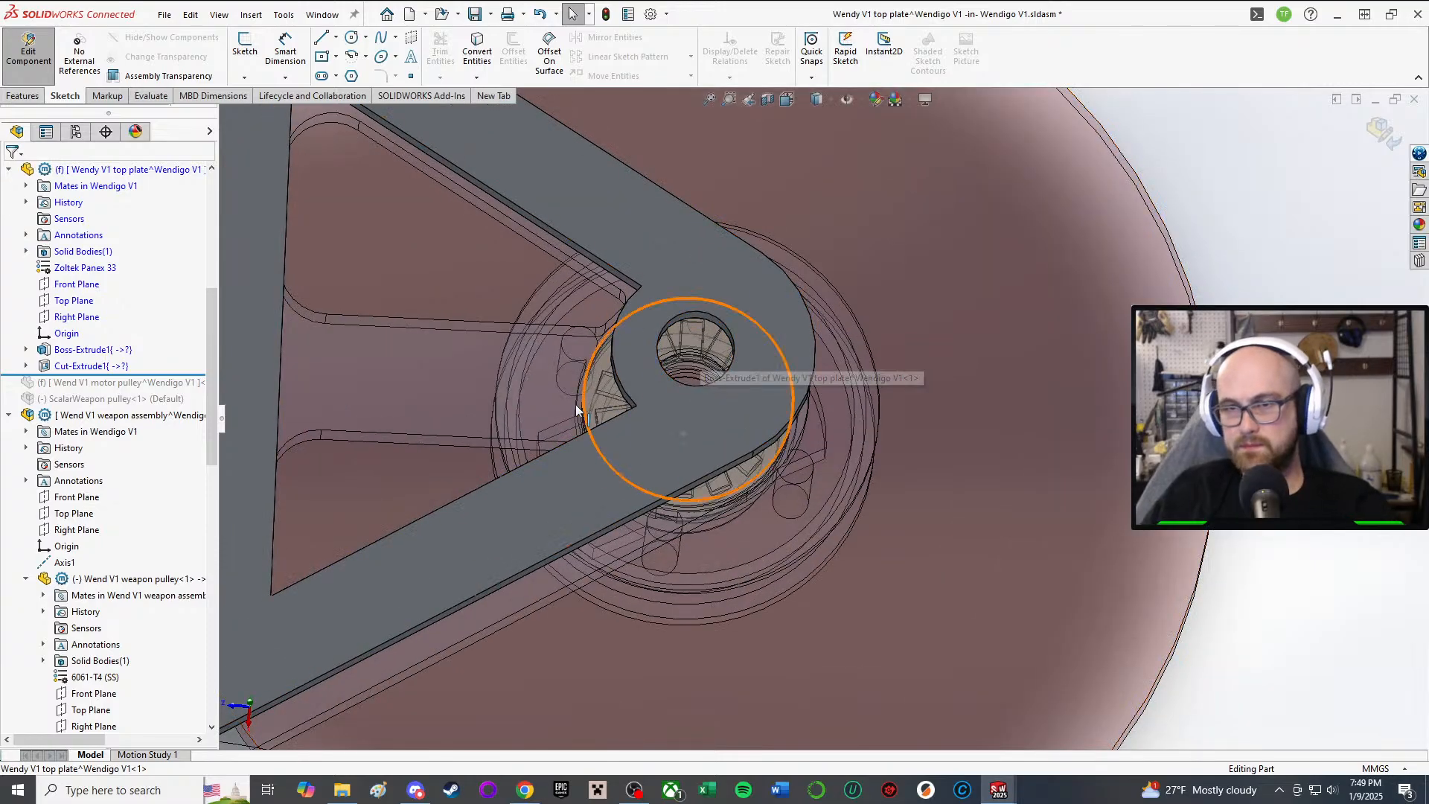
{"action": "middle_click_drag", "start_coordinate": [613, 363], "coordinate": [634, 224]}
{"action": "scroll", "coordinate": [737, 399], "scroll_direction": "up", "scroll_amount": 3}
{"action": "middle_click_drag", "start_coordinate": [797, 458], "coordinate": [672, 409]}
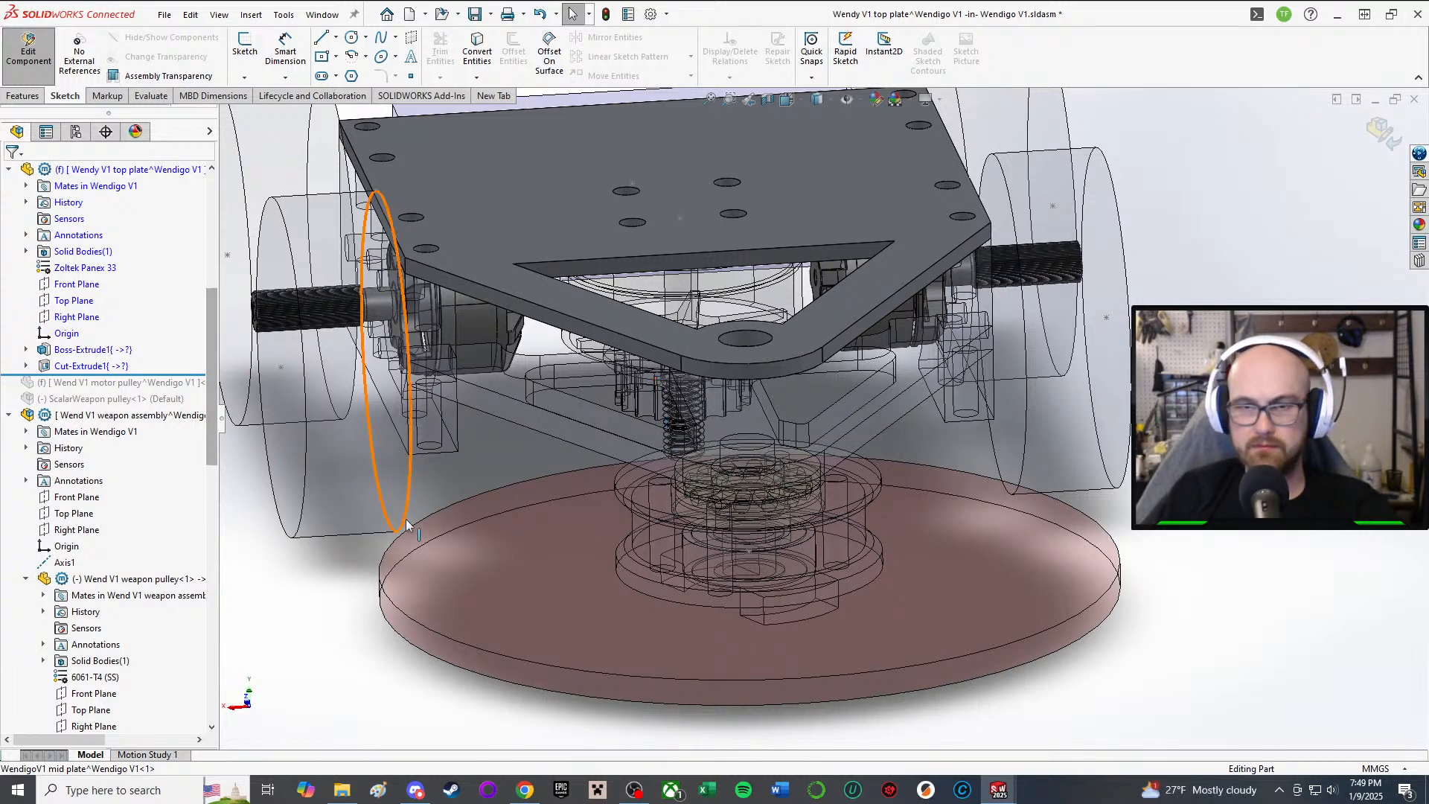
Step: Turn off Edit Component to return to the Wendigo V1 assembly and view the plates
{"action": "left_click", "coordinate": [41, 48]}
{"action": "middle_click_drag", "start_coordinate": [886, 525], "coordinate": [717, 599]}
{"action": "middle_click_drag", "start_coordinate": [690, 447], "coordinate": [701, 353]}
Step: Orbit around the robot to inspect the top plate and weapon pulley from several angles
{"action": "scroll", "coordinate": [701, 353], "scroll_direction": "up", "scroll_amount": 3}
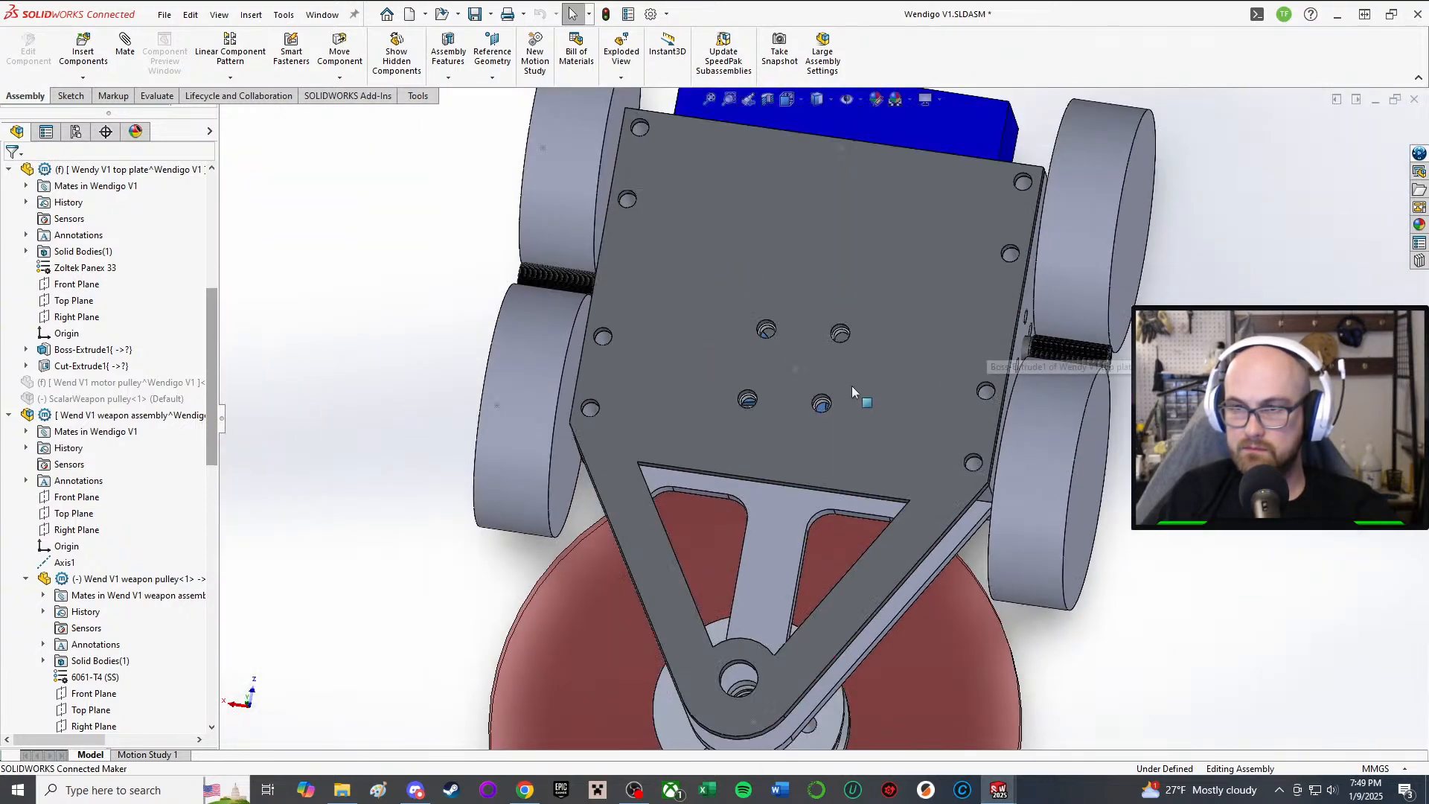
{"action": "scroll", "coordinate": [851, 402], "scroll_direction": "up", "scroll_amount": 1}
{"action": "scroll", "coordinate": [850, 402], "scroll_direction": "down", "scroll_amount": 1}
{"action": "middle_click_drag", "start_coordinate": [850, 403], "coordinate": [850, 320]}
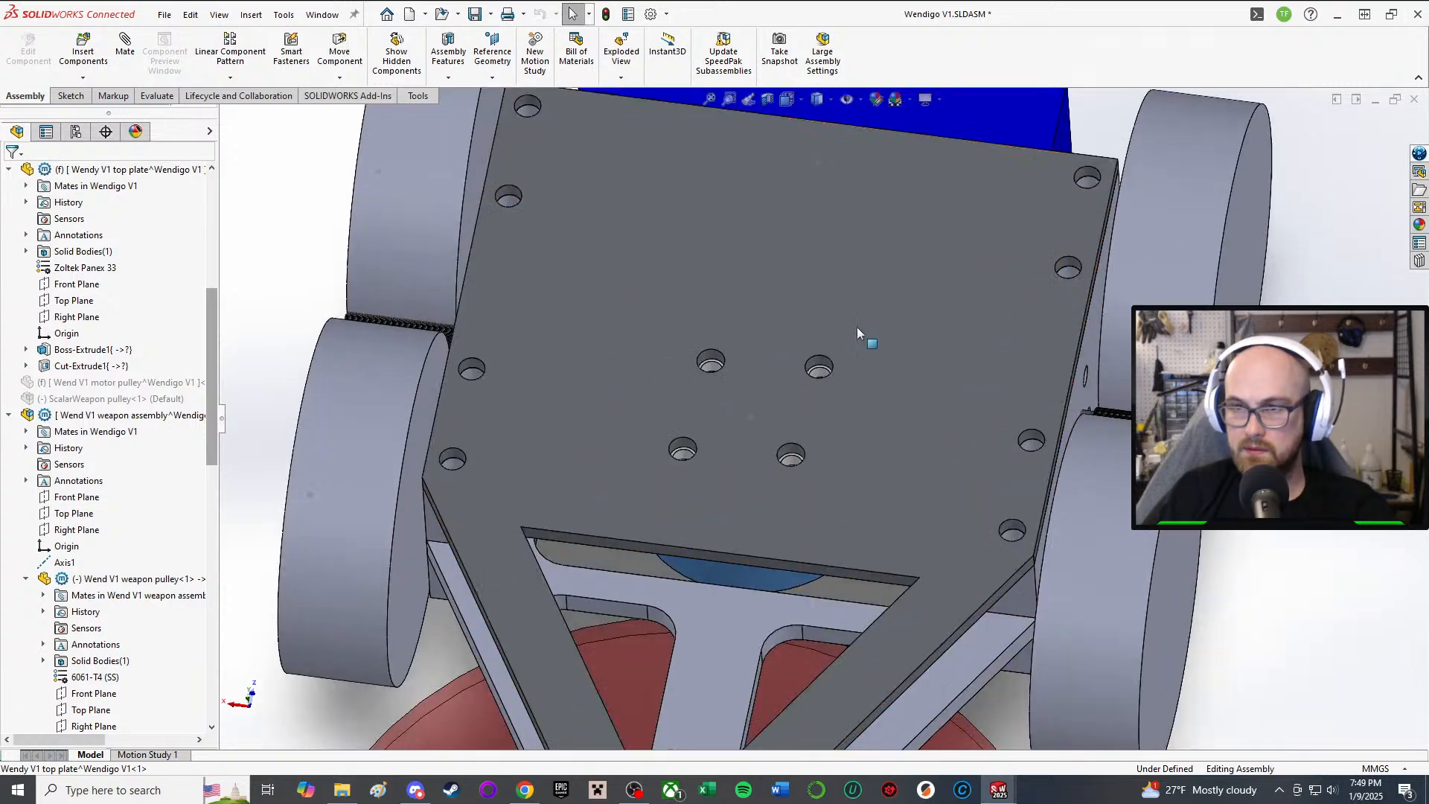
{"action": "scroll", "coordinate": [856, 328], "scroll_direction": "up", "scroll_amount": 4}
{"action": "middle_click_drag", "start_coordinate": [889, 366], "coordinate": [869, 508]}
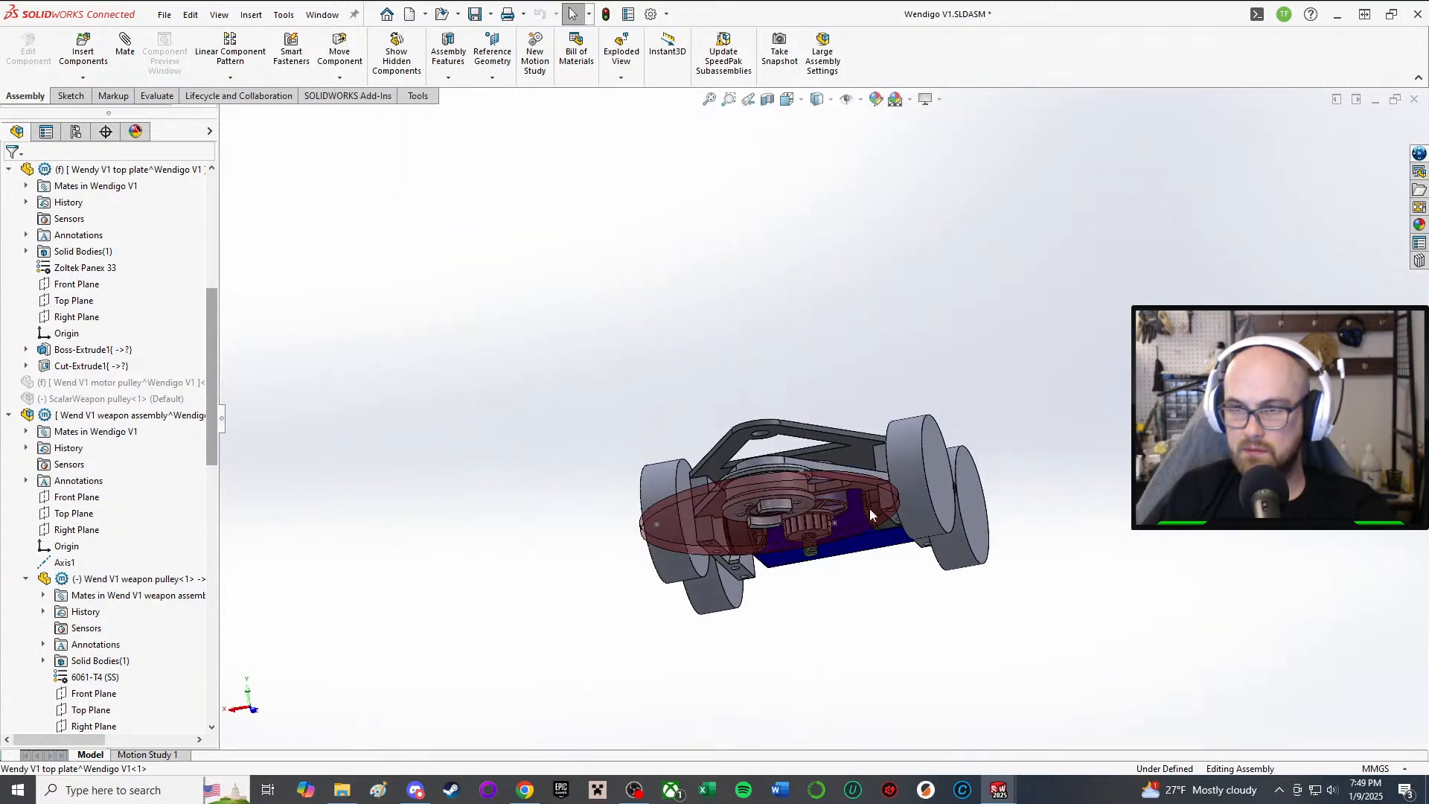
{"action": "scroll", "coordinate": [830, 454], "scroll_direction": "down", "scroll_amount": 4}
{"action": "middle_click_drag", "start_coordinate": [829, 443], "coordinate": [757, 606]}
{"action": "scroll", "coordinate": [833, 547], "scroll_direction": "down", "scroll_amount": 1}
{"action": "middle_click_drag", "start_coordinate": [1067, 198], "coordinate": [1093, 289]}
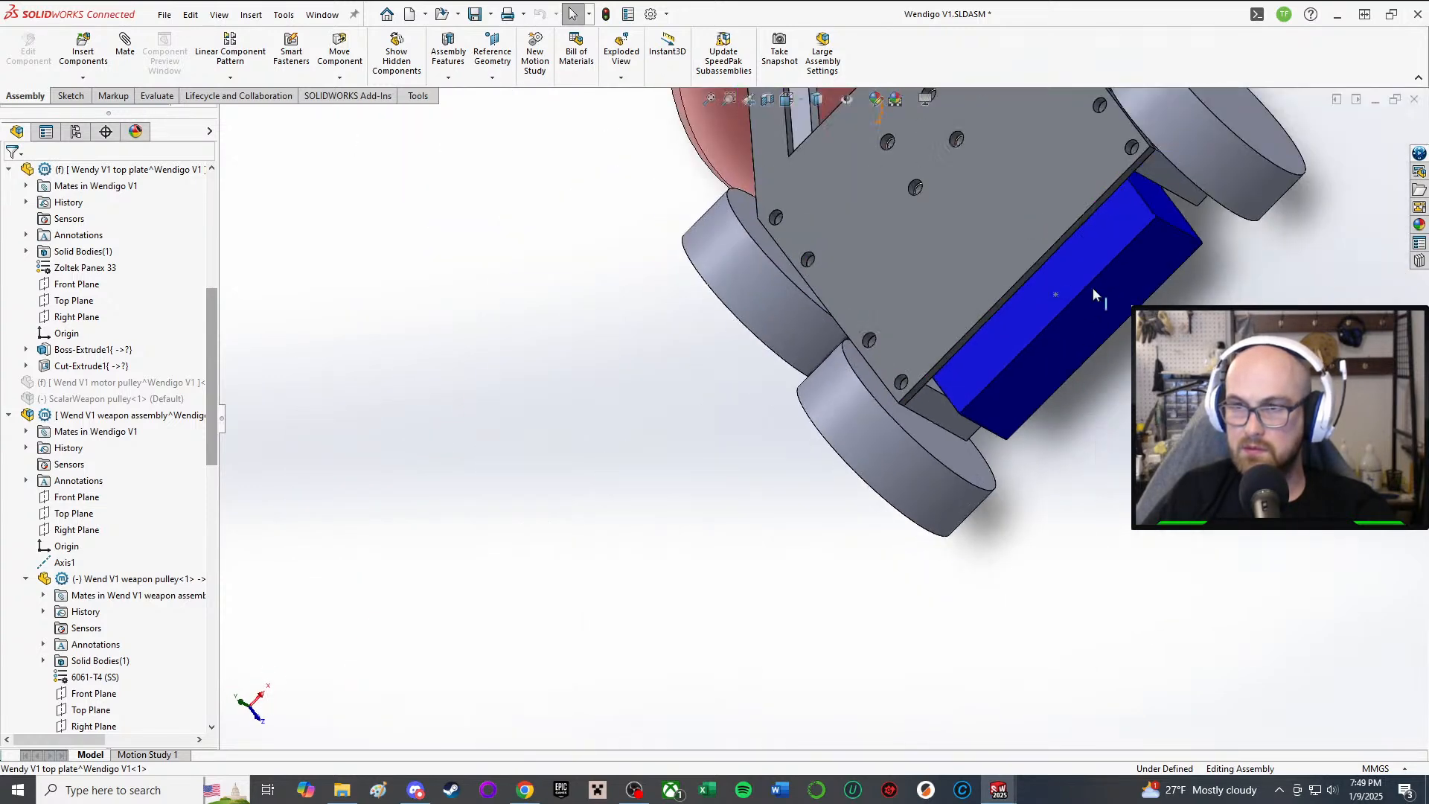
{"action": "scroll", "coordinate": [1094, 289], "scroll_direction": "down", "scroll_amount": 2}
{"action": "middle_click_drag", "start_coordinate": [720, 279], "coordinate": [806, 205]}
{"action": "scroll", "coordinate": [826, 186], "scroll_direction": "up", "scroll_amount": 1}
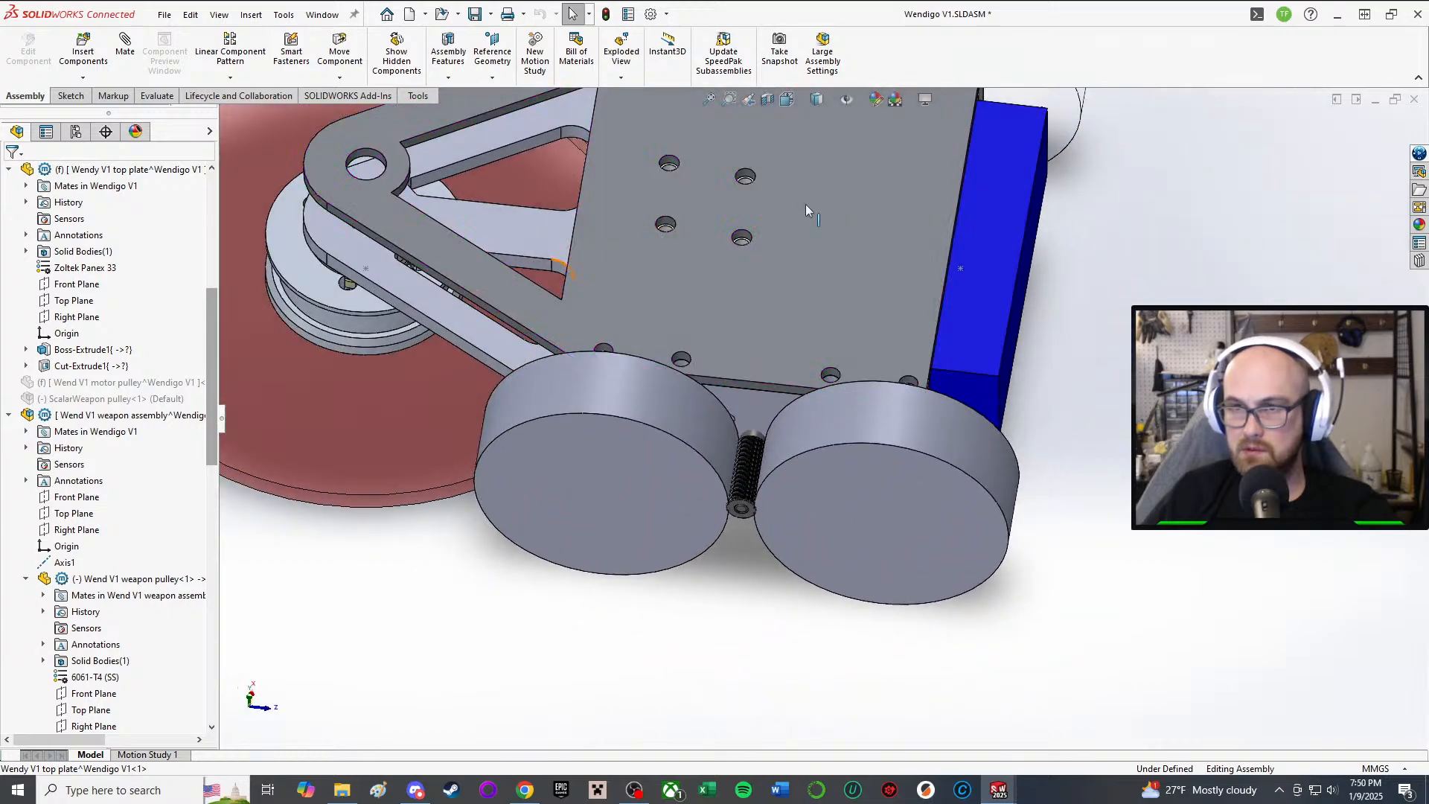
{"action": "scroll", "coordinate": [800, 195], "scroll_direction": "down", "scroll_amount": 3}
{"action": "middle_click", "coordinate": [727, 311]}
{"action": "middle_click_drag", "start_coordinate": [726, 311], "coordinate": [920, 492]}
{"action": "scroll", "coordinate": [919, 491], "scroll_direction": "down", "scroll_amount": 1}
{"action": "middle_click_drag", "start_coordinate": [831, 622], "coordinate": [777, 588]}
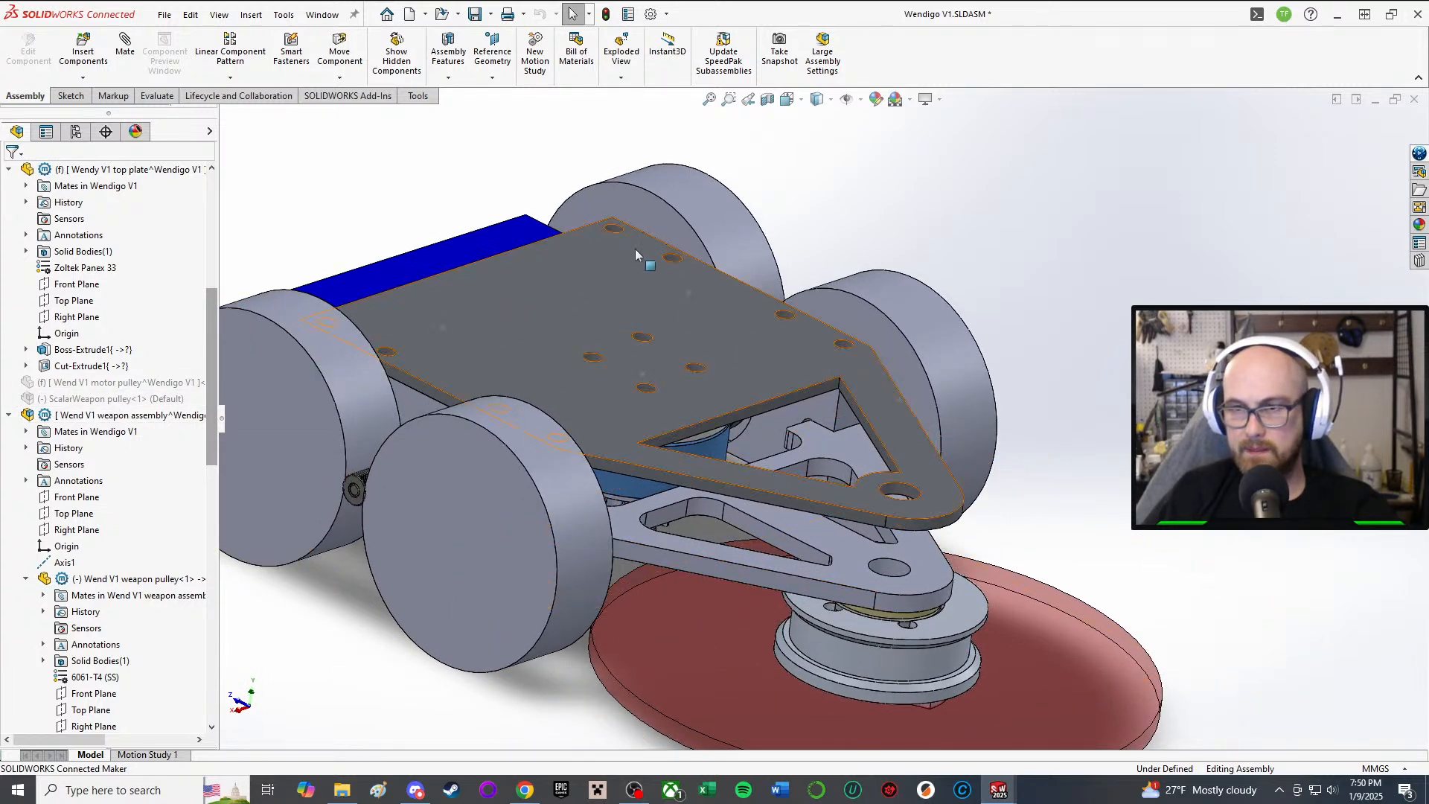
{"action": "middle_click_drag", "start_coordinate": [638, 251], "coordinate": [778, 462]}
{"action": "scroll", "coordinate": [1161, 590], "scroll_direction": "down", "scroll_amount": 2}
{"action": "middle_click_drag", "start_coordinate": [774, 525], "coordinate": [811, 432]}
{"action": "scroll", "coordinate": [818, 439], "scroll_direction": "up", "scroll_amount": 2}
{"action": "scroll", "coordinate": [865, 581], "scroll_direction": "down", "scroll_amount": 3}
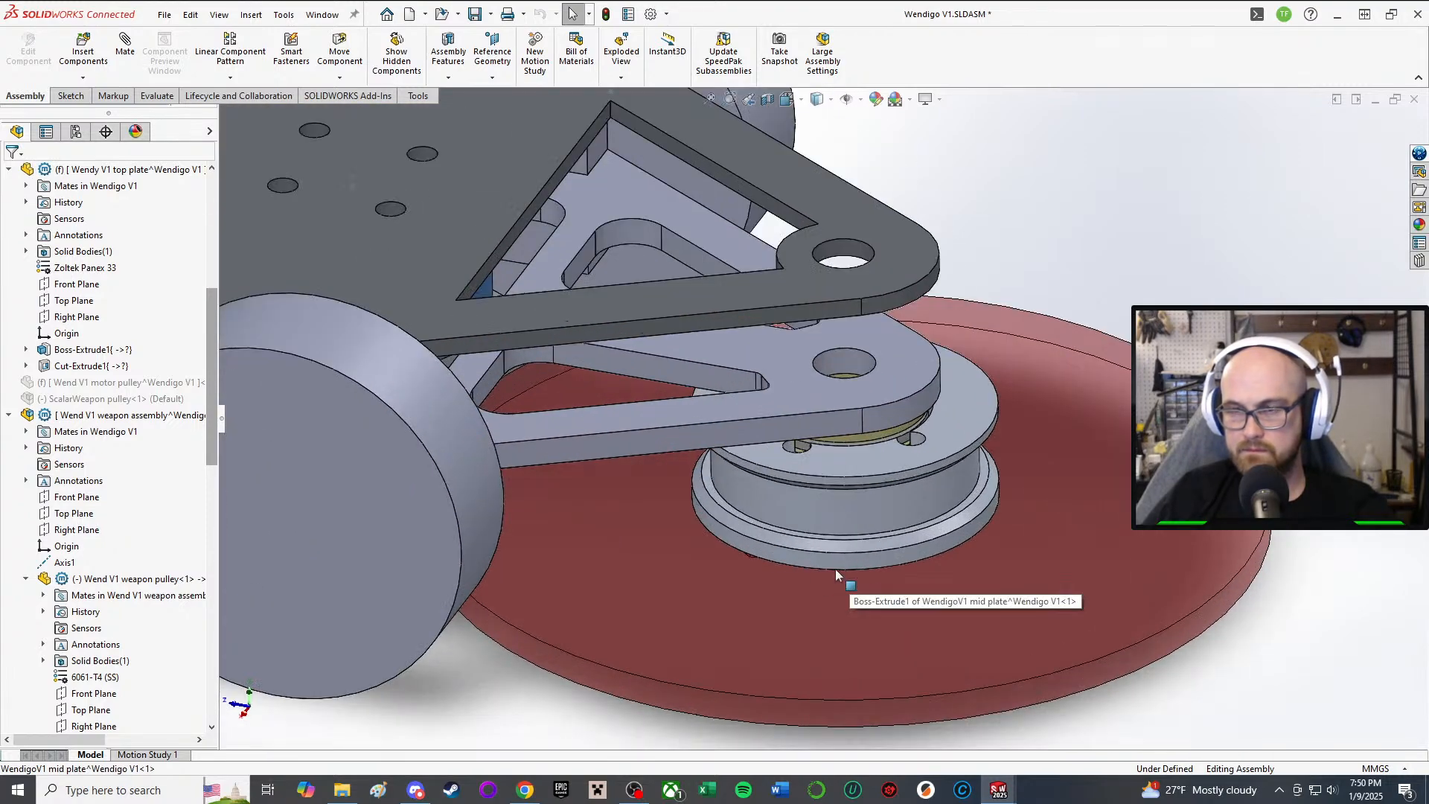
{"action": "scroll", "coordinate": [846, 240], "scroll_direction": "down", "scroll_amount": 4}
{"action": "middle_click_drag", "start_coordinate": [845, 238], "coordinate": [876, 19]}
{"action": "scroll", "coordinate": [835, 158], "scroll_direction": "up", "scroll_amount": 3}
{"action": "middle_click_drag", "start_coordinate": [828, 266], "coordinate": [827, 341]}
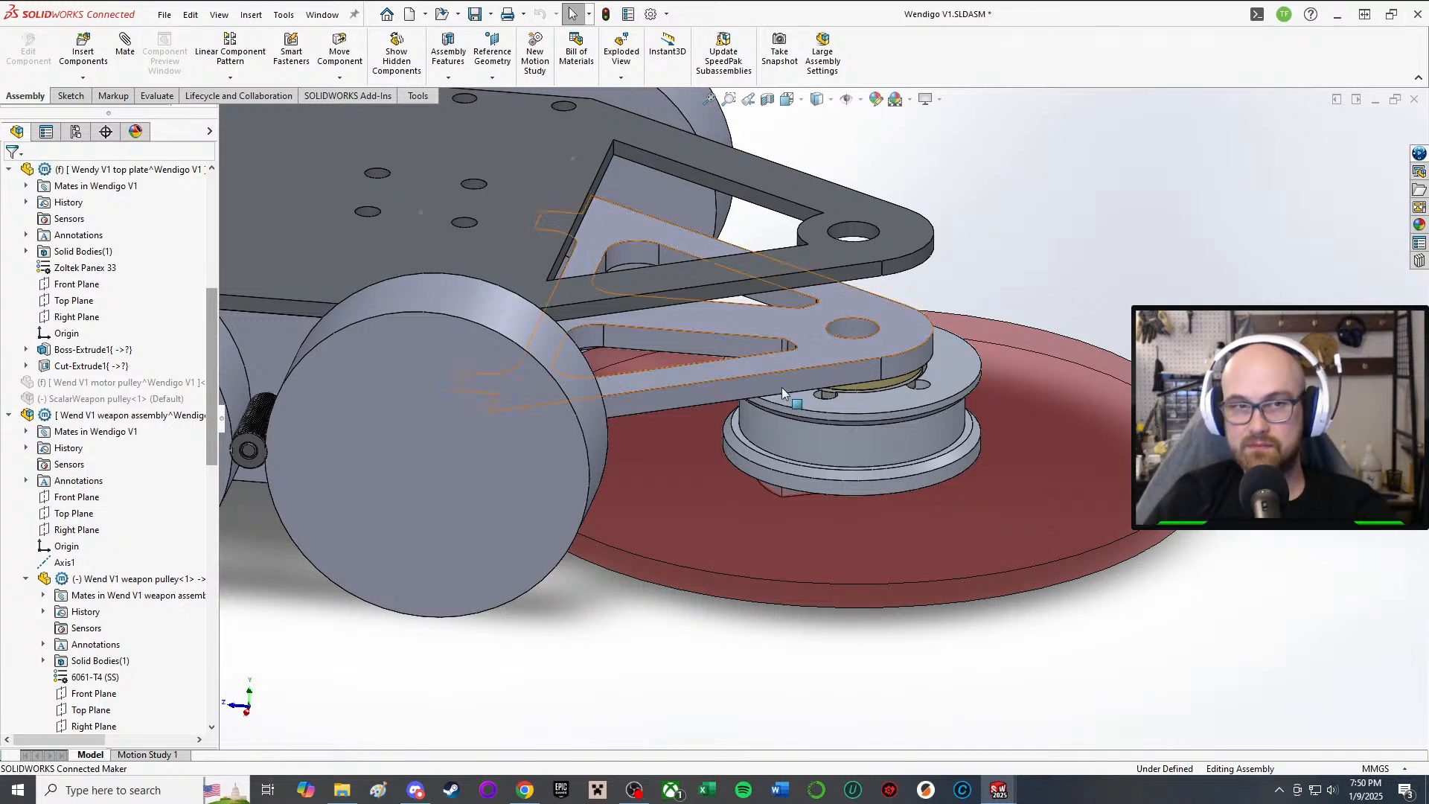
{"action": "scroll", "coordinate": [192, 466], "scroll_direction": "down", "scroll_amount": 7}
{"action": "scroll", "coordinate": [192, 465], "scroll_direction": "down", "scroll_amount": 7}
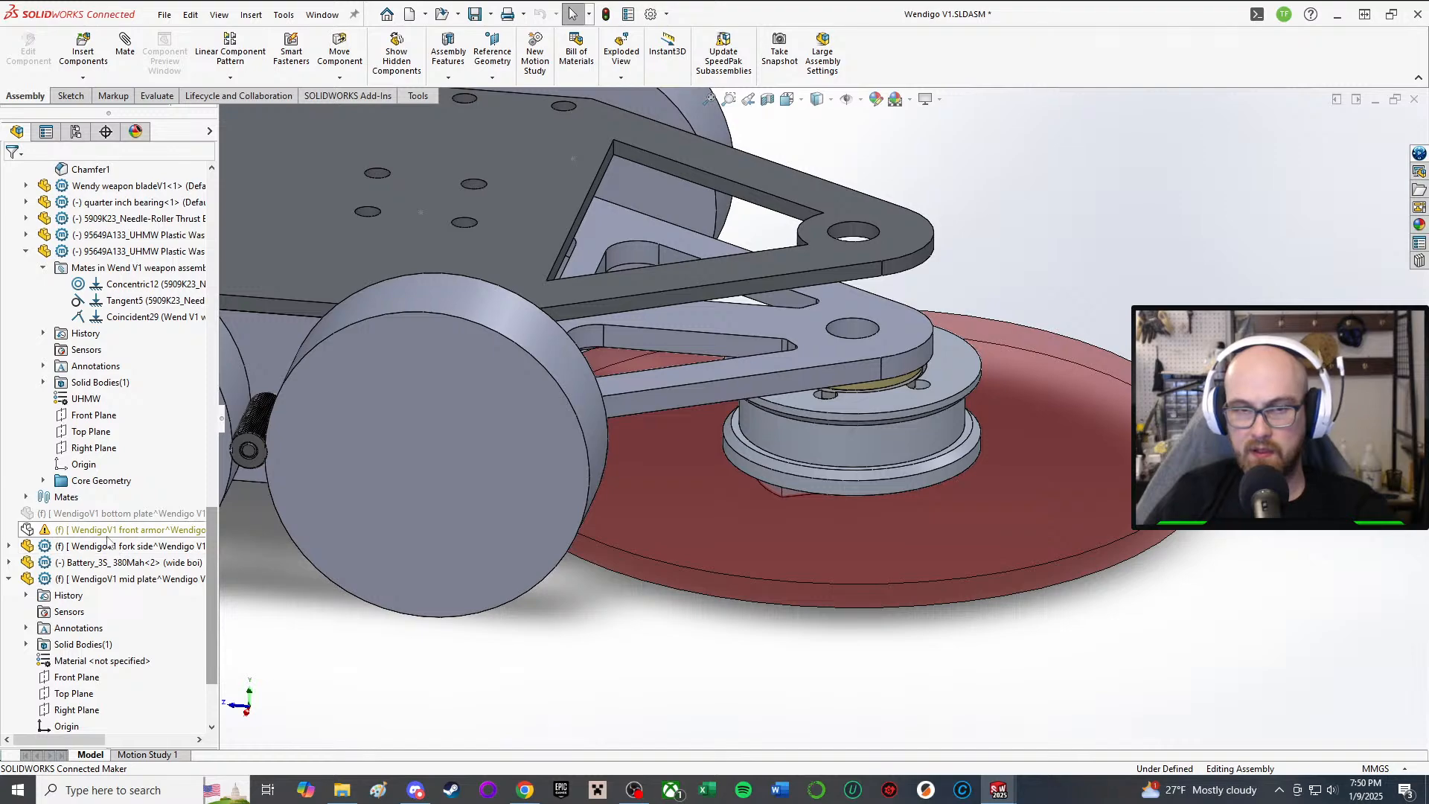
Step: Show the hidden WendigoV1 front armor and select its Boss-Extrude1 feature
{"action": "left_click", "coordinate": [115, 530]}
{"action": "left_click", "coordinate": [187, 496]}
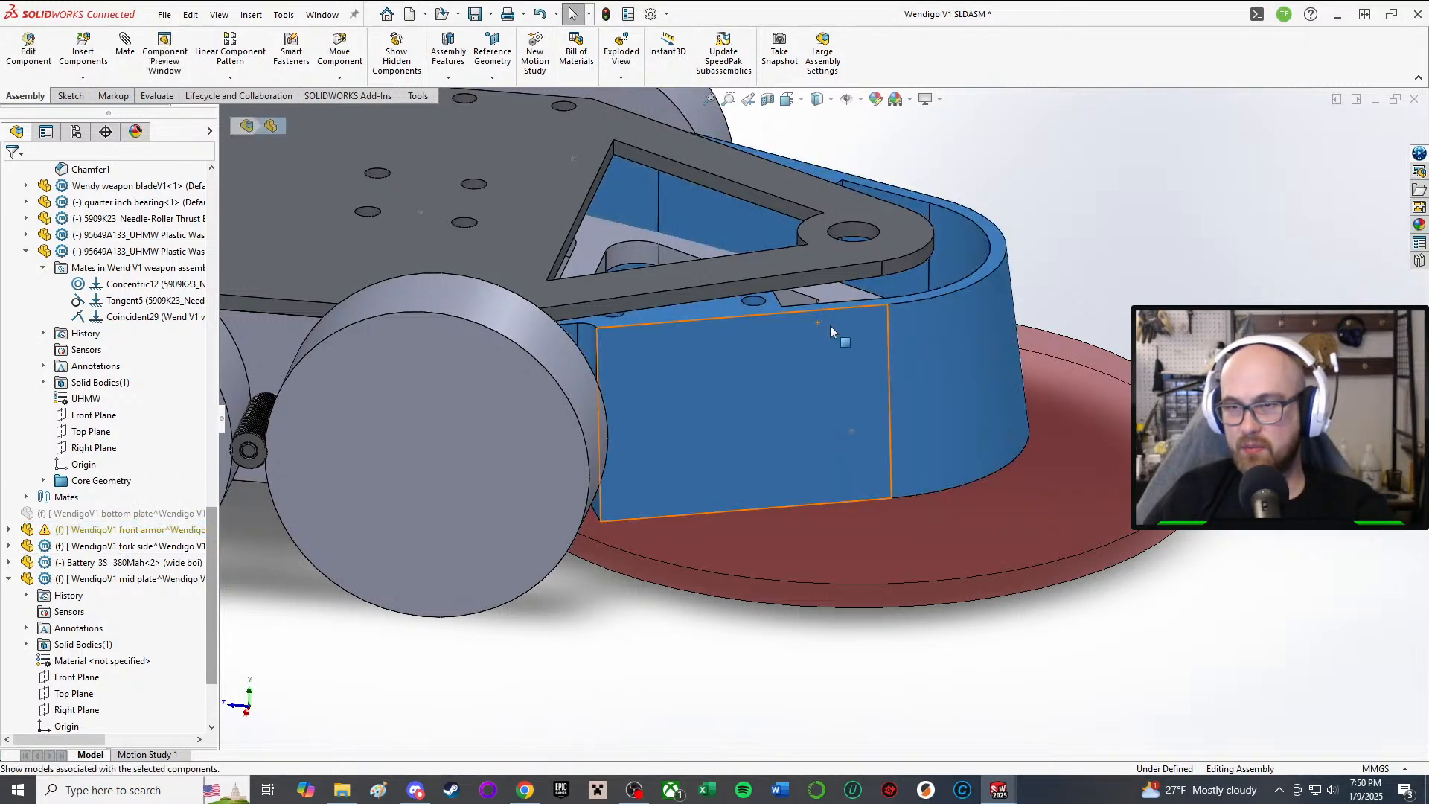
{"action": "middle_click_drag", "start_coordinate": [806, 237], "coordinate": [810, 447]}
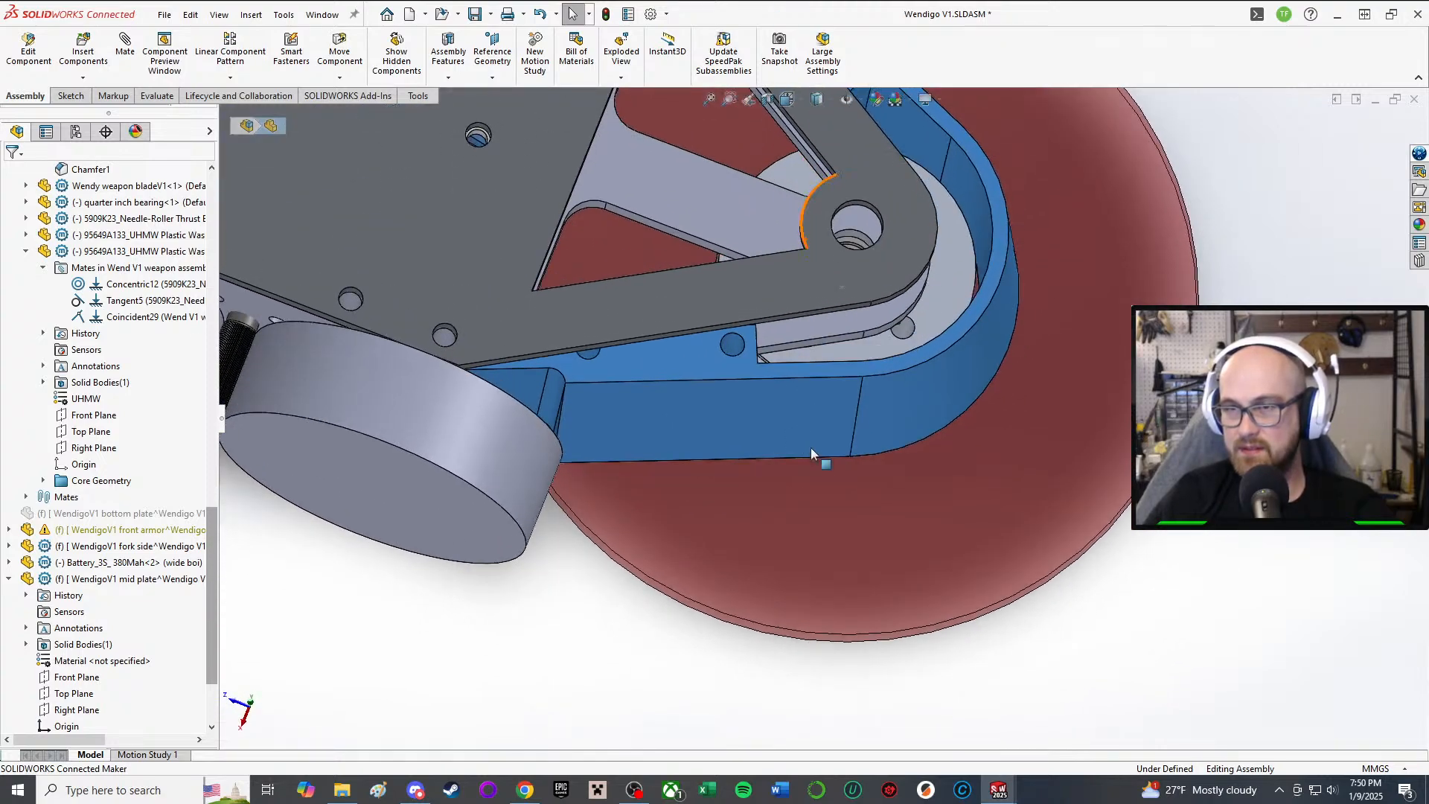
{"action": "scroll", "coordinate": [829, 323], "scroll_direction": "down", "scroll_amount": 2}
{"action": "middle_click_drag", "start_coordinate": [828, 320], "coordinate": [766, 251]}
{"action": "scroll", "coordinate": [766, 251], "scroll_direction": "down", "scroll_amount": 1}
{"action": "scroll", "coordinate": [766, 252], "scroll_direction": "up", "scroll_amount": 3}
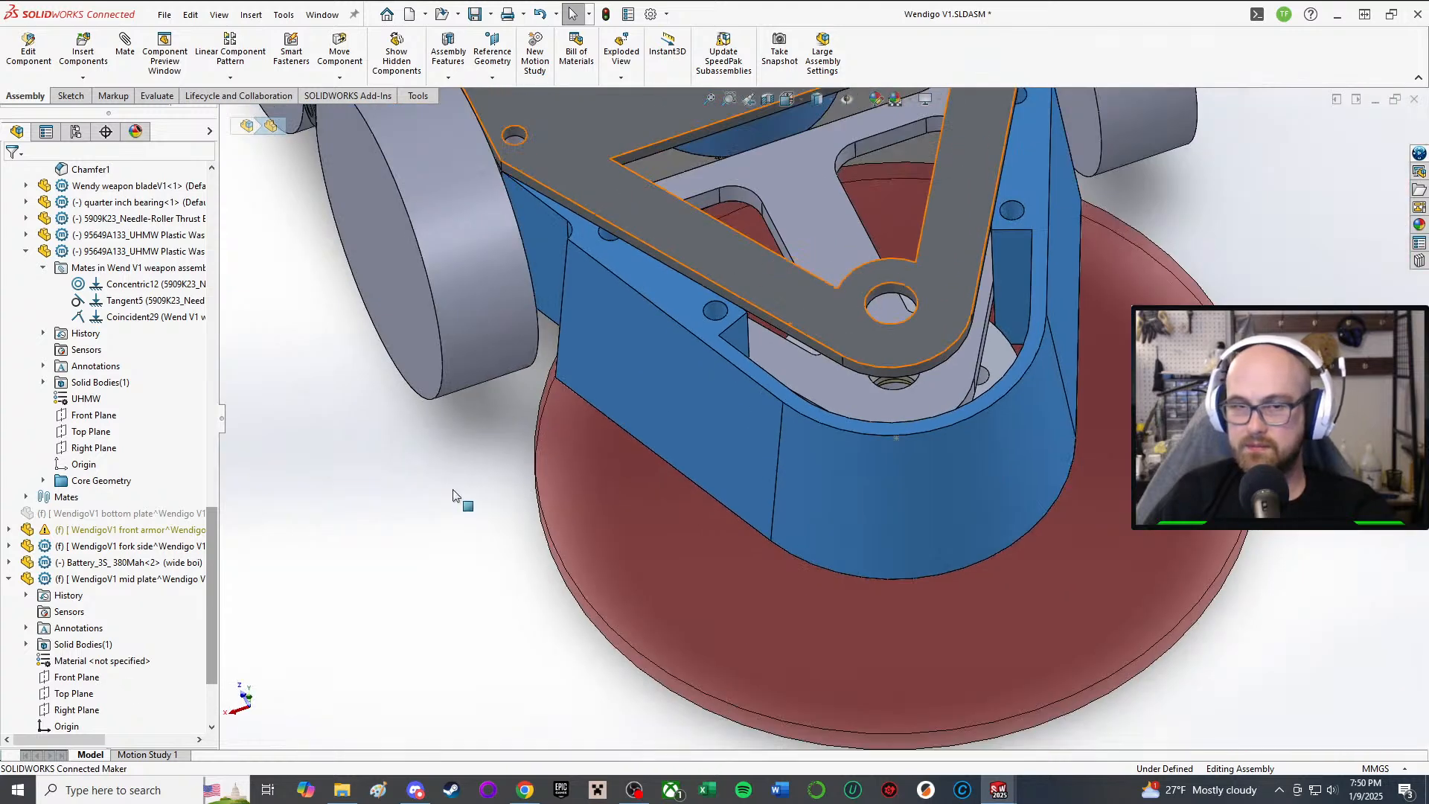
{"action": "left_click", "coordinate": [26, 529]}
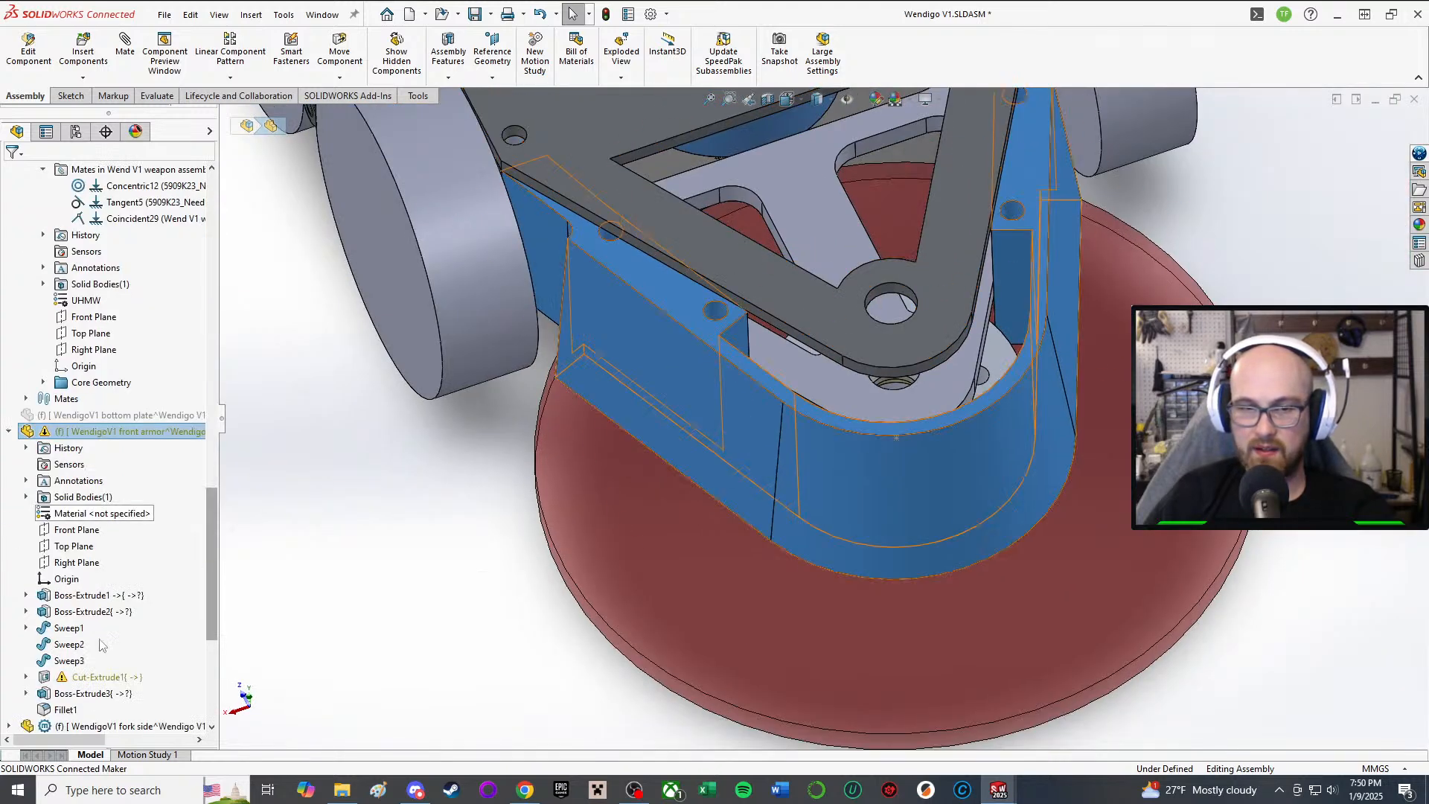
{"action": "left_click", "coordinate": [82, 595]}
Step: Open the Boss-Extrude1 sketch and orbit around the armor outline
{"action": "left_click", "coordinate": [152, 577]}
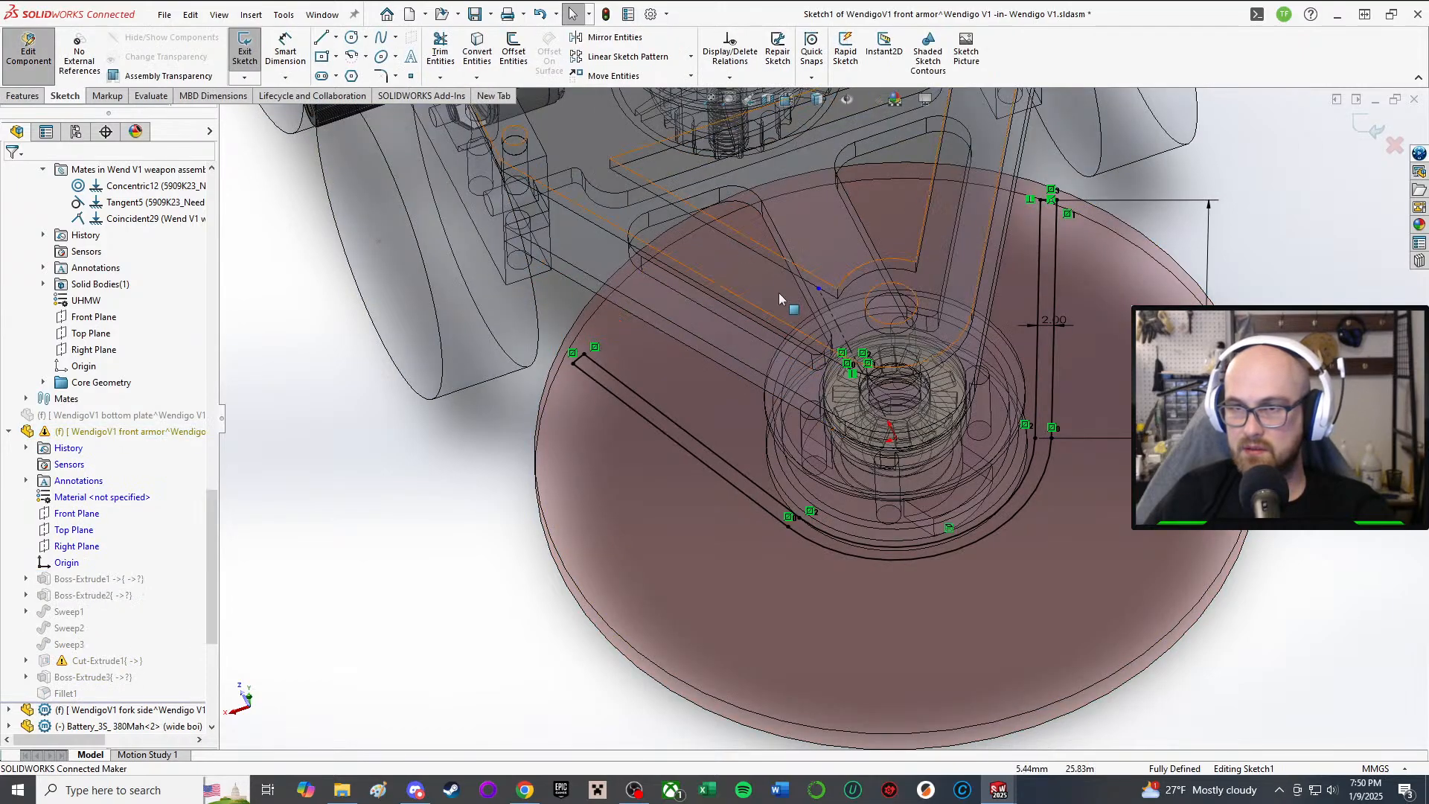
{"action": "middle_click_drag", "start_coordinate": [779, 294], "coordinate": [722, 282]}
{"action": "middle_click_drag", "start_coordinate": [742, 402], "coordinate": [802, 325]}
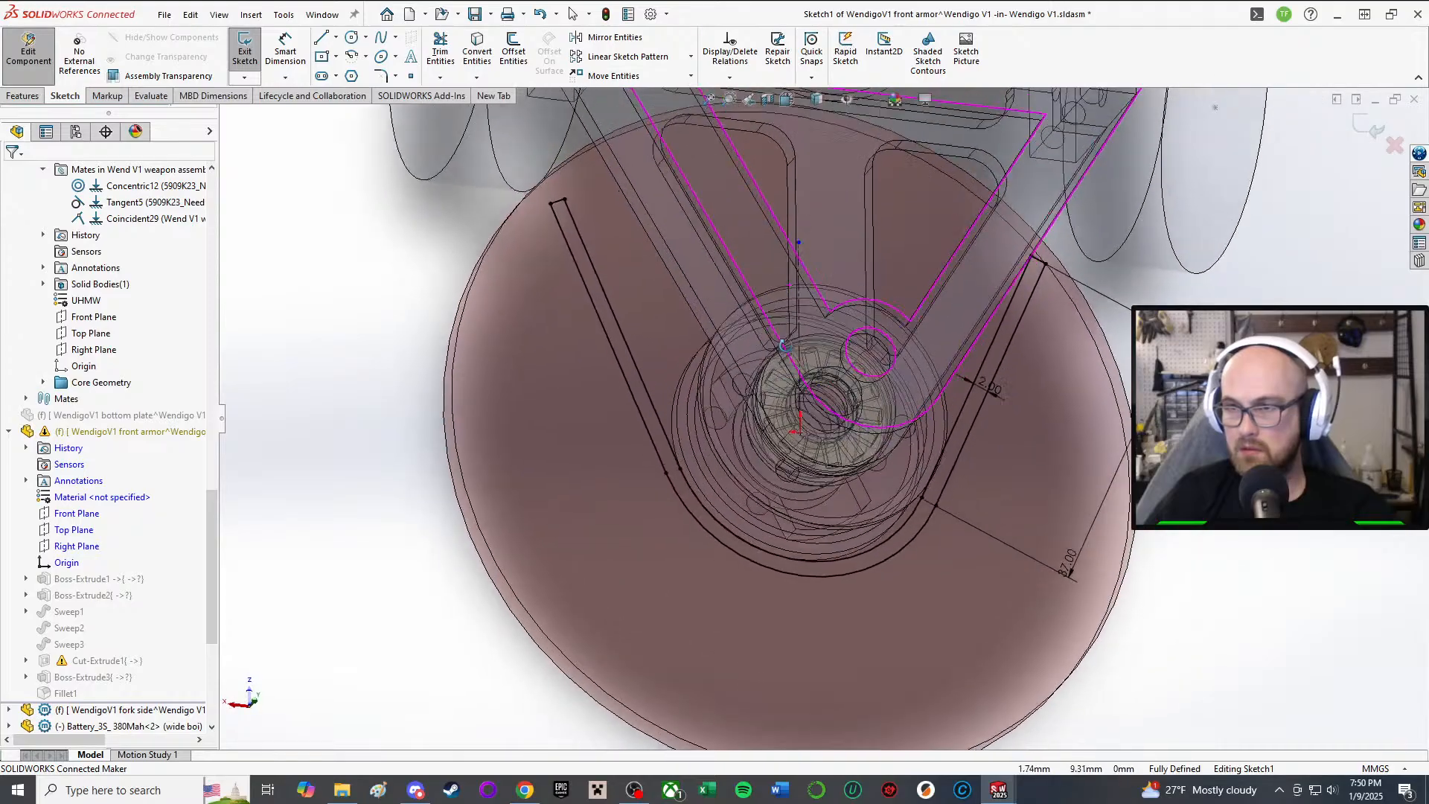
{"action": "scroll", "coordinate": [801, 324], "scroll_direction": "up", "scroll_amount": 2}
{"action": "mouse_move", "coordinate": [823, 261]}
{"action": "middle_mouse_down"}
{"action": "mouse_move", "coordinate": [822, 206]}
{"action": "mouse_move", "coordinate": [796, 322]}
{"action": "mouse_move", "coordinate": [828, 251]}
{"action": "middle_mouse_up"}
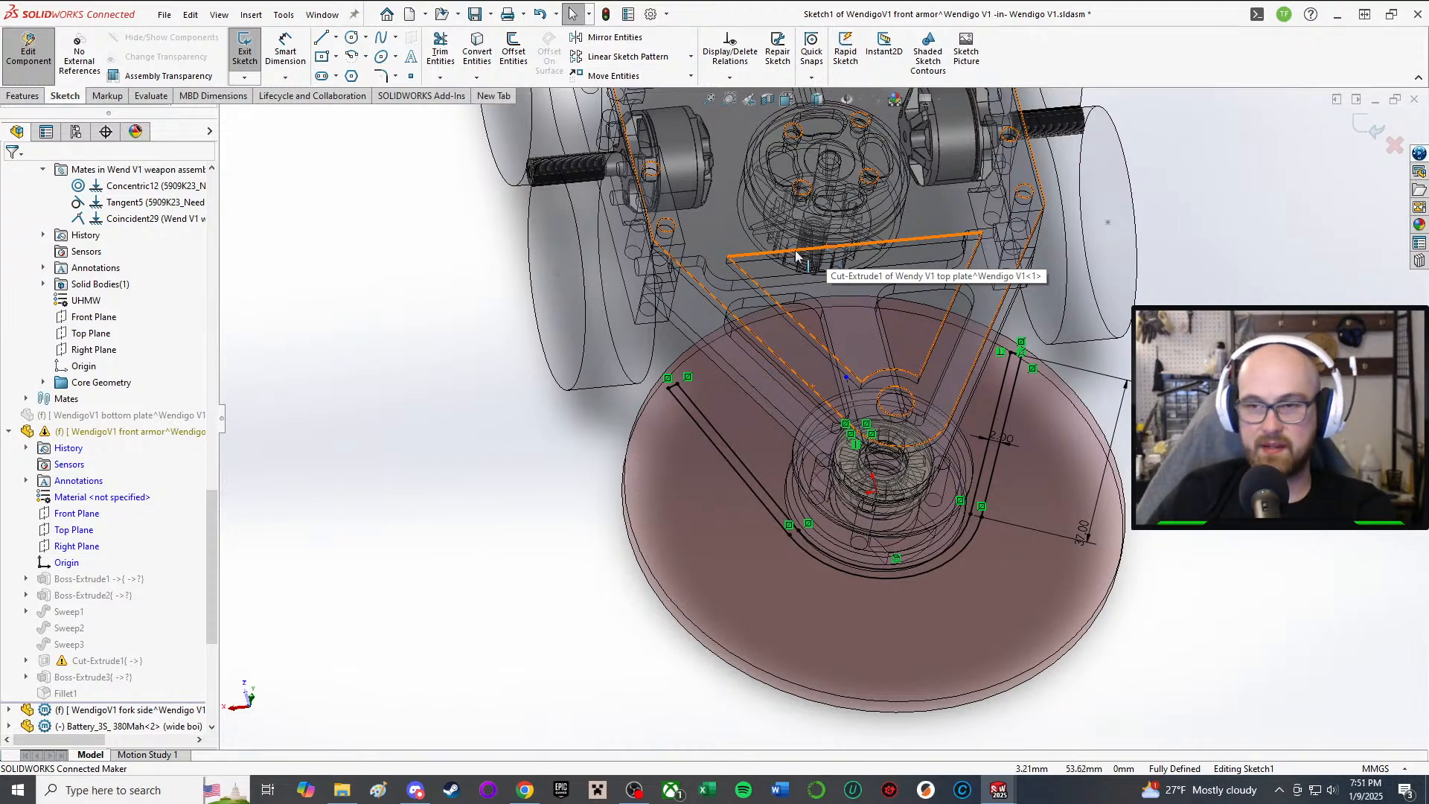
{"action": "middle_click_drag", "start_coordinate": [829, 422], "coordinate": [840, 365]}
{"action": "scroll", "coordinate": [829, 447], "scroll_direction": "down", "scroll_amount": 3}
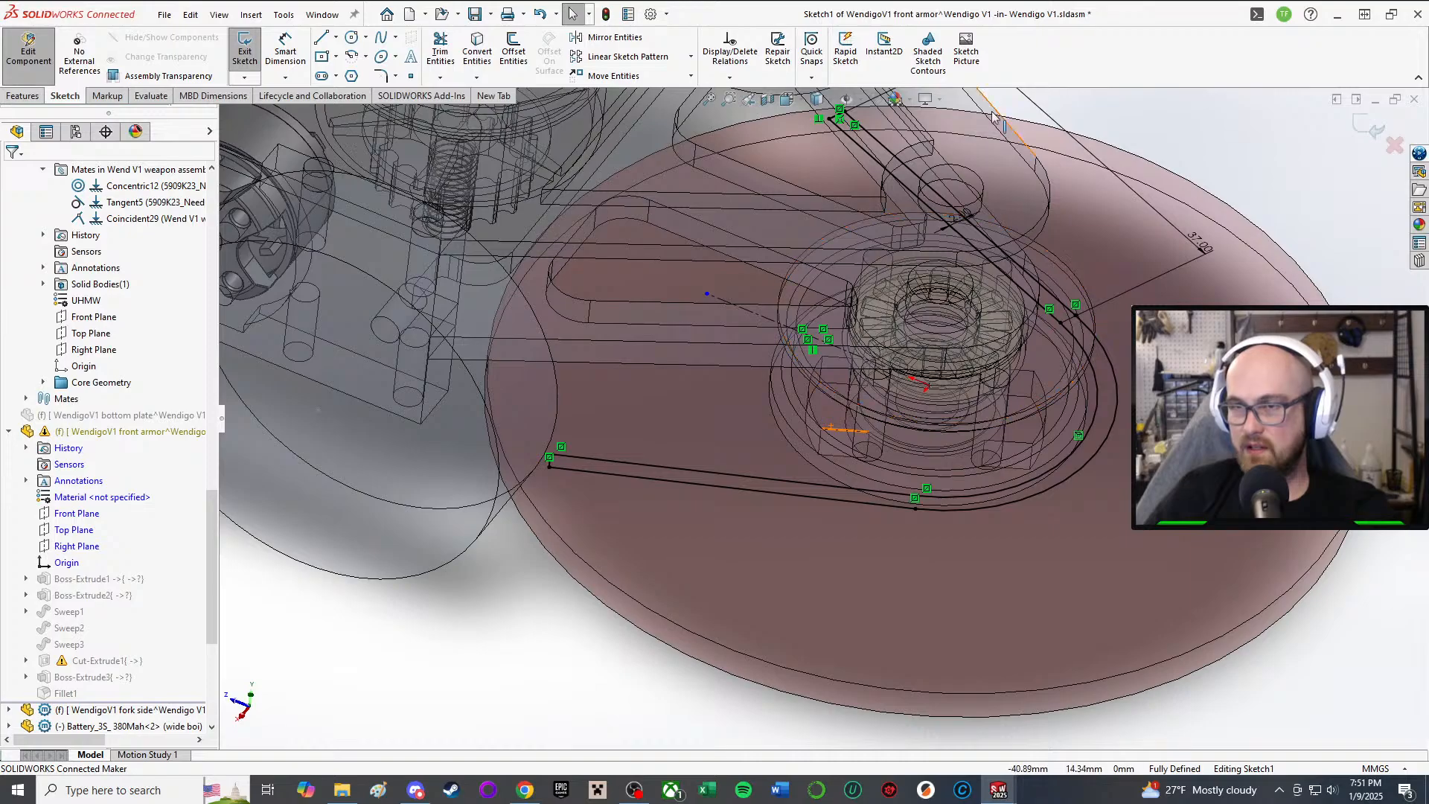
{"action": "scroll", "coordinate": [991, 112], "scroll_direction": "up", "scroll_amount": 1}
{"action": "mouse_move", "coordinate": [991, 113]}
{"action": "middle_mouse_down"}
{"action": "mouse_move", "coordinate": [1012, 186]}
{"action": "mouse_move", "coordinate": [1094, 134]}
{"action": "mouse_move", "coordinate": [1108, 195]}
{"action": "middle_mouse_up"}
{"action": "scroll", "coordinate": [1110, 197], "scroll_direction": "up", "scroll_amount": 1}
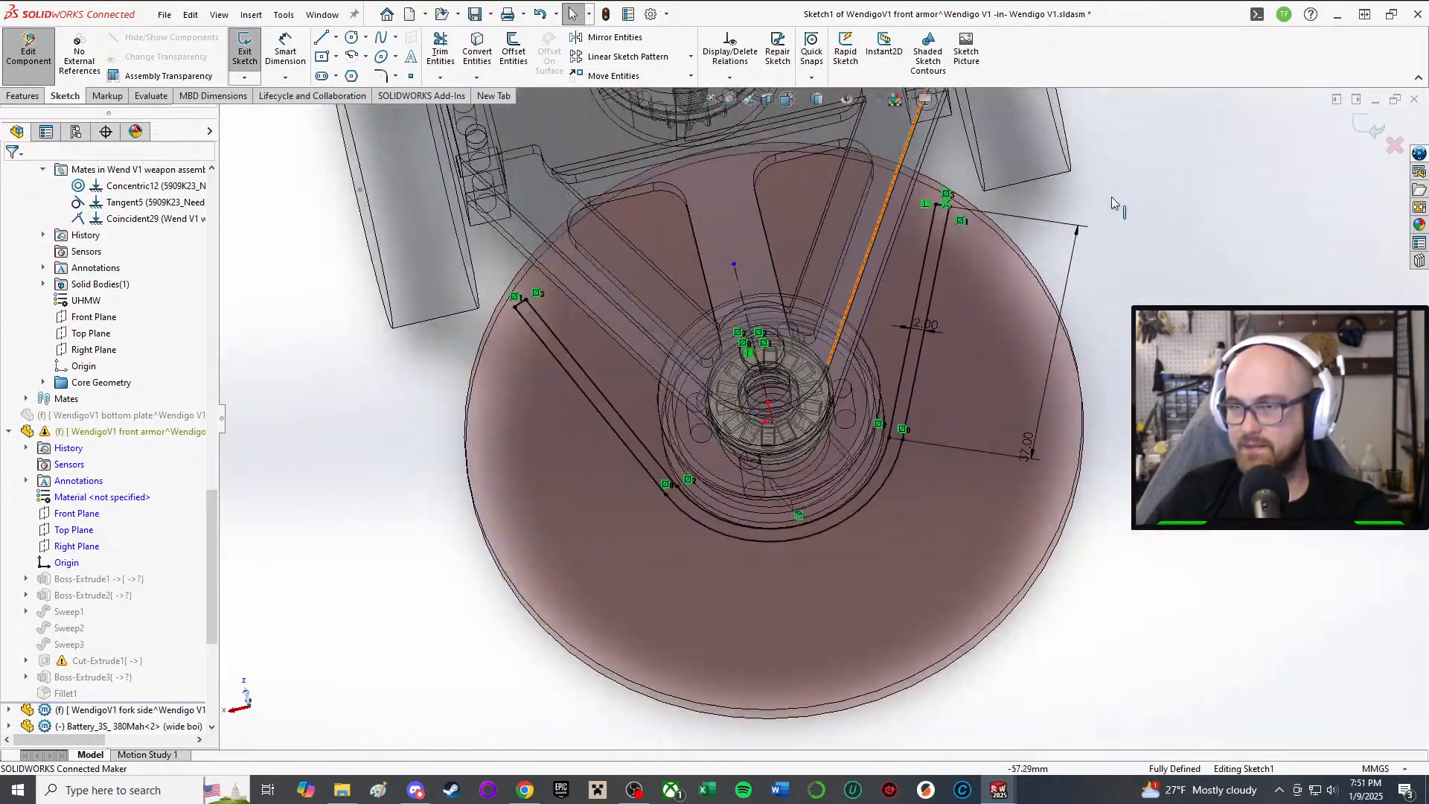
{"action": "scroll", "coordinate": [1112, 200], "scroll_direction": "down", "scroll_amount": 2}
Step: Change the U's leg dimension from 37 to 30, then 25, then 18 mm
{"action": "left_click", "coordinate": [960, 584]}
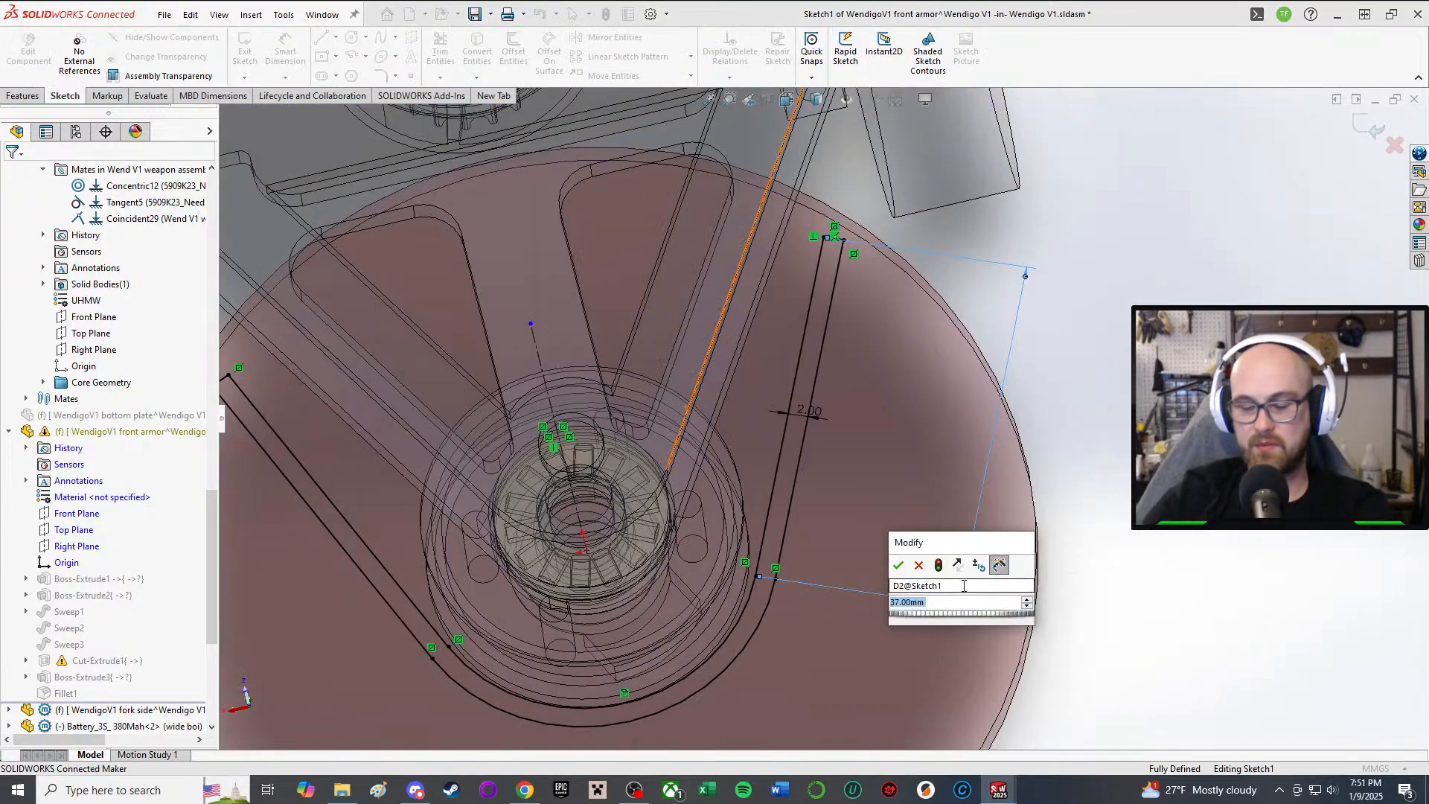
{"action": "type", "text": "30"}
{"action": "key", "text": "Return"}
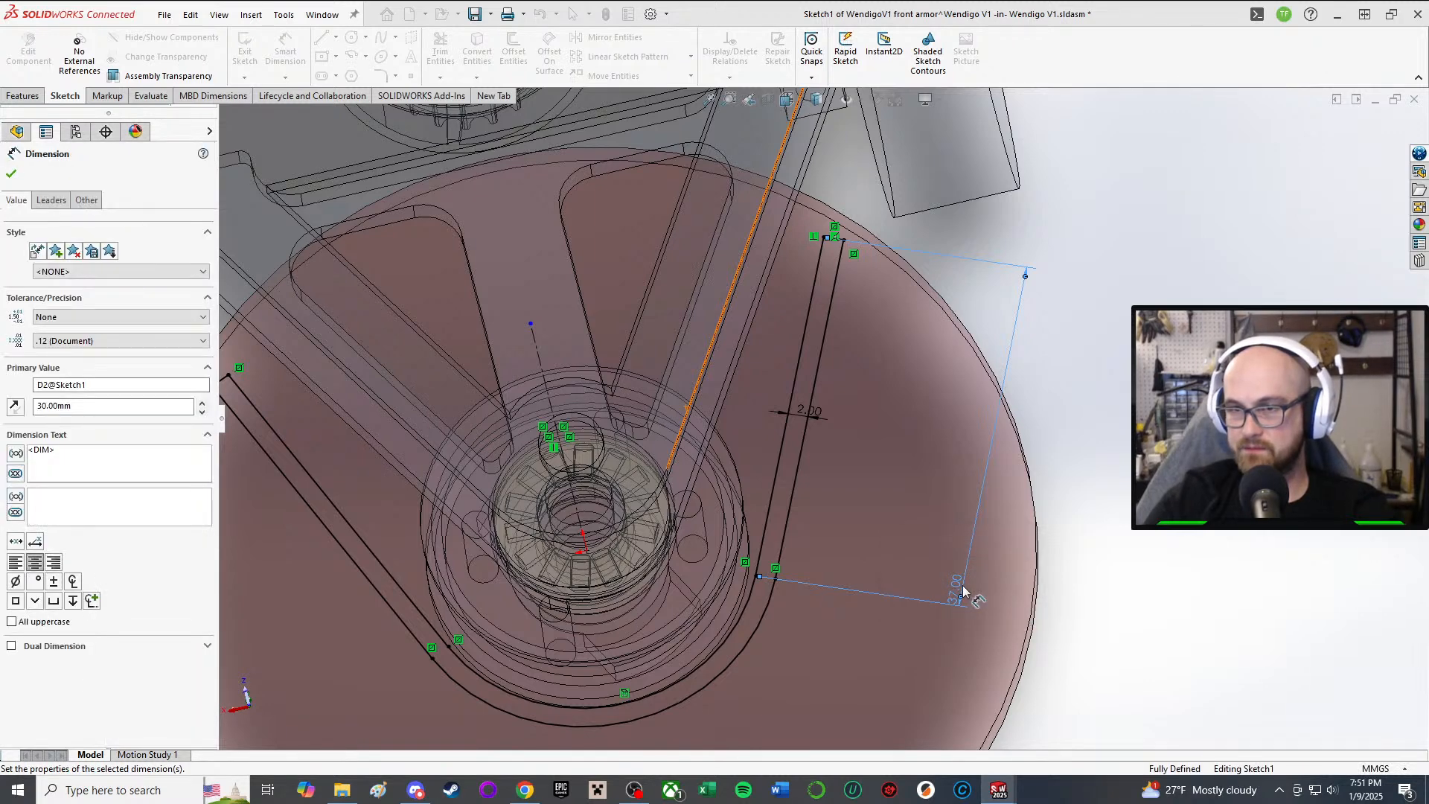
{"action": "middle_click_drag", "start_coordinate": [868, 306], "coordinate": [942, 607]}
{"action": "double_click", "coordinate": [912, 635]}
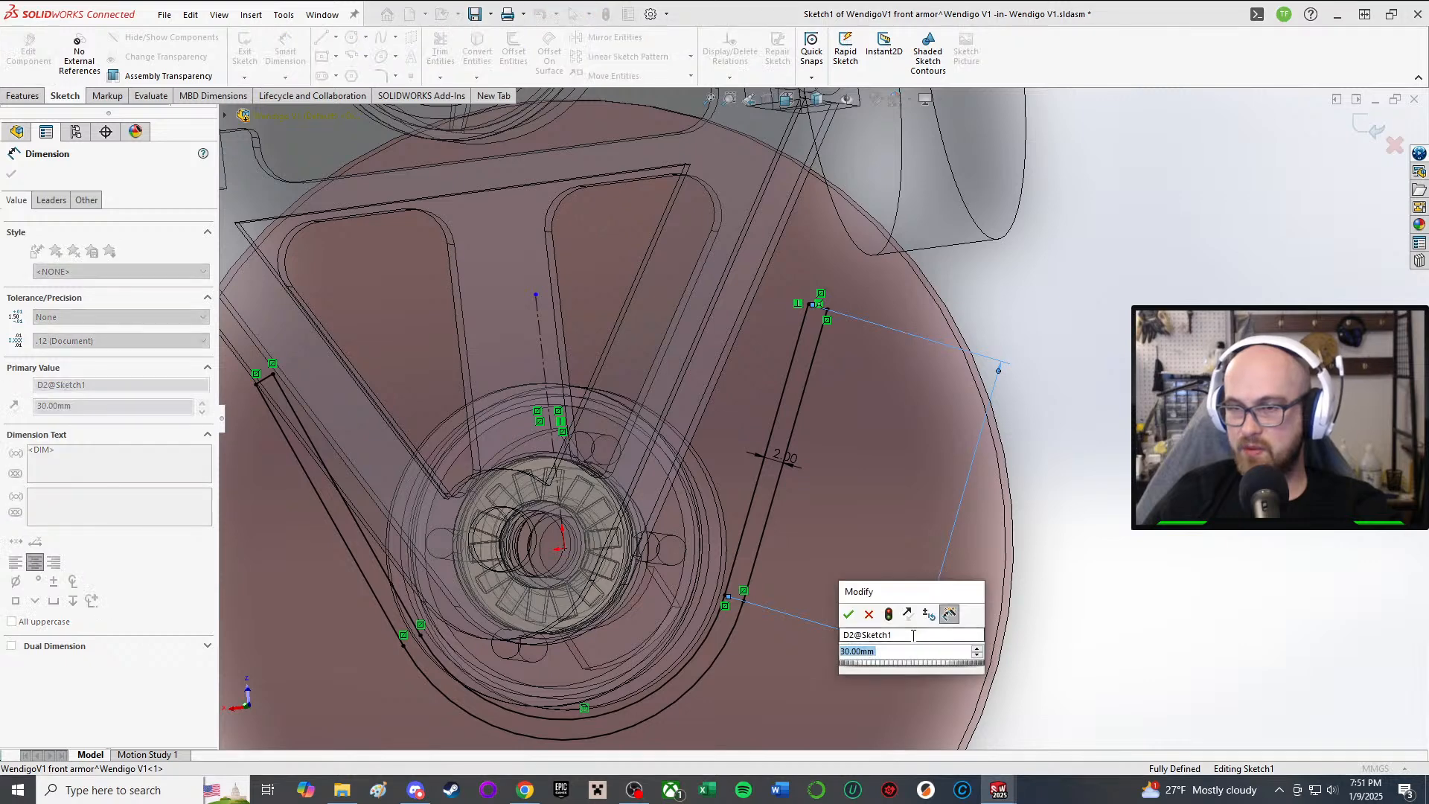
{"action": "key", "text": "Return"}
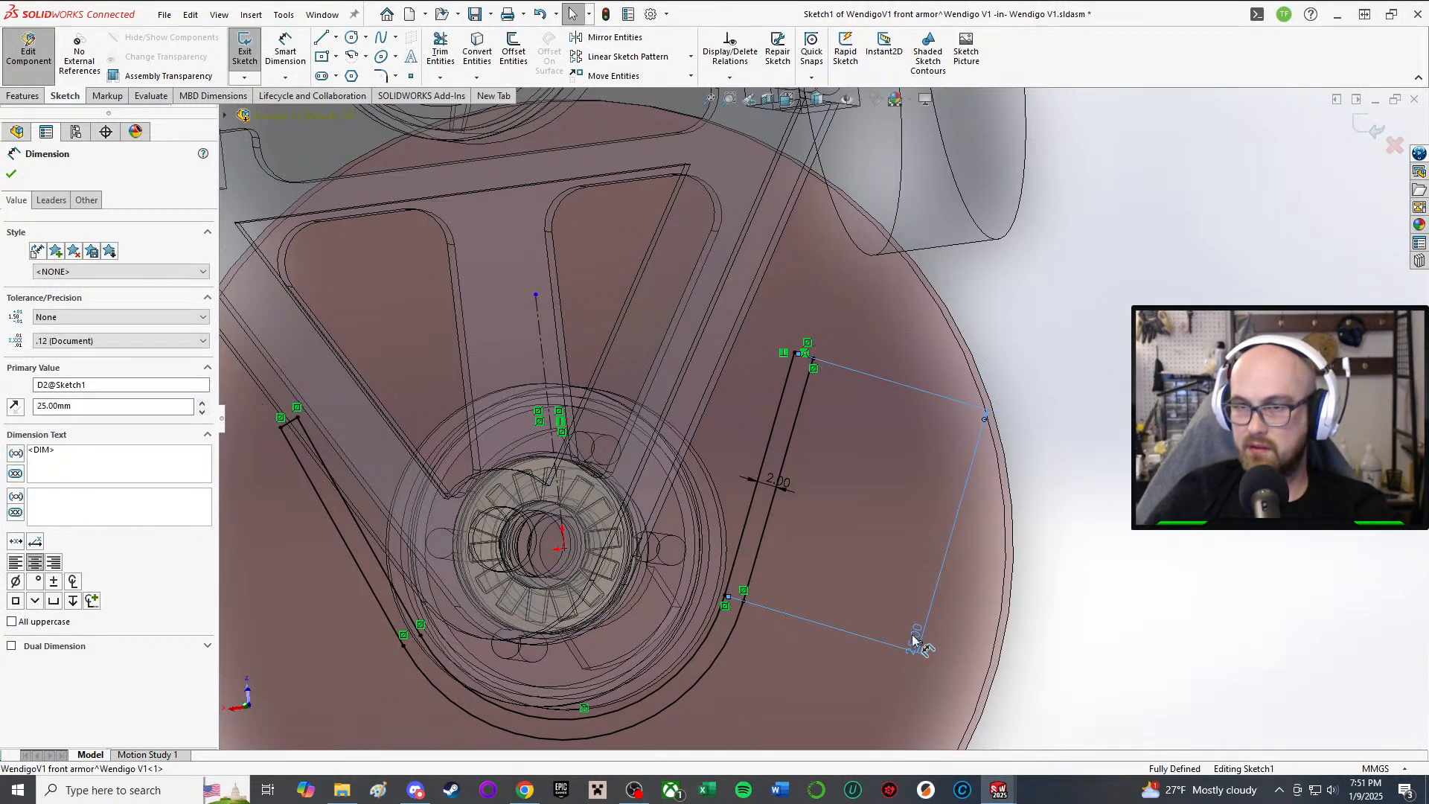
{"action": "double_click", "coordinate": [914, 638]}
{"action": "type", "text": "18"}
{"action": "key", "text": "Return"}
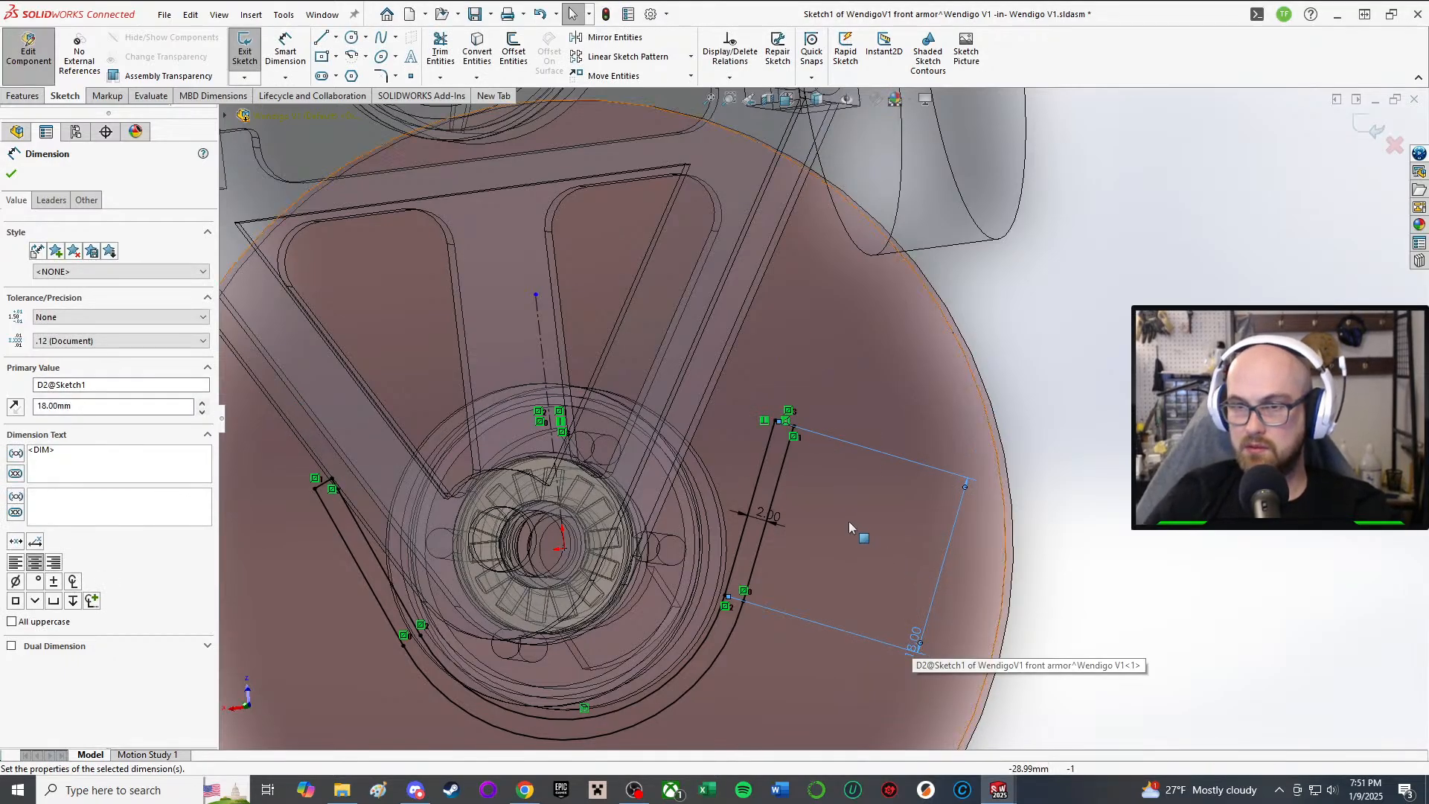
Step: Exit the sketch and rebuild the armor, ignoring the rebuild error
{"action": "middle_click_drag", "start_coordinate": [849, 521], "coordinate": [736, 483]}
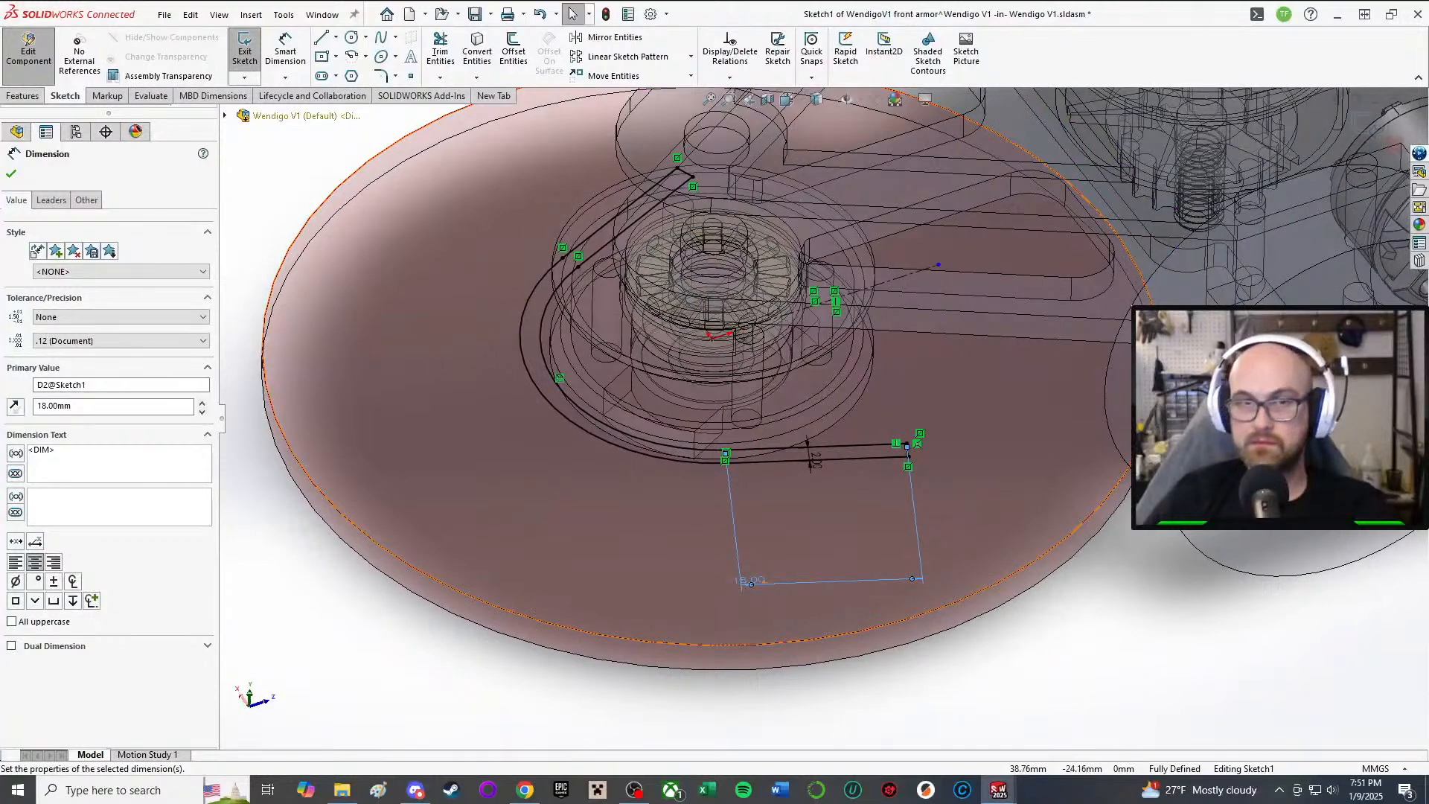
{"action": "left_click", "coordinate": [13, 175]}
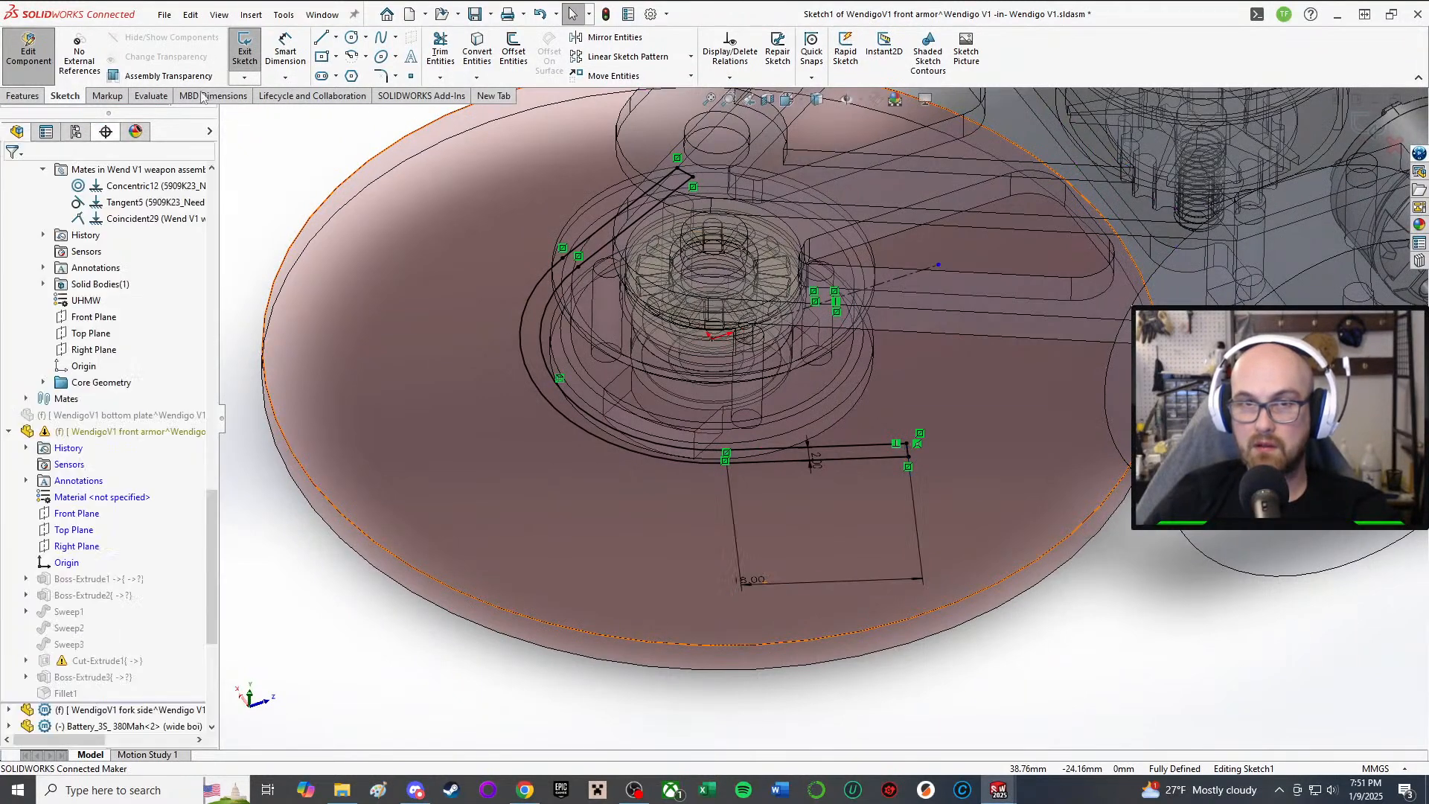
{"action": "left_click", "coordinate": [246, 53]}
{"action": "left_click", "coordinate": [697, 396]}
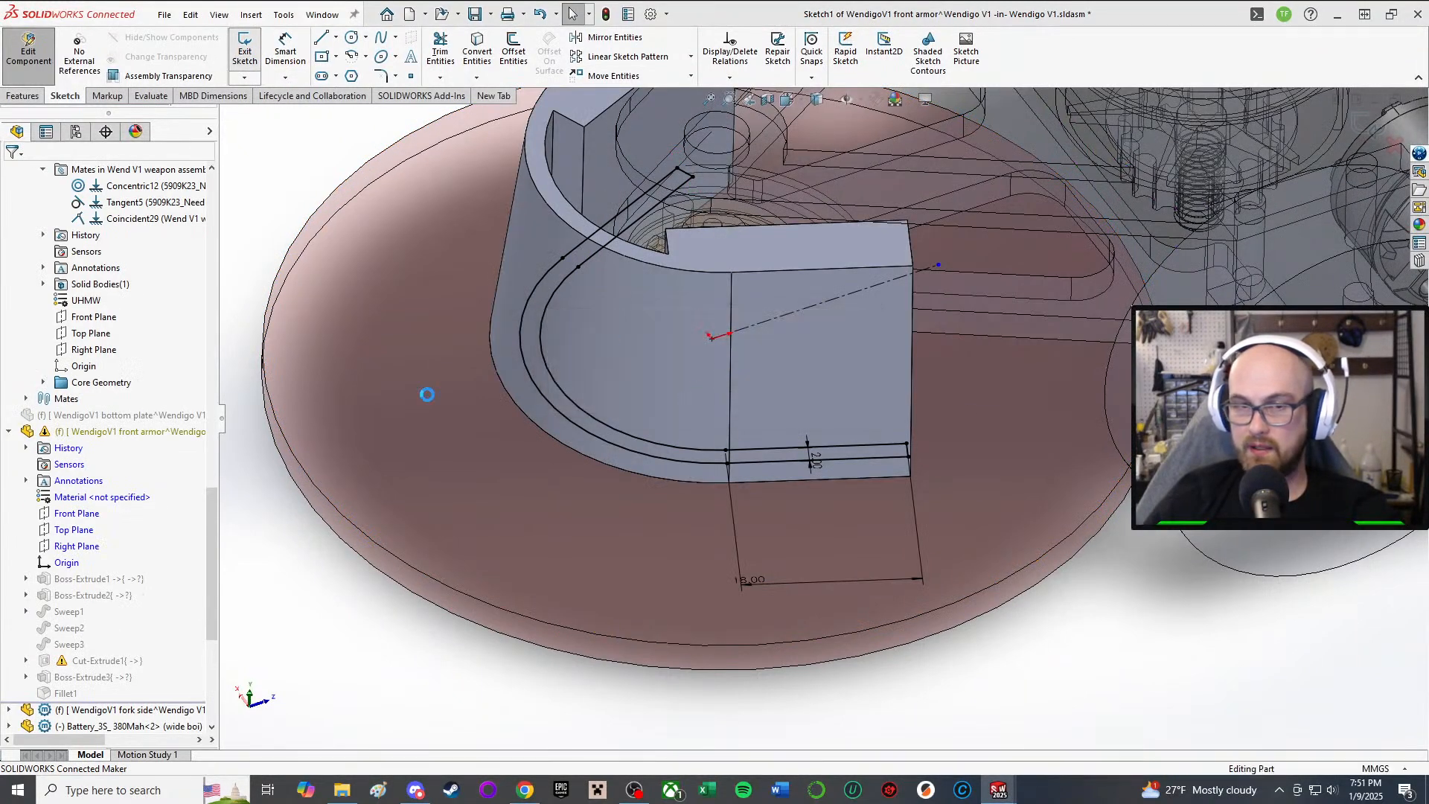
Step: Open the Boss-Extrude2 sketch and orbit around the rebuilt armor
{"action": "mouse_move", "coordinate": [751, 398]}
{"action": "middle_mouse_down"}
{"action": "mouse_move", "coordinate": [827, 173]}
{"action": "mouse_move", "coordinate": [848, 160]}
{"action": "middle_mouse_up"}
{"action": "left_click", "coordinate": [75, 611]}
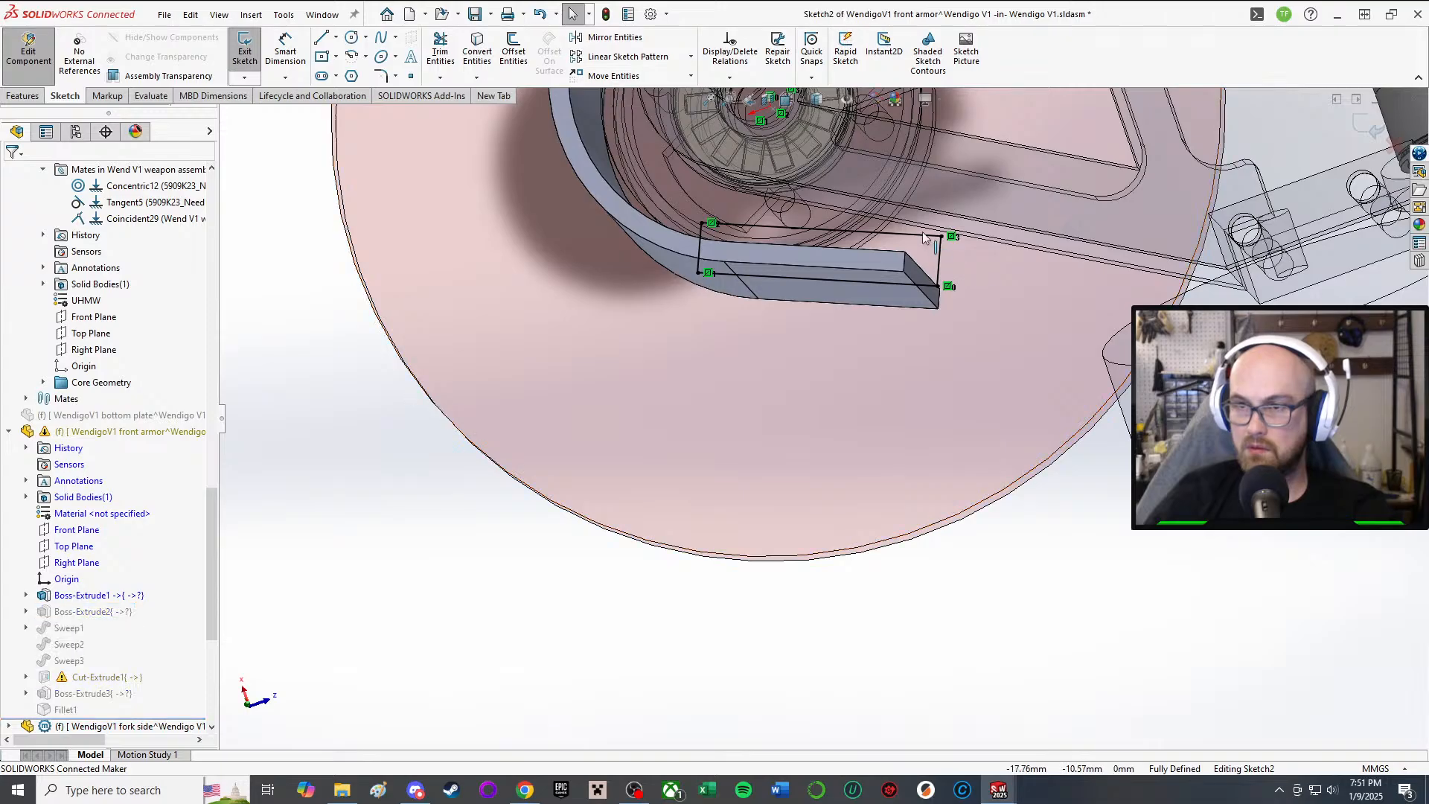
{"action": "scroll", "coordinate": [911, 237], "scroll_direction": "up", "scroll_amount": 2}
{"action": "middle_click_drag", "start_coordinate": [909, 231], "coordinate": [904, 335]}
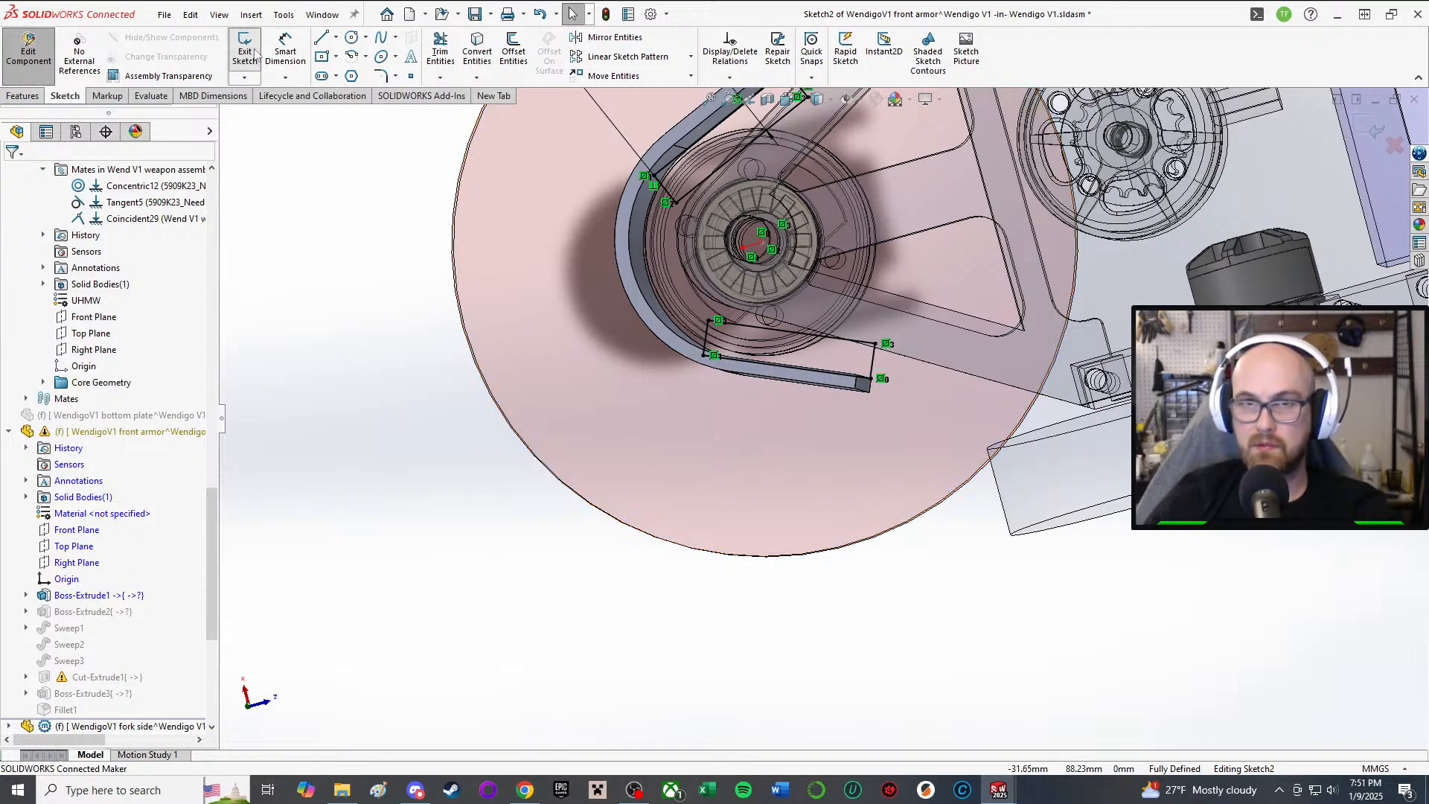
{"action": "mouse_move", "coordinate": [803, 358]}
{"action": "middle_mouse_down"}
{"action": "mouse_move", "coordinate": [781, 272]}
{"action": "mouse_move", "coordinate": [803, 351]}
{"action": "mouse_move", "coordinate": [850, 338]}
{"action": "mouse_move", "coordinate": [856, 298]}
{"action": "mouse_move", "coordinate": [851, 399]}
{"action": "mouse_move", "coordinate": [819, 268]}
{"action": "middle_mouse_up"}
{"action": "scroll", "coordinate": [798, 347], "scroll_direction": "down", "scroll_amount": 2}
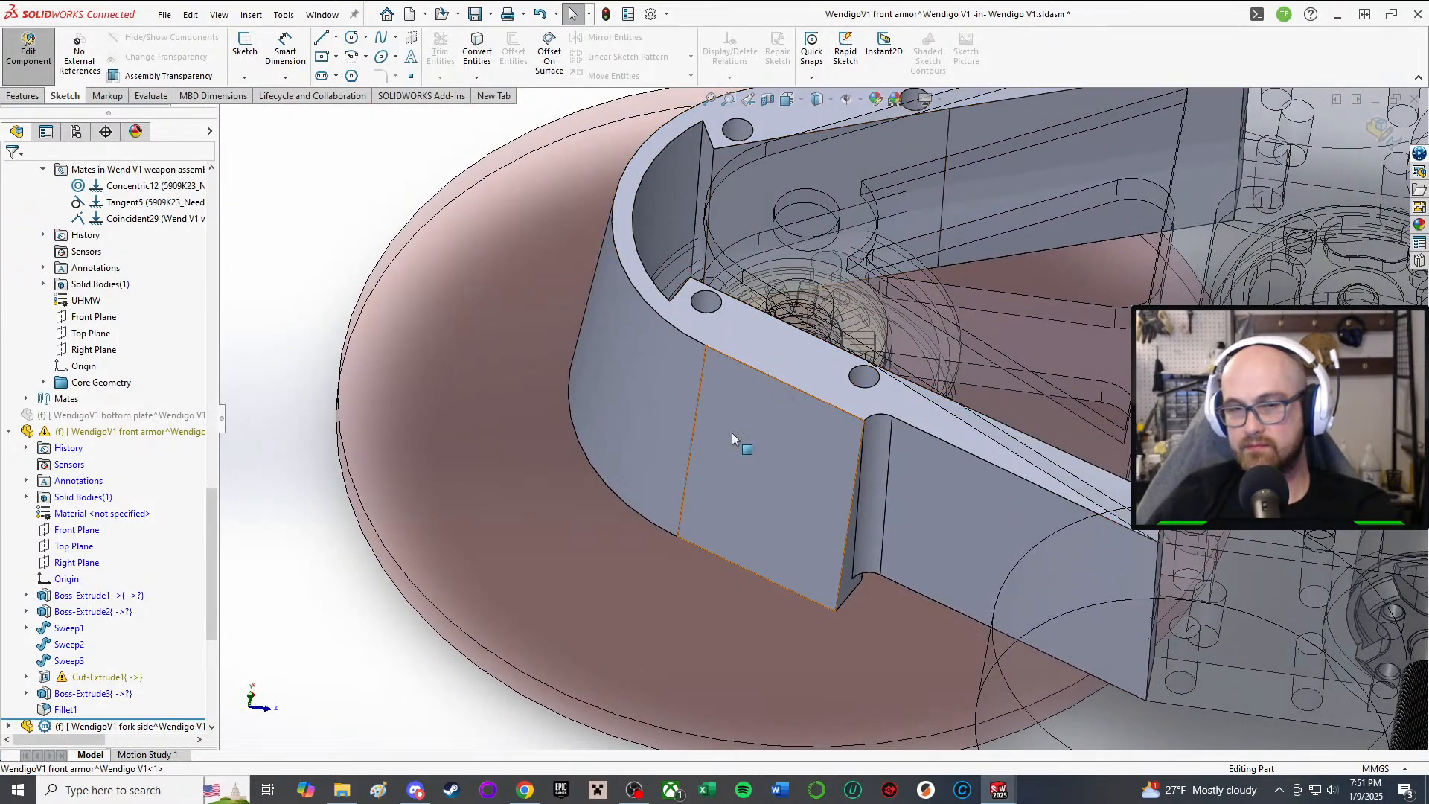
Step: Select the Boss-Extrude2 feature and press Delete to request its removal
{"action": "left_click", "coordinate": [95, 677]}
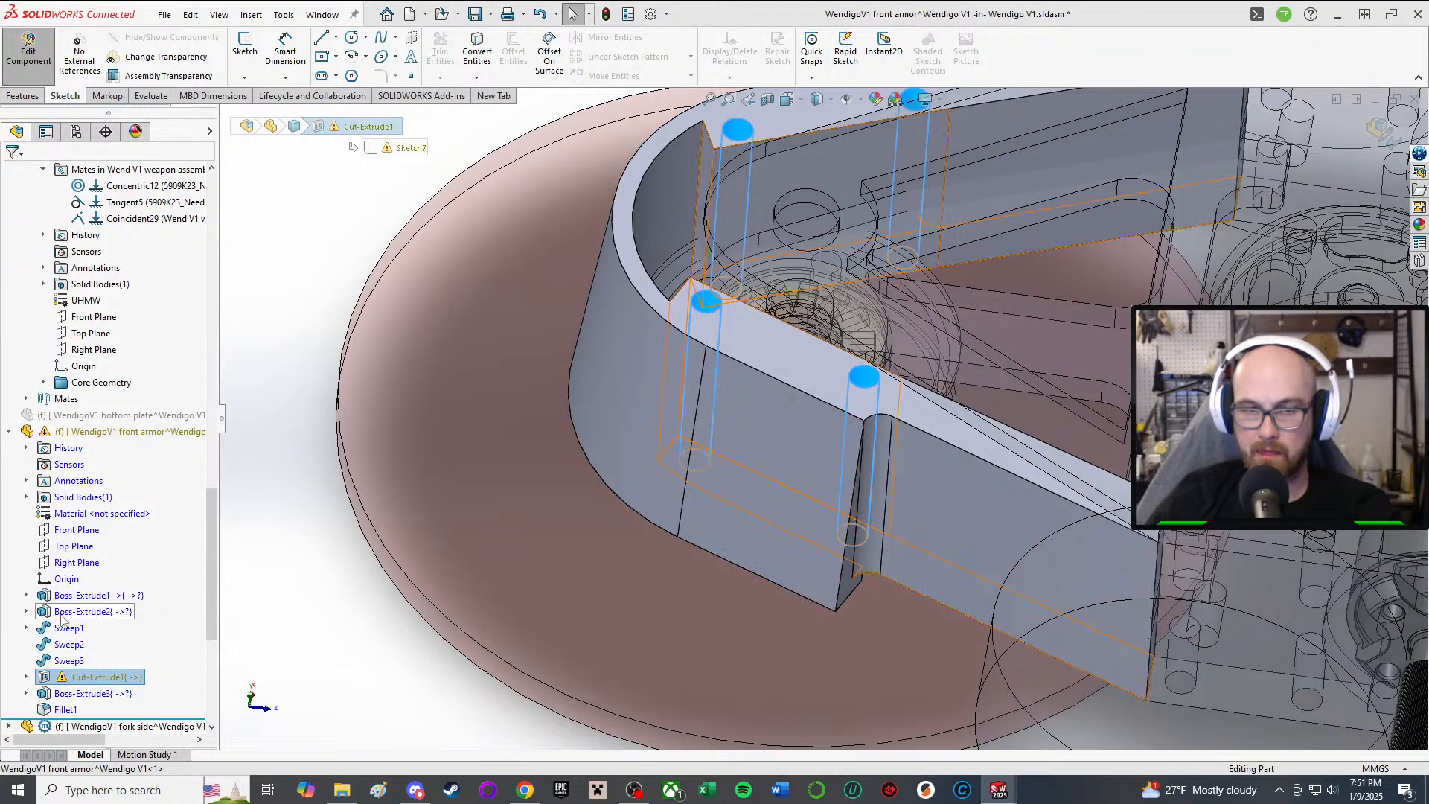
{"action": "left_click", "coordinate": [83, 610]}
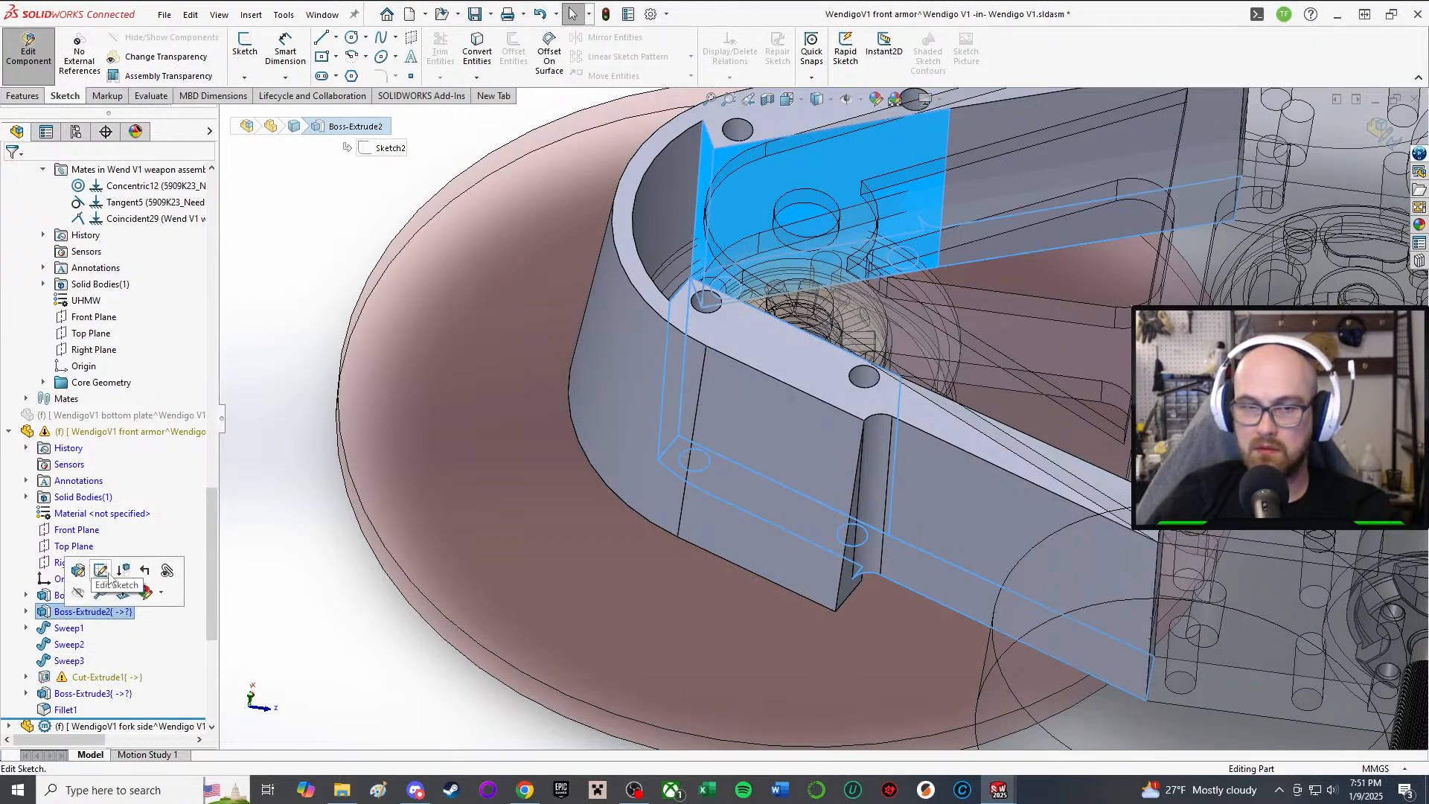
{"action": "left_click", "coordinate": [276, 676]}
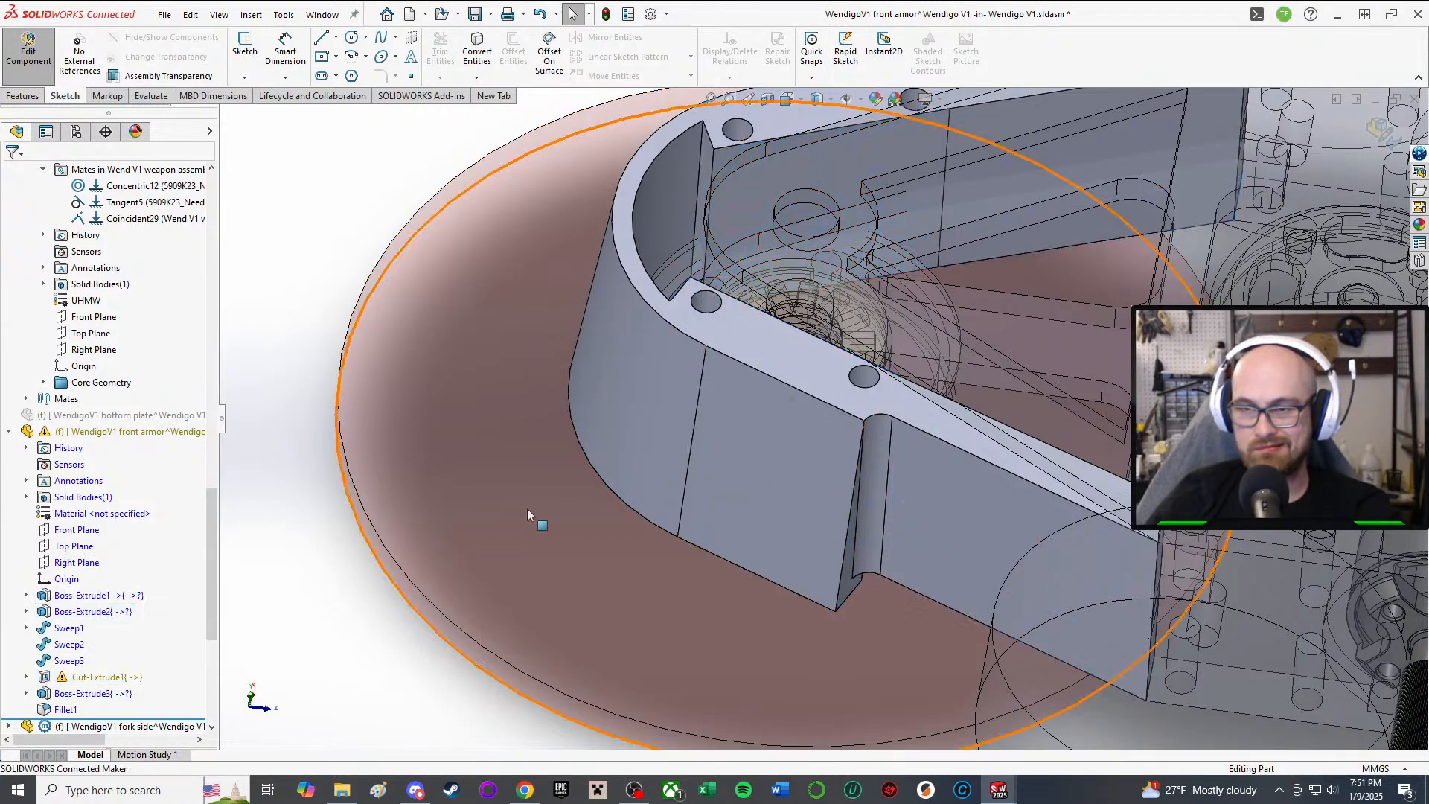
{"action": "middle_click_drag", "start_coordinate": [528, 510], "coordinate": [668, 407]}
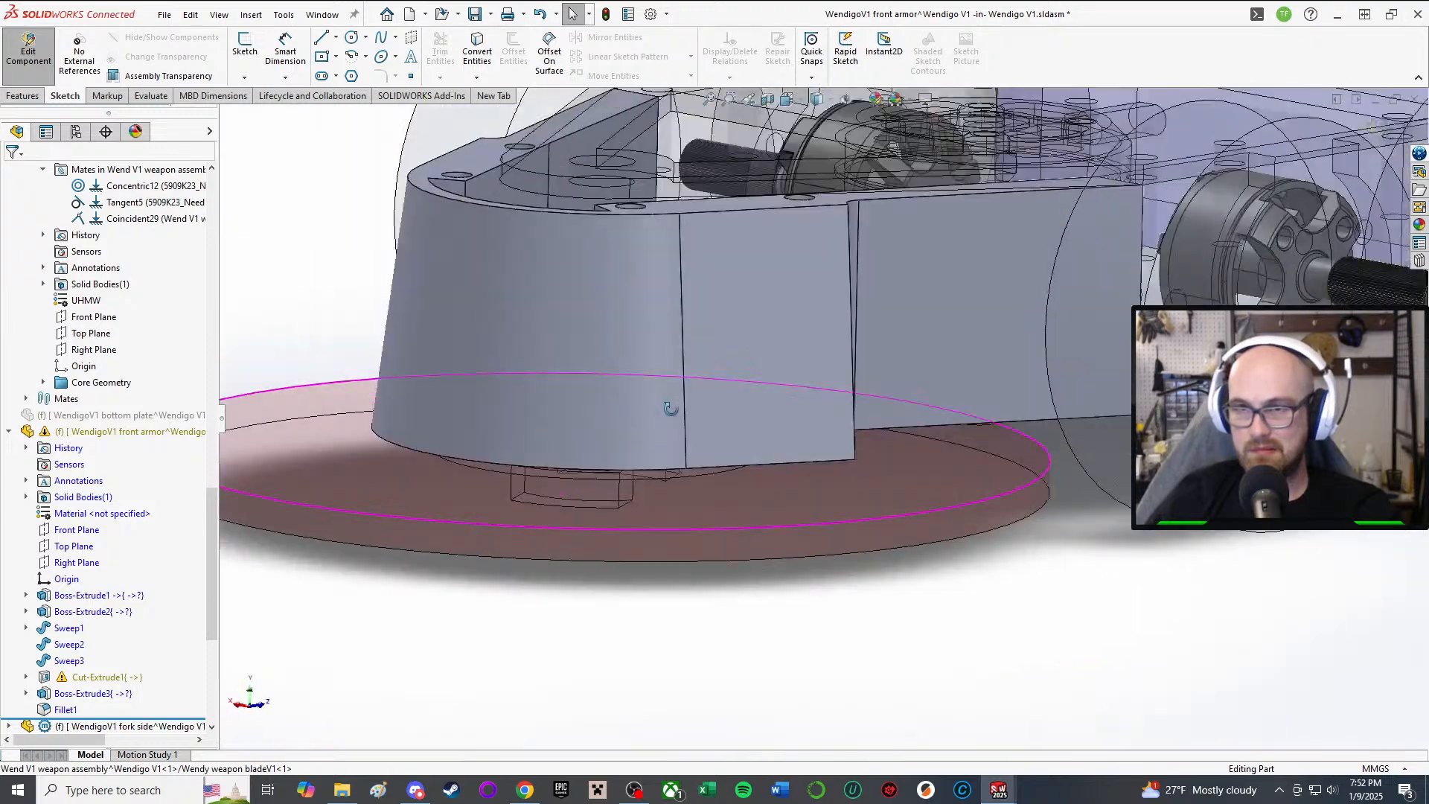
{"action": "left_click", "coordinate": [93, 612]}
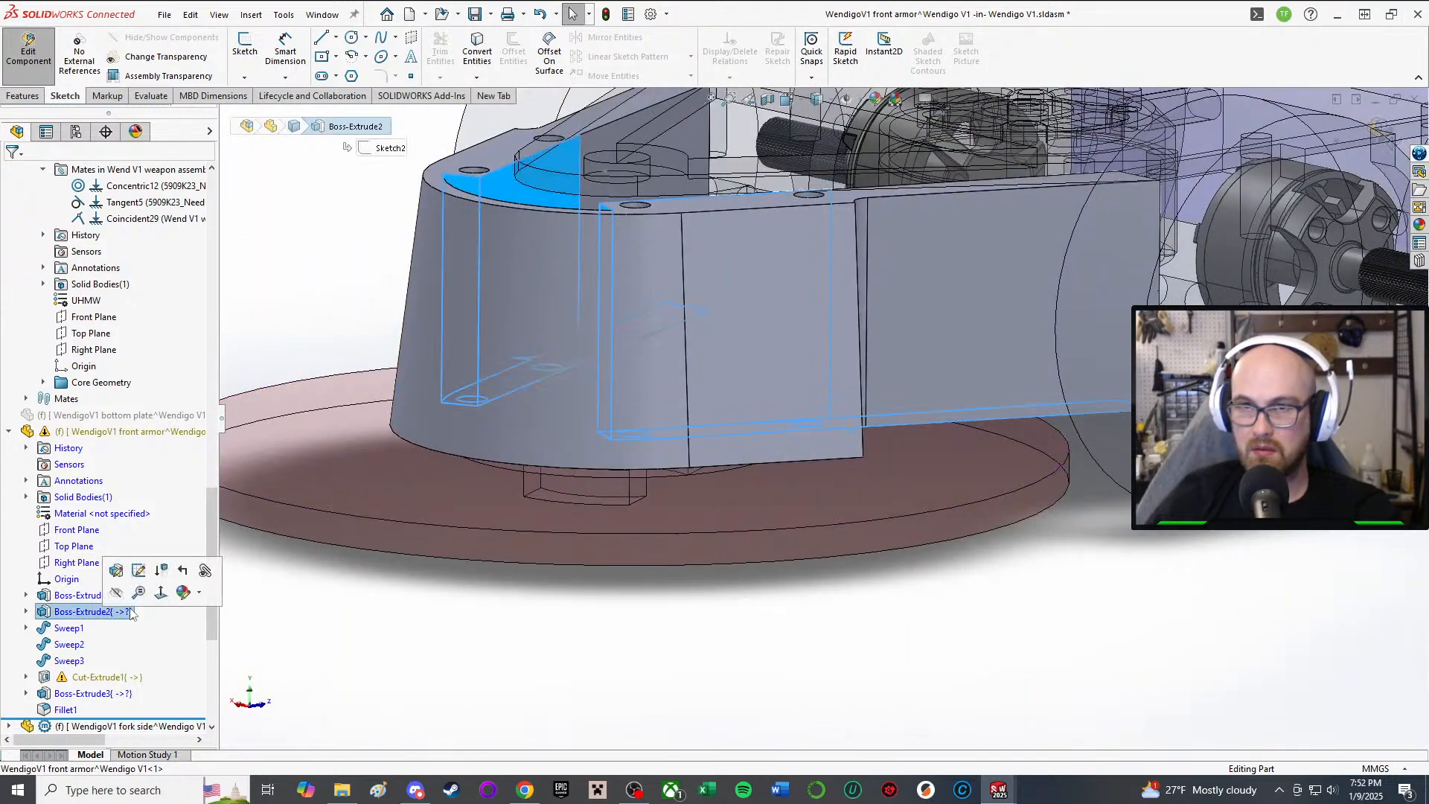
{"action": "key", "text": "Delete"}
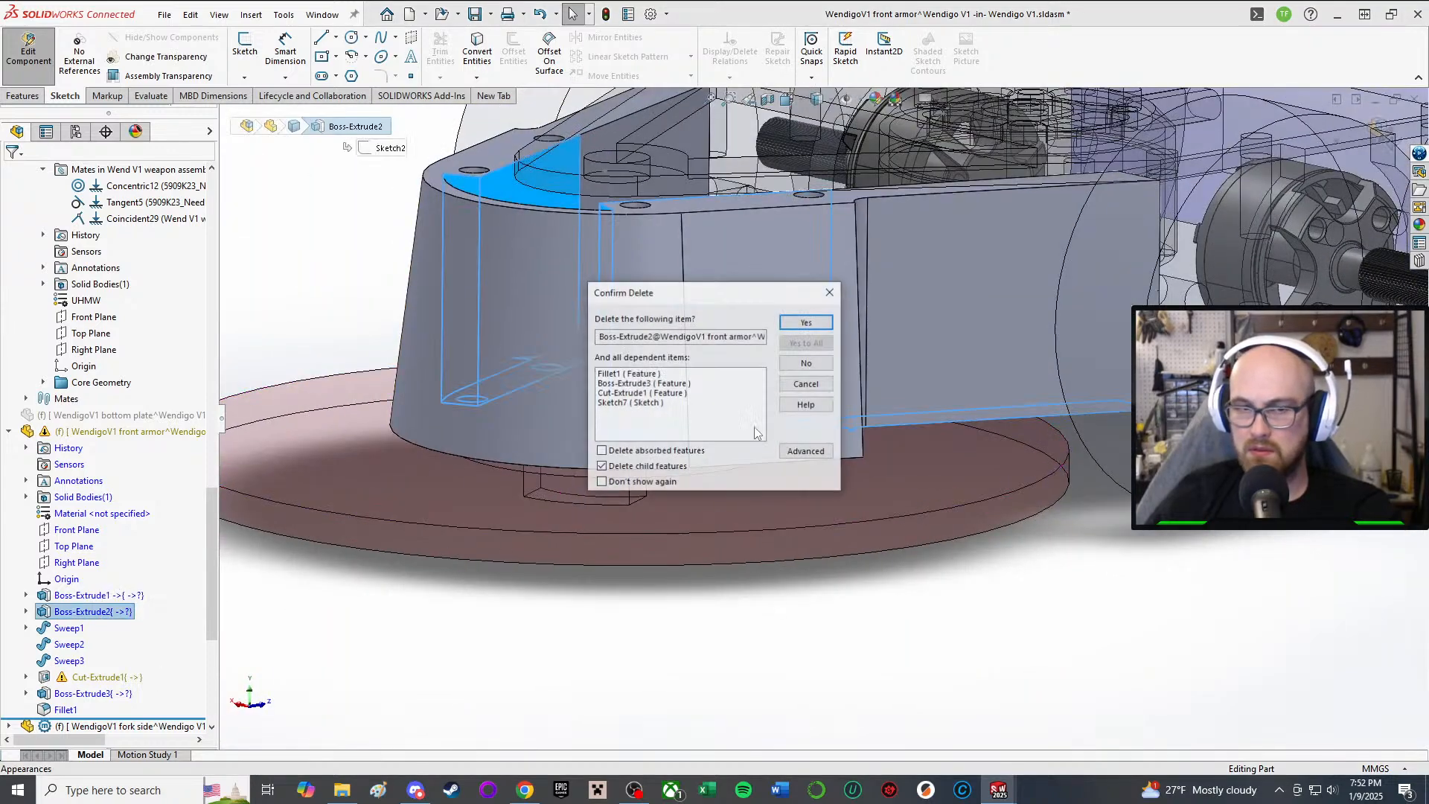
Step: Confirm deleting Boss-Extrude2 and dependents, delete the leftover Sketch2, then inspect Sweep1
{"action": "left_click", "coordinate": [805, 321]}
{"action": "middle_click_drag", "start_coordinate": [836, 280], "coordinate": [816, 395]}
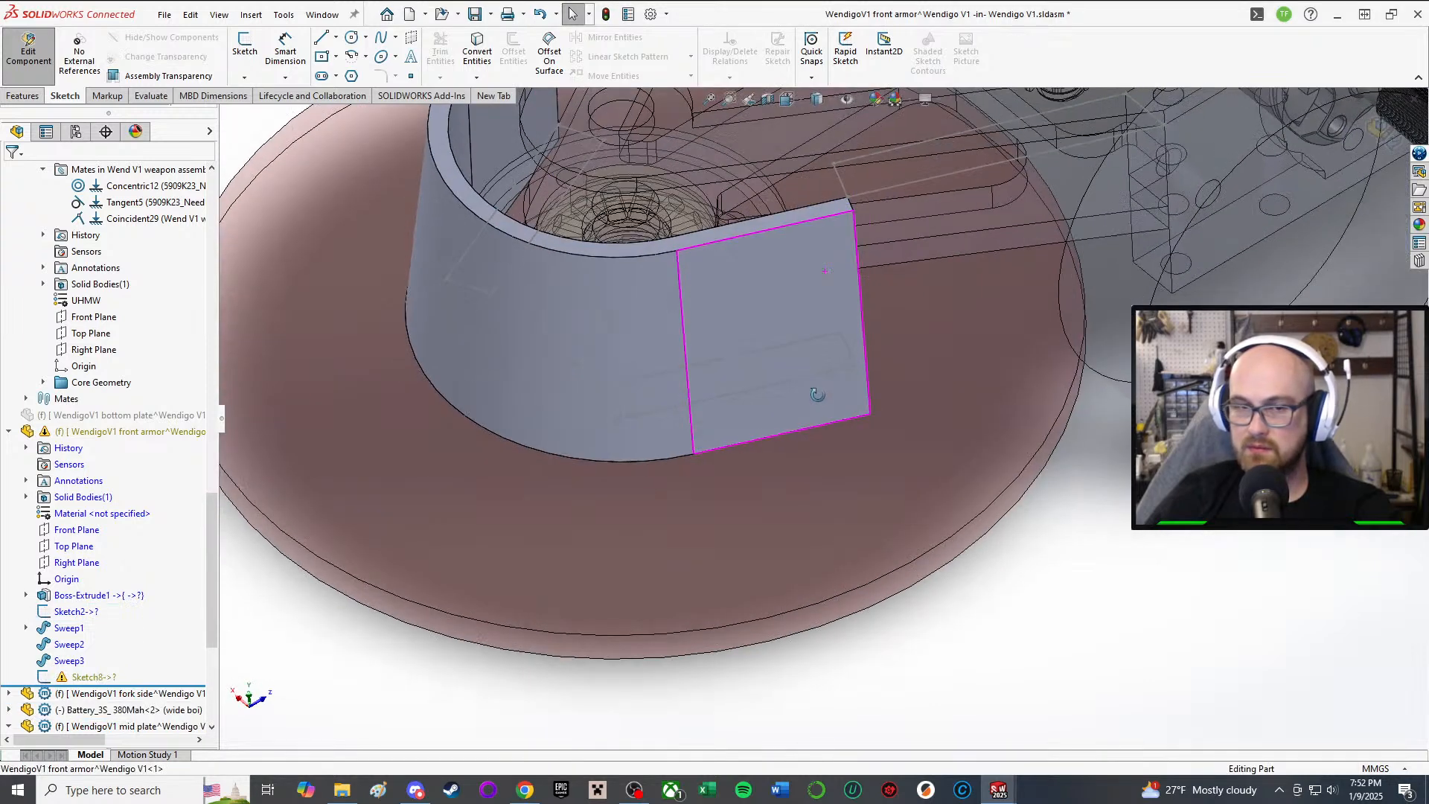
{"action": "left_click", "coordinate": [84, 611]}
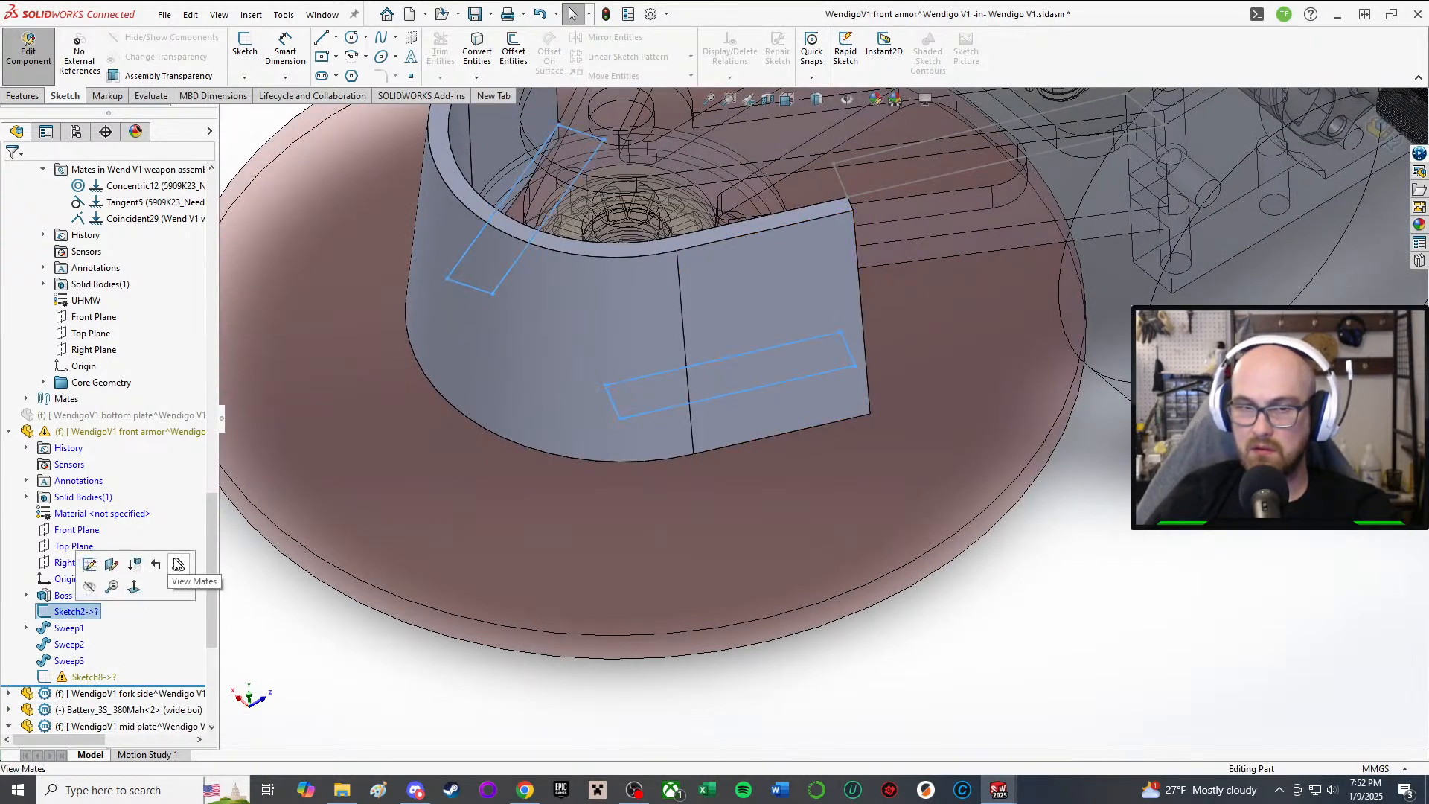
{"action": "scroll", "coordinate": [649, 253], "scroll_direction": "up", "scroll_amount": 1}
{"action": "mouse_move", "coordinate": [658, 244]}
{"action": "middle_mouse_down"}
{"action": "mouse_move", "coordinate": [653, 359]}
{"action": "mouse_move", "coordinate": [621, 286]}
{"action": "mouse_move", "coordinate": [614, 349]}
{"action": "middle_mouse_up"}
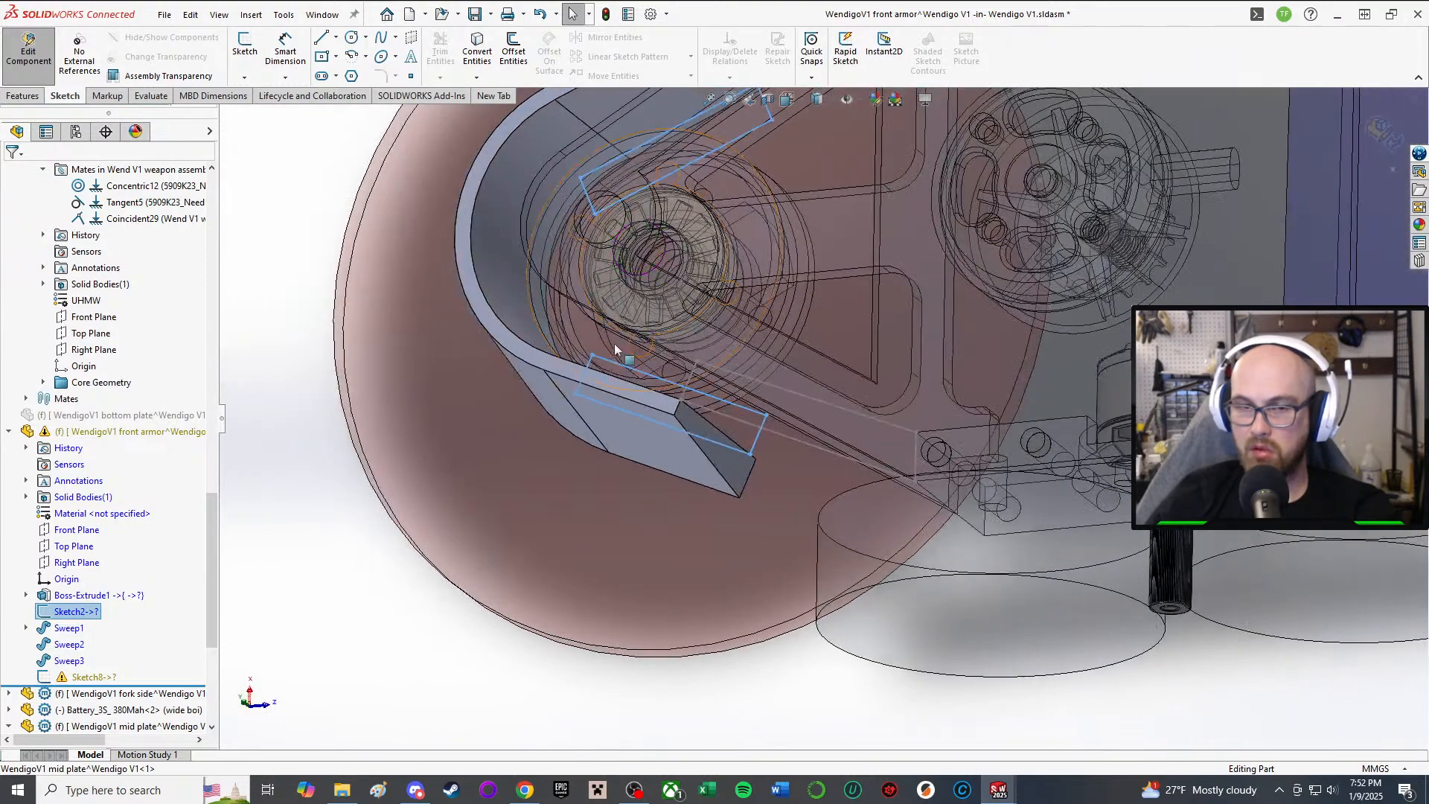
{"action": "key", "text": "Delete"}
{"action": "left_click", "coordinate": [803, 321]}
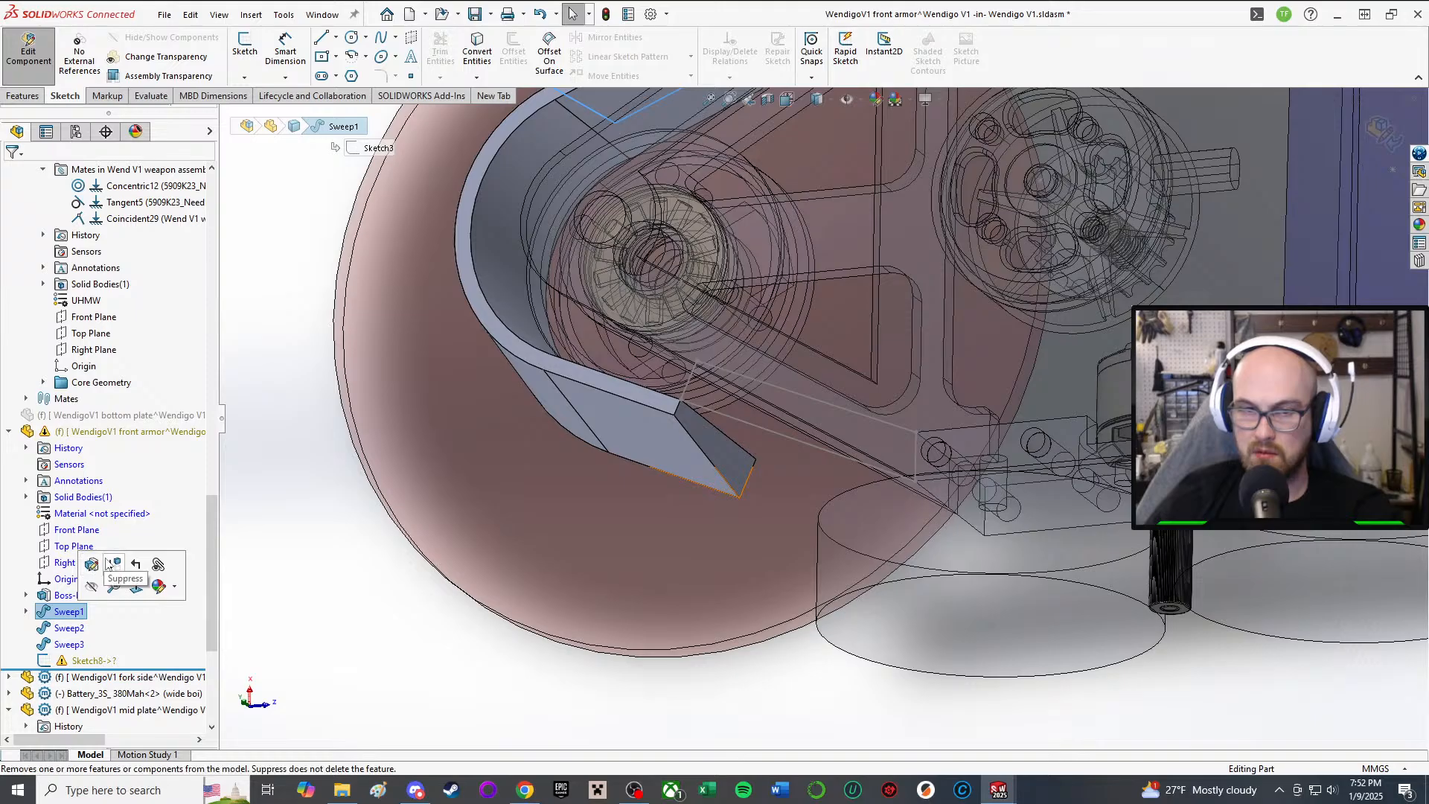
{"action": "left_click", "coordinate": [91, 564]}
{"action": "middle_click_drag", "start_coordinate": [574, 191], "coordinate": [835, 235]}
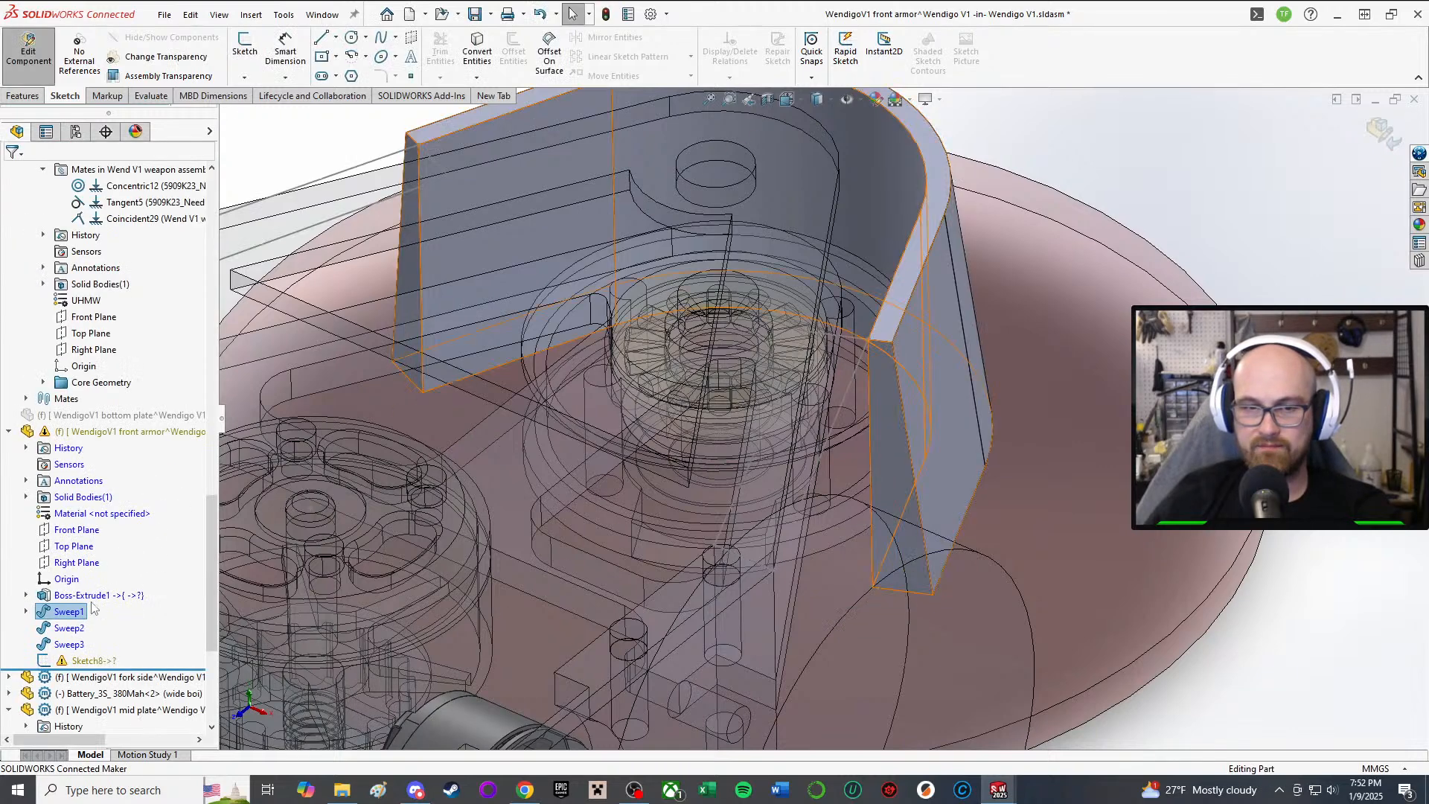
Step: Reopen the Boss-Extrude1 sketch and orbit around the hub
{"action": "left_click", "coordinate": [84, 593]}
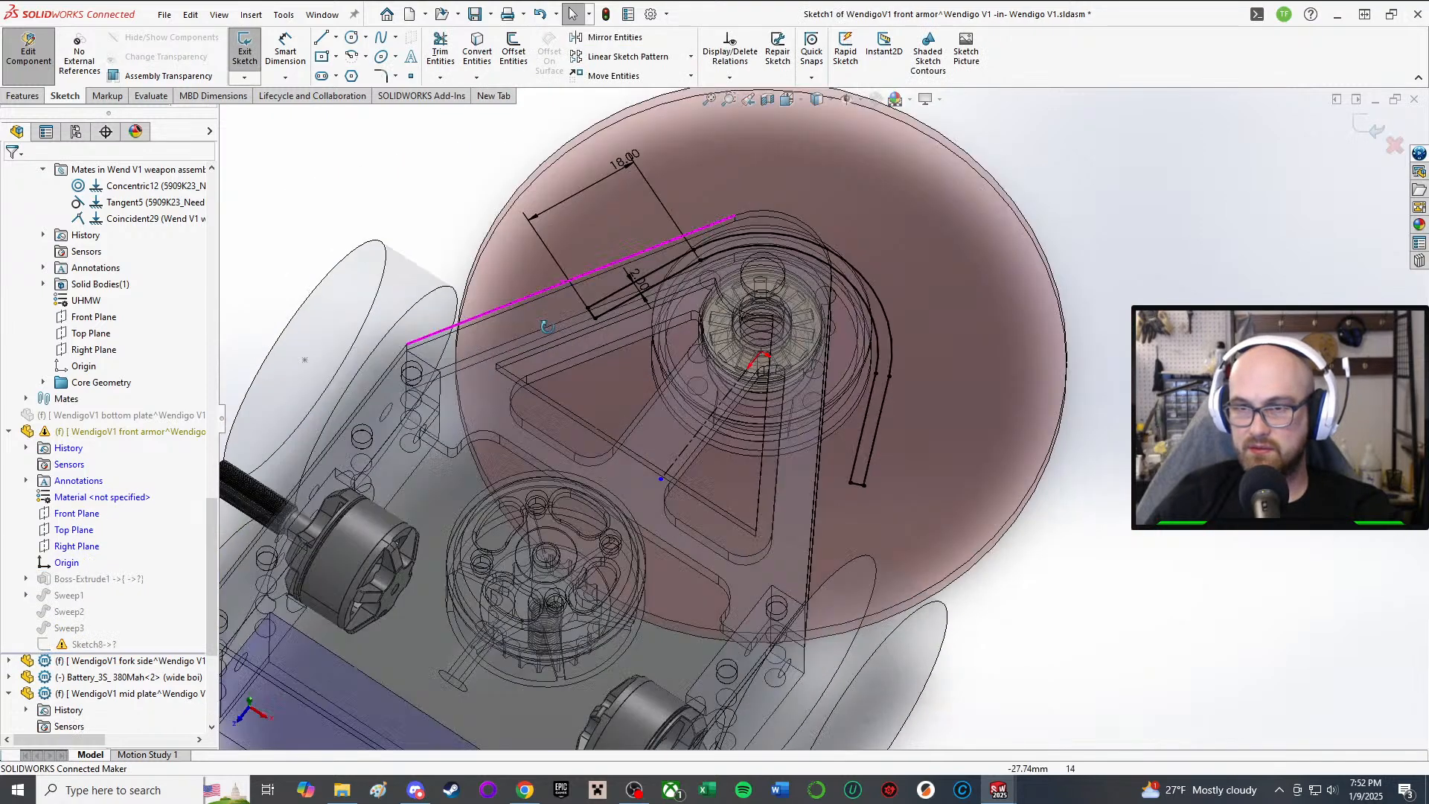
{"action": "scroll", "coordinate": [547, 206], "scroll_direction": "down", "scroll_amount": 2}
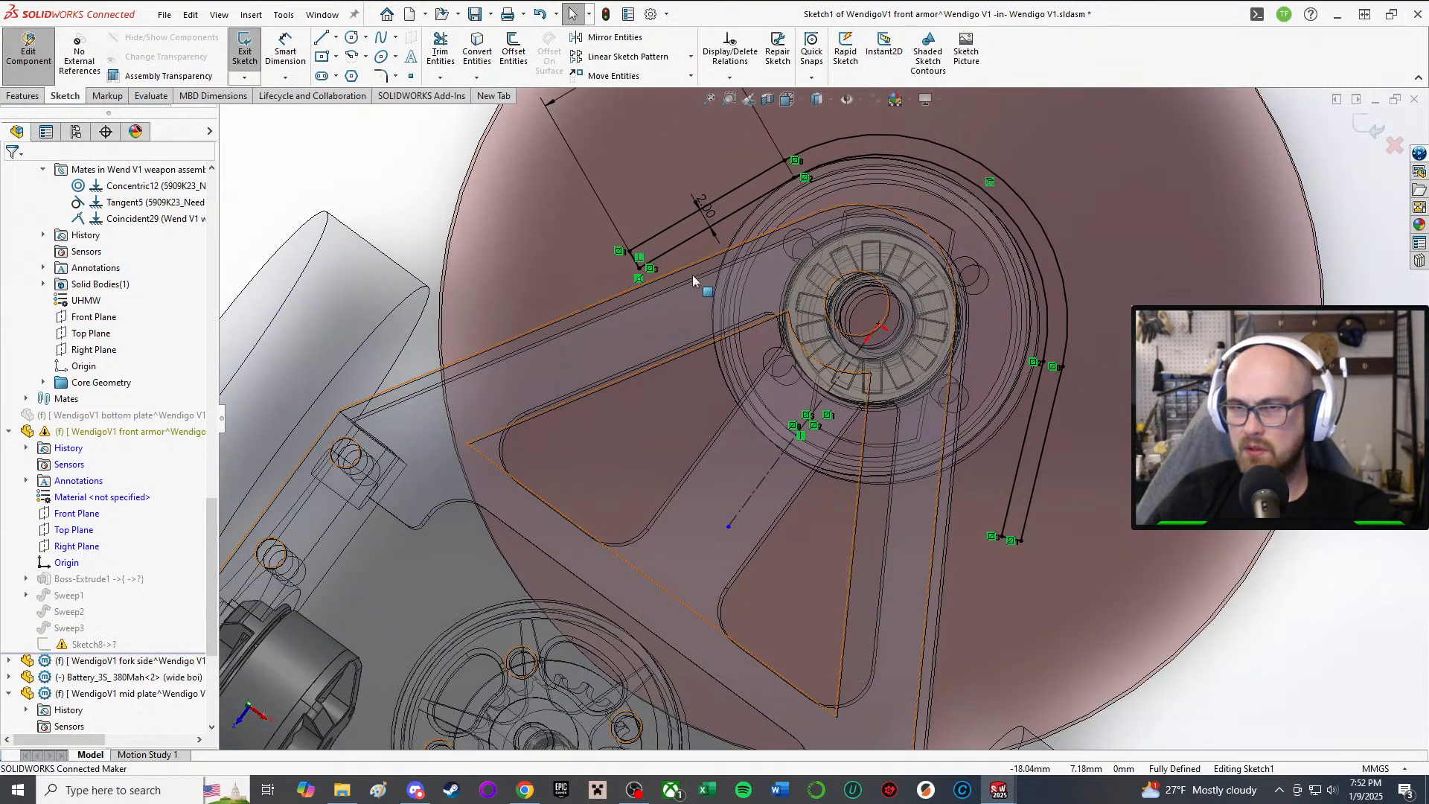
{"action": "middle_click_drag", "start_coordinate": [839, 277], "coordinate": [811, 309]}
{"action": "scroll", "coordinate": [803, 309], "scroll_direction": "up", "scroll_amount": 1}
{"action": "scroll", "coordinate": [677, 237], "scroll_direction": "down", "scroll_amount": 2}
{"action": "mouse_move", "coordinate": [746, 265]}
{"action": "middle_mouse_down"}
{"action": "mouse_move", "coordinate": [781, 185]}
{"action": "mouse_move", "coordinate": [768, 255]}
{"action": "mouse_move", "coordinate": [819, 291]}
{"action": "middle_mouse_up"}
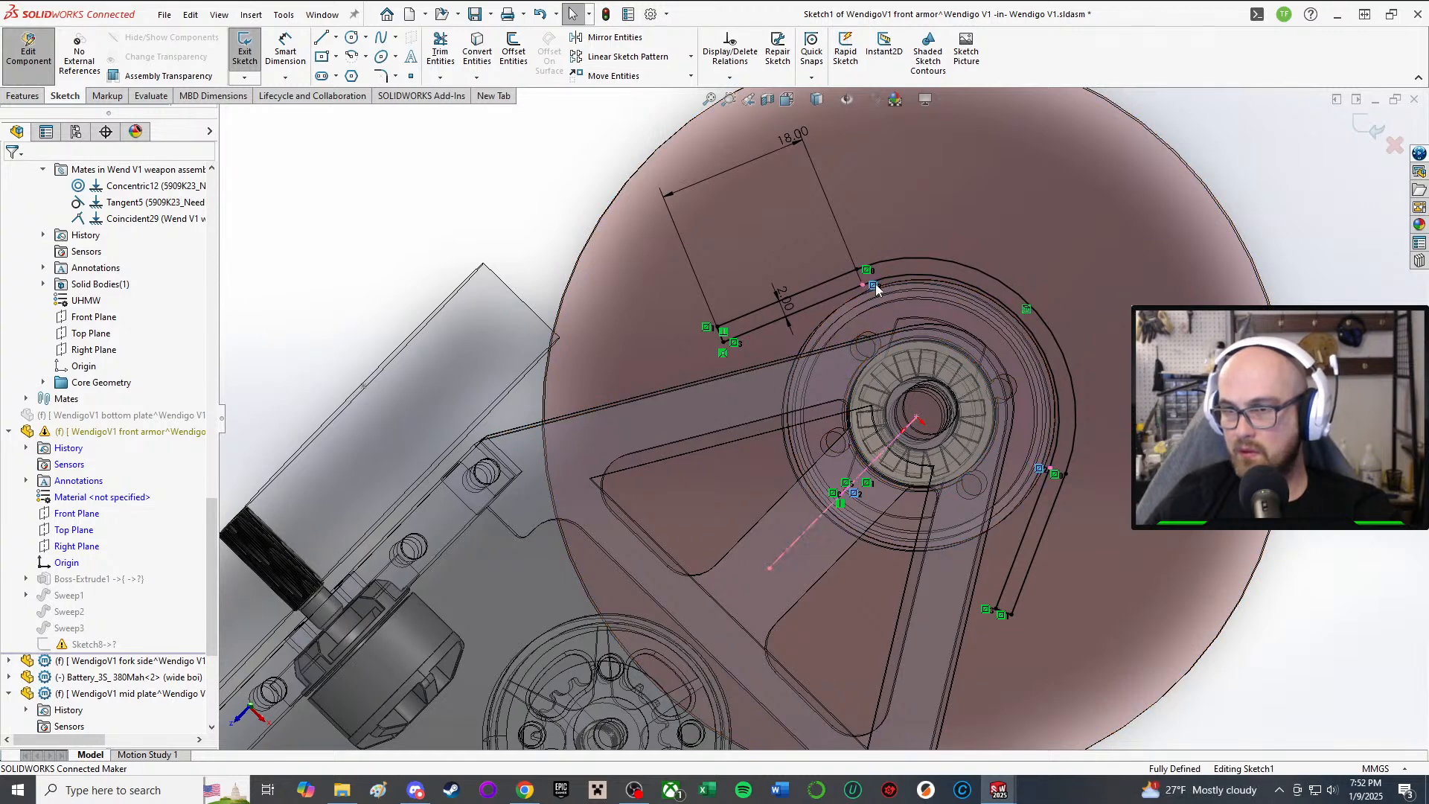
{"action": "mouse_move", "coordinate": [997, 506]}
{"action": "middle_mouse_down"}
{"action": "mouse_move", "coordinate": [1052, 500]}
{"action": "mouse_move", "coordinate": [1034, 564]}
{"action": "middle_mouse_up"}
{"action": "mouse_move", "coordinate": [923, 493]}
{"action": "middle_mouse_down"}
{"action": "mouse_move", "coordinate": [910, 462]}
{"action": "mouse_move", "coordinate": [873, 439]}
{"action": "mouse_move", "coordinate": [890, 430]}
{"action": "middle_mouse_up"}
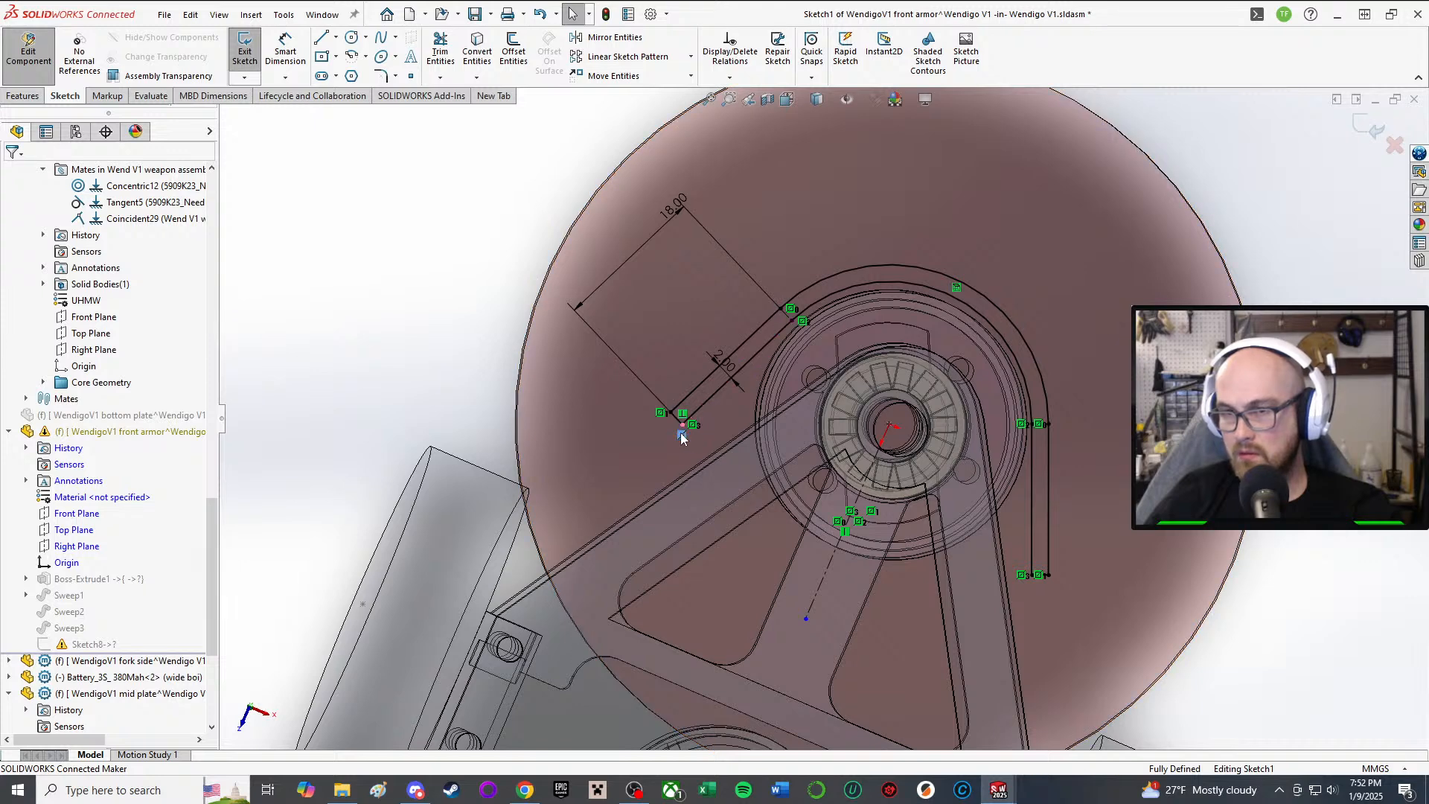
Step: Inspect the sketch endpoint and offset line, then delete the arc's On Edge relation
{"action": "left_click", "coordinate": [682, 426]}
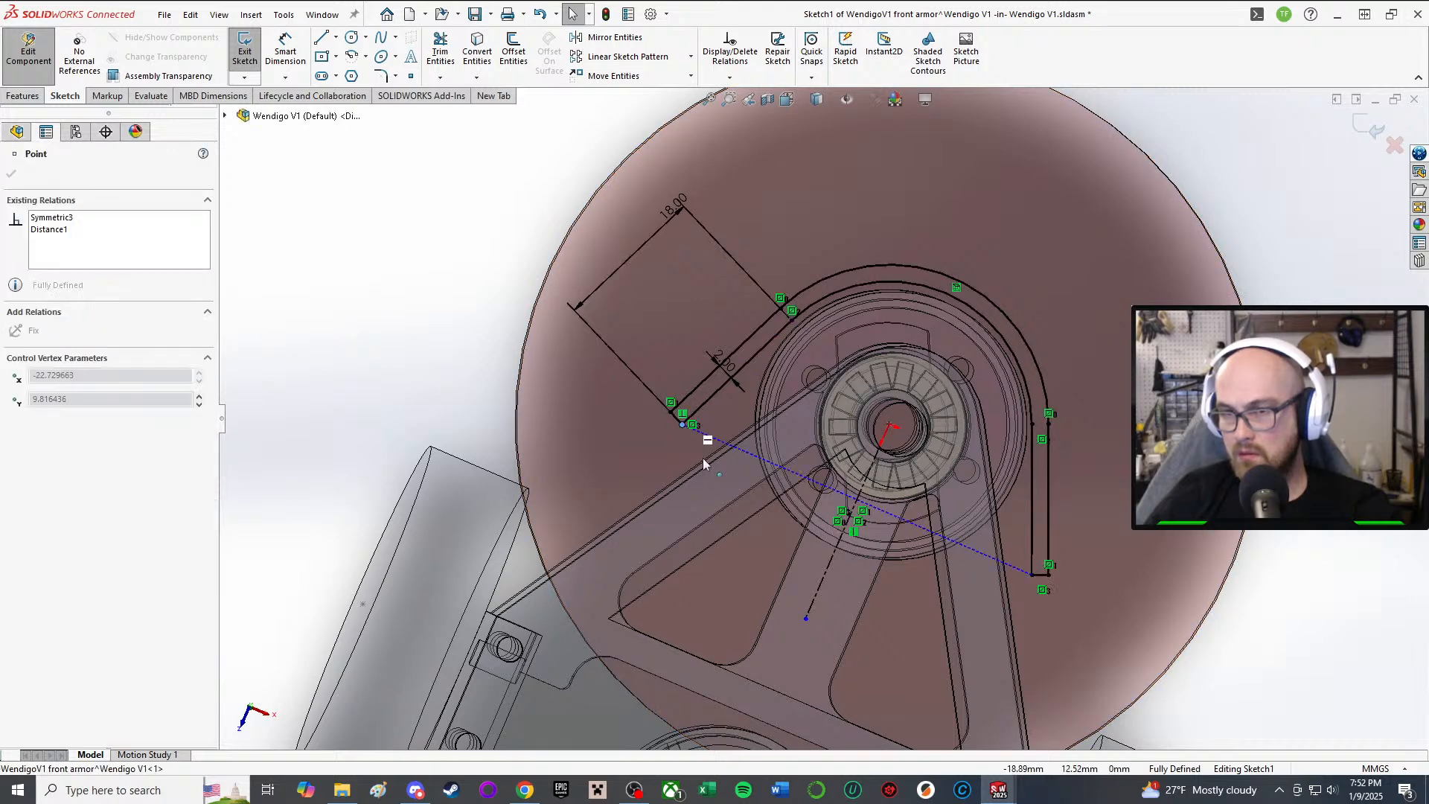
{"action": "left_click", "coordinate": [670, 405]}
{"action": "key", "text": "Escape"}
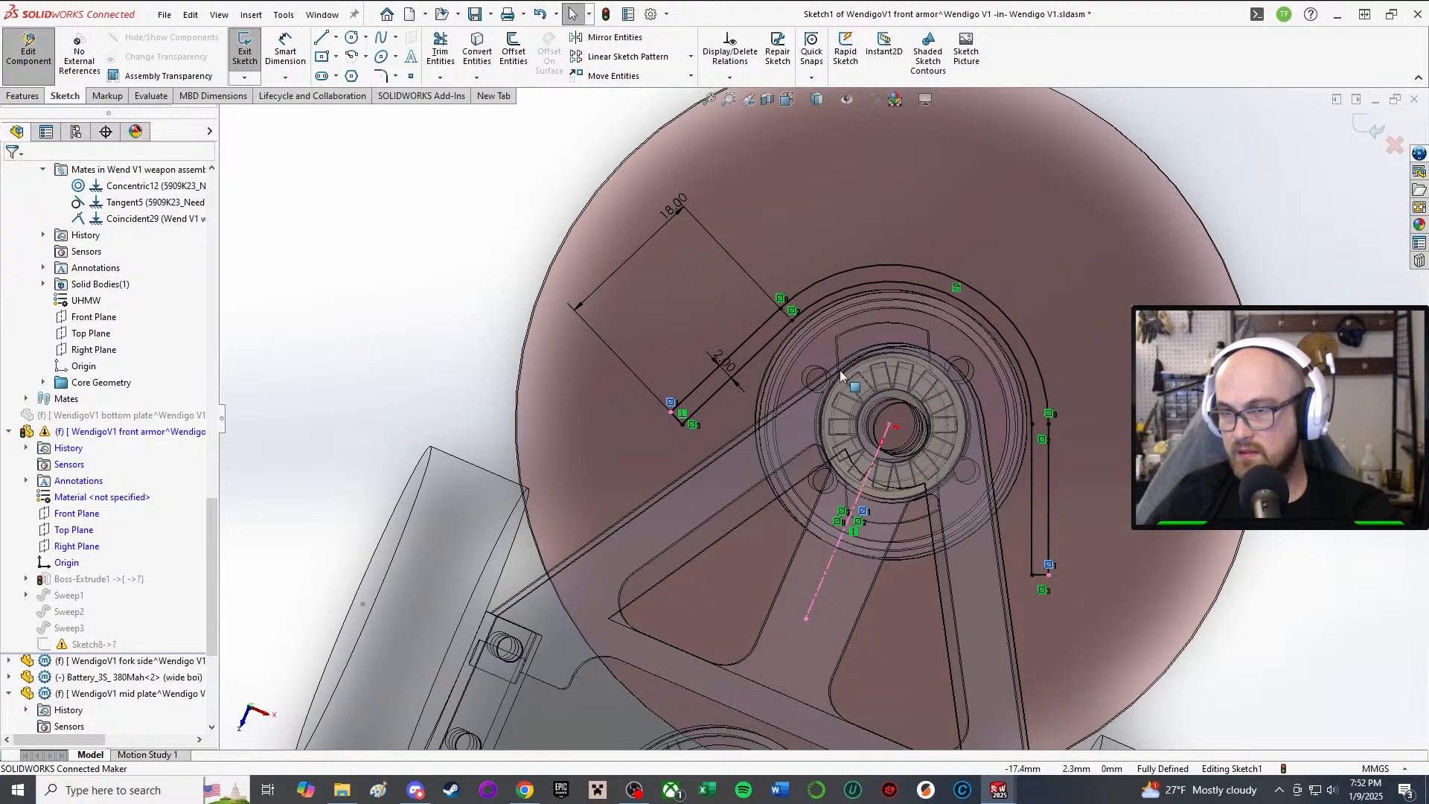
{"action": "mouse_move", "coordinate": [1104, 520]}
{"action": "middle_mouse_down"}
{"action": "mouse_move", "coordinate": [1198, 487]}
{"action": "mouse_move", "coordinate": [1087, 515]}
{"action": "middle_mouse_up"}
{"action": "scroll", "coordinate": [1084, 515], "scroll_direction": "up", "scroll_amount": 3}
{"action": "scroll", "coordinate": [855, 422], "scroll_direction": "down", "scroll_amount": 2}
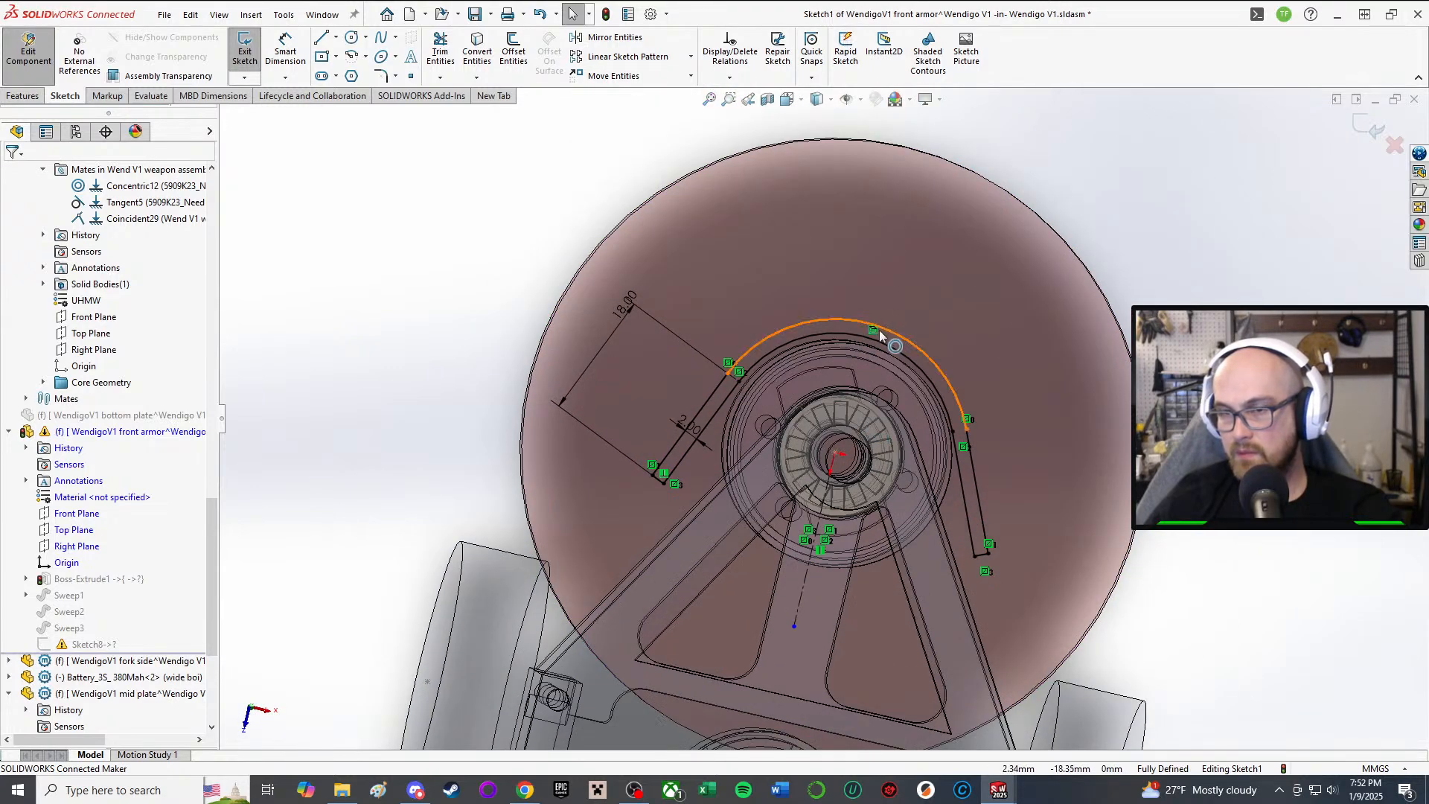
{"action": "middle_click_drag", "start_coordinate": [884, 365], "coordinate": [875, 352]}
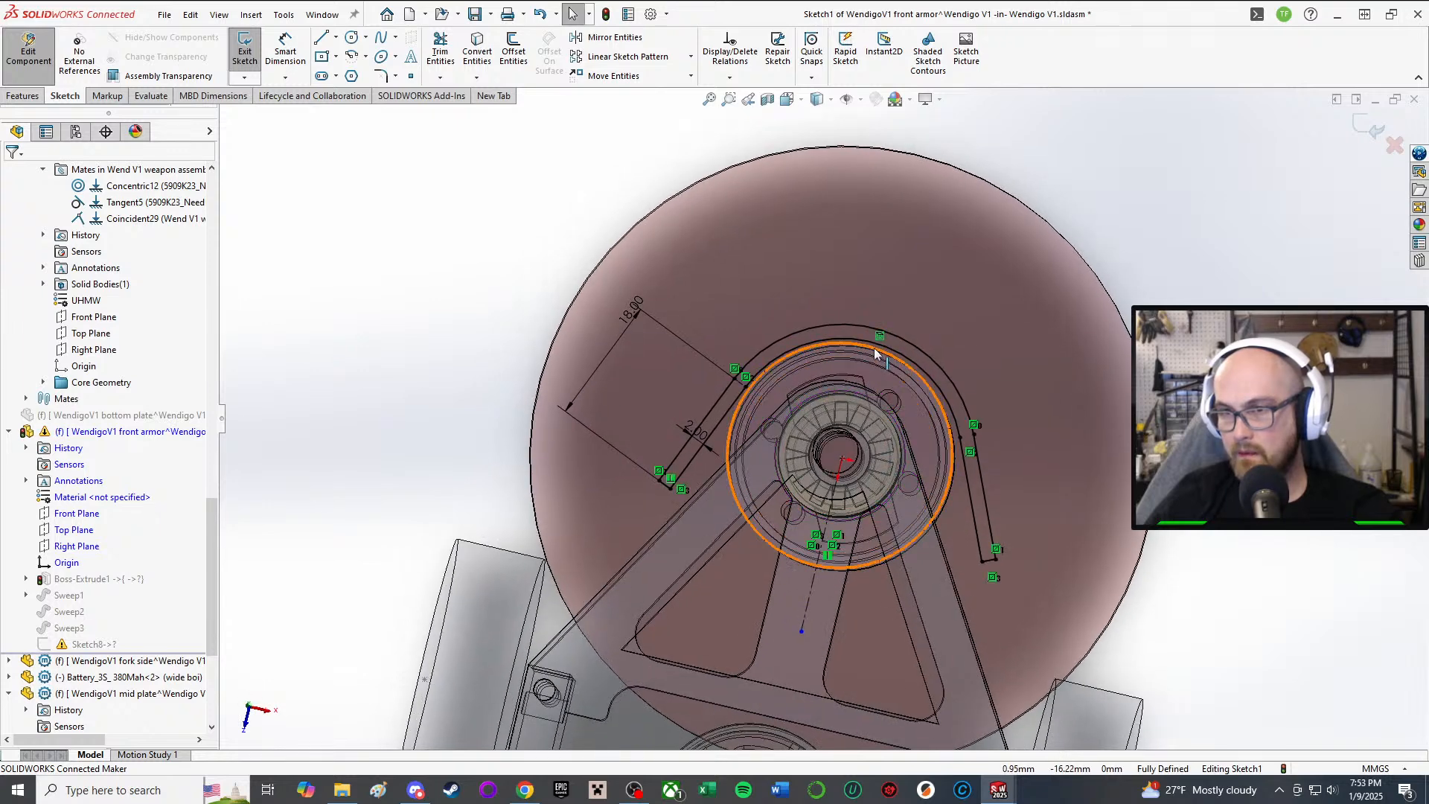
{"action": "left_click", "coordinate": [879, 339]}
{"action": "key", "text": "Delete"}
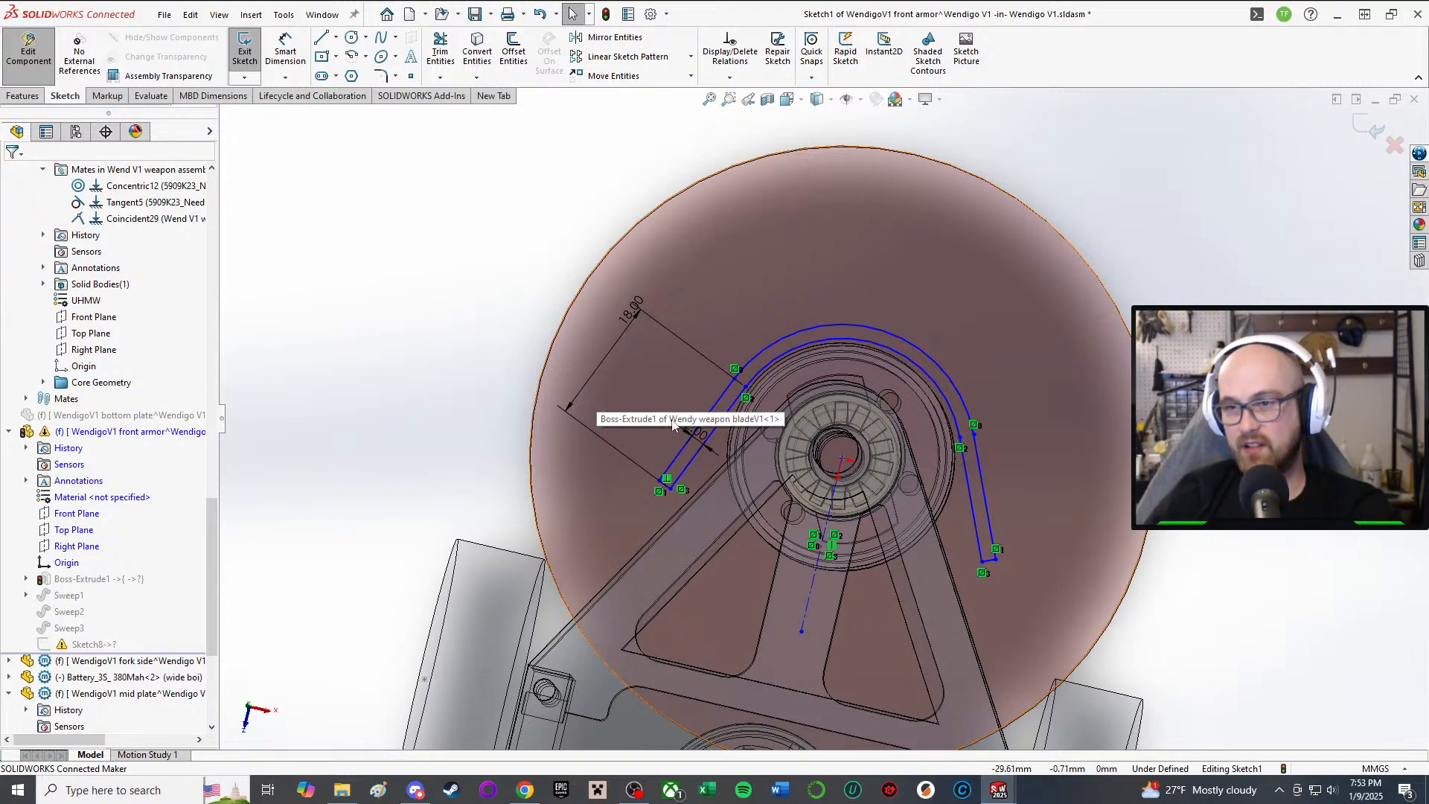
Step: Snap the arc centre onto the origin and drag endpoints to widen the U profile
{"action": "scroll", "coordinate": [848, 366], "scroll_direction": "down", "scroll_amount": 4}
{"action": "middle_click_drag", "start_coordinate": [852, 363], "coordinate": [863, 336]}
{"action": "scroll", "coordinate": [942, 326], "scroll_direction": "up", "scroll_amount": 2}
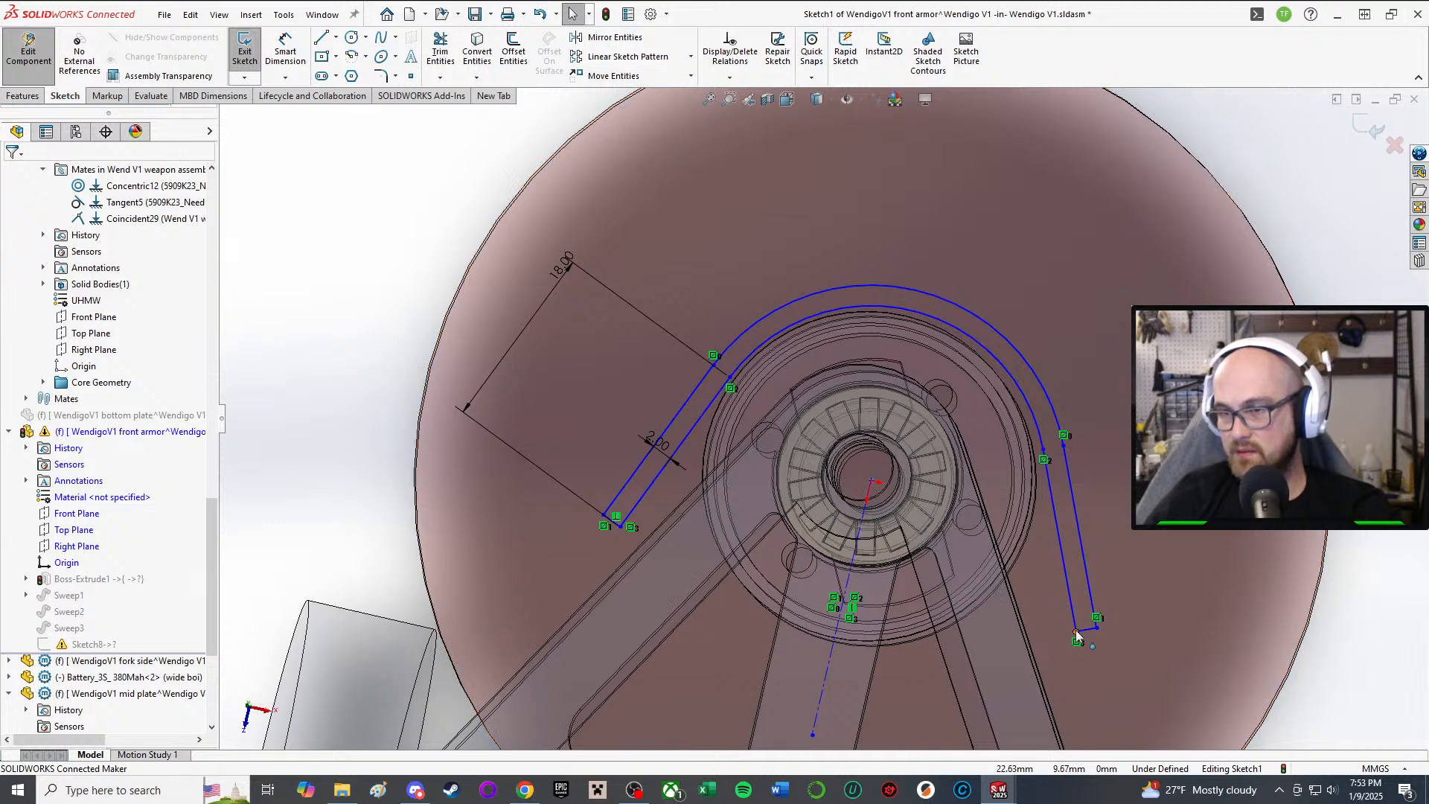
{"action": "mouse_move", "coordinate": [1077, 637]}
{"action": "left_mouse_down"}
{"action": "mouse_move", "coordinate": [1110, 628]}
{"action": "mouse_move", "coordinate": [1098, 622]}
{"action": "left_mouse_up"}
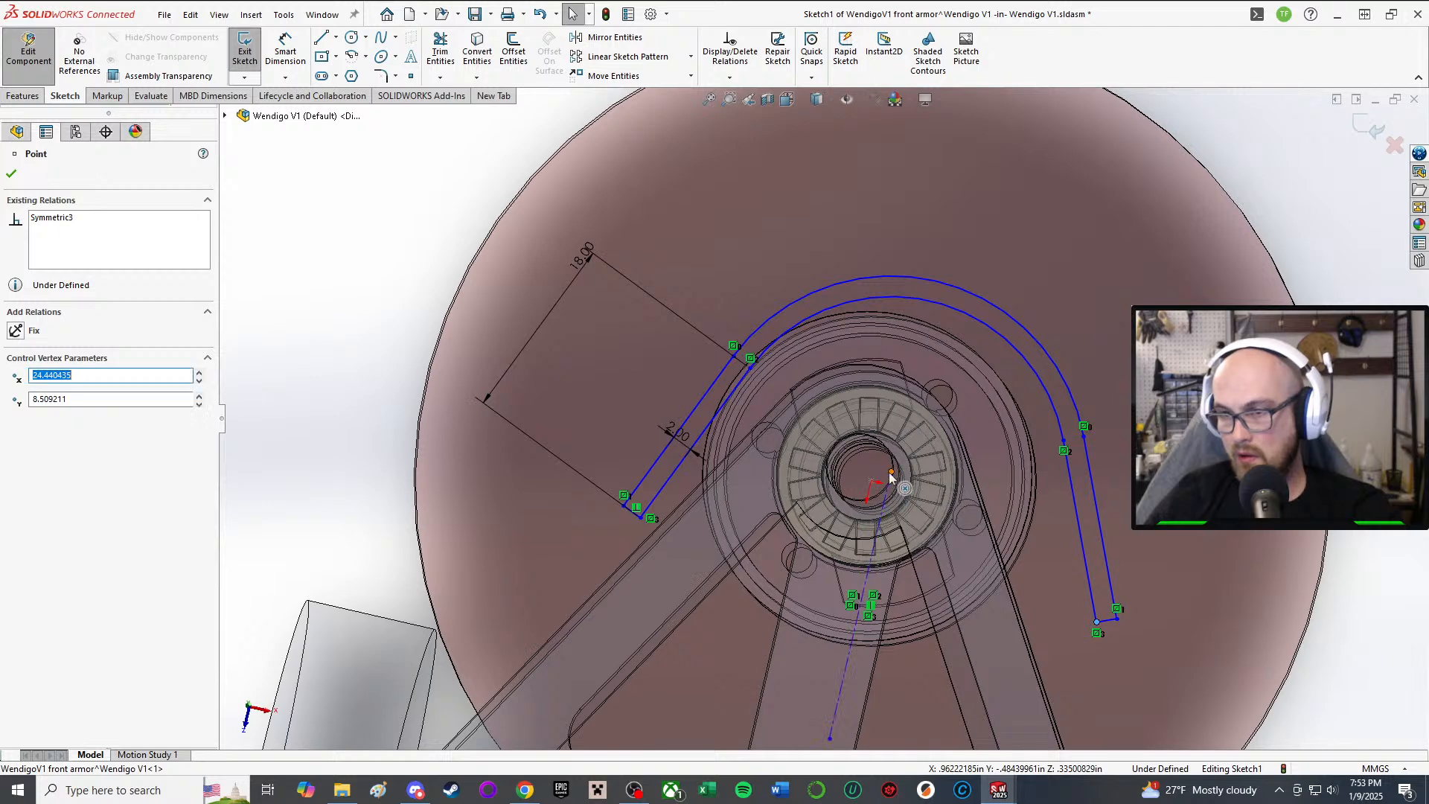
{"action": "left_click_drag", "start_coordinate": [875, 484], "coordinate": [870, 482]}
{"action": "key", "text": "z"}
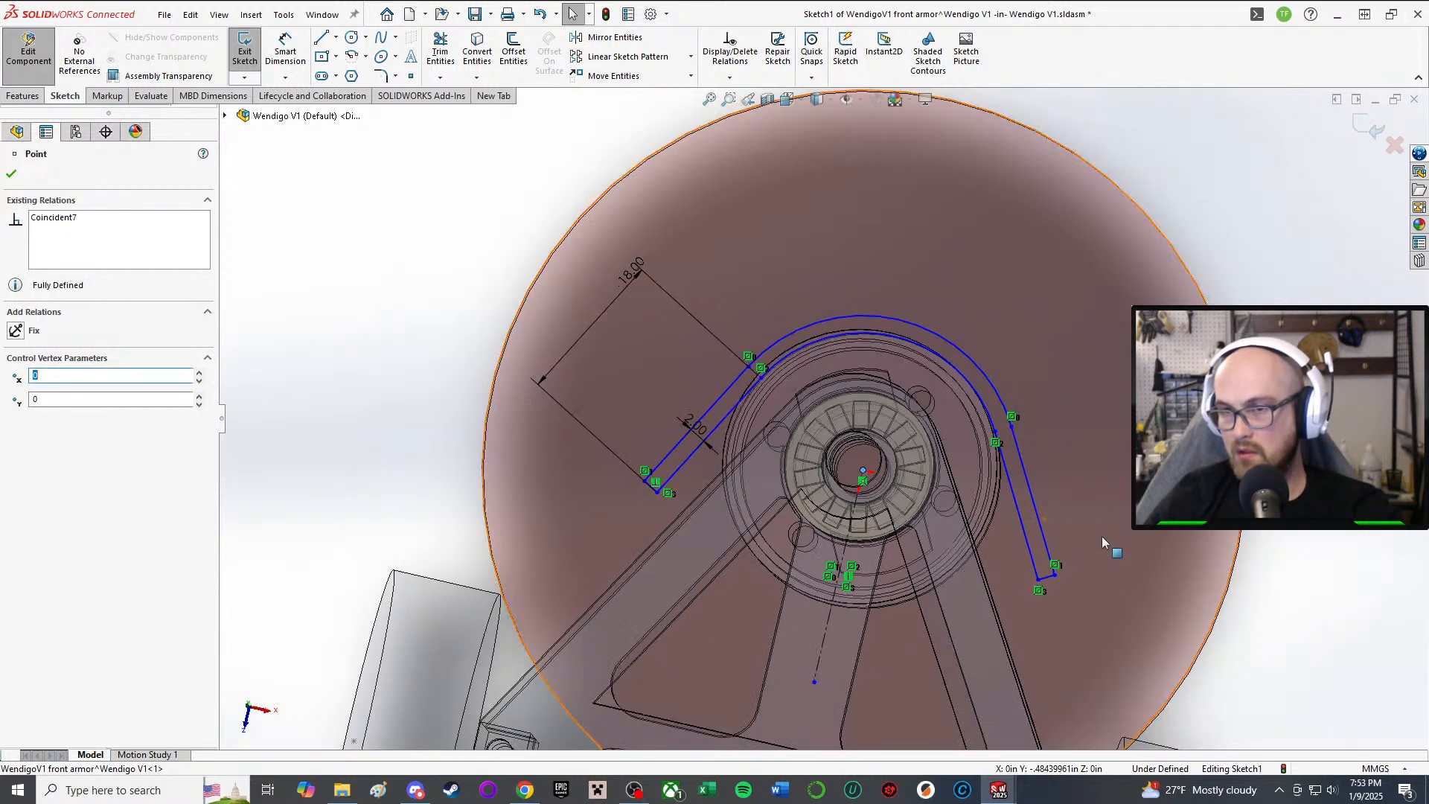
{"action": "mouse_move", "coordinate": [1040, 582]}
{"action": "left_mouse_down"}
{"action": "mouse_move", "coordinate": [1030, 595]}
{"action": "mouse_move", "coordinate": [1075, 550]}
{"action": "mouse_move", "coordinate": [1069, 590]}
{"action": "mouse_move", "coordinate": [1041, 587]}
{"action": "mouse_move", "coordinate": [1071, 579]}
{"action": "mouse_move", "coordinate": [1068, 567]}
{"action": "left_mouse_up"}
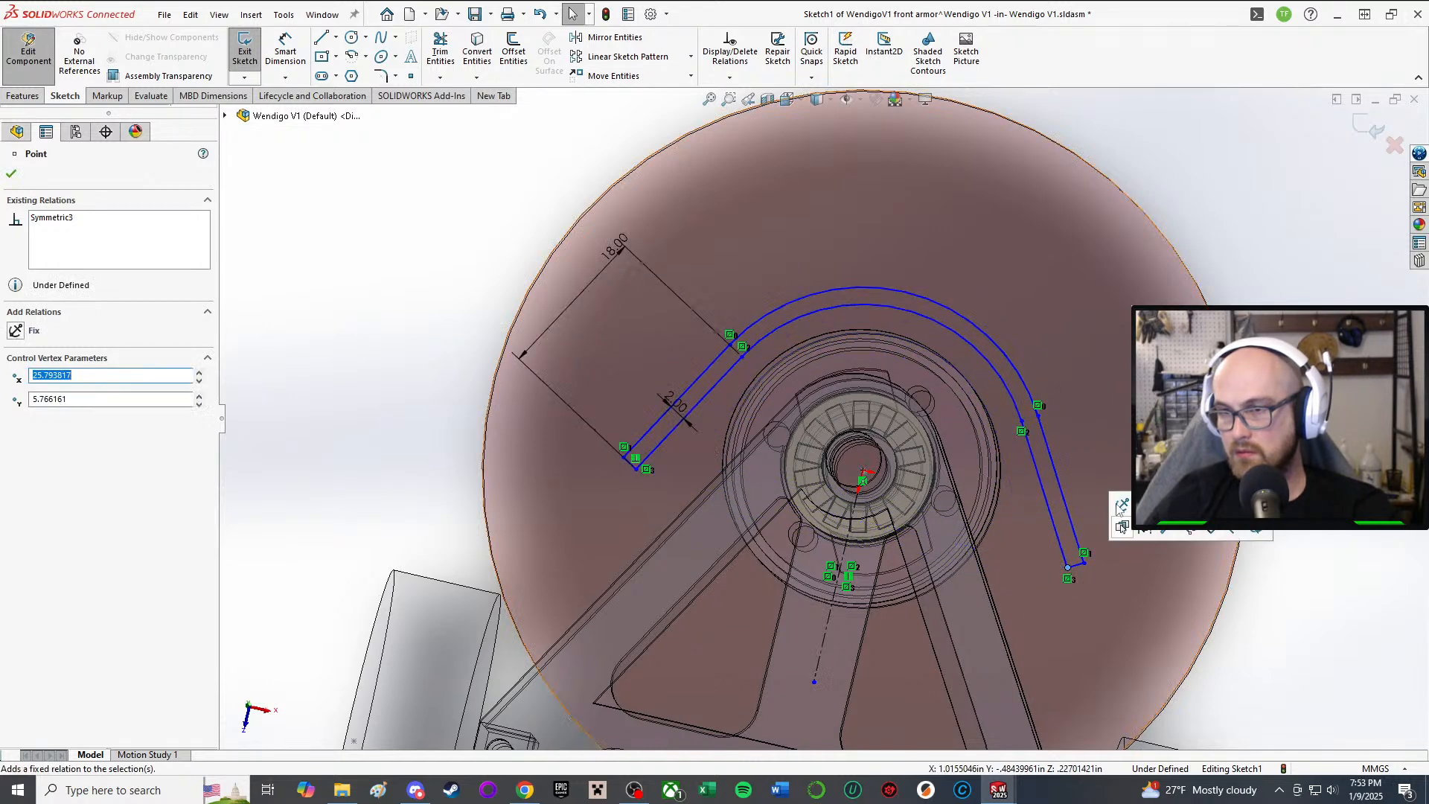
Step: Dimension the inner arc's radius, placing an R19.35 dimension
{"action": "left_click", "coordinate": [947, 330]}
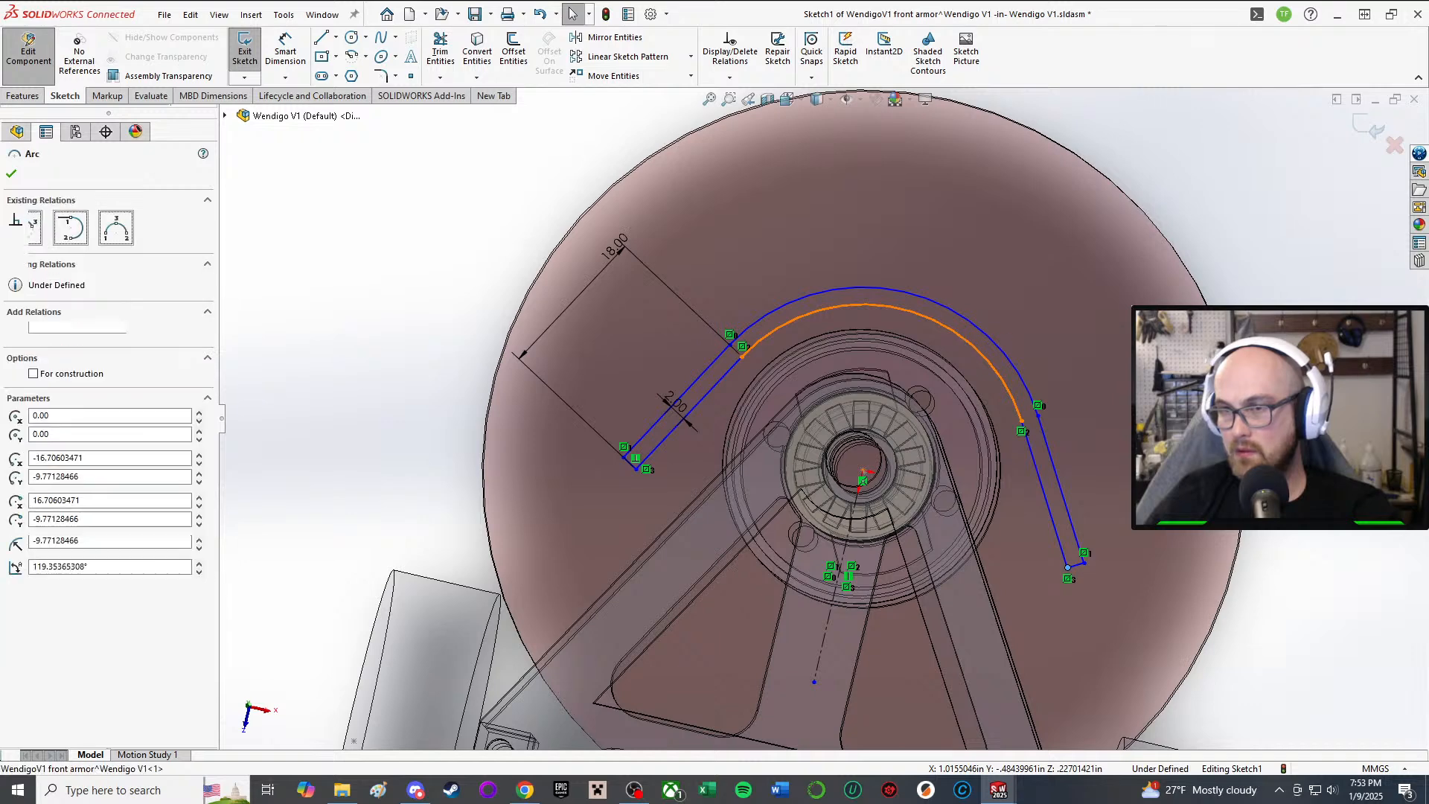
{"action": "key", "text": "d"}
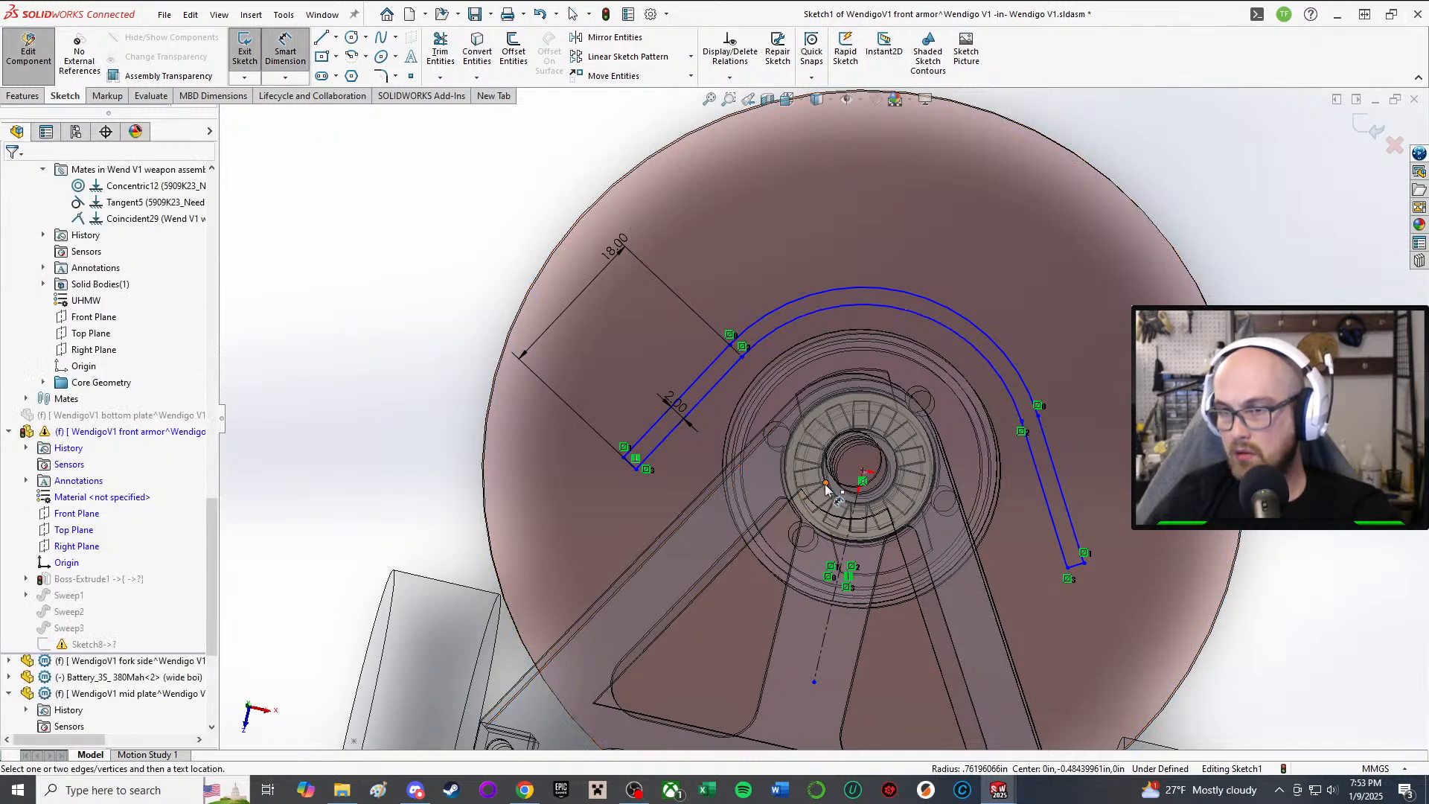
{"action": "left_click", "coordinate": [861, 475]}
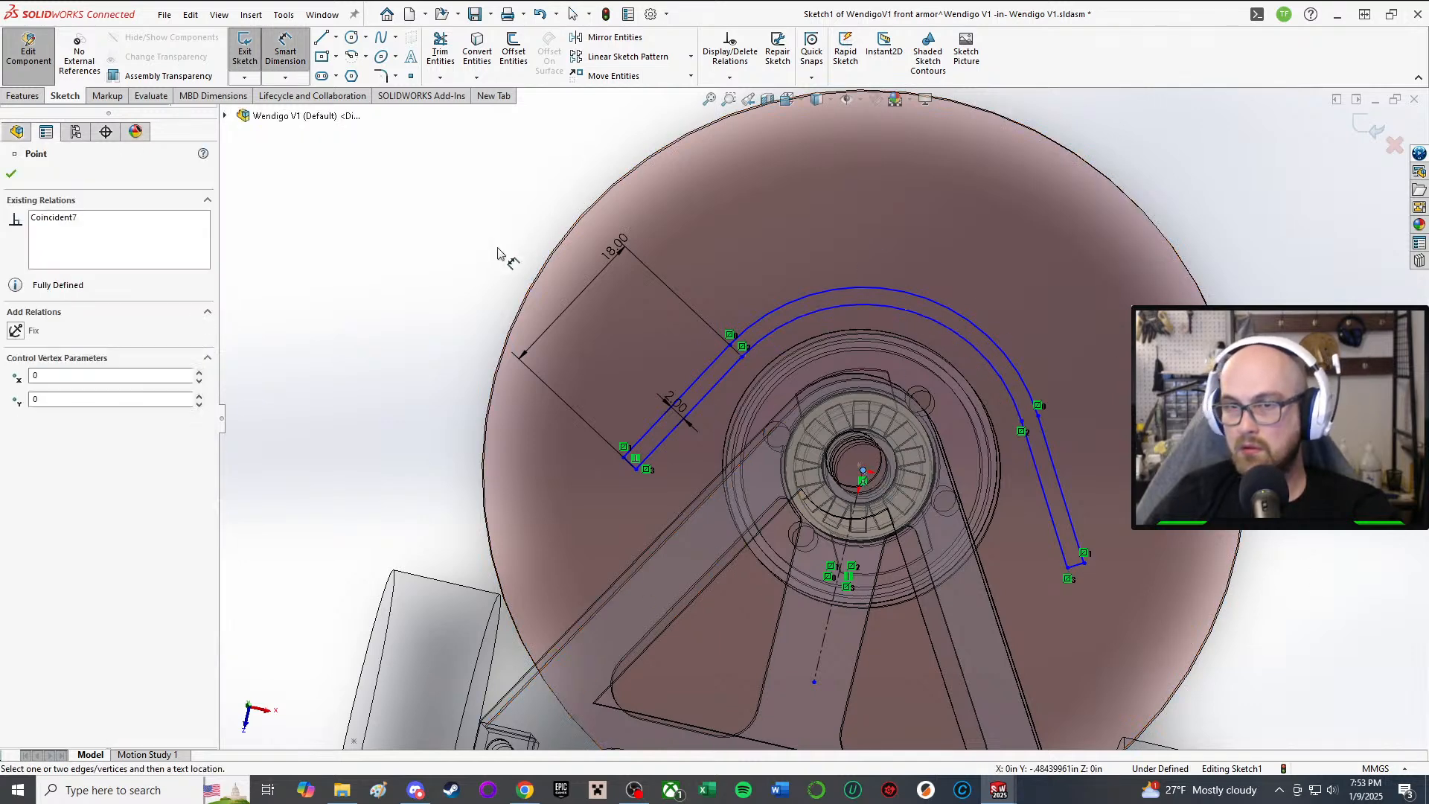
{"action": "middle_click_drag", "start_coordinate": [872, 477], "coordinate": [865, 382]}
{"action": "scroll", "coordinate": [877, 456], "scroll_direction": "down", "scroll_amount": 3}
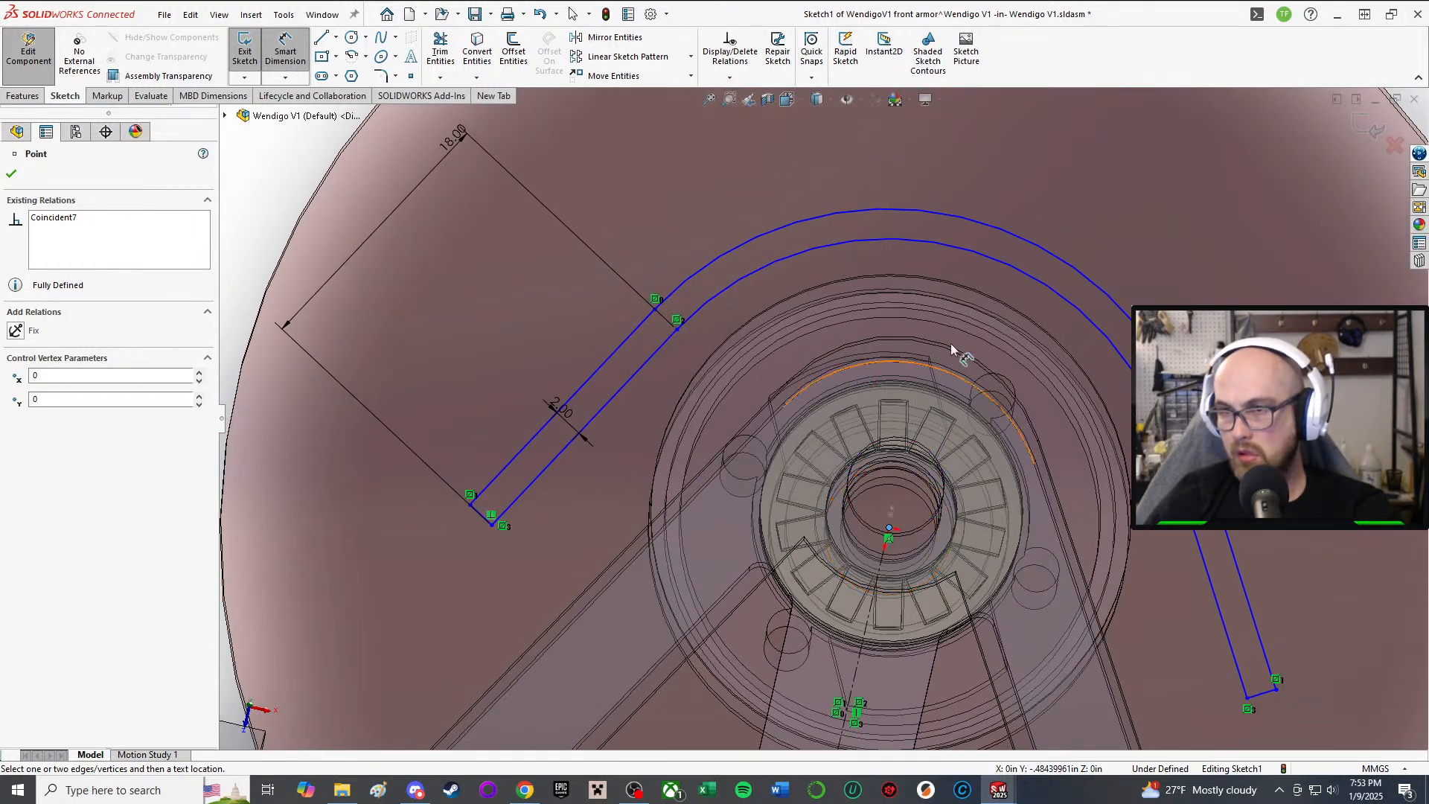
{"action": "left_click", "coordinate": [999, 265]}
{"action": "scroll", "coordinate": [967, 266], "scroll_direction": "up", "scroll_amount": 5}
{"action": "key", "text": "Escape"}
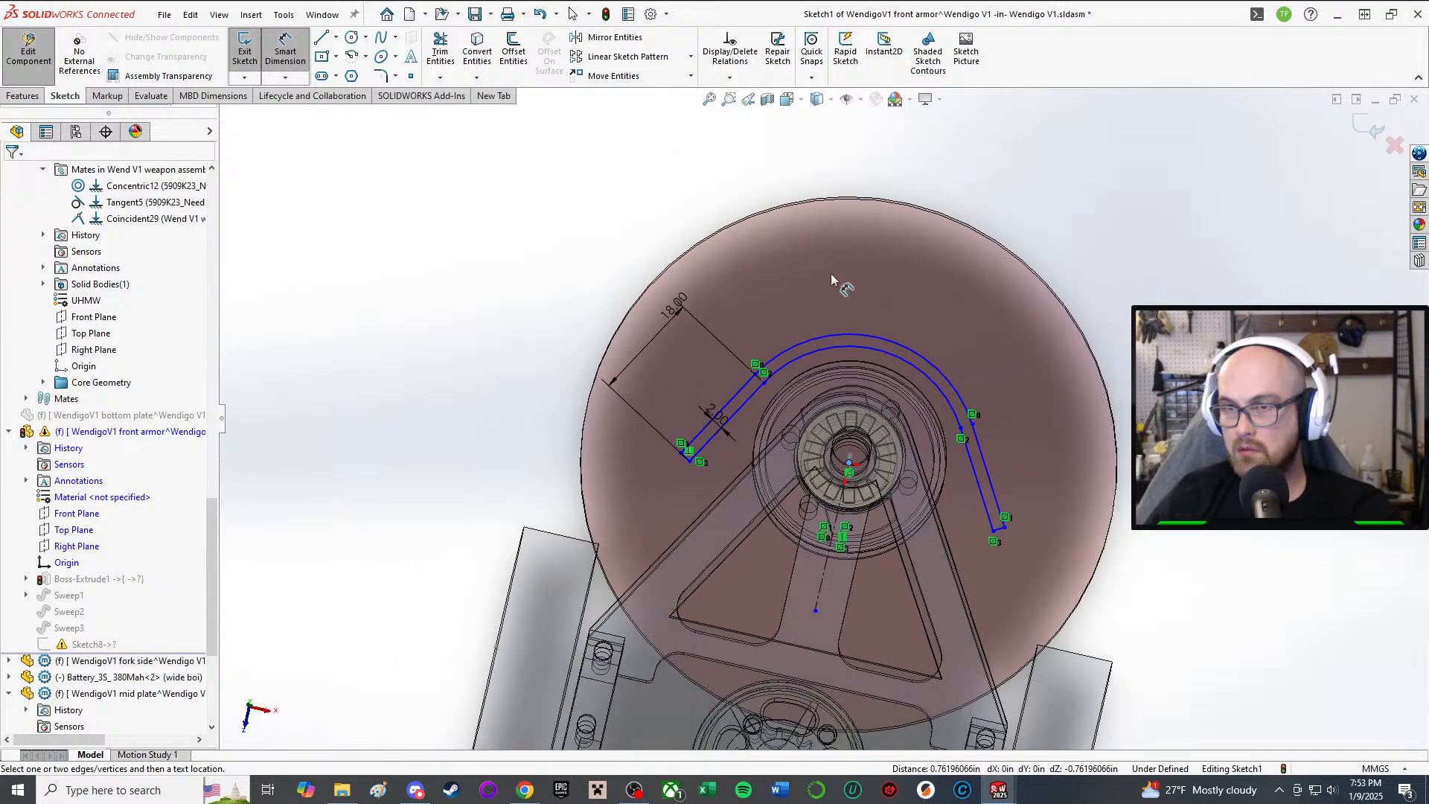
{"action": "key", "text": "Escape"}
{"action": "key", "text": "d"}
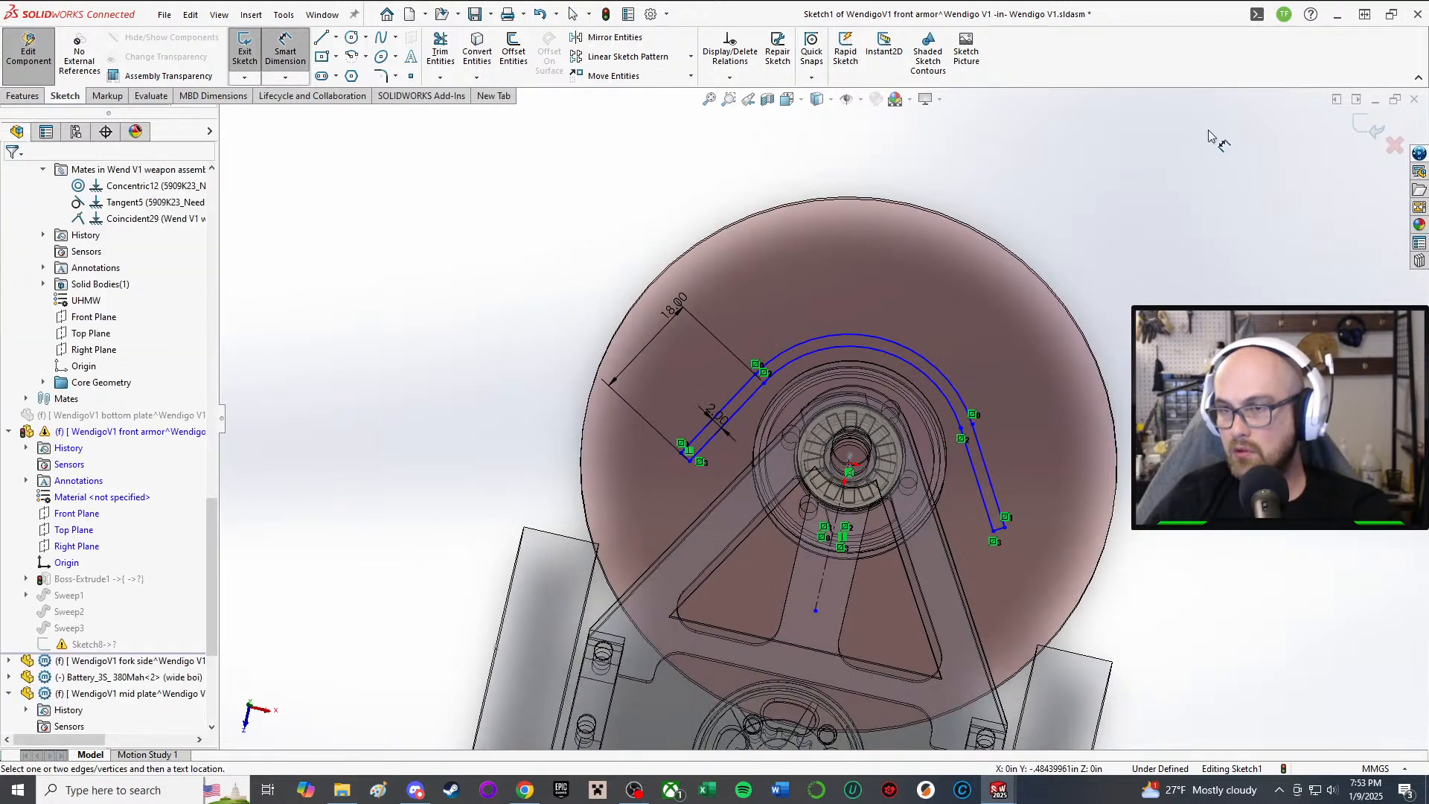
{"action": "left_click", "coordinate": [905, 363]}
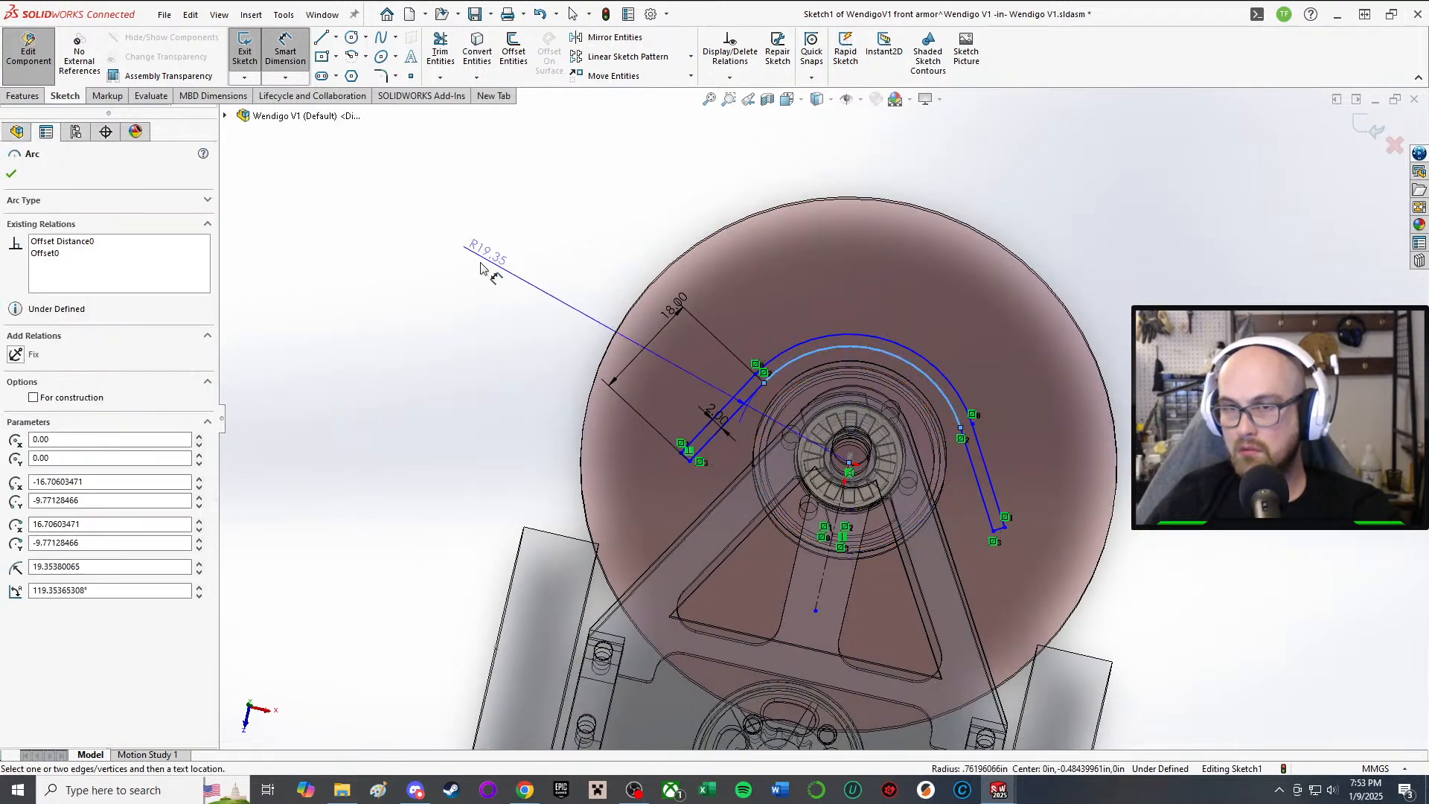
{"action": "left_click", "coordinate": [480, 268]}
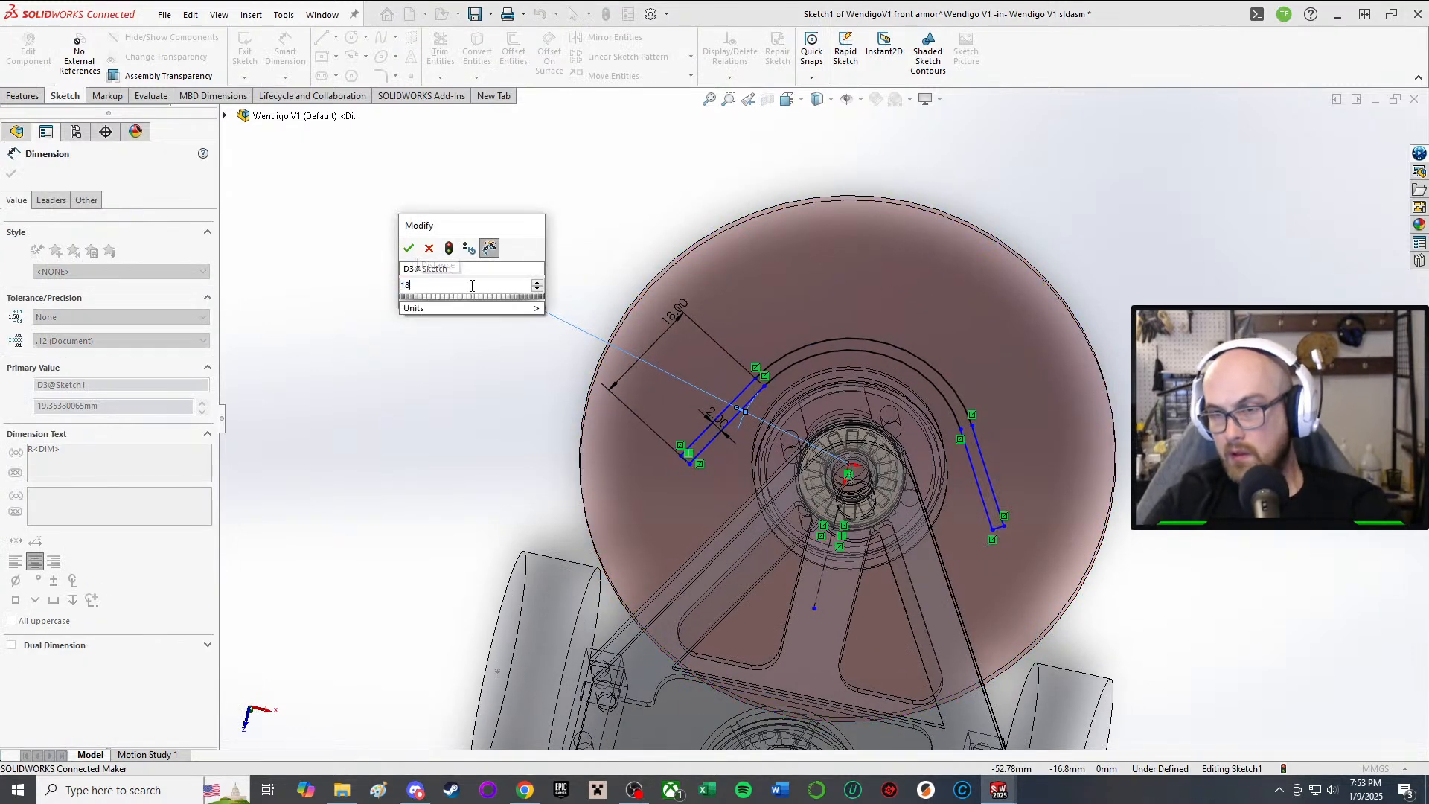
Step: Set the inner arc radius to 18 mm, then change it to 17 mm
{"action": "key", "text": "Return"}
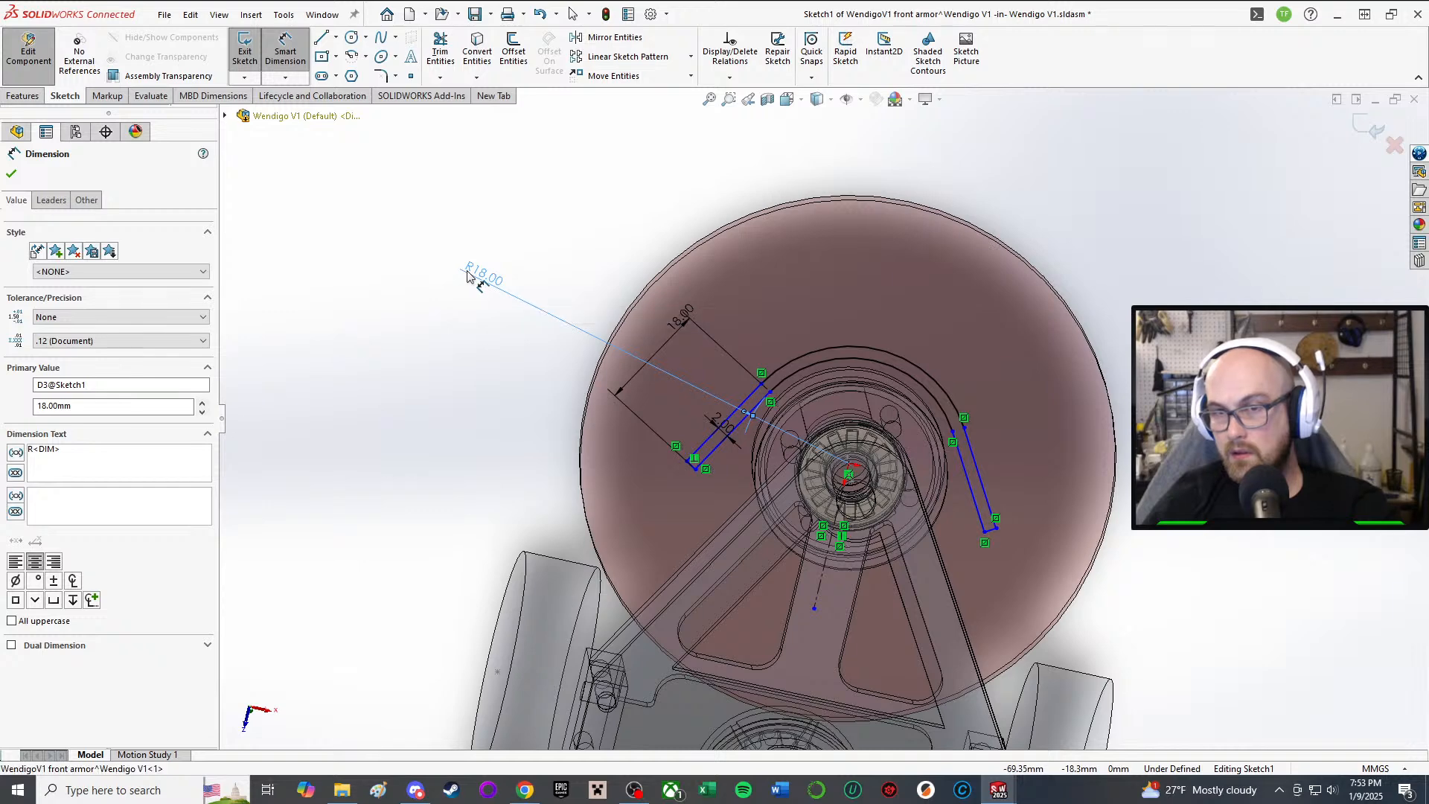
{"action": "left_click", "coordinate": [469, 274]}
{"action": "type", "text": "17"}
{"action": "key", "text": "Return"}
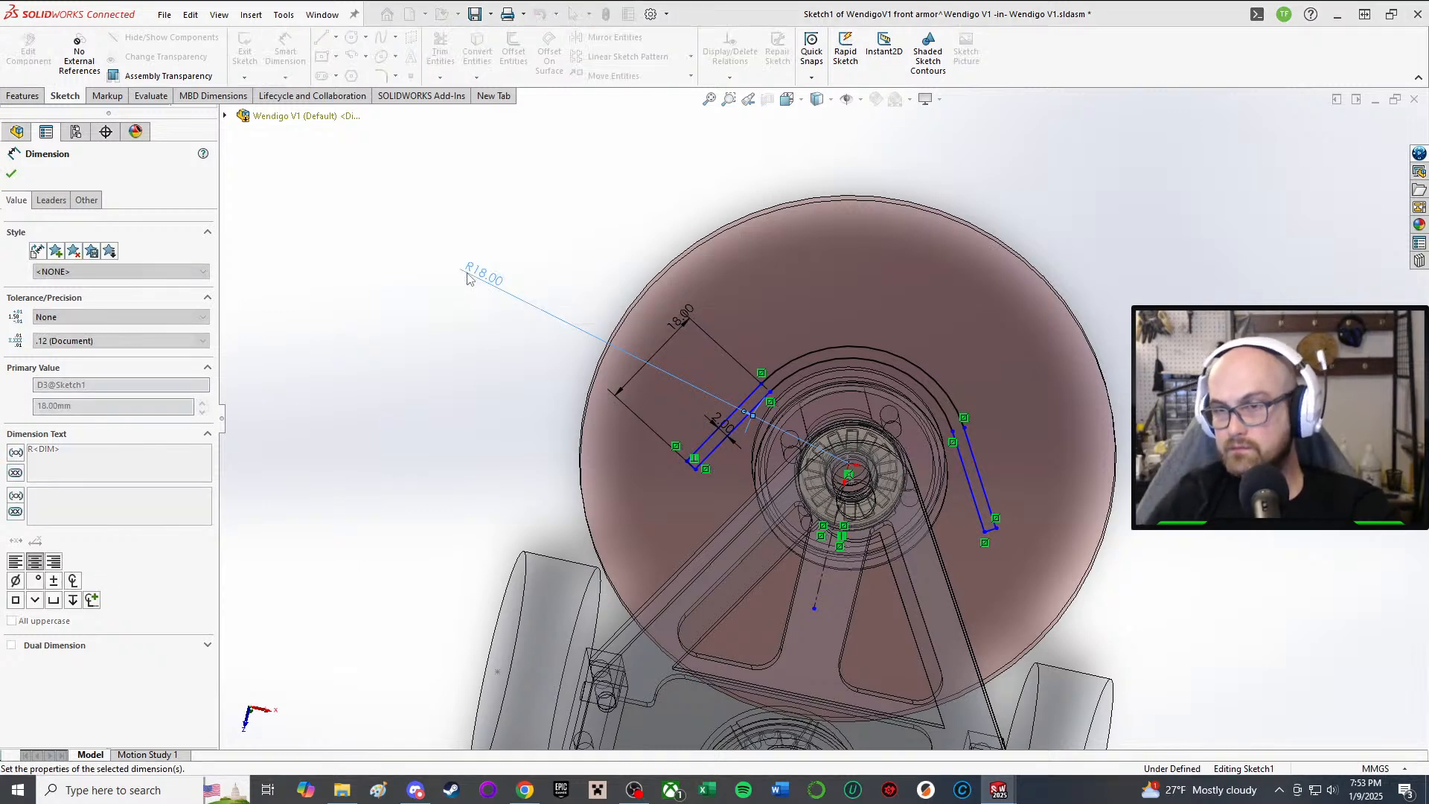
{"action": "scroll", "coordinate": [928, 421], "scroll_direction": "down", "scroll_amount": 3}
{"action": "scroll", "coordinate": [929, 426], "scroll_direction": "up", "scroll_amount": 3}
{"action": "scroll", "coordinate": [864, 377], "scroll_direction": "down", "scroll_amount": 2}
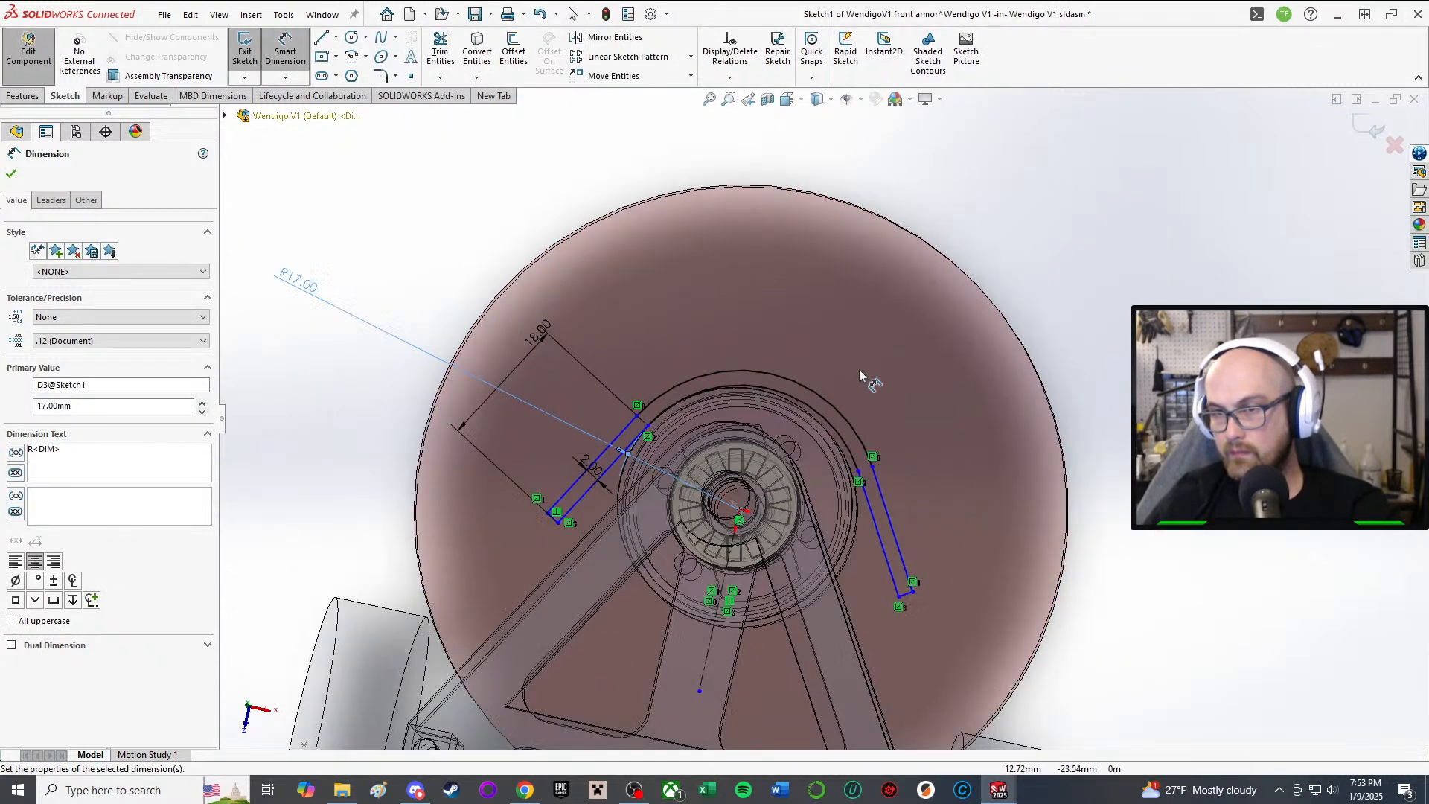
{"action": "scroll", "coordinate": [807, 424], "scroll_direction": "down", "scroll_amount": 3}
{"action": "scroll", "coordinate": [512, 432], "scroll_direction": "up", "scroll_amount": 3}
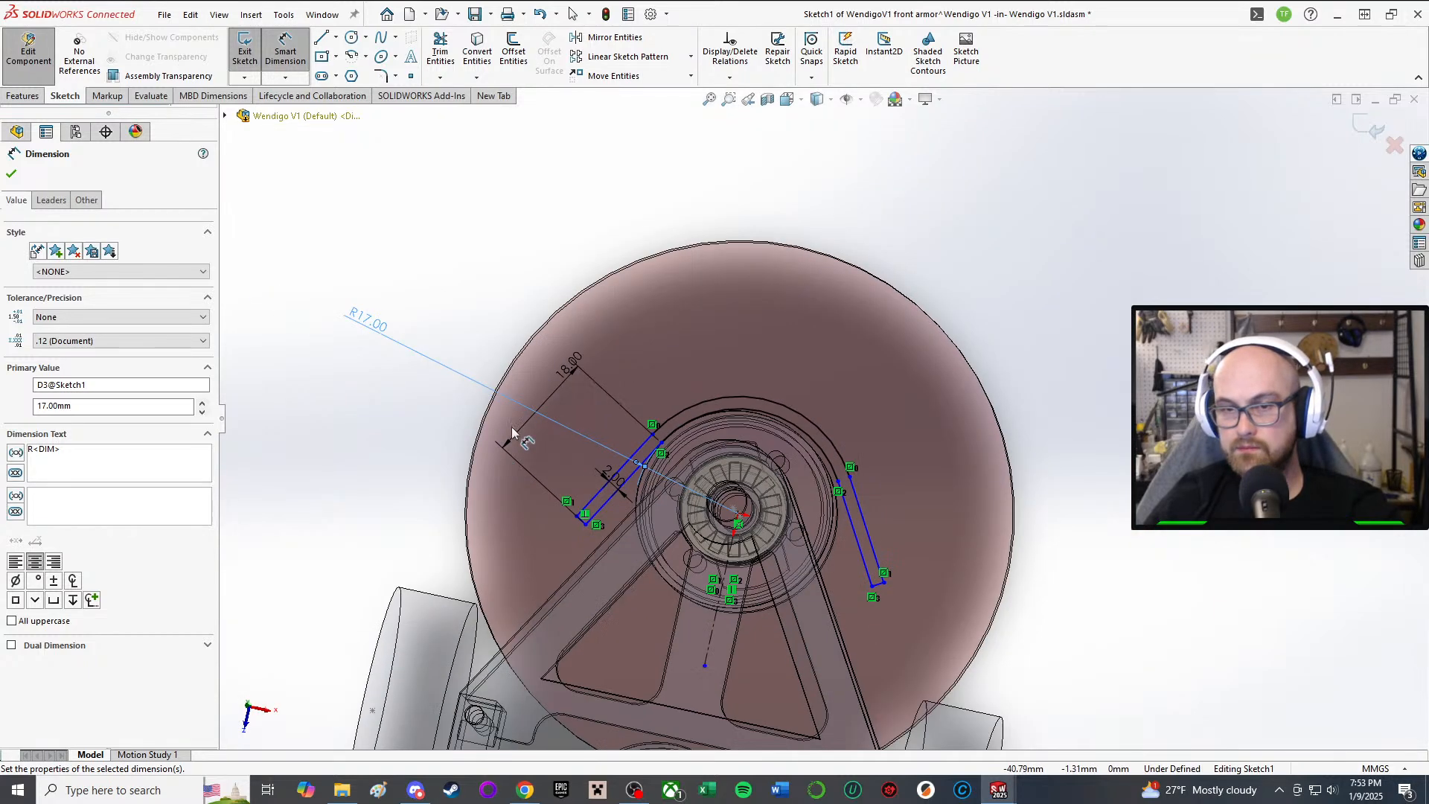
{"action": "key", "text": "Escape"}
{"action": "scroll", "coordinate": [600, 489], "scroll_direction": "down", "scroll_amount": 3}
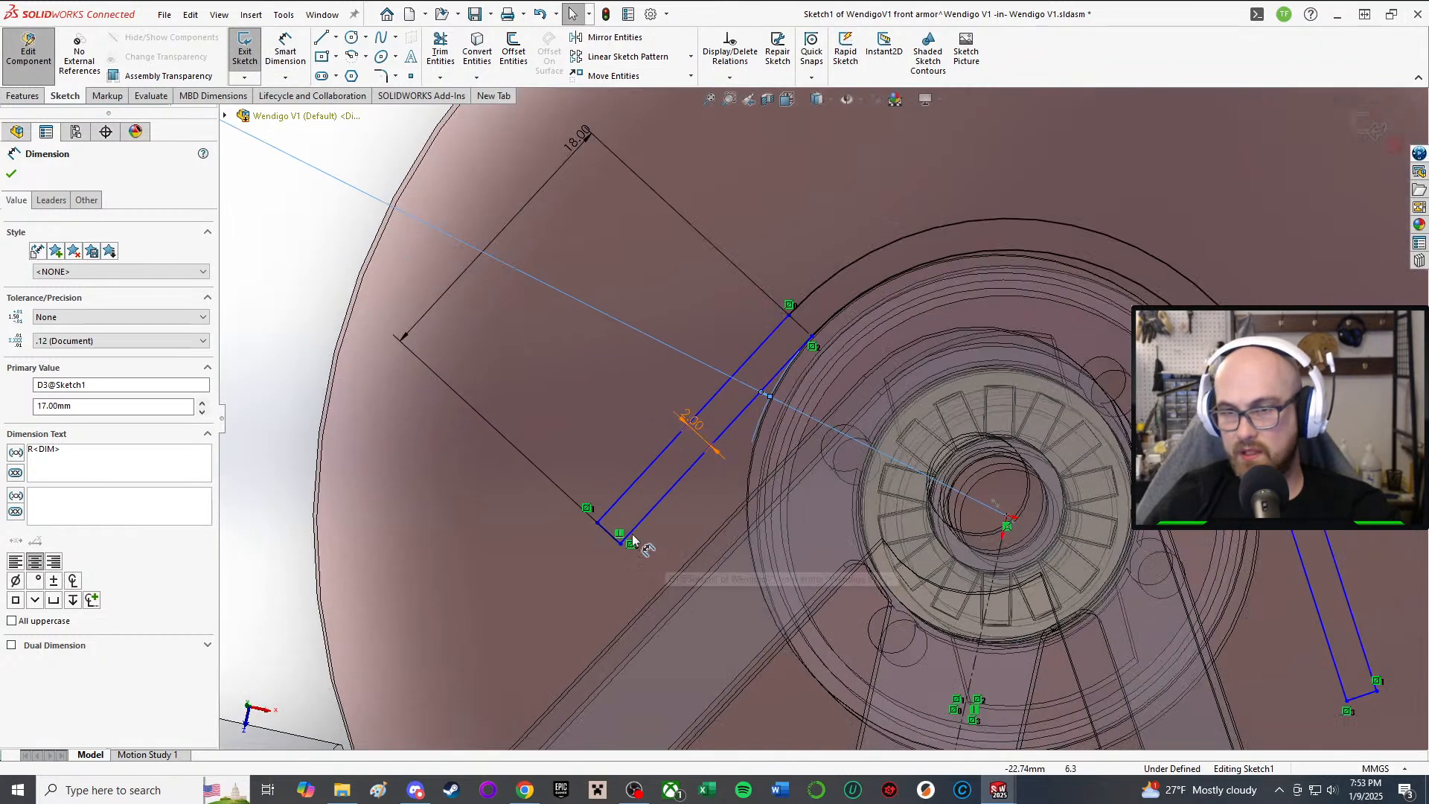
{"action": "scroll", "coordinate": [365, 400], "scroll_direction": "up", "scroll_amount": 2}
{"action": "left_click", "coordinate": [365, 400]}
Step: Drag the 2.00 end line's corner and a side point to adjust the U's straight sides
{"action": "scroll", "coordinate": [461, 445], "scroll_direction": "down", "scroll_amount": 4}
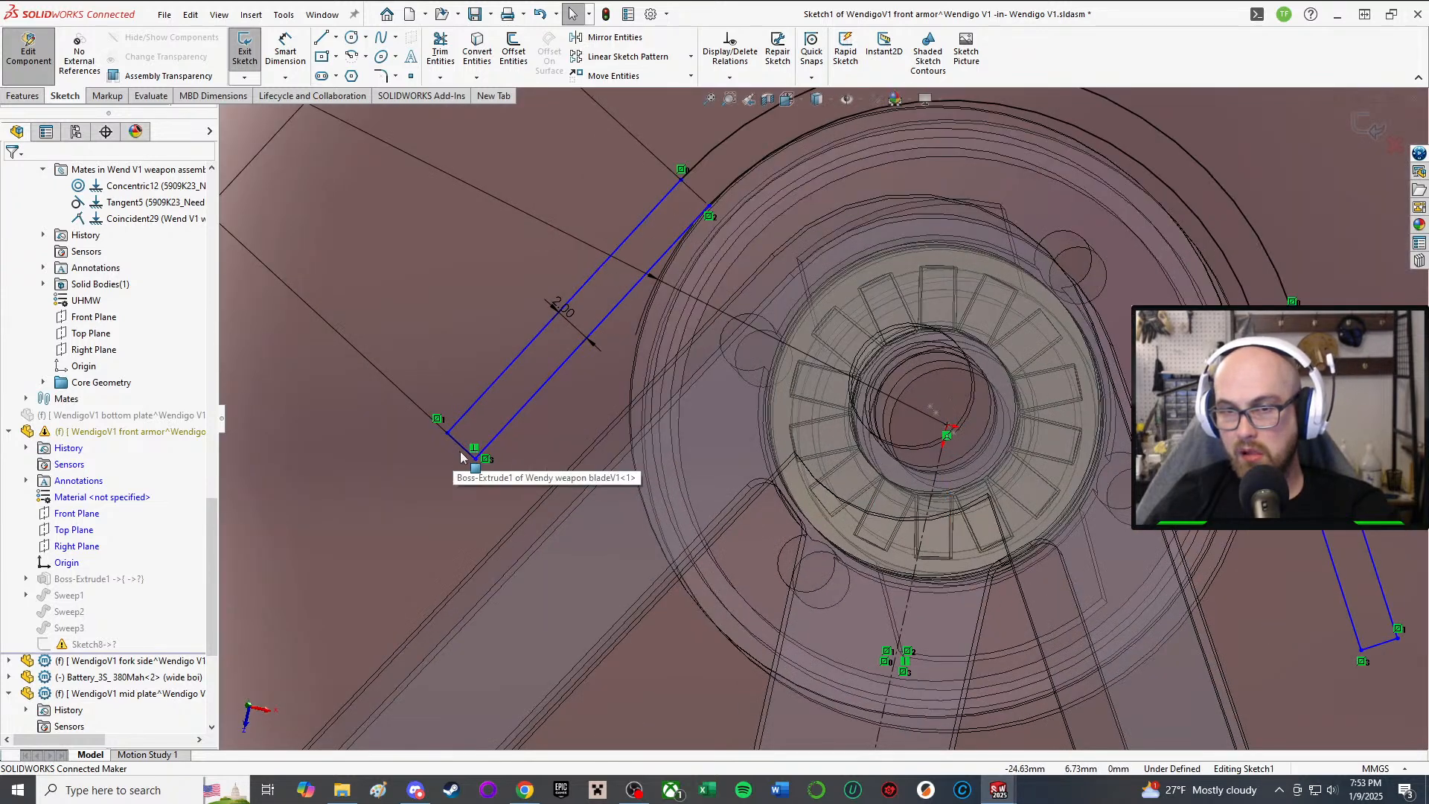
{"action": "left_click", "coordinate": [463, 450]}
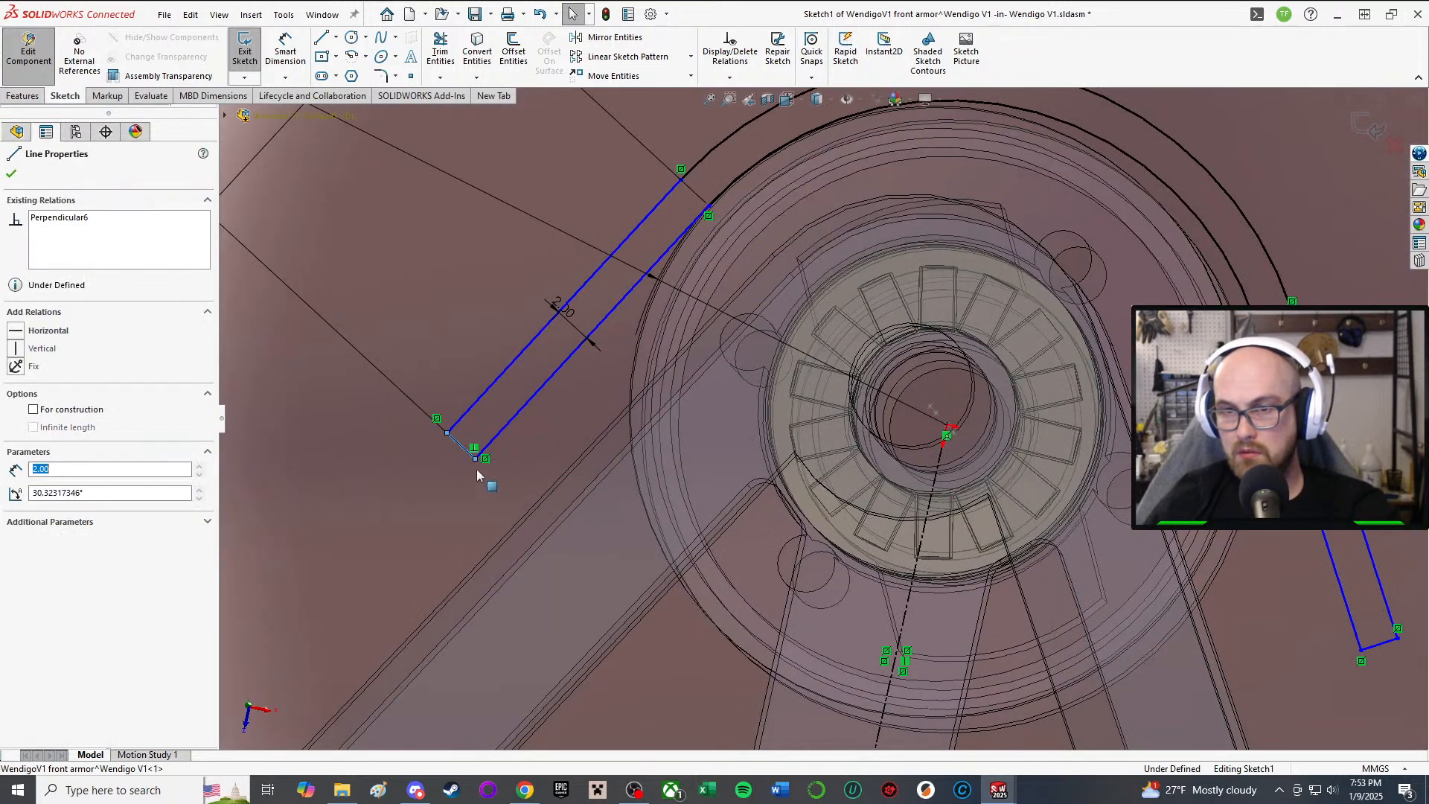
{"action": "left_click_drag", "start_coordinate": [475, 460], "coordinate": [536, 471]}
{"action": "scroll", "coordinate": [536, 471], "scroll_direction": "up", "scroll_amount": 5}
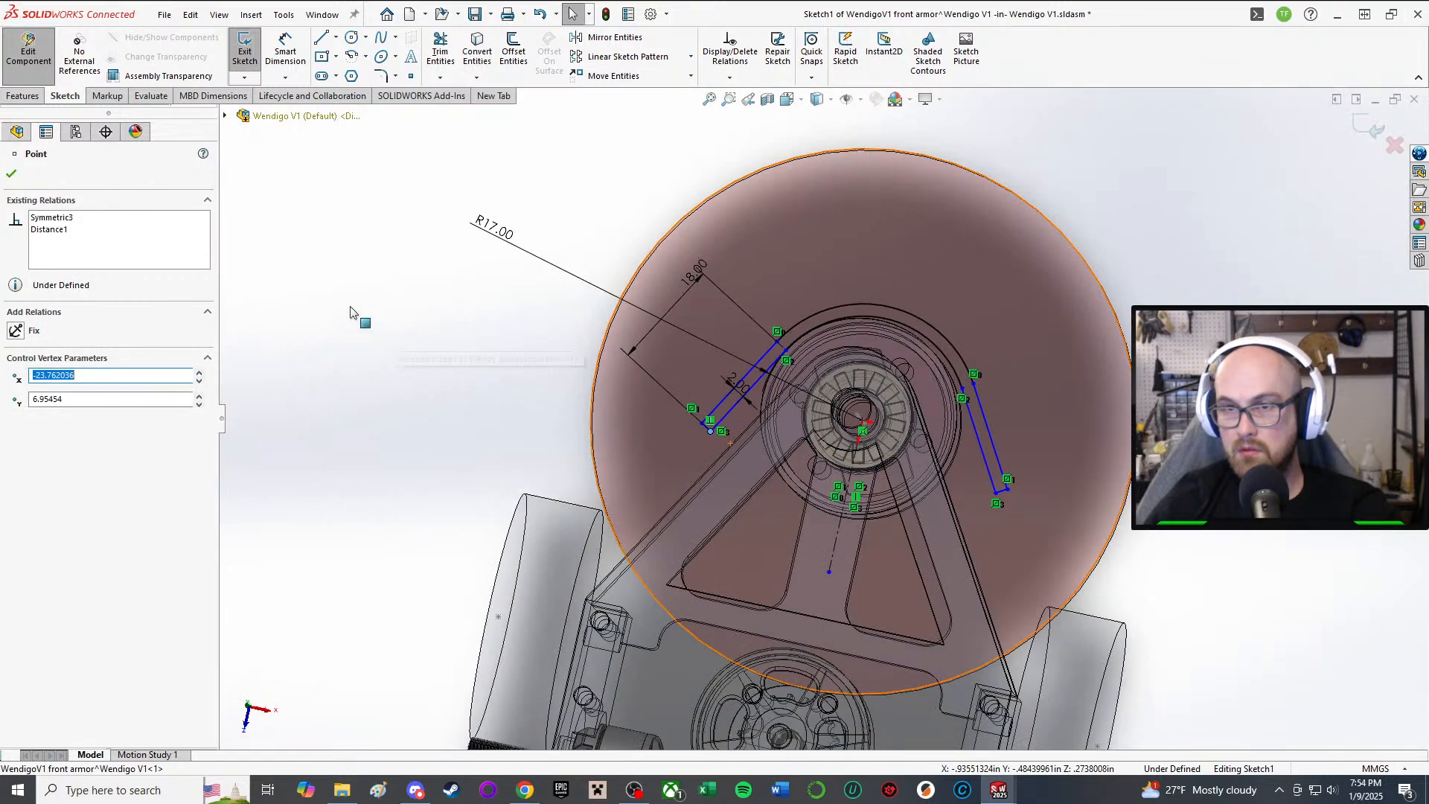
{"action": "left_click", "coordinate": [349, 307]}
{"action": "mouse_move", "coordinate": [765, 372]}
{"action": "left_mouse_down"}
{"action": "mouse_move", "coordinate": [728, 381]}
{"action": "mouse_move", "coordinate": [743, 383]}
{"action": "left_mouse_up"}
Step: Make the guard sketch's lower straight line vertical
{"action": "middle_click_drag", "start_coordinate": [744, 383], "coordinate": [797, 588]}
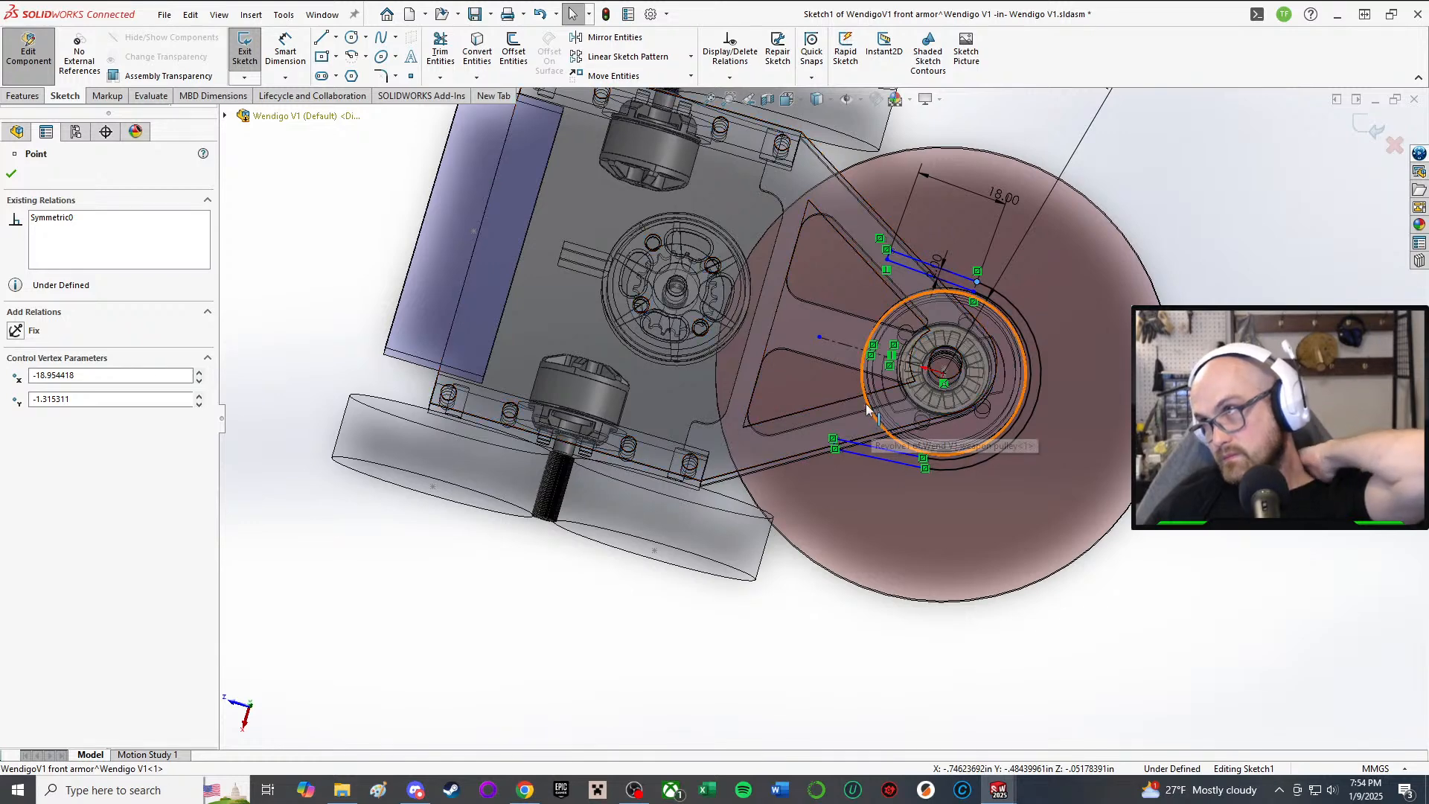
{"action": "middle_click_drag", "start_coordinate": [883, 394], "coordinate": [919, 497]}
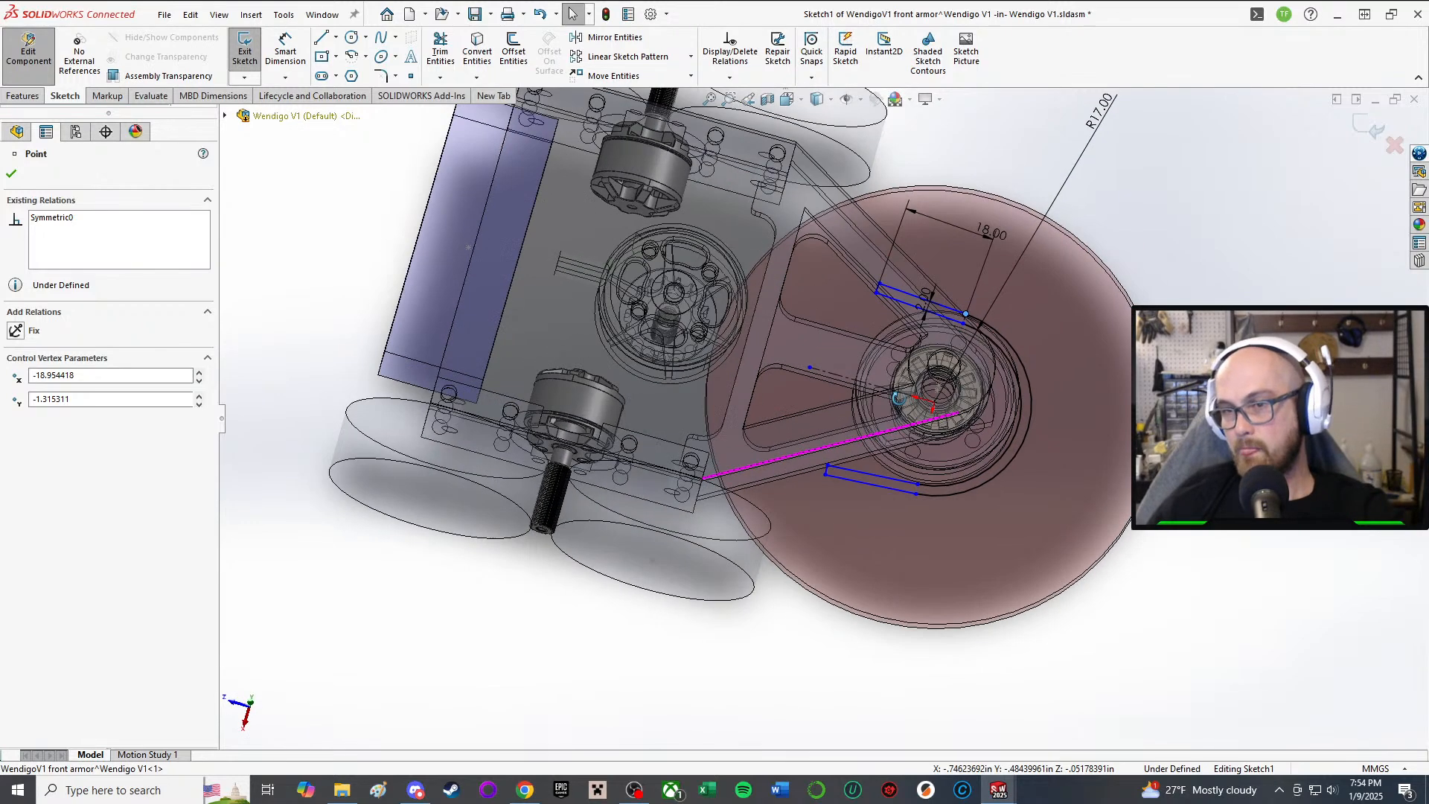
{"action": "scroll", "coordinate": [926, 509], "scroll_direction": "down", "scroll_amount": 3}
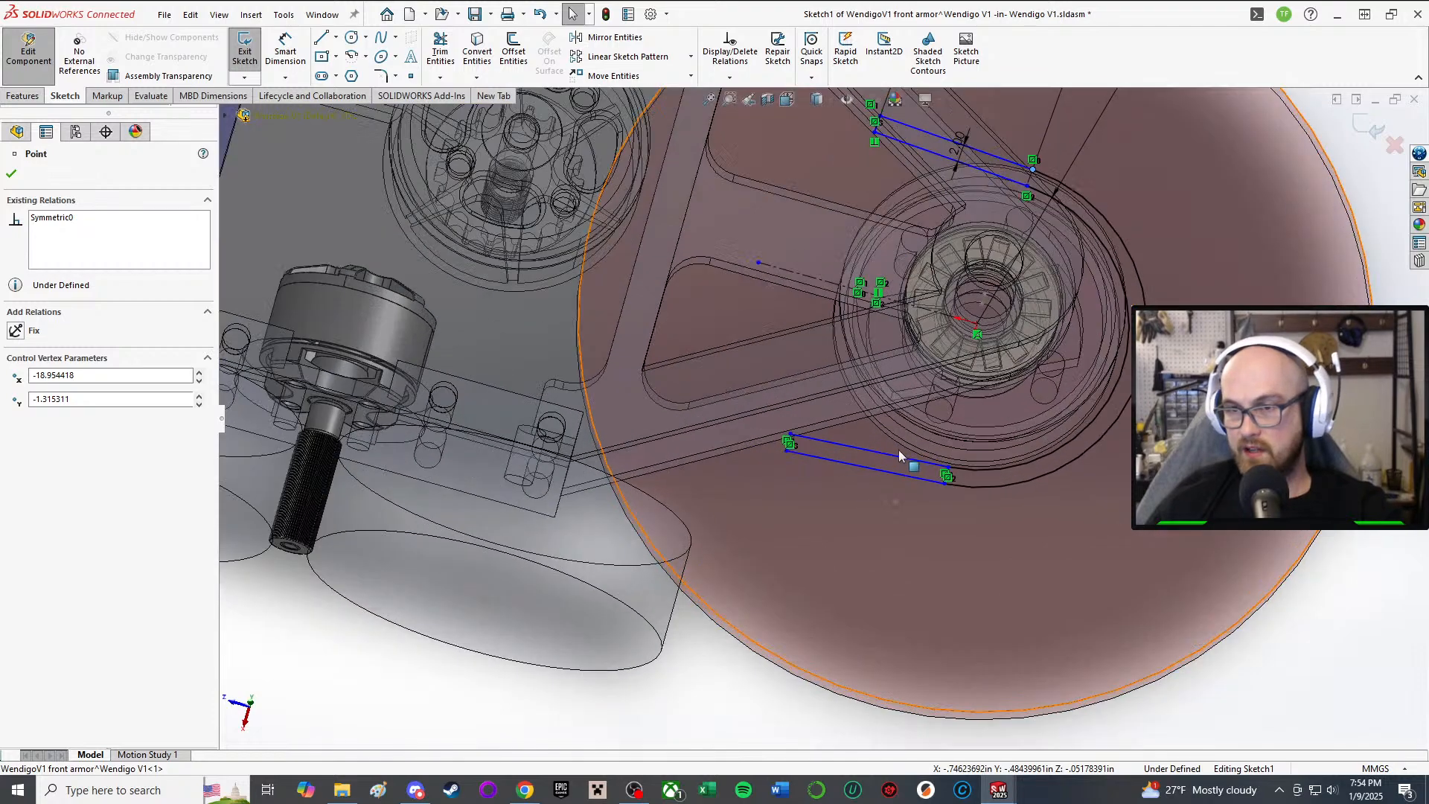
{"action": "scroll", "coordinate": [771, 443], "scroll_direction": "down", "scroll_amount": 5}
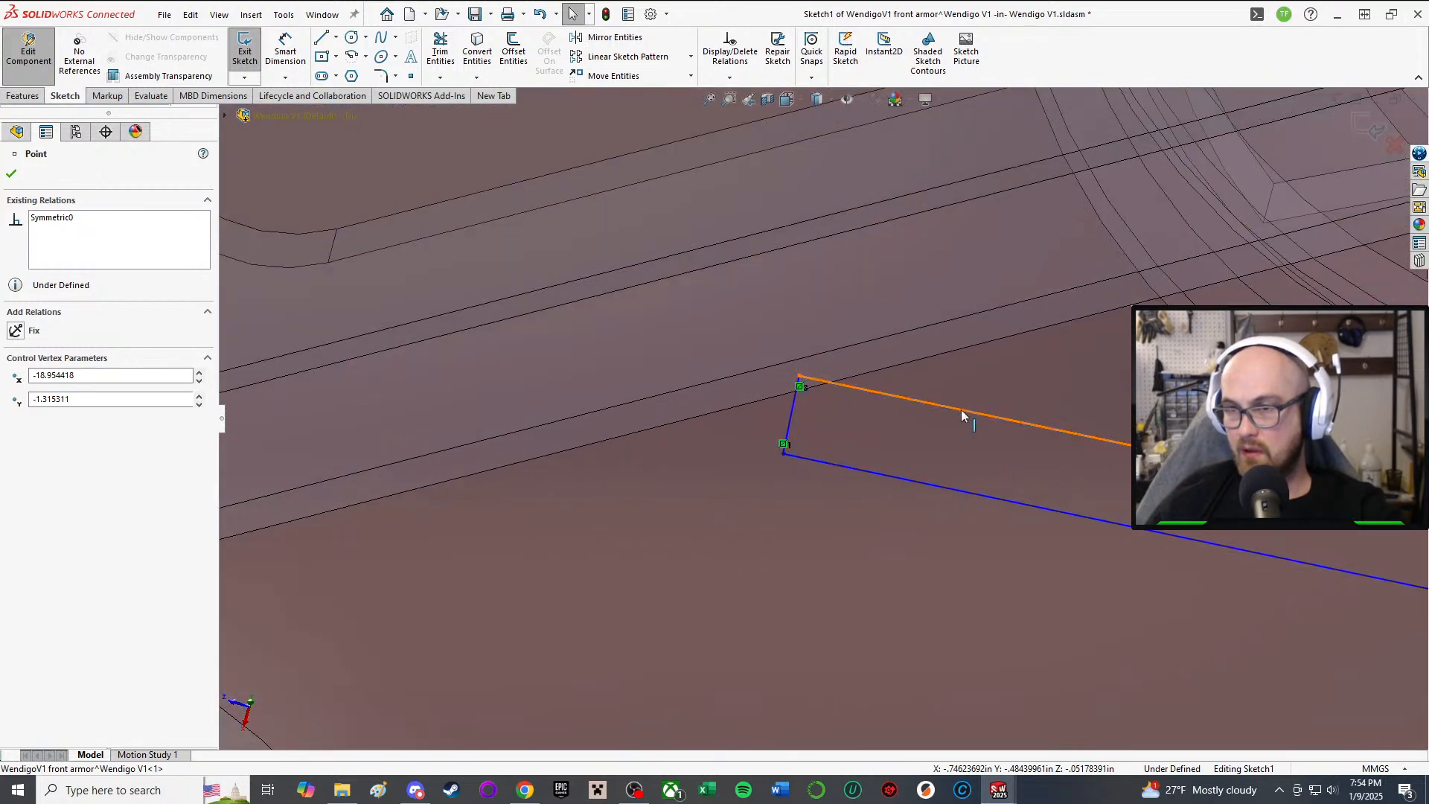
{"action": "left_click", "coordinate": [964, 415]}
{"action": "scroll", "coordinate": [953, 424], "scroll_direction": "up", "scroll_amount": 3}
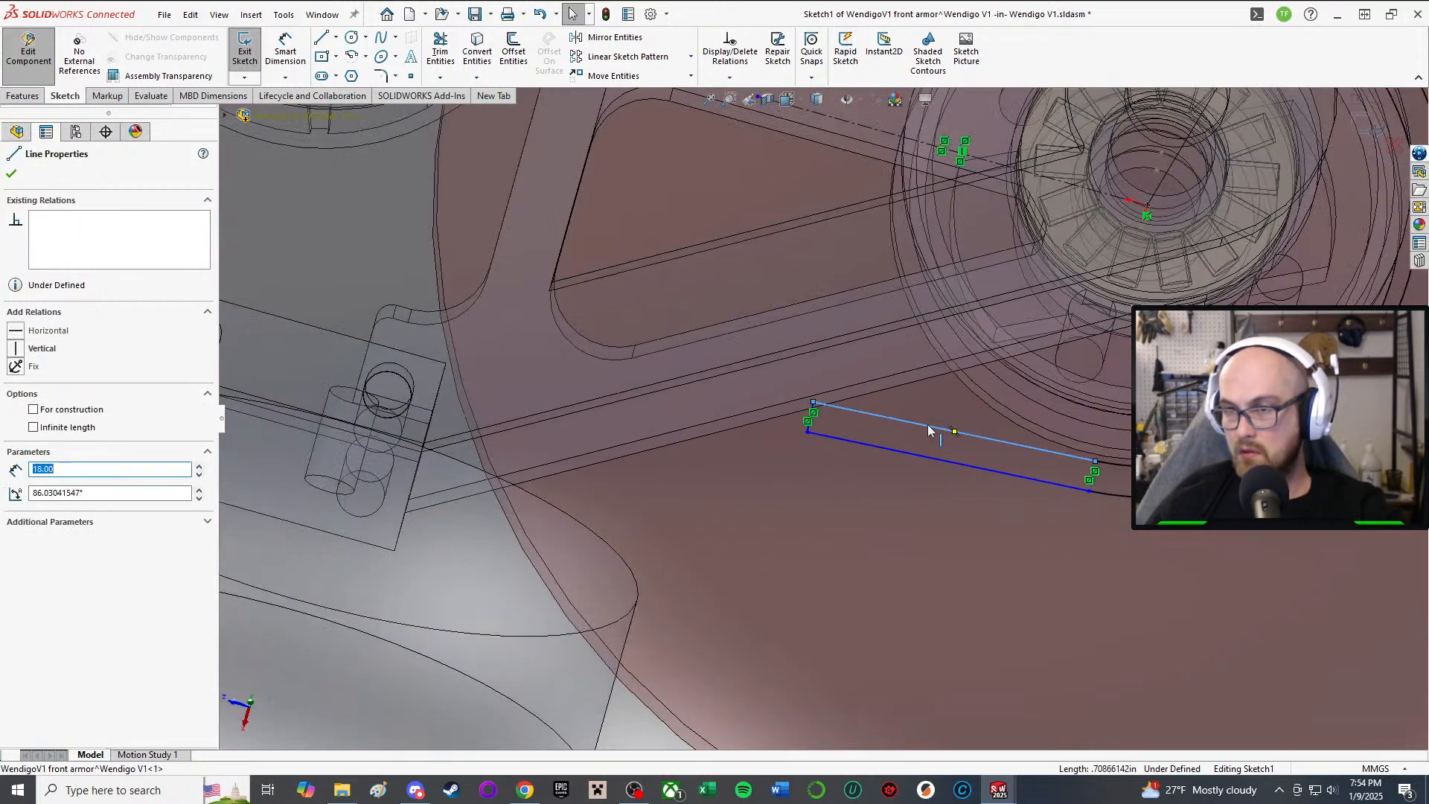
{"action": "right_click", "coordinate": [928, 430]}
{"action": "left_click", "coordinate": [962, 377]}
{"action": "scroll", "coordinate": [1090, 416], "scroll_direction": "up", "scroll_amount": 4}
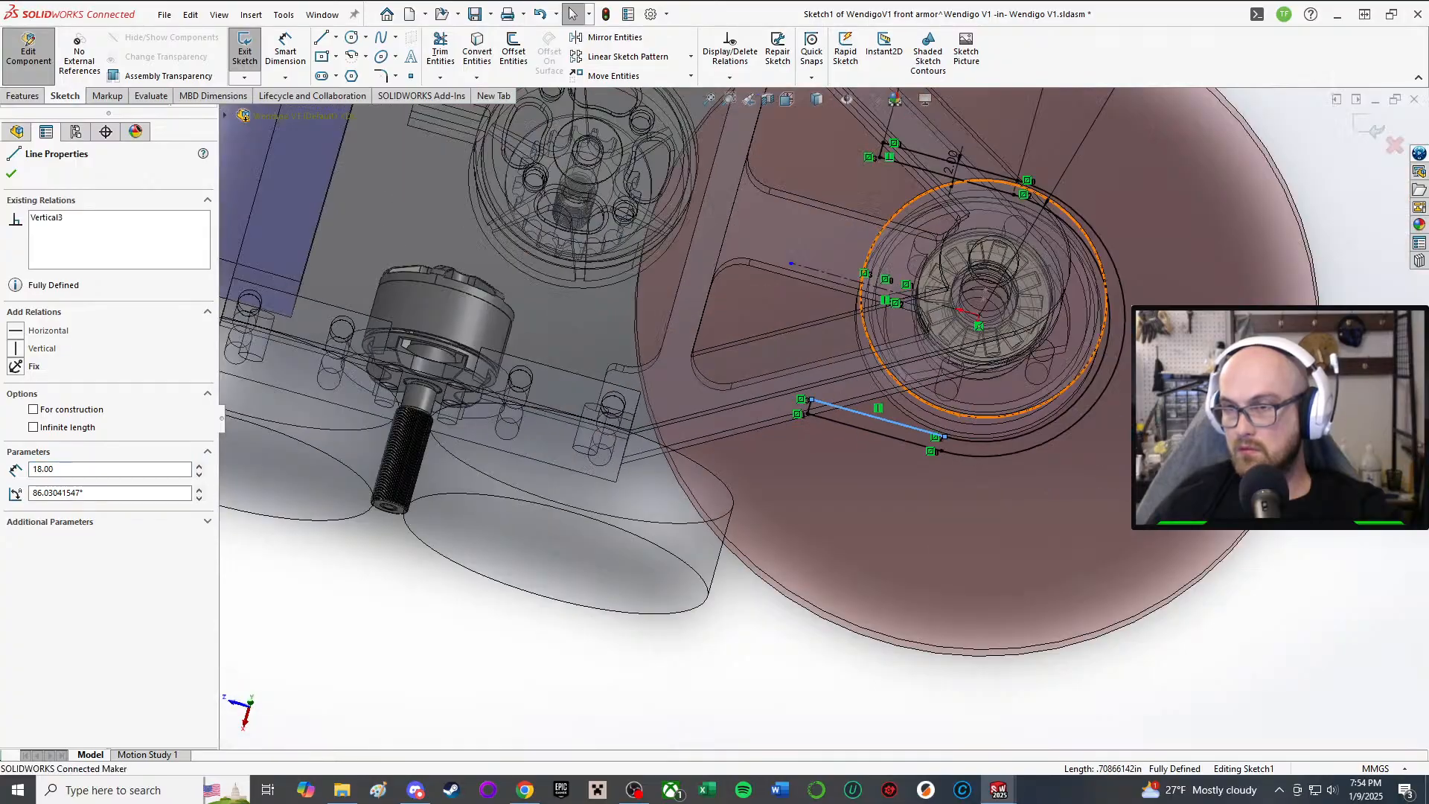
{"action": "left_click", "coordinate": [1129, 556]}
Step: Orbit around the fully defined sketch, then view it head-on with Normal To
{"action": "middle_click_drag", "start_coordinate": [1129, 555], "coordinate": [1050, 367]}
{"action": "mouse_move", "coordinate": [800, 542]}
{"action": "middle_mouse_down"}
{"action": "mouse_move", "coordinate": [795, 491]}
{"action": "mouse_move", "coordinate": [781, 521]}
{"action": "middle_mouse_up"}
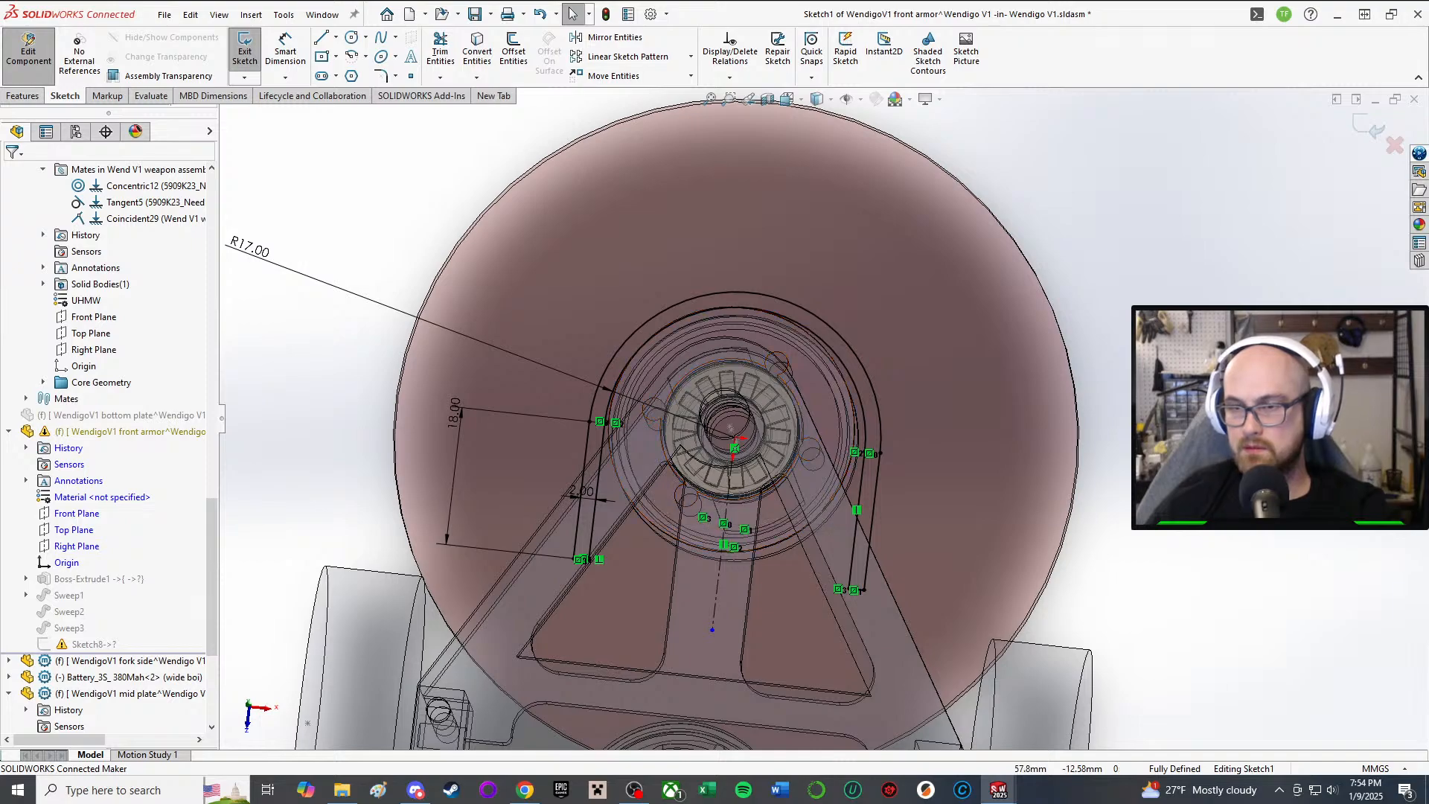
{"action": "middle_click_drag", "start_coordinate": [934, 577], "coordinate": [911, 456]}
{"action": "key", "text": "ctrl+8"}
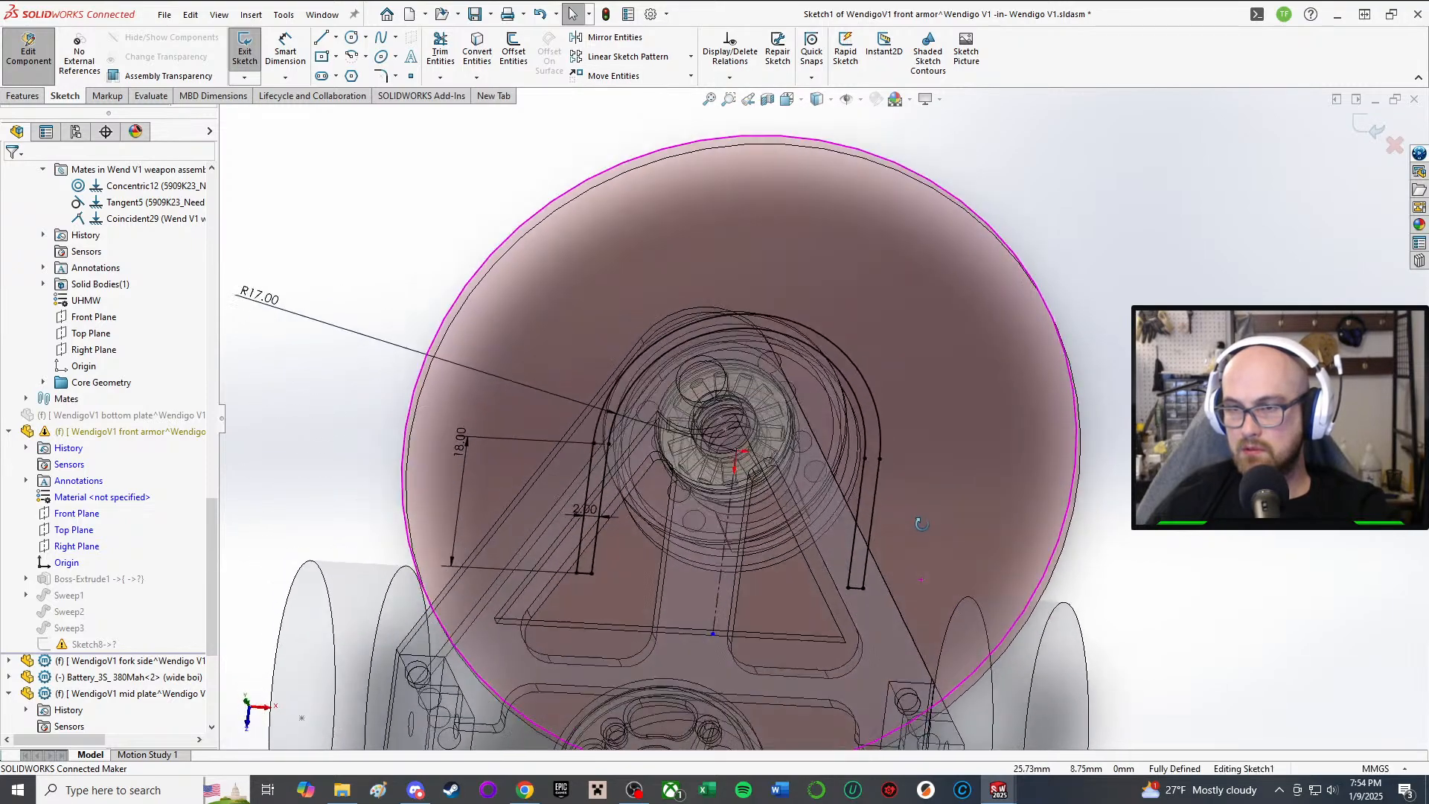
Step: Exit Sketch1, continue past the Sketch3 warning, and close the rebuild error list
{"action": "left_click", "coordinate": [245, 48]}
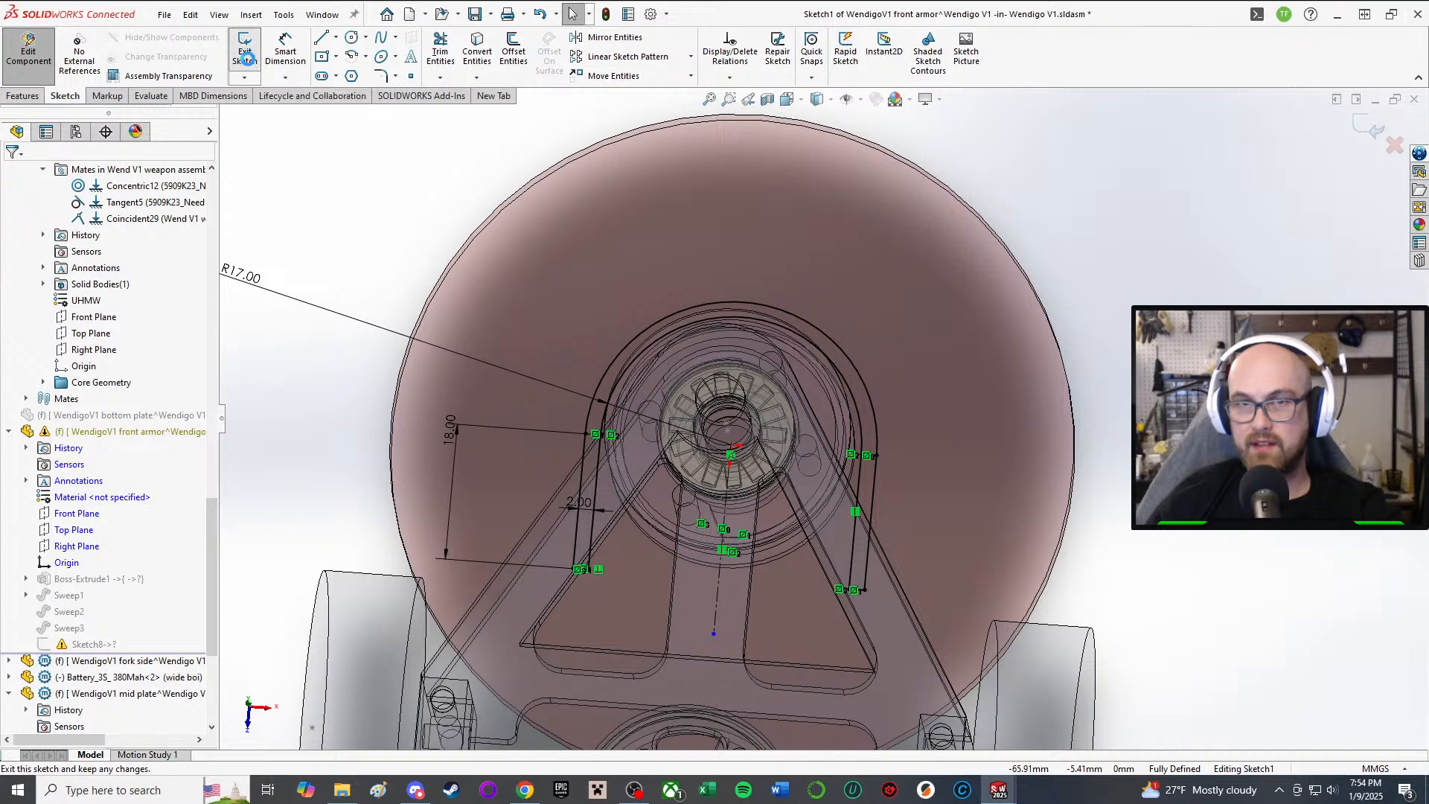
{"action": "left_click", "coordinate": [713, 401]}
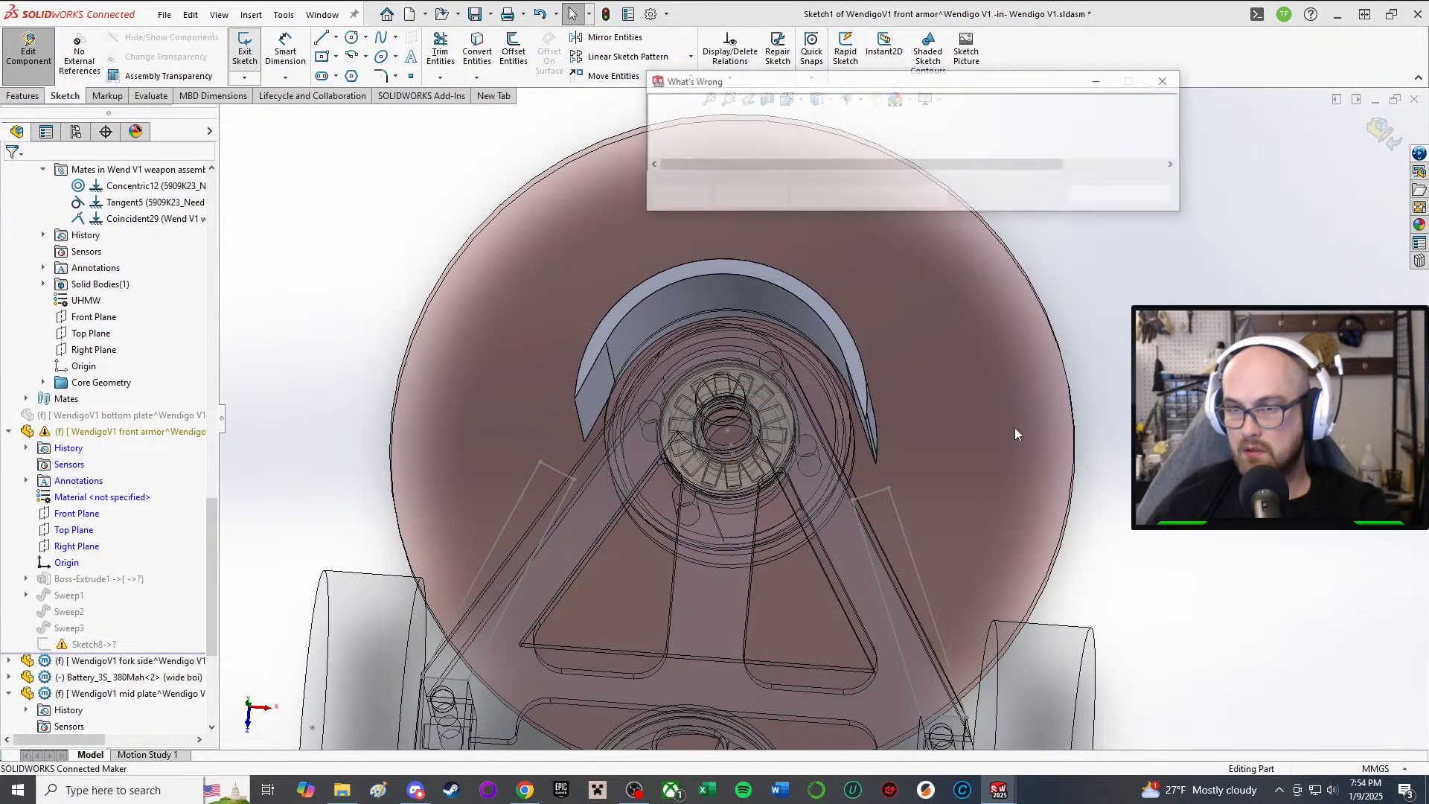
{"action": "left_click", "coordinate": [1093, 196]}
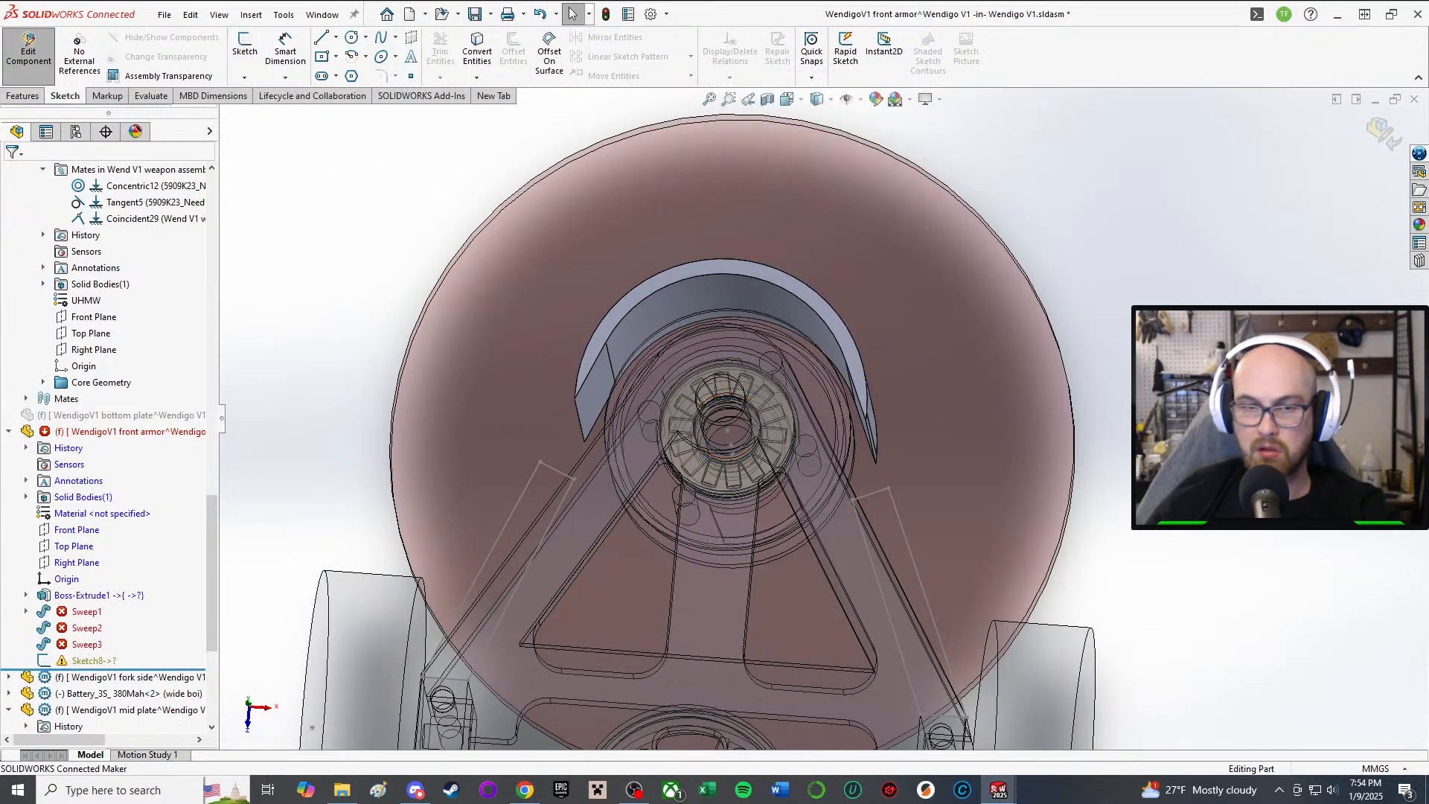
Step: Edit and close Sketch3 under Sweep1, continuing past the Sweep2 rebuild failure
{"action": "left_click", "coordinate": [26, 611]}
{"action": "left_click", "coordinate": [104, 627]}
{"action": "left_click", "coordinate": [99, 591]}
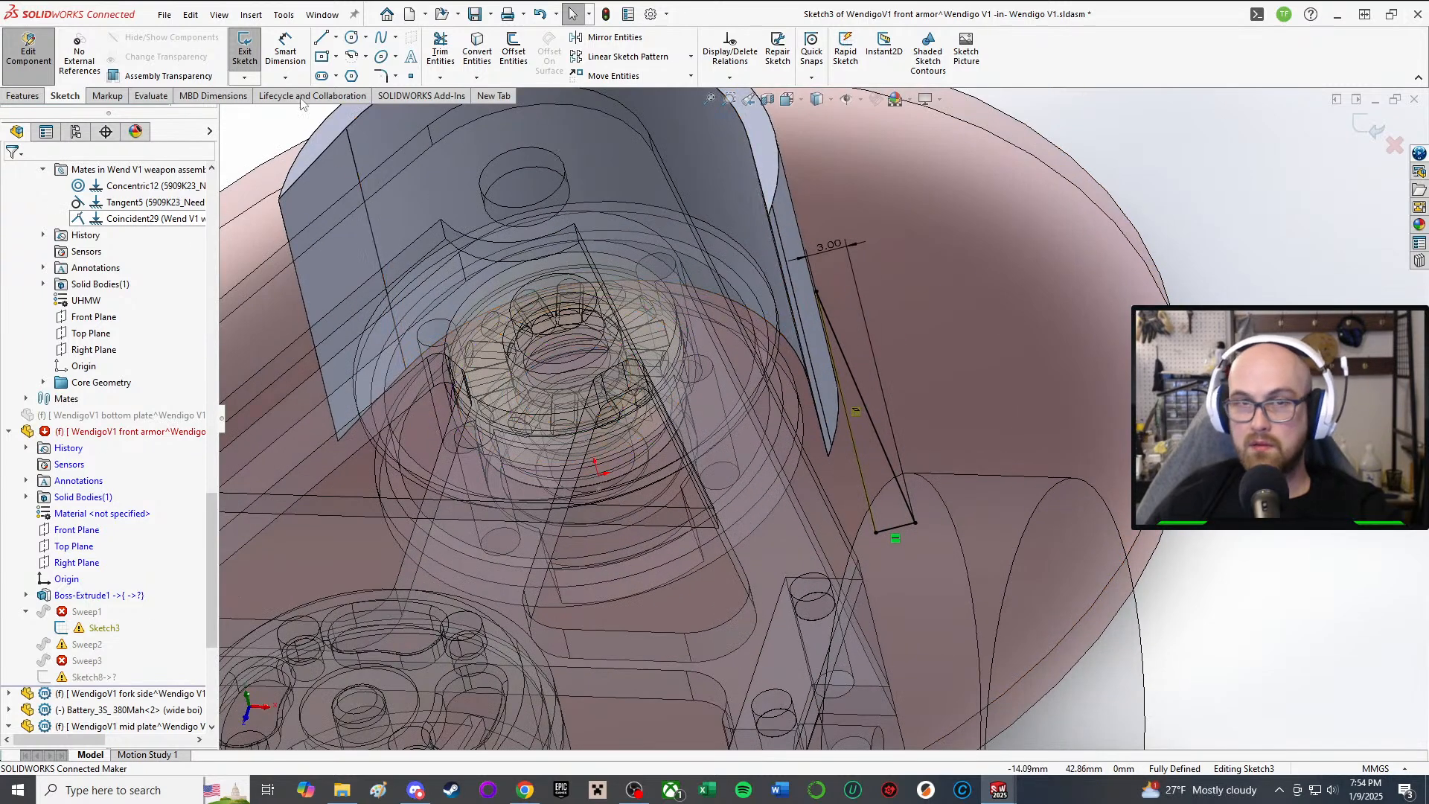
{"action": "left_click", "coordinate": [234, 58]}
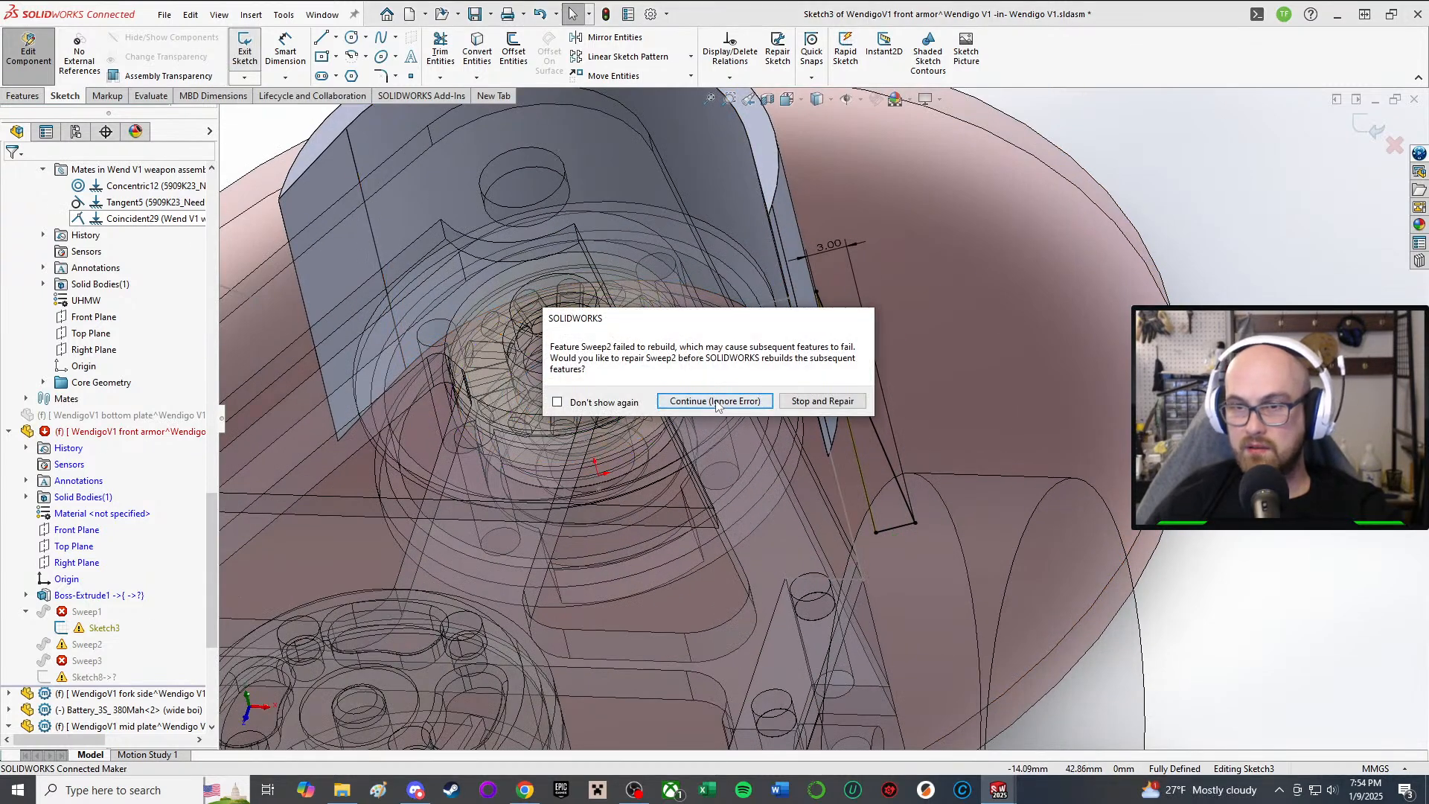
{"action": "left_click", "coordinate": [715, 402]}
Step: Dismiss the rebuild errors, check Boss-Extrude1 and the failing Sweep2, and exit the guard sketch to rebuild
{"action": "left_click", "coordinate": [1102, 196]}
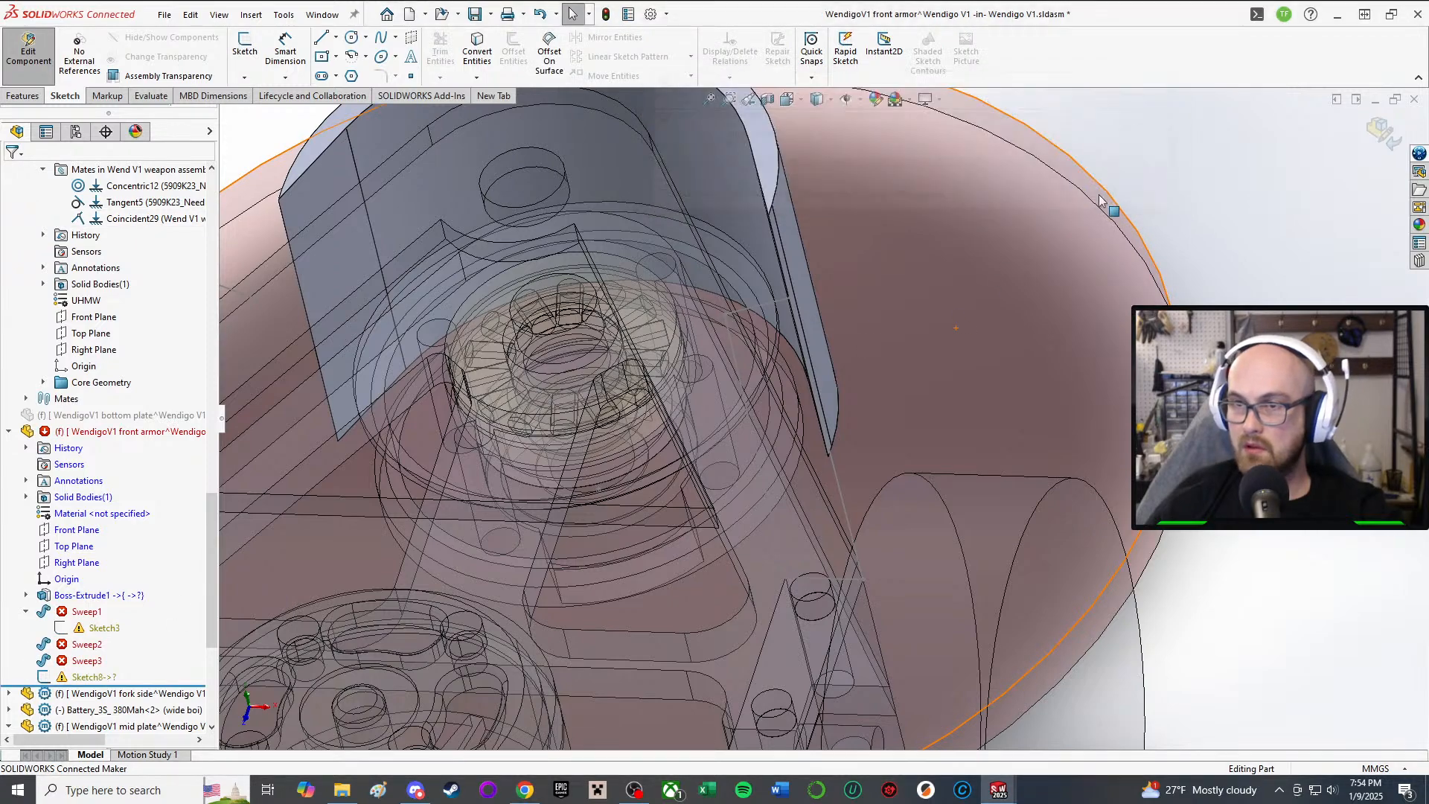
{"action": "scroll", "coordinate": [549, 316], "scroll_direction": "up", "scroll_amount": 1}
{"action": "middle_click_drag", "start_coordinate": [549, 316], "coordinate": [484, 453]}
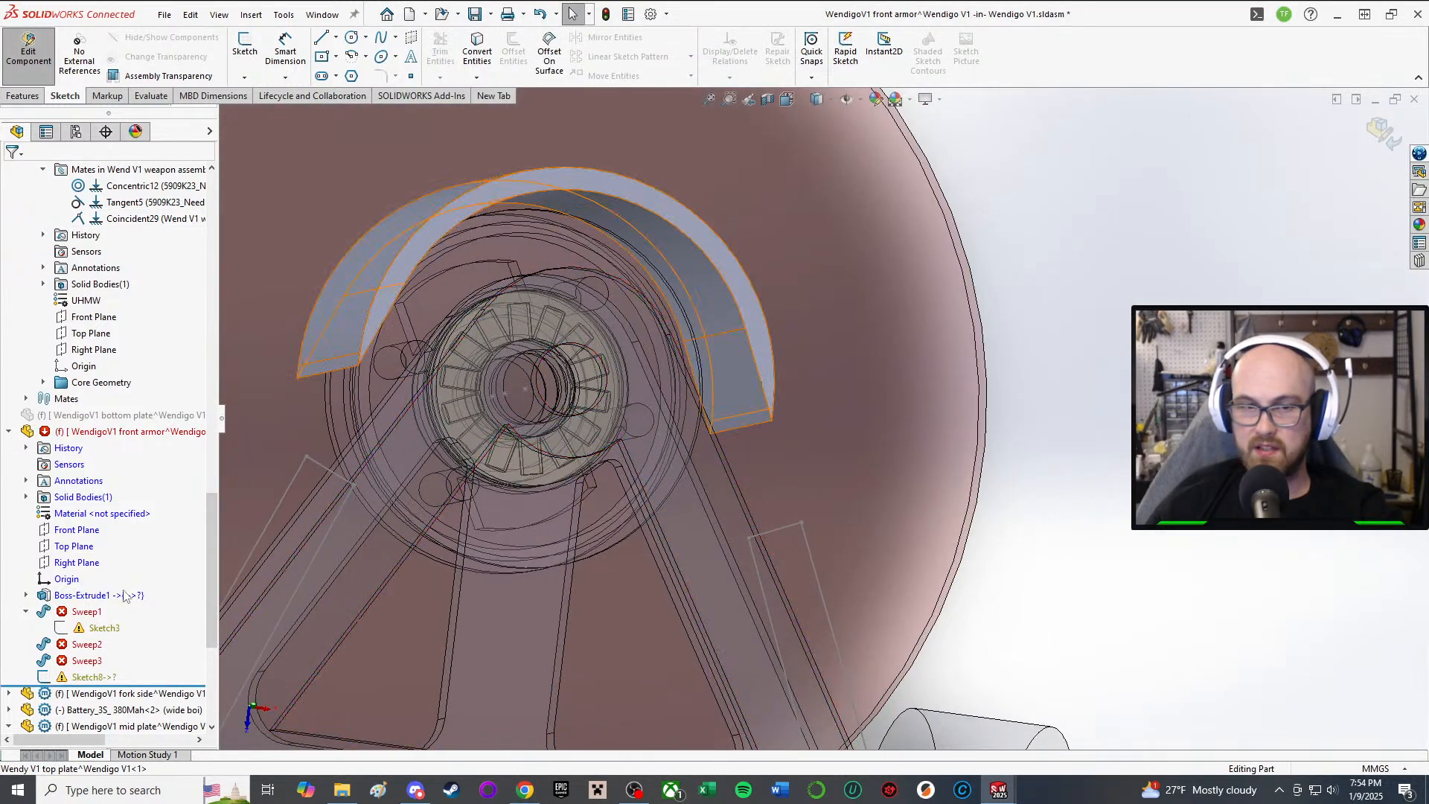
{"action": "left_click", "coordinate": [100, 596]}
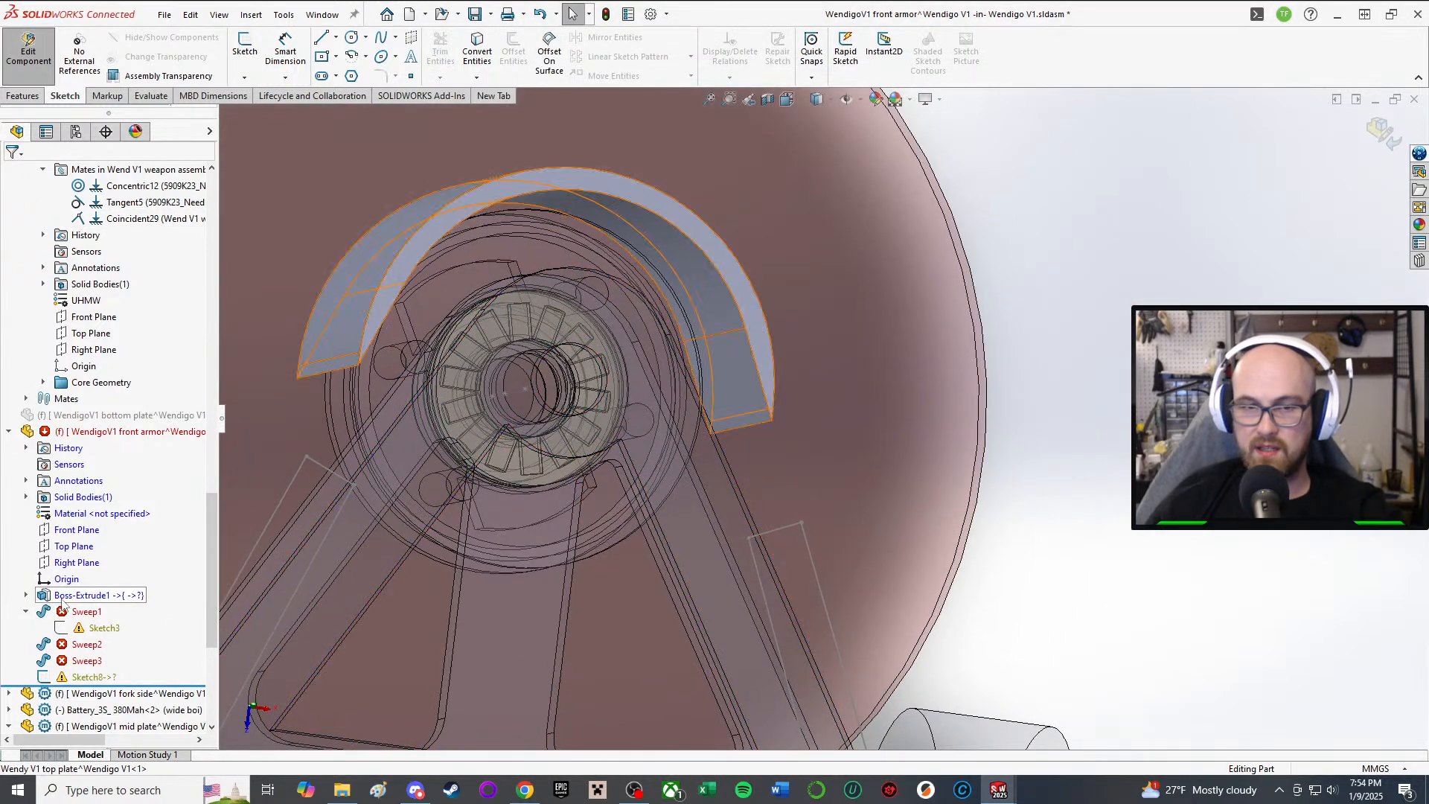
{"action": "left_click", "coordinate": [85, 644]}
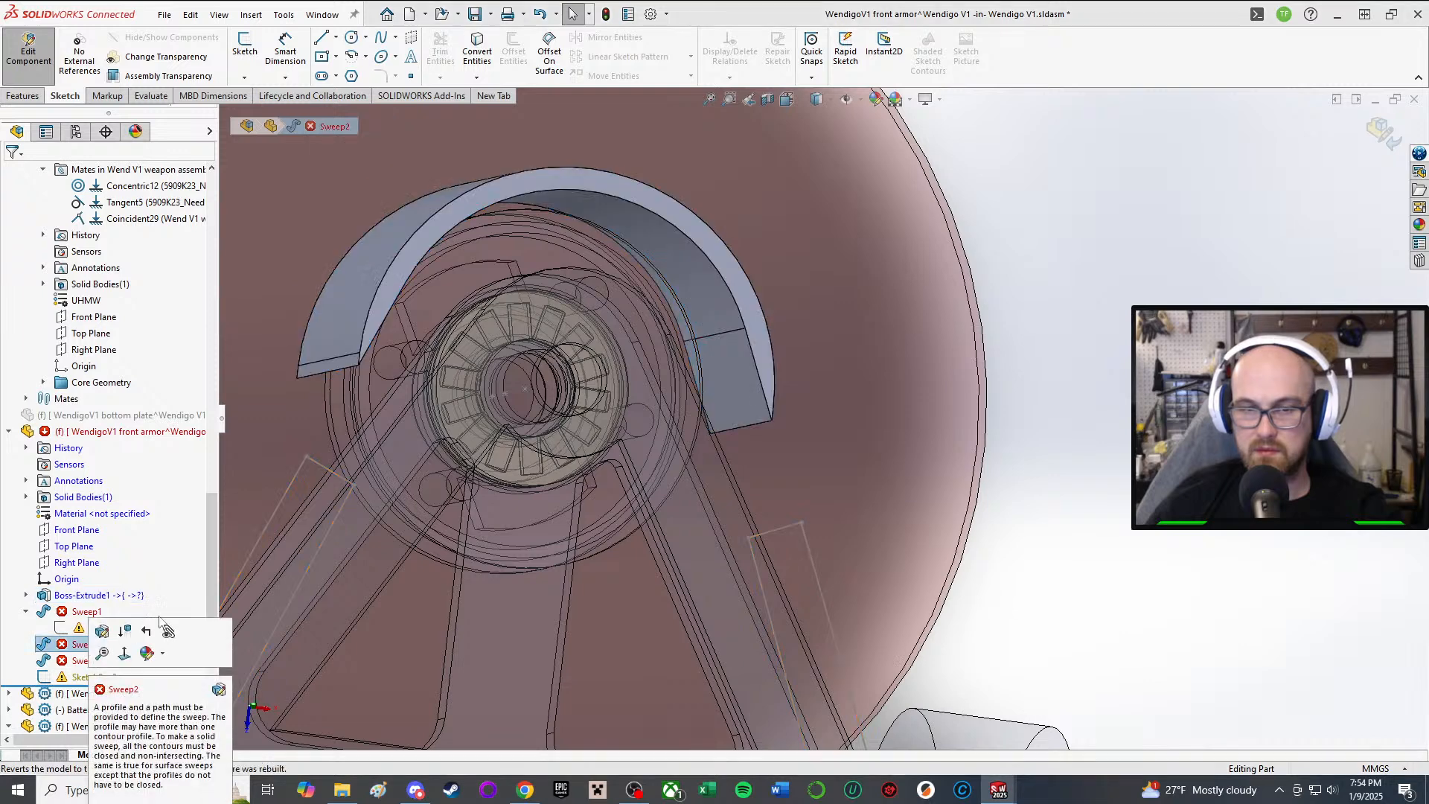
{"action": "left_click", "coordinate": [72, 598]}
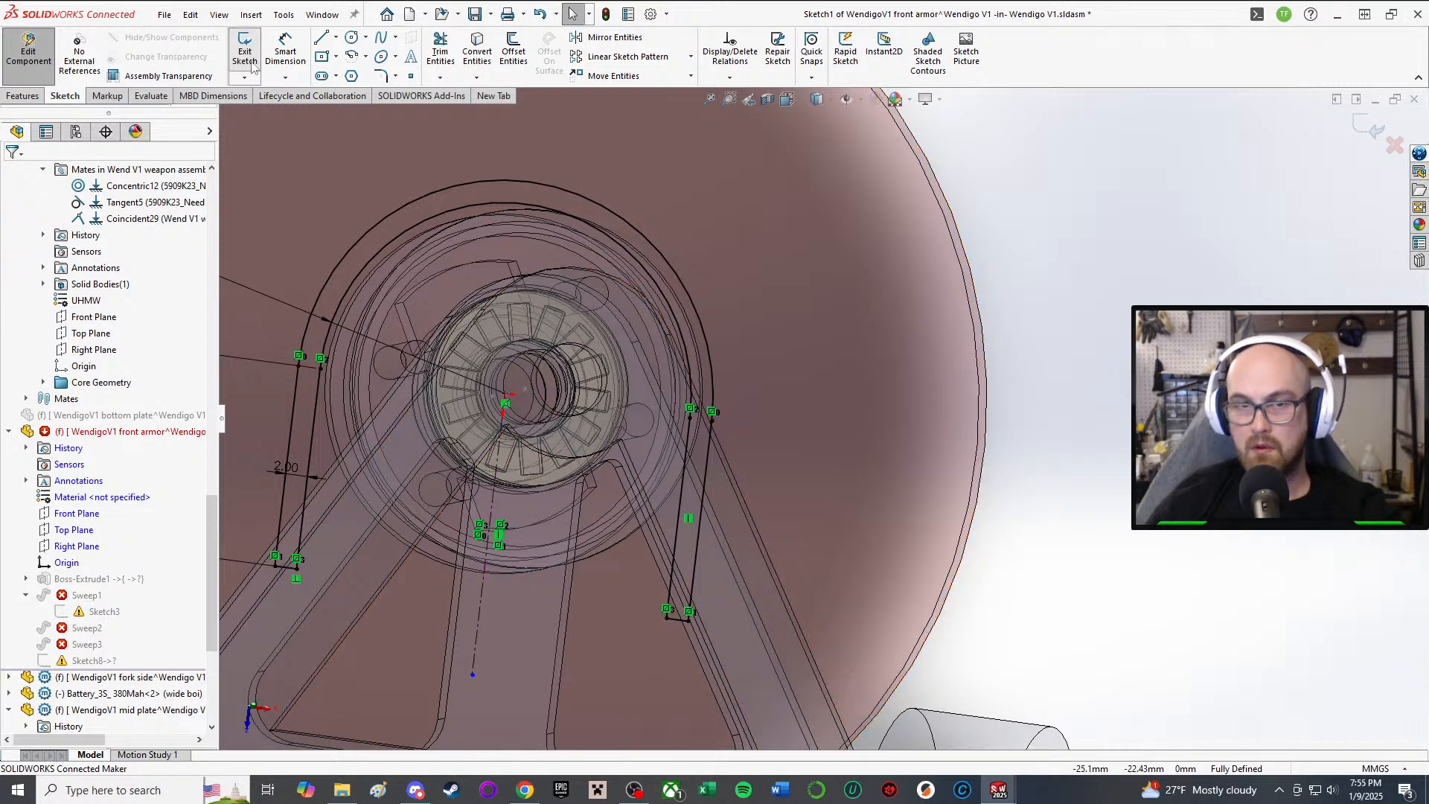
{"action": "left_click", "coordinate": [249, 61]}
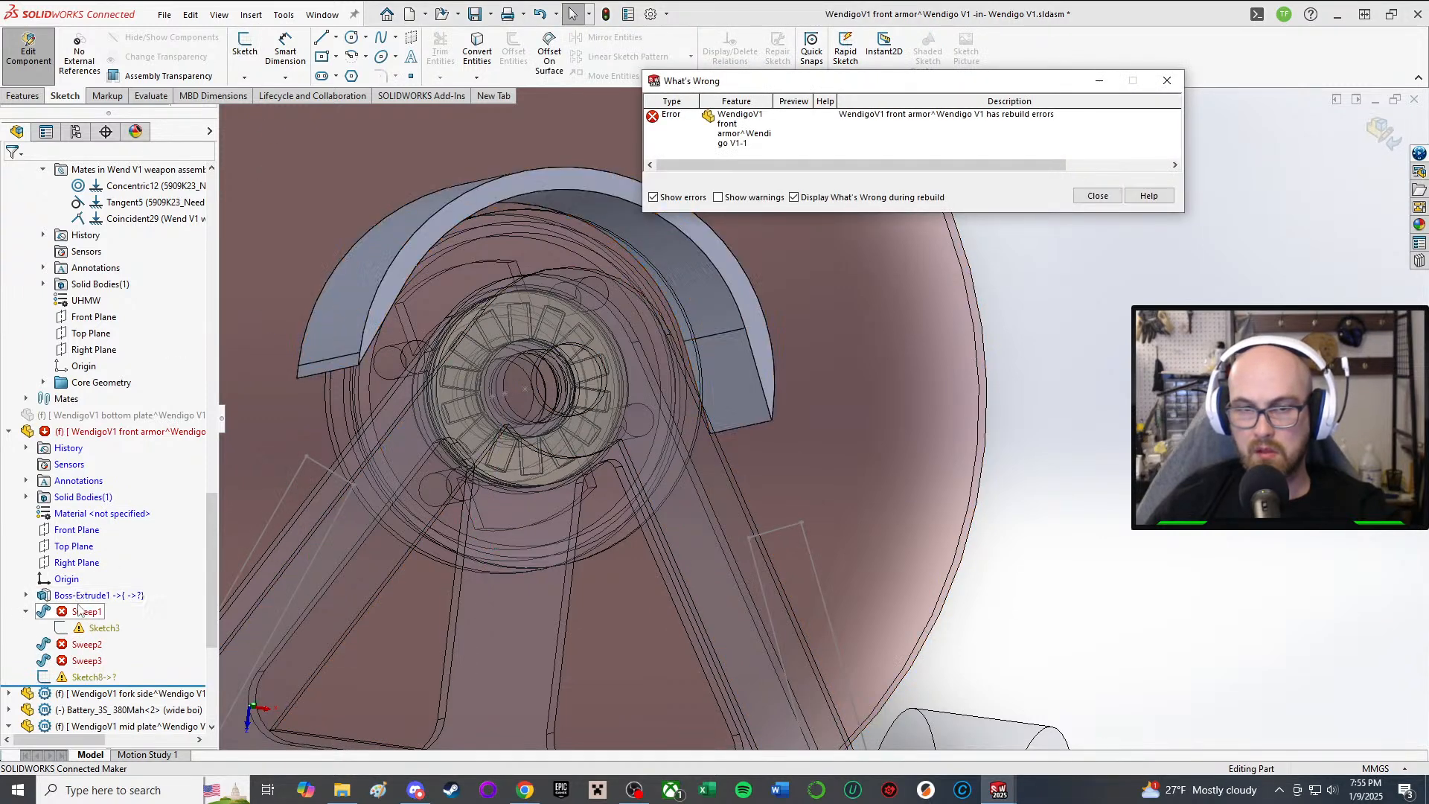
Step: Inspect Sweep1's profile and path settings around the arch, then cancel out
{"action": "left_click", "coordinate": [81, 615]}
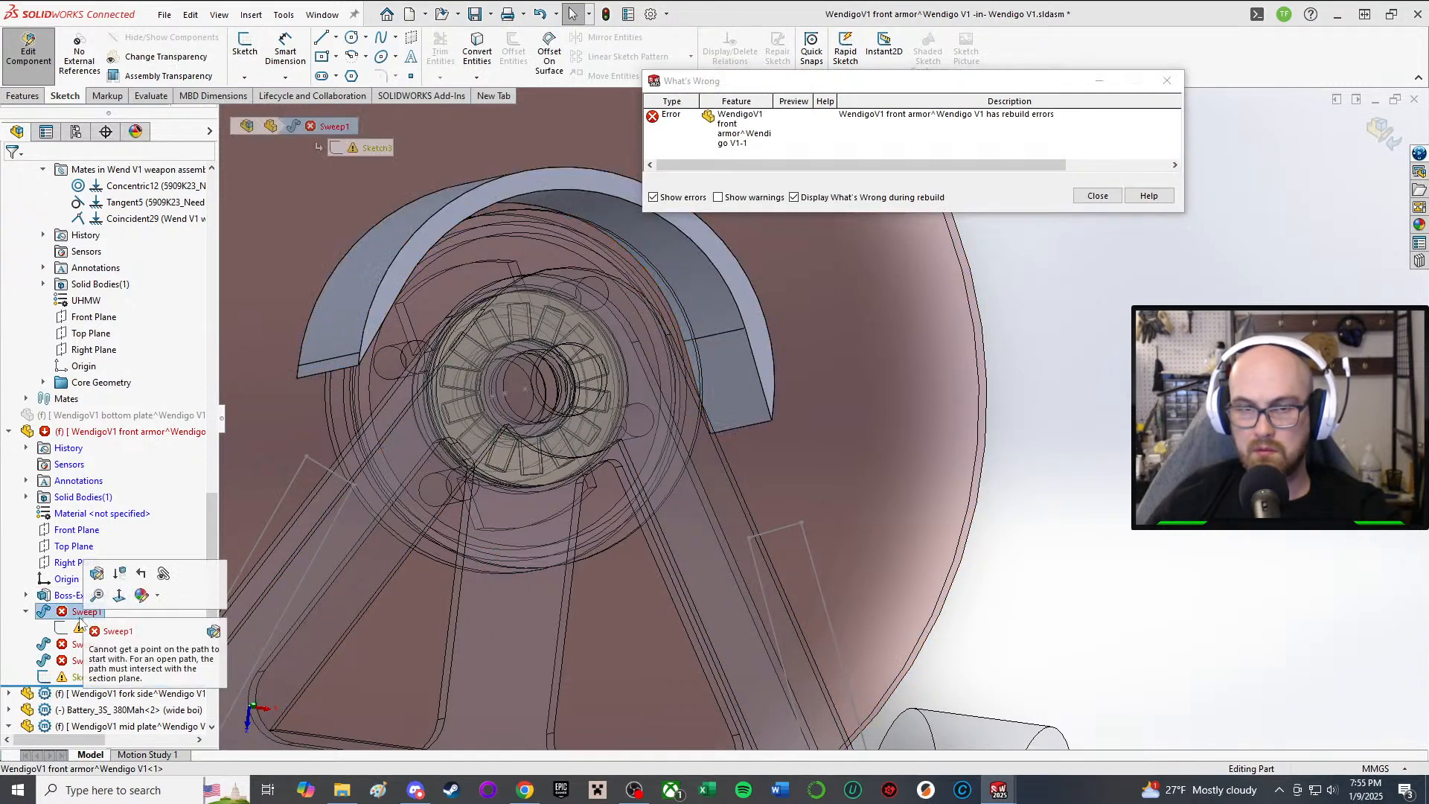
{"action": "left_click", "coordinate": [96, 573]}
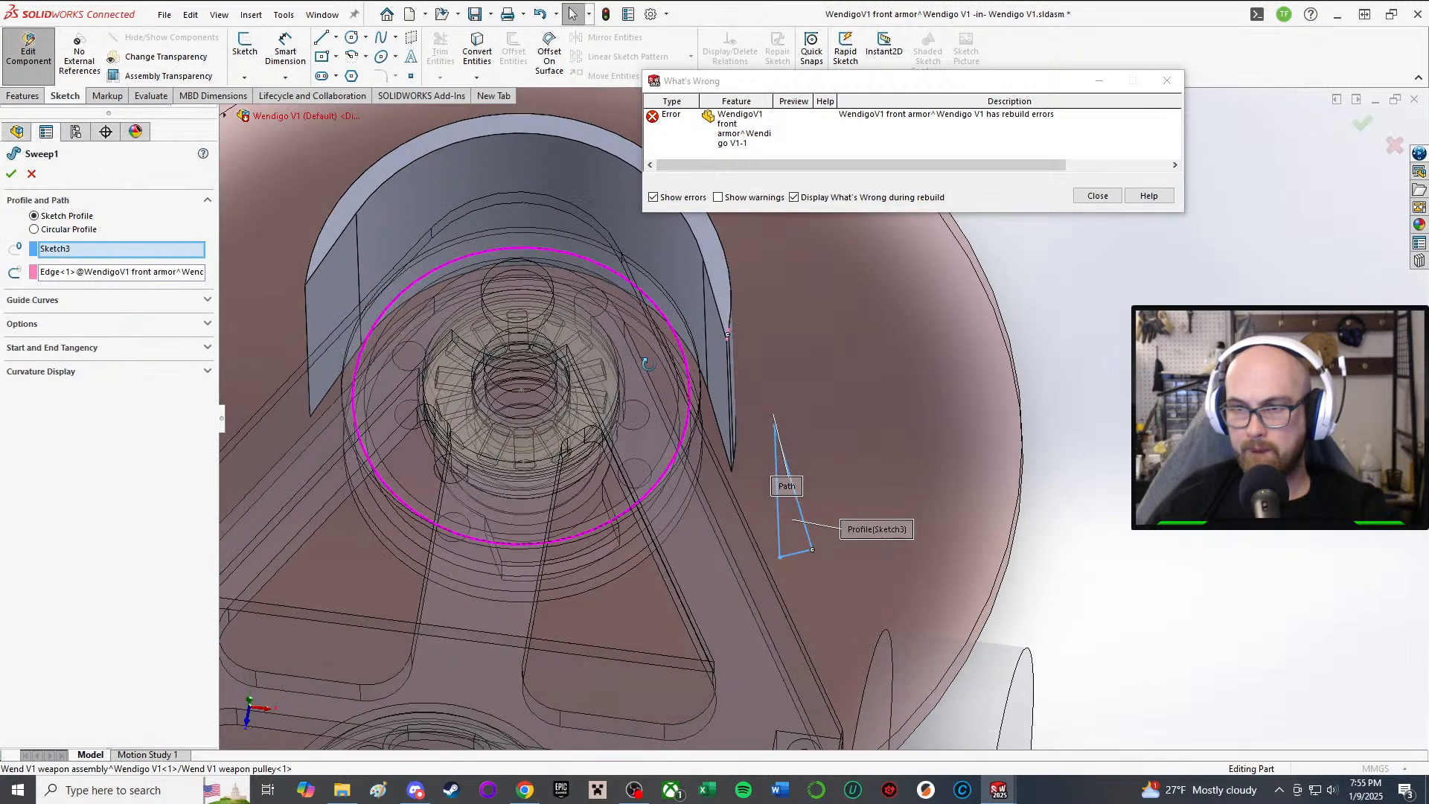
{"action": "middle_click_drag", "start_coordinate": [648, 363], "coordinate": [651, 361]}
{"action": "middle_click_drag", "start_coordinate": [759, 379], "coordinate": [669, 409]}
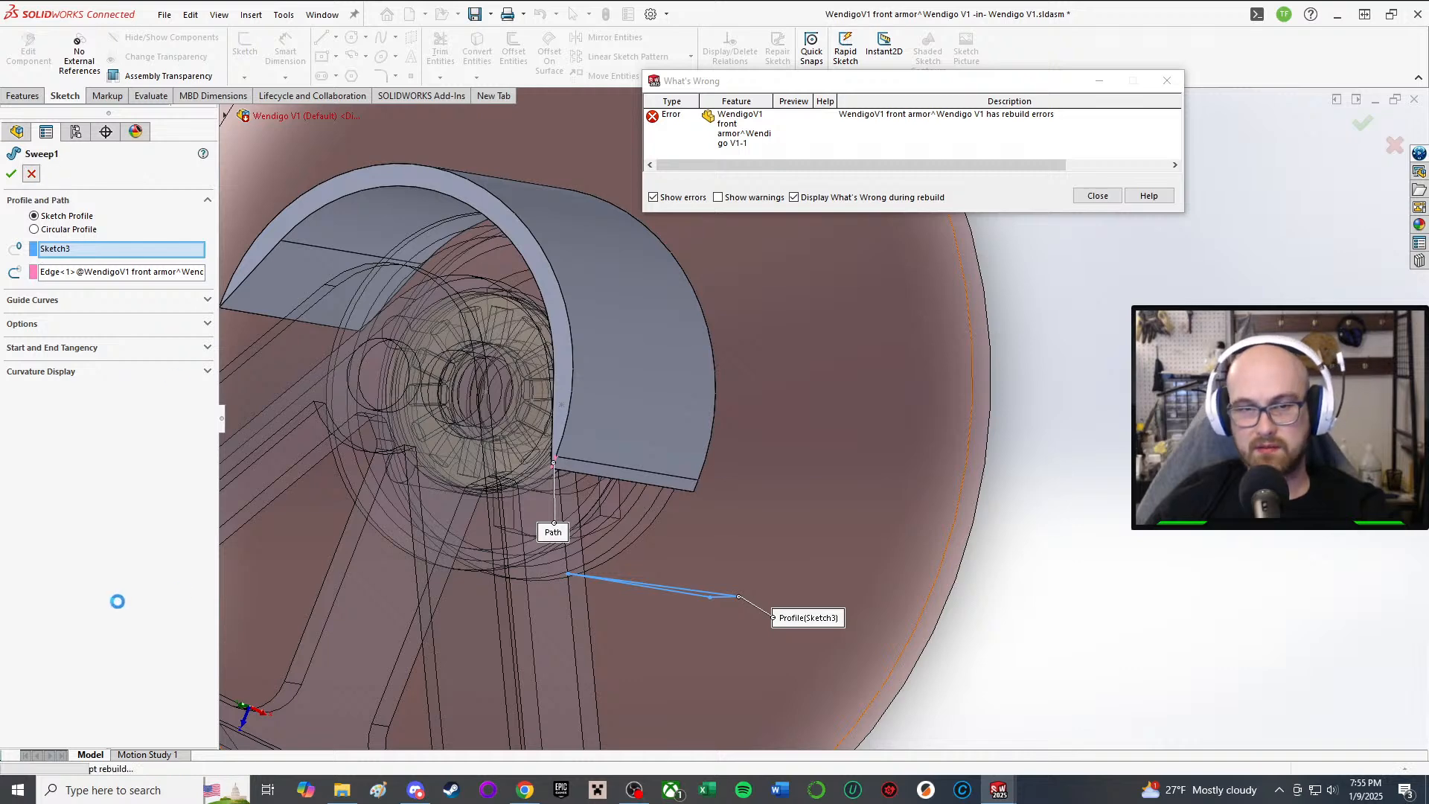
{"action": "key", "text": "Escape"}
Step: Change Boss-Extrude1 to a fixed 3.00 mm depth and apply it past the Sketch3 warning
{"action": "left_click", "coordinate": [95, 594]}
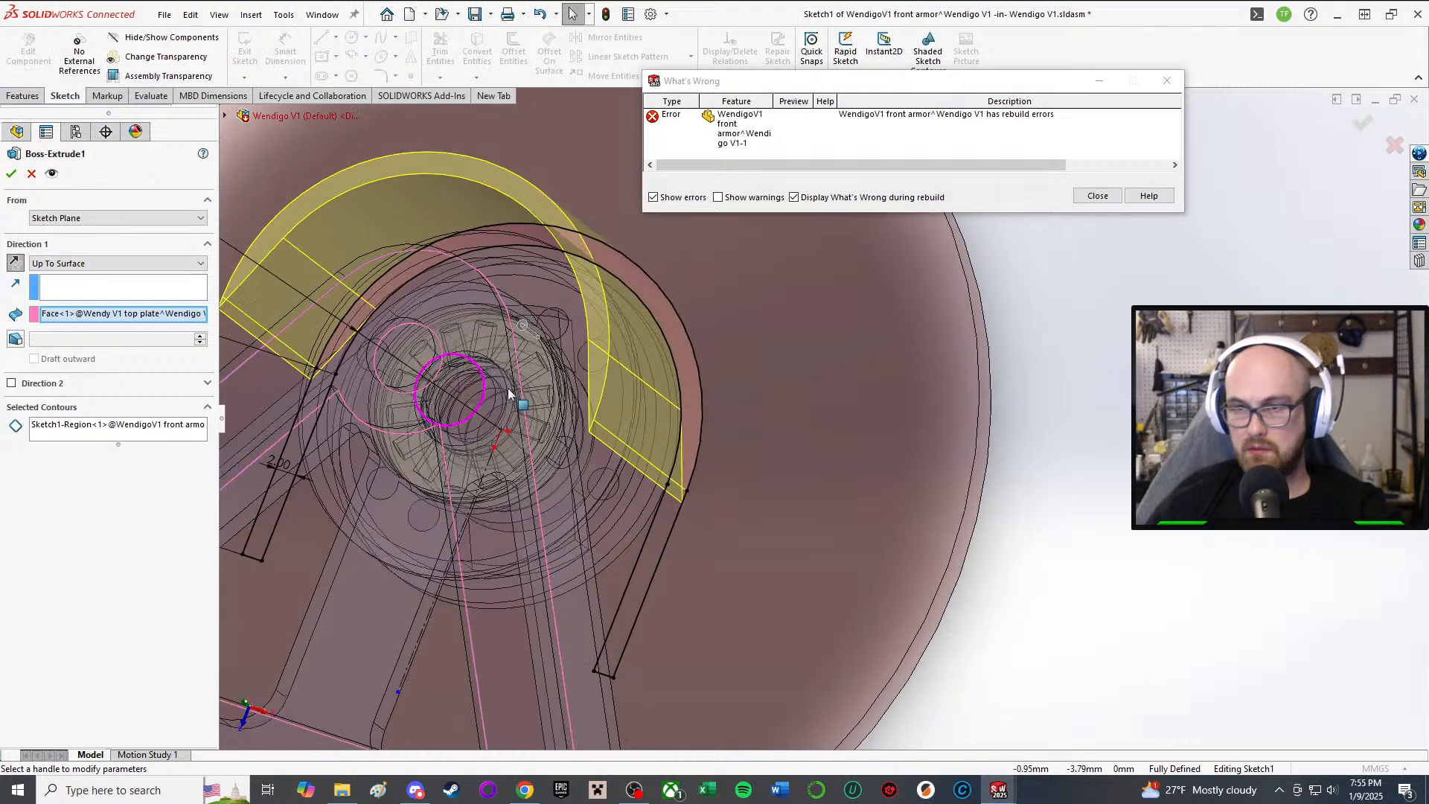
{"action": "middle_click_drag", "start_coordinate": [649, 581], "coordinate": [668, 529]}
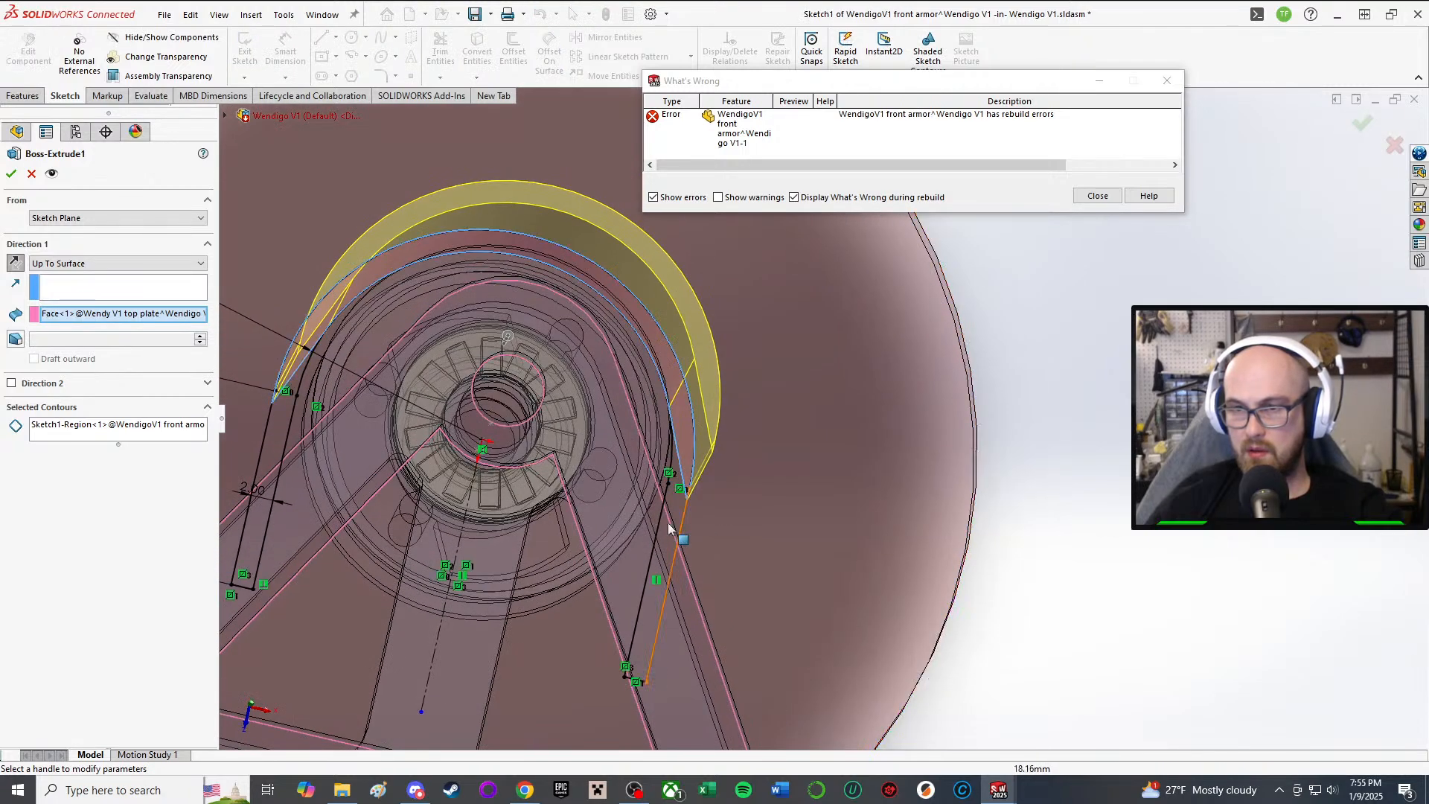
{"action": "left_click", "coordinate": [686, 502]}
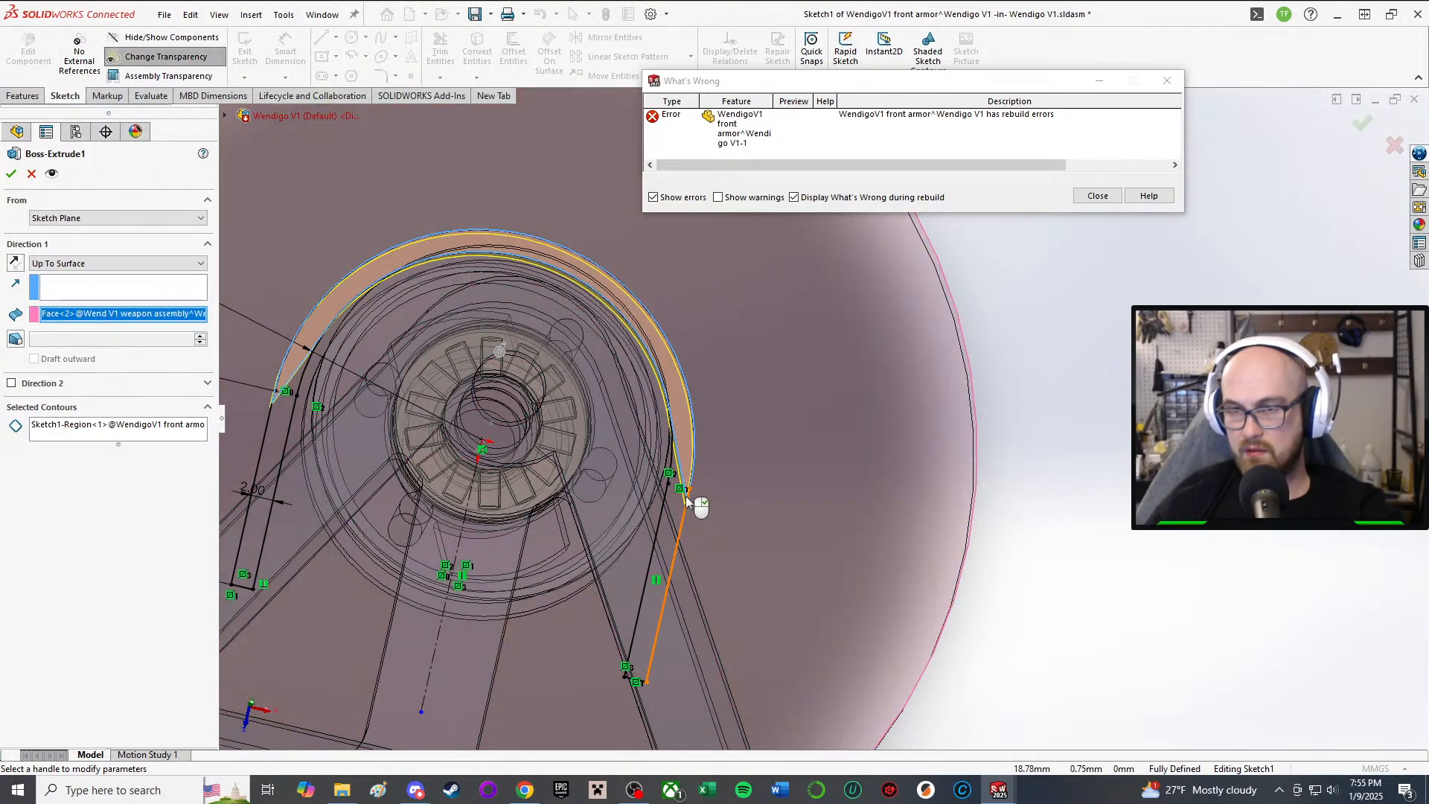
{"action": "left_click", "coordinate": [676, 513]}
{"action": "scroll", "coordinate": [672, 454], "scroll_direction": "down", "scroll_amount": 6}
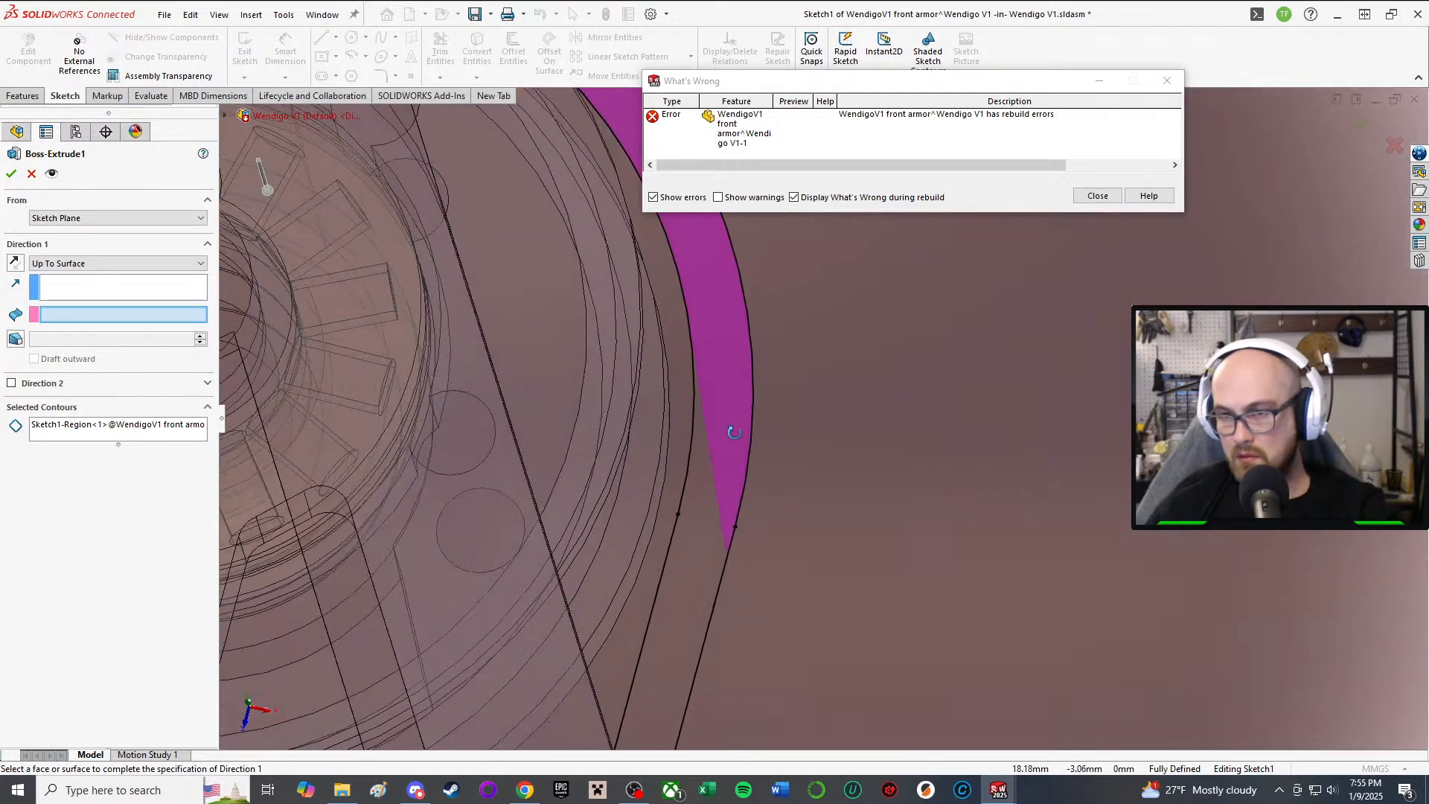
{"action": "left_click", "coordinate": [701, 538]}
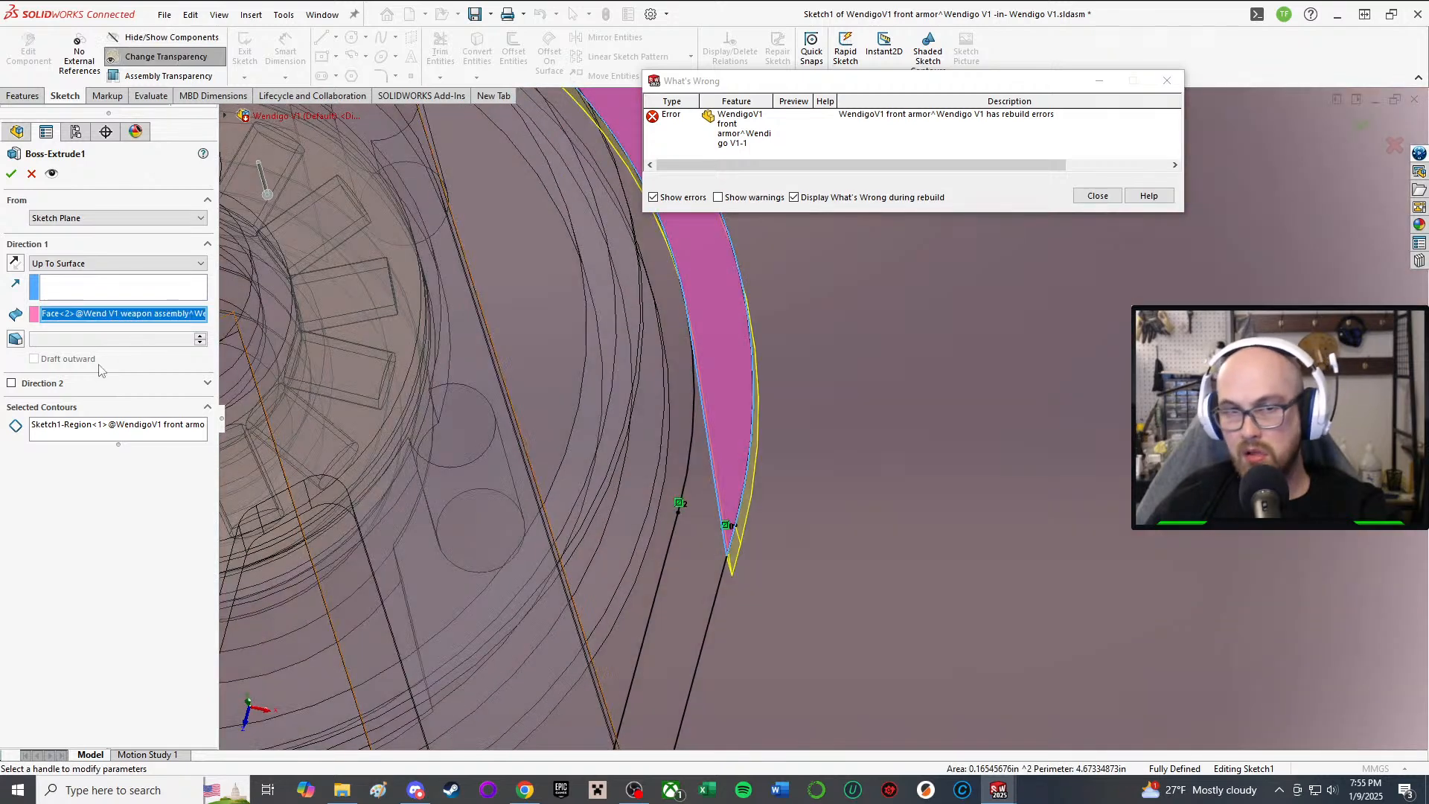
{"action": "left_click", "coordinate": [105, 408]}
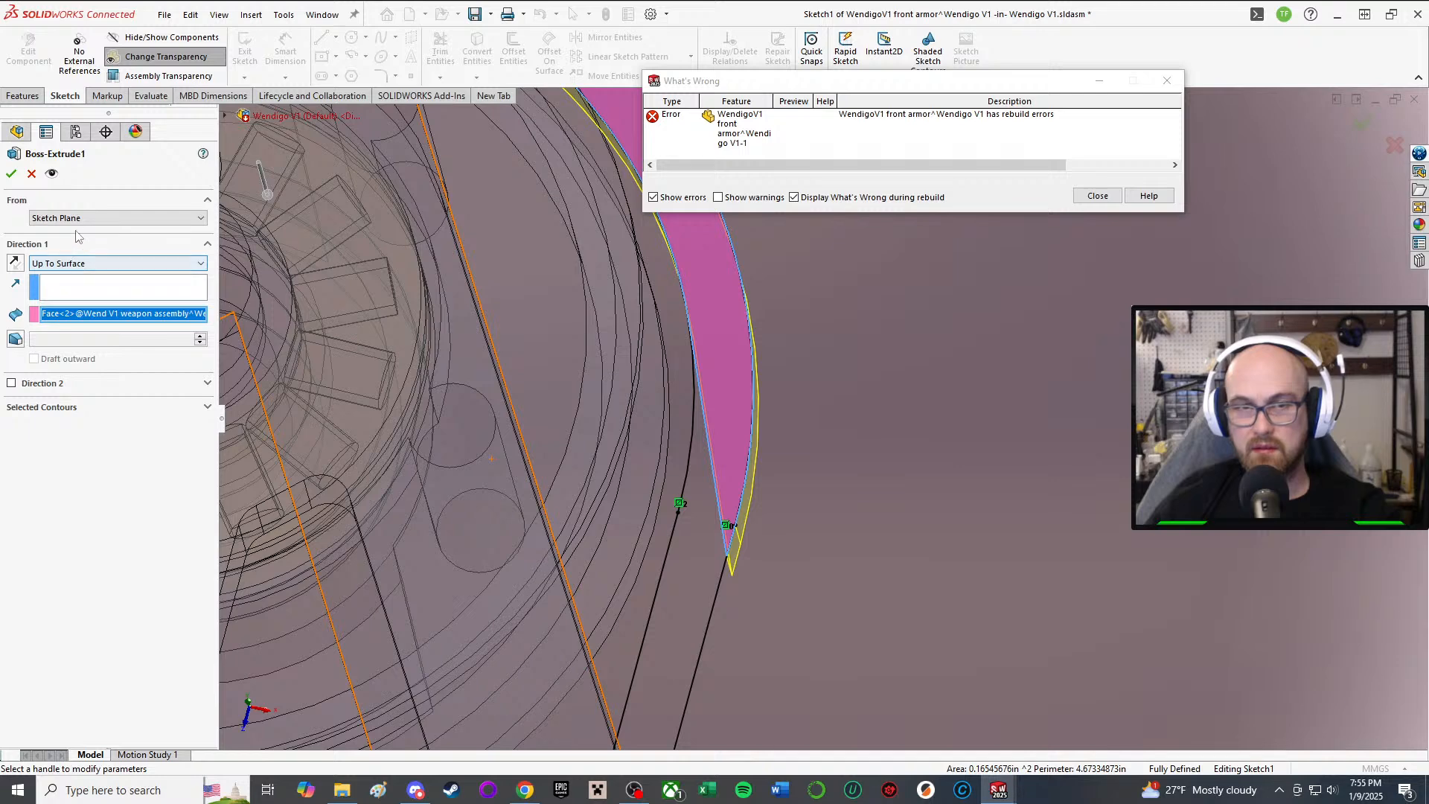
{"action": "left_click", "coordinate": [119, 263]}
{"action": "left_click", "coordinate": [124, 273]}
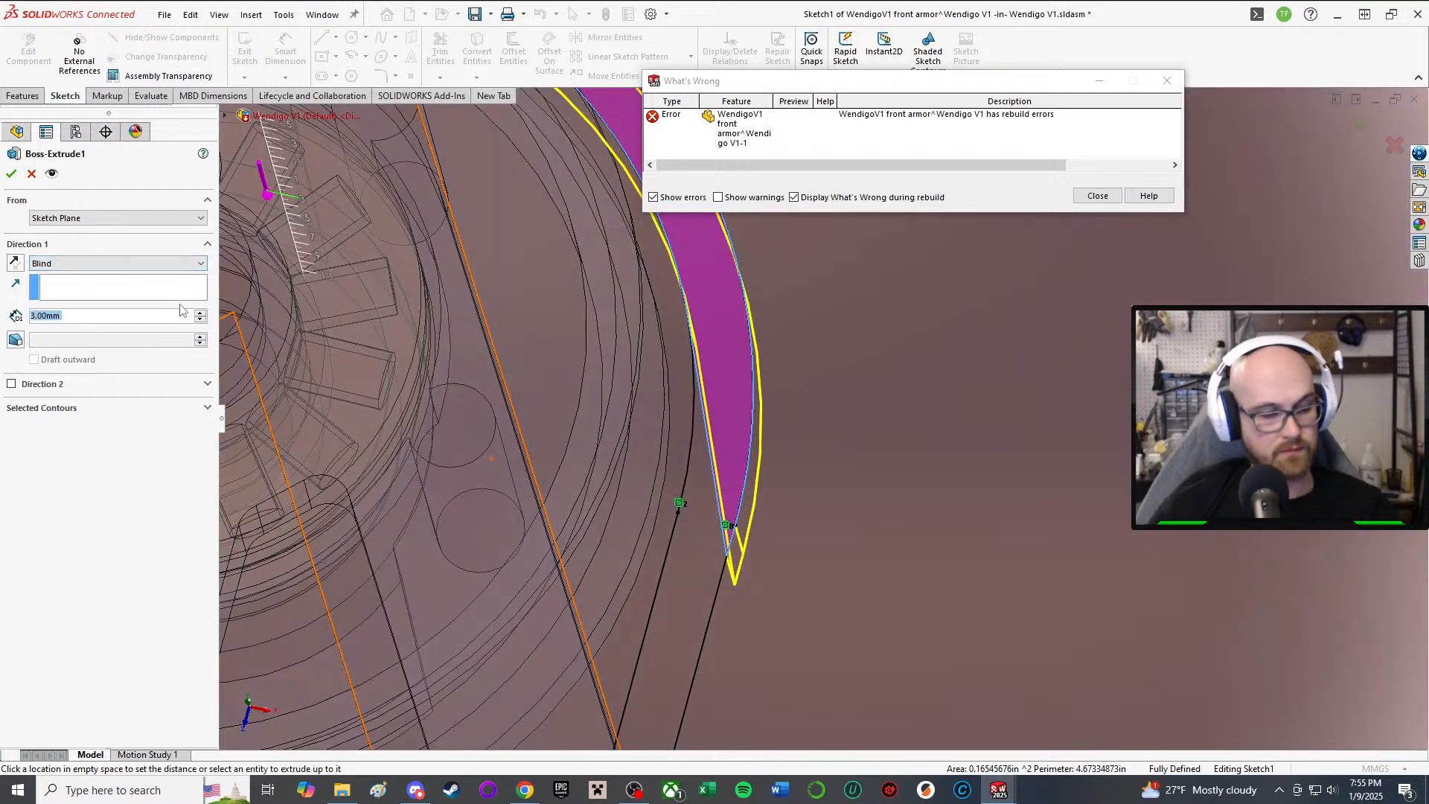
{"action": "left_click", "coordinate": [12, 173]}
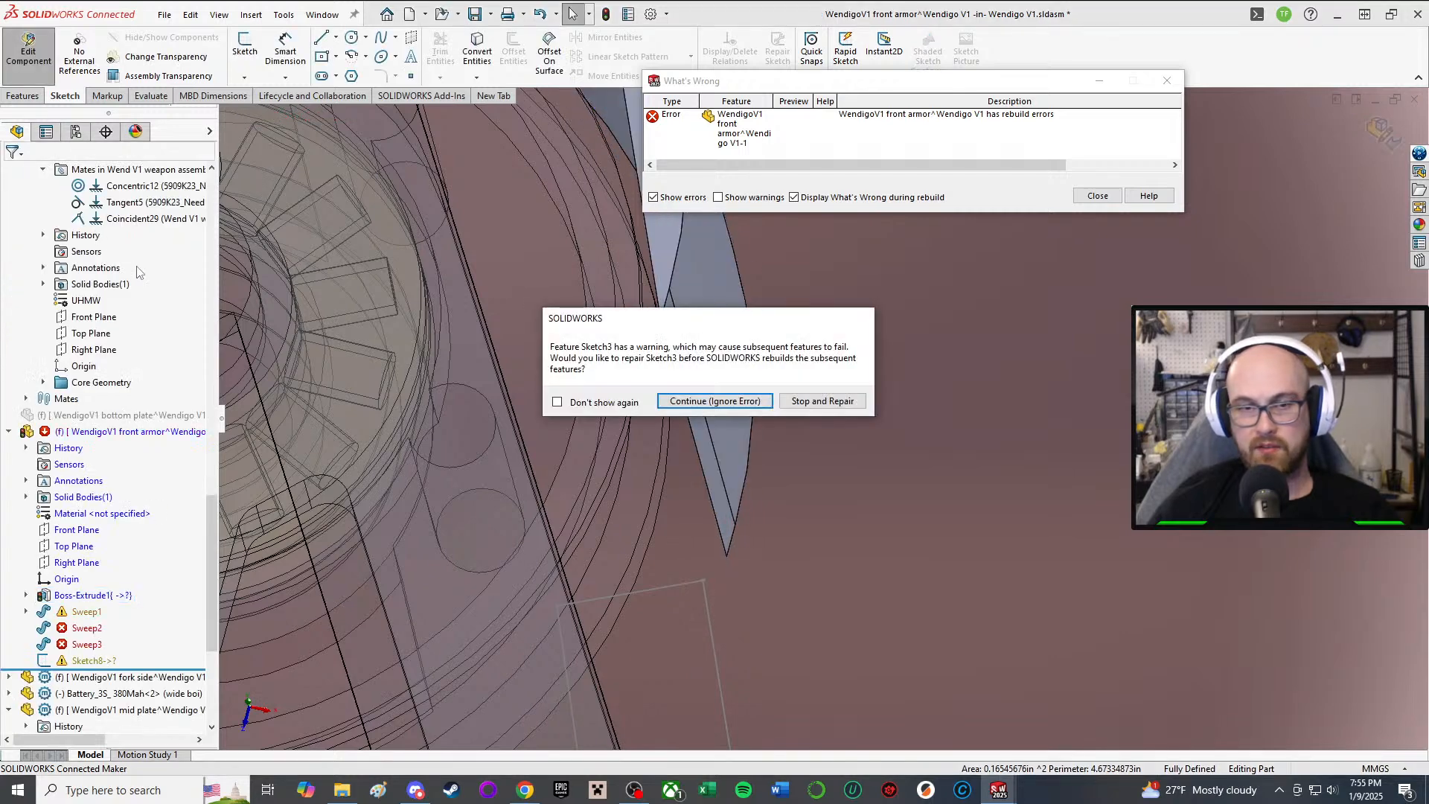
{"action": "left_click", "coordinate": [700, 401]}
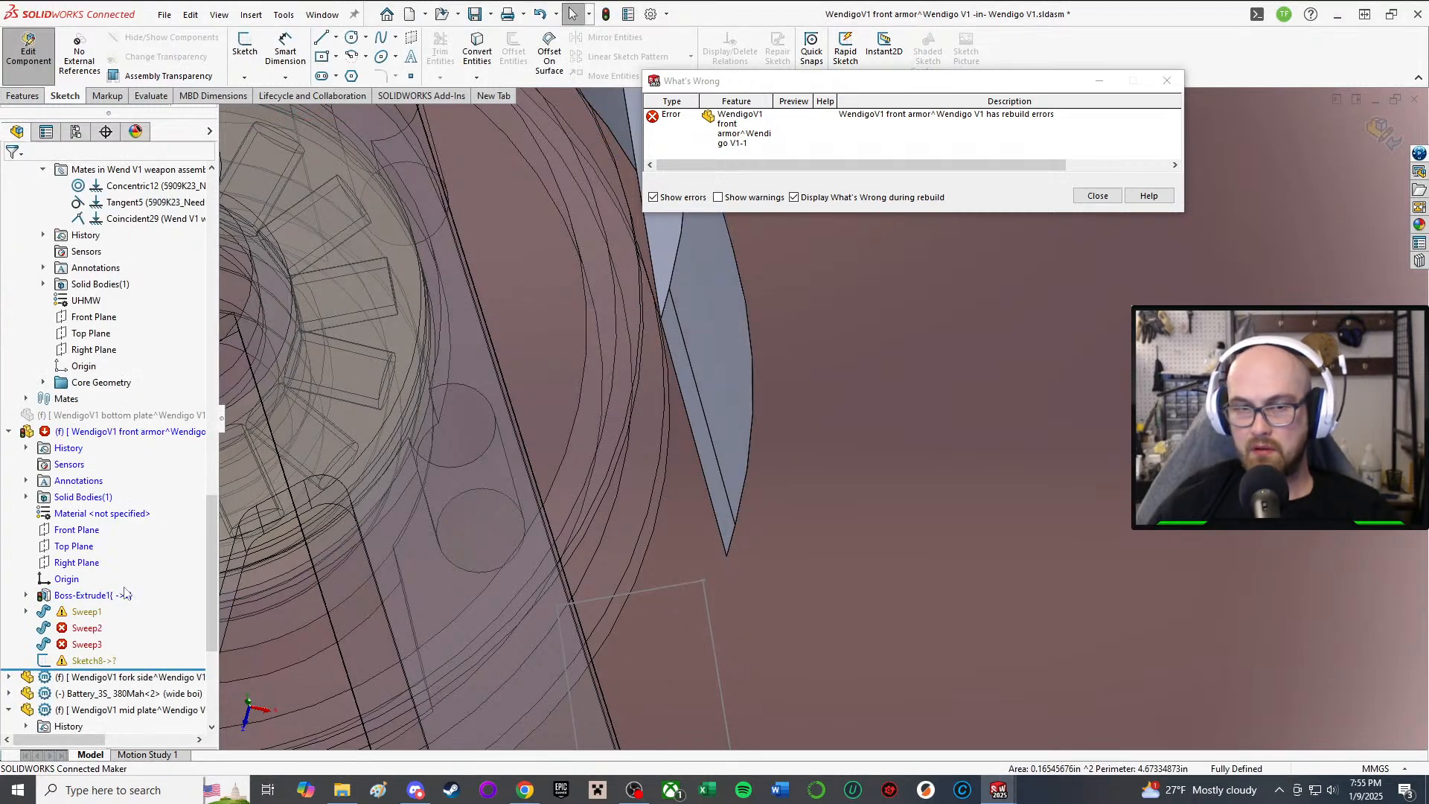
Step: Replace Boss-Extrude1's contours with the right leg, arched top and left leg regions, and confirm
{"action": "left_click", "coordinate": [93, 596]}
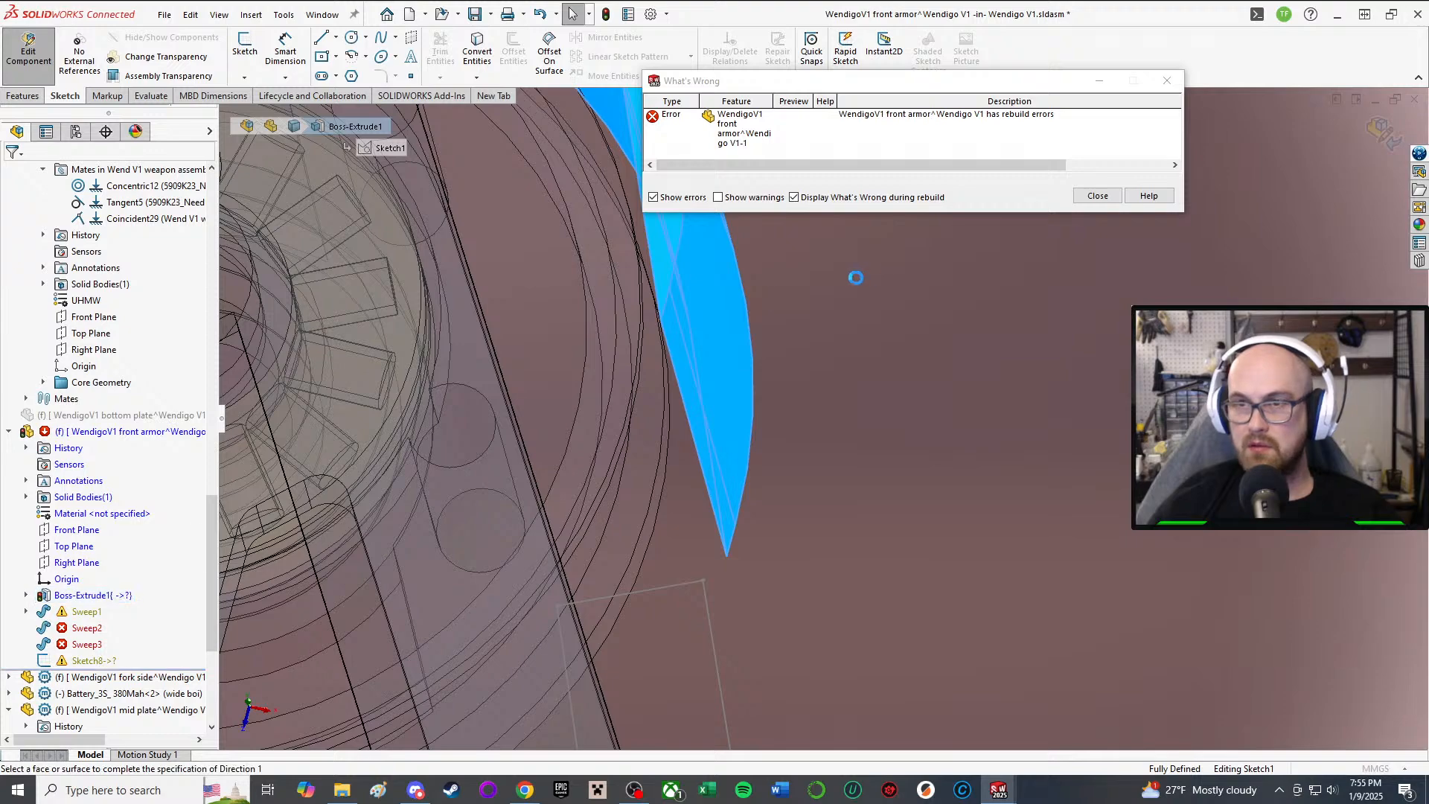
{"action": "left_click", "coordinate": [96, 424]}
{"action": "key", "text": "Delete"}
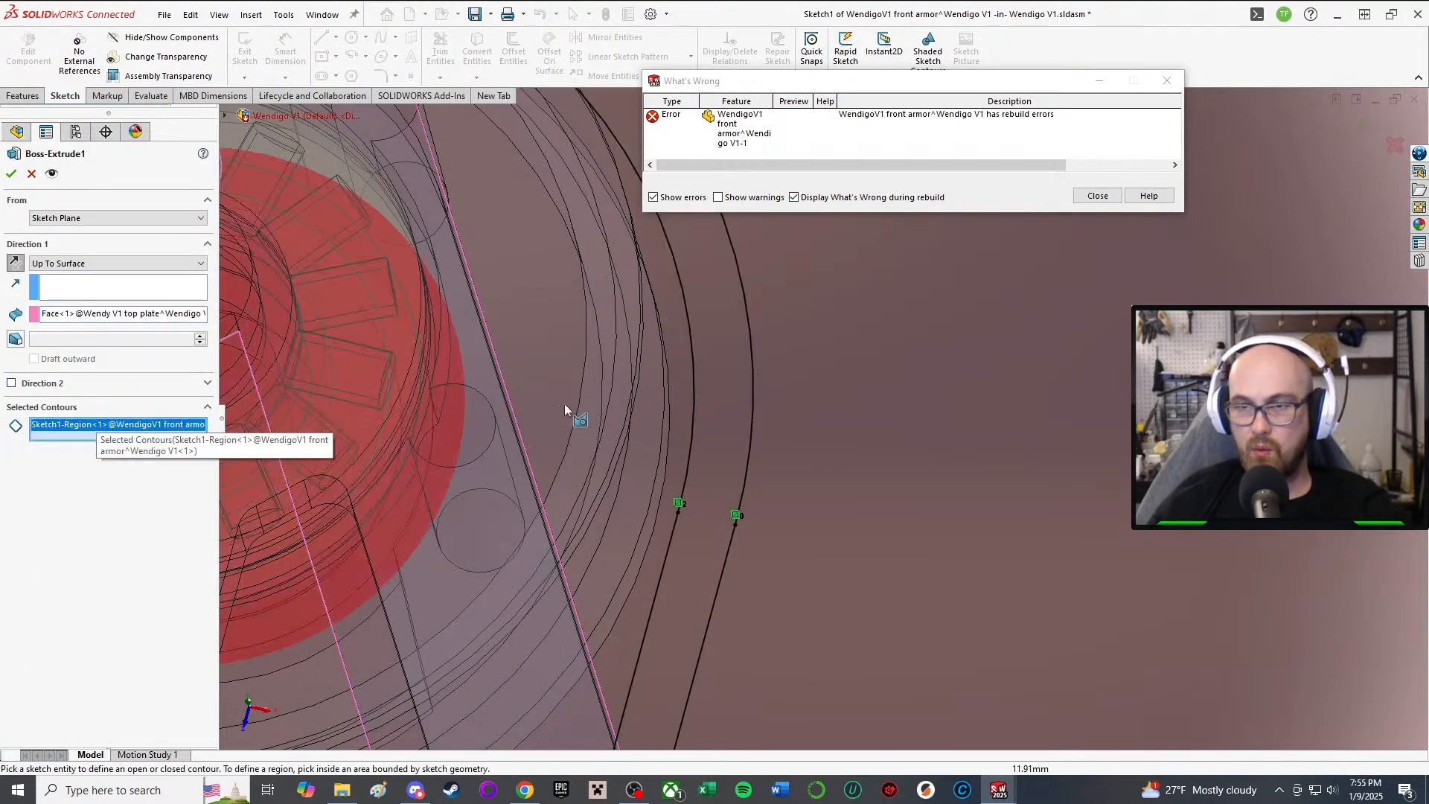
{"action": "scroll", "coordinate": [663, 415], "scroll_direction": "up", "scroll_amount": 3}
{"action": "left_click", "coordinate": [741, 408]}
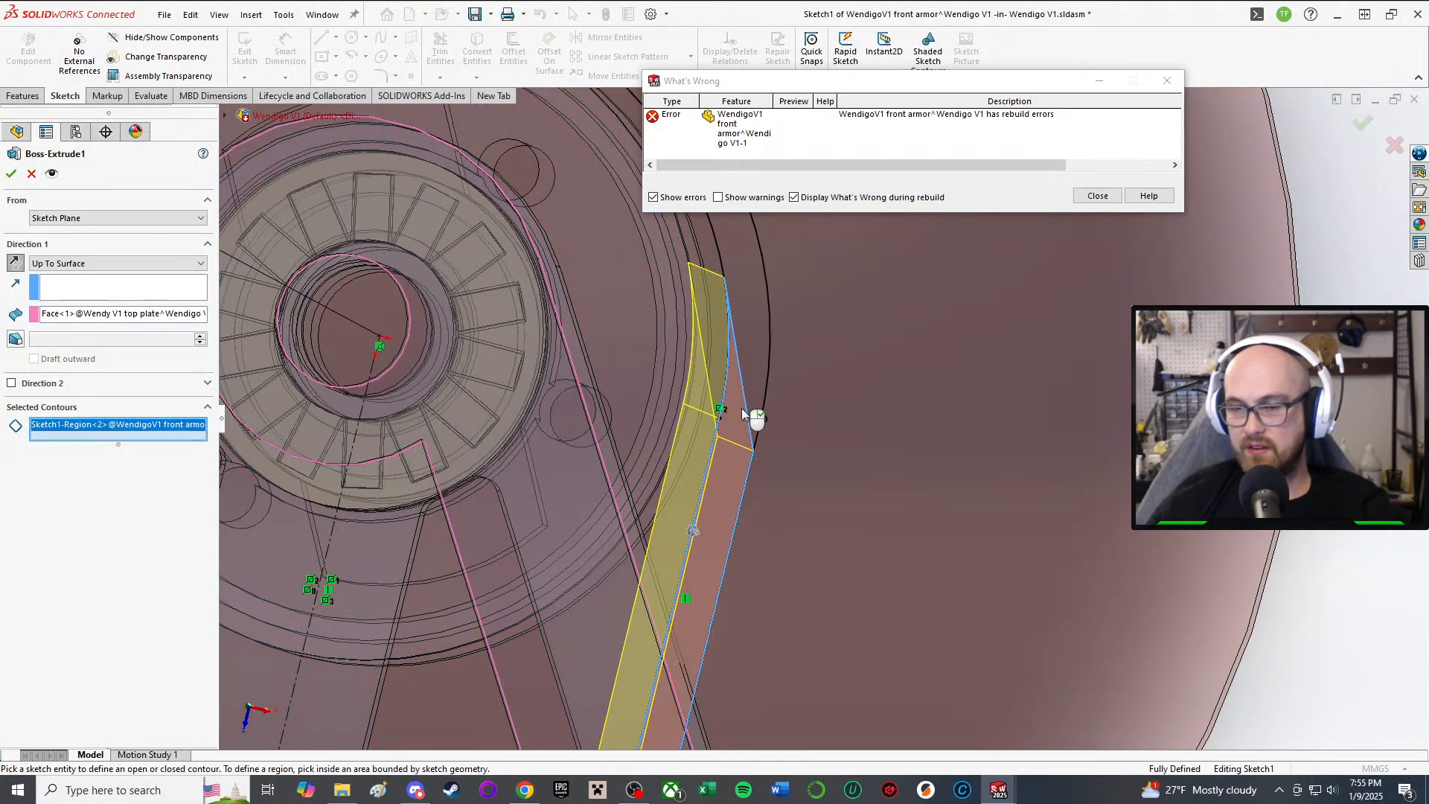
{"action": "scroll", "coordinate": [766, 372], "scroll_direction": "up", "scroll_amount": 3}
{"action": "left_click", "coordinate": [784, 331]}
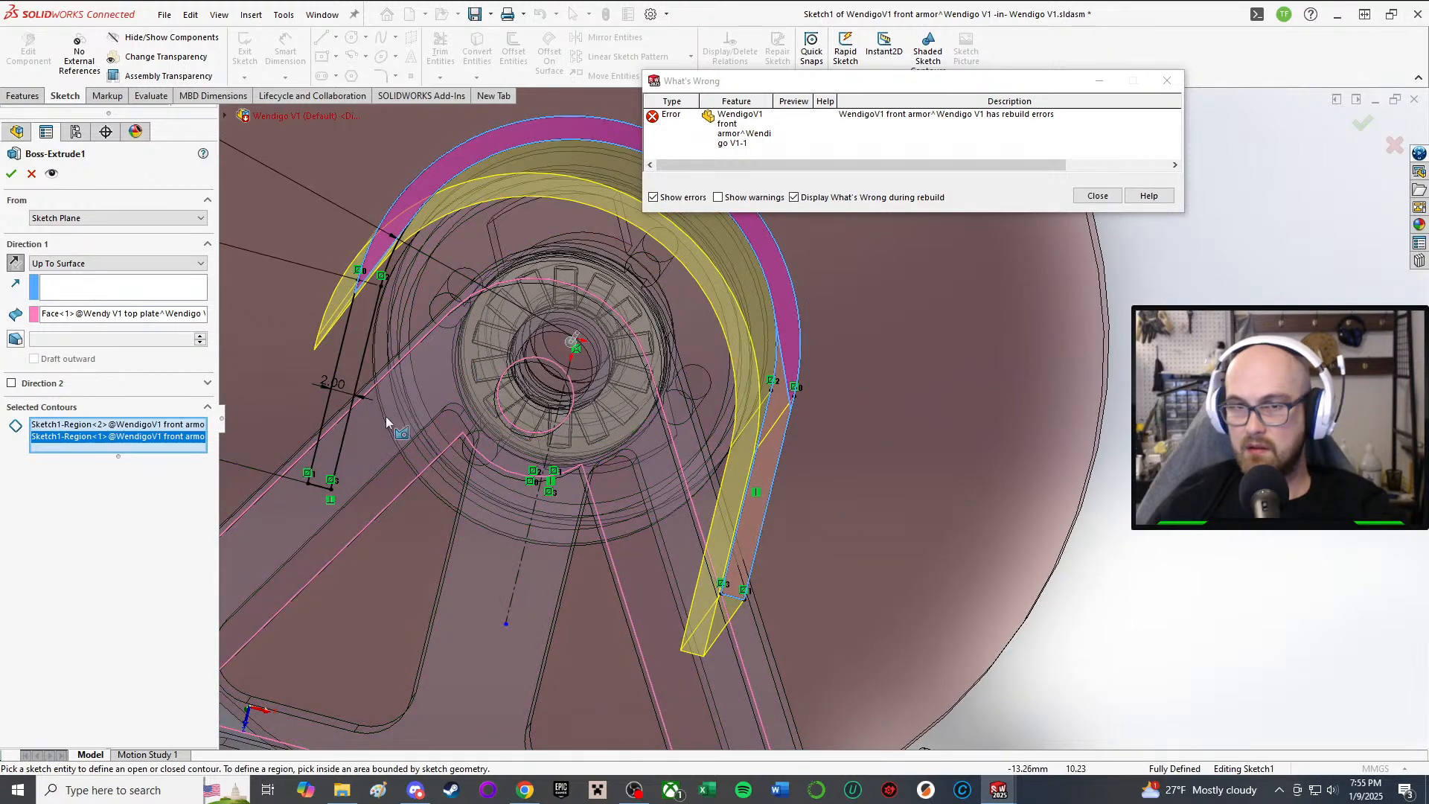
{"action": "left_click", "coordinate": [357, 337]}
{"action": "mouse_move", "coordinate": [407, 344]}
{"action": "middle_mouse_down"}
{"action": "mouse_move", "coordinate": [451, 292]}
{"action": "mouse_move", "coordinate": [435, 314]}
{"action": "middle_mouse_up"}
{"action": "scroll", "coordinate": [435, 314], "scroll_direction": "up", "scroll_amount": 2}
{"action": "left_click", "coordinate": [12, 174]}
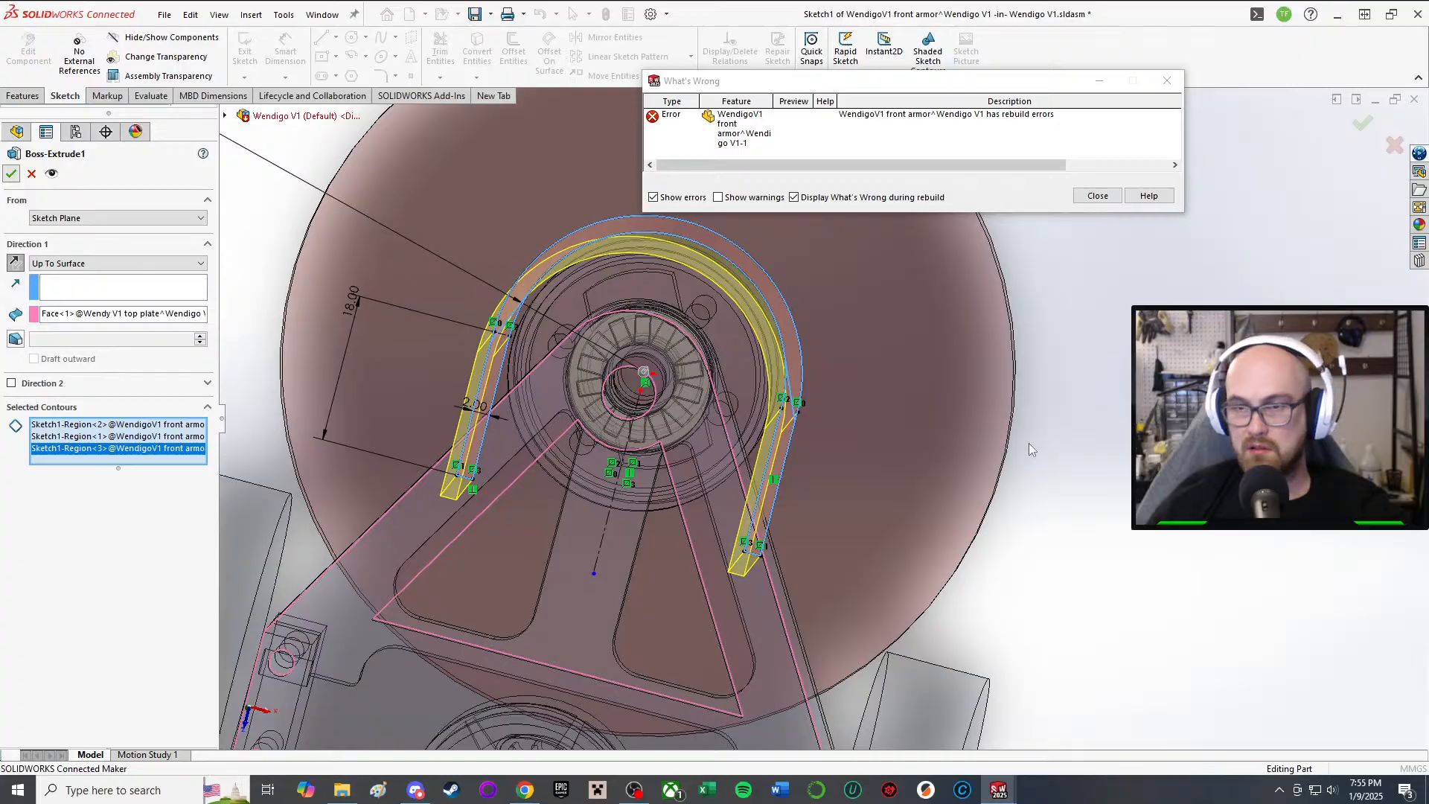
{"action": "middle_click_drag", "start_coordinate": [797, 486], "coordinate": [954, 347]}
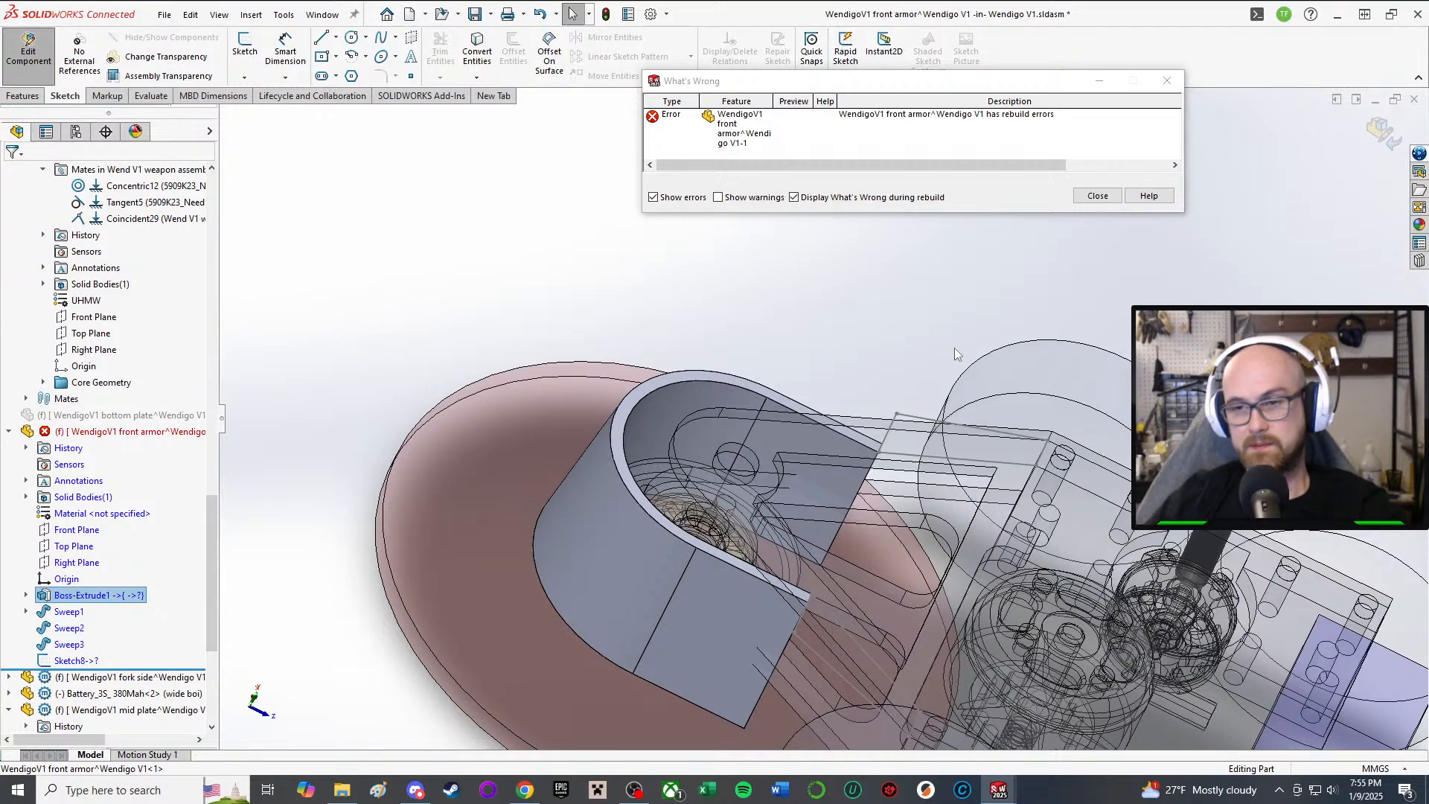
{"action": "middle_click_drag", "start_coordinate": [954, 347], "coordinate": [724, 328]}
{"action": "scroll", "coordinate": [948, 581], "scroll_direction": "down", "scroll_amount": 2}
{"action": "middle_click_drag", "start_coordinate": [579, 448], "coordinate": [636, 521]}
{"action": "scroll", "coordinate": [637, 523], "scroll_direction": "down", "scroll_amount": 2}
{"action": "middle_click_drag", "start_coordinate": [386, 435], "coordinate": [357, 421]}
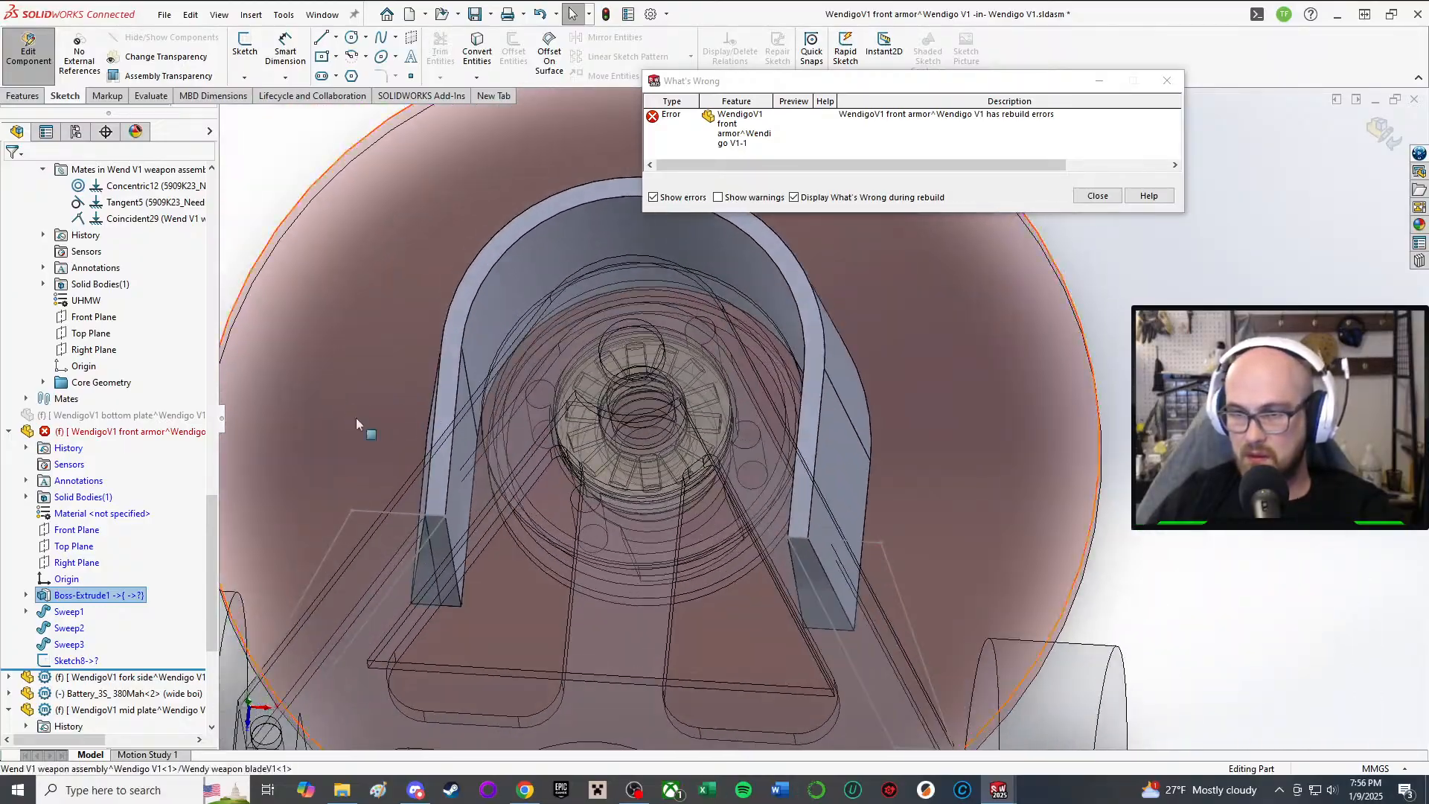
{"action": "scroll", "coordinate": [794, 509], "scroll_direction": "up", "scroll_amount": 2}
{"action": "middle_click_drag", "start_coordinate": [798, 507], "coordinate": [801, 543]}
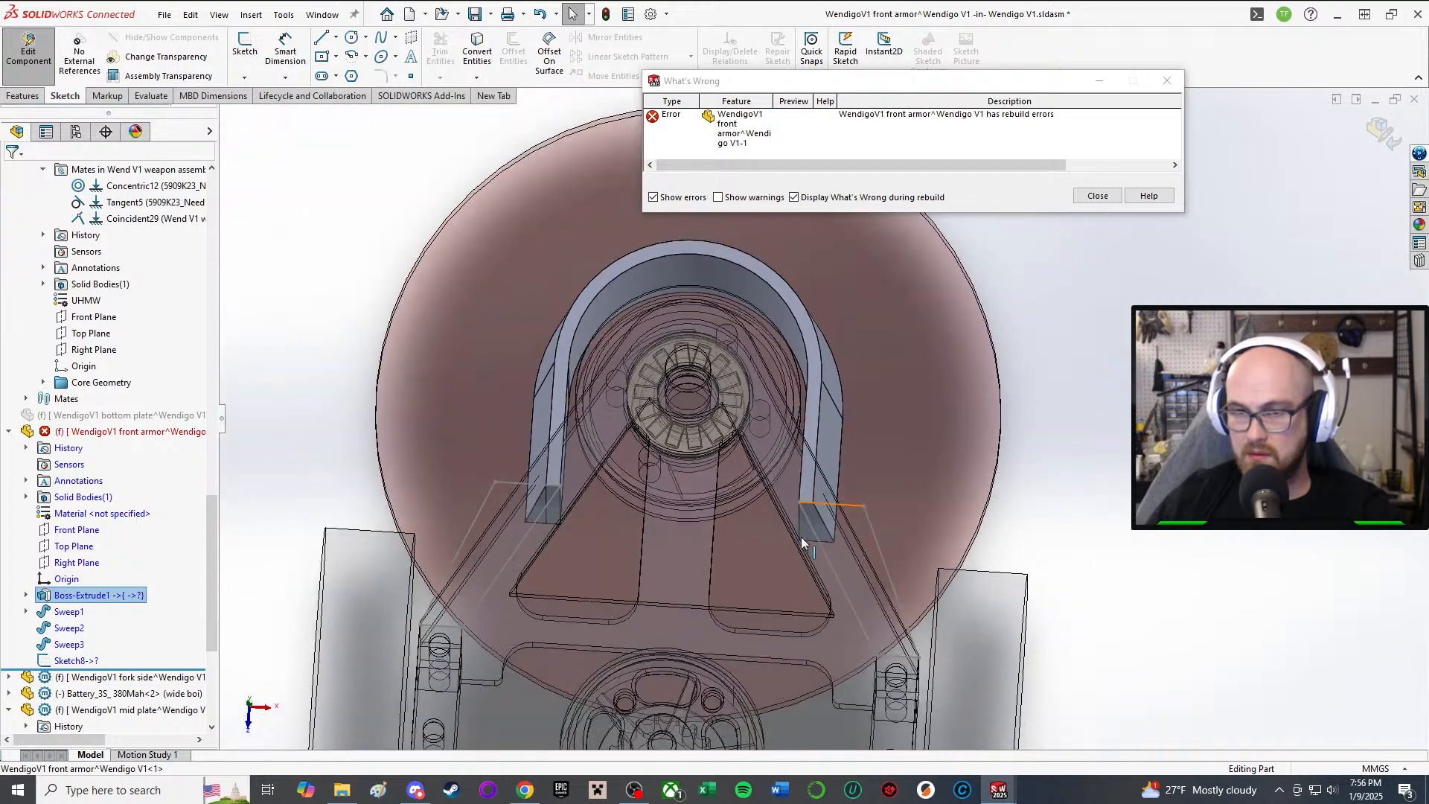
{"action": "left_click", "coordinate": [71, 595]}
{"action": "left_click", "coordinate": [74, 595]}
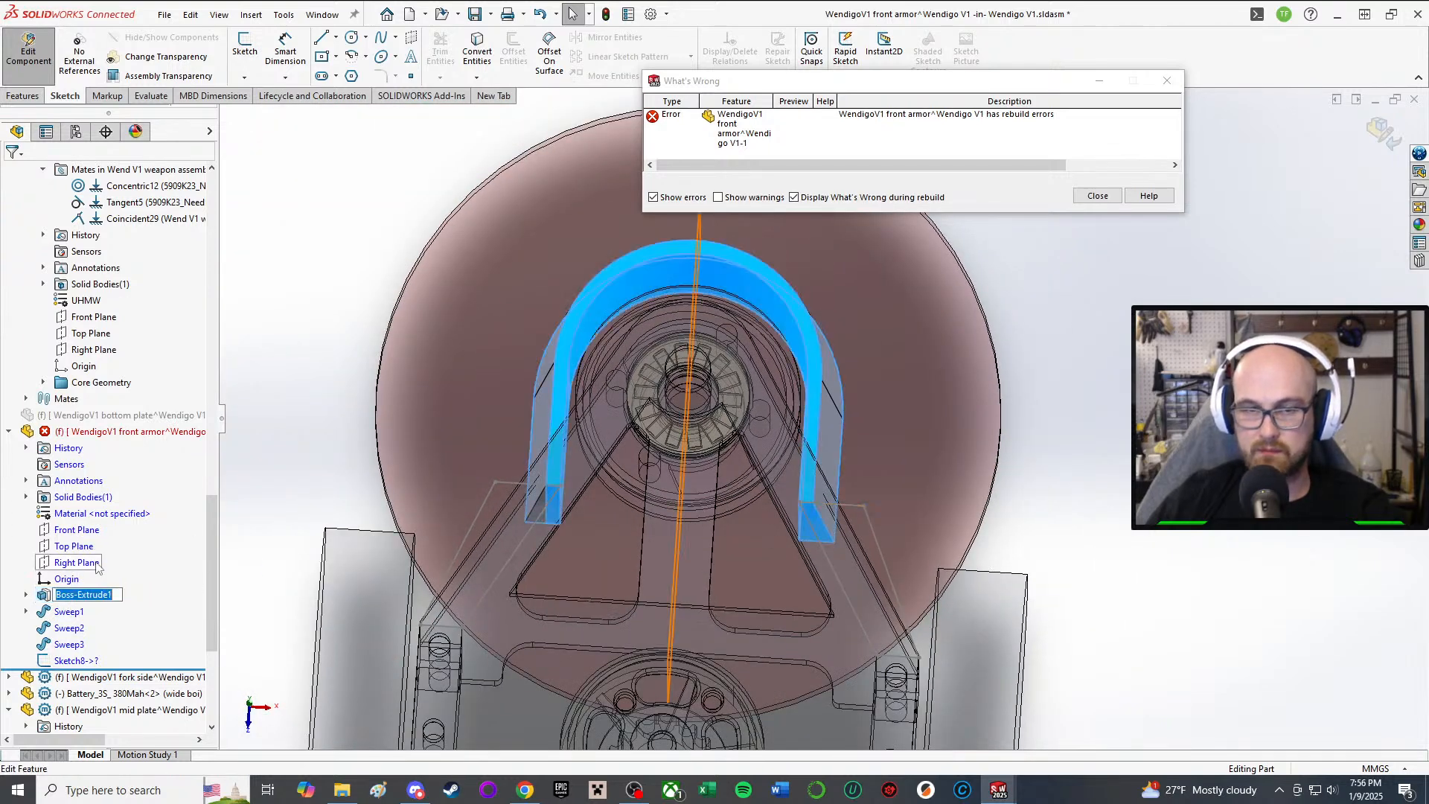
Step: Change the 18.00 leg dimension to 10 mm
{"action": "left_click", "coordinate": [43, 595]}
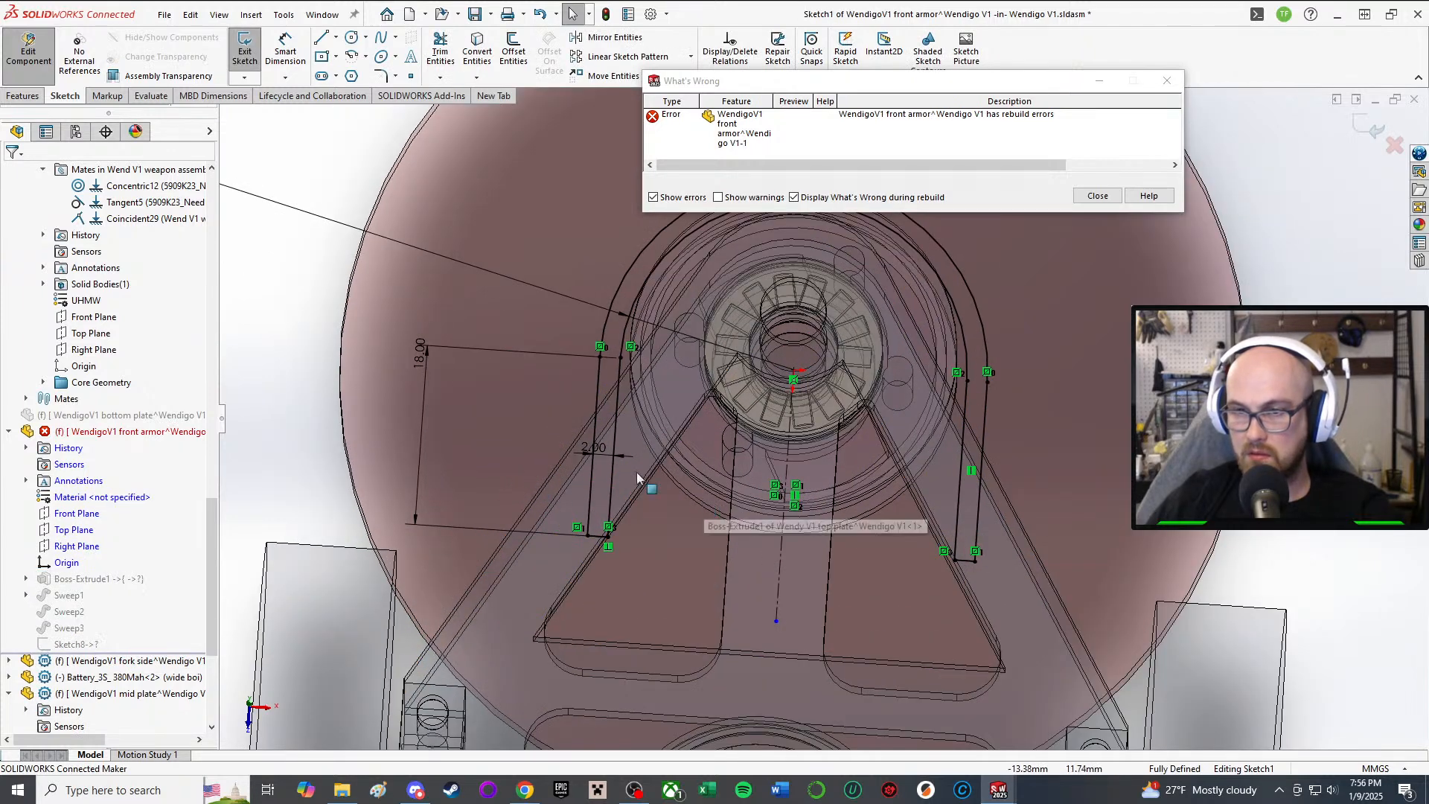
{"action": "double_click", "coordinate": [420, 353]}
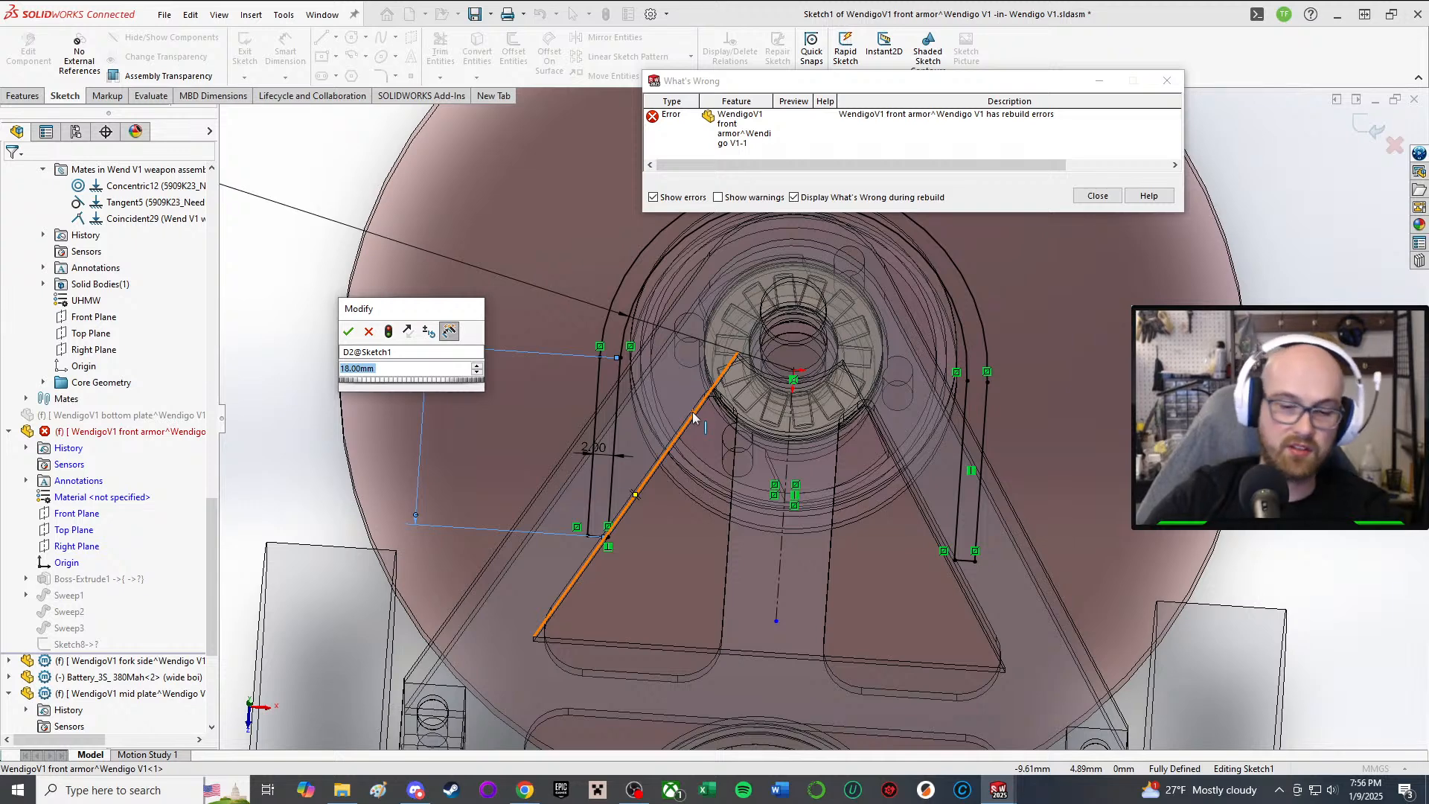
{"action": "type", "text": "10"}
{"action": "key", "text": "Return"}
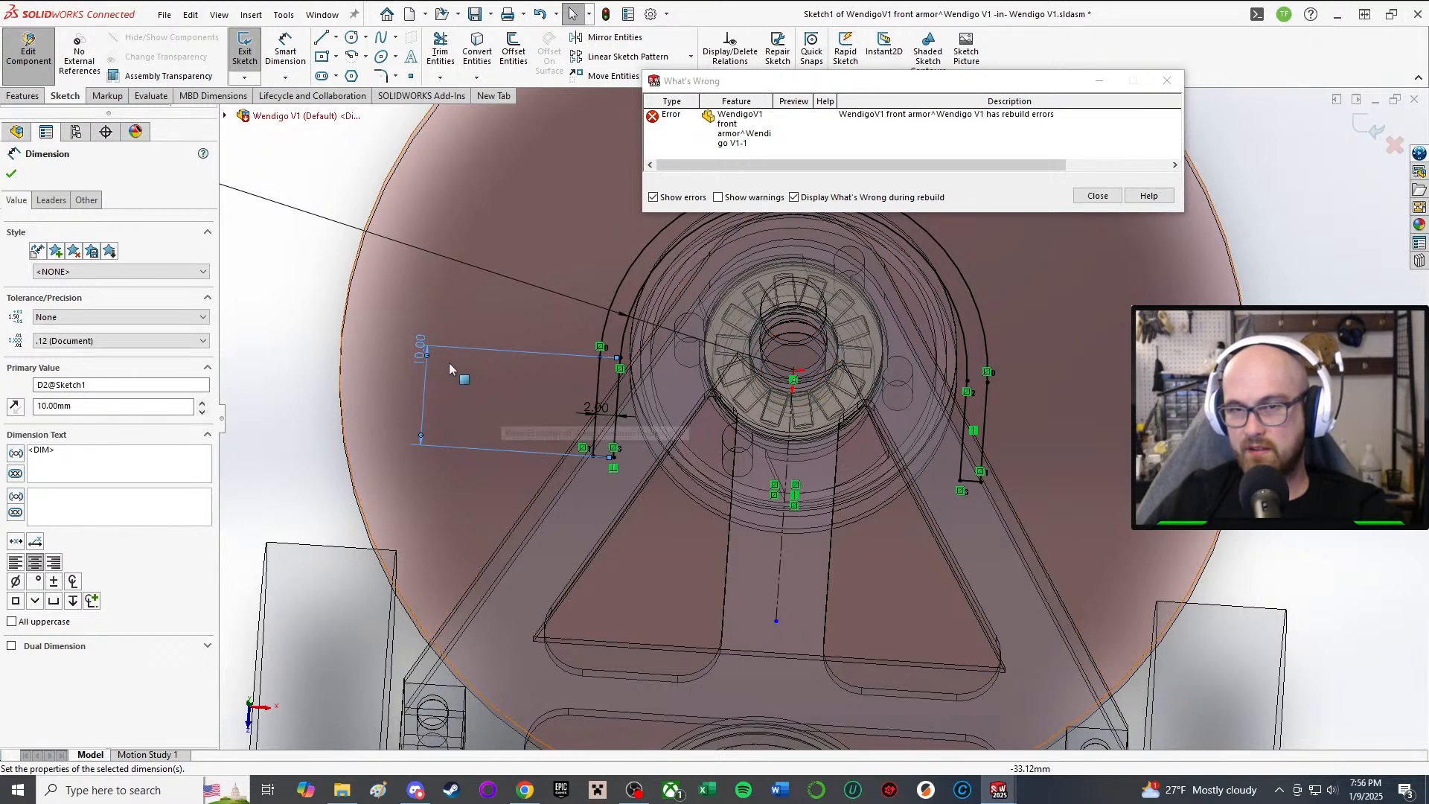
{"action": "mouse_move", "coordinate": [634, 368]}
{"action": "middle_mouse_down"}
{"action": "mouse_move", "coordinate": [646, 381]}
{"action": "mouse_move", "coordinate": [633, 395]}
{"action": "middle_mouse_up"}
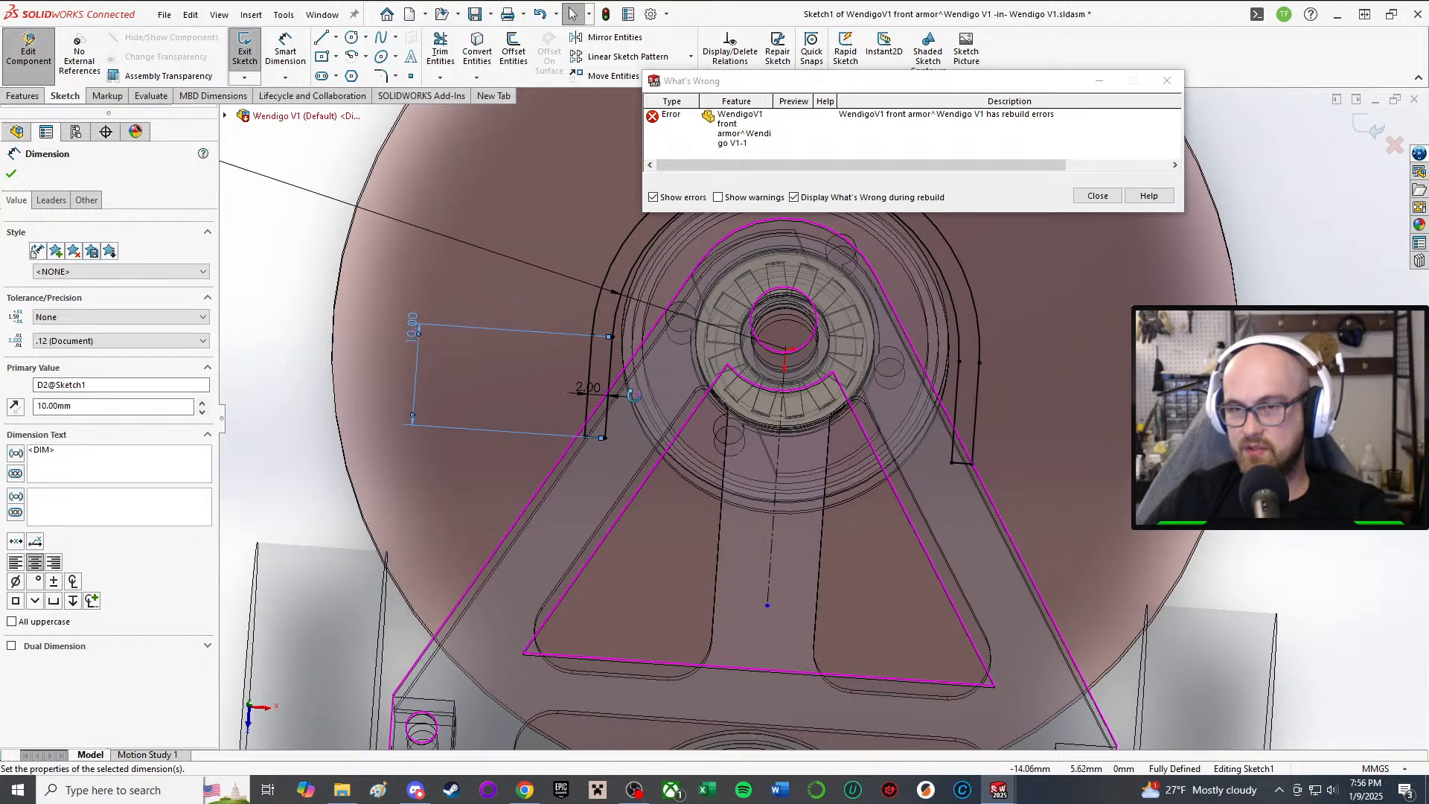
{"action": "left_click", "coordinate": [415, 343]}
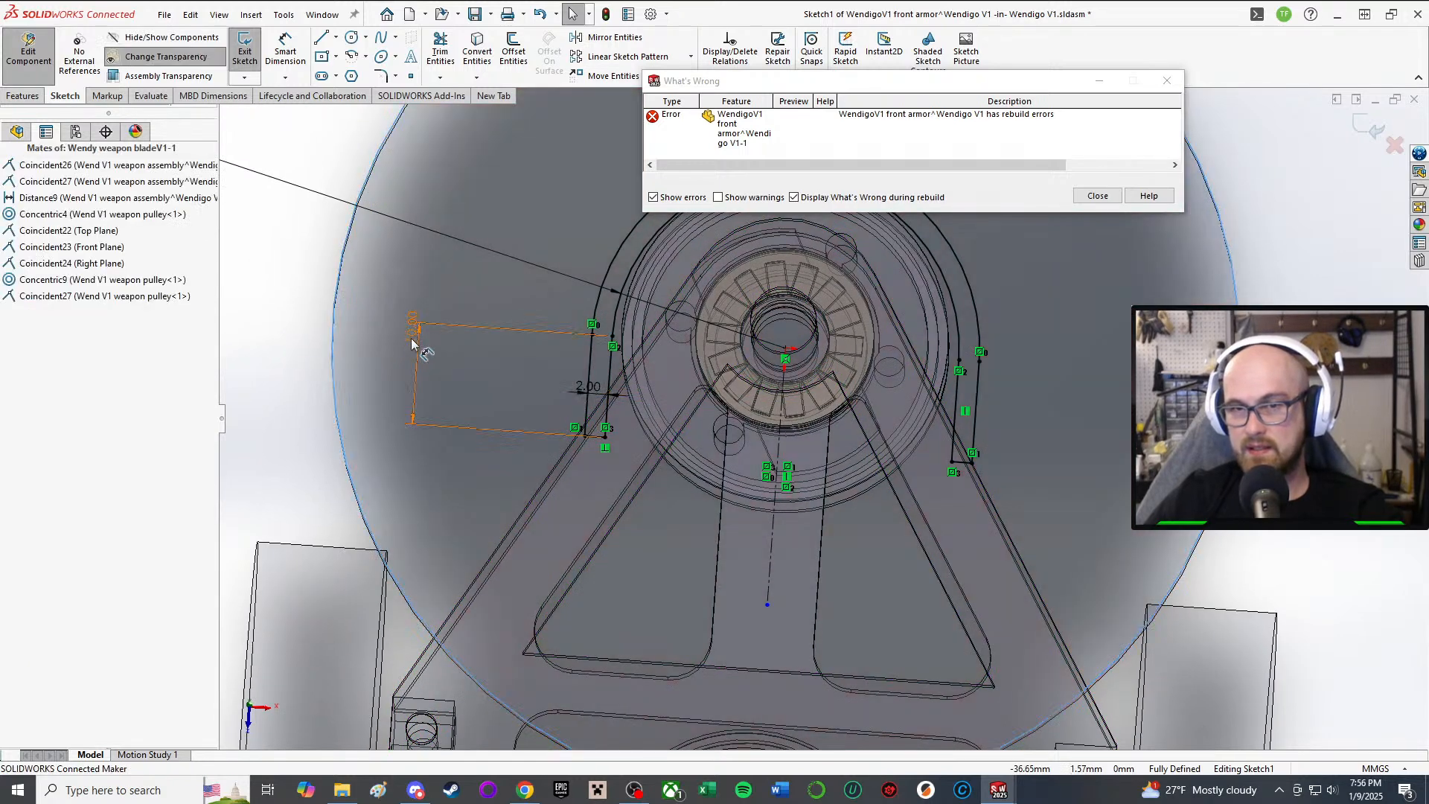
{"action": "double_click", "coordinate": [411, 343]}
{"action": "left_click", "coordinate": [365, 320]}
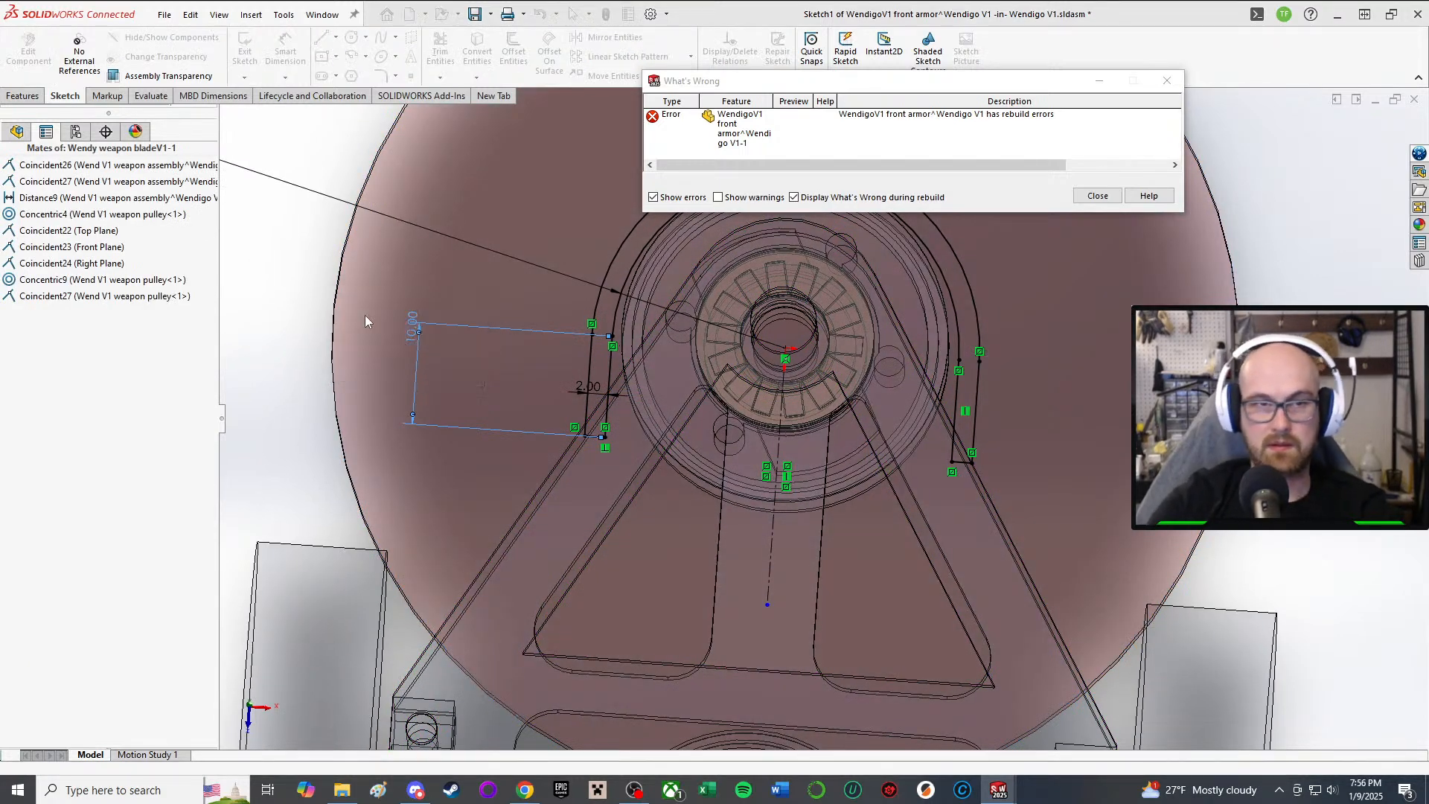
Step: Drag the guard legs shorter to 8 mm and close the rebuild errors window
{"action": "middle_click_drag", "start_coordinate": [887, 406], "coordinate": [904, 444]}
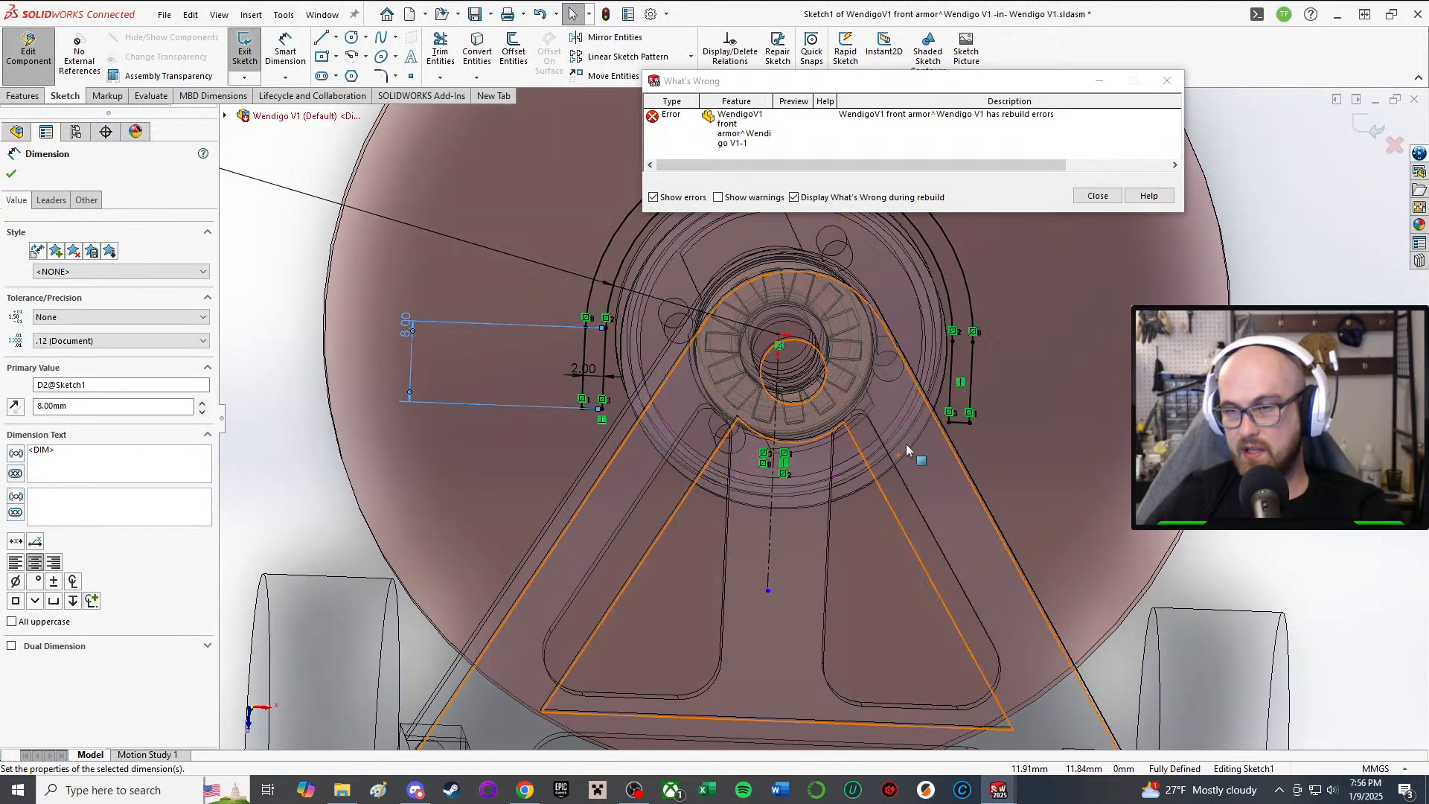
{"action": "left_click", "coordinate": [1166, 81]}
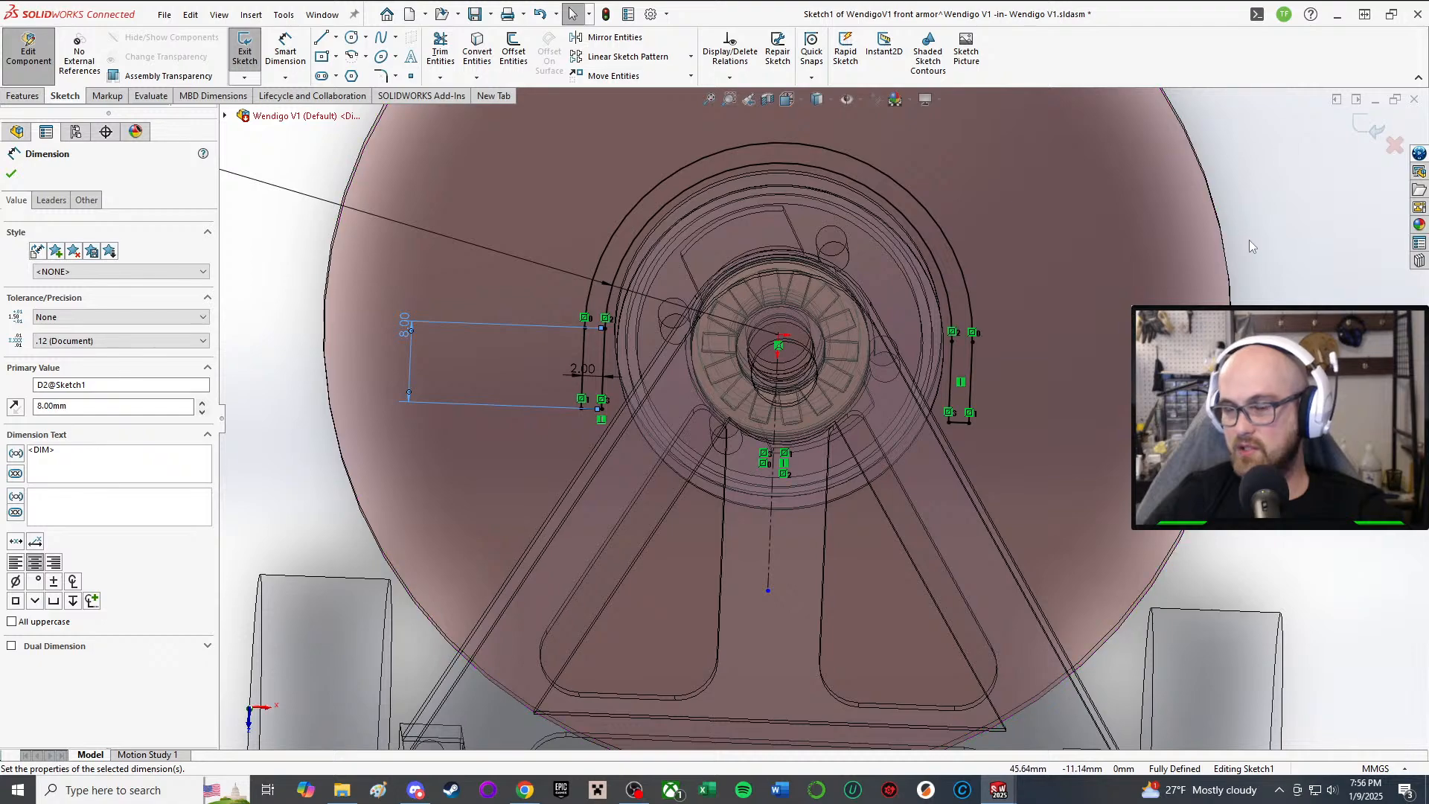
{"action": "middle_click_drag", "start_coordinate": [649, 455], "coordinate": [669, 499]}
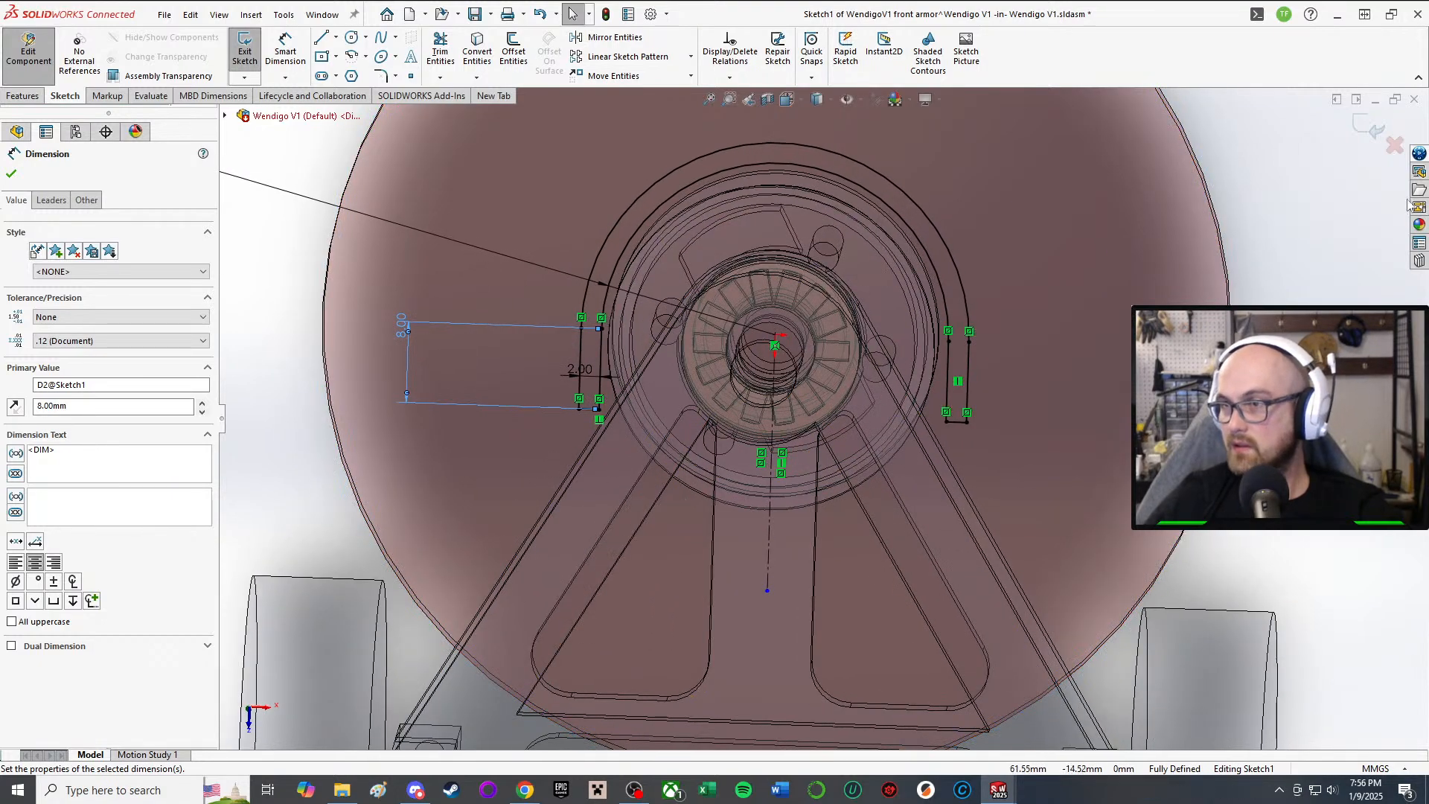
{"action": "scroll", "coordinate": [975, 261], "scroll_direction": "up", "scroll_amount": 2}
{"action": "mouse_move", "coordinate": [976, 265]}
{"action": "middle_mouse_down"}
{"action": "mouse_move", "coordinate": [927, 233]}
{"action": "mouse_move", "coordinate": [893, 246]}
{"action": "middle_mouse_up"}
{"action": "scroll", "coordinate": [825, 280], "scroll_direction": "down", "scroll_amount": 3}
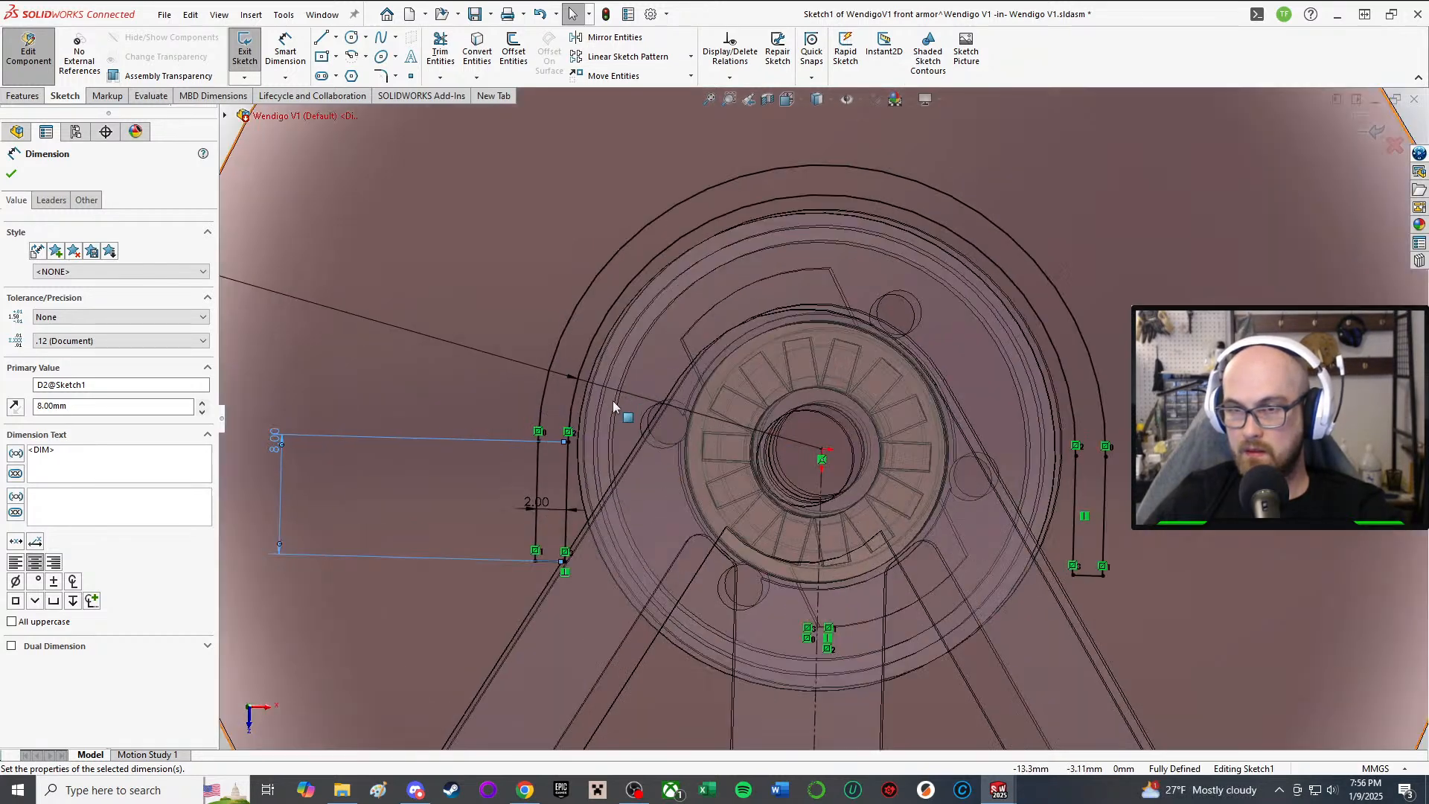
{"action": "scroll", "coordinate": [618, 447], "scroll_direction": "down", "scroll_amount": 1}
{"action": "scroll", "coordinate": [541, 534], "scroll_direction": "up", "scroll_amount": 2}
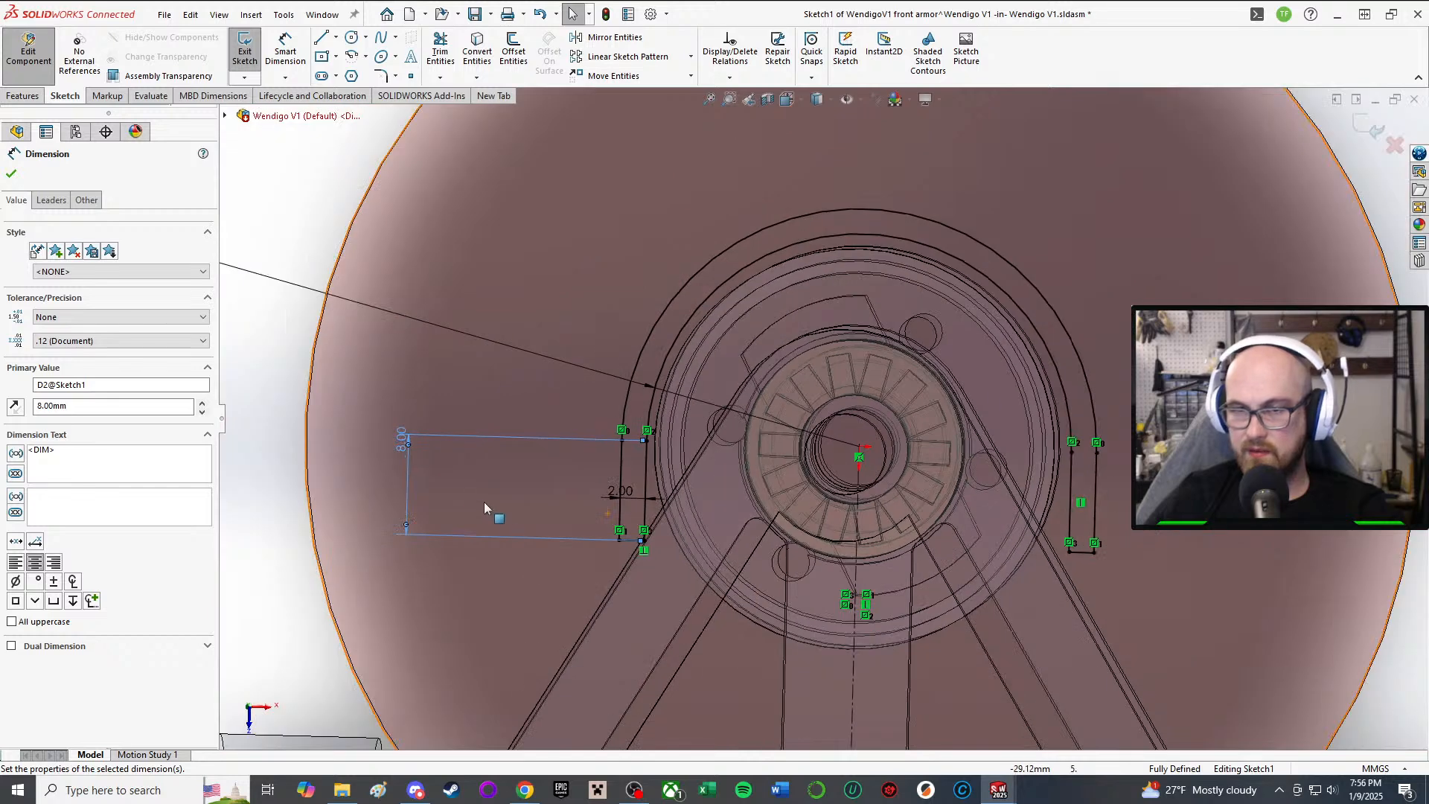
Step: Set the leg length dimension to 7.5 mm and close the dimension properties
{"action": "left_click", "coordinate": [399, 444]}
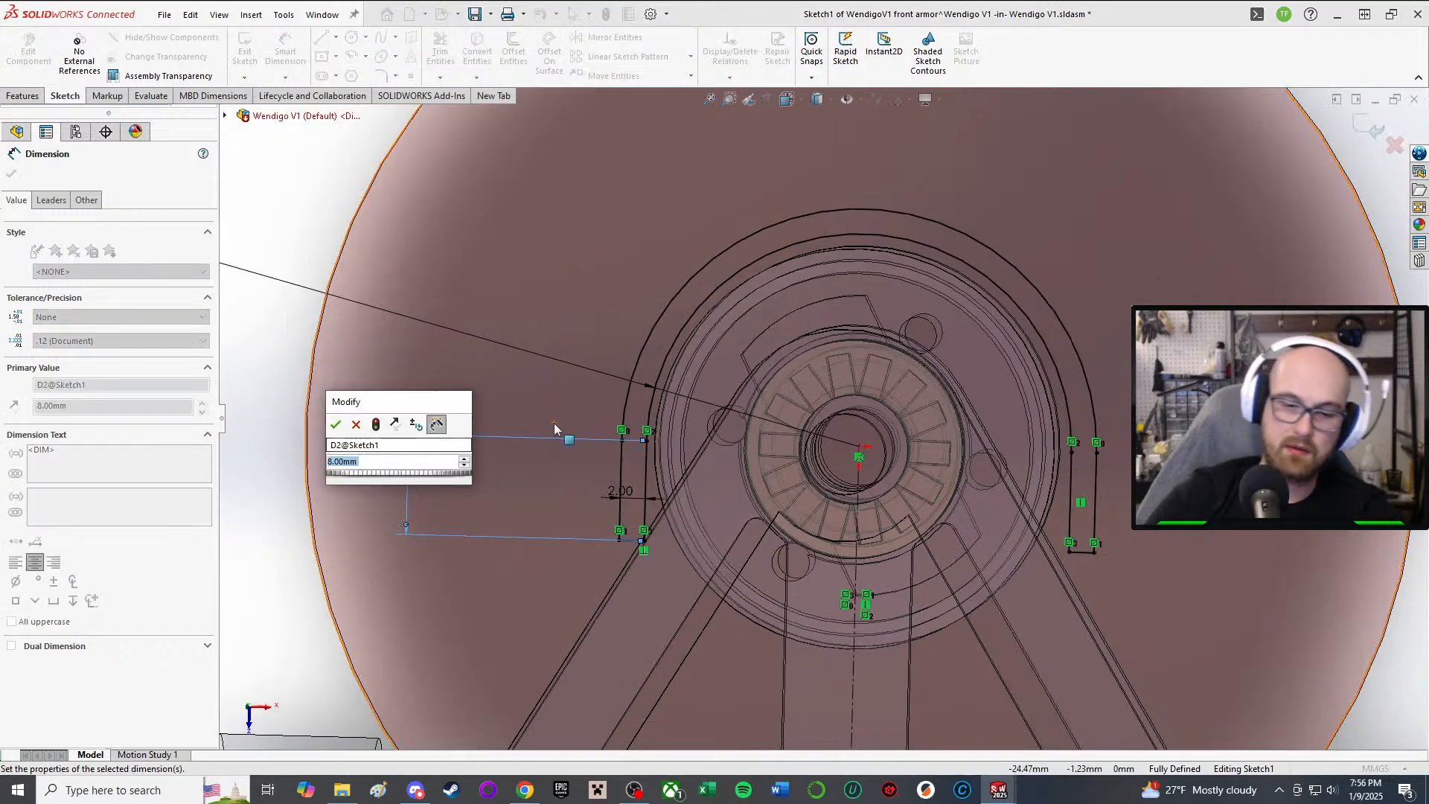
{"action": "type", "text": "7.5"}
{"action": "key", "text": "Return"}
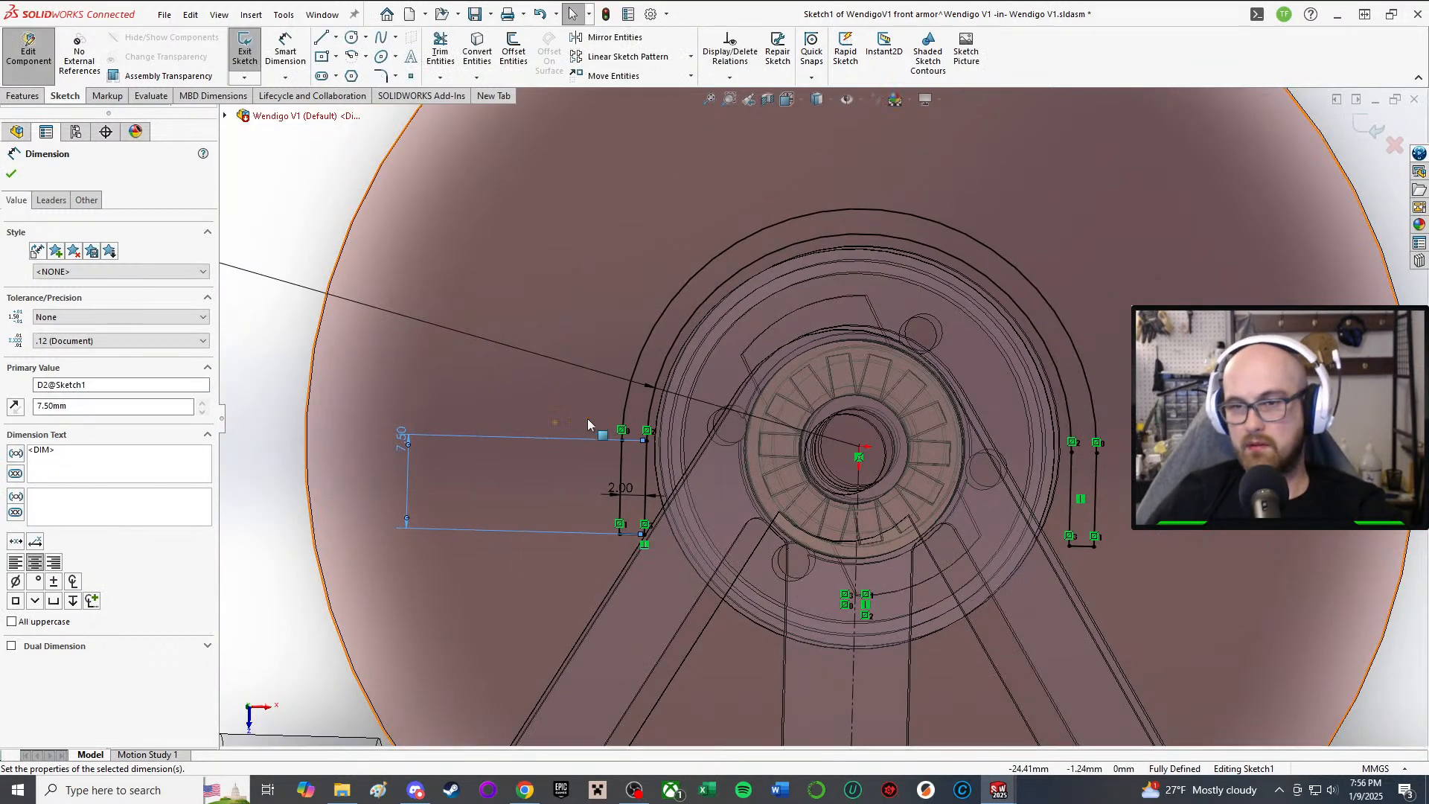
{"action": "scroll", "coordinate": [393, 350], "scroll_direction": "up", "scroll_amount": 3}
{"action": "key", "text": "Escape"}
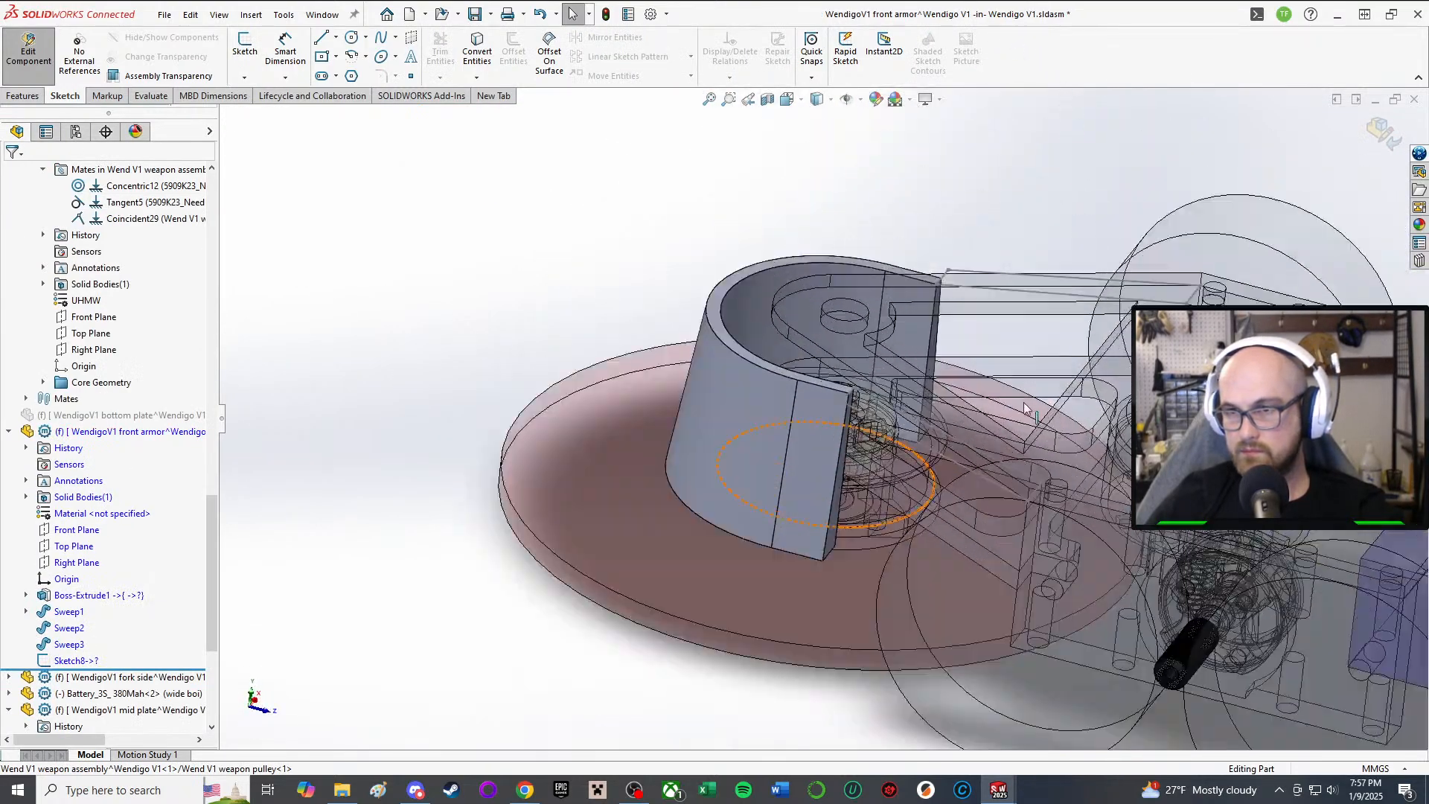
Step: Delete the leftover Sketch8 and confirm the deletion
{"action": "middle_click_drag", "start_coordinate": [1024, 408], "coordinate": [827, 391]}
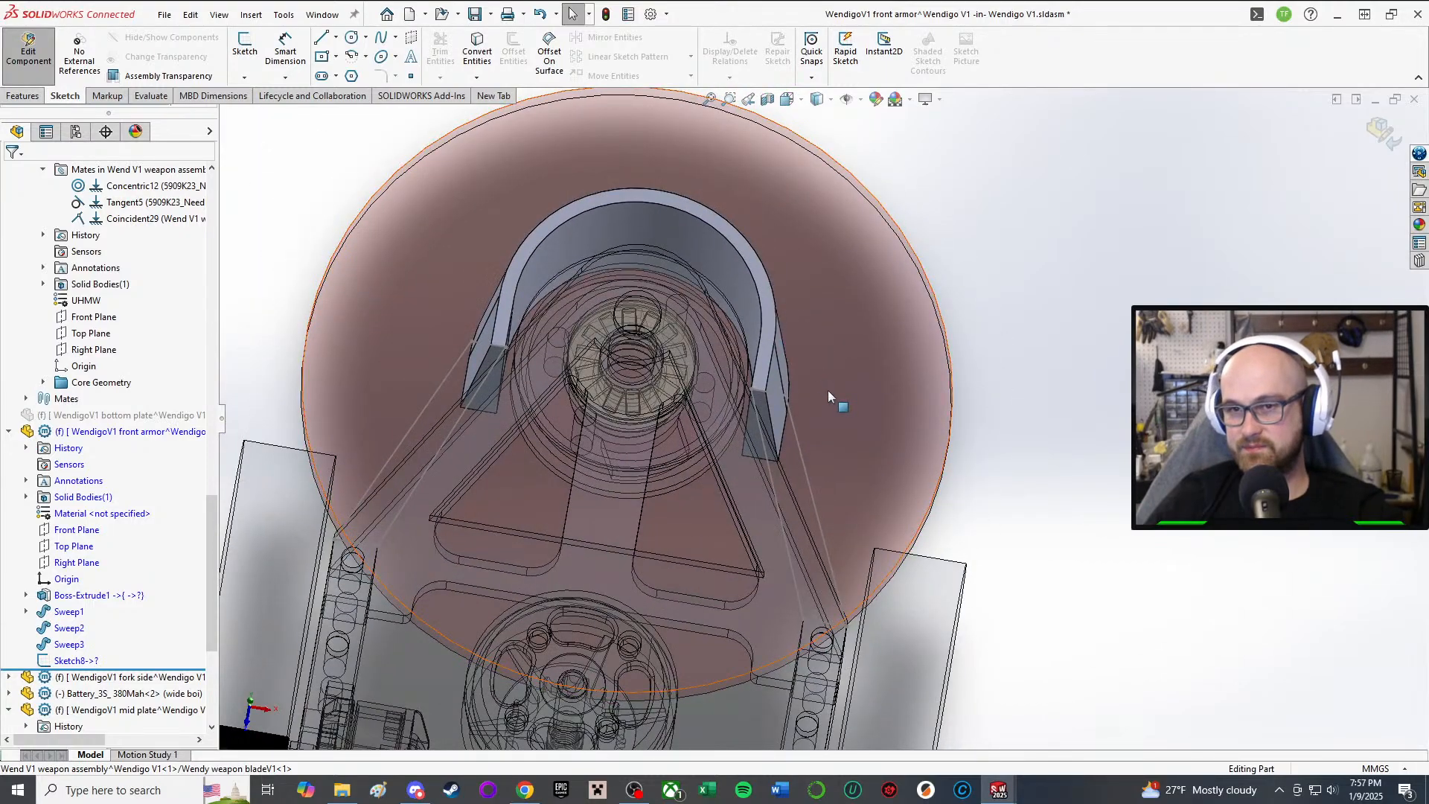
{"action": "middle_click_drag", "start_coordinate": [757, 400], "coordinate": [588, 372]}
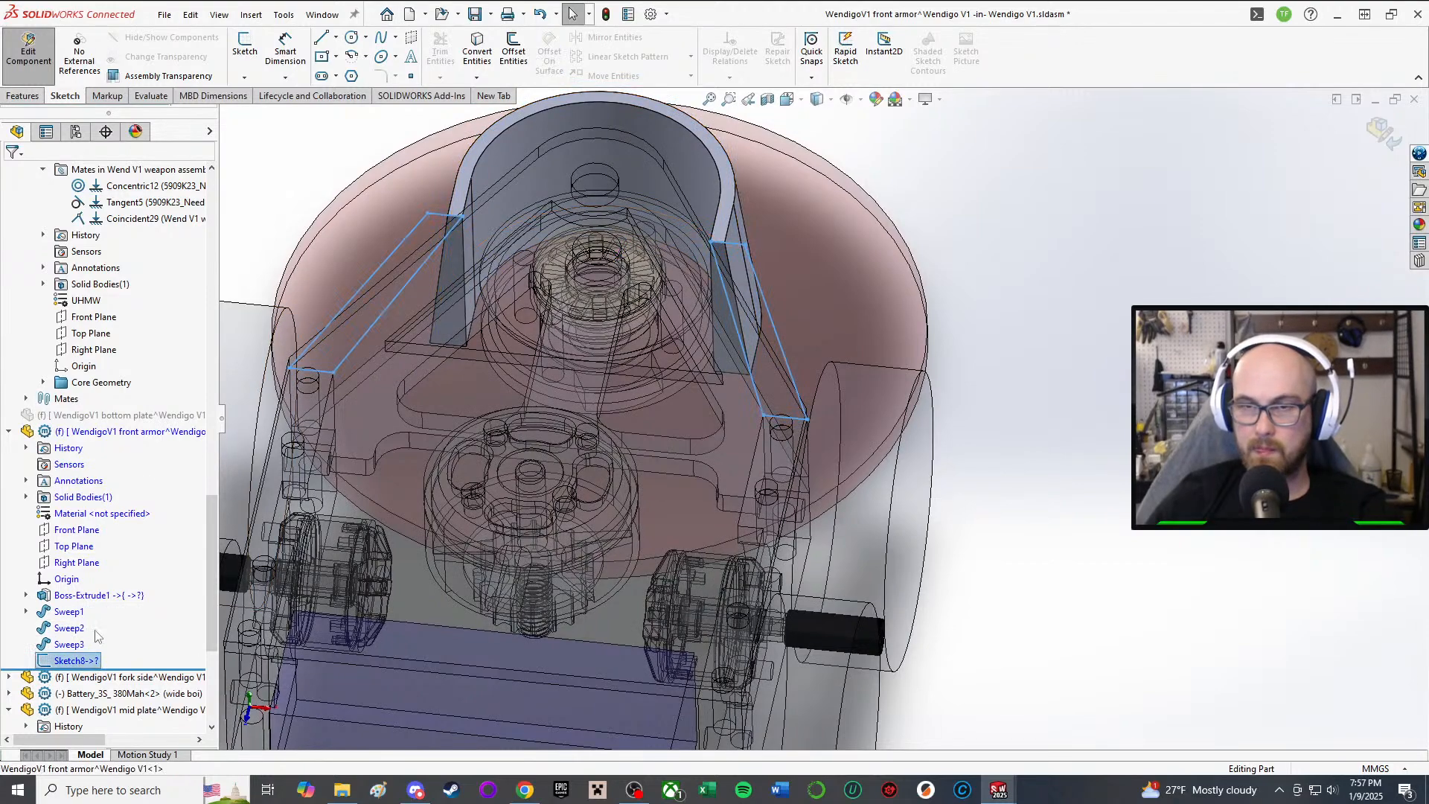
{"action": "key", "text": "Delete"}
{"action": "left_click", "coordinate": [831, 321]}
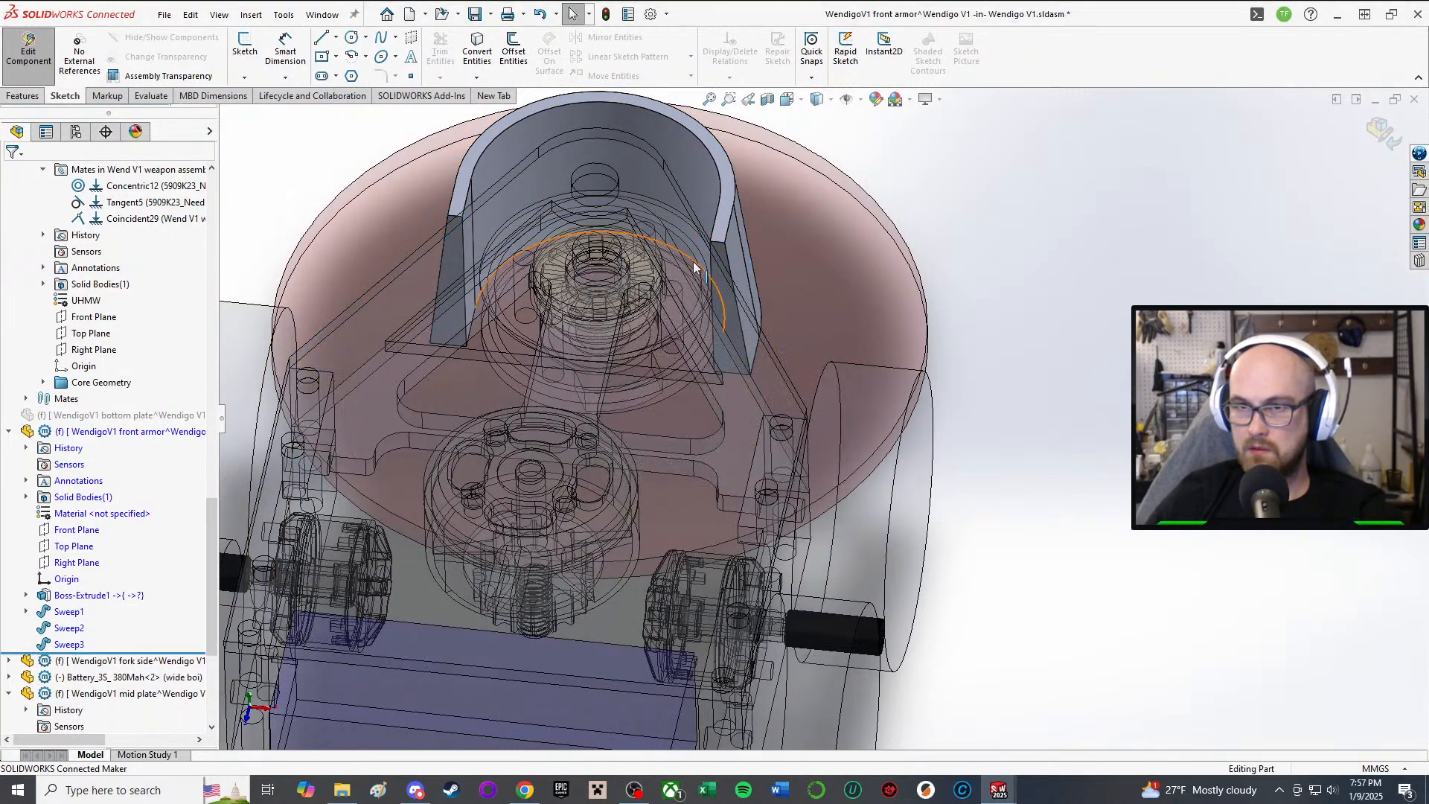
Step: Start a new sketch from the Sketch tab
{"action": "mouse_move", "coordinate": [811, 312]}
{"action": "middle_mouse_down"}
{"action": "mouse_move", "coordinate": [739, 238]}
{"action": "mouse_move", "coordinate": [641, 515]}
{"action": "middle_mouse_up"}
{"action": "scroll", "coordinate": [641, 515], "scroll_direction": "down", "scroll_amount": 1}
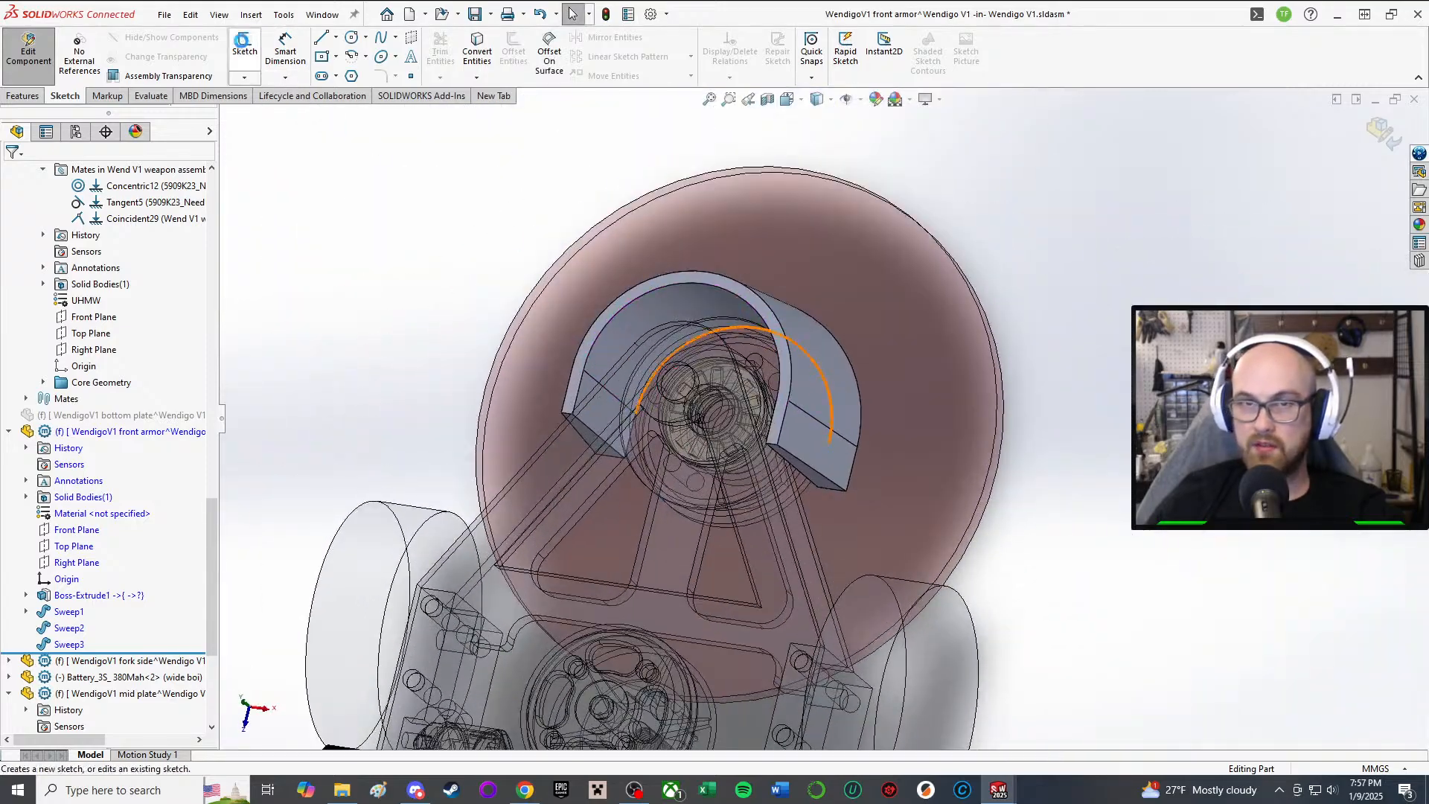
{"action": "left_click", "coordinate": [243, 47]}
{"action": "scroll", "coordinate": [611, 337], "scroll_direction": "down", "scroll_amount": 3}
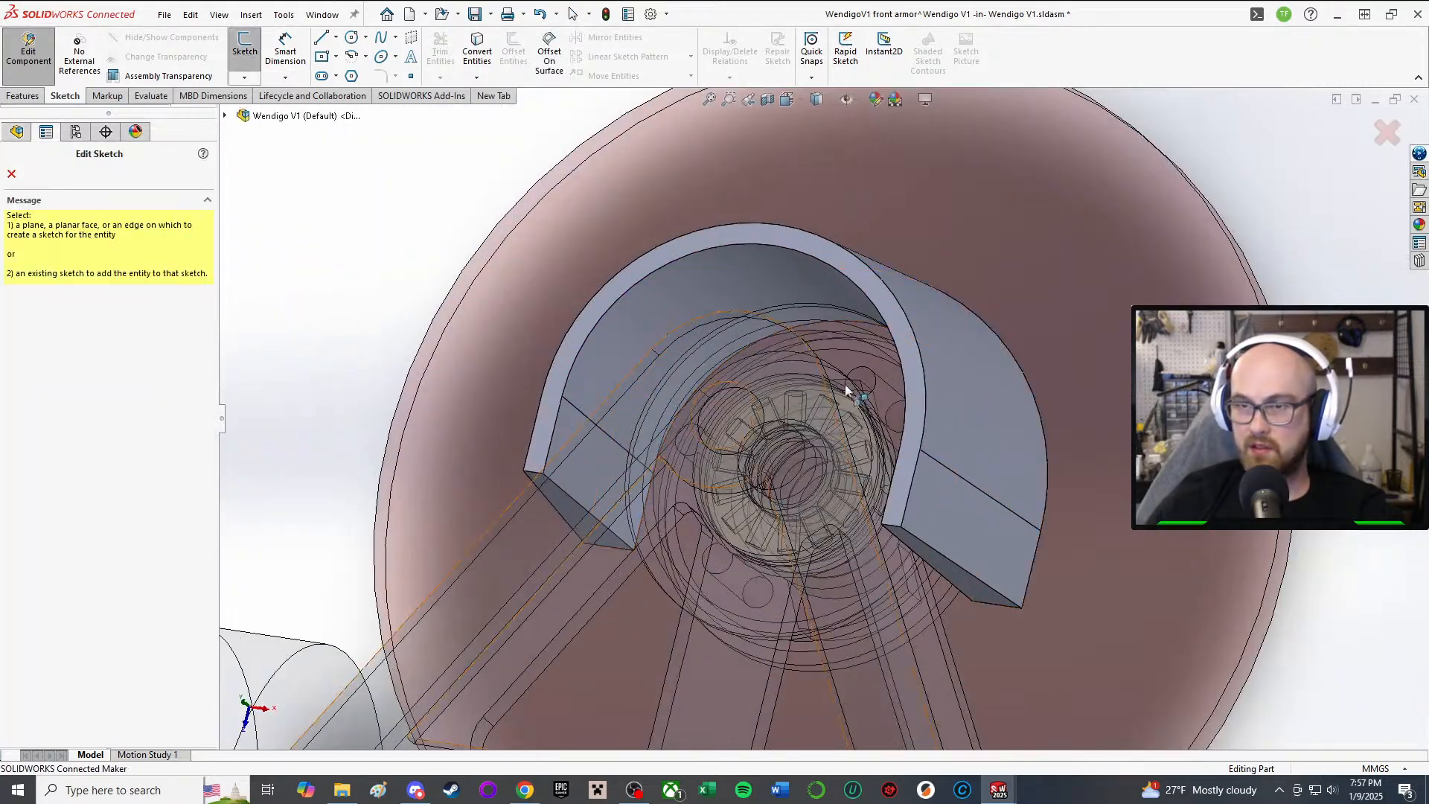
Step: Place Sketch4 on the top face of the Boss-Extrude1 guard and tilt the view to its end
{"action": "left_click", "coordinate": [859, 276]}
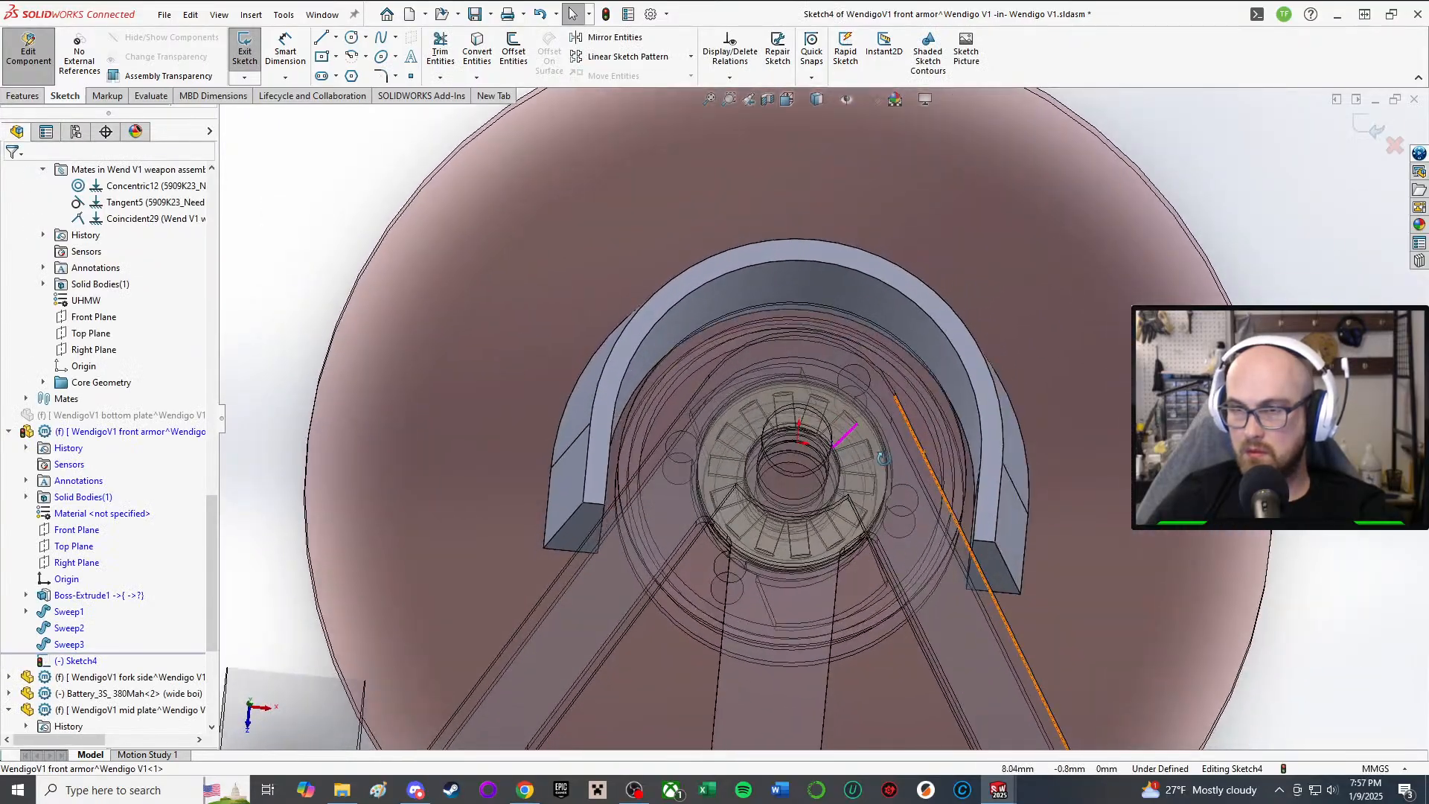
{"action": "mouse_move", "coordinate": [882, 457]}
{"action": "middle_mouse_down"}
{"action": "mouse_move", "coordinate": [885, 317]}
{"action": "mouse_move", "coordinate": [918, 442]}
{"action": "middle_mouse_up"}
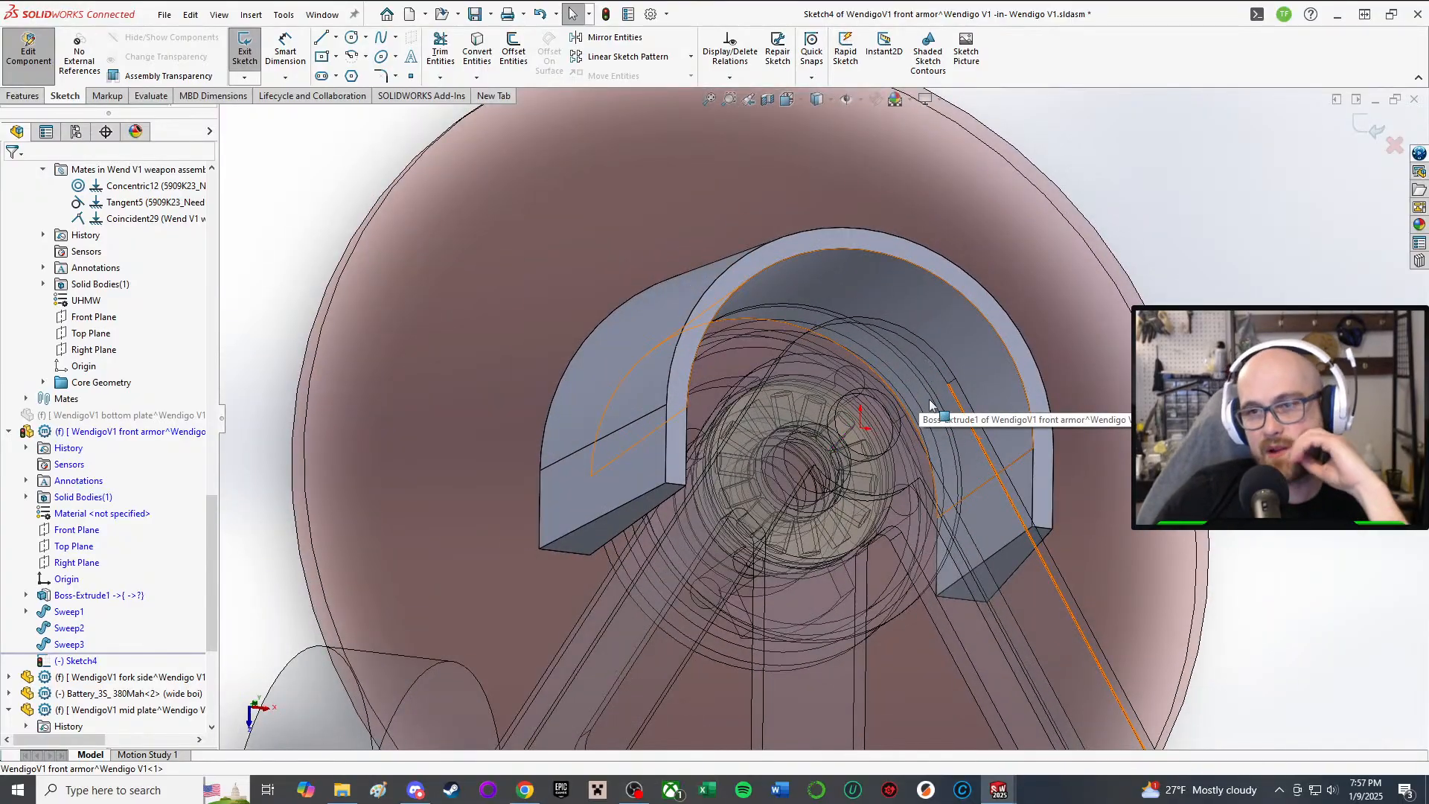
{"action": "middle_click_drag", "start_coordinate": [917, 365], "coordinate": [779, 313]}
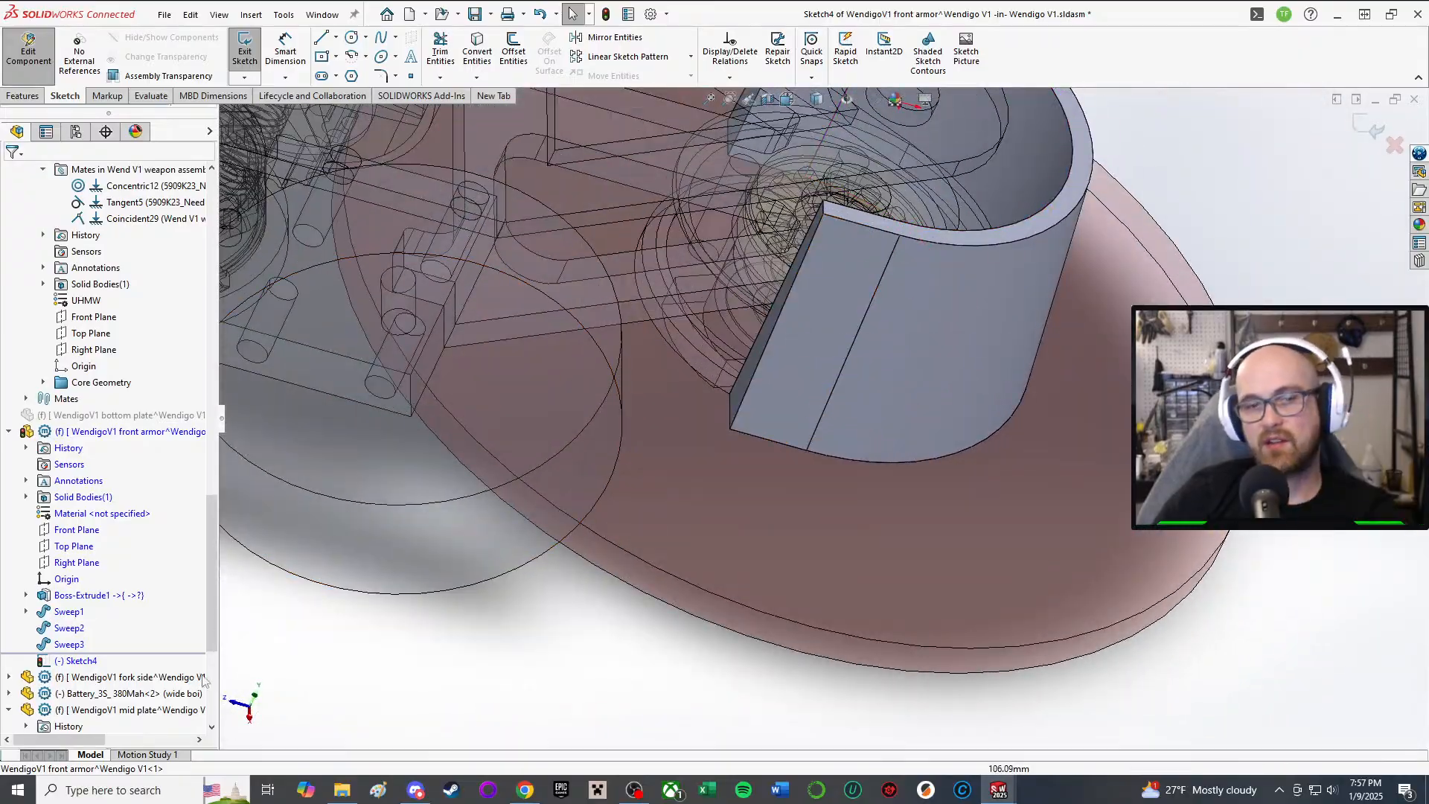
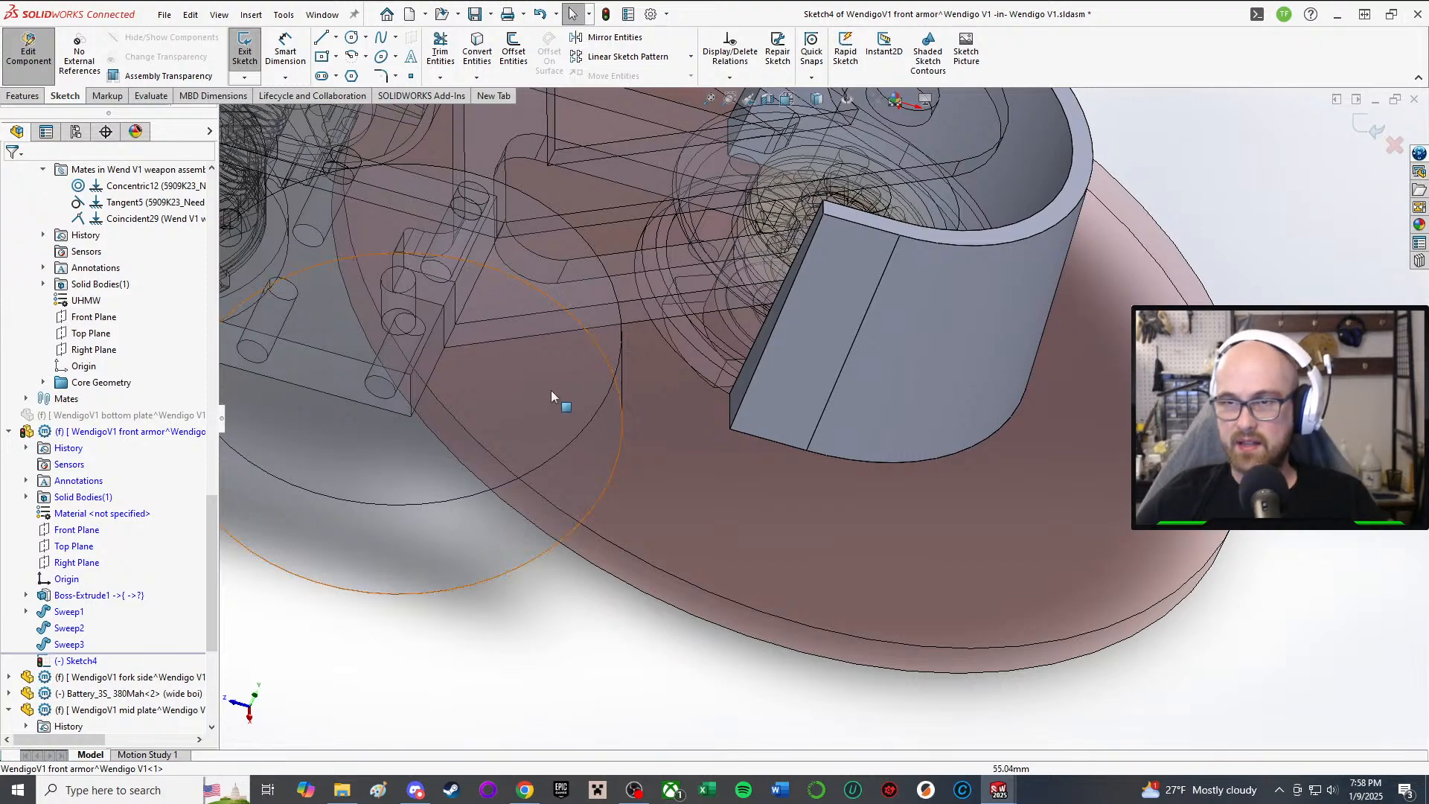
Step: Orbit around the armor ring to inspect the boss from several angles
{"action": "key", "text": "ctrl+8"}
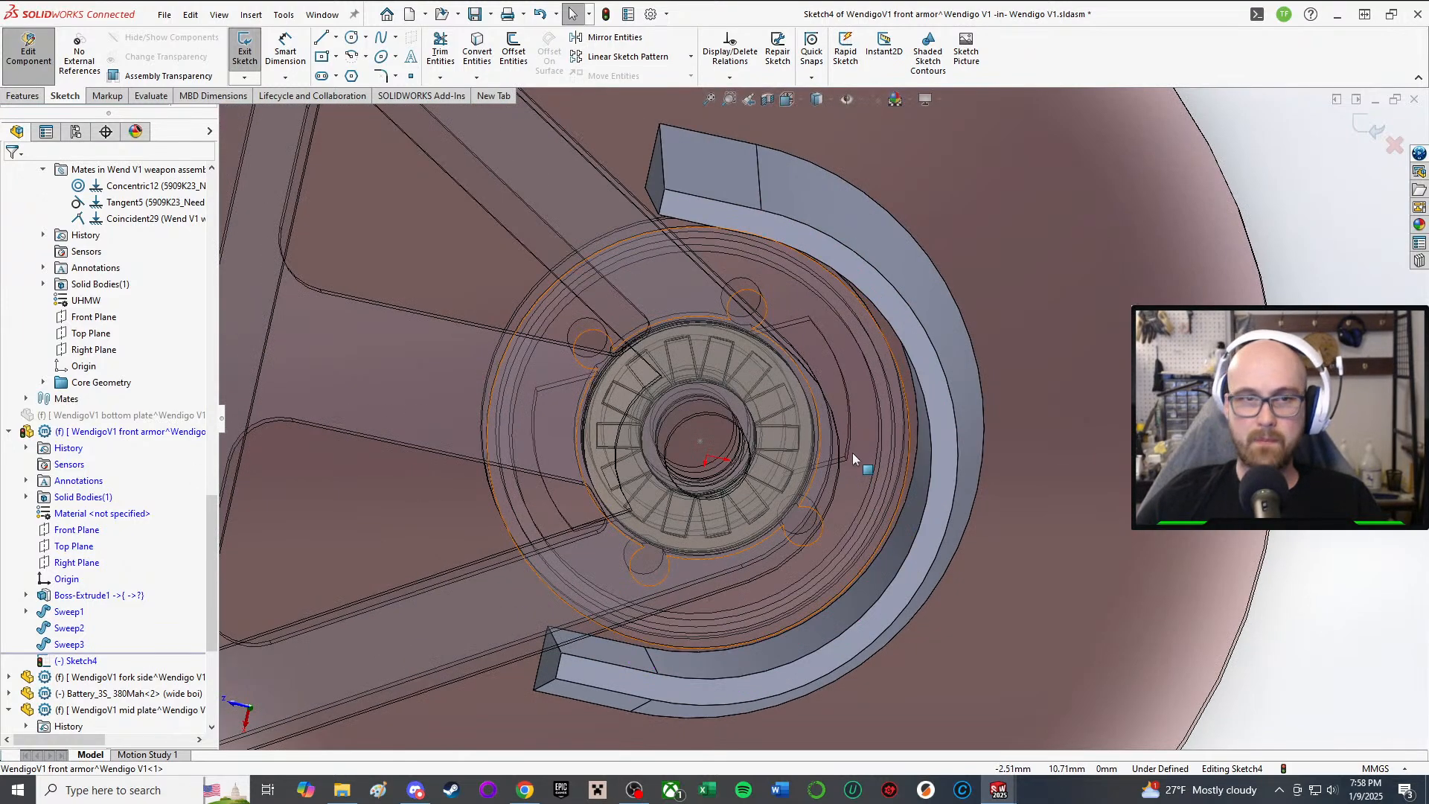
{"action": "middle_click_drag", "start_coordinate": [851, 452], "coordinate": [774, 521]}
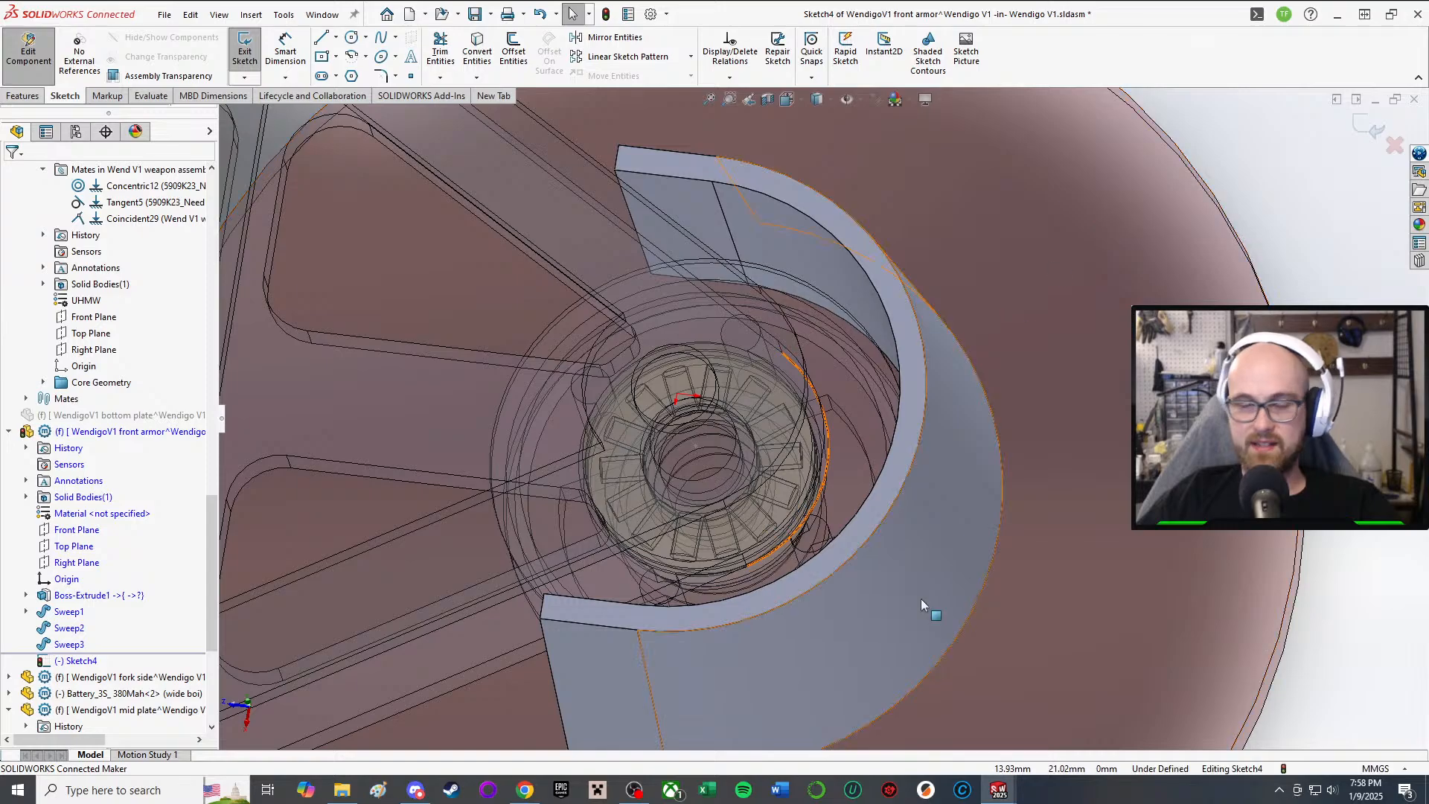
{"action": "middle_click_drag", "start_coordinate": [887, 465], "coordinate": [936, 370]}
{"action": "scroll", "coordinate": [828, 332], "scroll_direction": "down", "scroll_amount": 2}
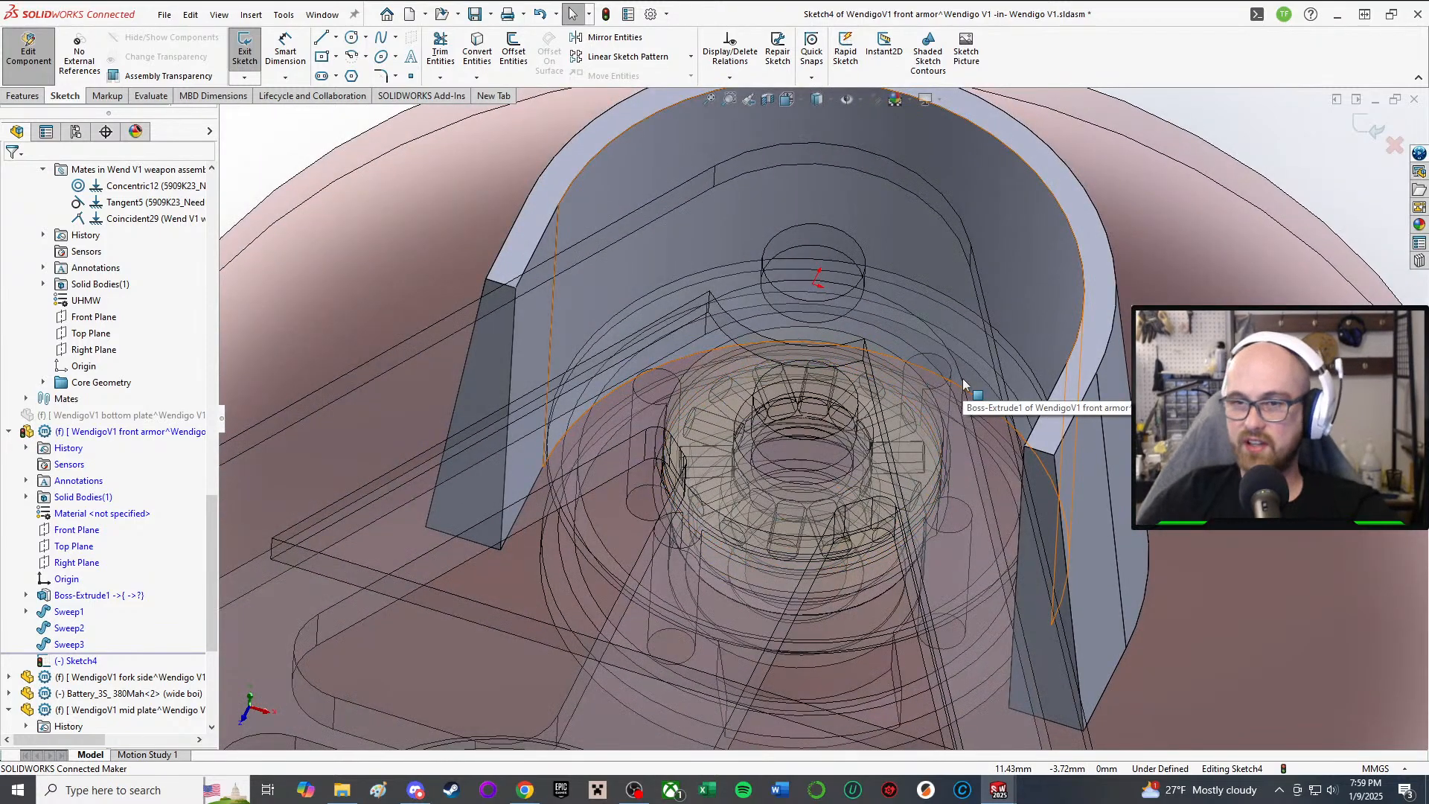
{"action": "middle_click_drag", "start_coordinate": [962, 386], "coordinate": [1043, 257]}
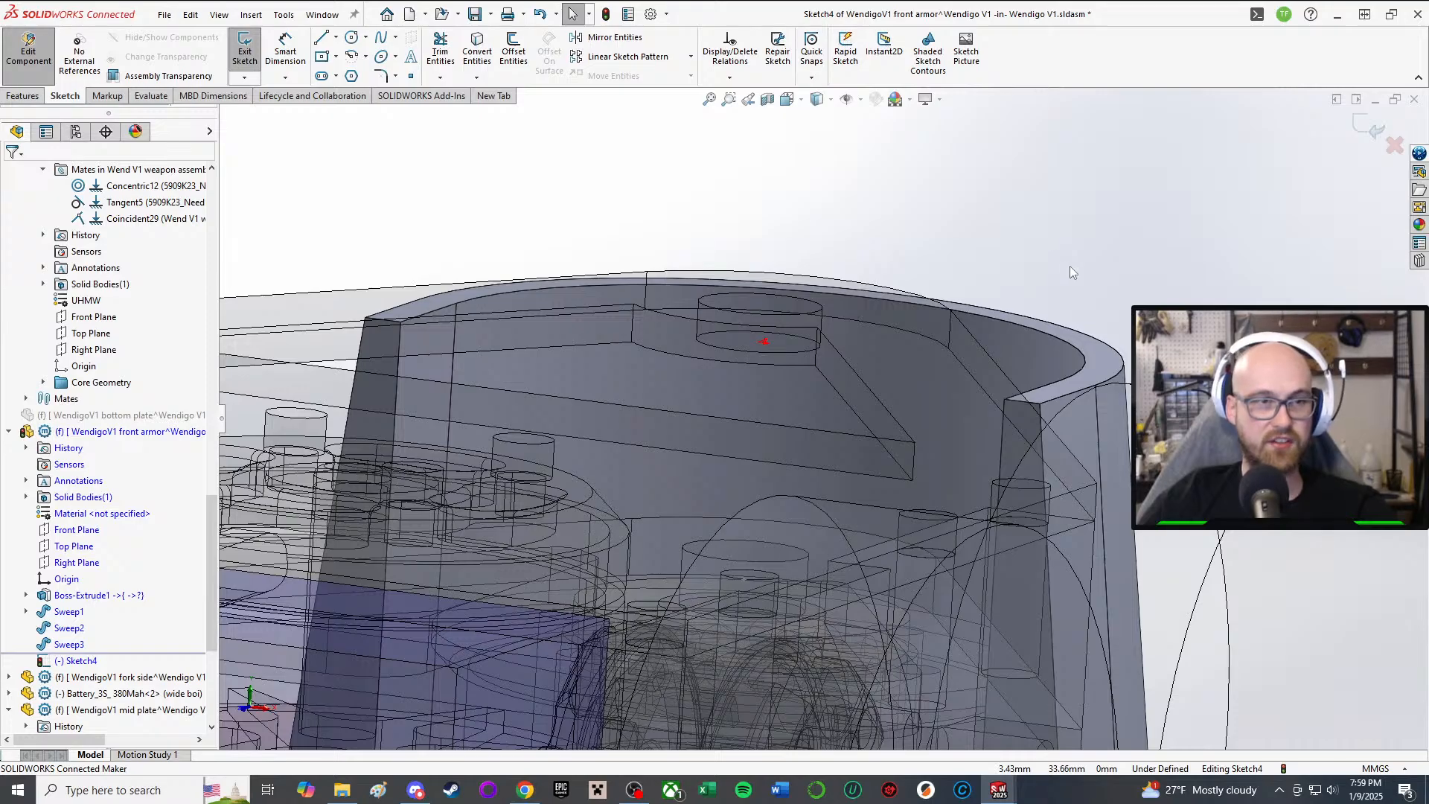
{"action": "middle_click_drag", "start_coordinate": [1052, 252], "coordinate": [737, 444]}
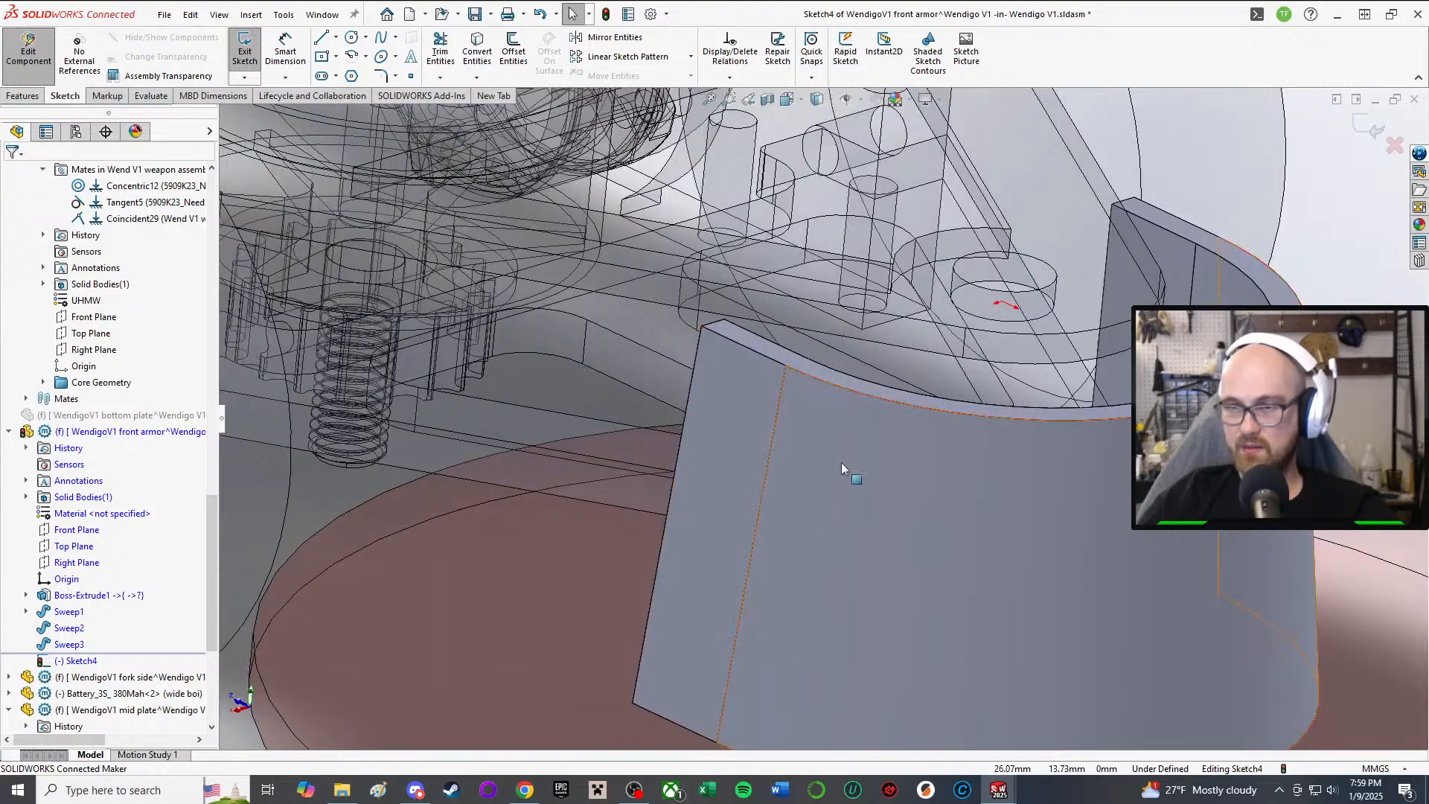
{"action": "middle_click_drag", "start_coordinate": [841, 462], "coordinate": [424, 580]}
Step: Select Boss-Extrude1 in the FeatureManager and orbit to view the whole cup
{"action": "left_click", "coordinate": [70, 597]}
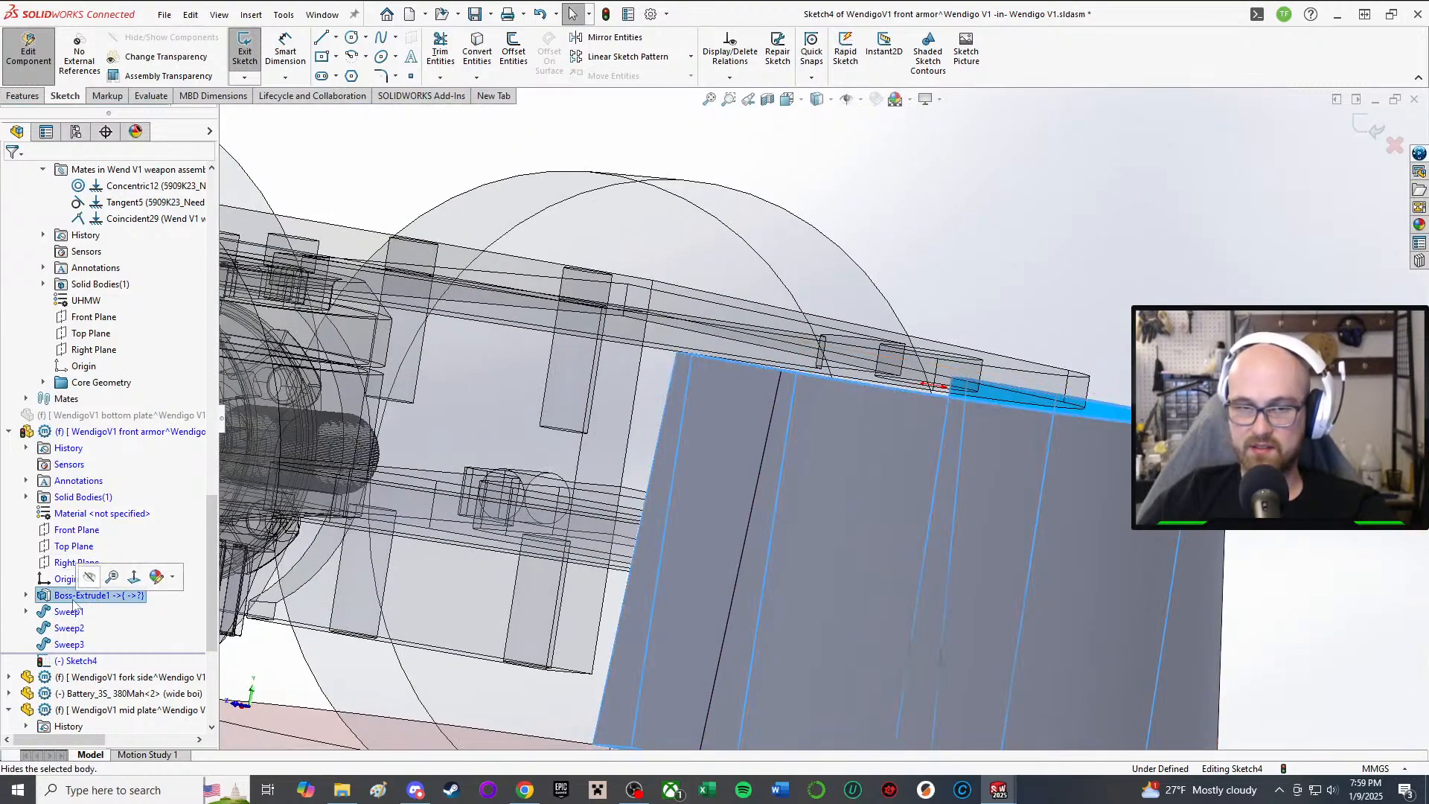
{"action": "scroll", "coordinate": [655, 555], "scroll_direction": "up", "scroll_amount": 2}
{"action": "middle_click_drag", "start_coordinate": [658, 555], "coordinate": [764, 641]}
{"action": "scroll", "coordinate": [759, 550], "scroll_direction": "down", "scroll_amount": 2}
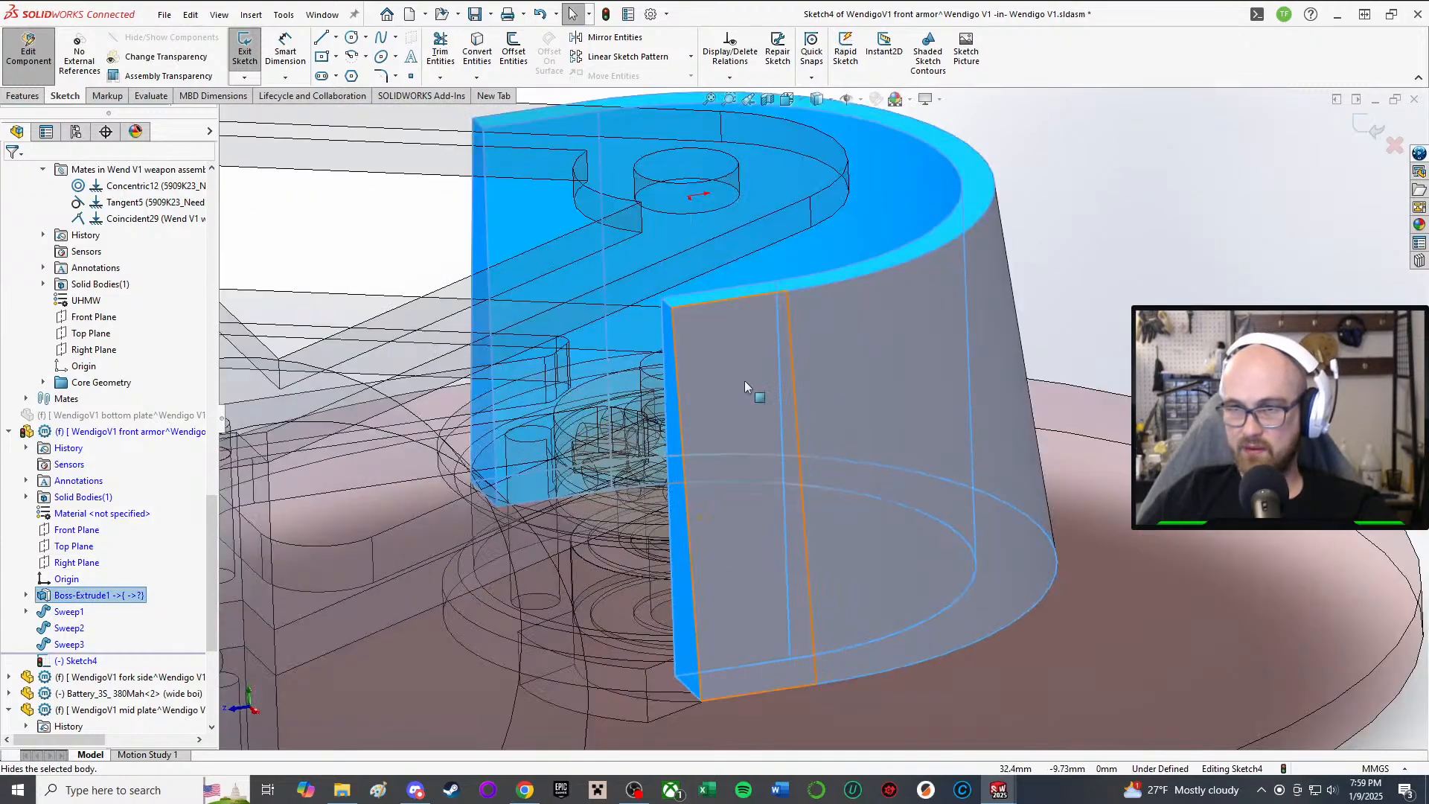
{"action": "scroll", "coordinate": [753, 388], "scroll_direction": "up", "scroll_amount": 3}
{"action": "left_click", "coordinate": [1122, 216]}
{"action": "middle_click_drag", "start_coordinate": [788, 330], "coordinate": [741, 415]}
{"action": "scroll", "coordinate": [743, 419], "scroll_direction": "down", "scroll_amount": 1}
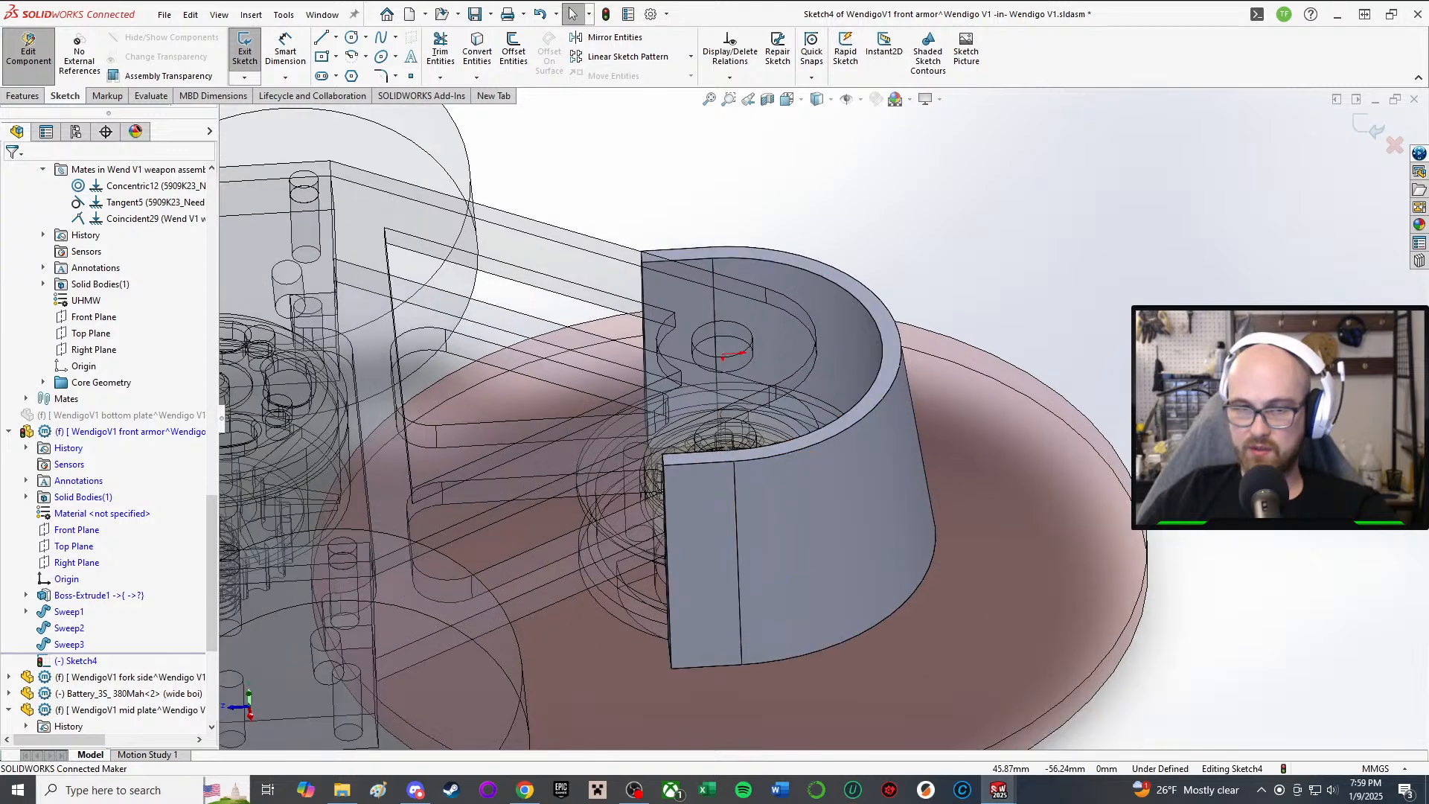
Step: Expand Boss-Extrude1 to show Sketch1, then exit Sketch4 with Boss-Extrude1 selected
{"action": "left_click", "coordinate": [82, 595]}
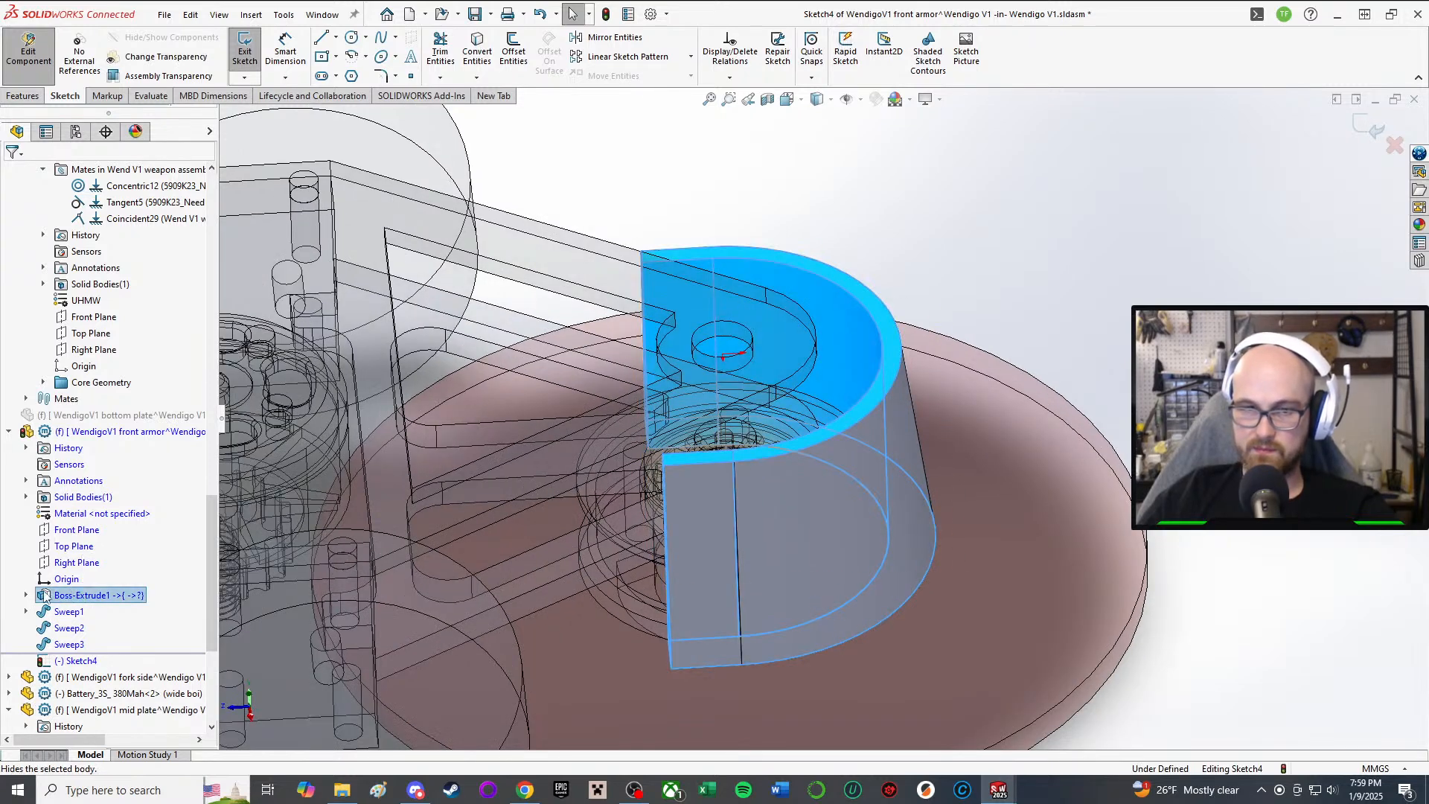
{"action": "right_click", "coordinate": [45, 595]}
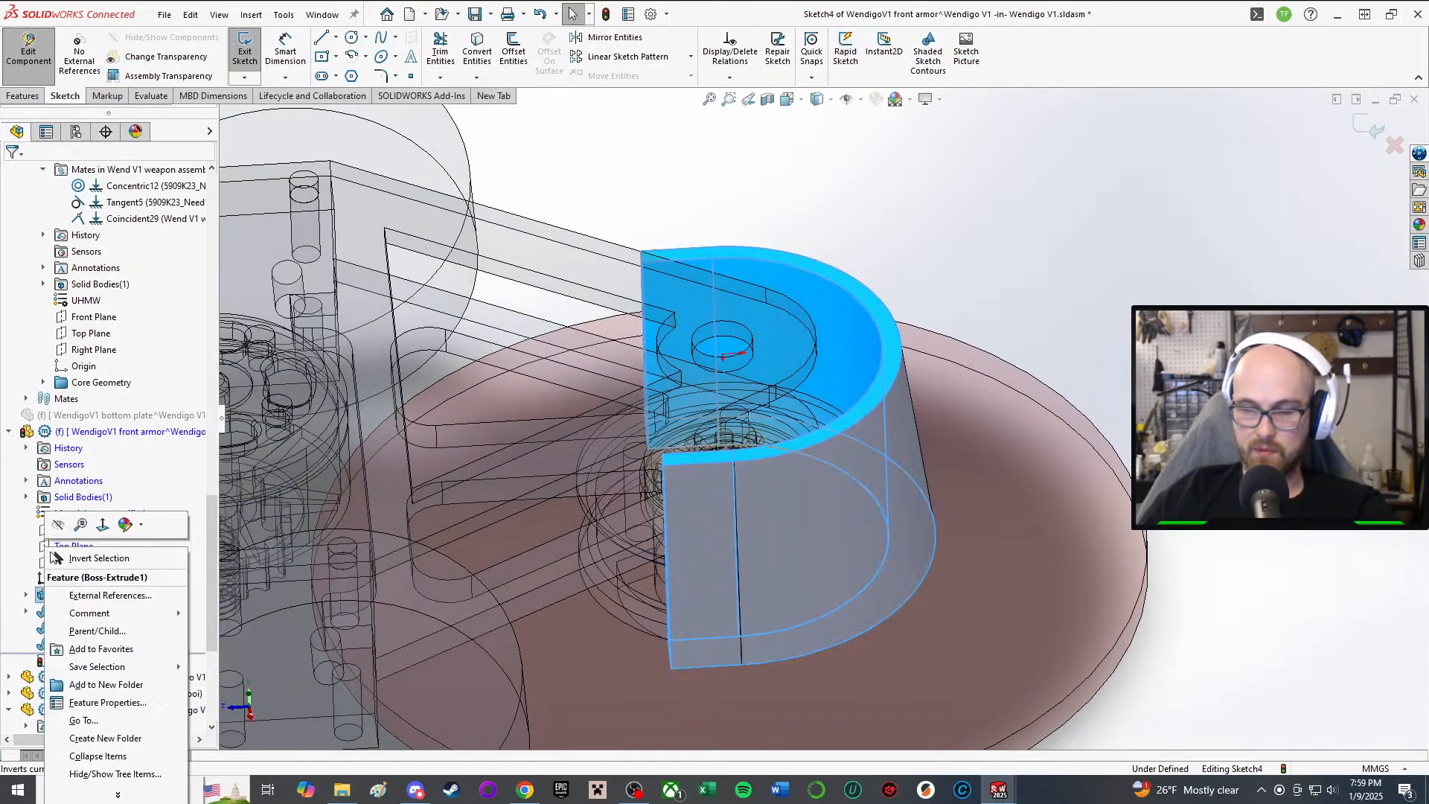
{"action": "left_click", "coordinate": [60, 558]}
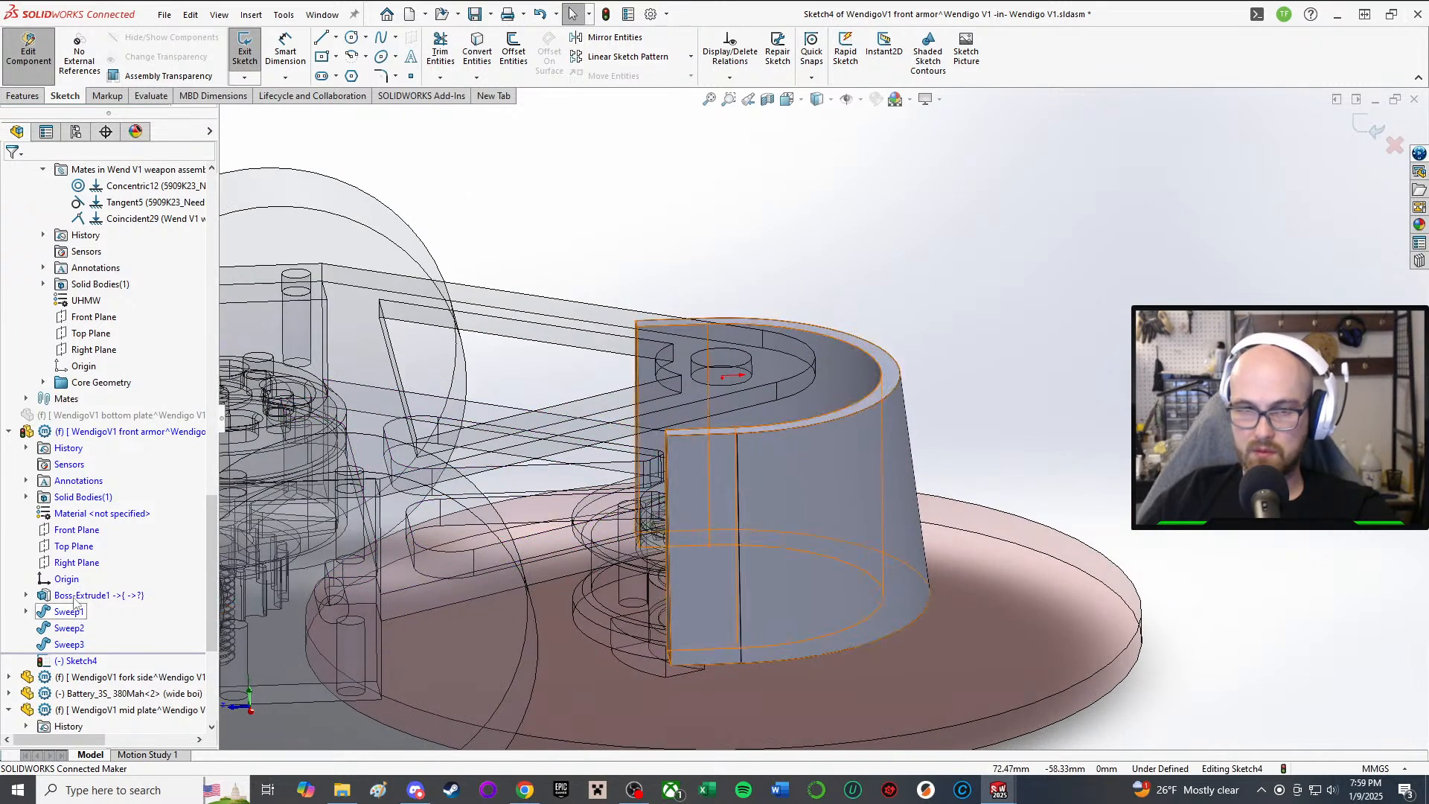
{"action": "left_click", "coordinate": [73, 595]}
{"action": "left_click", "coordinate": [26, 596]}
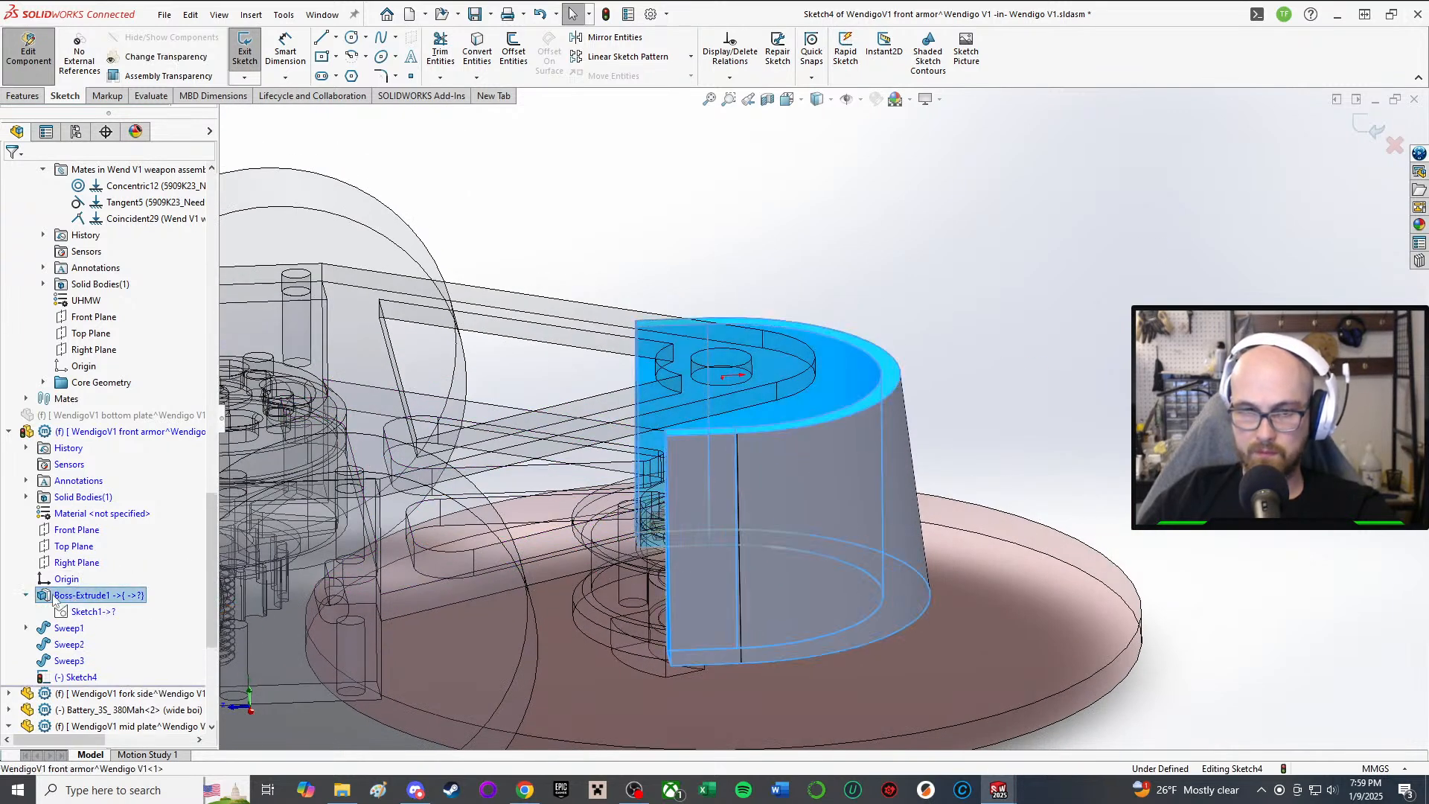
{"action": "right_click", "coordinate": [58, 596]}
{"action": "left_click", "coordinate": [1015, 238]}
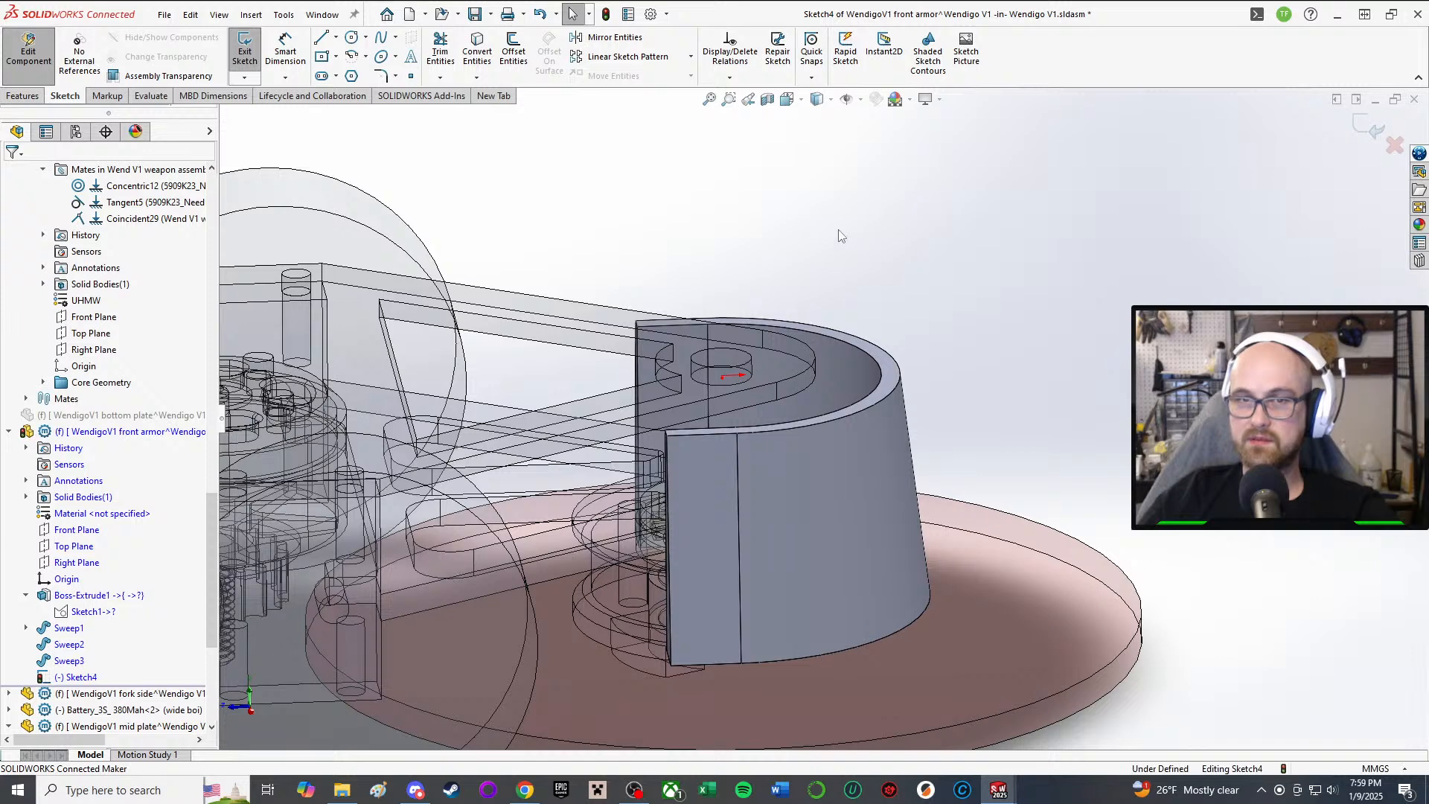
{"action": "left_click", "coordinate": [245, 51]}
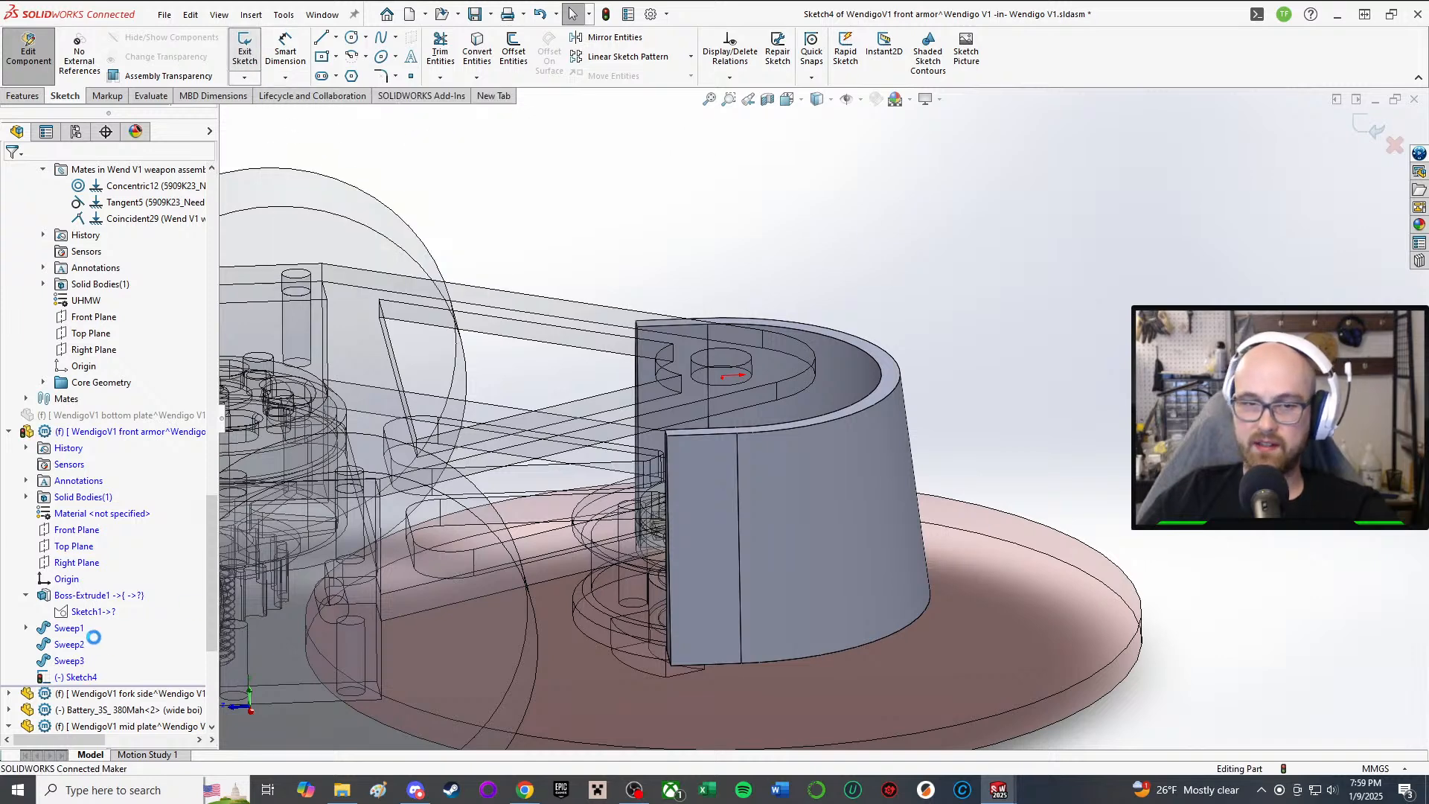
{"action": "left_click", "coordinate": [78, 595]}
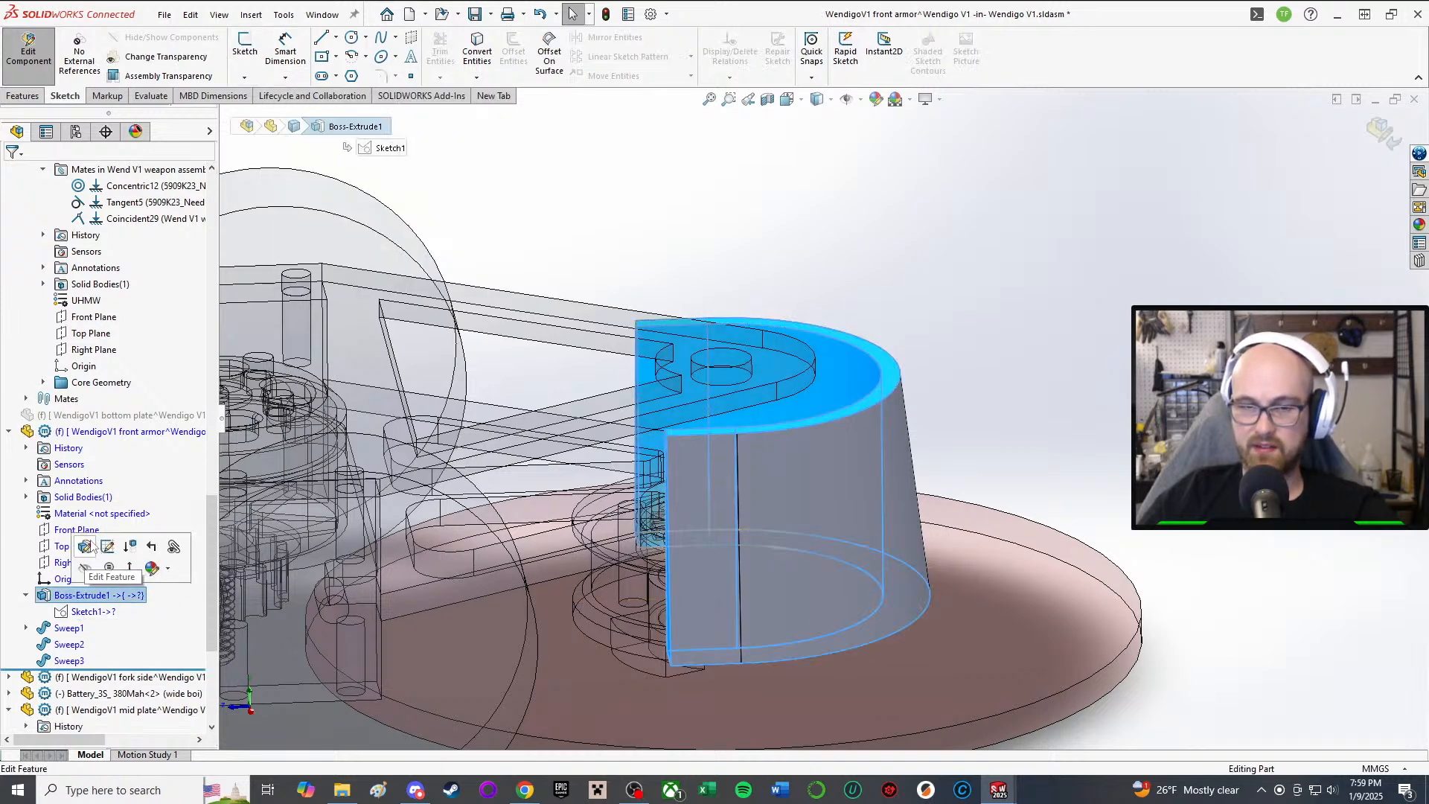
Step: Edit Boss-Extrude1, replacing its top plate face limit with the mid plate face
{"action": "left_click", "coordinate": [86, 547]}
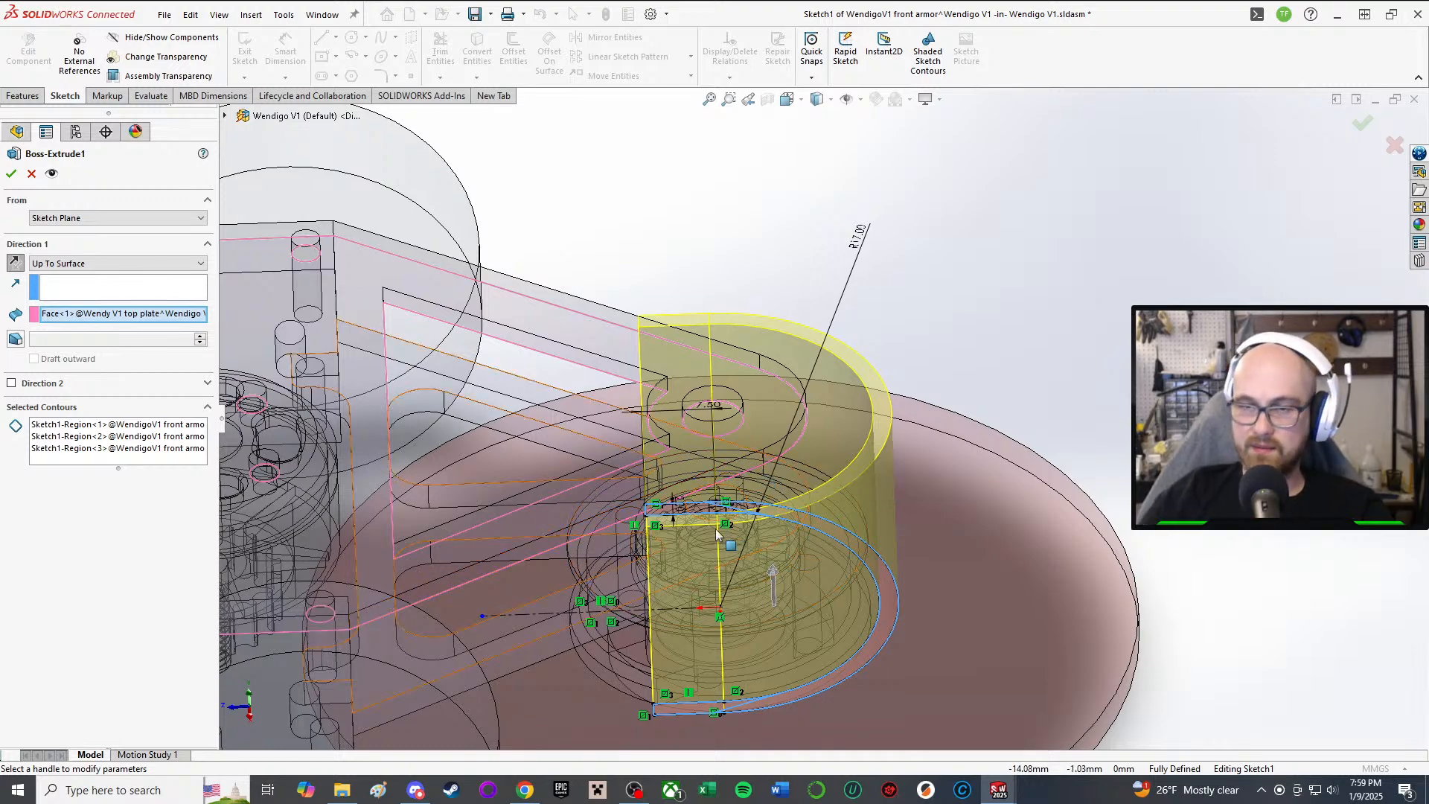
{"action": "middle_click_drag", "start_coordinate": [714, 530], "coordinate": [694, 372]}
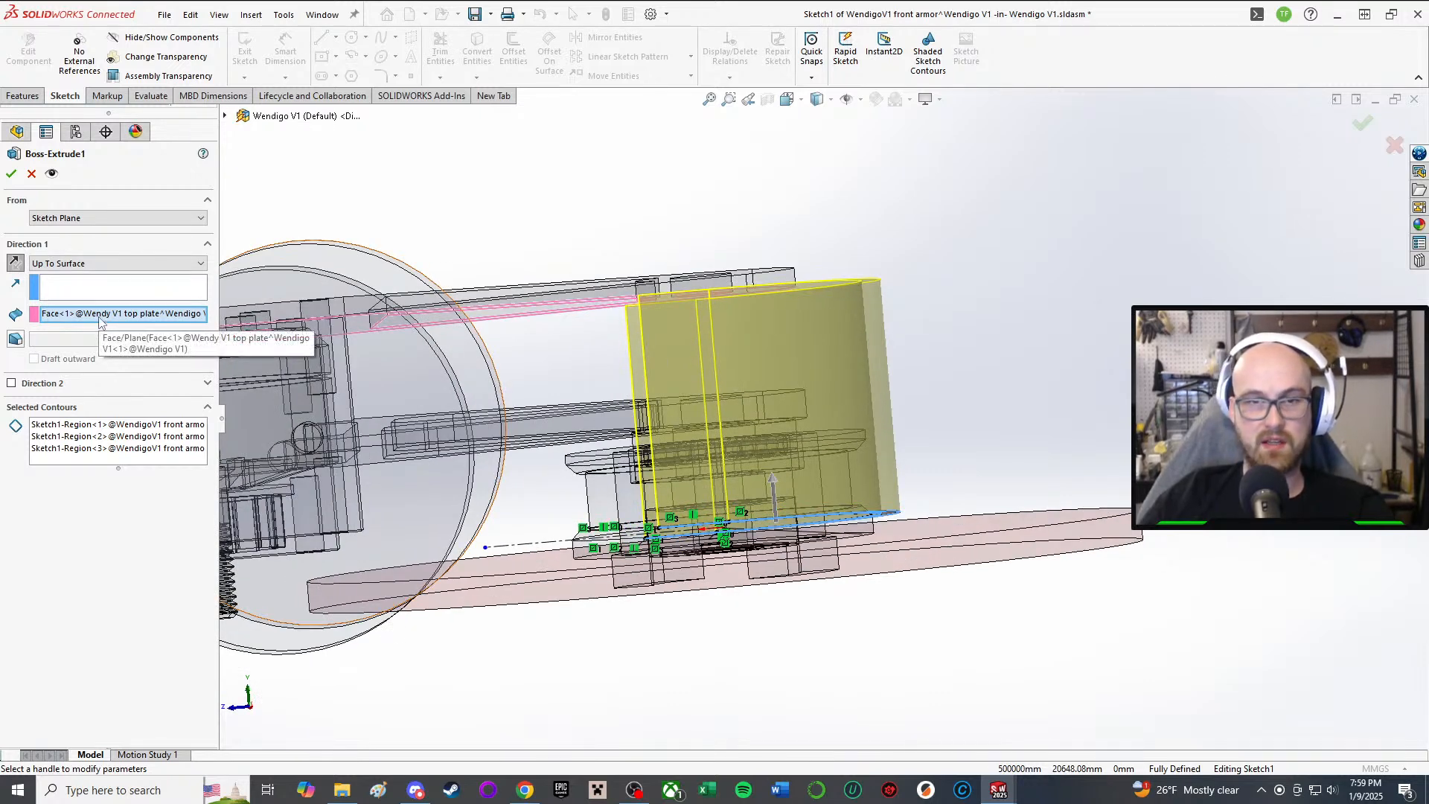
{"action": "key", "text": "Delete"}
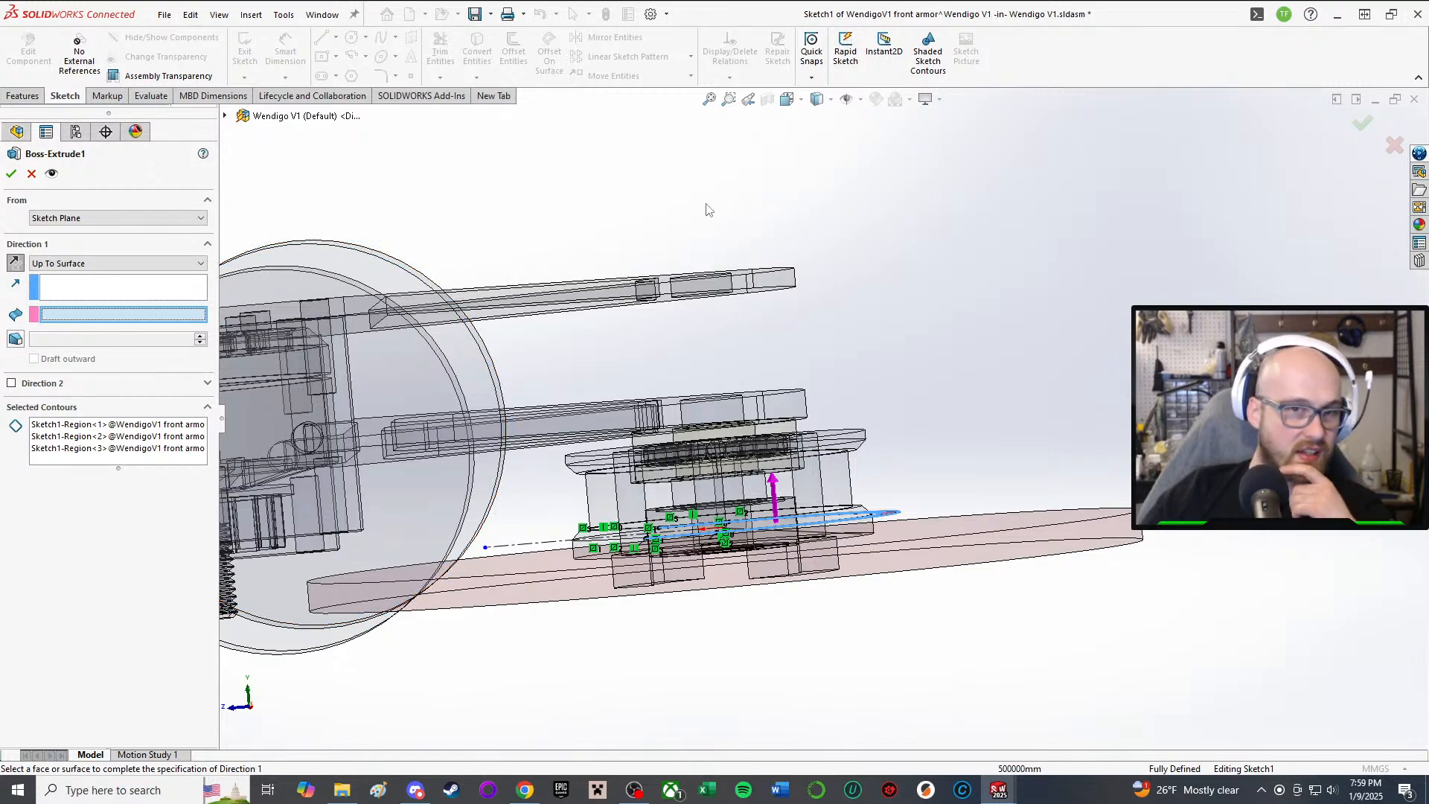
{"action": "mouse_move", "coordinate": [744, 268]}
{"action": "middle_mouse_down"}
{"action": "mouse_move", "coordinate": [744, 476]}
{"action": "mouse_move", "coordinate": [705, 497]}
{"action": "middle_mouse_up"}
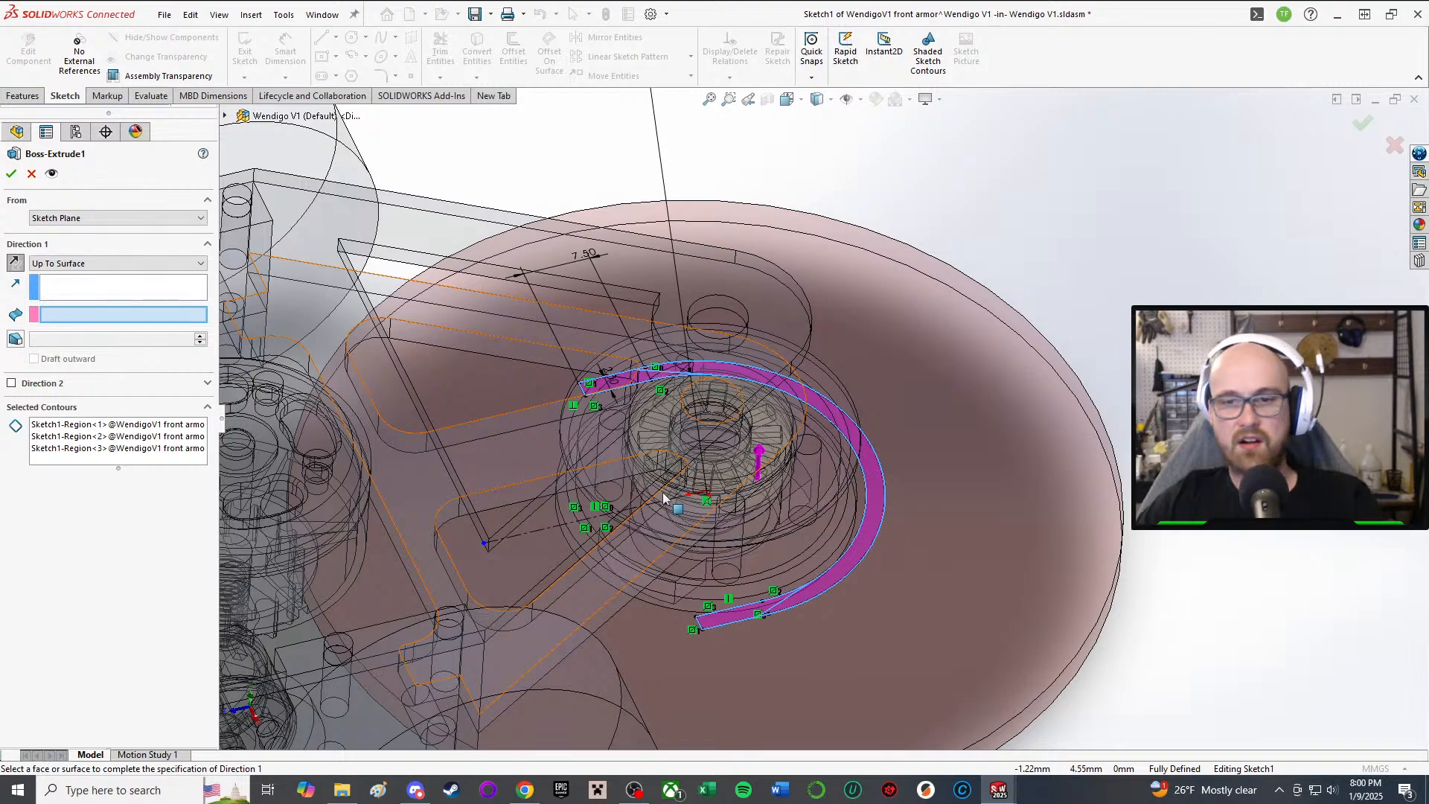
{"action": "scroll", "coordinate": [676, 525], "scroll_direction": "down", "scroll_amount": 3}
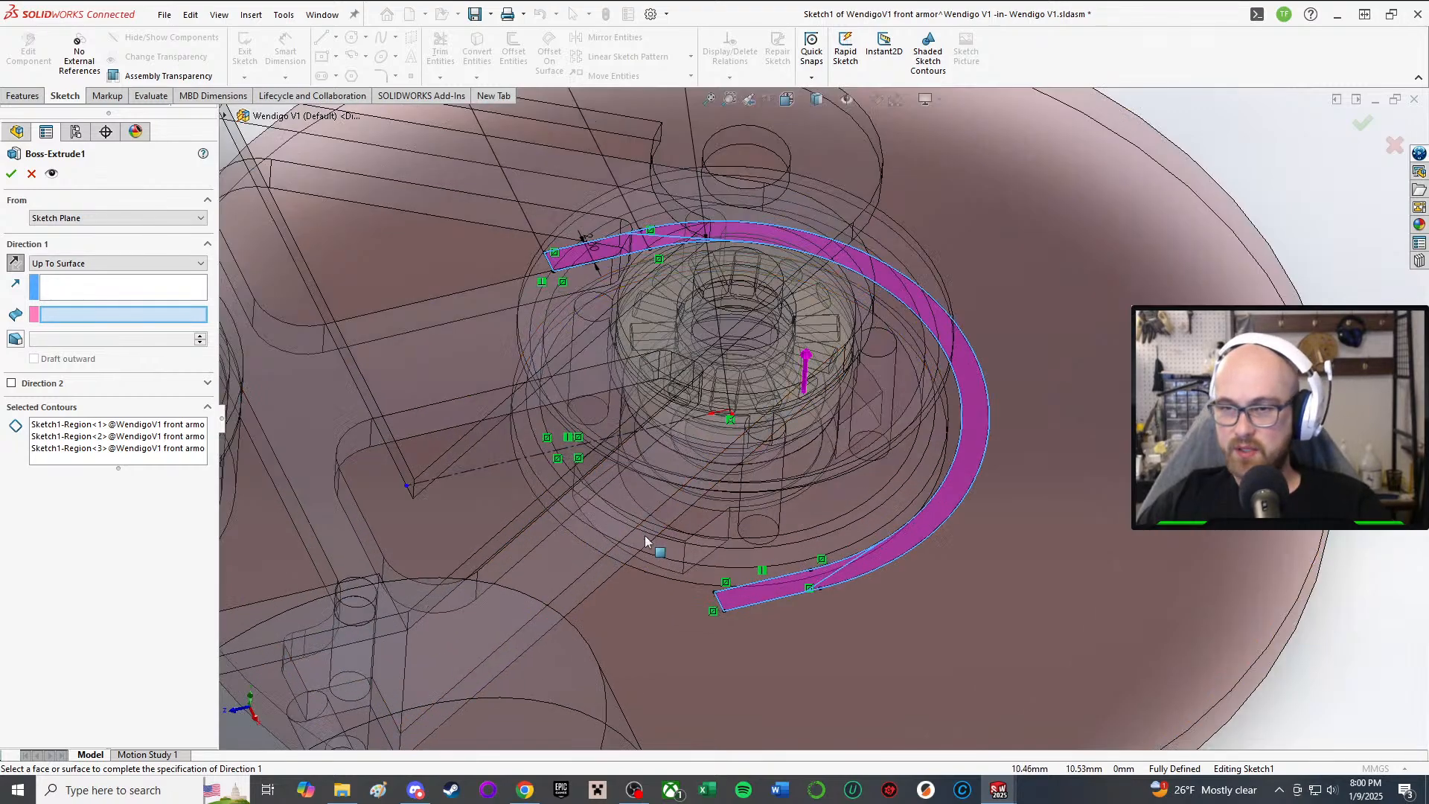
{"action": "left_click", "coordinate": [606, 536]}
{"action": "middle_click_drag", "start_coordinate": [640, 499], "coordinate": [369, 579]}
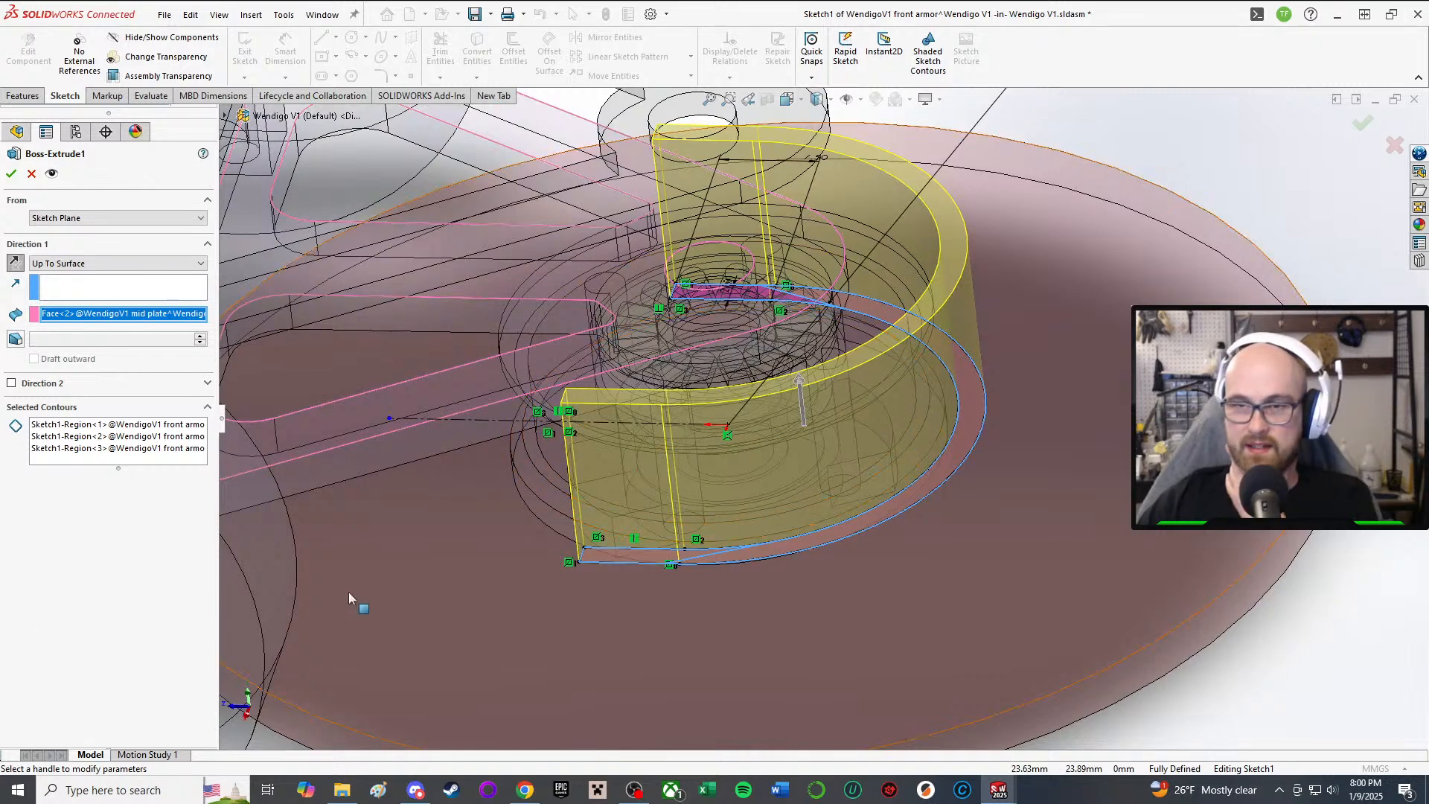
{"action": "left_click", "coordinate": [13, 174]}
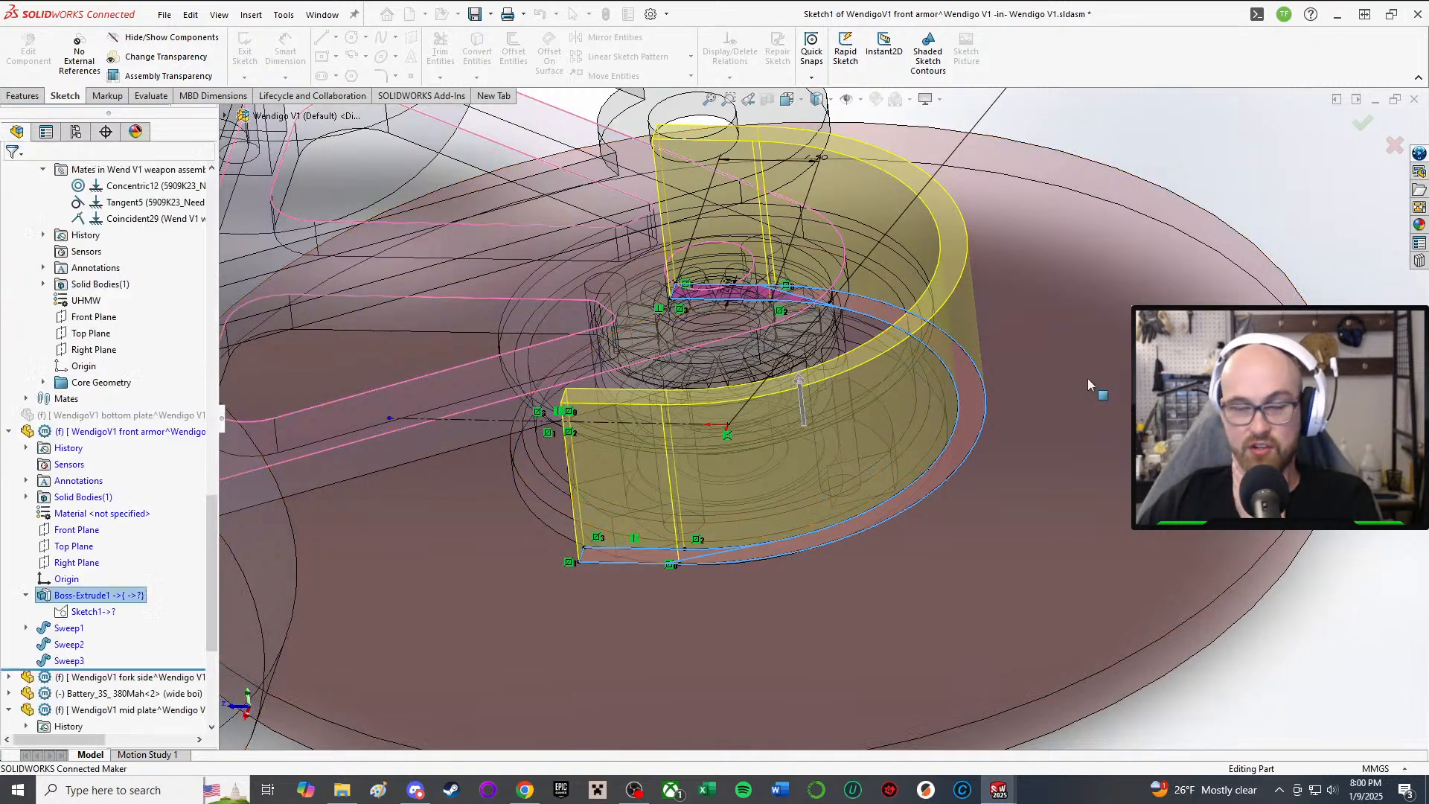
{"action": "scroll", "coordinate": [759, 439], "scroll_direction": "up", "scroll_amount": 1}
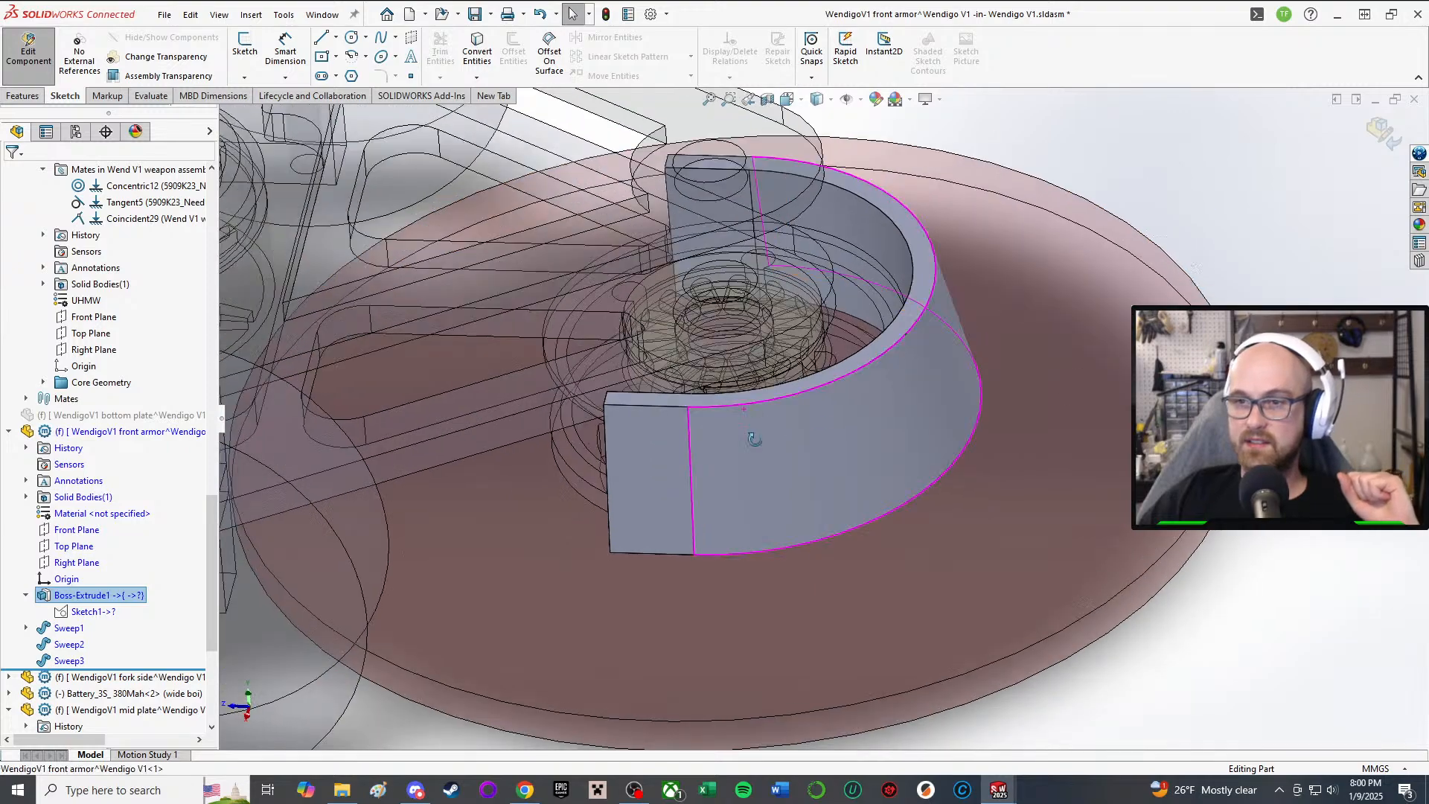
{"action": "middle_click_drag", "start_coordinate": [756, 440], "coordinate": [765, 555]}
{"action": "scroll", "coordinate": [741, 416], "scroll_direction": "down", "scroll_amount": 3}
{"action": "middle_click_drag", "start_coordinate": [734, 376], "coordinate": [821, 233]}
{"action": "scroll", "coordinate": [713, 279], "scroll_direction": "up", "scroll_amount": 2}
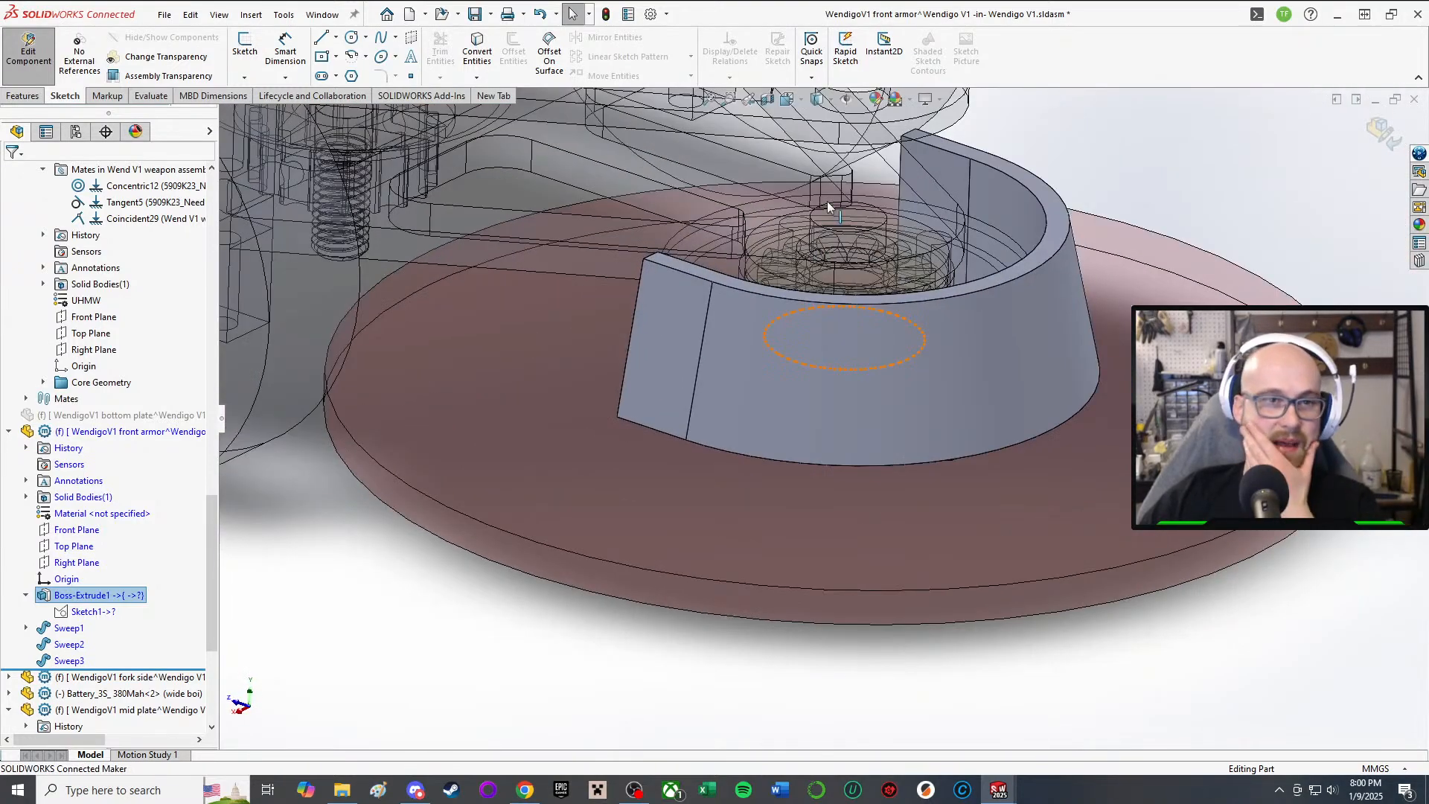
{"action": "scroll", "coordinate": [828, 206], "scroll_direction": "up", "scroll_amount": 2}
{"action": "scroll", "coordinate": [898, 242], "scroll_direction": "up", "scroll_amount": 1}
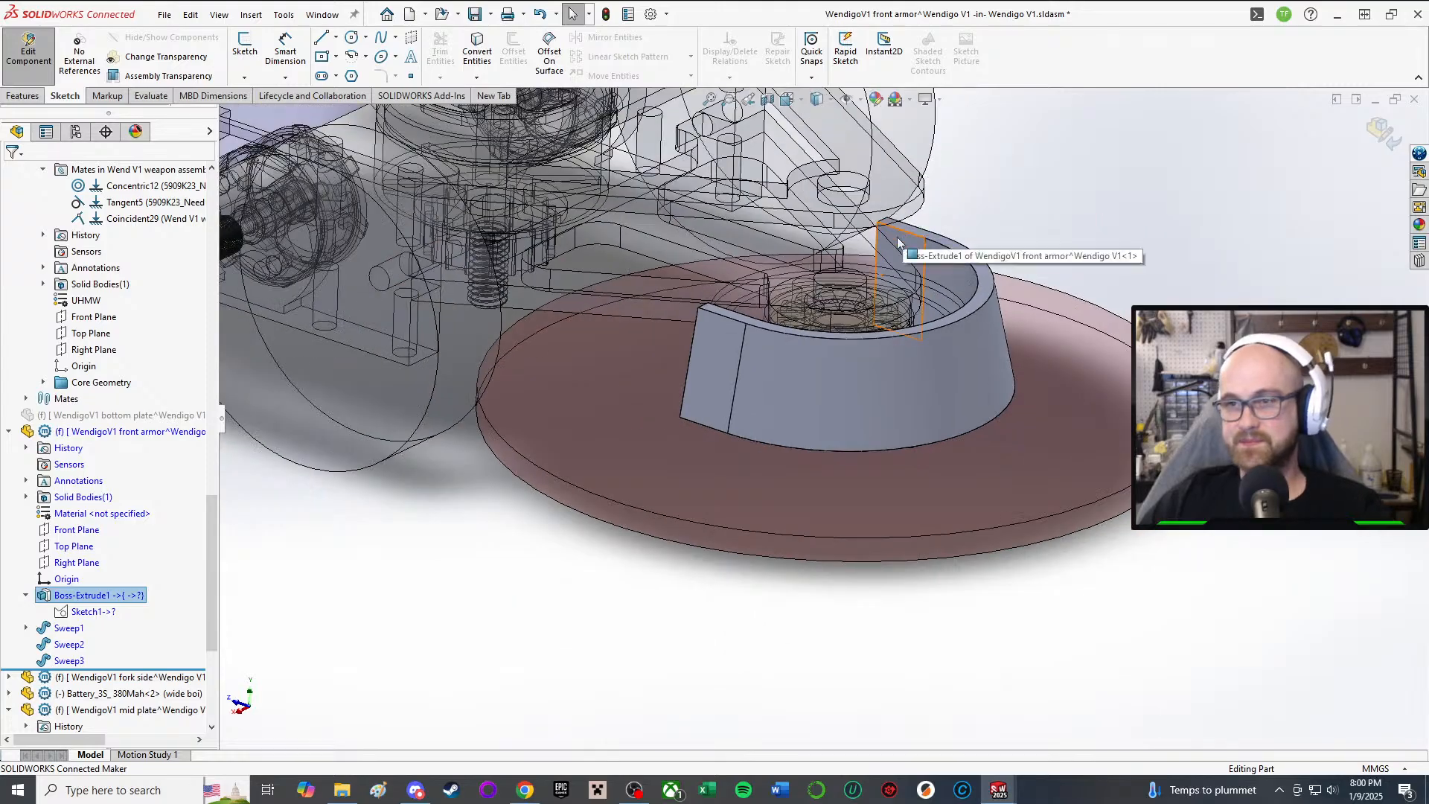
{"action": "middle_click_drag", "start_coordinate": [898, 242], "coordinate": [796, 367]}
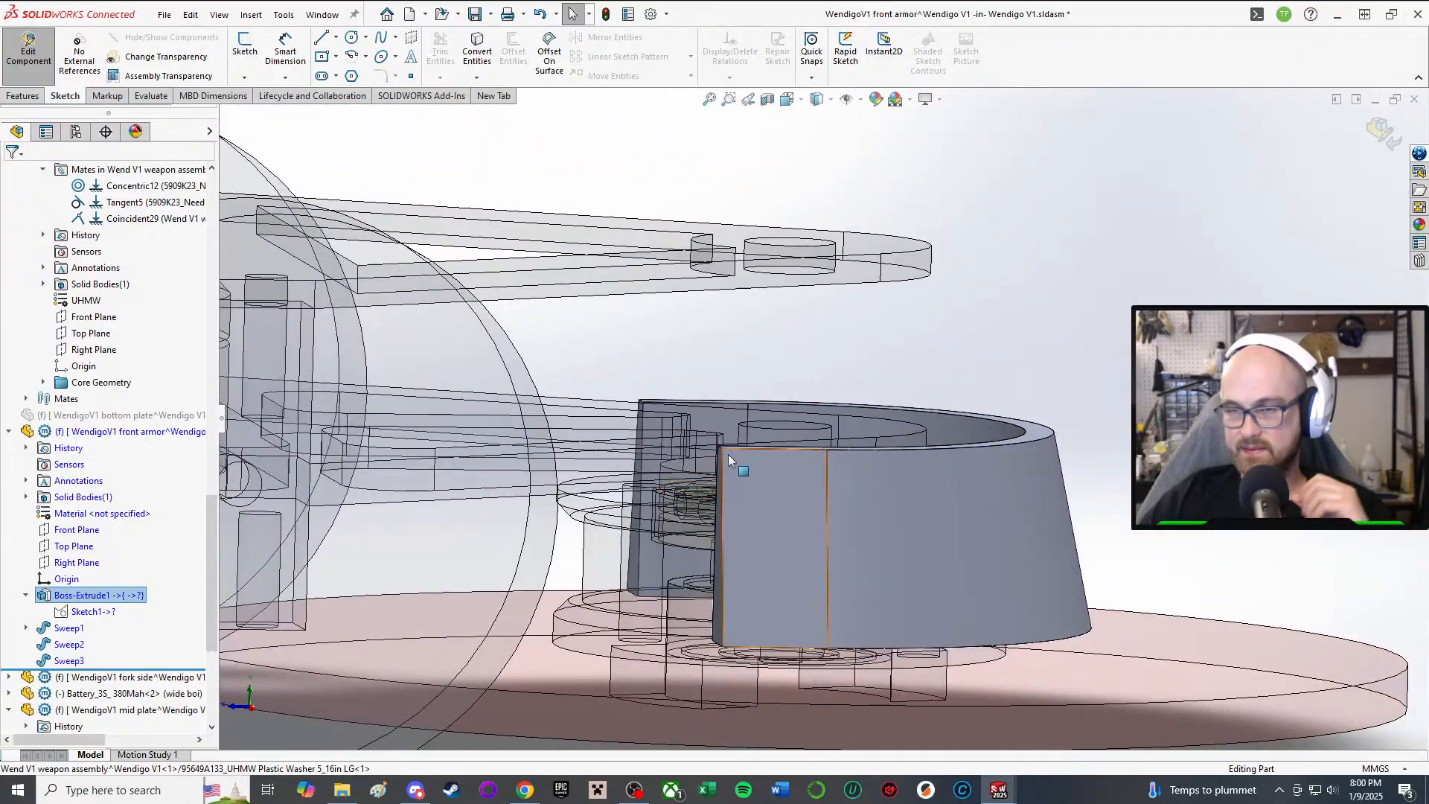
{"action": "middle_click_drag", "start_coordinate": [729, 459], "coordinate": [822, 430]}
{"action": "middle_click_drag", "start_coordinate": [622, 510], "coordinate": [644, 475]}
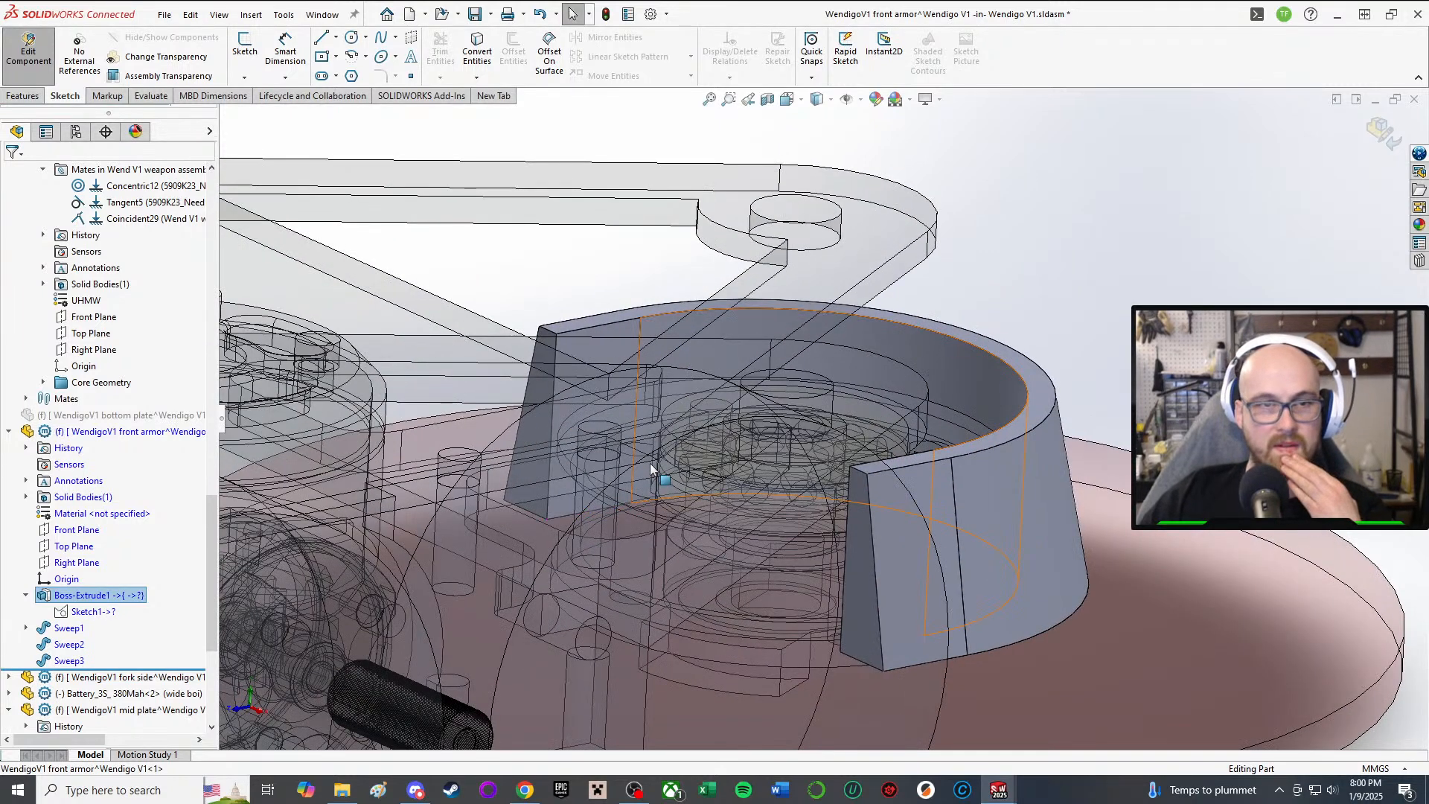
{"action": "middle_click_drag", "start_coordinate": [922, 326], "coordinate": [811, 431]}
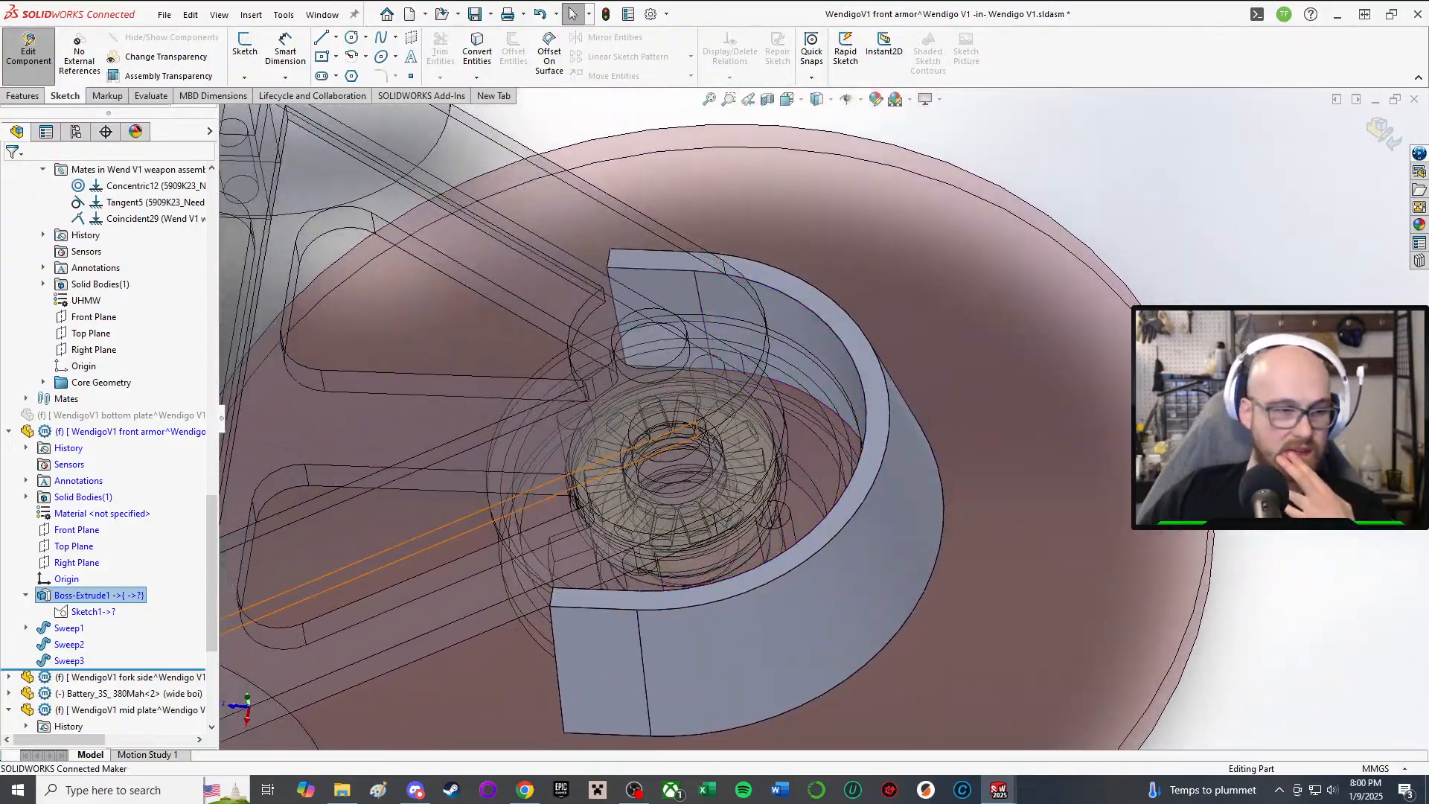
{"action": "middle_click_drag", "start_coordinate": [890, 537], "coordinate": [627, 207]}
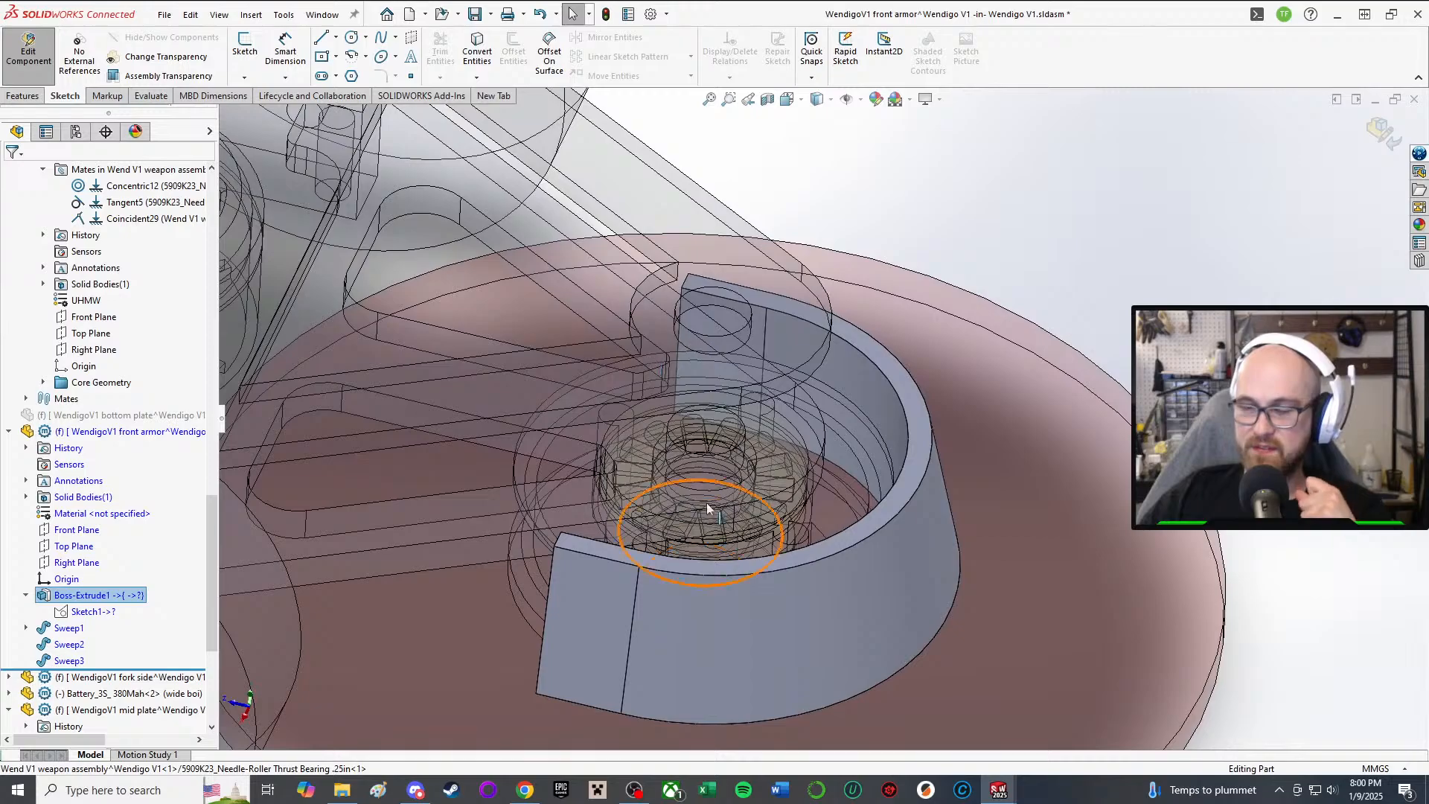
{"action": "middle_click_drag", "start_coordinate": [707, 508], "coordinate": [605, 652]}
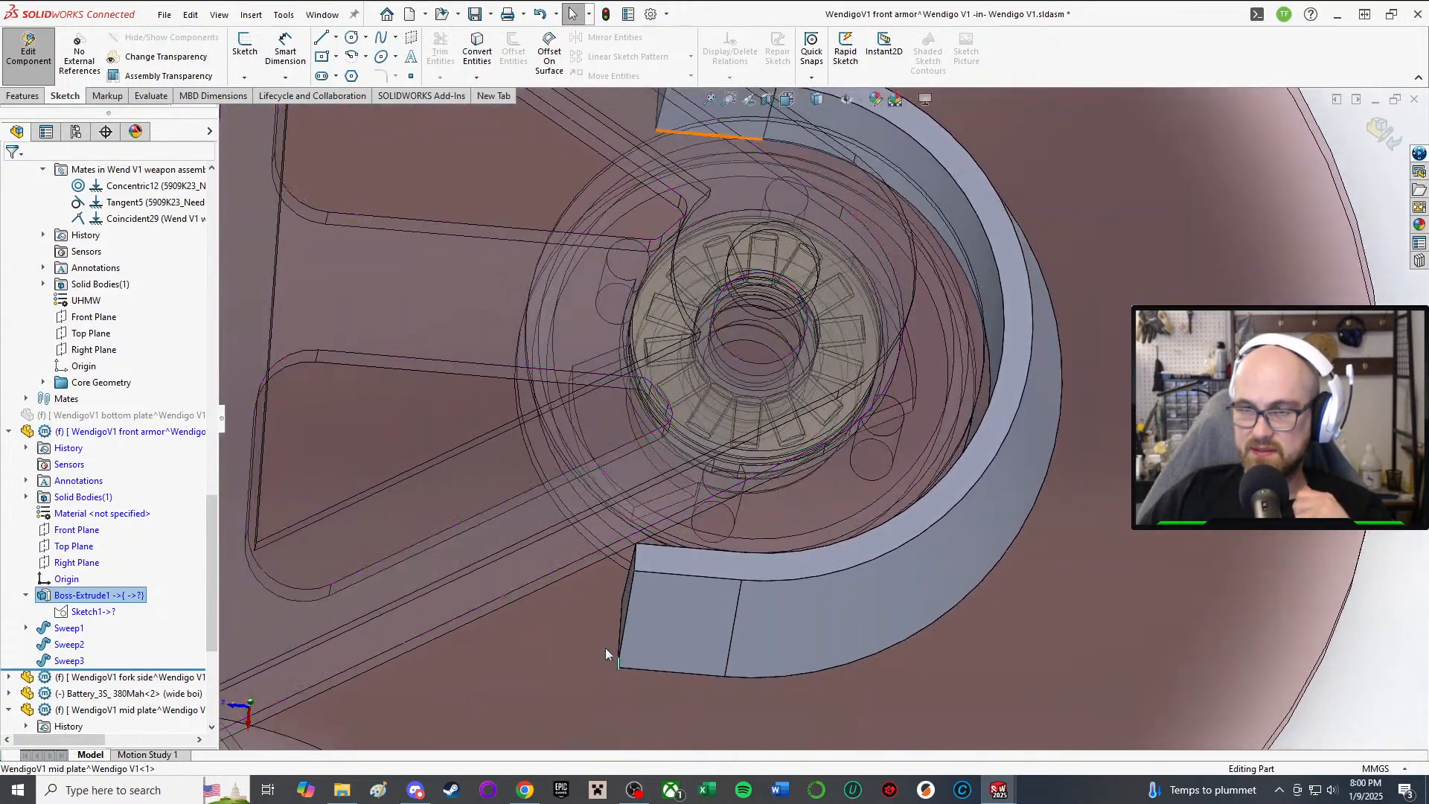
{"action": "middle_click_drag", "start_coordinate": [596, 589], "coordinate": [600, 457]}
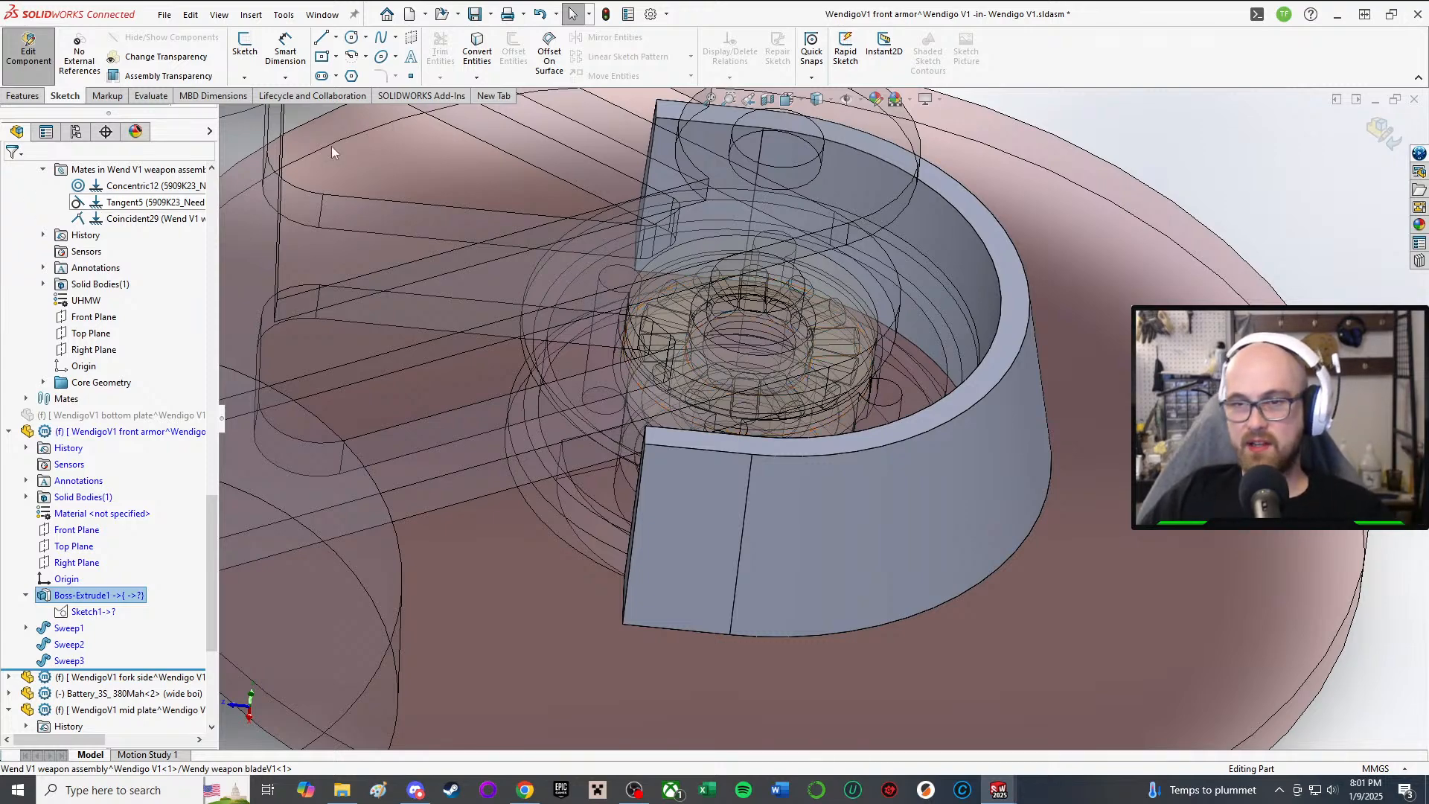
{"action": "key", "text": "ctrl+8"}
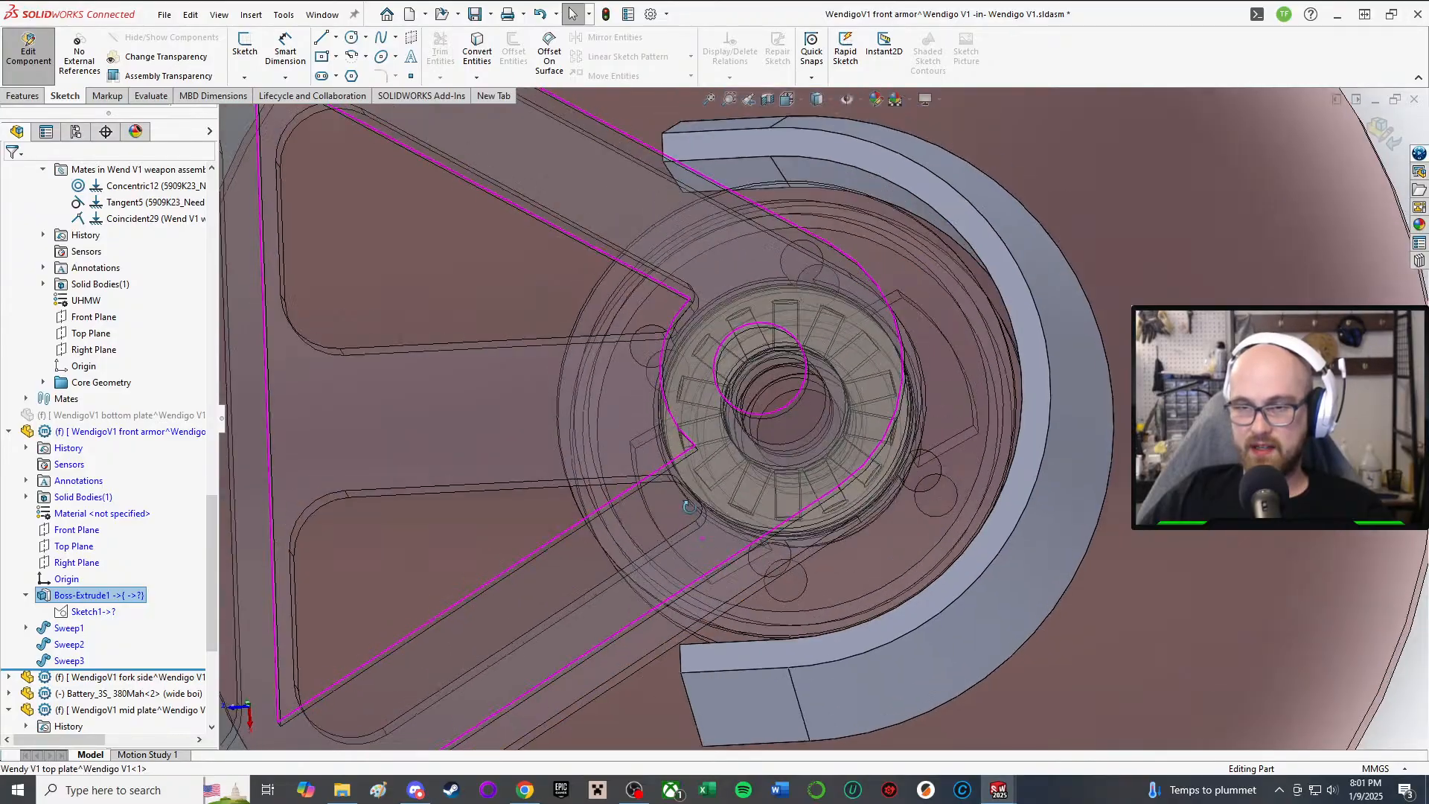
{"action": "middle_click_drag", "start_coordinate": [699, 536], "coordinate": [640, 616]}
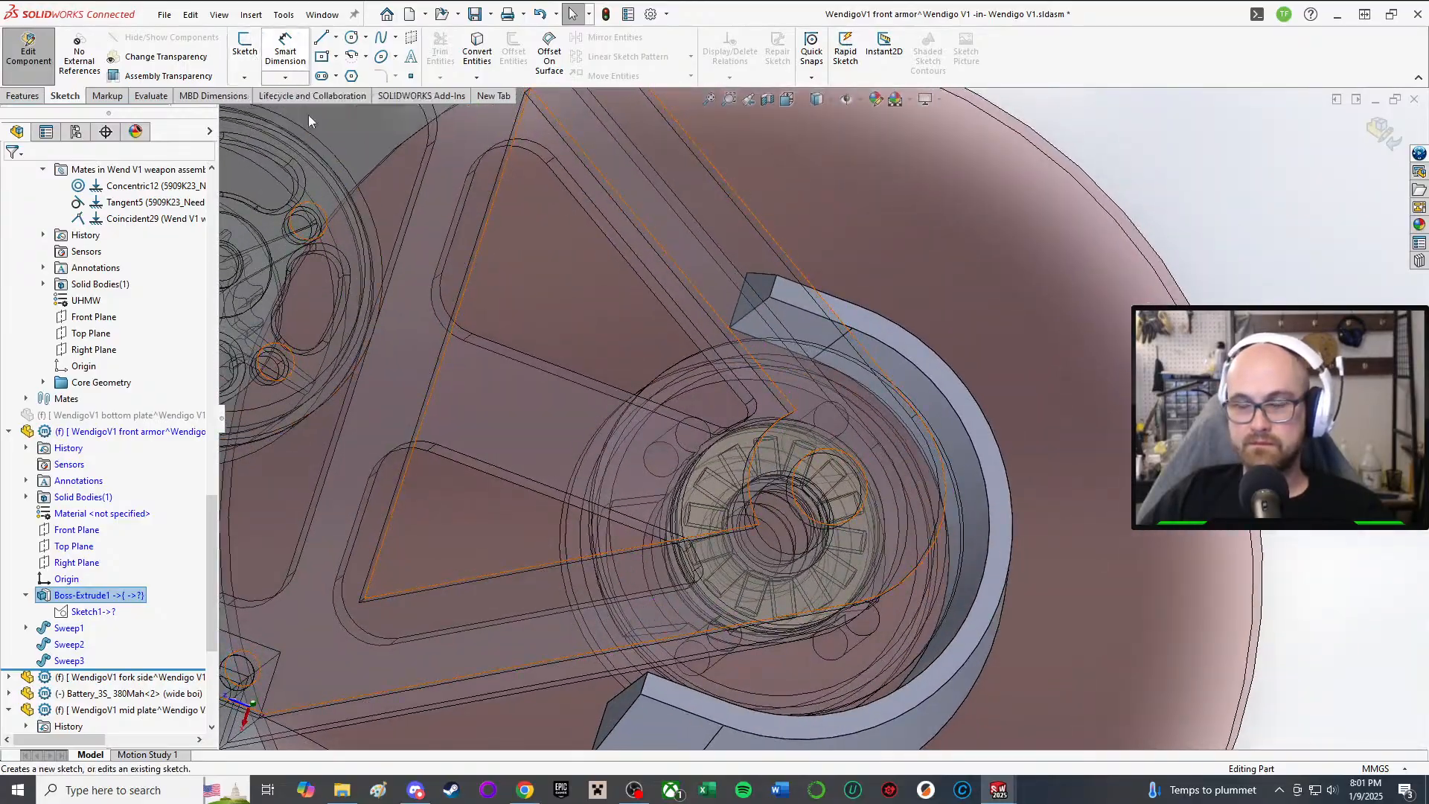
{"action": "middle_click_drag", "start_coordinate": [737, 313], "coordinate": [683, 448]}
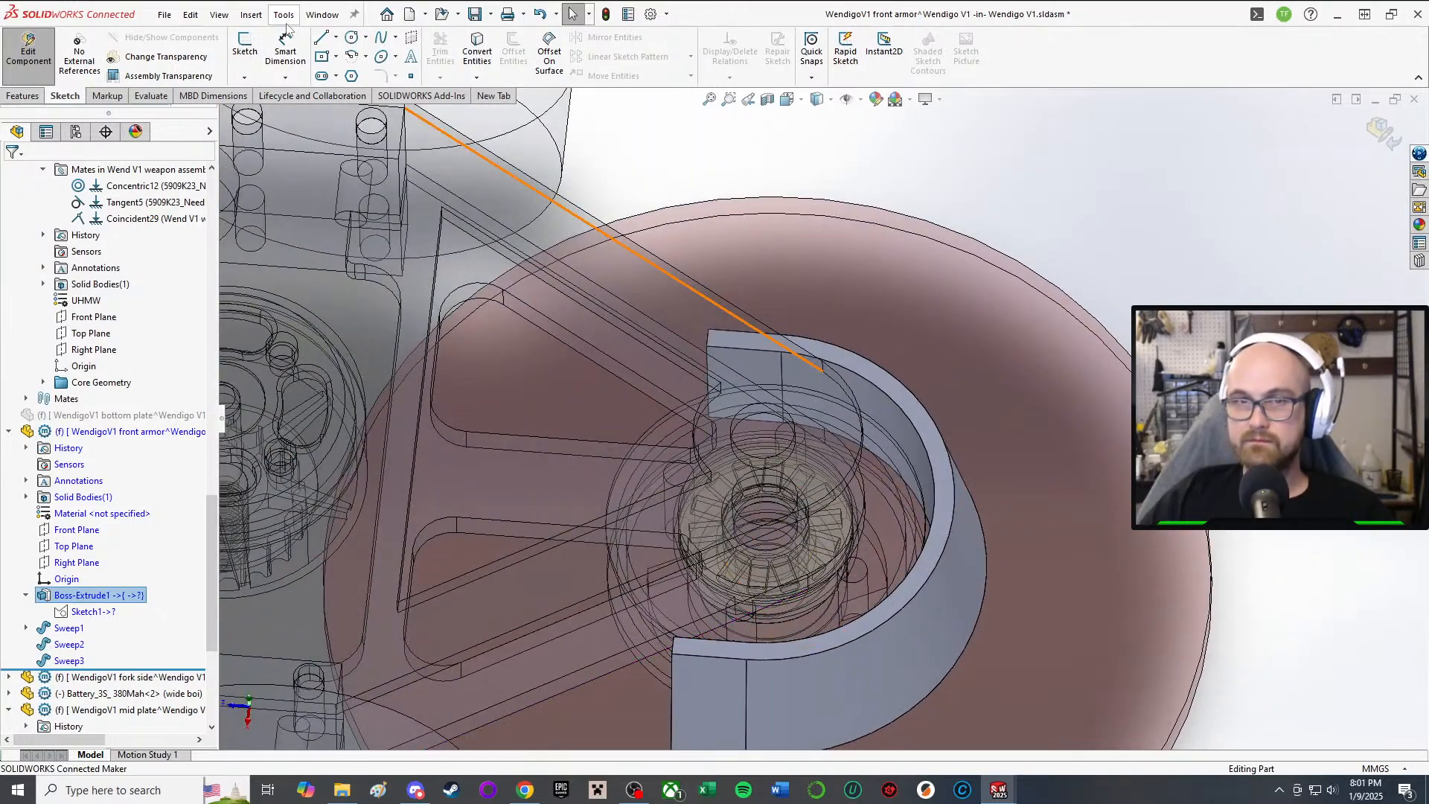
Step: Start Sketch5 on the armor plate face
{"action": "left_click", "coordinate": [245, 43]}
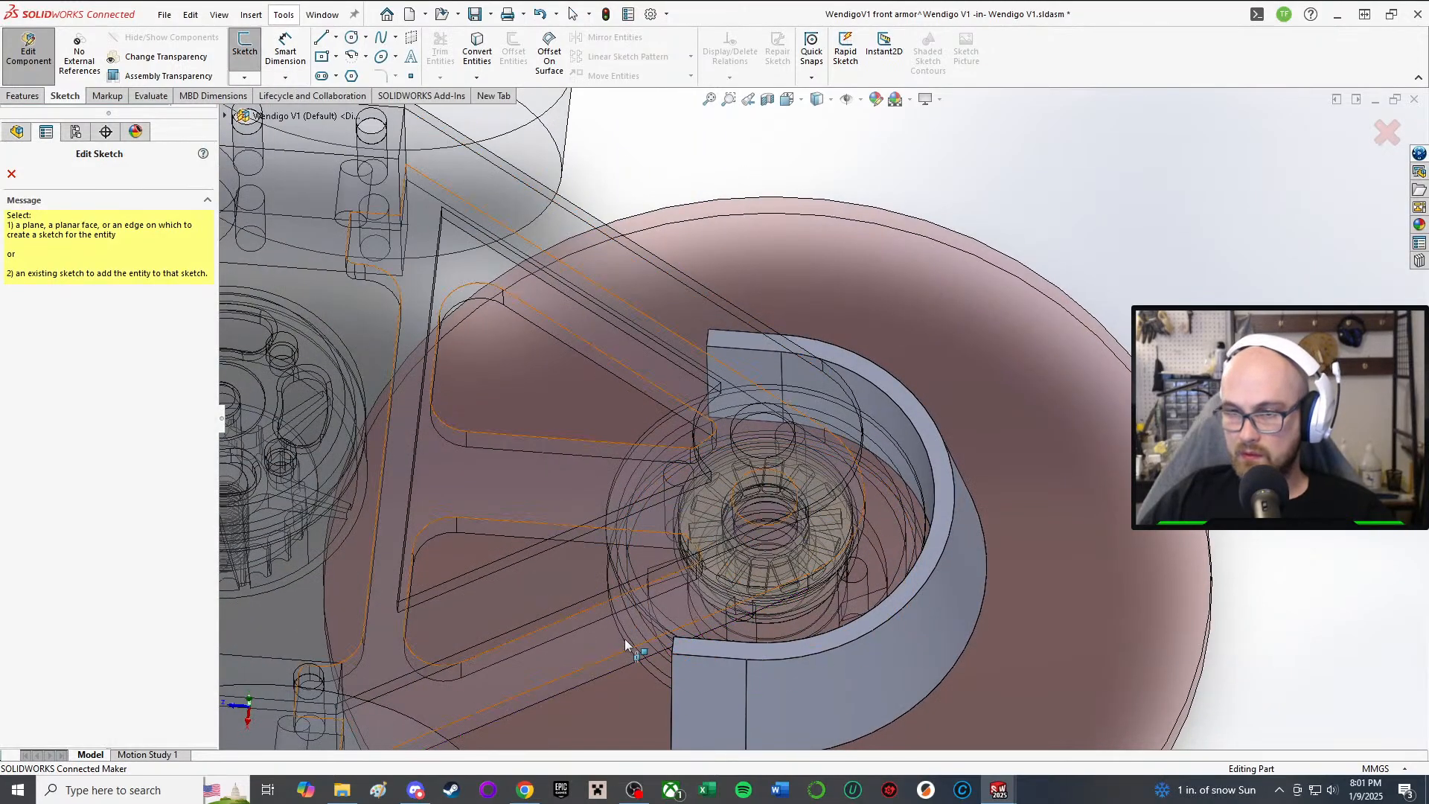
{"action": "left_click", "coordinate": [719, 654]}
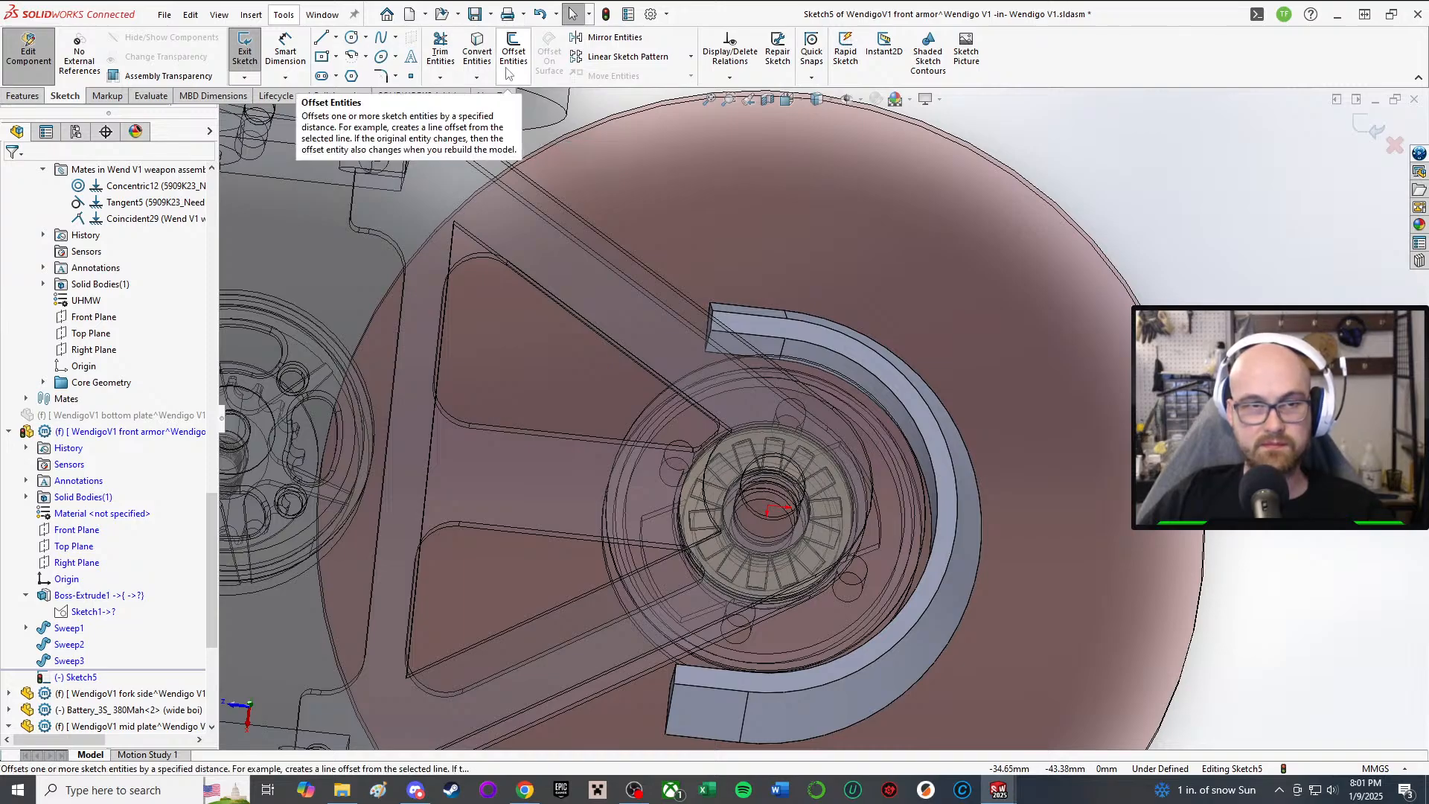
{"action": "middle_click_drag", "start_coordinate": [812, 650], "coordinate": [462, 218]}
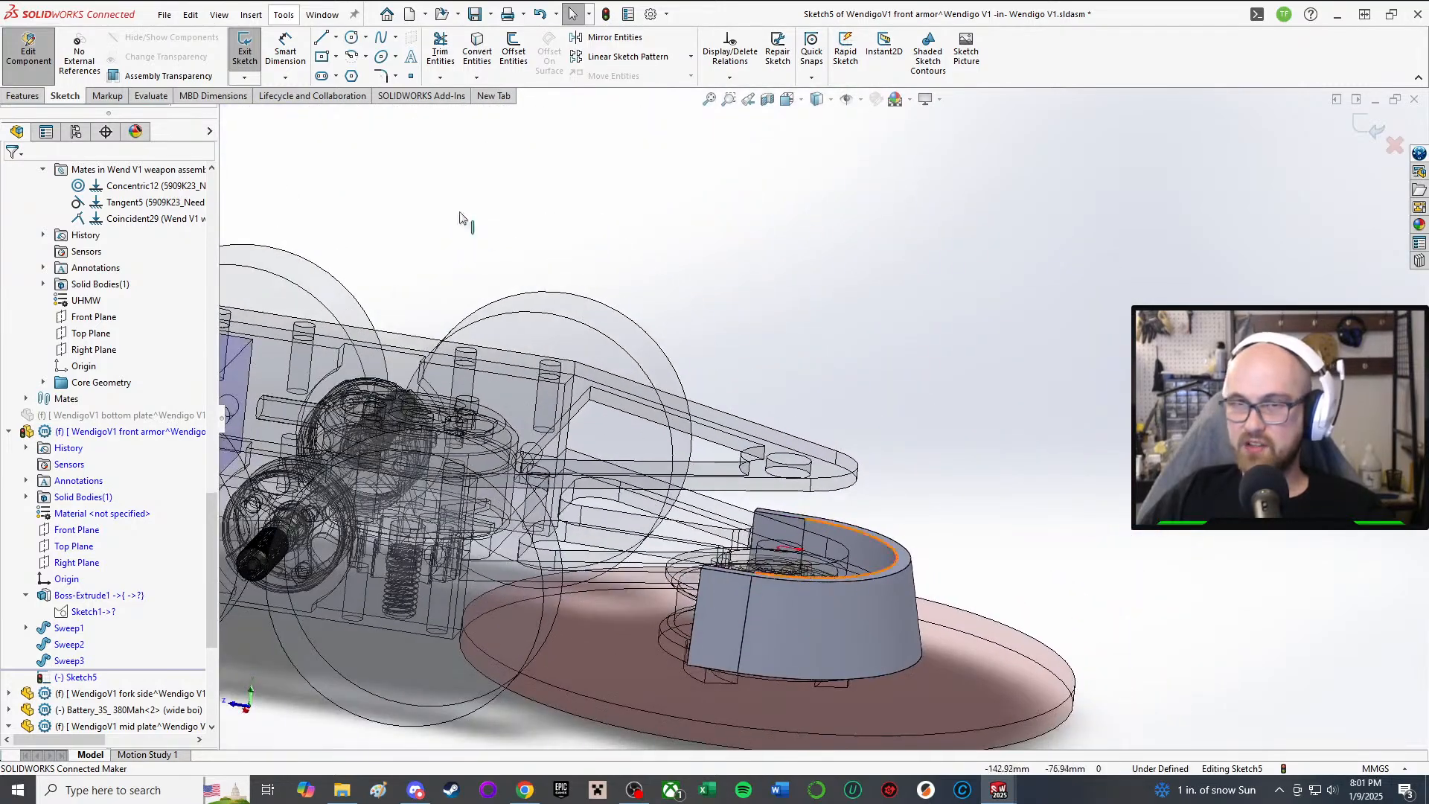
Step: Draw an L-shaped pair of lines on the plate face, a short line then a long one
{"action": "left_click", "coordinate": [321, 38]}
{"action": "middle_click_drag", "start_coordinate": [622, 532], "coordinate": [632, 723]}
{"action": "scroll", "coordinate": [631, 723], "scroll_direction": "down", "scroll_amount": 3}
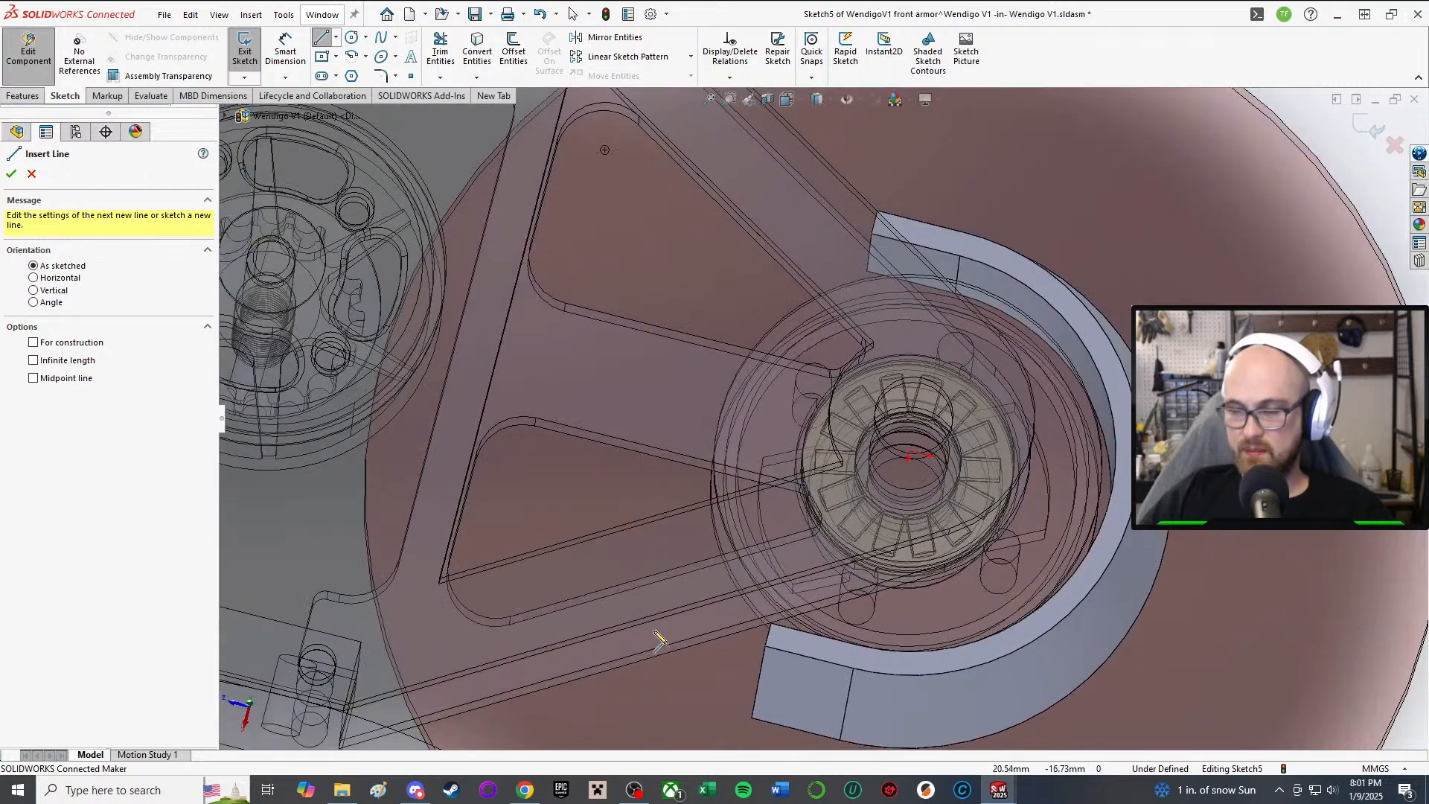
{"action": "mouse_move", "coordinate": [662, 595]}
{"action": "middle_mouse_down"}
{"action": "mouse_move", "coordinate": [663, 510]}
{"action": "mouse_move", "coordinate": [678, 608]}
{"action": "middle_mouse_up"}
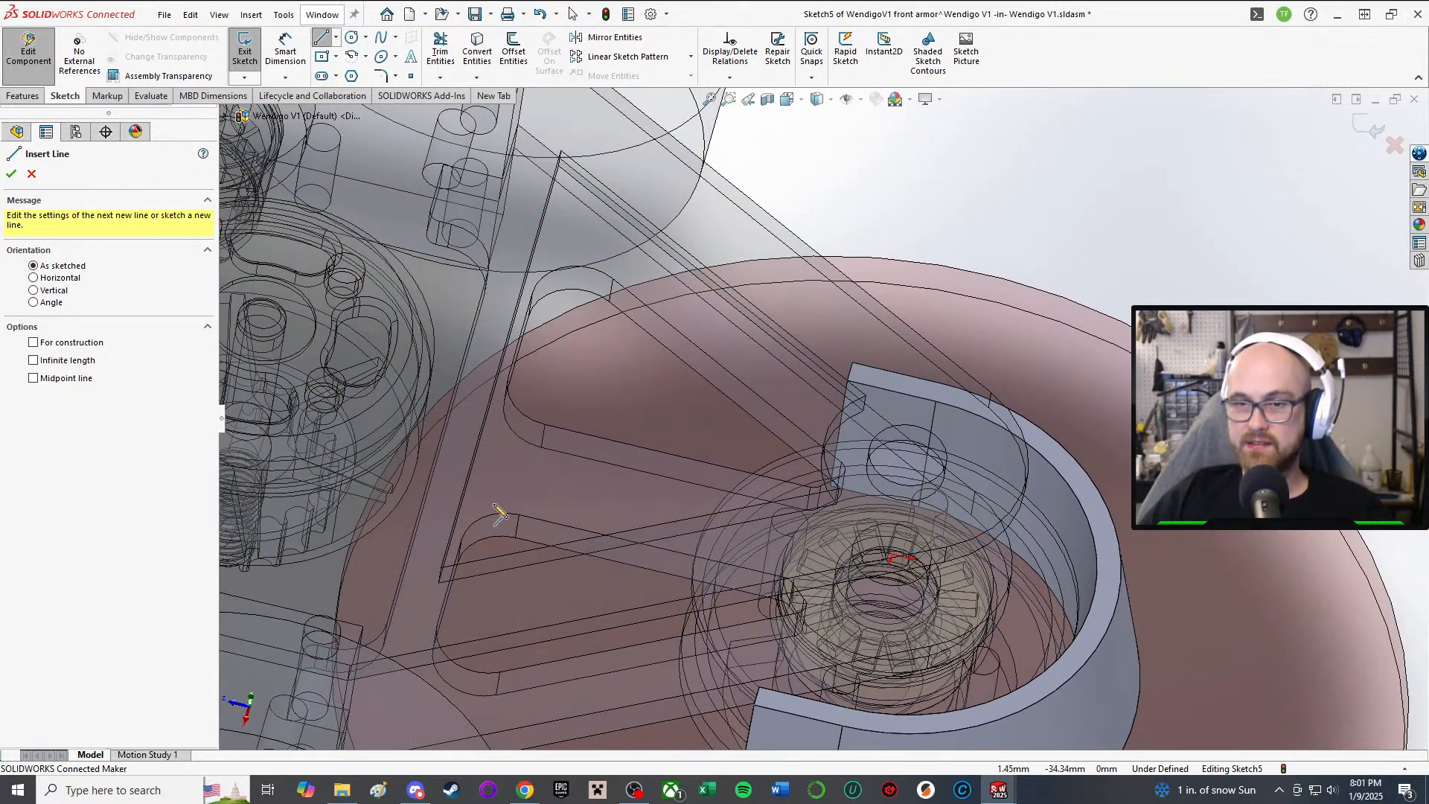
{"action": "scroll", "coordinate": [494, 506], "scroll_direction": "up", "scroll_amount": 2}
{"action": "middle_click_drag", "start_coordinate": [579, 656], "coordinate": [600, 684]}
{"action": "left_click", "coordinate": [640, 629]}
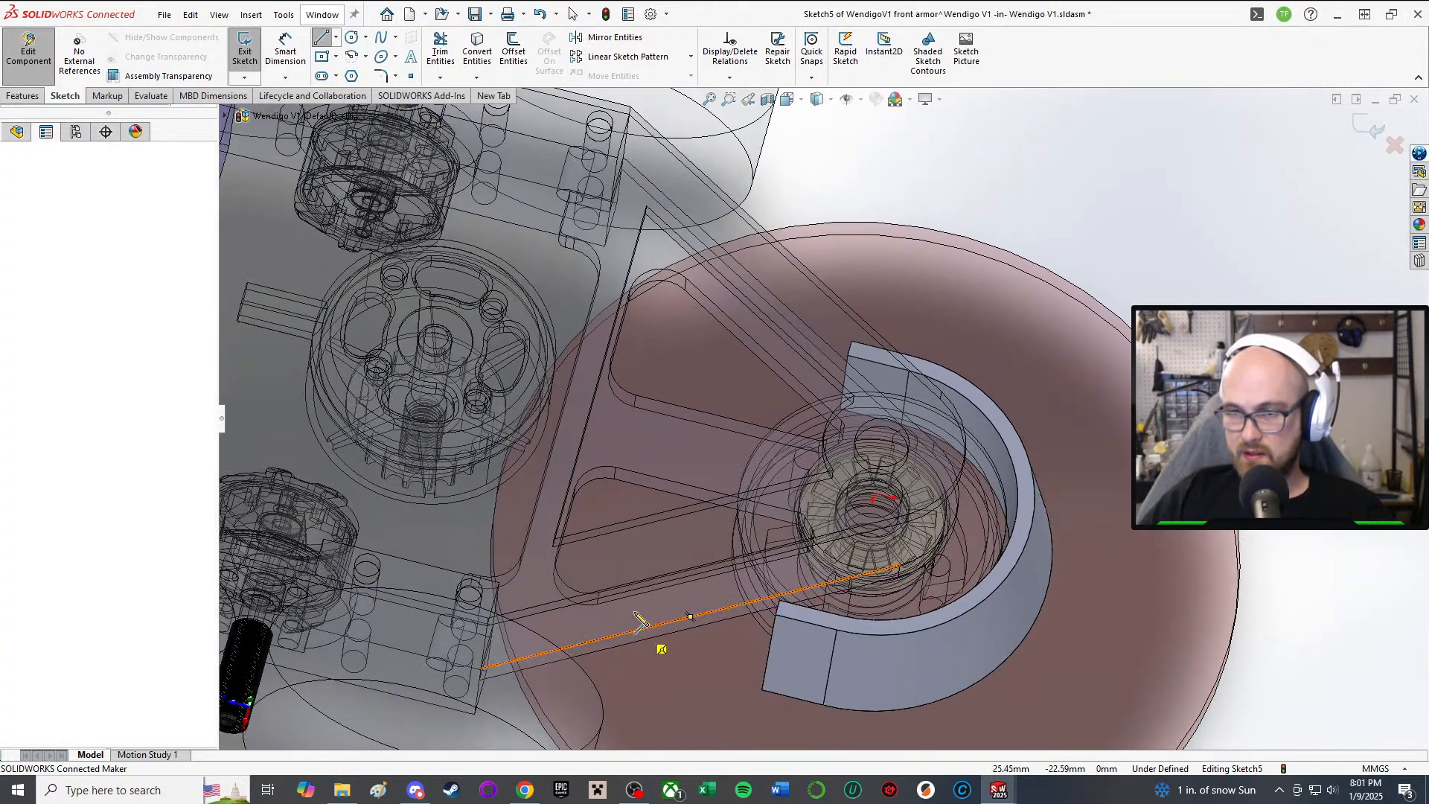
{"action": "left_click", "coordinate": [624, 582]}
{"action": "scroll", "coordinate": [692, 571], "scroll_direction": "up", "scroll_amount": 3}
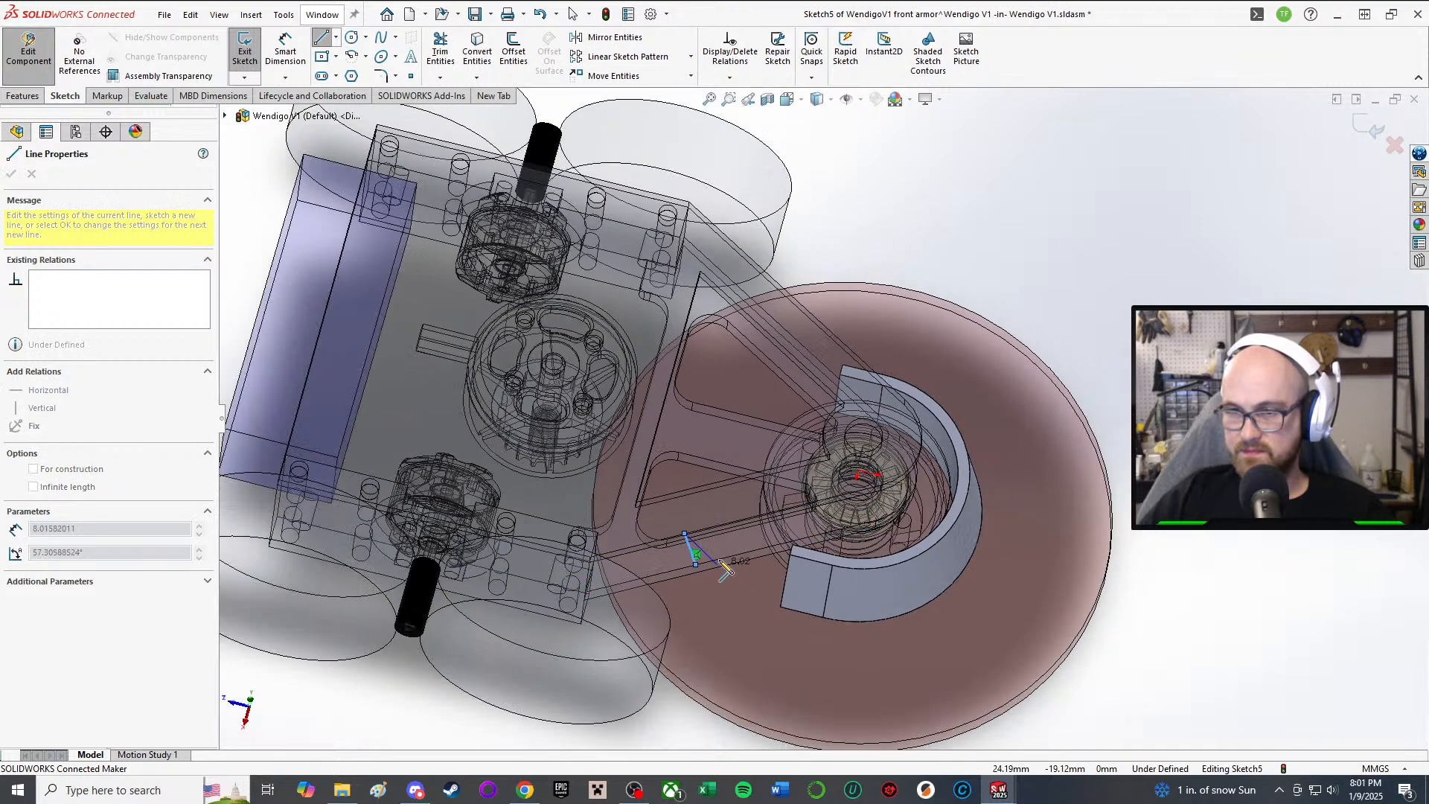
{"action": "mouse_move", "coordinate": [711, 561]}
{"action": "middle_mouse_down"}
{"action": "mouse_move", "coordinate": [729, 551]}
{"action": "mouse_move", "coordinate": [722, 572]}
{"action": "middle_mouse_up"}
{"action": "scroll", "coordinate": [721, 573], "scroll_direction": "down", "scroll_amount": 4}
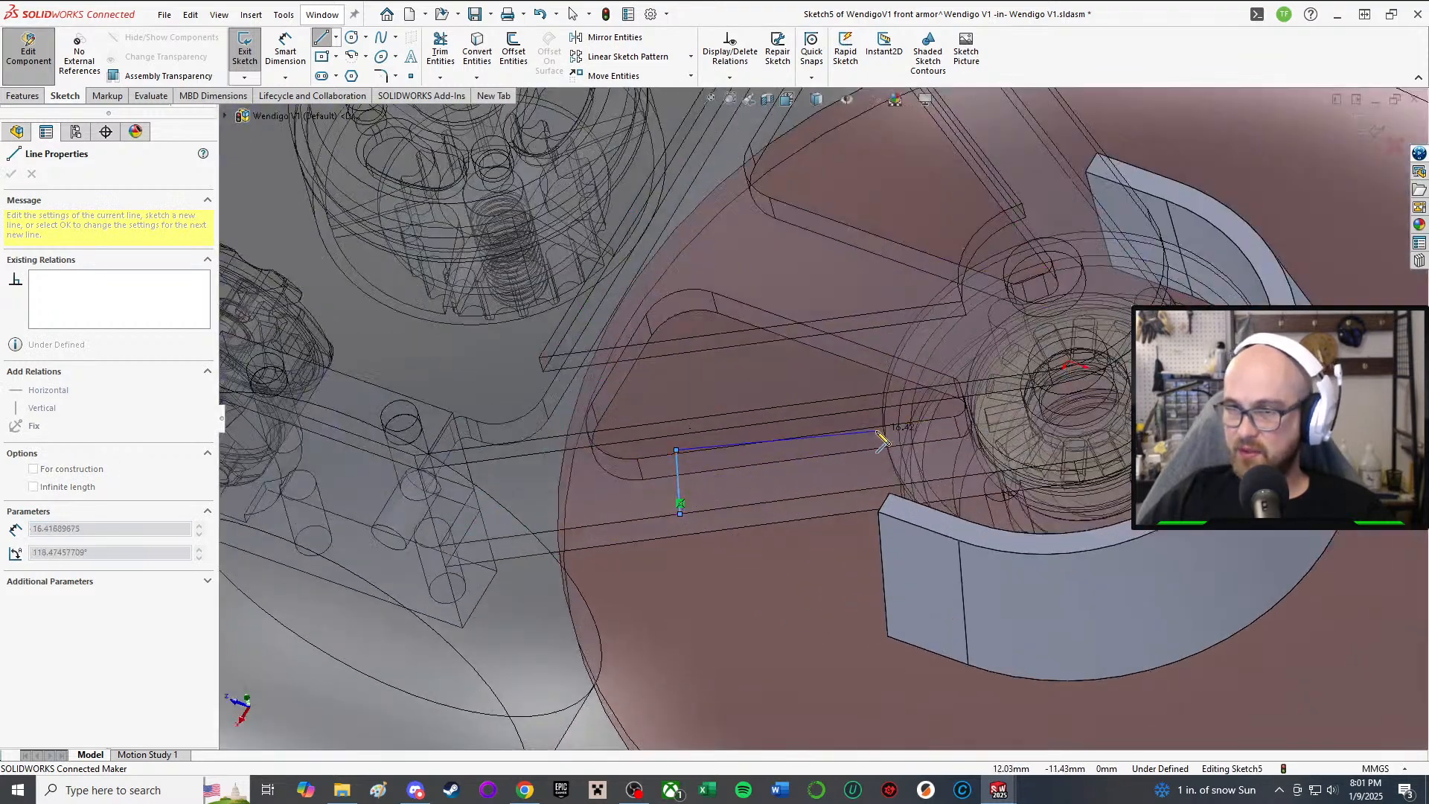
{"action": "left_click", "coordinate": [933, 418]}
{"action": "right_click", "coordinate": [935, 417]}
{"action": "left_click", "coordinate": [973, 427]}
{"action": "middle_click_drag", "start_coordinate": [973, 427], "coordinate": [1034, 447]}
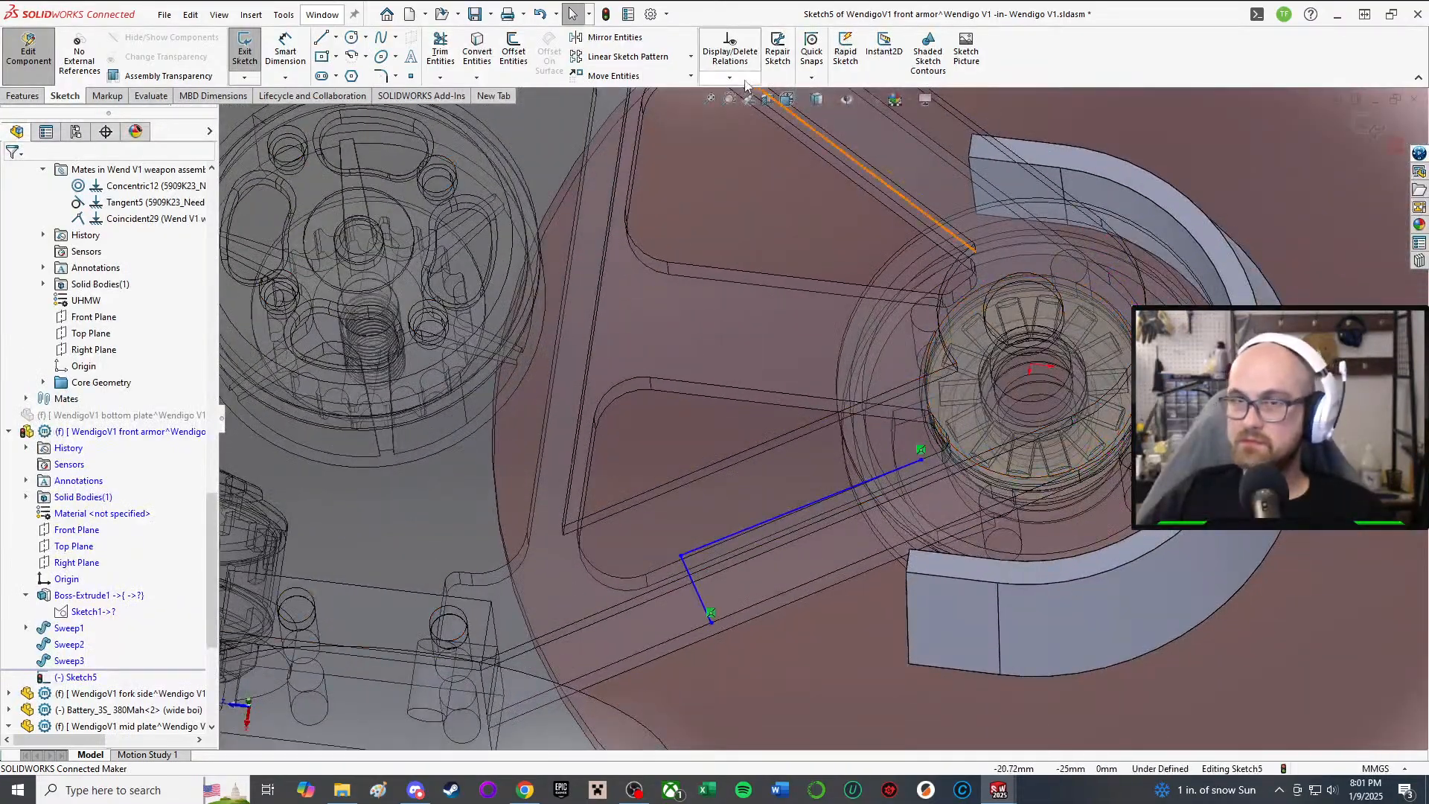
Step: Convert the boss's curved edge, then its end and top edges, into Sketch5
{"action": "left_click", "coordinate": [475, 54]}
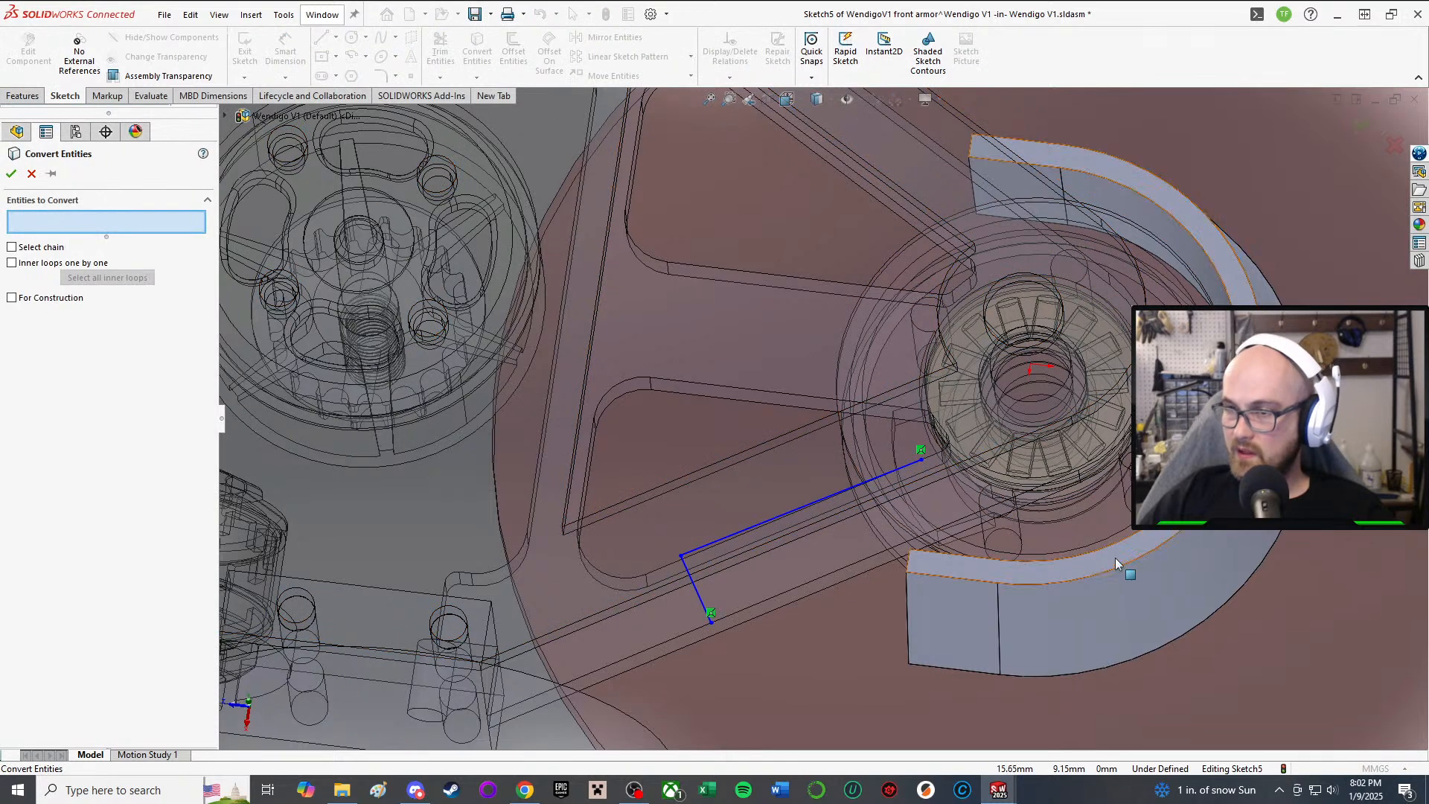
{"action": "left_click", "coordinate": [1124, 569]}
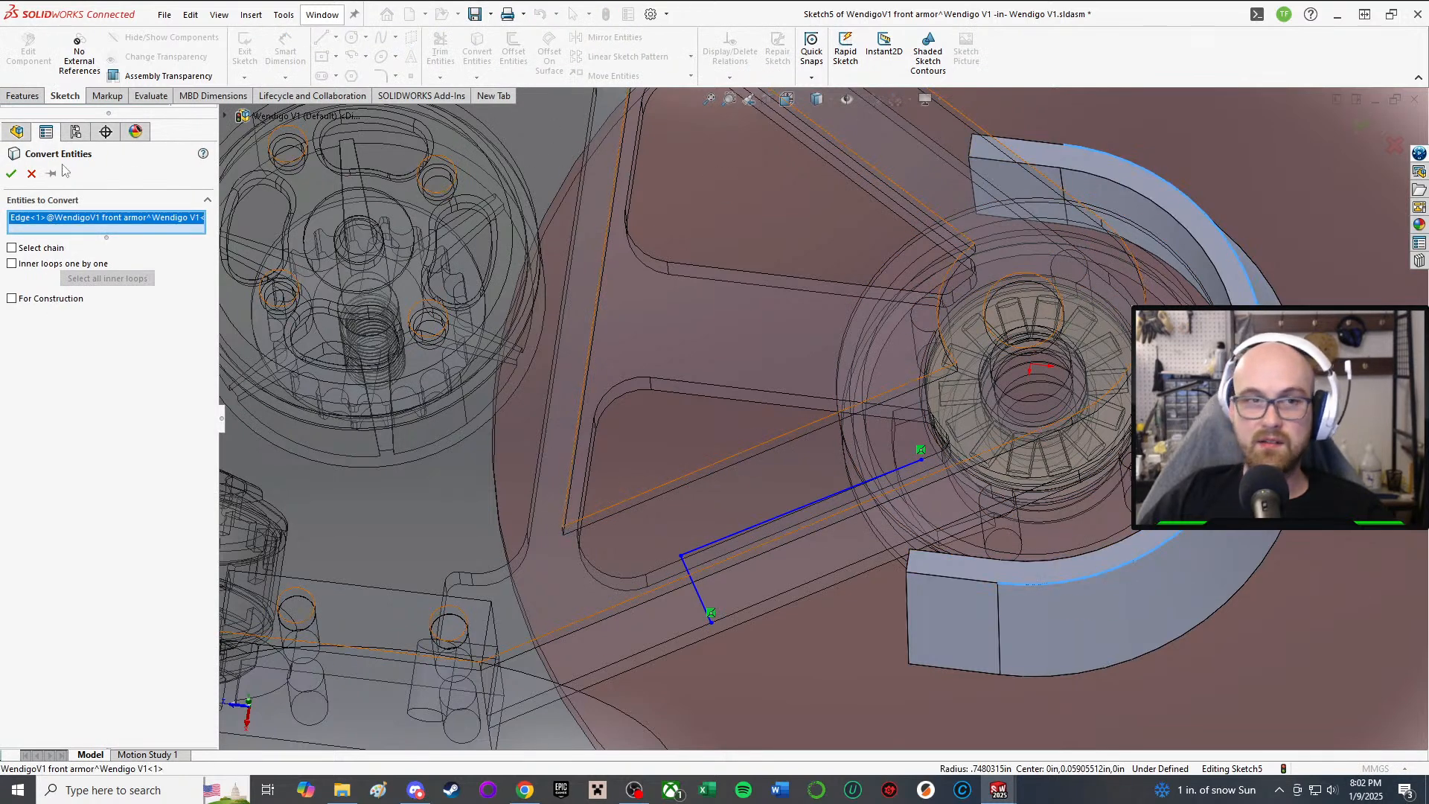
{"action": "left_click", "coordinate": [12, 173]}
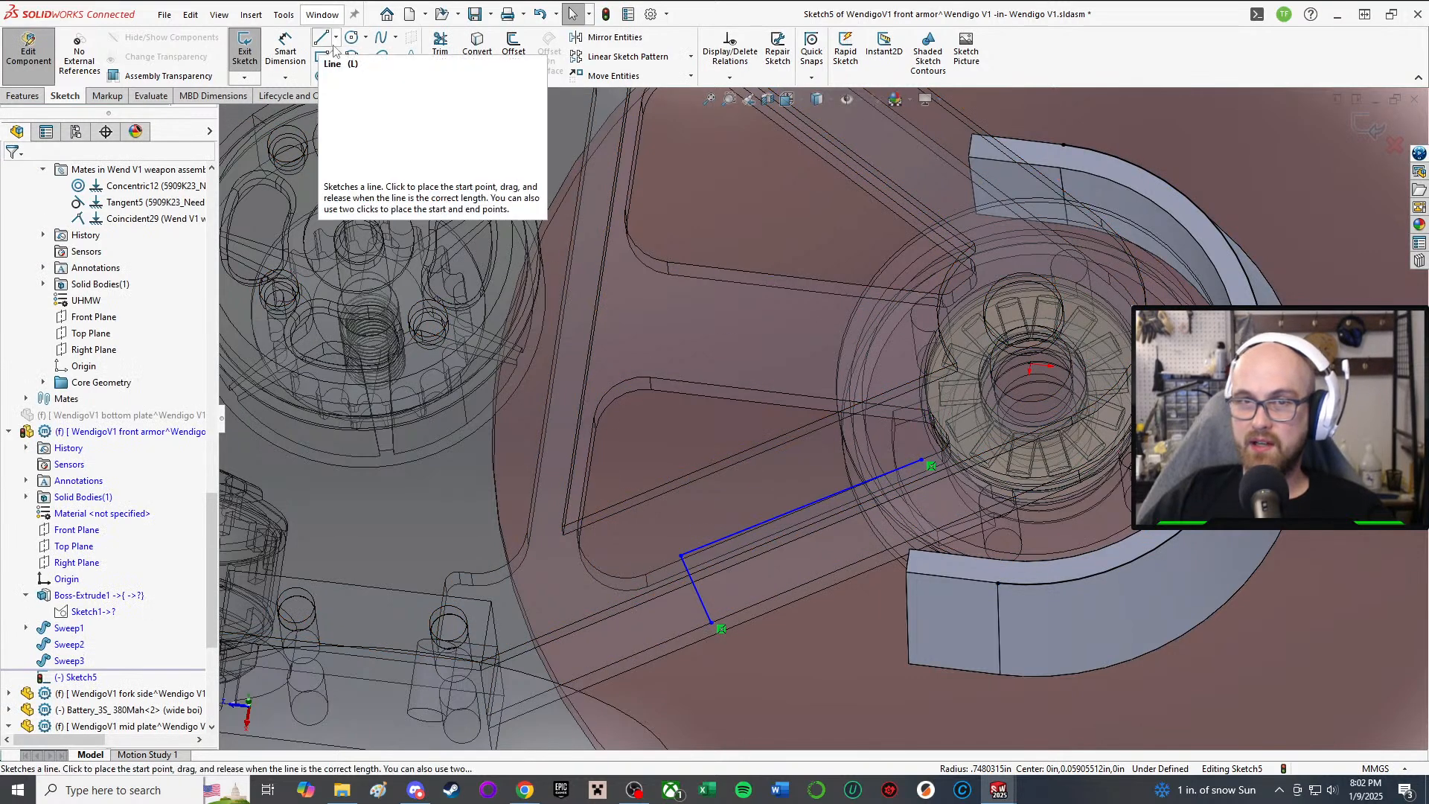
{"action": "left_click", "coordinate": [477, 44]}
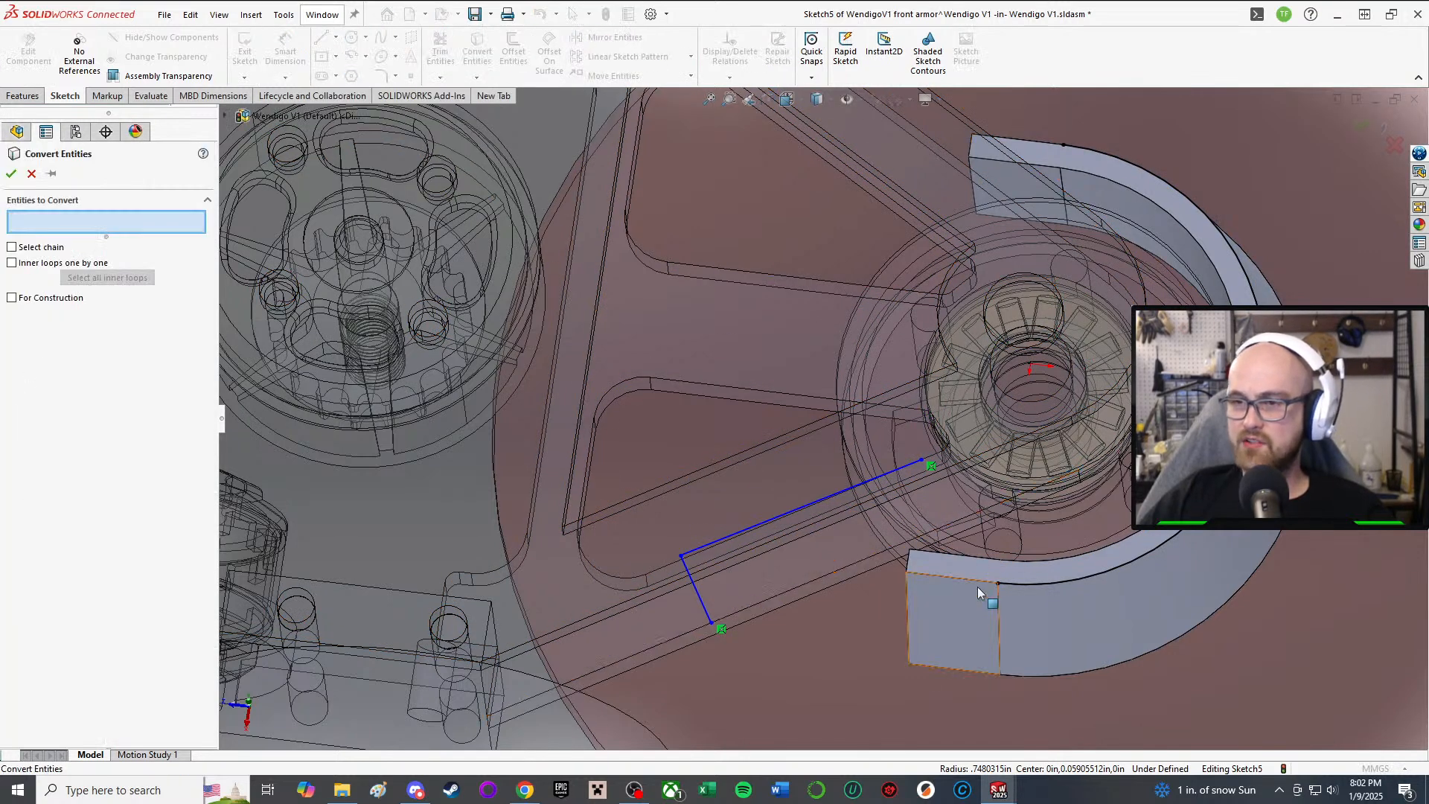
{"action": "left_click", "coordinate": [976, 582]}
{"action": "left_click", "coordinate": [1050, 148]}
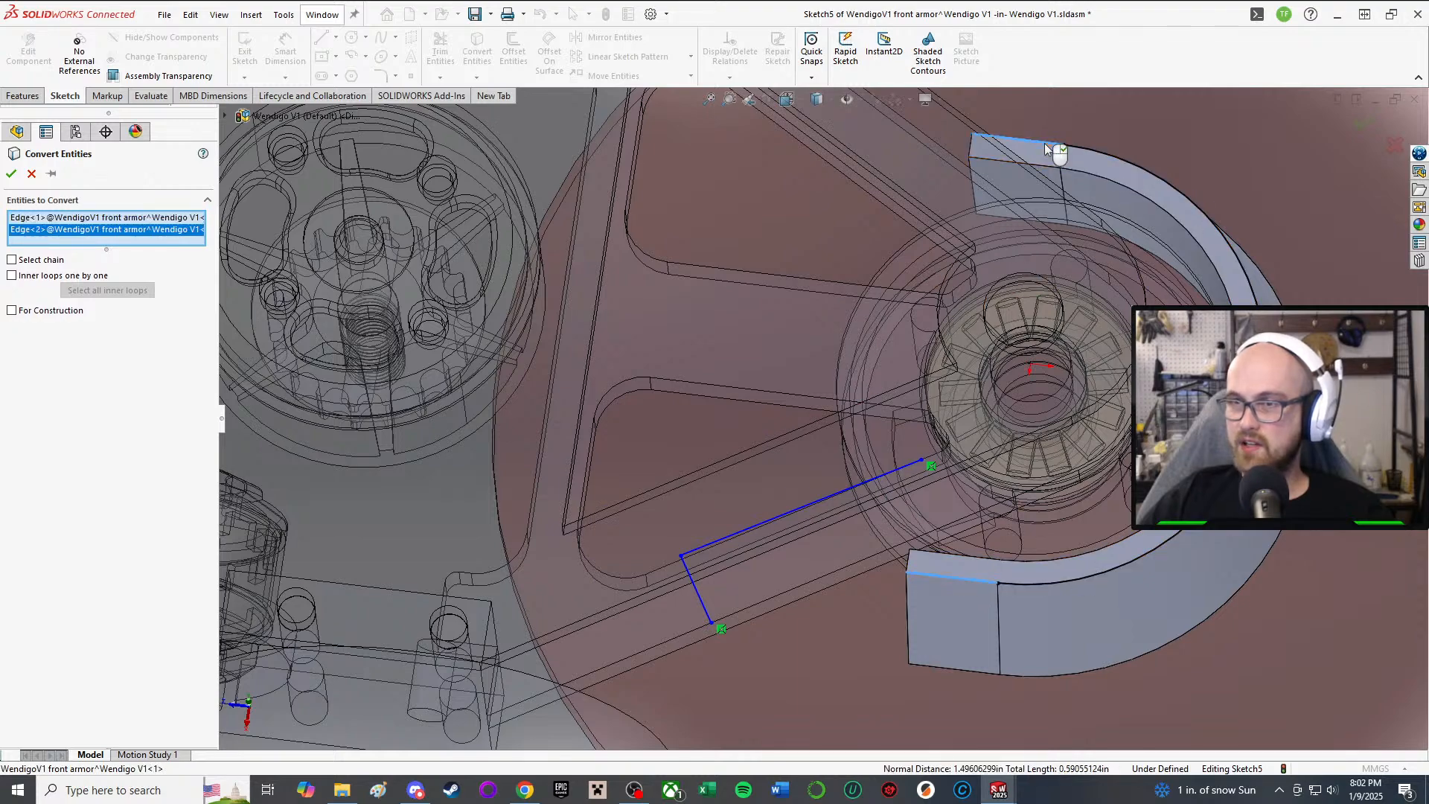
{"action": "left_click", "coordinate": [11, 173]}
{"action": "middle_click_drag", "start_coordinate": [819, 582], "coordinate": [933, 526]}
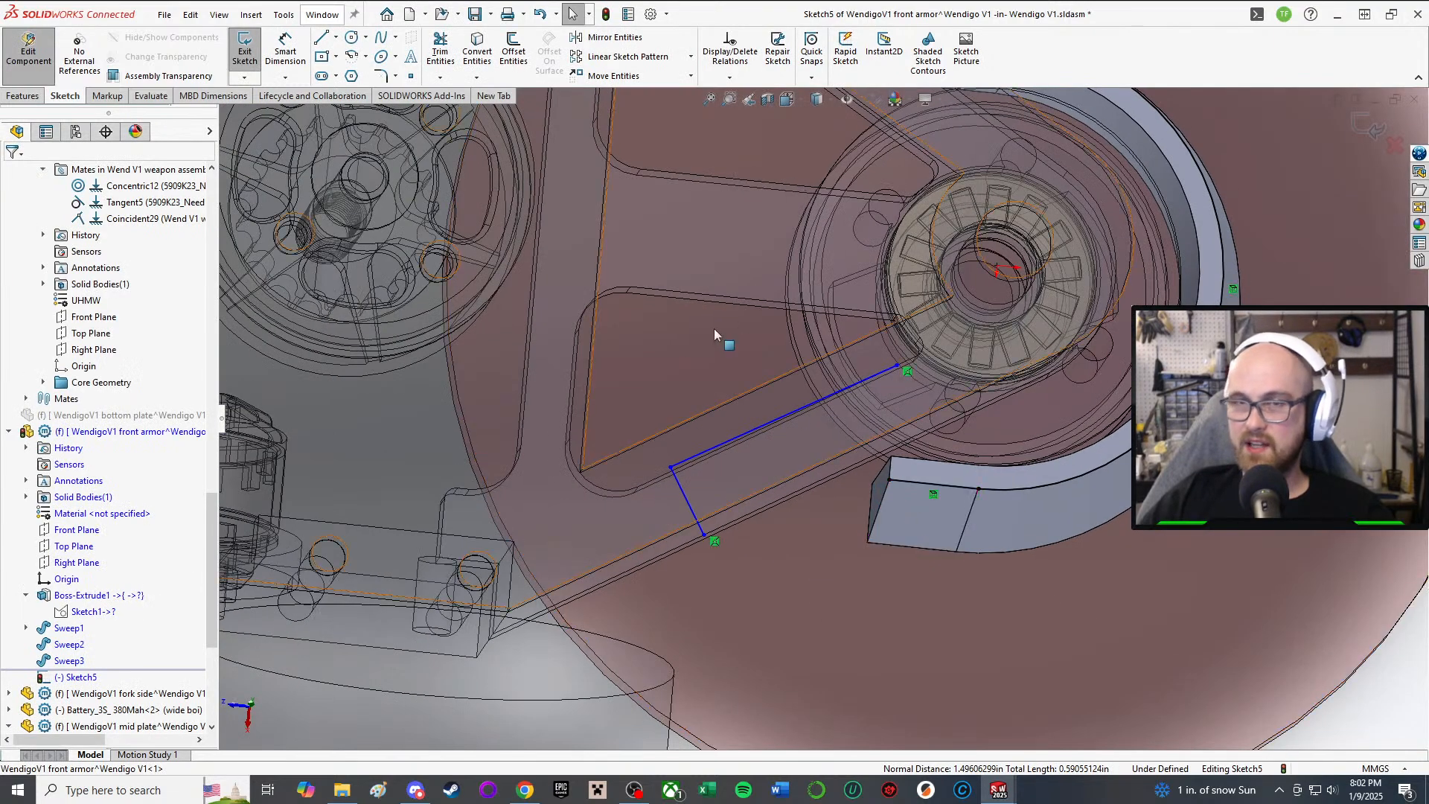
Step: Draw lines from the boss end's corner, a 4.74 segment, out to the plate's model edge
{"action": "left_click", "coordinate": [323, 41]}
{"action": "scroll", "coordinate": [819, 417], "scroll_direction": "down", "scroll_amount": 3}
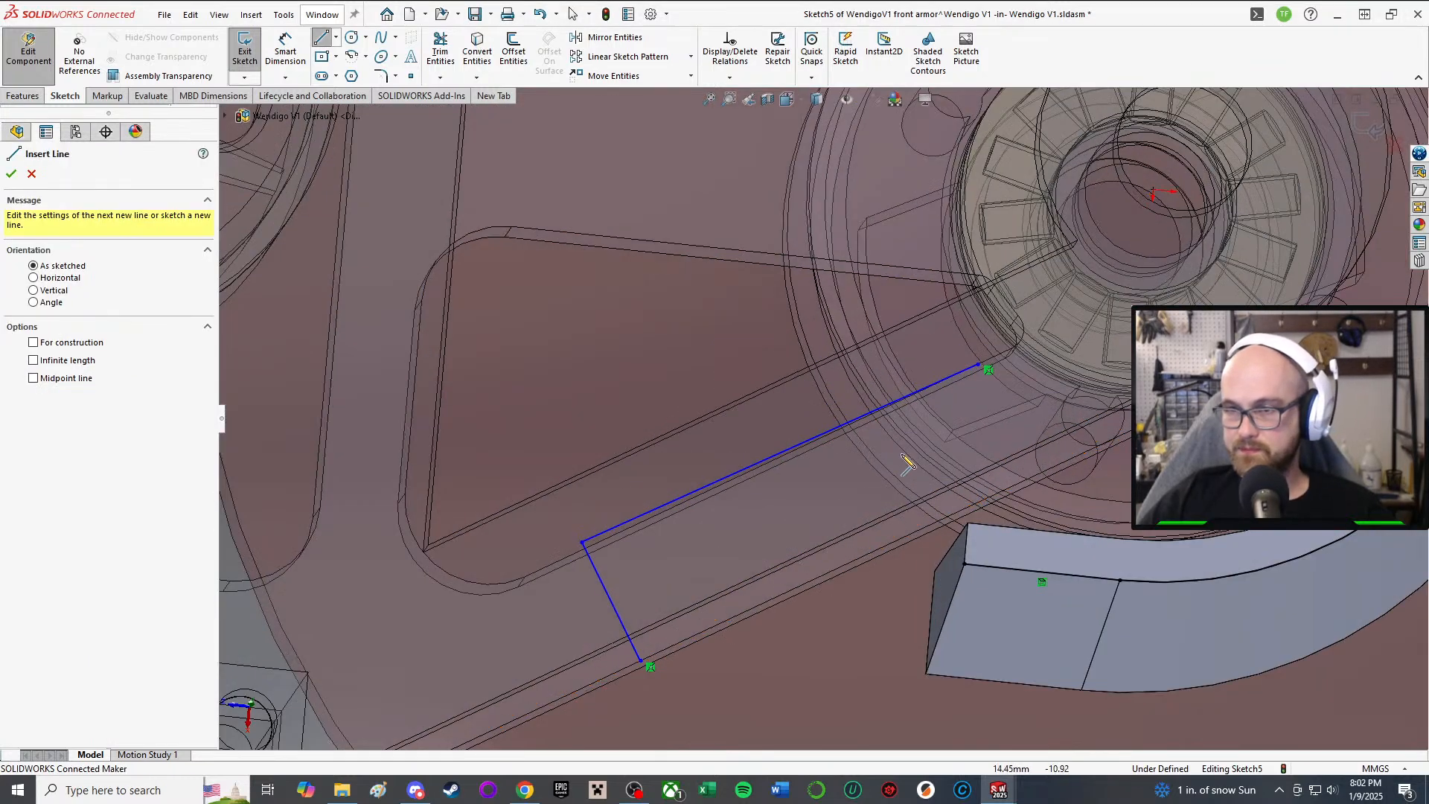
{"action": "scroll", "coordinate": [1038, 616], "scroll_direction": "down", "scroll_amount": 2}
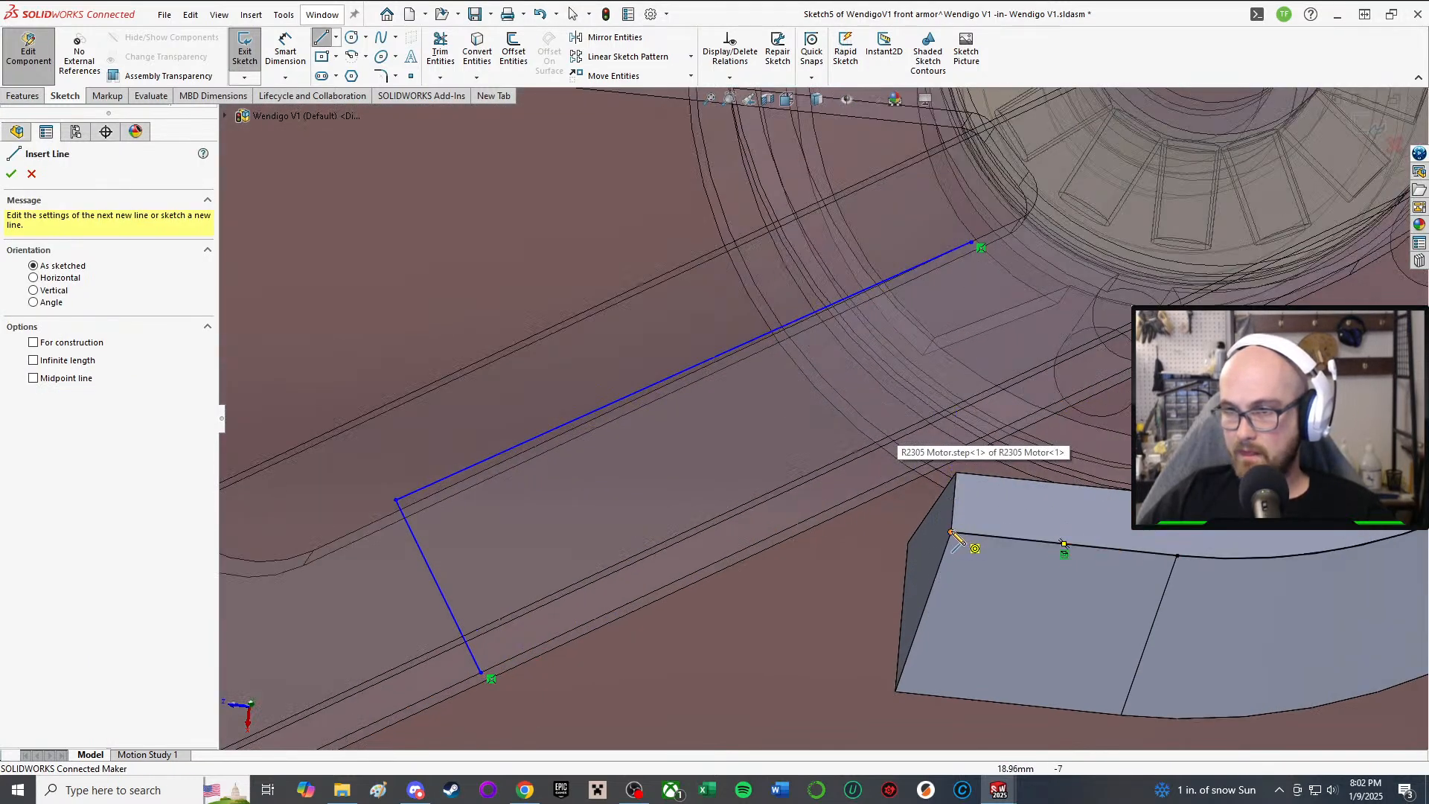
{"action": "left_click", "coordinate": [951, 531]}
{"action": "middle_click_drag", "start_coordinate": [798, 502], "coordinate": [786, 531]}
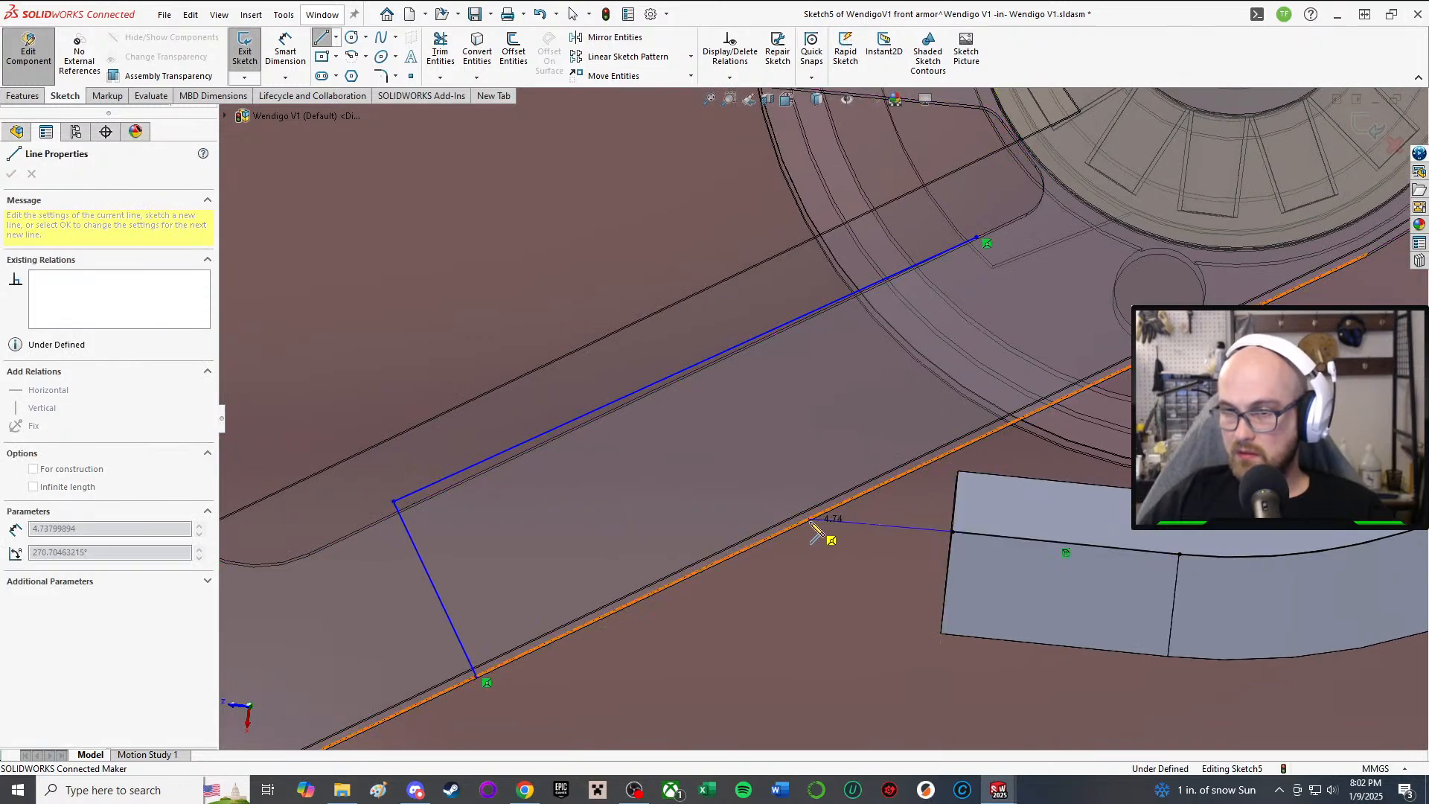
{"action": "left_click", "coordinate": [808, 520]}
{"action": "left_click", "coordinate": [474, 676]}
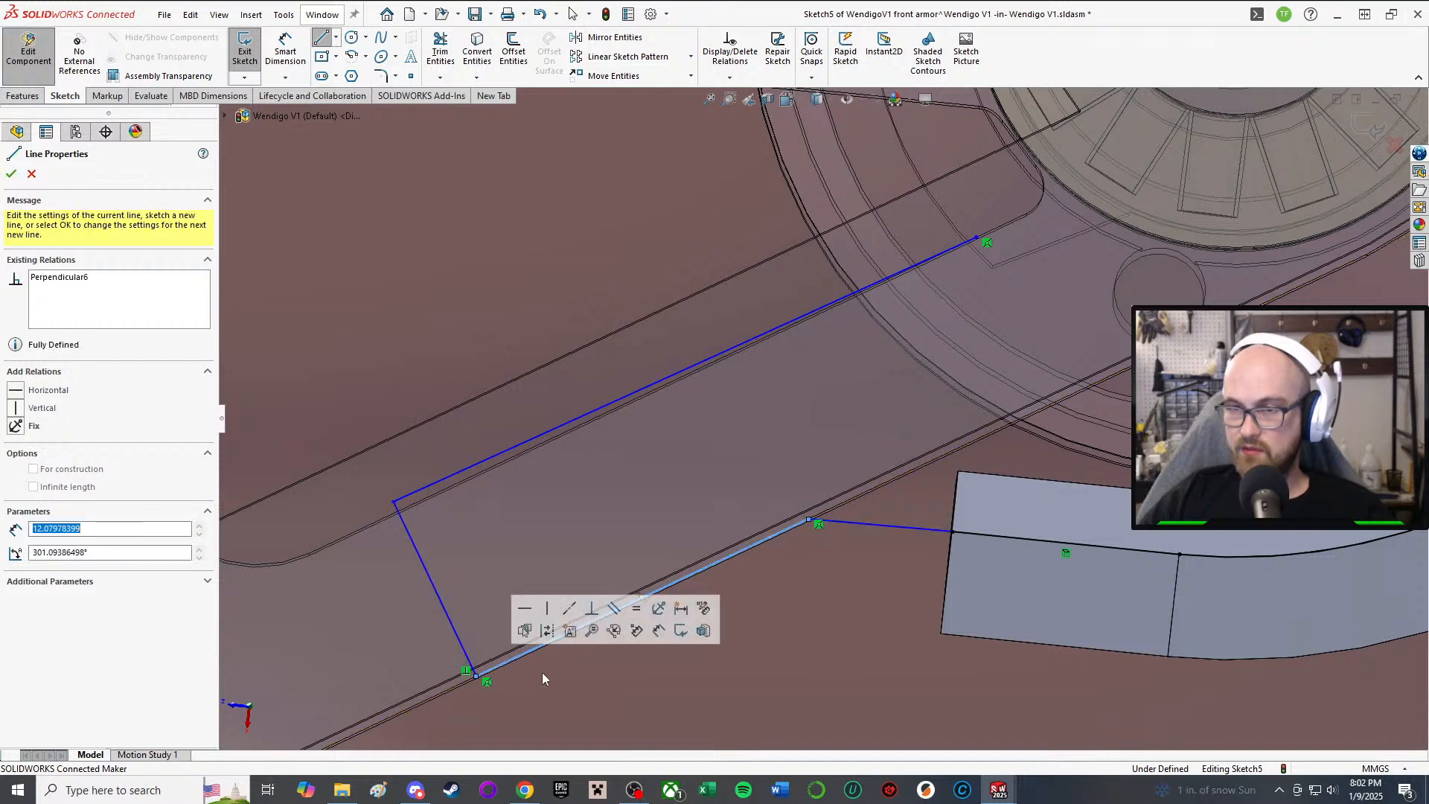
{"action": "right_click", "coordinate": [543, 644]}
{"action": "left_click", "coordinate": [557, 645]}
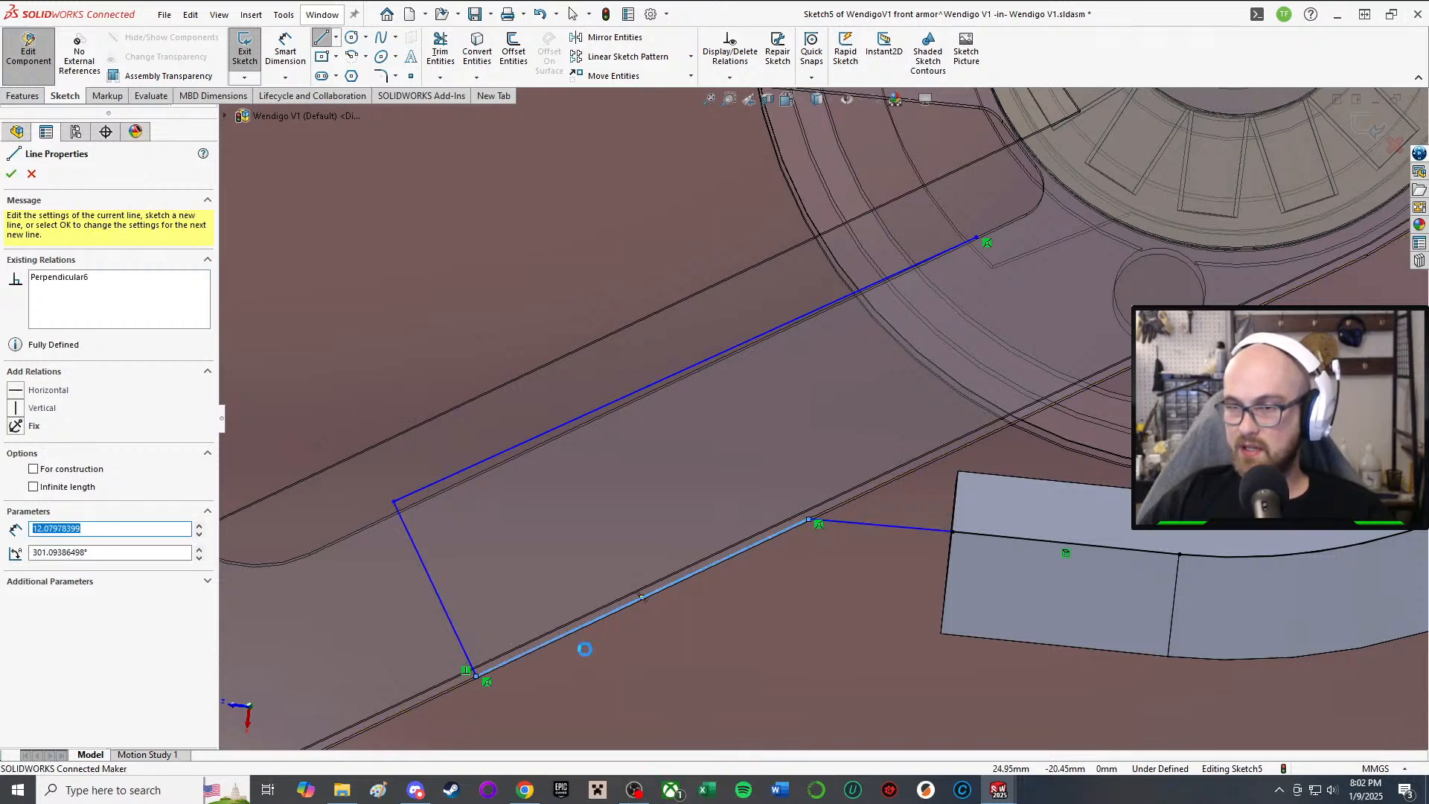
Step: Give the short 4.74 line a Vertical relation
{"action": "left_click", "coordinate": [867, 525]}
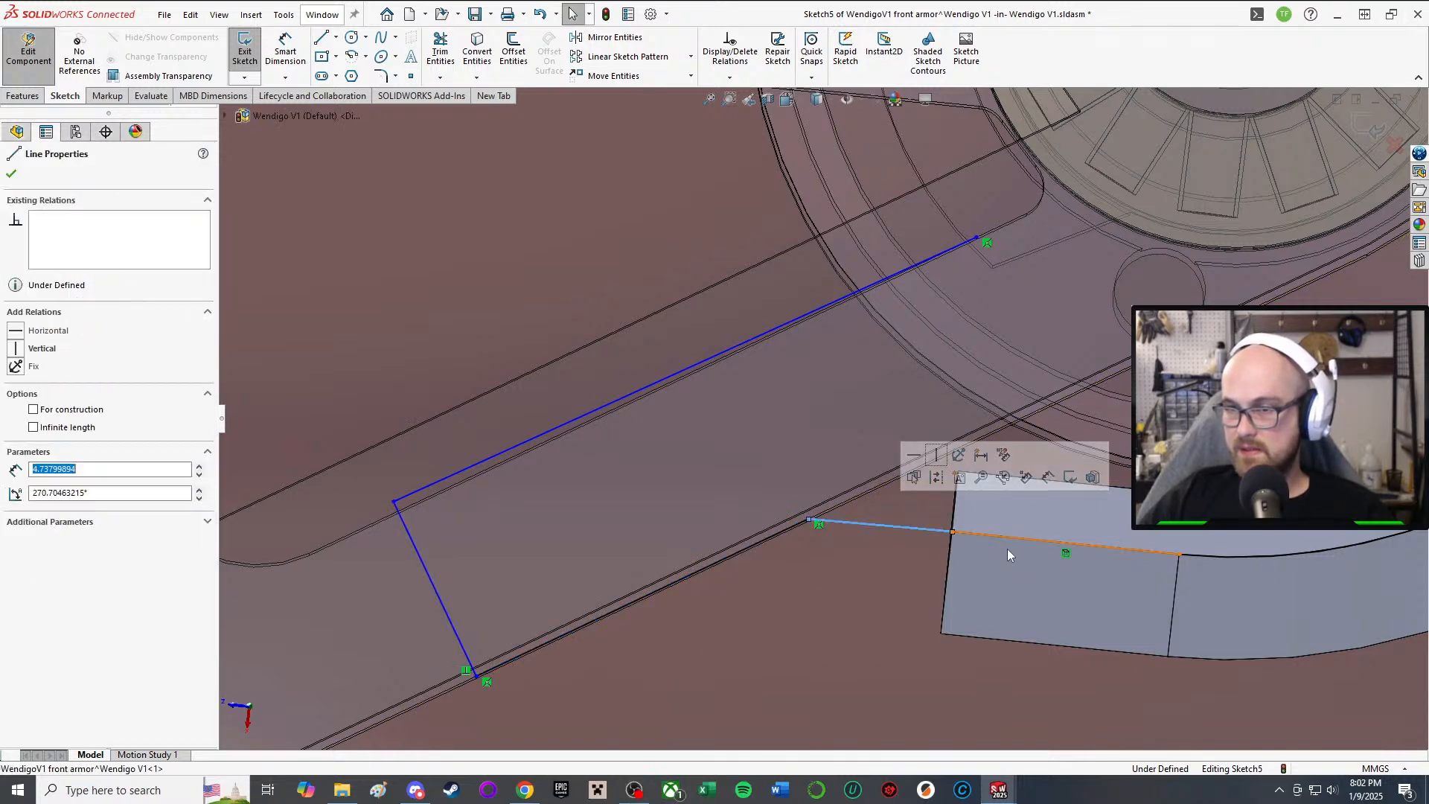
{"action": "scroll", "coordinate": [819, 421], "scroll_direction": "up", "scroll_amount": 1}
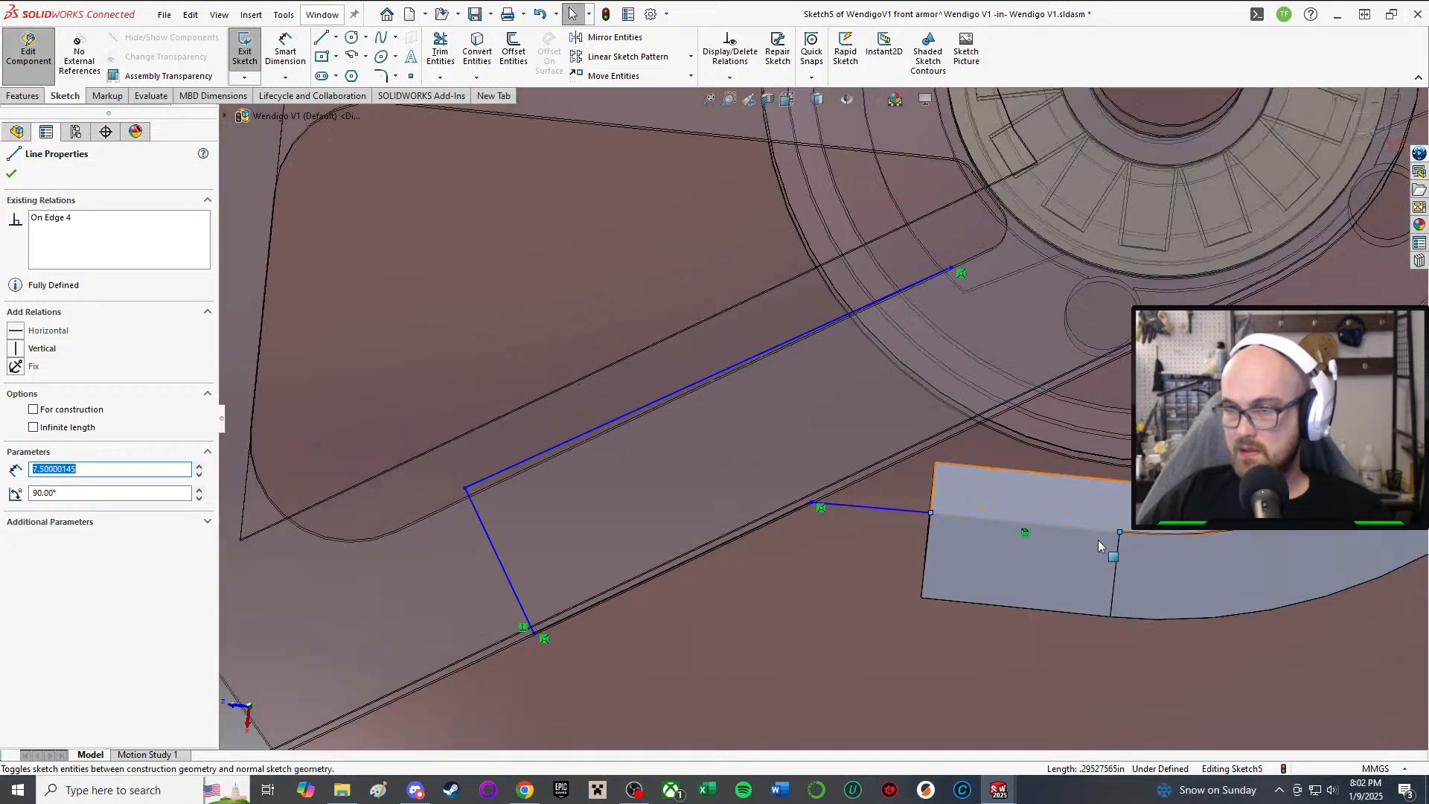
{"action": "left_click", "coordinate": [871, 514]}
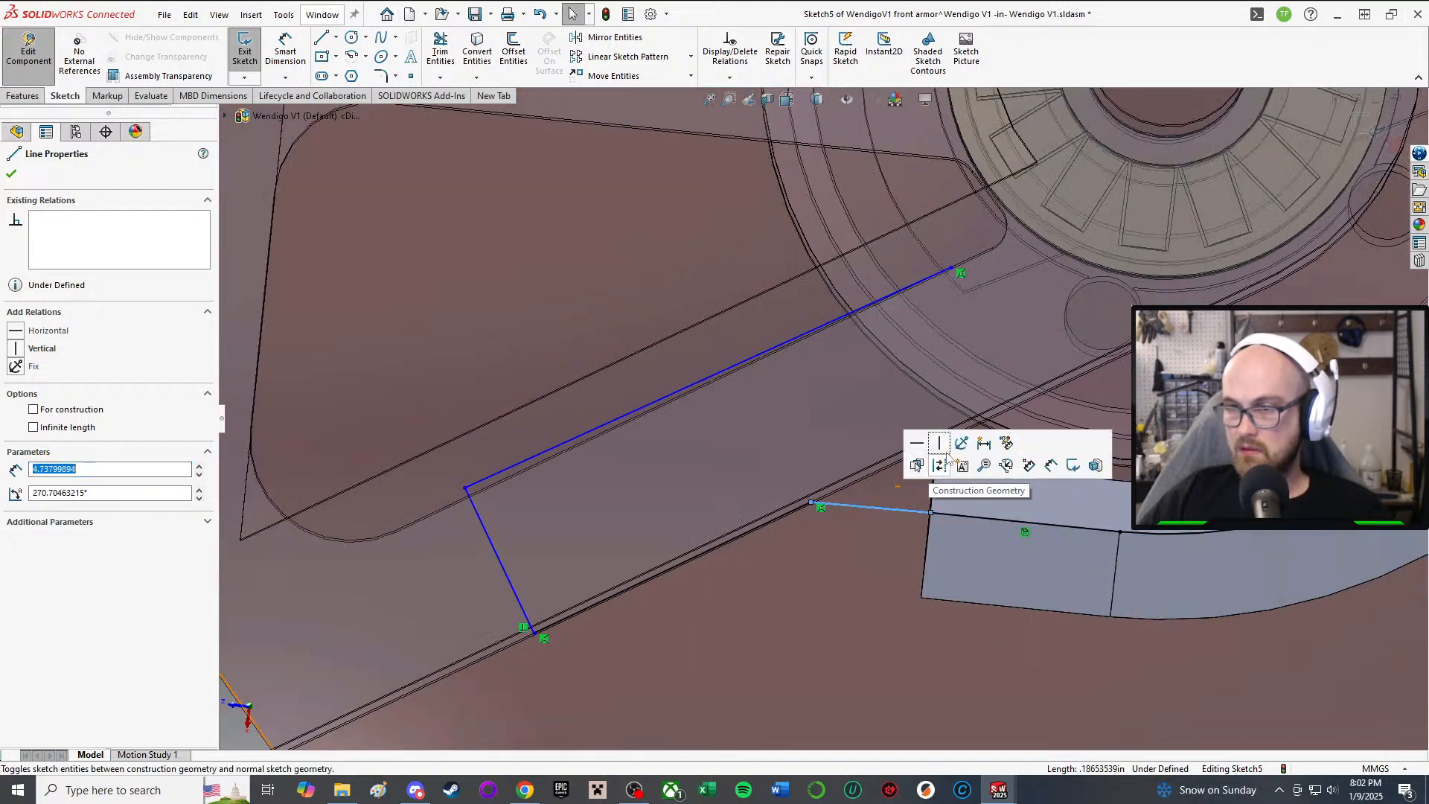
{"action": "left_click", "coordinate": [941, 445]}
{"action": "scroll", "coordinate": [1079, 513], "scroll_direction": "up", "scroll_amount": 5}
{"action": "left_click", "coordinate": [1332, 622]}
{"action": "scroll", "coordinate": [911, 439], "scroll_direction": "up", "scroll_amount": 4}
{"action": "scroll", "coordinate": [971, 217], "scroll_direction": "down", "scroll_amount": 4}
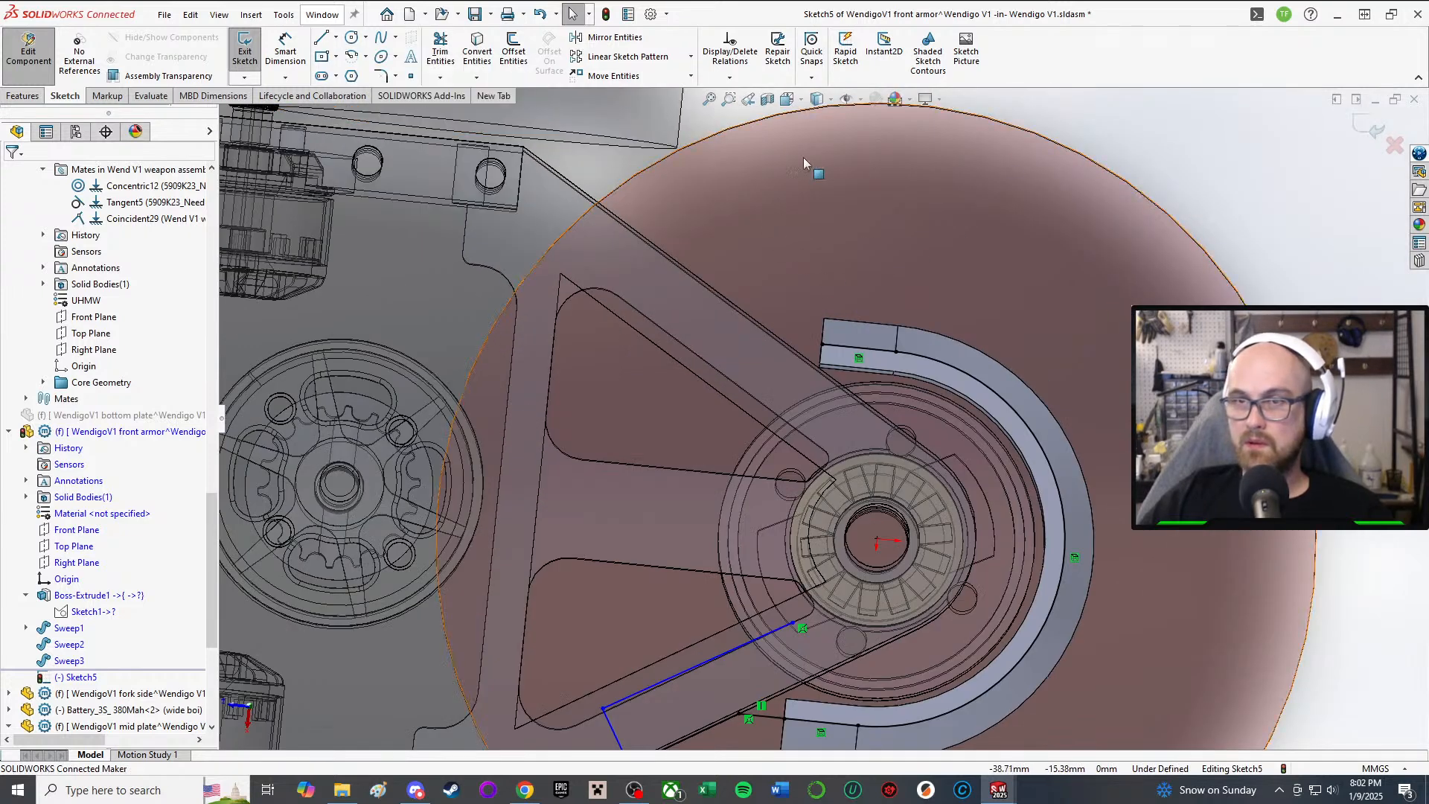
Step: Select the four Sketch5 lines, including the short one, for mirroring
{"action": "left_click", "coordinate": [616, 38]}
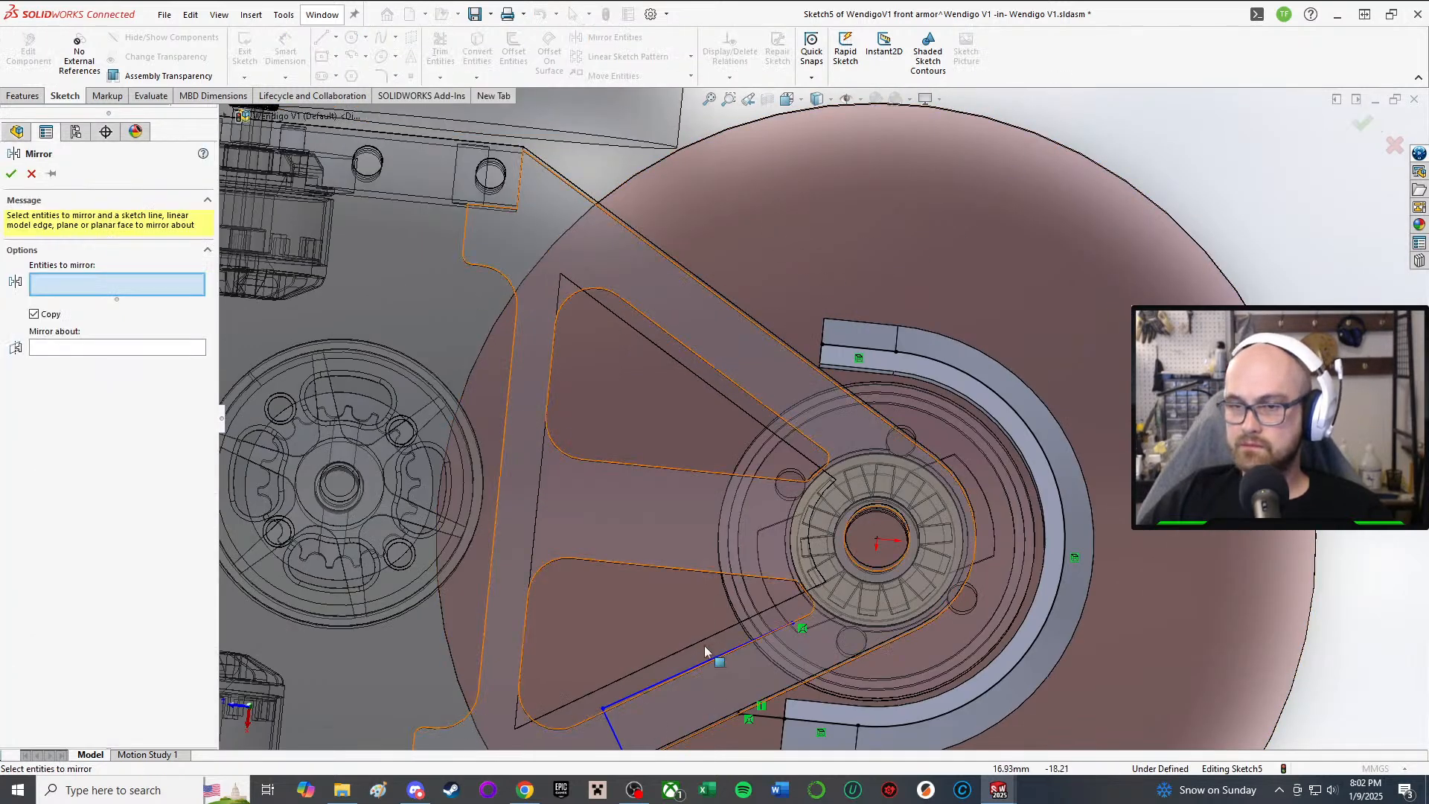
{"action": "scroll", "coordinate": [699, 645], "scroll_direction": "down", "scroll_amount": 3}
{"action": "left_click", "coordinate": [644, 697]}
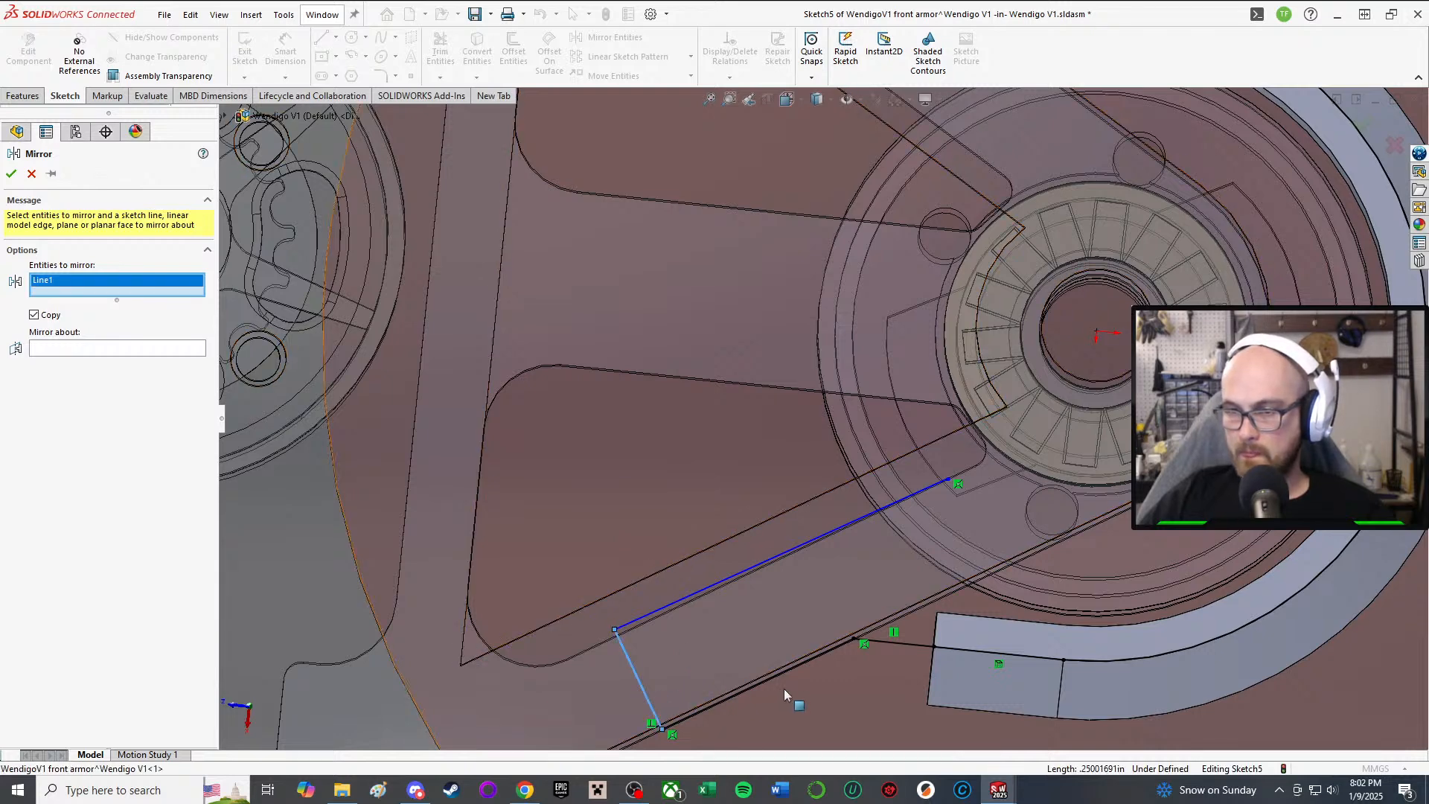
{"action": "left_click", "coordinate": [778, 676]}
{"action": "left_click", "coordinate": [767, 559]}
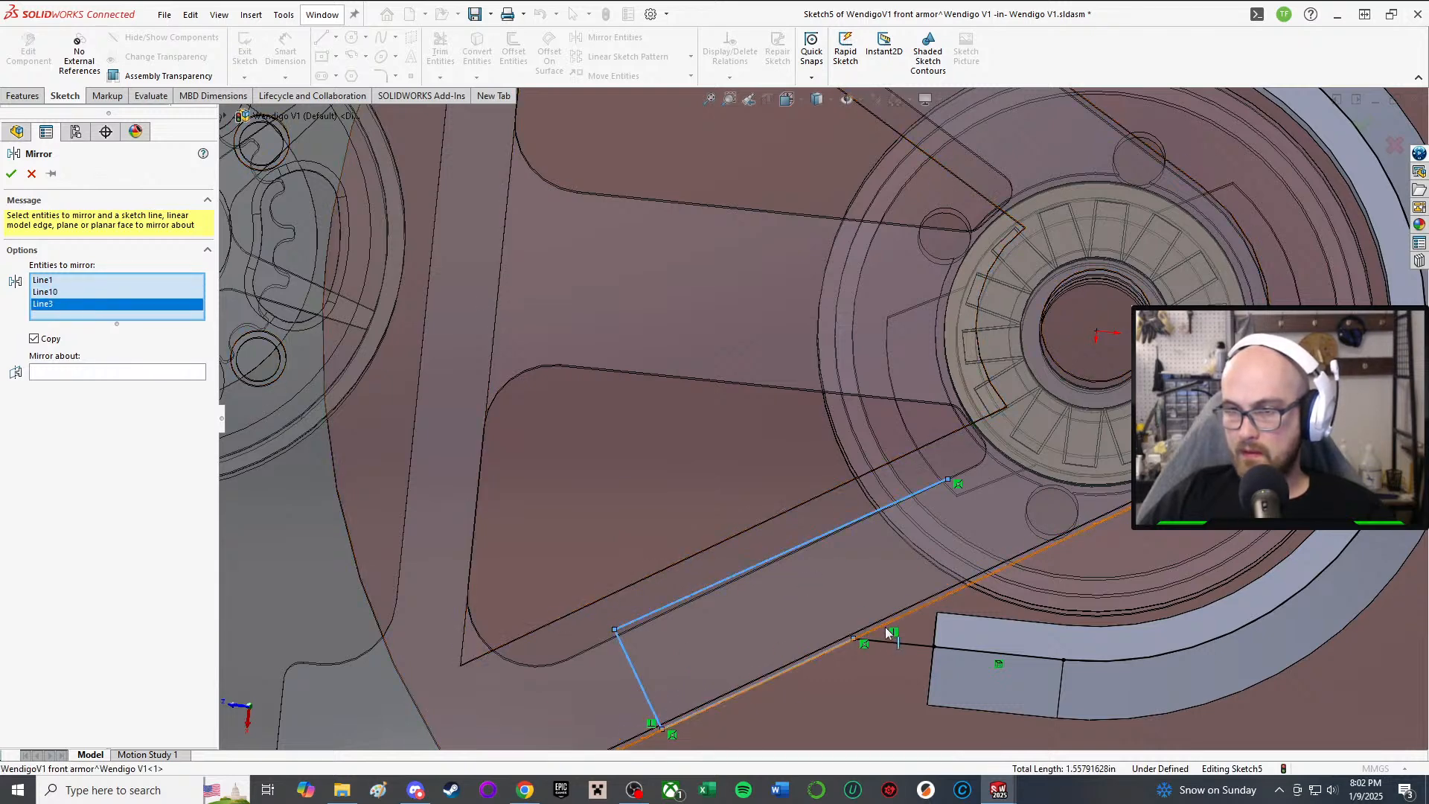
{"action": "left_click", "coordinate": [902, 644]}
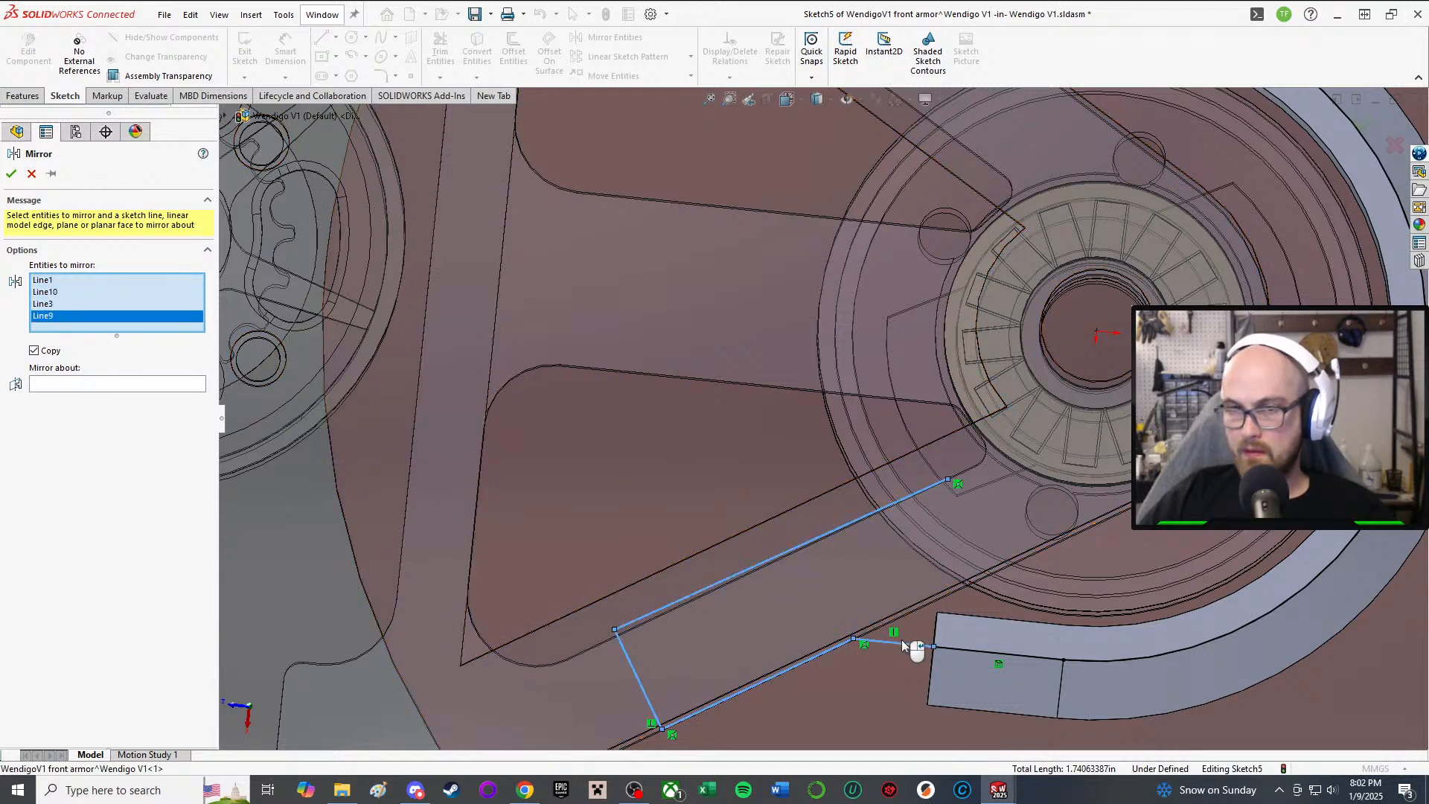
Step: Set the assembly's Right Plane as the mirror plane from the flyout tree
{"action": "left_click", "coordinate": [100, 387]}
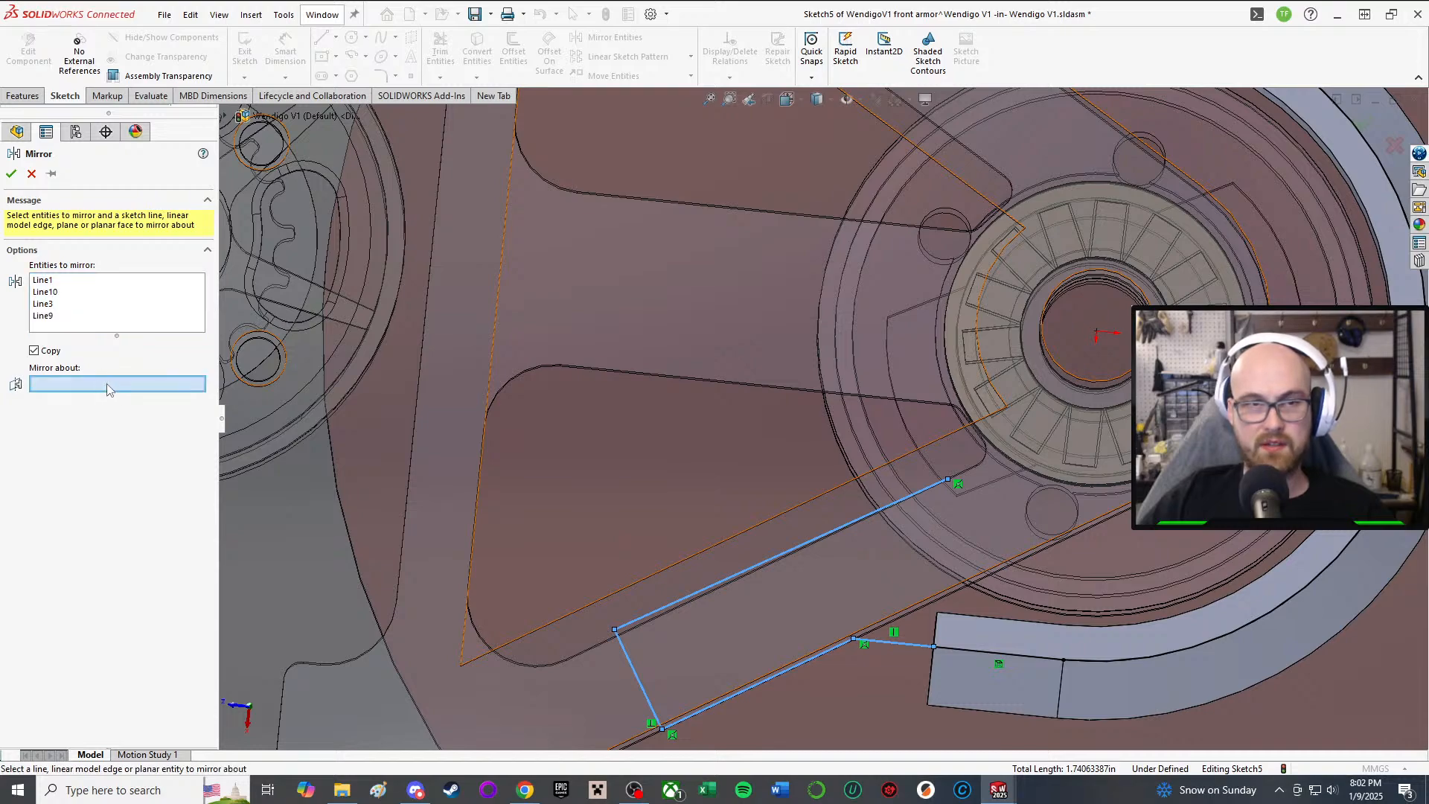
{"action": "scroll", "coordinate": [756, 435], "scroll_direction": "up", "scroll_amount": 3}
{"action": "middle_click_drag", "start_coordinate": [800, 372], "coordinate": [806, 286]}
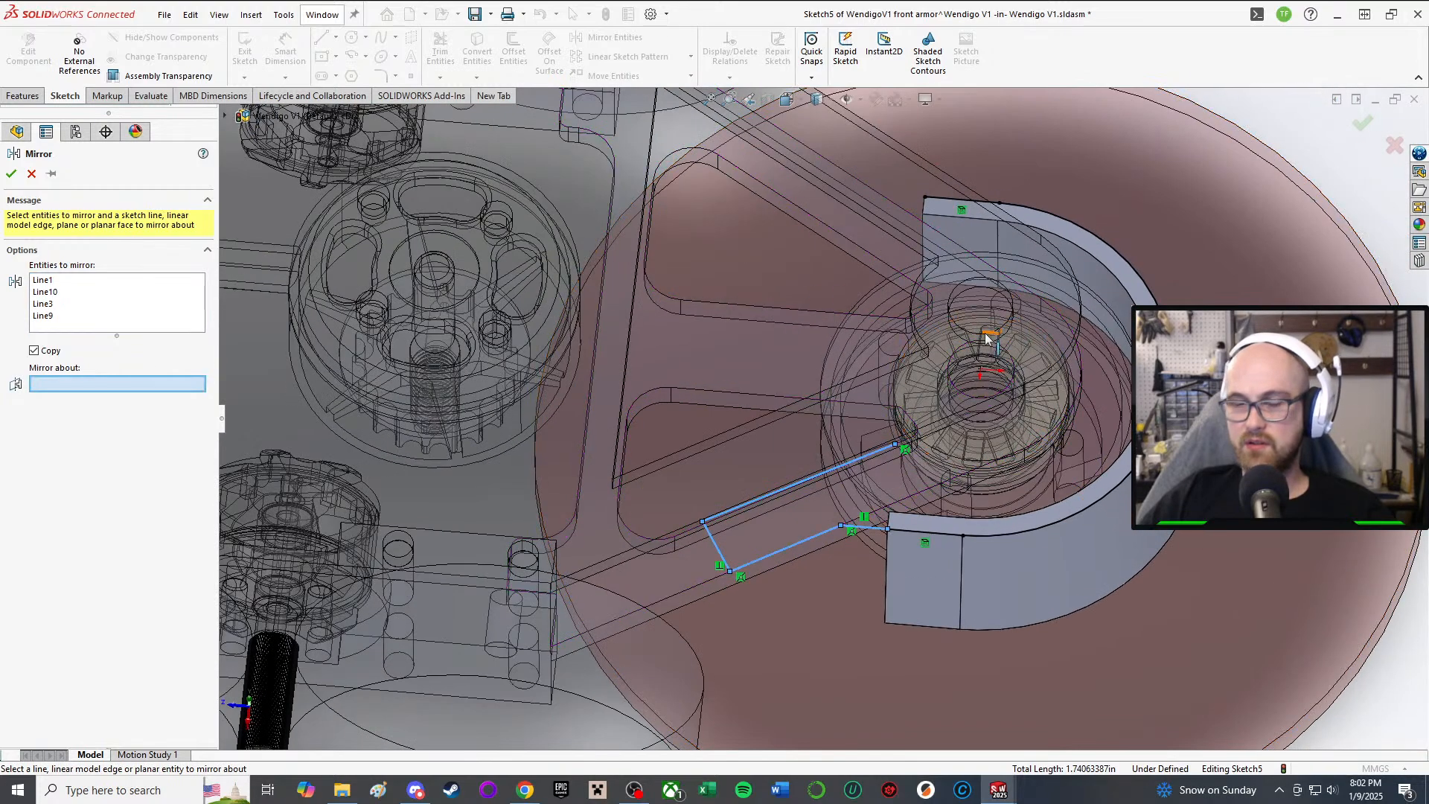
{"action": "scroll", "coordinate": [773, 362], "scroll_direction": "up", "scroll_amount": 3}
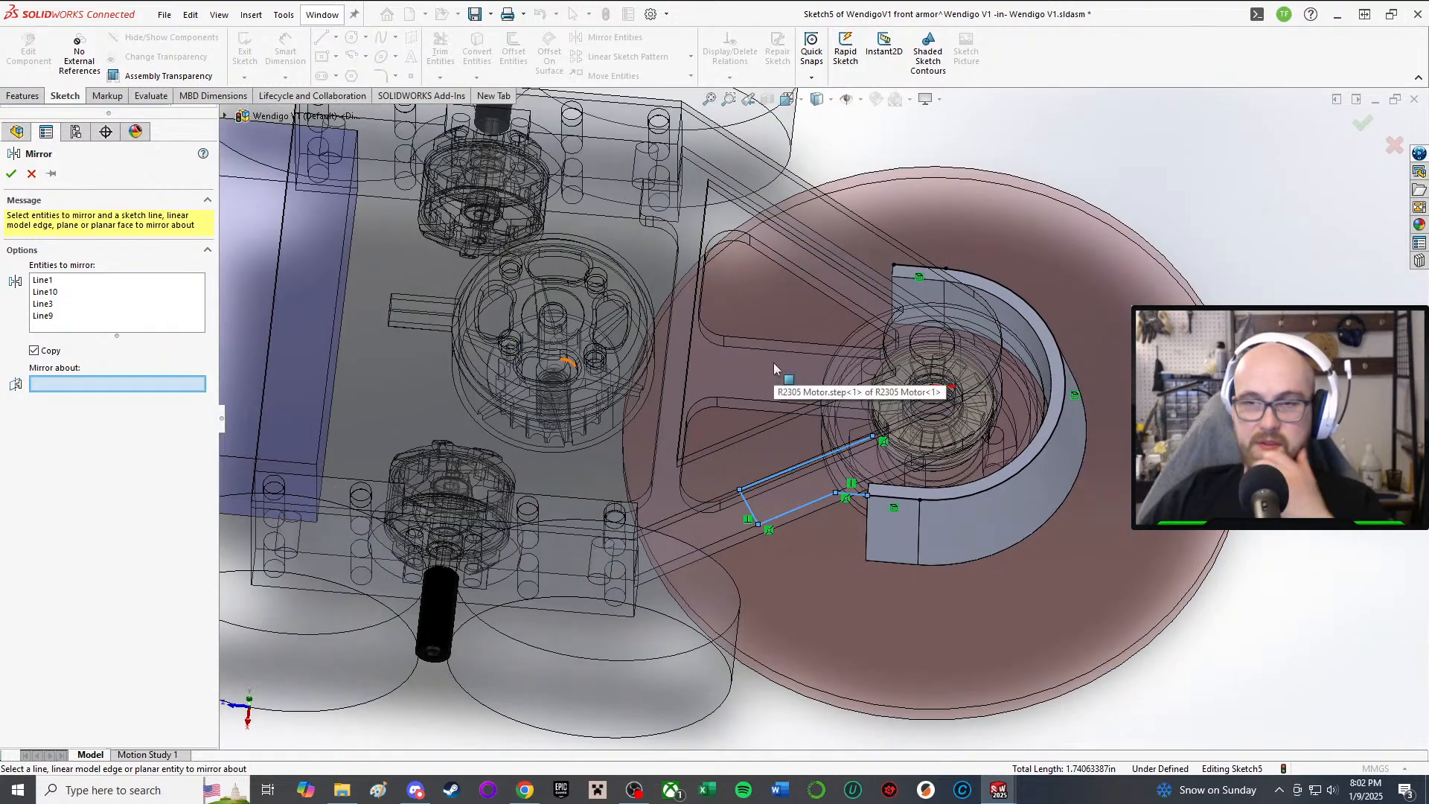
{"action": "middle_click_drag", "start_coordinate": [774, 363], "coordinate": [753, 346]}
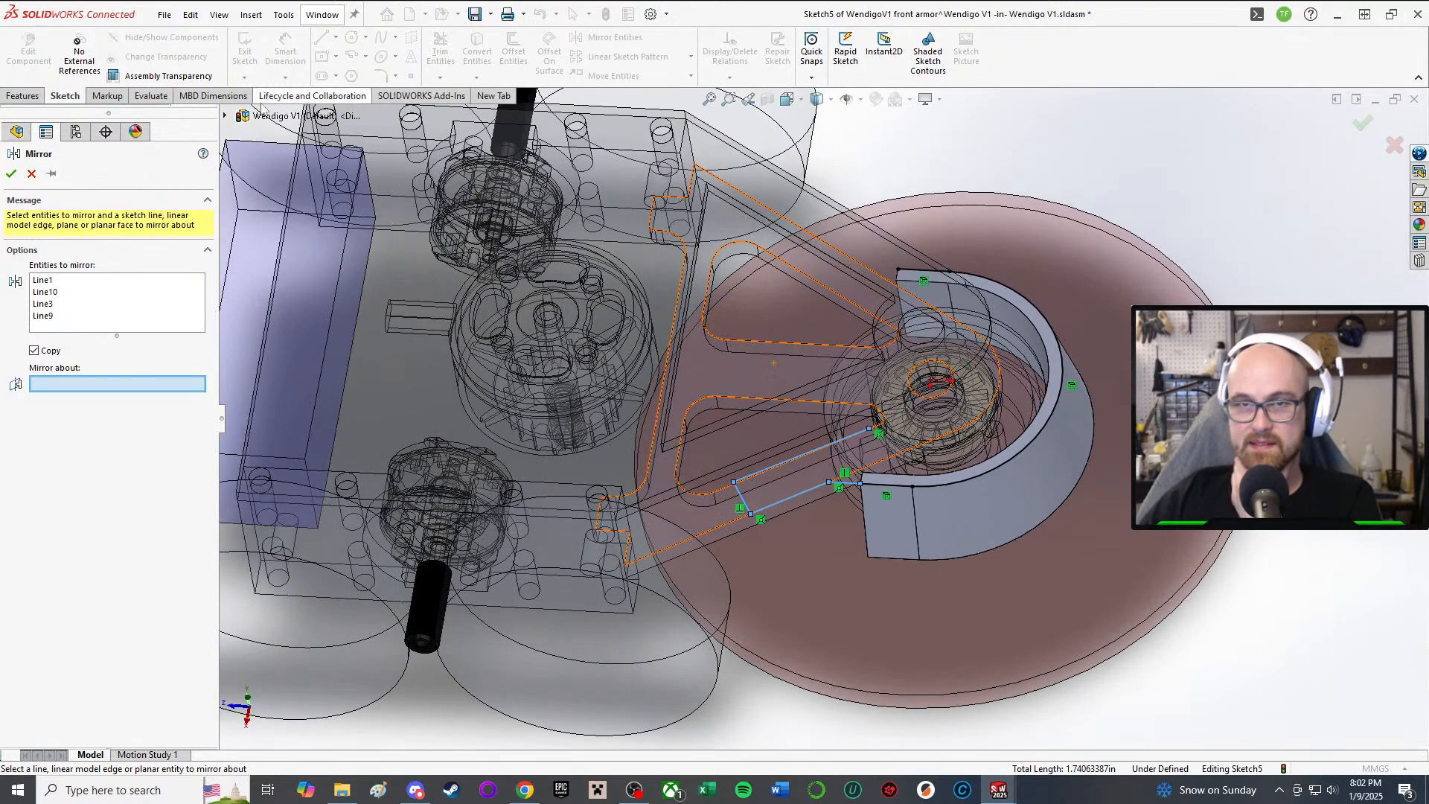
{"action": "scroll", "coordinate": [826, 421], "scroll_direction": "up", "scroll_amount": 5}
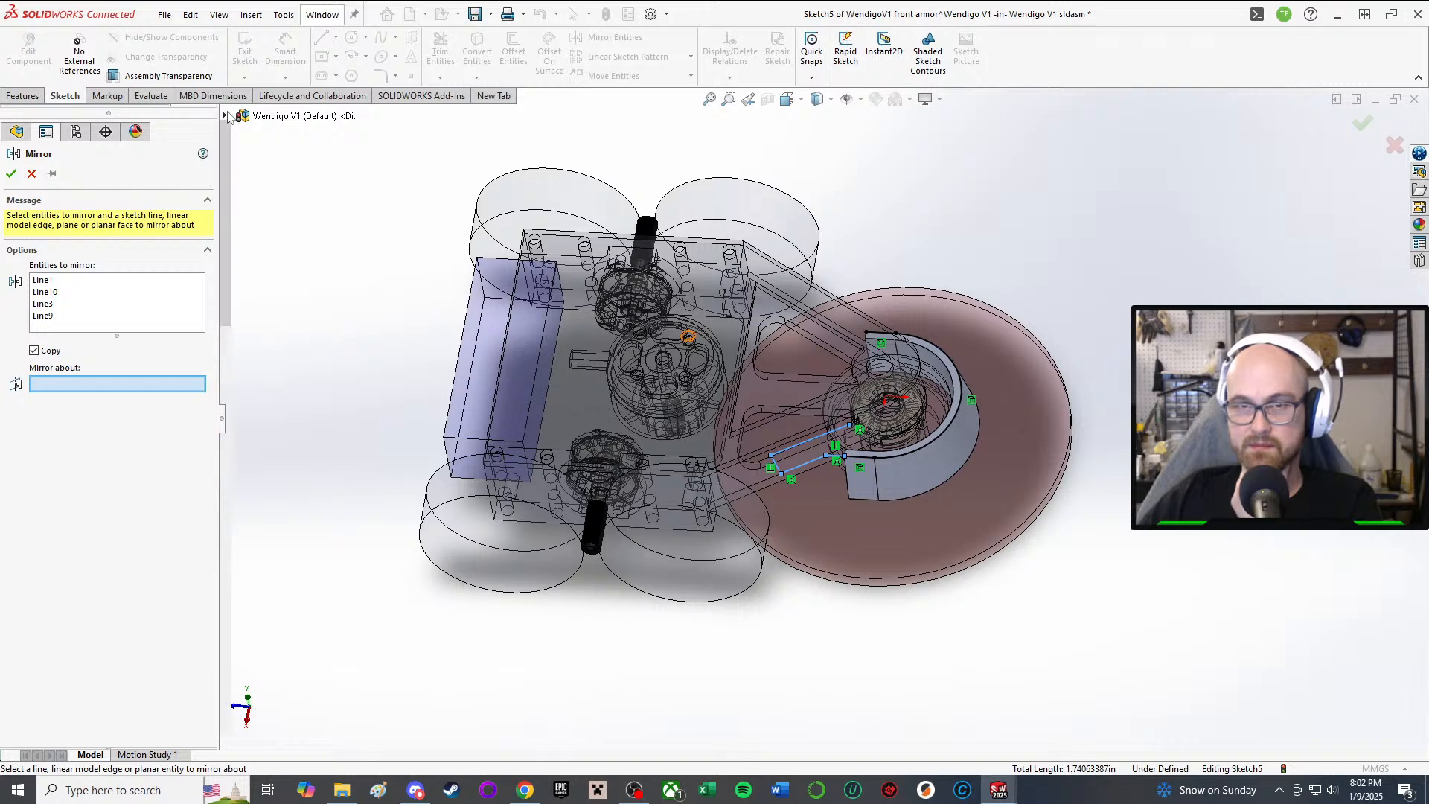
{"action": "left_click", "coordinate": [226, 116]}
{"action": "left_click", "coordinate": [302, 215]}
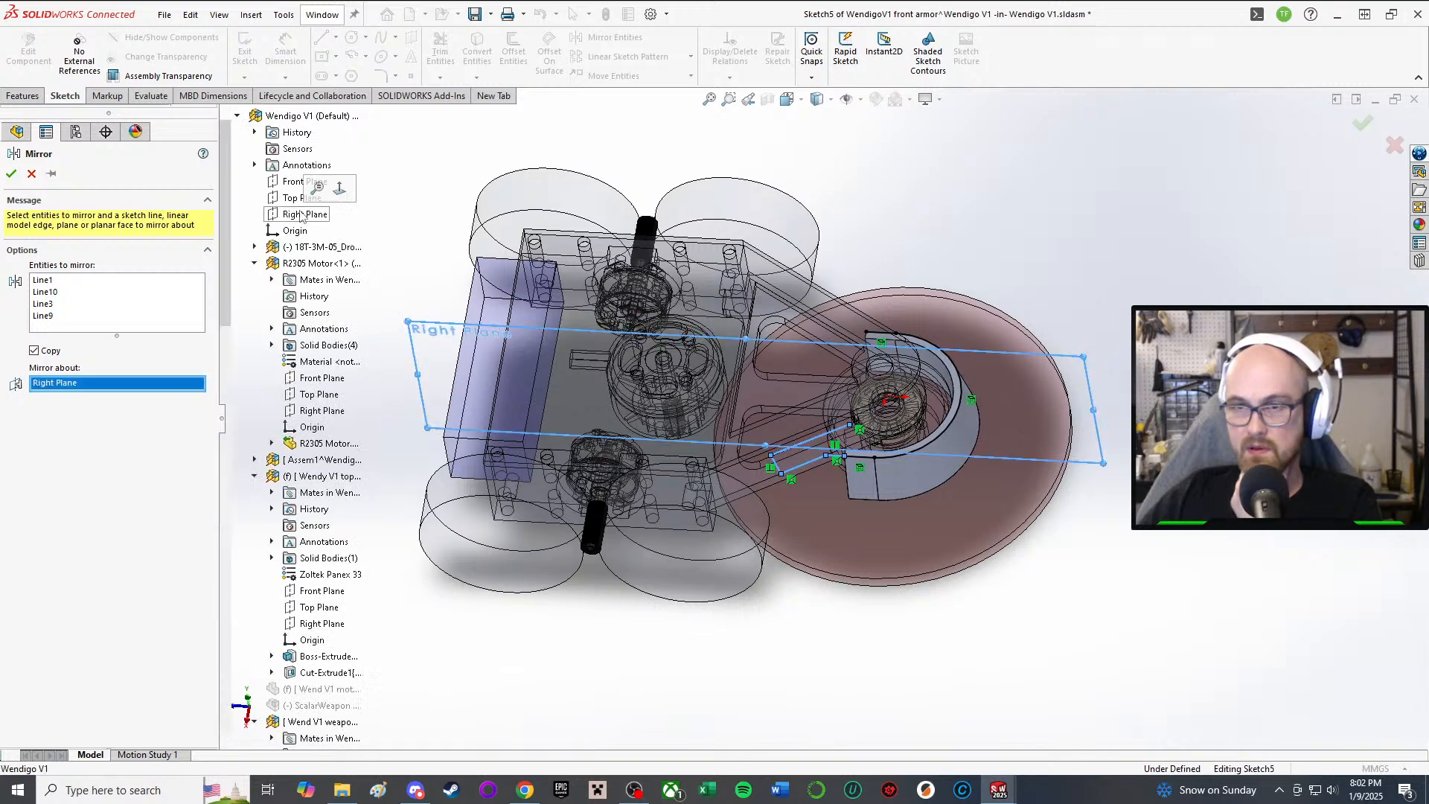
Step: Accept the mirror and orbit around to inspect the mirrored lines on both sides of the boss
{"action": "left_click", "coordinate": [10, 179]}
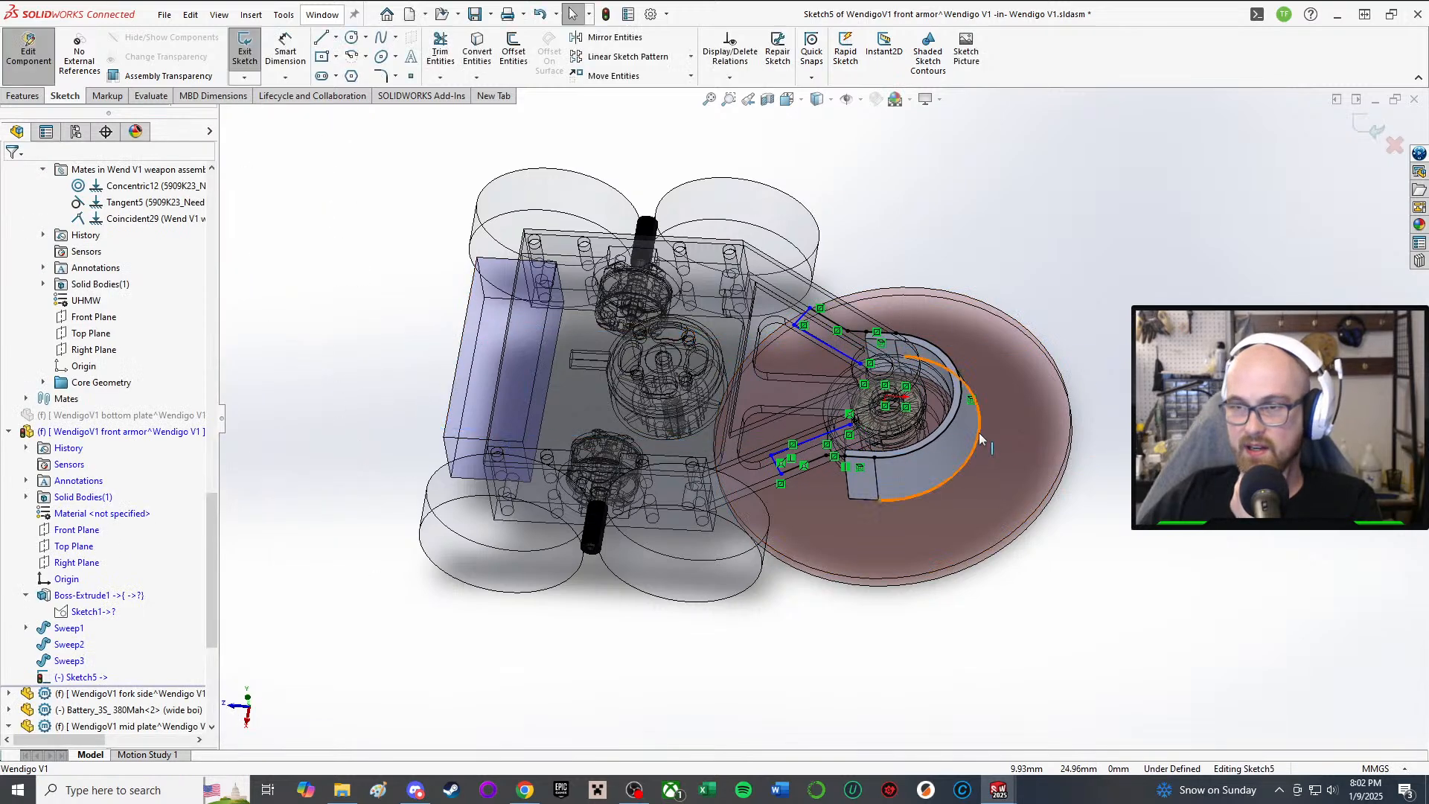
{"action": "scroll", "coordinate": [957, 391], "scroll_direction": "down", "scroll_amount": 1}
{"action": "middle_click_drag", "start_coordinate": [957, 391], "coordinate": [811, 348]}
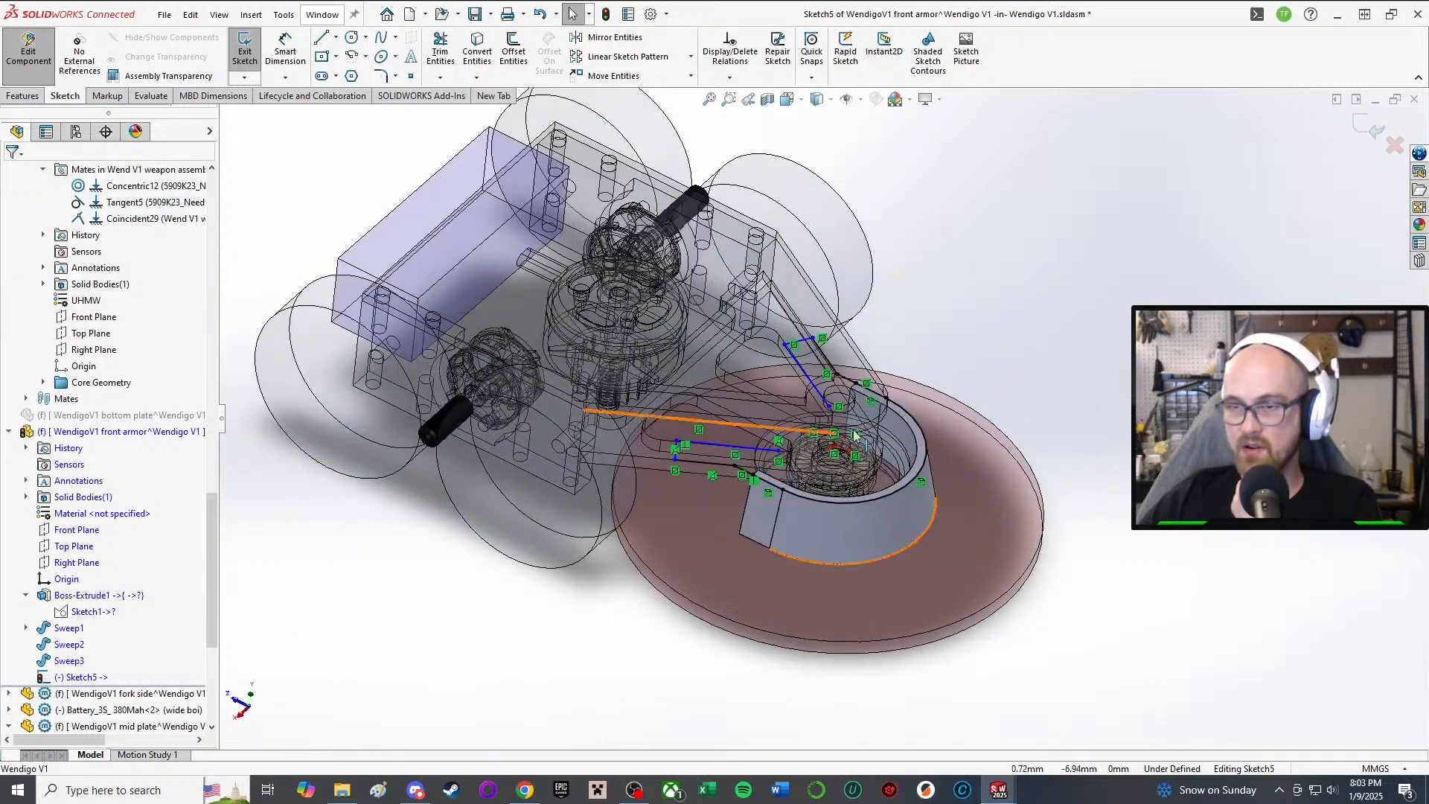
{"action": "middle_click_drag", "start_coordinate": [828, 417], "coordinate": [897, 272]}
{"action": "scroll", "coordinate": [923, 276], "scroll_direction": "down", "scroll_amount": 3}
{"action": "mouse_move", "coordinate": [849, 375]}
{"action": "middle_mouse_down"}
{"action": "mouse_move", "coordinate": [837, 391]}
{"action": "mouse_move", "coordinate": [896, 432]}
{"action": "mouse_move", "coordinate": [872, 574]}
{"action": "mouse_move", "coordinate": [791, 344]}
{"action": "mouse_move", "coordinate": [751, 452]}
{"action": "mouse_move", "coordinate": [784, 537]}
{"action": "mouse_move", "coordinate": [774, 601]}
{"action": "mouse_move", "coordinate": [701, 336]}
{"action": "mouse_move", "coordinate": [715, 588]}
{"action": "mouse_move", "coordinate": [702, 500]}
{"action": "middle_mouse_up"}
{"action": "scroll", "coordinate": [873, 575], "scroll_direction": "down", "scroll_amount": 2}
{"action": "scroll", "coordinate": [872, 575], "scroll_direction": "down", "scroll_amount": 1}
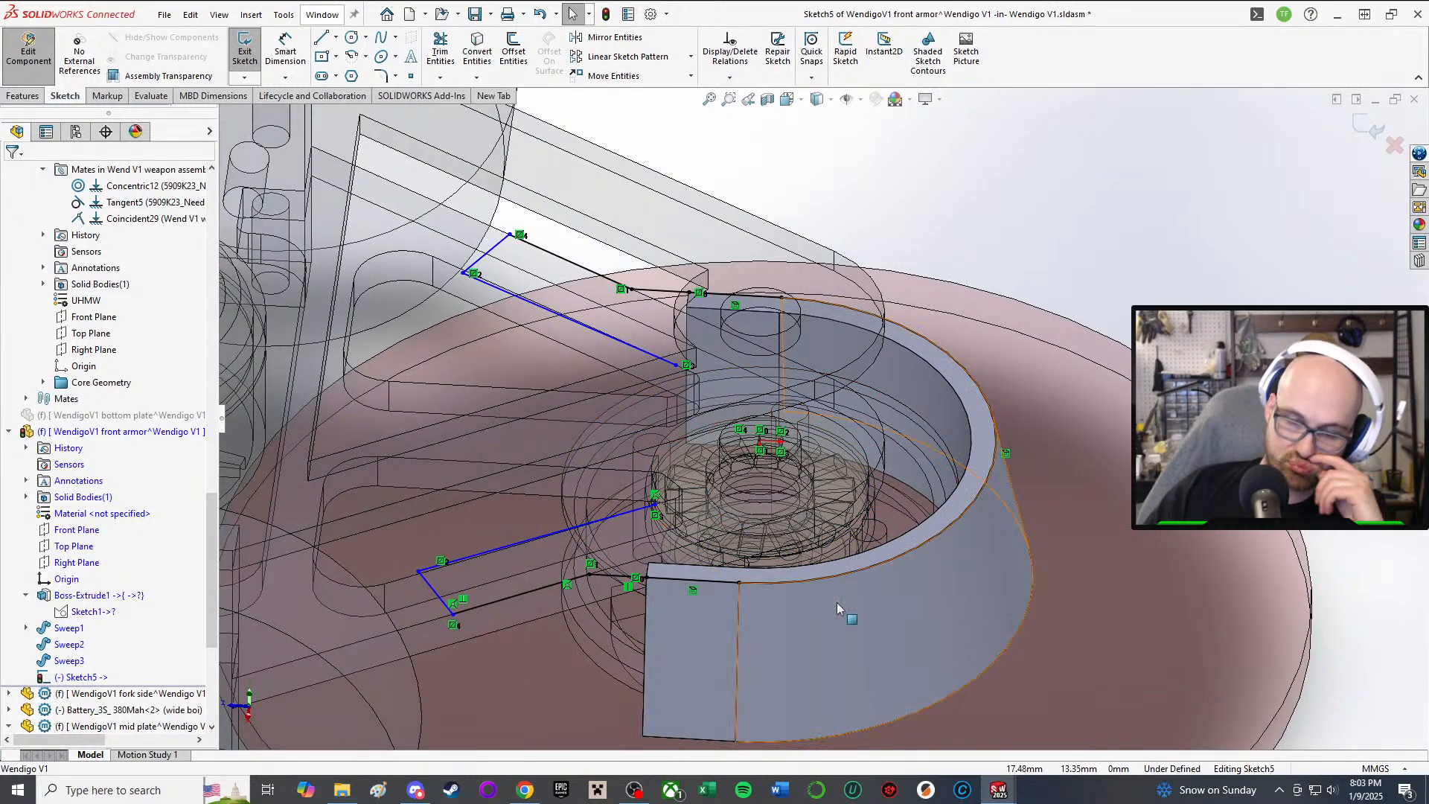
{"action": "middle_click_drag", "start_coordinate": [692, 610], "coordinate": [719, 359]}
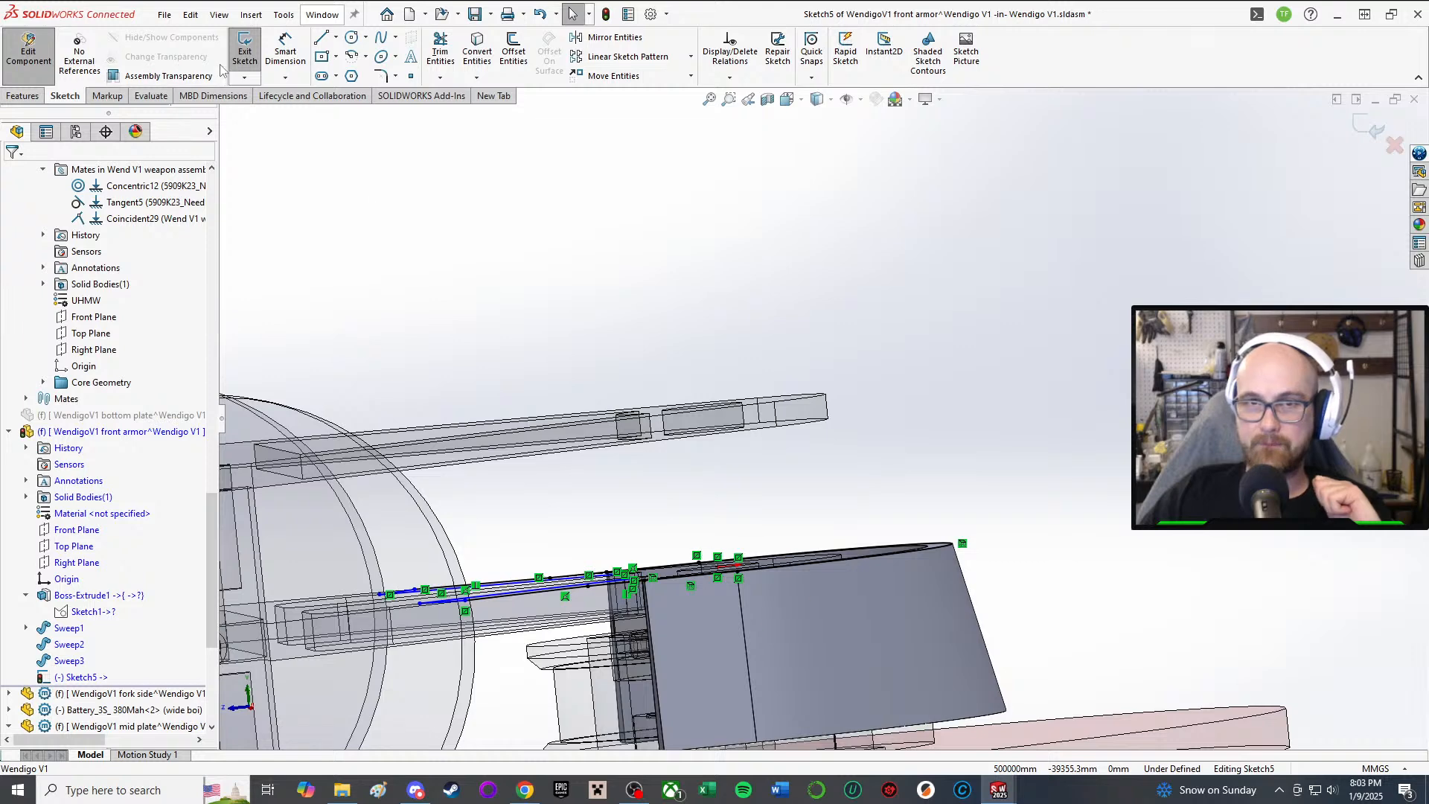
{"action": "mouse_move", "coordinate": [721, 484]}
{"action": "middle_mouse_down"}
{"action": "mouse_move", "coordinate": [716, 606]}
{"action": "mouse_move", "coordinate": [733, 629]}
{"action": "middle_mouse_up"}
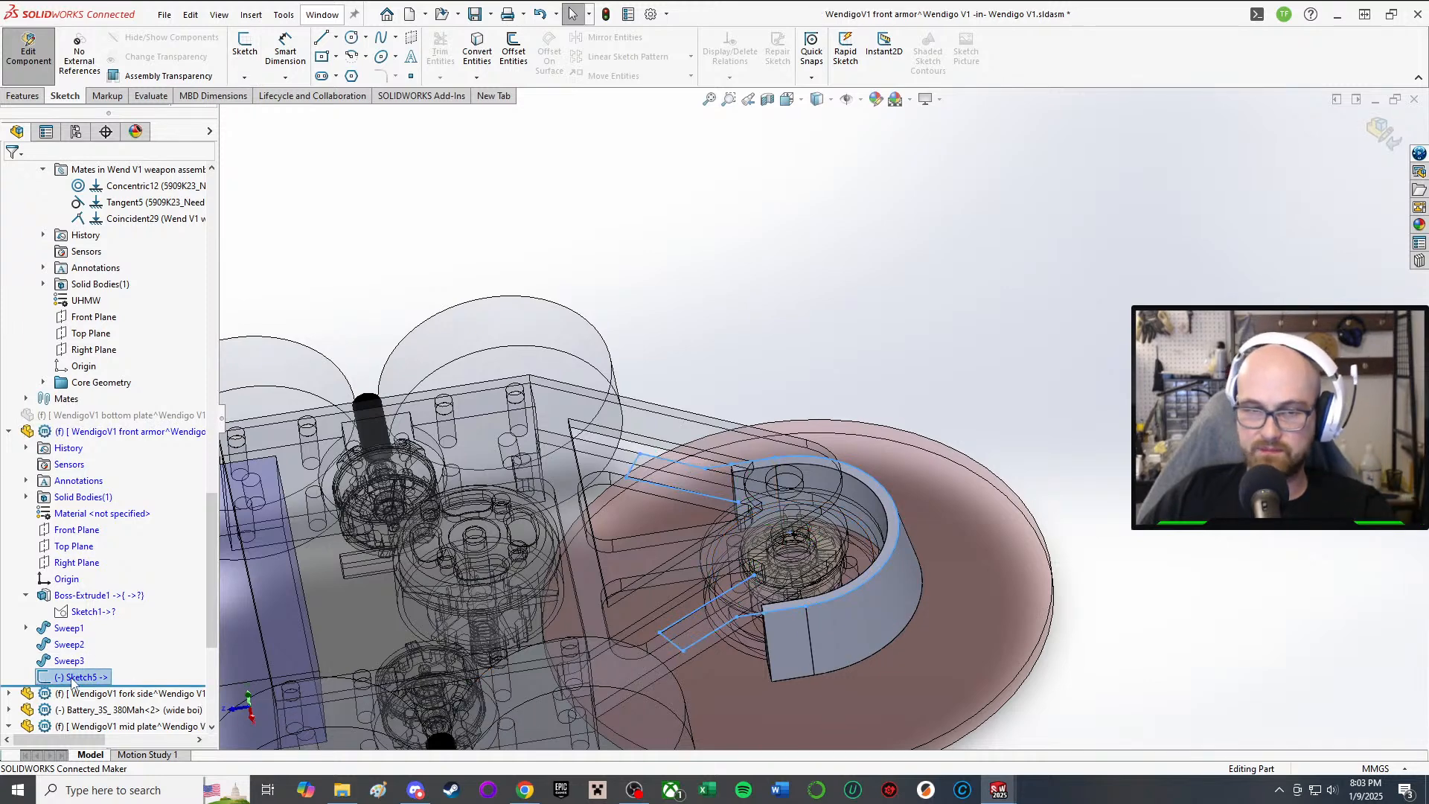
Step: Delete Sketch5 and re-edit Boss-Extrude1 to extrude up to the top plate's face
{"action": "key", "text": "Delete"}
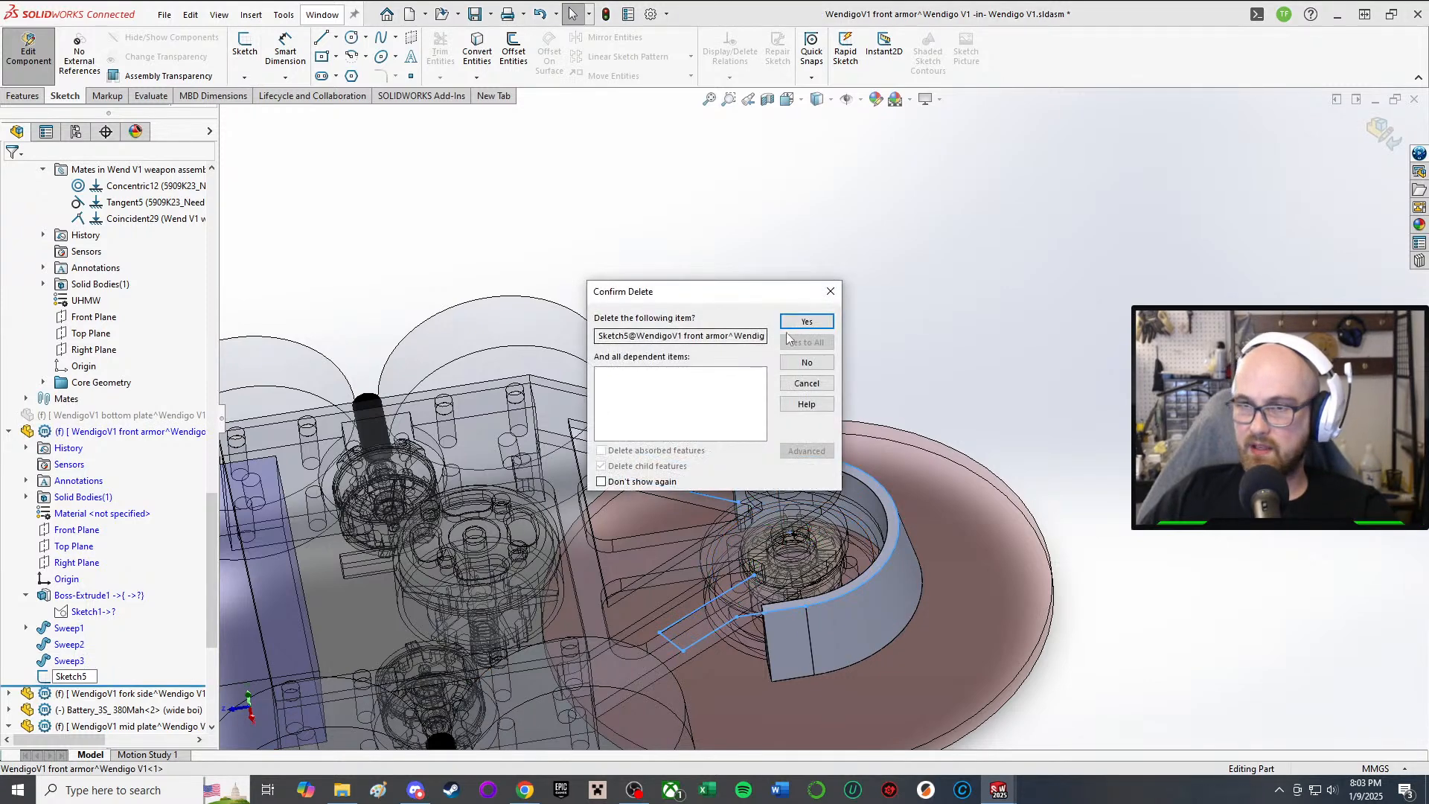
{"action": "left_click", "coordinate": [806, 321]}
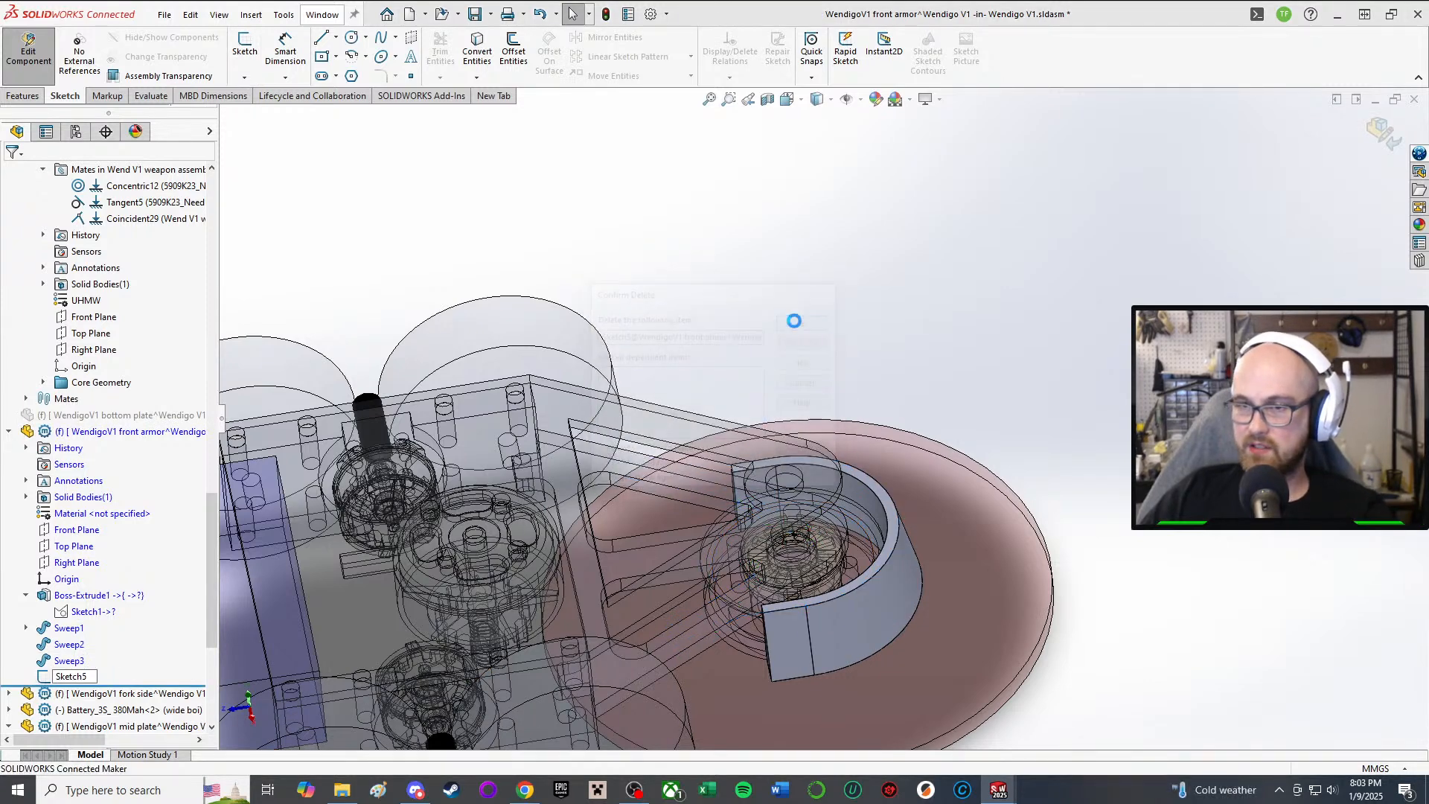
{"action": "left_click", "coordinate": [83, 596]}
{"action": "left_click", "coordinate": [99, 556]}
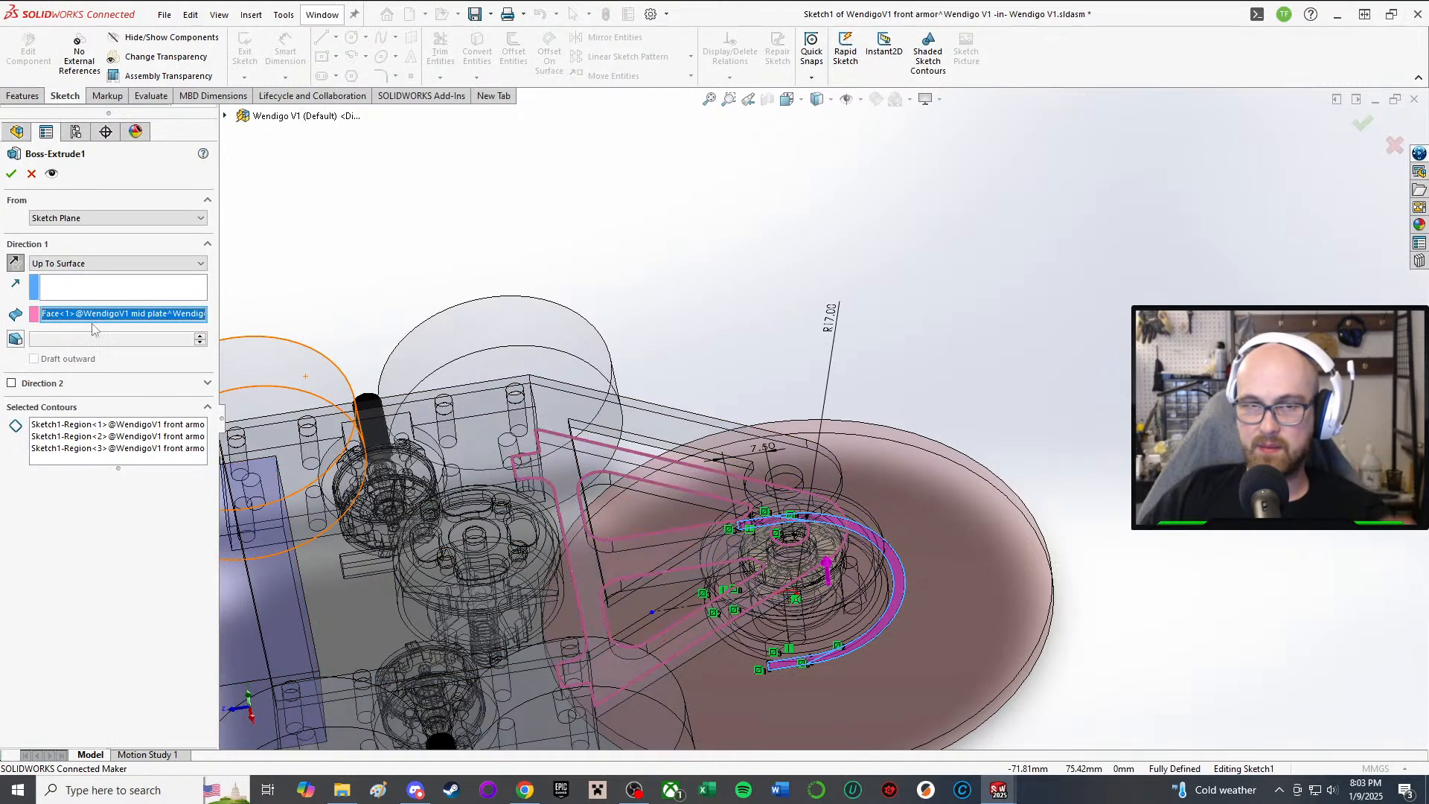
{"action": "key", "text": "Delete"}
{"action": "mouse_move", "coordinate": [711, 528]}
{"action": "middle_mouse_down"}
{"action": "mouse_move", "coordinate": [698, 386]}
{"action": "mouse_move", "coordinate": [735, 513]}
{"action": "mouse_move", "coordinate": [793, 484]}
{"action": "mouse_move", "coordinate": [771, 409]}
{"action": "mouse_move", "coordinate": [759, 414]}
{"action": "middle_mouse_up"}
{"action": "left_click", "coordinate": [748, 517]}
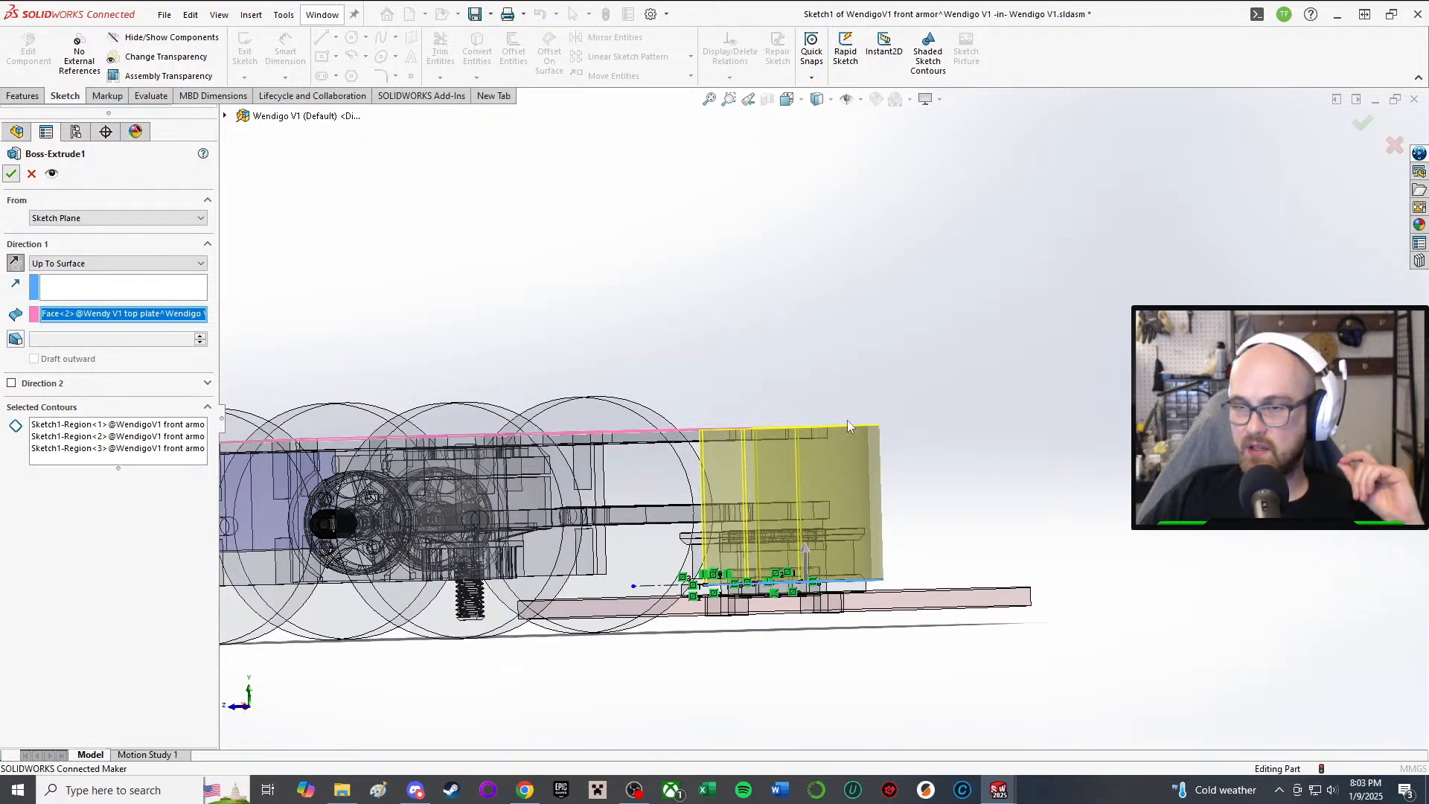
{"action": "key", "text": "Return"}
{"action": "middle_click_drag", "start_coordinate": [722, 323], "coordinate": [756, 355]}
Step: Undo that edit, then reopen Boss-Extrude1 and set the top plate's face as its end surface
{"action": "key", "text": "ctrl+z"}
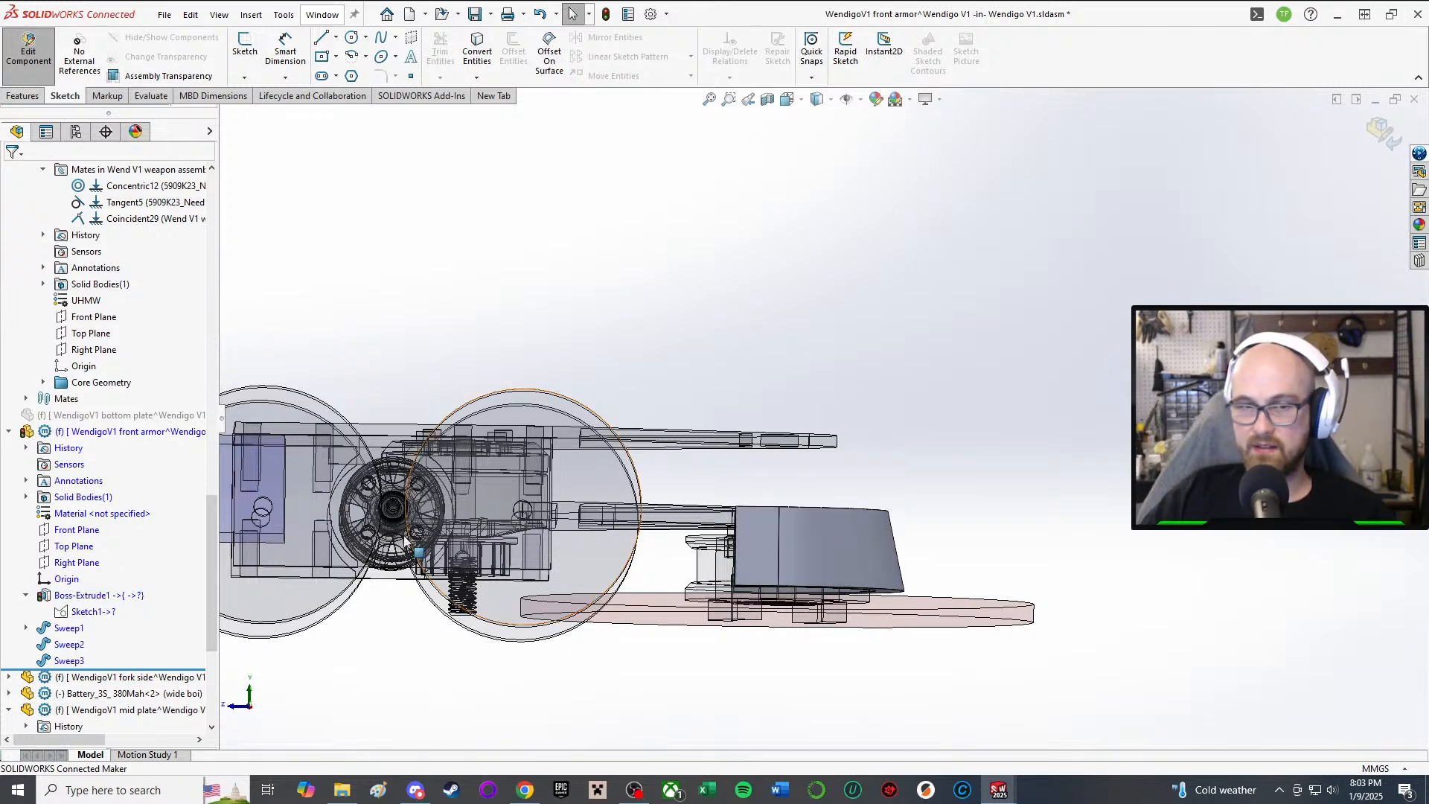
{"action": "left_click", "coordinate": [65, 595]}
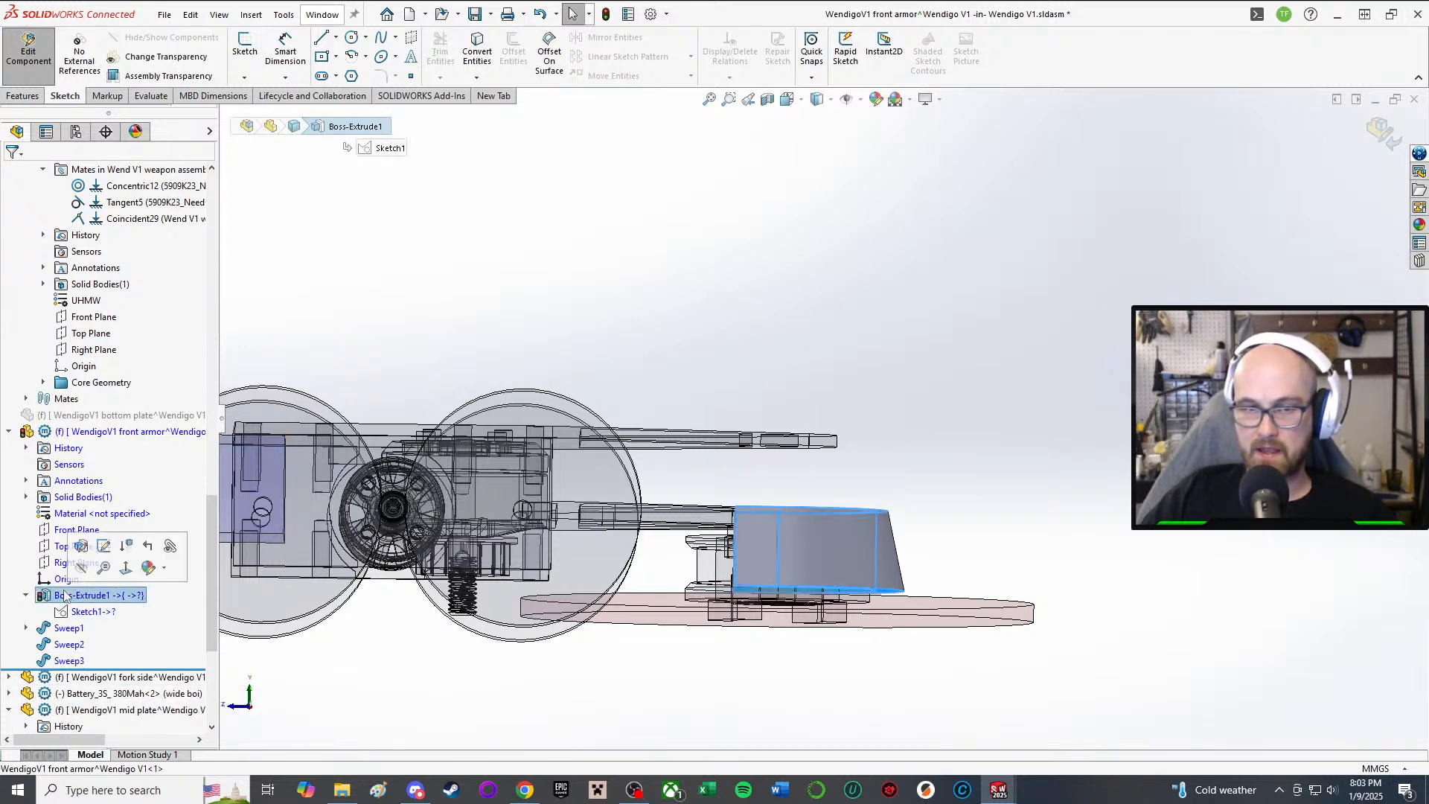
{"action": "left_click", "coordinate": [79, 548]}
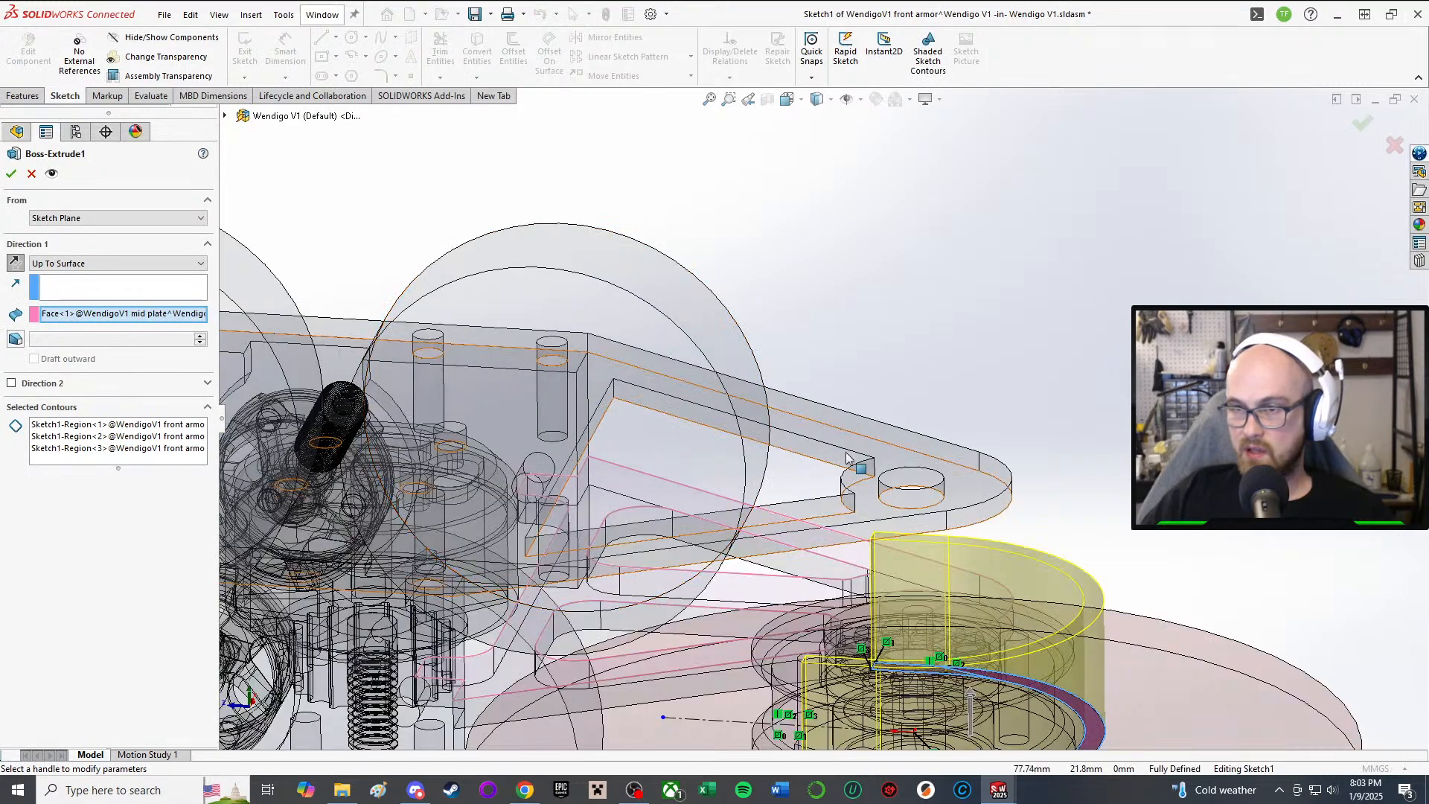
{"action": "left_click", "coordinate": [846, 452]}
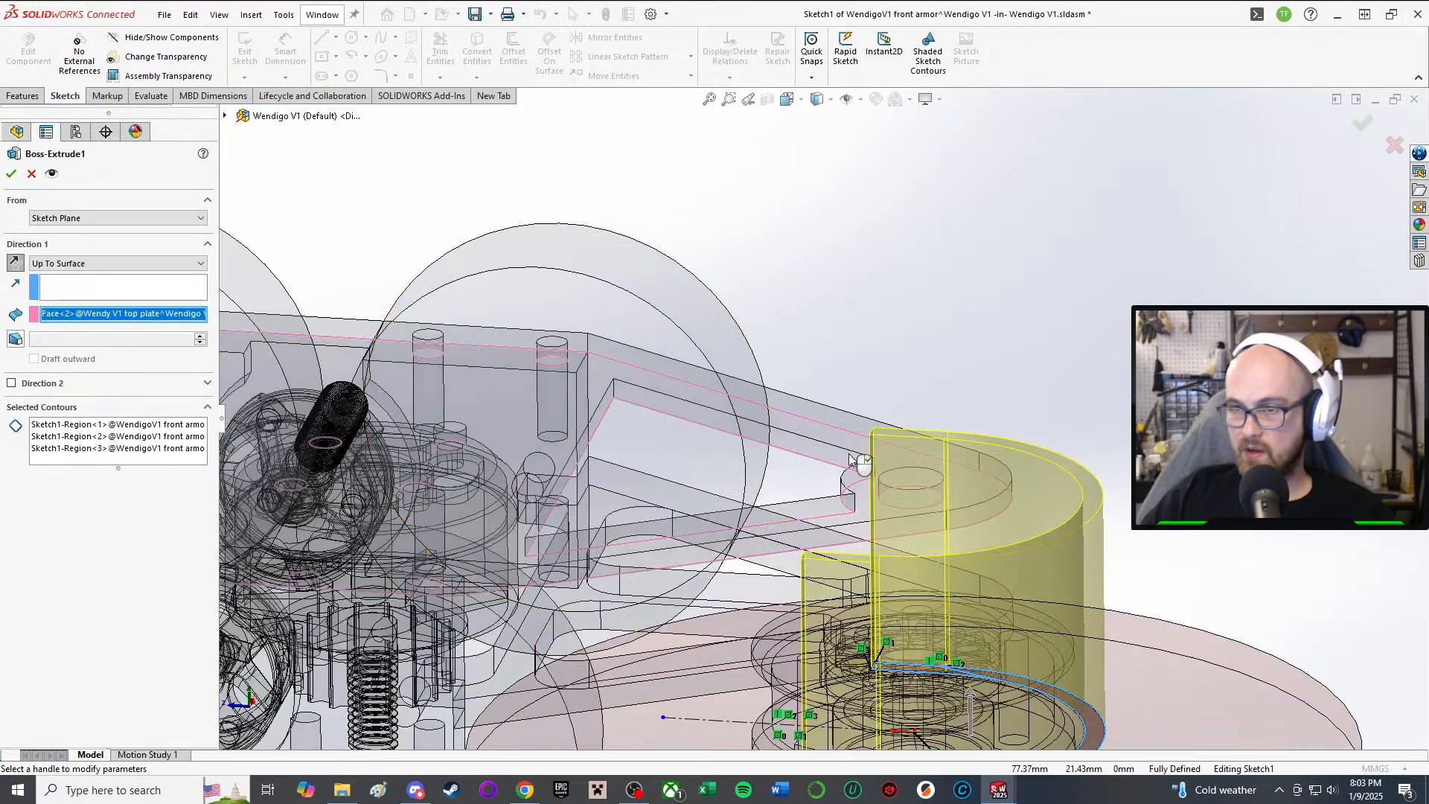
{"action": "middle_click_drag", "start_coordinate": [1064, 455], "coordinate": [1057, 516]}
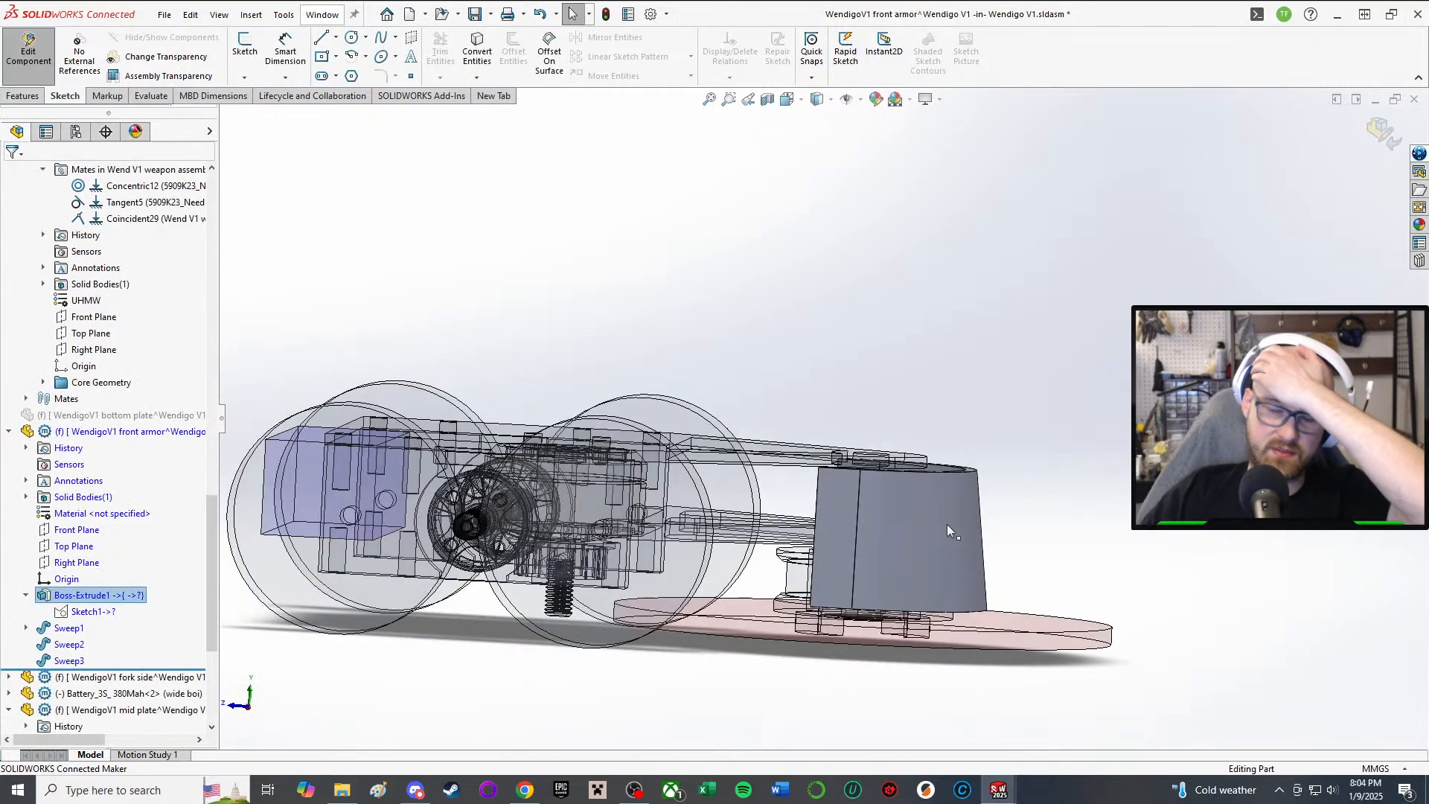
{"action": "scroll", "coordinate": [938, 526], "scroll_direction": "down", "scroll_amount": 2}
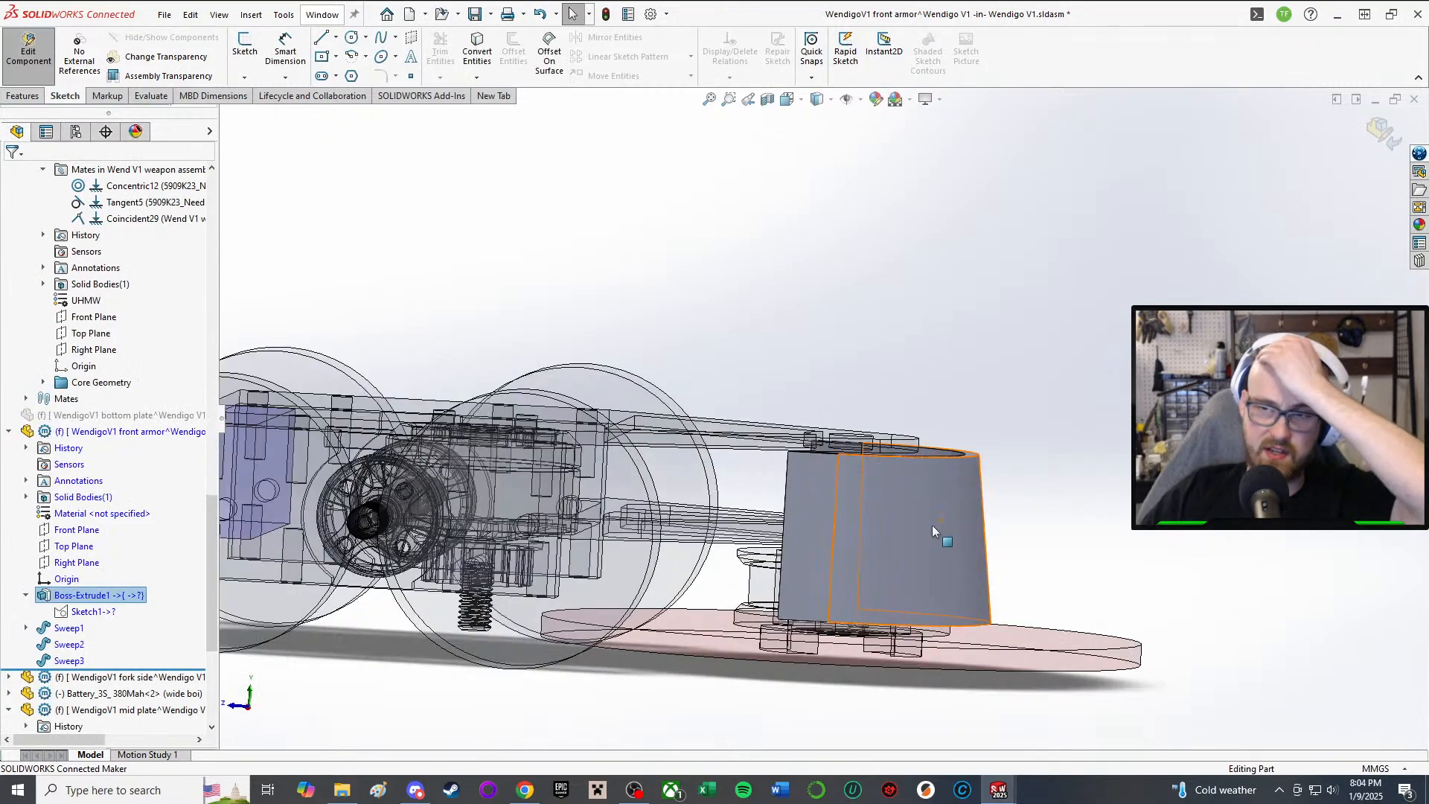
{"action": "middle_click_drag", "start_coordinate": [927, 517], "coordinate": [714, 444]}
Step: Start Sketch6 on the front armor's flat end face
{"action": "left_click", "coordinate": [811, 504]}
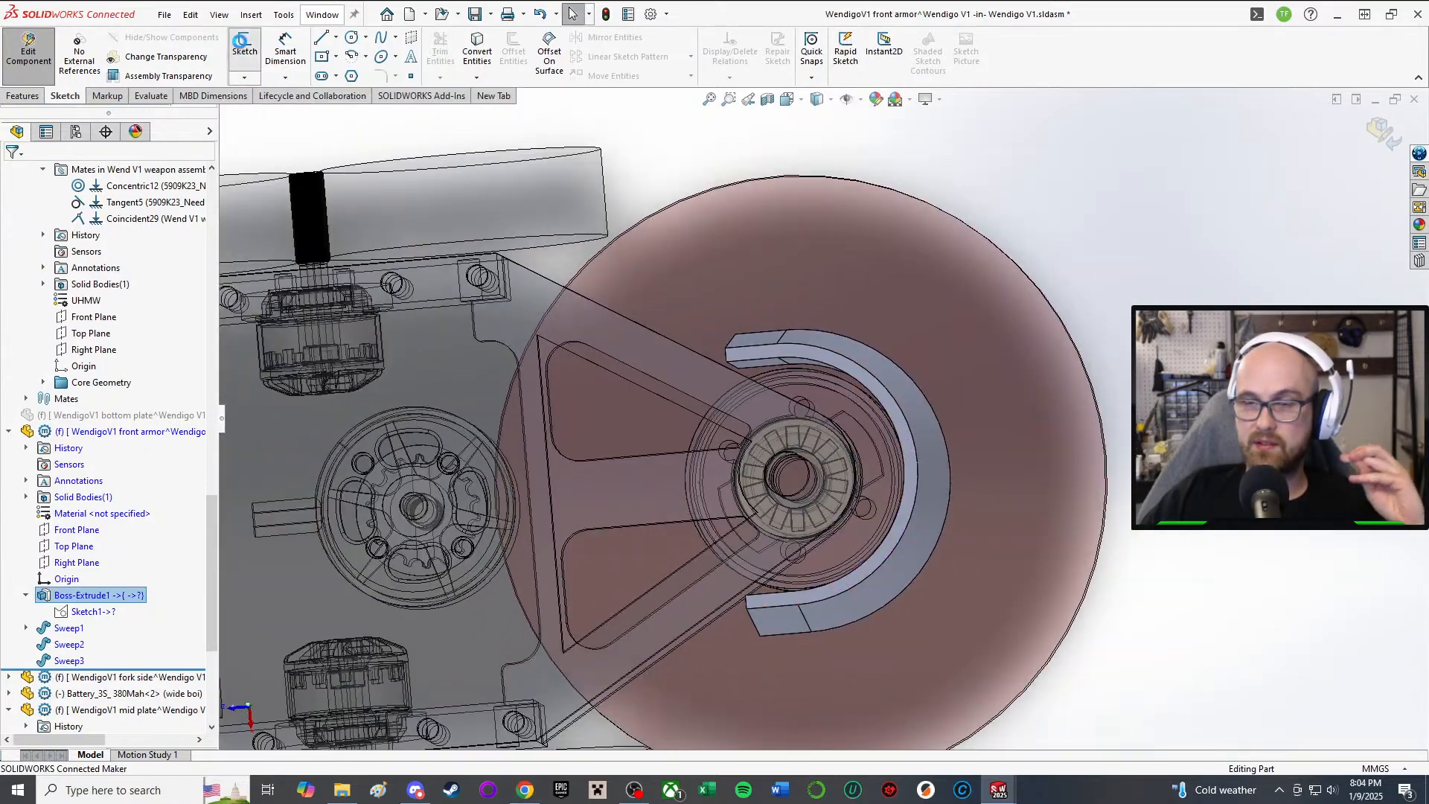
{"action": "left_click", "coordinate": [244, 46]}
{"action": "middle_click_drag", "start_coordinate": [735, 265], "coordinate": [770, 483]}
{"action": "scroll", "coordinate": [803, 653], "scroll_direction": "down", "scroll_amount": 4}
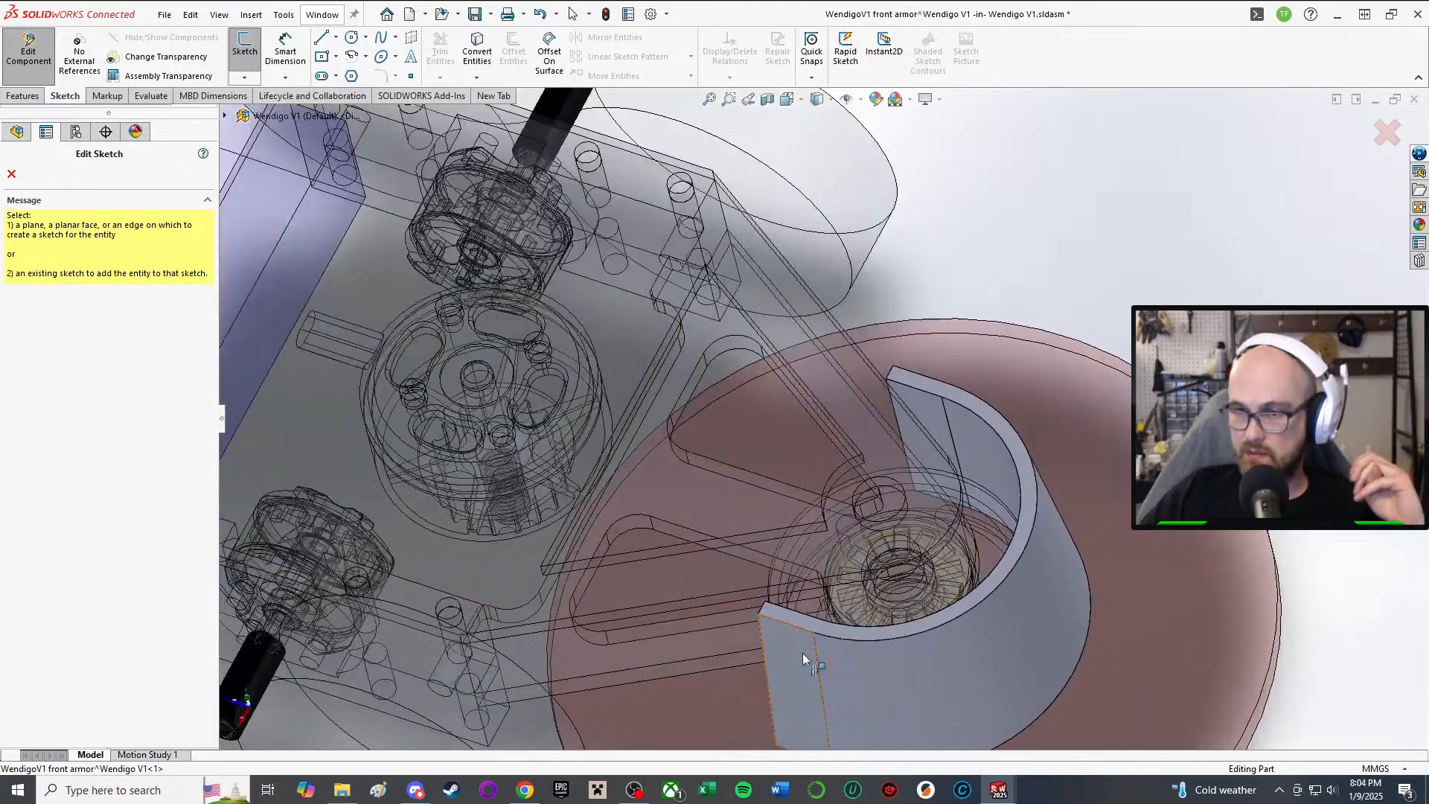
{"action": "middle_click_drag", "start_coordinate": [797, 633], "coordinate": [658, 640]}
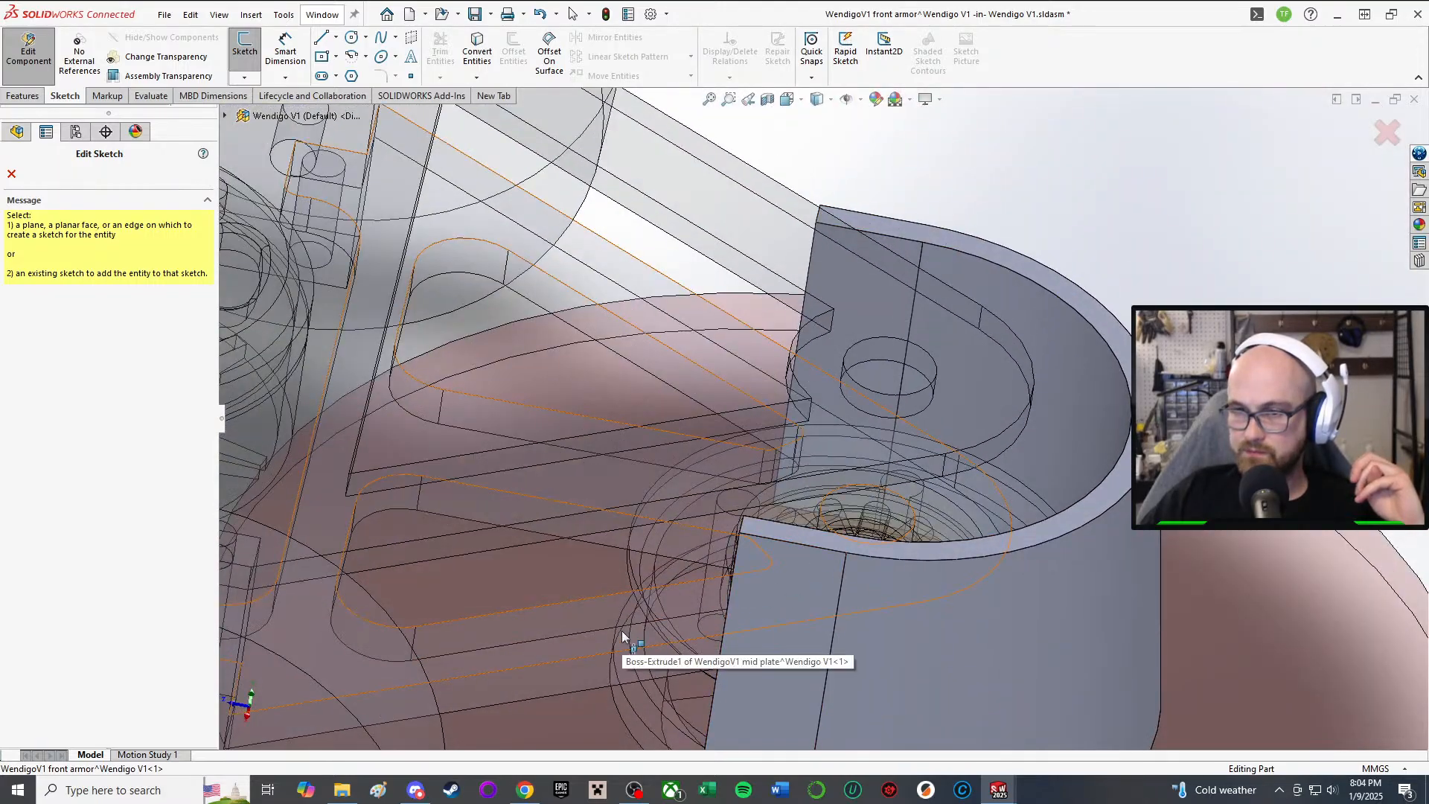
{"action": "left_click", "coordinate": [792, 539]}
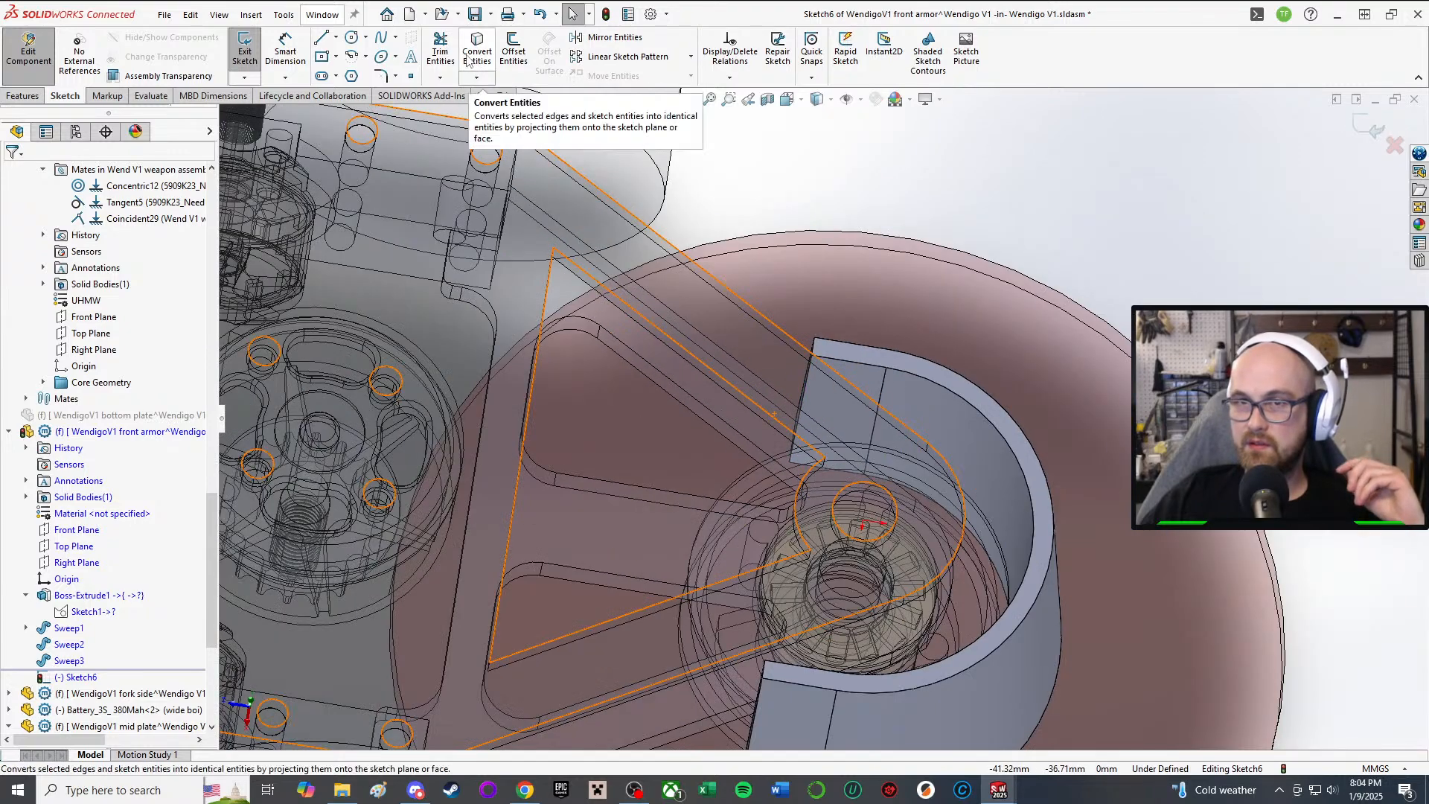
Step: Convert five boss edges (outer arc, top arc, vertical, inner arc, short edge) into Sketch6
{"action": "left_click", "coordinate": [476, 54]}
{"action": "scroll", "coordinate": [909, 462], "scroll_direction": "down", "scroll_amount": 3}
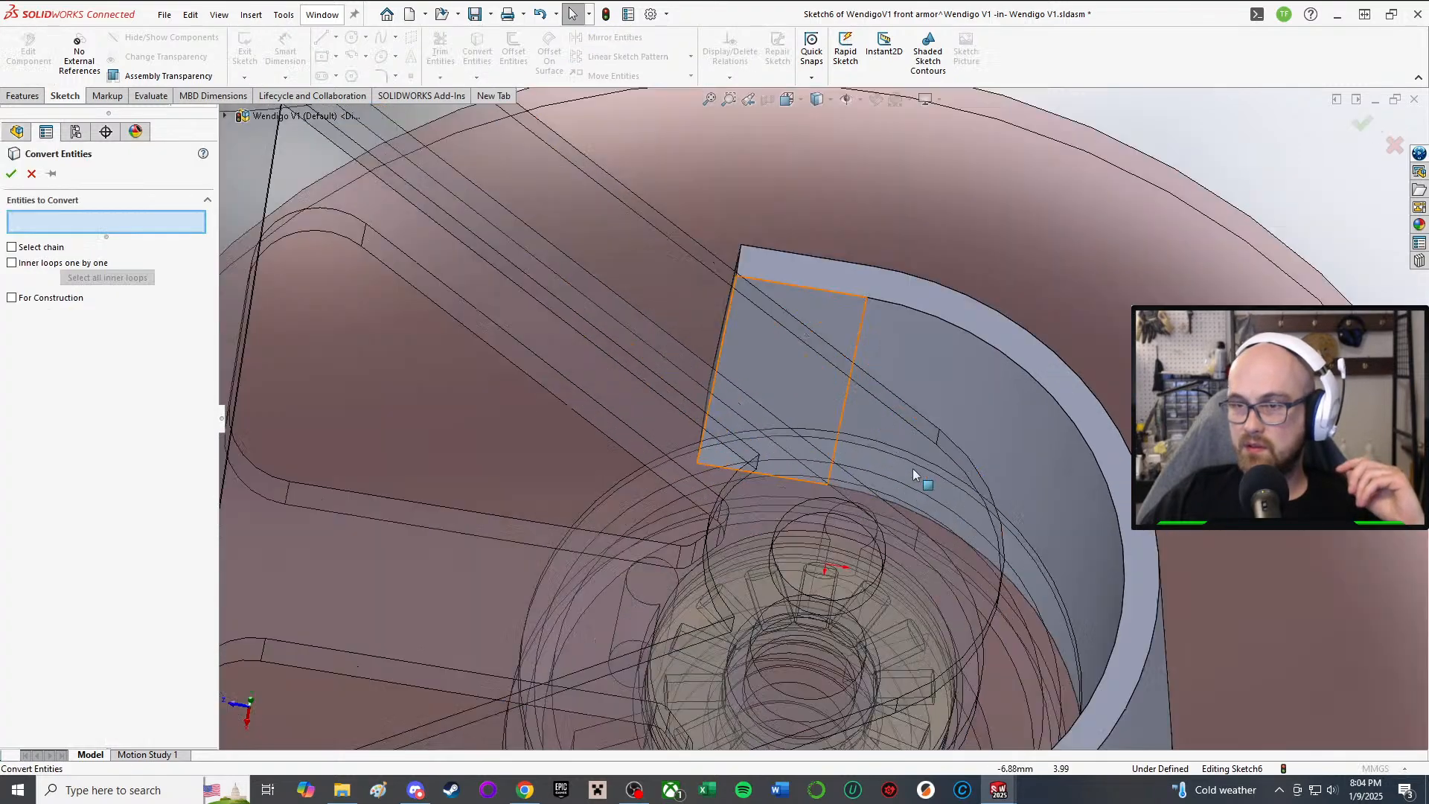
{"action": "left_click", "coordinate": [1005, 355]}
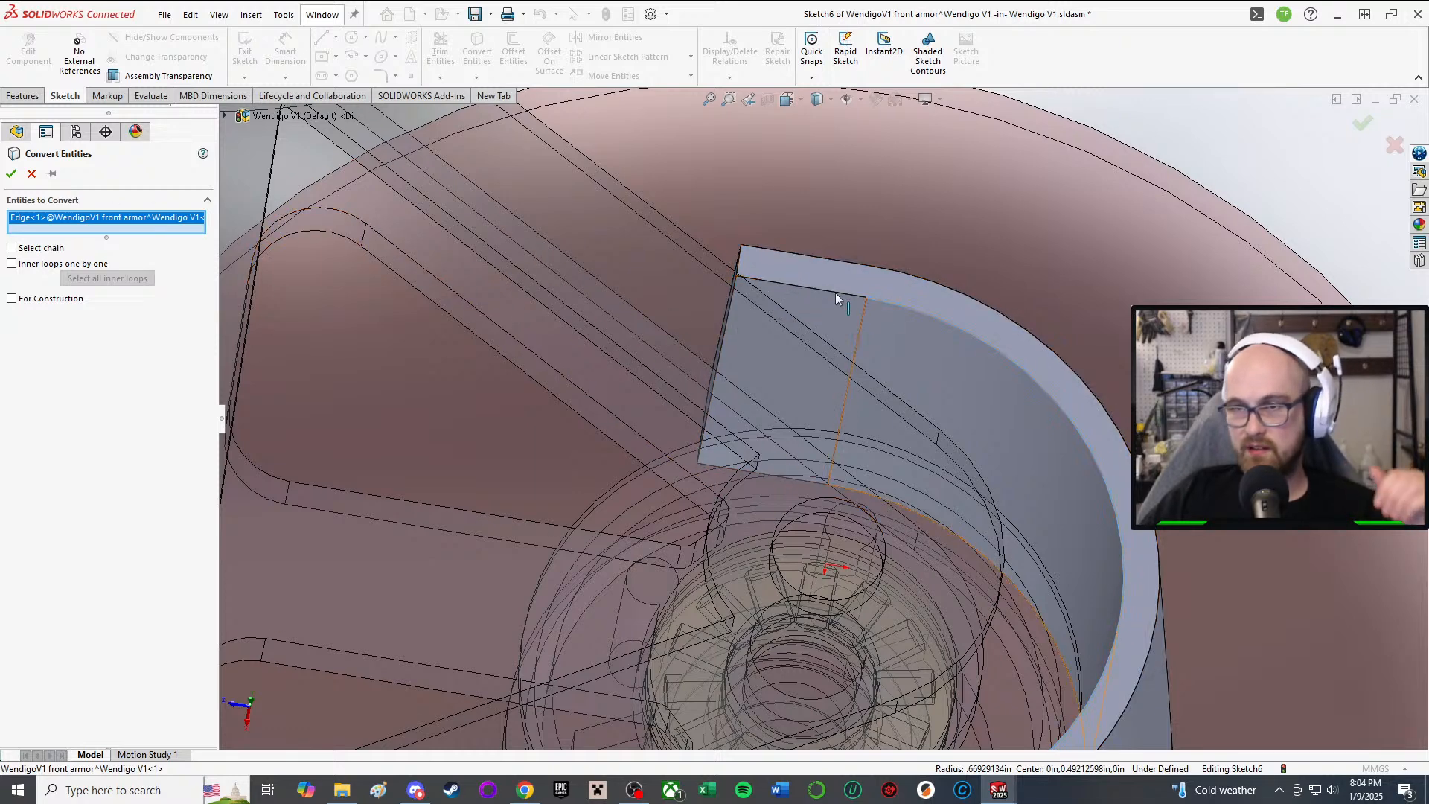
{"action": "left_click", "coordinate": [790, 292]}
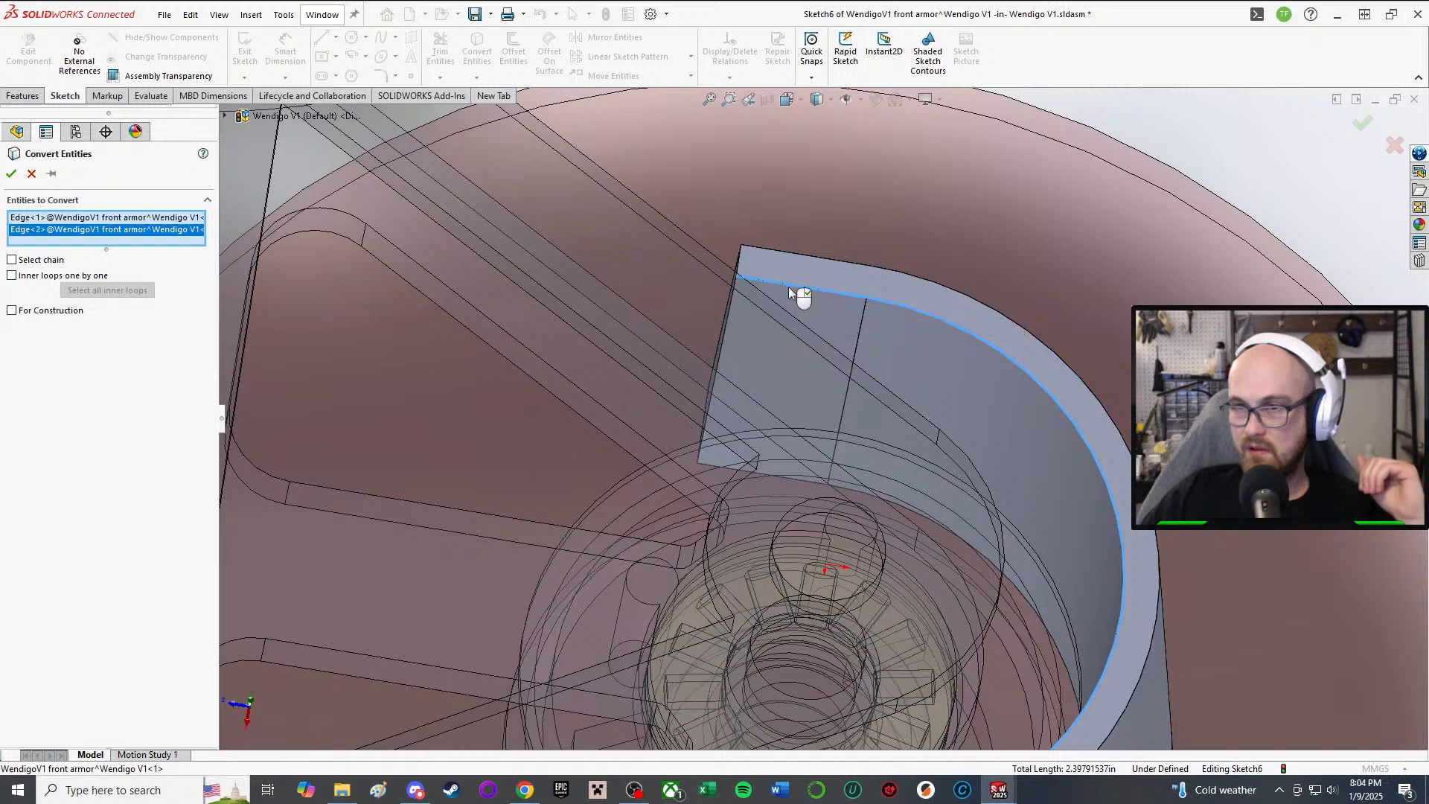
{"action": "left_click", "coordinate": [738, 270]}
{"action": "scroll", "coordinate": [882, 629], "scroll_direction": "up", "scroll_amount": 3}
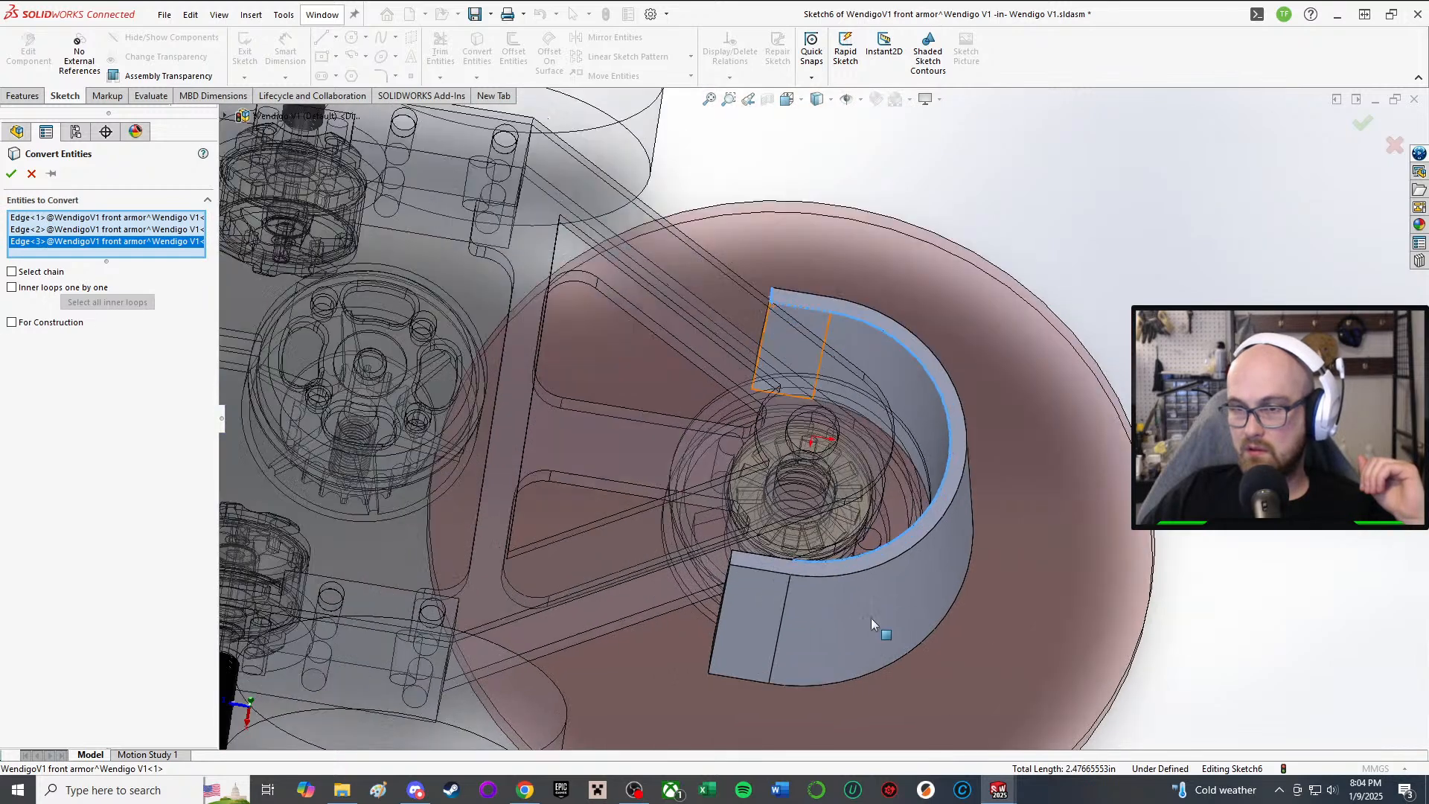
{"action": "scroll", "coordinate": [882, 629], "scroll_direction": "down", "scroll_amount": 2}
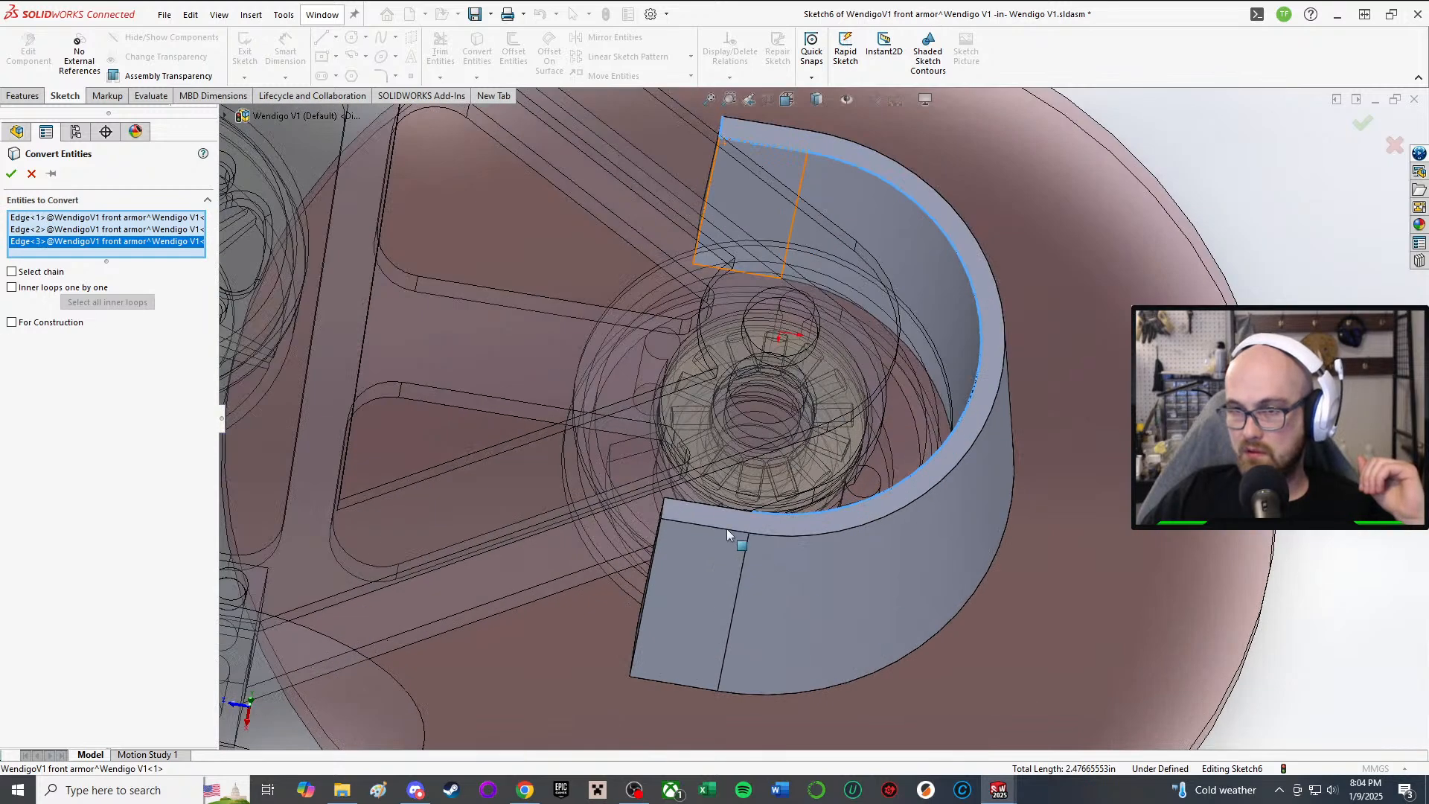
{"action": "left_click", "coordinate": [691, 507]}
{"action": "left_click", "coordinate": [664, 515]}
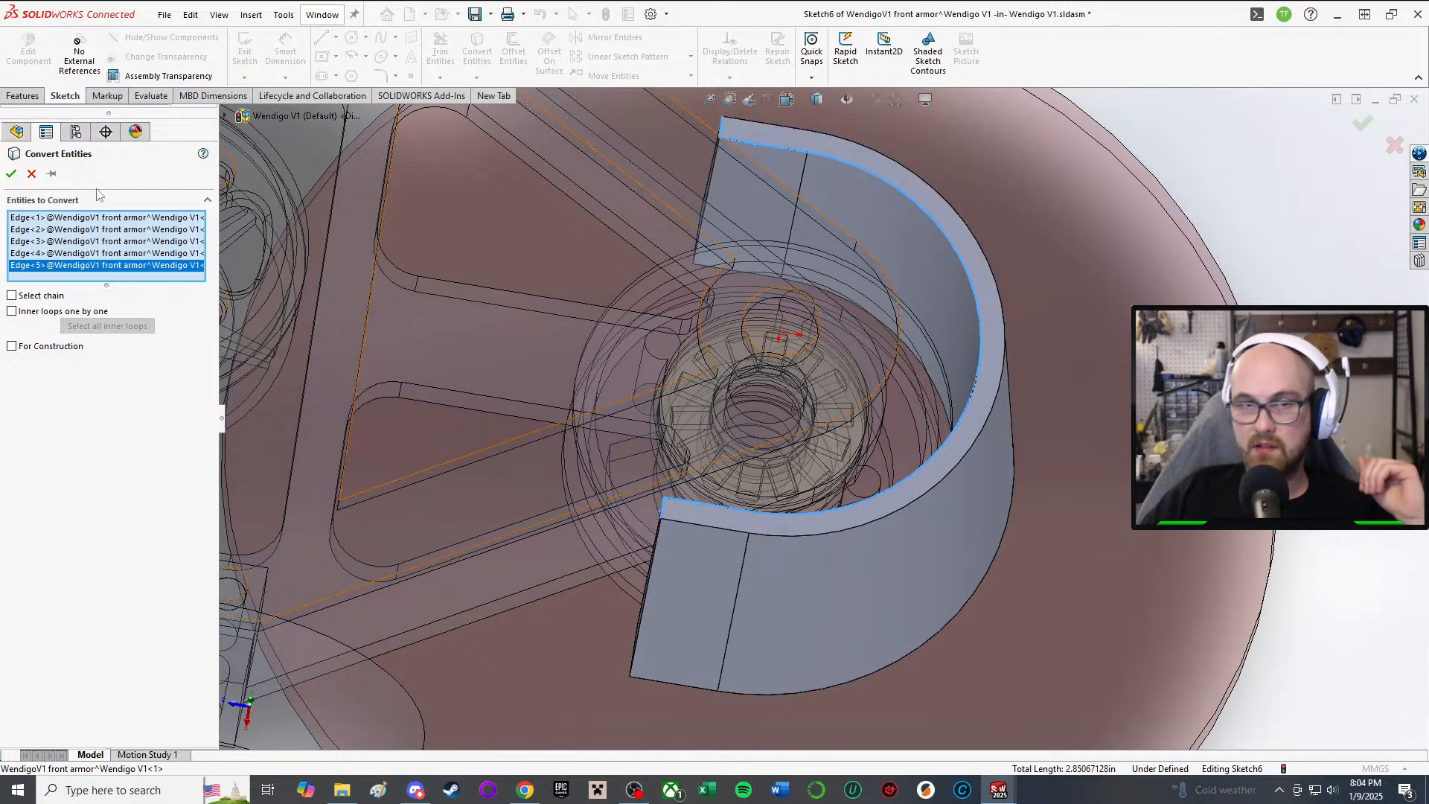
{"action": "left_click", "coordinate": [11, 173]}
{"action": "middle_click_drag", "start_coordinate": [834, 417], "coordinate": [890, 398]}
{"action": "mouse_move", "coordinate": [848, 446]}
{"action": "middle_mouse_down"}
{"action": "mouse_move", "coordinate": [868, 278]}
{"action": "mouse_move", "coordinate": [843, 482]}
{"action": "mouse_move", "coordinate": [866, 494]}
{"action": "middle_mouse_up"}
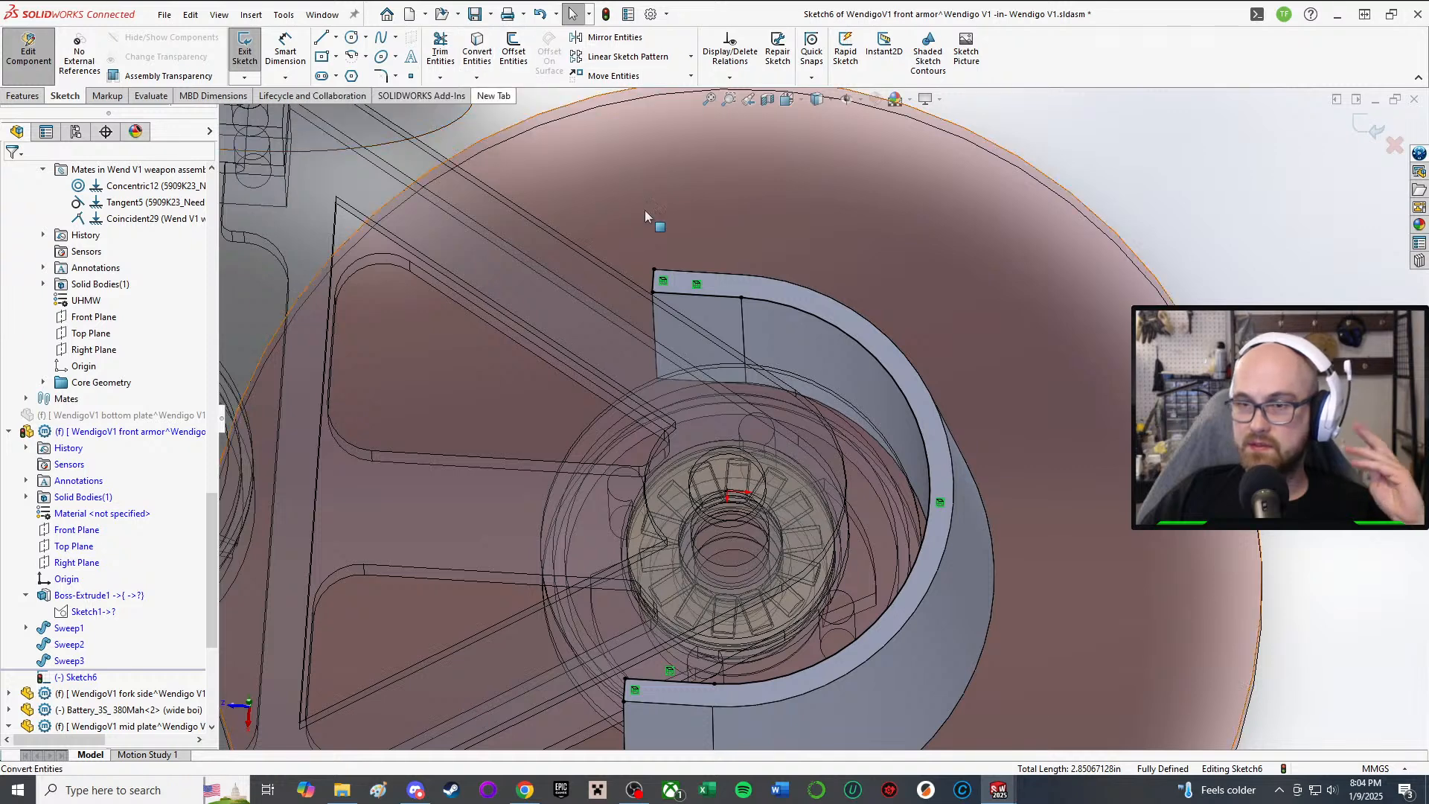
Step: Sketch a centerpoint arc from the hub centre along the boss's inner curve
{"action": "middle_click_drag", "start_coordinate": [699, 409], "coordinate": [705, 469]}
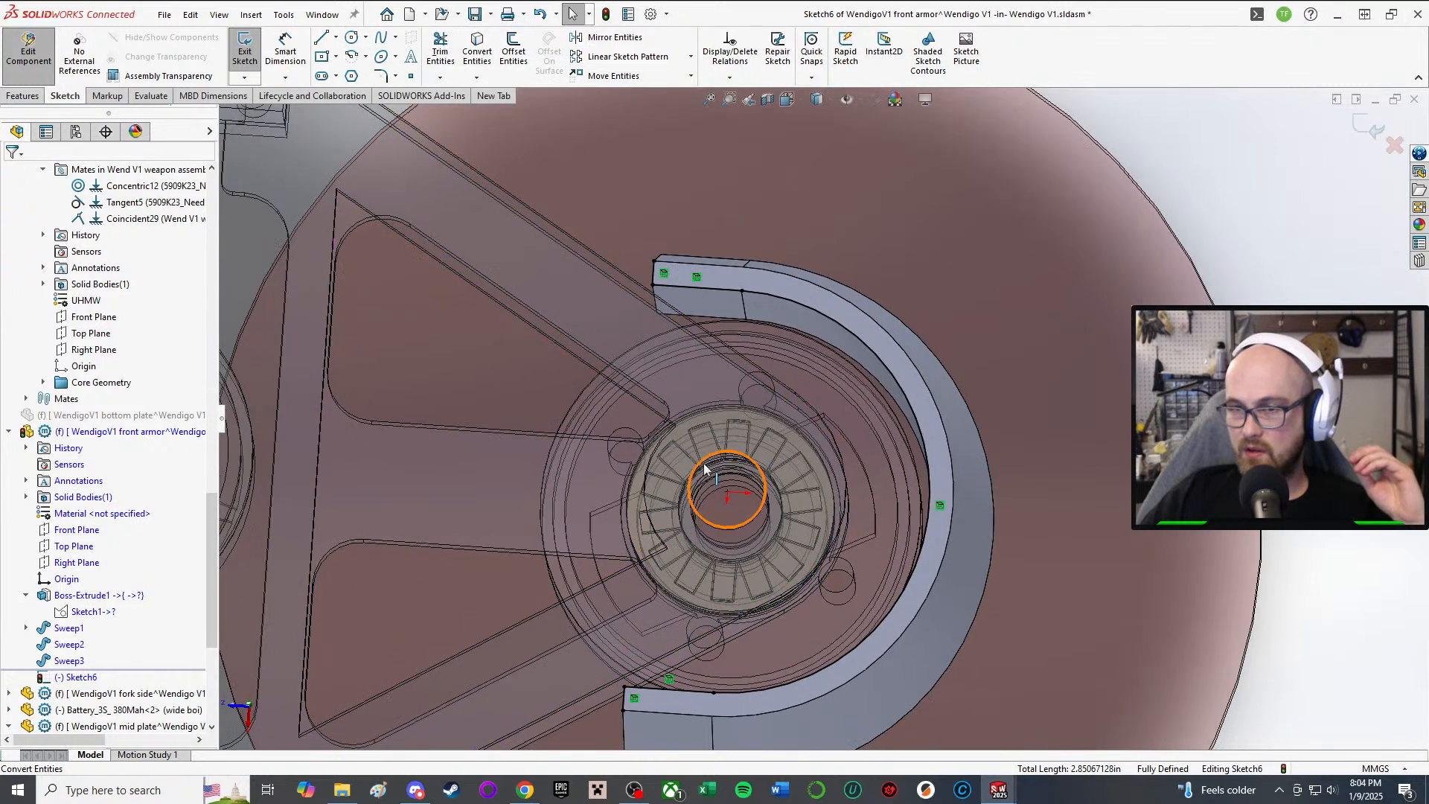
{"action": "left_click", "coordinate": [352, 56]}
{"action": "scroll", "coordinate": [914, 525], "scroll_direction": "down", "scroll_amount": 3}
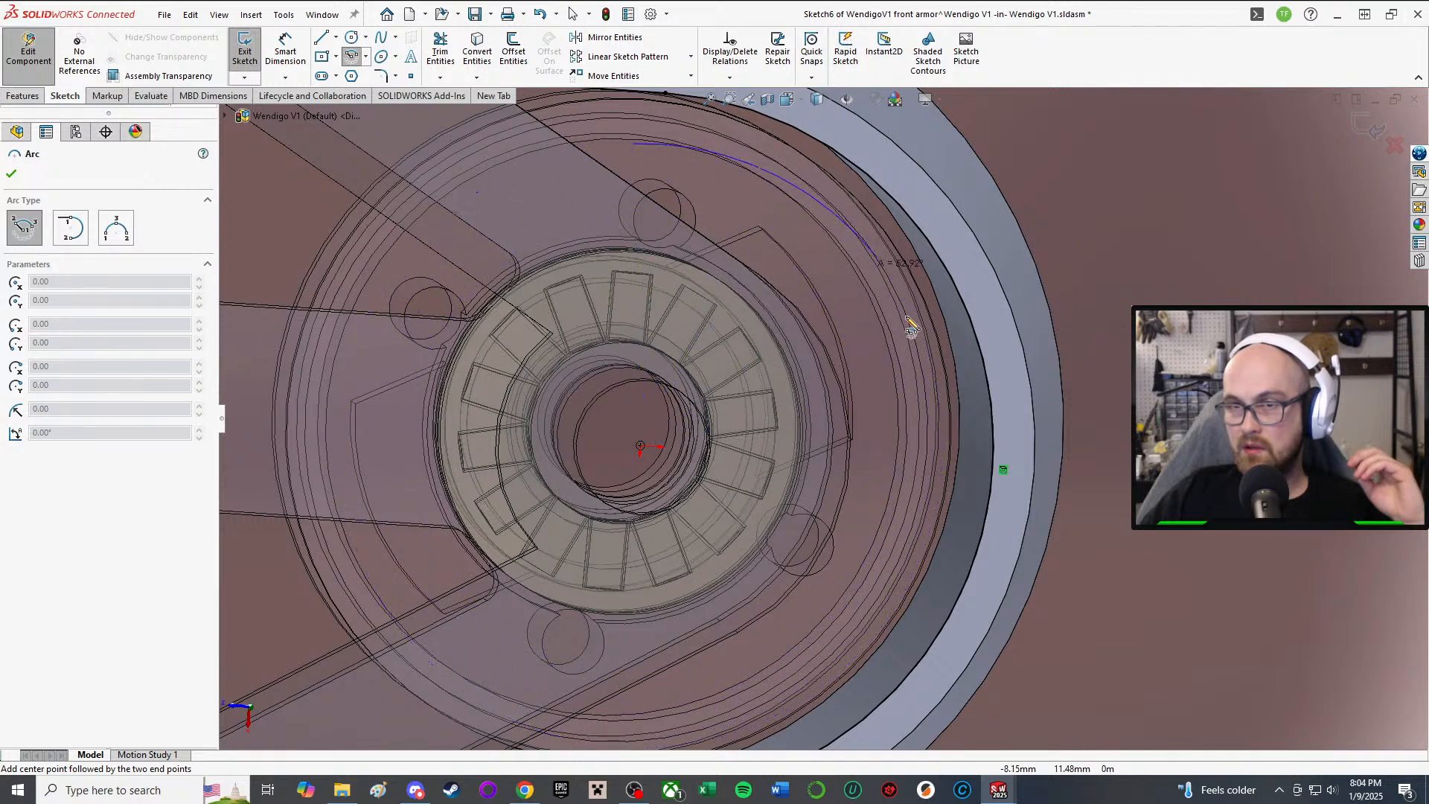
{"action": "left_click", "coordinate": [611, 714]}
{"action": "scroll", "coordinate": [823, 419], "scroll_direction": "up", "scroll_amount": 3}
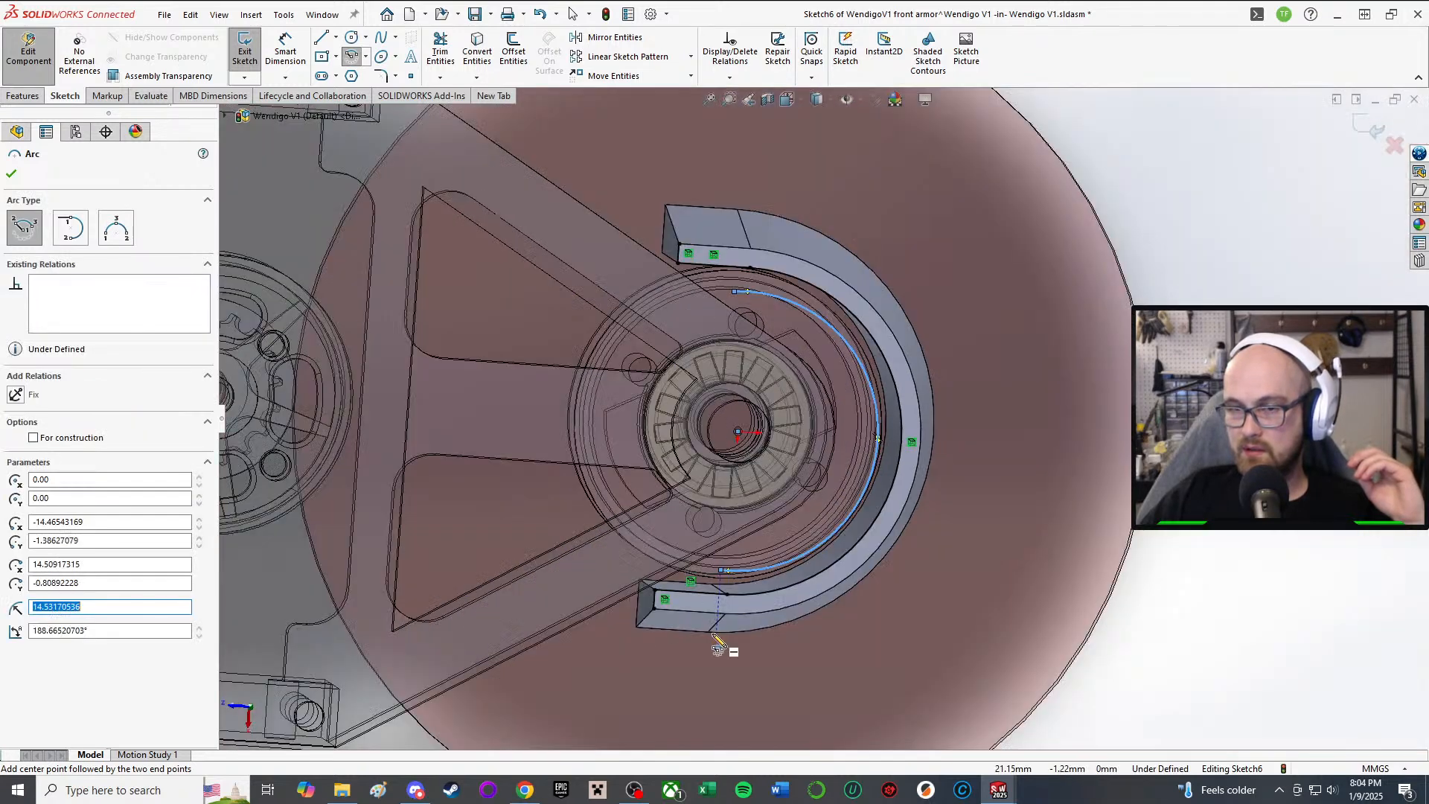
{"action": "right_click", "coordinate": [719, 636]}
{"action": "left_click", "coordinate": [747, 646]}
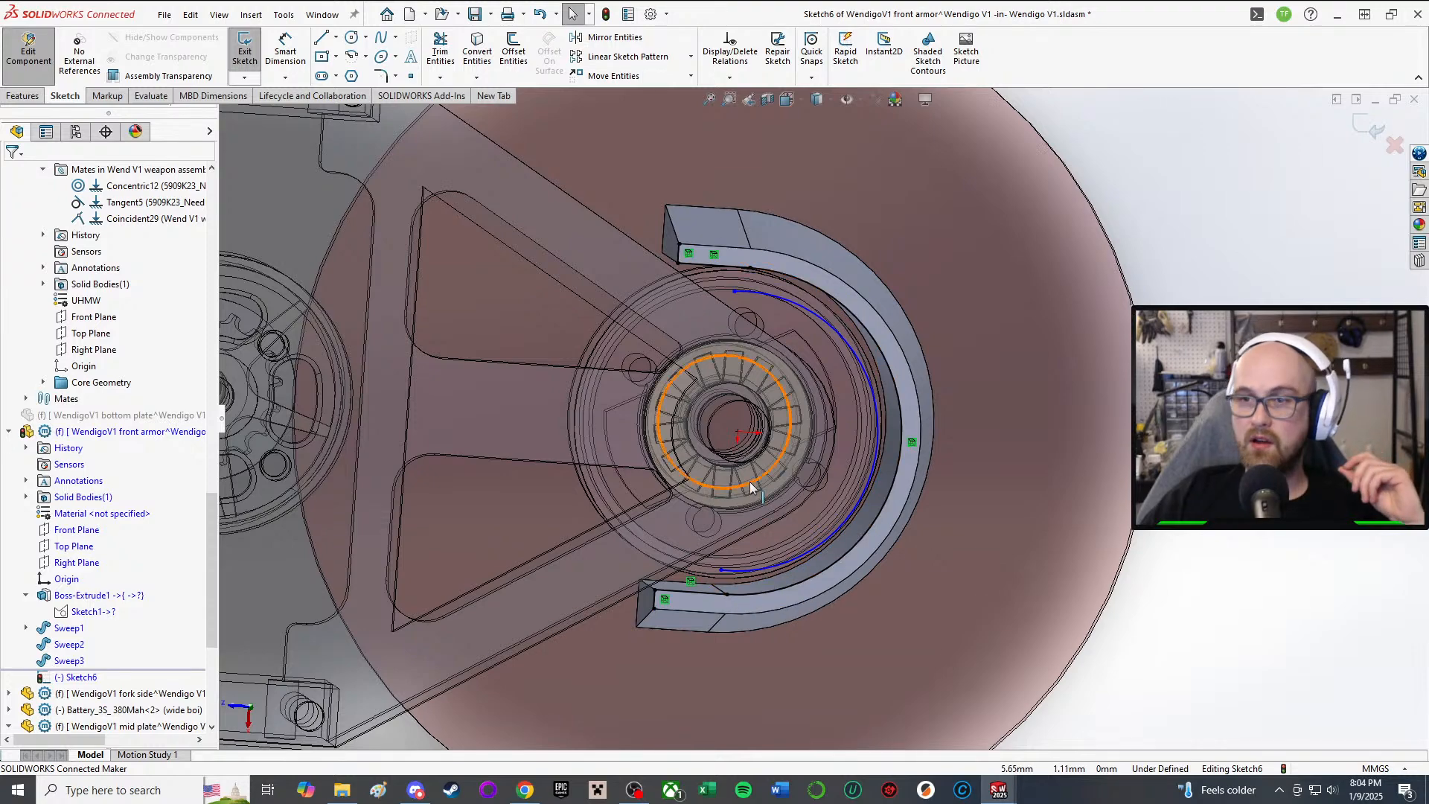
Step: Drag the arc's lower and upper endpoints so it follows the inner curve
{"action": "middle_click_drag", "start_coordinate": [753, 485], "coordinate": [749, 444]}
{"action": "scroll", "coordinate": [721, 463], "scroll_direction": "up", "scroll_amount": 1}
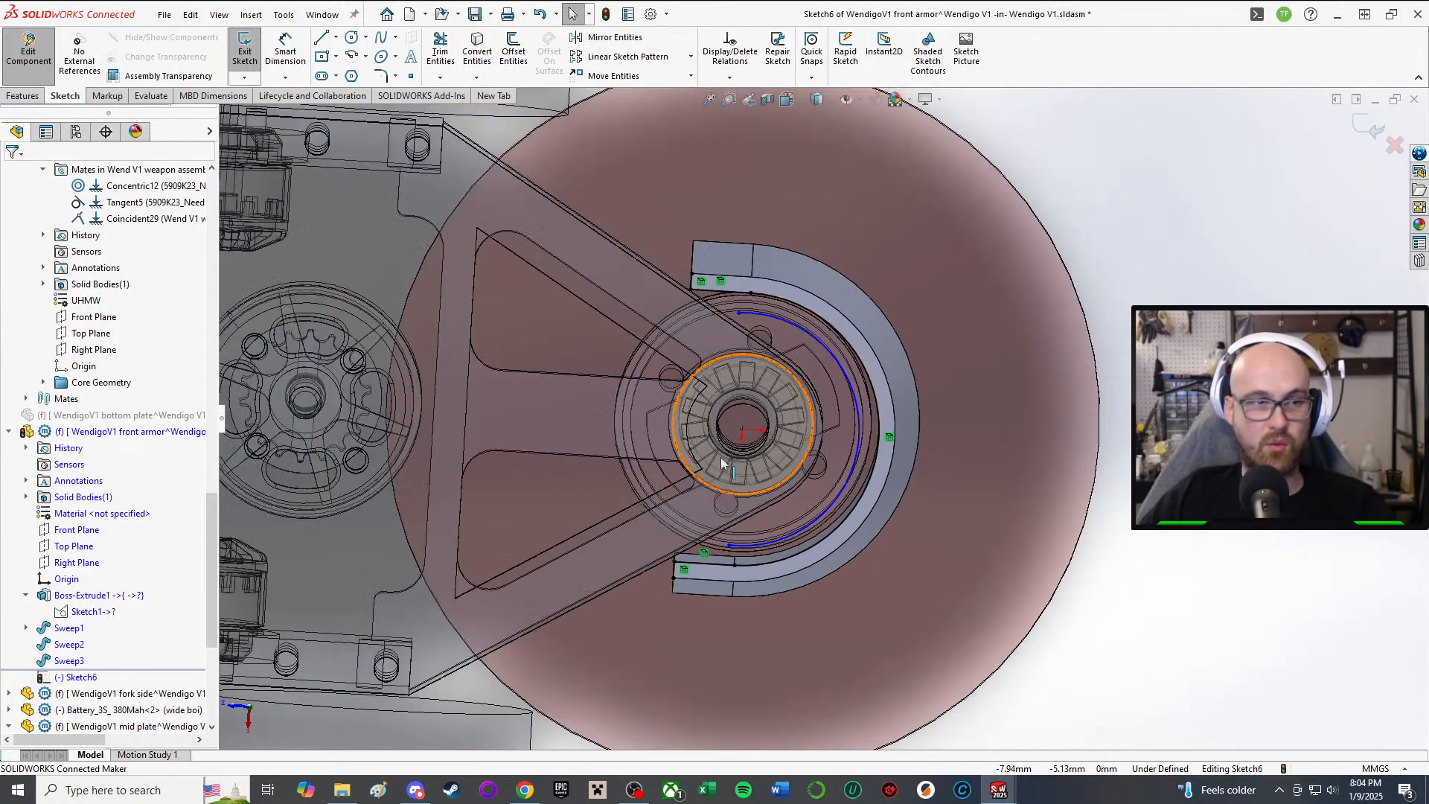
{"action": "scroll", "coordinate": [737, 588], "scroll_direction": "down", "scroll_amount": 3}
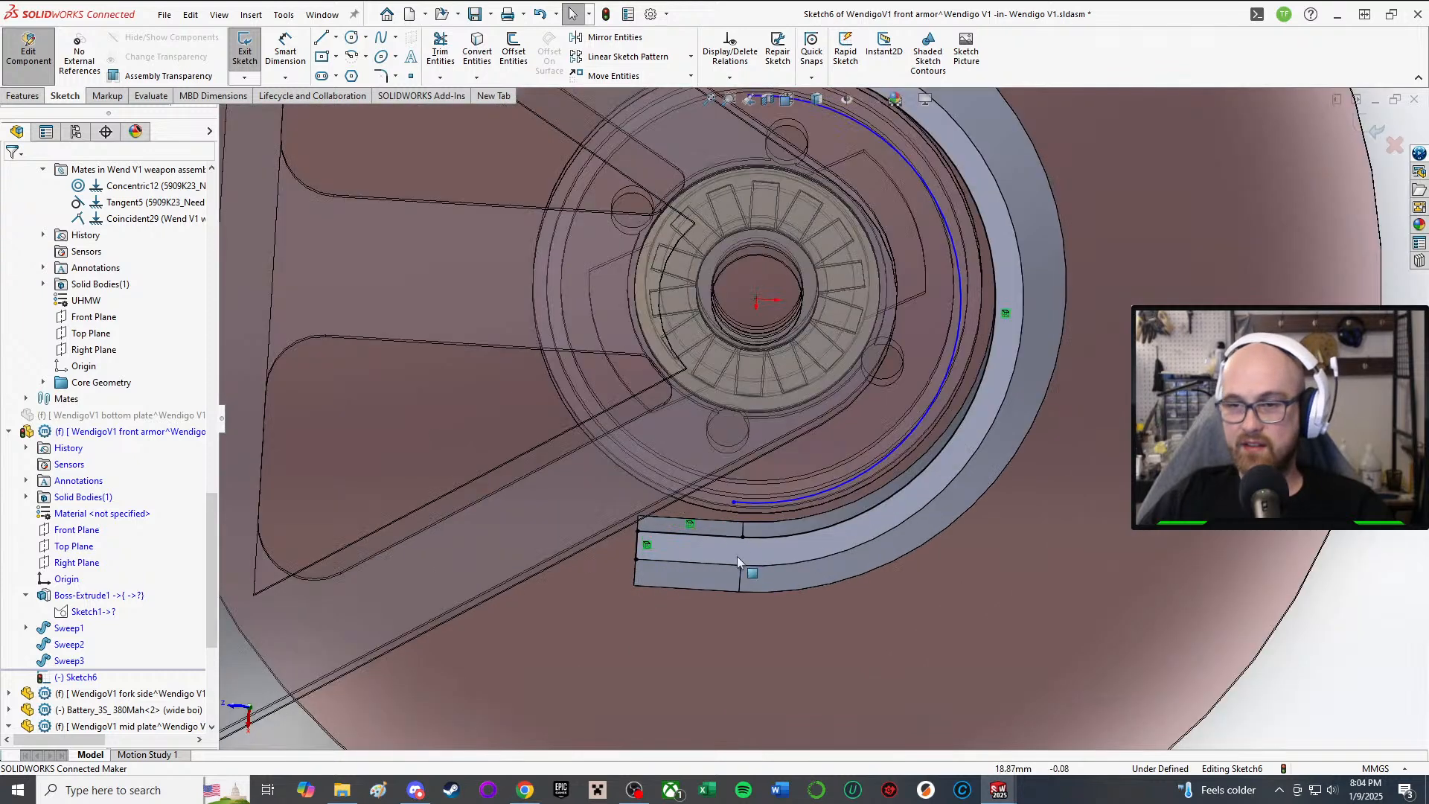
{"action": "left_click", "coordinate": [755, 500]}
{"action": "left_click_drag", "start_coordinate": [756, 501], "coordinate": [745, 501]}
{"action": "scroll", "coordinate": [807, 387], "scroll_direction": "up", "scroll_amount": 4}
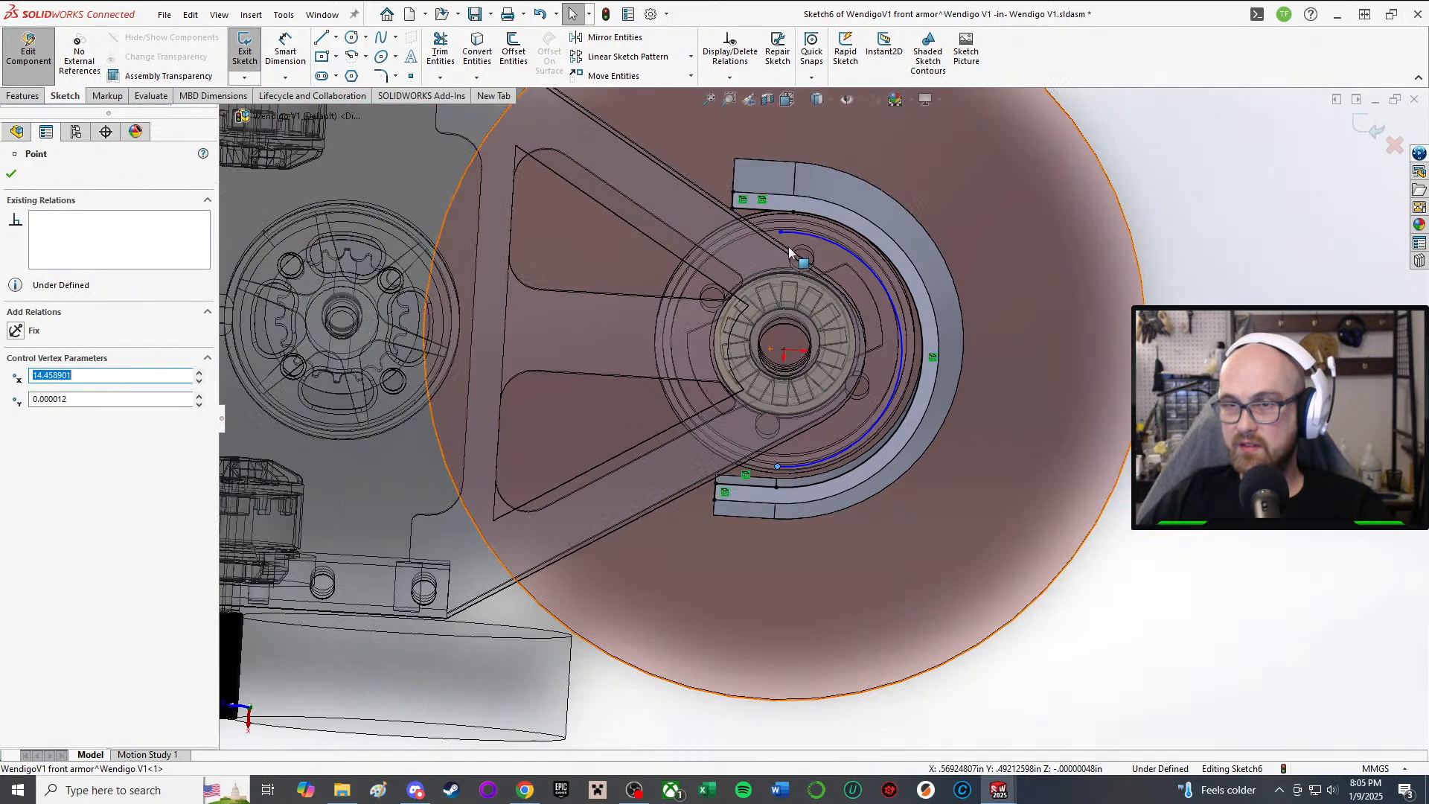
{"action": "scroll", "coordinate": [793, 249], "scroll_direction": "down", "scroll_amount": 3}
{"action": "left_click_drag", "start_coordinate": [779, 250], "coordinate": [797, 253]}
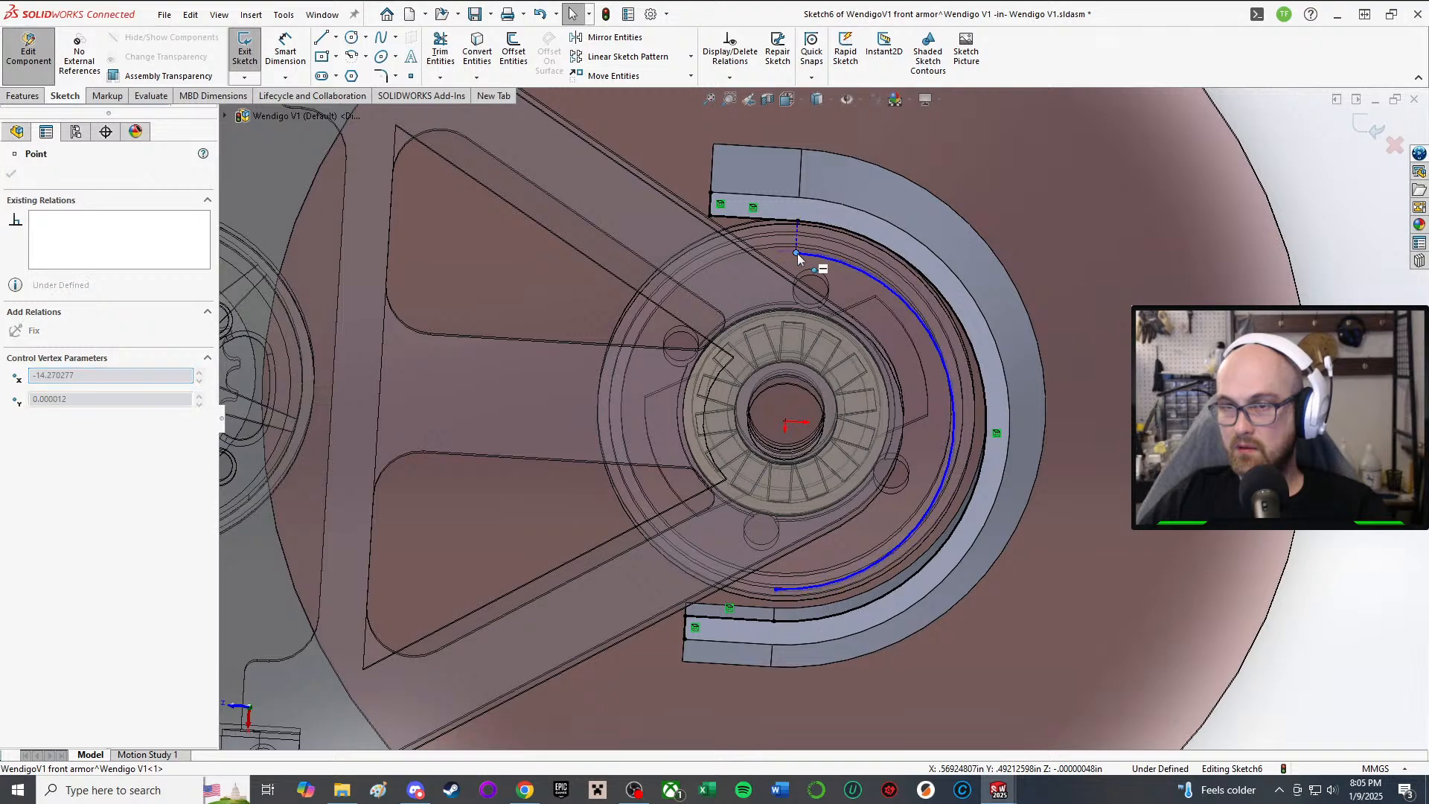
{"action": "scroll", "coordinate": [792, 251], "scroll_direction": "up", "scroll_amount": 1}
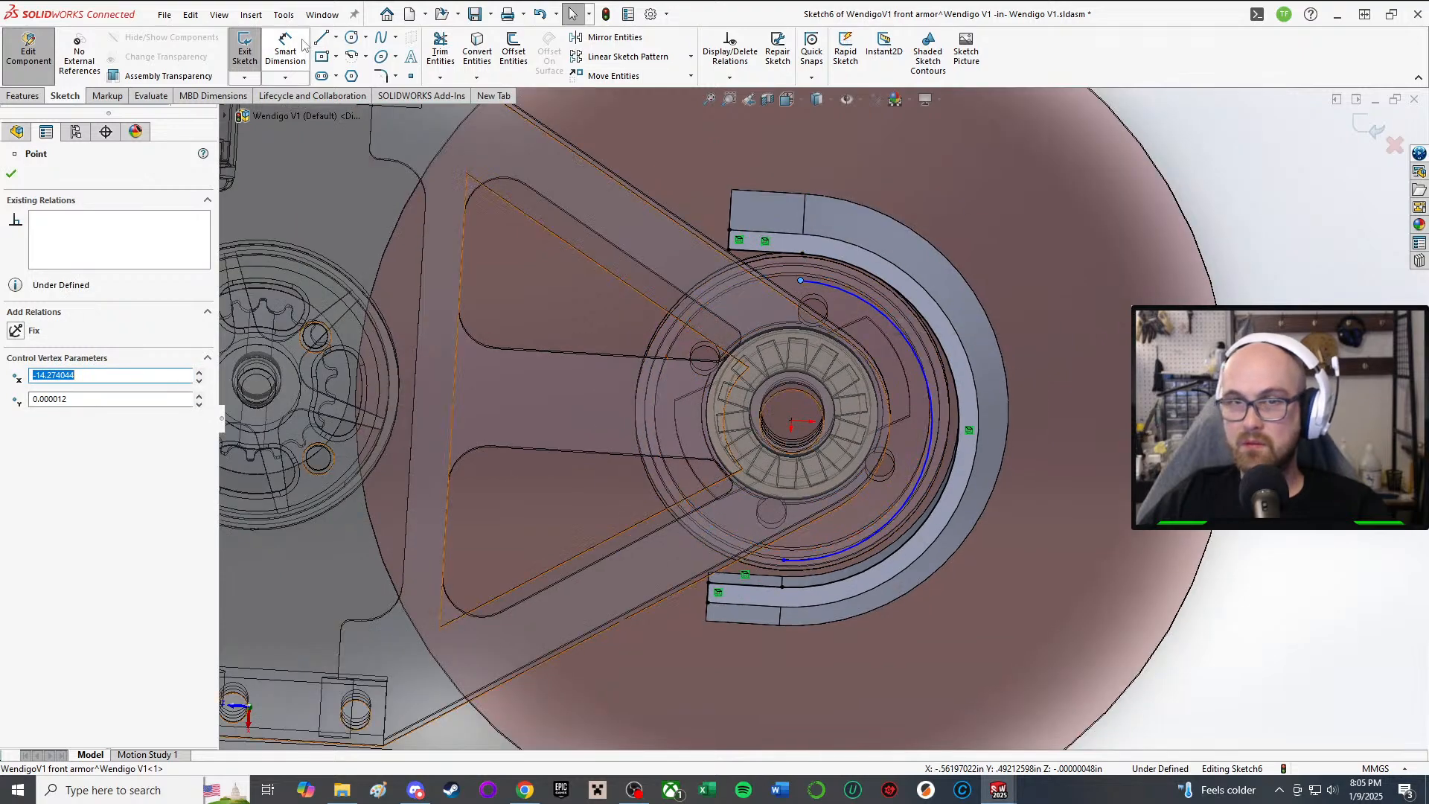
{"action": "scroll", "coordinate": [770, 547], "scroll_direction": "down", "scroll_amount": 5}
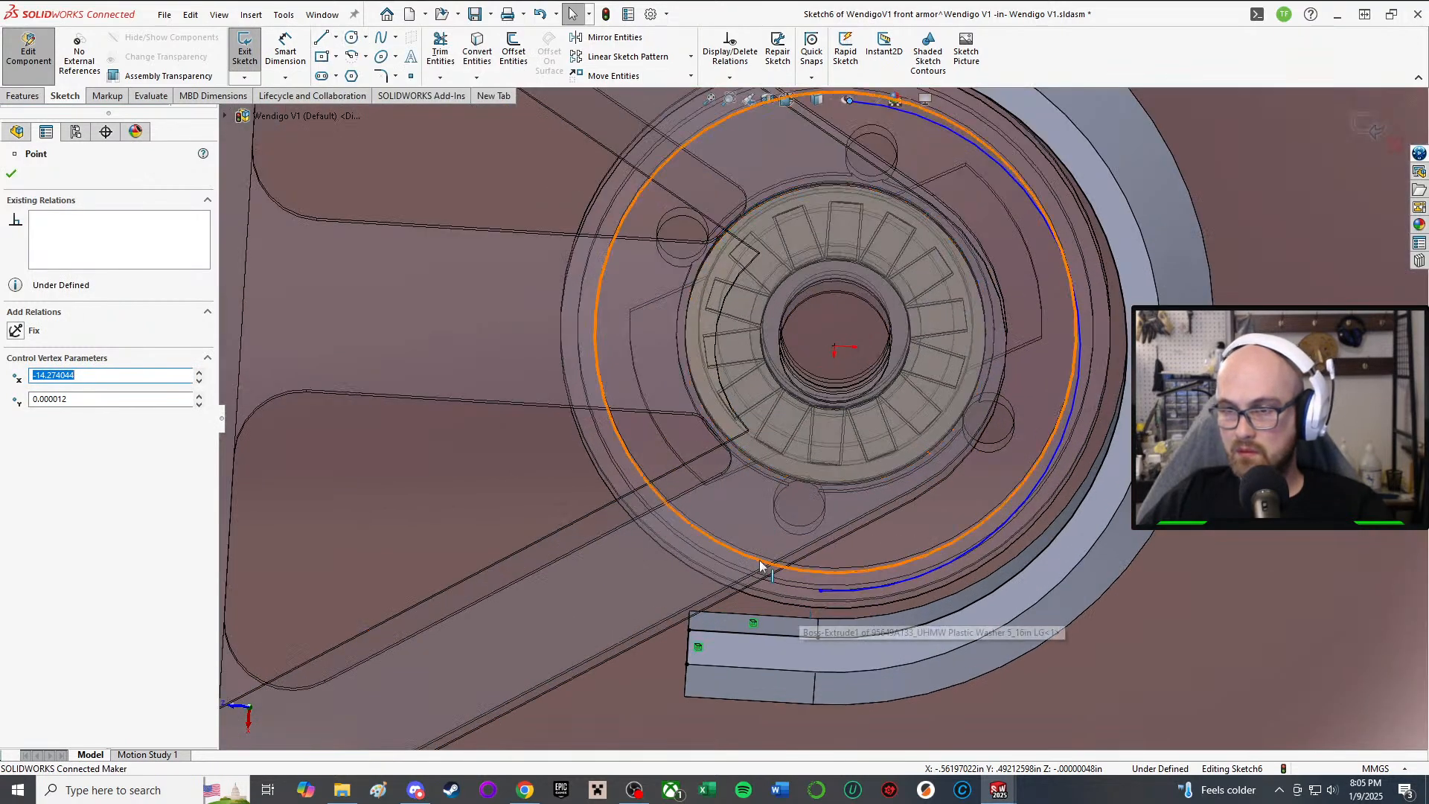
{"action": "mouse_move", "coordinate": [777, 537]}
{"action": "middle_mouse_down"}
{"action": "mouse_move", "coordinate": [770, 495]}
{"action": "mouse_move", "coordinate": [761, 532]}
{"action": "middle_mouse_up"}
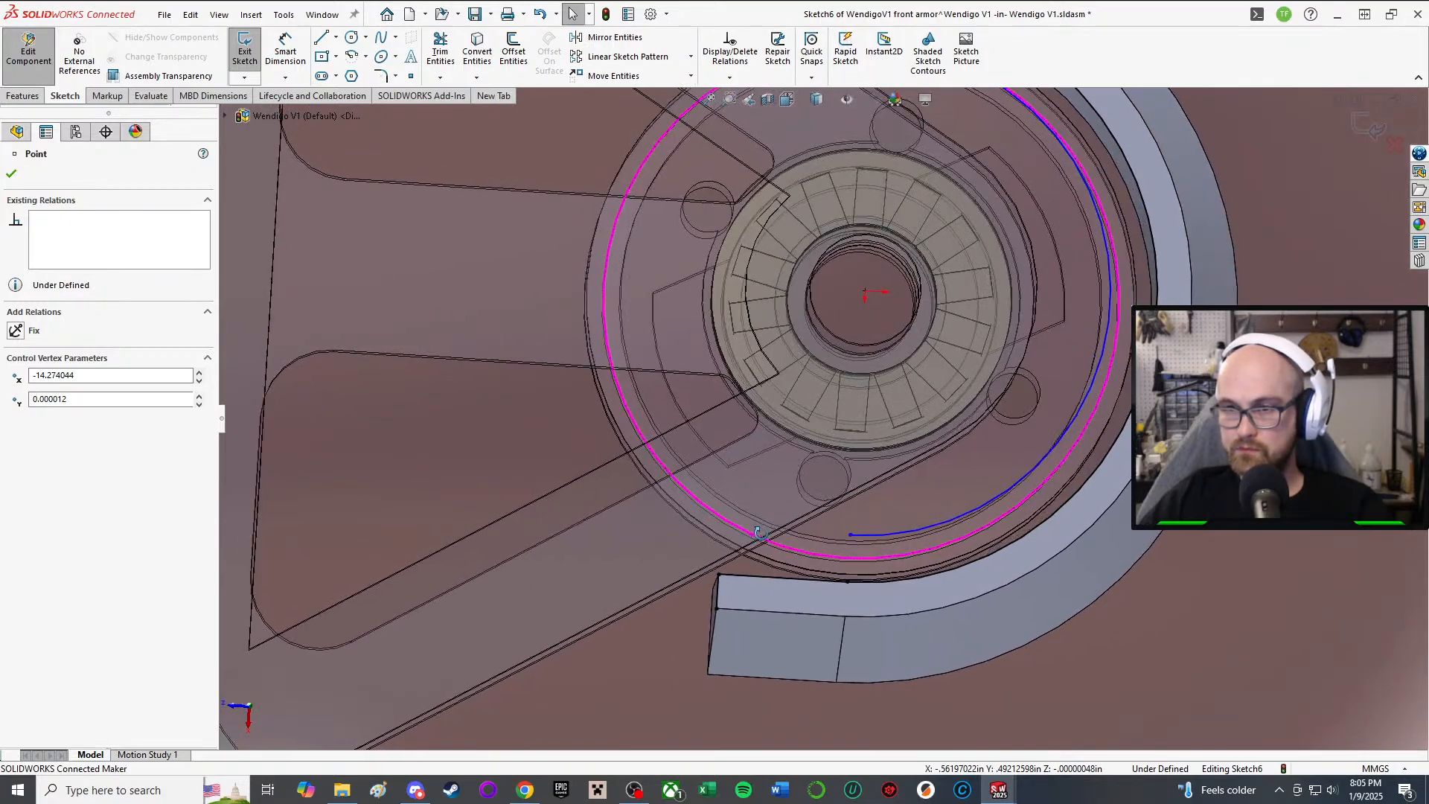
{"action": "middle_click_drag", "start_coordinate": [774, 693], "coordinate": [772, 662]}
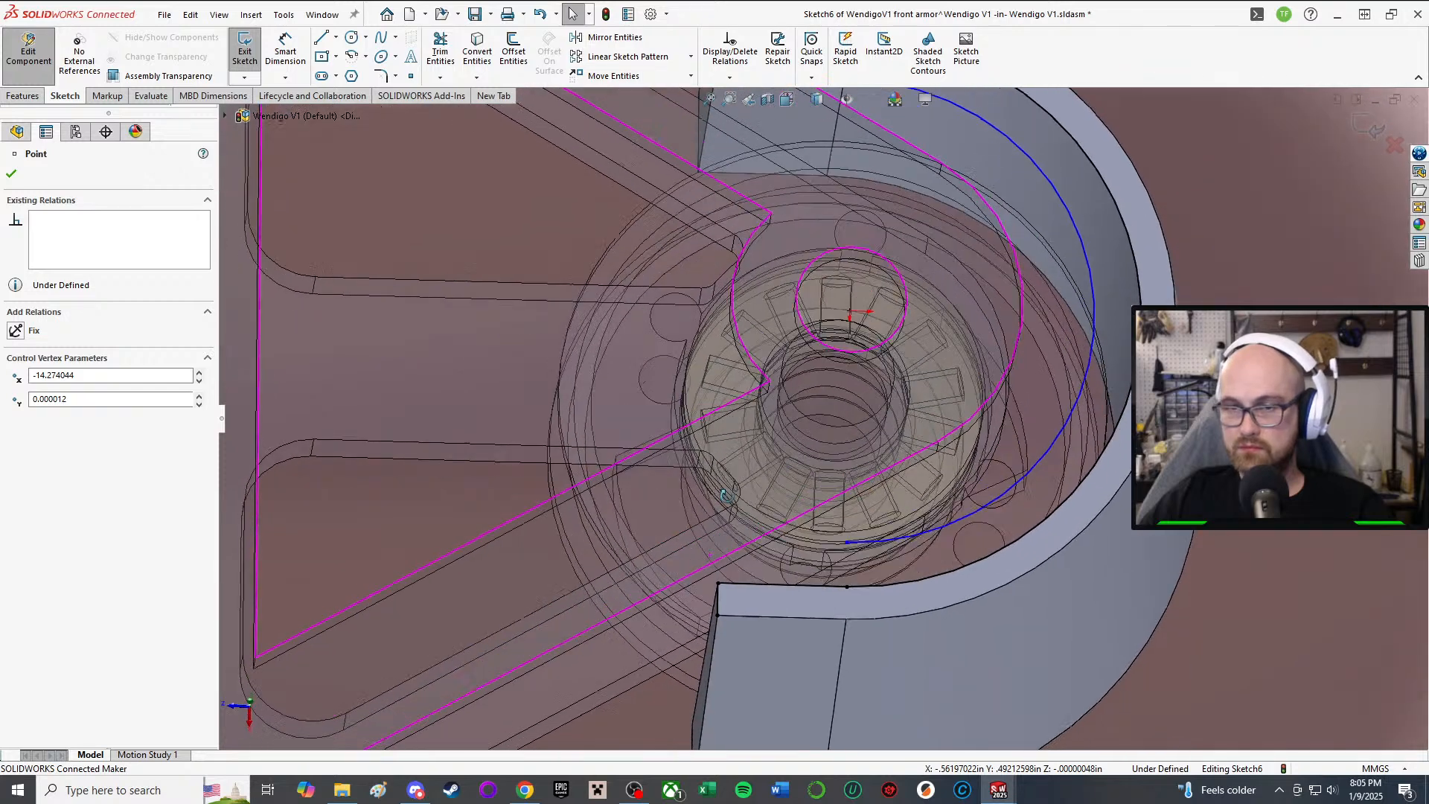
Step: Draw a line from the boss corner and snap its lower end onto the fork edge
{"action": "left_click", "coordinate": [321, 37]}
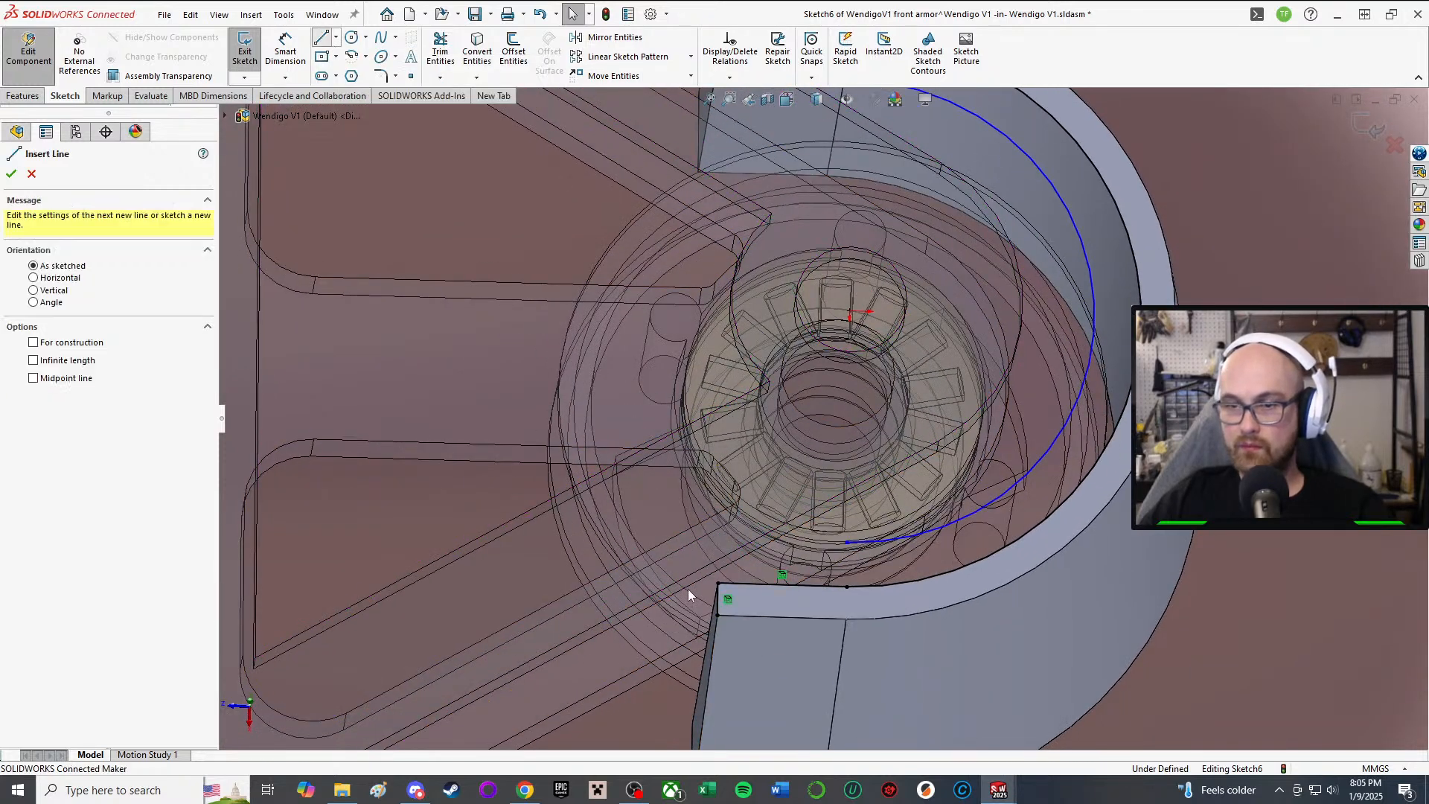
{"action": "left_click", "coordinate": [716, 615]}
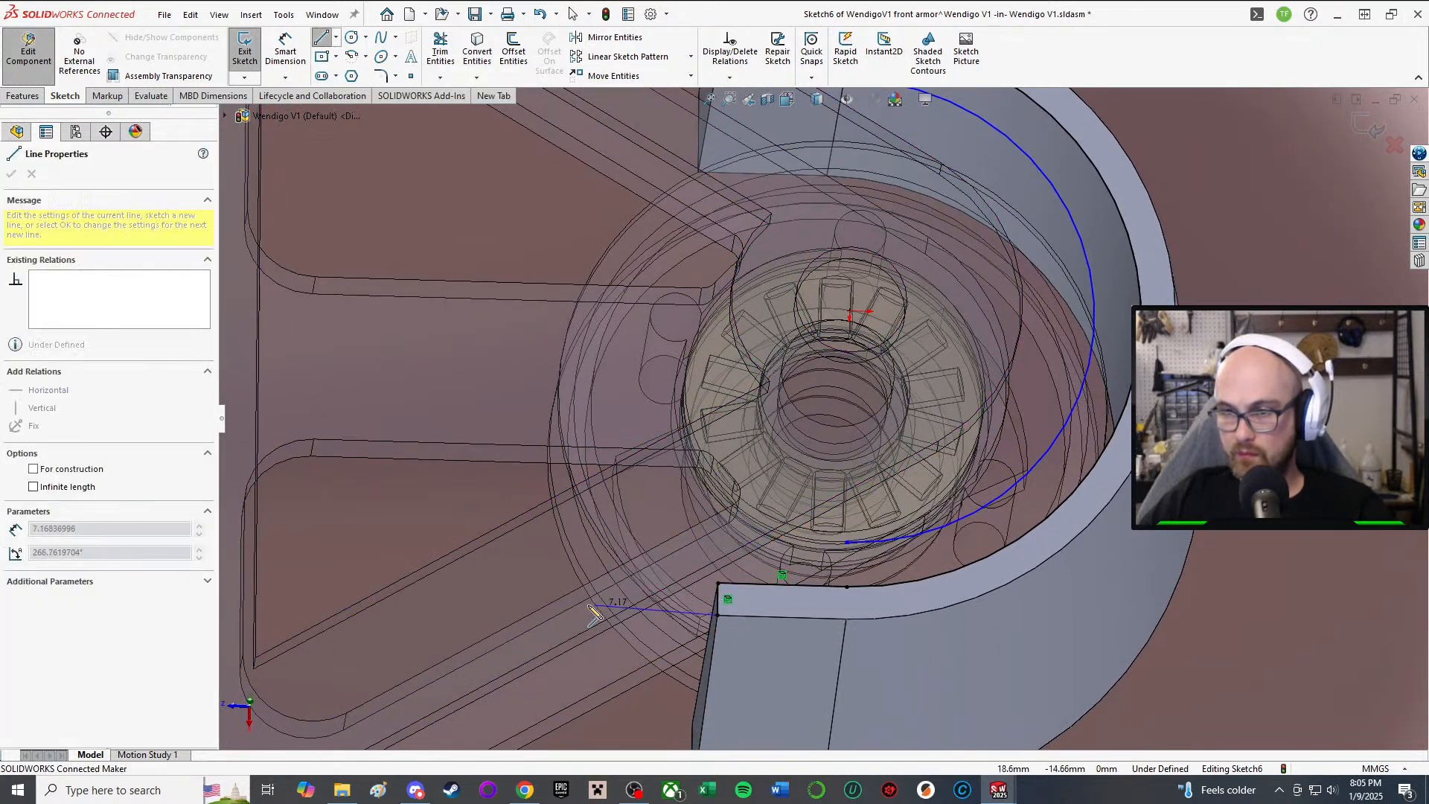
{"action": "left_click", "coordinate": [565, 611]}
{"action": "scroll", "coordinate": [595, 640], "scroll_direction": "down", "scroll_amount": 3}
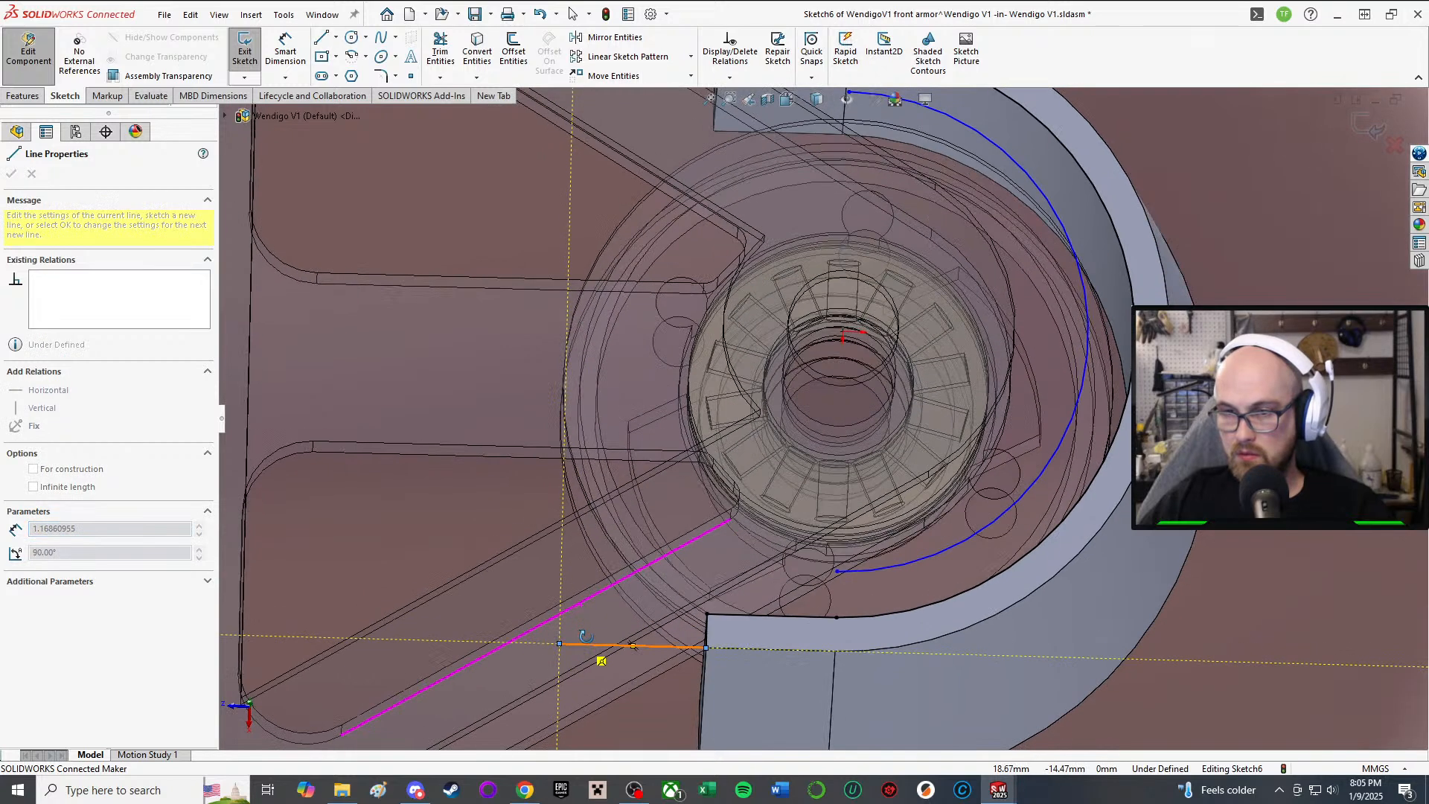
{"action": "left_click", "coordinate": [580, 612]}
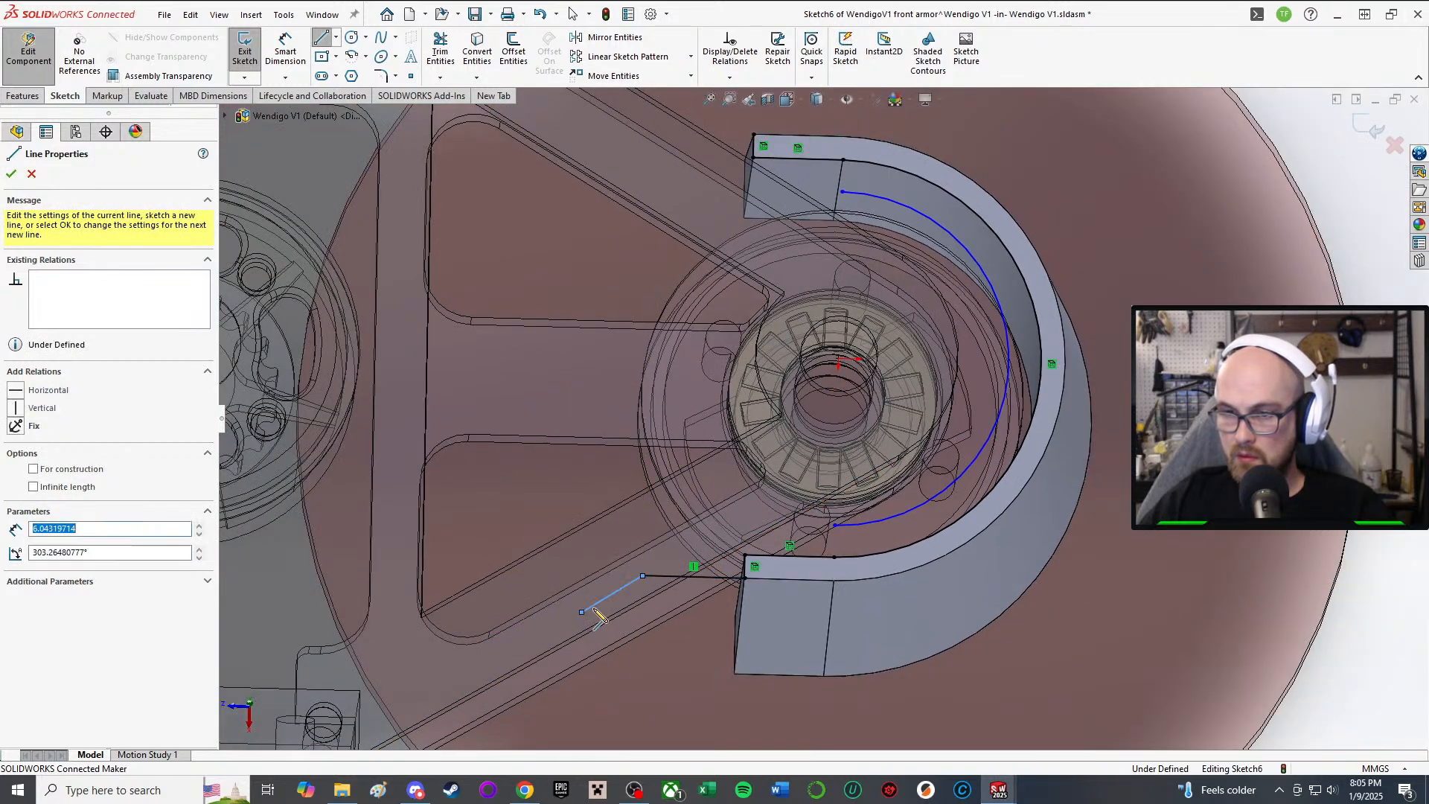
{"action": "right_click", "coordinate": [619, 606]}
{"action": "left_click", "coordinate": [654, 605]}
{"action": "scroll", "coordinate": [657, 584], "scroll_direction": "down", "scroll_amount": 3}
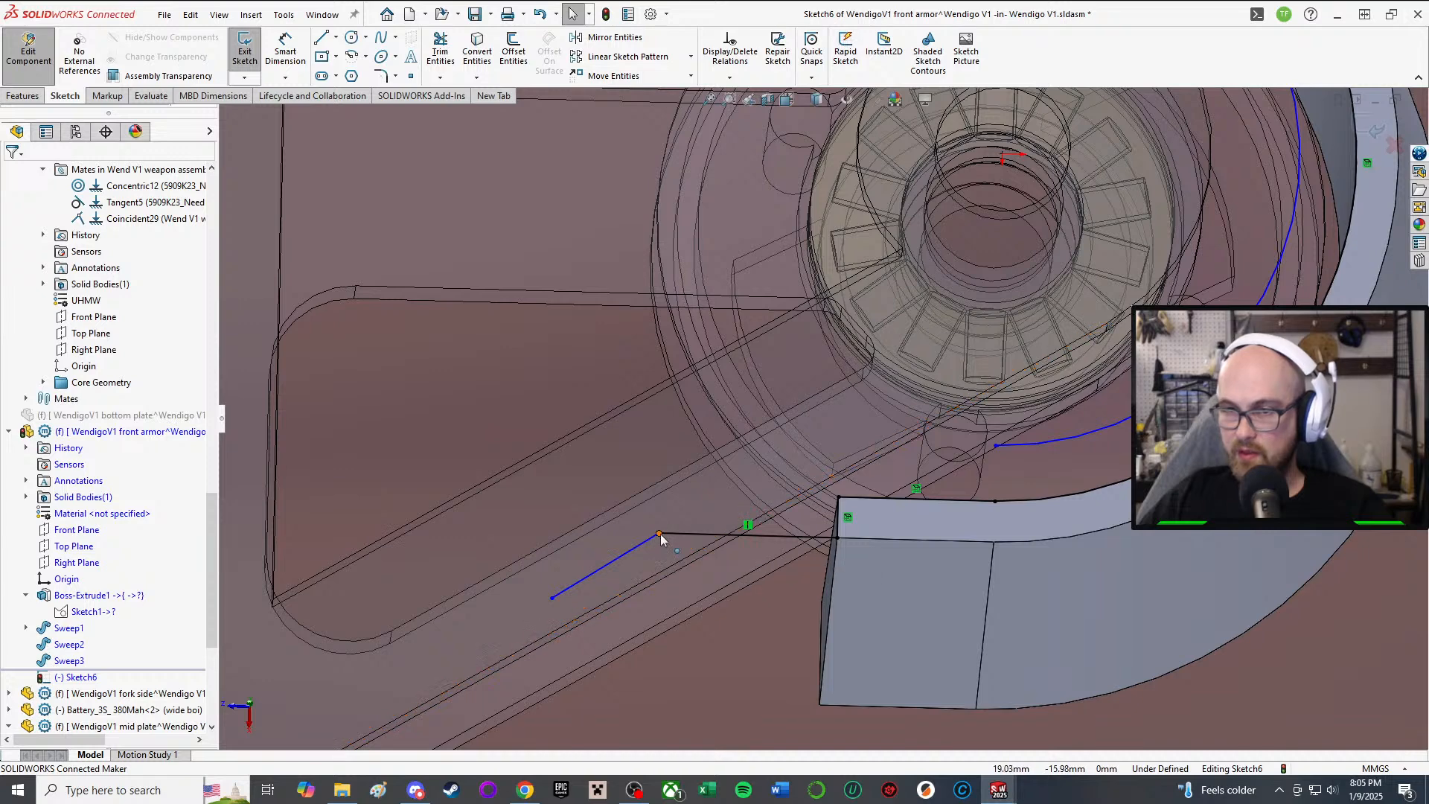
{"action": "left_click_drag", "start_coordinate": [660, 532], "coordinate": [740, 535]}
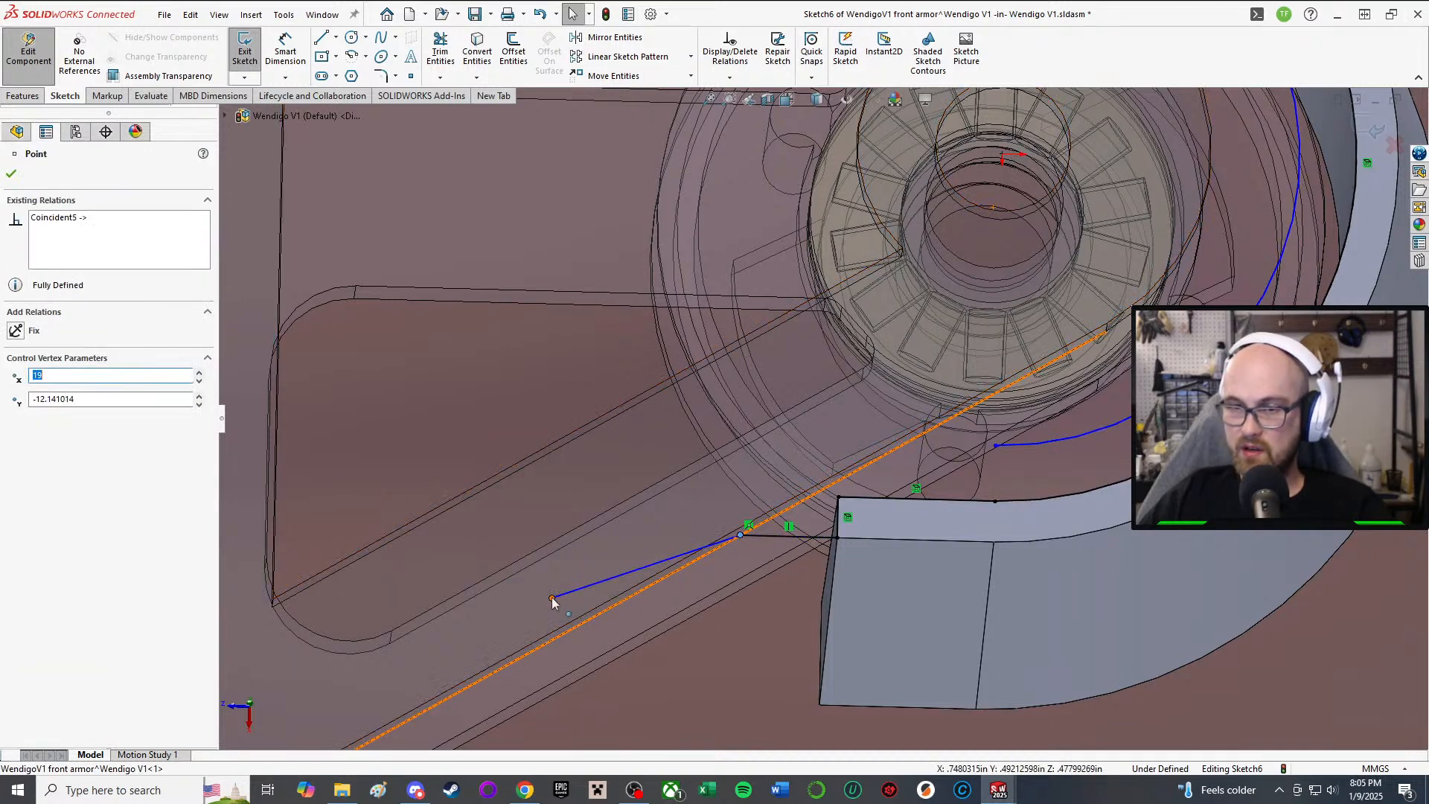
{"action": "left_click_drag", "start_coordinate": [570, 607], "coordinate": [596, 616]}
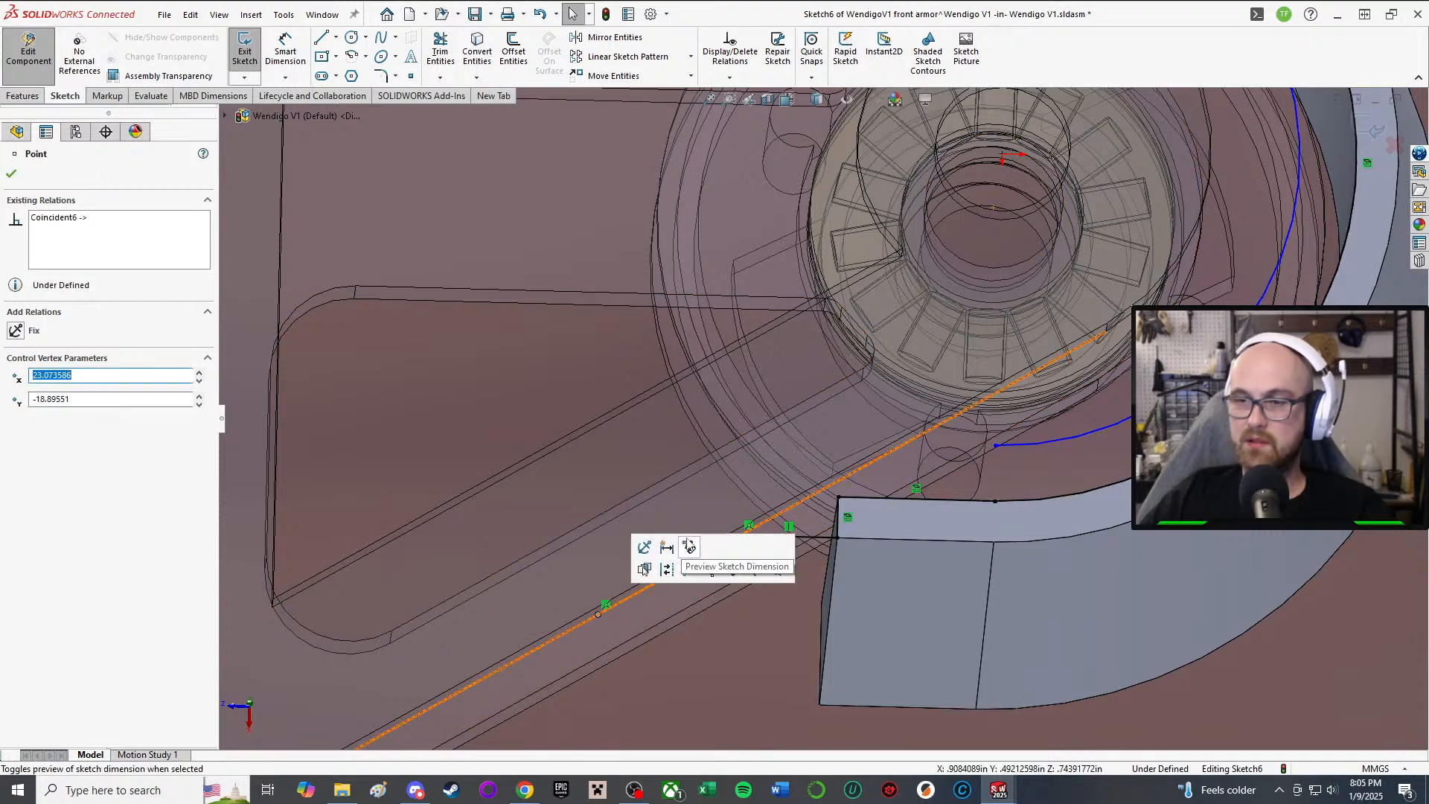
{"action": "middle_click_drag", "start_coordinate": [1001, 381], "coordinate": [996, 239]}
{"action": "key", "text": "ctrl+8"}
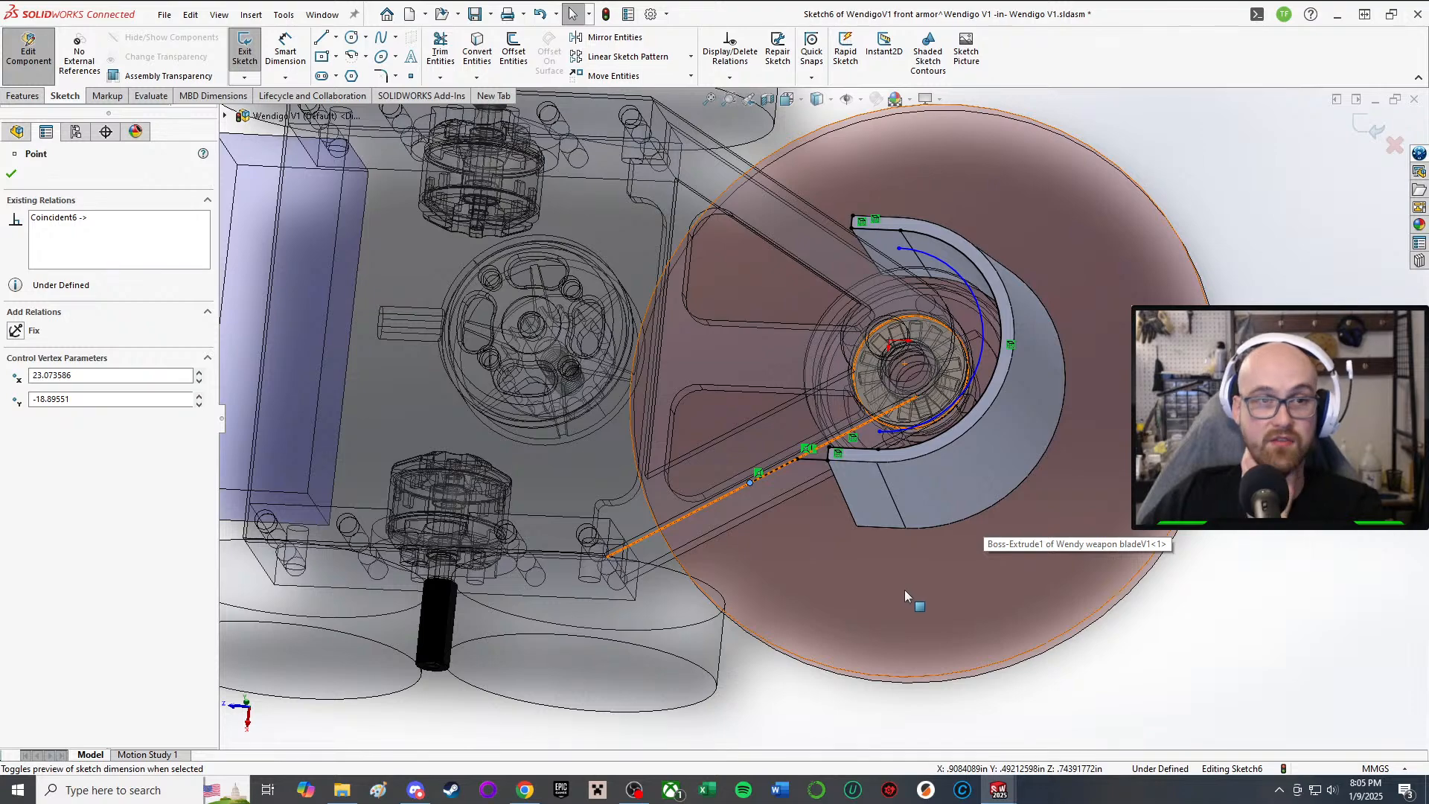
{"action": "scroll", "coordinate": [868, 304], "scroll_direction": "down", "scroll_amount": 2}
{"action": "scroll", "coordinate": [869, 304], "scroll_direction": "down", "scroll_amount": 2}
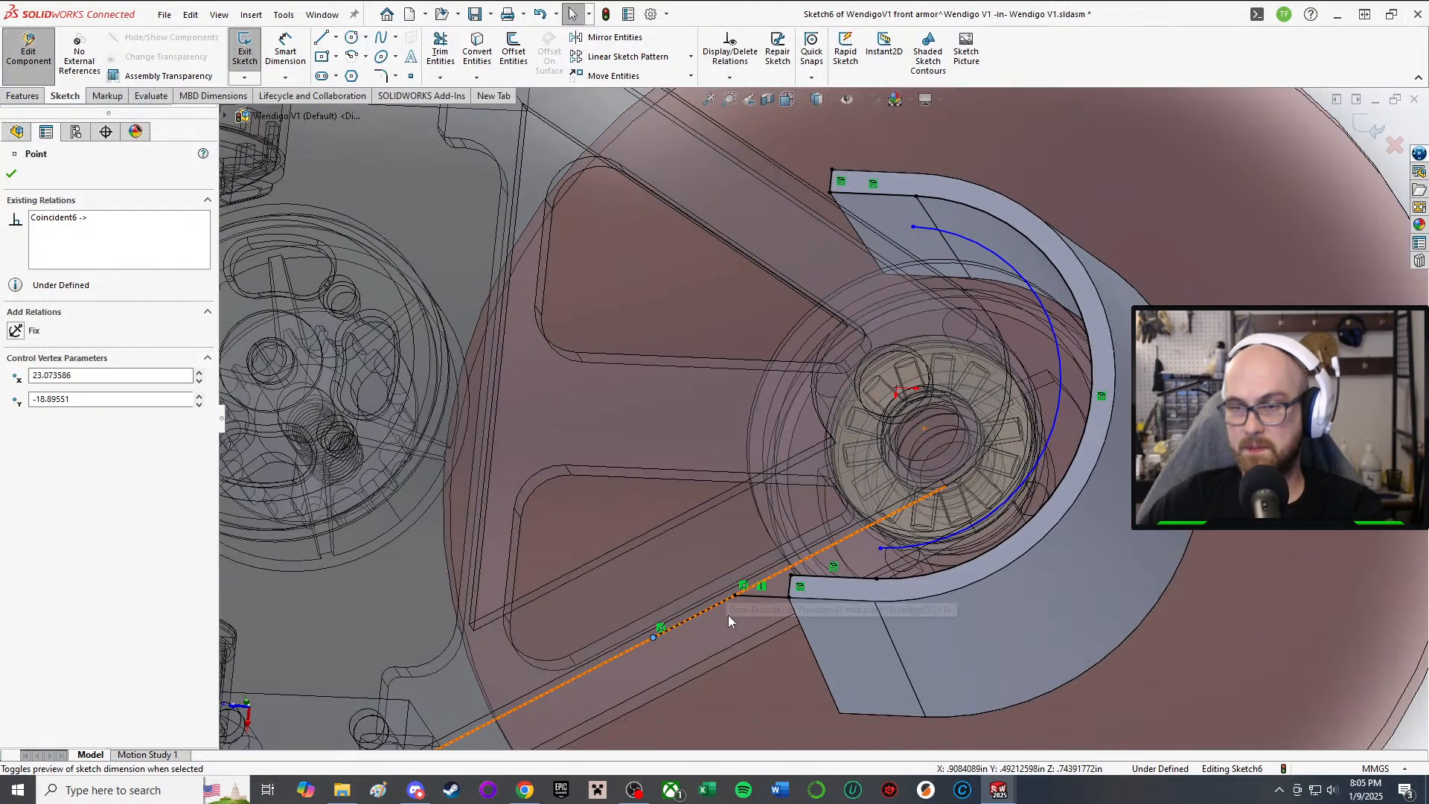
{"action": "scroll", "coordinate": [712, 623], "scroll_direction": "up", "scroll_amount": 3}
{"action": "left_click", "coordinate": [1263, 675]}
Step: Draw a second line from the arc's lower end leftward toward the plate edge
{"action": "scroll", "coordinate": [685, 525], "scroll_direction": "up", "scroll_amount": 1}
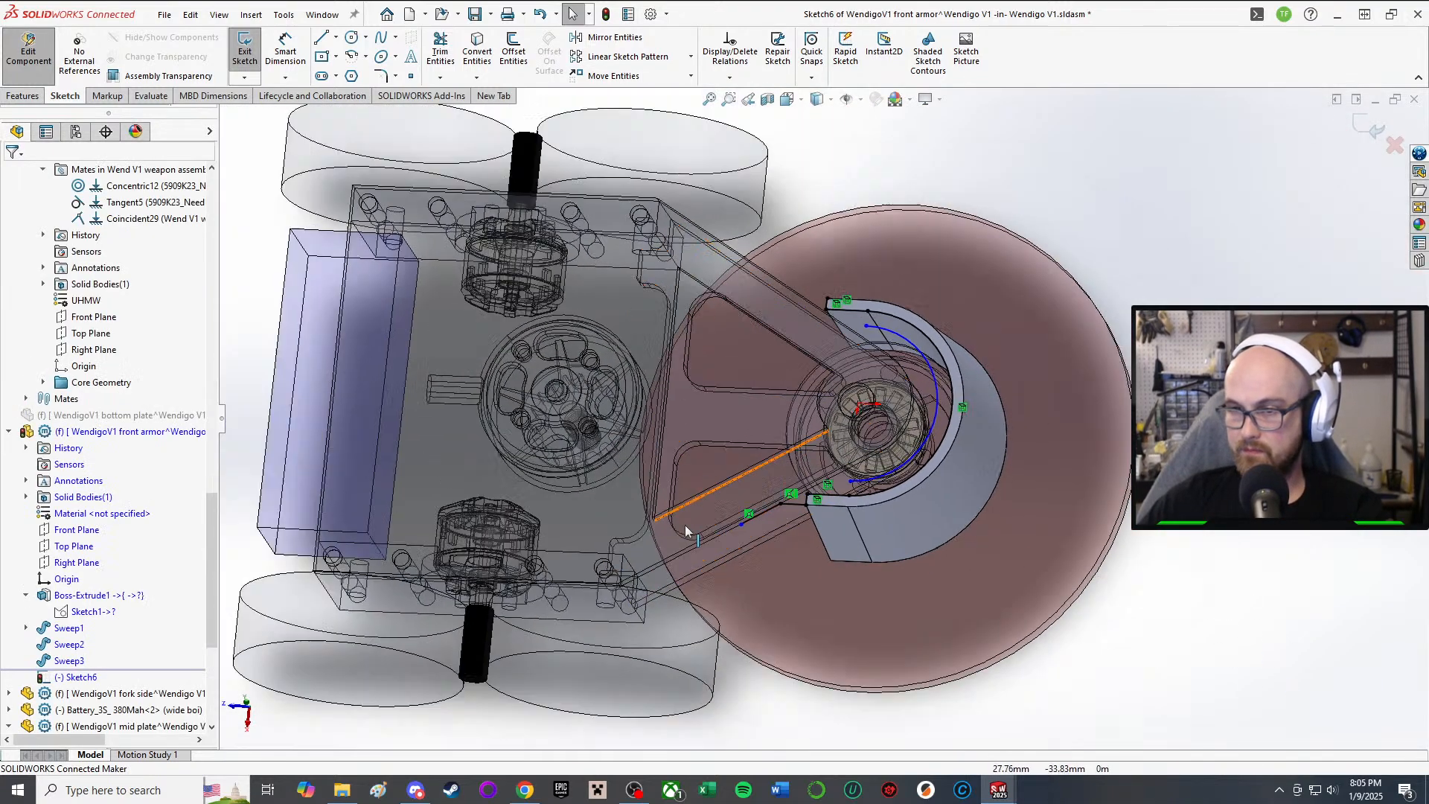
{"action": "scroll", "coordinate": [874, 360], "scroll_direction": "down", "scroll_amount": 4}
{"action": "mouse_move", "coordinate": [873, 360]}
{"action": "middle_mouse_down"}
{"action": "mouse_move", "coordinate": [904, 342]}
{"action": "mouse_move", "coordinate": [1003, 386]}
{"action": "mouse_move", "coordinate": [986, 481]}
{"action": "middle_mouse_up"}
{"action": "scroll", "coordinate": [921, 358], "scroll_direction": "down", "scroll_amount": 1}
{"action": "key", "text": "ctrl+8"}
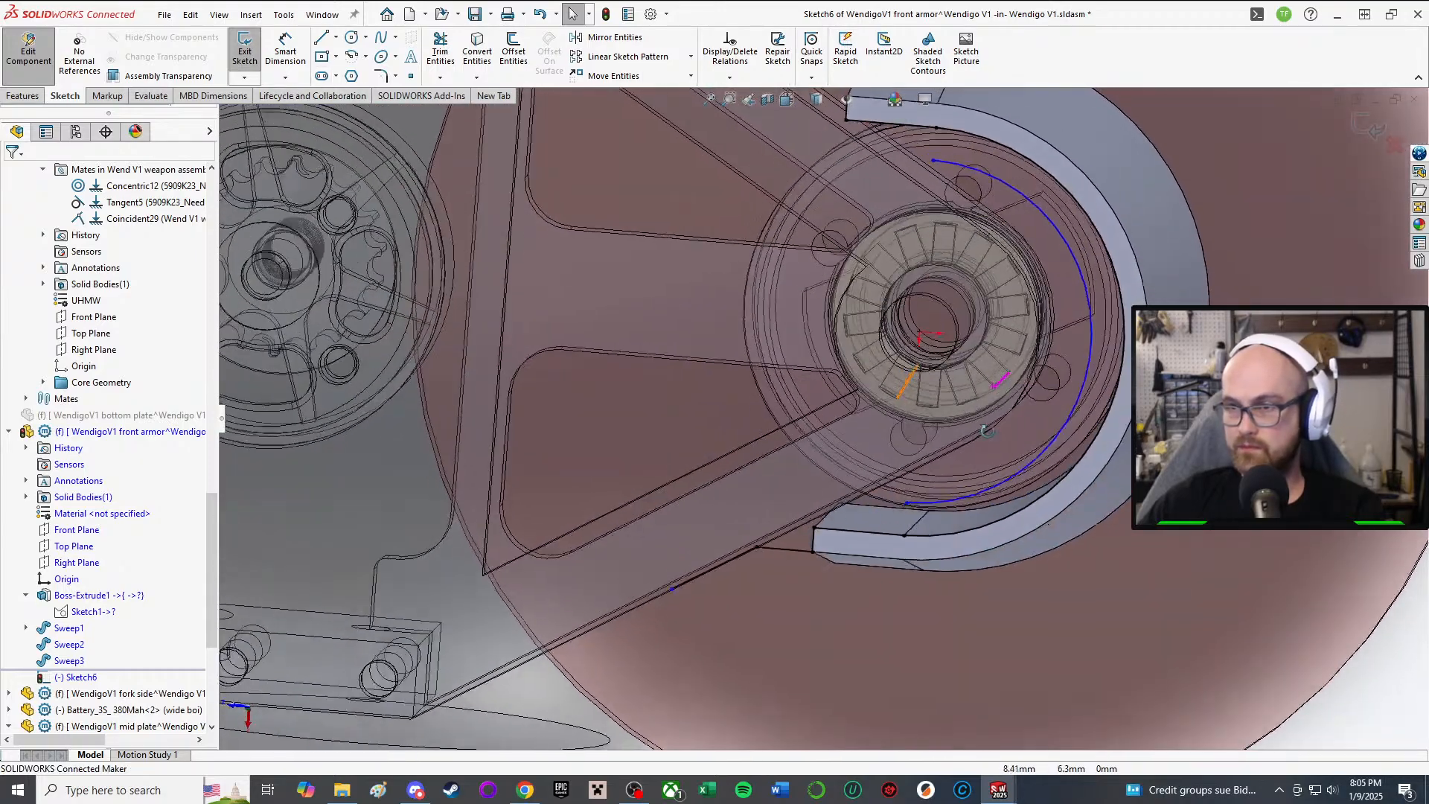
{"action": "scroll", "coordinate": [824, 483], "scroll_direction": "down", "scroll_amount": 4}
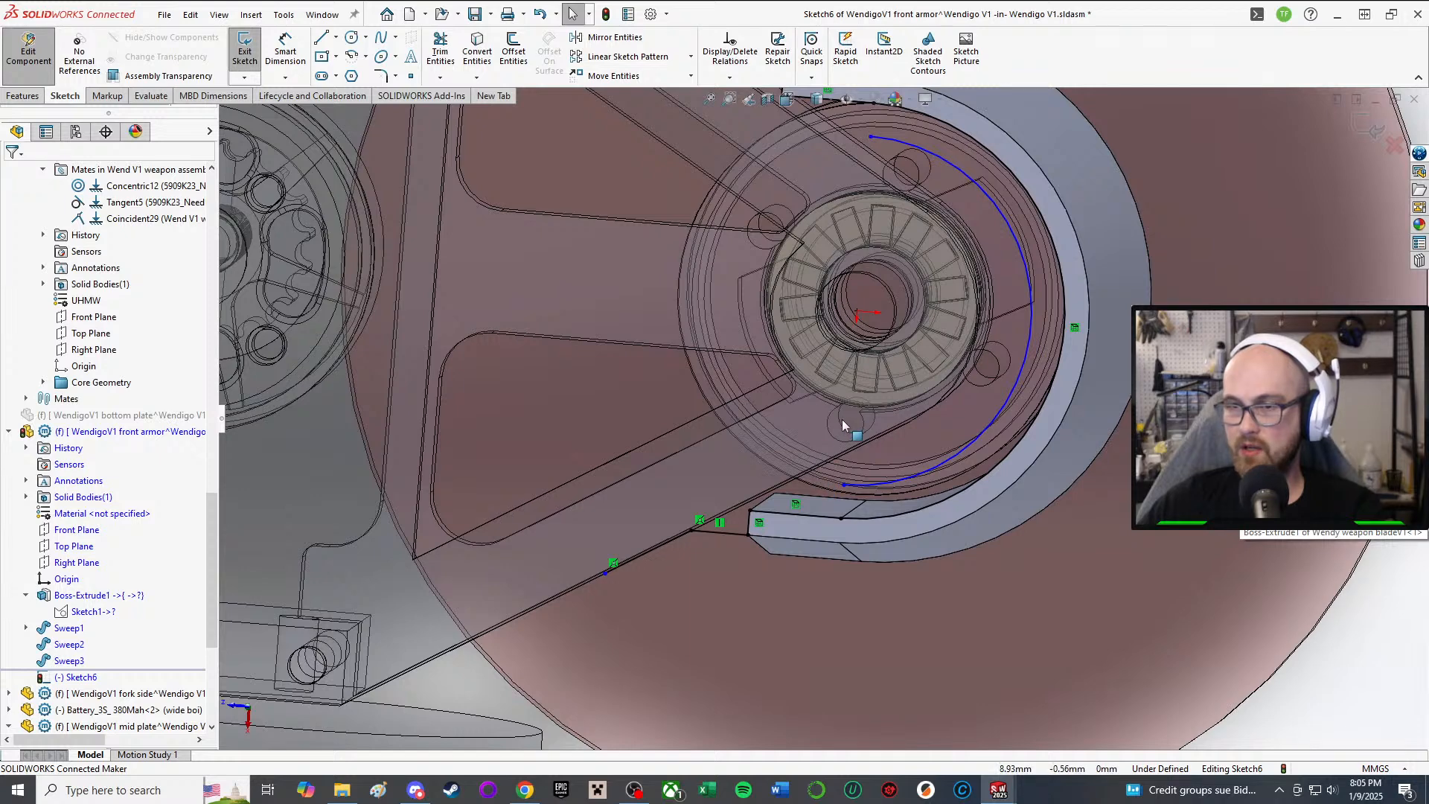
{"action": "middle_click_drag", "start_coordinate": [844, 424], "coordinate": [853, 405]}
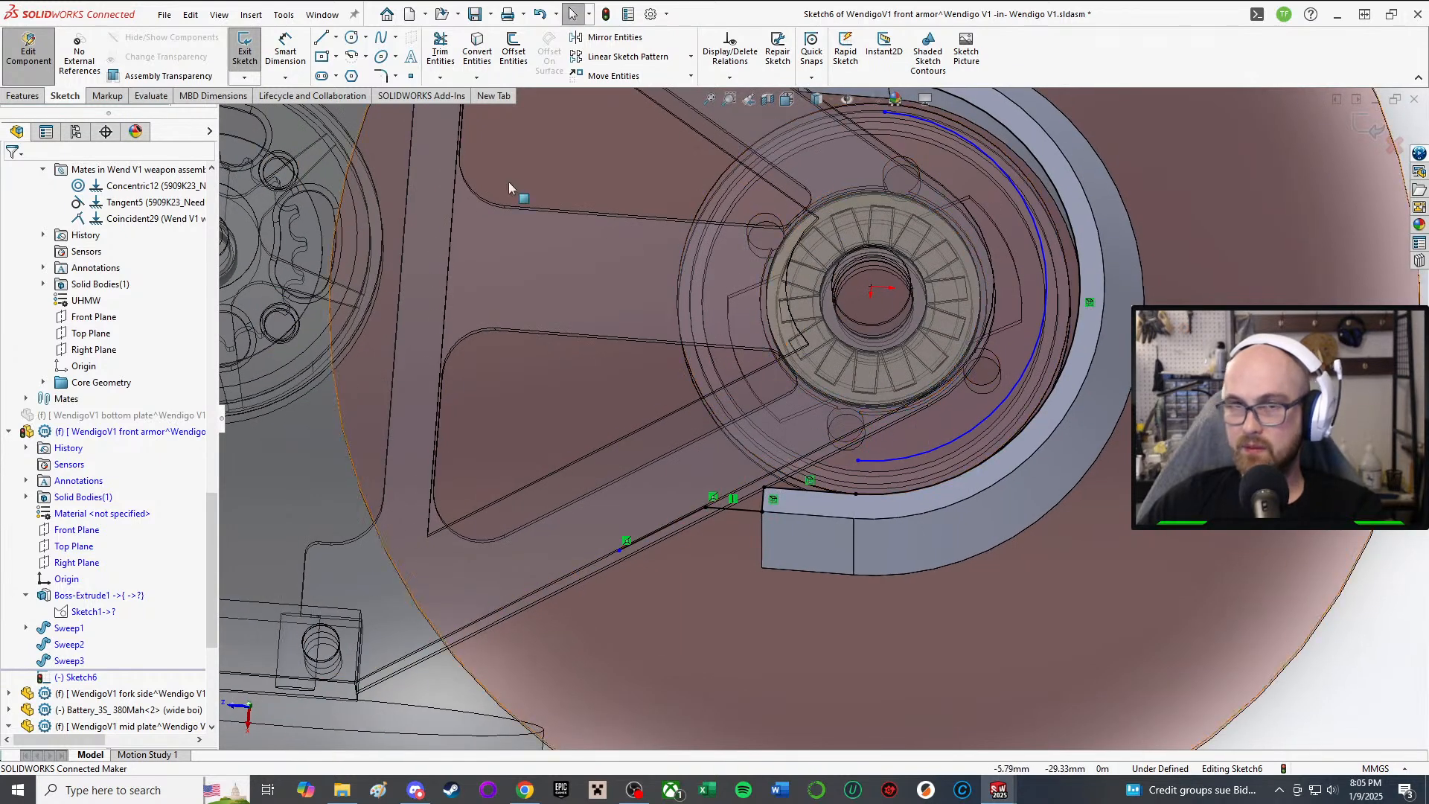
{"action": "left_click", "coordinate": [321, 41]}
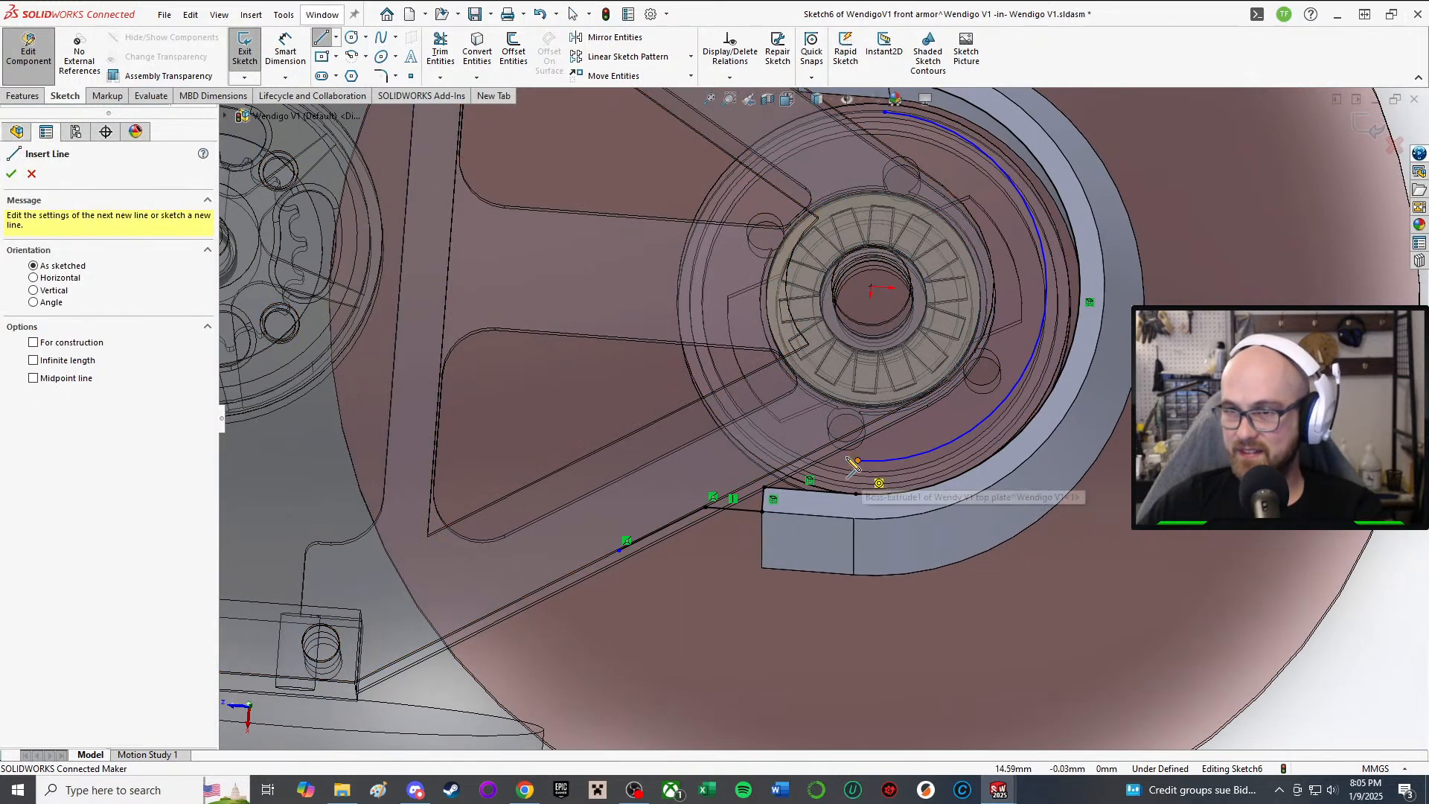
{"action": "left_click", "coordinate": [859, 460]}
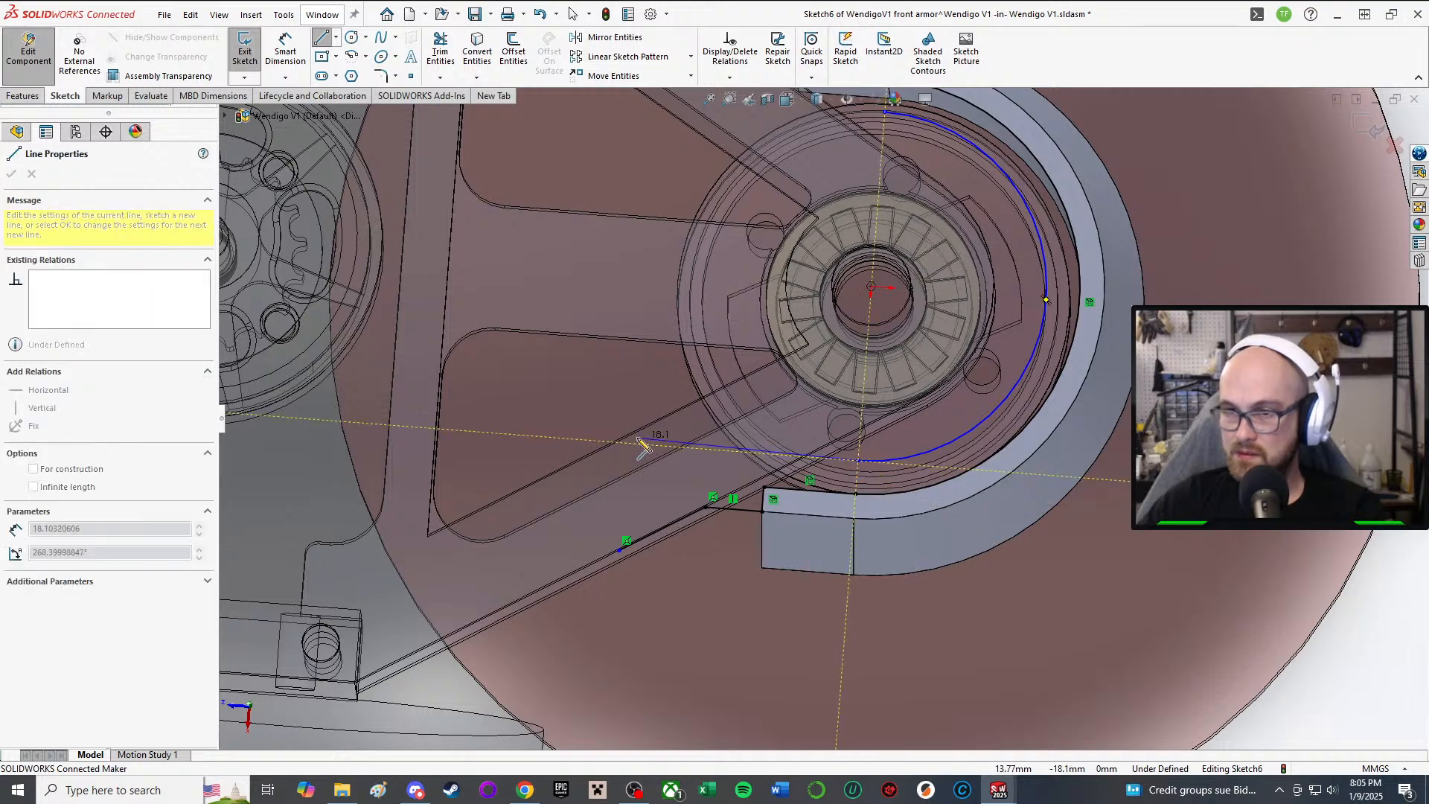
{"action": "scroll", "coordinate": [631, 452], "scroll_direction": "up", "scroll_amount": 3}
{"action": "scroll", "coordinate": [632, 454], "scroll_direction": "down", "scroll_amount": 5}
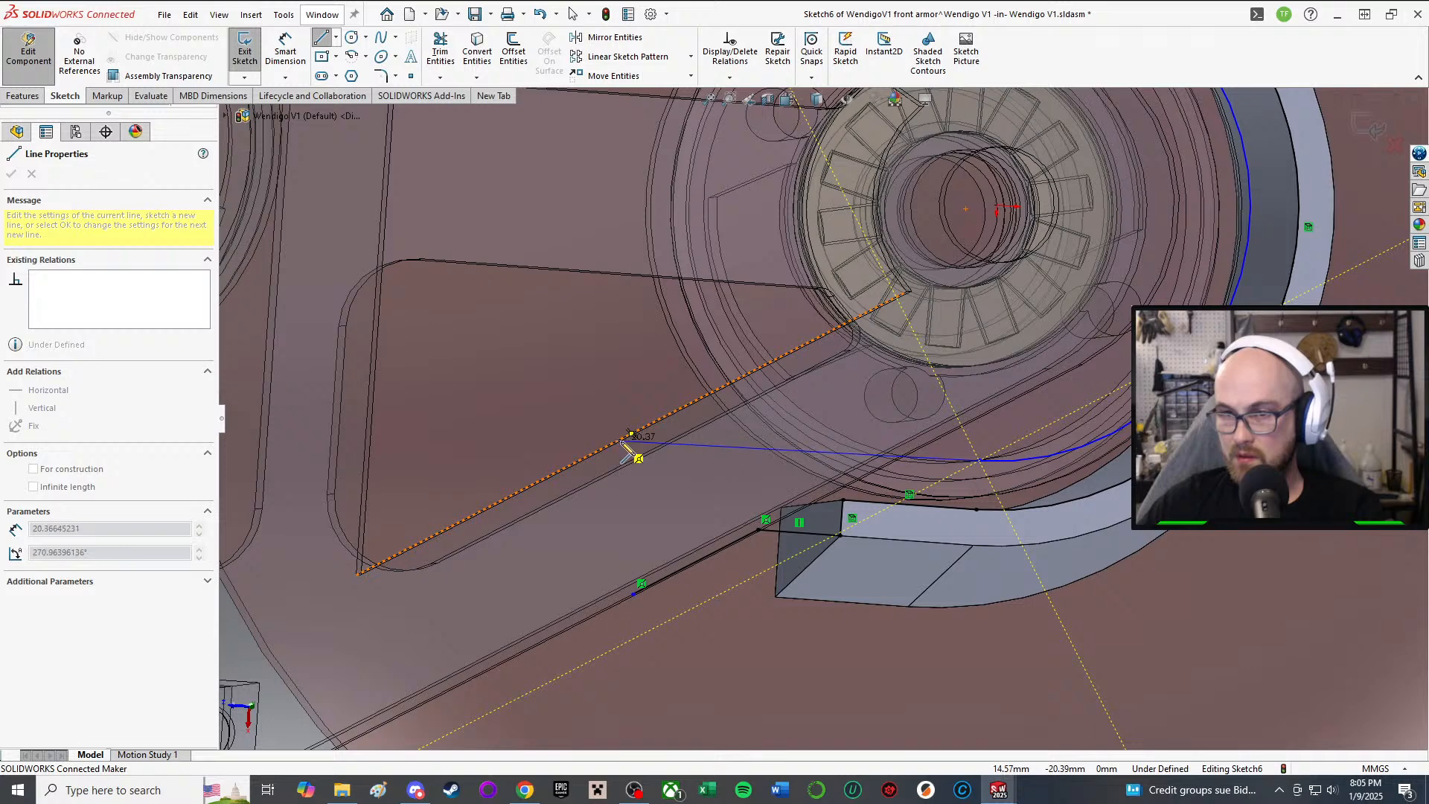
{"action": "left_click", "coordinate": [669, 445]}
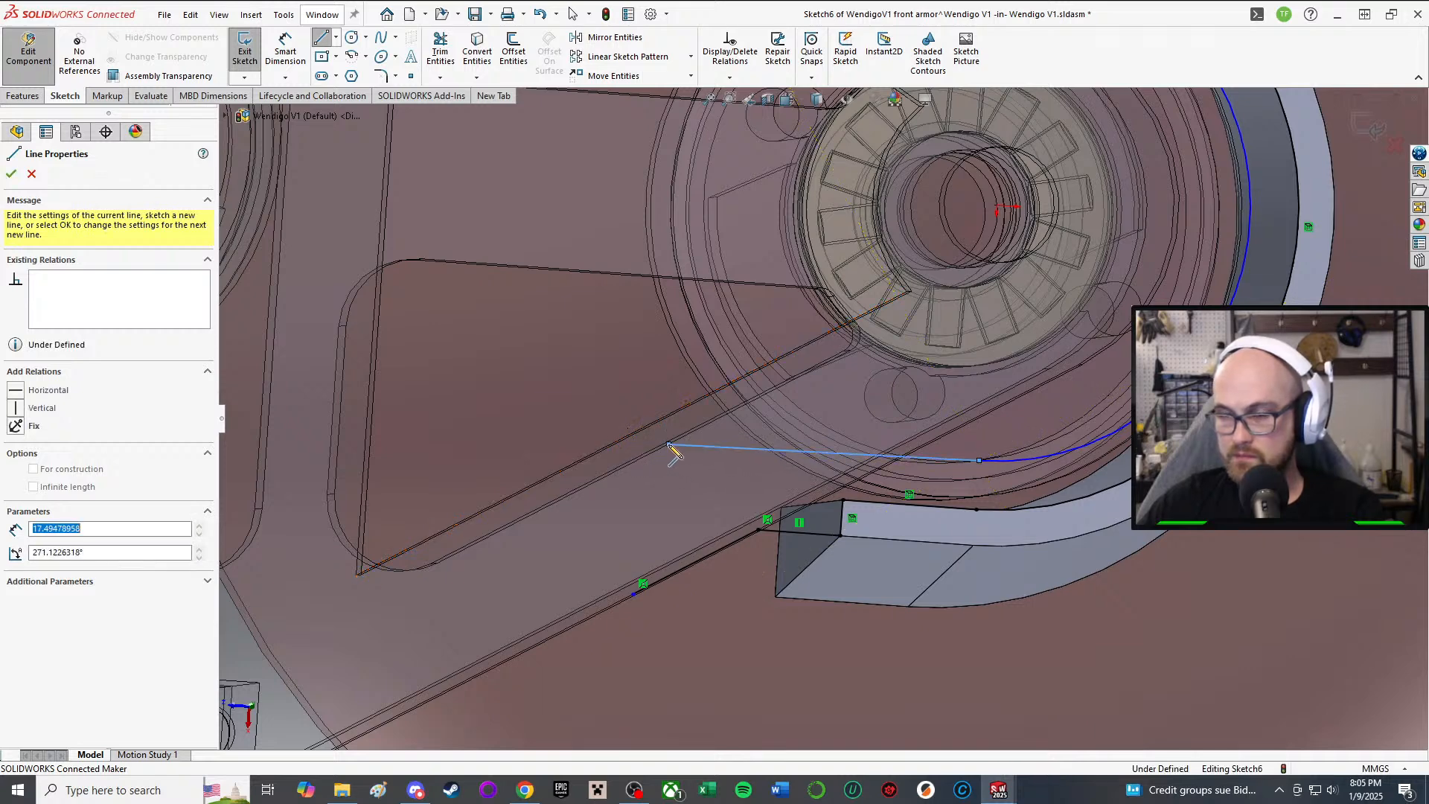
{"action": "left_click", "coordinate": [567, 498]}
{"action": "right_click", "coordinate": [570, 500]}
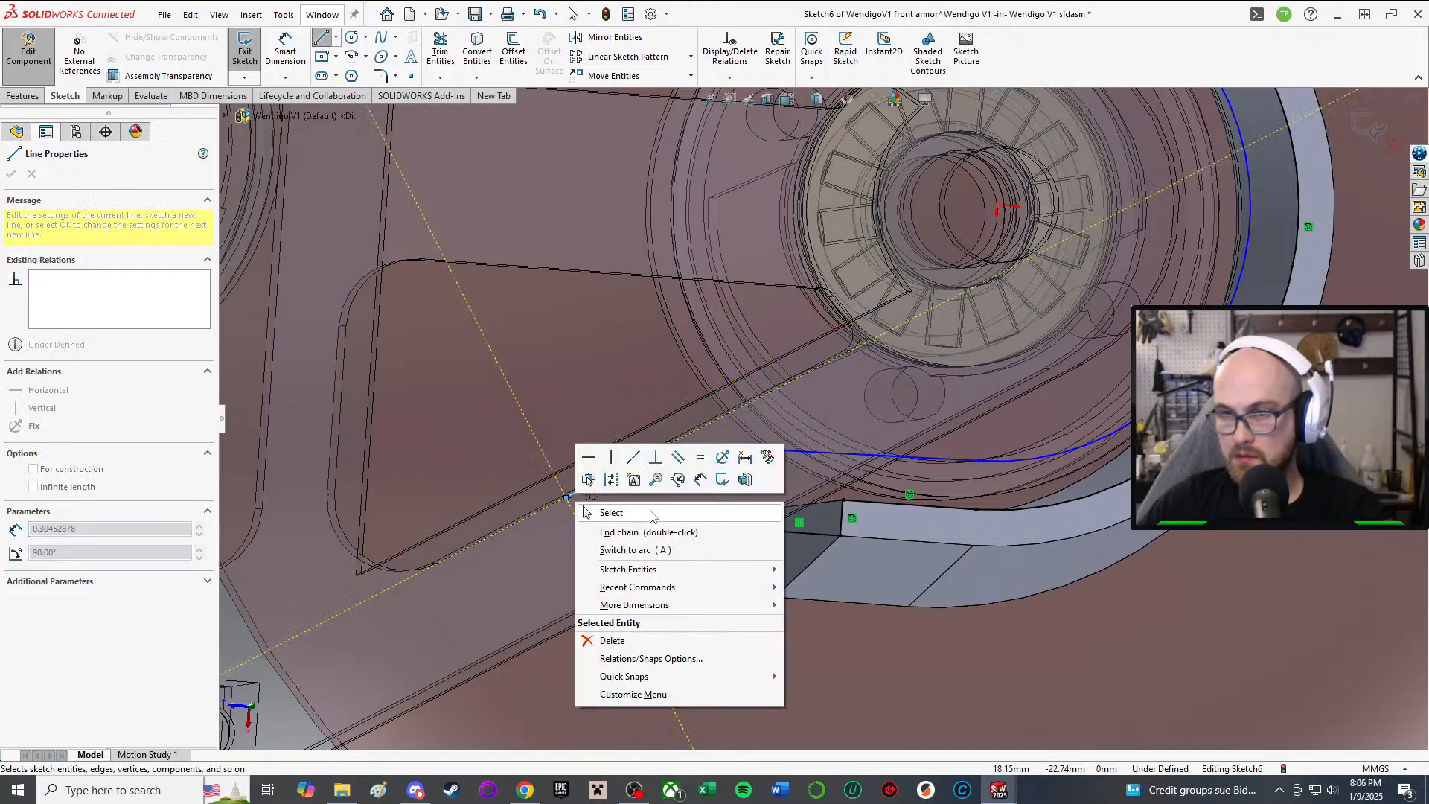
{"action": "left_click", "coordinate": [652, 512]}
{"action": "scroll", "coordinate": [821, 419], "scroll_direction": "up", "scroll_amount": 2}
{"action": "mouse_move", "coordinate": [881, 408]}
{"action": "middle_mouse_down"}
{"action": "mouse_move", "coordinate": [869, 305]}
{"action": "mouse_move", "coordinate": [853, 395]}
{"action": "middle_mouse_up"}
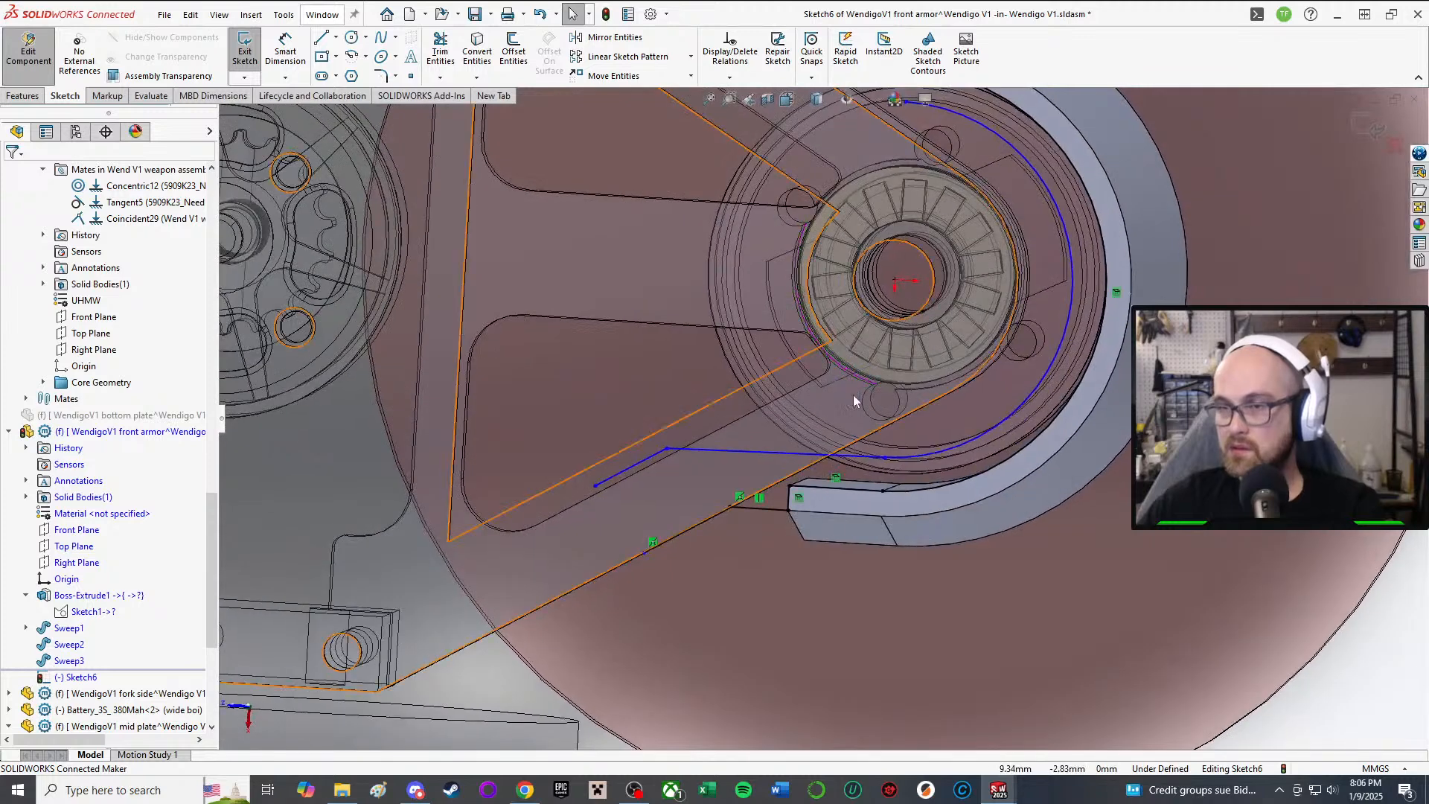
{"action": "scroll", "coordinate": [858, 393], "scroll_direction": "up", "scroll_amount": 2}
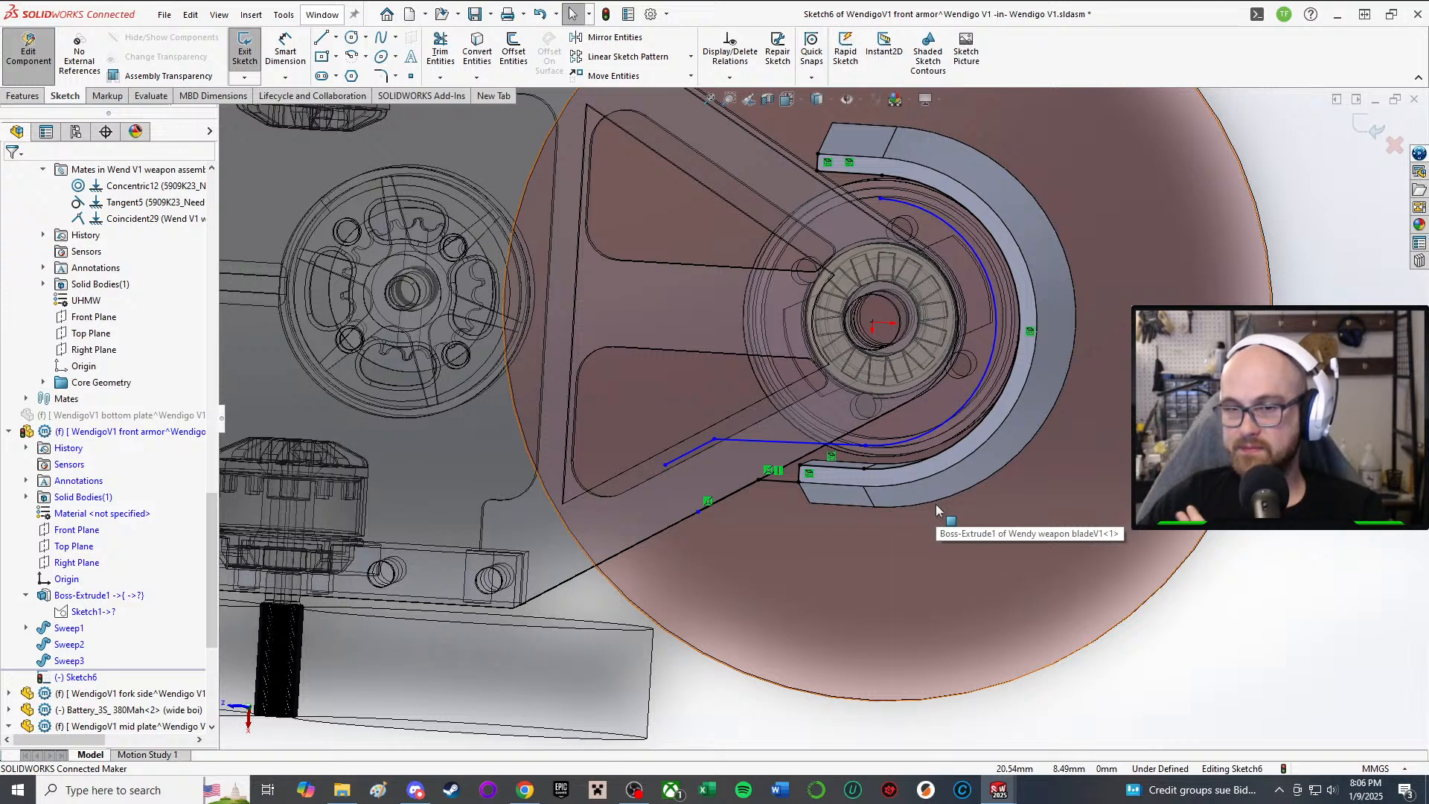
{"action": "scroll", "coordinate": [751, 516], "scroll_direction": "down", "scroll_amount": 1}
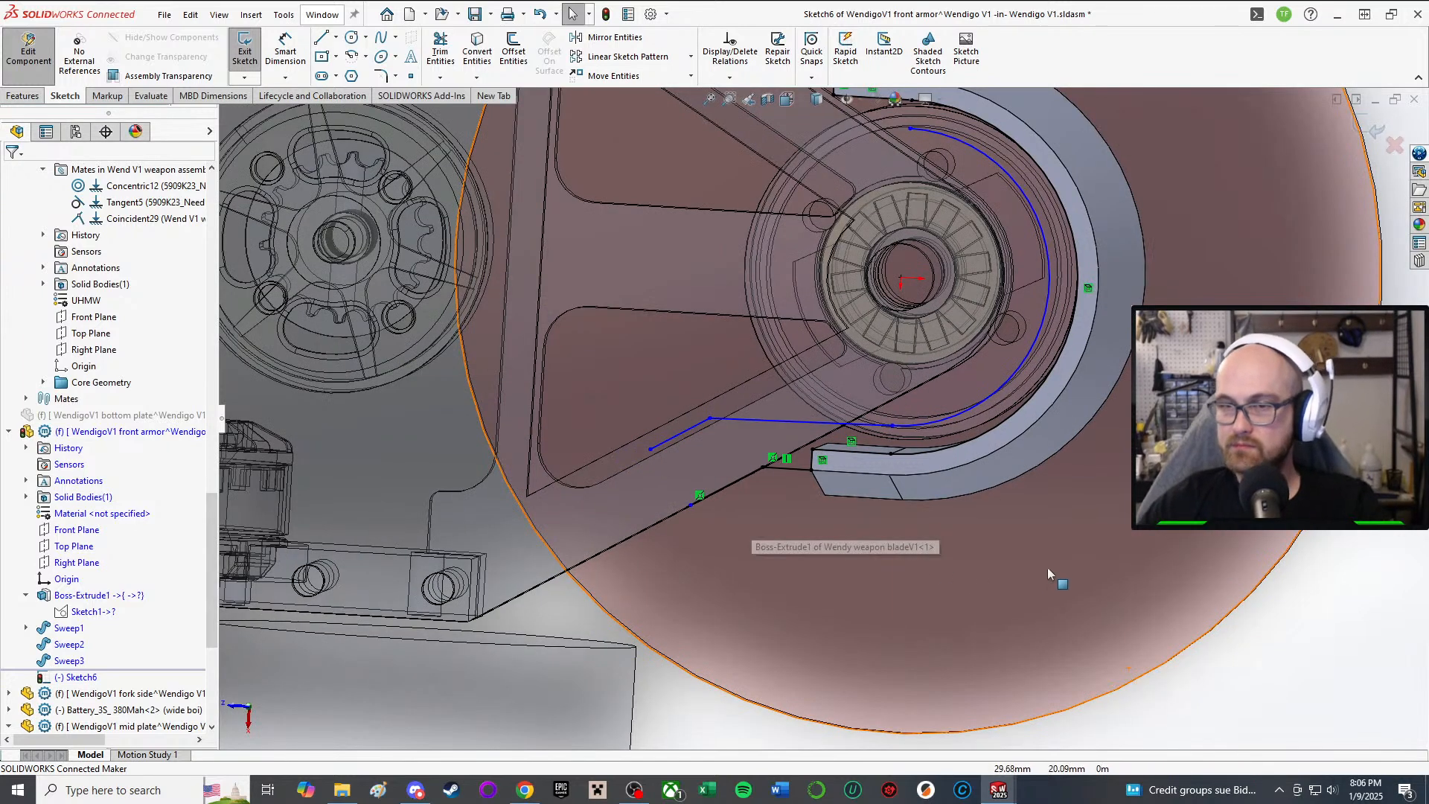
{"action": "scroll", "coordinate": [1049, 574], "scroll_direction": "up", "scroll_amount": 3}
Step: Draw a short line at the armor's lower edge and join its loose end to the sketch corner
{"action": "left_click", "coordinate": [321, 37]}
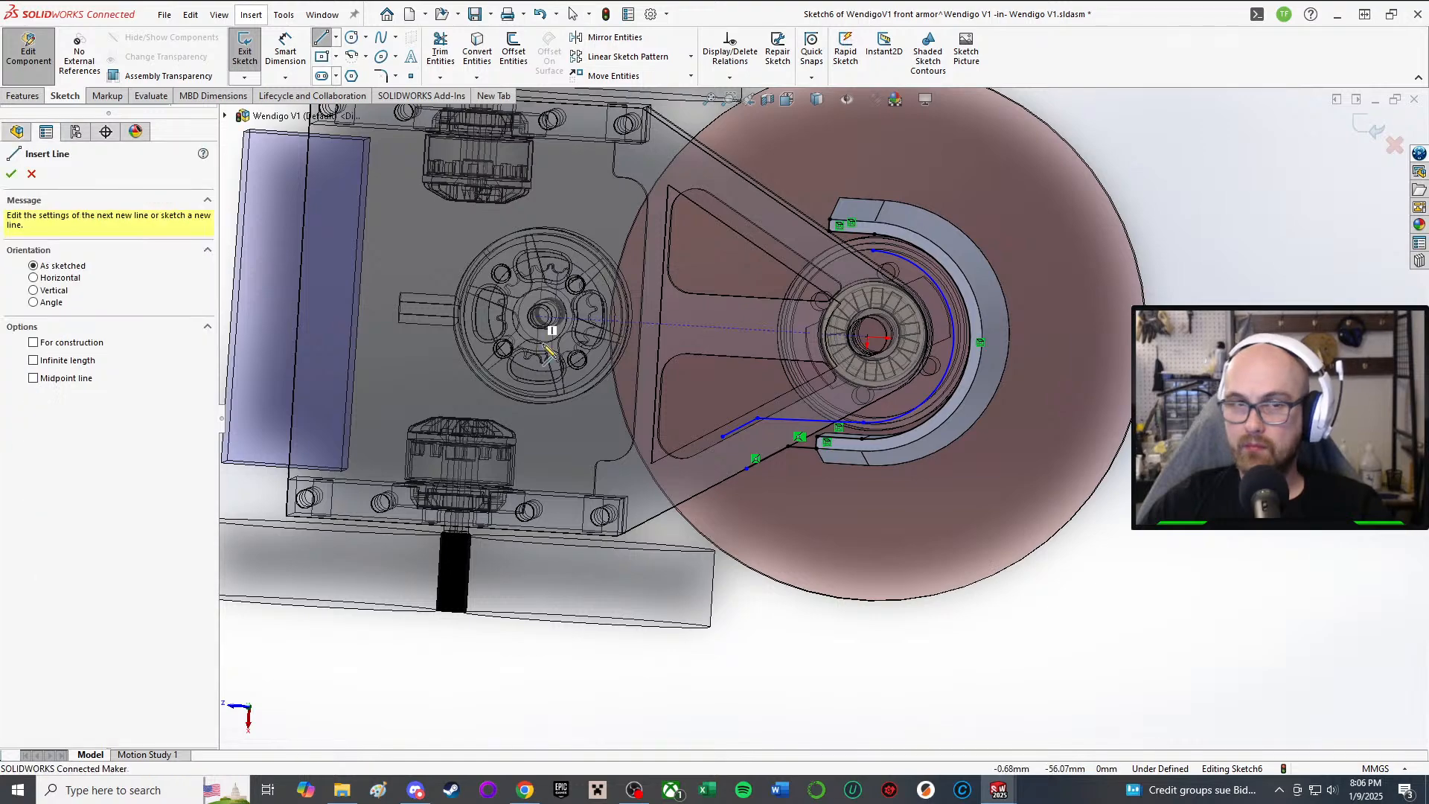
{"action": "scroll", "coordinate": [625, 365], "scroll_direction": "down", "scroll_amount": 3}
{"action": "scroll", "coordinate": [982, 470], "scroll_direction": "up", "scroll_amount": 3}
{"action": "scroll", "coordinate": [990, 476], "scroll_direction": "down", "scroll_amount": 2}
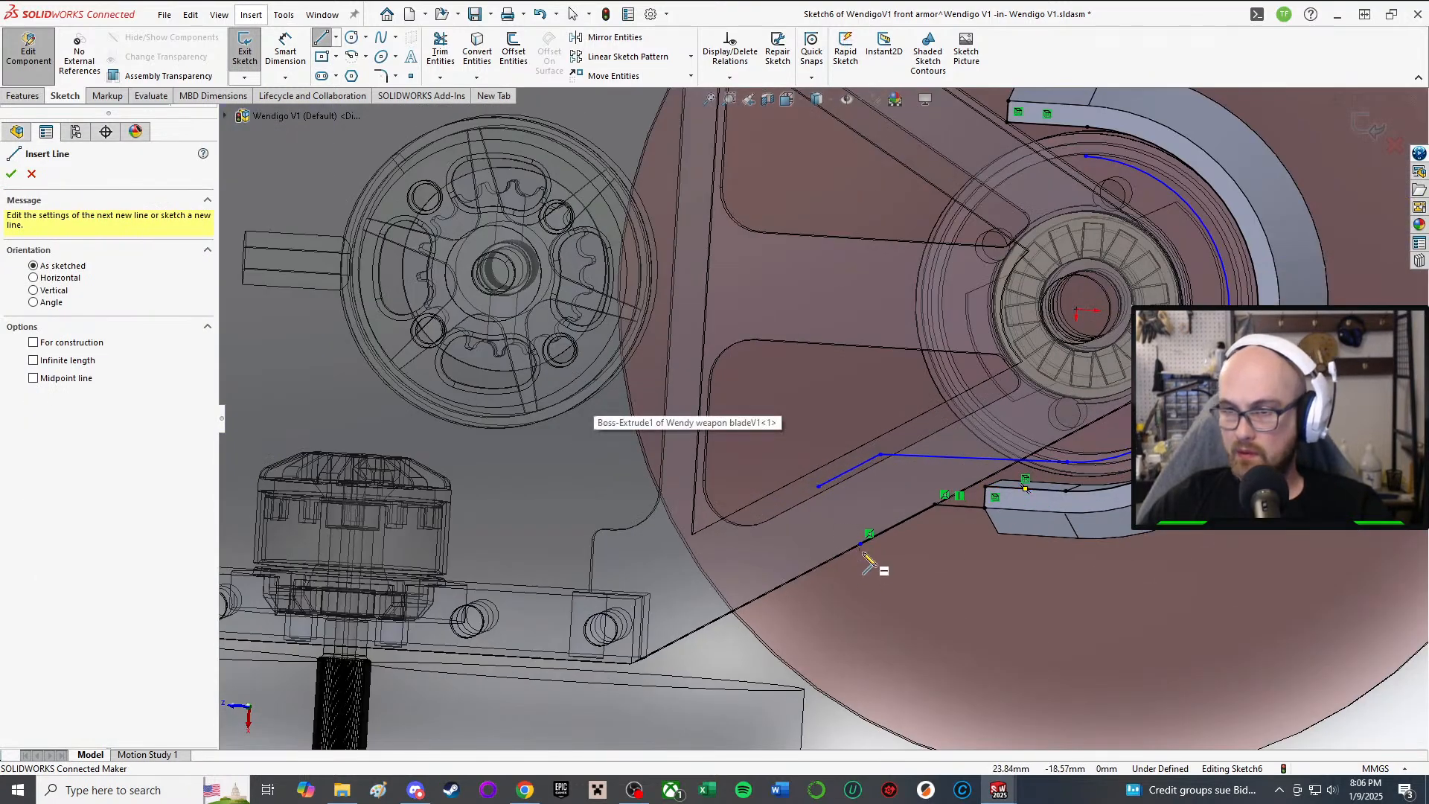
{"action": "left_click", "coordinate": [861, 544]}
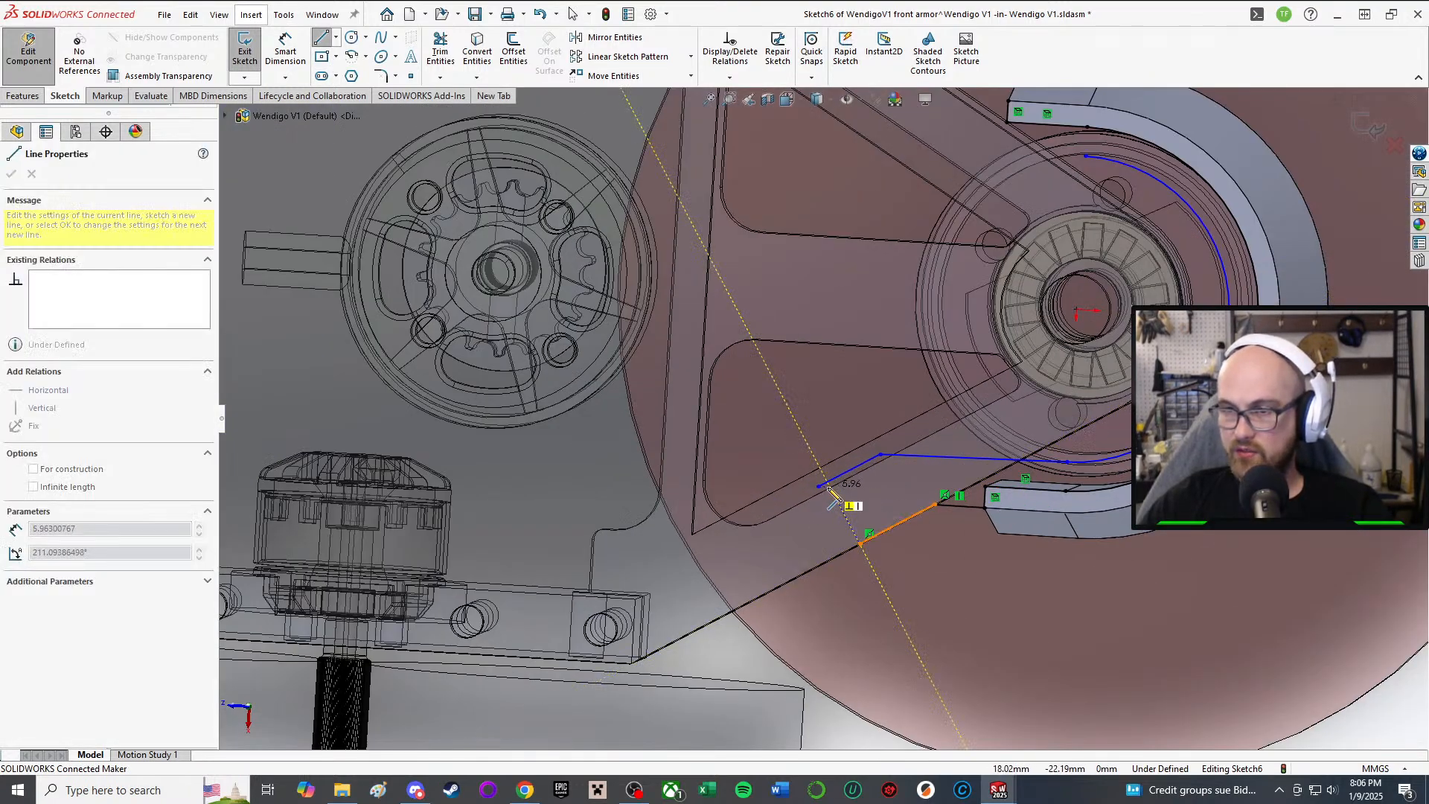
{"action": "left_click", "coordinate": [828, 485]}
{"action": "right_click", "coordinate": [828, 483]}
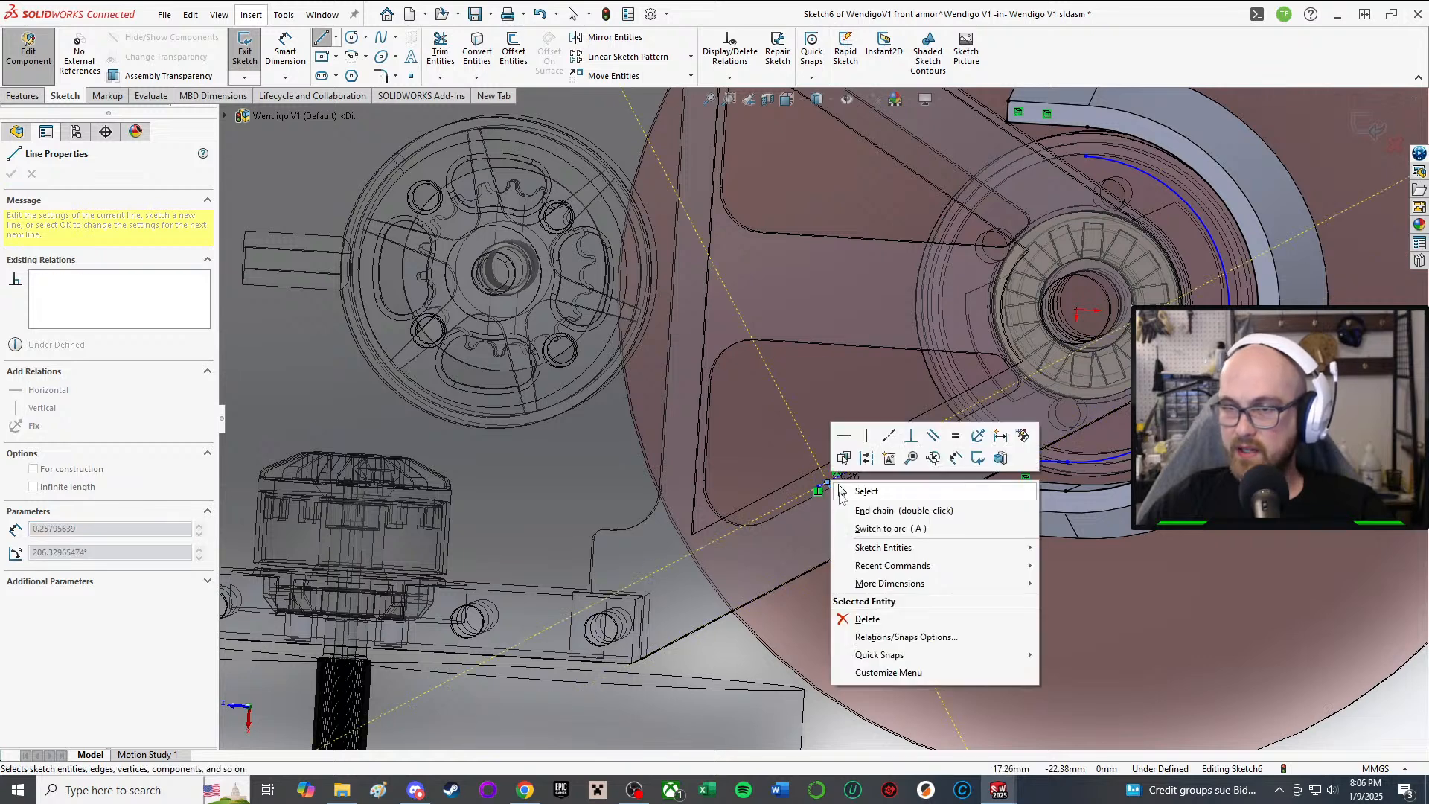
{"action": "left_click", "coordinate": [829, 490]}
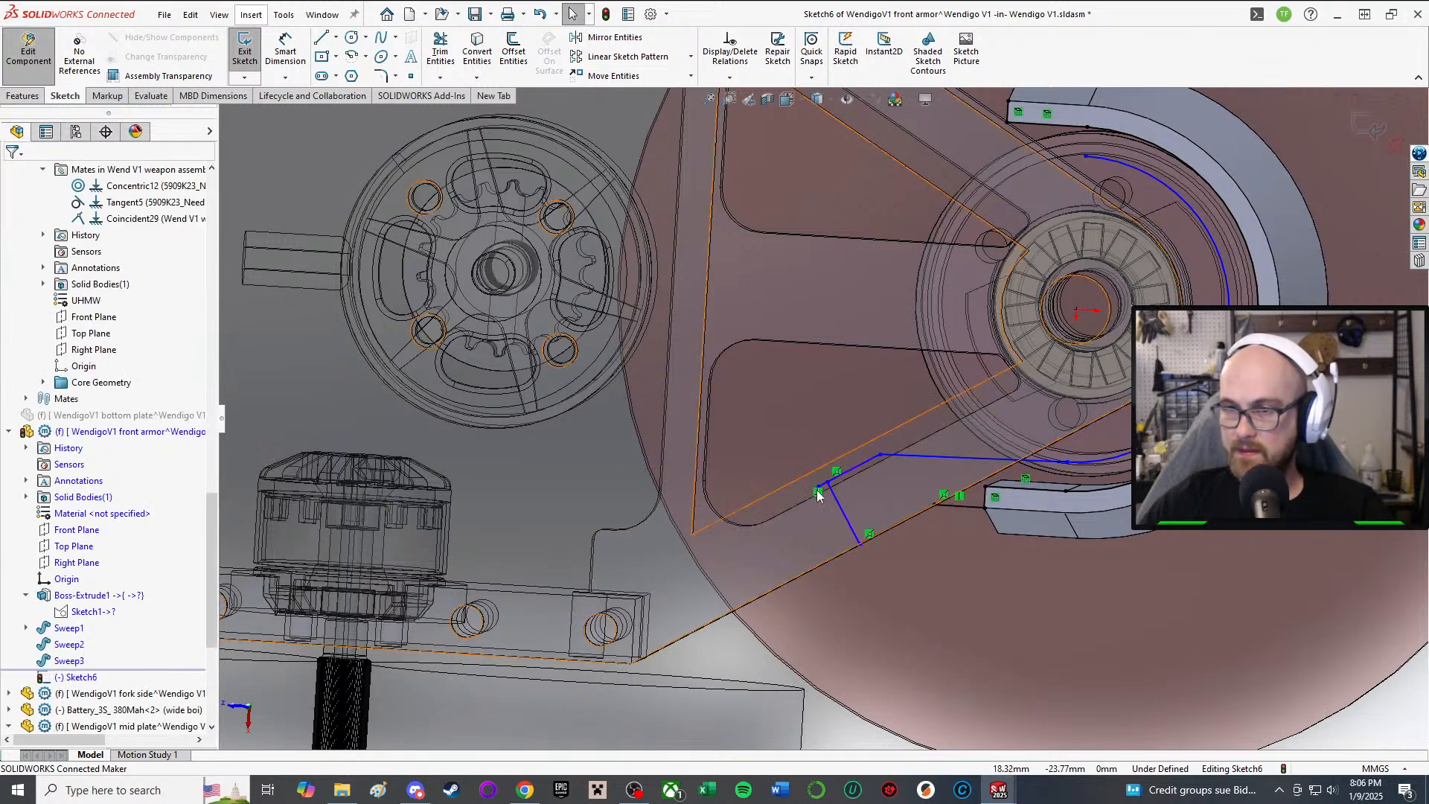
{"action": "scroll", "coordinate": [815, 489], "scroll_direction": "down", "scroll_amount": 2}
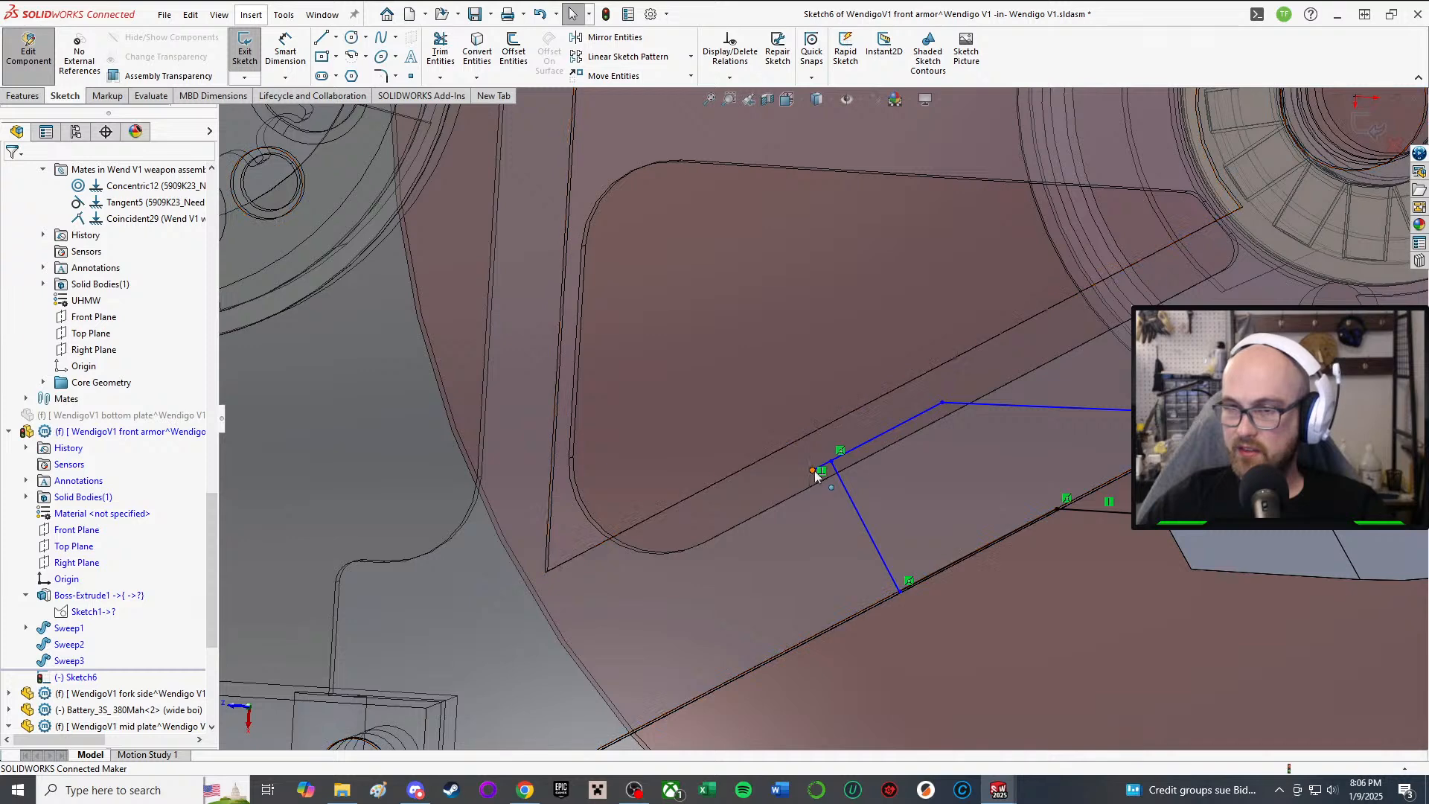
{"action": "left_click_drag", "start_coordinate": [812, 469], "coordinate": [832, 466]}
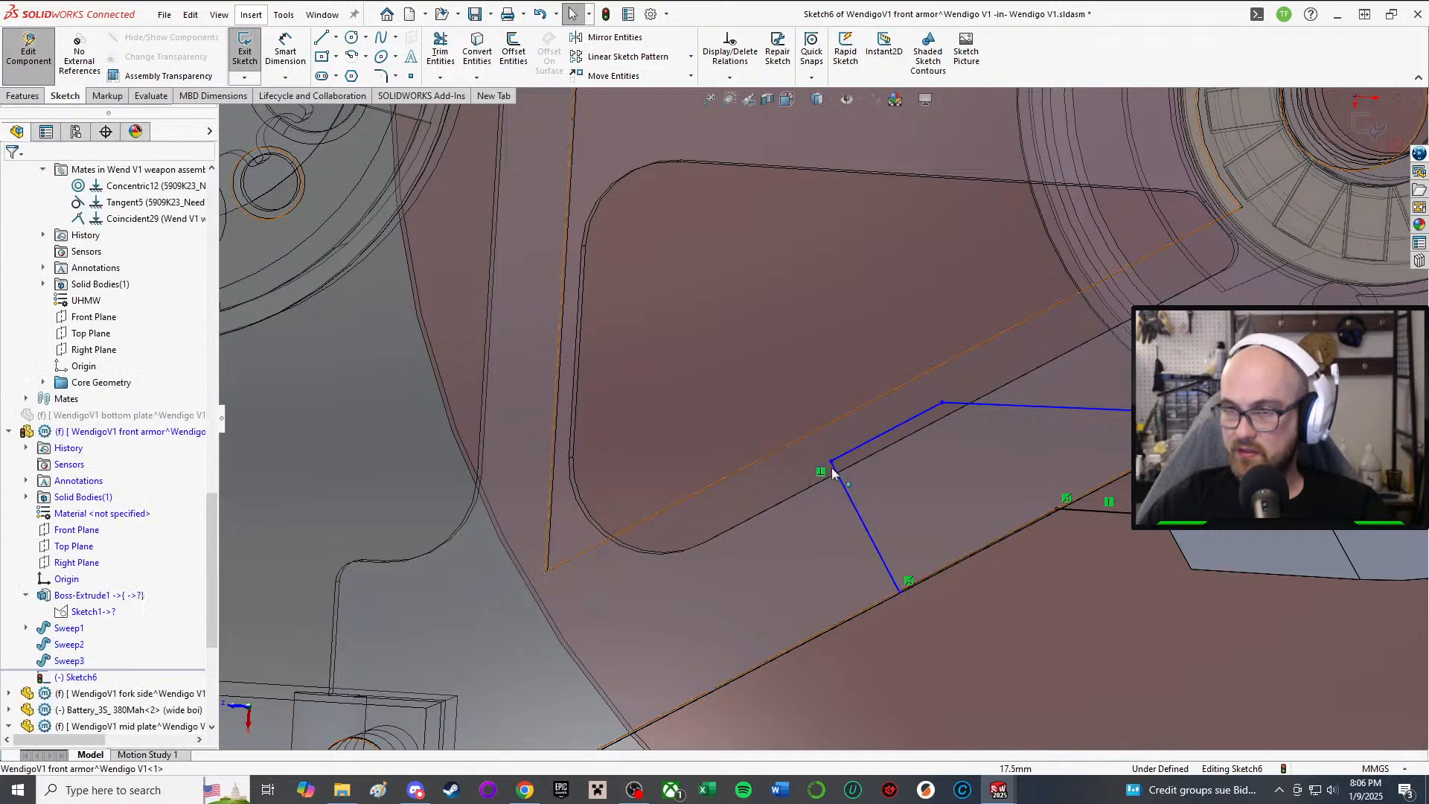
Step: Make the short end line perpendicular to Line14 and Line10
{"action": "left_click", "coordinate": [888, 573]}
{"action": "scroll", "coordinate": [922, 515], "scroll_direction": "up", "scroll_amount": 10}
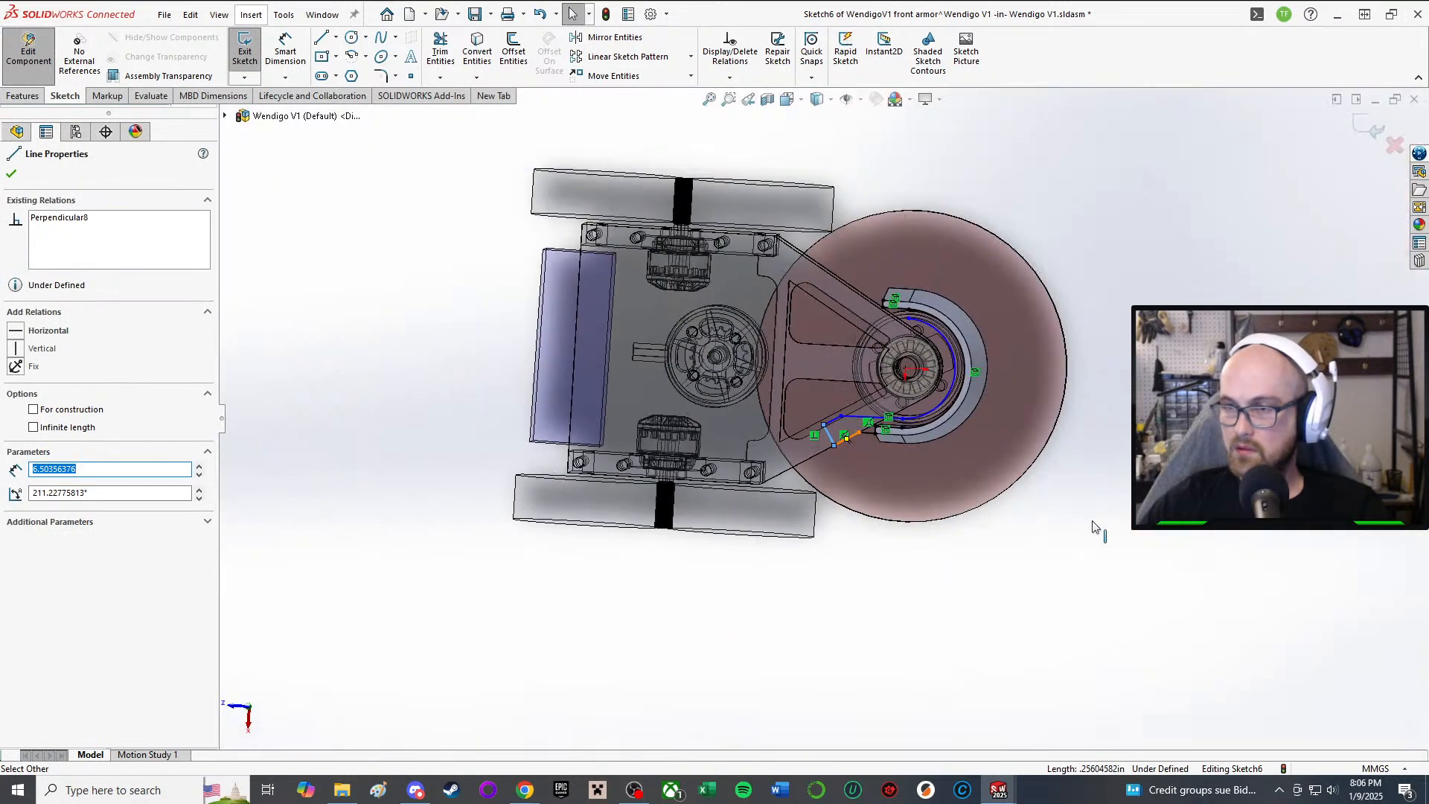
{"action": "right_click_drag", "start_coordinate": [1128, 361], "coordinate": [1125, 428]}
{"action": "scroll", "coordinate": [914, 453], "scroll_direction": "down", "scroll_amount": 8}
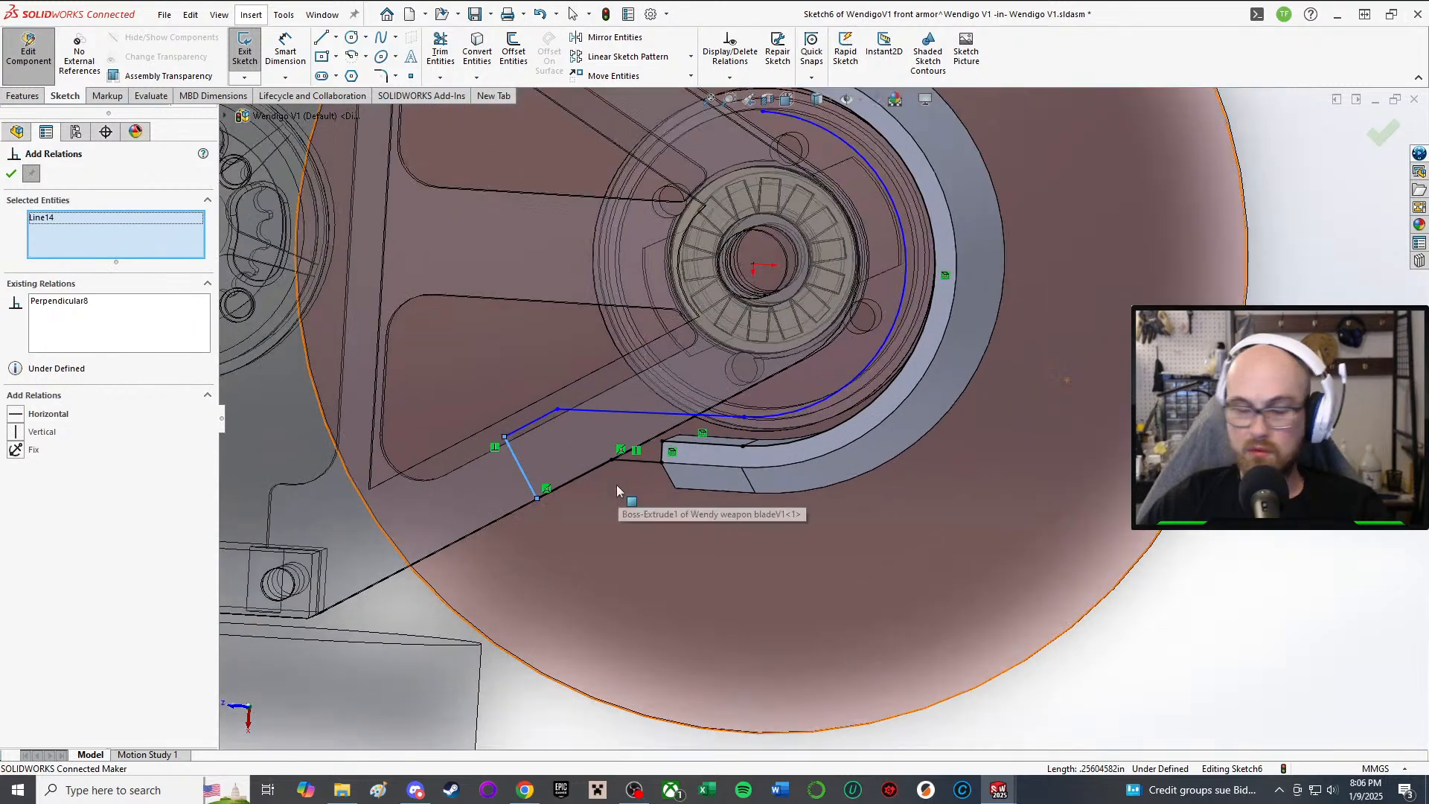
{"action": "scroll", "coordinate": [581, 482], "scroll_direction": "down", "scroll_amount": 2}
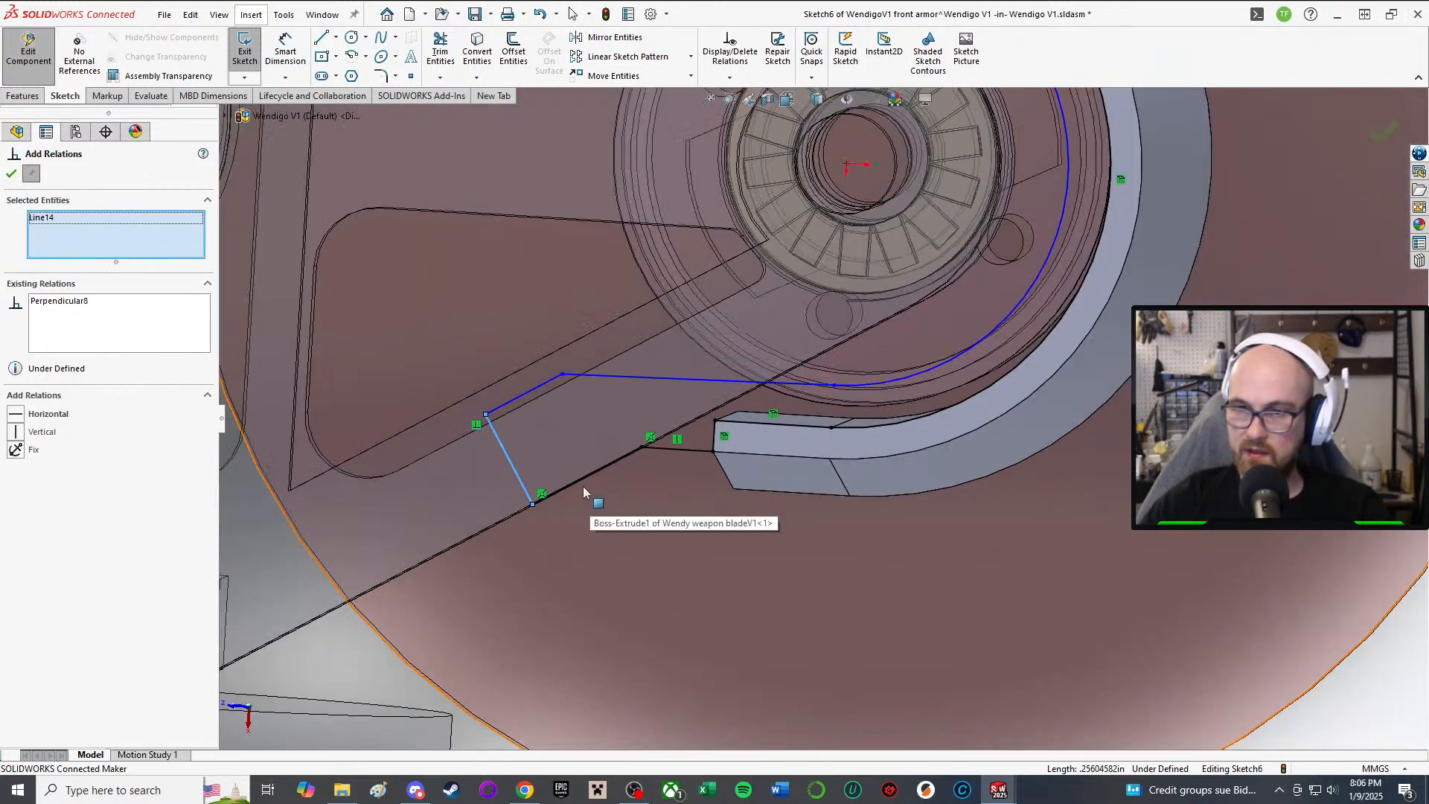
{"action": "left_click", "coordinate": [577, 489]}
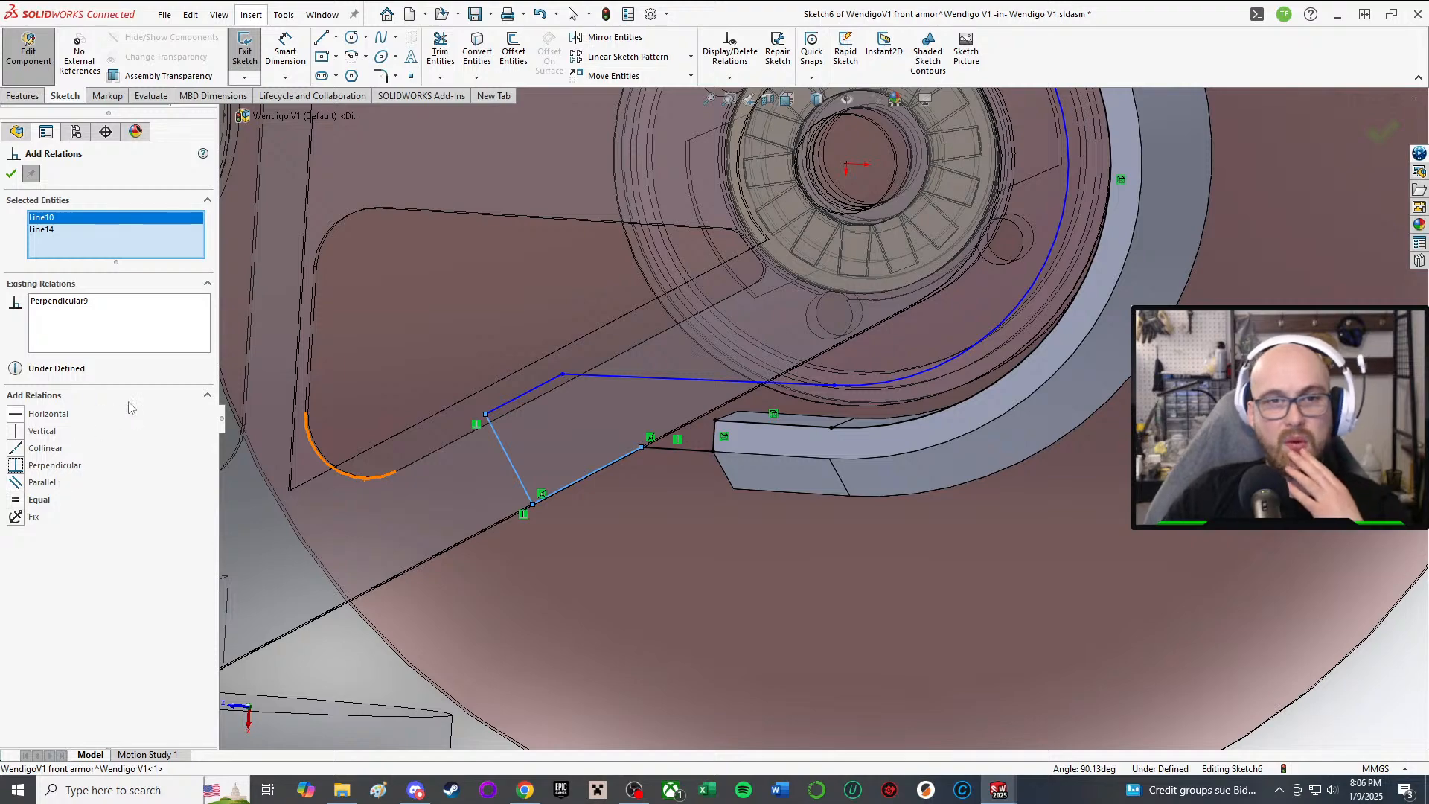
{"action": "mouse_move", "coordinate": [855, 286]}
{"action": "middle_mouse_down"}
{"action": "mouse_move", "coordinate": [960, 194]}
{"action": "mouse_move", "coordinate": [914, 200]}
{"action": "middle_mouse_up"}
{"action": "scroll", "coordinate": [914, 201], "scroll_direction": "down", "scroll_amount": 2}
{"action": "scroll", "coordinate": [918, 201], "scroll_direction": "up", "scroll_amount": 1}
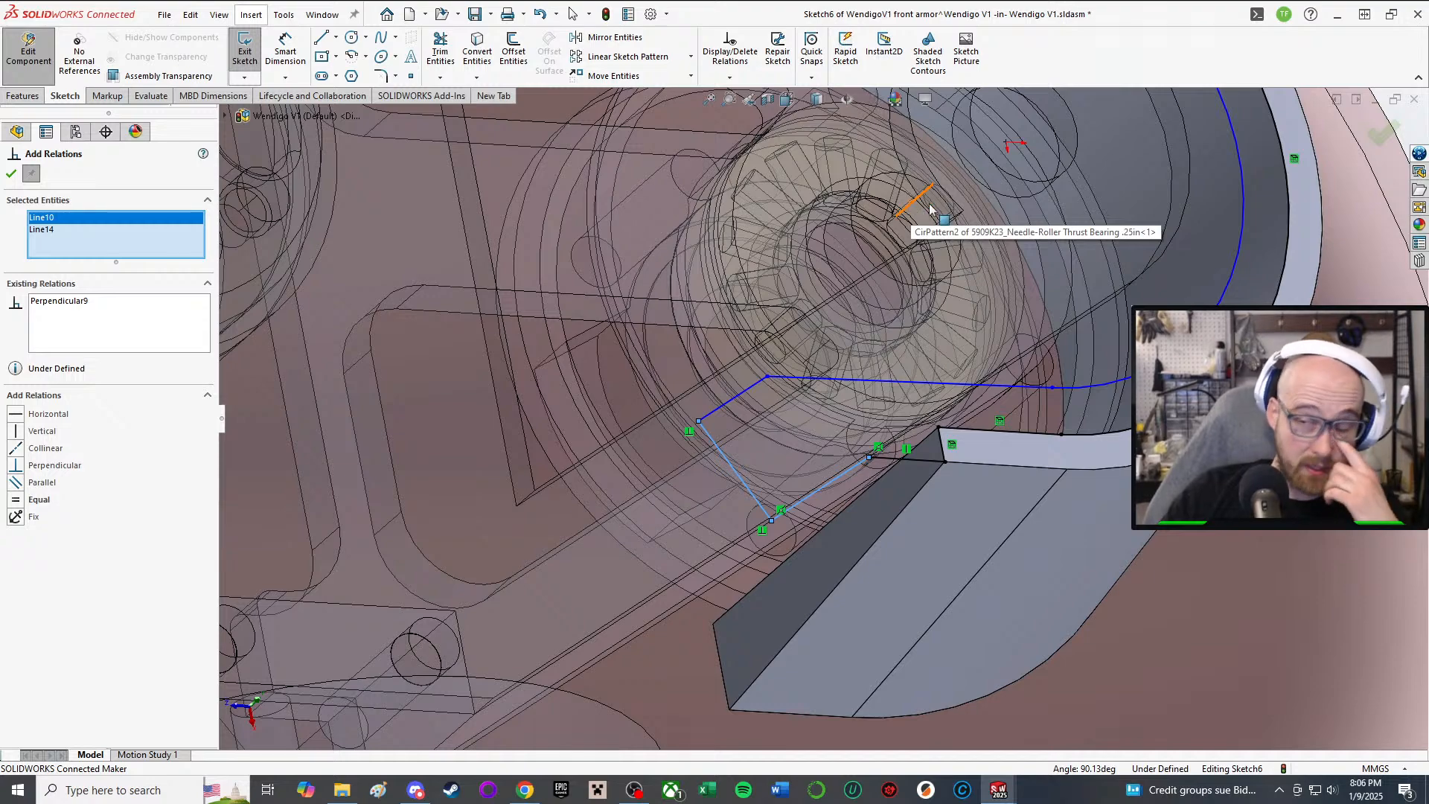
{"action": "scroll", "coordinate": [1100, 294], "scroll_direction": "up", "scroll_amount": 2}
{"action": "mouse_move", "coordinate": [1097, 292]}
{"action": "middle_mouse_down"}
{"action": "mouse_move", "coordinate": [960, 186]}
{"action": "mouse_move", "coordinate": [802, 386]}
{"action": "mouse_move", "coordinate": [686, 422]}
{"action": "middle_mouse_up"}
{"action": "scroll", "coordinate": [920, 226], "scroll_direction": "down", "scroll_amount": 4}
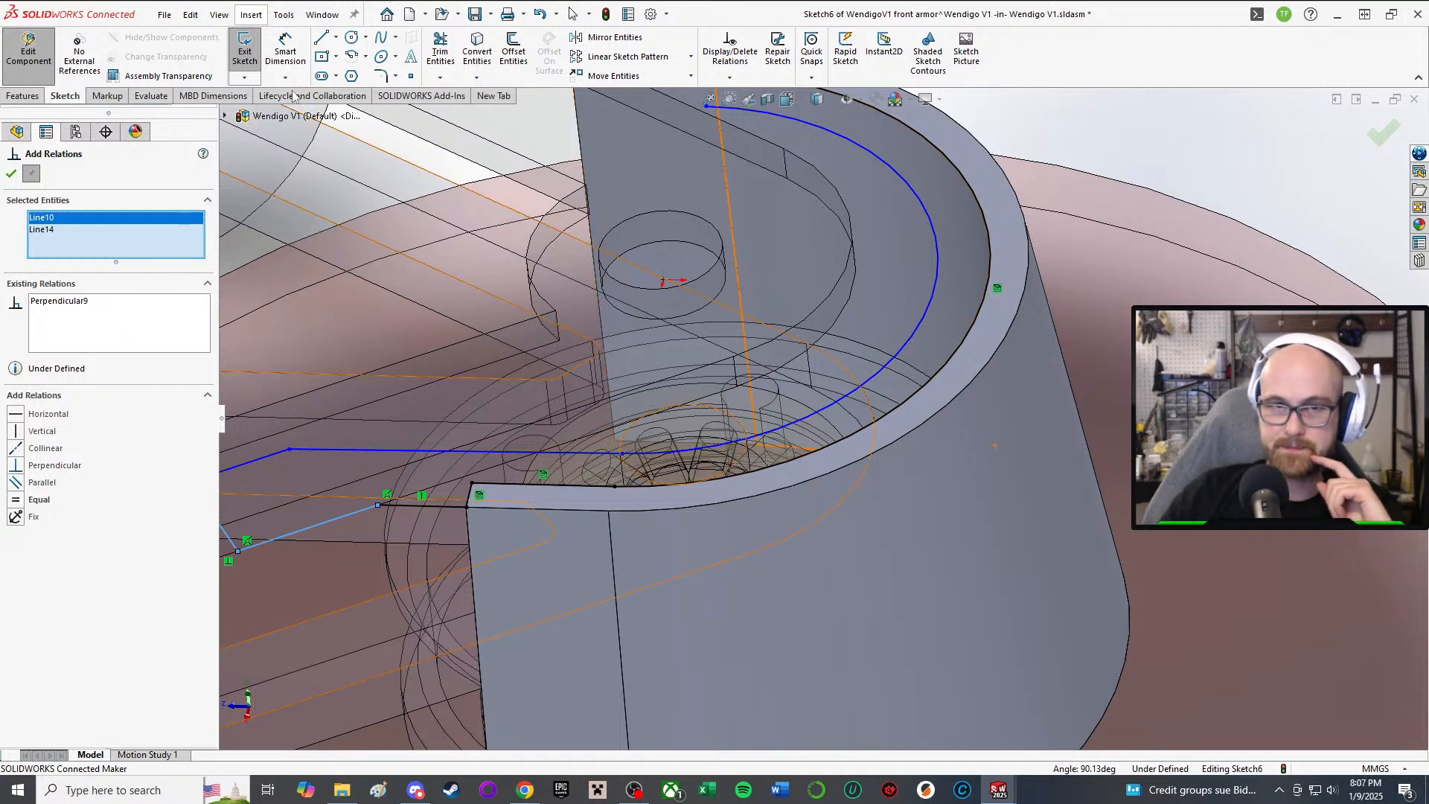
{"action": "left_click", "coordinate": [11, 176]}
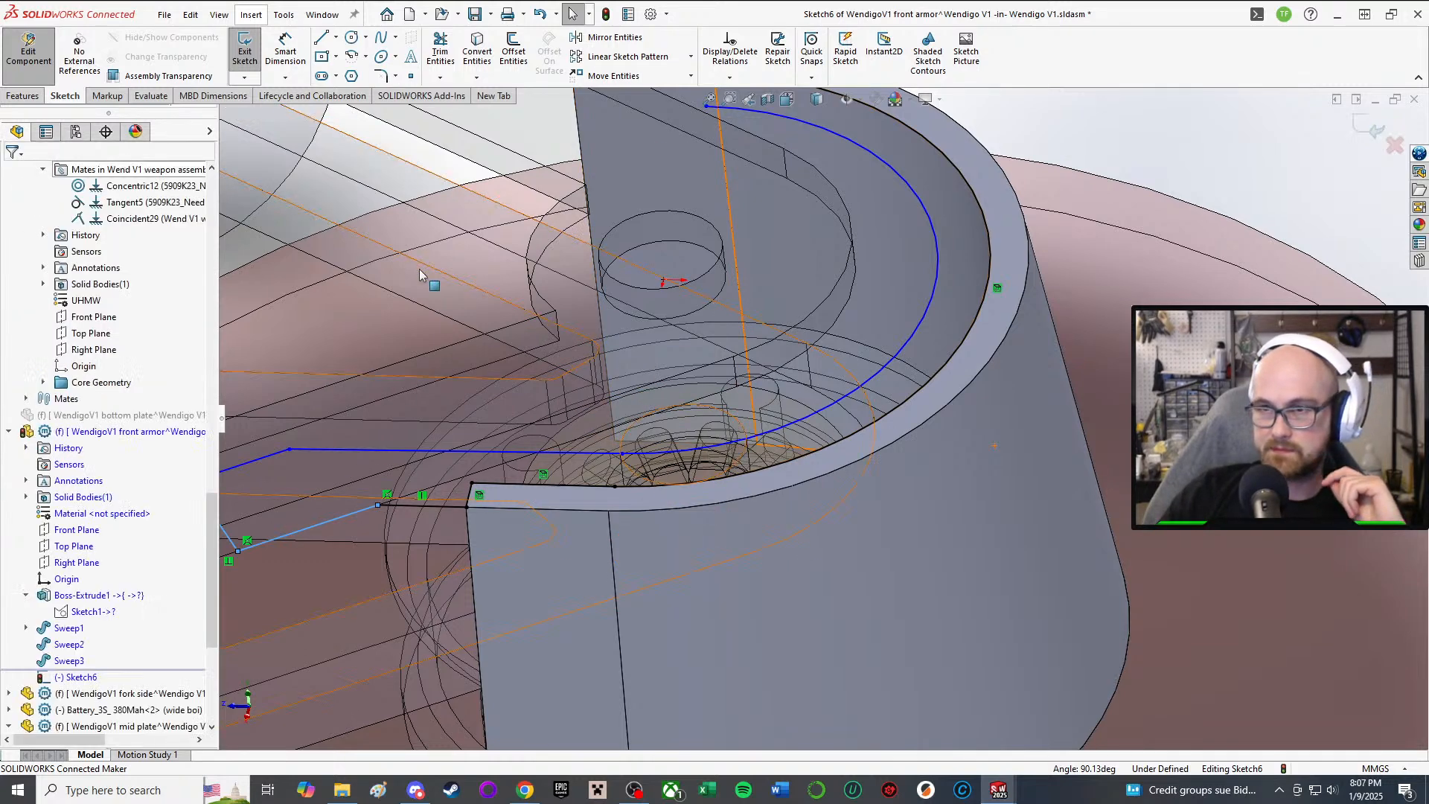
{"action": "scroll", "coordinate": [608, 274], "scroll_direction": "up", "scroll_amount": 3}
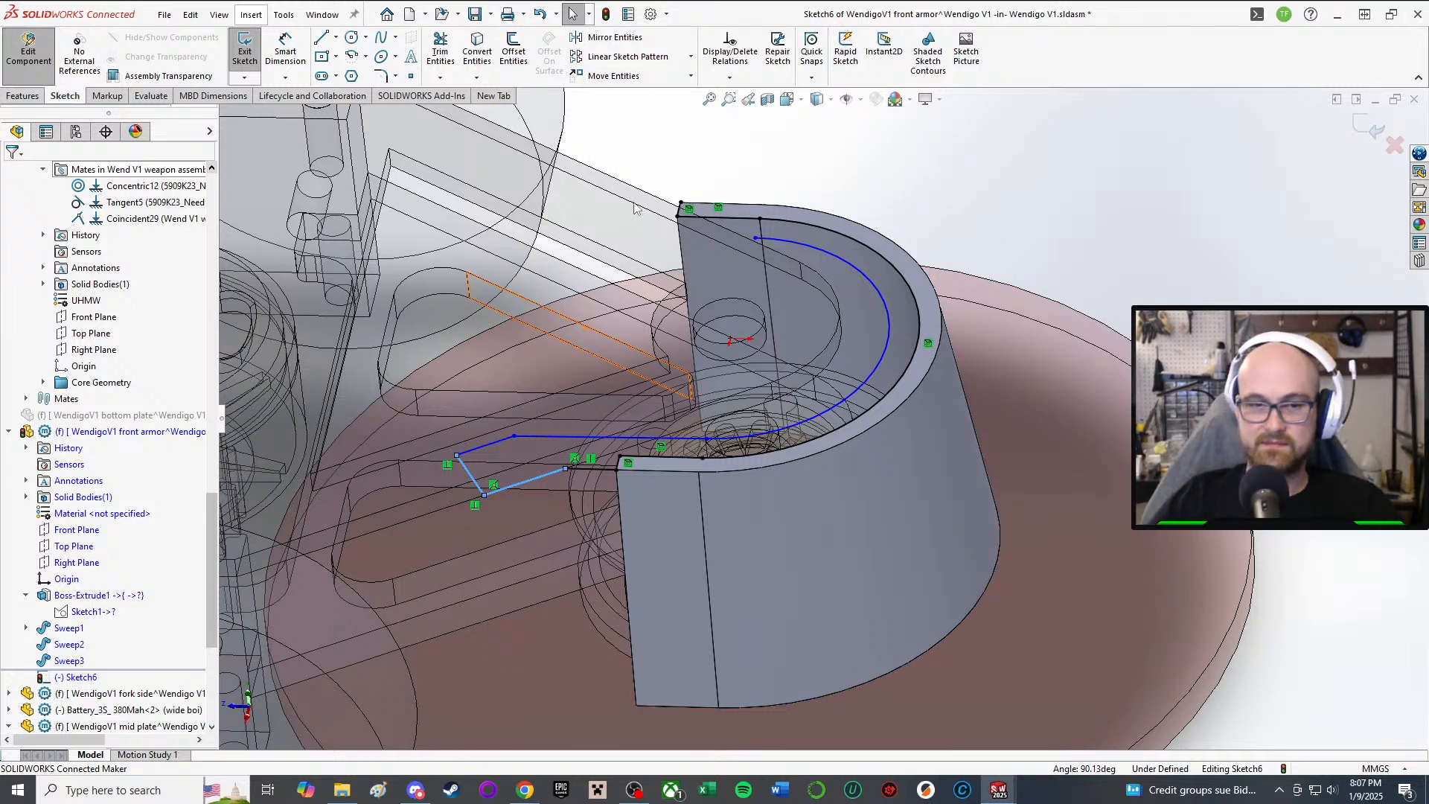
{"action": "scroll", "coordinate": [1097, 591], "scroll_direction": "up", "scroll_amount": 1}
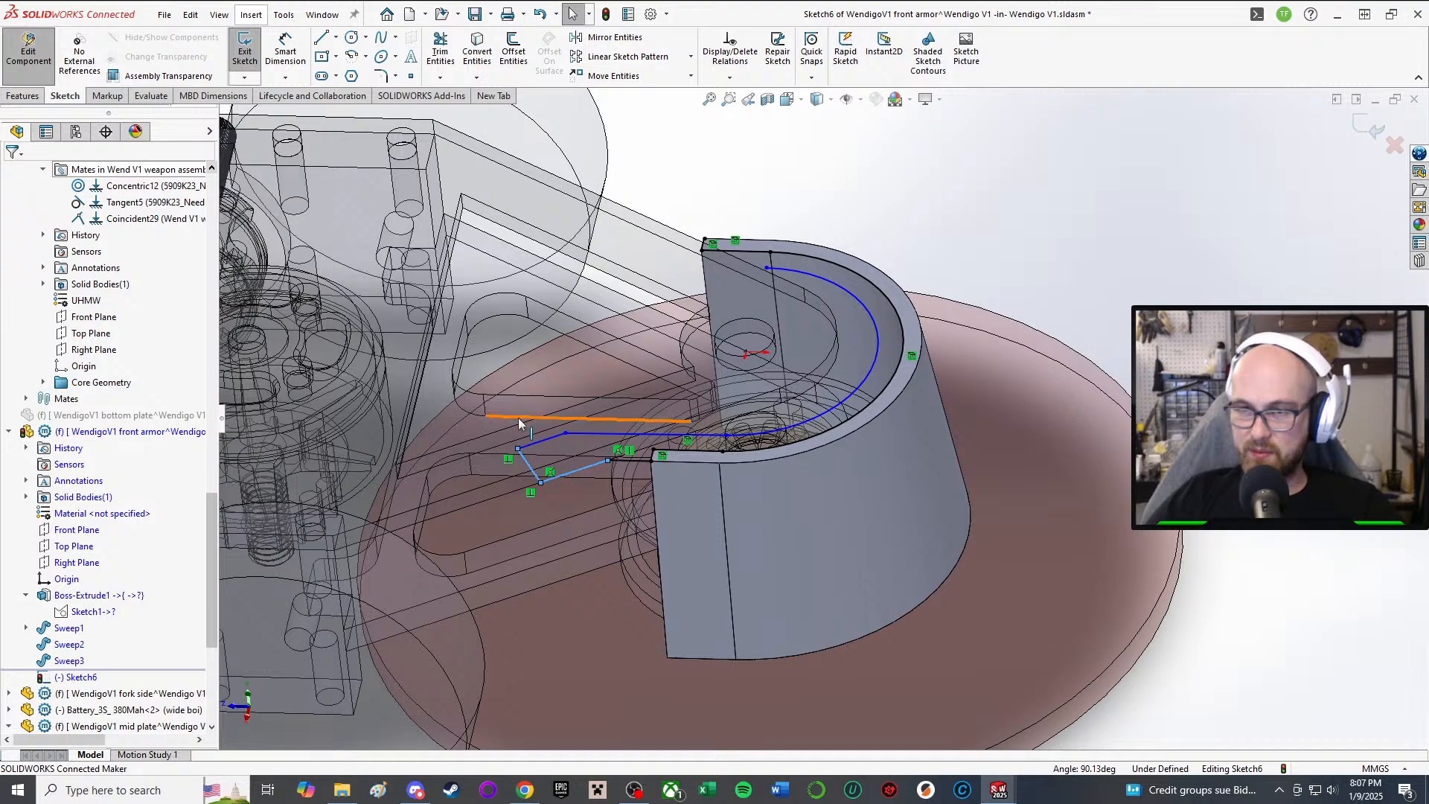
{"action": "middle_click_drag", "start_coordinate": [521, 423], "coordinate": [545, 544]}
{"action": "scroll", "coordinate": [546, 544], "scroll_direction": "up", "scroll_amount": 2}
{"action": "scroll", "coordinate": [619, 448], "scroll_direction": "down", "scroll_amount": 1}
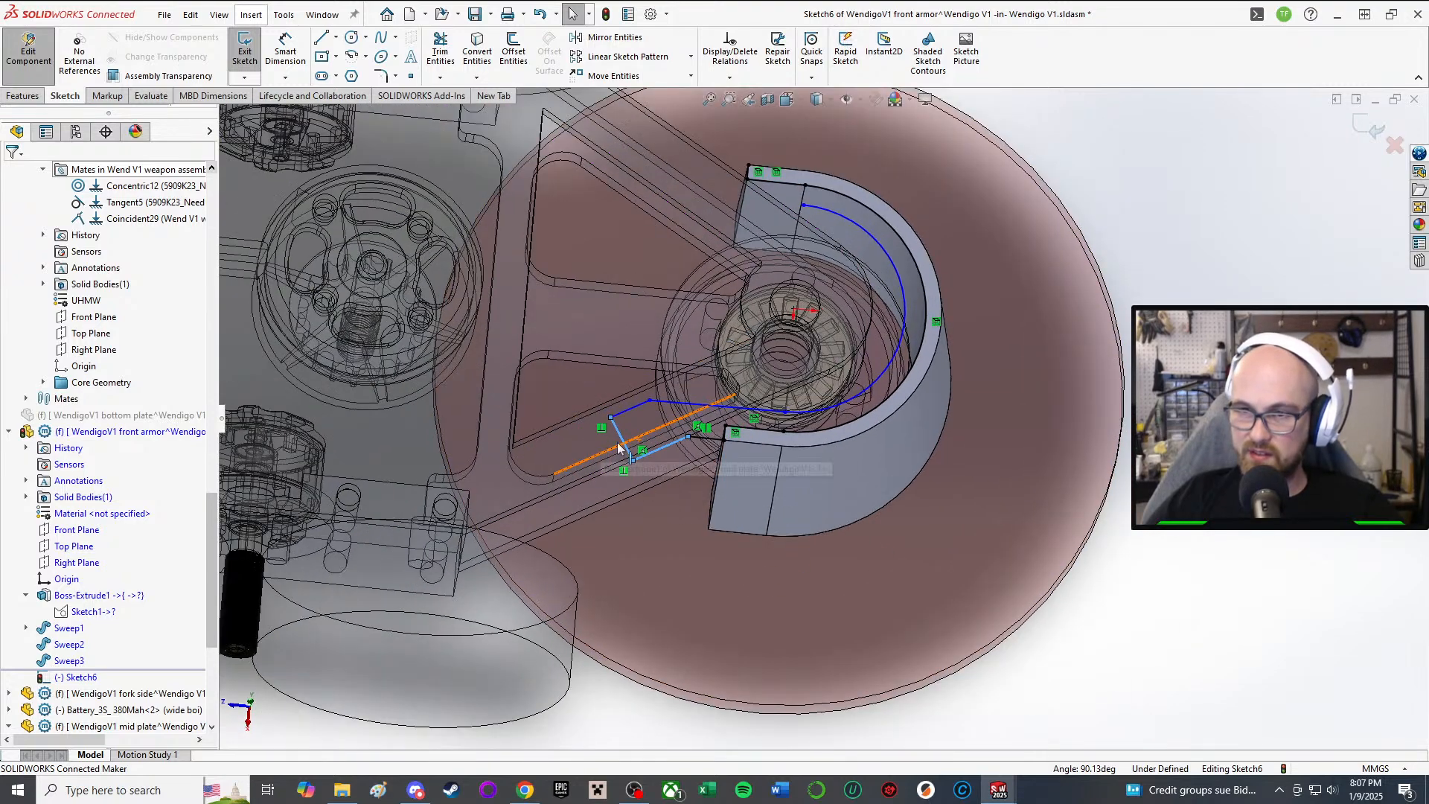
{"action": "middle_click_drag", "start_coordinate": [619, 448], "coordinate": [688, 402], "text": "ctrl"}
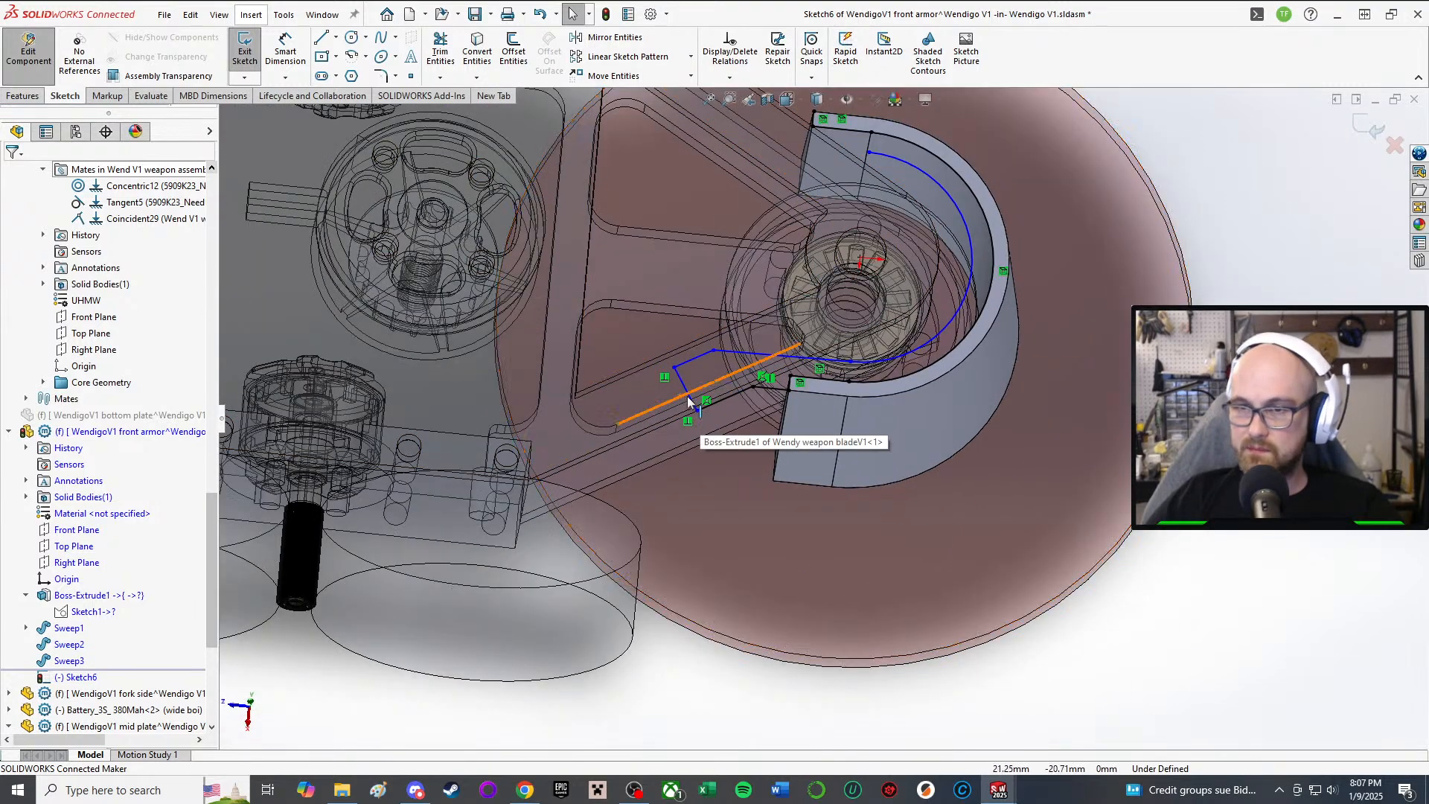
{"action": "left_click_drag", "start_coordinate": [686, 396], "coordinate": [615, 426]}
Step: Dimension the width across the profile end as 6 mm
{"action": "scroll", "coordinate": [818, 420], "scroll_direction": "up", "scroll_amount": 2}
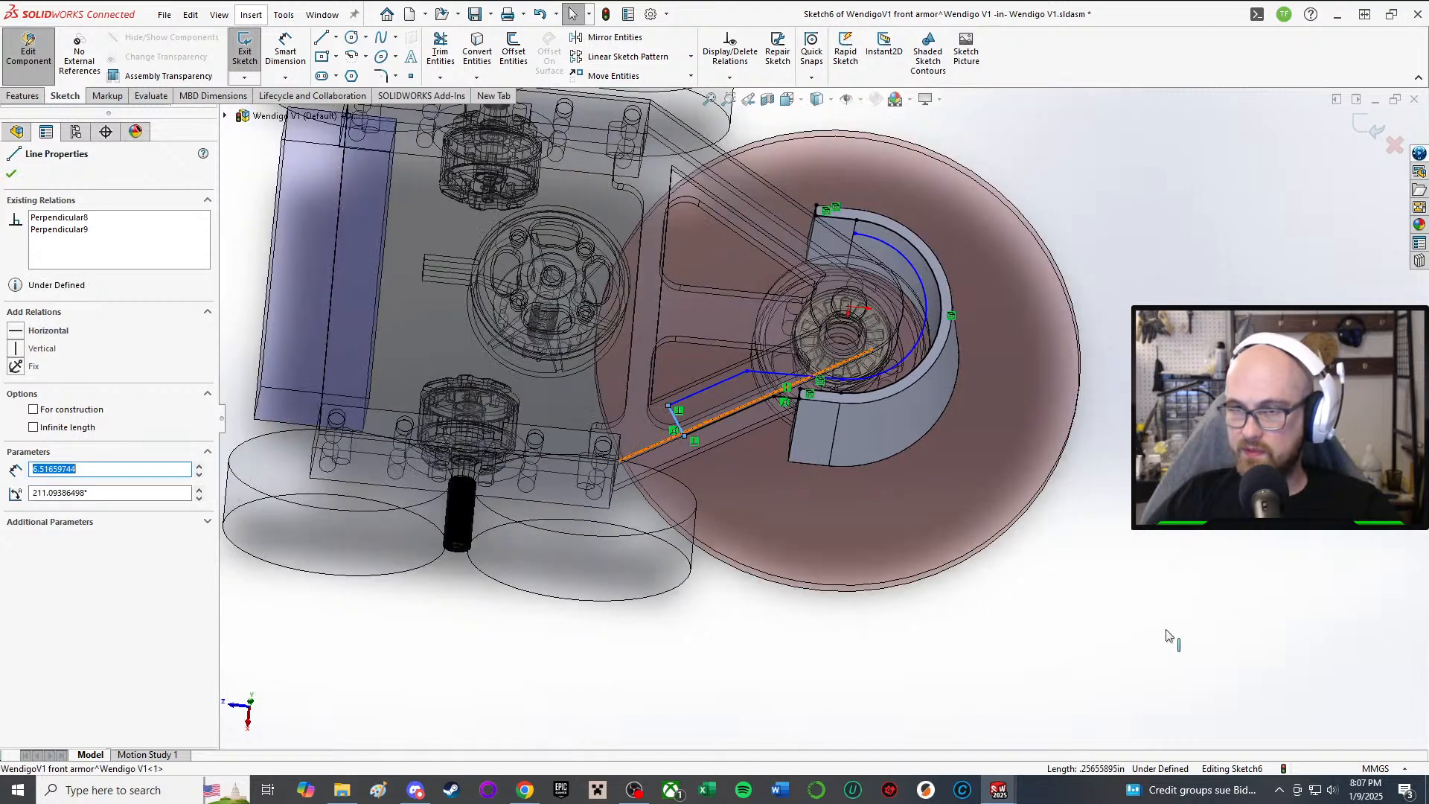
{"action": "left_click", "coordinate": [1166, 635]}
{"action": "scroll", "coordinate": [1167, 670], "scroll_direction": "up", "scroll_amount": 1}
{"action": "scroll", "coordinate": [647, 394], "scroll_direction": "down", "scroll_amount": 5}
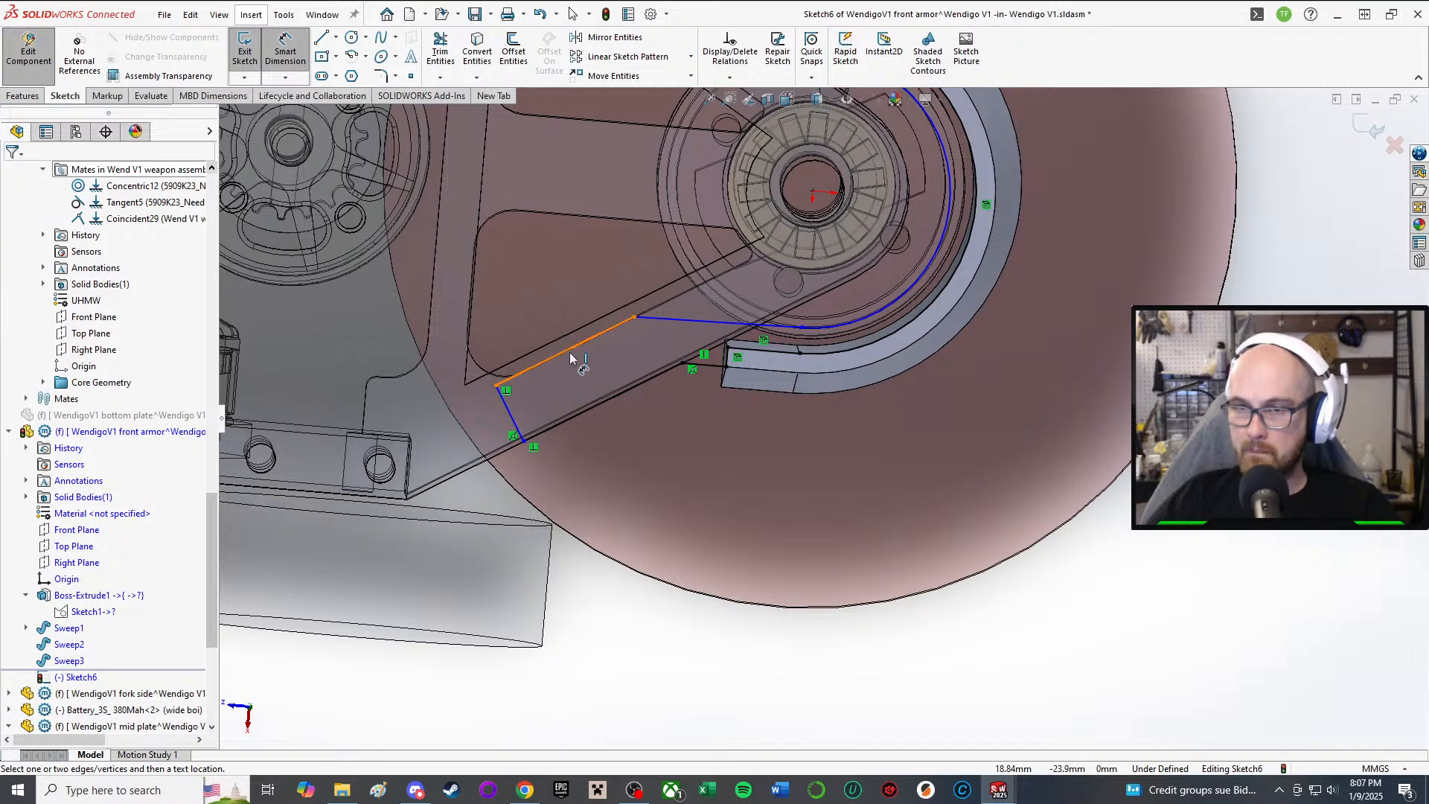
{"action": "left_click", "coordinate": [571, 358]}
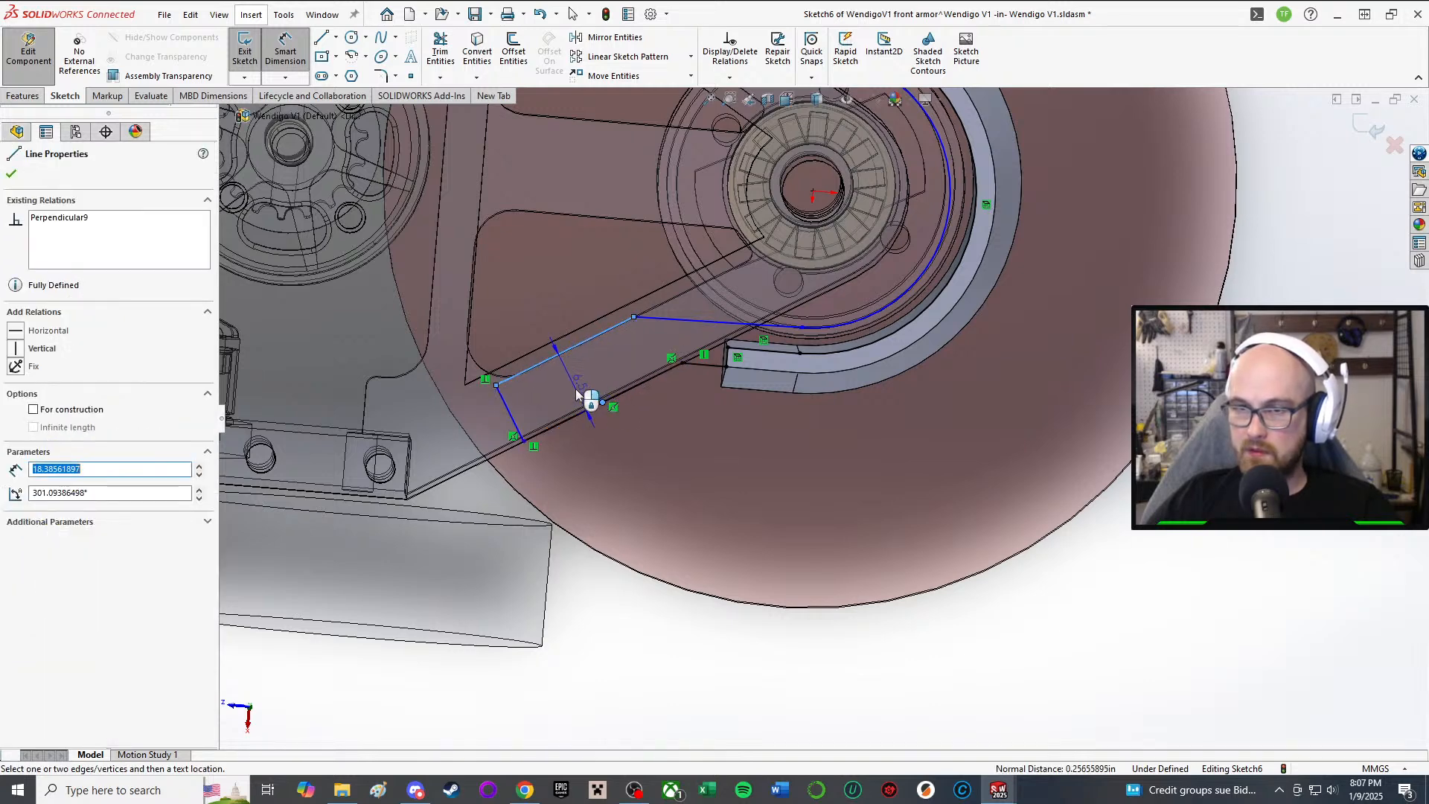
{"action": "left_click", "coordinate": [575, 389]}
{"action": "type", "text": "6.51659744mm"}
{"action": "key", "text": "Return"}
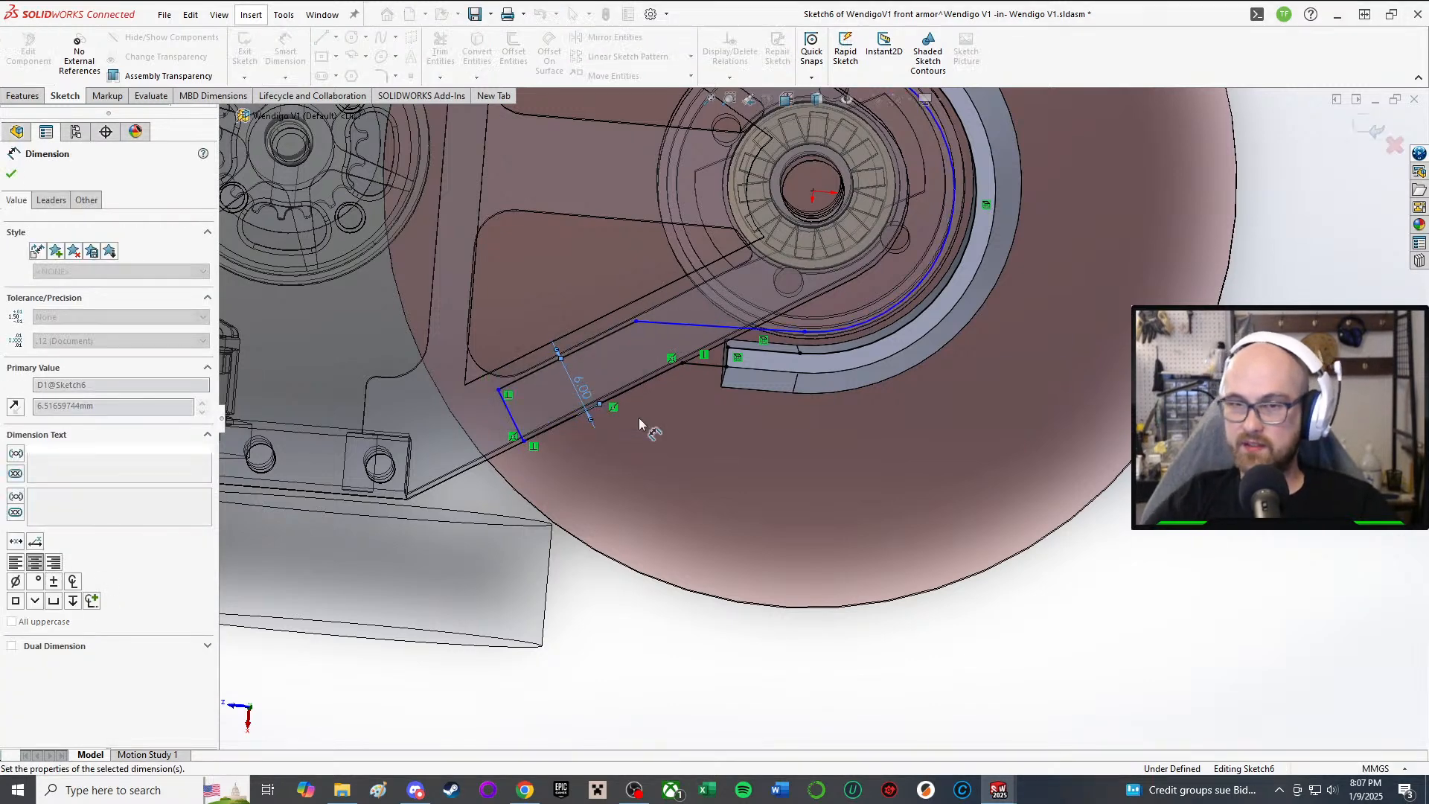
{"action": "scroll", "coordinate": [599, 398], "scroll_direction": "down", "scroll_amount": 3}
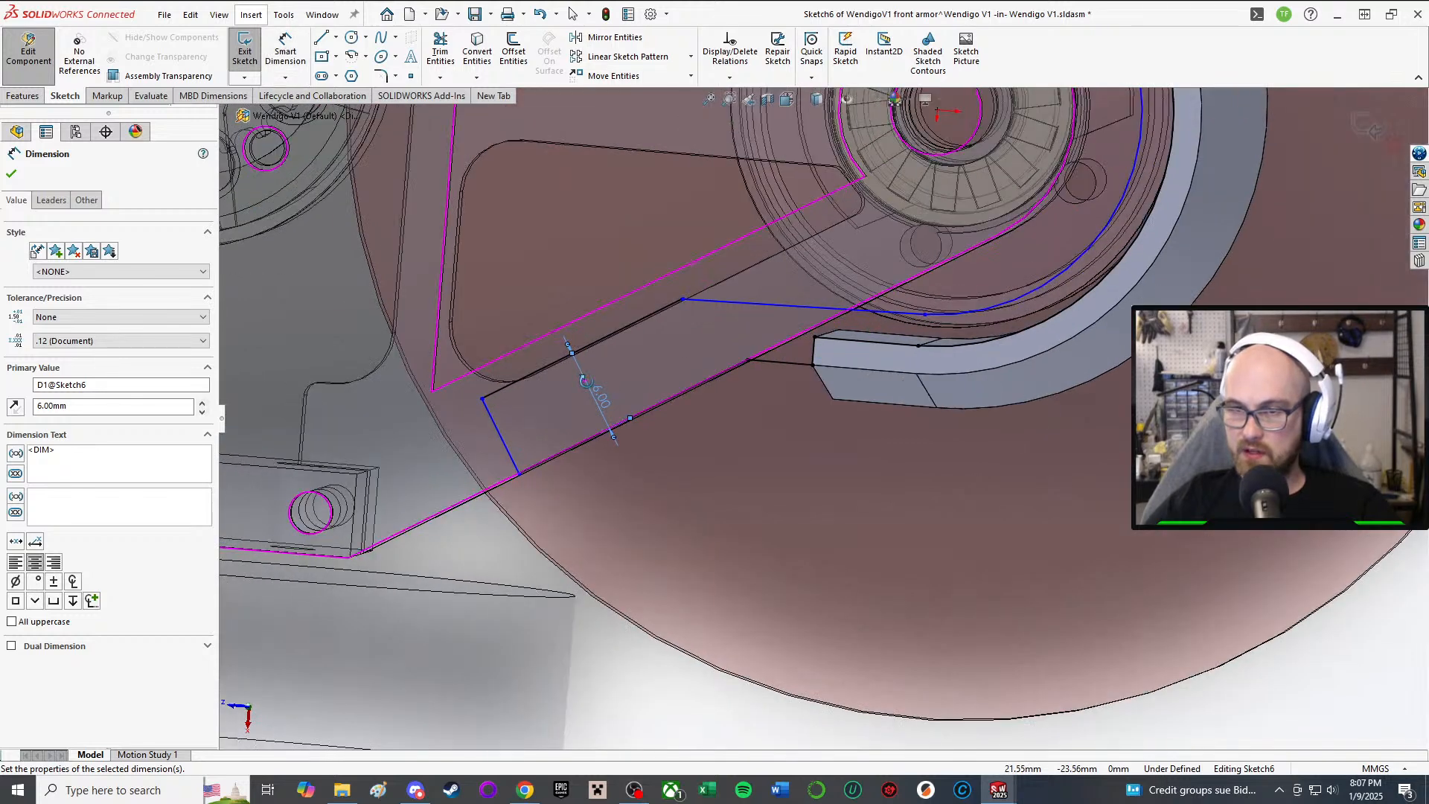
{"action": "middle_click_drag", "start_coordinate": [586, 381], "coordinate": [584, 380]}
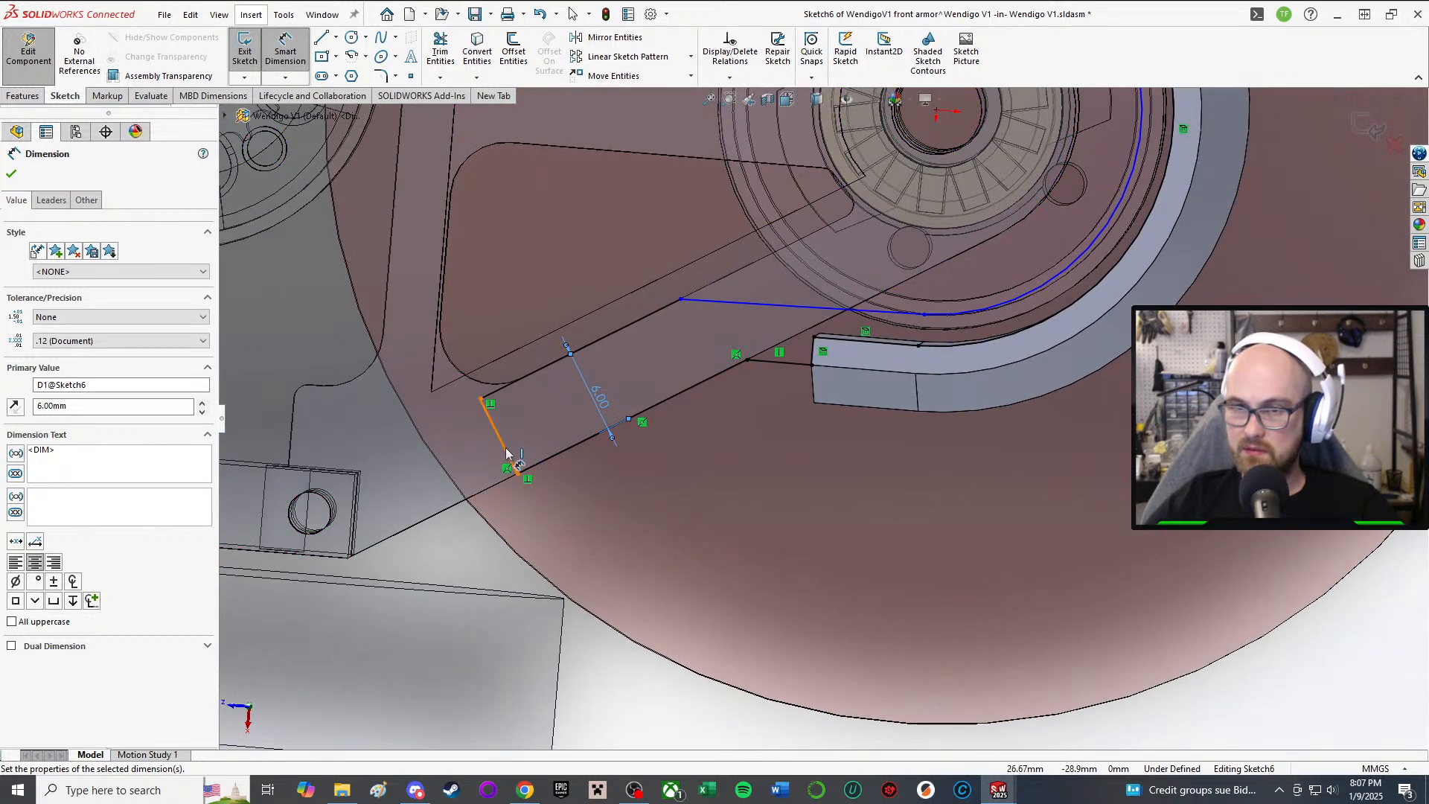
{"action": "key", "text": "Escape"}
Step: Dimension the lower line's length as 18 mm
{"action": "scroll", "coordinate": [581, 491], "scroll_direction": "up", "scroll_amount": 2}
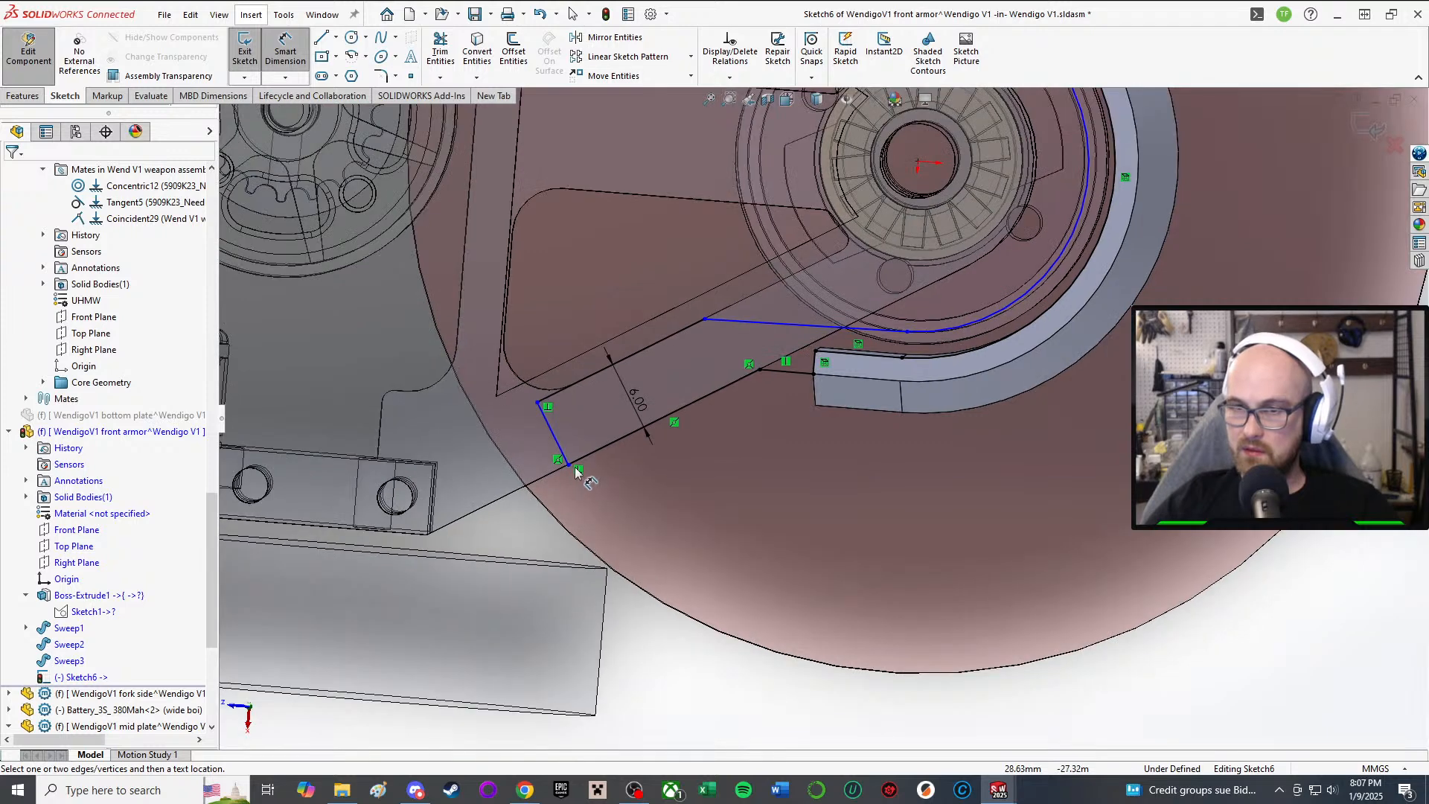
{"action": "left_click", "coordinate": [587, 458]}
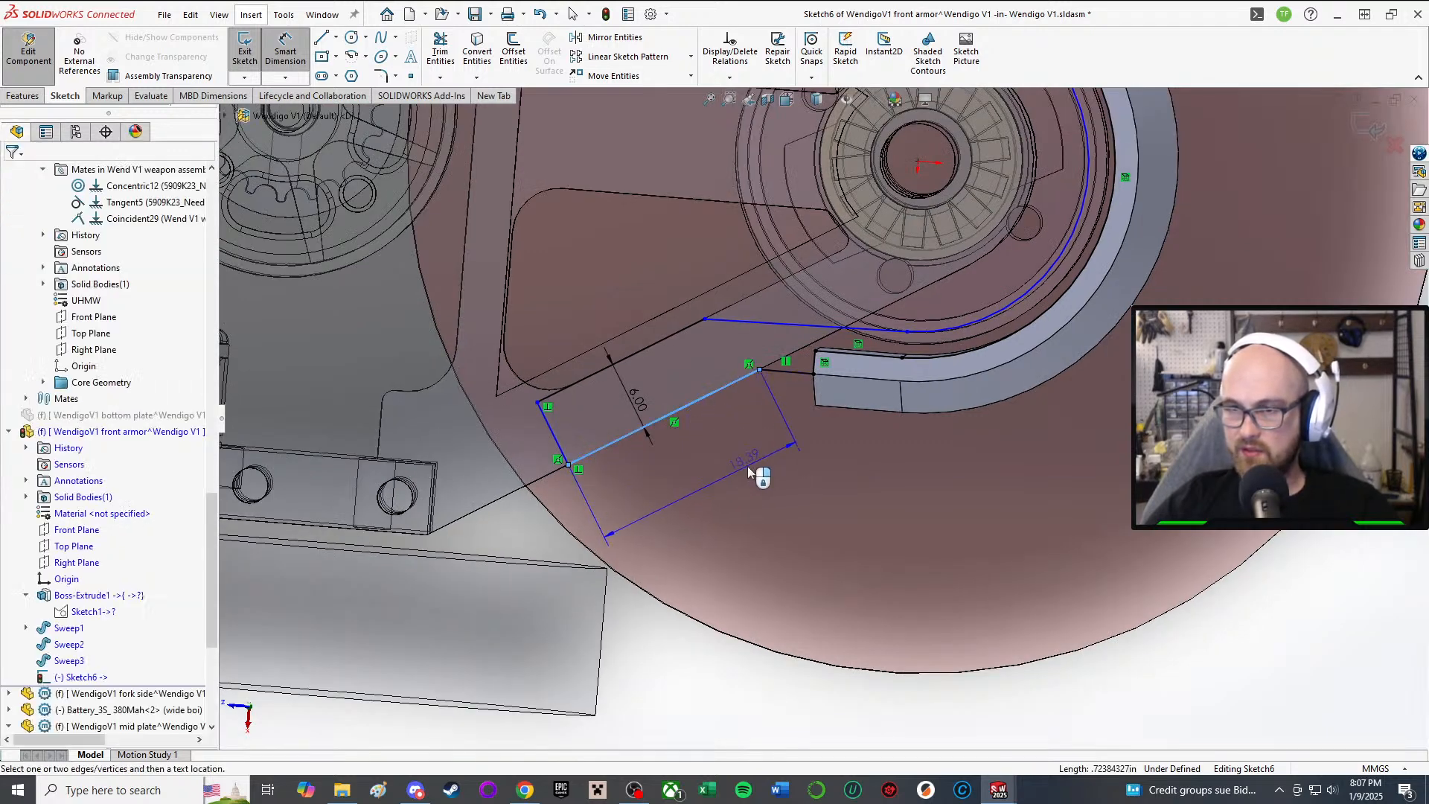
{"action": "left_click", "coordinate": [747, 466]}
{"action": "type", "text": "18"}
{"action": "key", "text": "Return"}
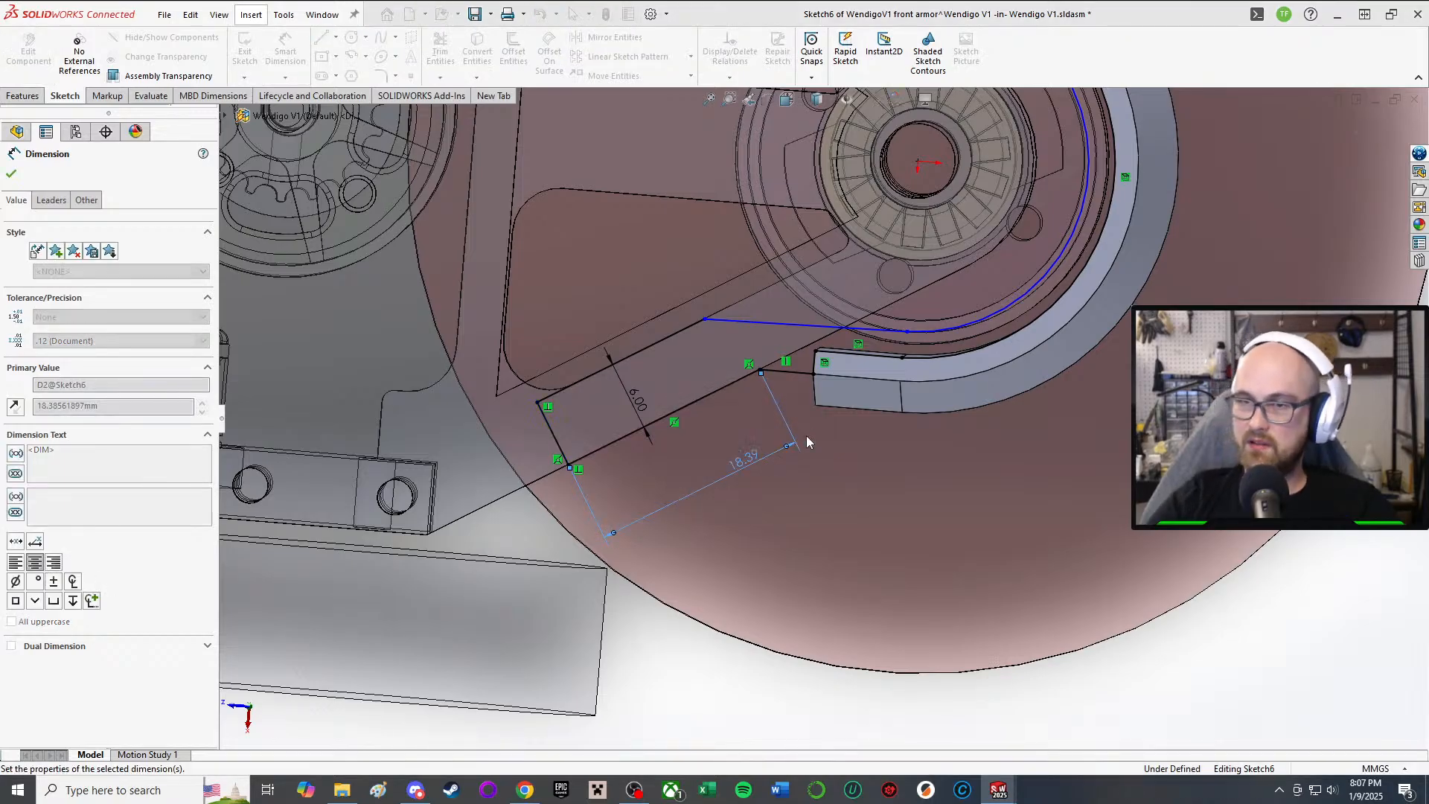
{"action": "mouse_move", "coordinate": [823, 444]}
{"action": "middle_mouse_down"}
{"action": "mouse_move", "coordinate": [643, 164]}
{"action": "mouse_move", "coordinate": [960, 416]}
{"action": "mouse_move", "coordinate": [886, 383]}
{"action": "middle_mouse_up"}
{"action": "scroll", "coordinate": [967, 420], "scroll_direction": "down", "scroll_amount": 6}
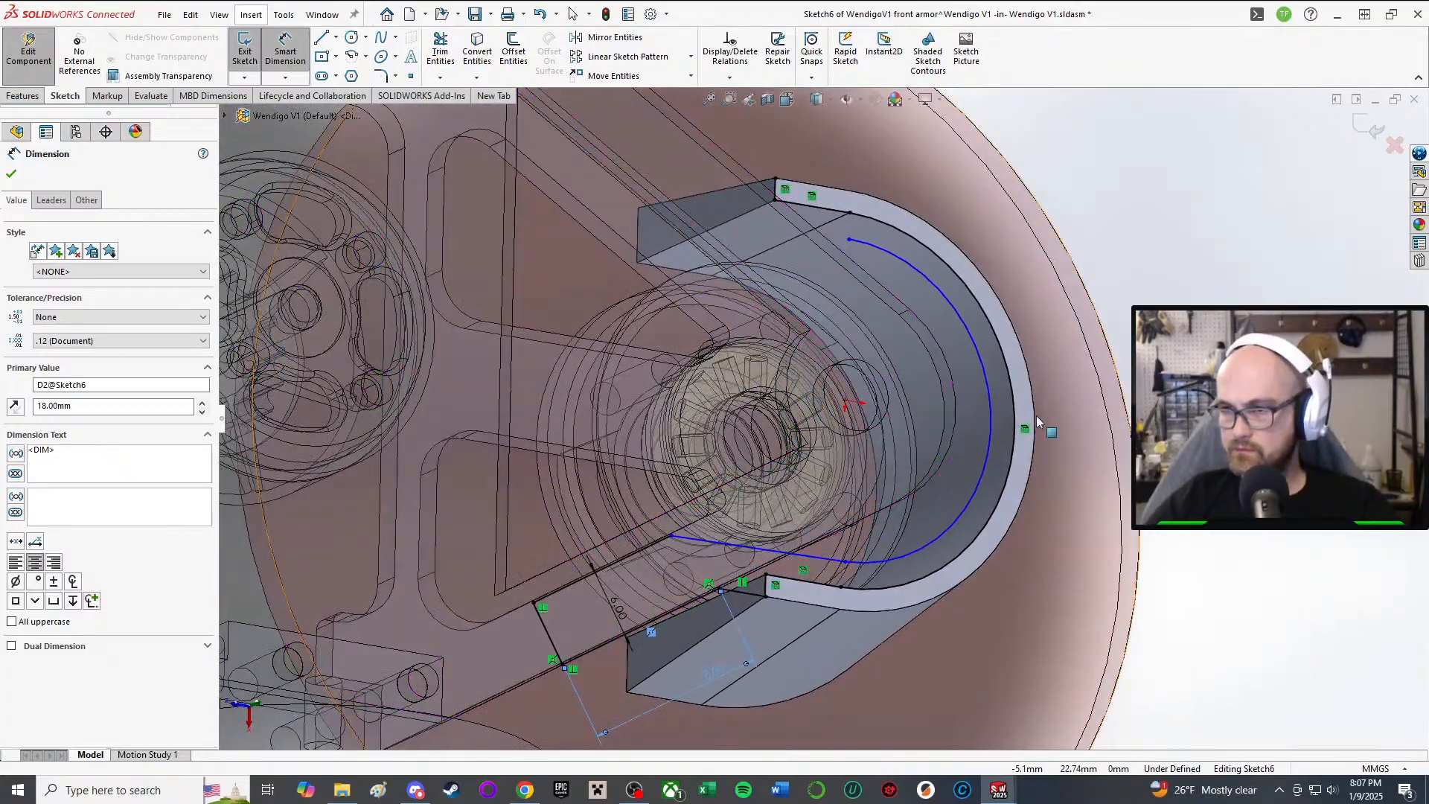
Step: Shrink the inner arc slightly and join the straight line's end to the arc's end
{"action": "mouse_move", "coordinate": [1038, 420]}
{"action": "middle_mouse_down"}
{"action": "mouse_move", "coordinate": [765, 305]}
{"action": "mouse_move", "coordinate": [658, 333]}
{"action": "middle_mouse_up"}
{"action": "scroll", "coordinate": [766, 306], "scroll_direction": "down", "scroll_amount": 3}
{"action": "scroll", "coordinate": [630, 249], "scroll_direction": "down", "scroll_amount": 4}
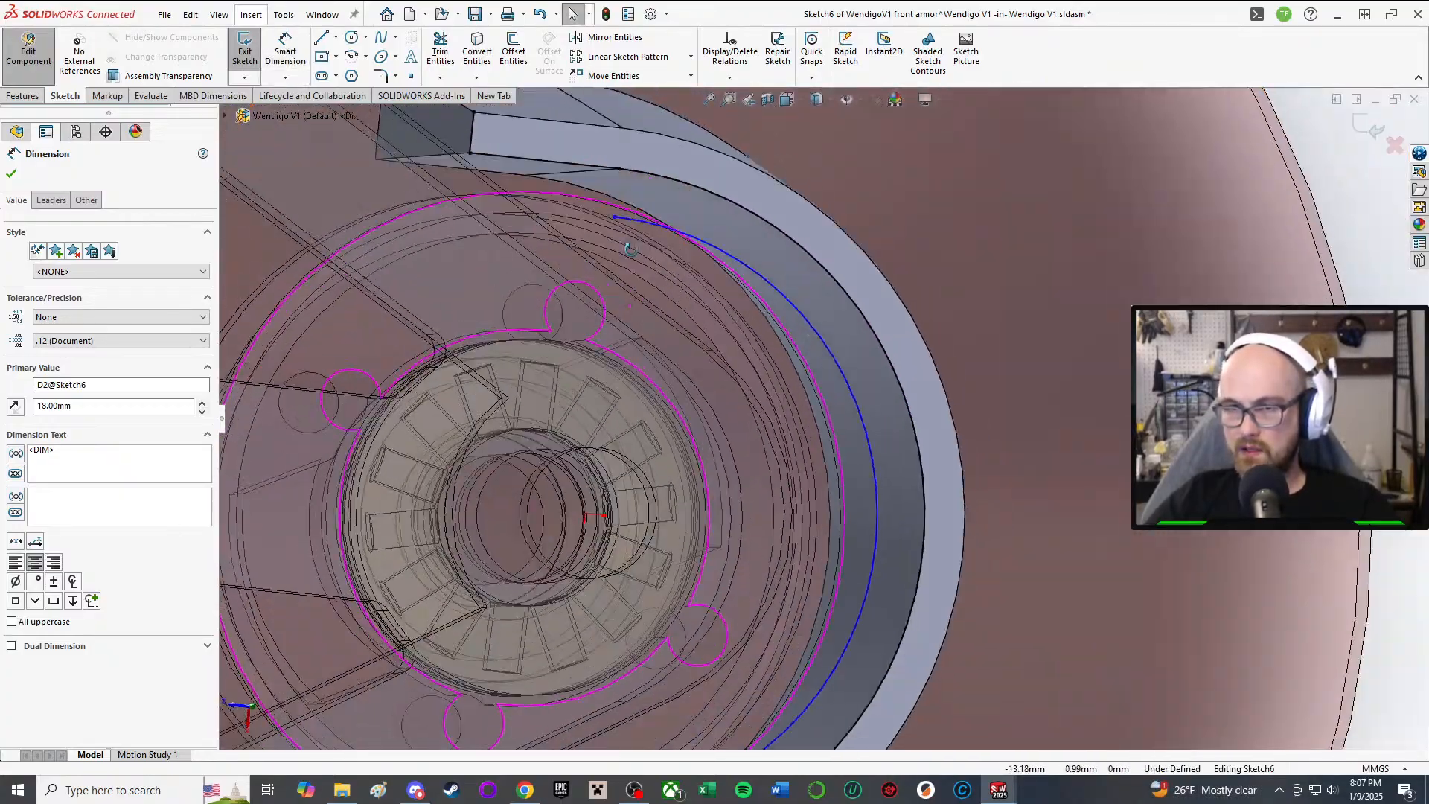
{"action": "middle_click_drag", "start_coordinate": [630, 250], "coordinate": [654, 264]}
{"action": "scroll", "coordinate": [654, 264], "scroll_direction": "up", "scroll_amount": 3}
{"action": "left_click", "coordinate": [838, 387]}
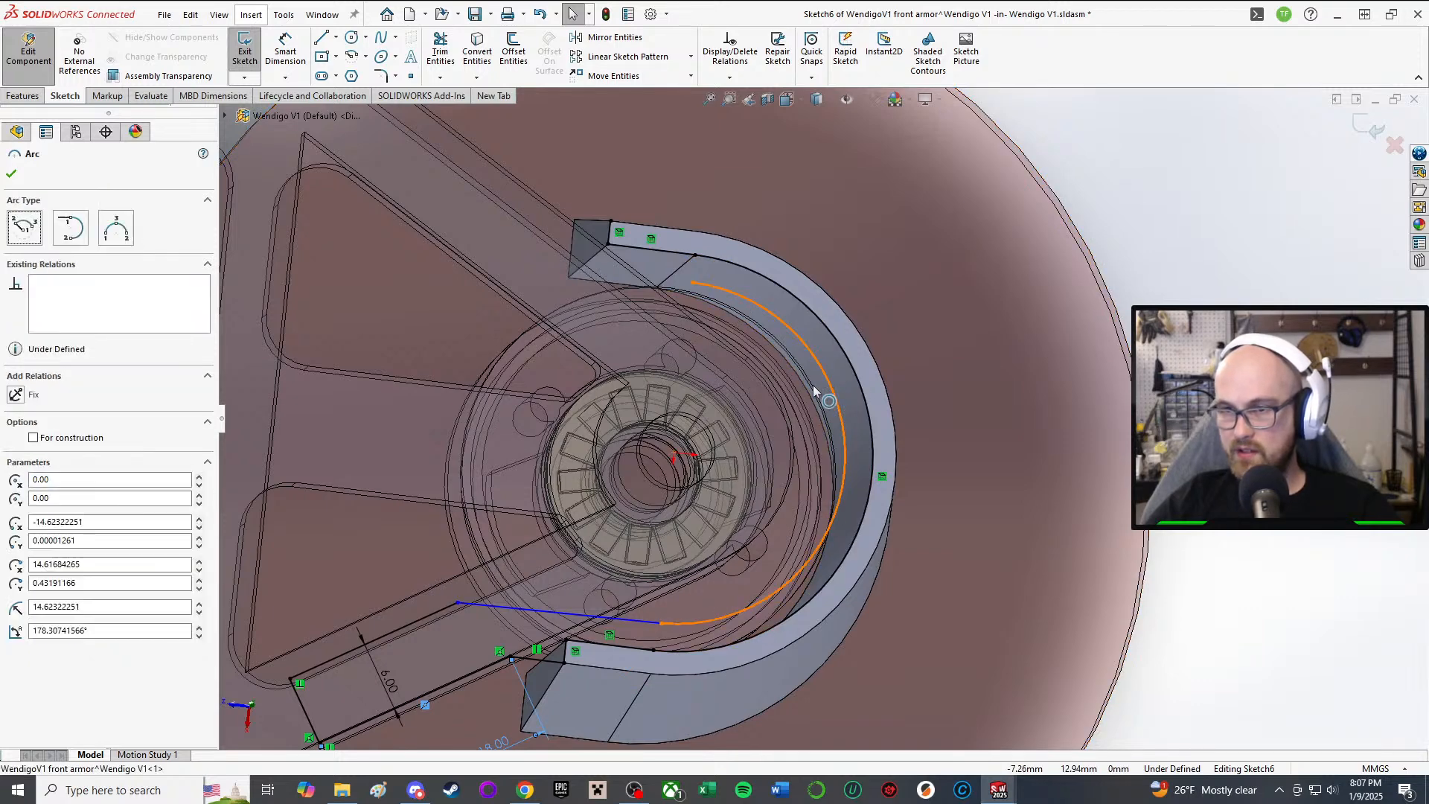
{"action": "left_click_drag", "start_coordinate": [809, 459], "coordinate": [834, 533]}
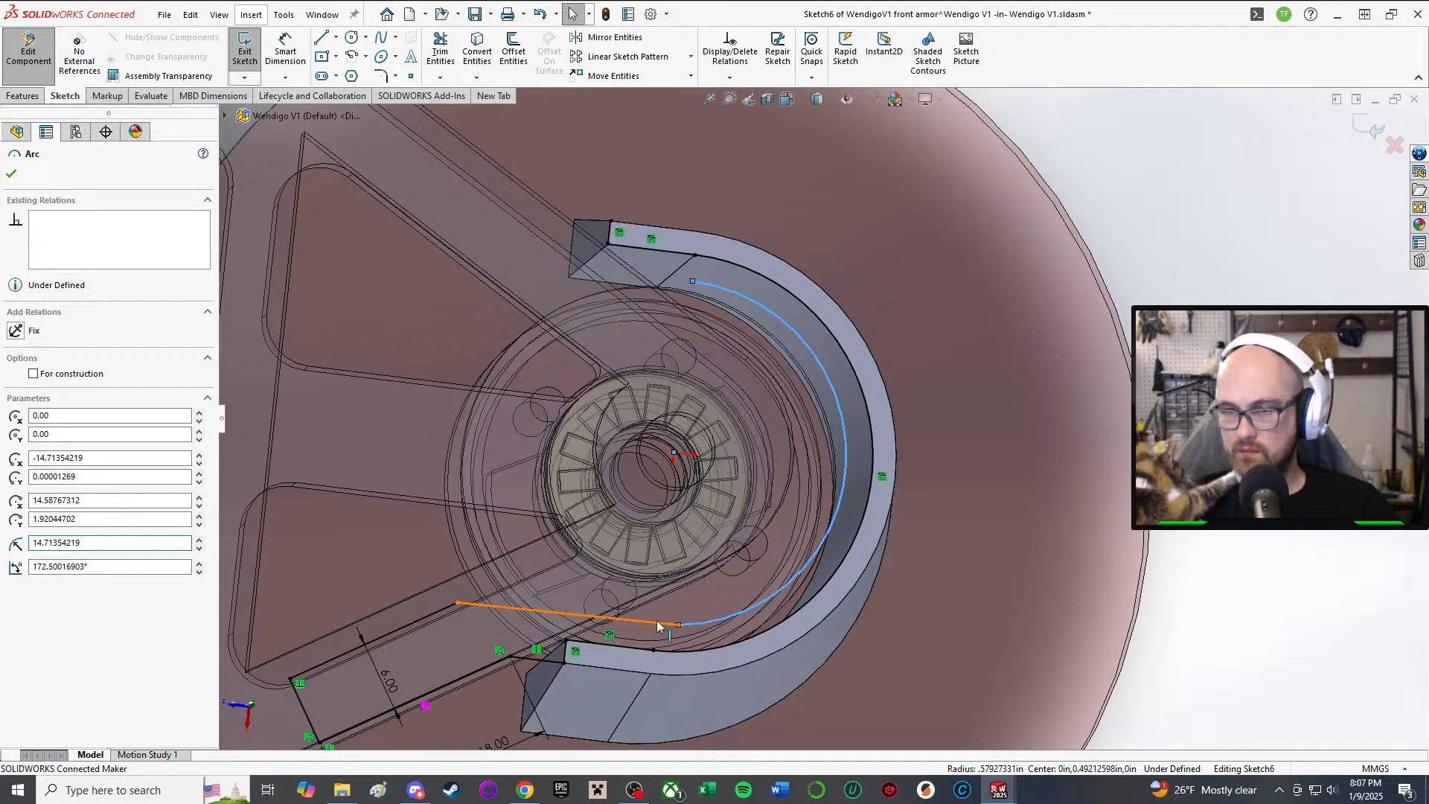
{"action": "left_click_drag", "start_coordinate": [672, 622], "coordinate": [740, 601]}
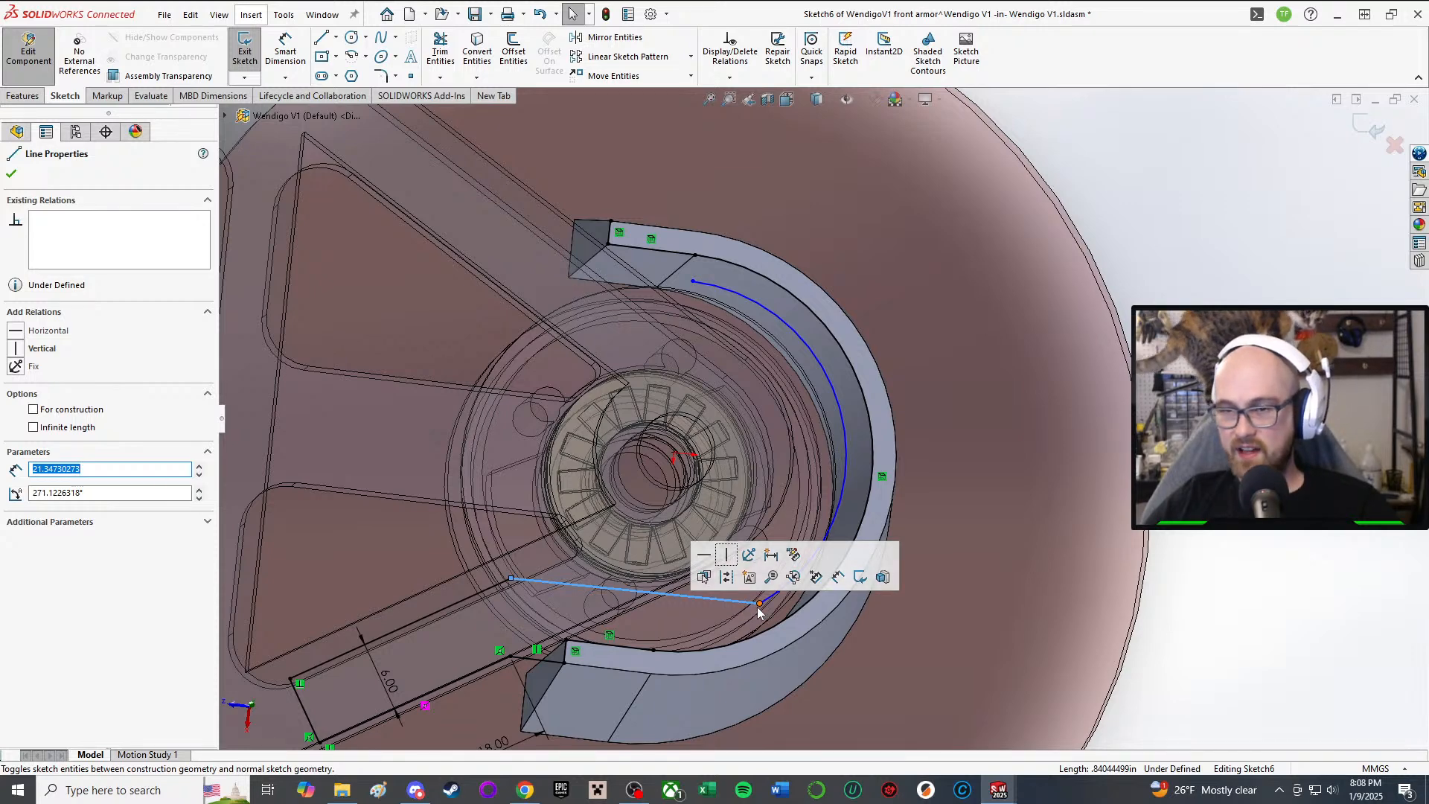
{"action": "mouse_move", "coordinate": [759, 602]}
{"action": "left_mouse_down"}
{"action": "mouse_move", "coordinate": [665, 603]}
{"action": "mouse_move", "coordinate": [661, 584]}
{"action": "left_mouse_up"}
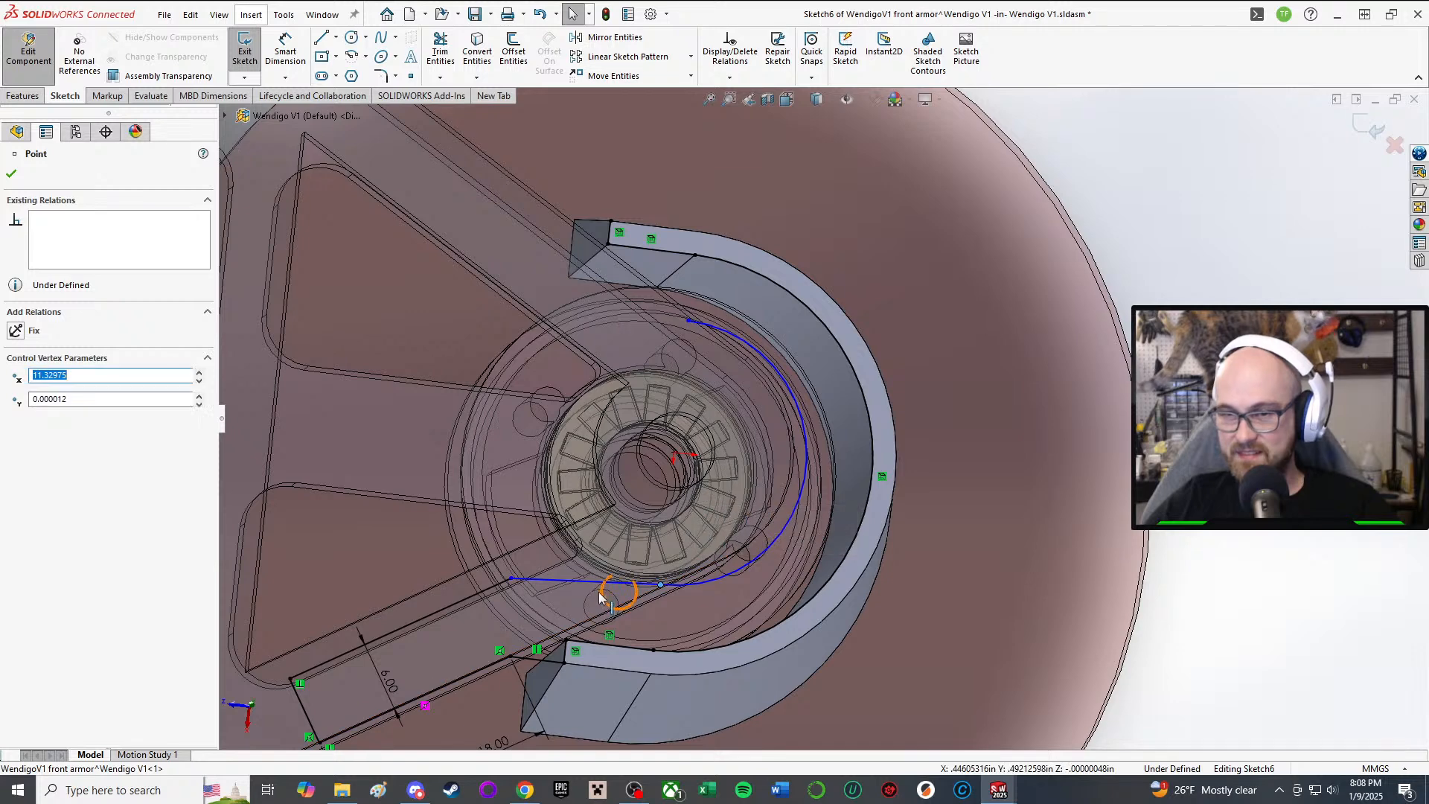
{"action": "left_click", "coordinate": [588, 584]}
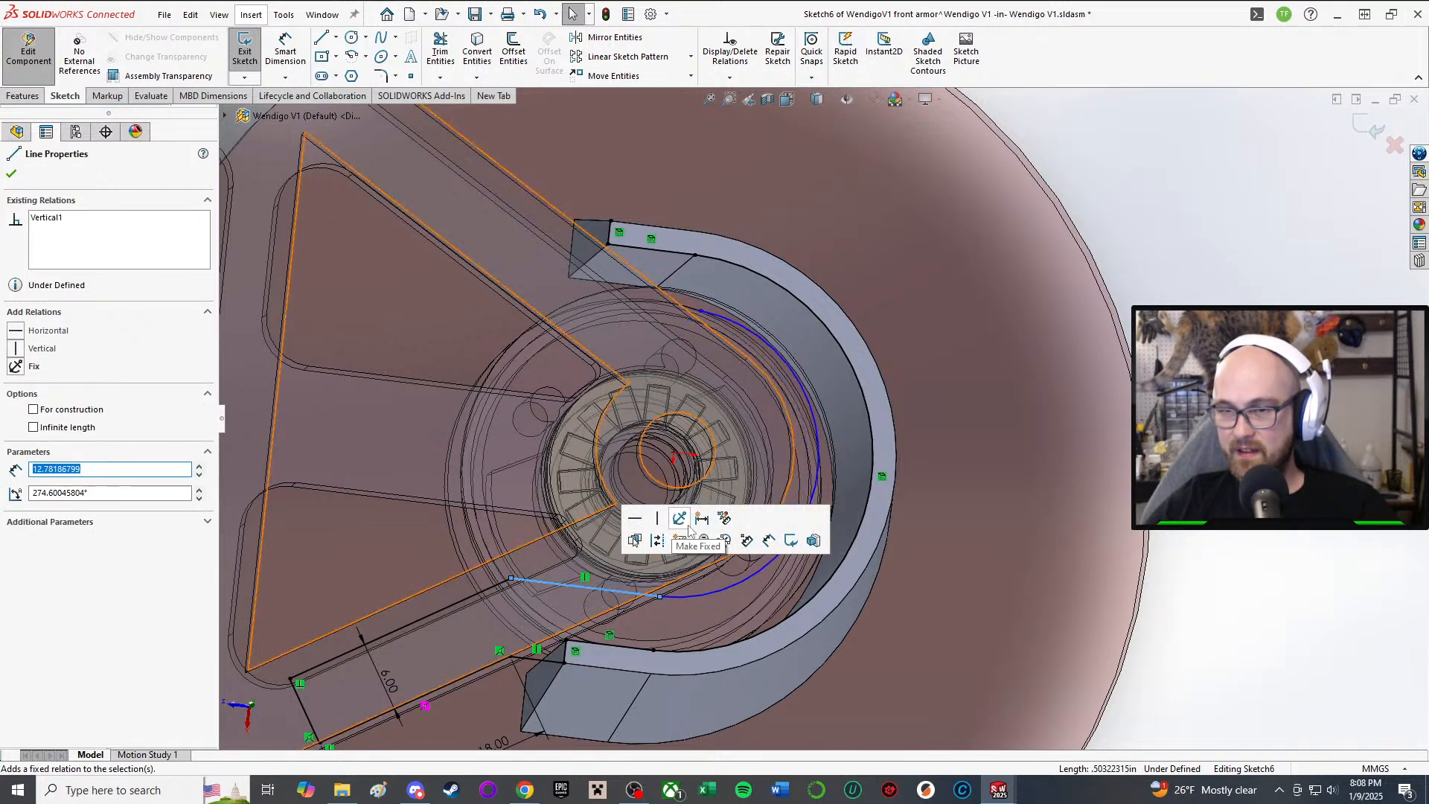
Step: Make the weapon blade transparent to see the sketch around the hub
{"action": "left_click", "coordinate": [994, 514]}
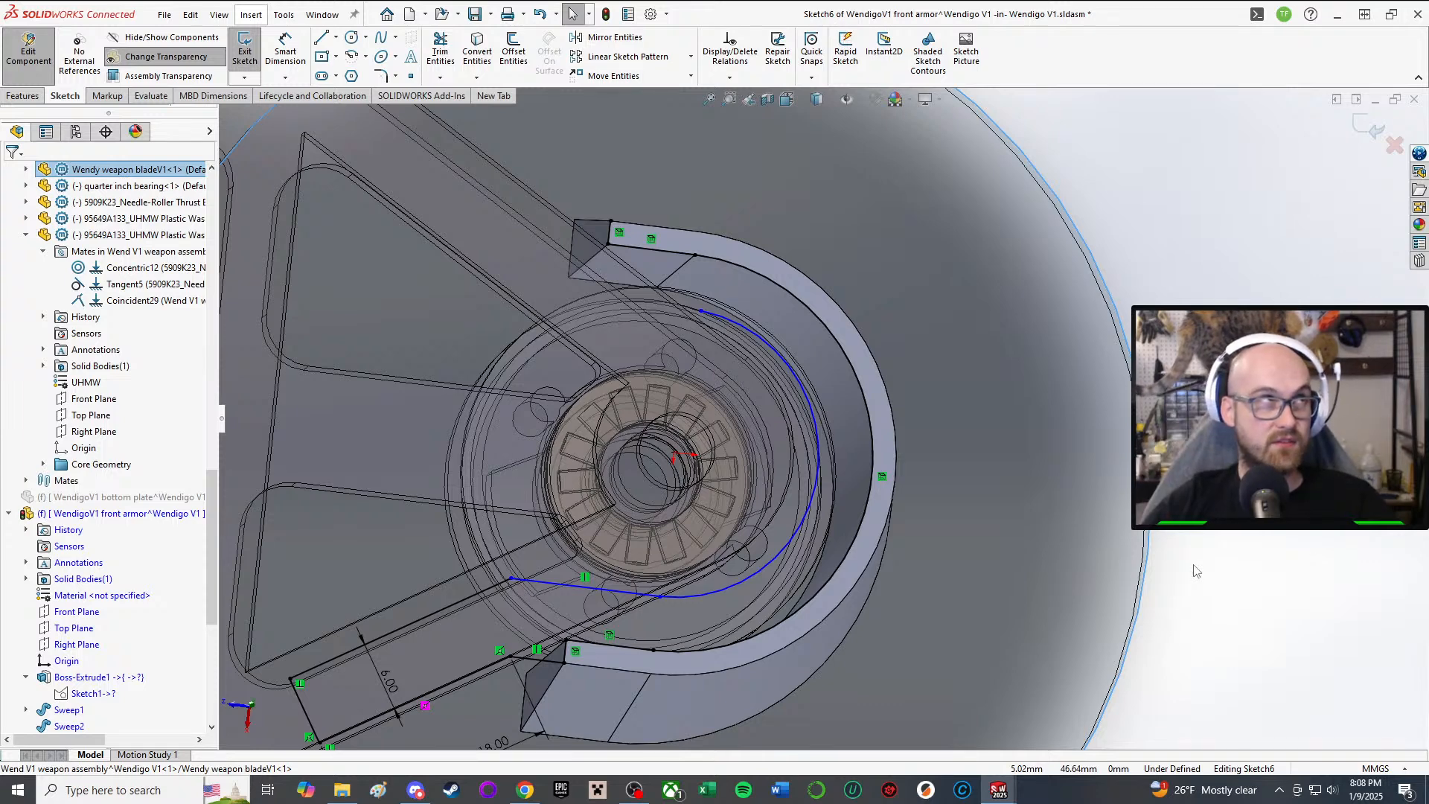
{"action": "left_click", "coordinate": [160, 57]}
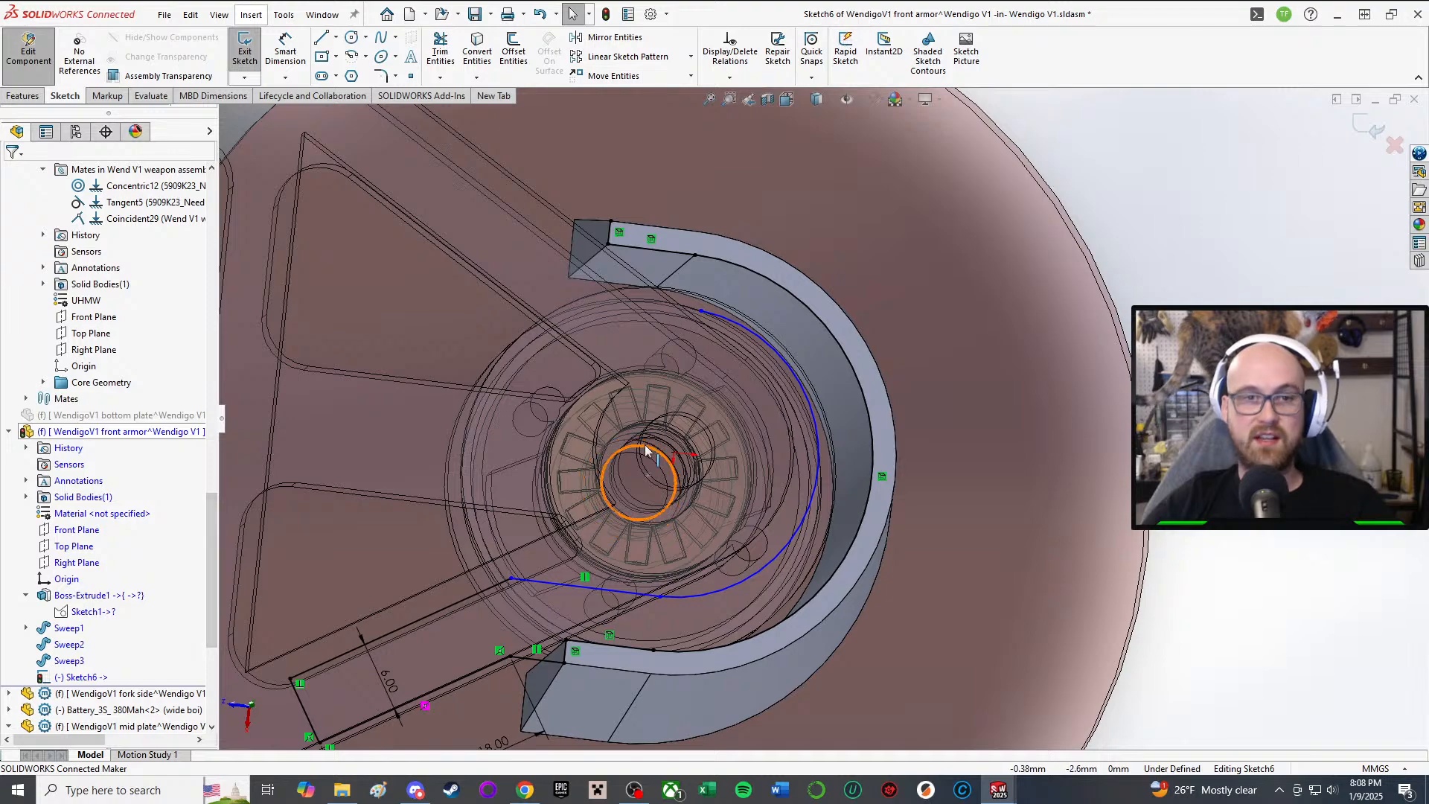
{"action": "scroll", "coordinate": [646, 461], "scroll_direction": "down", "scroll_amount": 4}
{"action": "scroll", "coordinate": [647, 476], "scroll_direction": "up", "scroll_amount": 6}
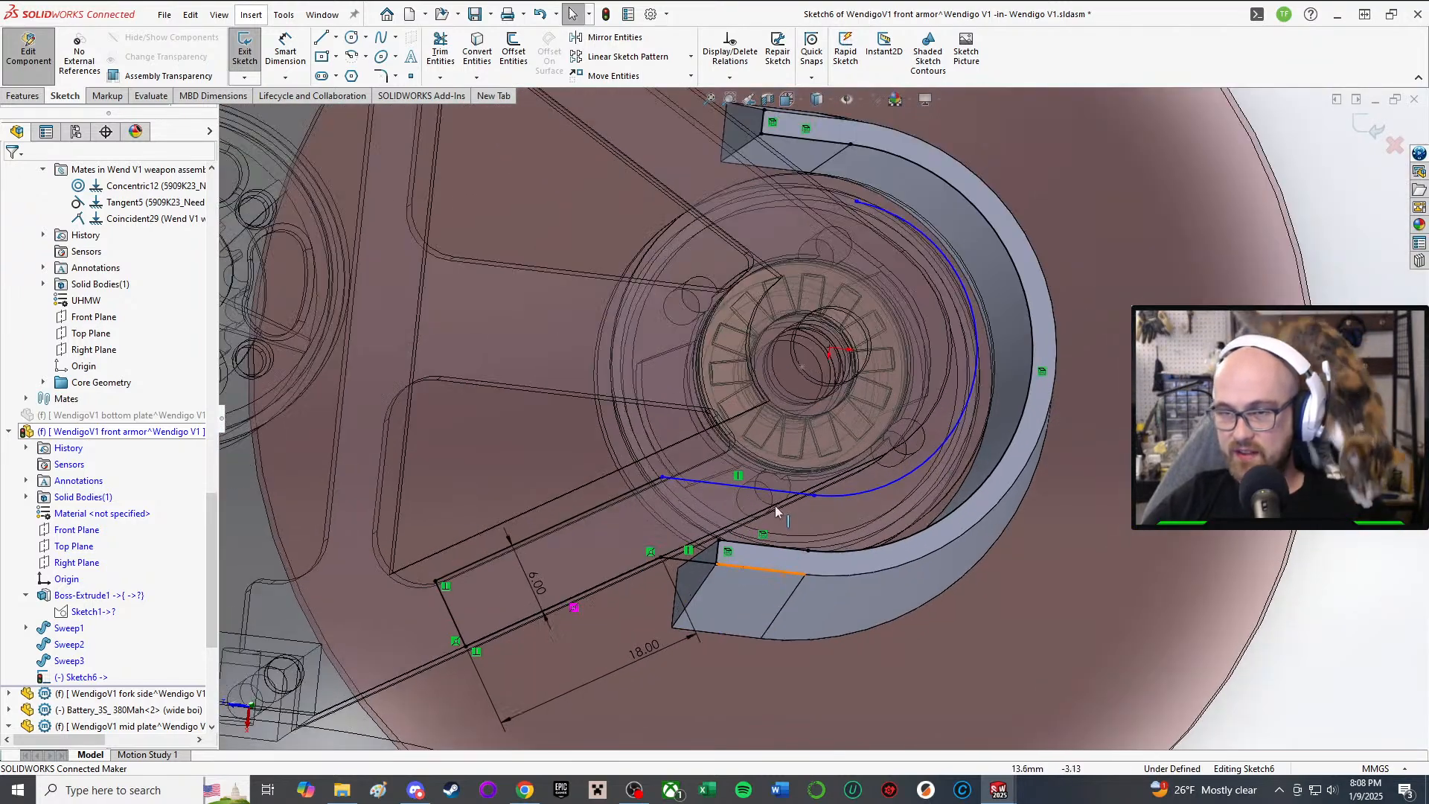
{"action": "middle_click_drag", "start_coordinate": [781, 590], "coordinate": [793, 461]}
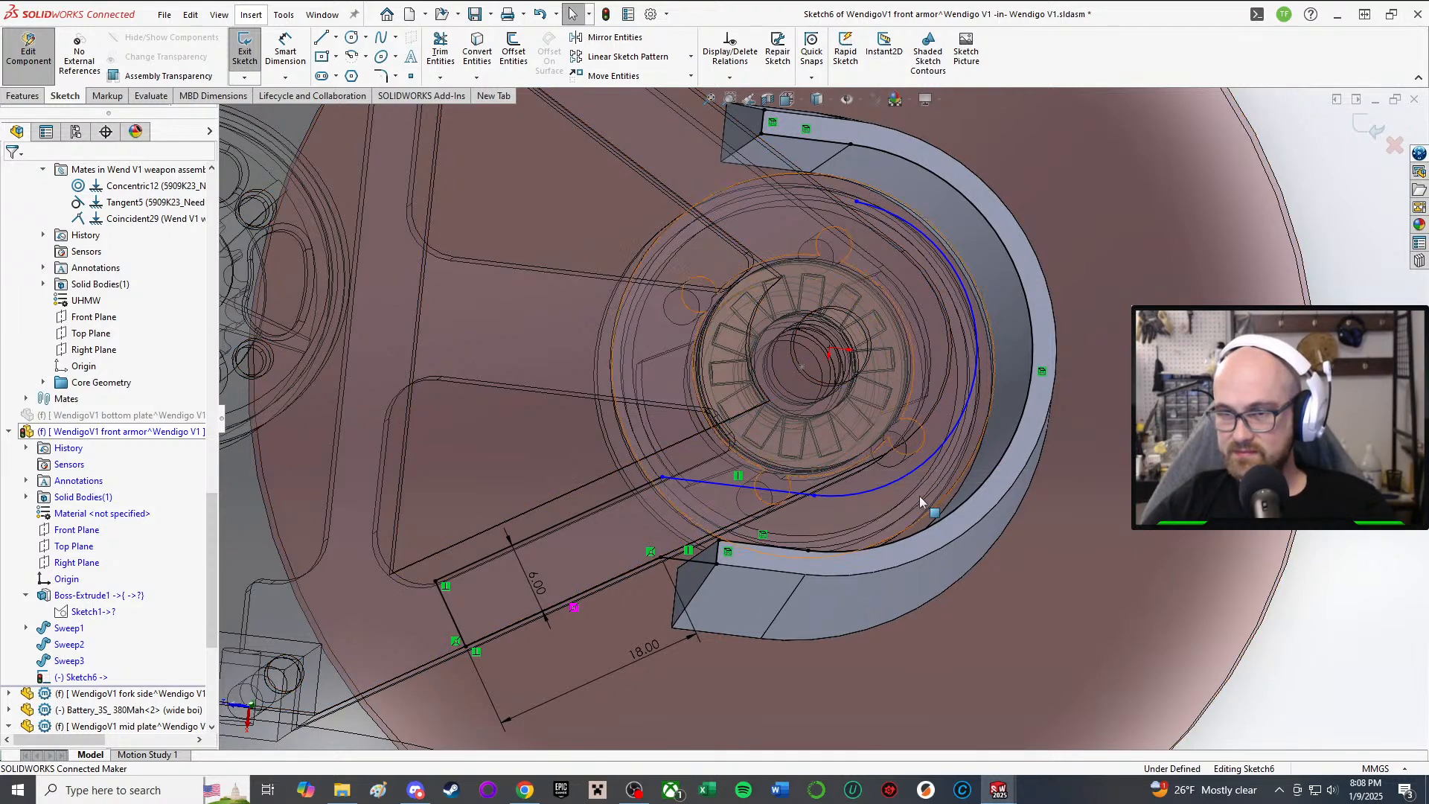
{"action": "scroll", "coordinate": [919, 495], "scroll_direction": "down", "scroll_amount": 1}
{"action": "scroll", "coordinate": [802, 520], "scroll_direction": "up", "scroll_amount": 1}
{"action": "middle_click_drag", "start_coordinate": [801, 518], "coordinate": [773, 554]}
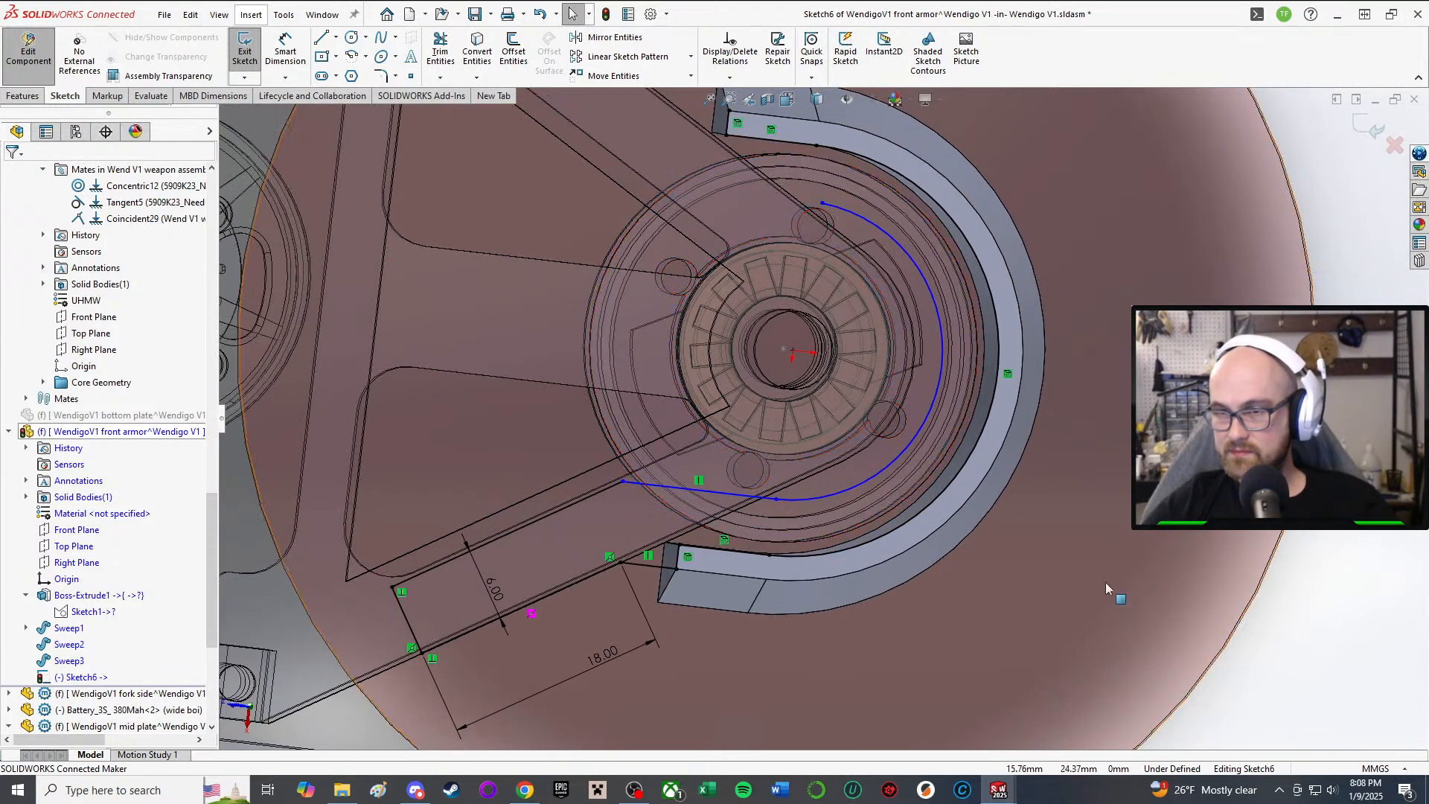
{"action": "middle_click_drag", "start_coordinate": [841, 469], "coordinate": [847, 498]}
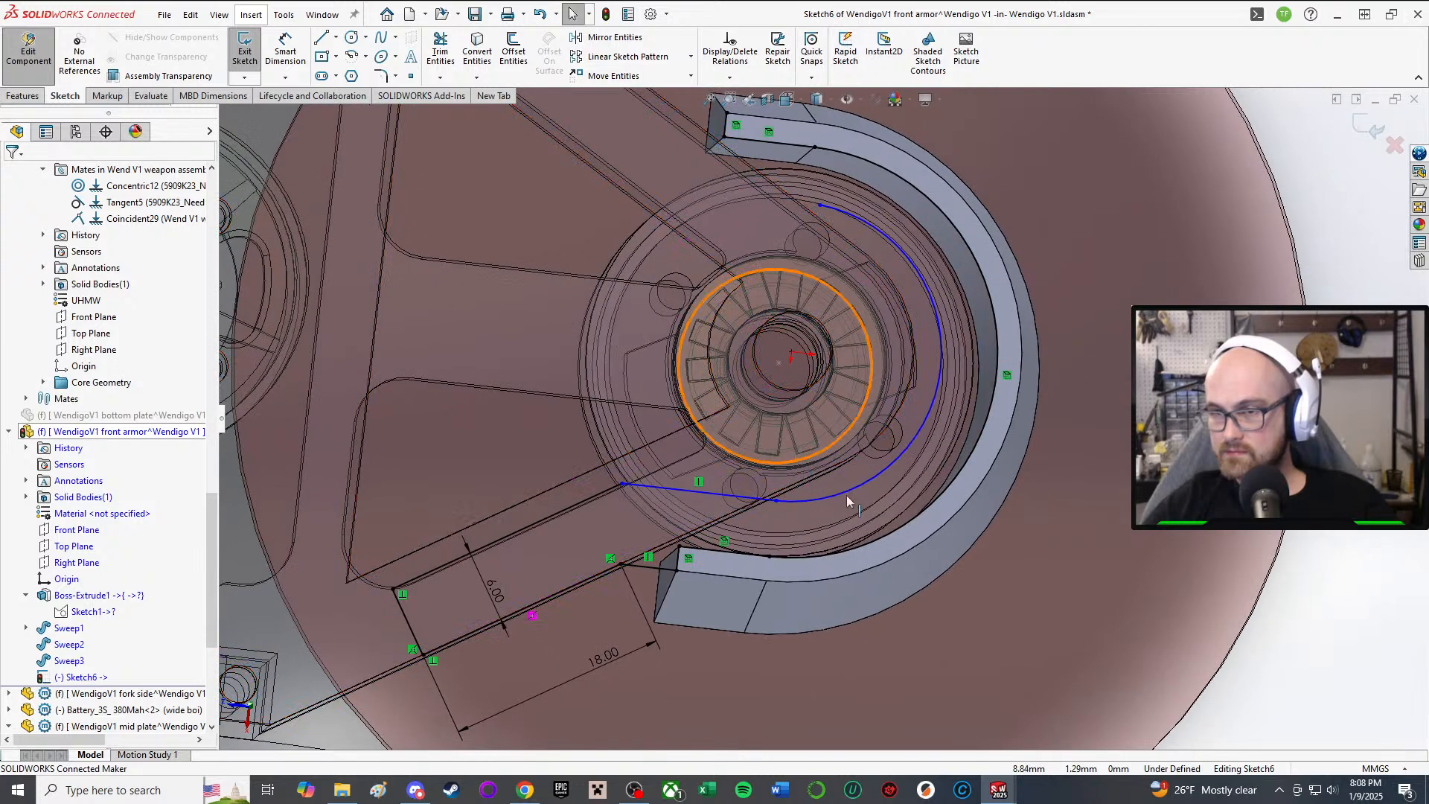
{"action": "right_click_drag", "start_coordinate": [1246, 613], "coordinate": [1246, 532]}
{"action": "scroll", "coordinate": [680, 584], "scroll_direction": "down", "scroll_amount": 3}
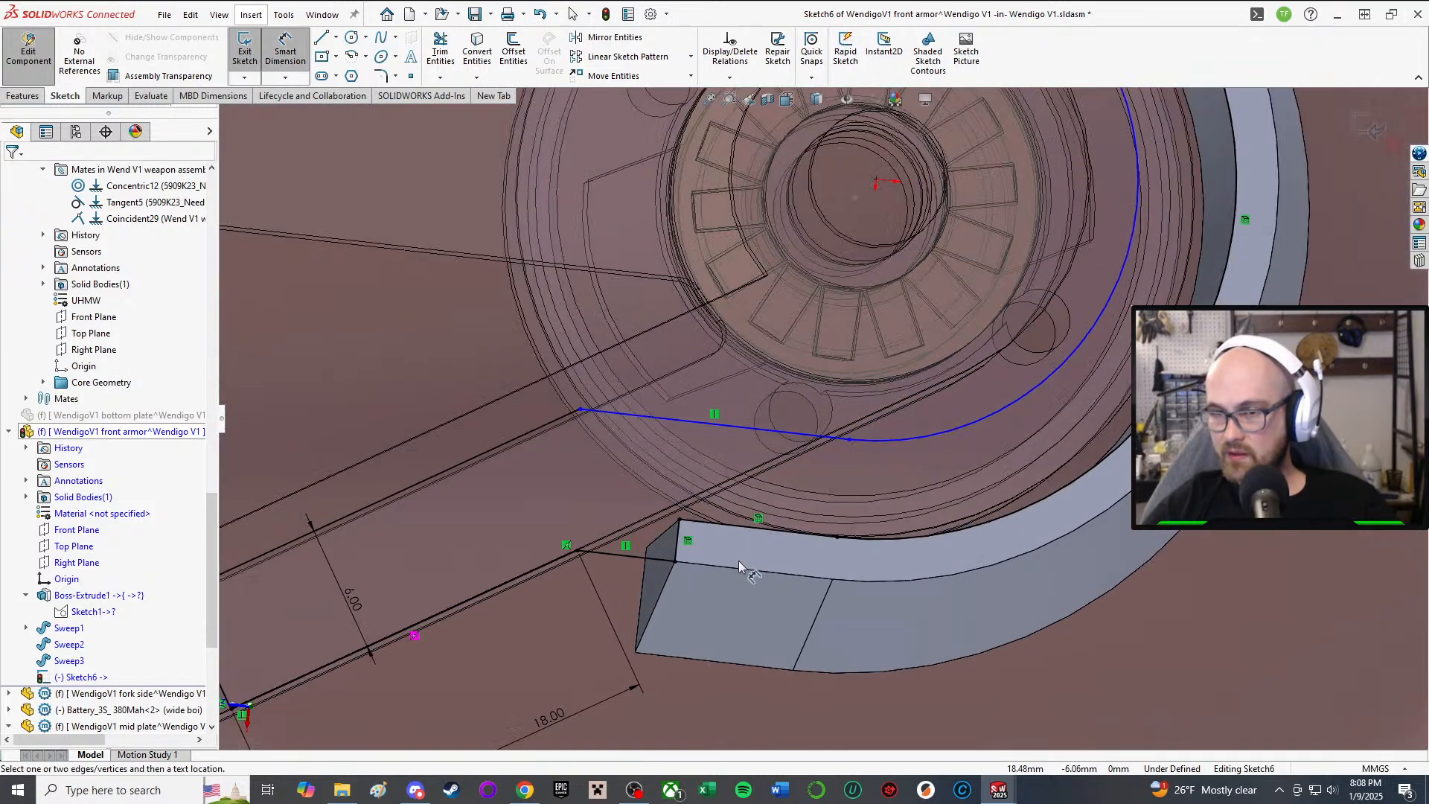
Step: Dimension the straight sketch line 5 mm from the armor edge
{"action": "left_click", "coordinate": [772, 539]}
{"action": "left_click", "coordinate": [796, 436]}
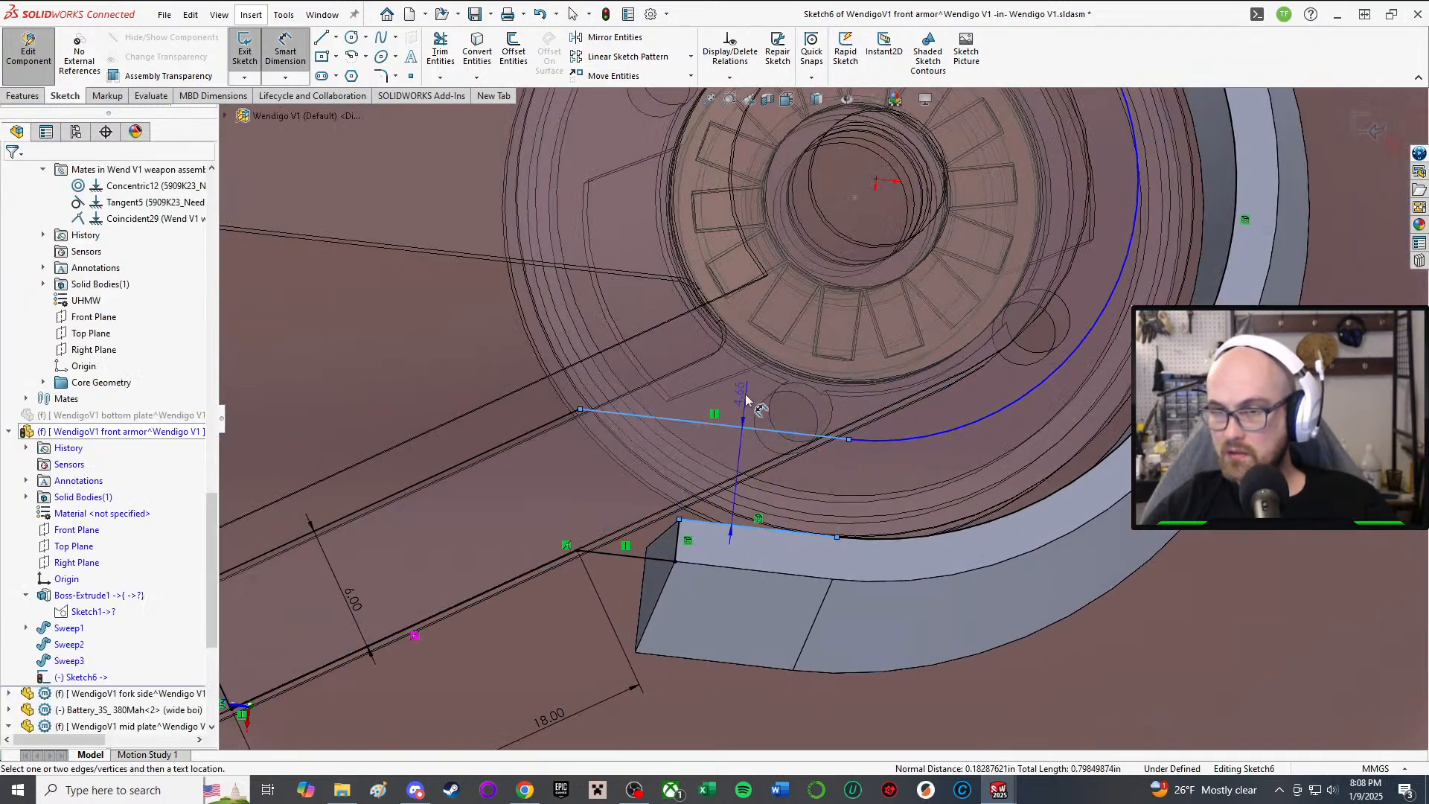
{"action": "left_click", "coordinate": [746, 399]}
{"action": "type", "text": "5"}
{"action": "key", "text": "Return"}
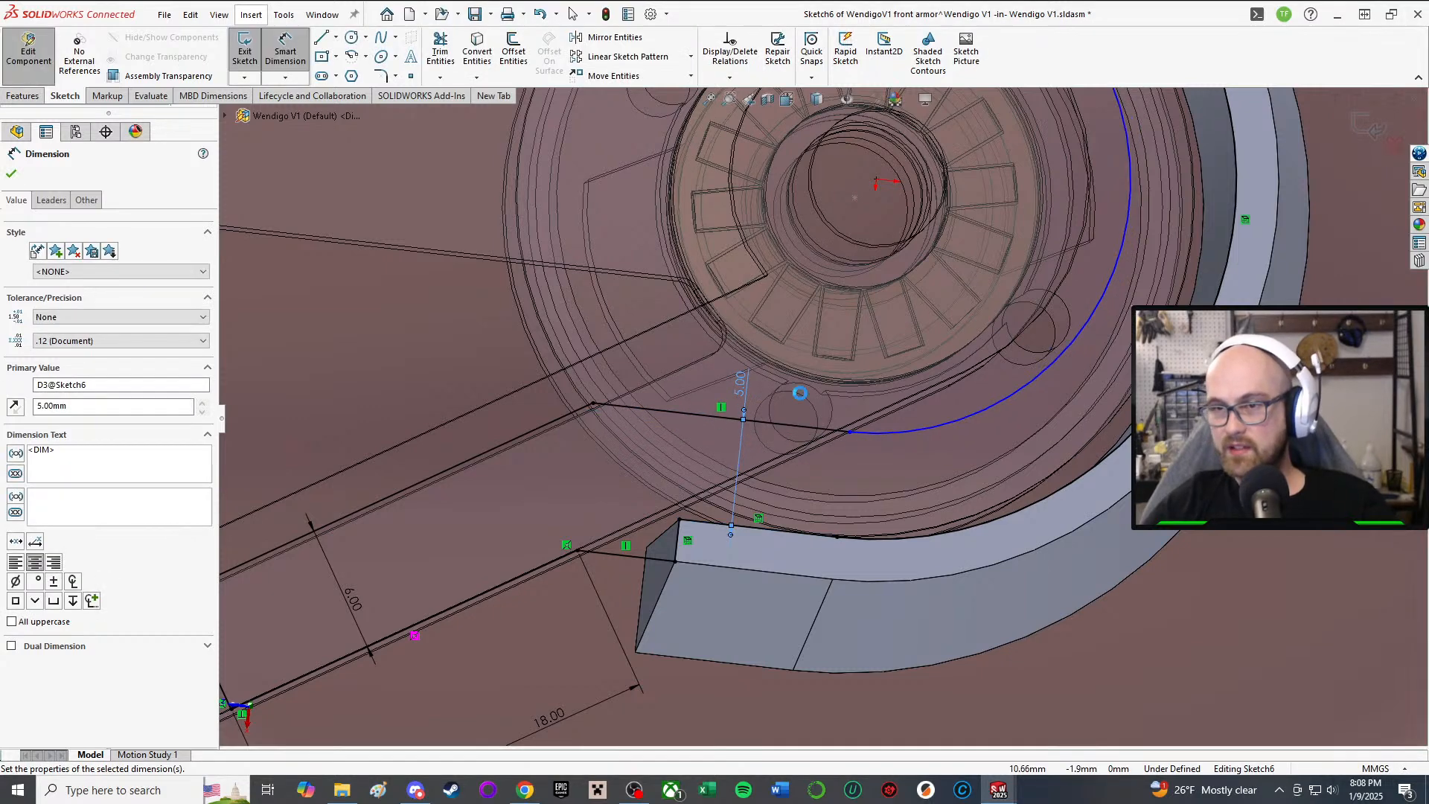
{"action": "scroll", "coordinate": [799, 393], "scroll_direction": "up", "scroll_amount": 3}
Step: Add a Tangent relation between the inner arc and the straight line
{"action": "left_click", "coordinate": [893, 417], "text": "ctrl"}
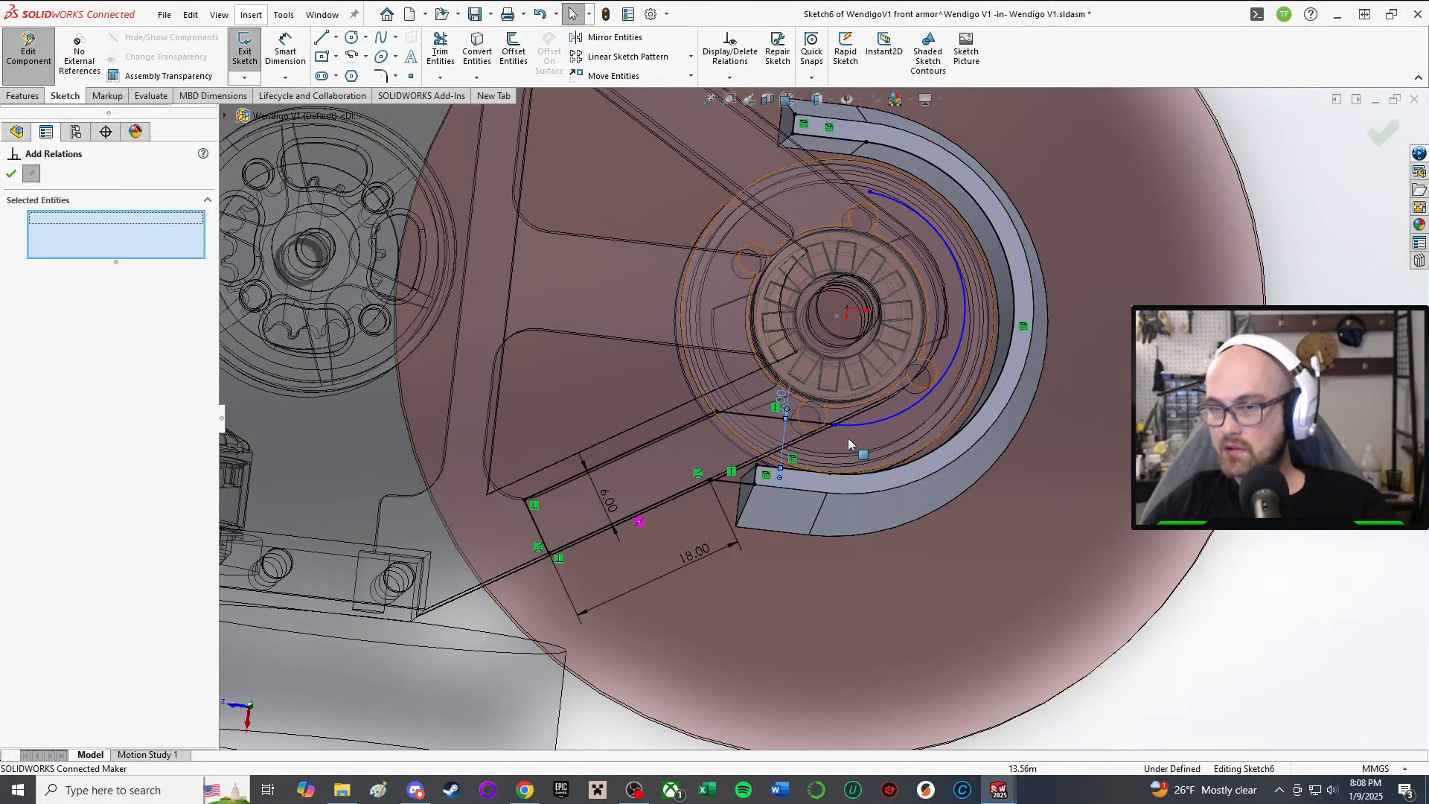
{"action": "left_click", "coordinate": [789, 421], "text": "ctrl"}
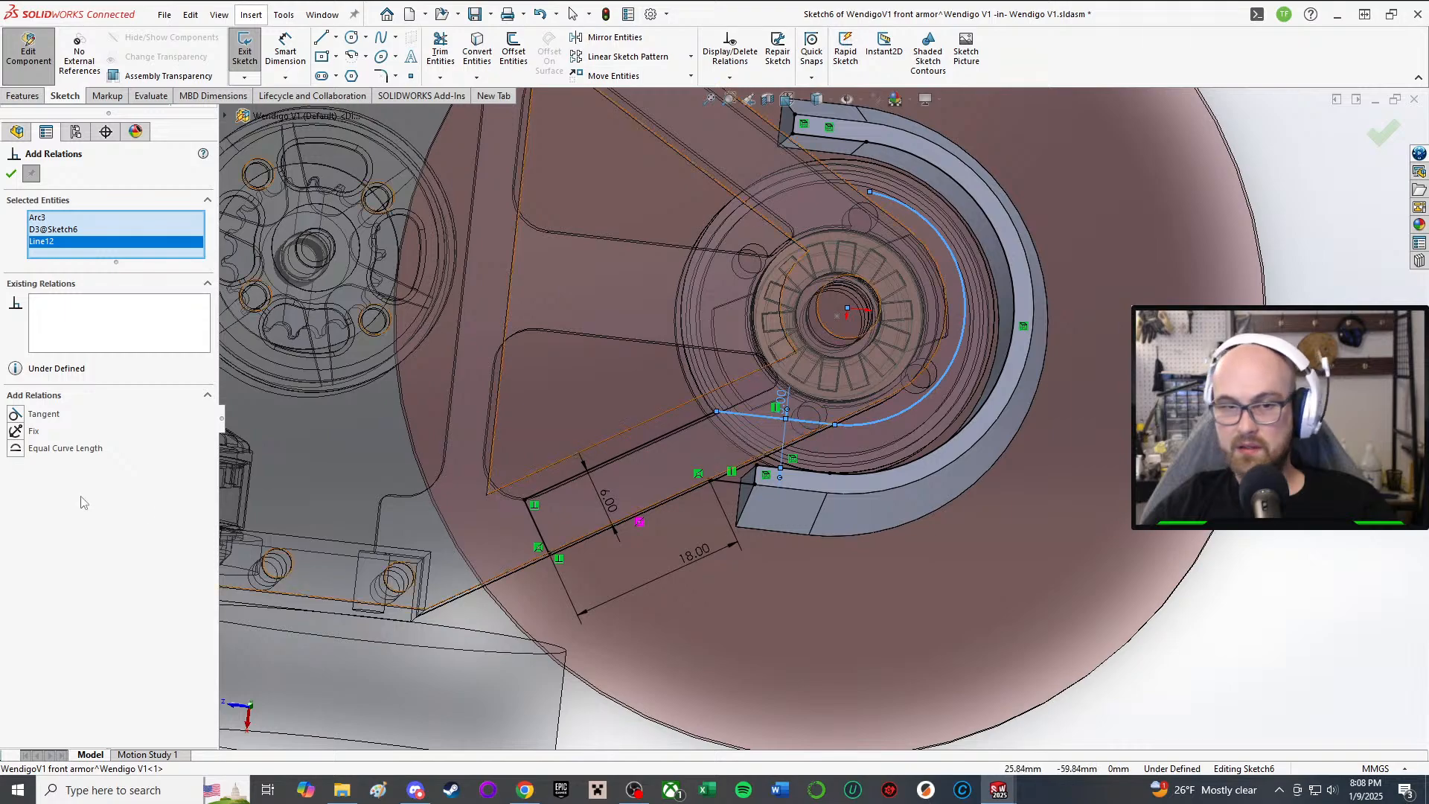
{"action": "left_click", "coordinate": [15, 414]}
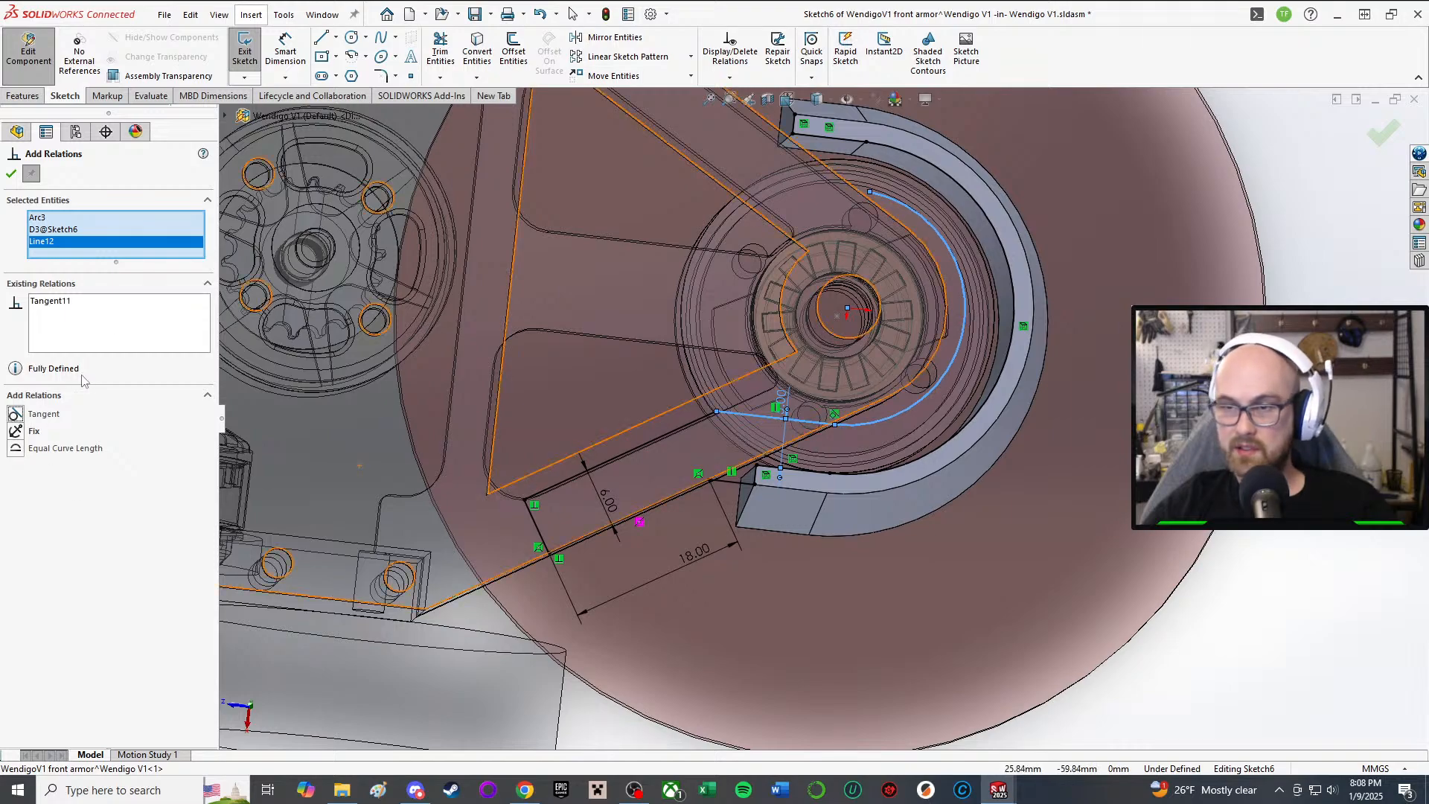
{"action": "left_click", "coordinate": [15, 176]}
{"action": "scroll", "coordinate": [775, 479], "scroll_direction": "up", "scroll_amount": 1}
{"action": "middle_click_drag", "start_coordinate": [775, 478], "coordinate": [750, 438]}
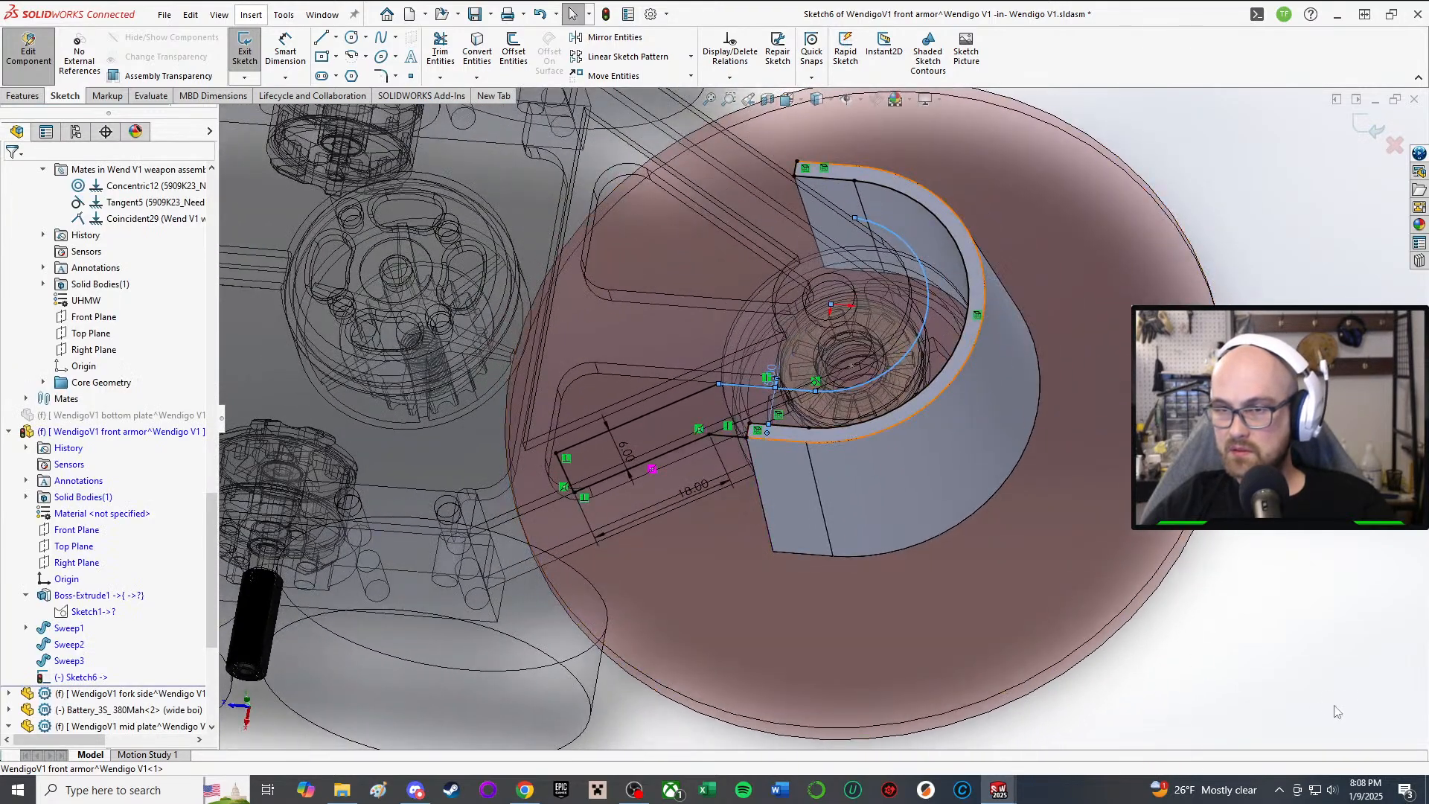
{"action": "left_click", "coordinate": [1340, 659]}
{"action": "scroll", "coordinate": [920, 437], "scroll_direction": "up", "scroll_amount": 2}
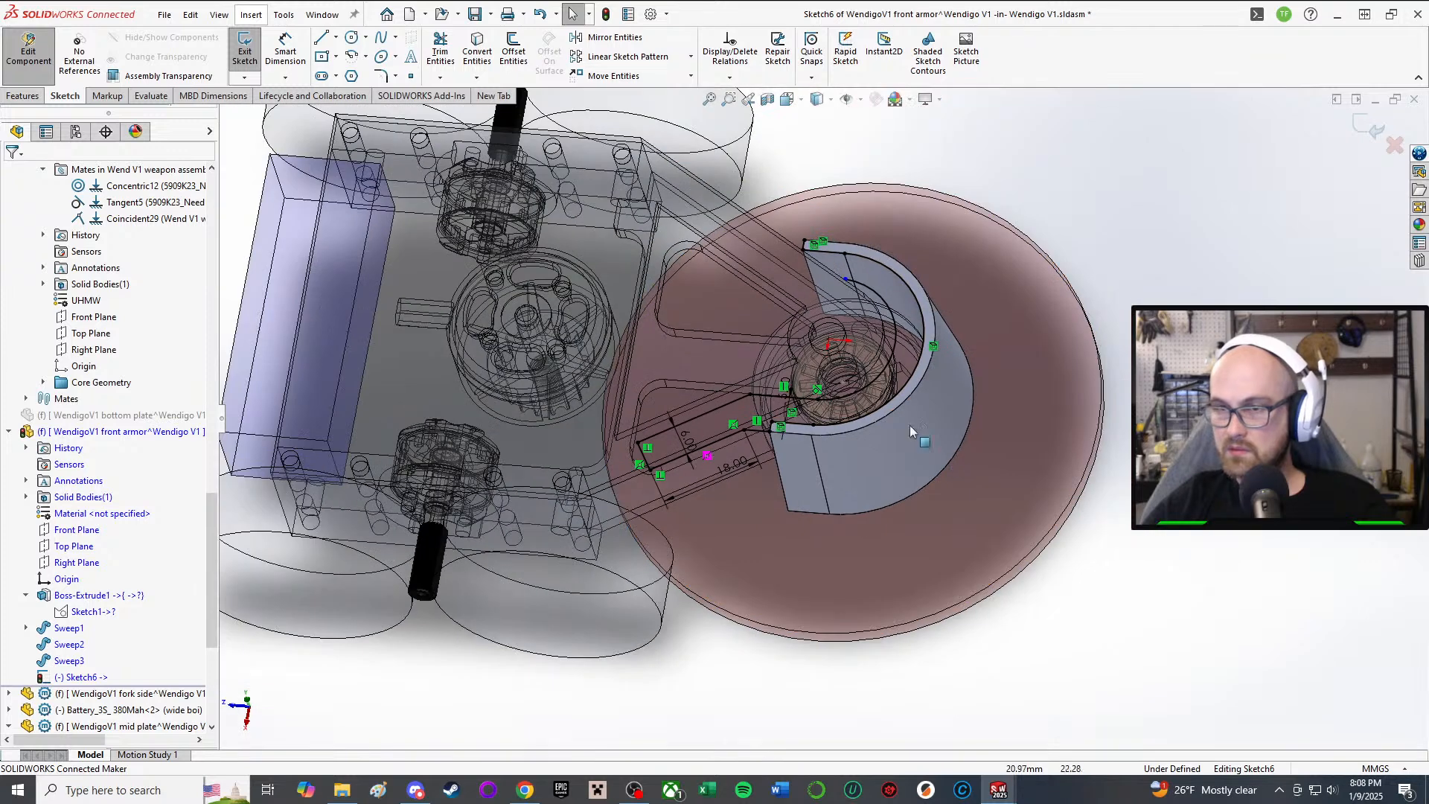
Step: Select the slot's five lines (Line13, Line14, Line10, Line9, Line12) for mirroring
{"action": "left_click", "coordinate": [595, 37]}
{"action": "scroll", "coordinate": [603, 328], "scroll_direction": "down", "scroll_amount": 4}
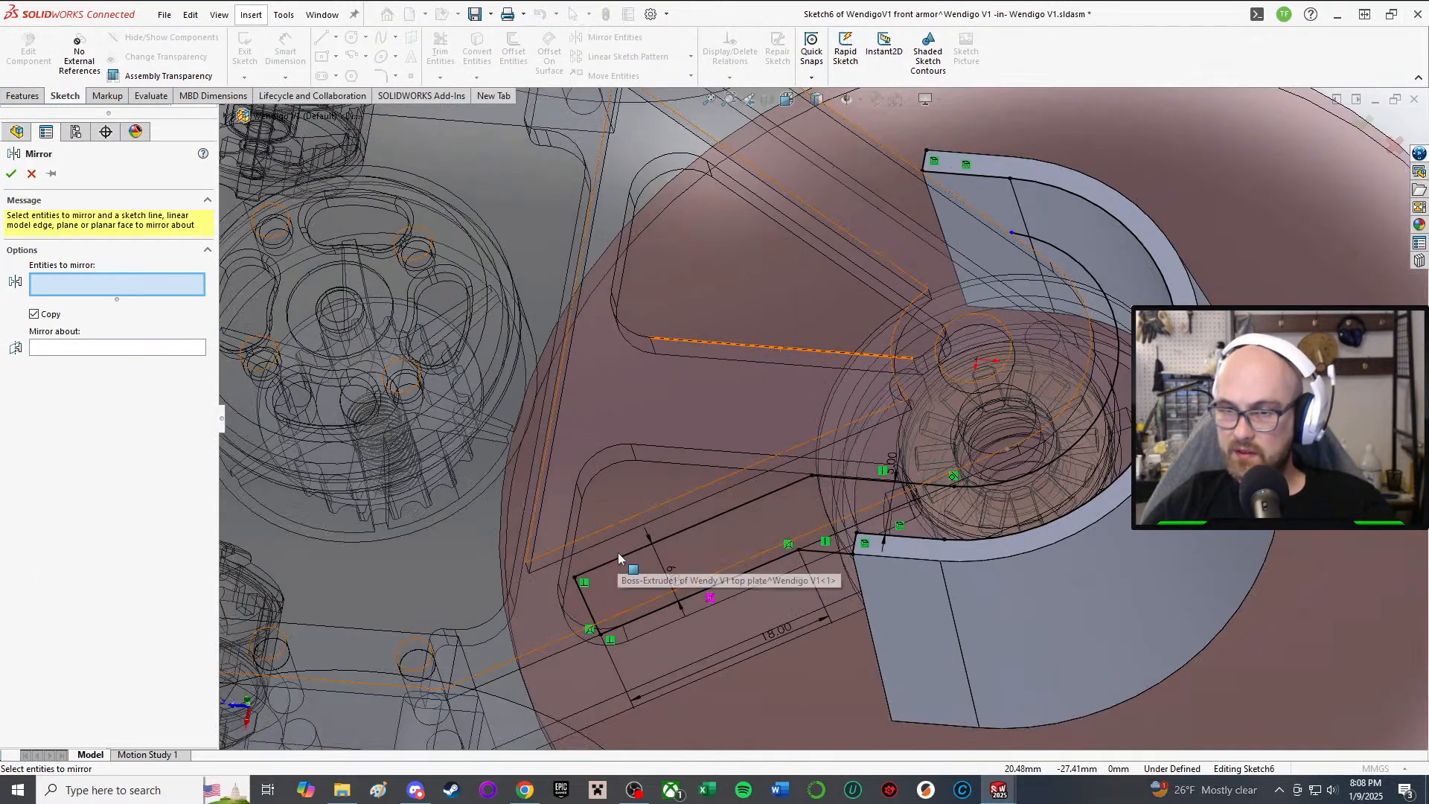
{"action": "left_click", "coordinate": [624, 556]}
{"action": "left_click", "coordinate": [605, 622]}
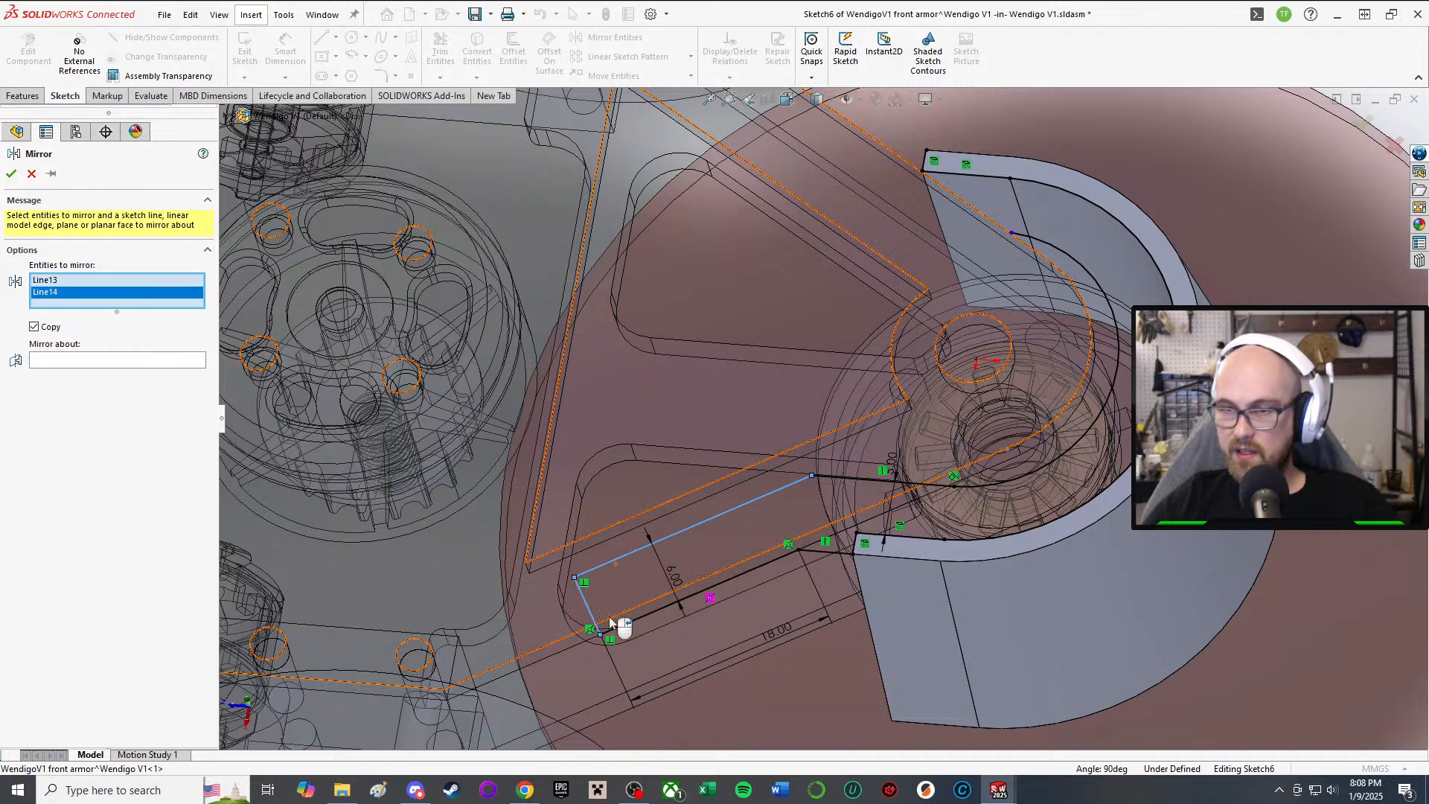
{"action": "left_click", "coordinate": [683, 596]}
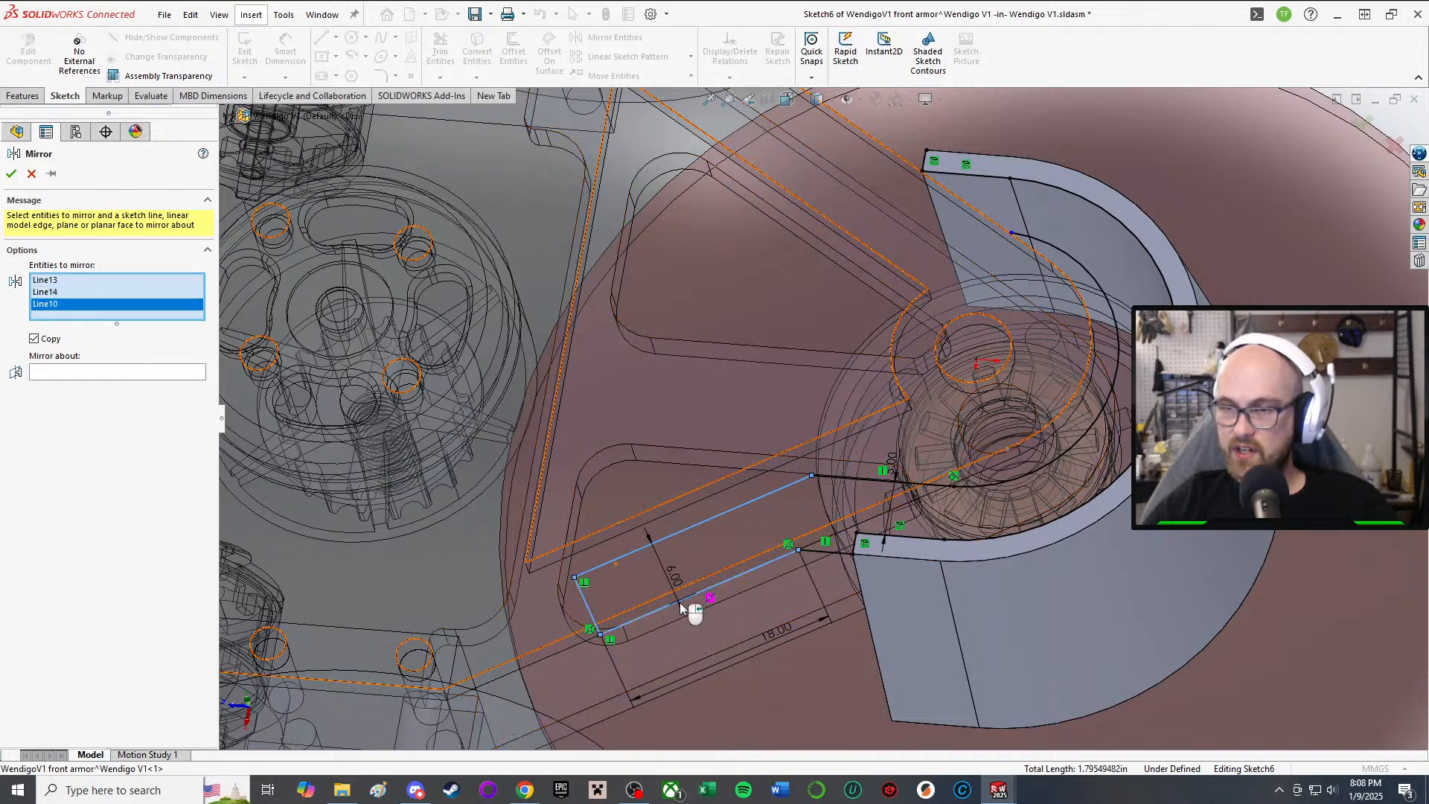
{"action": "left_click", "coordinate": [826, 551]}
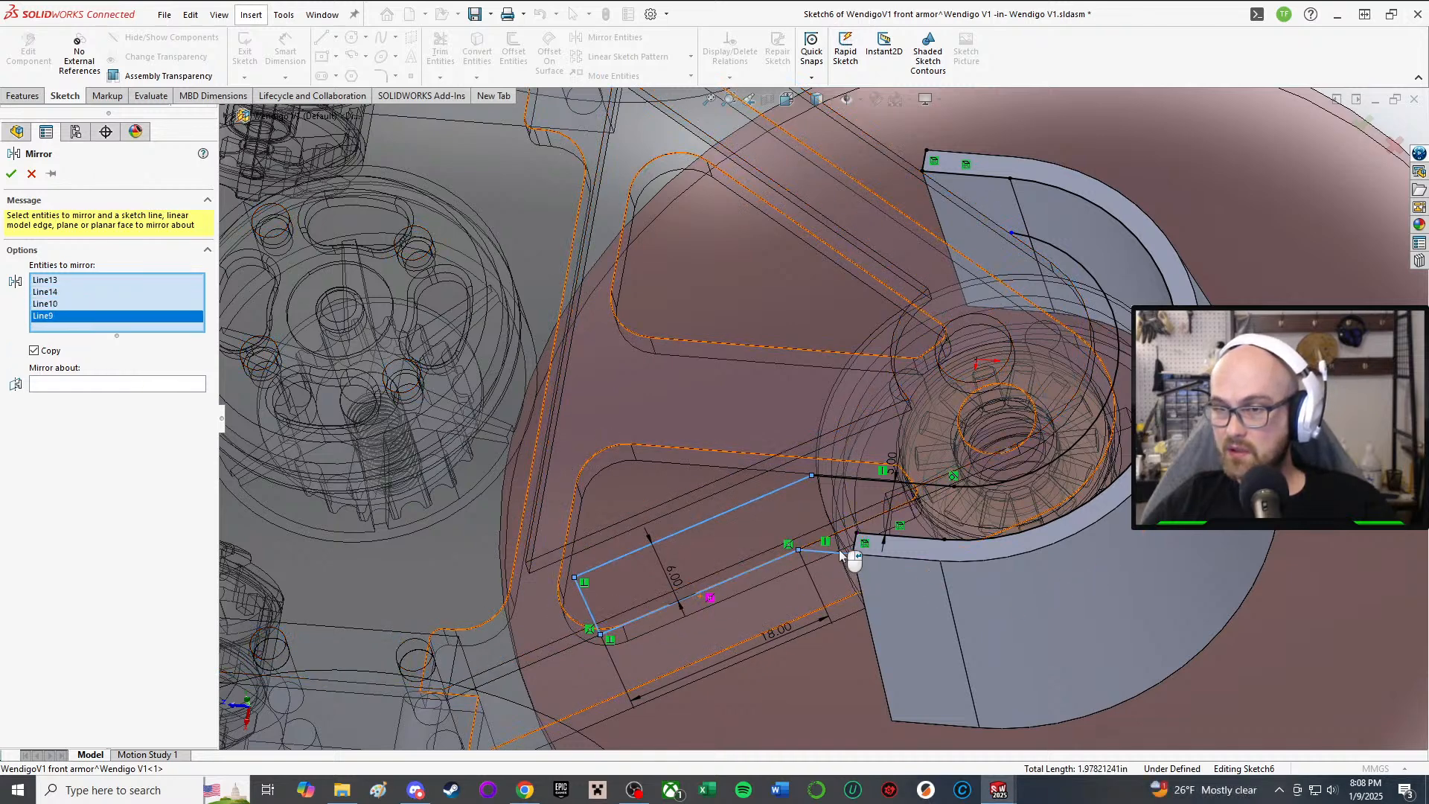
{"action": "left_click", "coordinate": [893, 481]}
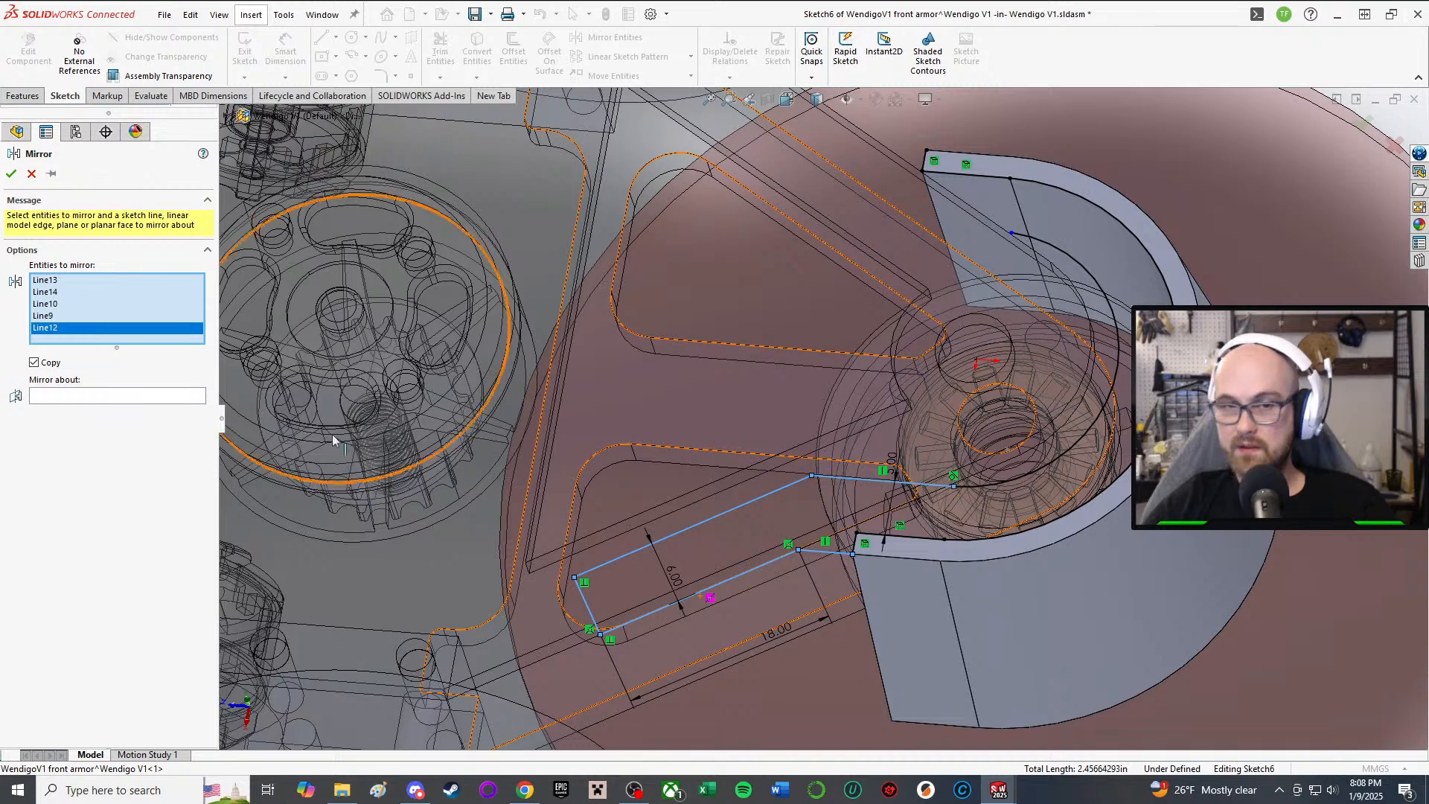
Step: Mirror the selected lines about the Right Plane picked from the flyout feature tree
{"action": "left_click", "coordinate": [112, 397]}
{"action": "scroll", "coordinate": [694, 329], "scroll_direction": "up", "scroll_amount": 8}
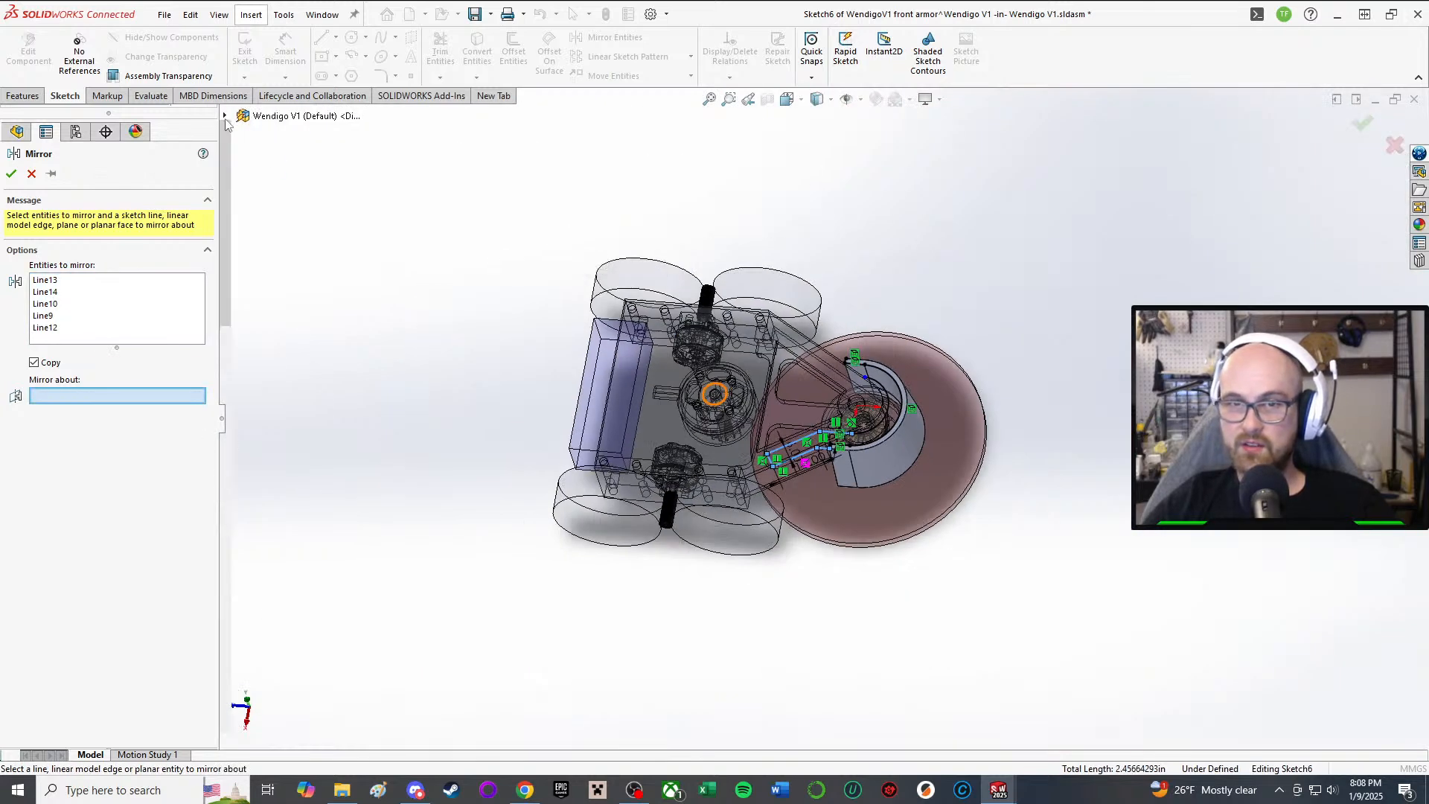
{"action": "left_click", "coordinate": [224, 115]}
{"action": "left_click", "coordinate": [304, 213]}
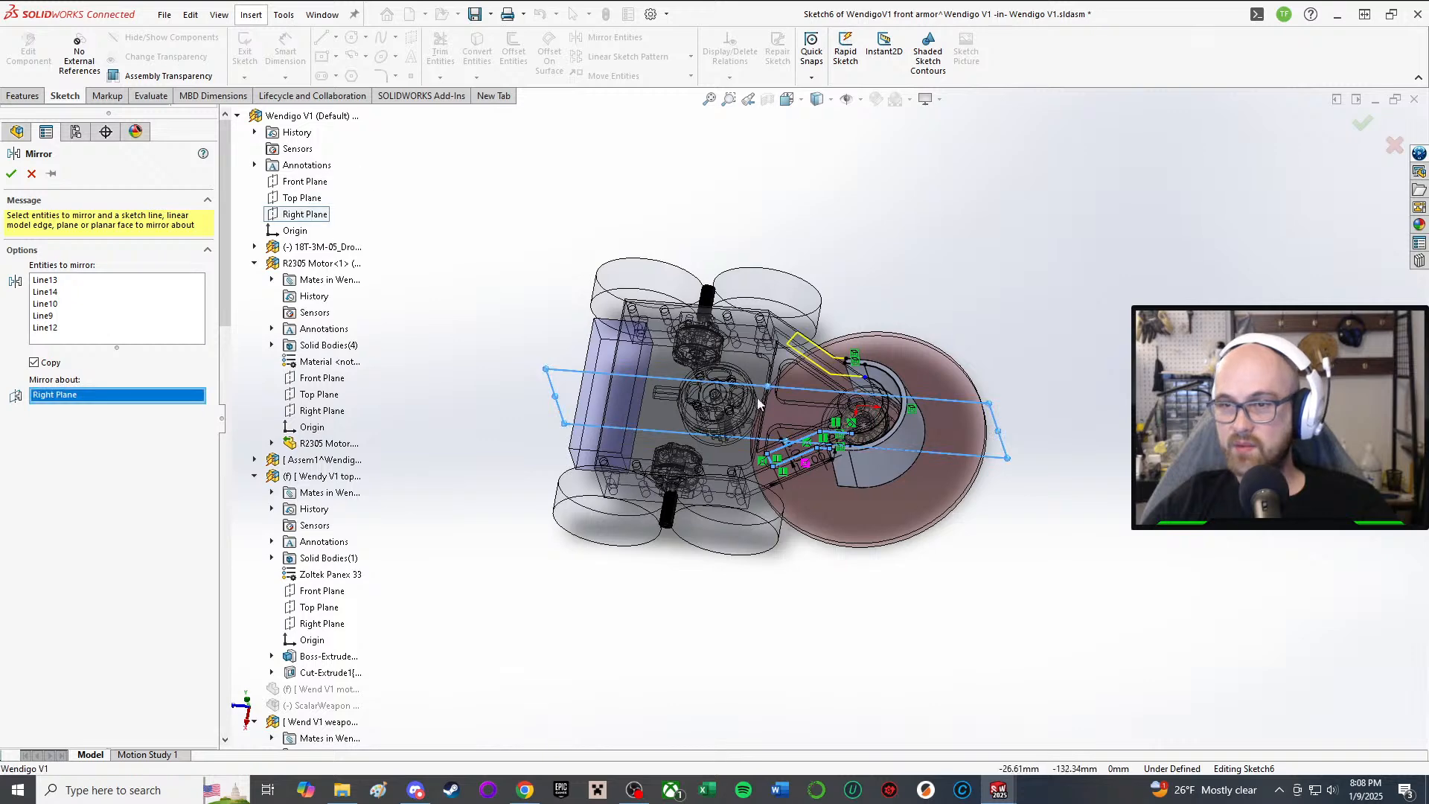
{"action": "left_click", "coordinate": [11, 174]}
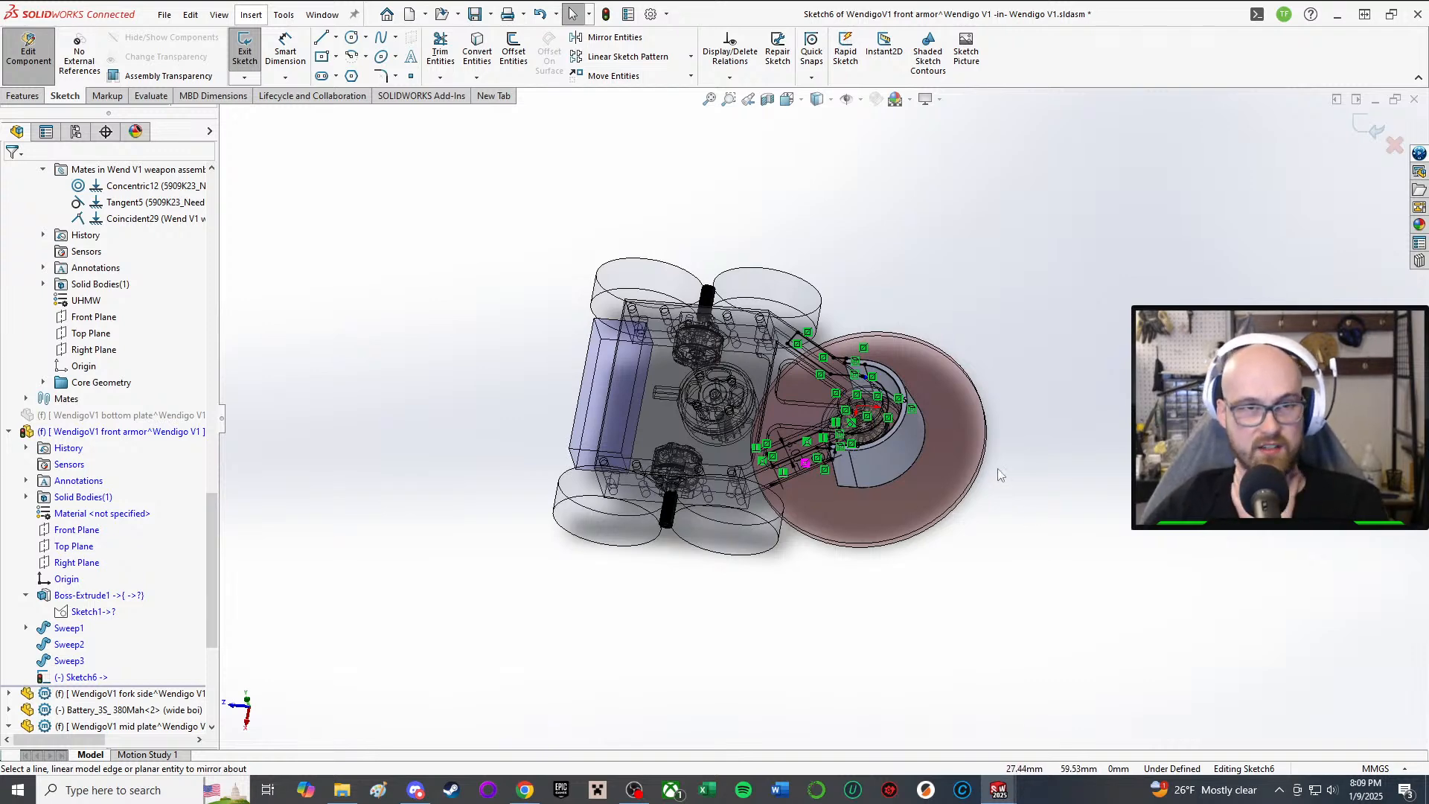
{"action": "scroll", "coordinate": [962, 422], "scroll_direction": "down", "scroll_amount": 3}
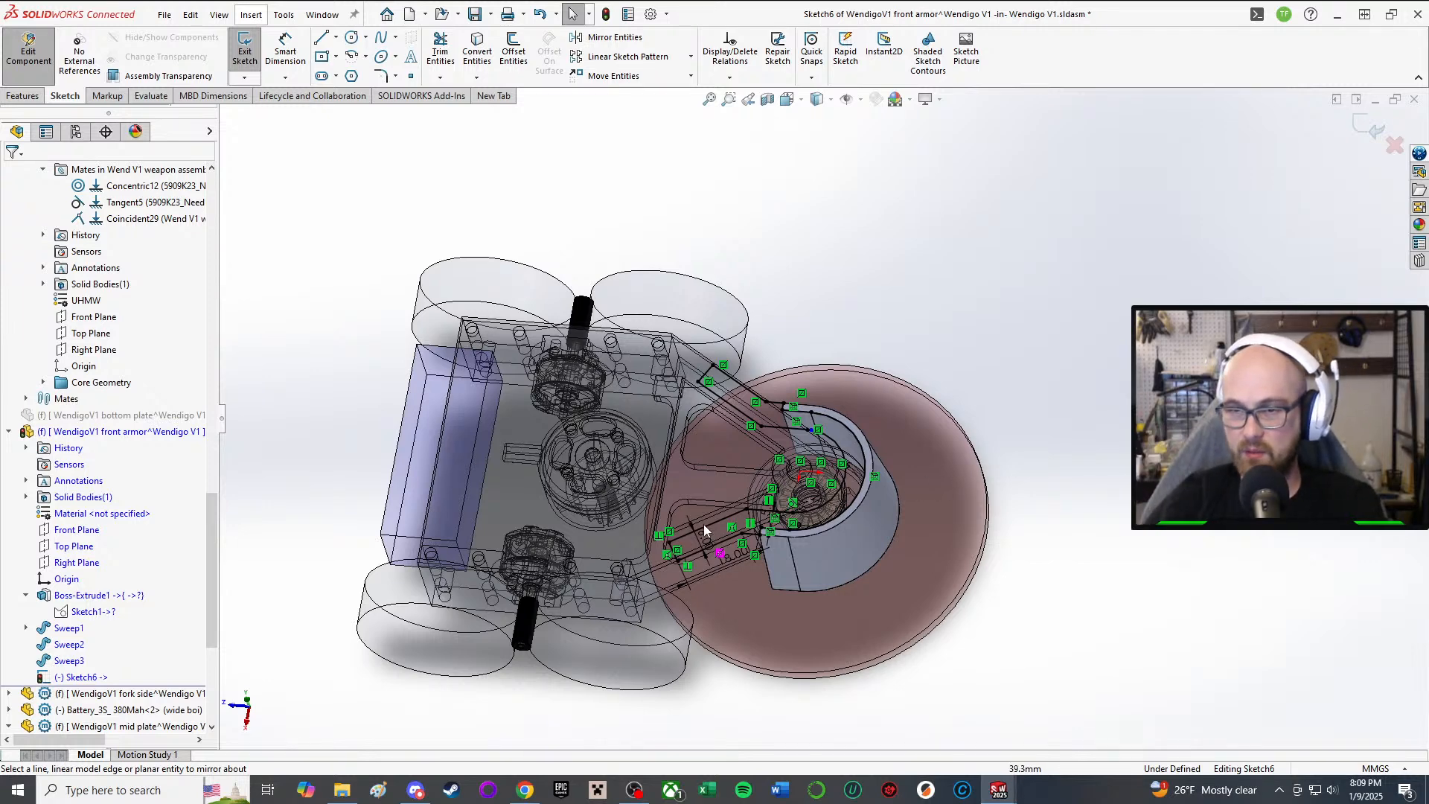
Step: Orbit to a side view of the armor and launch Extruded Boss/Base on Sketch6
{"action": "scroll", "coordinate": [705, 530], "scroll_direction": "down", "scroll_amount": 5}
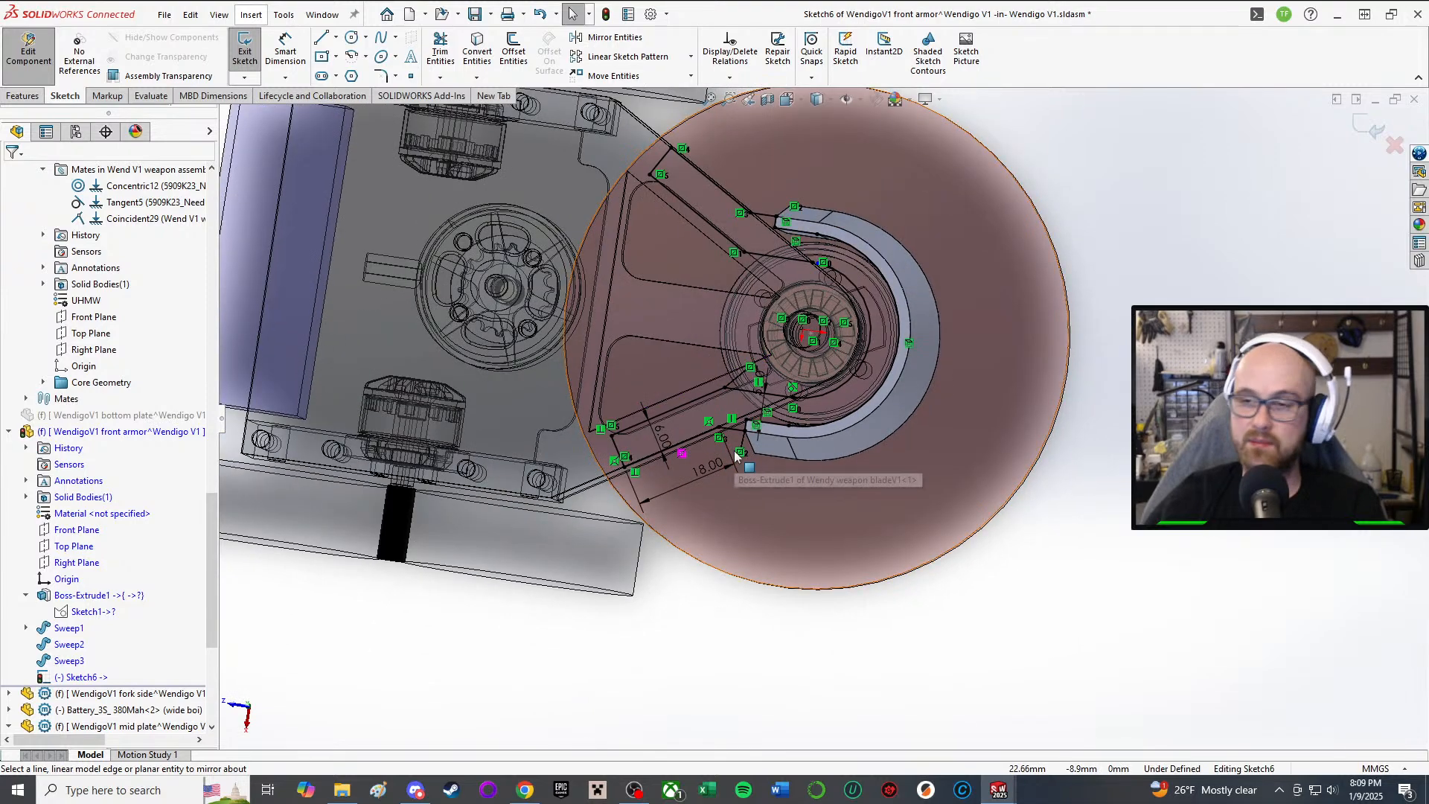
{"action": "scroll", "coordinate": [735, 456], "scroll_direction": "down", "scroll_amount": 5}
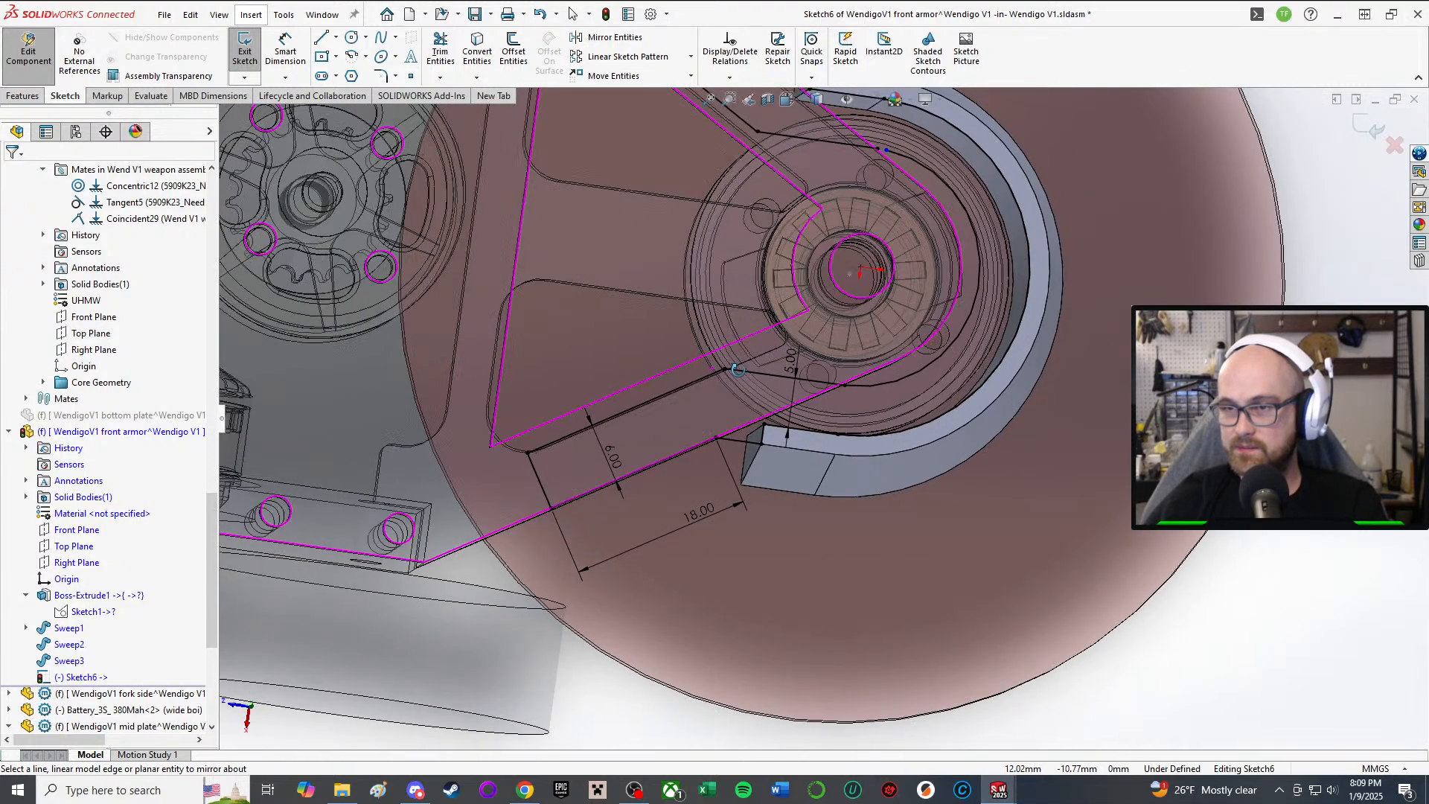
{"action": "middle_click_drag", "start_coordinate": [736, 370], "coordinate": [725, 368]}
{"action": "scroll", "coordinate": [901, 306], "scroll_direction": "down", "scroll_amount": 3}
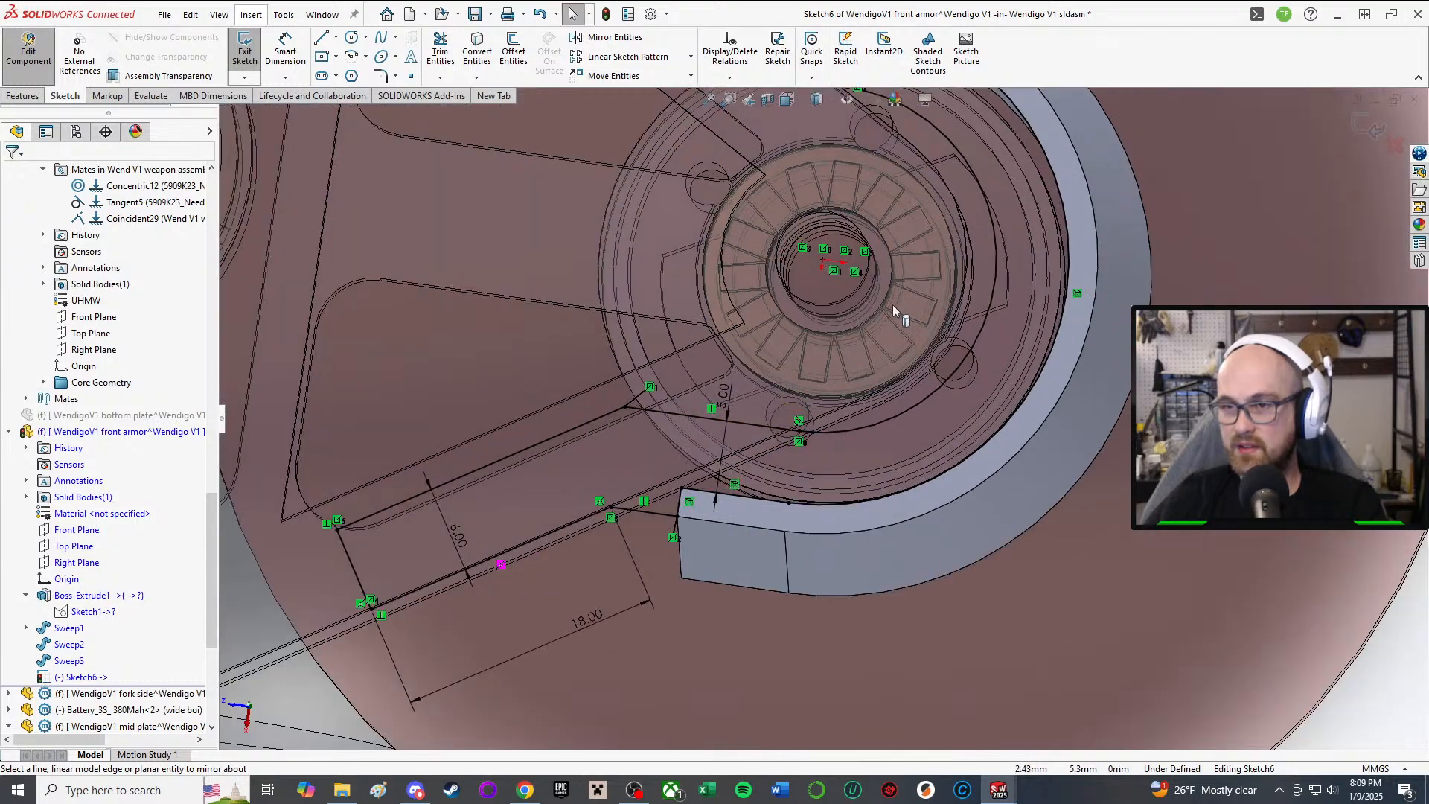
{"action": "middle_click_drag", "start_coordinate": [890, 281], "coordinate": [924, 212]}
{"action": "scroll", "coordinate": [925, 201], "scroll_direction": "up", "scroll_amount": 3}
{"action": "middle_click_drag", "start_coordinate": [827, 290], "coordinate": [823, 156]}
{"action": "scroll", "coordinate": [823, 154], "scroll_direction": "up", "scroll_amount": 1}
{"action": "scroll", "coordinate": [823, 155], "scroll_direction": "up", "scroll_amount": 1}
{"action": "right_click_drag", "start_coordinate": [1163, 295], "coordinate": [1099, 378]}
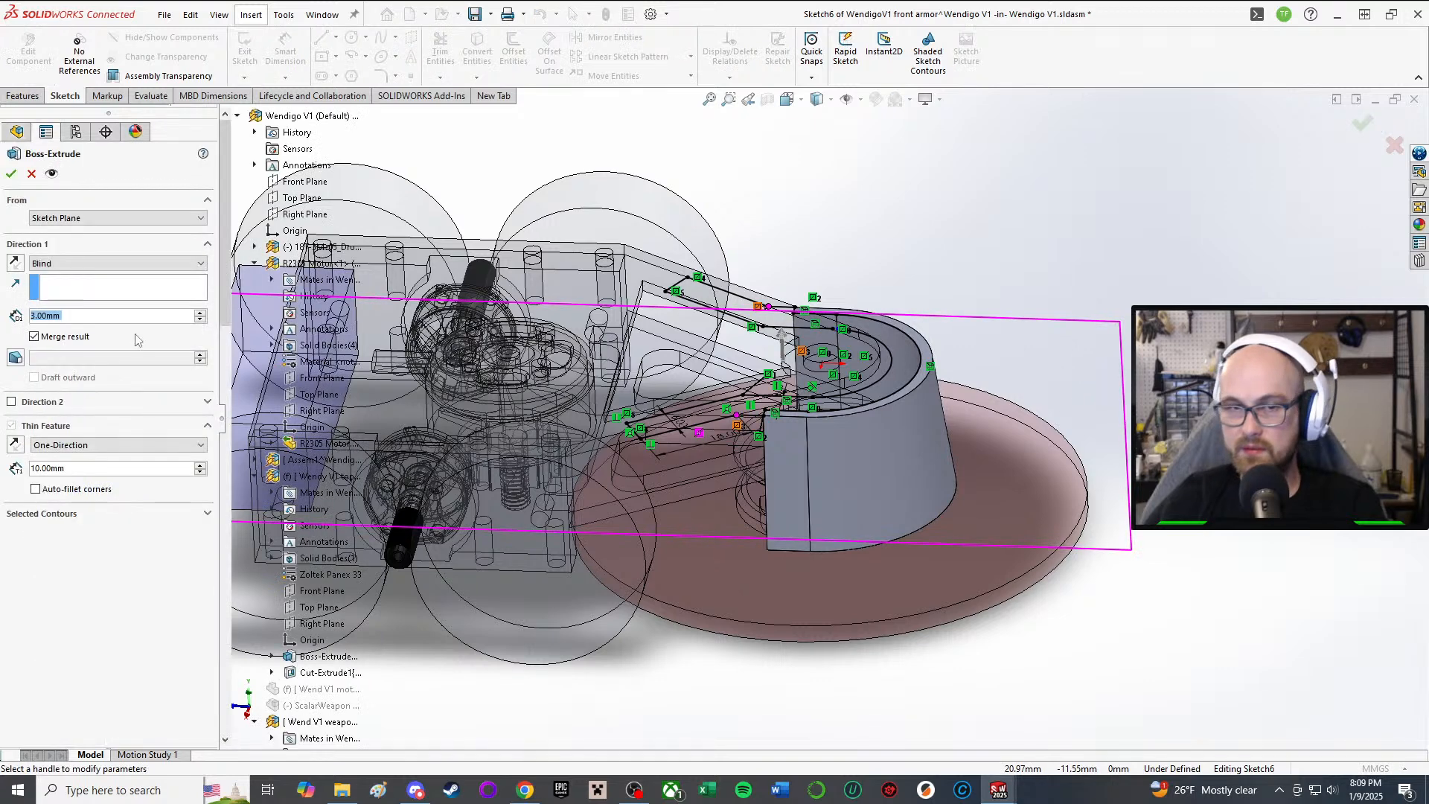
Step: Try a Through All end condition, then cancel the extrusion to return to Sketch6
{"action": "left_click", "coordinate": [93, 263]}
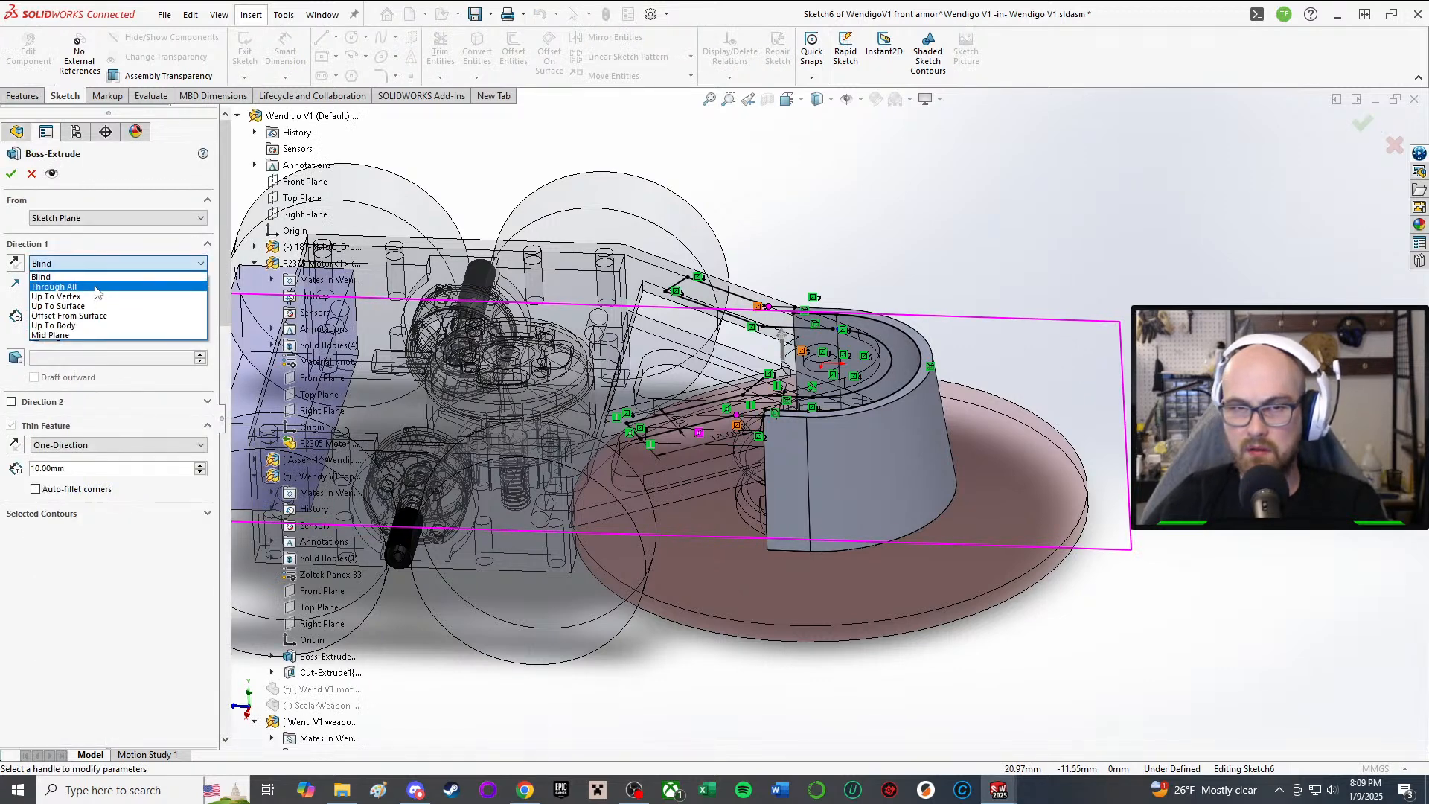
{"action": "left_click", "coordinate": [96, 287]}
{"action": "middle_click_drag", "start_coordinate": [611, 333], "coordinate": [638, 425]}
{"action": "scroll", "coordinate": [785, 479], "scroll_direction": "down", "scroll_amount": 4}
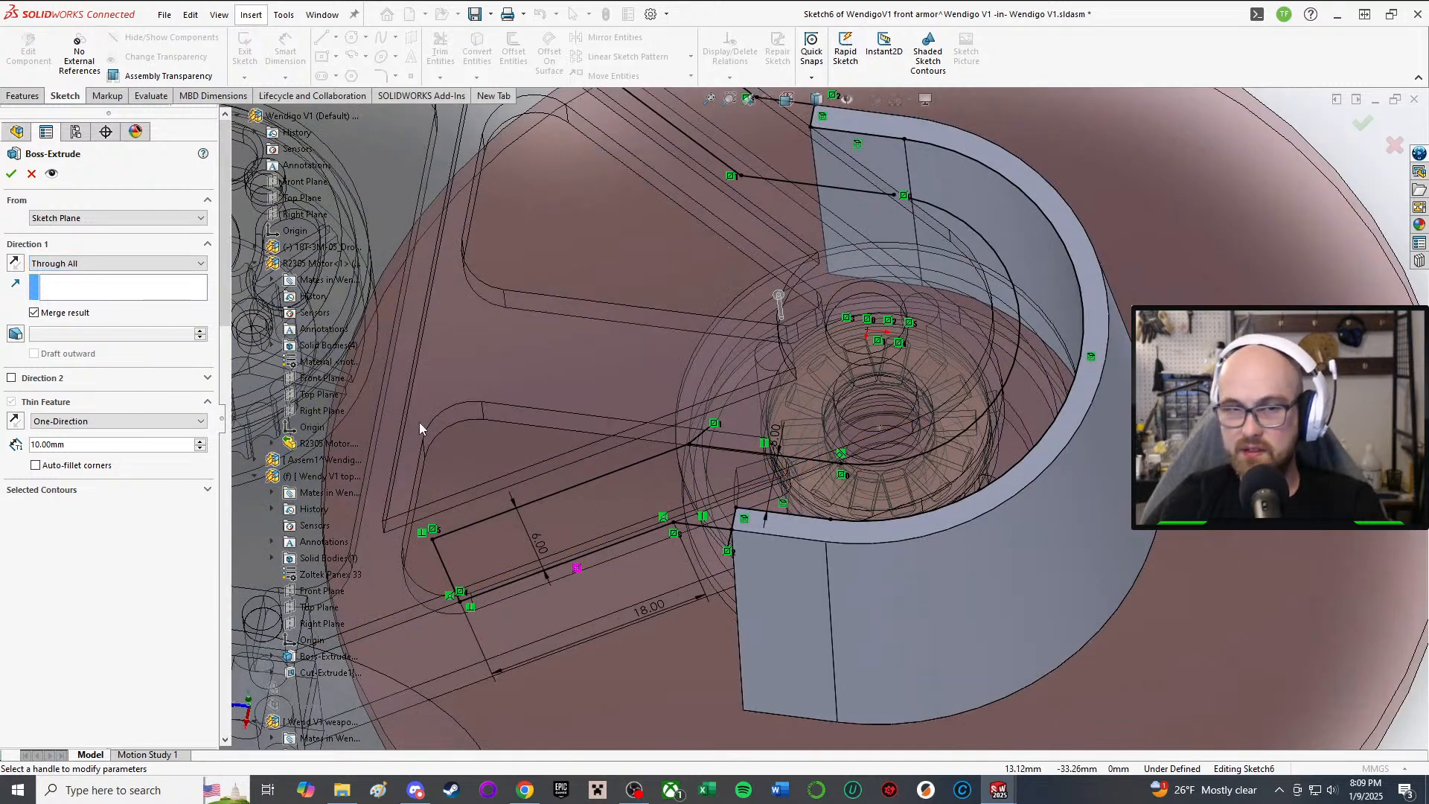
{"action": "left_click", "coordinate": [30, 173]}
Step: Drag Sketch6's loose corner endpoint onto the armor edge to close the profile
{"action": "scroll", "coordinate": [793, 207], "scroll_direction": "up", "scroll_amount": 1}
{"action": "scroll", "coordinate": [855, 238], "scroll_direction": "down", "scroll_amount": 2}
{"action": "middle_click_drag", "start_coordinate": [918, 274], "coordinate": [918, 325]}
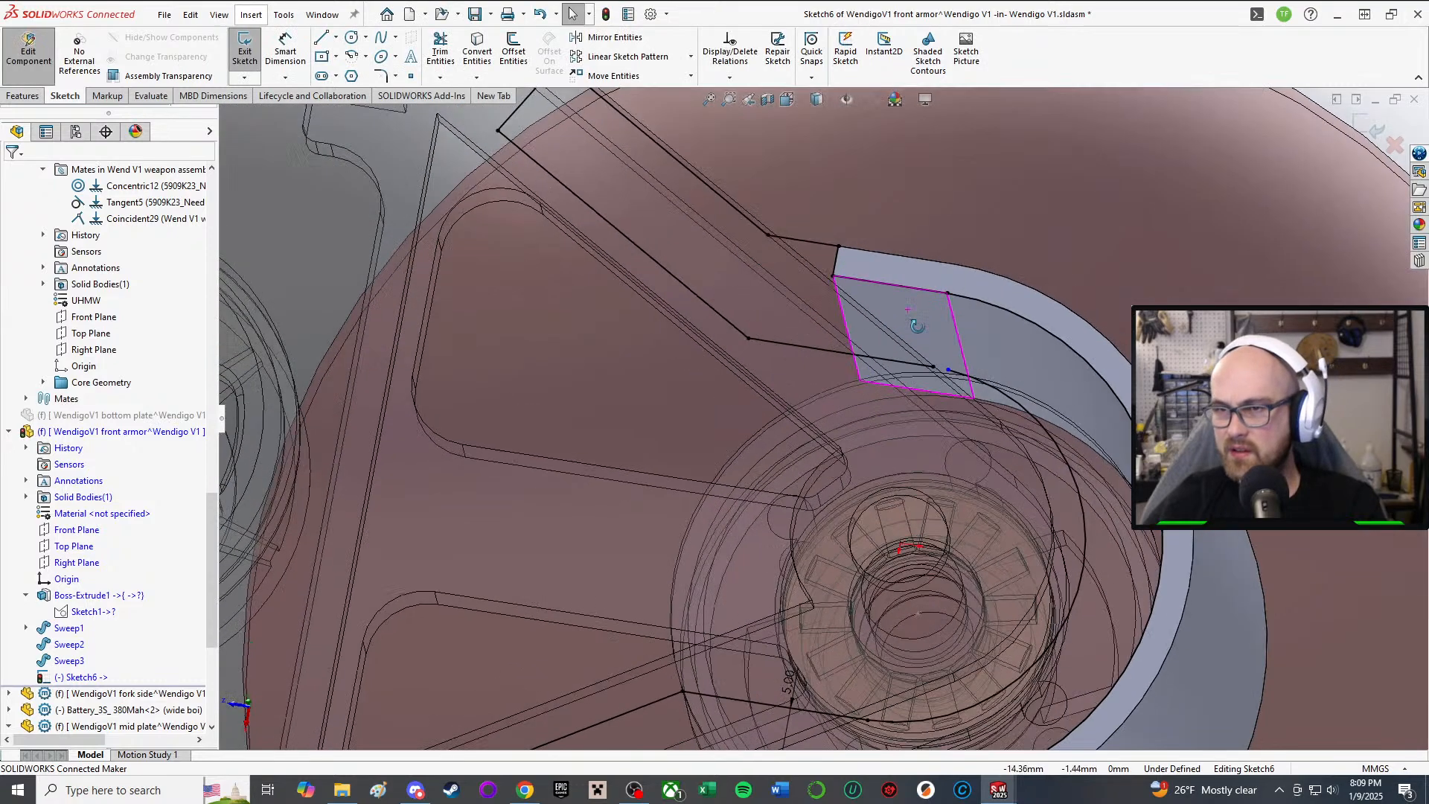
{"action": "scroll", "coordinate": [918, 326], "scroll_direction": "down", "scroll_amount": 1}
{"action": "scroll", "coordinate": [838, 247], "scroll_direction": "down", "scroll_amount": 8}
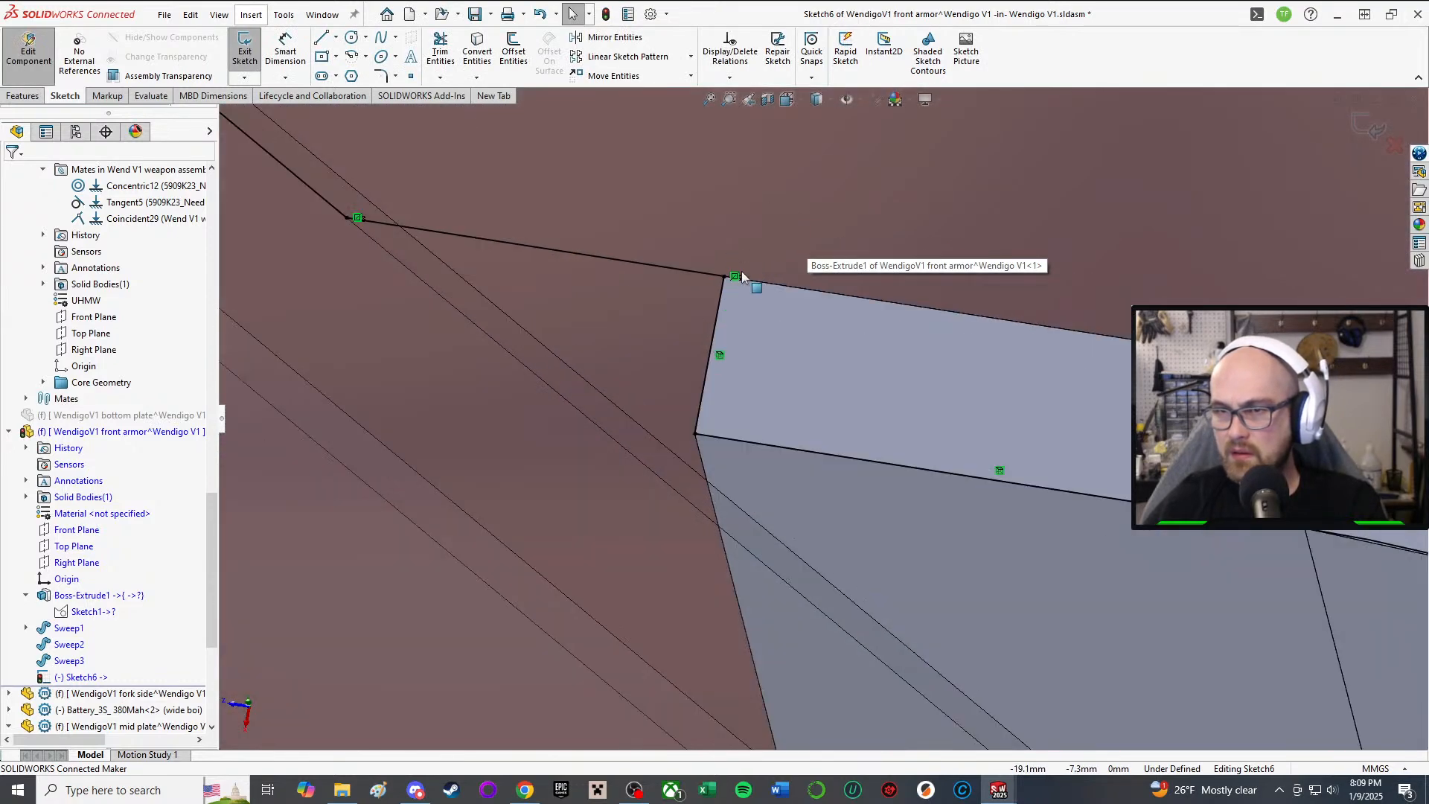
{"action": "scroll", "coordinate": [514, 256], "scroll_direction": "up", "scroll_amount": 5}
{"action": "scroll", "coordinate": [515, 254], "scroll_direction": "up", "scroll_amount": 3}
{"action": "scroll", "coordinate": [534, 279], "scroll_direction": "down", "scroll_amount": 2}
{"action": "scroll", "coordinate": [1089, 562], "scroll_direction": "up", "scroll_amount": 3}
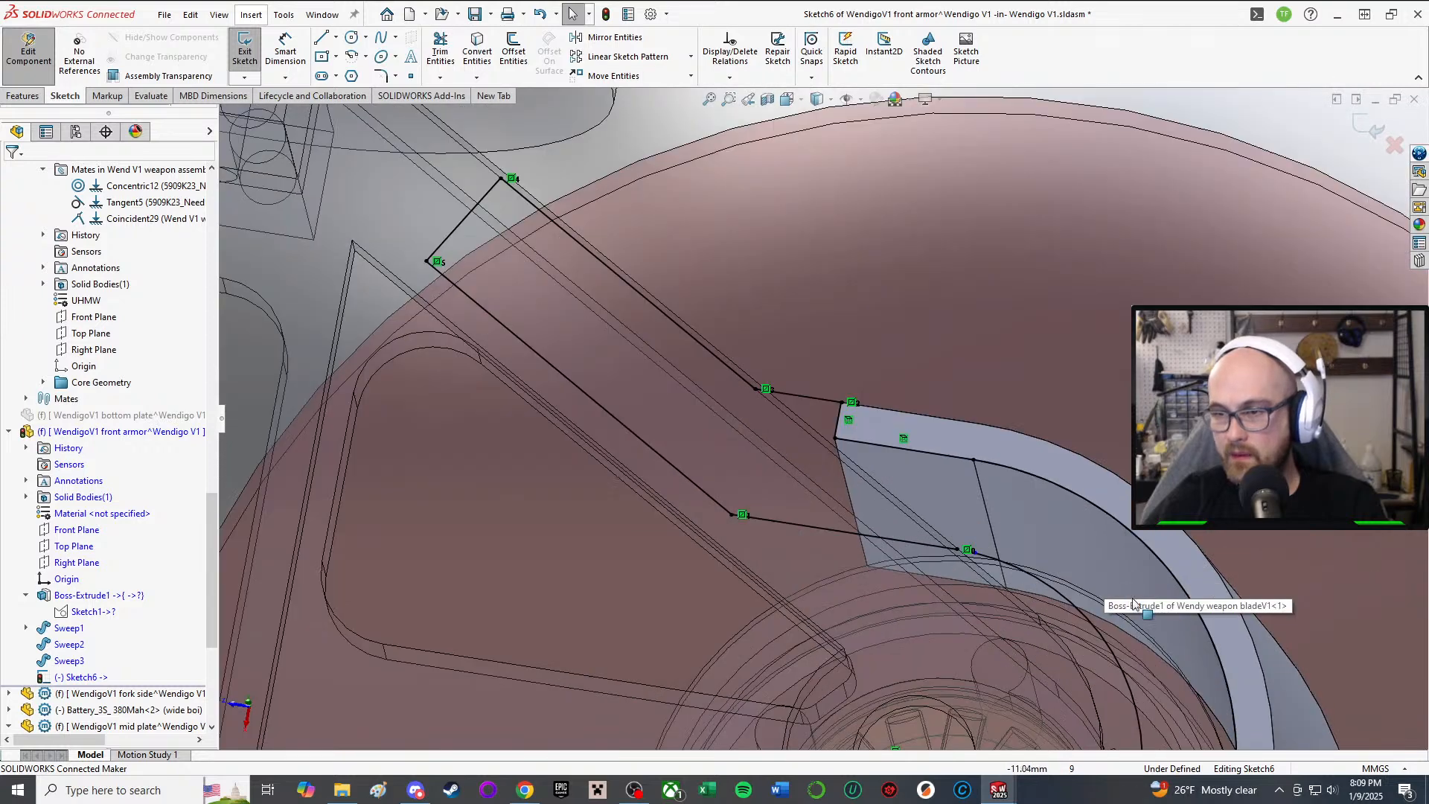
{"action": "scroll", "coordinate": [967, 581], "scroll_direction": "down", "scroll_amount": 3}
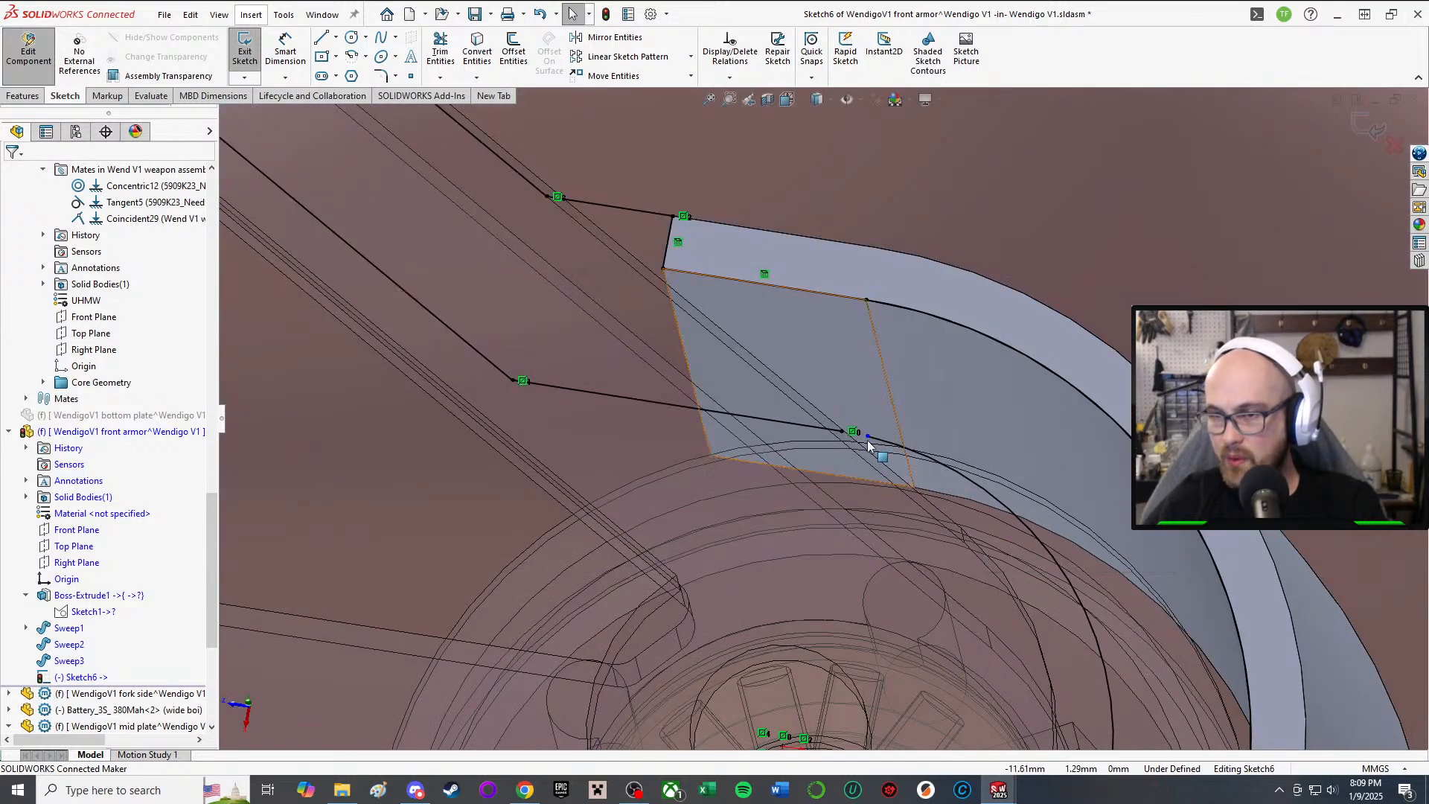
{"action": "left_click", "coordinate": [839, 433]}
{"action": "left_click_drag", "start_coordinate": [842, 429], "coordinate": [844, 430]}
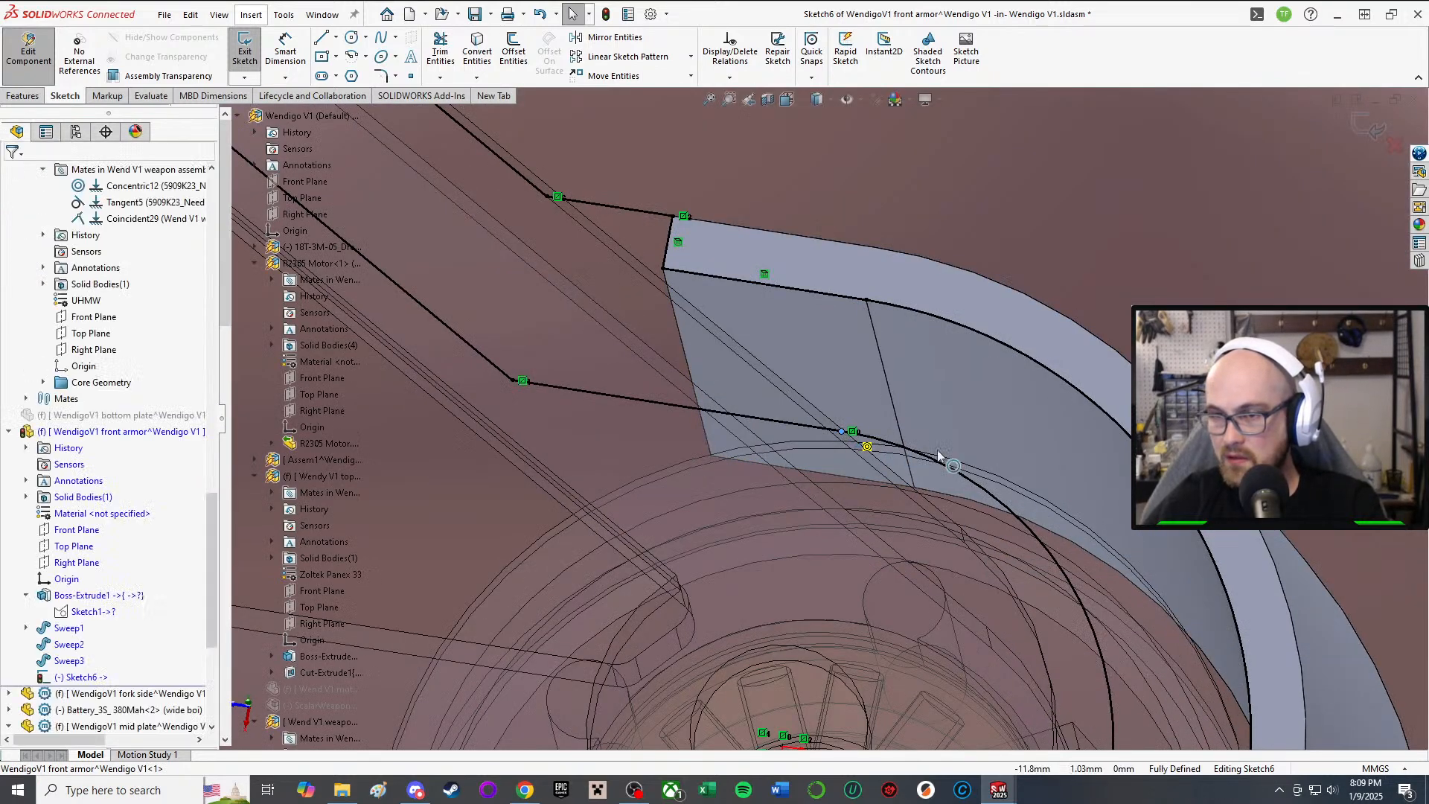
Step: Check the endpoint's relations to confirm Sketch6 is now fully defined
{"action": "scroll", "coordinate": [953, 453], "scroll_direction": "up", "scroll_amount": 6}
{"action": "scroll", "coordinate": [784, 448], "scroll_direction": "down", "scroll_amount": 9}
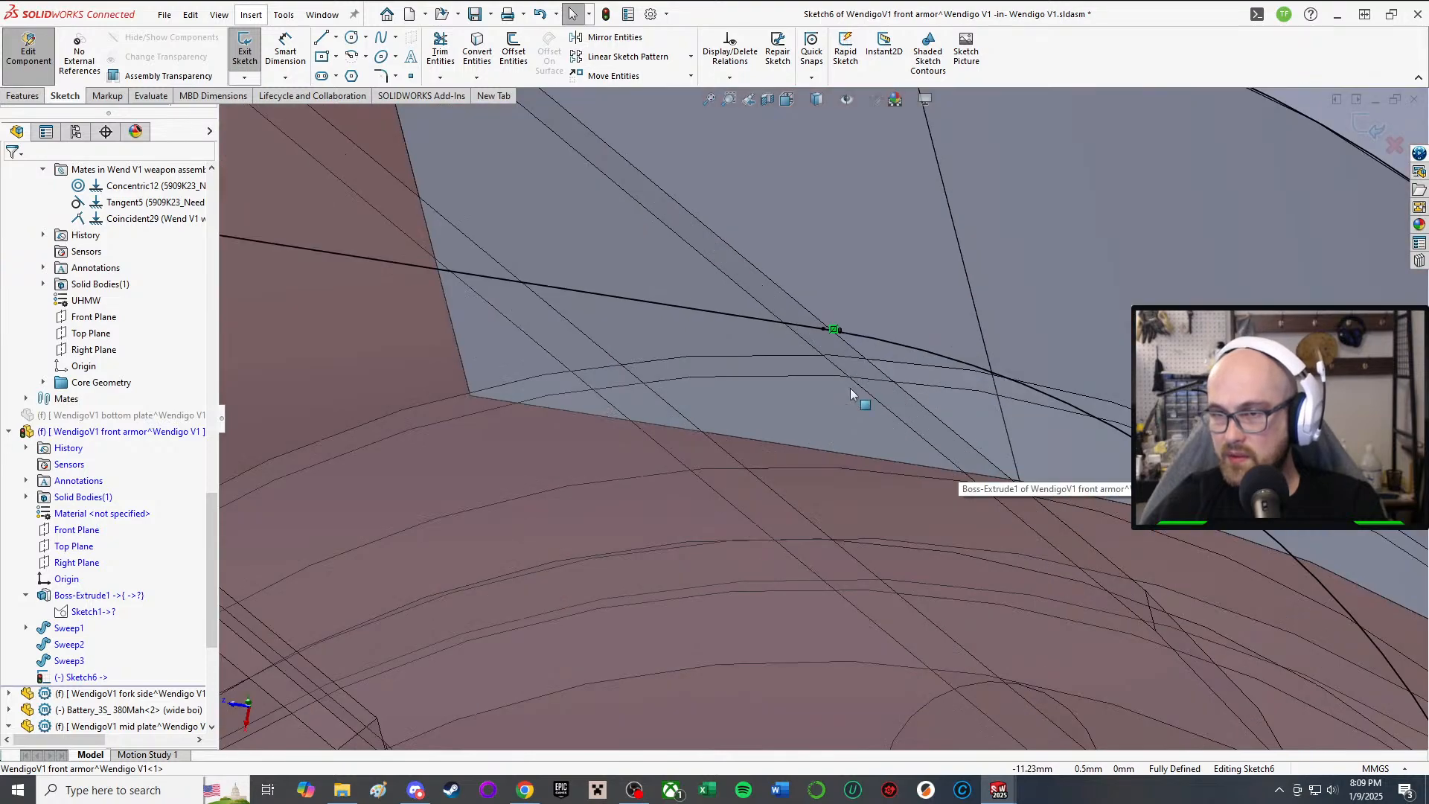
{"action": "left_click", "coordinate": [823, 329]}
{"action": "scroll", "coordinate": [929, 538], "scroll_direction": "up", "scroll_amount": 2}
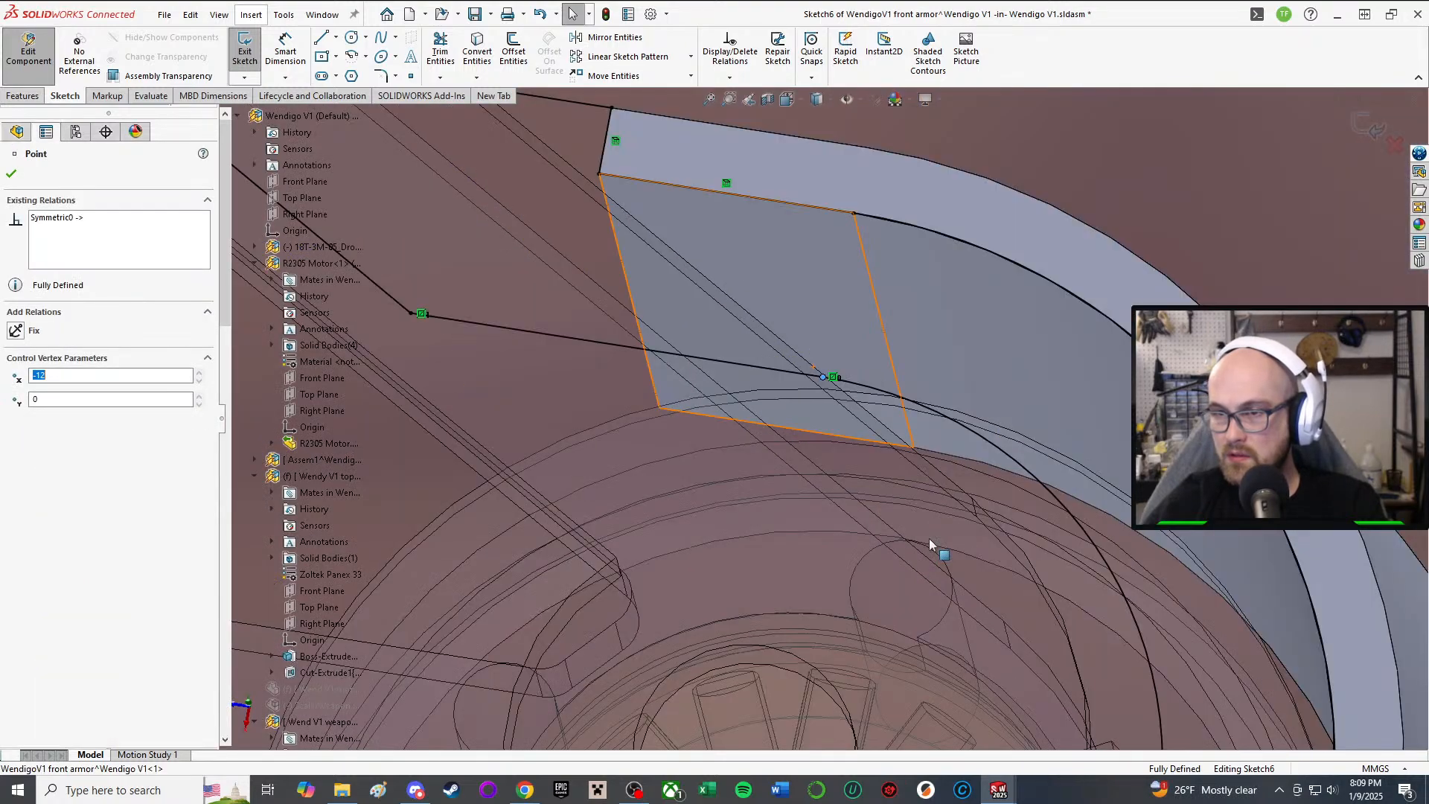
{"action": "scroll", "coordinate": [928, 538], "scroll_direction": "up", "scroll_amount": 5}
{"action": "key", "text": "Escape"}
Step: Relaunch the boss extrusion of Sketch6 with E, previewing a 3 mm Blind solid
{"action": "scroll", "coordinate": [859, 527], "scroll_direction": "down", "scroll_amount": 8}
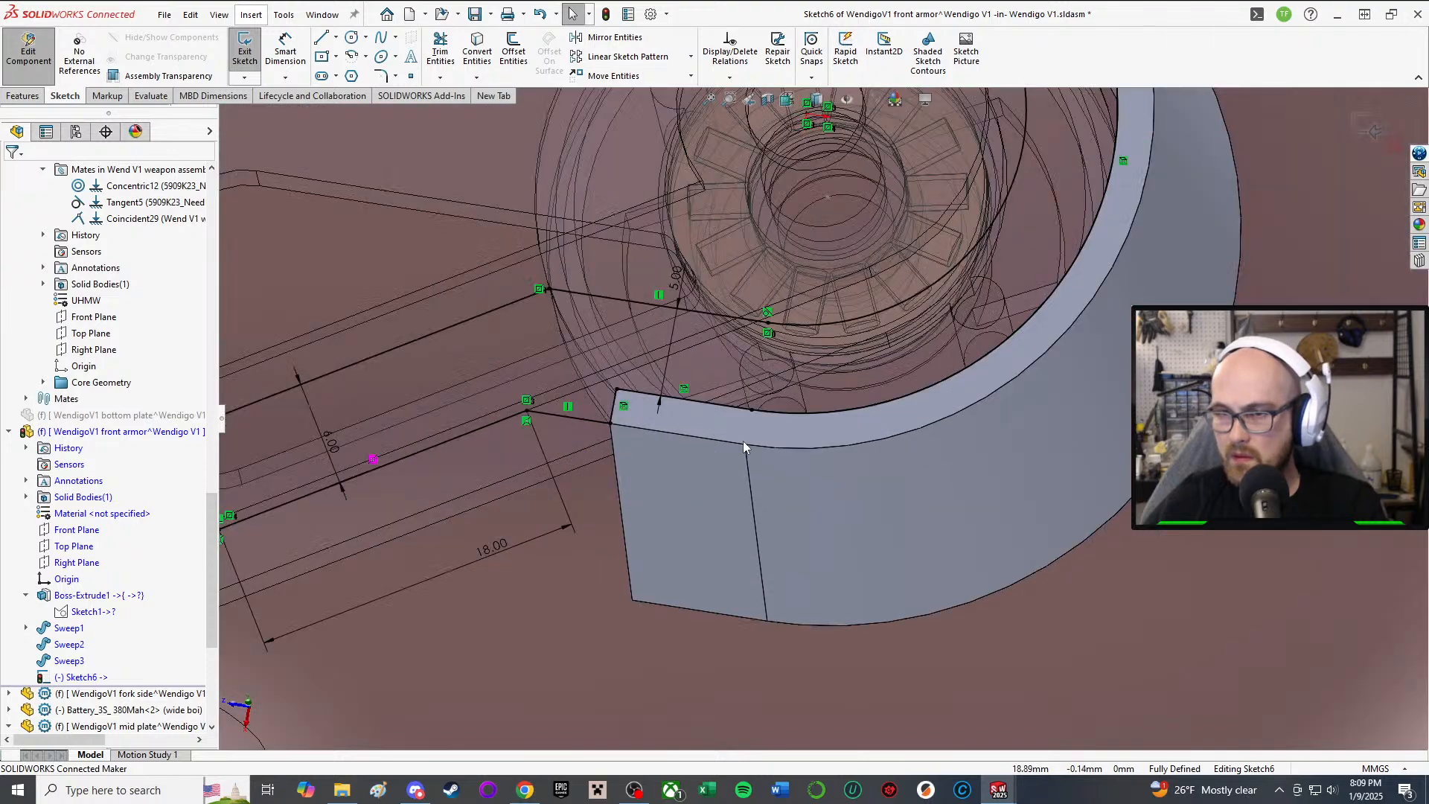
{"action": "scroll", "coordinate": [739, 432], "scroll_direction": "down", "scroll_amount": 2}
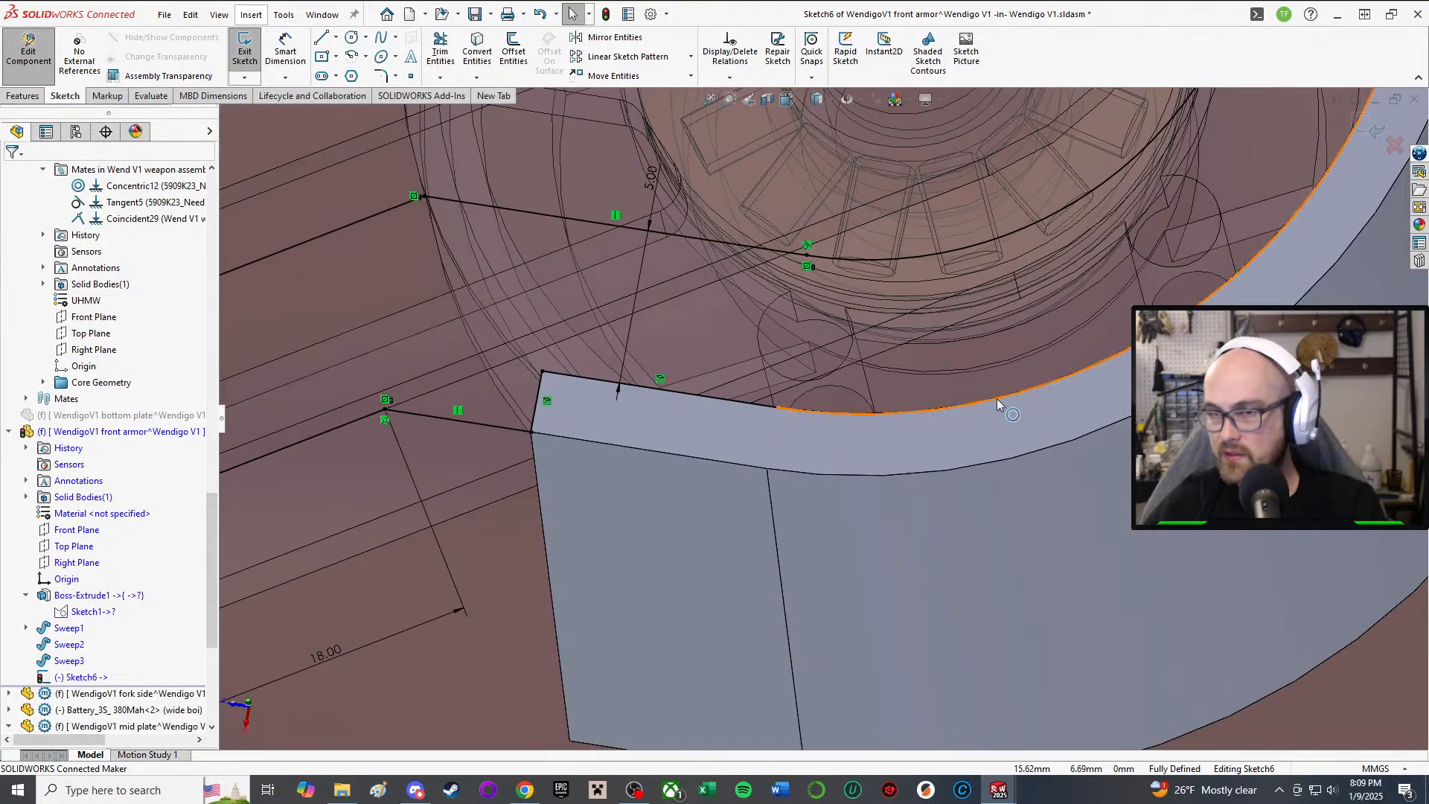
{"action": "scroll", "coordinate": [649, 399], "scroll_direction": "up", "scroll_amount": 2}
{"action": "scroll", "coordinate": [649, 400], "scroll_direction": "up", "scroll_amount": 4}
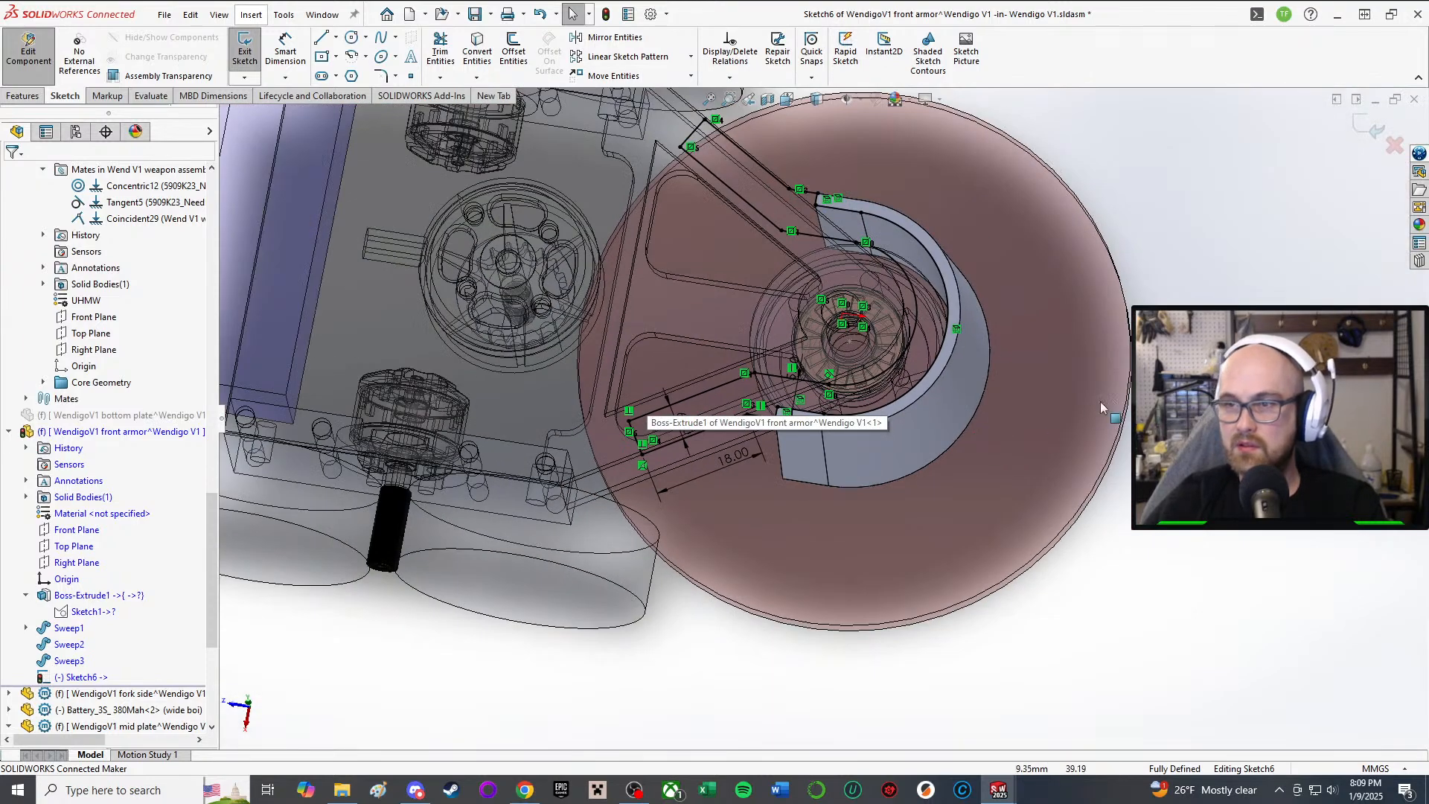
{"action": "key", "text": "e"}
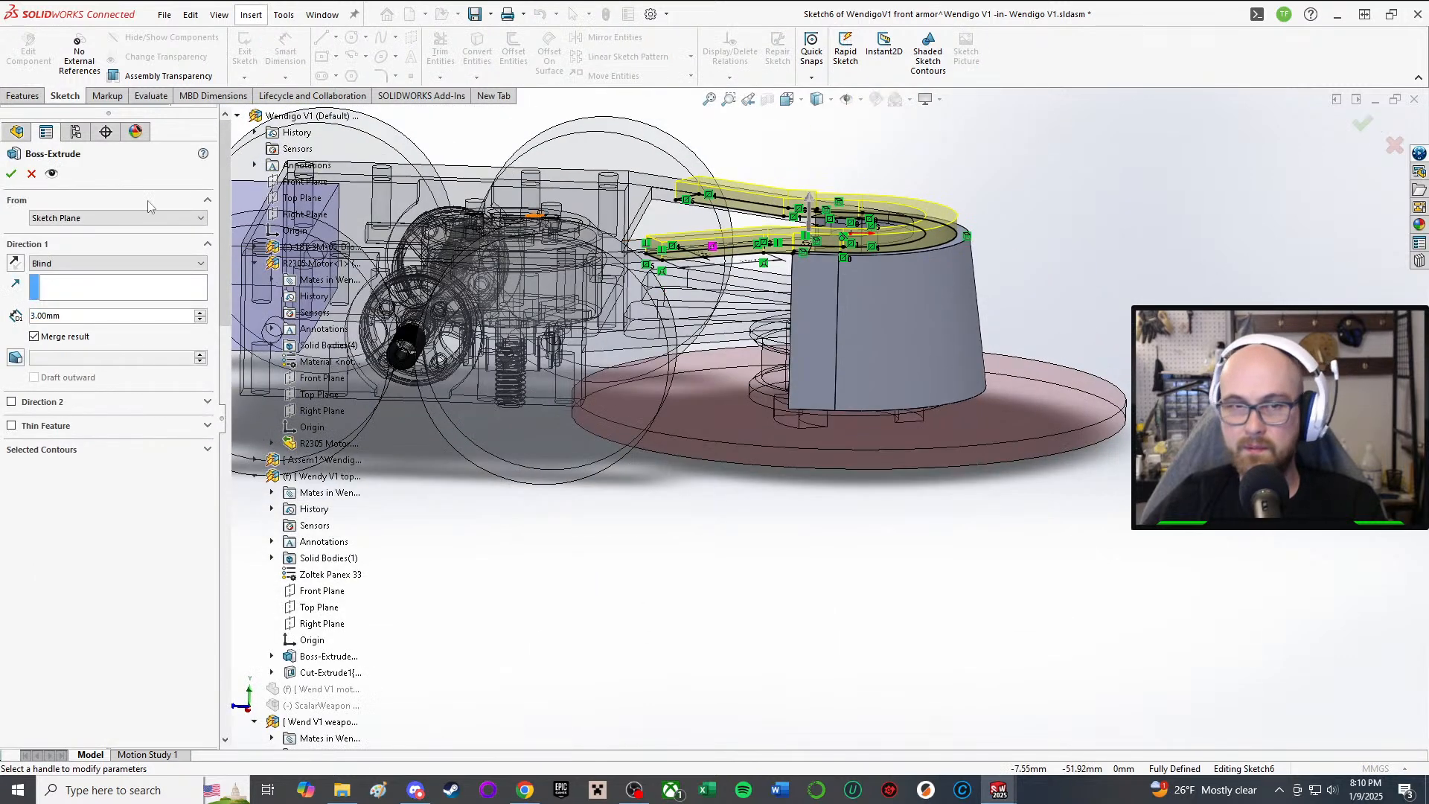
Step: Extrude the boss Up To Surface, ending on the mid plate's face, as Boss-Extrude2
{"action": "left_click", "coordinate": [90, 262]}
{"action": "left_click", "coordinate": [90, 313]}
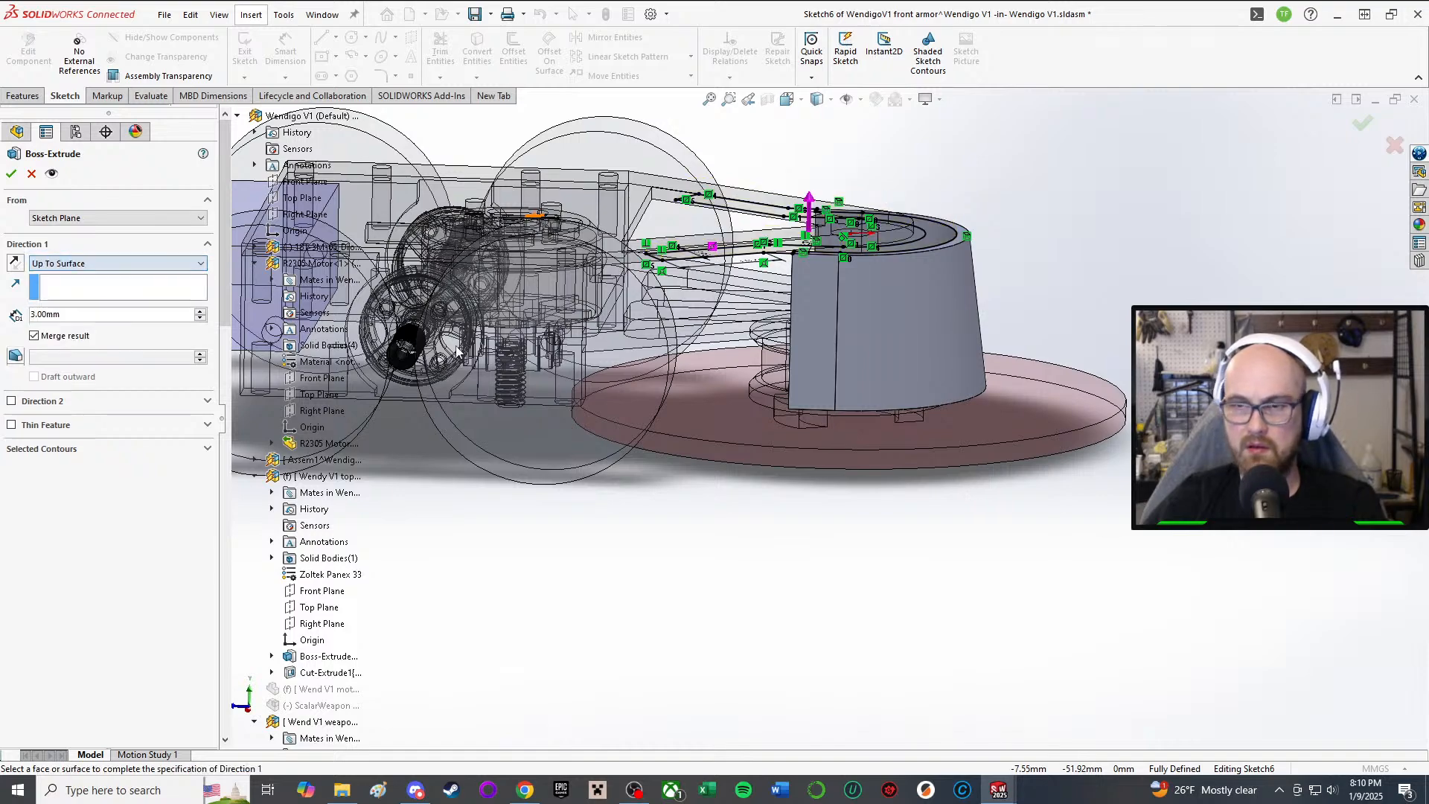
{"action": "middle_click_drag", "start_coordinate": [686, 329], "coordinate": [708, 405]}
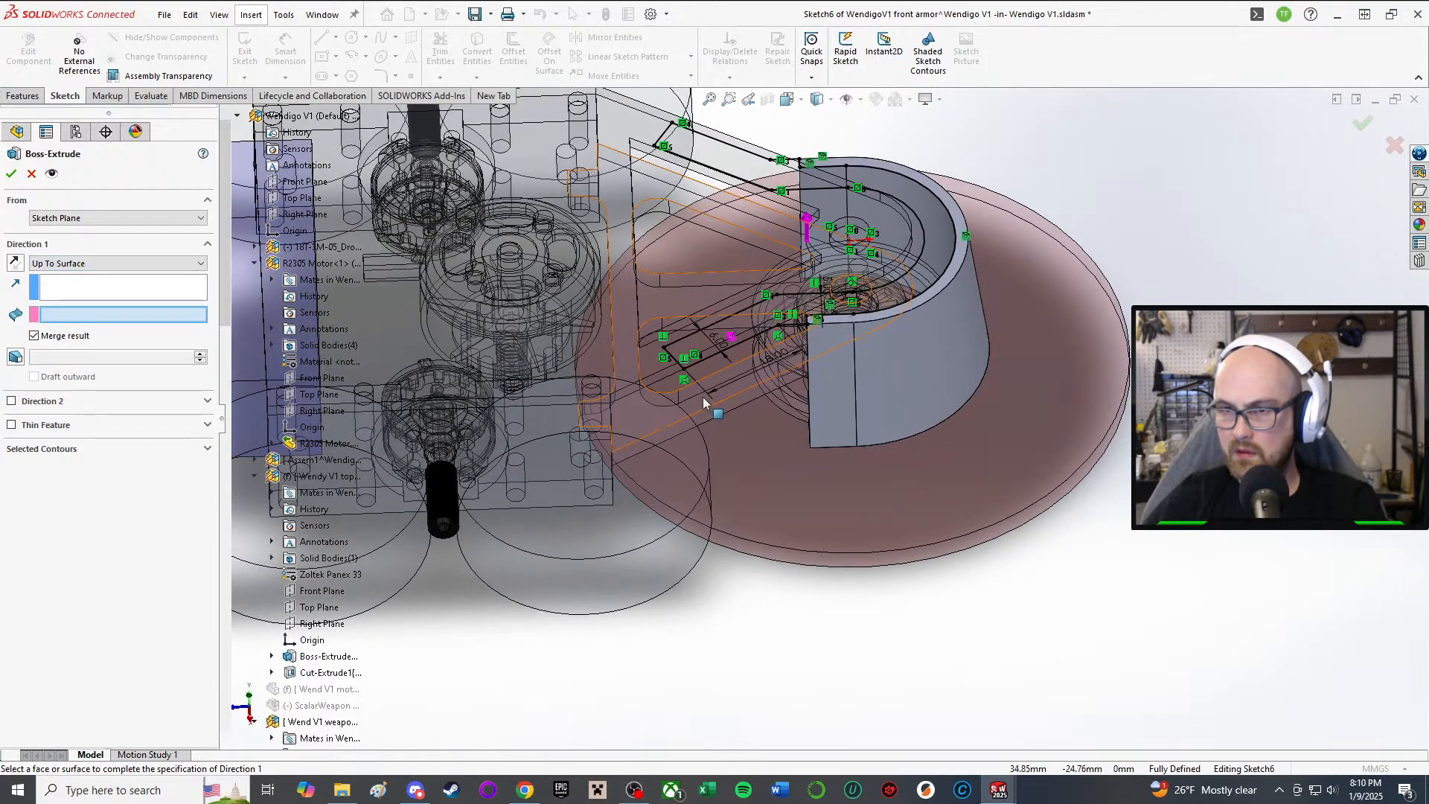
{"action": "left_click", "coordinate": [703, 399]}
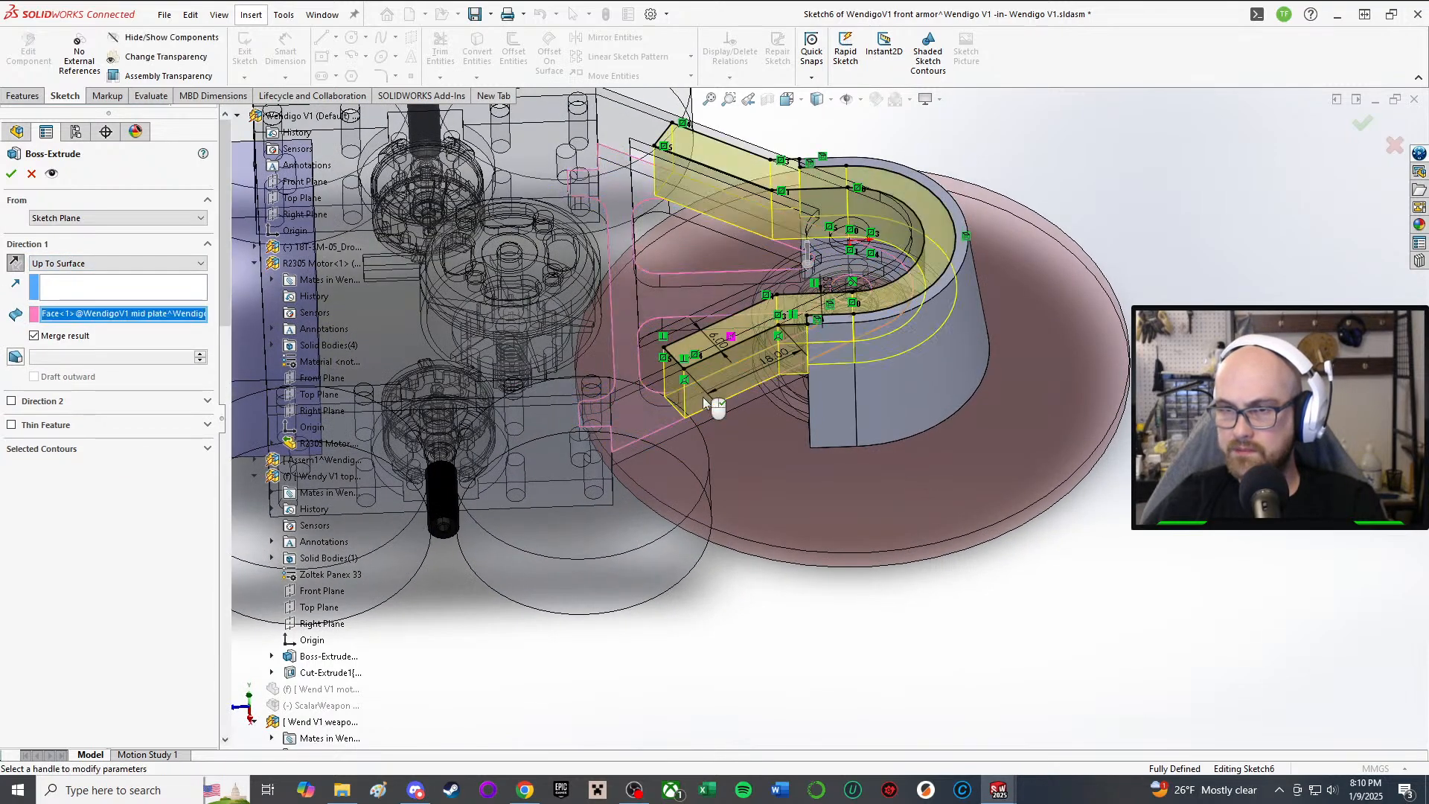
{"action": "left_click", "coordinate": [12, 174]}
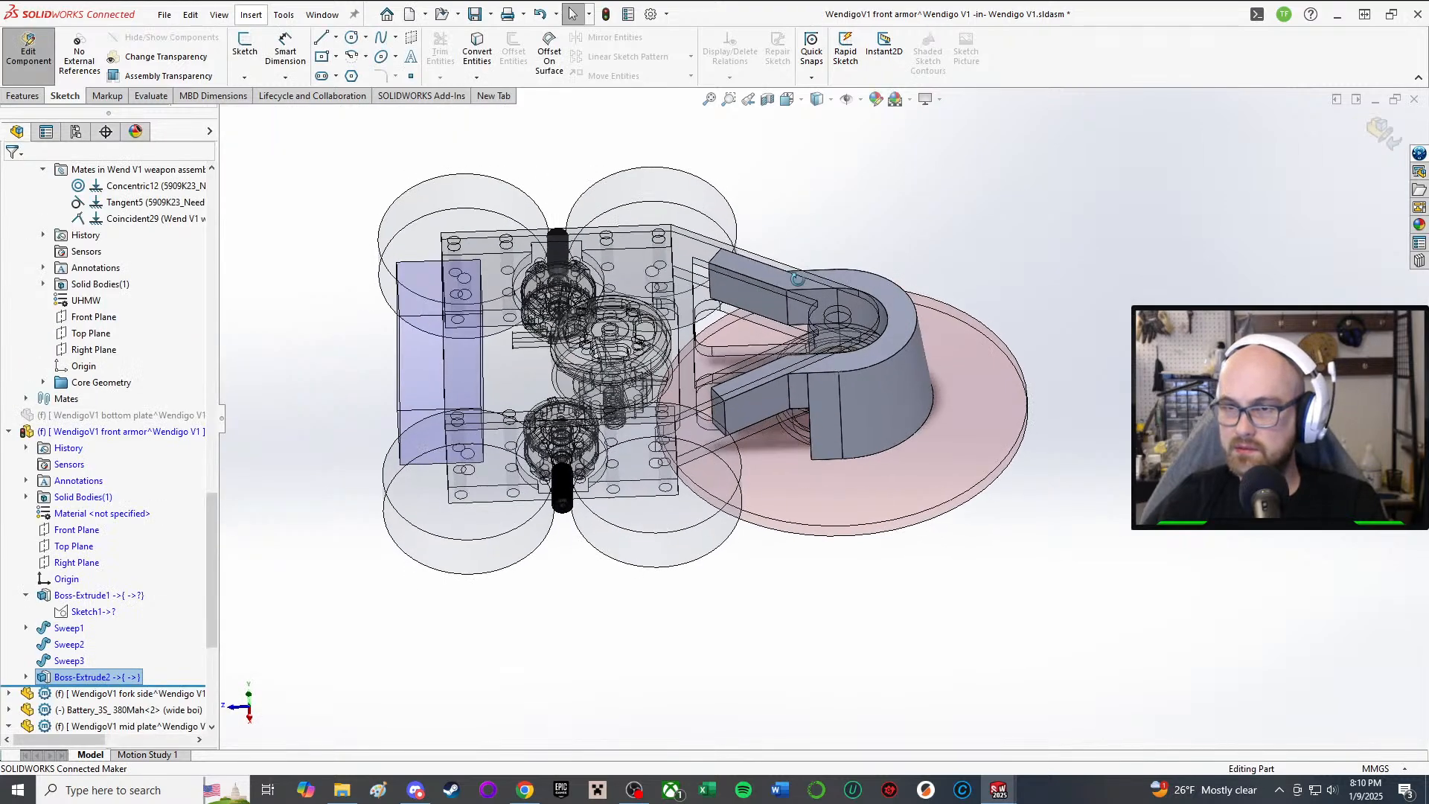
Step: Orbit around Boss-Extrude2 to inspect the armor arm, then start a new sketch
{"action": "middle_click_drag", "start_coordinate": [797, 279], "coordinate": [818, 350]}
{"action": "scroll", "coordinate": [828, 448], "scroll_direction": "down", "scroll_amount": 3}
{"action": "middle_click_drag", "start_coordinate": [824, 479], "coordinate": [854, 140]}
{"action": "scroll", "coordinate": [857, 172], "scroll_direction": "down", "scroll_amount": 3}
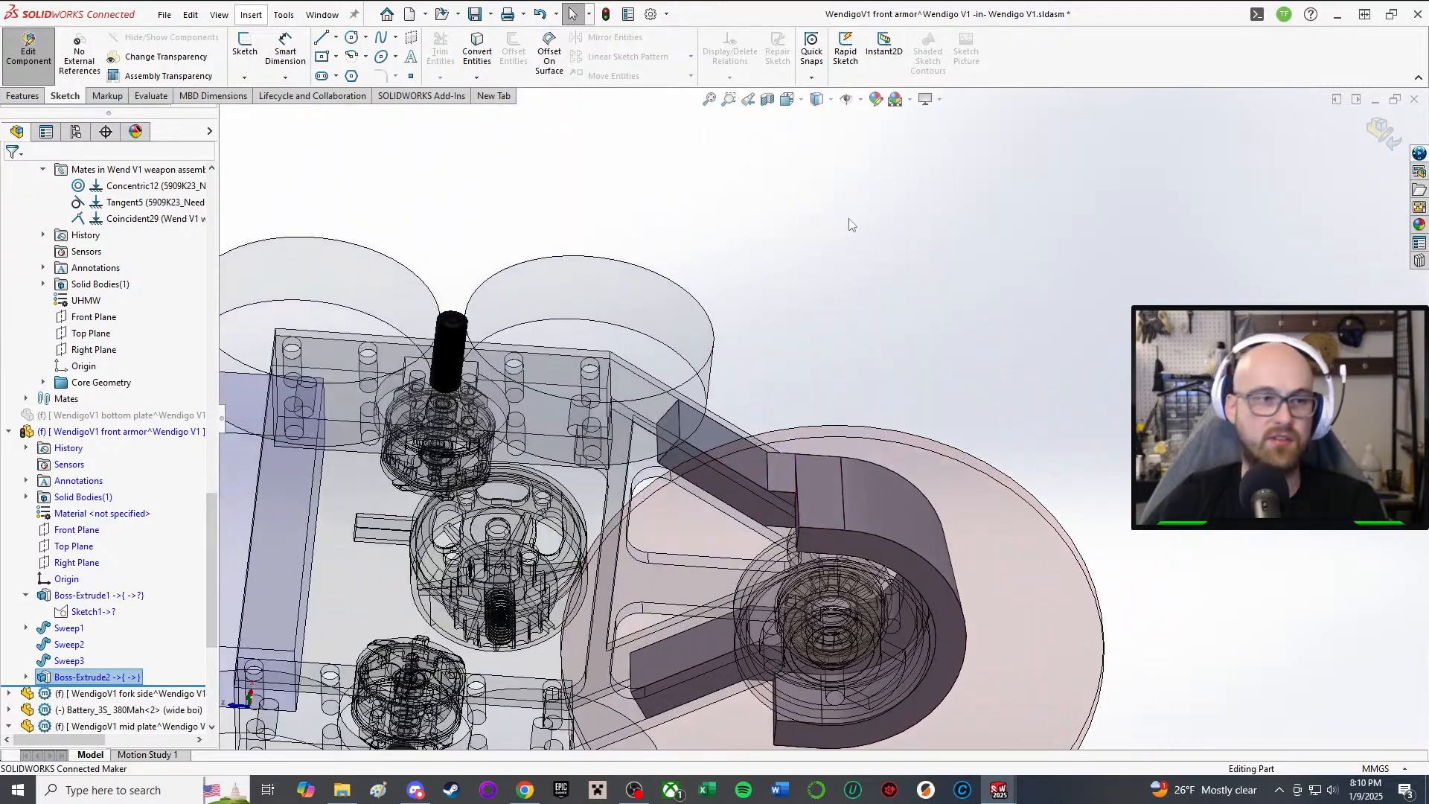
{"action": "scroll", "coordinate": [831, 329], "scroll_direction": "down", "scroll_amount": 2}
{"action": "middle_click_drag", "start_coordinate": [840, 533], "coordinate": [869, 465]}
{"action": "scroll", "coordinate": [870, 480], "scroll_direction": "down", "scroll_amount": 1}
{"action": "middle_click_drag", "start_coordinate": [878, 396], "coordinate": [851, 297]}
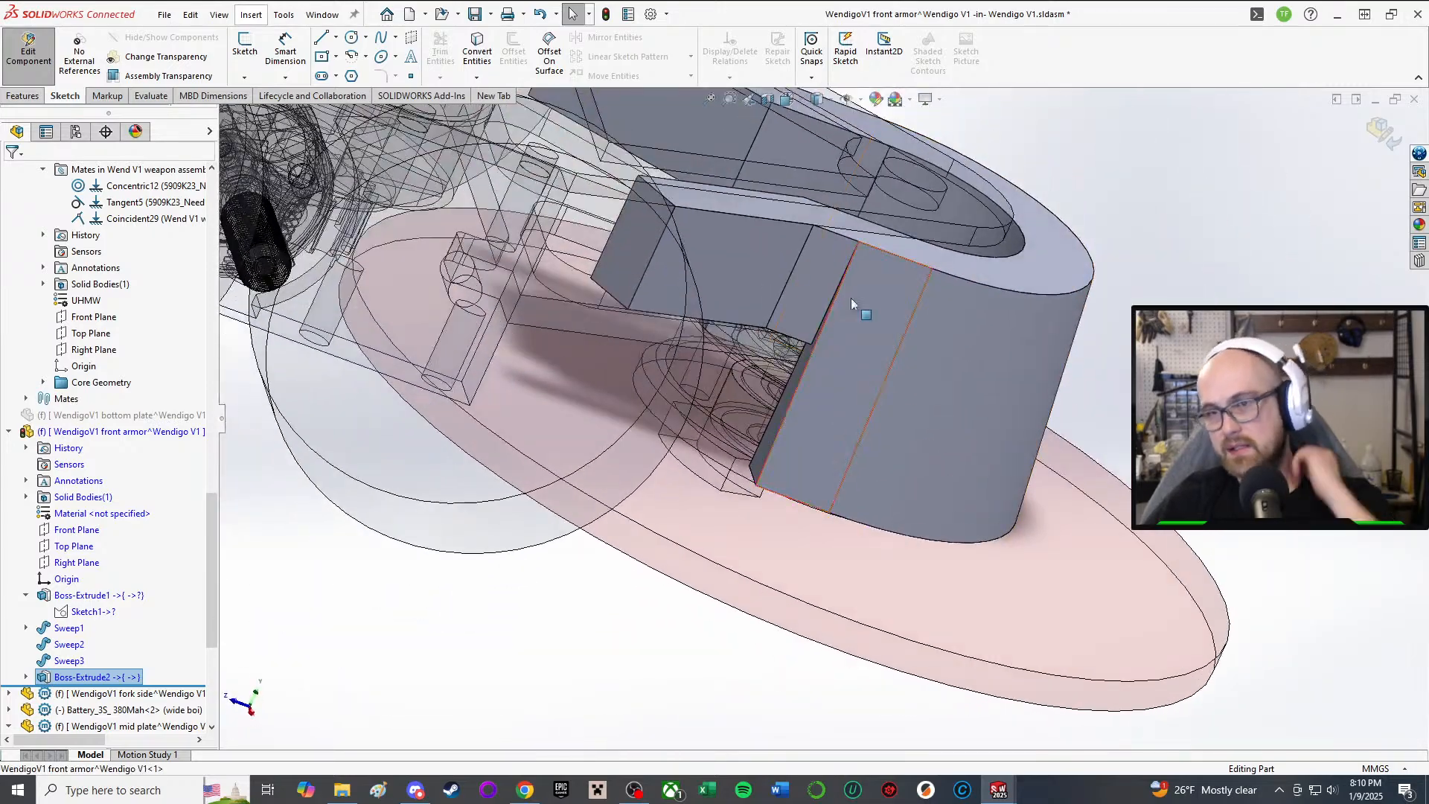
{"action": "middle_click_drag", "start_coordinate": [727, 287], "coordinate": [796, 306]}
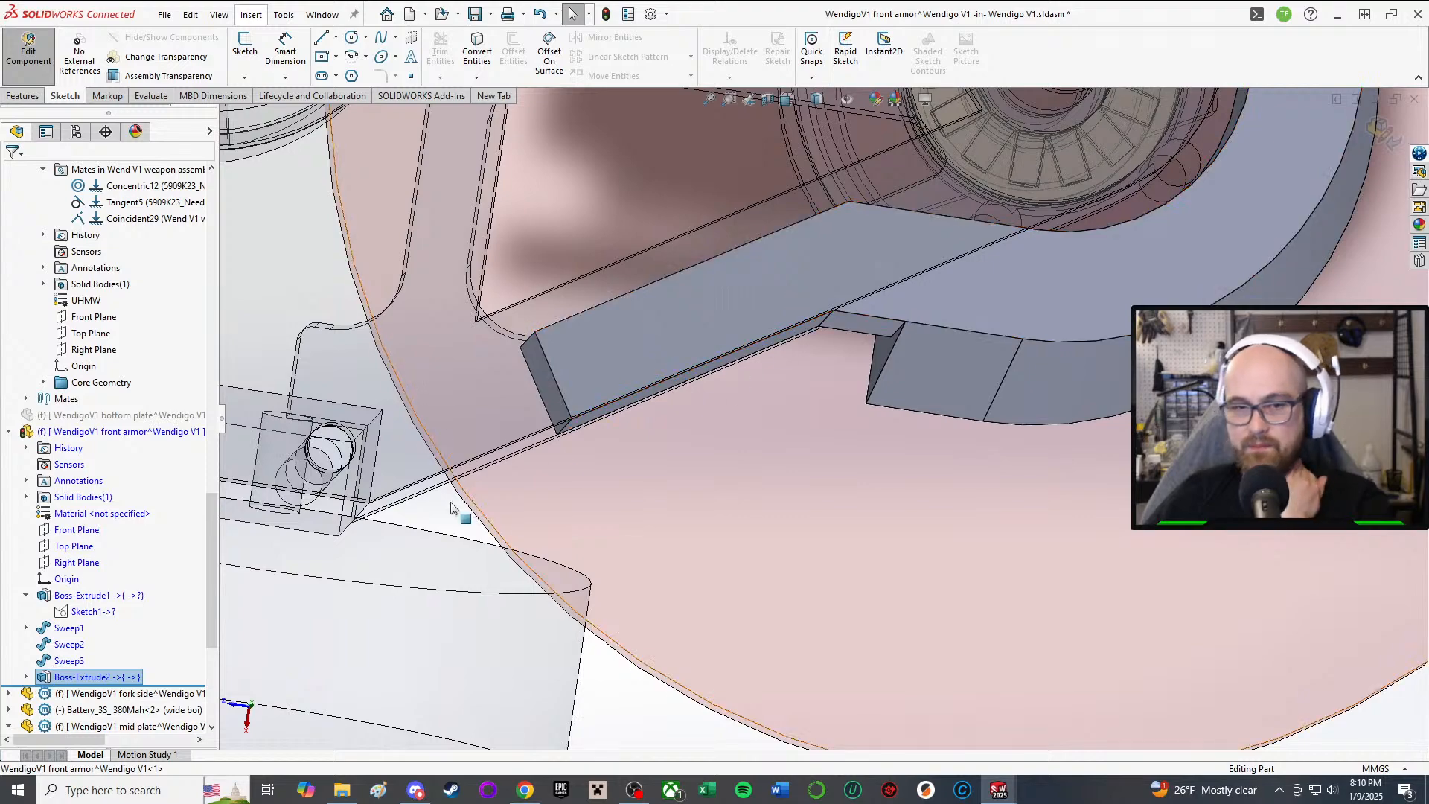
{"action": "scroll", "coordinate": [751, 227], "scroll_direction": "up", "scroll_amount": 3}
{"action": "middle_click_drag", "start_coordinate": [752, 227], "coordinate": [765, 167]}
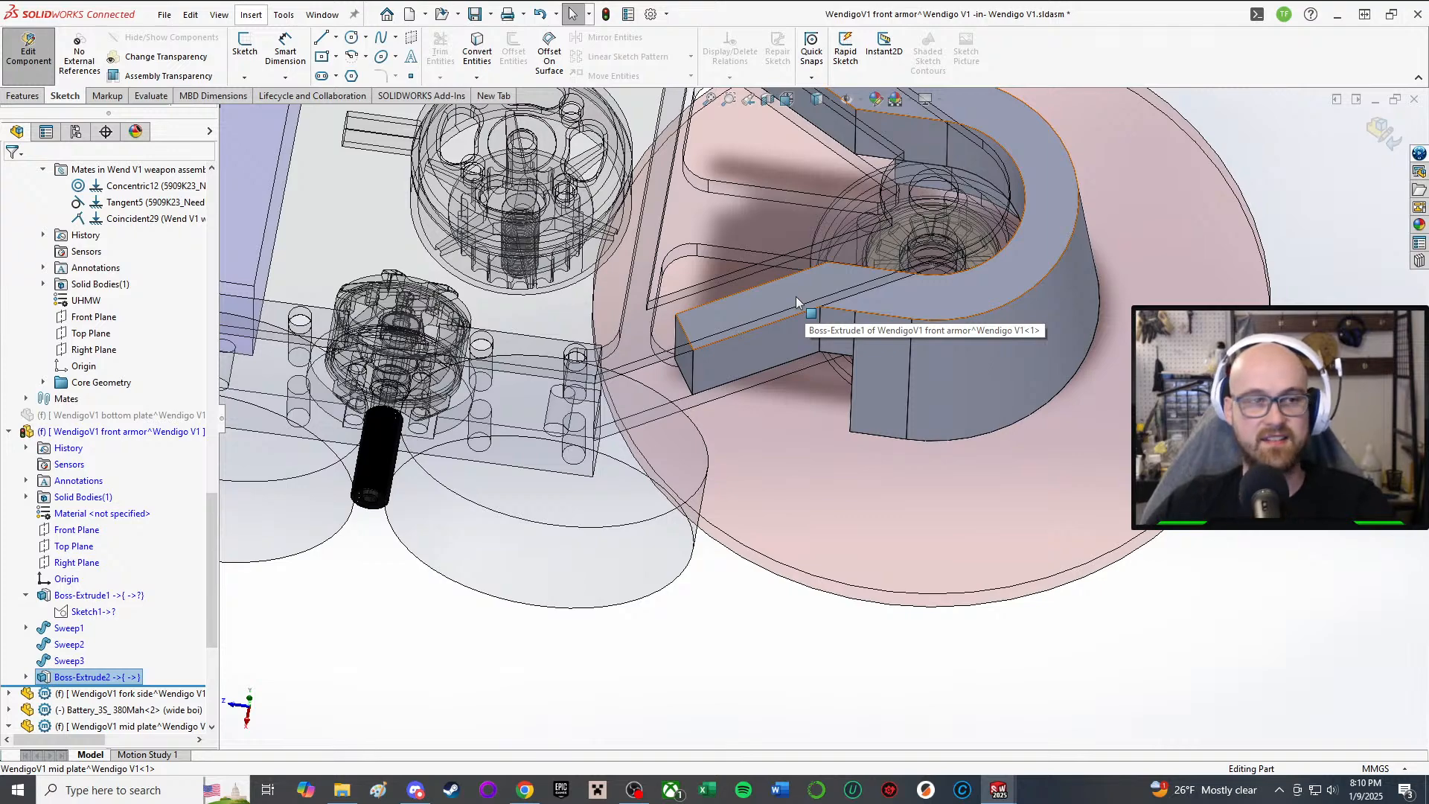
{"action": "middle_click_drag", "start_coordinate": [796, 296], "coordinate": [718, 276]}
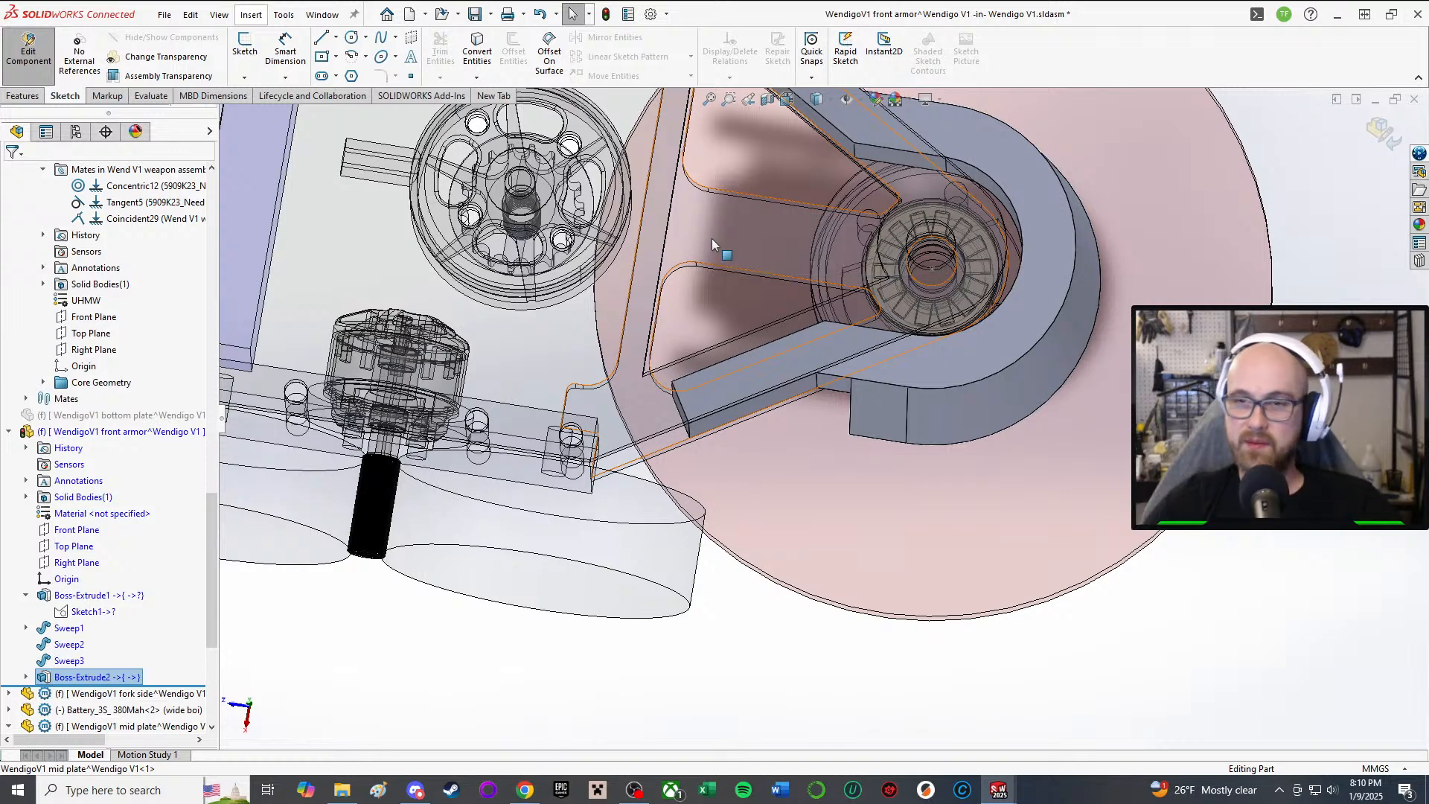
{"action": "scroll", "coordinate": [787, 345], "scroll_direction": "down", "scroll_amount": 3}
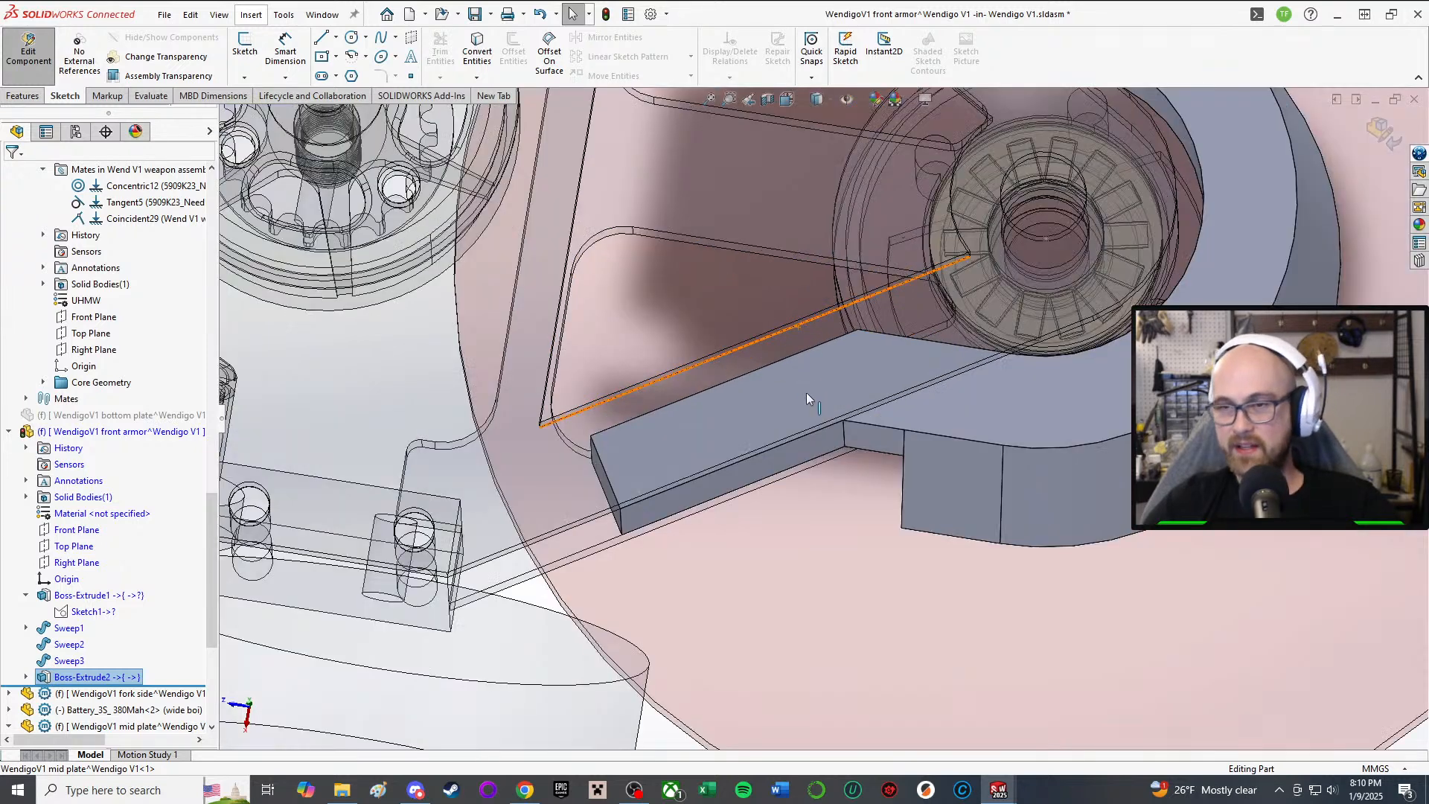
{"action": "middle_click_drag", "start_coordinate": [806, 391], "coordinate": [803, 418]}
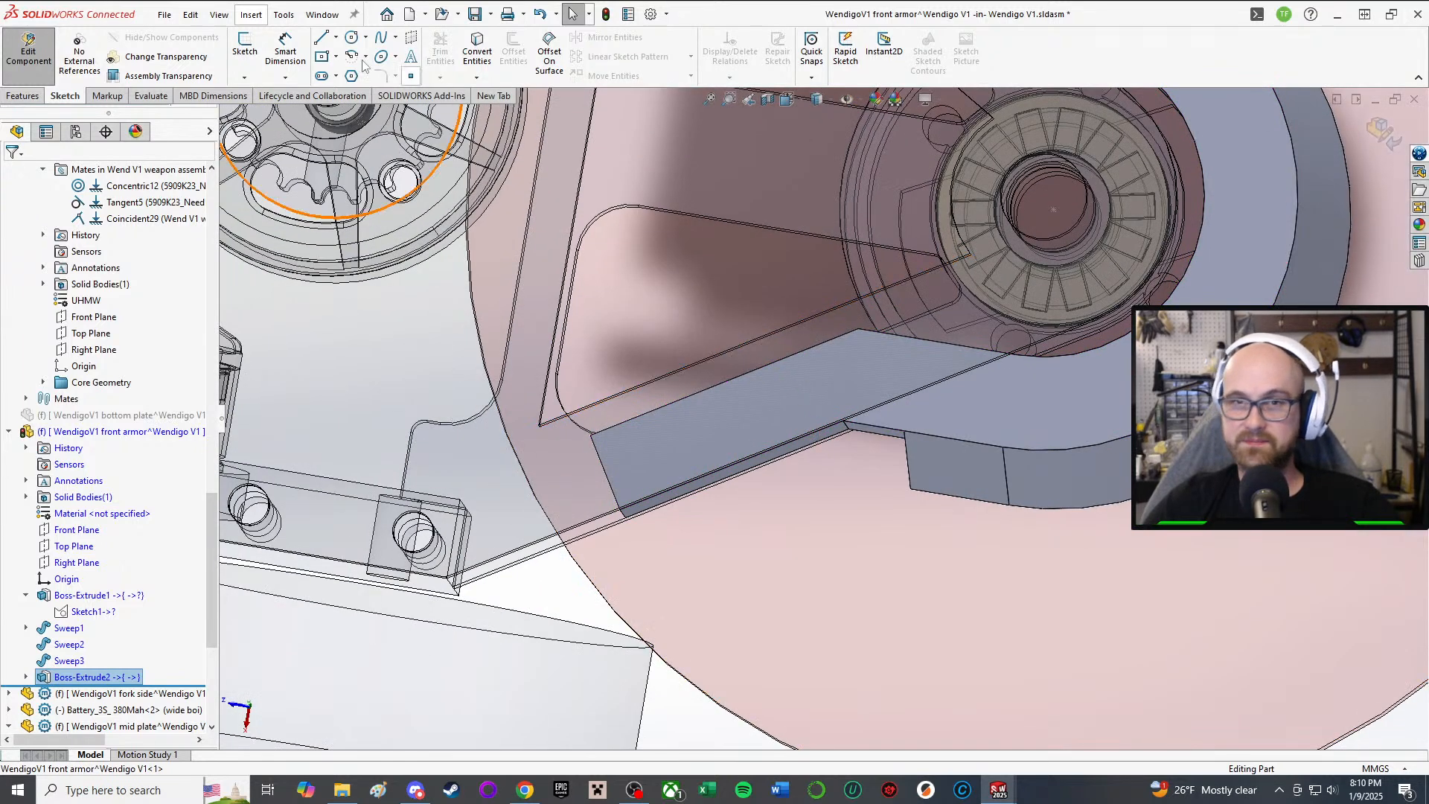
{"action": "left_click", "coordinate": [245, 40]}
{"action": "mouse_move", "coordinate": [765, 376]}
{"action": "middle_mouse_down"}
{"action": "mouse_move", "coordinate": [746, 247]}
{"action": "mouse_move", "coordinate": [763, 374]}
{"action": "middle_mouse_up"}
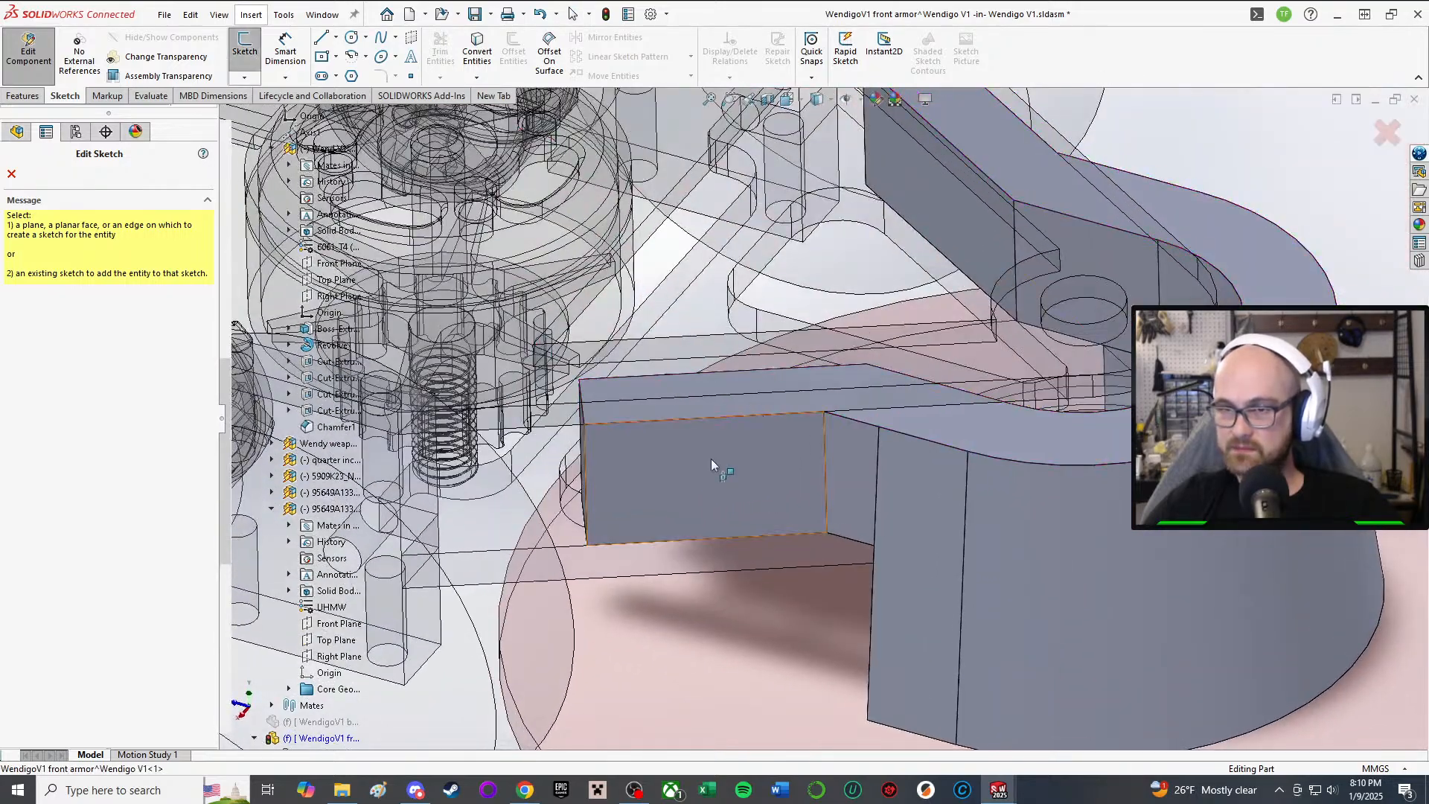
Step: Place Sketch7 on the armor's top face and draw a centerline across the boss
{"action": "left_click", "coordinate": [730, 402]}
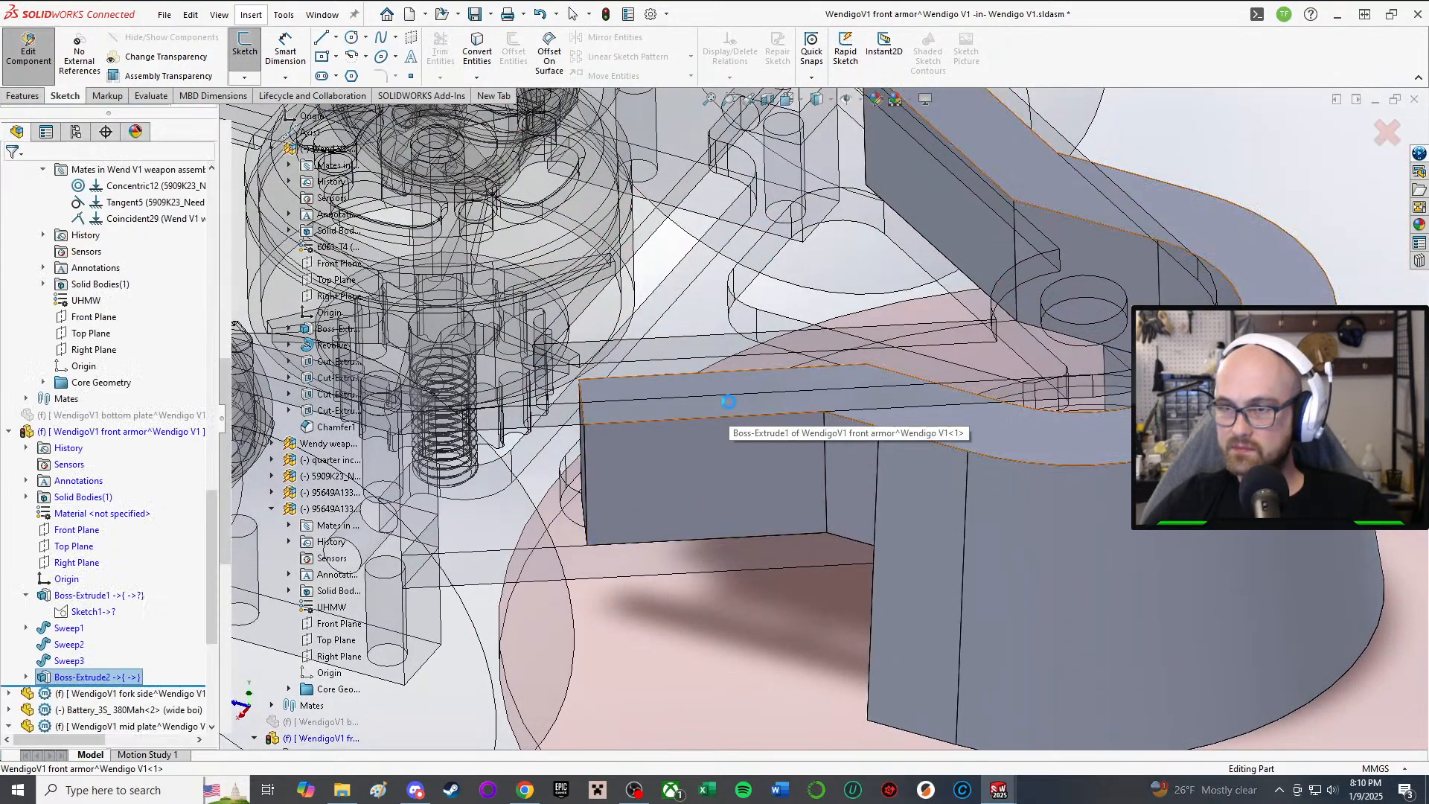
{"action": "mouse_move", "coordinate": [774, 386]}
{"action": "middle_mouse_down"}
{"action": "mouse_move", "coordinate": [769, 596]}
{"action": "mouse_move", "coordinate": [775, 421]}
{"action": "middle_mouse_up"}
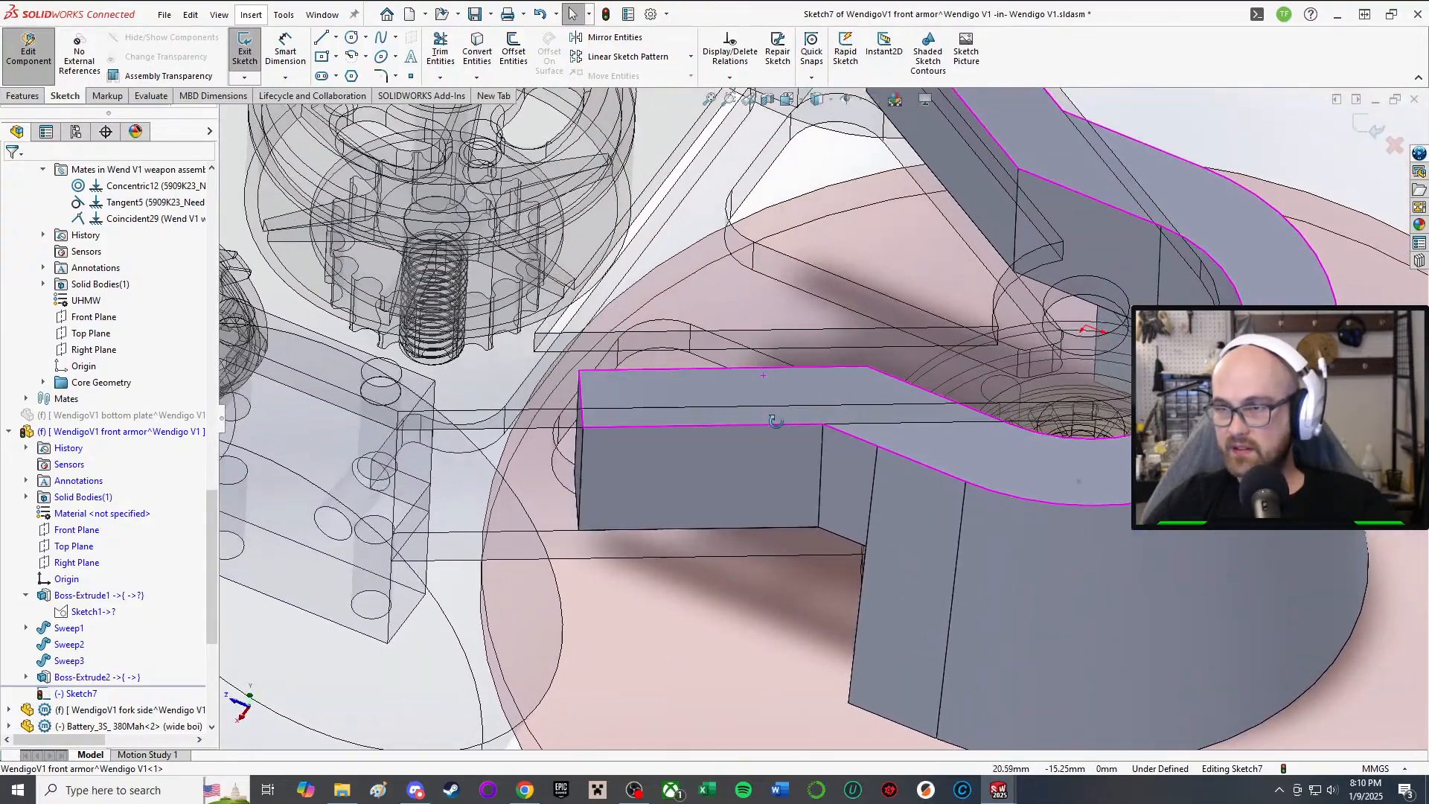
{"action": "middle_click_drag", "start_coordinate": [667, 225], "coordinate": [641, 388]}
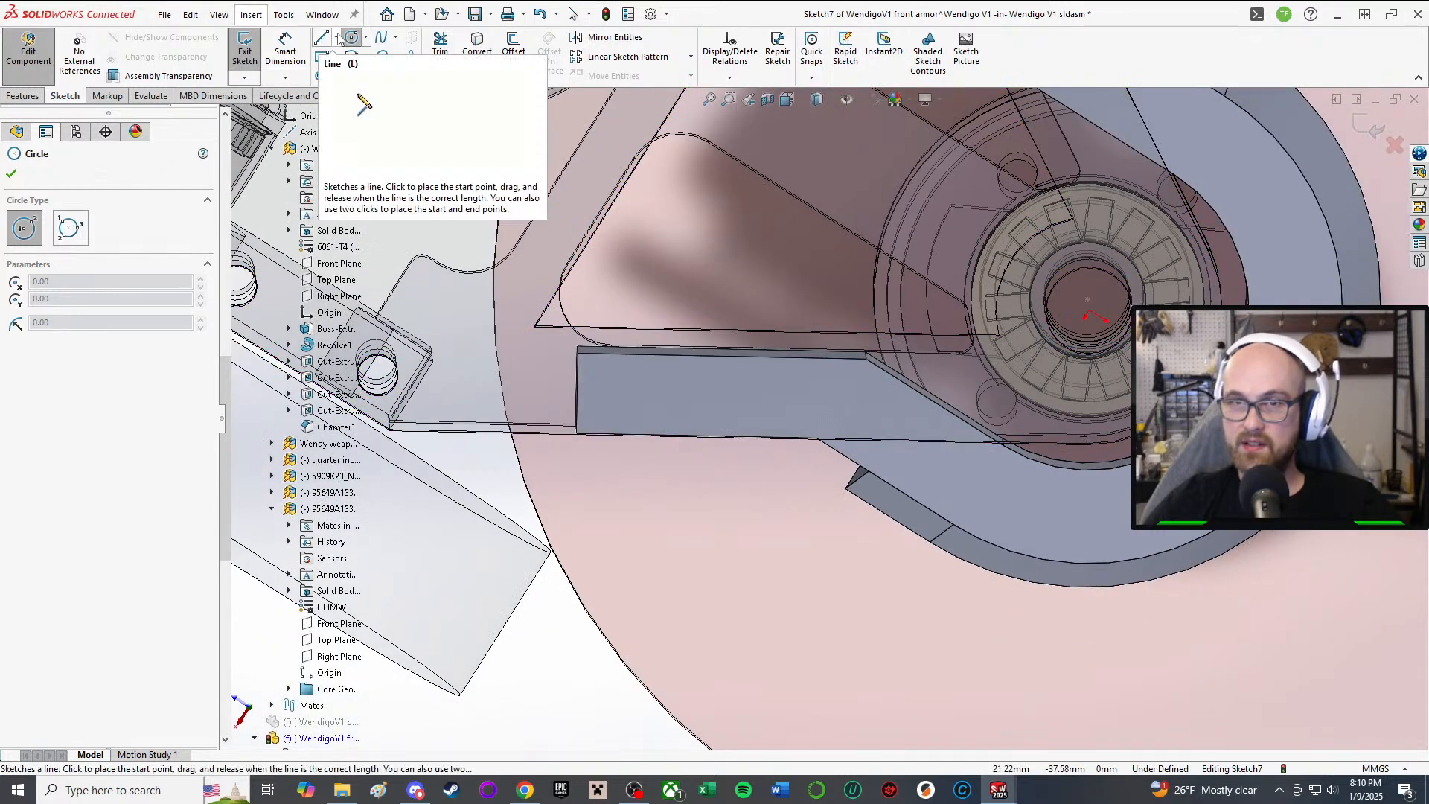
{"action": "left_click", "coordinate": [336, 37]}
{"action": "left_click", "coordinate": [359, 73]}
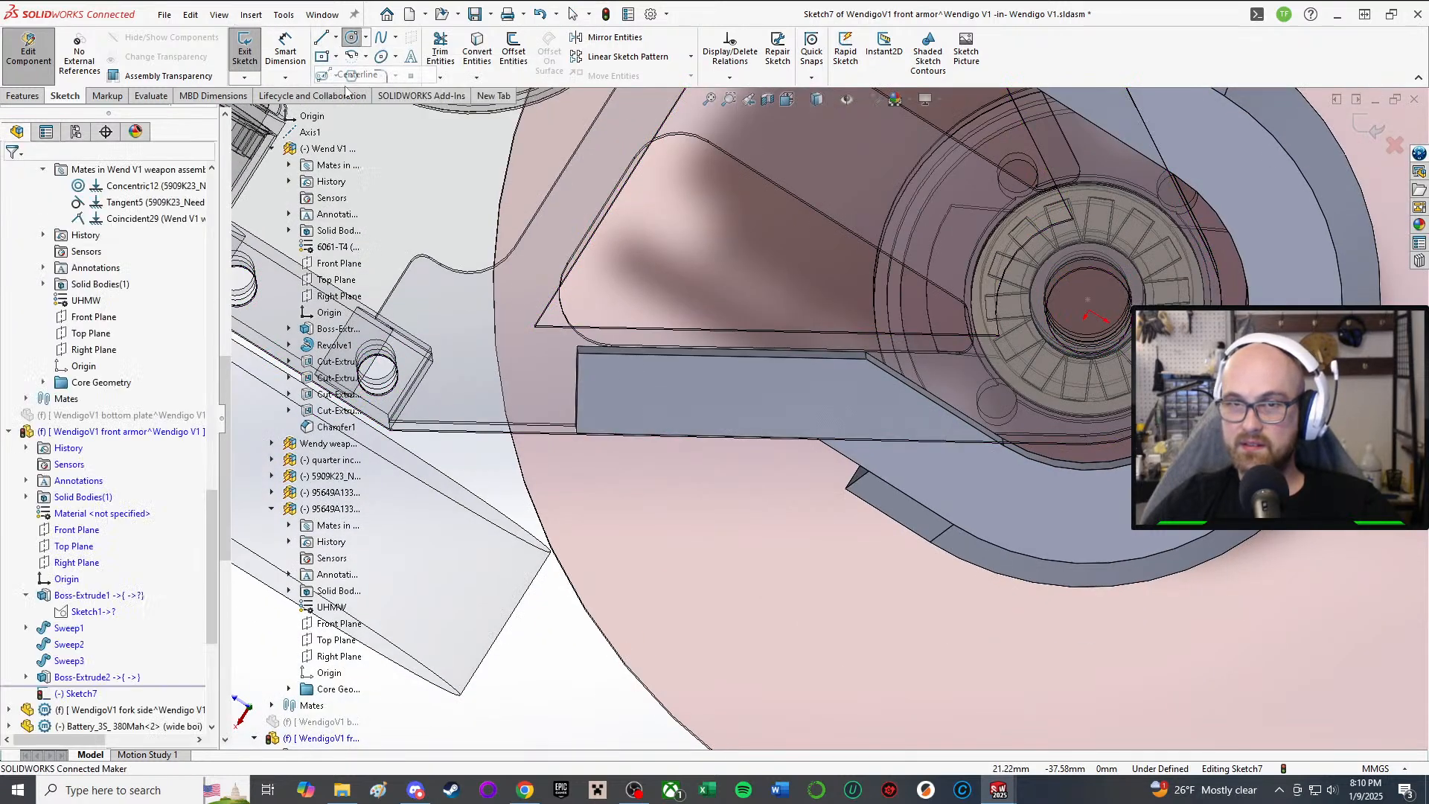
{"action": "left_click", "coordinate": [577, 392]}
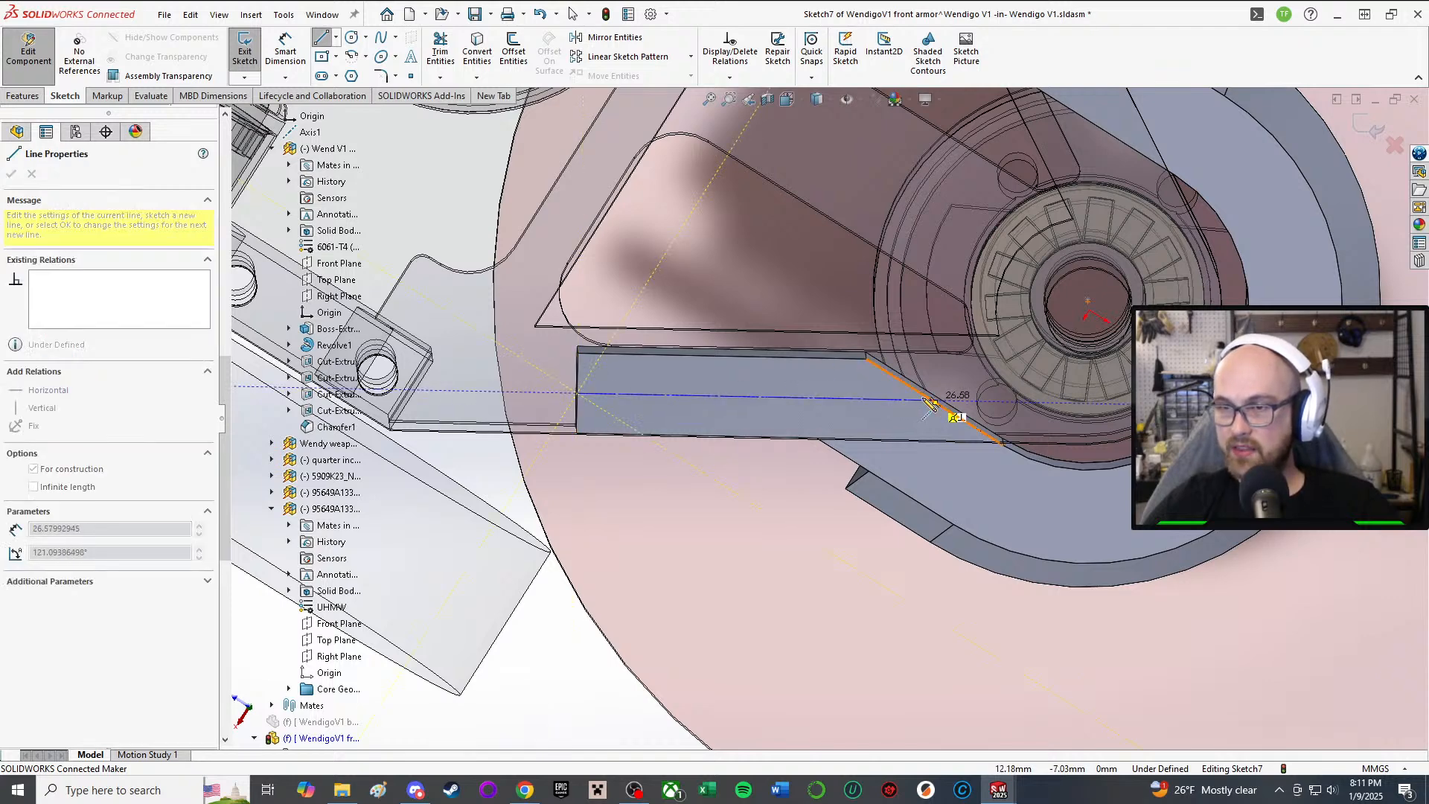
{"action": "left_click", "coordinate": [862, 398]}
{"action": "right_click", "coordinate": [863, 395]}
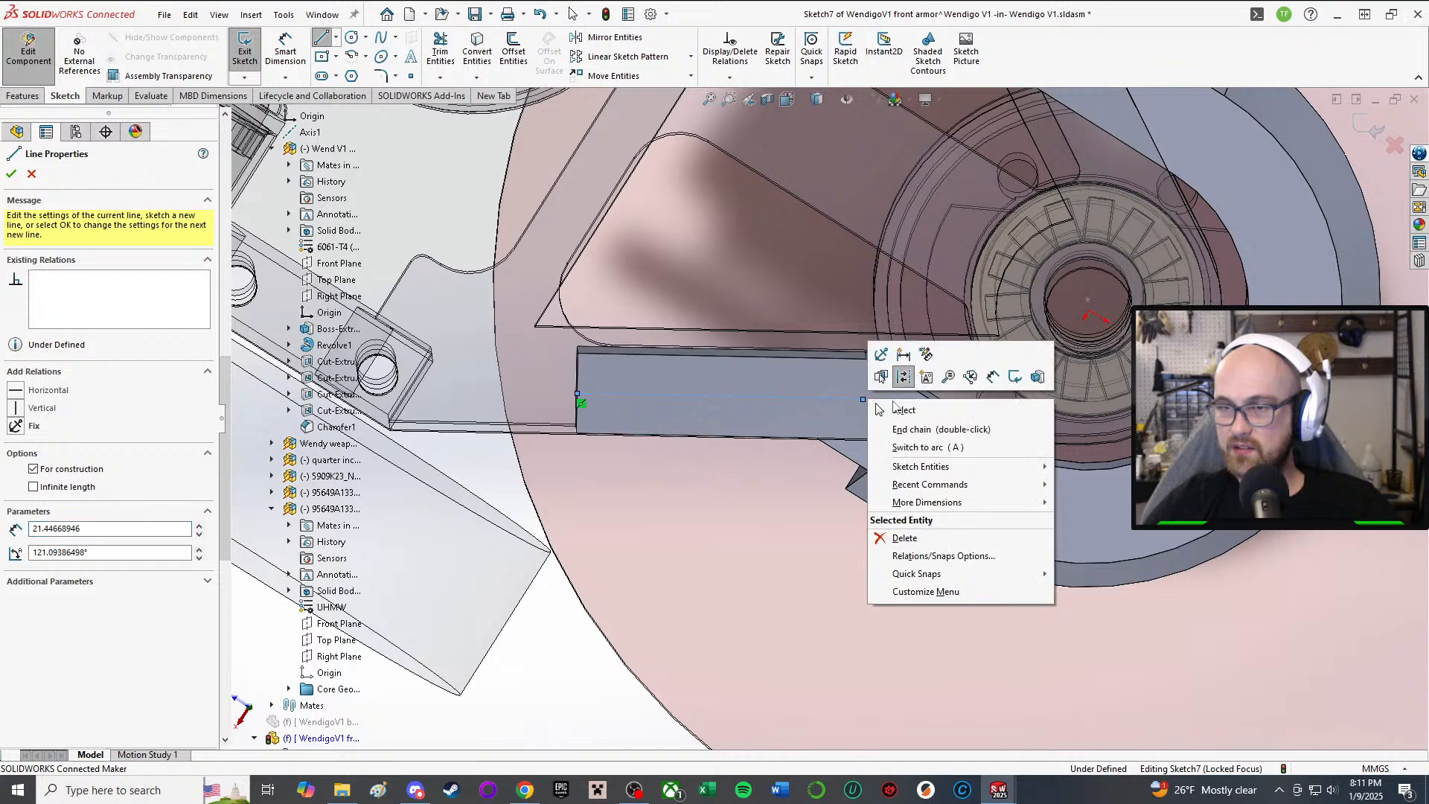
{"action": "key", "text": "Escape"}
{"action": "right_click", "coordinate": [893, 401]}
{"action": "left_click", "coordinate": [926, 409]}
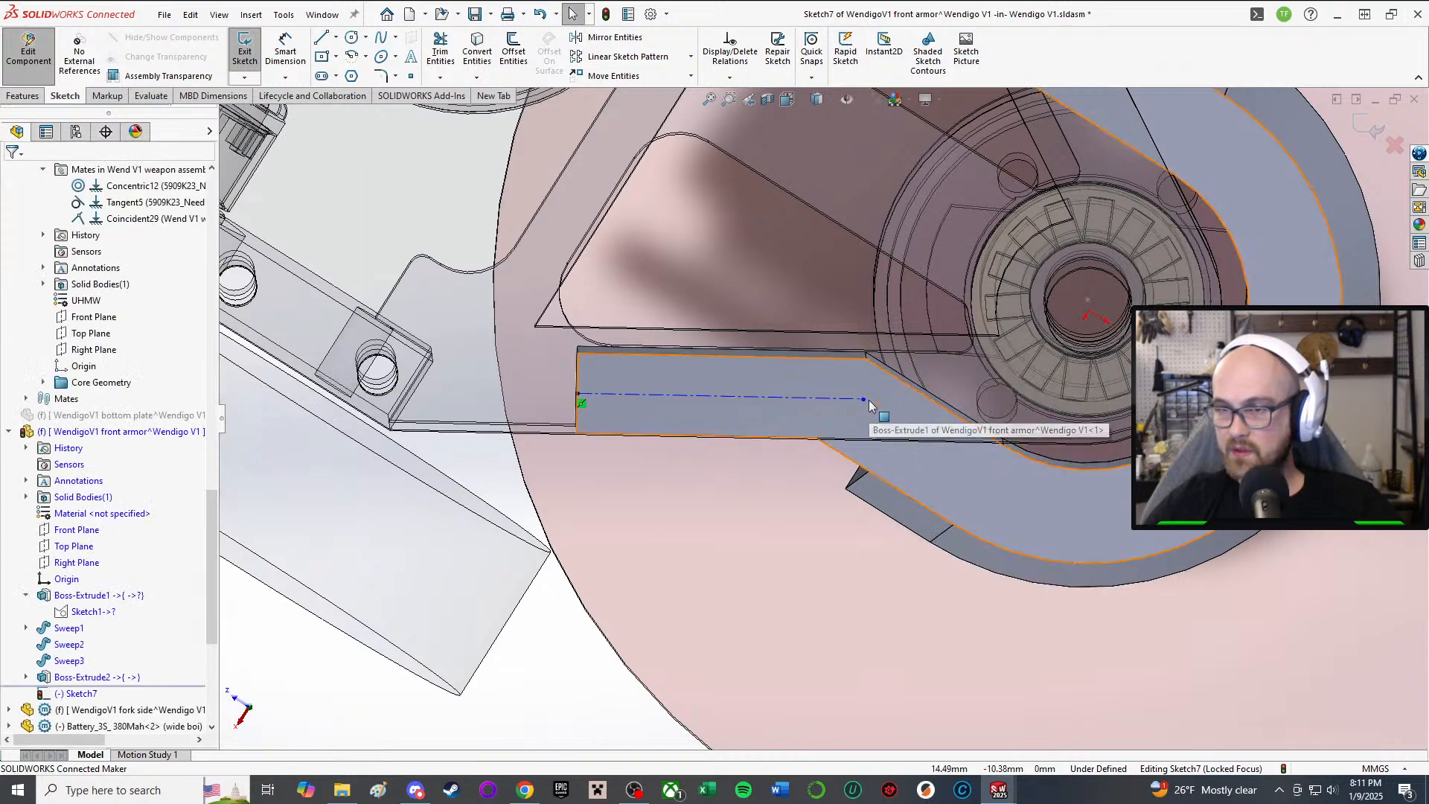
Step: Make the centerline perpendicular to the boss's end edge
{"action": "left_click", "coordinate": [836, 399]}
{"action": "scroll", "coordinate": [661, 610], "scroll_direction": "up", "scroll_amount": 5}
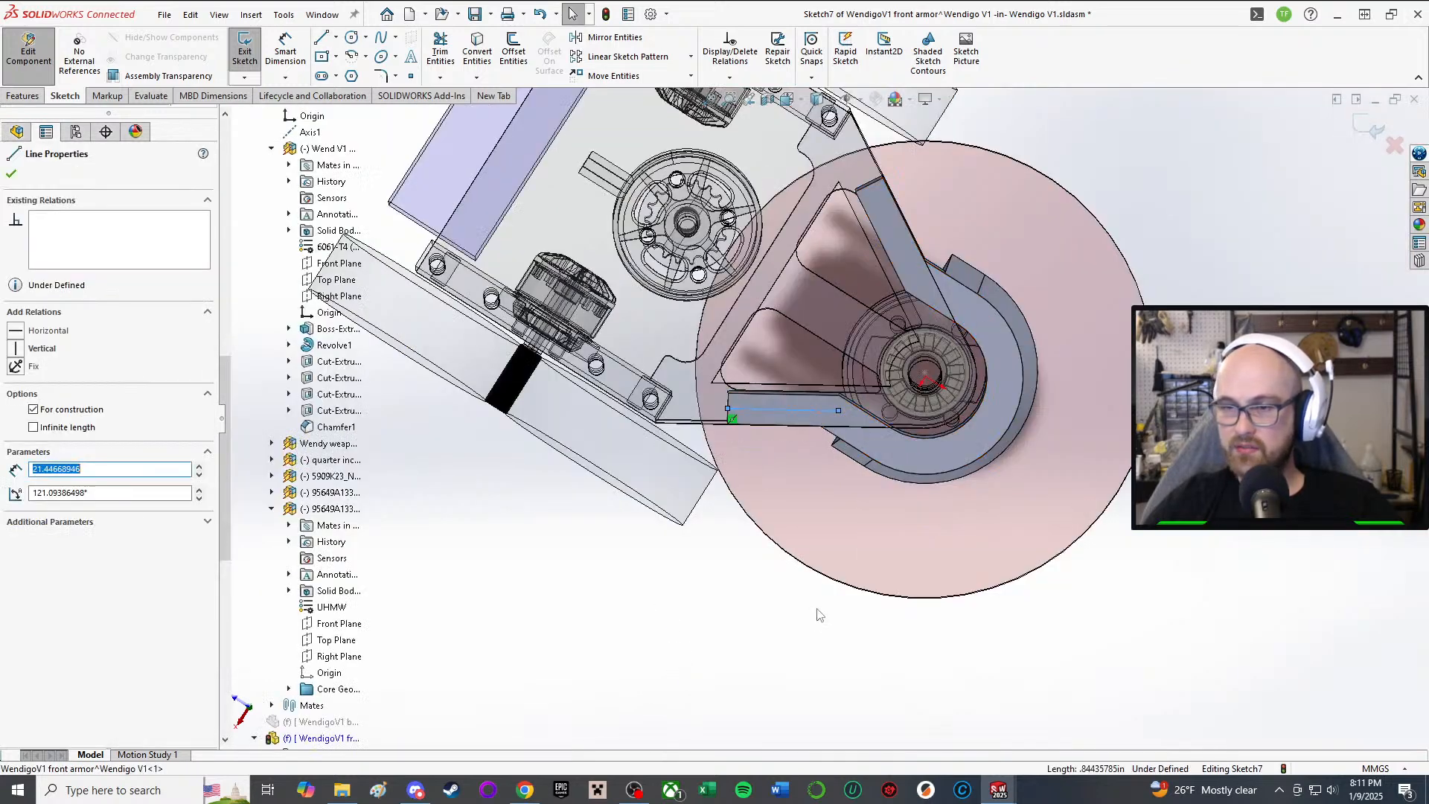
{"action": "right_click_drag", "start_coordinate": [817, 611], "coordinate": [847, 719]}
{"action": "scroll", "coordinate": [759, 399], "scroll_direction": "down", "scroll_amount": 5}
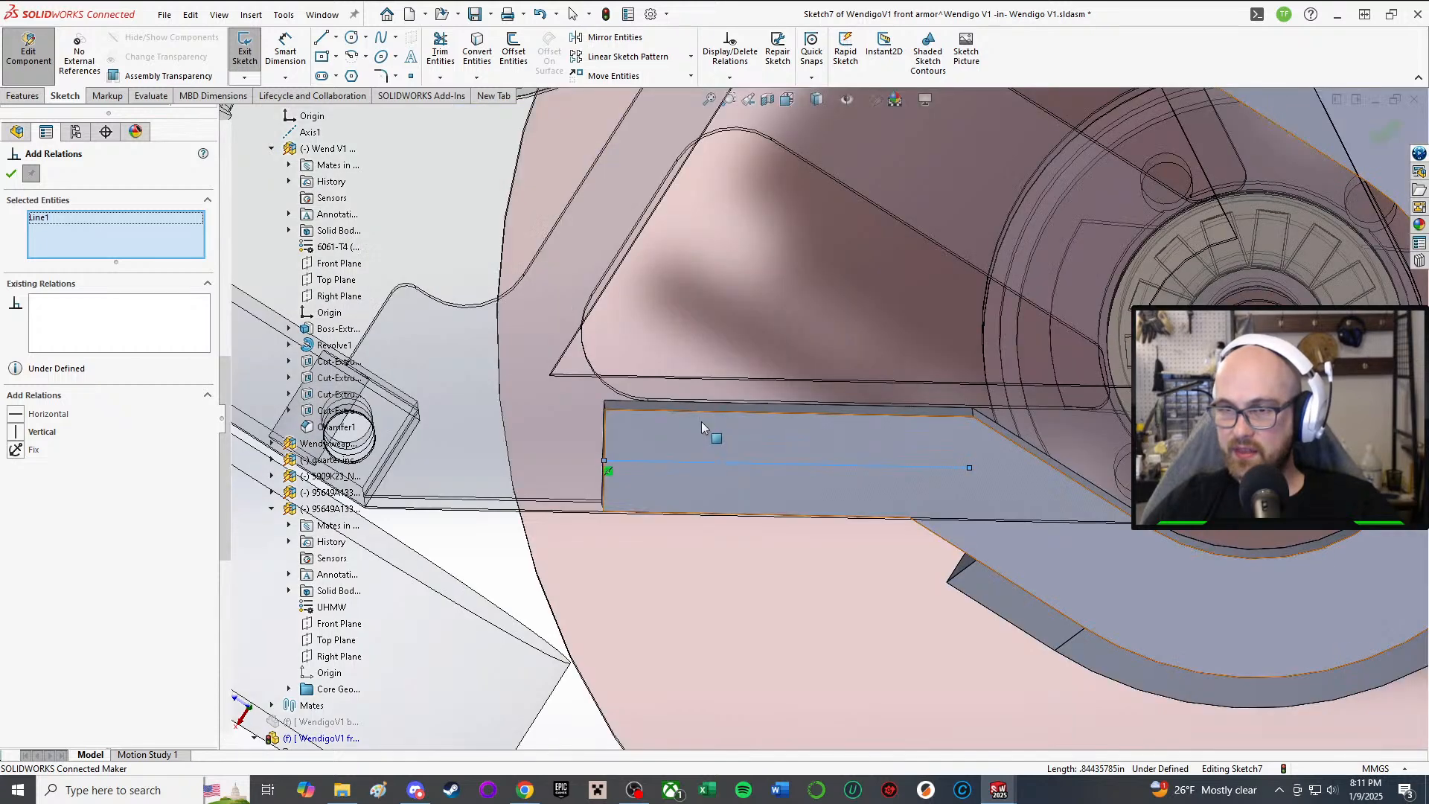
{"action": "left_click", "coordinate": [605, 440]}
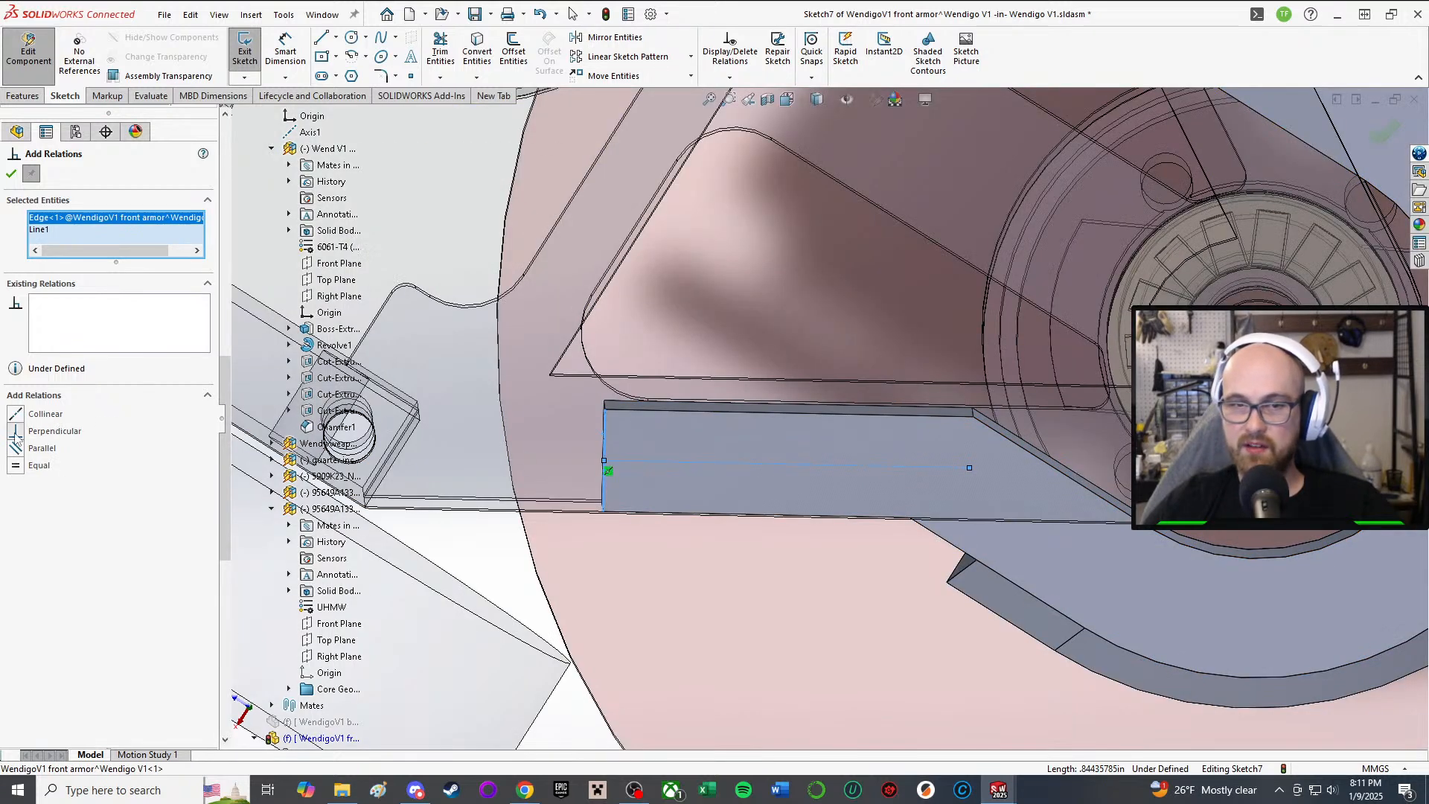
{"action": "left_click", "coordinate": [11, 175]}
Step: Snap the centerline's right endpoint onto the boss's far edge
{"action": "scroll", "coordinate": [815, 478], "scroll_direction": "down", "scroll_amount": 3}
{"action": "left_click", "coordinate": [1031, 461]}
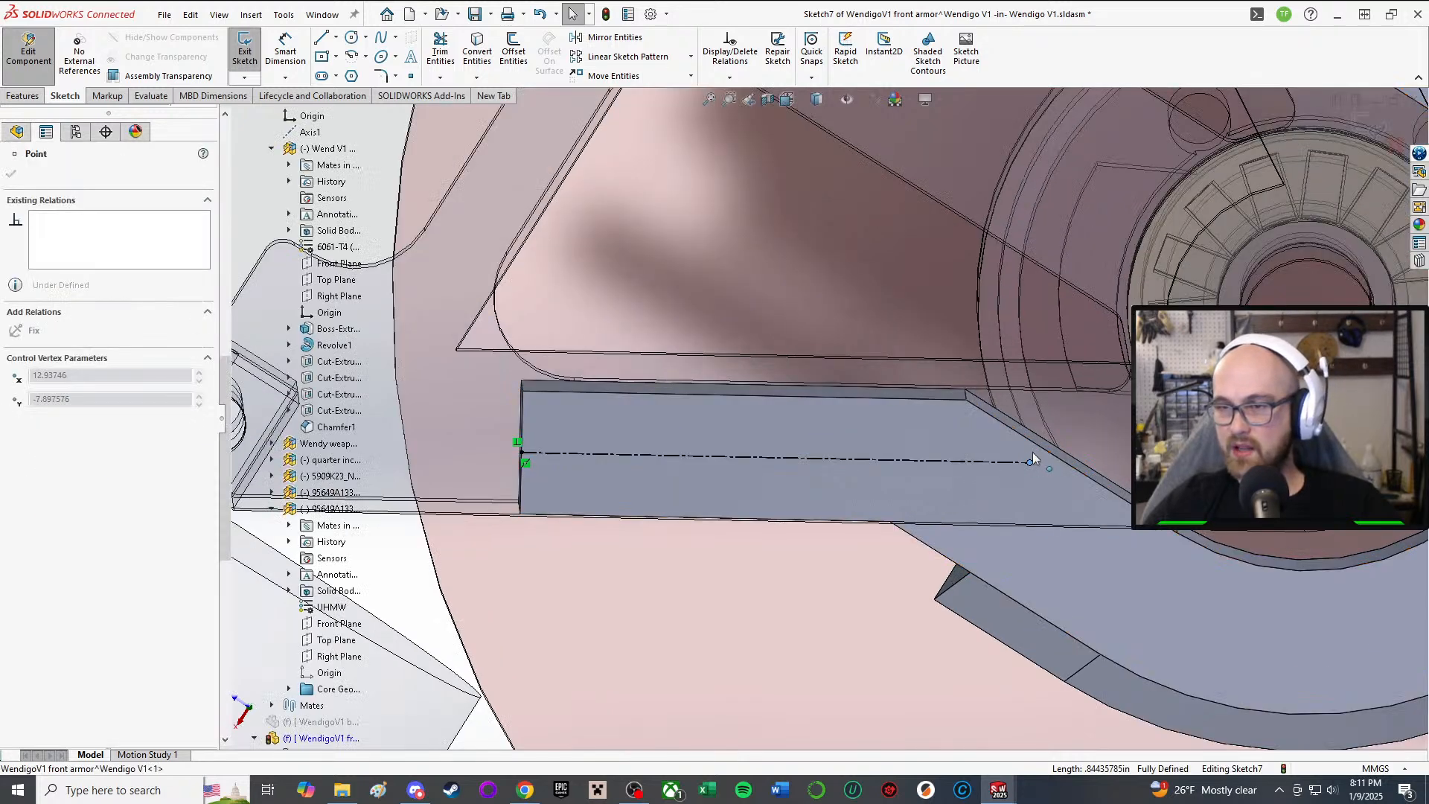
{"action": "left_click_drag", "start_coordinate": [1063, 462], "coordinate": [1061, 462]}
{"action": "scroll", "coordinate": [1042, 576], "scroll_direction": "up", "scroll_amount": 5}
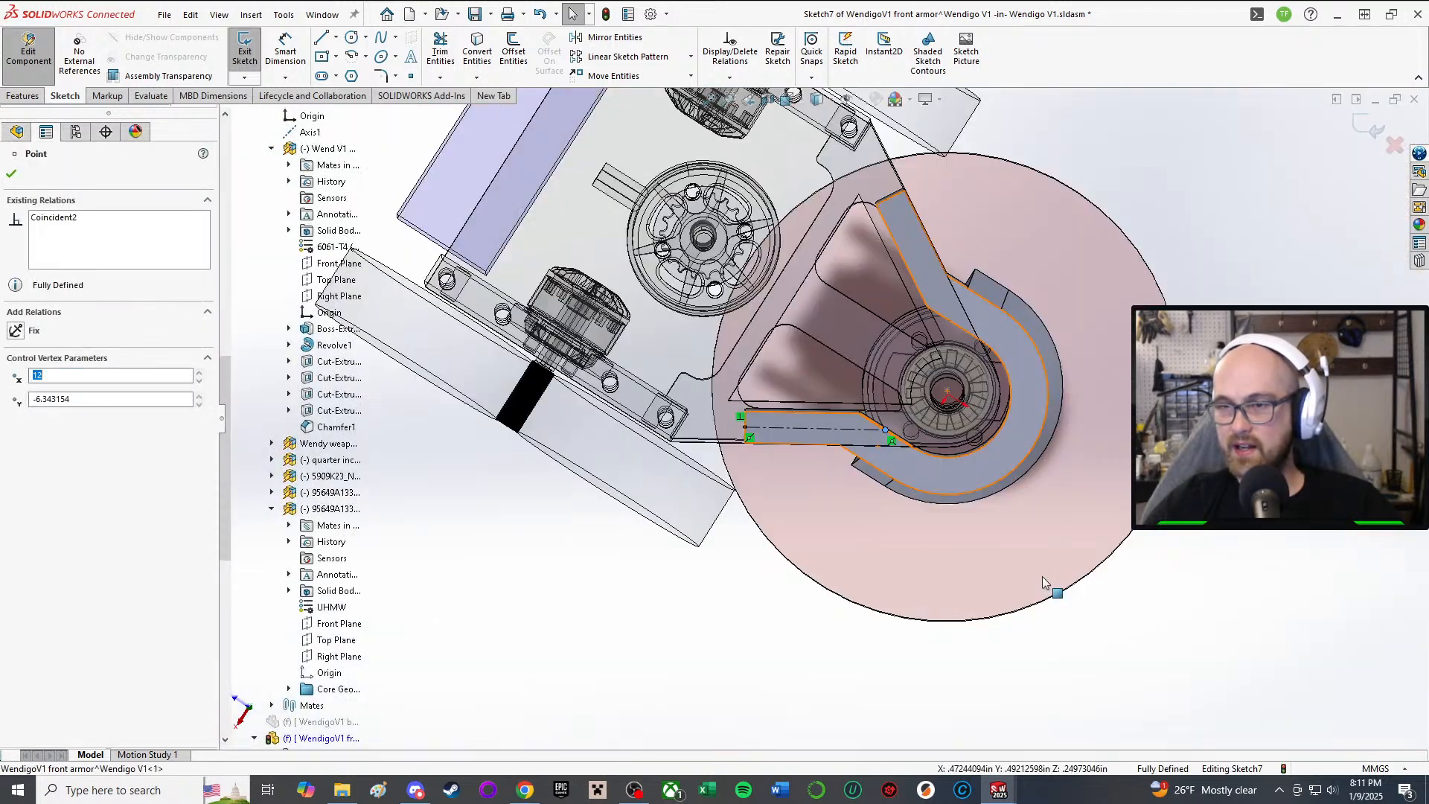
{"action": "left_click", "coordinate": [1200, 617]}
{"action": "scroll", "coordinate": [824, 424], "scroll_direction": "down", "scroll_amount": 3}
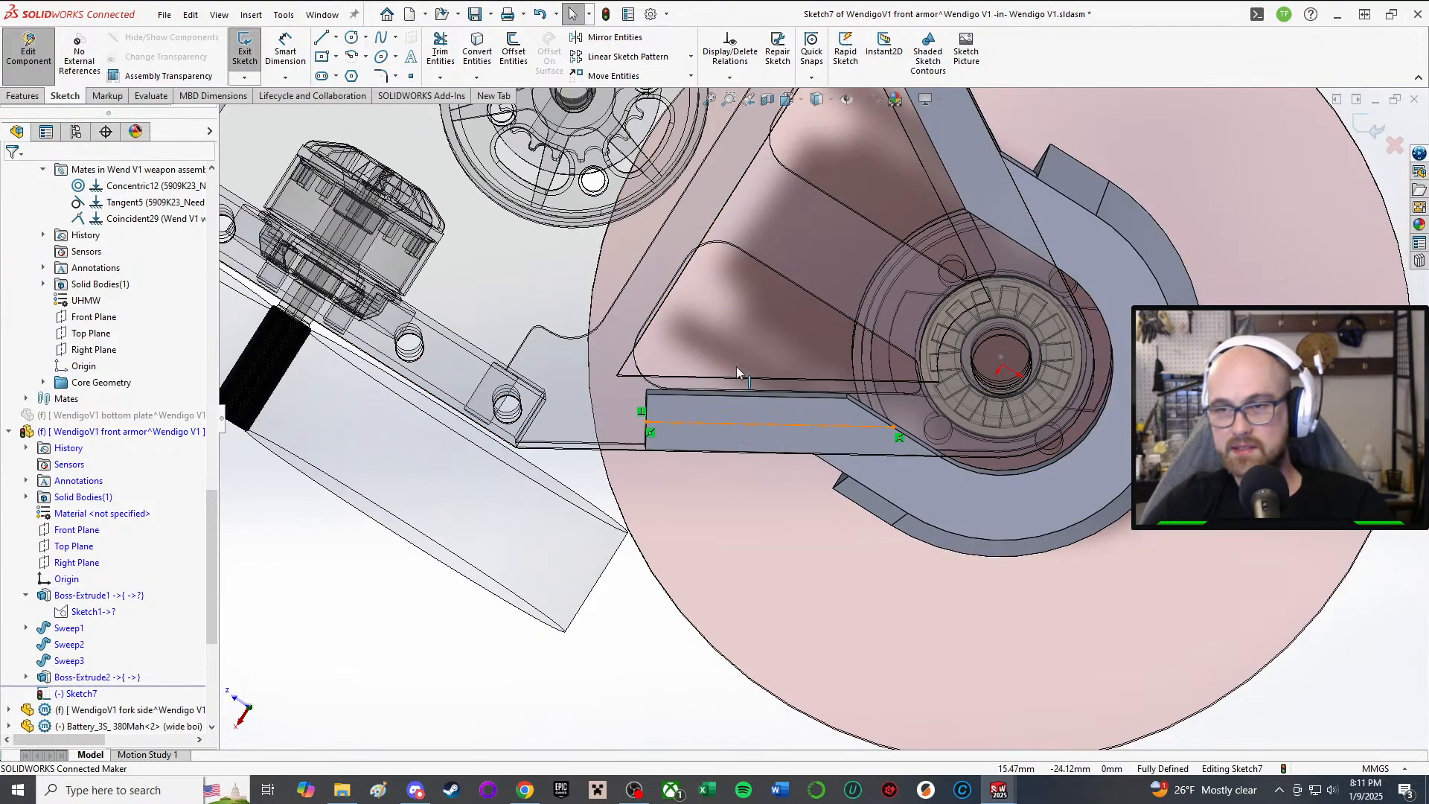
Step: Start the first hole circle with its centre on the centerline
{"action": "middle_click_drag", "start_coordinate": [796, 484], "coordinate": [602, 662]}
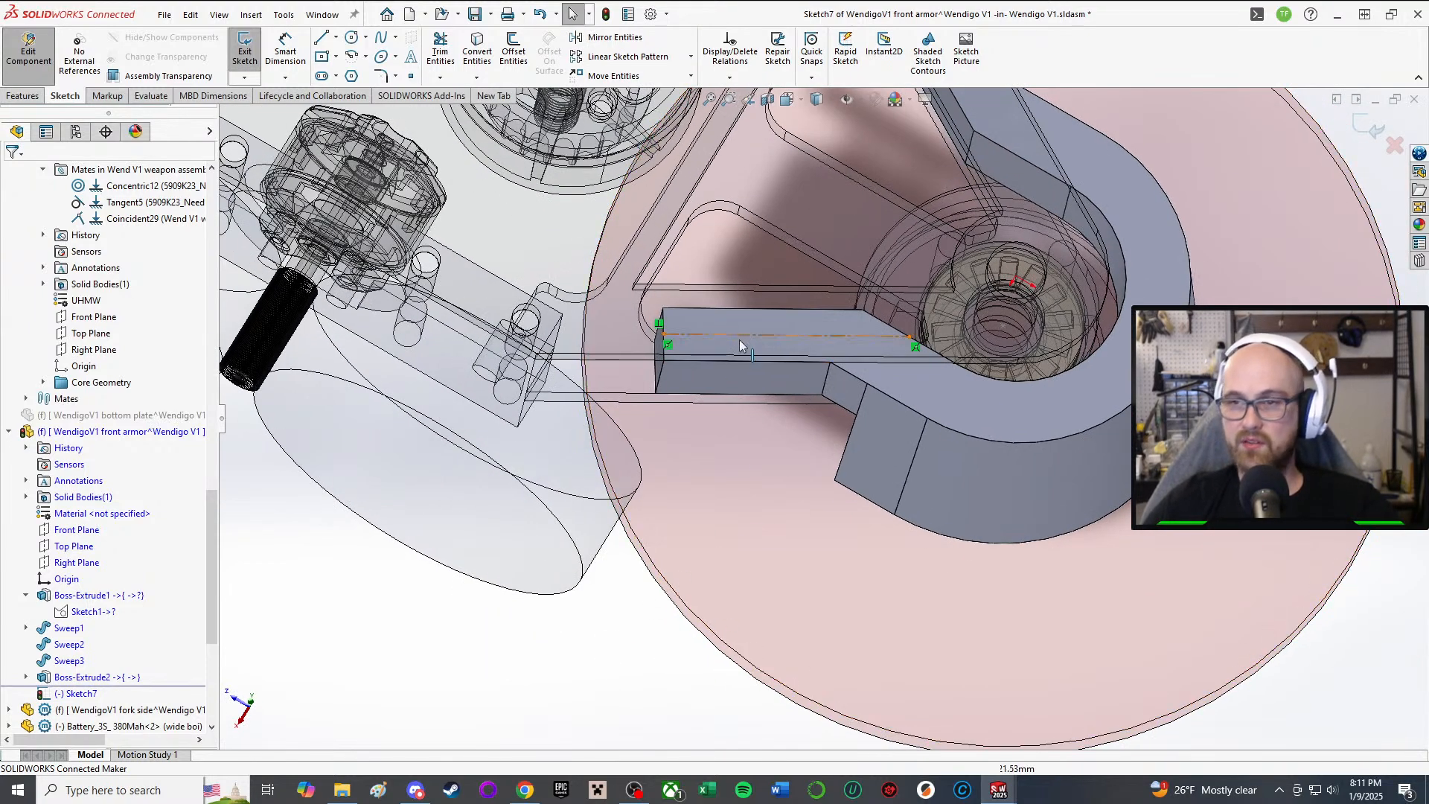
{"action": "scroll", "coordinate": [739, 344], "scroll_direction": "down", "scroll_amount": 3}
{"action": "middle_click_drag", "start_coordinate": [774, 325], "coordinate": [778, 275]}
{"action": "scroll", "coordinate": [842, 336], "scroll_direction": "up", "scroll_amount": 2}
{"action": "scroll", "coordinate": [842, 335], "scroll_direction": "down", "scroll_amount": 1}
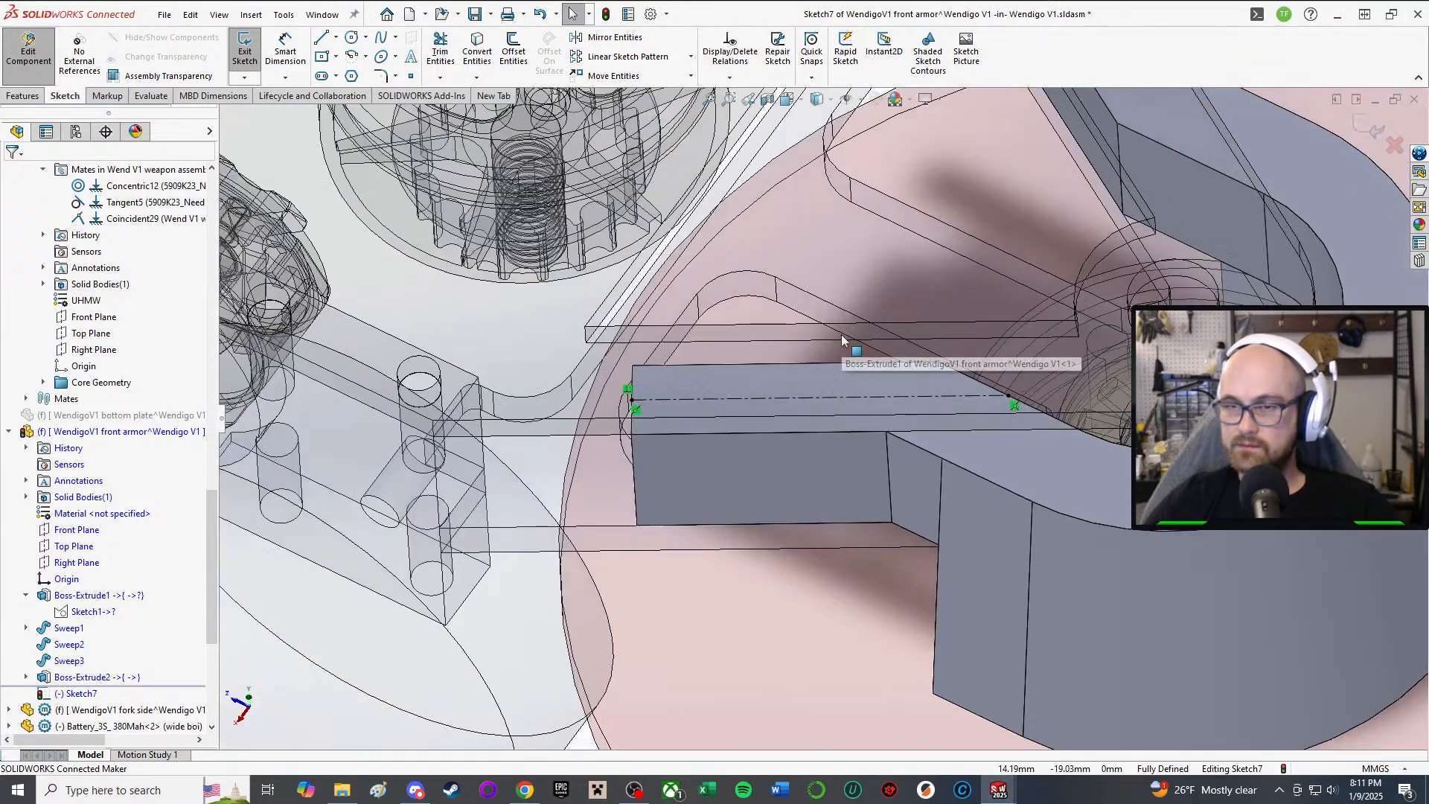
{"action": "scroll", "coordinate": [841, 339], "scroll_direction": "down", "scroll_amount": 1}
{"action": "left_click", "coordinate": [352, 37]}
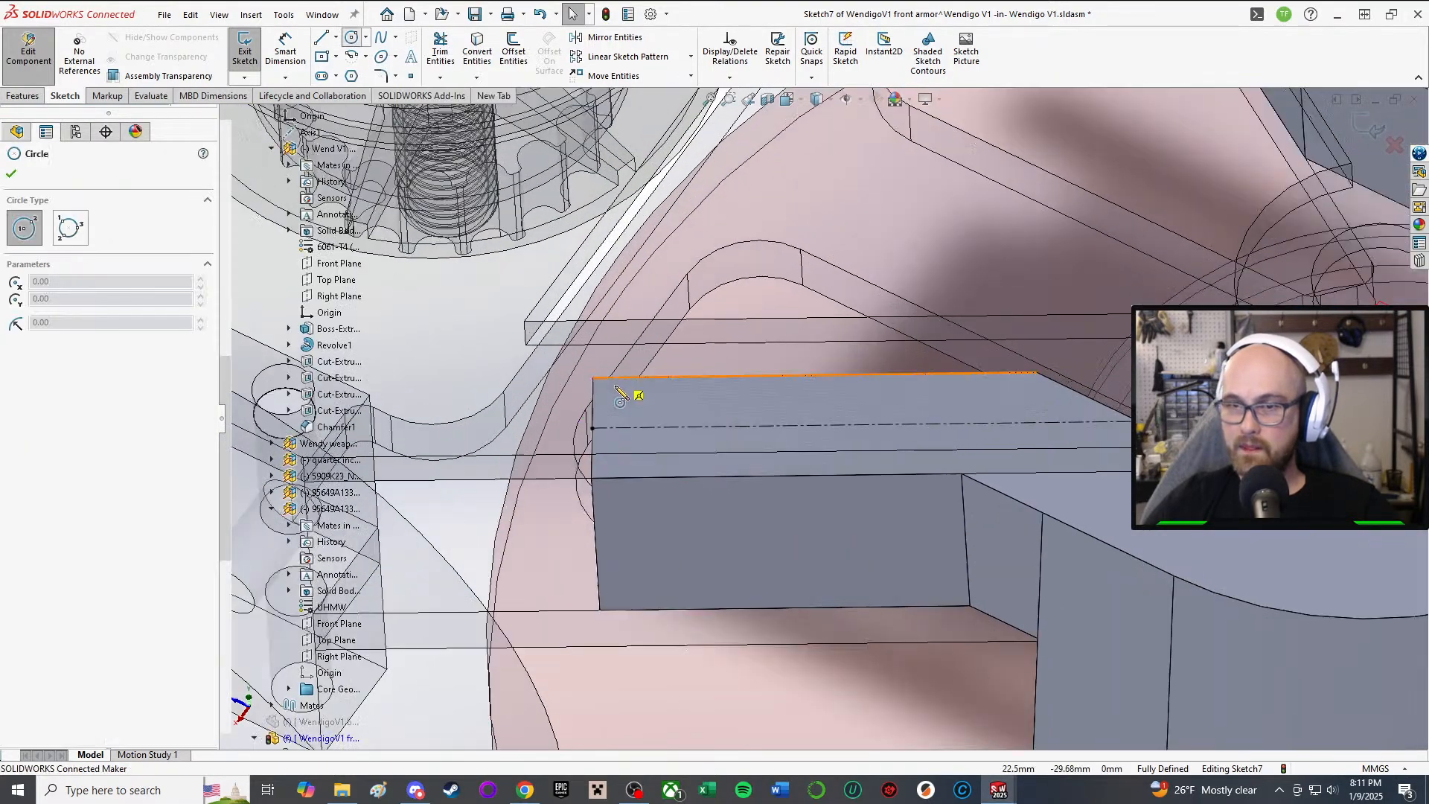
{"action": "scroll", "coordinate": [619, 400], "scroll_direction": "down", "scroll_amount": 1}
{"action": "left_click", "coordinate": [661, 438]}
Step: Finish the first circle and sketch a second circle at the centerline's other end
{"action": "left_click", "coordinate": [694, 447]}
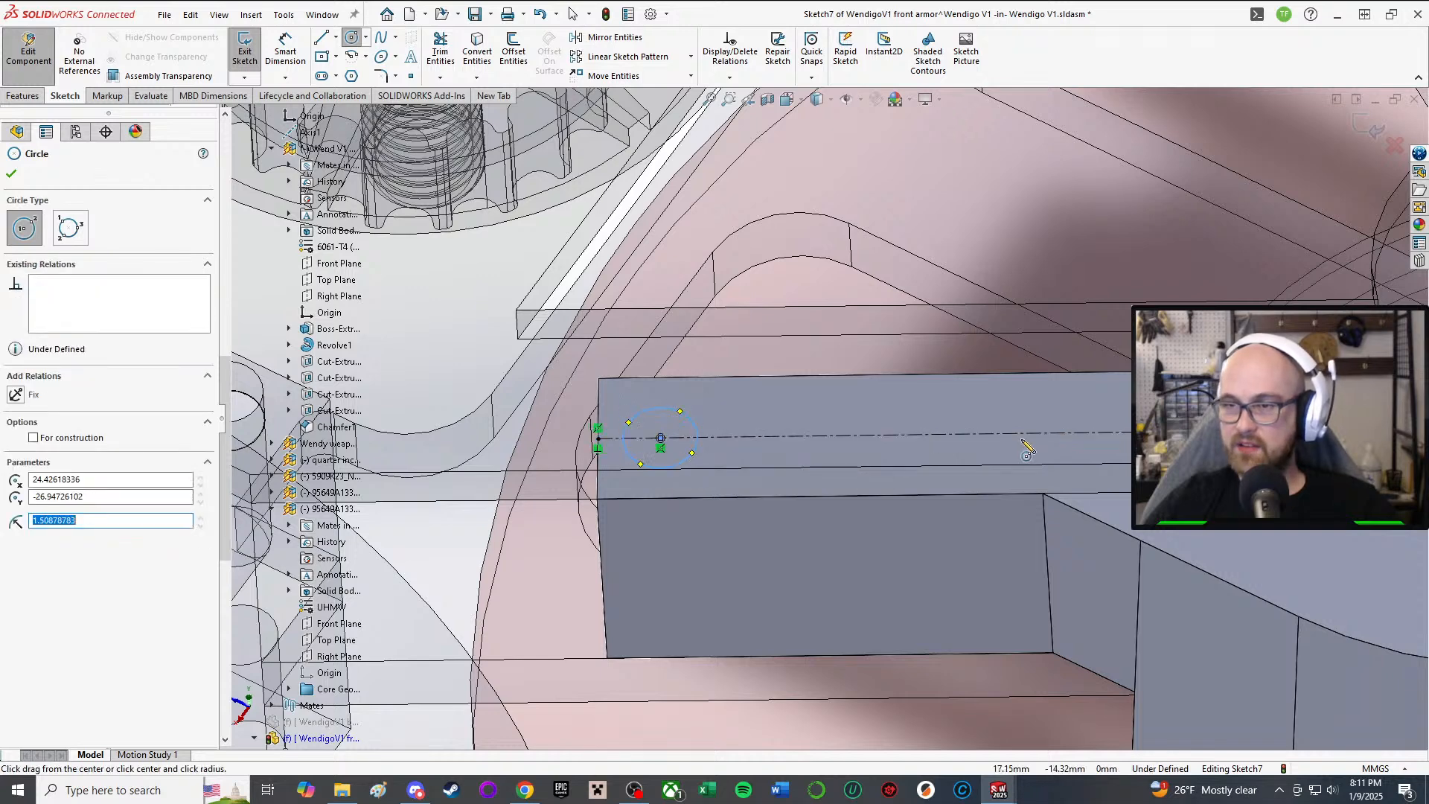
{"action": "left_click", "coordinate": [1027, 436]}
{"action": "left_click", "coordinate": [1049, 447]}
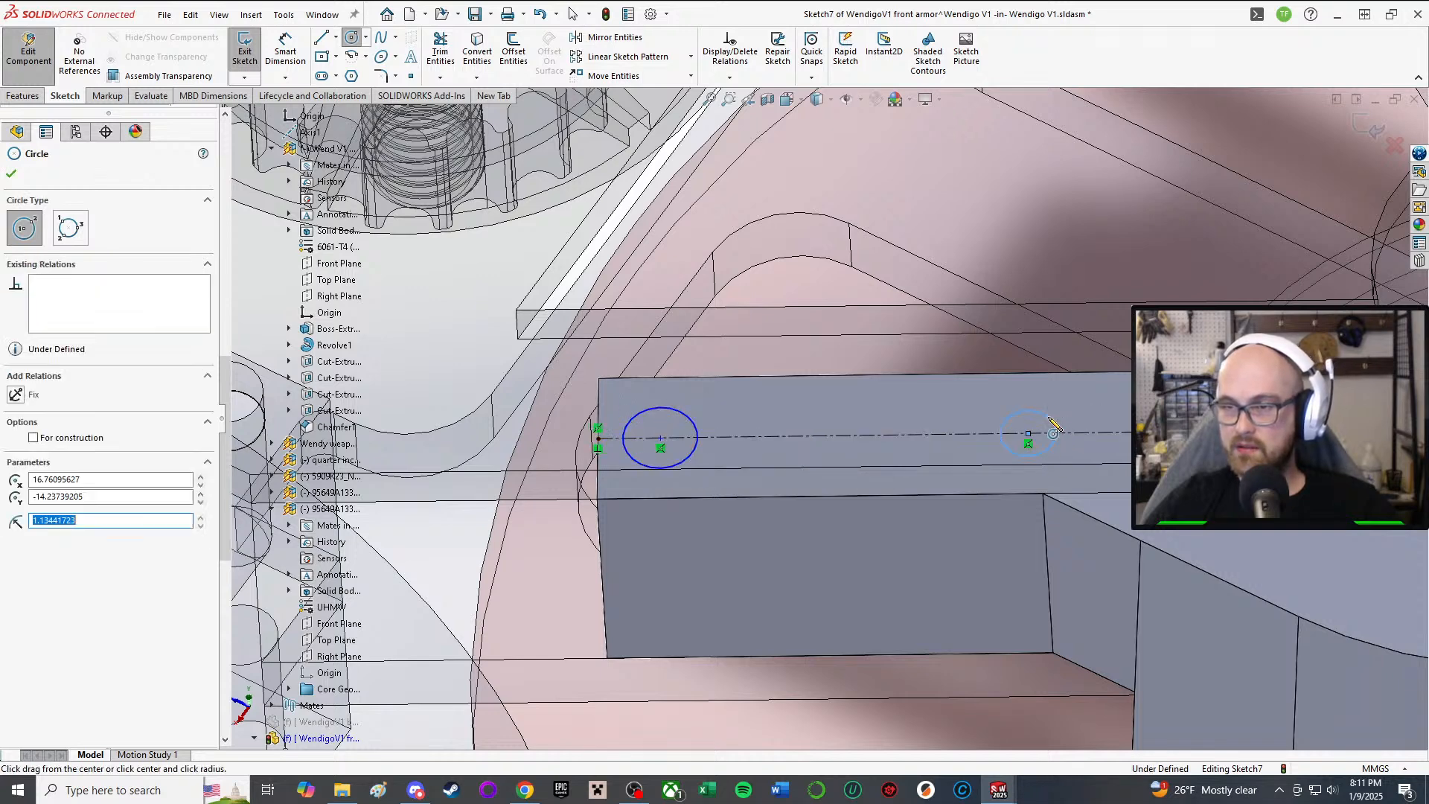
{"action": "scroll", "coordinate": [822, 417], "scroll_direction": "up", "scroll_amount": 3}
{"action": "right_click", "coordinate": [1057, 430]}
{"action": "left_click", "coordinate": [1056, 427]}
{"action": "scroll", "coordinate": [810, 510], "scroll_direction": "up", "scroll_amount": 3}
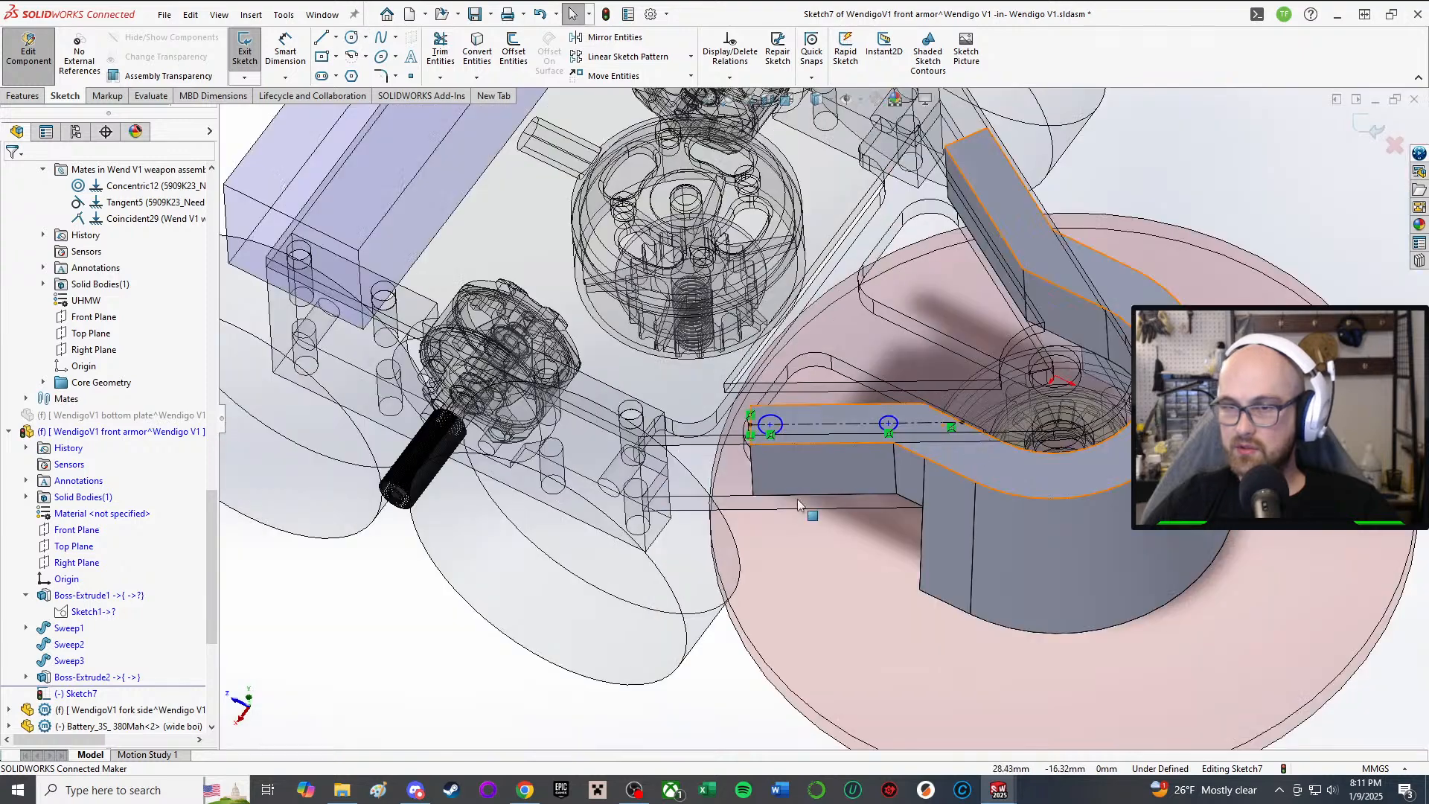
{"action": "scroll", "coordinate": [883, 401], "scroll_direction": "down", "scroll_amount": 3}
Step: Tie the two hole circles together with an Equal relation
{"action": "middle_click_drag", "start_coordinate": [790, 431], "coordinate": [779, 460]}
{"action": "scroll", "coordinate": [889, 452], "scroll_direction": "up", "scroll_amount": 5}
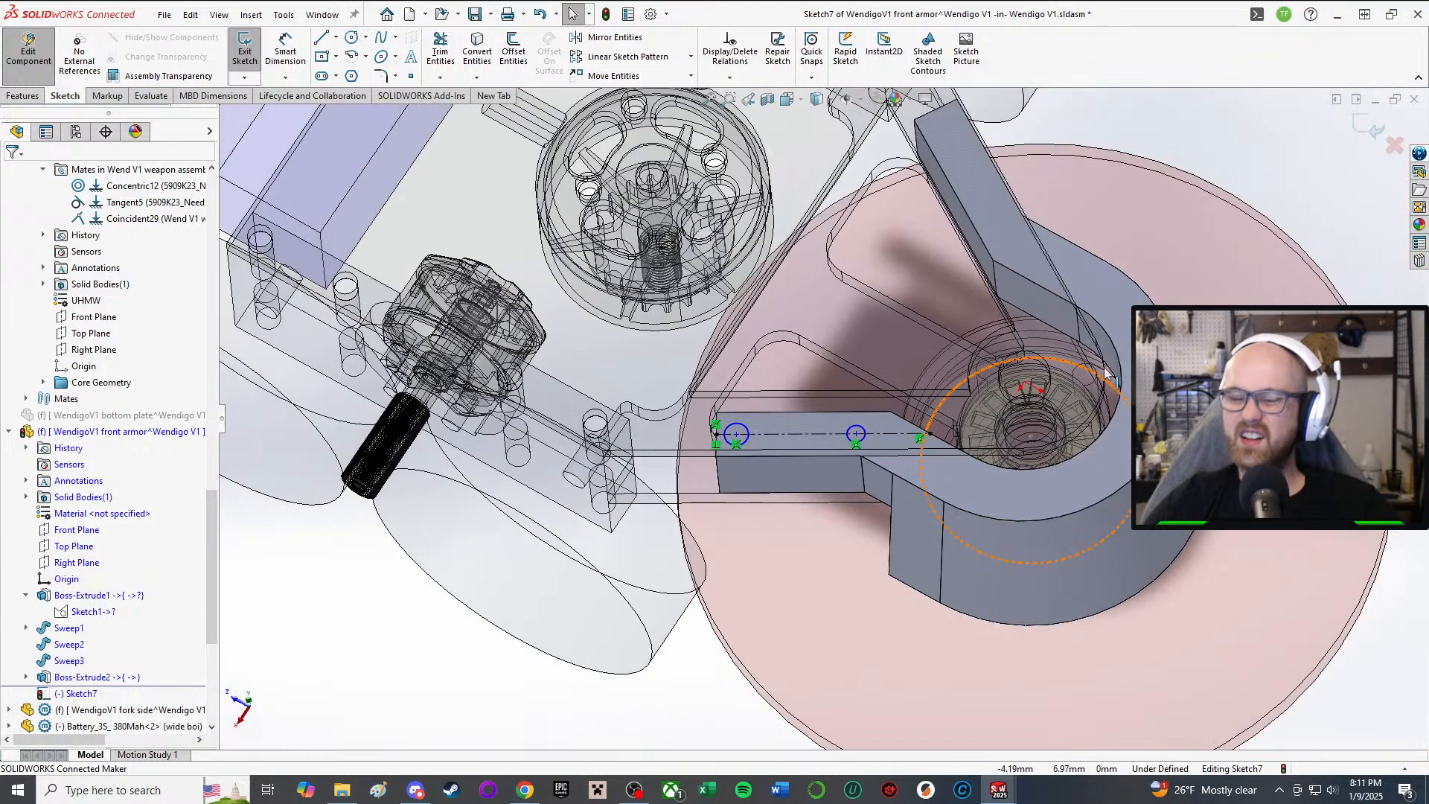
{"action": "right_click_drag", "start_coordinate": [1089, 178], "coordinate": [1101, 279]}
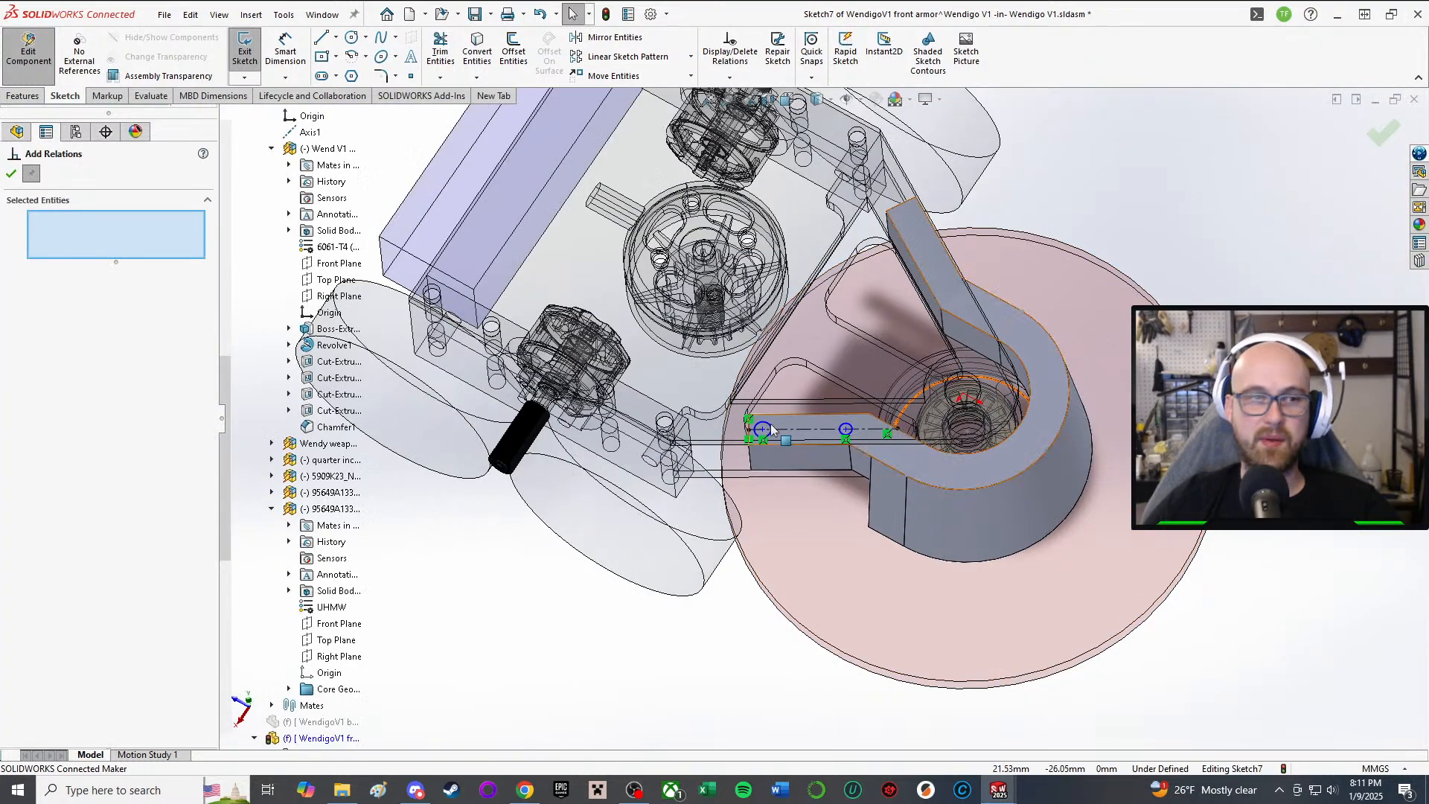
{"action": "scroll", "coordinate": [768, 423], "scroll_direction": "down", "scroll_amount": 5}
{"action": "scroll", "coordinate": [848, 475], "scroll_direction": "down", "scroll_amount": 3}
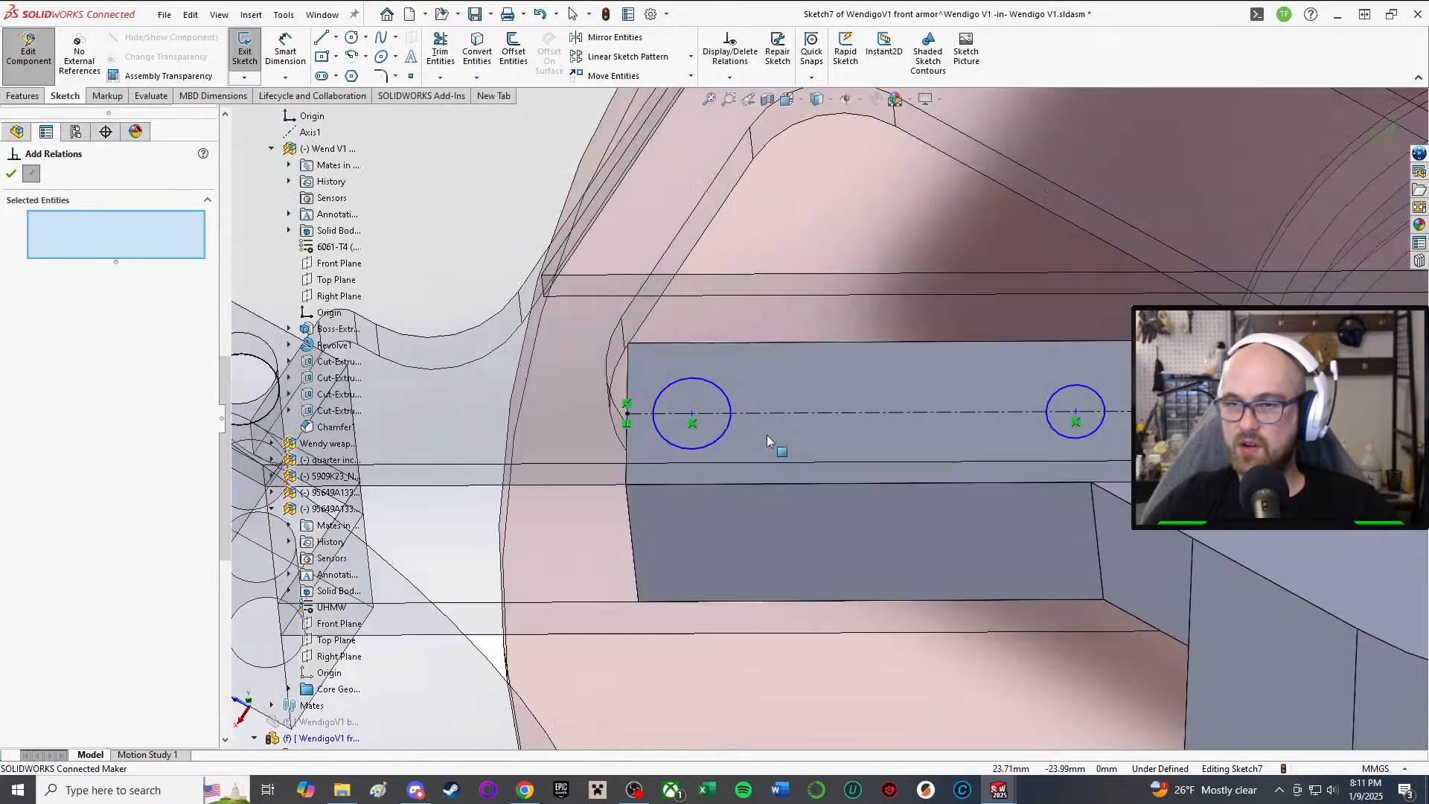
{"action": "left_click", "coordinate": [718, 440]}
{"action": "left_click", "coordinate": [1050, 418]}
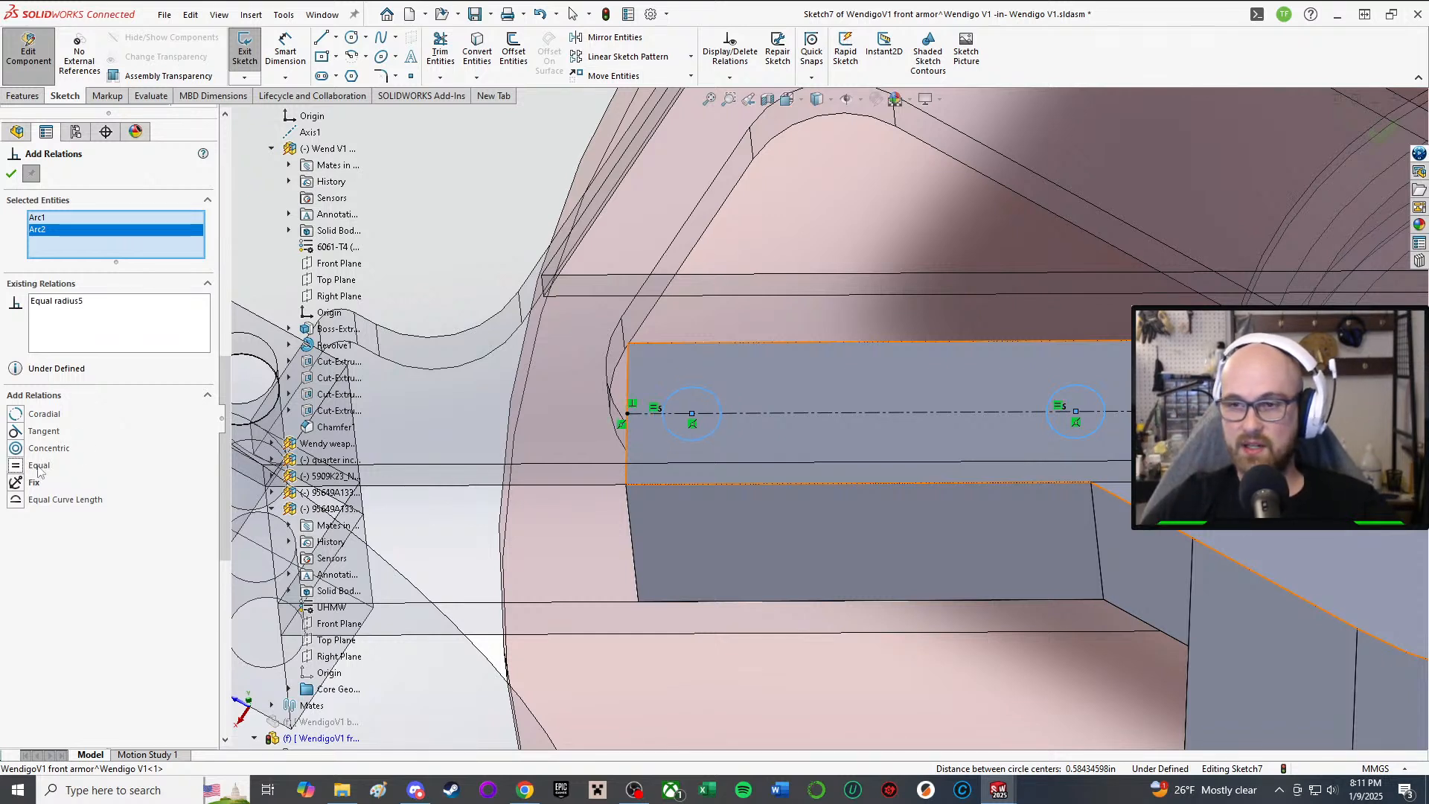
{"action": "left_click", "coordinate": [11, 174]}
Step: Activate Smart Dimension to begin dimensioning Sketch7
{"action": "scroll", "coordinate": [780, 177], "scroll_direction": "up", "scroll_amount": 5}
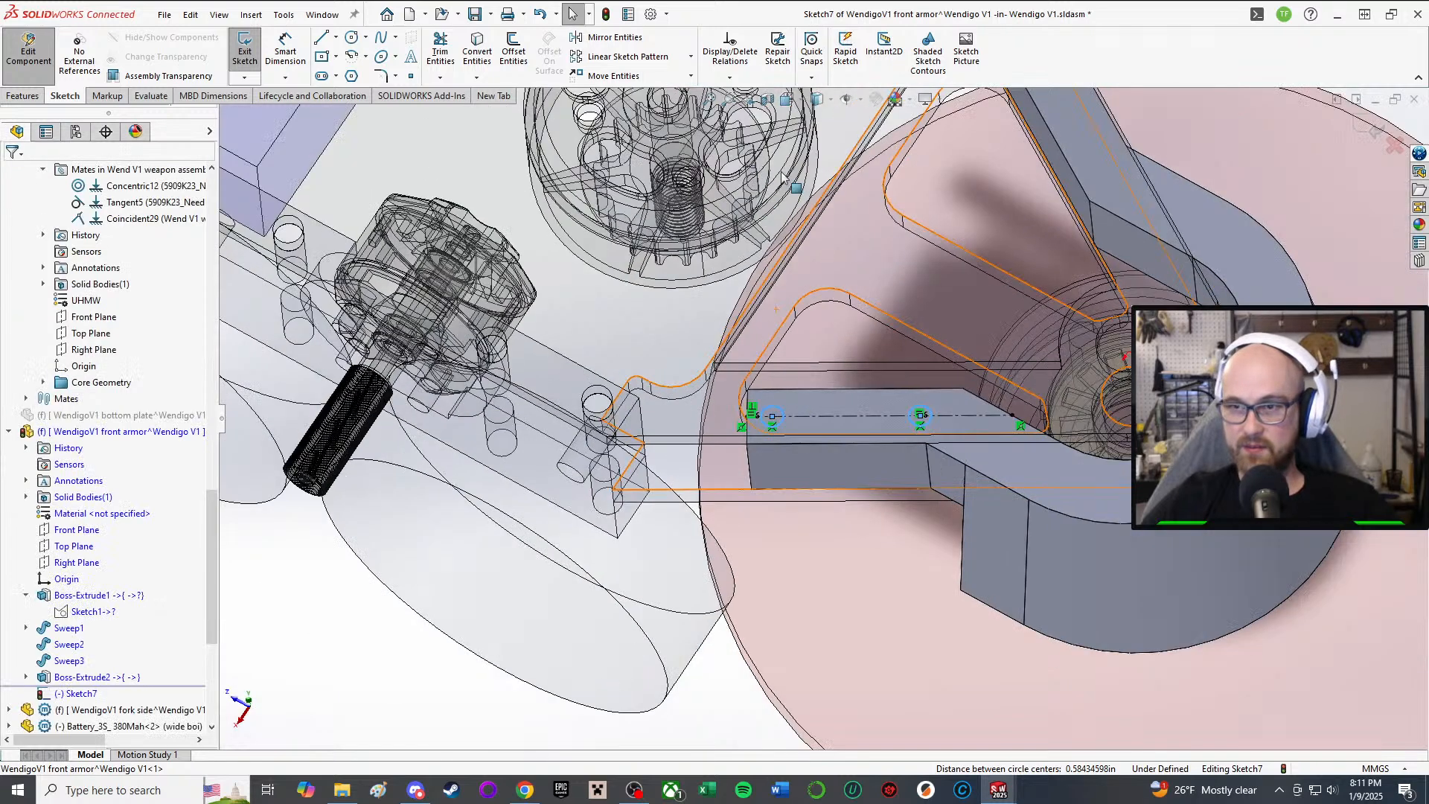
{"action": "scroll", "coordinate": [404, 617], "scroll_direction": "up", "scroll_amount": 4}
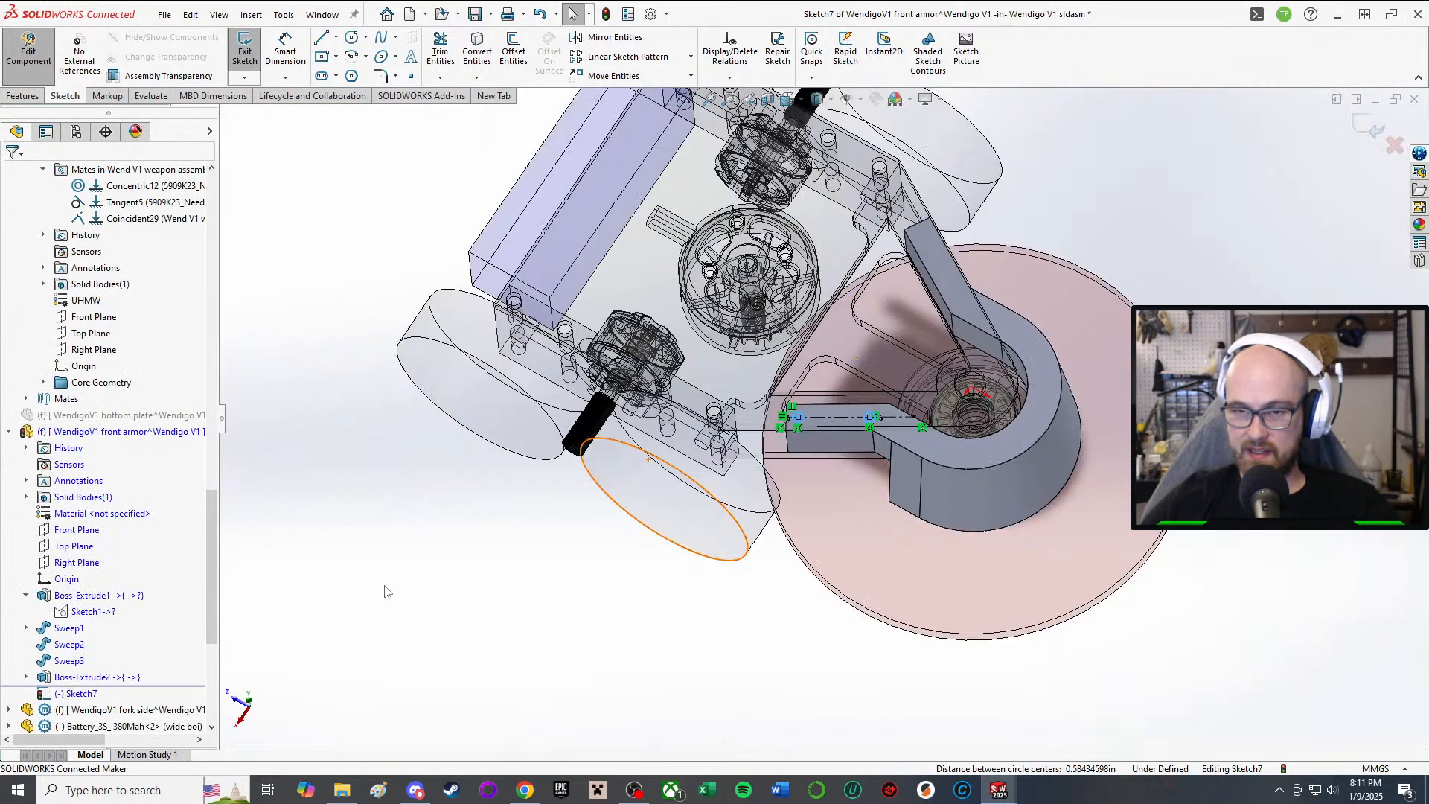
{"action": "right_click_drag", "start_coordinate": [387, 559], "coordinate": [401, 484]}
{"action": "scroll", "coordinate": [825, 349], "scroll_direction": "down", "scroll_amount": 3}
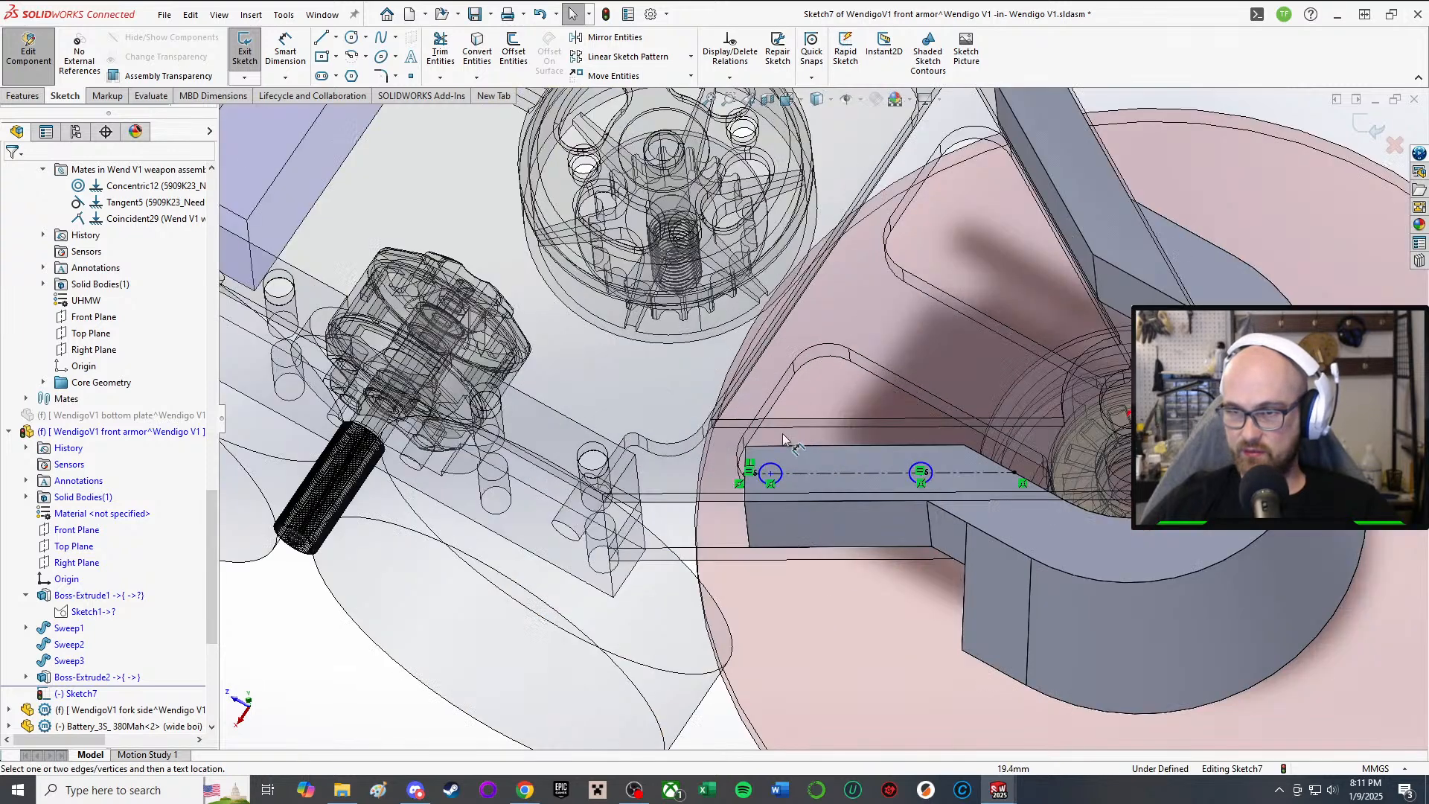
Step: Give the left hole circle a 3 mm diameter dimension
{"action": "left_click", "coordinate": [779, 471]}
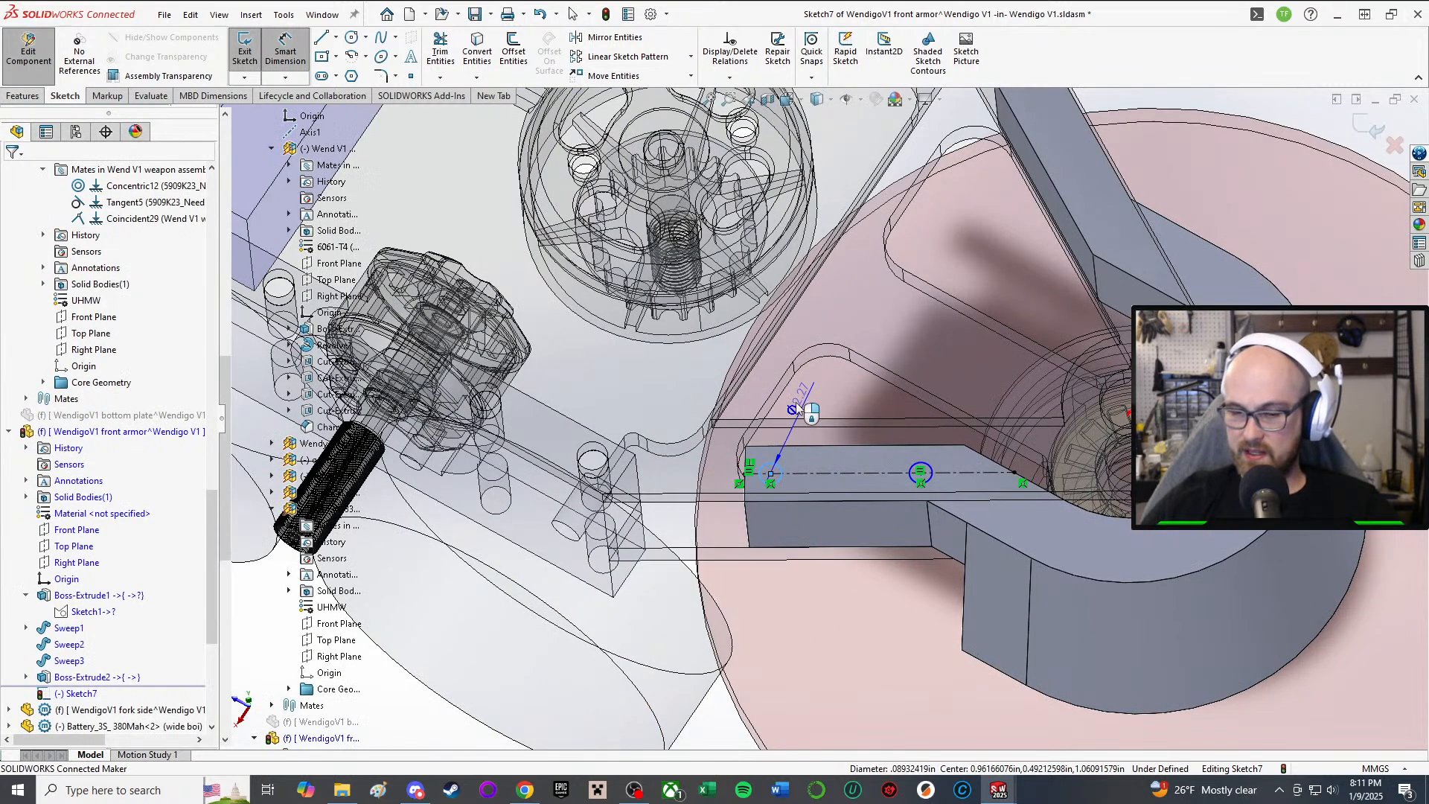
{"action": "left_click", "coordinate": [796, 402]}
{"action": "type", "text": "3"}
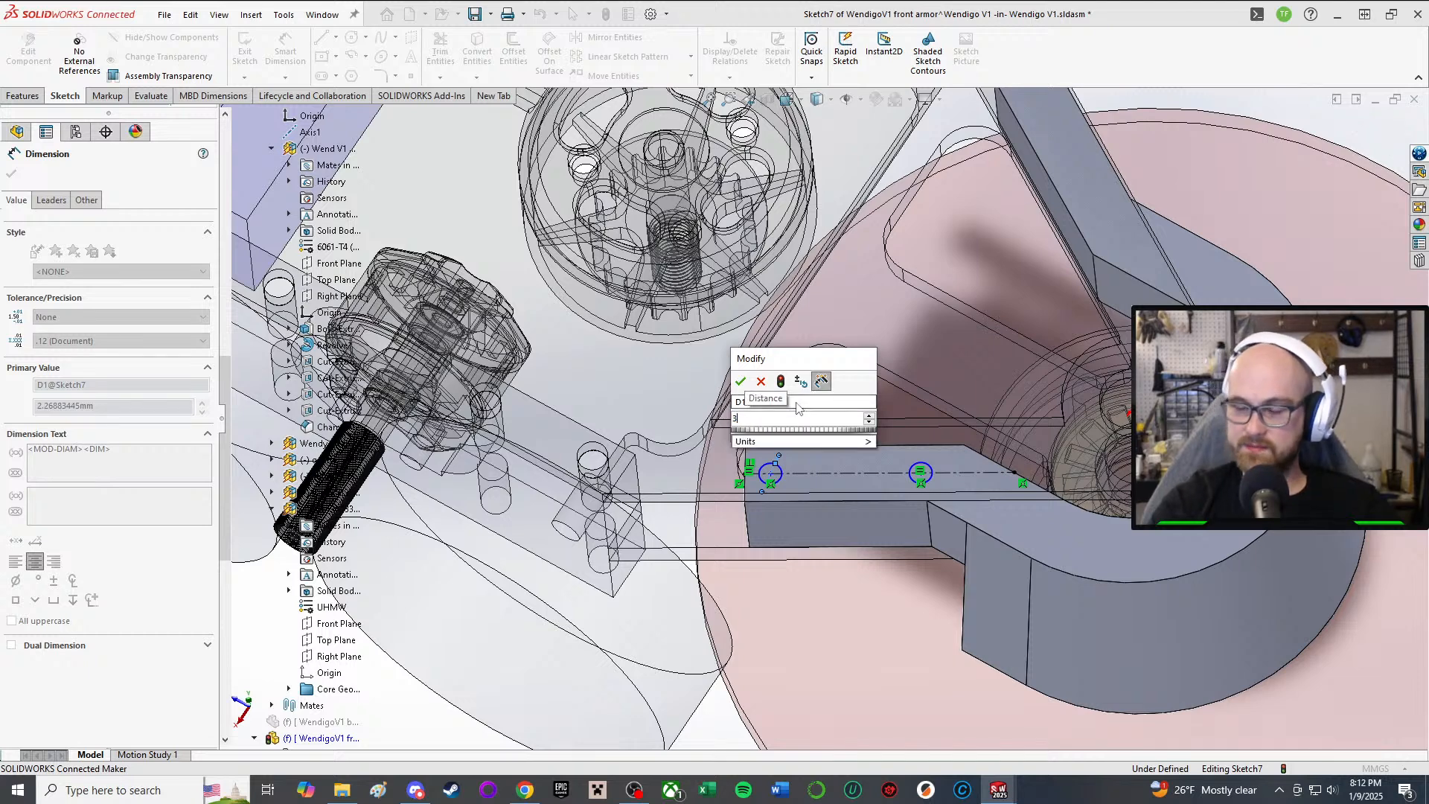
{"action": "key", "text": "Return"}
{"action": "scroll", "coordinate": [796, 406], "scroll_direction": "up", "scroll_amount": 3}
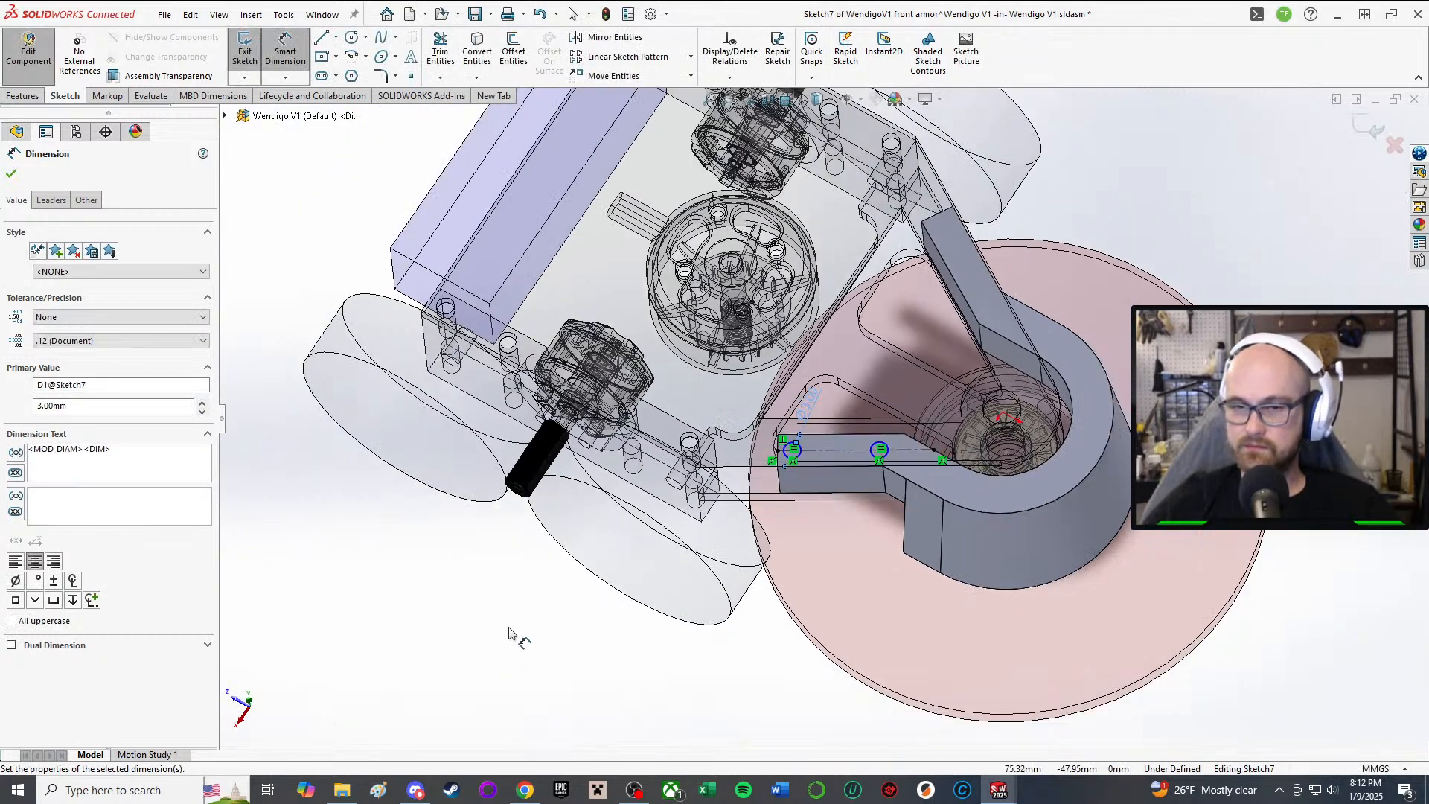
{"action": "key", "text": "Escape"}
{"action": "right_click", "coordinate": [361, 491]}
{"action": "left_click", "coordinate": [302, 594]}
{"action": "right_click_drag", "start_coordinate": [336, 538], "coordinate": [420, 678]}
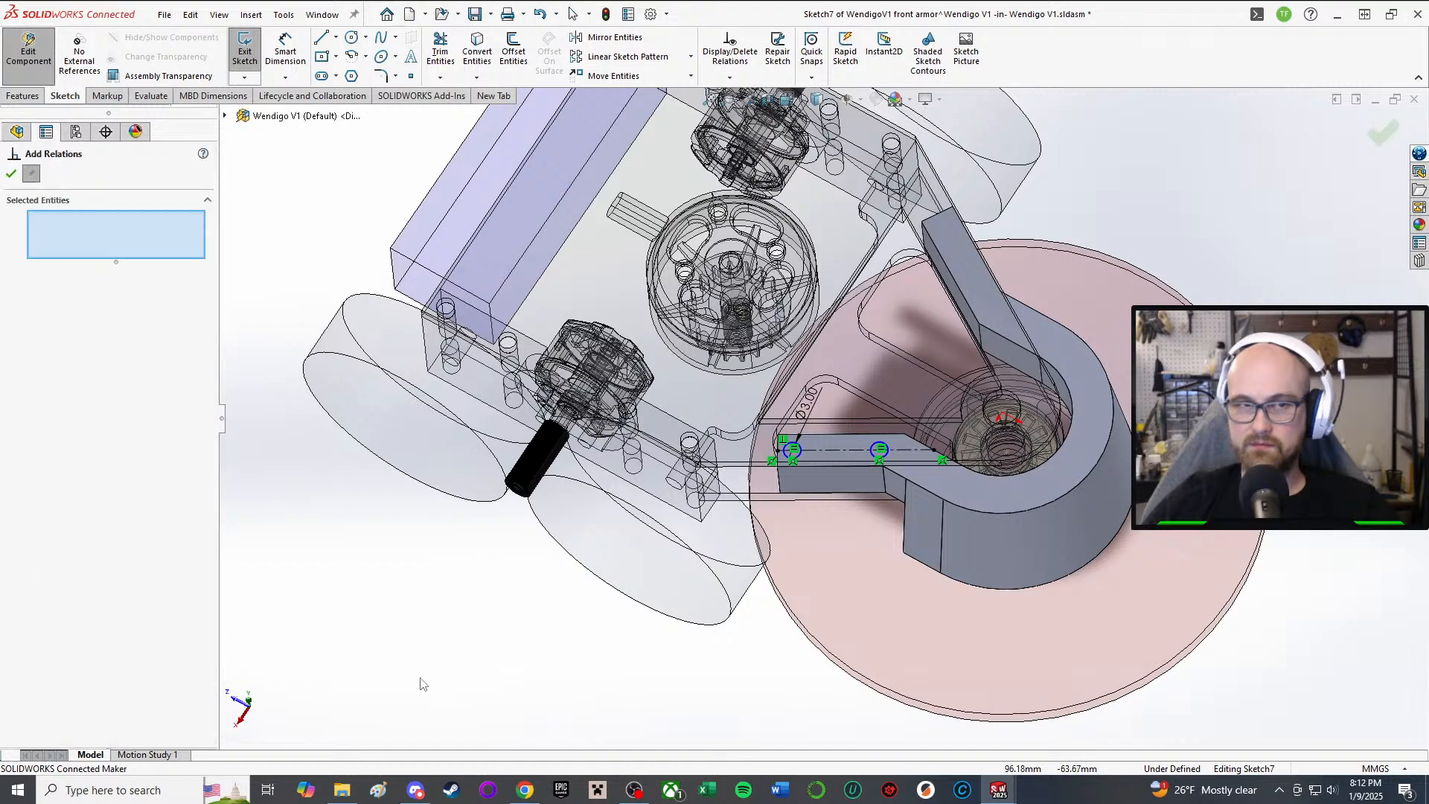
{"action": "scroll", "coordinate": [841, 419], "scroll_direction": "down", "scroll_amount": 7}
{"action": "scroll", "coordinate": [706, 481], "scroll_direction": "up", "scroll_amount": 5}
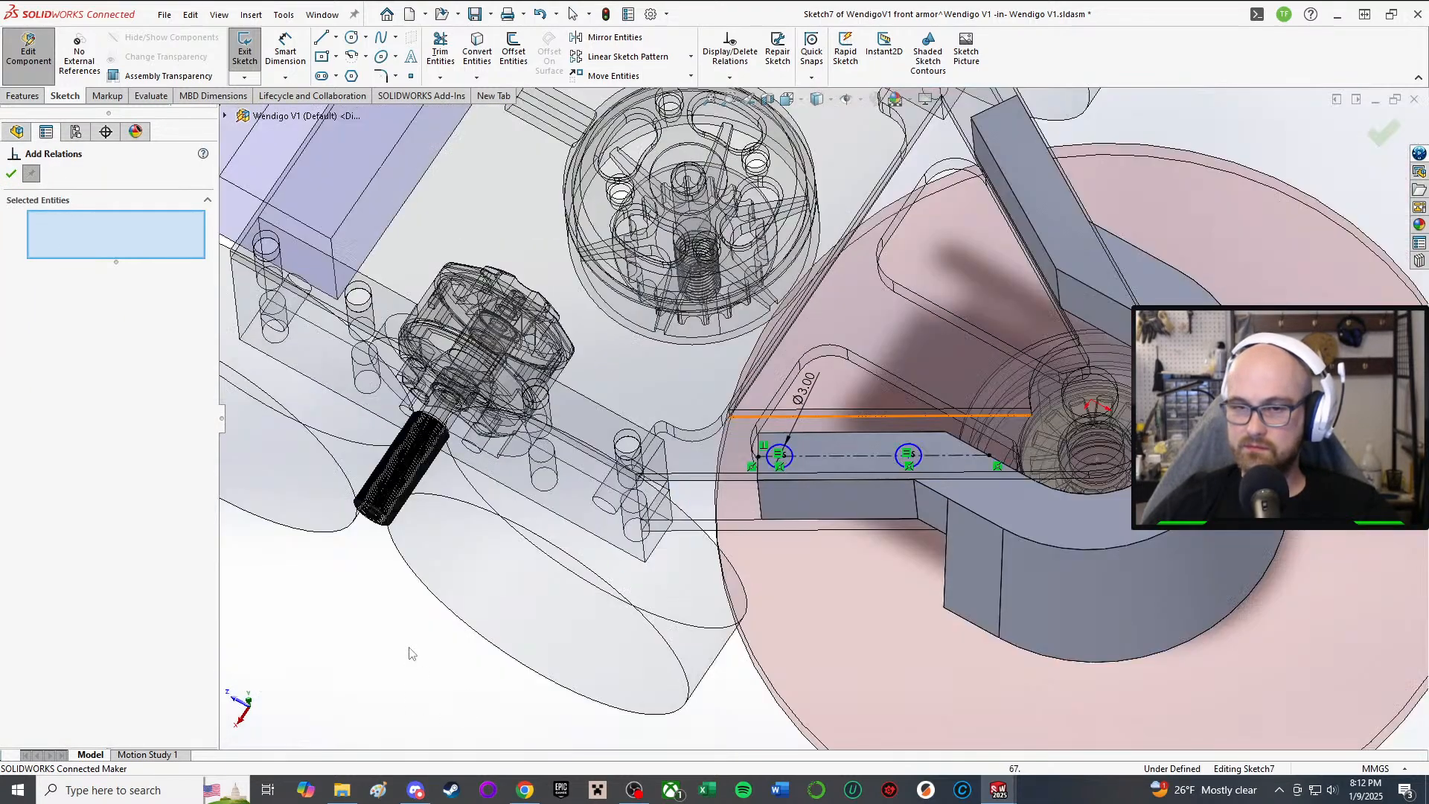
Step: Position the first hole centre 4 mm from the part edge
{"action": "right_click_drag", "start_coordinate": [374, 703], "coordinate": [364, 540]}
{"action": "scroll", "coordinate": [755, 484], "scroll_direction": "down", "scroll_amount": 4}
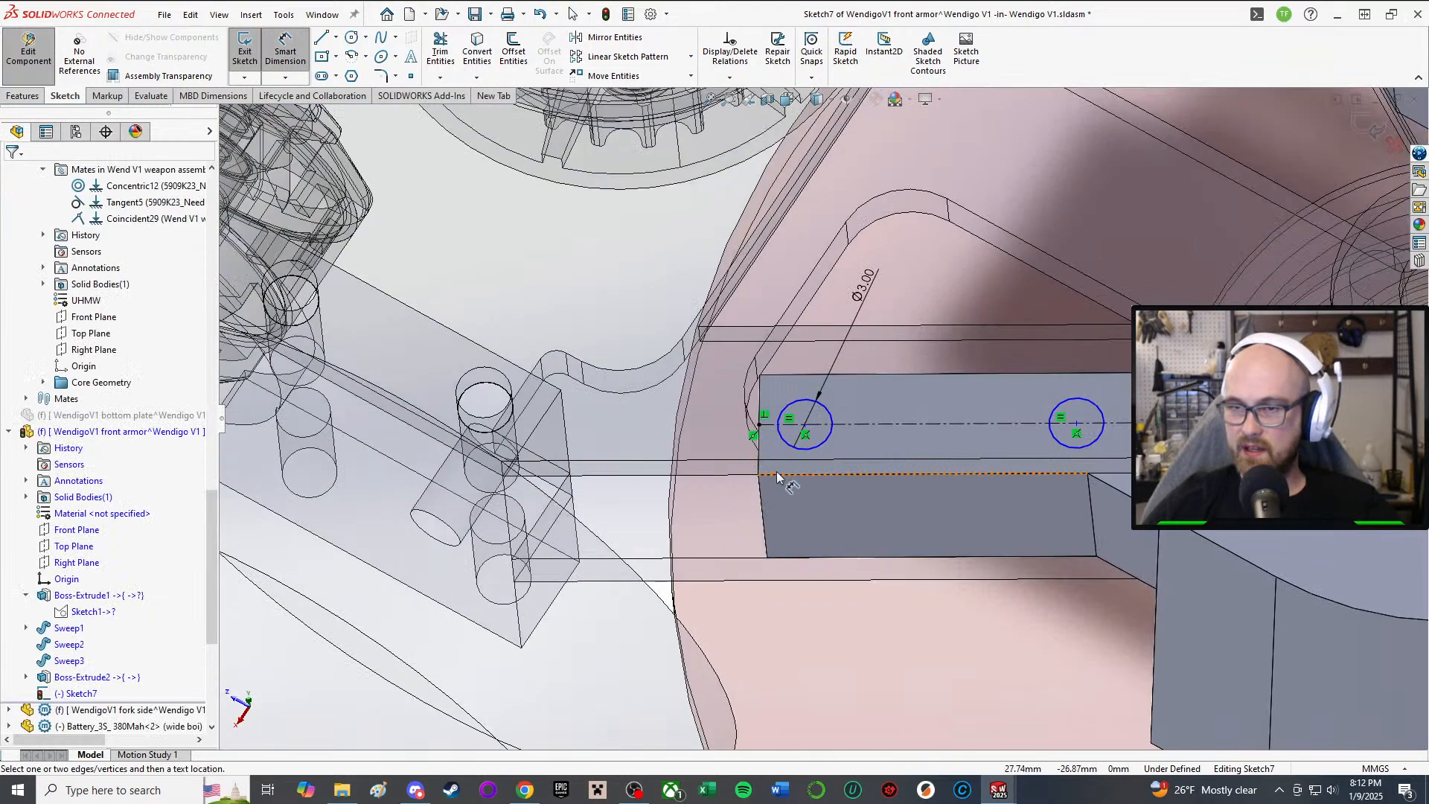
{"action": "left_click", "coordinate": [805, 427]}
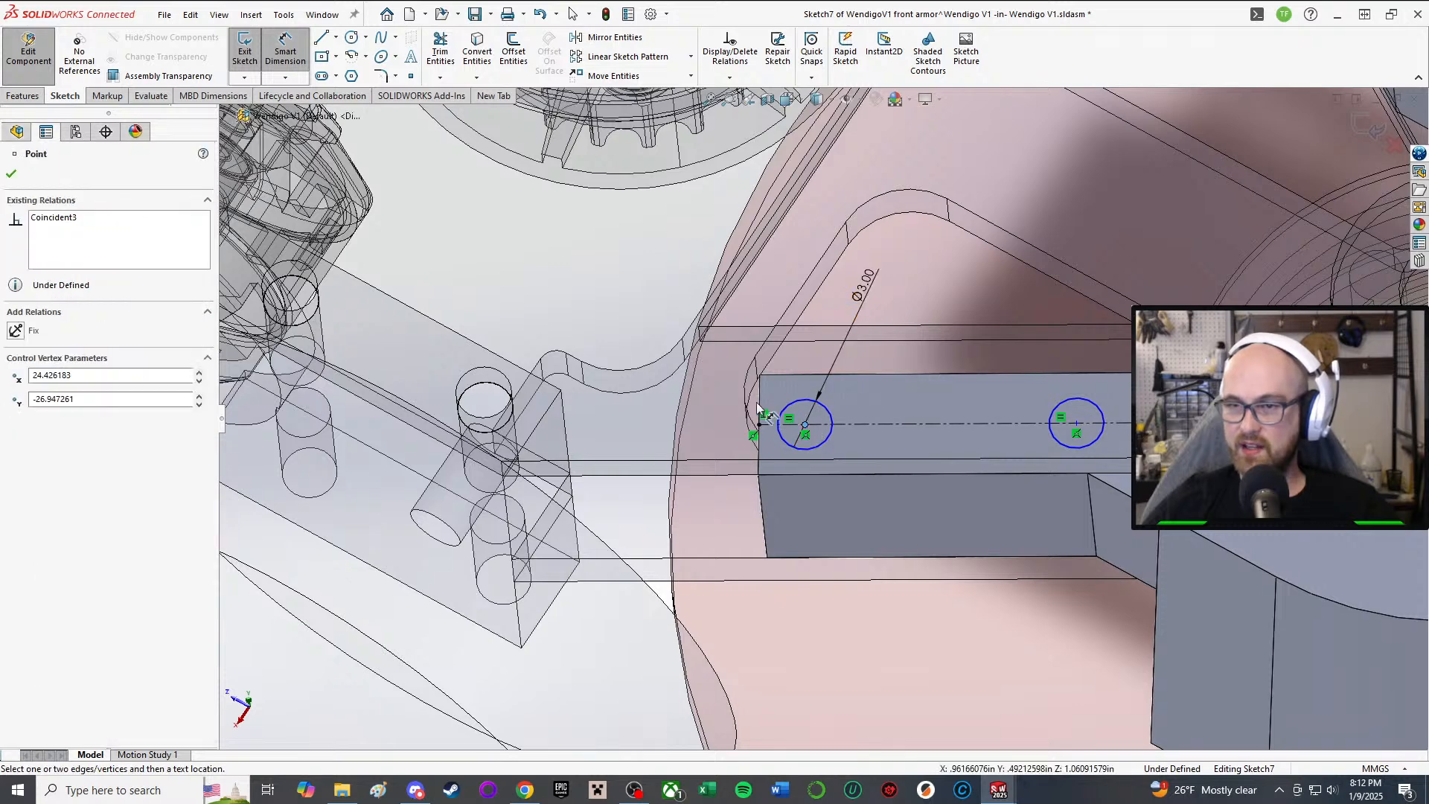
{"action": "left_click", "coordinate": [760, 405]}
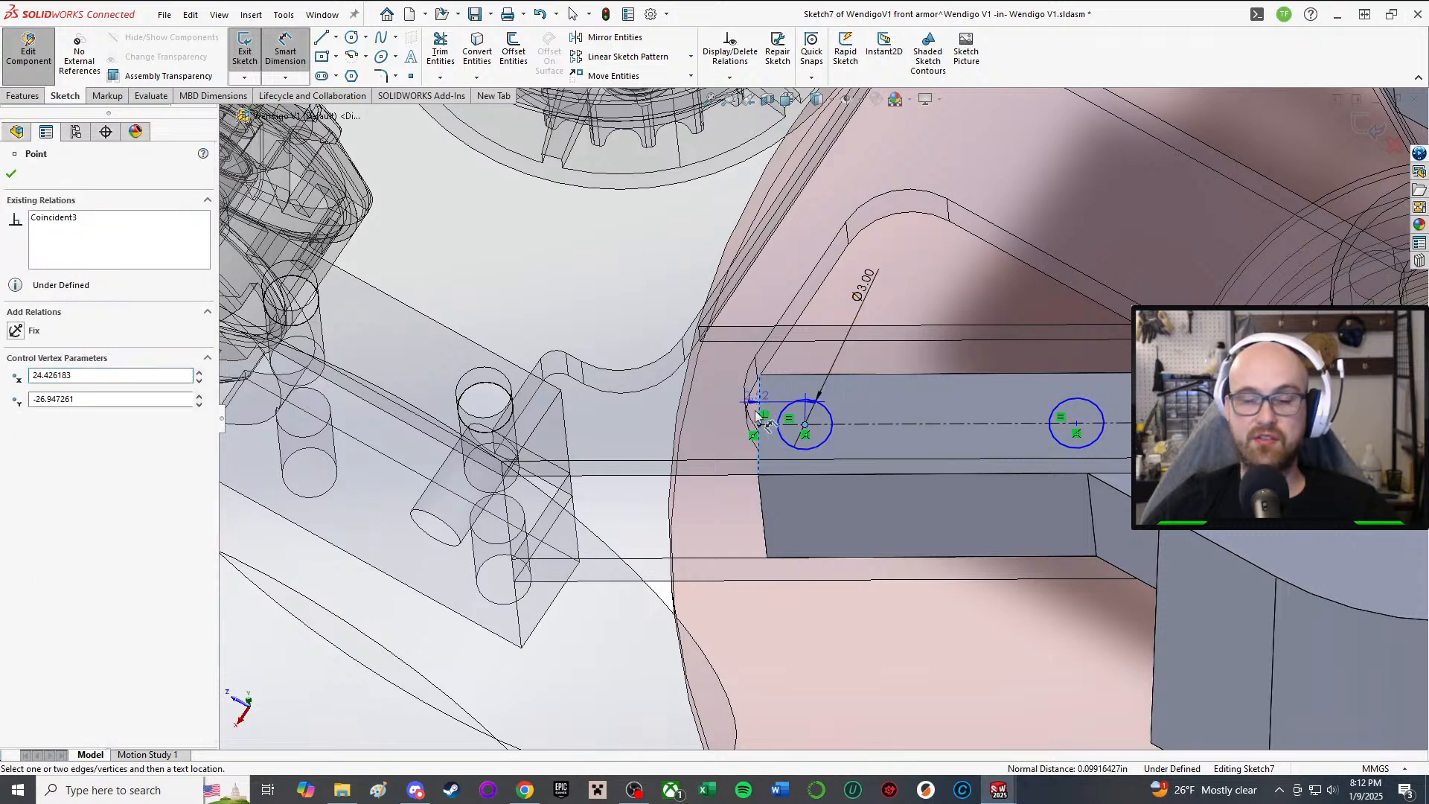
{"action": "scroll", "coordinate": [816, 416], "scroll_direction": "up", "scroll_amount": 4}
{"action": "left_click", "coordinate": [731, 693]}
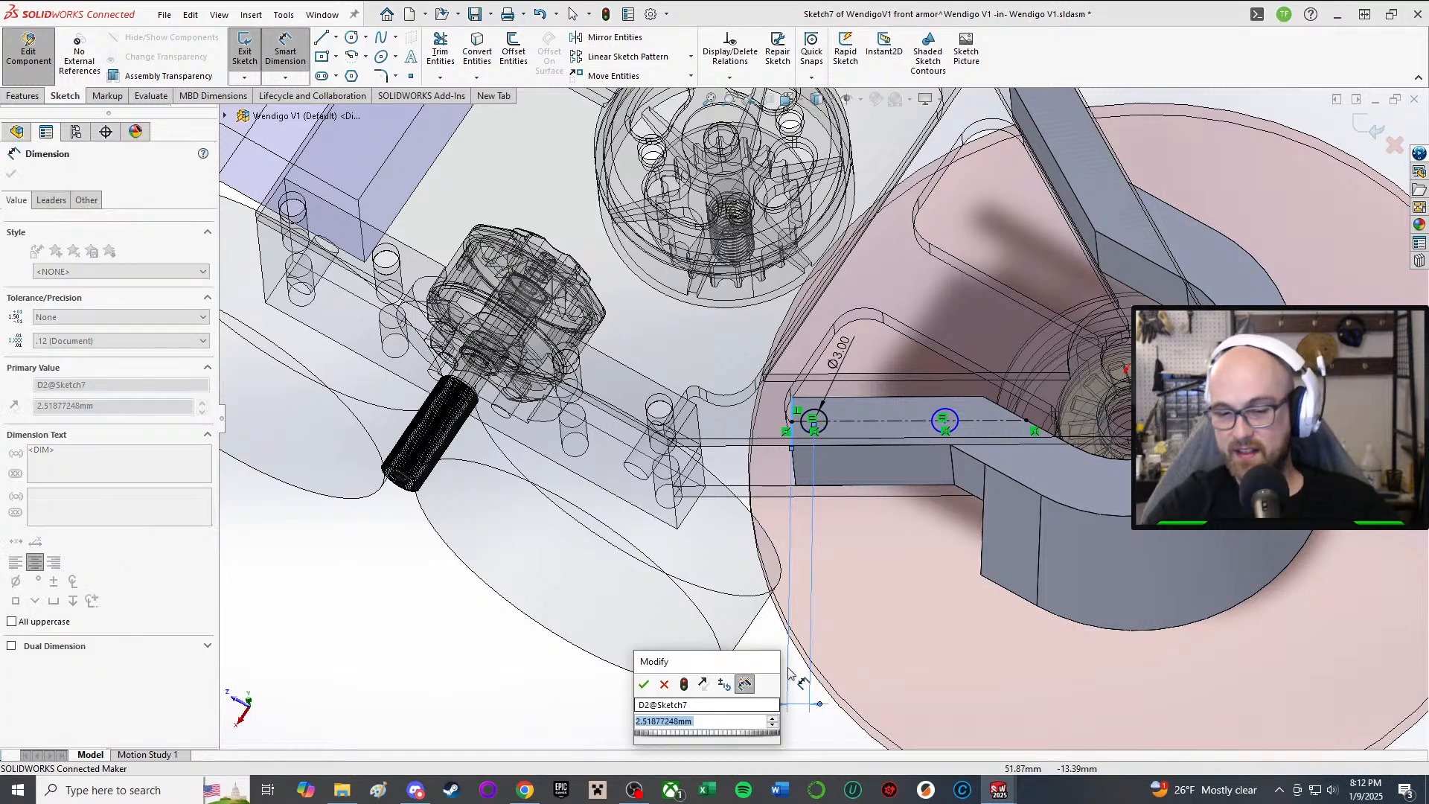
{"action": "type", "text": "4"}
{"action": "key", "text": "Return"}
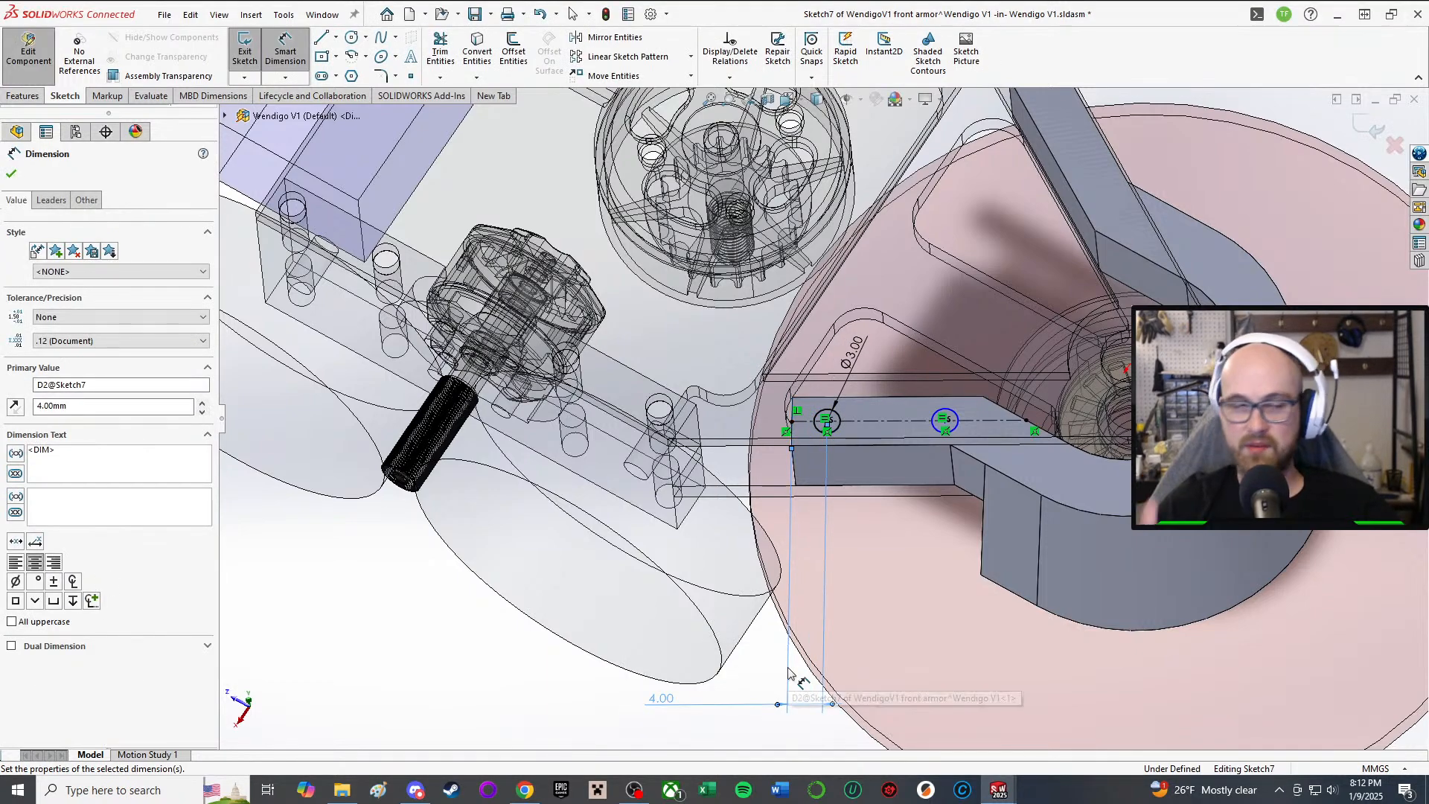
{"action": "scroll", "coordinate": [928, 410], "scroll_direction": "down", "scroll_amount": 2}
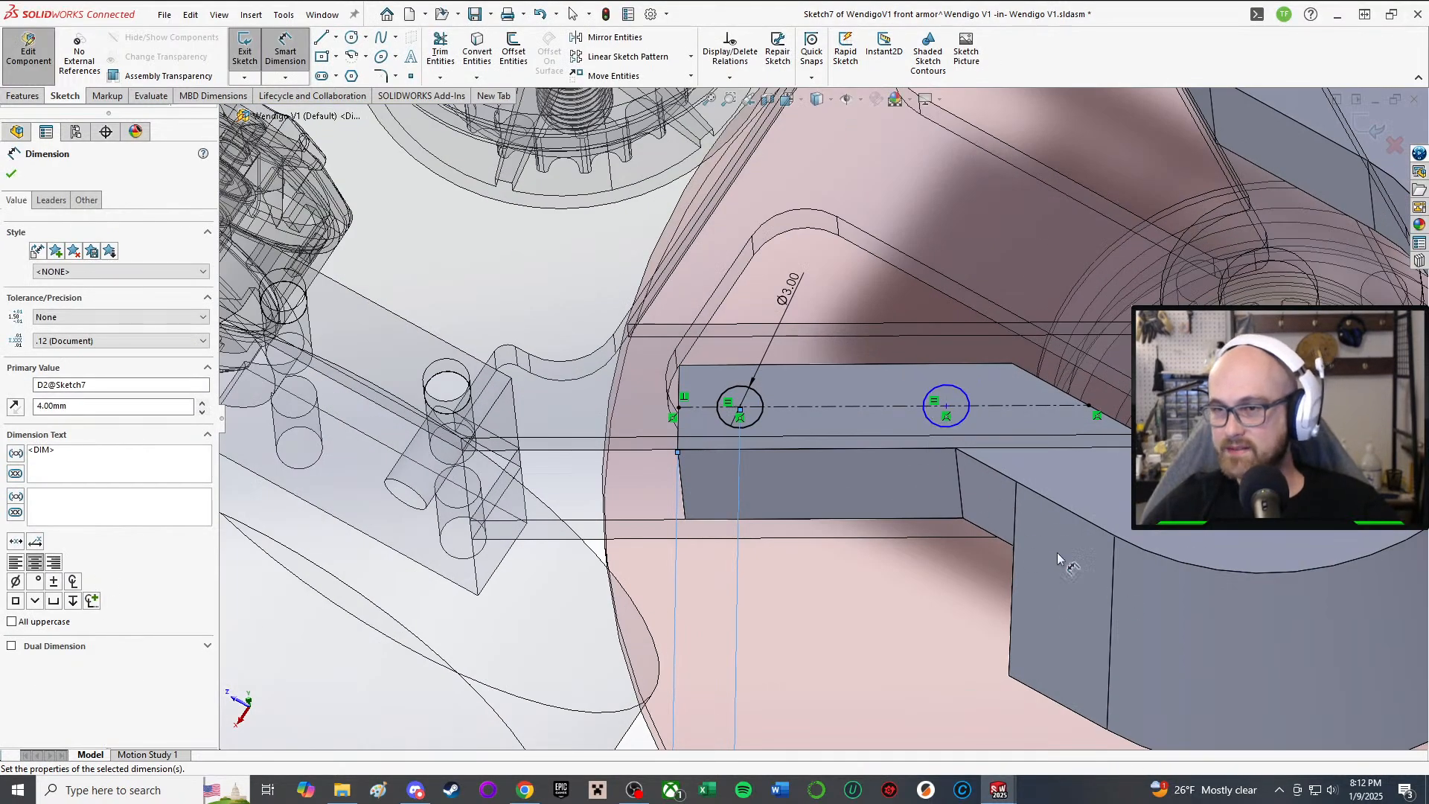
Step: Dimension the second hole centre 18 mm from the edge, fully defining Sketch7
{"action": "middle_click_drag", "start_coordinate": [1056, 558], "coordinate": [974, 459]}
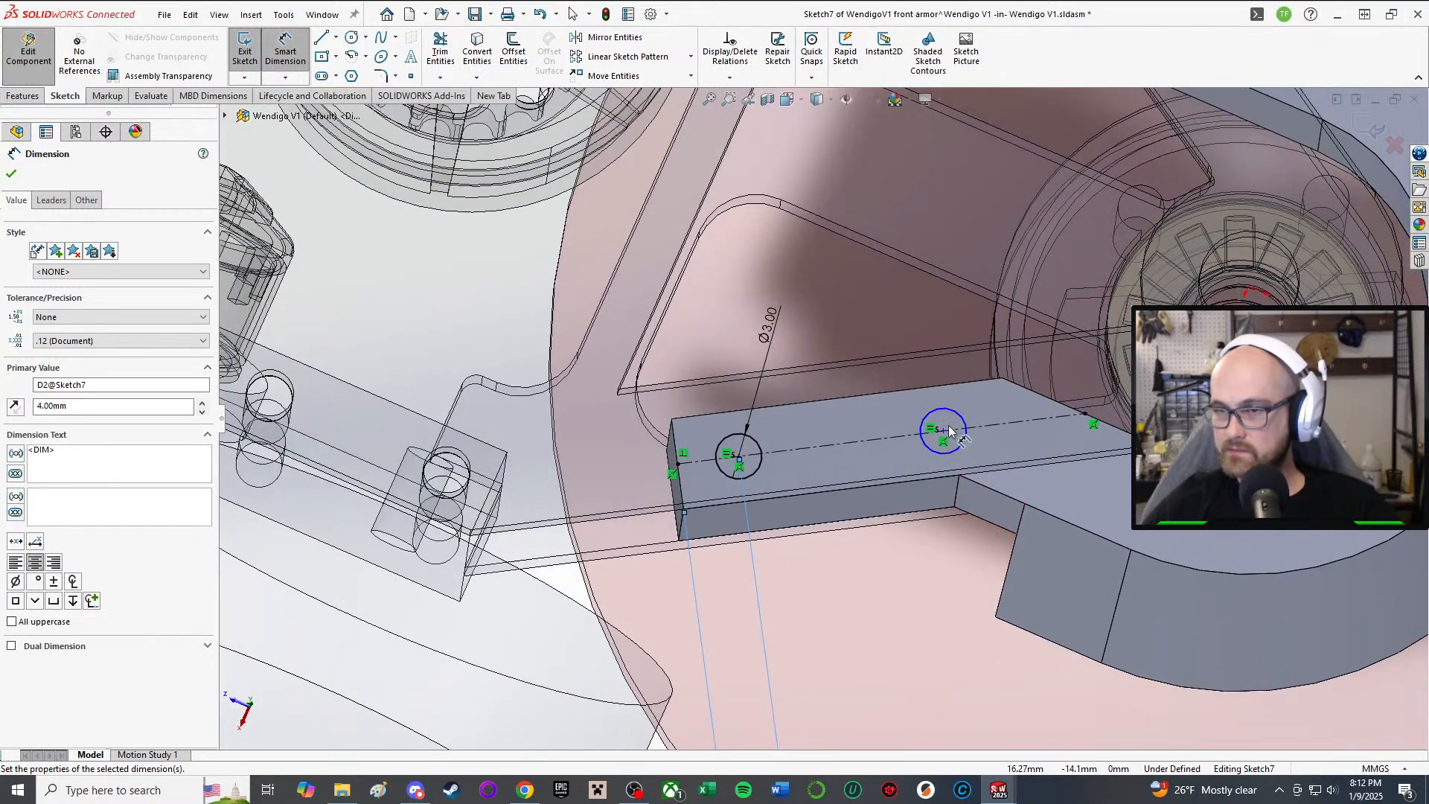
{"action": "left_click", "coordinate": [943, 433]}
{"action": "scroll", "coordinate": [840, 487], "scroll_direction": "up", "scroll_amount": 3}
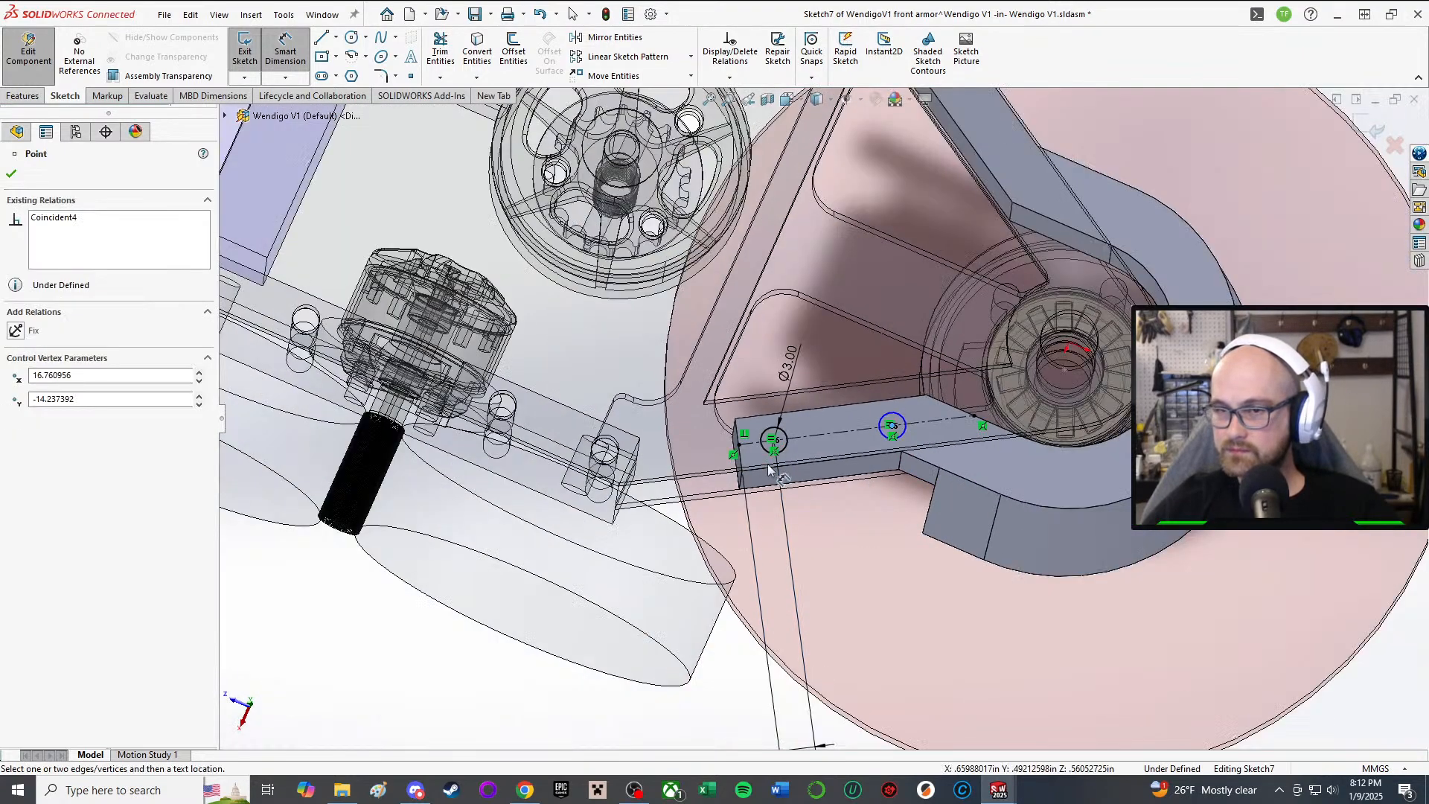
{"action": "left_click", "coordinate": [743, 463]}
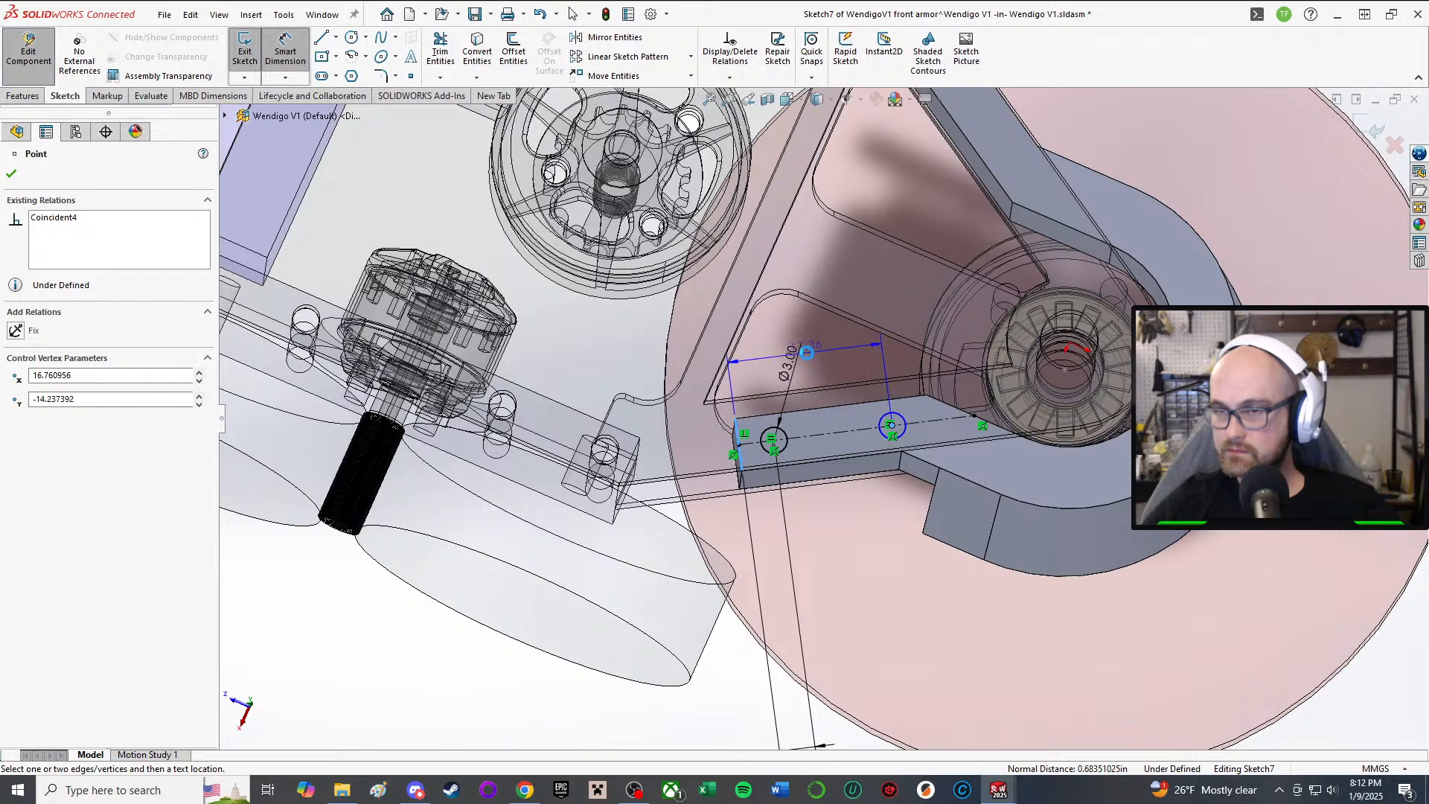
{"action": "left_click", "coordinate": [807, 352]}
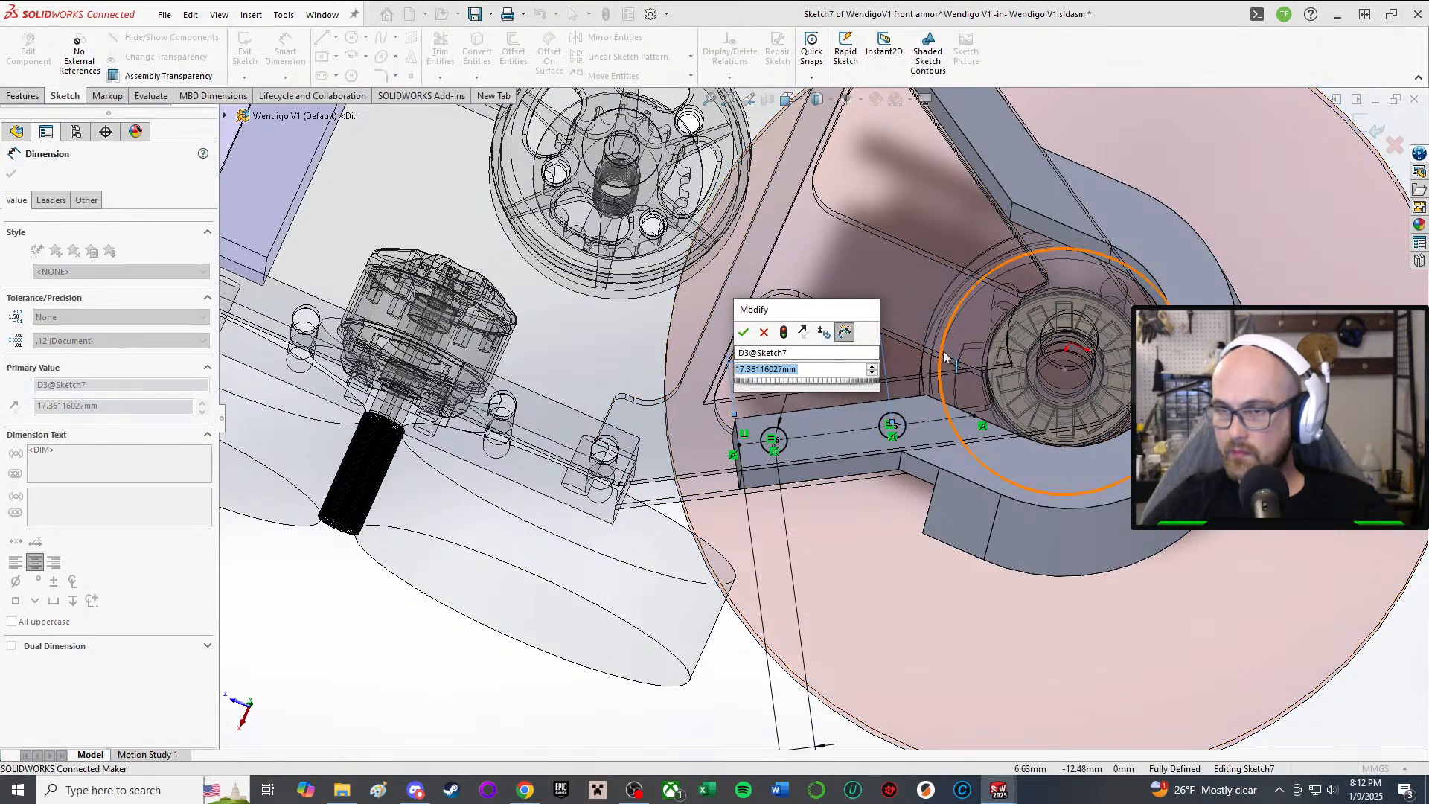
{"action": "type", "text": "18"}
{"action": "key", "text": "Return"}
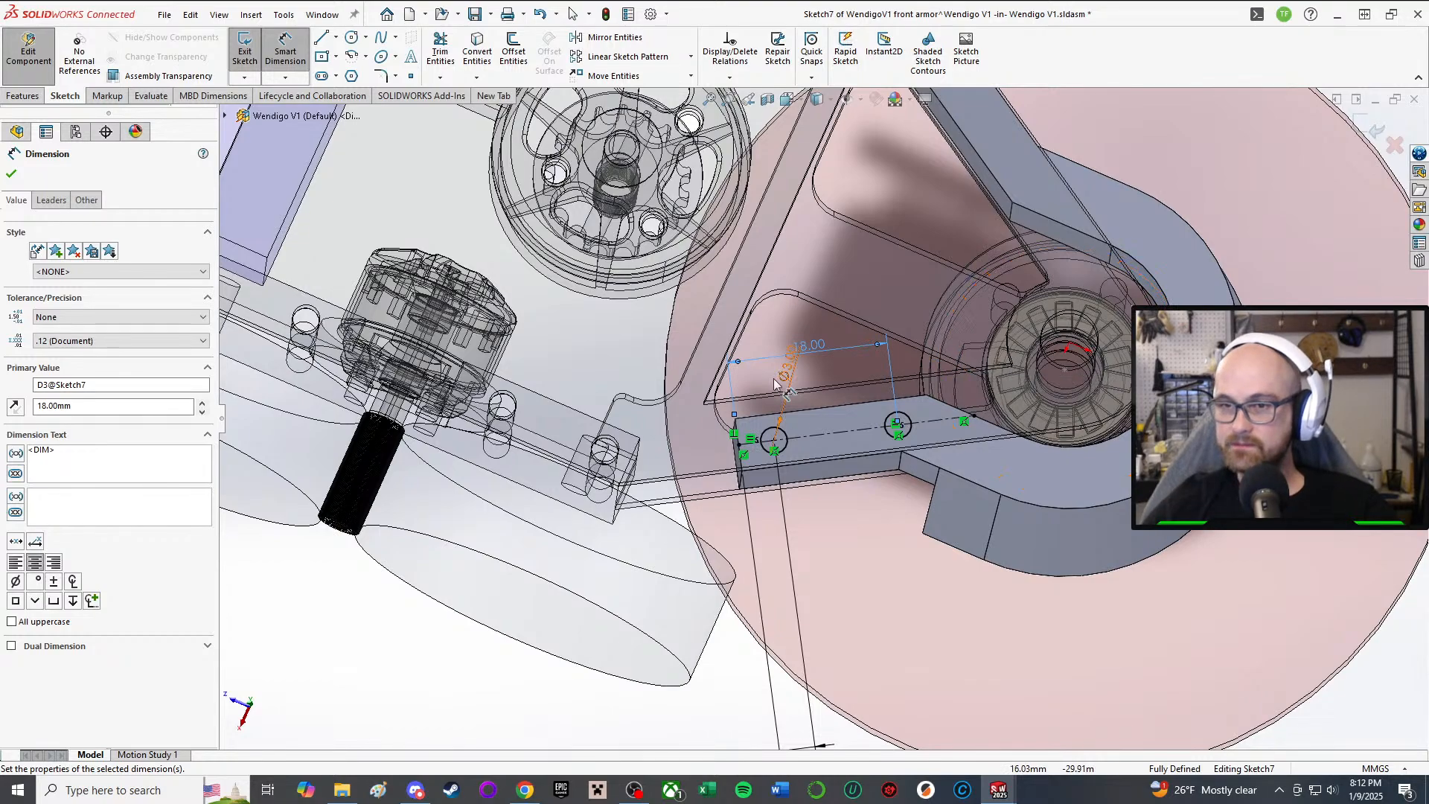
{"action": "scroll", "coordinate": [944, 357], "scroll_direction": "up", "scroll_amount": 5}
{"action": "mouse_move", "coordinate": [943, 357]}
{"action": "middle_mouse_down"}
{"action": "mouse_move", "coordinate": [867, 369]}
{"action": "mouse_move", "coordinate": [848, 350]}
{"action": "middle_mouse_up"}
{"action": "scroll", "coordinate": [834, 312], "scroll_direction": "down", "scroll_amount": 8}
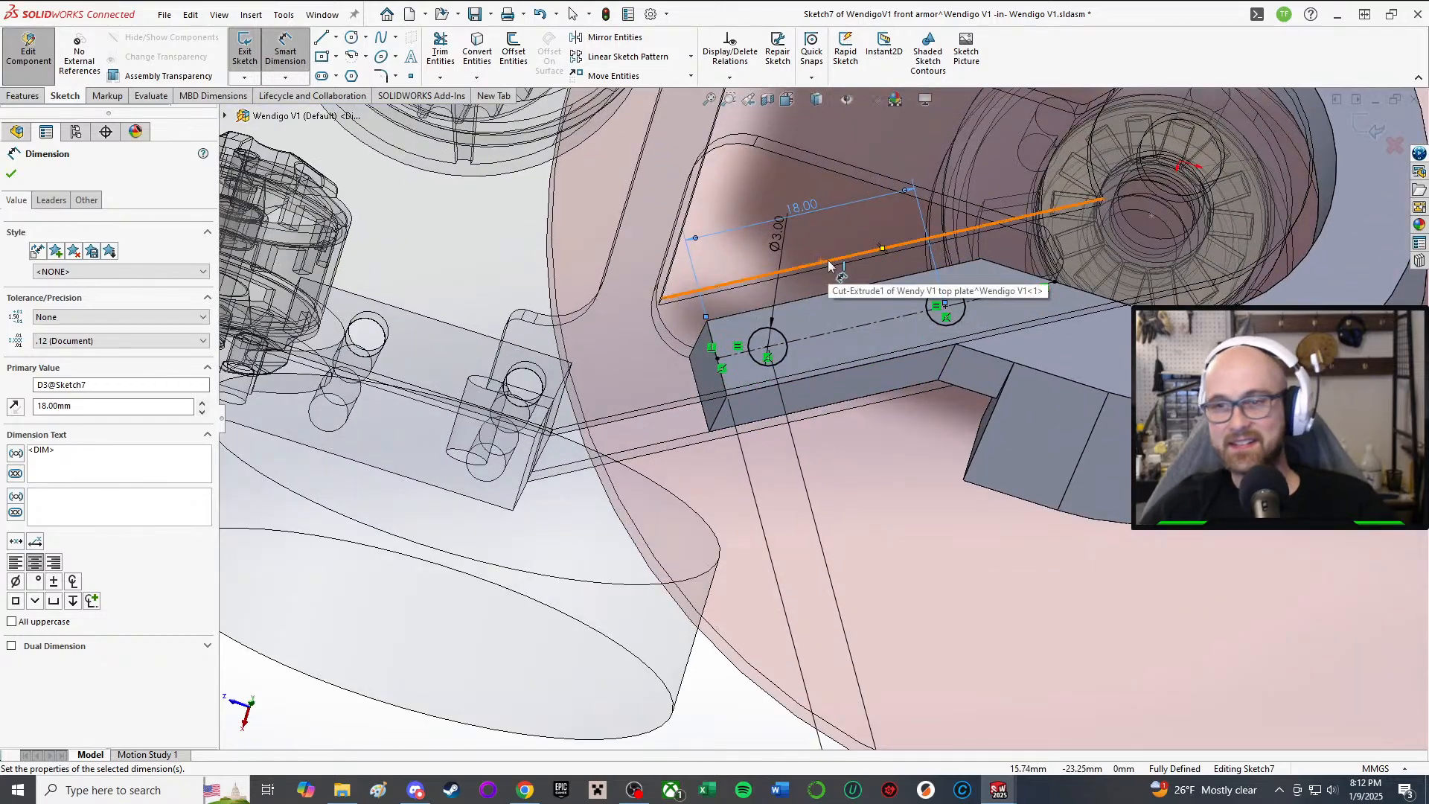
Step: Close the Dimension PropertyManager and return to the assembly tree
{"action": "middle_click_drag", "start_coordinate": [828, 265], "coordinate": [794, 434]}
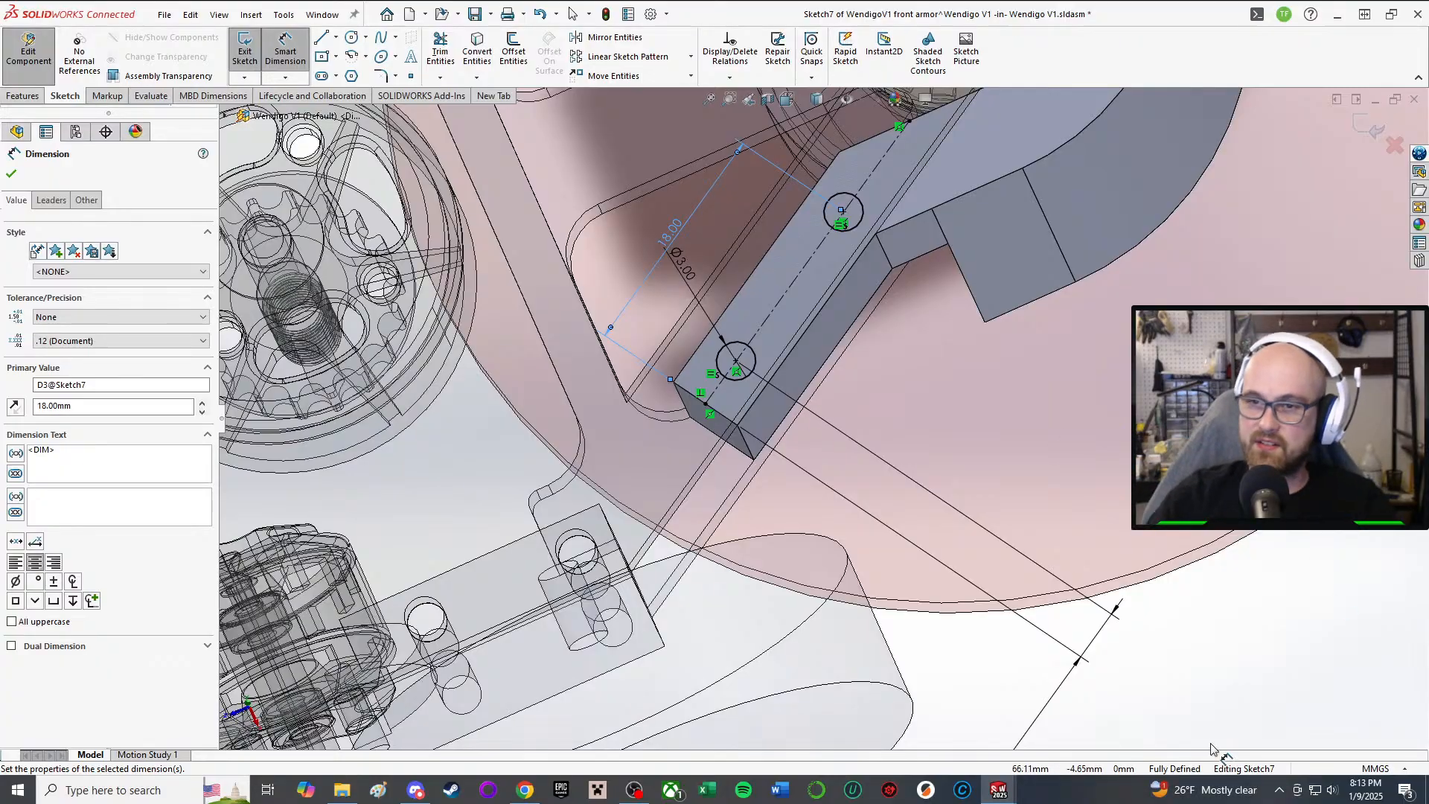
{"action": "scroll", "coordinate": [871, 513], "scroll_direction": "up", "scroll_amount": 4}
{"action": "middle_click_drag", "start_coordinate": [877, 383], "coordinate": [785, 335]}
{"action": "scroll", "coordinate": [788, 331], "scroll_direction": "down", "scroll_amount": 4}
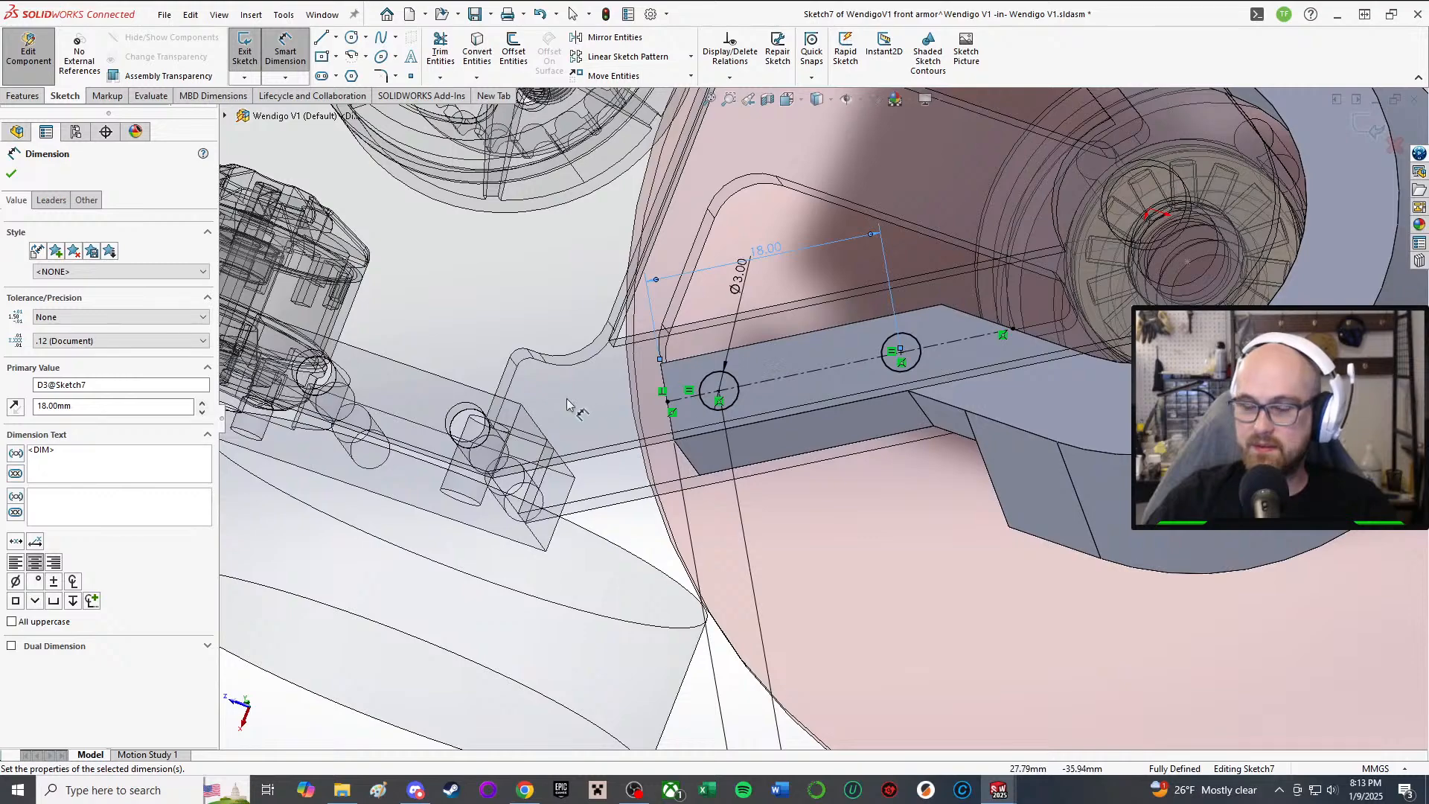
{"action": "left_click", "coordinate": [13, 174]}
Step: Orbit around the front armor arm to inspect Sketch7's two Ø3 holes on its face
{"action": "mouse_move", "coordinate": [878, 353]}
{"action": "middle_mouse_down"}
{"action": "mouse_move", "coordinate": [912, 332]}
{"action": "mouse_move", "coordinate": [939, 378]}
{"action": "middle_mouse_up"}
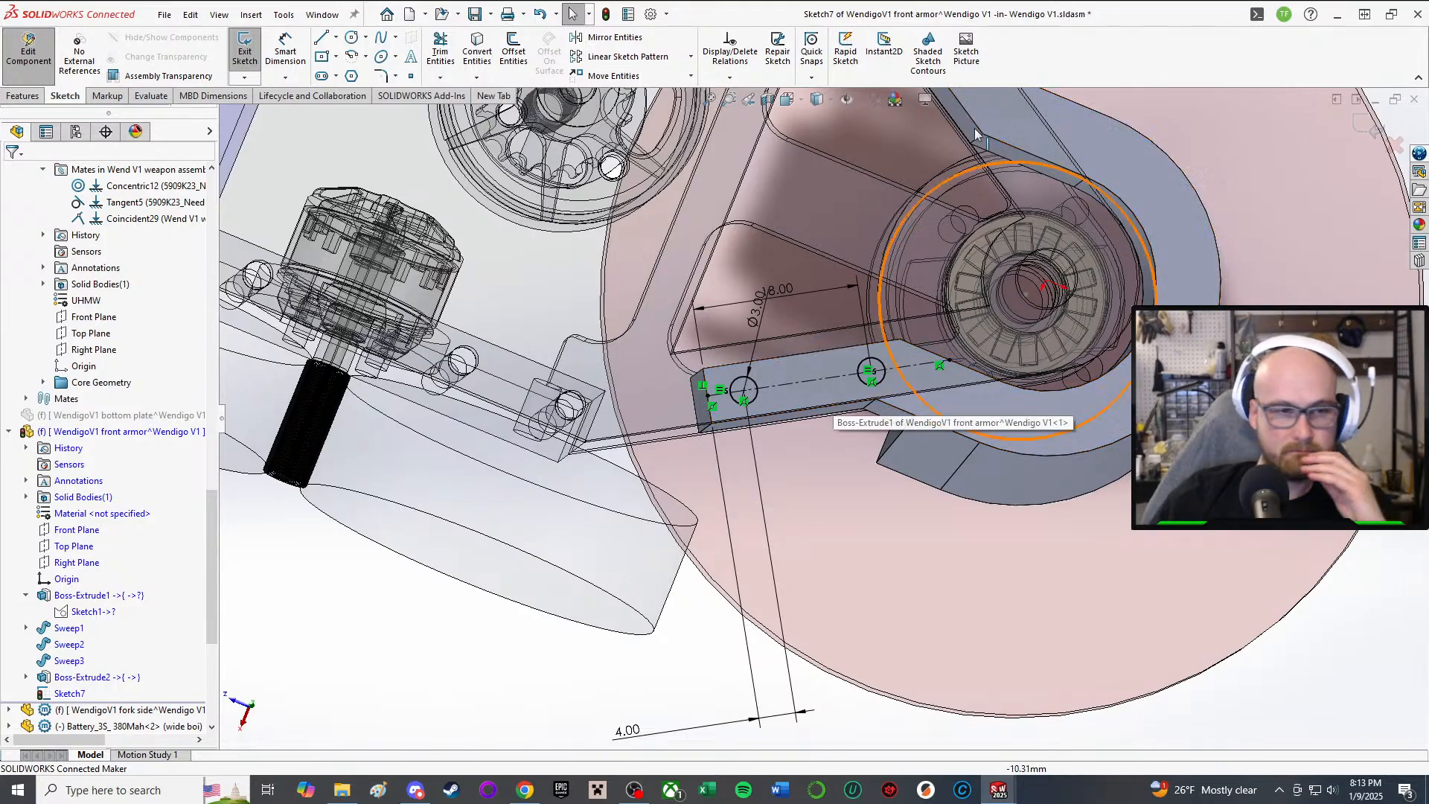
{"action": "middle_click_drag", "start_coordinate": [636, 388], "coordinate": [845, 331]}
{"action": "scroll", "coordinate": [842, 327], "scroll_direction": "down", "scroll_amount": 3}
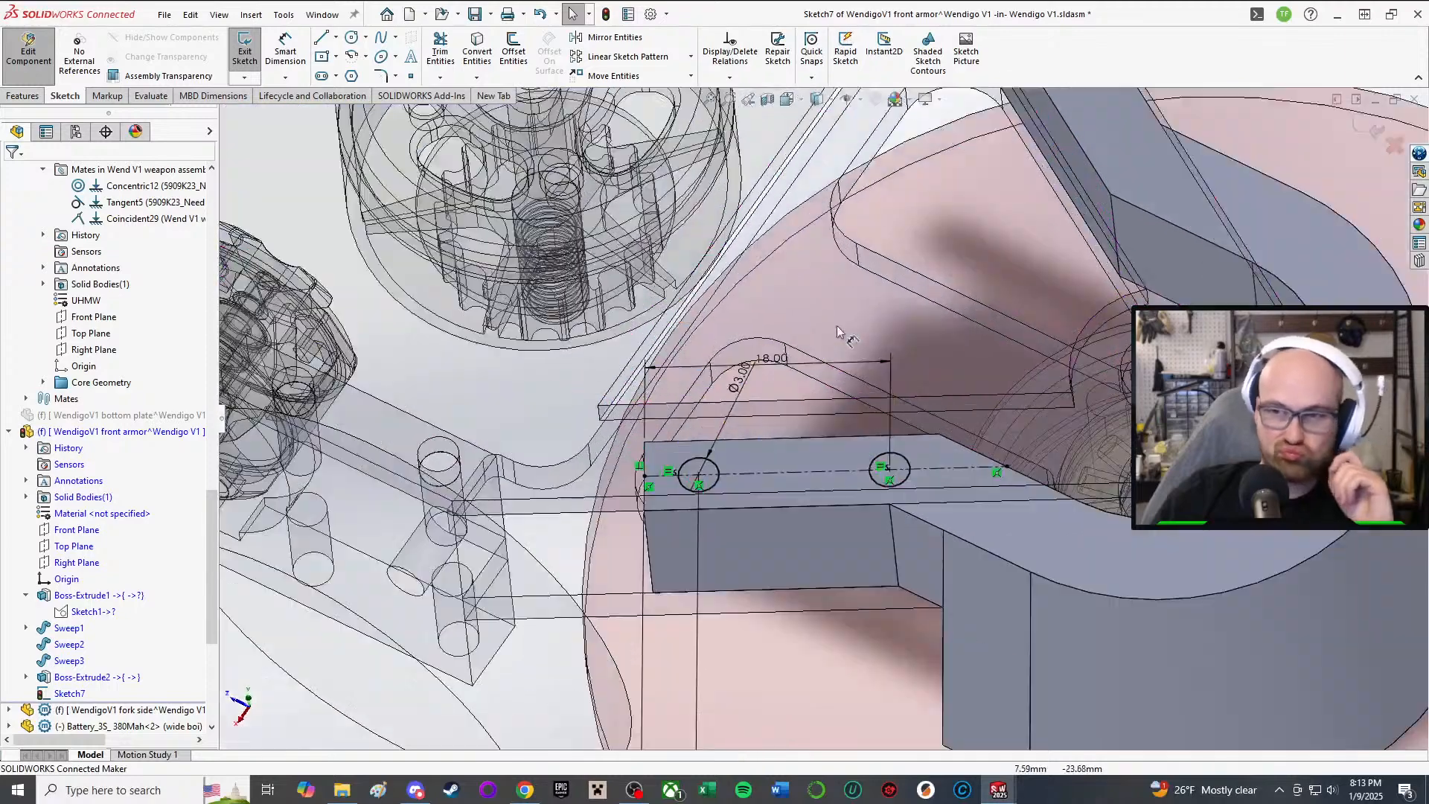
{"action": "middle_click_drag", "start_coordinate": [765, 506], "coordinate": [751, 622]}
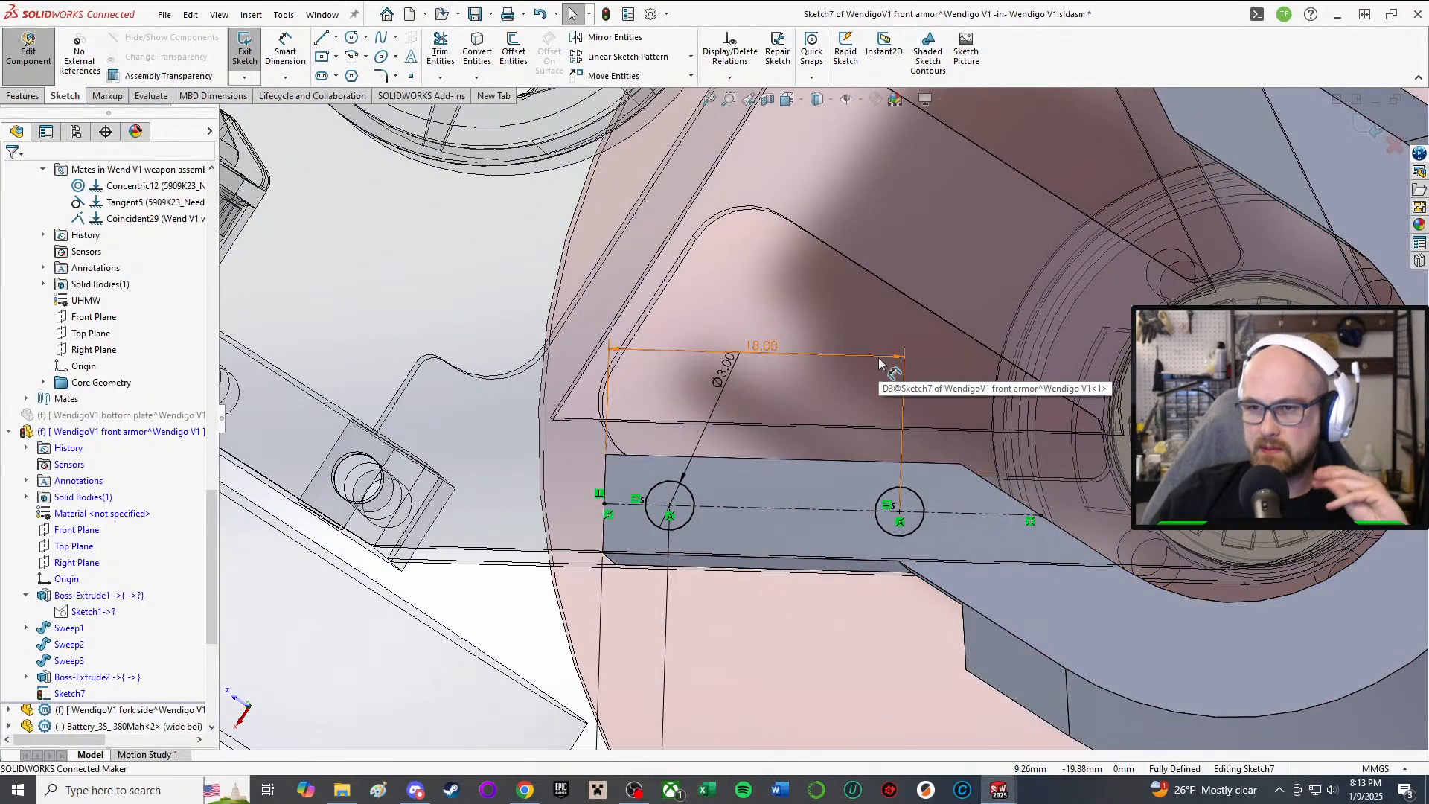
{"action": "scroll", "coordinate": [812, 430], "scroll_direction": "up", "scroll_amount": 3}
{"action": "middle_click_drag", "start_coordinate": [812, 430], "coordinate": [834, 457]}
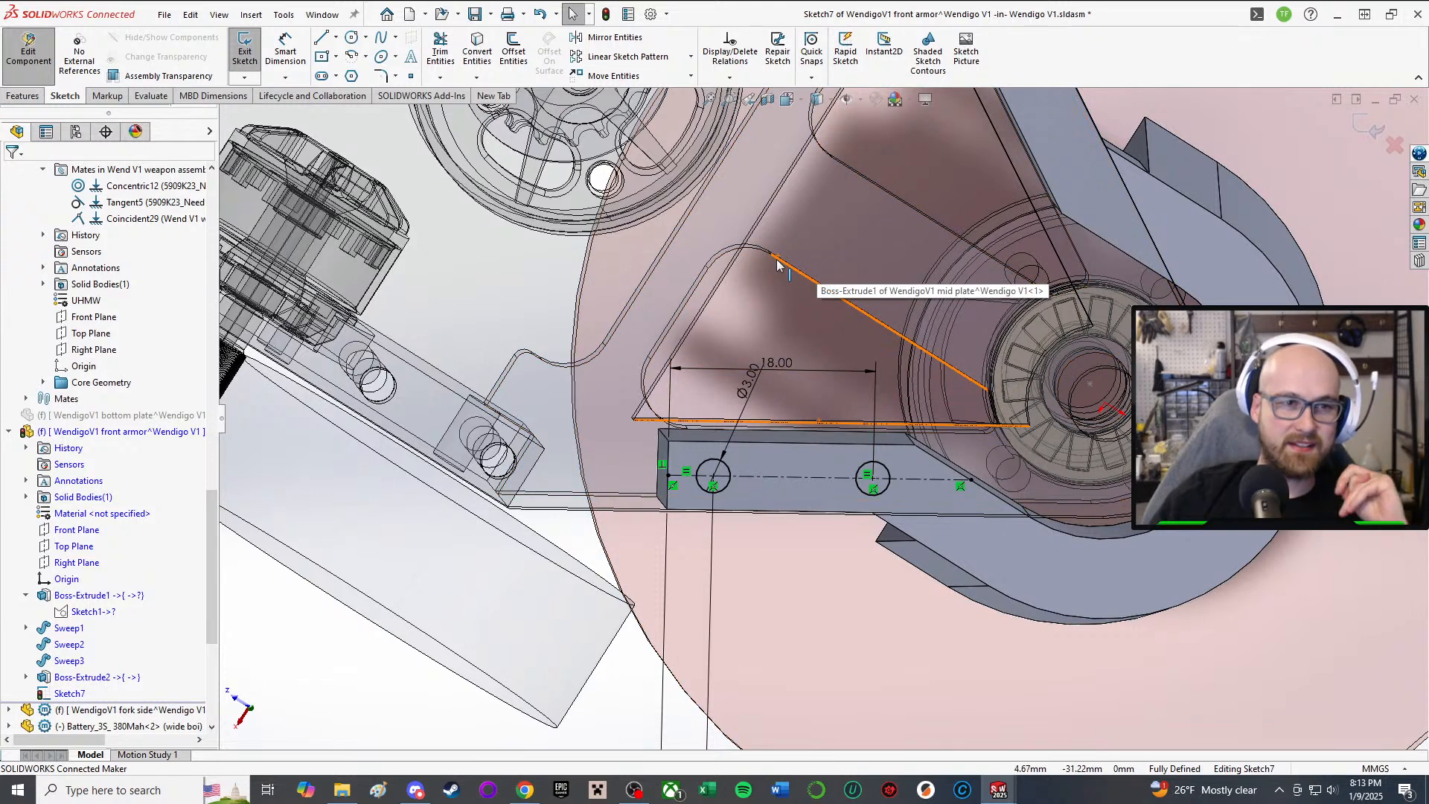
{"action": "mouse_move", "coordinate": [778, 265]}
{"action": "middle_mouse_down"}
{"action": "mouse_move", "coordinate": [690, 318]}
{"action": "mouse_move", "coordinate": [724, 340]}
{"action": "middle_mouse_up"}
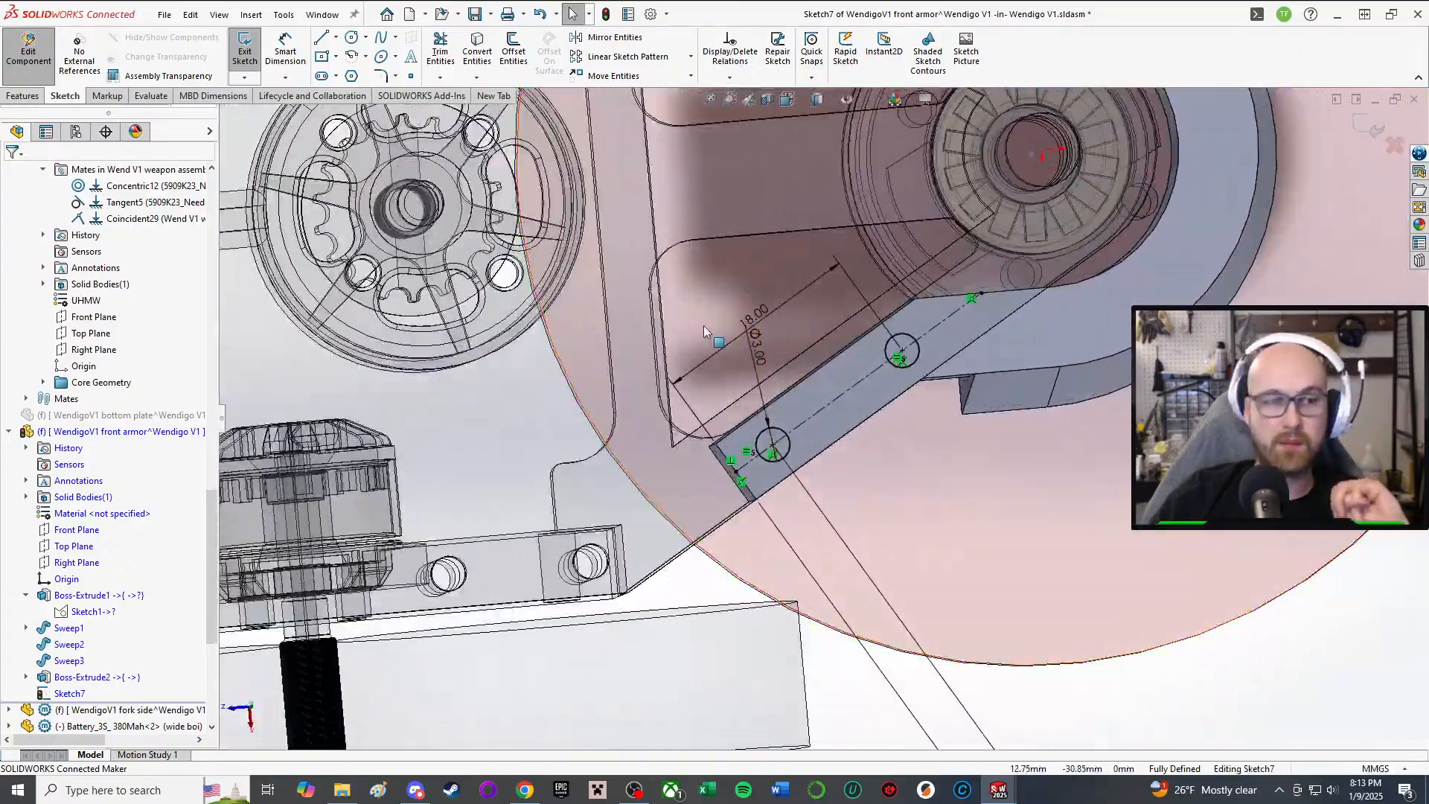
{"action": "scroll", "coordinate": [789, 275], "scroll_direction": "up", "scroll_amount": 2}
{"action": "mouse_move", "coordinate": [811, 262]}
{"action": "middle_mouse_down"}
{"action": "mouse_move", "coordinate": [807, 98]}
{"action": "mouse_move", "coordinate": [847, 319]}
{"action": "mouse_move", "coordinate": [975, 275]}
{"action": "mouse_move", "coordinate": [997, 320]}
{"action": "mouse_move", "coordinate": [1008, 188]}
{"action": "mouse_move", "coordinate": [1017, 211]}
{"action": "middle_mouse_up"}
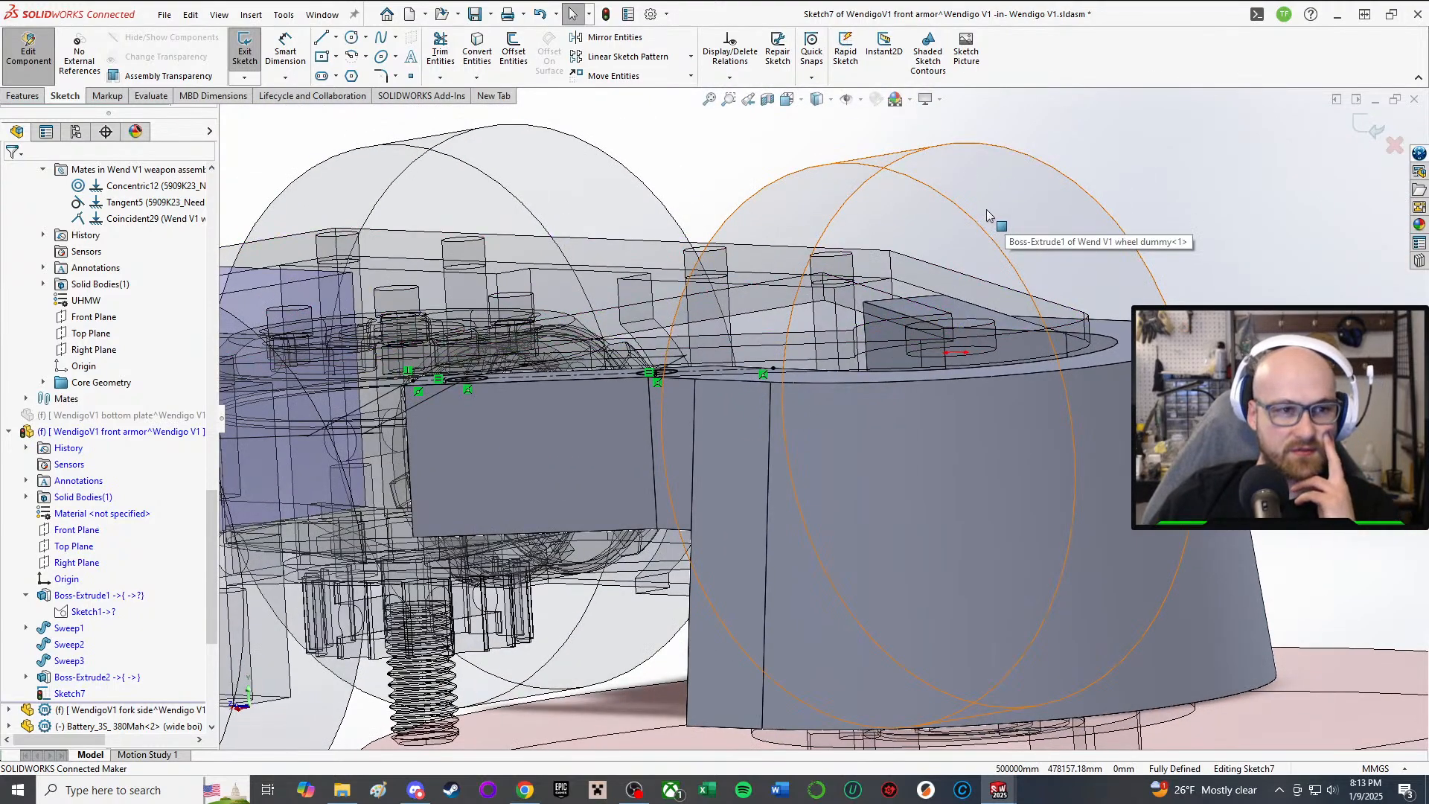
{"action": "mouse_move", "coordinate": [985, 208]}
{"action": "middle_mouse_down"}
{"action": "mouse_move", "coordinate": [891, 533]}
{"action": "mouse_move", "coordinate": [919, 601]}
{"action": "mouse_move", "coordinate": [904, 632]}
{"action": "middle_mouse_up"}
{"action": "scroll", "coordinate": [920, 604], "scroll_direction": "up", "scroll_amount": 3}
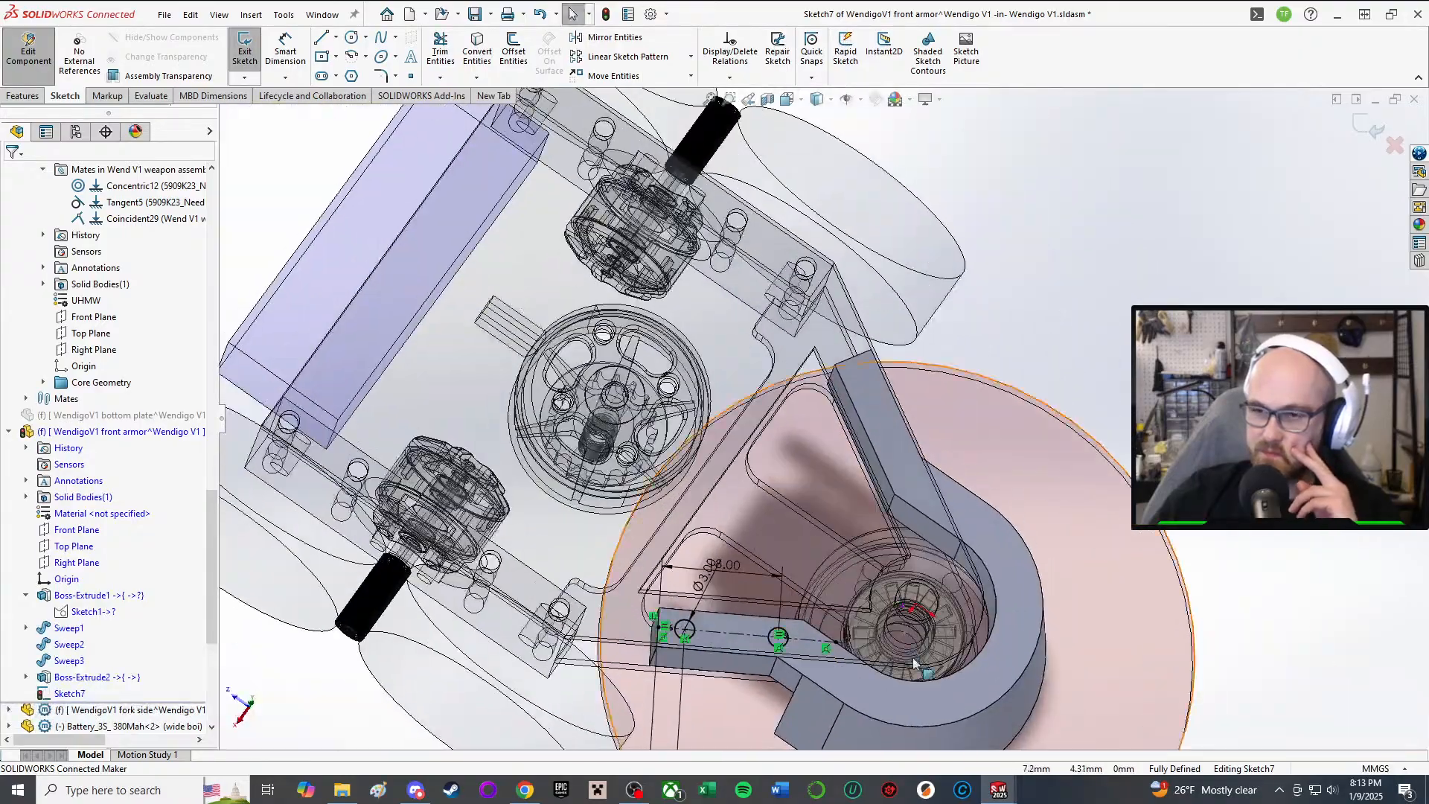
{"action": "scroll", "coordinate": [903, 632], "scroll_direction": "down", "scroll_amount": 4}
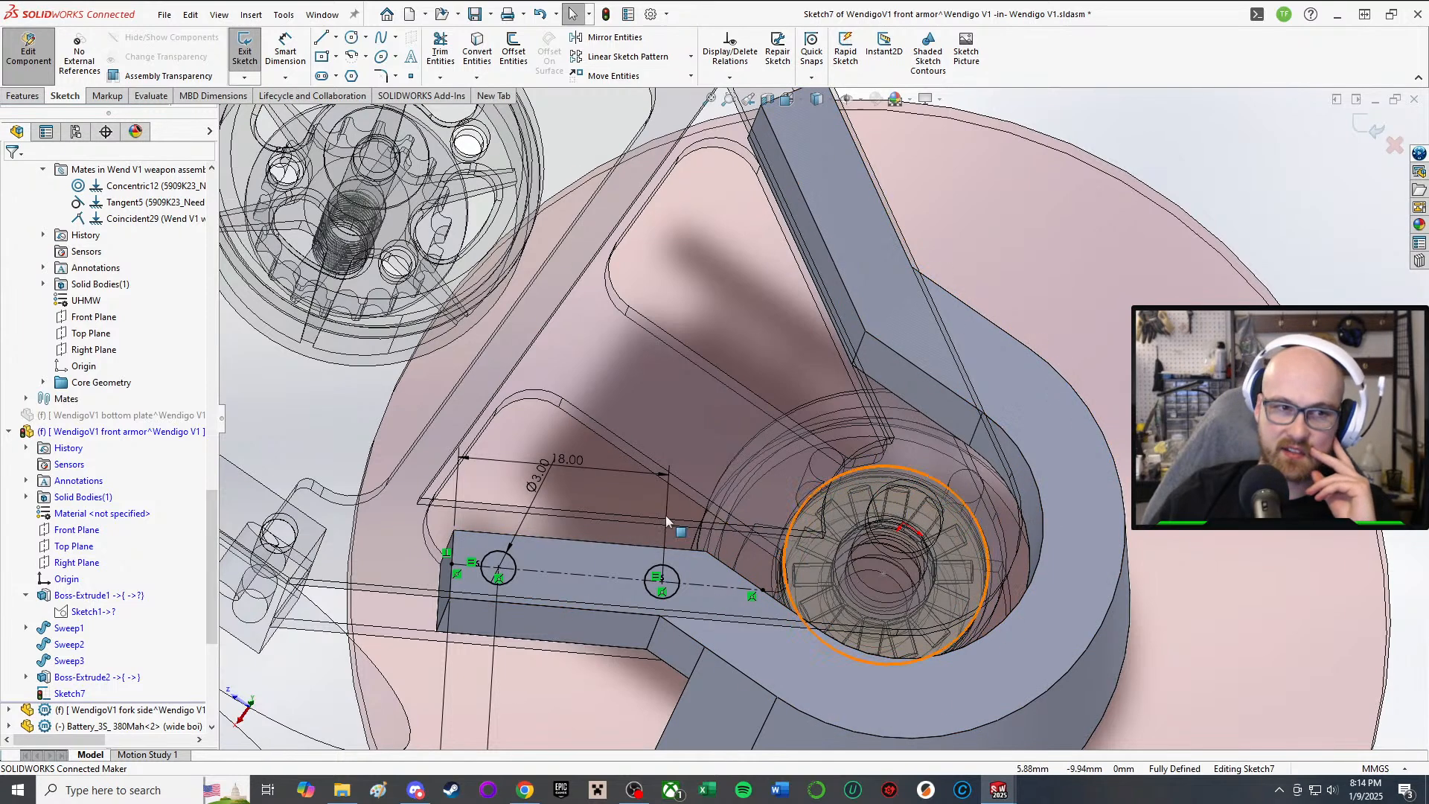
{"action": "mouse_move", "coordinate": [679, 562]}
{"action": "middle_mouse_down"}
{"action": "mouse_move", "coordinate": [655, 573]}
{"action": "mouse_move", "coordinate": [625, 536]}
{"action": "mouse_move", "coordinate": [595, 590]}
{"action": "mouse_move", "coordinate": [724, 552]}
{"action": "mouse_move", "coordinate": [670, 514]}
{"action": "middle_mouse_up"}
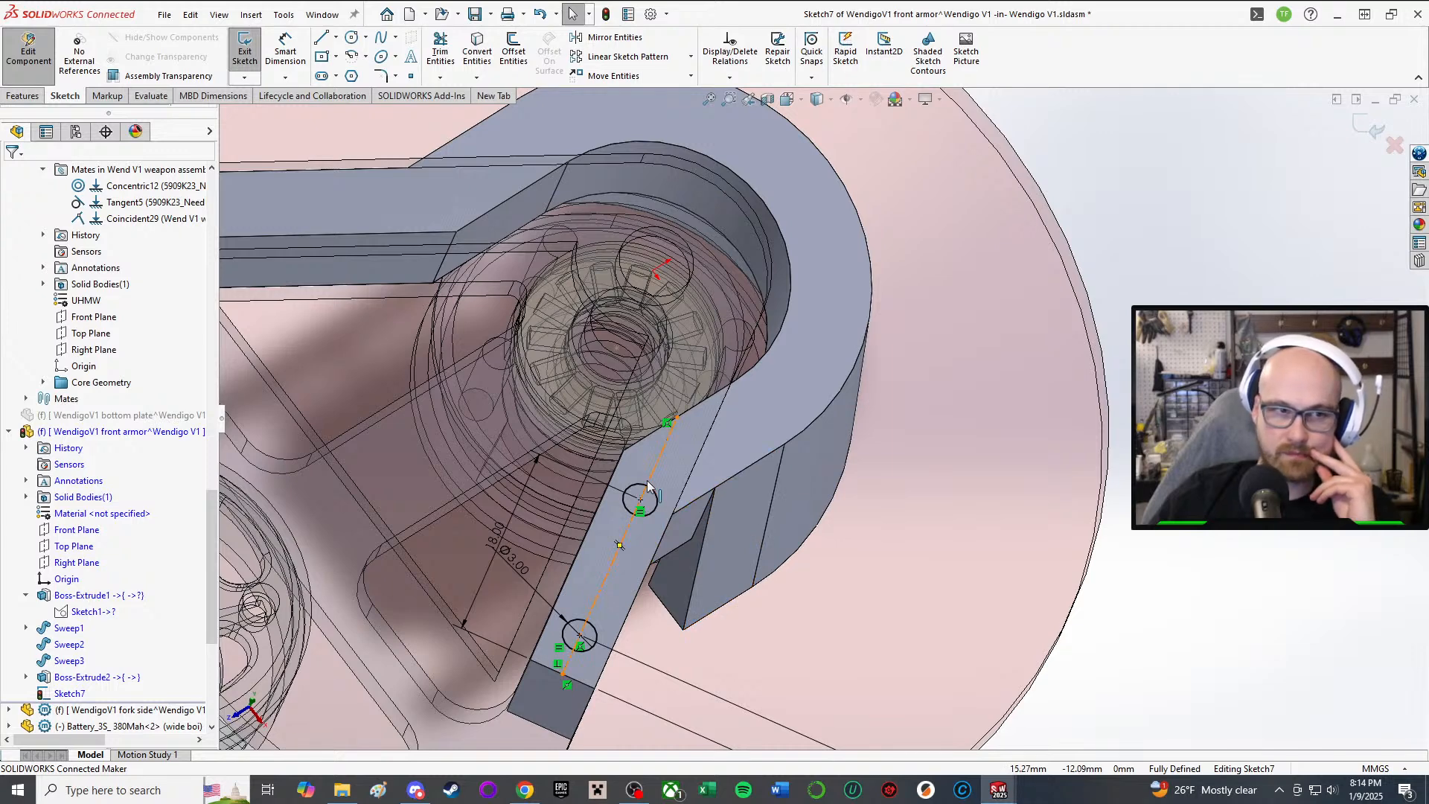
{"action": "scroll", "coordinate": [647, 487], "scroll_direction": "up", "scroll_amount": 3}
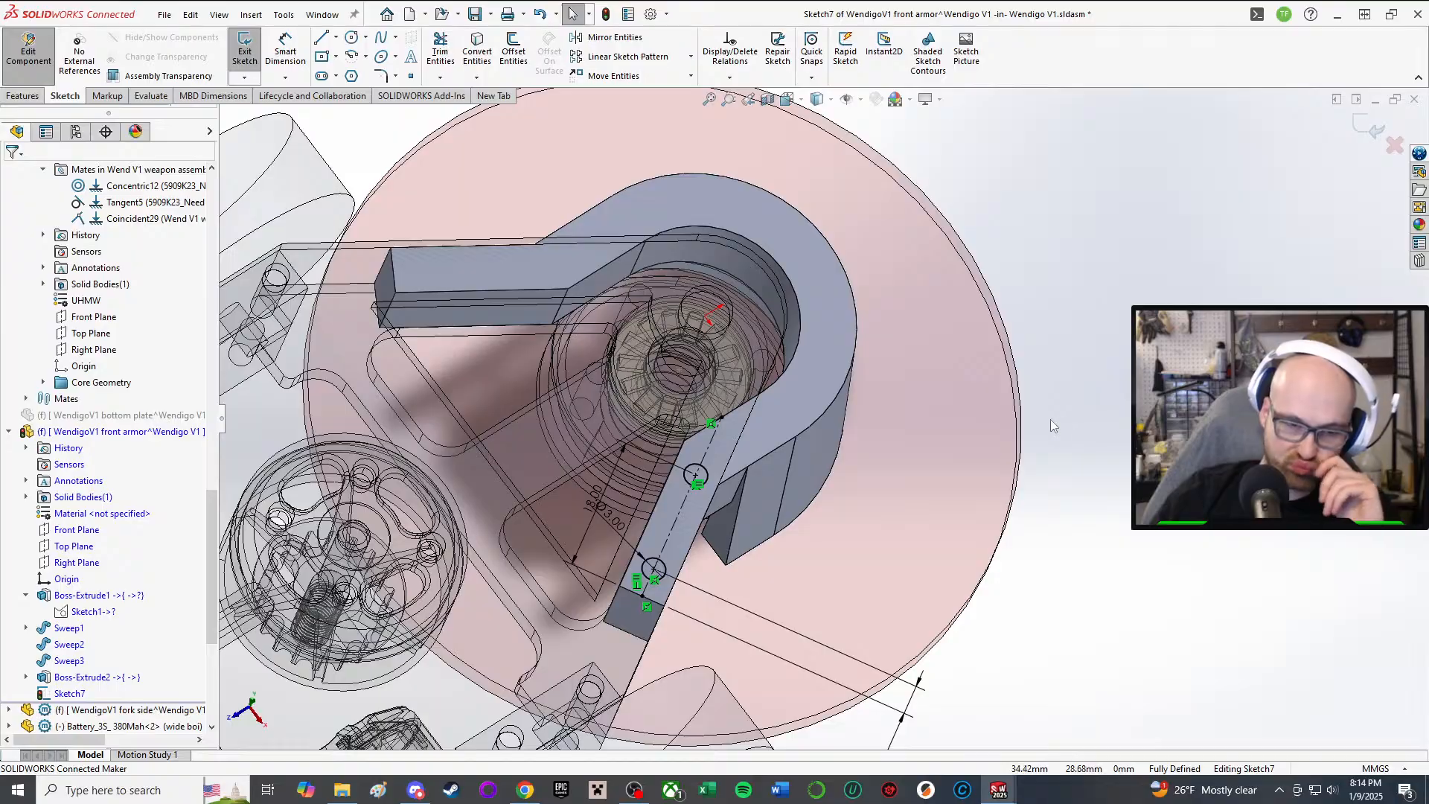
{"action": "scroll", "coordinate": [660, 556], "scroll_direction": "down", "scroll_amount": 2}
{"action": "mouse_move", "coordinate": [647, 546]}
{"action": "middle_mouse_down"}
{"action": "mouse_move", "coordinate": [661, 466]}
{"action": "mouse_move", "coordinate": [637, 486]}
{"action": "mouse_move", "coordinate": [569, 442]}
{"action": "mouse_move", "coordinate": [576, 361]}
{"action": "mouse_move", "coordinate": [576, 395]}
{"action": "mouse_move", "coordinate": [530, 410]}
{"action": "middle_mouse_up"}
{"action": "scroll", "coordinate": [527, 410], "scroll_direction": "down", "scroll_amount": 1}
{"action": "scroll", "coordinate": [664, 513], "scroll_direction": "up", "scroll_amount": 2}
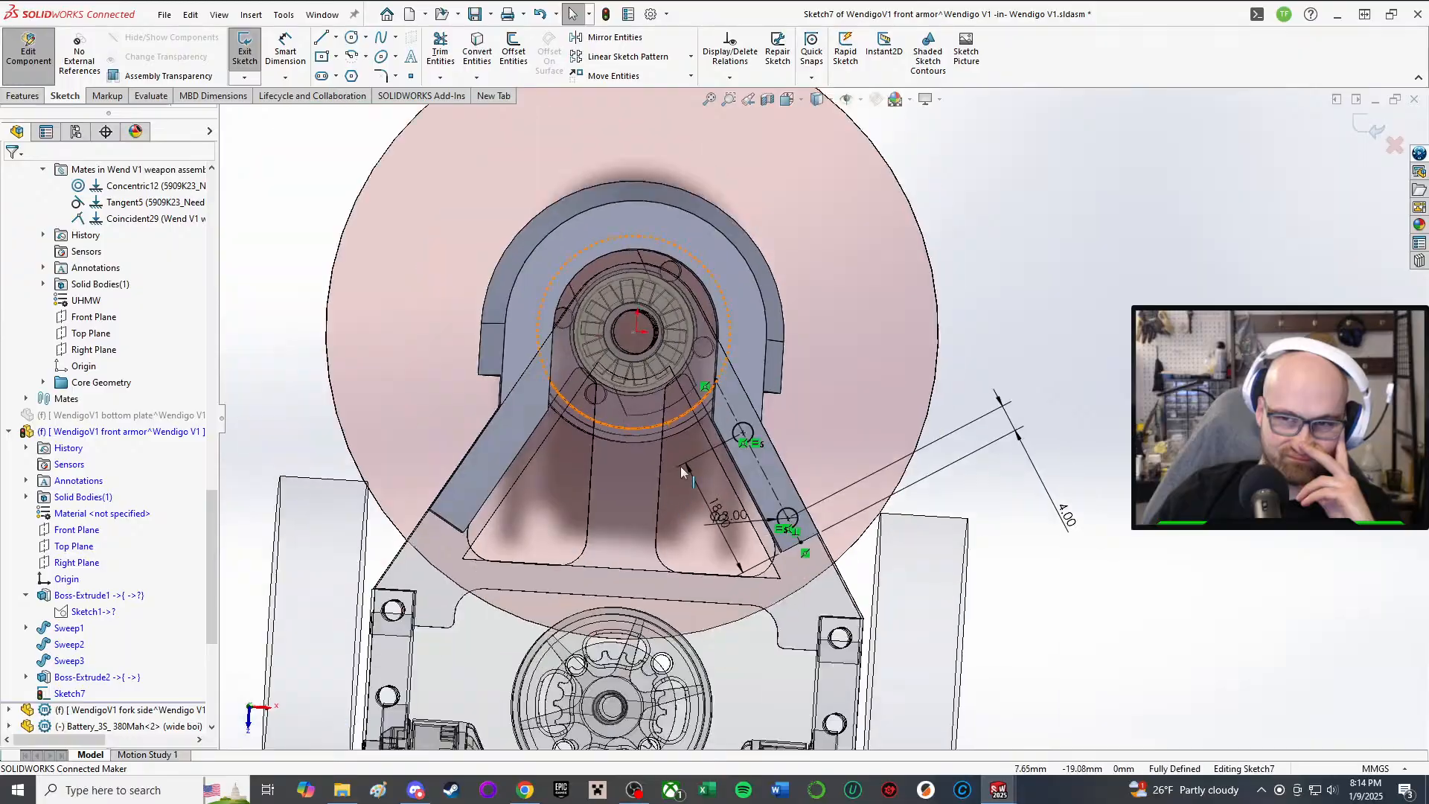
{"action": "mouse_move", "coordinate": [679, 469]}
{"action": "middle_mouse_down"}
{"action": "mouse_move", "coordinate": [689, 301]}
{"action": "mouse_move", "coordinate": [682, 370]}
{"action": "mouse_move", "coordinate": [705, 478]}
{"action": "mouse_move", "coordinate": [692, 316]}
{"action": "mouse_move", "coordinate": [523, 61]}
{"action": "mouse_move", "coordinate": [474, 115]}
{"action": "middle_mouse_up"}
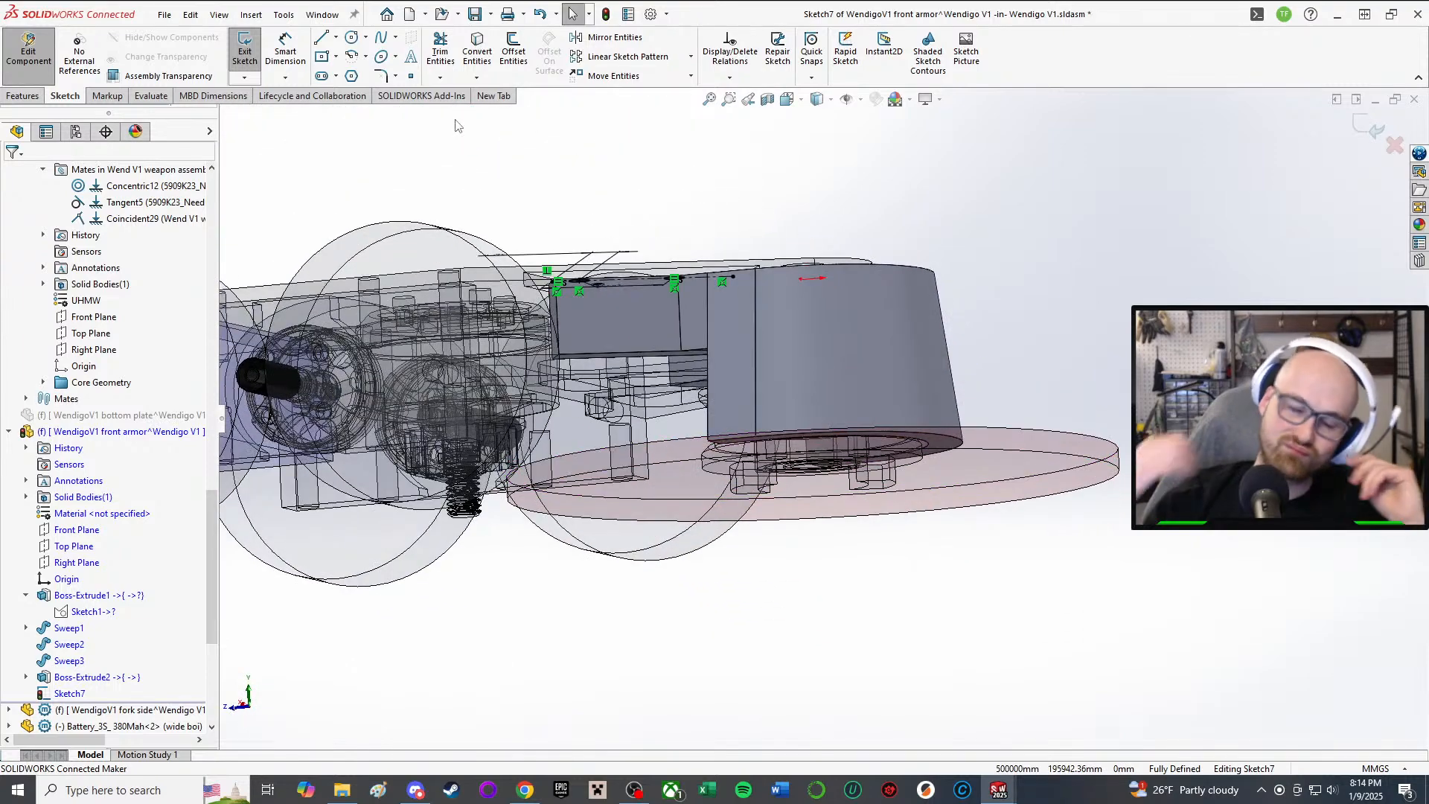
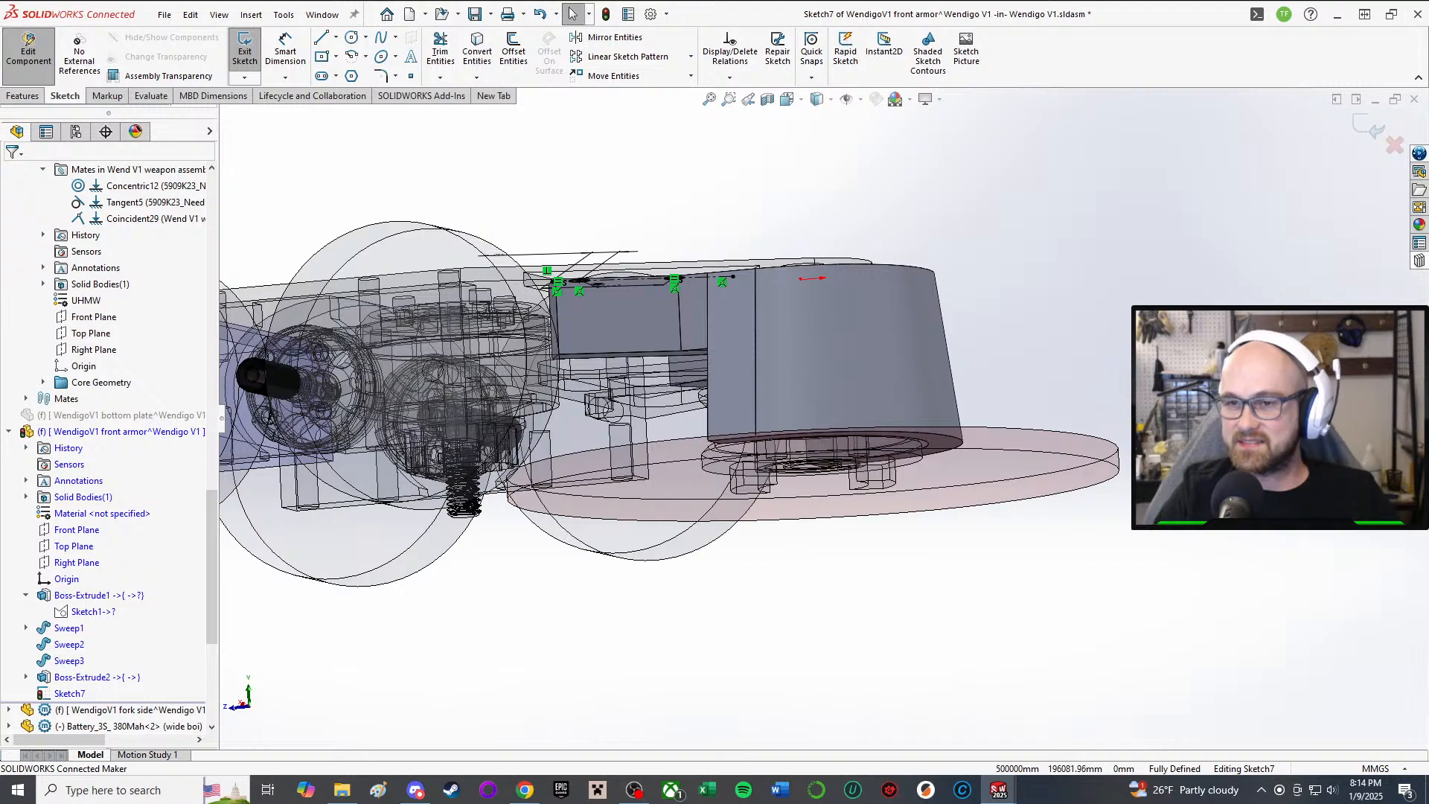
Step: Orbit and zoom to a near top-down view of the front armor's arms
{"action": "middle_click_drag", "start_coordinate": [785, 318], "coordinate": [800, 461]}
{"action": "scroll", "coordinate": [805, 488], "scroll_direction": "down", "scroll_amount": 6}
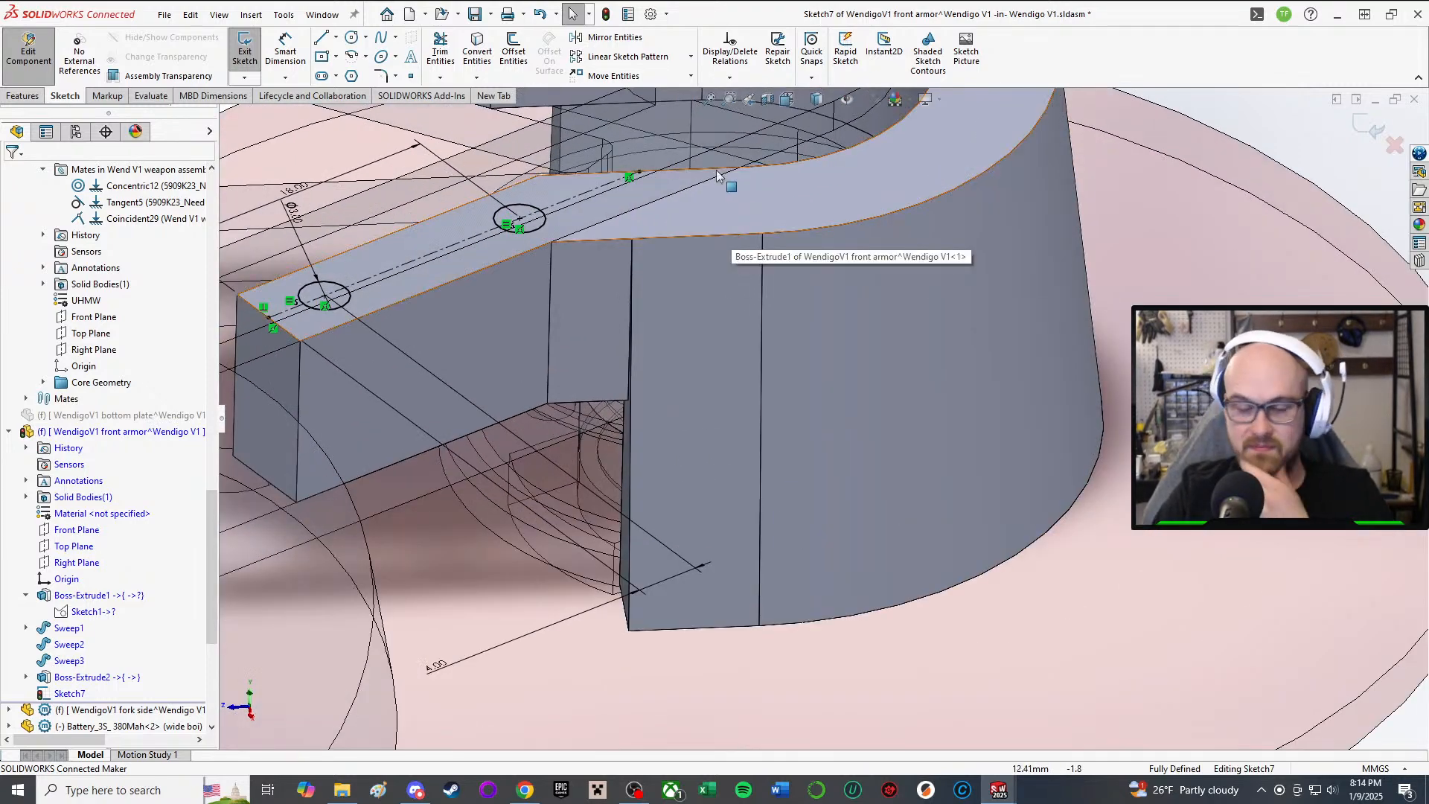
{"action": "scroll", "coordinate": [740, 243], "scroll_direction": "up", "scroll_amount": 5}
{"action": "scroll", "coordinate": [743, 242], "scroll_direction": "up", "scroll_amount": 4}
{"action": "middle_click_drag", "start_coordinate": [743, 242], "coordinate": [781, 417]}
{"action": "scroll", "coordinate": [774, 432], "scroll_direction": "down", "scroll_amount": 4}
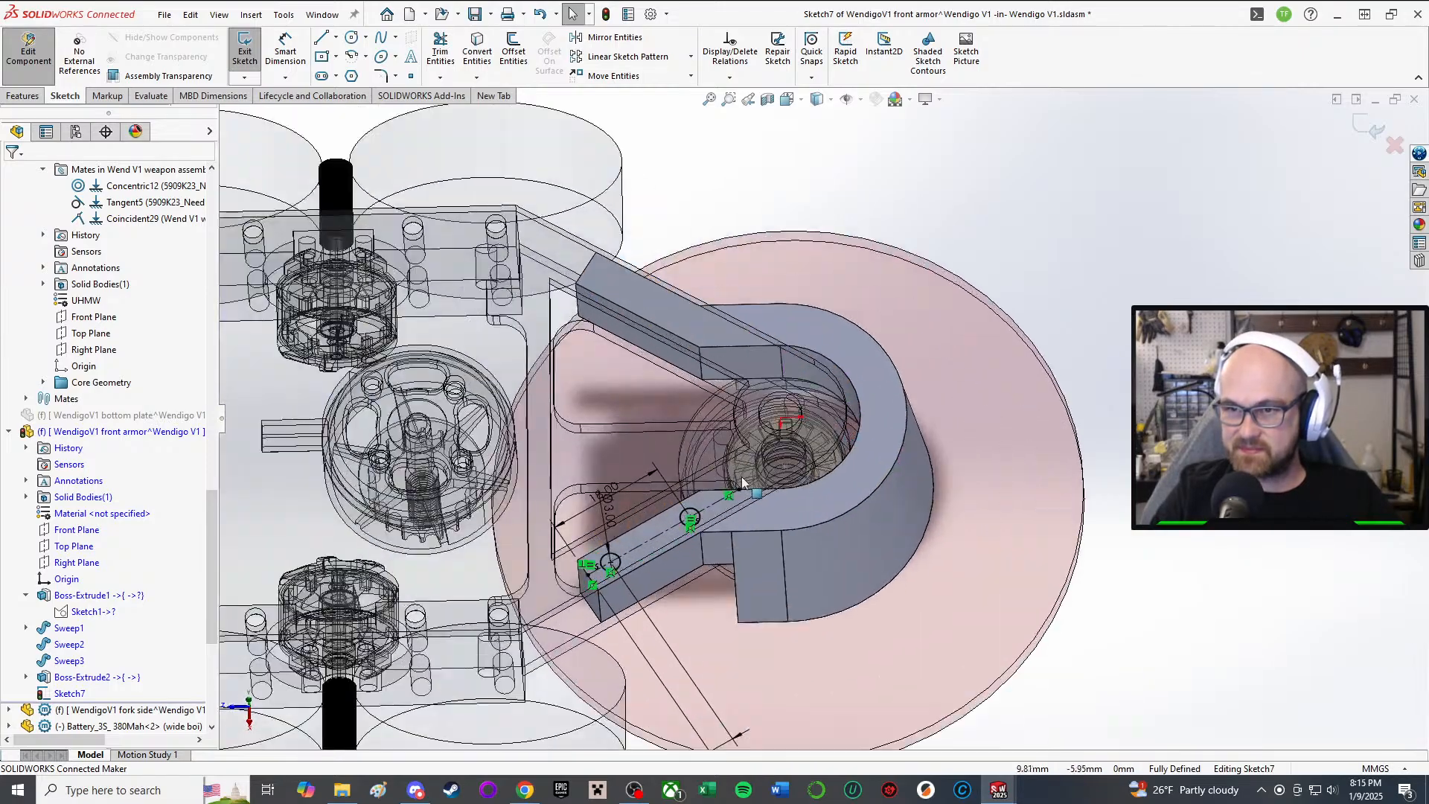
{"action": "scroll", "coordinate": [752, 491], "scroll_direction": "down", "scroll_amount": 1}
{"action": "middle_click_drag", "start_coordinate": [752, 495], "coordinate": [750, 368]}
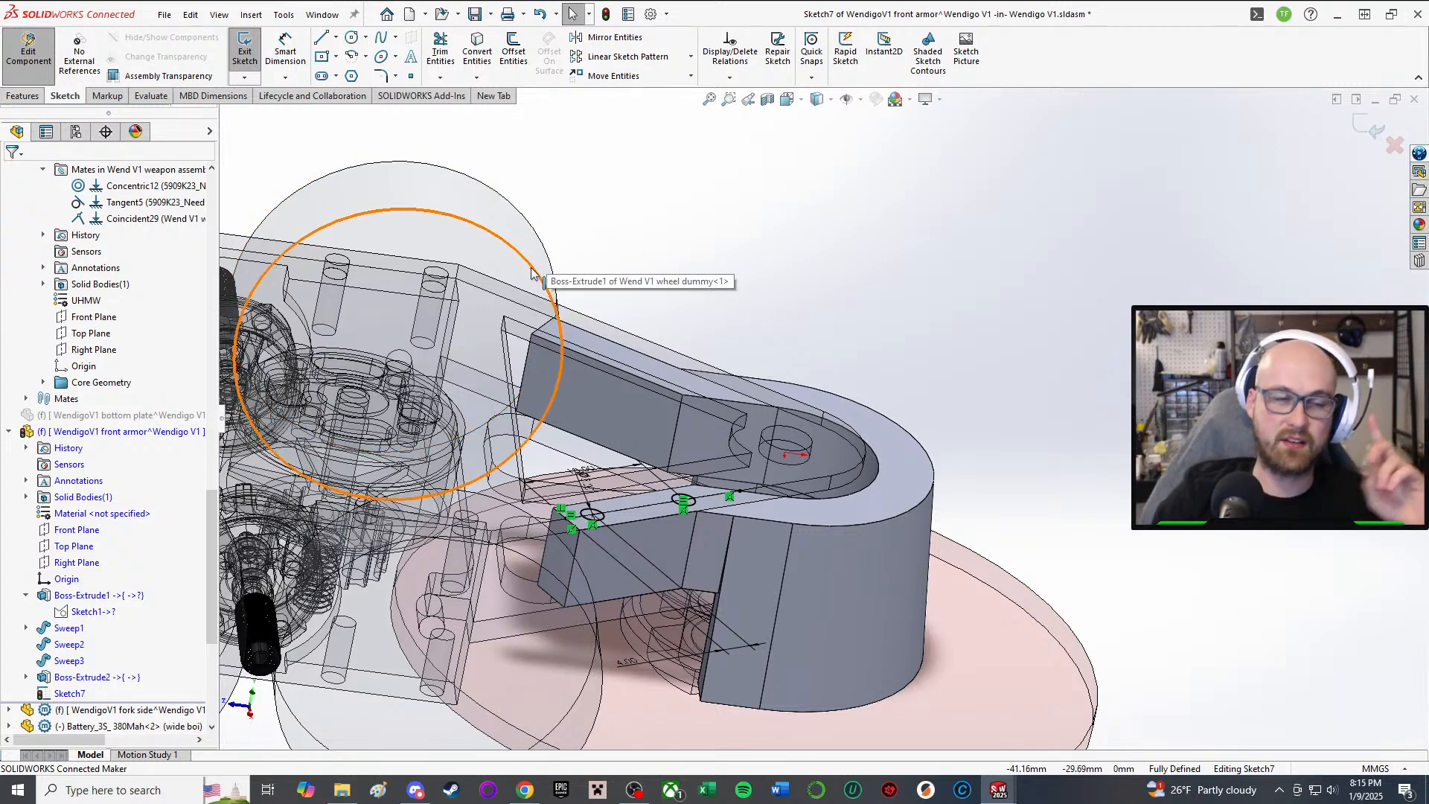
{"action": "middle_click_drag", "start_coordinate": [585, 479], "coordinate": [506, 618]}
{"action": "scroll", "coordinate": [558, 487], "scroll_direction": "down", "scroll_amount": 1}
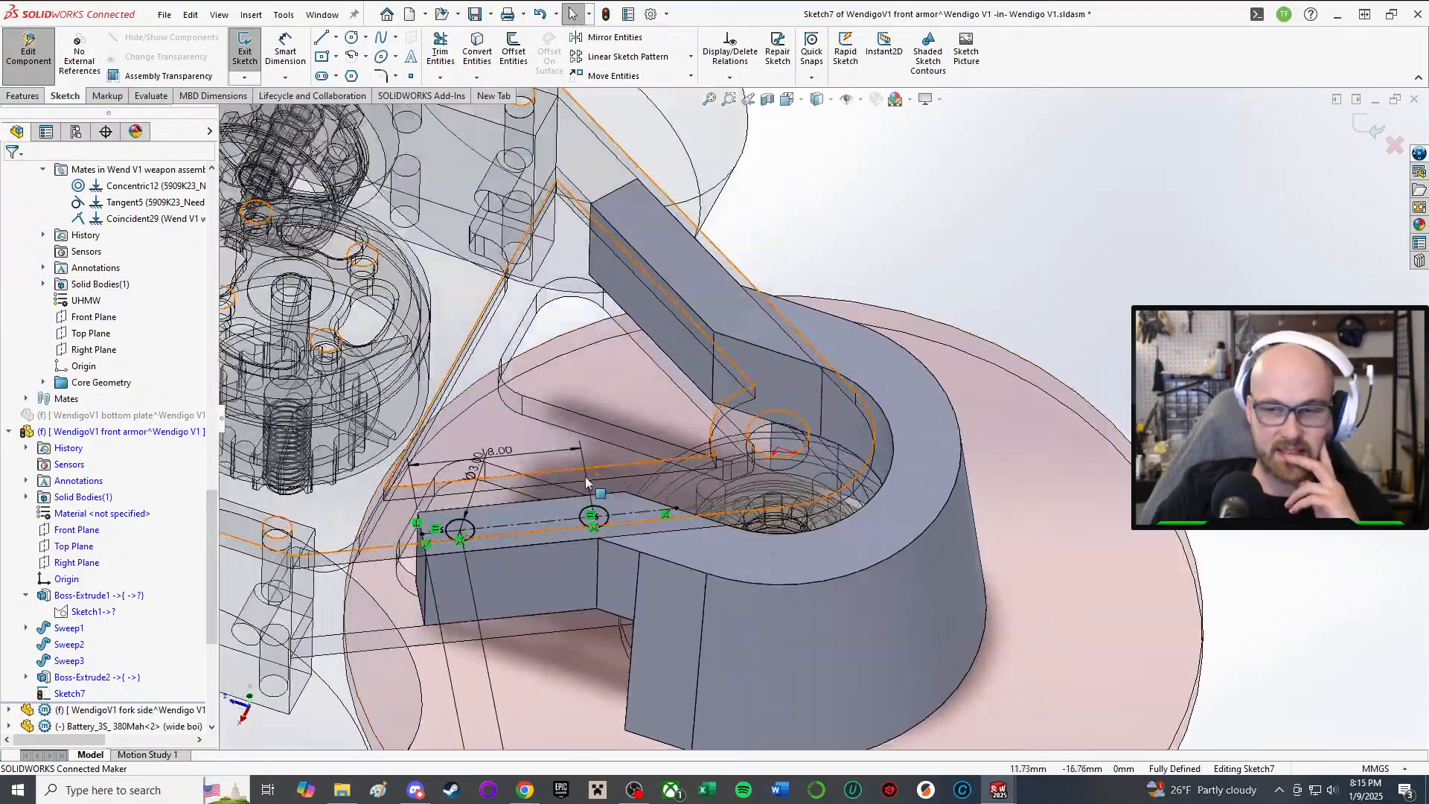
{"action": "middle_click_drag", "start_coordinate": [573, 439], "coordinate": [616, 498]}
{"action": "scroll", "coordinate": [616, 490], "scroll_direction": "up", "scroll_amount": 1}
{"action": "scroll", "coordinate": [617, 490], "scroll_direction": "down", "scroll_amount": 3}
{"action": "mouse_move", "coordinate": [664, 453]}
{"action": "middle_mouse_down"}
{"action": "mouse_move", "coordinate": [648, 192]}
{"action": "mouse_move", "coordinate": [654, 432]}
{"action": "middle_mouse_up"}
{"action": "scroll", "coordinate": [654, 432], "scroll_direction": "up", "scroll_amount": 2}
{"action": "scroll", "coordinate": [654, 431], "scroll_direction": "down", "scroll_amount": 1}
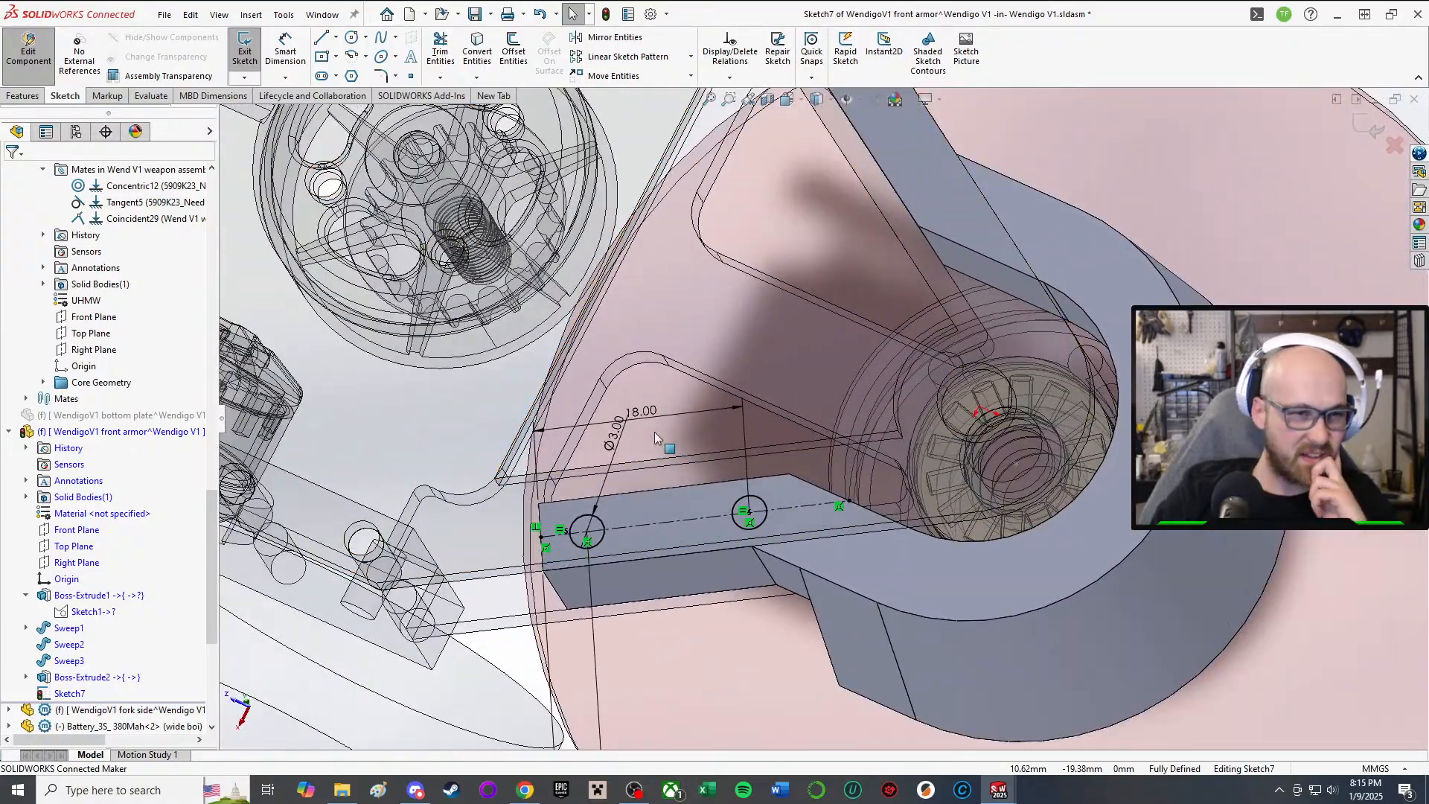
{"action": "mouse_move", "coordinate": [834, 341]}
{"action": "middle_mouse_down"}
{"action": "mouse_move", "coordinate": [845, 231]}
{"action": "mouse_move", "coordinate": [852, 375]}
{"action": "mouse_move", "coordinate": [841, 224]}
{"action": "mouse_move", "coordinate": [828, 337]}
{"action": "mouse_move", "coordinate": [872, 385]}
{"action": "mouse_move", "coordinate": [901, 336]}
{"action": "mouse_move", "coordinate": [872, 336]}
{"action": "mouse_move", "coordinate": [863, 290]}
{"action": "mouse_move", "coordinate": [833, 423]}
{"action": "middle_mouse_up"}
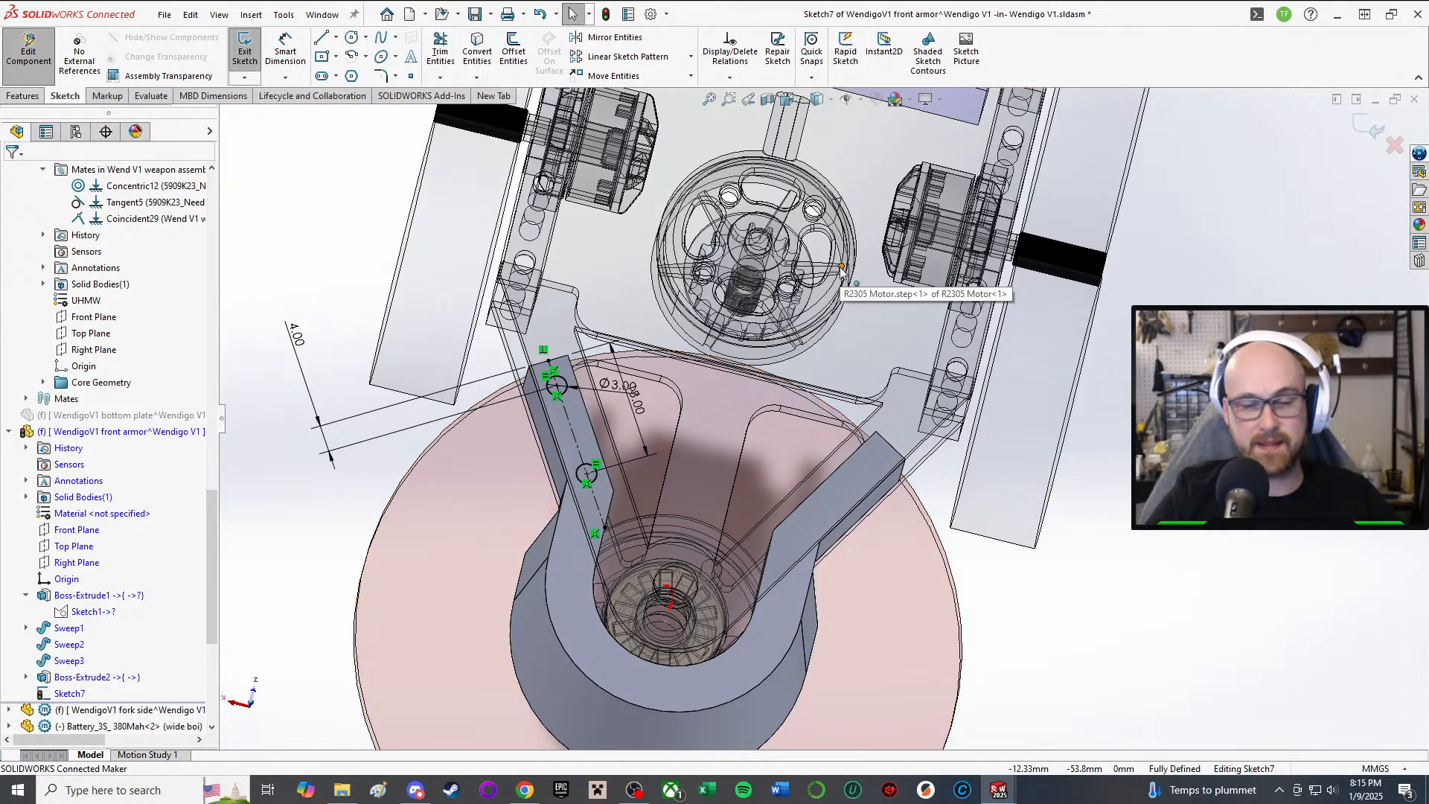
Step: Start the Circle tool, cancel it without drawing, and reorient to a top-down view
{"action": "left_click", "coordinate": [352, 38]}
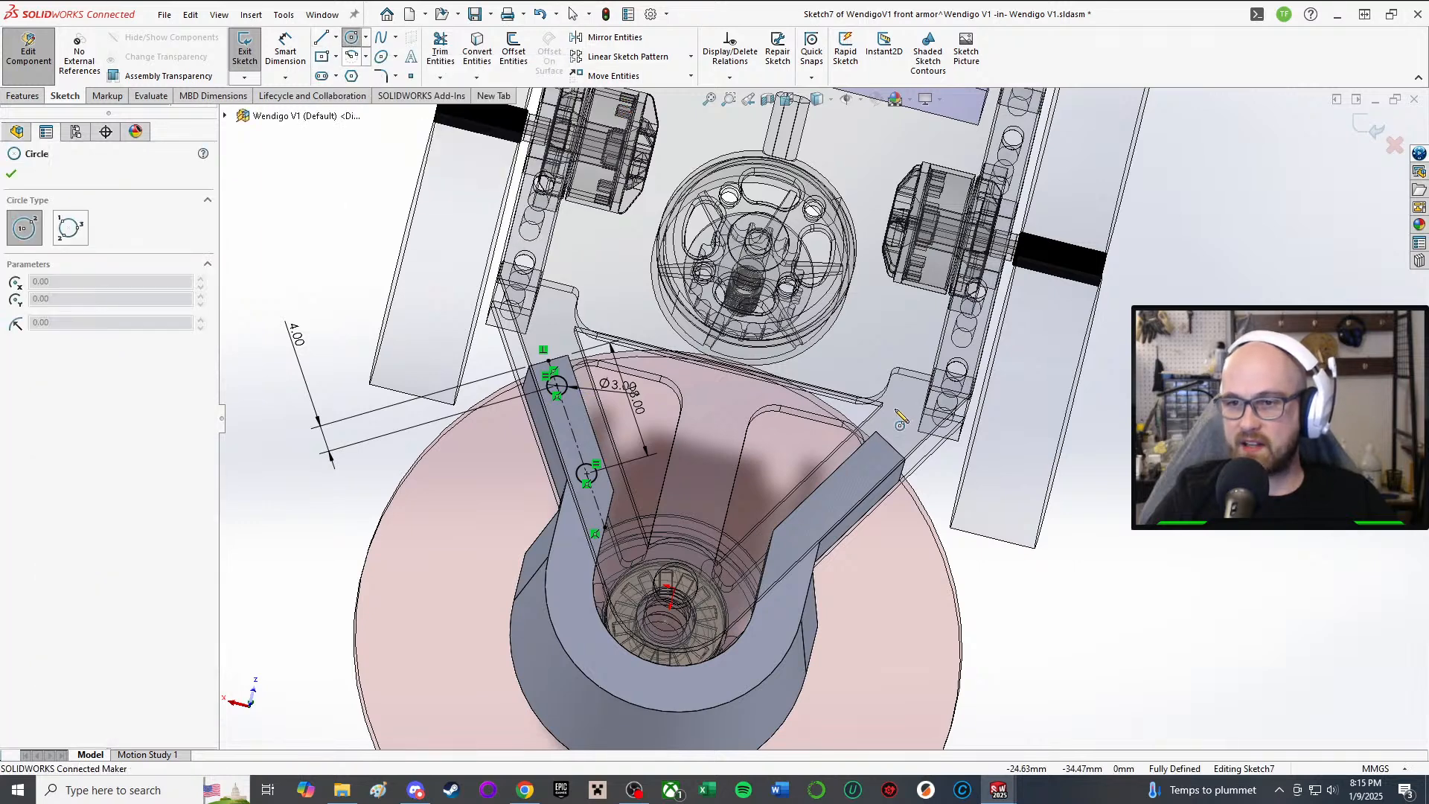
{"action": "scroll", "coordinate": [900, 421], "scroll_direction": "down", "scroll_amount": 3}
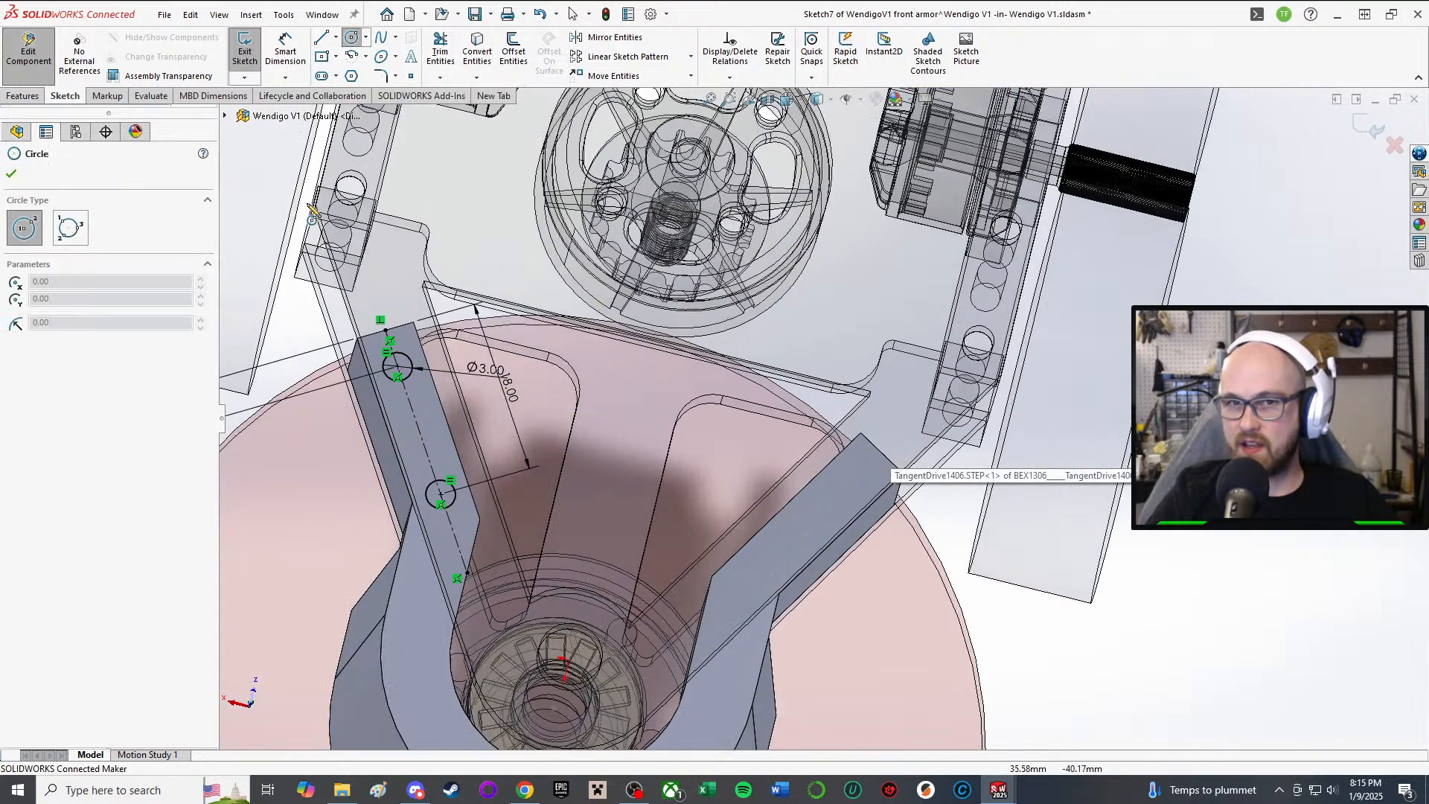
{"action": "left_click", "coordinate": [12, 174]}
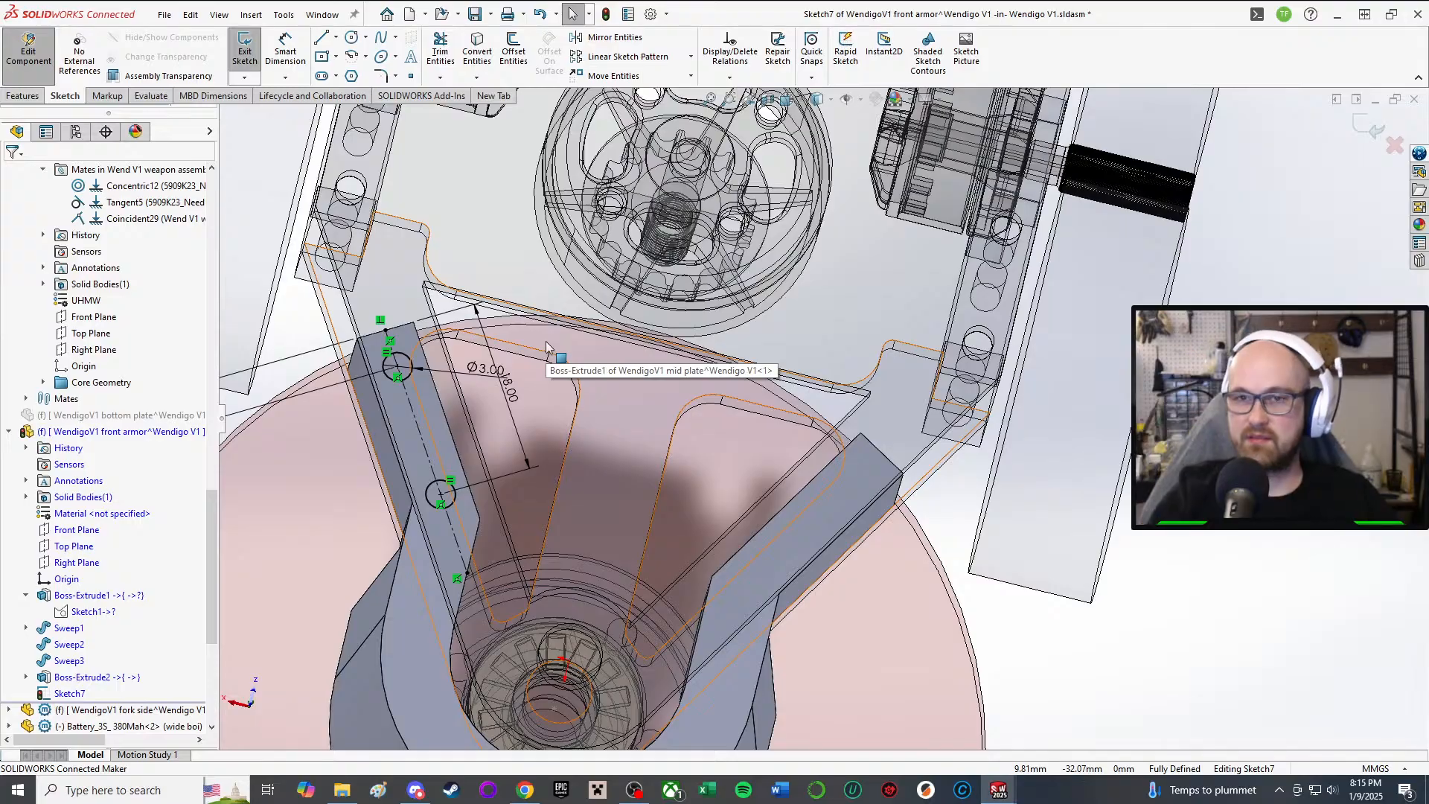
{"action": "middle_click_drag", "start_coordinate": [684, 565], "coordinate": [729, 476]}
{"action": "scroll", "coordinate": [729, 476], "scroll_direction": "up", "scroll_amount": 2}
{"action": "scroll", "coordinate": [715, 447], "scroll_direction": "down", "scroll_amount": 2}
{"action": "middle_click_drag", "start_coordinate": [703, 424], "coordinate": [685, 535]}
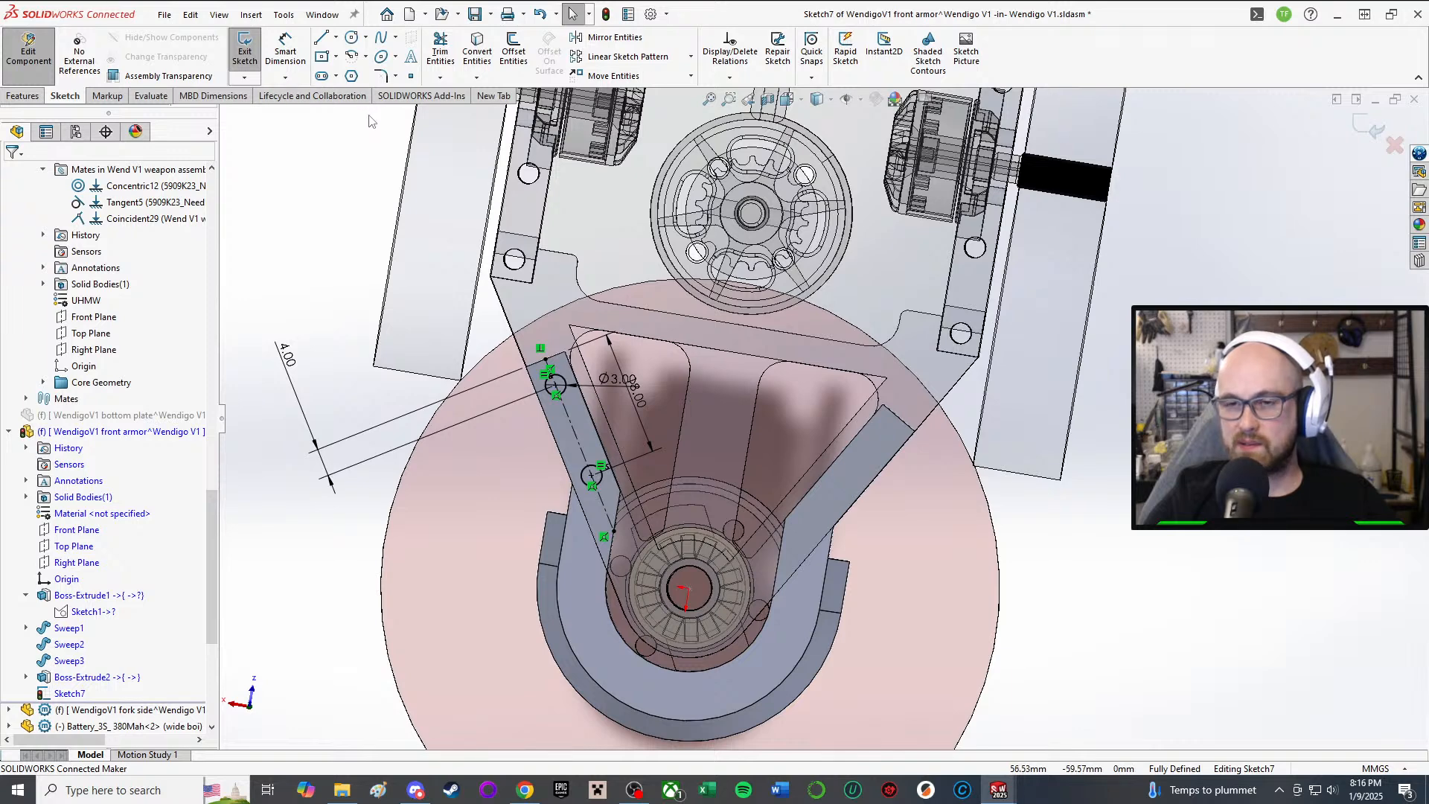
Step: Mirror Arc2 and Arc1 about the Right Plane onto the other armor arm
{"action": "left_click", "coordinate": [608, 37]}
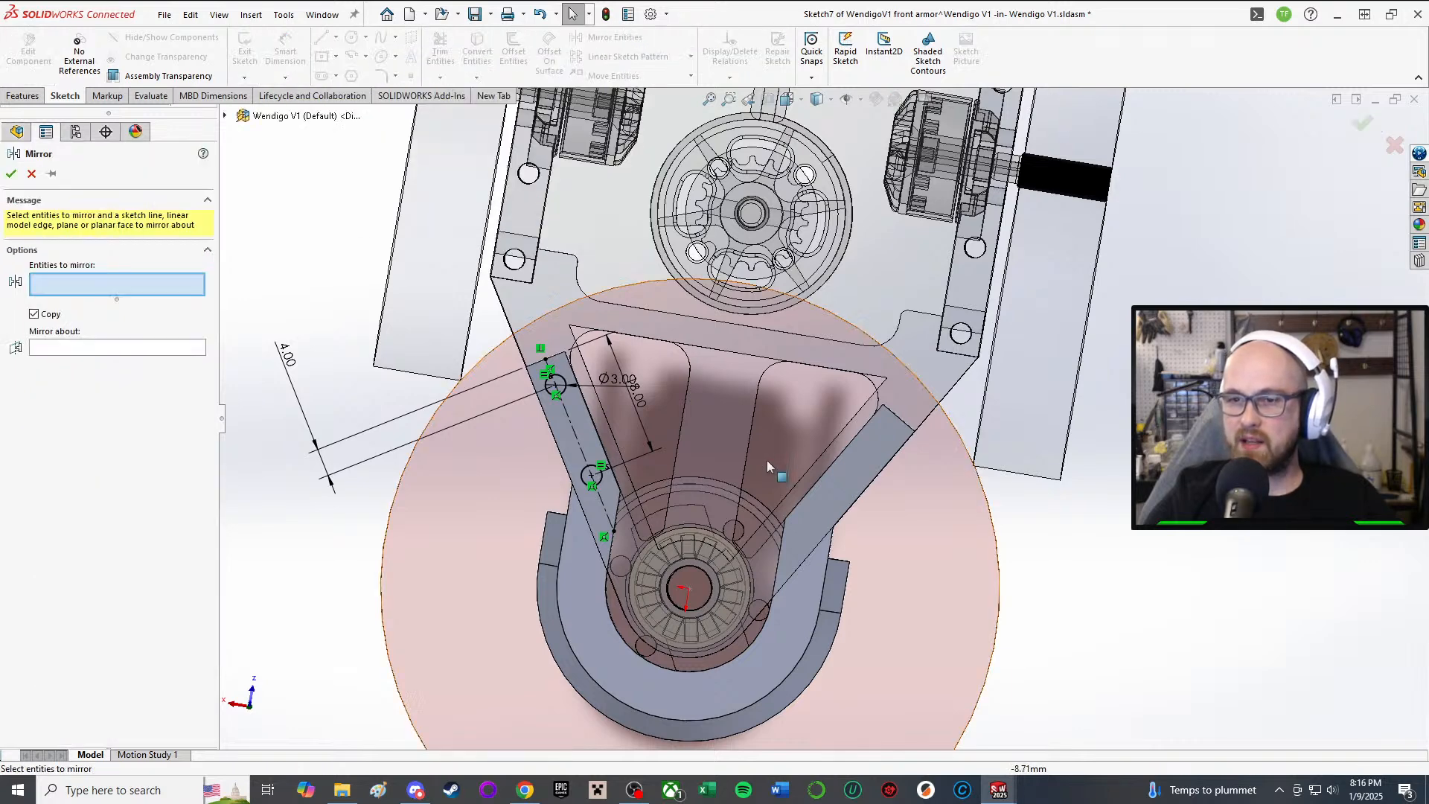
{"action": "left_click", "coordinate": [593, 479]}
{"action": "left_click", "coordinate": [549, 387]}
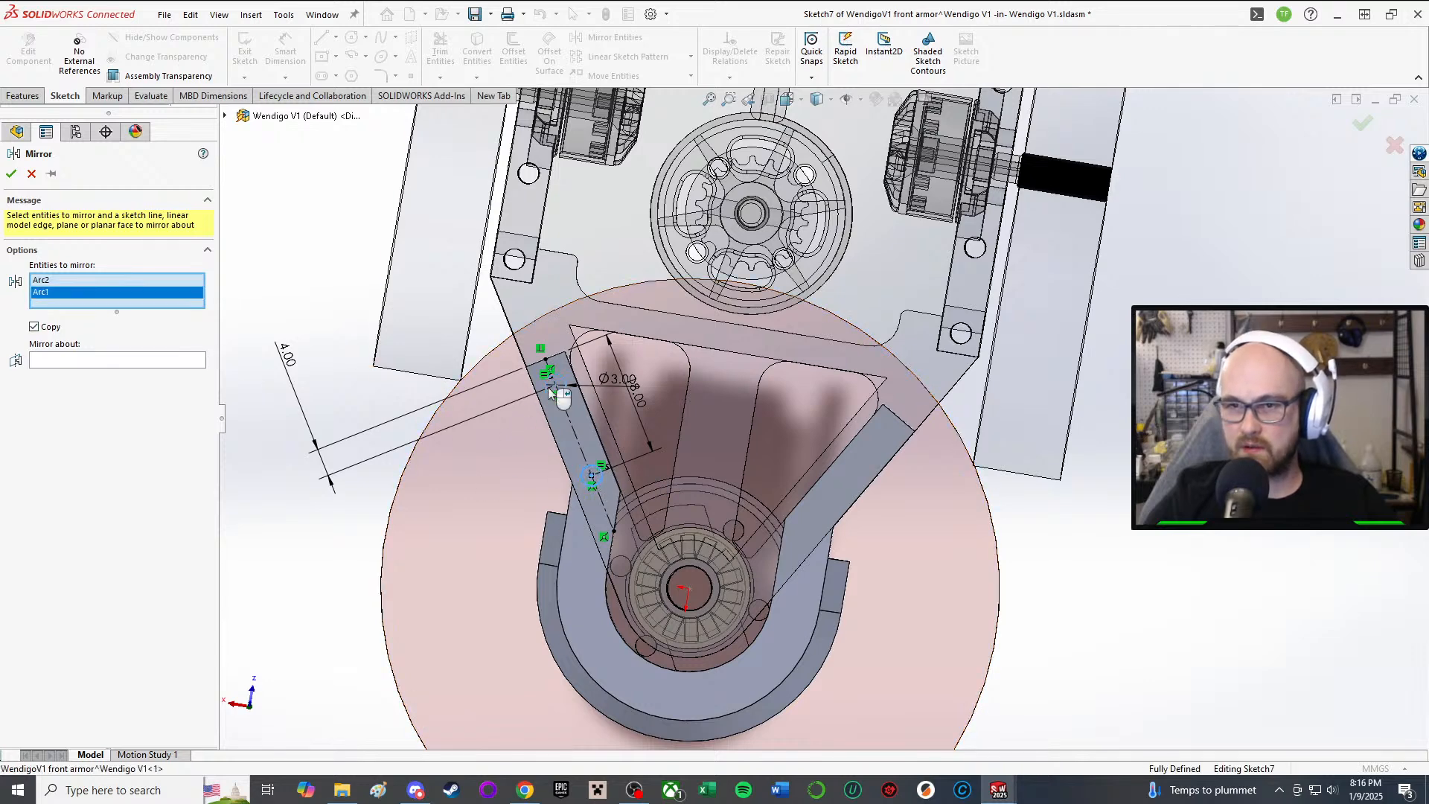
{"action": "left_click", "coordinate": [78, 360]}
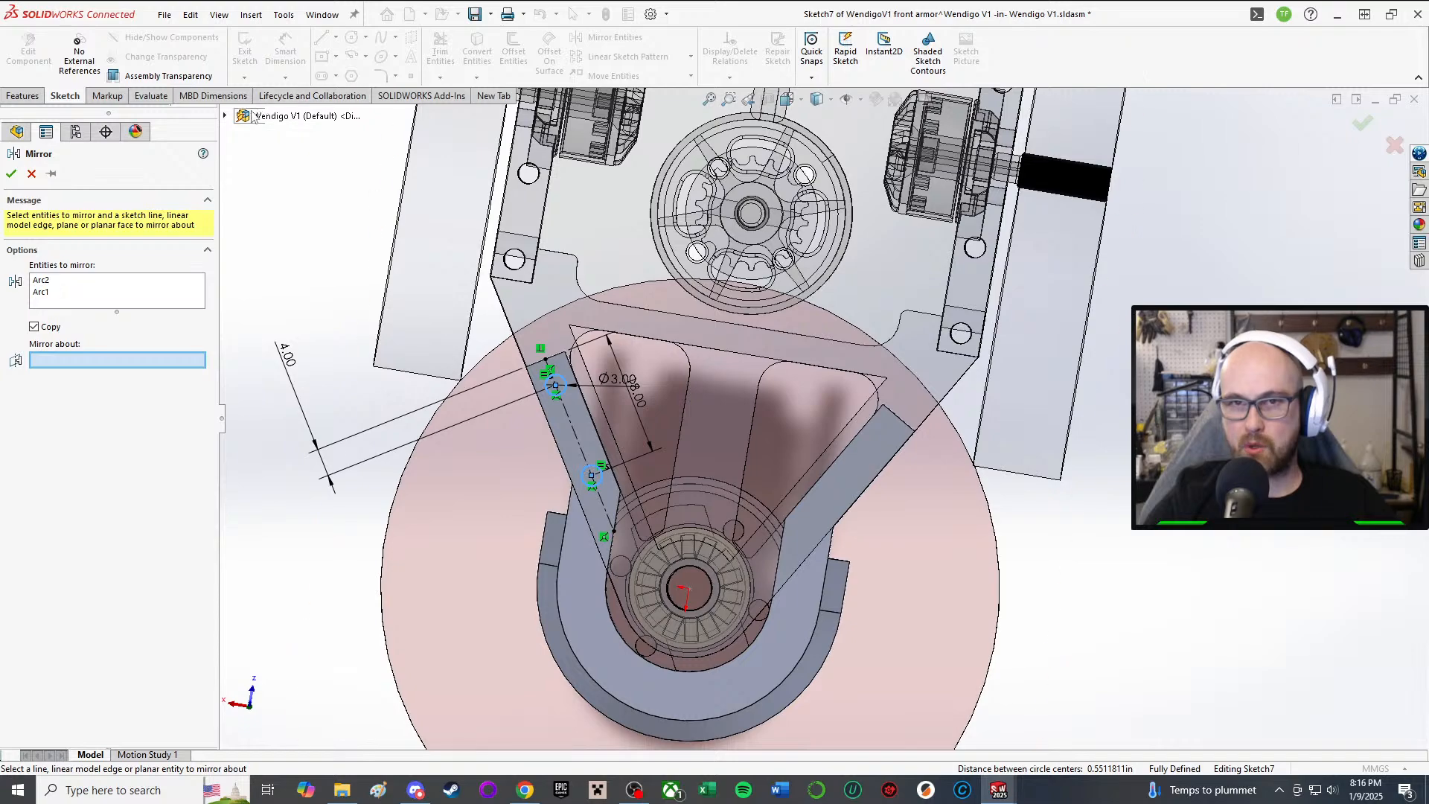
{"action": "left_click", "coordinate": [225, 115]}
{"action": "left_click", "coordinate": [296, 215]}
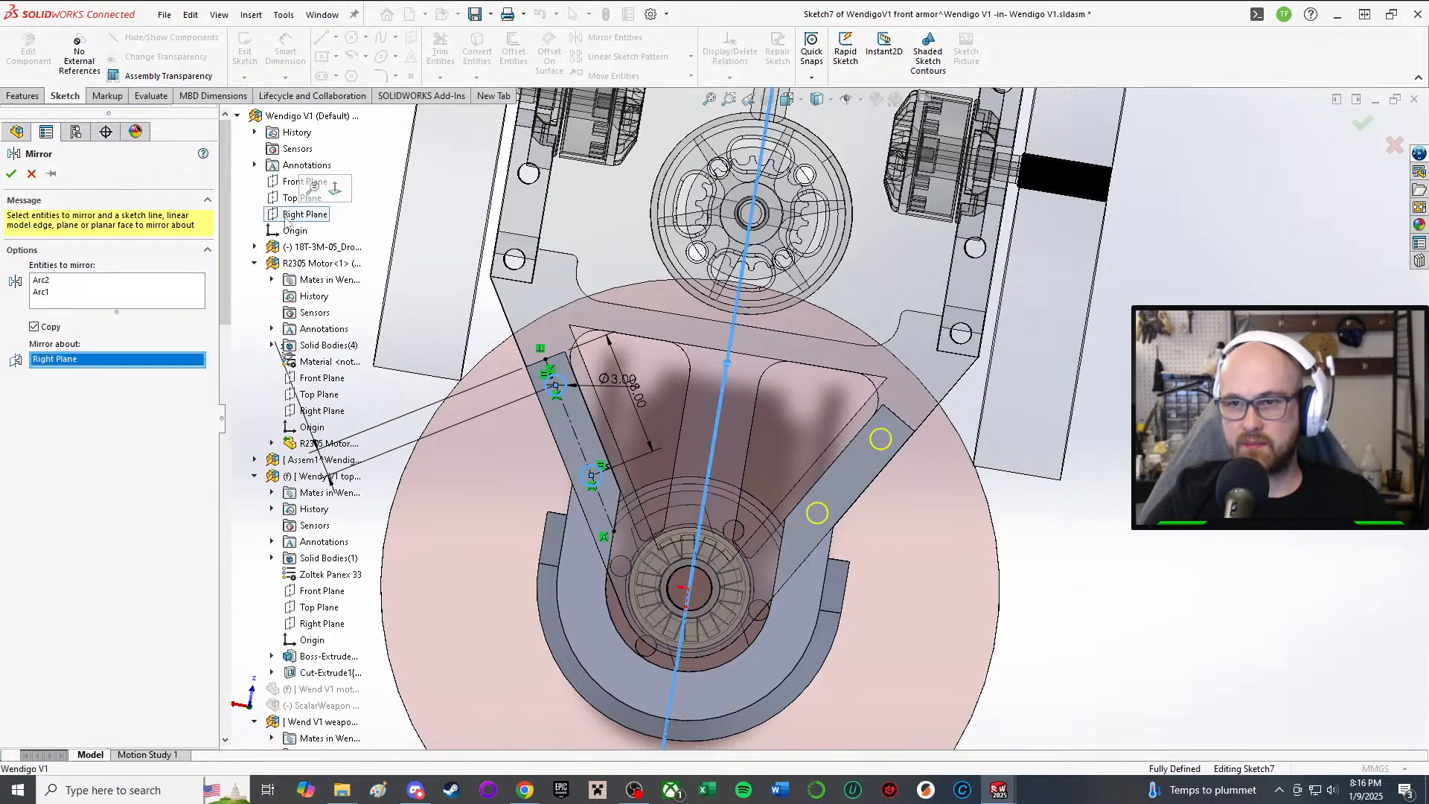
{"action": "left_click", "coordinate": [10, 174]}
Step: Orbit around the front armor to check the mirrored hole circles
{"action": "mouse_move", "coordinate": [715, 595]}
{"action": "middle_mouse_down"}
{"action": "mouse_move", "coordinate": [730, 520]}
{"action": "mouse_move", "coordinate": [763, 562]}
{"action": "middle_mouse_up"}
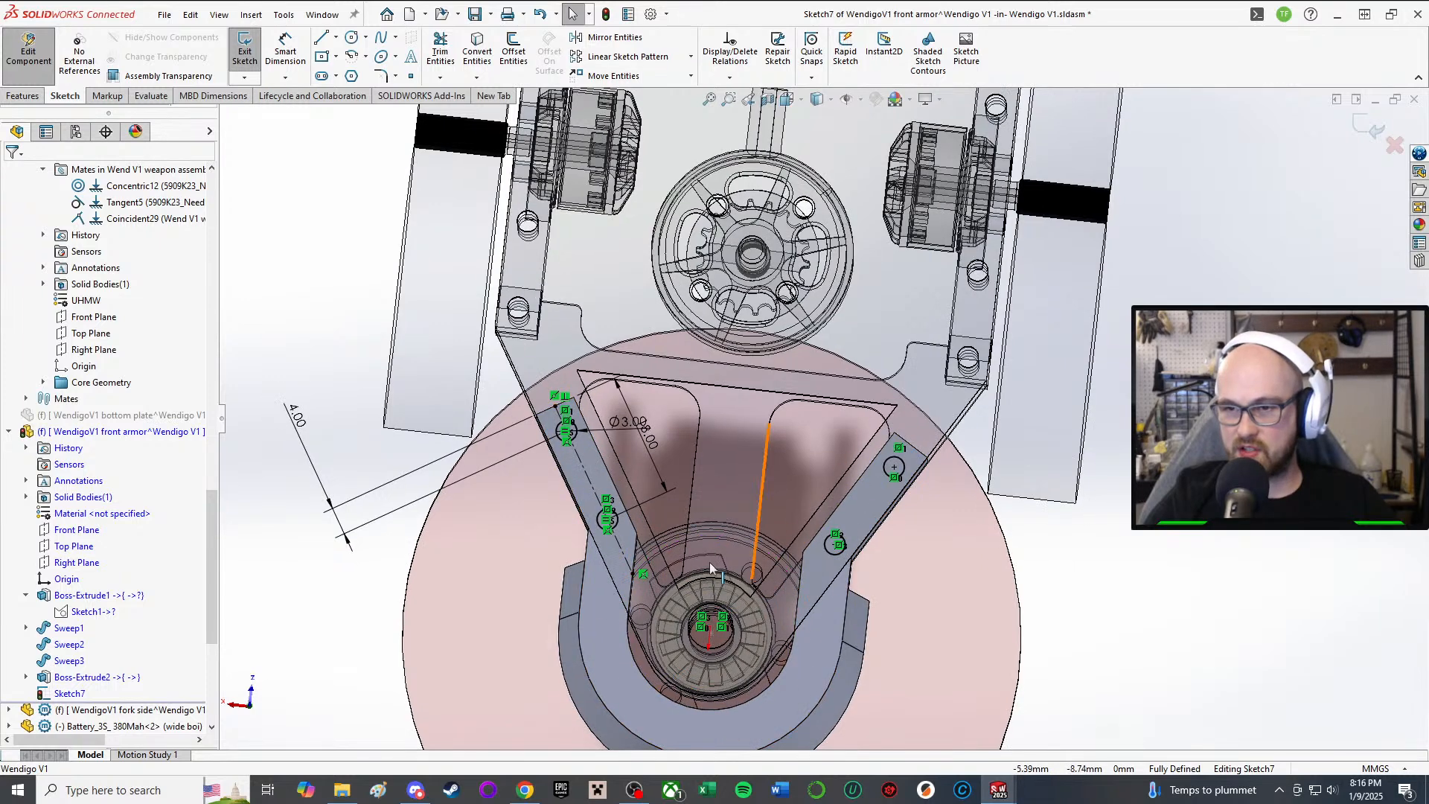
{"action": "left_click", "coordinate": [797, 677]}
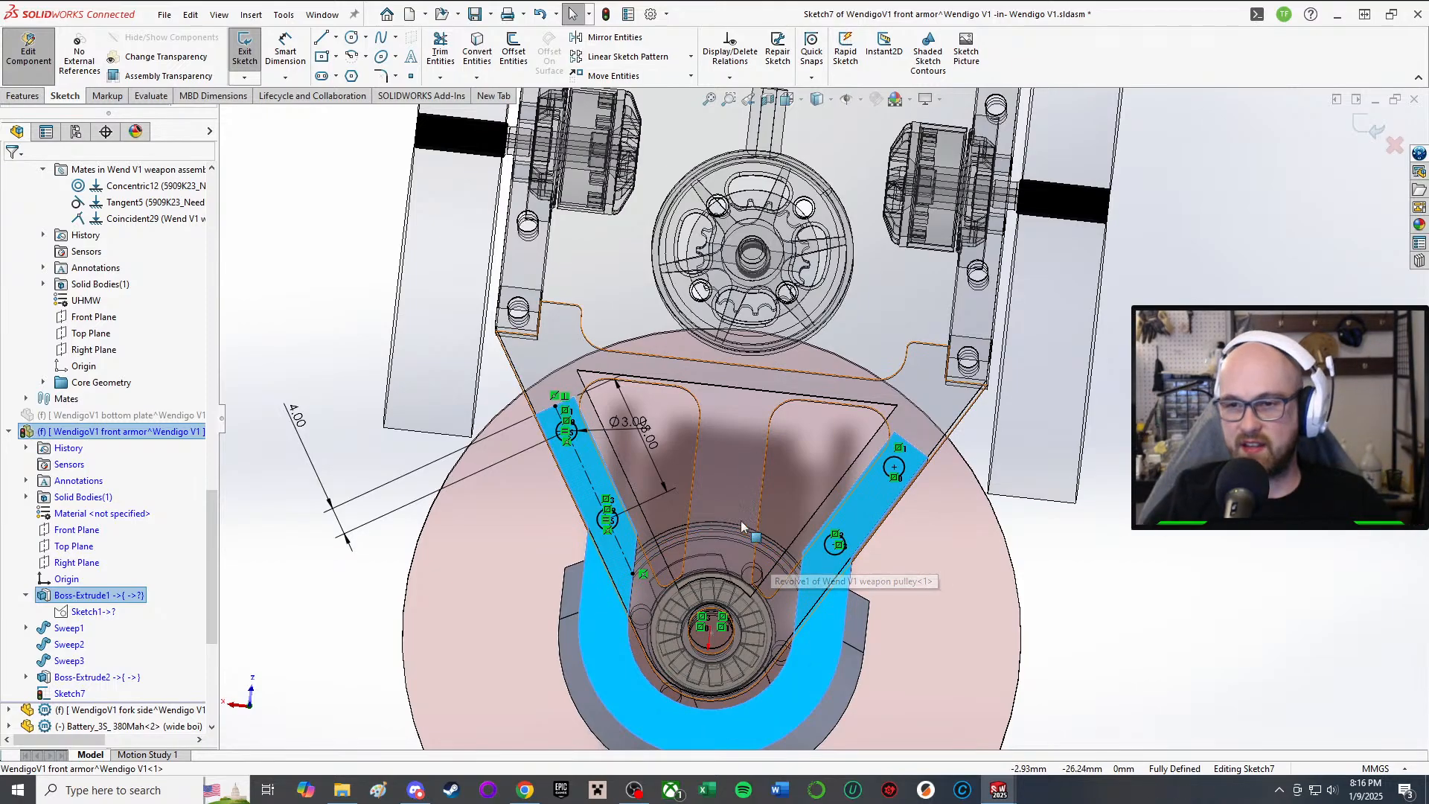
{"action": "middle_click_drag", "start_coordinate": [772, 557], "coordinate": [821, 261]}
{"action": "scroll", "coordinate": [782, 575], "scroll_direction": "down", "scroll_amount": 2}
{"action": "scroll", "coordinate": [813, 584], "scroll_direction": "down", "scroll_amount": 2}
{"action": "scroll", "coordinate": [812, 584], "scroll_direction": "up", "scroll_amount": 4}
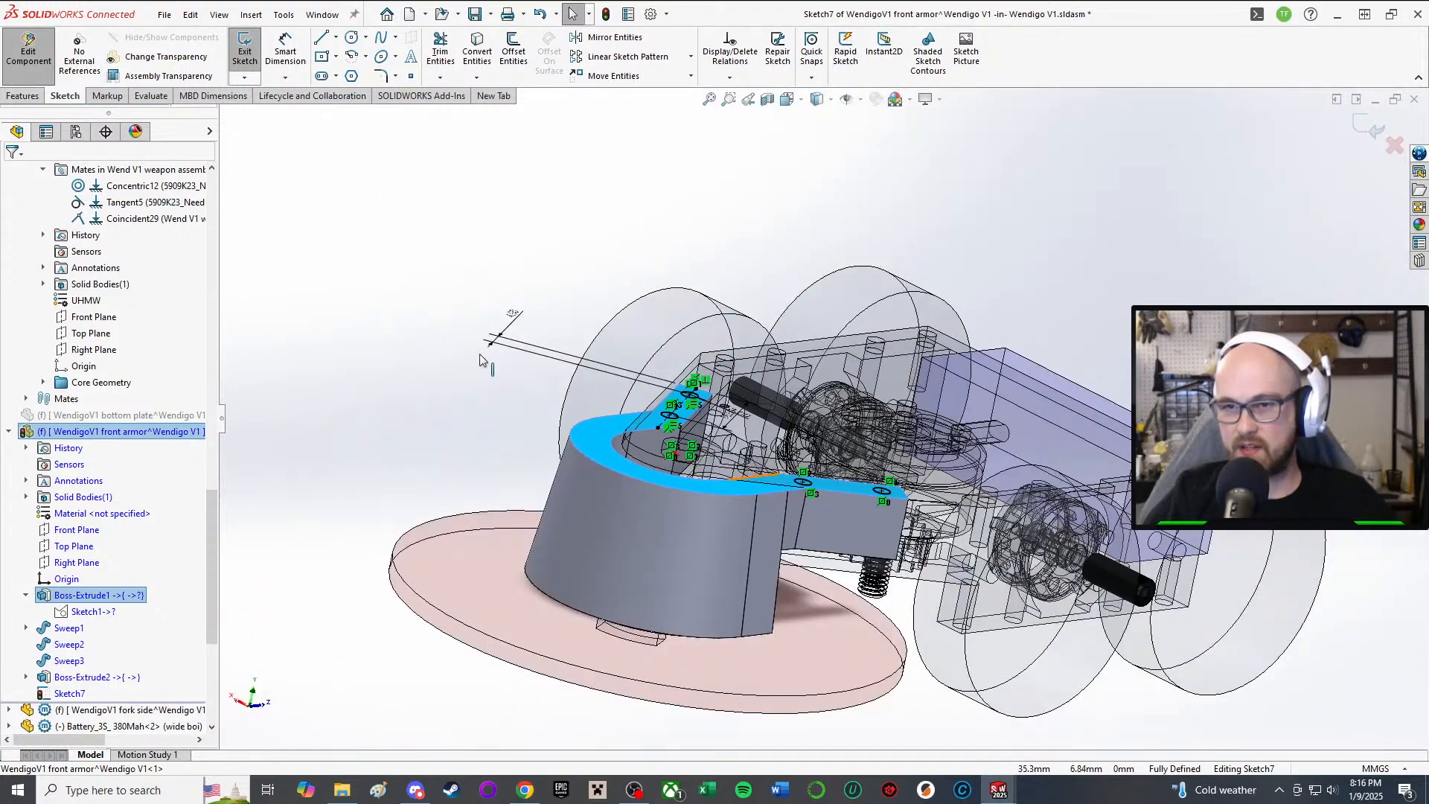
Step: Extrude-cut Sketch7's four Ø3 circles Through All the front armor, creating Cut-Extrude1
{"action": "key", "text": "s"}
{"action": "left_click", "coordinate": [442, 214]}
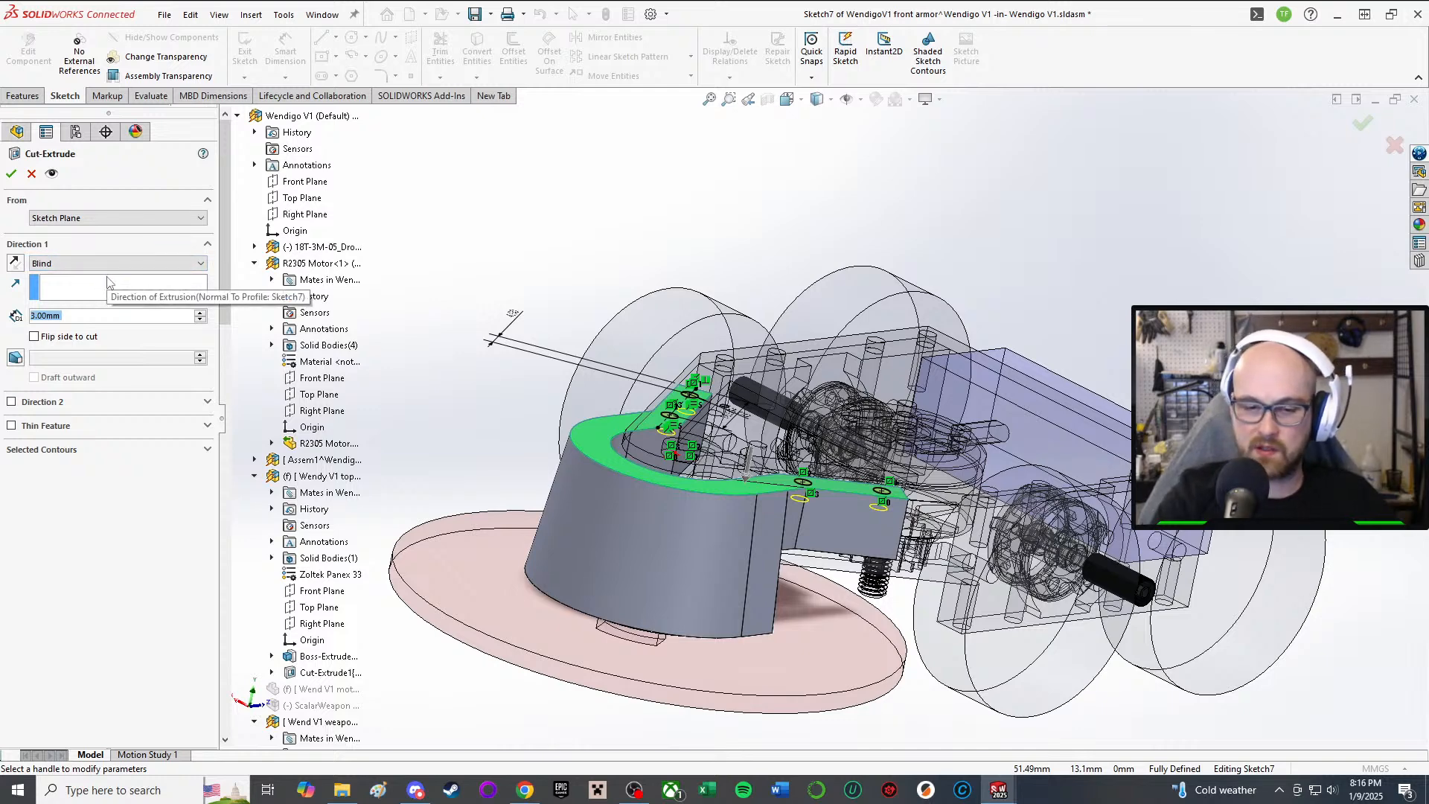
{"action": "type", "text": "10"}
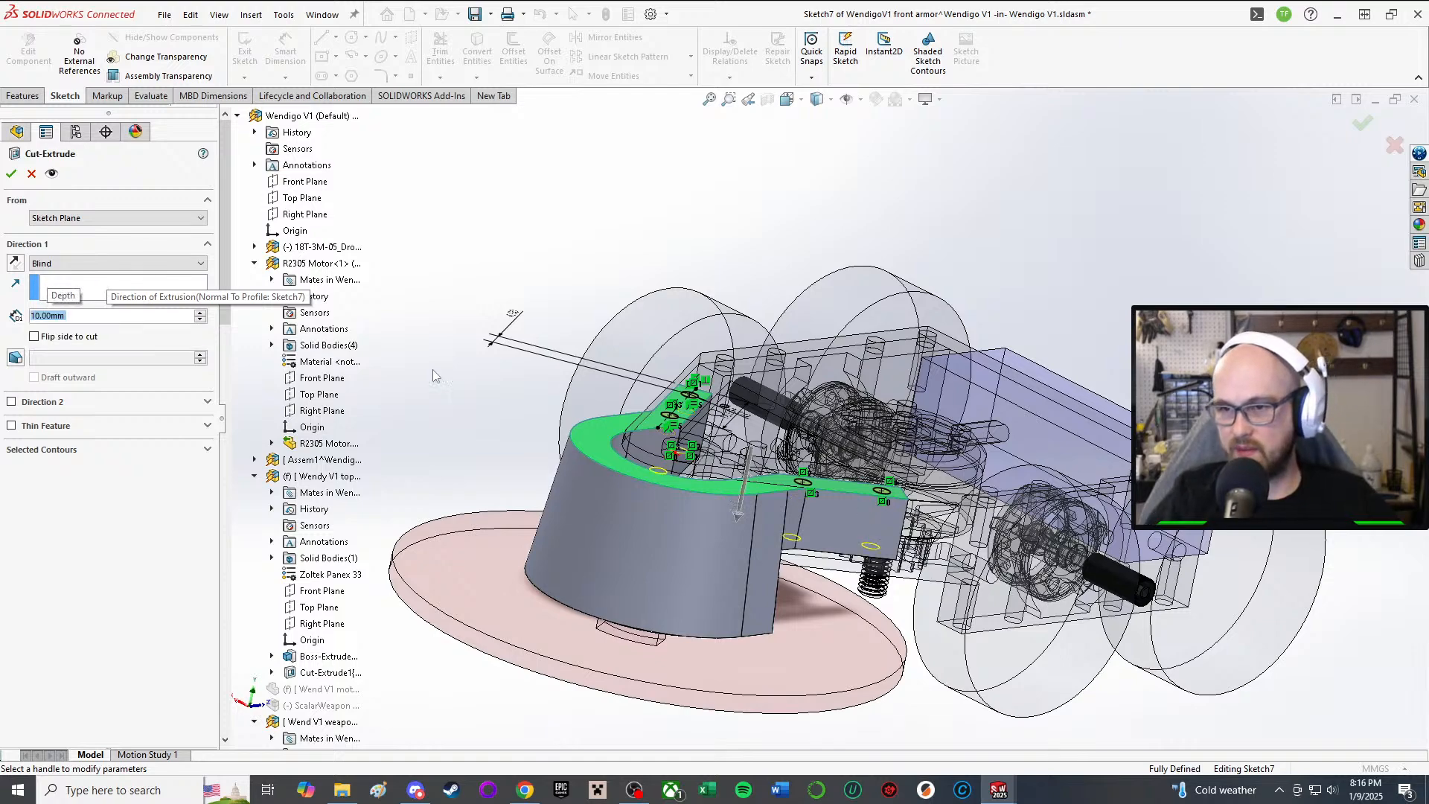
{"action": "middle_click_drag", "start_coordinate": [891, 587], "coordinate": [825, 534]}
{"action": "scroll", "coordinate": [878, 518], "scroll_direction": "down", "scroll_amount": 4}
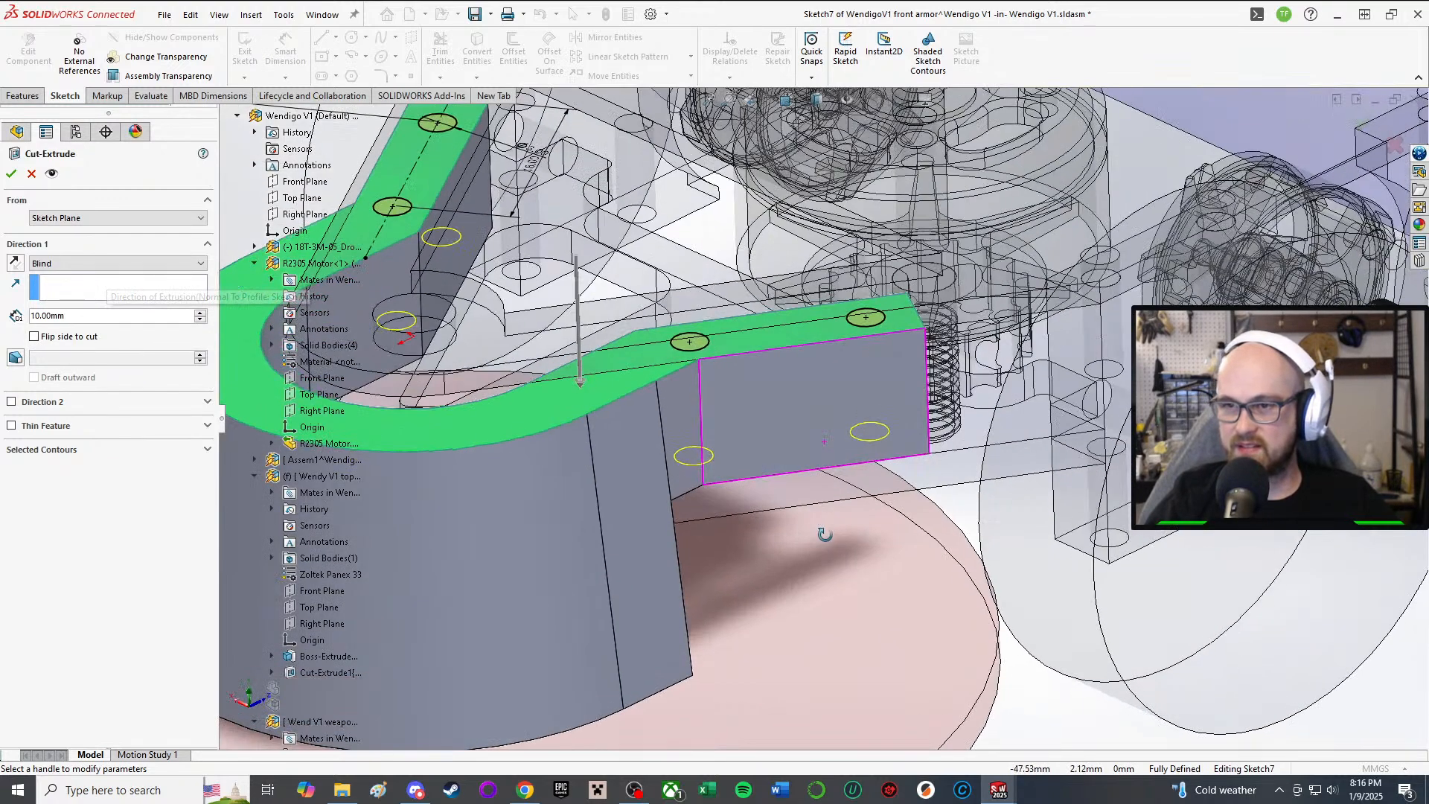
{"action": "left_click", "coordinate": [77, 264]}
{"action": "left_click", "coordinate": [56, 284]}
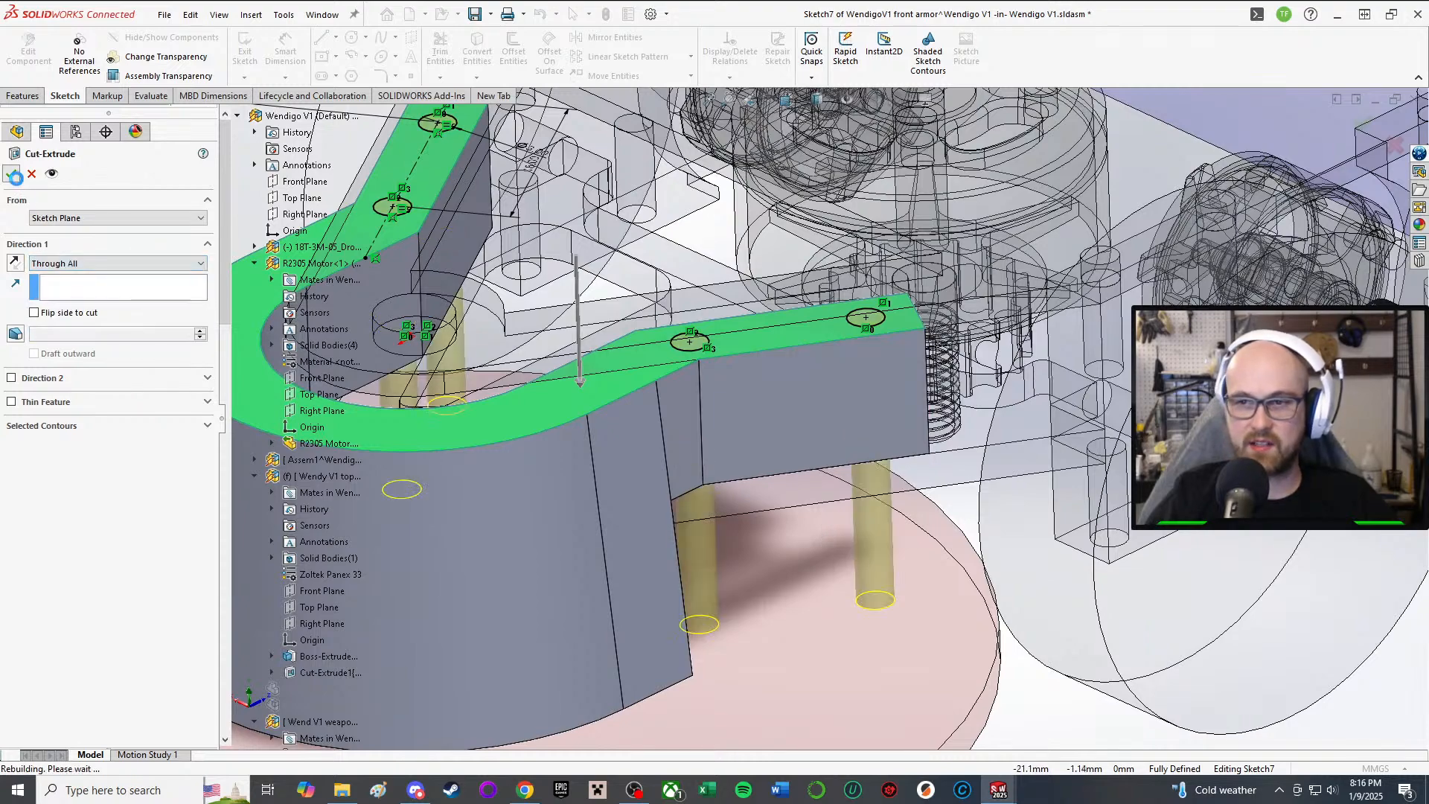
{"action": "scroll", "coordinate": [812, 436], "scroll_direction": "up", "scroll_amount": 4}
{"action": "middle_click_drag", "start_coordinate": [778, 417], "coordinate": [775, 590]}
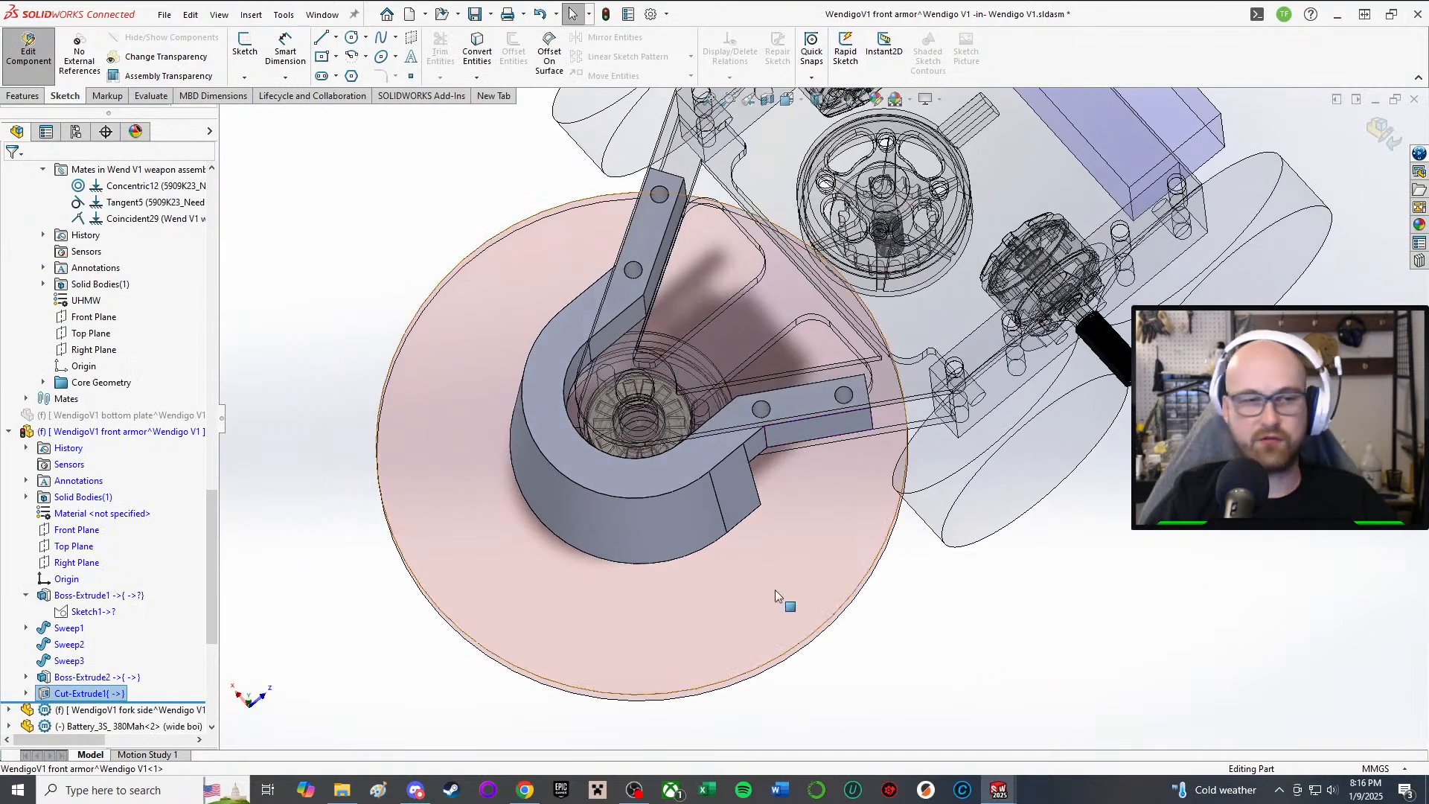
{"action": "scroll", "coordinate": [717, 488], "scroll_direction": "down", "scroll_amount": 3}
Step: Orbit around the front armor from above, side and underside to inspect the new holes
{"action": "middle_click_drag", "start_coordinate": [693, 453], "coordinate": [653, 641]}
{"action": "scroll", "coordinate": [653, 641], "scroll_direction": "down", "scroll_amount": 1}
{"action": "middle_click_drag", "start_coordinate": [640, 537], "coordinate": [634, 579]}
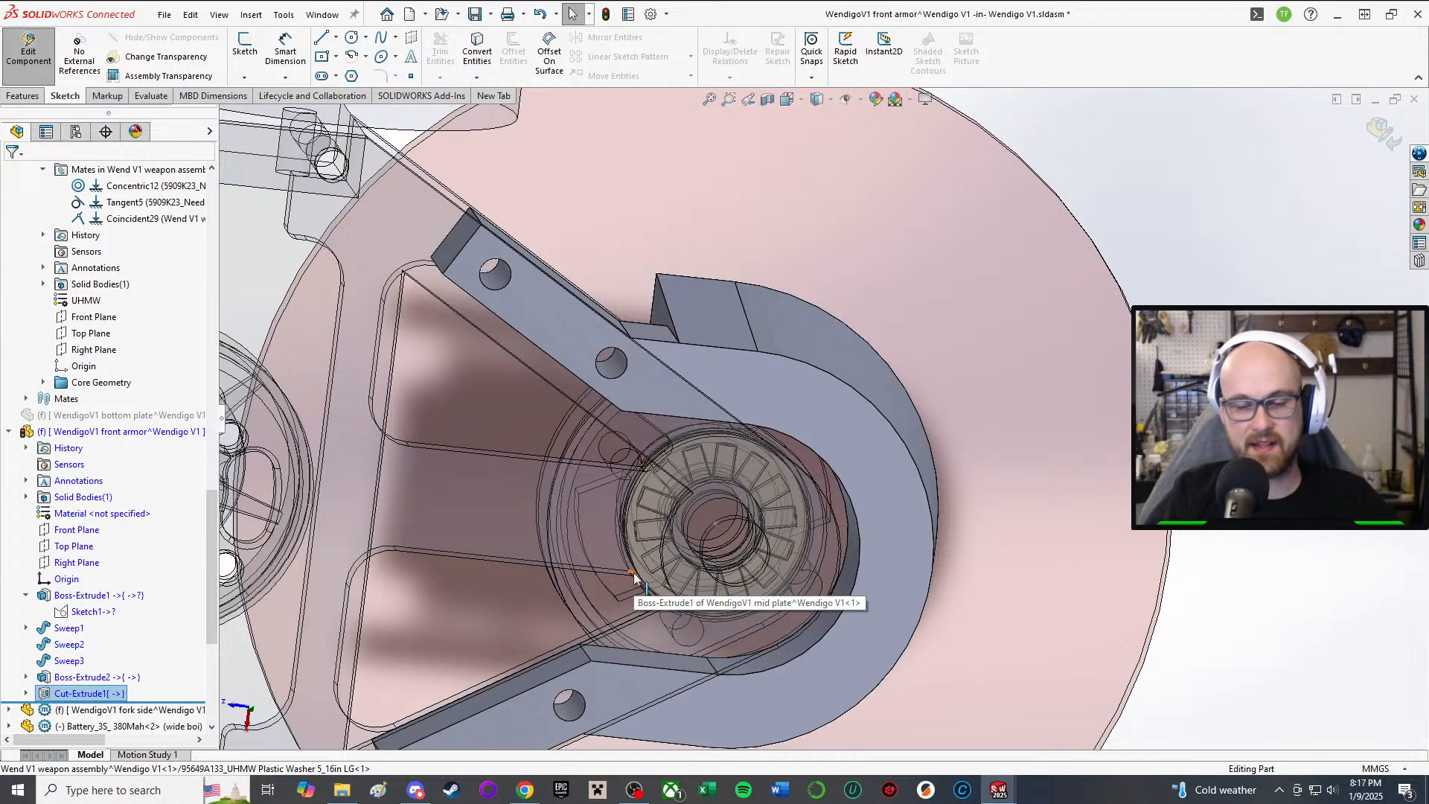
{"action": "middle_click_drag", "start_coordinate": [635, 579], "coordinate": [572, 386]}
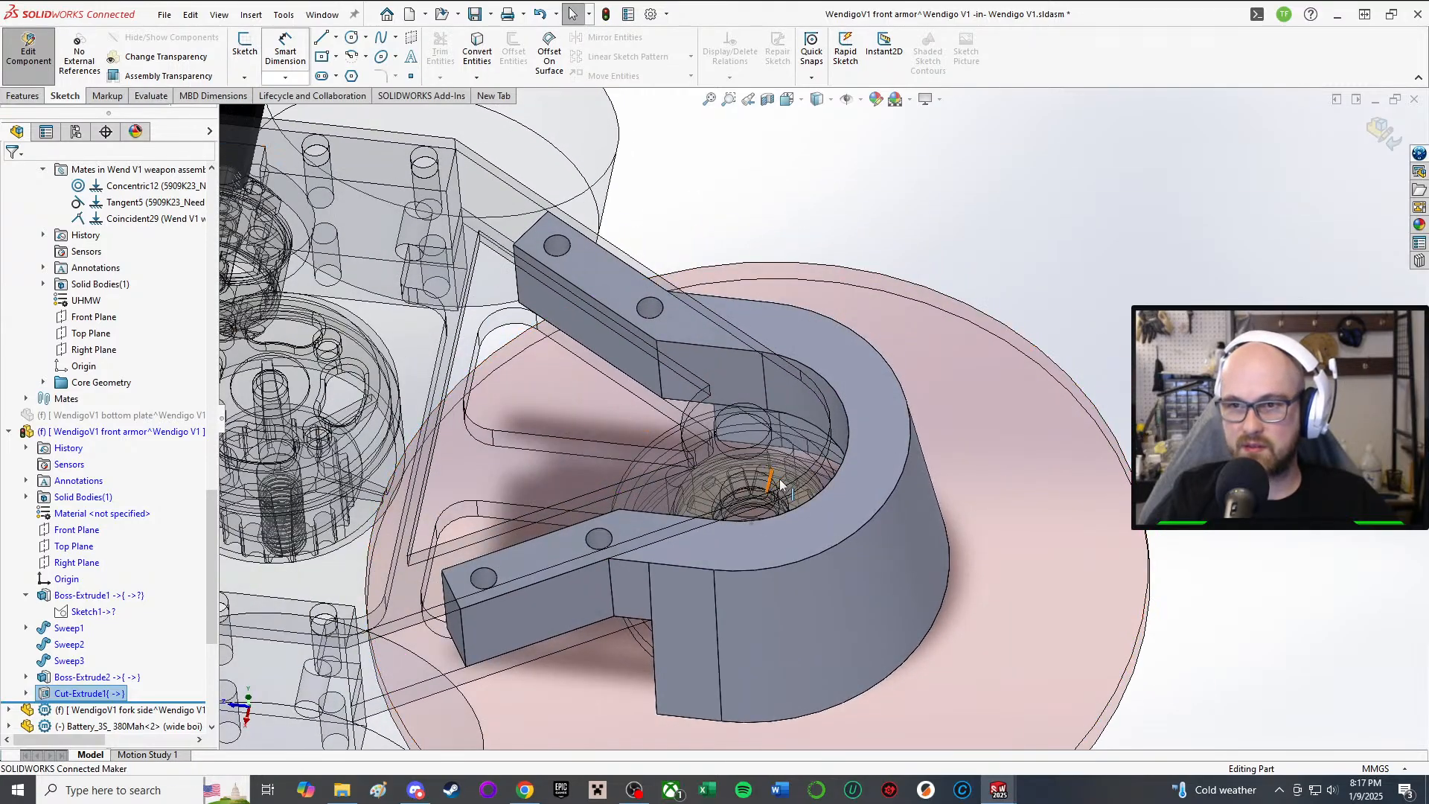
{"action": "mouse_move", "coordinate": [775, 479]}
{"action": "middle_mouse_down"}
{"action": "mouse_move", "coordinate": [761, 606]}
{"action": "mouse_move", "coordinate": [766, 532]}
{"action": "mouse_move", "coordinate": [796, 606]}
{"action": "middle_mouse_up"}
{"action": "scroll", "coordinate": [770, 532], "scroll_direction": "up", "scroll_amount": 3}
{"action": "scroll", "coordinate": [800, 468], "scroll_direction": "down", "scroll_amount": 8}
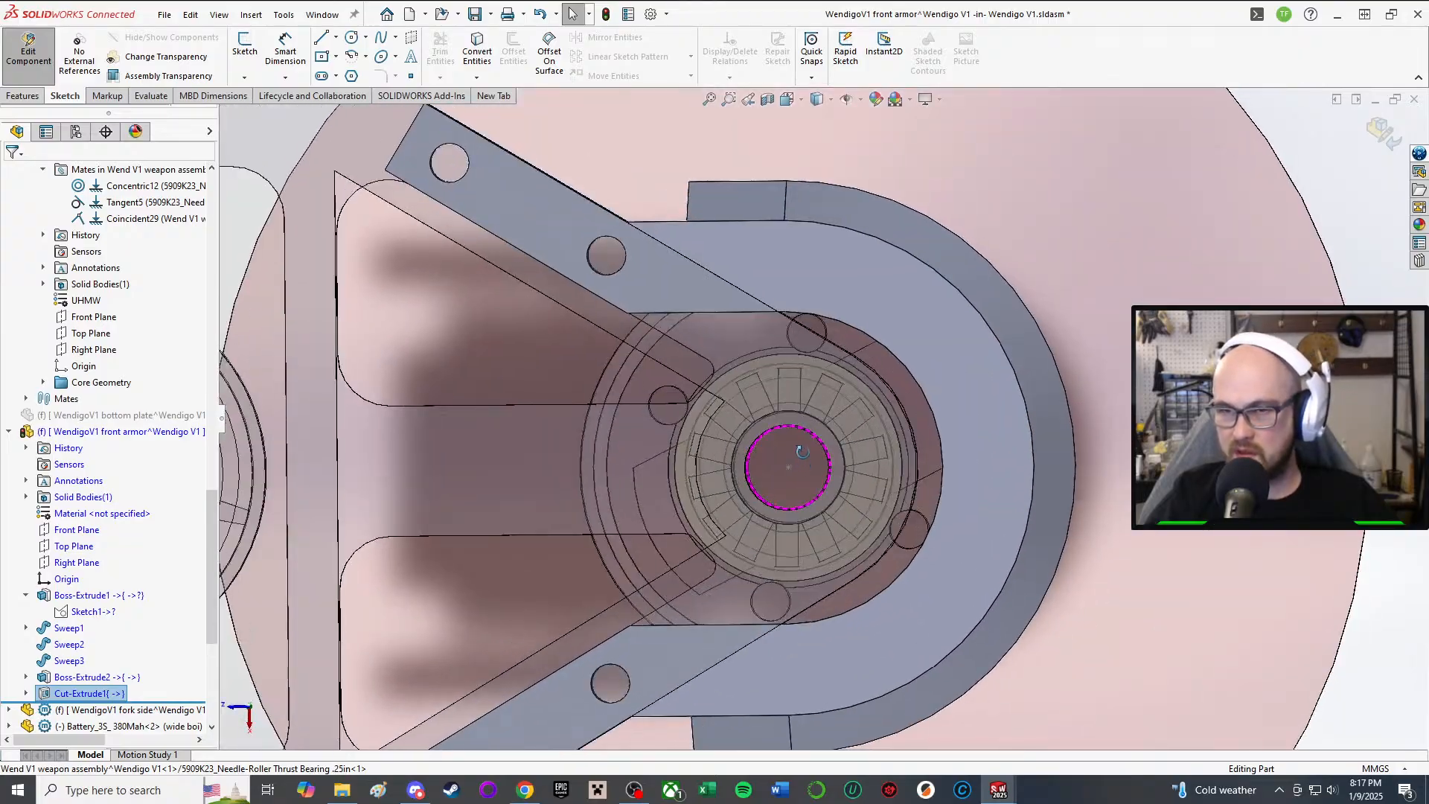
{"action": "middle_click_drag", "start_coordinate": [802, 452], "coordinate": [764, 301]}
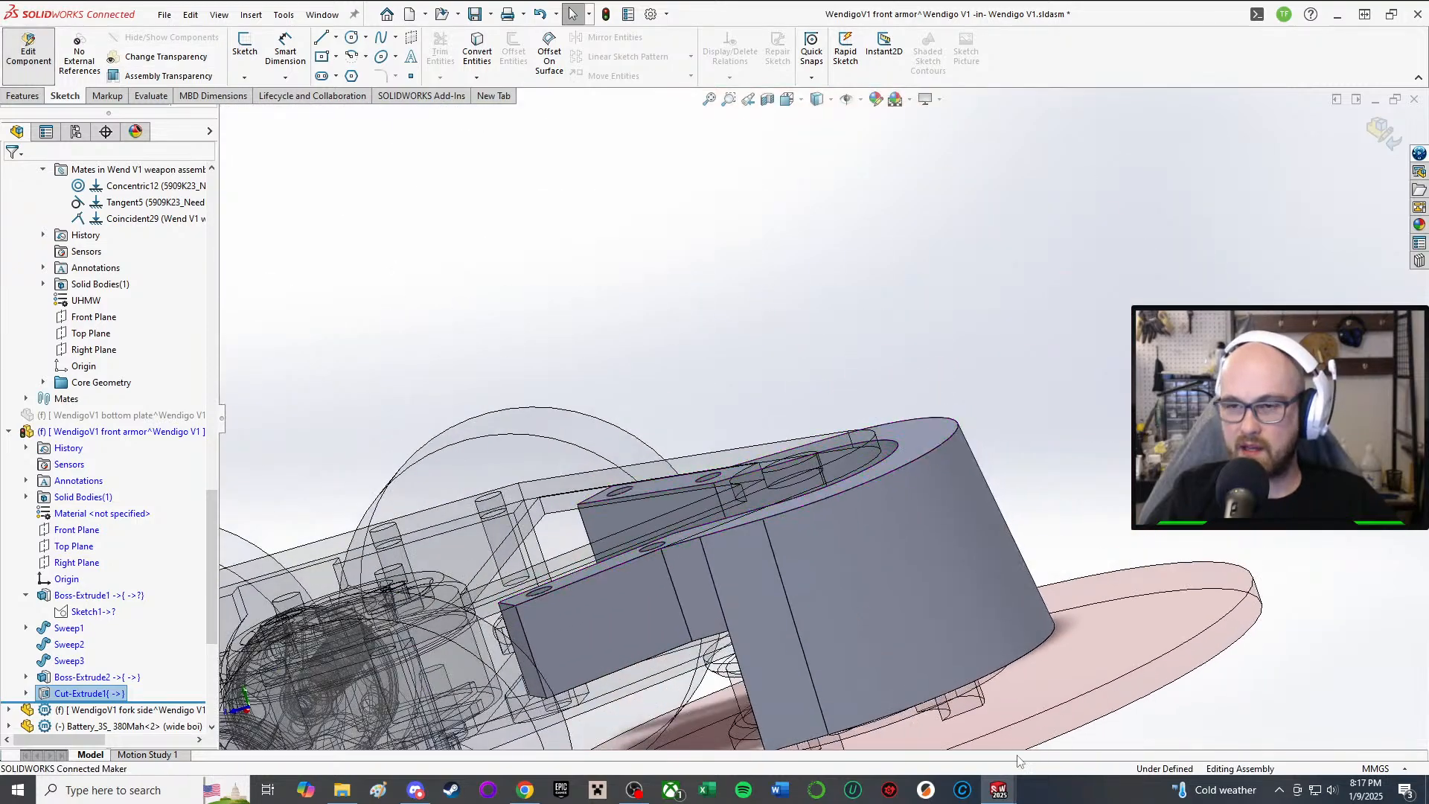
{"action": "scroll", "coordinate": [770, 564], "scroll_direction": "up", "scroll_amount": 3}
{"action": "middle_click_drag", "start_coordinate": [770, 564], "coordinate": [781, 491]}
{"action": "scroll", "coordinate": [830, 657], "scroll_direction": "down", "scroll_amount": 3}
{"action": "middle_click_drag", "start_coordinate": [881, 669], "coordinate": [906, 541]}
{"action": "middle_click_drag", "start_coordinate": [800, 445], "coordinate": [682, 345]}
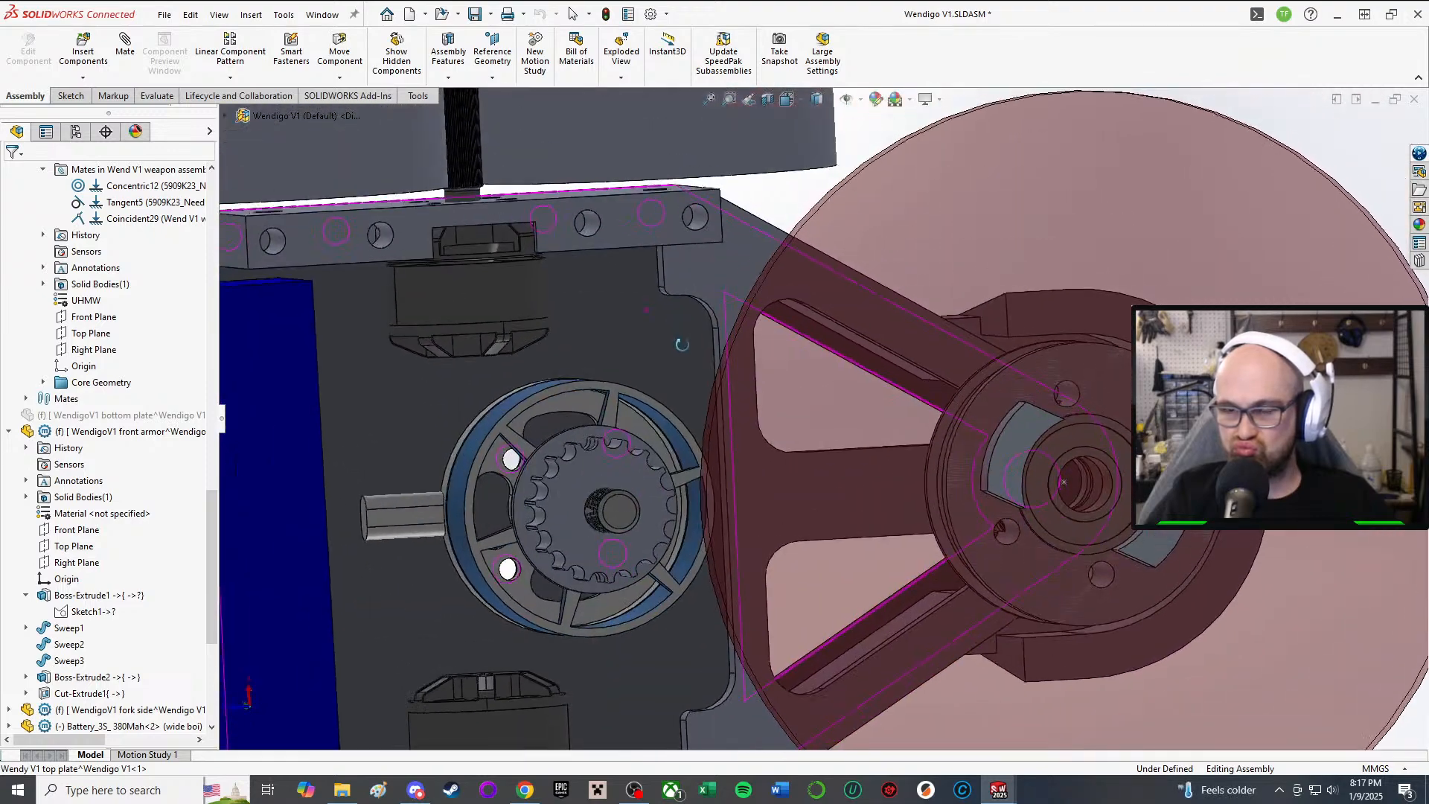
Step: Put the WendigoV1 mid plate into in-place editing within the assembly
{"action": "left_click", "coordinate": [72, 95]}
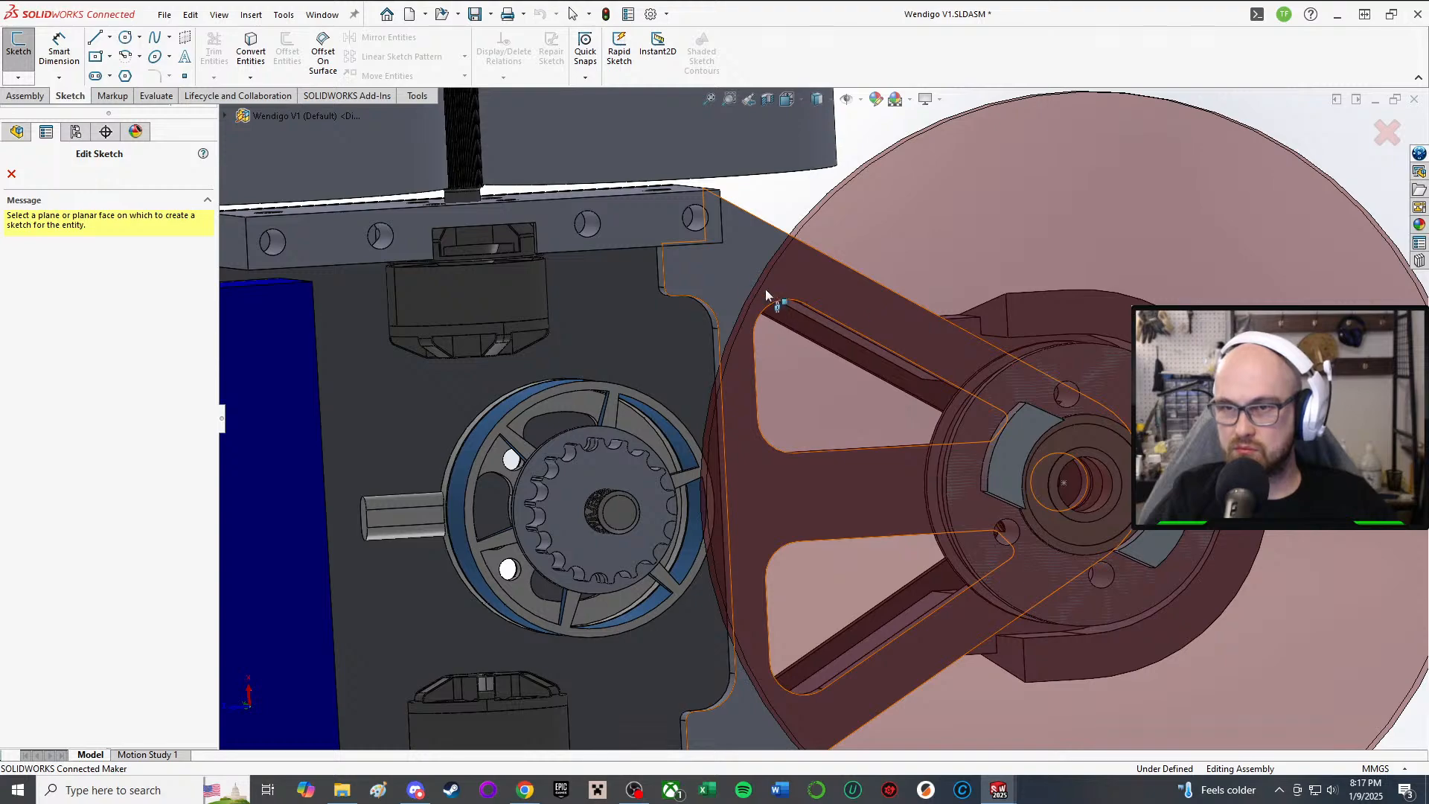
{"action": "left_click", "coordinate": [13, 175]}
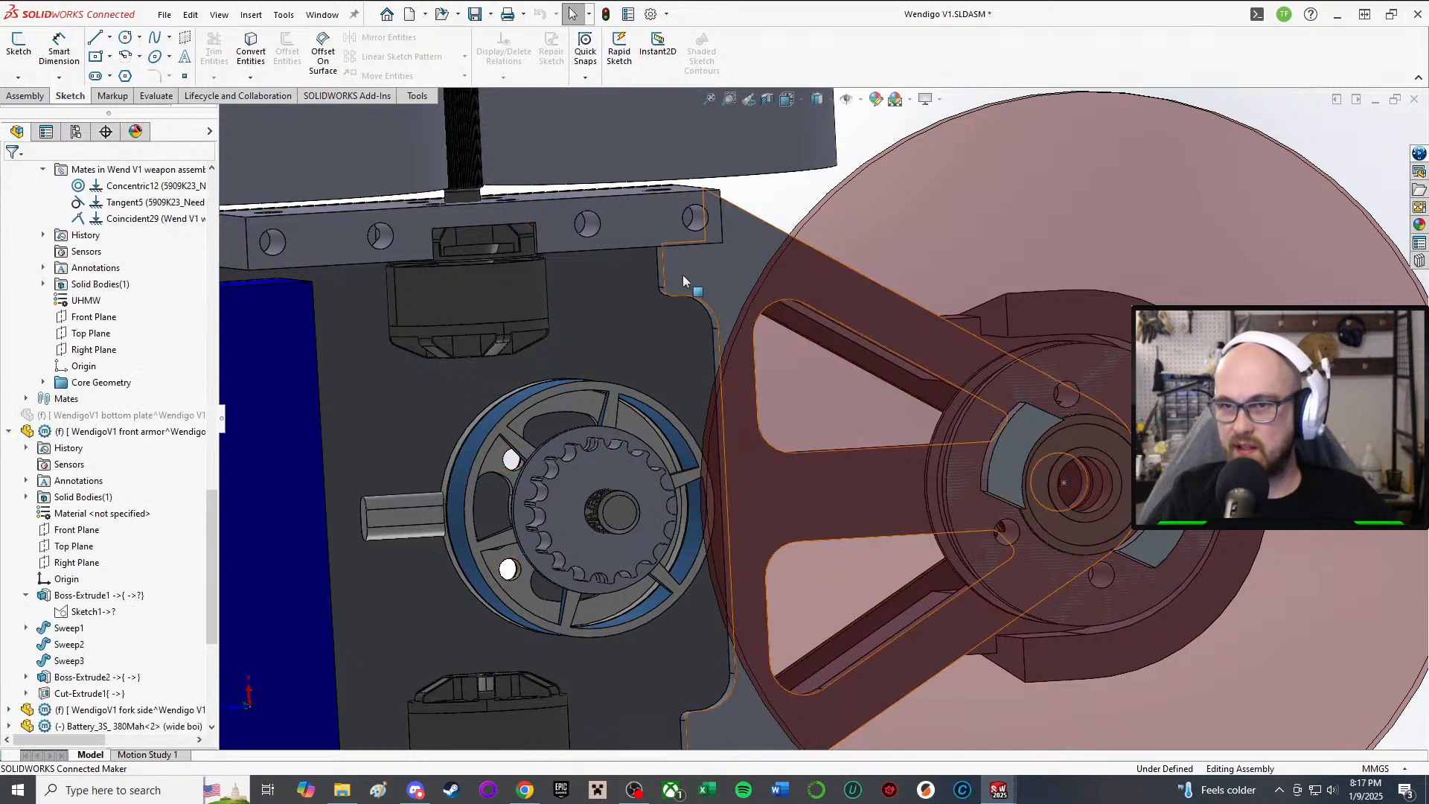
{"action": "right_click", "coordinate": [689, 197]}
{"action": "left_click", "coordinate": [769, 209]}
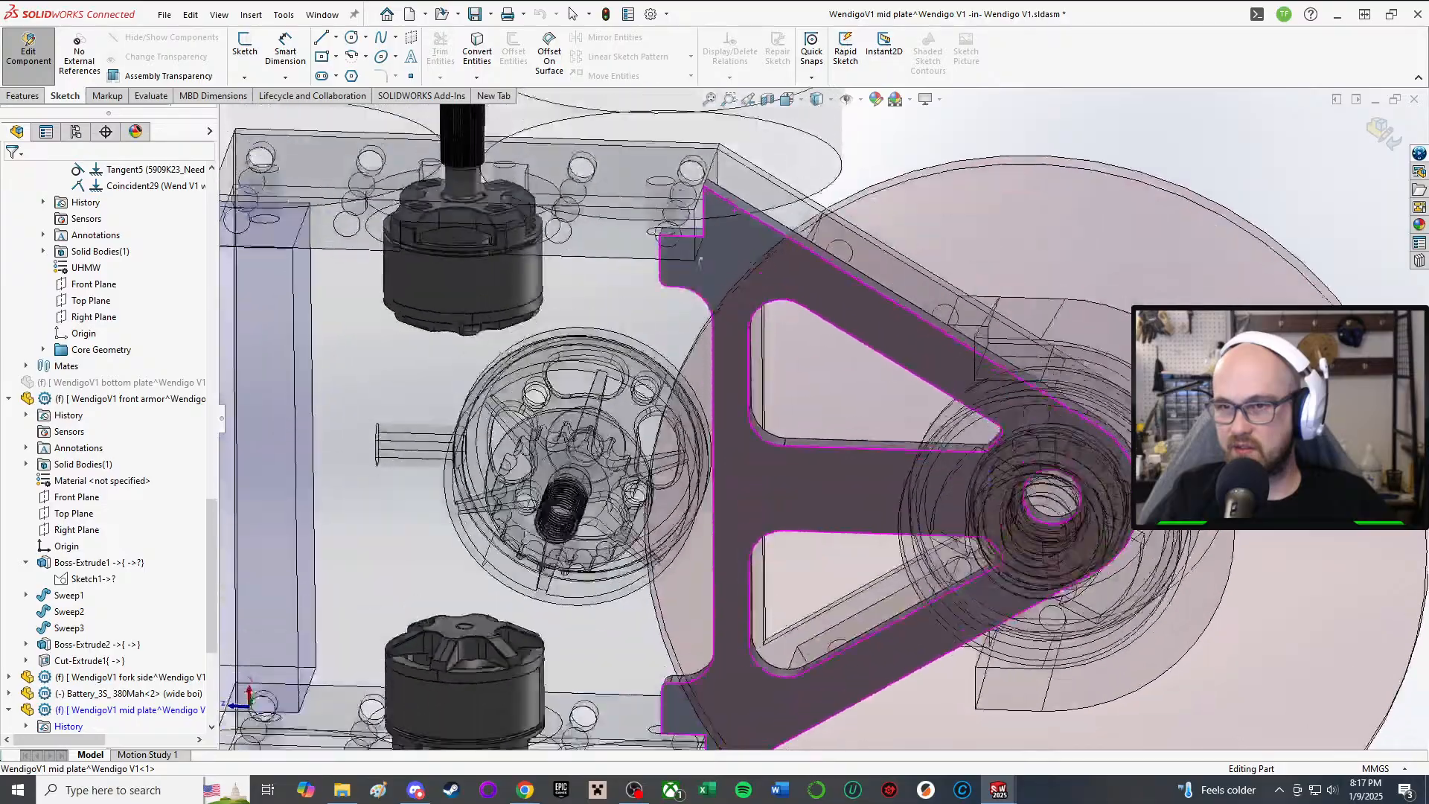
{"action": "middle_click_drag", "start_coordinate": [699, 262], "coordinate": [707, 198]}
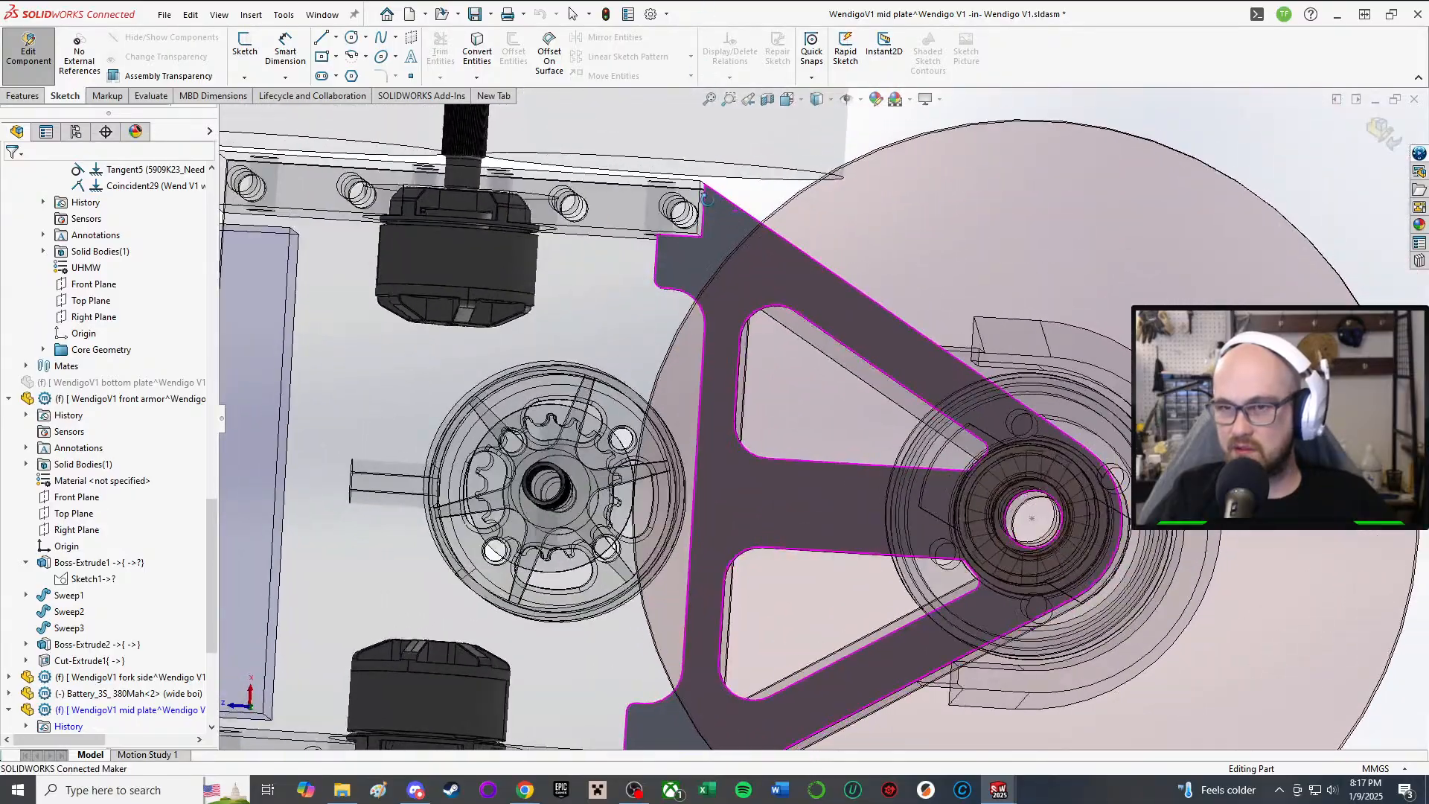
Step: Start the Circle tool and pick the mid plate face to open Sketch2
{"action": "left_click", "coordinate": [352, 37]}
{"action": "scroll", "coordinate": [689, 292], "scroll_direction": "down", "scroll_amount": 4}
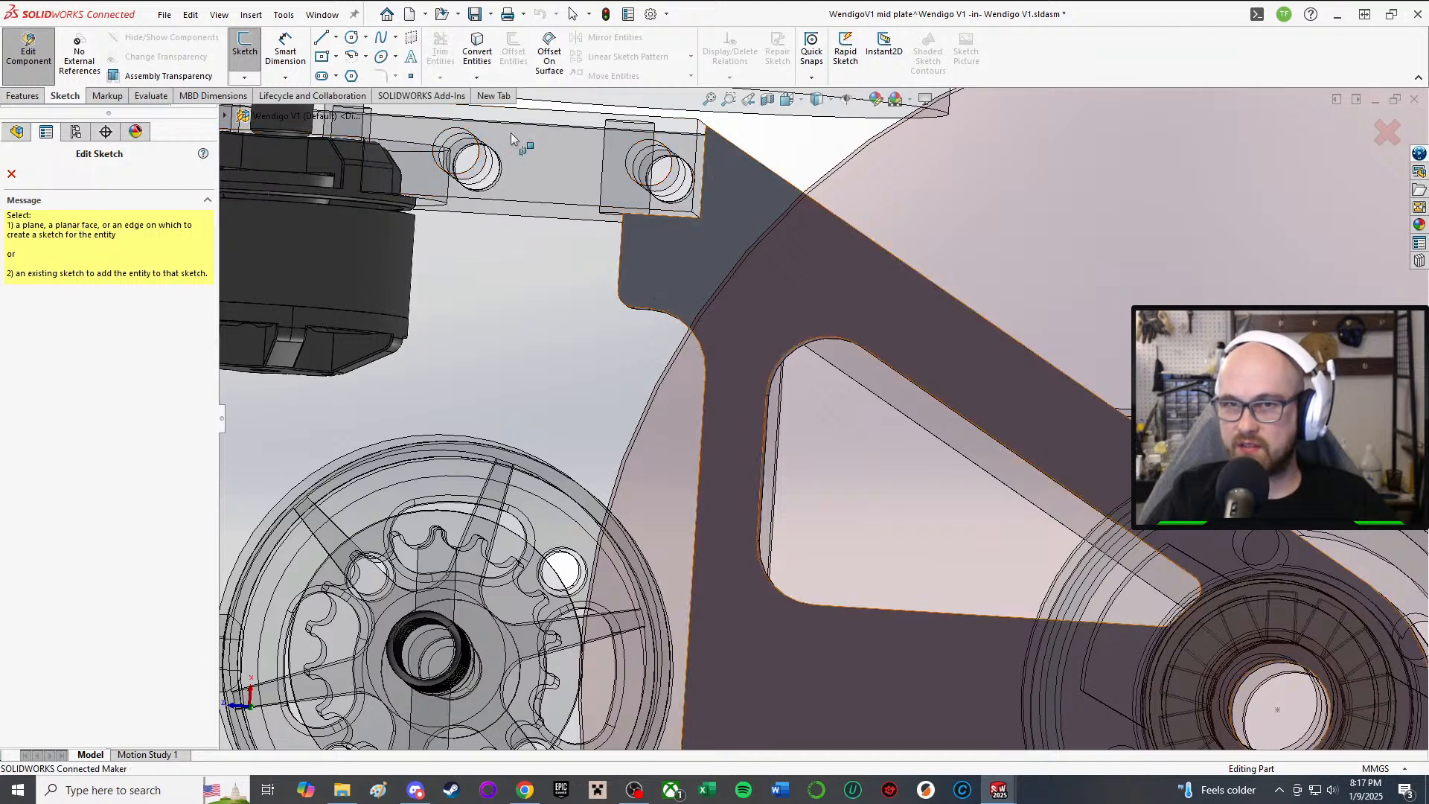
{"action": "left_click", "coordinate": [352, 37]}
{"action": "middle_click_drag", "start_coordinate": [599, 261], "coordinate": [640, 276]}
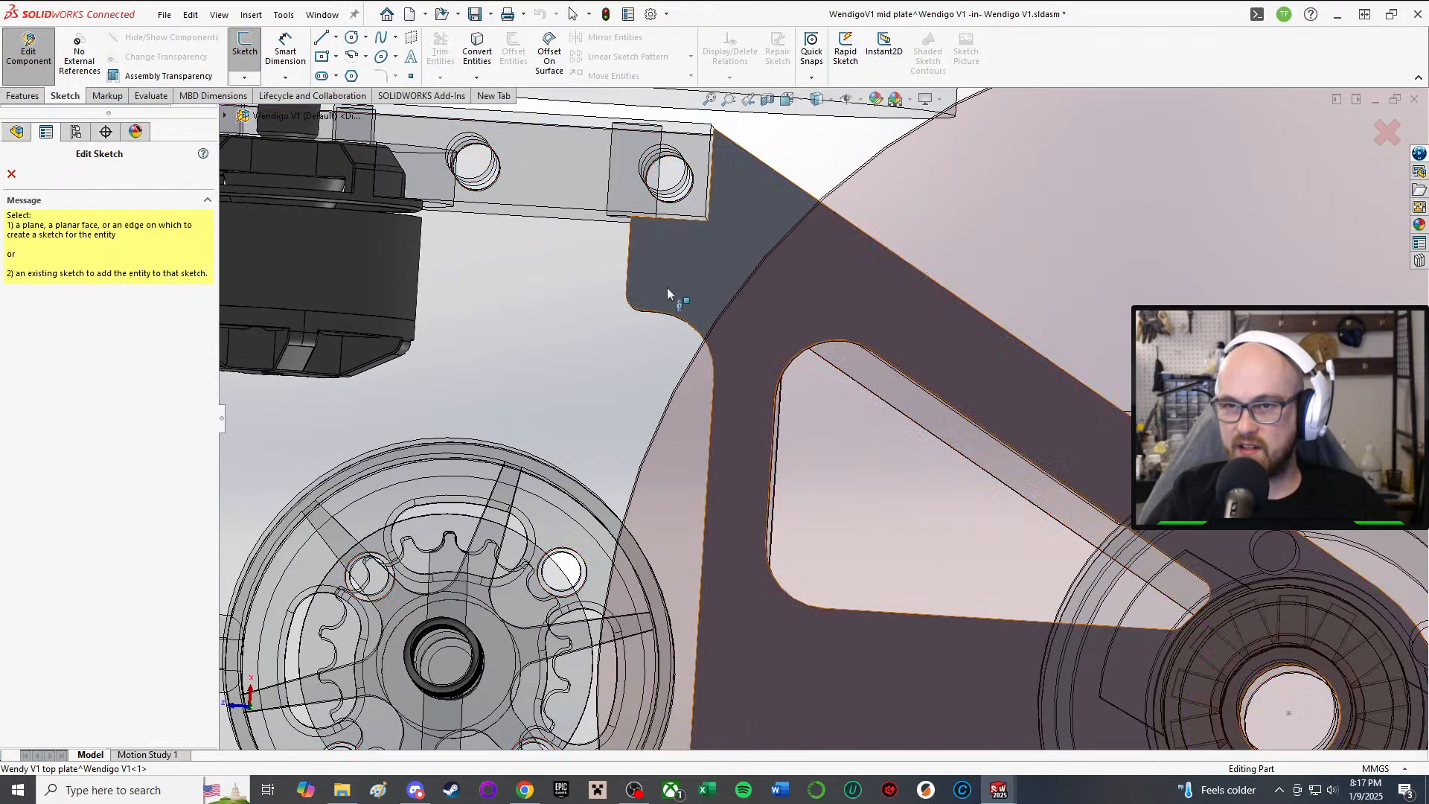
{"action": "mouse_move", "coordinate": [461, 114]}
{"action": "middle_mouse_down"}
{"action": "mouse_move", "coordinate": [811, 609]}
{"action": "mouse_move", "coordinate": [729, 462]}
{"action": "mouse_move", "coordinate": [893, 596]}
{"action": "middle_mouse_up"}
{"action": "scroll", "coordinate": [730, 461], "scroll_direction": "up", "scroll_amount": 3}
{"action": "left_click", "coordinate": [350, 39]}
{"action": "left_click", "coordinate": [927, 622]}
Step: Draw one small circle on the plate's lower corner tab and one on its left edge
{"action": "scroll", "coordinate": [926, 621], "scroll_direction": "up", "scroll_amount": 2}
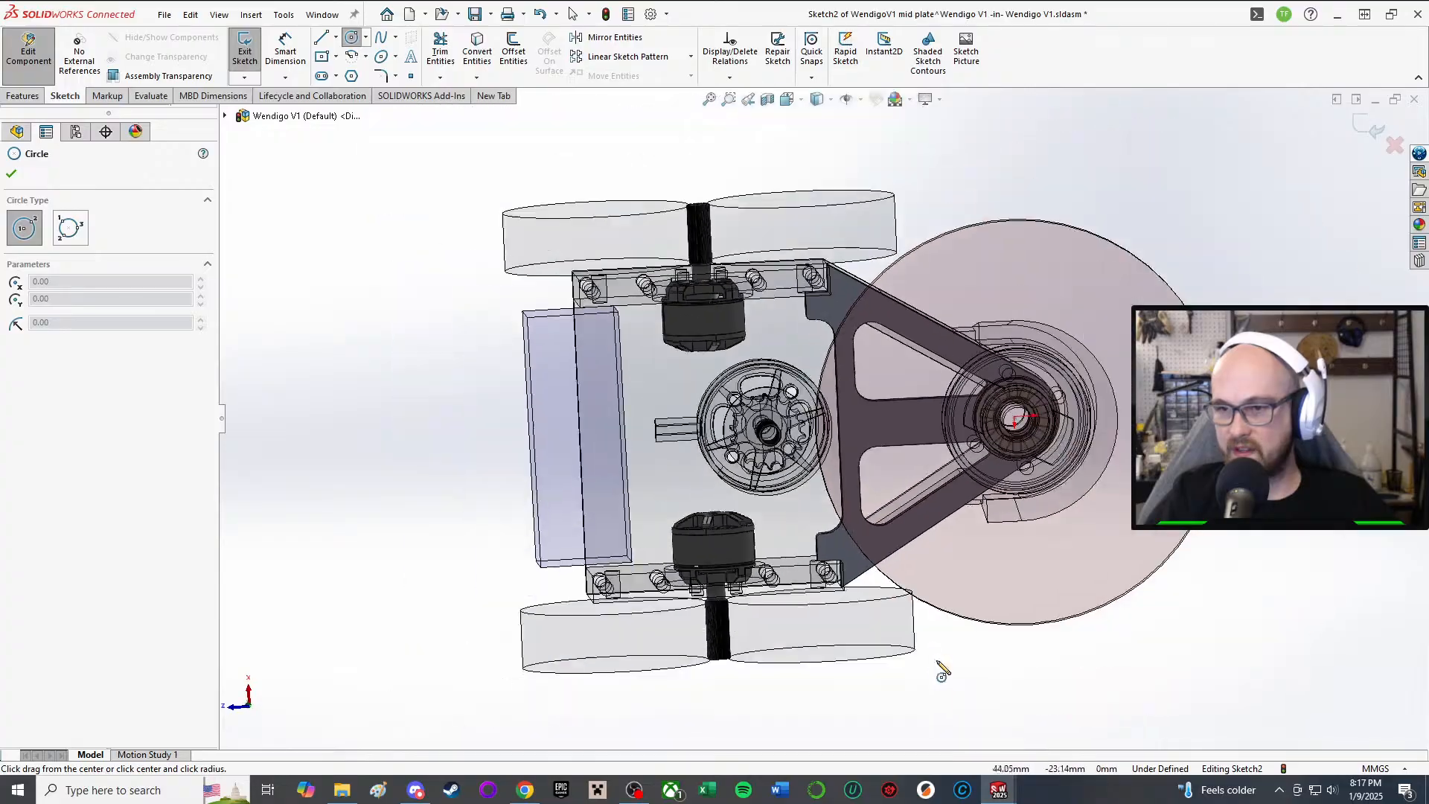
{"action": "scroll", "coordinate": [939, 666], "scroll_direction": "down", "scroll_amount": 6}
{"action": "middle_click_drag", "start_coordinate": [823, 445], "coordinate": [701, 372]}
{"action": "scroll", "coordinate": [823, 484], "scroll_direction": "down", "scroll_amount": 2}
{"action": "left_click", "coordinate": [676, 449]}
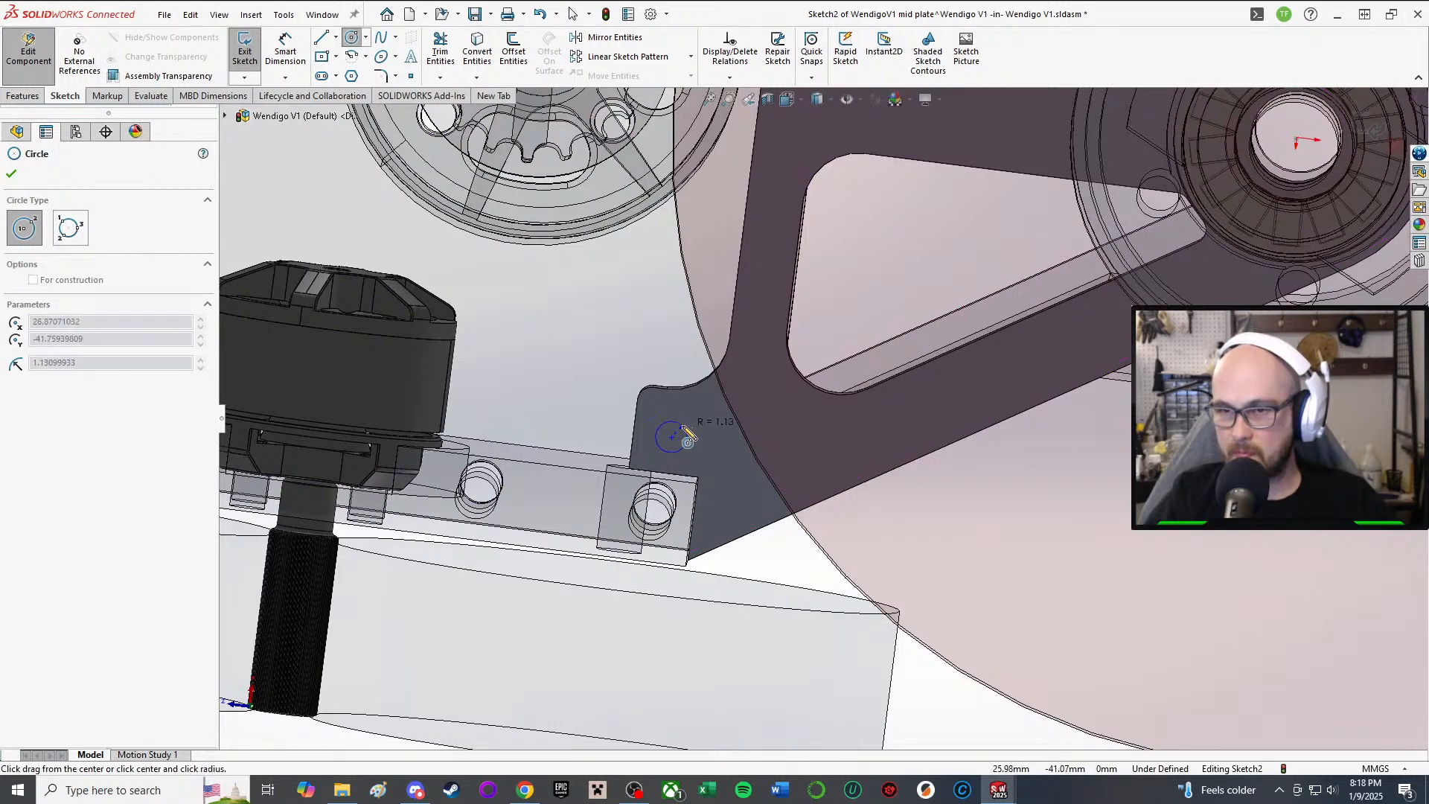
{"action": "left_click", "coordinate": [686, 423]}
{"action": "scroll", "coordinate": [748, 186], "scroll_direction": "up", "scroll_amount": 3}
{"action": "scroll", "coordinate": [751, 214], "scroll_direction": "down", "scroll_amount": 1}
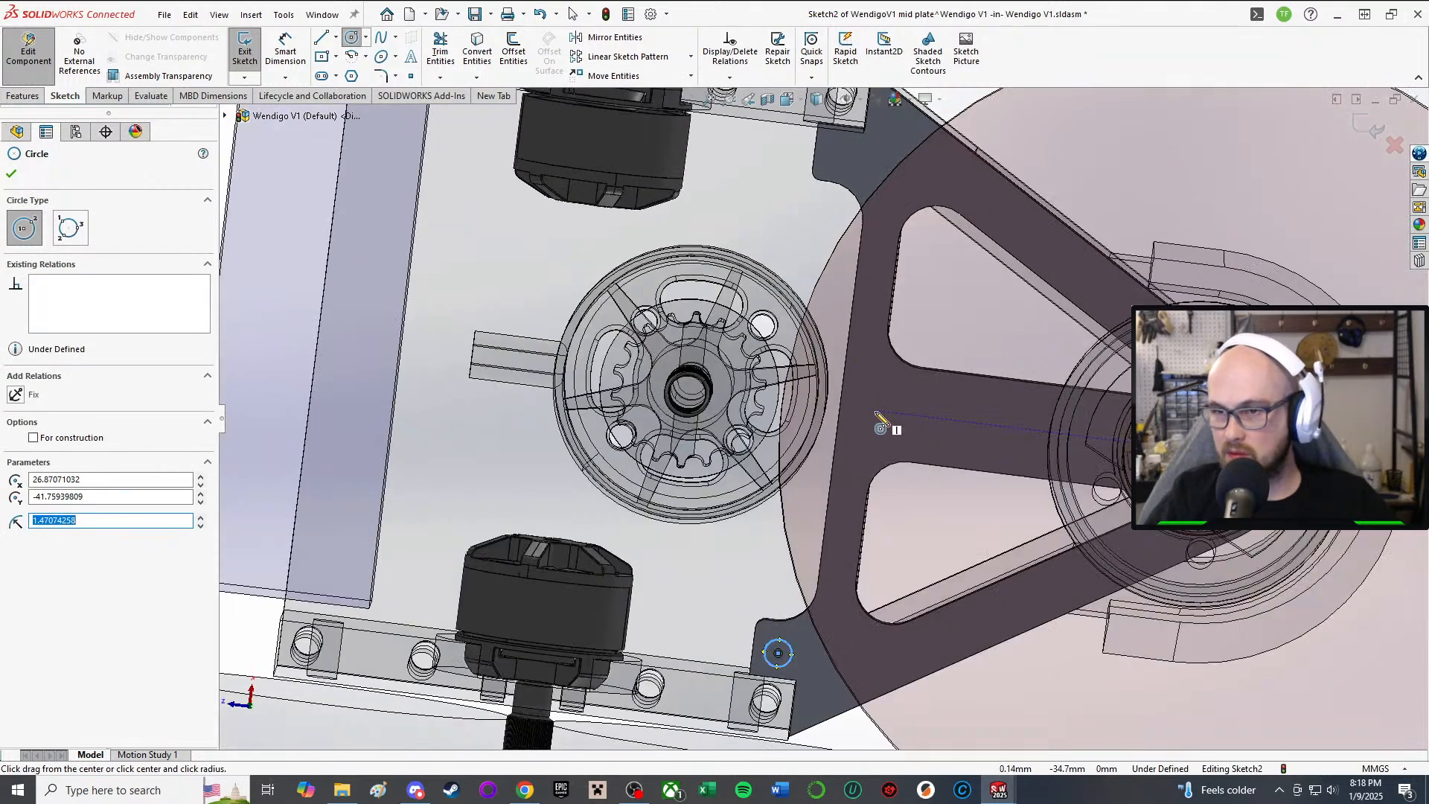
{"action": "left_click", "coordinate": [868, 410]}
{"action": "left_click", "coordinate": [886, 410]}
{"action": "right_click", "coordinate": [893, 409]}
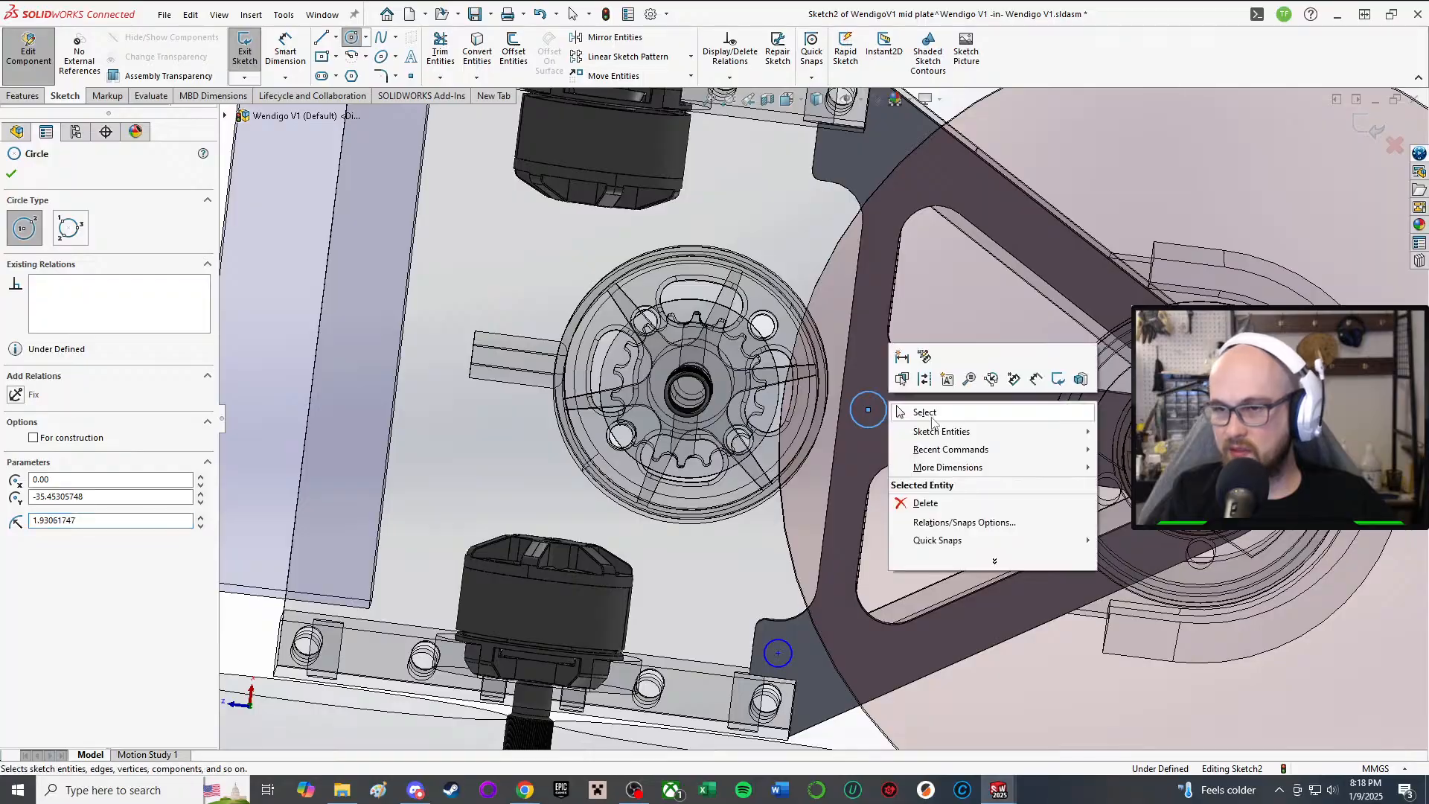
{"action": "left_click", "coordinate": [933, 418]}
Step: Orbit and fit the assembly to check the two new circles
{"action": "middle_click_drag", "start_coordinate": [906, 387], "coordinate": [914, 480]}
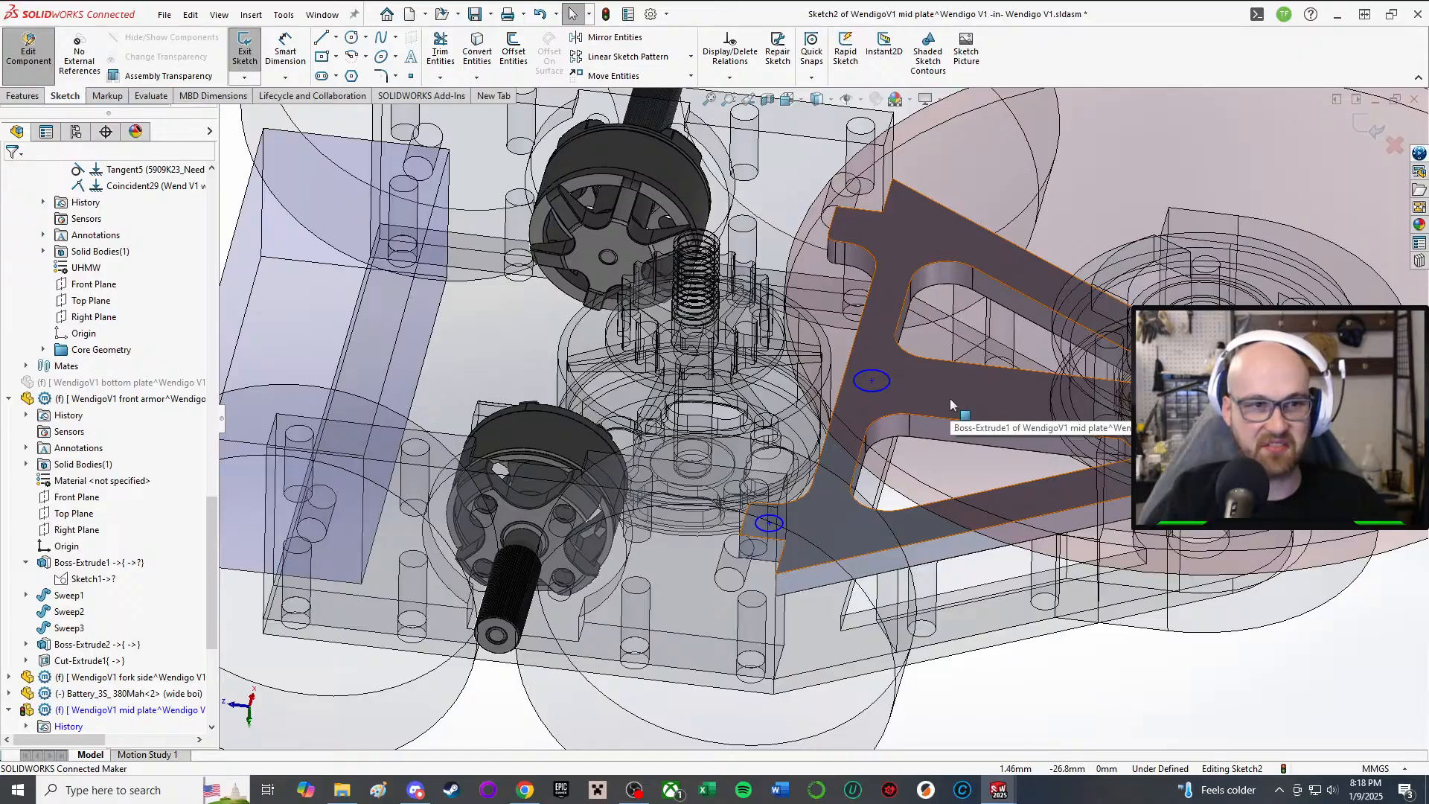
{"action": "middle_click_drag", "start_coordinate": [951, 404], "coordinate": [867, 475]}
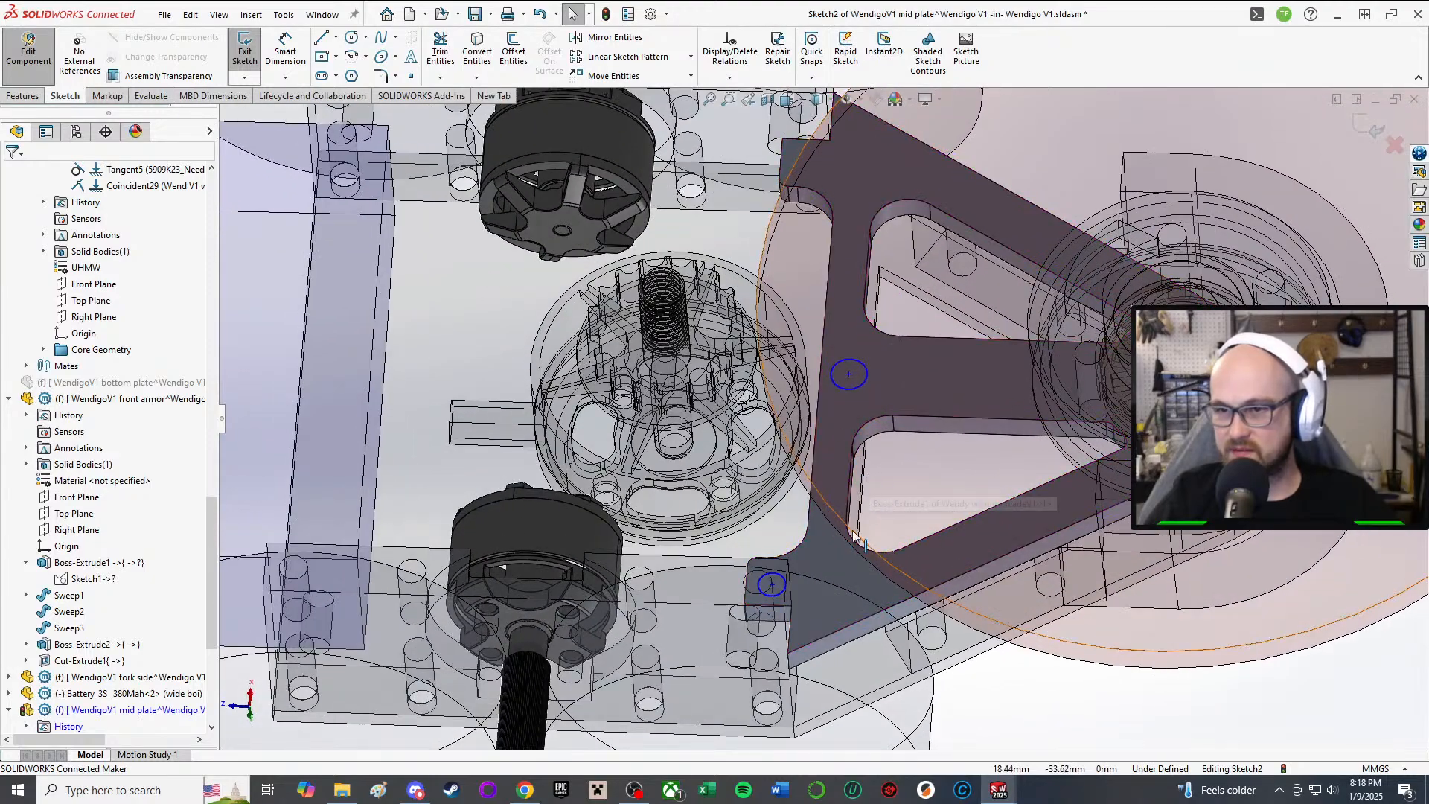
{"action": "key", "text": "f"}
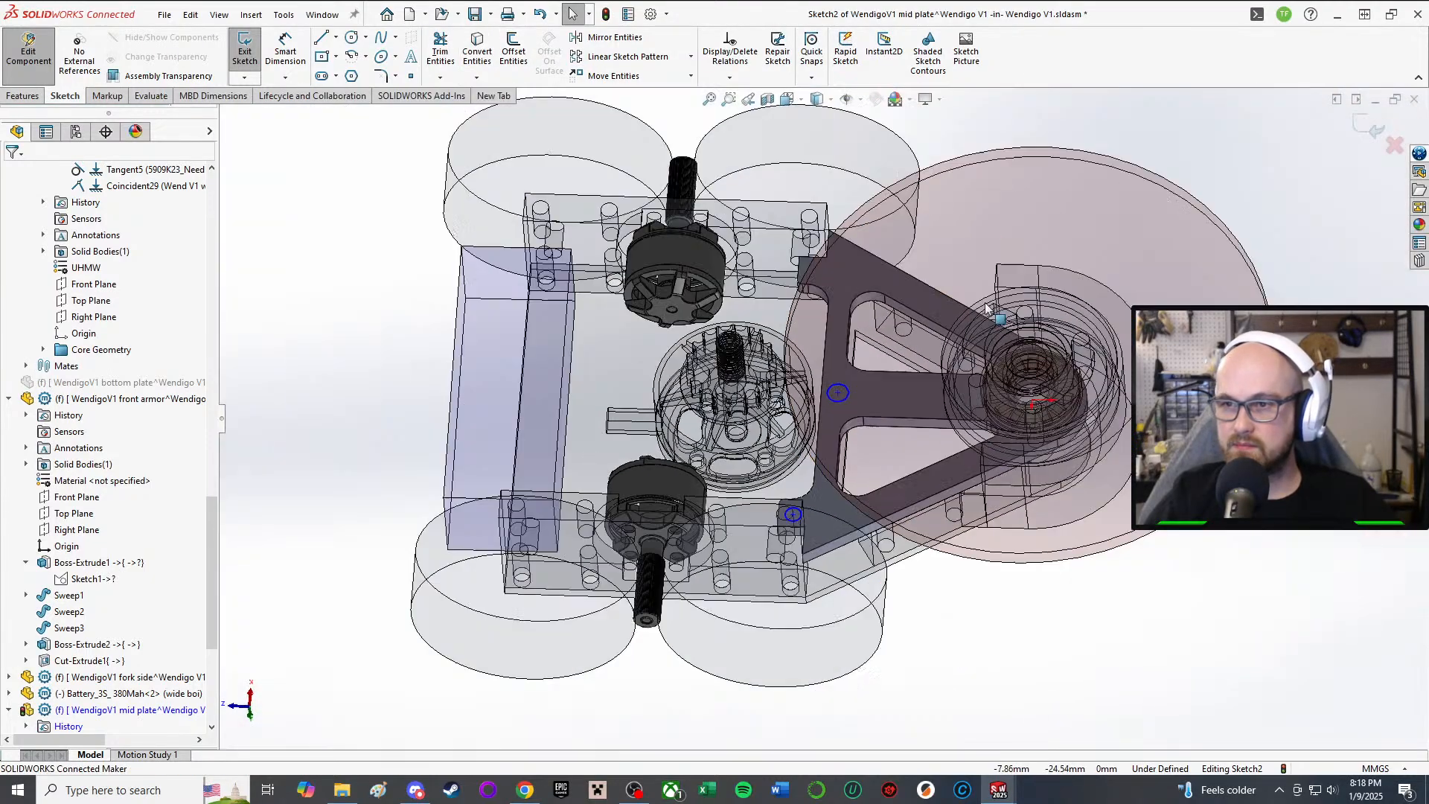
{"action": "scroll", "coordinate": [1031, 365], "scroll_direction": "down", "scroll_amount": 3}
{"action": "middle_click_drag", "start_coordinate": [832, 393], "coordinate": [808, 495]}
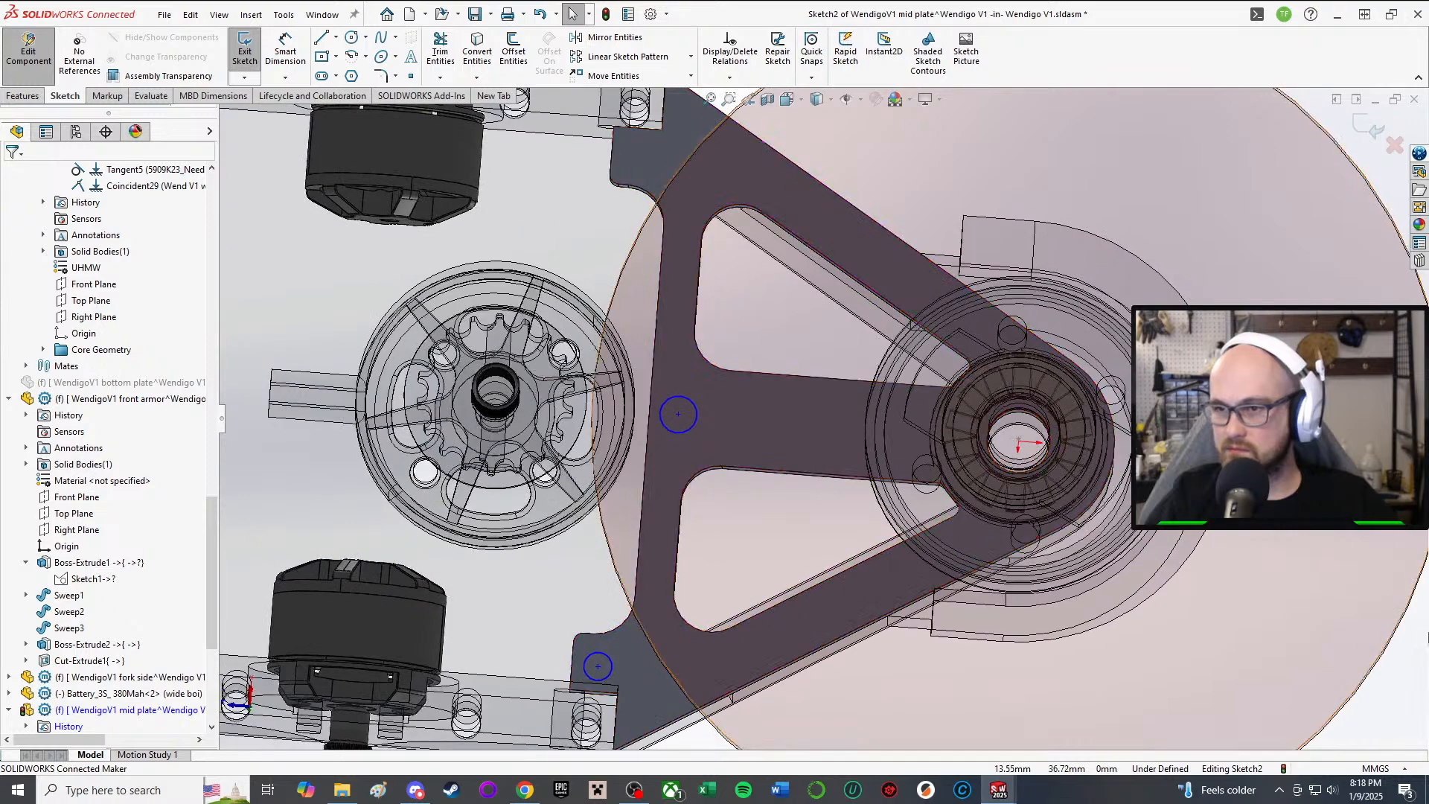
Step: Make the upper and lower mid-plate circles Equal with Add Relations
{"action": "scroll", "coordinate": [1106, 510], "scroll_direction": "up", "scroll_amount": 4}
{"action": "key", "text": "a"}
{"action": "scroll", "coordinate": [688, 530], "scroll_direction": "down", "scroll_amount": 4}
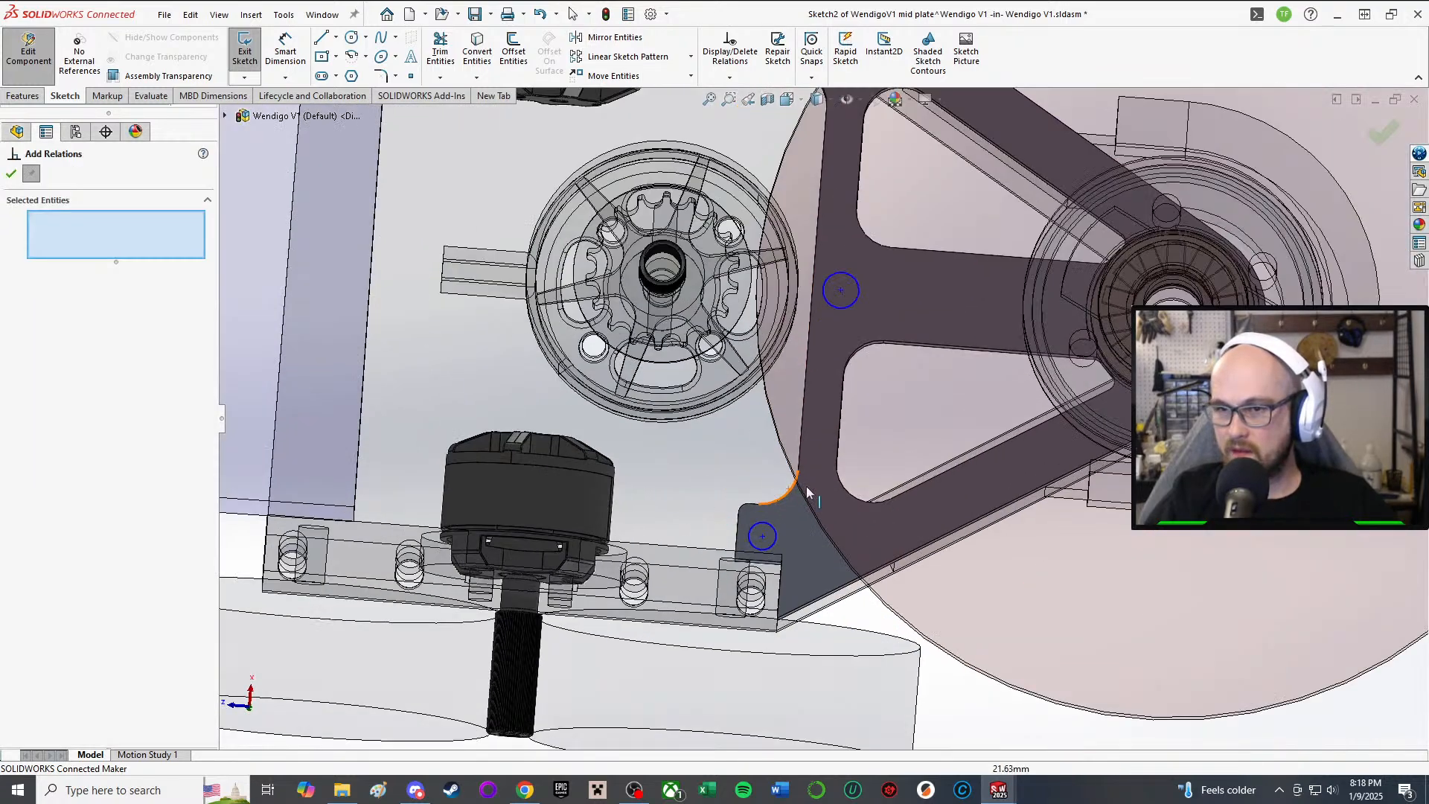
{"action": "scroll", "coordinate": [808, 487], "scroll_direction": "down", "scroll_amount": 3}
{"action": "scroll", "coordinate": [832, 319], "scroll_direction": "up", "scroll_amount": 2}
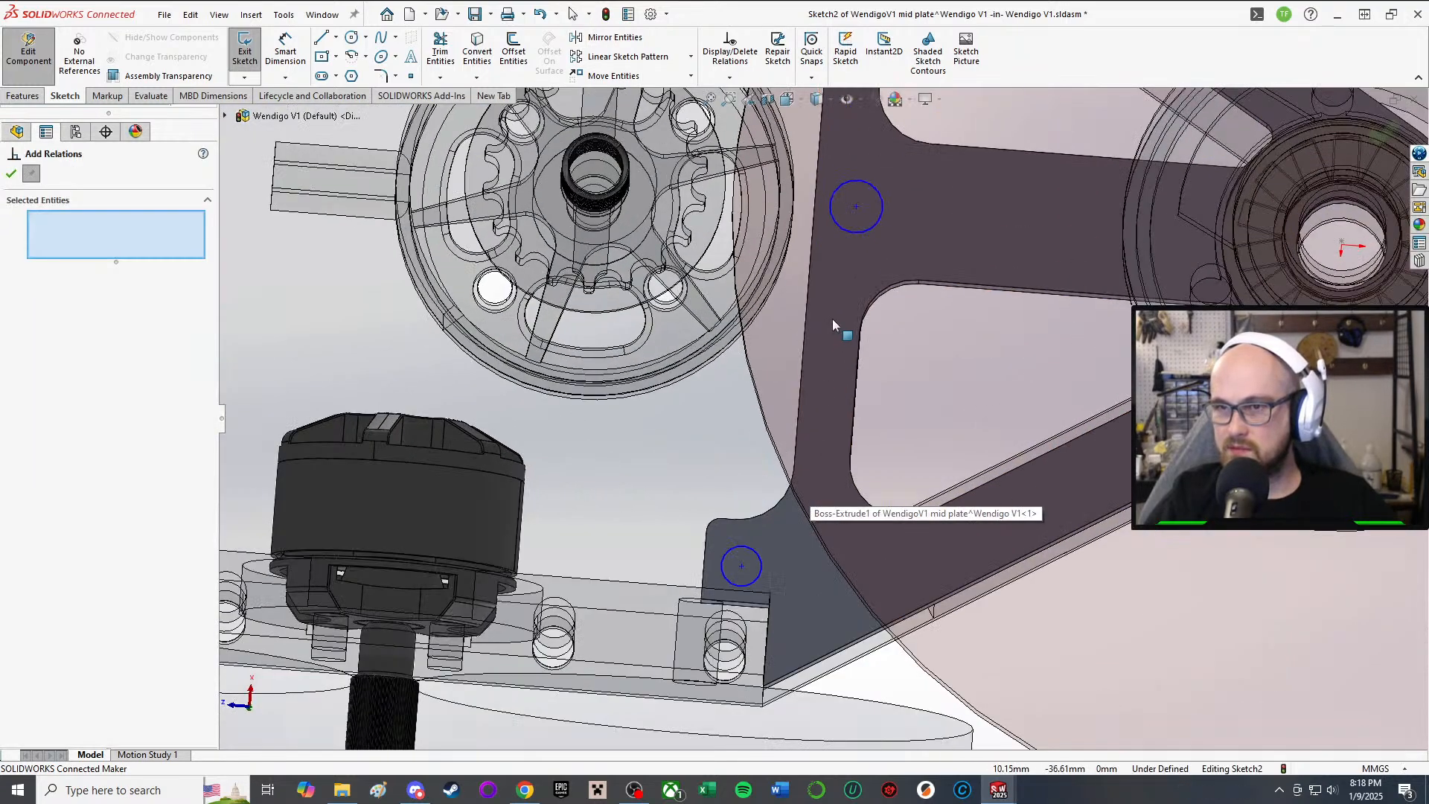
{"action": "left_click", "coordinate": [851, 227]}
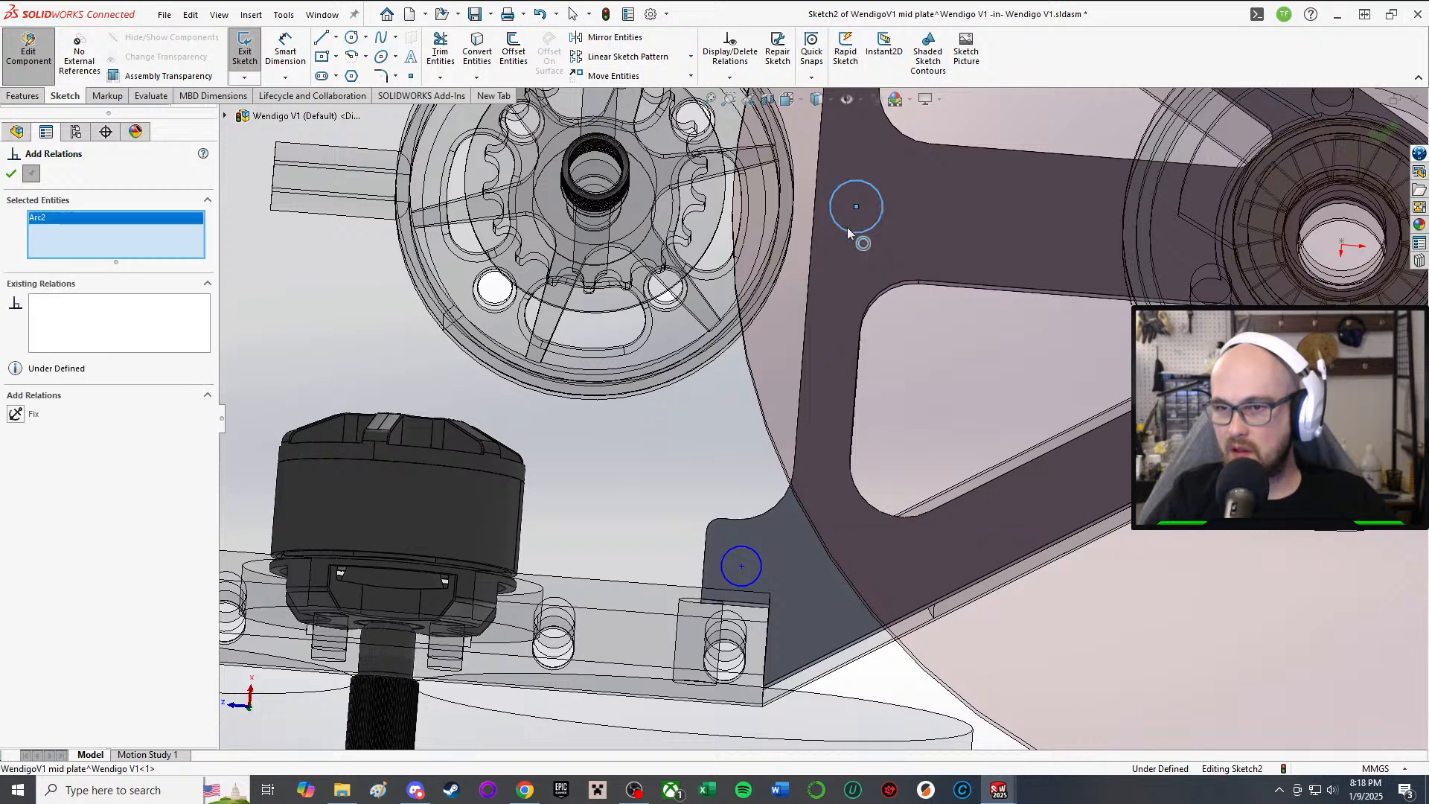
{"action": "left_click", "coordinate": [760, 567]}
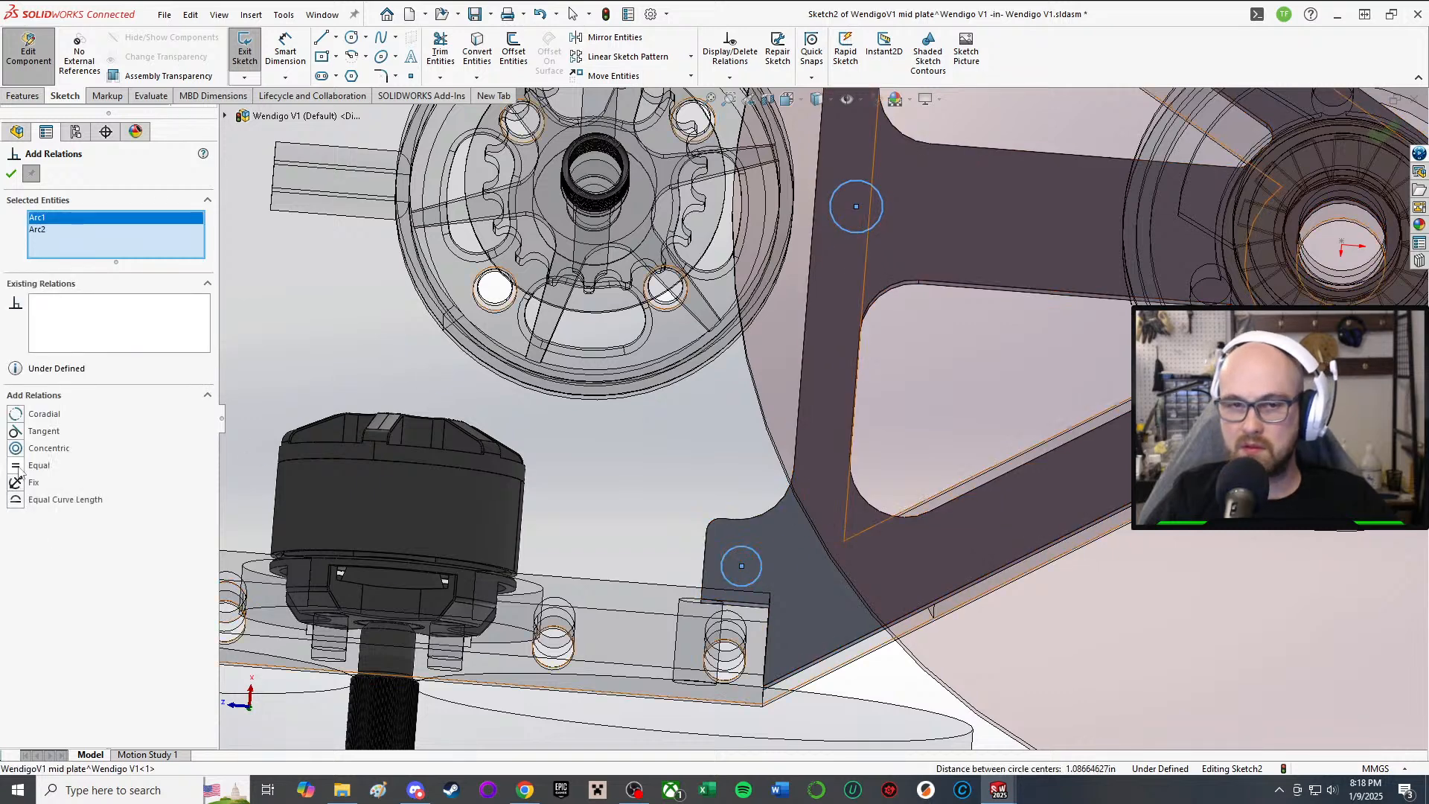
{"action": "left_click", "coordinate": [11, 174]}
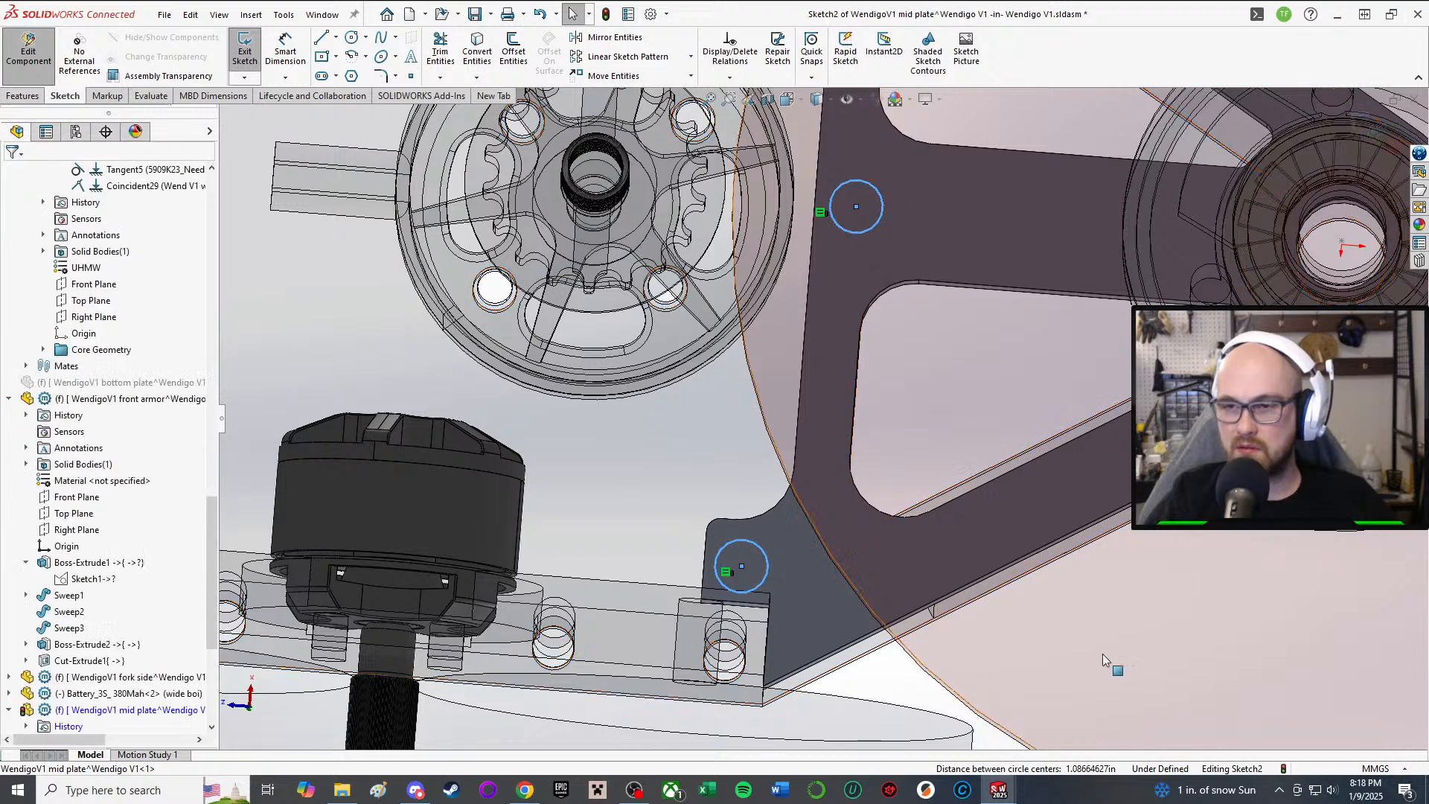
Step: Drag the lower circle's centre to reposition it on the plate's corner tab
{"action": "middle_click_drag", "start_coordinate": [1101, 653], "coordinate": [1060, 743]}
{"action": "scroll", "coordinate": [897, 512], "scroll_direction": "down", "scroll_amount": 2}
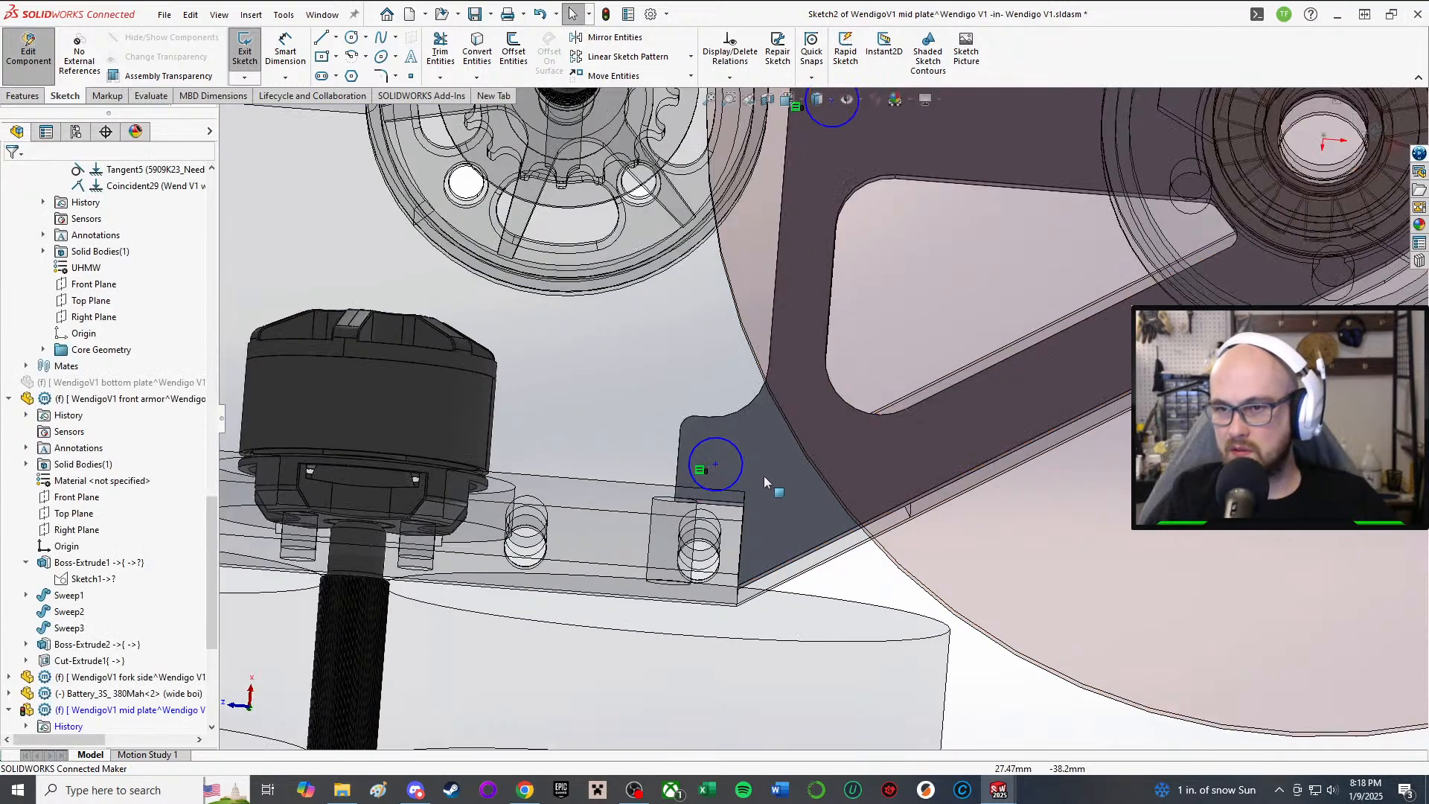
{"action": "left_click", "coordinate": [716, 464]}
{"action": "left_click_drag", "start_coordinate": [720, 464], "coordinate": [787, 472]}
{"action": "middle_click_drag", "start_coordinate": [787, 472], "coordinate": [752, 279]}
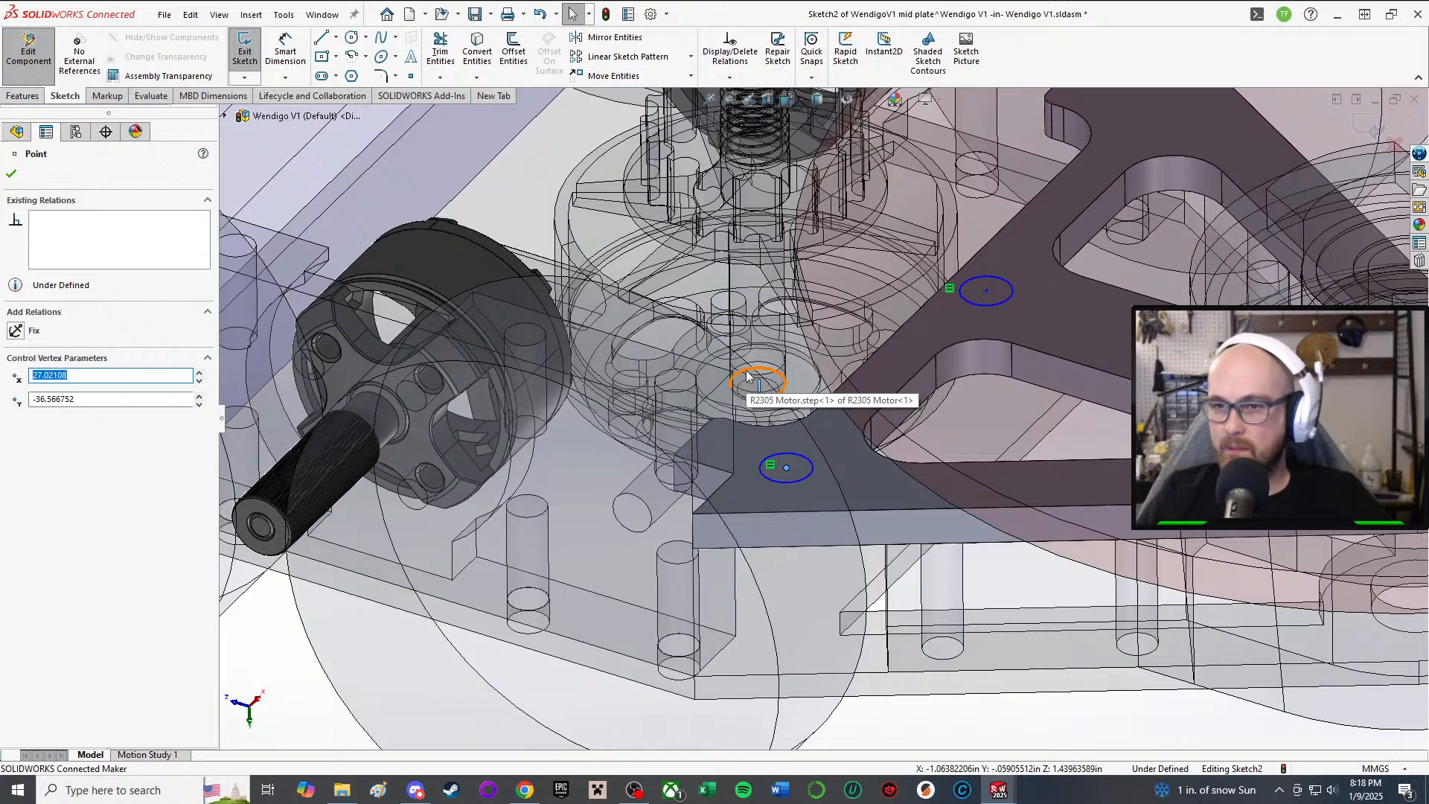
{"action": "middle_click_drag", "start_coordinate": [859, 470], "coordinate": [775, 445]}
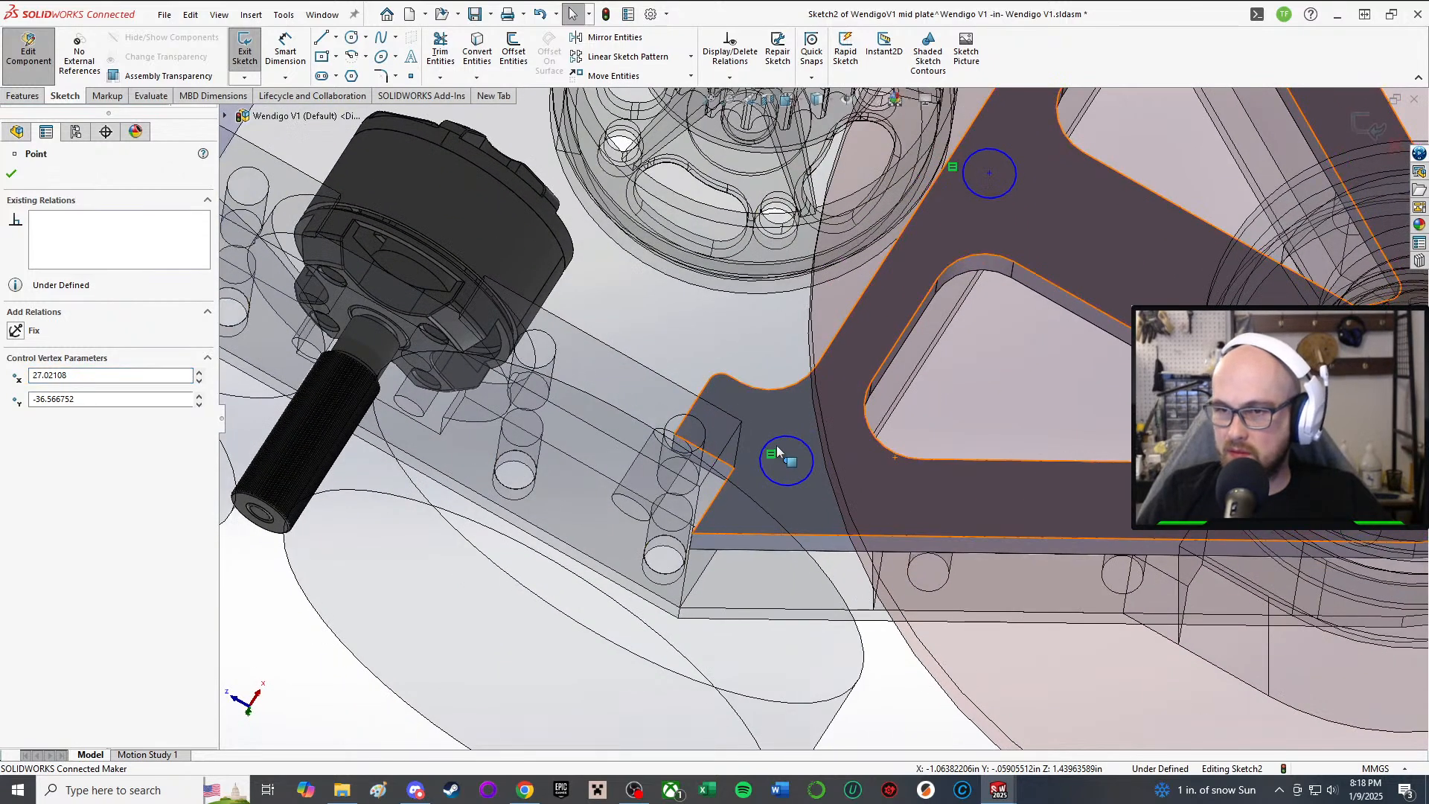
{"action": "left_click_drag", "start_coordinate": [794, 454], "coordinate": [791, 452]}
{"action": "scroll", "coordinate": [889, 385], "scroll_direction": "up", "scroll_amount": 6}
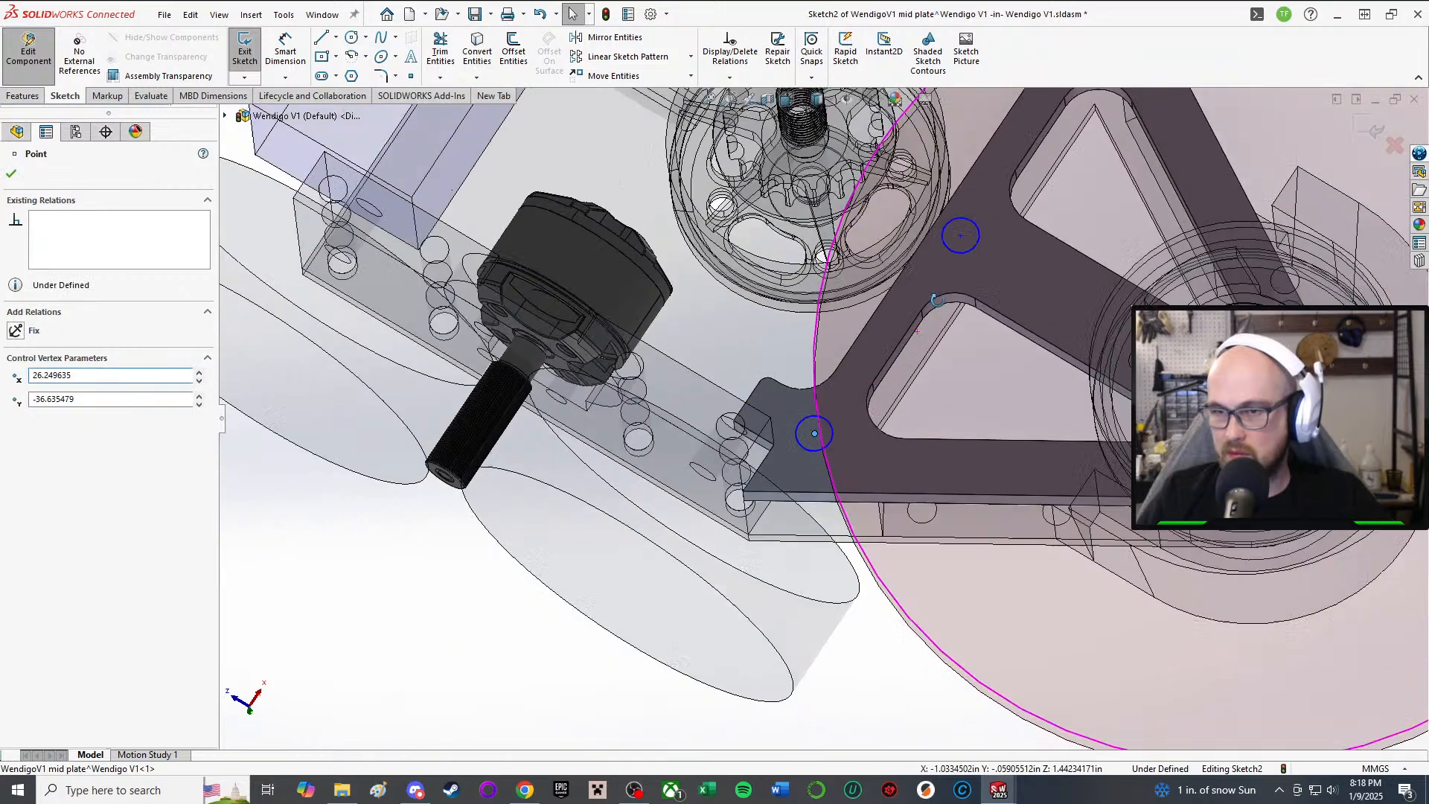
{"action": "middle_click_drag", "start_coordinate": [886, 386], "coordinate": [954, 377]}
{"action": "scroll", "coordinate": [945, 376], "scroll_direction": "down", "scroll_amount": 3}
{"action": "scroll", "coordinate": [759, 353], "scroll_direction": "down", "scroll_amount": 3}
{"action": "scroll", "coordinate": [711, 350], "scroll_direction": "up", "scroll_amount": 3}
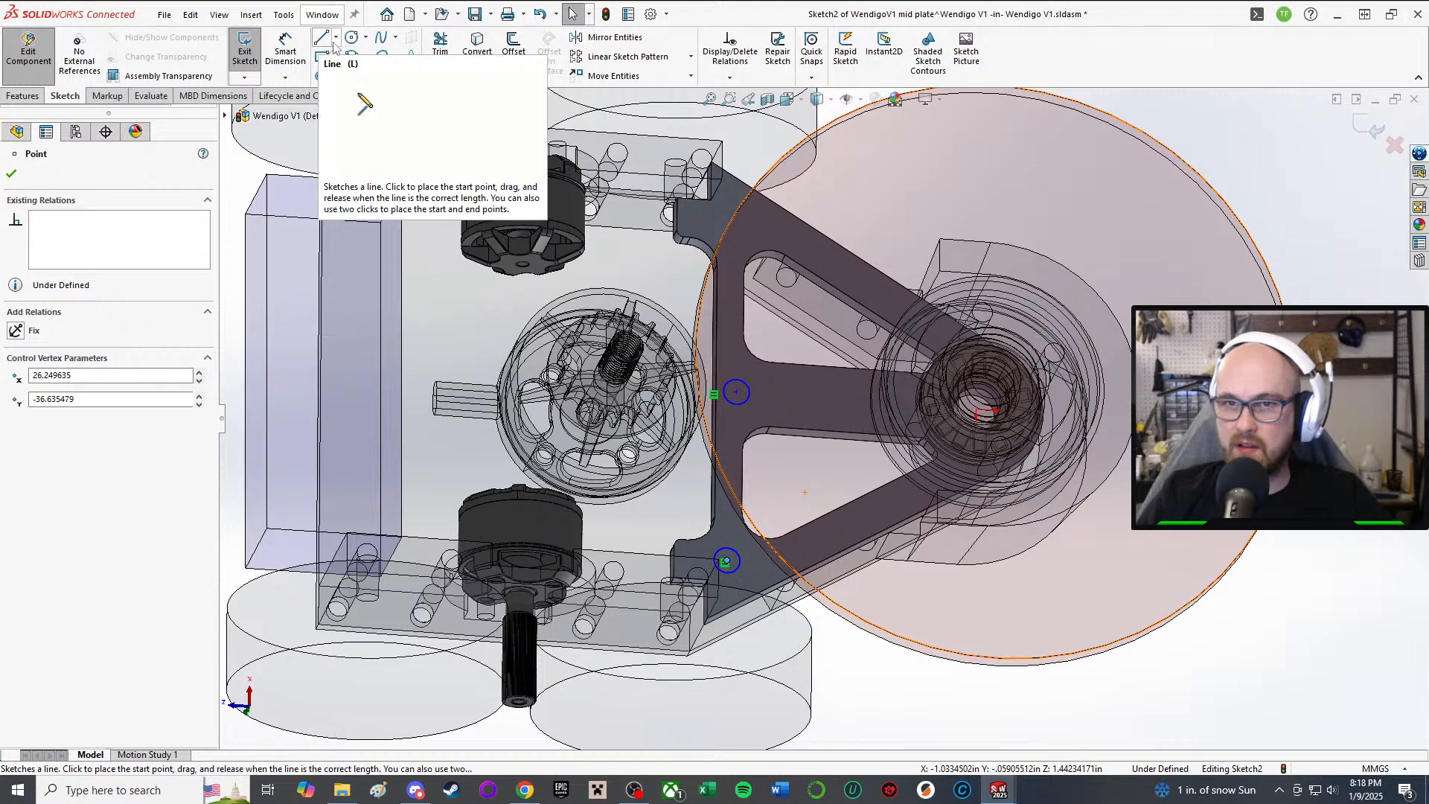
Step: Begin a construction line at the plate edge, then end the line tool
{"action": "left_click", "coordinate": [335, 38]}
{"action": "scroll", "coordinate": [740, 350], "scroll_direction": "down", "scroll_amount": 5}
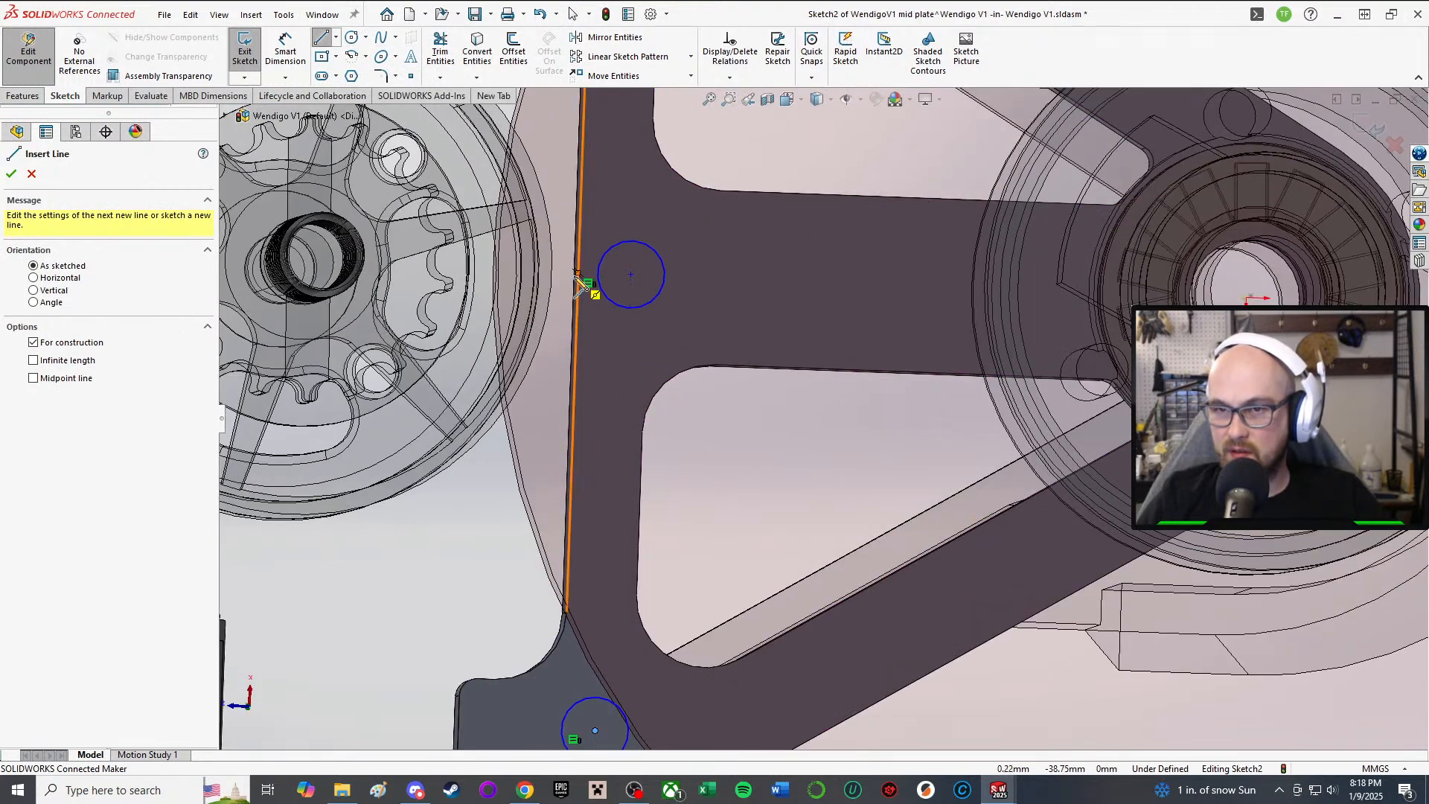
{"action": "left_click", "coordinate": [577, 274]}
{"action": "right_click", "coordinate": [631, 277]}
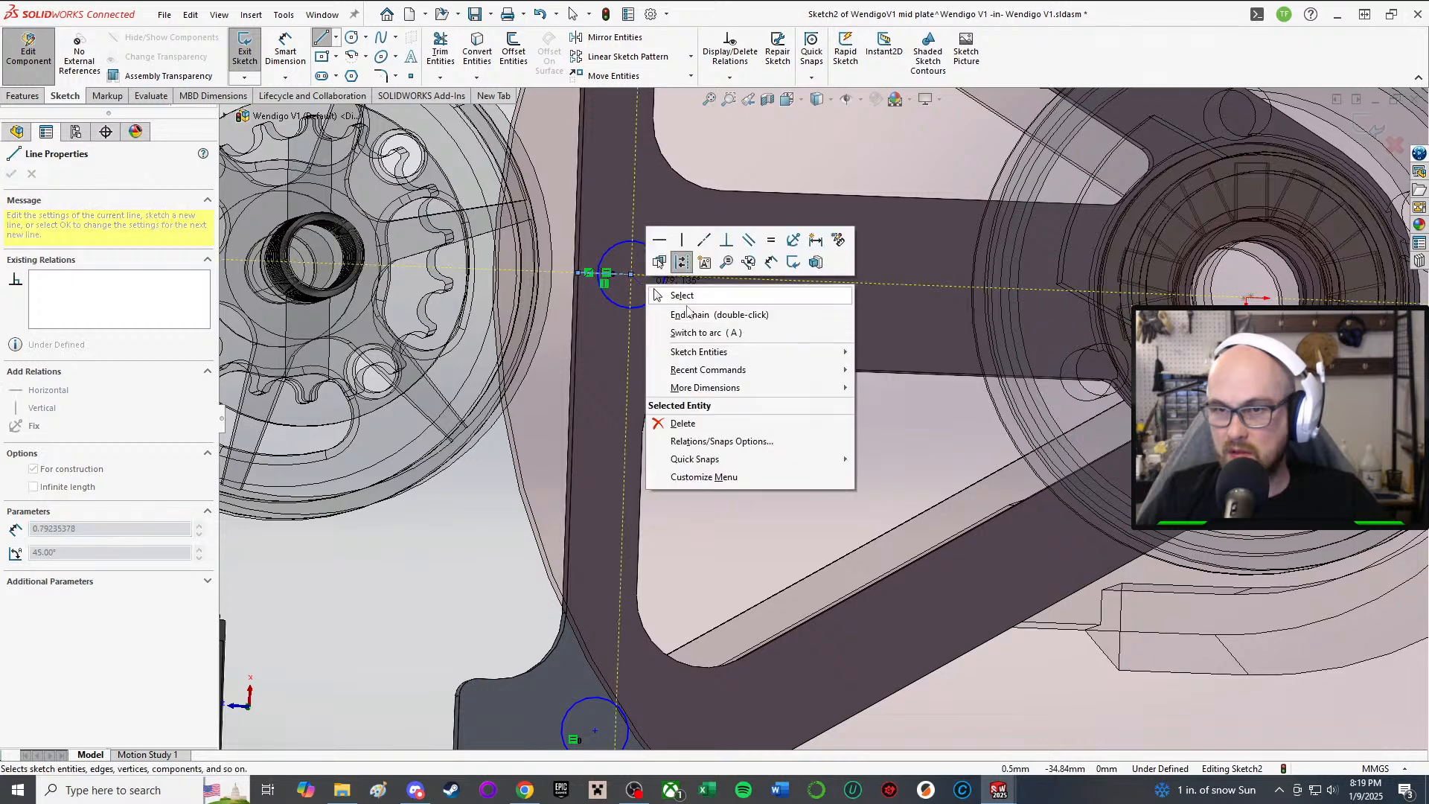
{"action": "left_click", "coordinate": [685, 292]}
{"action": "scroll", "coordinate": [985, 558], "scroll_direction": "up", "scroll_amount": 5}
Step: Reselect both mid-plate circles and apply another relation between them
{"action": "left_click", "coordinate": [766, 397]}
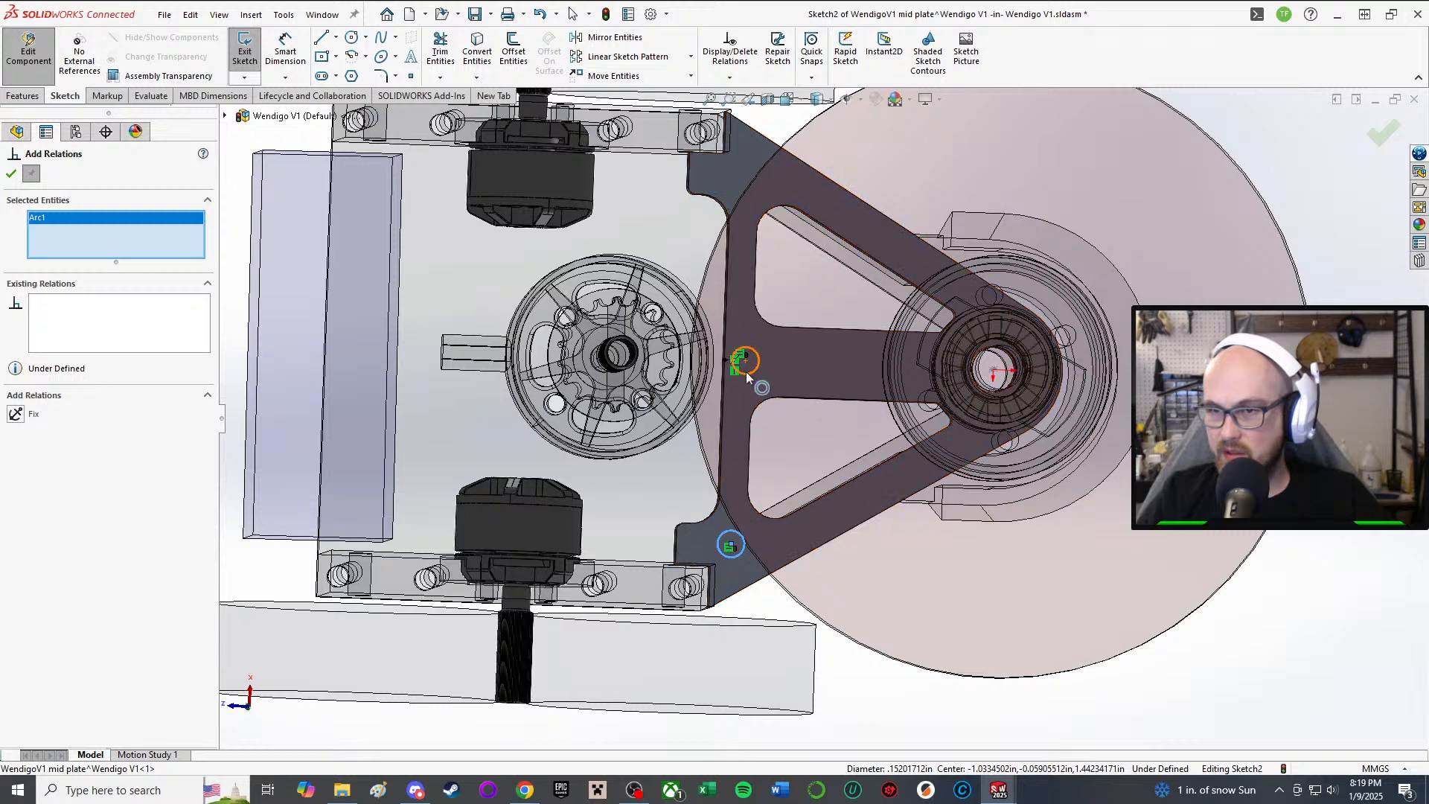
{"action": "left_click", "coordinate": [745, 372]}
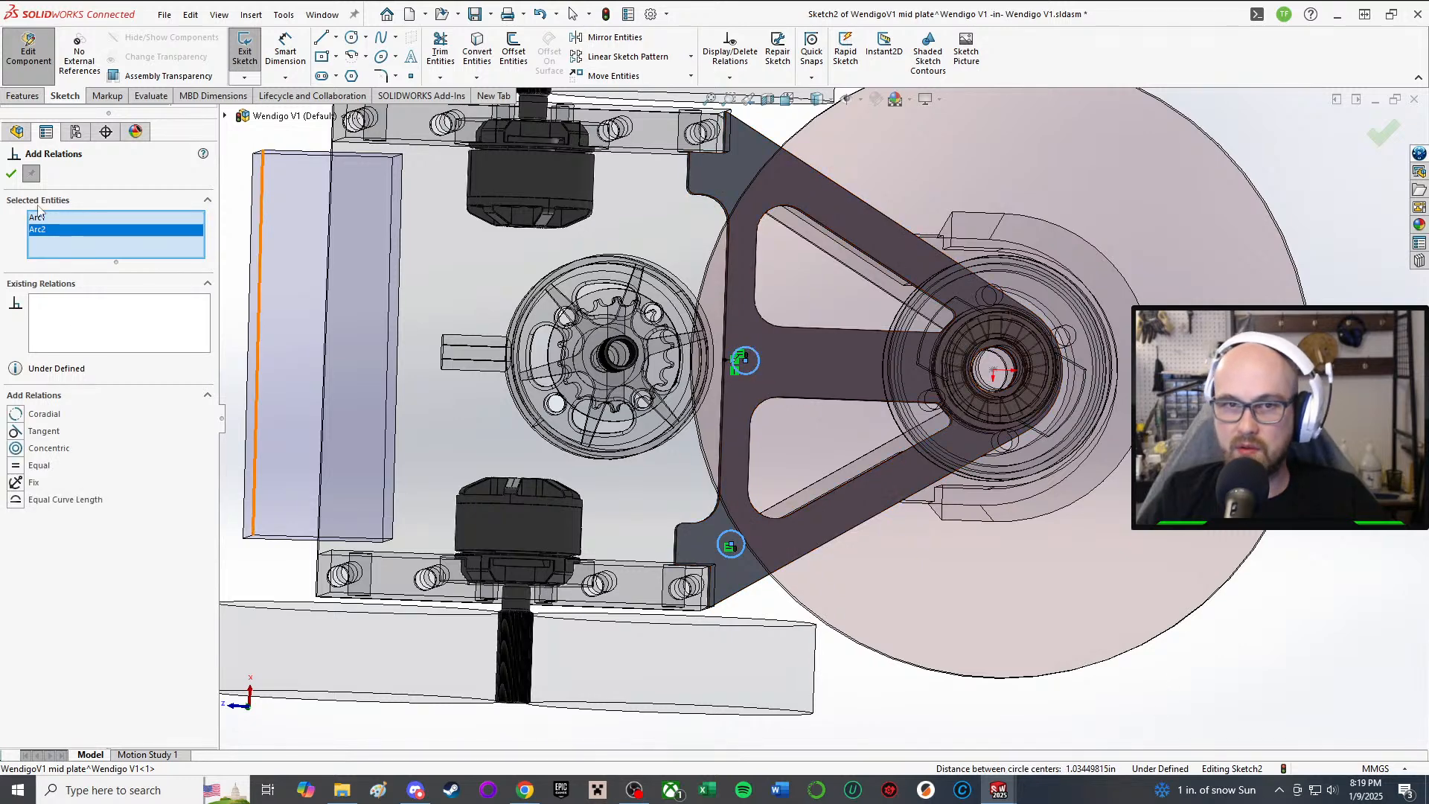
{"action": "left_click", "coordinate": [10, 173]}
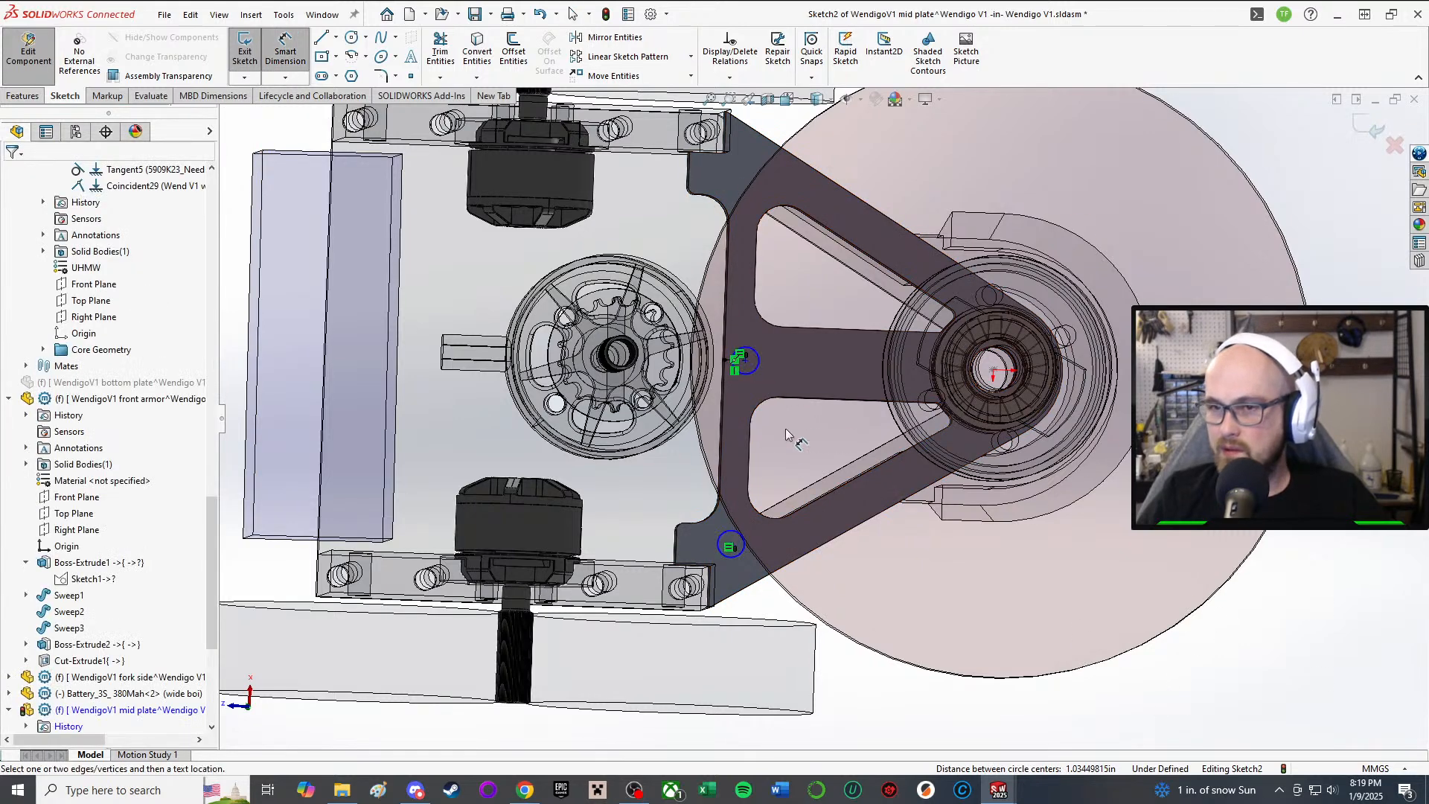
Step: Dimension the lower circle's diameter, correcting it from 3.5 to 3.40 mm
{"action": "left_click", "coordinate": [734, 560]}
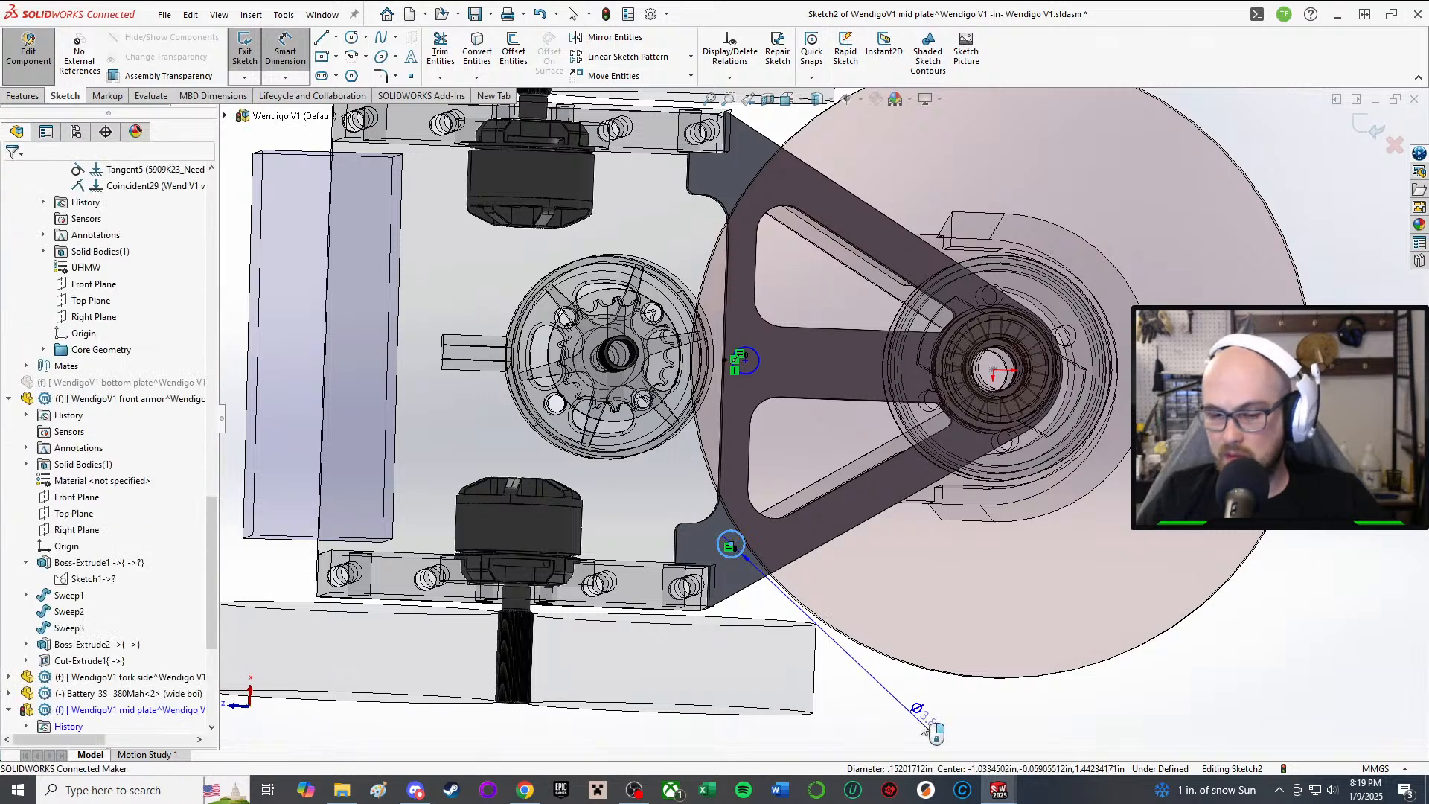
{"action": "left_click", "coordinate": [916, 709]}
{"action": "type", "text": "3.5"}
{"action": "key", "text": "Return"}
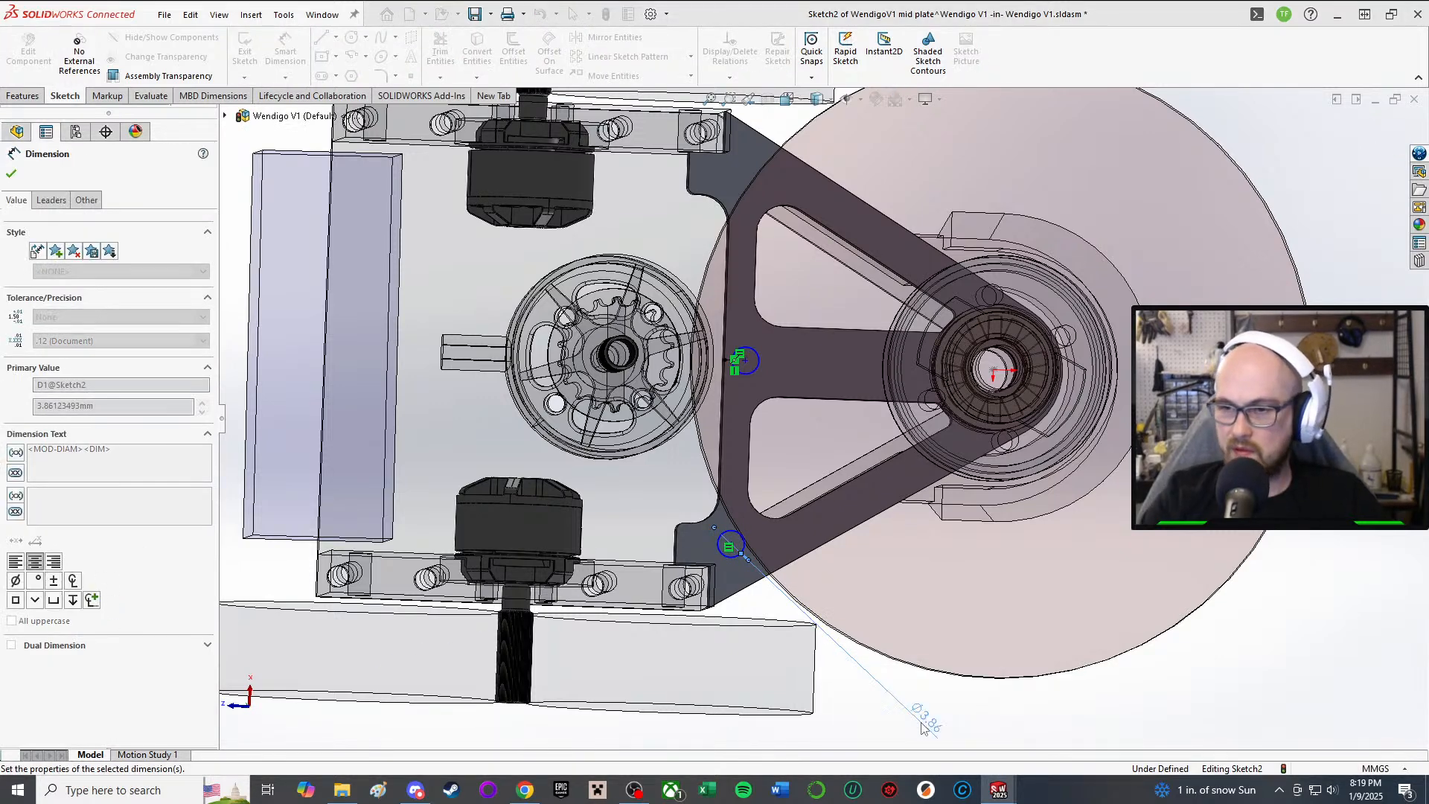
{"action": "left_click", "coordinate": [921, 740]}
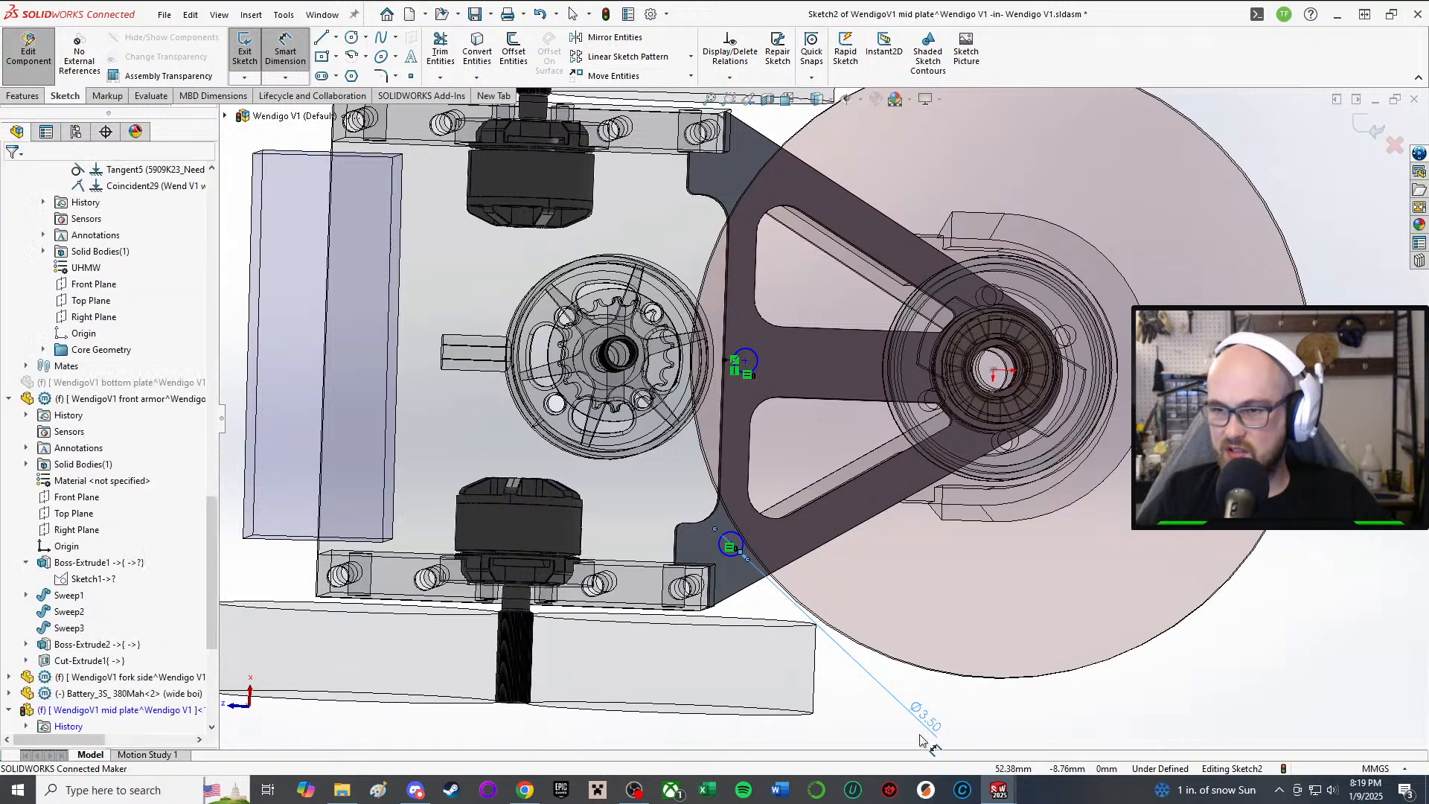
{"action": "double_click", "coordinate": [934, 722]}
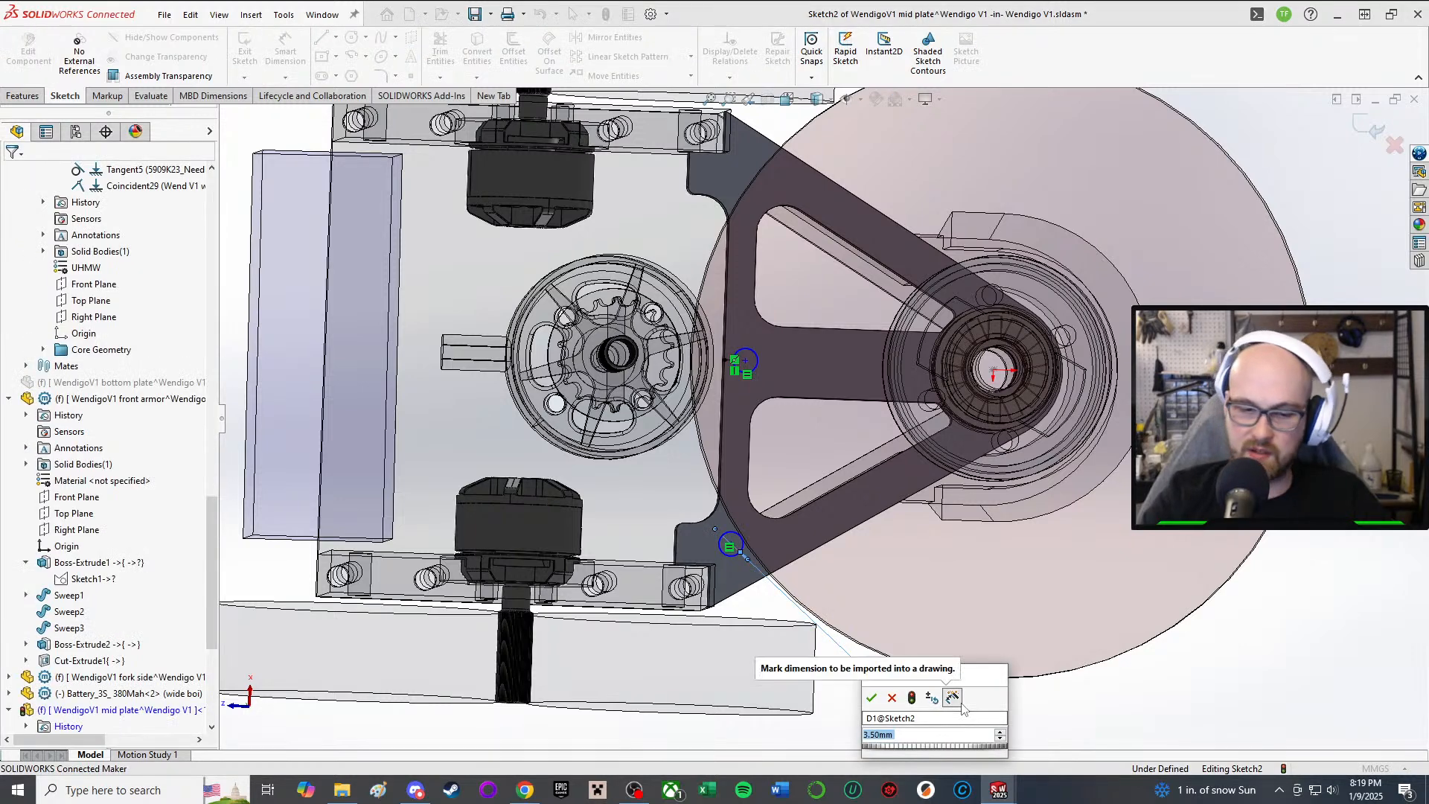
{"action": "type", "text": "3.4"}
{"action": "key", "text": "Return"}
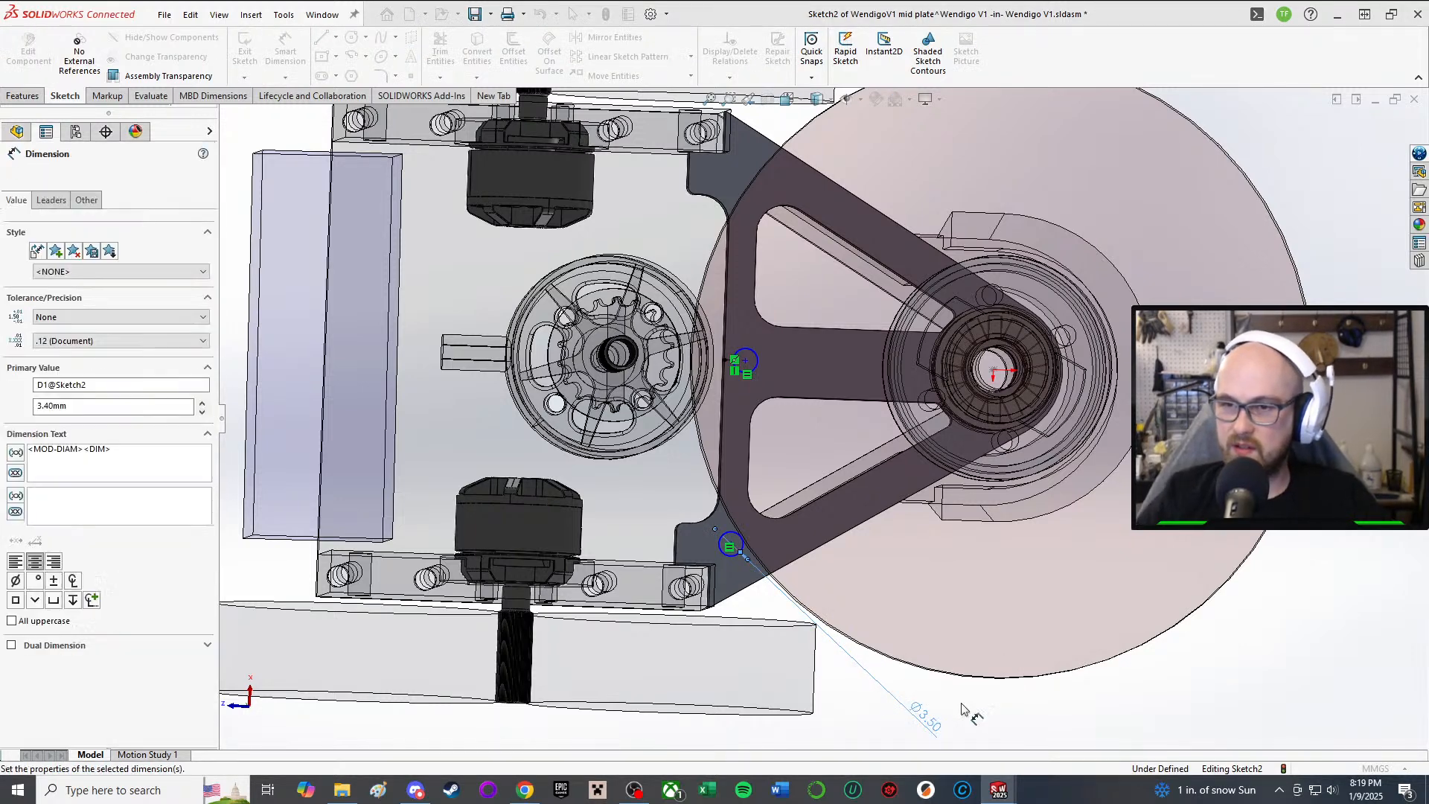
Step: Dimension the upper hole's dashed construction line at 3.50 mm
{"action": "scroll", "coordinate": [744, 571], "scroll_direction": "down", "scroll_amount": 3}
{"action": "scroll", "coordinate": [841, 286], "scroll_direction": "up", "scroll_amount": 2}
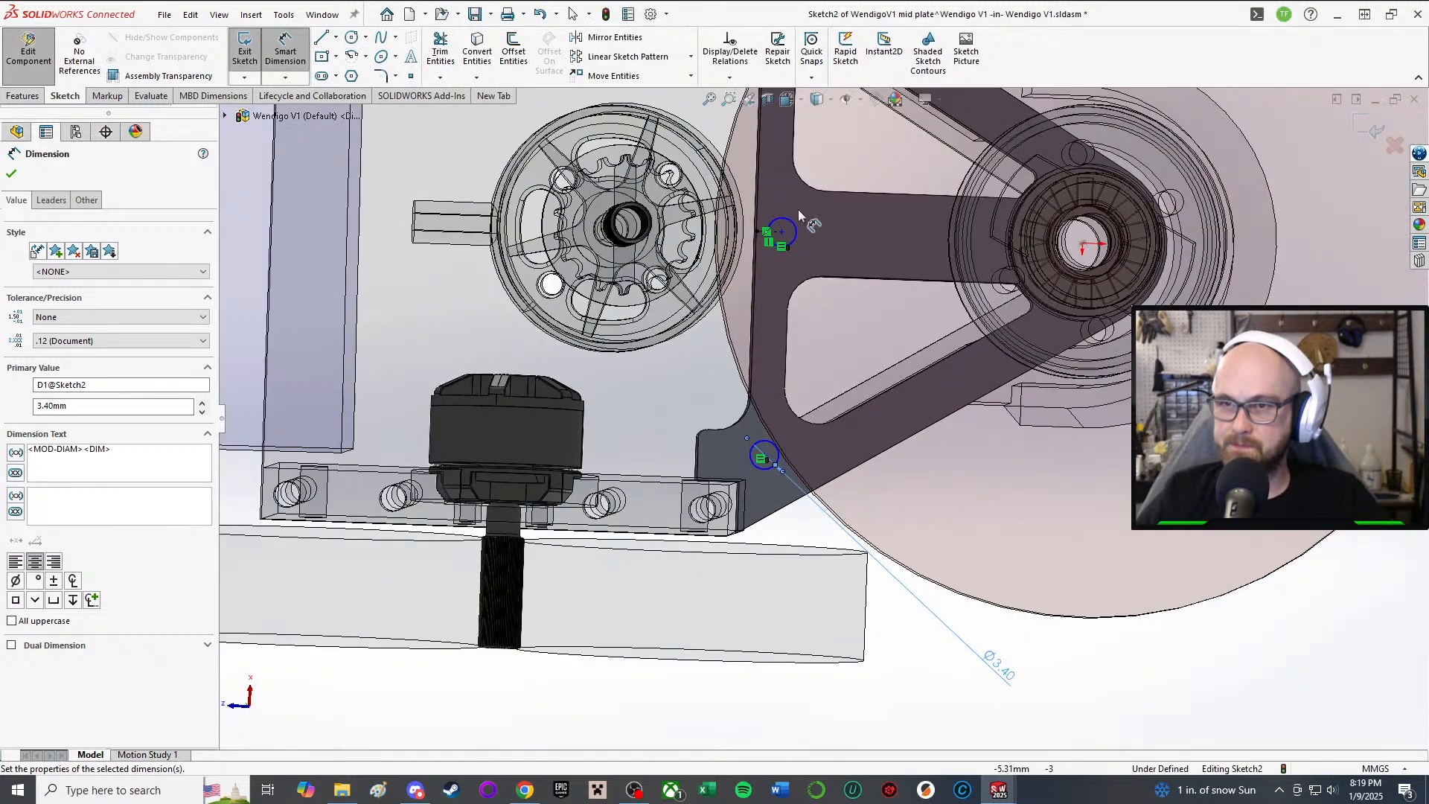
{"action": "scroll", "coordinate": [795, 215], "scroll_direction": "down", "scroll_amount": 4}
{"action": "left_click", "coordinate": [748, 318]}
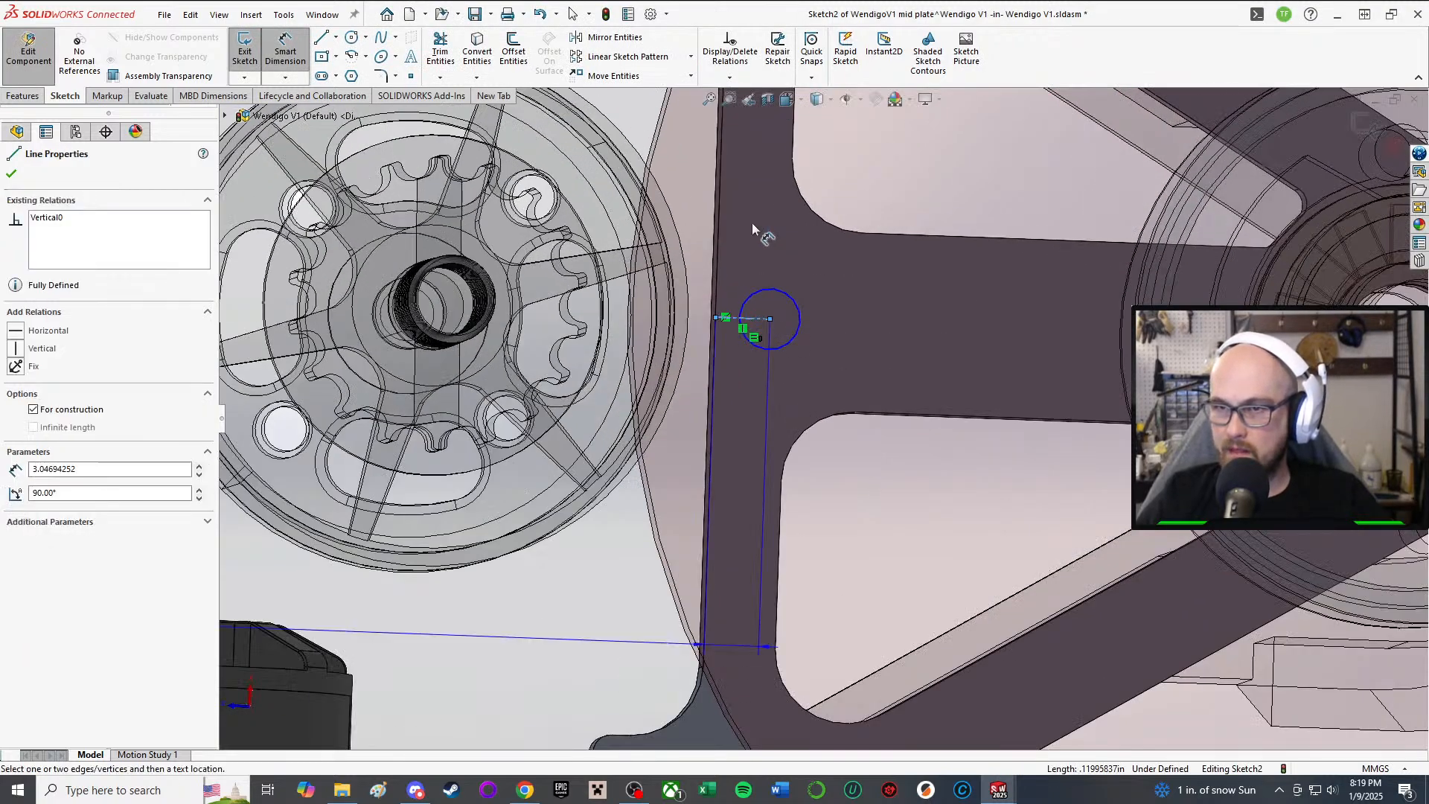
{"action": "left_click", "coordinate": [735, 231]}
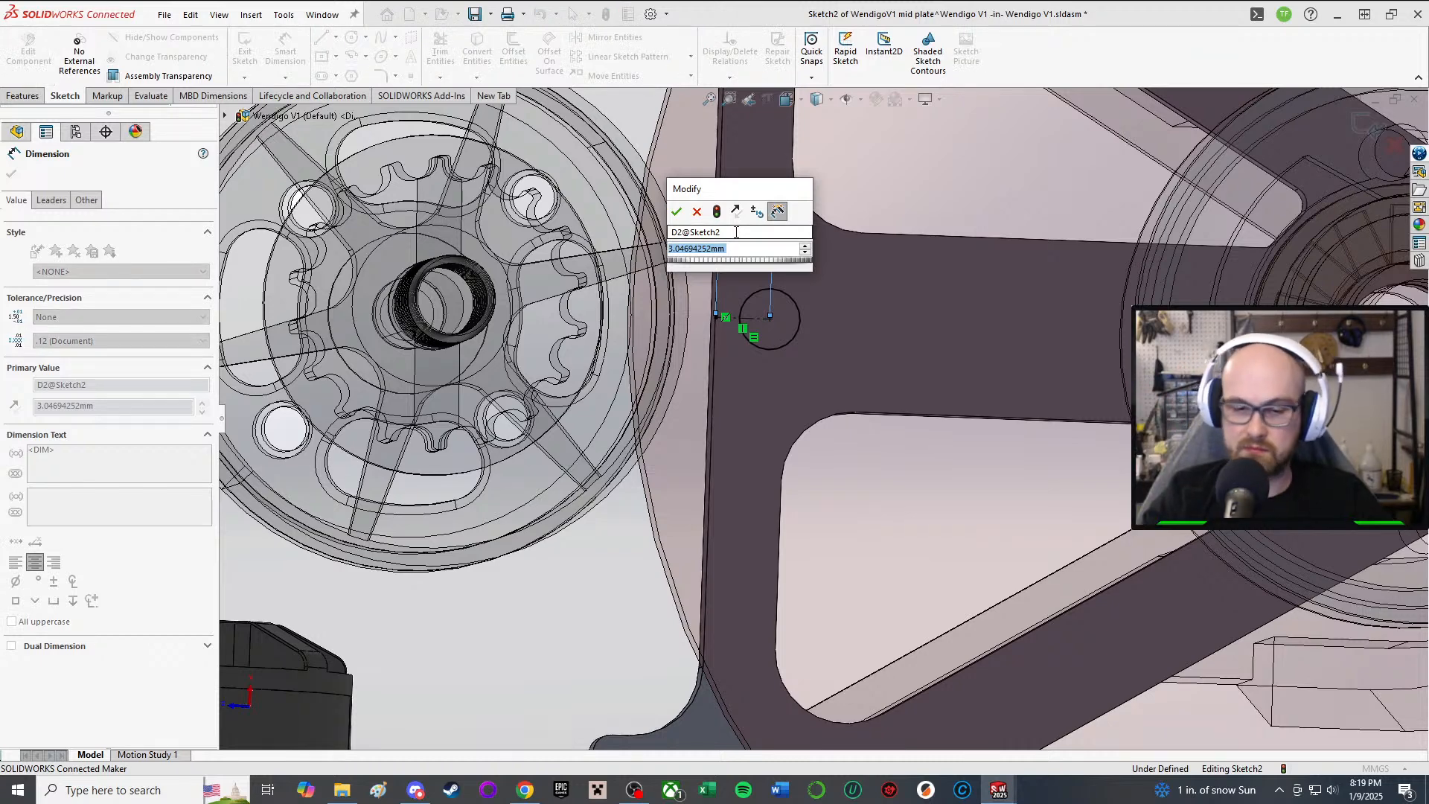
{"action": "type", "text": "."}
{"action": "key", "text": "BackSpace"}
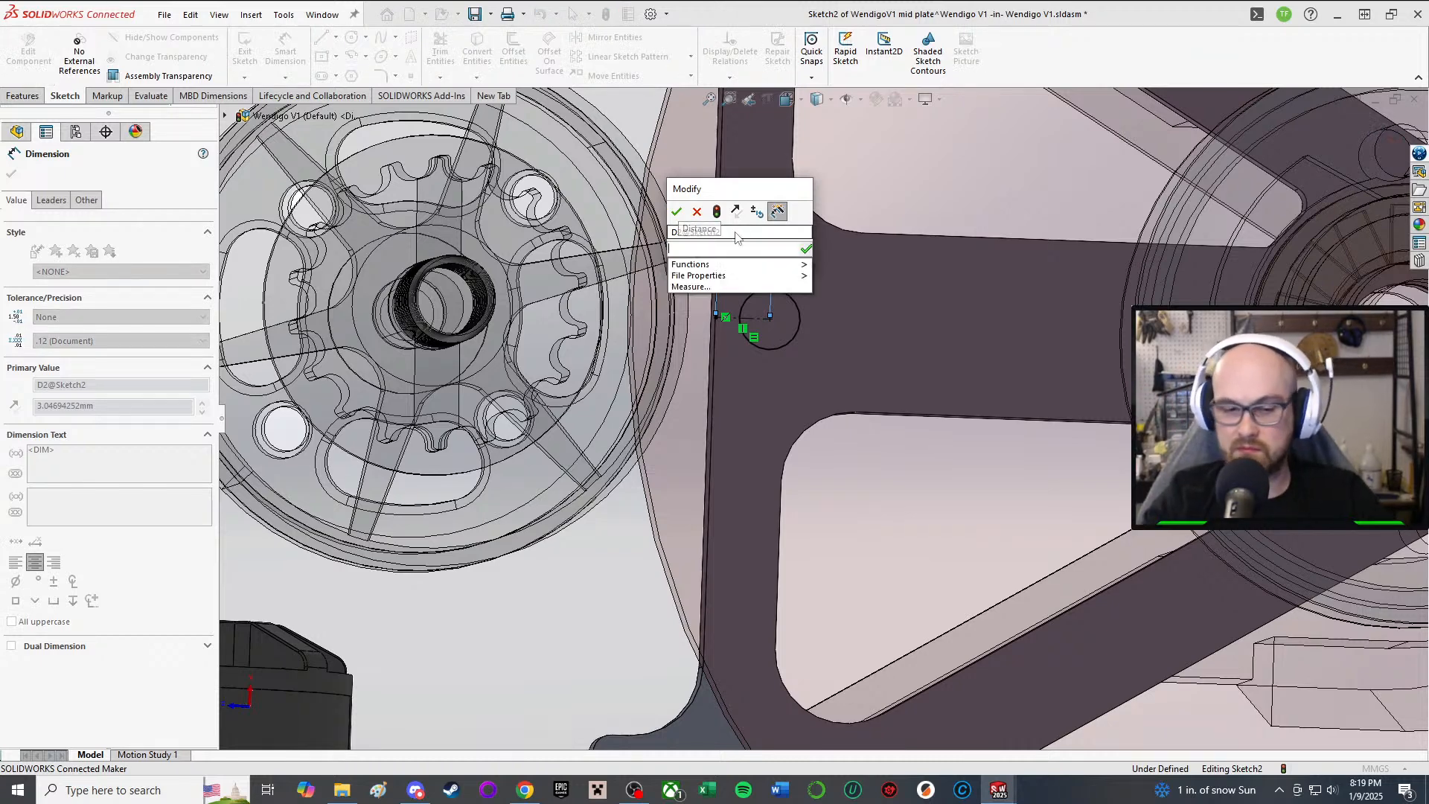
{"action": "type", "text": "3."}
{"action": "key", "text": "Return"}
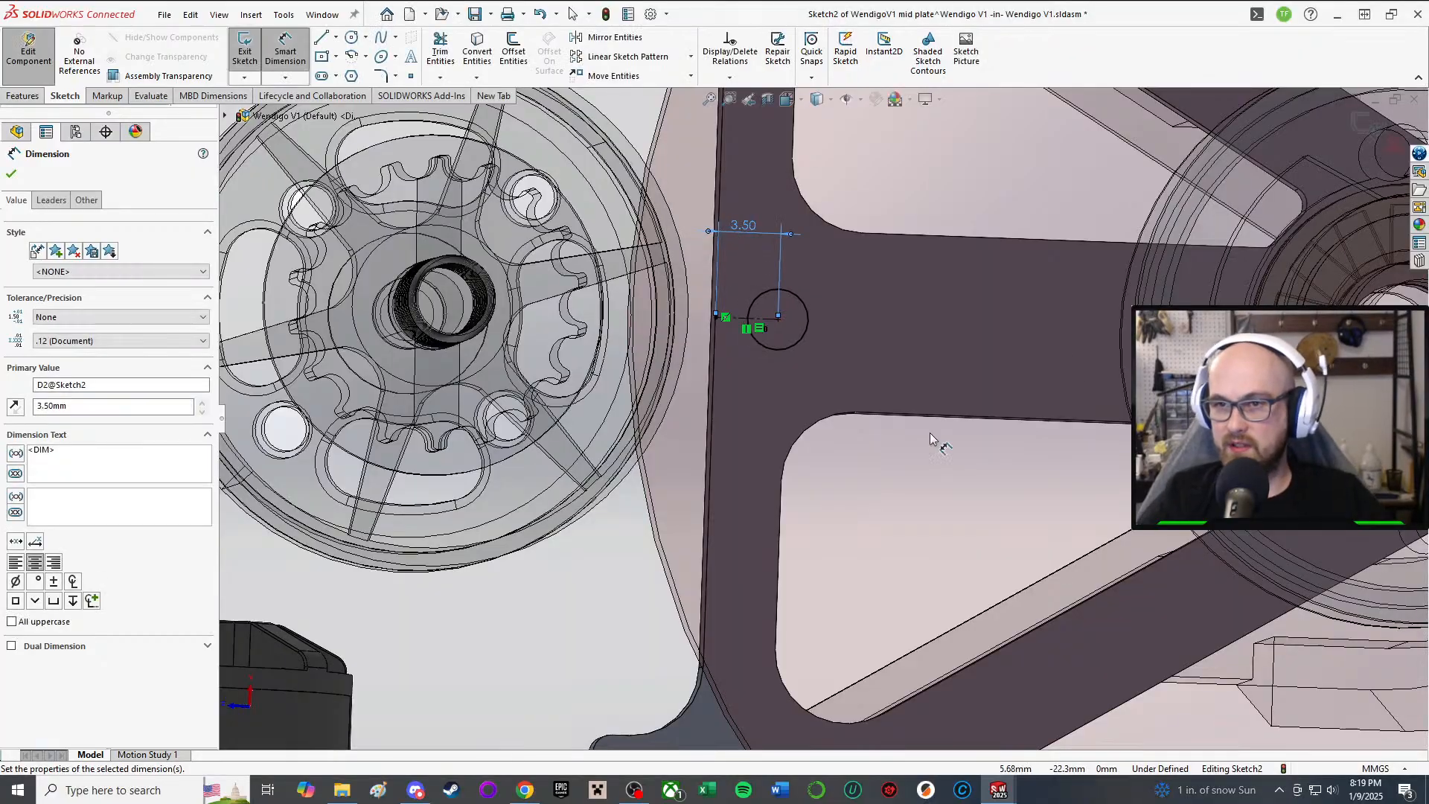
Step: Orbit around the plate to check both dimensioned holes, then accept and close the sketch
{"action": "scroll", "coordinate": [930, 431], "scroll_direction": "up", "scroll_amount": 3}
{"action": "middle_click_drag", "start_coordinate": [869, 422], "coordinate": [846, 261]}
{"action": "scroll", "coordinate": [848, 415], "scroll_direction": "up", "scroll_amount": 1}
{"action": "scroll", "coordinate": [848, 232], "scroll_direction": "down", "scroll_amount": 2}
{"action": "scroll", "coordinate": [867, 313], "scroll_direction": "down", "scroll_amount": 2}
{"action": "middle_click_drag", "start_coordinate": [875, 332], "coordinate": [921, 512]}
{"action": "scroll", "coordinate": [881, 298], "scroll_direction": "up", "scroll_amount": 3}
{"action": "scroll", "coordinate": [885, 372], "scroll_direction": "down", "scroll_amount": 1}
{"action": "scroll", "coordinate": [893, 242], "scroll_direction": "down", "scroll_amount": 1}
{"action": "scroll", "coordinate": [921, 512], "scroll_direction": "down", "scroll_amount": 2}
{"action": "scroll", "coordinate": [919, 511], "scroll_direction": "up", "scroll_amount": 4}
{"action": "scroll", "coordinate": [878, 551], "scroll_direction": "up", "scroll_amount": 3}
{"action": "scroll", "coordinate": [792, 537], "scroll_direction": "up", "scroll_amount": 2}
{"action": "scroll", "coordinate": [816, 519], "scroll_direction": "down", "scroll_amount": 3}
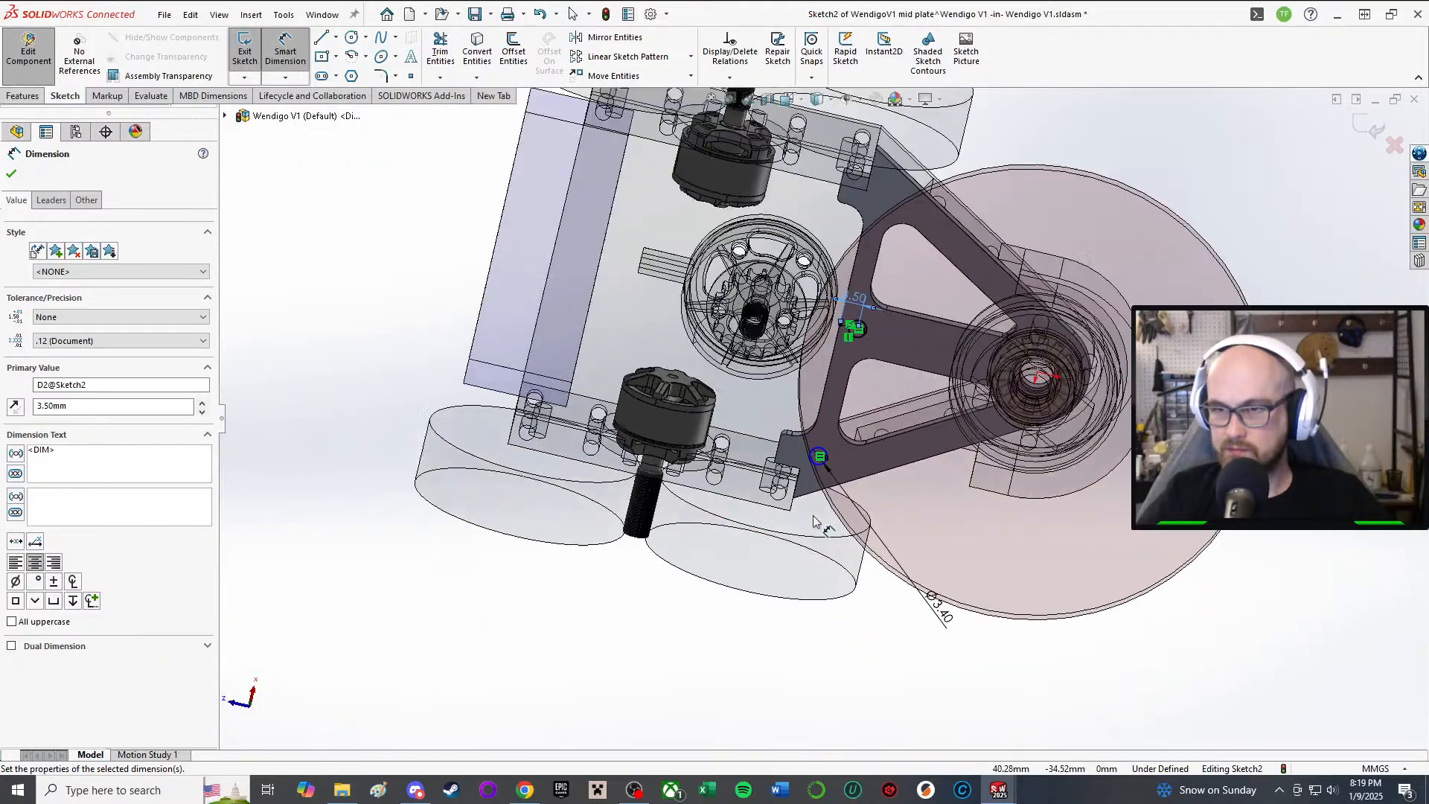
{"action": "middle_click_drag", "start_coordinate": [816, 519], "coordinate": [919, 480]}
{"action": "scroll", "coordinate": [893, 521], "scroll_direction": "down", "scroll_amount": 3}
{"action": "scroll", "coordinate": [895, 519], "scroll_direction": "up", "scroll_amount": 1}
{"action": "scroll", "coordinate": [867, 562], "scroll_direction": "down", "scroll_amount": 4}
{"action": "middle_click_drag", "start_coordinate": [798, 547], "coordinate": [806, 586]}
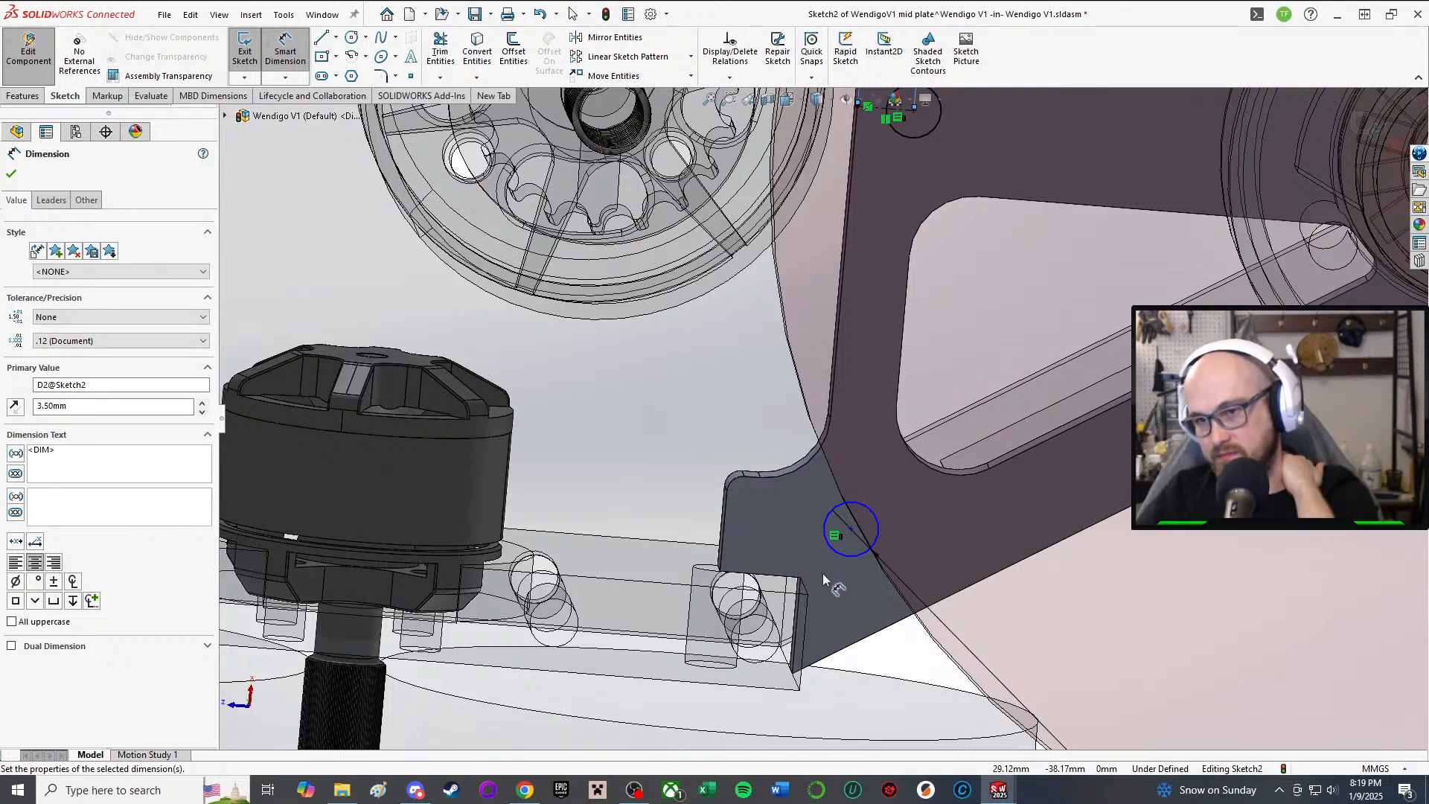
{"action": "mouse_move", "coordinate": [832, 547]}
{"action": "middle_mouse_down"}
{"action": "mouse_move", "coordinate": [843, 513]}
{"action": "mouse_move", "coordinate": [827, 533]}
{"action": "middle_mouse_up"}
{"action": "scroll", "coordinate": [836, 559], "scroll_direction": "down", "scroll_amount": 2}
{"action": "scroll", "coordinate": [848, 519], "scroll_direction": "up", "scroll_amount": 4}
{"action": "scroll", "coordinate": [831, 533], "scroll_direction": "down", "scroll_amount": 2}
{"action": "middle_click_drag", "start_coordinate": [839, 448], "coordinate": [802, 473]}
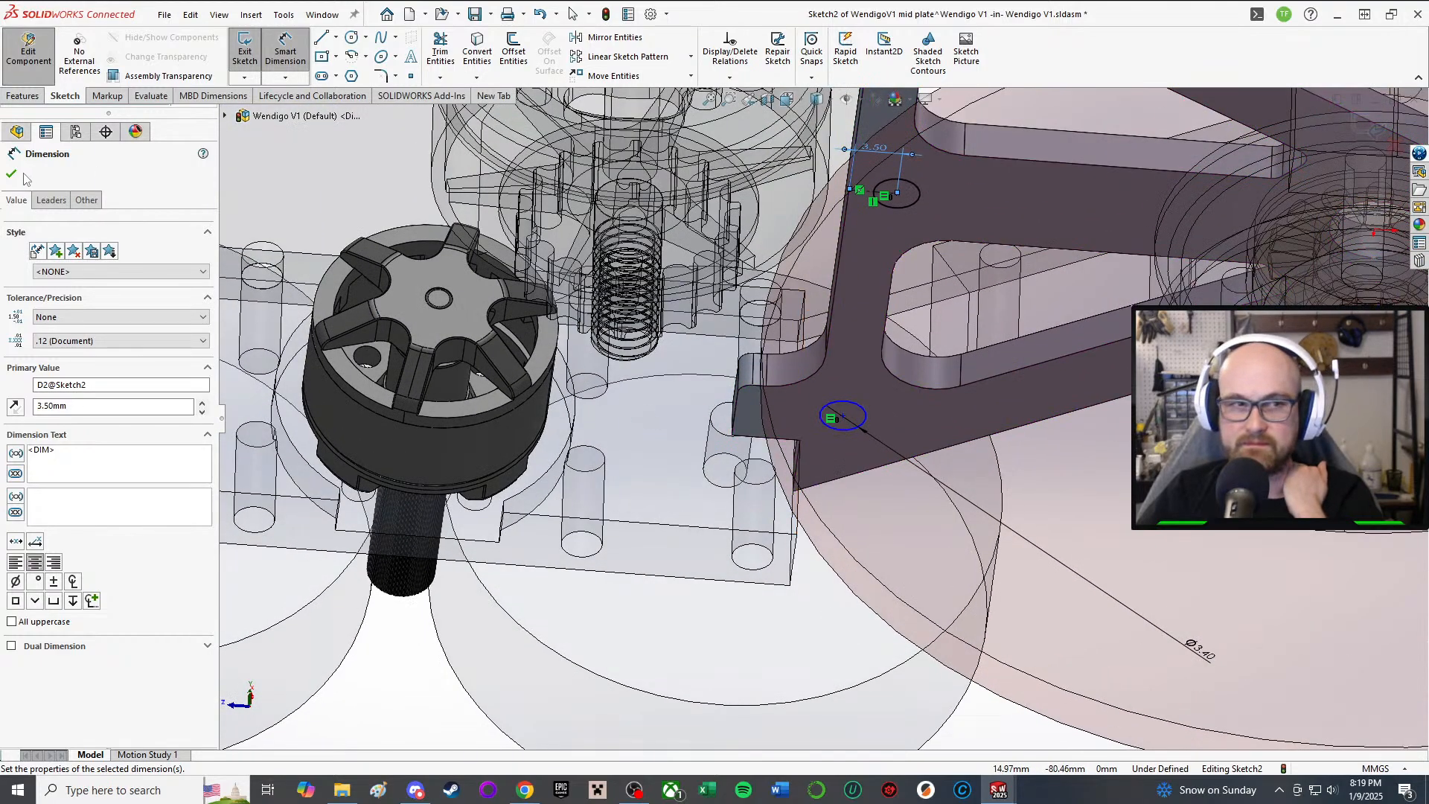
{"action": "middle_click_drag", "start_coordinate": [592, 350], "coordinate": [793, 465]}
{"action": "scroll", "coordinate": [796, 422], "scroll_direction": "down", "scroll_amount": 4}
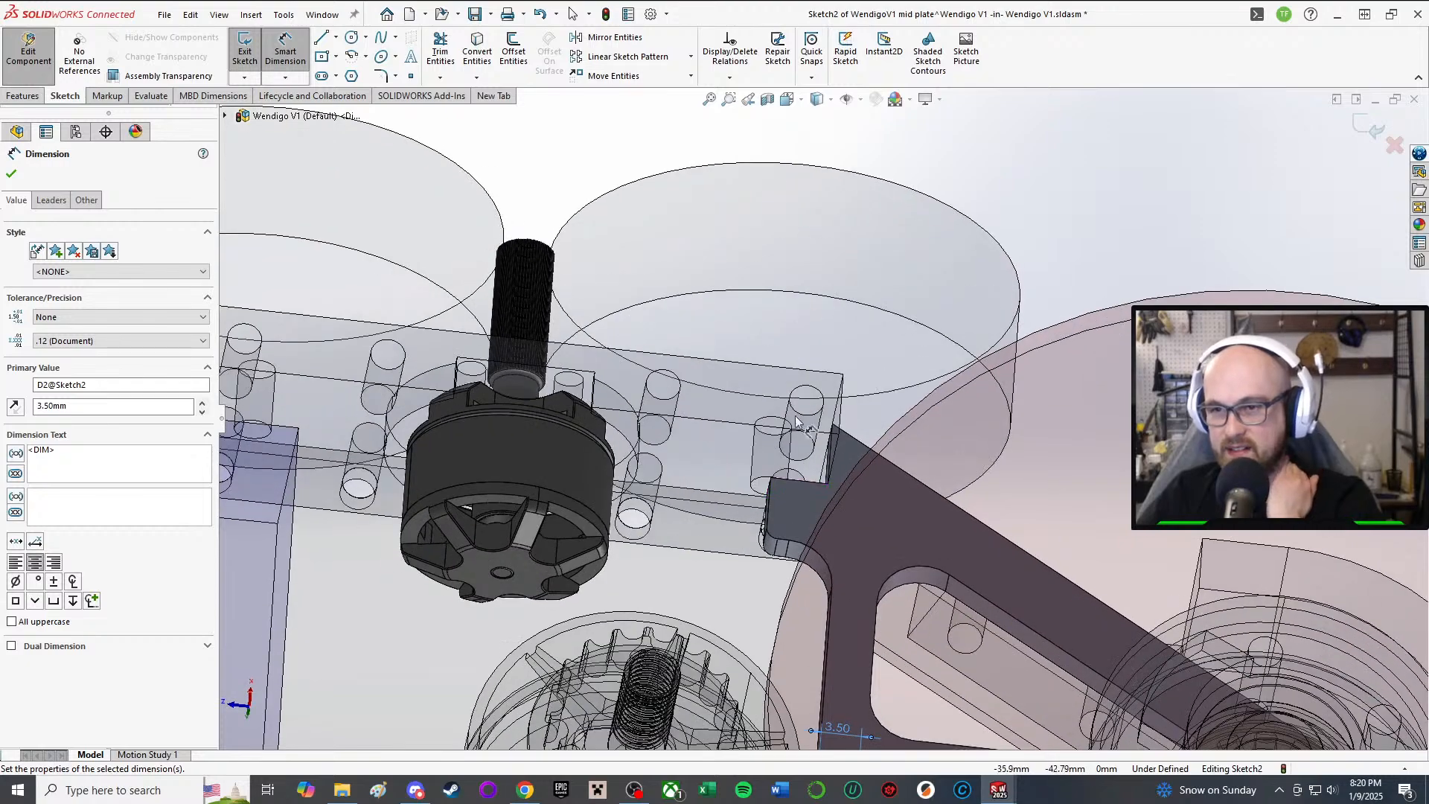
{"action": "scroll", "coordinate": [796, 422], "scroll_direction": "up", "scroll_amount": 6}
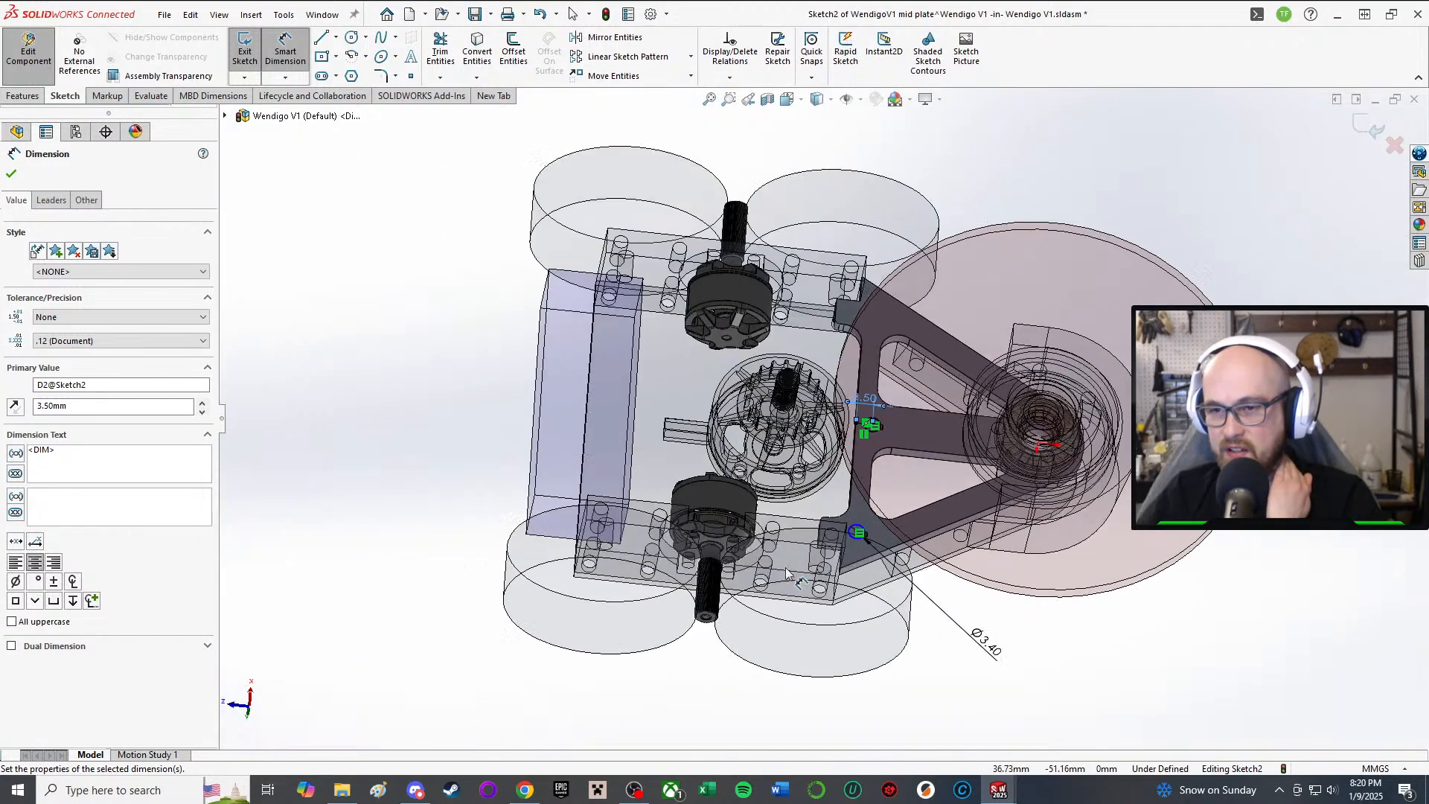
{"action": "scroll", "coordinate": [787, 573], "scroll_direction": "down", "scroll_amount": 5}
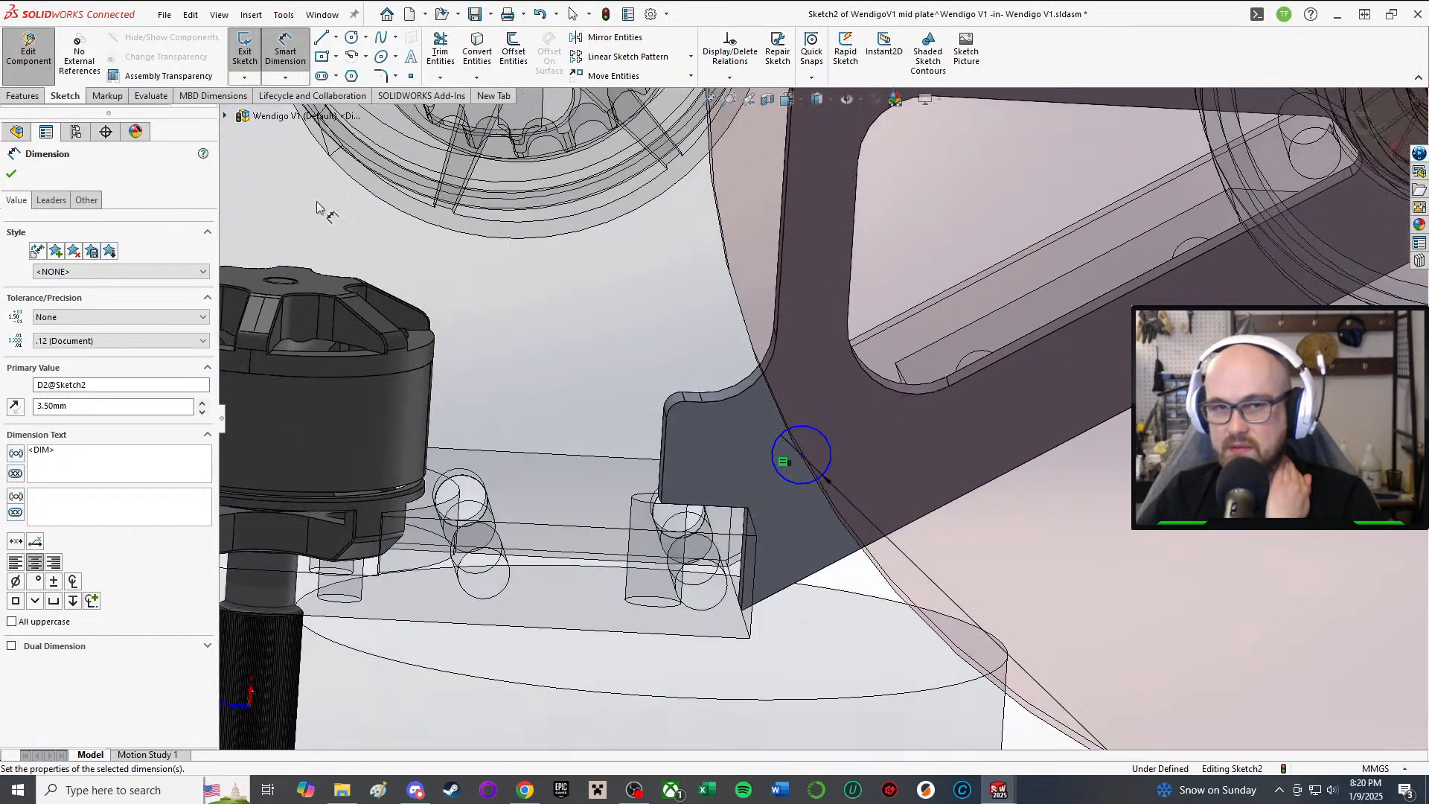
{"action": "left_click", "coordinate": [11, 176]}
{"action": "scroll", "coordinate": [821, 419], "scroll_direction": "up", "scroll_amount": 3}
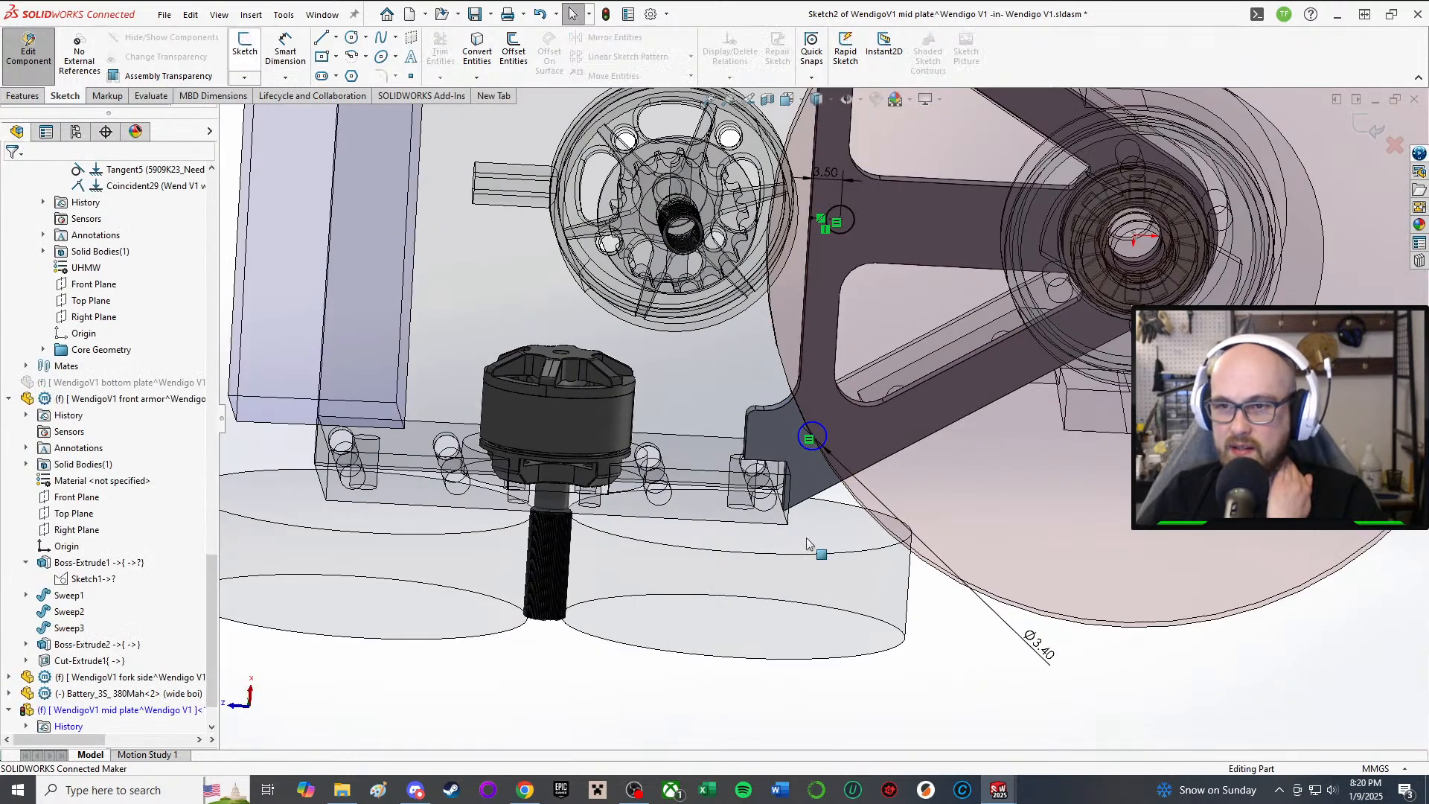
Step: Open the sketch of the mid plate's Boss-Extrude1 for editing
{"action": "left_click", "coordinate": [772, 426]}
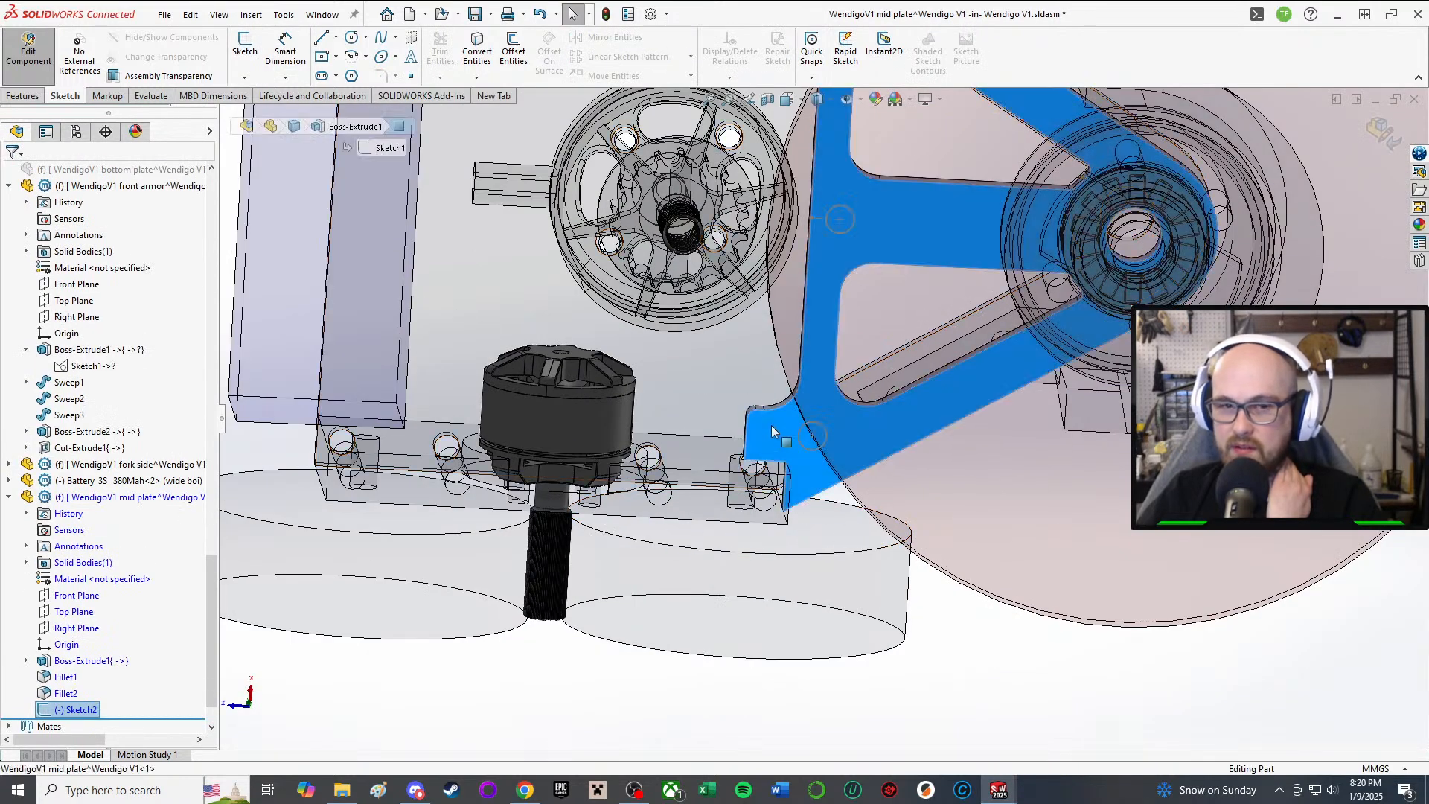
{"action": "left_click", "coordinate": [85, 660]}
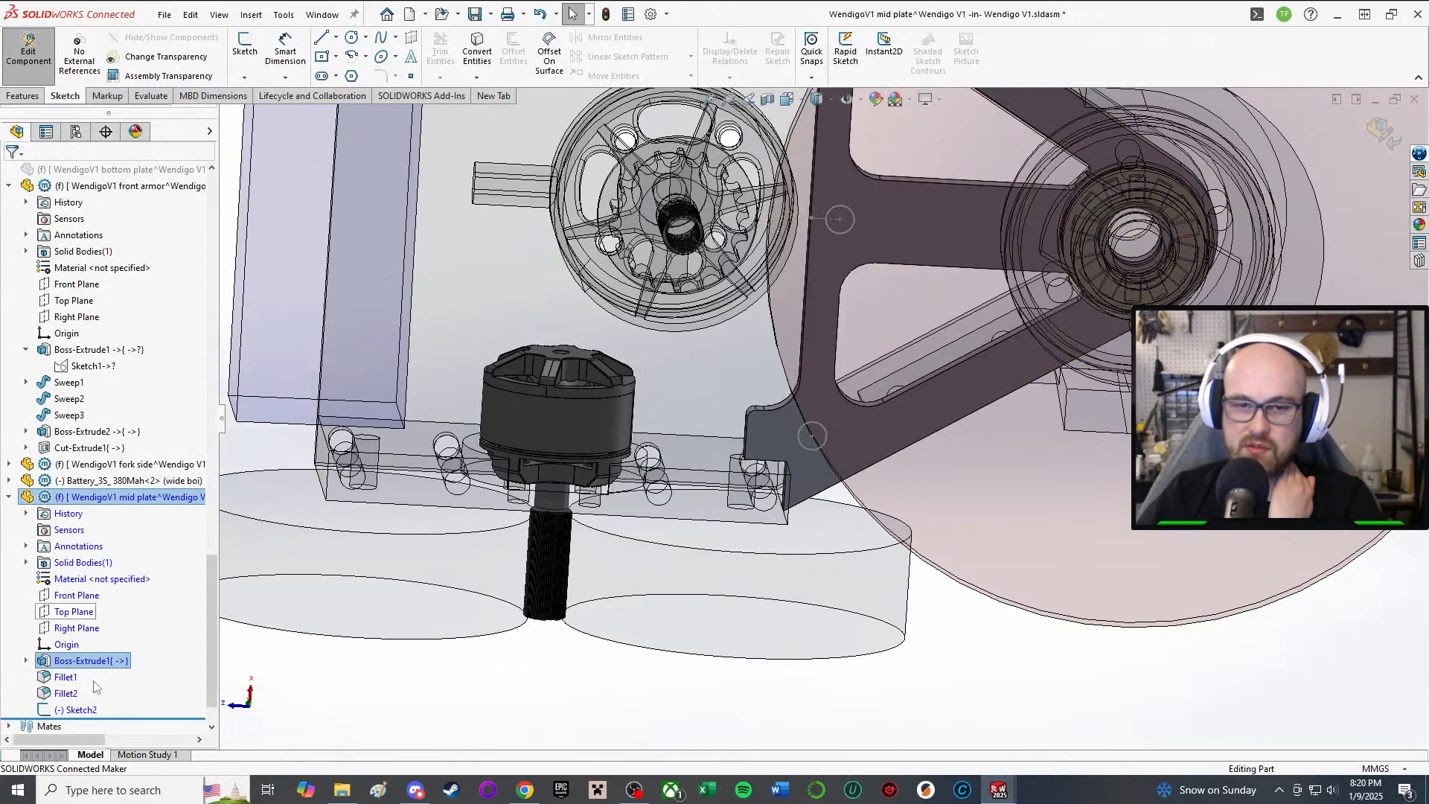
{"action": "right_click", "coordinate": [74, 662]}
{"action": "left_click", "coordinate": [116, 452]}
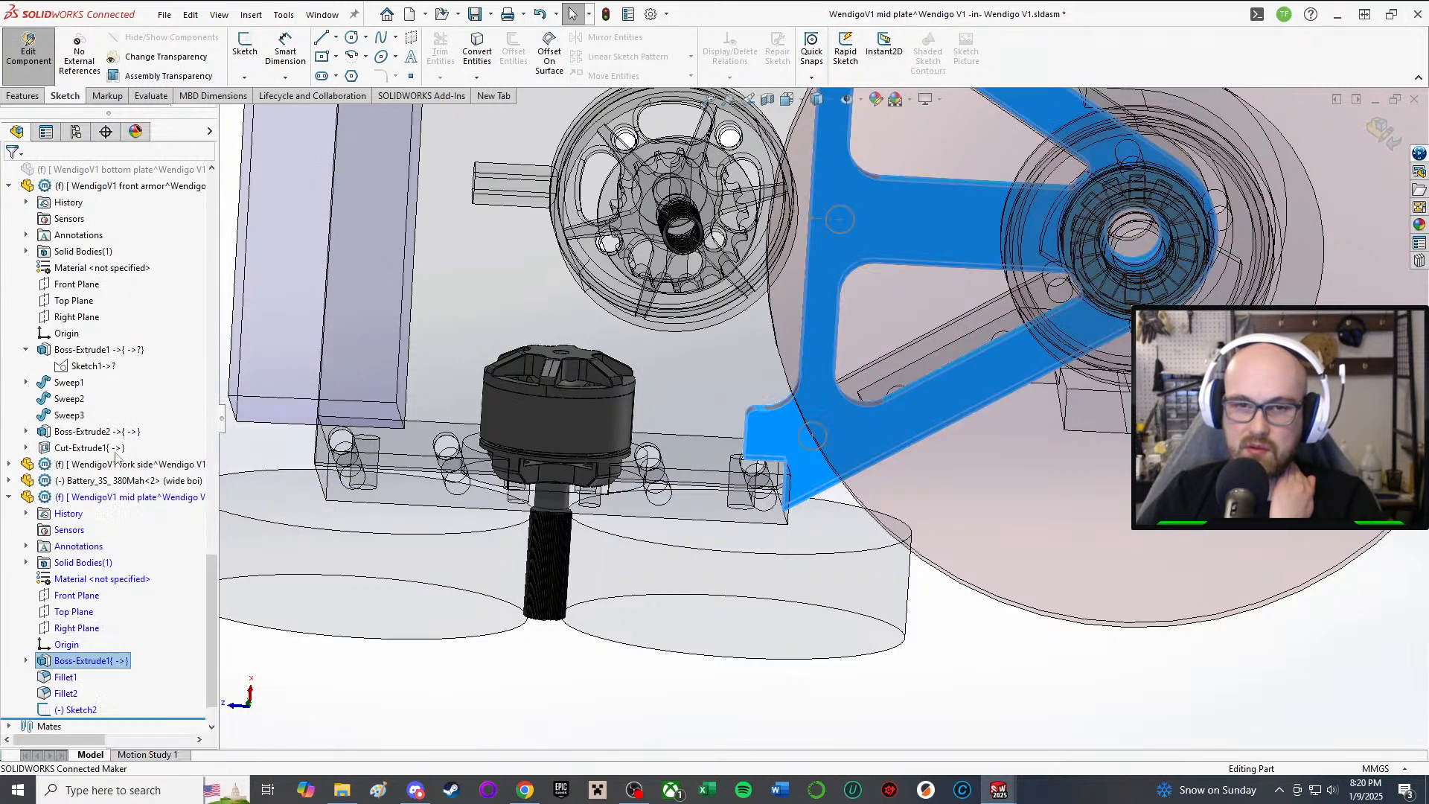
{"action": "scroll", "coordinate": [789, 444], "scroll_direction": "down", "scroll_amount": 3}
{"action": "scroll", "coordinate": [750, 448], "scroll_direction": "down", "scroll_amount": 1}
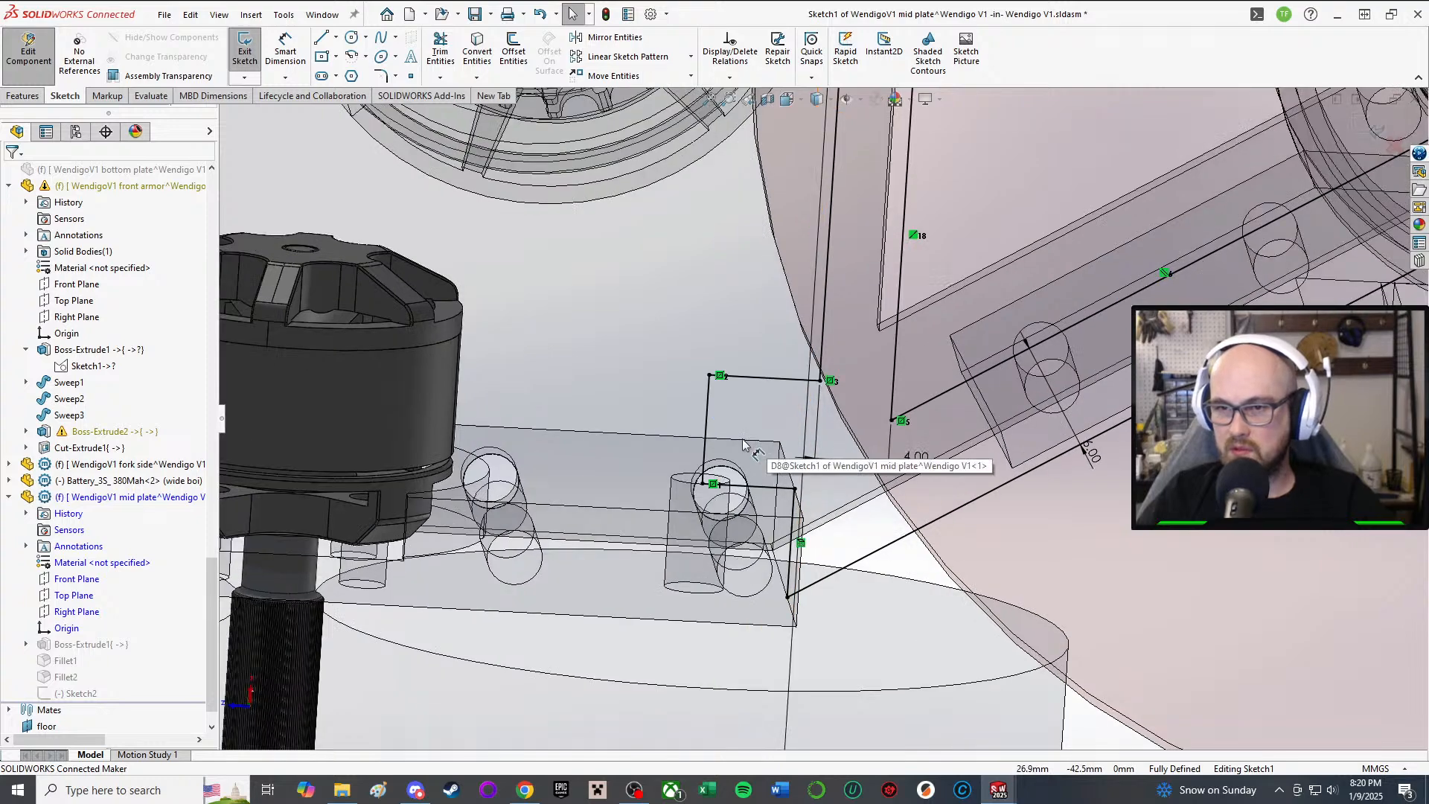
{"action": "scroll", "coordinate": [749, 448], "scroll_direction": "up", "scroll_amount": 2}
{"action": "scroll", "coordinate": [733, 402], "scroll_direction": "up", "scroll_amount": 6}
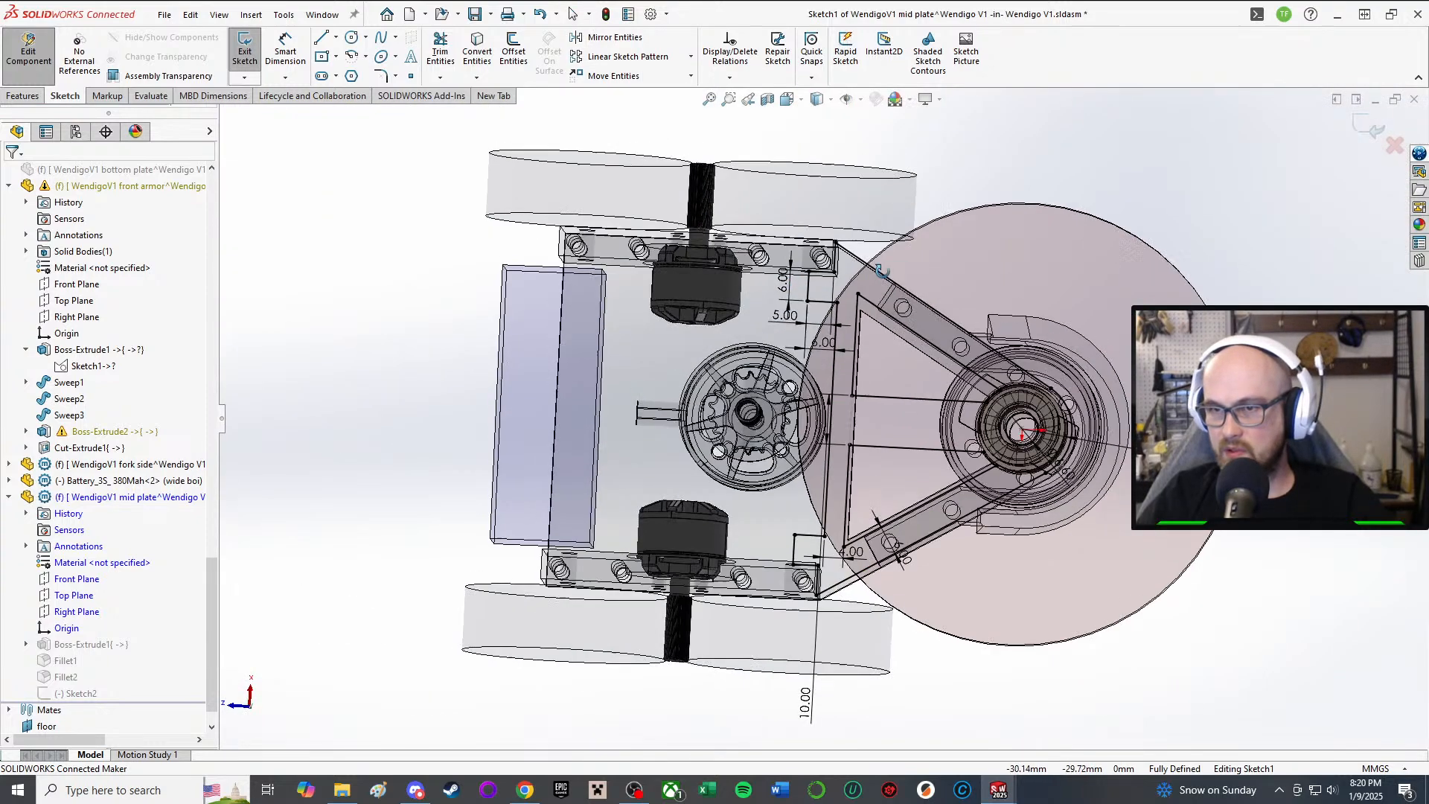
{"action": "scroll", "coordinate": [798, 249], "scroll_direction": "down", "scroll_amount": 4}
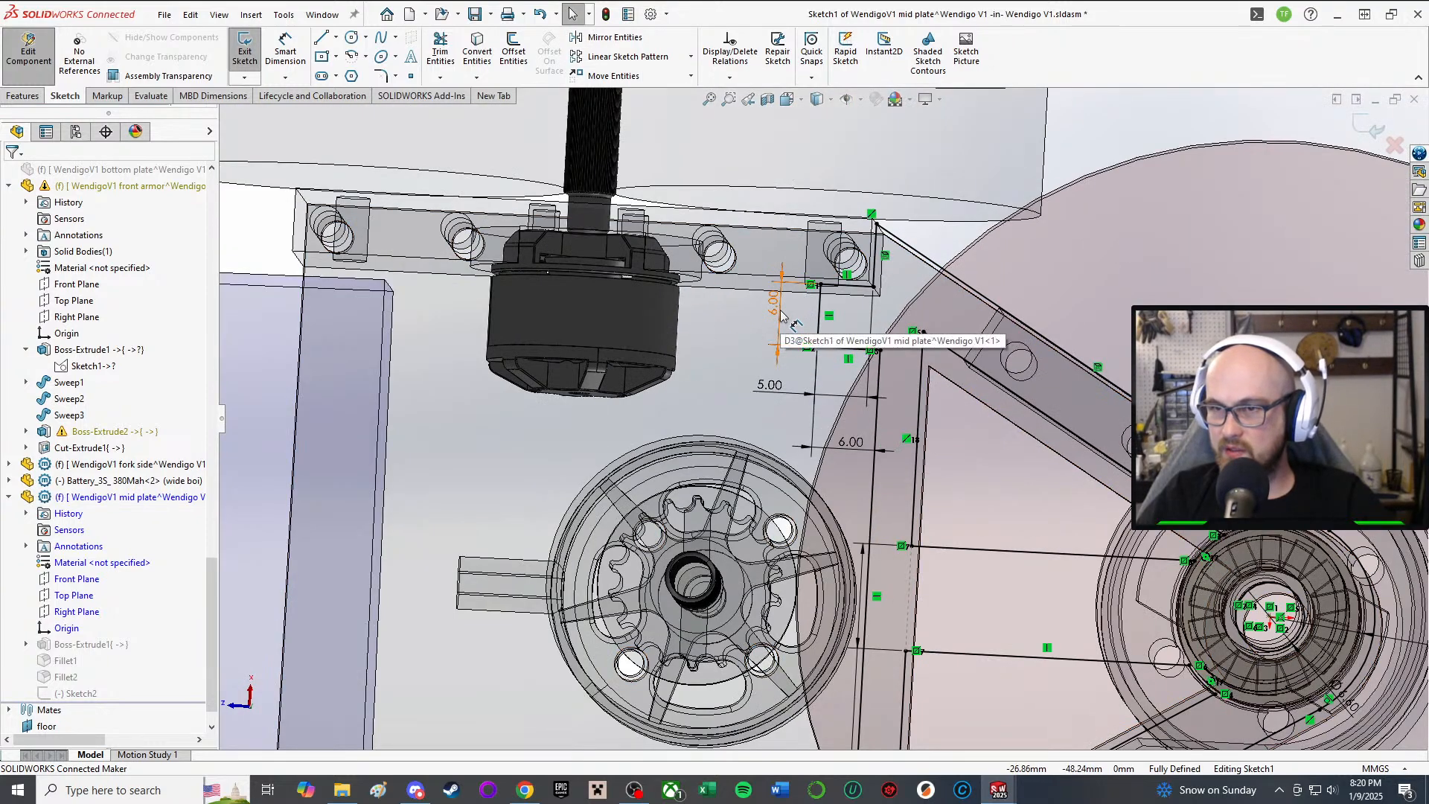
{"action": "scroll", "coordinate": [741, 491], "scroll_direction": "down", "scroll_amount": 4}
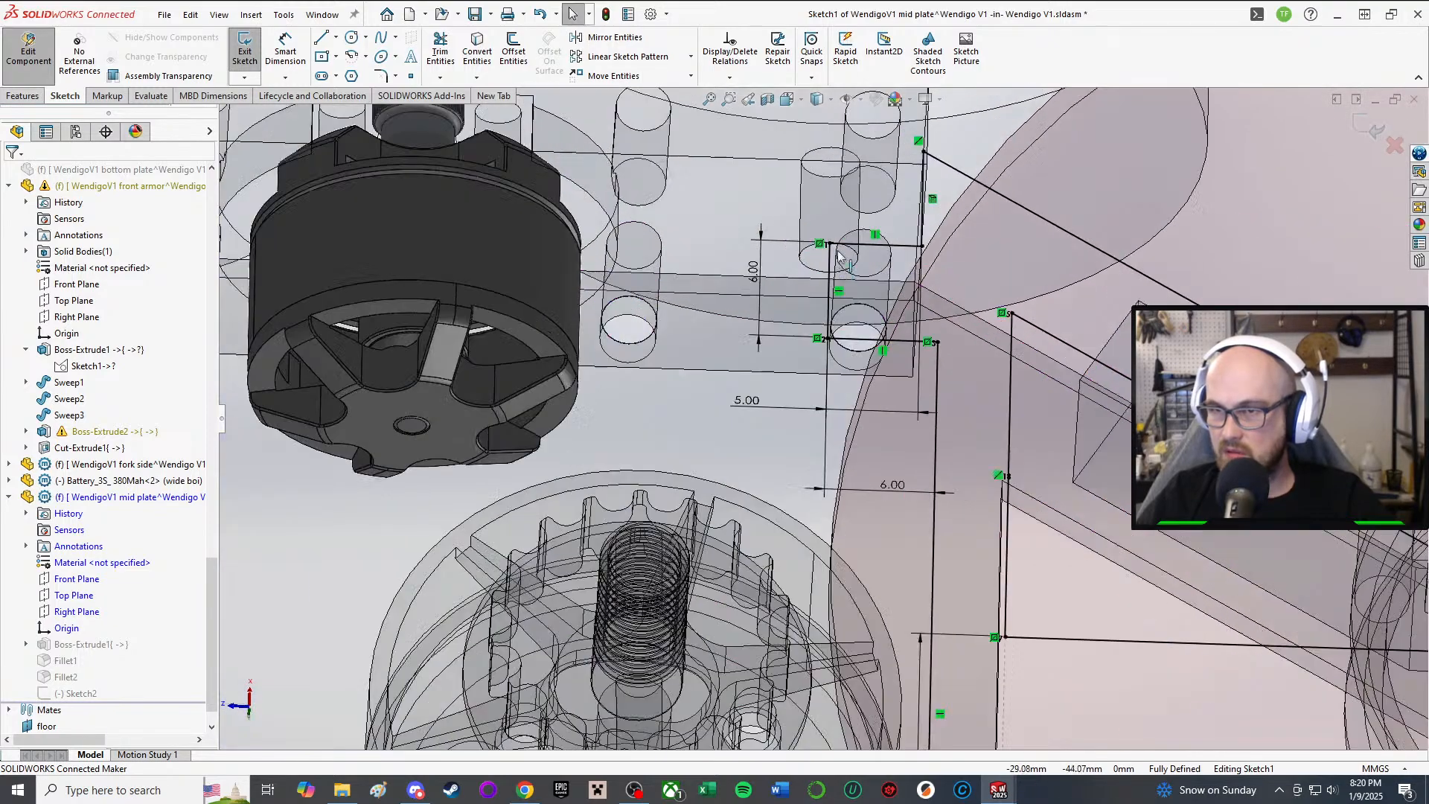
{"action": "scroll", "coordinate": [904, 365], "scroll_direction": "up", "scroll_amount": 2}
{"action": "scroll", "coordinate": [958, 257], "scroll_direction": "down", "scroll_amount": 3}
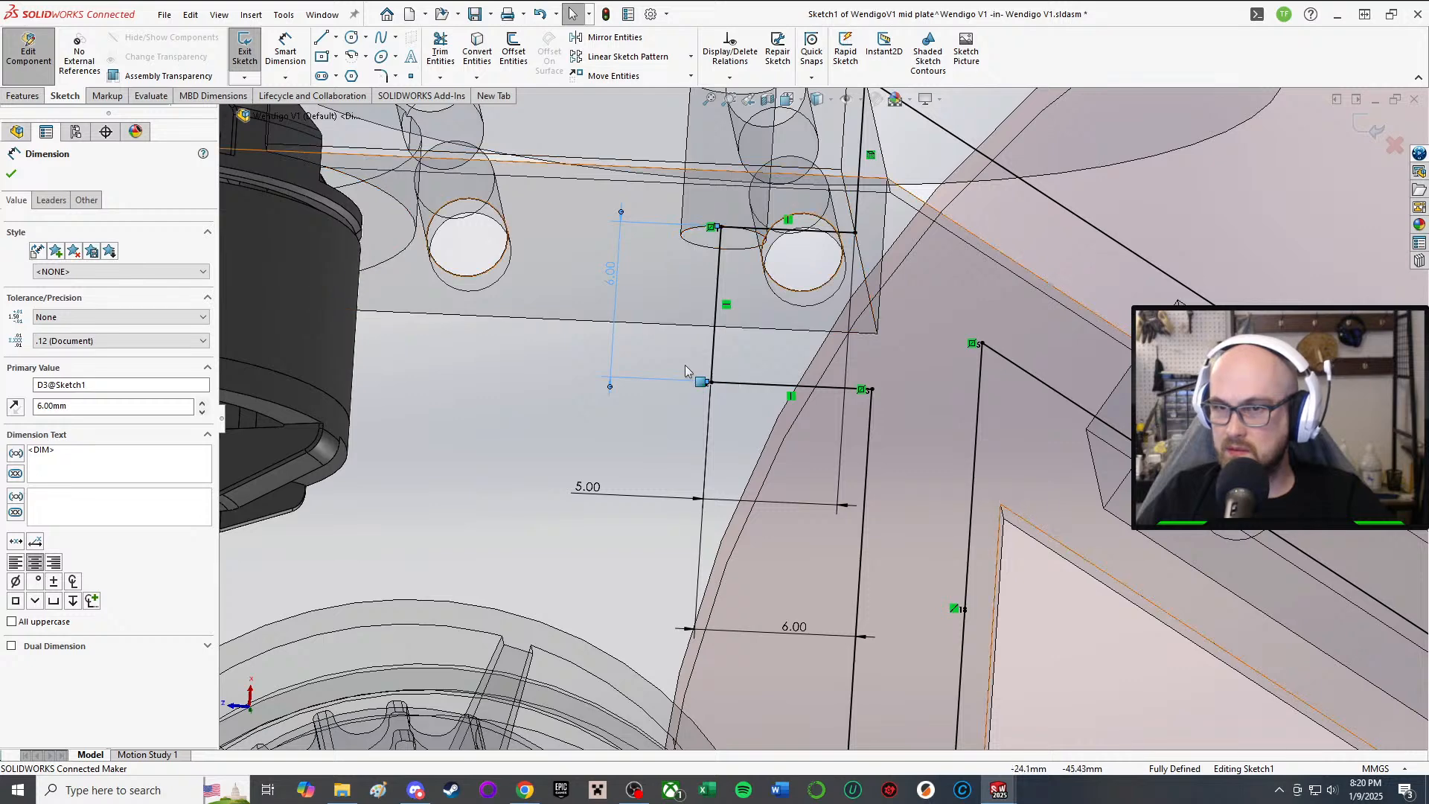
Step: Delete the 5.00 and vertical 6.00 dimensions and nudge the bracket's left vertical line
{"action": "left_click", "coordinate": [592, 497]}
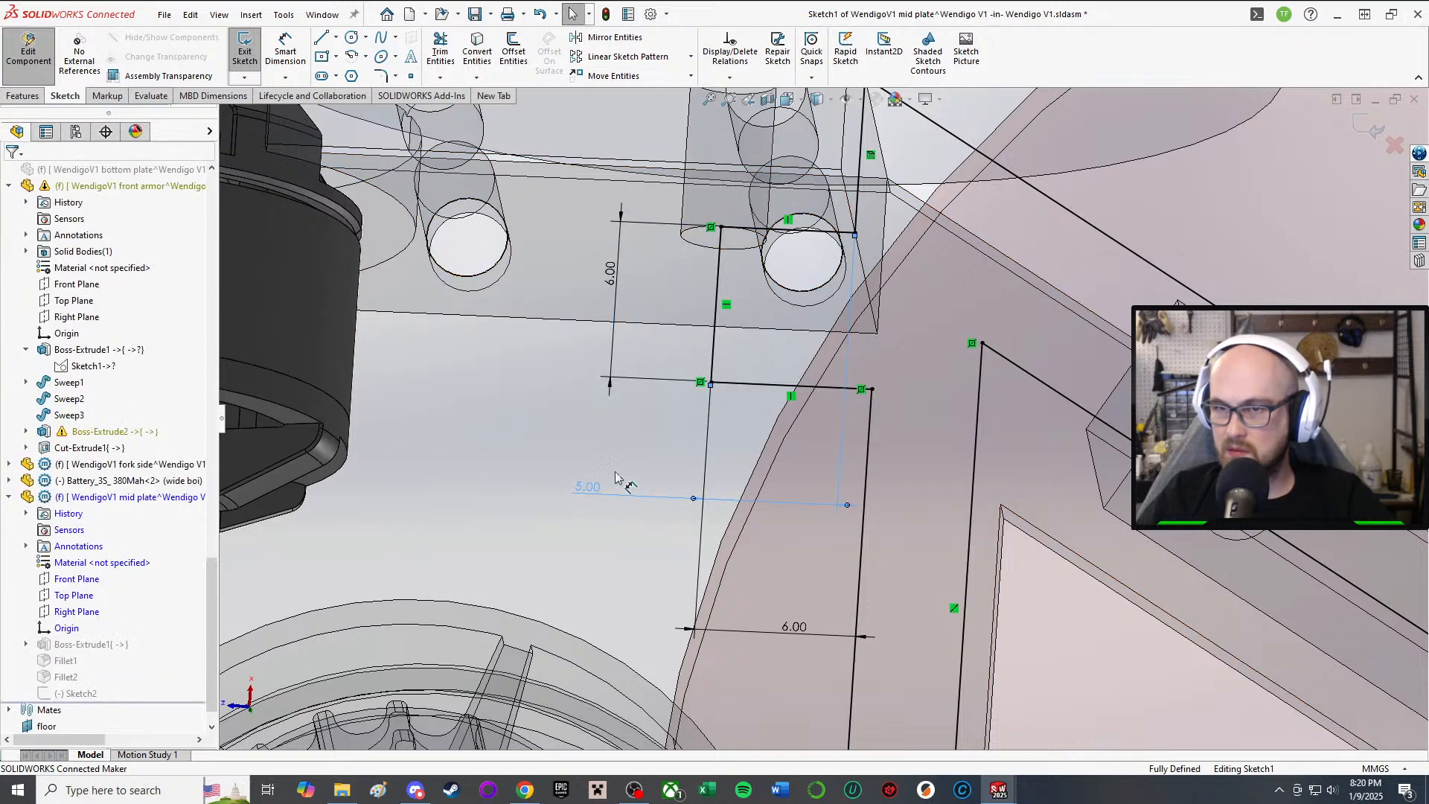
{"action": "key", "text": "Delete"}
{"action": "left_click", "coordinate": [611, 274]}
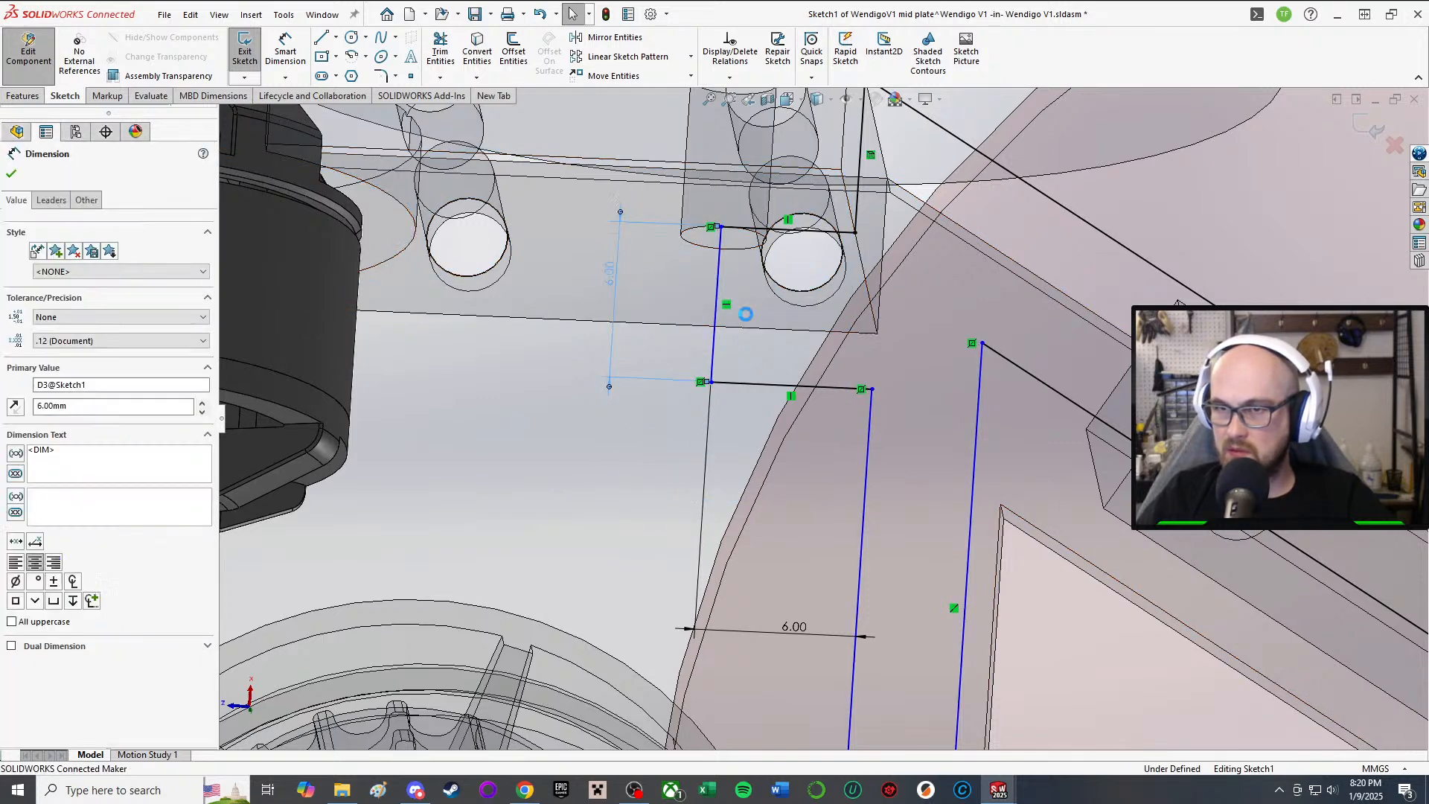
{"action": "key", "text": "Delete"}
{"action": "mouse_move", "coordinate": [718, 284]}
{"action": "left_mouse_down"}
{"action": "mouse_move", "coordinate": [802, 296]}
{"action": "mouse_move", "coordinate": [716, 288]}
{"action": "left_mouse_up"}
{"action": "scroll", "coordinate": [753, 439], "scroll_direction": "up", "scroll_amount": 5}
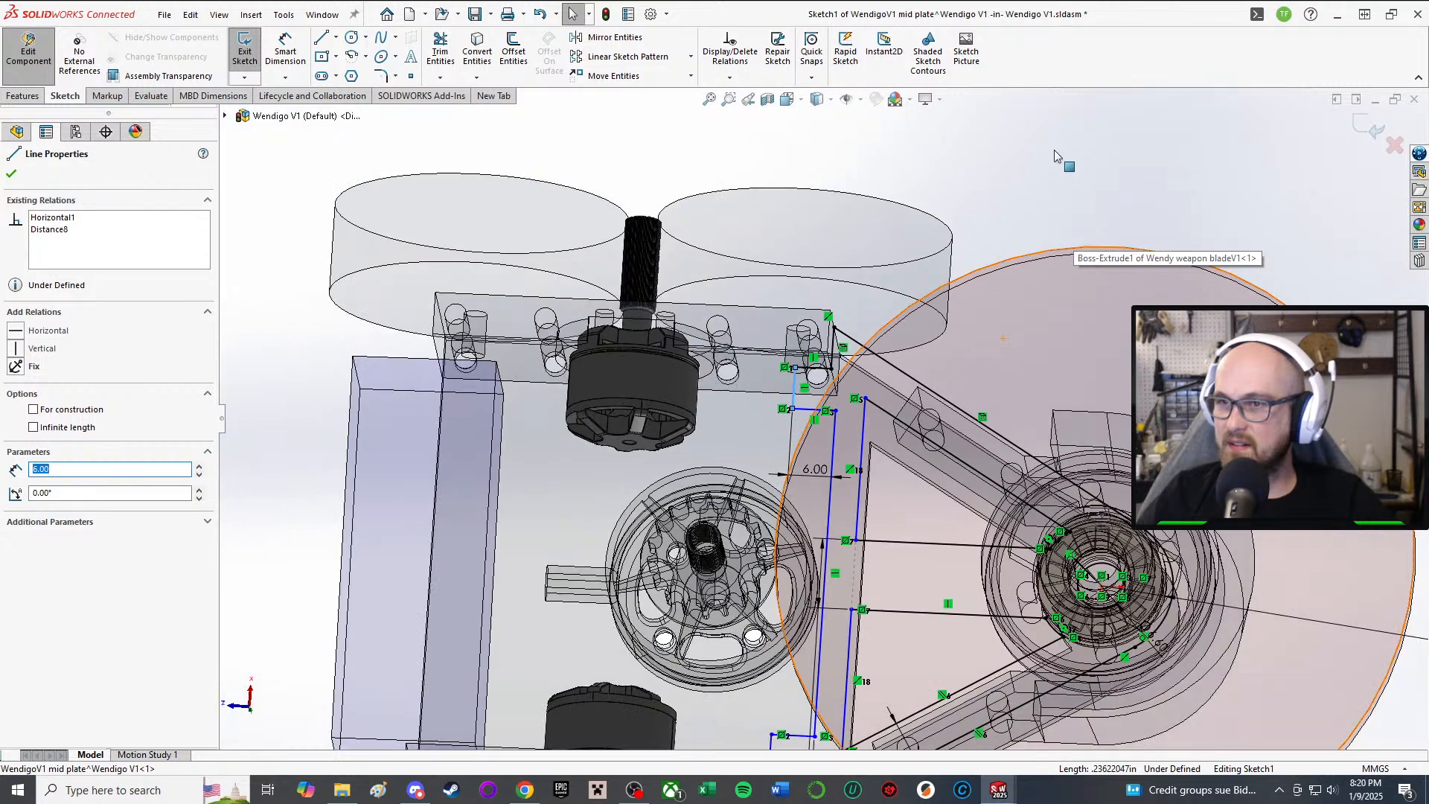
Step: Add a relation between the right vertical line and the upper short vertical line
{"action": "right_click_drag", "start_coordinate": [1050, 133], "coordinate": [1046, 219]}
{"action": "scroll", "coordinate": [843, 420], "scroll_direction": "down", "scroll_amount": 5}
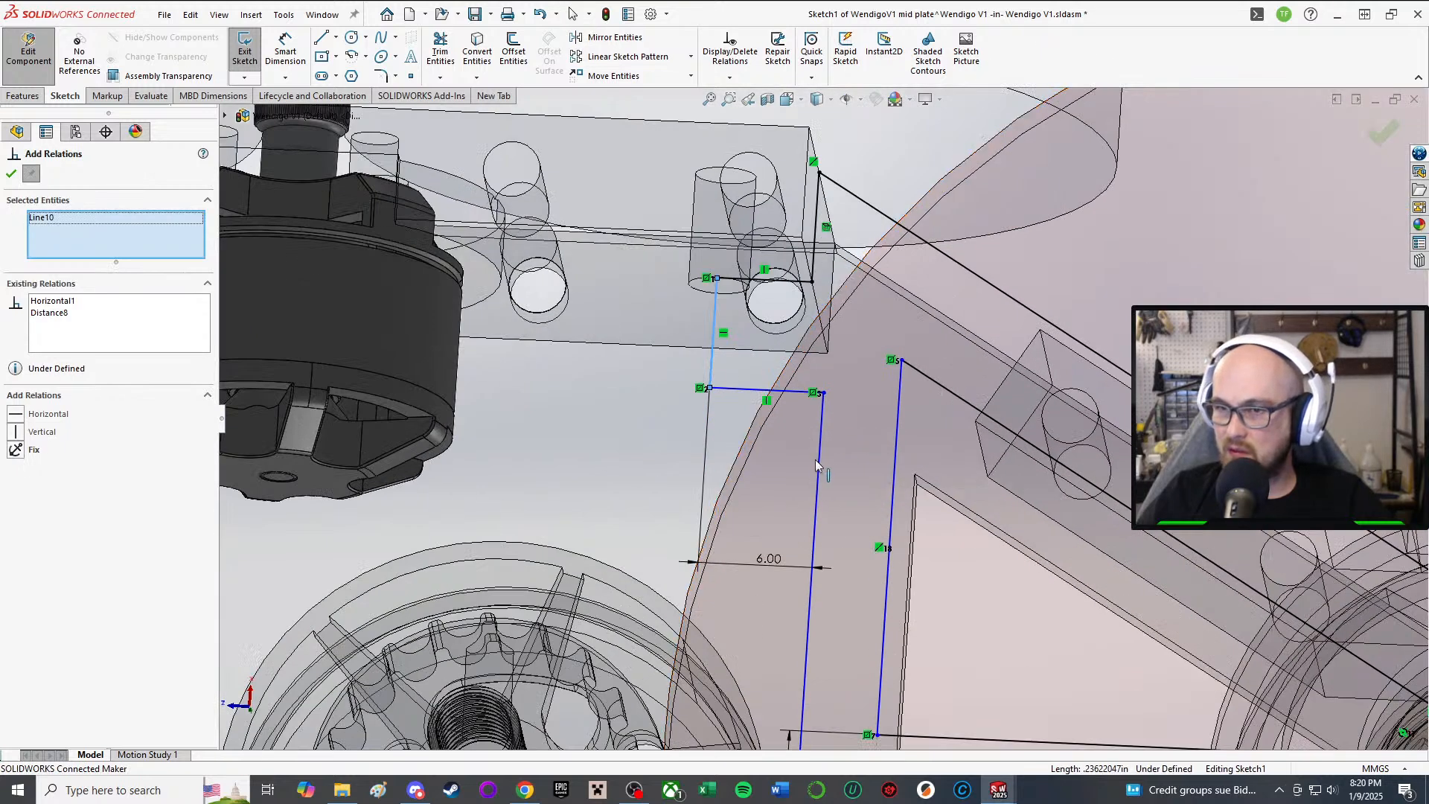
{"action": "left_click", "coordinate": [817, 465]}
{"action": "left_click", "coordinate": [814, 223]}
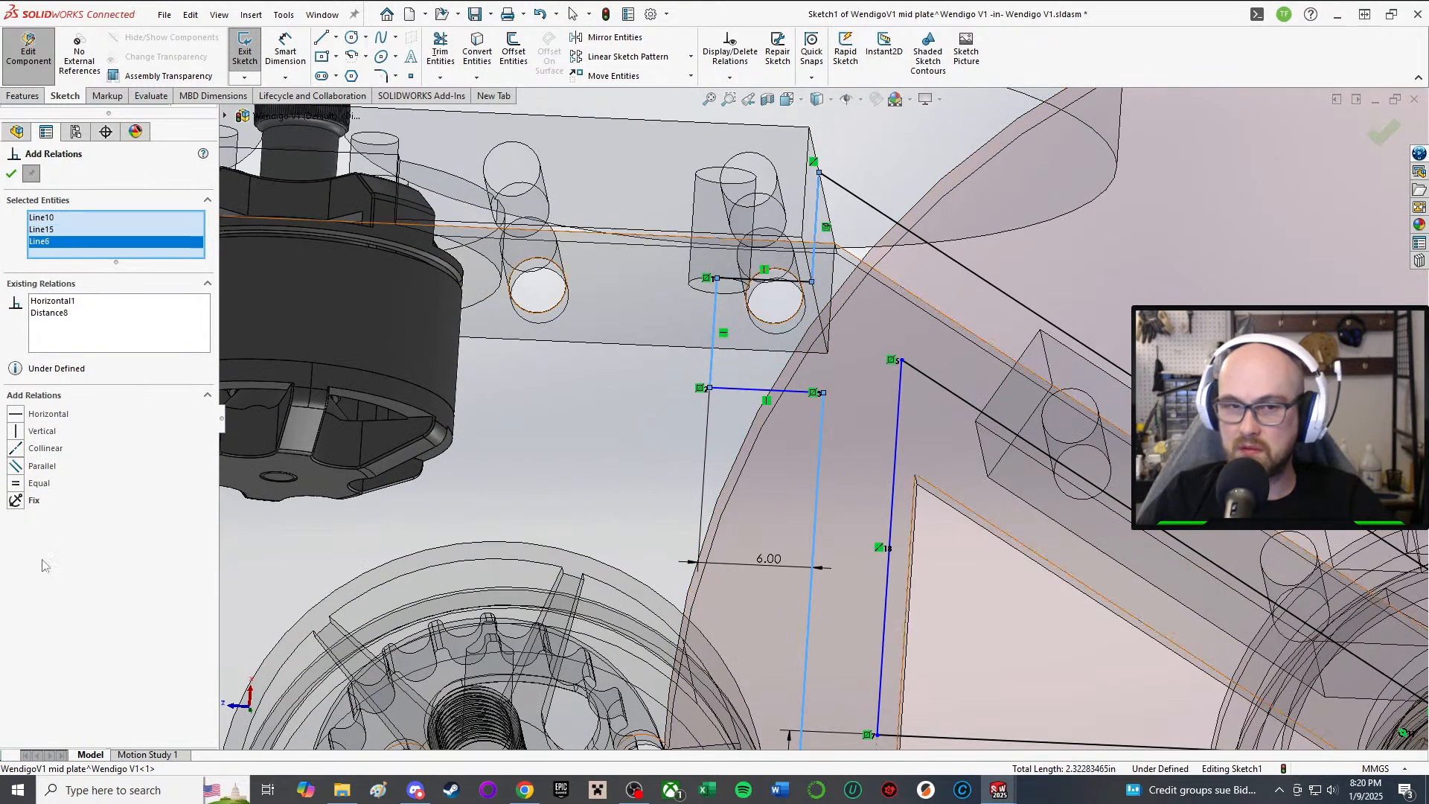
{"action": "scroll", "coordinate": [822, 419], "scroll_direction": "up", "scroll_amount": 3}
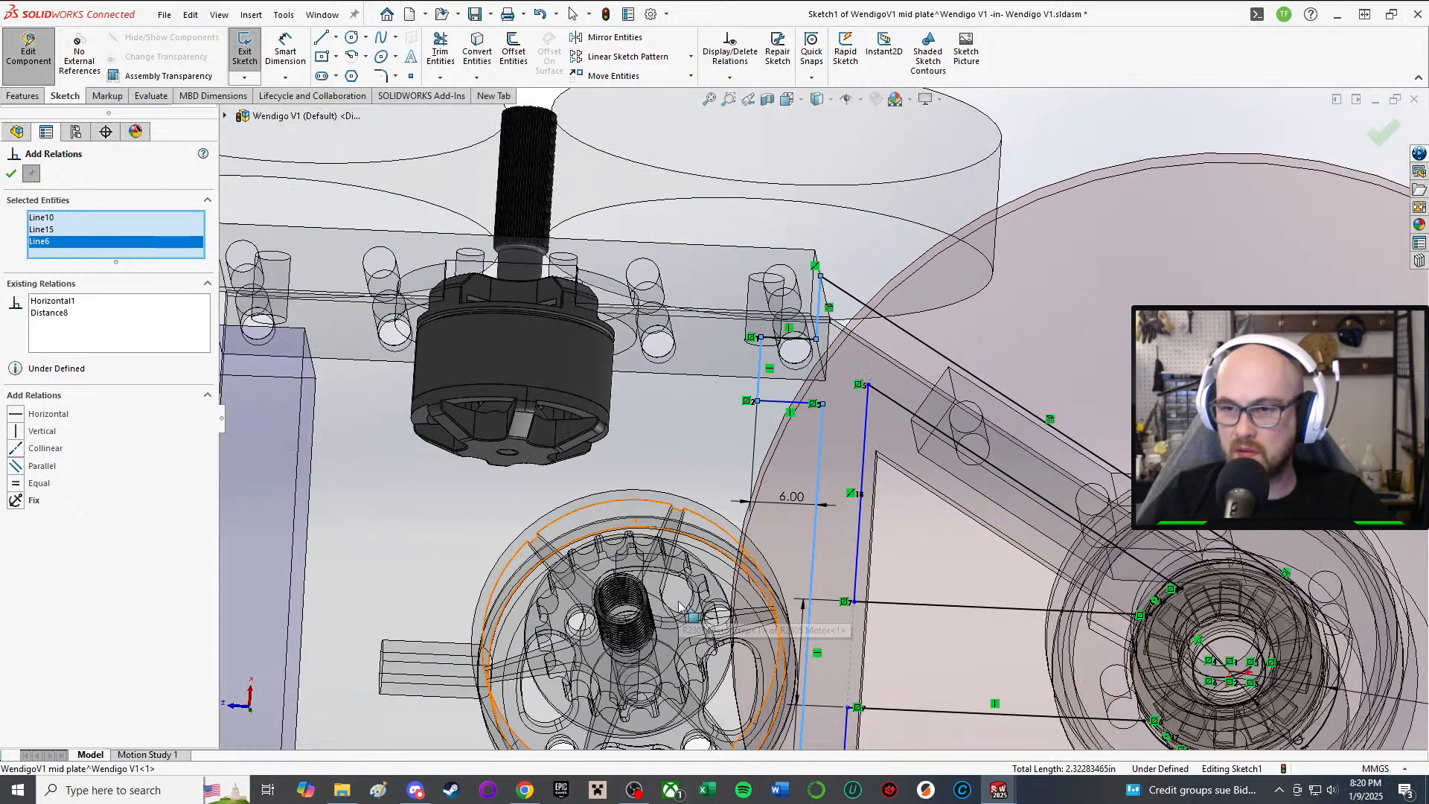
{"action": "left_click", "coordinate": [11, 173]}
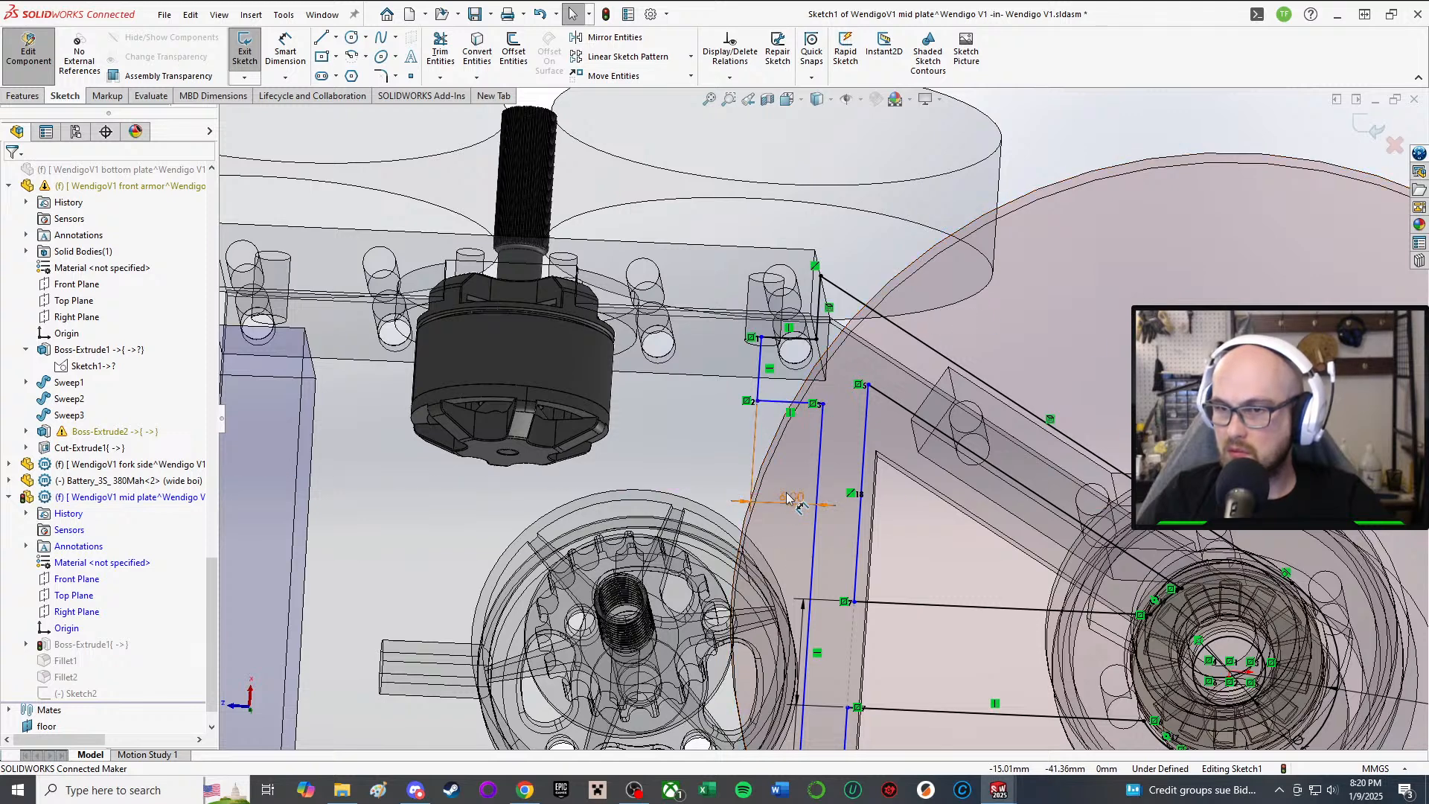
Step: Remove the horizontal 6.00 dimension and dimension the short top segment at 1.00 mm
{"action": "key", "text": "Delete"}
{"action": "right_click_drag", "start_coordinate": [1004, 286], "coordinate": [1025, 157]}
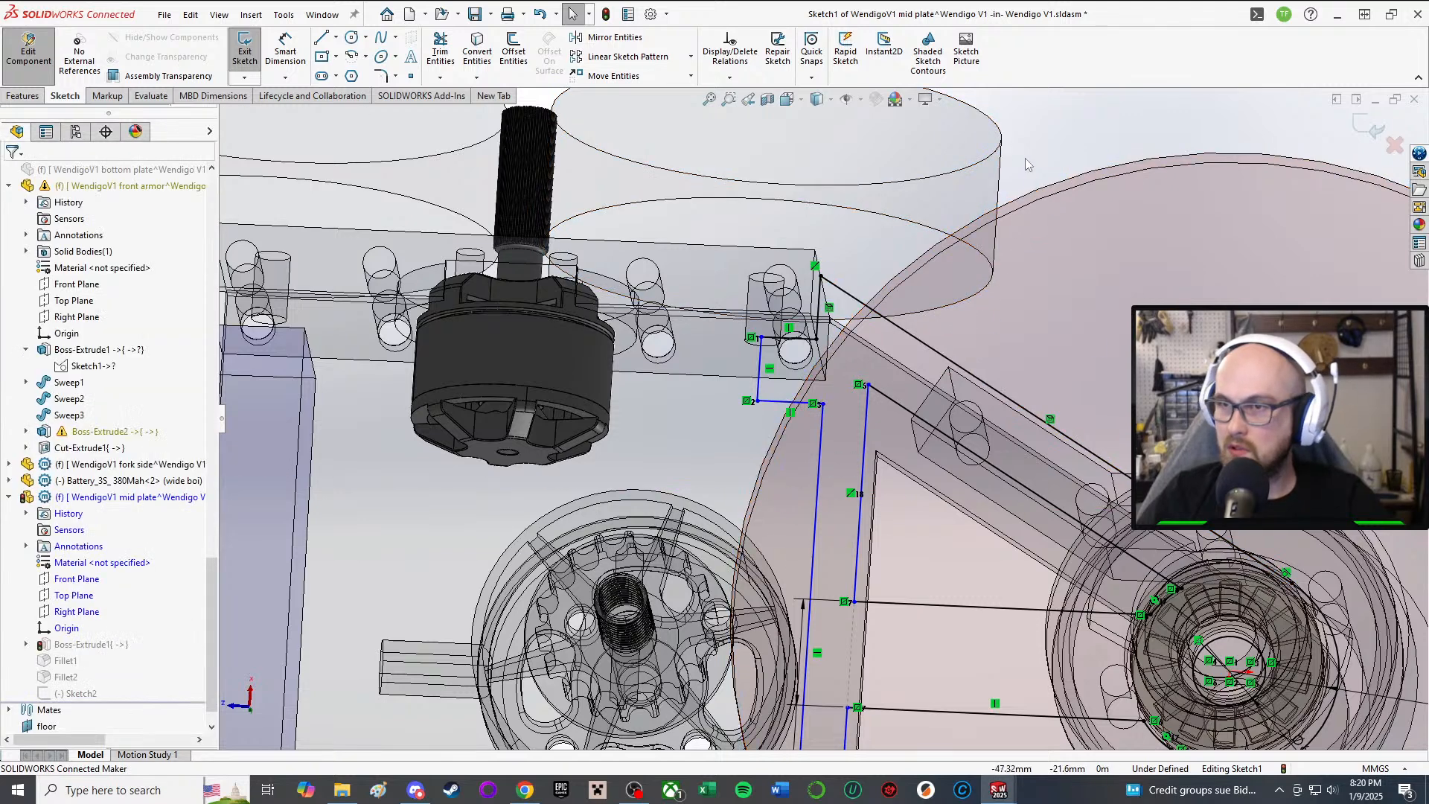
{"action": "left_click", "coordinate": [825, 453]}
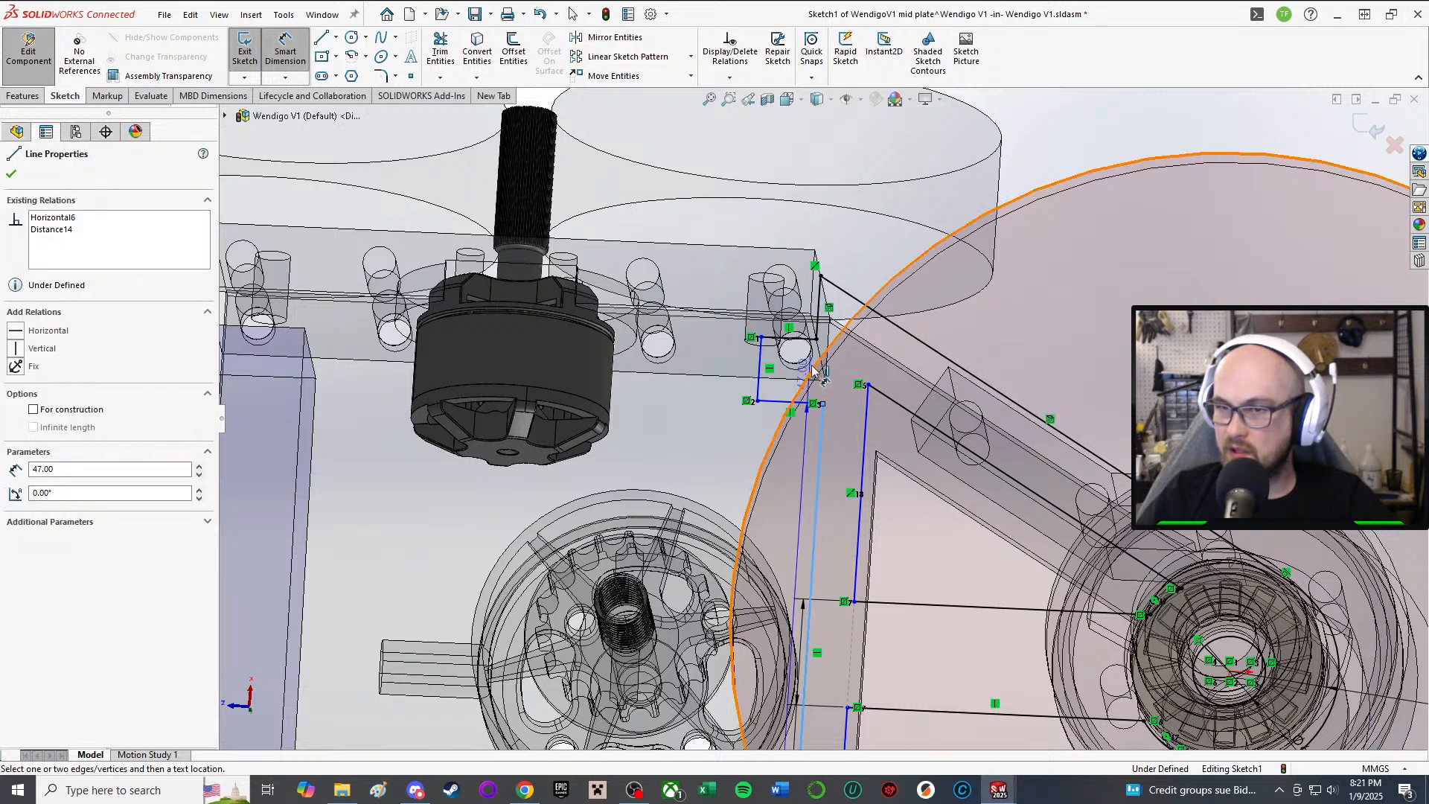
{"action": "left_click", "coordinate": [867, 225]}
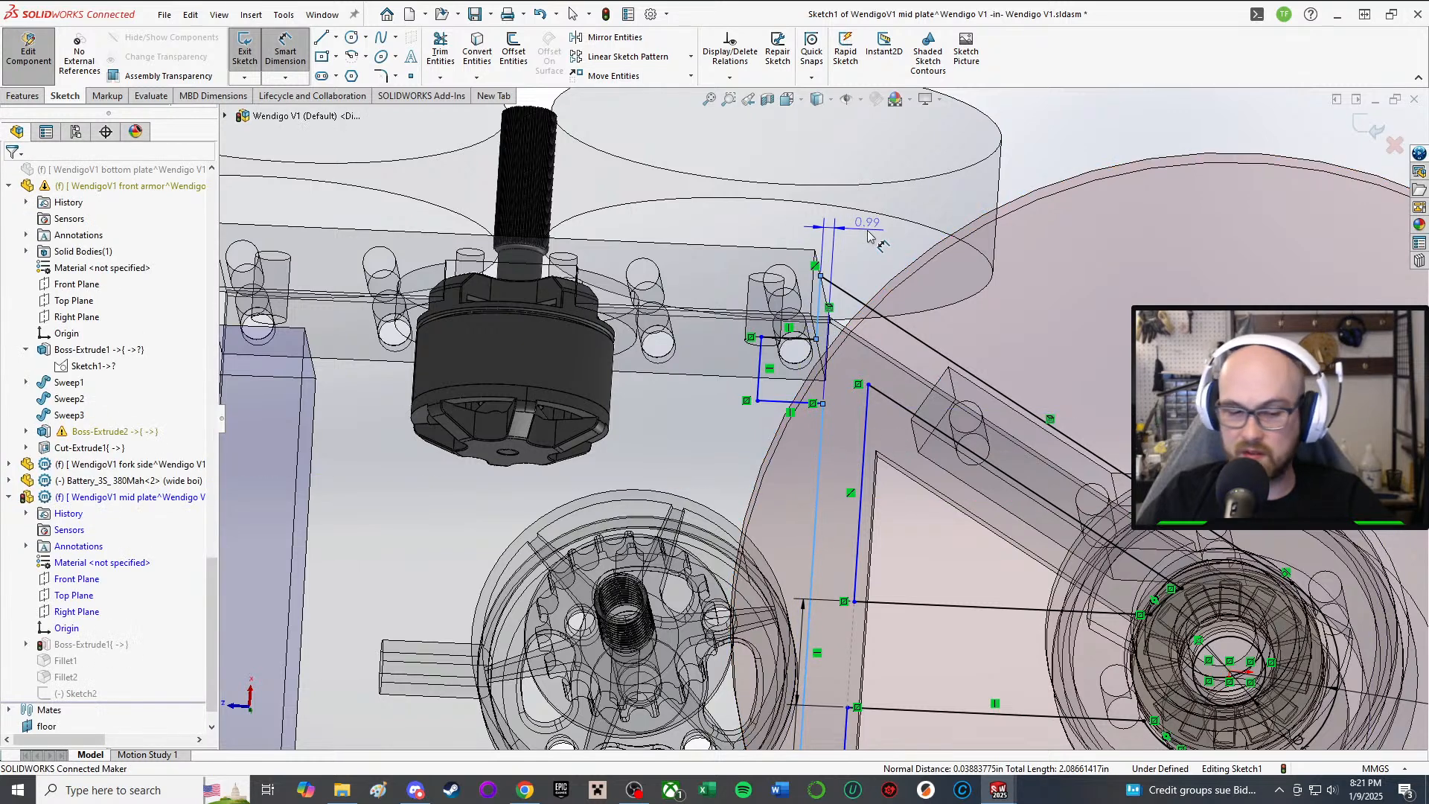
{"action": "type", "text": "1"}
{"action": "key", "text": "Return"}
{"action": "middle_click_drag", "start_coordinate": [798, 451], "coordinate": [804, 510]}
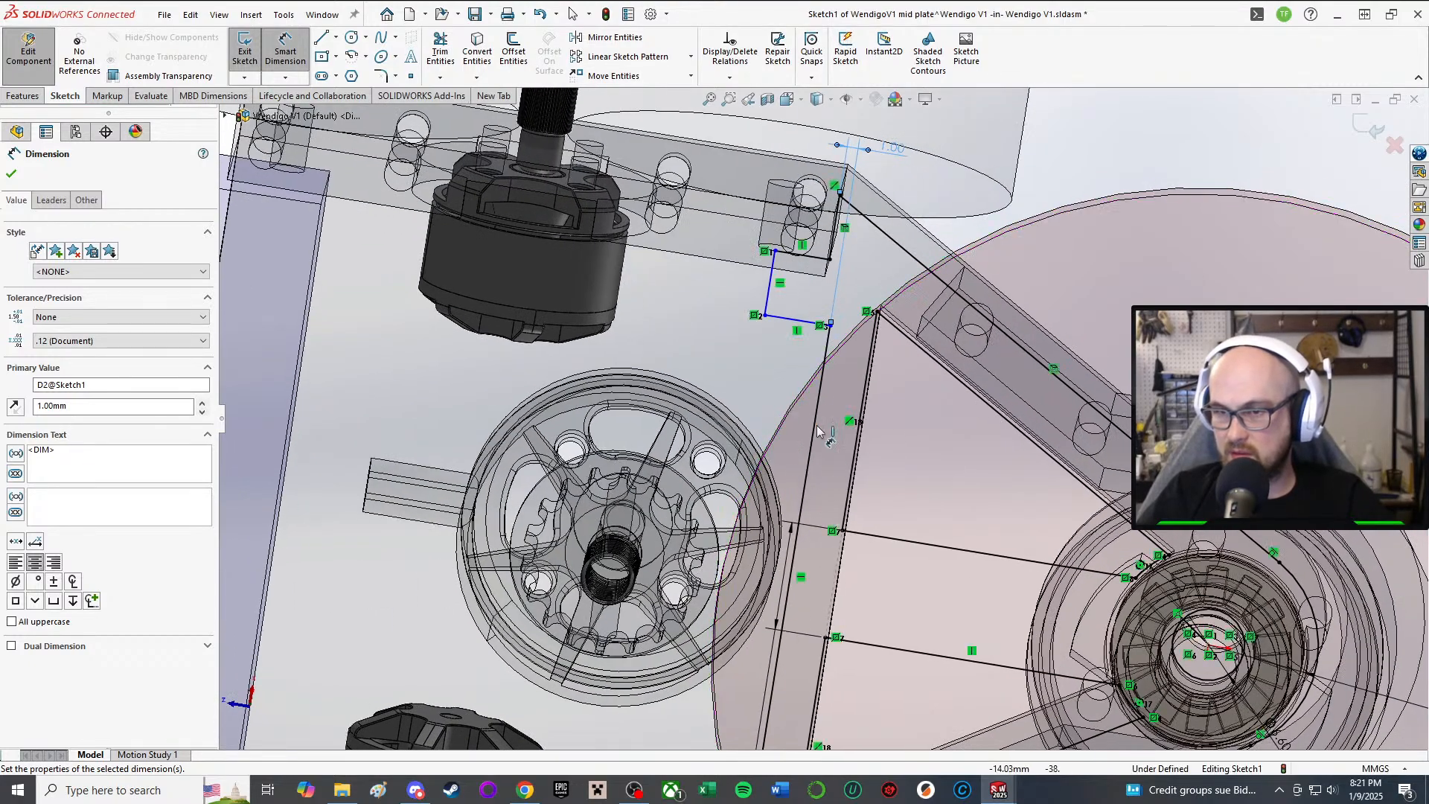
{"action": "mouse_move", "coordinate": [824, 427]}
{"action": "middle_mouse_down"}
{"action": "mouse_move", "coordinate": [814, 390]}
{"action": "mouse_move", "coordinate": [835, 293]}
{"action": "mouse_move", "coordinate": [800, 320]}
{"action": "mouse_move", "coordinate": [872, 270]}
{"action": "middle_mouse_up"}
{"action": "scroll", "coordinate": [872, 270], "scroll_direction": "down", "scroll_amount": 3}
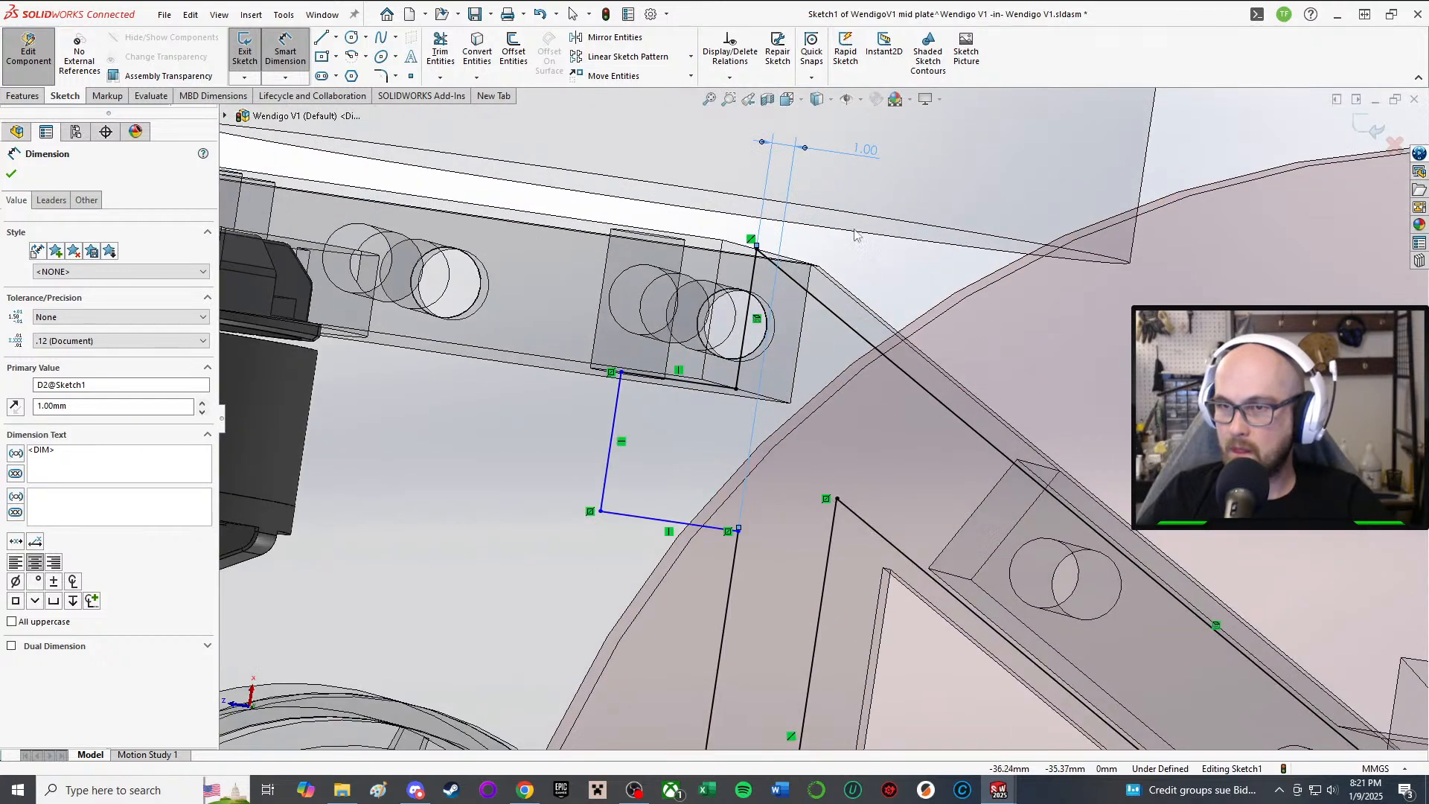
{"action": "key", "text": "Escape"}
Step: Move the vertical line beside the battery and delete the short upper, long and bottom lines
{"action": "left_click_drag", "start_coordinate": [608, 449], "coordinate": [710, 457]}
{"action": "scroll", "coordinate": [707, 446], "scroll_direction": "down", "scroll_amount": 4}
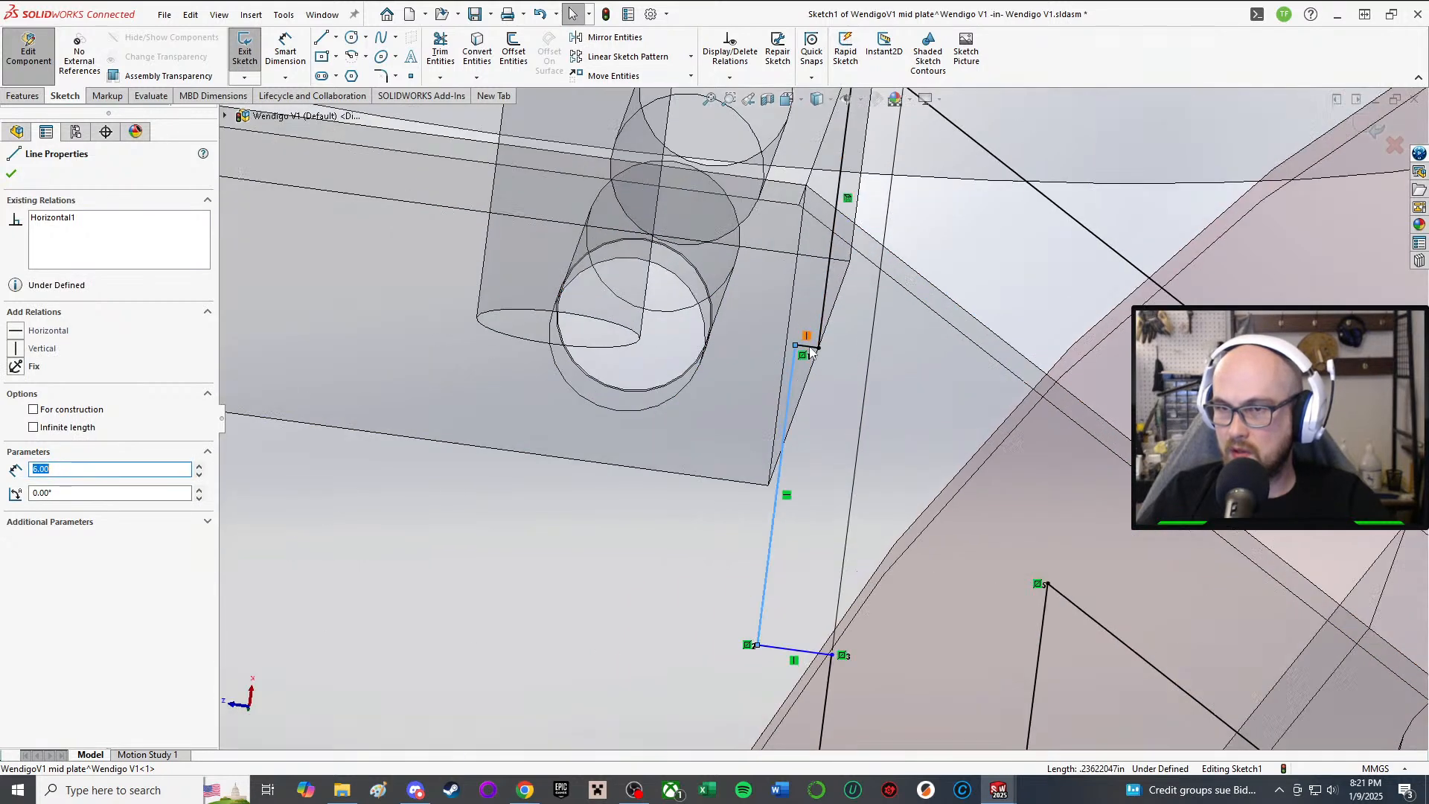
{"action": "scroll", "coordinate": [811, 352], "scroll_direction": "down", "scroll_amount": 1}
{"action": "left_click", "coordinate": [809, 351]}
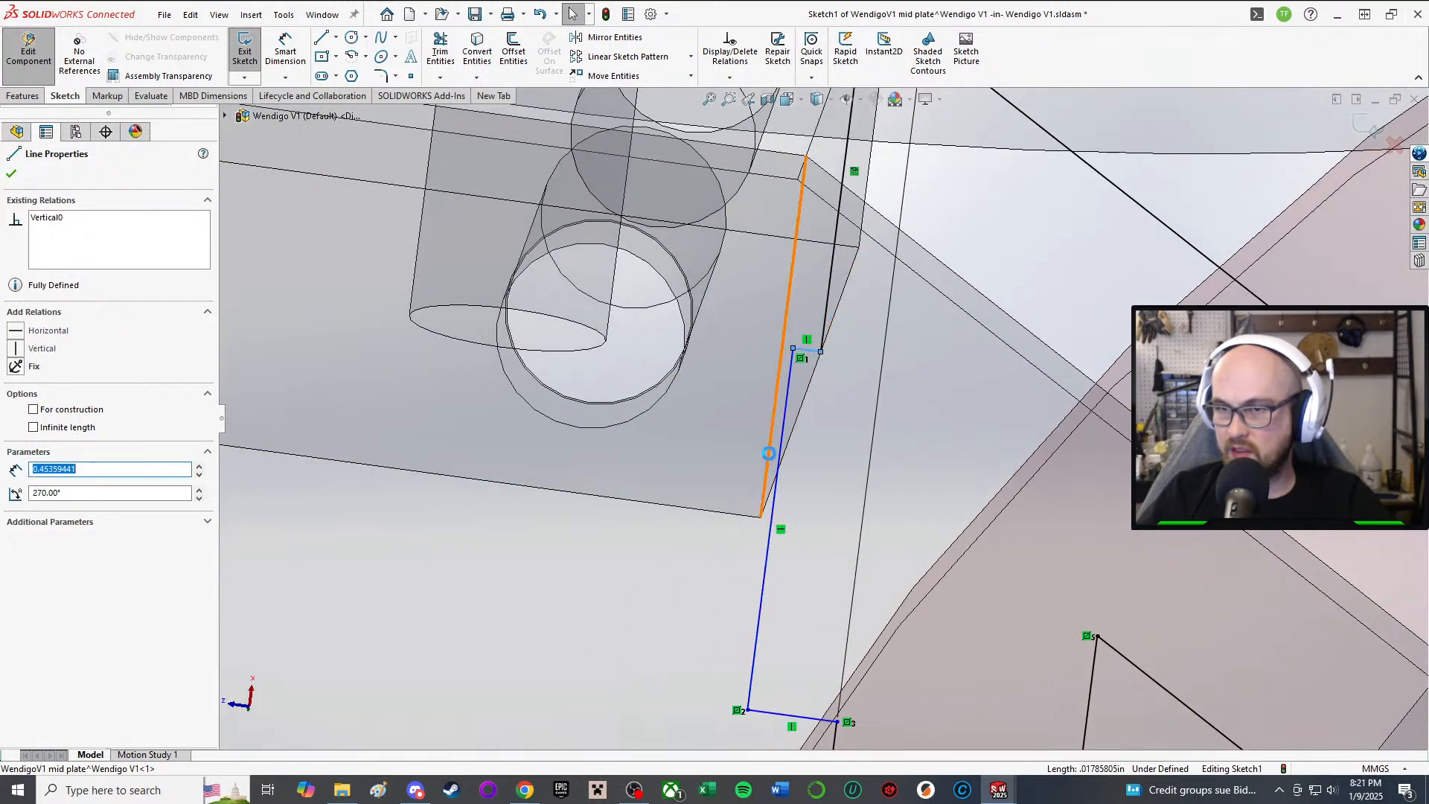
{"action": "key", "text": "Delete"}
{"action": "left_click", "coordinate": [775, 497]}
{"action": "key", "text": "Delete"}
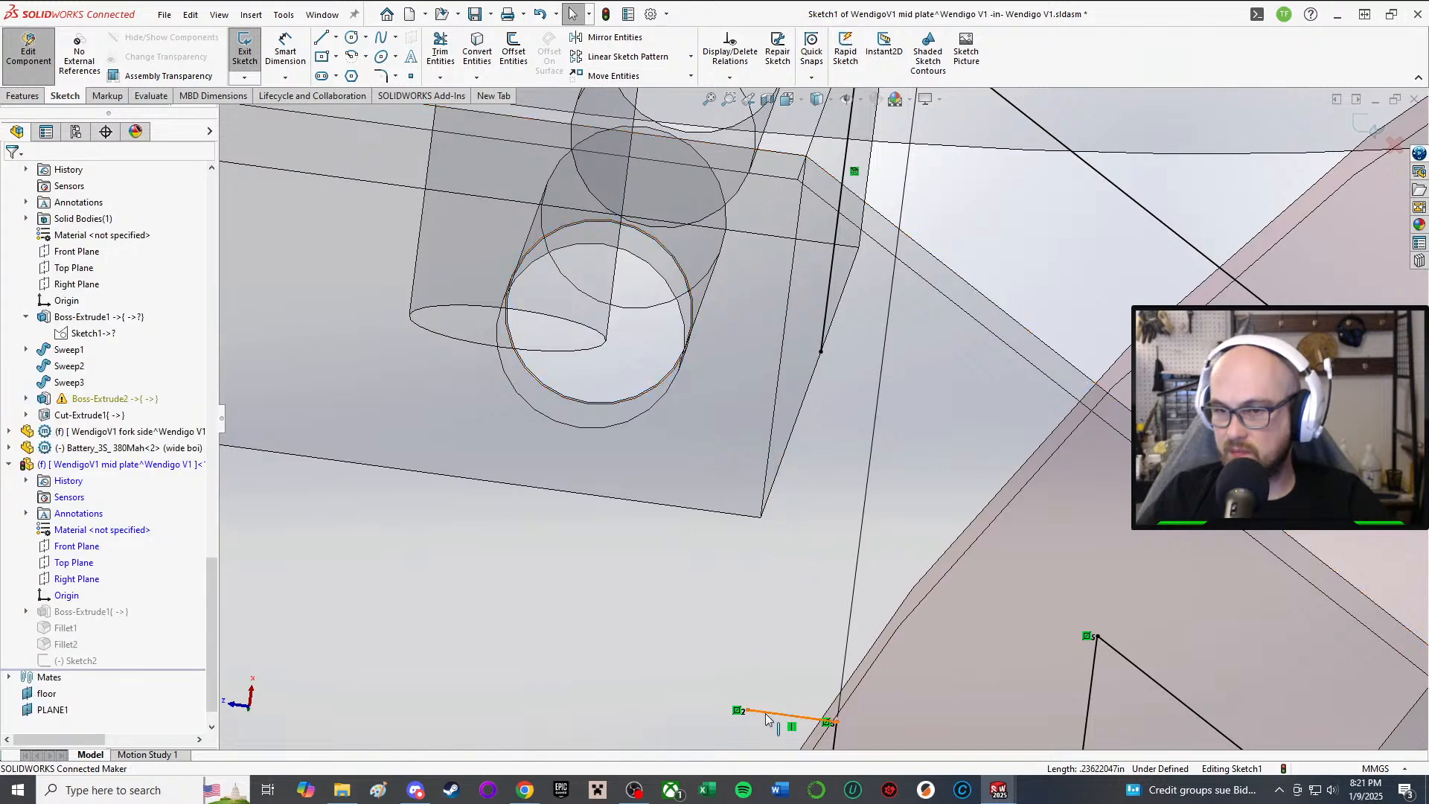
{"action": "key", "text": "Delete"}
Step: Draw a new vertical line between the edge's upper and lower endpoints
{"action": "left_click", "coordinate": [321, 37]}
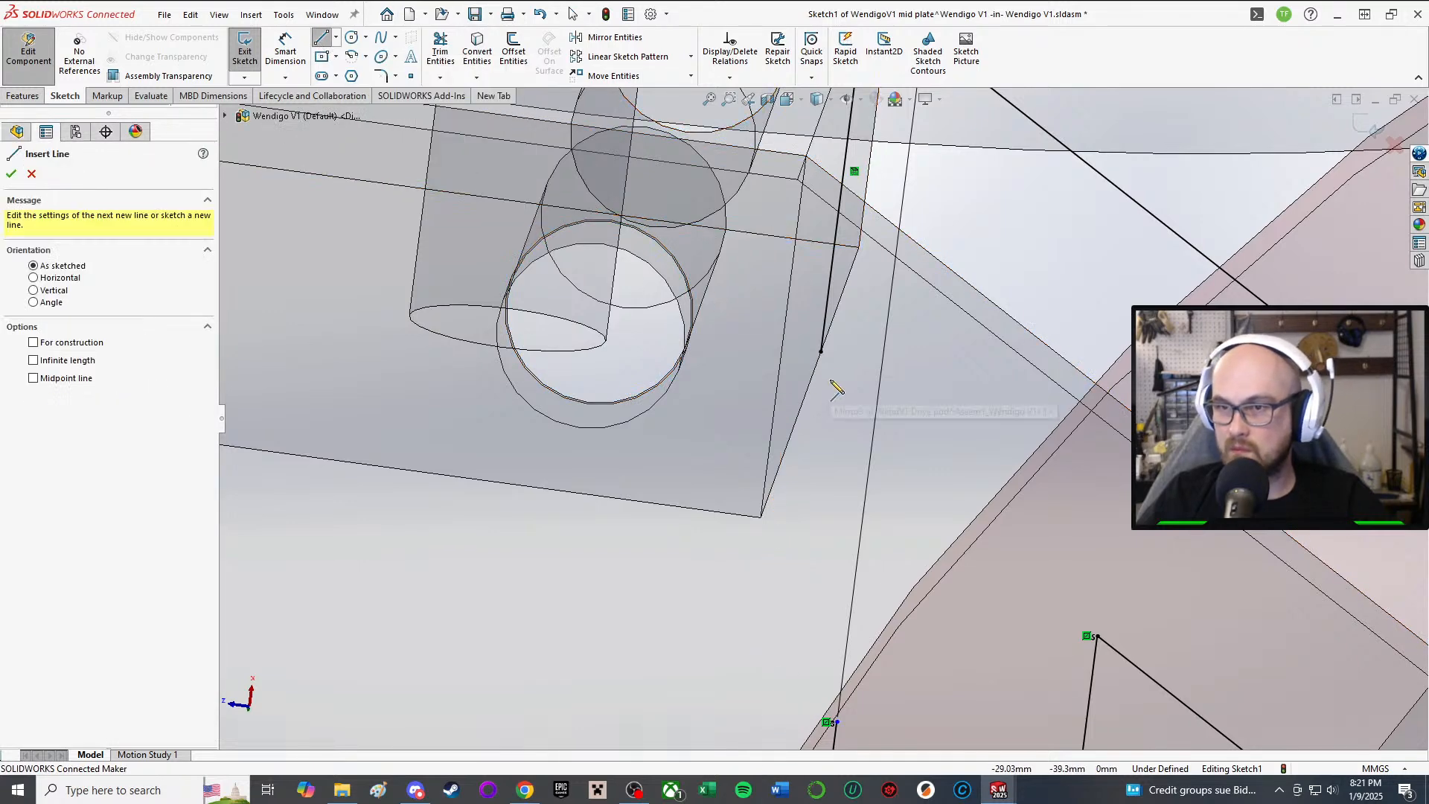
{"action": "left_click", "coordinate": [821, 352]}
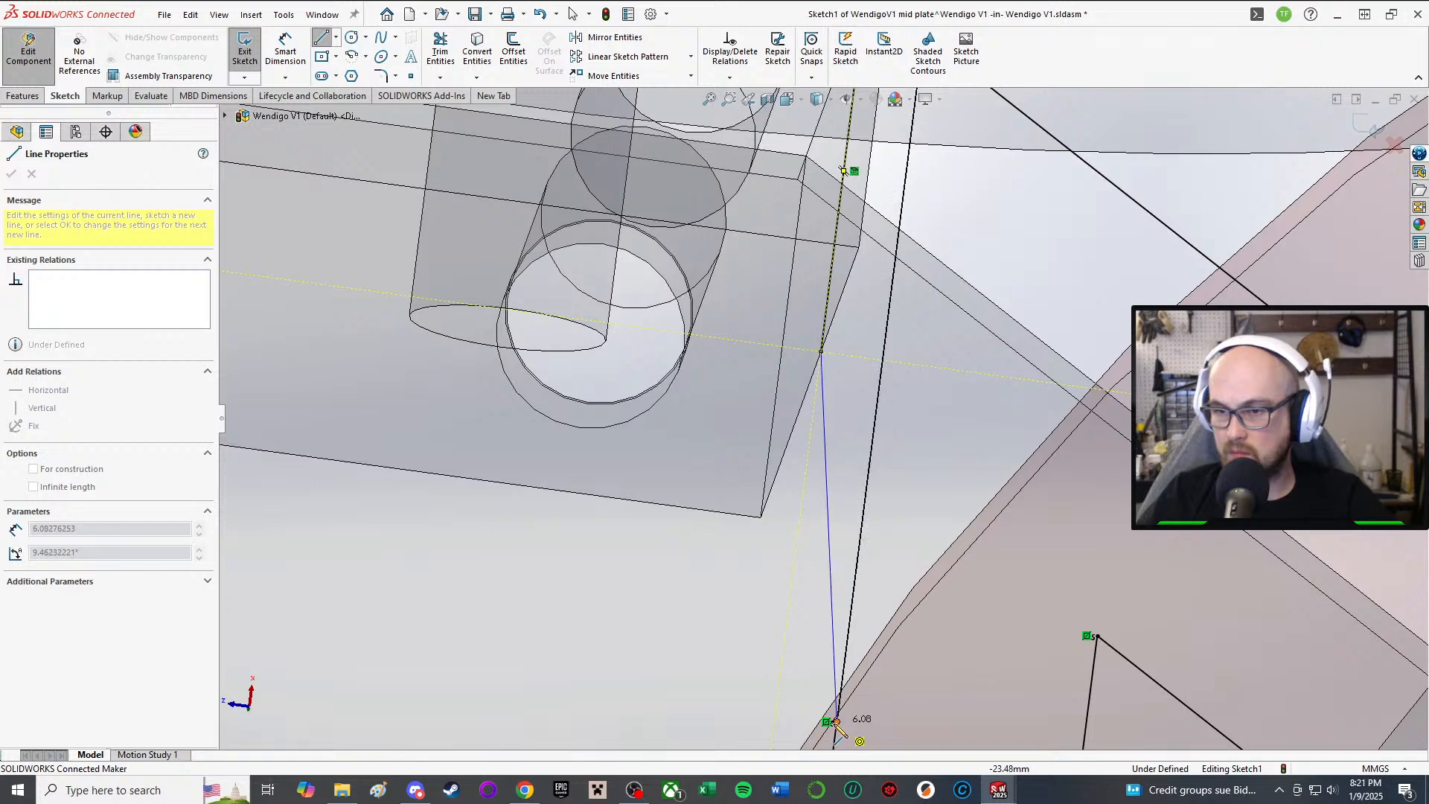
{"action": "left_click", "coordinate": [834, 721]}
{"action": "right_click", "coordinate": [839, 644]}
{"action": "left_click", "coordinate": [863, 645]}
{"action": "scroll", "coordinate": [822, 419], "scroll_direction": "down", "scroll_amount": 5}
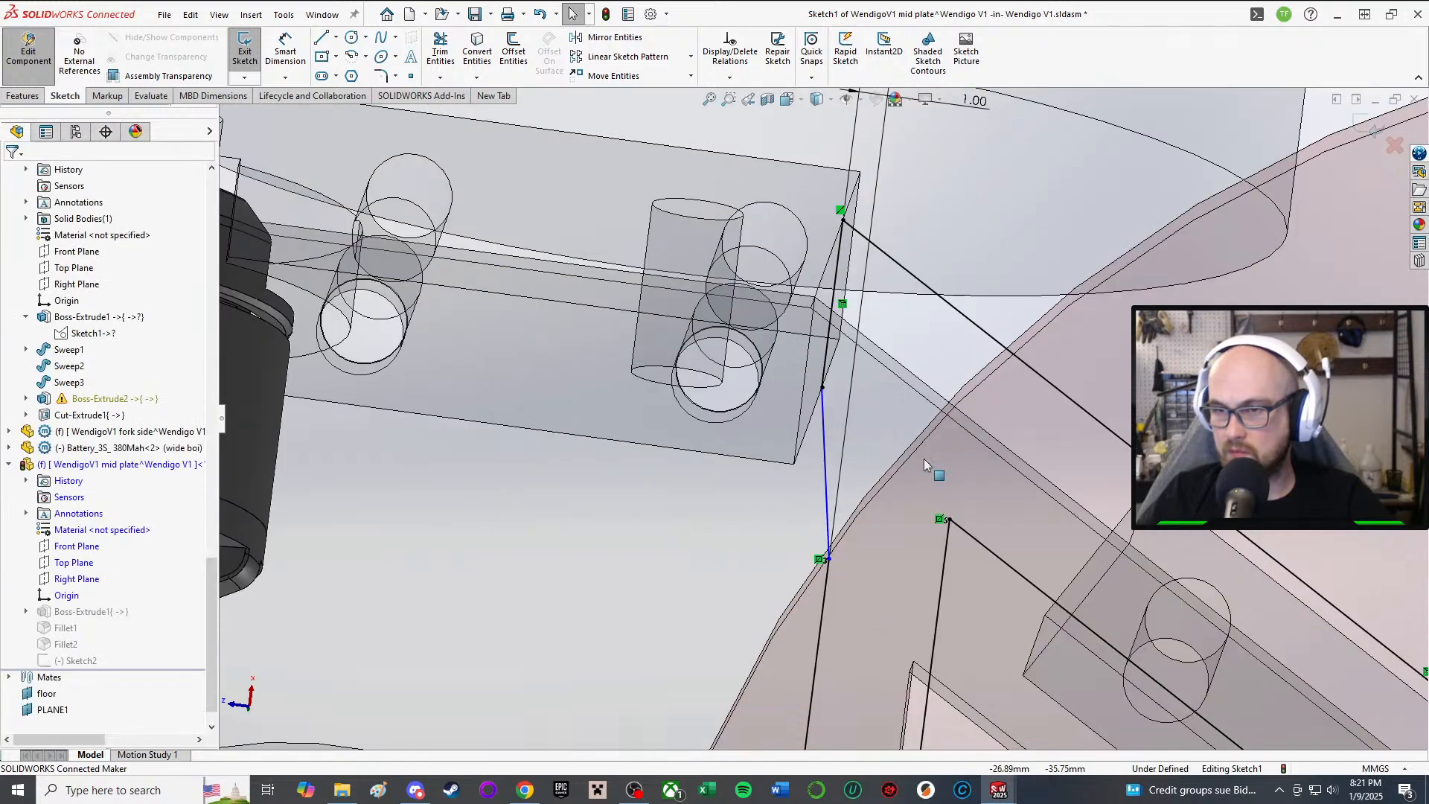
Step: Dimension the new line's endpoints at 6.00 mm
{"action": "key", "text": "d"}
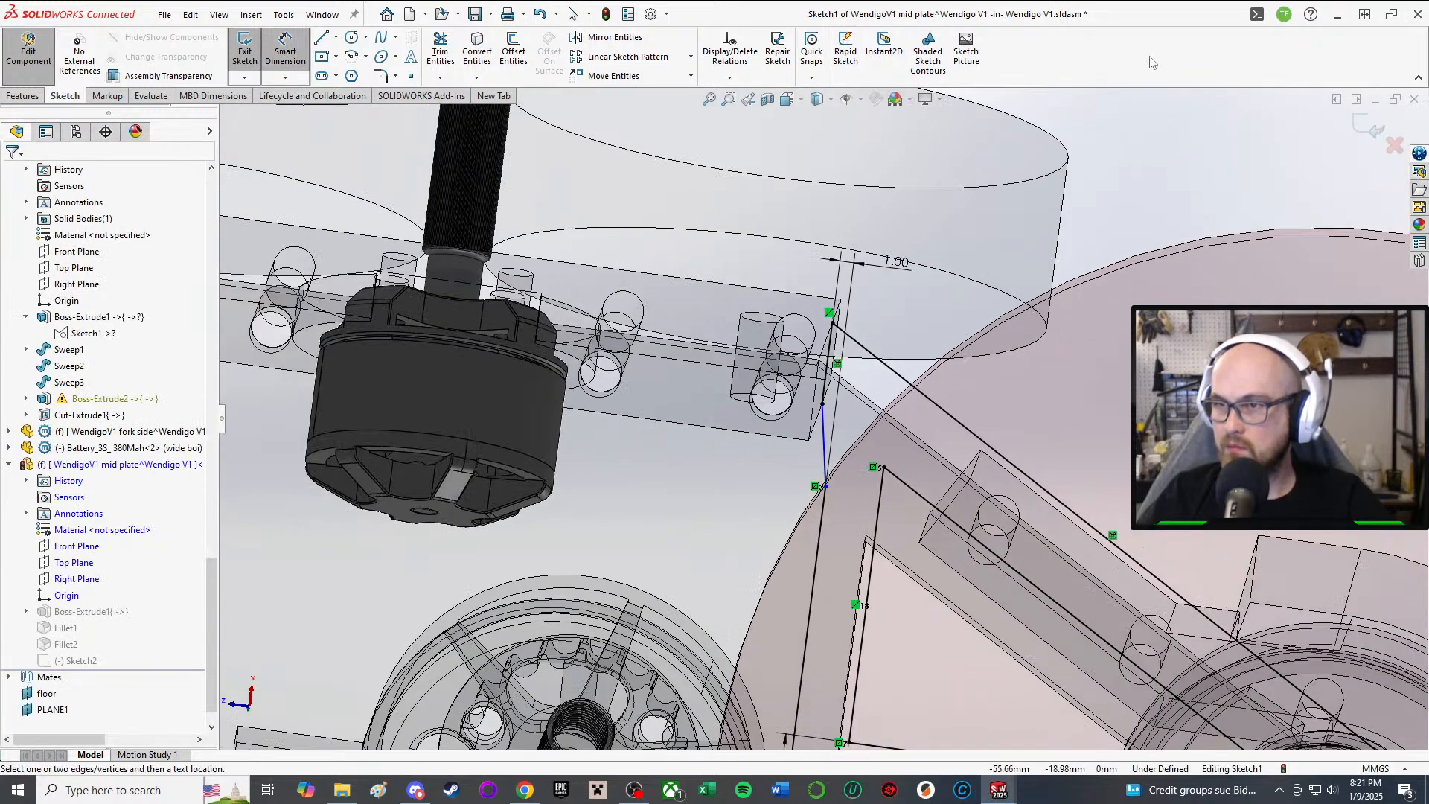
{"action": "left_click", "coordinate": [827, 489]}
{"action": "left_click", "coordinate": [823, 404]}
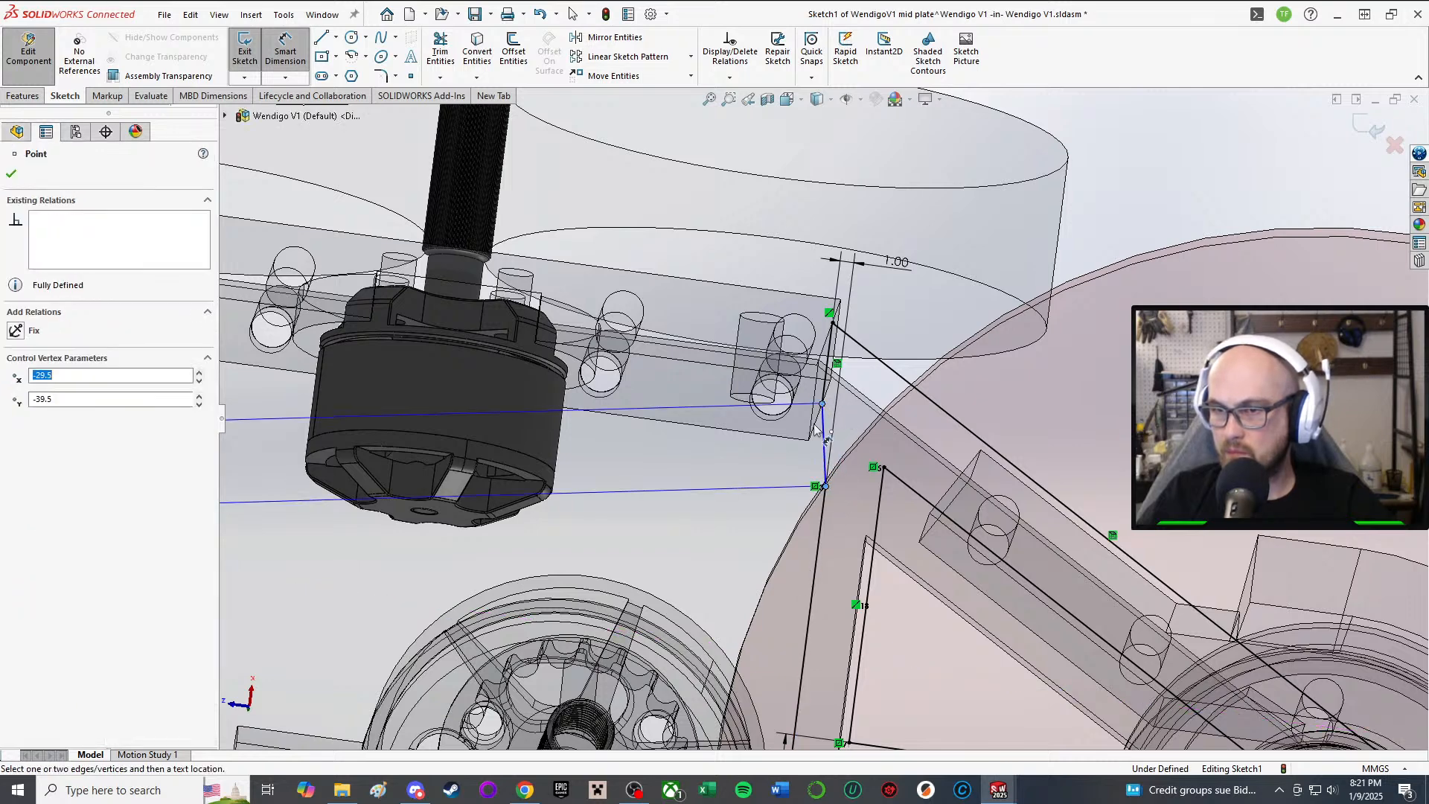
{"action": "left_click", "coordinate": [774, 451]}
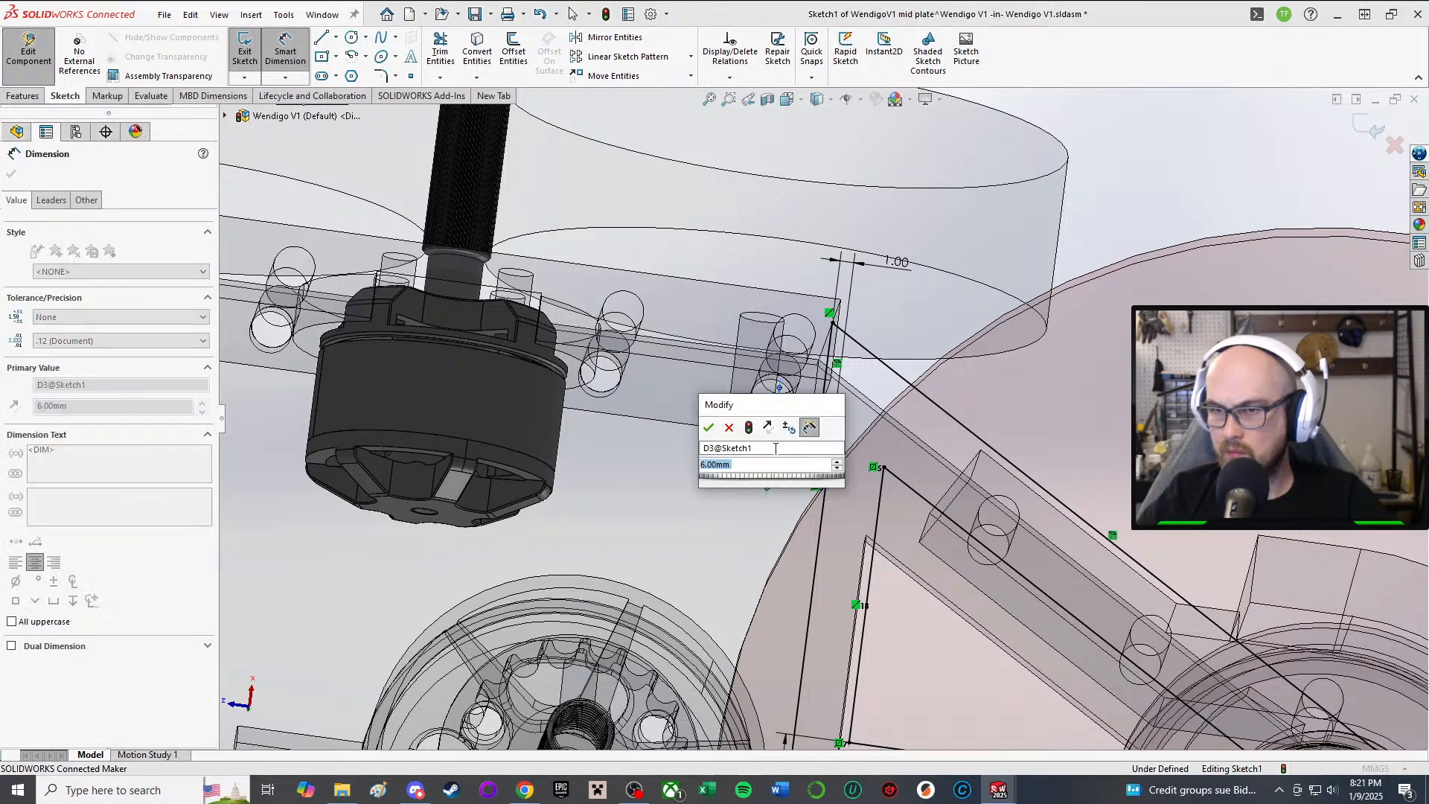
{"action": "key", "text": "Return"}
{"action": "scroll", "coordinate": [819, 639], "scroll_direction": "up", "scroll_amount": 5}
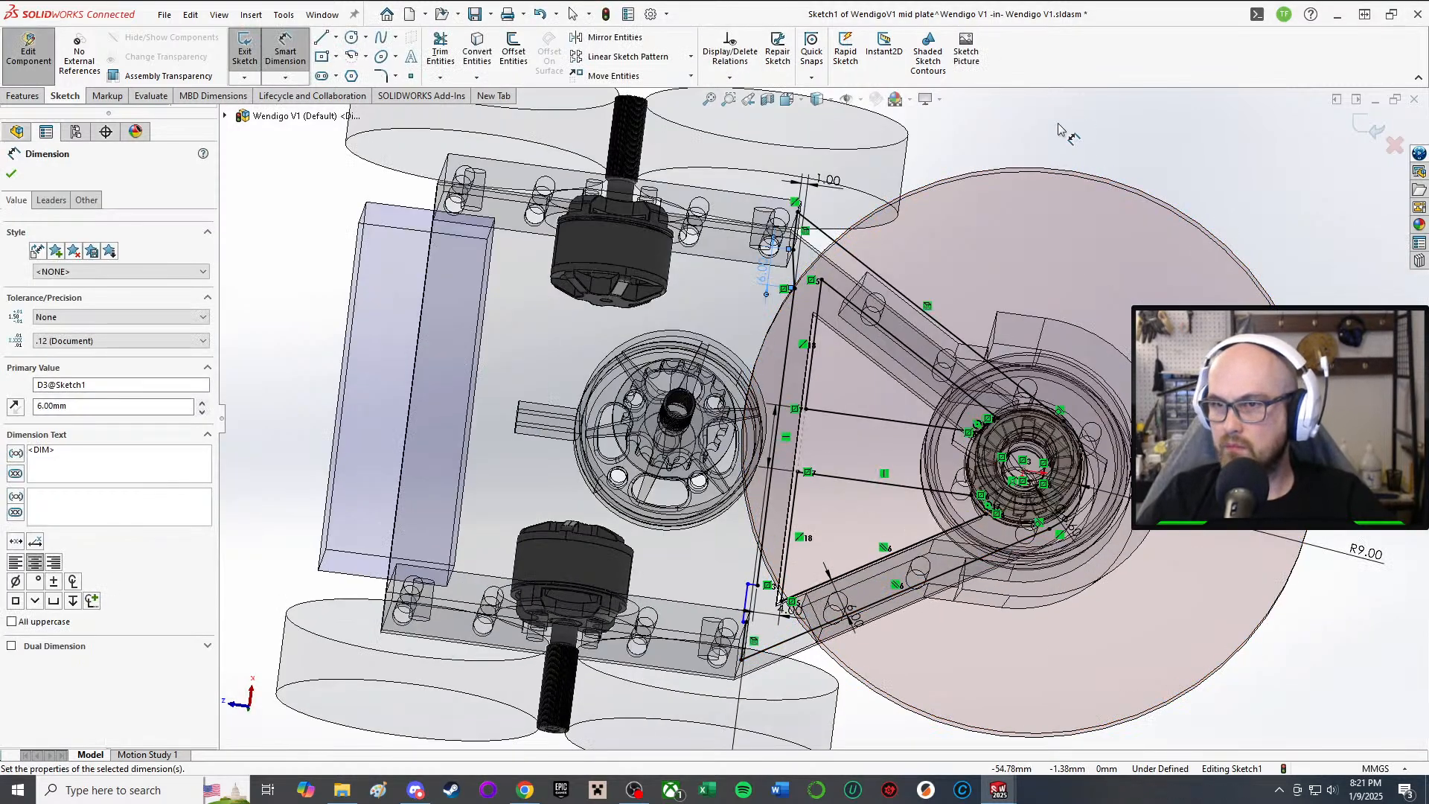
{"action": "key", "text": "Escape"}
{"action": "scroll", "coordinate": [725, 655], "scroll_direction": "down", "scroll_amount": 3}
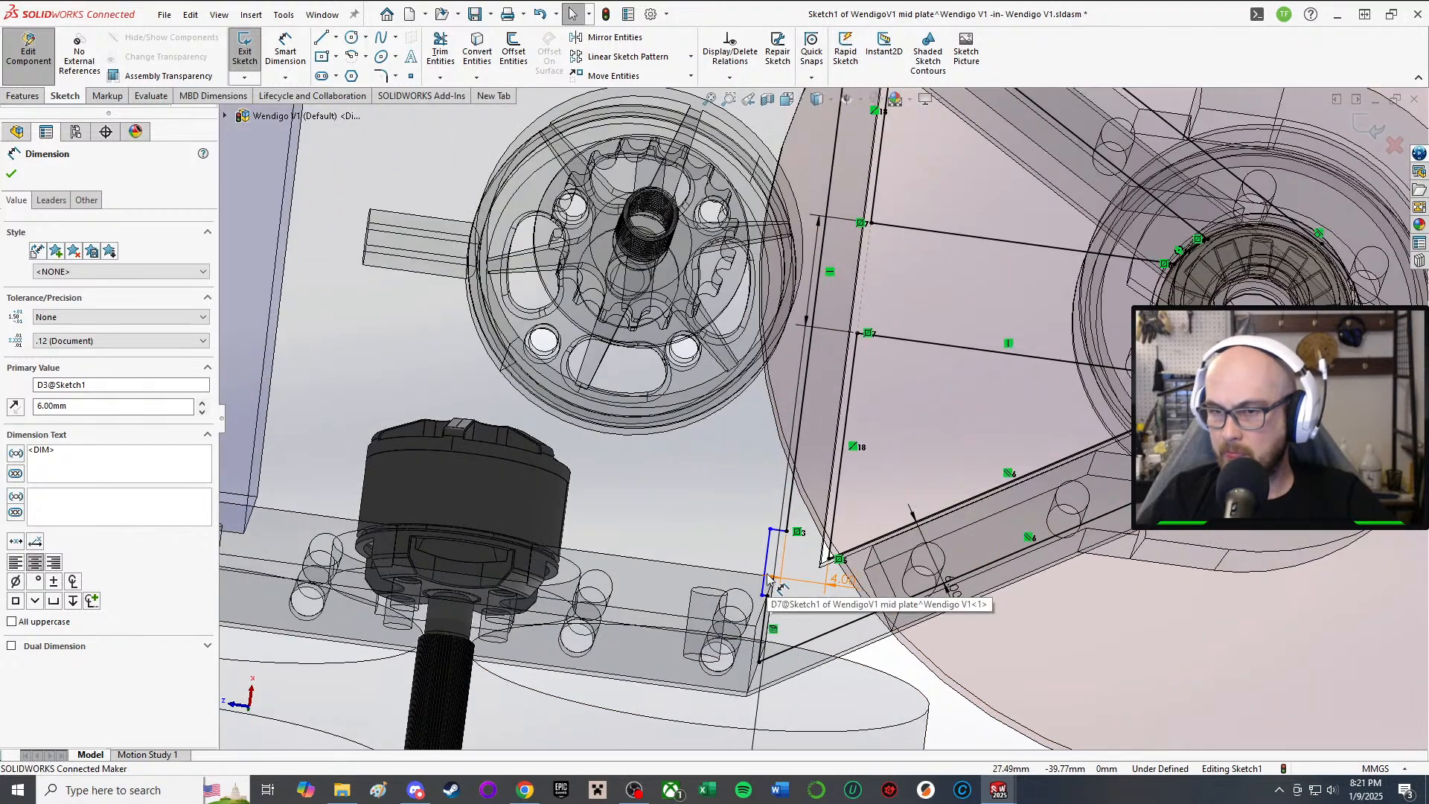
Step: Delete the stray slanted line near the 4.00 dimension
{"action": "left_click", "coordinate": [769, 577]}
{"action": "scroll", "coordinate": [819, 417], "scroll_direction": "up", "scroll_amount": 5}
{"action": "key", "text": "d"}
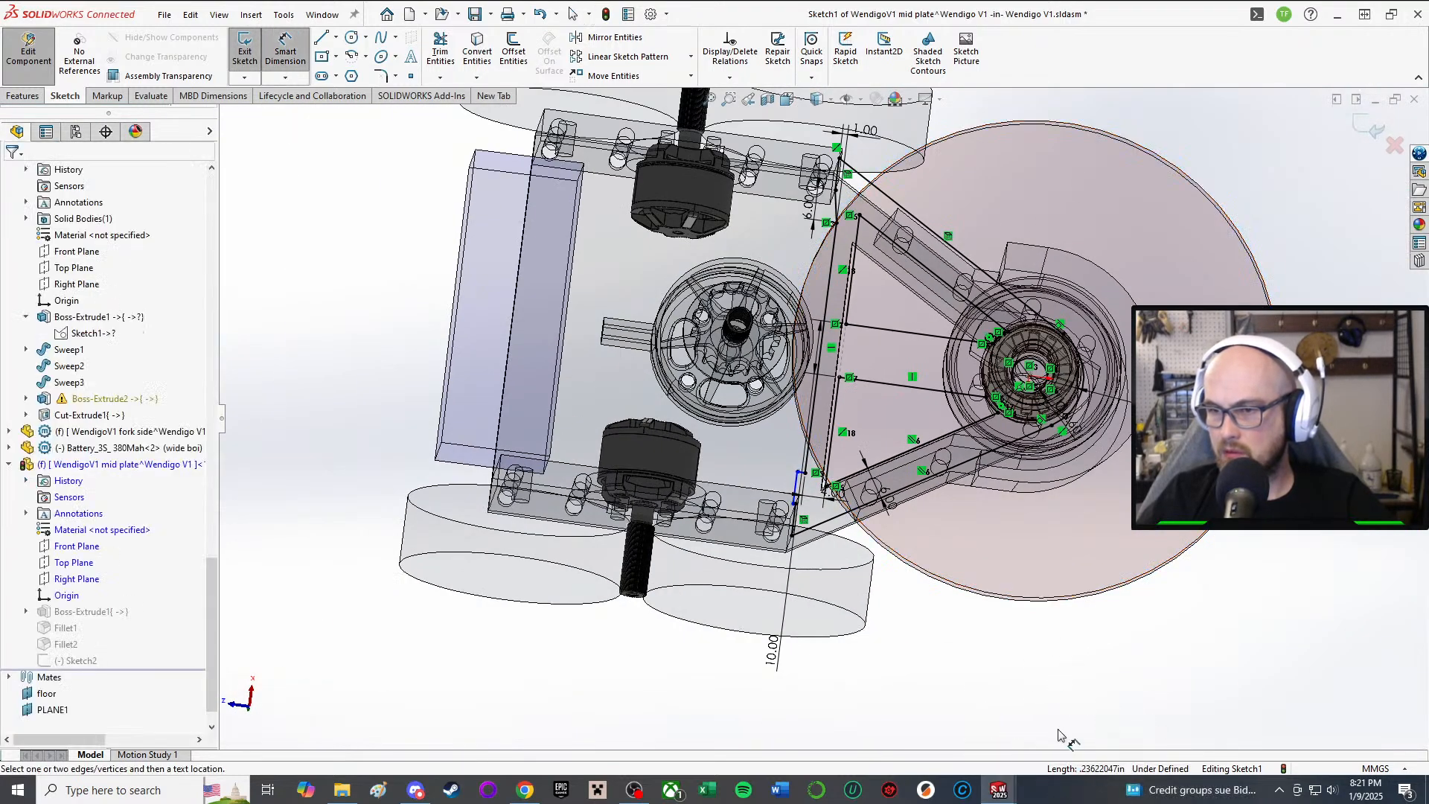
{"action": "key", "text": "Escape"}
{"action": "scroll", "coordinate": [859, 497], "scroll_direction": "down", "scroll_amount": 4}
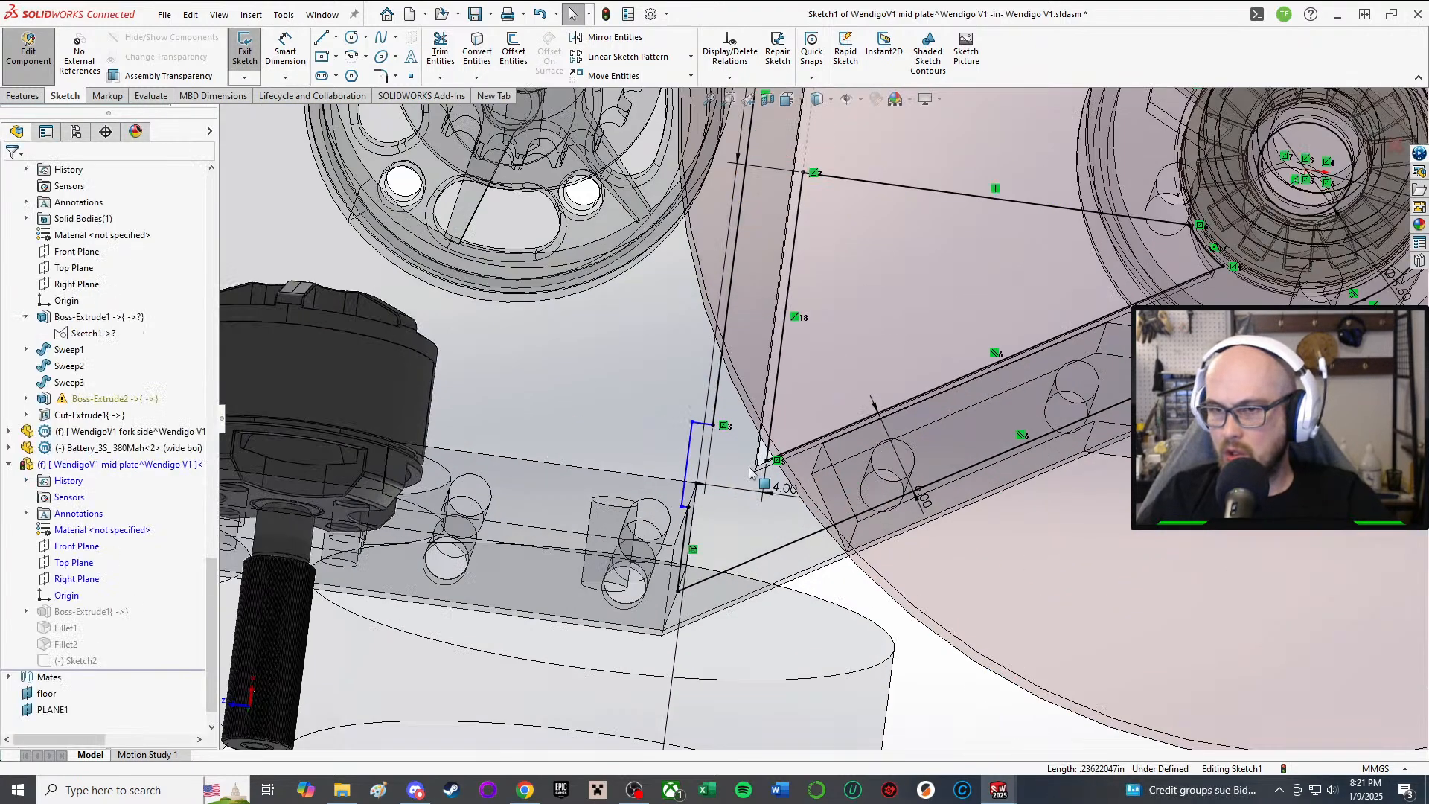
{"action": "left_click", "coordinate": [692, 452]}
{"action": "key", "text": "Delete"}
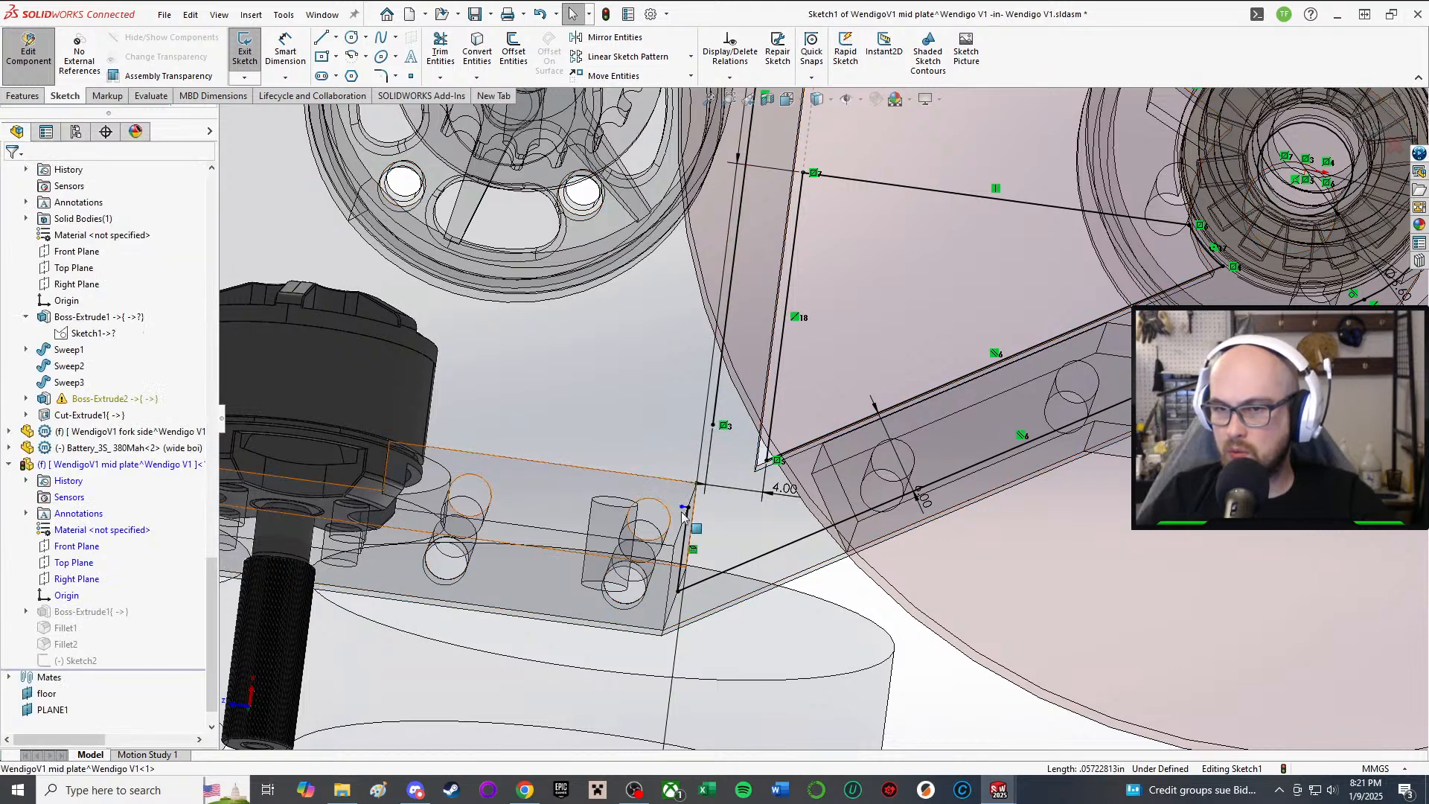
{"action": "scroll", "coordinate": [683, 507], "scroll_direction": "down", "scroll_amount": 4}
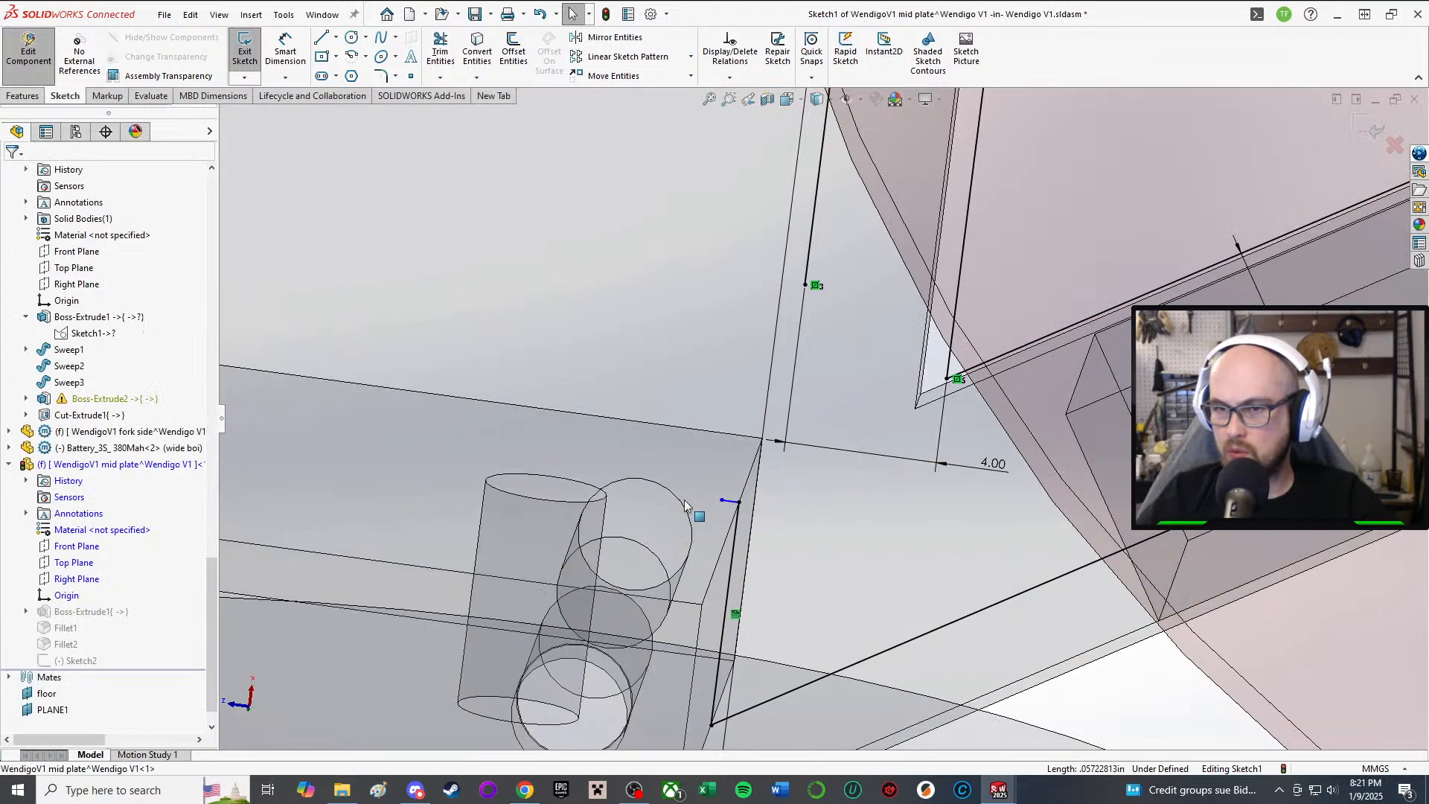
Step: Mirror Line35 about the Right Plane chosen from the flyout feature tree
{"action": "left_click", "coordinate": [614, 37]}
{"action": "scroll", "coordinate": [925, 116], "scroll_direction": "up", "scroll_amount": 6}
{"action": "scroll", "coordinate": [925, 115], "scroll_direction": "down", "scroll_amount": 5}
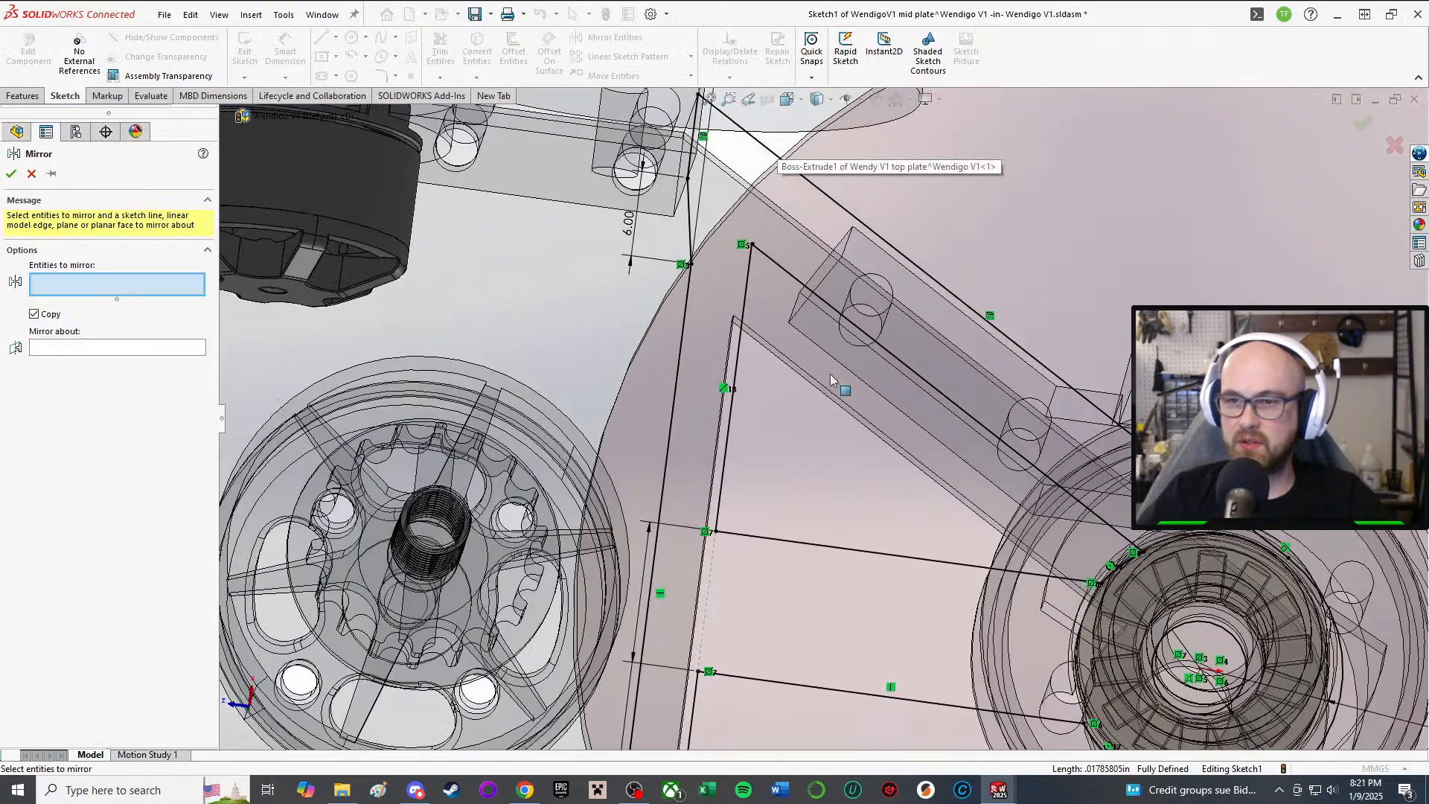
{"action": "left_click", "coordinate": [683, 223]}
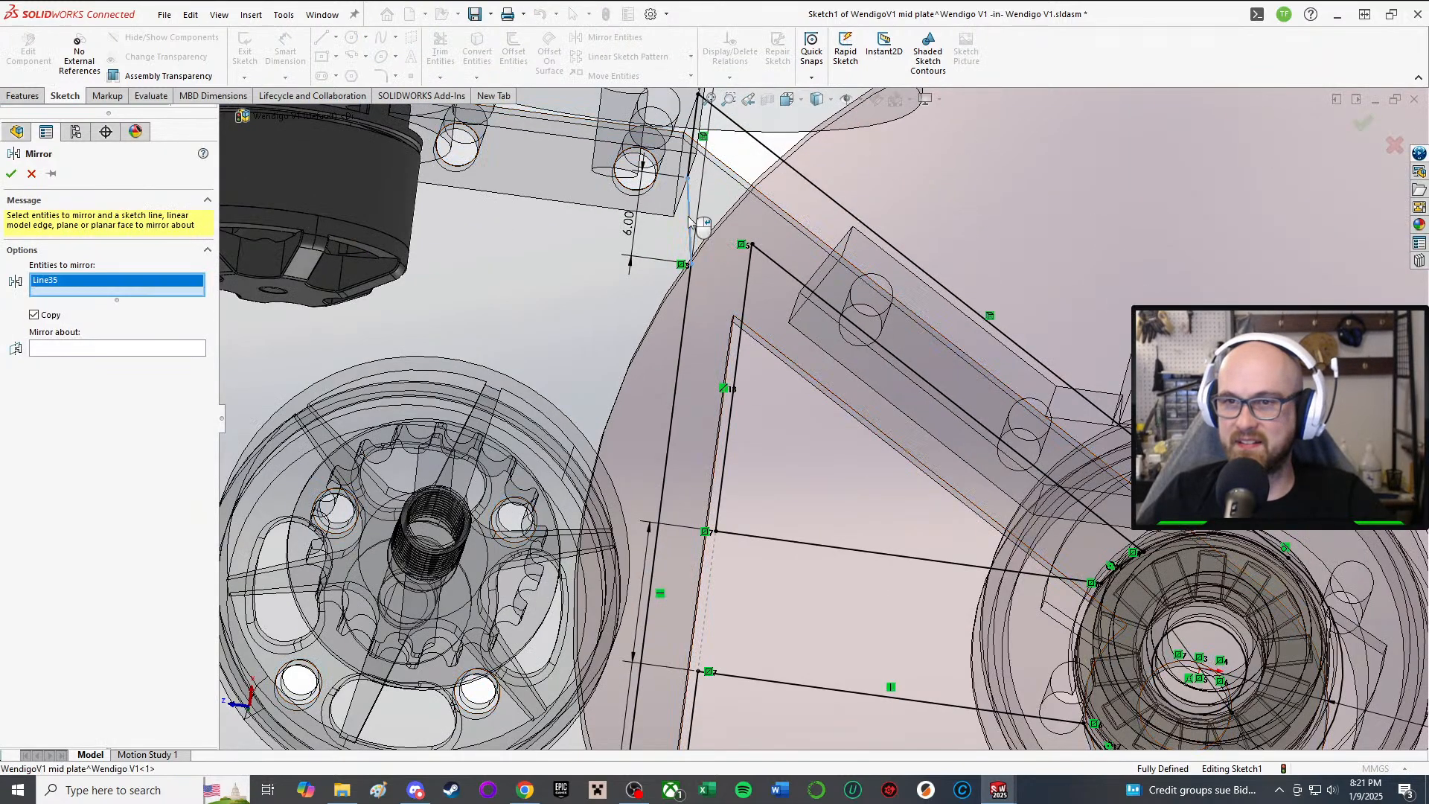
{"action": "left_click", "coordinate": [136, 351]}
{"action": "key", "text": "f"}
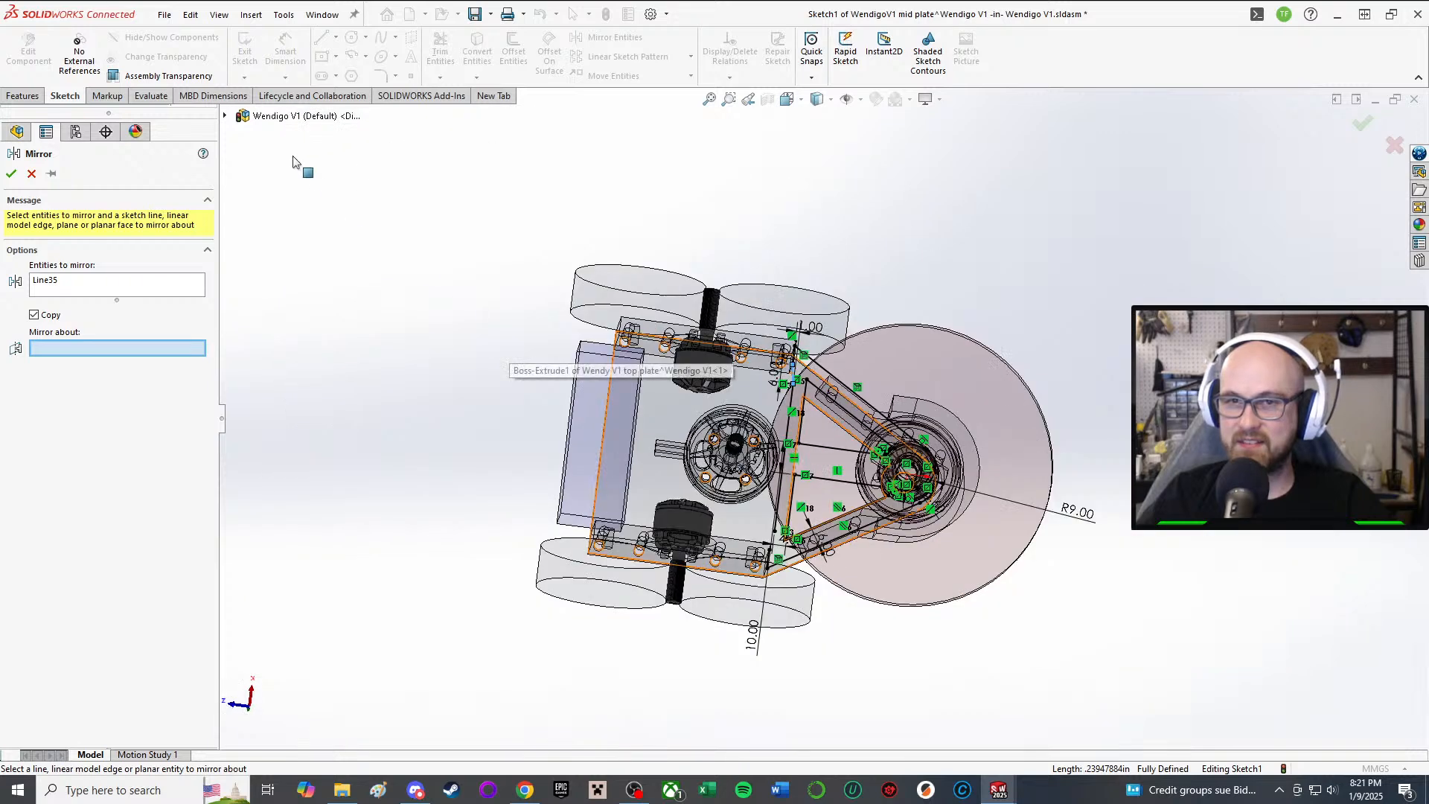
{"action": "left_click", "coordinate": [225, 116]}
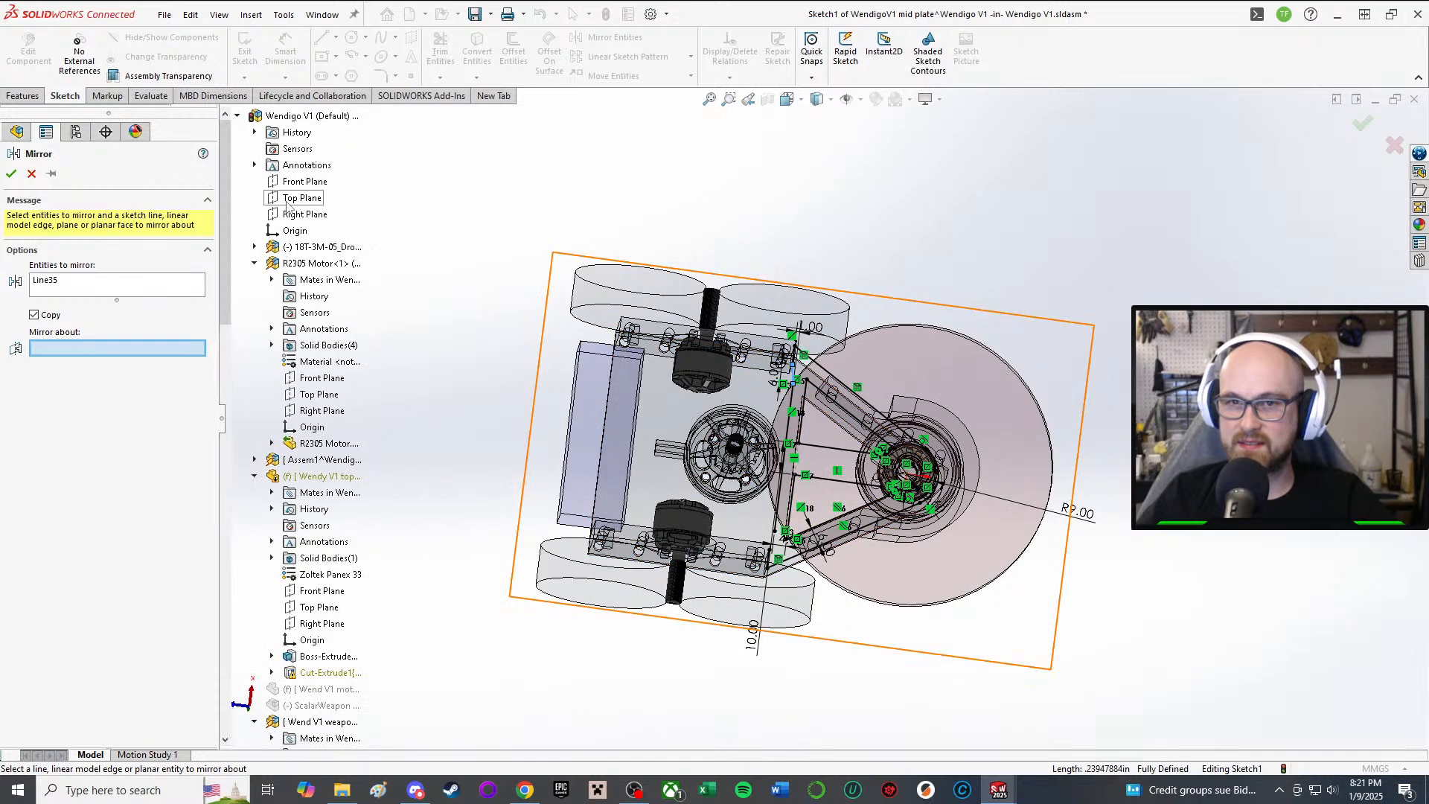
{"action": "left_click", "coordinate": [304, 214]}
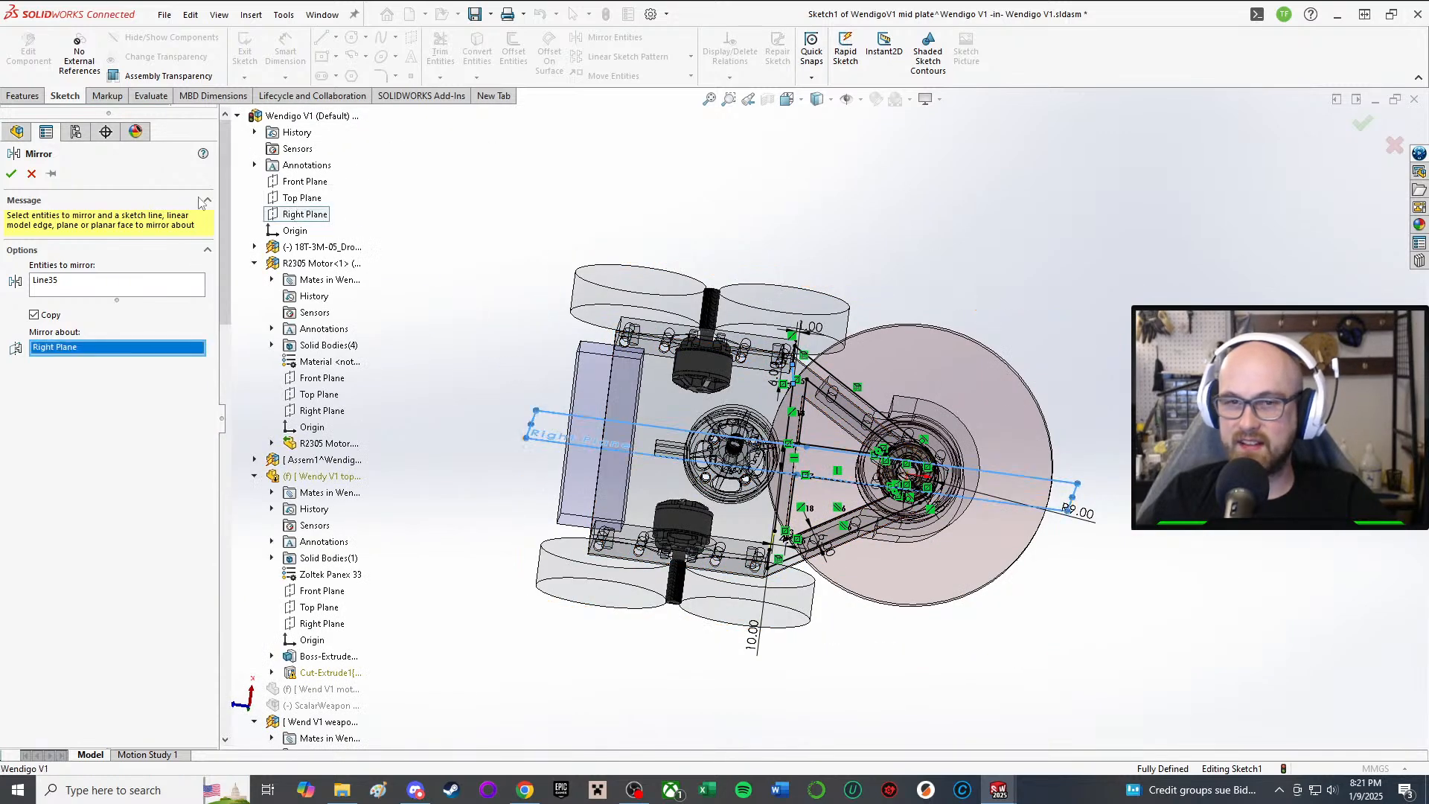
{"action": "left_click", "coordinate": [11, 174]}
{"action": "scroll", "coordinate": [801, 485], "scroll_direction": "down", "scroll_amount": 6}
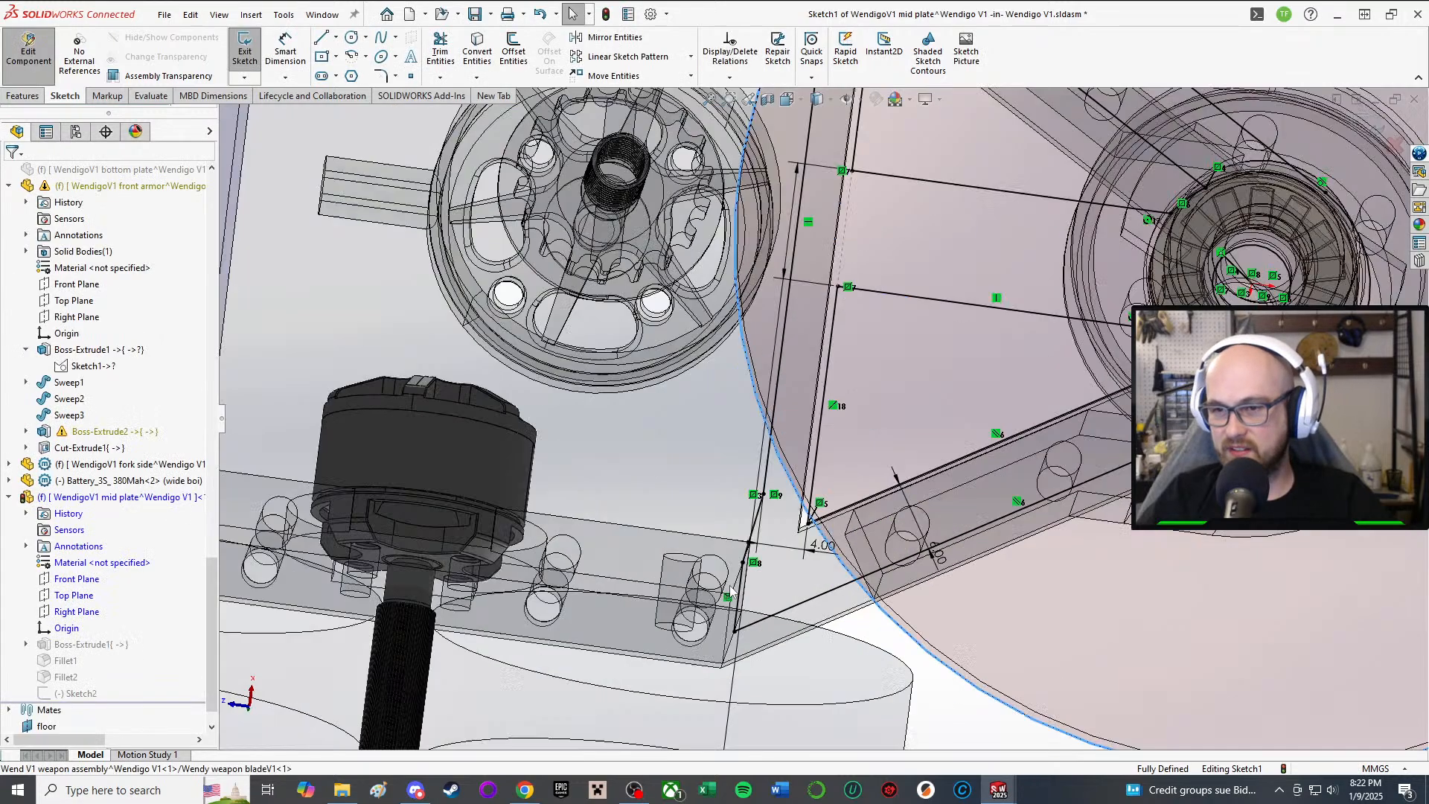
{"action": "scroll", "coordinate": [878, 453], "scroll_direction": "up", "scroll_amount": 8}
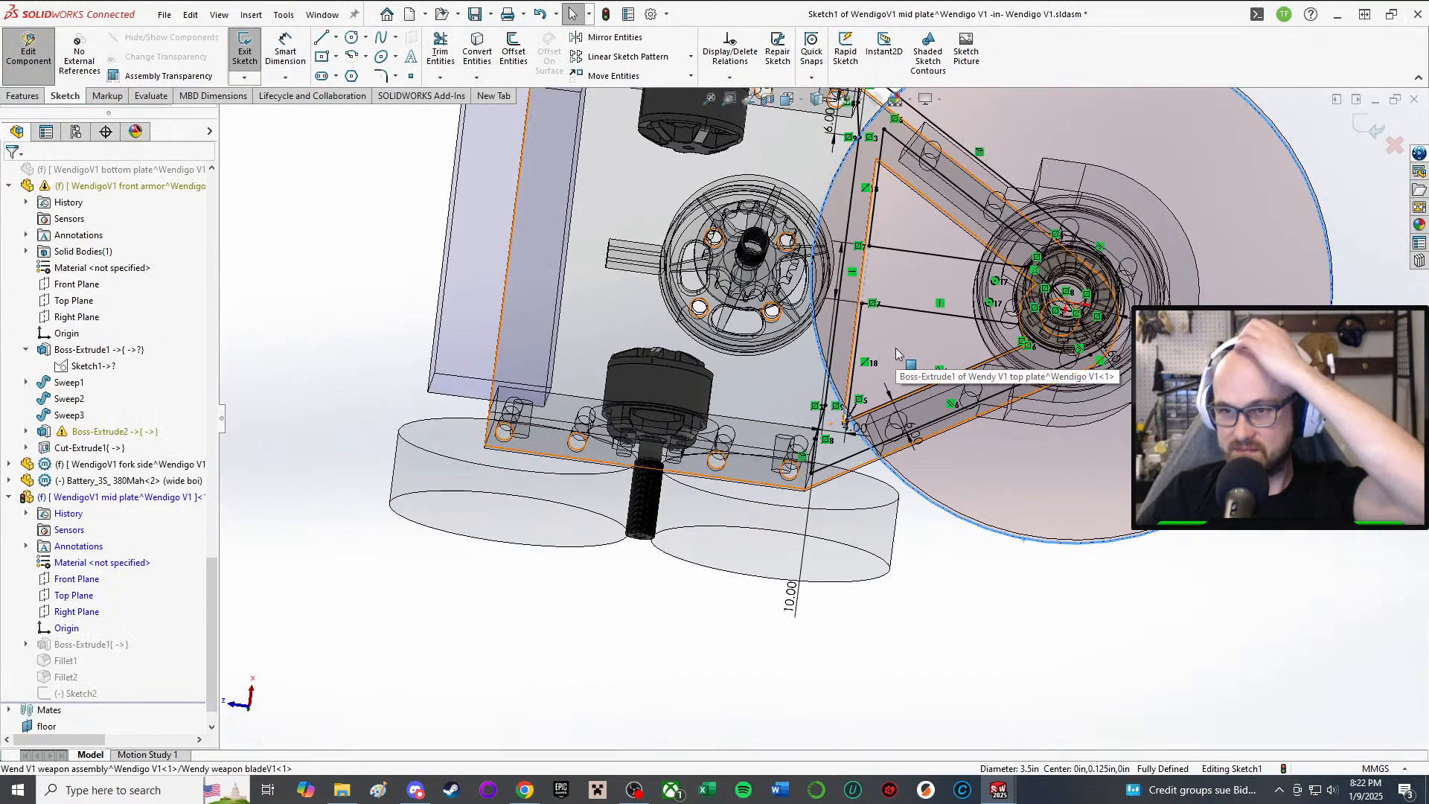
{"action": "scroll", "coordinate": [892, 347], "scroll_direction": "down", "scroll_amount": 6}
{"action": "scroll", "coordinate": [782, 258], "scroll_direction": "up", "scroll_amount": 2}
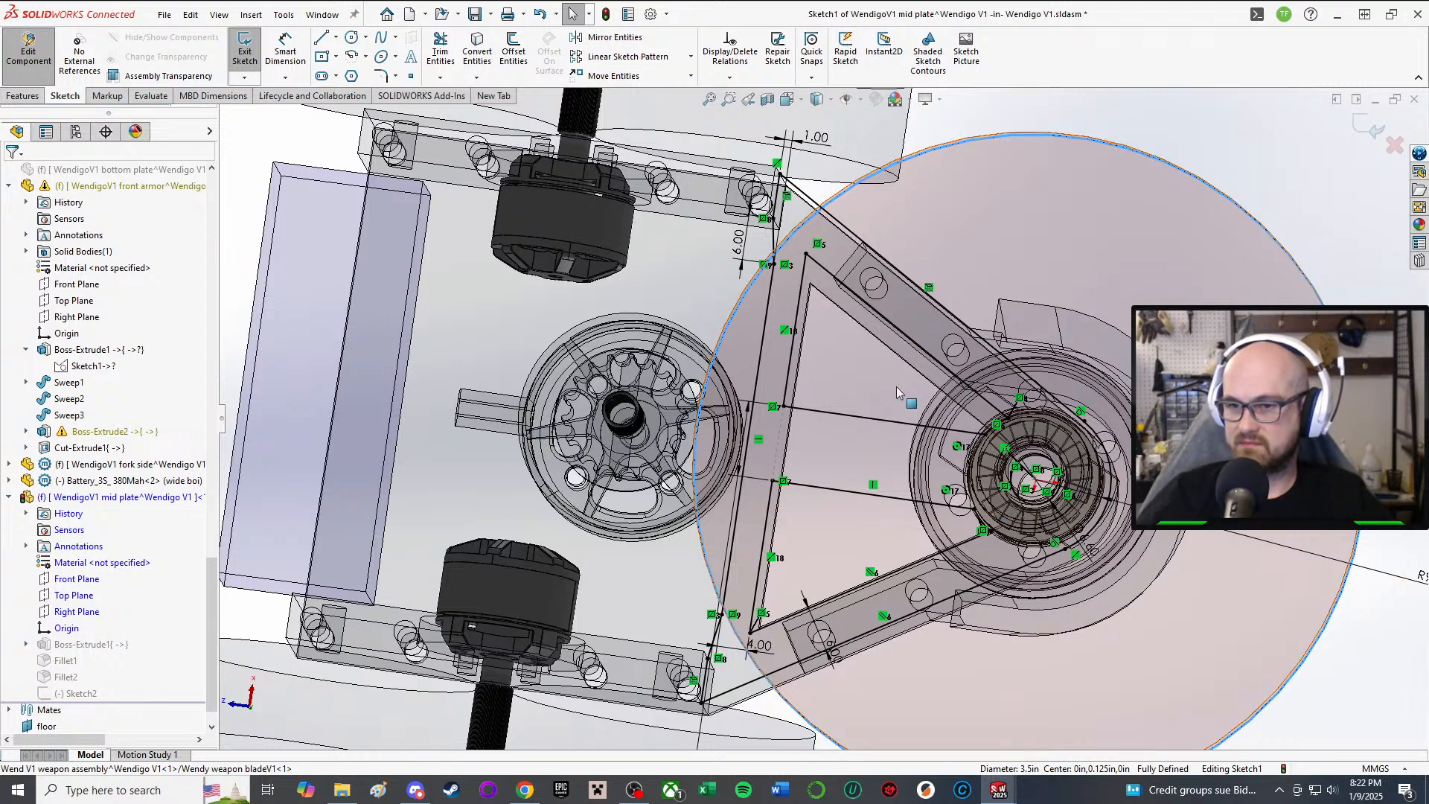
Step: Change the 4.00 sketch dimension to 4.50 mm
{"action": "left_click", "coordinate": [759, 646]}
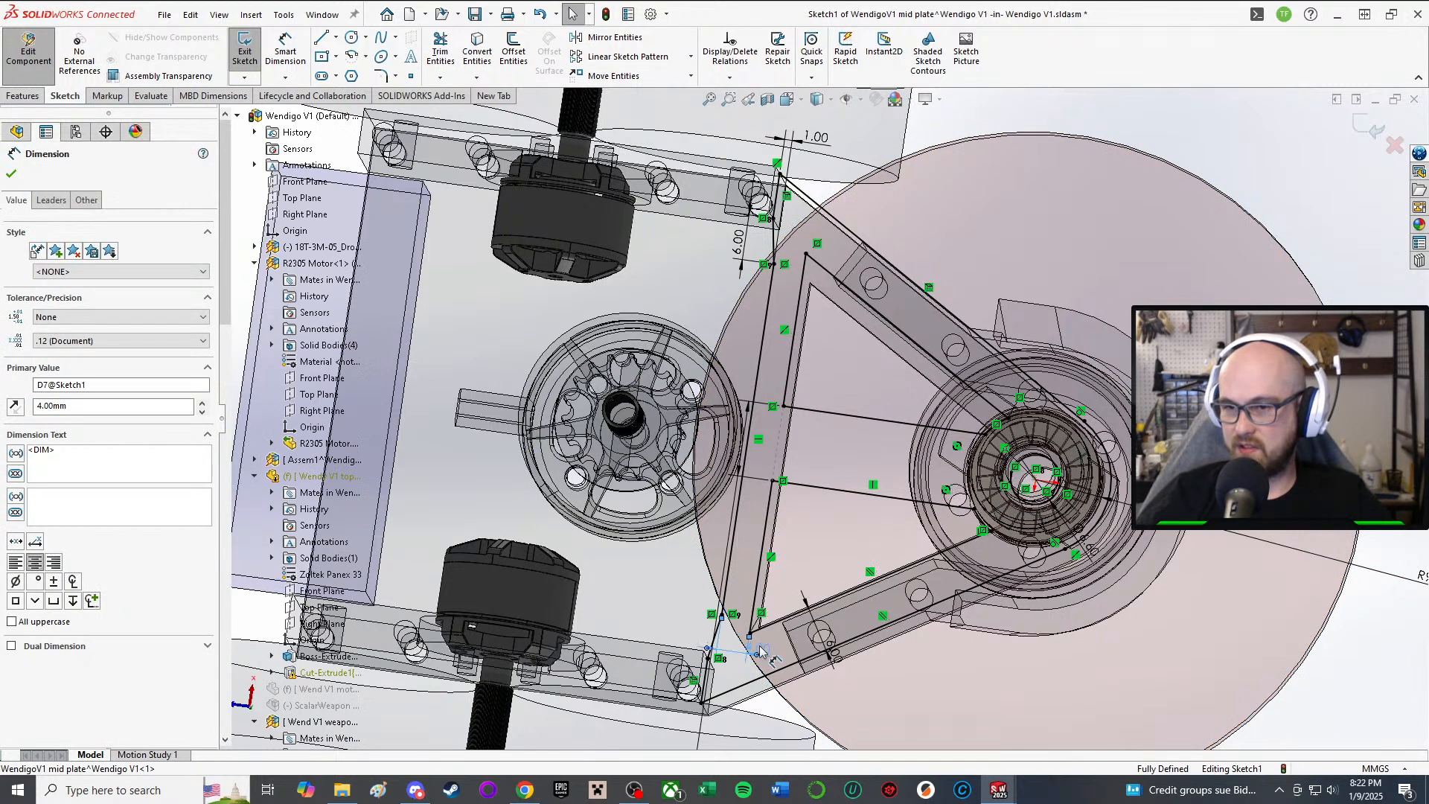
{"action": "type", "text": "4.5"}
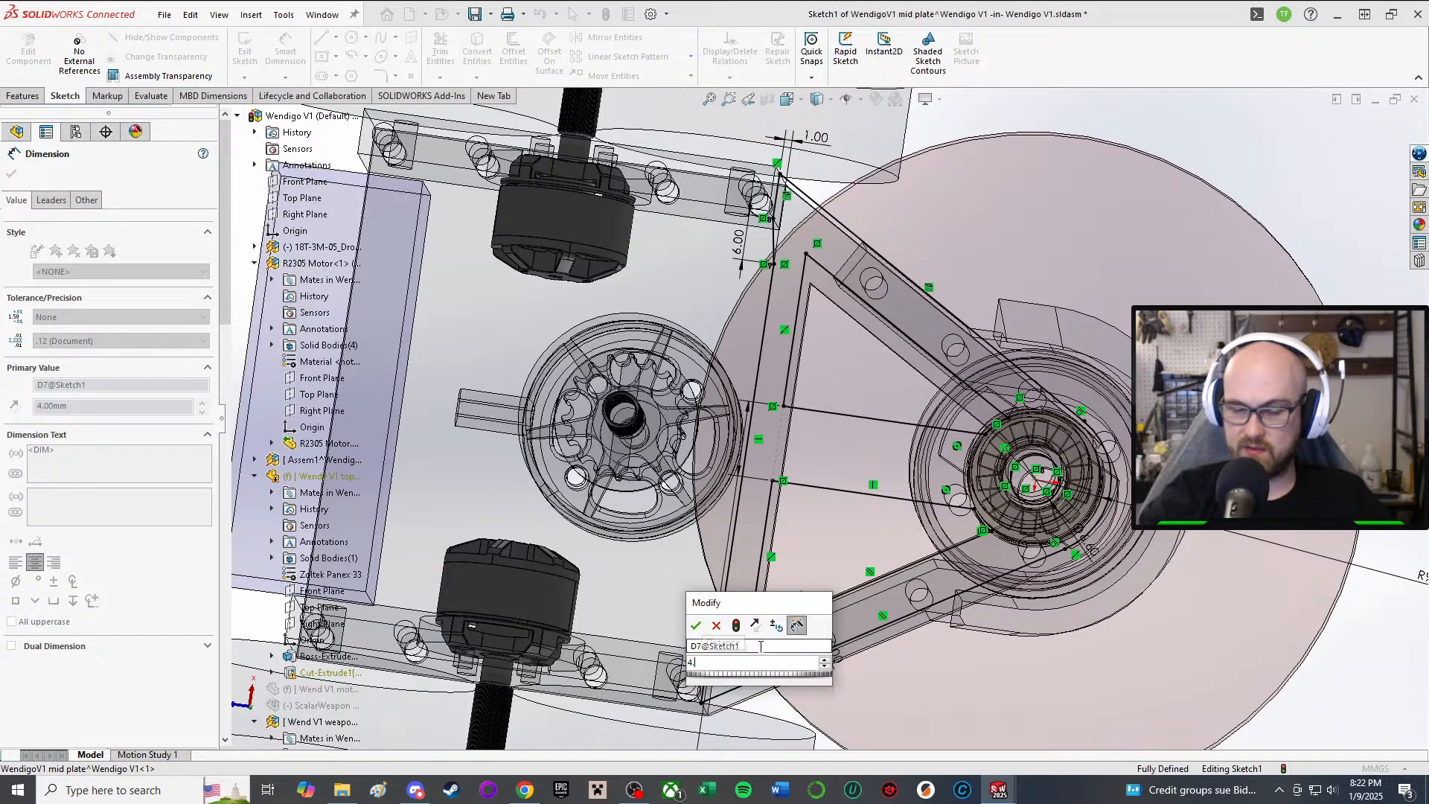
{"action": "key", "text": "Return"}
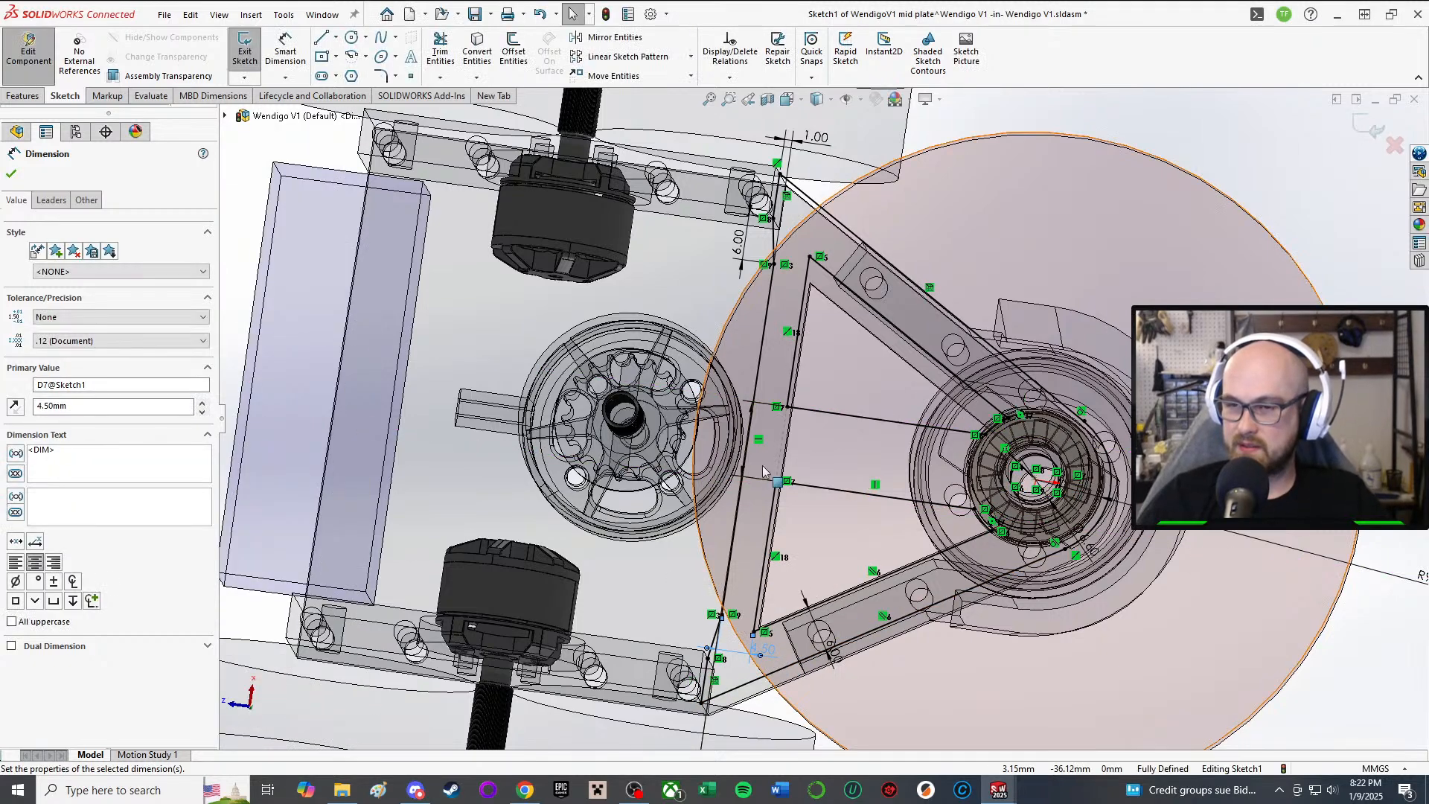
{"action": "middle_click_drag", "start_coordinate": [716, 569], "coordinate": [728, 588]}
{"action": "middle_click_drag", "start_coordinate": [776, 460], "coordinate": [789, 491]}
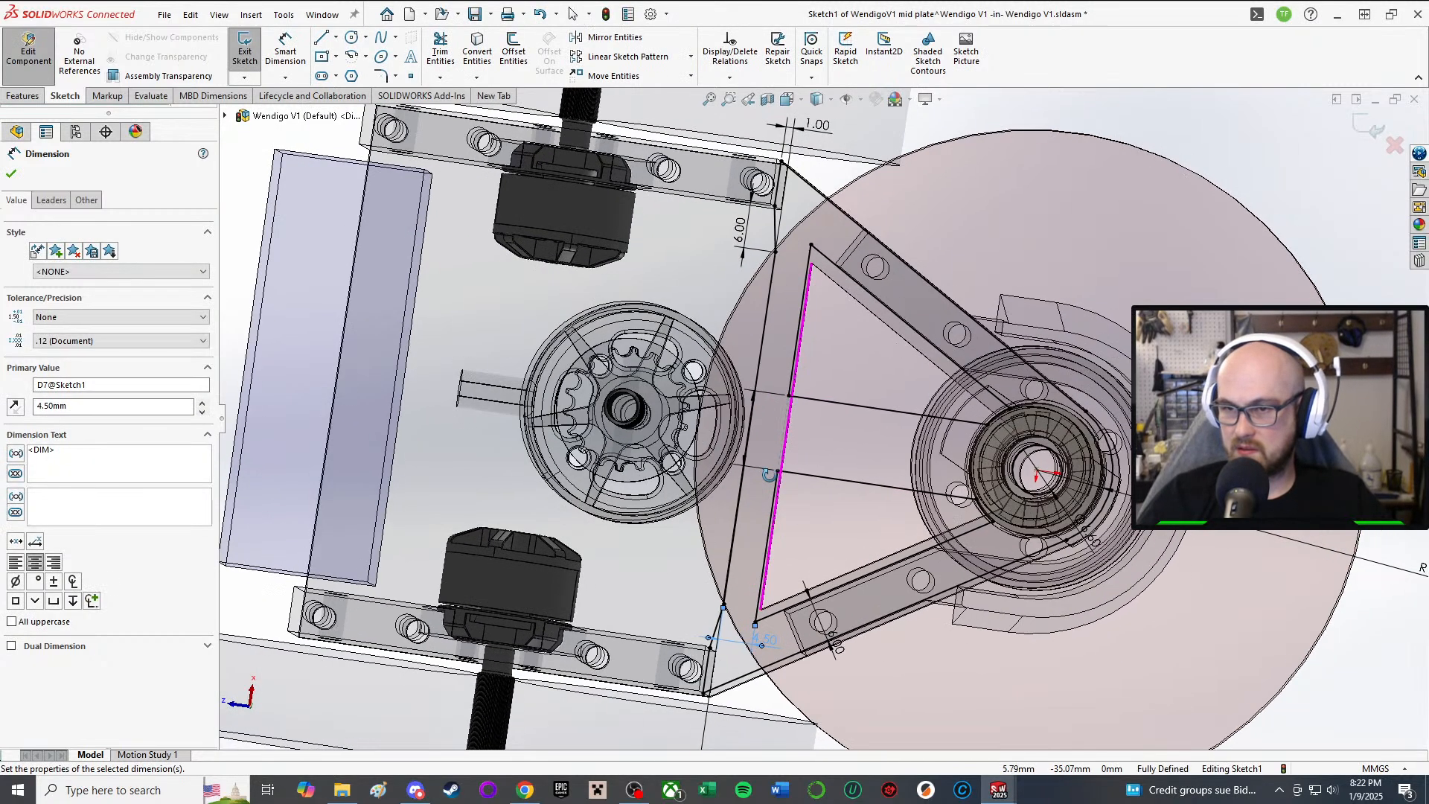
Step: Exit the sketch, stop the failed rebuild, and cancel the Boss-Extrude1 edit
{"action": "left_click", "coordinate": [244, 49]}
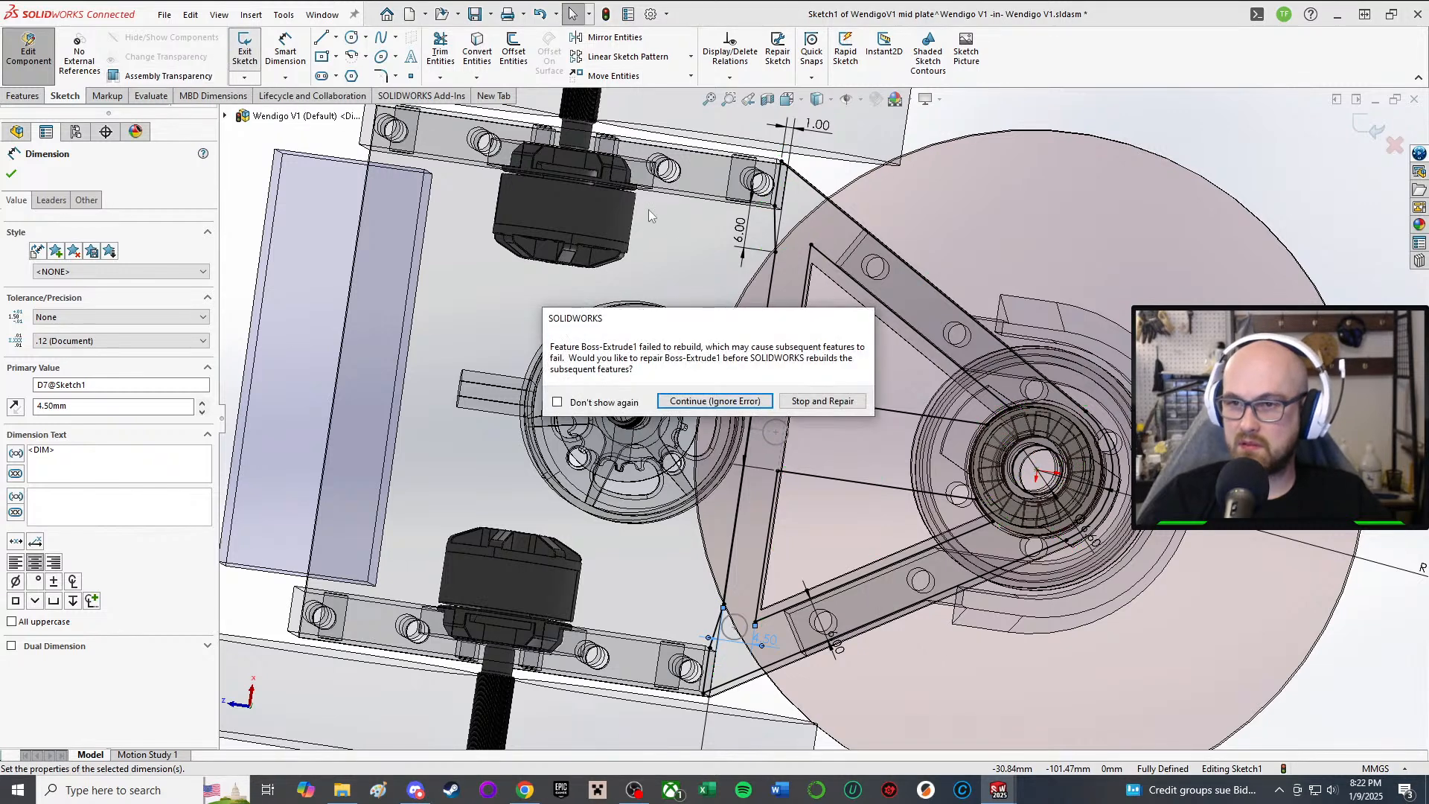
{"action": "left_click", "coordinate": [737, 401]}
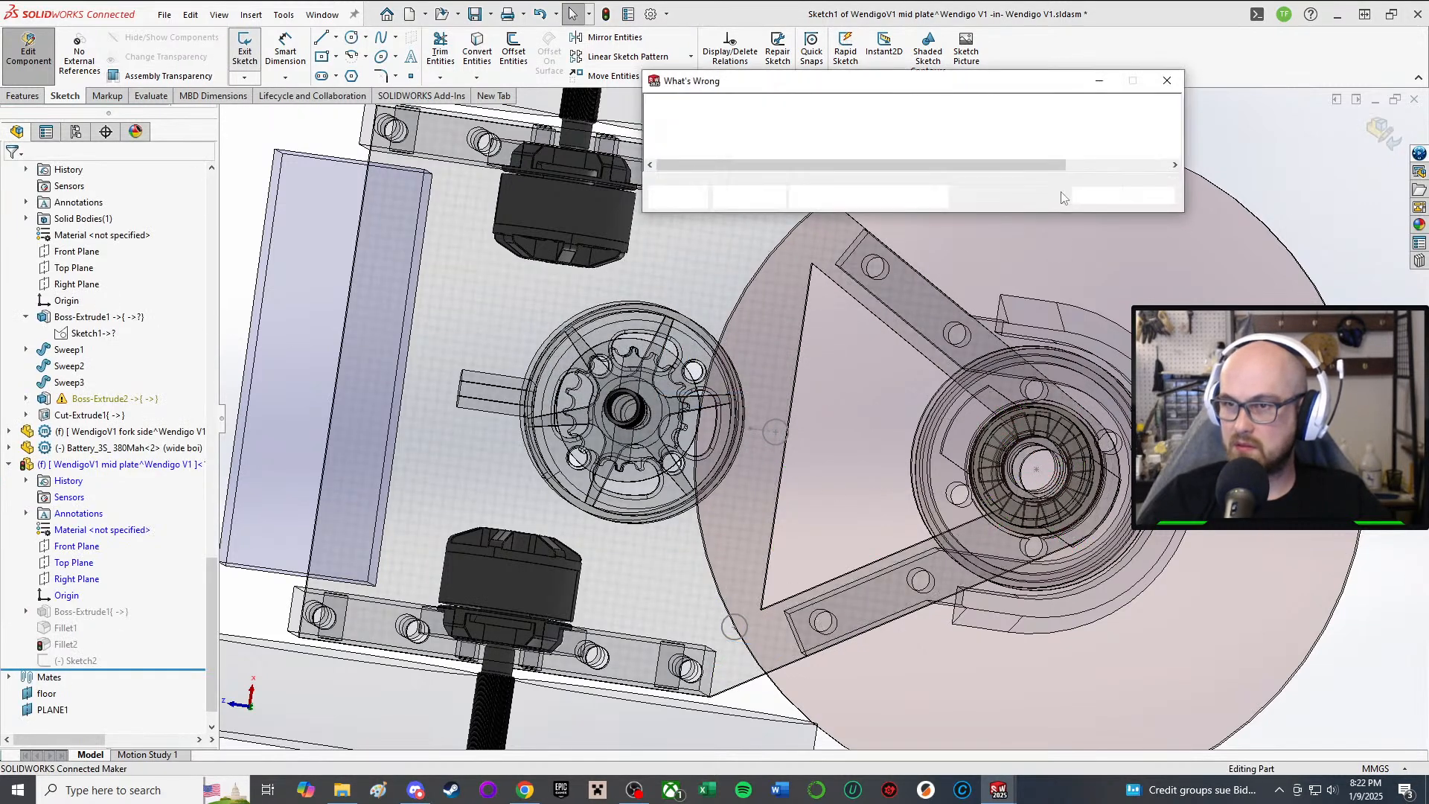
{"action": "left_click", "coordinate": [1097, 196]}
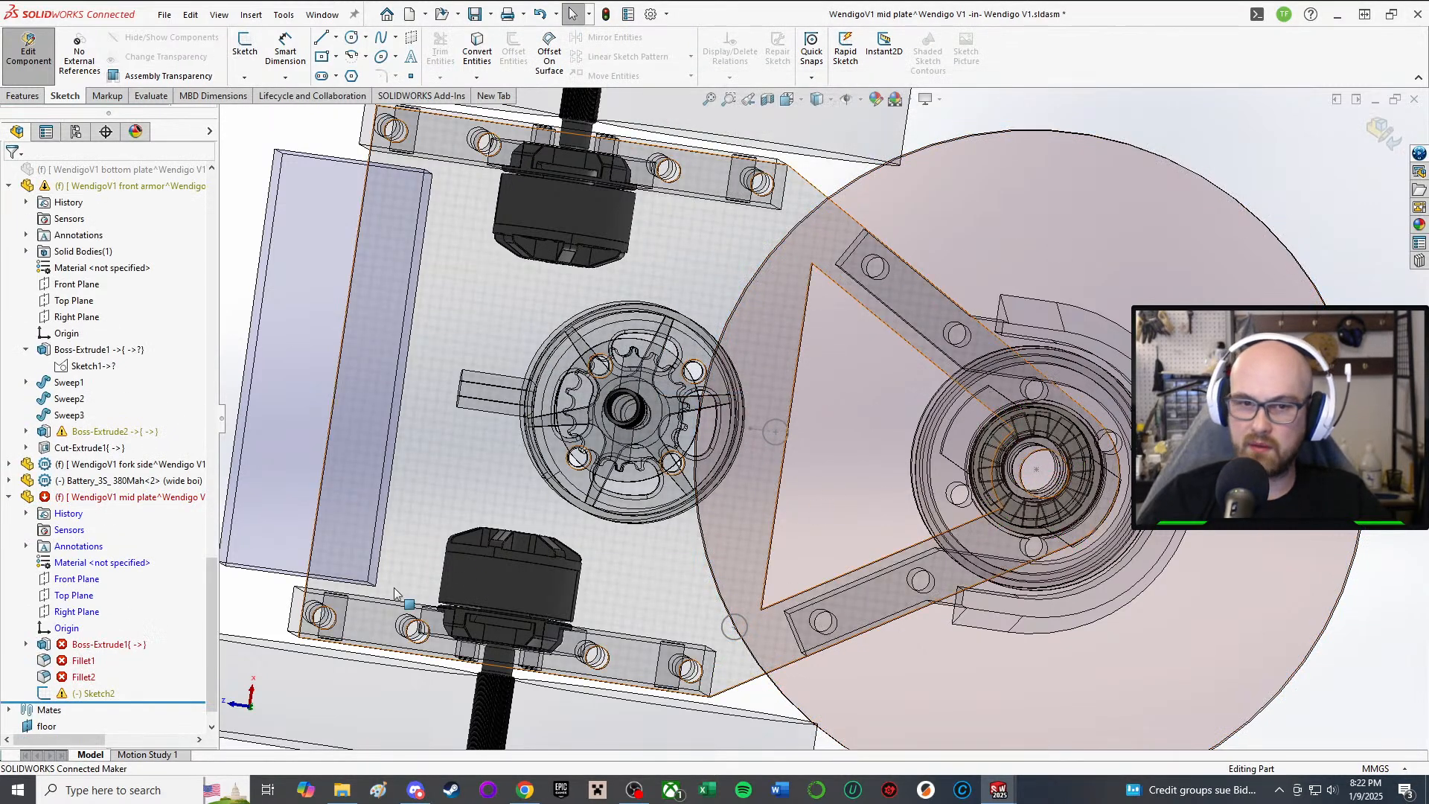
{"action": "left_click", "coordinate": [85, 646]}
{"action": "left_click", "coordinate": [123, 598]}
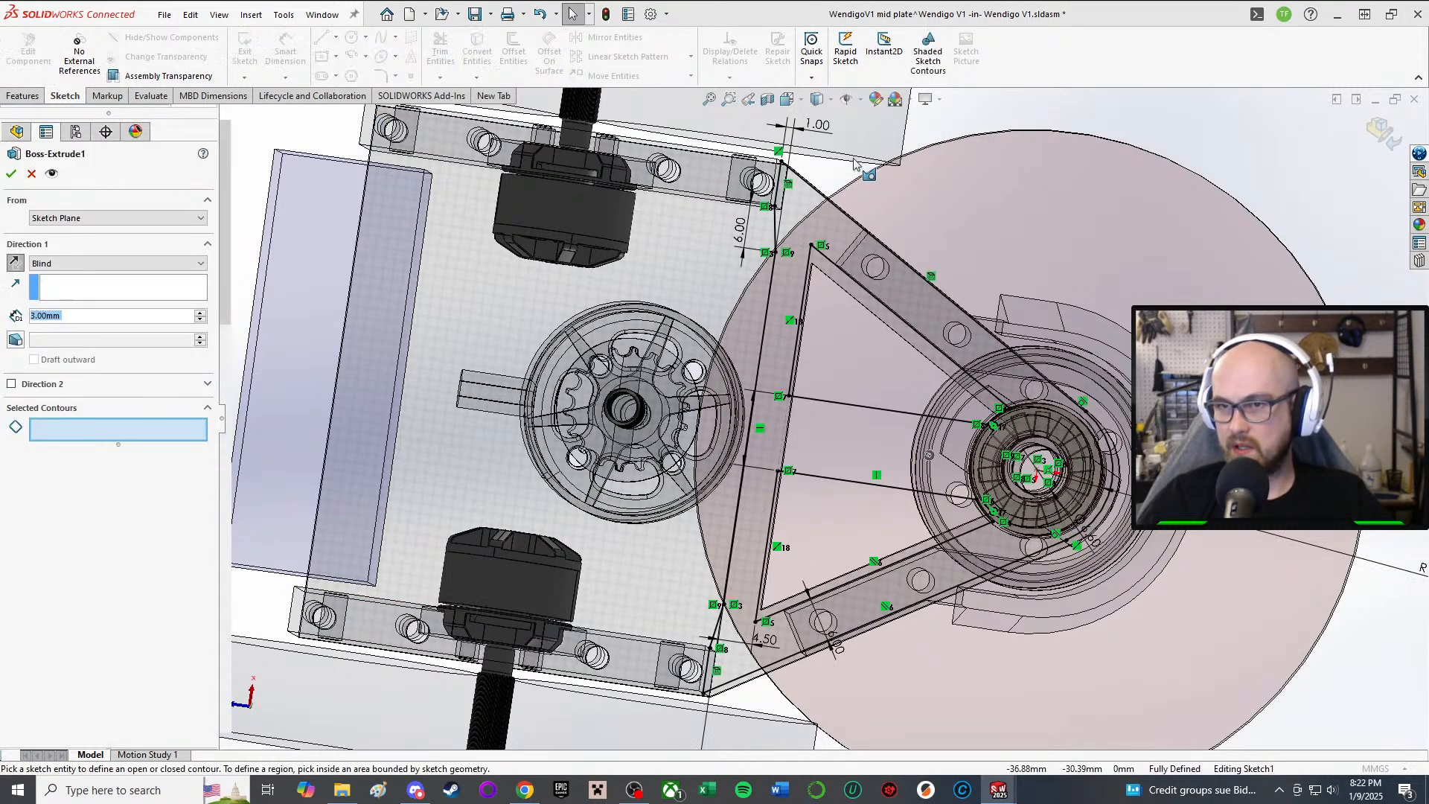
{"action": "scroll", "coordinate": [714, 644], "scroll_direction": "down", "scroll_amount": 6}
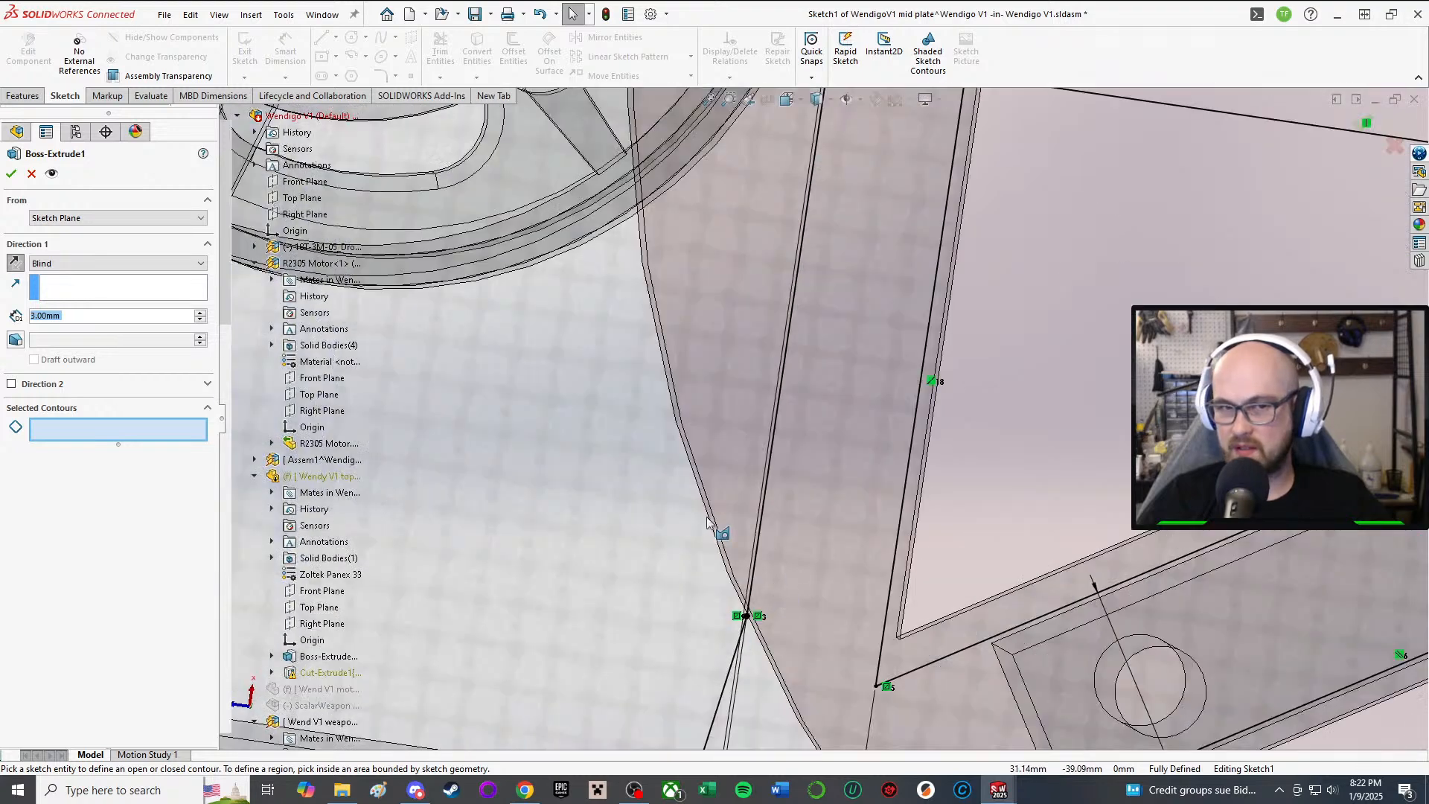
{"action": "scroll", "coordinate": [707, 521], "scroll_direction": "up", "scroll_amount": 6}
{"action": "left_click", "coordinate": [31, 174]}
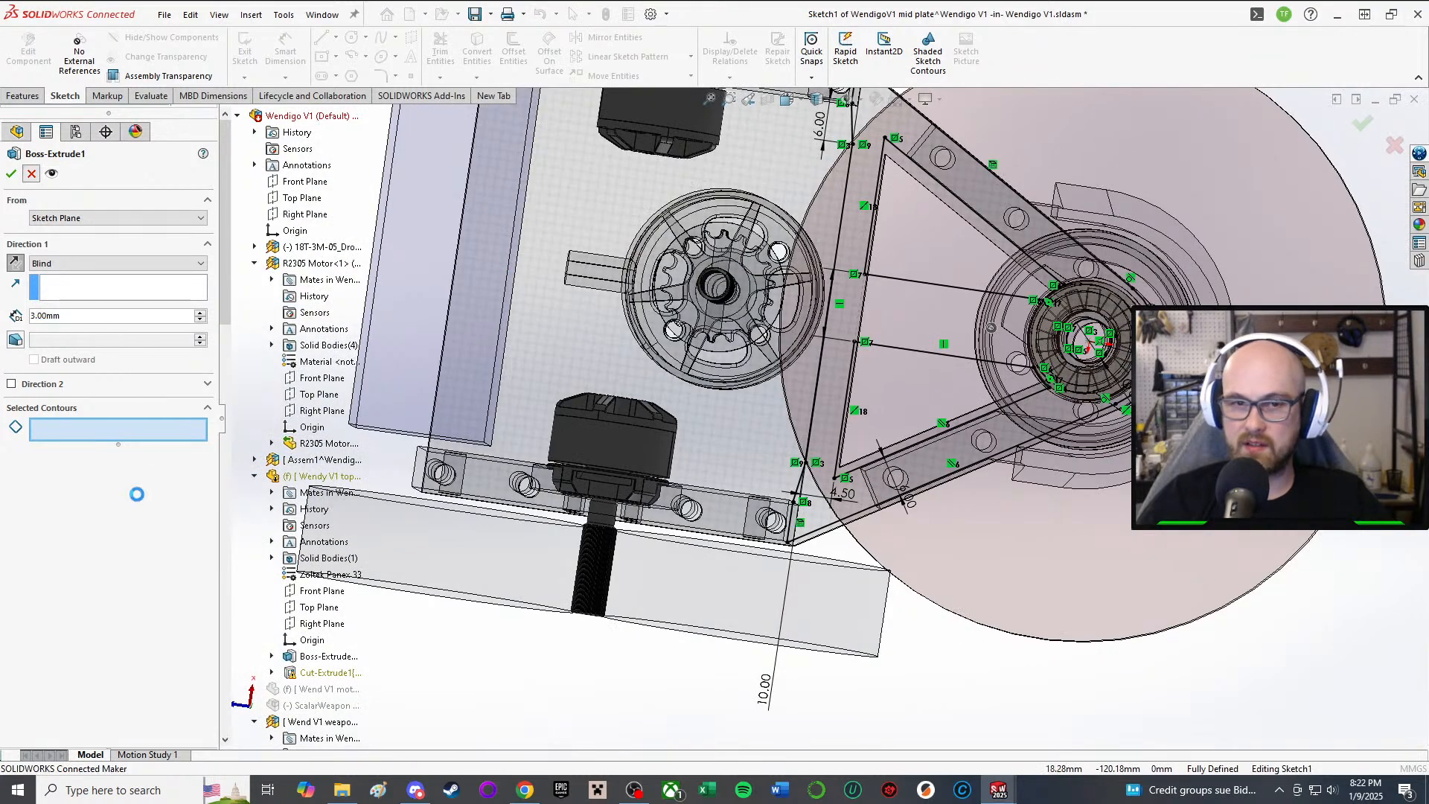
Step: Reopen the mid plate's Sketch1 and inspect the relations on its corner point
{"action": "right_click", "coordinate": [107, 645]}
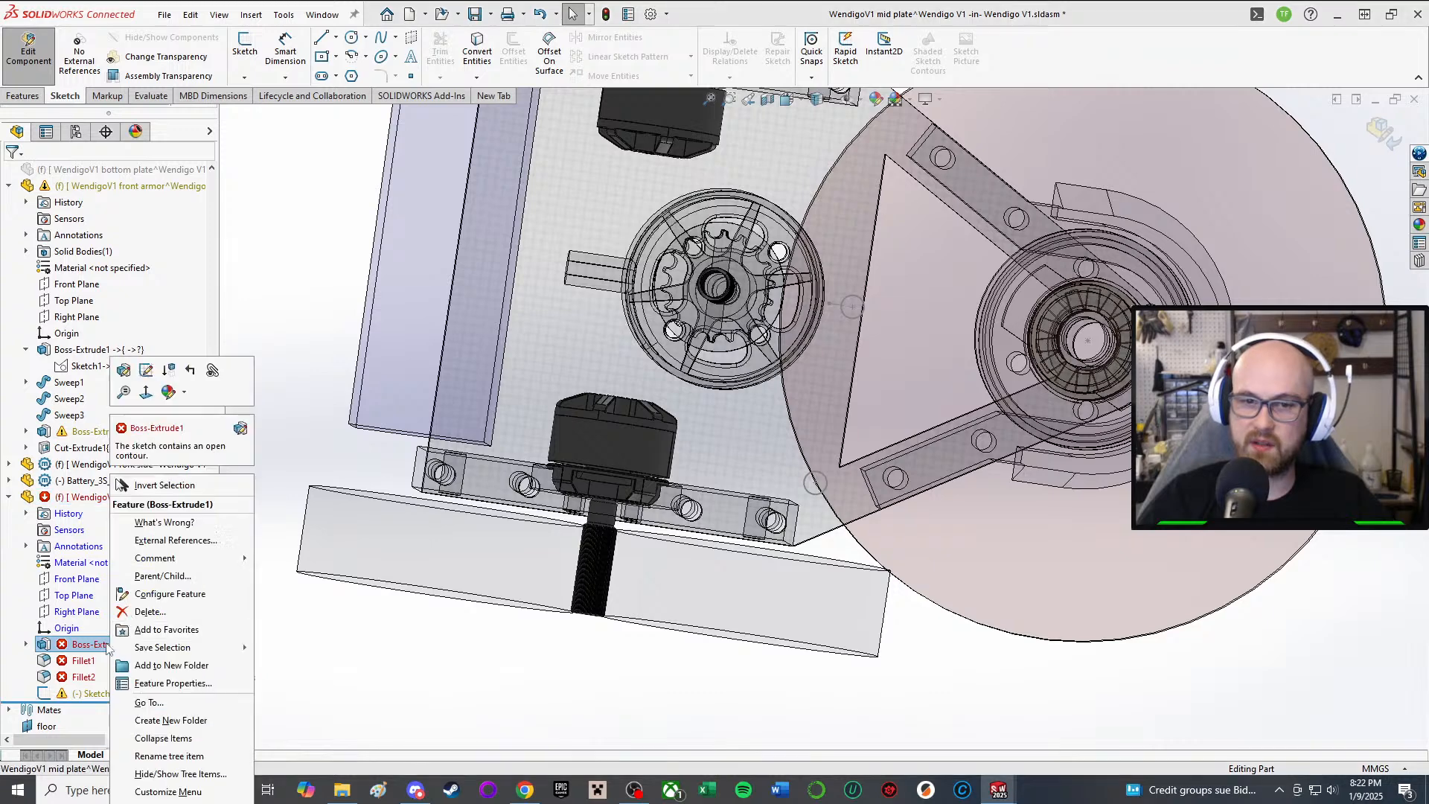
{"action": "left_click", "coordinate": [145, 370]}
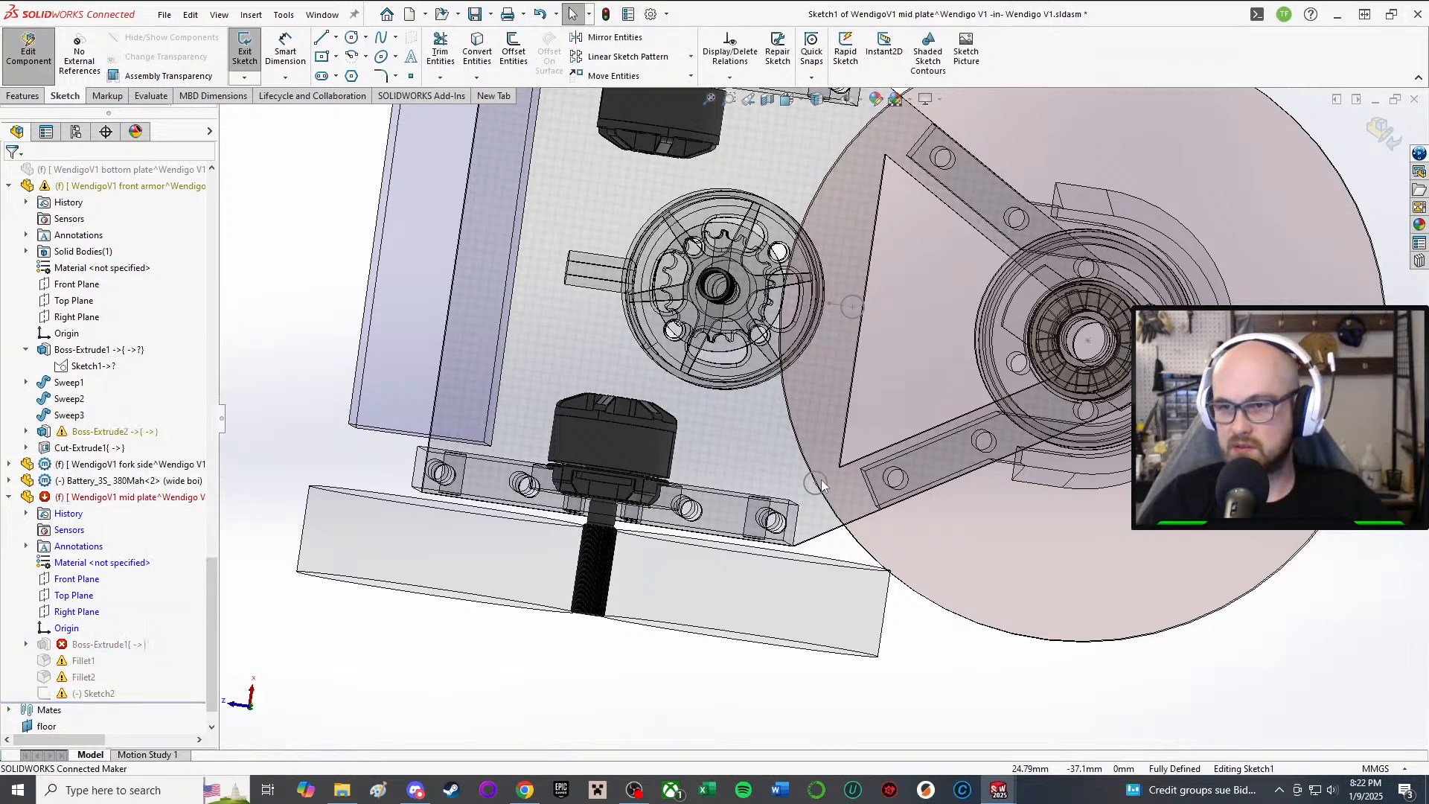
{"action": "scroll", "coordinate": [813, 489], "scroll_direction": "down", "scroll_amount": 4}
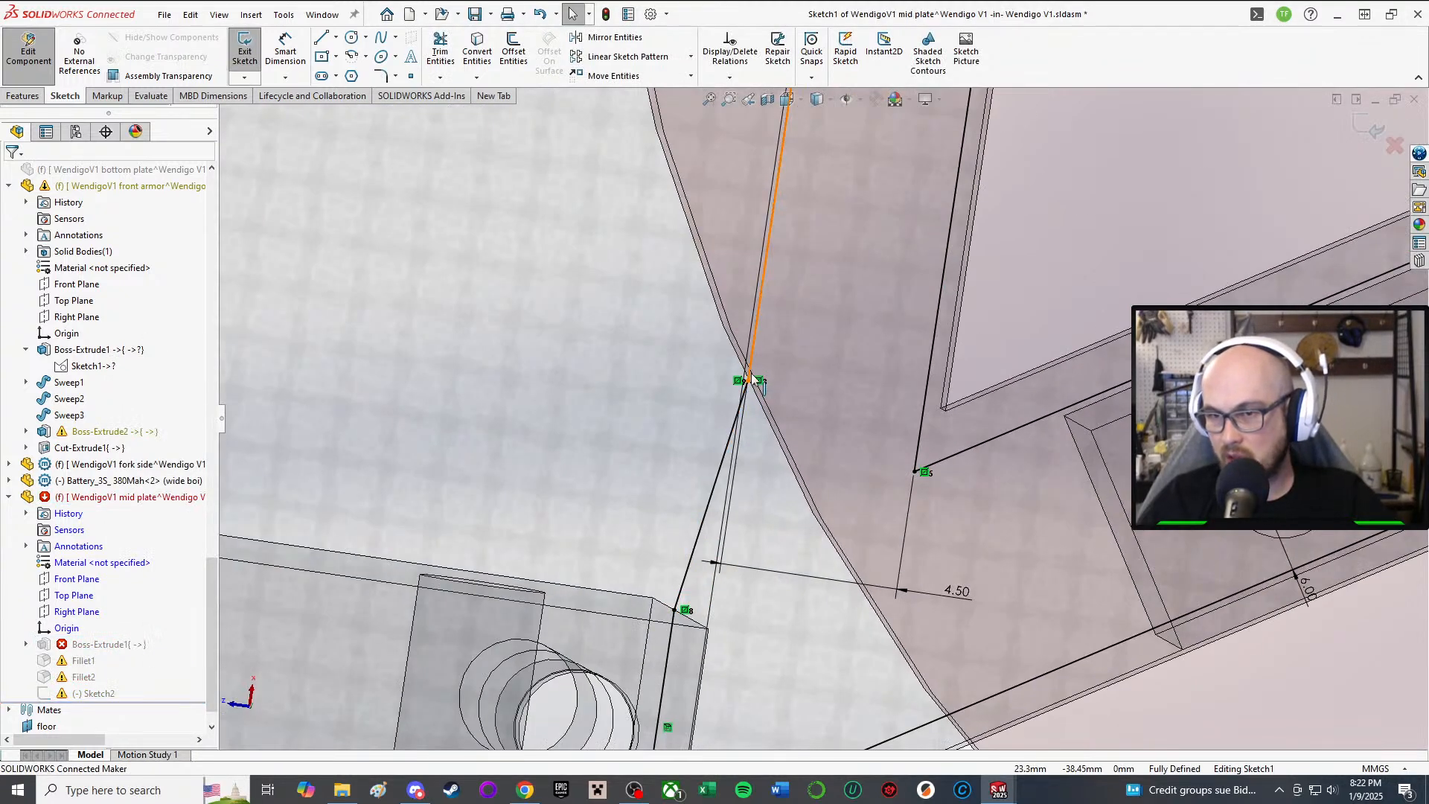
{"action": "left_click", "coordinate": [748, 382]}
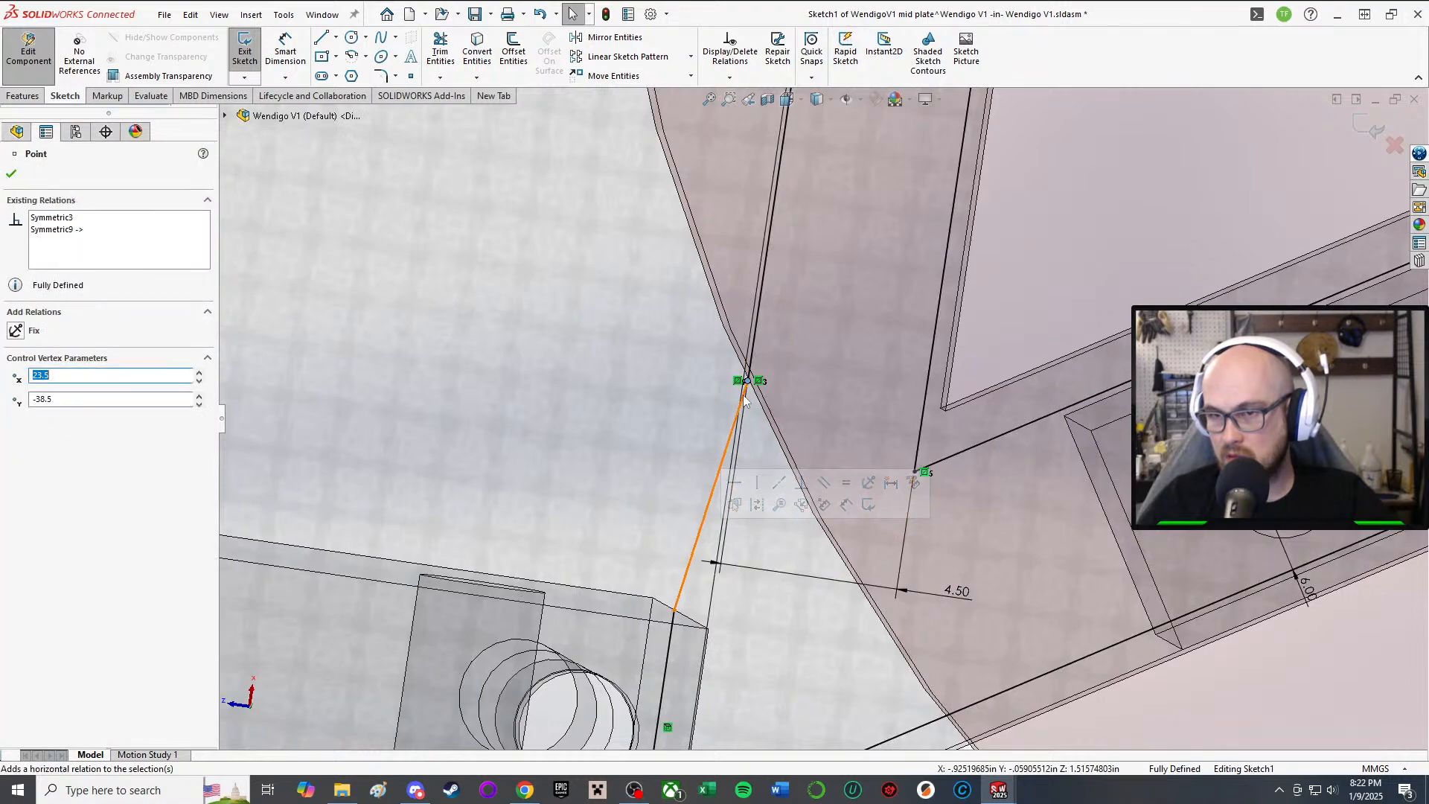
{"action": "scroll", "coordinate": [818, 446], "scroll_direction": "up", "scroll_amount": 4}
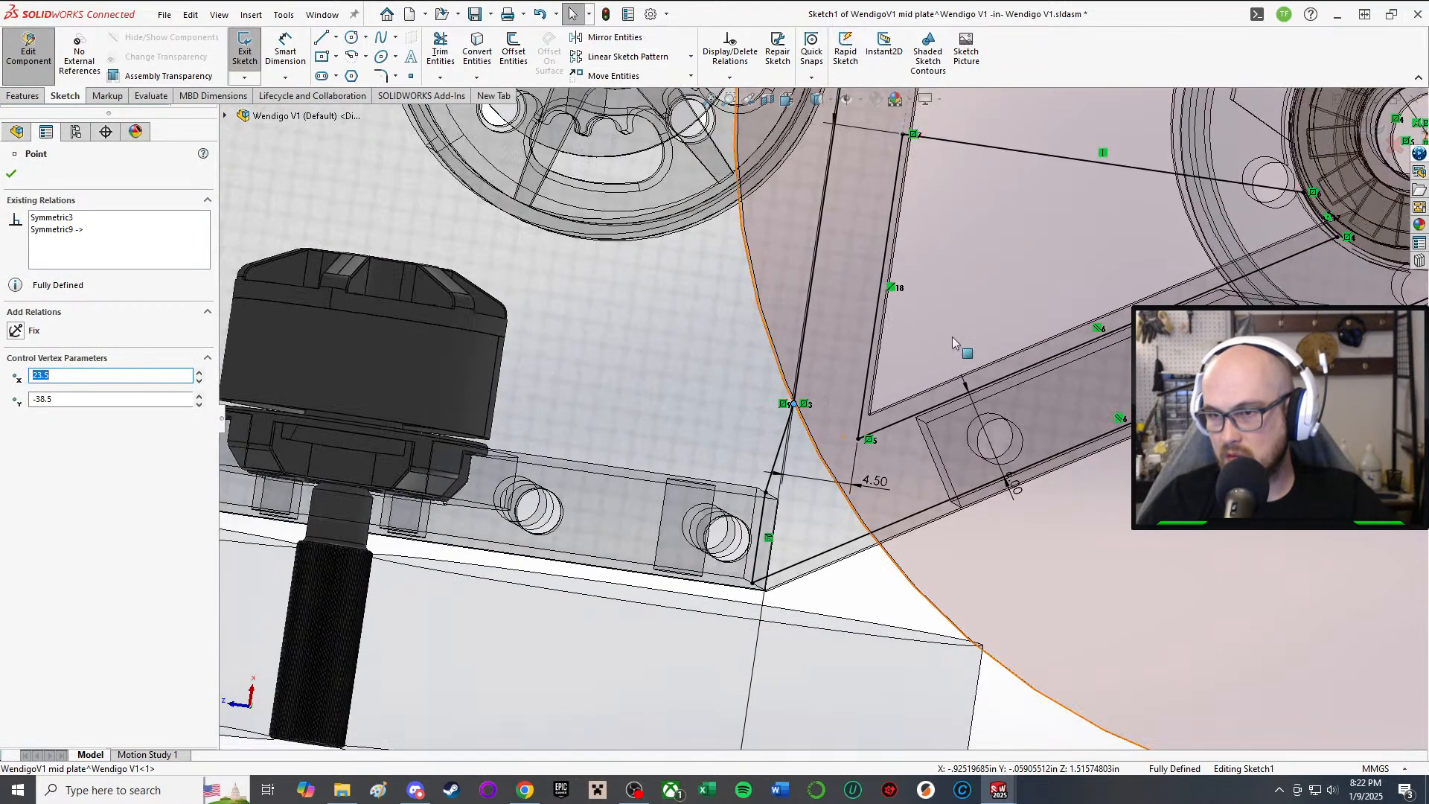
{"action": "left_click", "coordinate": [887, 602]}
{"action": "scroll", "coordinate": [804, 469], "scroll_direction": "up", "scroll_amount": 6}
{"action": "scroll", "coordinate": [997, 249], "scroll_direction": "down", "scroll_amount": 4}
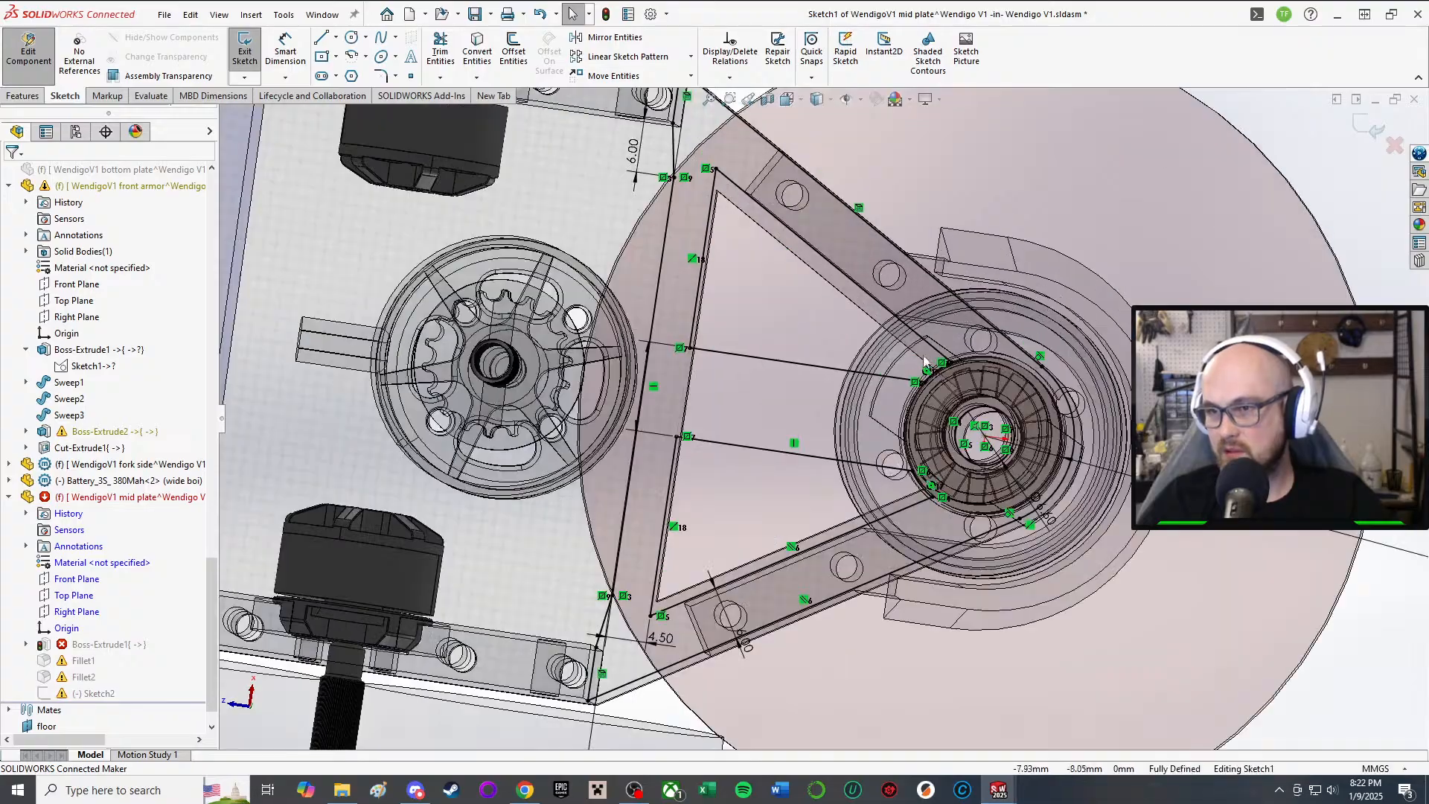
Step: Check the 6.00 mm dimension and the matching symmetric corner point on the other side
{"action": "middle_click_drag", "start_coordinate": [877, 395], "coordinate": [867, 335]}
{"action": "scroll", "coordinate": [677, 238], "scroll_direction": "down", "scroll_amount": 7}
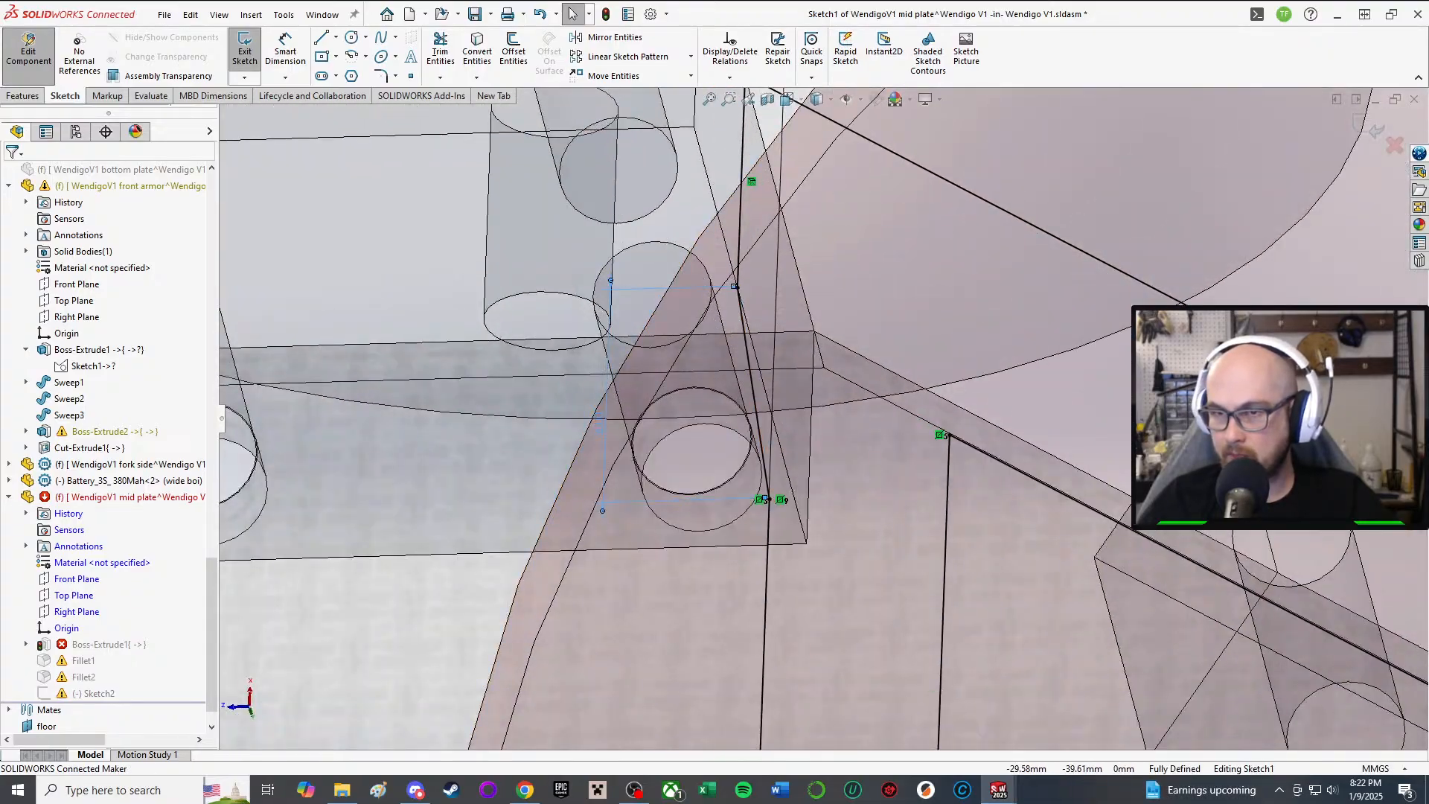
{"action": "left_click", "coordinate": [744, 292]}
{"action": "scroll", "coordinate": [775, 499], "scroll_direction": "down", "scroll_amount": 6}
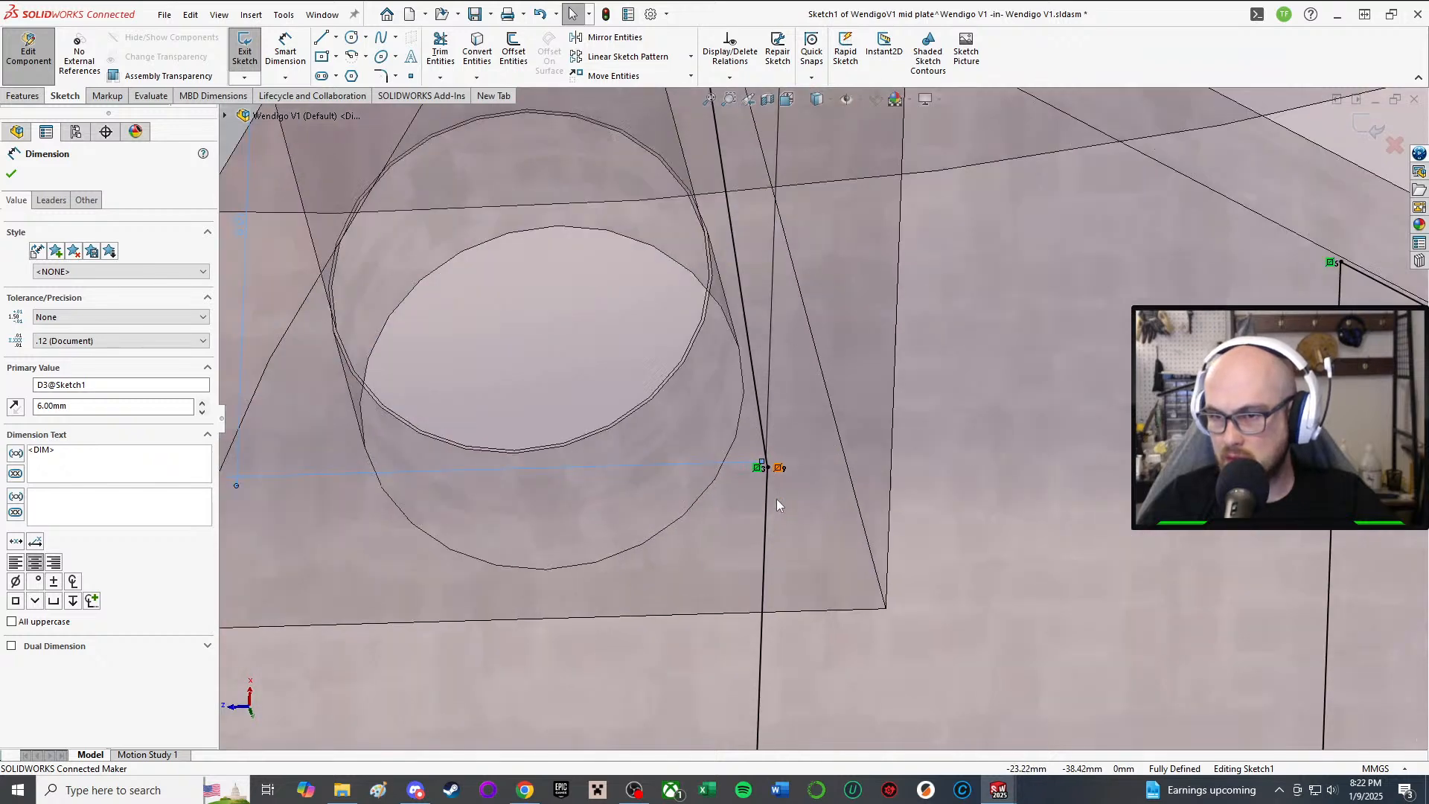
{"action": "left_click", "coordinate": [763, 374]}
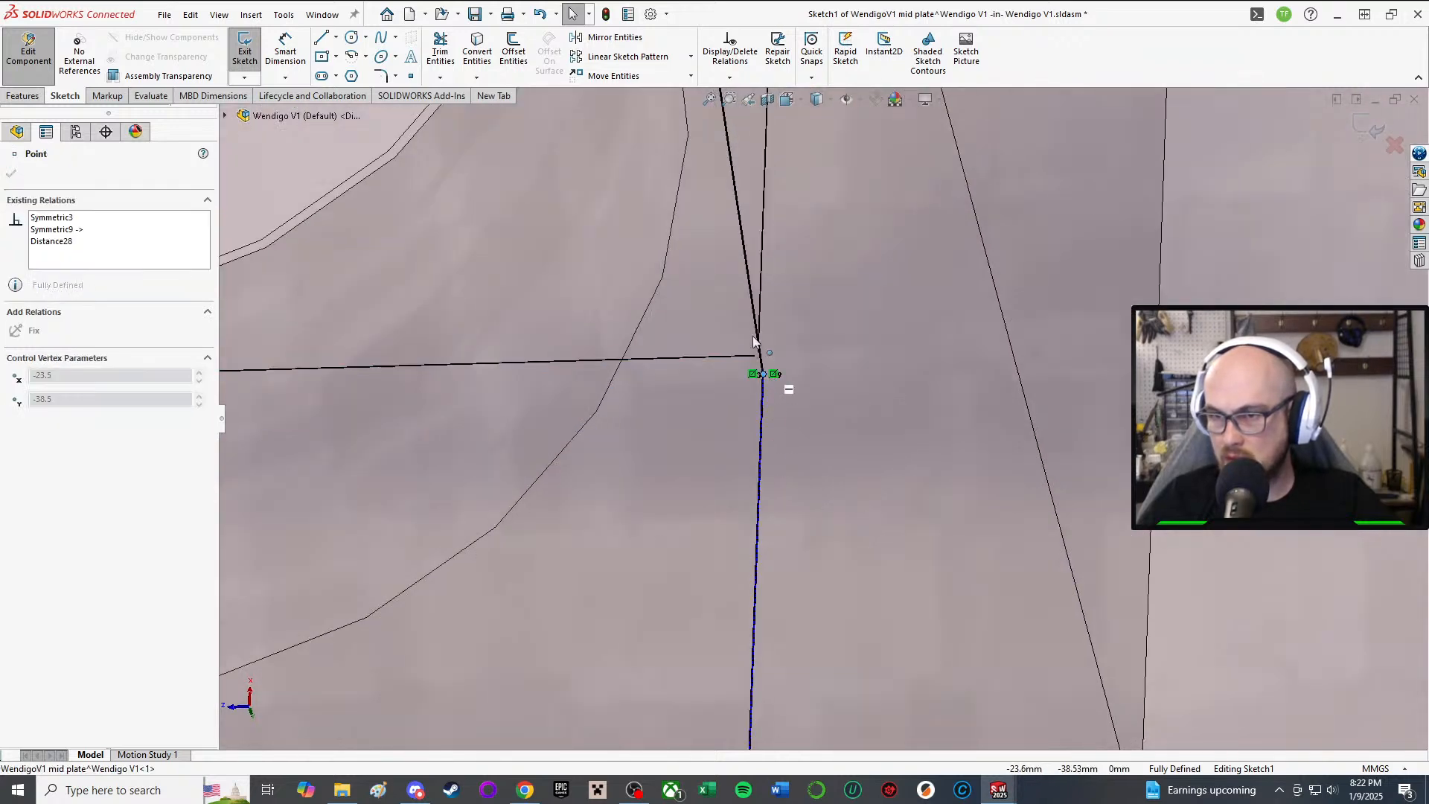
{"action": "scroll", "coordinate": [753, 342], "scroll_direction": "up", "scroll_amount": 5}
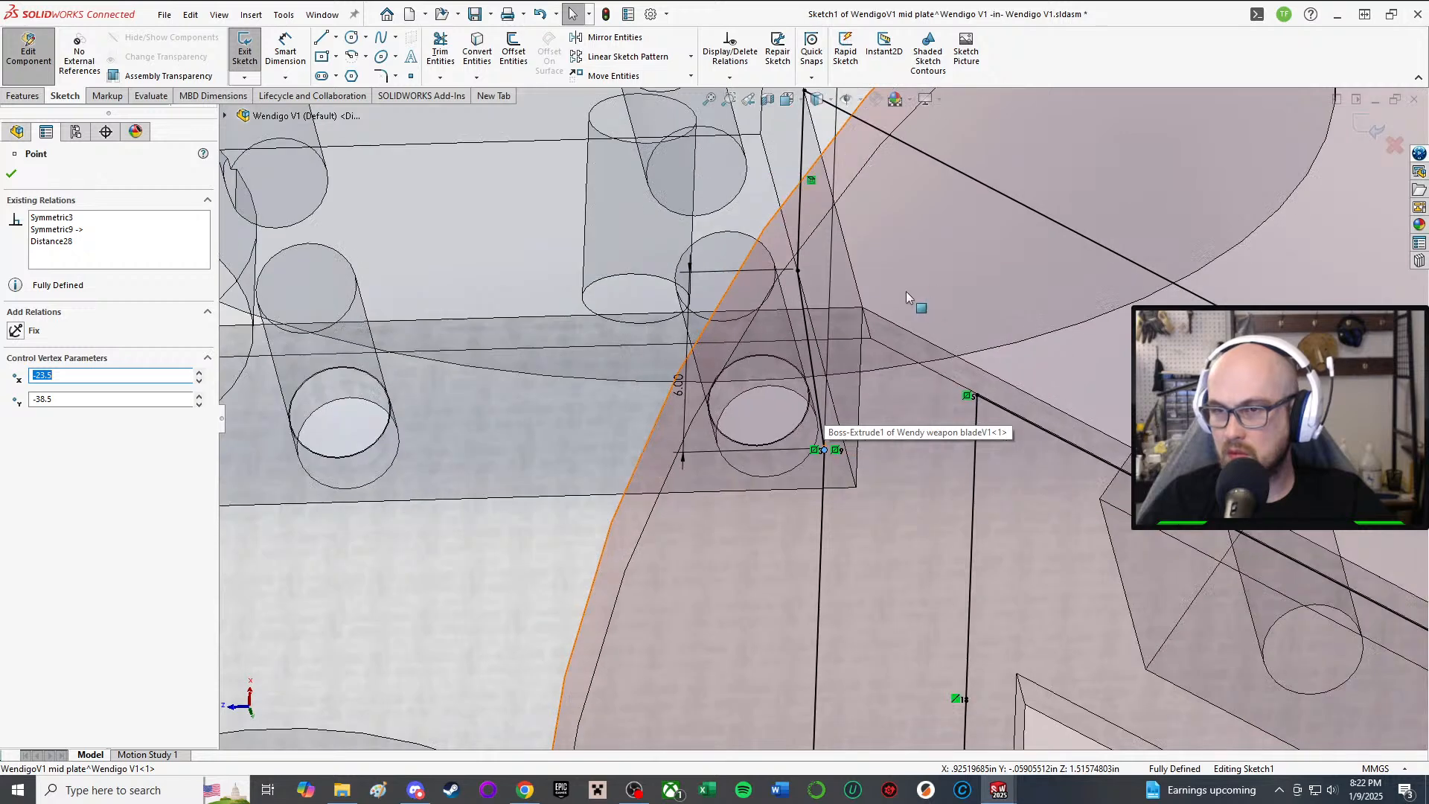
{"action": "left_click", "coordinate": [11, 174]}
{"action": "scroll", "coordinate": [115, 632], "scroll_direction": "up", "scroll_amount": 3}
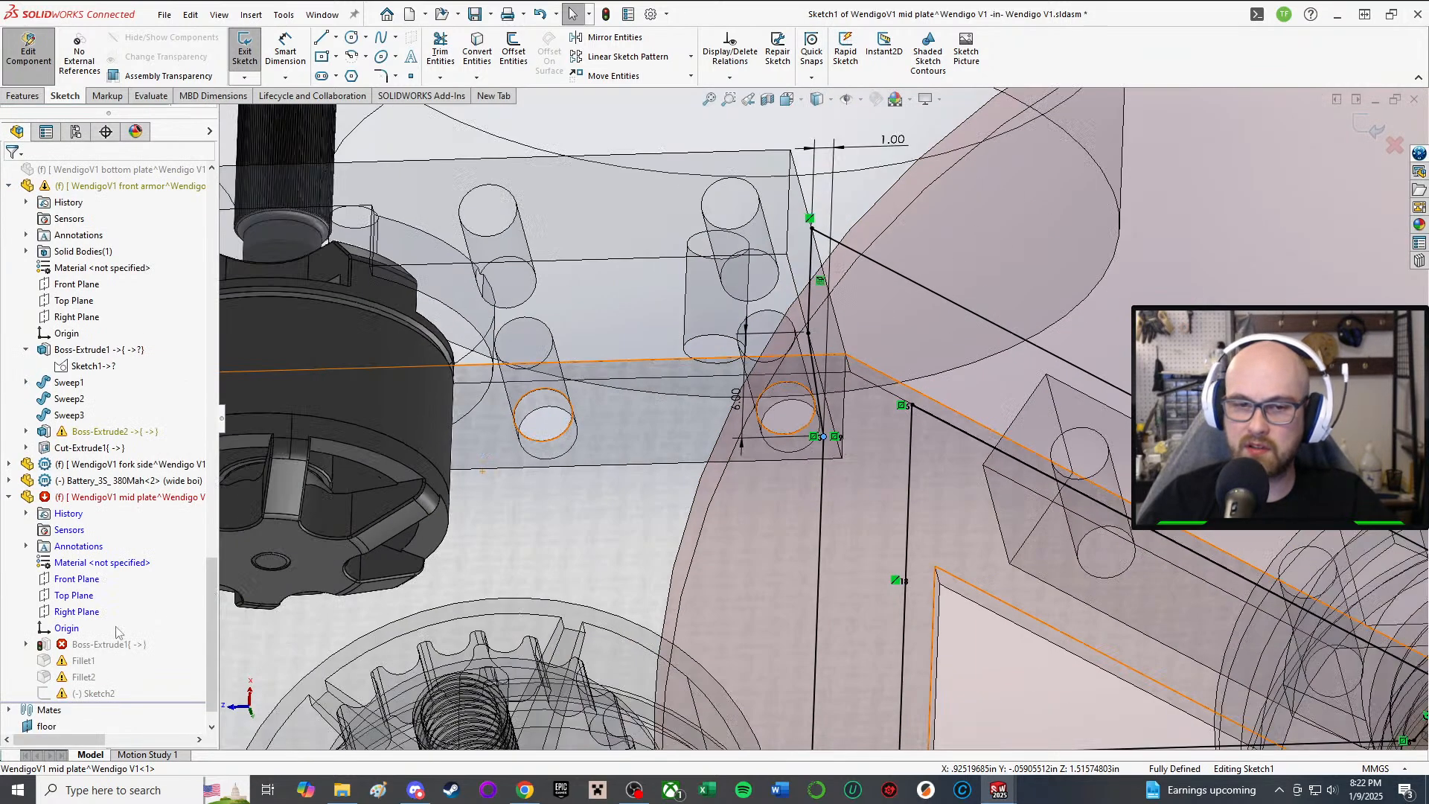
Step: Rebuild the plate past the Fillet1 warning and delete Fillet1's two missing edges
{"action": "left_click", "coordinate": [245, 32]}
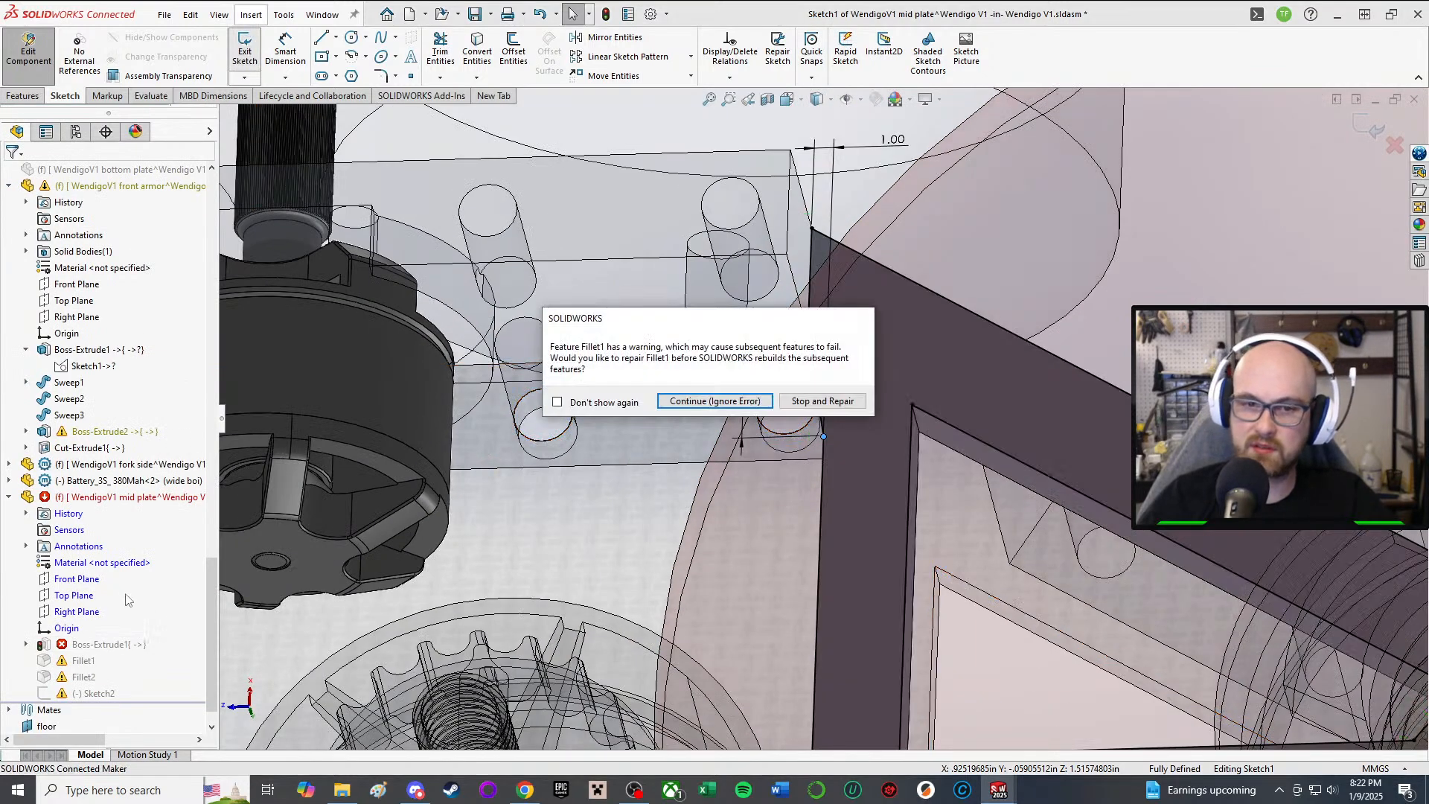
{"action": "left_click", "coordinate": [771, 405]}
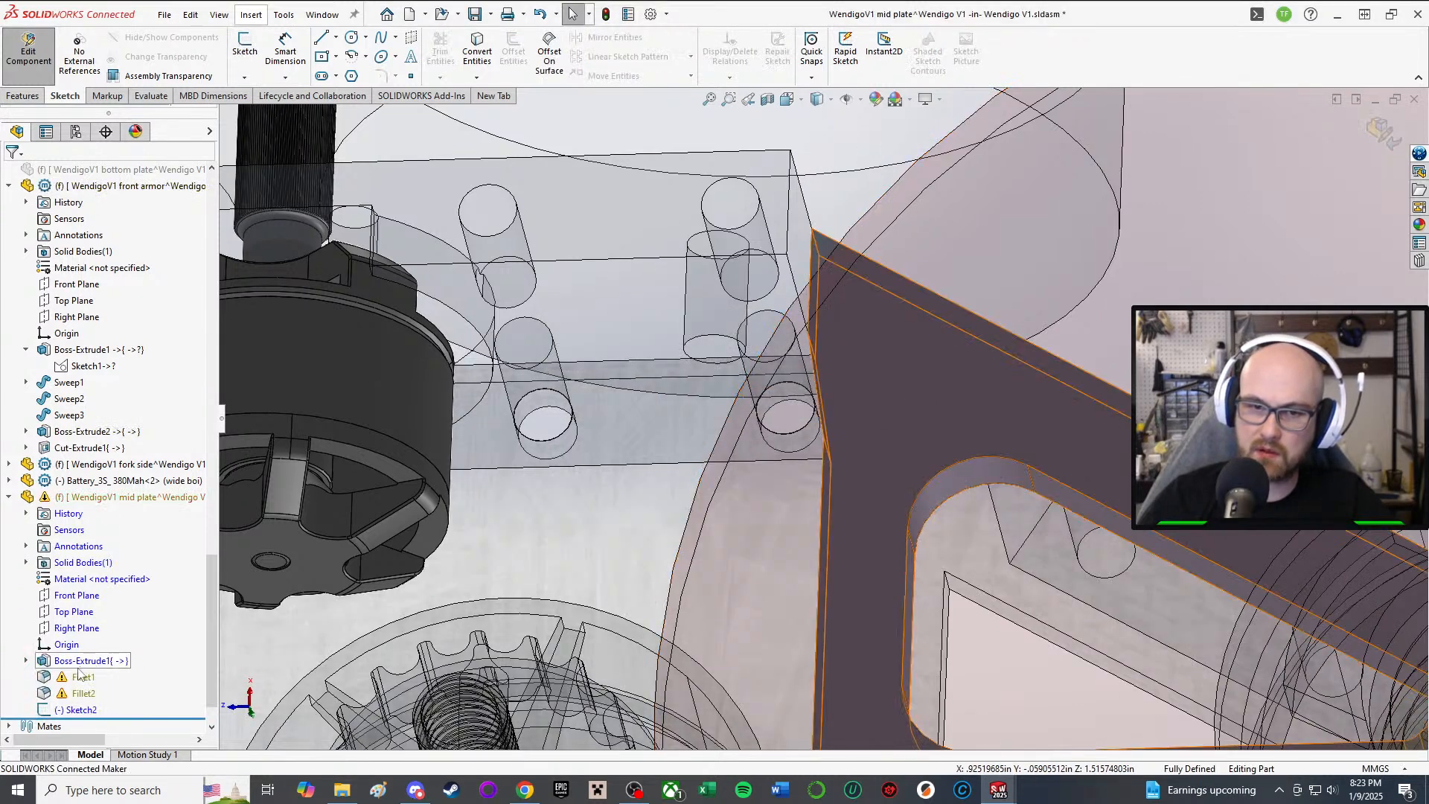
{"action": "left_click", "coordinate": [81, 675]}
{"action": "left_click", "coordinate": [87, 627]}
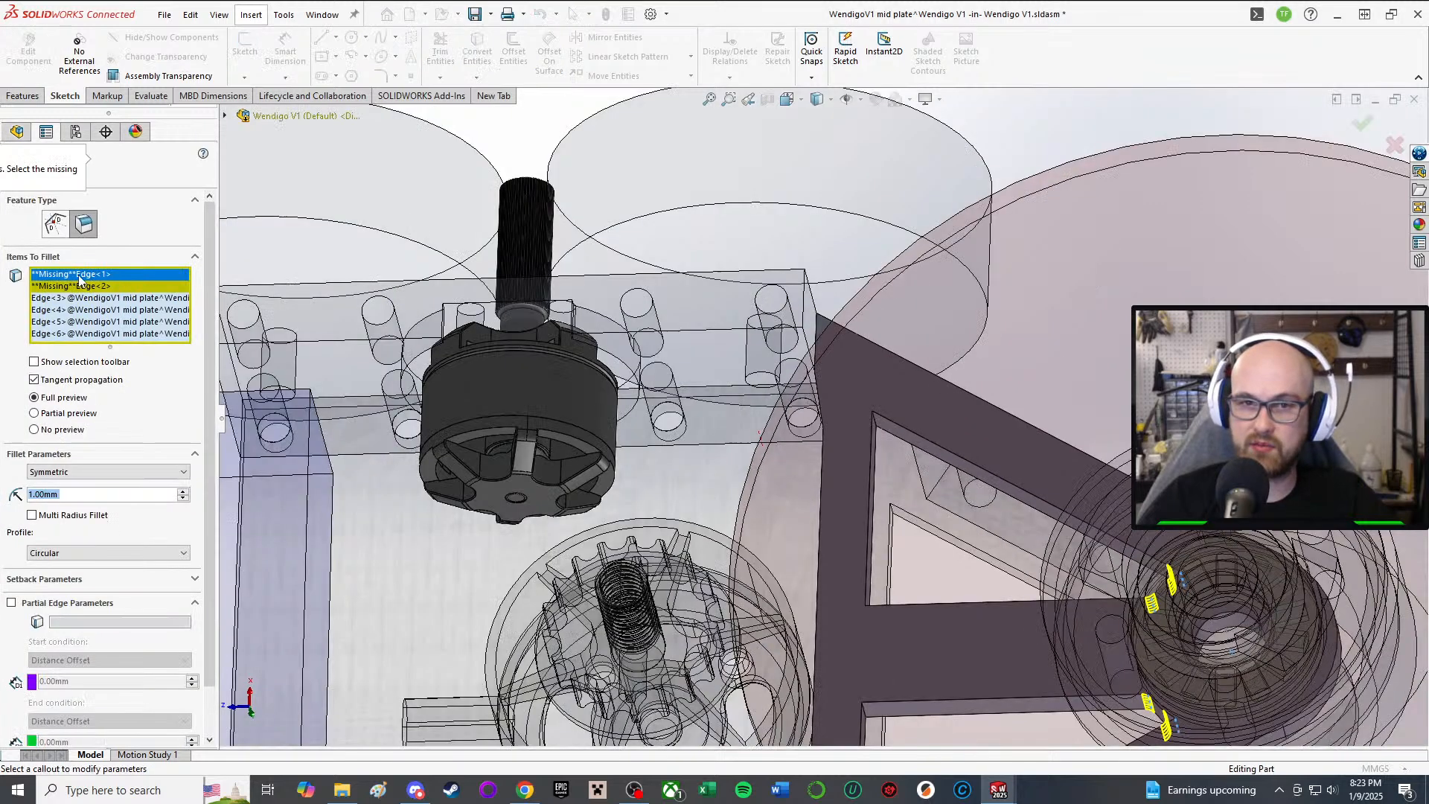
{"action": "key", "text": "Delete"}
{"action": "left_click", "coordinate": [80, 280]}
{"action": "key", "text": "Delete"}
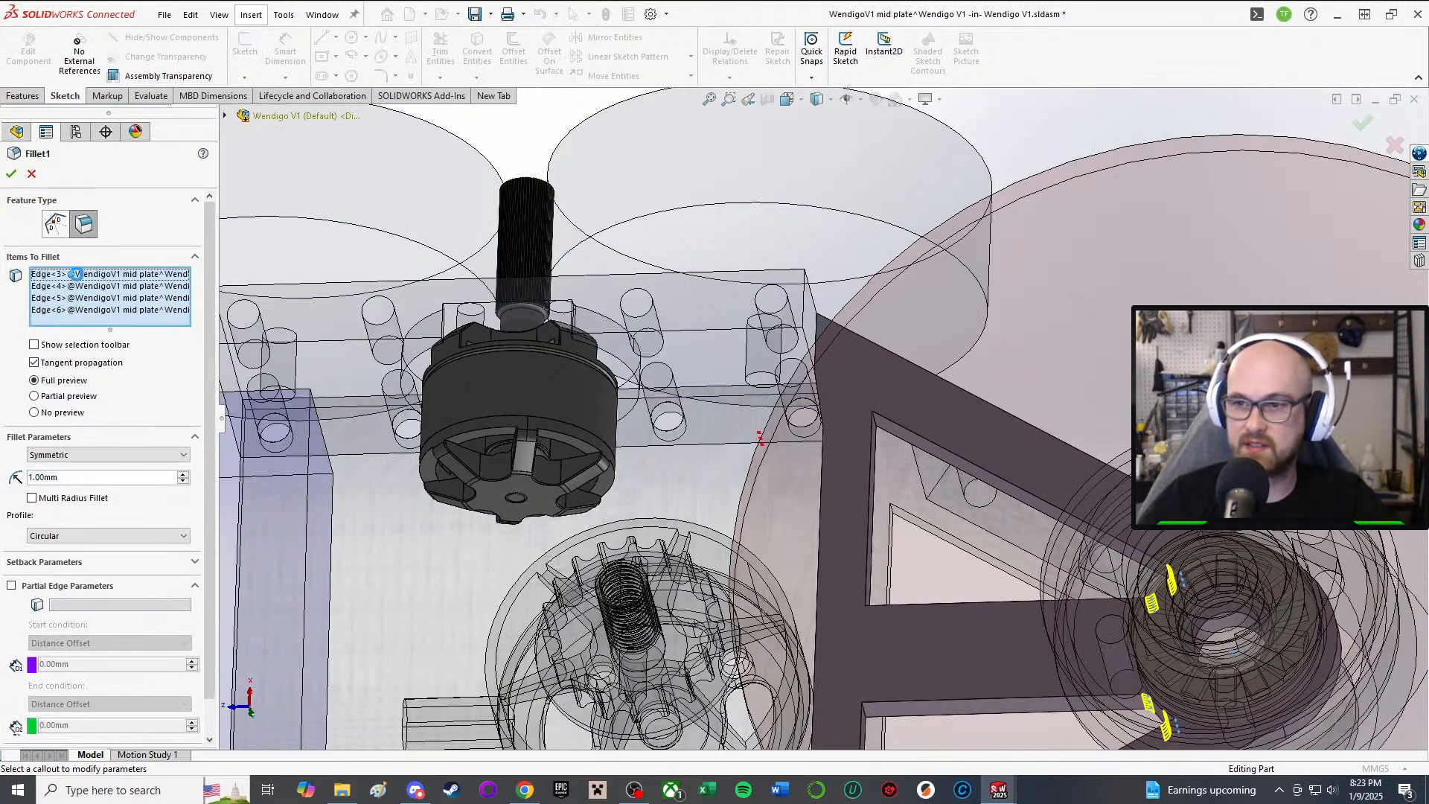
{"action": "left_click", "coordinate": [12, 175]}
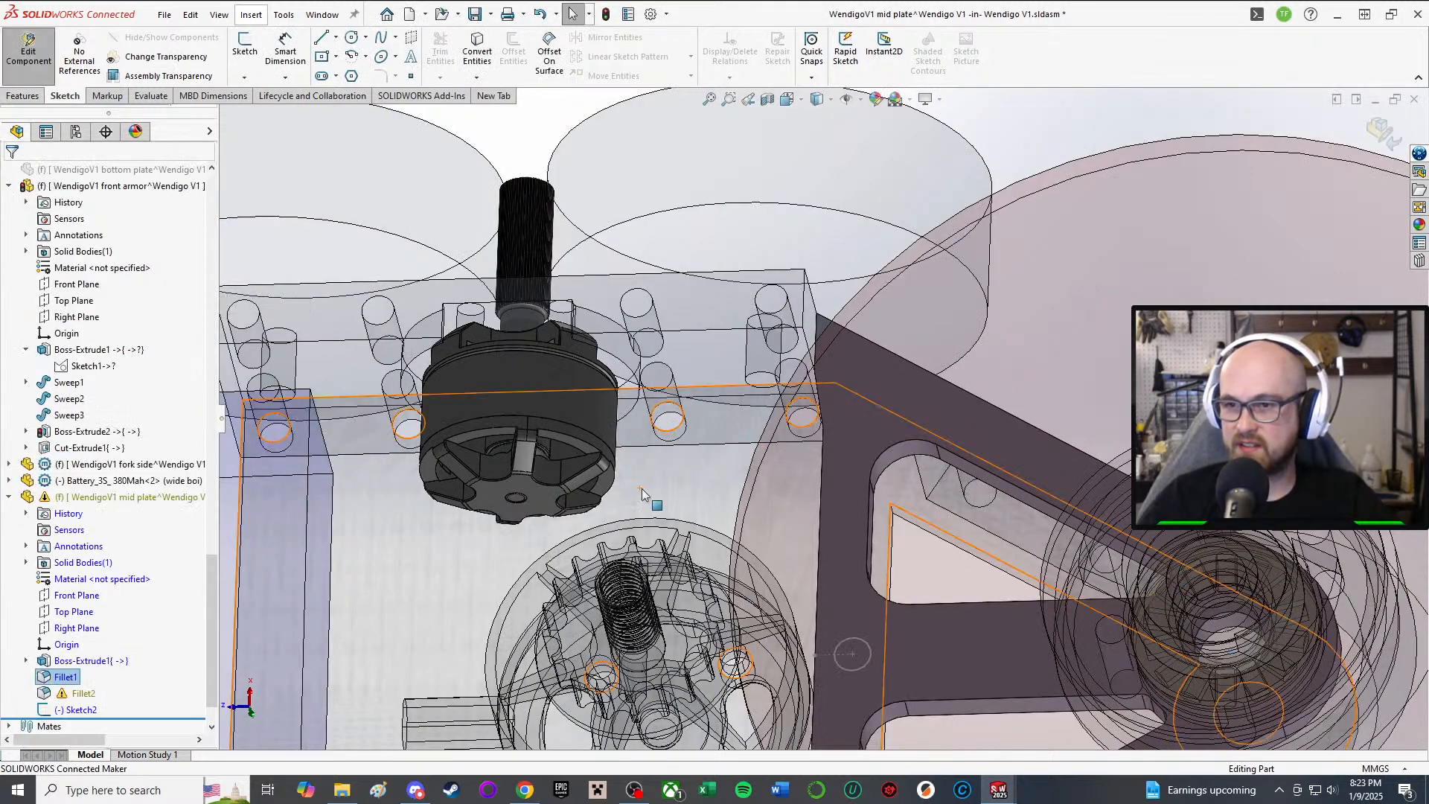
{"action": "scroll", "coordinate": [885, 484], "scroll_direction": "up", "scroll_amount": 2}
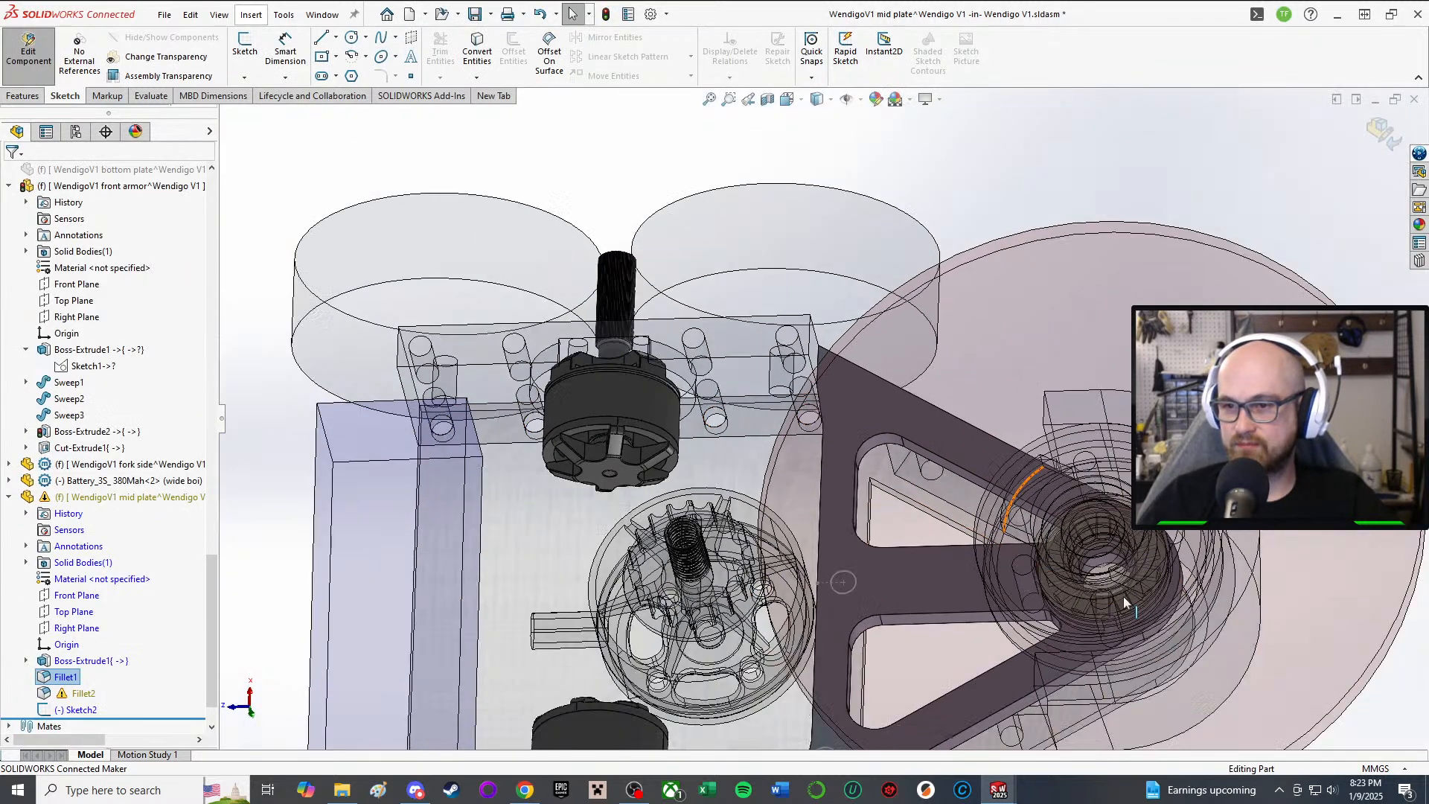
Step: Delete Fillet2's missing edges, keeping its remaining 4 mm fillet edges
{"action": "left_click", "coordinate": [60, 694]}
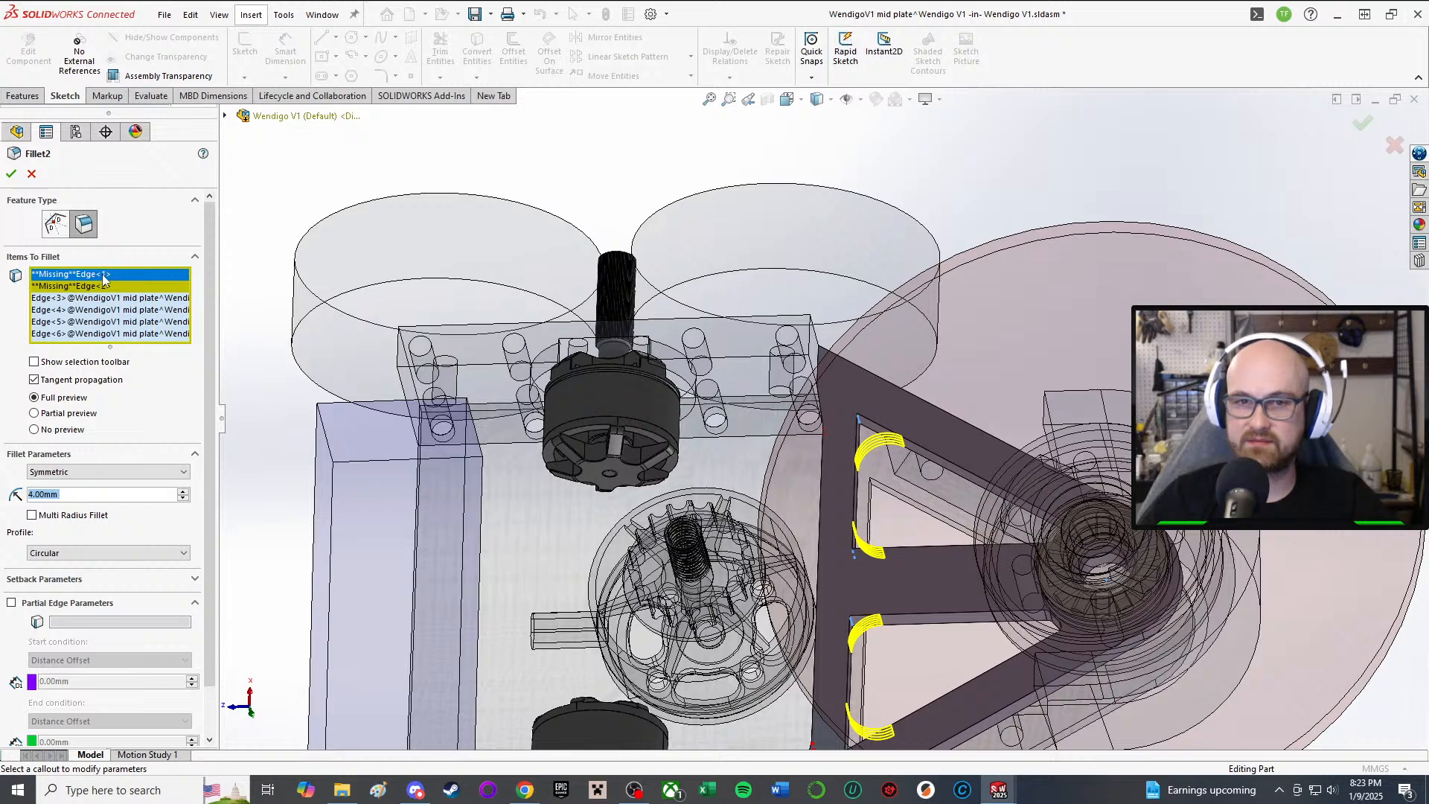
{"action": "key", "text": "Delete"}
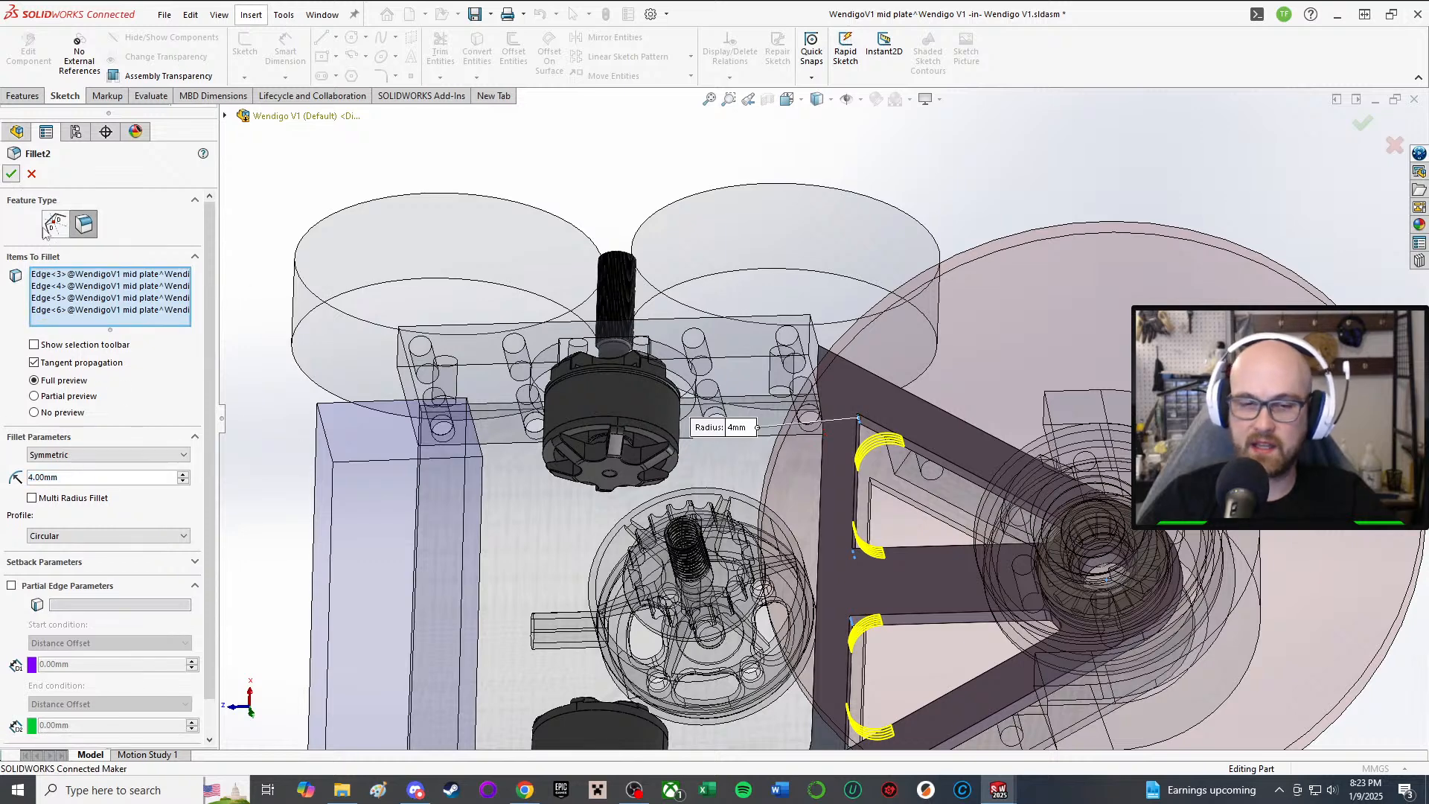
{"action": "key", "text": "Return"}
Step: Reopen Sketch2 and line up the lower circle's centre under the upper circle
{"action": "left_click", "coordinate": [65, 713]}
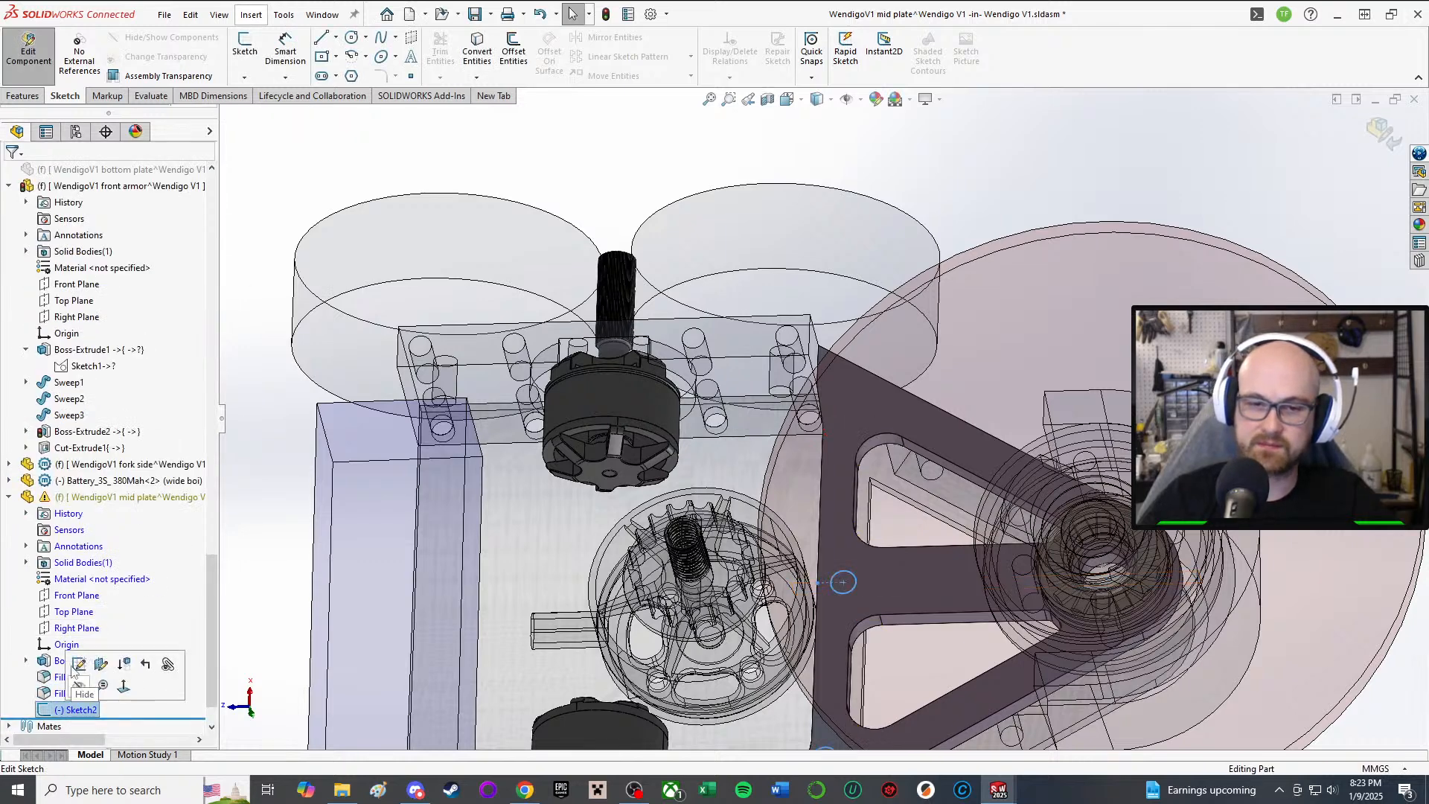
{"action": "left_click", "coordinate": [79, 665]}
{"action": "scroll", "coordinate": [838, 676], "scroll_direction": "up", "scroll_amount": 2}
{"action": "scroll", "coordinate": [881, 631], "scroll_direction": "down", "scroll_amount": 5}
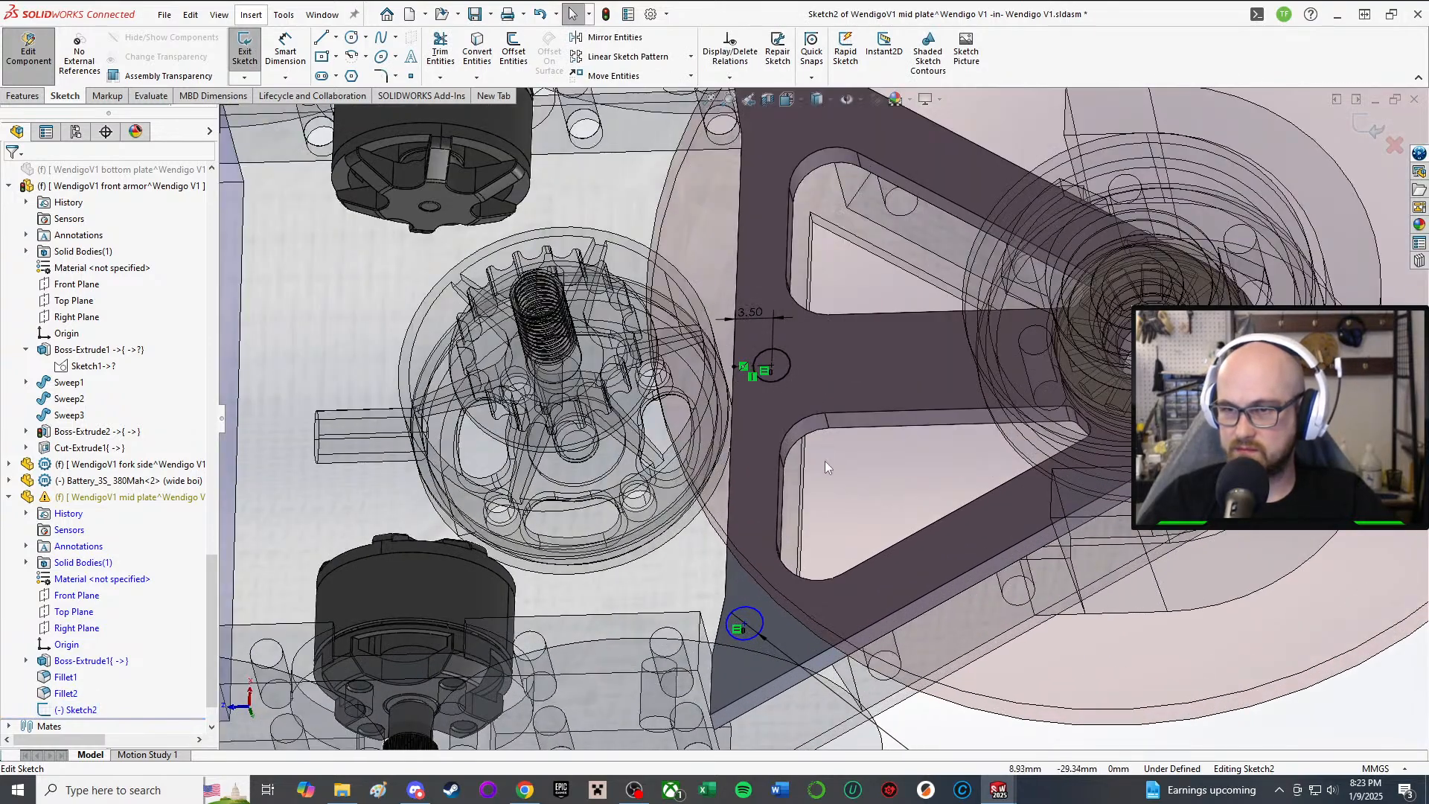
{"action": "scroll", "coordinate": [654, 606], "scroll_direction": "up", "scroll_amount": 1}
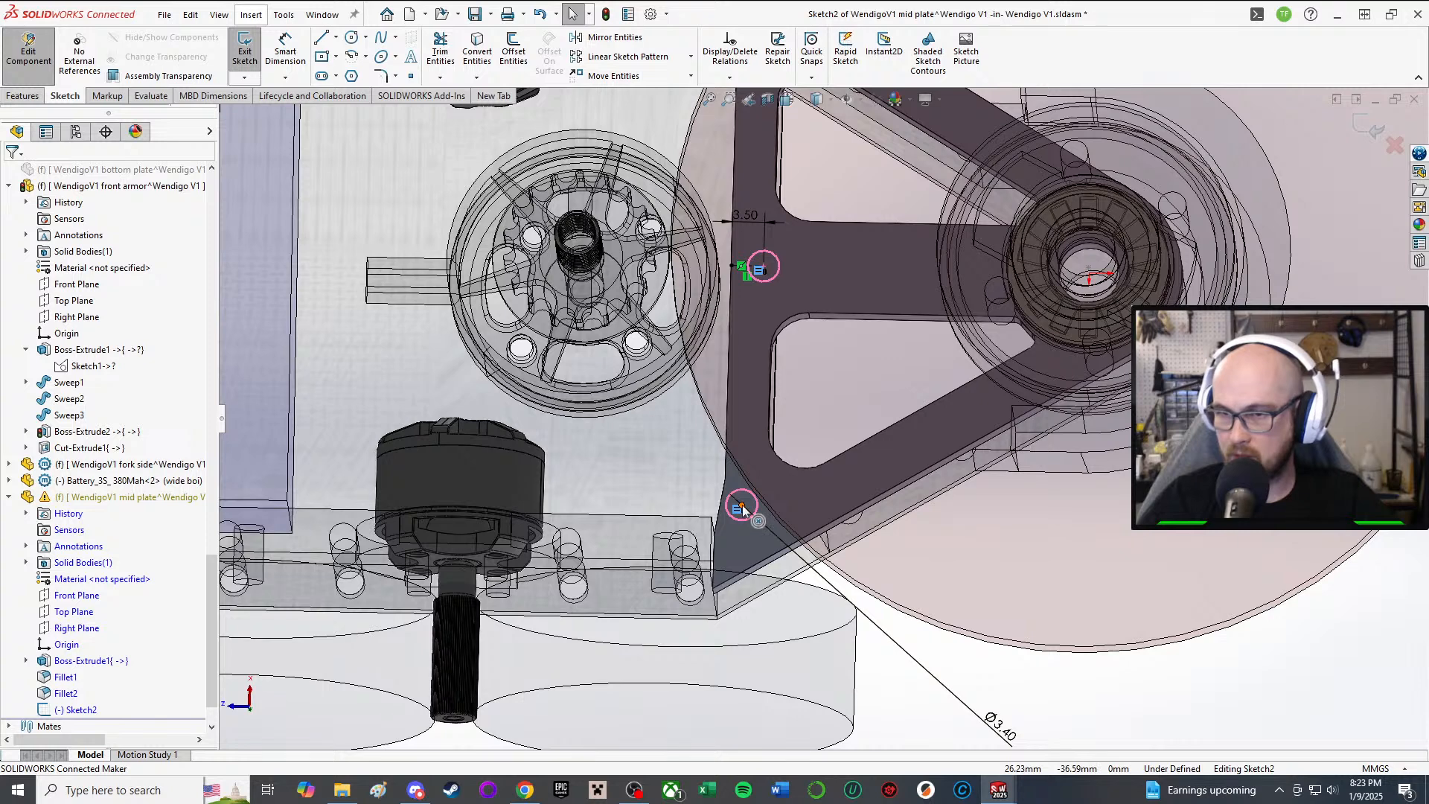
{"action": "left_click_drag", "start_coordinate": [743, 504], "coordinate": [757, 512]}
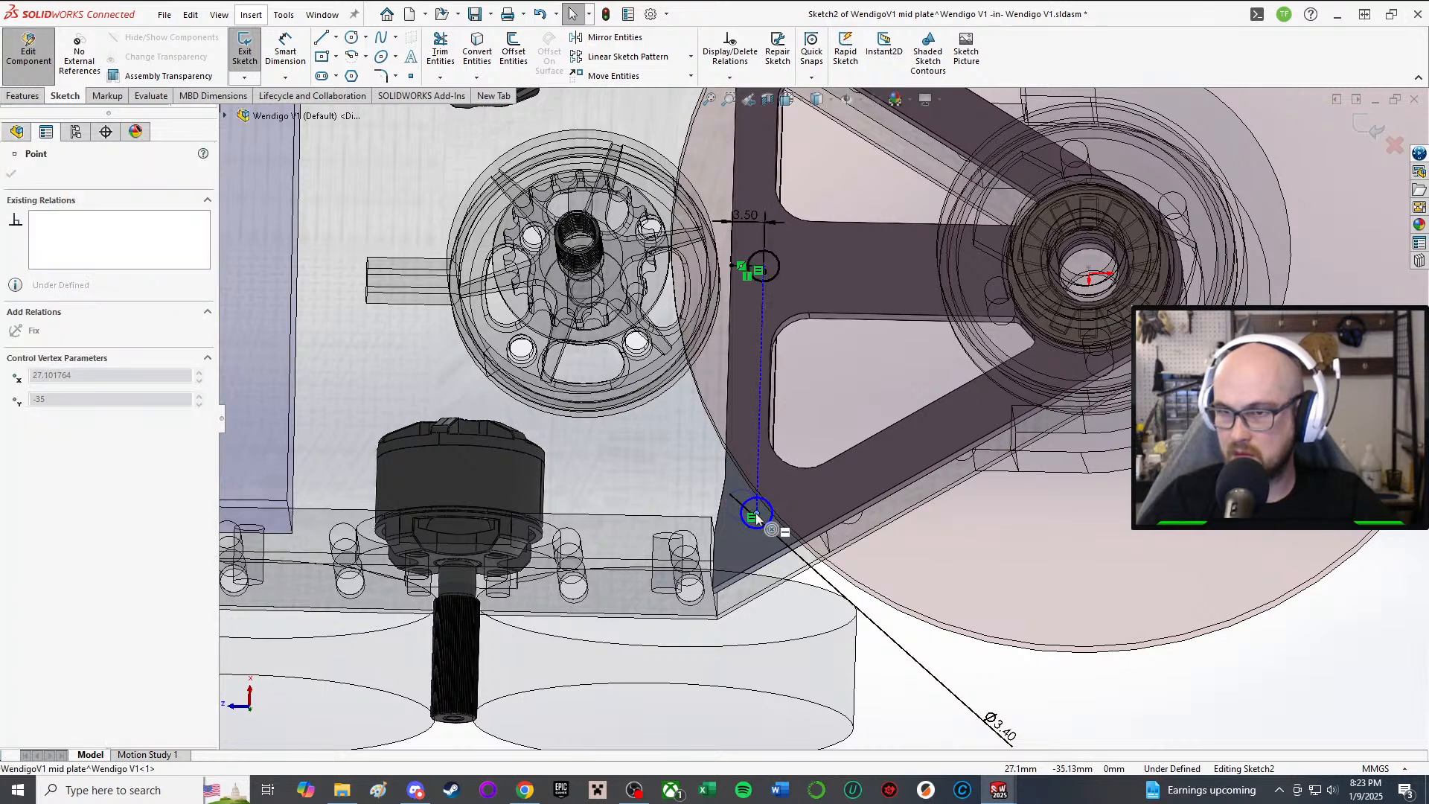
{"action": "scroll", "coordinate": [1076, 658], "scroll_direction": "up", "scroll_amount": 3}
{"action": "left_click", "coordinate": [1071, 664]}
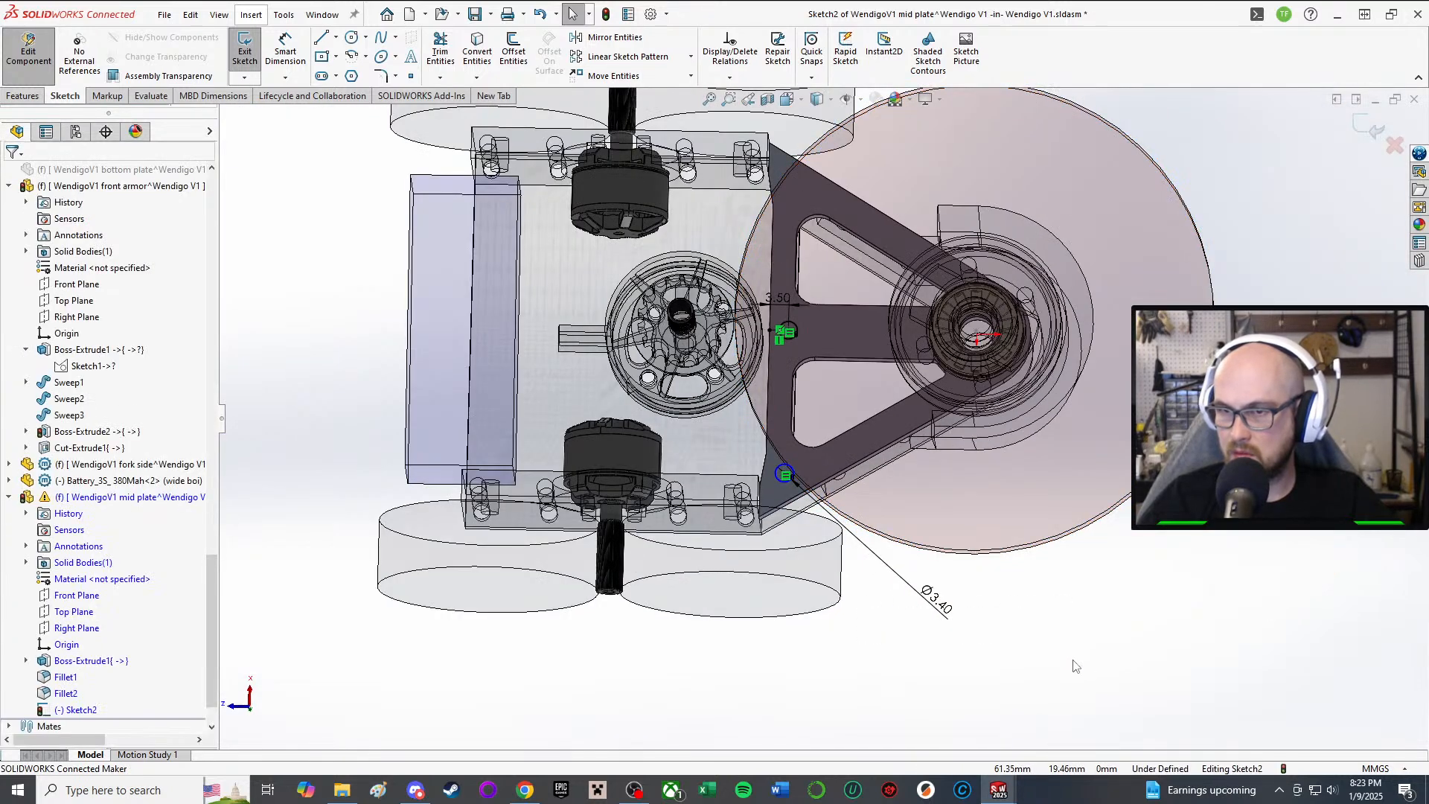
Step: Draw a construction centerline from the lower circle's centre to the upper circle's centre
{"action": "right_click", "coordinate": [1074, 664]}
{"action": "left_click", "coordinate": [350, 124]}
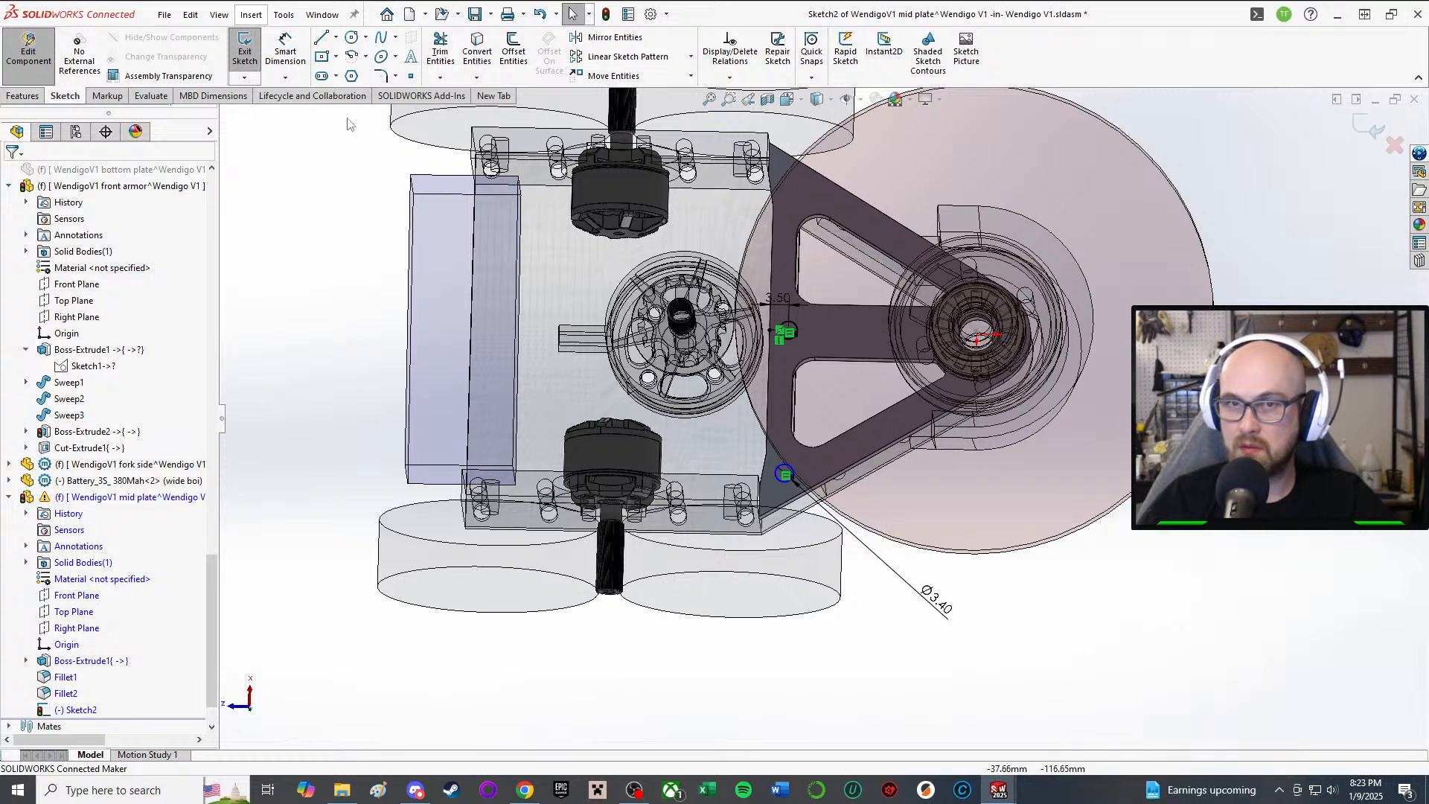
{"action": "left_click", "coordinate": [335, 36]}
{"action": "left_click", "coordinate": [358, 63]}
{"action": "scroll", "coordinate": [789, 479], "scroll_direction": "down", "scroll_amount": 4}
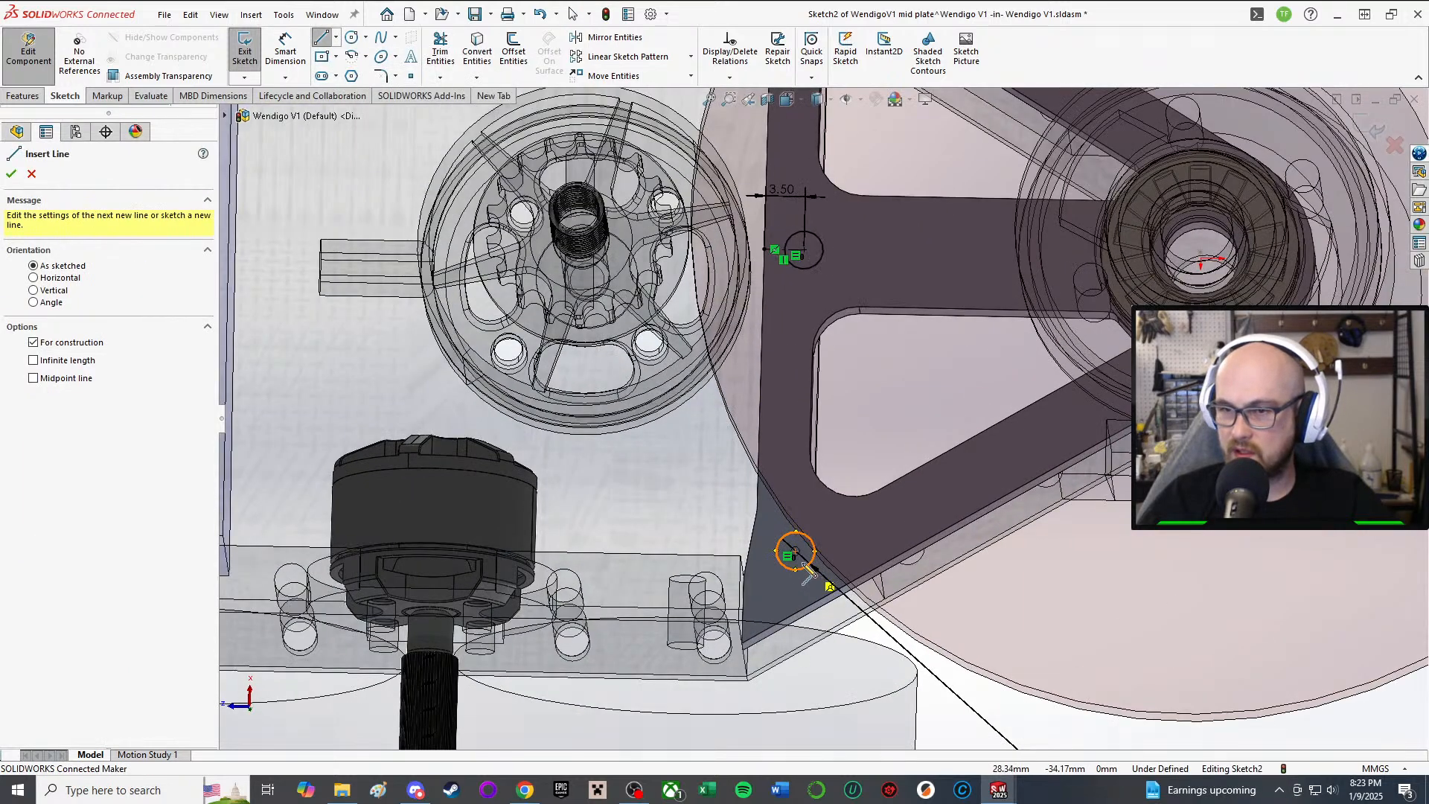
{"action": "left_click", "coordinate": [795, 552]}
{"action": "left_click", "coordinate": [803, 250]}
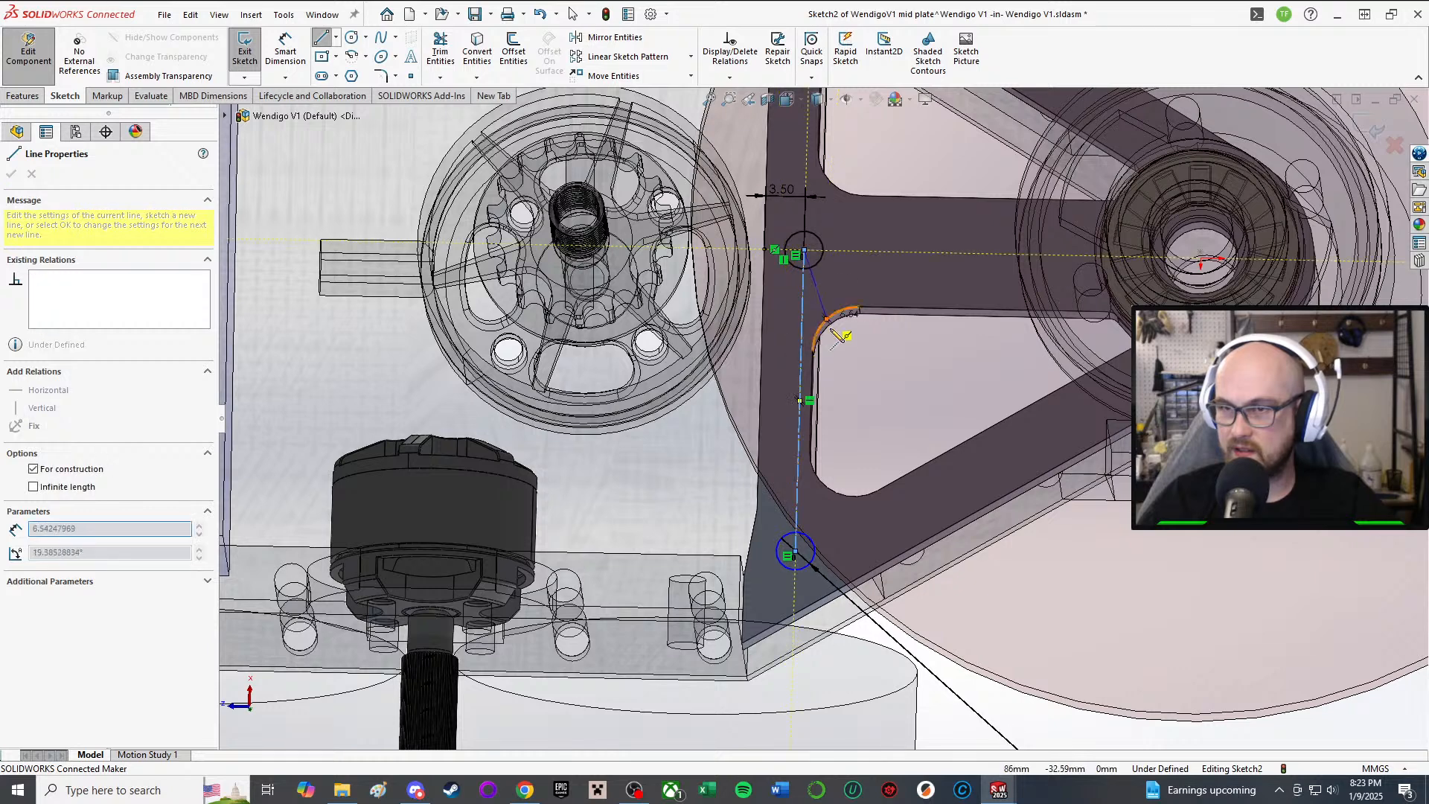
{"action": "right_click", "coordinate": [849, 339]}
{"action": "left_click", "coordinate": [880, 347]}
{"action": "scroll", "coordinate": [860, 492], "scroll_direction": "up", "scroll_amount": 3}
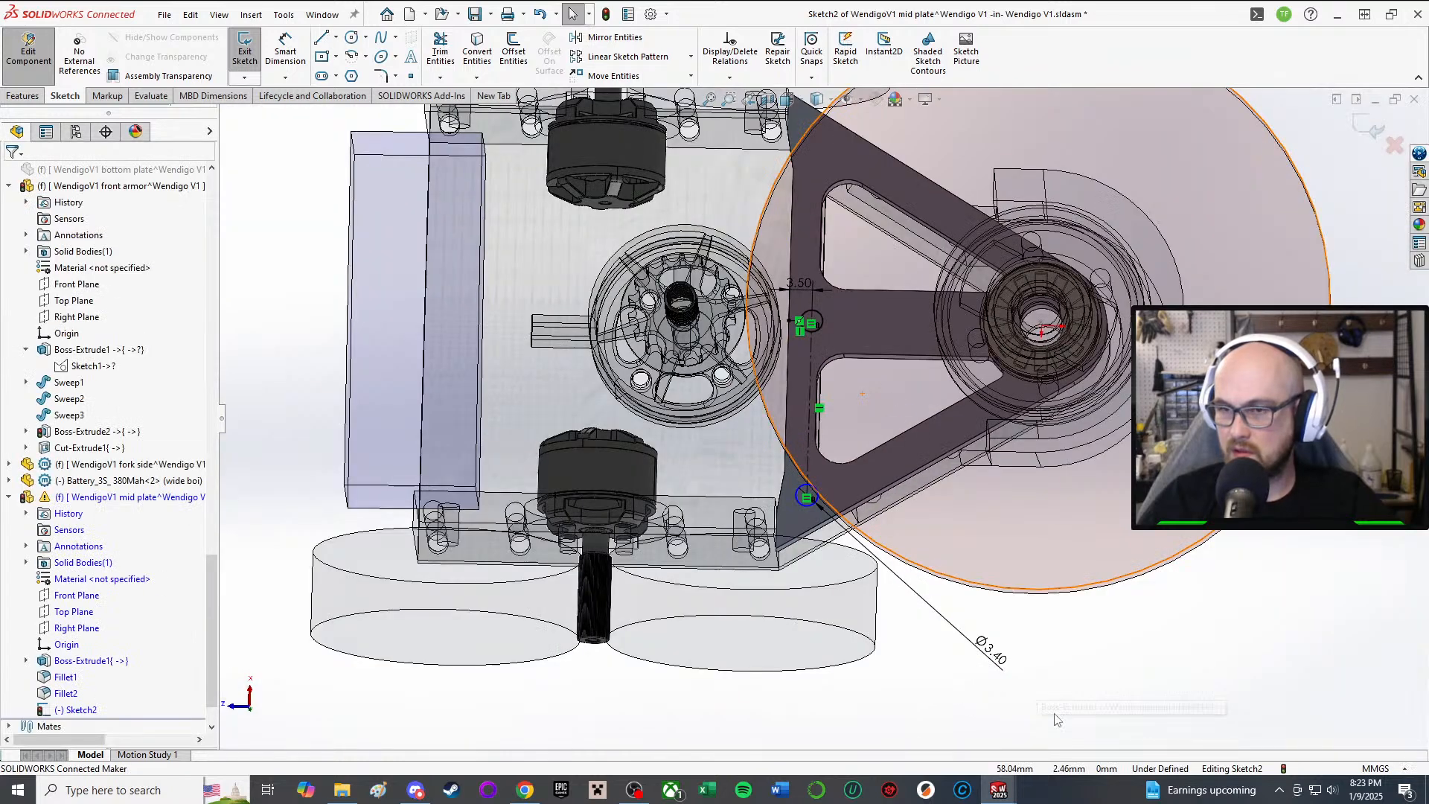
Step: Dimension the lower circle's centre 2.5 mm from the battery block's top edge
{"action": "right_click_drag", "start_coordinate": [1193, 721], "coordinate": [1191, 670]}
{"action": "scroll", "coordinate": [828, 482], "scroll_direction": "down", "scroll_amount": 5}
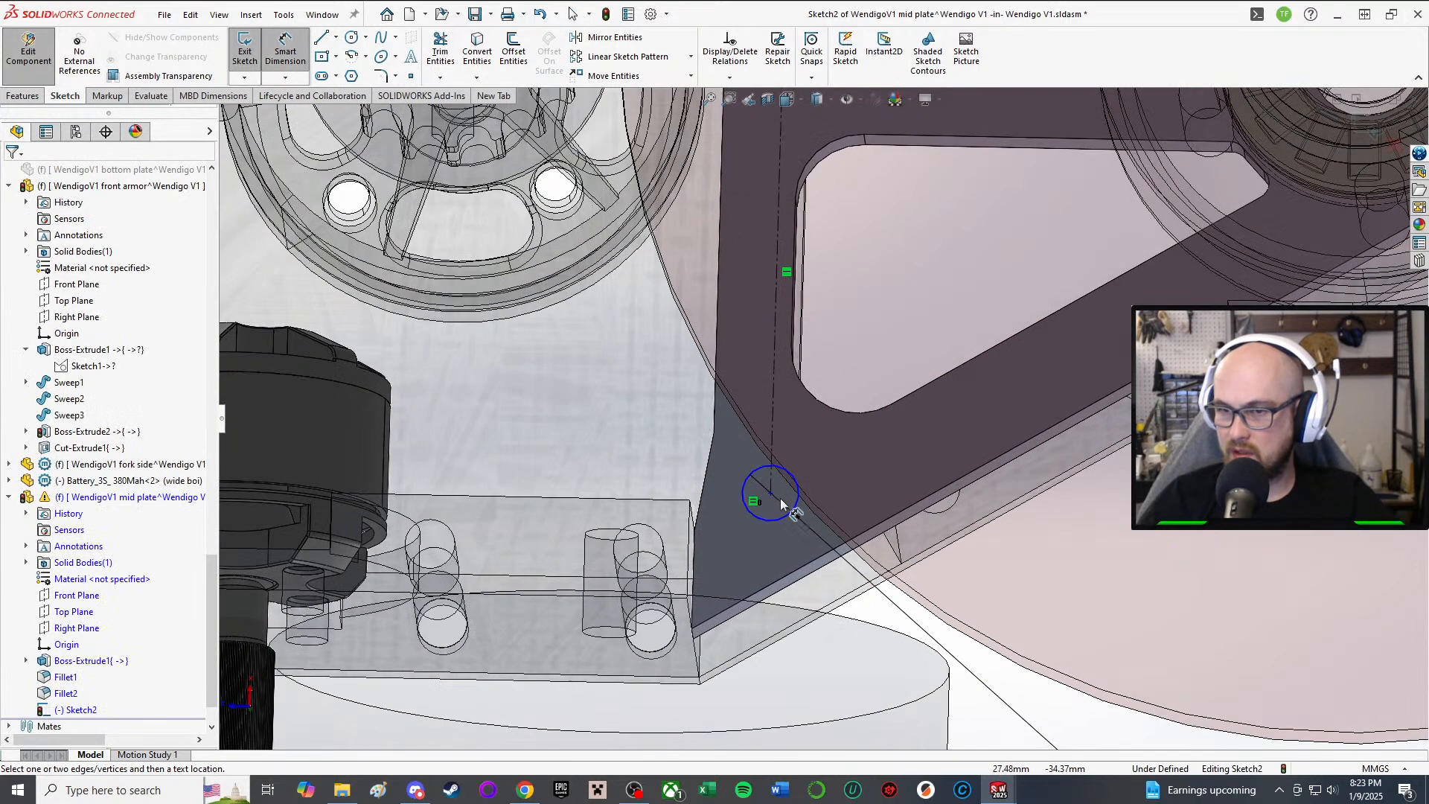
{"action": "left_click", "coordinate": [771, 494]}
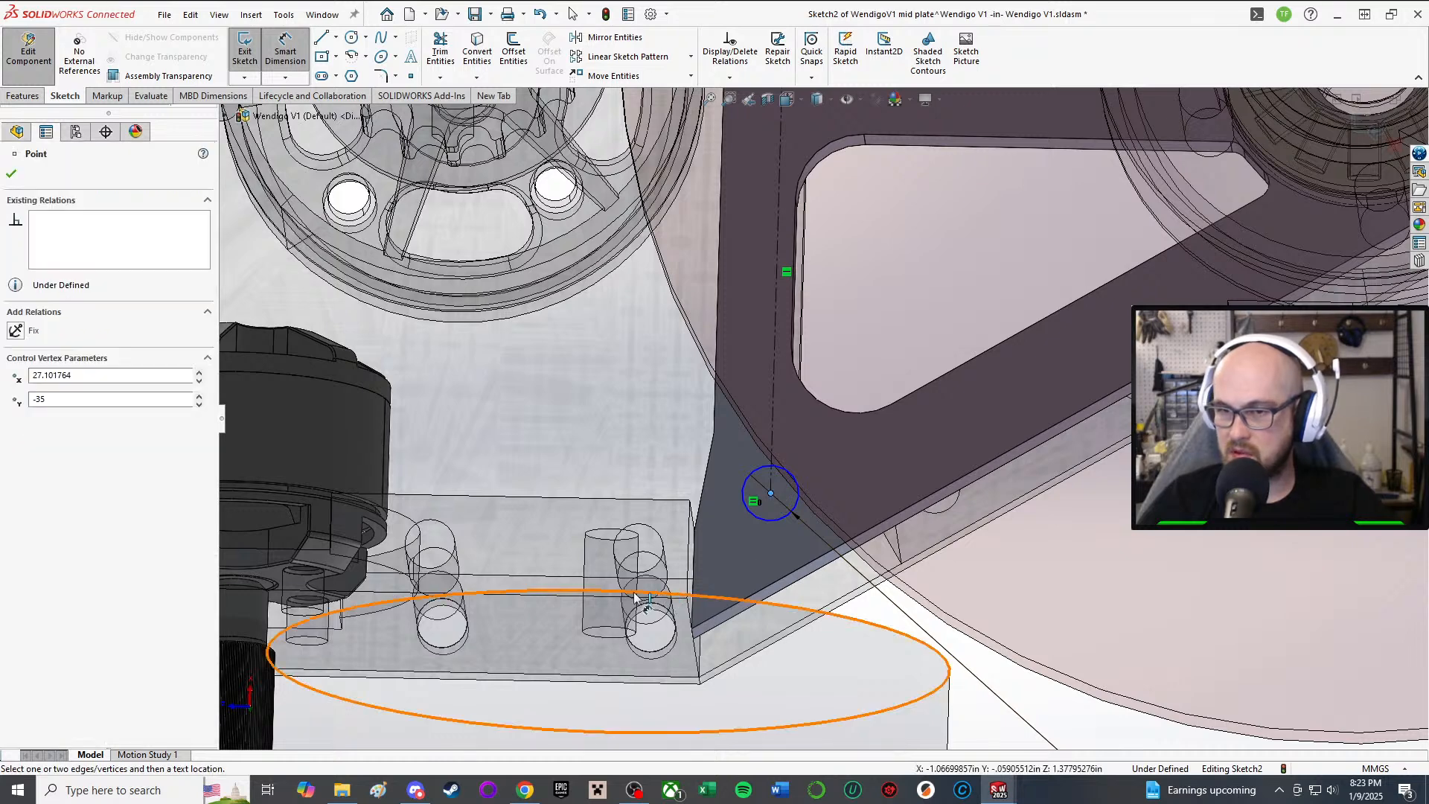
{"action": "middle_click_drag", "start_coordinate": [664, 501], "coordinate": [657, 516]}
{"action": "scroll", "coordinate": [657, 516], "scroll_direction": "down", "scroll_amount": 1}
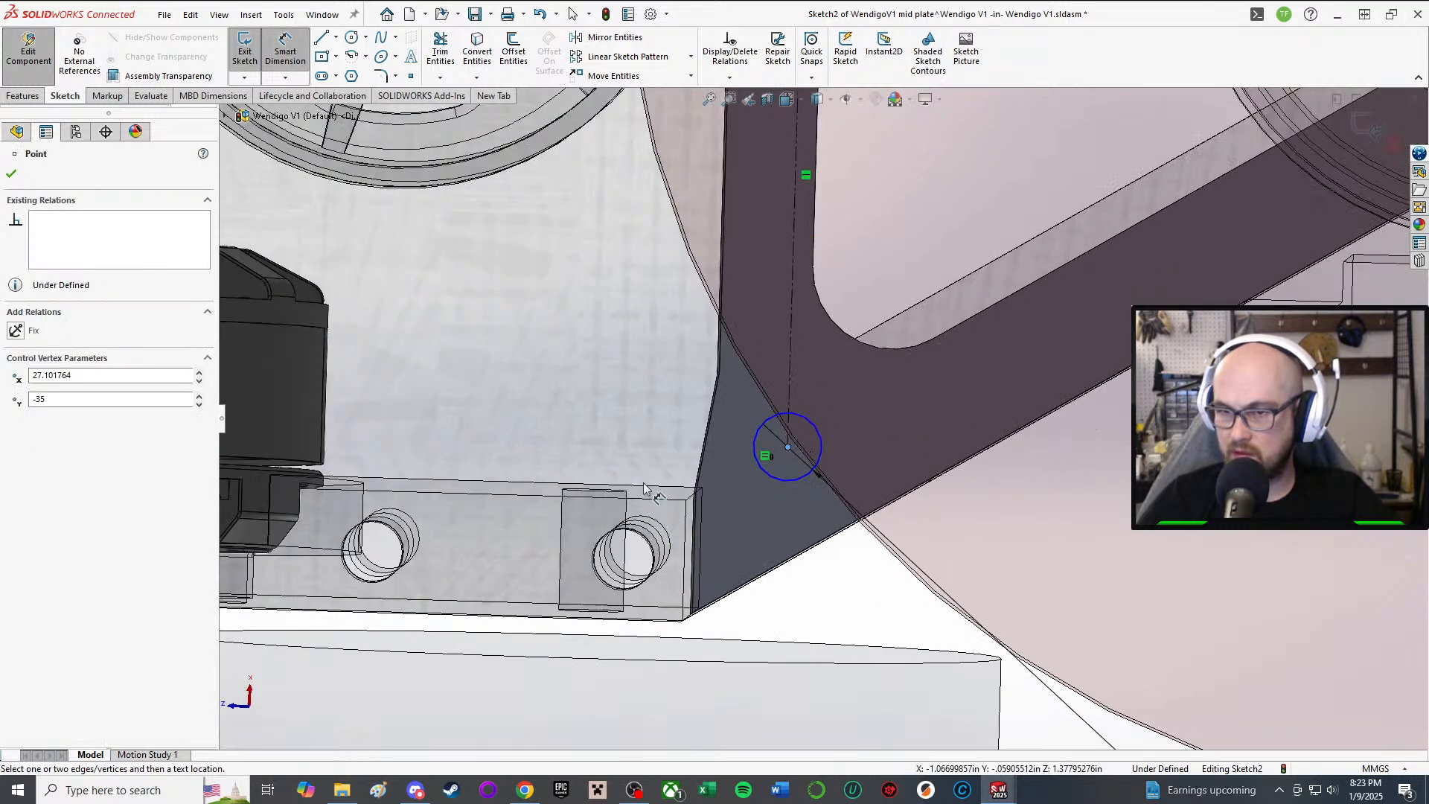
{"action": "left_click", "coordinate": [652, 489]}
{"action": "left_click", "coordinate": [669, 413]}
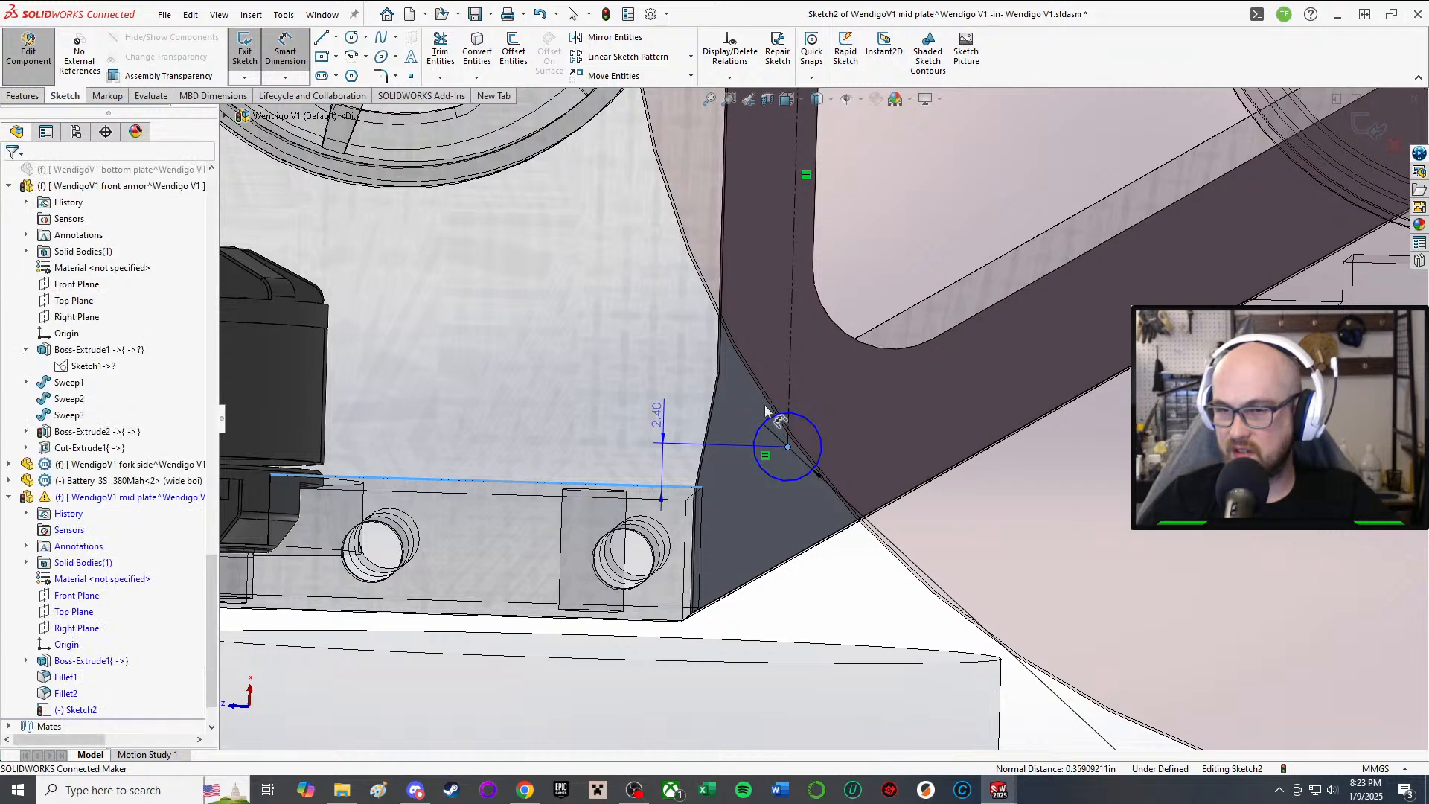
{"action": "middle_click_drag", "start_coordinate": [756, 376], "coordinate": [737, 382]}
{"action": "double_click", "coordinate": [677, 428]}
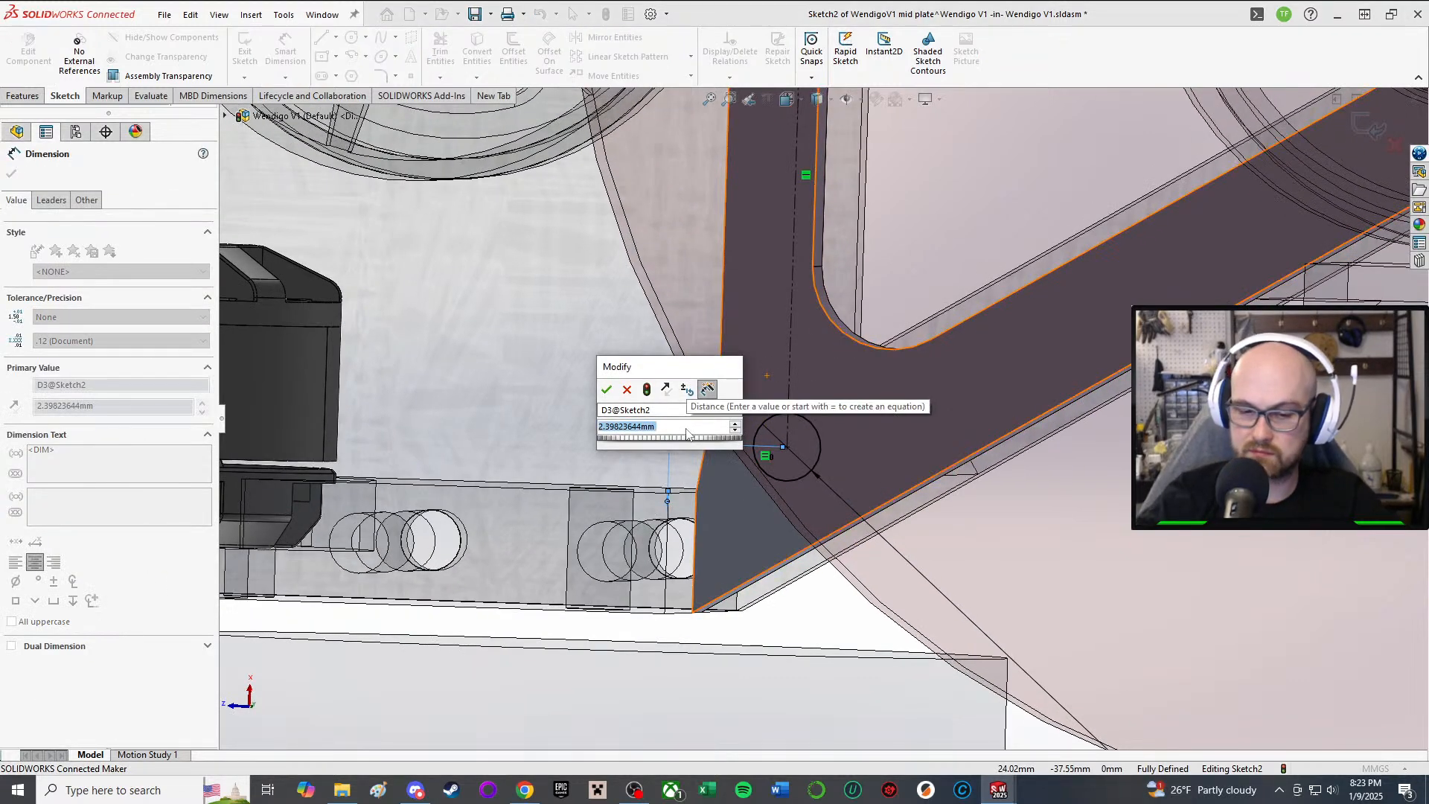
{"action": "type", "text": "2.5"}
{"action": "key", "text": "Return"}
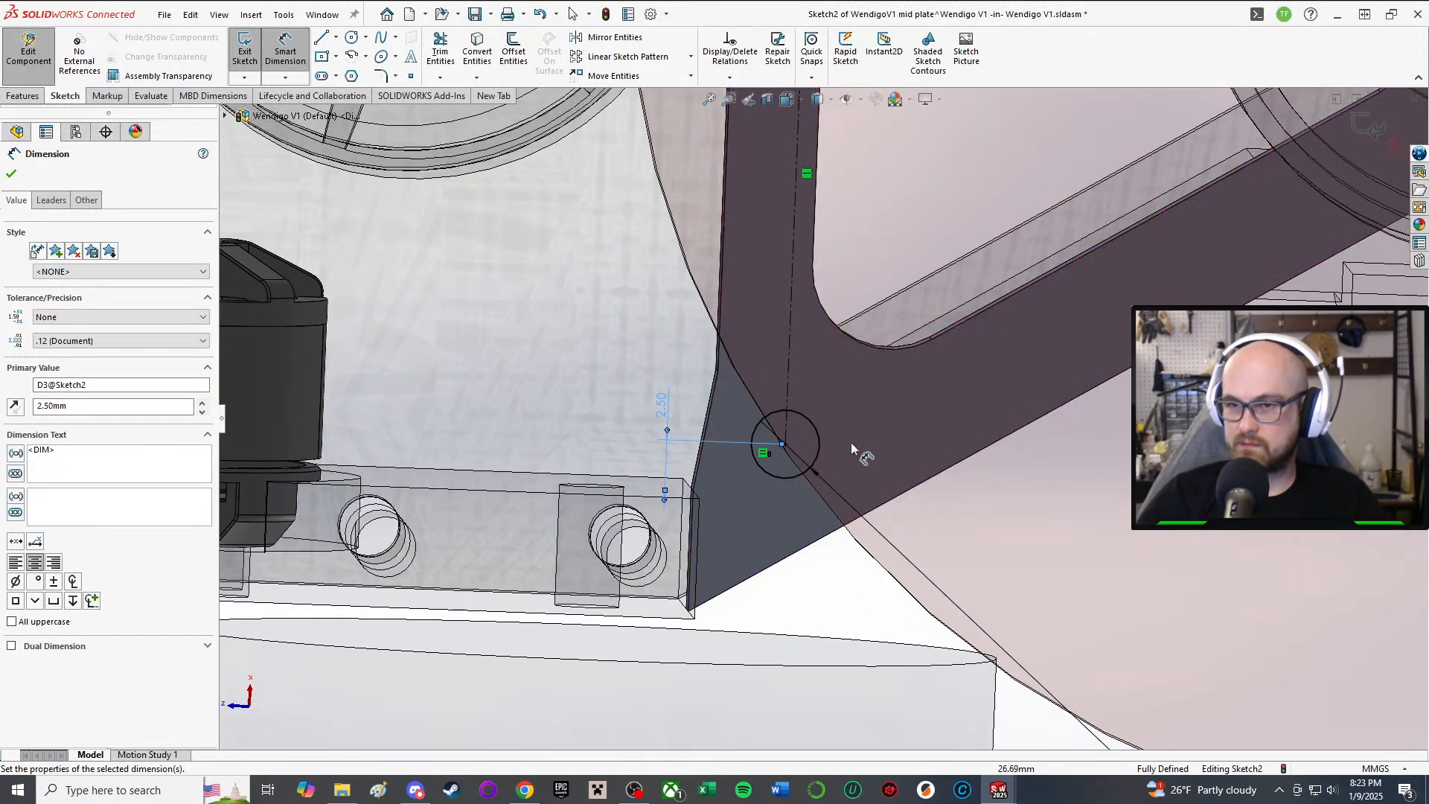
Step: Change the hole-to-battery-edge dimension from 2.50 to 2 mm
{"action": "middle_click_drag", "start_coordinate": [813, 440], "coordinate": [789, 411]}
{"action": "double_click", "coordinate": [664, 402]}
{"action": "type", "text": "2"}
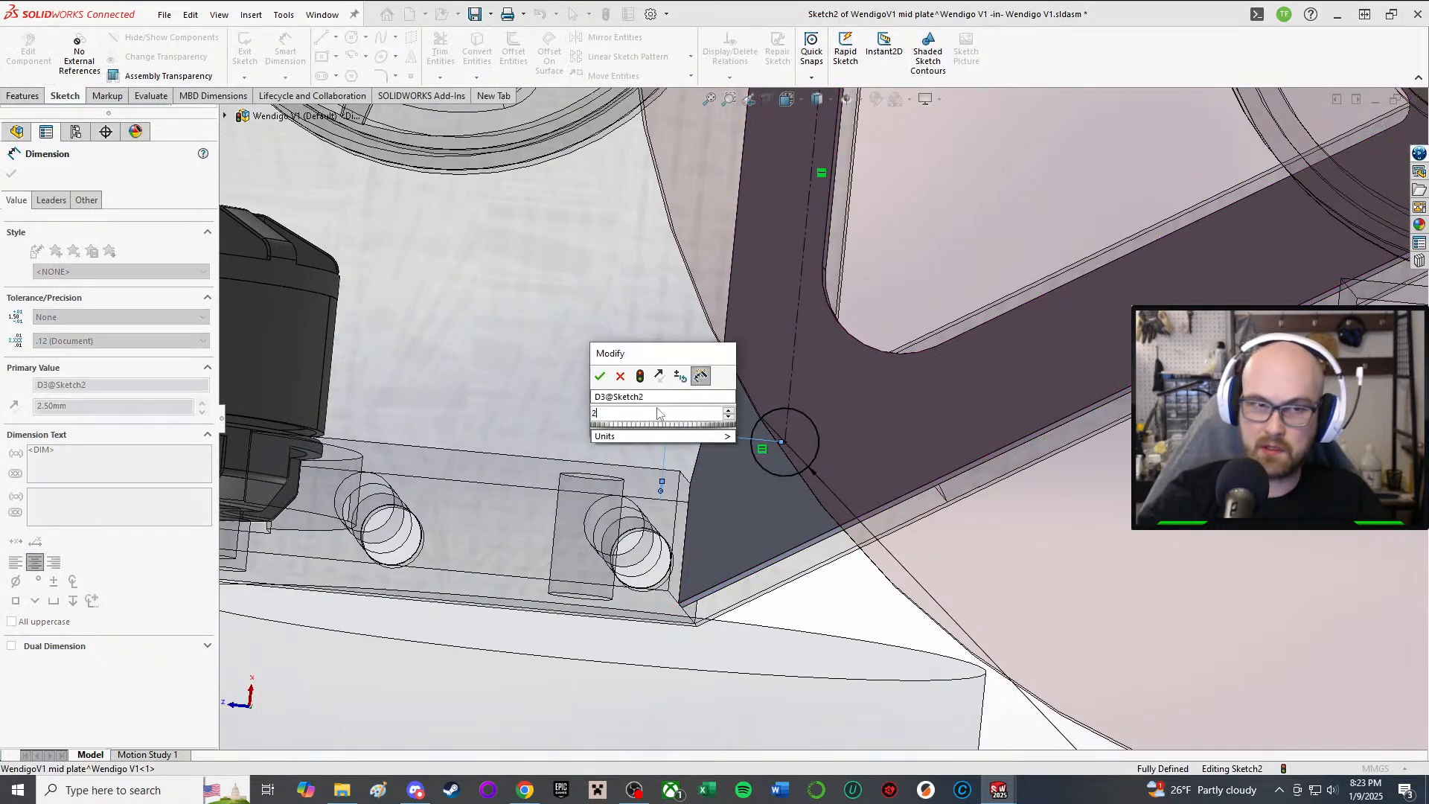
{"action": "key", "text": "Return"}
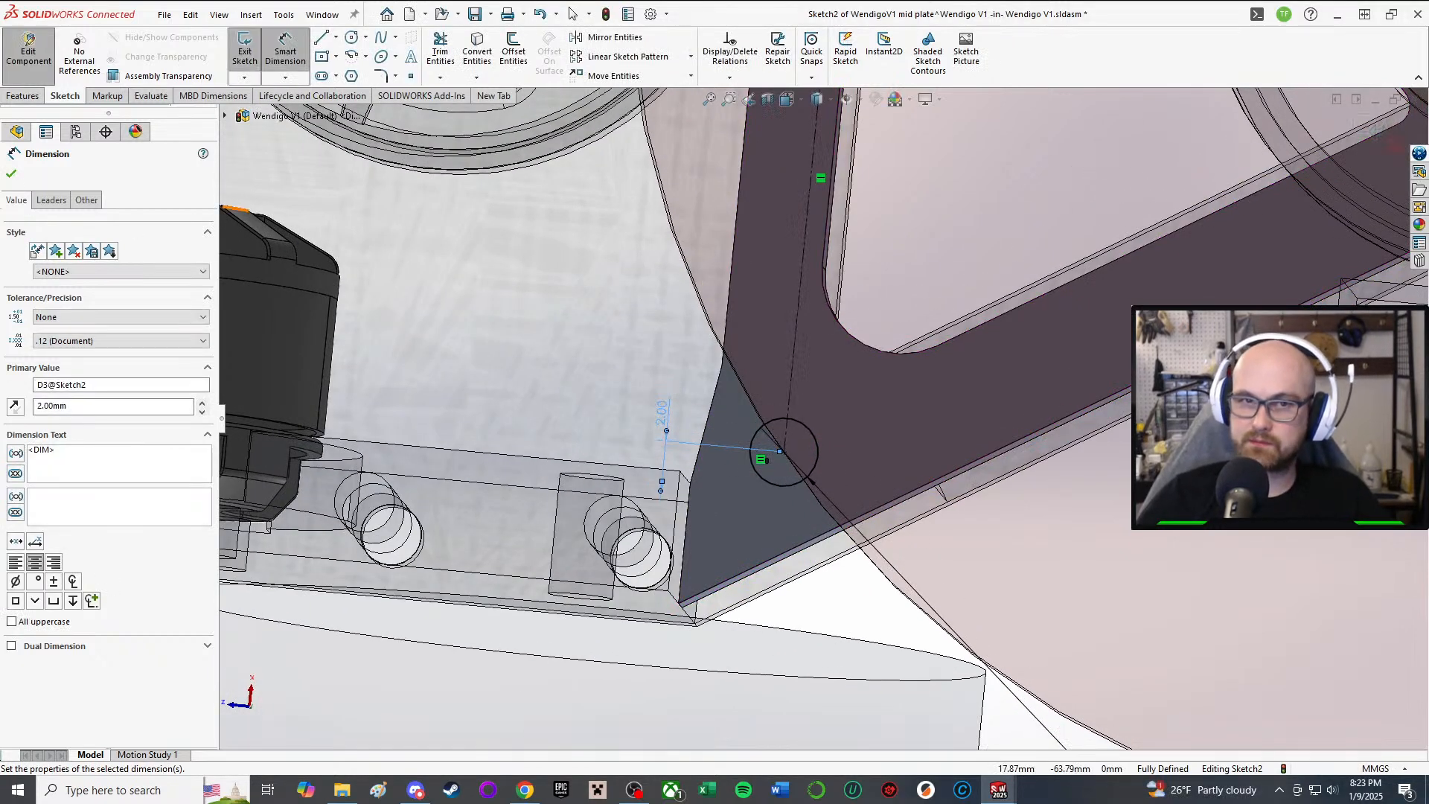
{"action": "left_click", "coordinate": [11, 176]}
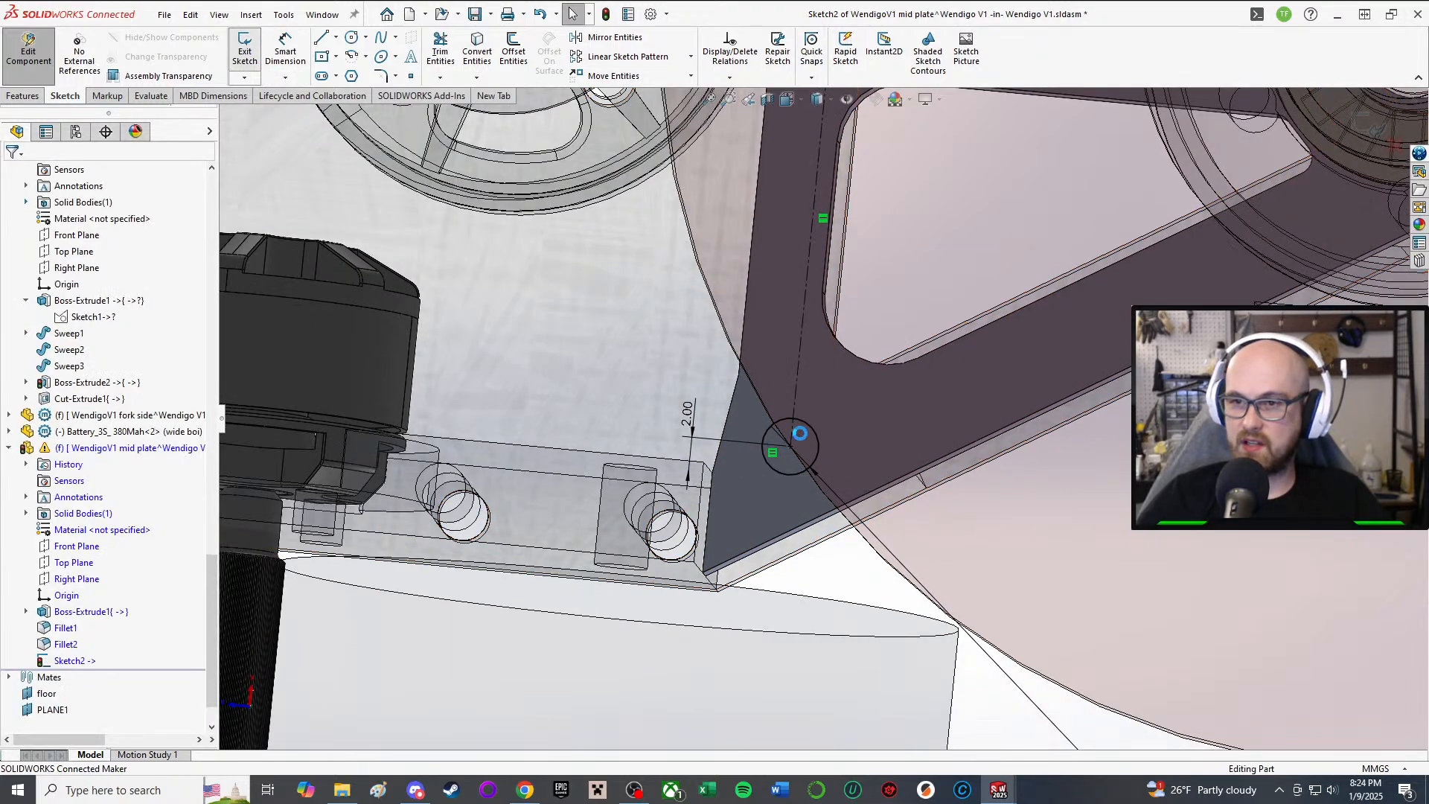
{"action": "mouse_move", "coordinate": [851, 413]}
{"action": "middle_mouse_down"}
{"action": "mouse_move", "coordinate": [788, 289]}
{"action": "mouse_move", "coordinate": [868, 326]}
{"action": "mouse_move", "coordinate": [687, 195]}
{"action": "middle_mouse_up"}
{"action": "scroll", "coordinate": [868, 326], "scroll_direction": "up", "scroll_amount": 4}
Step: Mirror the lower circle (Arc1) about Line1 in Sketch2
{"action": "scroll", "coordinate": [687, 195], "scroll_direction": "down", "scroll_amount": 2}
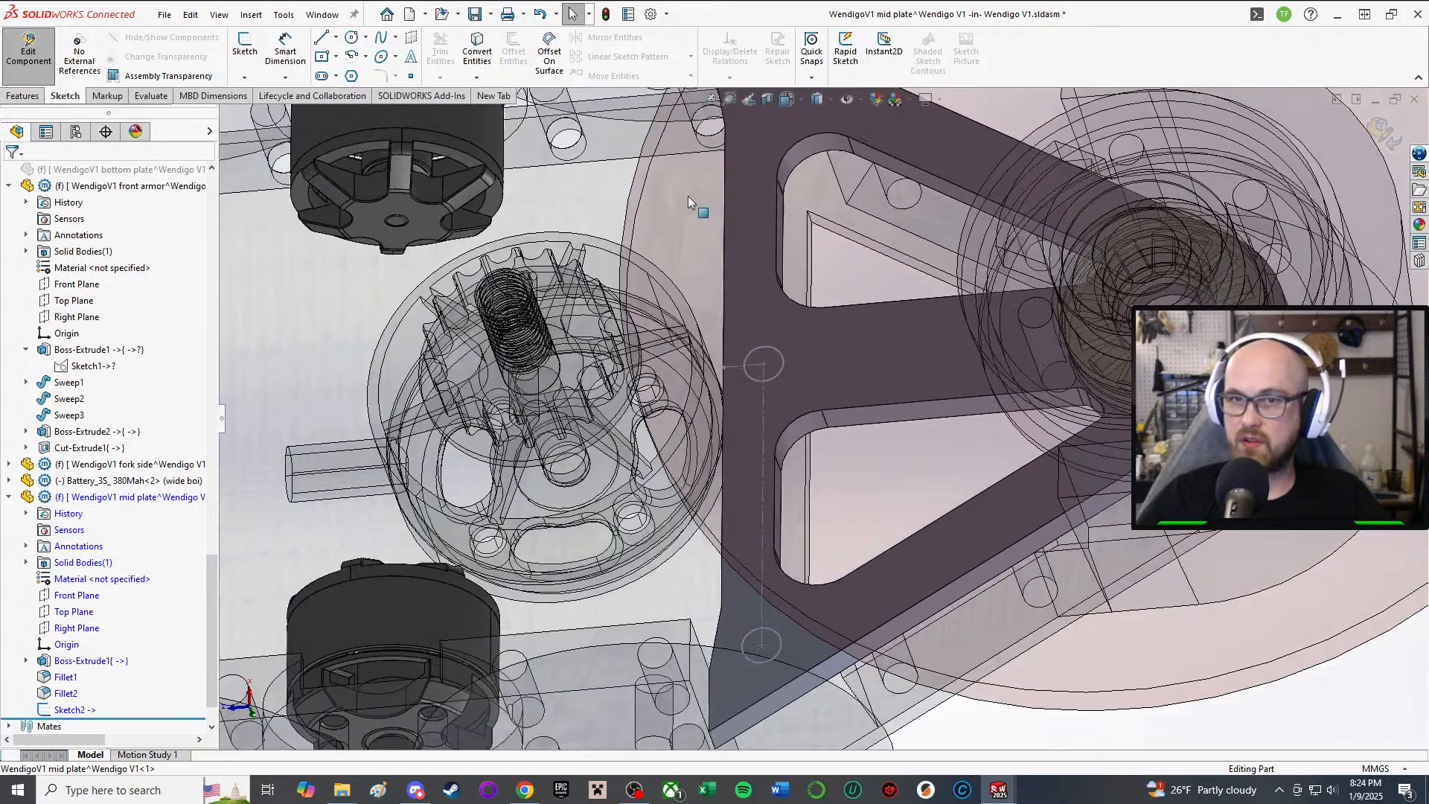
{"action": "left_click", "coordinate": [72, 709]}
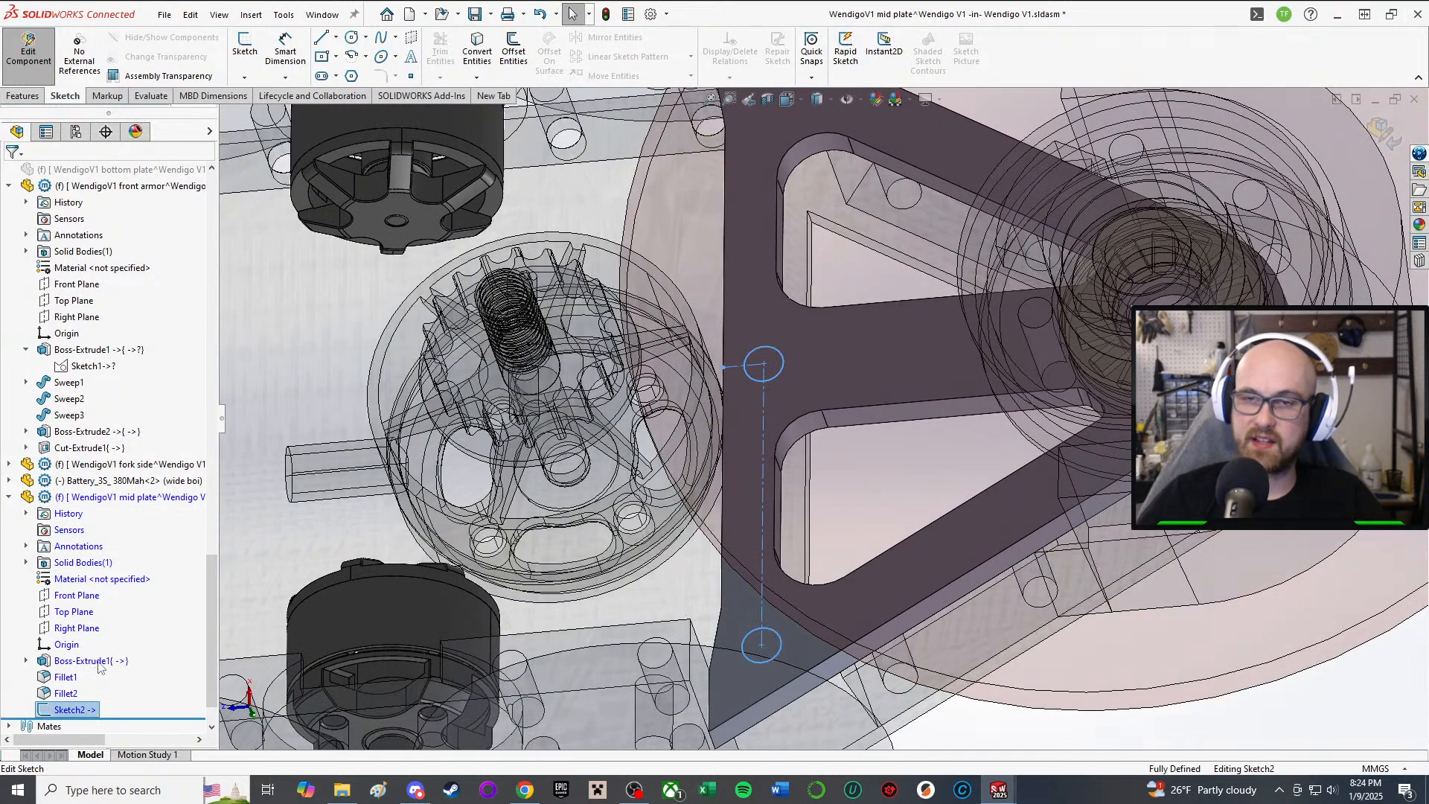
{"action": "left_click", "coordinate": [285, 52]}
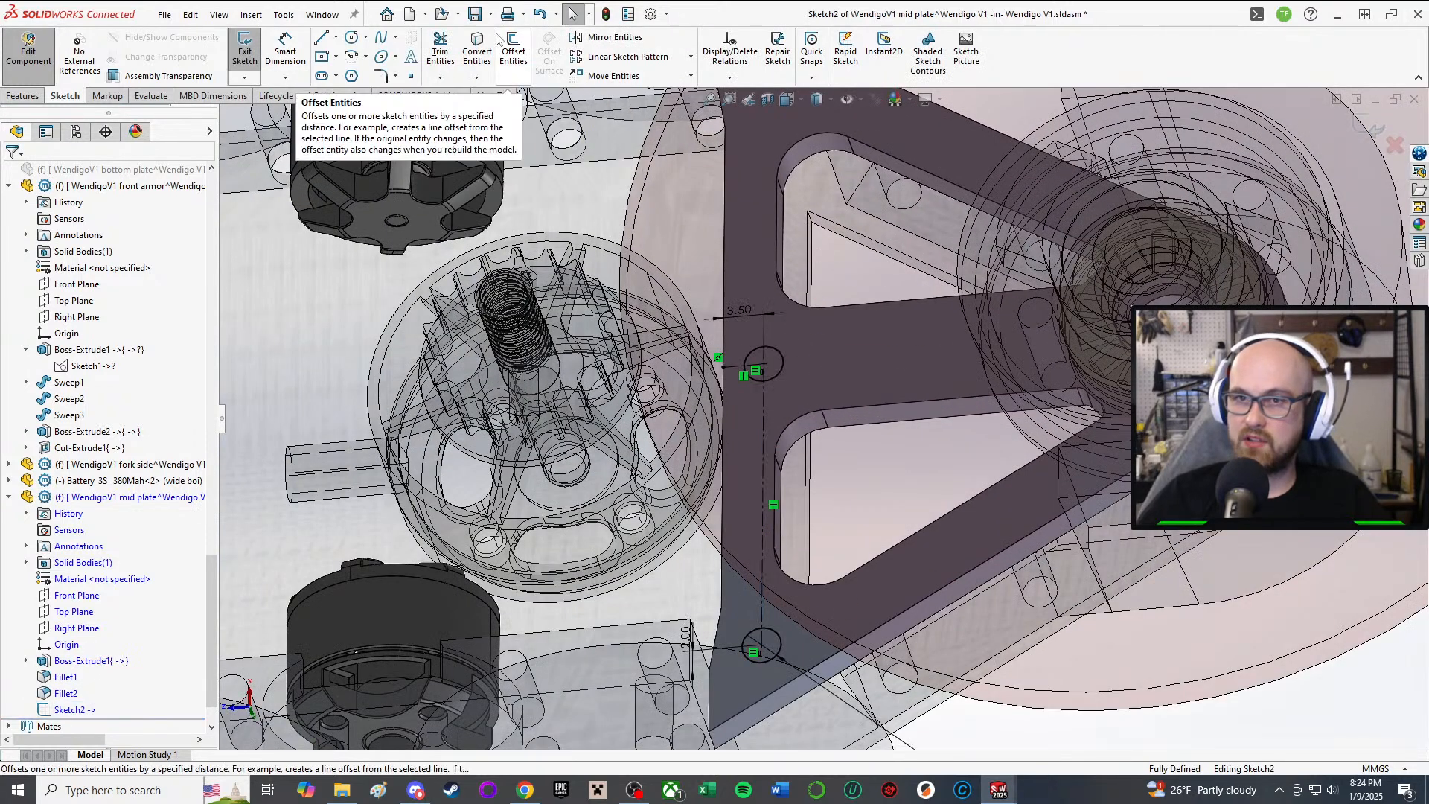
{"action": "left_click", "coordinate": [608, 37]}
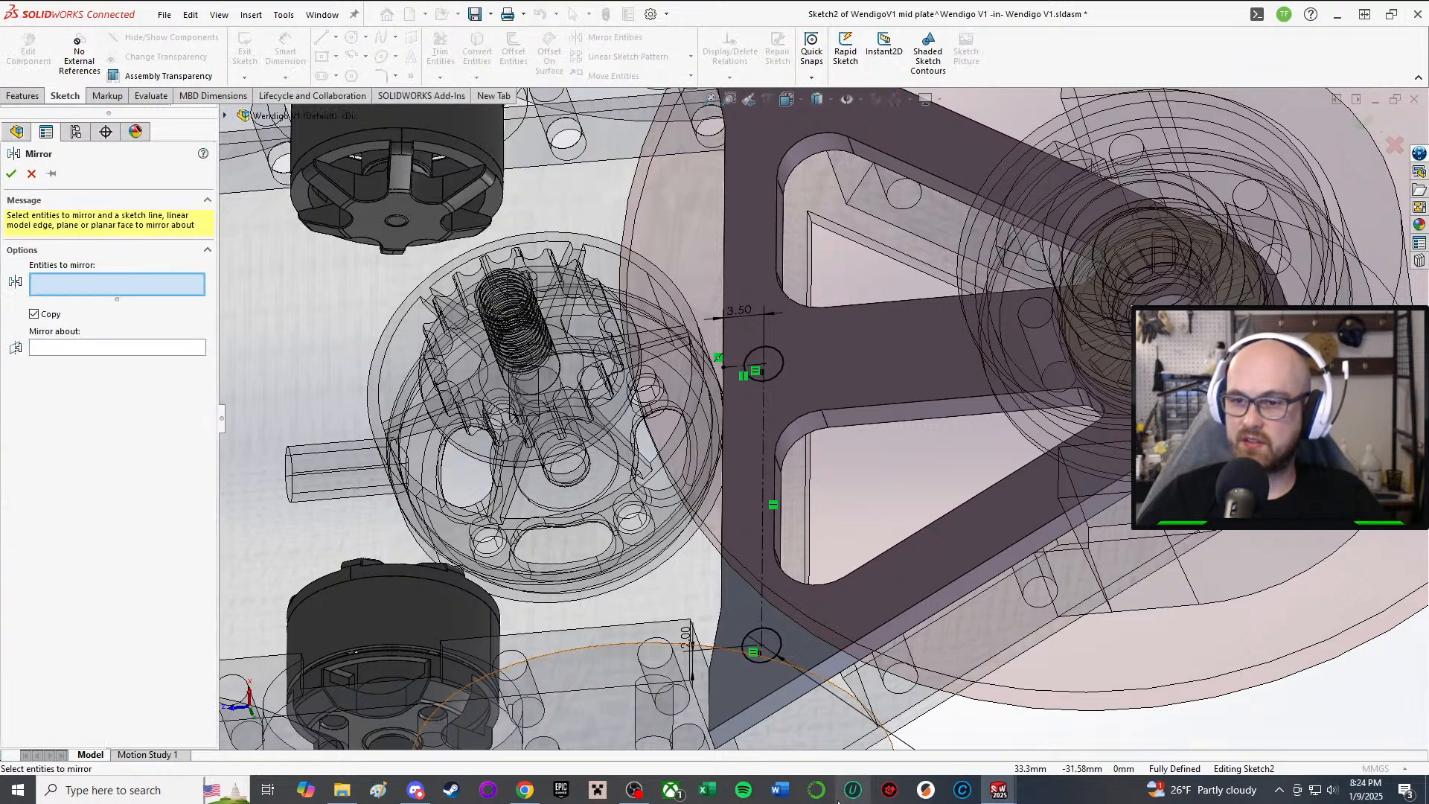
{"action": "left_click", "coordinate": [765, 660]}
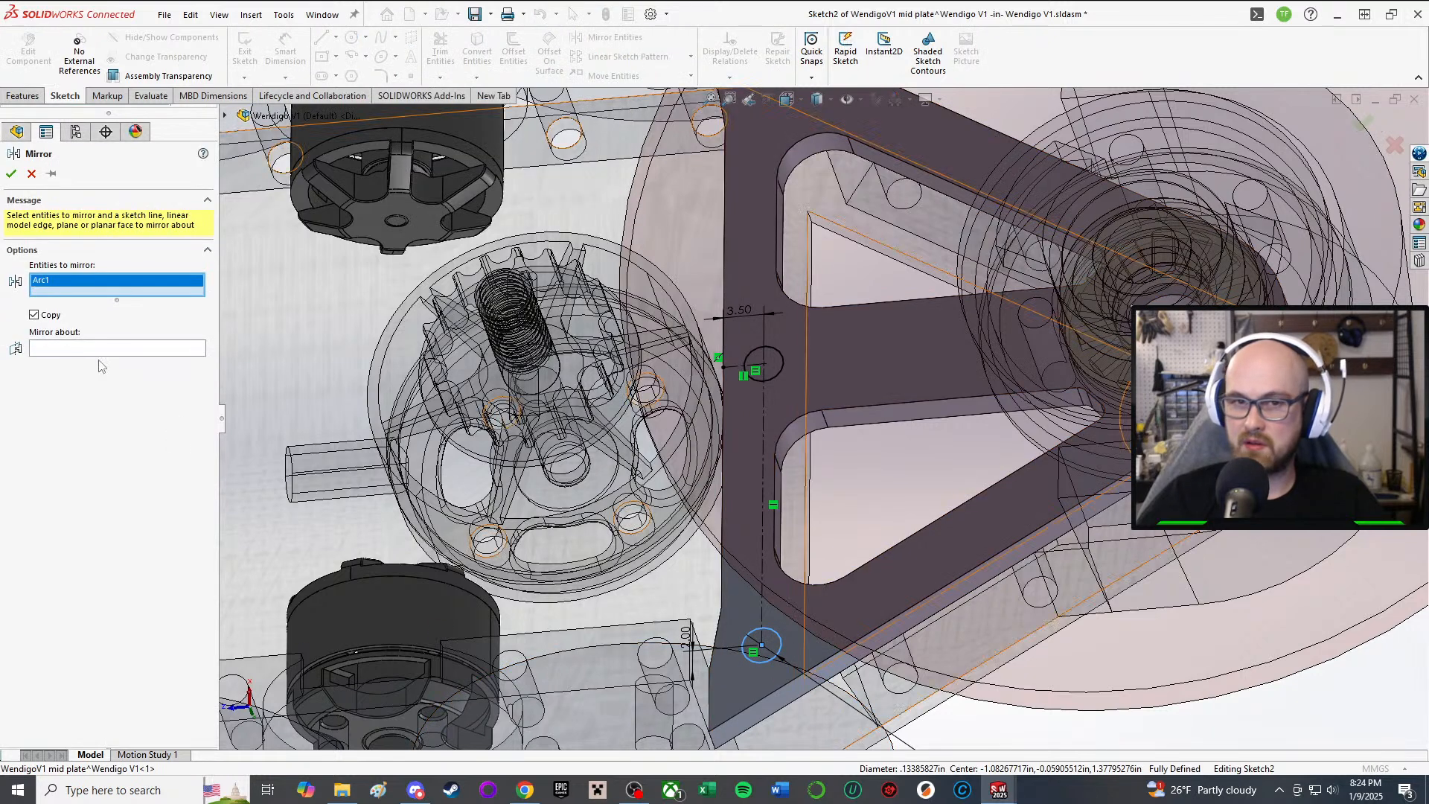
{"action": "left_click", "coordinate": [53, 350]}
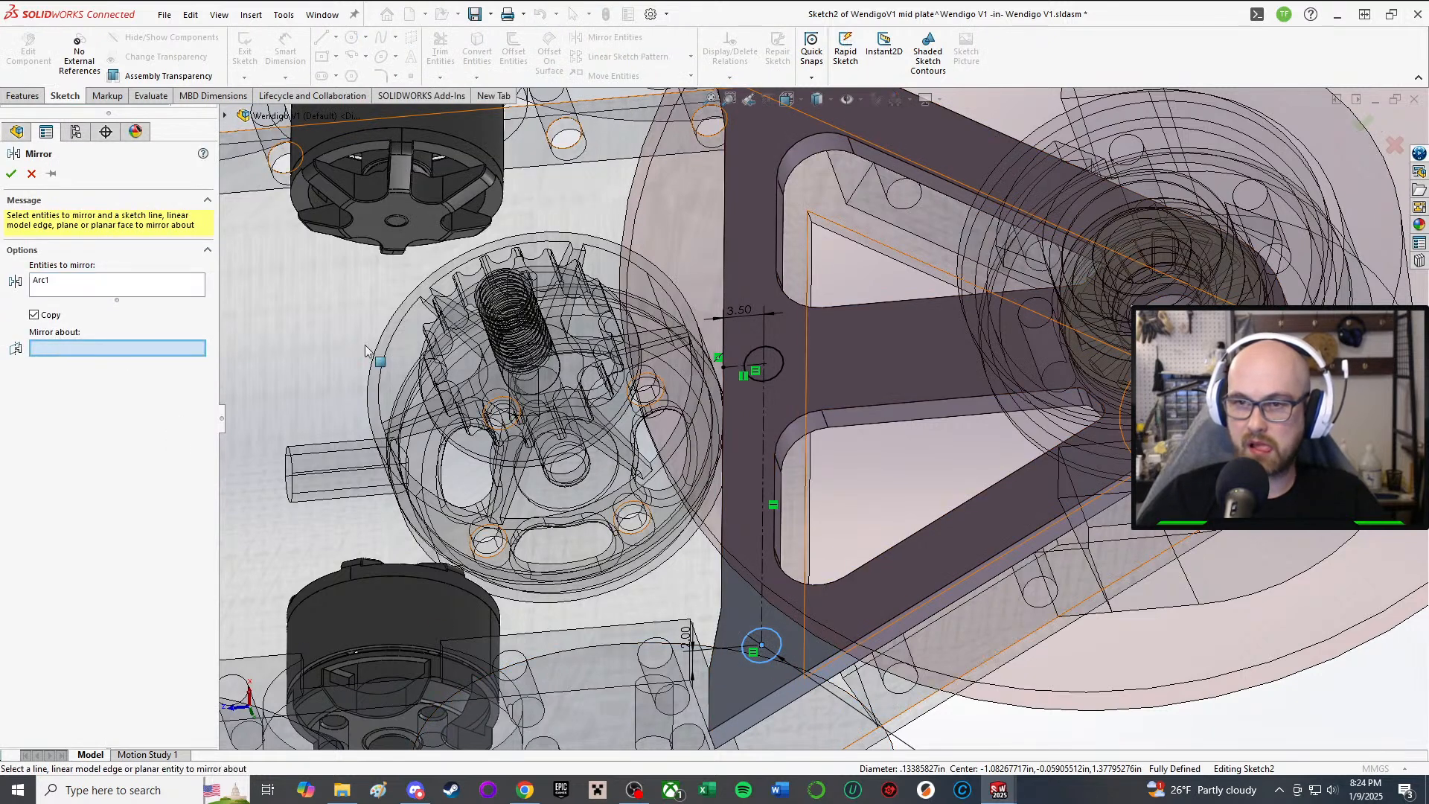
{"action": "left_click", "coordinate": [739, 367]}
{"action": "scroll", "coordinate": [729, 338], "scroll_direction": "up", "scroll_amount": 2}
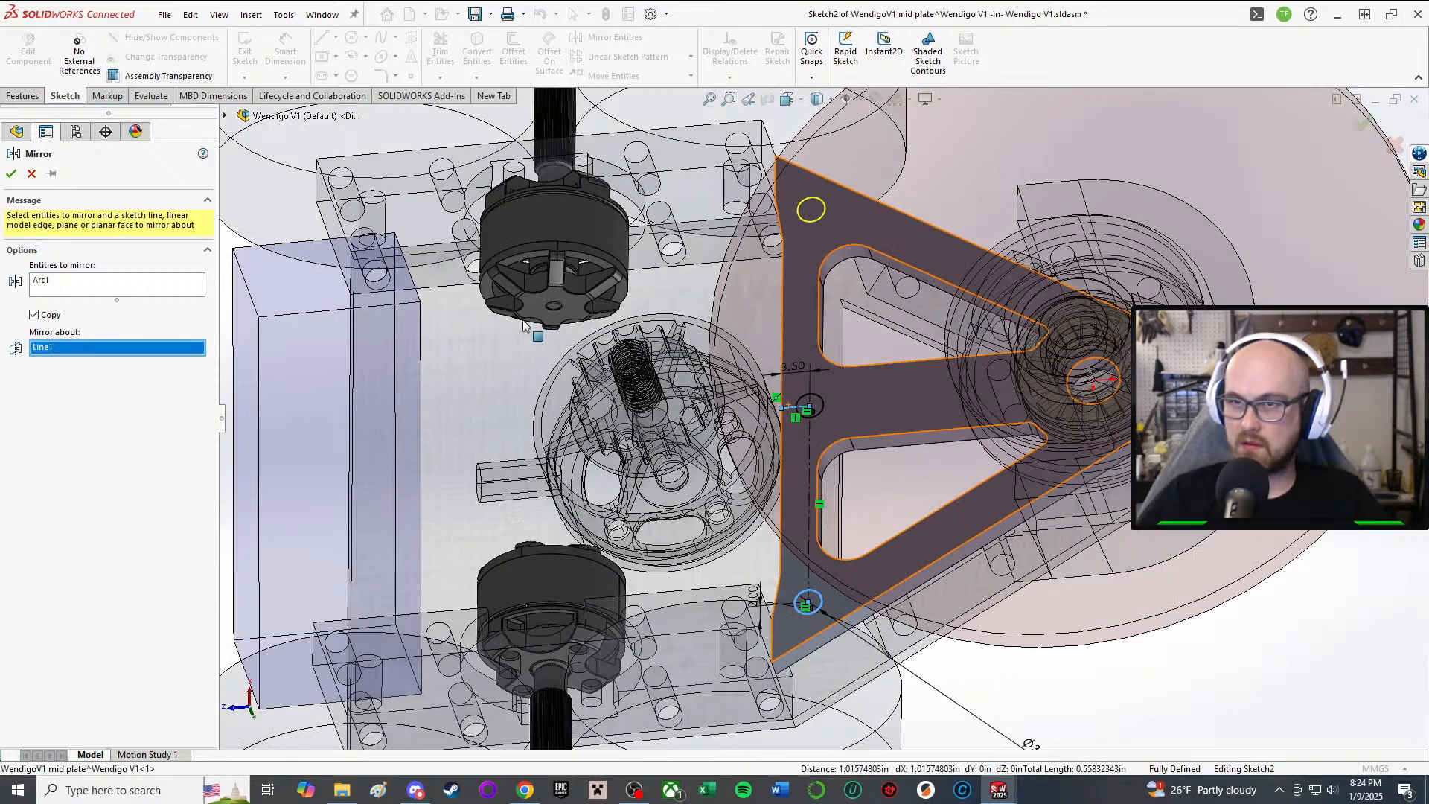
{"action": "left_click", "coordinate": [11, 174]}
Step: Cut Sketch2's holes Through All the mid plate as Cut-Extrude1
{"action": "middle_click_drag", "start_coordinate": [856, 335], "coordinate": [926, 266]}
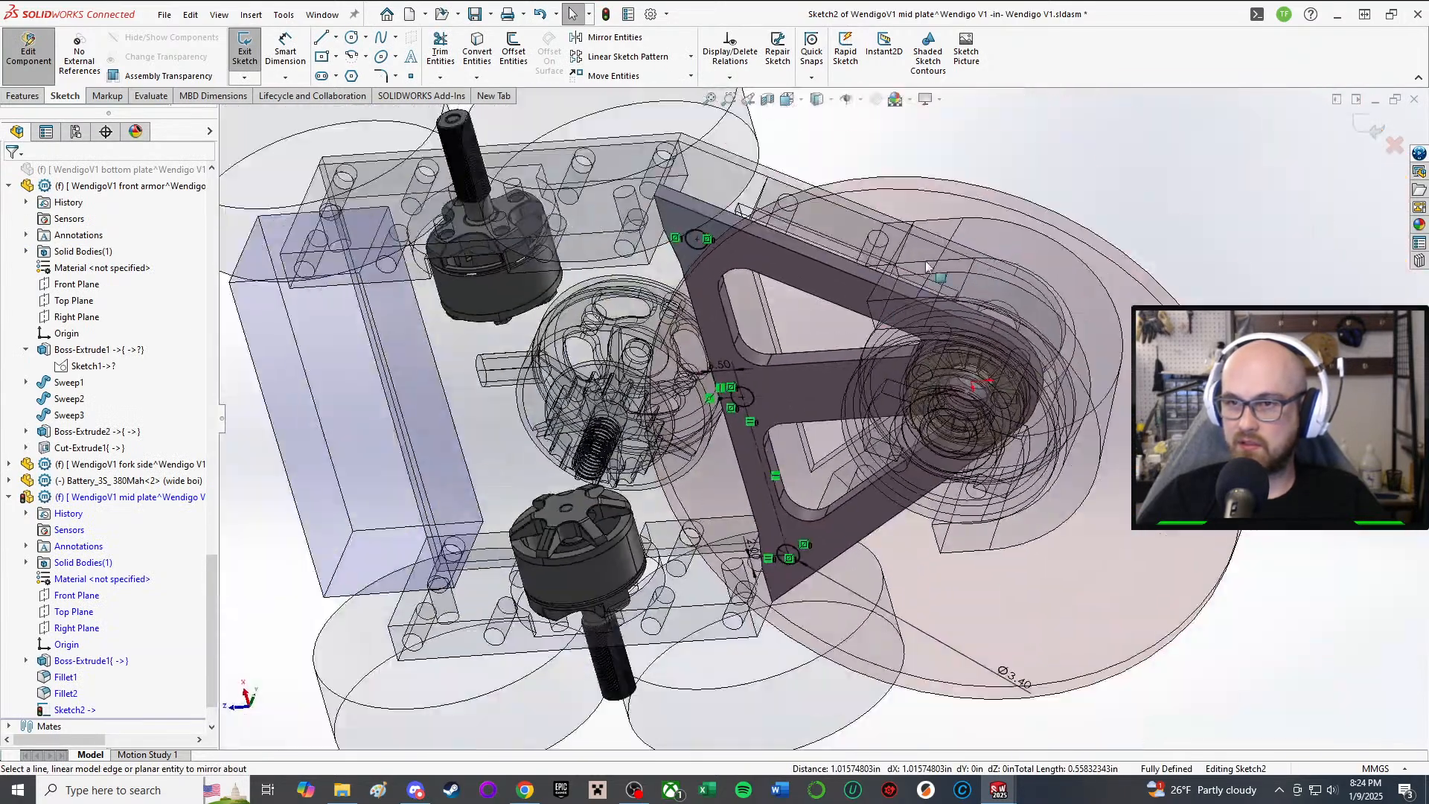
{"action": "scroll", "coordinate": [1079, 227], "scroll_direction": "up", "scroll_amount": 2}
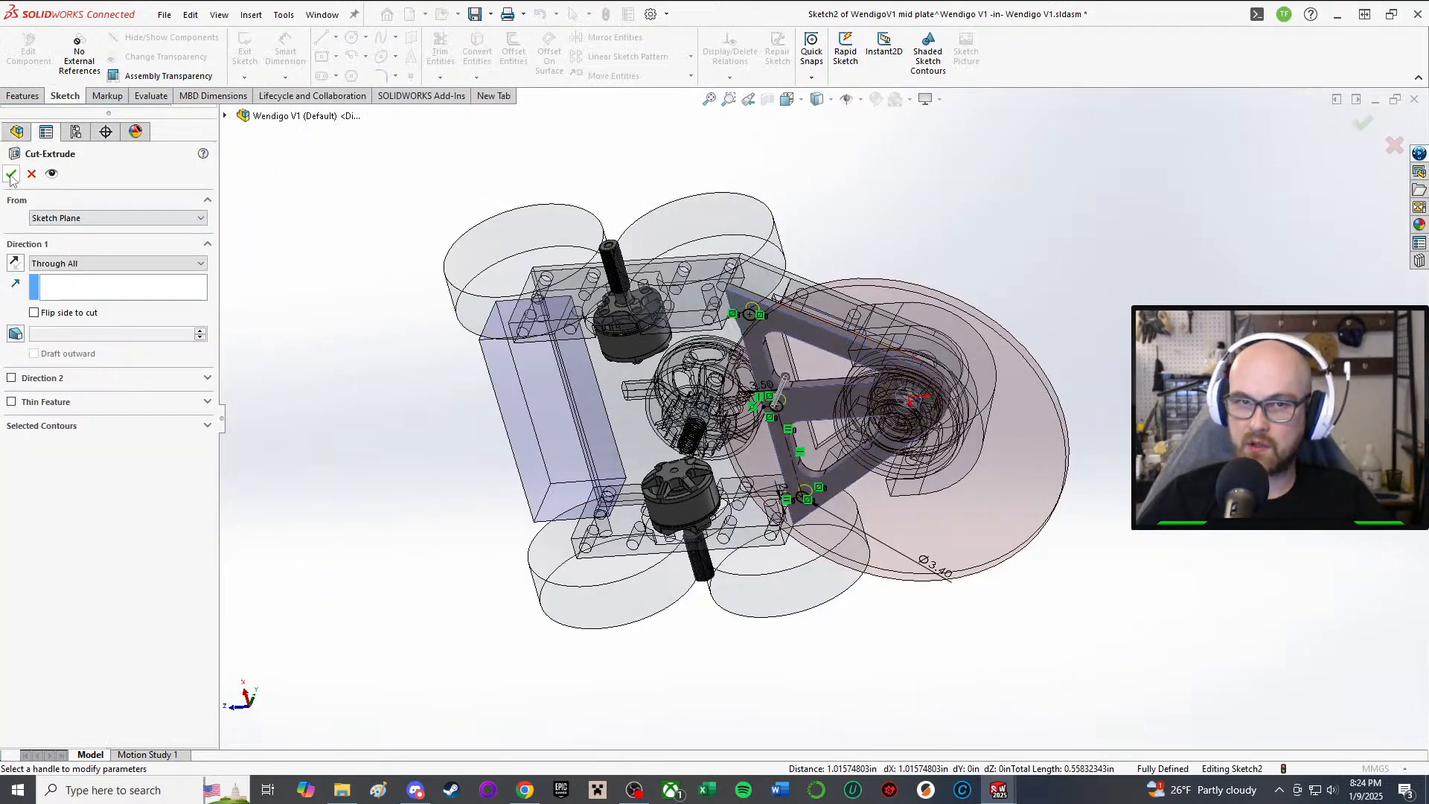
{"action": "left_click", "coordinate": [11, 173]}
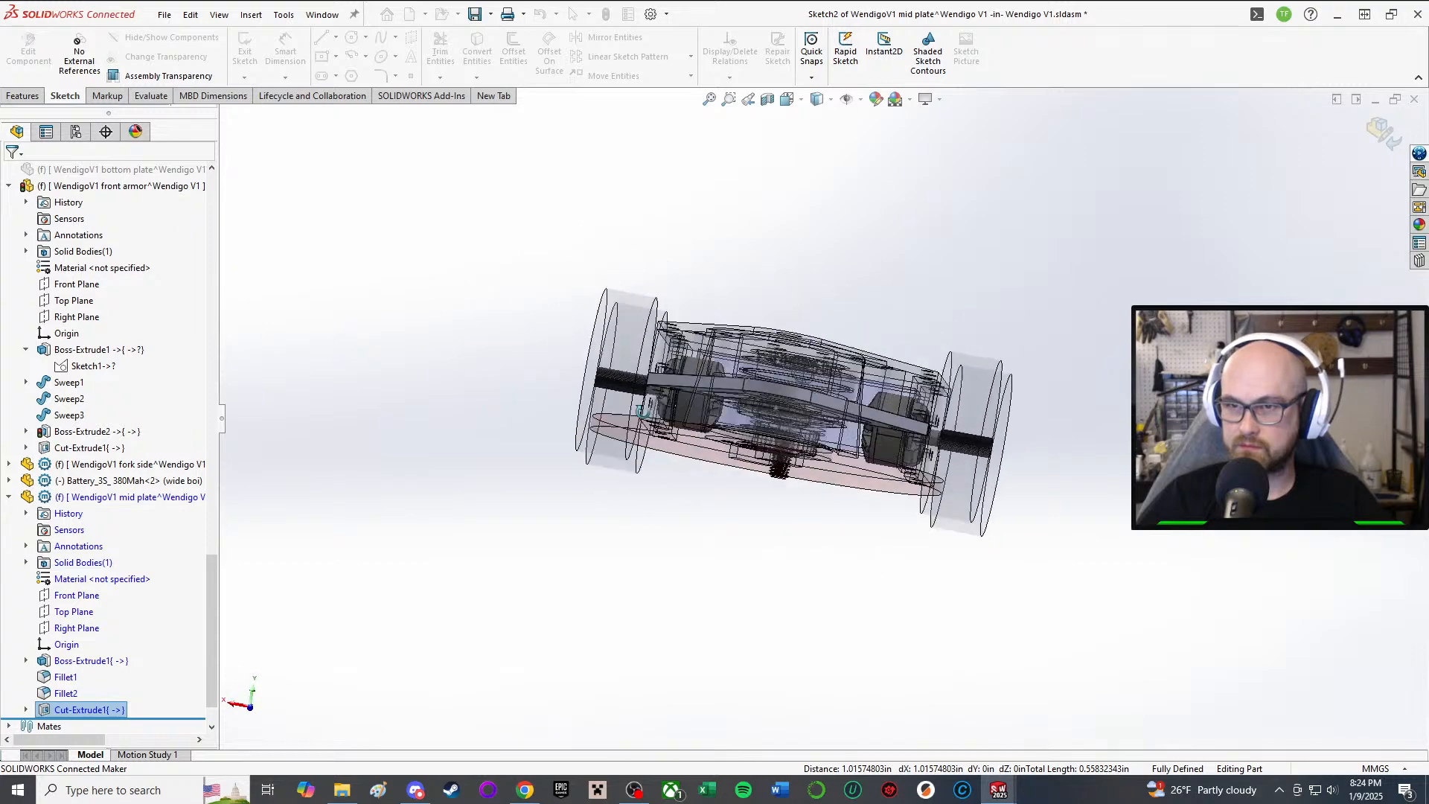
Step: Stop editing the mid plate in context and select it in the assembly
{"action": "left_click", "coordinate": [27, 55]}
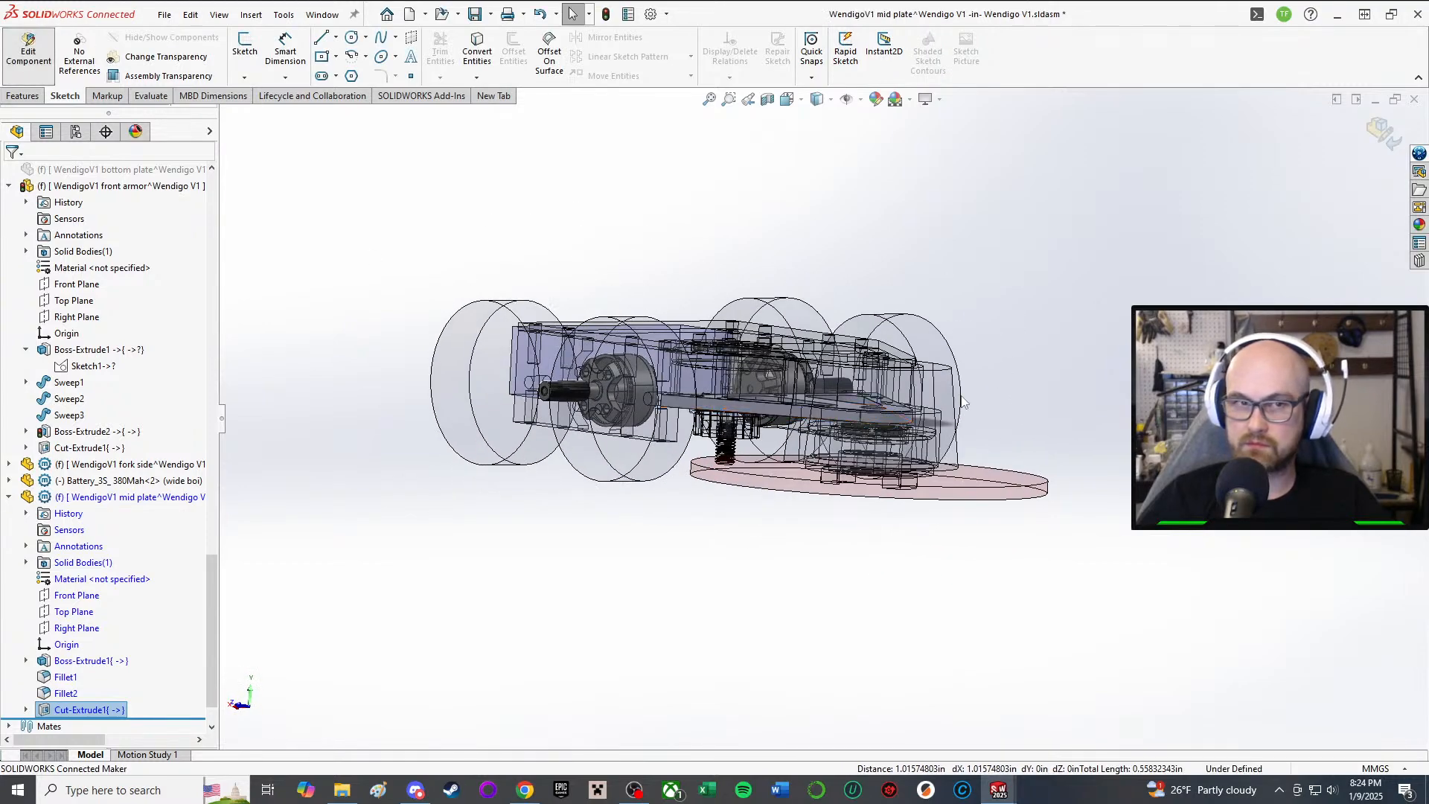
{"action": "scroll", "coordinate": [773, 370], "scroll_direction": "down", "scroll_amount": 10}
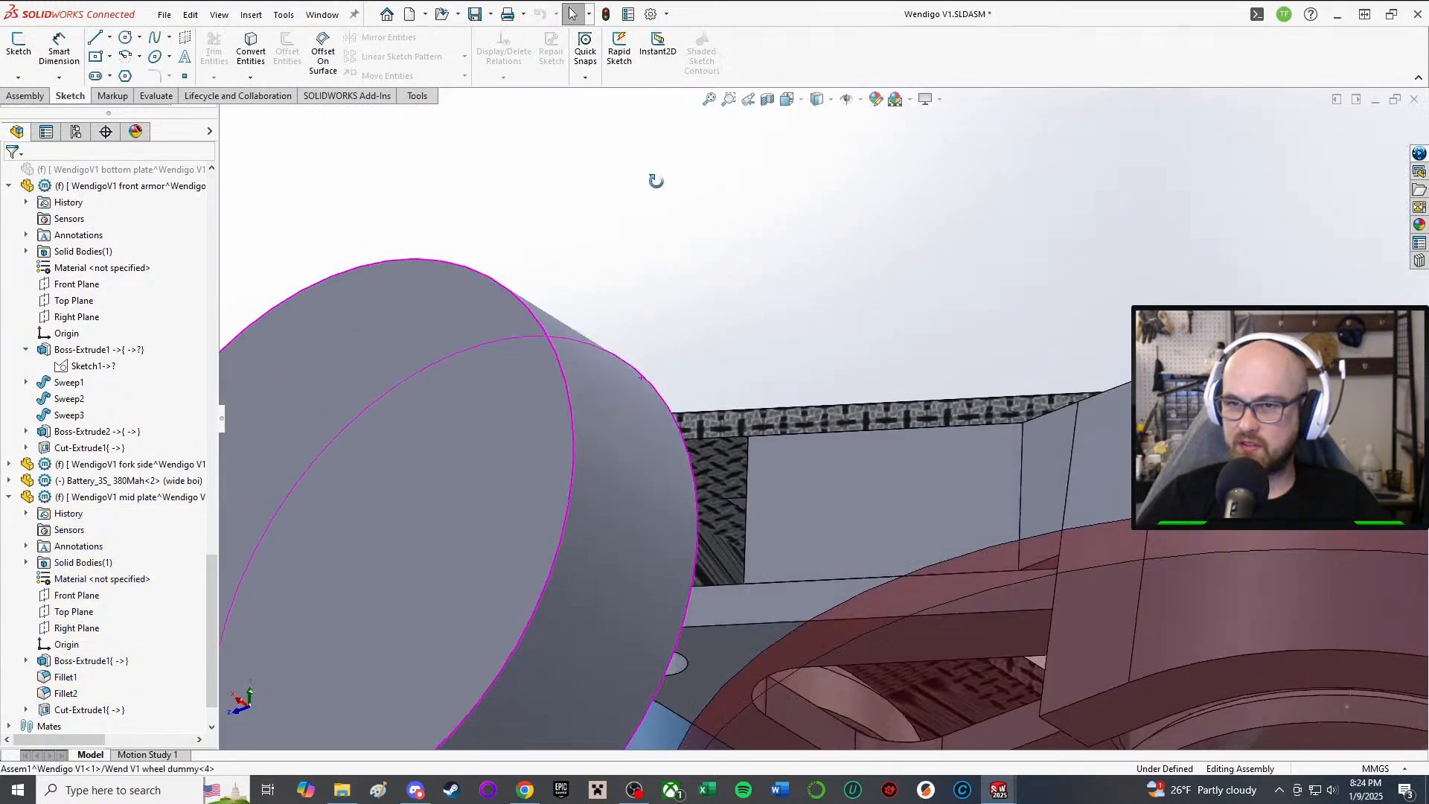
{"action": "scroll", "coordinate": [752, 474], "scroll_direction": "up", "scroll_amount": 5}
{"action": "middle_click_drag", "start_coordinate": [822, 554], "coordinate": [706, 223]}
{"action": "left_click", "coordinate": [848, 433]}
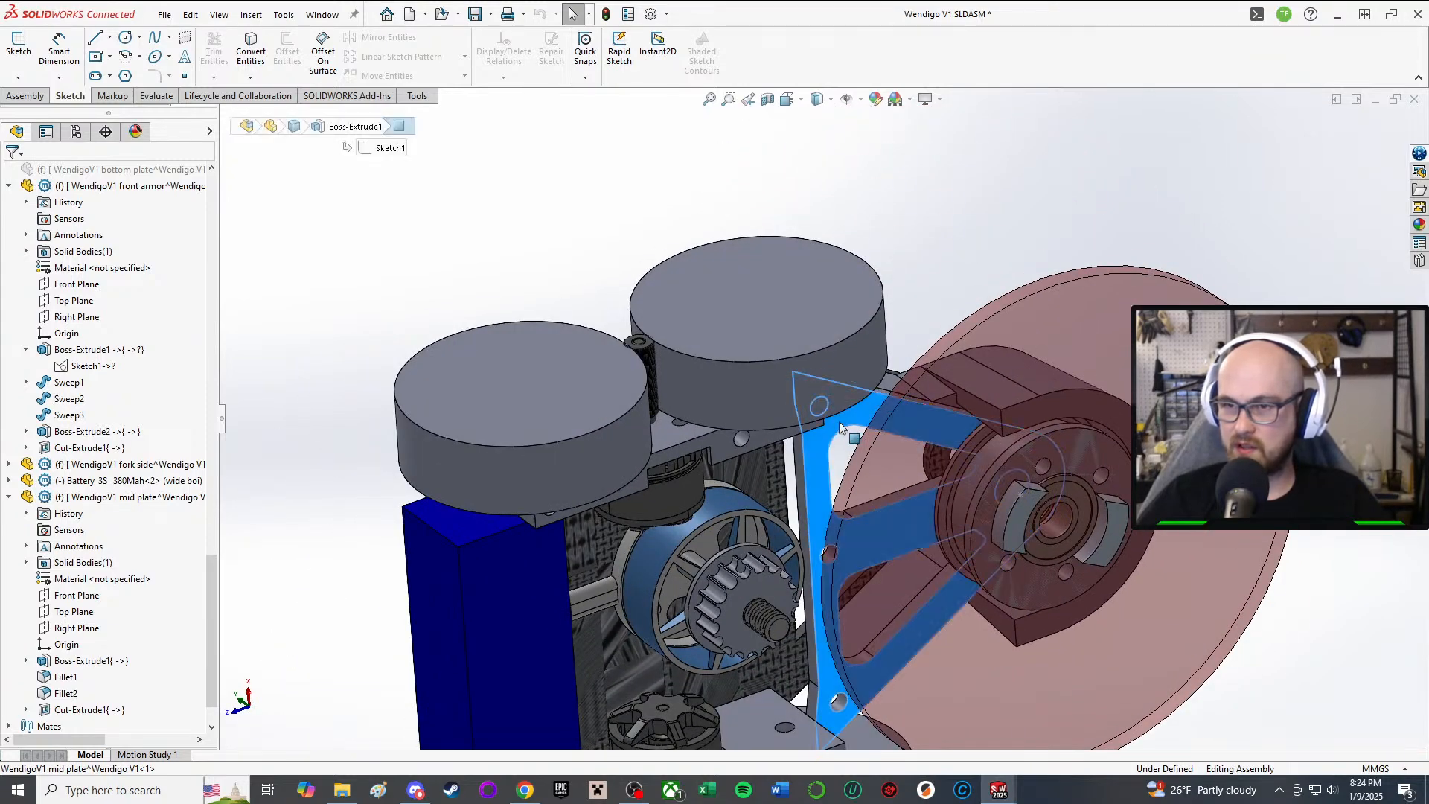
{"action": "right_click", "coordinate": [96, 503]}
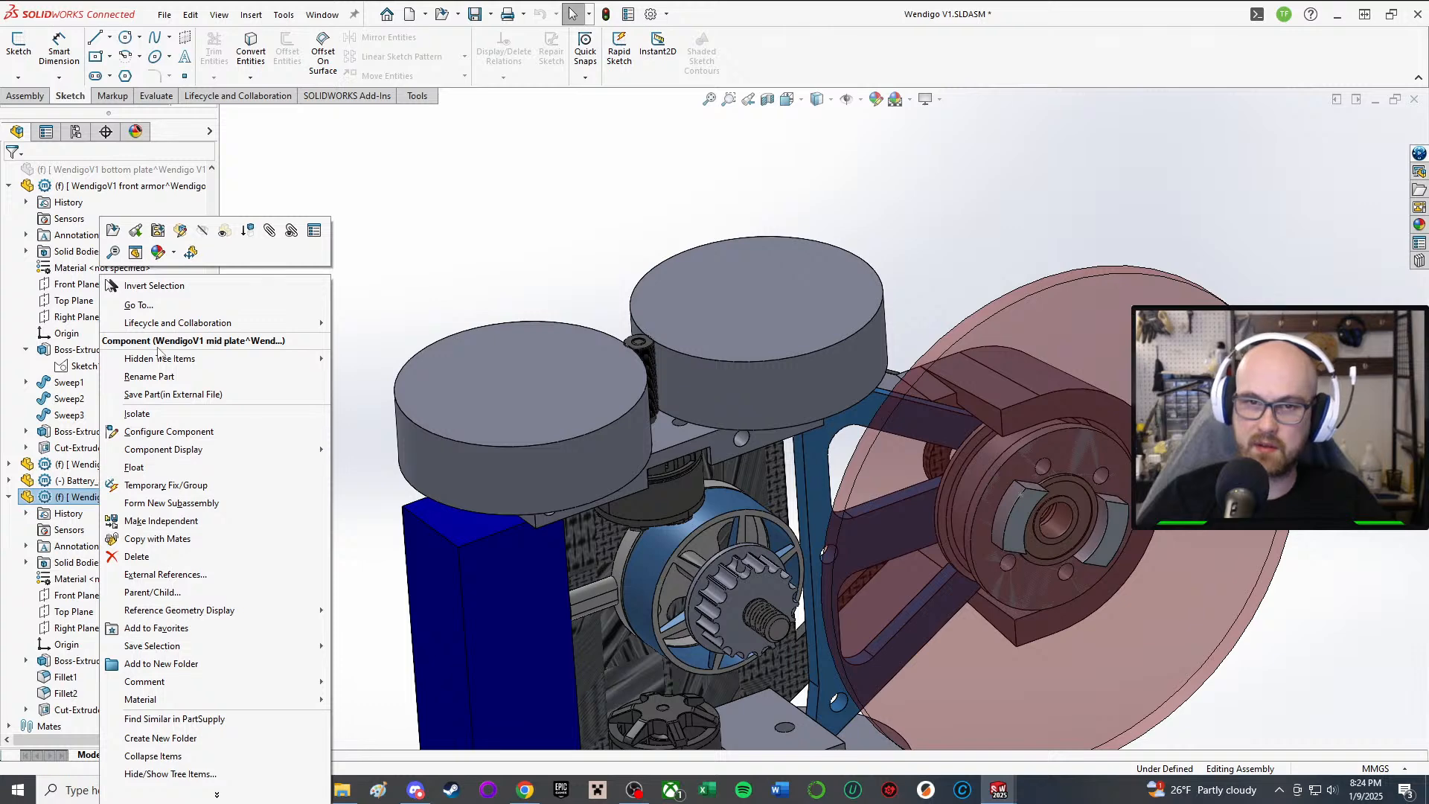
{"action": "left_click", "coordinate": [56, 596]}
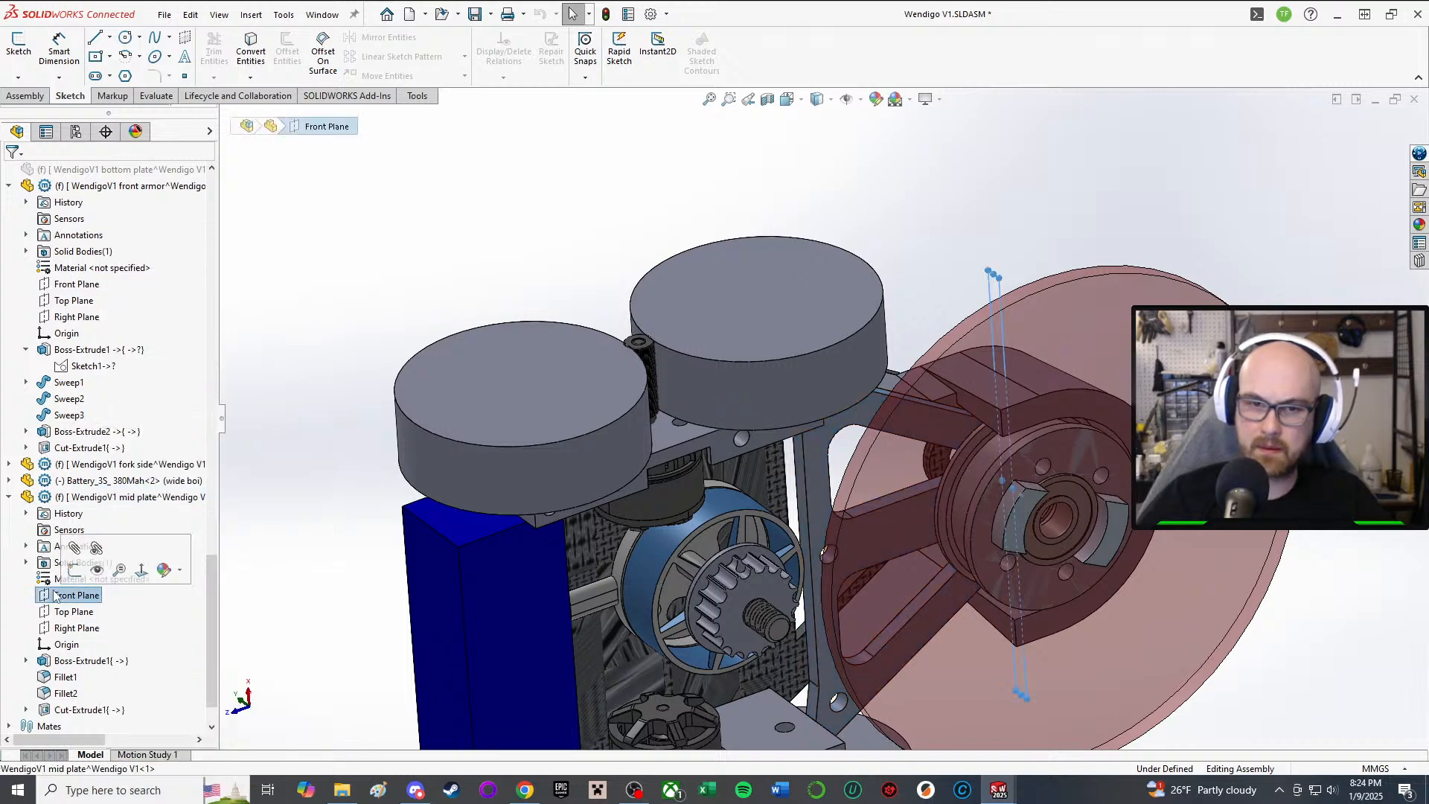
Step: Open the mid plate's material editor and compare the Carbon Fibers materials' properties
{"action": "right_click", "coordinate": [68, 580]}
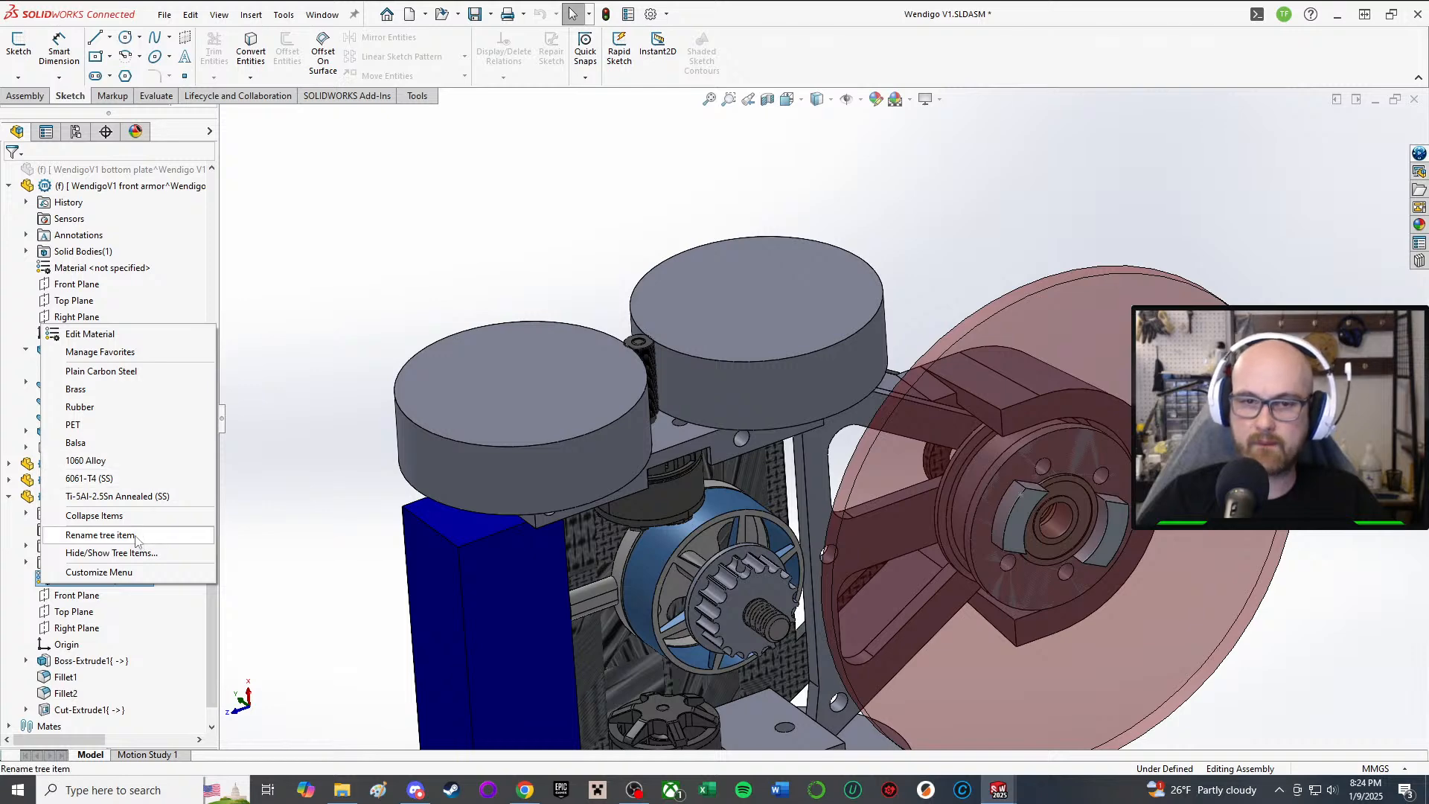
{"action": "left_click", "coordinate": [131, 334]}
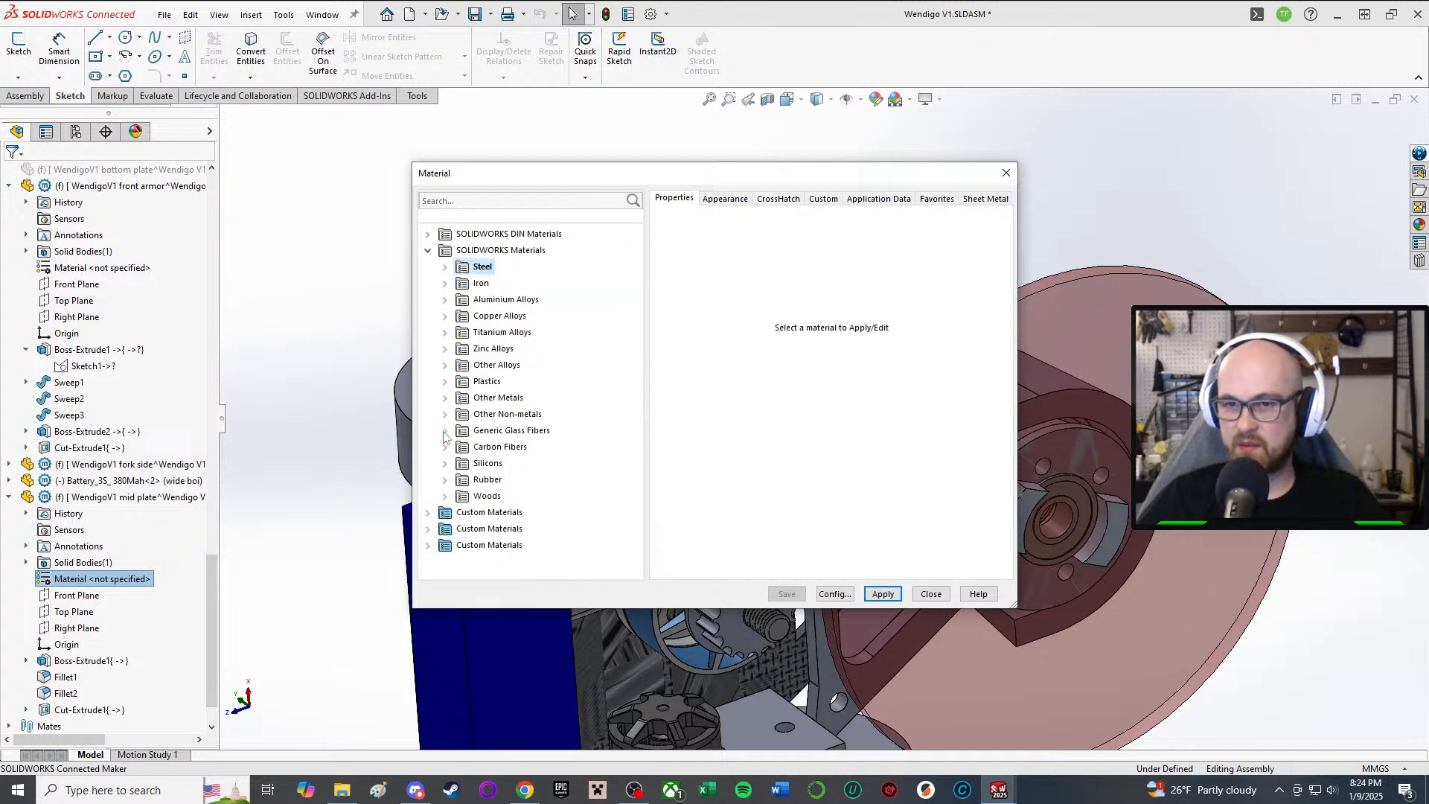
{"action": "left_click", "coordinate": [446, 448]}
{"action": "left_click", "coordinate": [538, 465]}
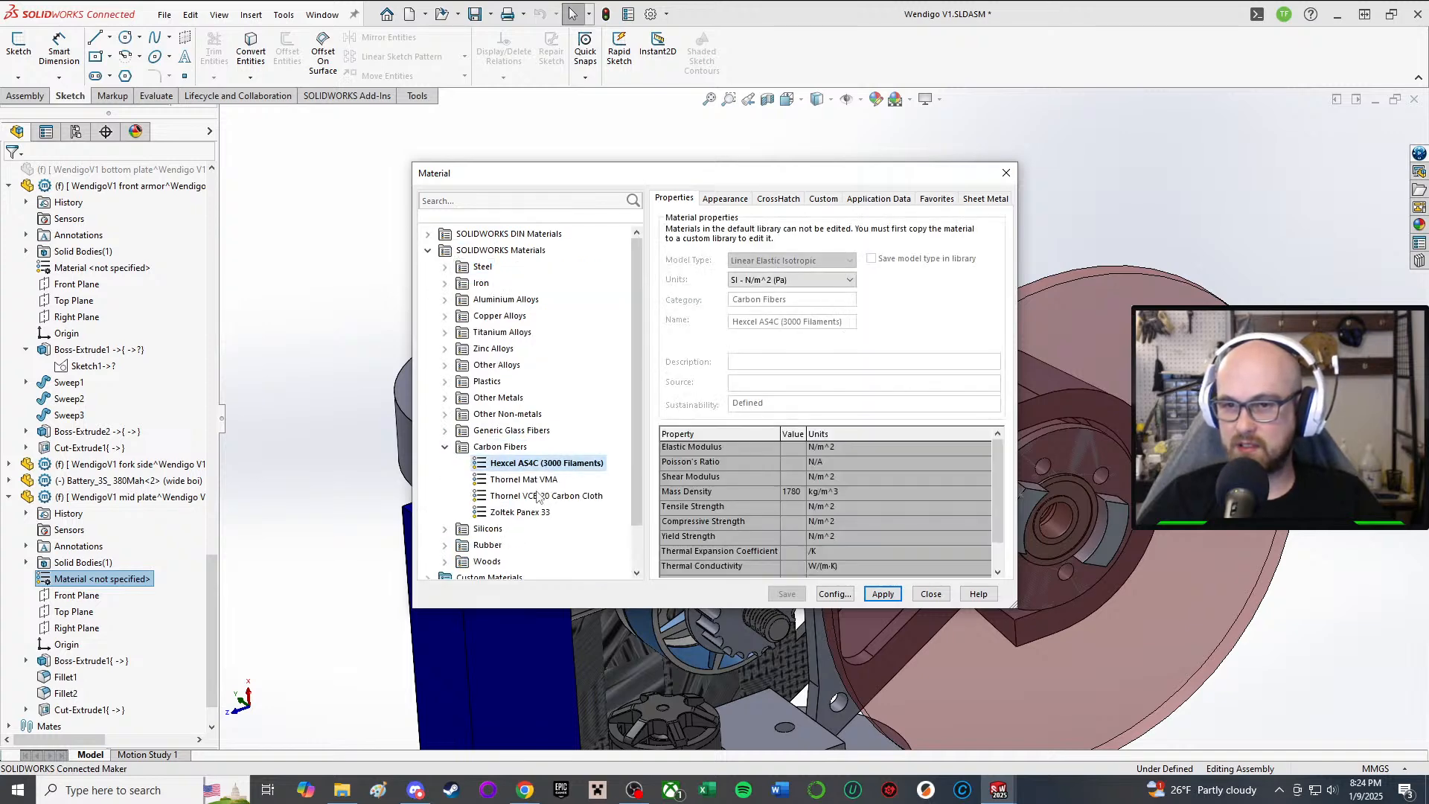
{"action": "left_click", "coordinate": [540, 496]}
{"action": "left_click", "coordinate": [526, 514]}
{"action": "left_click", "coordinate": [511, 497]}
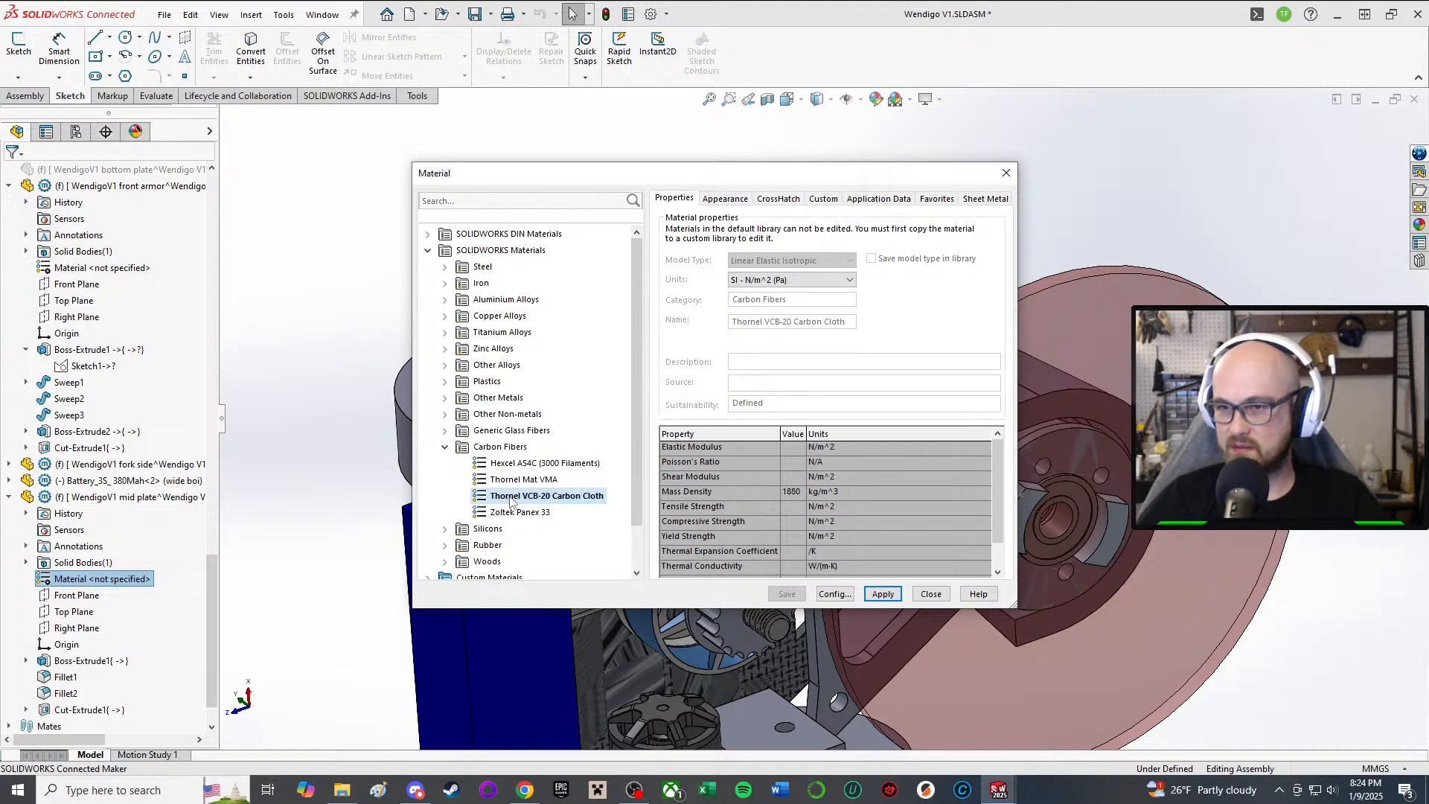
{"action": "left_click", "coordinate": [524, 515]}
{"action": "left_click", "coordinate": [513, 497]}
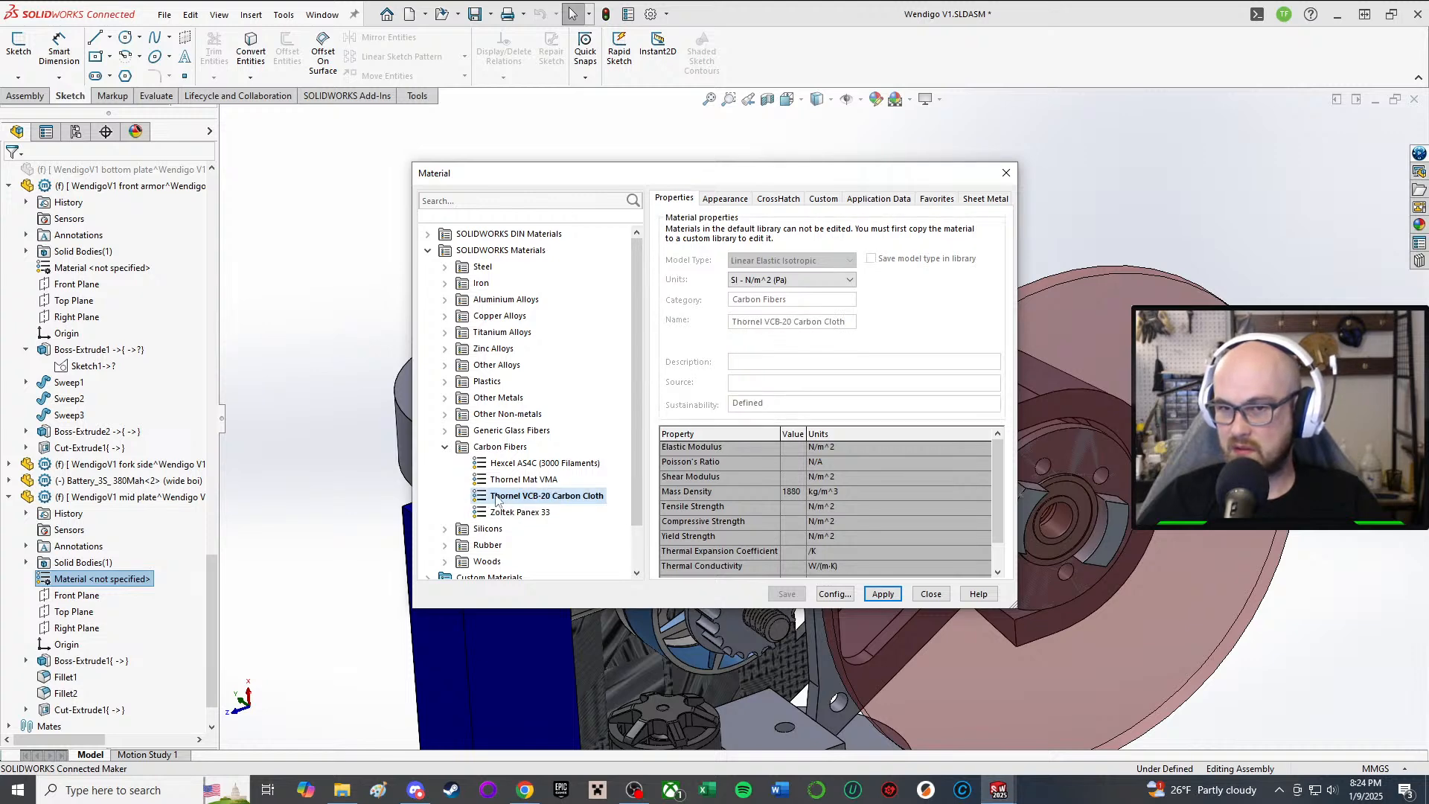
{"action": "left_click", "coordinate": [495, 468]}
{"action": "left_click", "coordinate": [513, 483]}
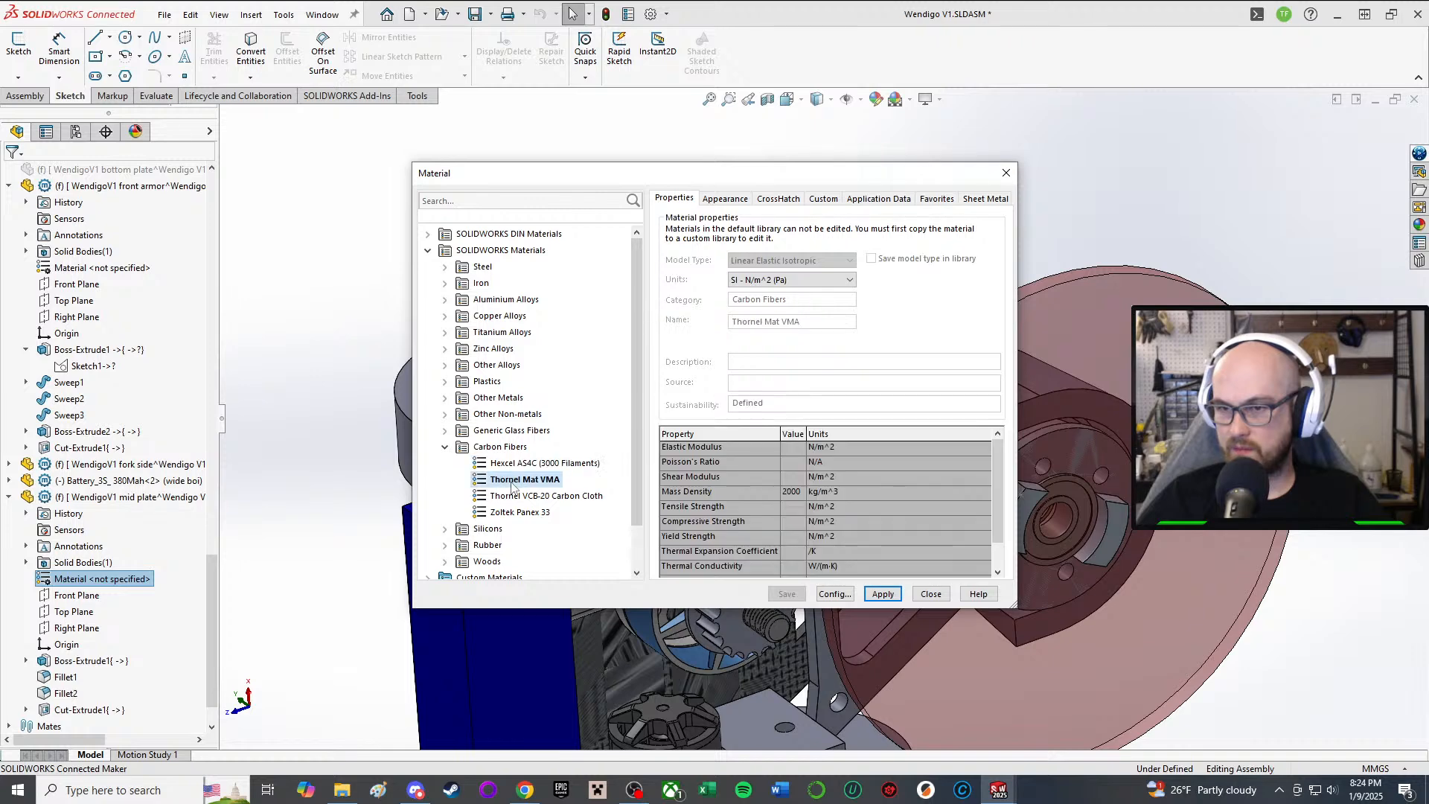
Step: Apply Thornel Mat VMA to the mid plate and close the material dialog
{"action": "left_click", "coordinate": [555, 497]}
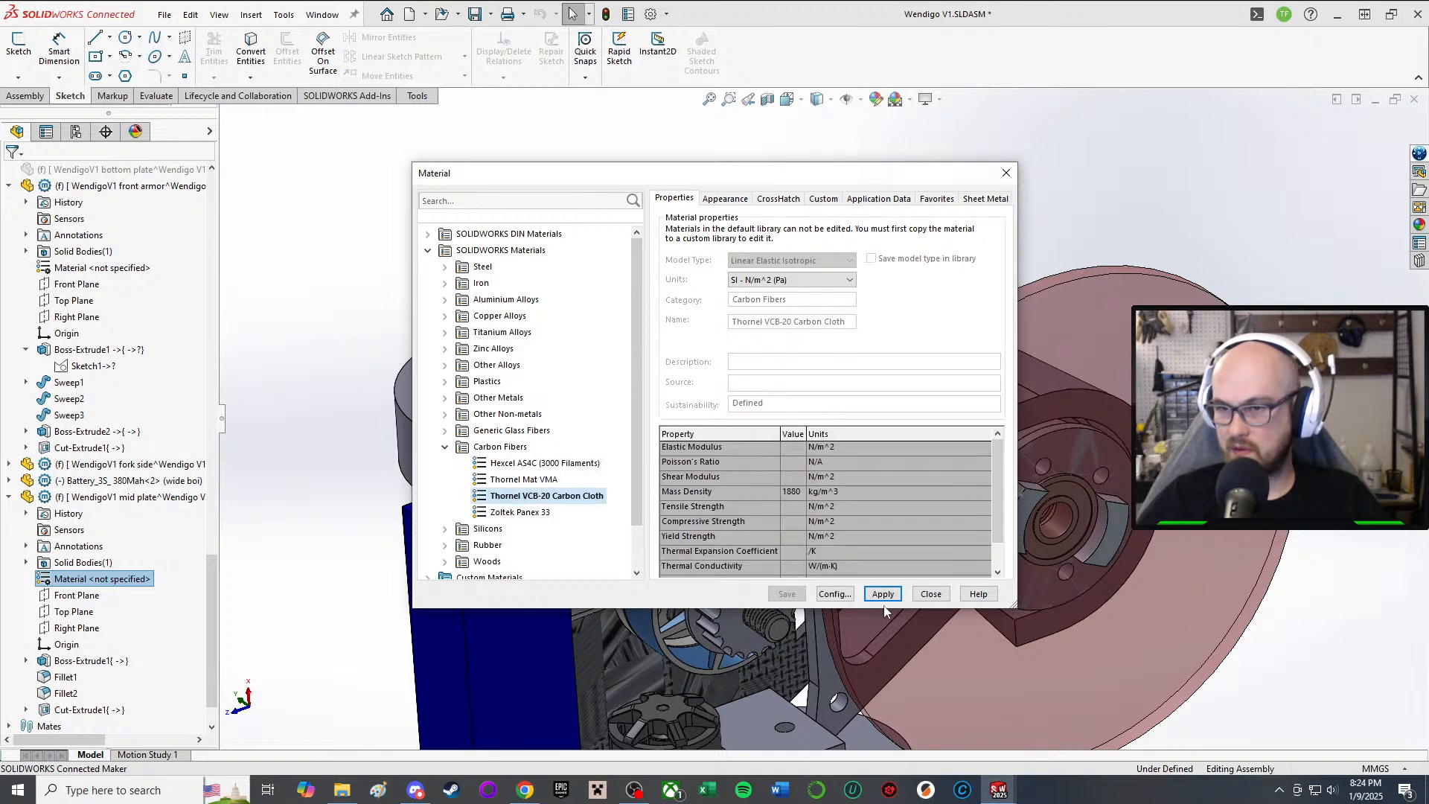
{"action": "key", "text": "Up"}
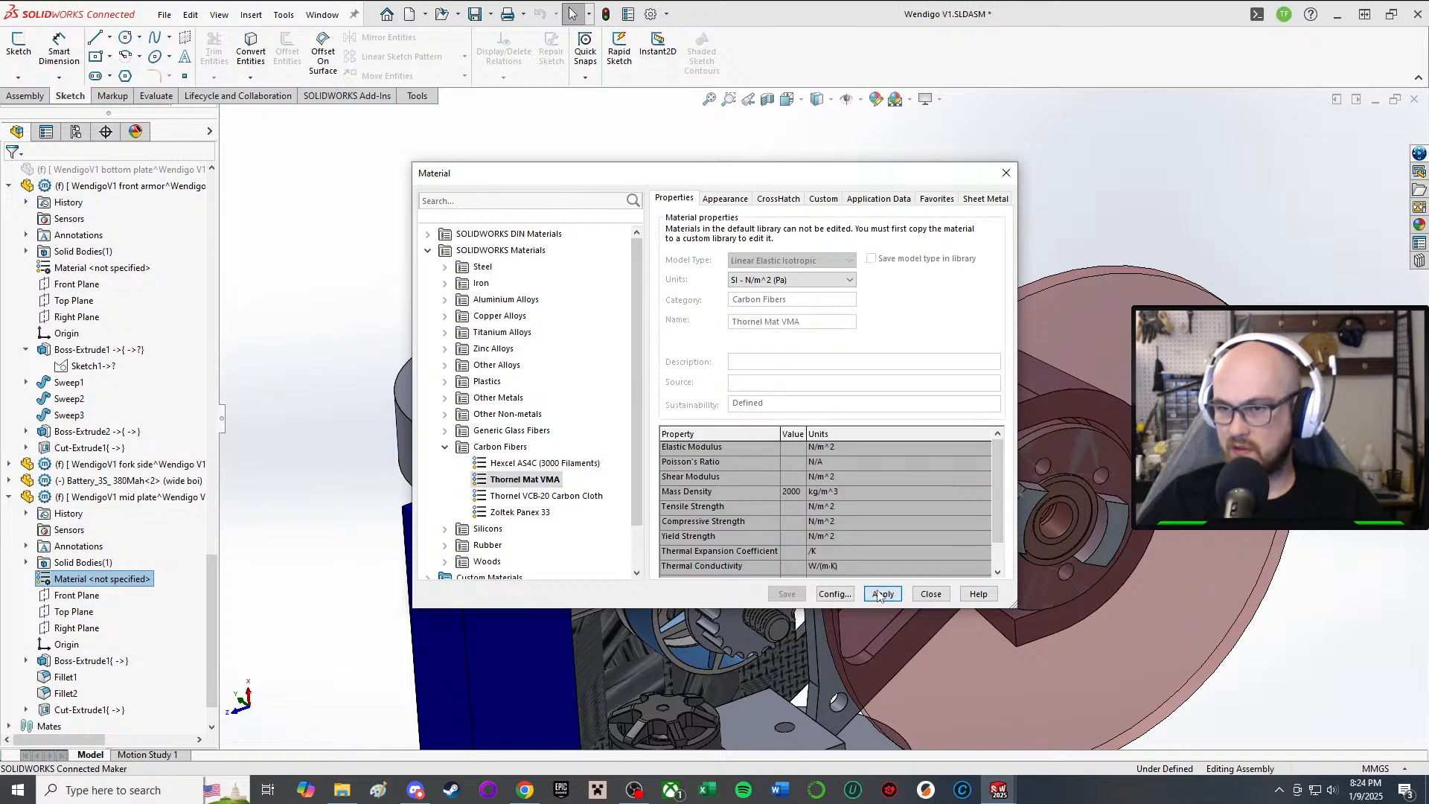
{"action": "left_click", "coordinate": [878, 593]}
{"action": "left_click", "coordinate": [930, 593]}
{"action": "middle_click_drag", "start_coordinate": [945, 484], "coordinate": [941, 249]}
{"action": "scroll", "coordinate": [903, 488], "scroll_direction": "up", "scroll_amount": 3}
{"action": "middle_click_drag", "start_coordinate": [875, 640], "coordinate": [824, 134]}
{"action": "scroll", "coordinate": [855, 436], "scroll_direction": "down", "scroll_amount": 3}
{"action": "middle_click", "coordinate": [930, 482]}
{"action": "middle_click_drag", "start_coordinate": [931, 482], "coordinate": [796, 332]}
{"action": "middle_click", "coordinate": [959, 378]}
{"action": "scroll", "coordinate": [686, 622], "scroll_direction": "up", "scroll_amount": 4}
{"action": "scroll", "coordinate": [759, 591], "scroll_direction": "down", "scroll_amount": 2}
{"action": "middle_click_drag", "start_coordinate": [759, 590], "coordinate": [818, 610]}
{"action": "scroll", "coordinate": [849, 588], "scroll_direction": "down", "scroll_amount": 3}
{"action": "scroll", "coordinate": [789, 573], "scroll_direction": "down", "scroll_amount": 2}
{"action": "middle_click", "coordinate": [744, 545]}
{"action": "middle_click_drag", "start_coordinate": [744, 545], "coordinate": [761, 541]}
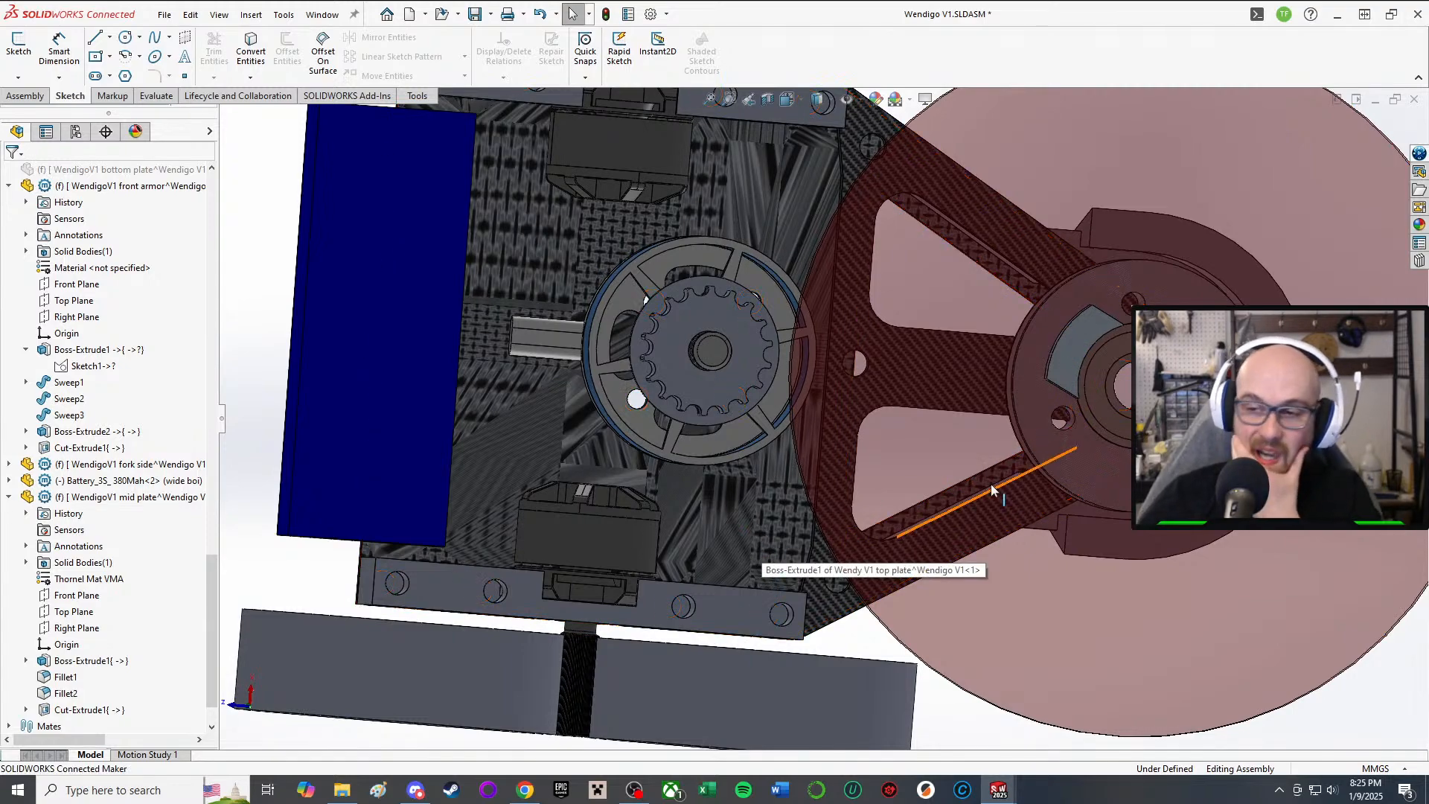
{"action": "middle_click_drag", "start_coordinate": [990, 381], "coordinate": [1066, 441]}
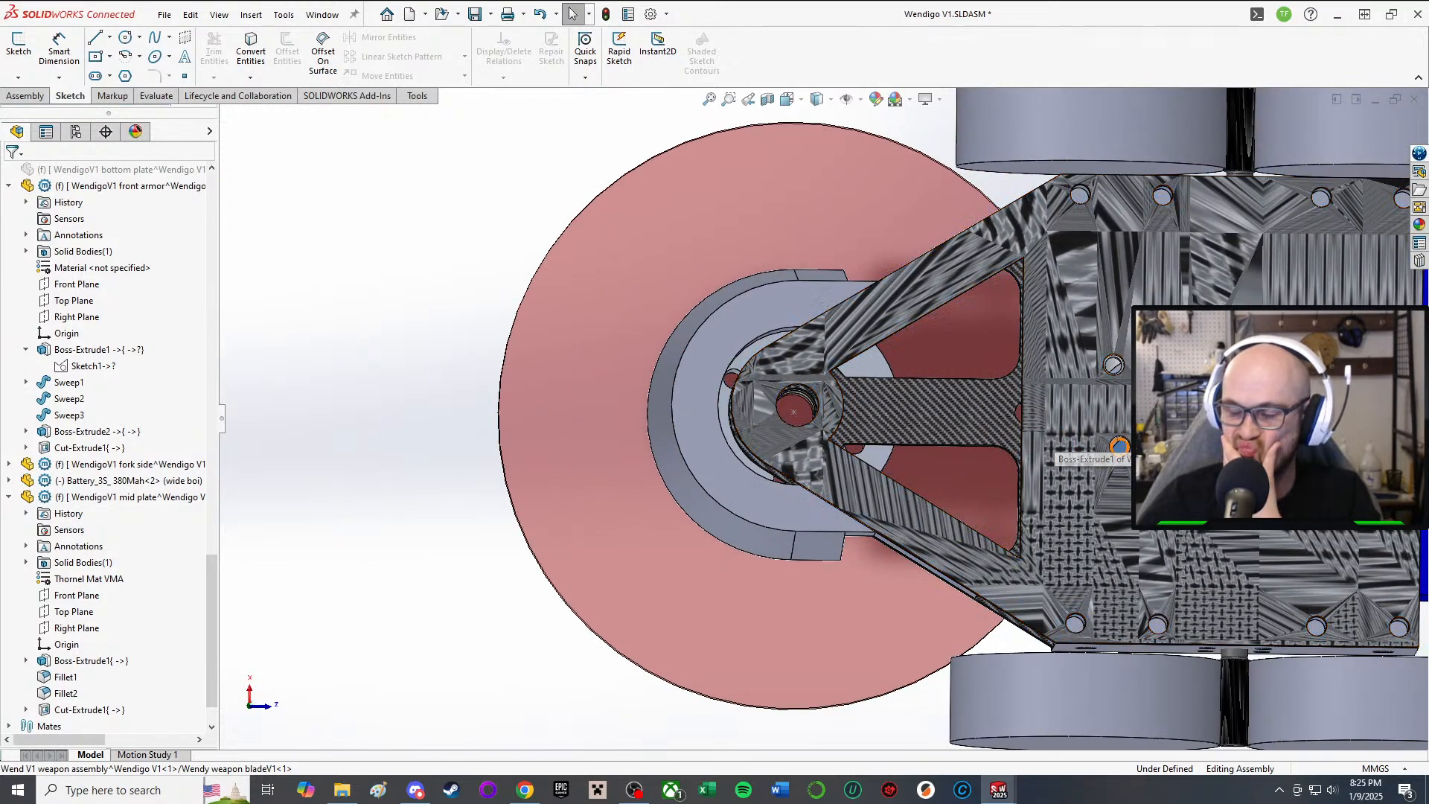
{"action": "middle_click_drag", "start_coordinate": [1053, 433], "coordinate": [1129, 152]}
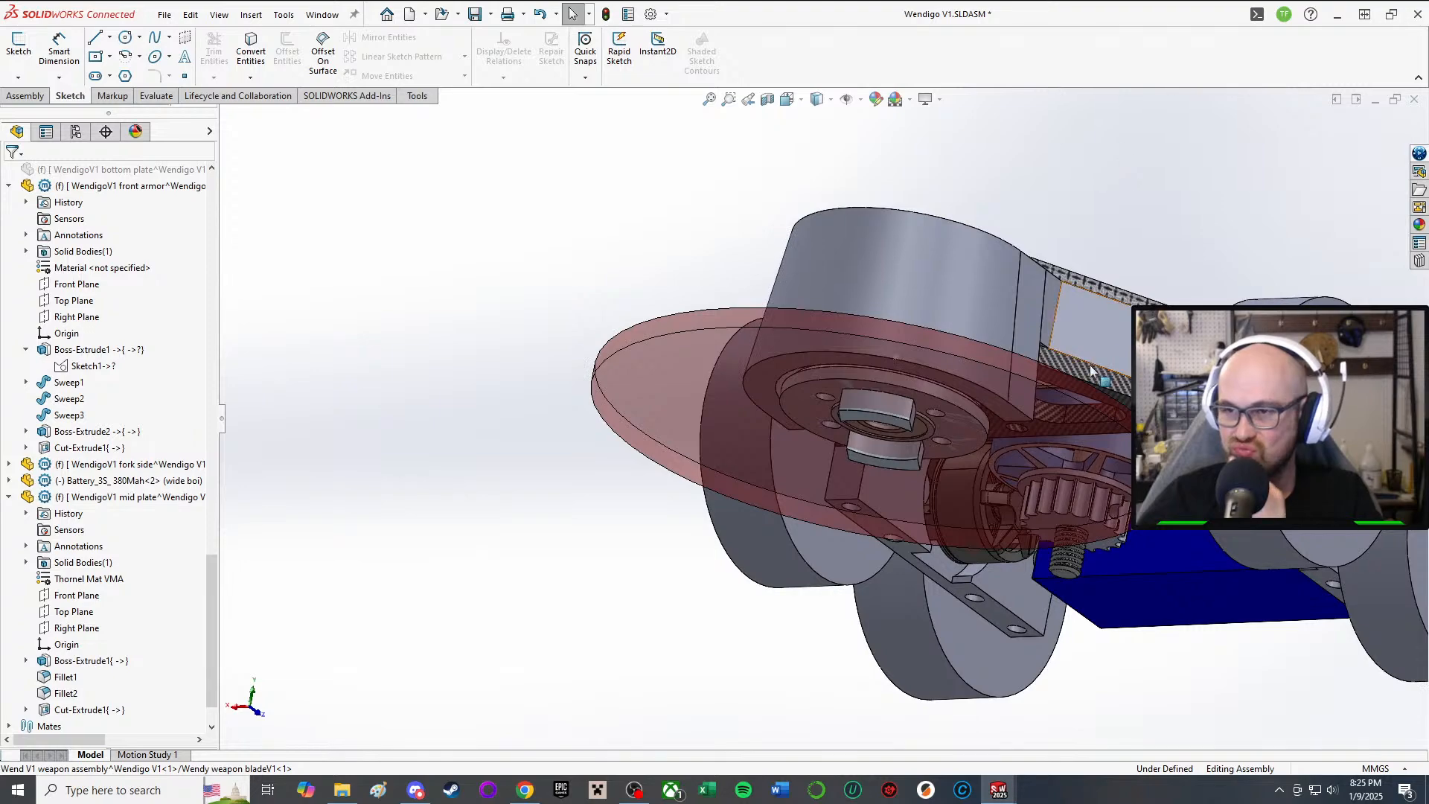
{"action": "middle_click_drag", "start_coordinate": [1091, 371], "coordinate": [1122, 435]}
{"action": "scroll", "coordinate": [1167, 249], "scroll_direction": "down", "scroll_amount": 5}
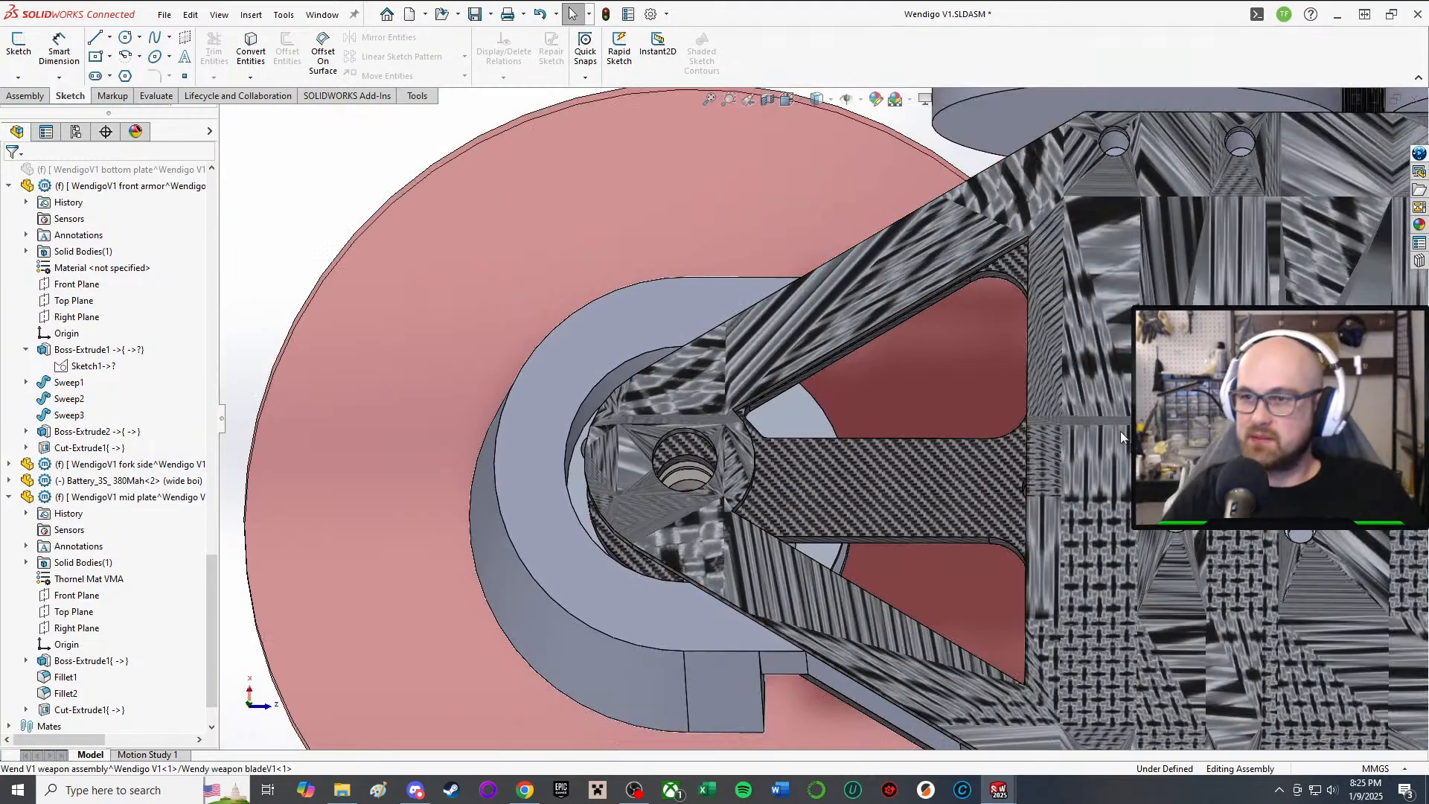
{"action": "scroll", "coordinate": [1009, 402], "scroll_direction": "up", "scroll_amount": 3}
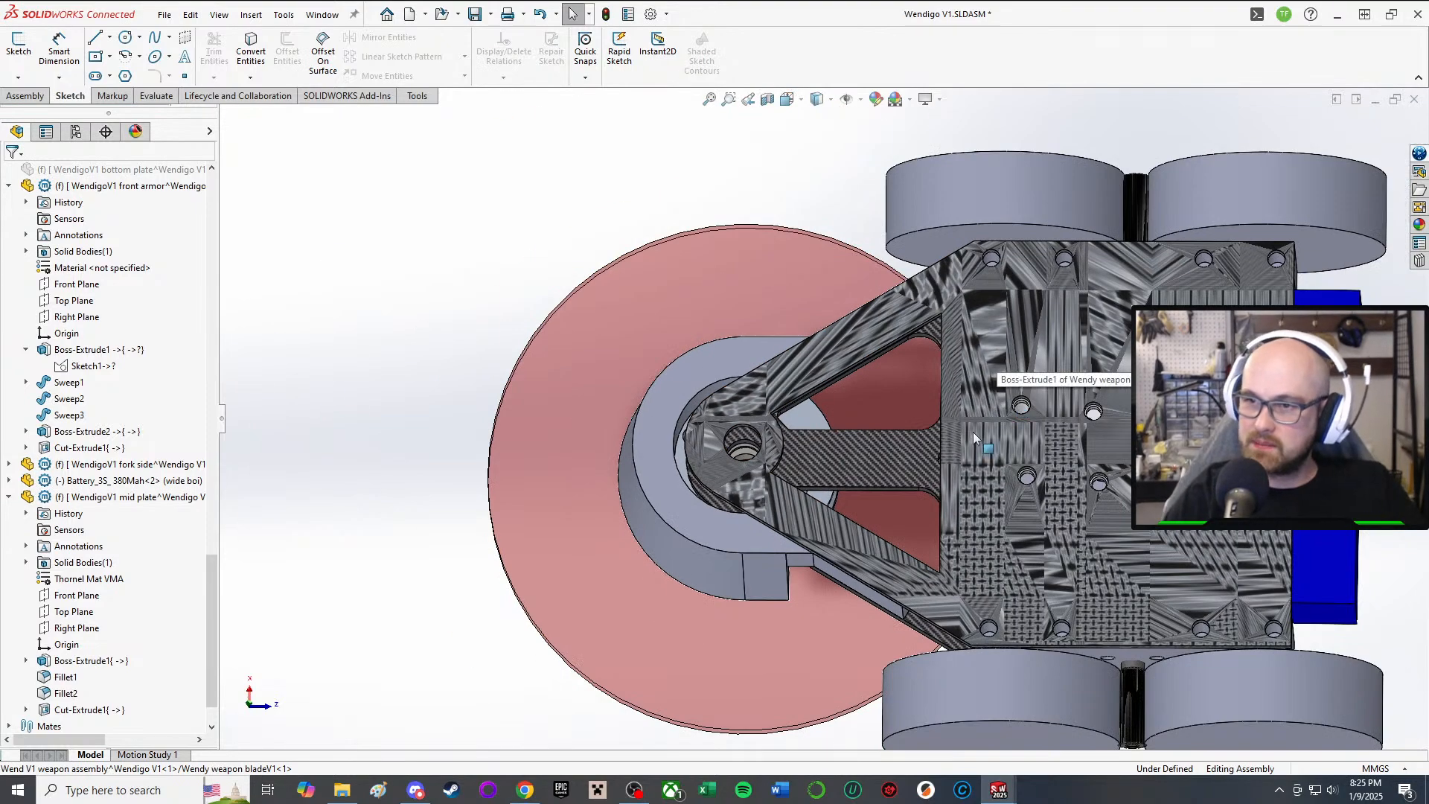
{"action": "middle_click_drag", "start_coordinate": [973, 437], "coordinate": [831, 270]}
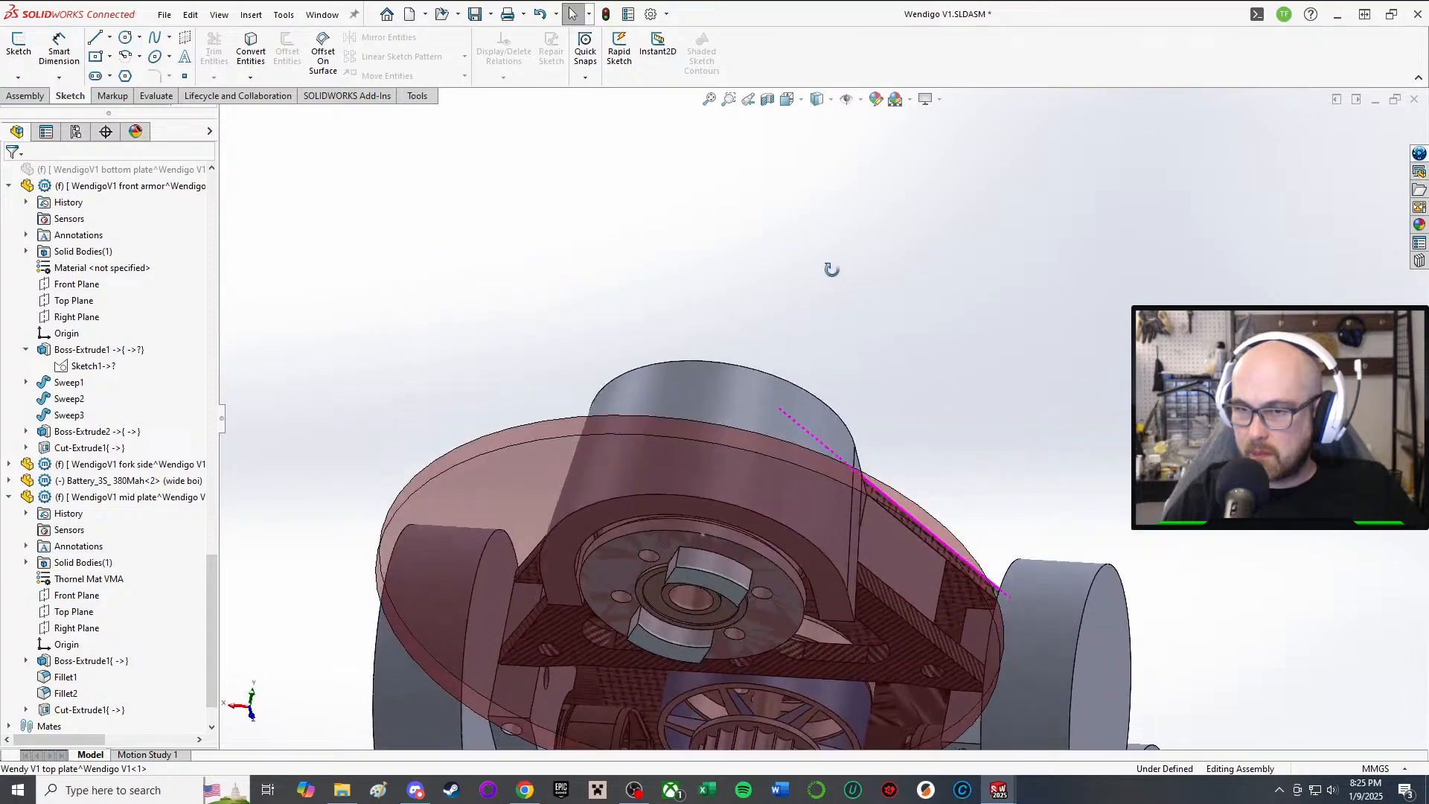
{"action": "scroll", "coordinate": [831, 269], "scroll_direction": "up", "scroll_amount": 2}
{"action": "scroll", "coordinate": [759, 632], "scroll_direction": "down", "scroll_amount": 4}
{"action": "middle_click_drag", "start_coordinate": [759, 632], "coordinate": [787, 387]}
{"action": "scroll", "coordinate": [787, 388], "scroll_direction": "up", "scroll_amount": 2}
{"action": "scroll", "coordinate": [804, 499], "scroll_direction": "down", "scroll_amount": 3}
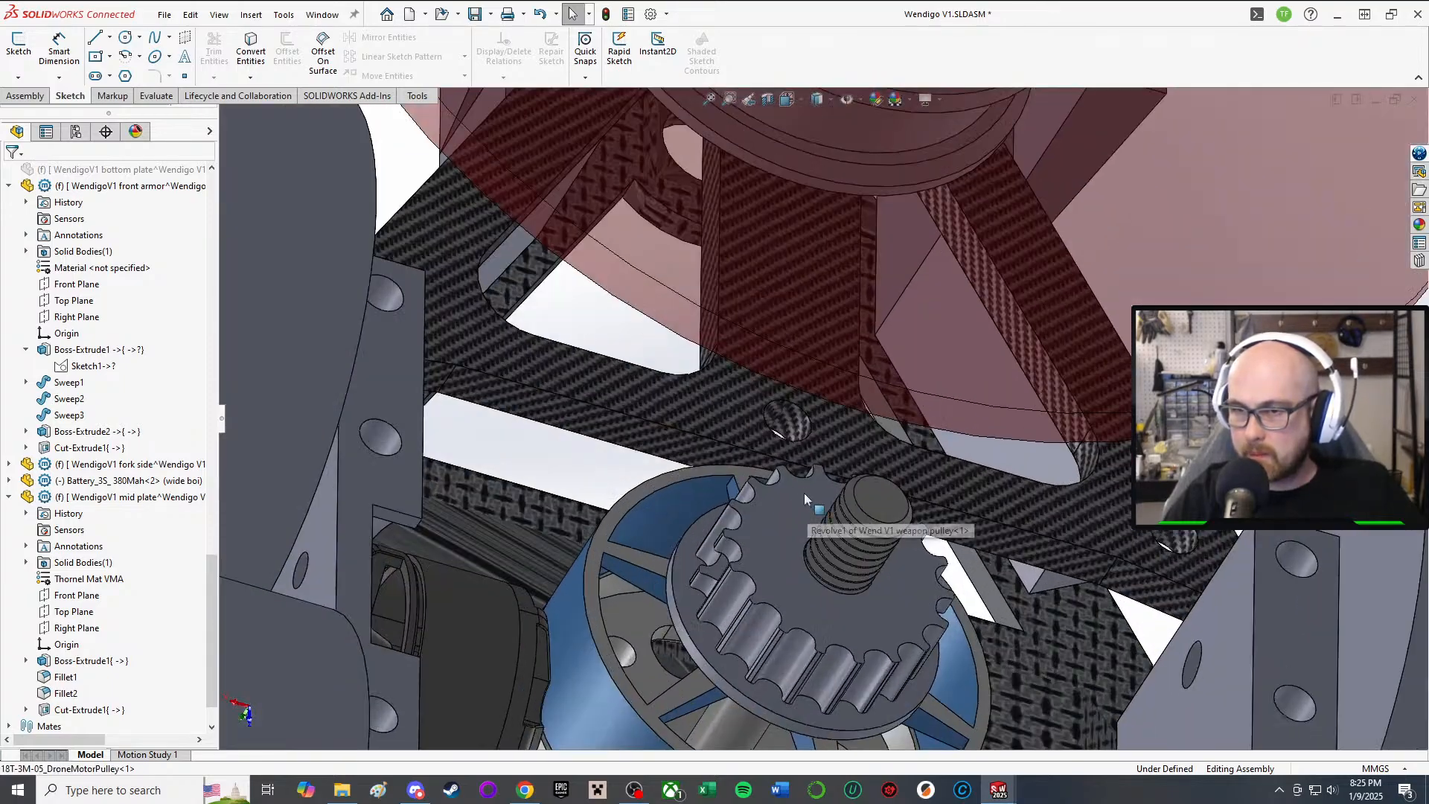
{"action": "scroll", "coordinate": [799, 475], "scroll_direction": "up", "scroll_amount": 3}
{"action": "middle_click_drag", "start_coordinate": [798, 463], "coordinate": [787, 663]}
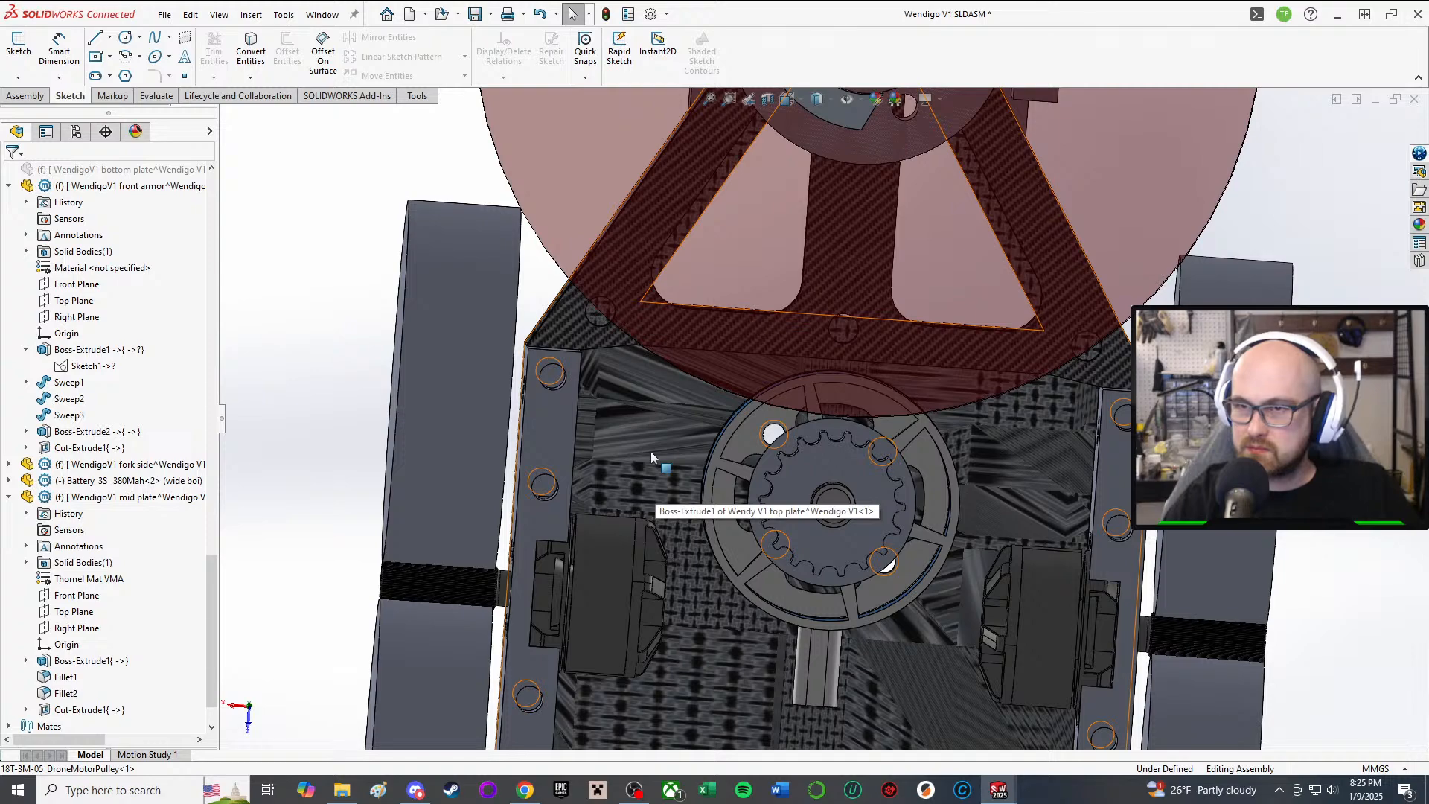
{"action": "scroll", "coordinate": [749, 551], "scroll_direction": "up", "scroll_amount": 4}
Step: Orbit around the battery, motor and plates, nudging the battery upward toward the plate
{"action": "scroll", "coordinate": [826, 532], "scroll_direction": "down", "scroll_amount": 5}
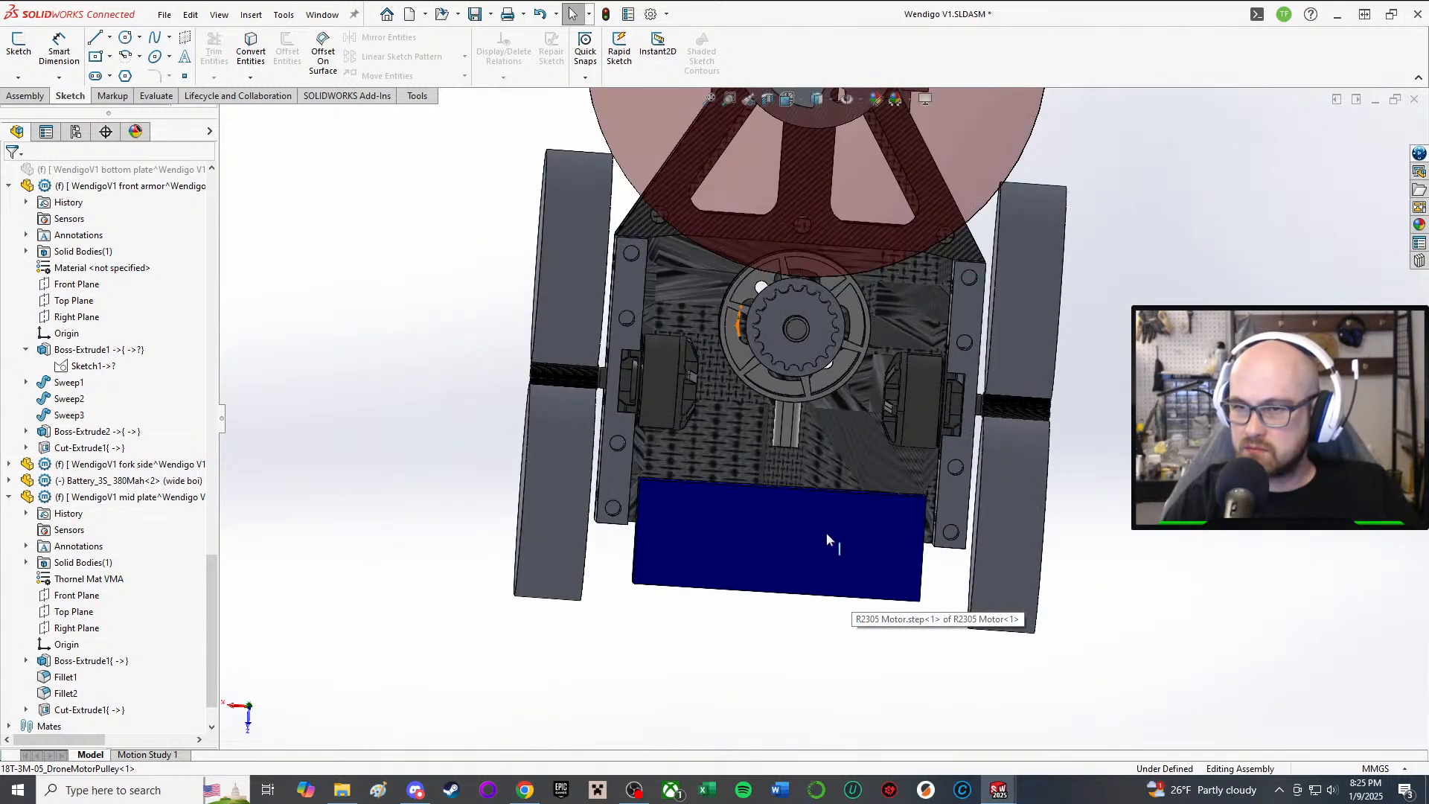
{"action": "middle_click_drag", "start_coordinate": [772, 468], "coordinate": [786, 398]}
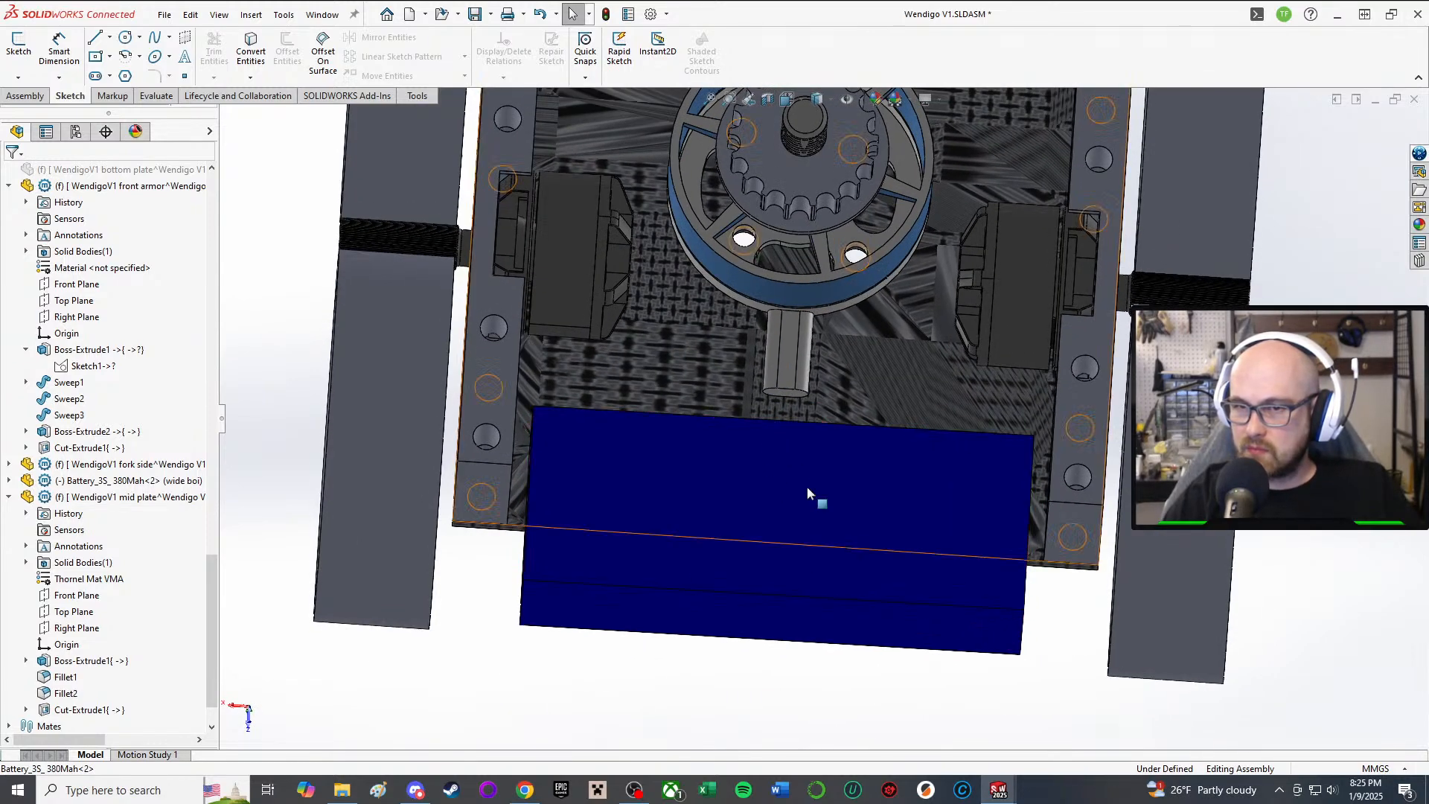
{"action": "left_click_drag", "start_coordinate": [785, 493], "coordinate": [798, 451]}
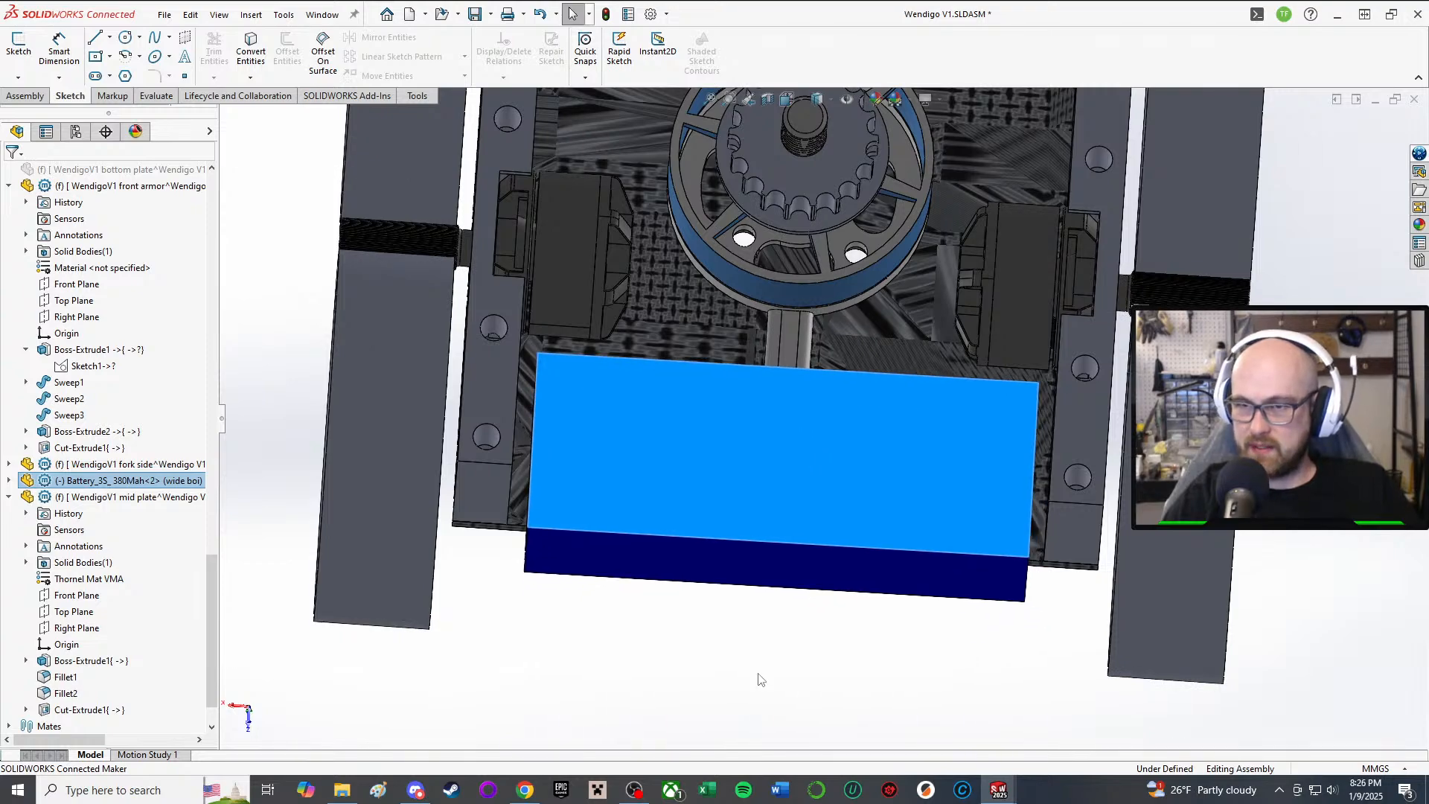
{"action": "middle_click_drag", "start_coordinate": [756, 675], "coordinate": [748, 576]}
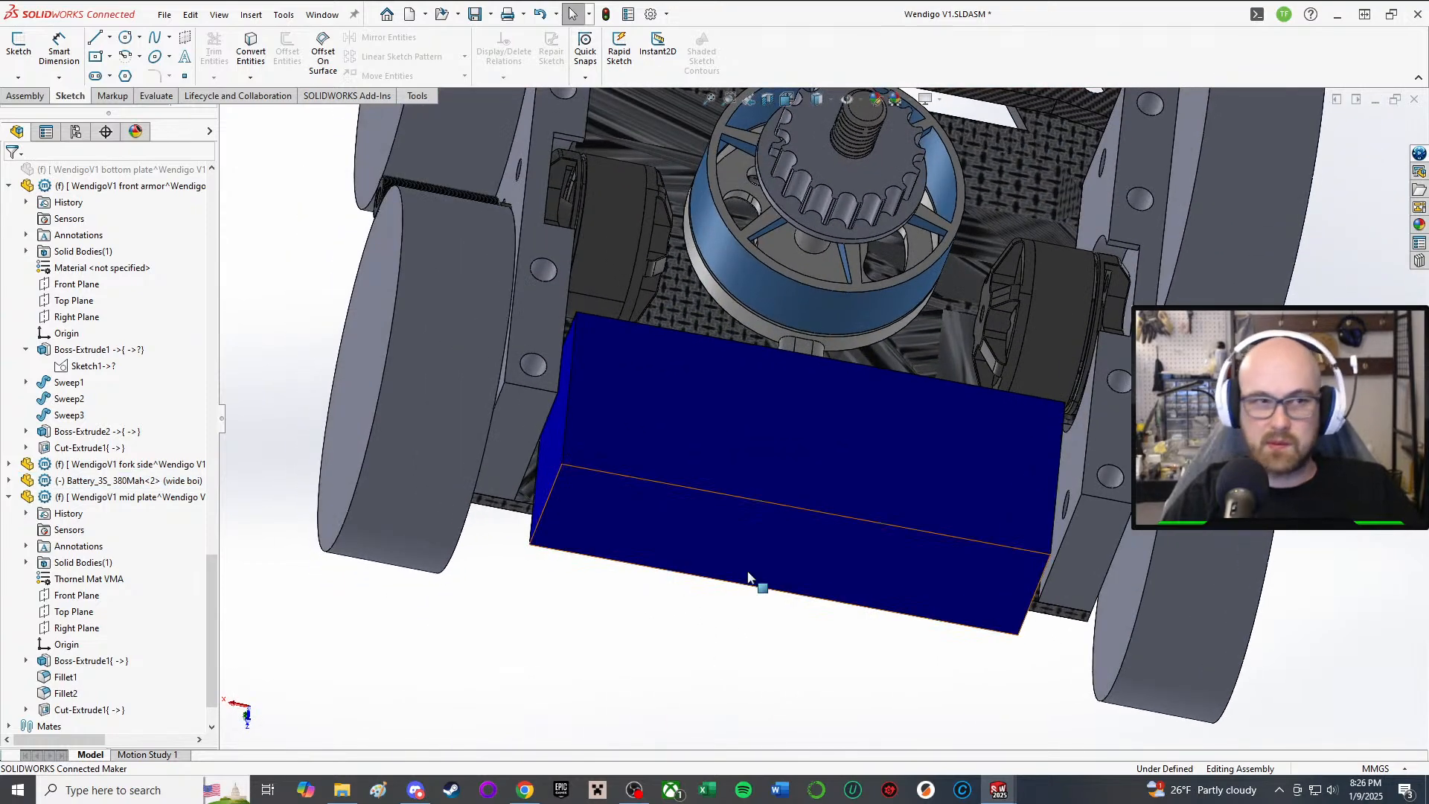
{"action": "middle_click_drag", "start_coordinate": [763, 438], "coordinate": [737, 560]}
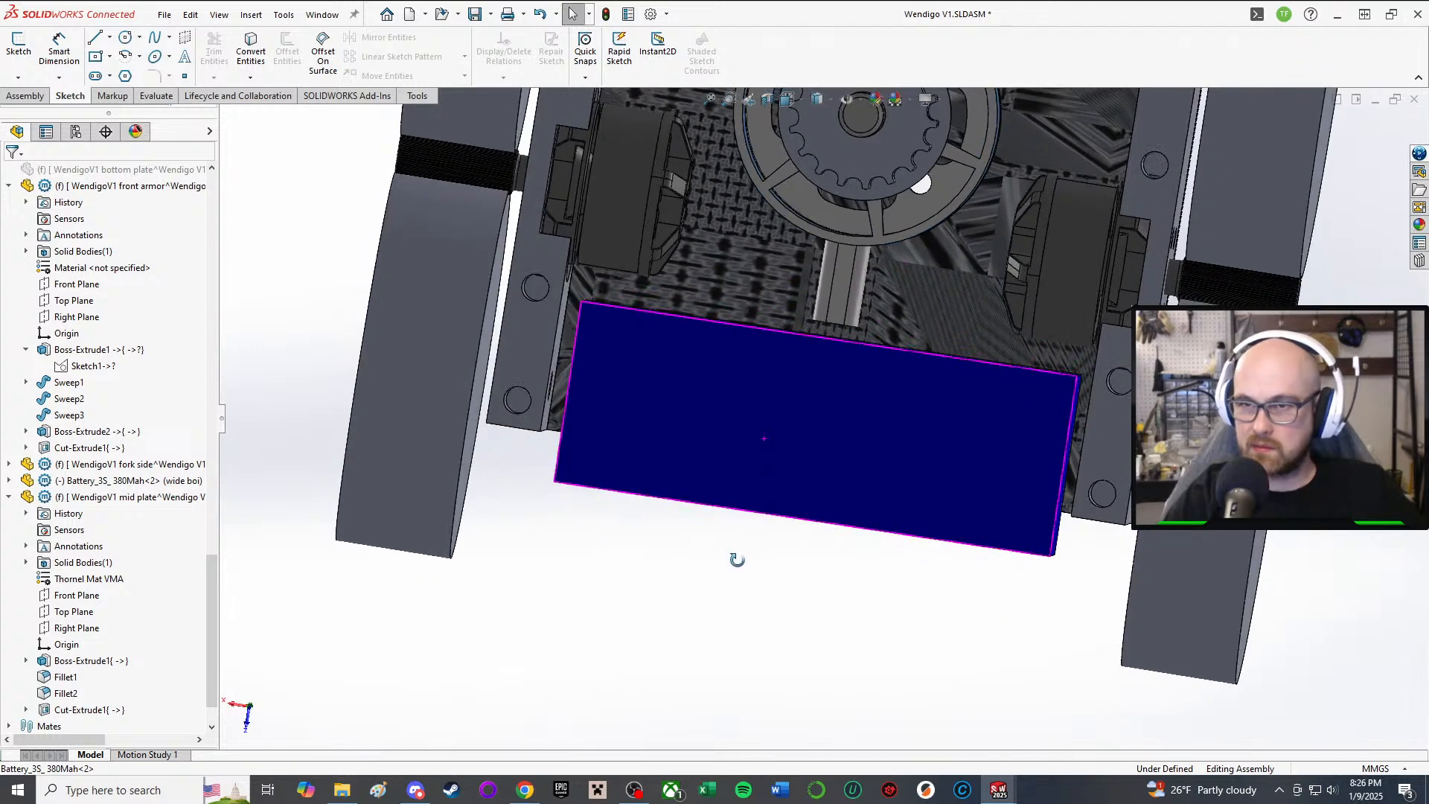
{"action": "left_click_drag", "start_coordinate": [790, 460], "coordinate": [780, 416]}
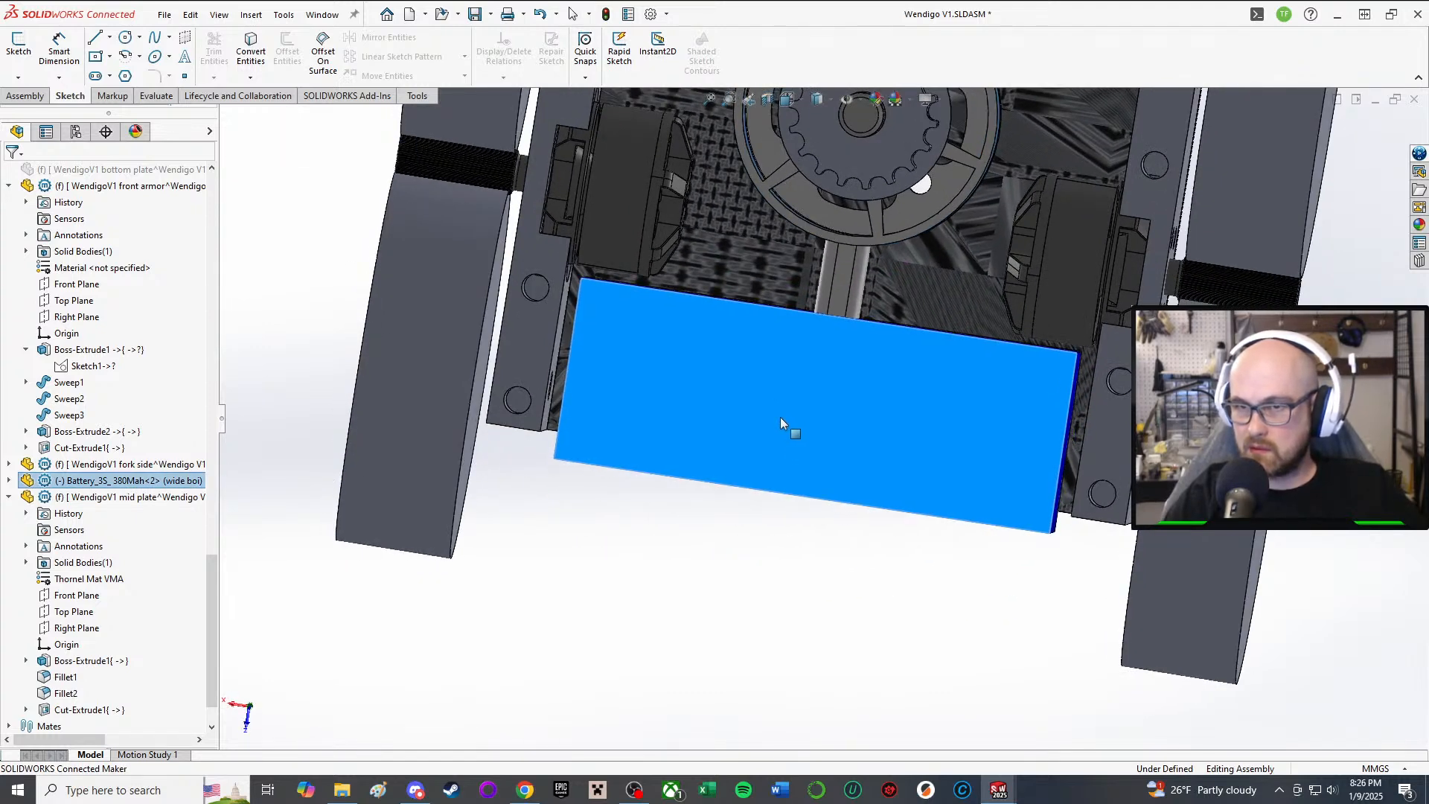
{"action": "key", "text": "Escape"}
{"action": "middle_click_drag", "start_coordinate": [654, 625], "coordinate": [764, 348]}
{"action": "scroll", "coordinate": [765, 343], "scroll_direction": "down", "scroll_amount": 4}
{"action": "scroll", "coordinate": [932, 557], "scroll_direction": "up", "scroll_amount": 5}
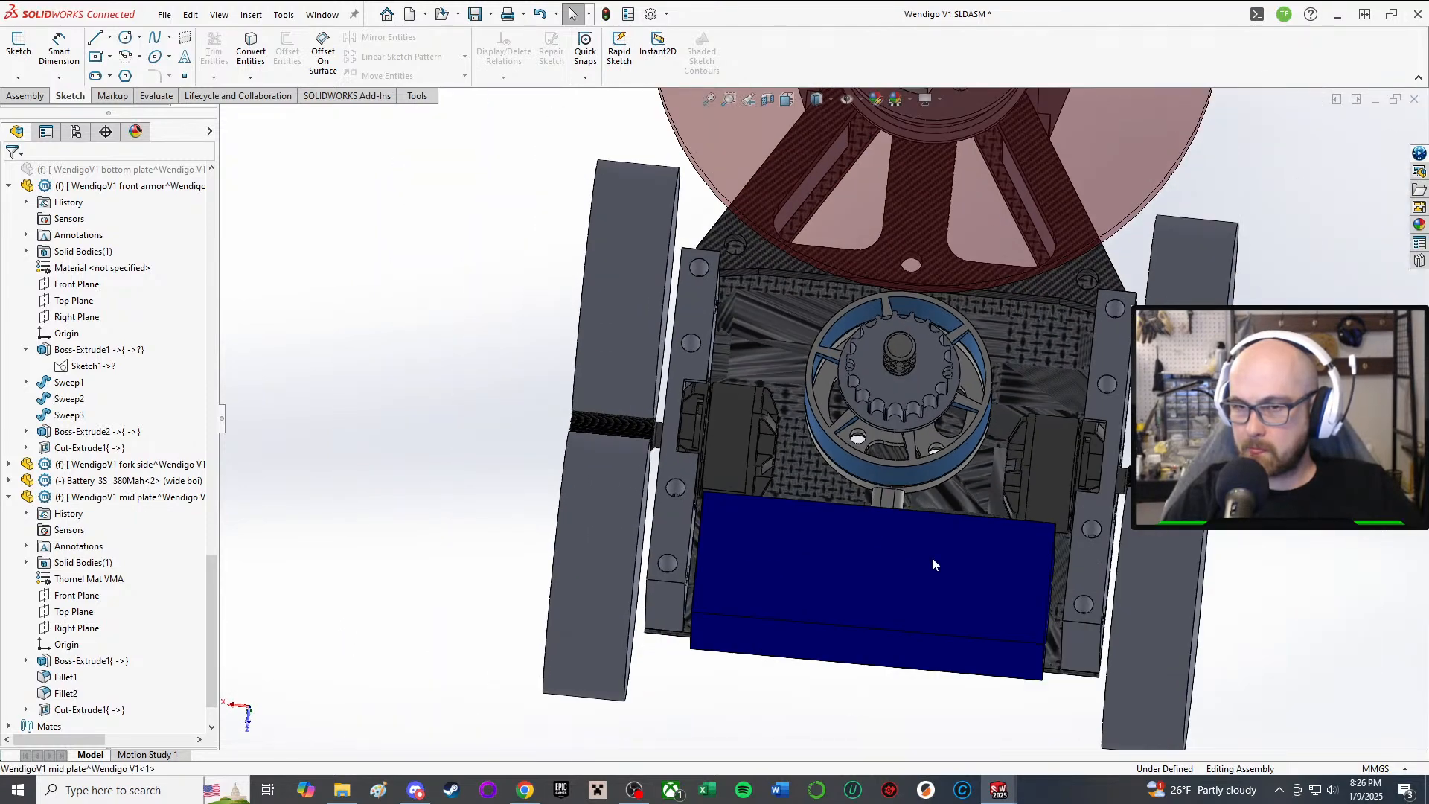
{"action": "scroll", "coordinate": [994, 589], "scroll_direction": "down", "scroll_amount": 3}
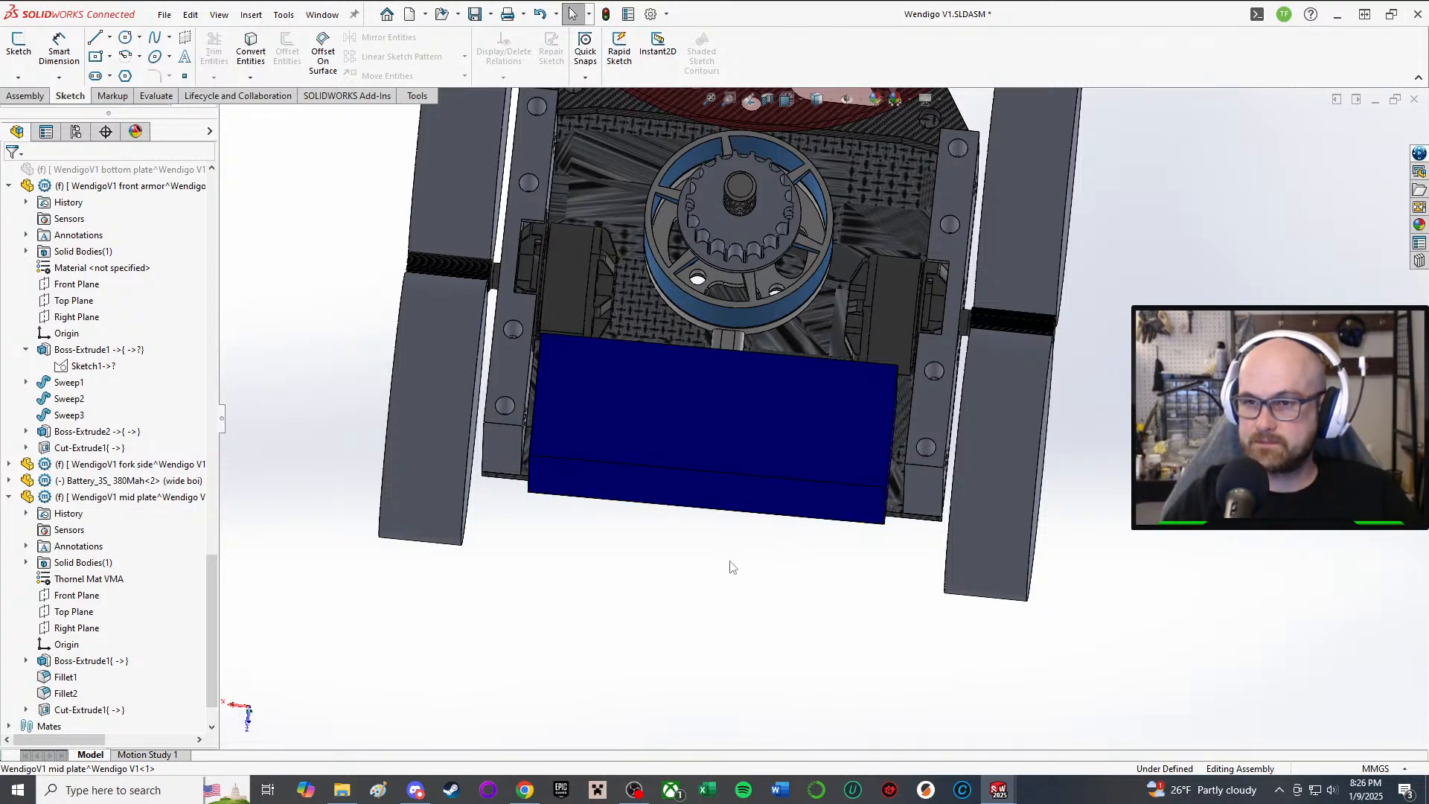
{"action": "middle_click_drag", "start_coordinate": [819, 564], "coordinate": [818, 611]}
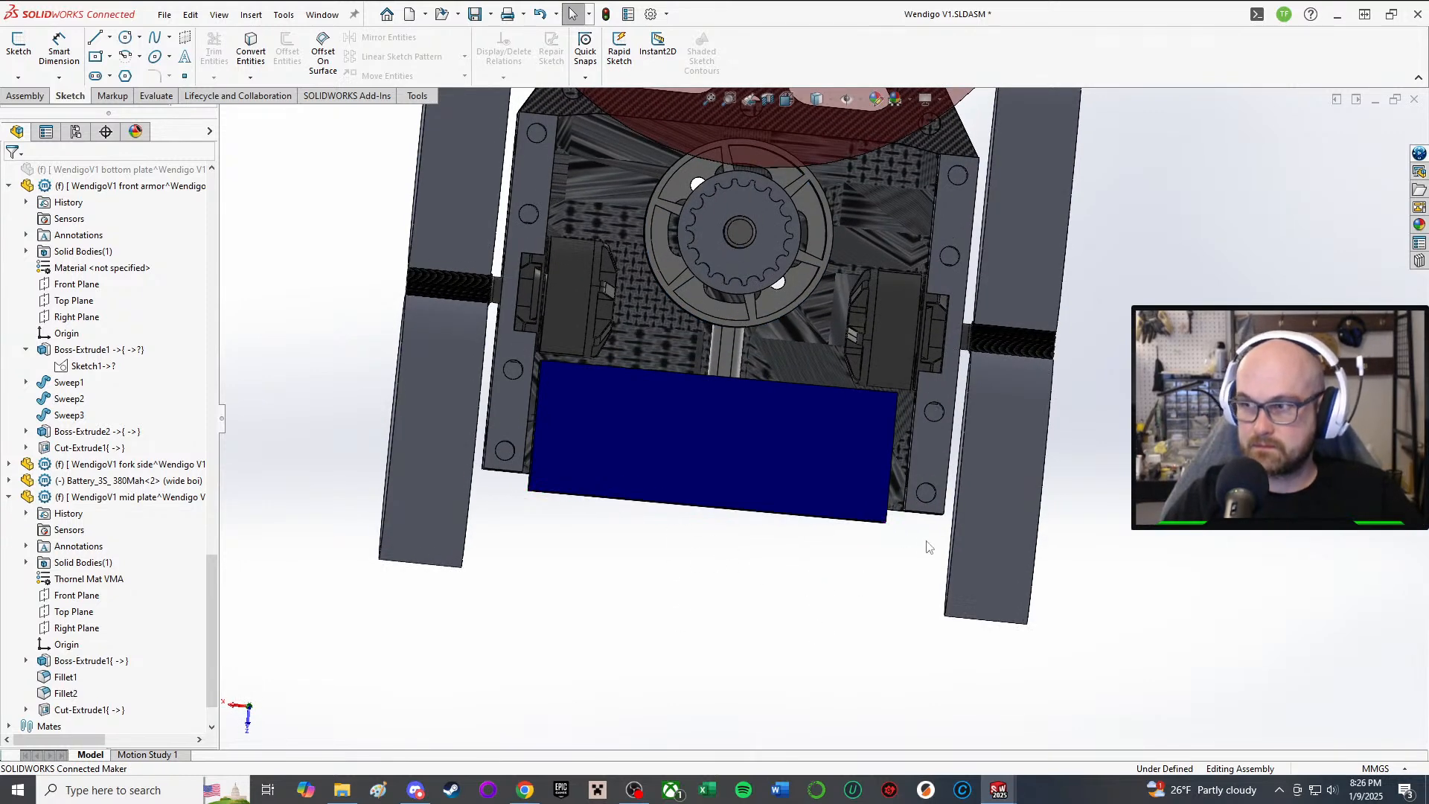
Step: Start a new sketch in the Wendigo V1 assembly from the Sketch commands
{"action": "left_click", "coordinate": [24, 96]}
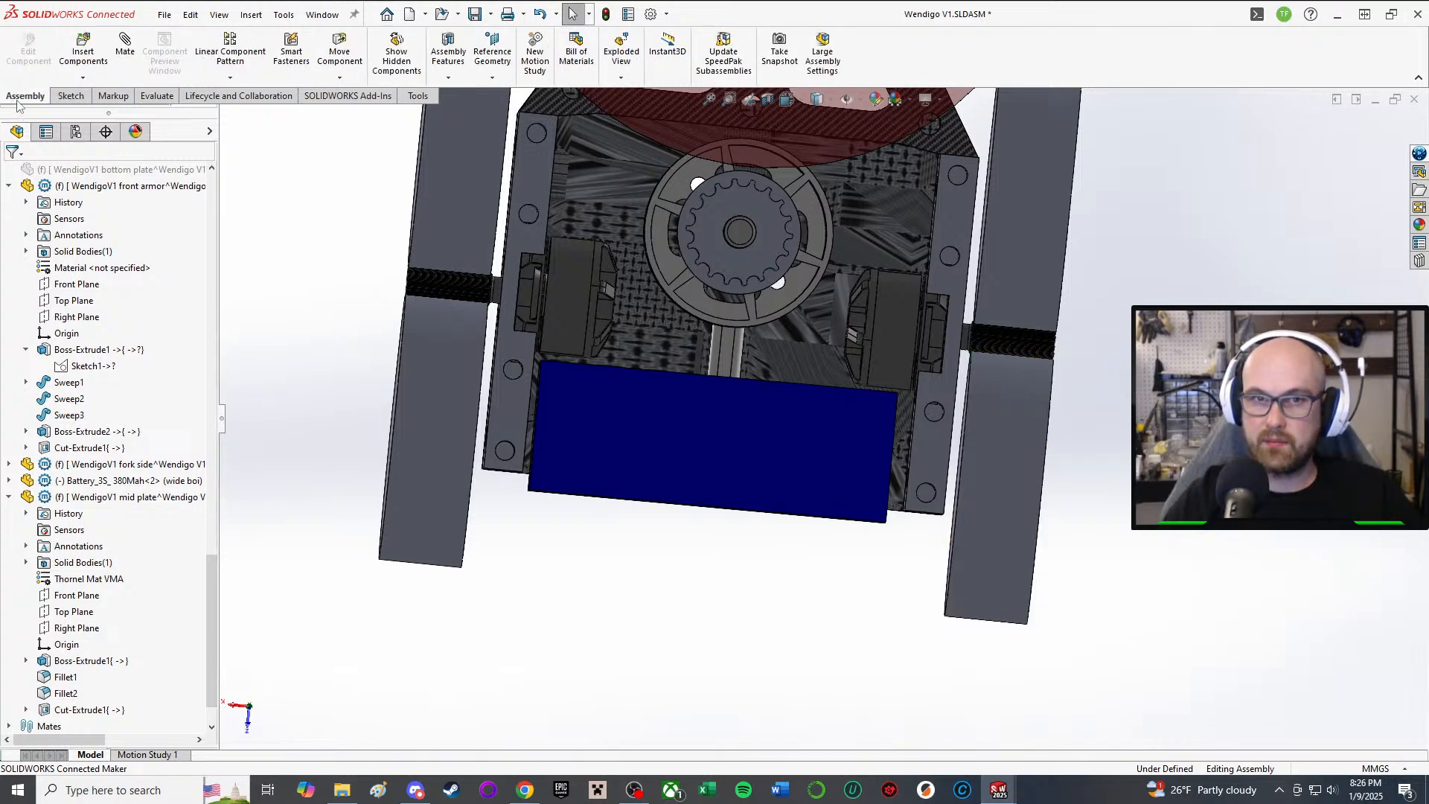
{"action": "left_click", "coordinate": [71, 96]}
{"action": "left_click", "coordinate": [19, 45]}
Step: Pick the flat face beside the battery as the plane for Sketch1
{"action": "left_click", "coordinate": [689, 440]}
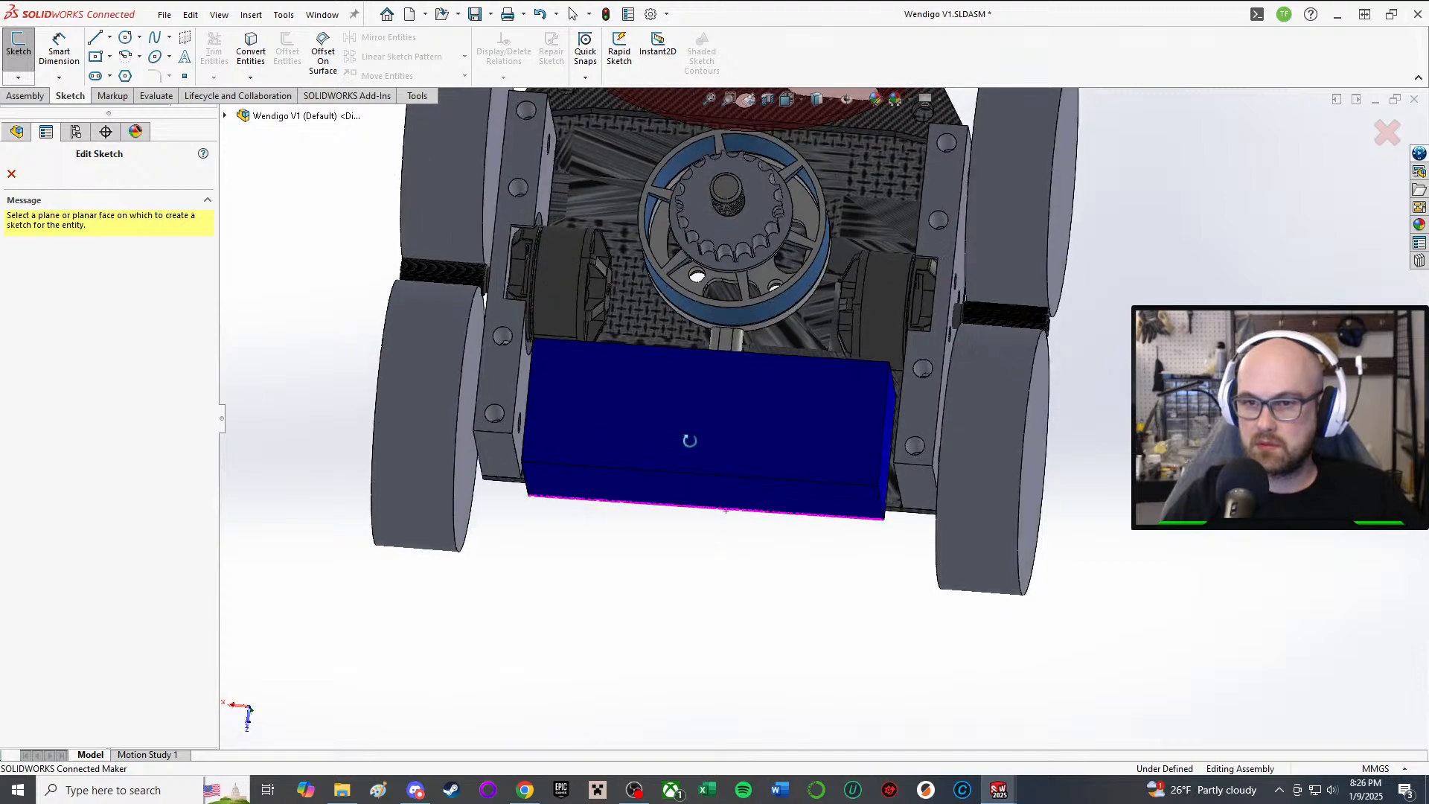
{"action": "left_click", "coordinate": [610, 510]}
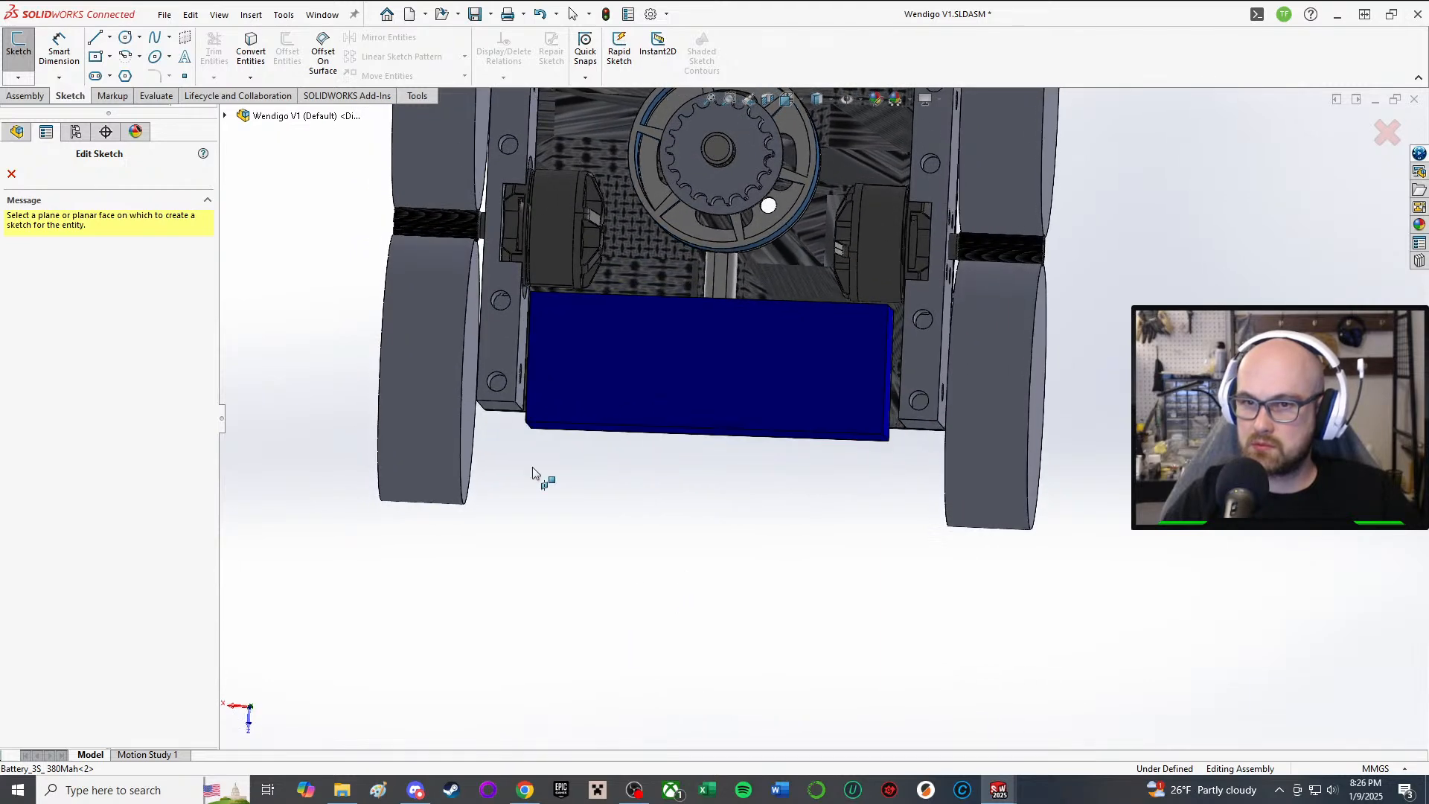
{"action": "left_click", "coordinate": [495, 351]}
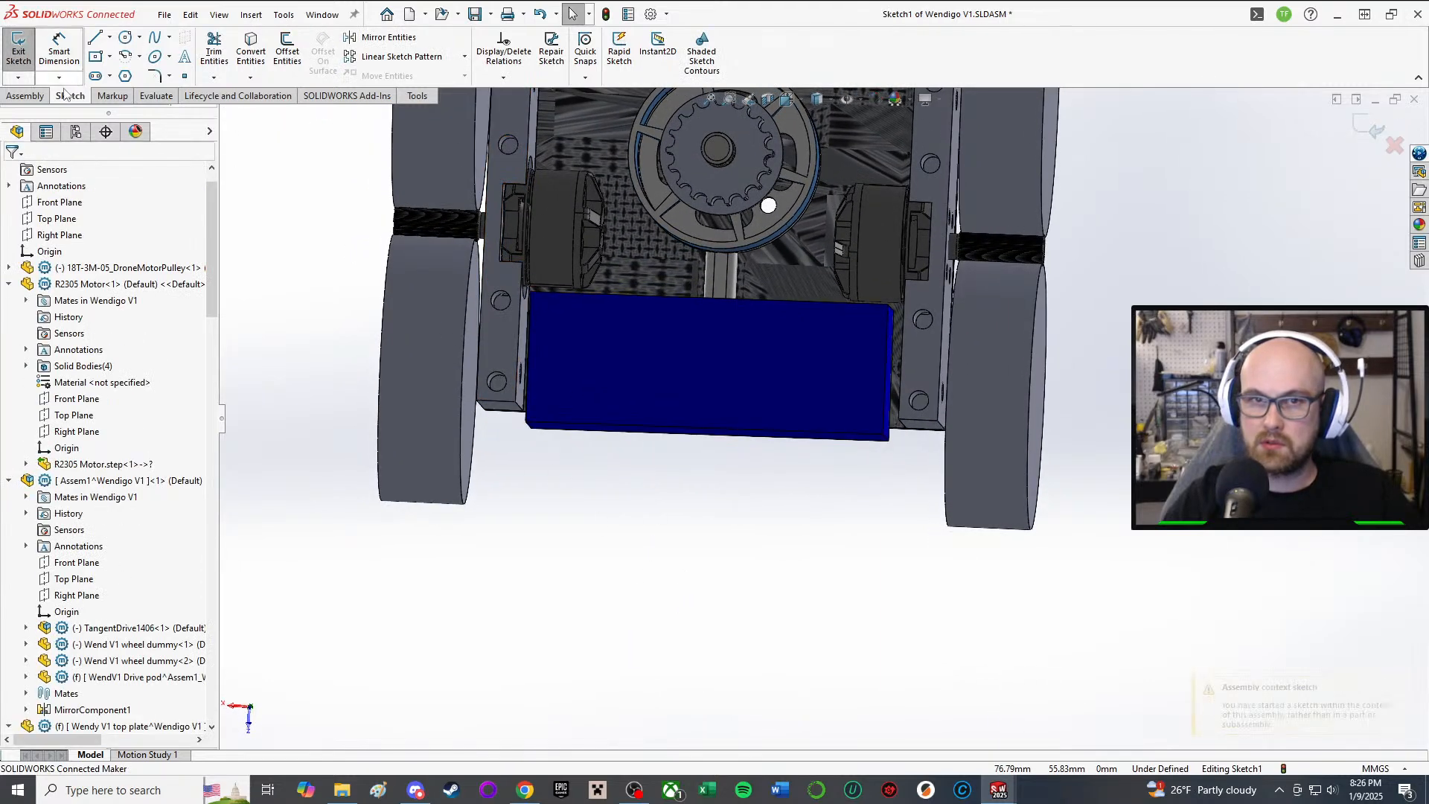
Step: Draw the bracket outline: a vertical edge, short left edge, down edge and long bottom edge
{"action": "left_click", "coordinate": [96, 37]}
{"action": "scroll", "coordinate": [744, 617], "scroll_direction": "down", "scroll_amount": 4}
{"action": "scroll", "coordinate": [476, 291], "scroll_direction": "up", "scroll_amount": 4}
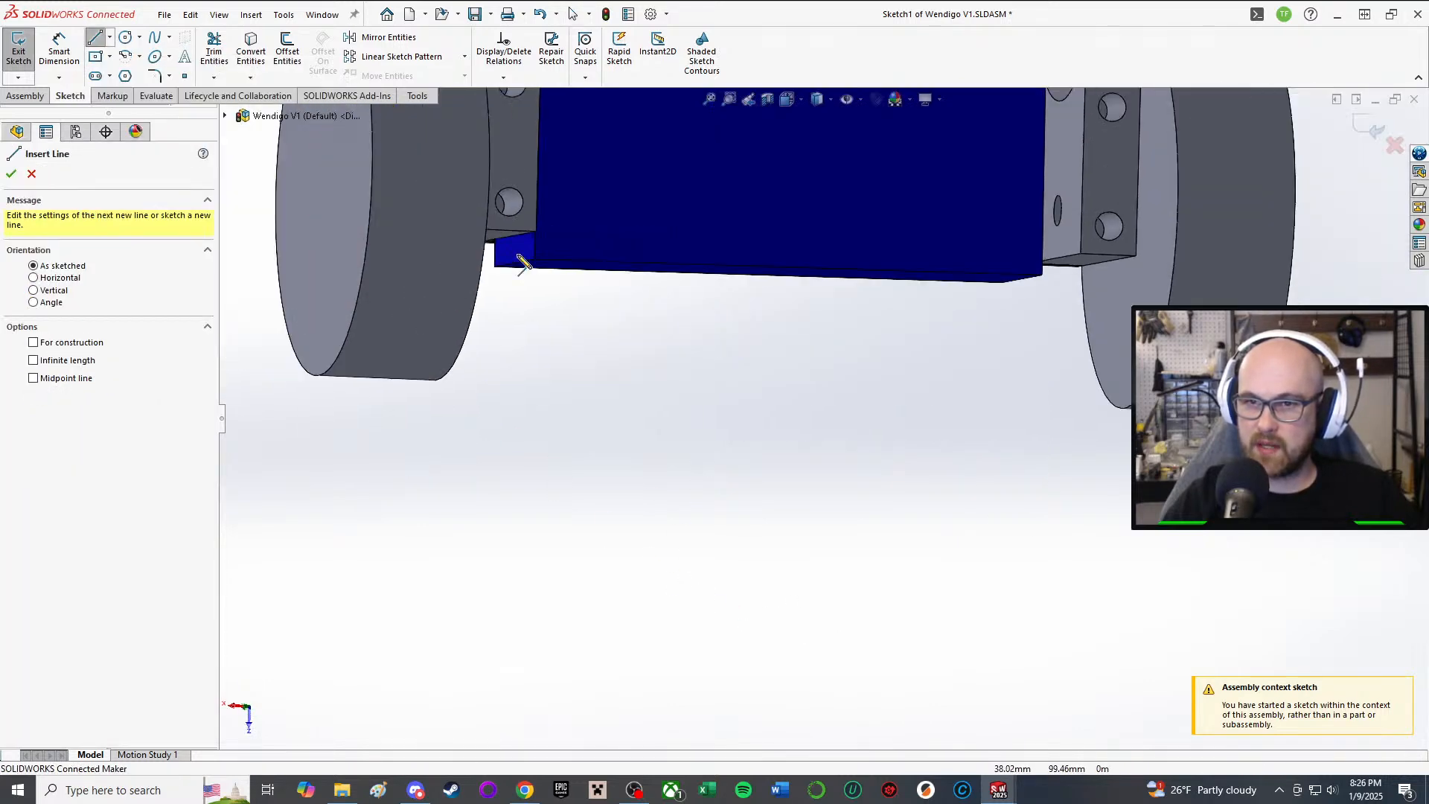
{"action": "middle_click_drag", "start_coordinate": [561, 233], "coordinate": [512, 237]}
{"action": "scroll", "coordinate": [515, 238], "scroll_direction": "down", "scroll_amount": 4}
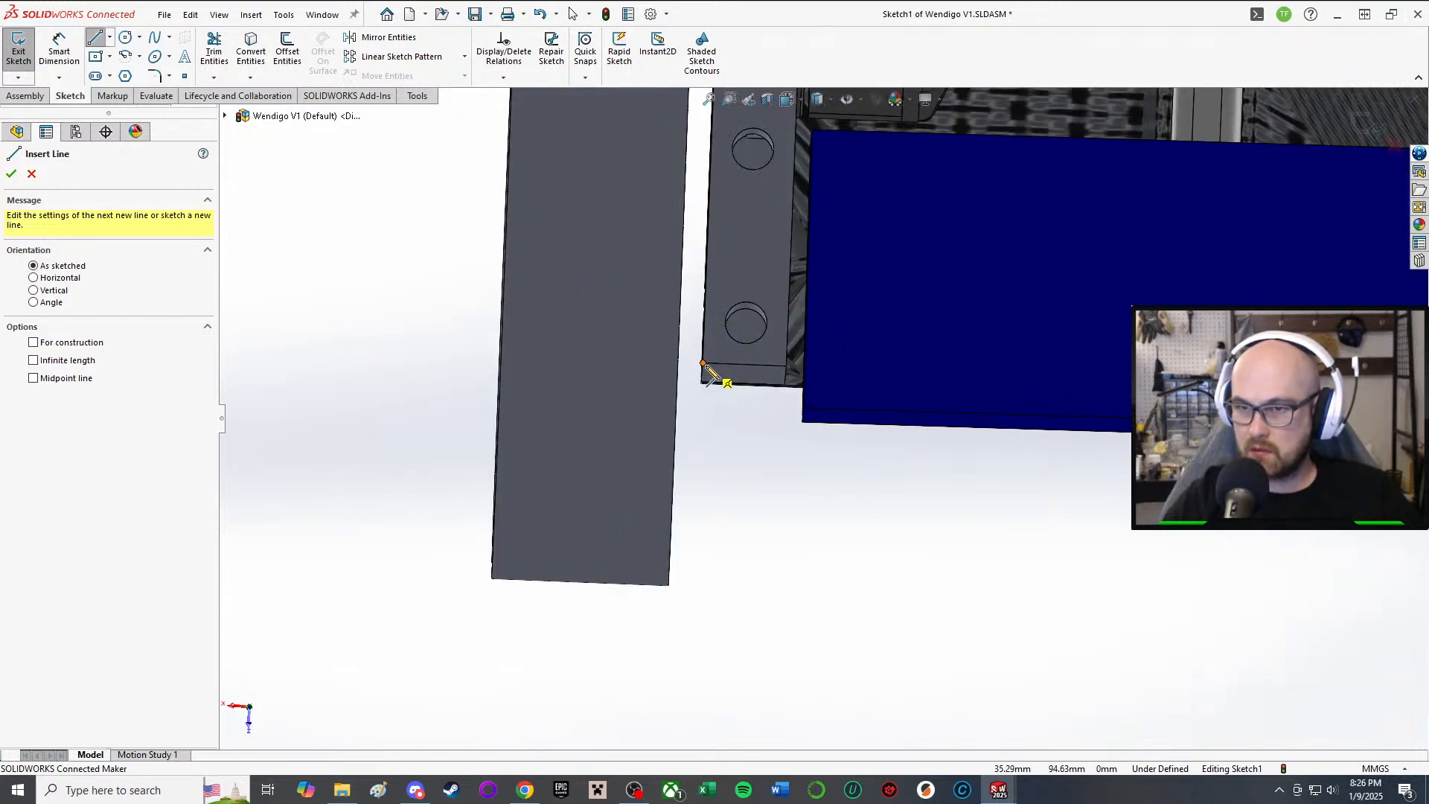
{"action": "left_click", "coordinate": [701, 385]}
{"action": "scroll", "coordinate": [685, 571], "scroll_direction": "up", "scroll_amount": 2}
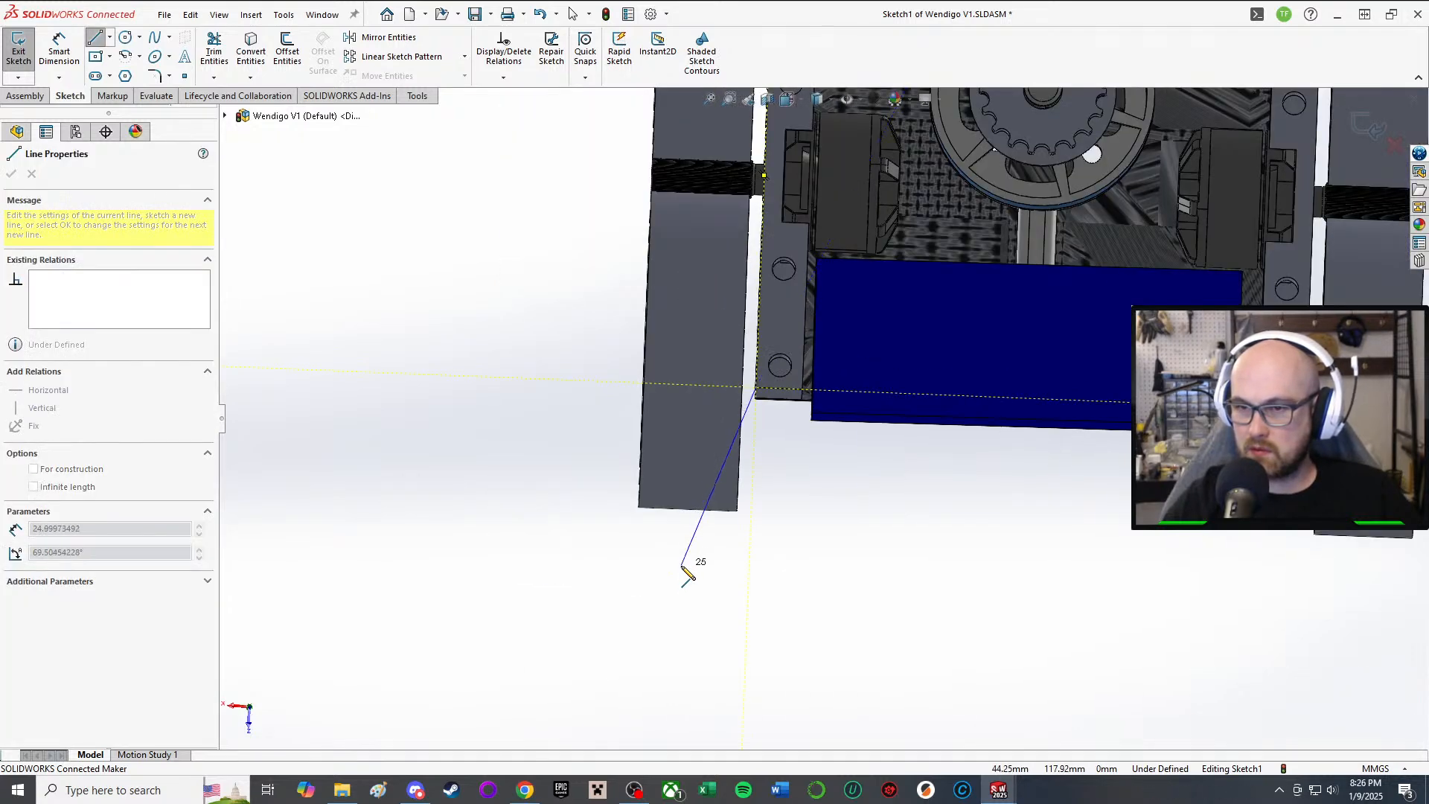
{"action": "left_click", "coordinate": [750, 522]}
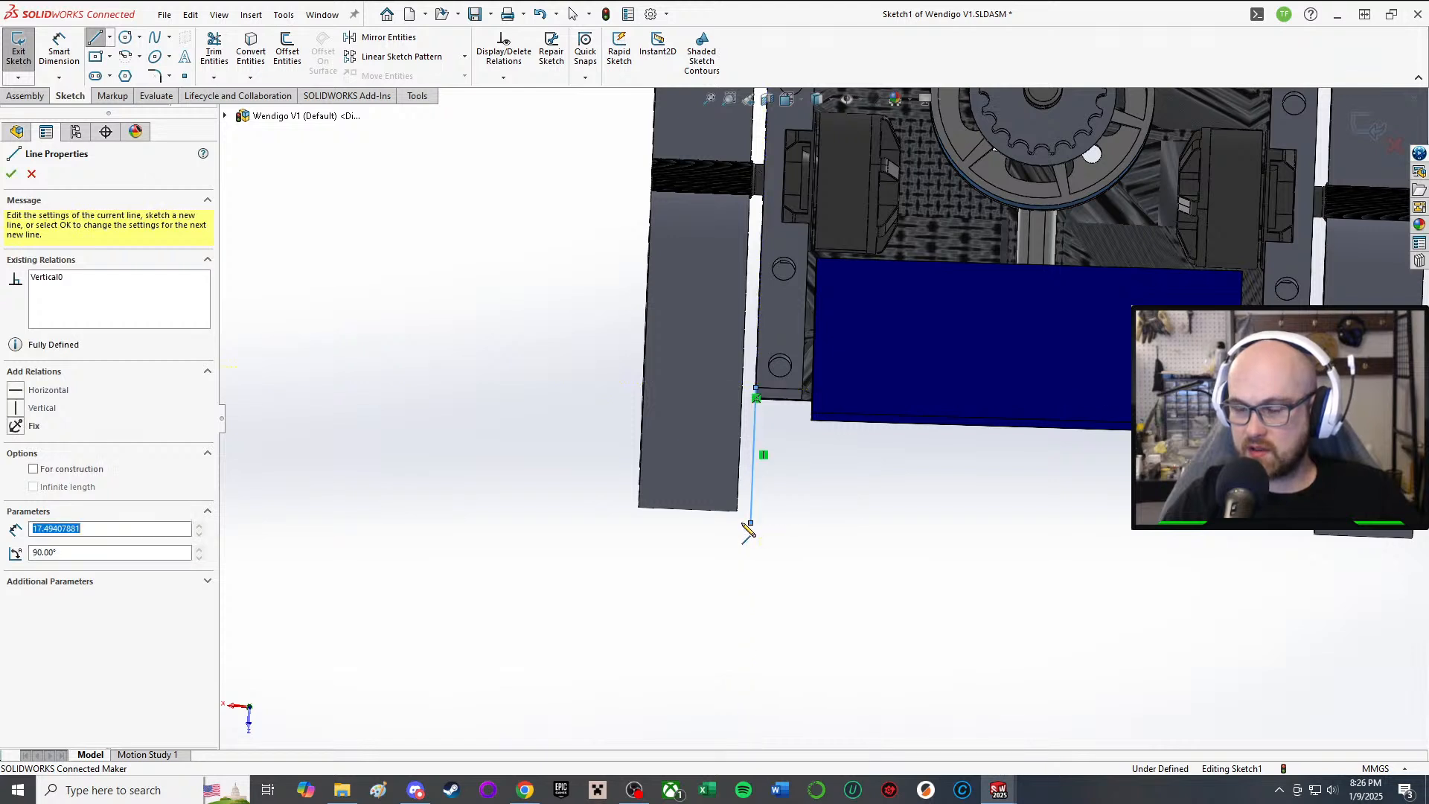
{"action": "left_click", "coordinate": [636, 518]}
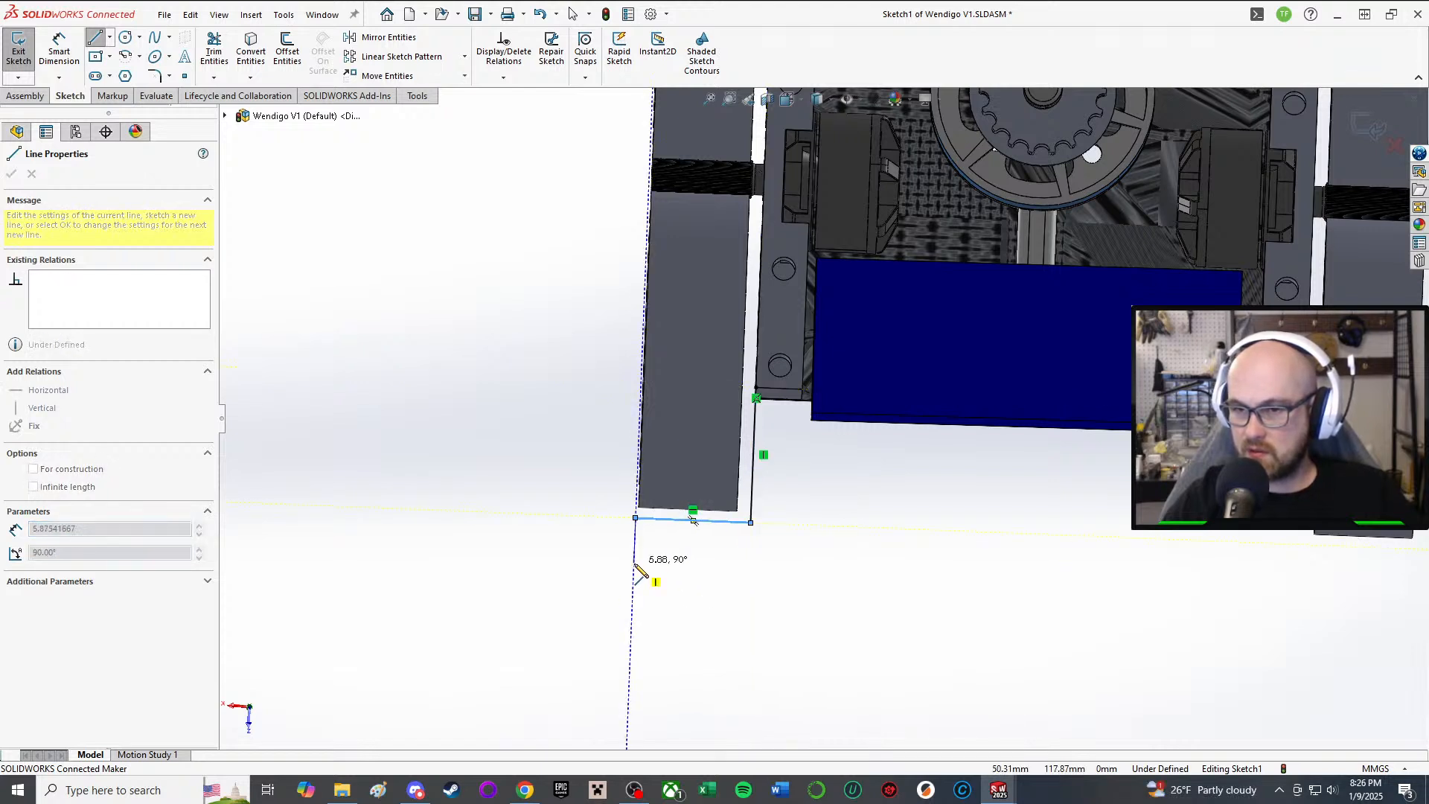
{"action": "left_click", "coordinate": [633, 563]}
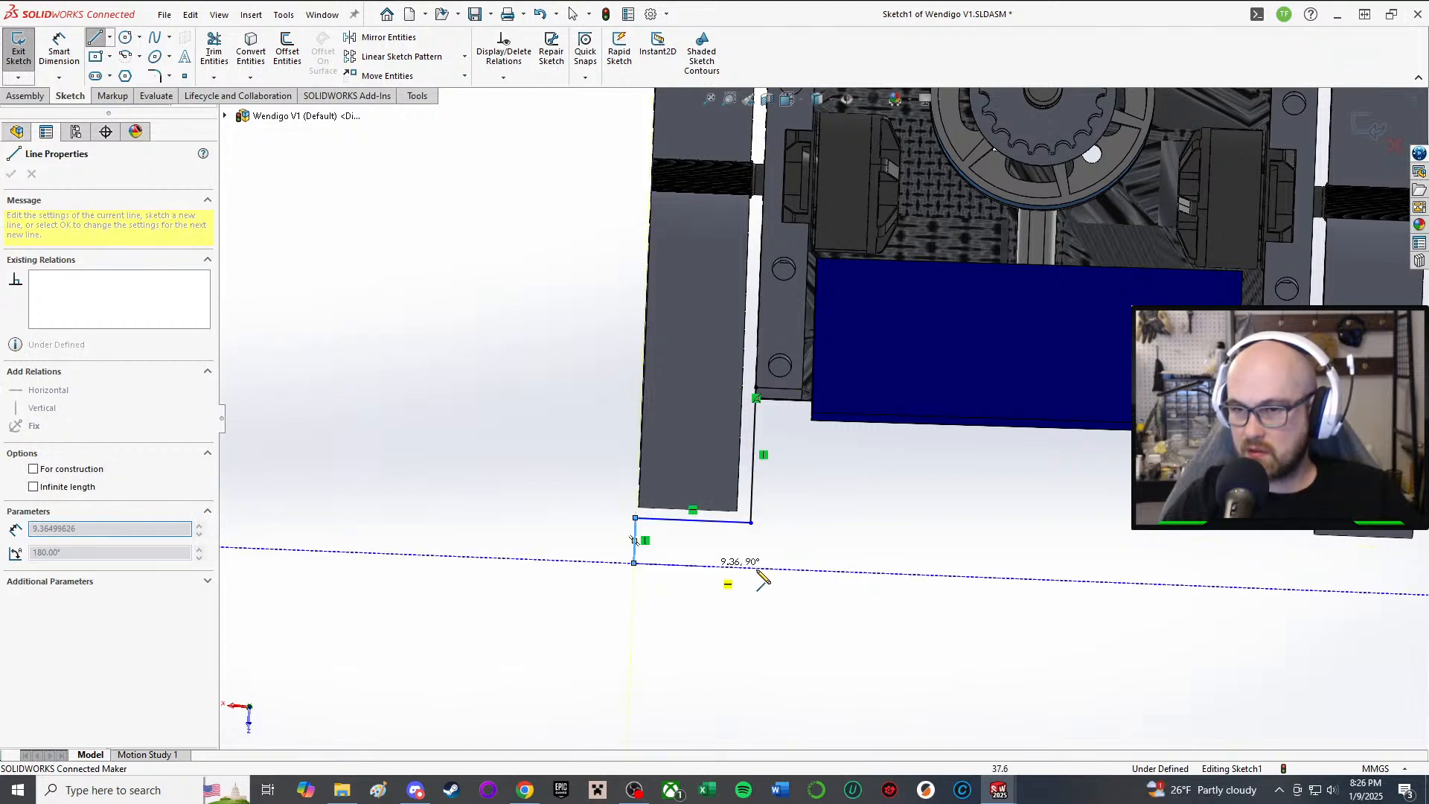
{"action": "left_click", "coordinate": [1048, 582]}
{"action": "right_click", "coordinate": [1049, 584]}
{"action": "left_click", "coordinate": [1086, 594]}
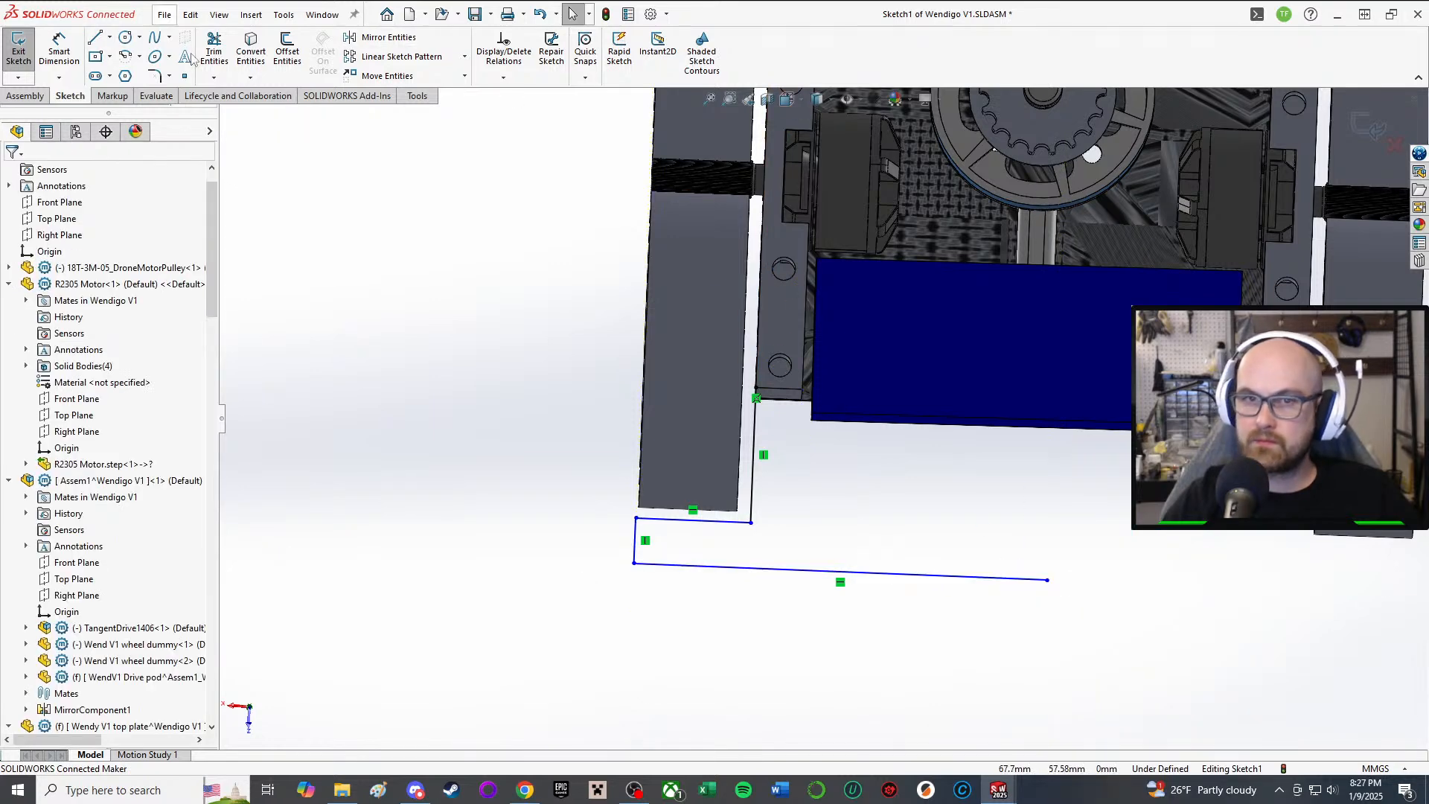
Step: Add an inner vertical line below the battery with a horizontal line right, then choose it for Mirror Entities
{"action": "left_click", "coordinate": [95, 37]}
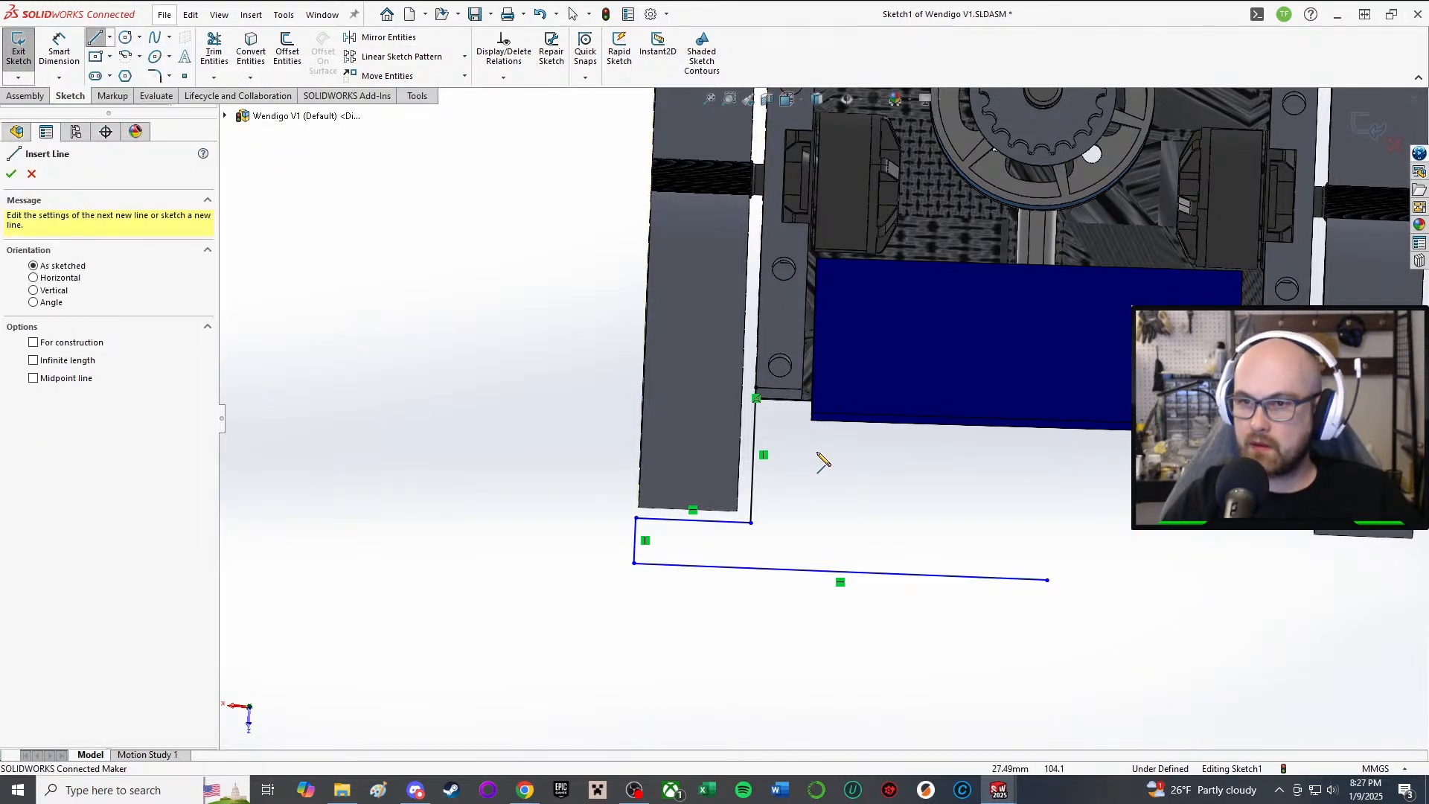
{"action": "left_click", "coordinate": [803, 389]}
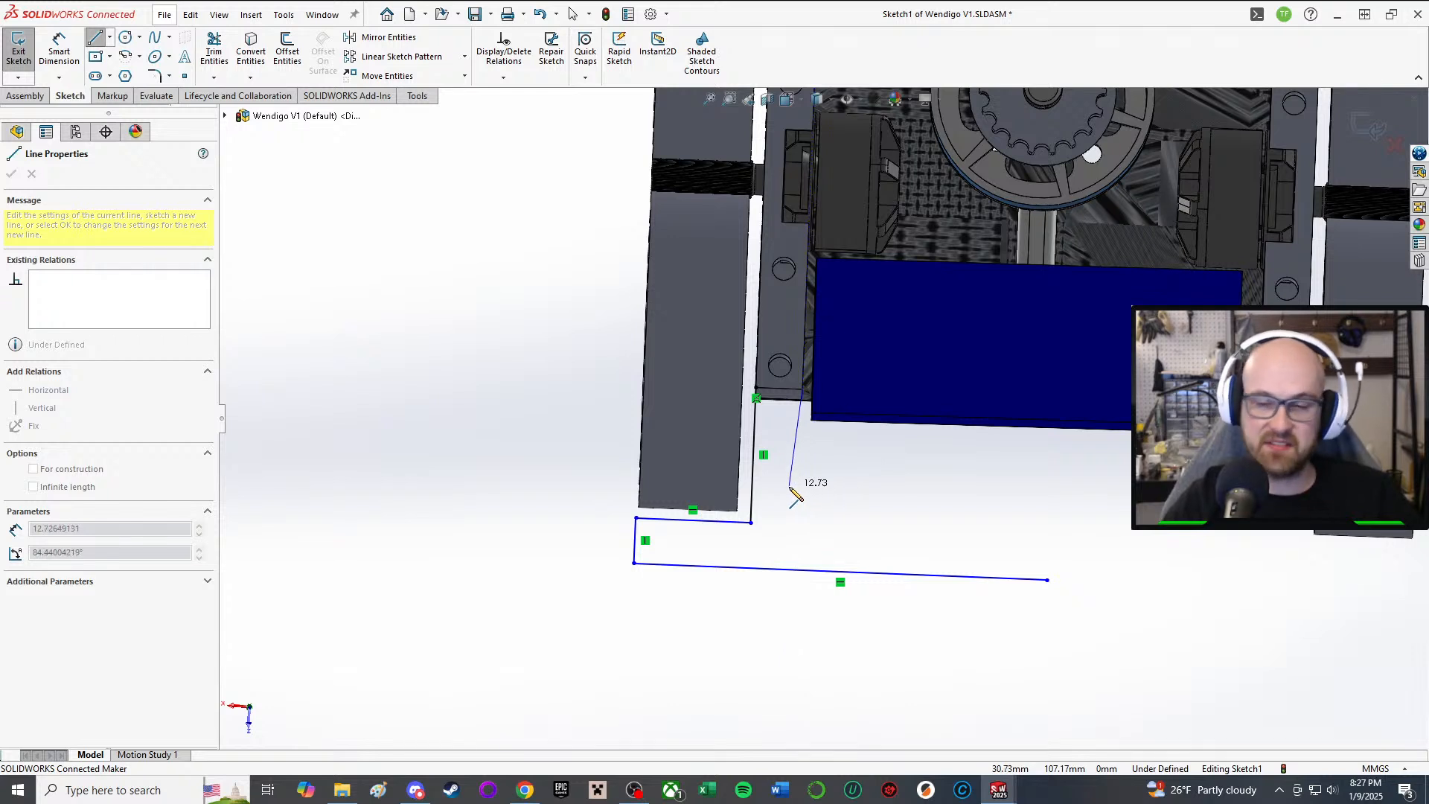
{"action": "left_click", "coordinate": [796, 524]}
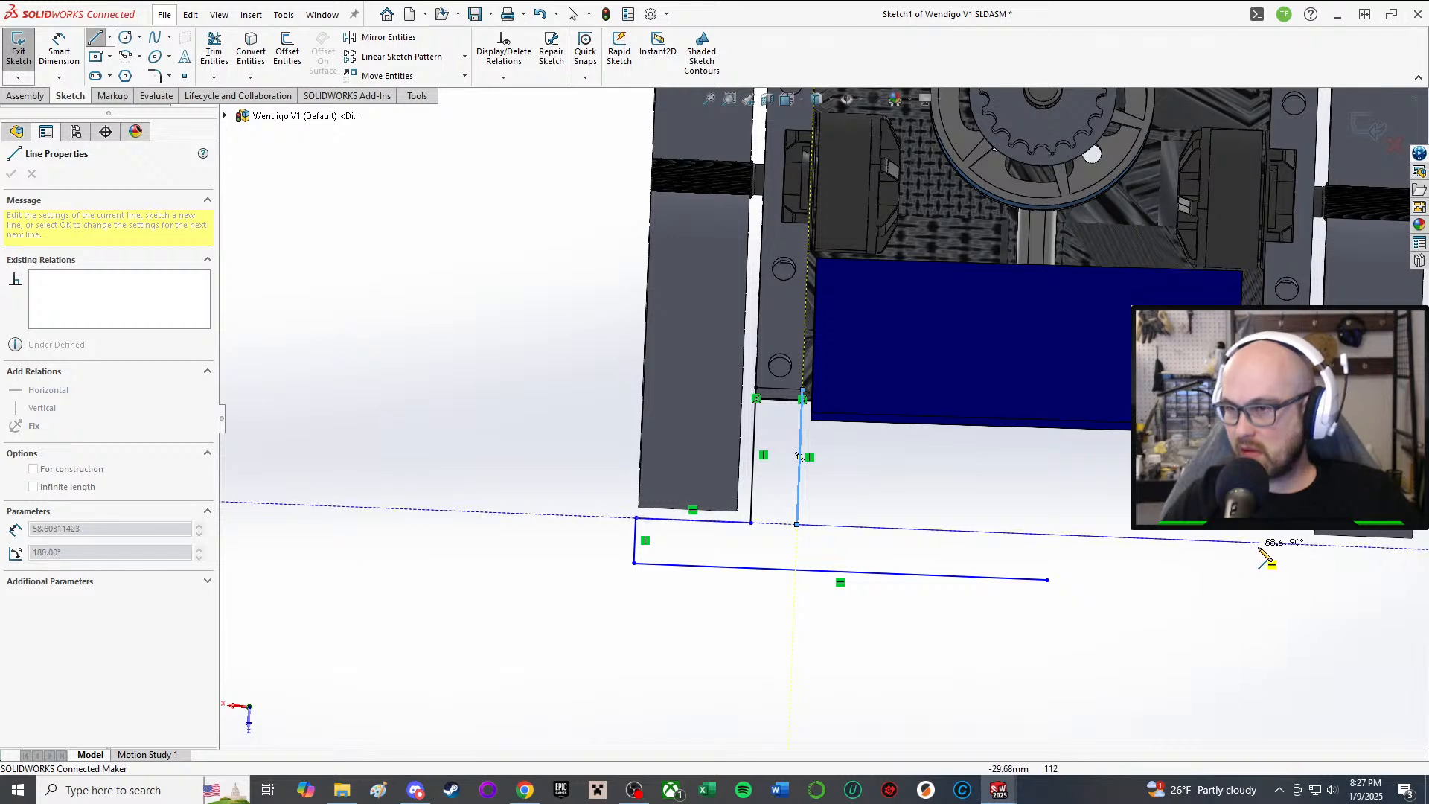
{"action": "double_click", "coordinate": [1042, 534]}
{"action": "right_click", "coordinate": [1042, 534]}
{"action": "left_click", "coordinate": [1075, 549]}
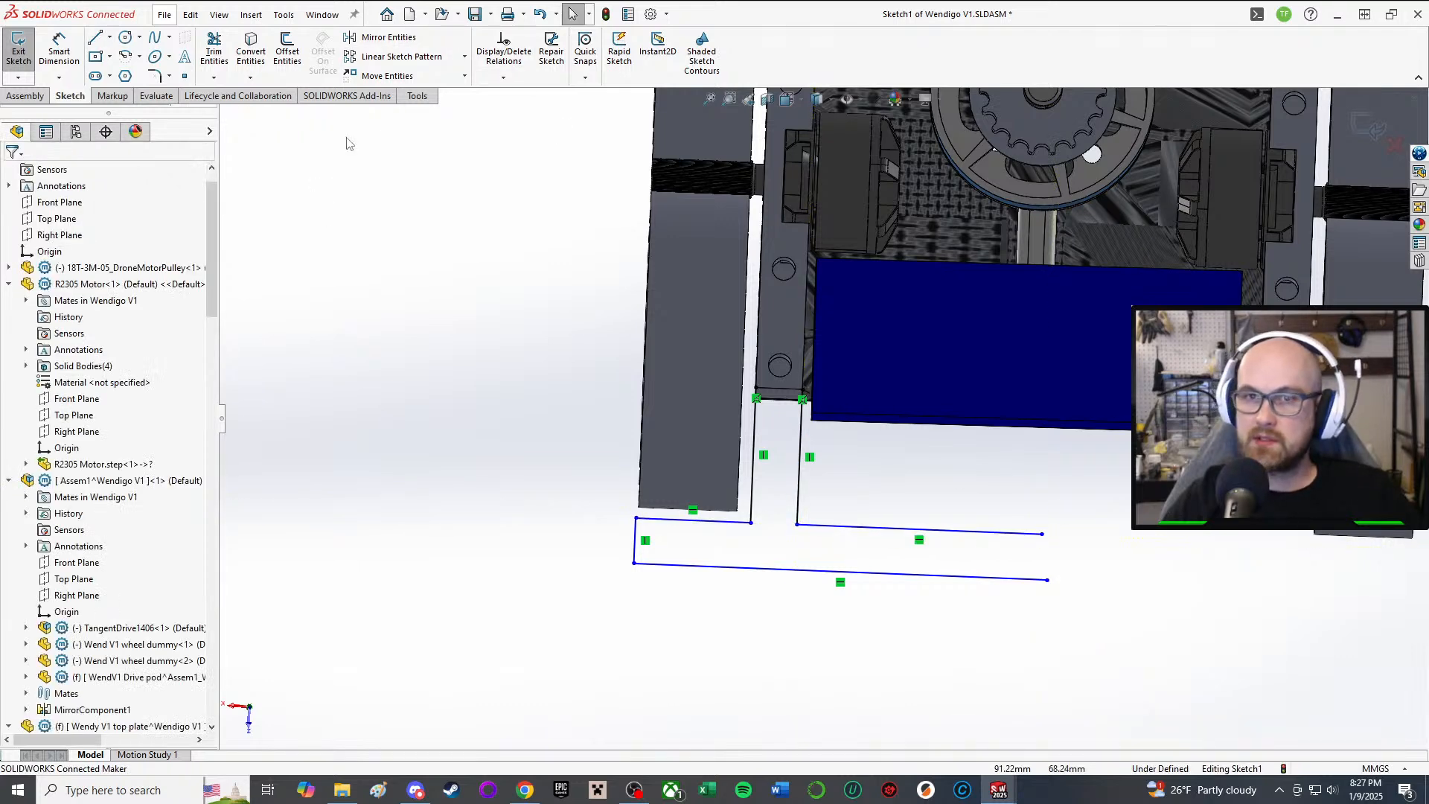
{"action": "left_click", "coordinate": [388, 37]}
{"action": "left_click", "coordinate": [799, 433]}
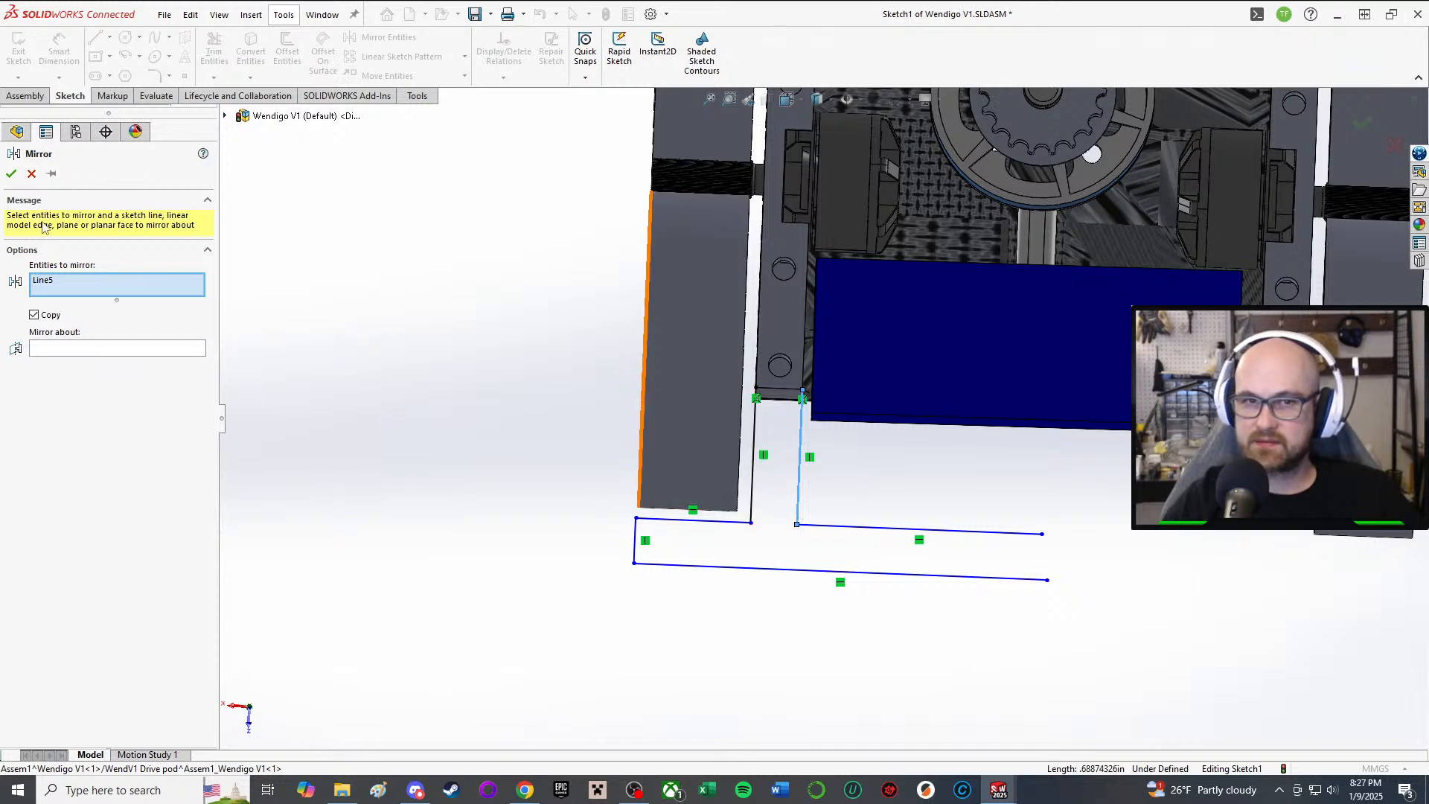
Step: Abandon the mirror and draw a short line closing the top gap below the boss
{"action": "left_click", "coordinate": [32, 176]}
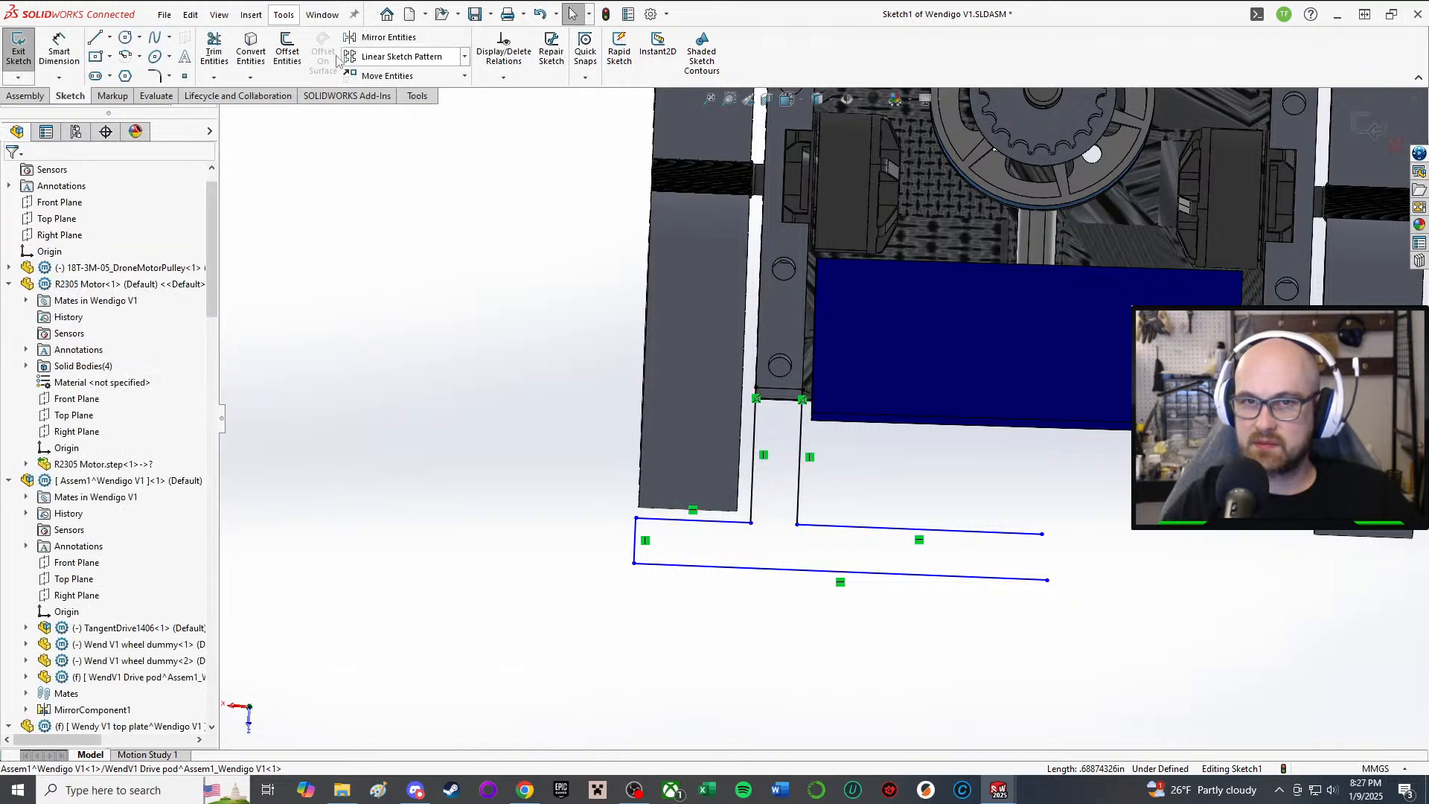
{"action": "left_click", "coordinate": [95, 37]}
{"action": "scroll", "coordinate": [753, 366], "scroll_direction": "down", "scroll_amount": 4}
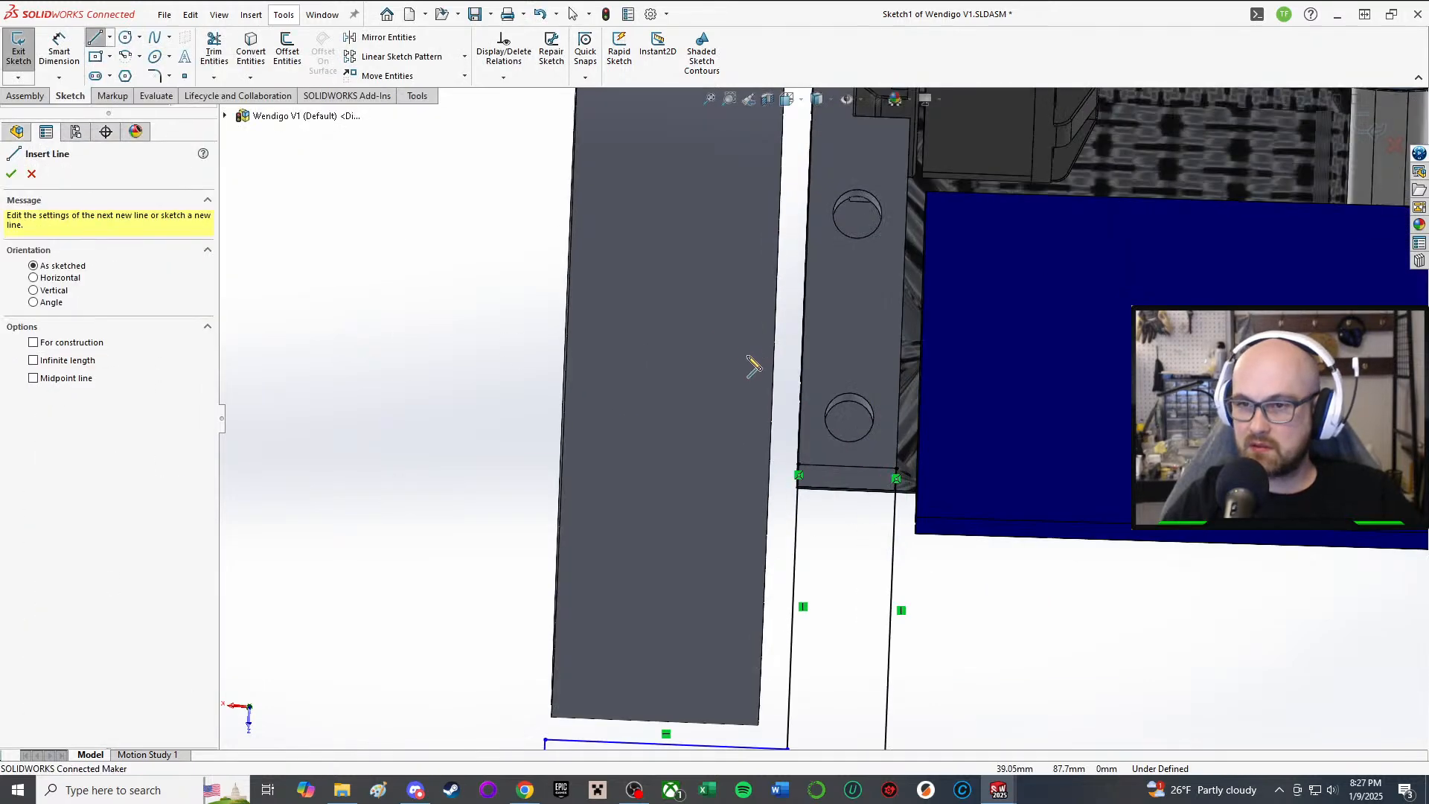
{"action": "left_click", "coordinate": [799, 469]}
{"action": "left_click", "coordinate": [896, 469]}
{"action": "right_click", "coordinate": [886, 469]}
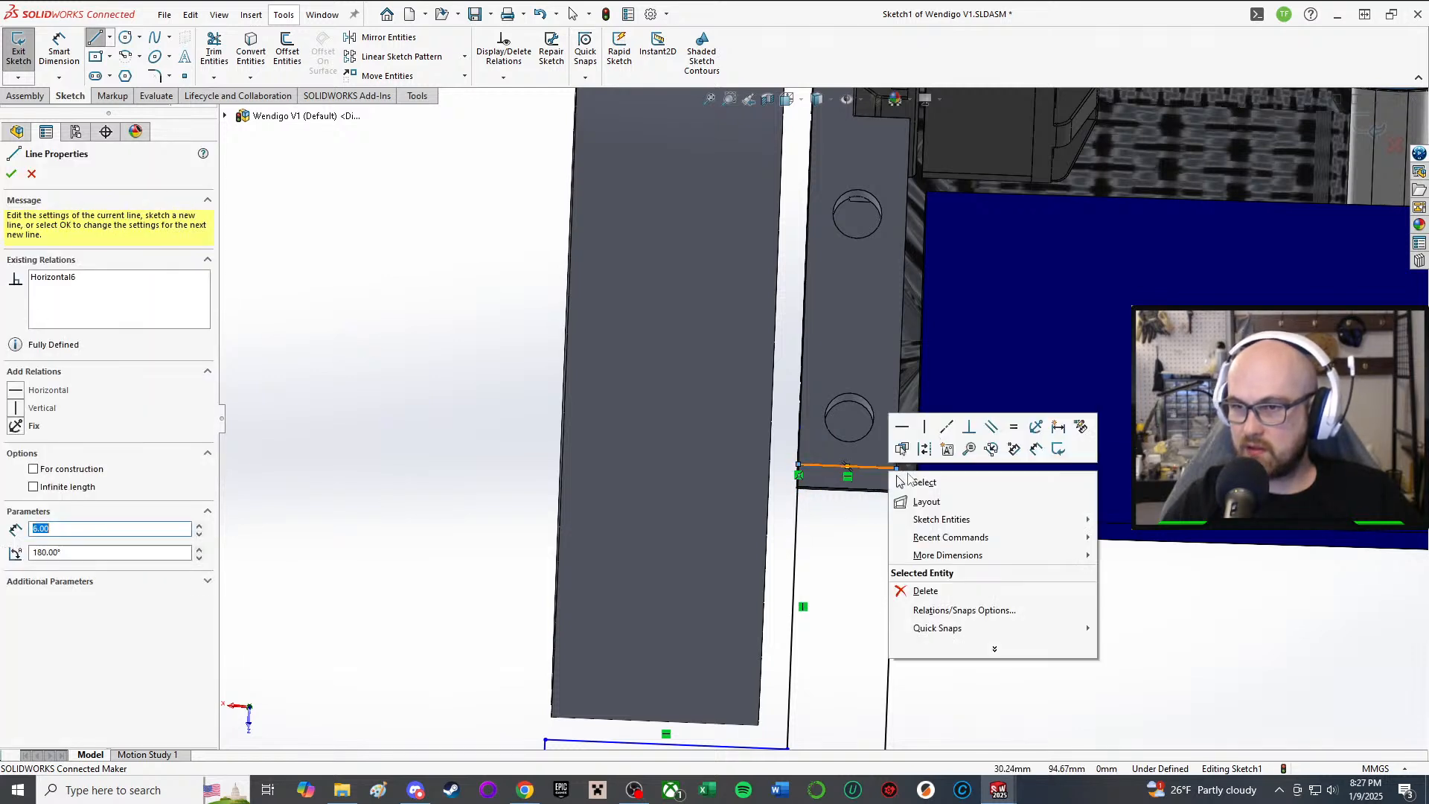
{"action": "left_click", "coordinate": [910, 484]}
Step: Select the five bracket profile lines as entities to mirror
{"action": "left_click", "coordinate": [387, 37]}
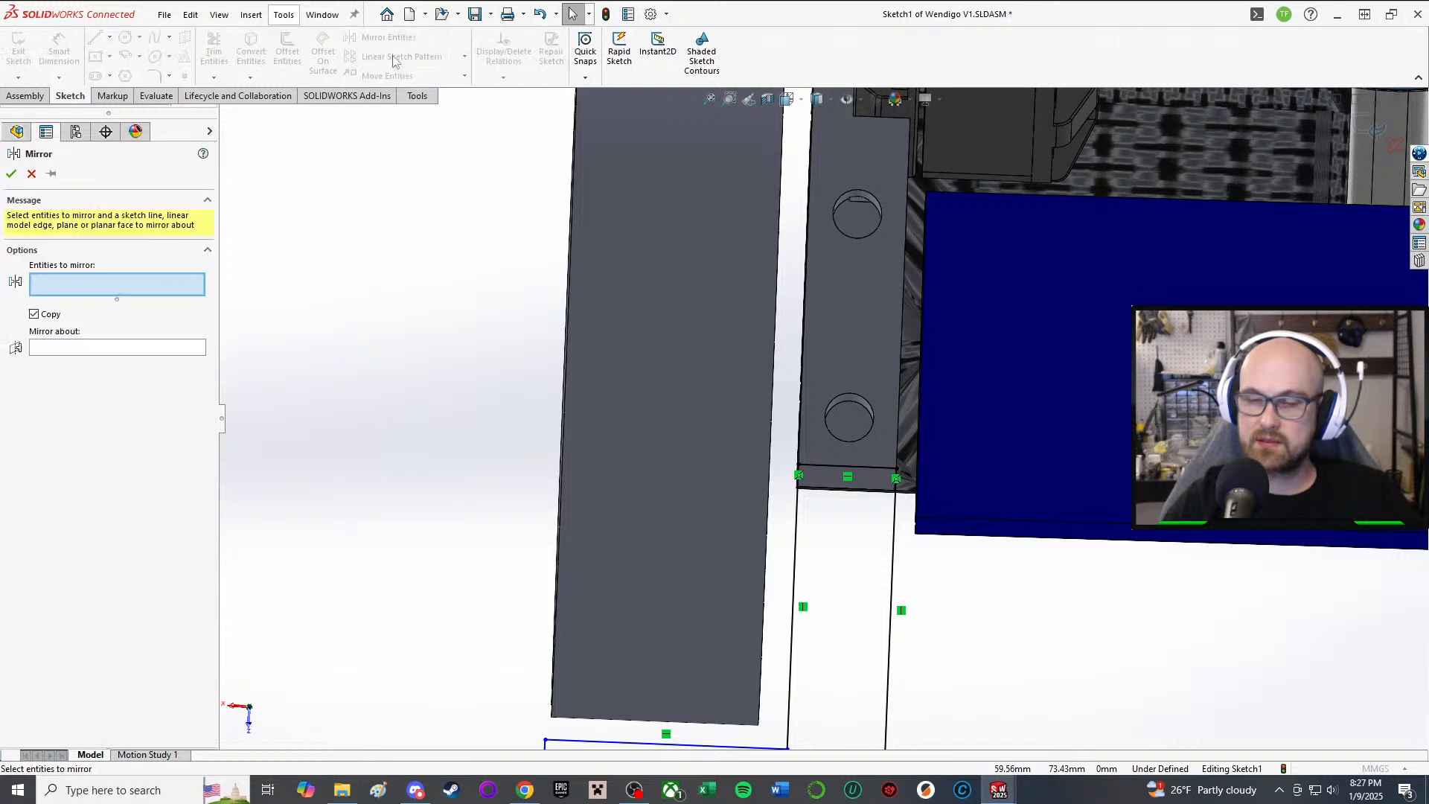
{"action": "scroll", "coordinate": [842, 477], "scroll_direction": "up", "scroll_amount": 3}
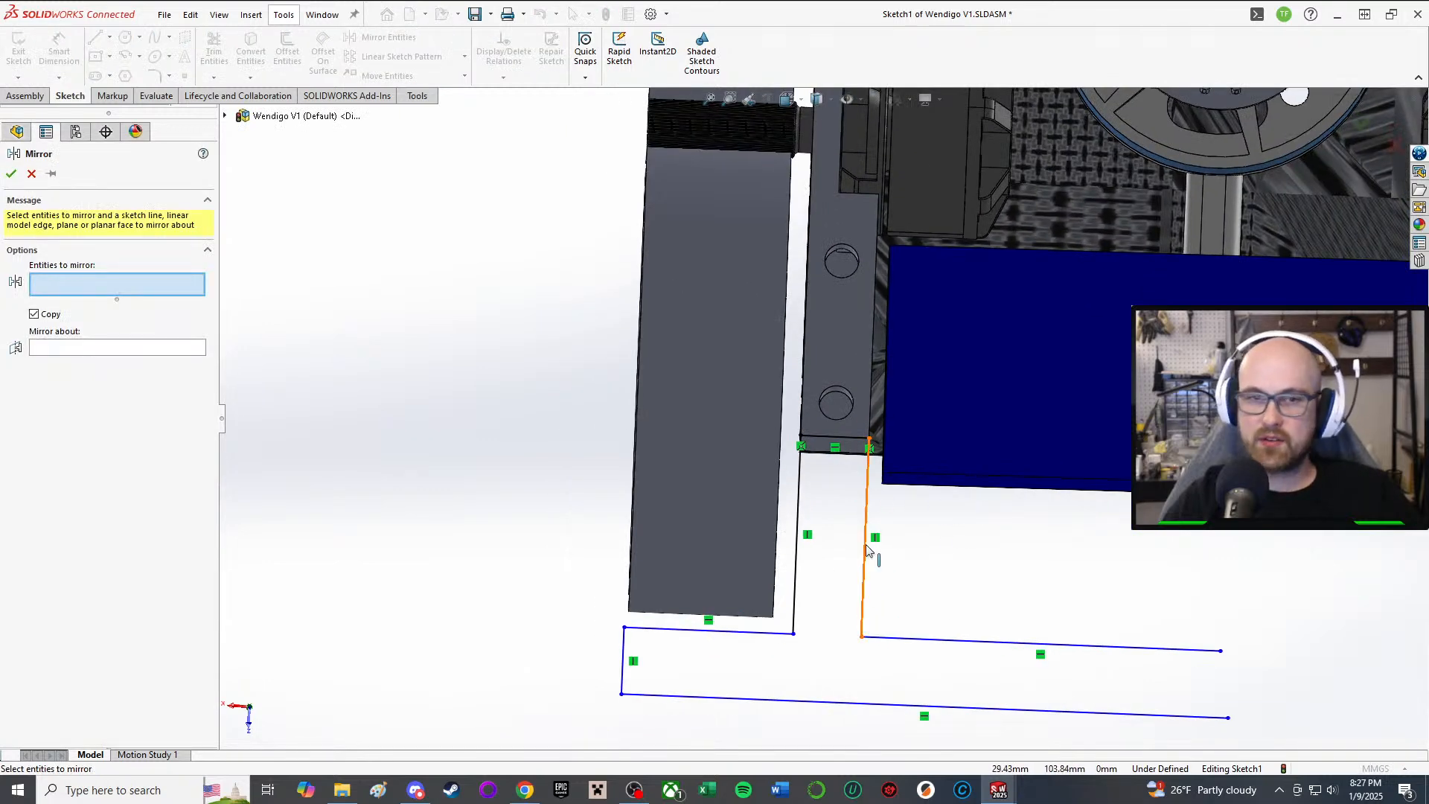
{"action": "left_click", "coordinate": [867, 499]}
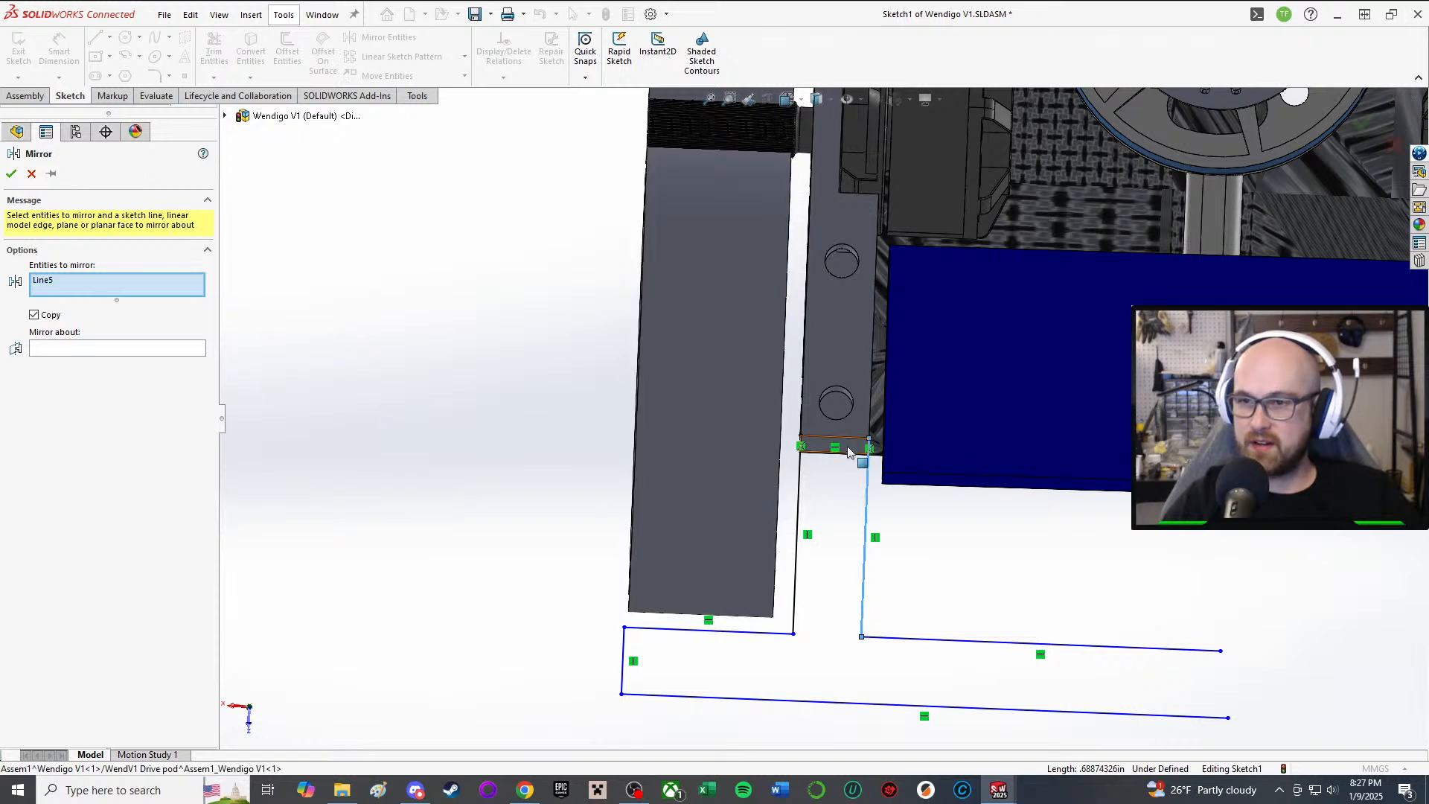
{"action": "left_click", "coordinate": [839, 445]}
{"action": "left_click", "coordinate": [808, 500]}
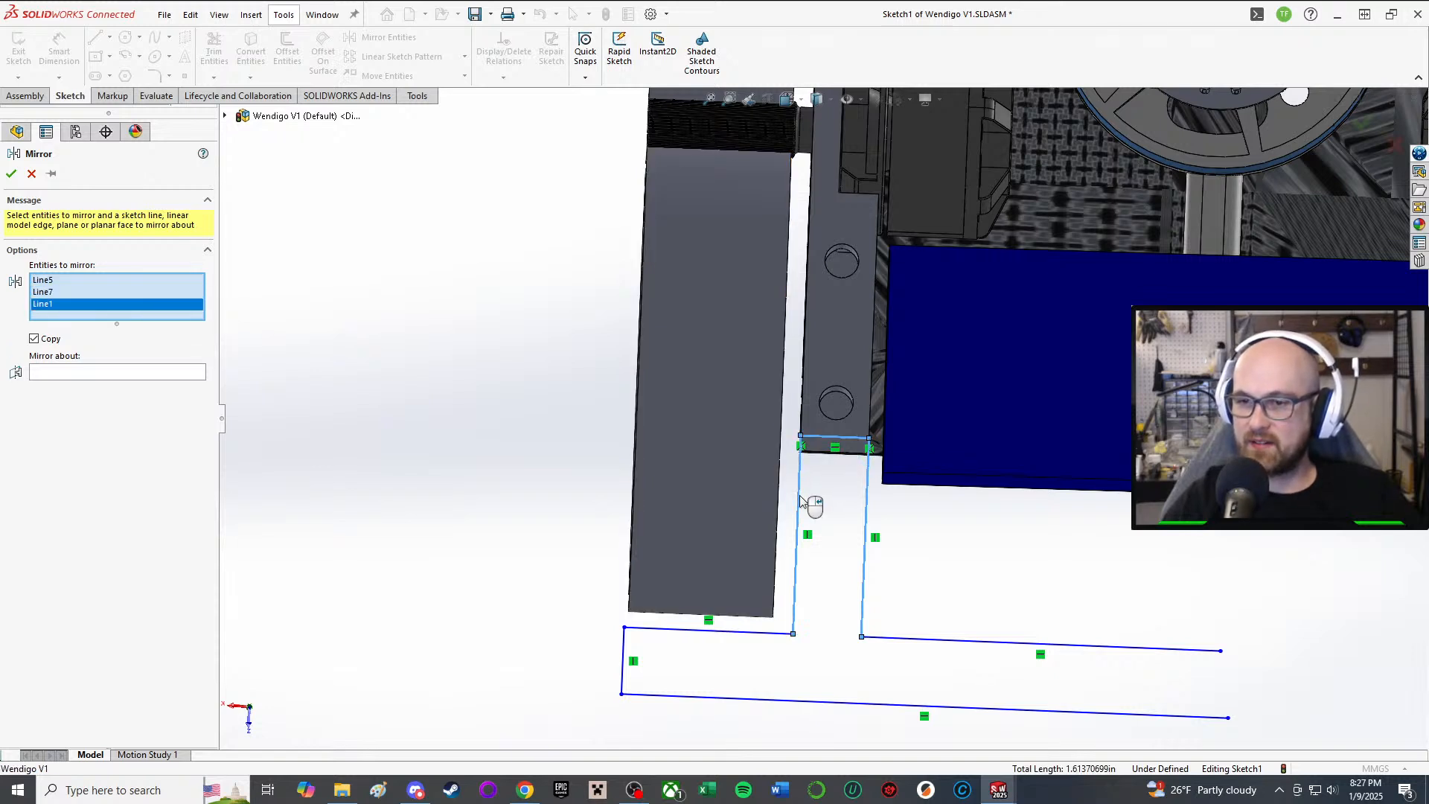
{"action": "left_click", "coordinate": [749, 634]}
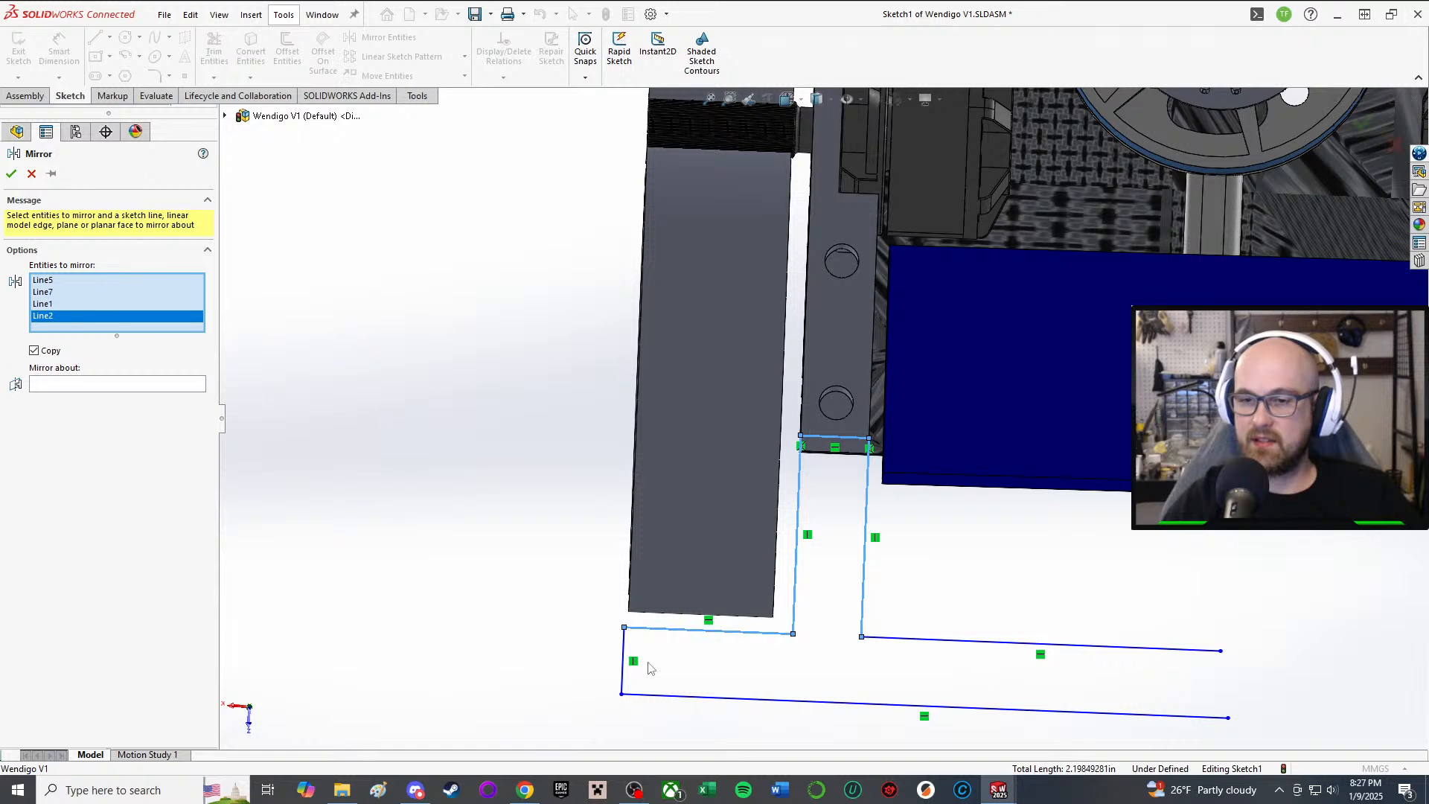
{"action": "left_click", "coordinate": [630, 666]}
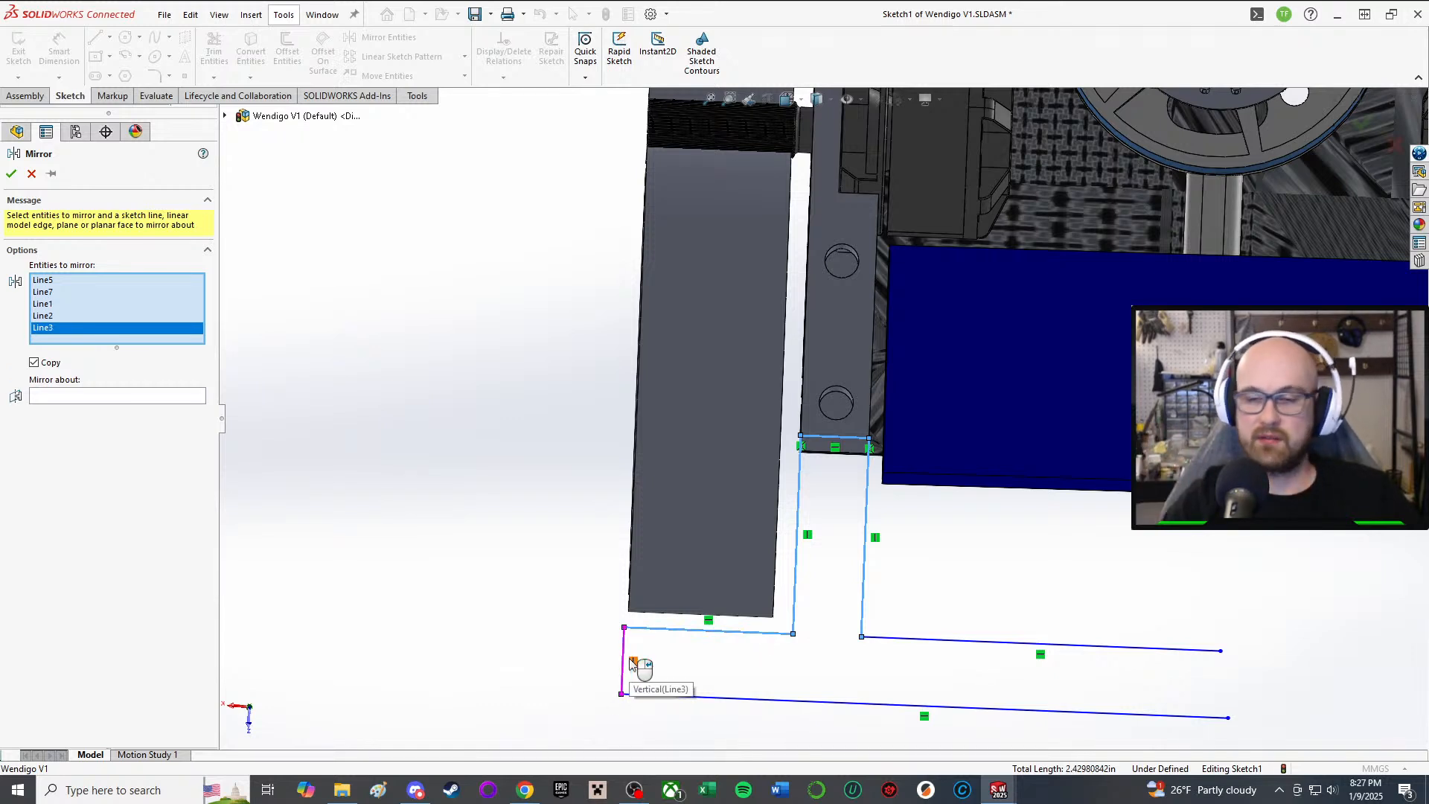
Step: Mirror the selected lines about the assembly's Right Plane
{"action": "left_click", "coordinate": [71, 396]}
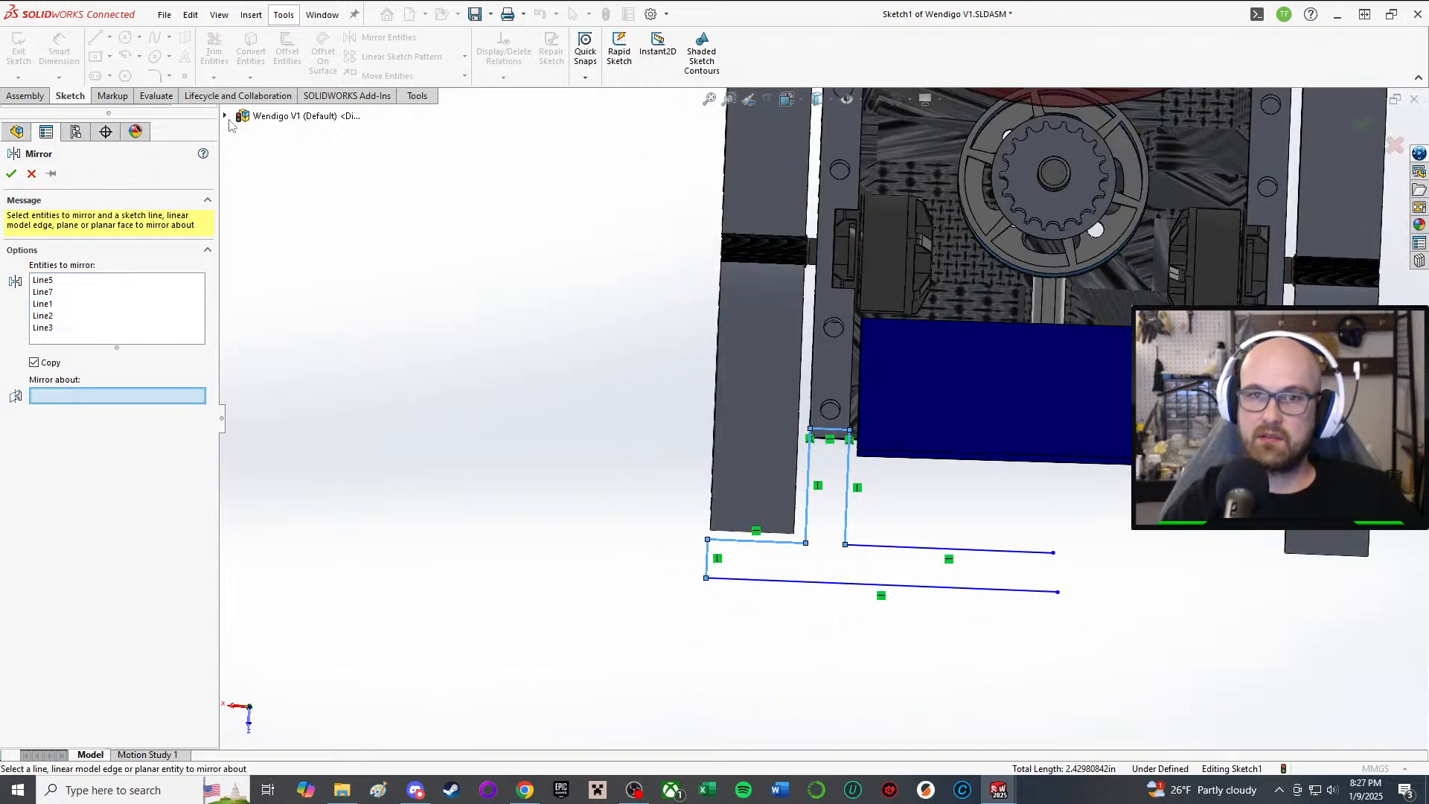
{"action": "left_click", "coordinate": [225, 116]}
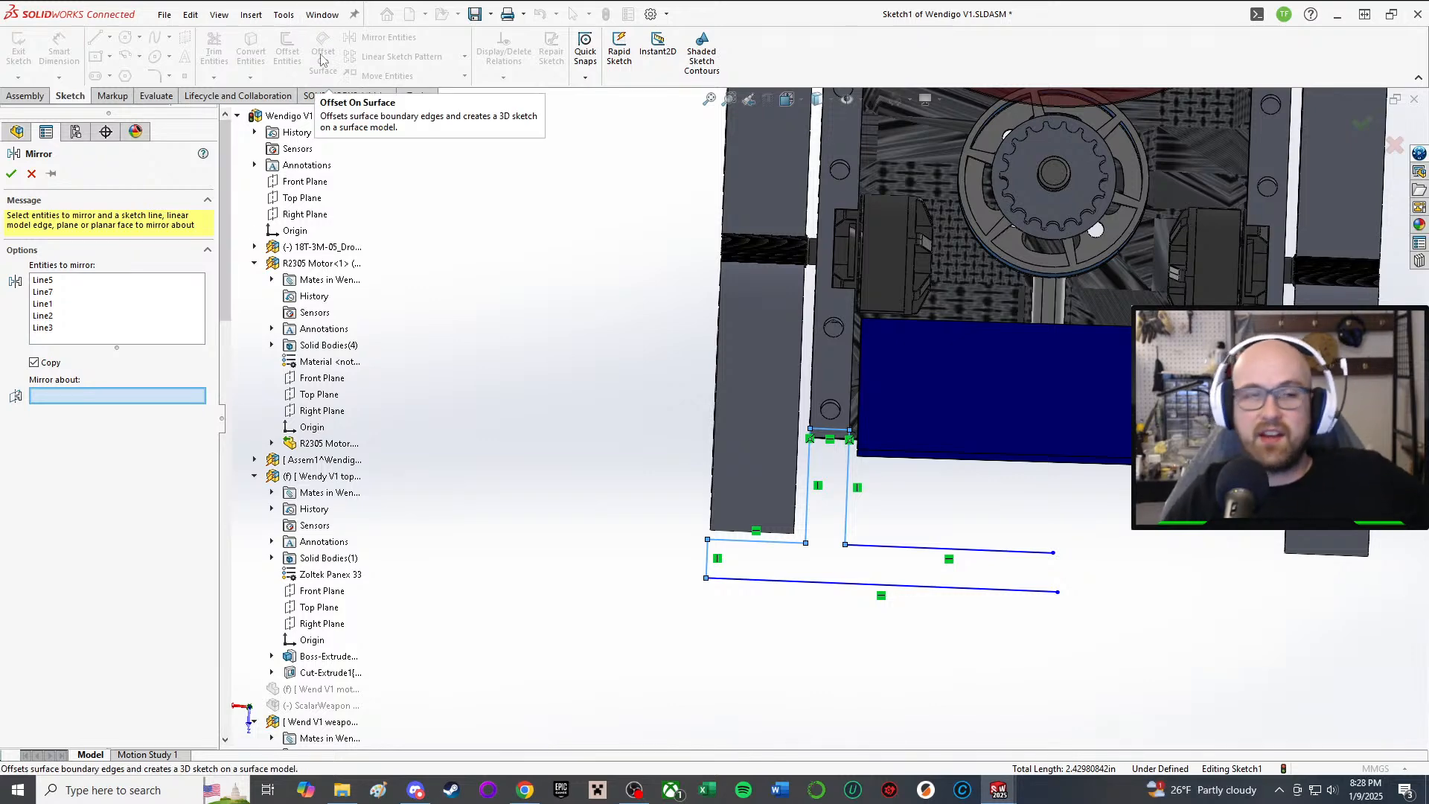
{"action": "scroll", "coordinate": [375, 533], "scroll_direction": "down", "scroll_amount": 9}
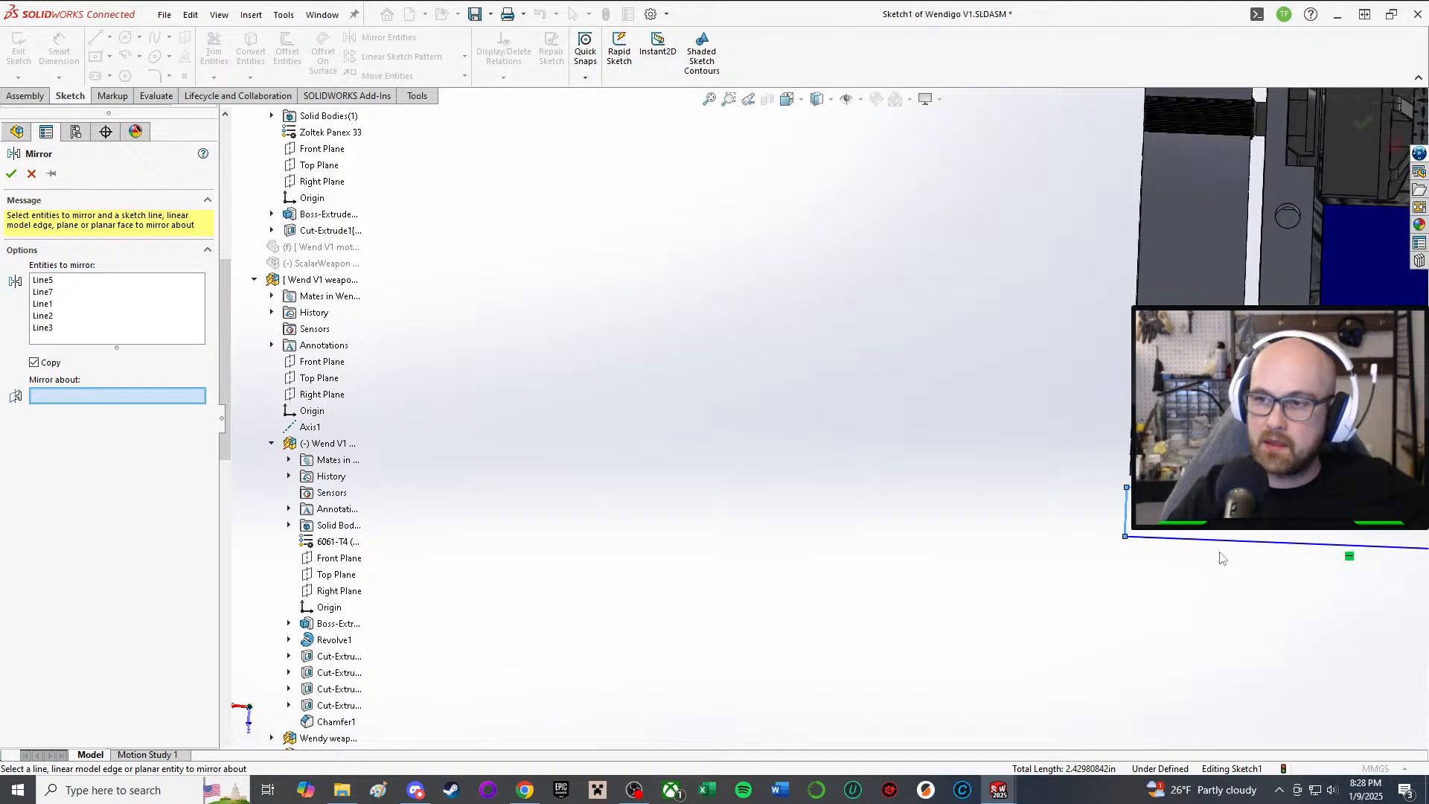
{"action": "scroll", "coordinate": [320, 223], "scroll_direction": "up", "scroll_amount": 9}
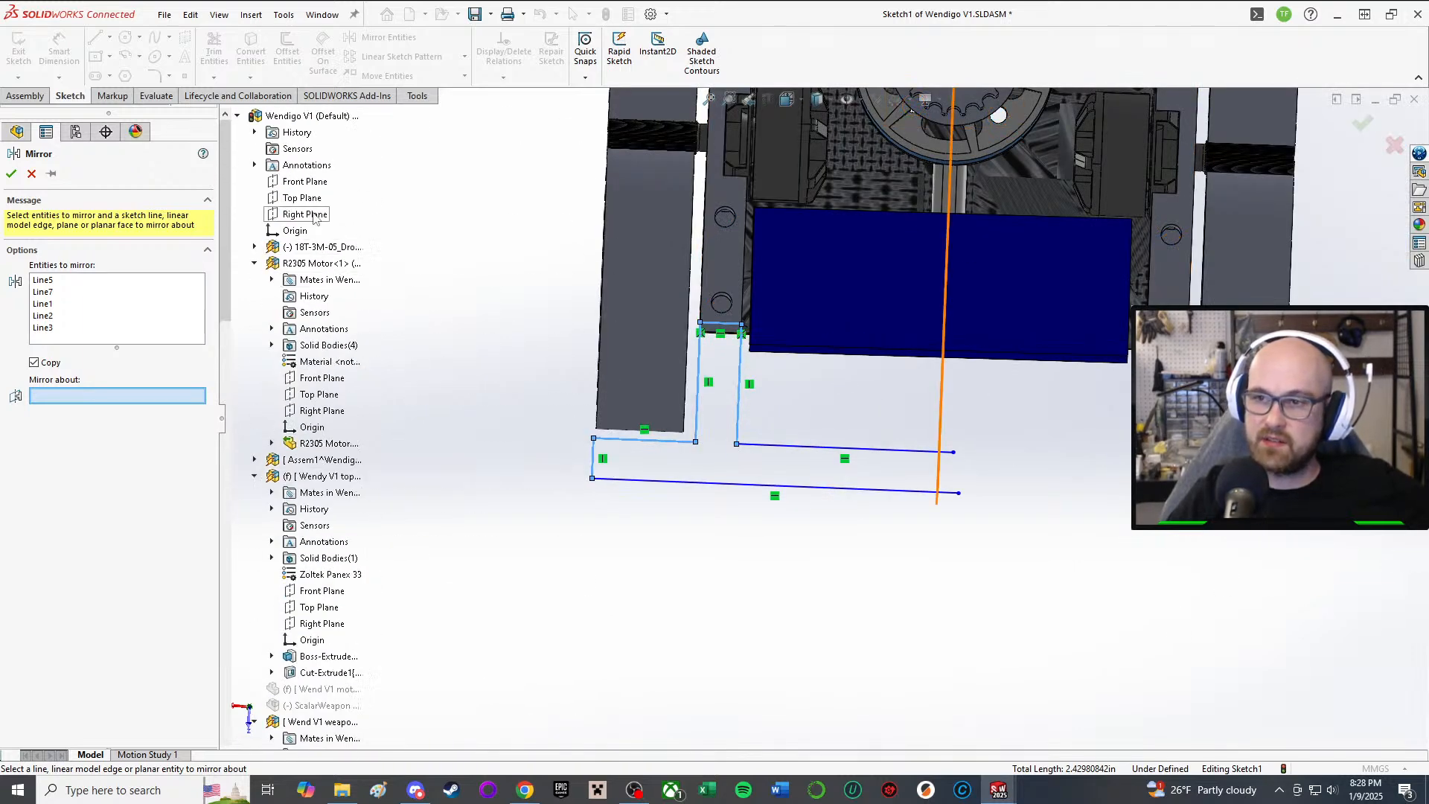
{"action": "left_click", "coordinate": [314, 215]}
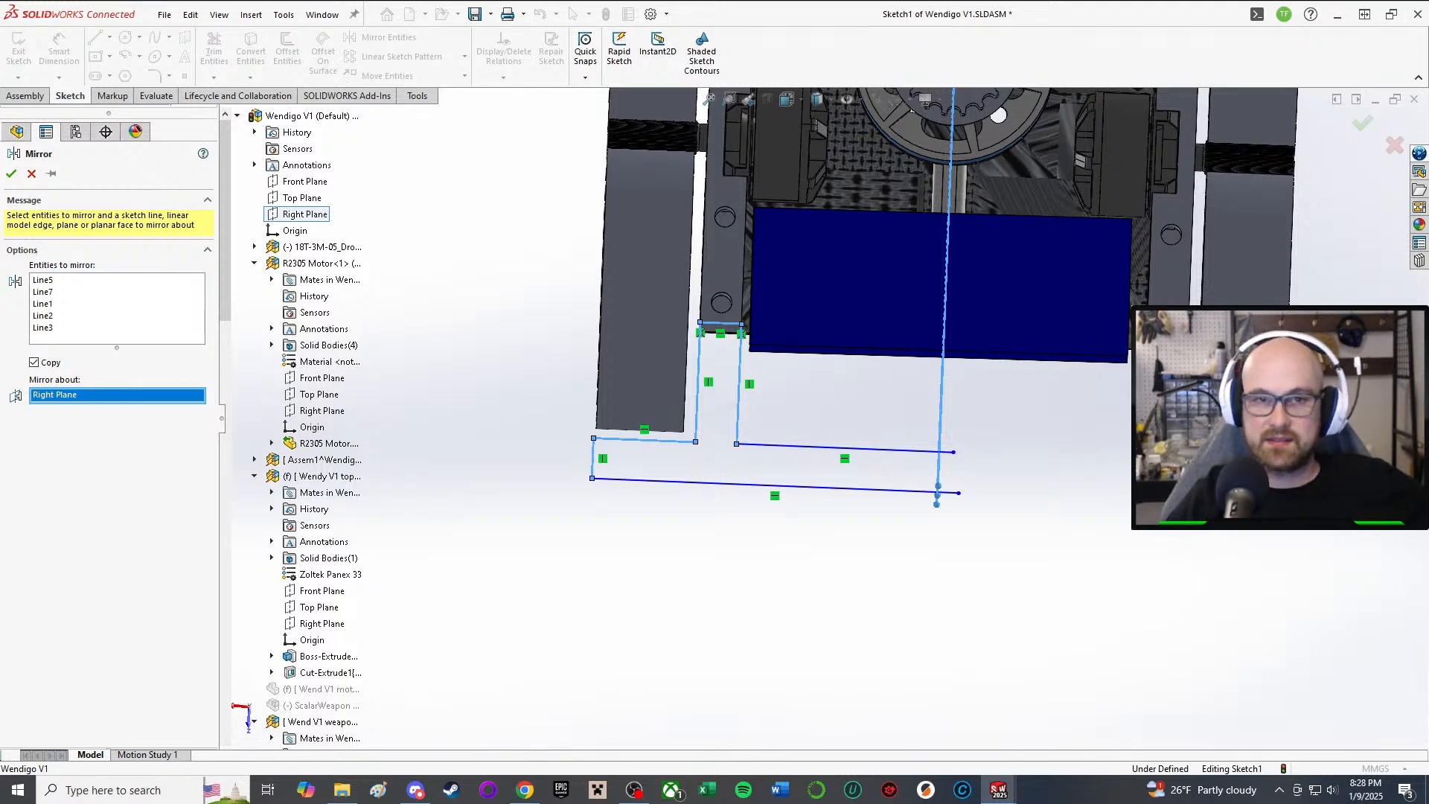
{"action": "left_click", "coordinate": [12, 174]}
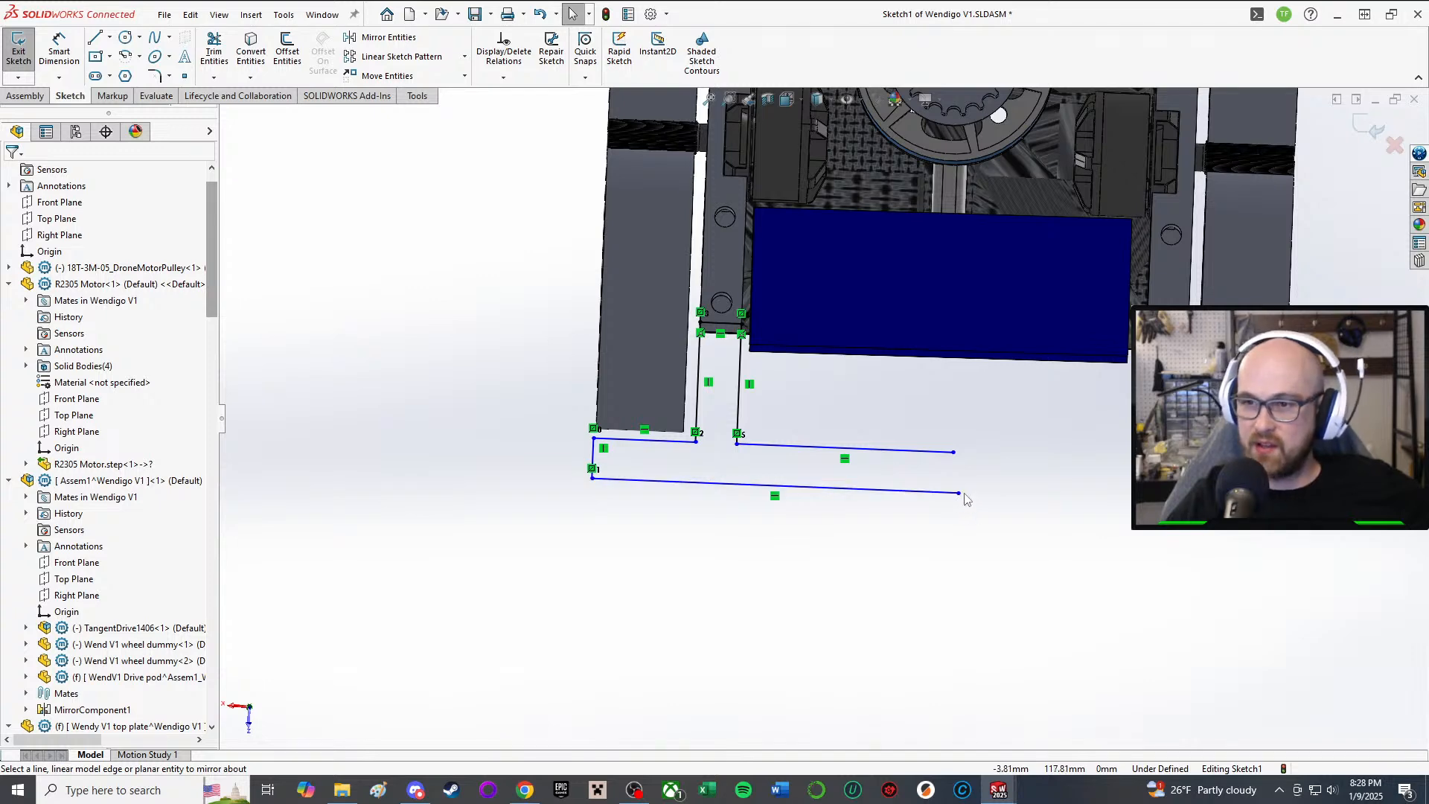
Step: Stretch the bottom and upper long horizontal lines further to the right
{"action": "left_click_drag", "start_coordinate": [958, 492], "coordinate": [1283, 509]}
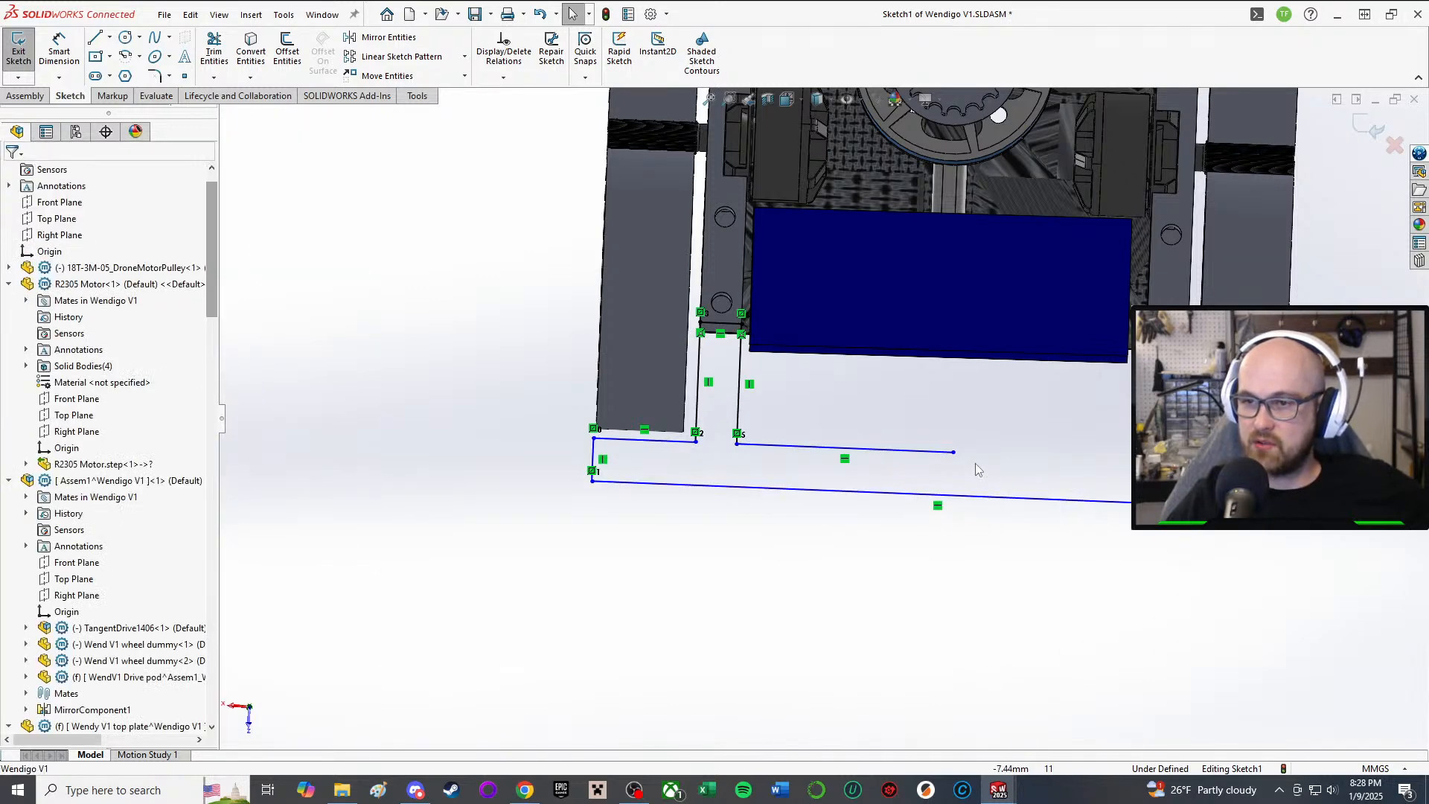
{"action": "left_click_drag", "start_coordinate": [956, 459], "coordinate": [1280, 467]}
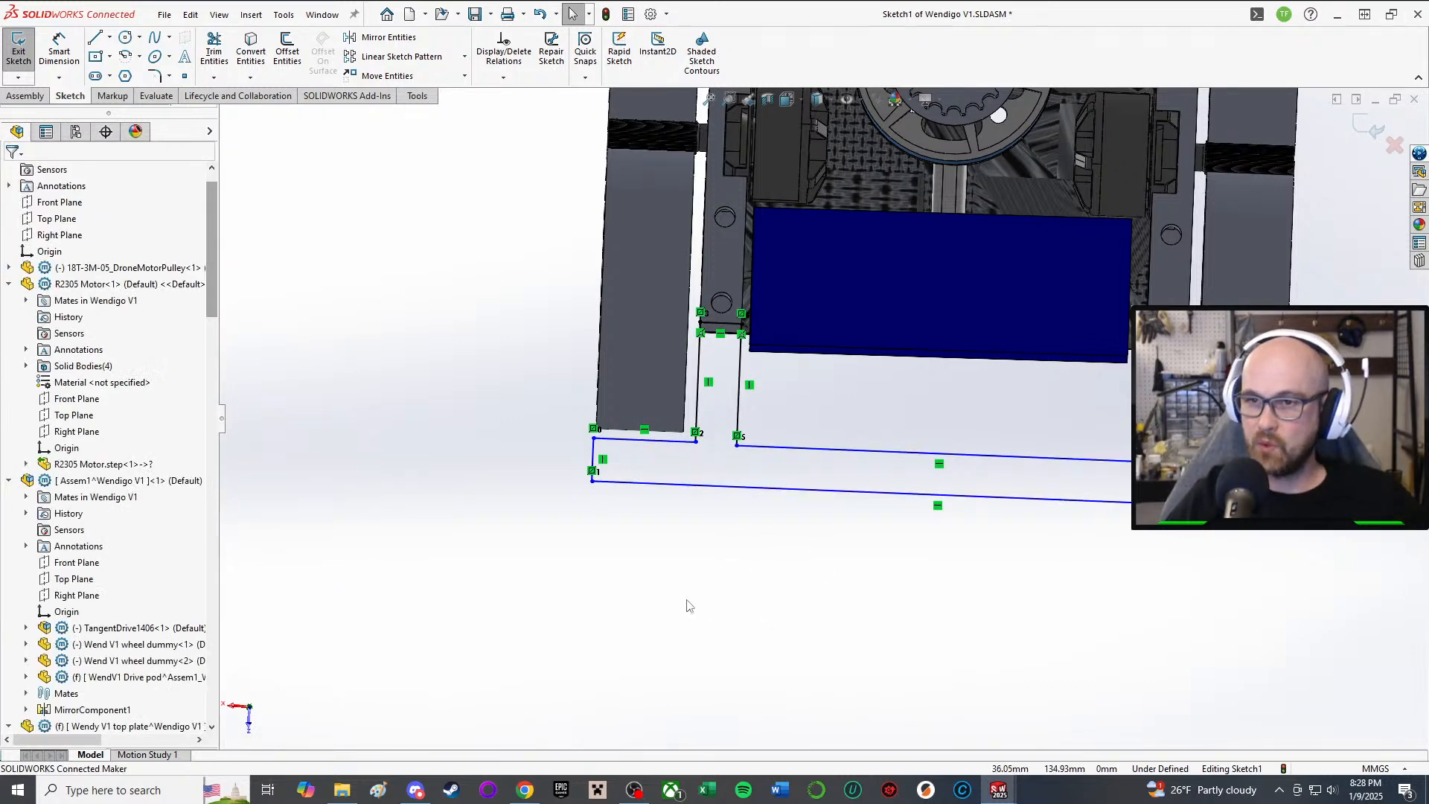
{"action": "right_click", "coordinate": [766, 691]}
{"action": "left_click", "coordinate": [745, 705]}
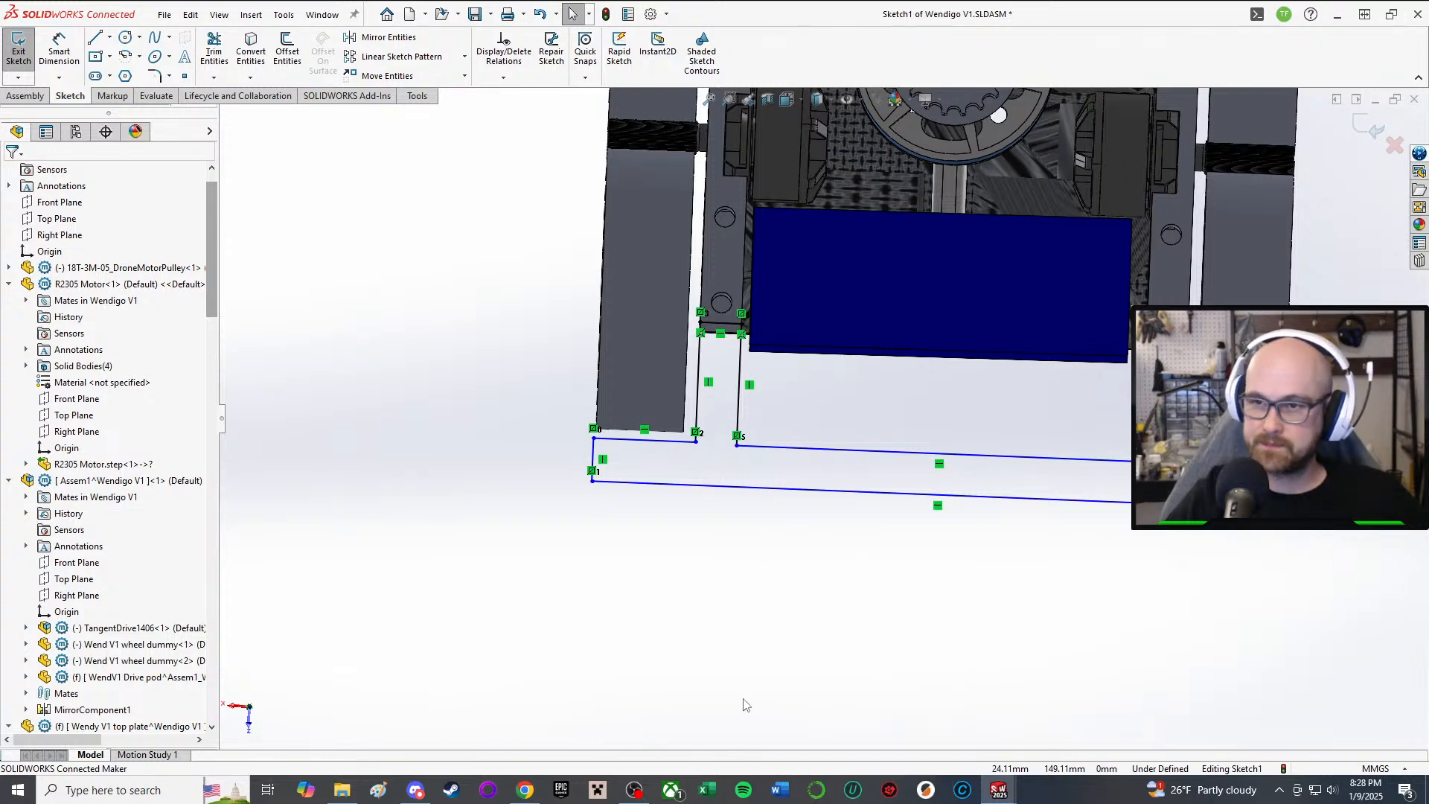
Step: Try dimensioning the inner vertical line at 17.75, then discard it undimensioned
{"action": "right_click_drag", "start_coordinate": [778, 691], "coordinate": [775, 625]}
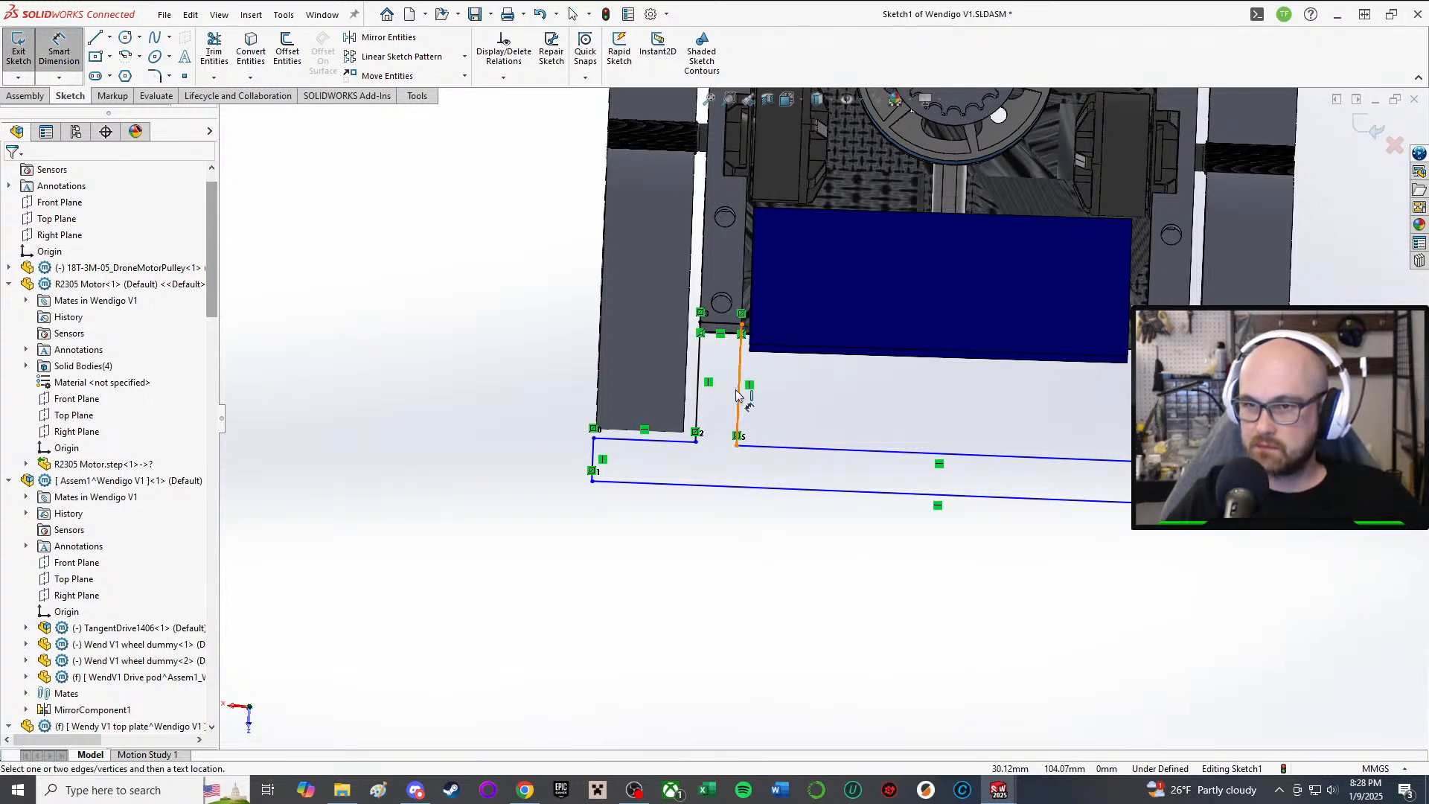
{"action": "left_click", "coordinate": [737, 394]}
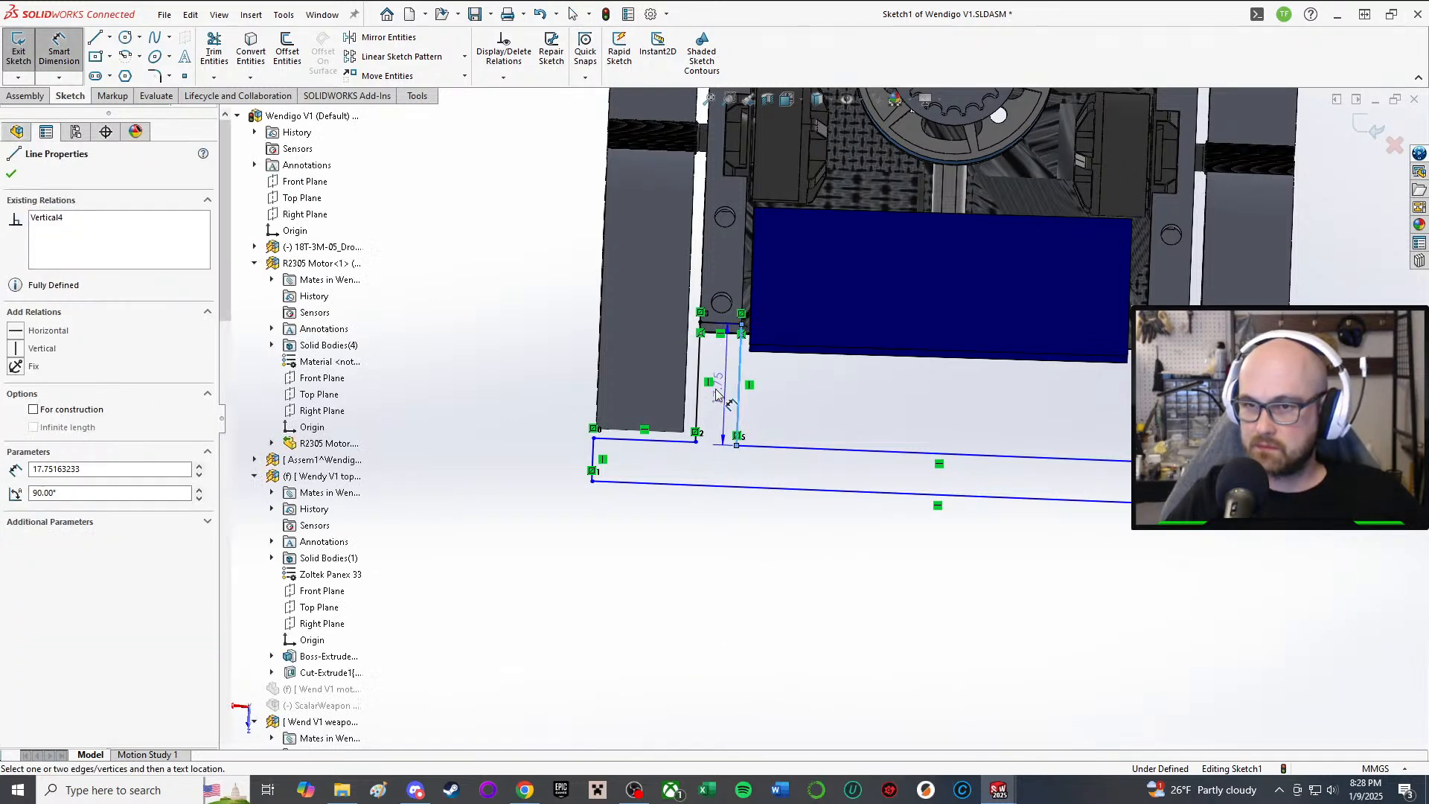
{"action": "left_click", "coordinate": [780, 422]}
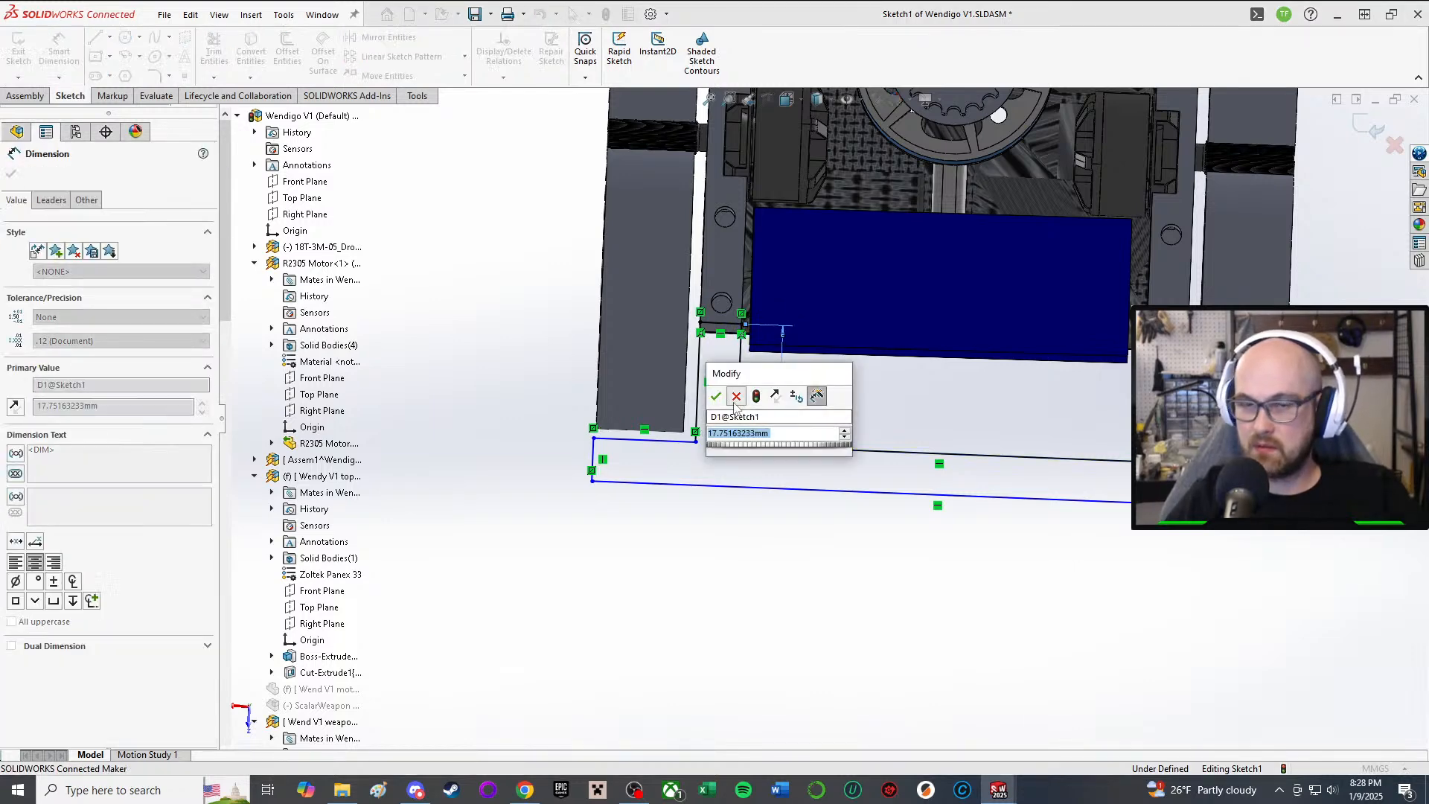
{"action": "left_click", "coordinate": [736, 395]}
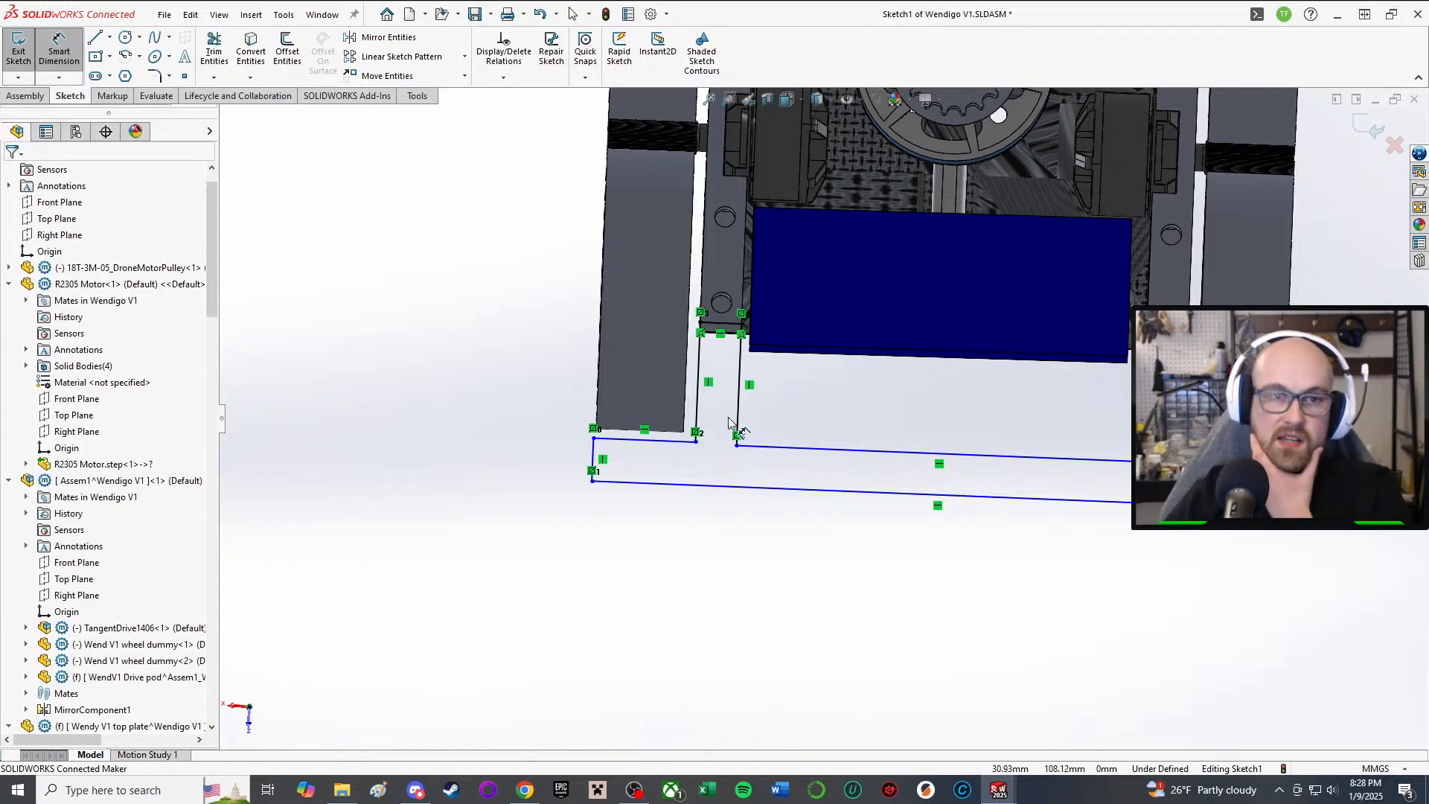
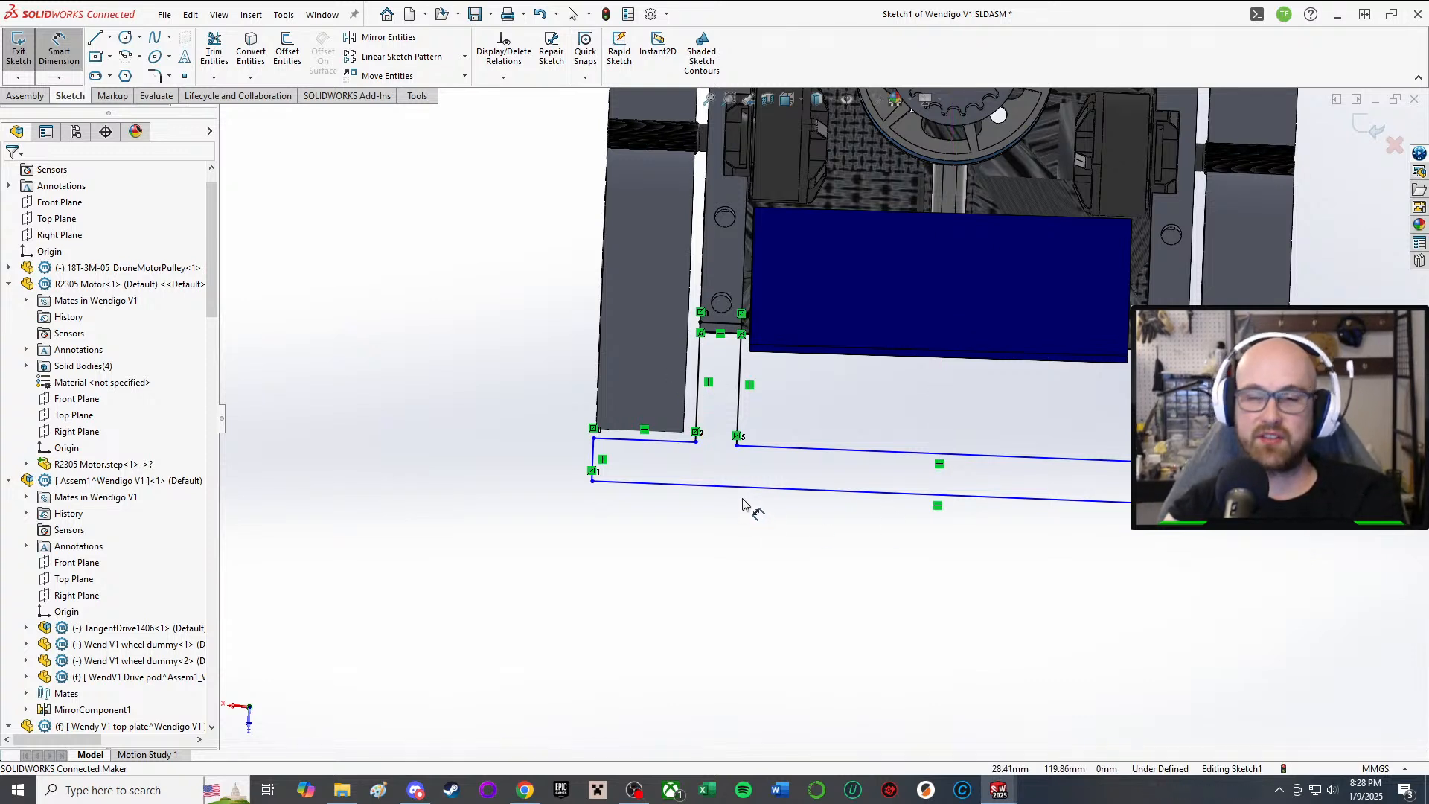
Step: Dimension the vertical sketch line at 18 mm
{"action": "left_click", "coordinate": [699, 406]}
{"action": "left_click", "coordinate": [465, 375]}
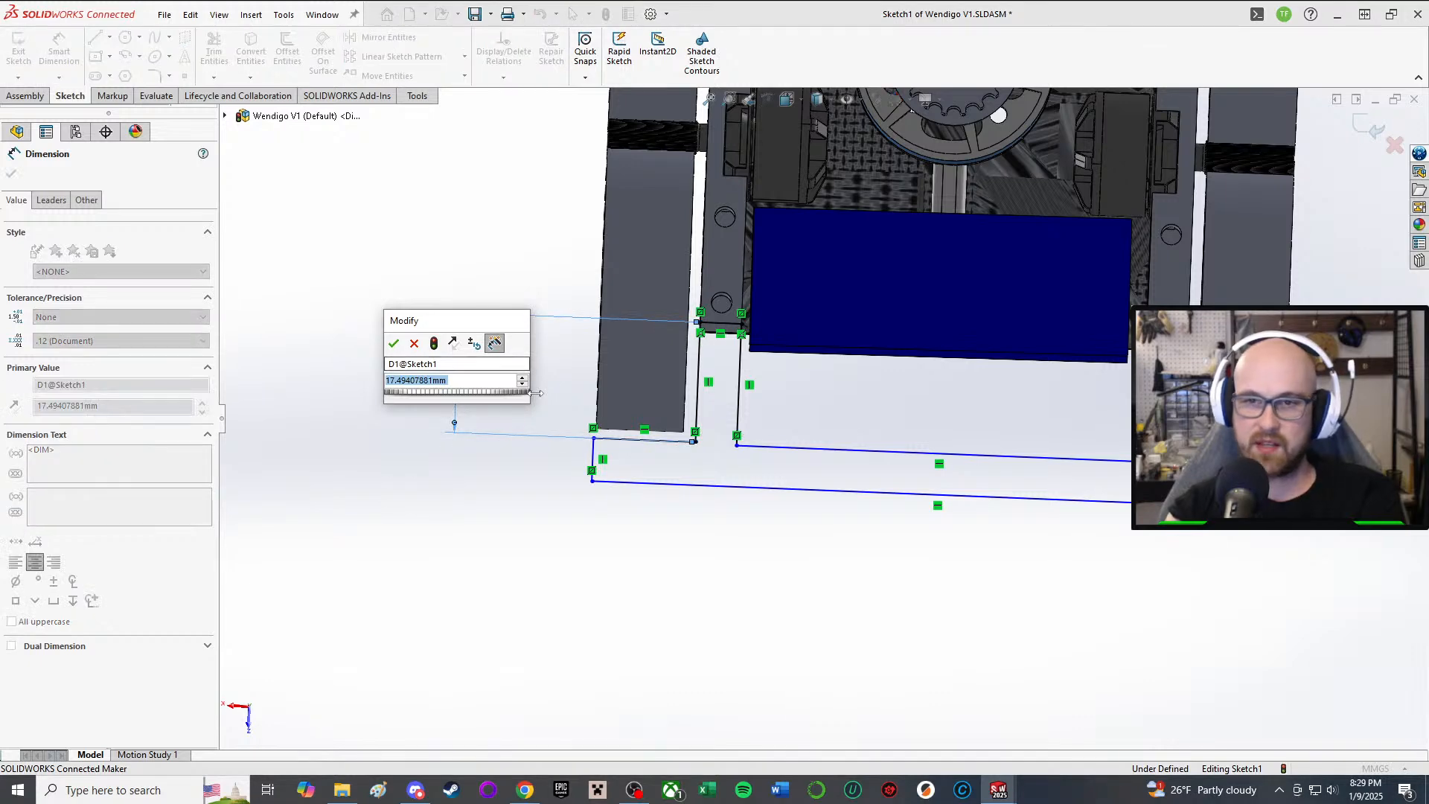
{"action": "type", "text": "18"}
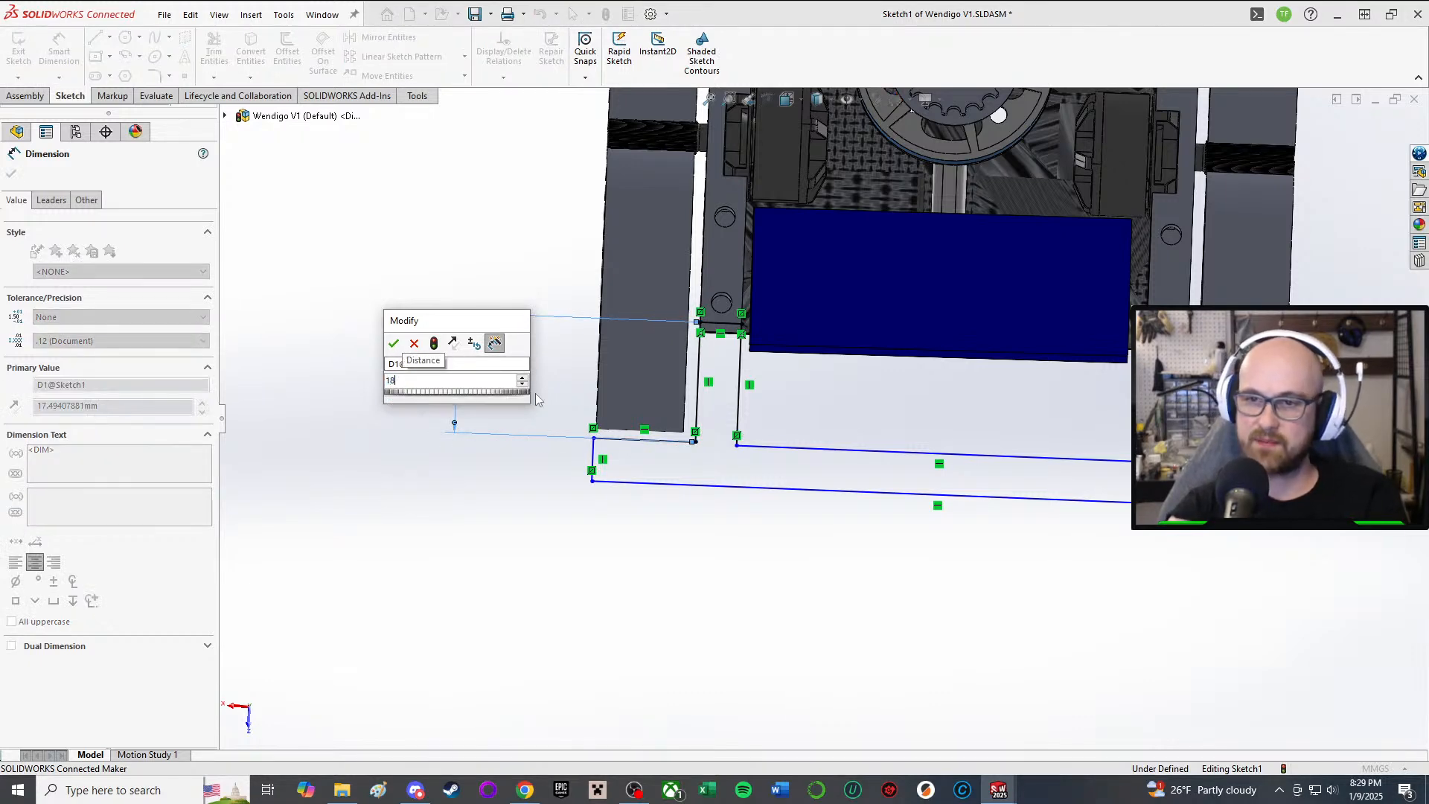
{"action": "key", "text": "Return"}
Step: Orbit around the sketch, then set the view Normal To the sketch plane
{"action": "mouse_move", "coordinate": [667, 568]}
{"action": "middle_mouse_down"}
{"action": "mouse_move", "coordinate": [860, 429]}
{"action": "mouse_move", "coordinate": [884, 504]}
{"action": "middle_mouse_up"}
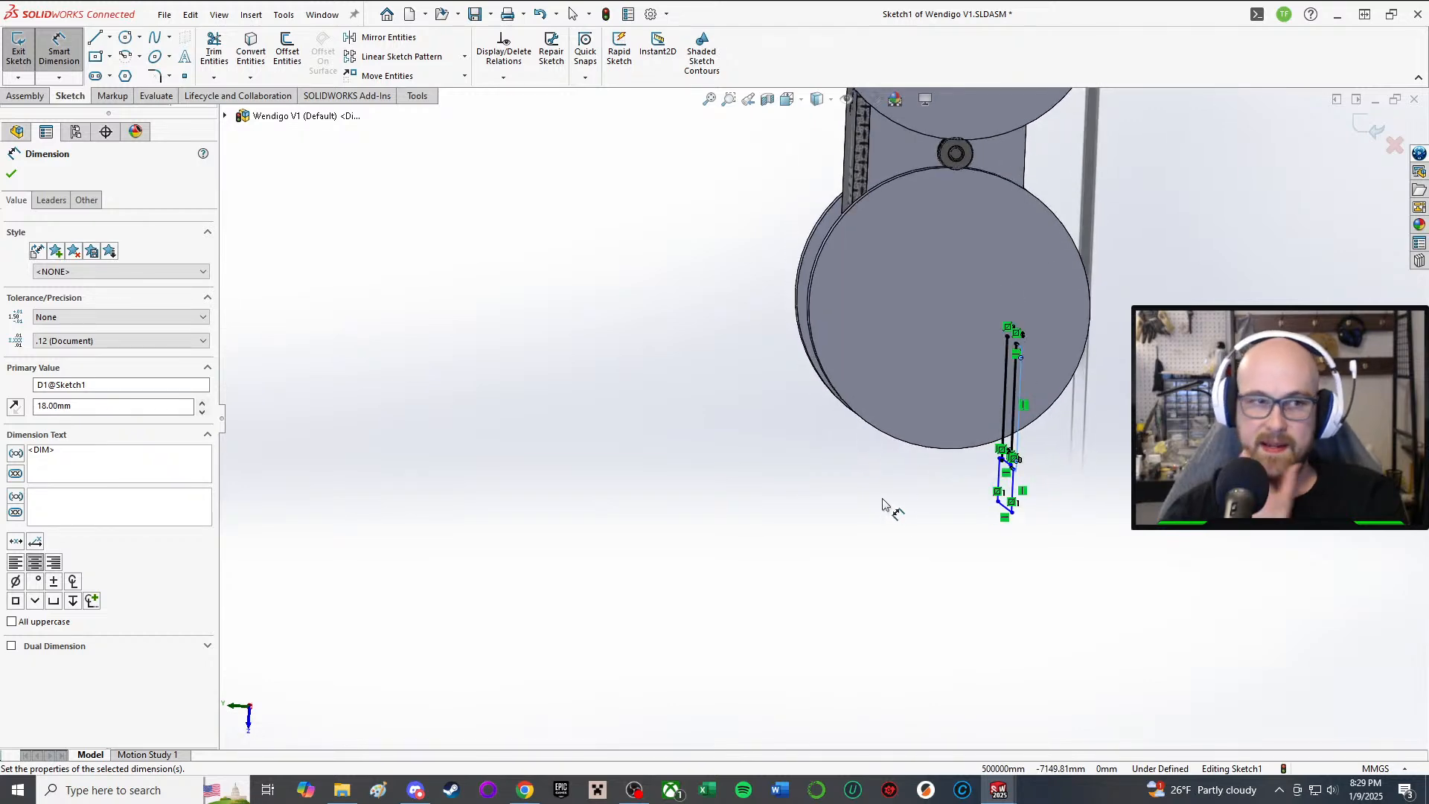
{"action": "mouse_move", "coordinate": [991, 471]}
{"action": "middle_mouse_down"}
{"action": "mouse_move", "coordinate": [1086, 440]}
{"action": "mouse_move", "coordinate": [1037, 405]}
{"action": "middle_mouse_up"}
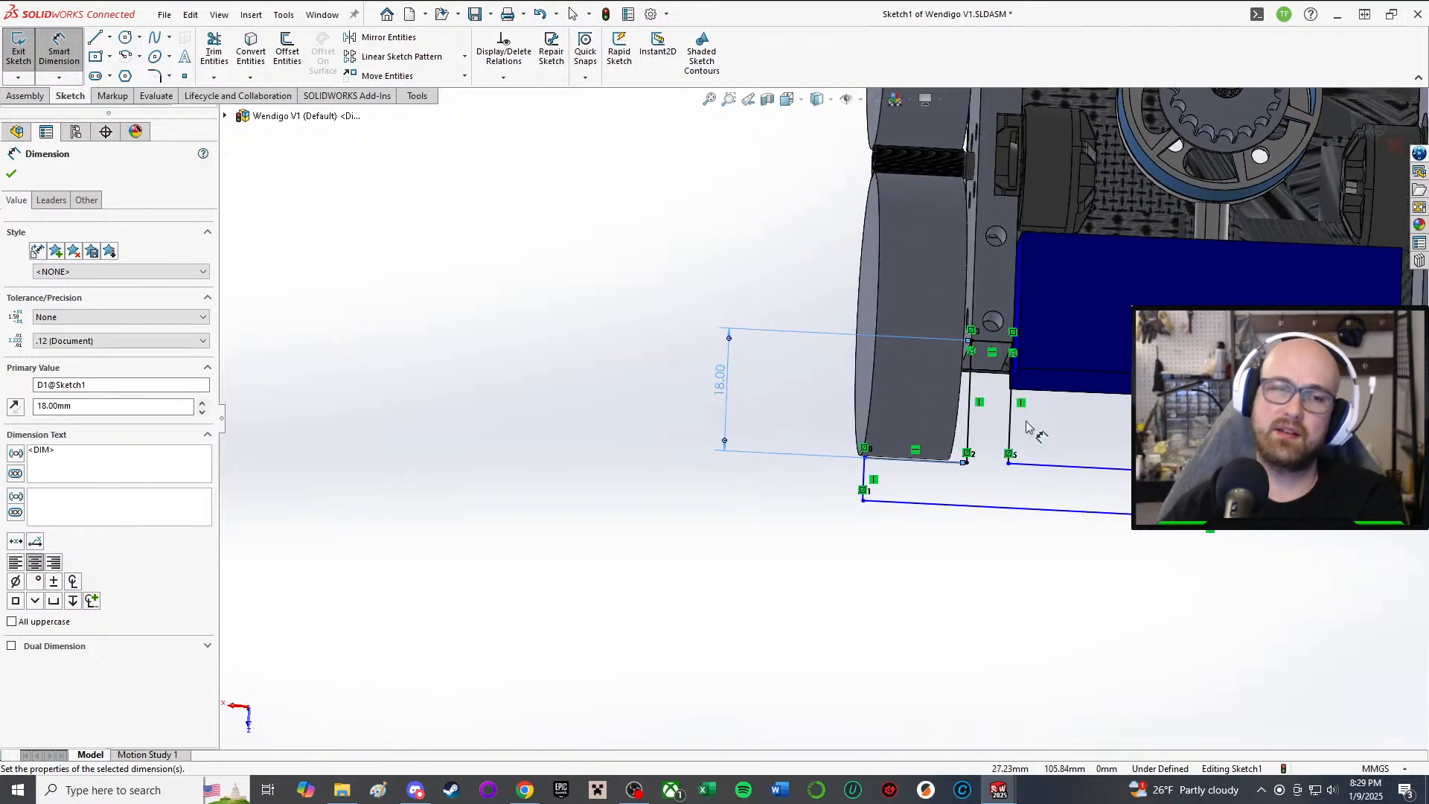
{"action": "scroll", "coordinate": [1146, 463], "scroll_direction": "up", "scroll_amount": 2}
{"action": "mouse_move", "coordinate": [1118, 466]}
{"action": "middle_mouse_down"}
{"action": "mouse_move", "coordinate": [1098, 520]}
{"action": "mouse_move", "coordinate": [1100, 466]}
{"action": "mouse_move", "coordinate": [1033, 459]}
{"action": "mouse_move", "coordinate": [1014, 360]}
{"action": "mouse_move", "coordinate": [878, 248]}
{"action": "middle_mouse_up"}
{"action": "scroll", "coordinate": [1105, 465], "scroll_direction": "down", "scroll_amount": 3}
{"action": "scroll", "coordinate": [876, 242], "scroll_direction": "down", "scroll_amount": 2}
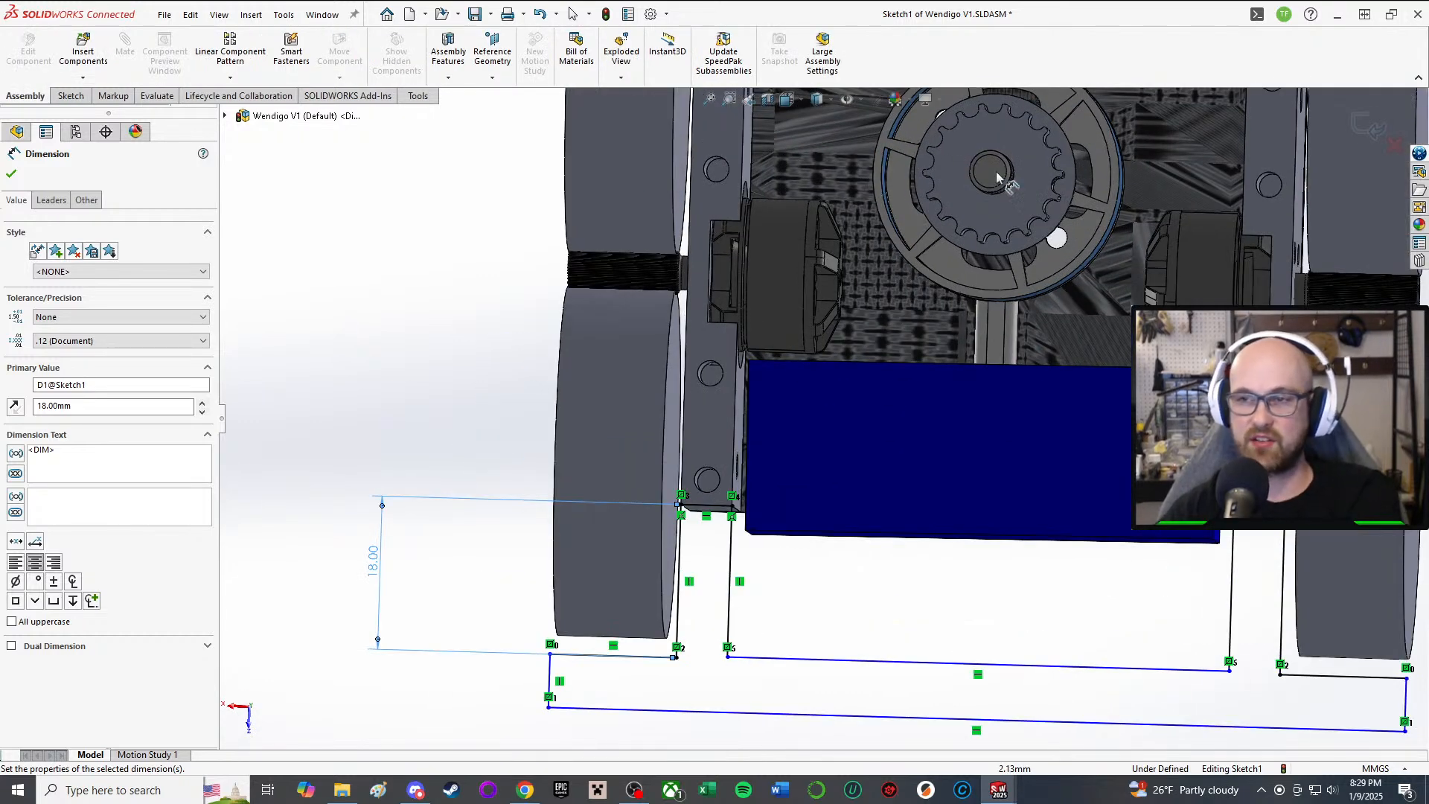
{"action": "mouse_move", "coordinate": [1149, 533]}
{"action": "middle_mouse_down"}
{"action": "mouse_move", "coordinate": [1106, 192]}
{"action": "mouse_move", "coordinate": [992, 149]}
{"action": "mouse_move", "coordinate": [1091, 387]}
{"action": "mouse_move", "coordinate": [1069, 456]}
{"action": "mouse_move", "coordinate": [890, 450]}
{"action": "mouse_move", "coordinate": [867, 367]}
{"action": "mouse_move", "coordinate": [850, 469]}
{"action": "middle_mouse_up"}
{"action": "scroll", "coordinate": [595, 617], "scroll_direction": "down", "scroll_amount": 2}
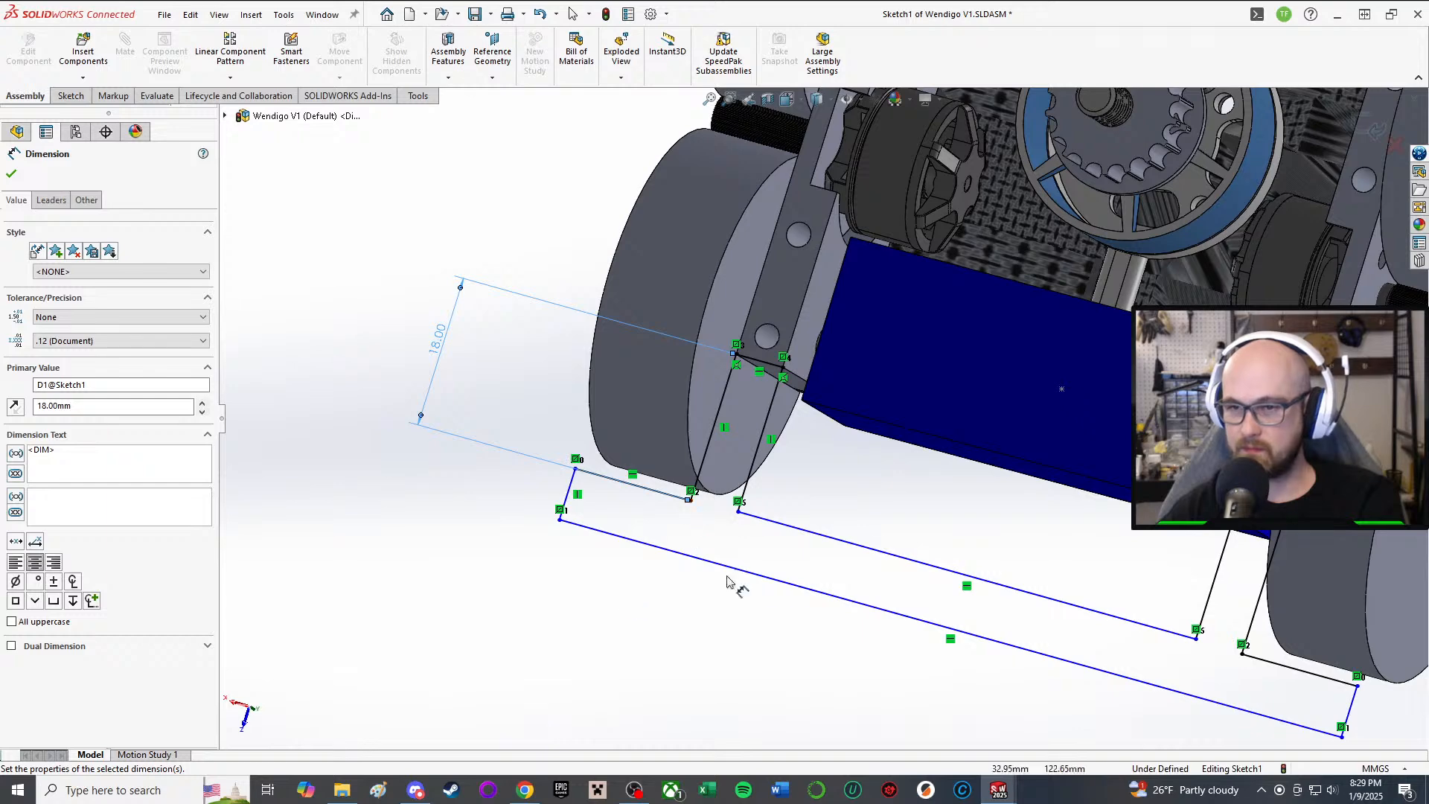
{"action": "left_click", "coordinate": [817, 101]}
{"action": "mouse_move", "coordinate": [783, 103]}
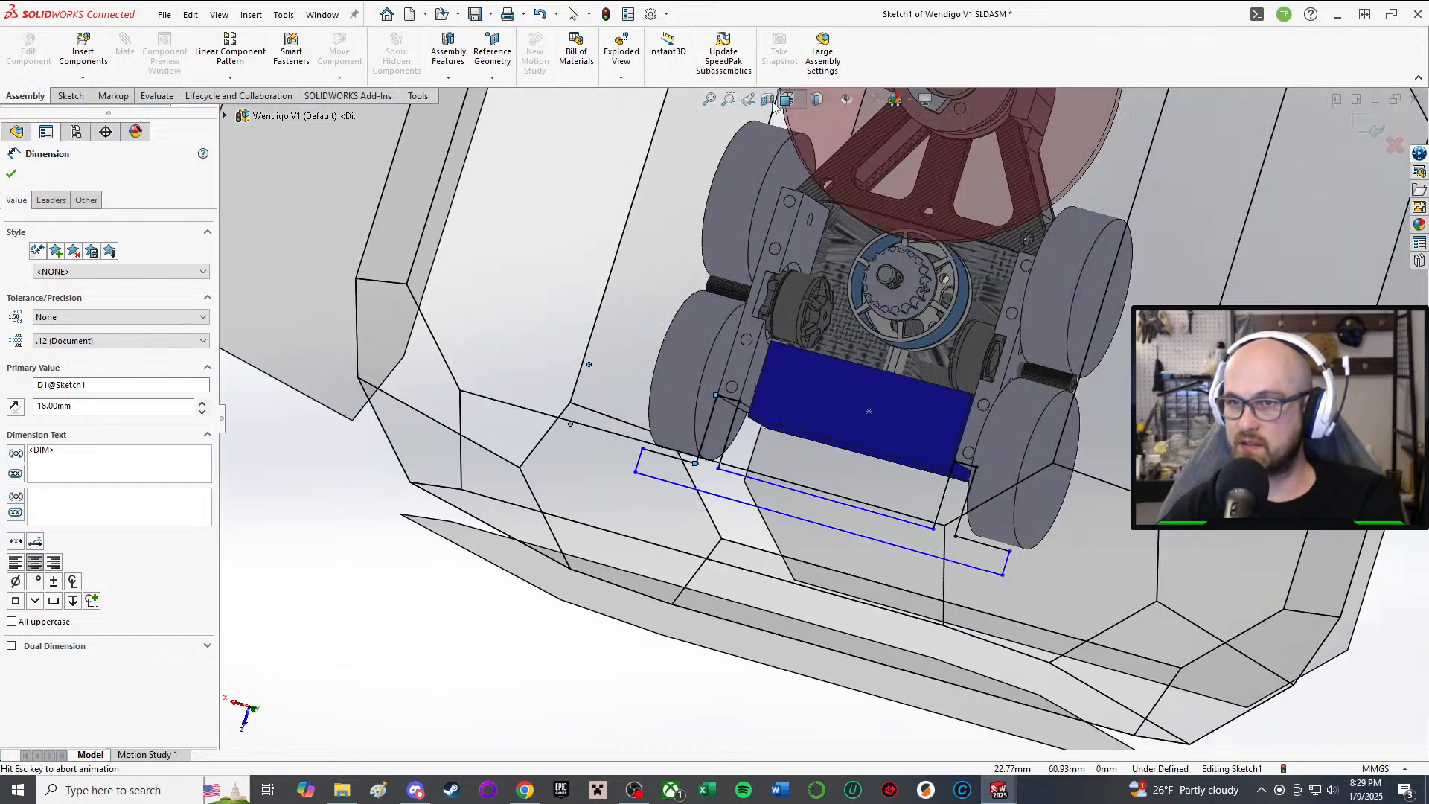
{"action": "left_click", "coordinate": [871, 121]}
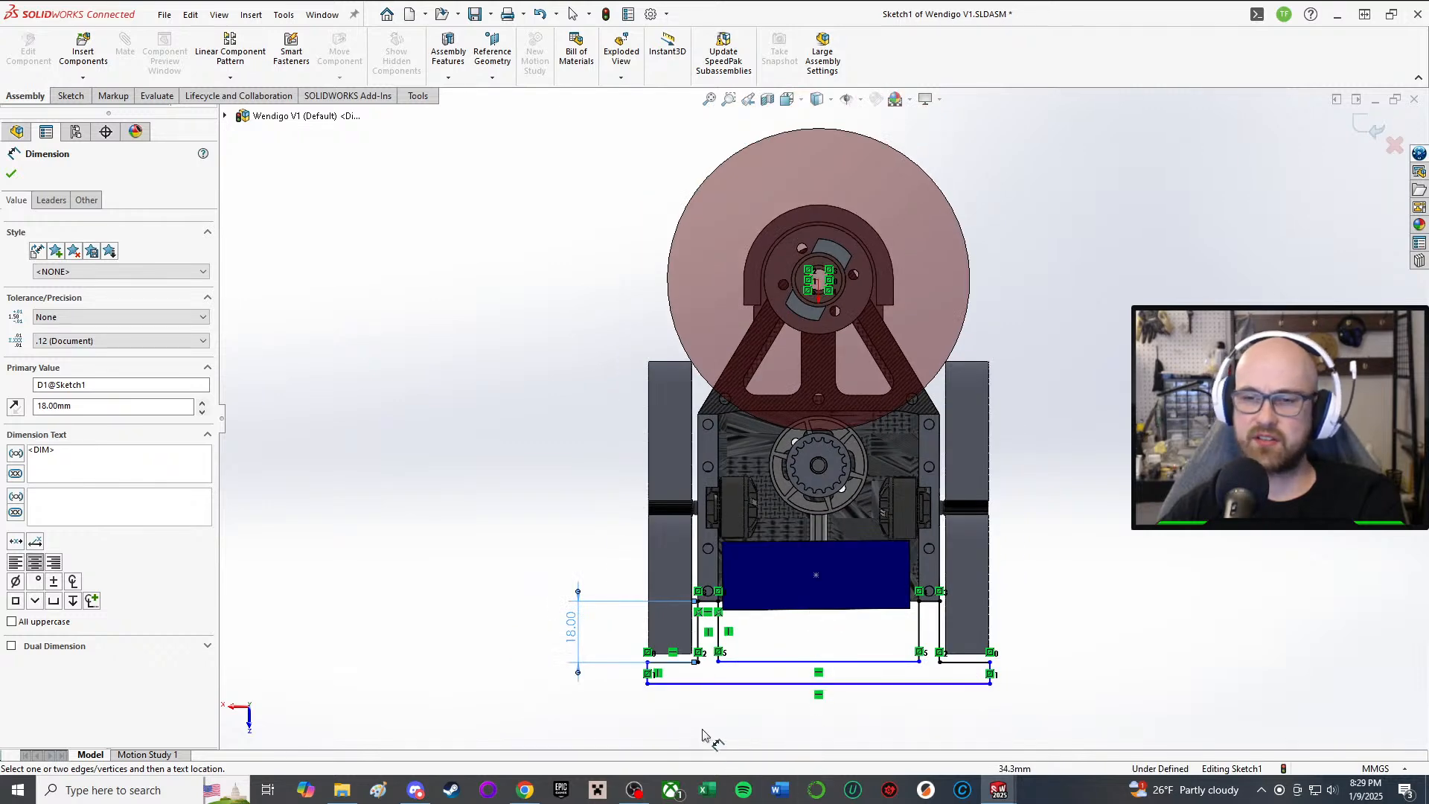
{"action": "scroll", "coordinate": [704, 654], "scroll_direction": "down", "scroll_amount": 1}
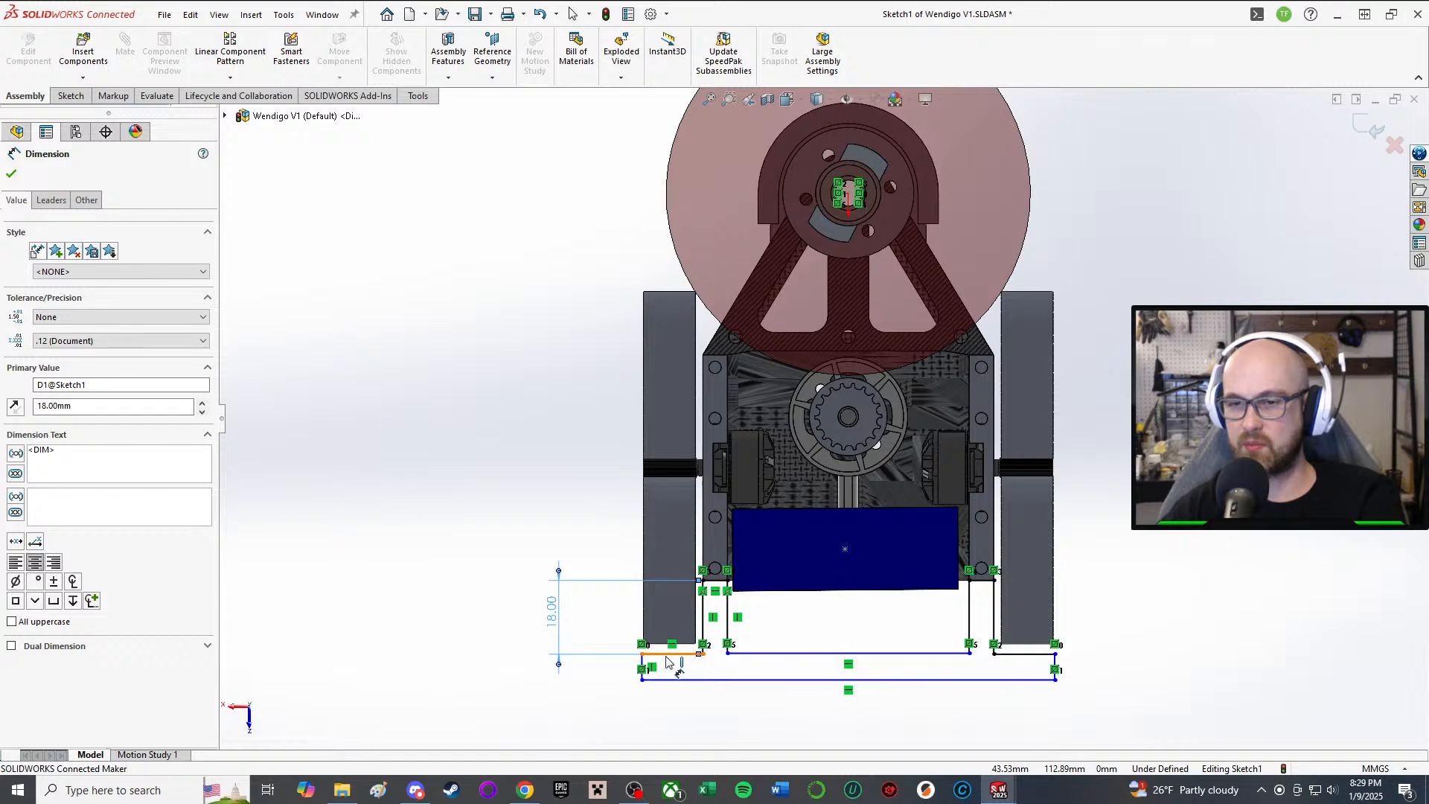
Step: Dimension the short bottom-left line at 14 mm
{"action": "left_click", "coordinate": [667, 654]}
{"action": "left_click", "coordinate": [528, 627]}
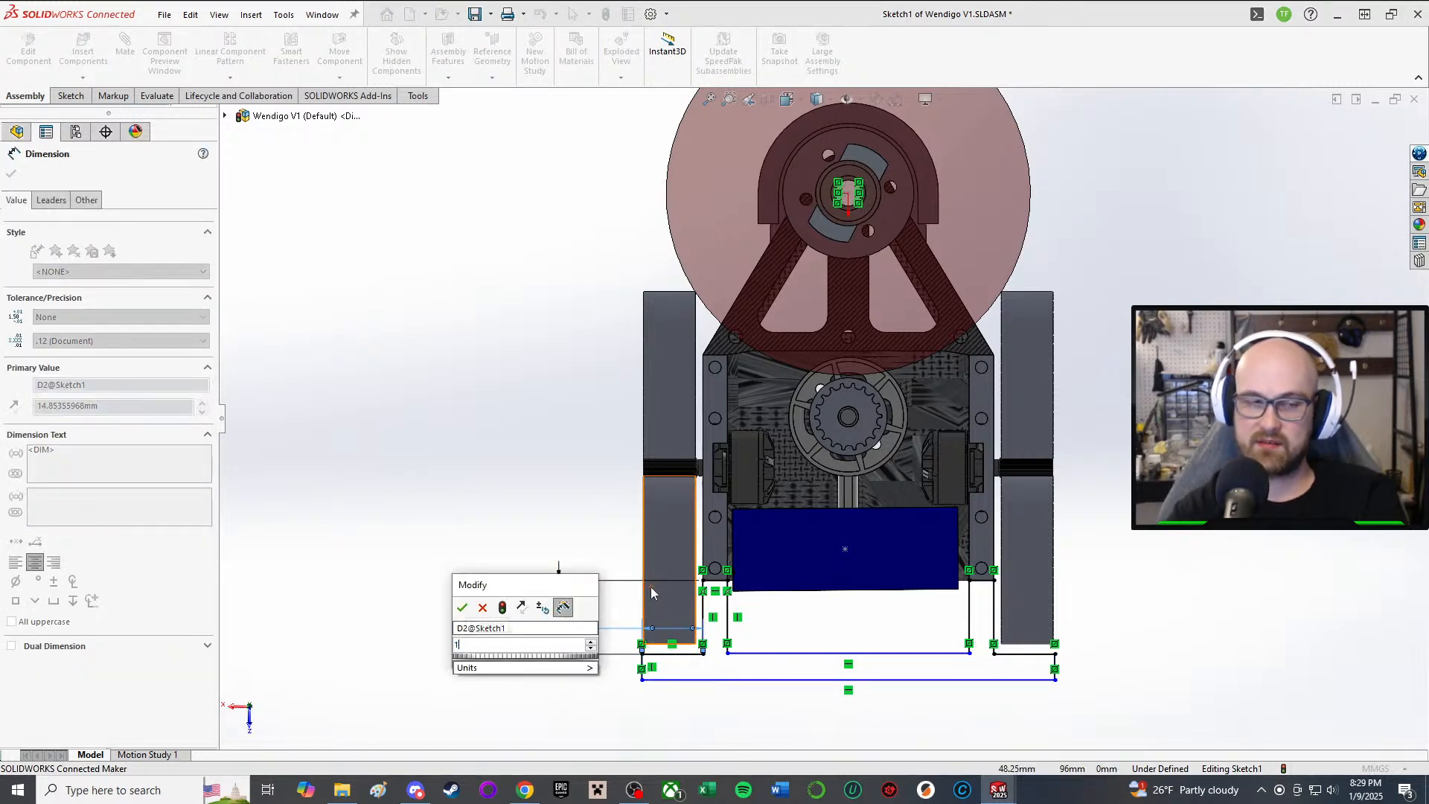
{"action": "type", "text": "14"}
{"action": "key", "text": "Return"}
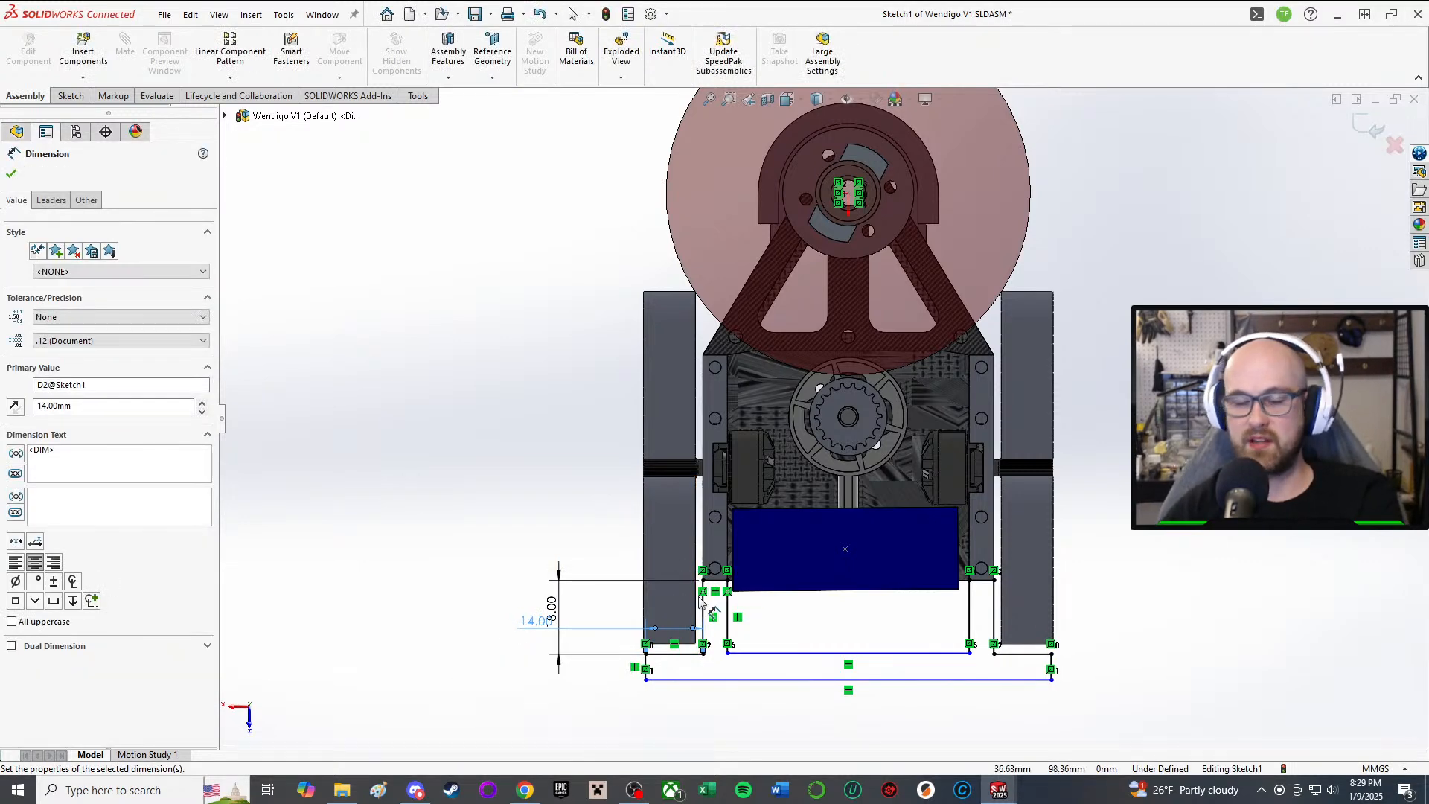
{"action": "scroll", "coordinate": [804, 606], "scroll_direction": "up", "scroll_amount": 1}
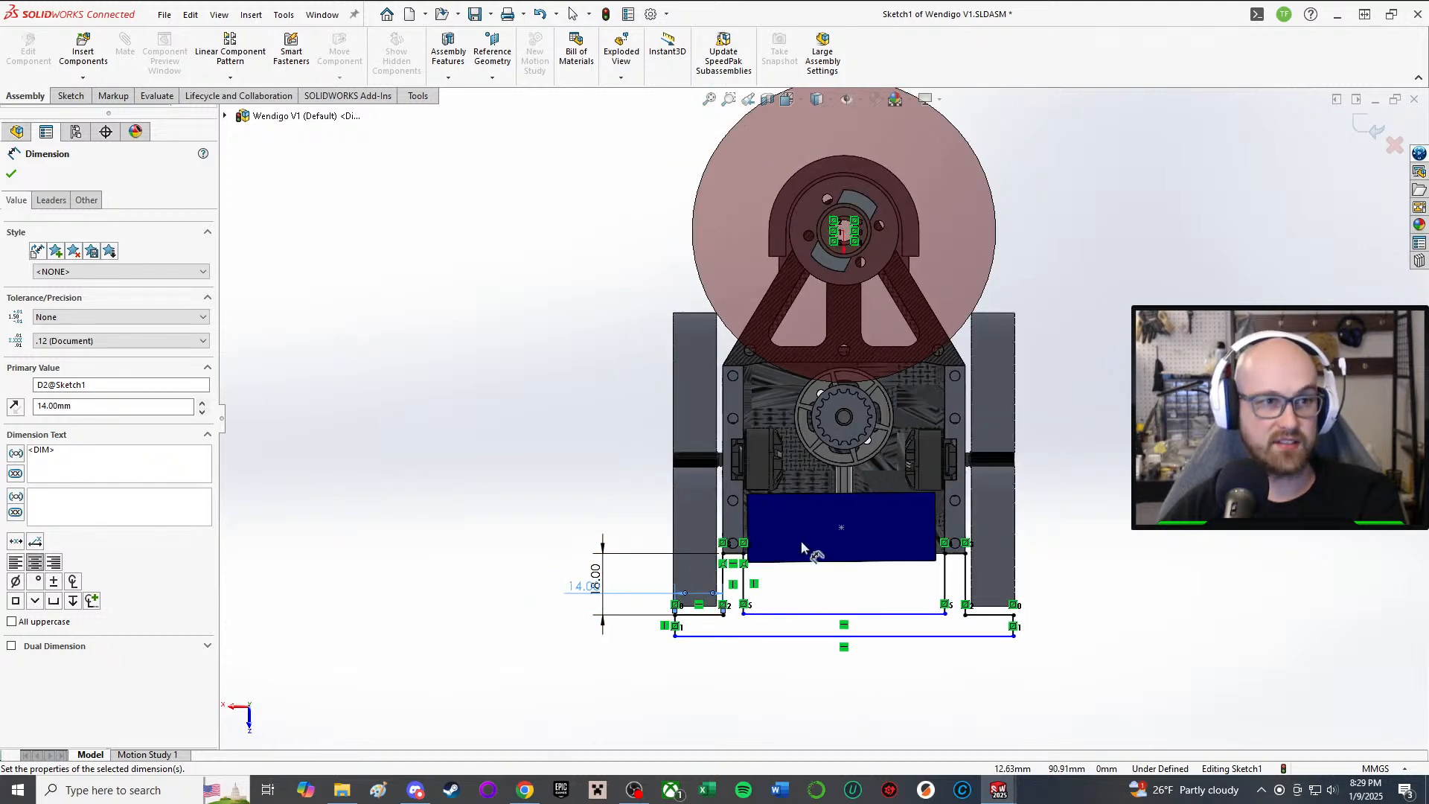
{"action": "scroll", "coordinate": [774, 543], "scroll_direction": "up", "scroll_amount": 1}
{"action": "scroll", "coordinate": [800, 513], "scroll_direction": "down", "scroll_amount": 3}
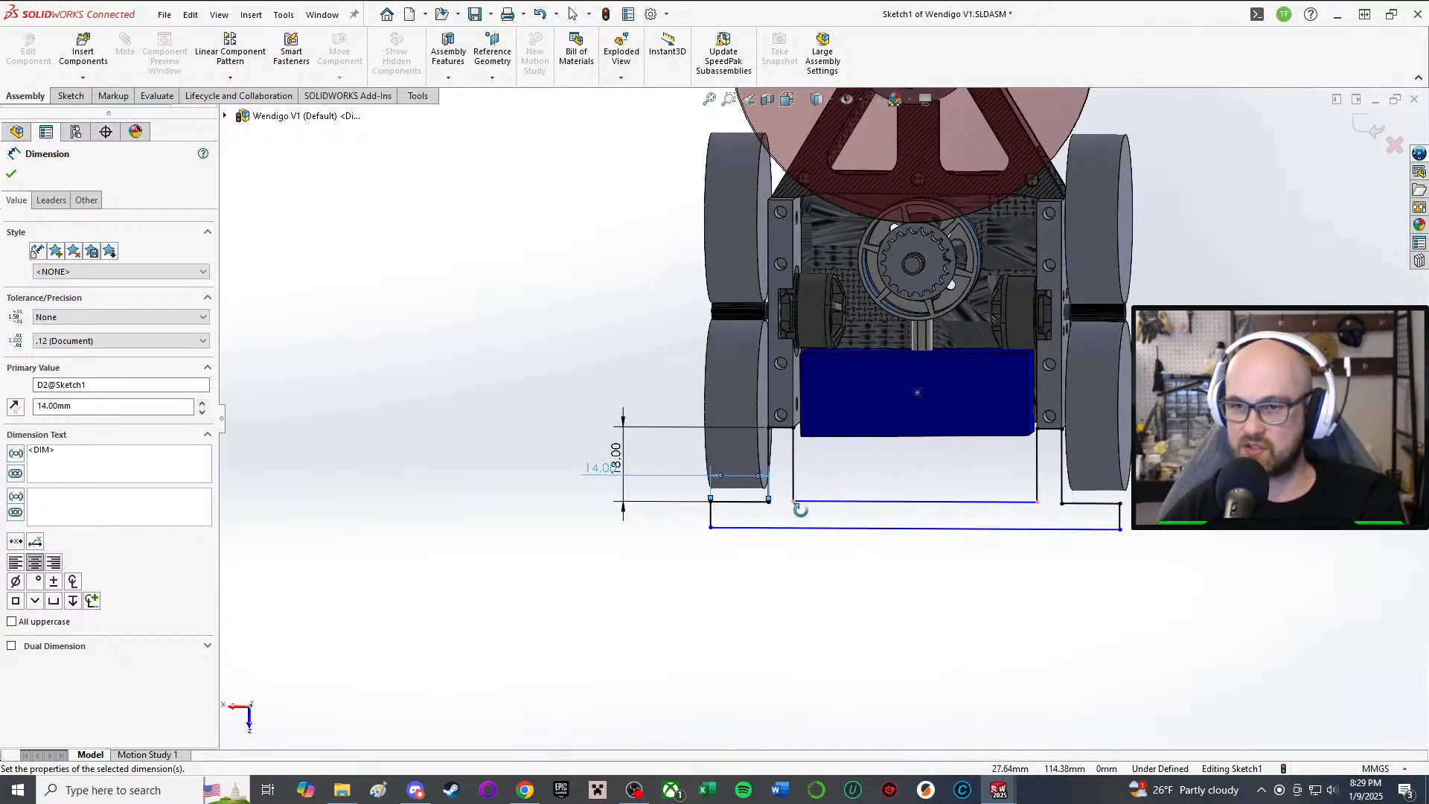
{"action": "scroll", "coordinate": [807, 514], "scroll_direction": "down", "scroll_amount": 3}
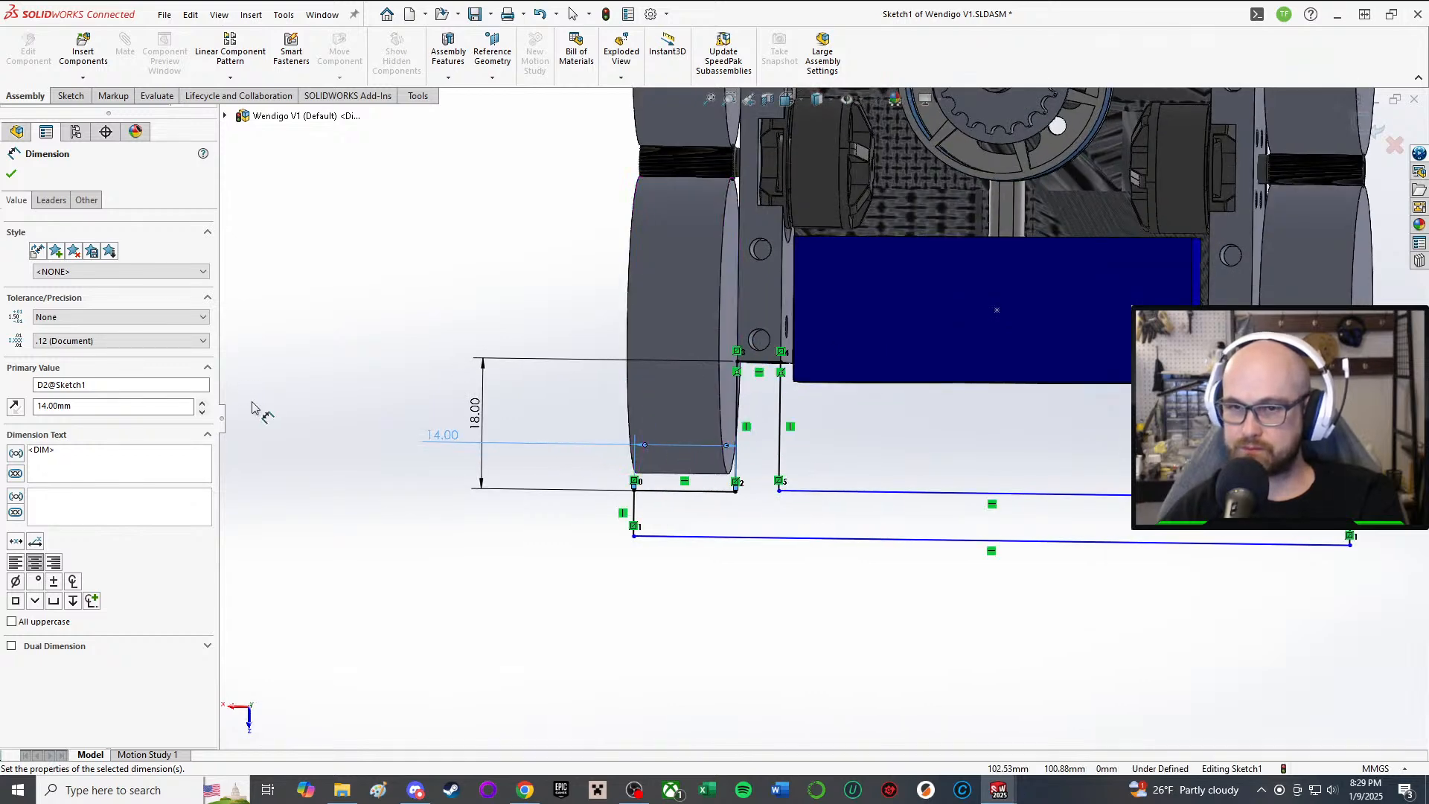
{"action": "left_click", "coordinate": [444, 429]}
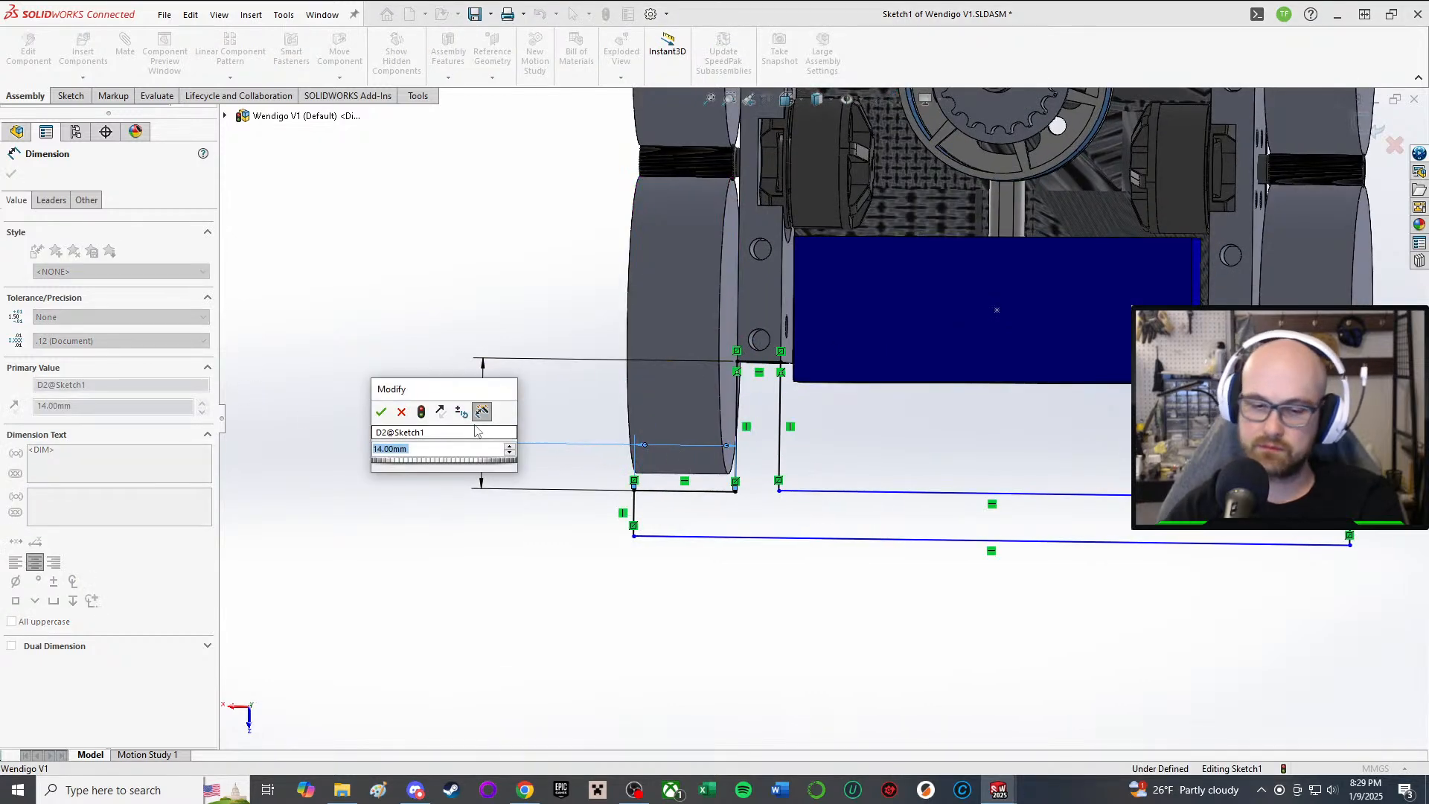
{"action": "type", "text": "14."}
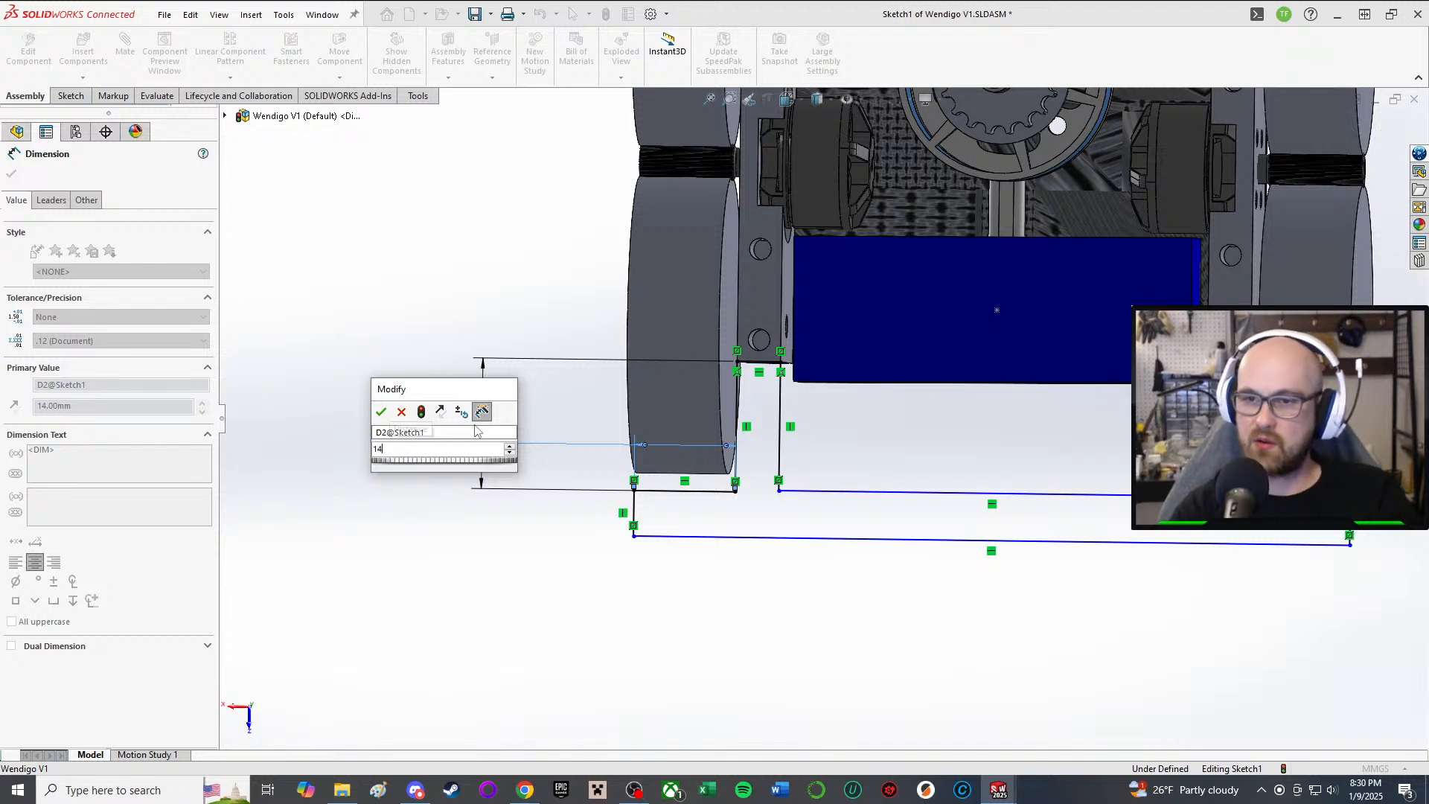
{"action": "key", "text": "Return"}
Step: Inspect the short vertical line and its midpoint properties
{"action": "mouse_move", "coordinate": [975, 701]}
{"action": "middle_mouse_down"}
{"action": "mouse_move", "coordinate": [811, 515]}
{"action": "mouse_move", "coordinate": [781, 523]}
{"action": "mouse_move", "coordinate": [801, 532]}
{"action": "middle_mouse_up"}
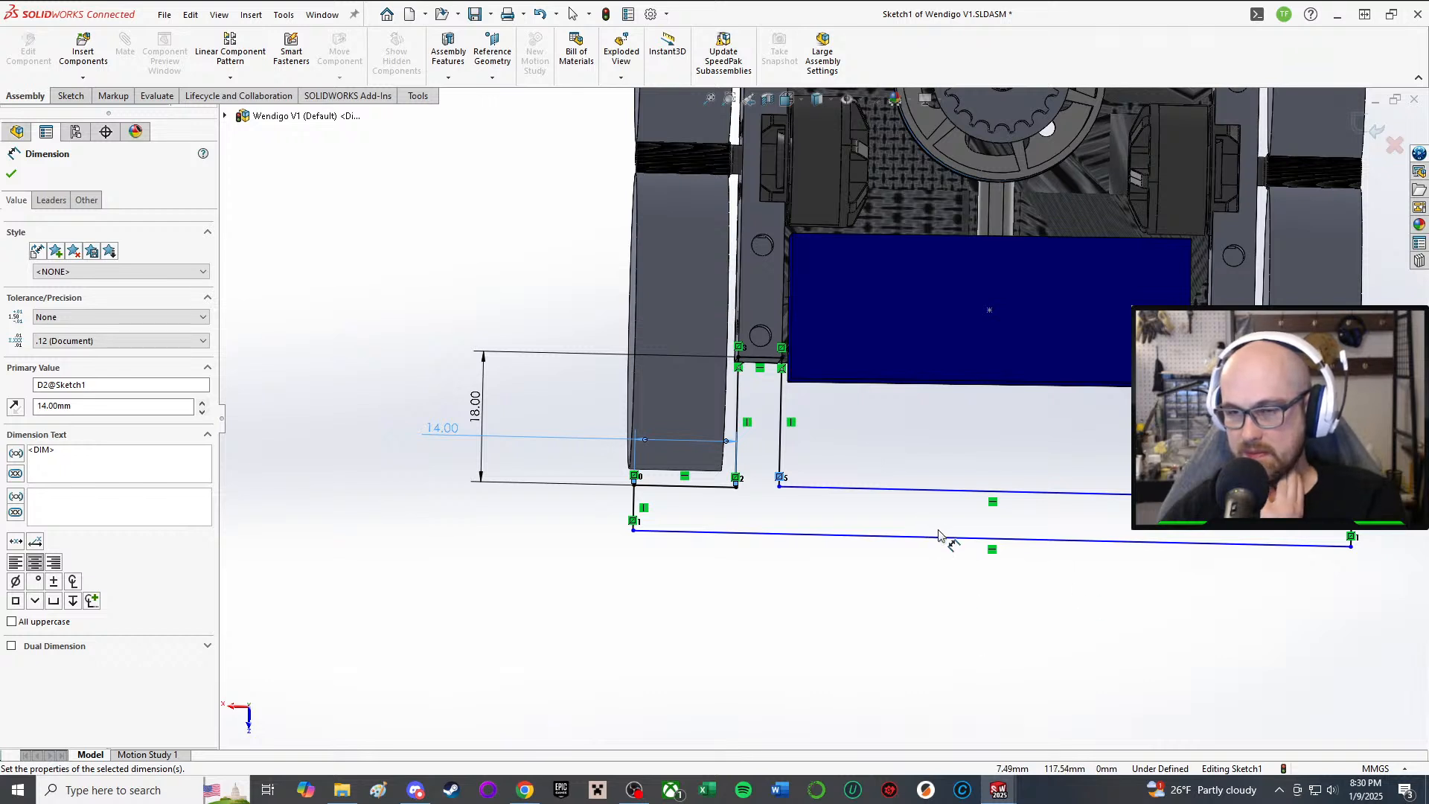
{"action": "left_click", "coordinate": [633, 499]}
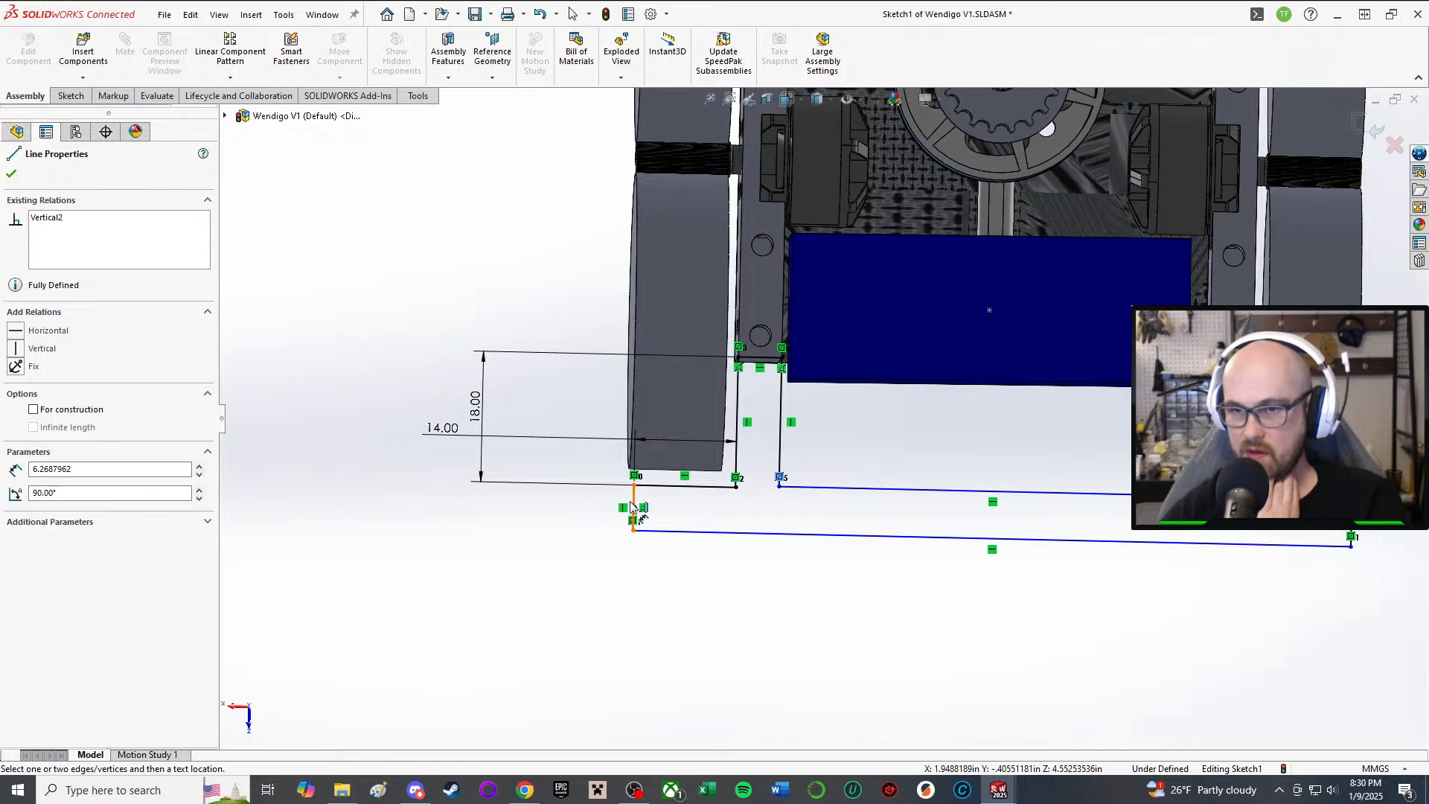
{"action": "left_click", "coordinate": [633, 508]}
{"action": "scroll", "coordinate": [650, 542], "scroll_direction": "down", "scroll_amount": 3}
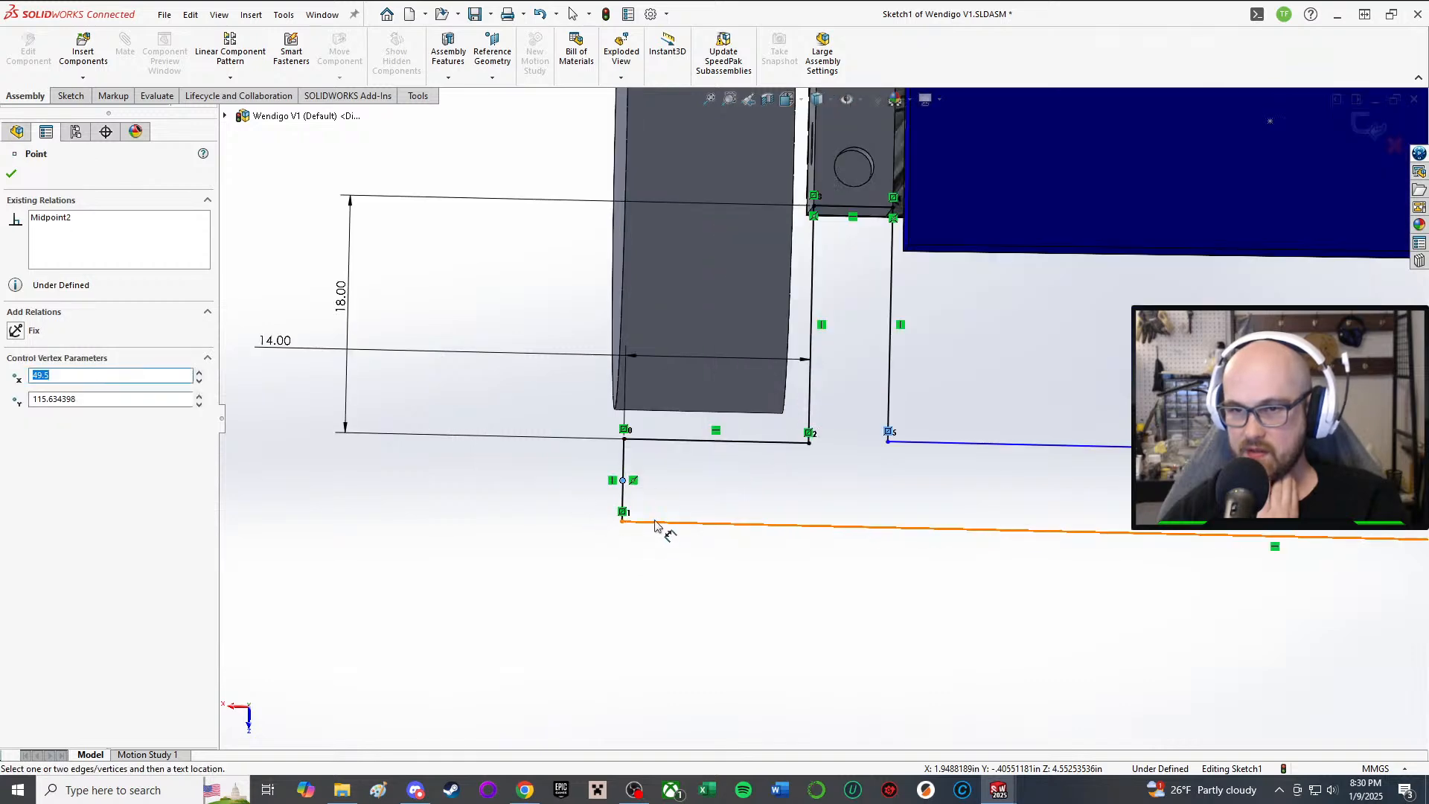
{"action": "left_click", "coordinate": [14, 174]}
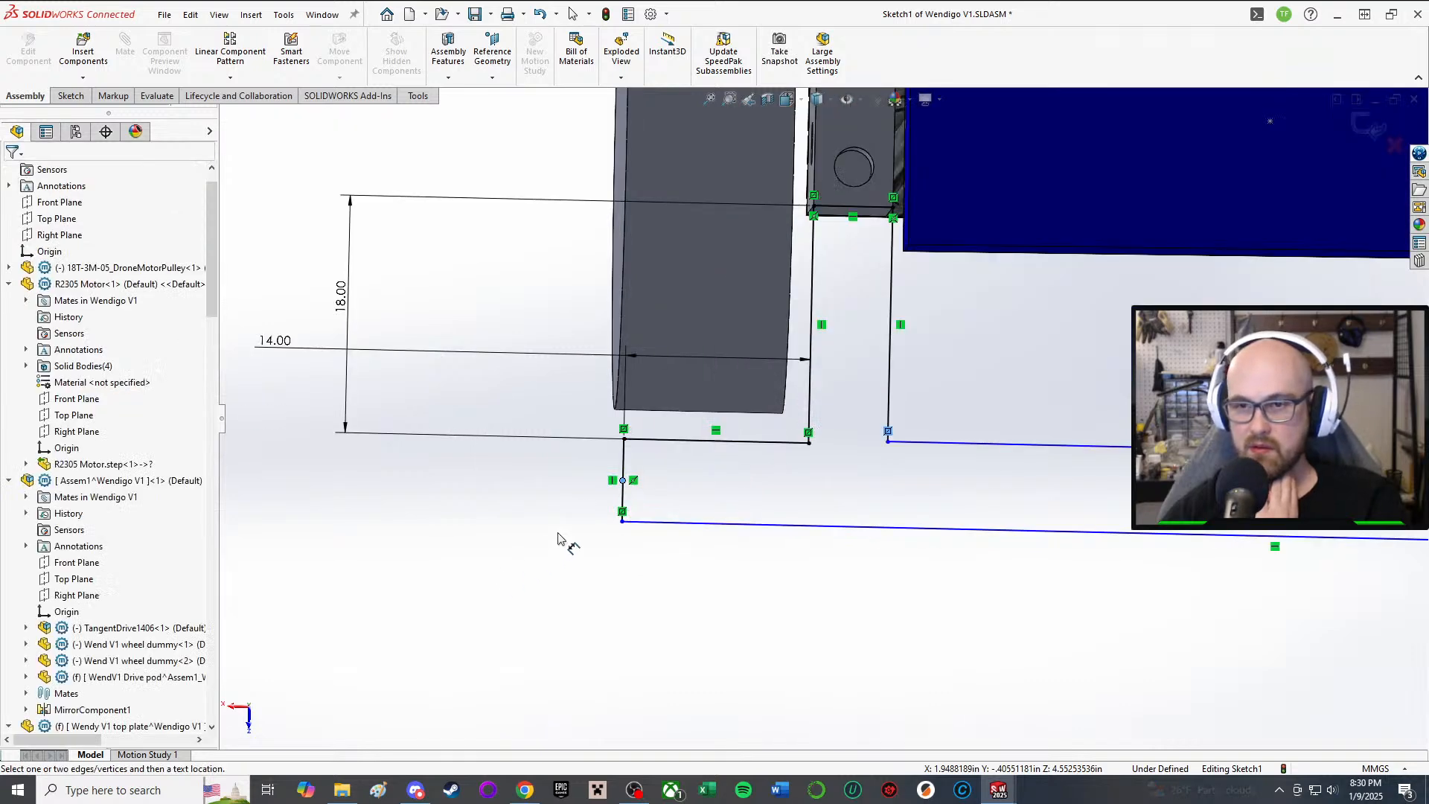
{"action": "left_click", "coordinate": [623, 479]}
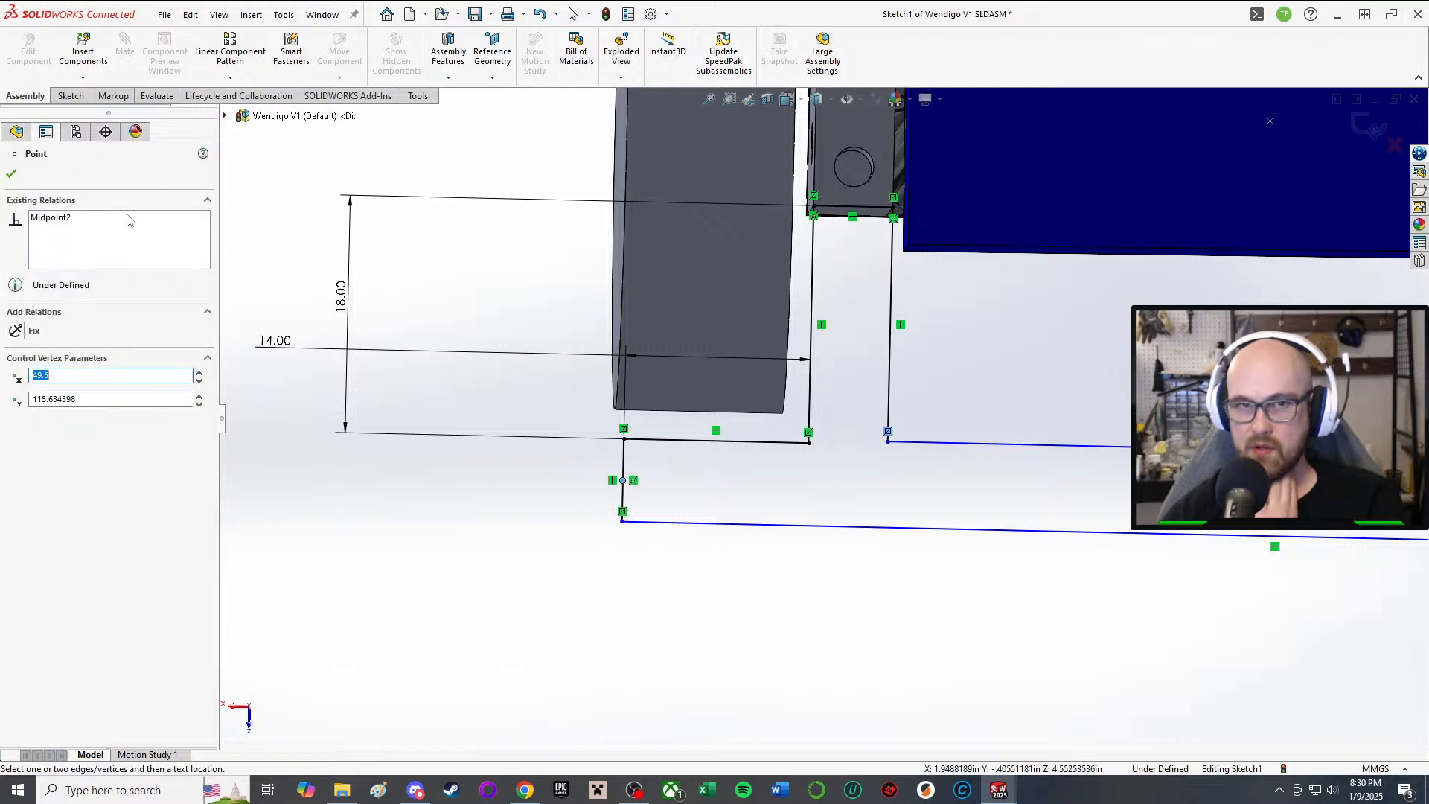
{"action": "left_click", "coordinate": [15, 174]}
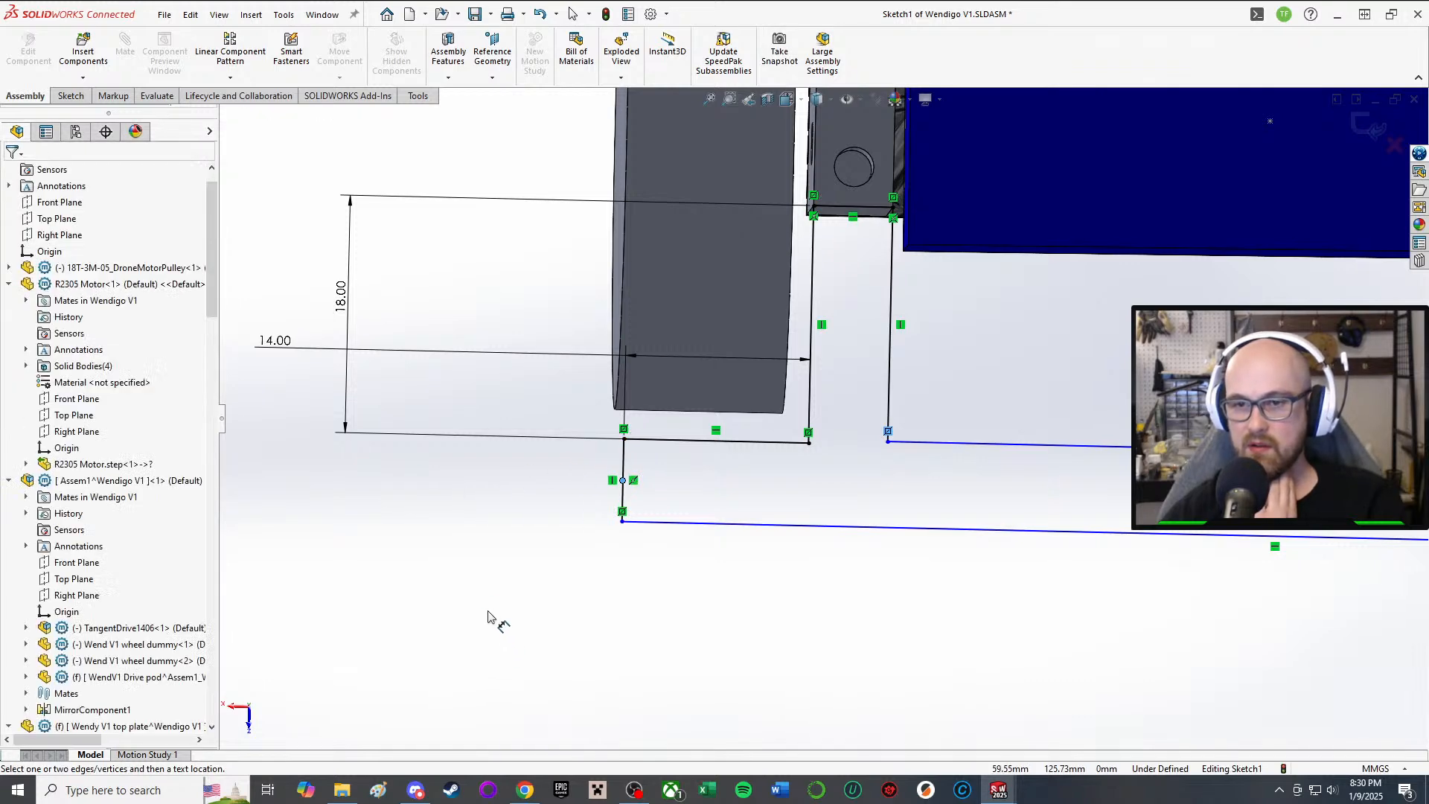
Step: Dimension the short vertical line at 3 mm, then change it to 5 mm
{"action": "right_click_drag", "start_coordinate": [542, 604], "coordinate": [536, 402]}
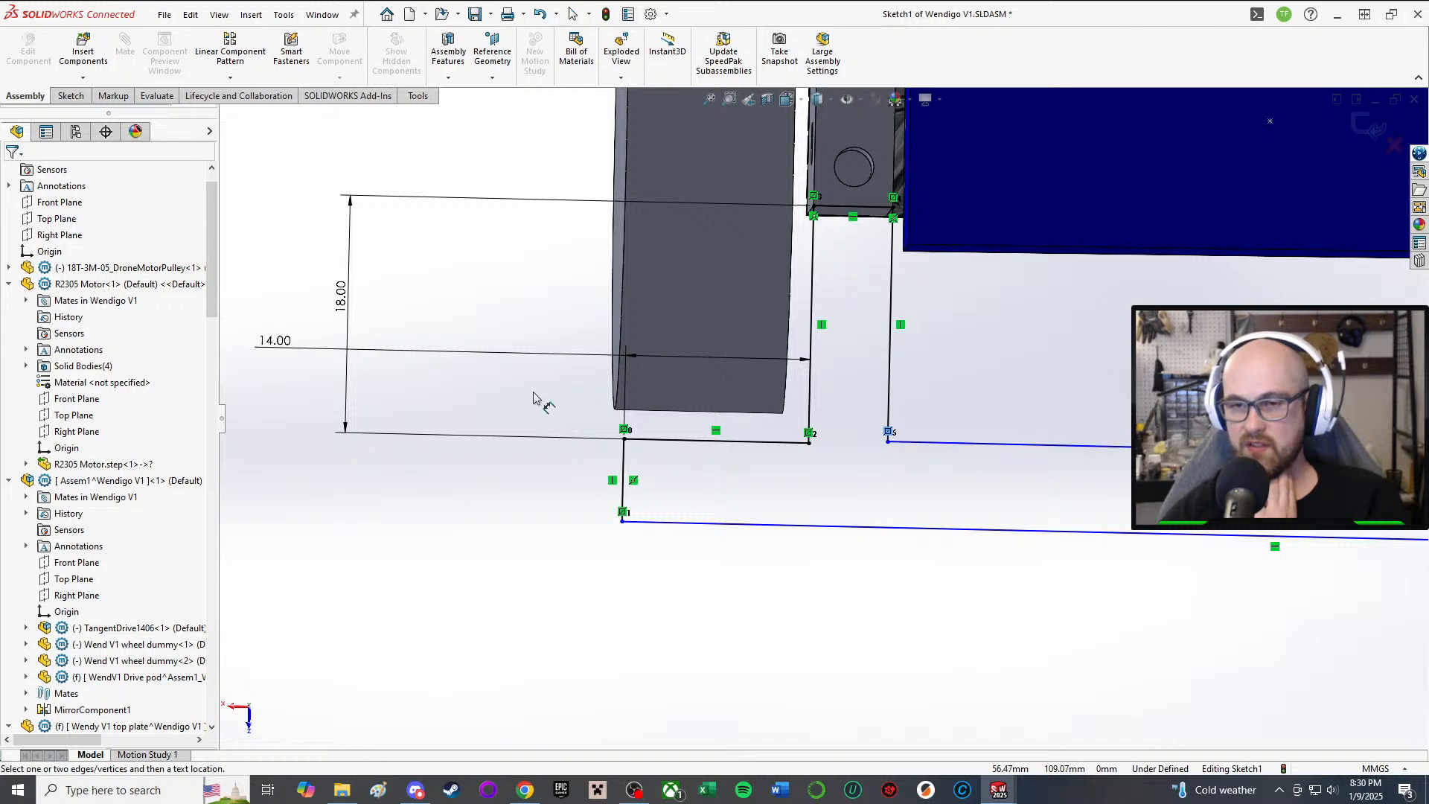
{"action": "left_click", "coordinate": [622, 478]}
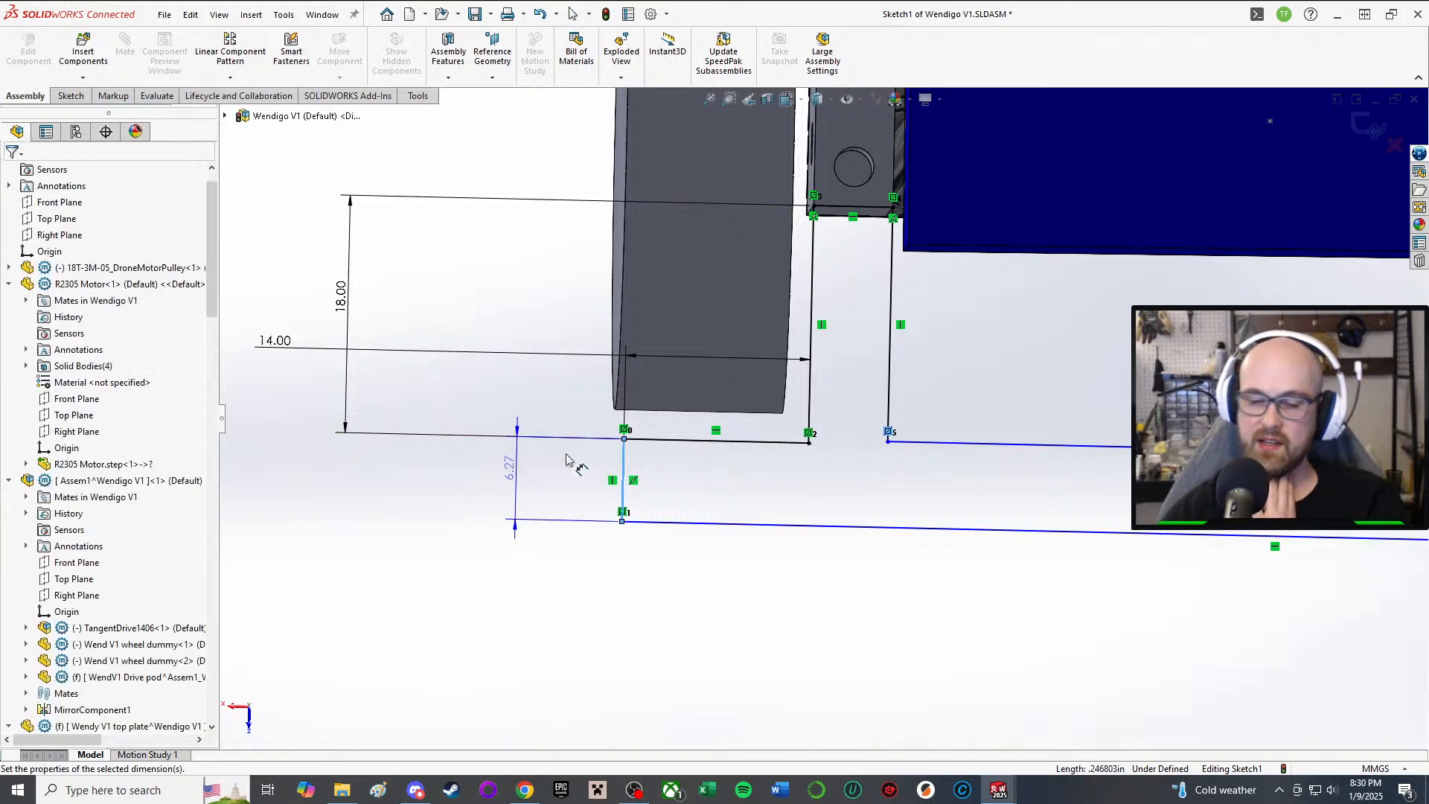
{"action": "left_click", "coordinate": [508, 480]}
{"action": "type", "text": "3"}
{"action": "key", "text": "Return"}
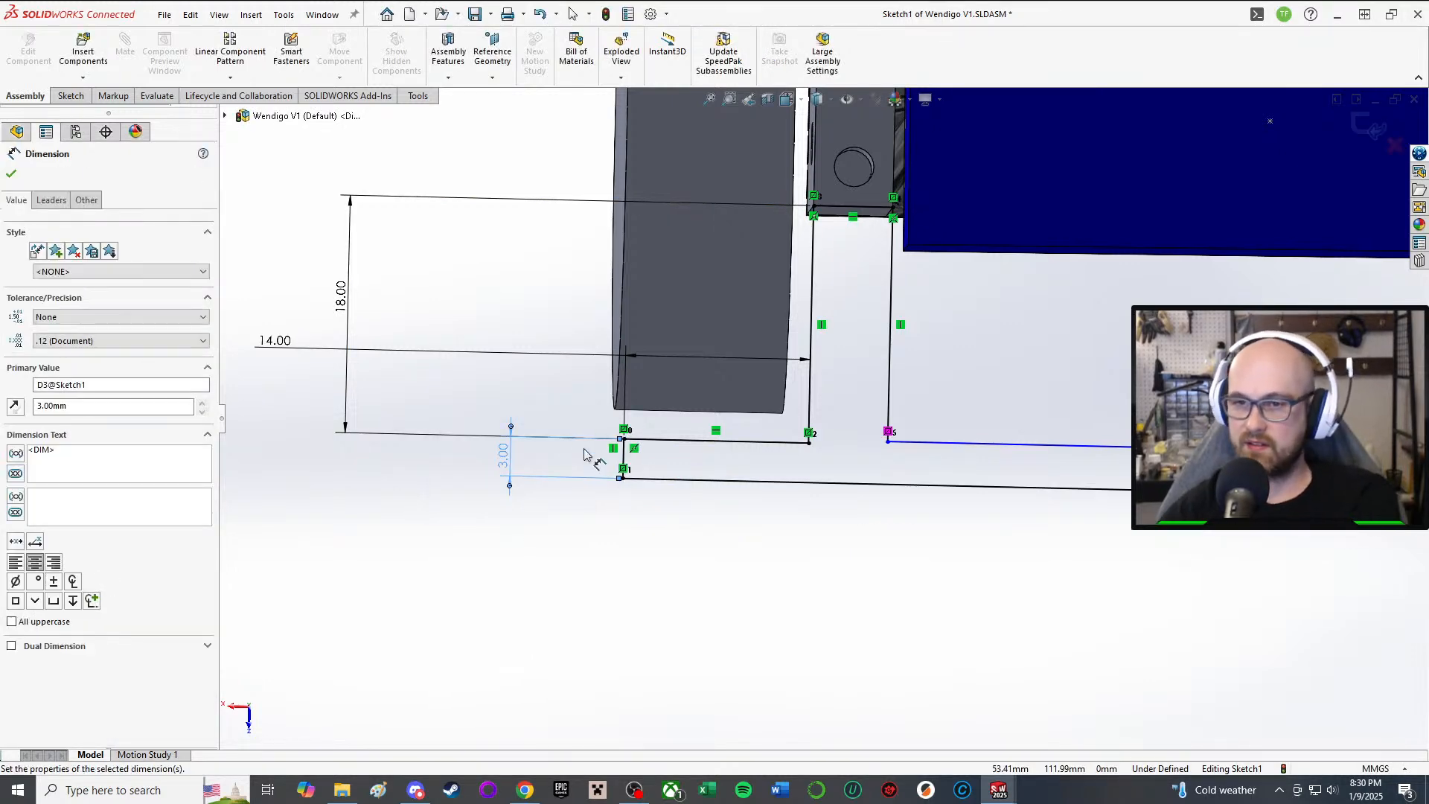
{"action": "scroll", "coordinate": [826, 432], "scroll_direction": "up", "scroll_amount": 2}
{"action": "scroll", "coordinate": [982, 486], "scroll_direction": "up", "scroll_amount": 3}
{"action": "middle_click_drag", "start_coordinate": [976, 417], "coordinate": [939, 331]}
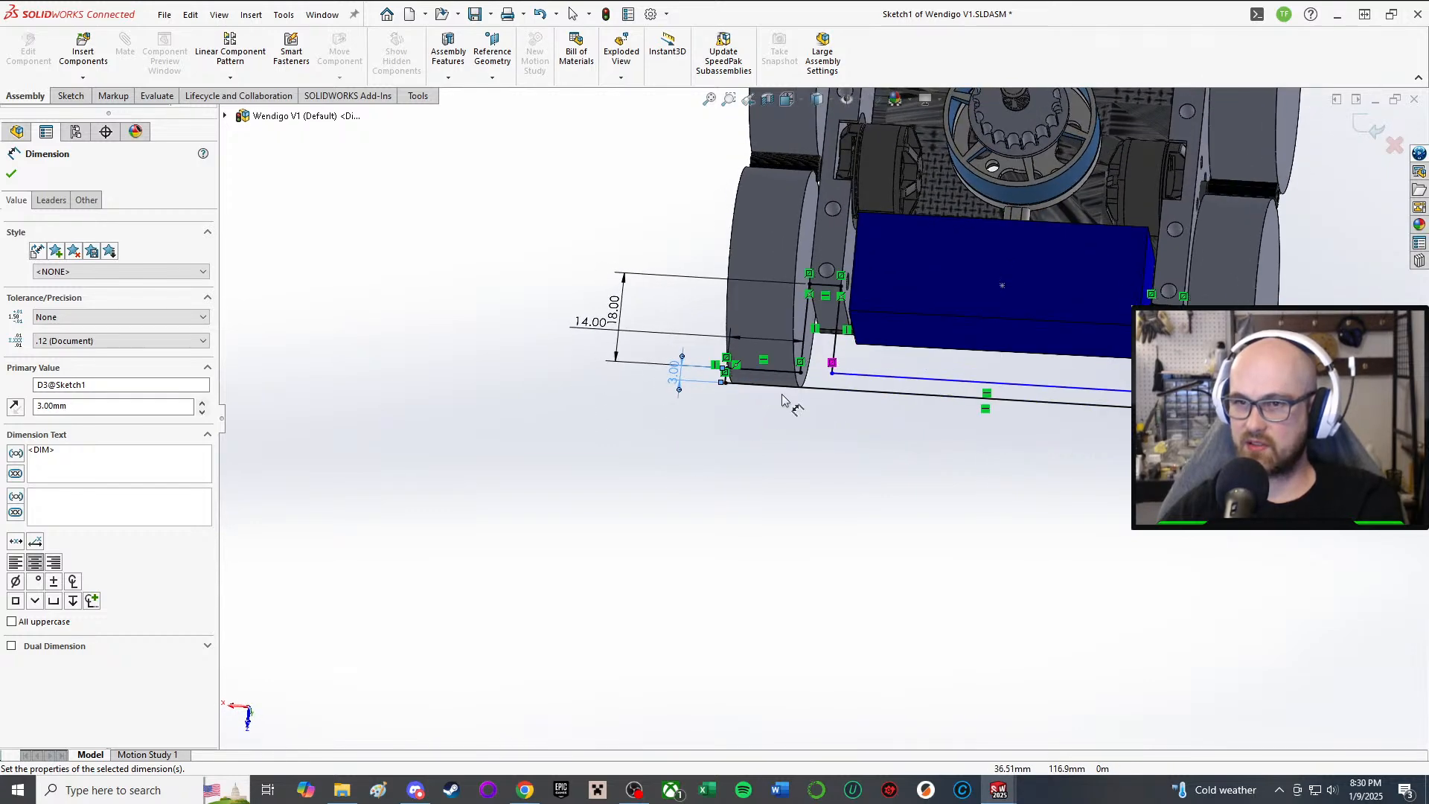
{"action": "double_click", "coordinate": [677, 381]}
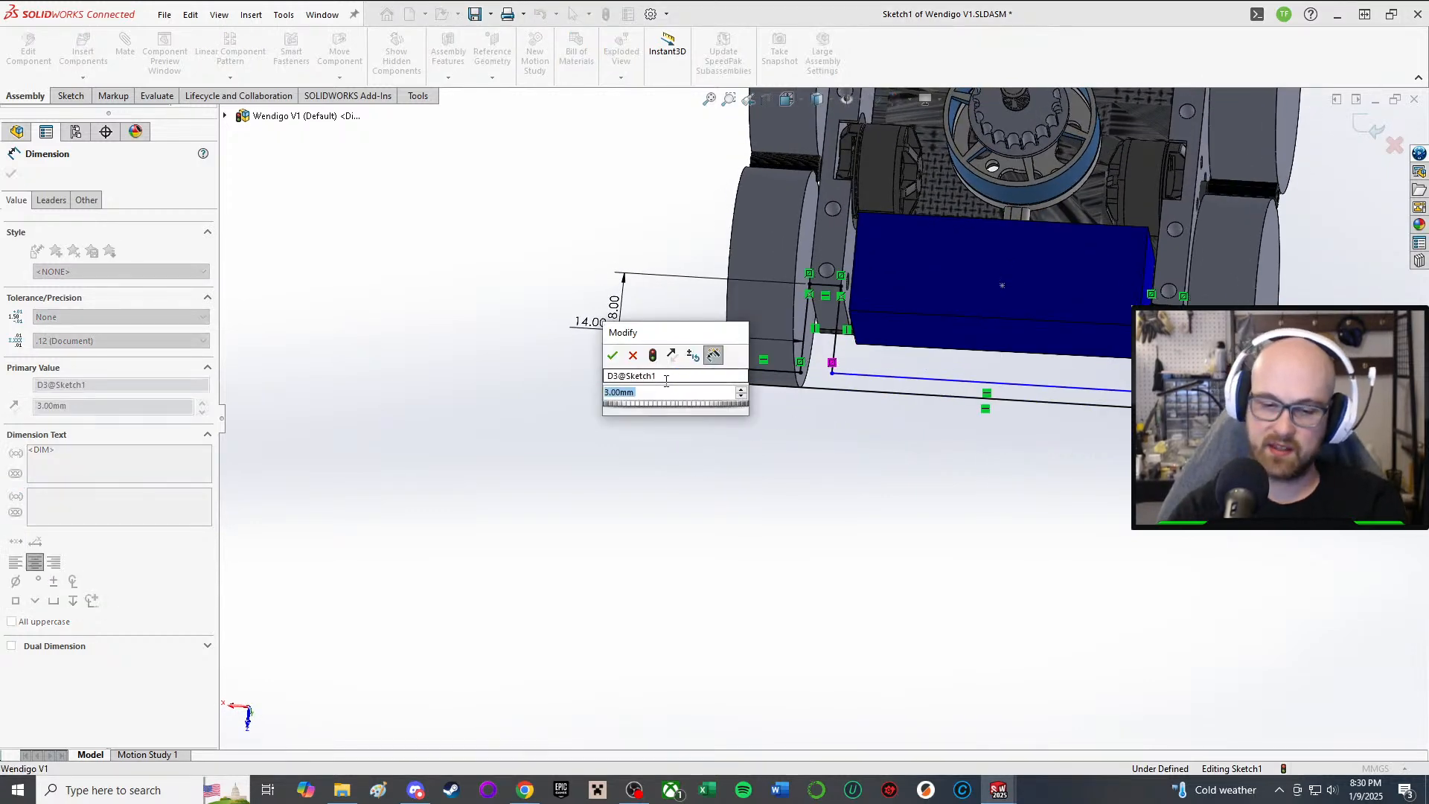
{"action": "type", "text": "5"}
{"action": "key", "text": "Return"}
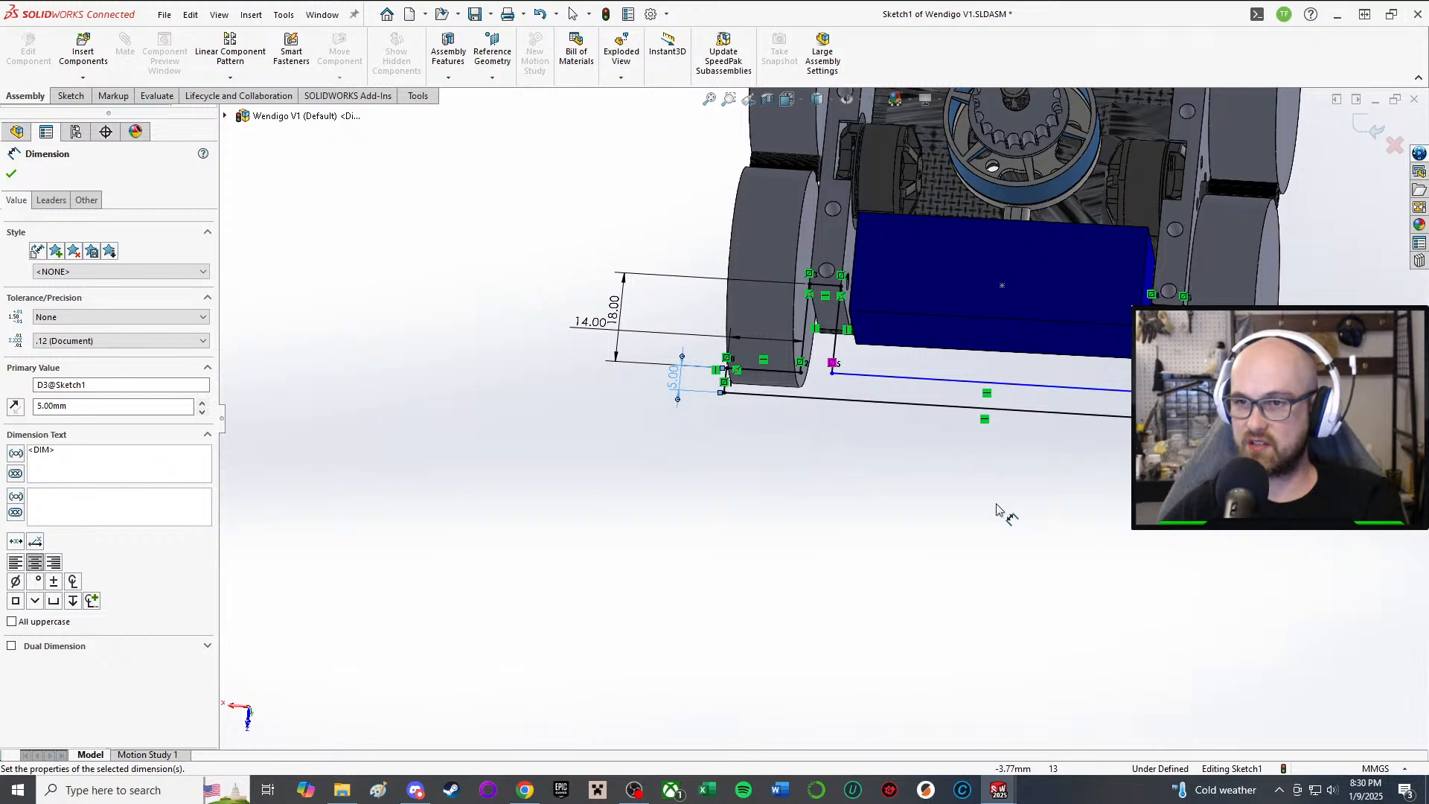
{"action": "left_click", "coordinate": [995, 510]}
Step: Set the spacing between the two long horizontal lines to 8 mm
{"action": "scroll", "coordinate": [1030, 347], "scroll_direction": "down", "scroll_amount": 1}
{"action": "mouse_move", "coordinate": [1042, 360]}
{"action": "middle_mouse_down"}
{"action": "mouse_move", "coordinate": [1027, 433]}
{"action": "mouse_move", "coordinate": [1036, 476]}
{"action": "mouse_move", "coordinate": [1020, 471]}
{"action": "mouse_move", "coordinate": [1034, 479]}
{"action": "middle_mouse_up"}
{"action": "left_click", "coordinate": [1051, 487]}
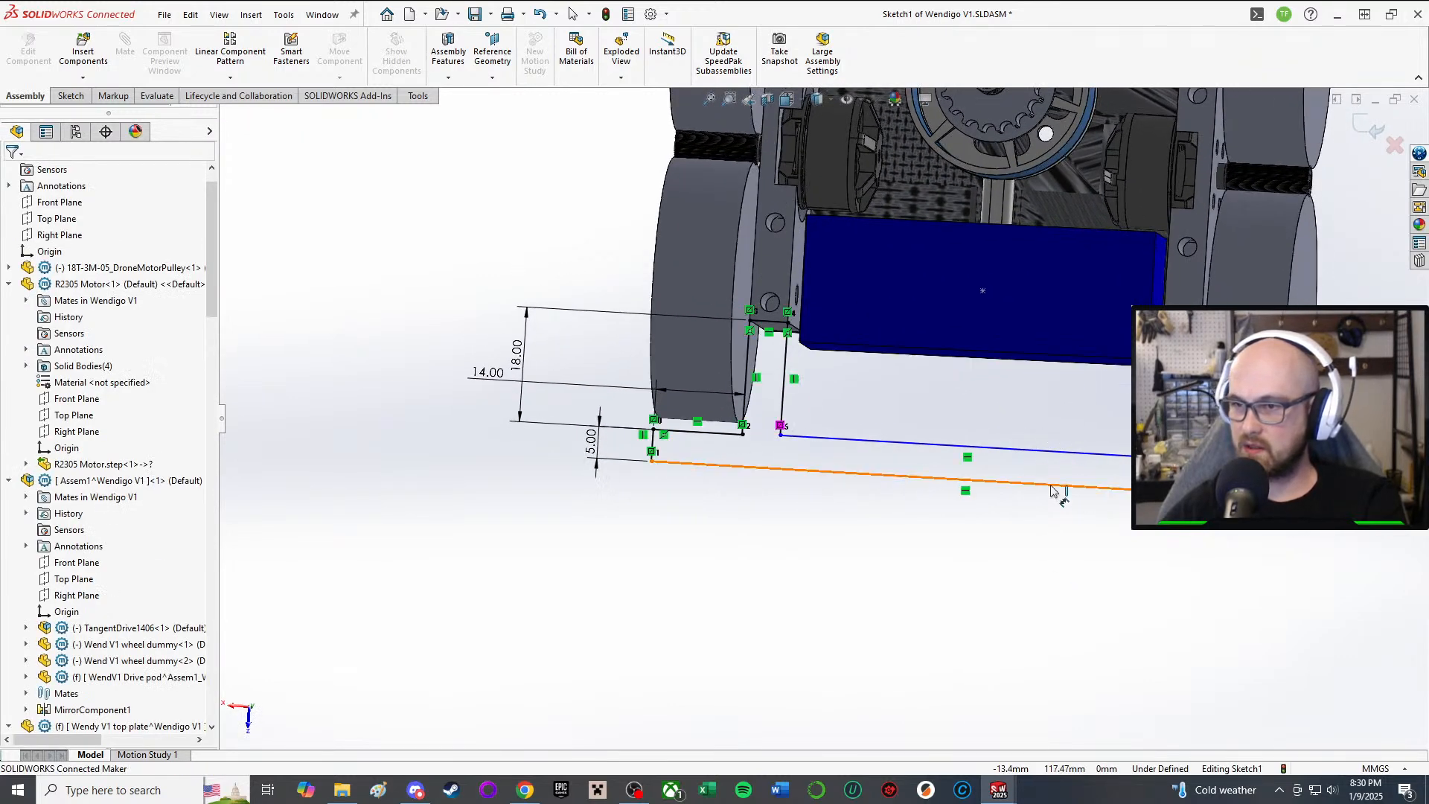
{"action": "left_click", "coordinate": [1051, 486]}
{"action": "left_click", "coordinate": [1072, 452]}
{"action": "left_click", "coordinate": [1055, 395]}
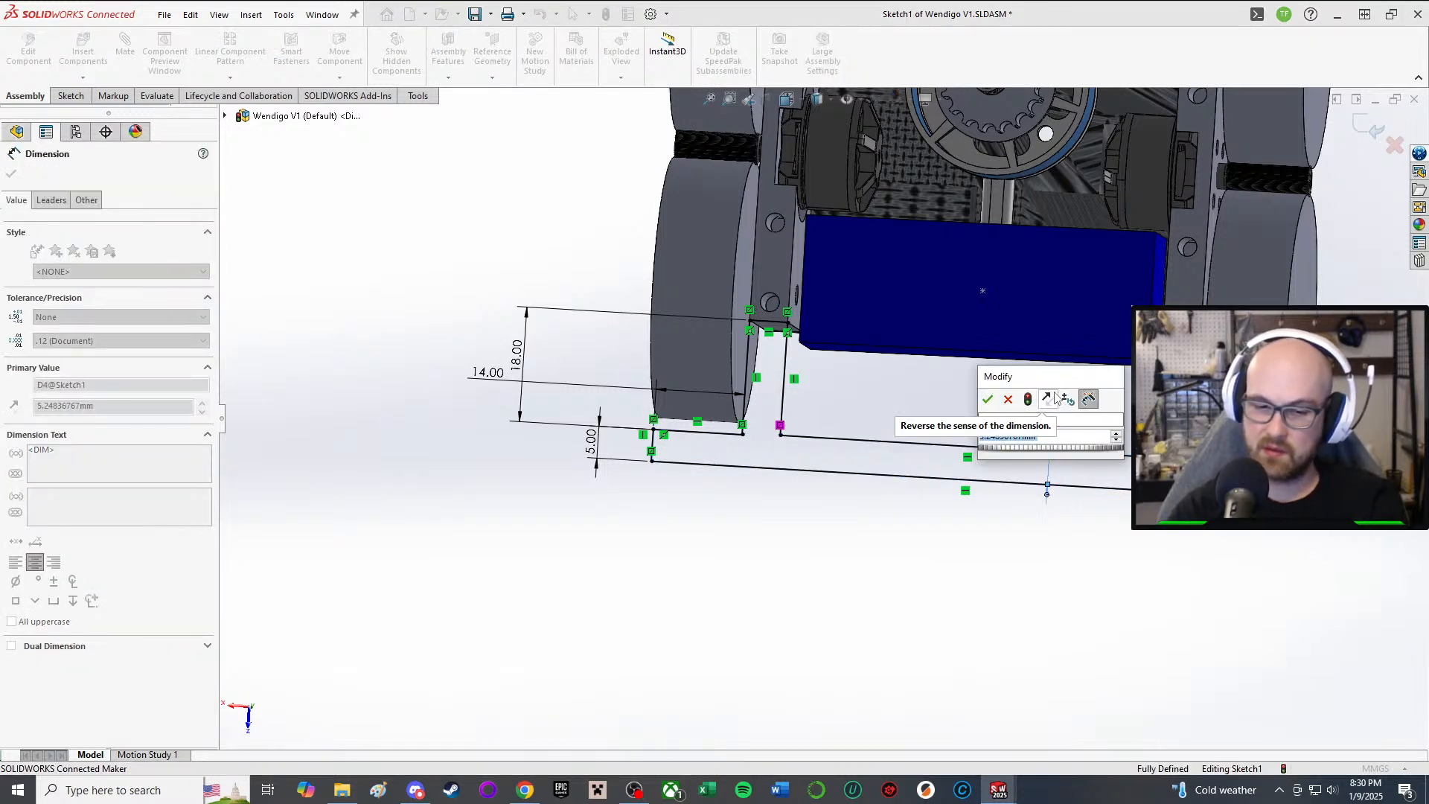
{"action": "type", "text": "8"}
{"action": "key", "text": "Return"}
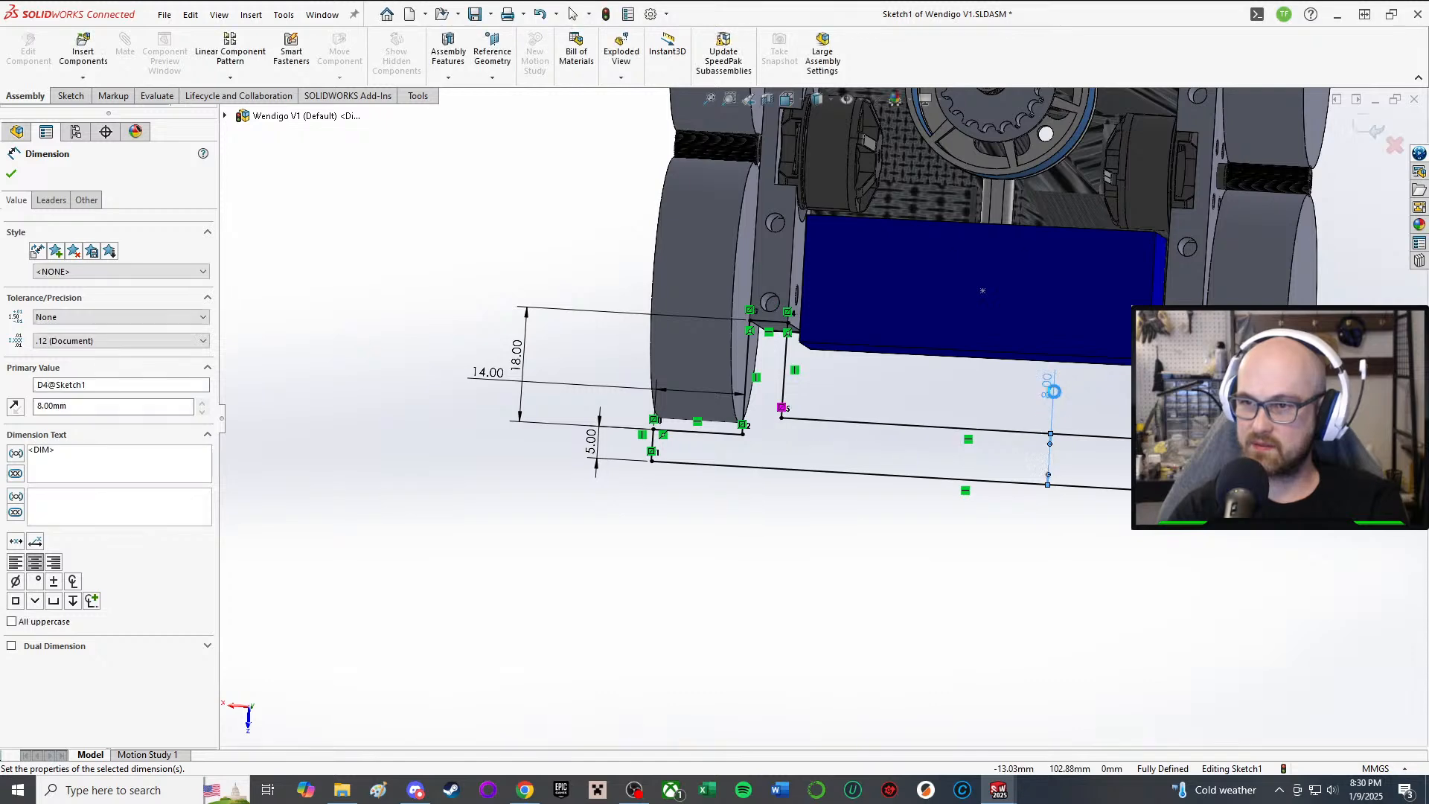
Step: Exit Smart Dimension and zoom out to check the fully defined sketch
{"action": "key", "text": "Escape"}
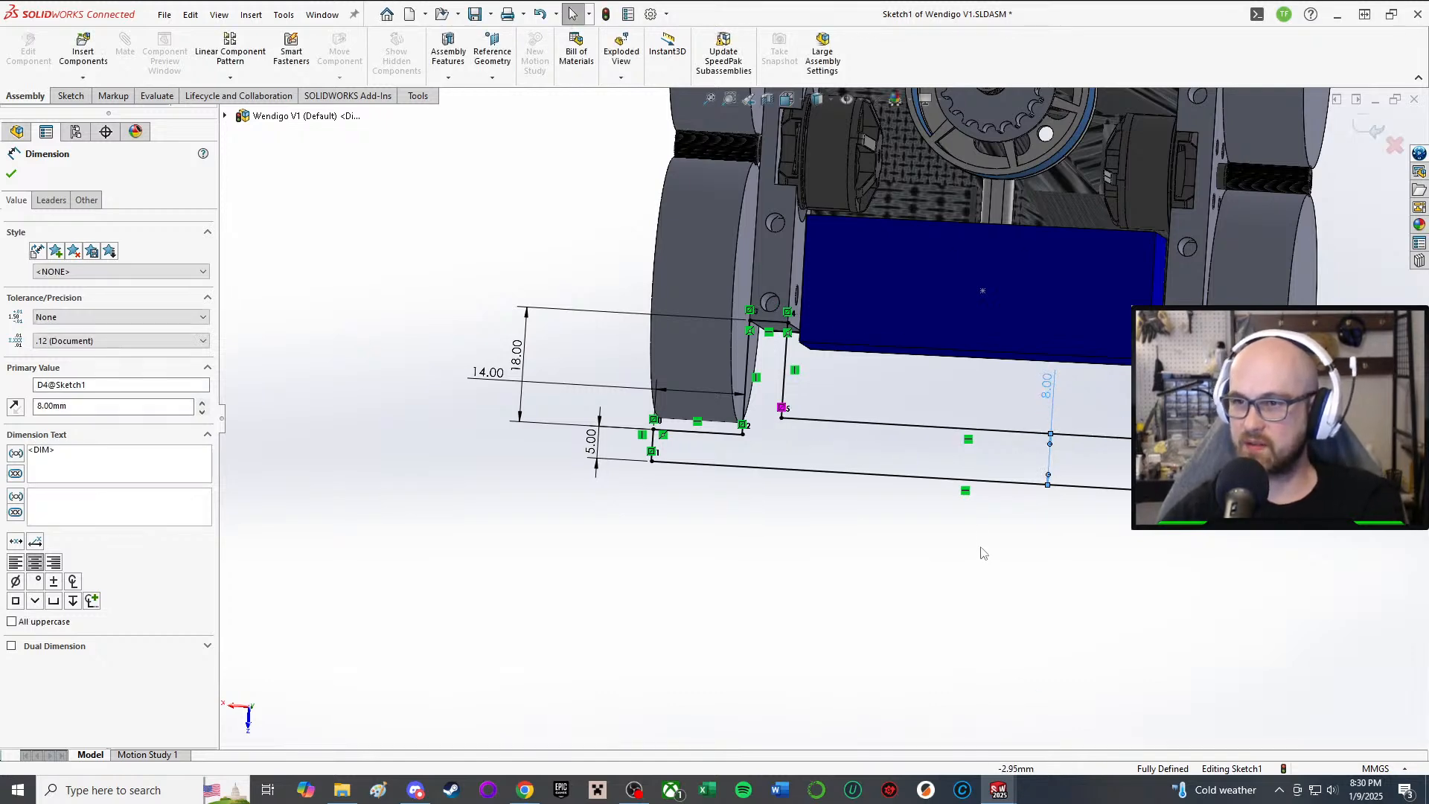
{"action": "scroll", "coordinate": [990, 531], "scroll_direction": "up", "scroll_amount": 3}
{"action": "key", "text": "Escape"}
{"action": "middle_click_drag", "start_coordinate": [975, 527], "coordinate": [843, 564]}
{"action": "key", "text": "l"}
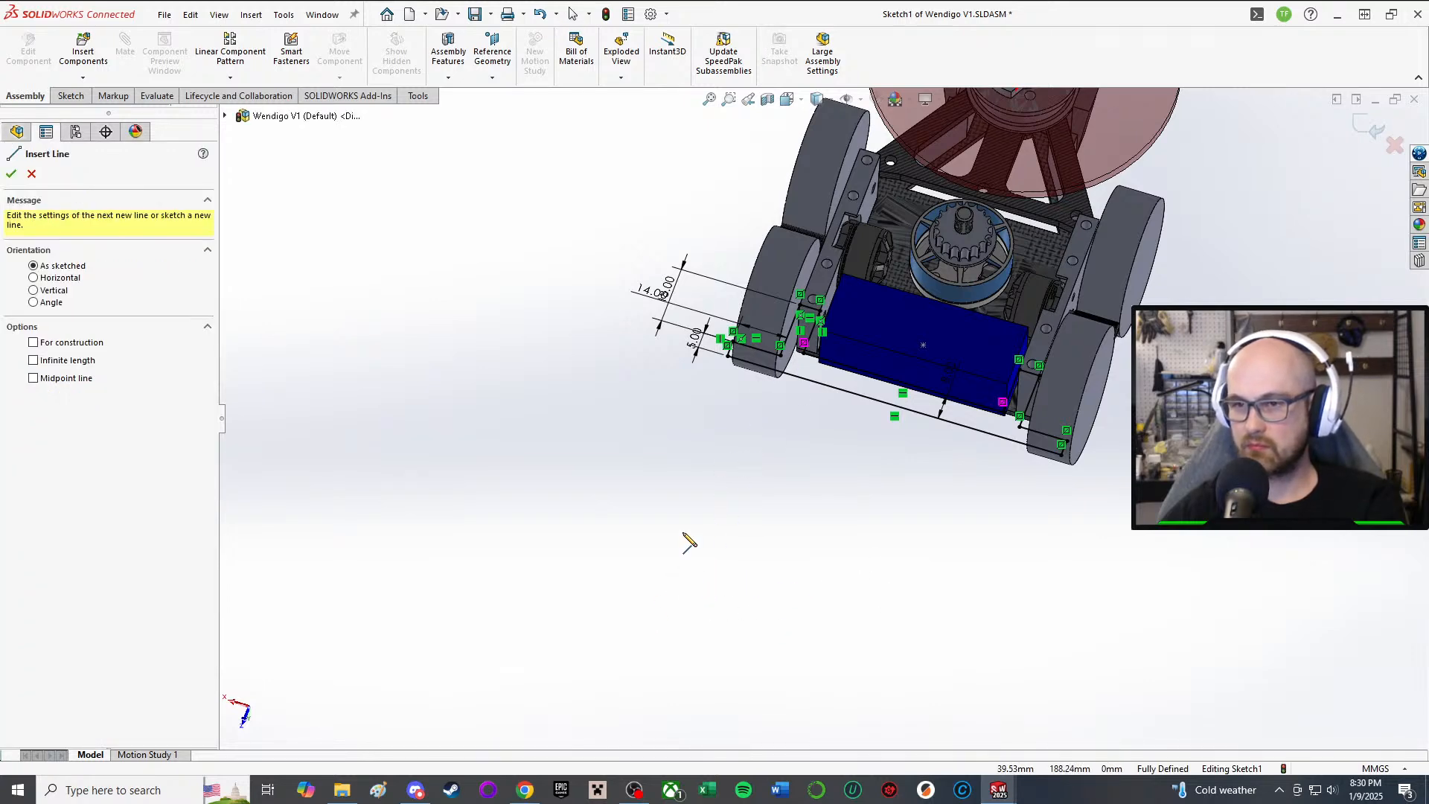
{"action": "key", "text": "d"}
{"action": "scroll", "coordinate": [1120, 564], "scroll_direction": "up", "scroll_amount": 2}
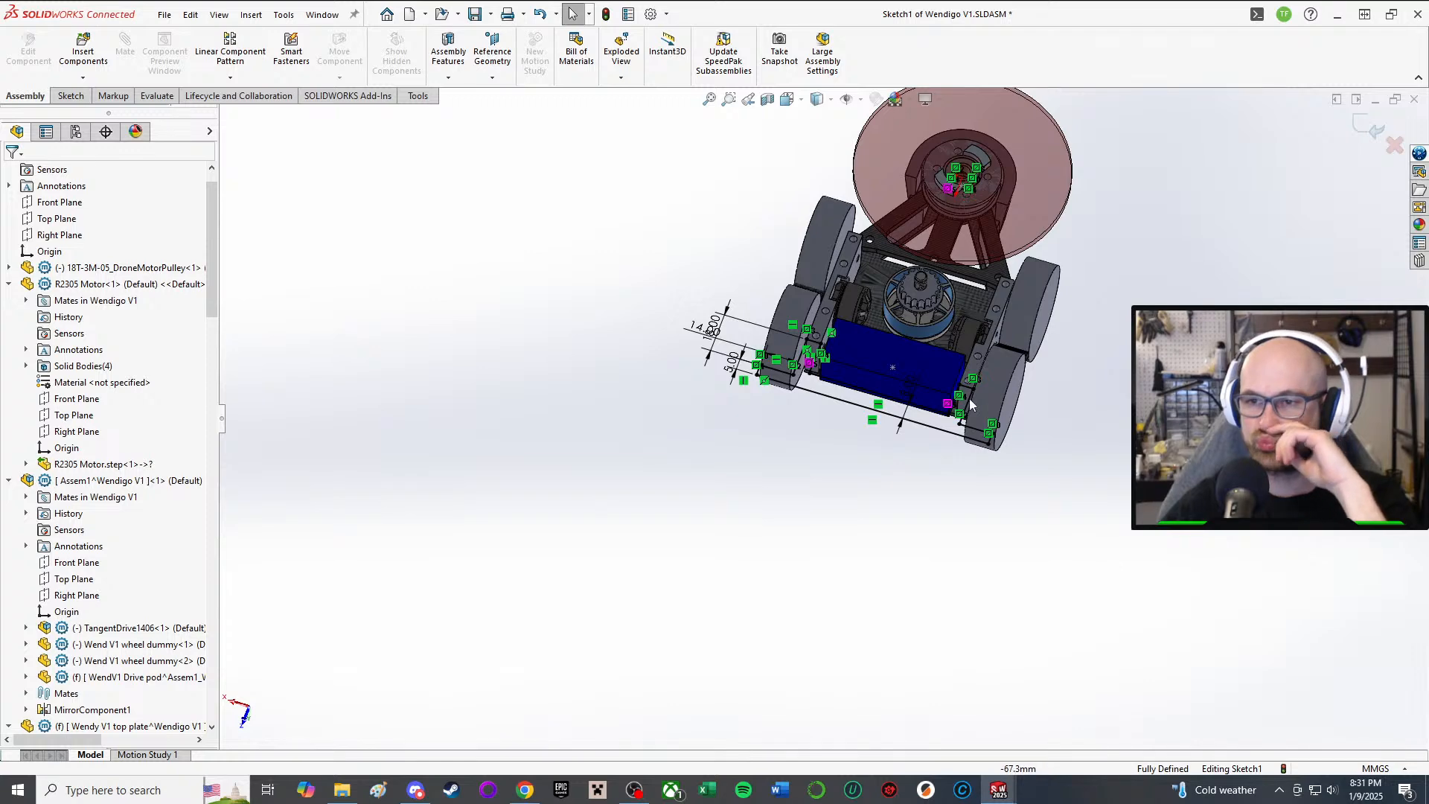
{"action": "scroll", "coordinate": [971, 404], "scroll_direction": "down", "scroll_amount": 8}
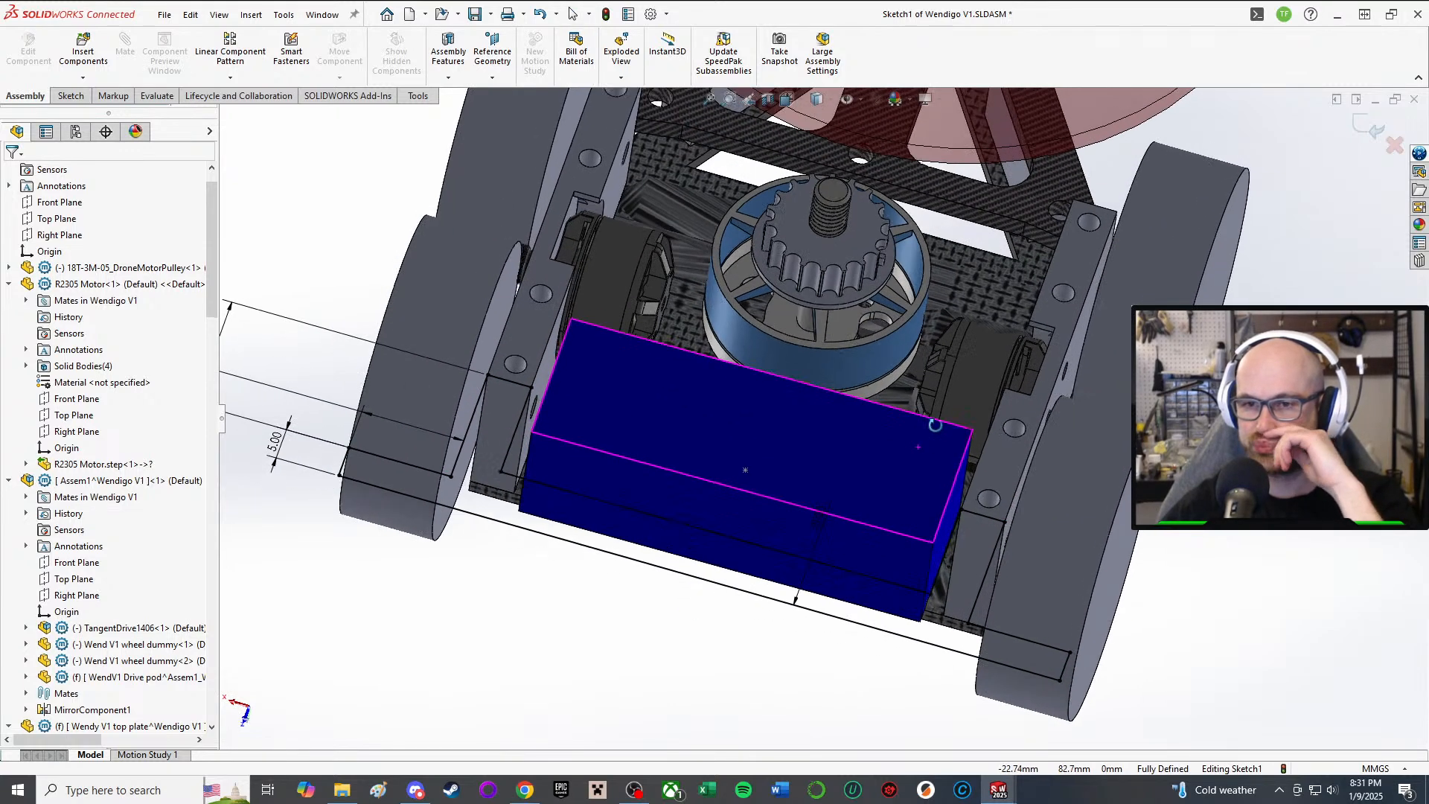
{"action": "middle_click_drag", "start_coordinate": [934, 424], "coordinate": [651, 320]}
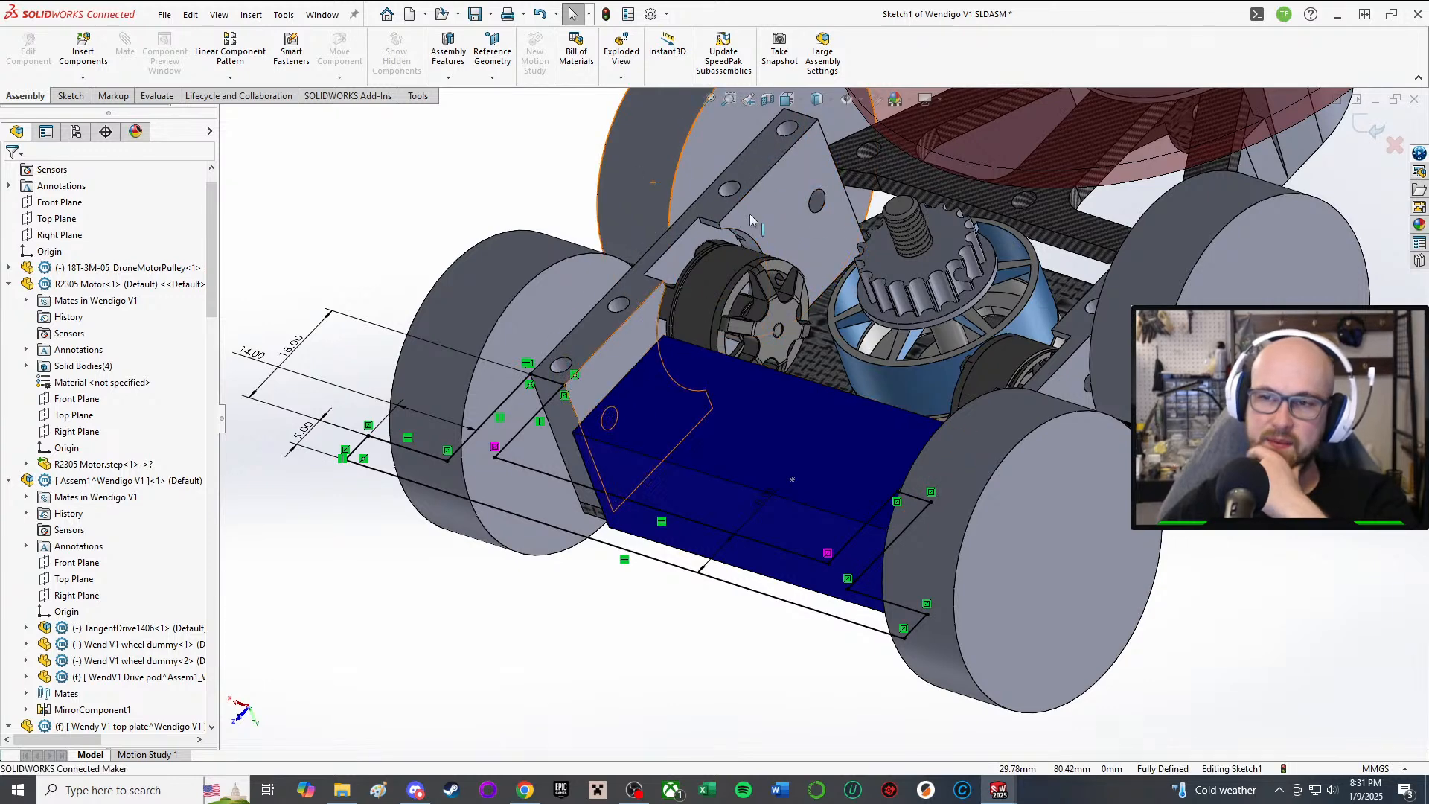
{"action": "middle_click_drag", "start_coordinate": [729, 335], "coordinate": [698, 443]}
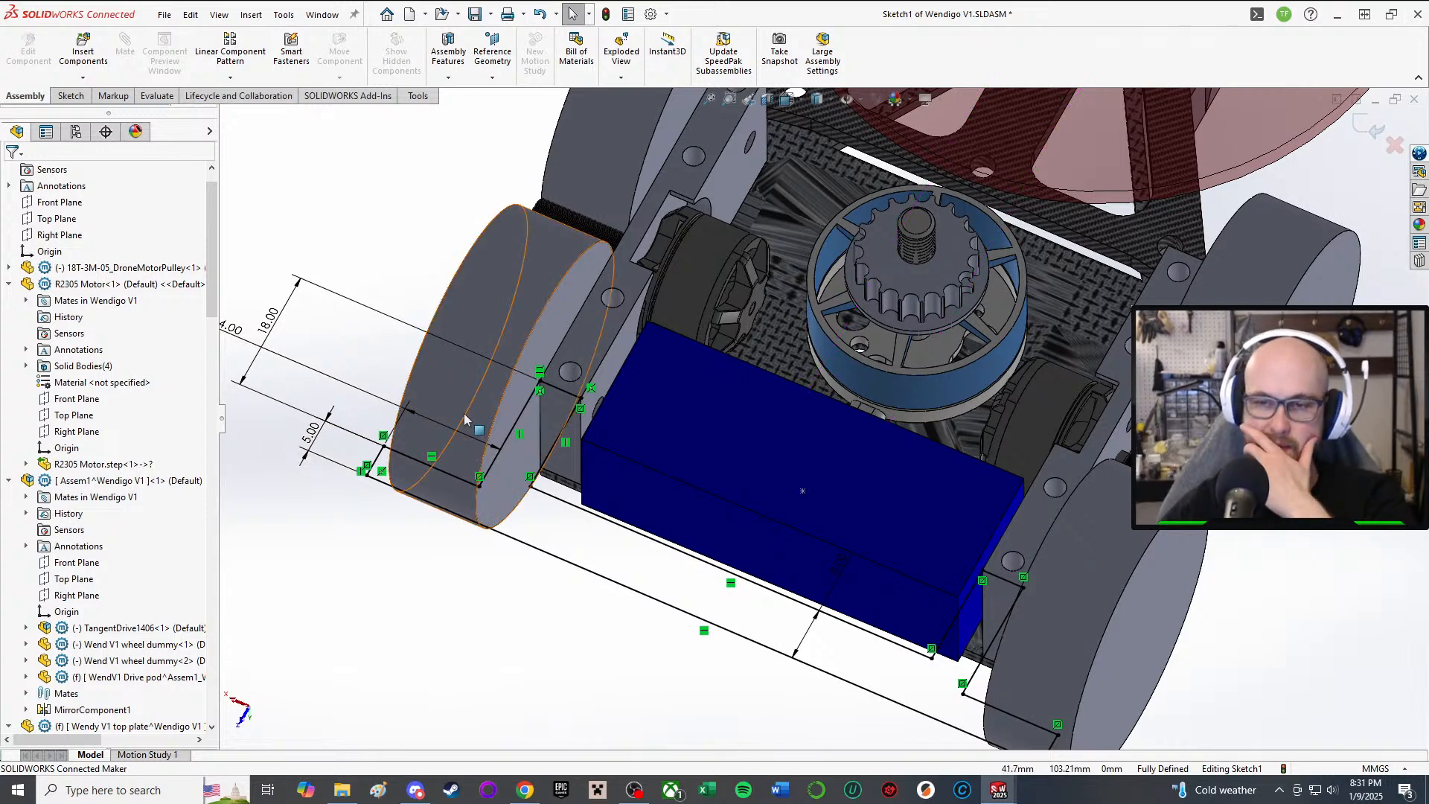
{"action": "right_click_drag", "start_coordinate": [346, 570], "coordinate": [319, 607]}
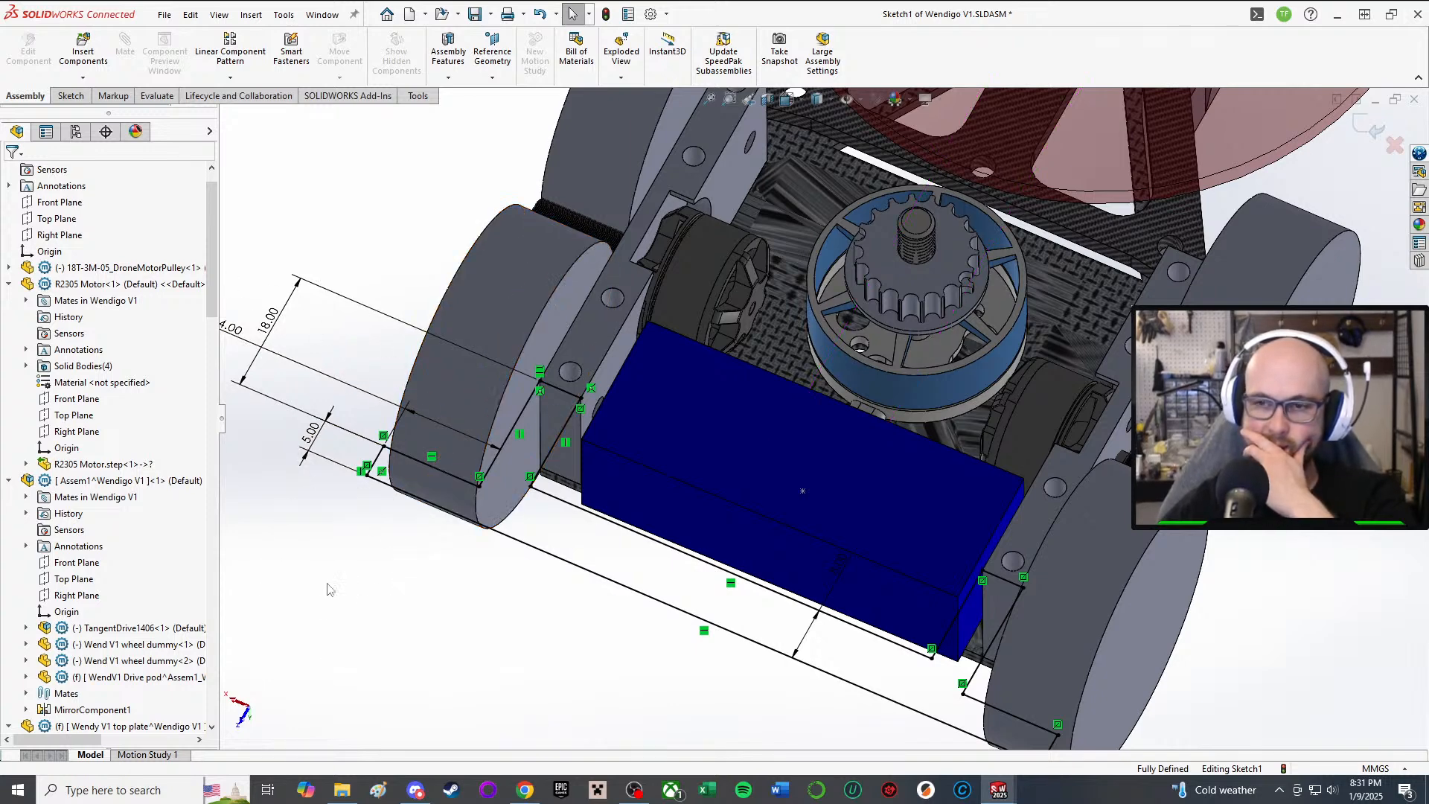
{"action": "middle_click_drag", "start_coordinate": [855, 521], "coordinate": [917, 546]}
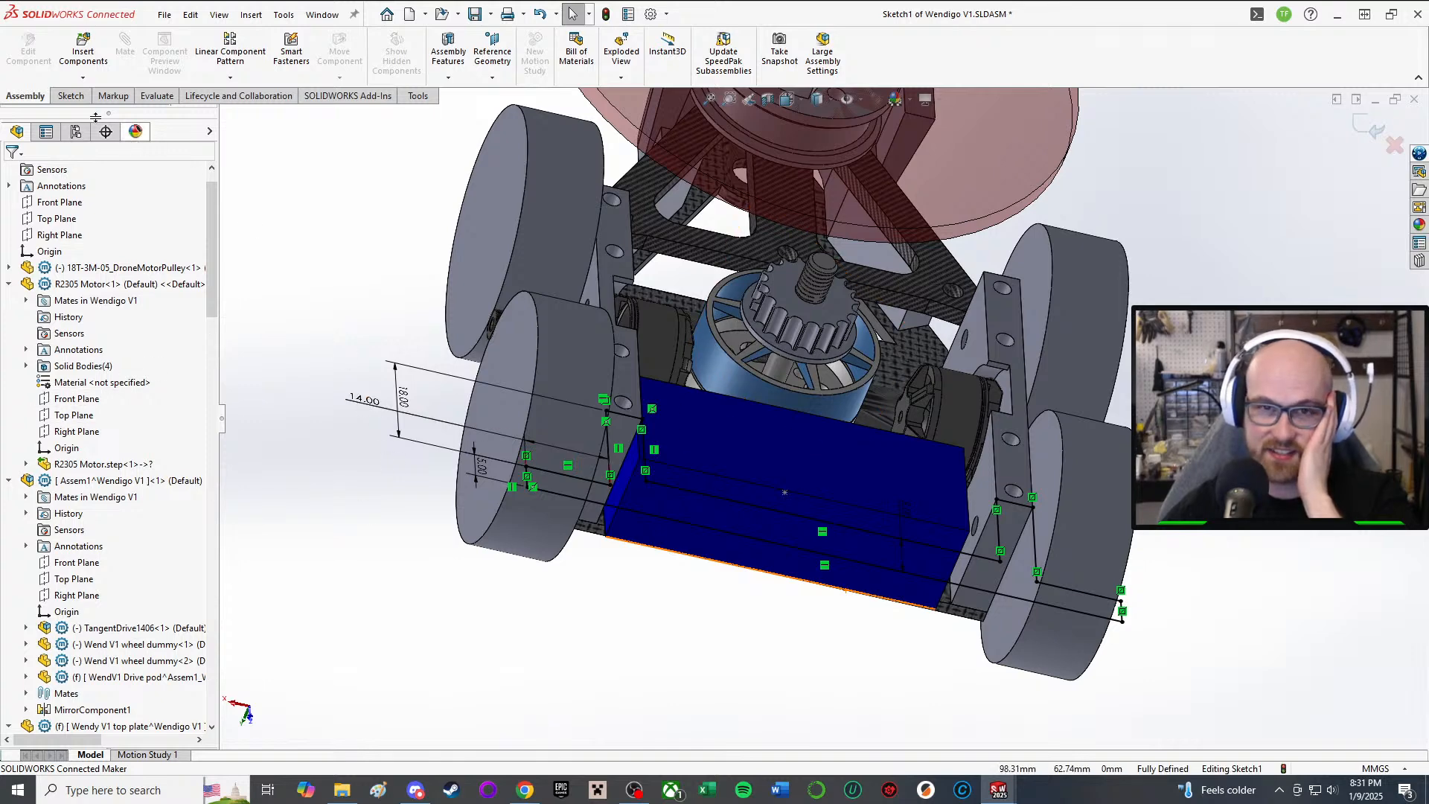
Step: Exit the bracket sketch and delete Sketch1 from the assembly
{"action": "left_click", "coordinate": [61, 93]}
{"action": "left_click", "coordinate": [19, 48]}
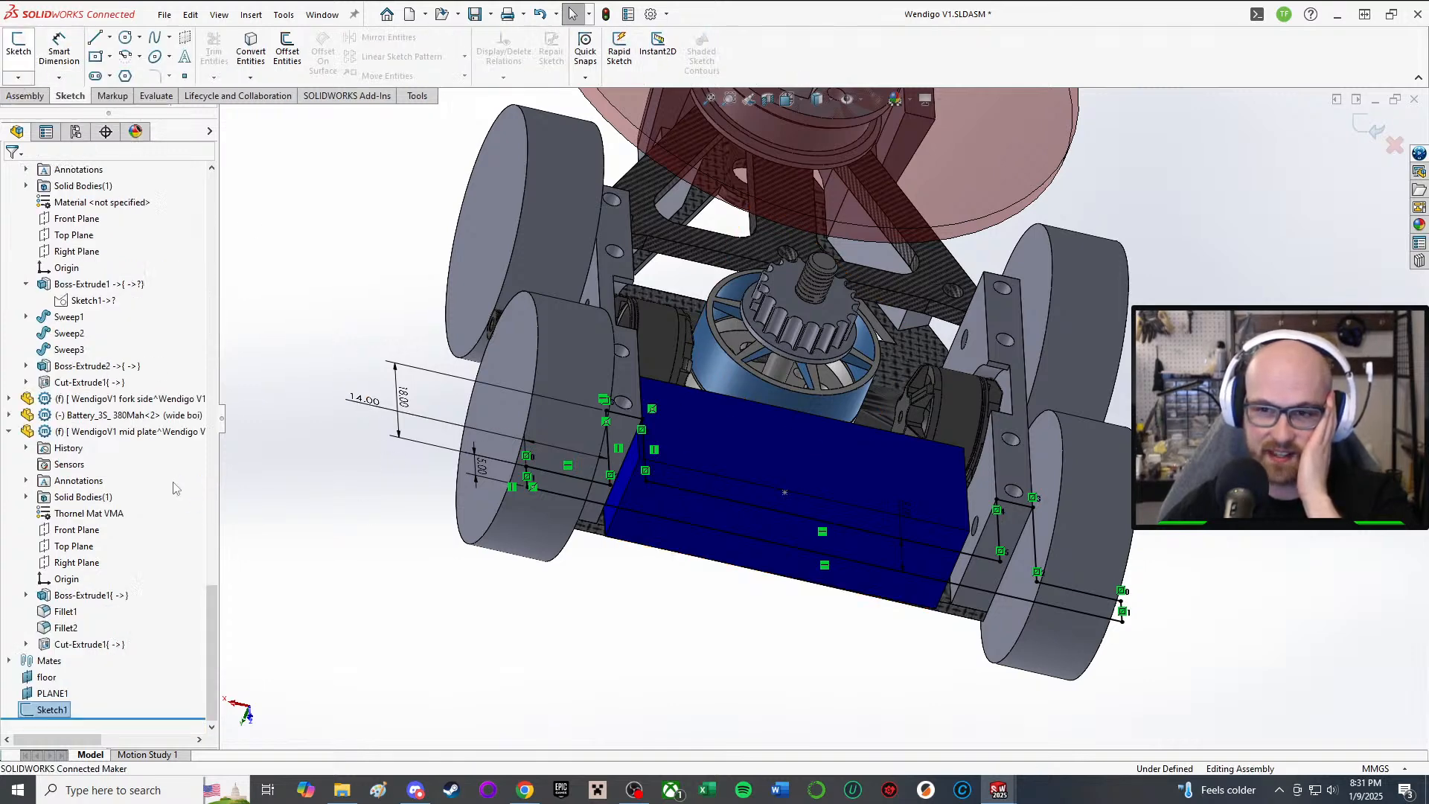
{"action": "right_click", "coordinate": [50, 713]}
{"action": "left_click", "coordinate": [102, 595]}
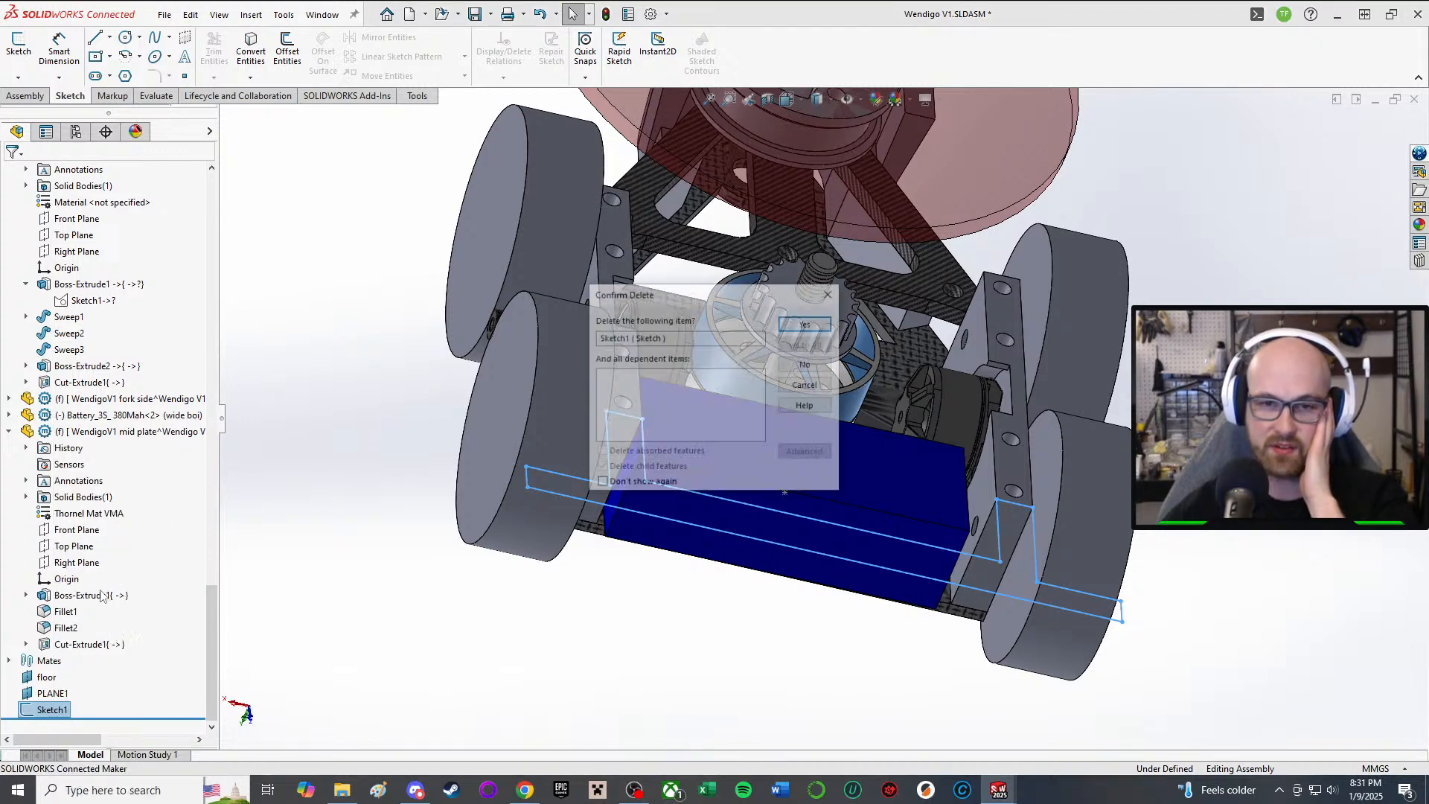
{"action": "key", "text": "Return"}
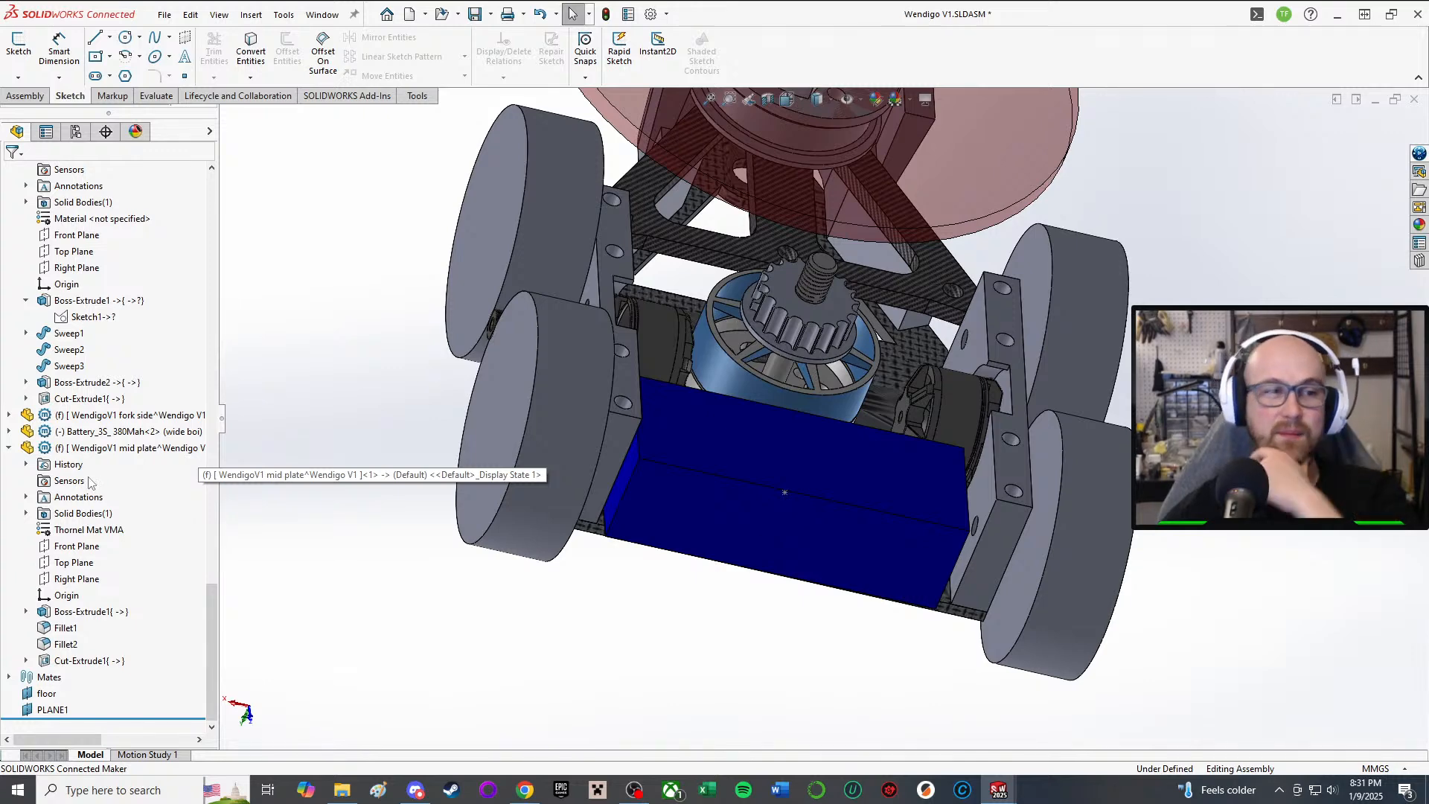
Step: Collapse the front armor and weapon assembly nodes in the FeatureManager tree
{"action": "scroll", "coordinate": [54, 506], "scroll_direction": "up", "scroll_amount": 2}
{"action": "scroll", "coordinate": [27, 415], "scroll_direction": "up", "scroll_amount": 2}
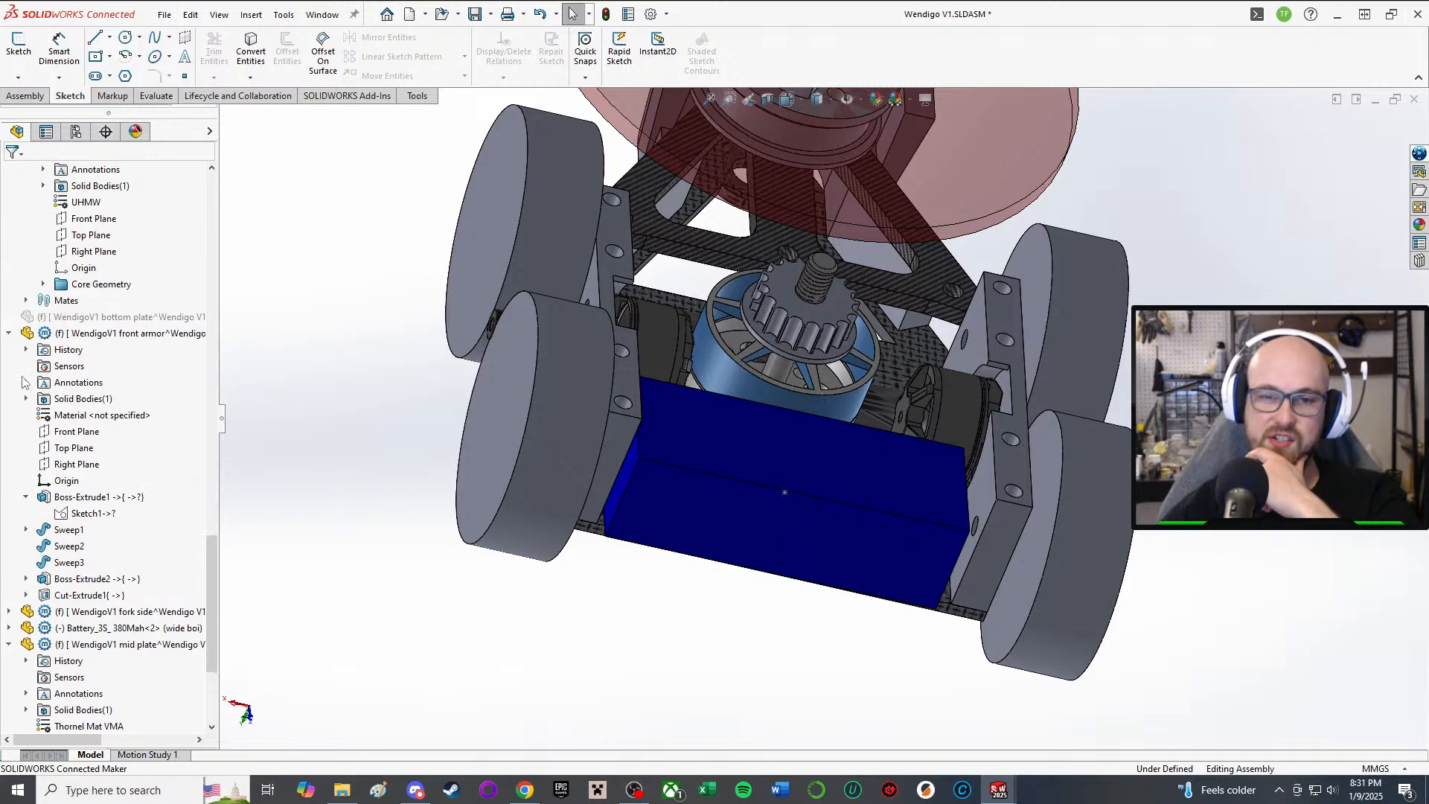
{"action": "left_click", "coordinate": [9, 334]}
{"action": "scroll", "coordinate": [29, 364], "scroll_direction": "up", "scroll_amount": 2}
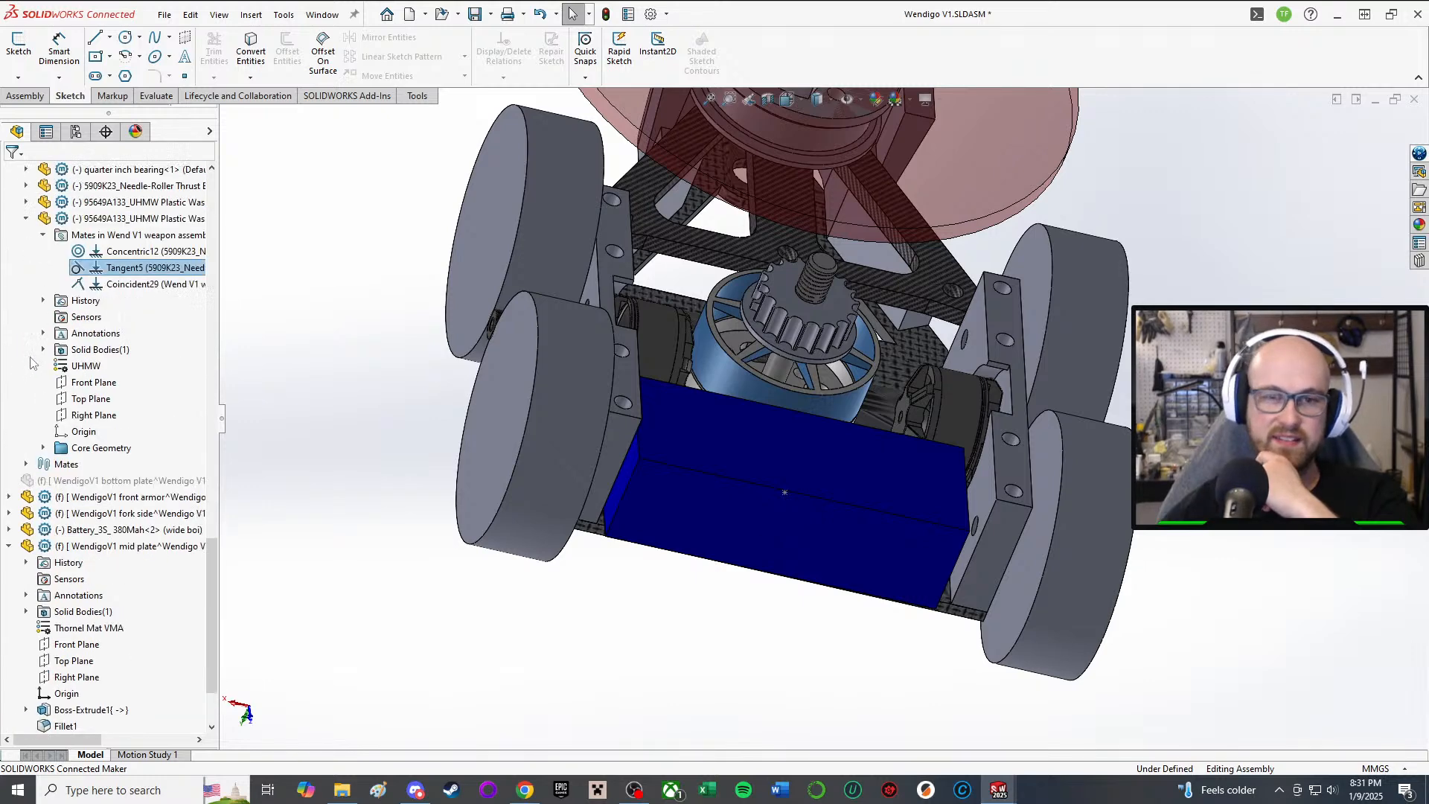
{"action": "scroll", "coordinate": [9, 201], "scroll_direction": "up", "scroll_amount": 9}
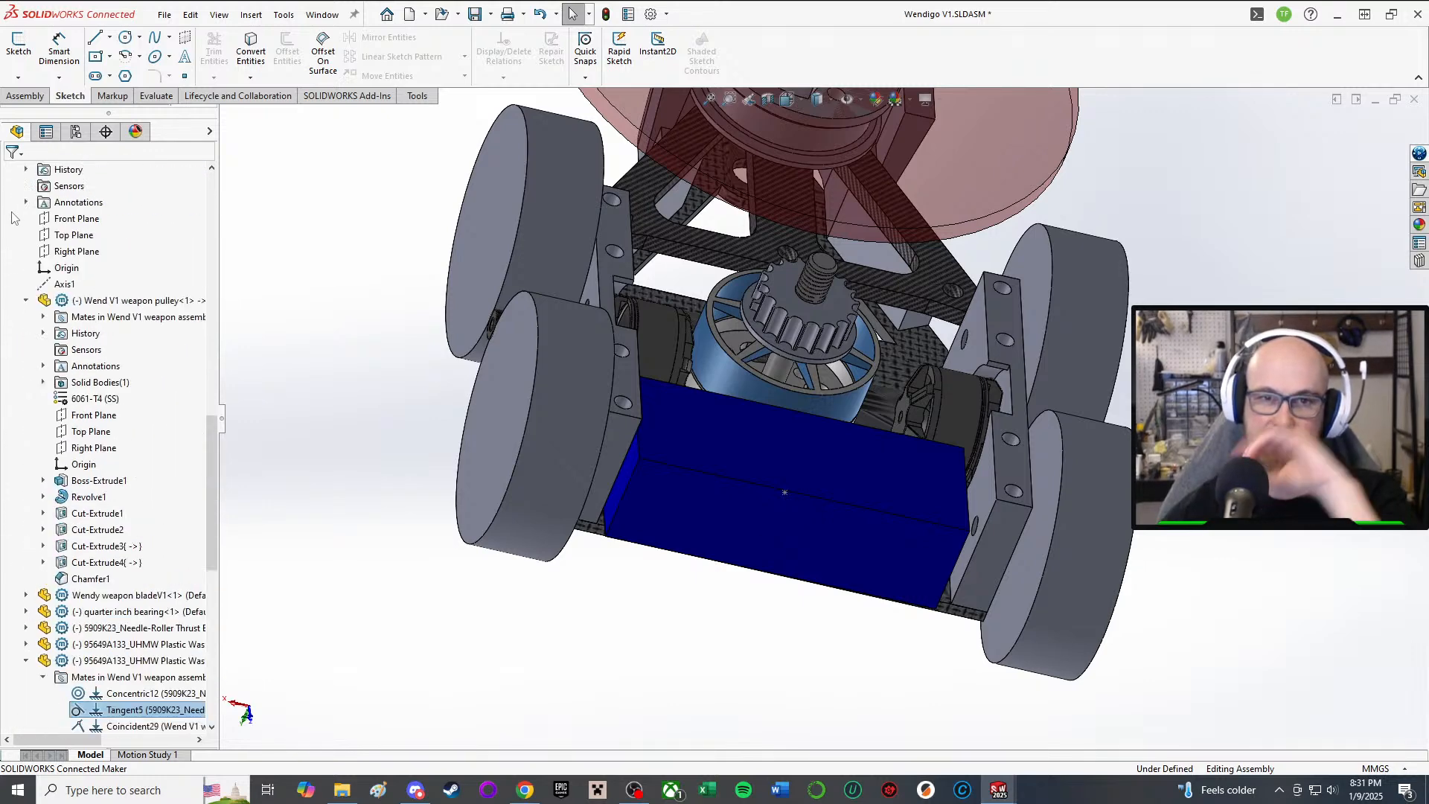
{"action": "scroll", "coordinate": [26, 201], "scroll_direction": "up", "scroll_amount": 8}
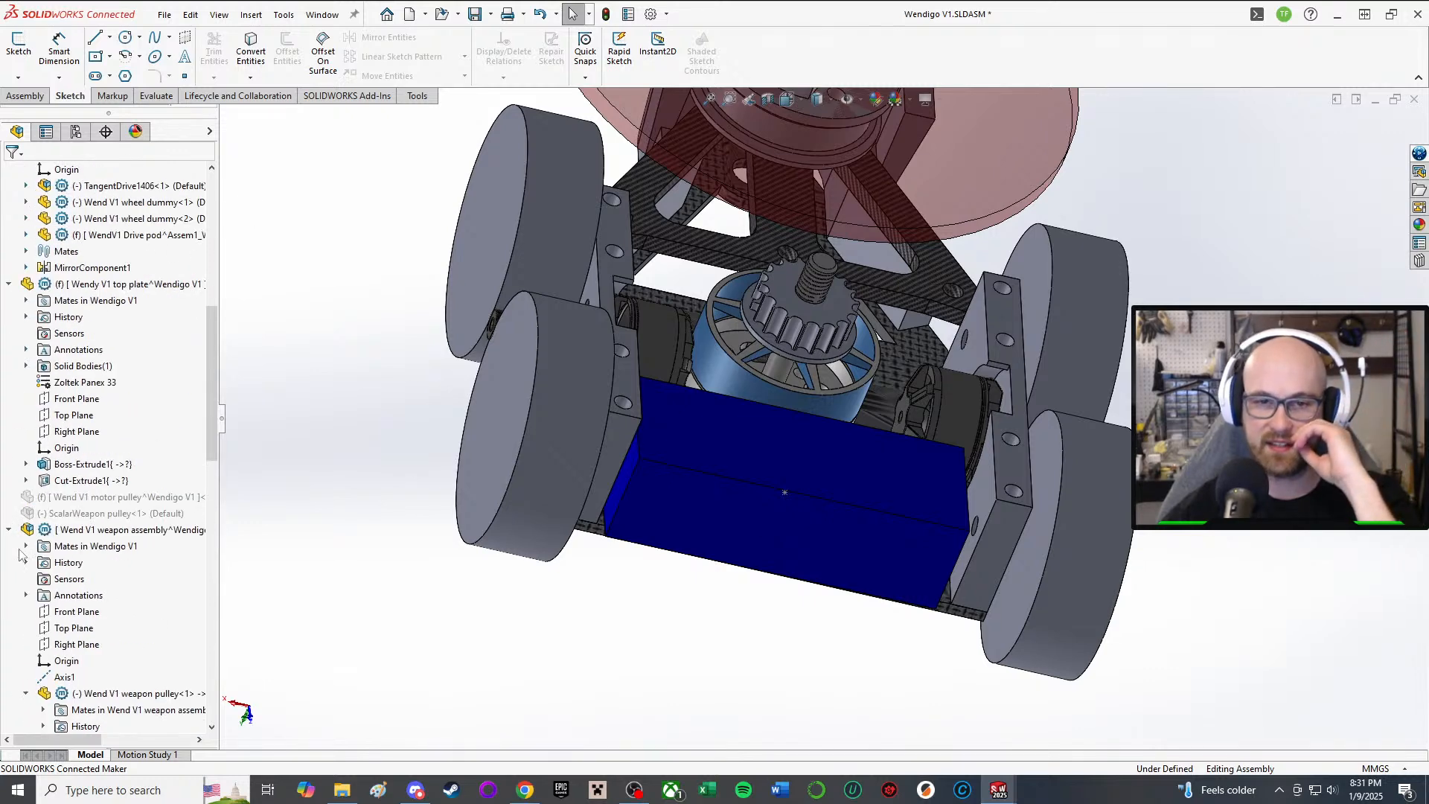
{"action": "left_click", "coordinate": [9, 529]}
Step: Collapse the R2305 Motor, top plate and mid plate components in the tree
{"action": "left_click", "coordinate": [143, 513]}
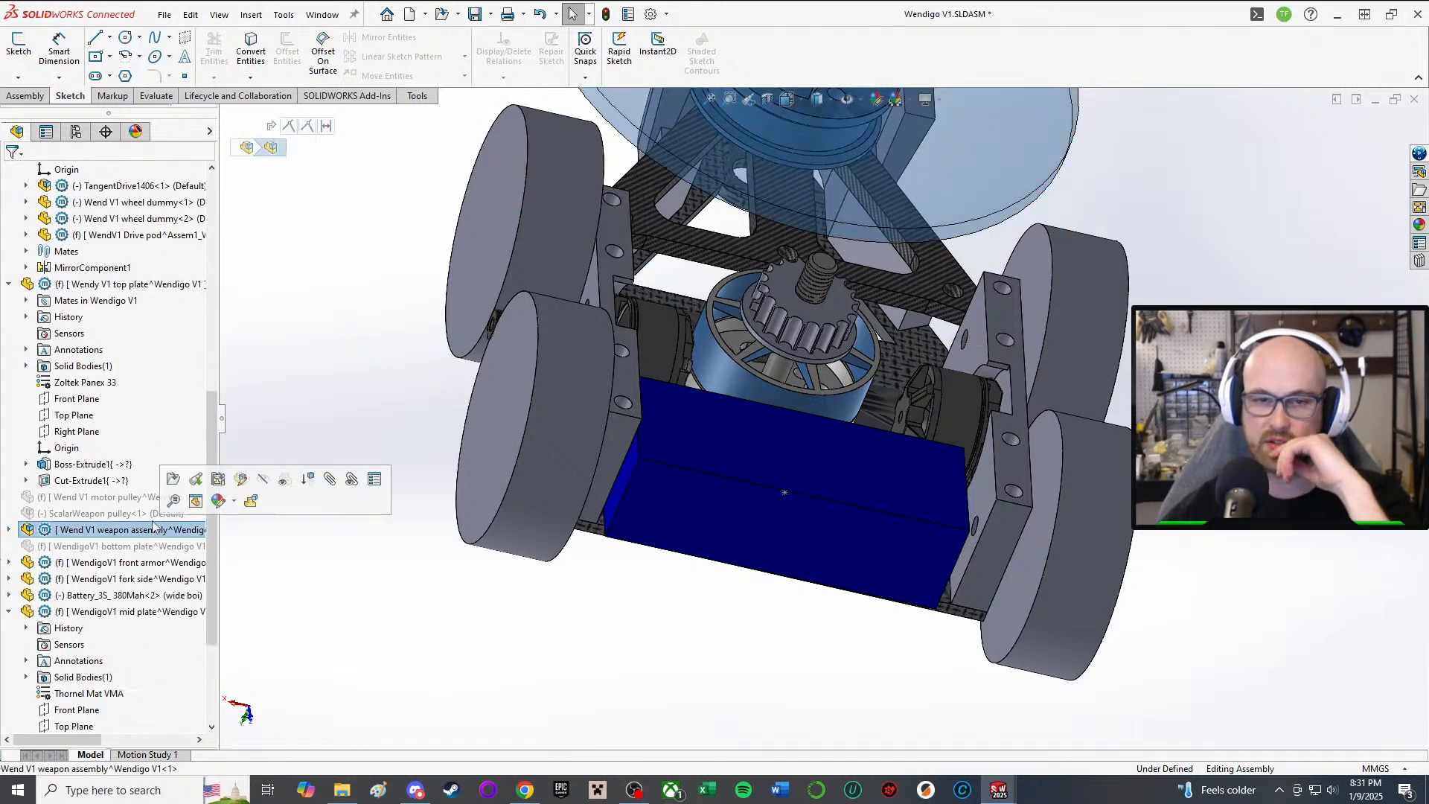
{"action": "scroll", "coordinate": [15, 335], "scroll_direction": "up", "scroll_amount": 6}
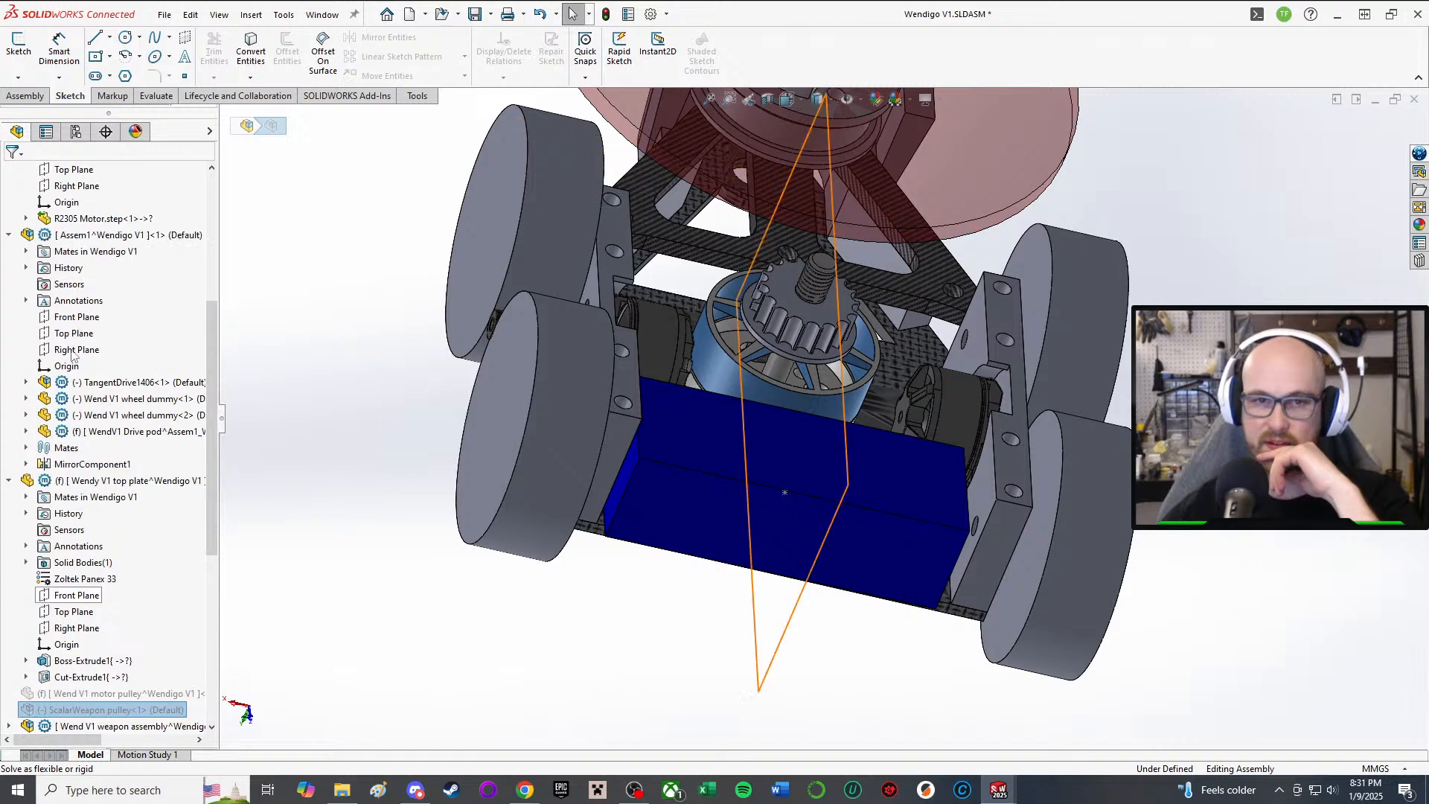
{"action": "scroll", "coordinate": [8, 335], "scroll_direction": "up", "scroll_amount": 4}
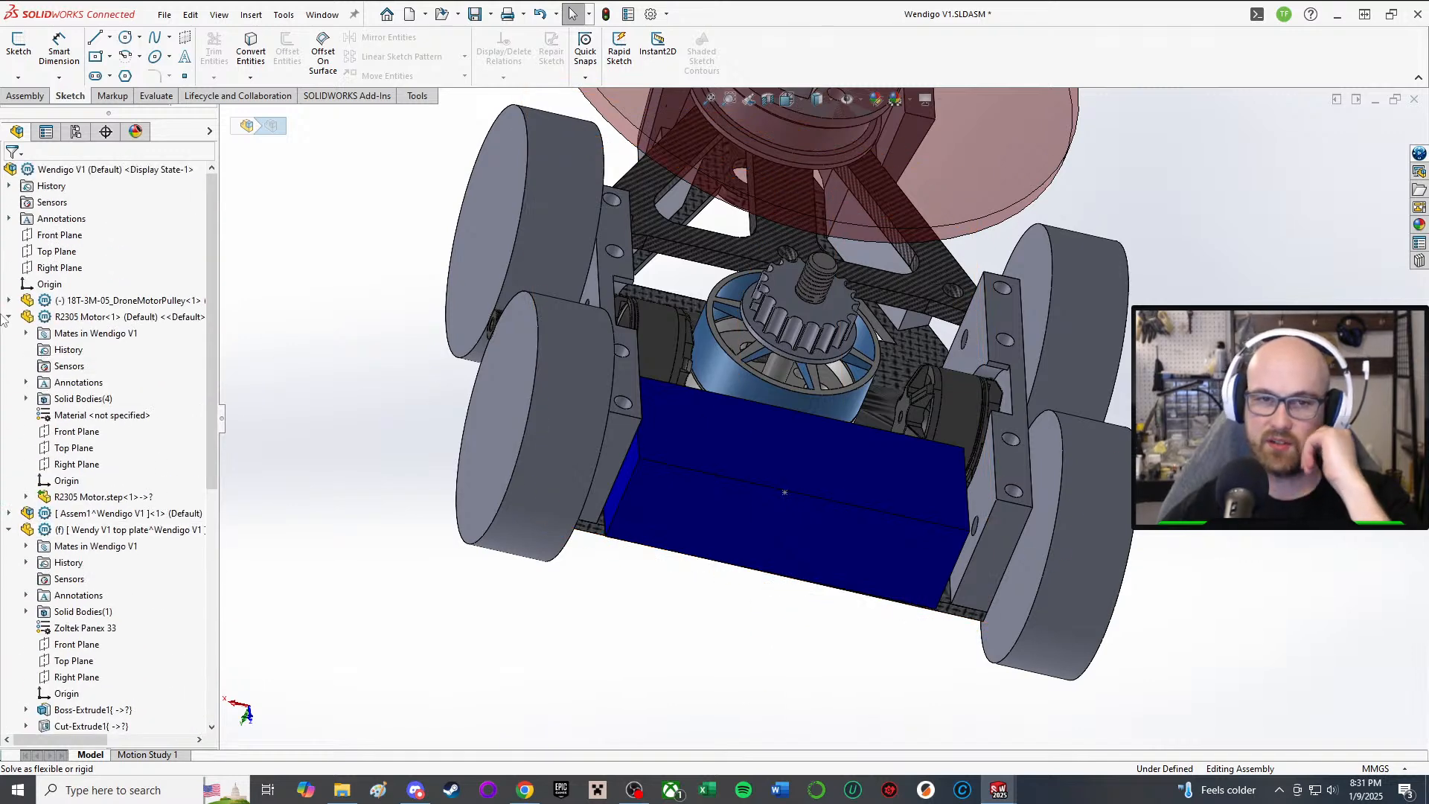
{"action": "left_click", "coordinate": [9, 316]}
{"action": "left_click", "coordinate": [10, 349]}
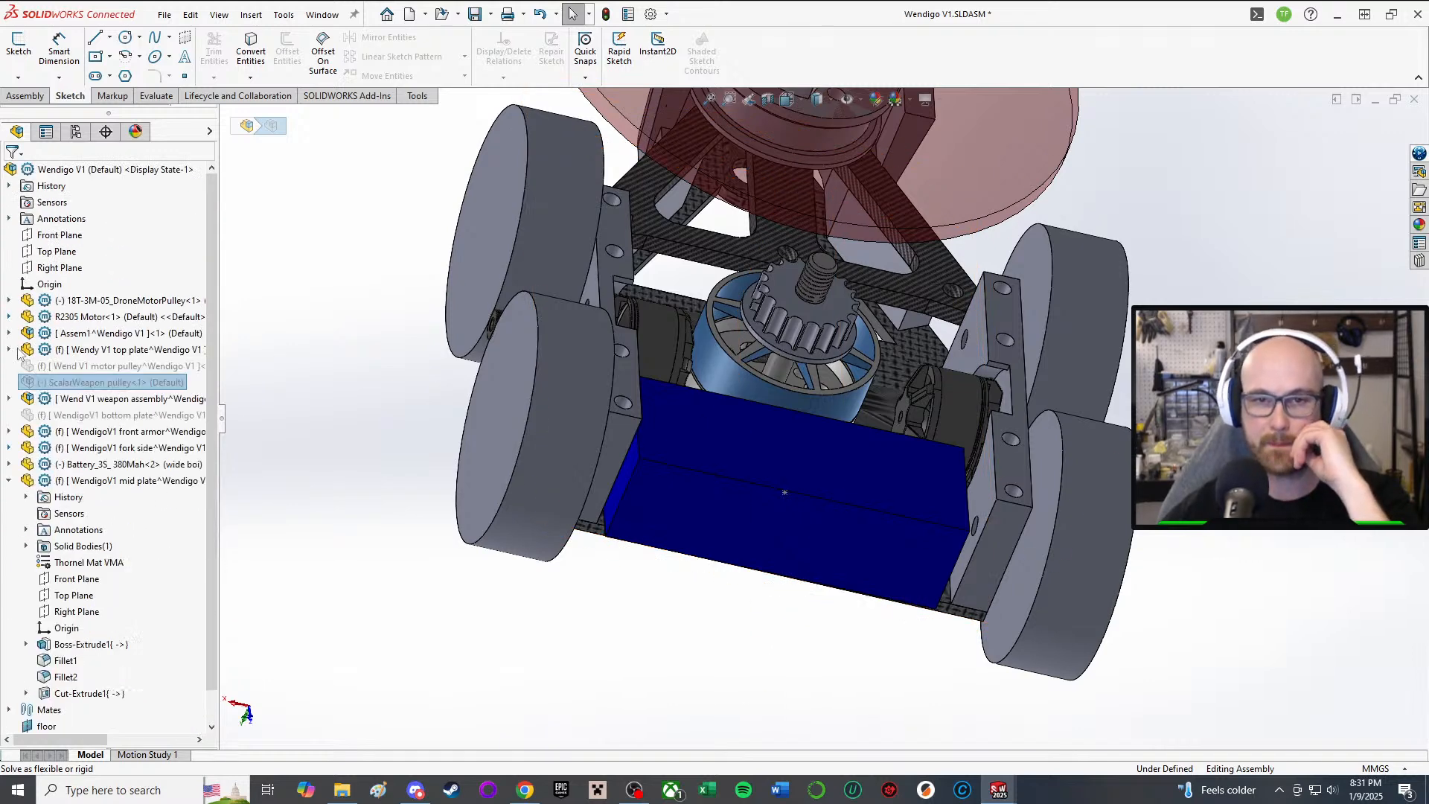
{"action": "left_click", "coordinate": [9, 480]}
{"action": "left_click", "coordinate": [569, 592]}
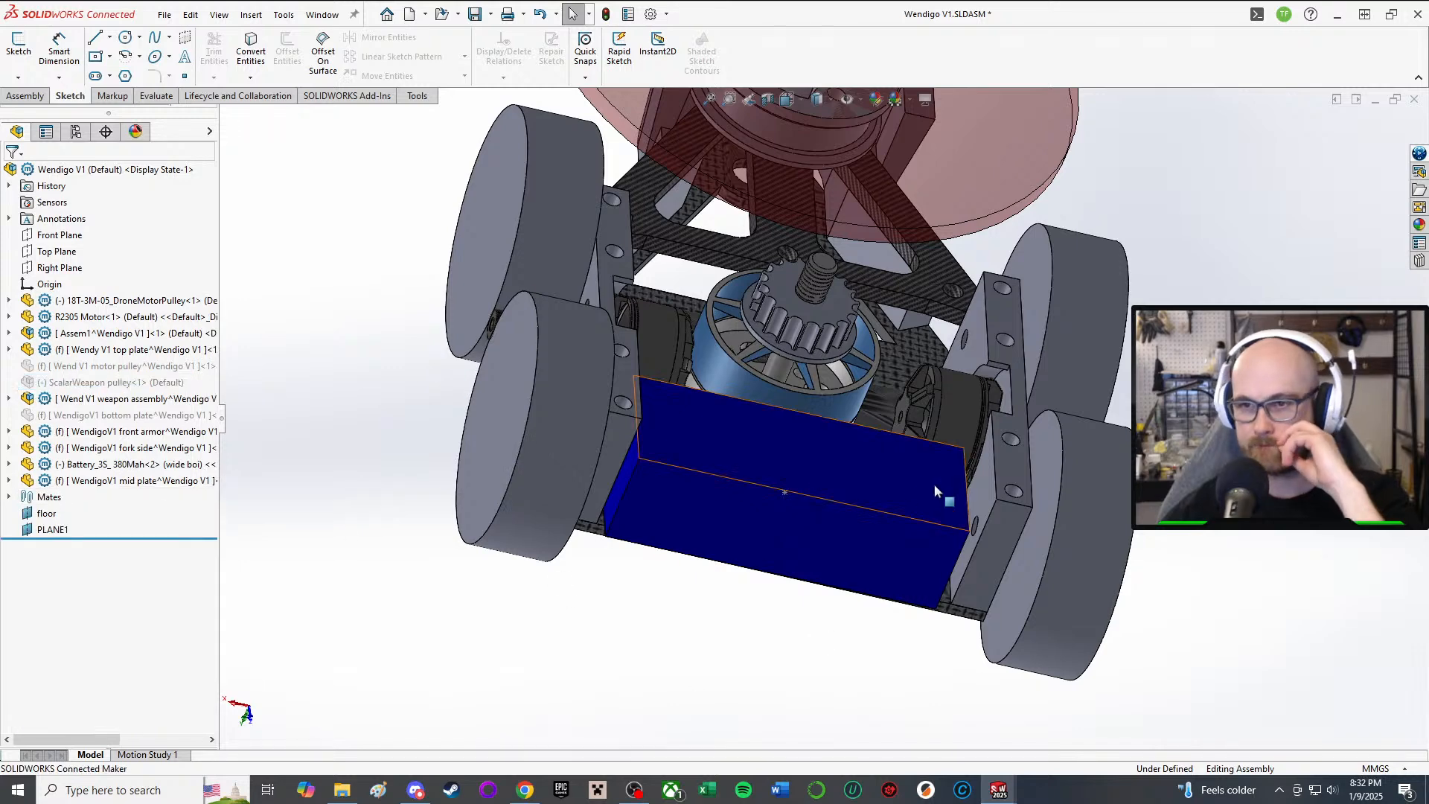
{"action": "middle_click_drag", "start_coordinate": [934, 487], "coordinate": [864, 581]}
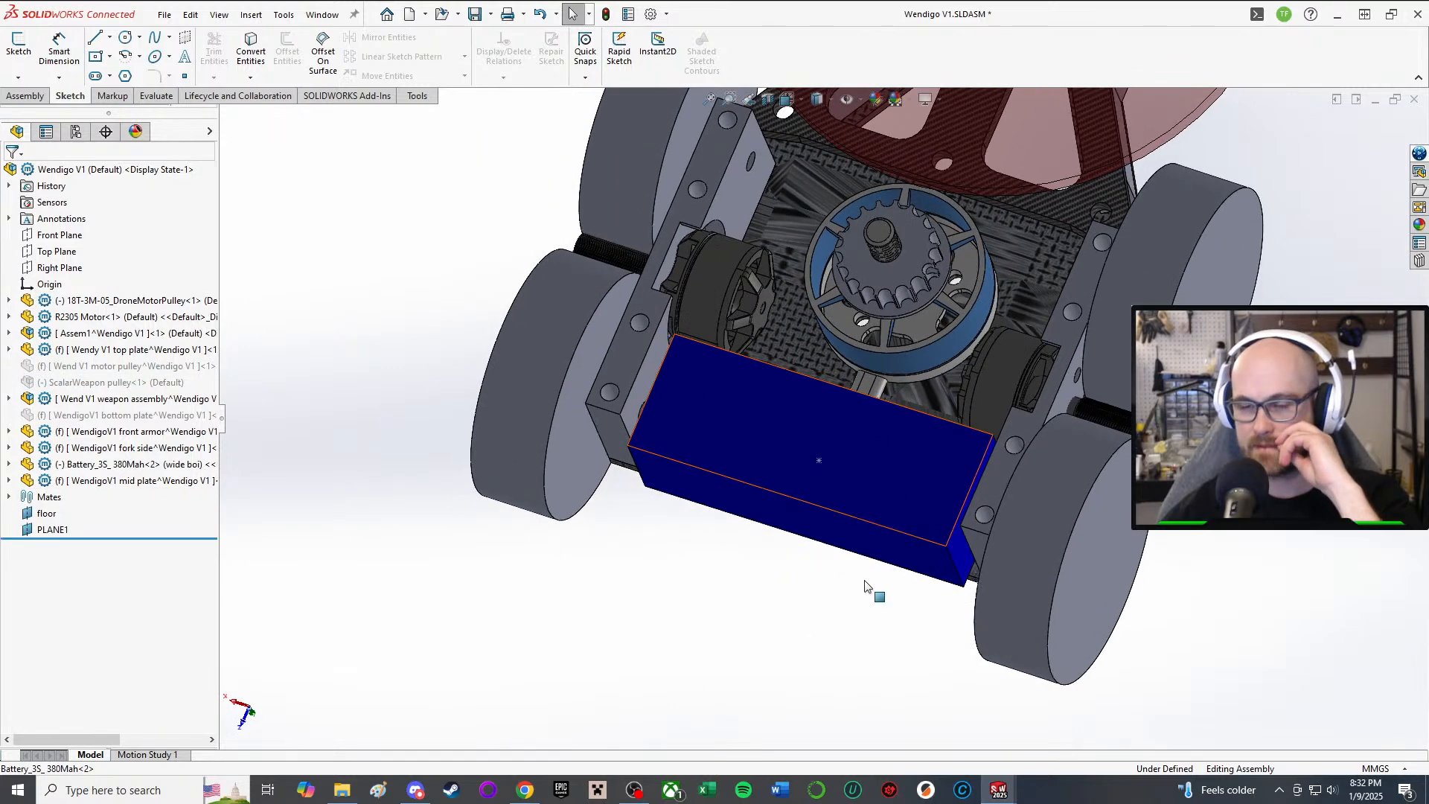
Step: Open the Insert Components options on the Assembly tab, cancelling existing-component insertion
{"action": "left_click", "coordinate": [25, 96]}
{"action": "left_click", "coordinate": [83, 51]}
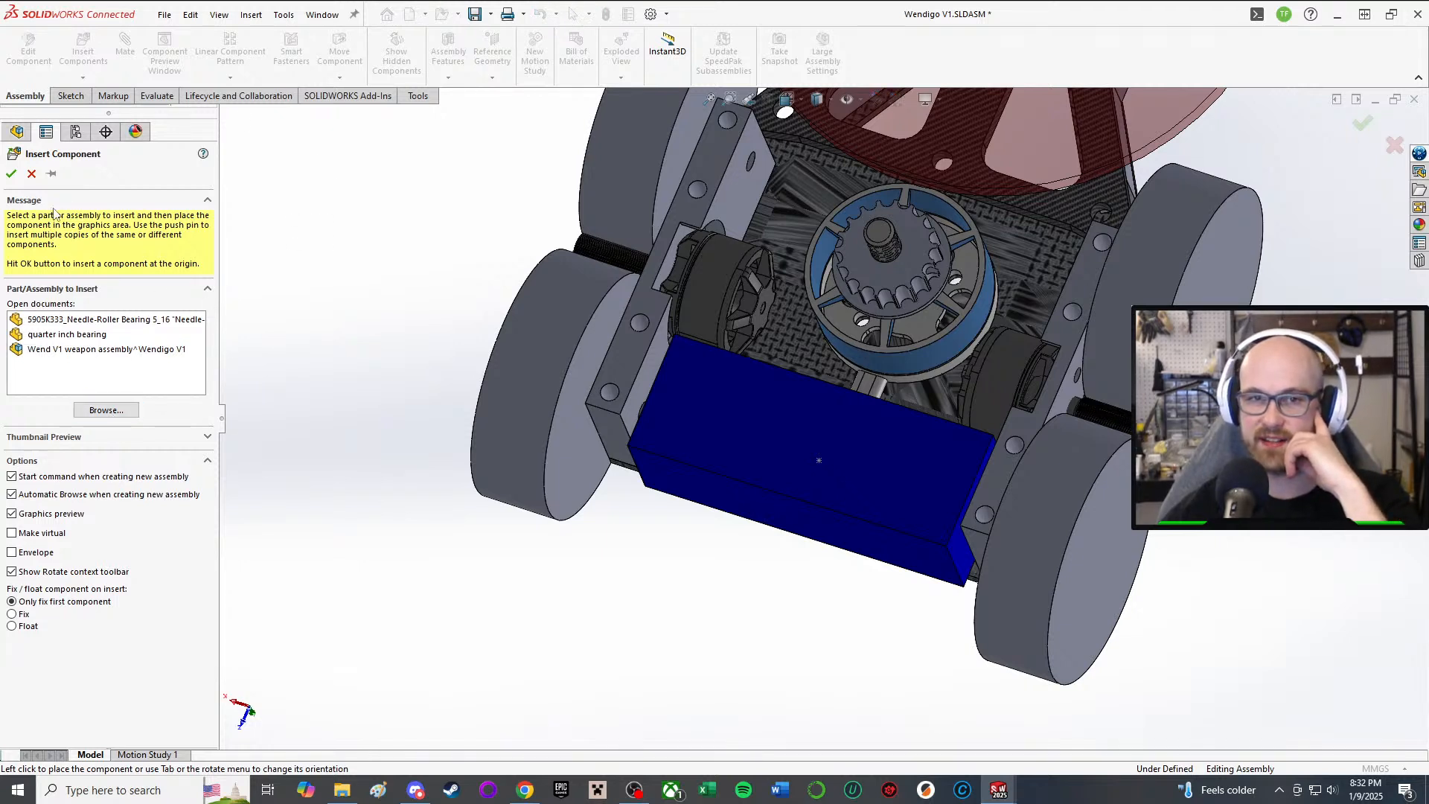
{"action": "left_click", "coordinate": [32, 173]}
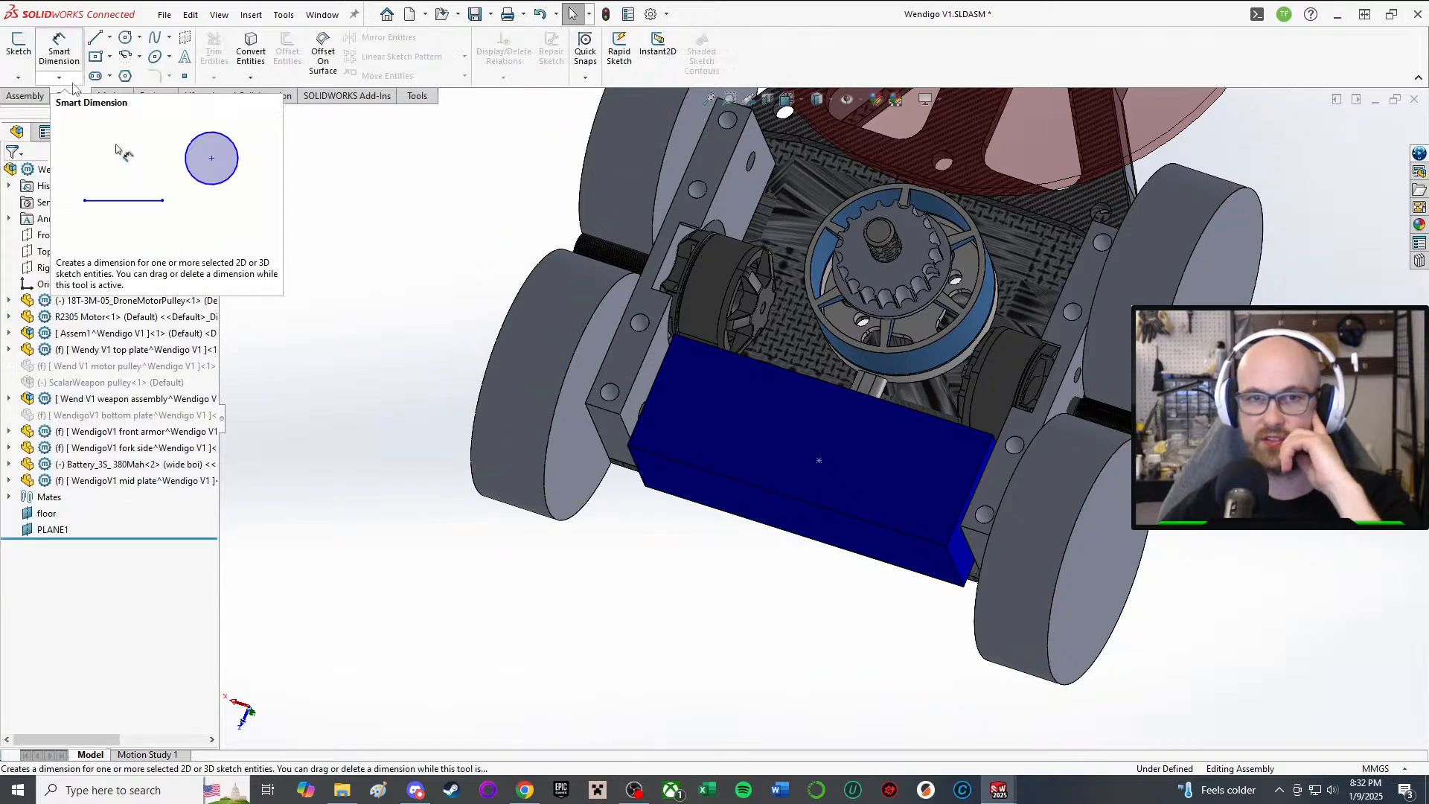
{"action": "left_click", "coordinate": [83, 77]}
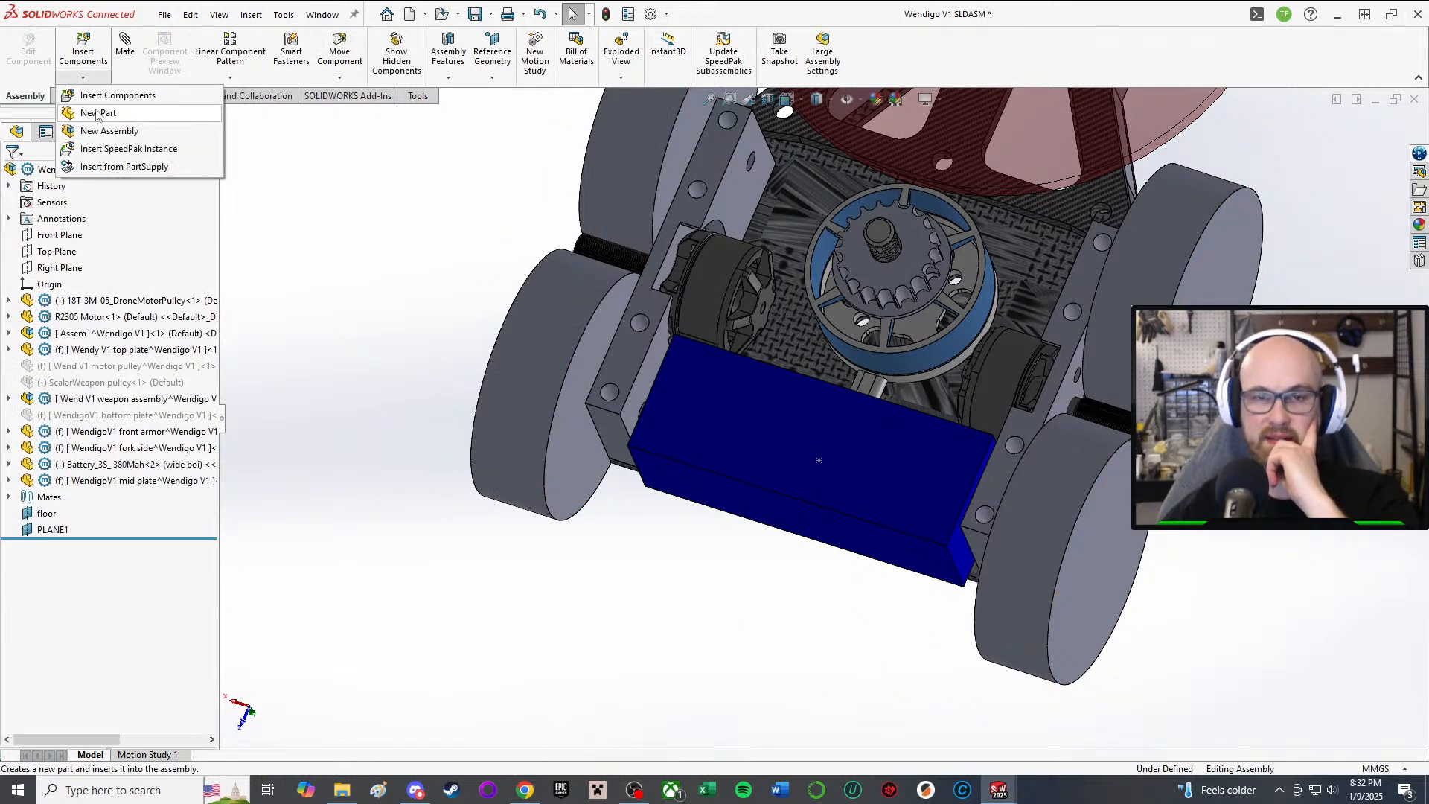
{"action": "left_click", "coordinate": [167, 100]}
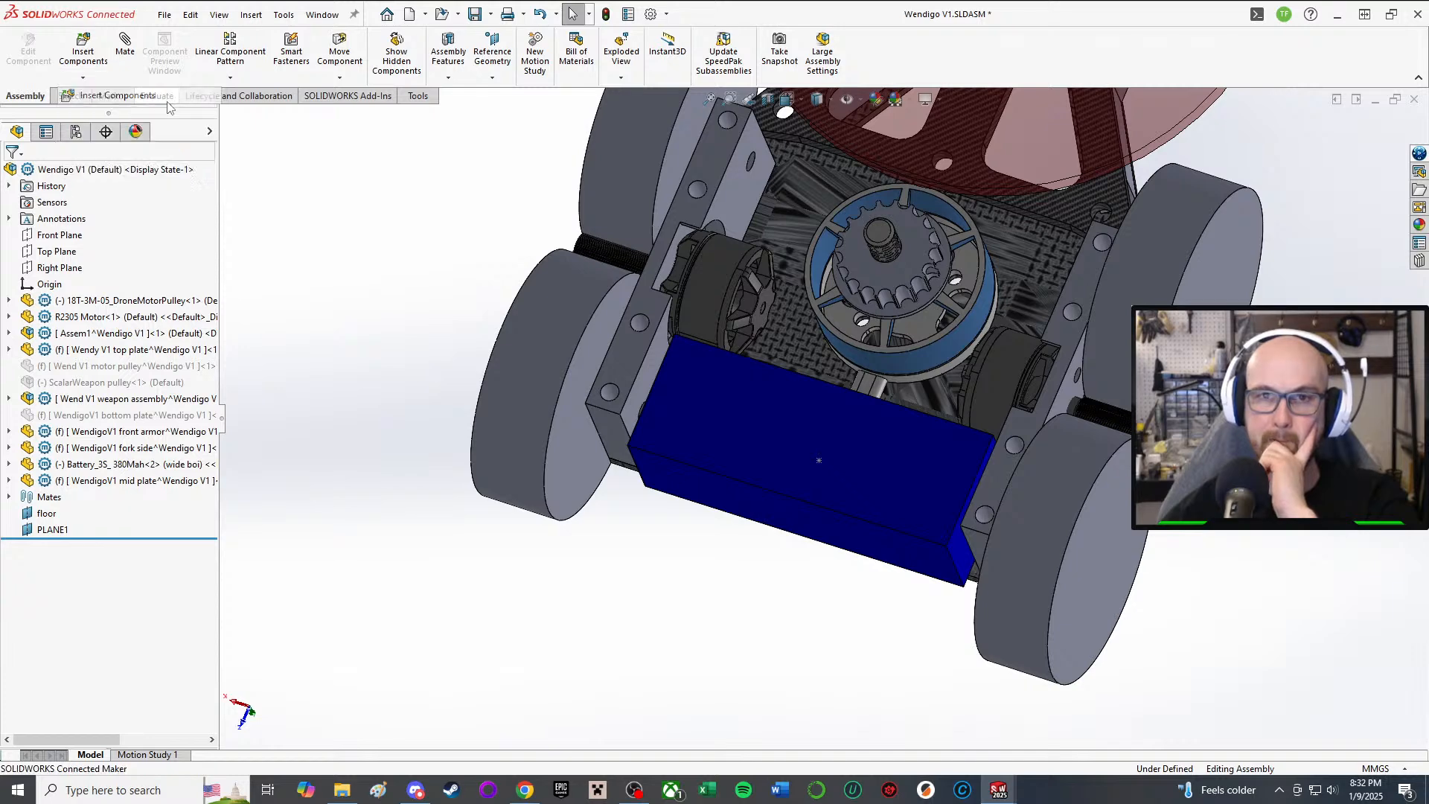
{"action": "left_click", "coordinate": [31, 174]}
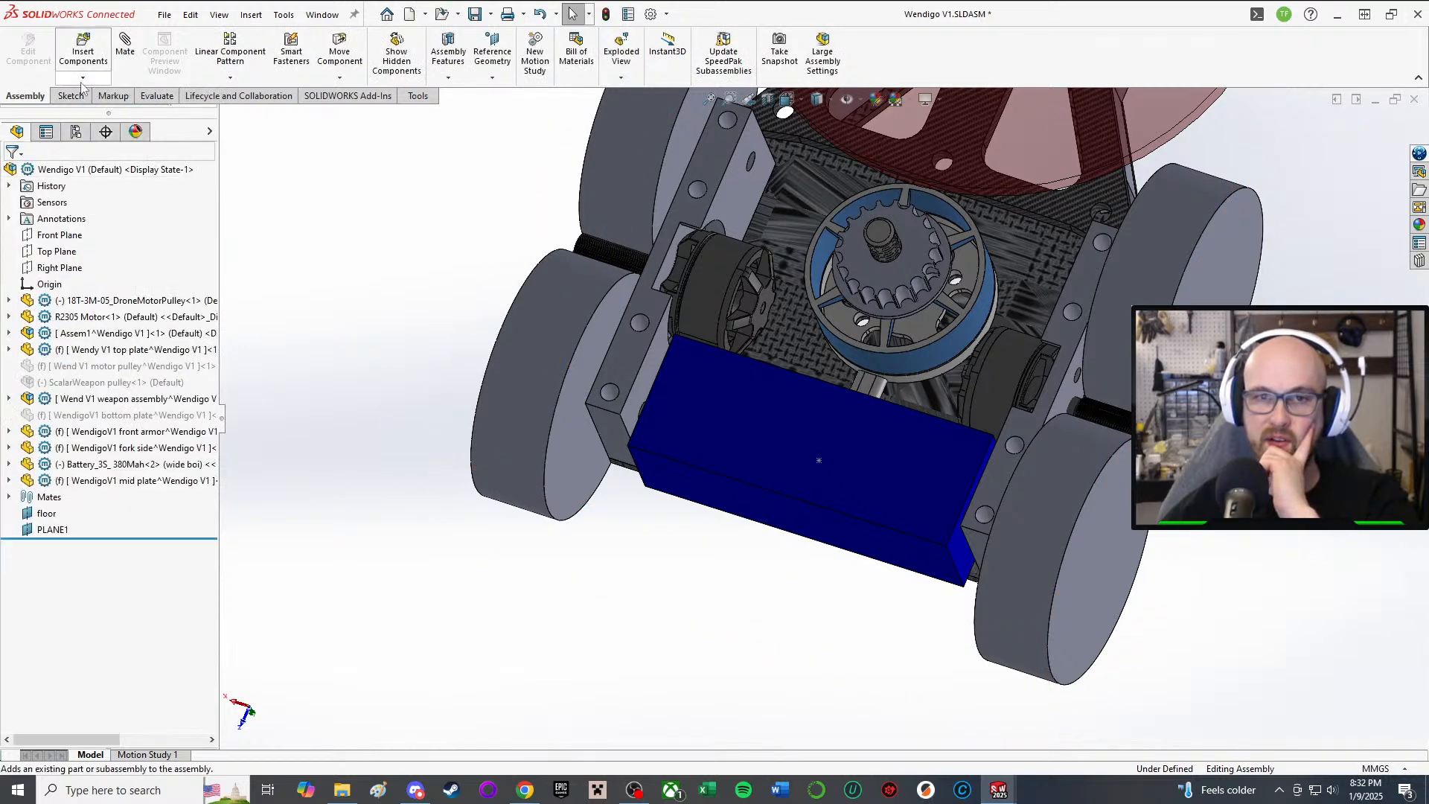
{"action": "left_click", "coordinate": [83, 77]}
Step: Insert a new in-context part placed on the battery's large face
{"action": "left_click", "coordinate": [89, 109]}
{"action": "left_click", "coordinate": [594, 577]}
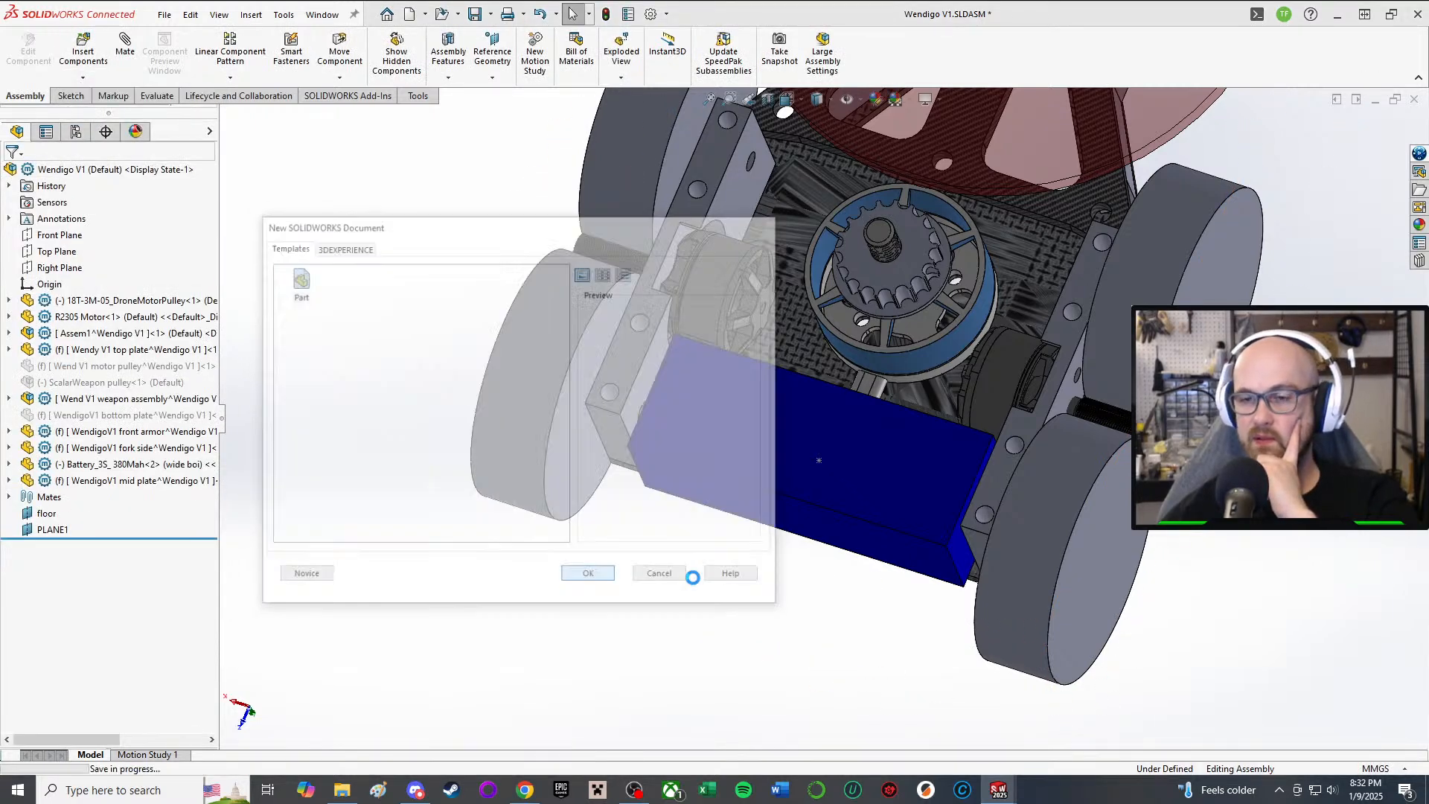
{"action": "left_click", "coordinate": [792, 372]}
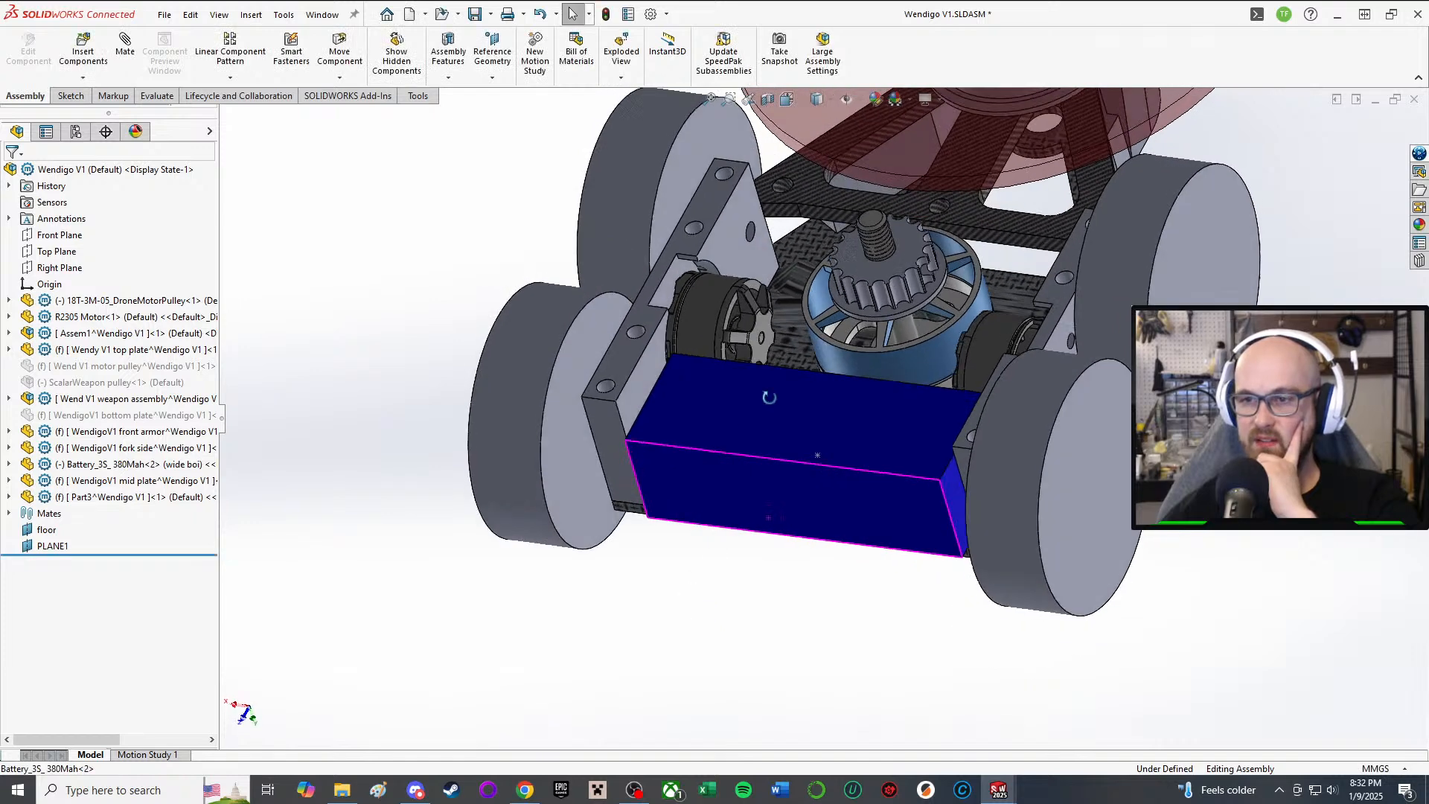
{"action": "middle_click_drag", "start_coordinate": [793, 372], "coordinate": [792, 380]}
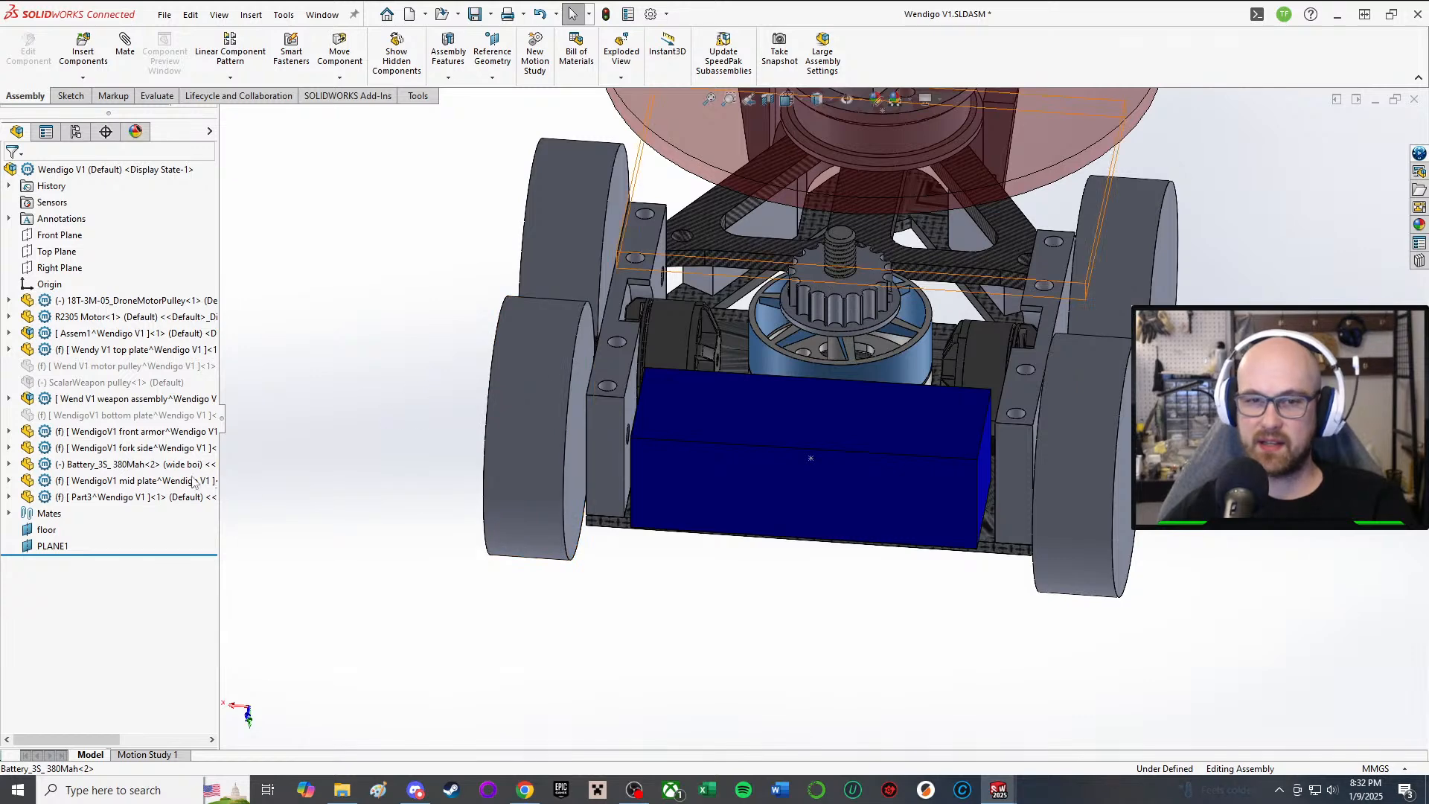
Step: Rename Part3 to 'WendigoV1 rear mount'
{"action": "left_click", "coordinate": [120, 498]}
{"action": "right_click", "coordinate": [121, 498]}
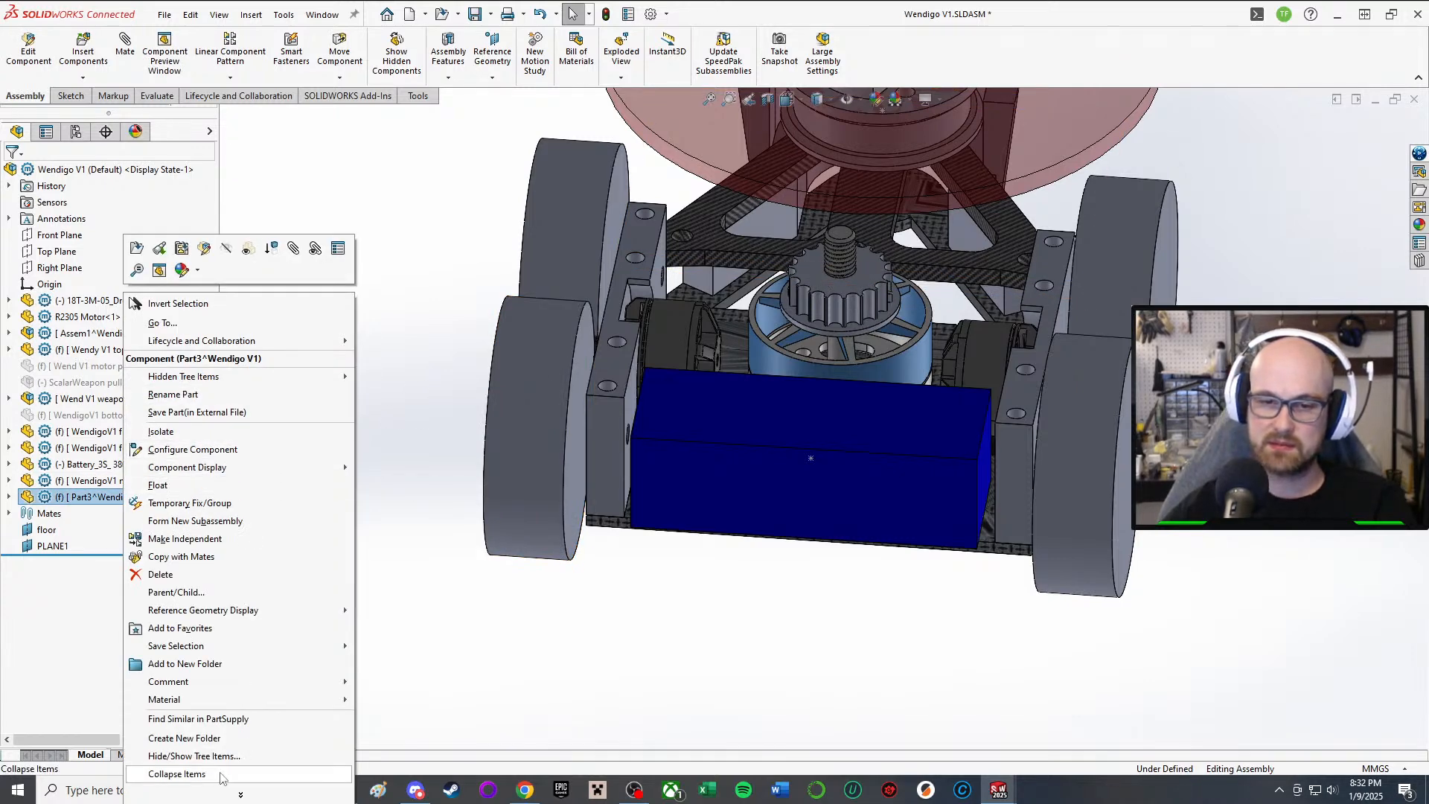
{"action": "left_click", "coordinate": [240, 794]}
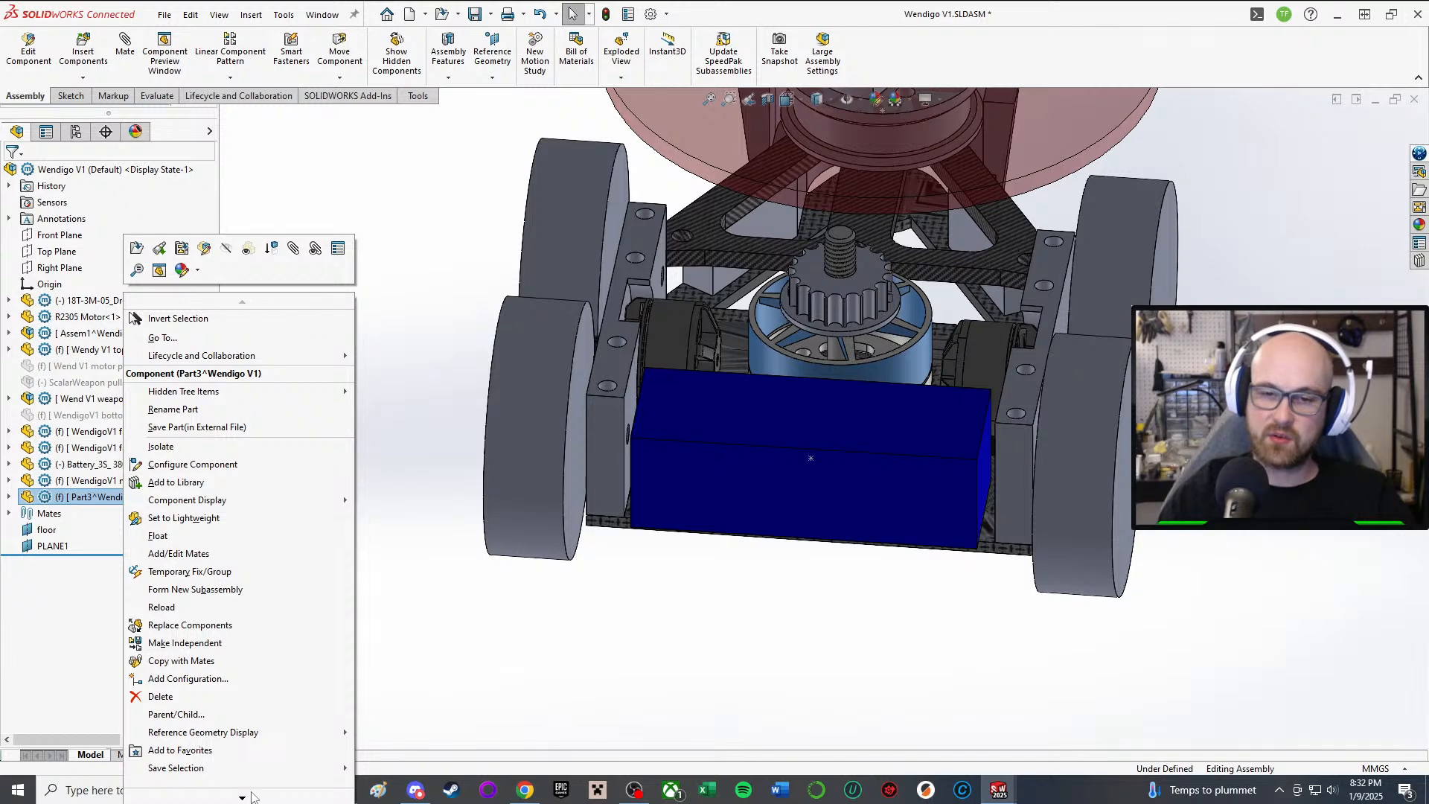
{"action": "left_click", "coordinate": [185, 414]}
{"action": "type", "text": "Wendigo"}
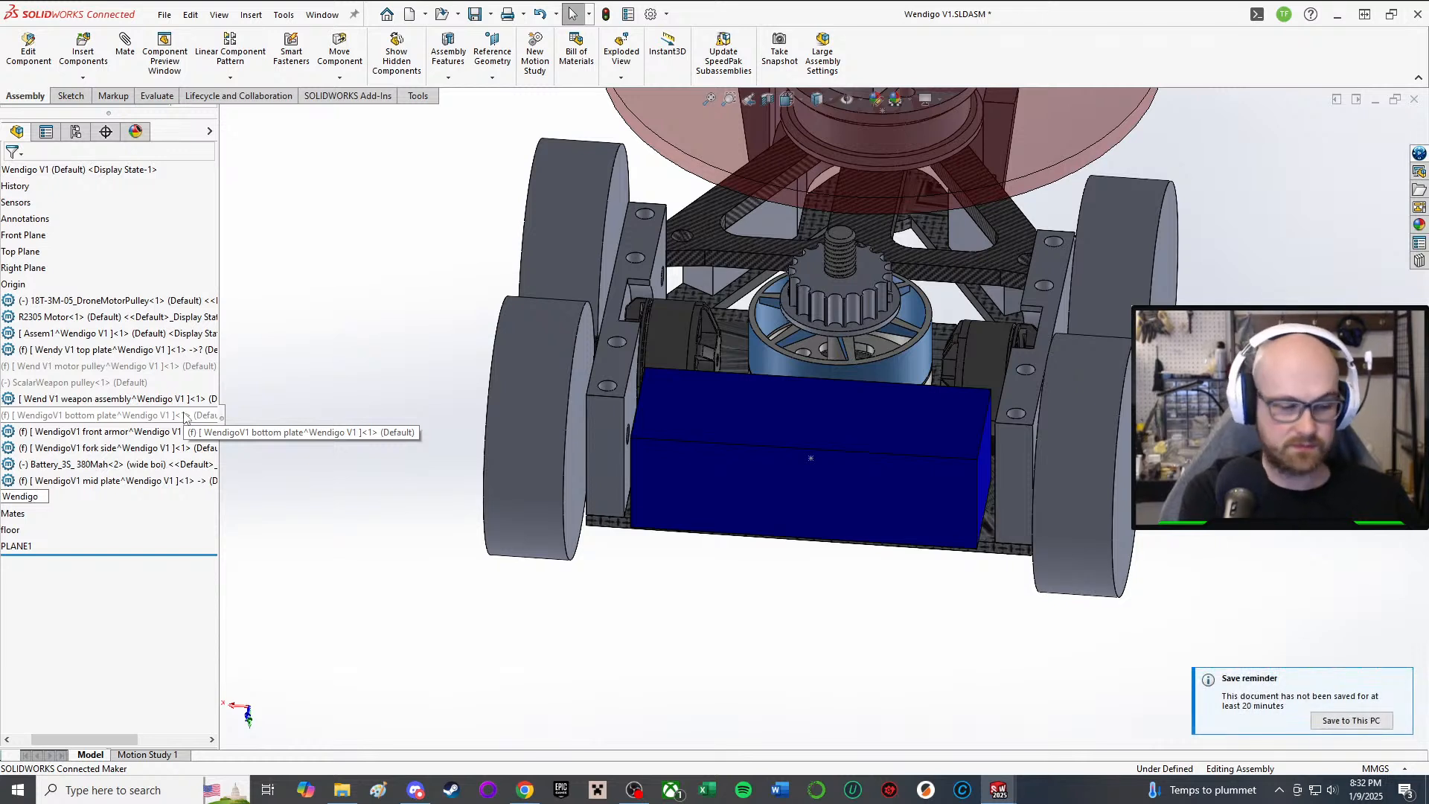
{"action": "type", "text": "Vq"}
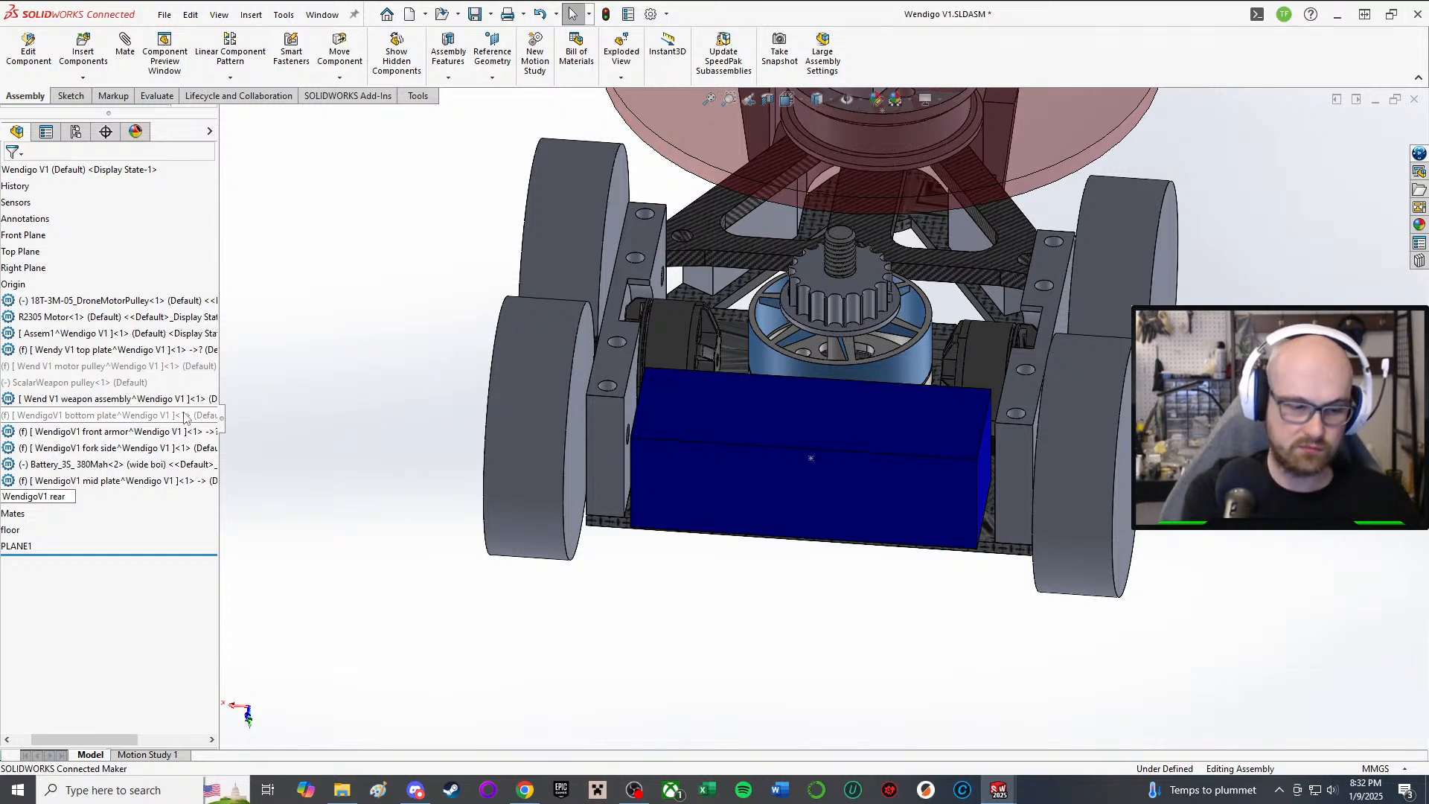
{"action": "type", "text": "rear mount"}
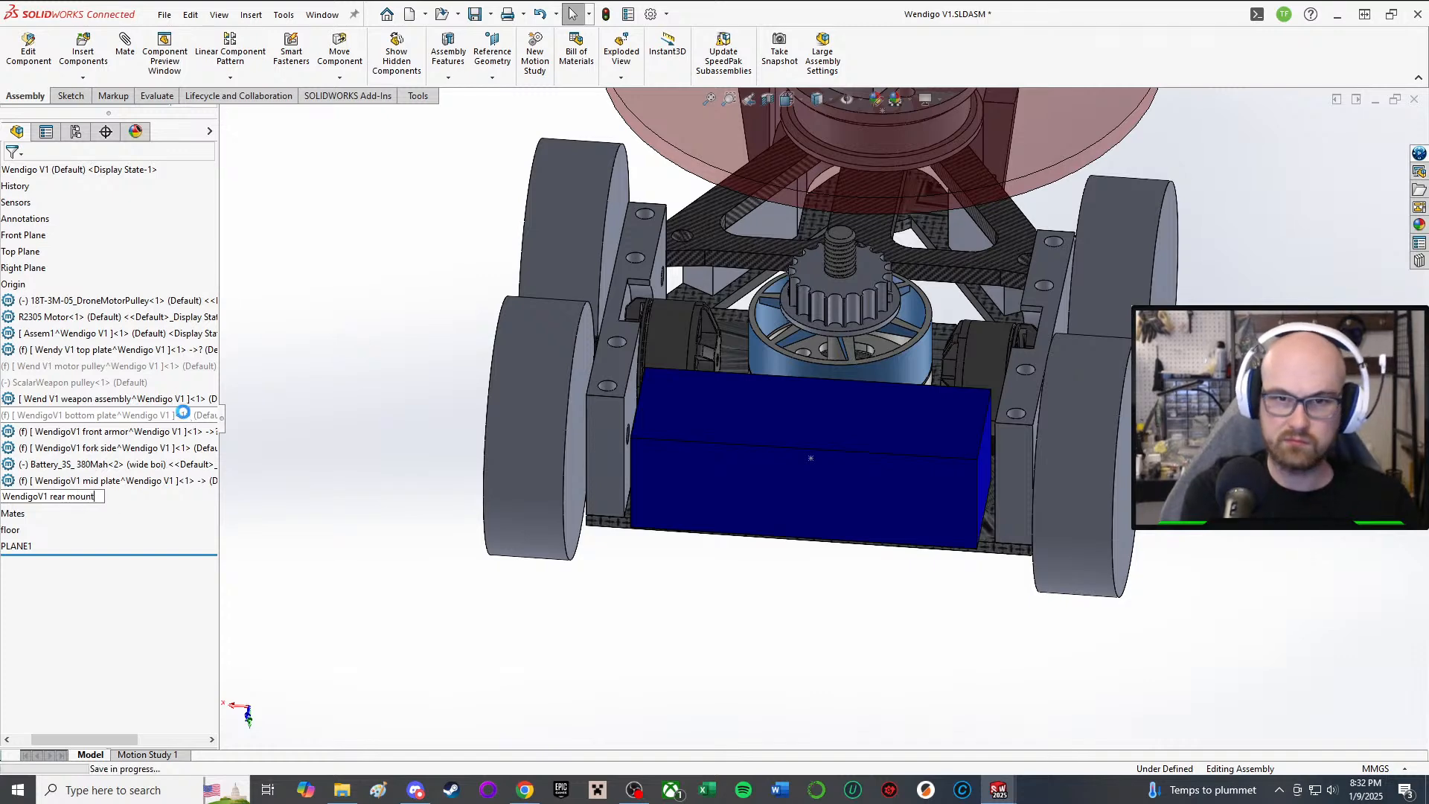
{"action": "key", "text": "Return"}
{"action": "left_click", "coordinate": [366, 177]}
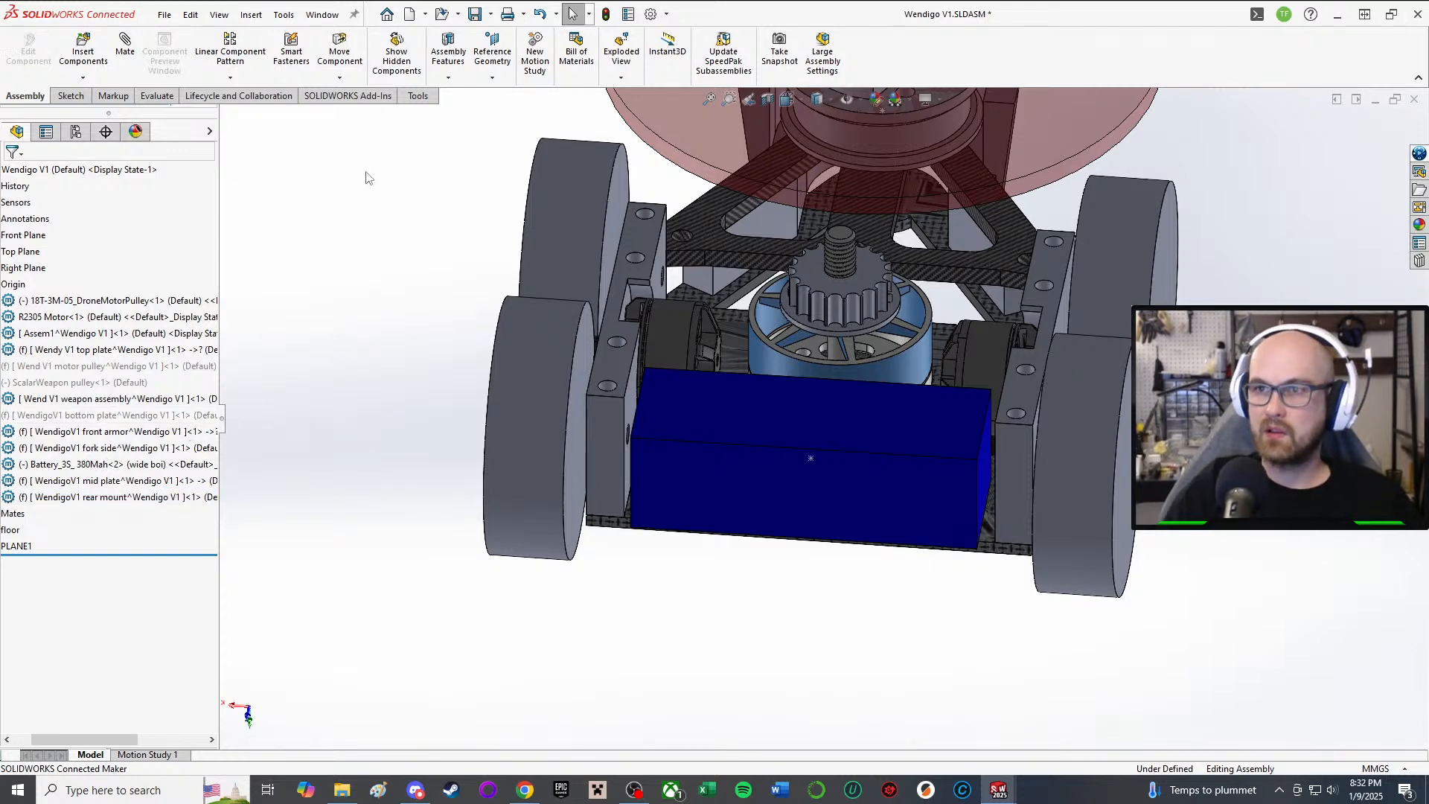
Step: Save the assembly and all modified documents, including the virtual rear mount part
{"action": "left_click", "coordinate": [474, 14]}
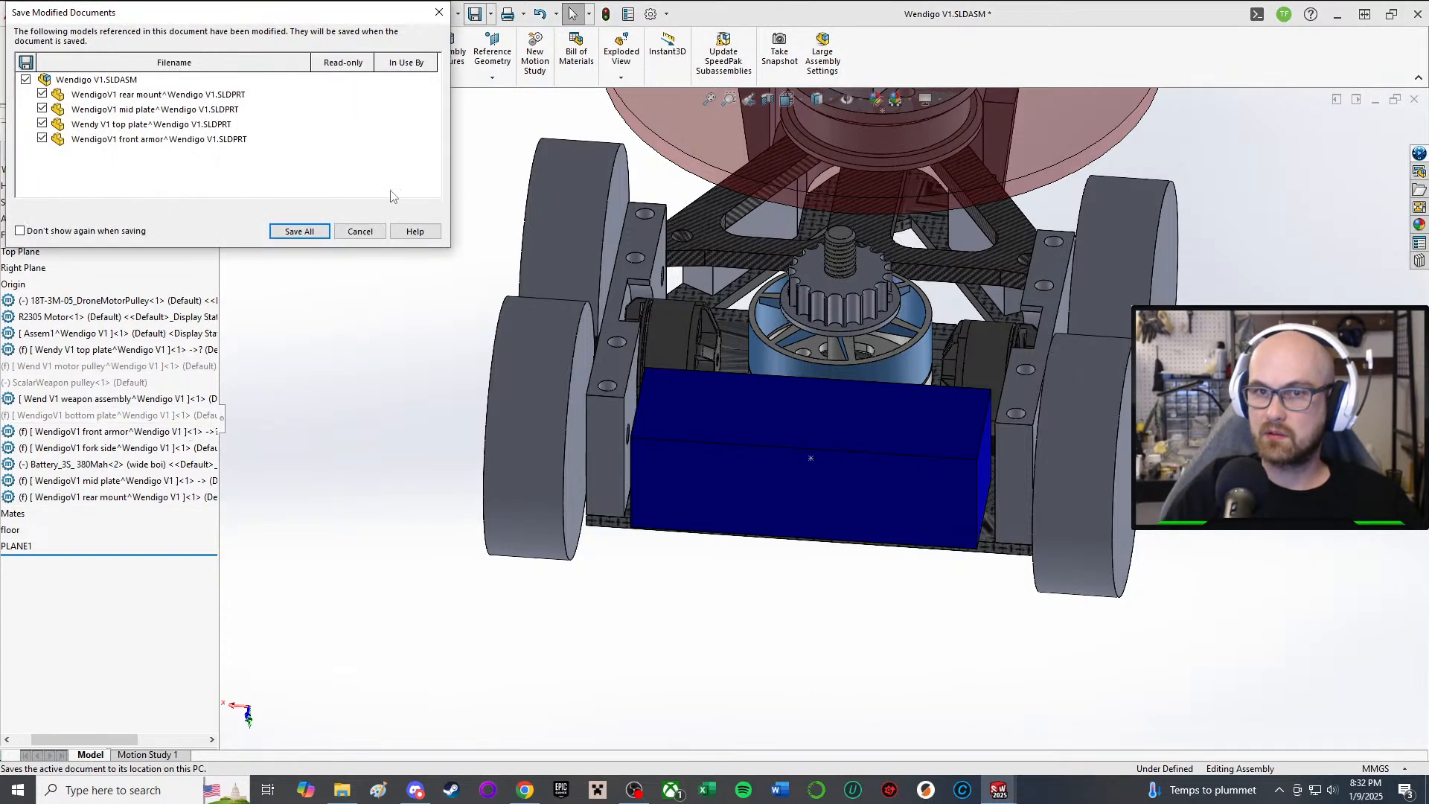
{"action": "left_click", "coordinate": [300, 232]}
{"action": "left_click", "coordinate": [744, 354]}
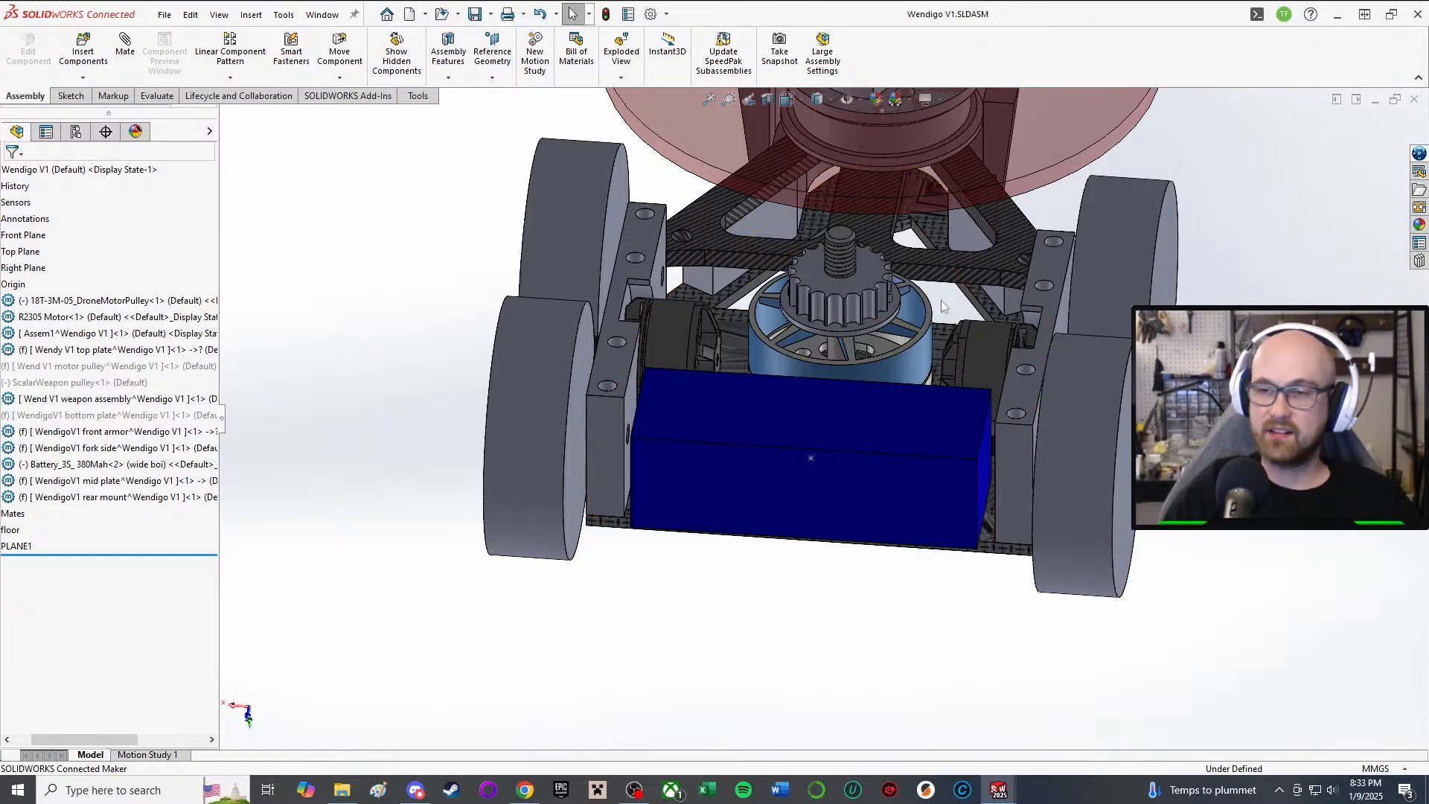
{"action": "middle_click_drag", "start_coordinate": [941, 301], "coordinate": [908, 324]}
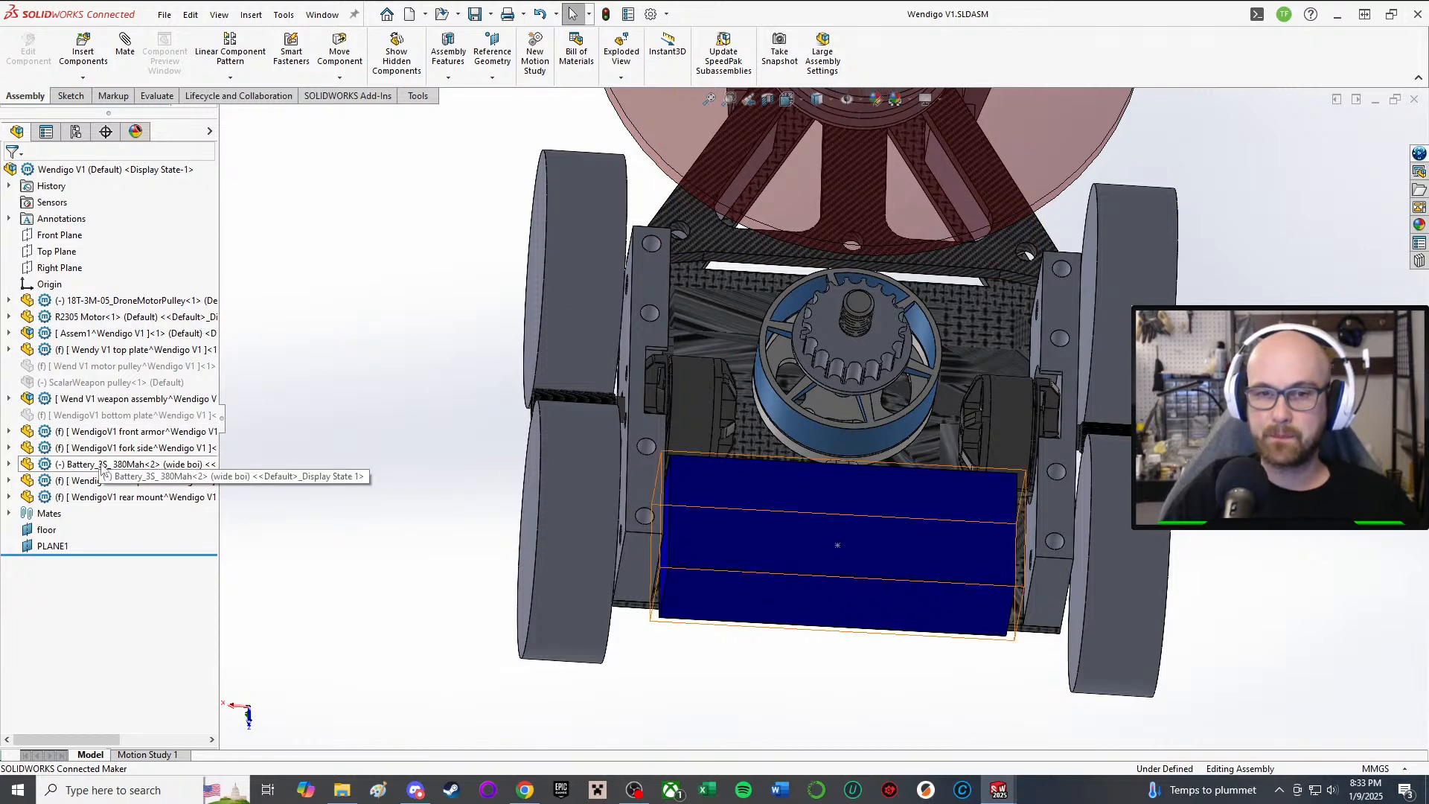
Step: Edit the rear mount in context and start a sketch on its Top Plane
{"action": "left_click", "coordinate": [149, 496]}
{"action": "left_click", "coordinate": [294, 467]}
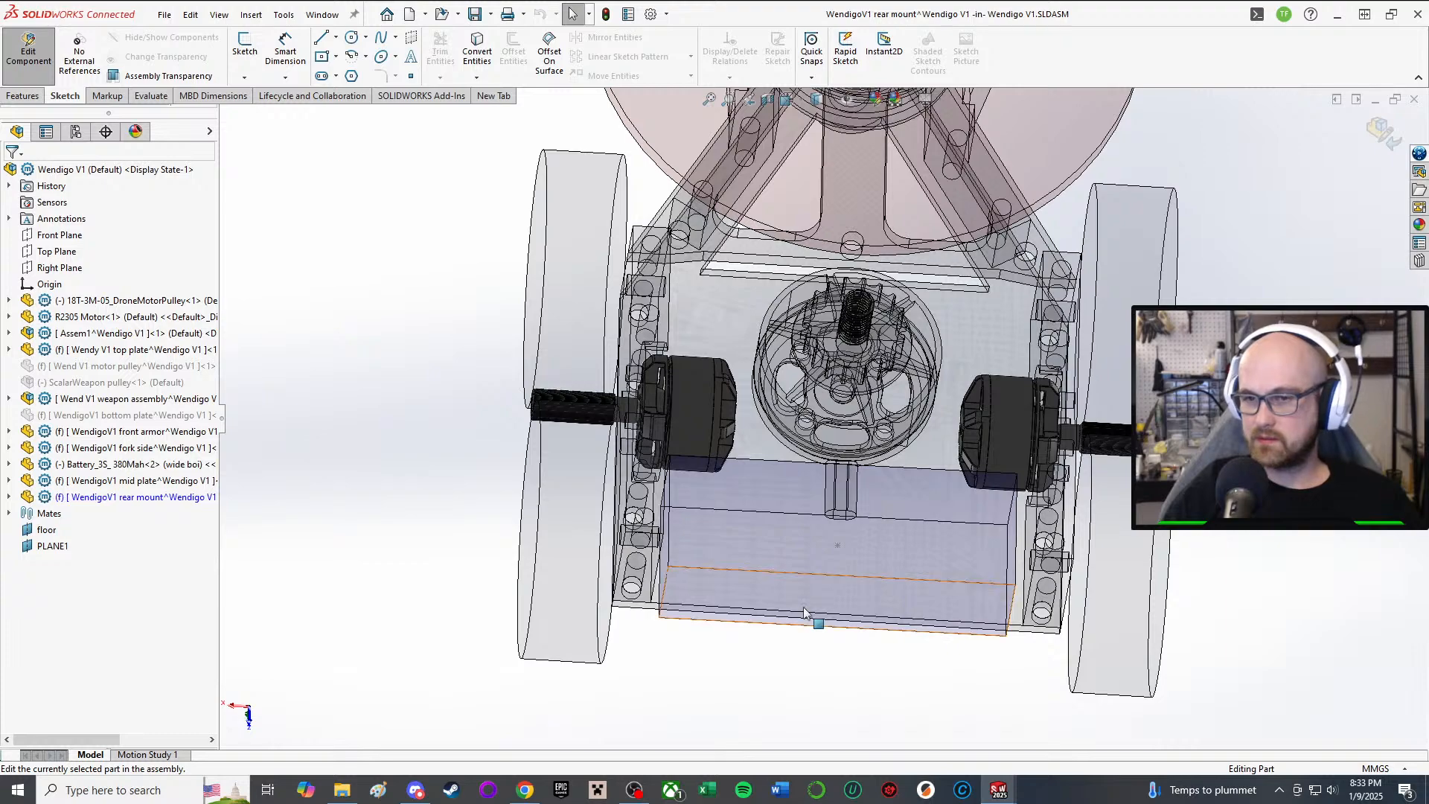
{"action": "left_click", "coordinate": [253, 44]}
{"action": "scroll", "coordinate": [632, 595], "scroll_direction": "down", "scroll_amount": 4}
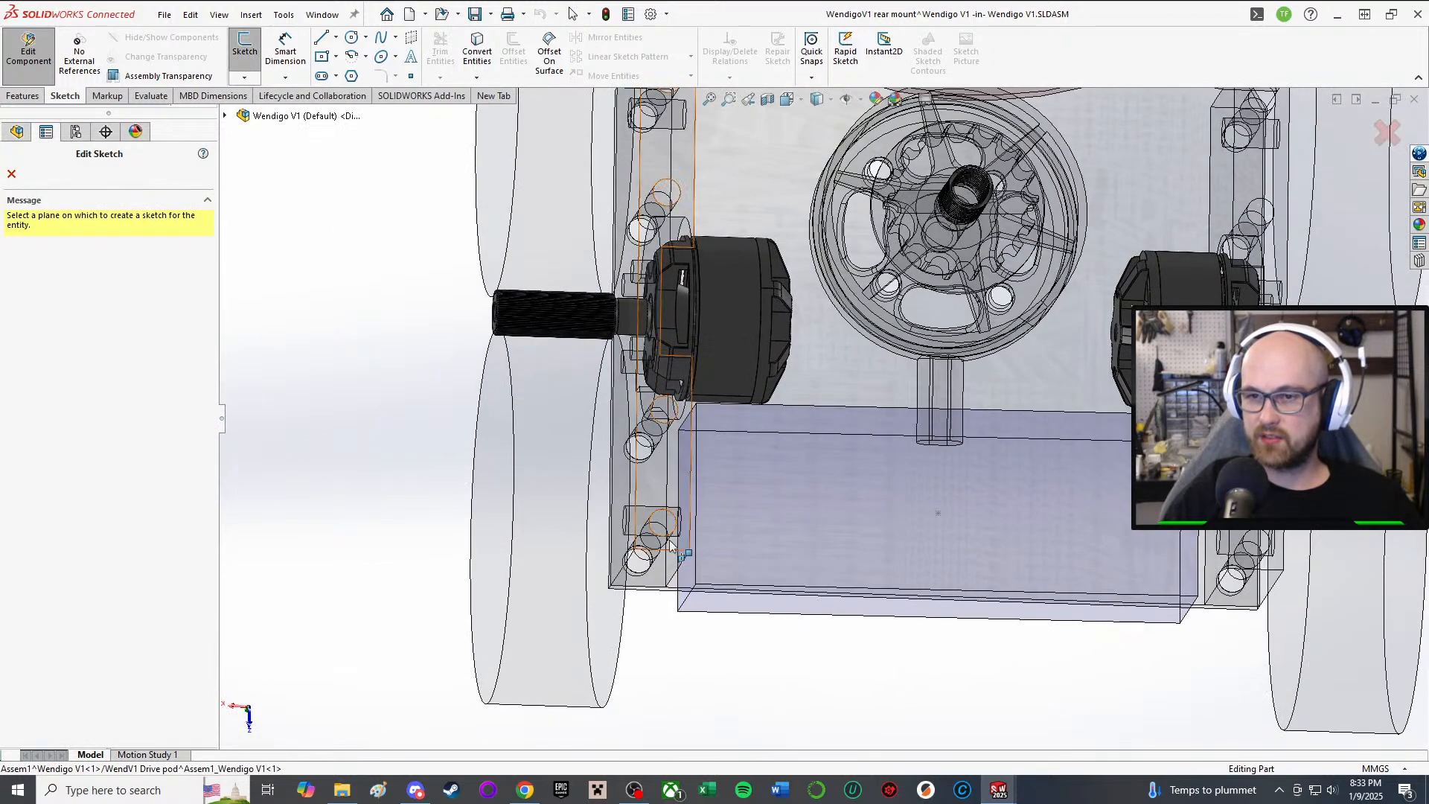
{"action": "scroll", "coordinate": [1154, 600], "scroll_direction": "up", "scroll_amount": 5}
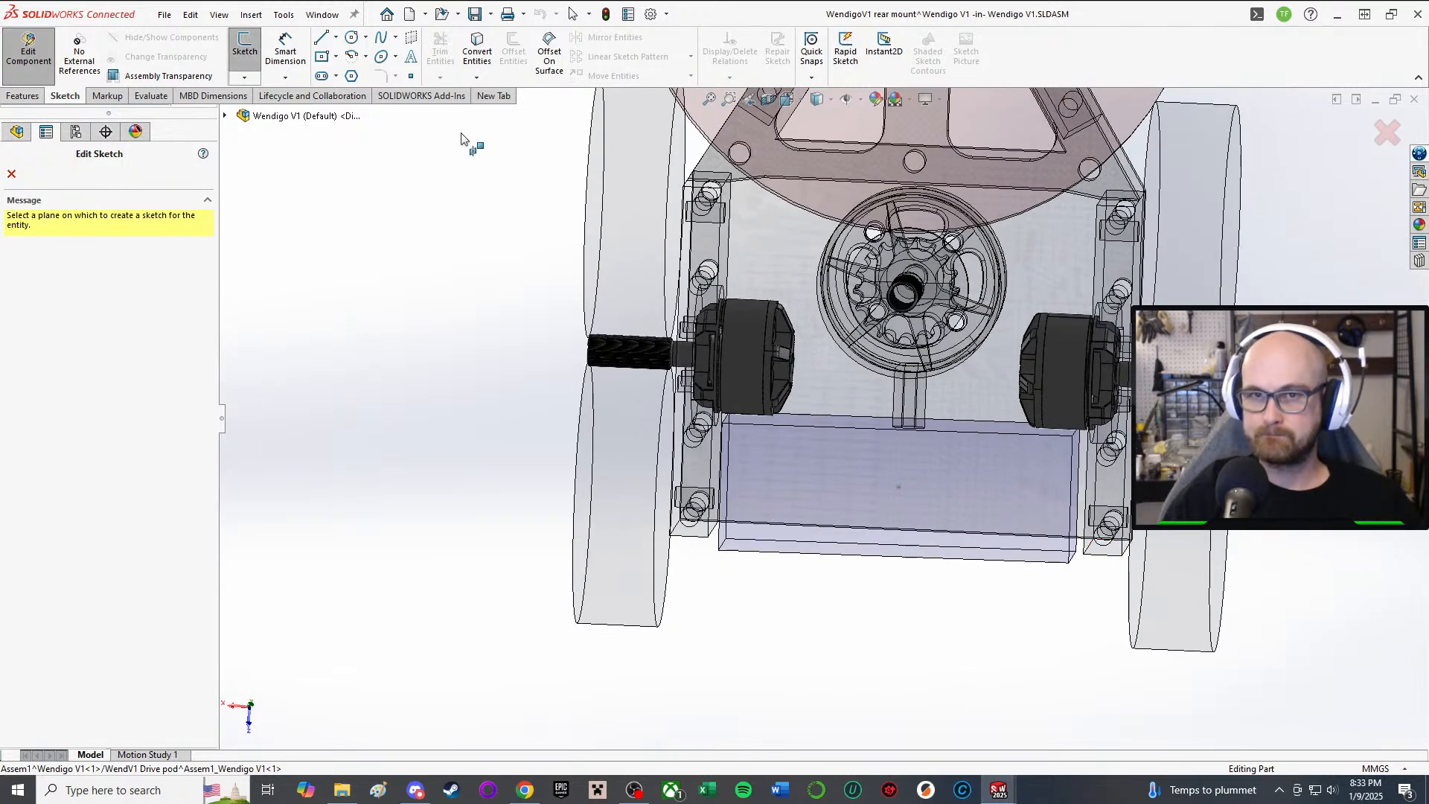
{"action": "left_click", "coordinate": [225, 116]}
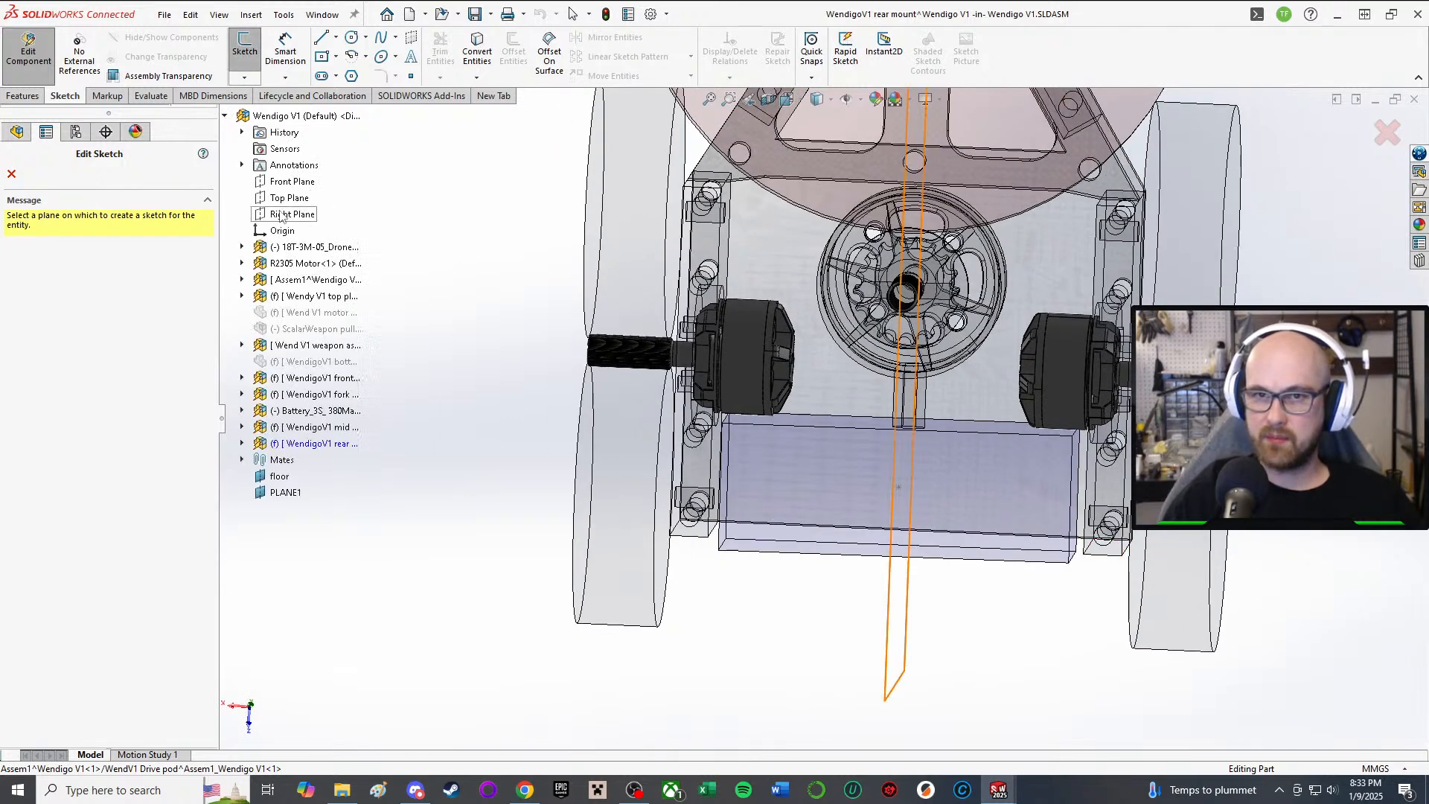
{"action": "left_click", "coordinate": [242, 443]}
{"action": "left_click", "coordinate": [311, 541]}
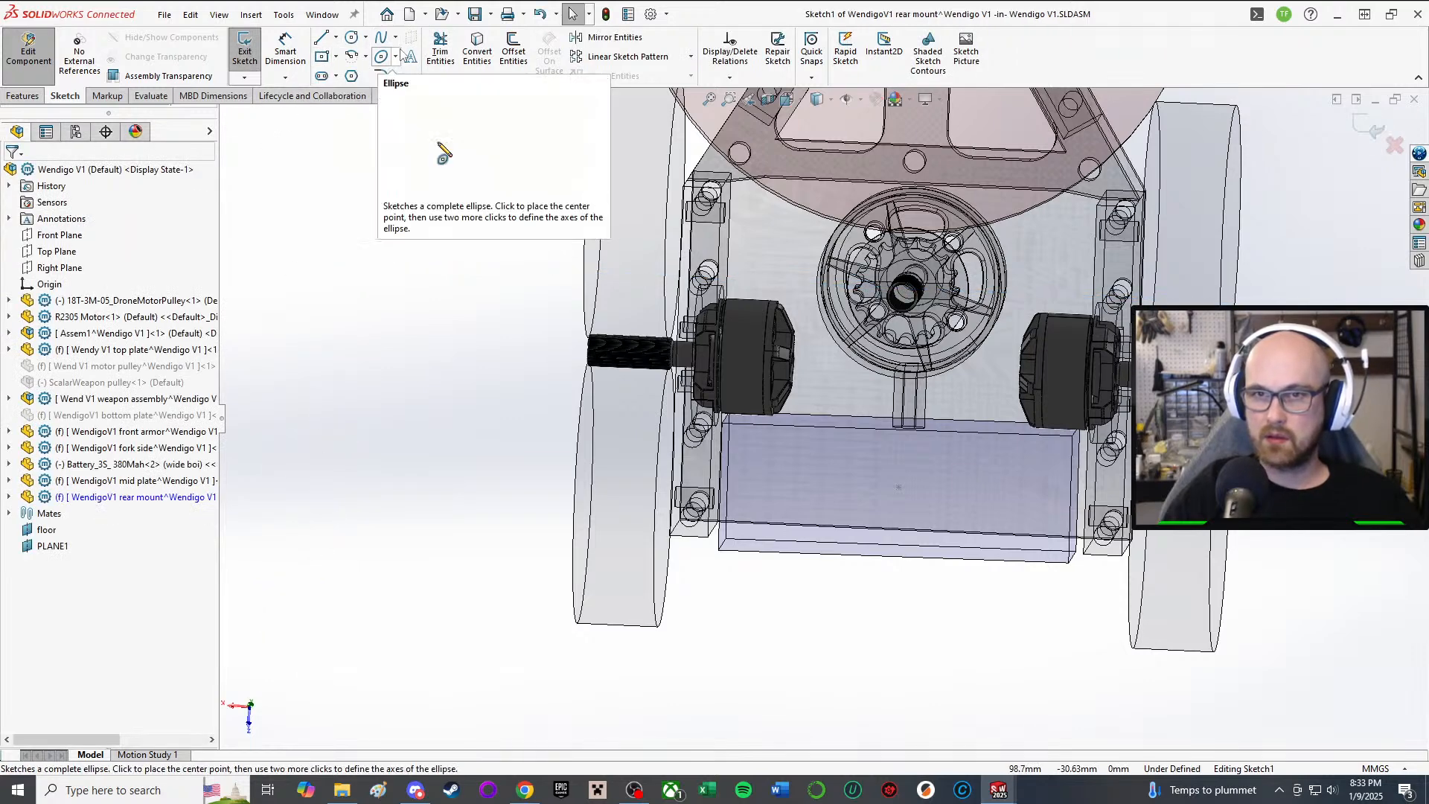
Step: Convert the drive pod edge into the rear mount sketch
{"action": "left_click", "coordinate": [477, 52]}
{"action": "scroll", "coordinate": [794, 521], "scroll_direction": "down", "scroll_amount": 5}
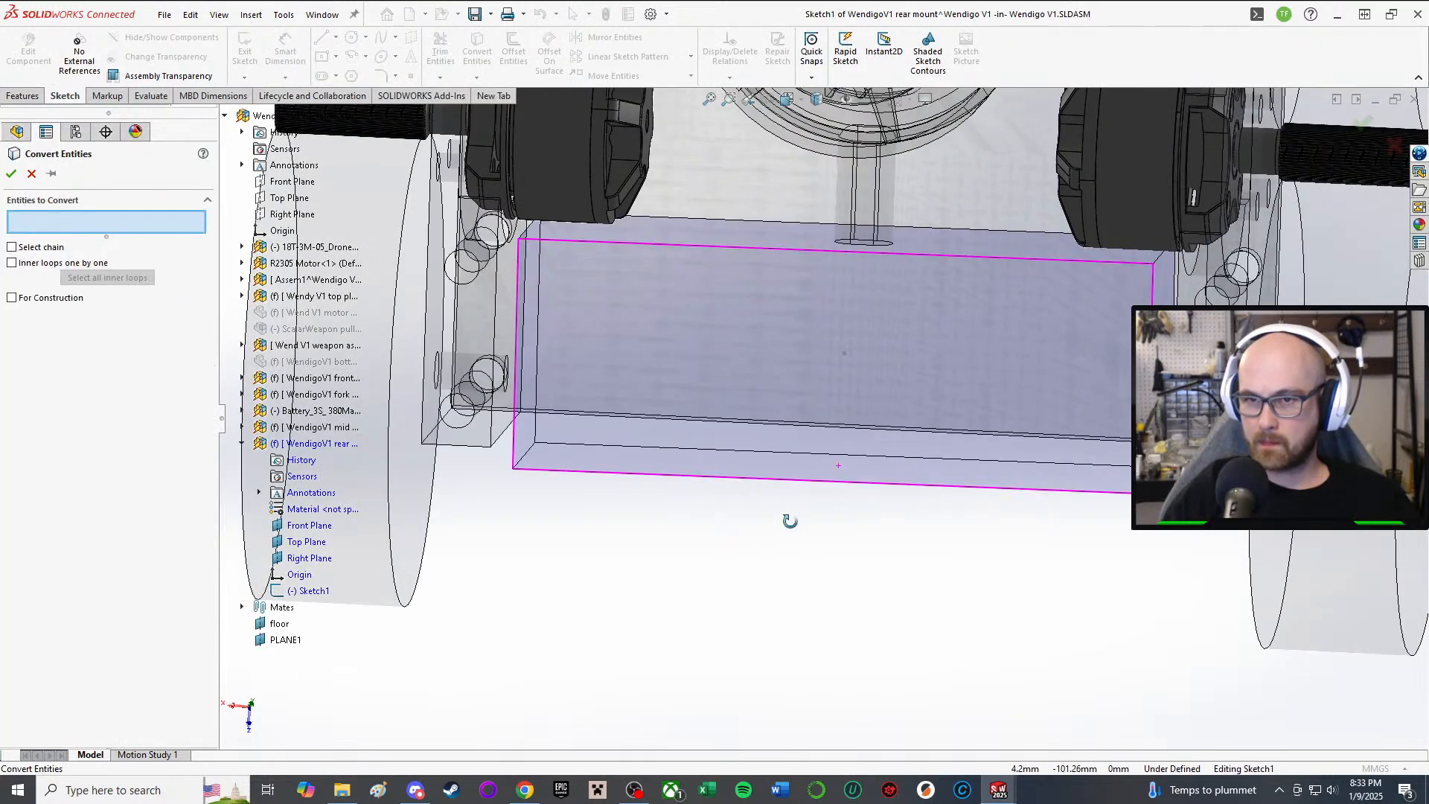
{"action": "middle_click_drag", "start_coordinate": [600, 436], "coordinate": [551, 419]}
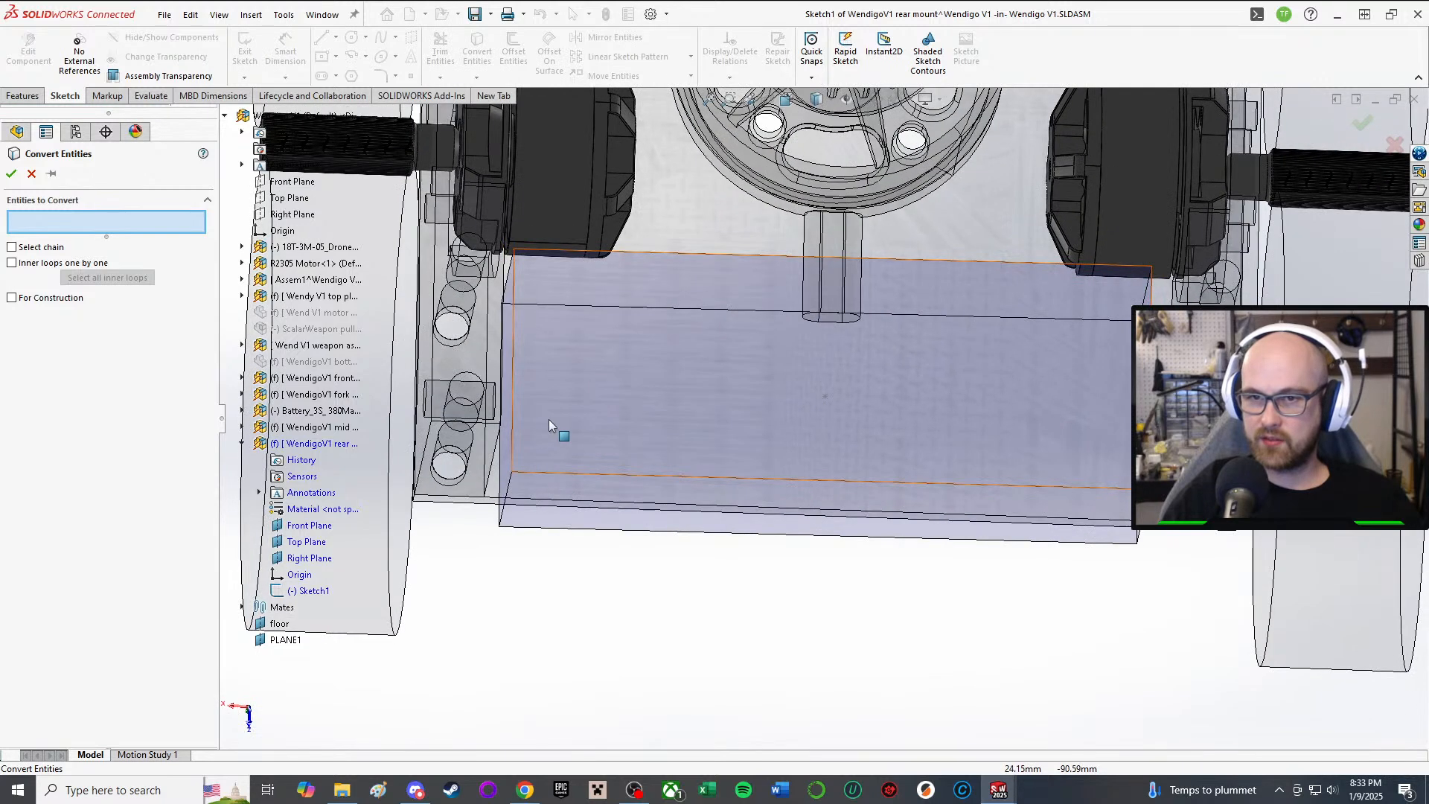
{"action": "left_click", "coordinate": [489, 429]}
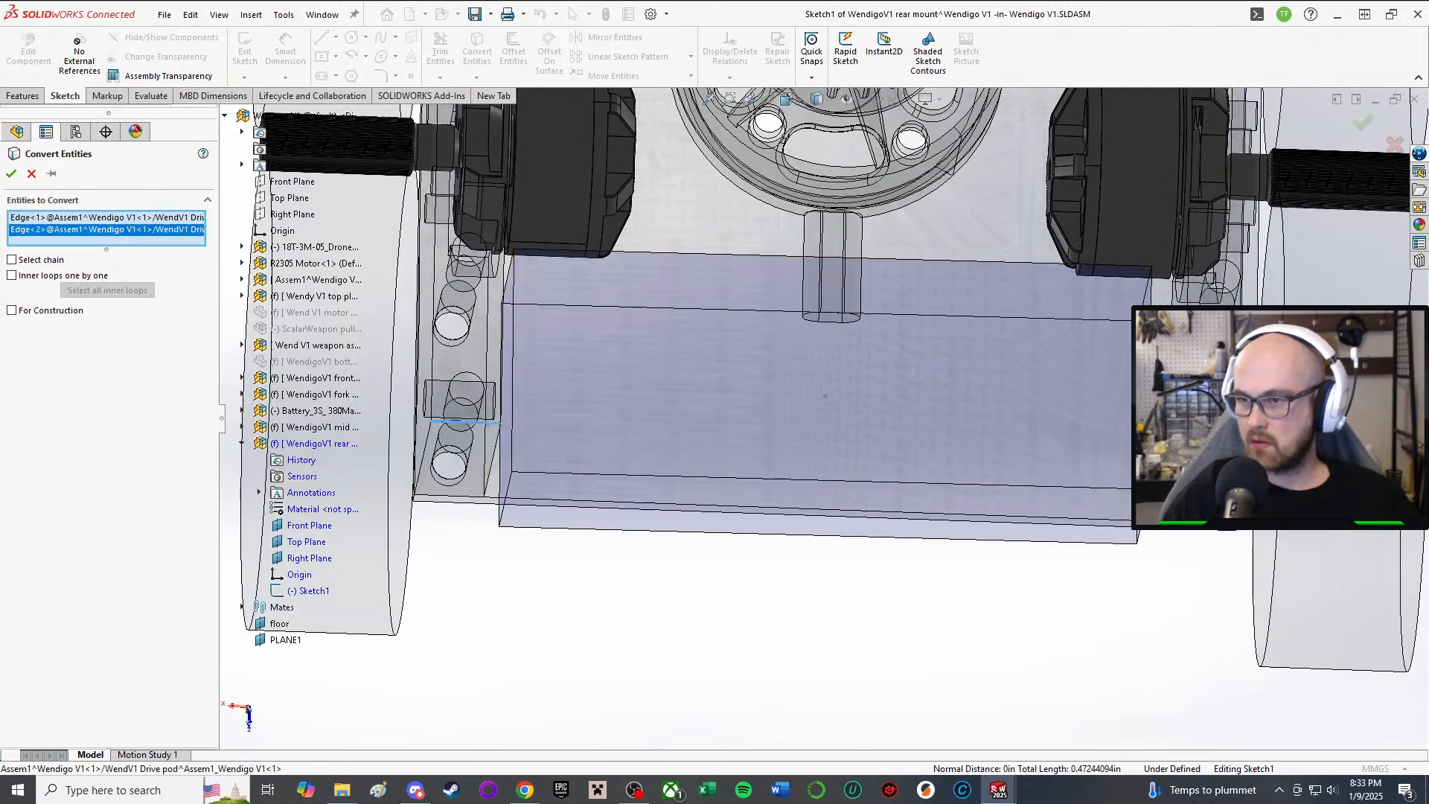
{"action": "left_click", "coordinate": [11, 173]}
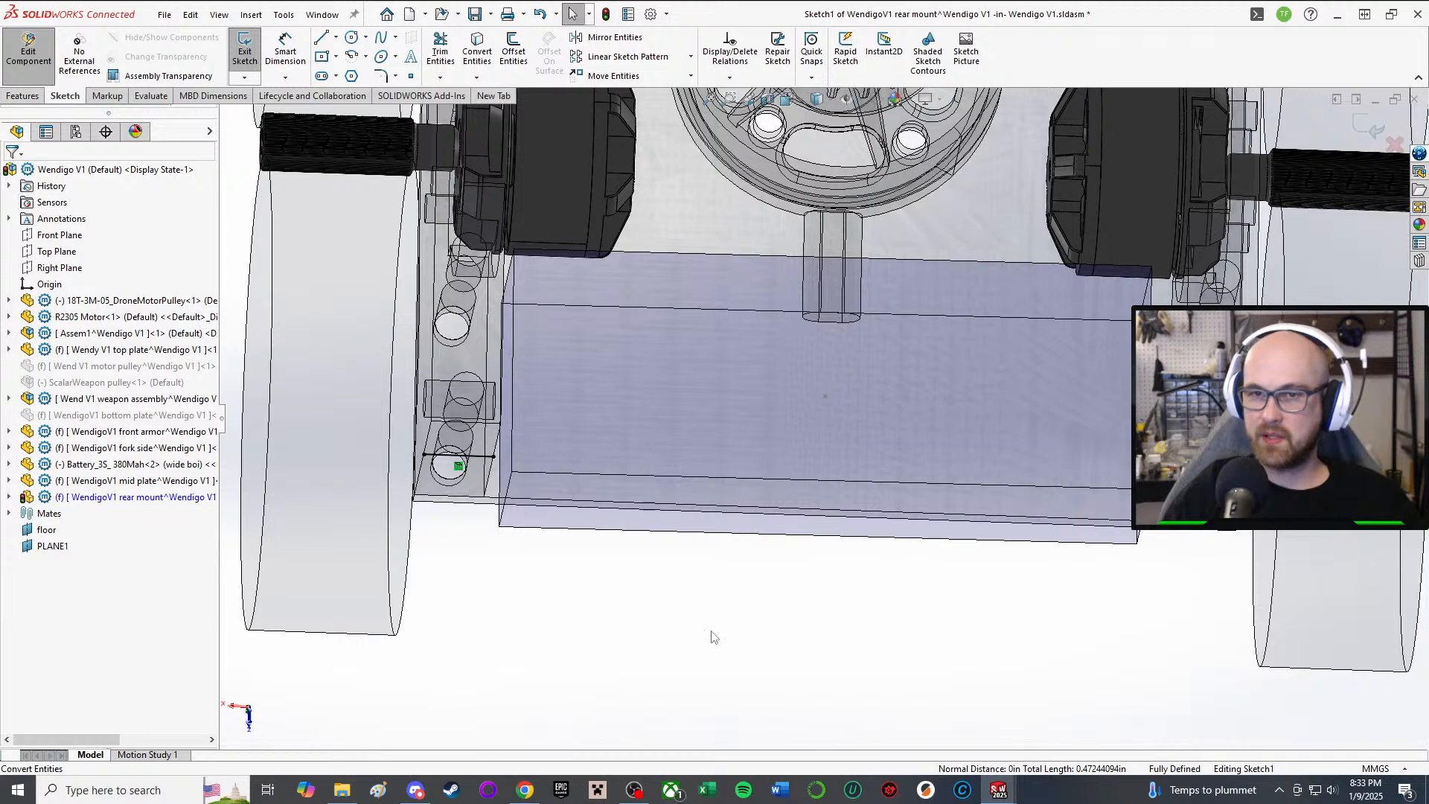
{"action": "left_click", "coordinate": [321, 37]}
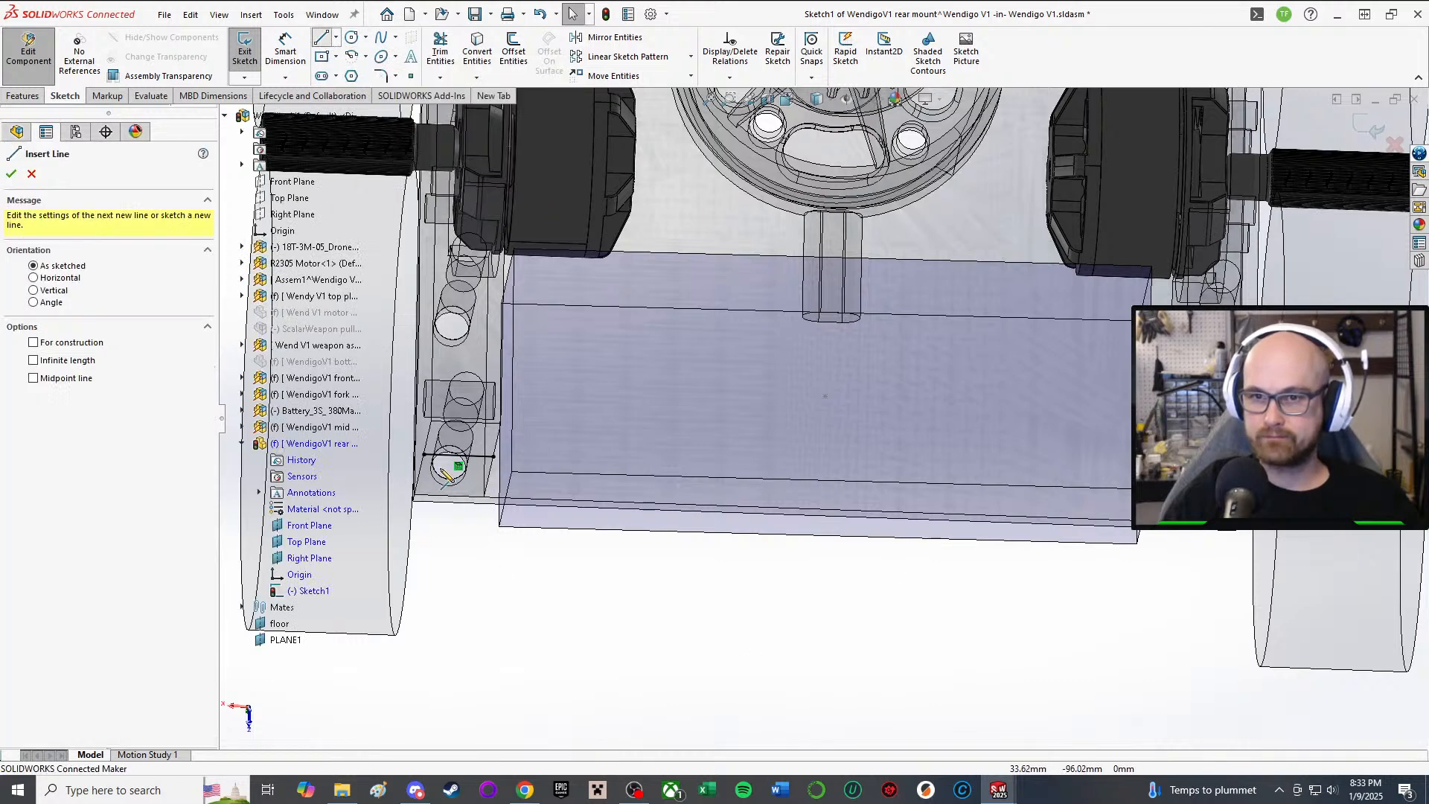
Step: Draw a stepped line chain from the projected edge's left end down to a long bottom line
{"action": "left_click", "coordinate": [424, 454]}
{"action": "scroll", "coordinate": [461, 489], "scroll_direction": "up", "scroll_amount": 2}
{"action": "scroll", "coordinate": [491, 521], "scroll_direction": "up", "scroll_amount": 2}
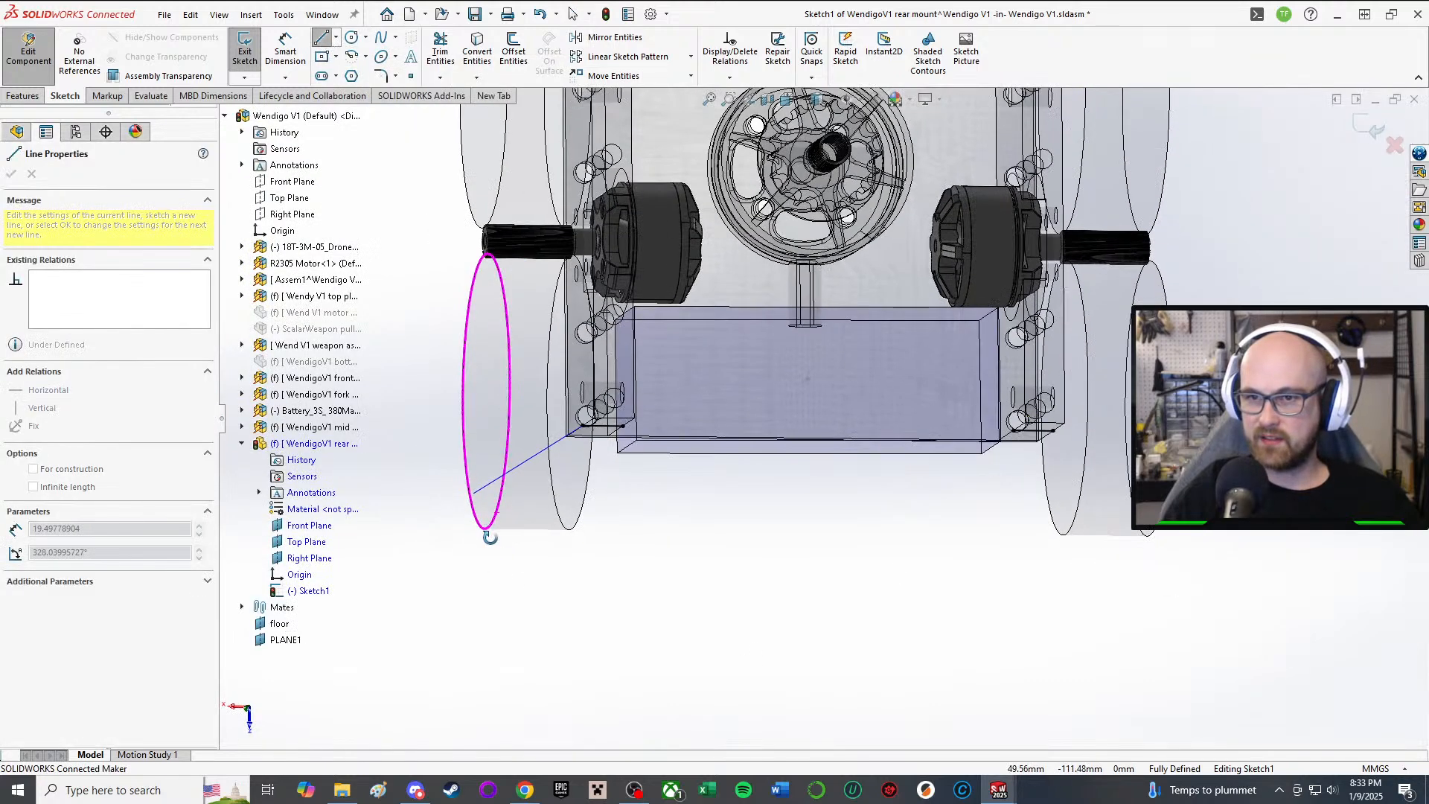
{"action": "scroll", "coordinate": [587, 476], "scroll_direction": "up", "scroll_amount": 1}
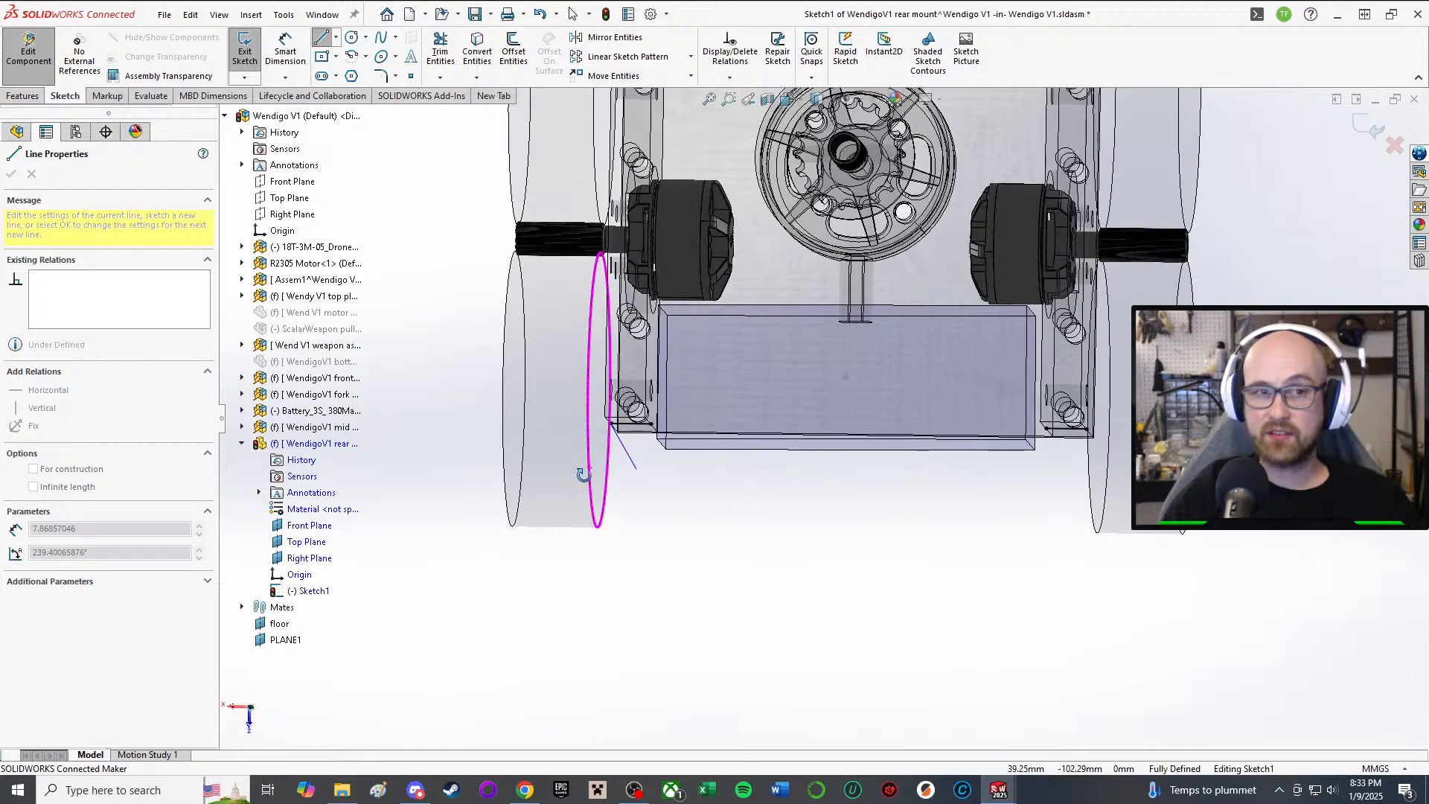
{"action": "left_click", "coordinate": [609, 539]}
{"action": "left_click", "coordinate": [504, 539]}
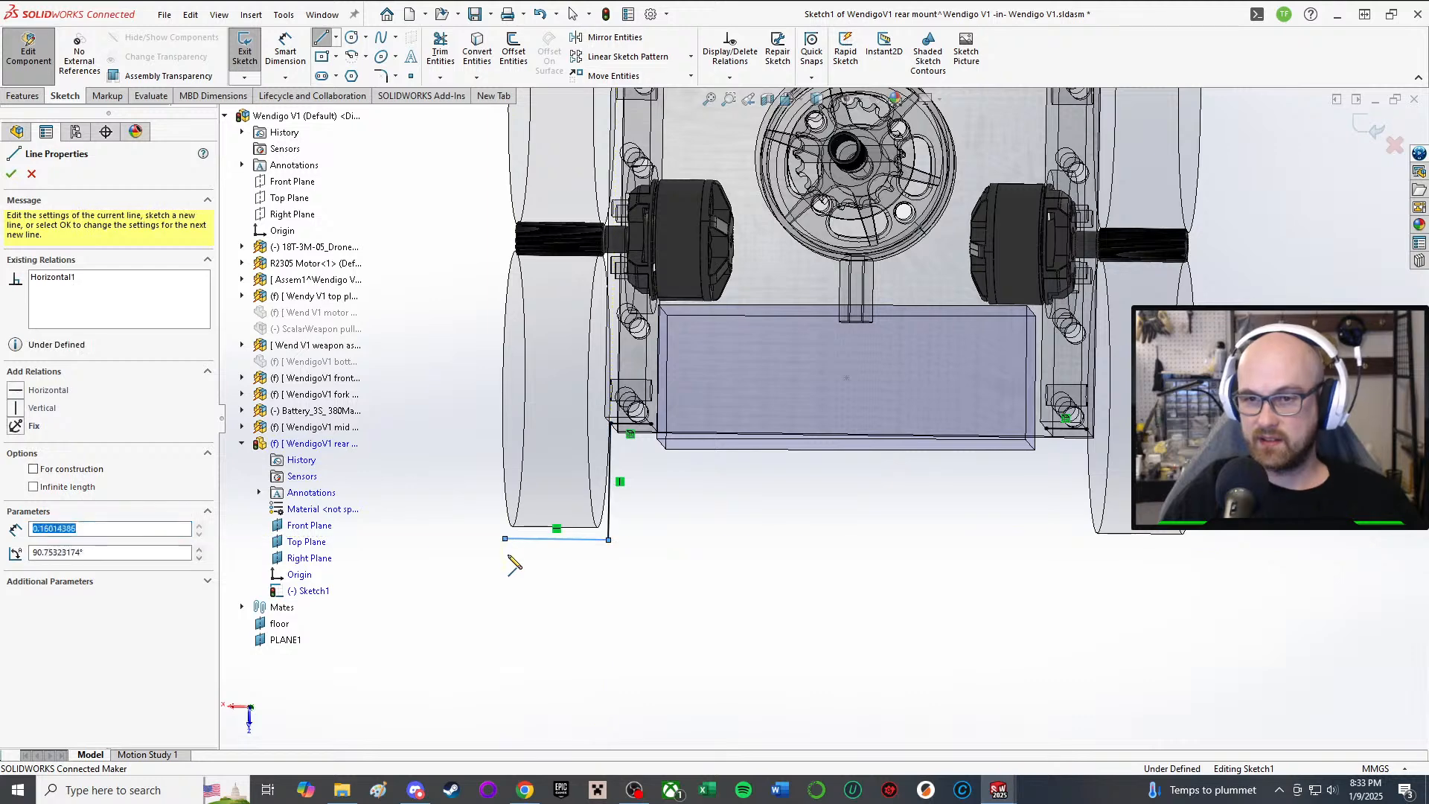
{"action": "left_click", "coordinate": [505, 584]}
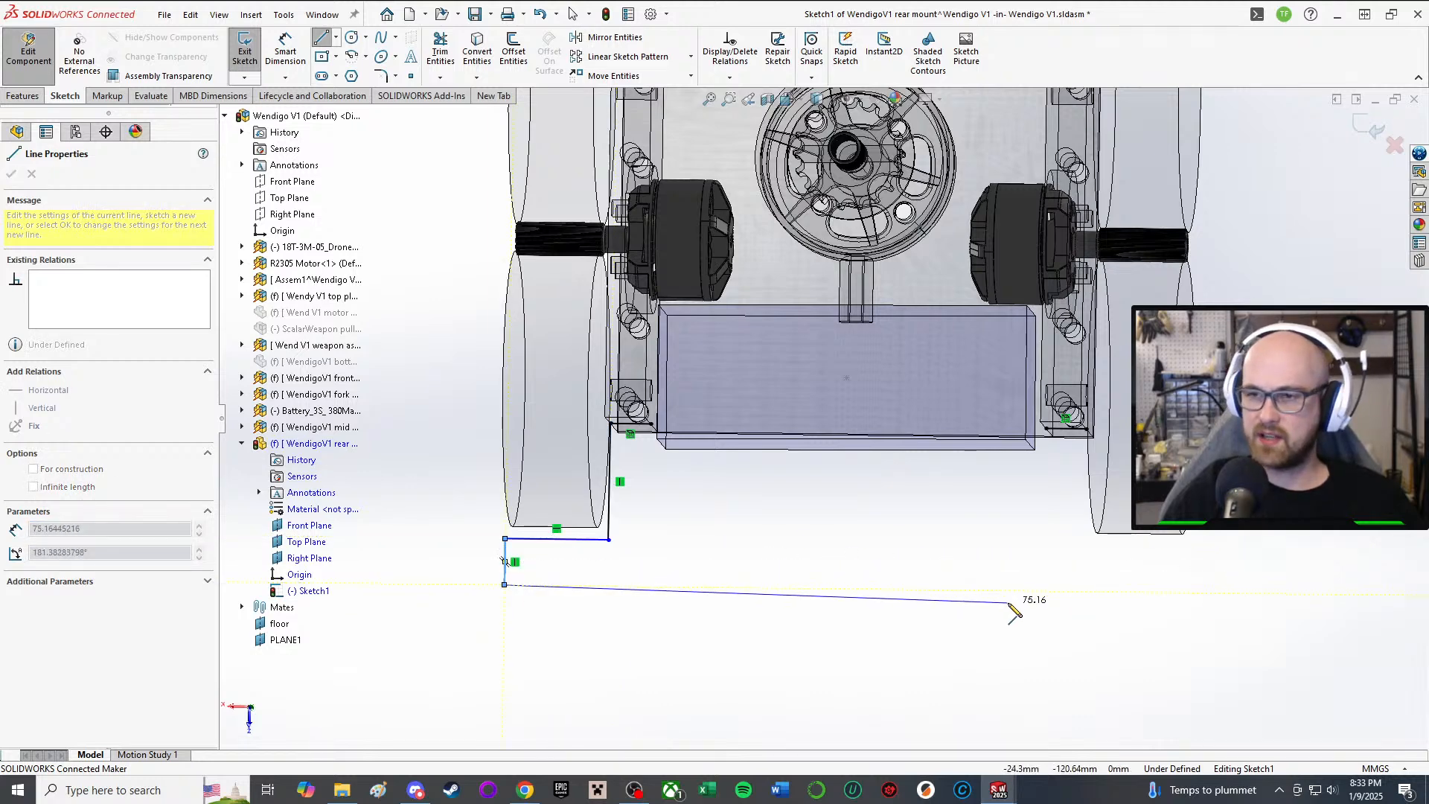
{"action": "left_click", "coordinate": [985, 590]}
{"action": "right_click", "coordinate": [992, 594]}
{"action": "left_click", "coordinate": [1038, 607]}
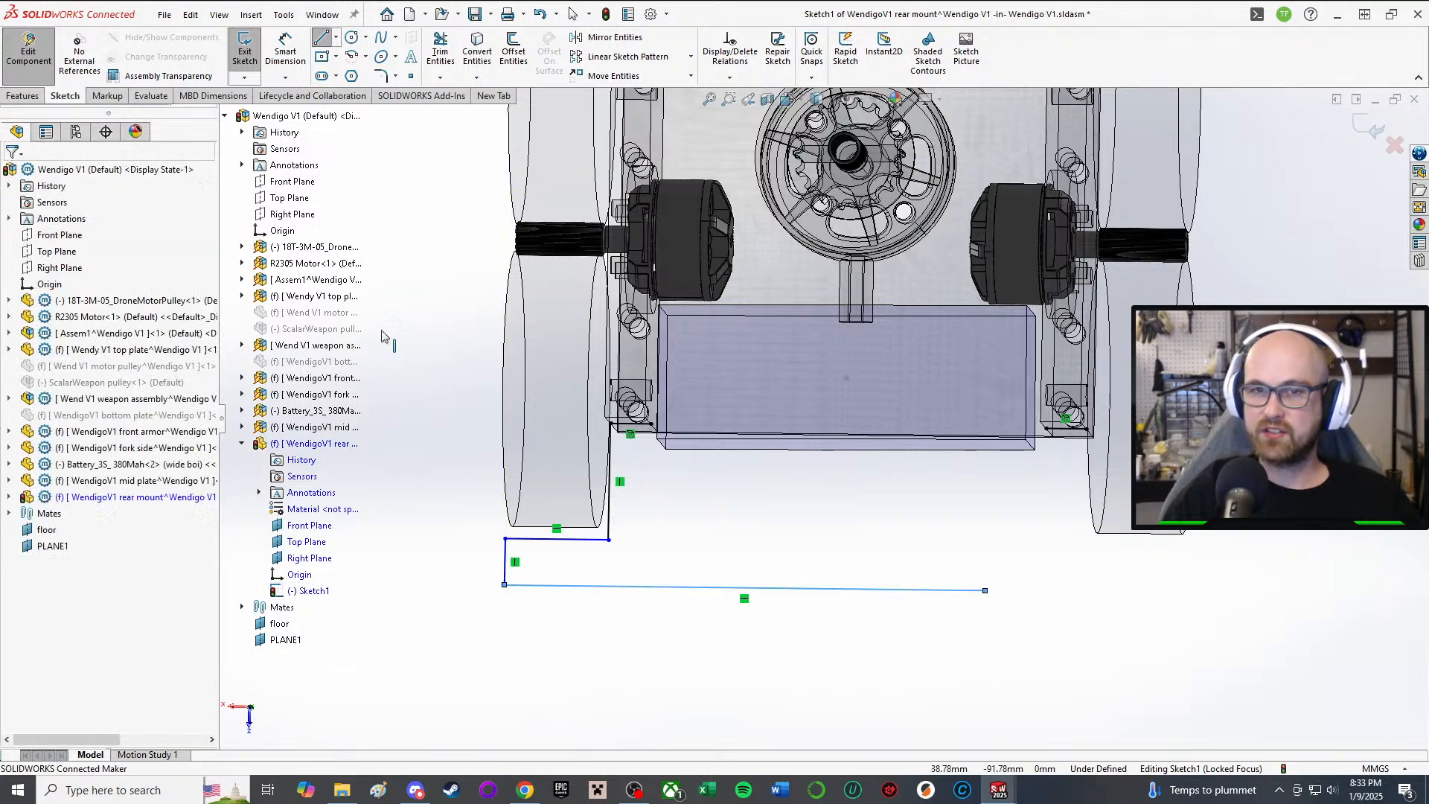
Step: Draw a second chain: a vertical line from the edge's right end, then a horizontal line rightward
{"action": "left_click", "coordinate": [331, 41]}
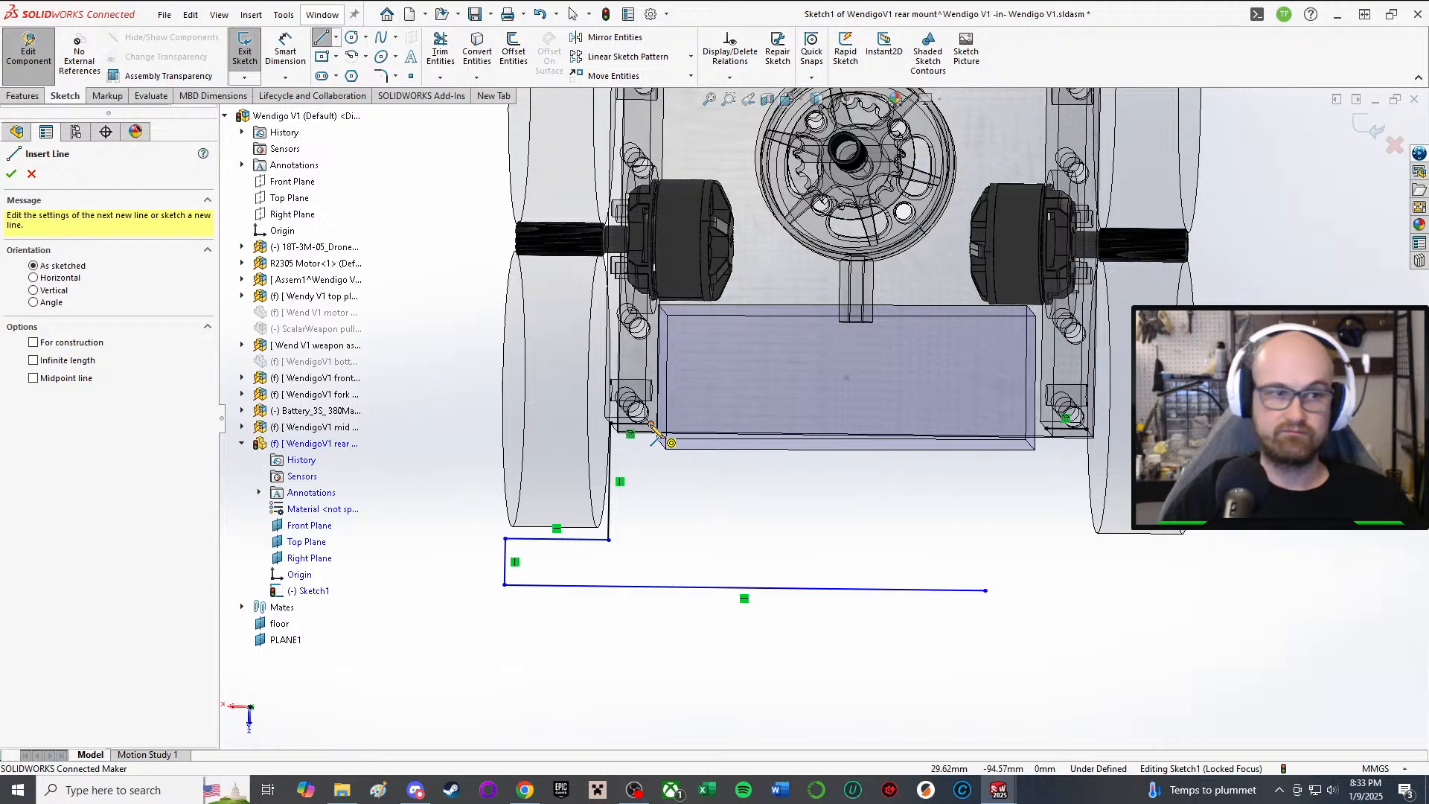
{"action": "left_click", "coordinate": [651, 426]}
{"action": "left_click", "coordinate": [649, 519]}
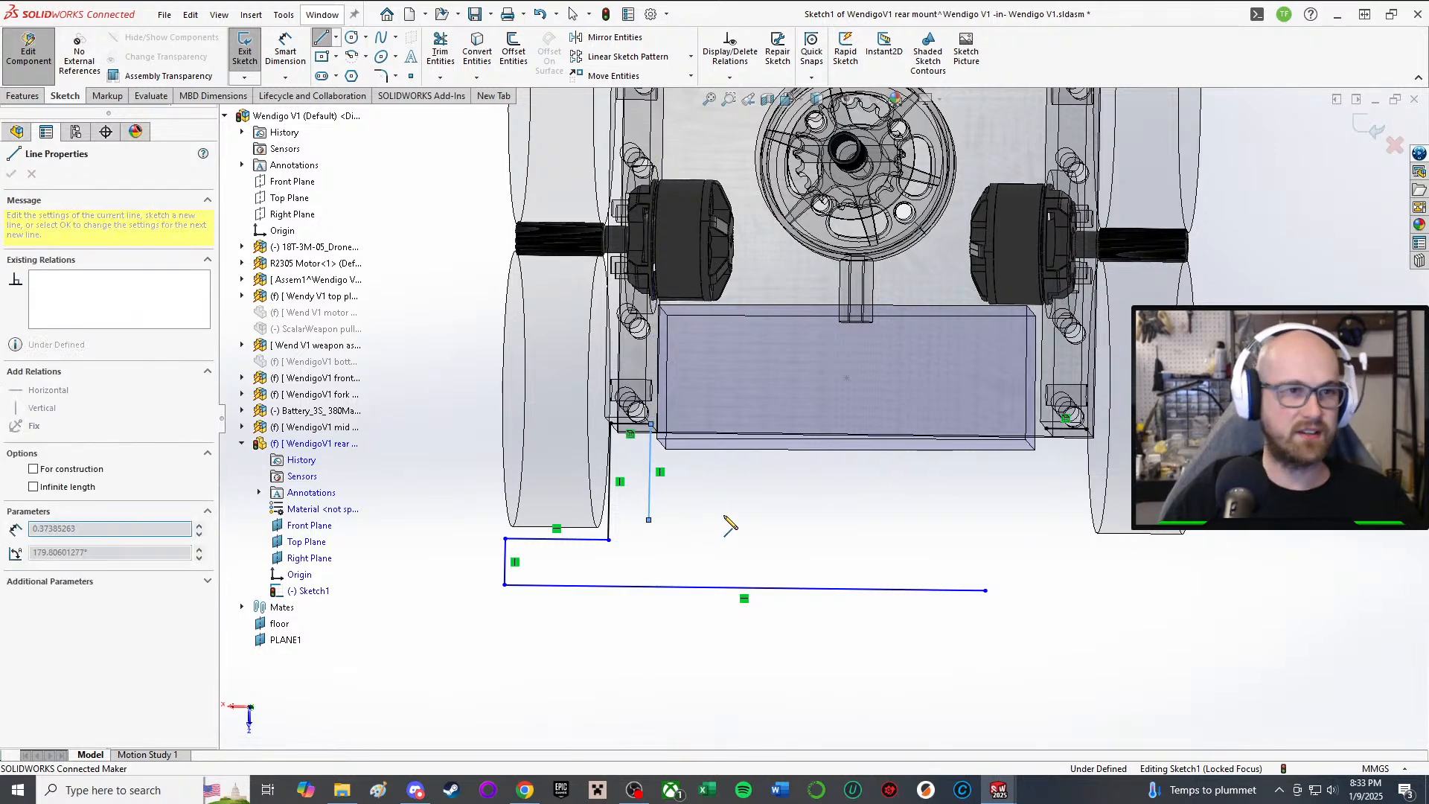
{"action": "left_click", "coordinate": [900, 523]}
{"action": "right_click", "coordinate": [904, 523]}
{"action": "left_click", "coordinate": [934, 527]}
{"action": "right_click", "coordinate": [936, 529]}
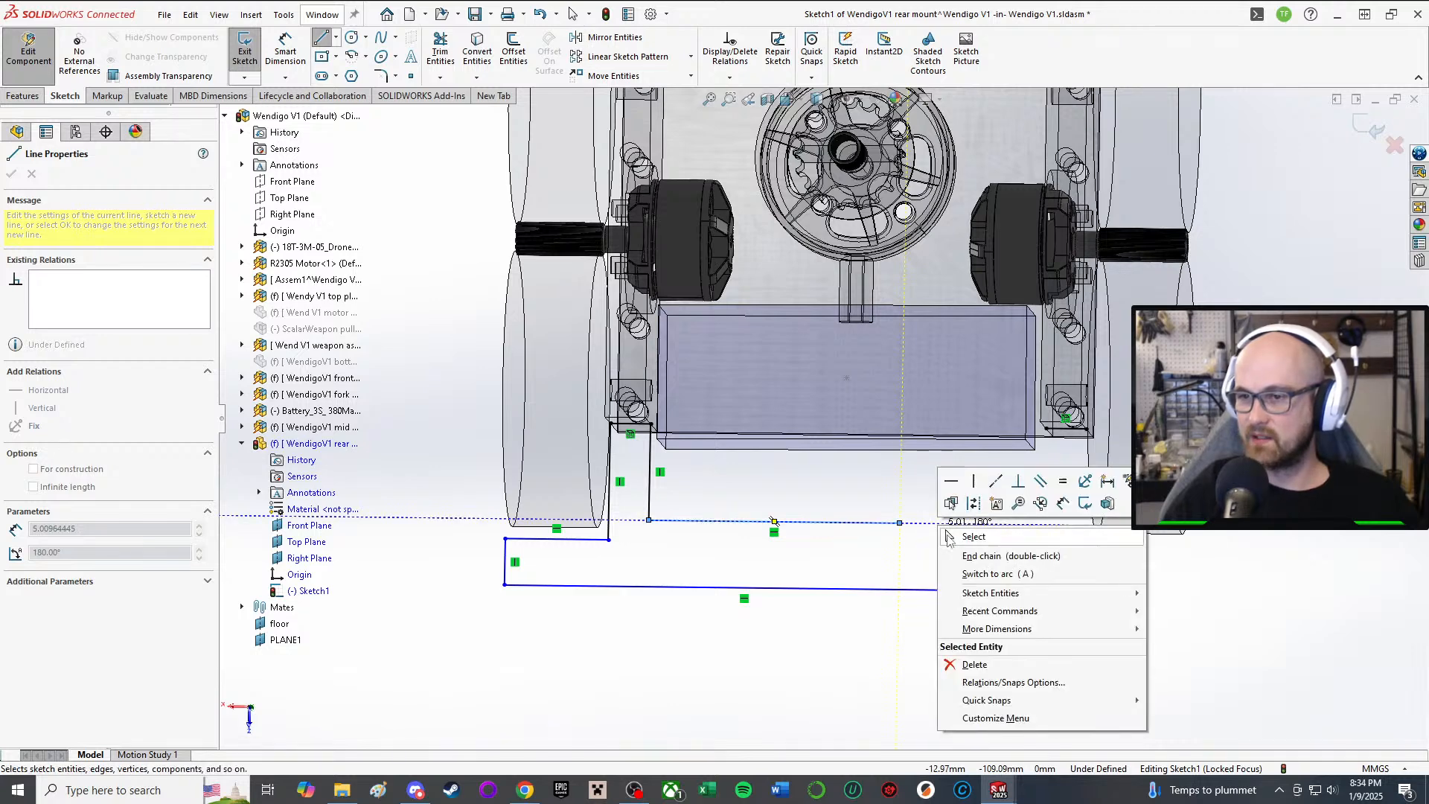
{"action": "left_click", "coordinate": [967, 534]}
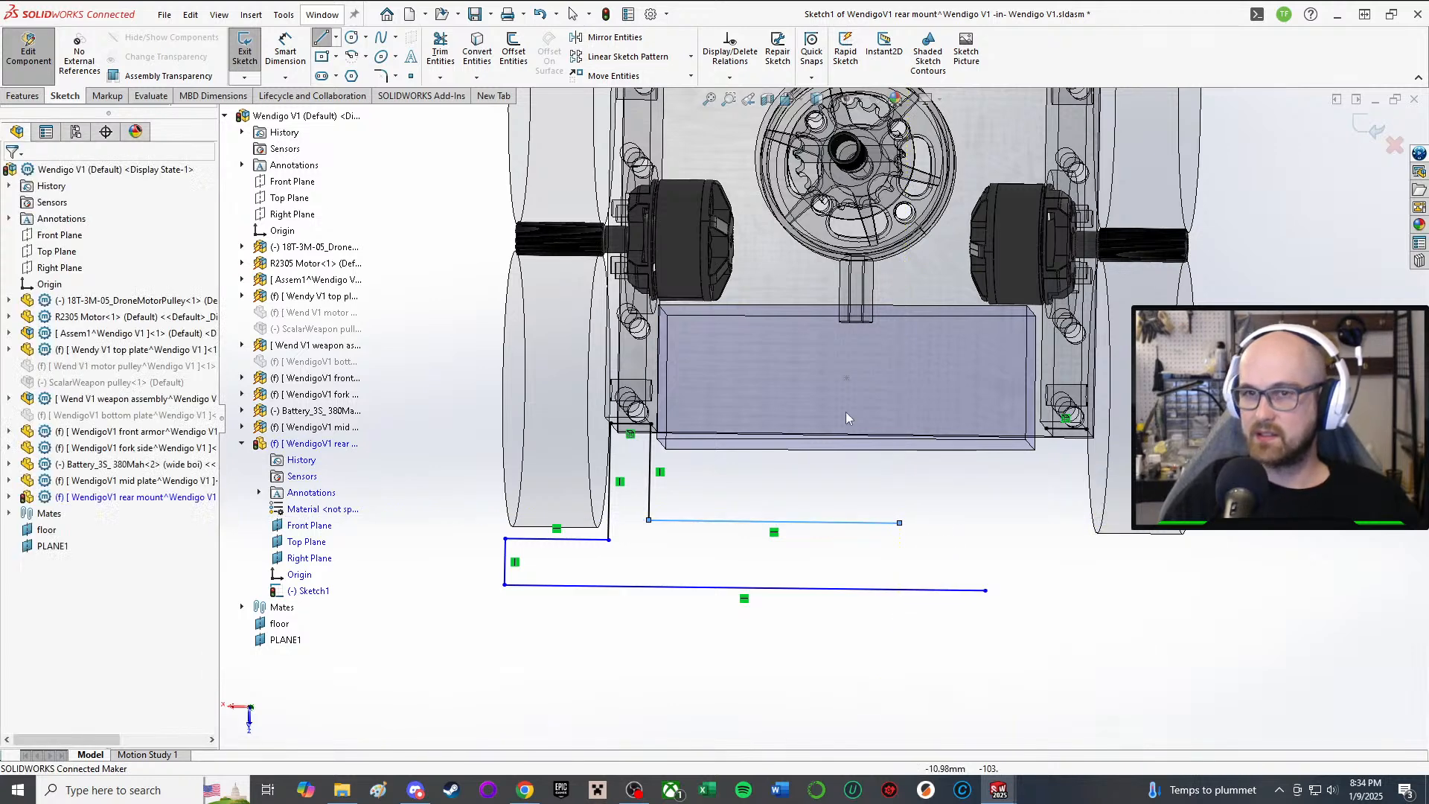
Step: Mirror the five left profile lines about the Right Plane, then stretch the bottom line to the right corner
{"action": "left_click", "coordinate": [669, 47]}
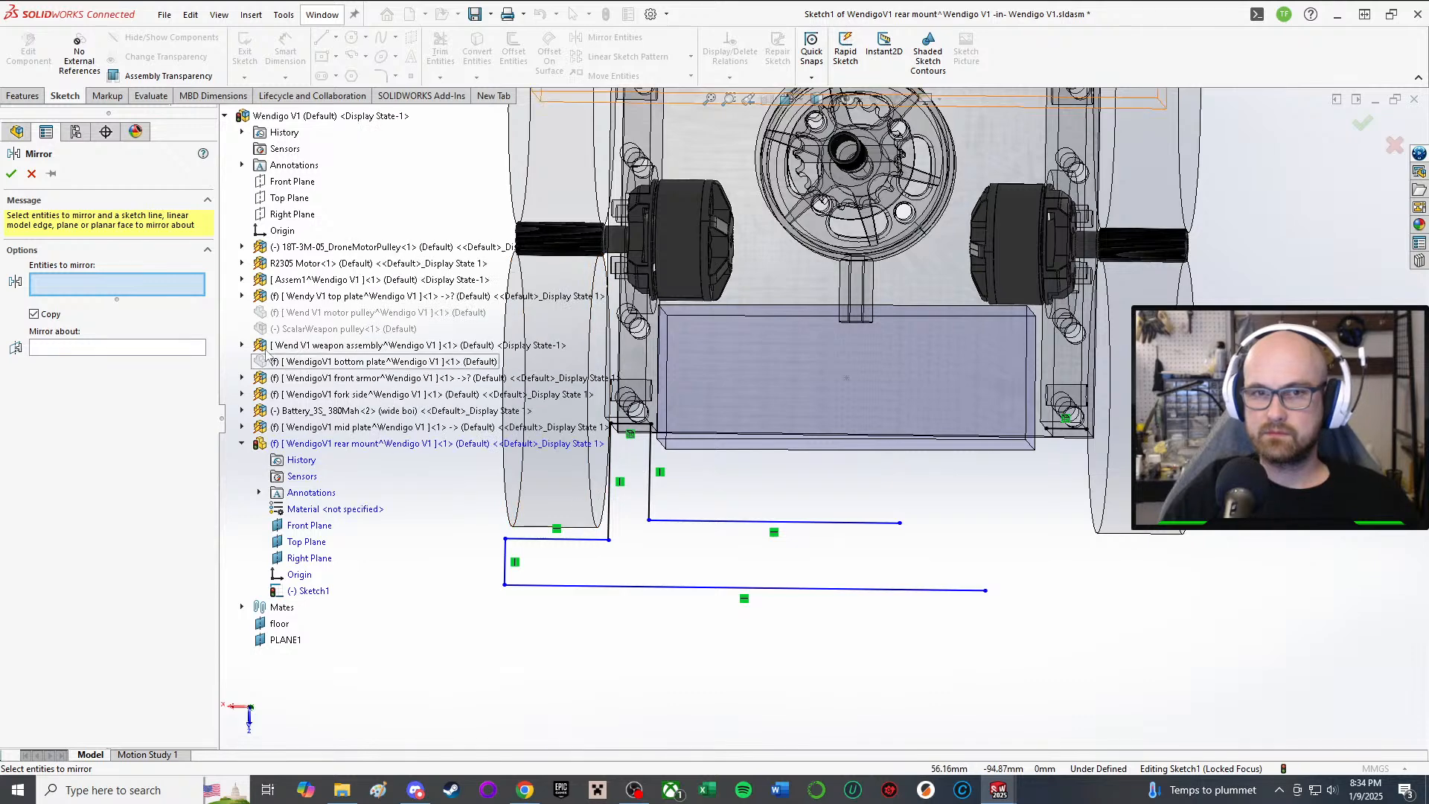
{"action": "left_click", "coordinate": [657, 476]}
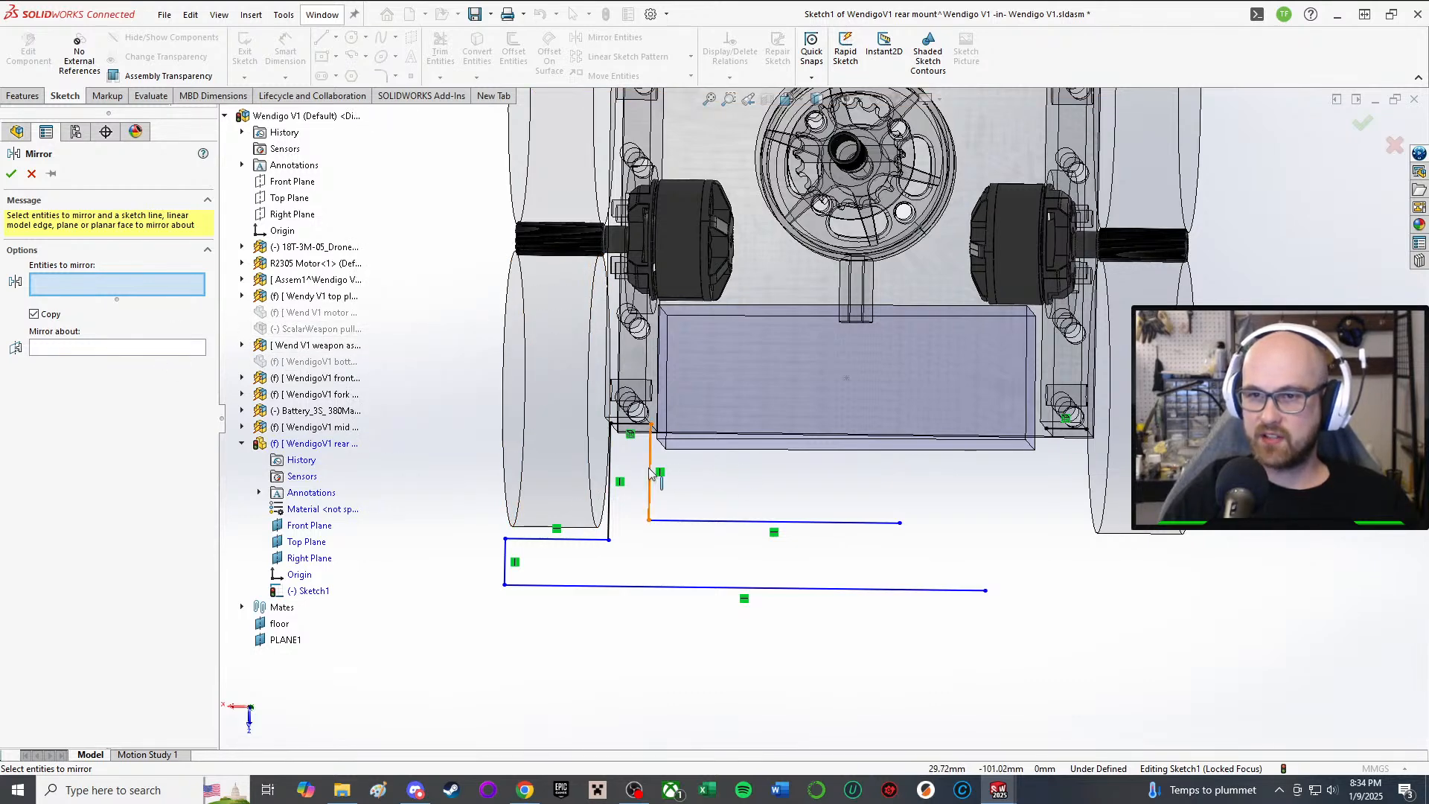
{"action": "left_click", "coordinate": [631, 431]}
{"action": "left_click", "coordinate": [607, 525]}
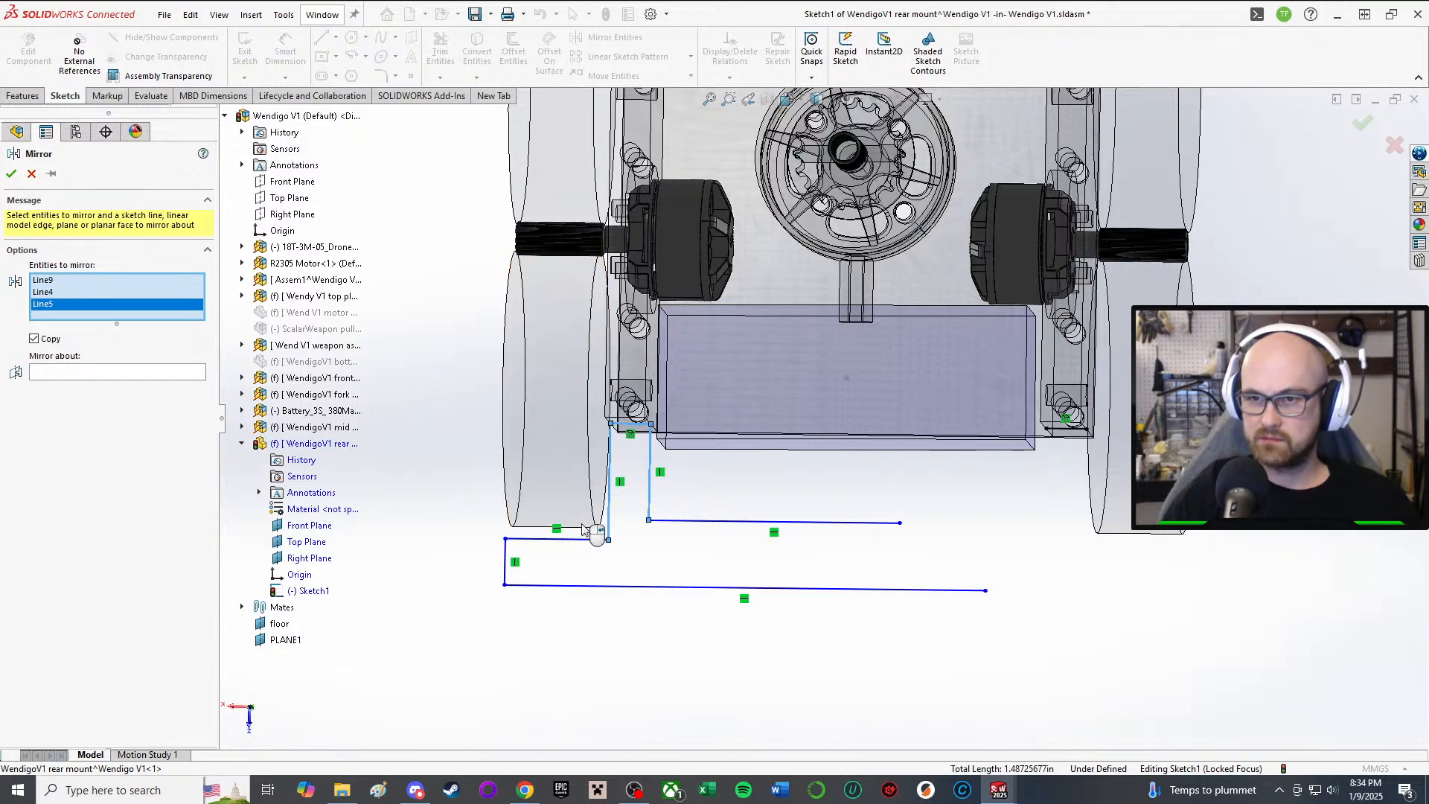
{"action": "left_click", "coordinate": [562, 539]}
{"action": "left_click", "coordinate": [505, 557]}
{"action": "left_click", "coordinate": [128, 395]}
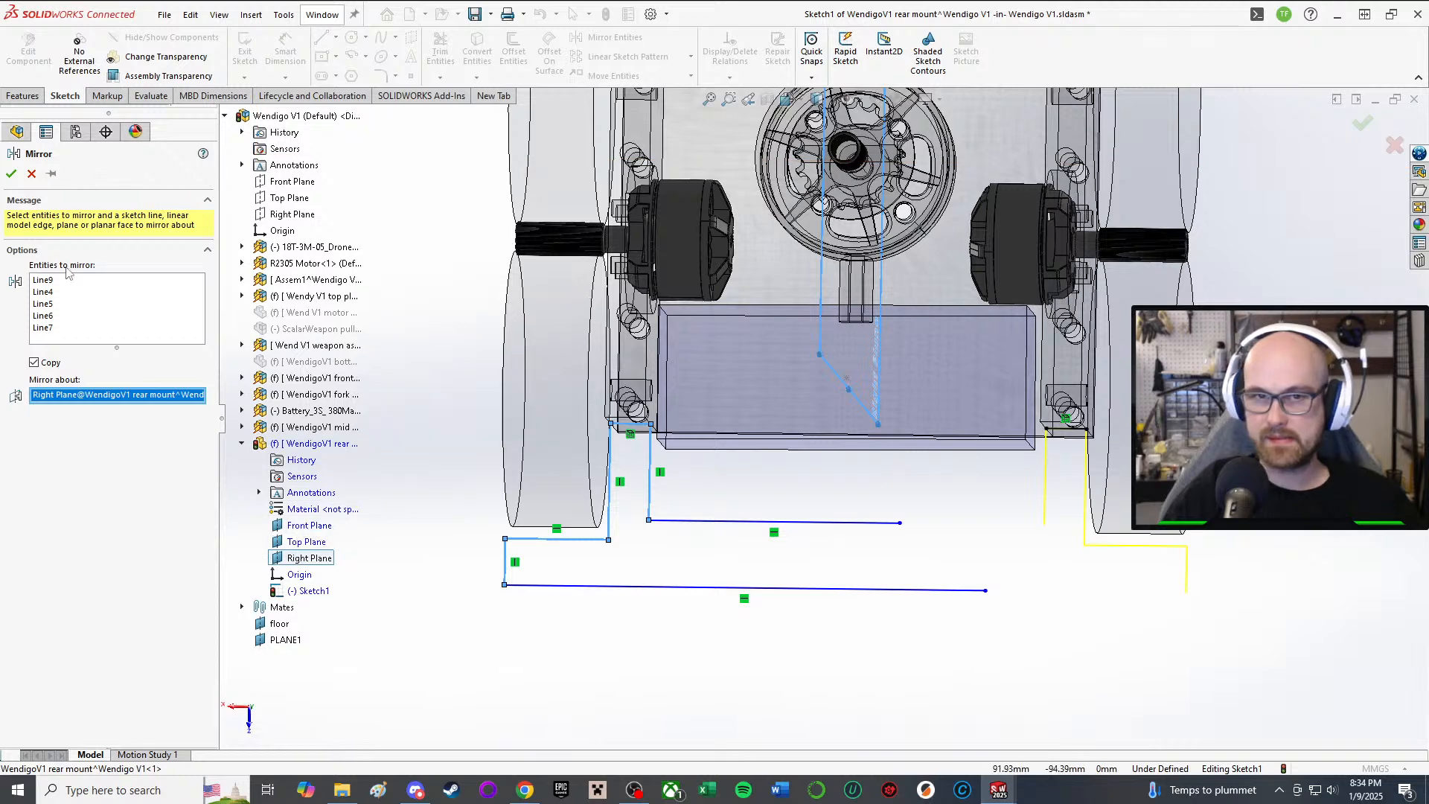
{"action": "left_click", "coordinate": [11, 174]}
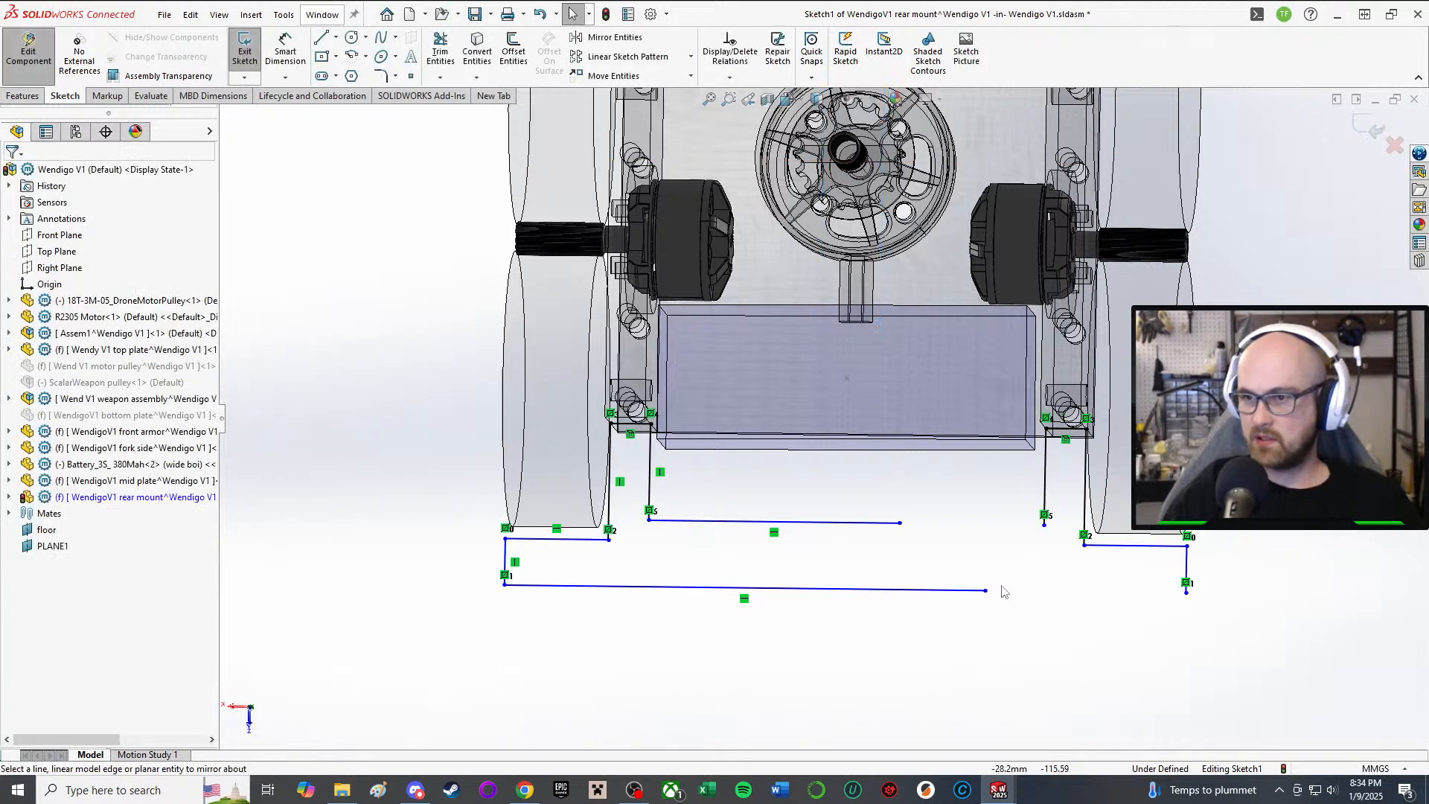
{"action": "left_click_drag", "start_coordinate": [985, 590], "coordinate": [1185, 599]}
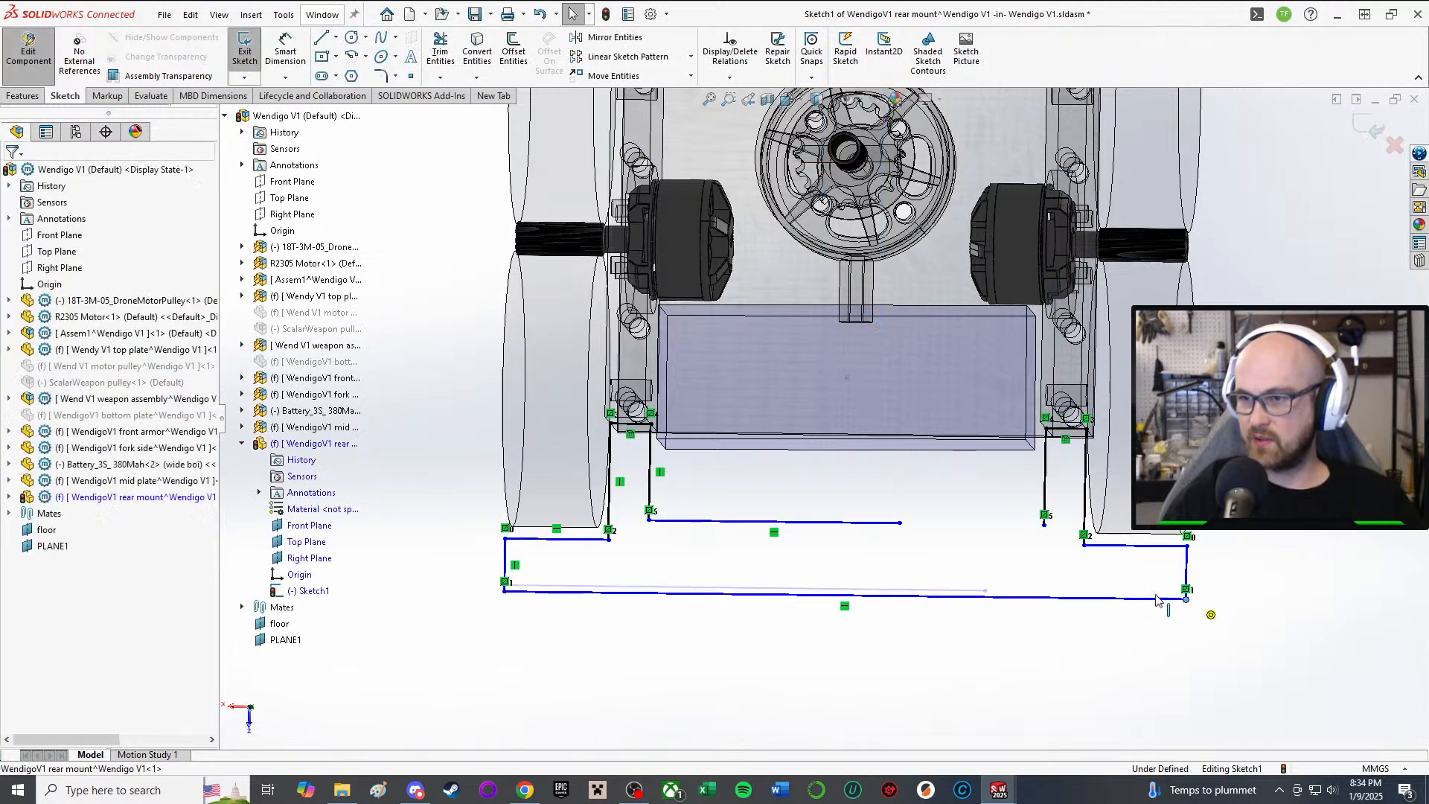
Step: Snap the middle line's end to the right corner and dimension the vertical line at 17 mm
{"action": "left_click_drag", "start_coordinate": [901, 523], "coordinate": [1046, 549]}
{"action": "left_click", "coordinate": [1100, 684]}
{"action": "key", "text": "d"}
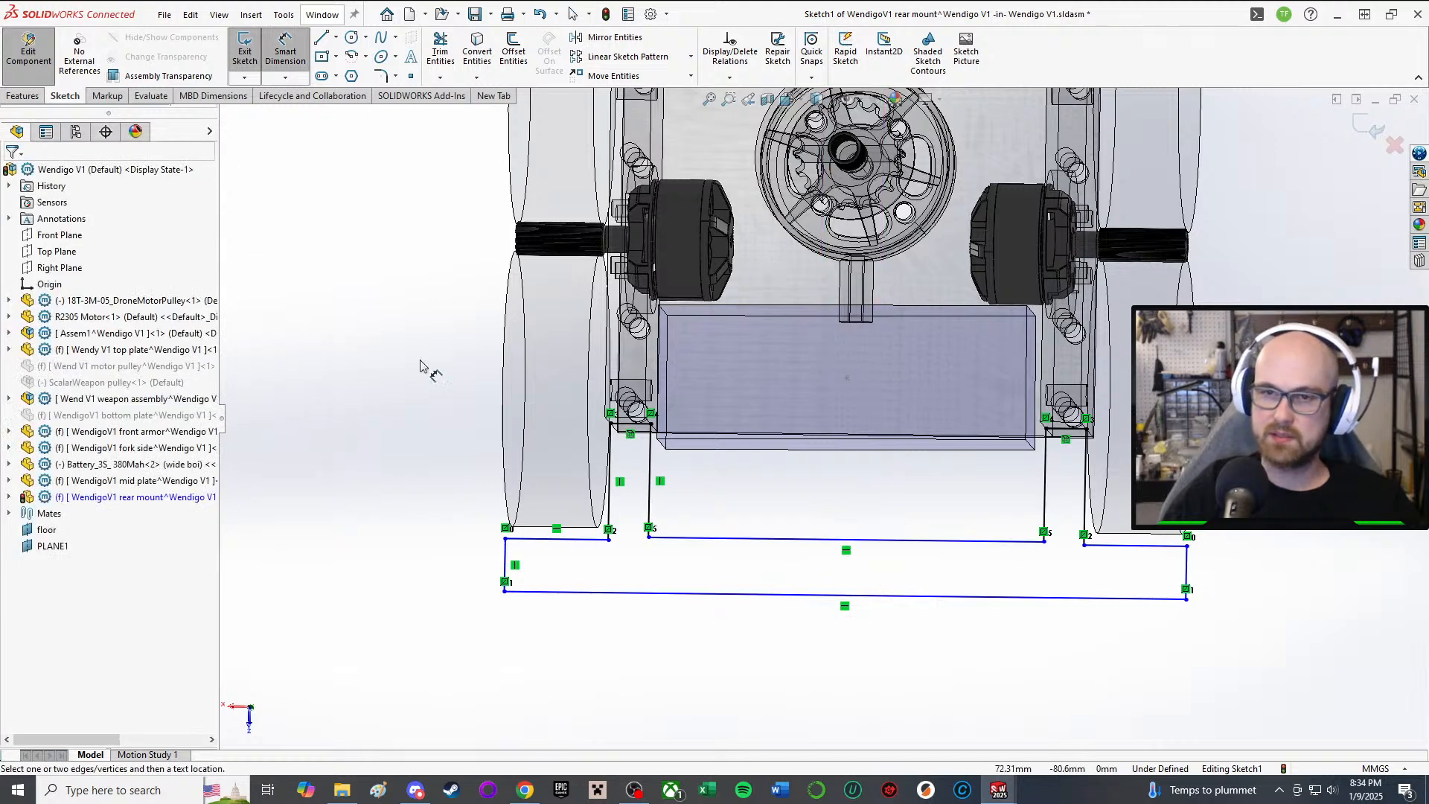
{"action": "left_click", "coordinate": [610, 484]}
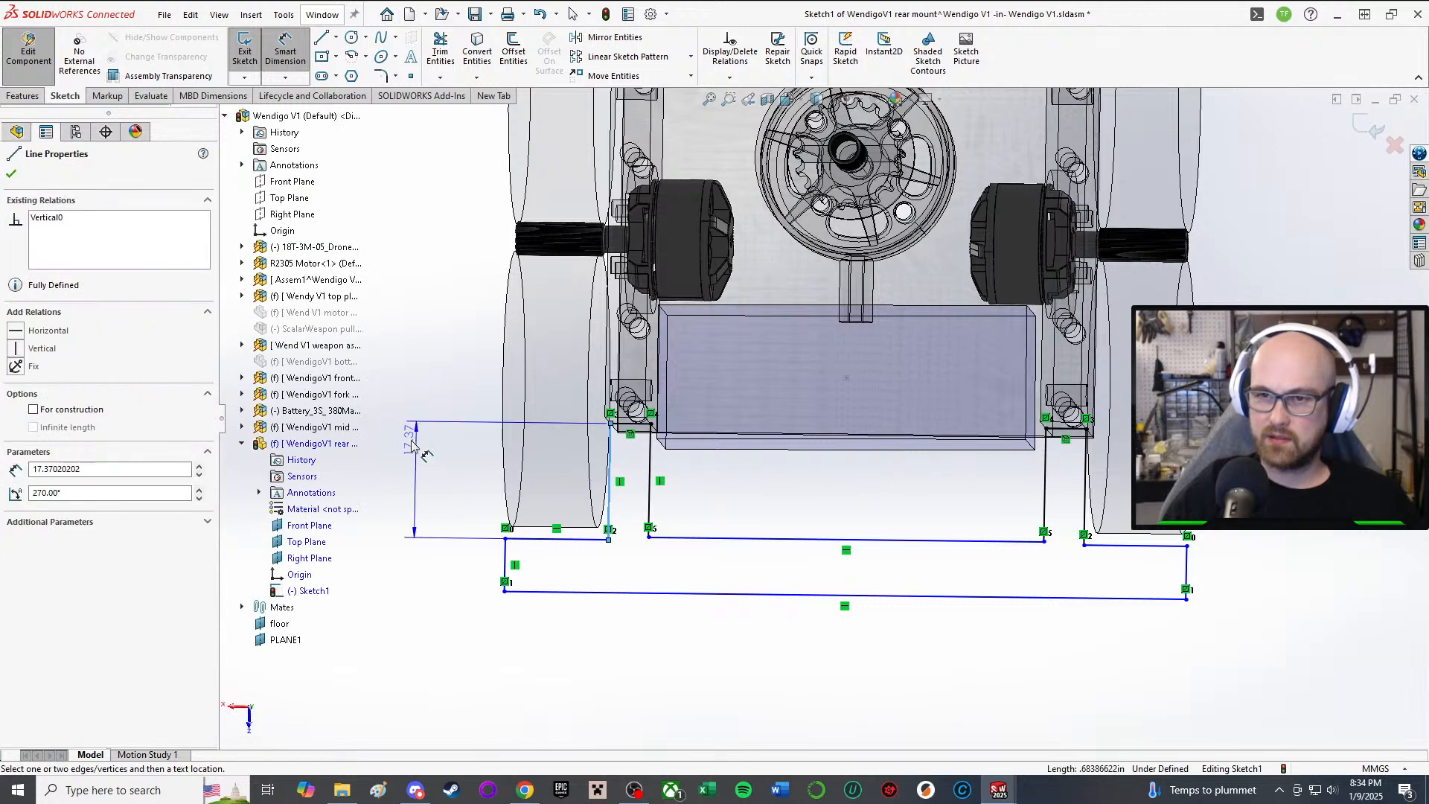
{"action": "left_click", "coordinate": [414, 448]}
{"action": "type", "text": "18"}
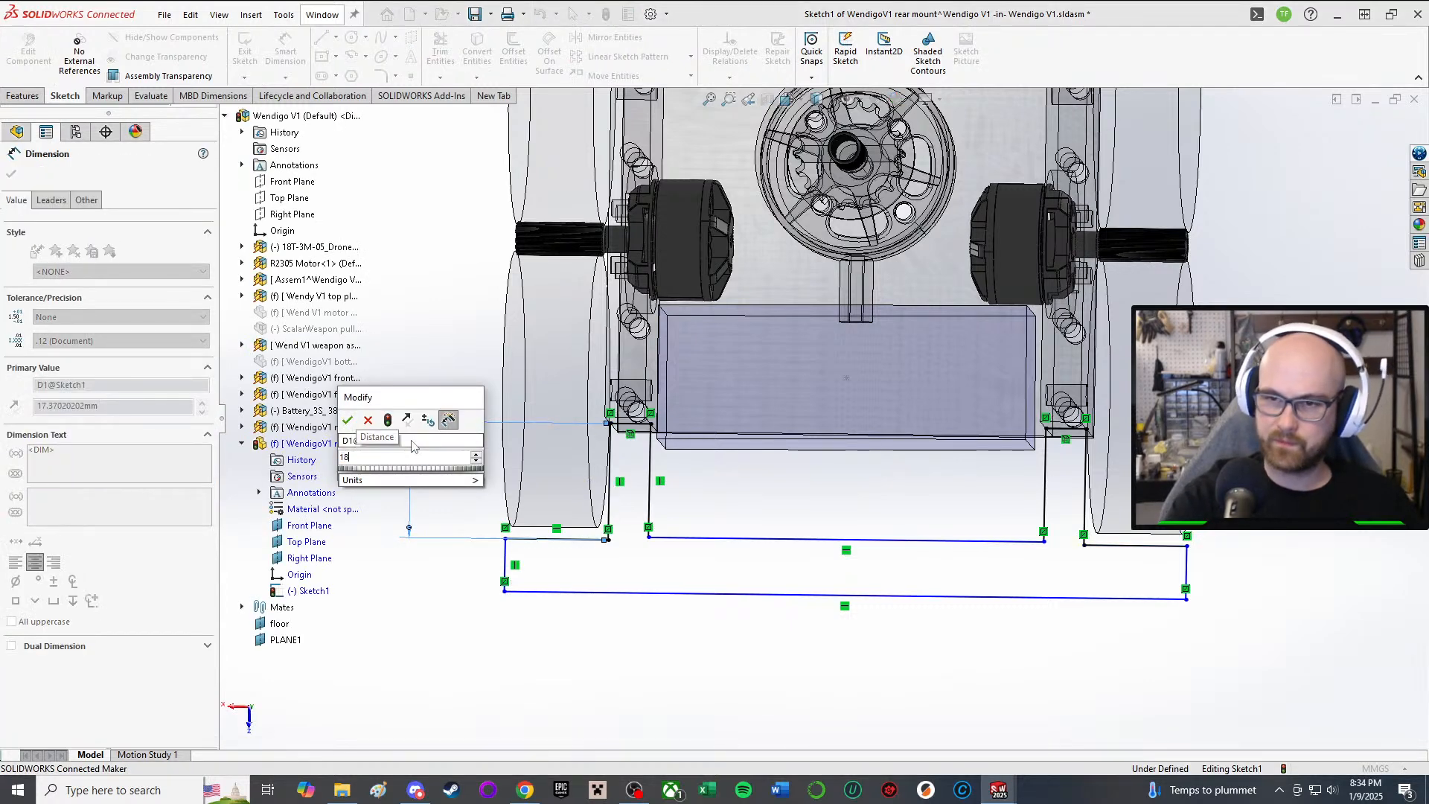
{"action": "key", "text": "Return"}
{"action": "middle_click_drag", "start_coordinate": [428, 450], "coordinate": [414, 453]}
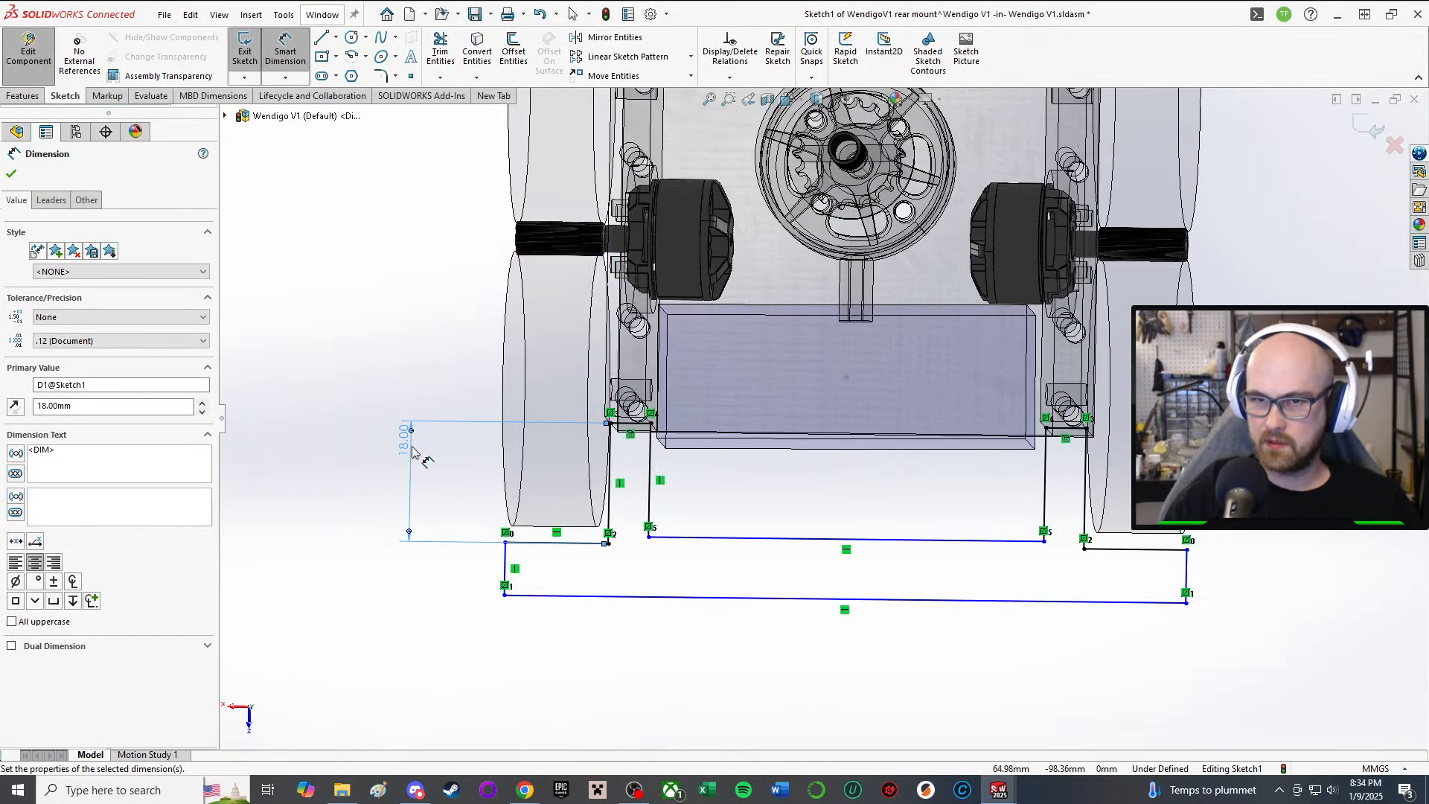
{"action": "double_click", "coordinate": [404, 446]}
{"action": "type", "text": "17"}
{"action": "key", "text": "Return"}
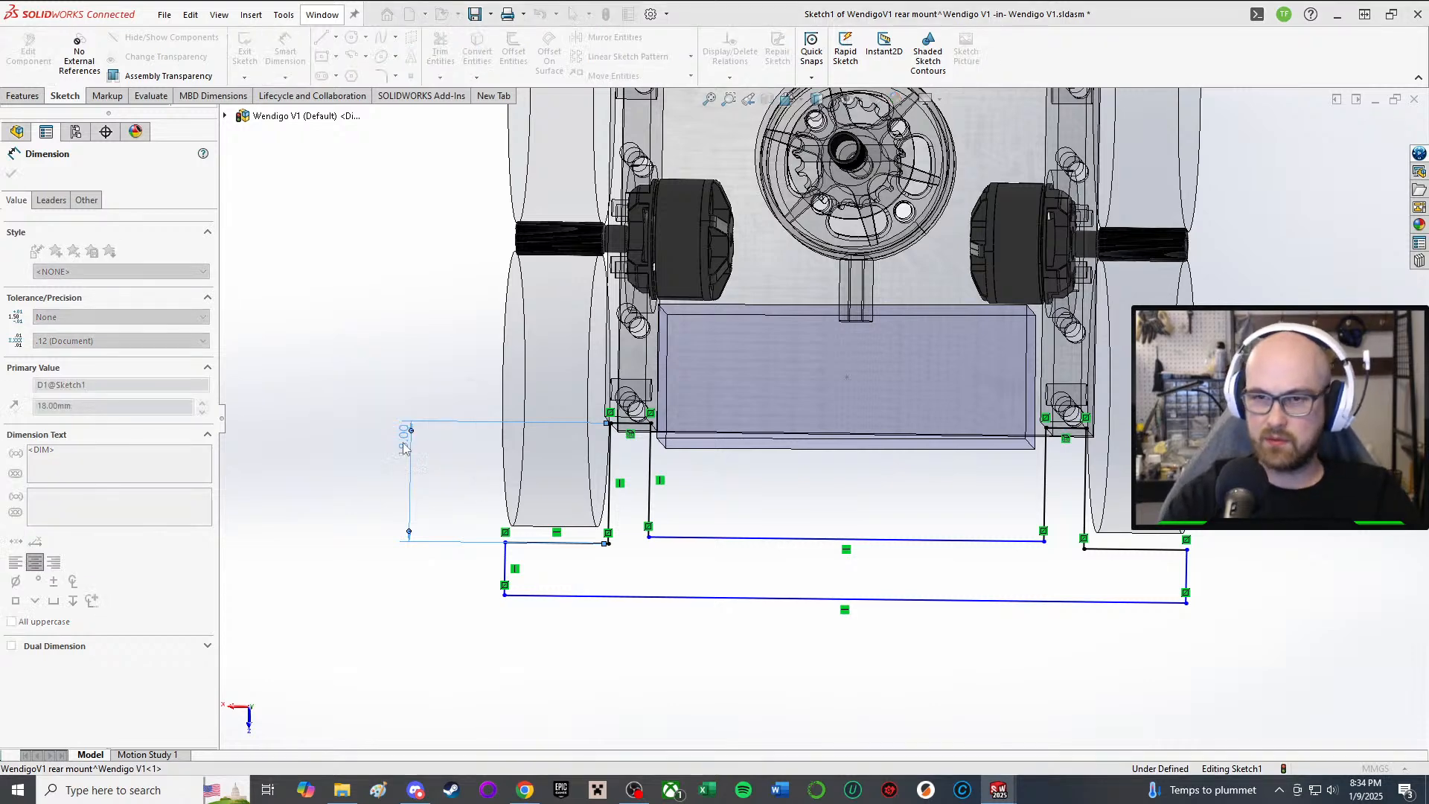
{"action": "left_click", "coordinate": [410, 643]}
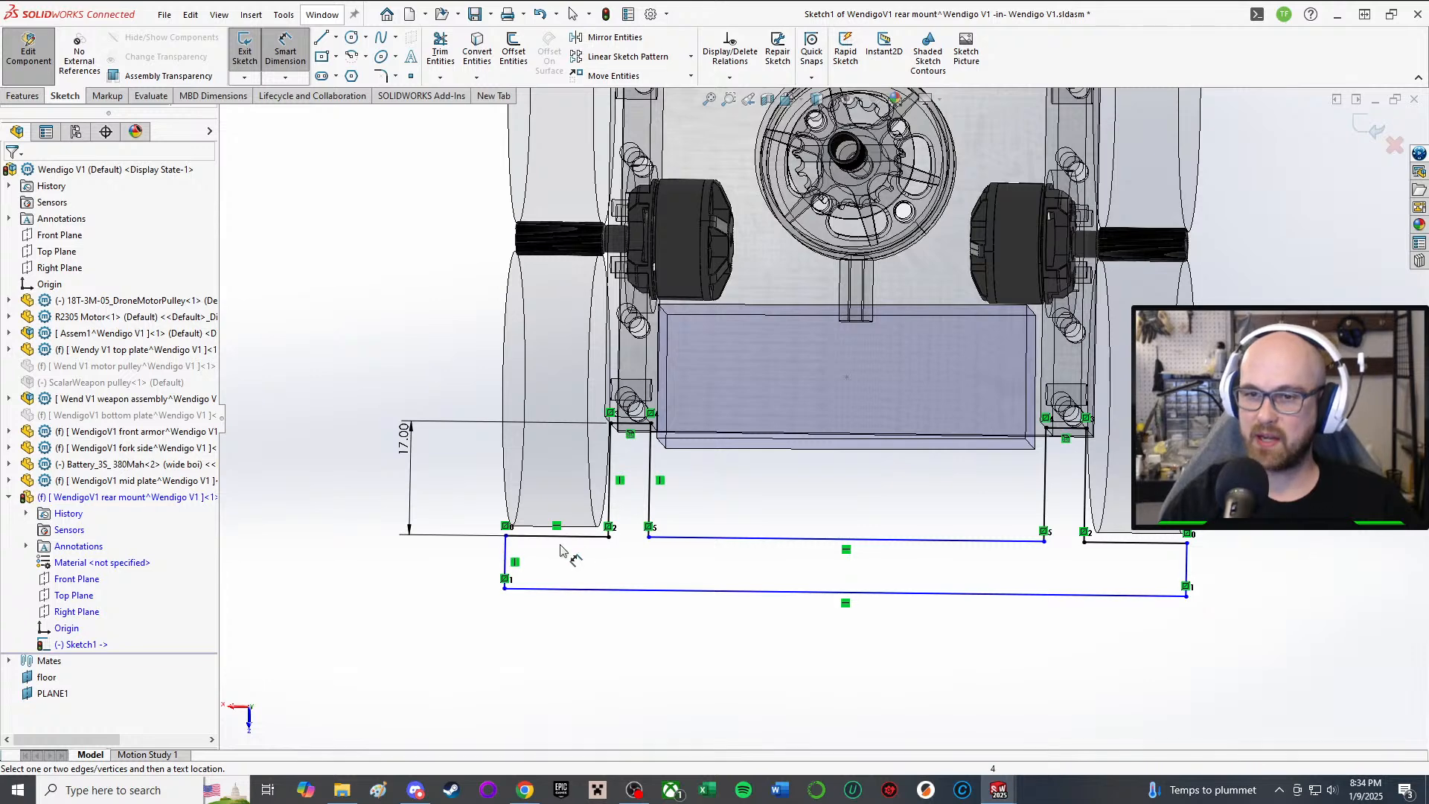
Step: Dimension the short top line's length to 14 mm
{"action": "left_click", "coordinate": [558, 537]}
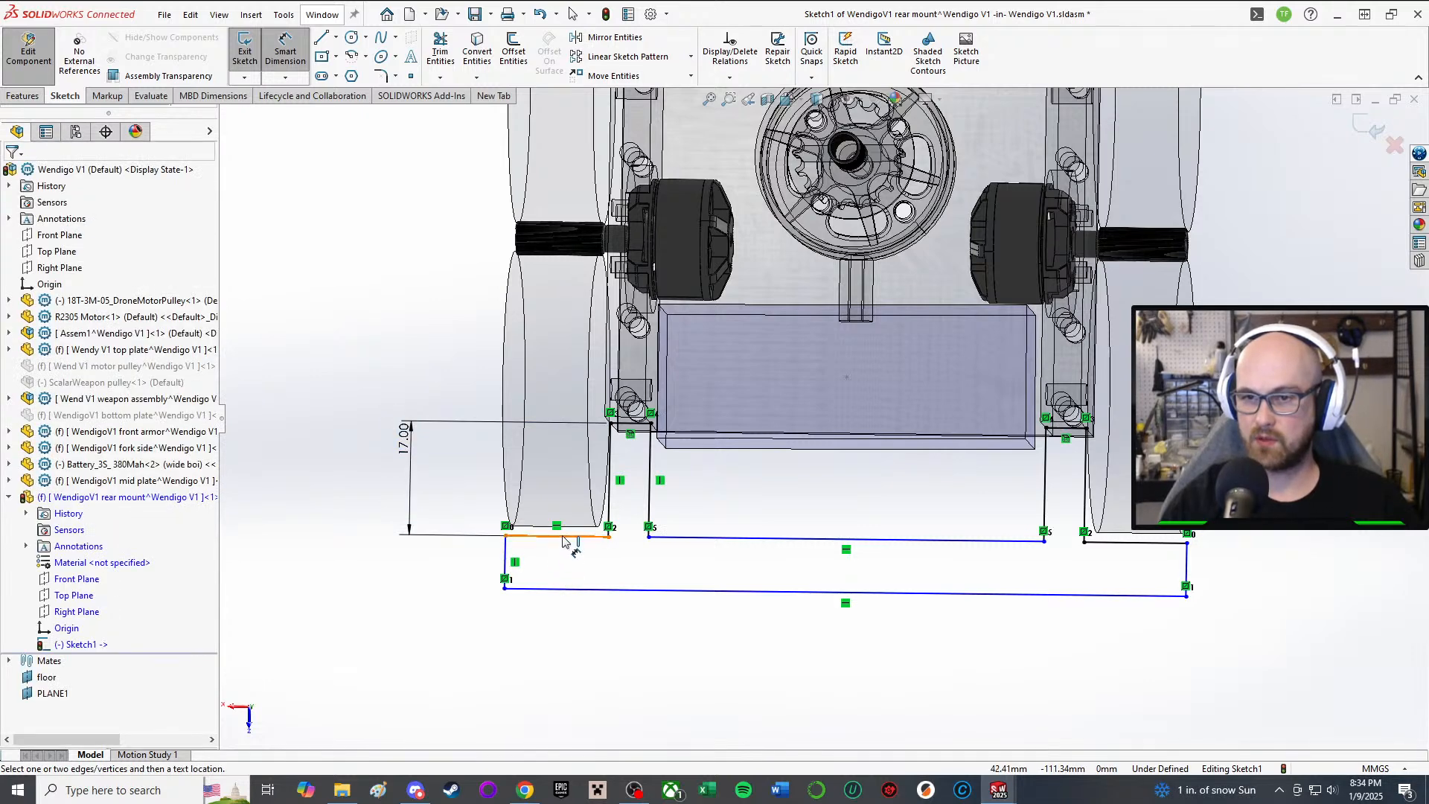
{"action": "left_click", "coordinate": [435, 565]}
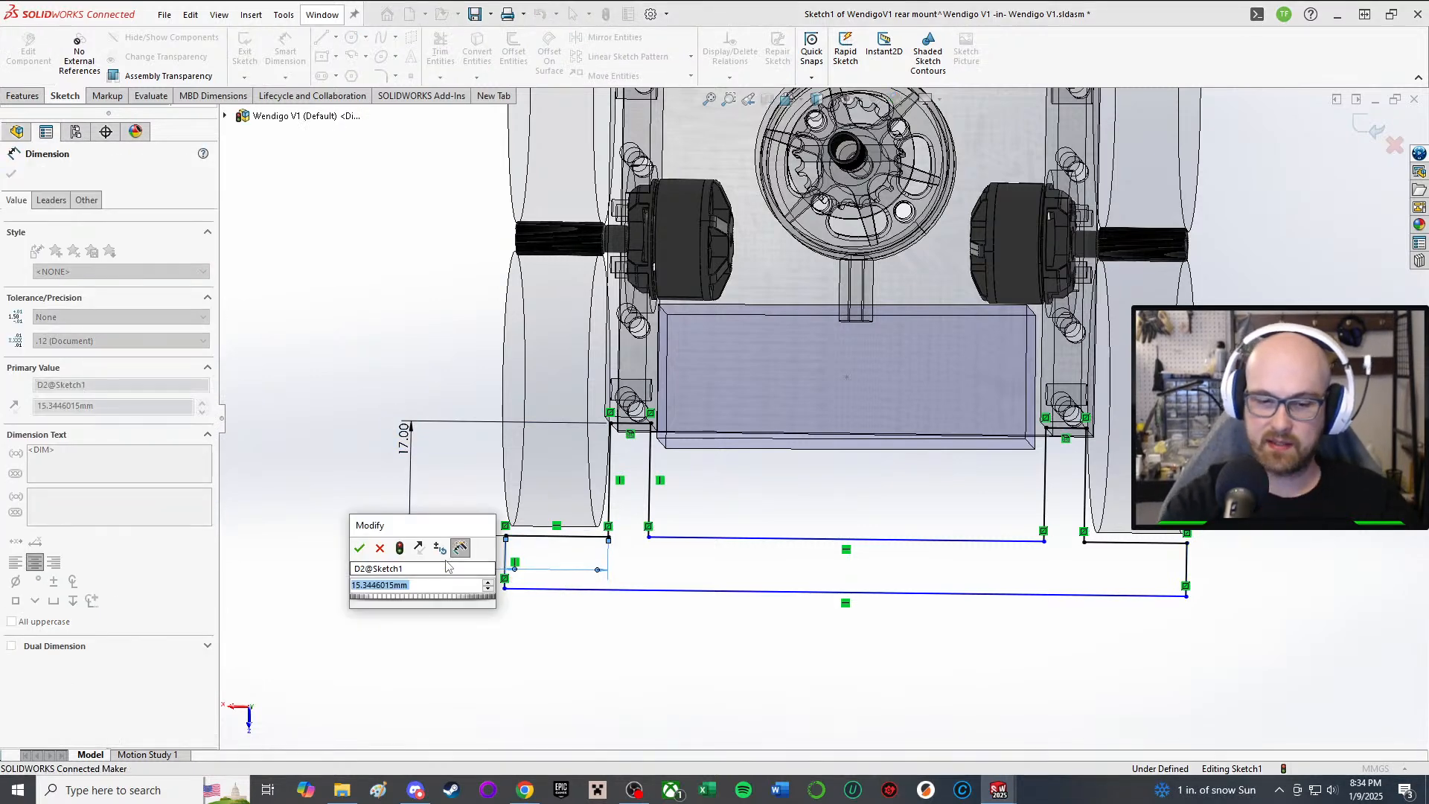
{"action": "type", "text": "15"}
{"action": "key", "text": "Return"}
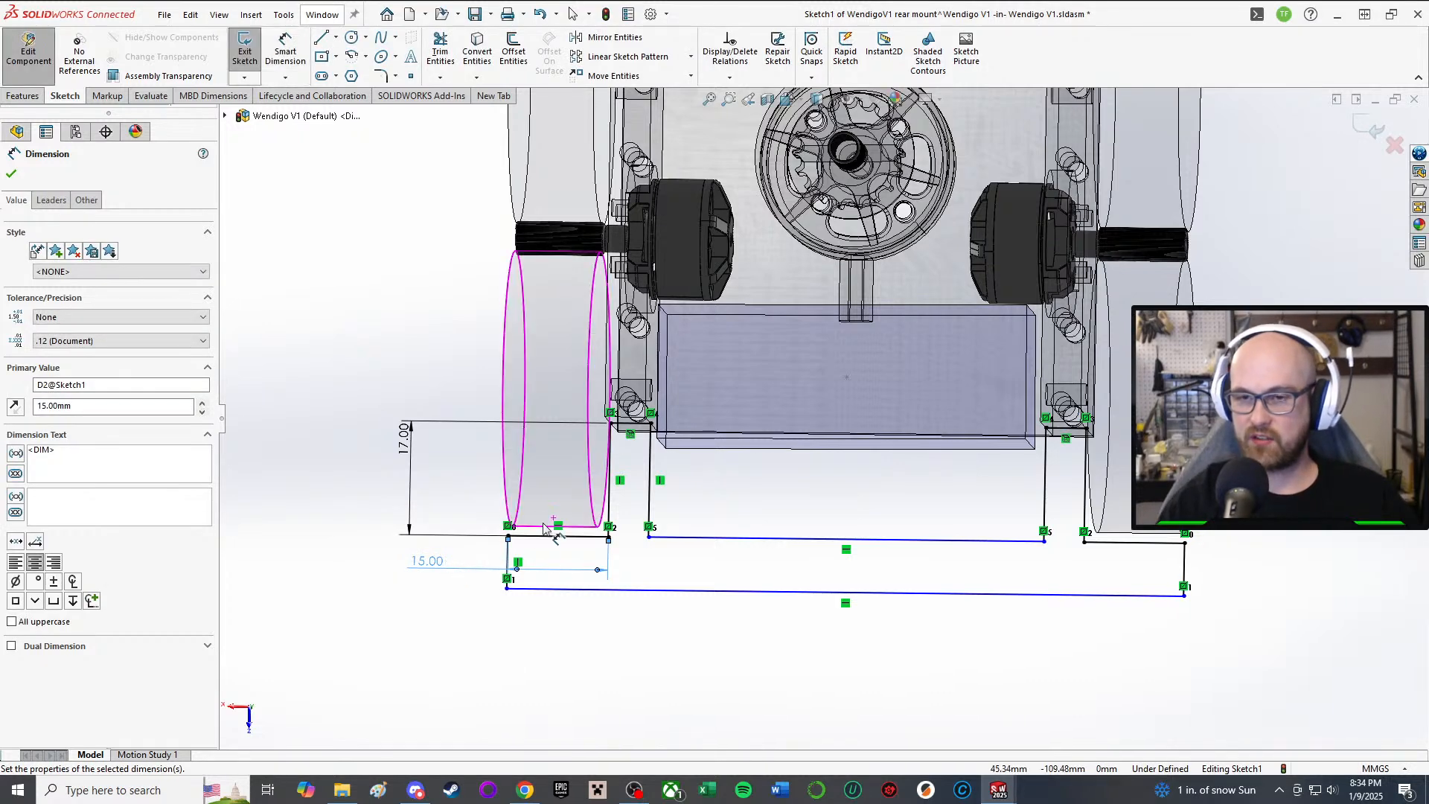
{"action": "middle_click_drag", "start_coordinate": [539, 521], "coordinate": [550, 526]}
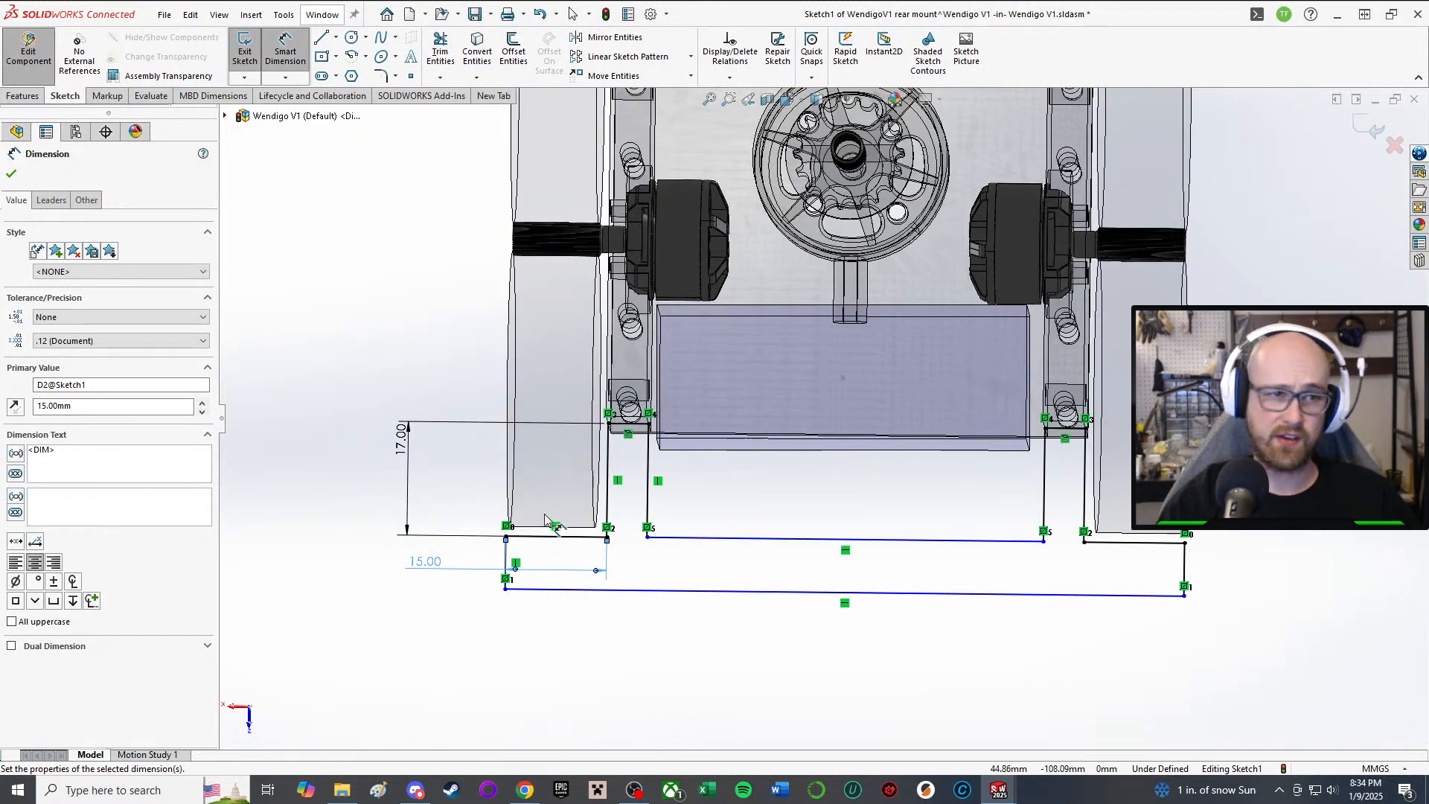
{"action": "double_click", "coordinate": [422, 561]}
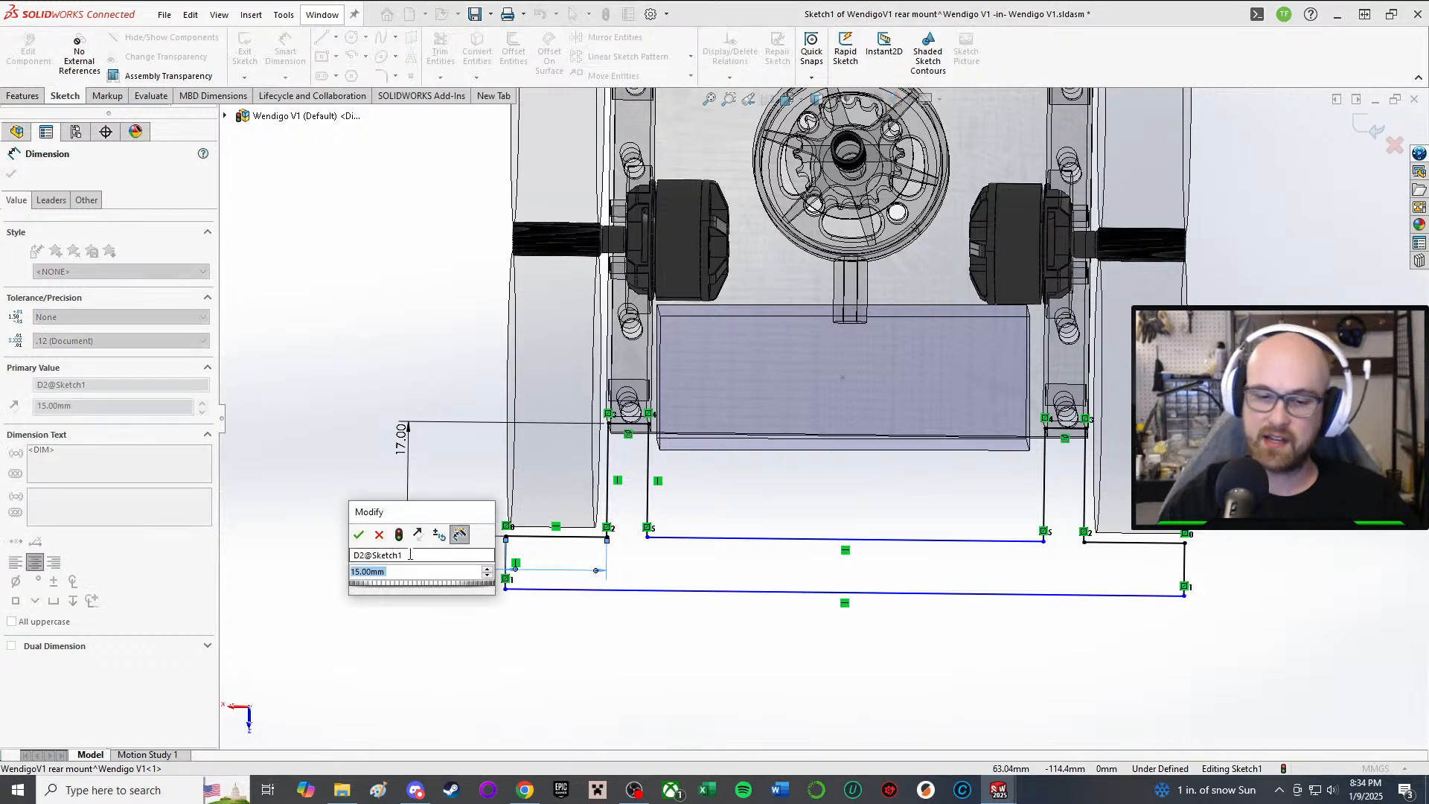
{"action": "key", "text": "Return"}
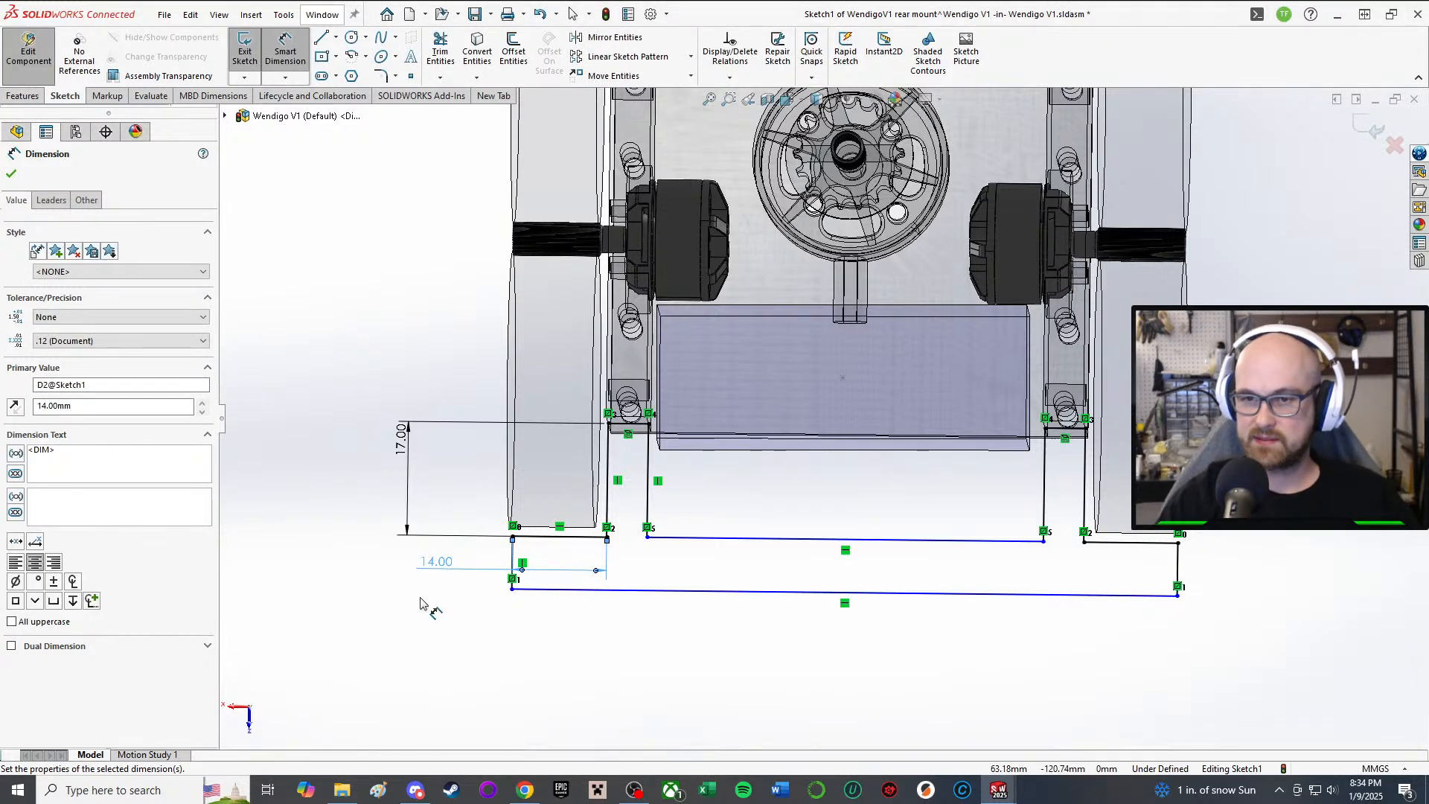
{"action": "left_click", "coordinate": [422, 602]}
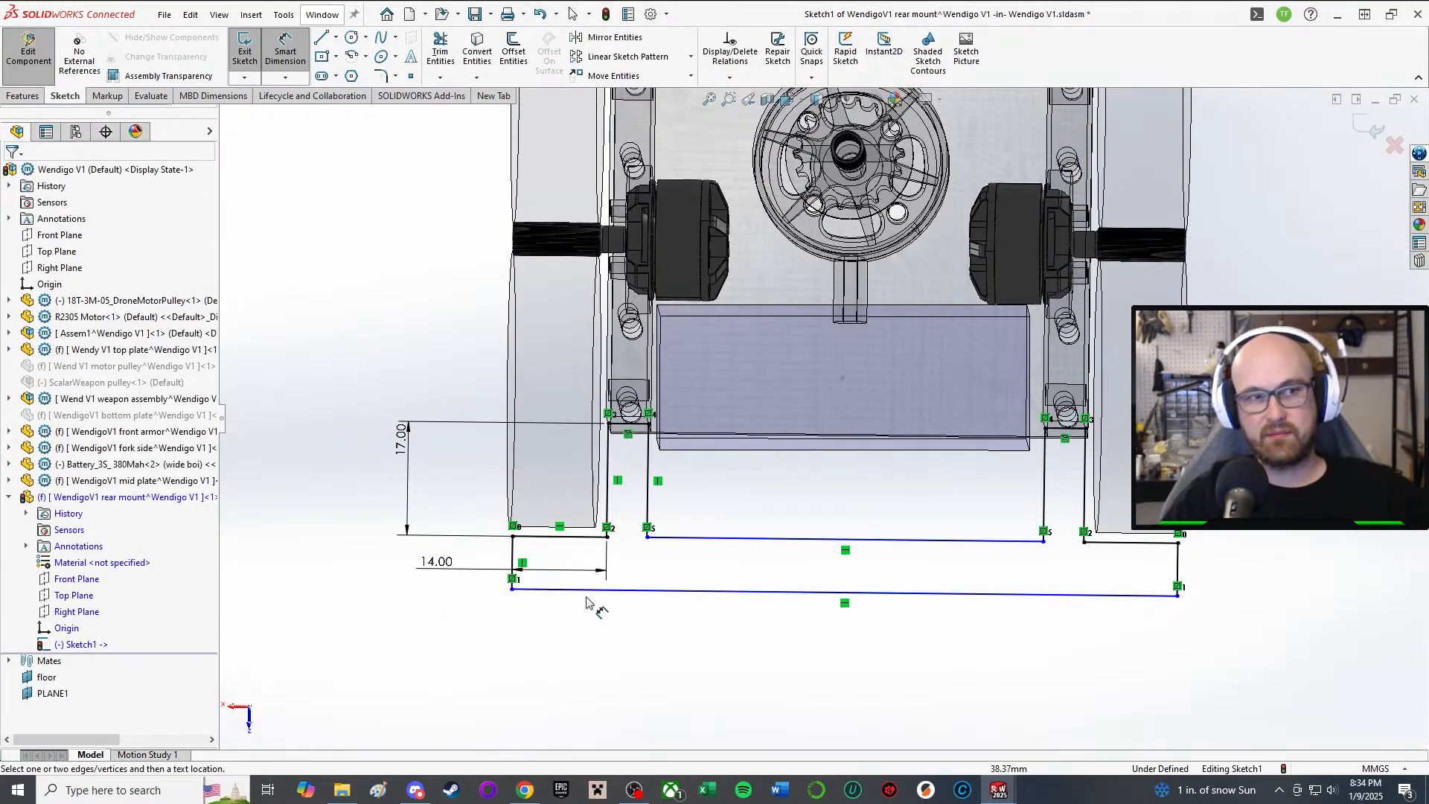
Step: Set a 5 mm gap between the long bottom line and the upper short line
{"action": "left_click", "coordinate": [548, 593]}
{"action": "left_click", "coordinate": [554, 535]}
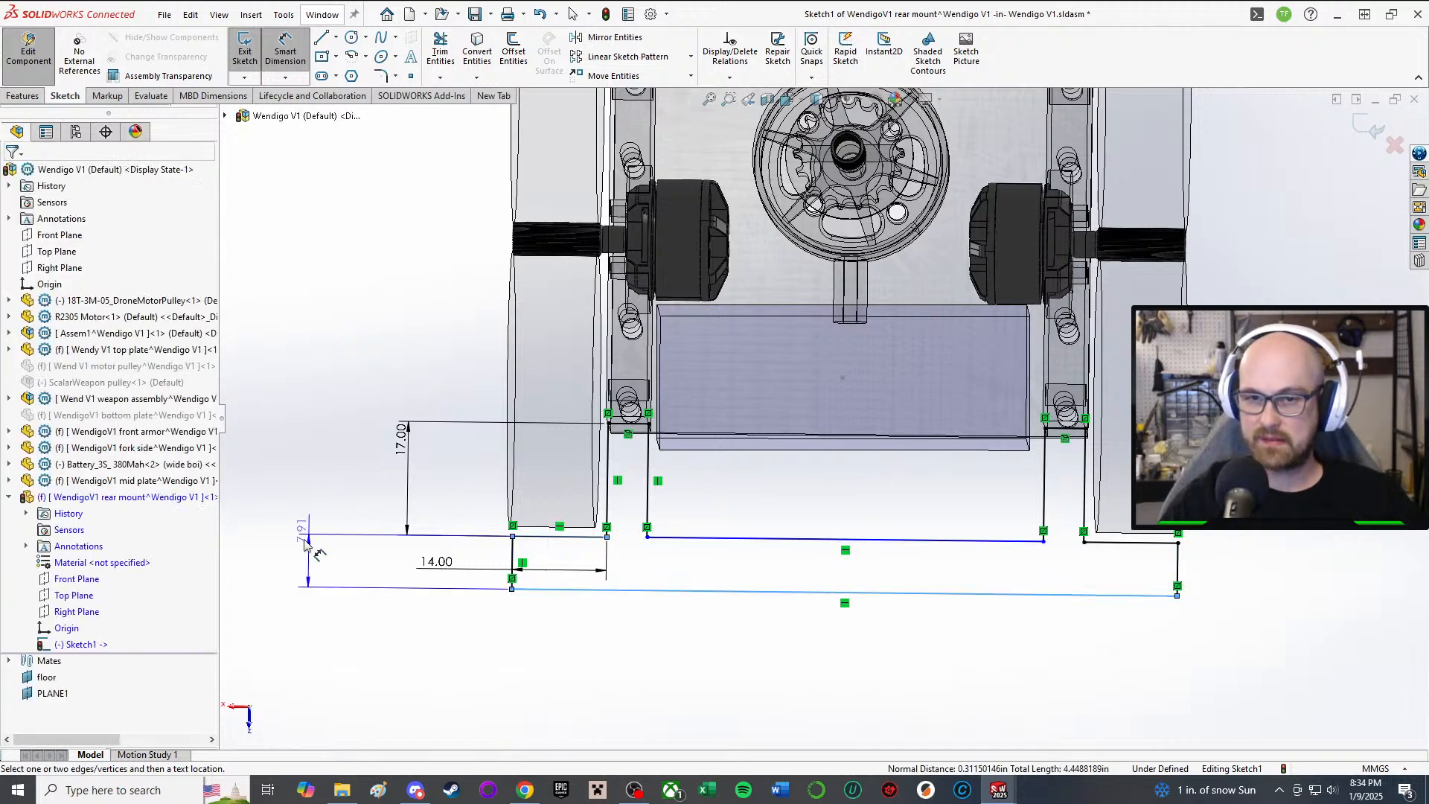
{"action": "left_click", "coordinate": [305, 545]}
{"action": "type", "text": "5"}
{"action": "key", "text": "Return"}
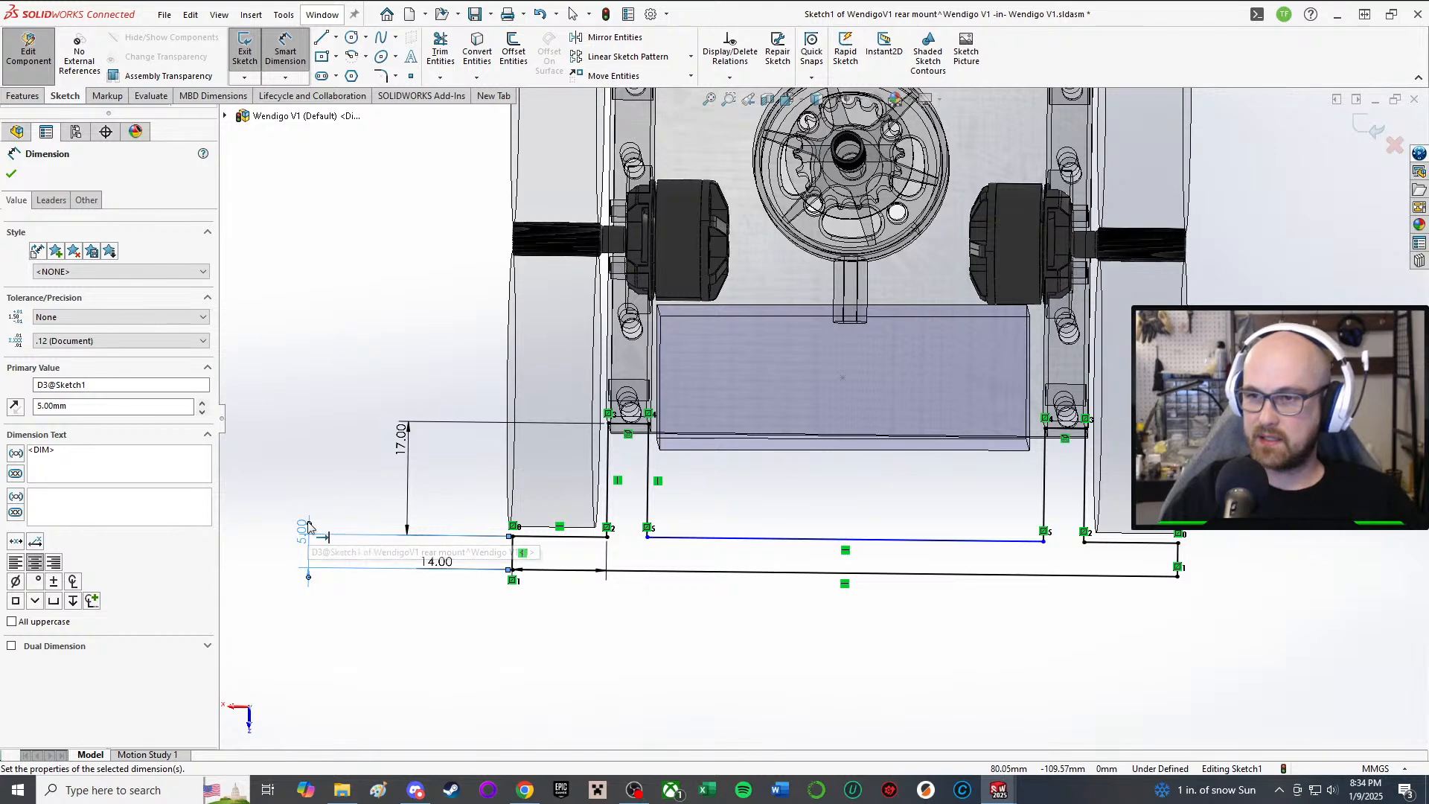
Step: Discard the over-defining 59 mm dimension and set 8 mm spacing between the middle and lower lines
{"action": "left_click", "coordinate": [784, 541]}
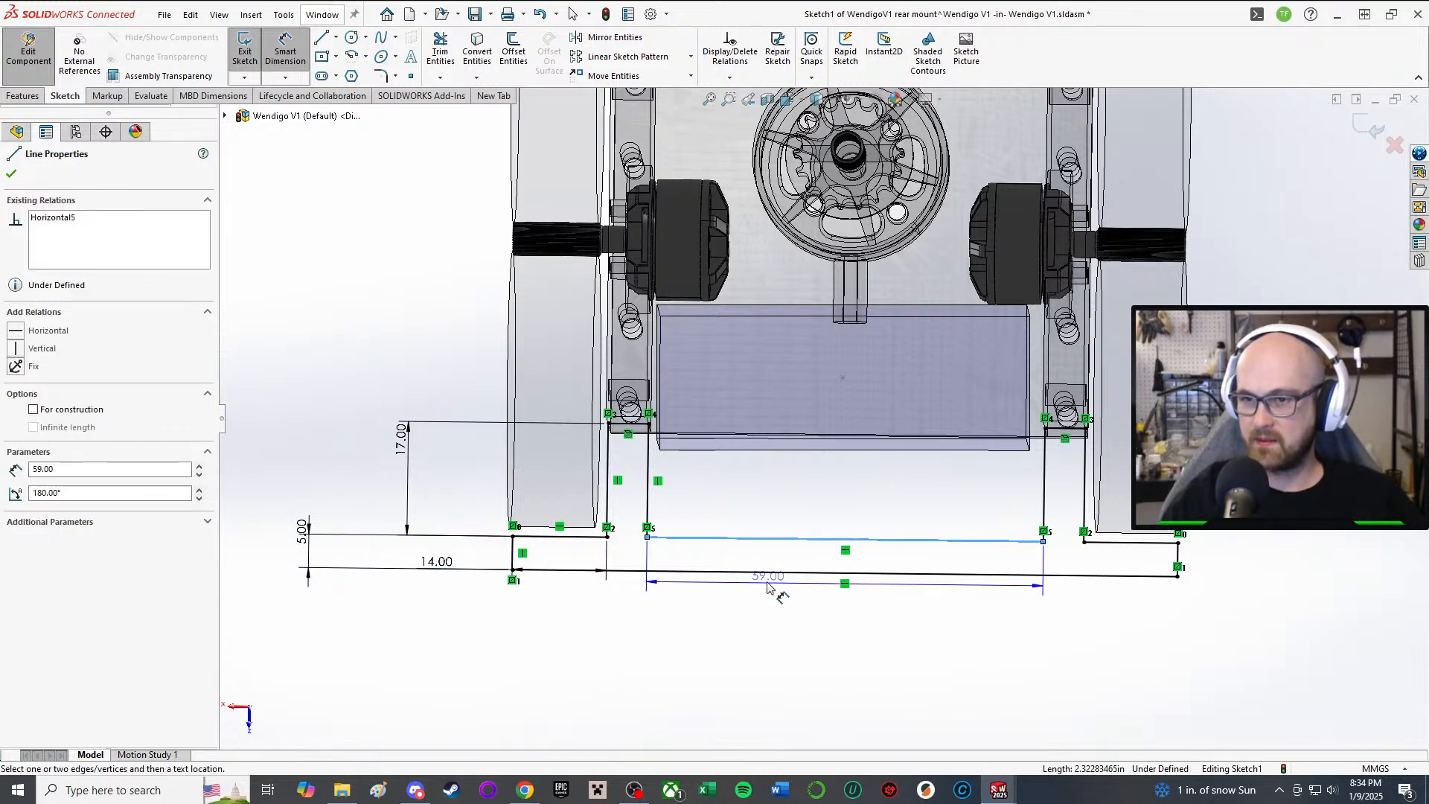
{"action": "left_click", "coordinate": [766, 569]}
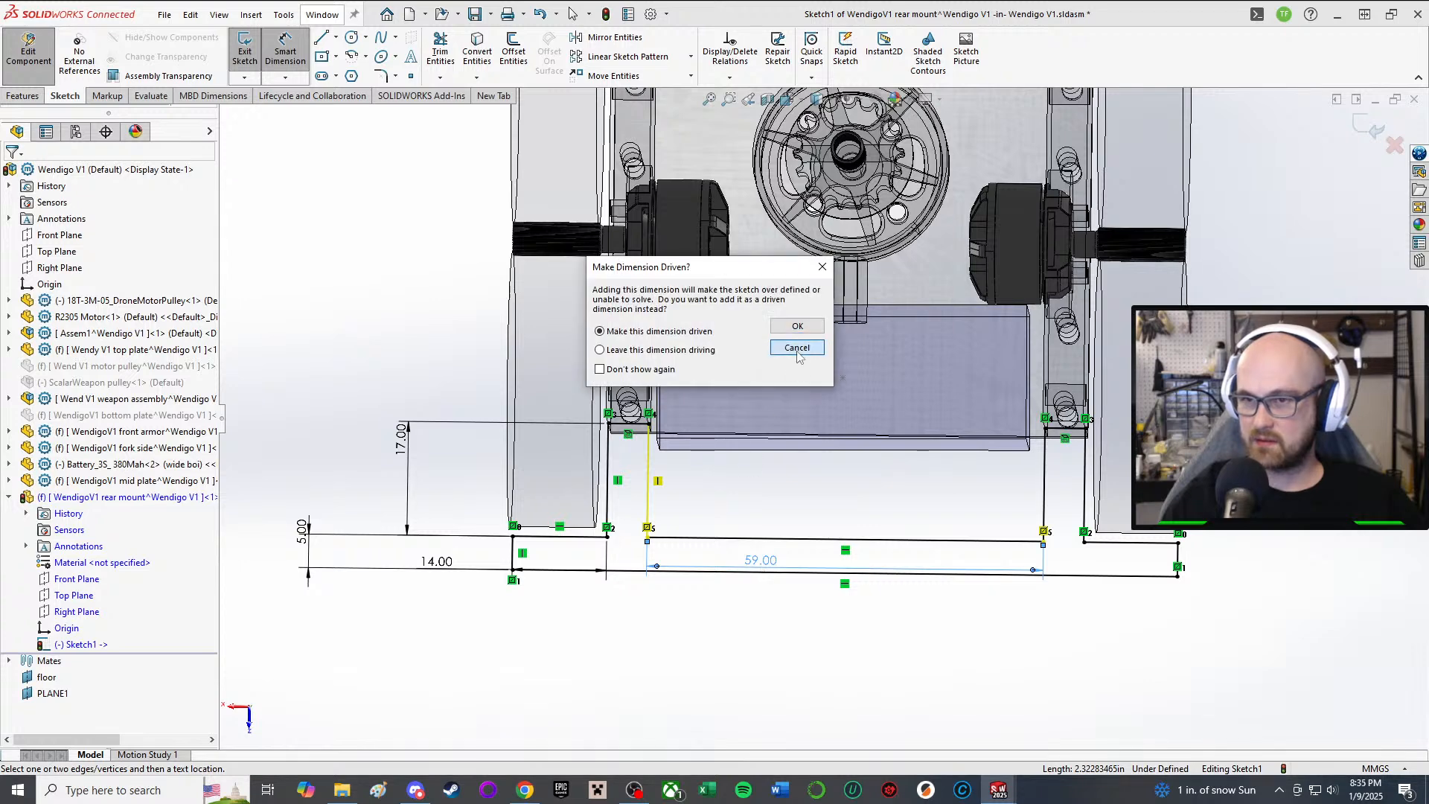
{"action": "left_click", "coordinate": [797, 348]}
{"action": "left_click", "coordinate": [774, 544]}
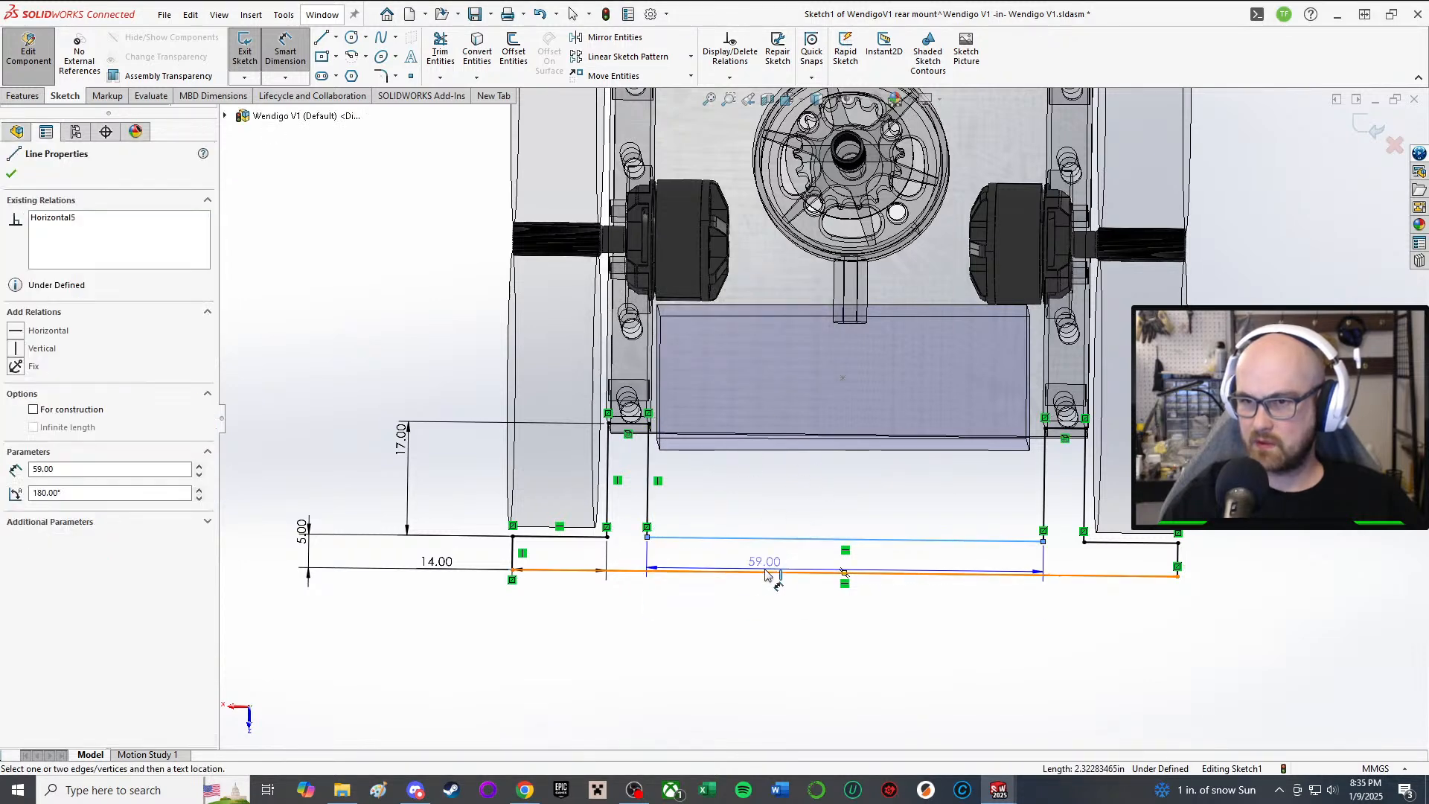
{"action": "left_click", "coordinate": [765, 572]}
{"action": "left_click", "coordinate": [748, 686]}
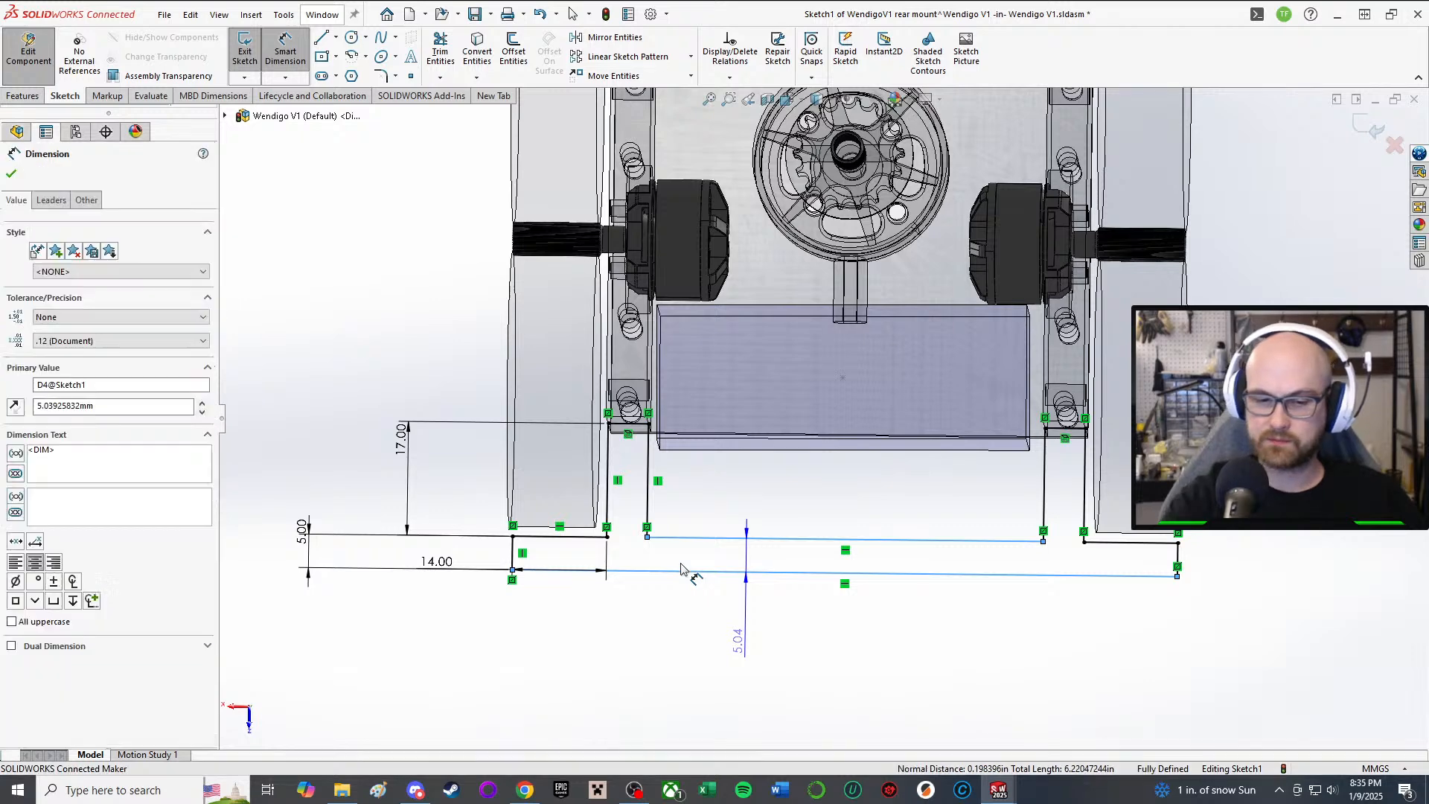
{"action": "type", "text": "8"}
{"action": "key", "text": "Return"}
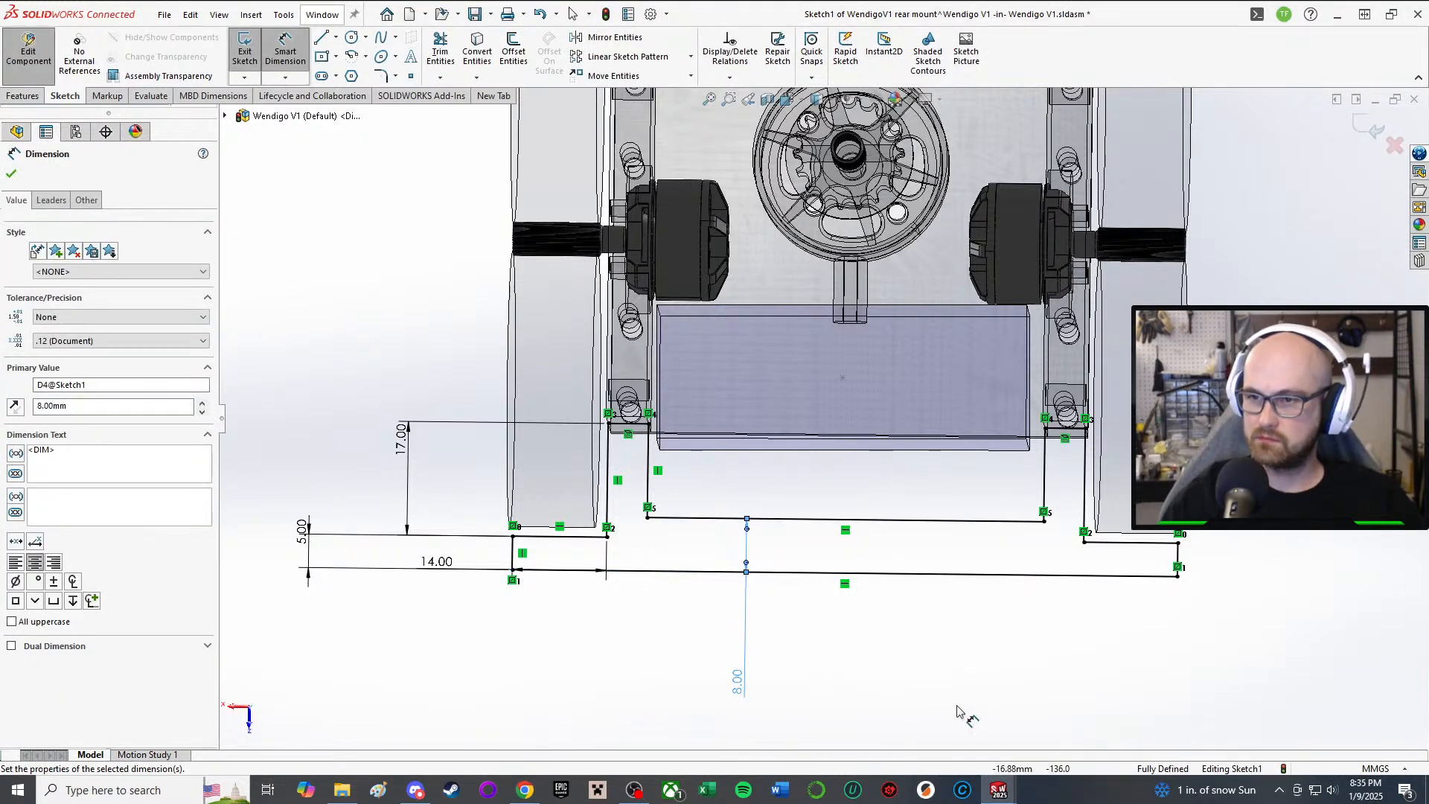
{"action": "key", "text": "Escape"}
{"action": "scroll", "coordinate": [972, 543], "scroll_direction": "up", "scroll_amount": 3}
{"action": "scroll", "coordinate": [546, 260], "scroll_direction": "down", "scroll_amount": 3}
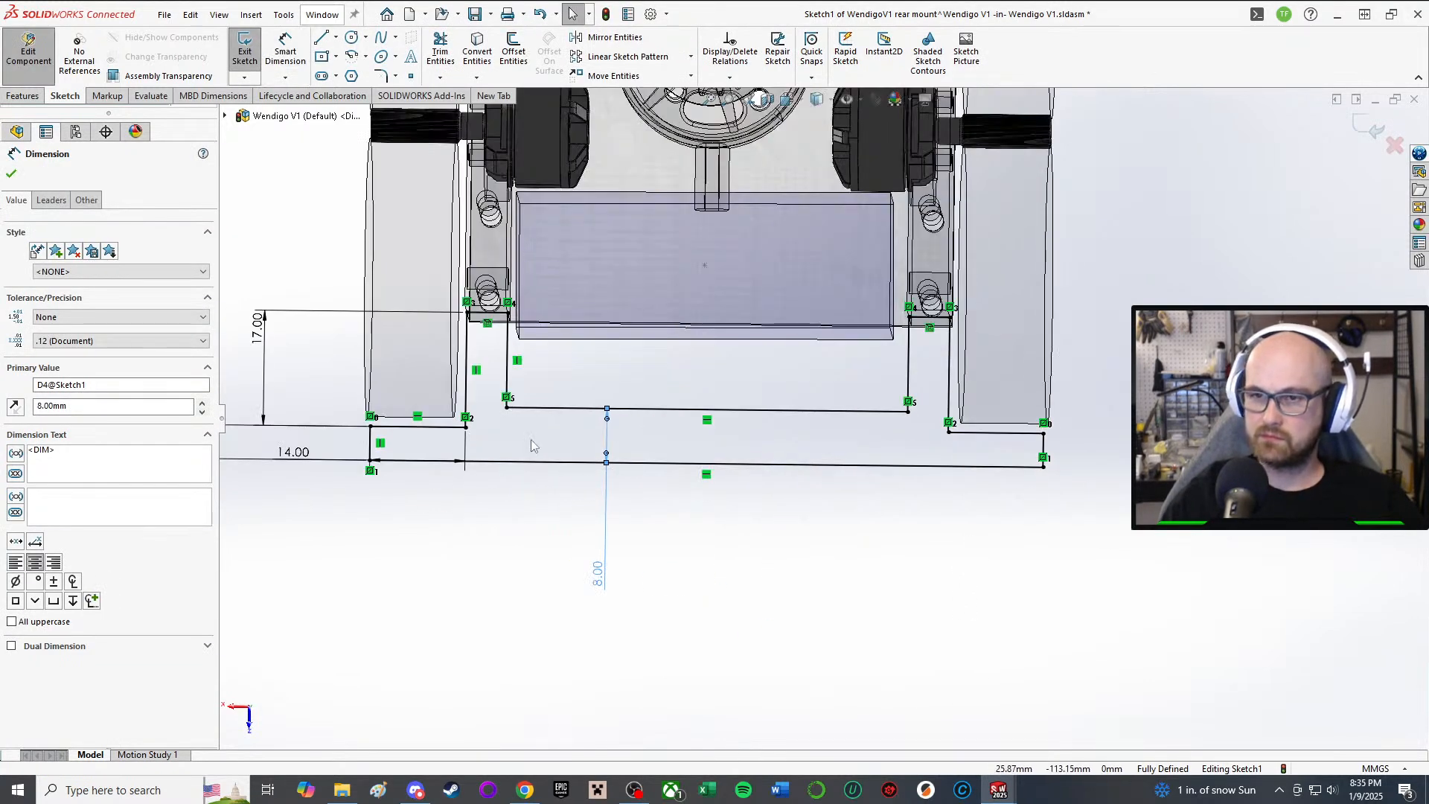
{"action": "left_click", "coordinate": [713, 595]}
{"action": "scroll", "coordinate": [707, 590], "scroll_direction": "up", "scroll_amount": 3}
{"action": "scroll", "coordinate": [818, 571], "scroll_direction": "down", "scroll_amount": 2}
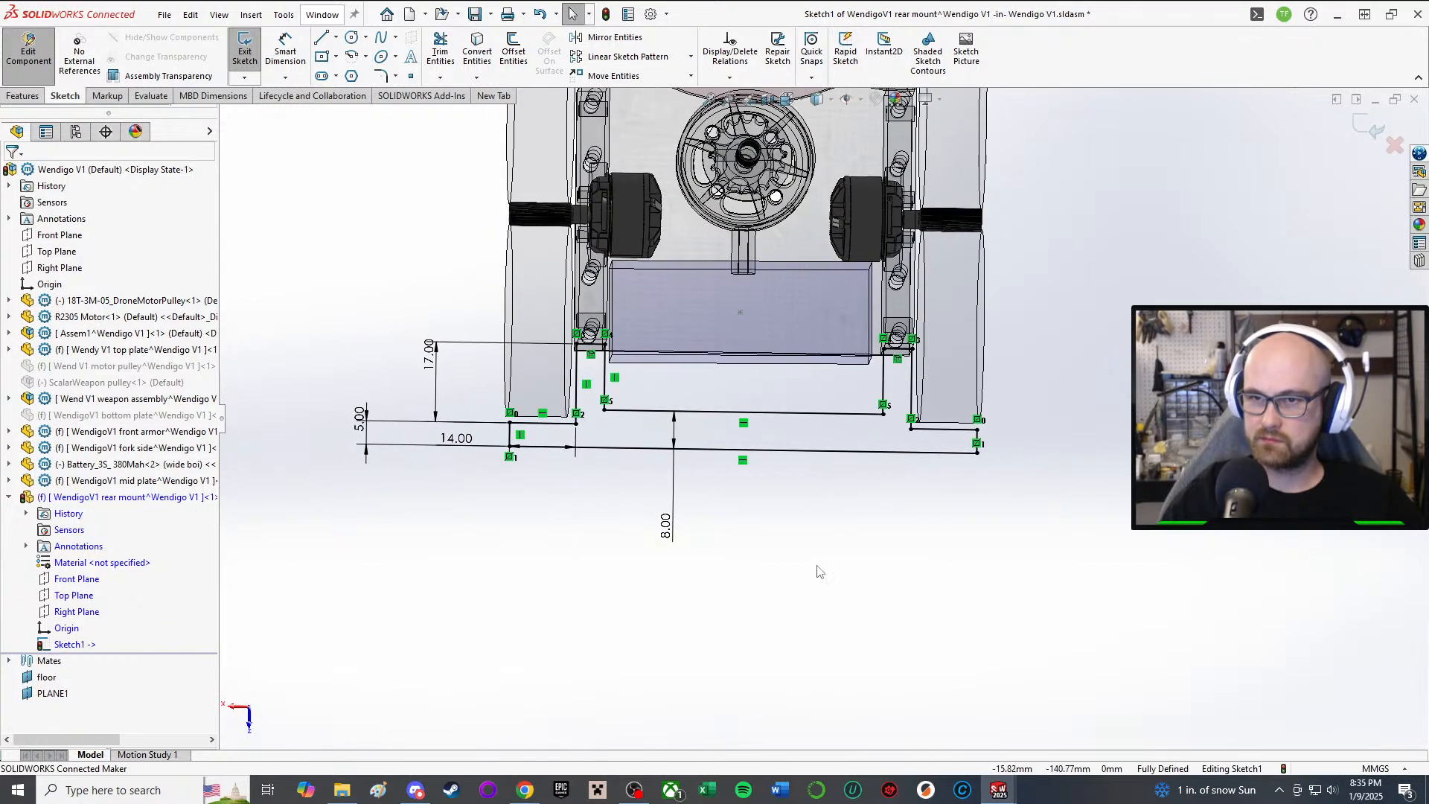
Step: Orbit around the rear mount sketch and pick its closed region as the extrude profile
{"action": "mouse_move", "coordinate": [637, 370]}
{"action": "middle_mouse_down"}
{"action": "mouse_move", "coordinate": [722, 356]}
{"action": "mouse_move", "coordinate": [750, 383]}
{"action": "mouse_move", "coordinate": [785, 254]}
{"action": "mouse_move", "coordinate": [779, 292]}
{"action": "mouse_move", "coordinate": [774, 249]}
{"action": "mouse_move", "coordinate": [788, 299]}
{"action": "mouse_move", "coordinate": [767, 316]}
{"action": "middle_mouse_up"}
{"action": "scroll", "coordinate": [753, 372], "scroll_direction": "down", "scroll_amount": 2}
{"action": "scroll", "coordinate": [774, 249], "scroll_direction": "down", "scroll_amount": 2}
{"action": "scroll", "coordinate": [762, 282], "scroll_direction": "up", "scroll_amount": 3}
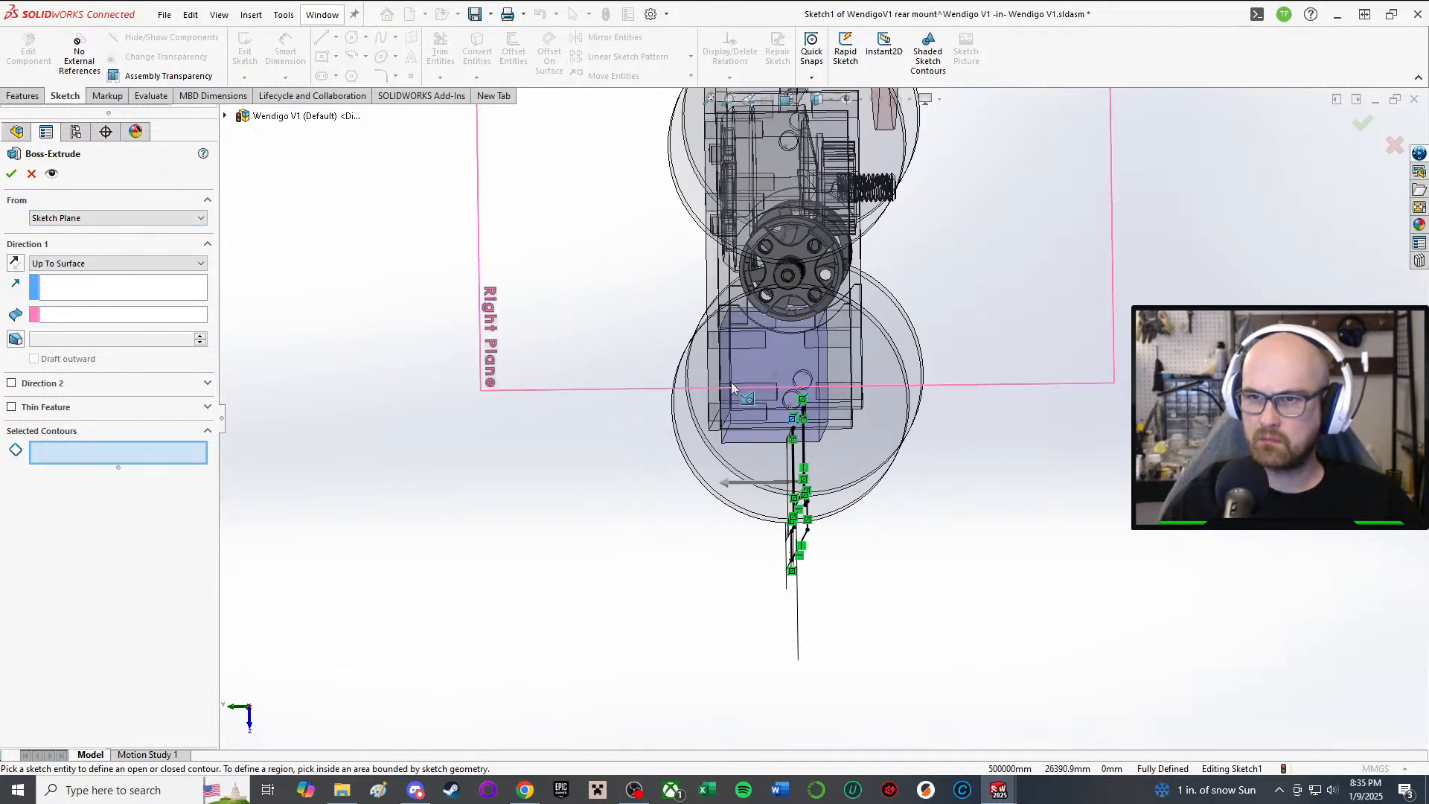
{"action": "middle_click_drag", "start_coordinate": [740, 392], "coordinate": [692, 390]}
{"action": "scroll", "coordinate": [841, 457], "scroll_direction": "down", "scroll_amount": 3}
{"action": "middle_click_drag", "start_coordinate": [840, 461], "coordinate": [683, 446]}
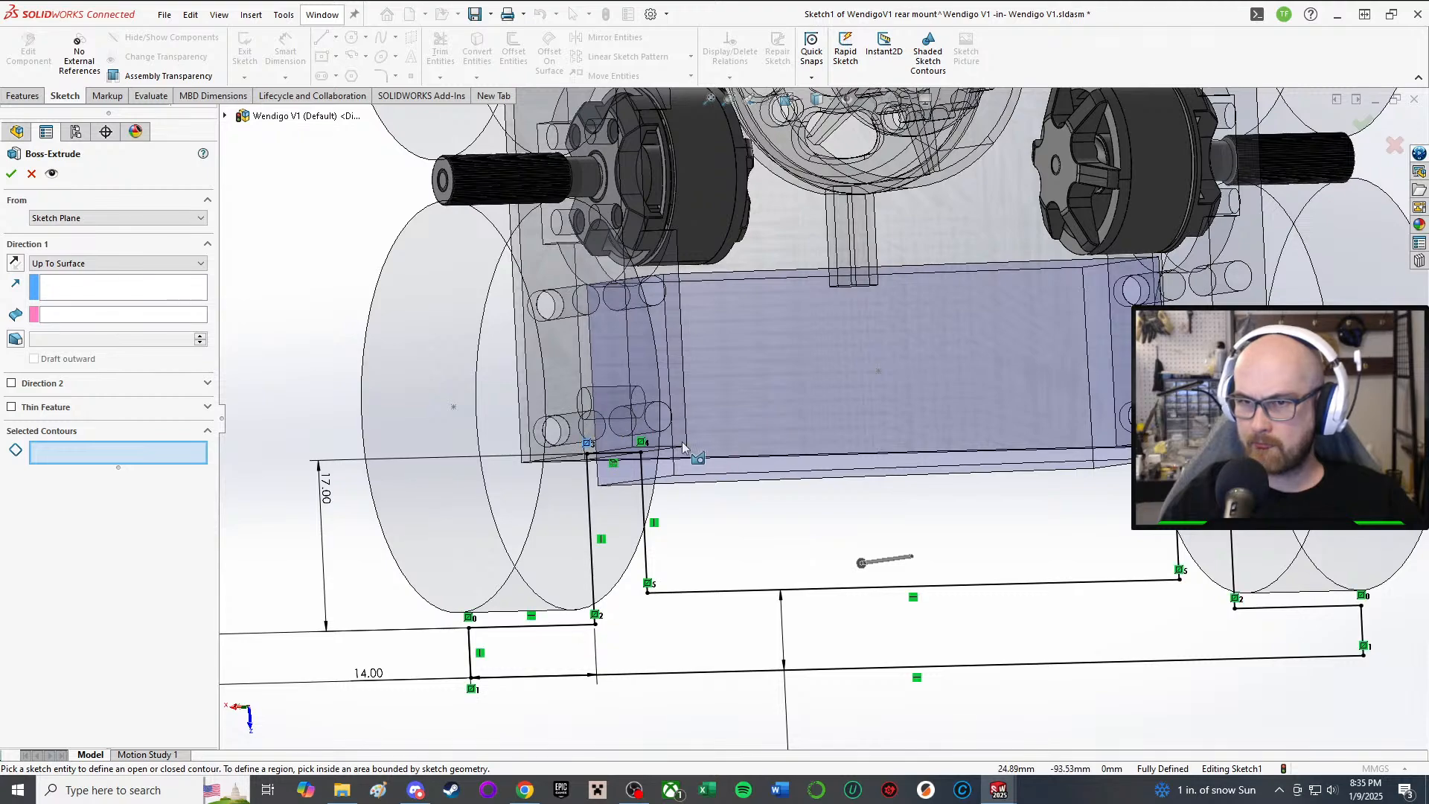
{"action": "mouse_move", "coordinate": [661, 360]}
{"action": "middle_mouse_down"}
{"action": "mouse_move", "coordinate": [606, 265]}
{"action": "mouse_move", "coordinate": [721, 336]}
{"action": "middle_mouse_up"}
{"action": "scroll", "coordinate": [735, 364], "scroll_direction": "down", "scroll_amount": 3}
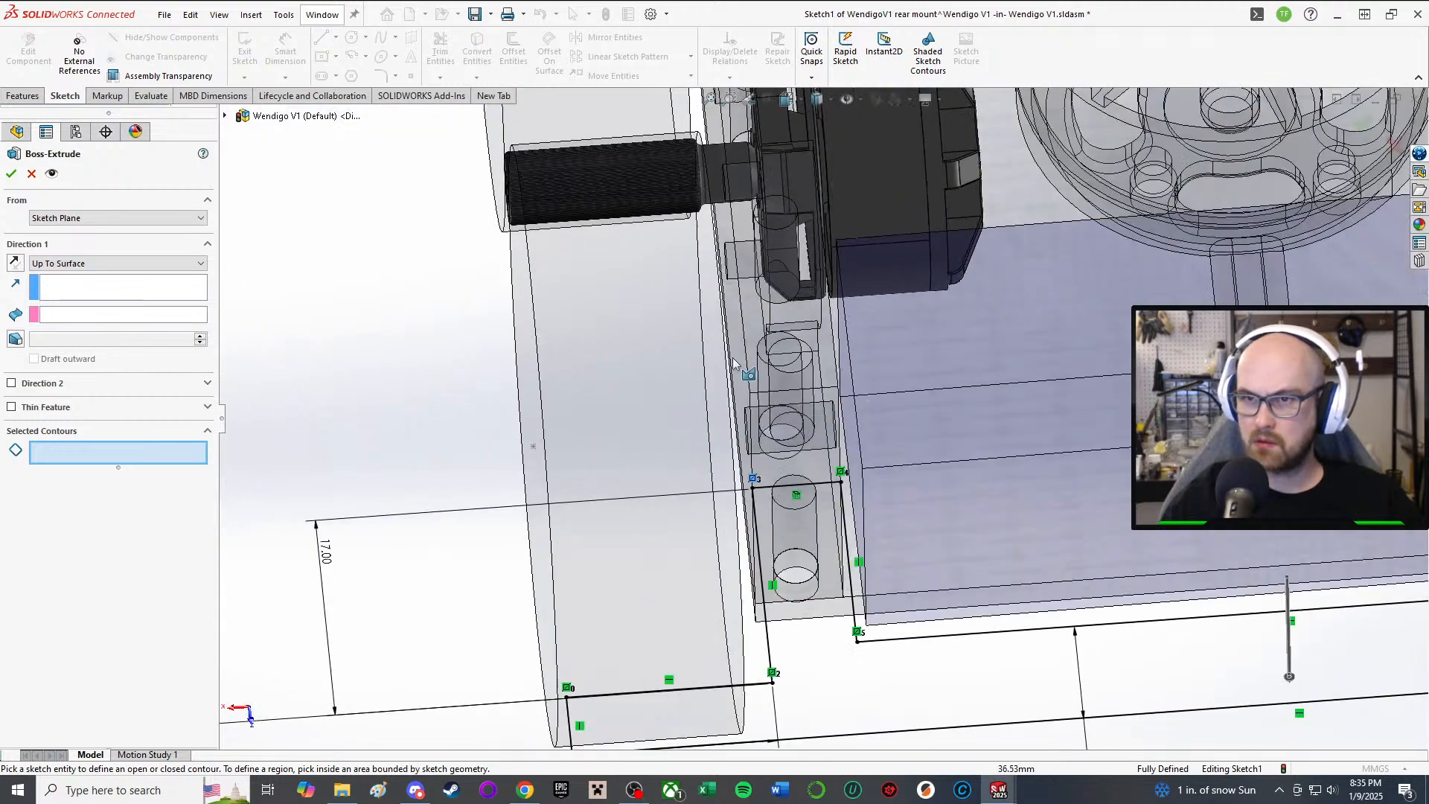
{"action": "middle_click_drag", "start_coordinate": [792, 381], "coordinate": [590, 404]}
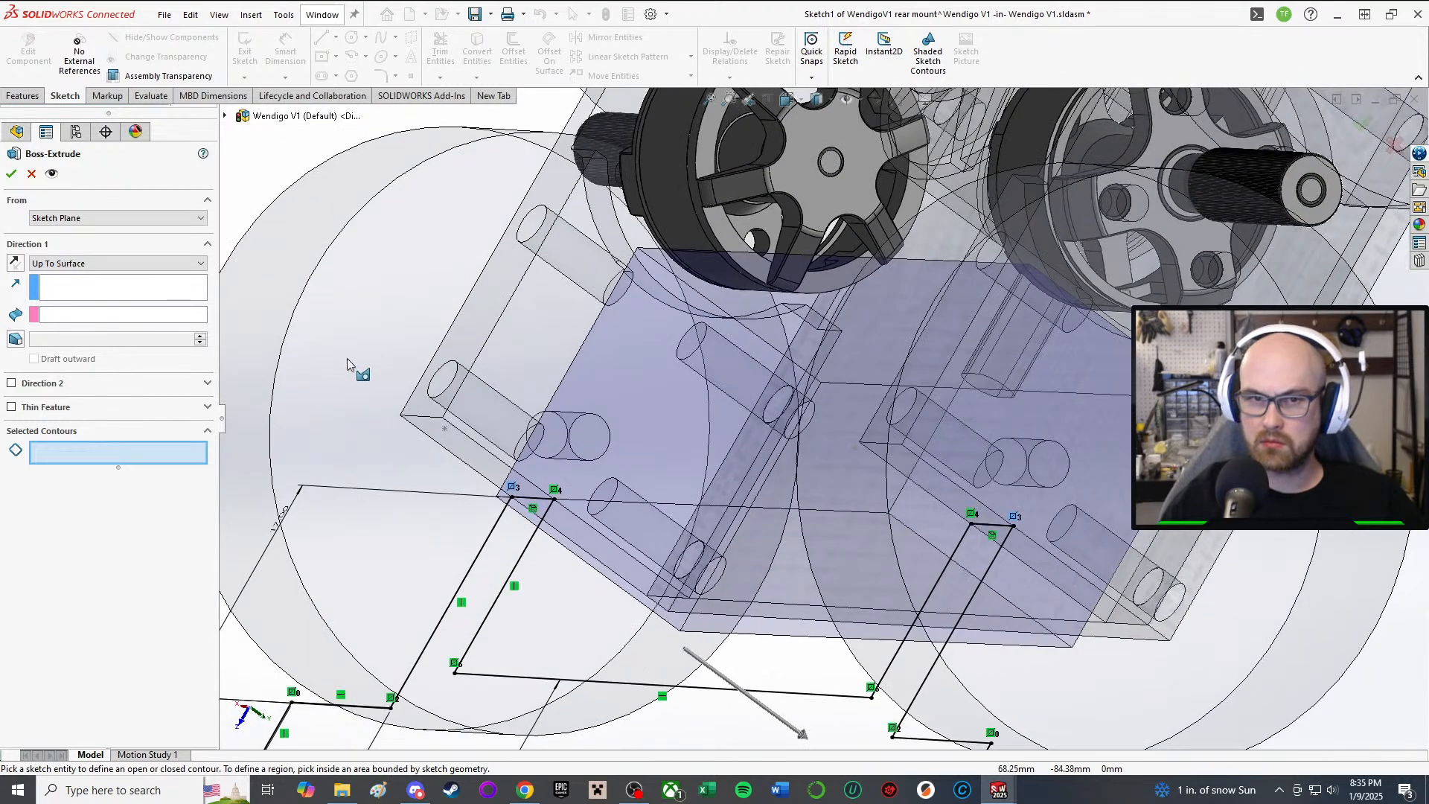
{"action": "middle_click_drag", "start_coordinate": [670, 619], "coordinate": [748, 697]}
{"action": "scroll", "coordinate": [748, 697], "scroll_direction": "up", "scroll_amount": 1}
{"action": "scroll", "coordinate": [826, 646], "scroll_direction": "up", "scroll_amount": 1}
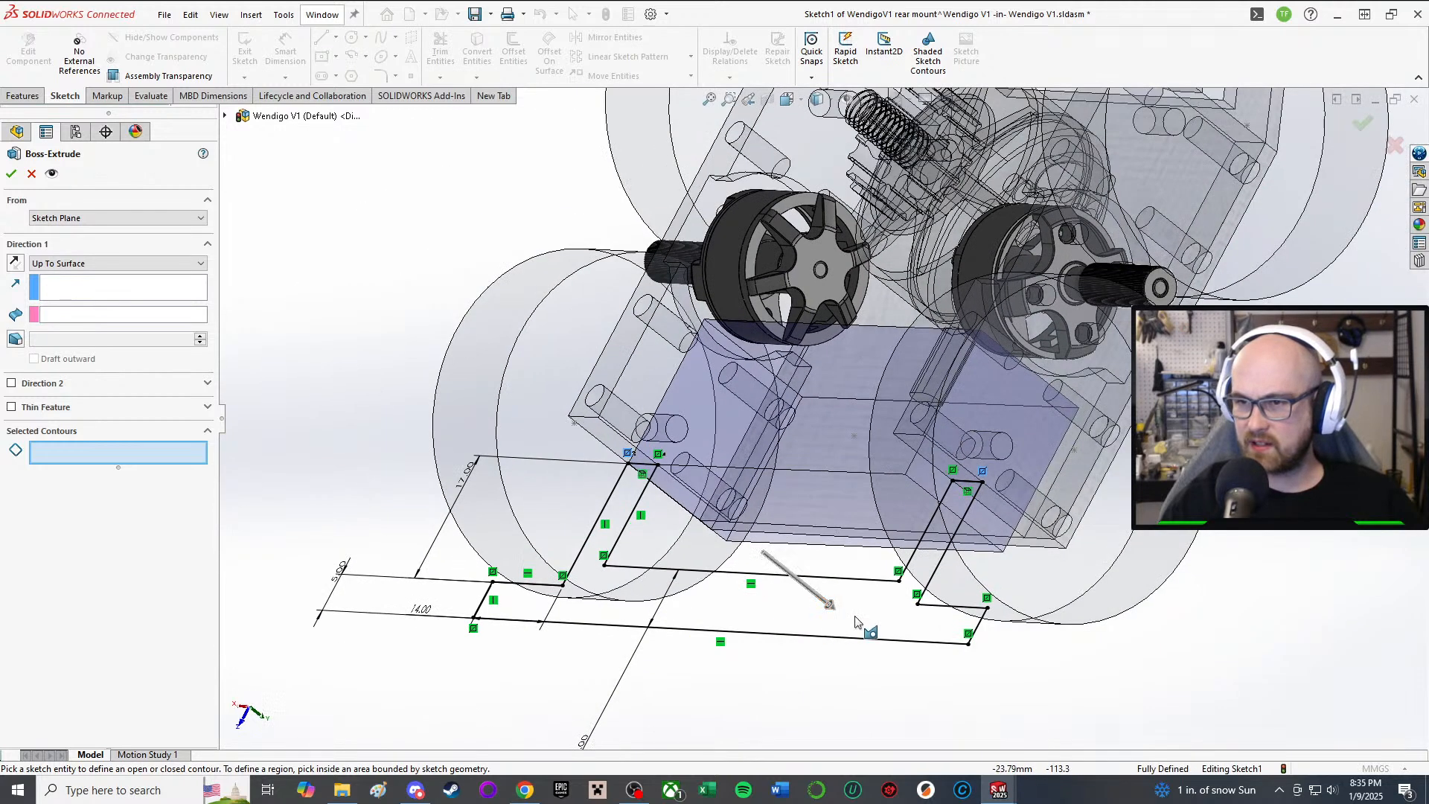
{"action": "left_click", "coordinate": [868, 621]}
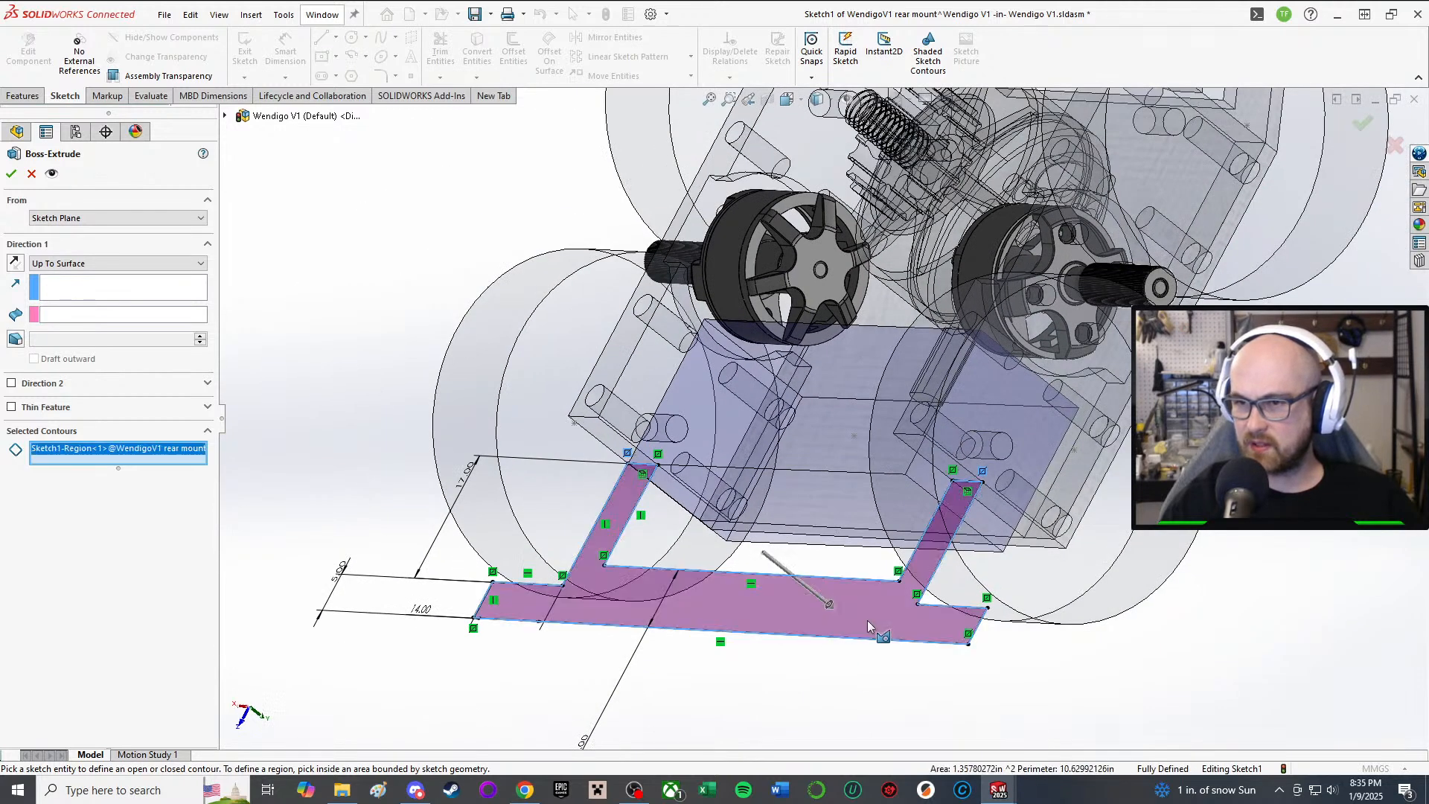
Step: Set Direction 1 to Up To Surface, bounded by the Assem1 face
{"action": "left_click", "coordinate": [606, 355]}
{"action": "left_click", "coordinate": [71, 290]}
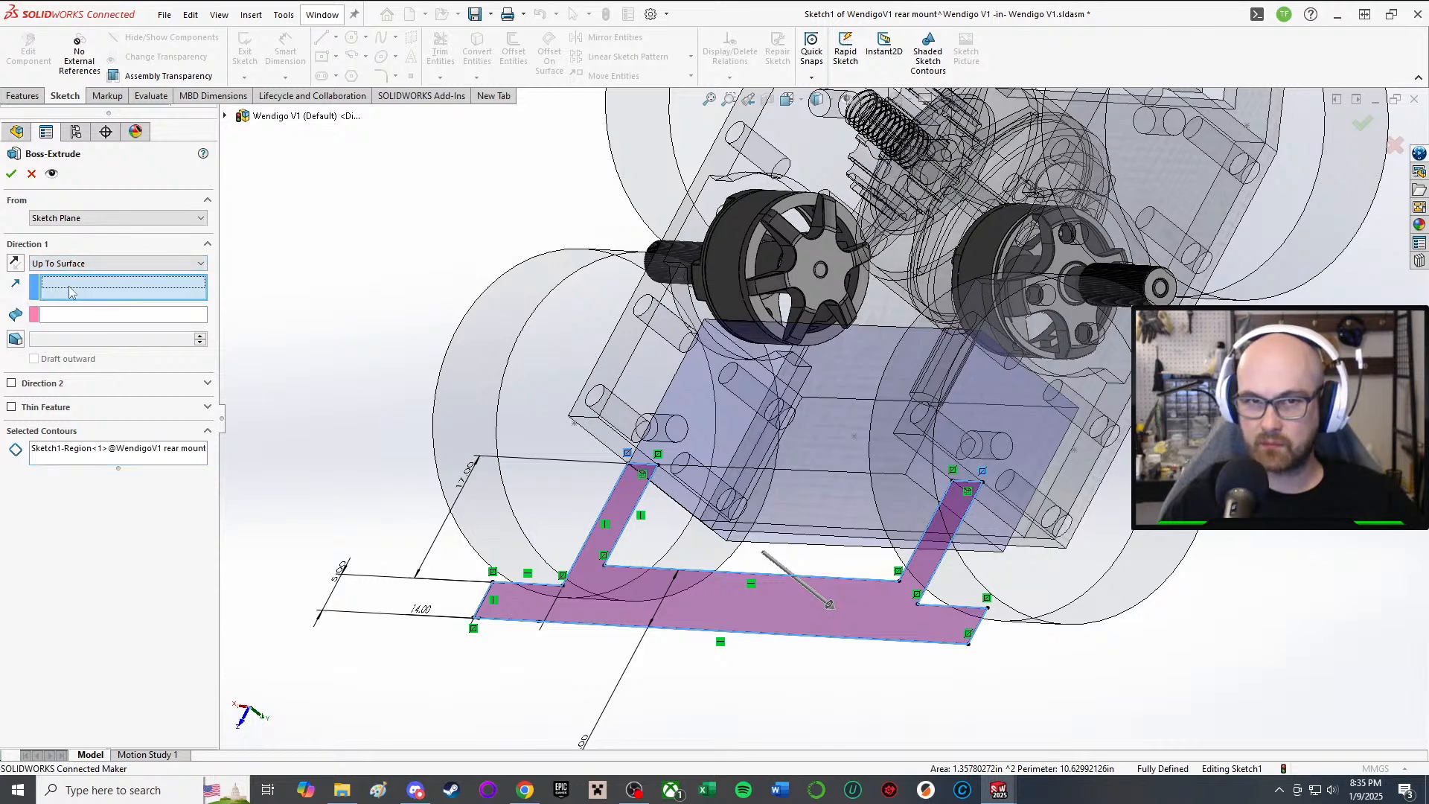
{"action": "left_click", "coordinate": [614, 368]}
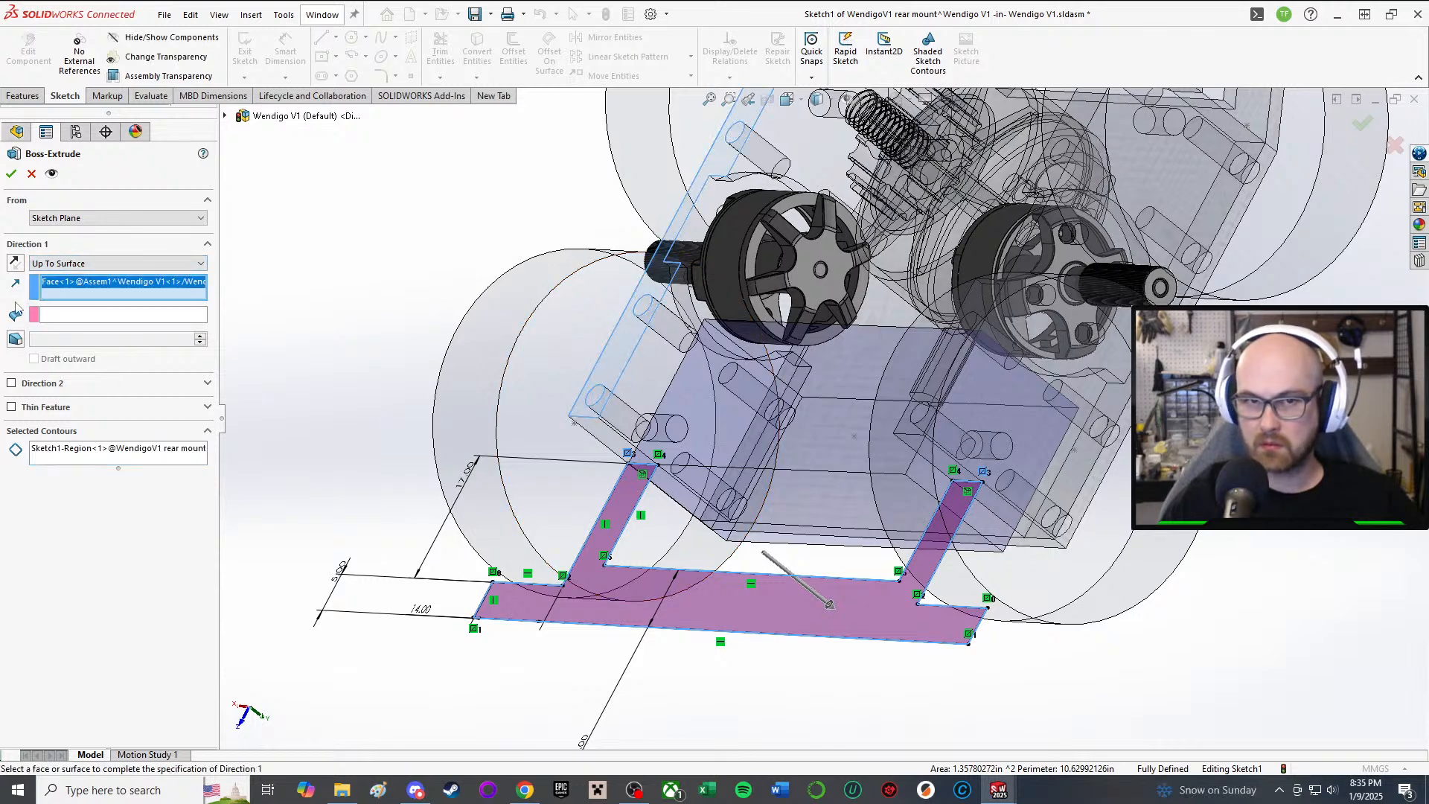
{"action": "left_click", "coordinate": [63, 320]}
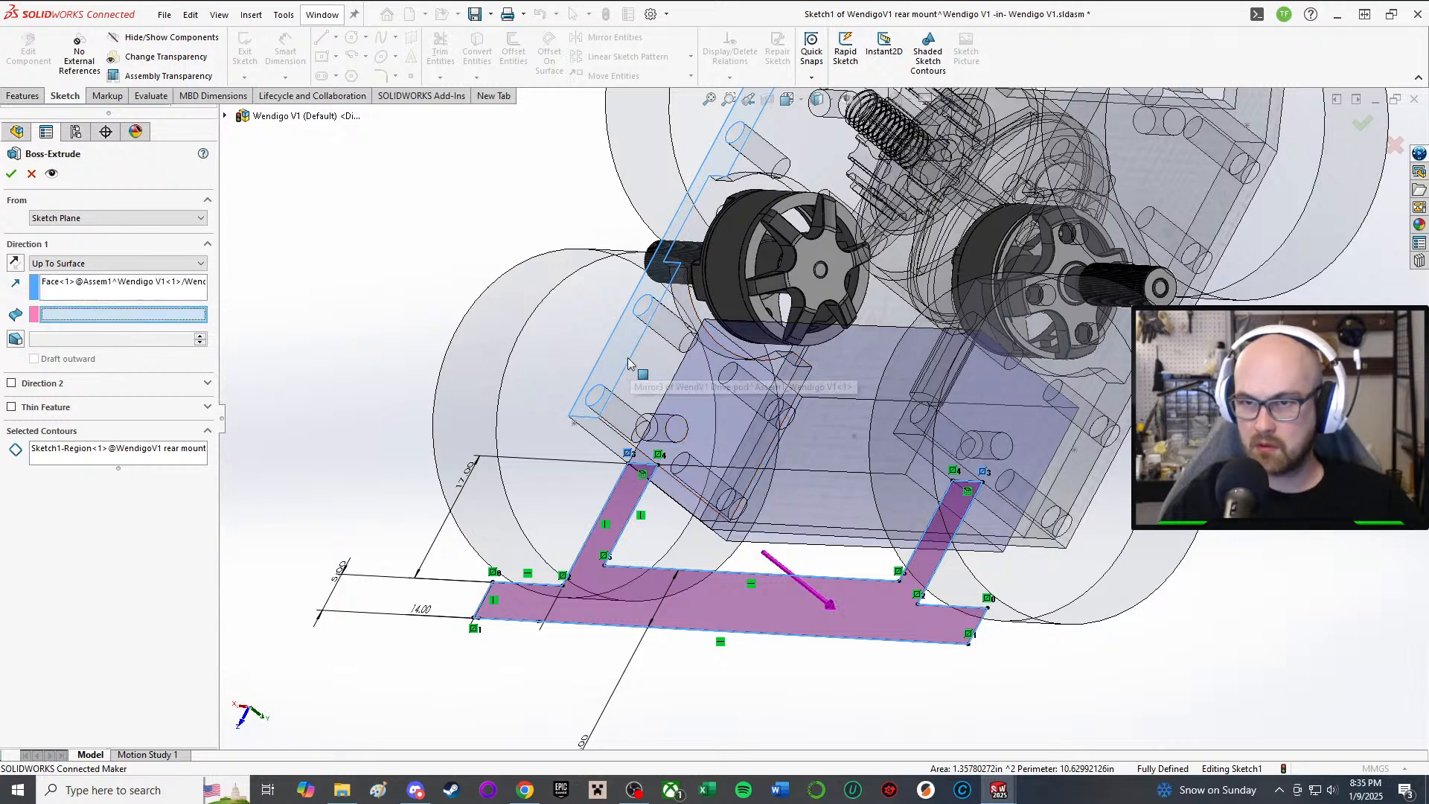
{"action": "left_click", "coordinate": [629, 363]}
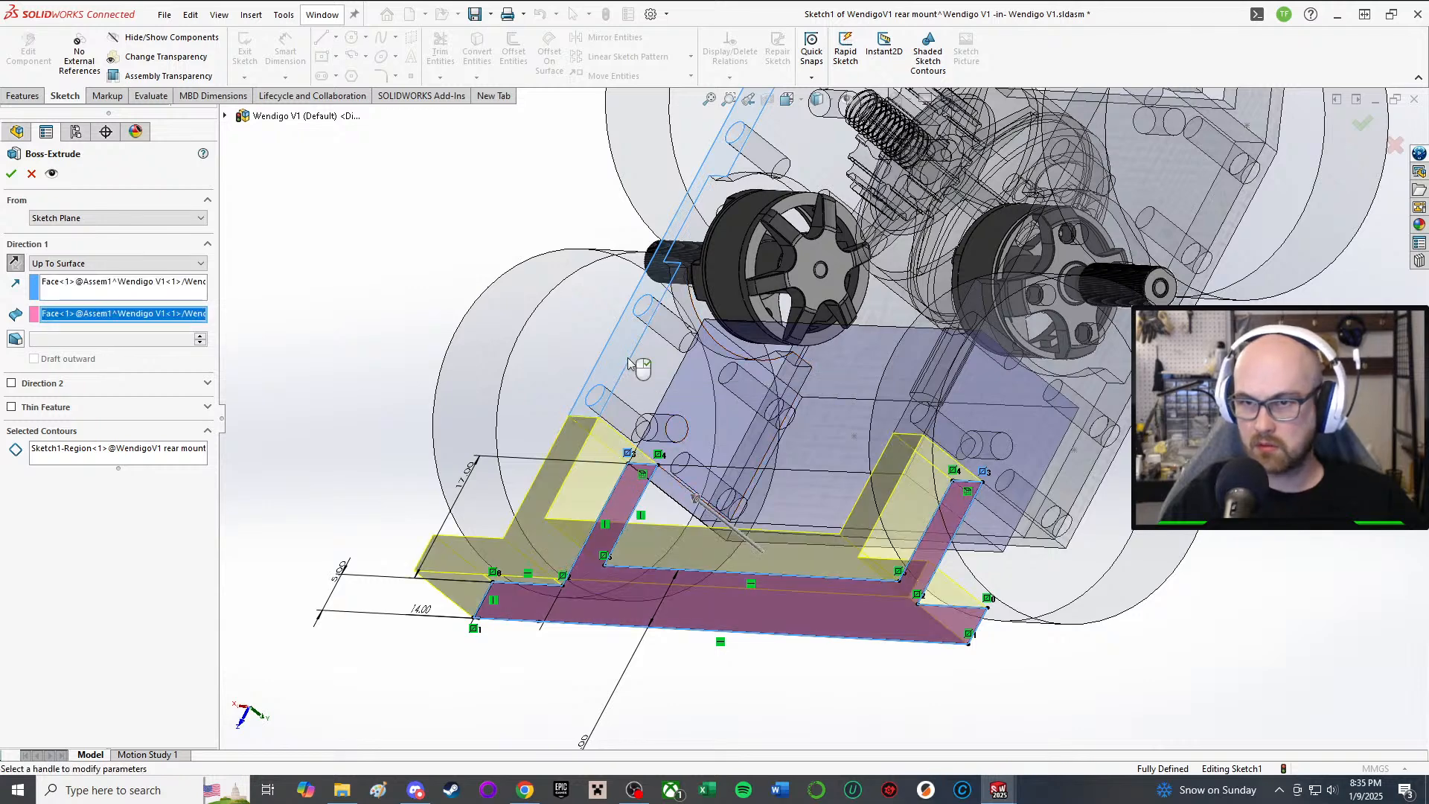
Step: Enable Direction 2 and try its end conditions, briefly switching to a 17 mm blind depth
{"action": "left_click", "coordinate": [12, 383]}
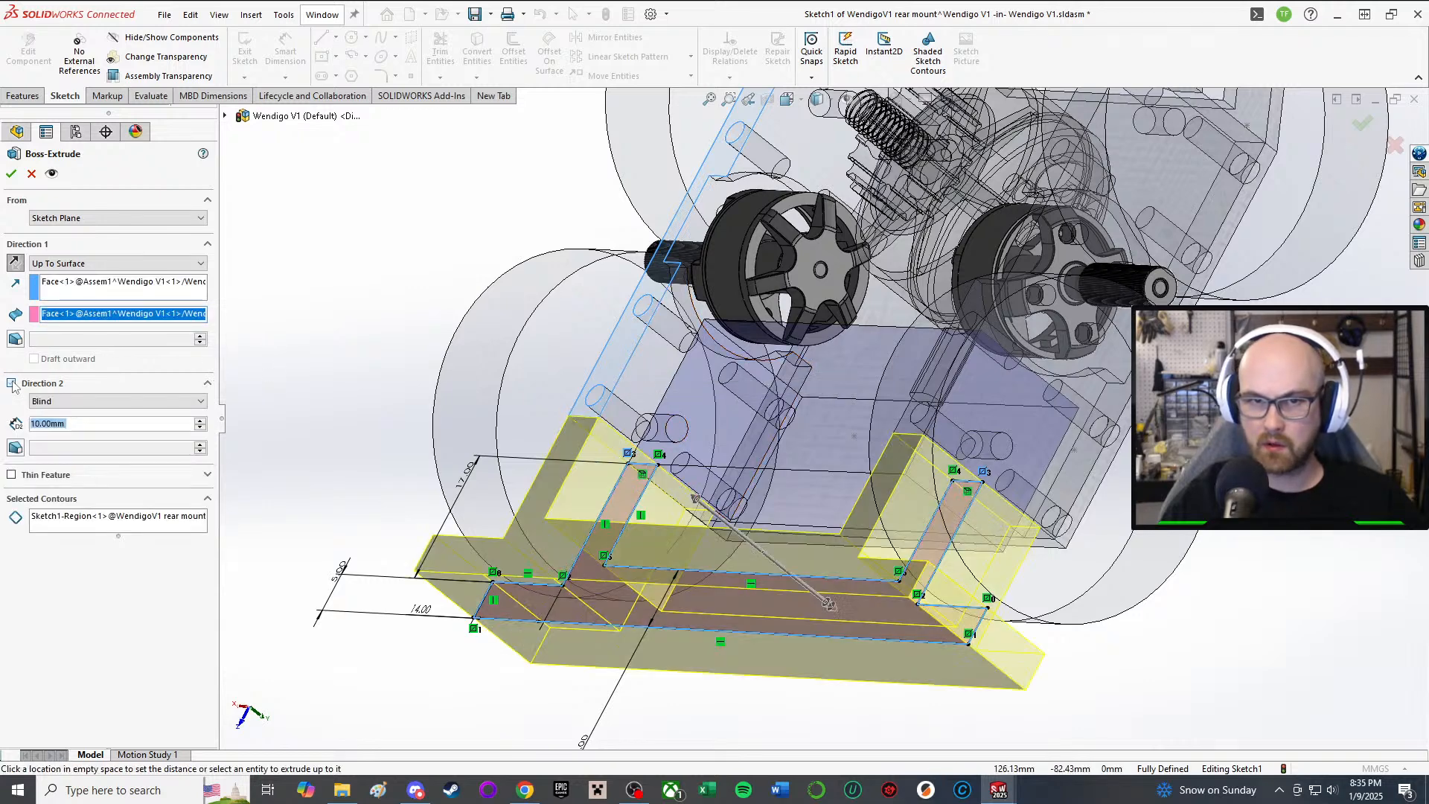
{"action": "left_click", "coordinate": [76, 408]}
{"action": "left_click", "coordinate": [96, 435]}
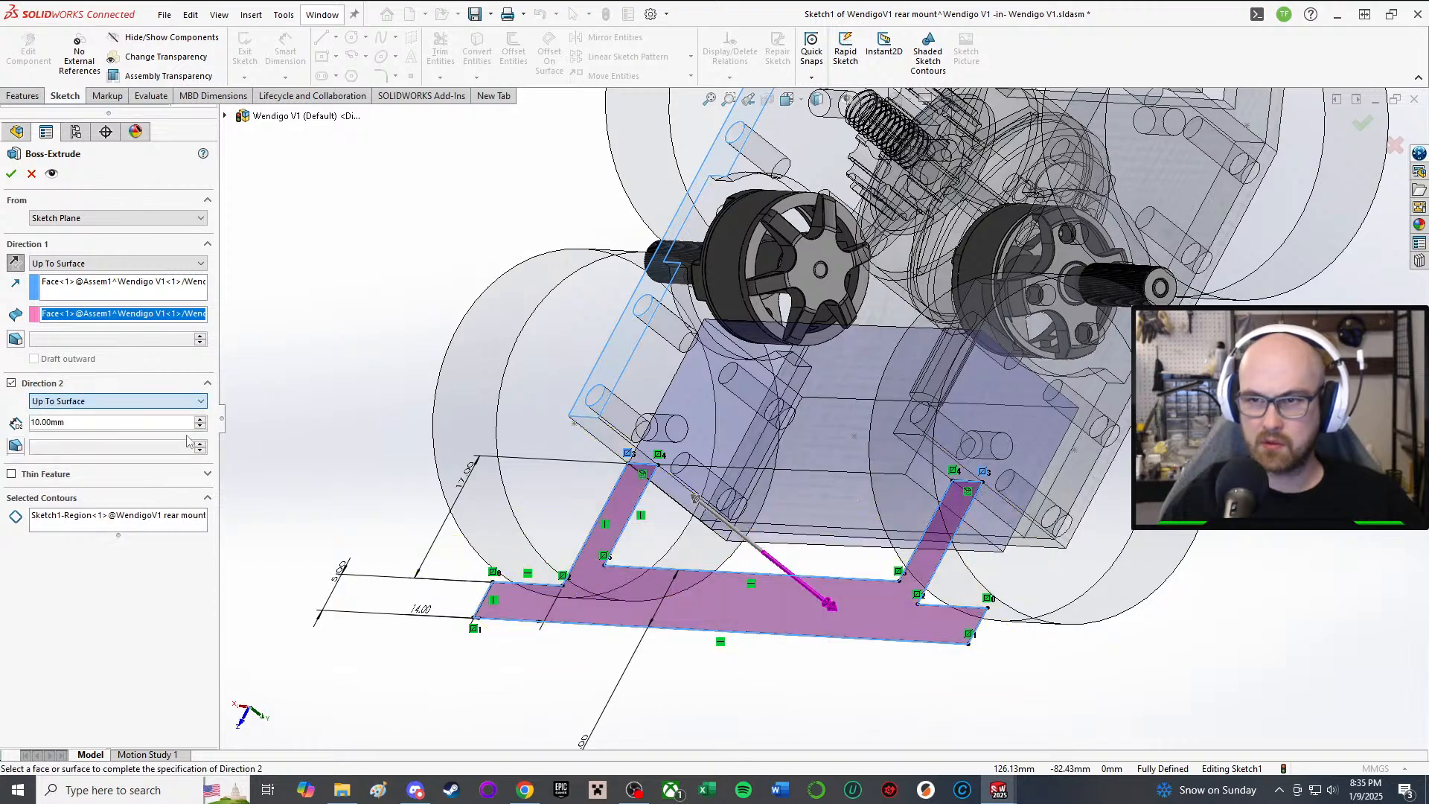
{"action": "middle_click_drag", "start_coordinate": [830, 596], "coordinate": [1099, 506]}
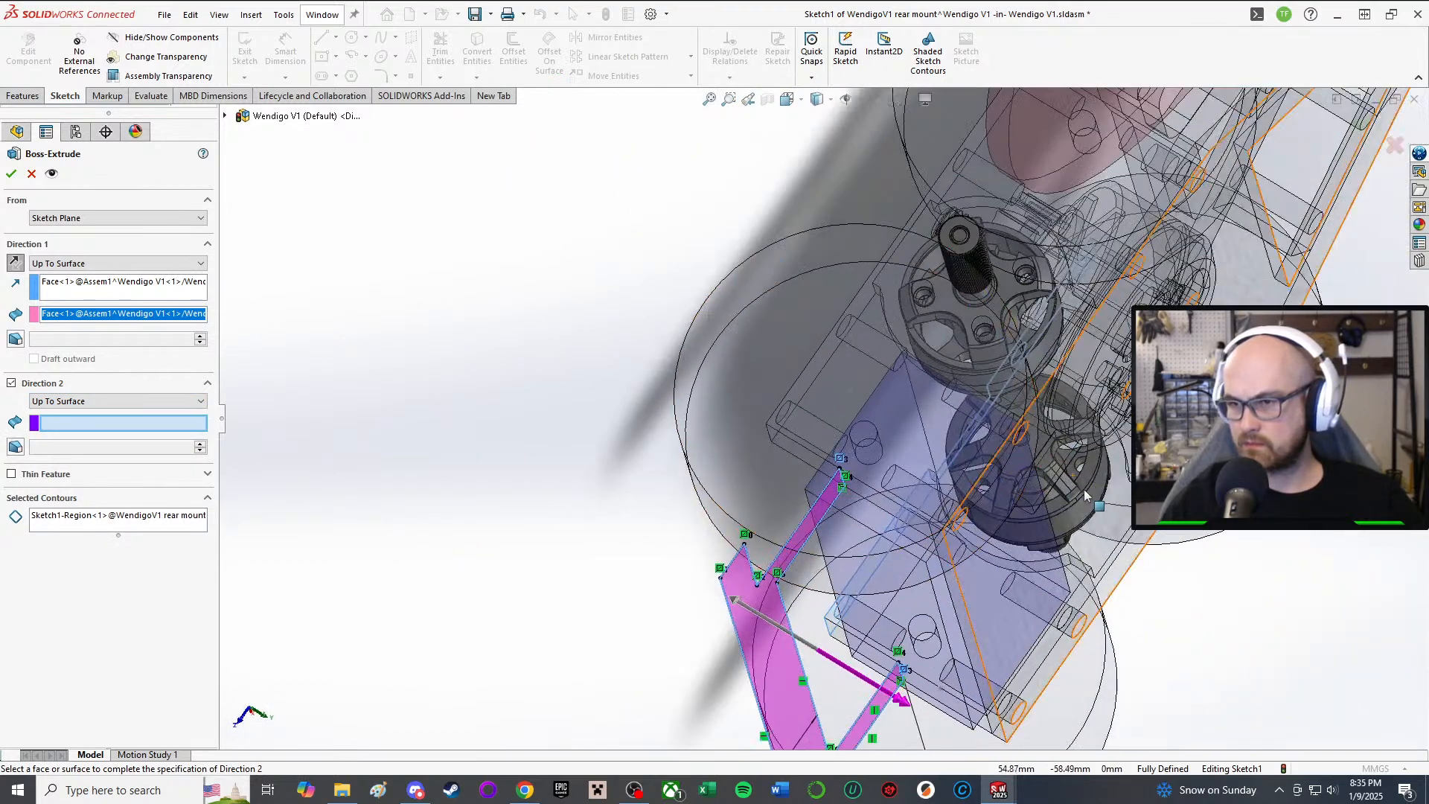
{"action": "scroll", "coordinate": [1007, 496], "scroll_direction": "down", "scroll_amount": 4}
{"action": "middle_click_drag", "start_coordinate": [994, 476], "coordinate": [606, 427]}
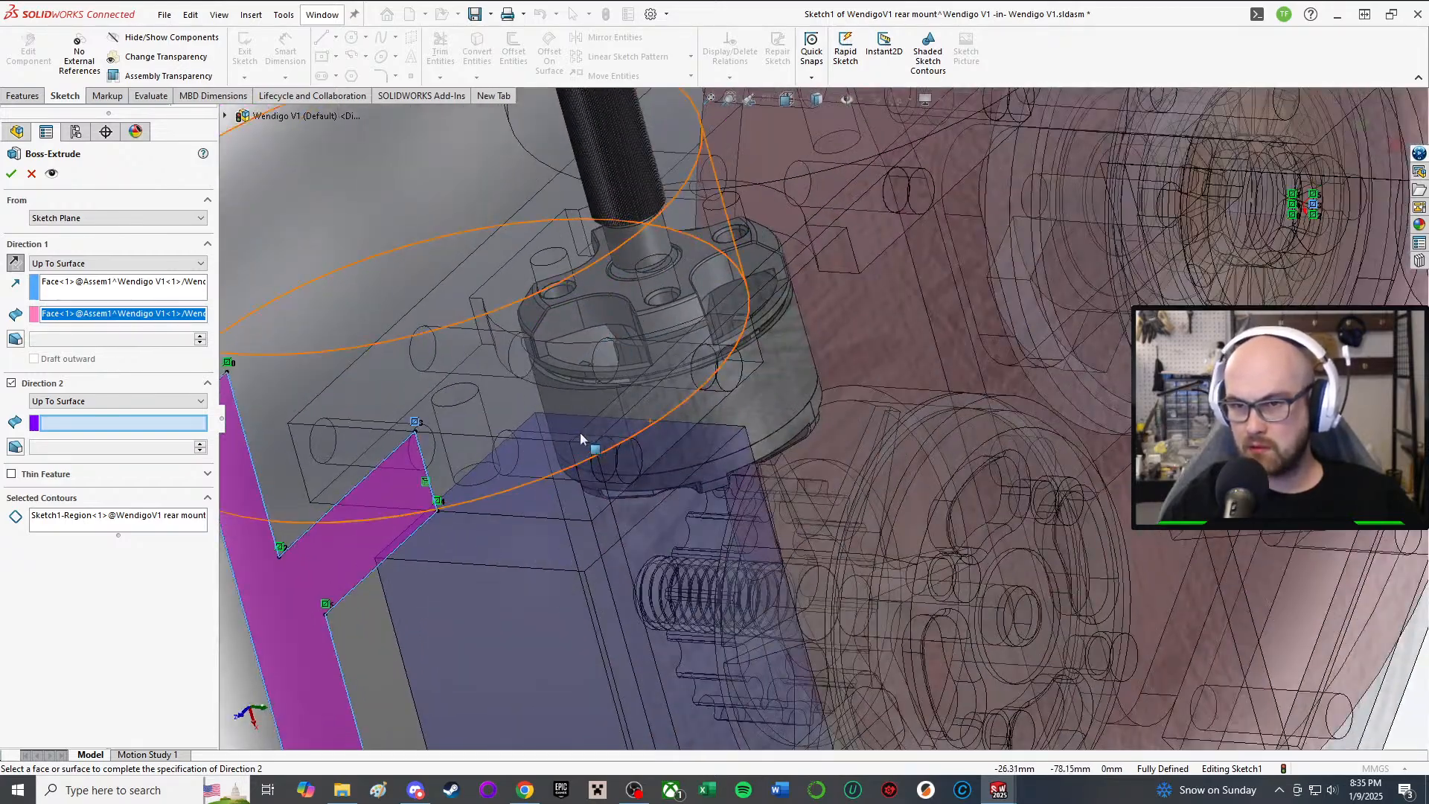
{"action": "right_click", "coordinate": [710, 453]}
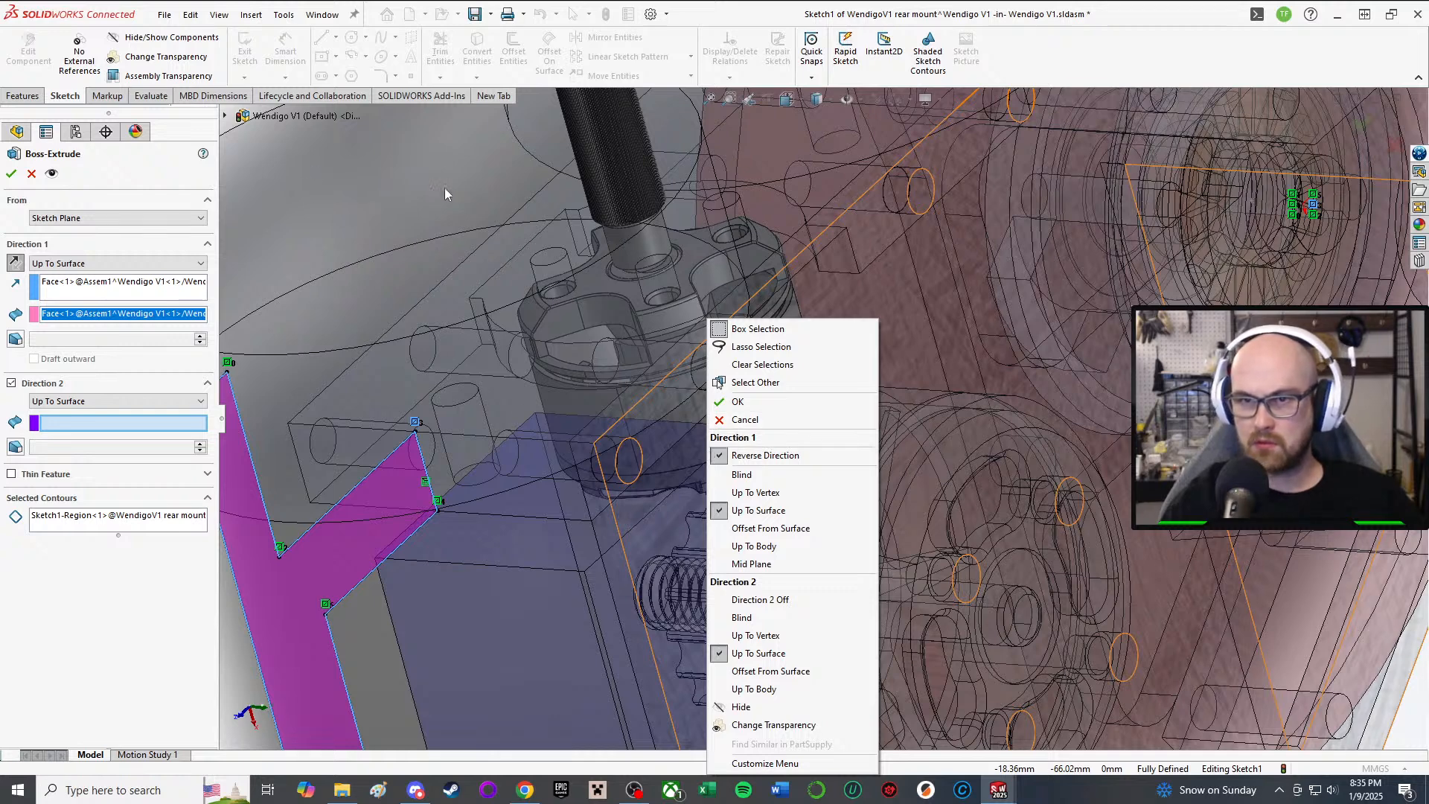
{"action": "left_click", "coordinate": [741, 616]}
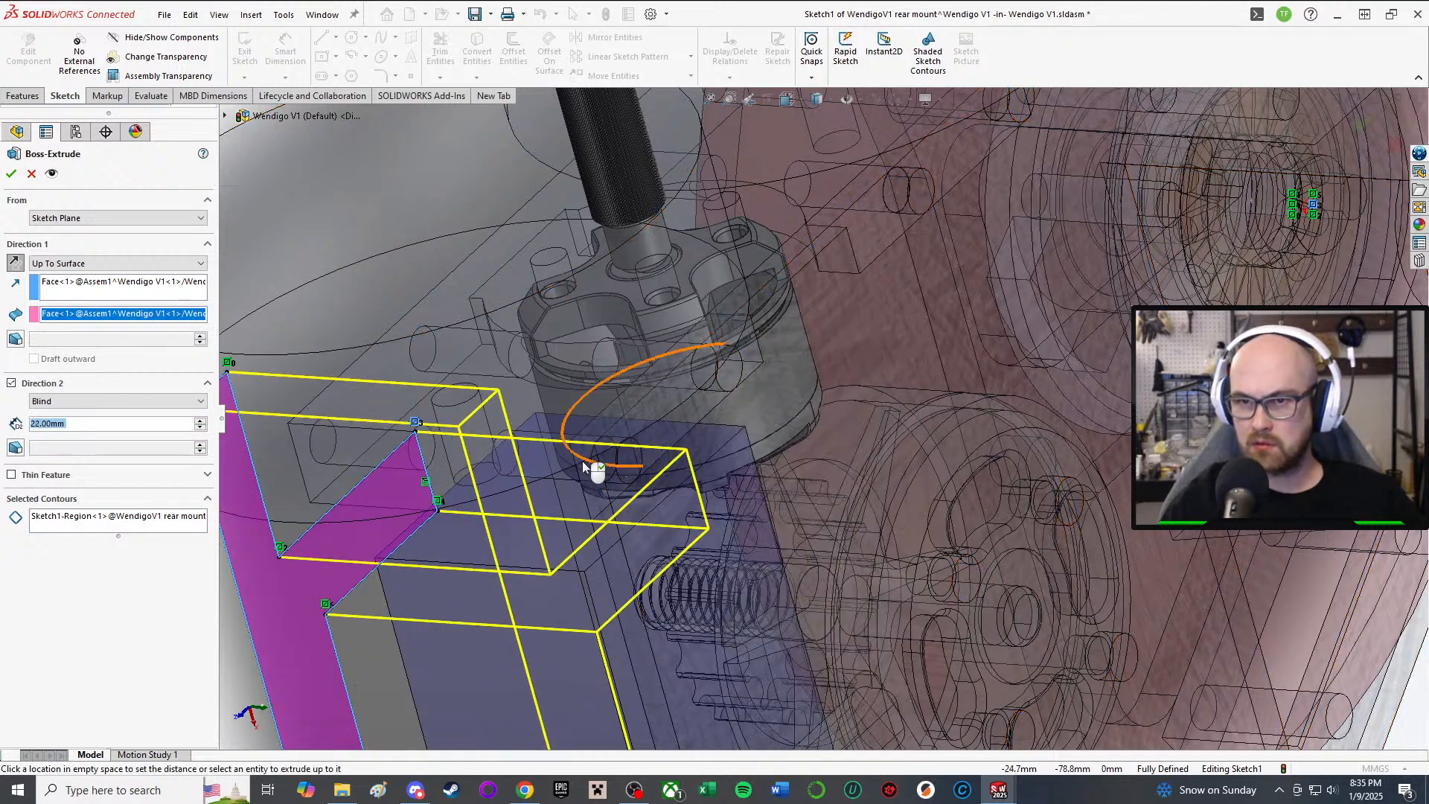
Step: Set Direction 2 to Up To Surface on the Wendy V1 top plate face and accept the extrusion
{"action": "left_click", "coordinate": [67, 402]}
{"action": "left_click", "coordinate": [69, 433]}
{"action": "middle_click_drag", "start_coordinate": [588, 529], "coordinate": [655, 377]}
{"action": "left_click", "coordinate": [664, 502]}
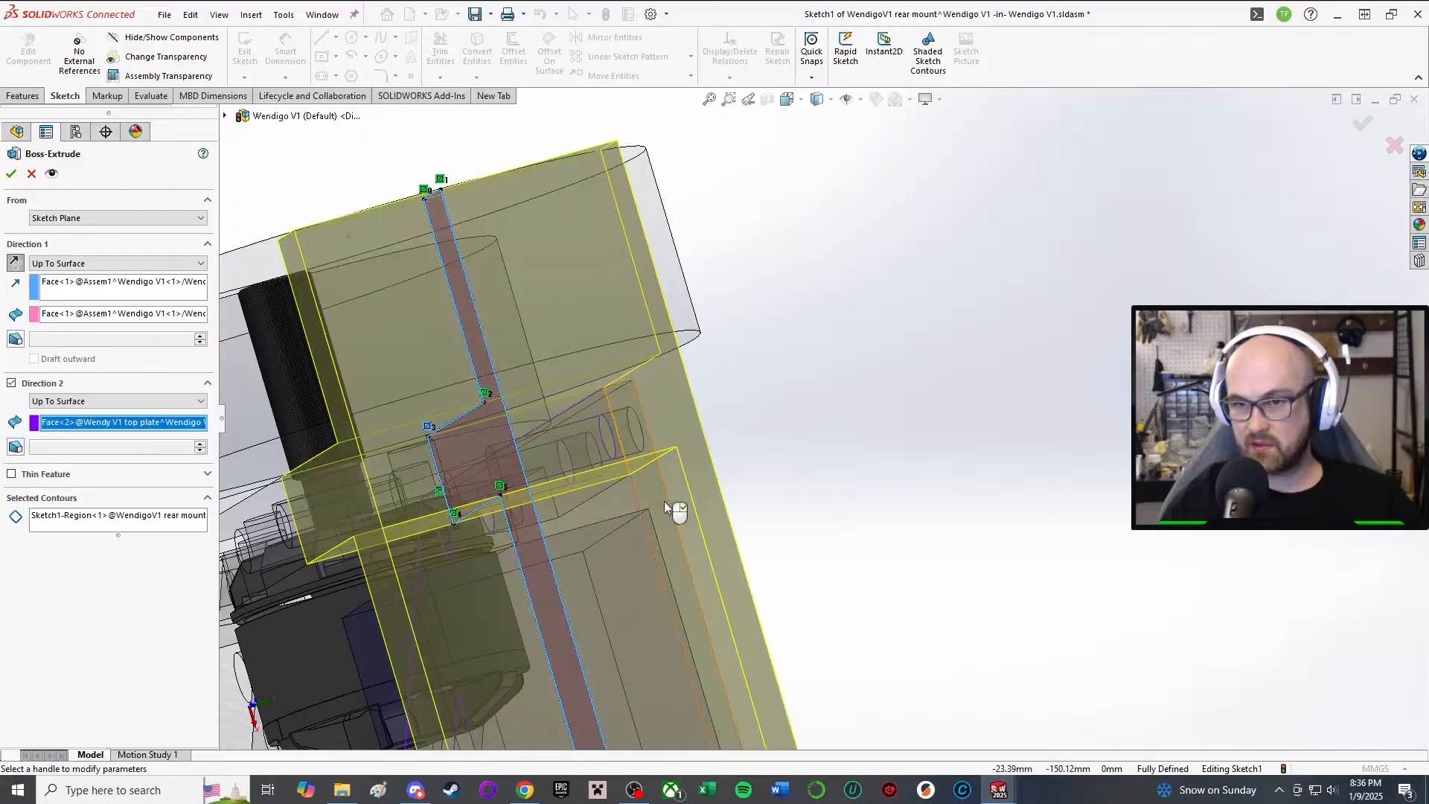
{"action": "middle_click_drag", "start_coordinate": [663, 502], "coordinate": [550, 799]}
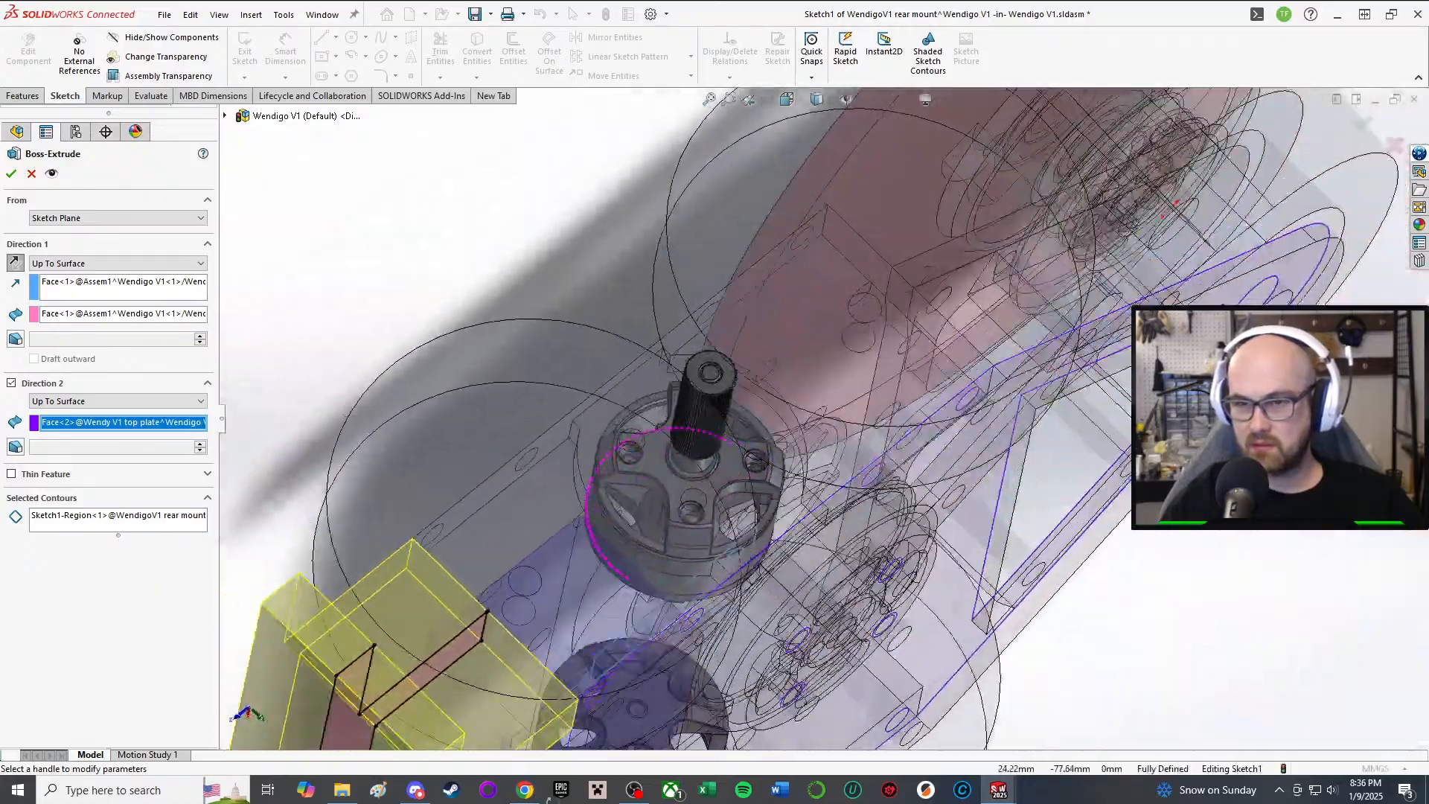
{"action": "mouse_move", "coordinate": [733, 589]}
{"action": "middle_mouse_down"}
{"action": "mouse_move", "coordinate": [578, 501]}
{"action": "mouse_move", "coordinate": [540, 617]}
{"action": "mouse_move", "coordinate": [566, 588]}
{"action": "middle_mouse_up"}
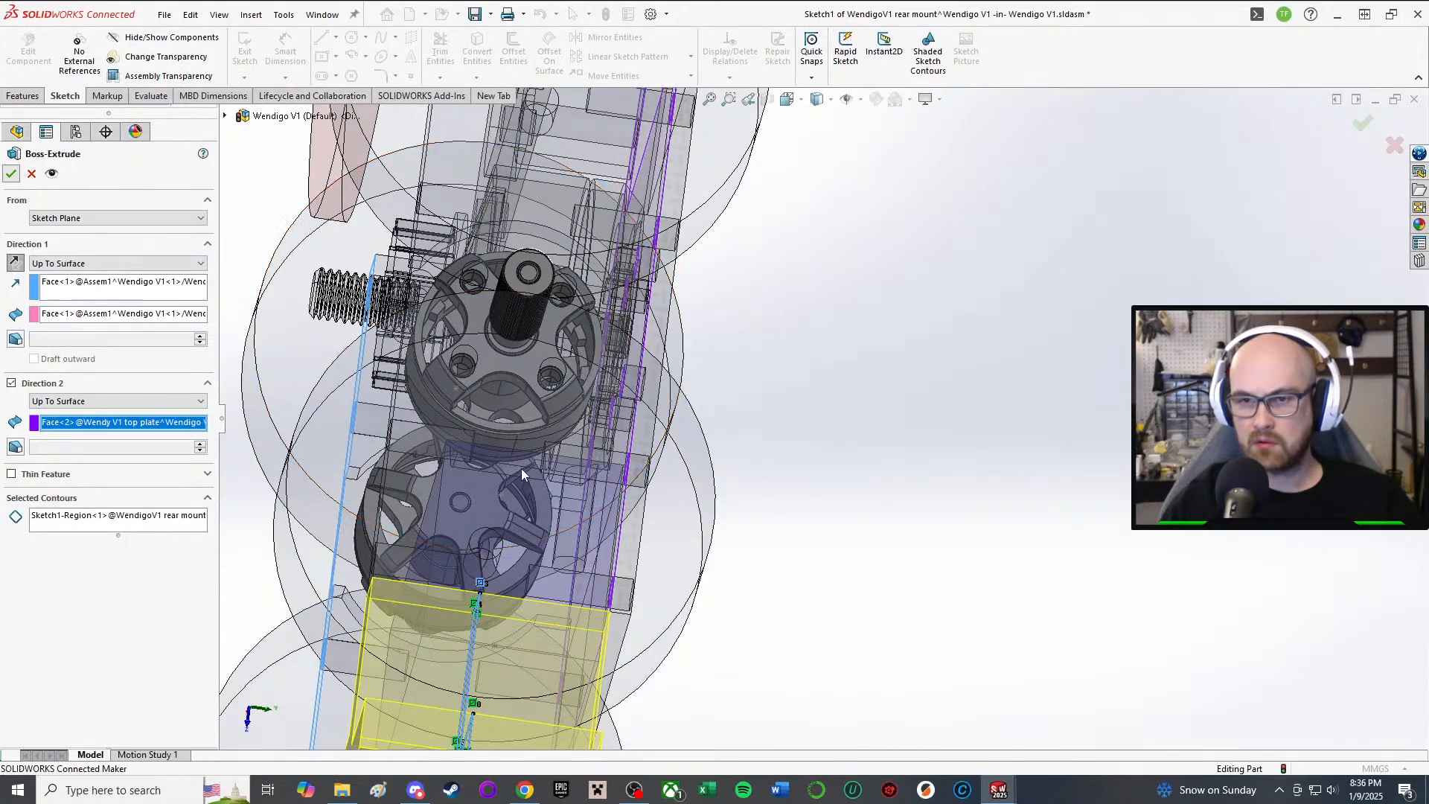
{"action": "left_click", "coordinate": [12, 173]}
{"action": "mouse_move", "coordinate": [521, 416]}
{"action": "middle_mouse_down"}
{"action": "mouse_move", "coordinate": [610, 566]}
{"action": "mouse_move", "coordinate": [670, 718]}
{"action": "middle_mouse_up"}
{"action": "middle_click_drag", "start_coordinate": [484, 455], "coordinate": [546, 187]}
{"action": "scroll", "coordinate": [547, 187], "scroll_direction": "up", "scroll_amount": 2}
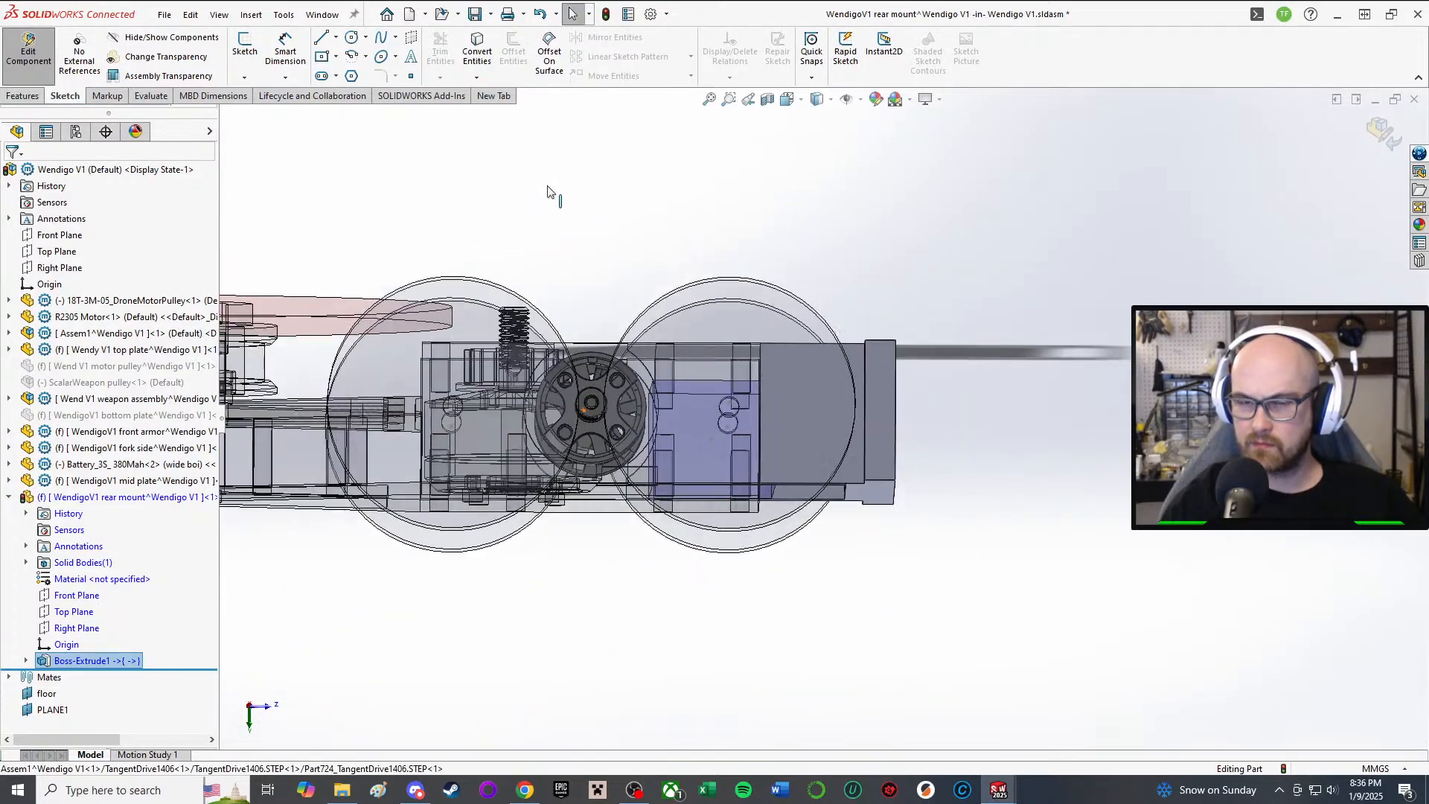
{"action": "middle_click_drag", "start_coordinate": [650, 293], "coordinate": [651, 503]}
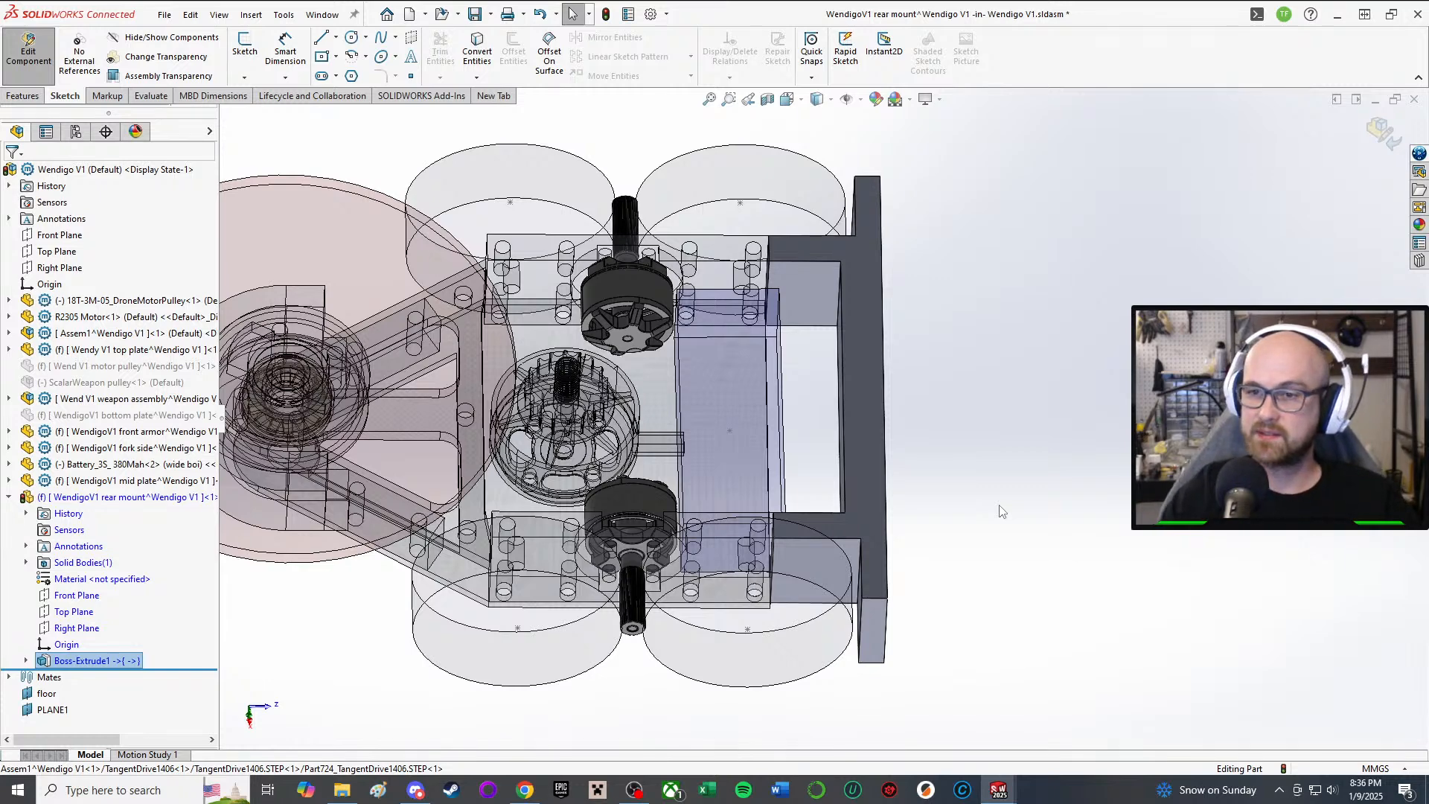
{"action": "middle_click_drag", "start_coordinate": [900, 422], "coordinate": [698, 644]}
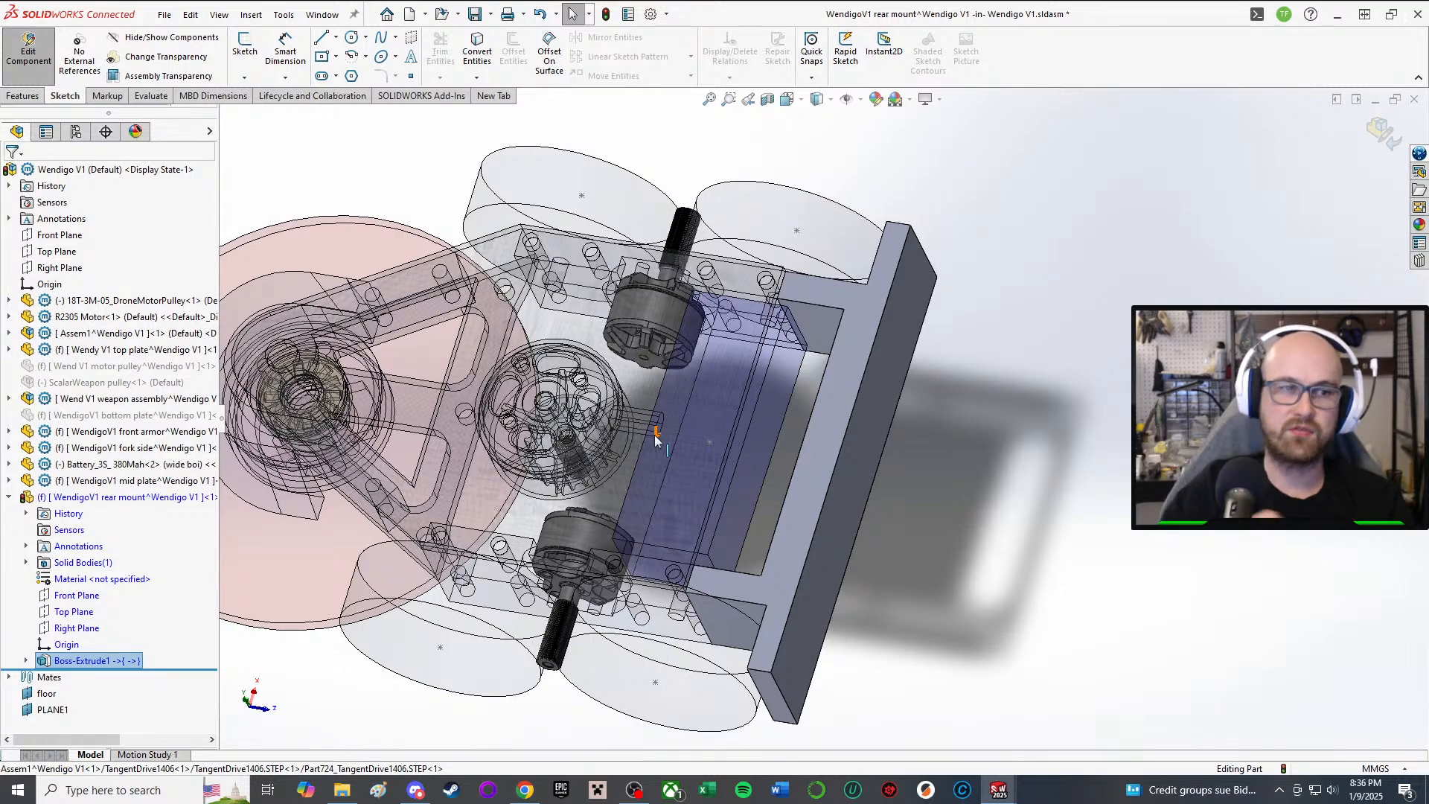
{"action": "middle_click_drag", "start_coordinate": [668, 459], "coordinate": [704, 622]}
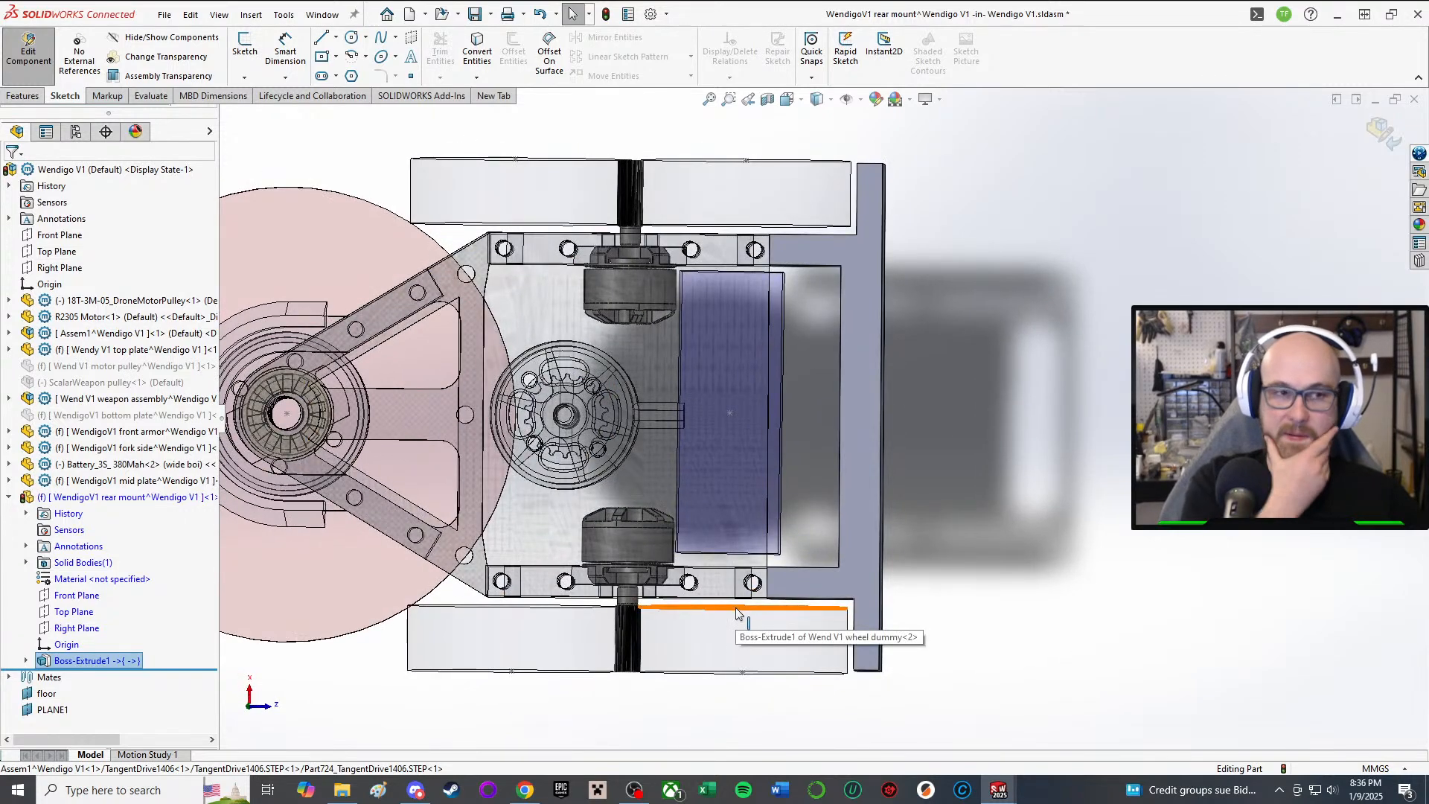
{"action": "middle_click_drag", "start_coordinate": [738, 614], "coordinate": [810, 601]}
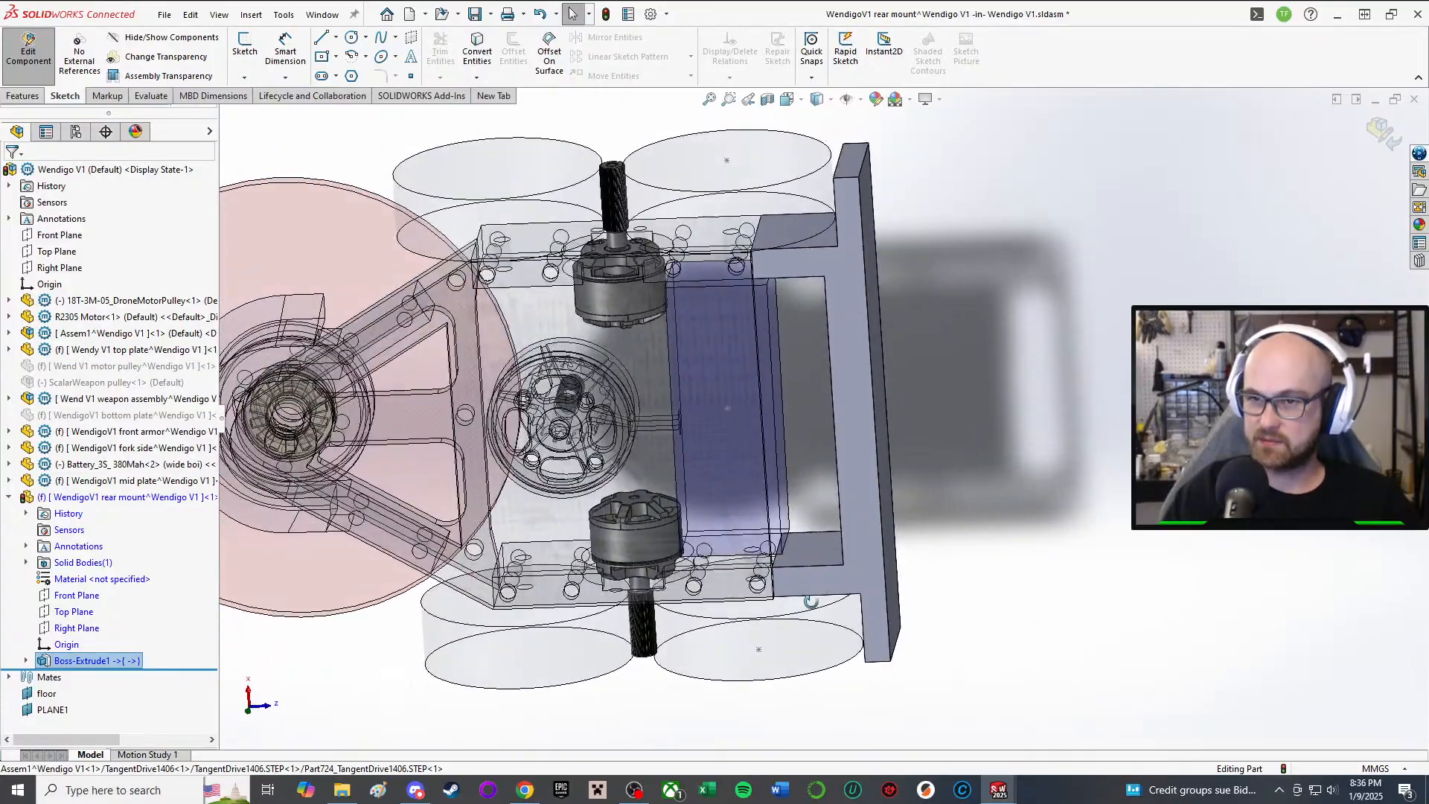
{"action": "middle_click_drag", "start_coordinate": [760, 340], "coordinate": [781, 654]}
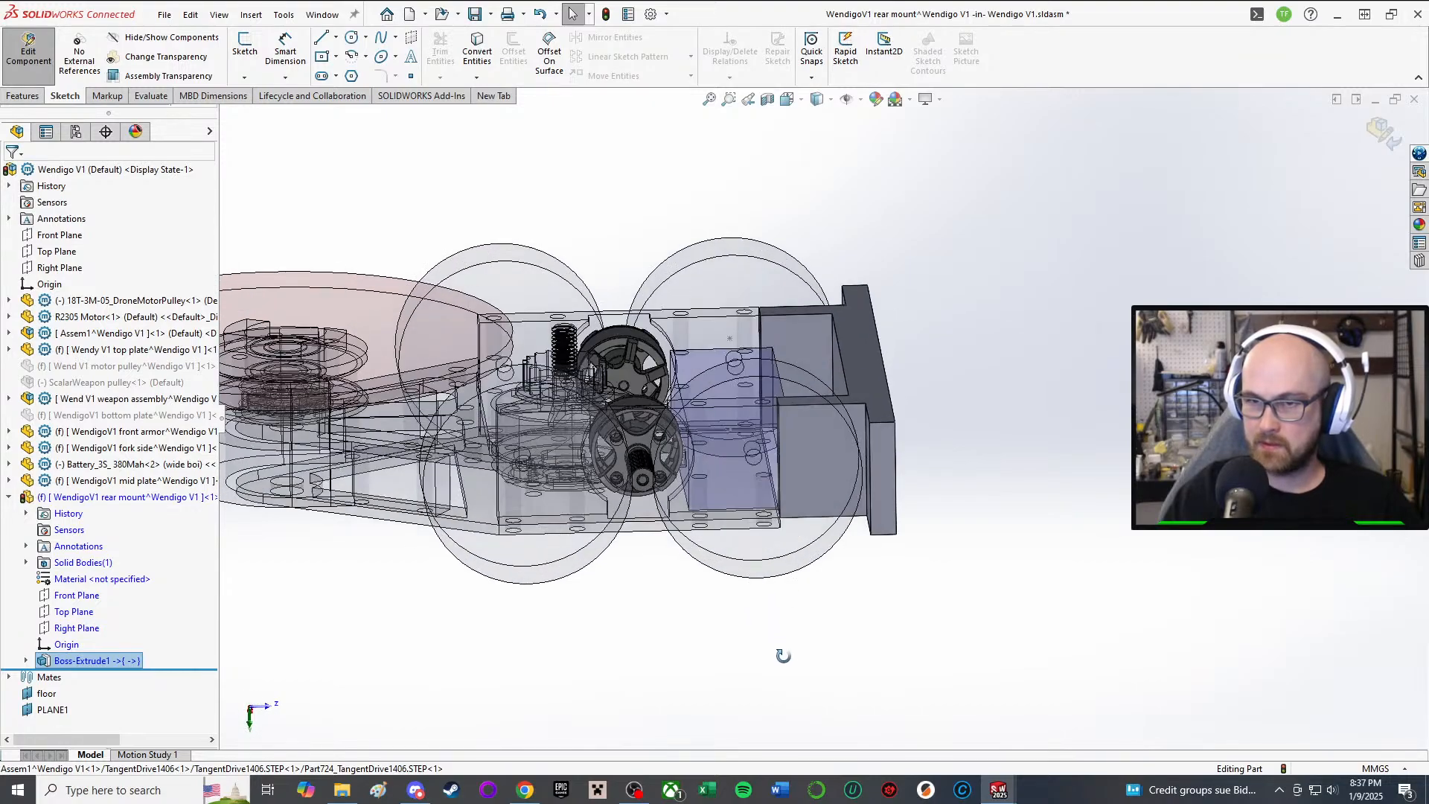
{"action": "scroll", "coordinate": [632, 318], "scroll_direction": "down", "scroll_amount": 4}
{"action": "scroll", "coordinate": [606, 381], "scroll_direction": "up", "scroll_amount": 3}
{"action": "middle_click_drag", "start_coordinate": [946, 327], "coordinate": [1059, 418]}
{"action": "scroll", "coordinate": [1042, 387], "scroll_direction": "down", "scroll_amount": 2}
{"action": "scroll", "coordinate": [804, 559], "scroll_direction": "up", "scroll_amount": 5}
{"action": "middle_click_drag", "start_coordinate": [824, 582], "coordinate": [879, 448]}
{"action": "scroll", "coordinate": [807, 379], "scroll_direction": "down", "scroll_amount": 4}
{"action": "scroll", "coordinate": [825, 684], "scroll_direction": "up", "scroll_amount": 2}
{"action": "scroll", "coordinate": [849, 462], "scroll_direction": "down", "scroll_amount": 5}
{"action": "scroll", "coordinate": [809, 497], "scroll_direction": "up", "scroll_amount": 1}
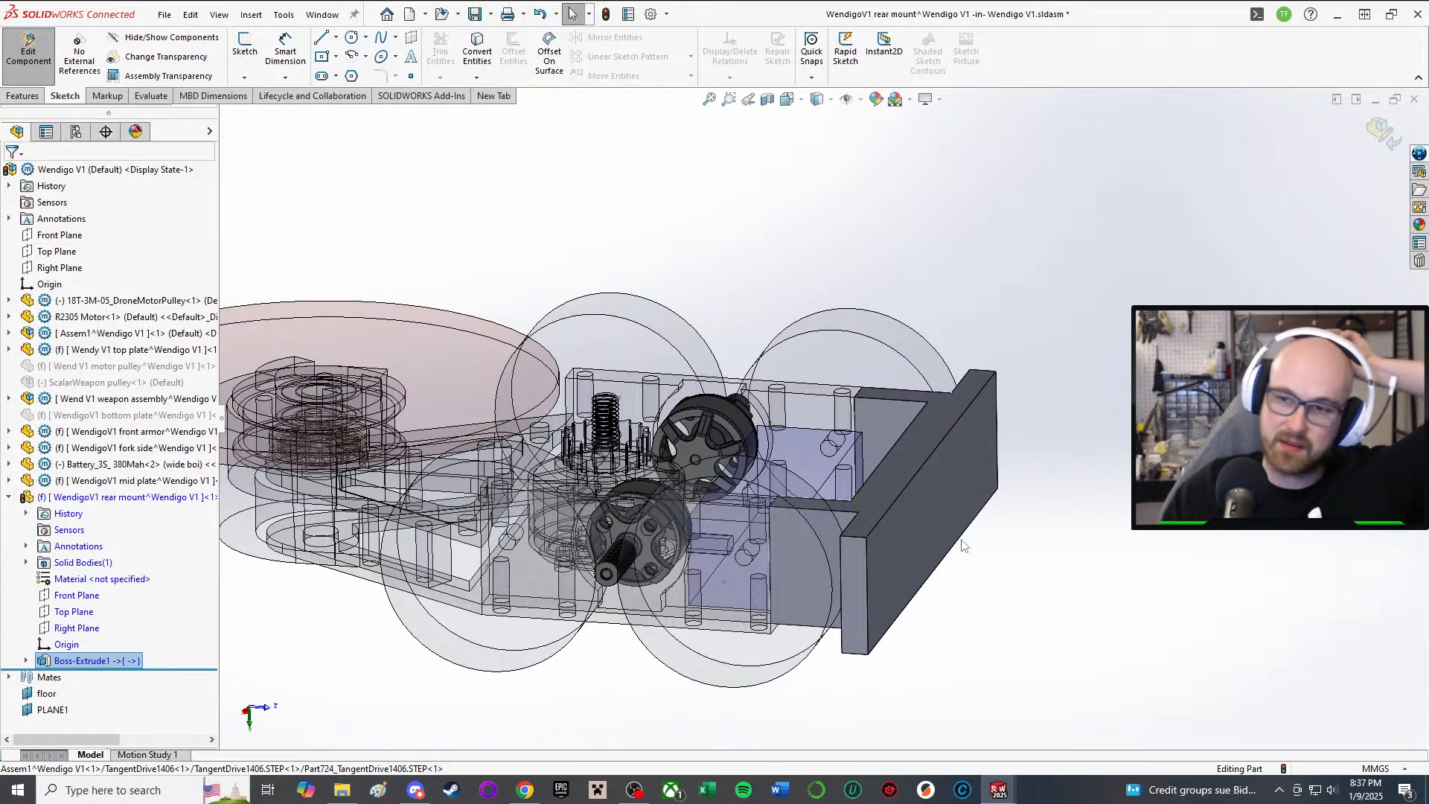
Step: Exit rear mount editing, view the assembly side-on, and select the bottom plate
{"action": "left_click", "coordinate": [28, 51]}
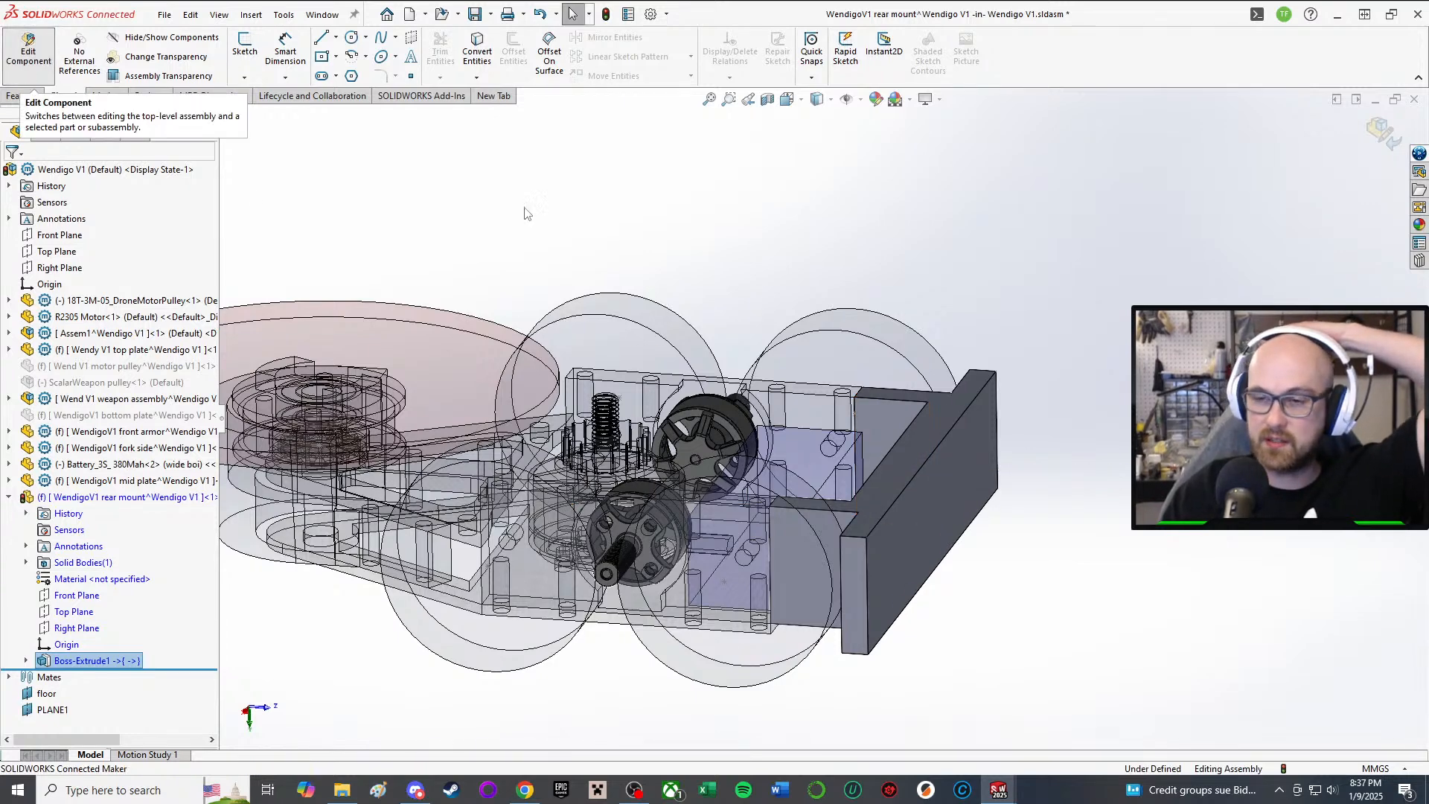
{"action": "middle_click_drag", "start_coordinate": [596, 529], "coordinate": [624, 441]}
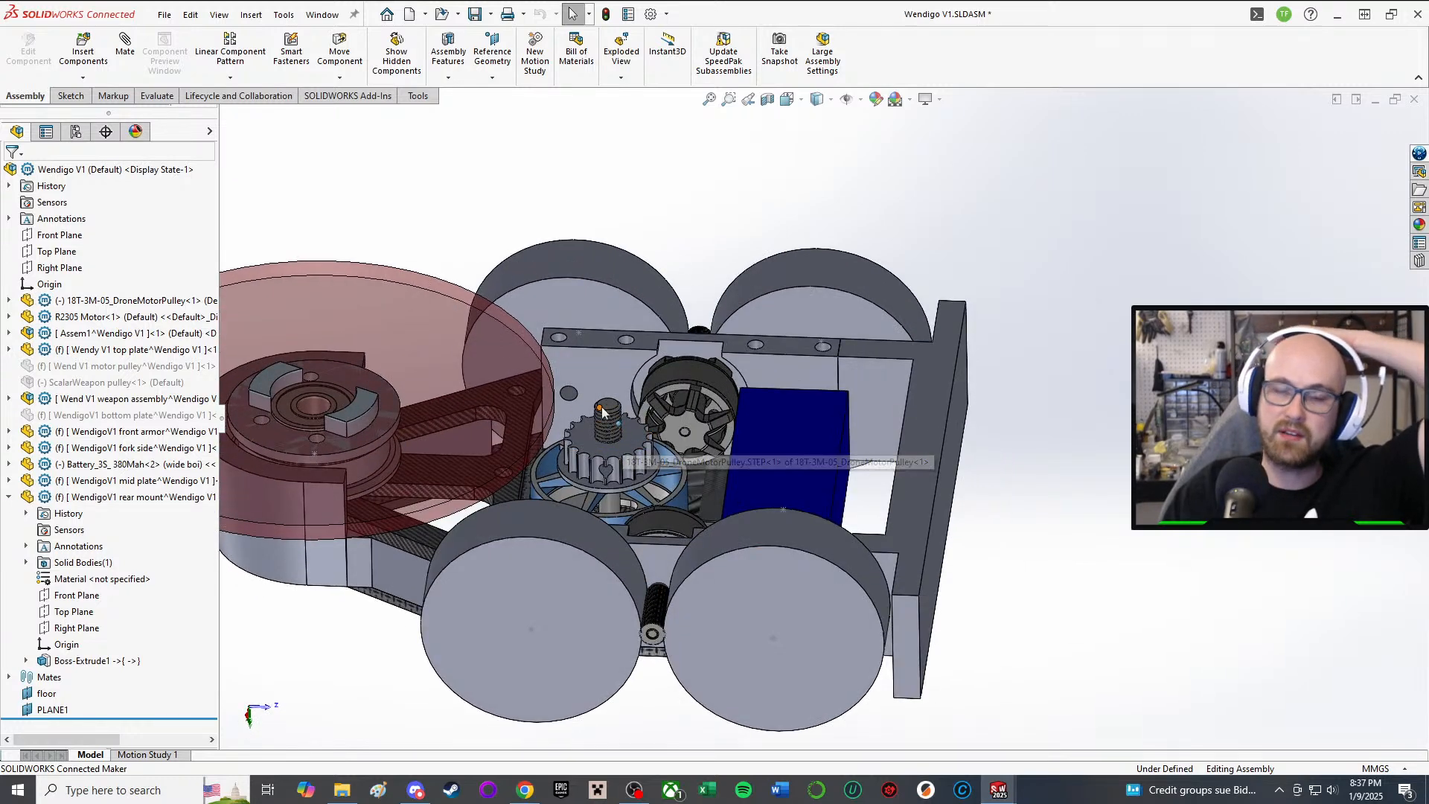
{"action": "middle_click_drag", "start_coordinate": [512, 453], "coordinate": [556, 618]}
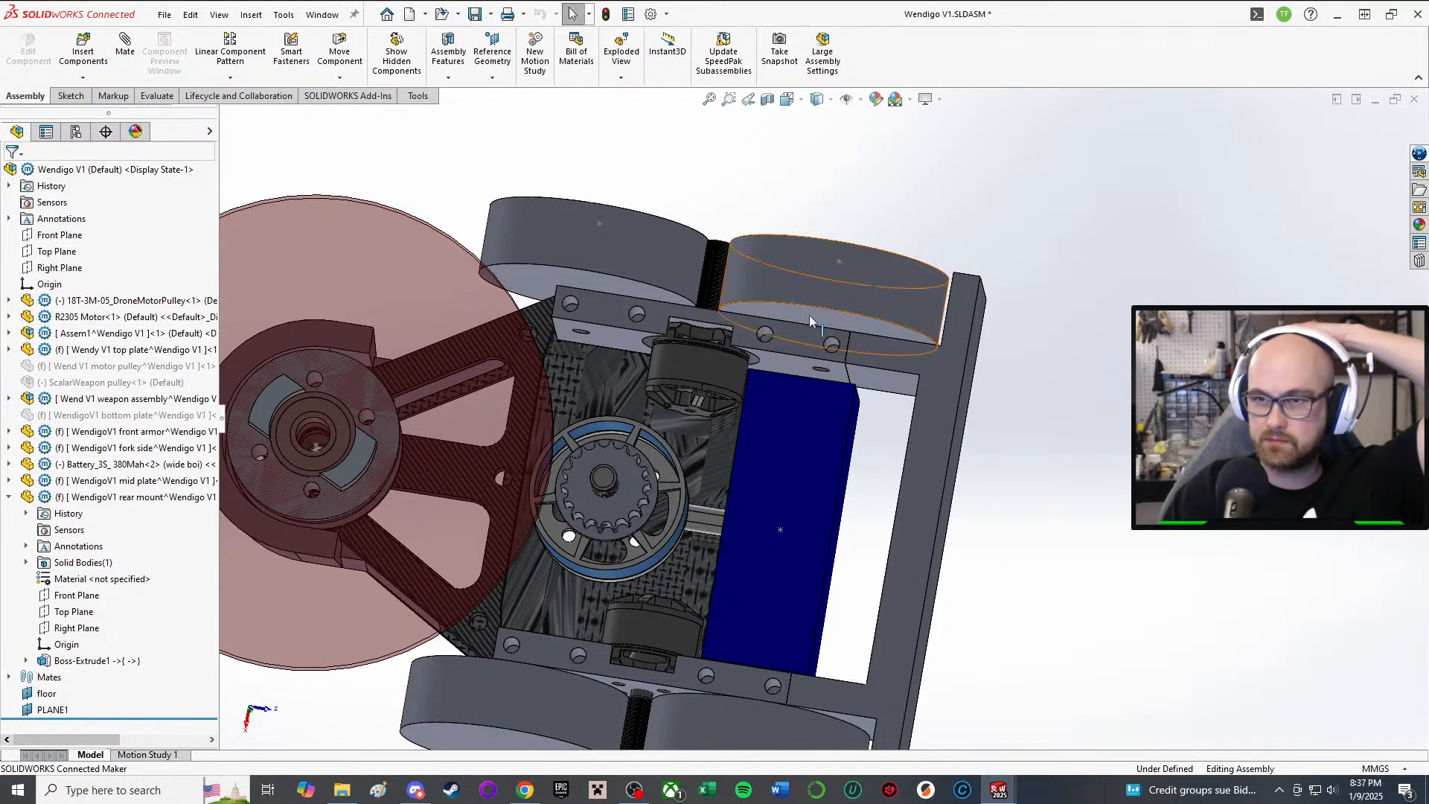
{"action": "left_click", "coordinate": [753, 678]}
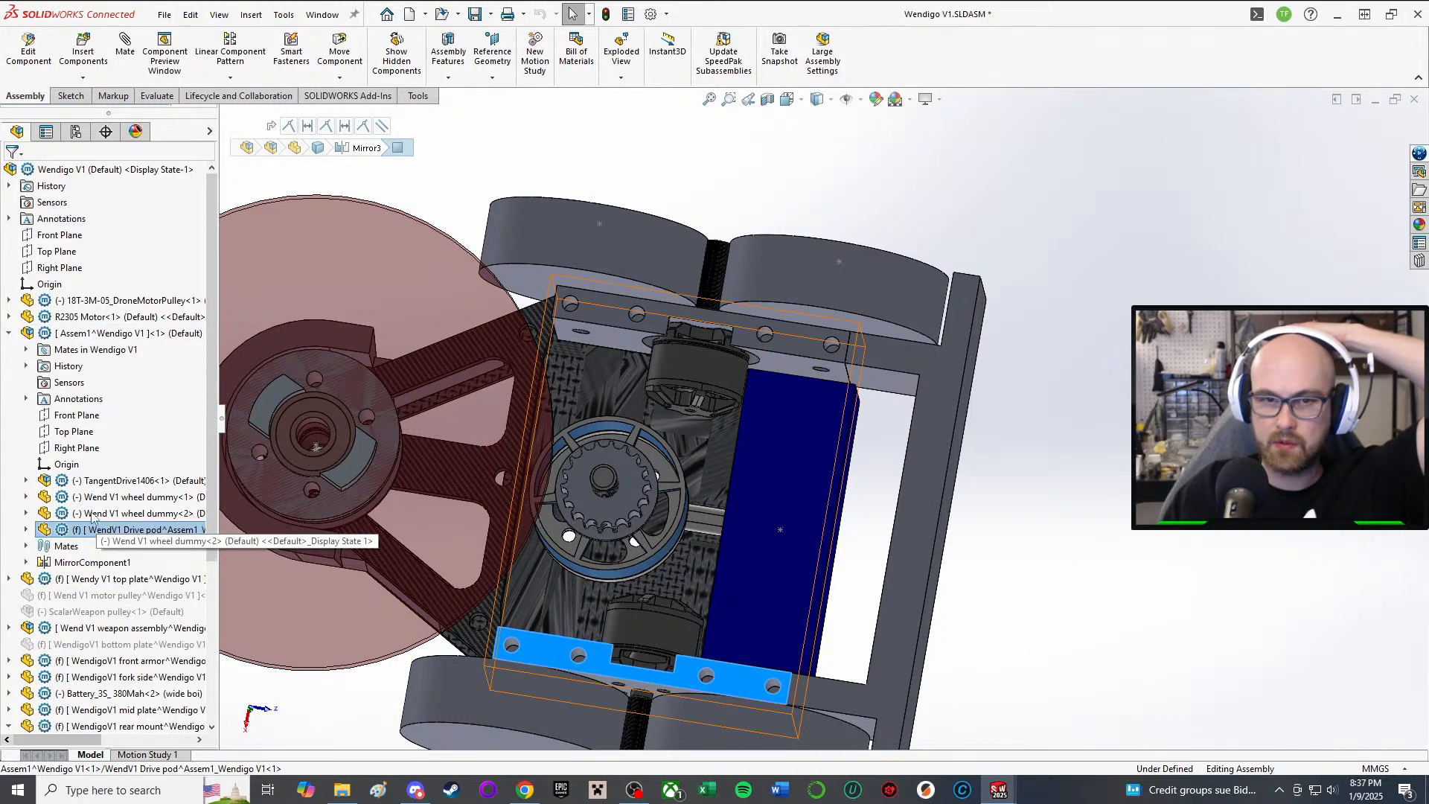
Step: Expand the drive pod's features and highlight its Cut-Extrude3 and Cut-Extrude2 holes
{"action": "left_click", "coordinate": [71, 333]}
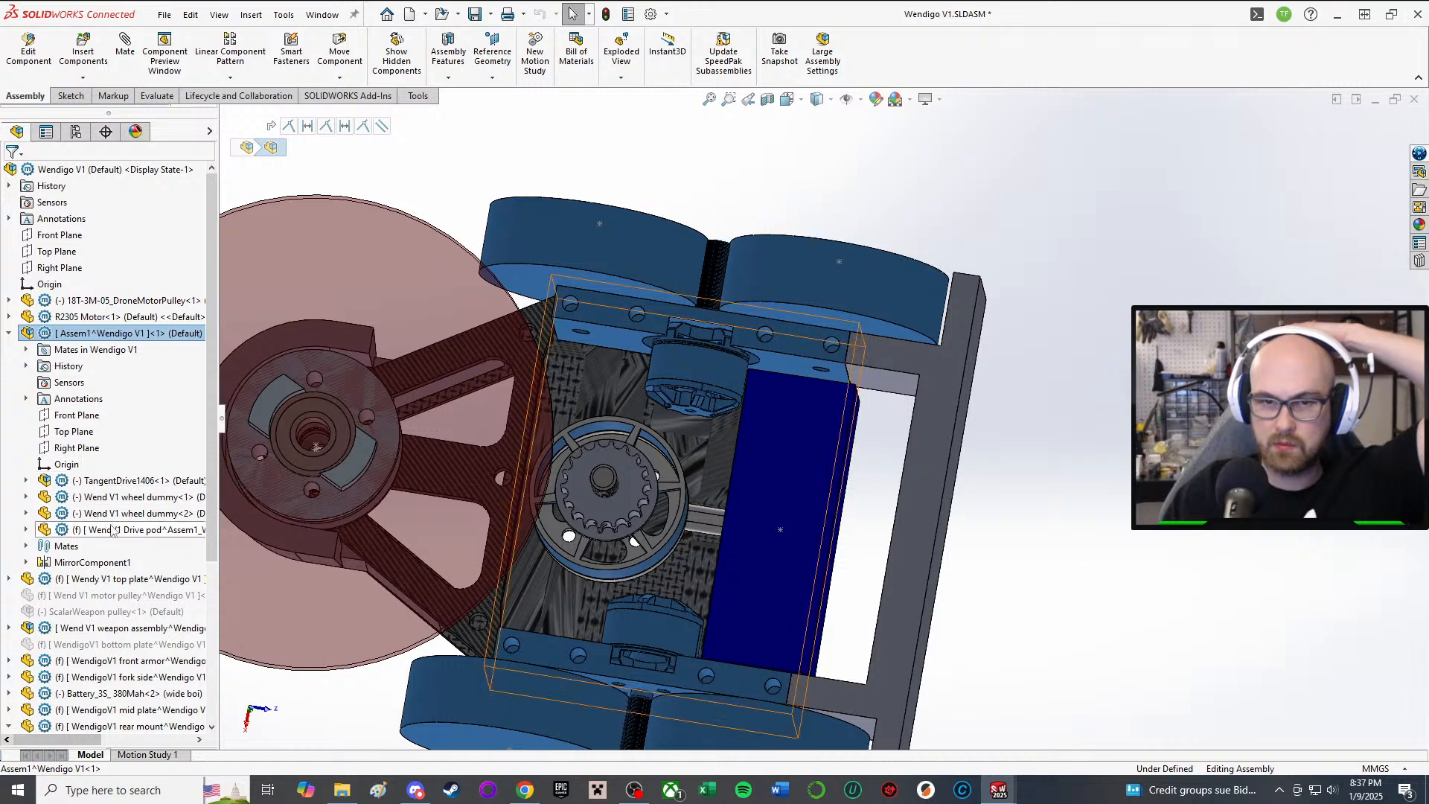
{"action": "left_click", "coordinate": [27, 529]}
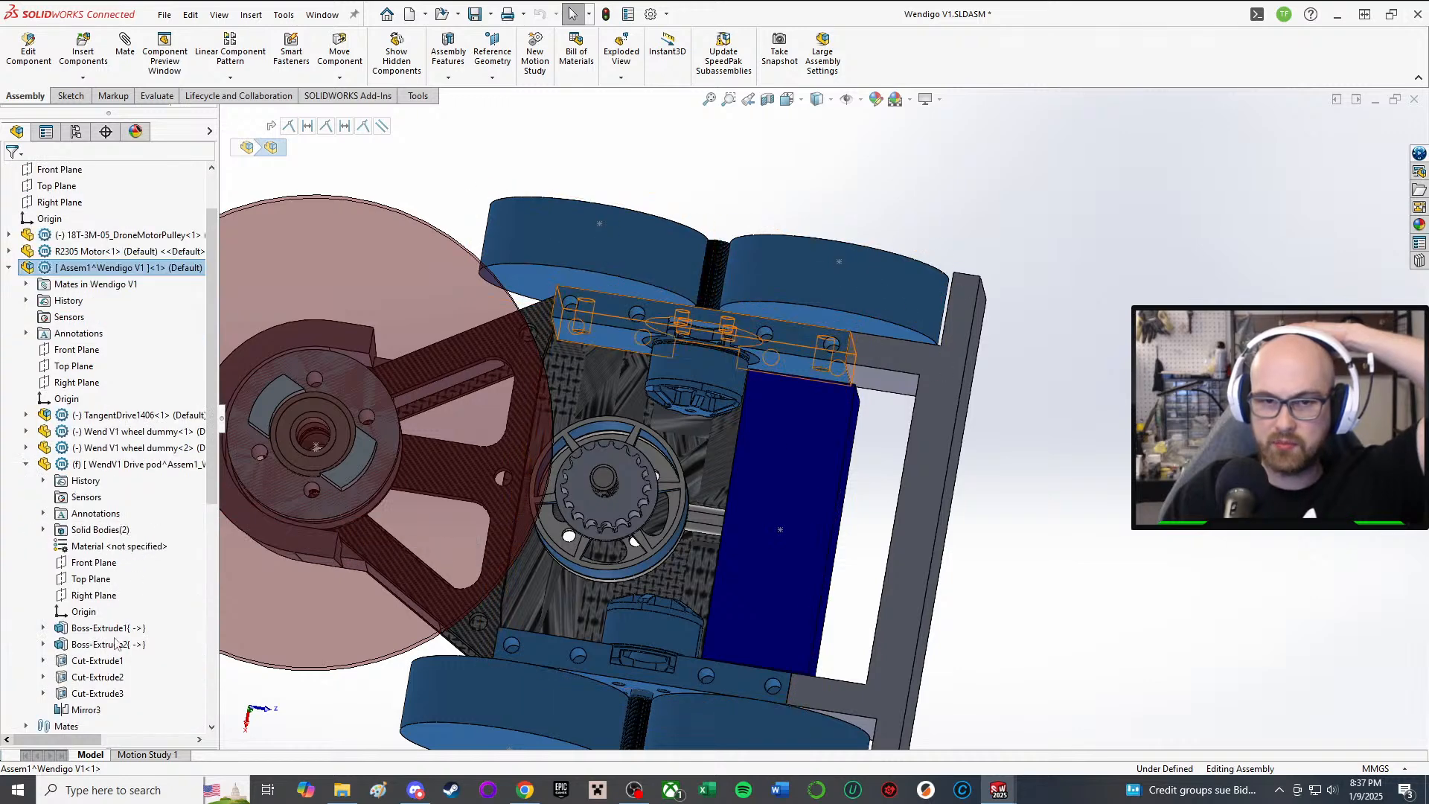
{"action": "left_click", "coordinate": [97, 693]}
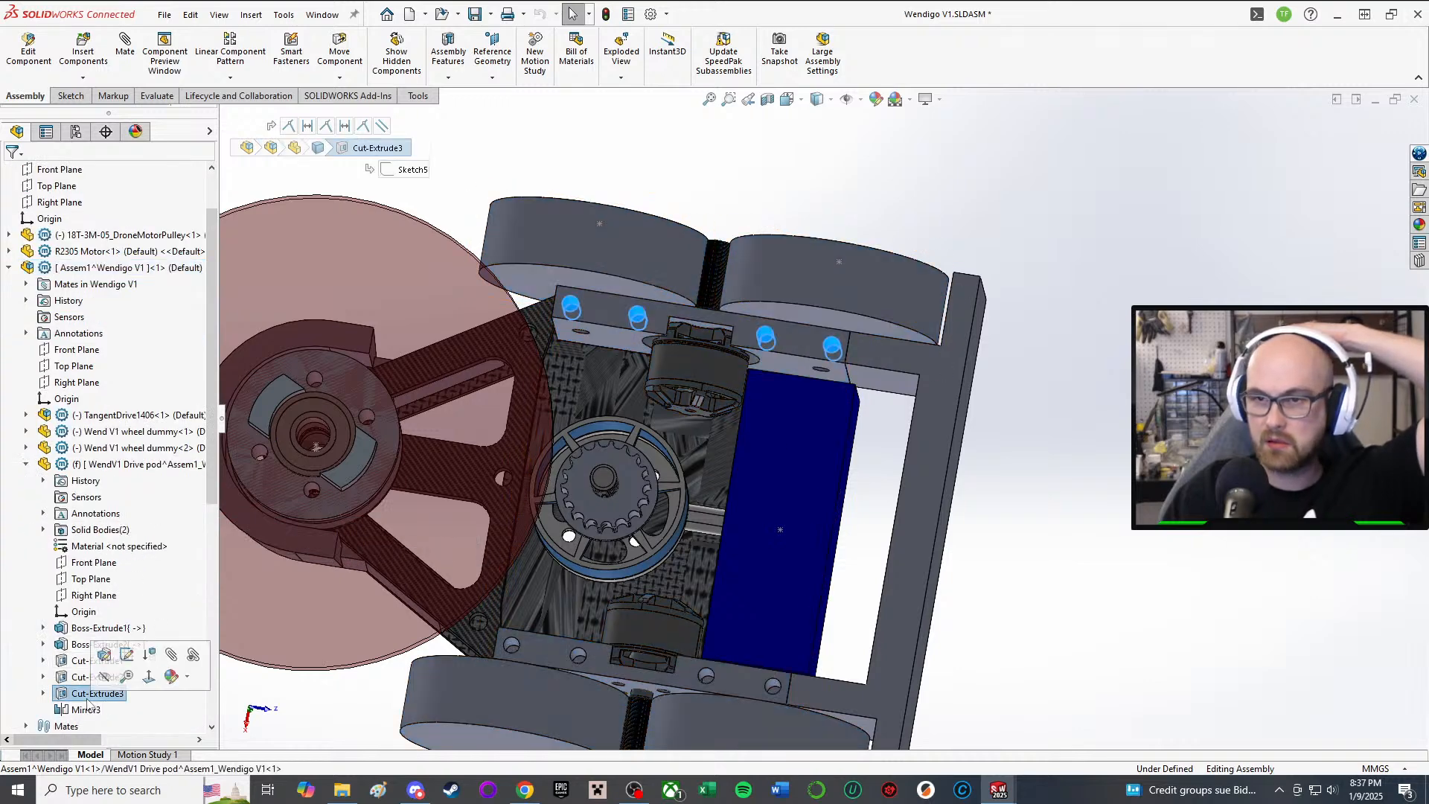
{"action": "left_click", "coordinate": [80, 676]}
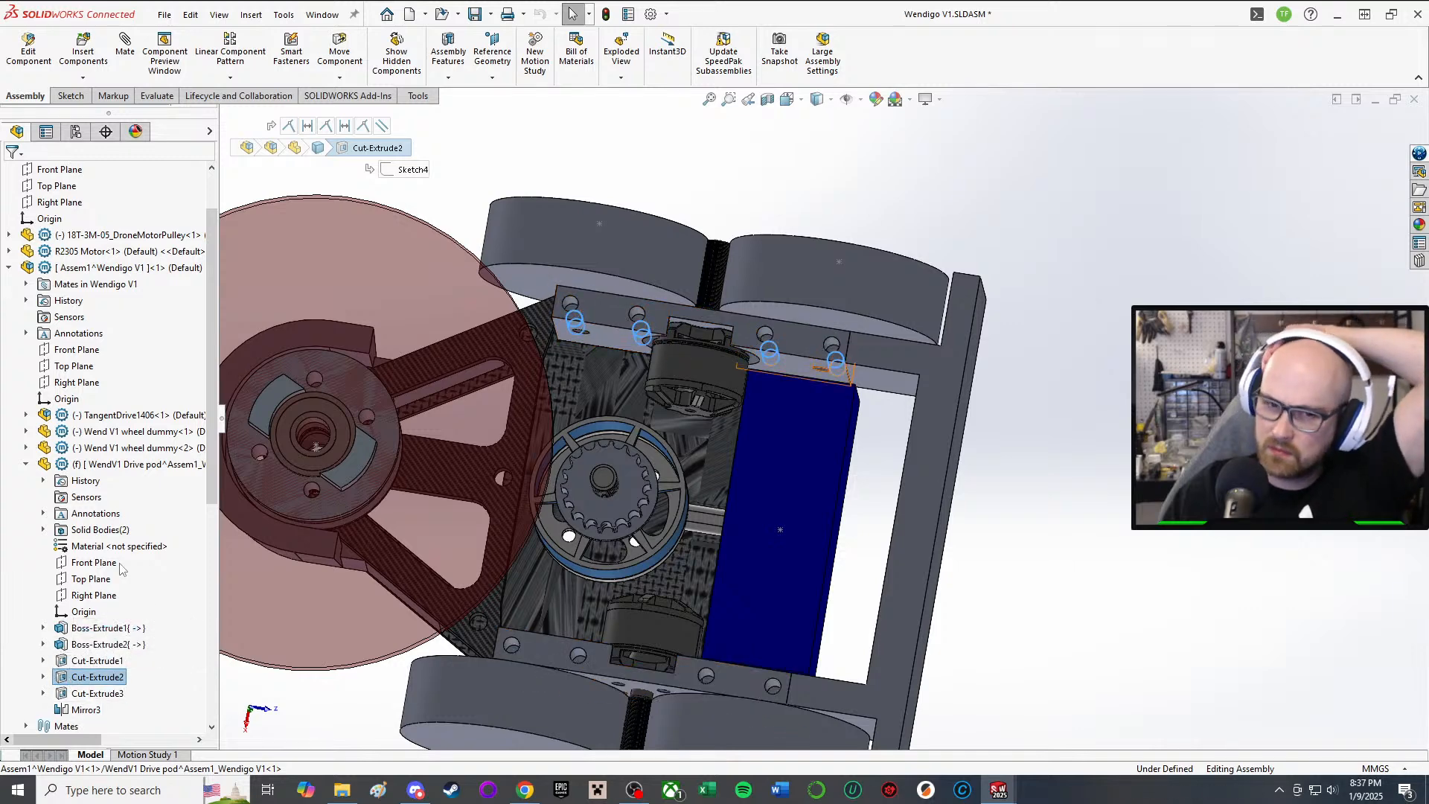
Step: Select the Assem1^Wendigo V1 subassembly, briefly edit it, then bring up its options
{"action": "left_click", "coordinate": [131, 268]}
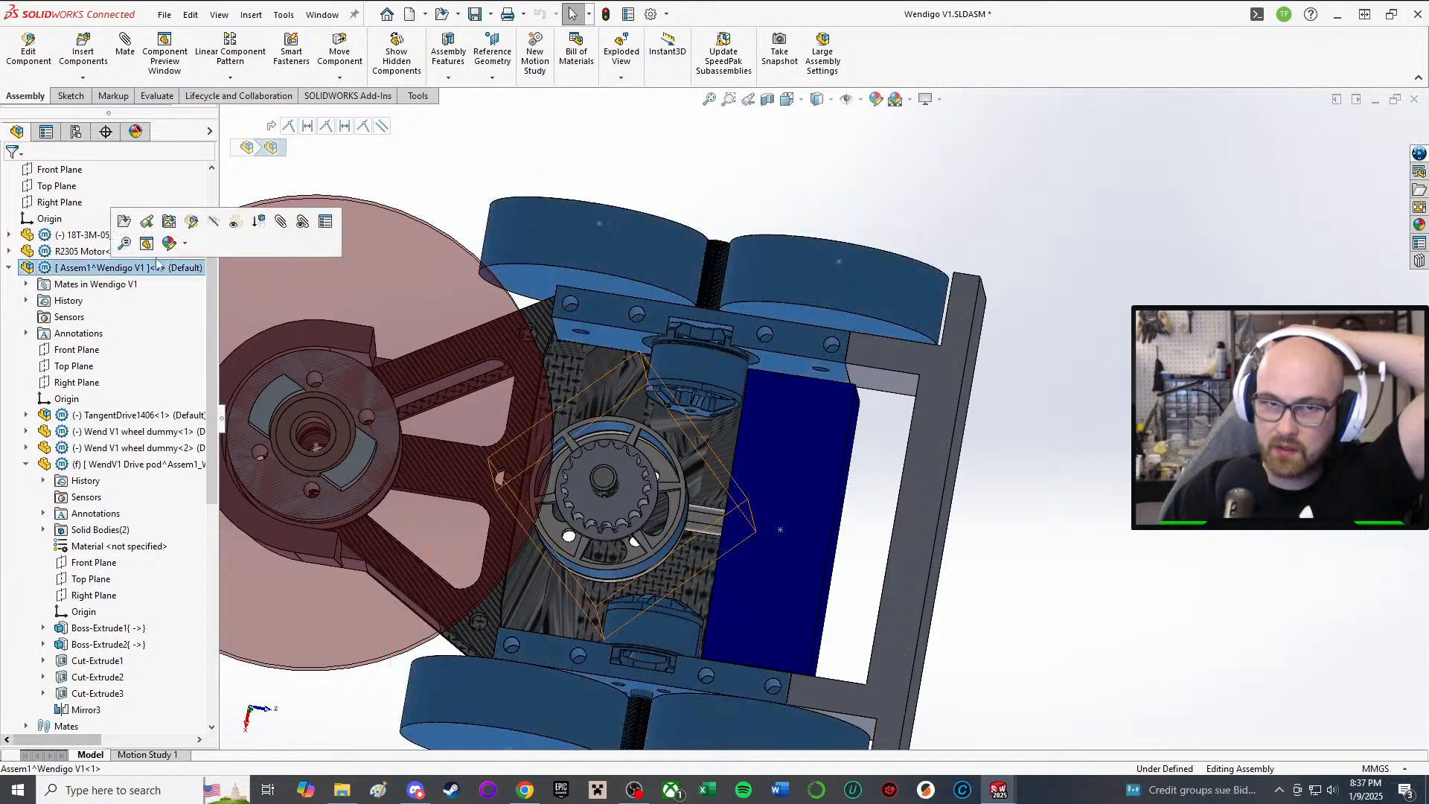
{"action": "left_click", "coordinate": [147, 221]}
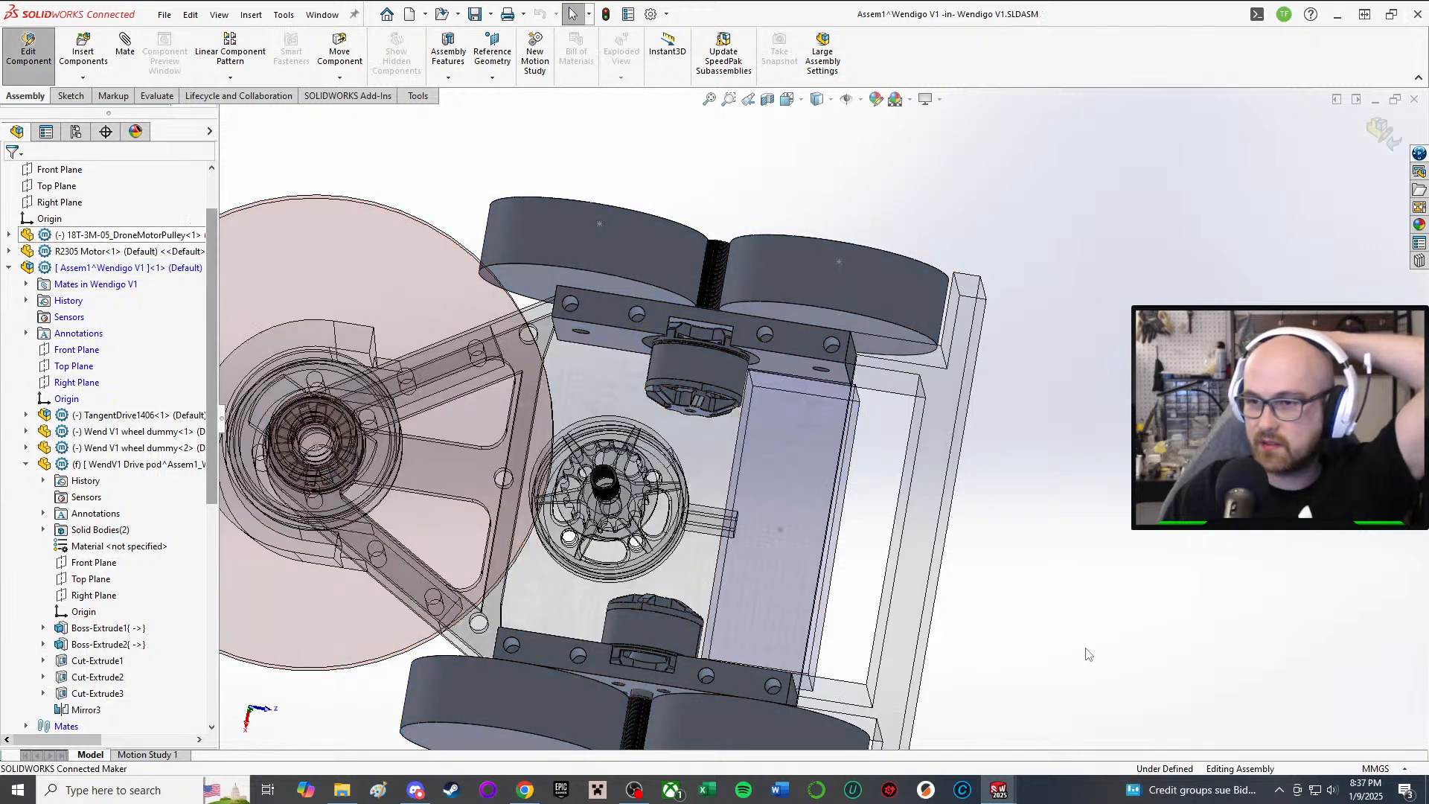
{"action": "left_click", "coordinate": [28, 52]}
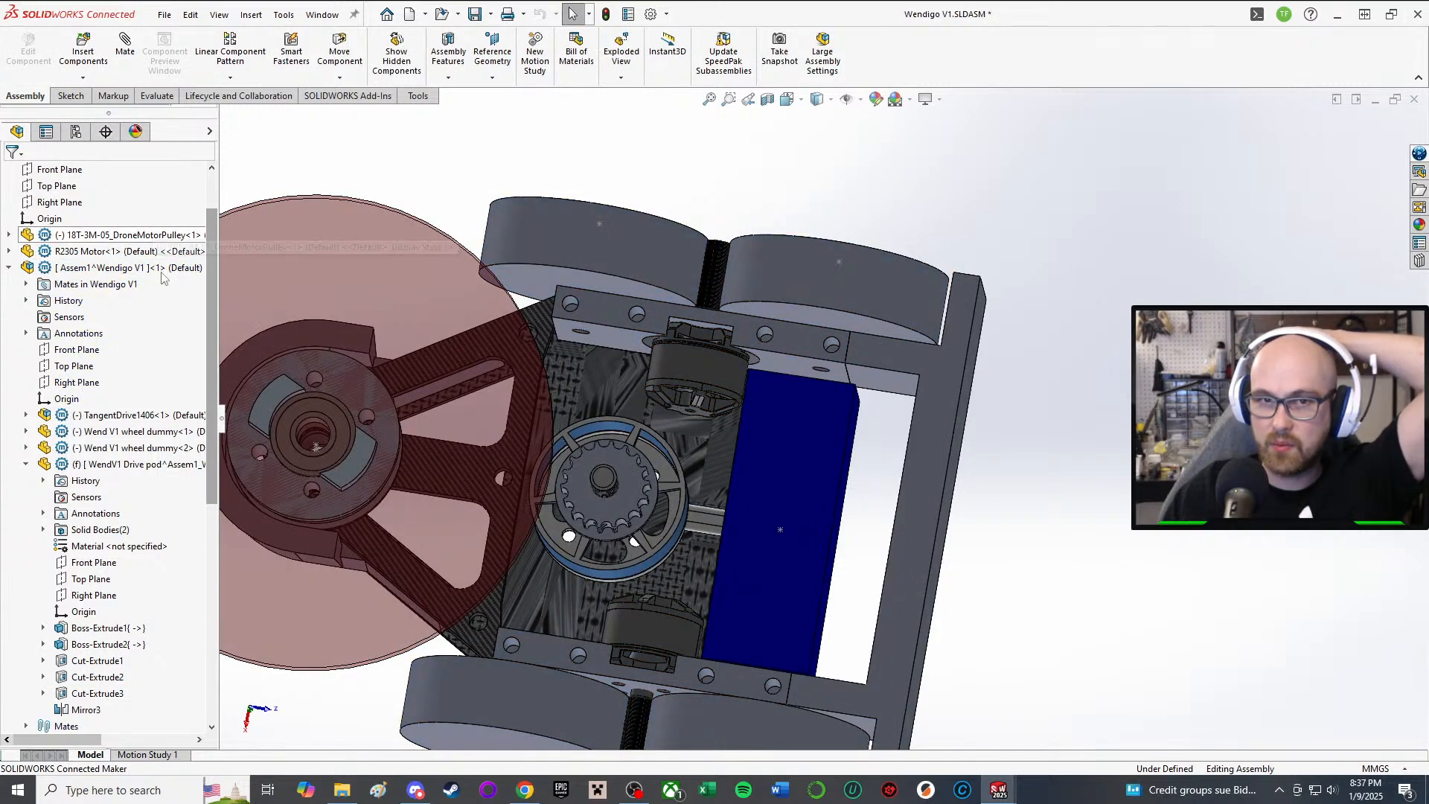
{"action": "right_click", "coordinate": [148, 274]}
Step: Open the Assem1^Wendigo V1 subassembly in its own window and select the drive pod bracket
{"action": "left_click", "coordinate": [179, 175]}
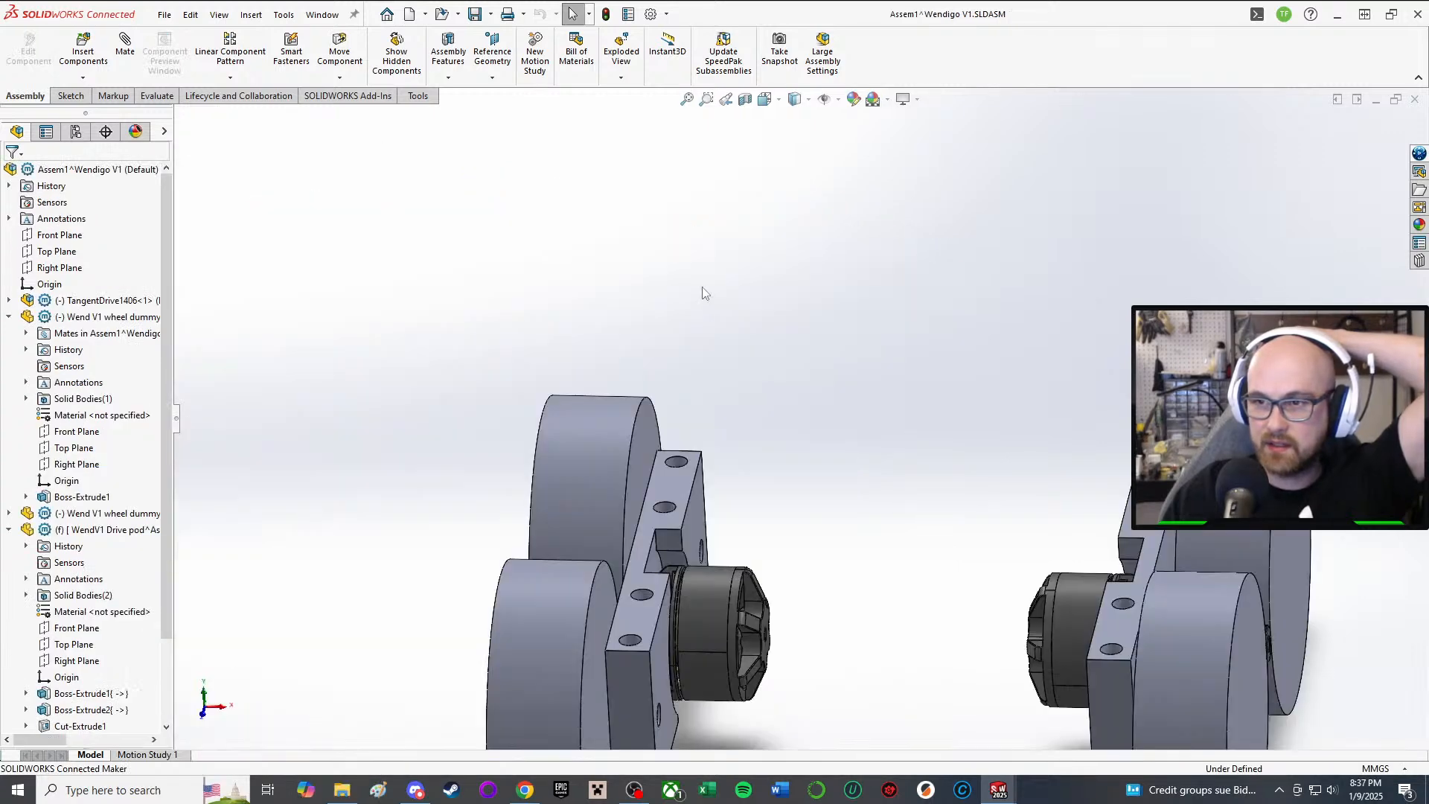
{"action": "middle_click_drag", "start_coordinate": [704, 290], "coordinate": [851, 615]}
{"action": "scroll", "coordinate": [851, 622], "scroll_direction": "down", "scroll_amount": 3}
{"action": "middle_click_drag", "start_coordinate": [794, 565], "coordinate": [531, 646]}
{"action": "scroll", "coordinate": [530, 646], "scroll_direction": "up", "scroll_amount": 2}
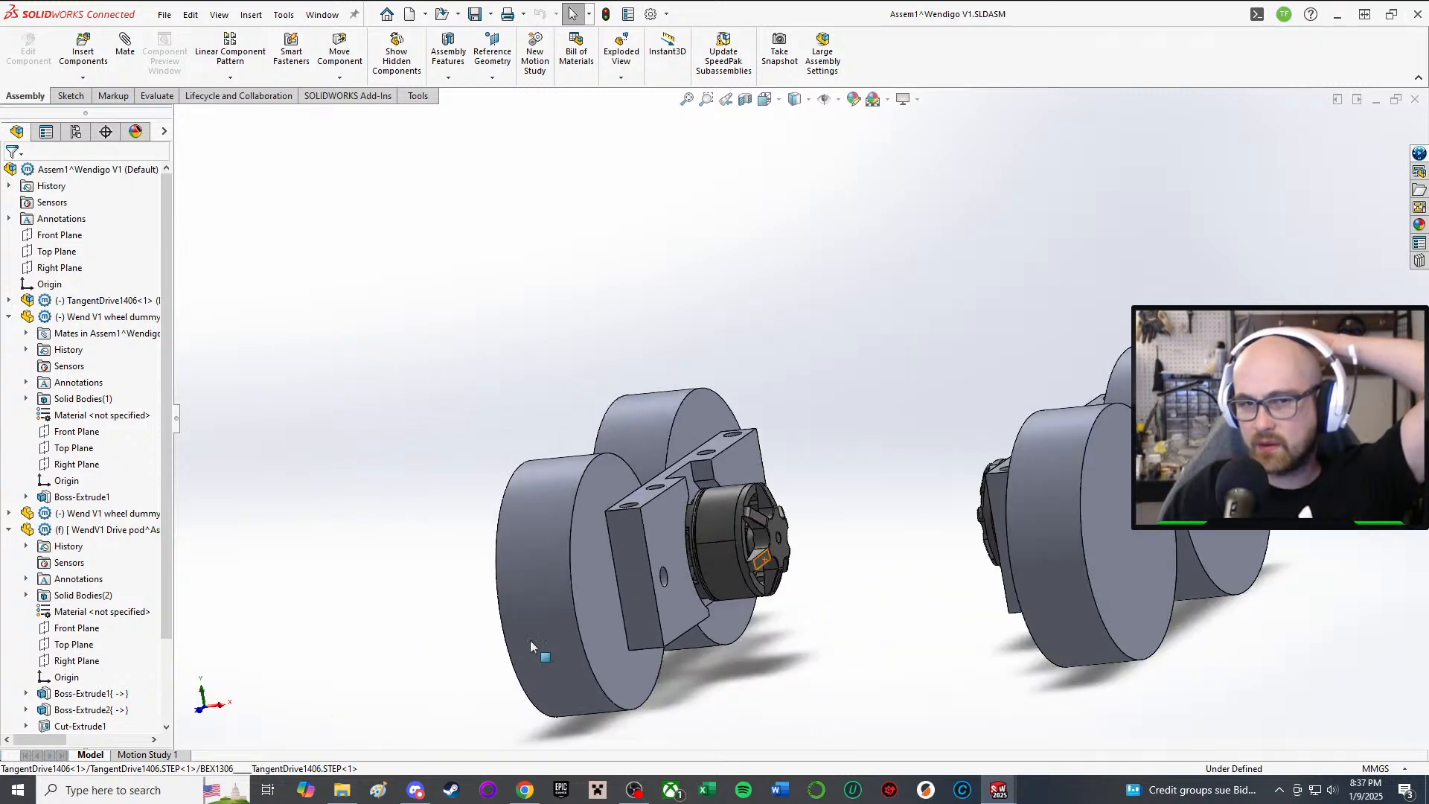
{"action": "left_click", "coordinate": [664, 533]}
Step: Inspect the bracket's Boss-Extrude1 and cut features, then suppress Cut-Extrude1 to preview without it
{"action": "scroll", "coordinate": [141, 506], "scroll_direction": "down", "scroll_amount": 1}
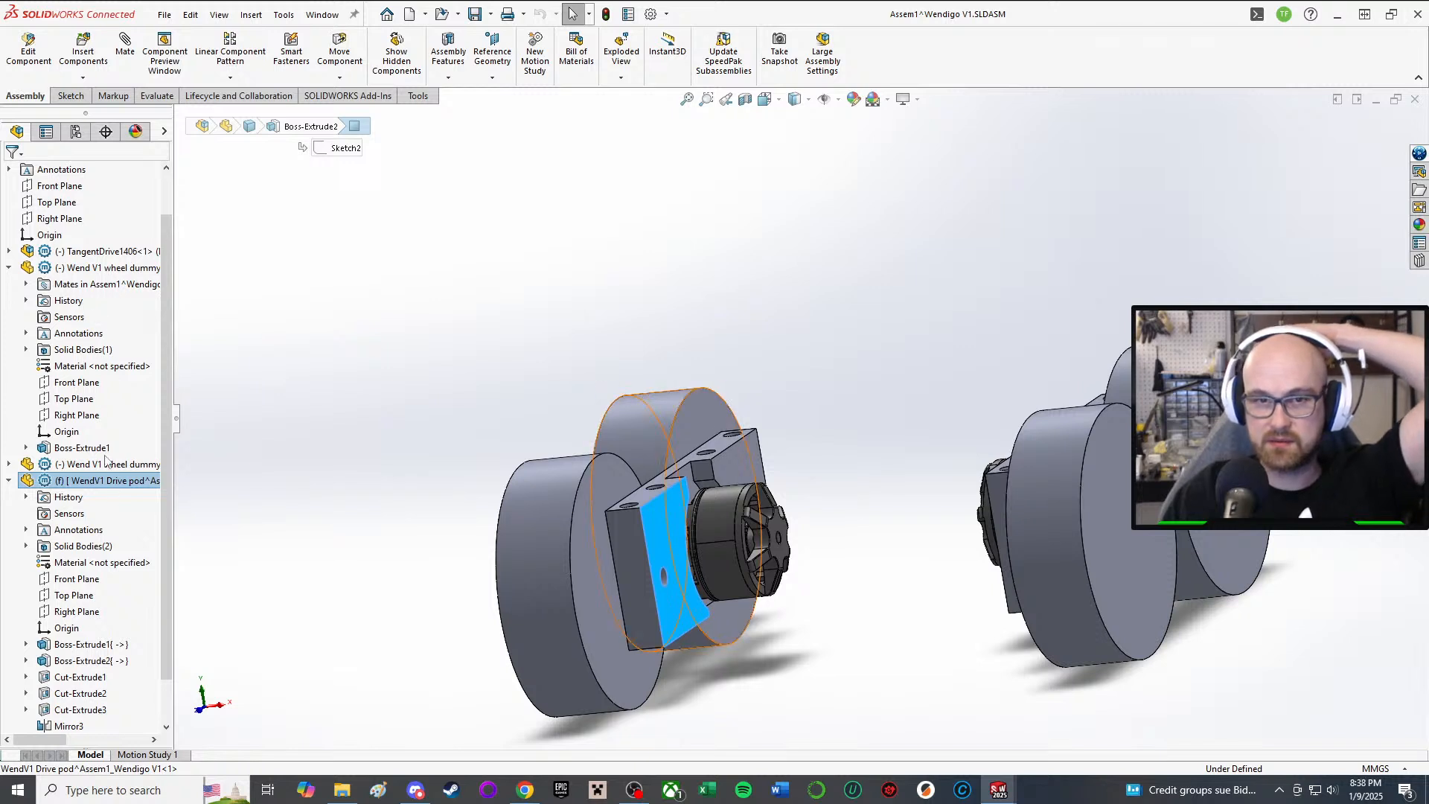
{"action": "left_click", "coordinate": [60, 644]}
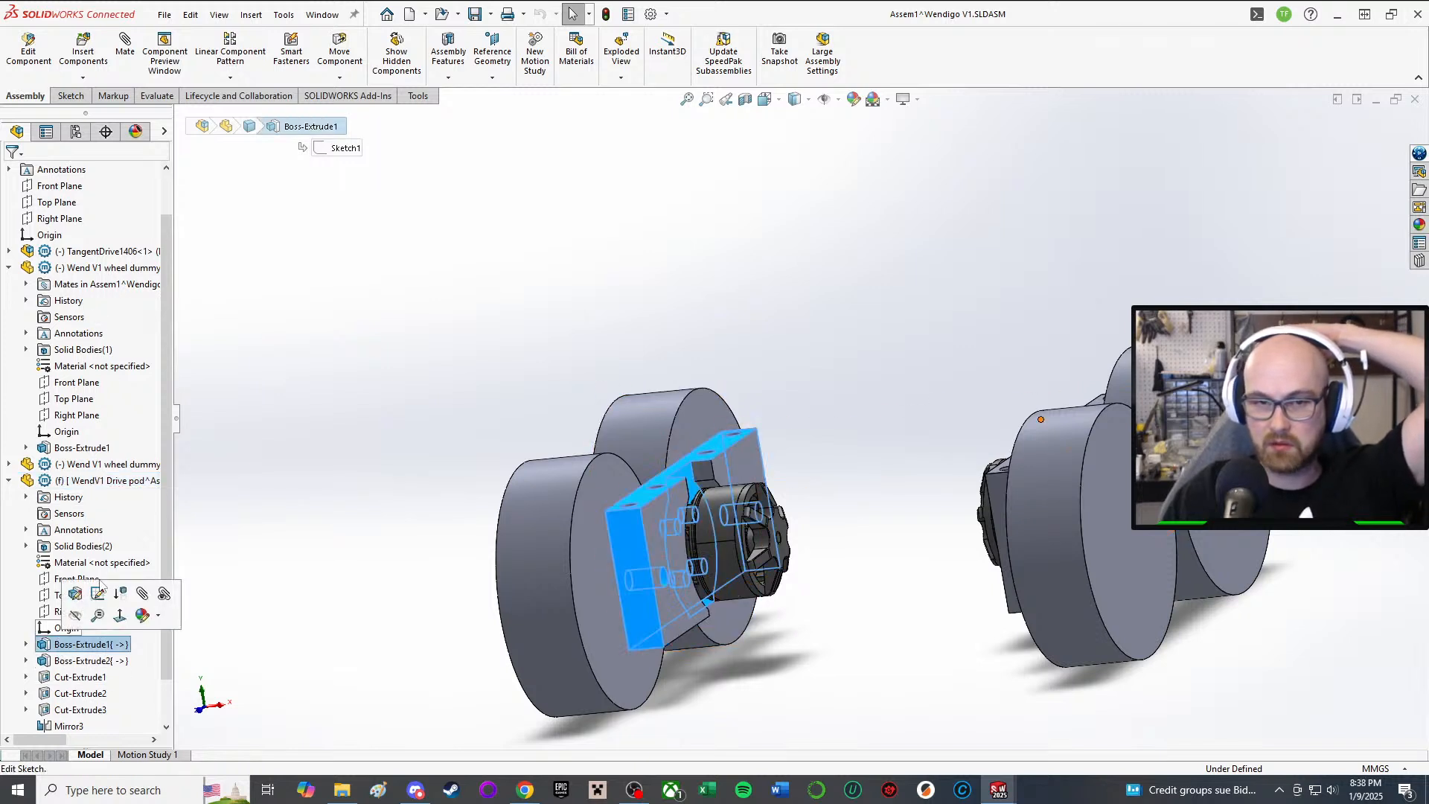
{"action": "left_click", "coordinate": [719, 554]}
{"action": "middle_click_drag", "start_coordinate": [719, 555], "coordinate": [689, 557]}
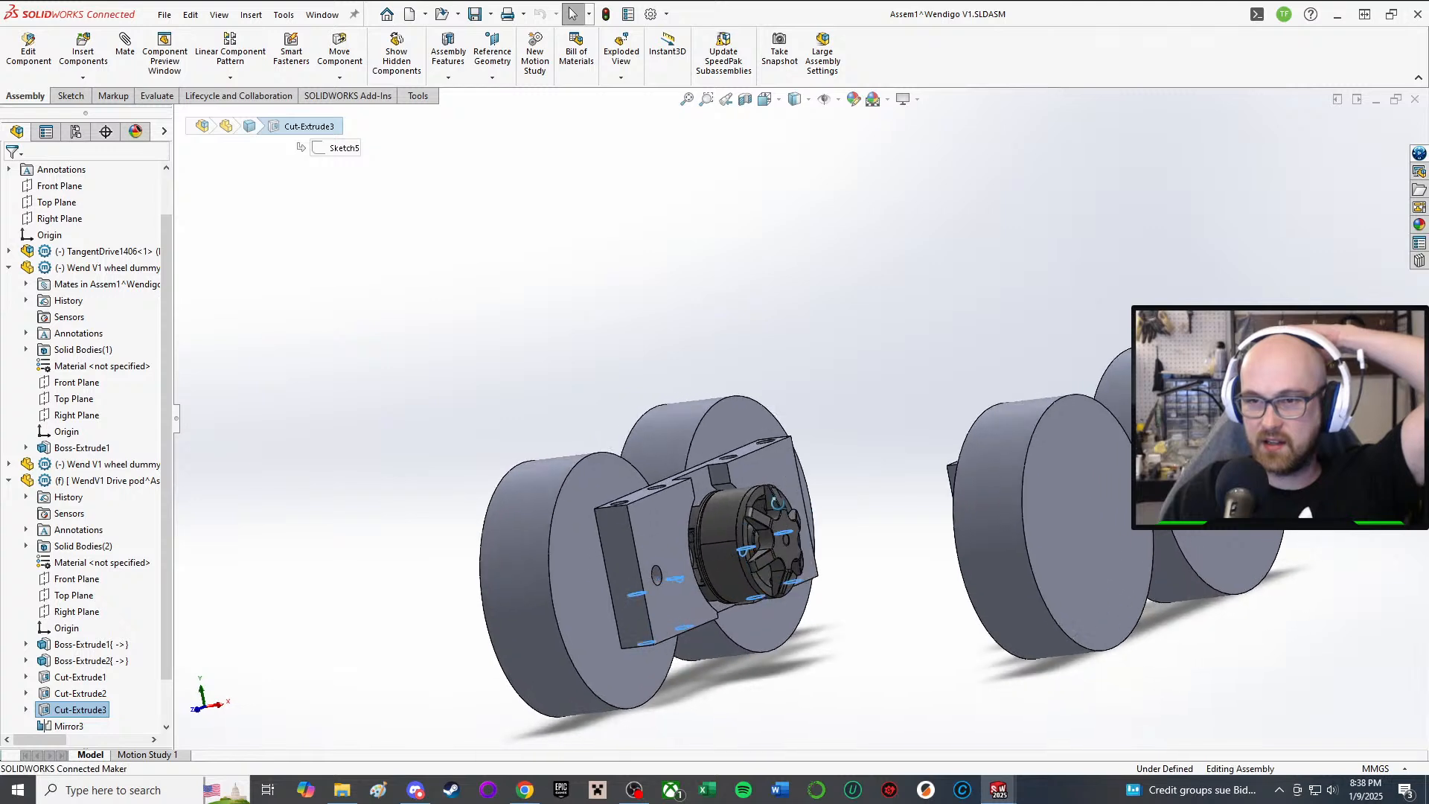
{"action": "scroll", "coordinate": [113, 678], "scroll_direction": "down", "scroll_amount": 1}
{"action": "left_click", "coordinate": [73, 644]}
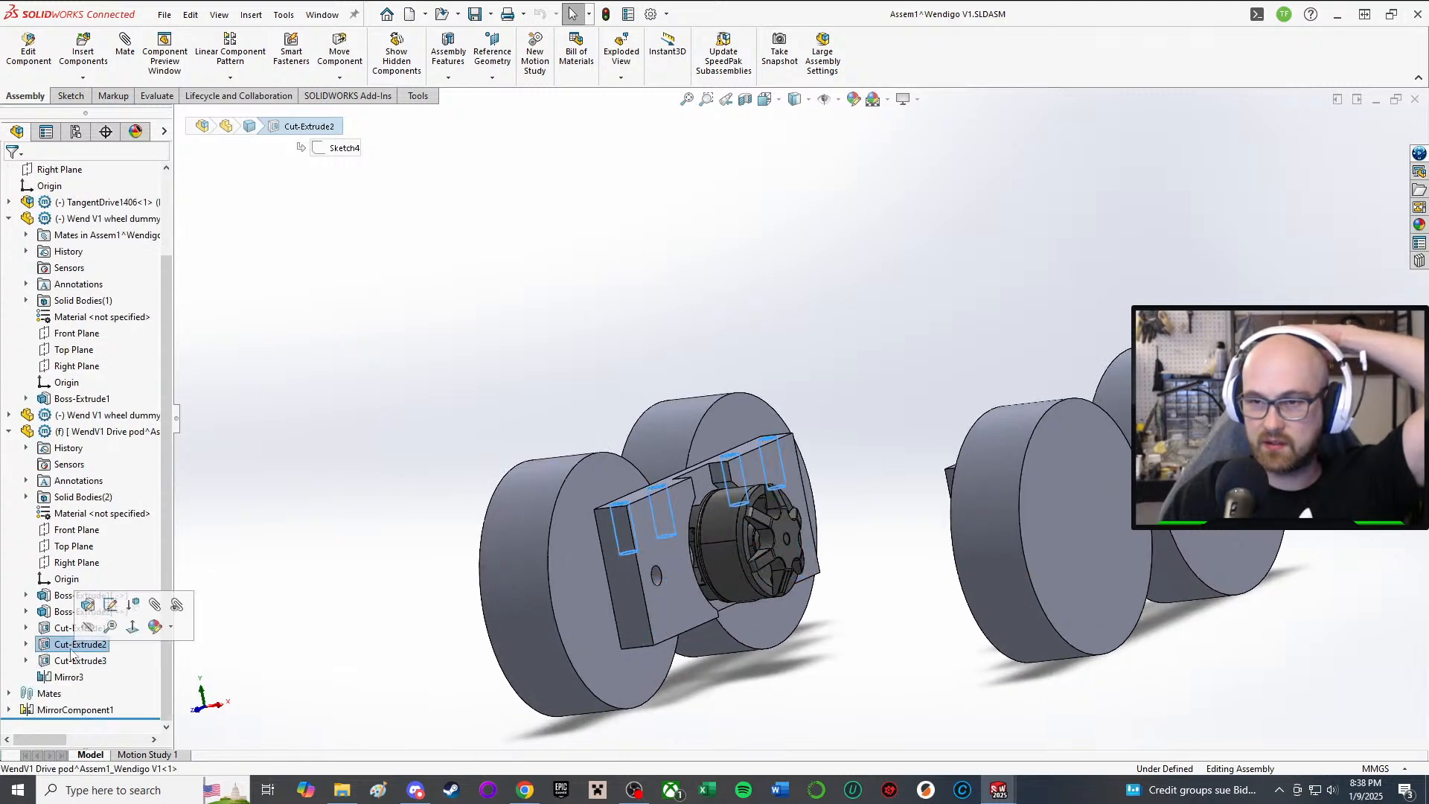
{"action": "left_click", "coordinate": [65, 629]}
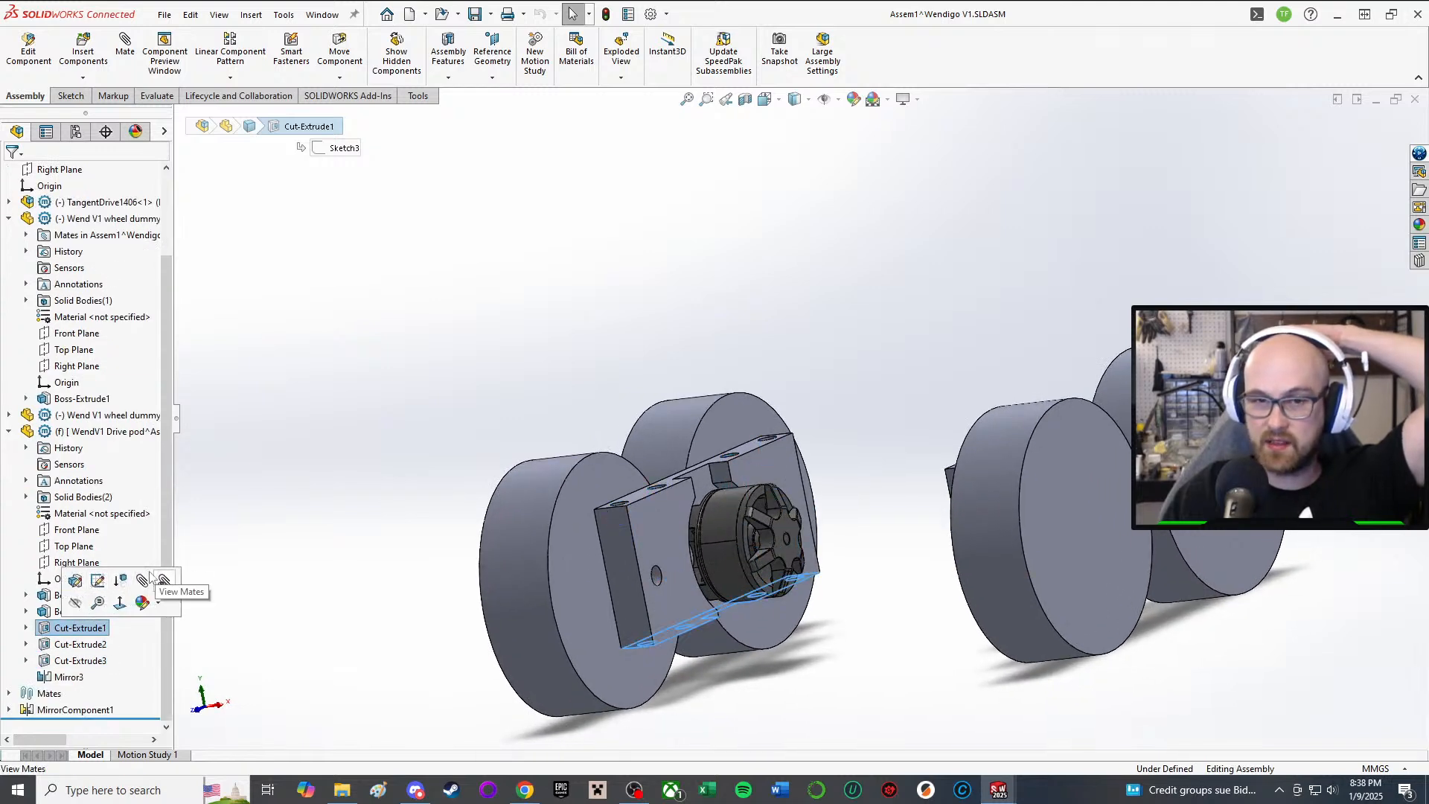
{"action": "left_click", "coordinate": [122, 576]}
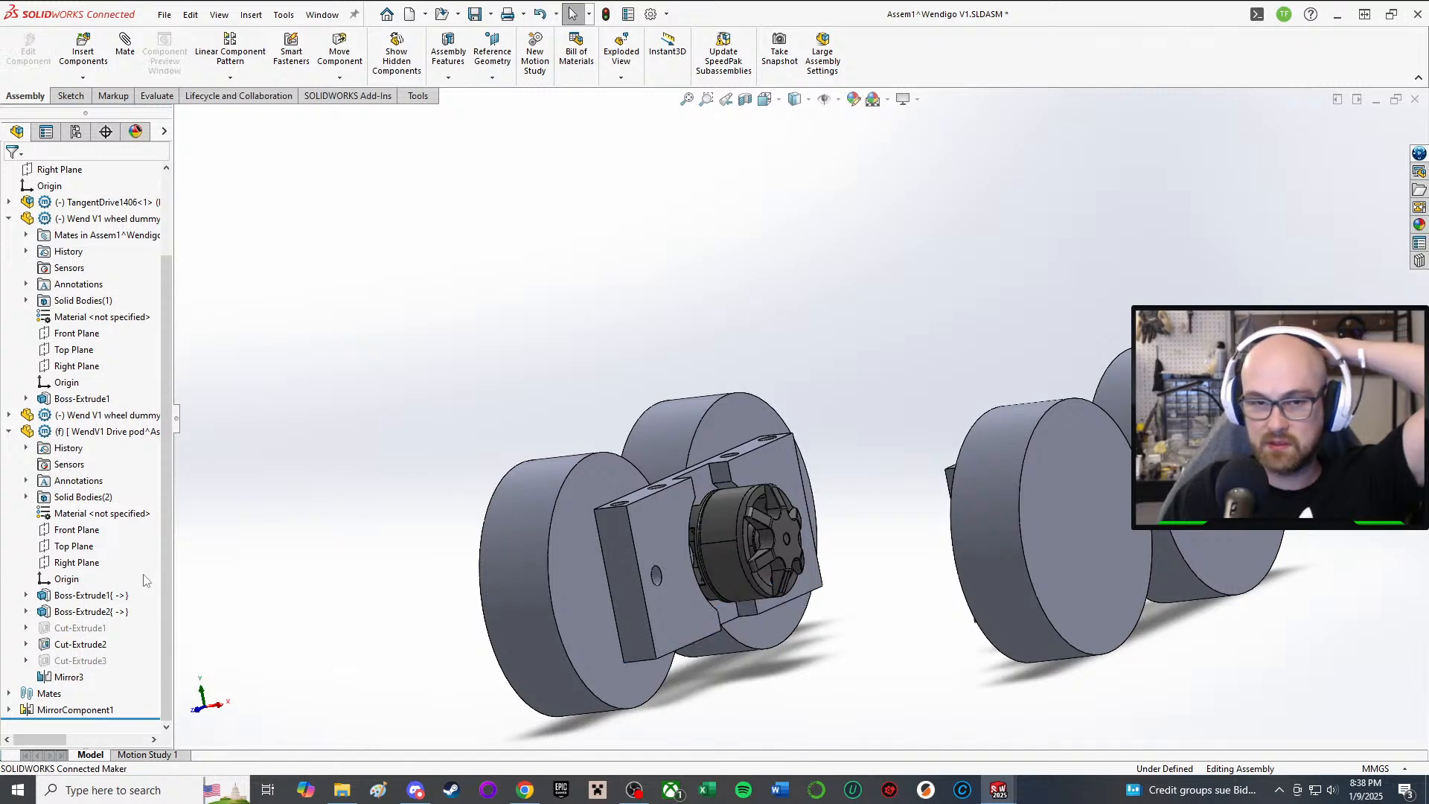
{"action": "middle_click_drag", "start_coordinate": [472, 614], "coordinate": [495, 578]}
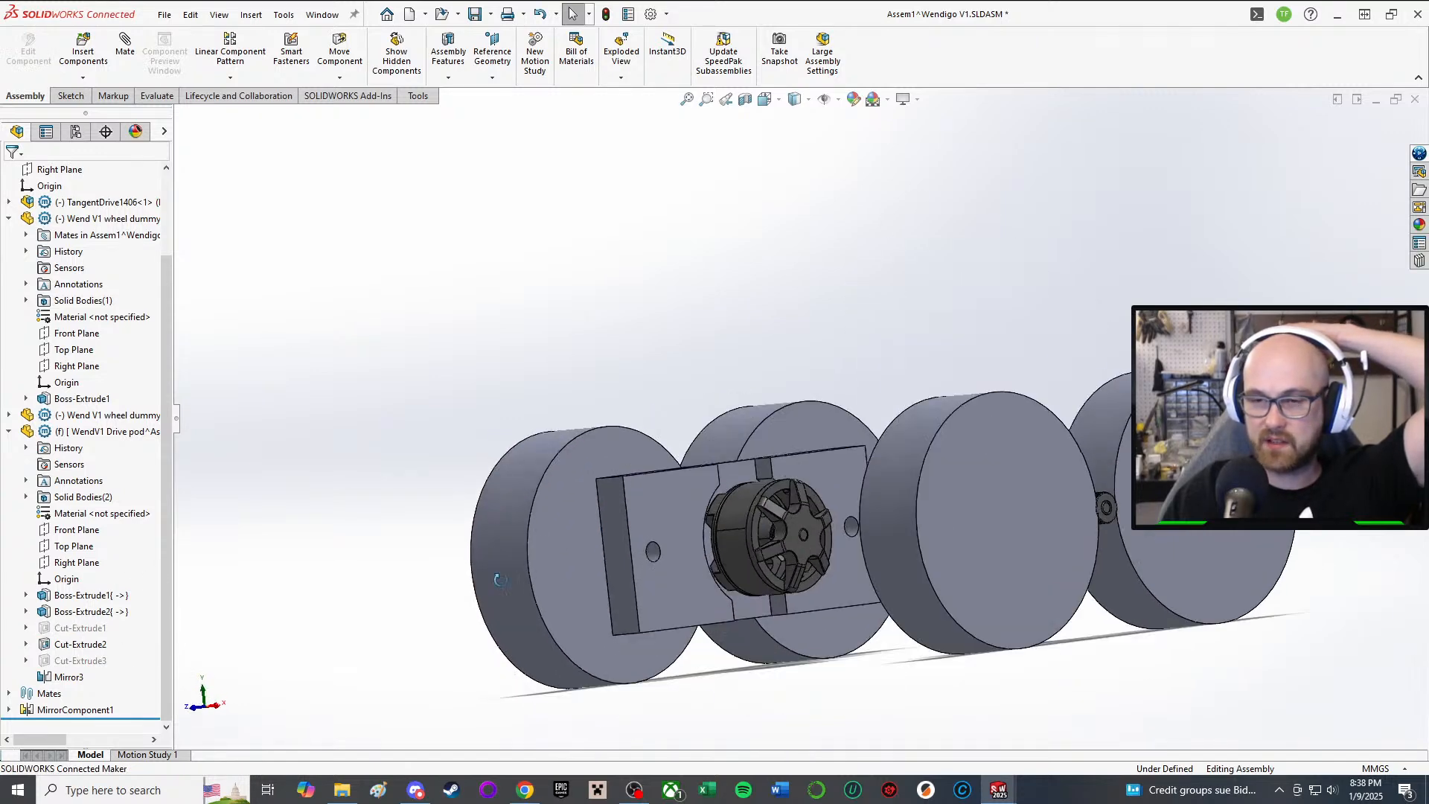
Step: Delete Cut-Extrude1 along with its dependent cut
{"action": "left_click", "coordinate": [70, 631]}
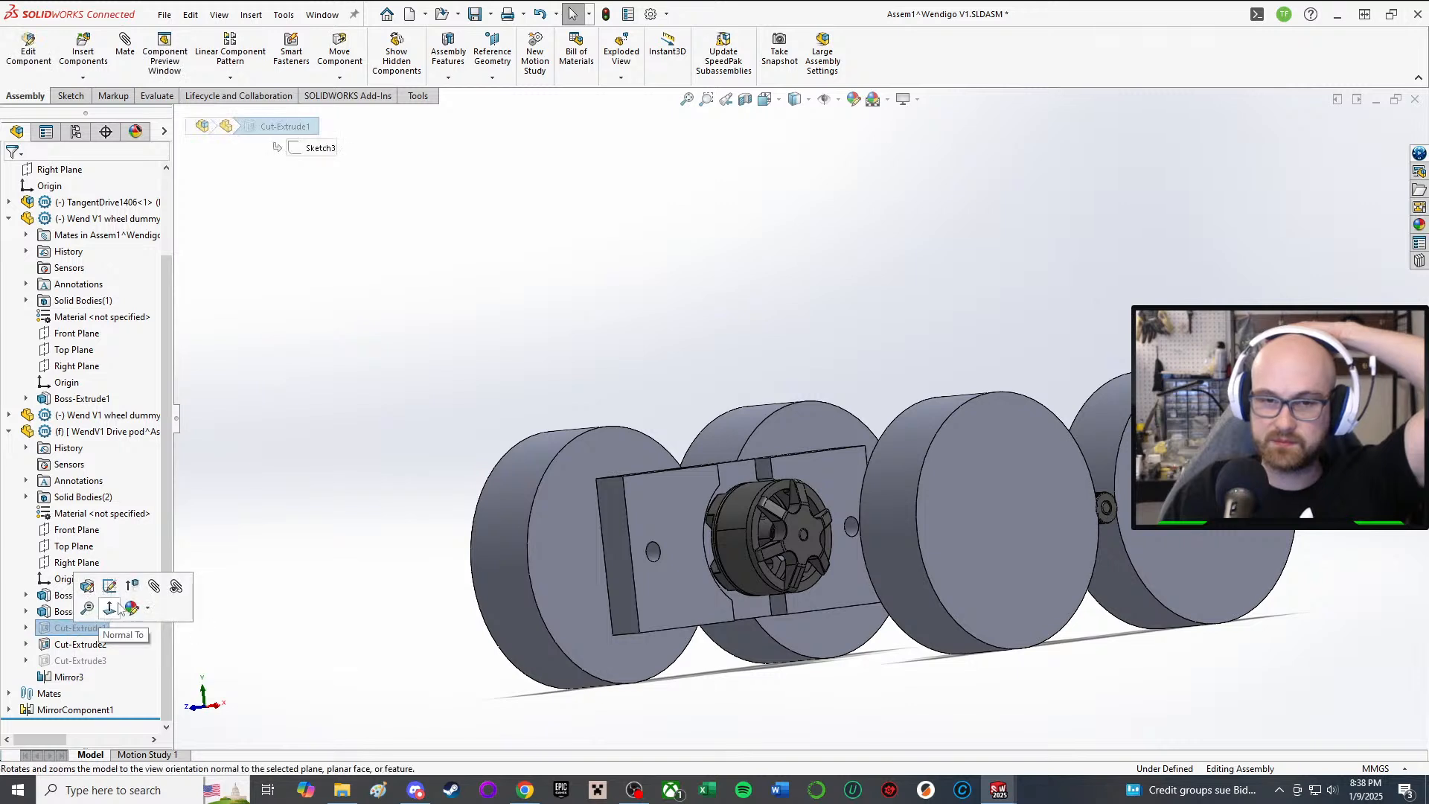
{"action": "right_click", "coordinate": [63, 631]}
{"action": "left_click", "coordinate": [46, 633]}
{"action": "right_click", "coordinate": [46, 633]}
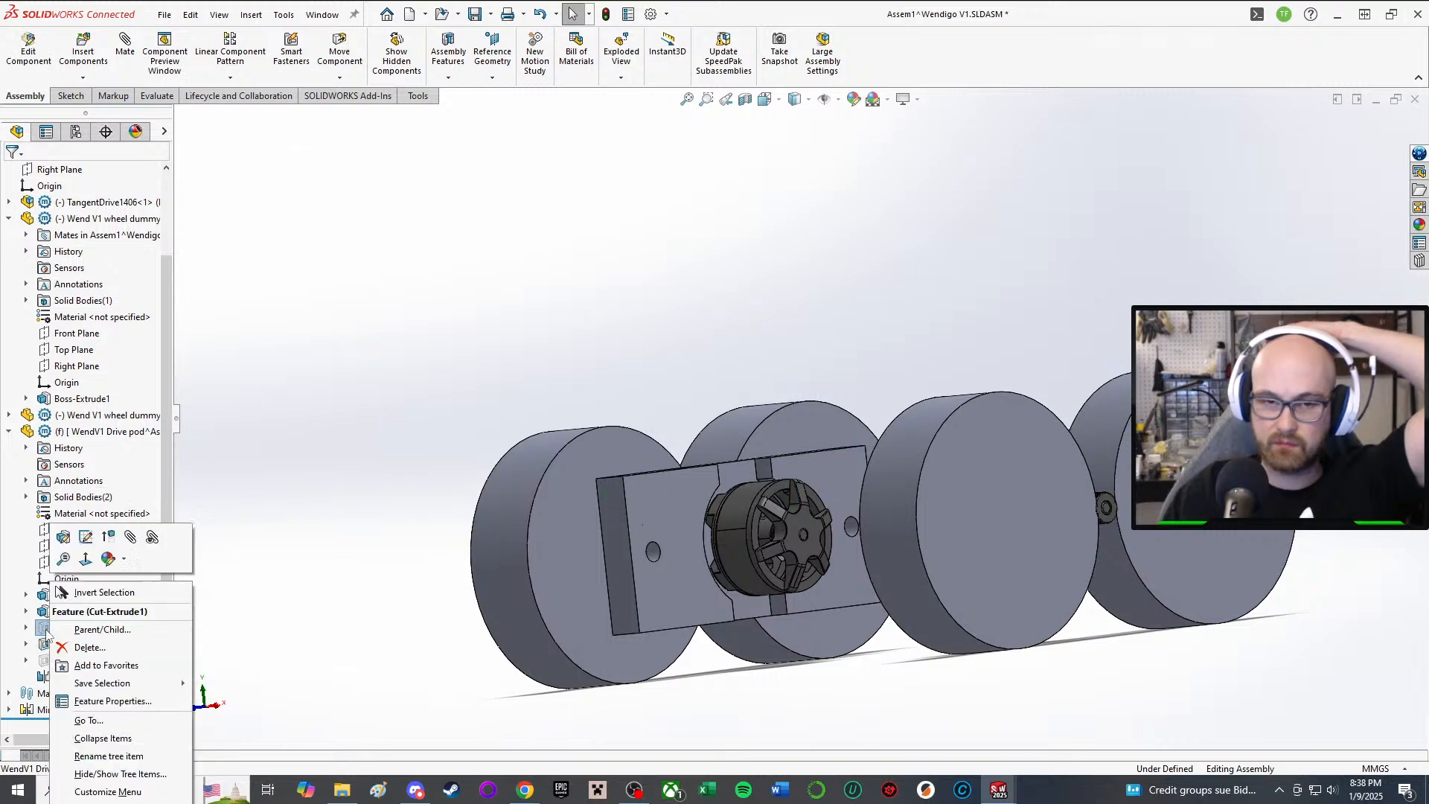
{"action": "left_click", "coordinate": [89, 647]}
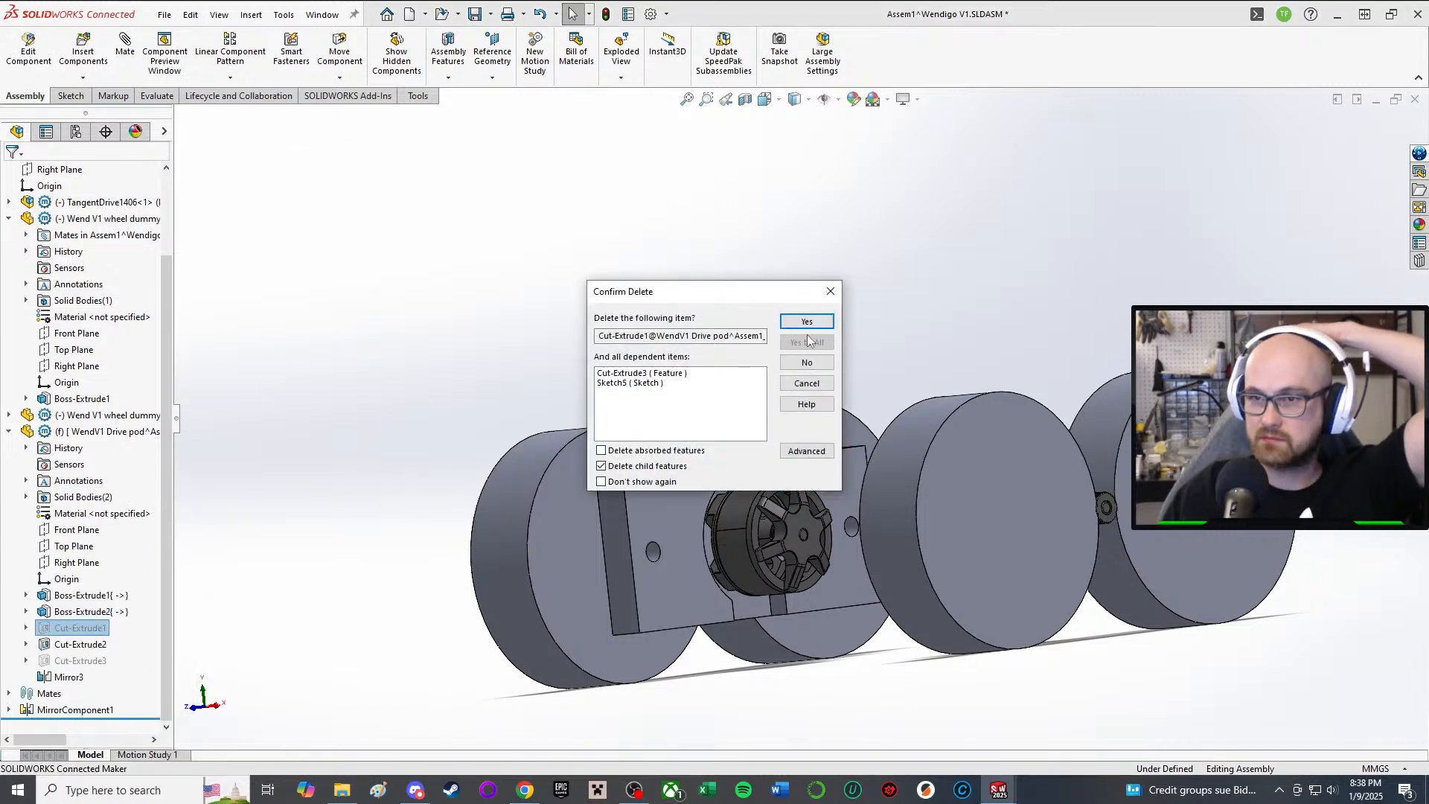
{"action": "left_click", "coordinate": [808, 322]}
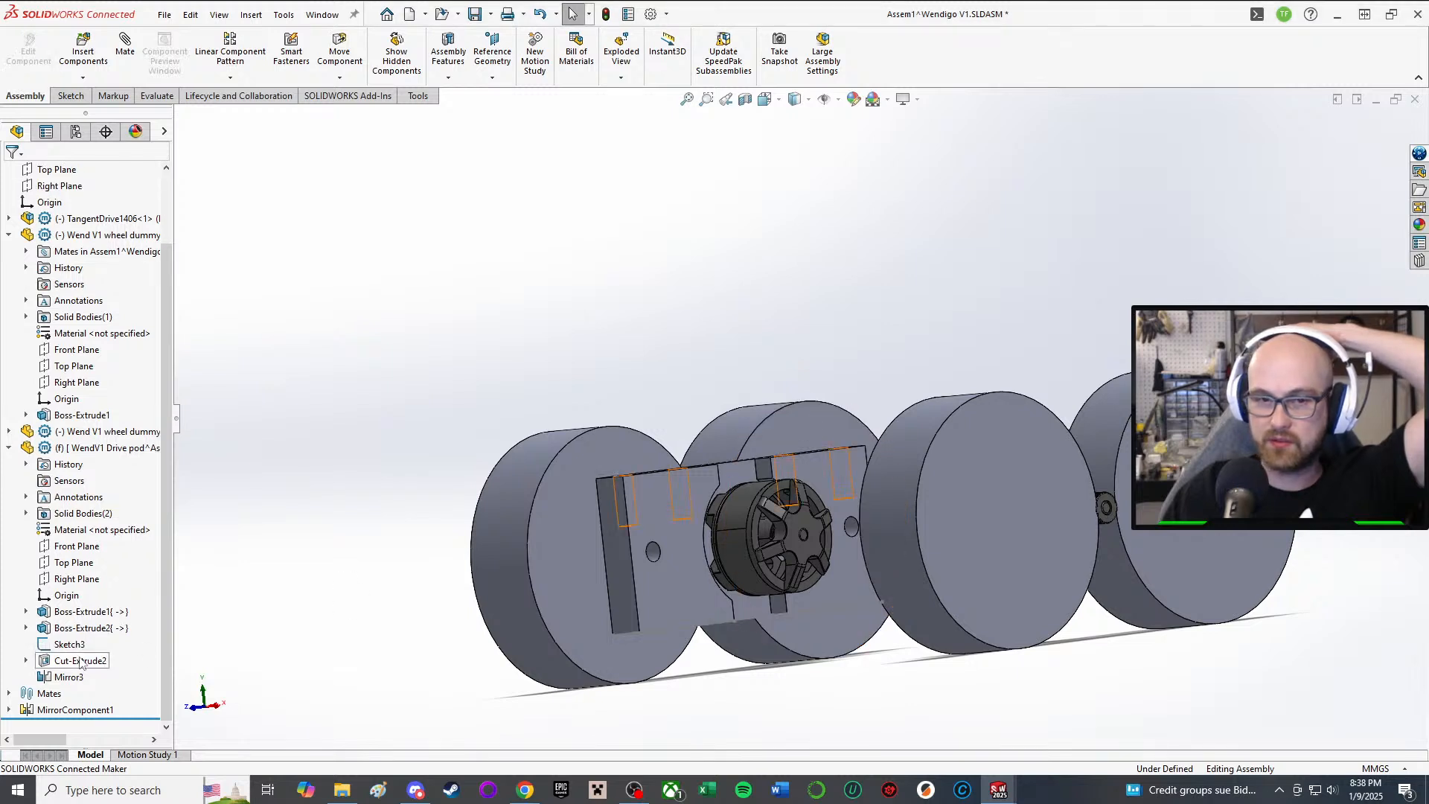
Step: Check the leftover Sketch3, then delete it
{"action": "left_click", "coordinate": [70, 645]}
{"action": "left_click", "coordinate": [96, 607]}
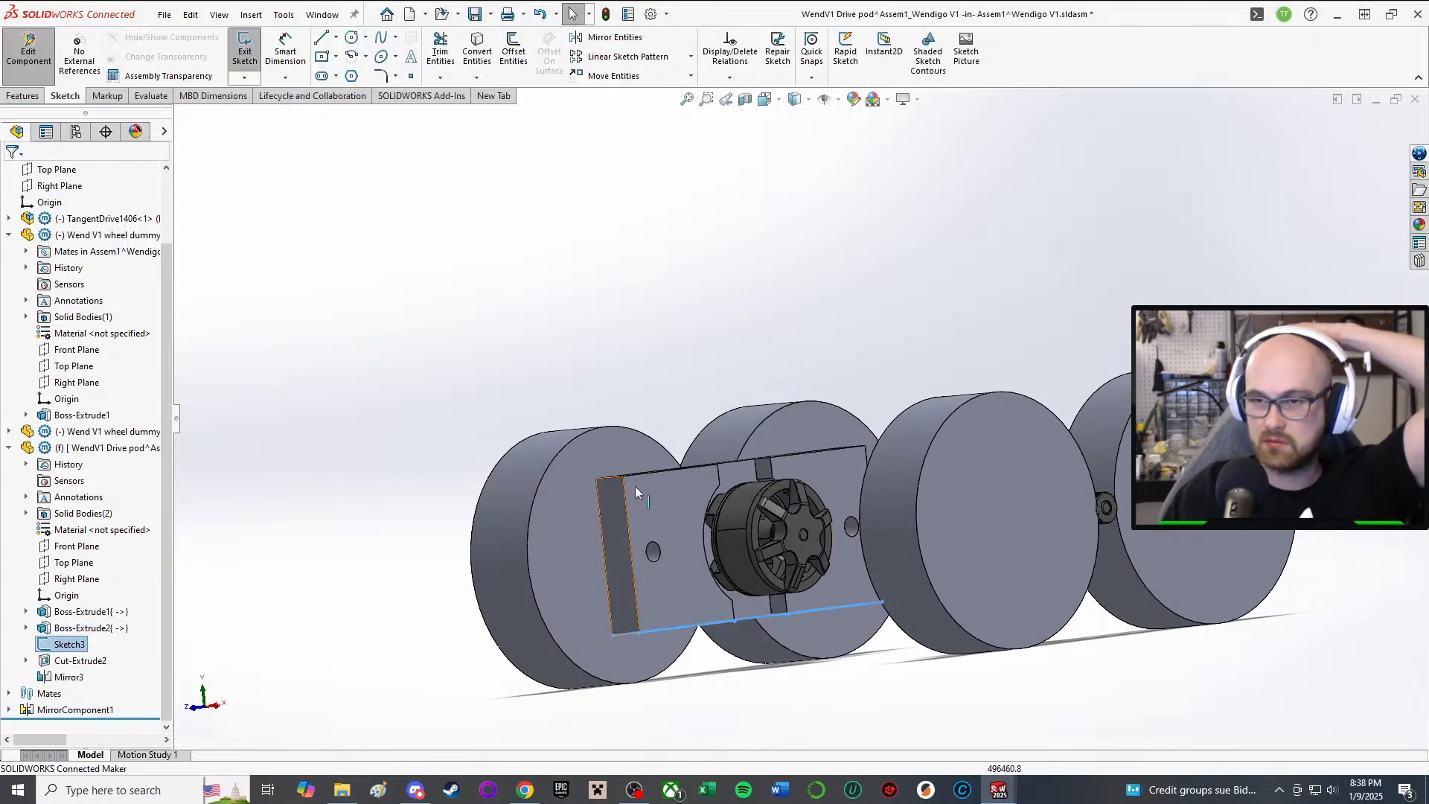
{"action": "left_click", "coordinate": [244, 54]}
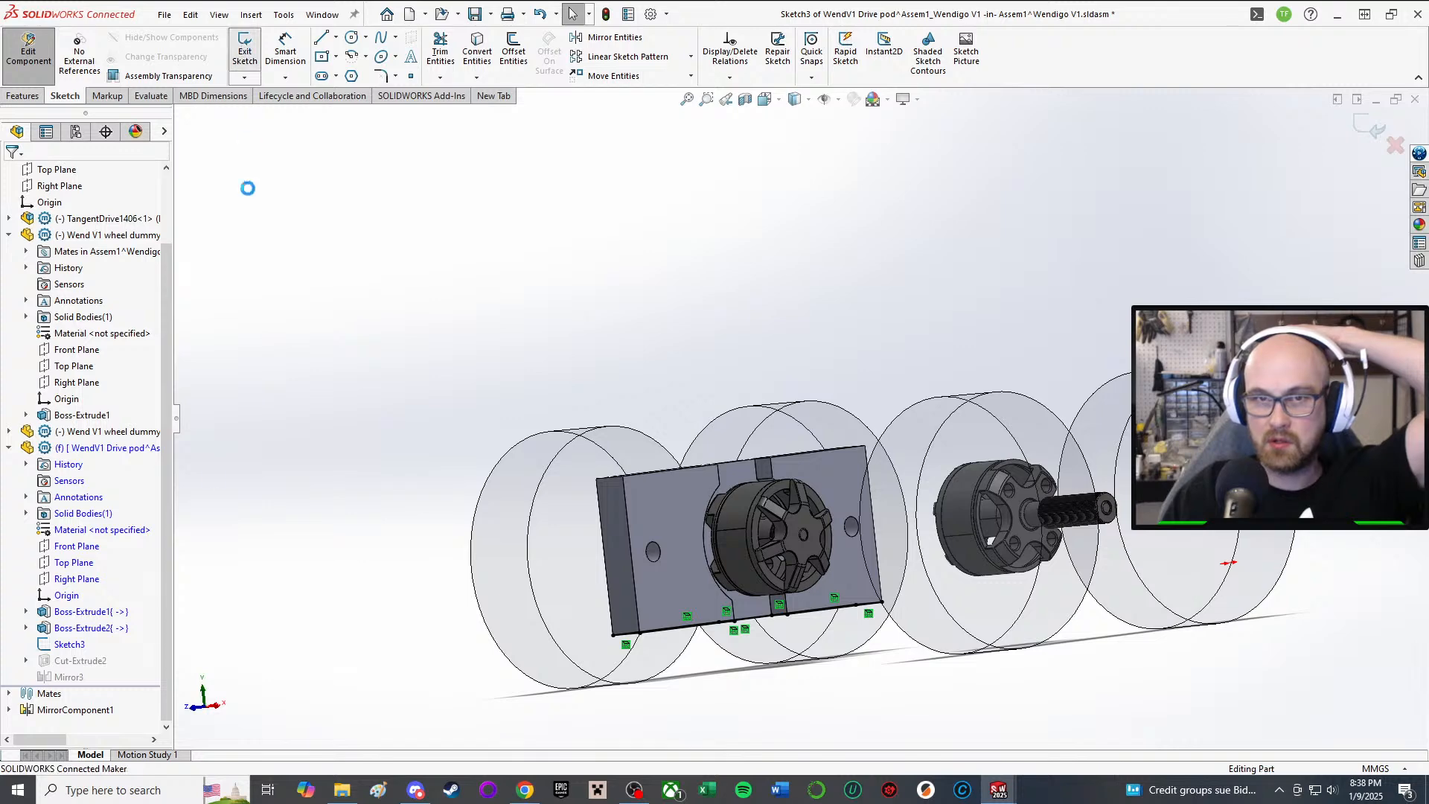
{"action": "right_click", "coordinate": [62, 649]}
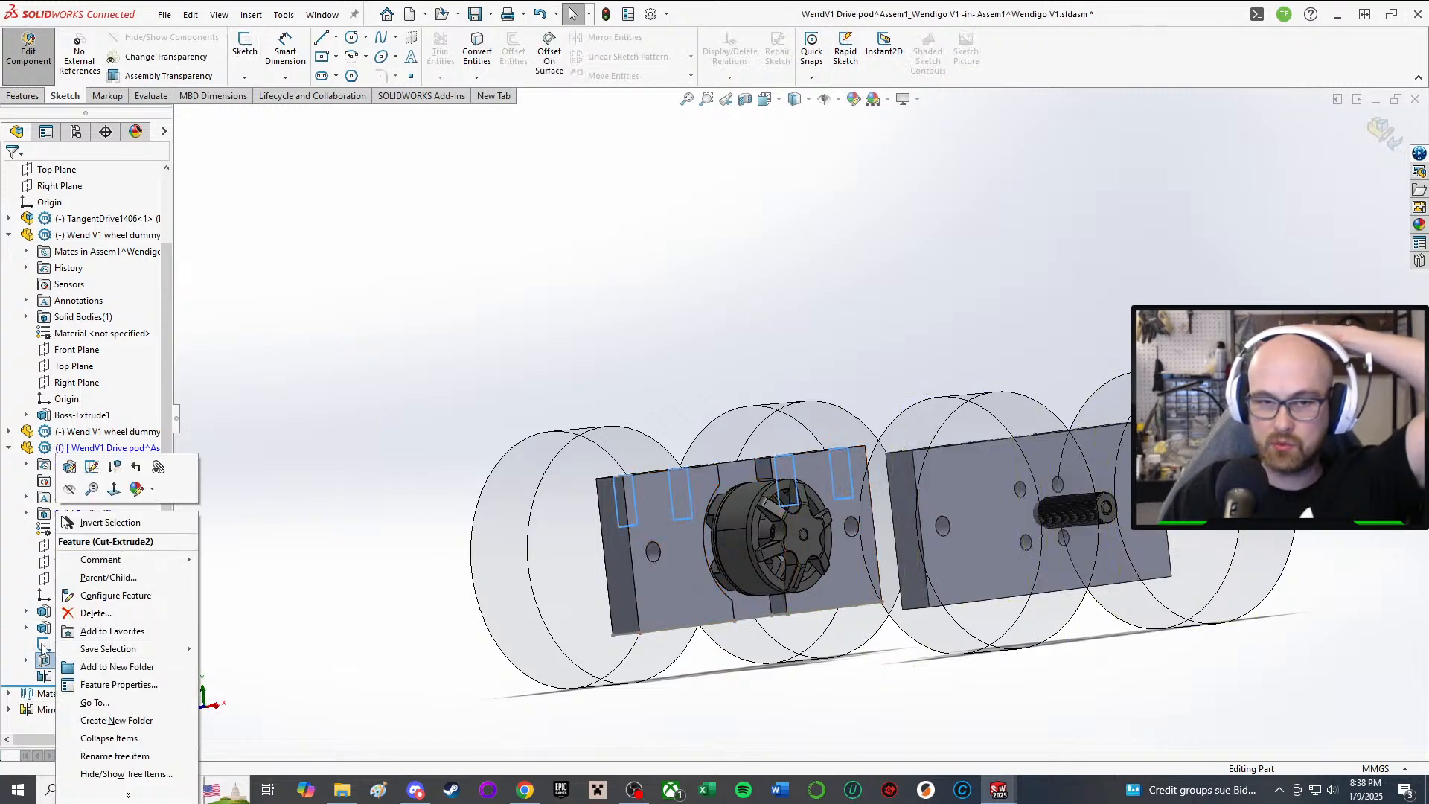
{"action": "left_click", "coordinate": [43, 646]}
{"action": "right_click", "coordinate": [44, 645]}
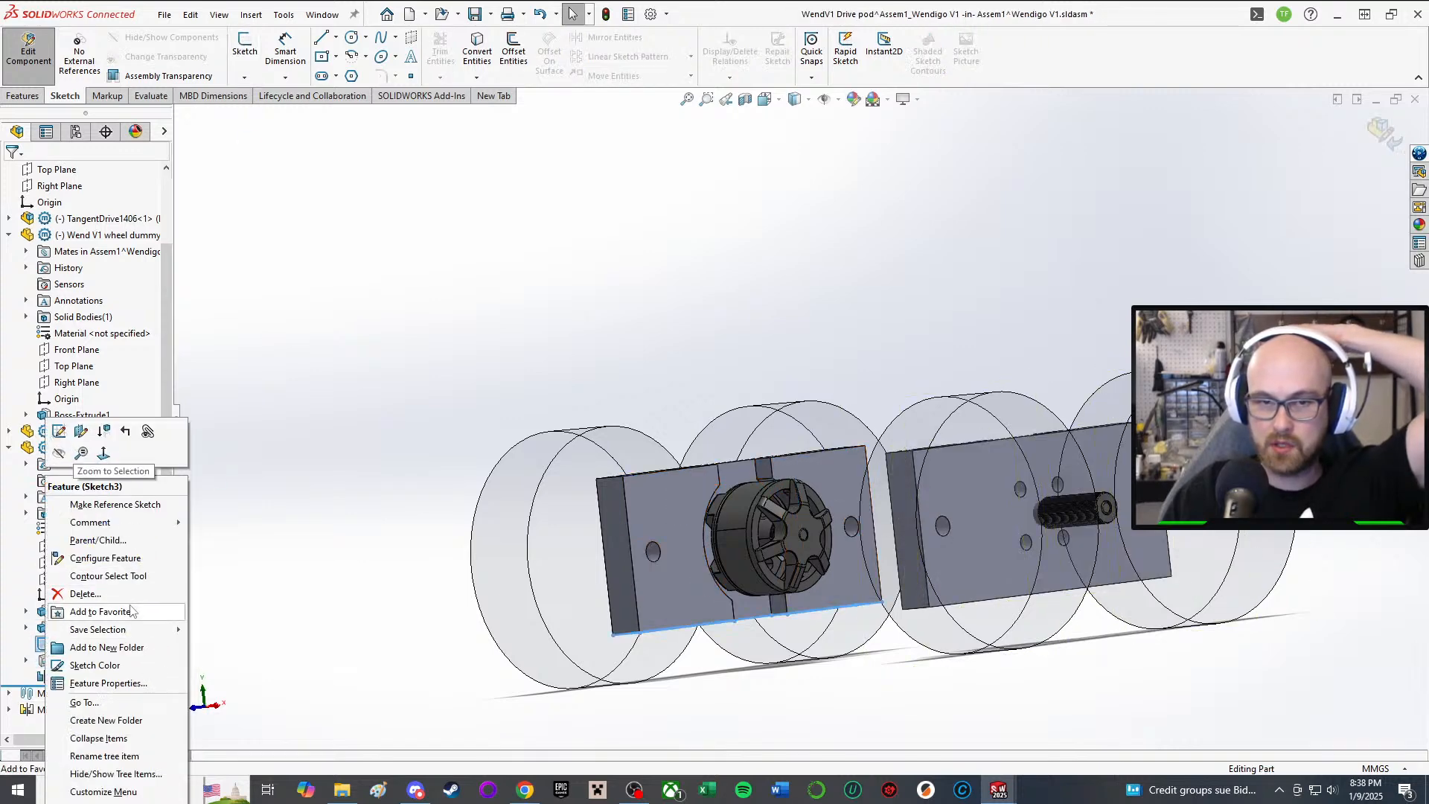
{"action": "left_click", "coordinate": [83, 593]}
{"action": "left_click", "coordinate": [795, 324]}
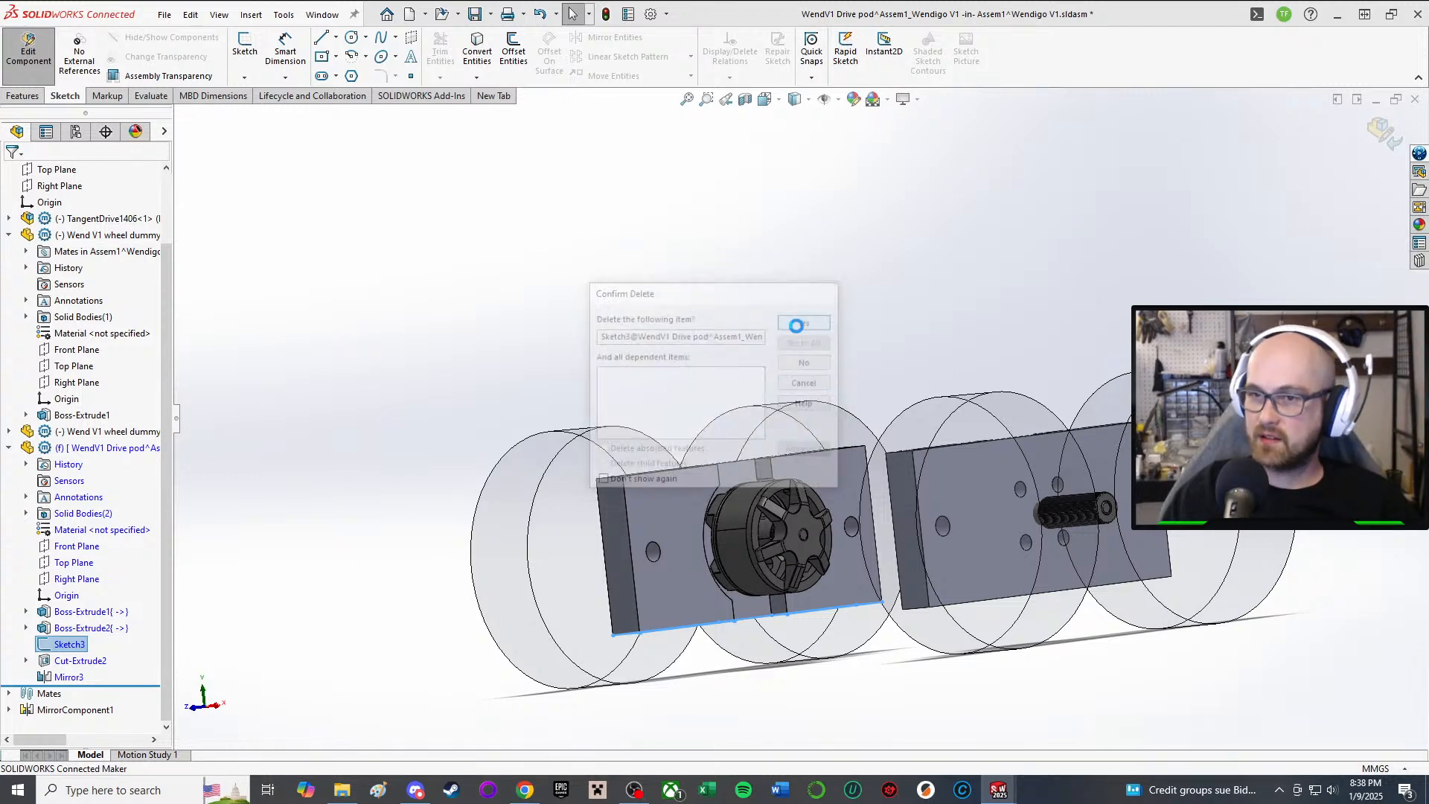
Step: Open Cut-Extrude2's hole sketch for editing
{"action": "middle_click_drag", "start_coordinate": [780, 470], "coordinate": [726, 629]}
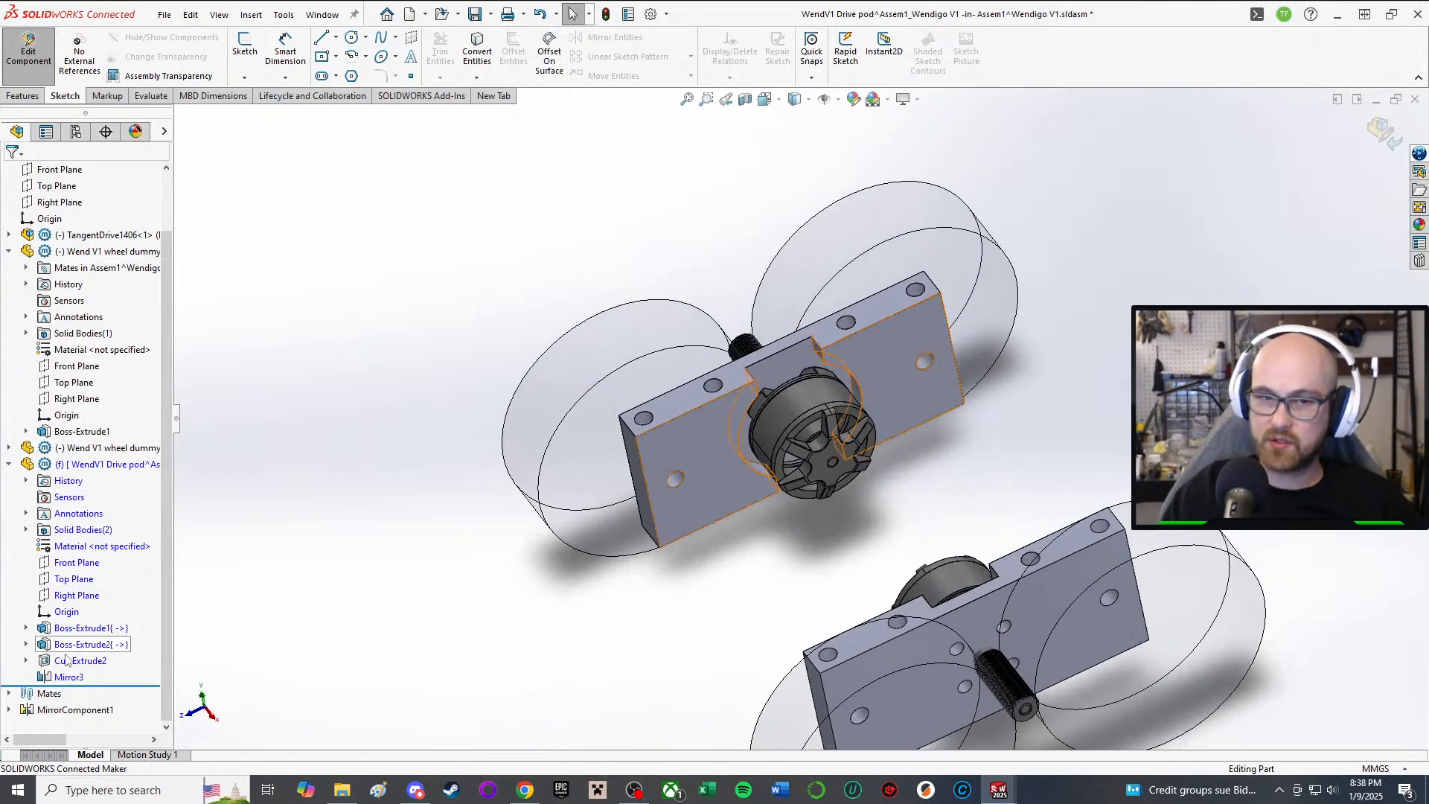
{"action": "left_click", "coordinate": [109, 661]}
{"action": "right_click", "coordinate": [77, 665]}
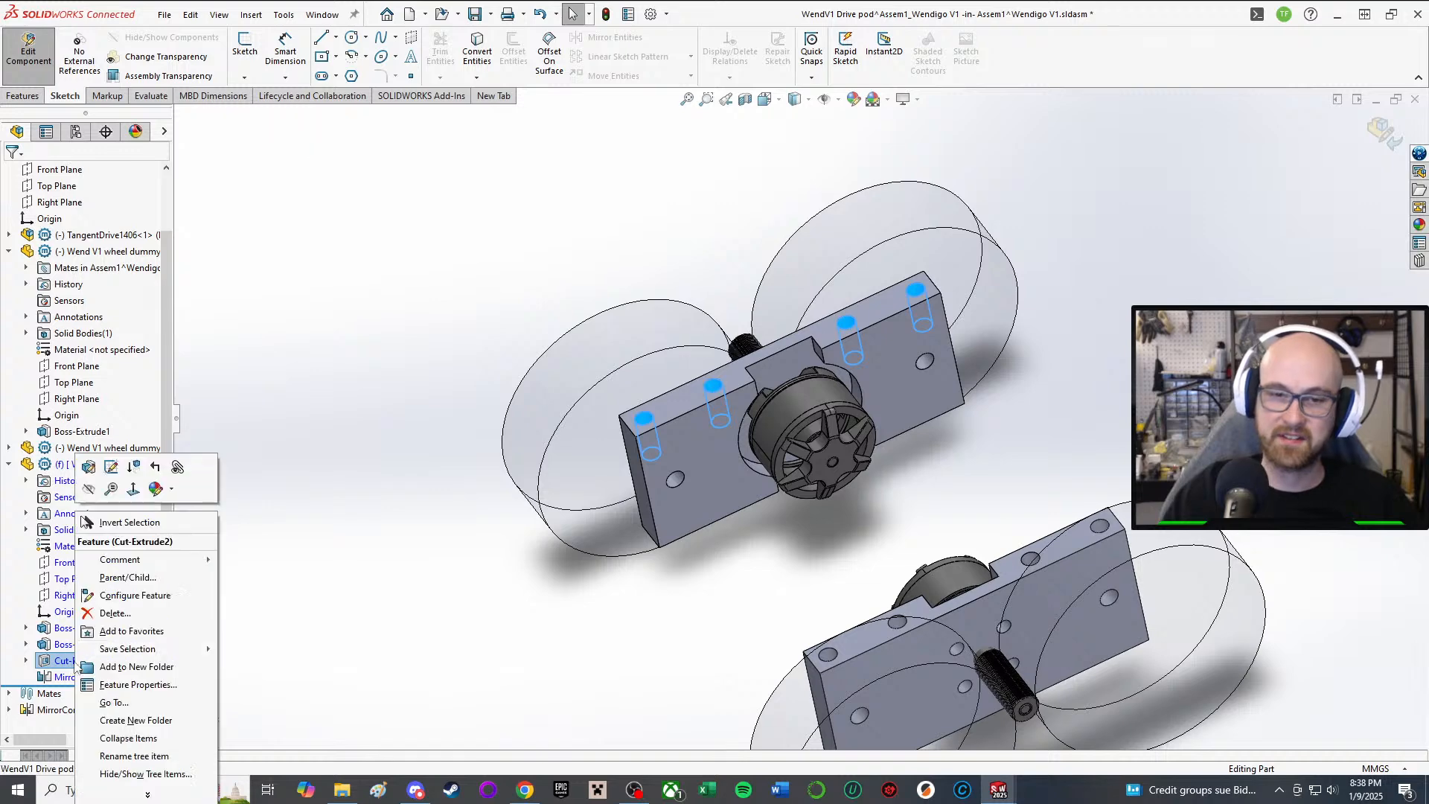
{"action": "left_click", "coordinate": [111, 467]}
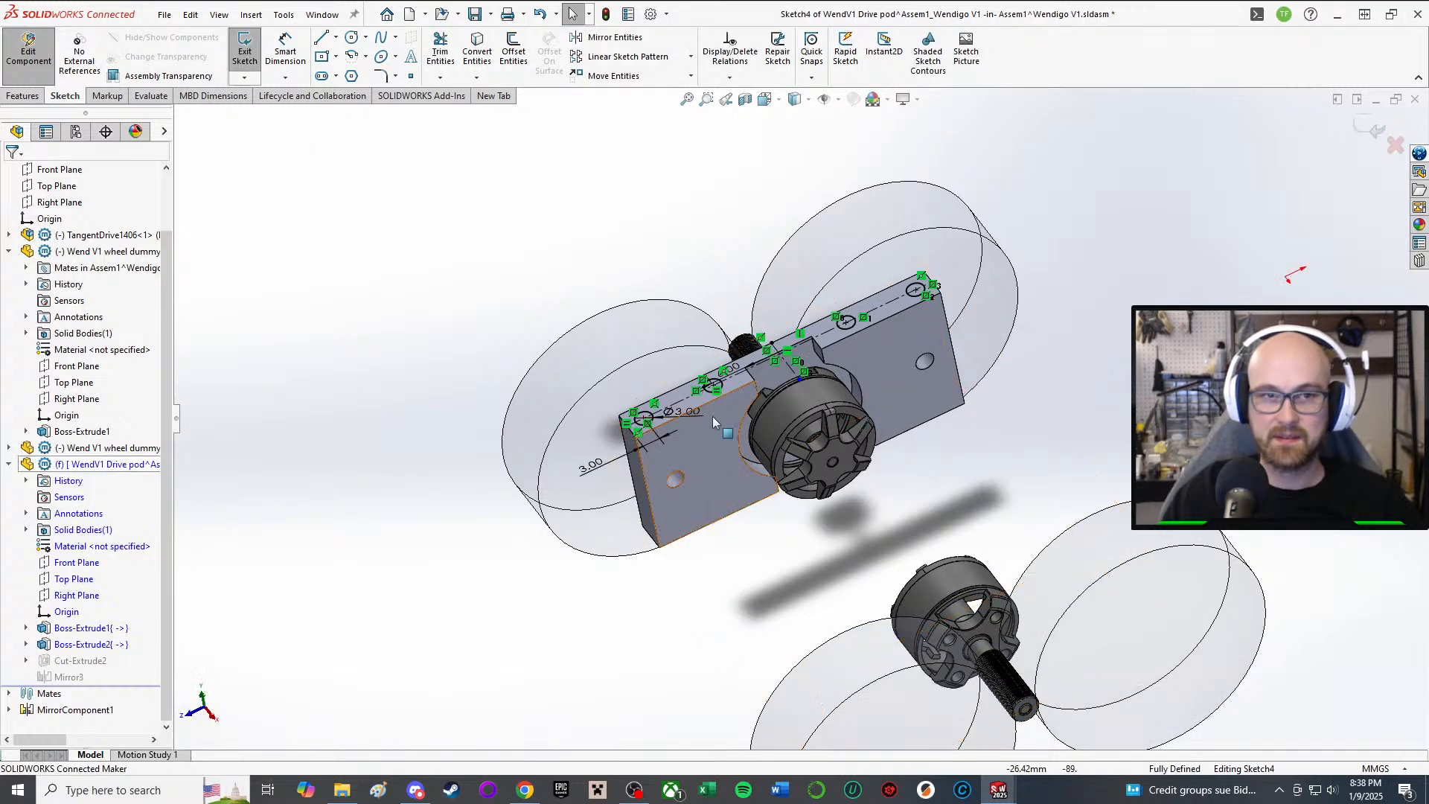
Step: Delete one of the hole circles from the sketch
{"action": "scroll", "coordinate": [726, 426], "scroll_direction": "up", "scroll_amount": 3}
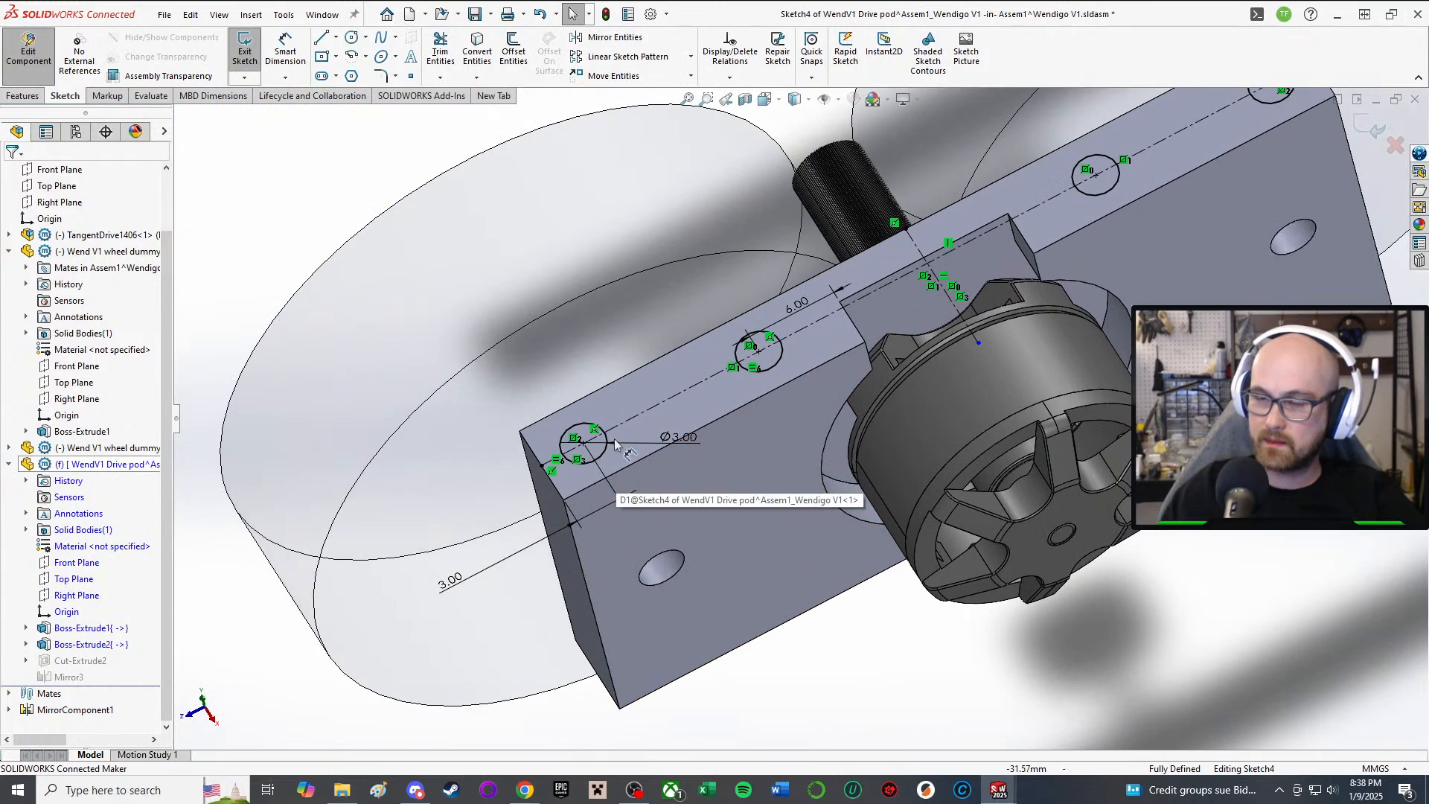
{"action": "left_click", "coordinate": [778, 366]}
{"action": "key", "text": "Delete"}
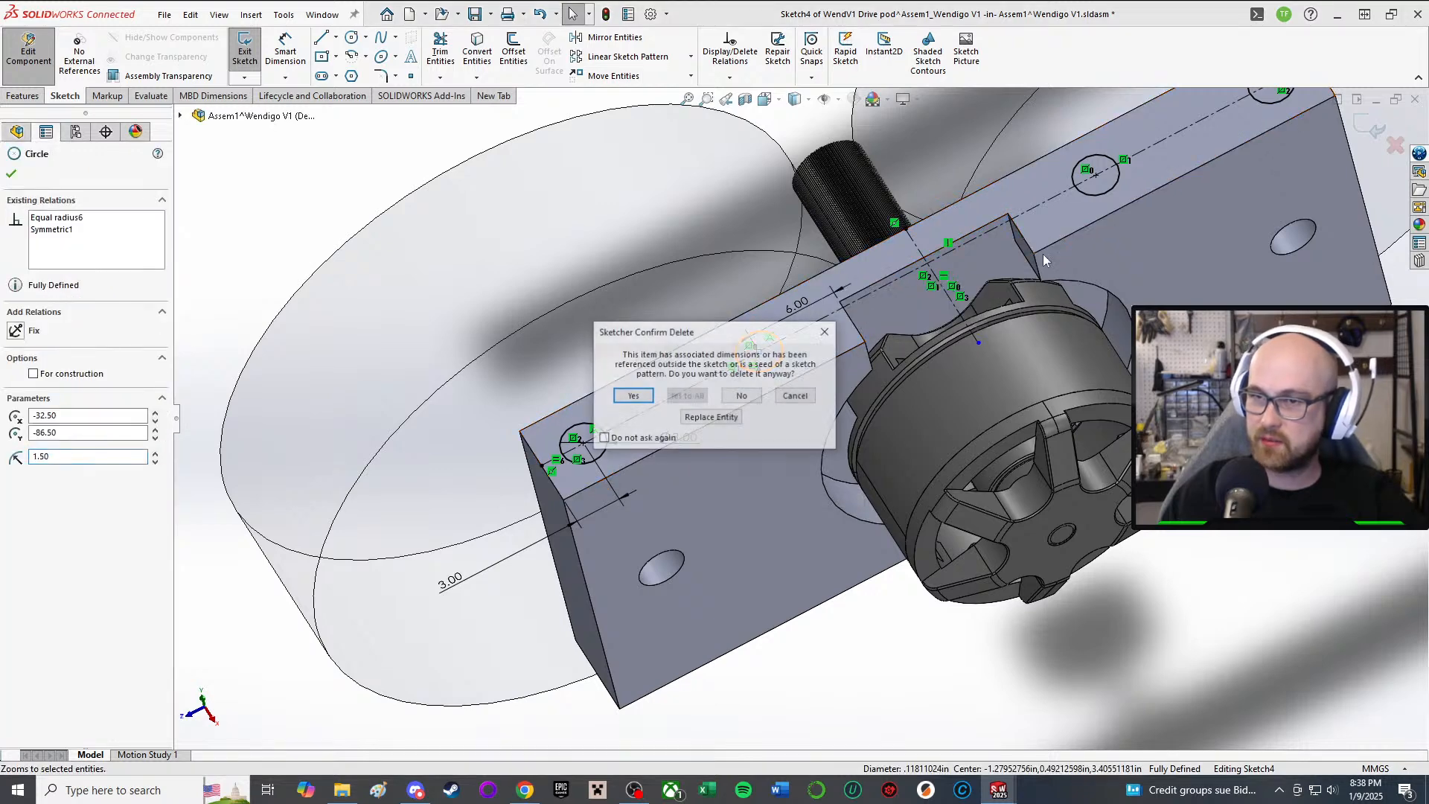
{"action": "left_click", "coordinate": [632, 395]}
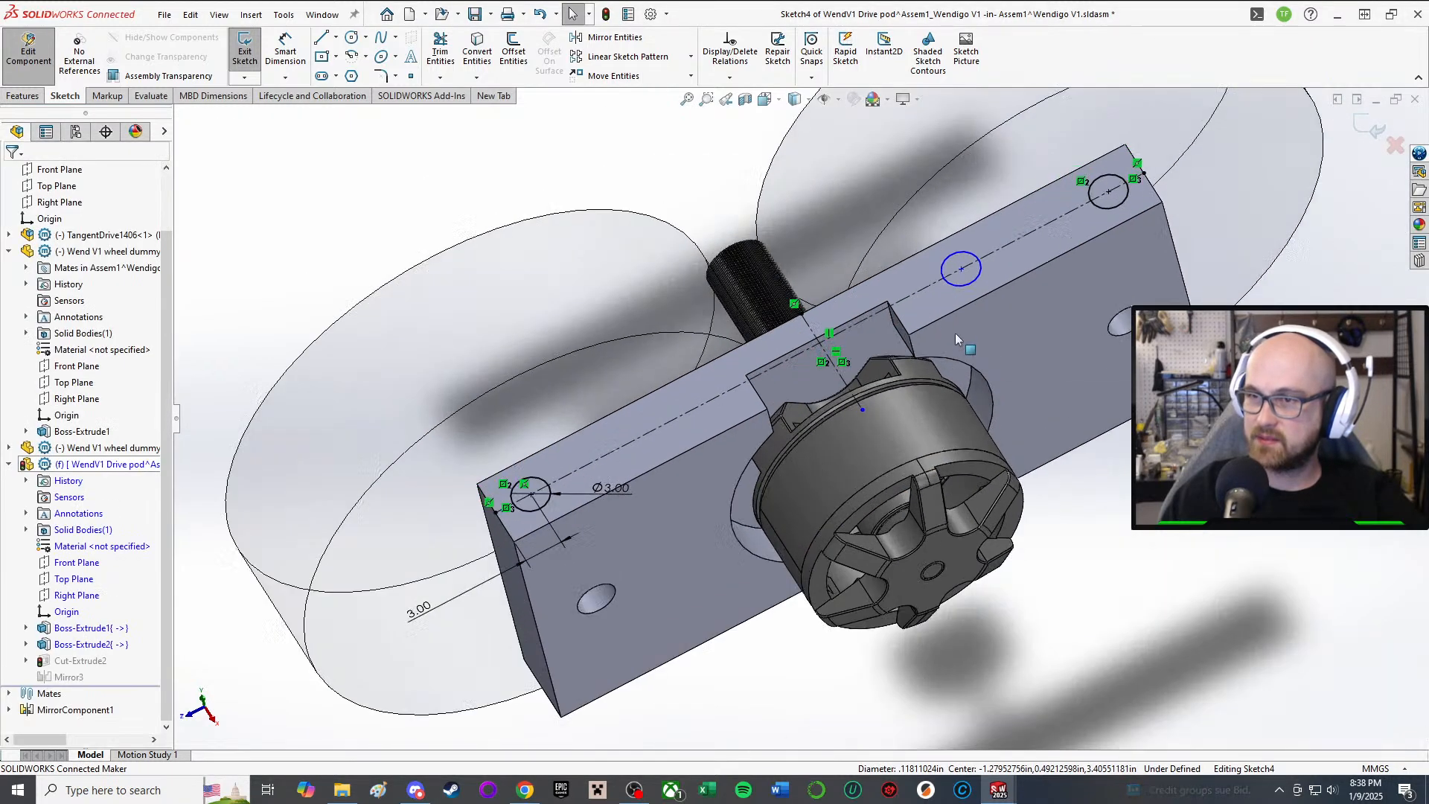
{"action": "key", "text": "Escape"}
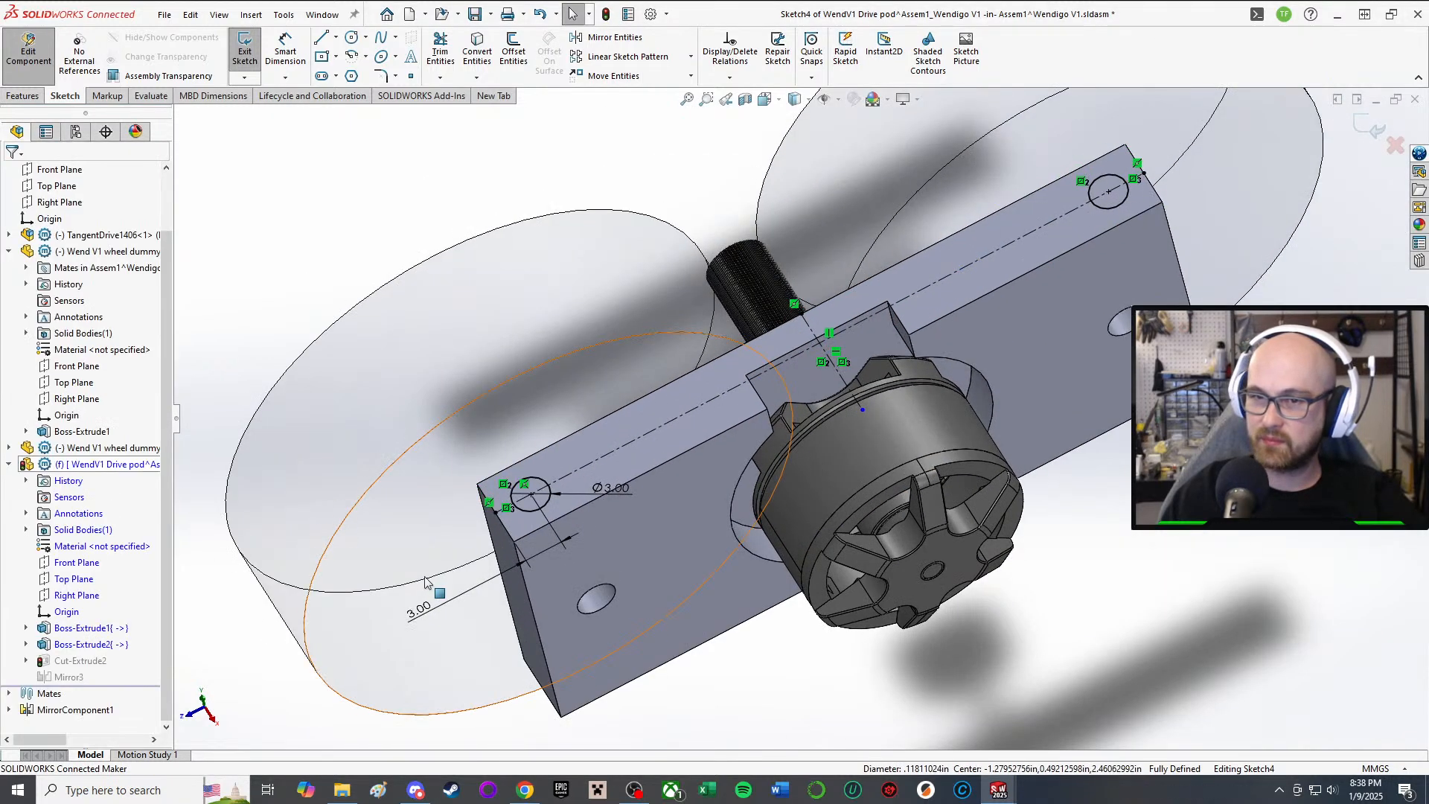
Step: Change the 3.00 hole offset dimension to 8, then to 10 mm
{"action": "left_click", "coordinate": [419, 616]}
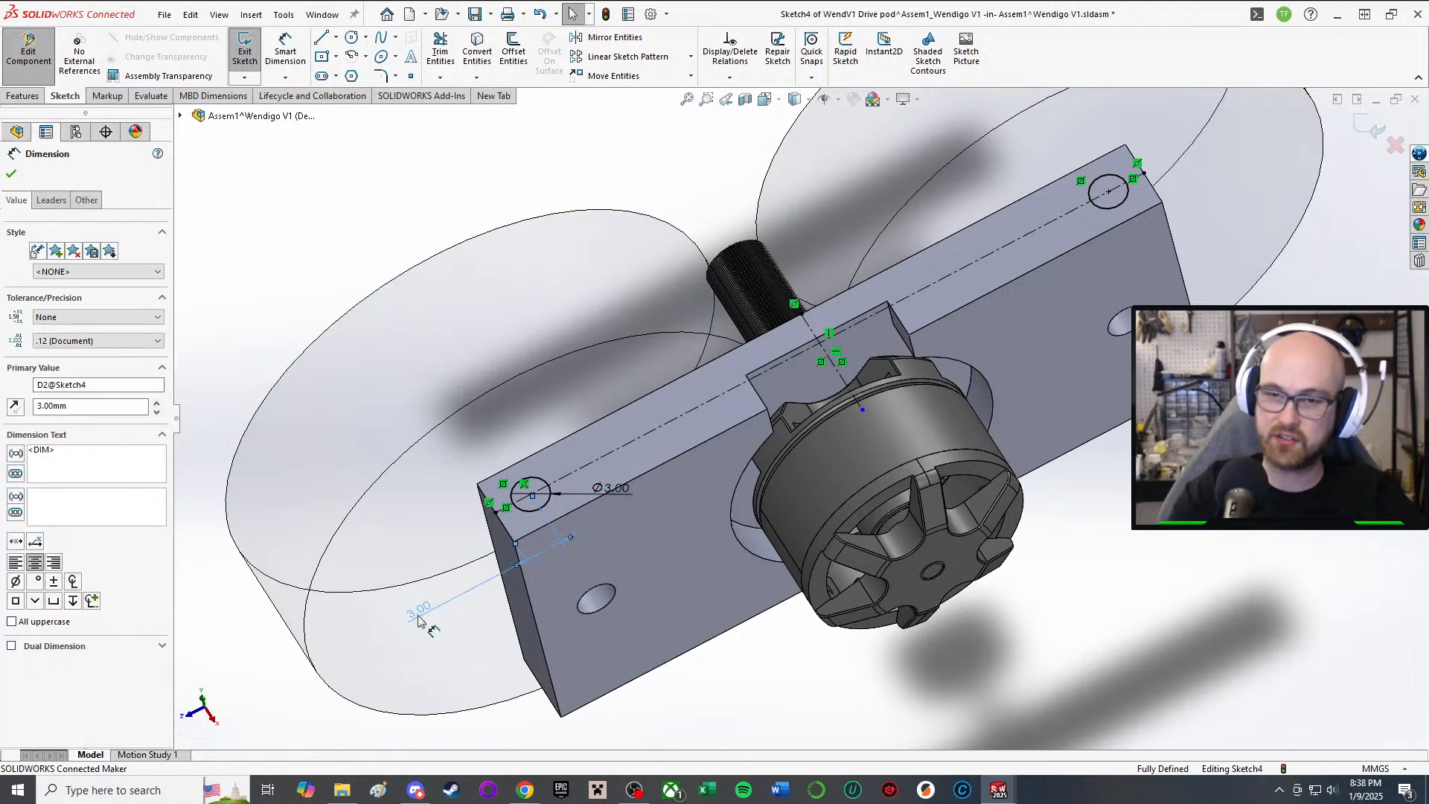
{"action": "scroll", "coordinate": [350, 447], "scroll_direction": "up", "scroll_amount": 2}
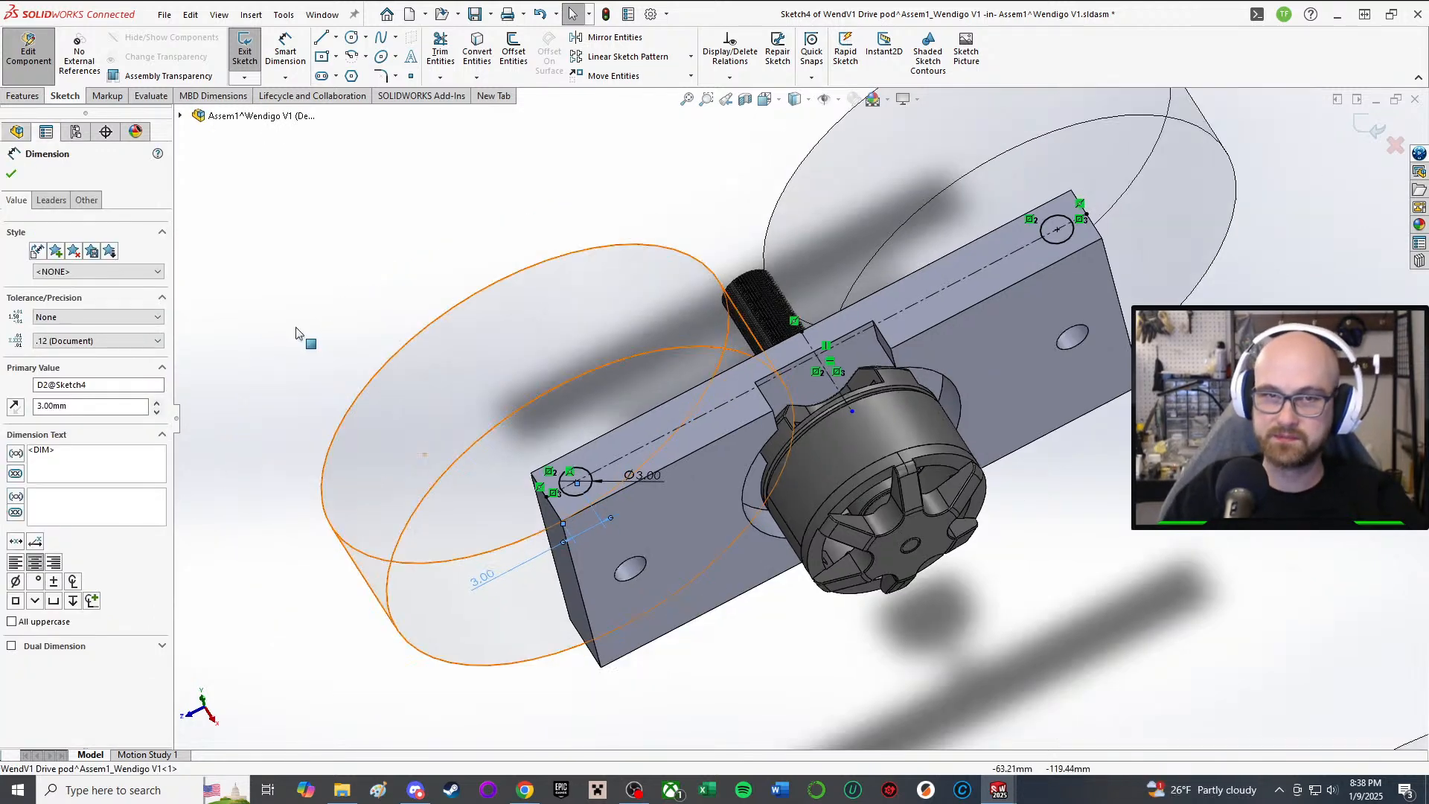
{"action": "left_click", "coordinate": [16, 176]}
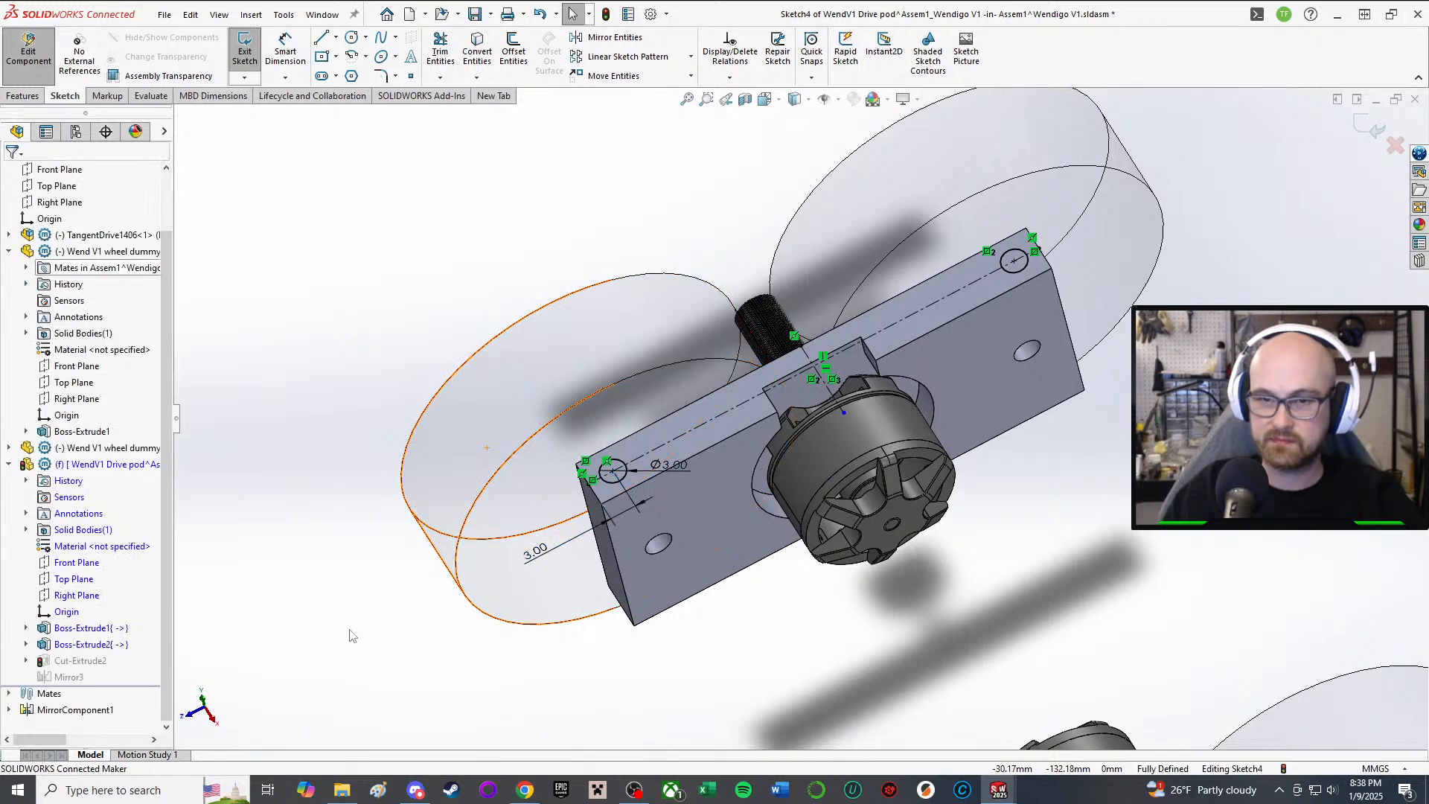
{"action": "double_click", "coordinate": [536, 550]}
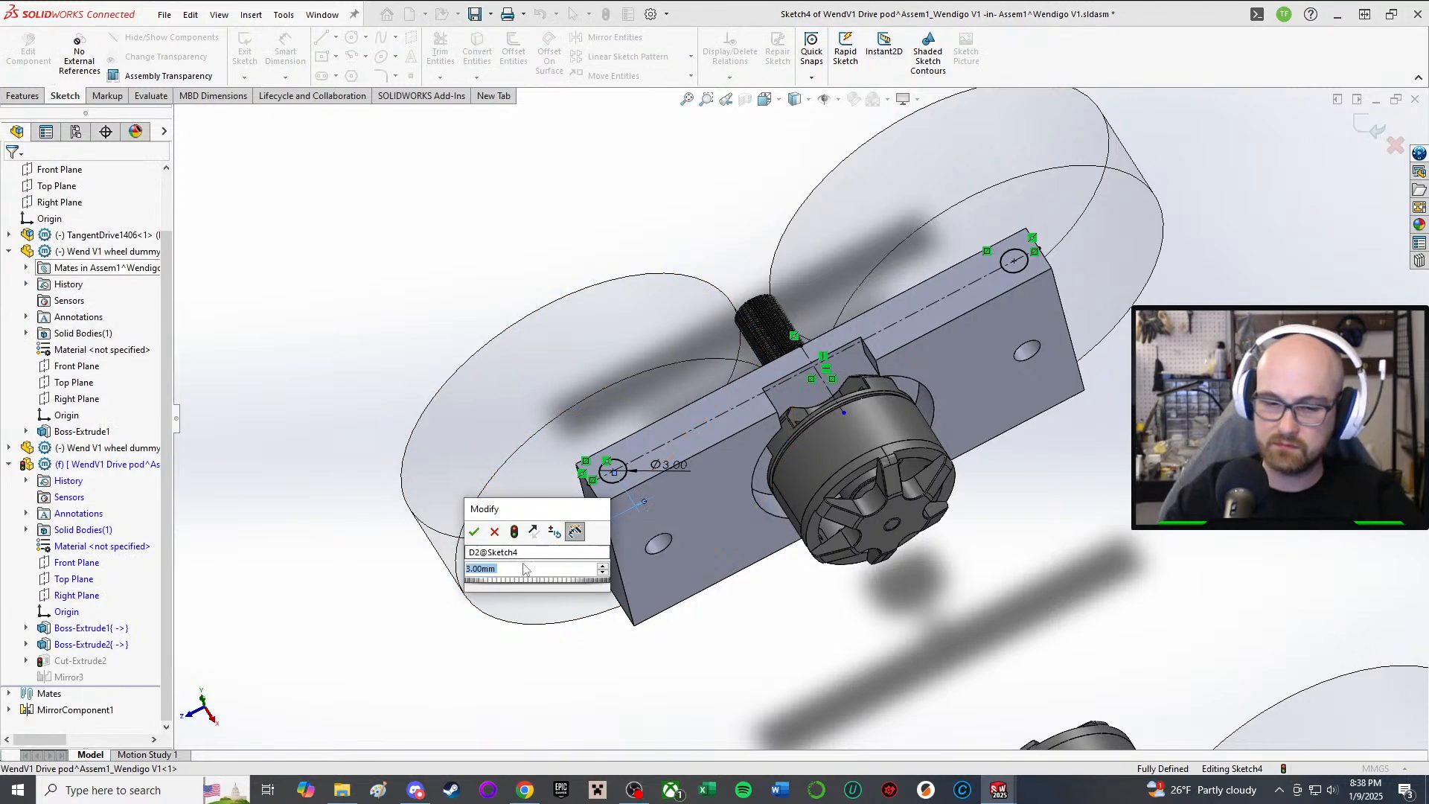
{"action": "type", "text": "8"}
{"action": "key", "text": "Return"}
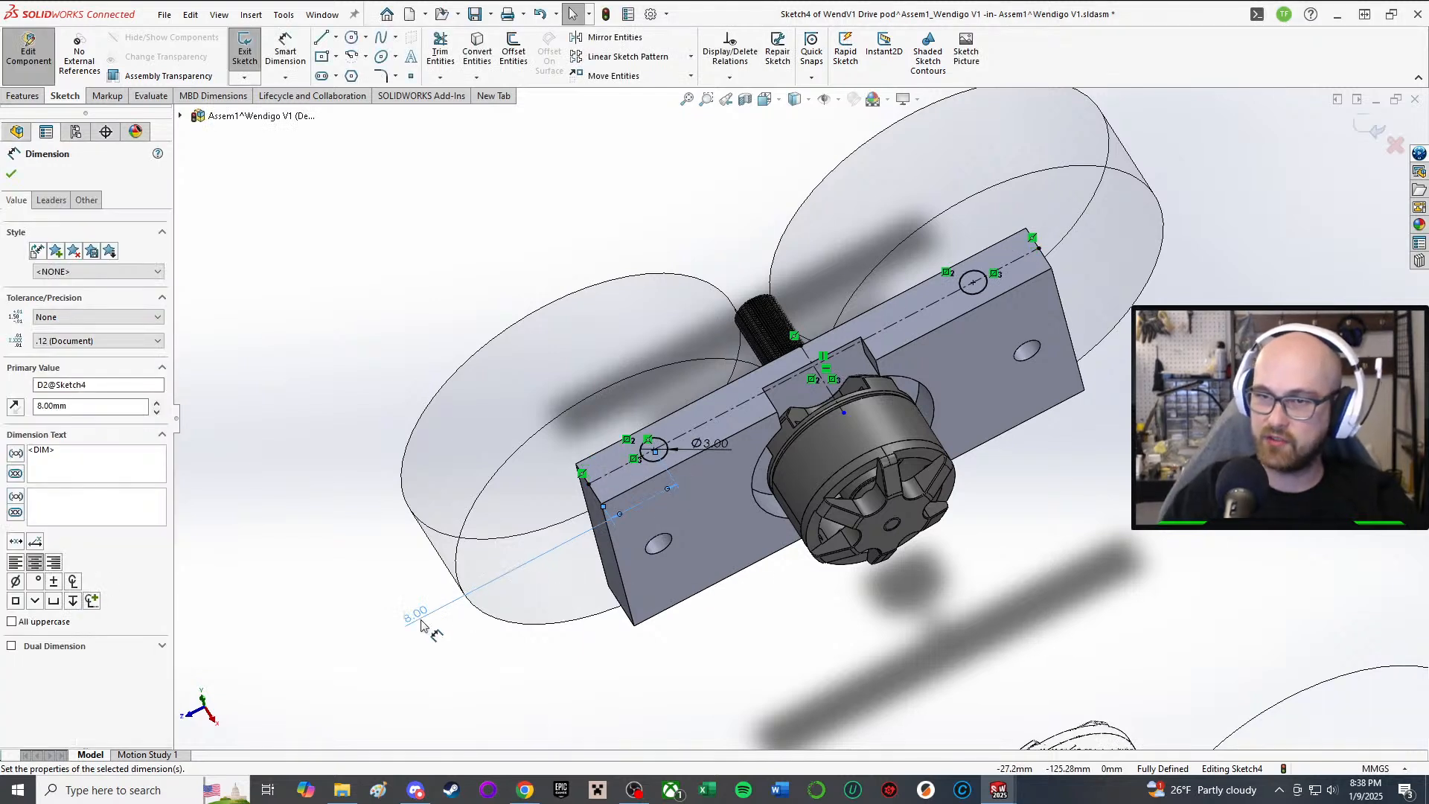
{"action": "double_click", "coordinate": [421, 619]}
{"action": "type", "text": "10"}
{"action": "key", "text": "Return"}
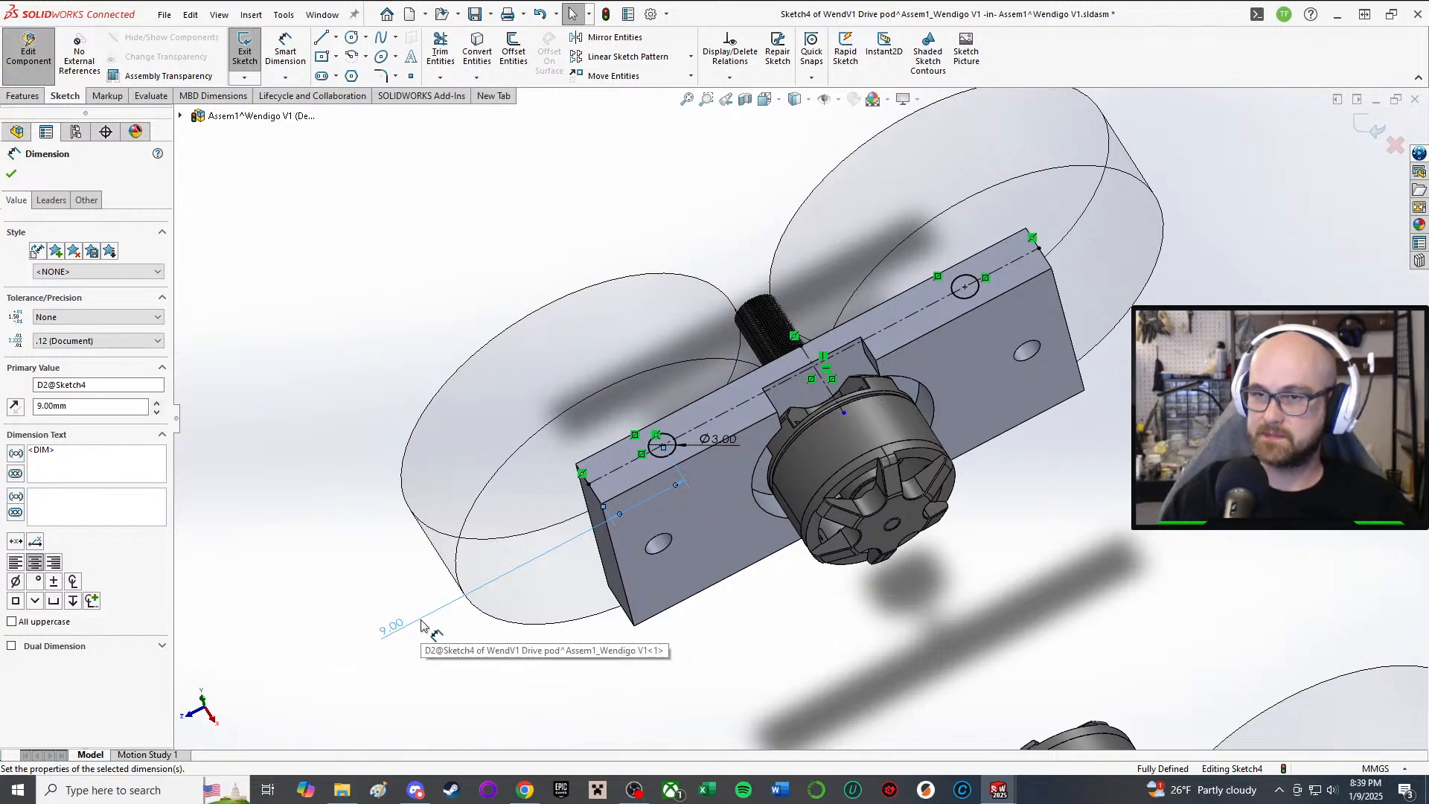
Step: Set the 9.00 hole offset dimension to 10 mm
{"action": "scroll", "coordinate": [903, 494], "scroll_direction": "up", "scroll_amount": 1}
{"action": "middle_click_drag", "start_coordinate": [902, 494], "coordinate": [897, 335]}
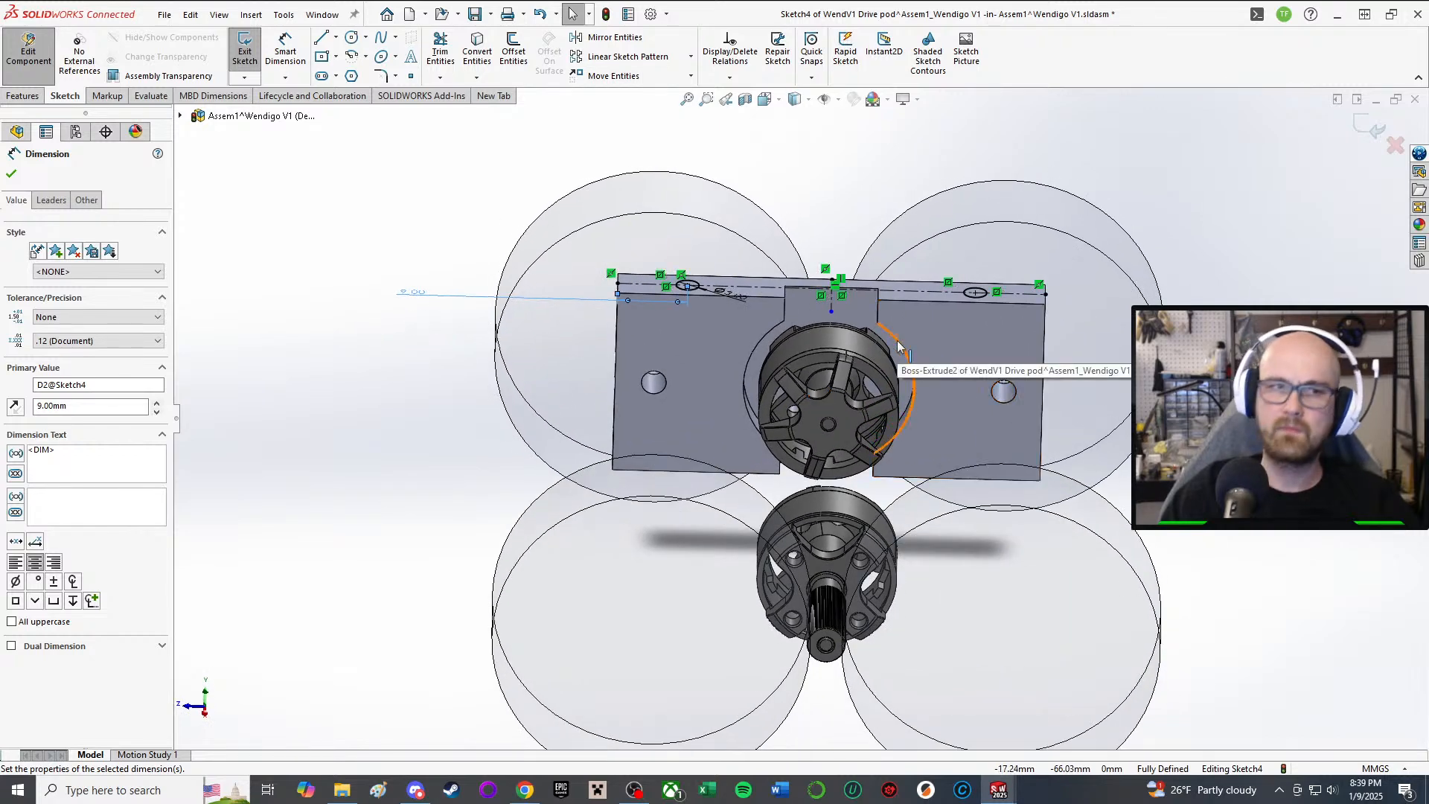
{"action": "middle_click_drag", "start_coordinate": [945, 320], "coordinate": [1029, 342]}
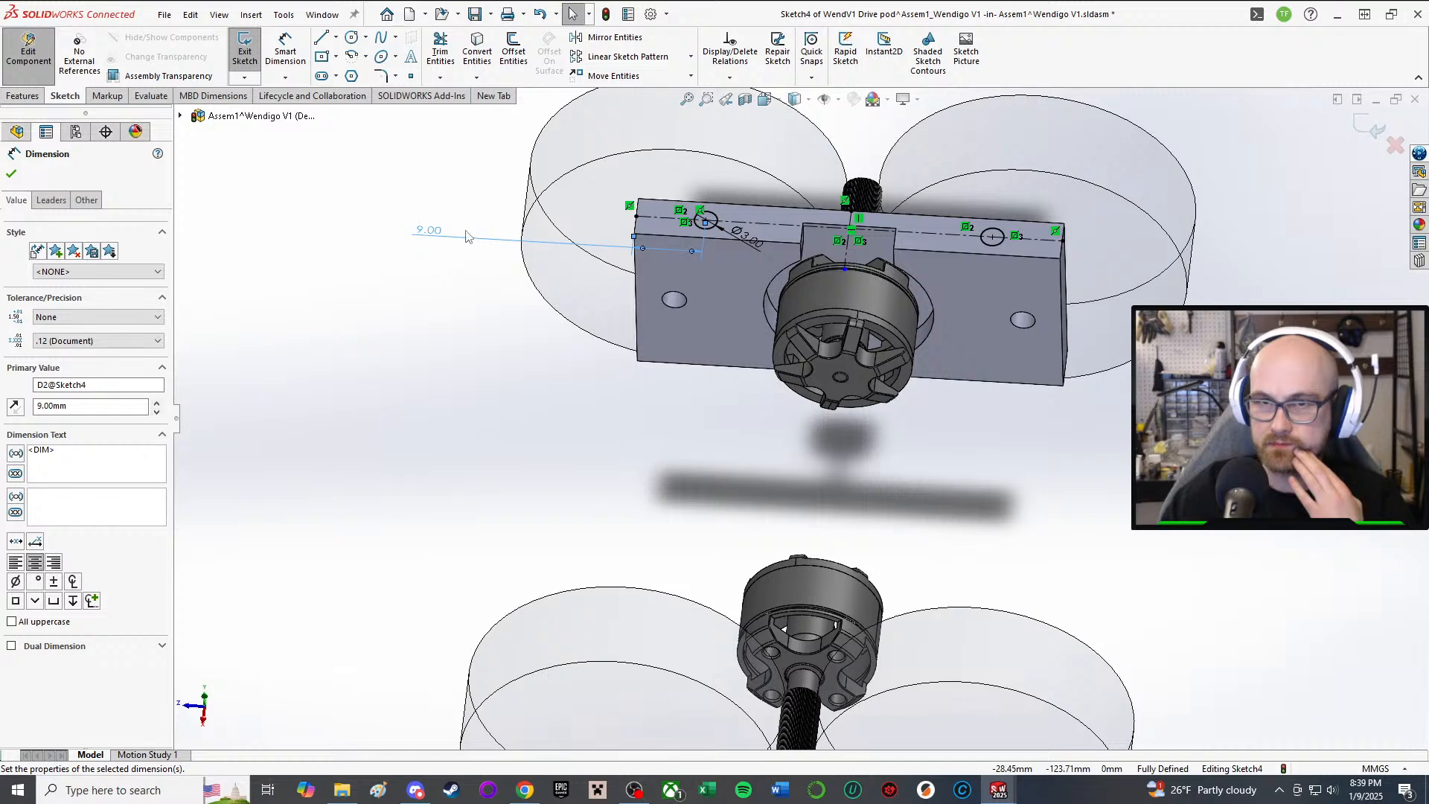
{"action": "double_click", "coordinate": [438, 232]}
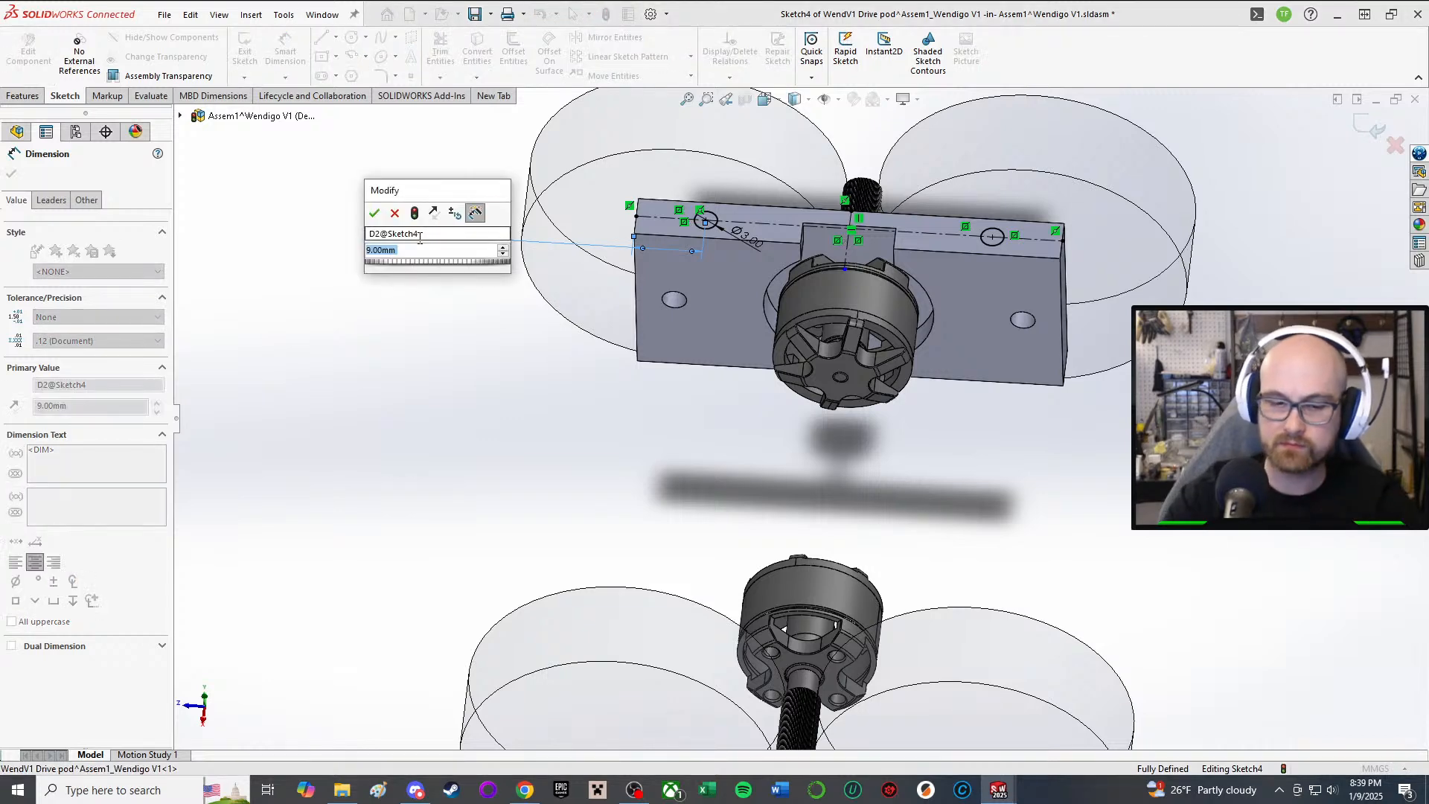
{"action": "type", "text": "10"}
{"action": "key", "text": "Return"}
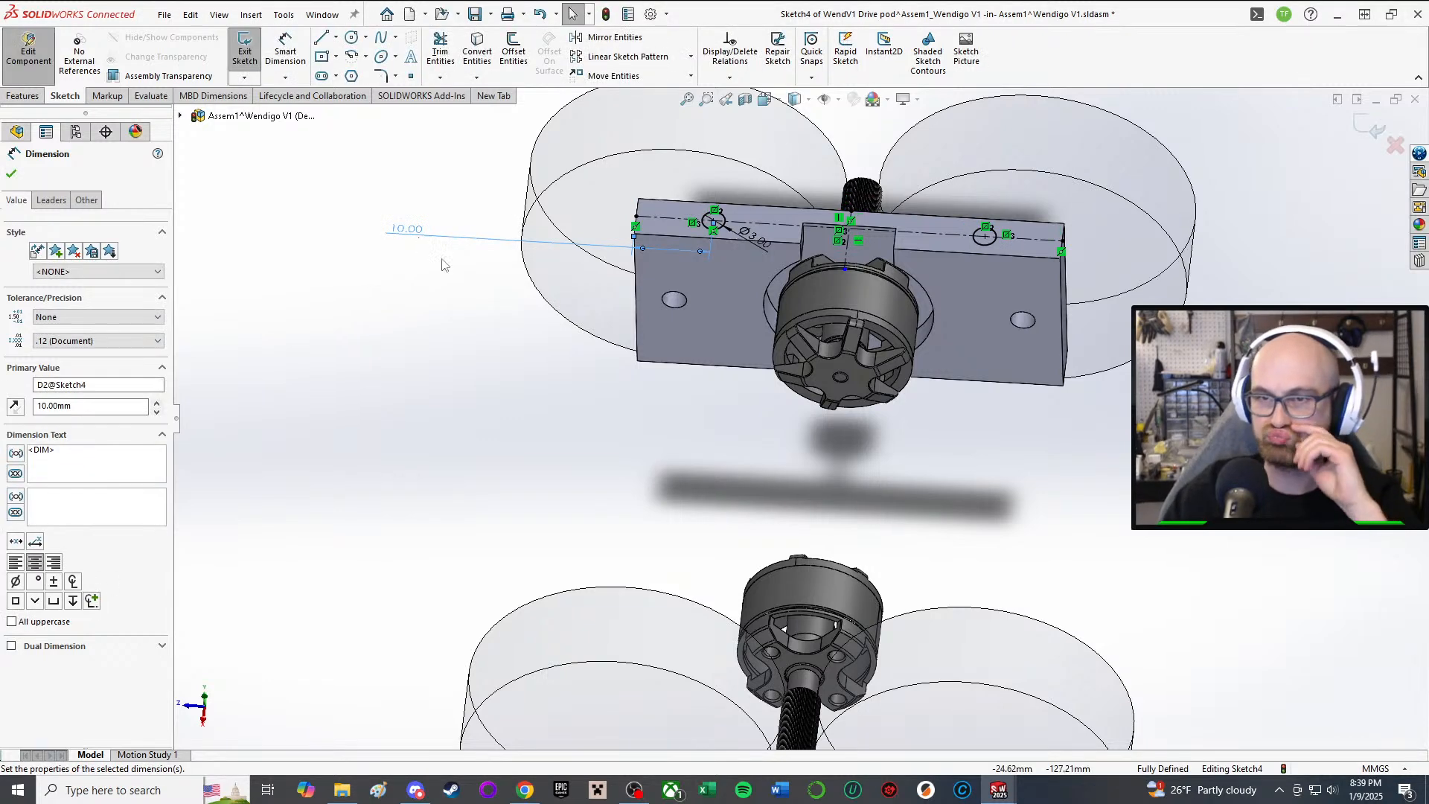
Step: Exit the sketch and reopen Cut-Extrude2's Direction 1 end-condition options
{"action": "middle_click_drag", "start_coordinate": [951, 302], "coordinate": [951, 387]}
{"action": "left_click", "coordinate": [640, 382]}
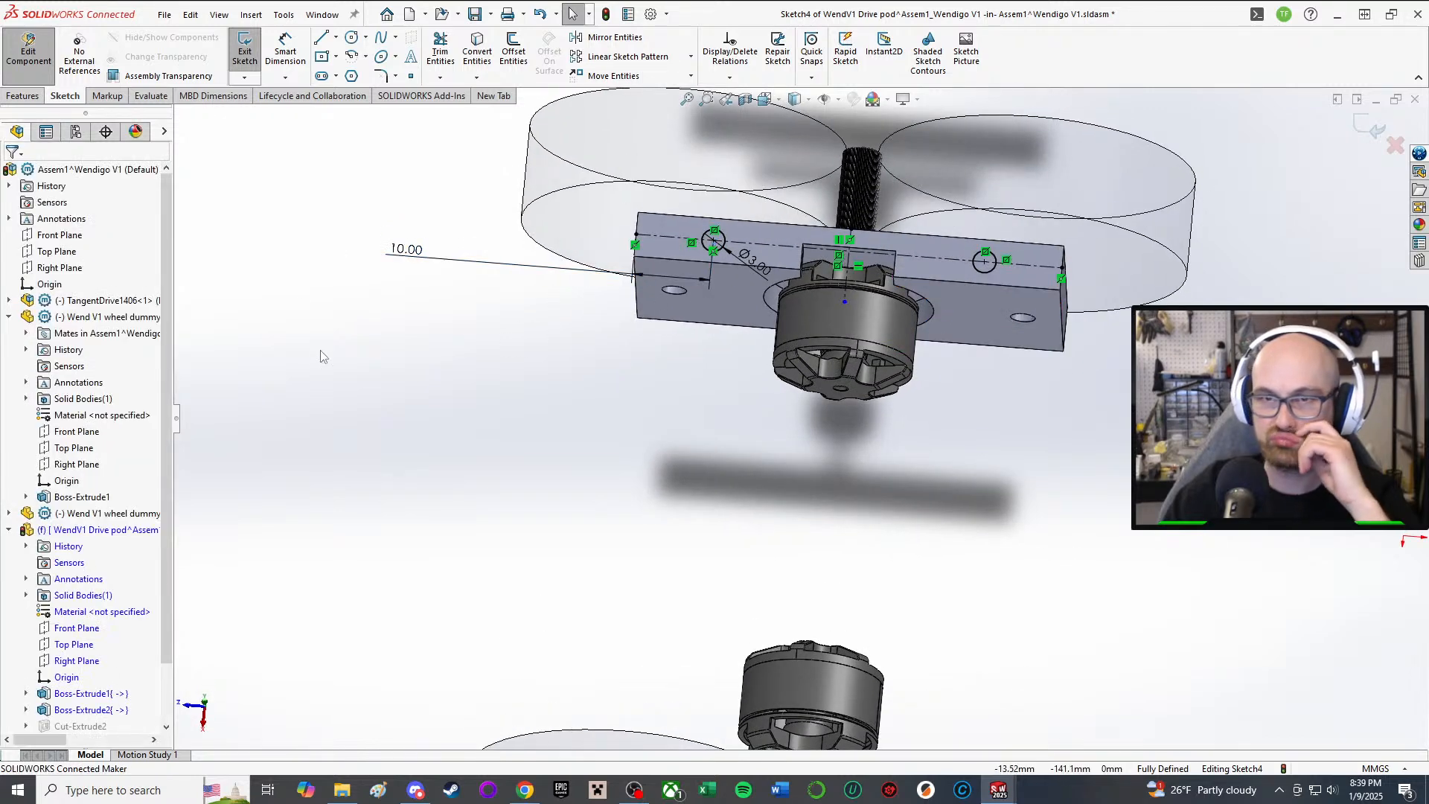
{"action": "left_click", "coordinate": [244, 46]}
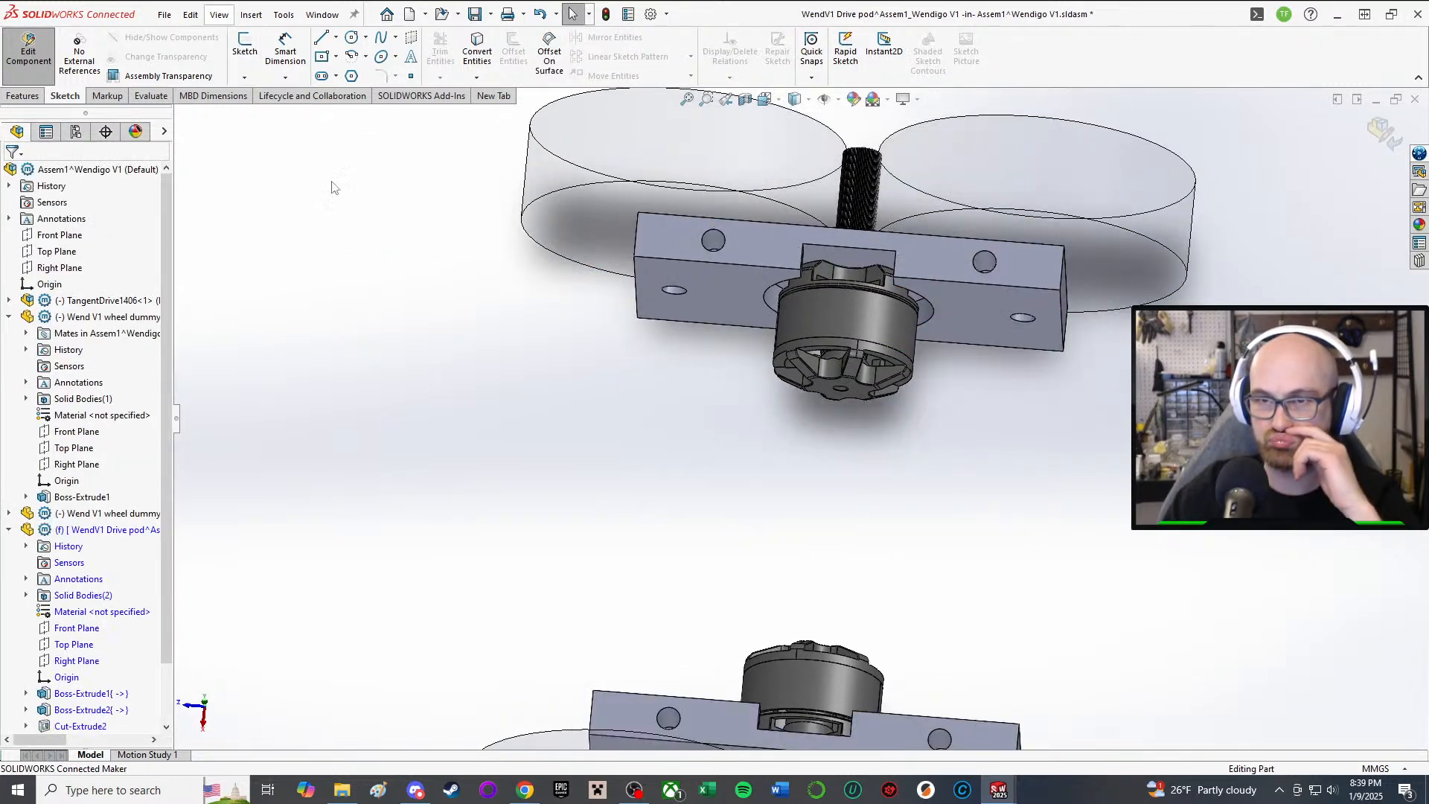
{"action": "scroll", "coordinate": [119, 588], "scroll_direction": "down", "scroll_amount": 2}
{"action": "left_click", "coordinate": [78, 660]}
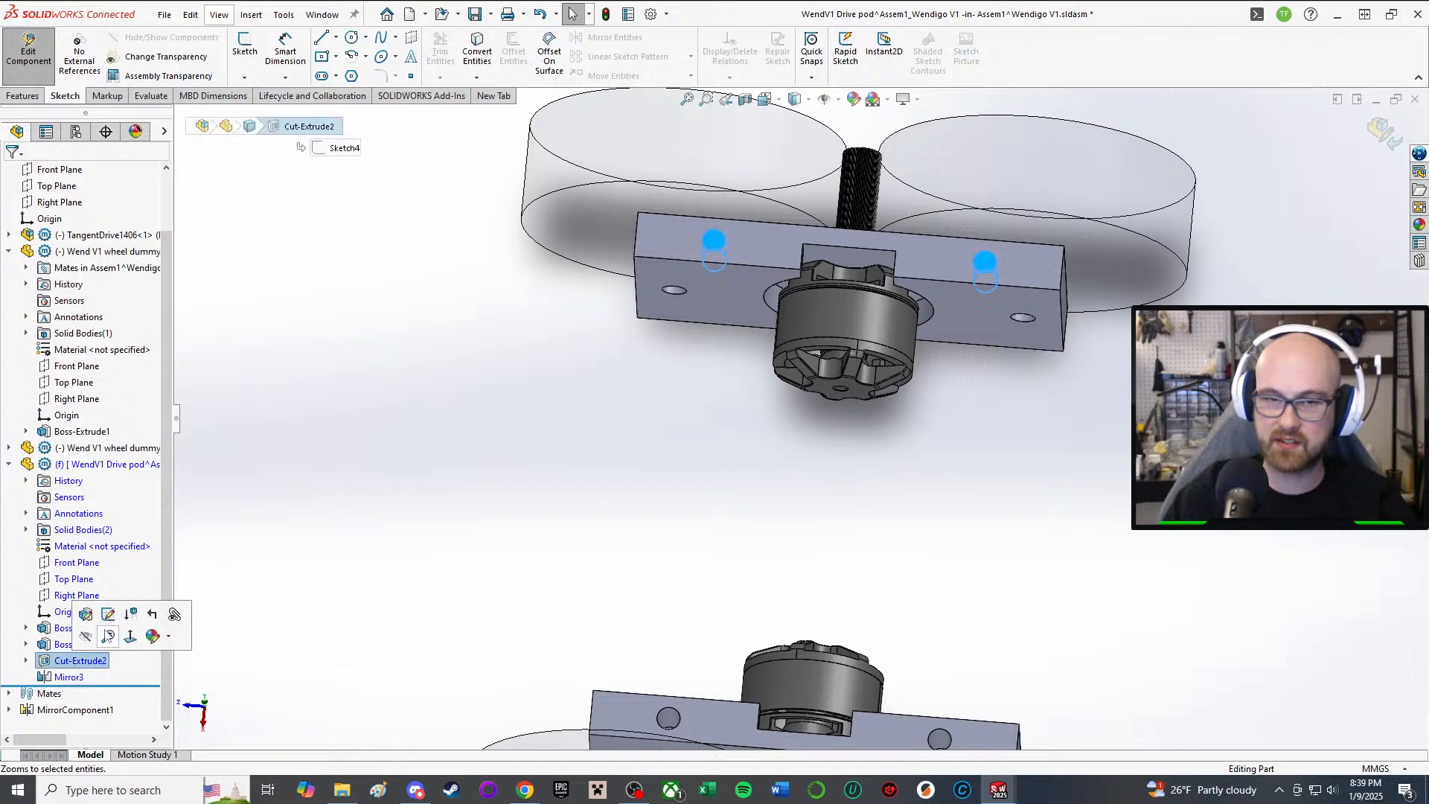
{"action": "left_click", "coordinate": [86, 612]}
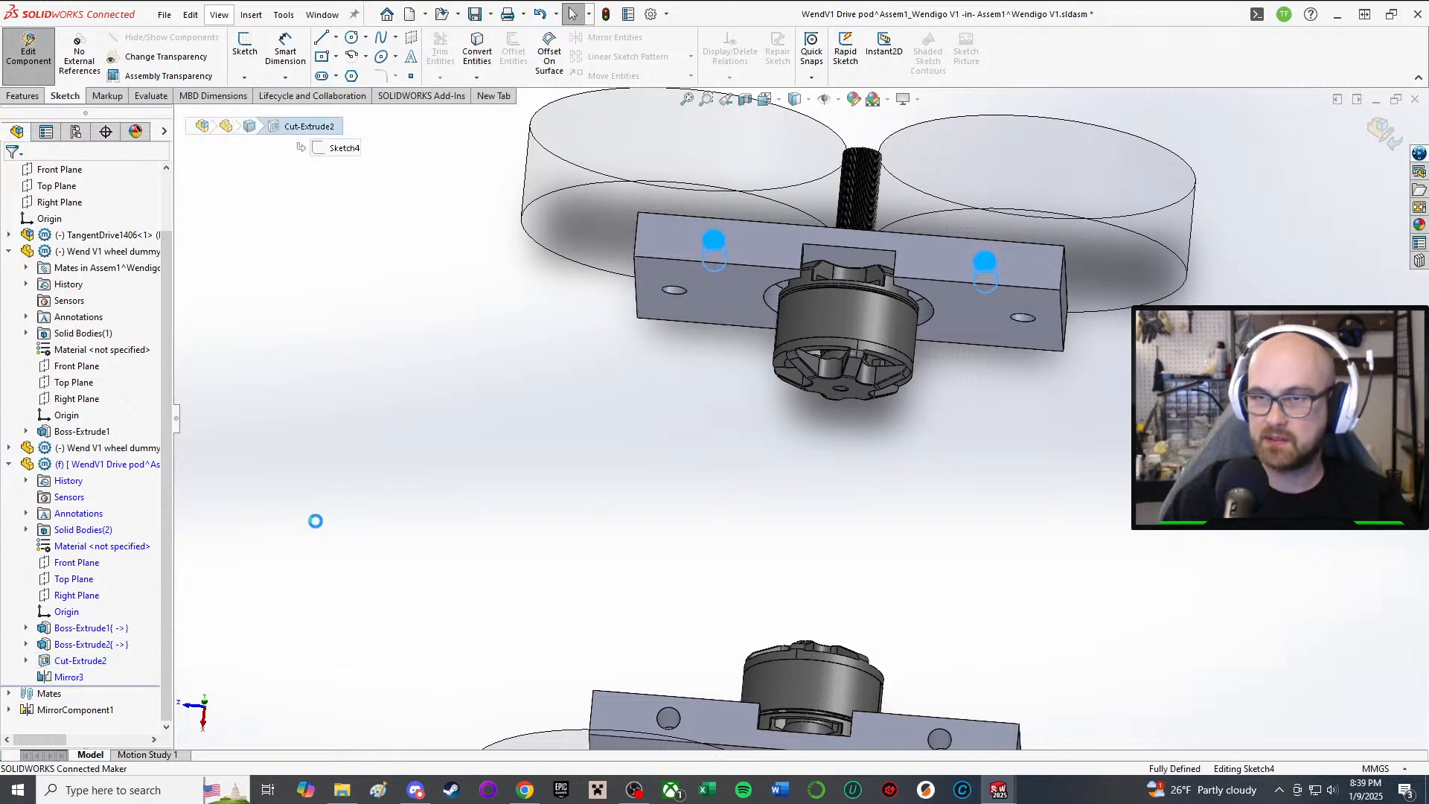
{"action": "left_click", "coordinate": [112, 263]}
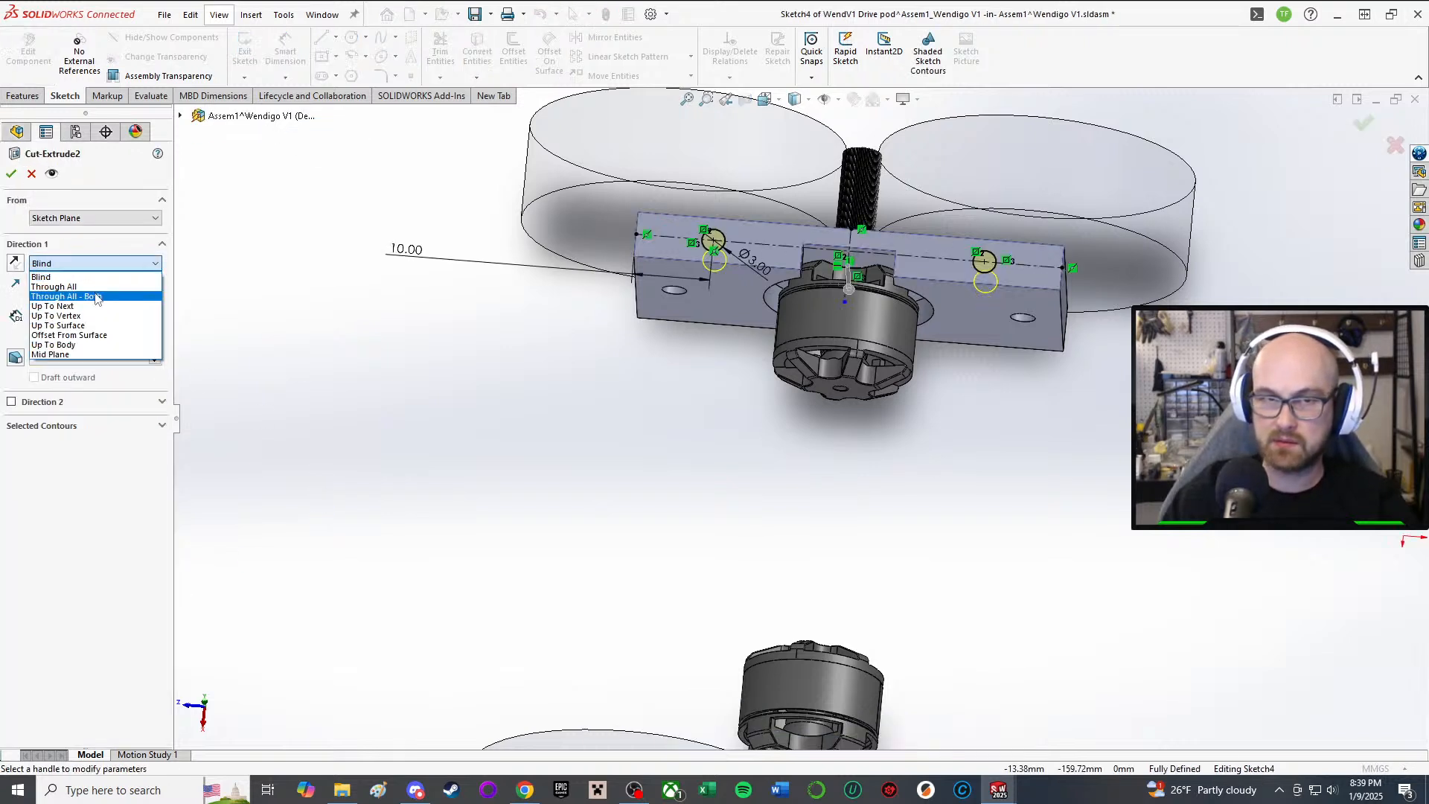
Step: Set Cut-Extrude2's Direction 1 to Through All, accept it, and check the holes
{"action": "left_click", "coordinate": [85, 291]}
{"action": "left_click", "coordinate": [13, 175]}
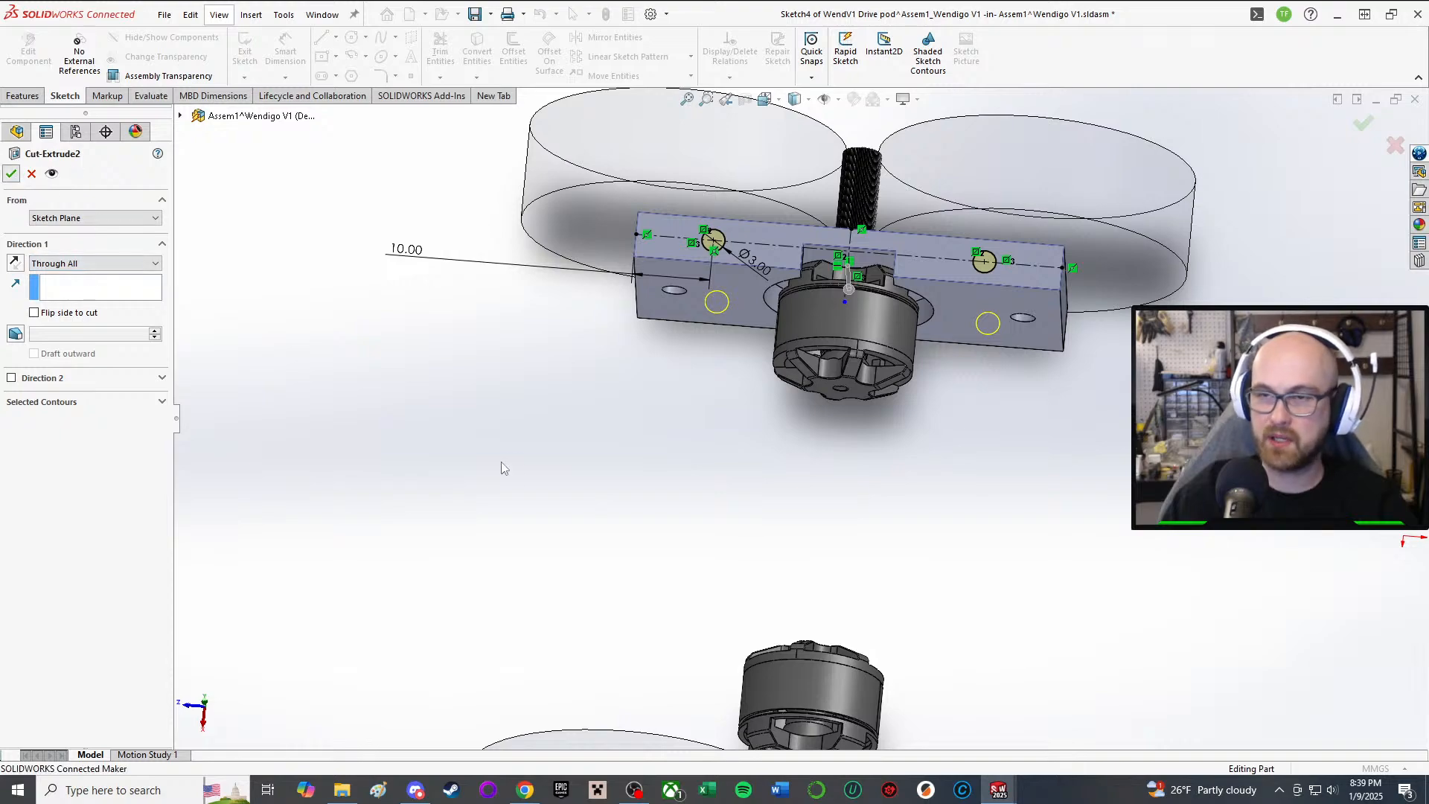
{"action": "middle_click_drag", "start_coordinate": [717, 519], "coordinate": [765, 427]}
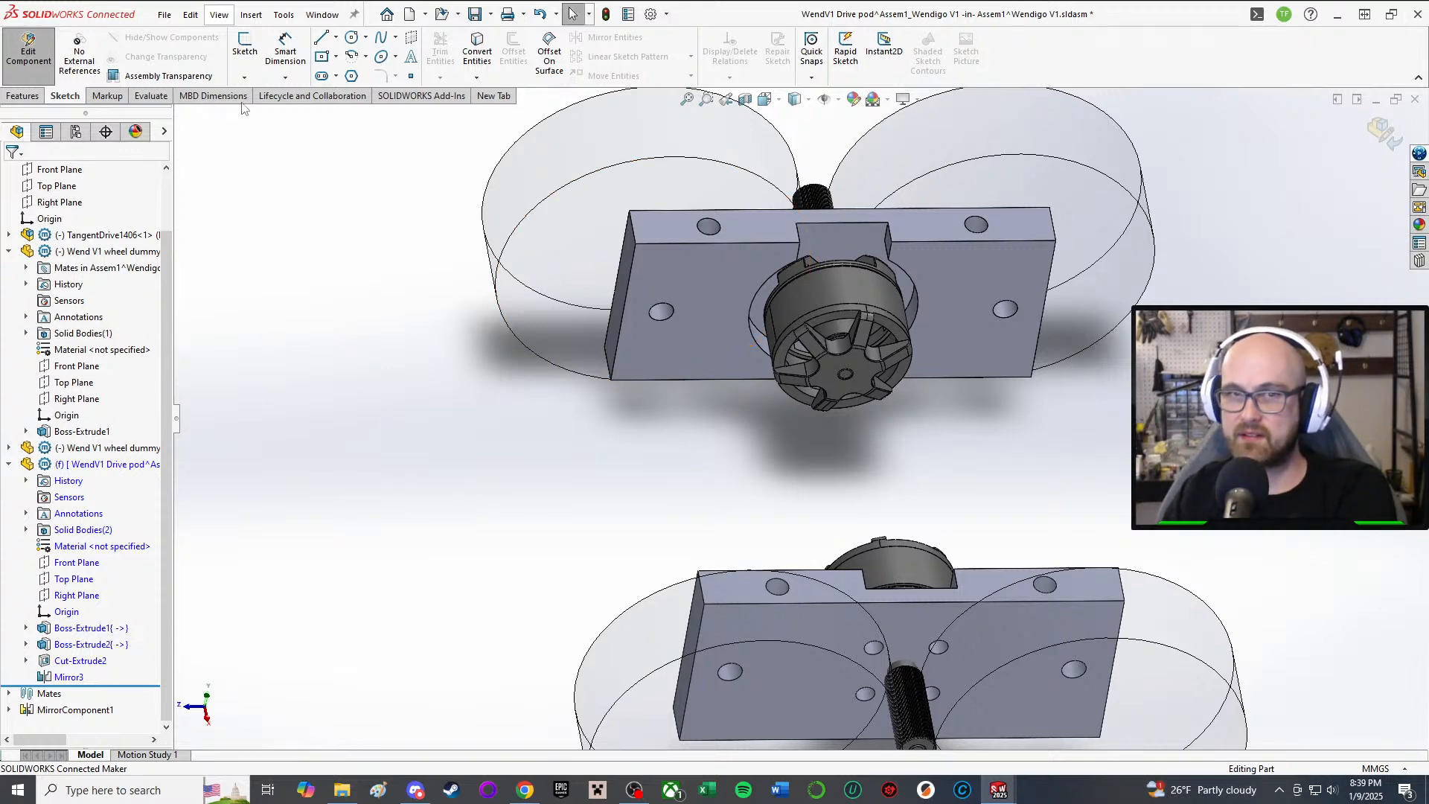
Step: Stop editing the bracket part and save the drive pod assembly
{"action": "left_click", "coordinate": [29, 49]}
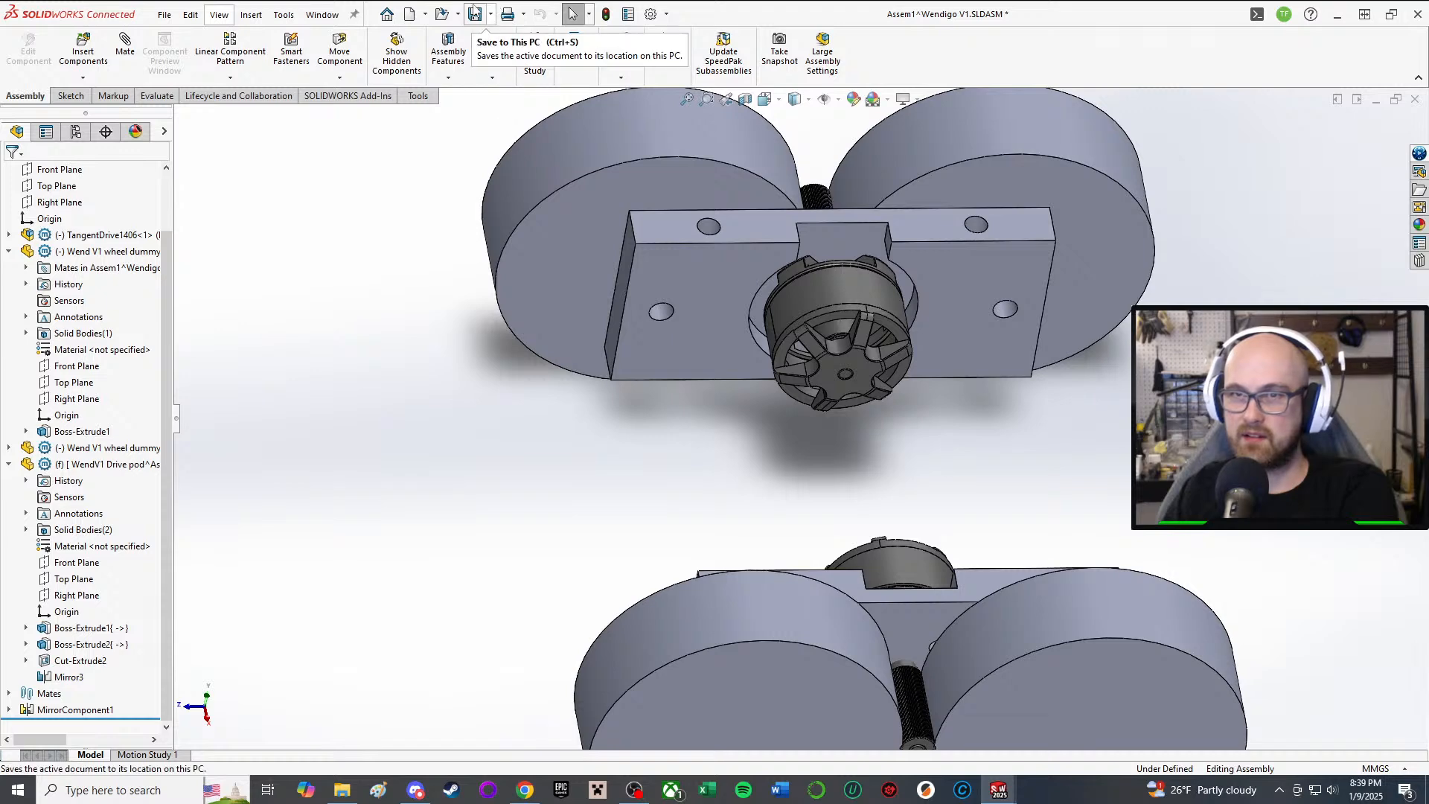
{"action": "left_click", "coordinate": [296, 226]}
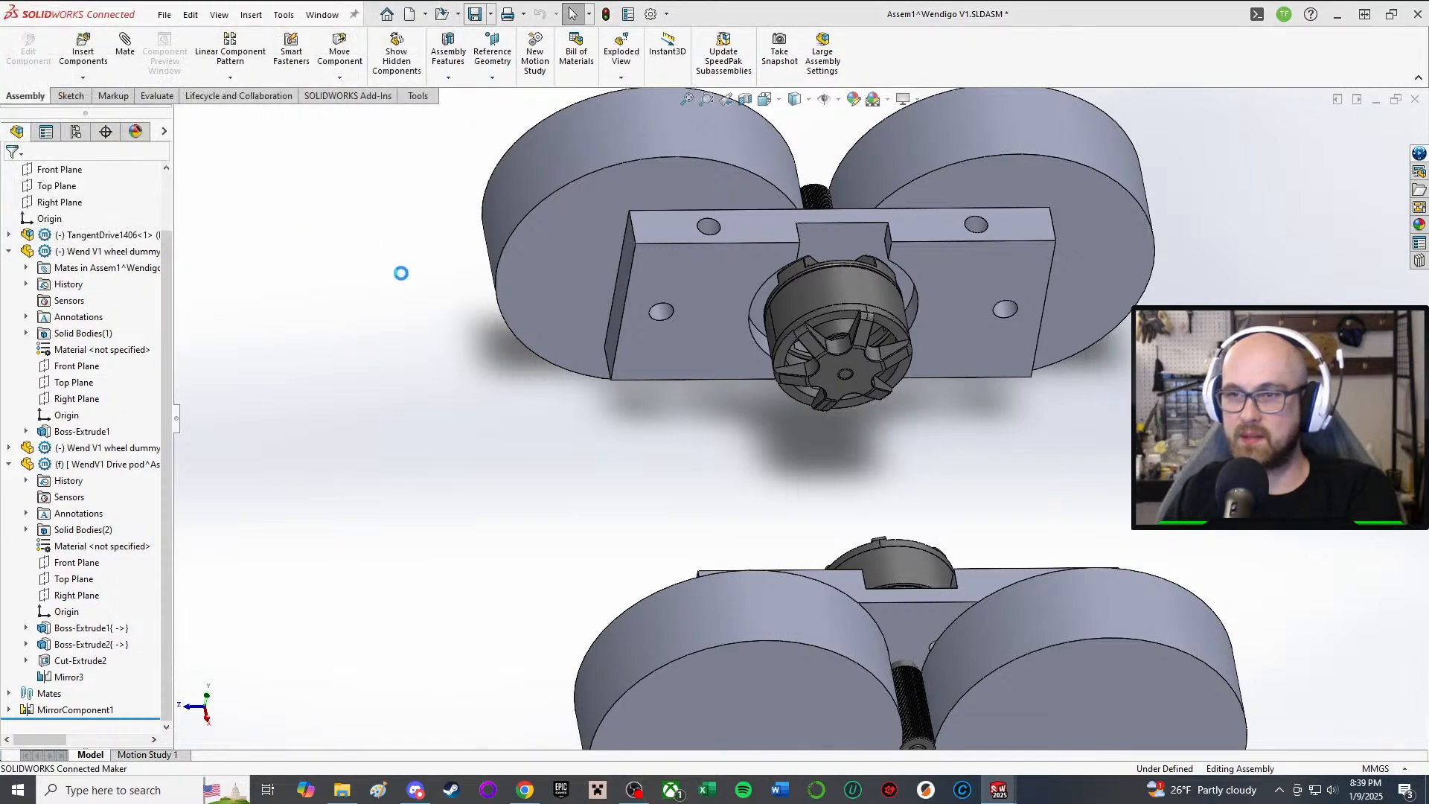
{"action": "middle_click_drag", "start_coordinate": [1030, 404], "coordinate": [959, 486]}
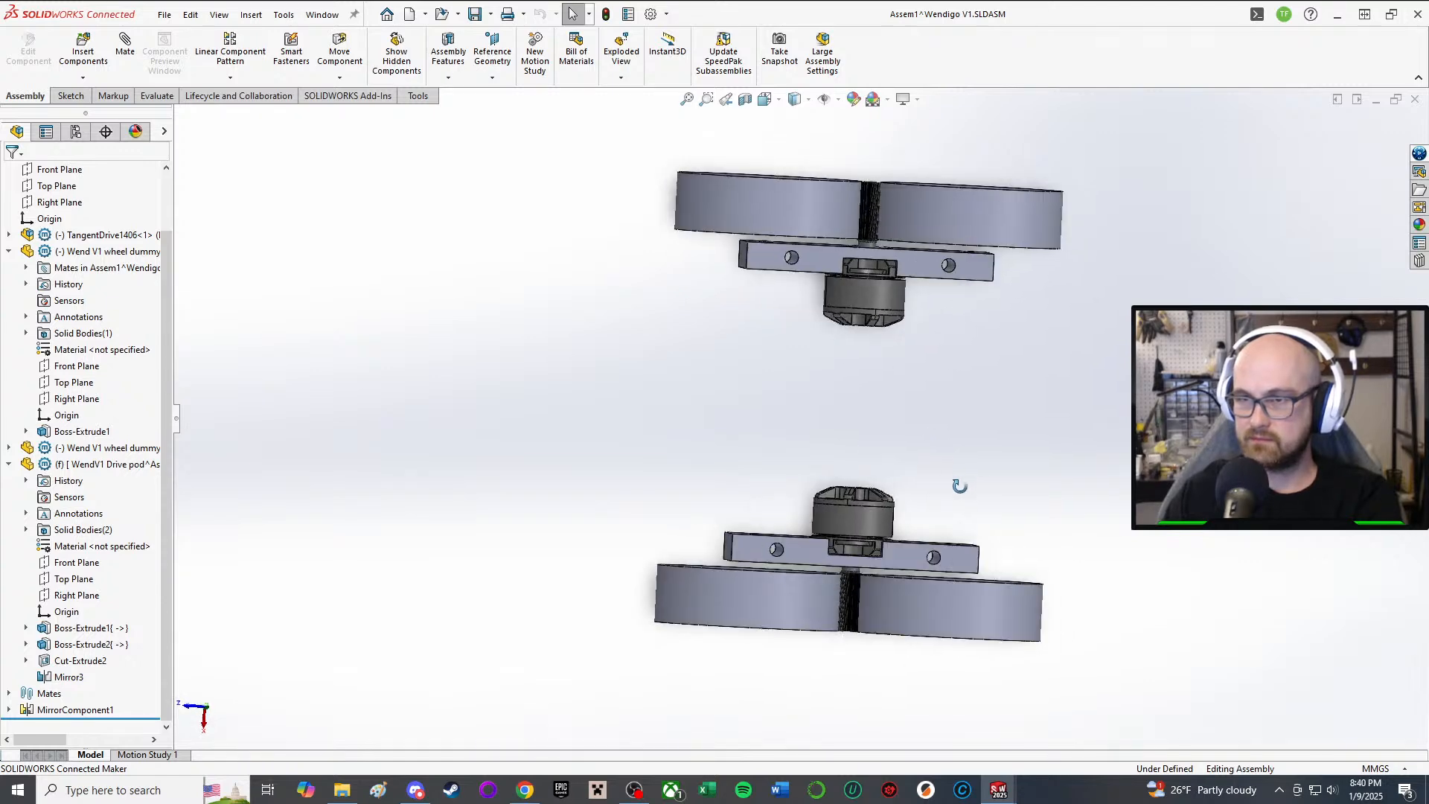
{"action": "middle_click_drag", "start_coordinate": [877, 443], "coordinate": [828, 370]}
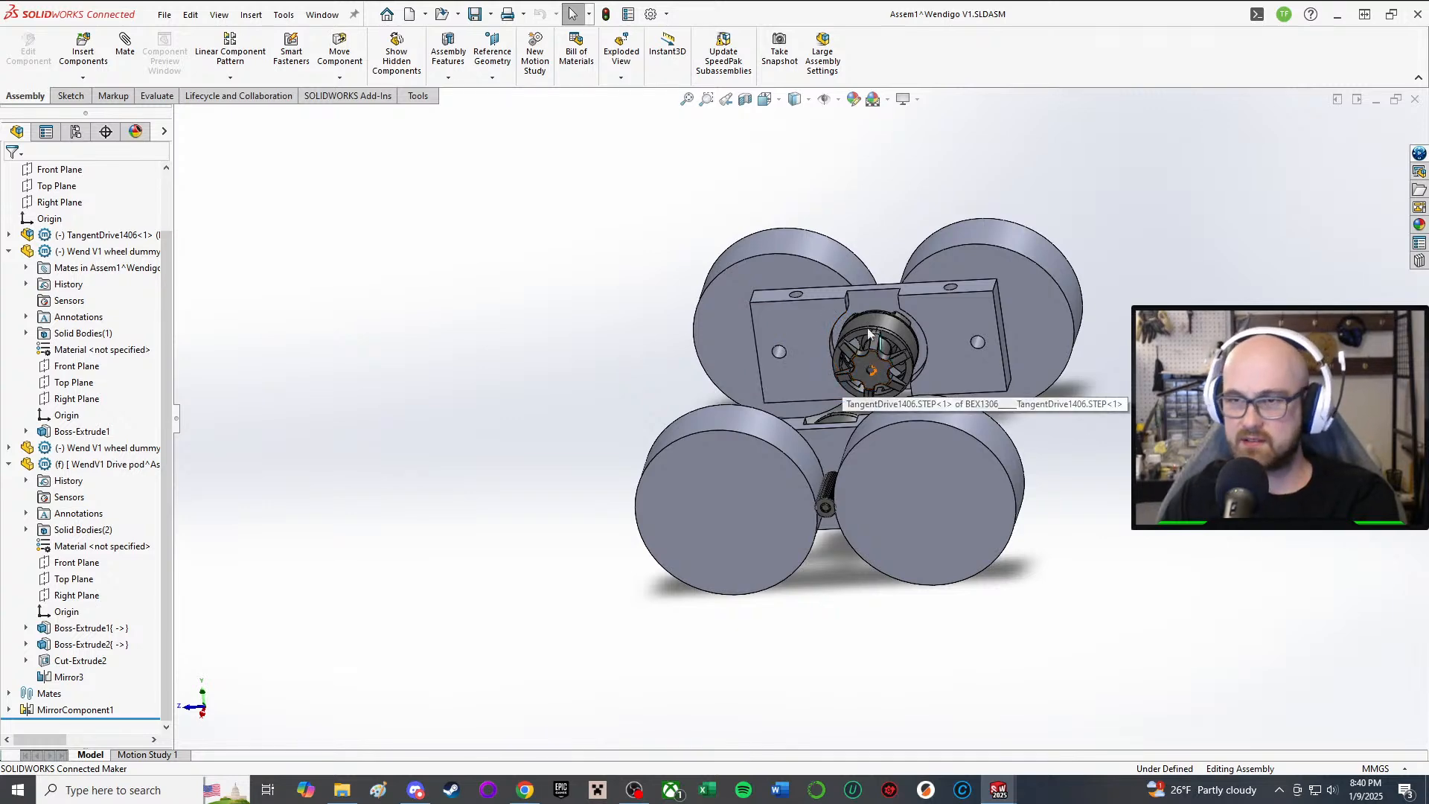
Step: Switch to the Wendigo V1.SLDASM assembly window
{"action": "scroll", "coordinate": [860, 363], "scroll_direction": "up", "scroll_amount": 2}
{"action": "middle_click_drag", "start_coordinate": [861, 363], "coordinate": [864, 448]}
{"action": "scroll", "coordinate": [869, 331], "scroll_direction": "down", "scroll_amount": 5}
{"action": "scroll", "coordinate": [819, 313], "scroll_direction": "down", "scroll_amount": 4}
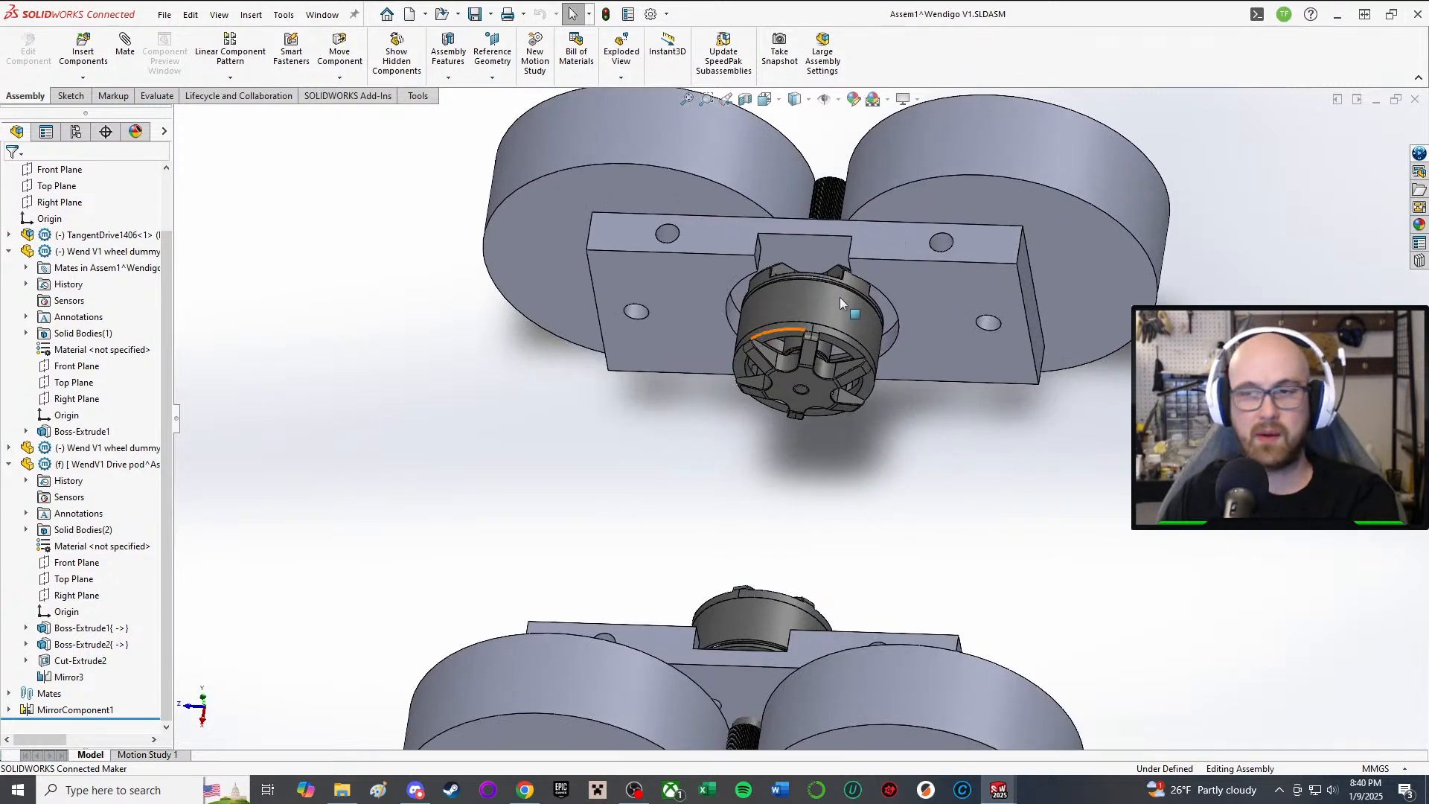
{"action": "mouse_move", "coordinate": [816, 247]}
{"action": "middle_mouse_down"}
{"action": "mouse_move", "coordinate": [791, 446]}
{"action": "mouse_move", "coordinate": [790, 350]}
{"action": "mouse_move", "coordinate": [805, 458]}
{"action": "mouse_move", "coordinate": [838, 480]}
{"action": "mouse_move", "coordinate": [829, 378]}
{"action": "mouse_move", "coordinate": [795, 386]}
{"action": "middle_mouse_up"}
{"action": "scroll", "coordinate": [807, 455], "scroll_direction": "down", "scroll_amount": 3}
{"action": "scroll", "coordinate": [800, 456], "scroll_direction": "up", "scroll_amount": 5}
{"action": "middle_click_drag", "start_coordinate": [780, 208], "coordinate": [791, 242]}
{"action": "left_click", "coordinate": [999, 789]}
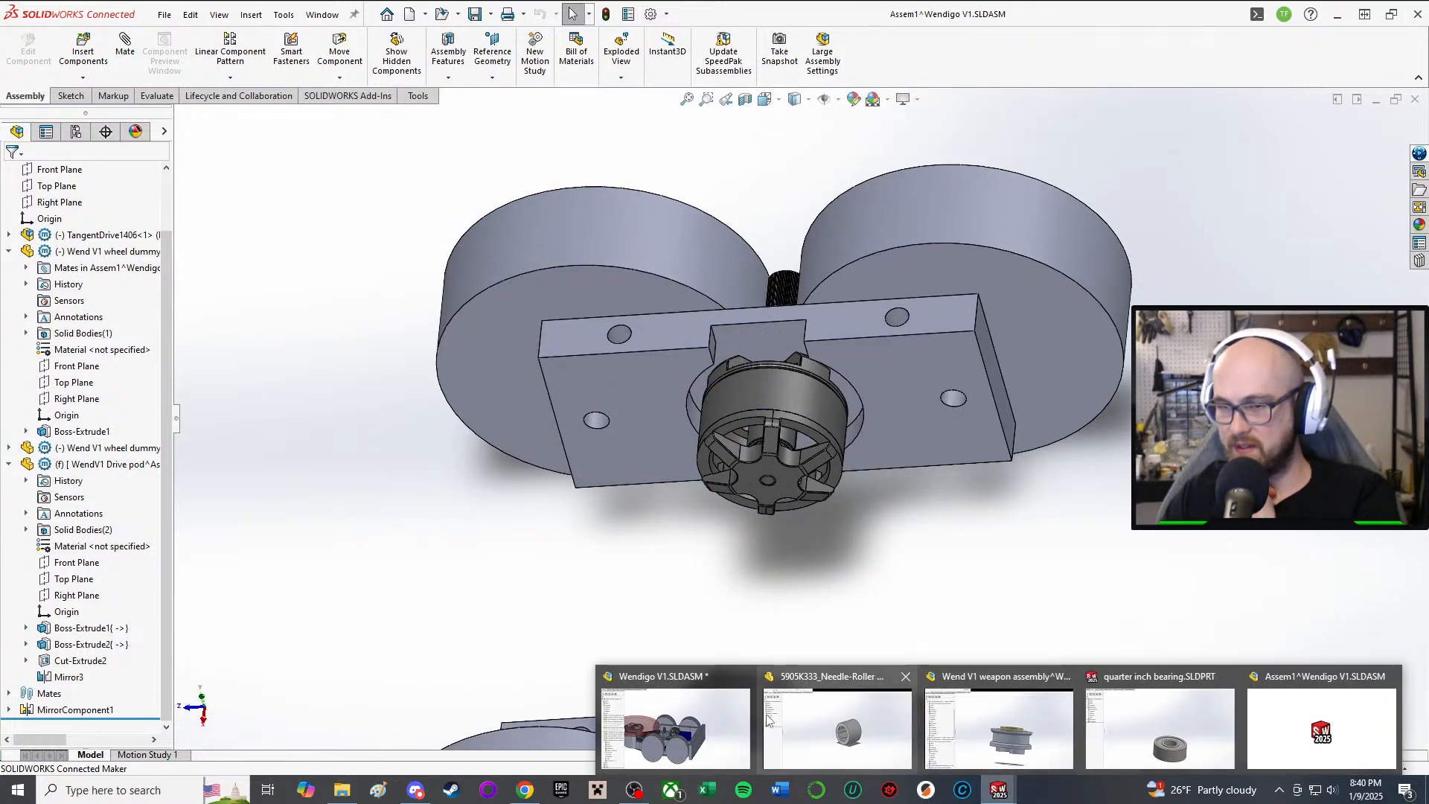
{"action": "left_click", "coordinate": [731, 713]}
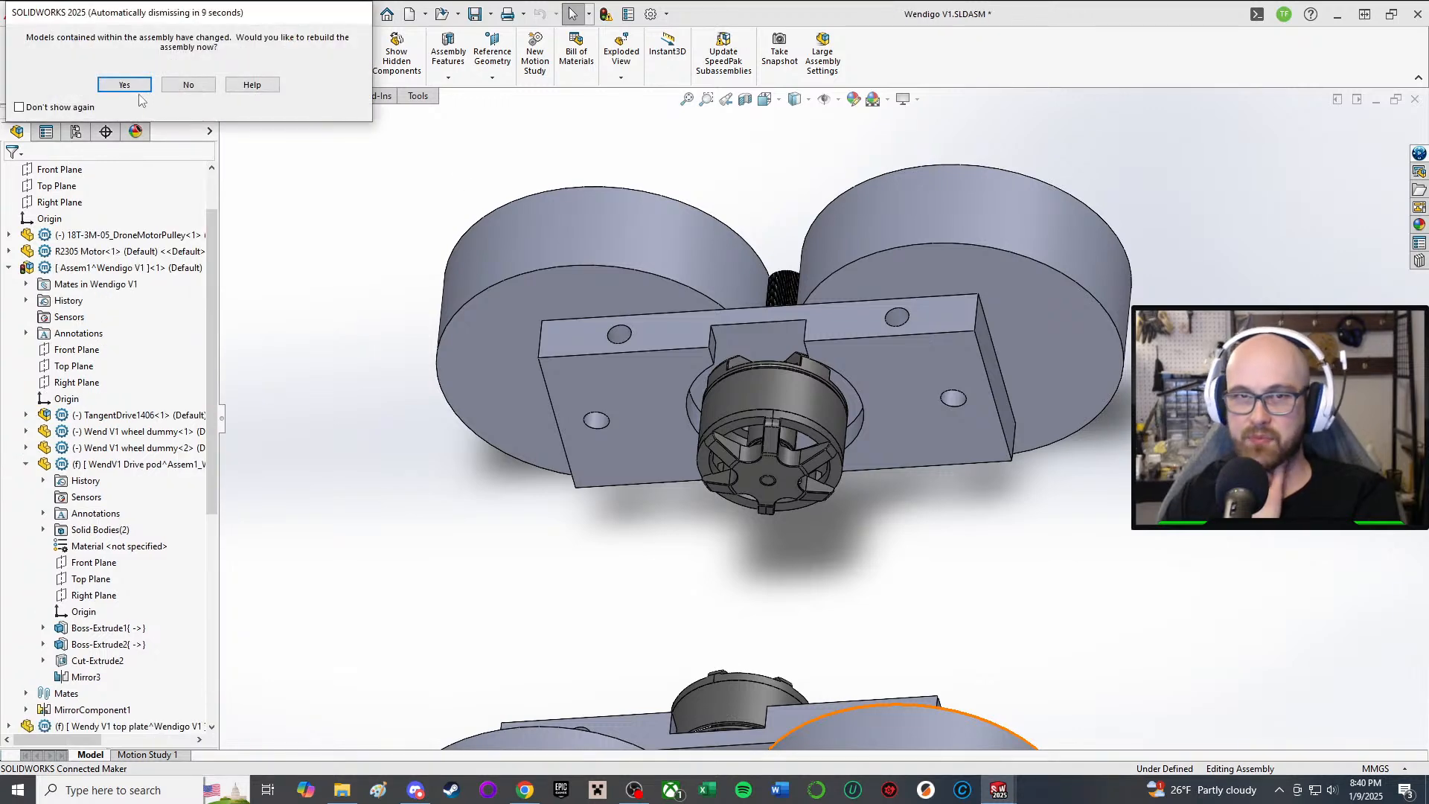
Step: Rebuild the Wendigo V1 assembly and select the rear mount side plate
{"action": "left_click", "coordinate": [128, 86]}
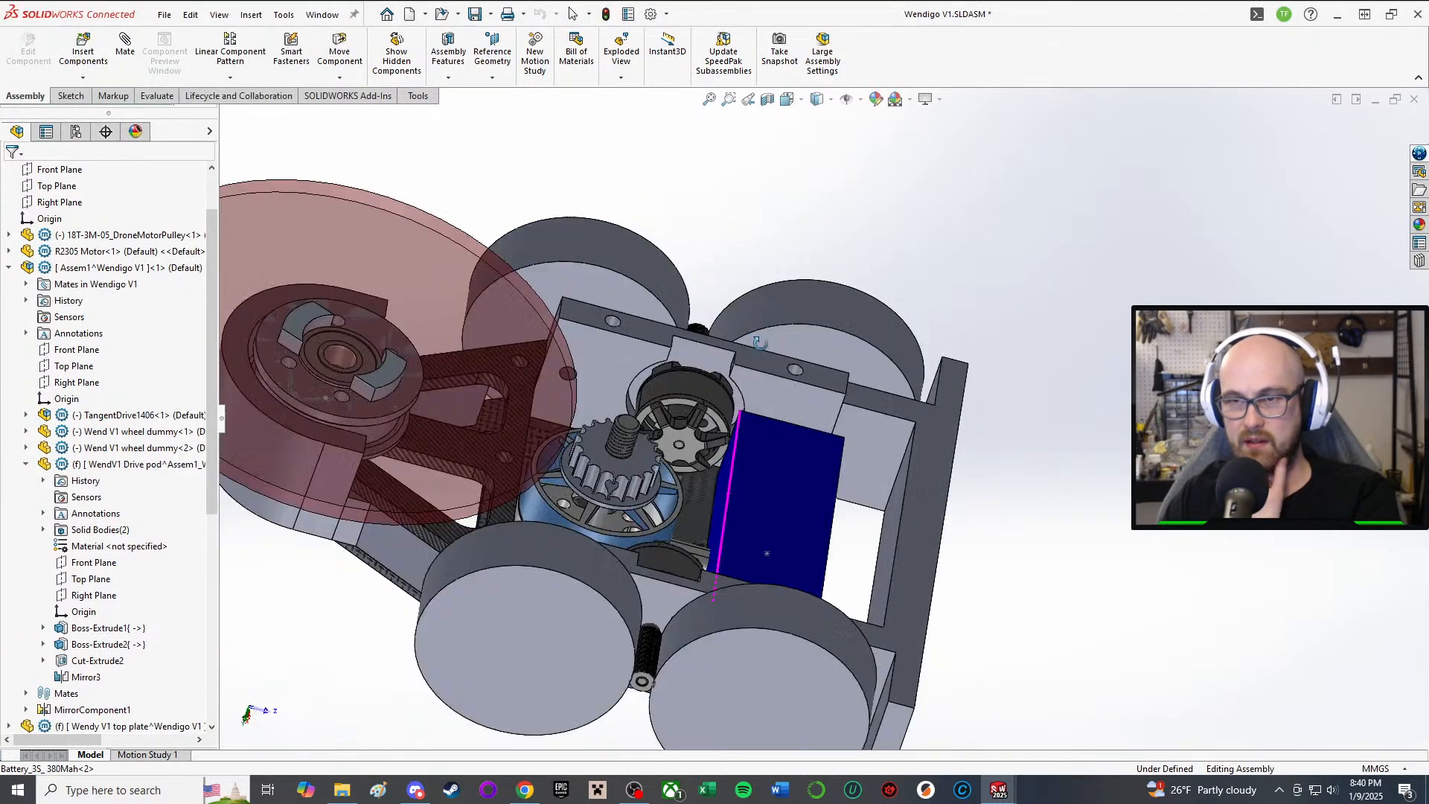
{"action": "middle_click_drag", "start_coordinate": [759, 342], "coordinate": [763, 395]}
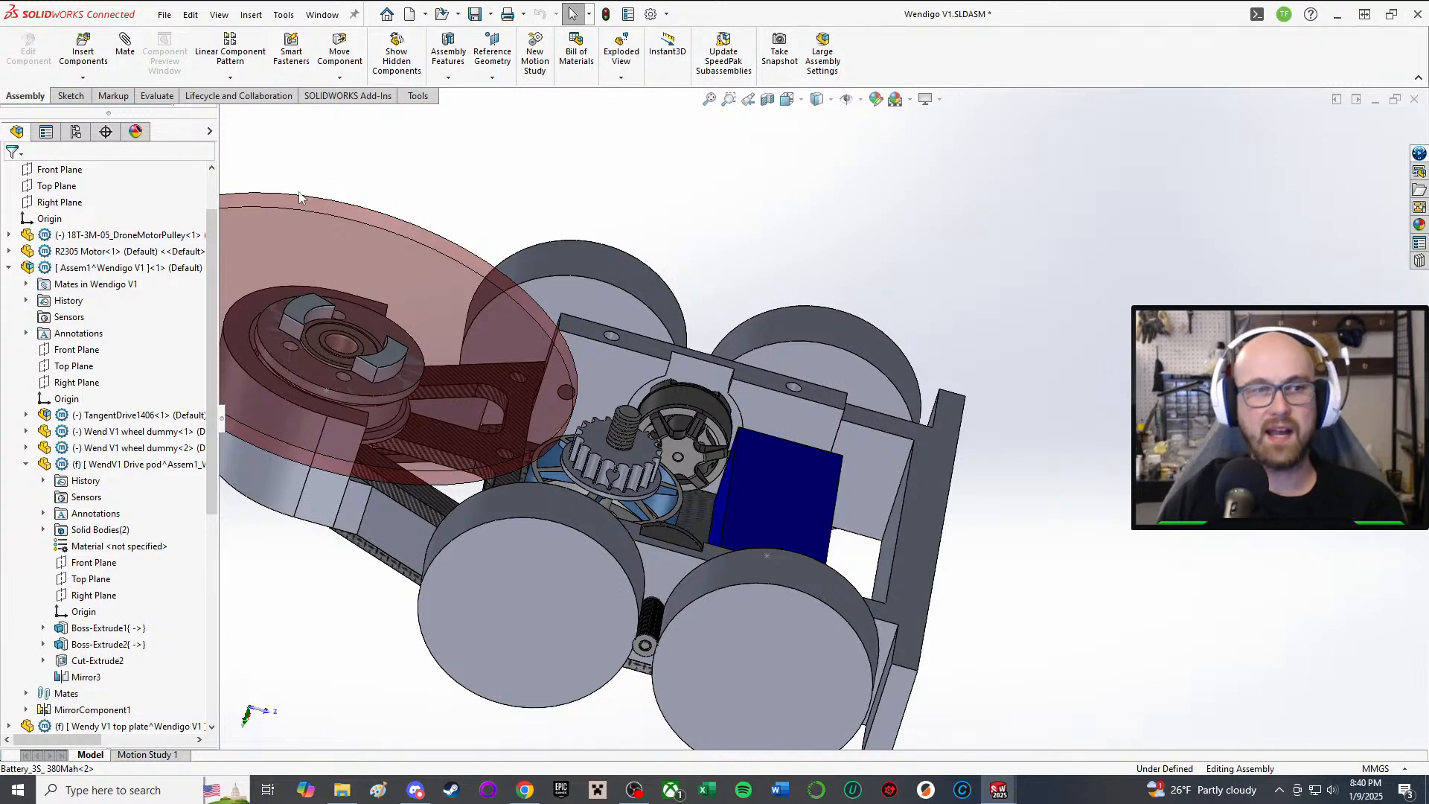
{"action": "middle_click_drag", "start_coordinate": [756, 357], "coordinate": [765, 586]}
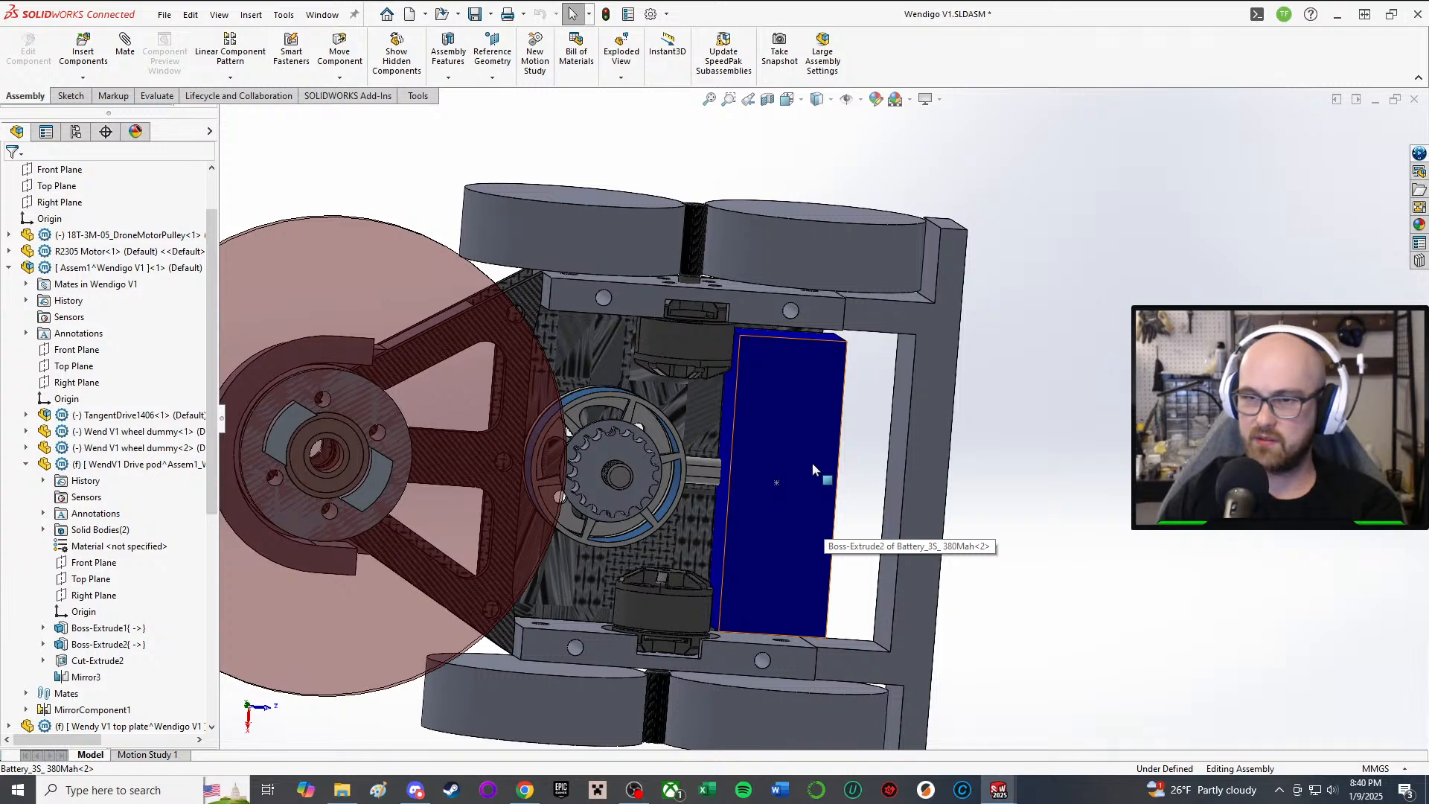
{"action": "middle_click_drag", "start_coordinate": [830, 404], "coordinate": [925, 513]}
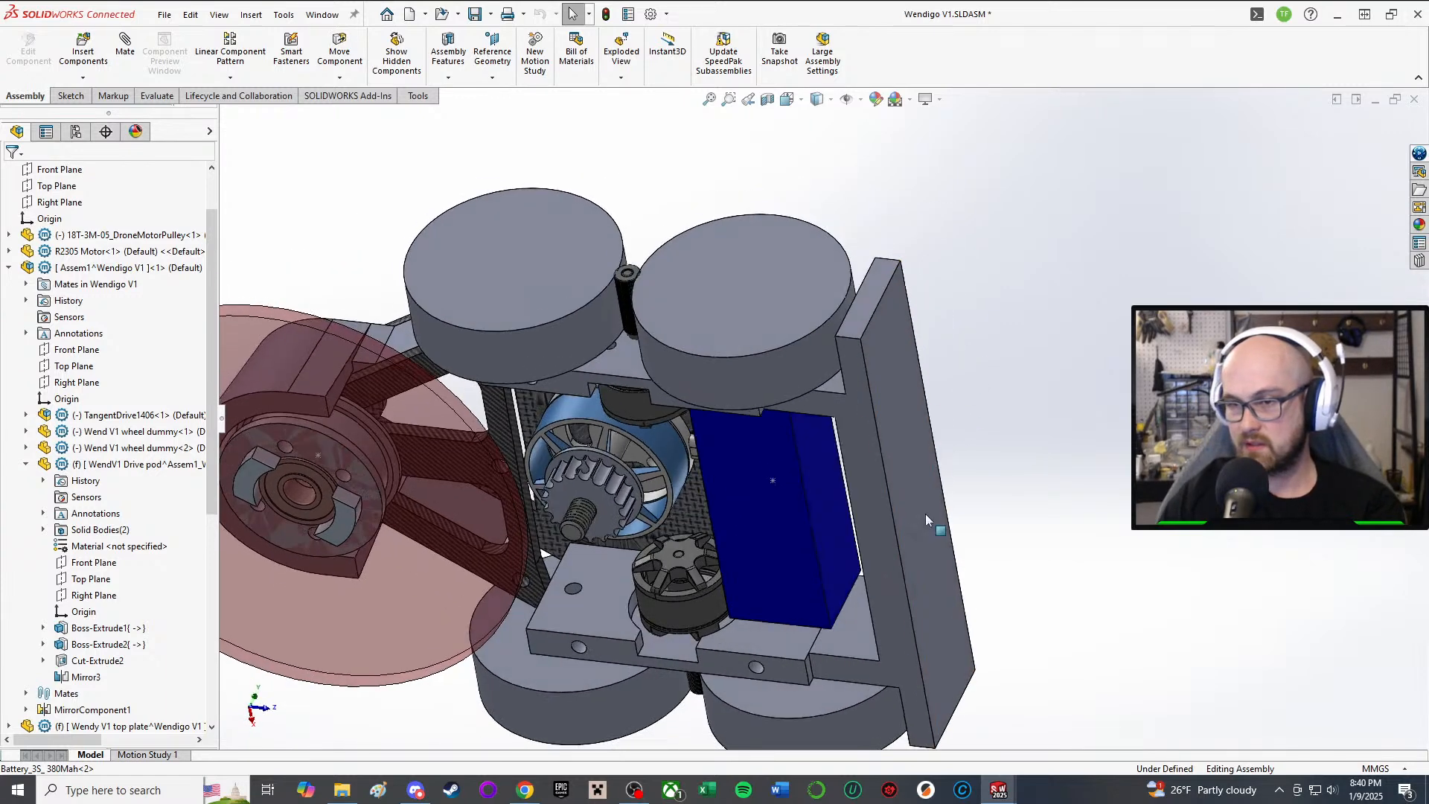
{"action": "scroll", "coordinate": [159, 496], "scroll_direction": "down", "scroll_amount": 3}
{"action": "scroll", "coordinate": [158, 496], "scroll_direction": "down", "scroll_amount": 1}
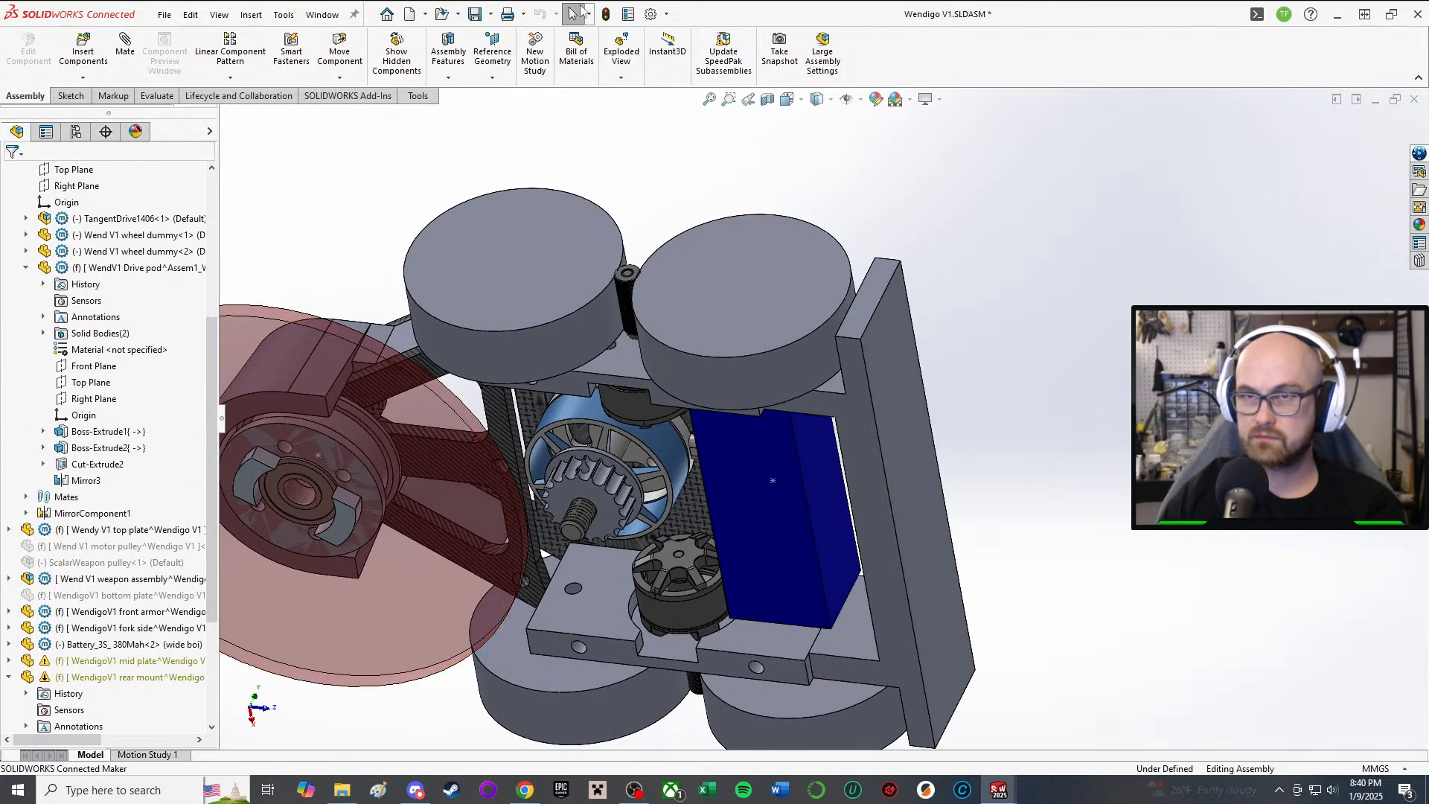
{"action": "middle_click_drag", "start_coordinate": [865, 439], "coordinate": [821, 230]}
{"action": "left_click", "coordinate": [821, 230]}
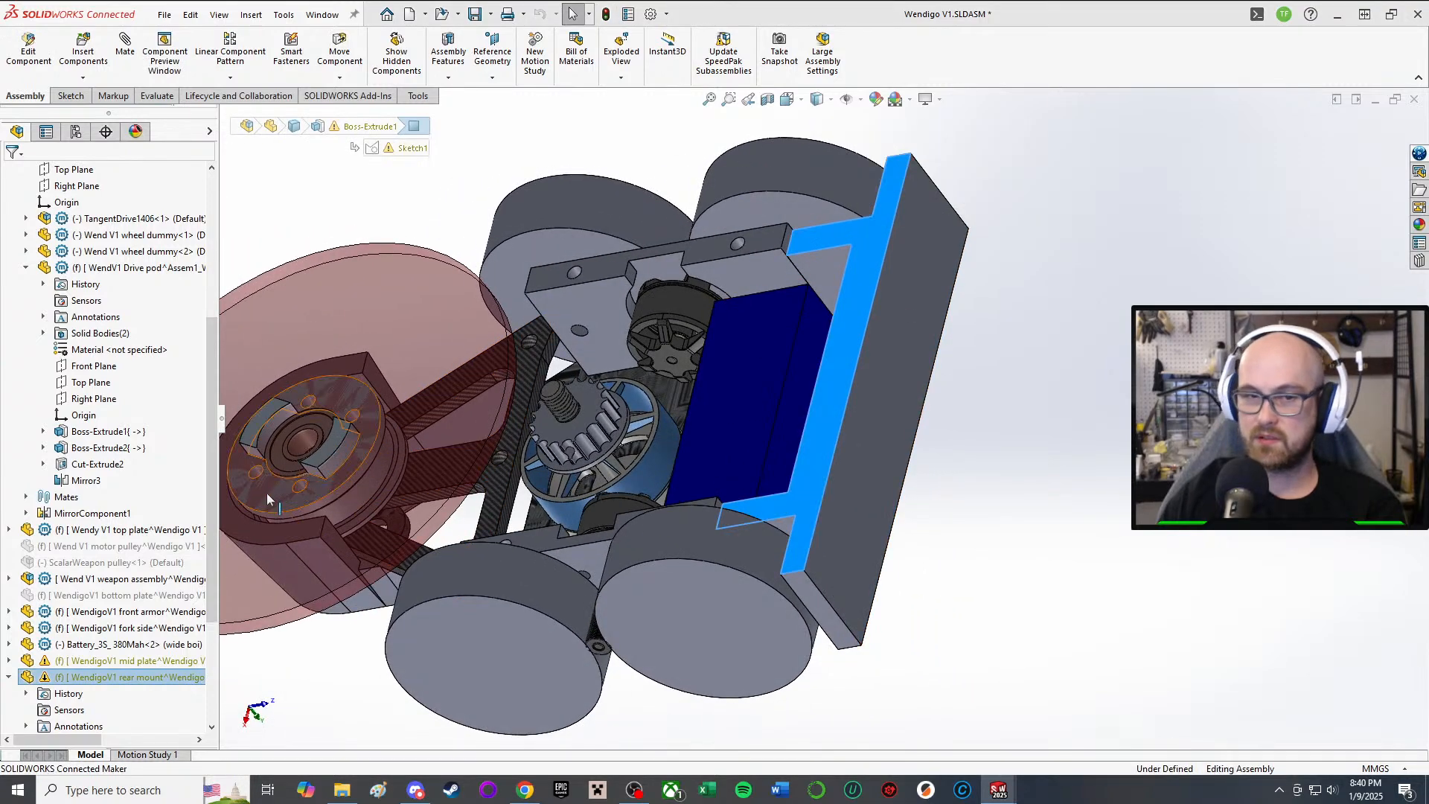
{"action": "scroll", "coordinate": [266, 492], "scroll_direction": "down", "scroll_amount": 2}
{"action": "scroll", "coordinate": [75, 618], "scroll_direction": "down", "scroll_amount": 4}
Step: Make the rear mount's Boss-Extrude1 end Up To Surface at the drive pod face
{"action": "left_click", "coordinate": [107, 670]}
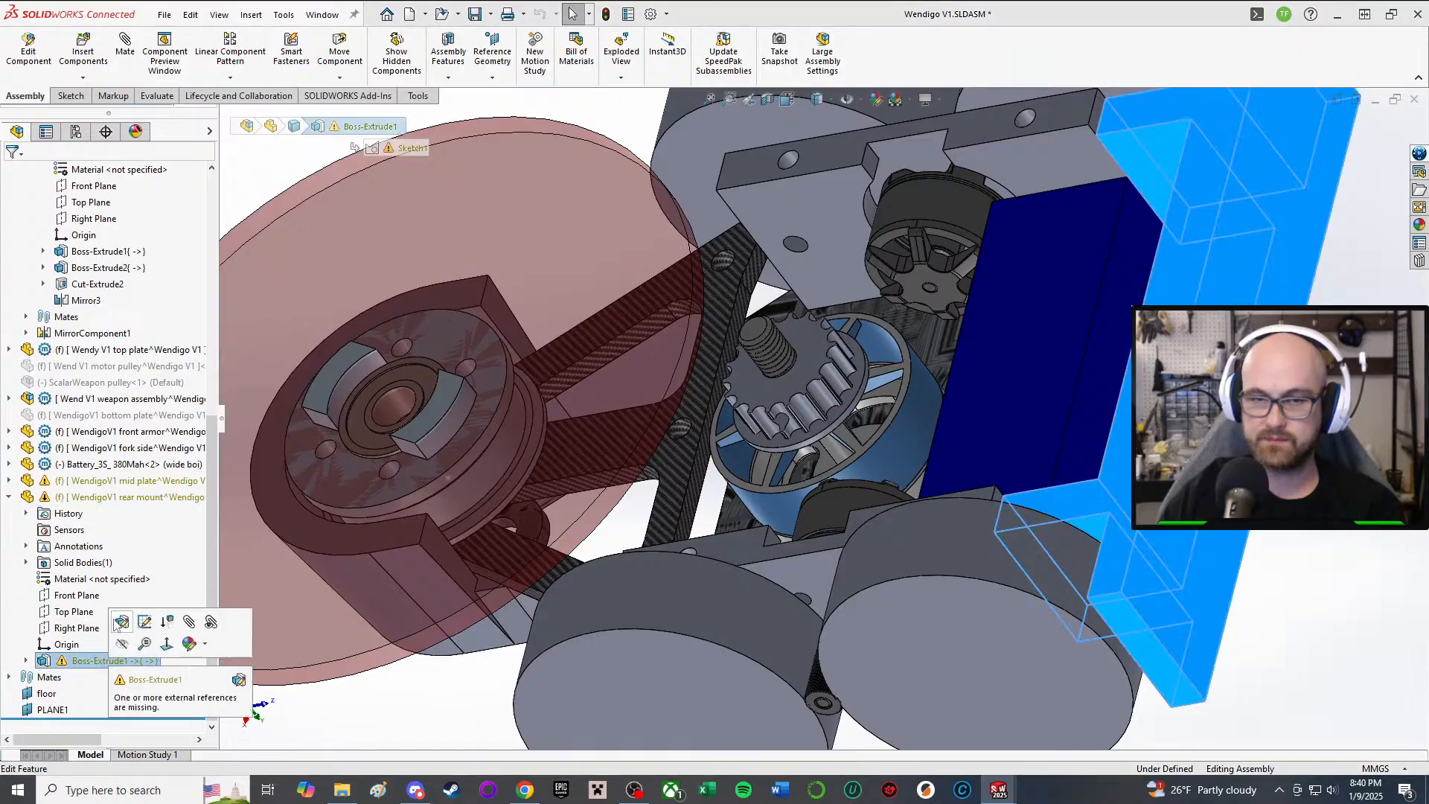
{"action": "left_click", "coordinate": [118, 626]}
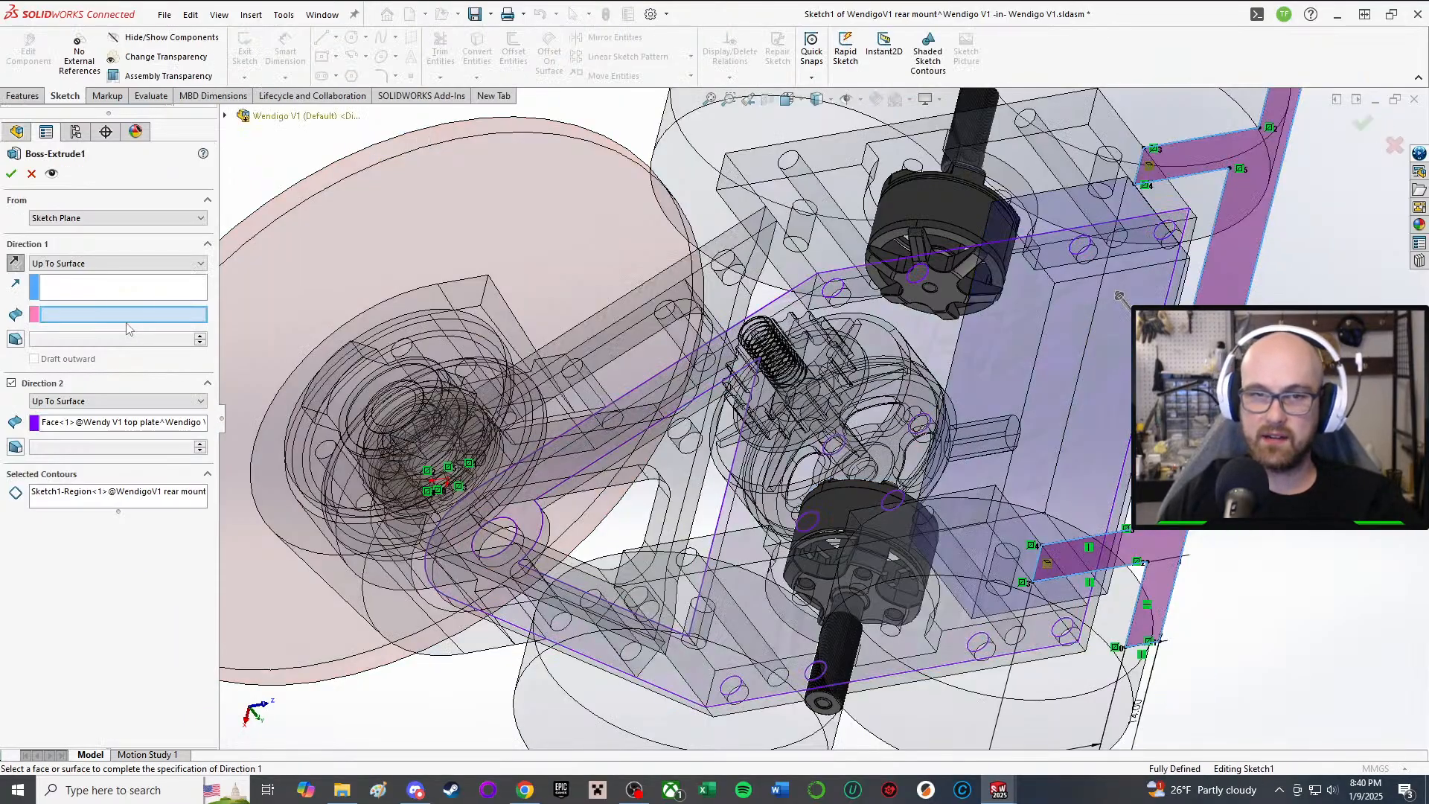
{"action": "middle_click_drag", "start_coordinate": [1064, 350], "coordinate": [819, 372]}
{"action": "left_click", "coordinate": [957, 262]}
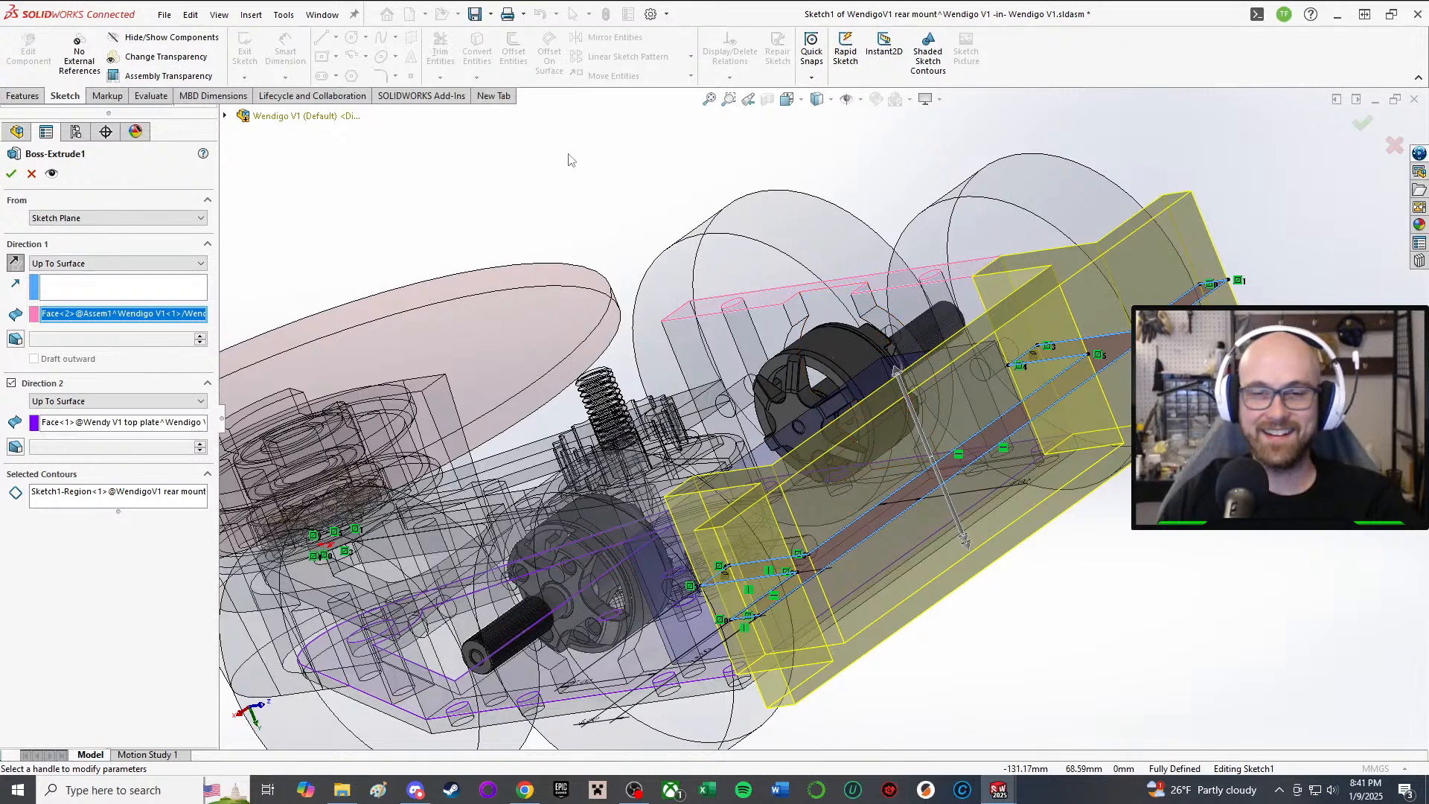
{"action": "left_click", "coordinate": [12, 174]}
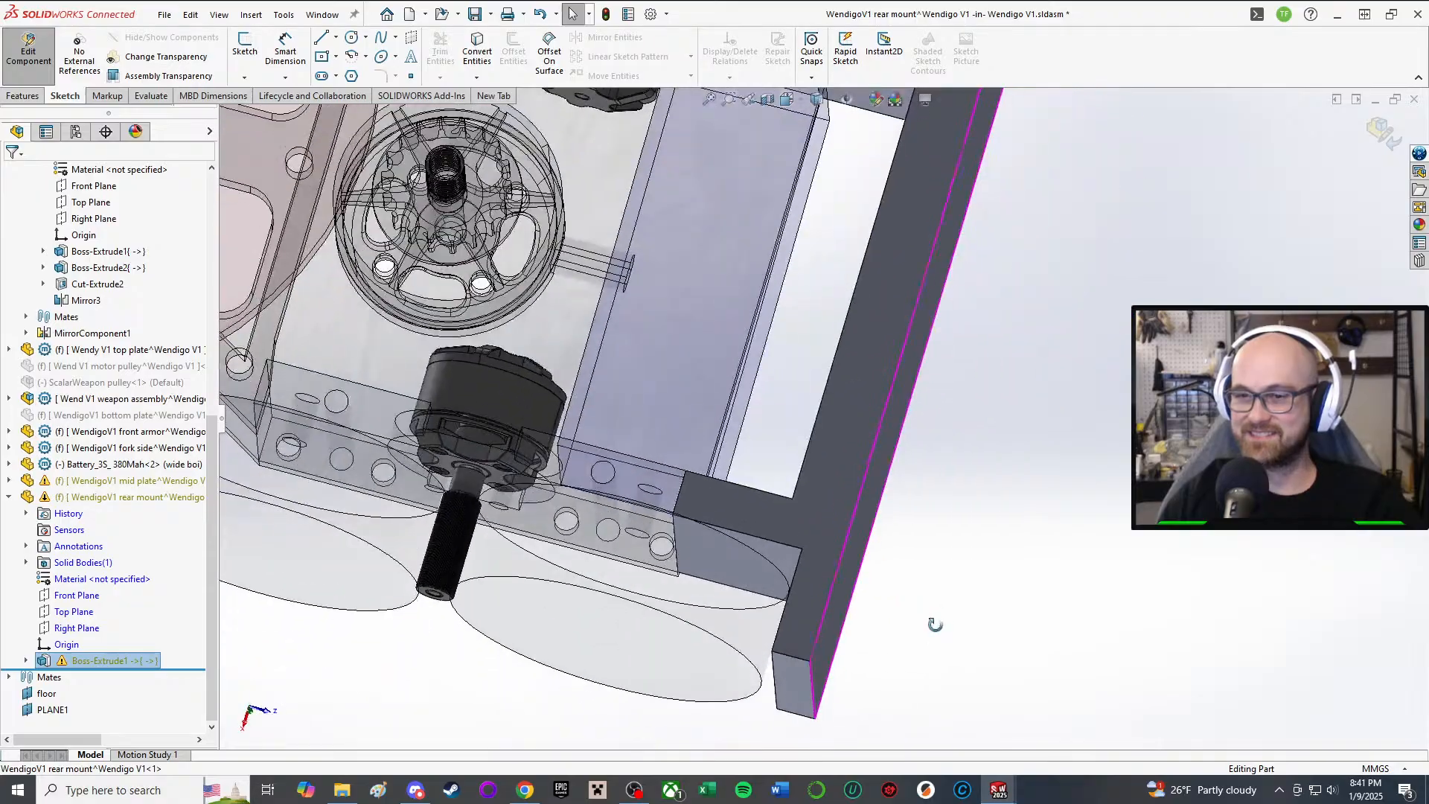
Step: Leave editing of the rear mount part and orbit around the rebuilt bracket
{"action": "middle_click_drag", "start_coordinate": [934, 623], "coordinate": [683, 588]}
{"action": "scroll", "coordinate": [745, 328], "scroll_direction": "up", "scroll_amount": 2}
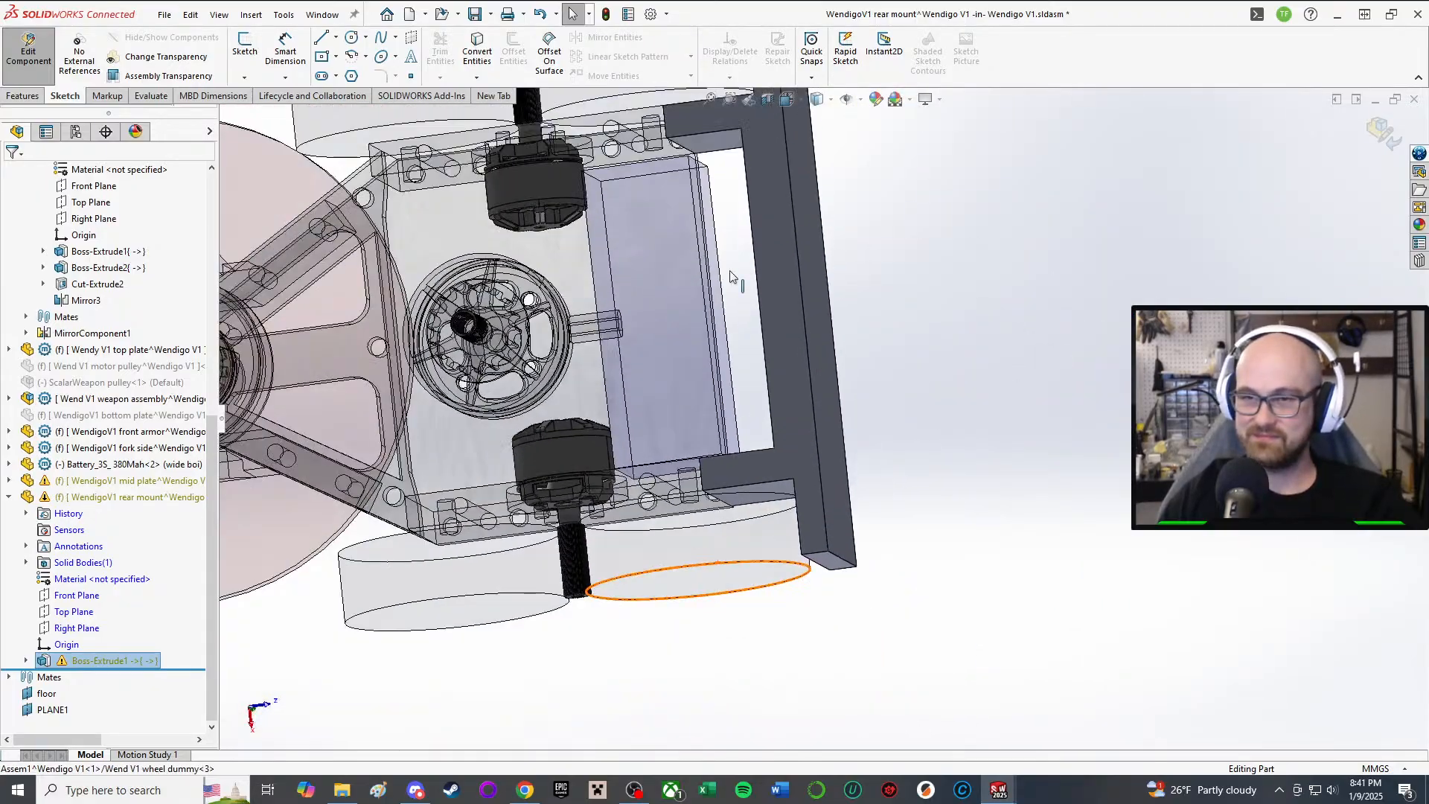
{"action": "middle_click_drag", "start_coordinate": [737, 281], "coordinate": [741, 614]}
{"action": "left_click", "coordinate": [29, 49]}
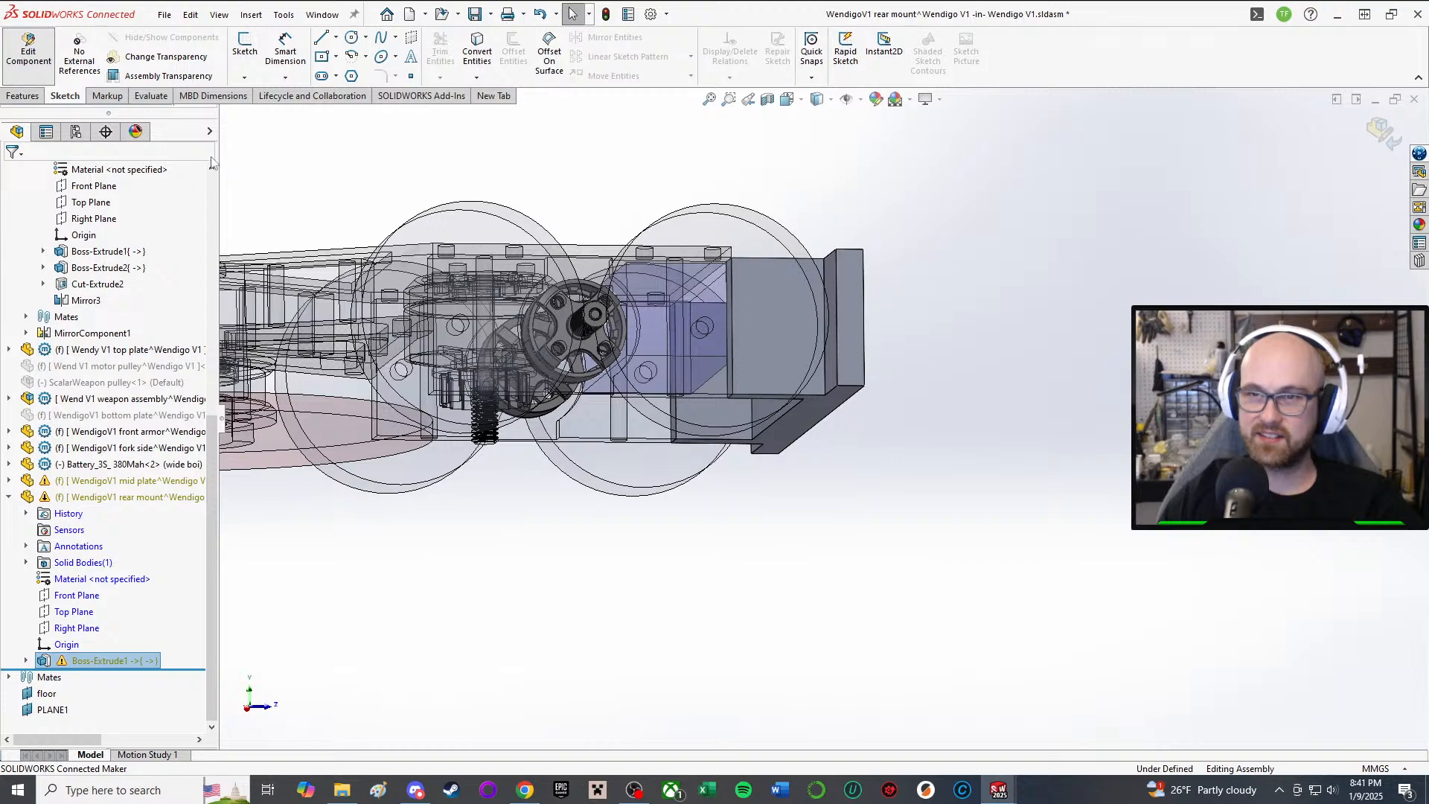
{"action": "scroll", "coordinate": [681, 469], "scroll_direction": "down", "scroll_amount": 5}
{"action": "scroll", "coordinate": [681, 462], "scroll_direction": "up", "scroll_amount": 2}
{"action": "middle_click_drag", "start_coordinate": [679, 447], "coordinate": [704, 475]}
{"action": "scroll", "coordinate": [740, 264], "scroll_direction": "up", "scroll_amount": 1}
{"action": "scroll", "coordinate": [899, 412], "scroll_direction": "down", "scroll_amount": 3}
{"action": "scroll", "coordinate": [784, 271], "scroll_direction": "up", "scroll_amount": 3}
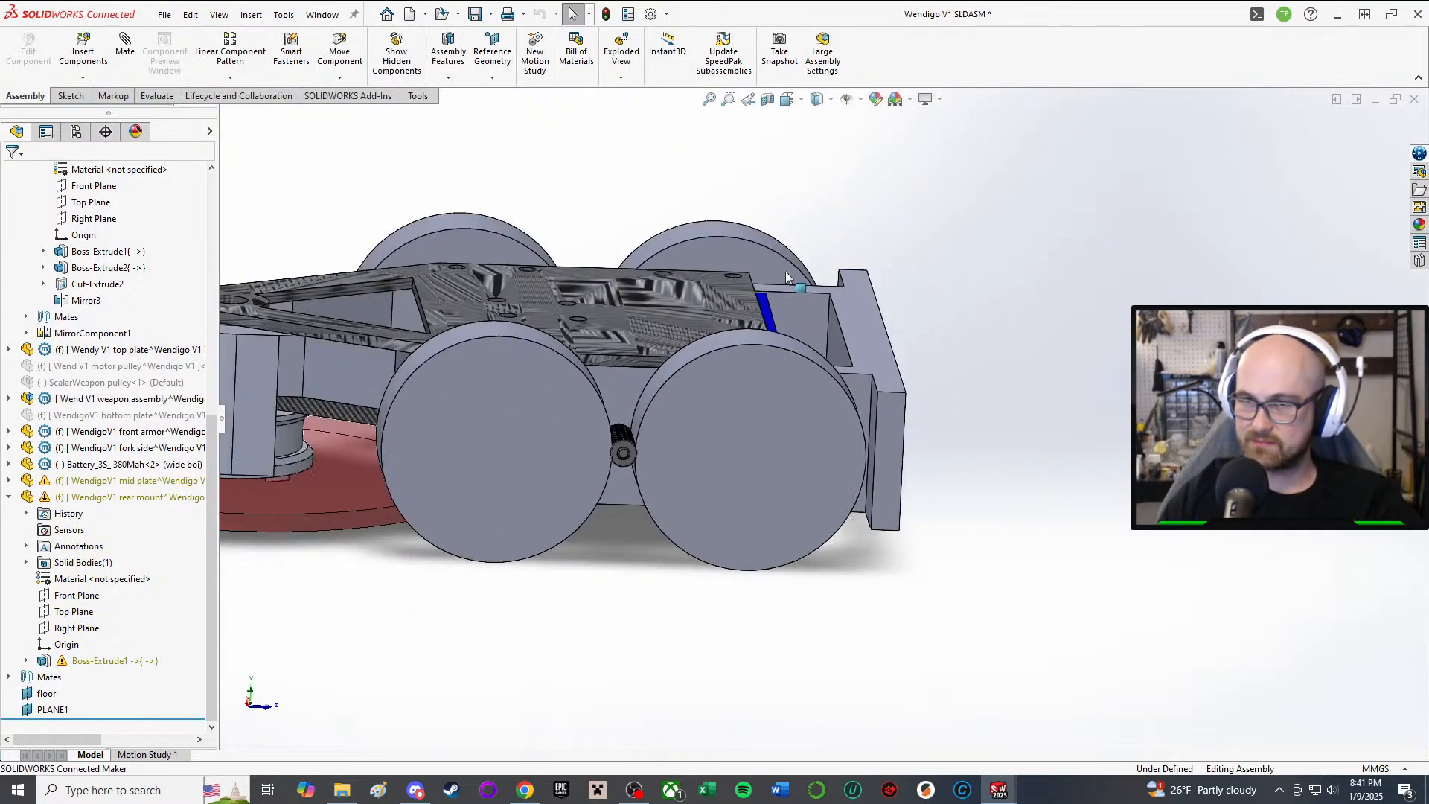
{"action": "middle_click_drag", "start_coordinate": [785, 271], "coordinate": [863, 452]}
{"action": "scroll", "coordinate": [921, 359], "scroll_direction": "down", "scroll_amount": 3}
{"action": "middle_click_drag", "start_coordinate": [922, 358], "coordinate": [813, 366]}
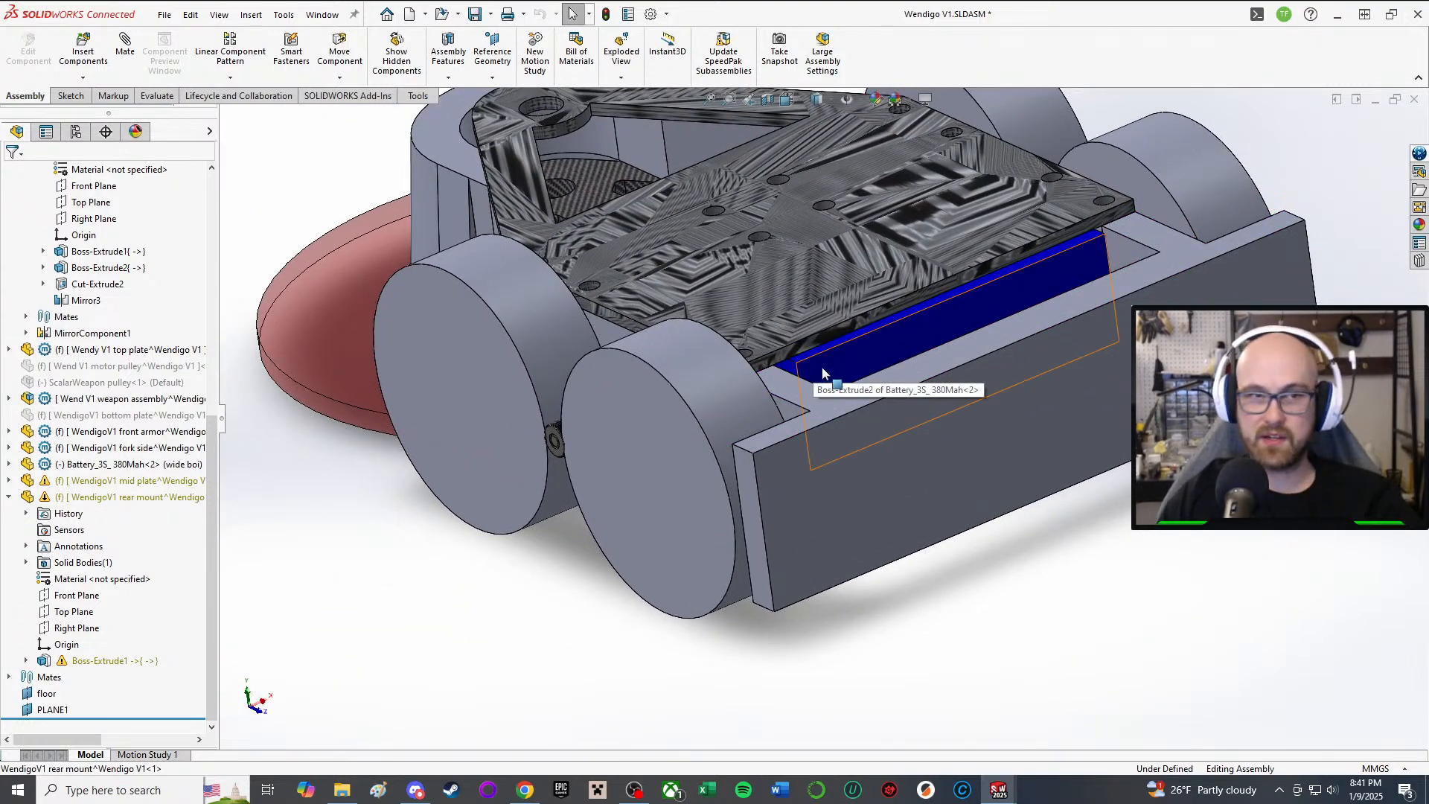
Step: Bring up the Sketch tools and turn the assembly to a side view of the rear mount
{"action": "left_click", "coordinate": [60, 97]}
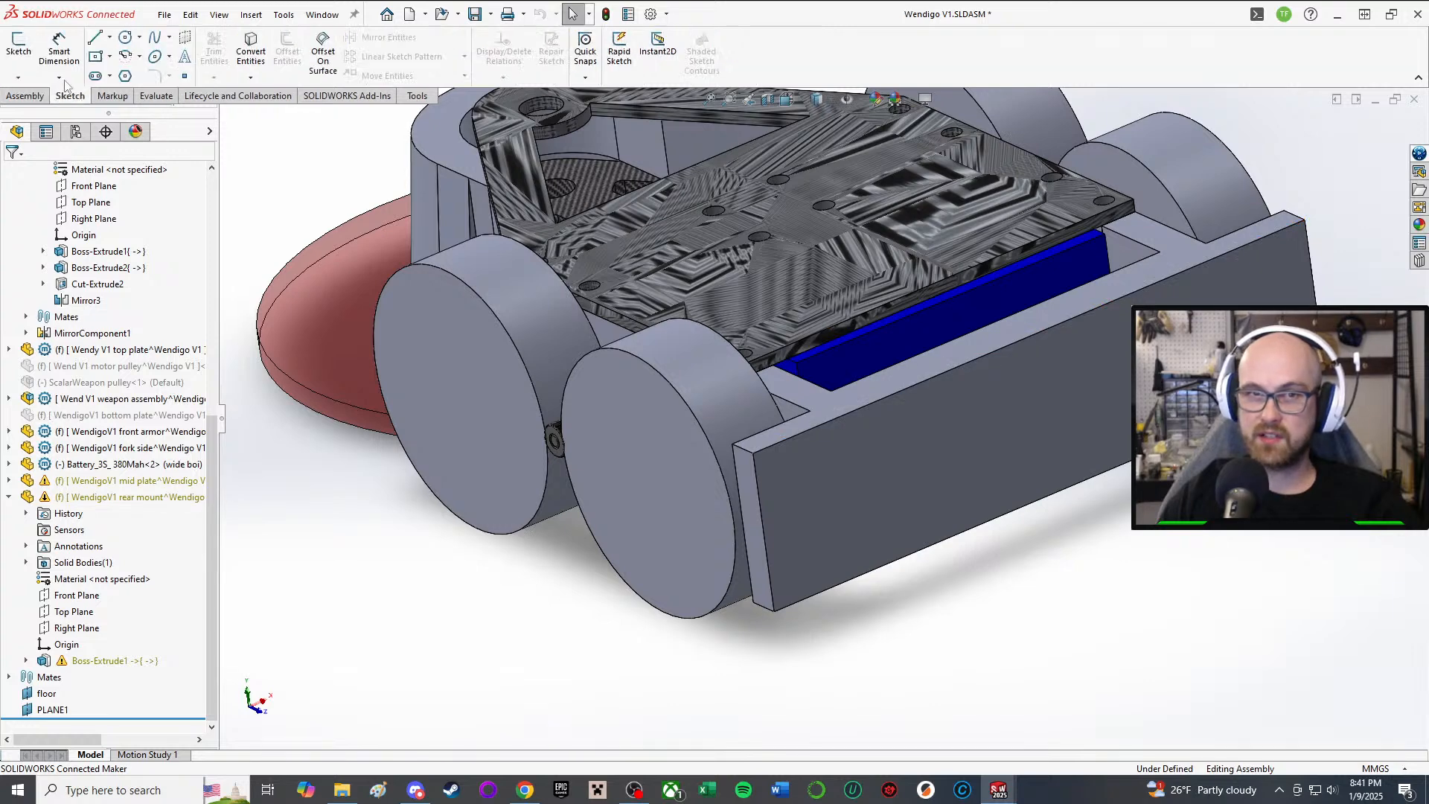
{"action": "left_click", "coordinate": [19, 48]}
{"action": "left_click", "coordinate": [1019, 384]}
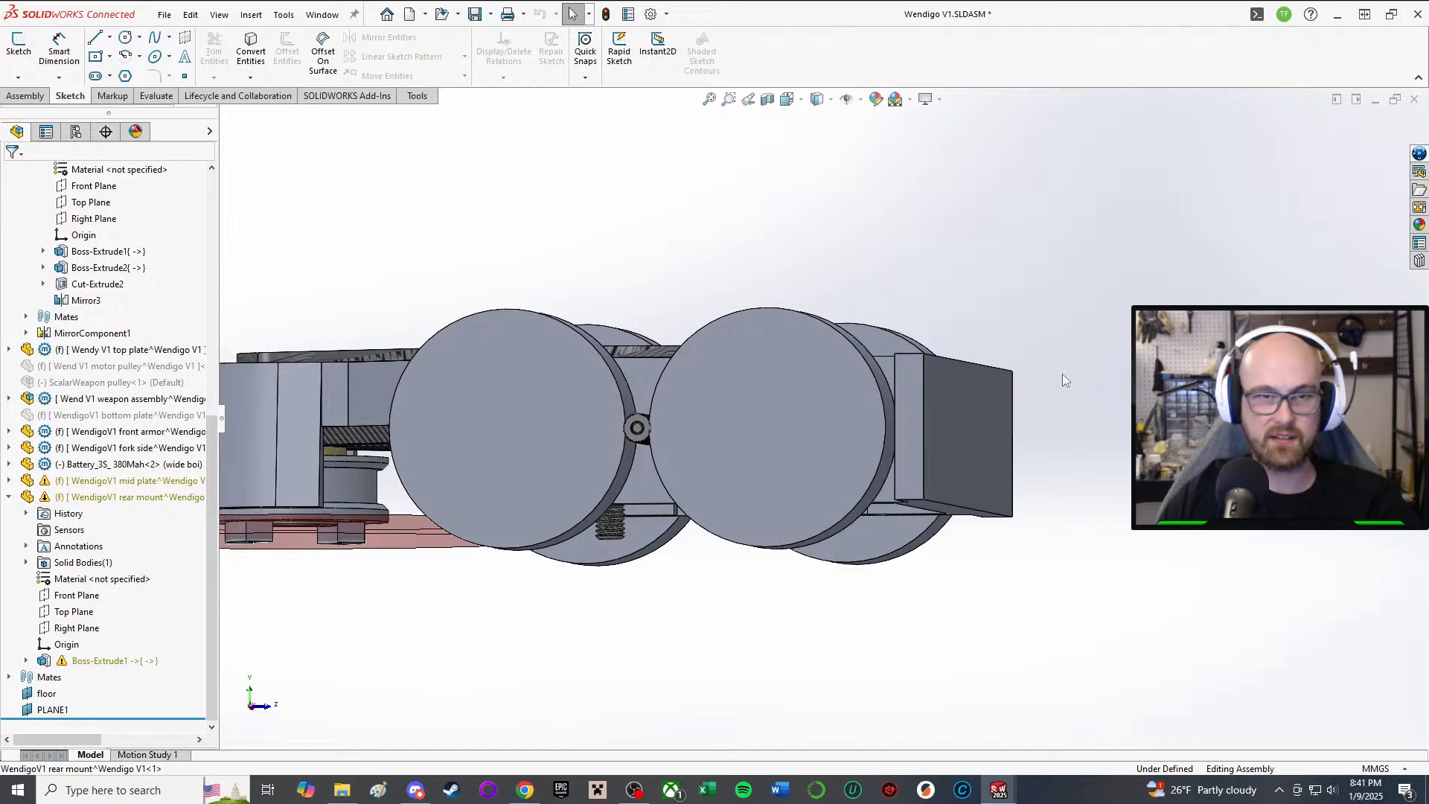
{"action": "middle_click_drag", "start_coordinate": [1061, 387], "coordinate": [922, 423]}
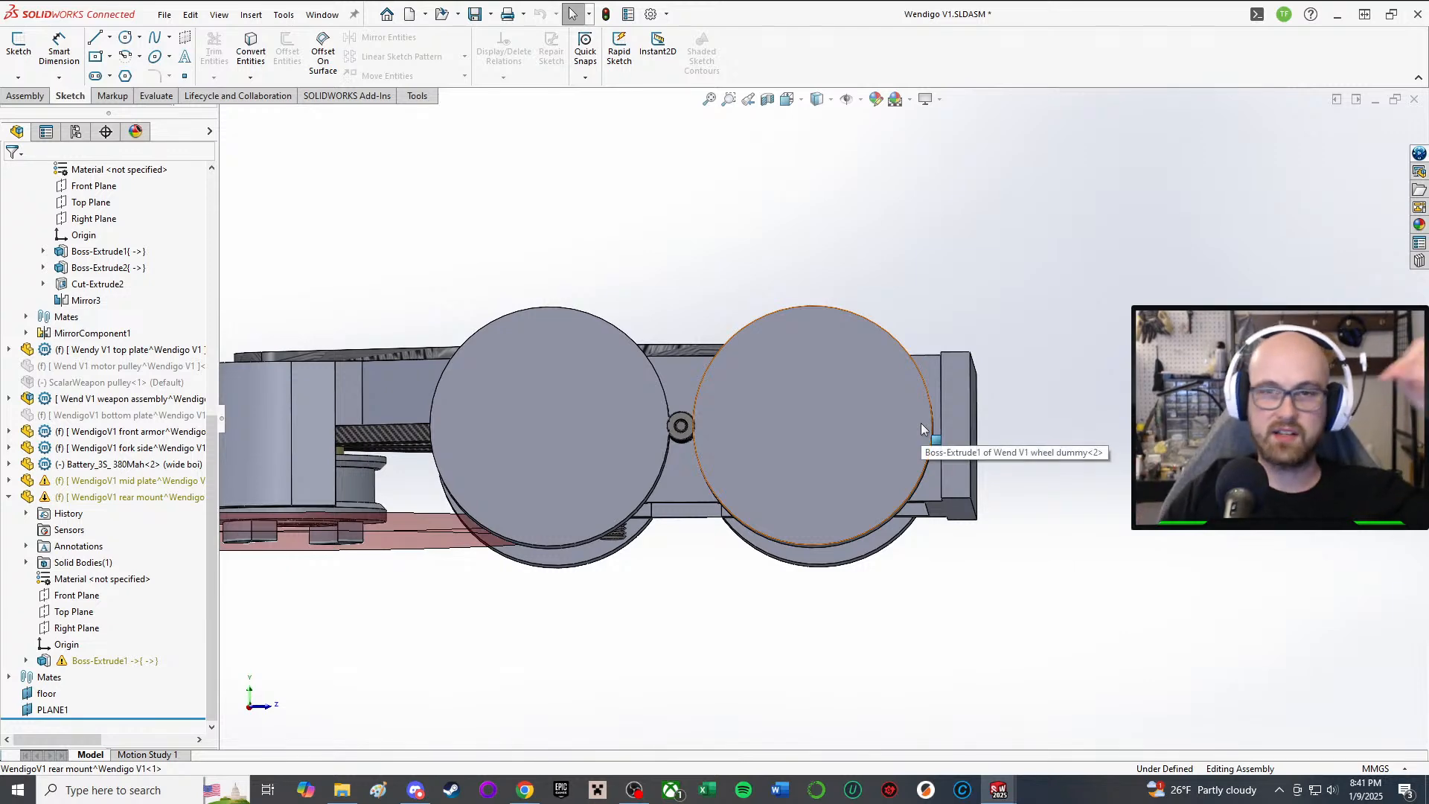
Step: Start an assembly-level sketch on the rear mount's outer face
{"action": "left_click", "coordinate": [19, 45]}
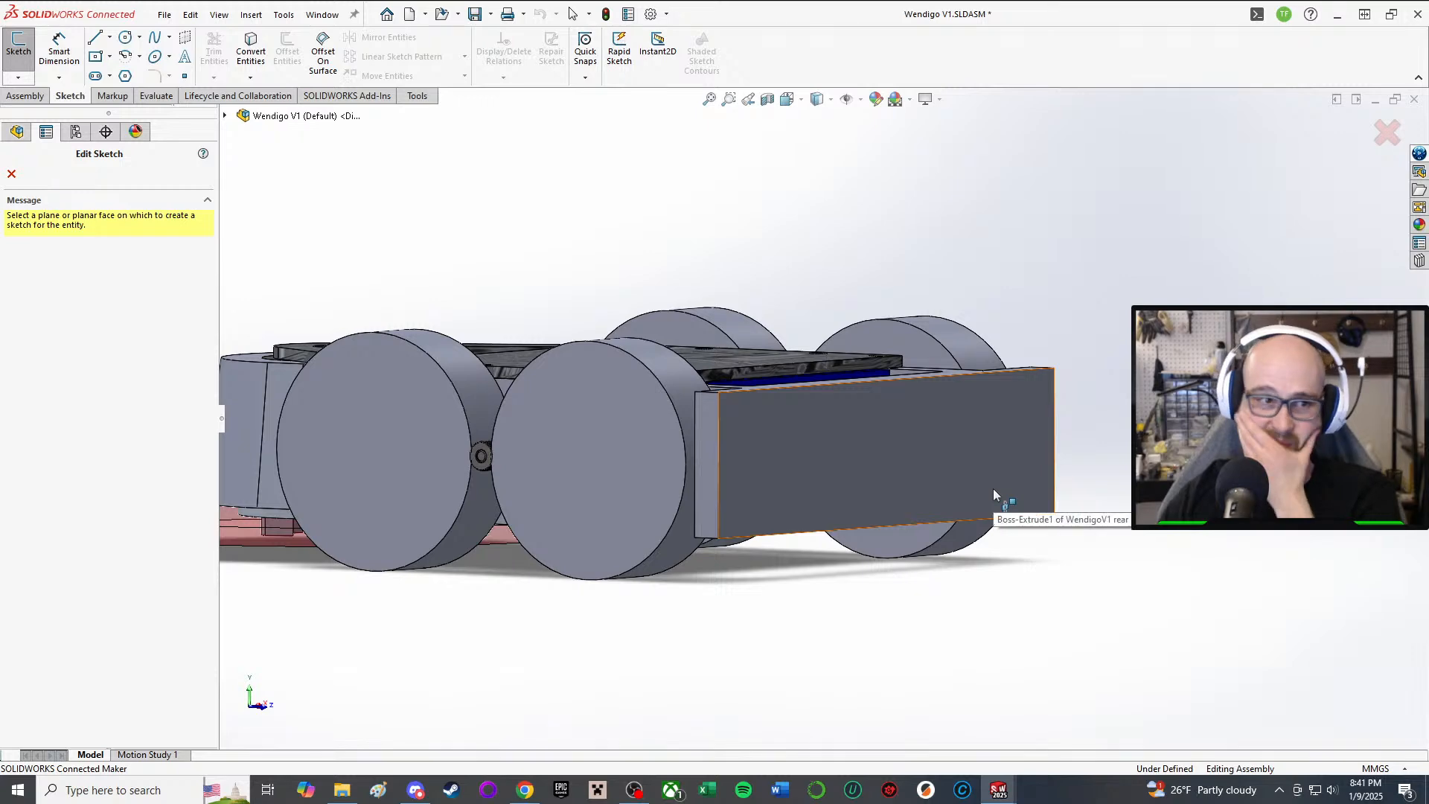
{"action": "left_click", "coordinate": [824, 462]}
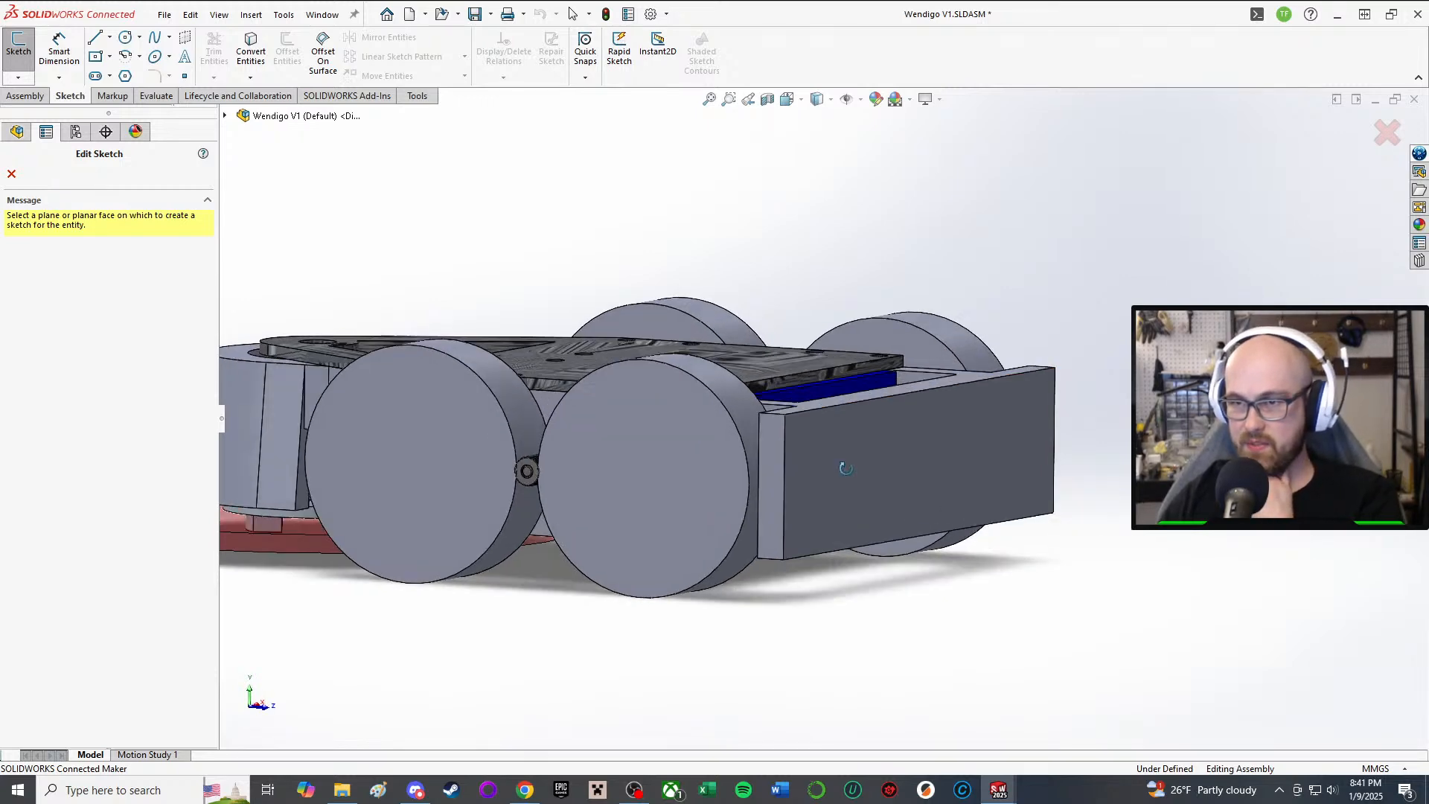
{"action": "middle_click_drag", "start_coordinate": [873, 417], "coordinate": [939, 402]}
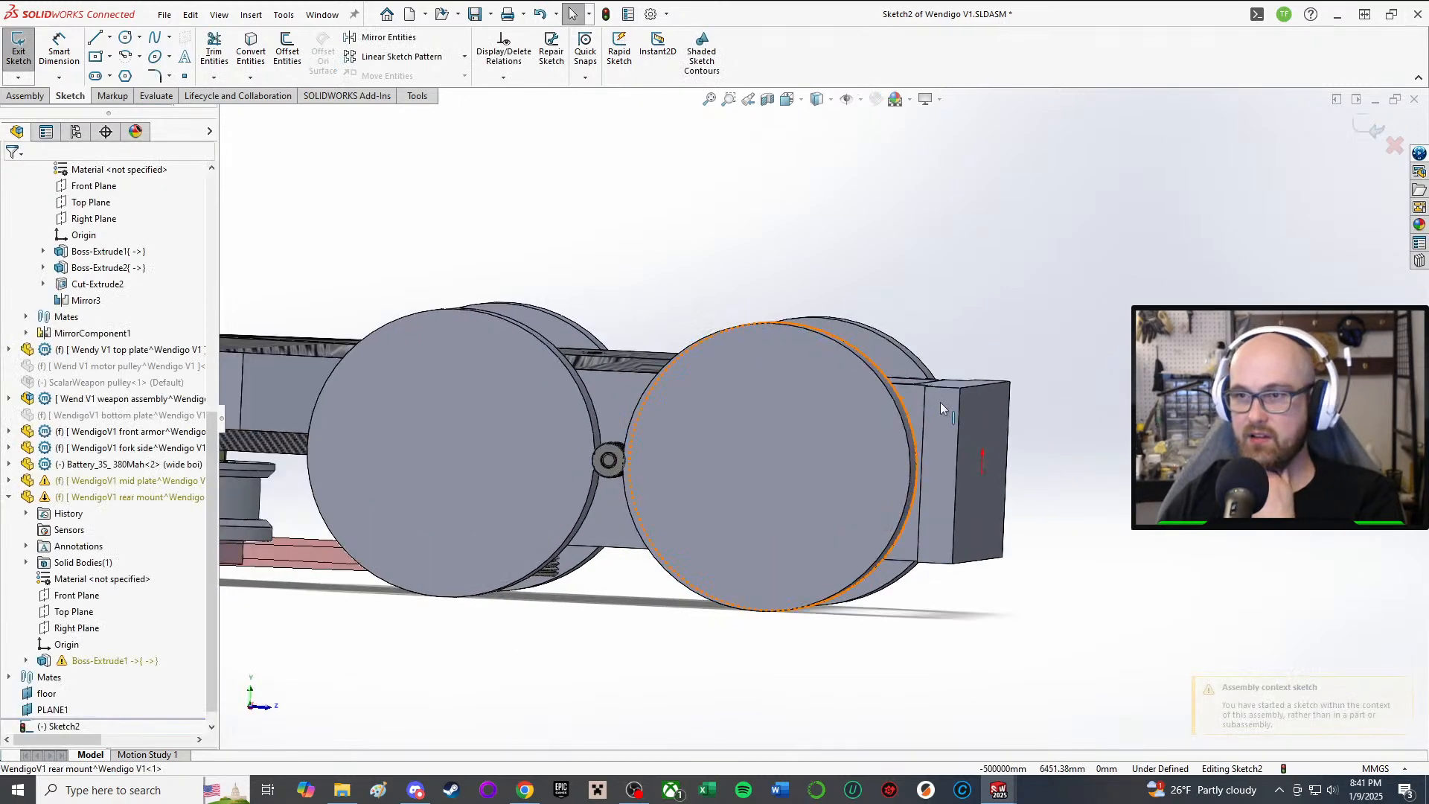
{"action": "scroll", "coordinate": [940, 402], "scroll_direction": "down", "scroll_amount": 3}
{"action": "scroll", "coordinate": [1190, 549], "scroll_direction": "up", "scroll_amount": 2}
{"action": "middle_click_drag", "start_coordinate": [1190, 548], "coordinate": [1136, 528]}
{"action": "scroll", "coordinate": [1037, 452], "scroll_direction": "up", "scroll_amount": 2}
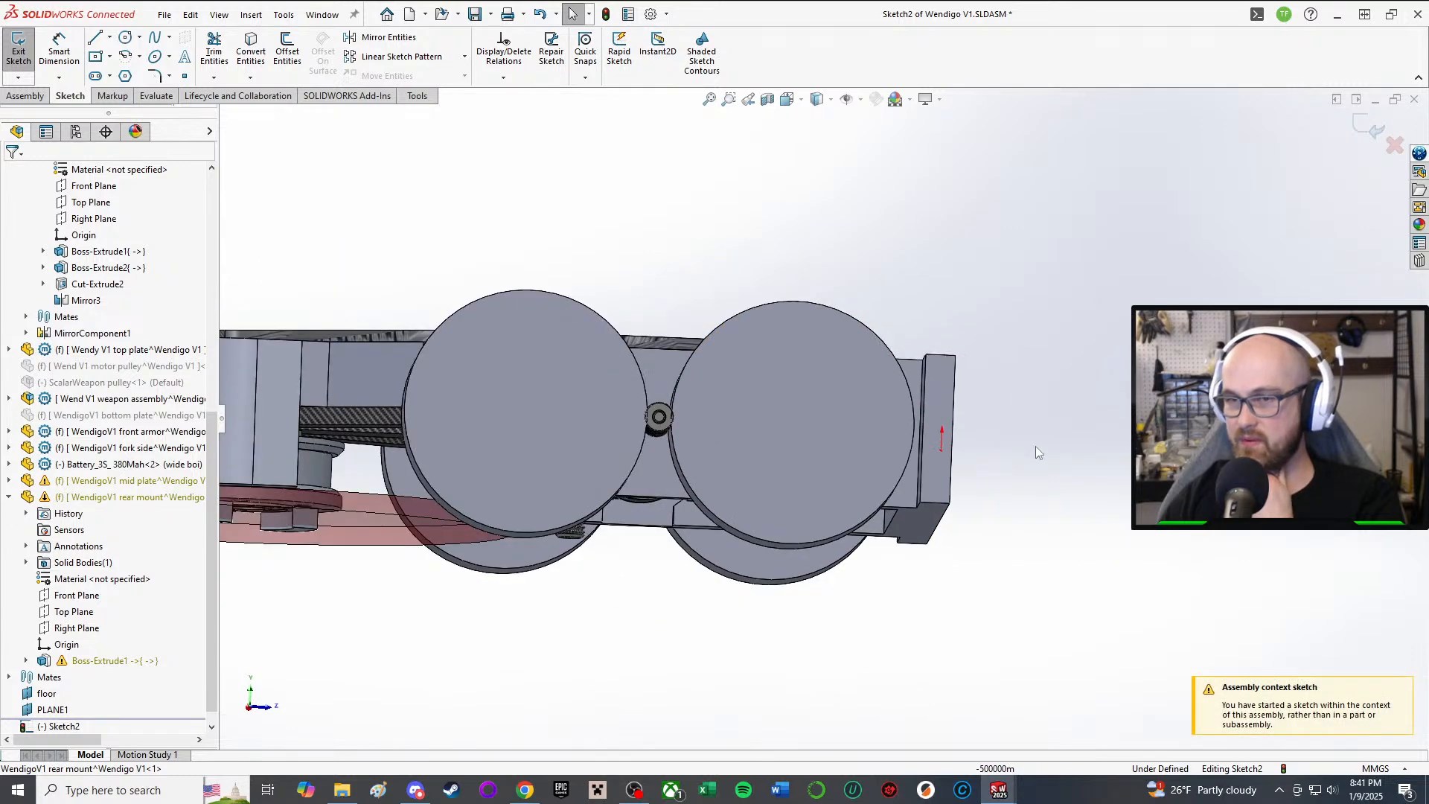
Step: Exit the assembly sketch and edit the rear mount part in context
{"action": "left_click", "coordinate": [19, 50]}
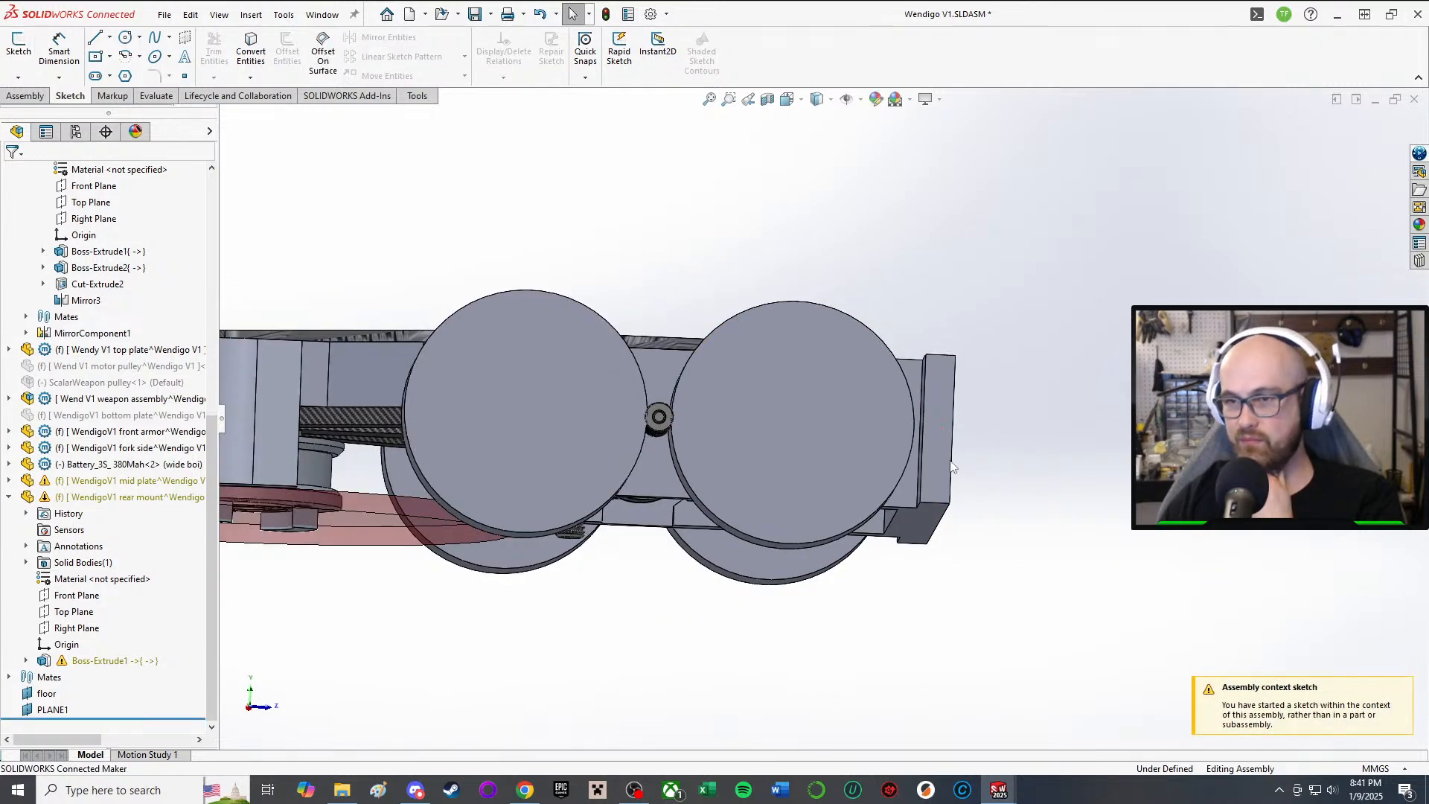
{"action": "right_click", "coordinate": [939, 450]}
{"action": "left_click", "coordinate": [1026, 232]}
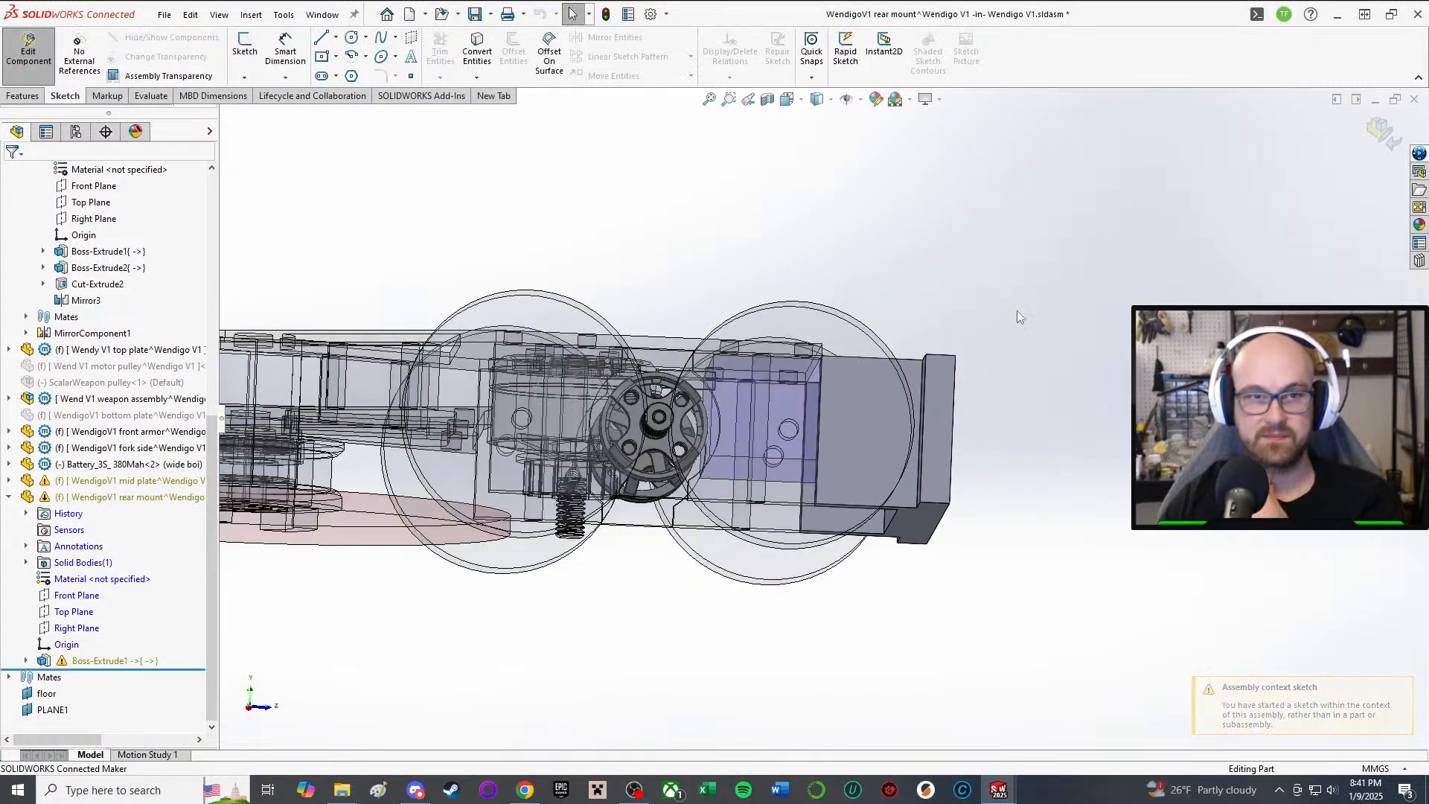
Step: Orbit and zoom to view the chassis, wheels and rear mount from above
{"action": "scroll", "coordinate": [987, 384], "scroll_direction": "down", "scroll_amount": 1}
{"action": "scroll", "coordinate": [985, 378], "scroll_direction": "down", "scroll_amount": 4}
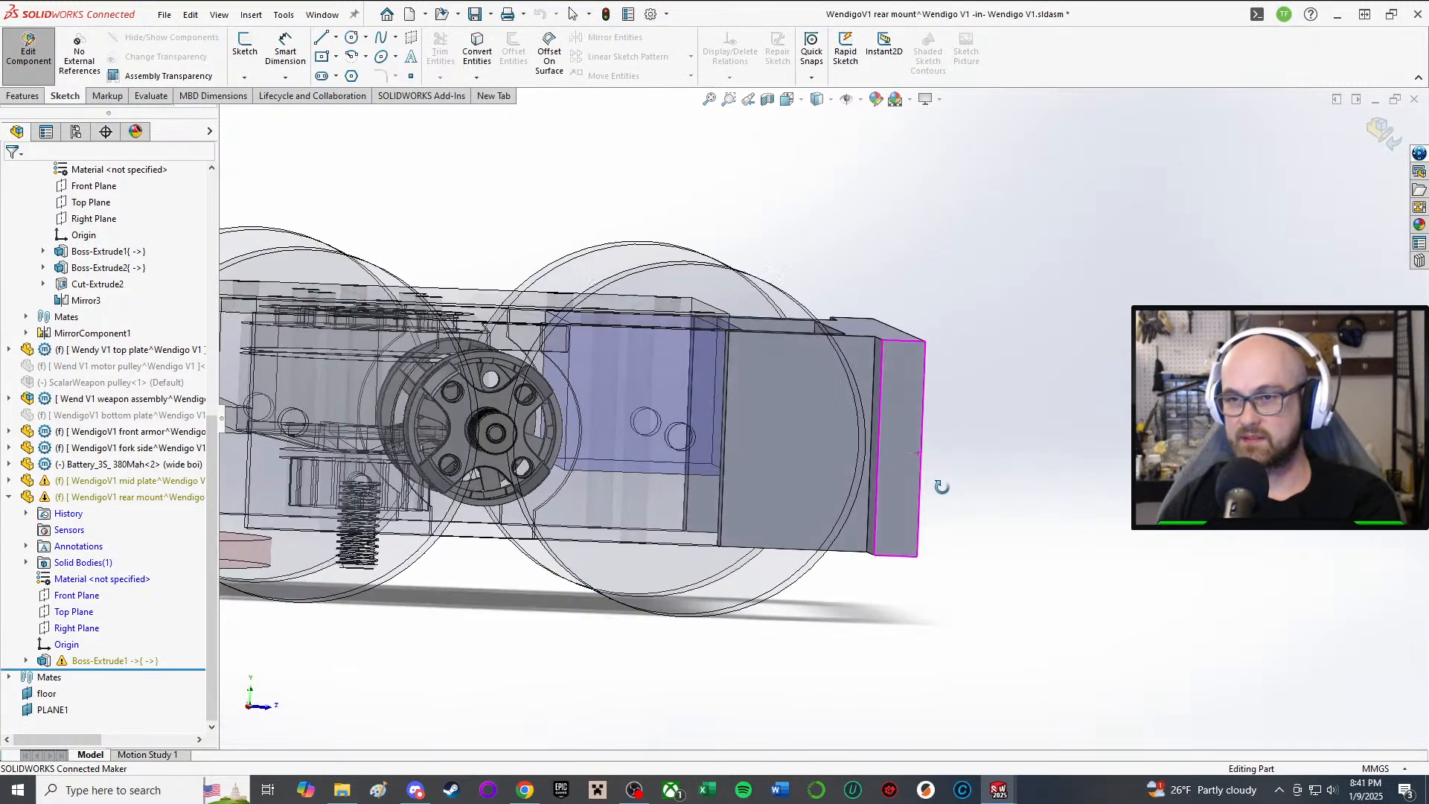
{"action": "scroll", "coordinate": [944, 476], "scroll_direction": "up", "scroll_amount": 4}
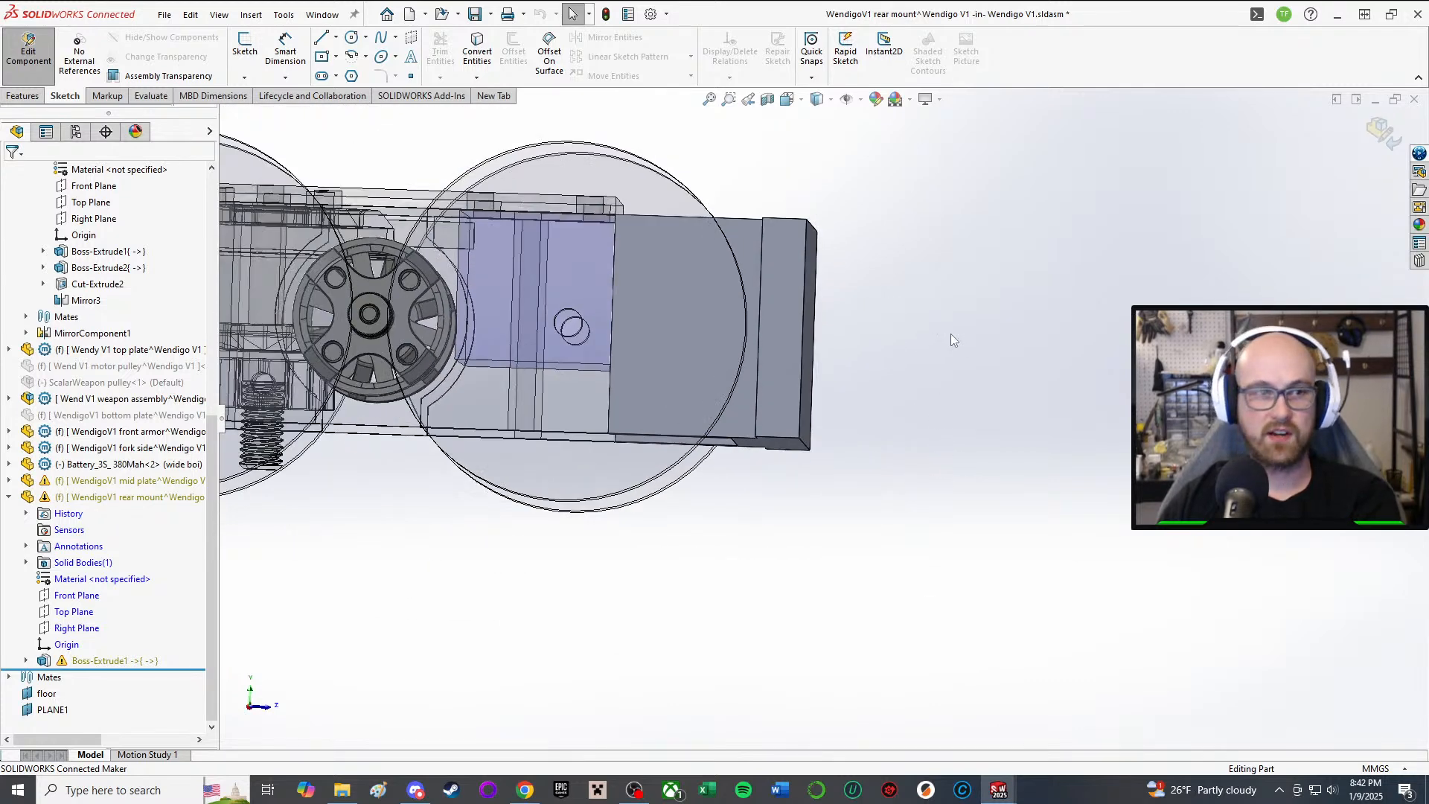
{"action": "scroll", "coordinate": [952, 339], "scroll_direction": "down", "scroll_amount": 3}
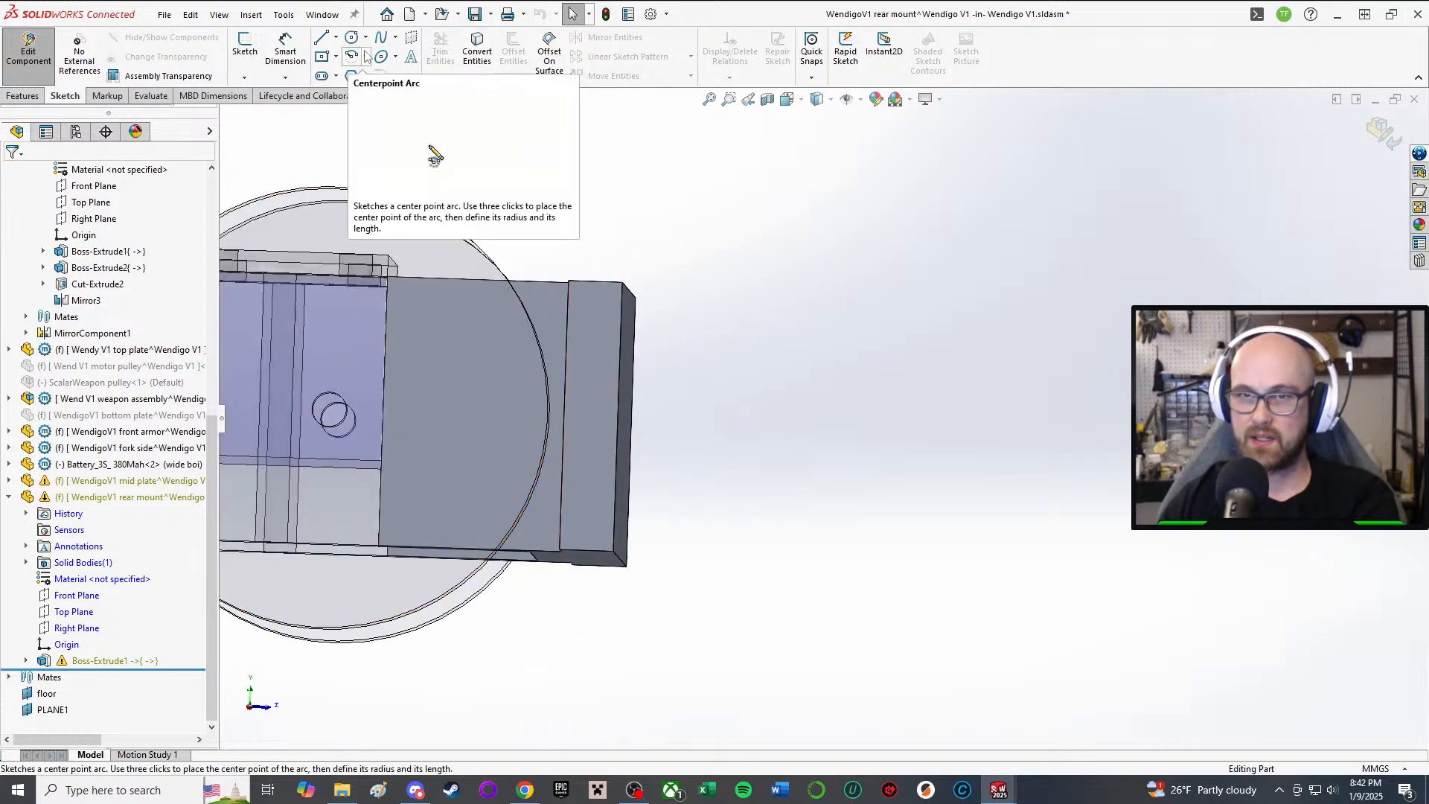
{"action": "middle_click_drag", "start_coordinate": [655, 365], "coordinate": [726, 387]}
{"action": "scroll", "coordinate": [733, 351], "scroll_direction": "down", "scroll_amount": 3}
{"action": "middle_click_drag", "start_coordinate": [937, 341], "coordinate": [977, 421]}
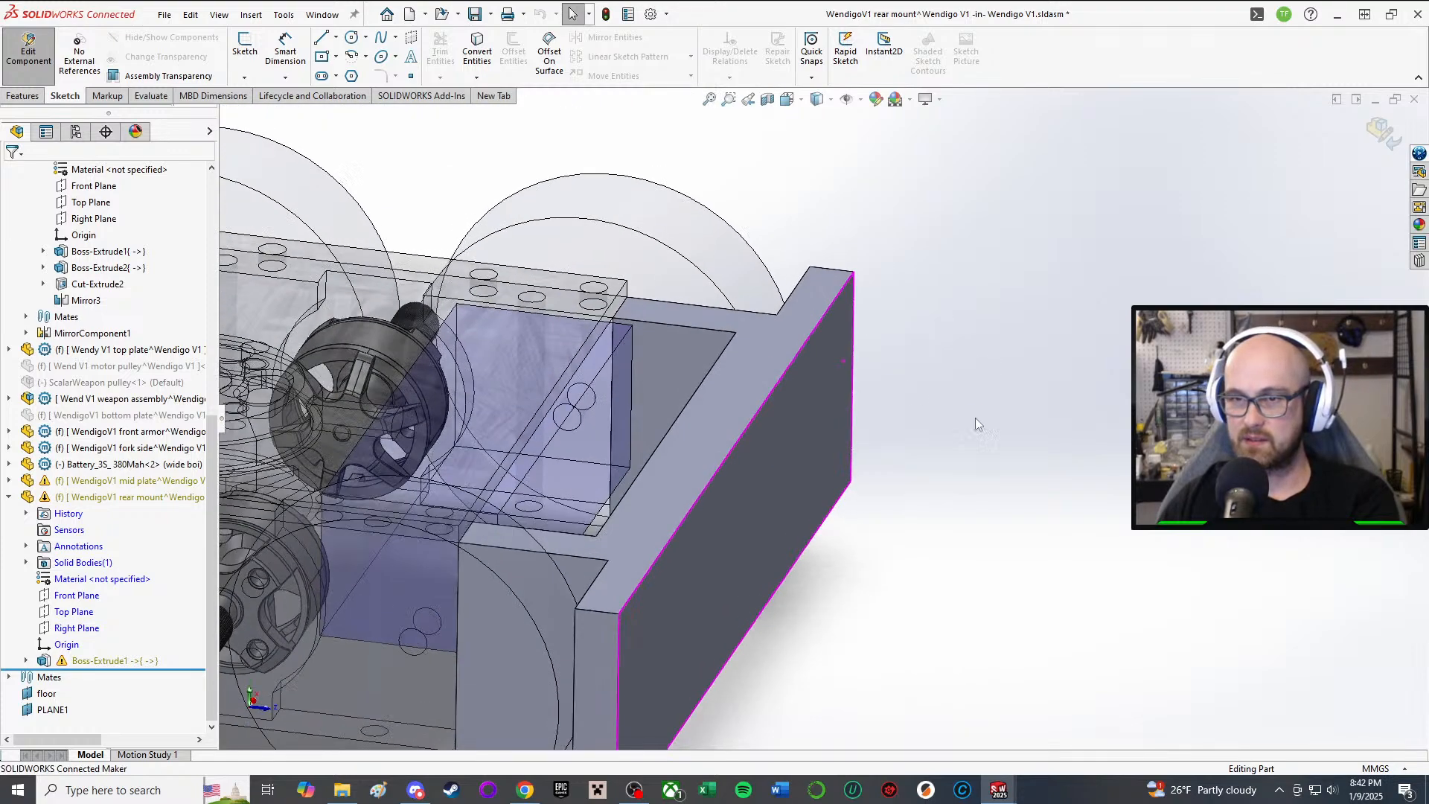
{"action": "scroll", "coordinate": [409, 235], "scroll_direction": "up", "scroll_amount": 2}
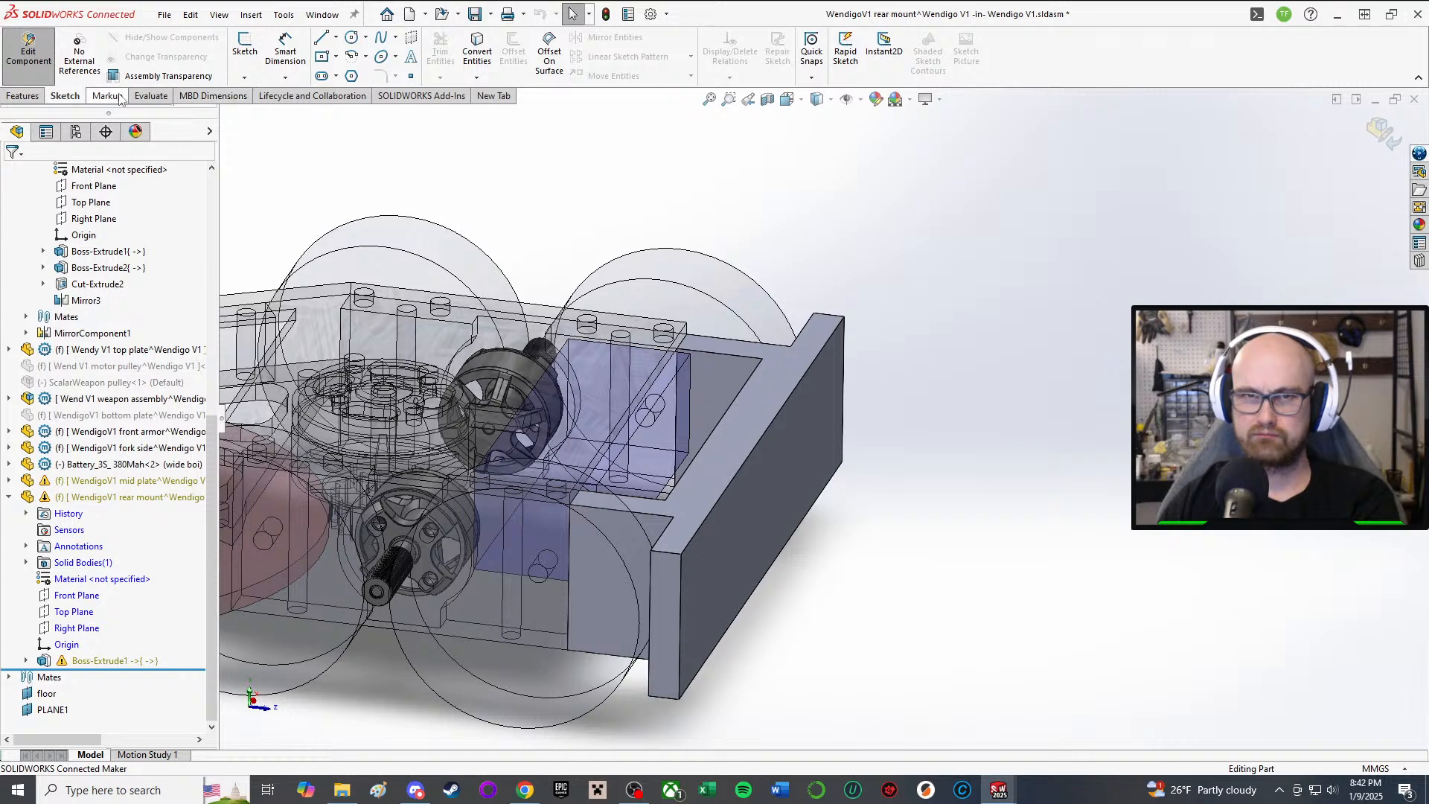
Step: Start a new sketch on the rear mount's Right Plane
{"action": "left_click", "coordinate": [245, 45]}
{"action": "left_click", "coordinate": [24, 95]}
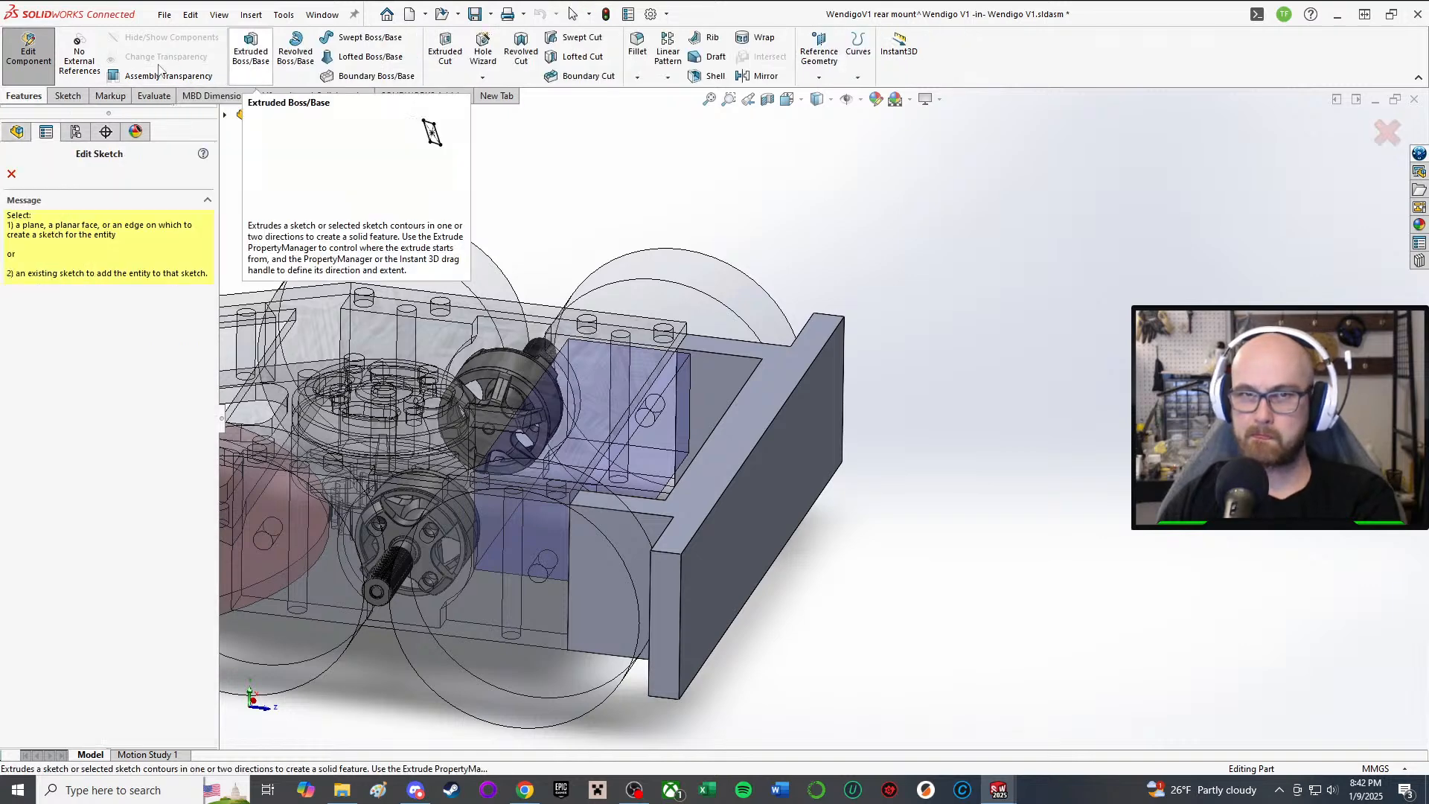
{"action": "left_click", "coordinate": [68, 96]}
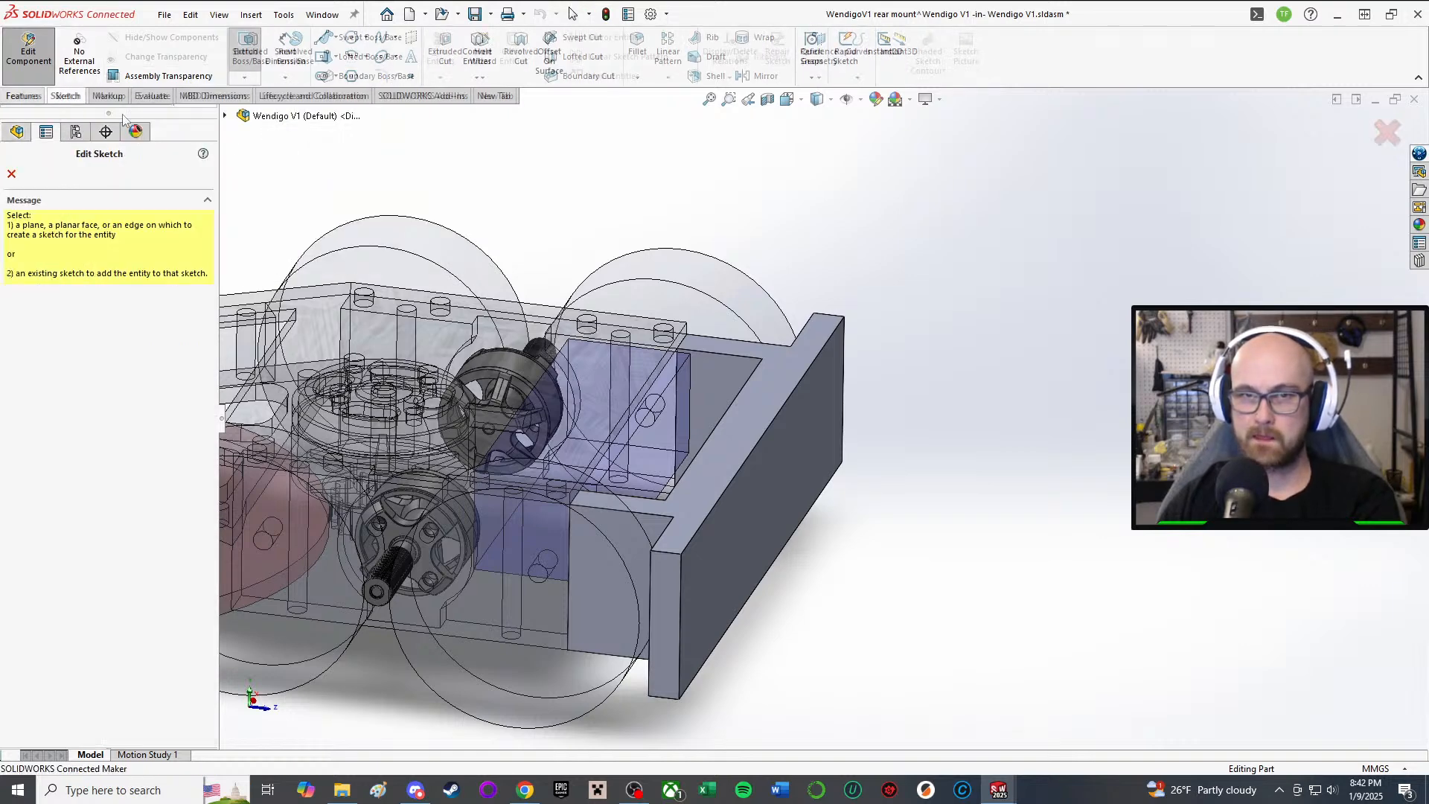
{"action": "left_click", "coordinate": [225, 116]}
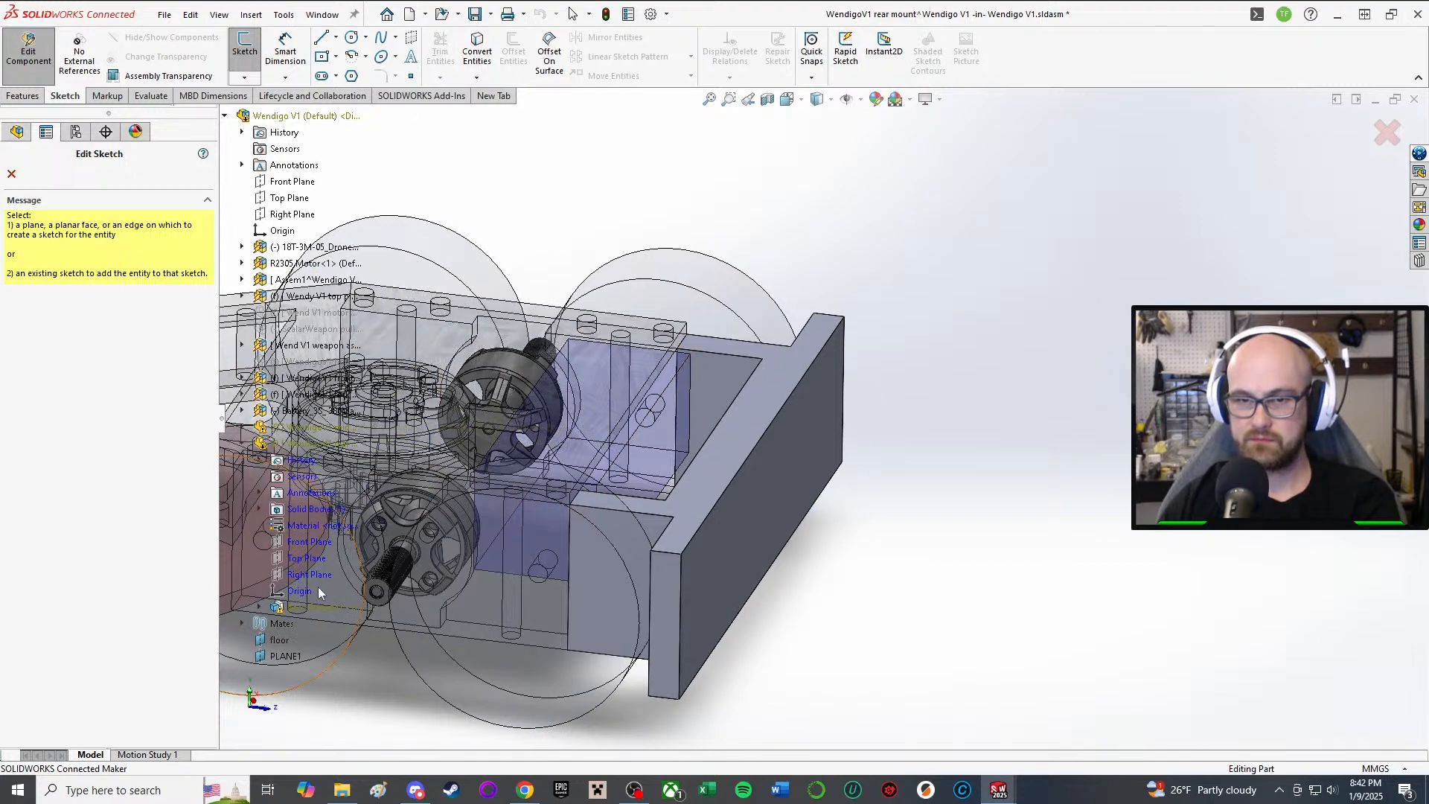
{"action": "left_click", "coordinate": [302, 573]}
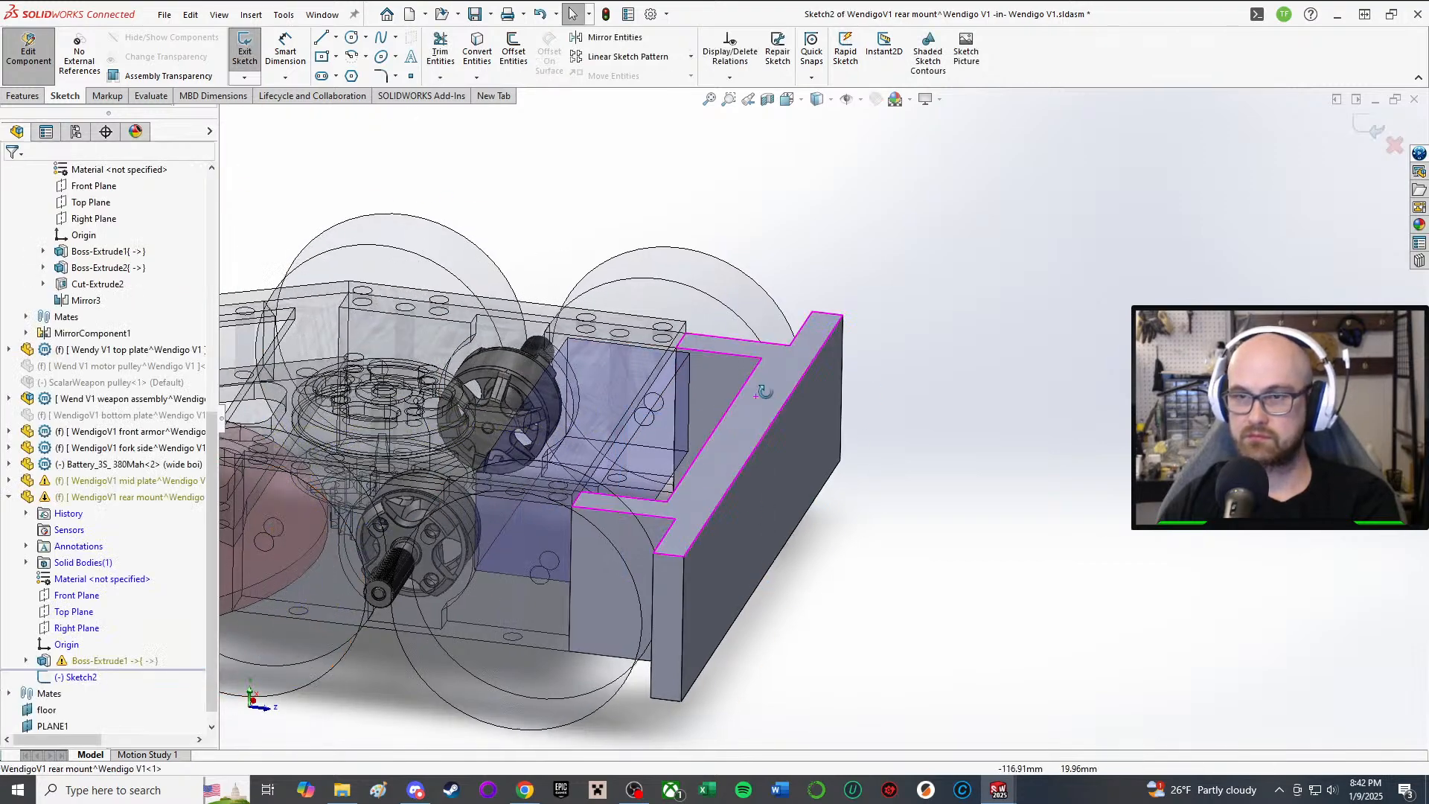
{"action": "middle_click_drag", "start_coordinate": [1056, 655], "coordinate": [826, 445]}
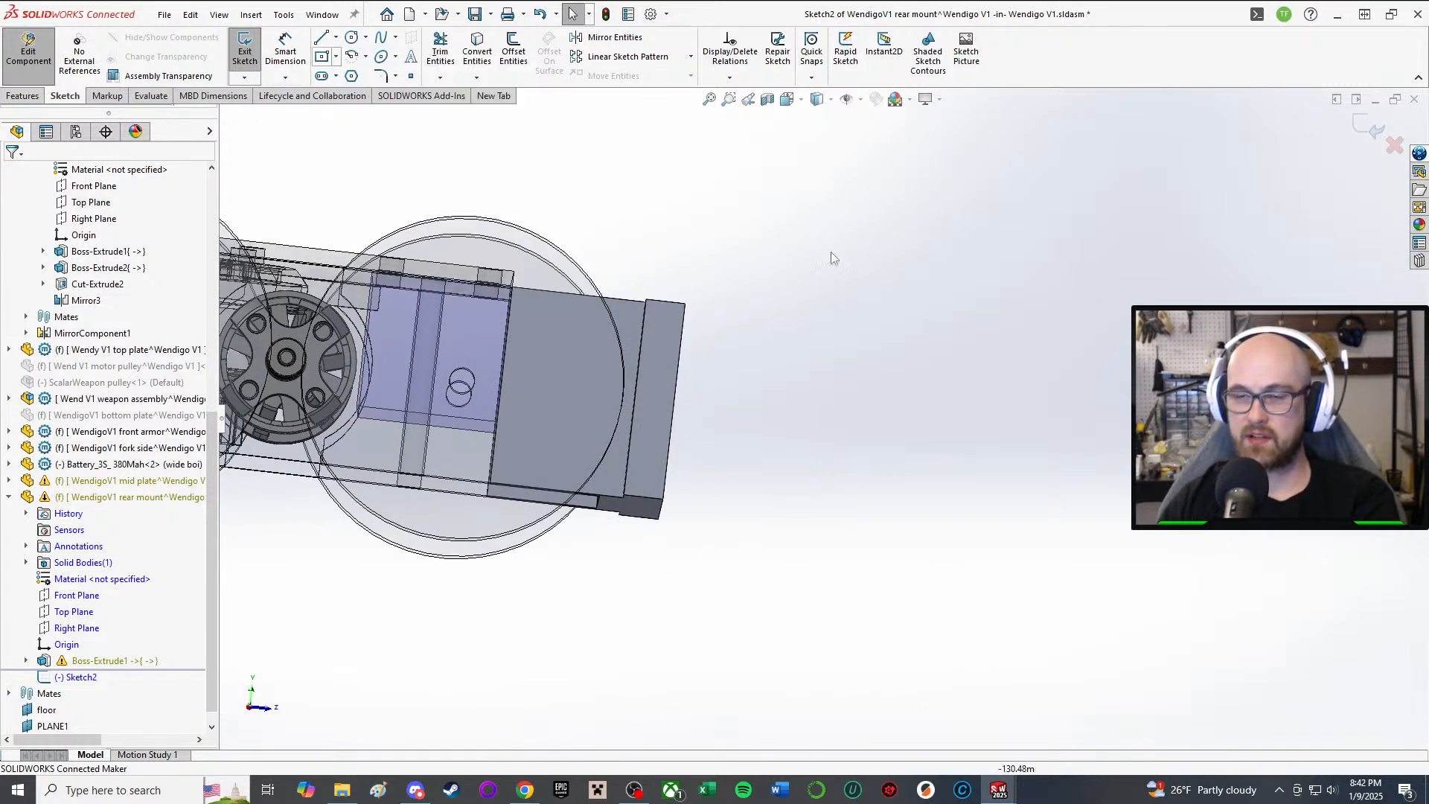
{"action": "scroll", "coordinate": [829, 255], "scroll_direction": "down", "scroll_amount": 4}
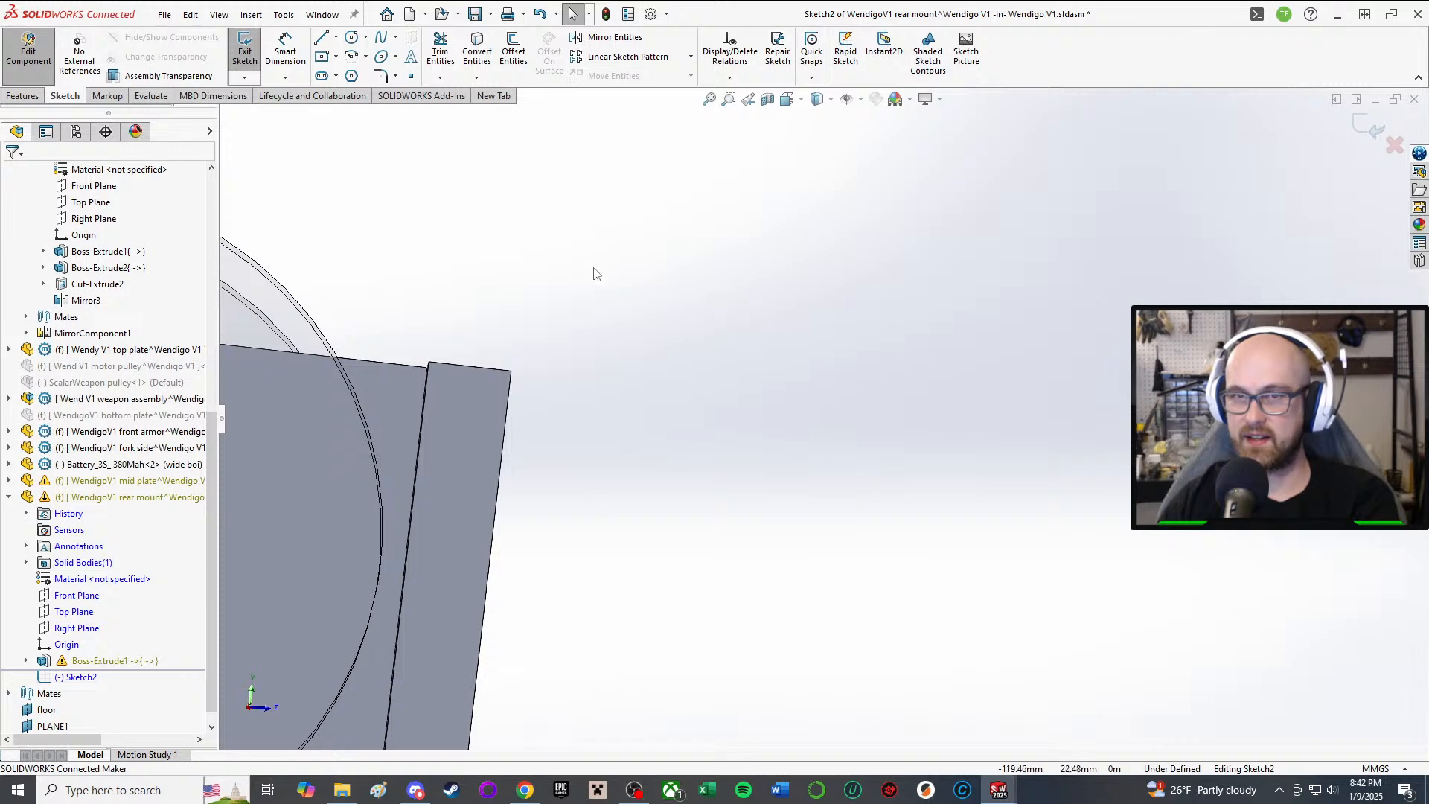
{"action": "scroll", "coordinate": [591, 458], "scroll_direction": "up", "scroll_amount": 5}
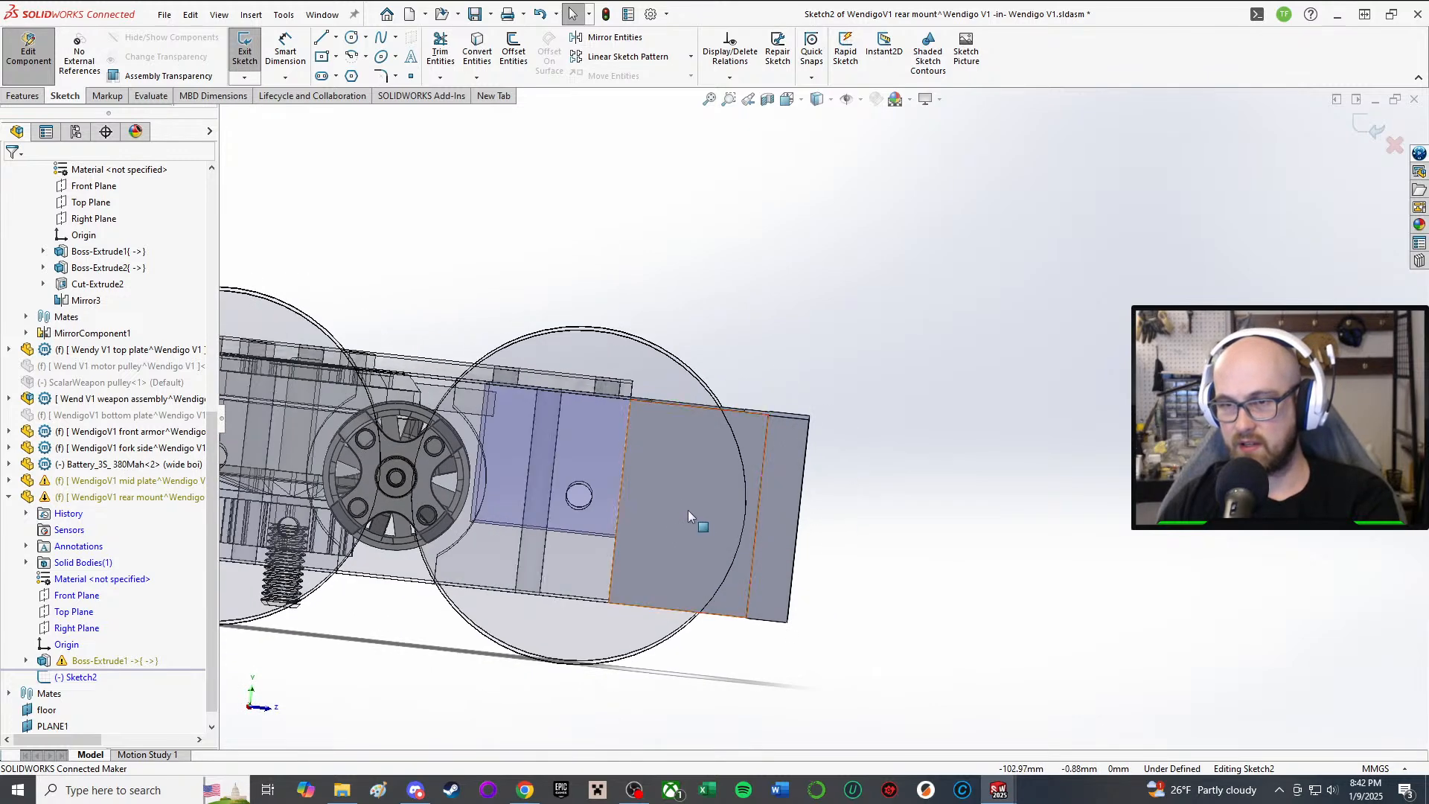
{"action": "scroll", "coordinate": [1001, 536], "scroll_direction": "down", "scroll_amount": 3}
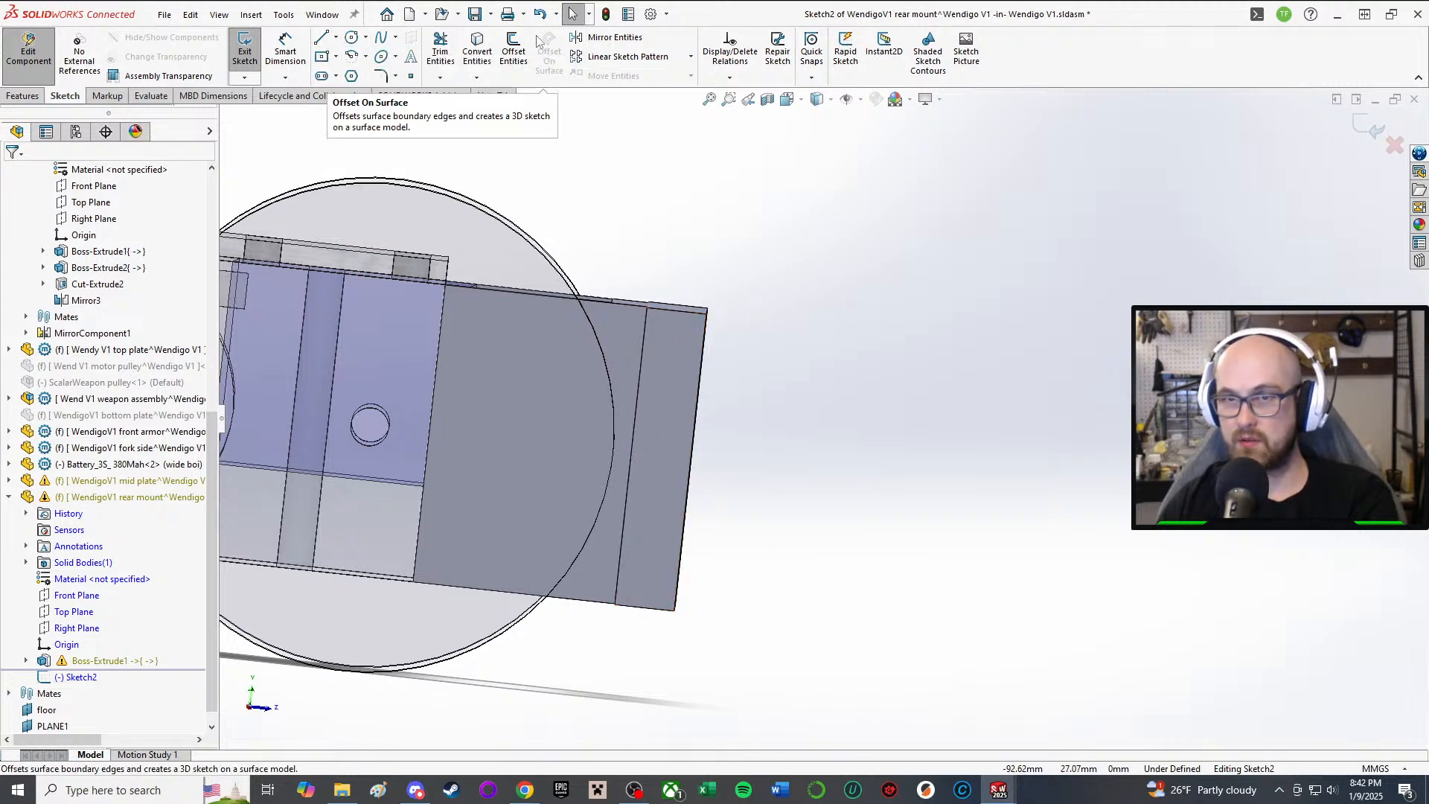
Step: Convert the rear mount's end edge into the sketch and draw a line from the plate's bottom corner
{"action": "left_click", "coordinate": [477, 52]}
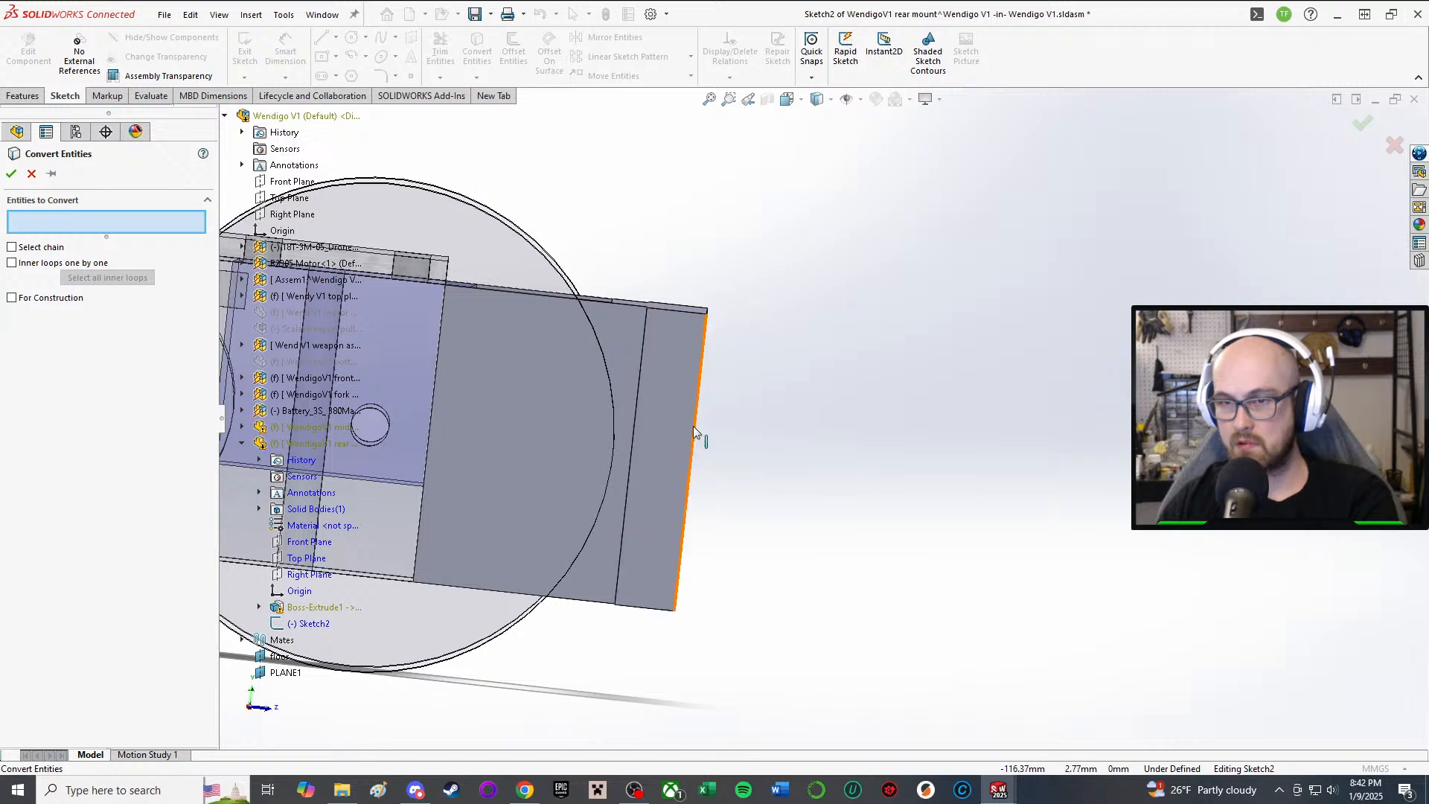
{"action": "left_click", "coordinate": [694, 426]}
{"action": "left_click", "coordinate": [11, 174]}
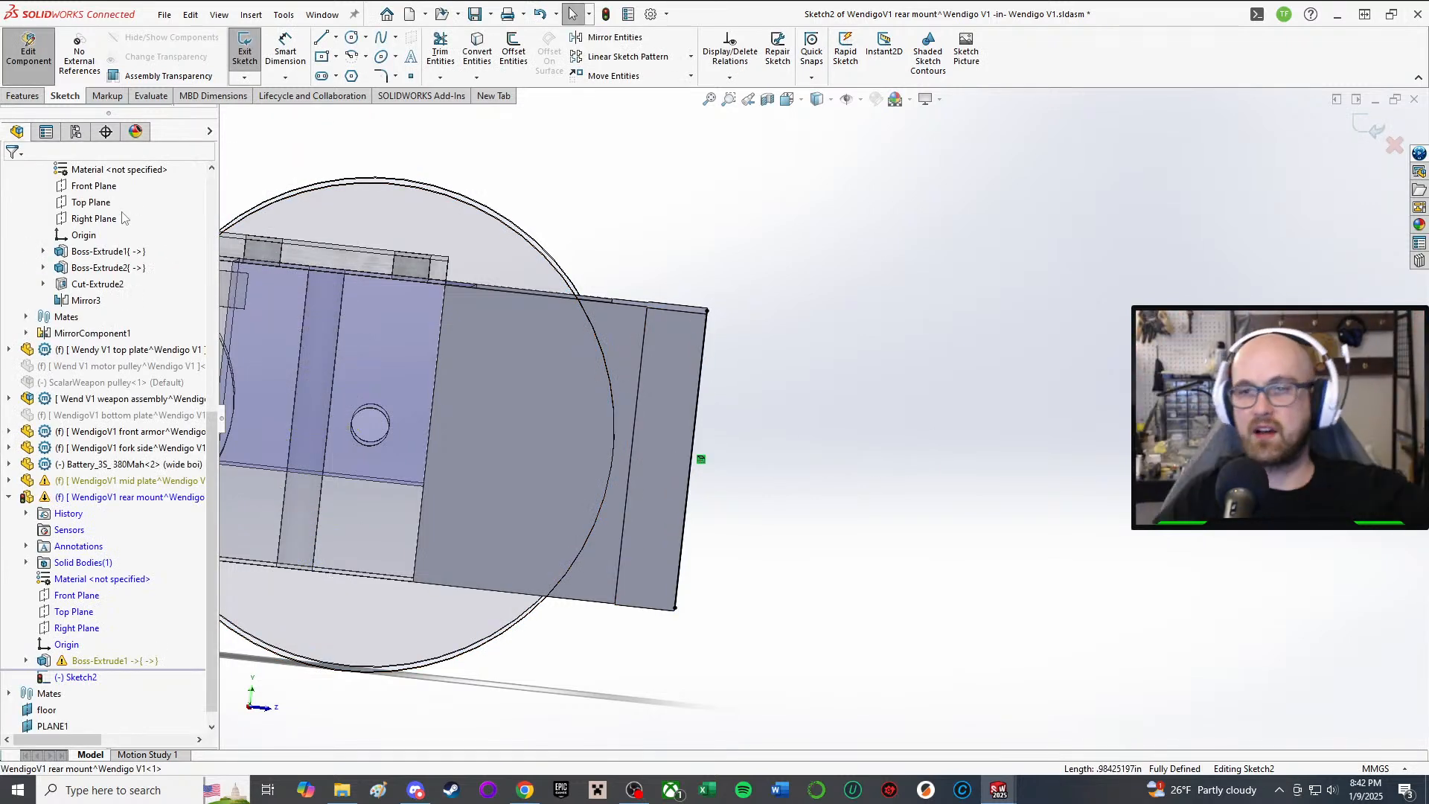
{"action": "left_click", "coordinate": [323, 39]}
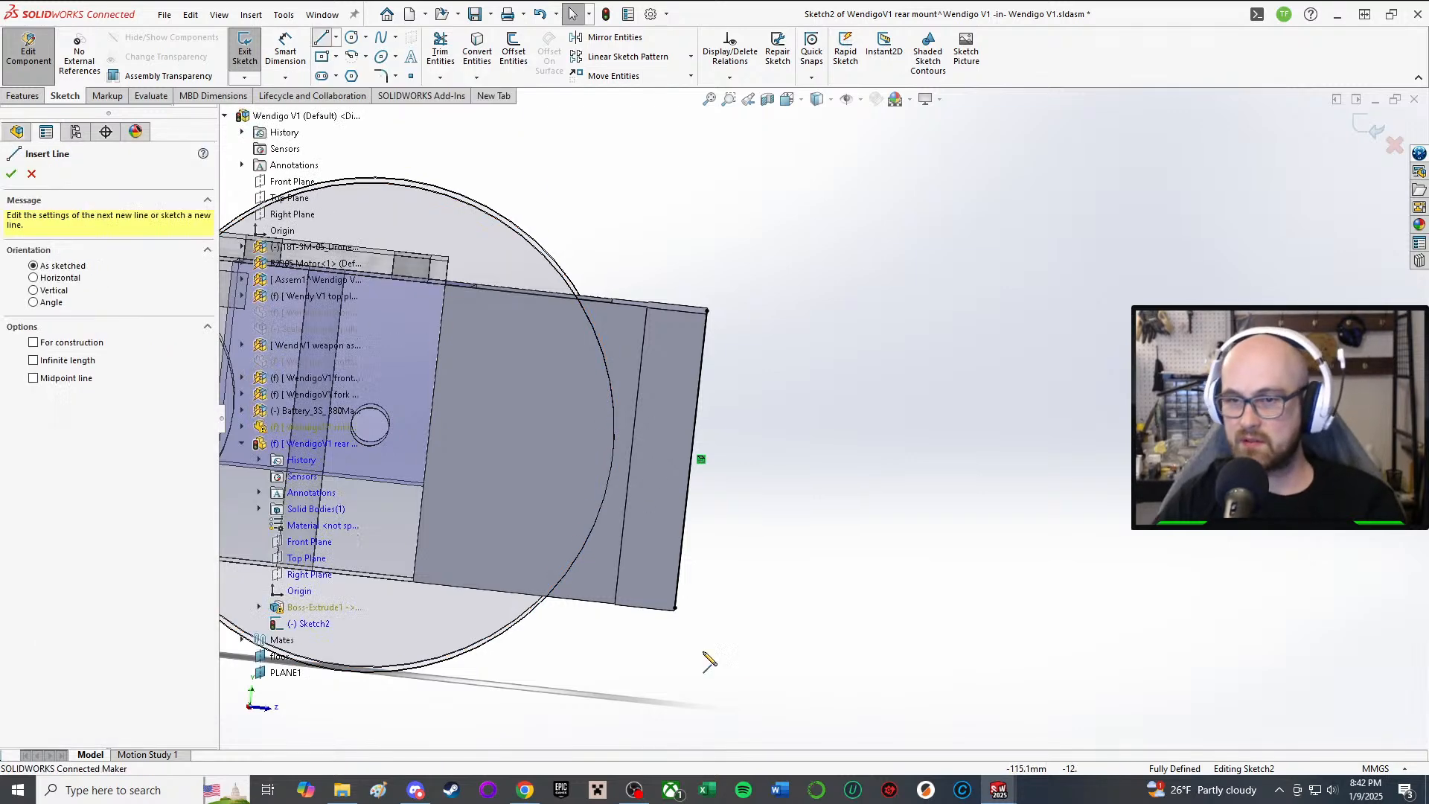
{"action": "left_click", "coordinate": [675, 608]}
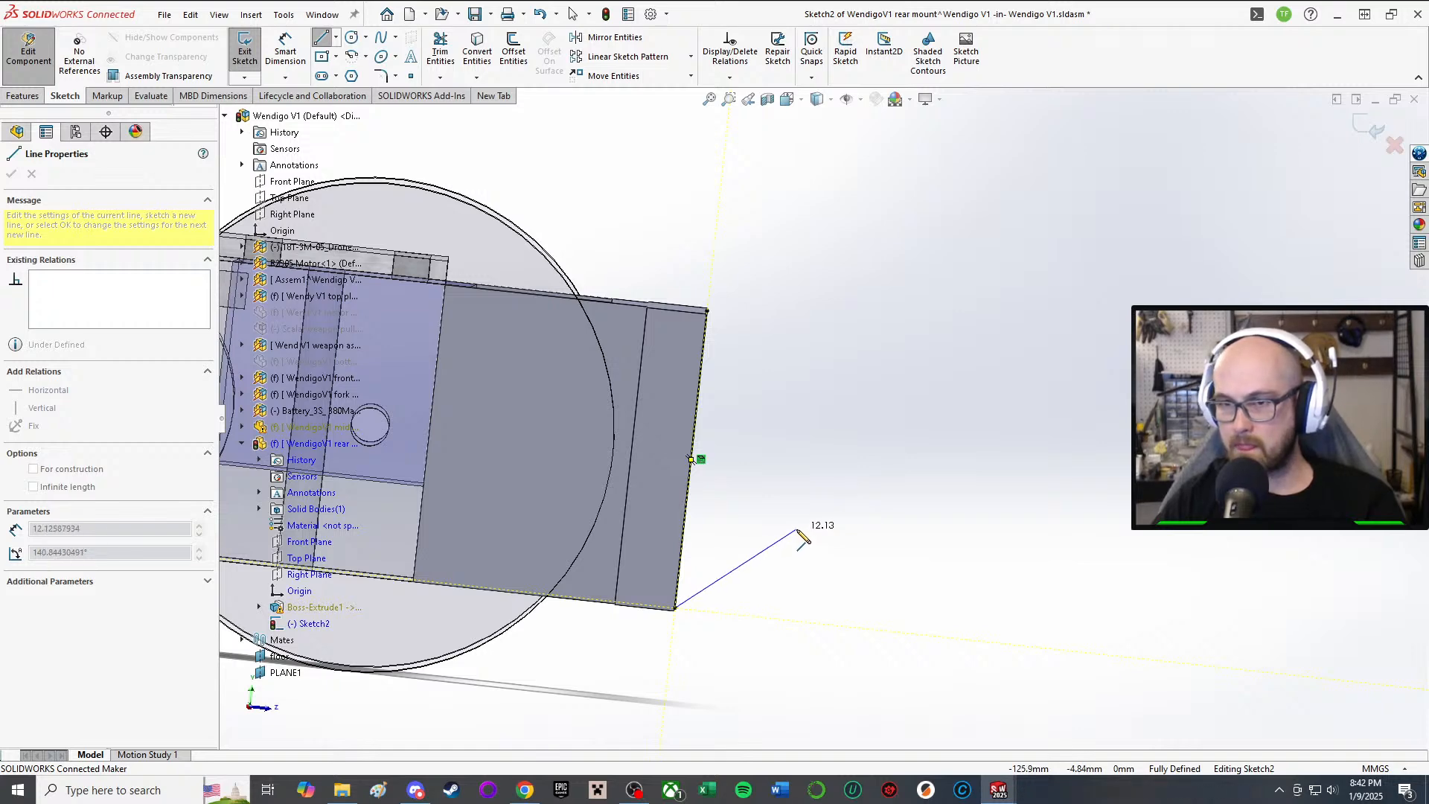
{"action": "right_click", "coordinate": [802, 535]}
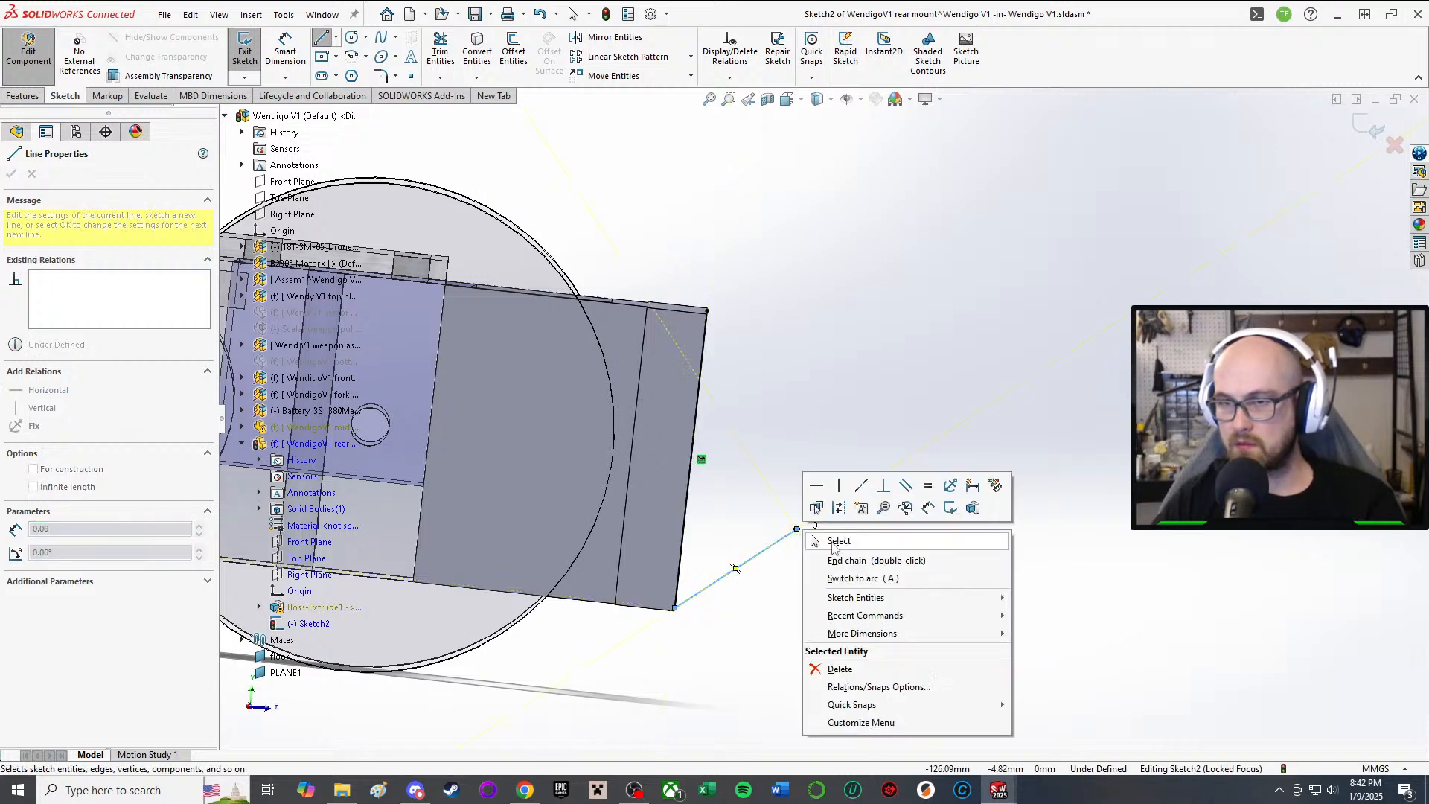
{"action": "left_click", "coordinate": [831, 543]}
Step: Add a tangent arc from the line's end to form the rounded tab
{"action": "left_click", "coordinate": [355, 57]}
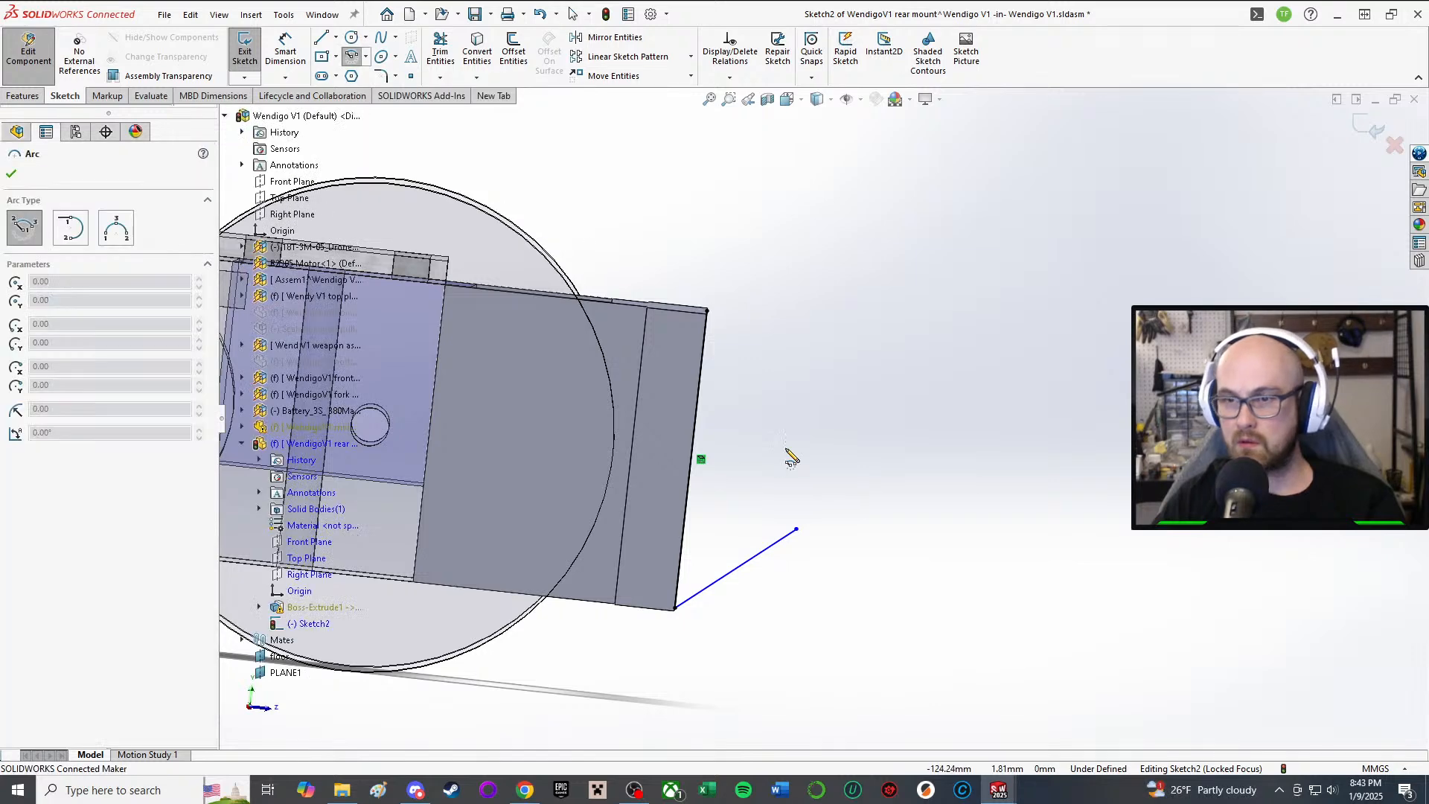
{"action": "left_click", "coordinate": [797, 529]}
{"action": "left_click", "coordinate": [823, 368]}
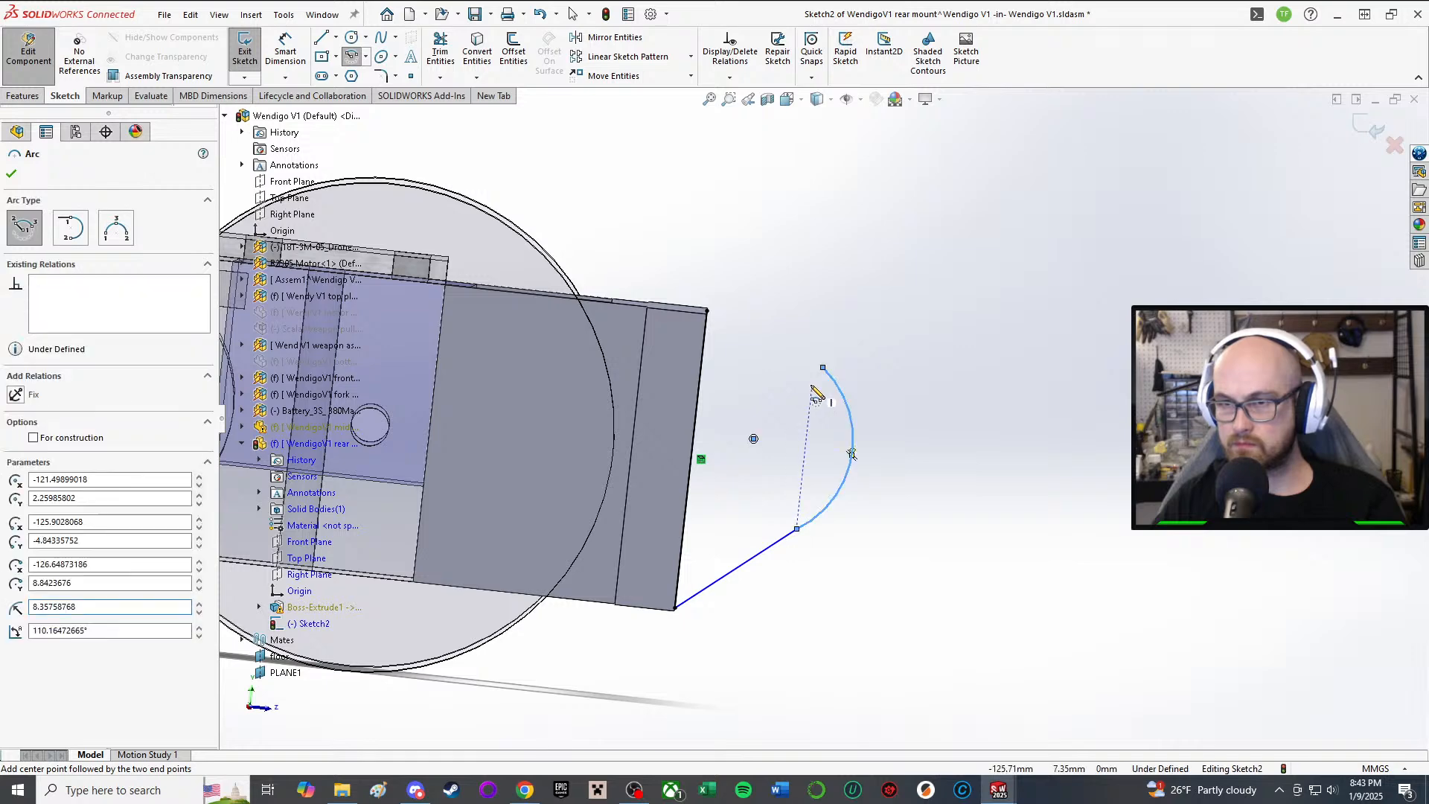
{"action": "right_click", "coordinate": [806, 331]}
{"action": "left_click", "coordinate": [837, 395]}
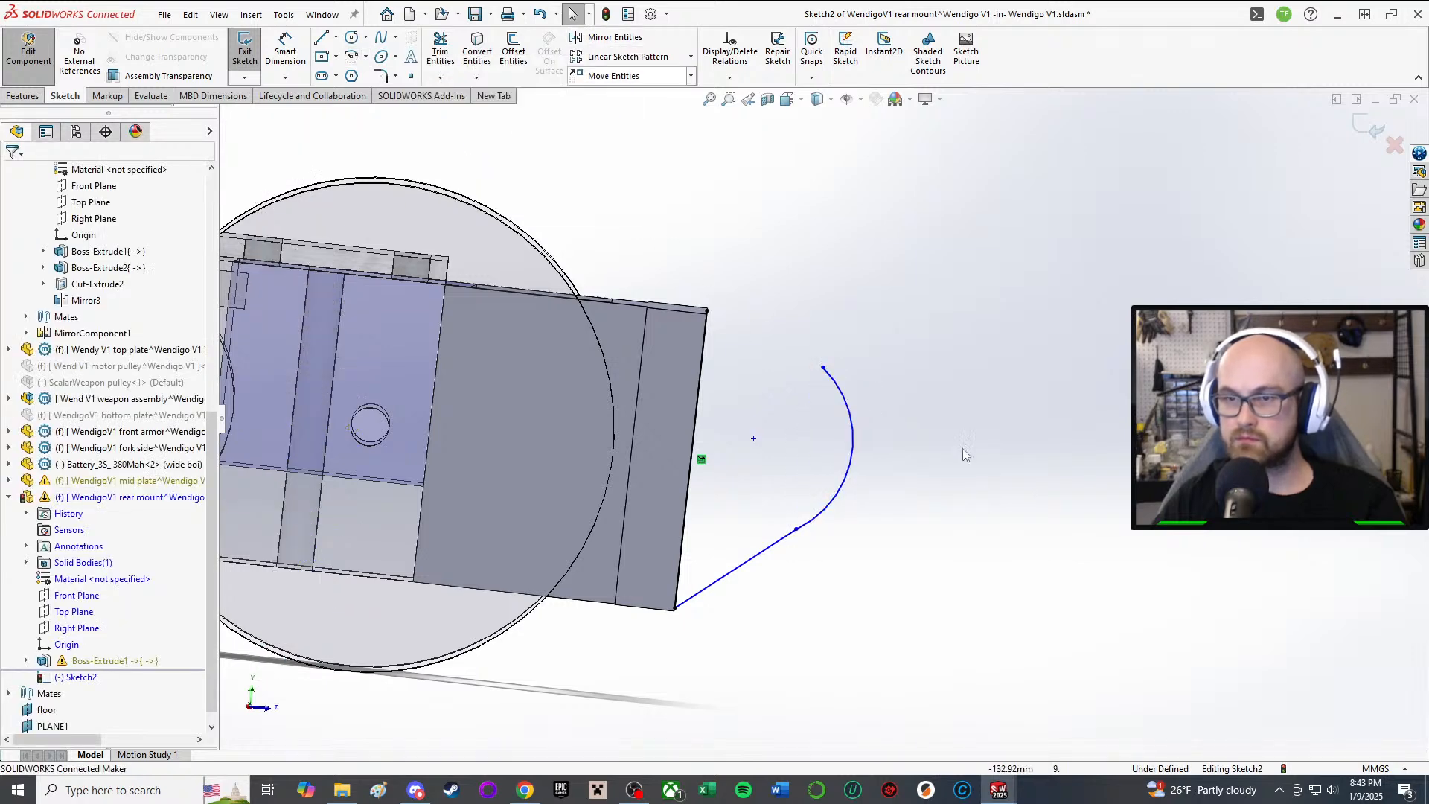
{"action": "scroll", "coordinate": [971, 514], "scroll_direction": "up", "scroll_amount": 1}
{"action": "scroll", "coordinate": [976, 532], "scroll_direction": "down", "scroll_amount": 2}
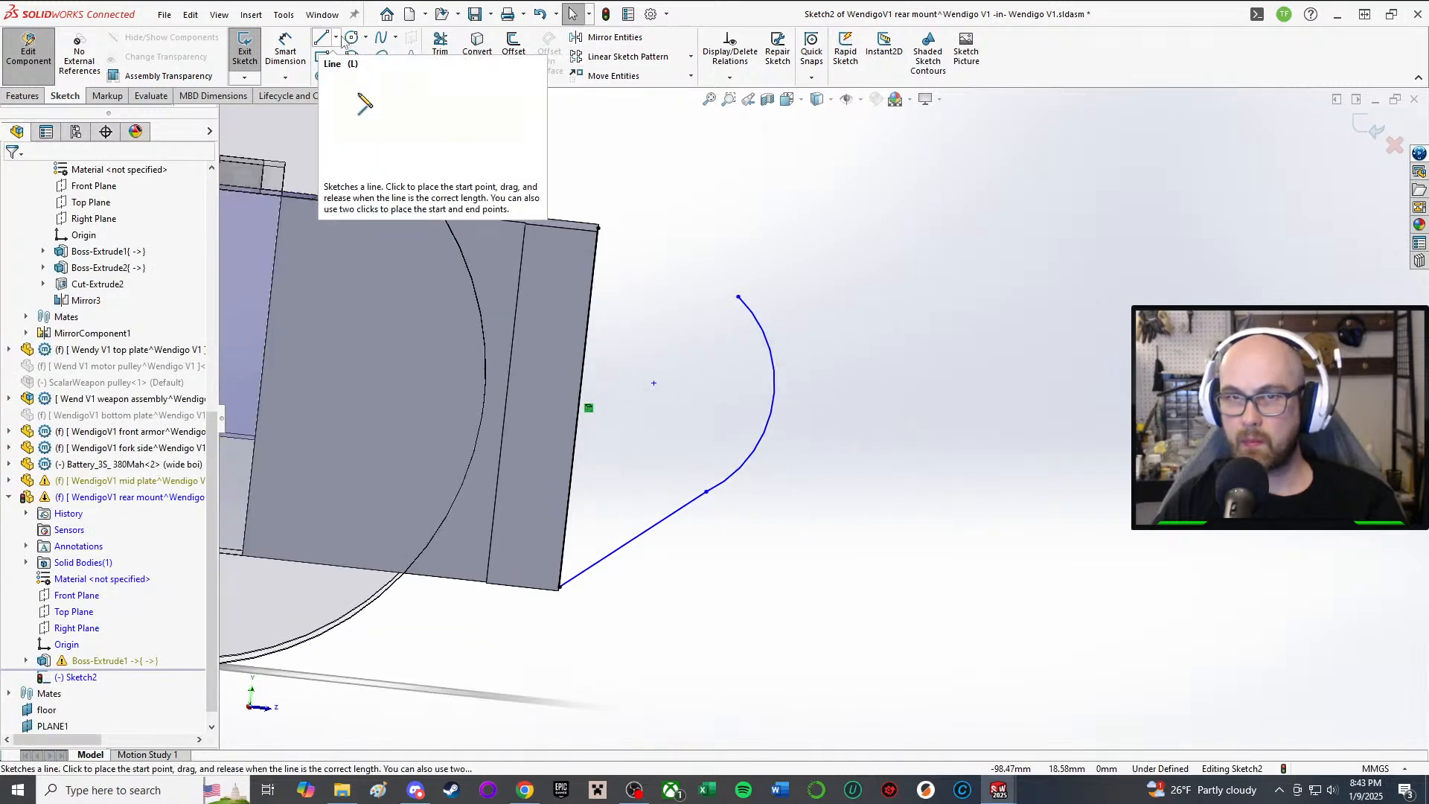
Step: Draw a centerline from the bracket edge's midpoint out past the rounded tab
{"action": "left_click", "coordinate": [336, 38]}
{"action": "left_click", "coordinate": [358, 74]}
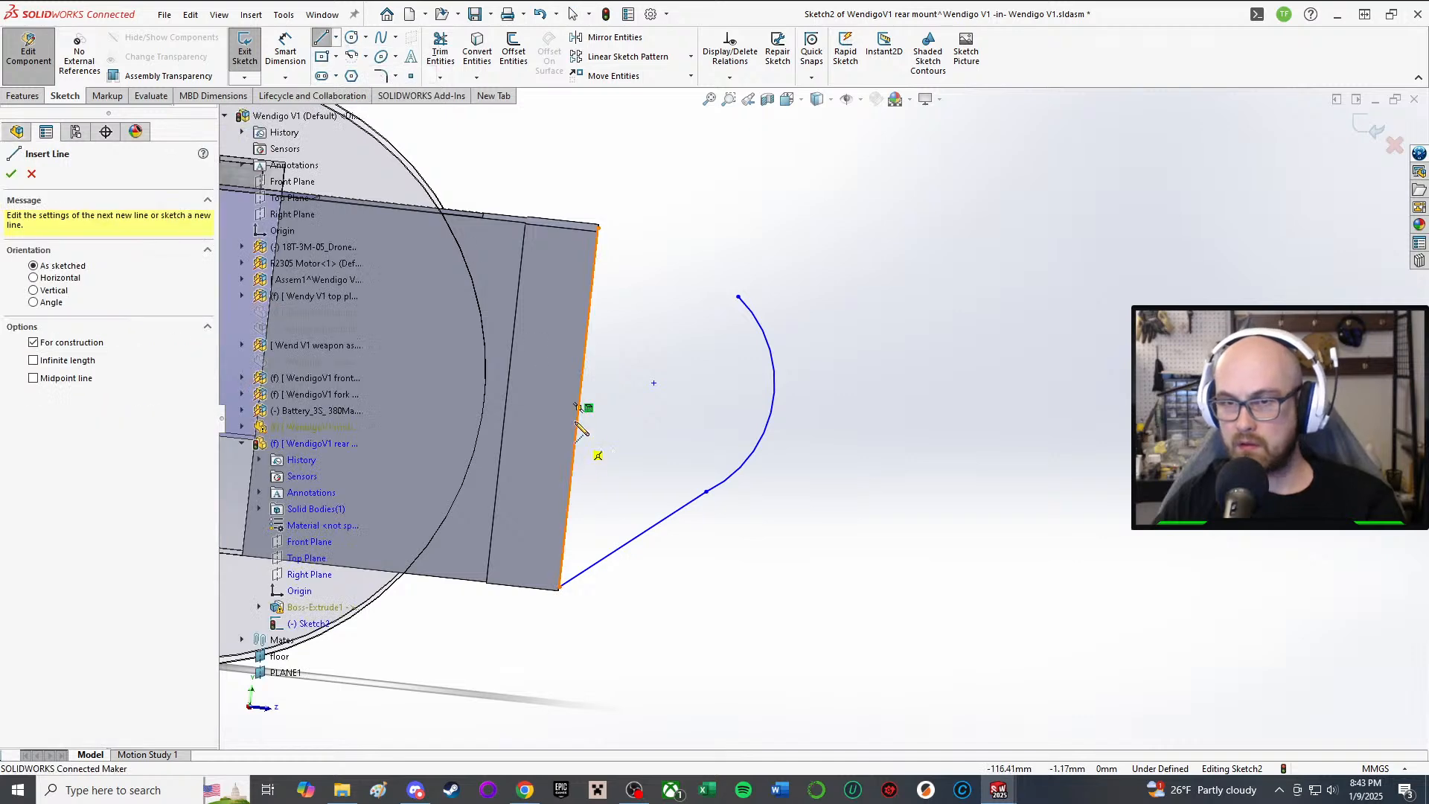
{"action": "right_click", "coordinate": [583, 409]}
{"action": "left_click", "coordinate": [606, 412]}
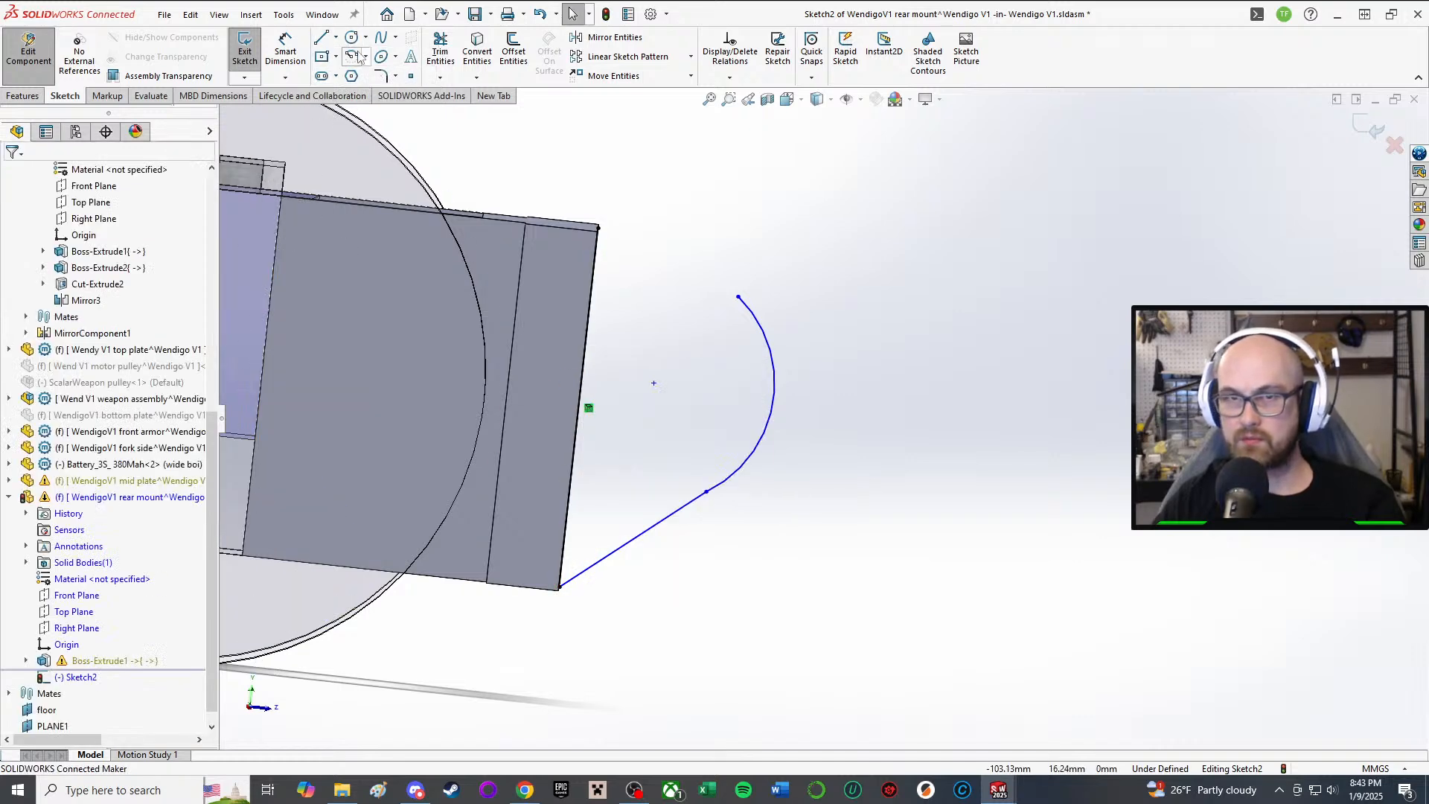
{"action": "left_click", "coordinate": [336, 38]}
{"action": "left_click", "coordinate": [357, 74]}
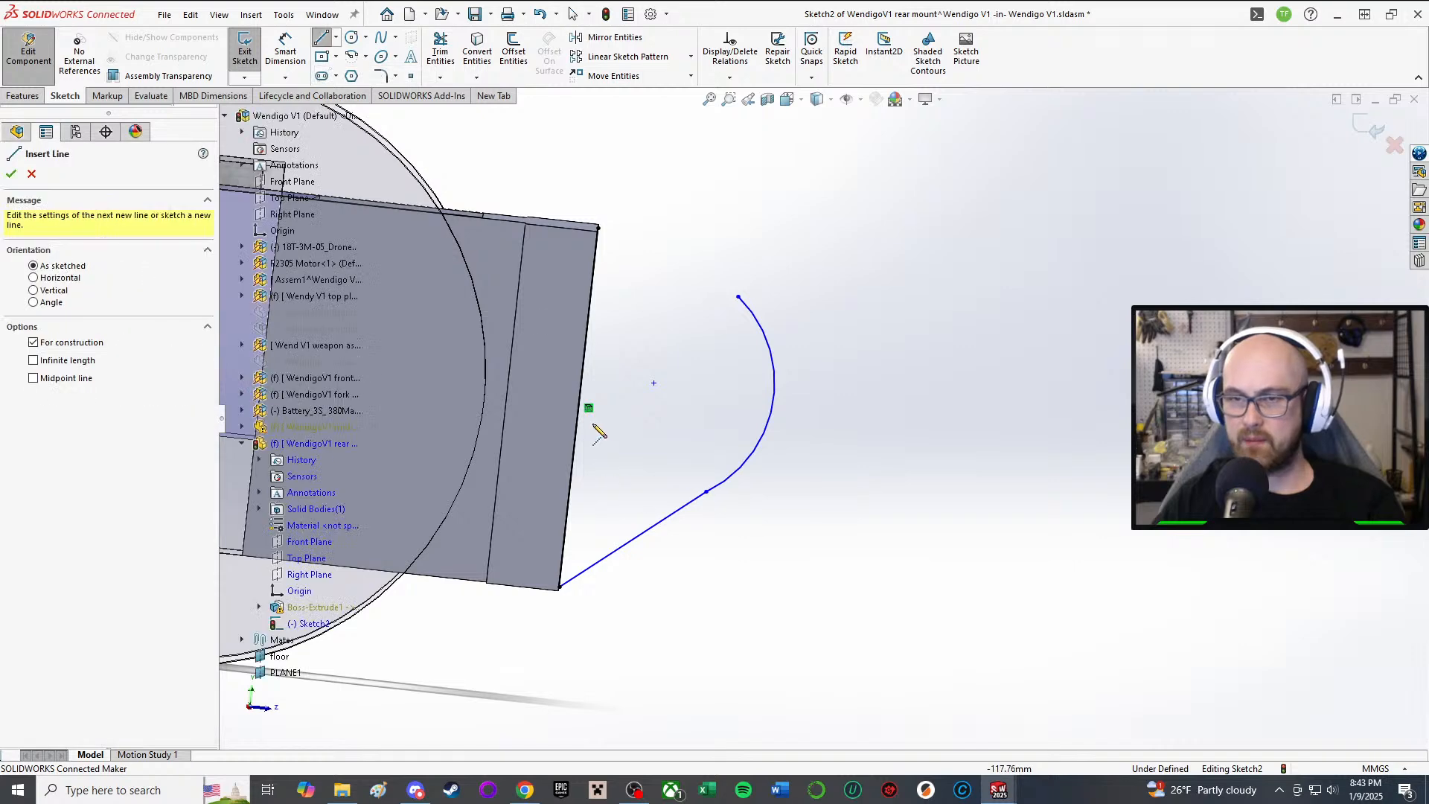
{"action": "left_click", "coordinate": [578, 407]}
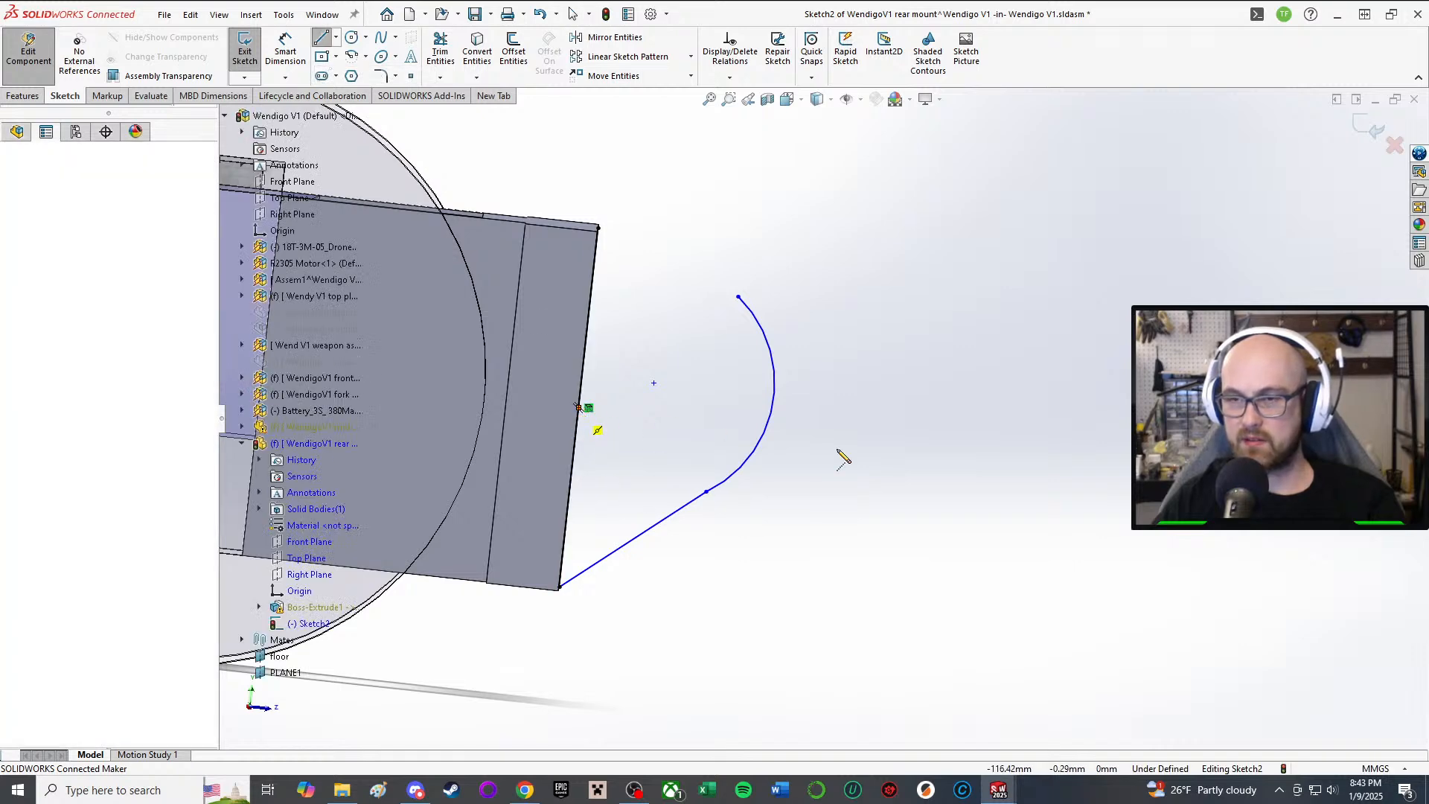
{"action": "left_click", "coordinate": [872, 439]}
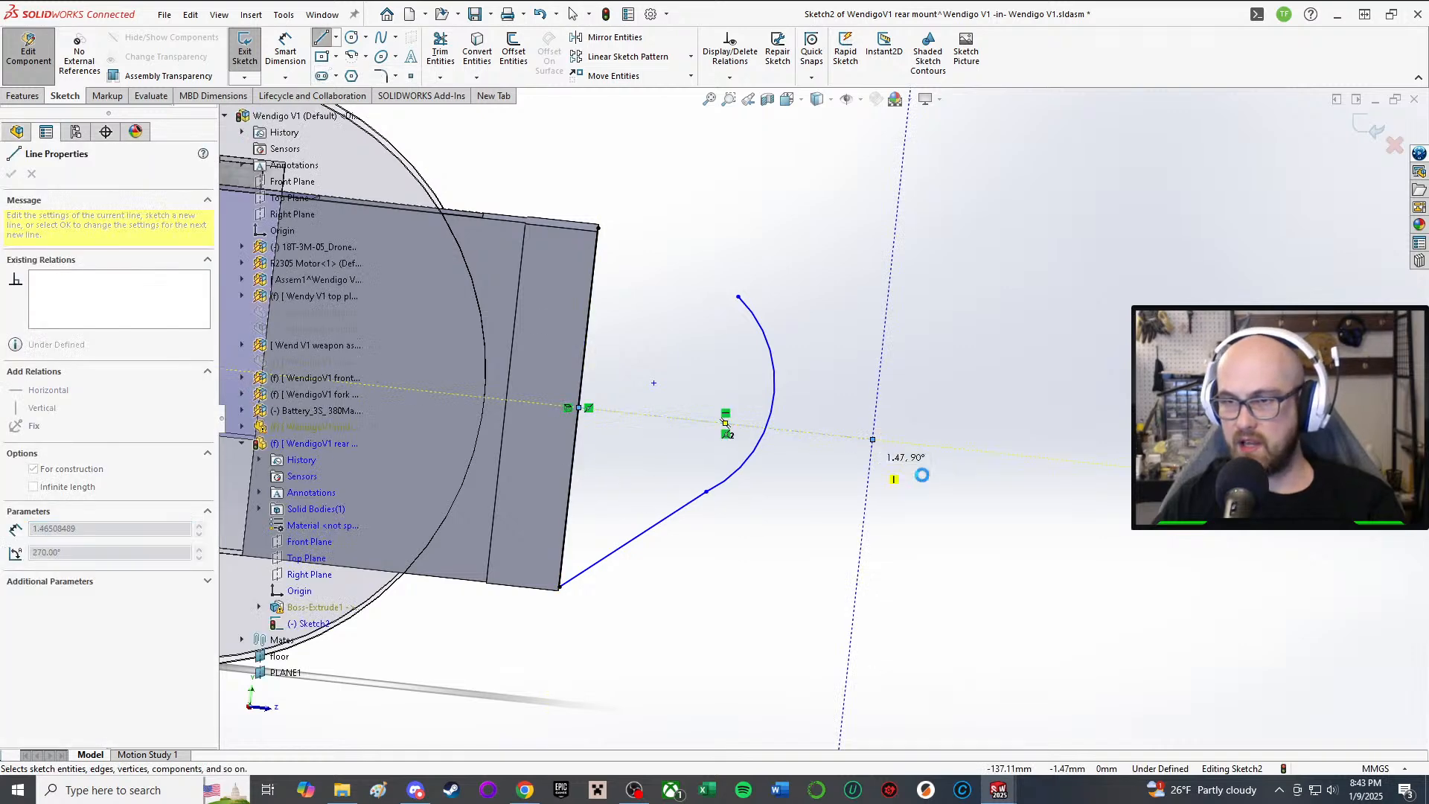
{"action": "key", "text": "Escape"}
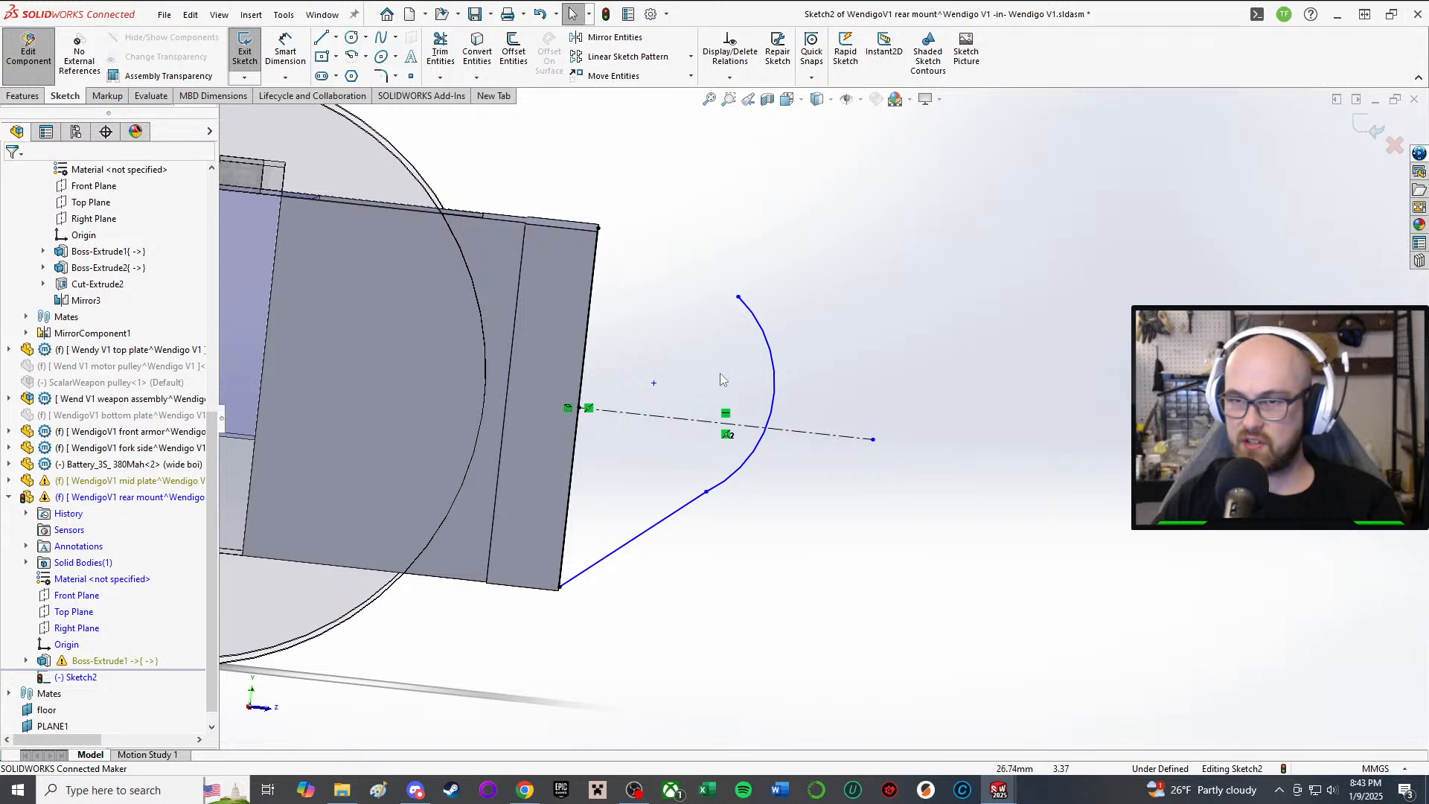
Step: Snap the curve's vertex onto the centerline and make the lower edge line tangent to the arc
{"action": "left_click_drag", "start_coordinate": [654, 384], "coordinate": [665, 418]}
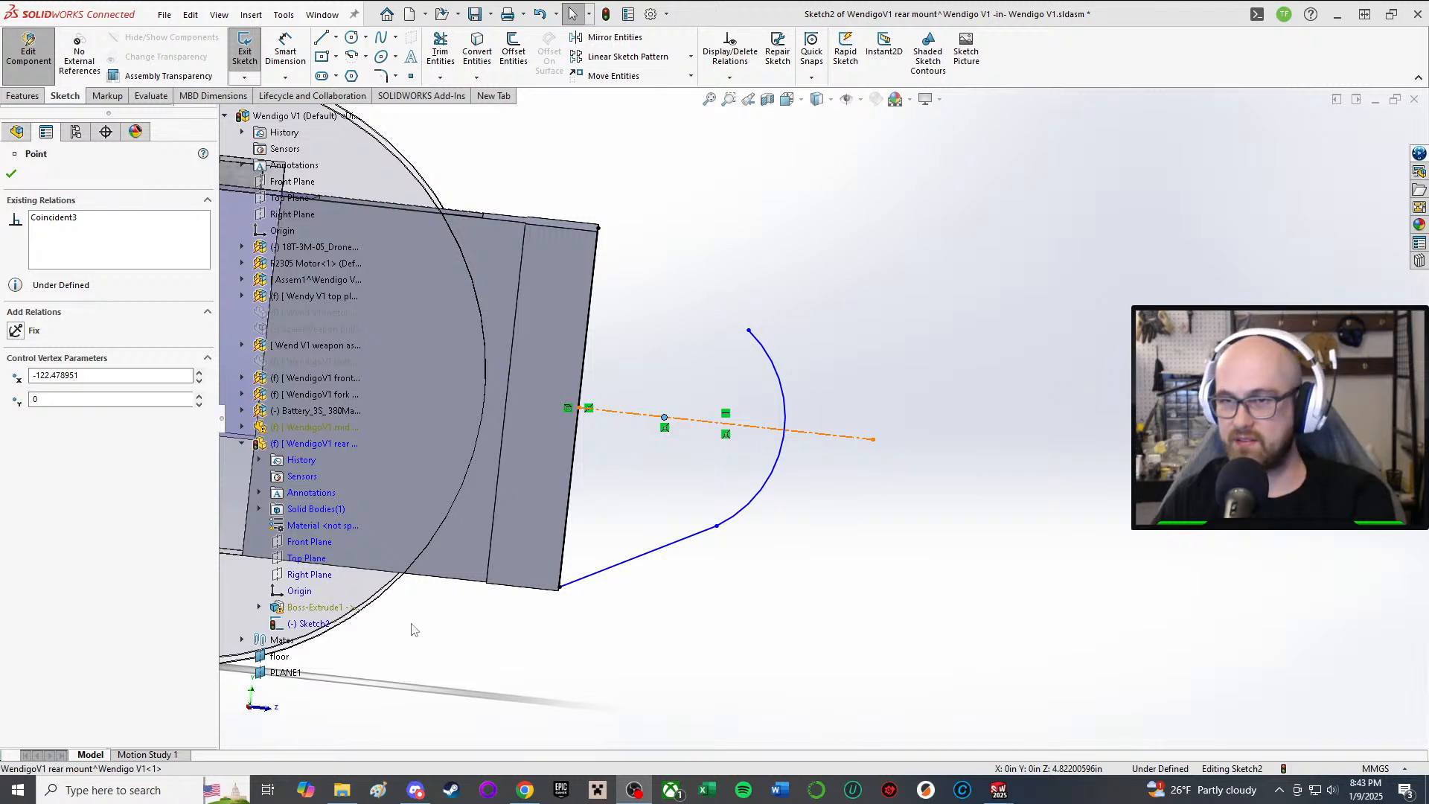
{"action": "left_click", "coordinate": [989, 313]}
{"action": "right_click_drag", "start_coordinate": [918, 247], "coordinate": [877, 397]}
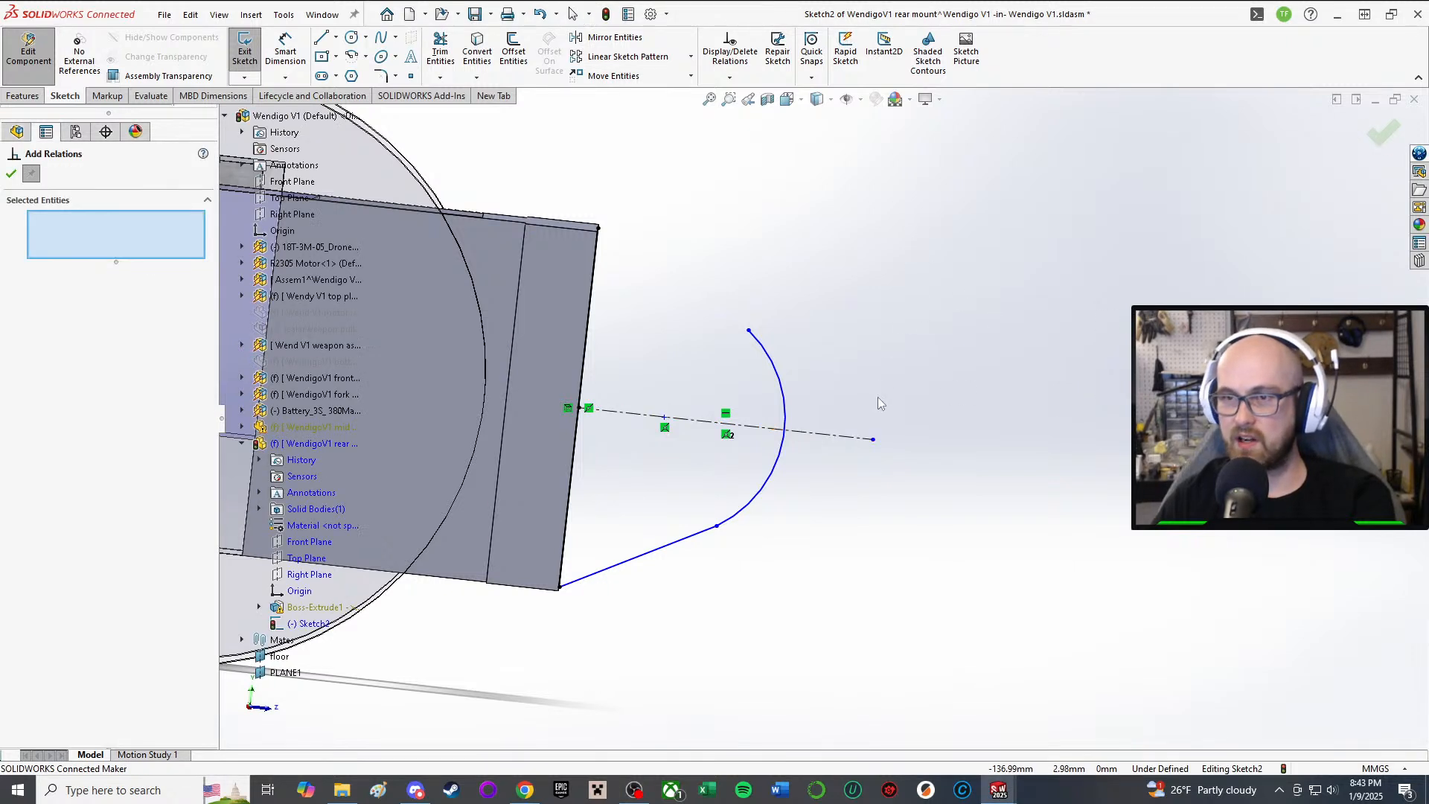
{"action": "right_click_drag", "start_coordinate": [966, 222], "coordinate": [956, 306]}
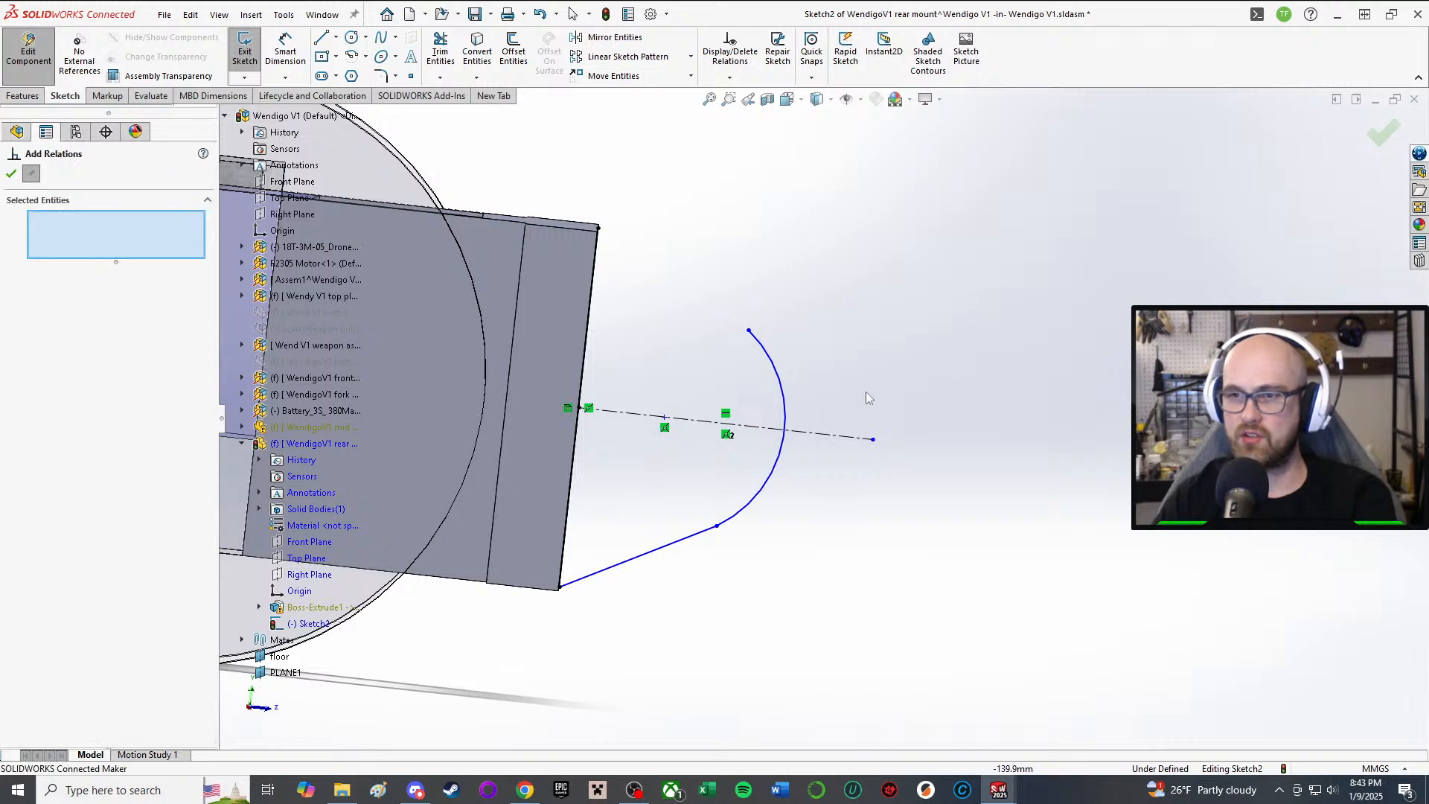
{"action": "left_click", "coordinate": [655, 551]}
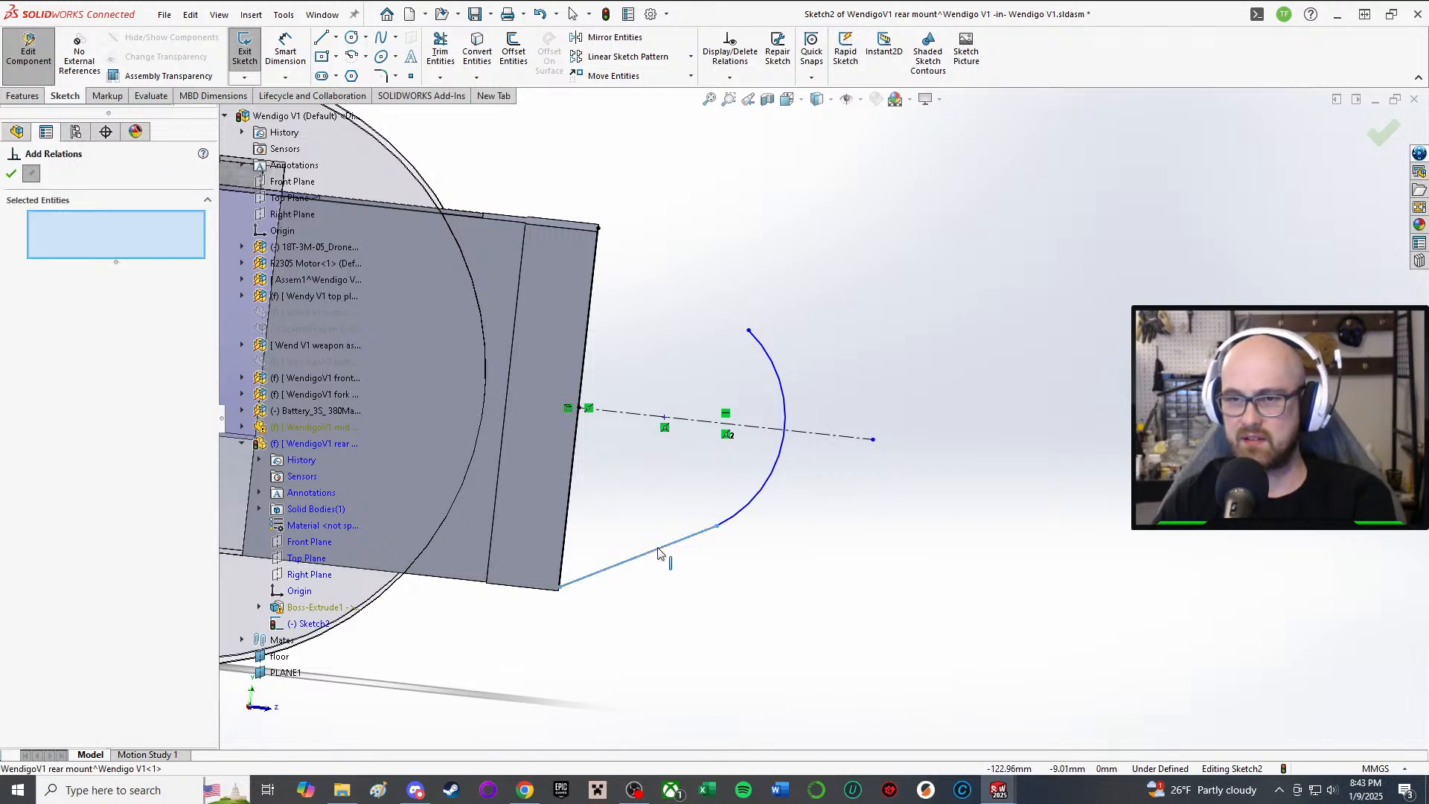
{"action": "left_click", "coordinate": [741, 511]}
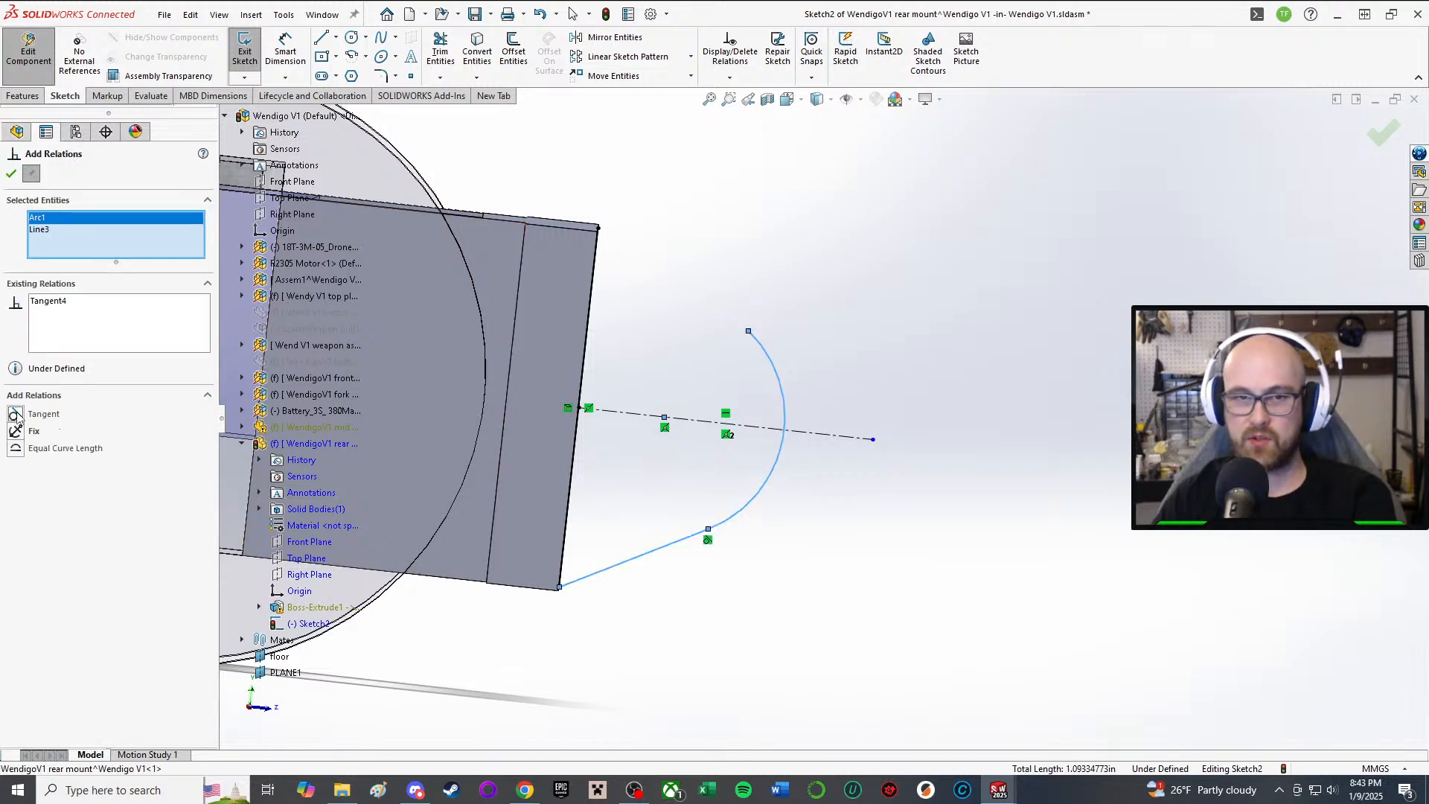
{"action": "left_click", "coordinate": [12, 175]}
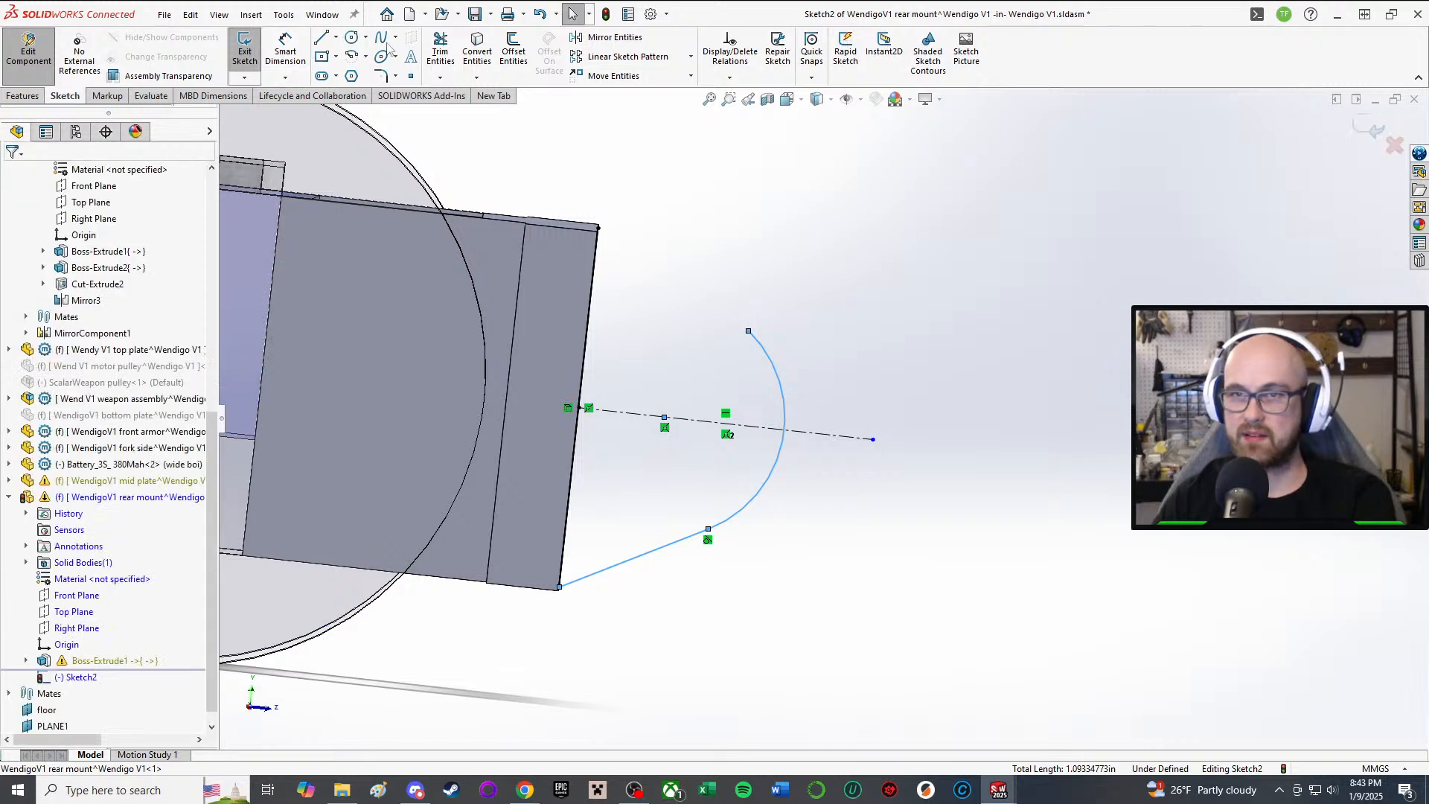
Step: Mirror the lower edge line about the centerline to create the upper edge line
{"action": "left_click", "coordinate": [615, 38]}
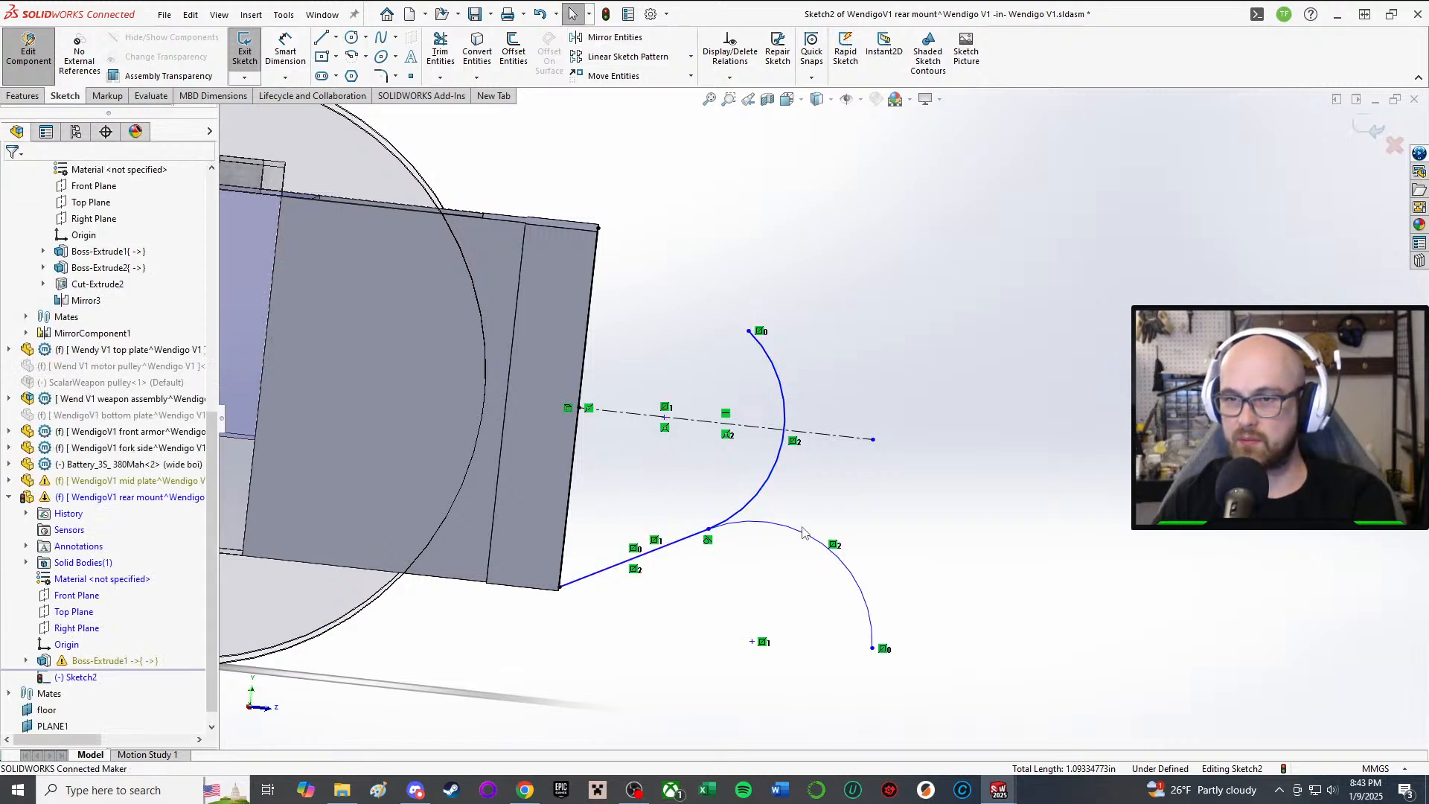
{"action": "left_click", "coordinate": [860, 584]}
{"action": "key", "text": "Delete"}
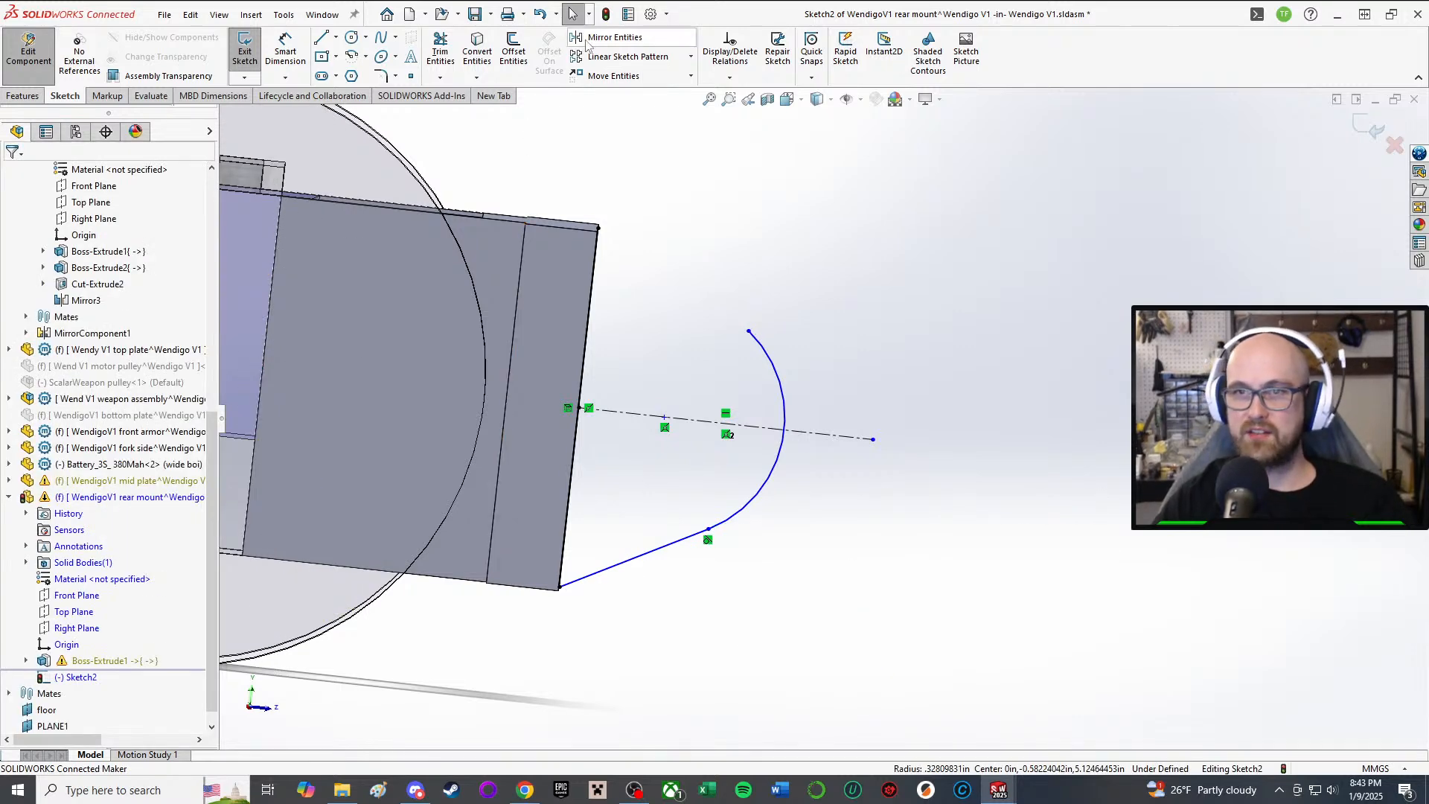
{"action": "left_click", "coordinate": [611, 37]}
{"action": "left_click", "coordinate": [697, 425]}
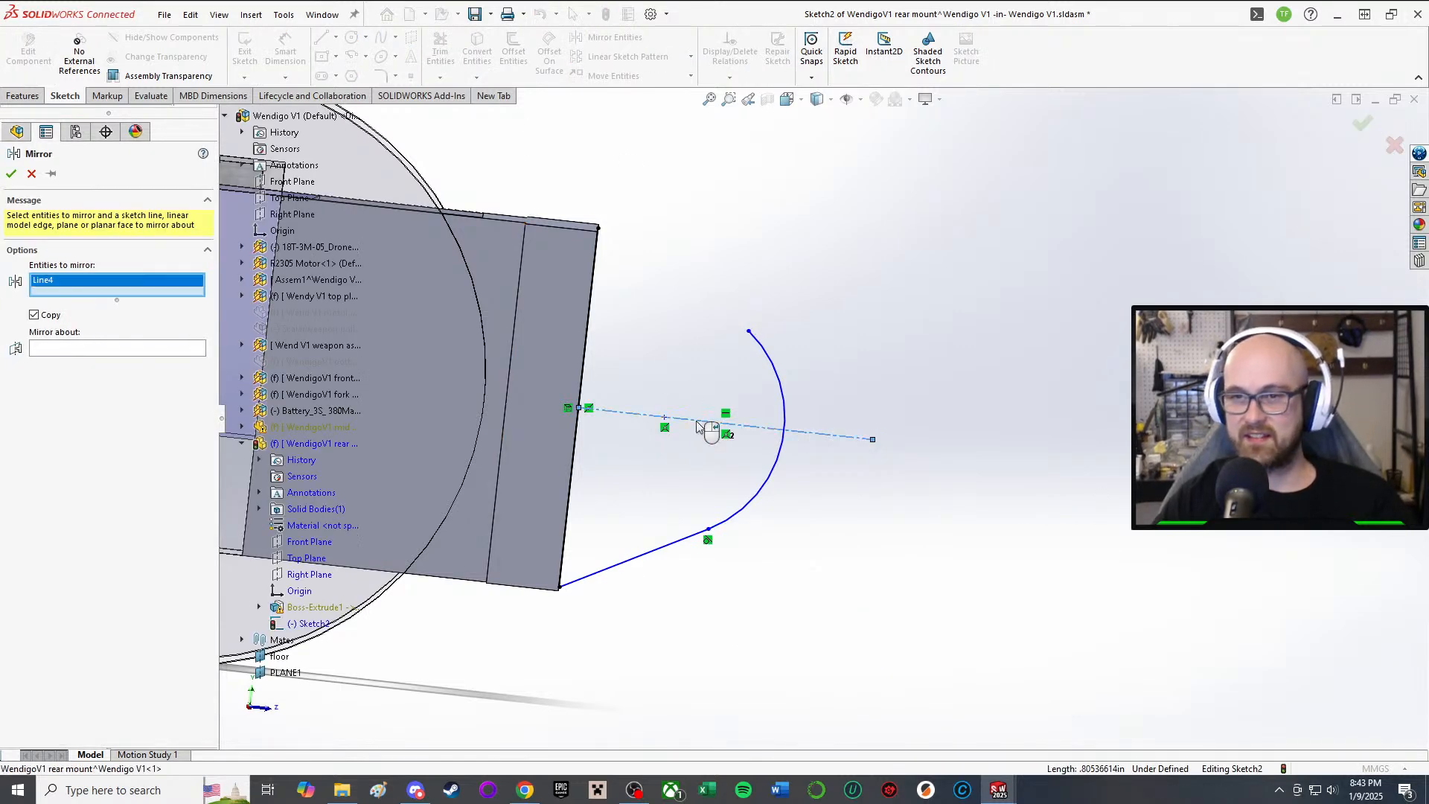
{"action": "left_click", "coordinate": [83, 349]}
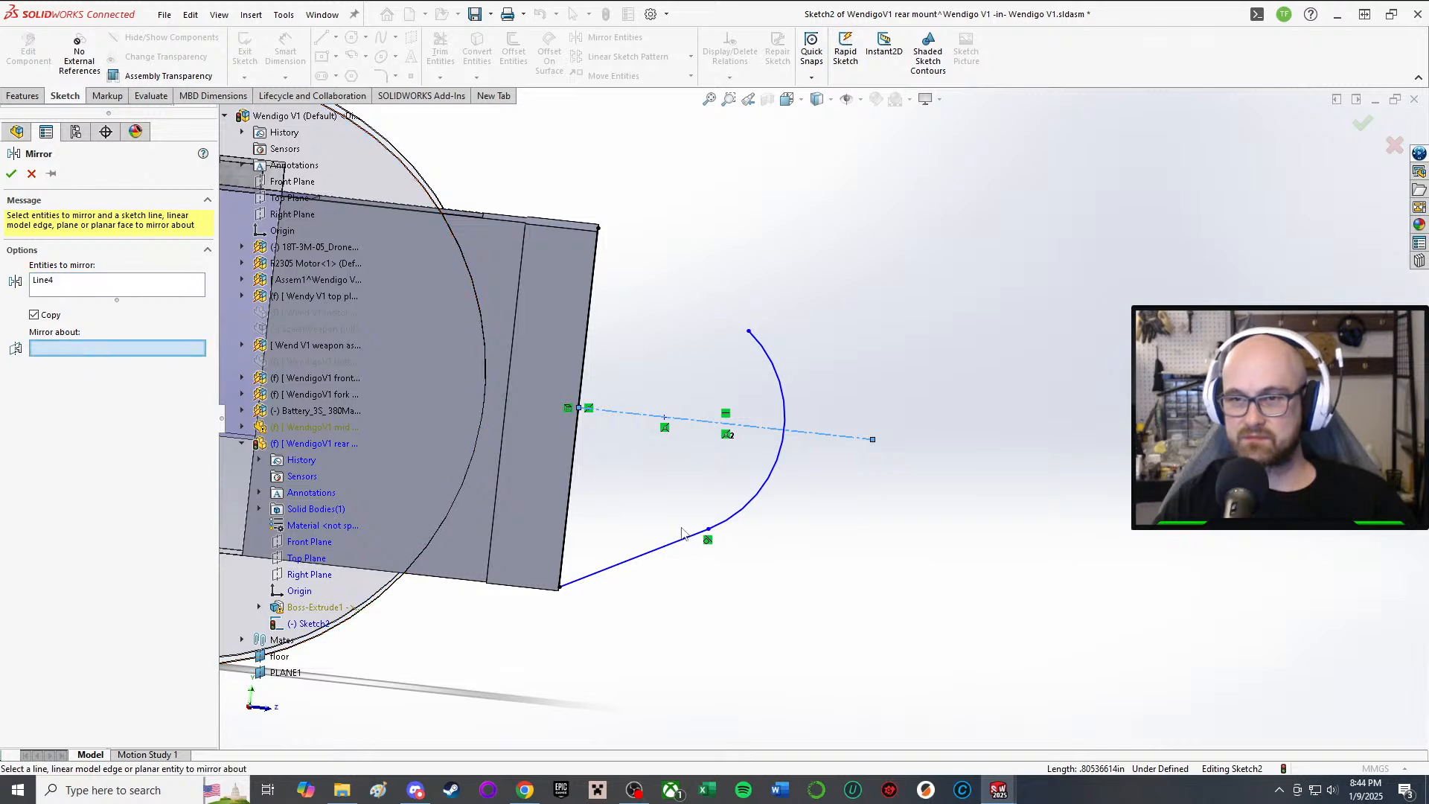
{"action": "left_click", "coordinate": [65, 289]}
{"action": "key", "text": "Delete"}
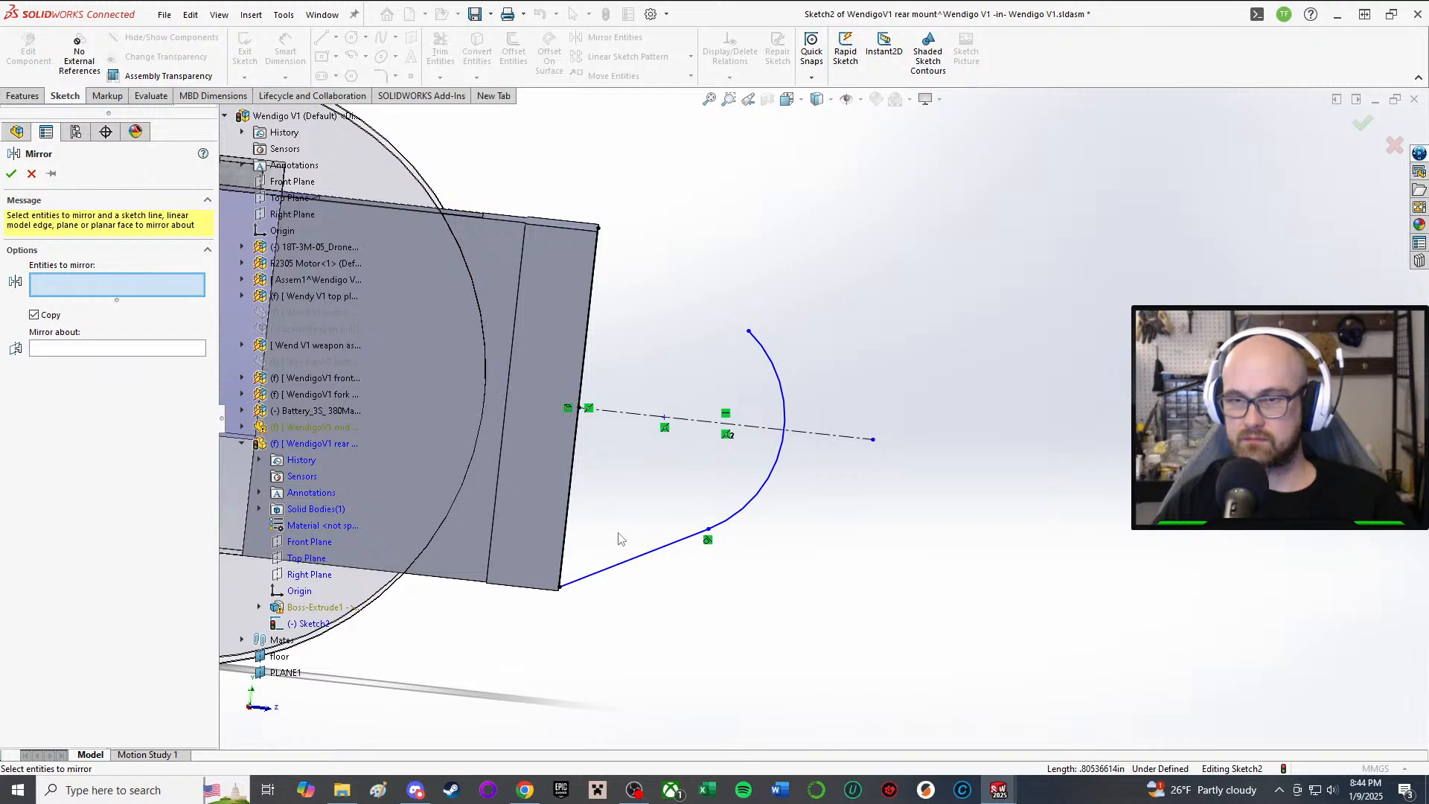
{"action": "left_click", "coordinate": [636, 559]}
{"action": "left_click", "coordinate": [89, 348]}
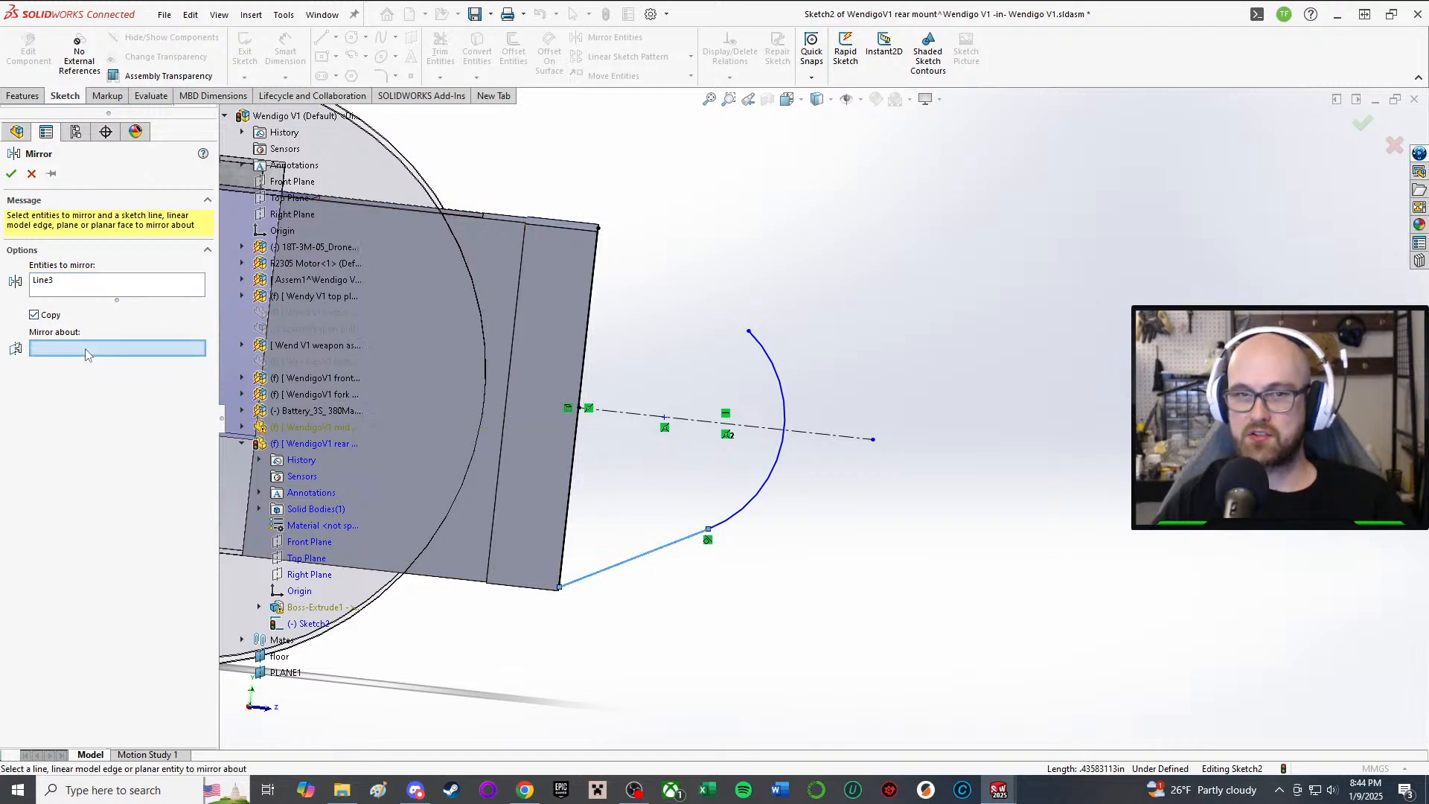
{"action": "left_click", "coordinate": [661, 416]}
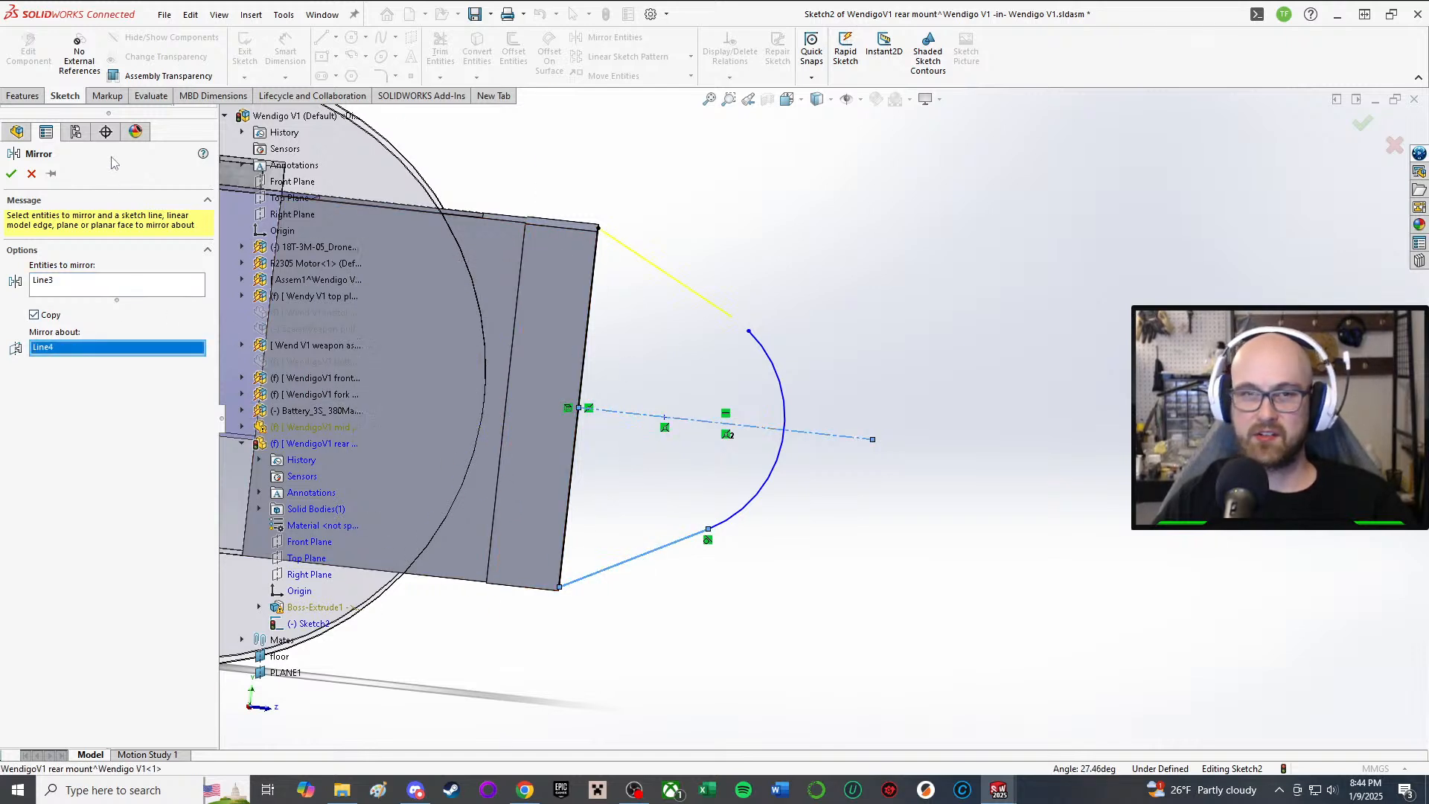
{"action": "left_click", "coordinate": [11, 175]}
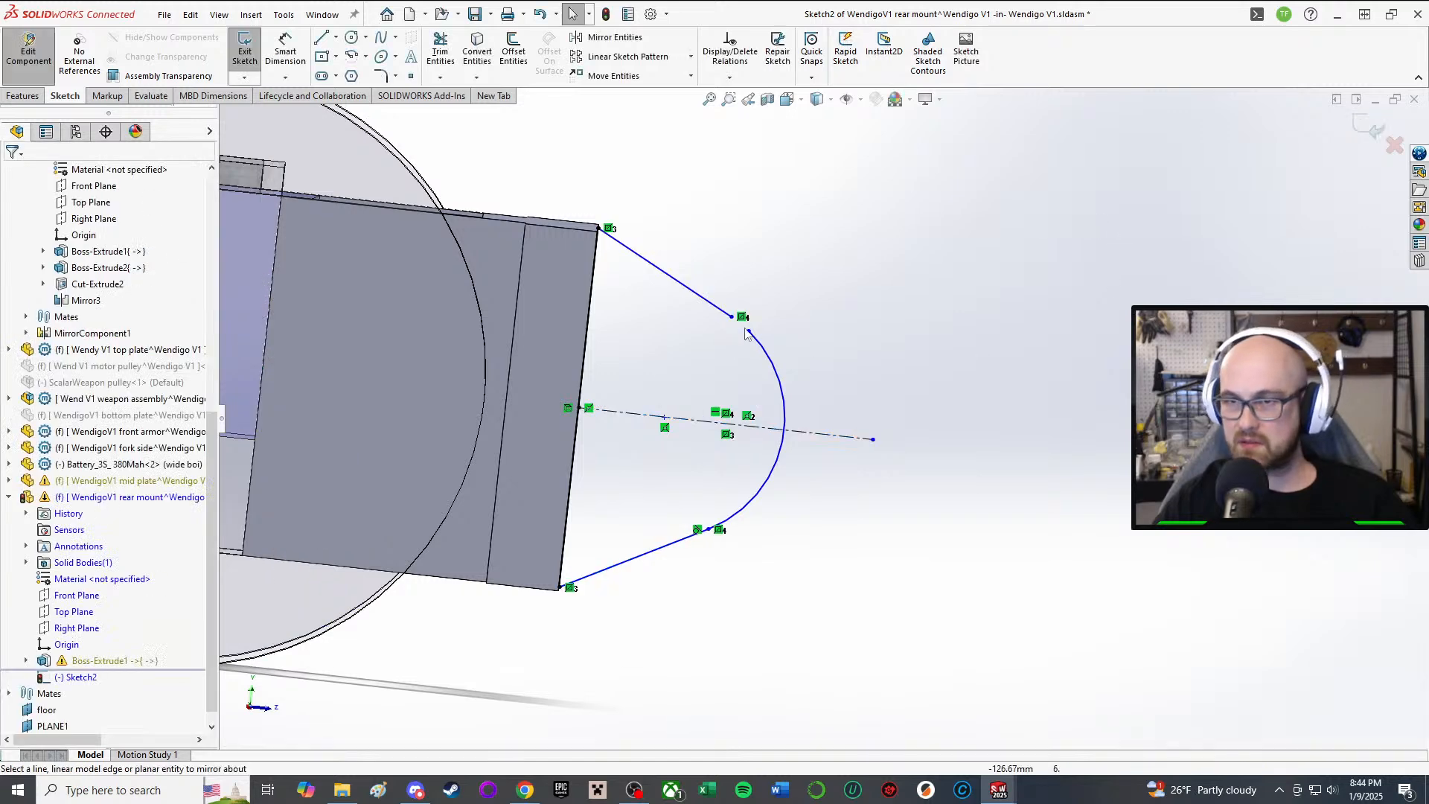
Step: Reshape the curve so its upper end meets the mirrored line and its midpoint sits on the centerline
{"action": "left_click_drag", "start_coordinate": [747, 333], "coordinate": [739, 332]}
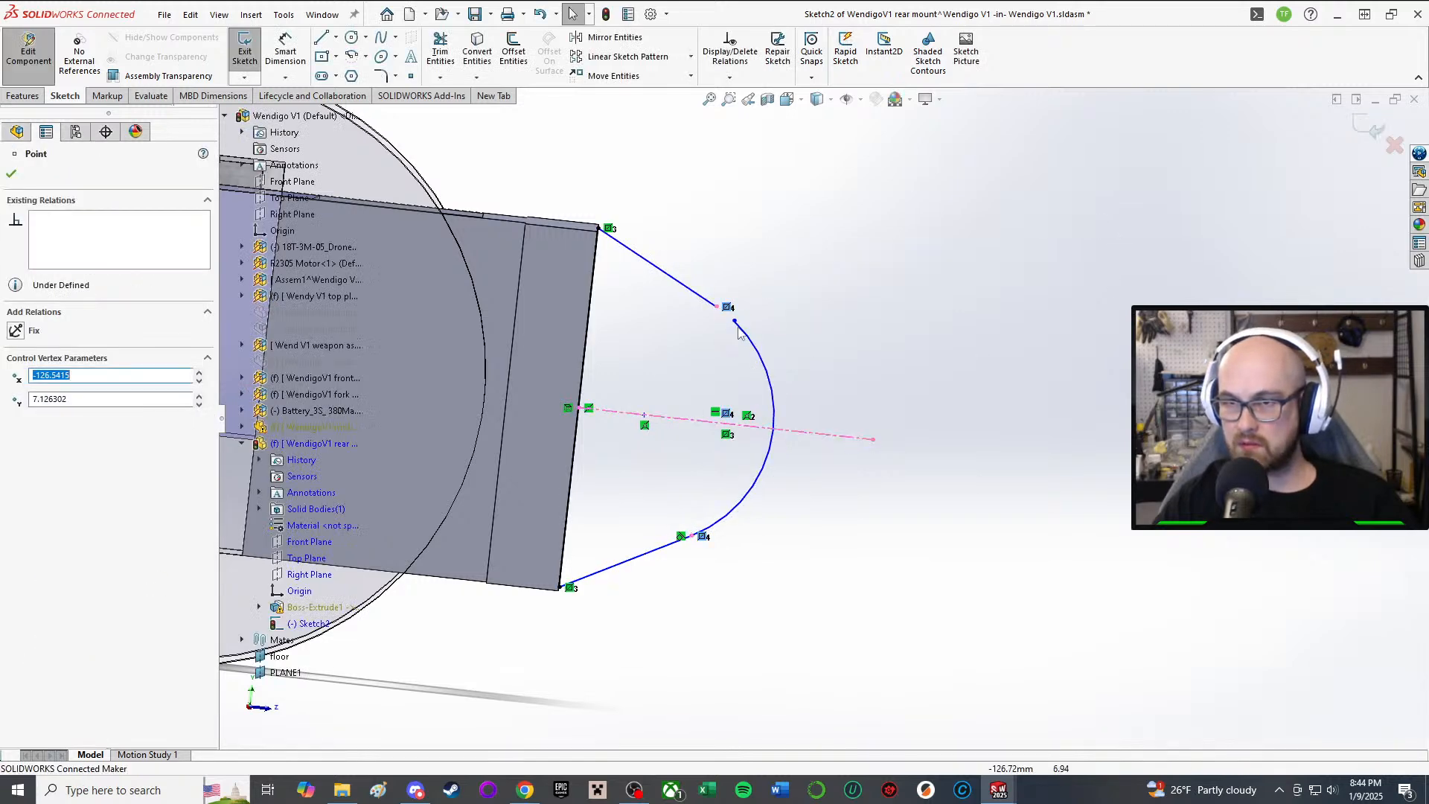
{"action": "scroll", "coordinate": [756, 332], "scroll_direction": "down", "scroll_amount": 2}
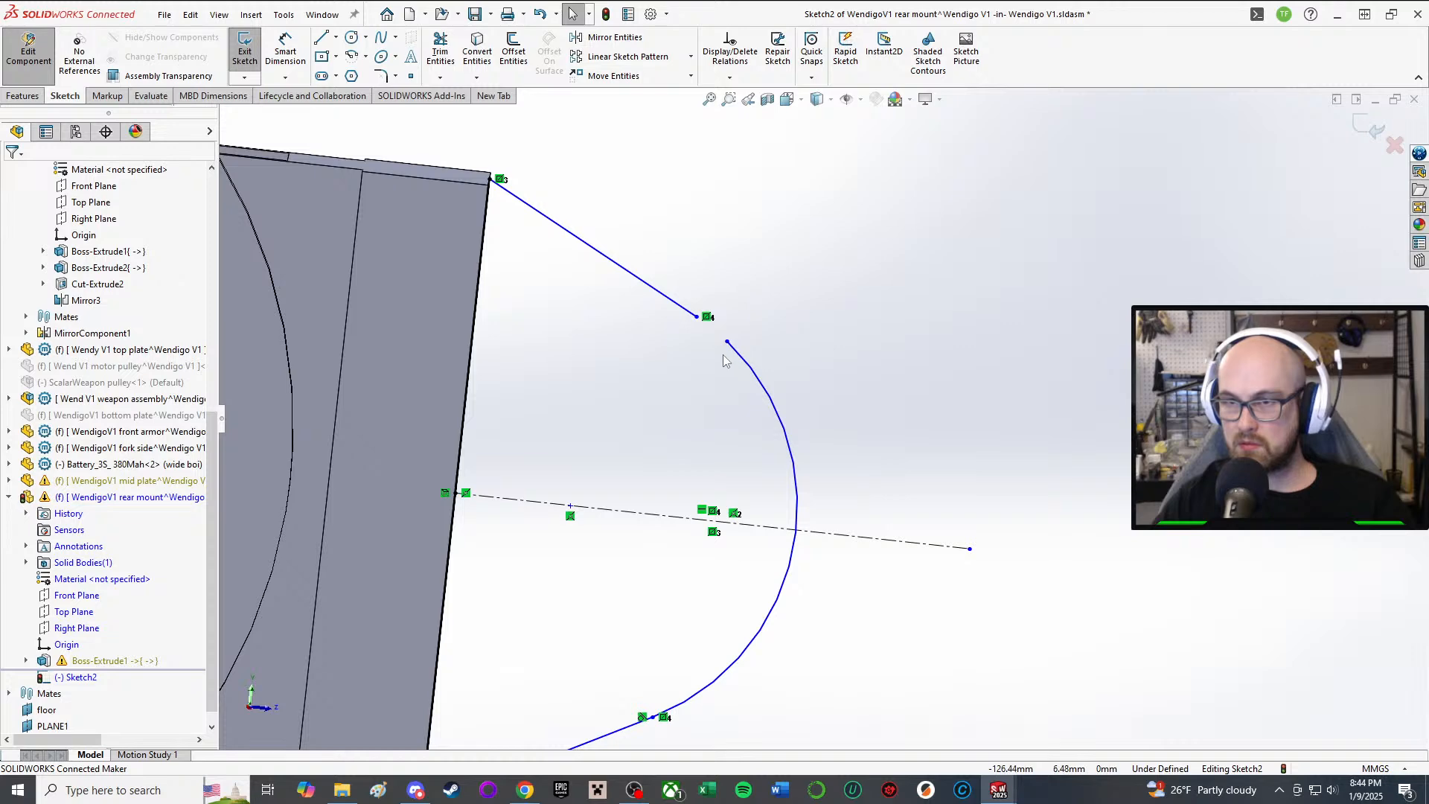
{"action": "mouse_move", "coordinate": [732, 344]}
{"action": "left_mouse_down"}
{"action": "mouse_move", "coordinate": [673, 307]}
{"action": "mouse_move", "coordinate": [711, 337]}
{"action": "left_mouse_up"}
{"action": "left_click", "coordinate": [868, 337]}
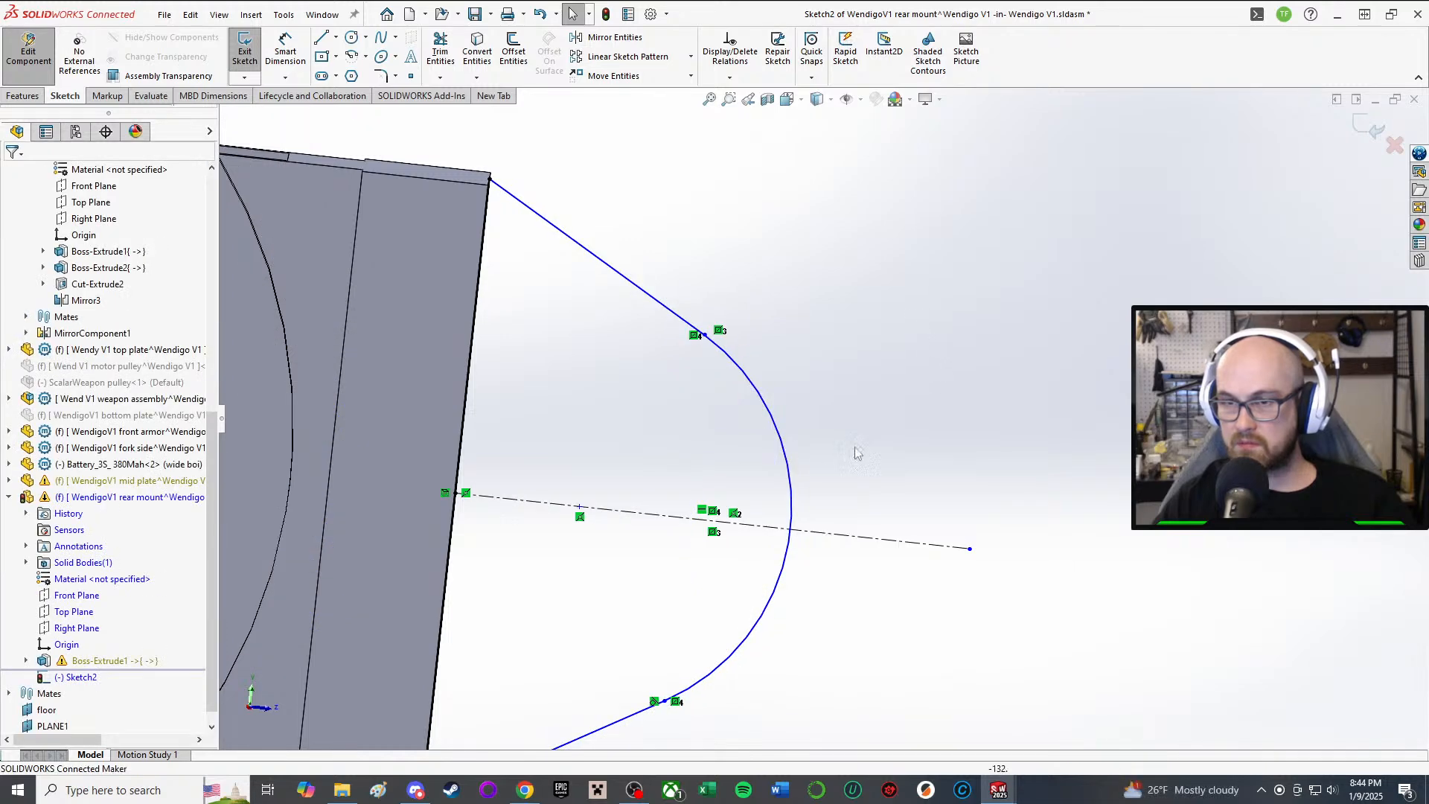
{"action": "scroll", "coordinate": [865, 494], "scroll_direction": "up", "scroll_amount": 3}
{"action": "left_click_drag", "start_coordinate": [654, 482], "coordinate": [691, 499]}
Step: Add a Tangent relation between the rounded arc and the upper edge line
{"action": "left_click", "coordinate": [887, 293]}
{"action": "right_click_drag", "start_coordinate": [887, 293], "coordinate": [891, 444]}
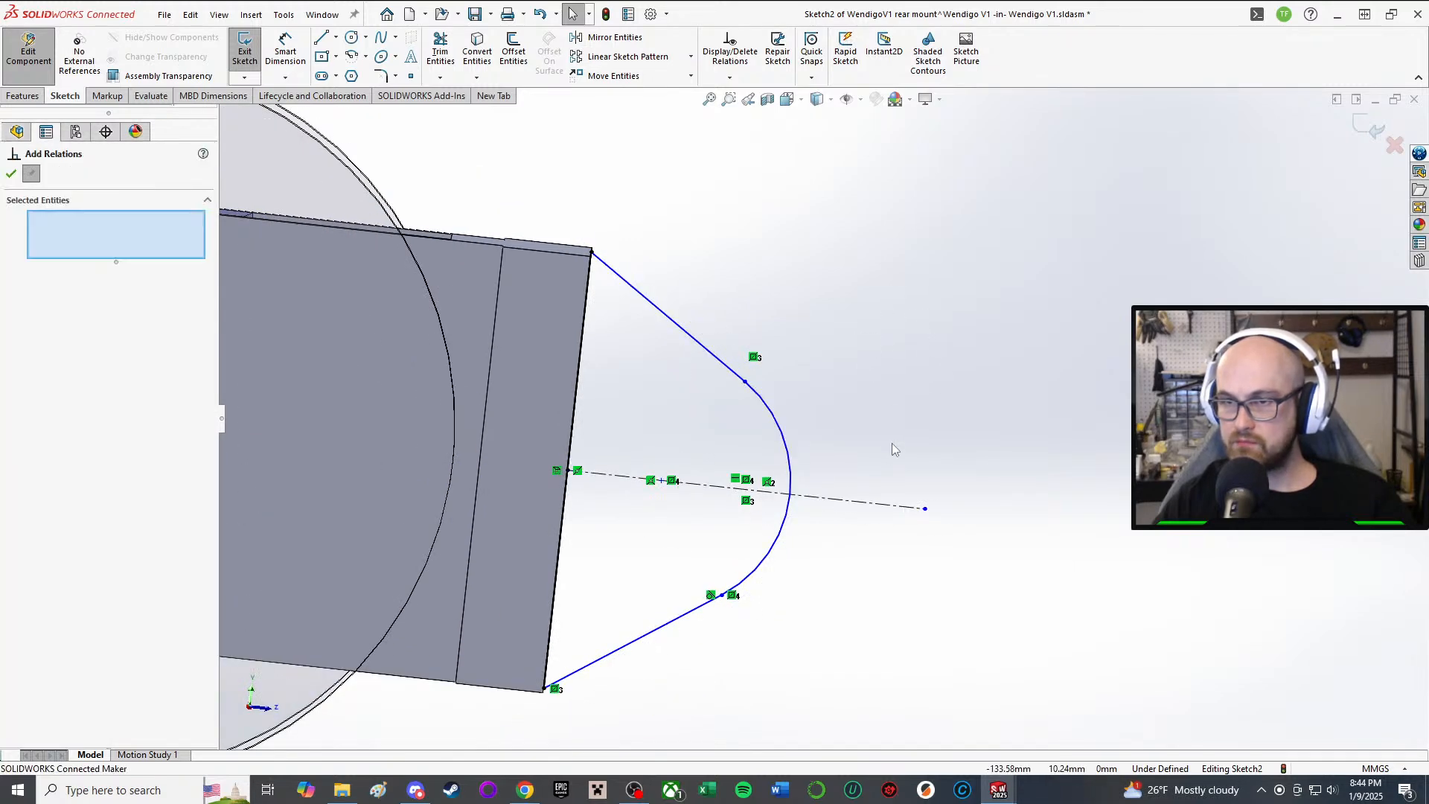
{"action": "left_click", "coordinate": [771, 408]}
{"action": "left_click", "coordinate": [717, 359]}
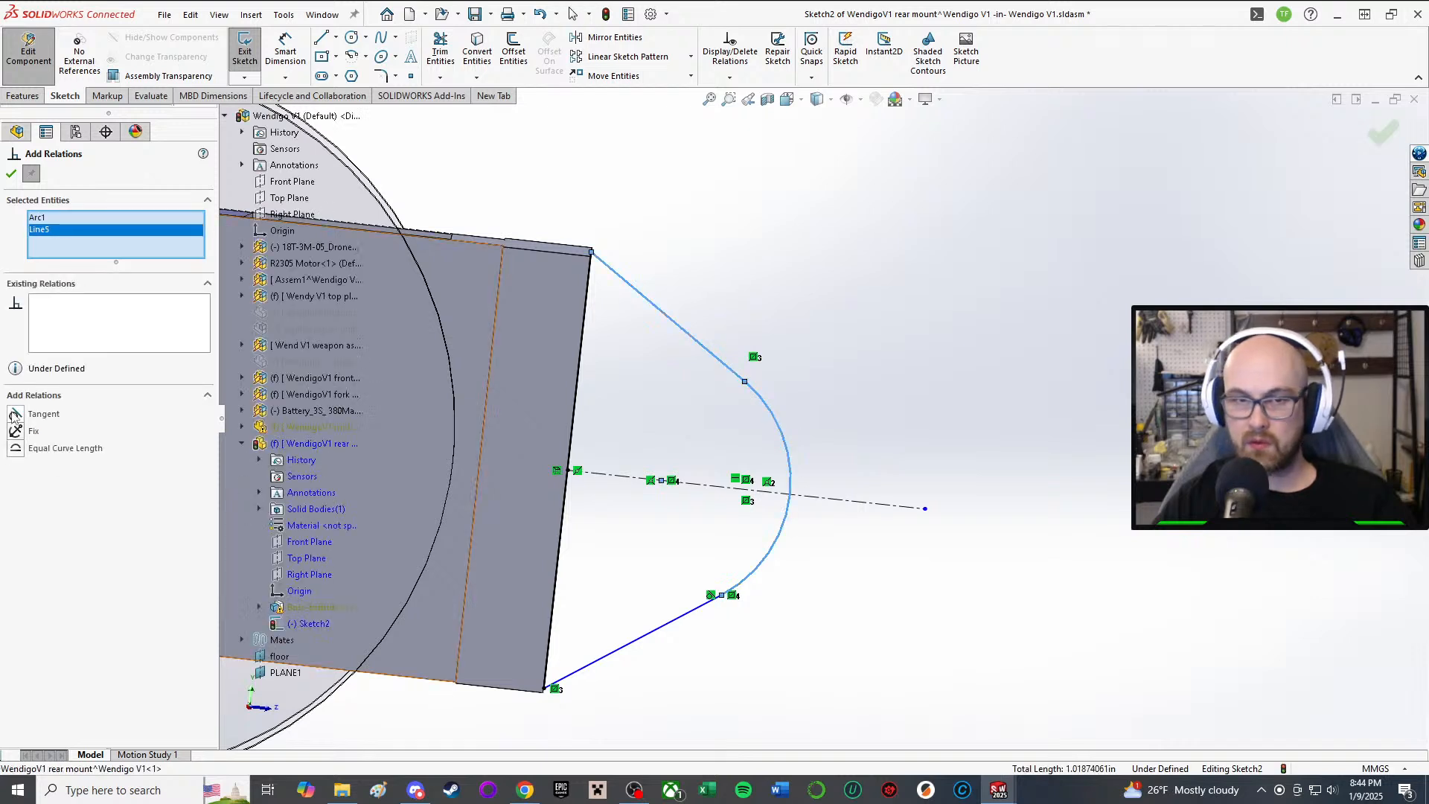
{"action": "left_click", "coordinate": [15, 414]}
{"action": "left_click", "coordinate": [11, 173]}
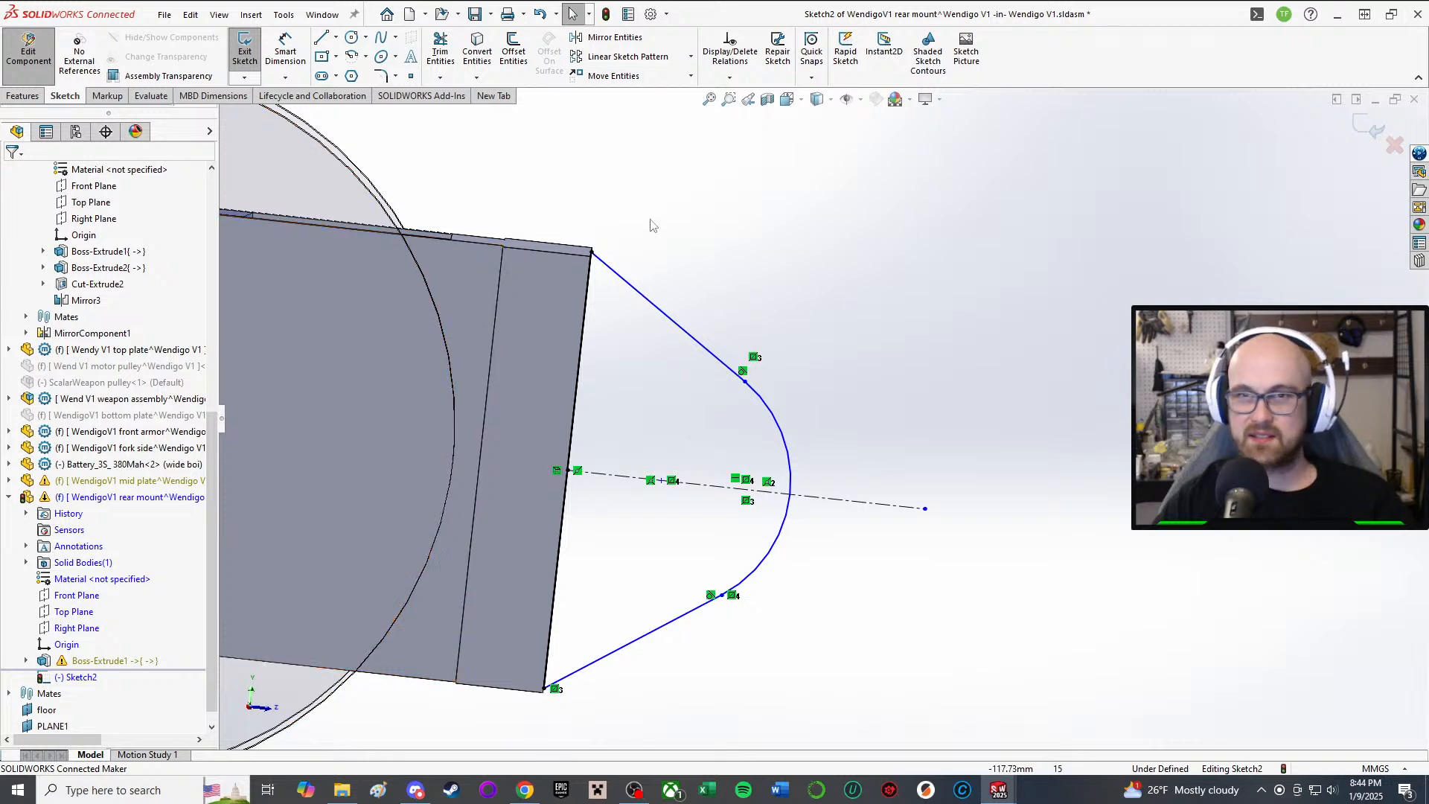
Step: Draw a hole circle centred on the centerline inside the rounded tab
{"action": "left_click", "coordinate": [351, 37]}
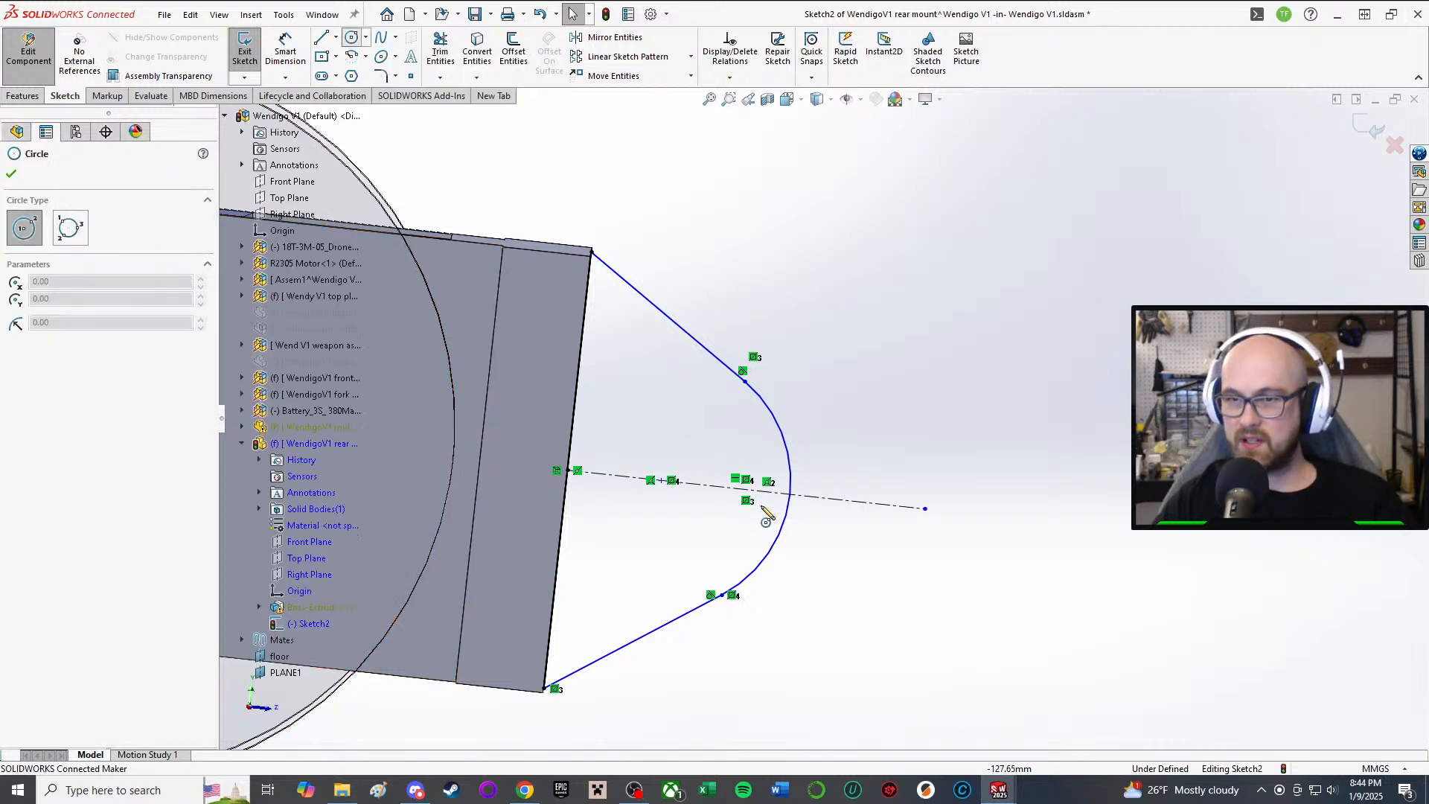
{"action": "left_click", "coordinate": [661, 480]}
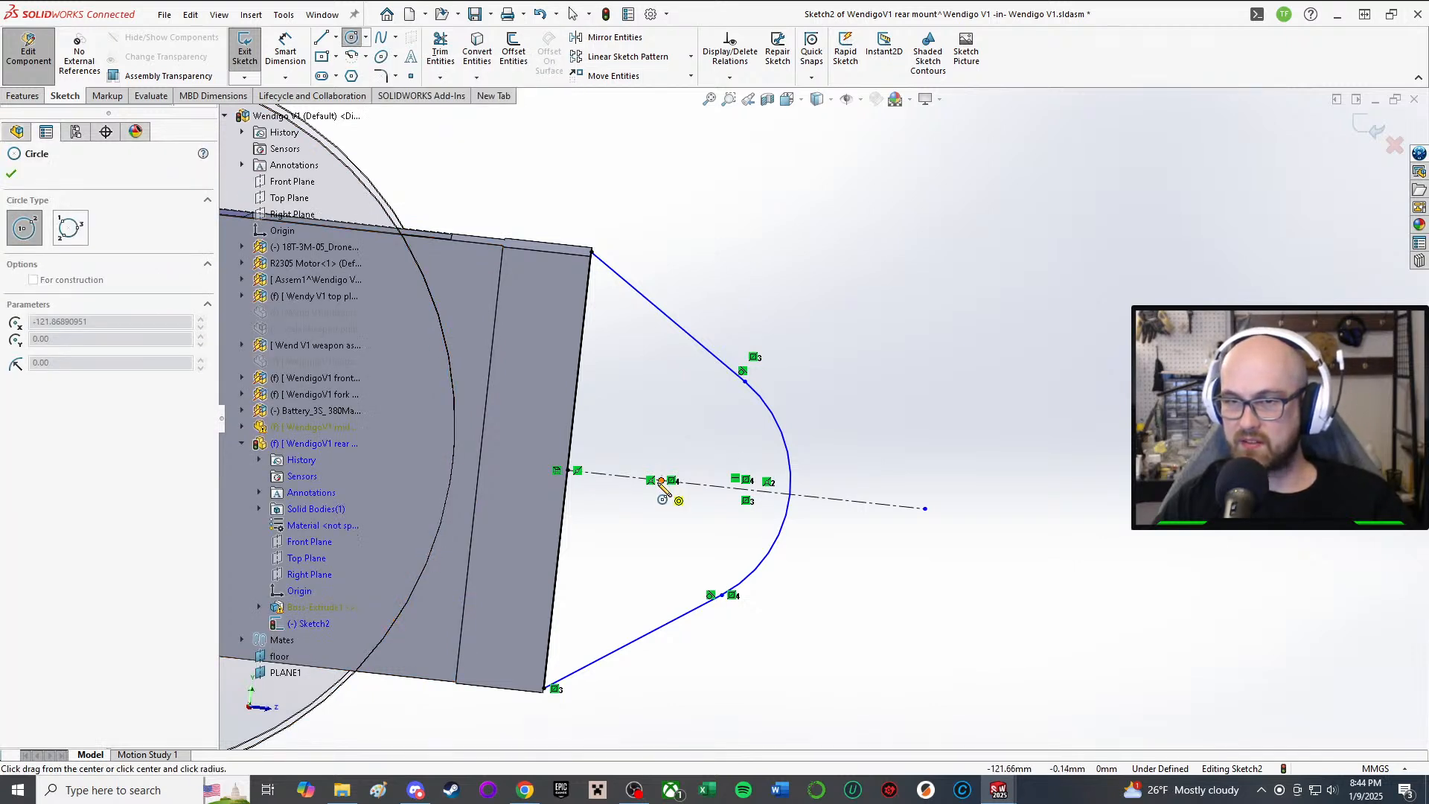
{"action": "left_click", "coordinate": [716, 455]}
Step: Place a diameter dimension on the hole circle with Smart Dimension
{"action": "right_click_drag", "start_coordinate": [983, 309], "coordinate": [961, 182]}
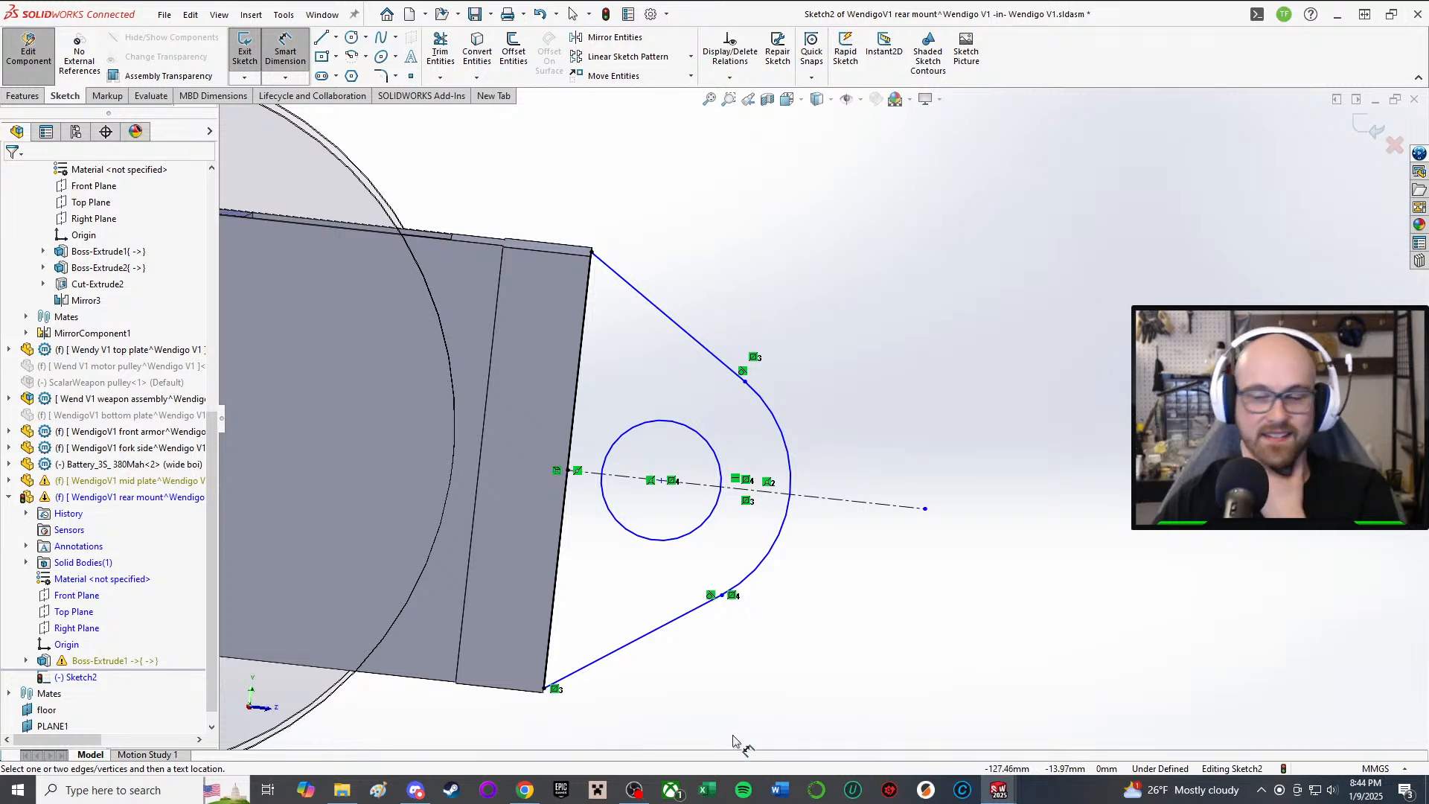
{"action": "left_click", "coordinate": [638, 542]}
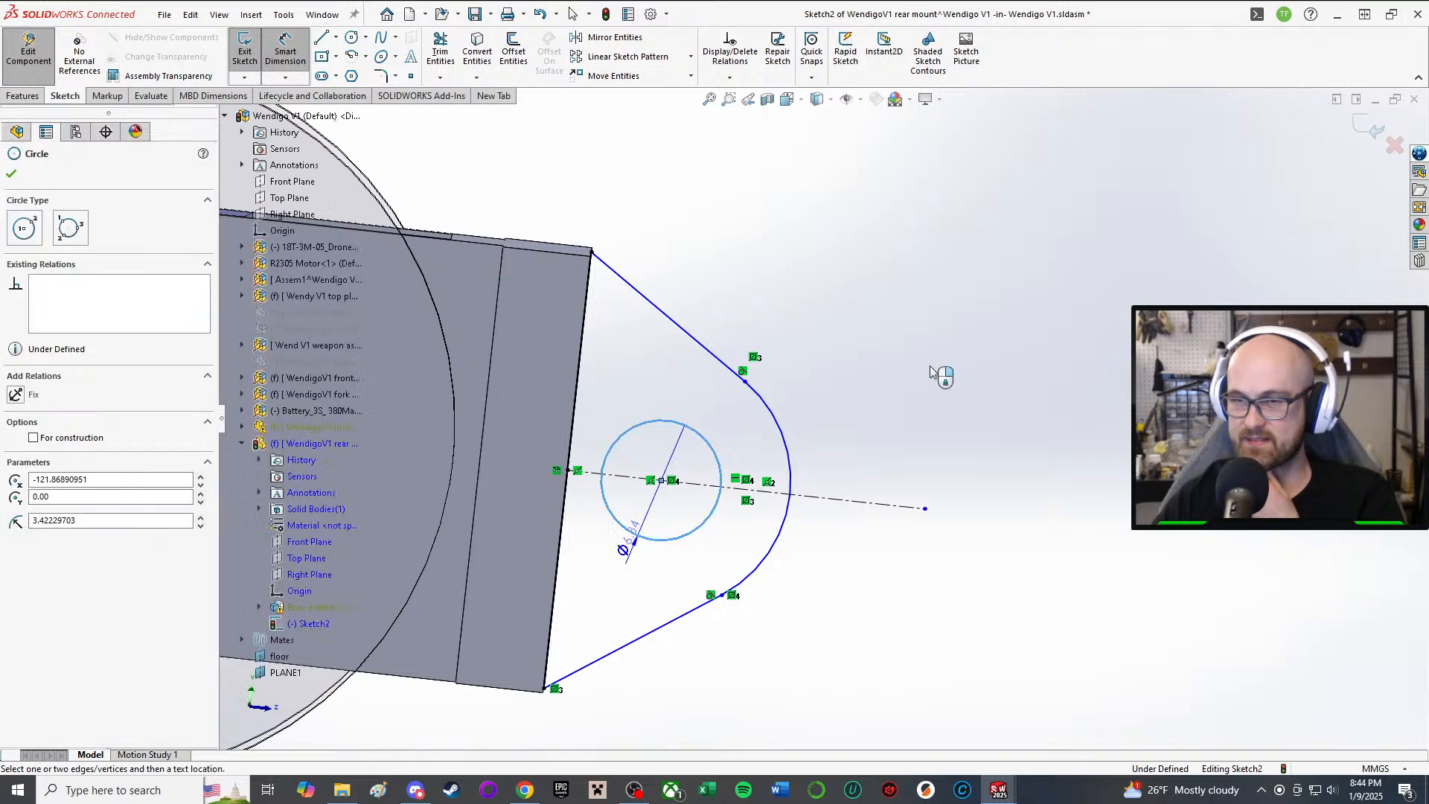
{"action": "left_click", "coordinate": [1026, 339]}
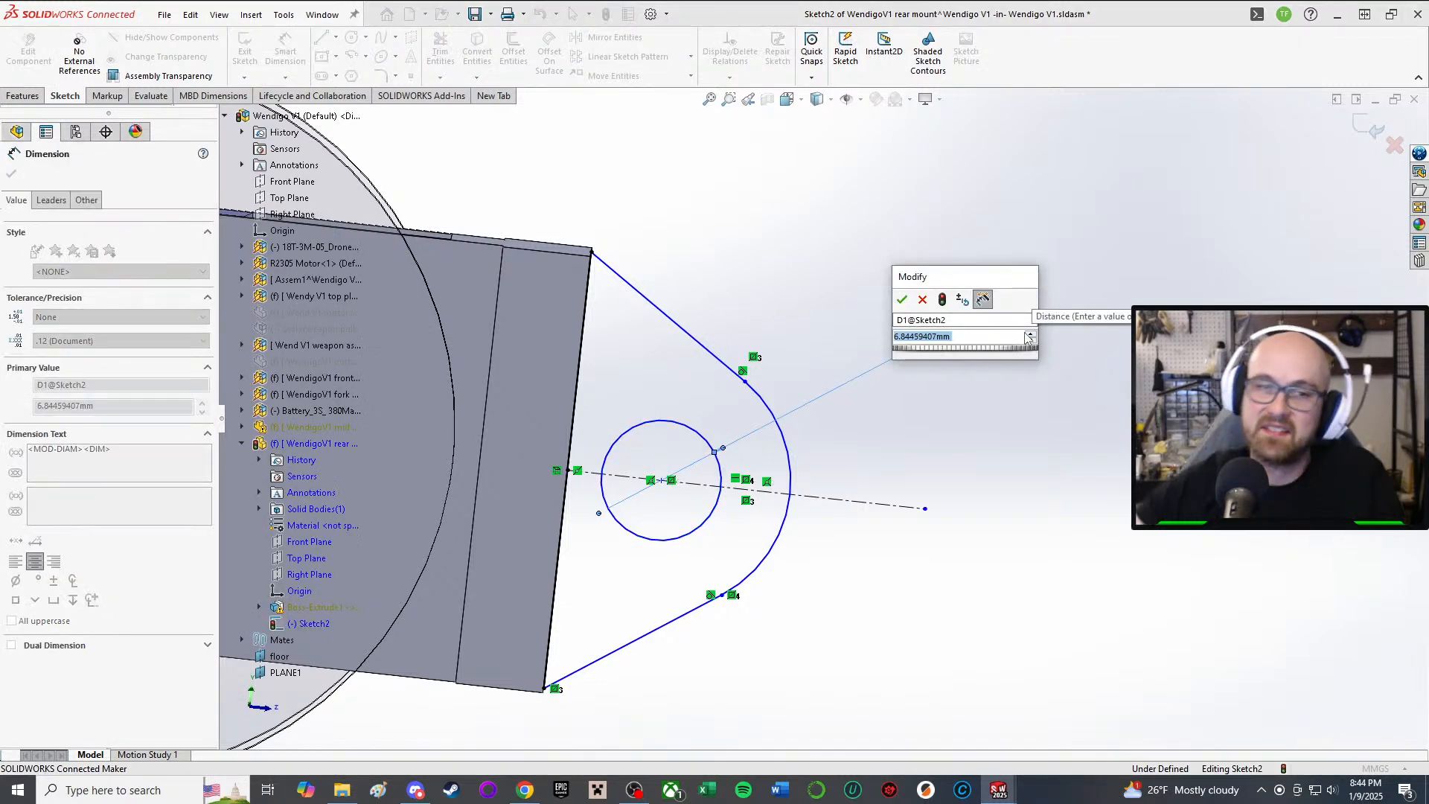
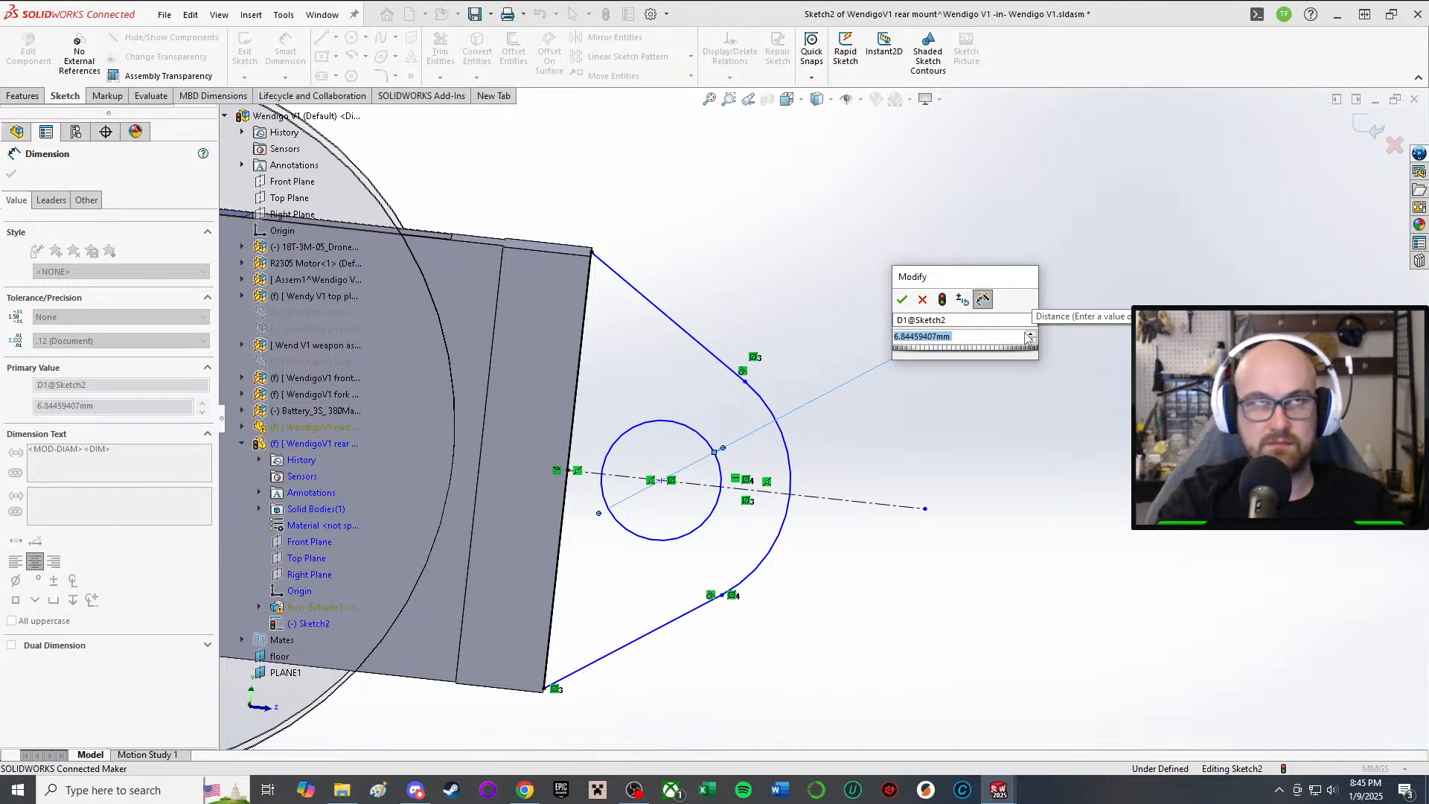
Step: Set the mount hole diameter to 4.2 mm
{"action": "type", "text": "4.2"}
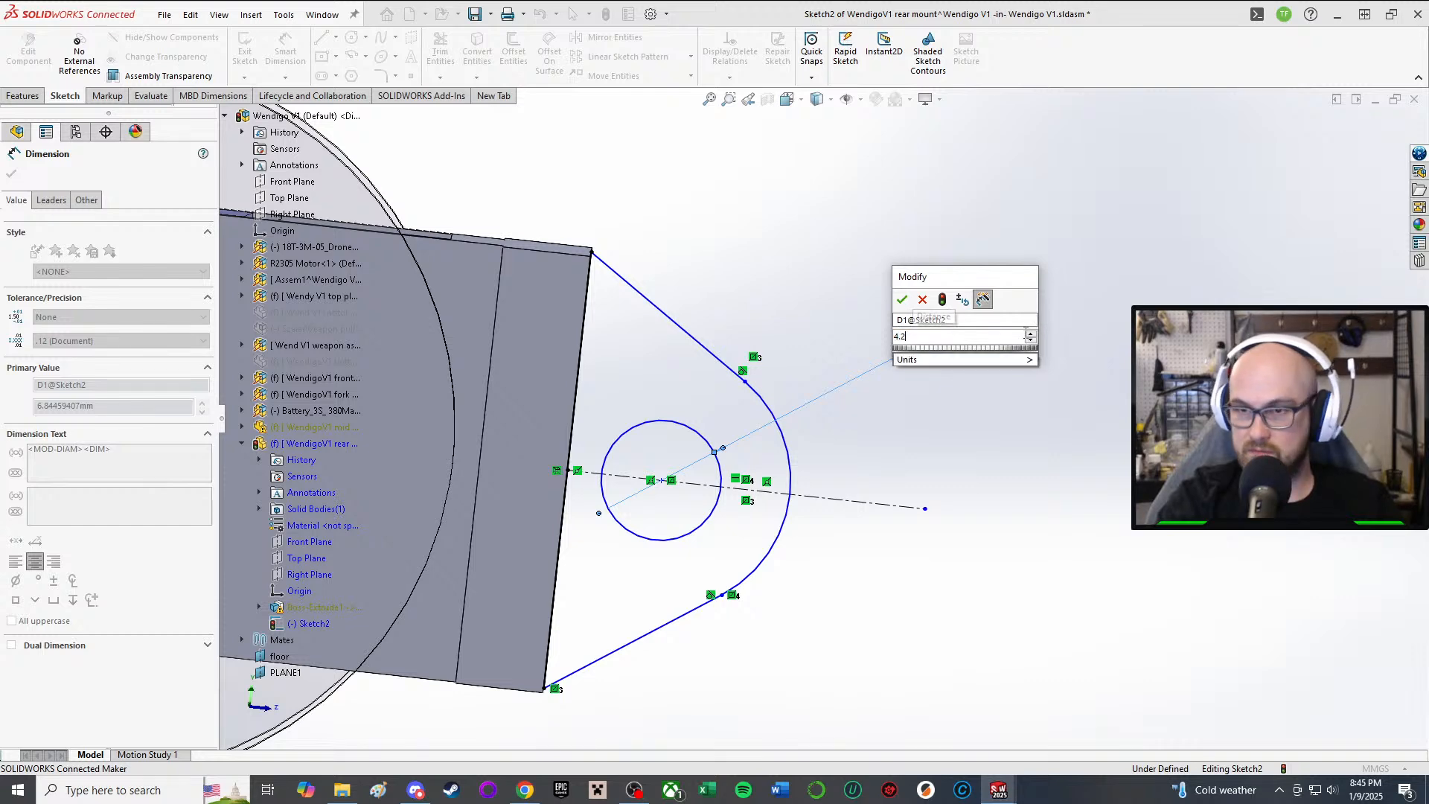
{"action": "key", "text": "Return"}
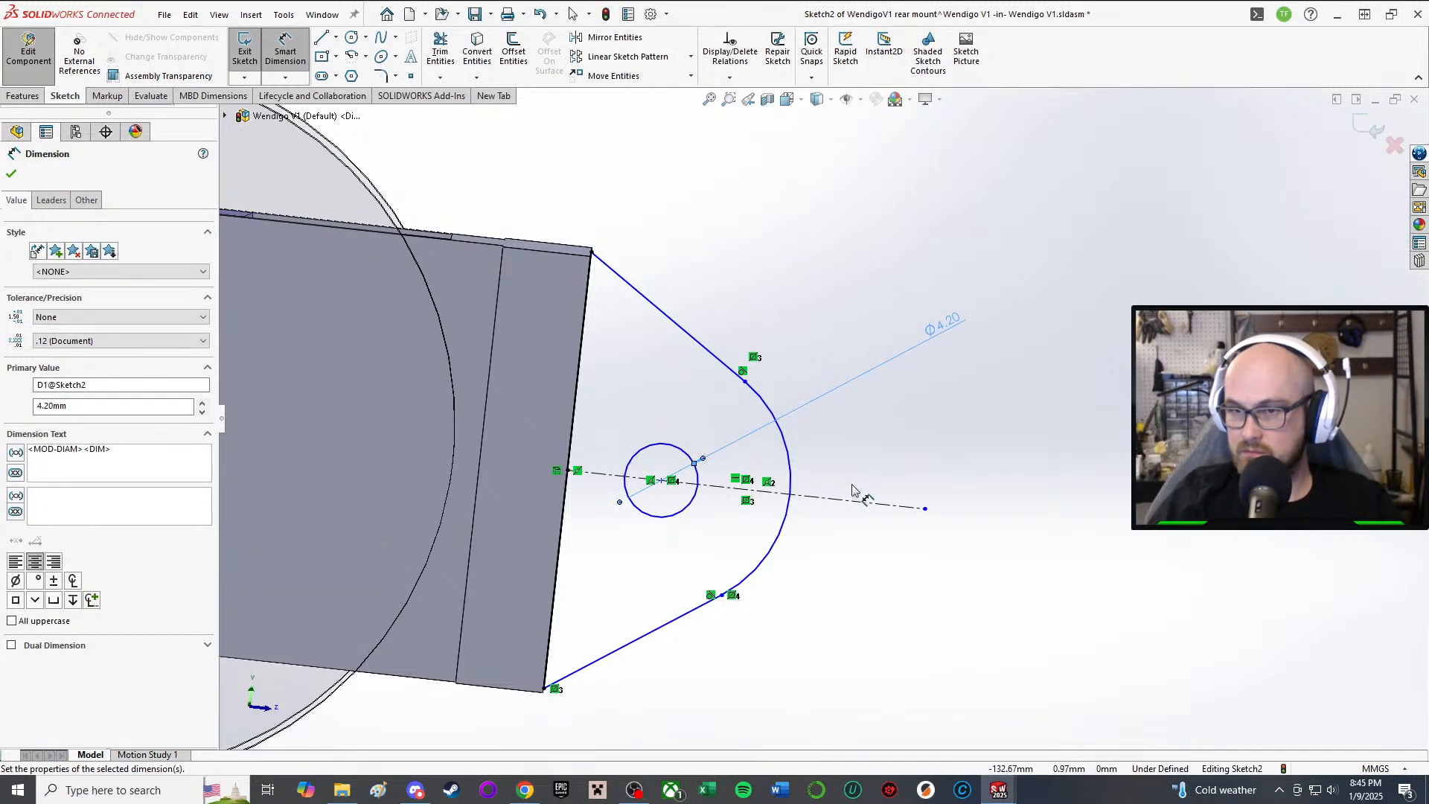
{"action": "key", "text": "Escape"}
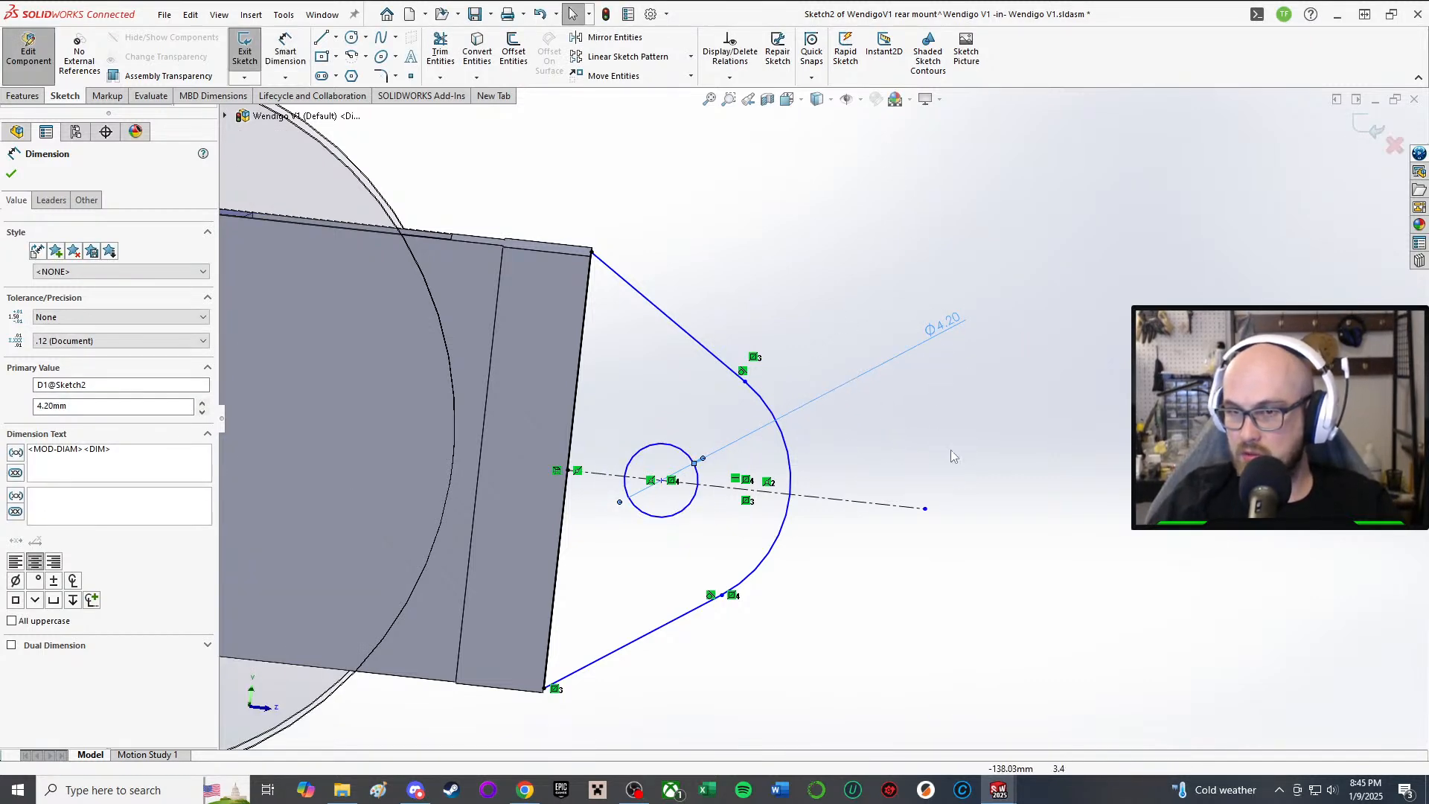
Step: Dimension the rounded arc's radius, trying 6, then 5, then 3 mm
{"action": "right_click_drag", "start_coordinate": [950, 453], "coordinate": [922, 383]}
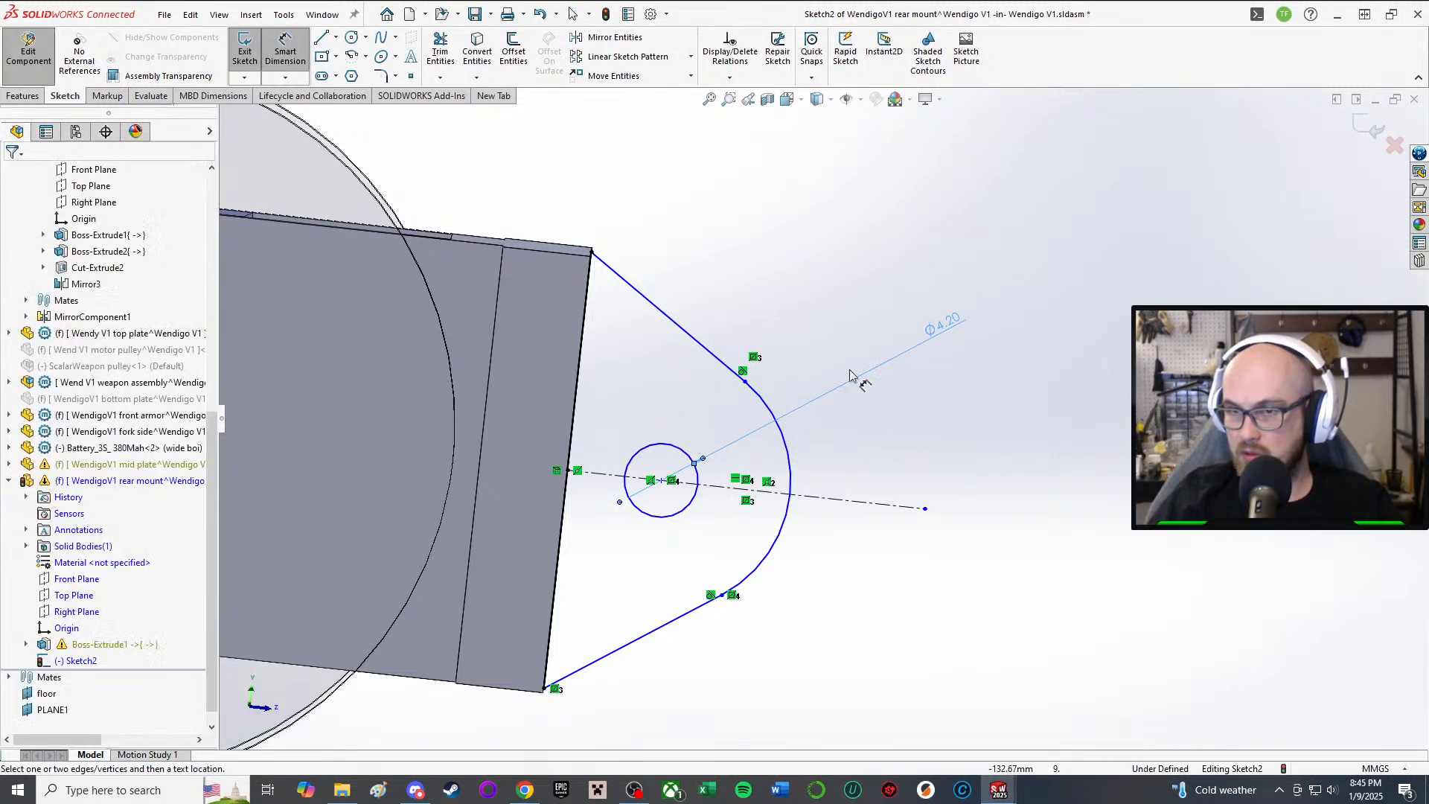
{"action": "left_click", "coordinate": [787, 473]}
{"action": "left_click", "coordinate": [817, 444]}
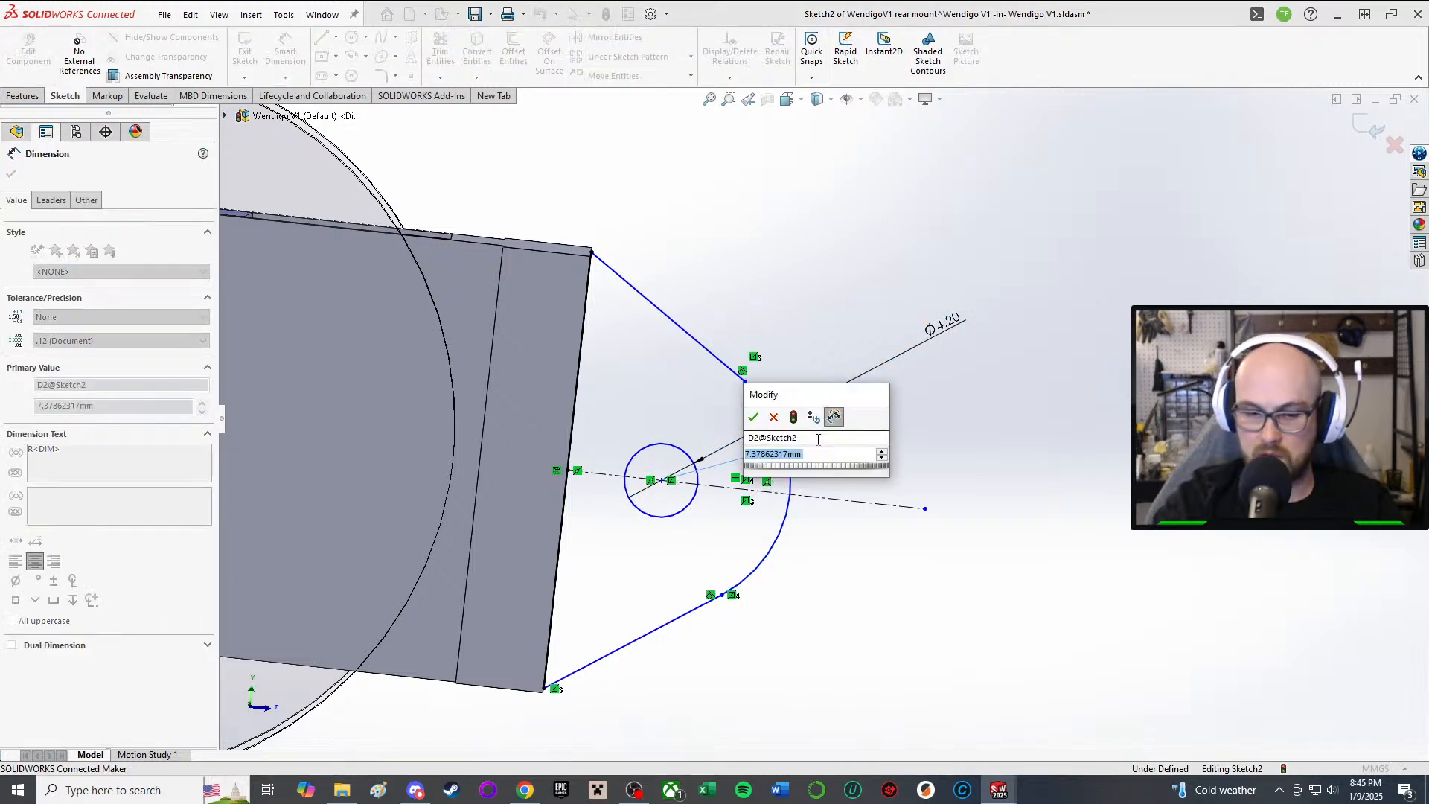
{"action": "type", "text": "6"}
{"action": "key", "text": "Return"}
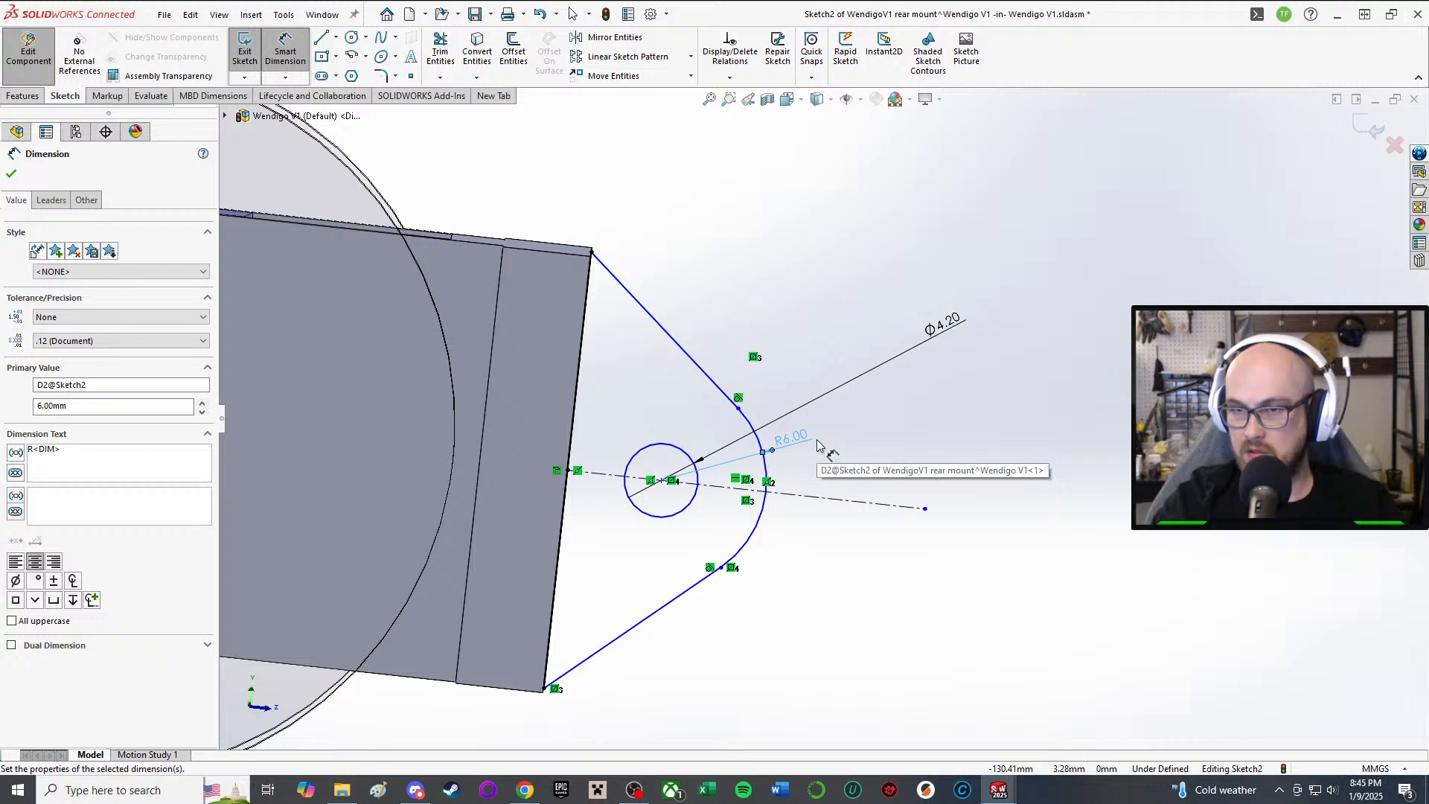
{"action": "double_click", "coordinate": [796, 437]}
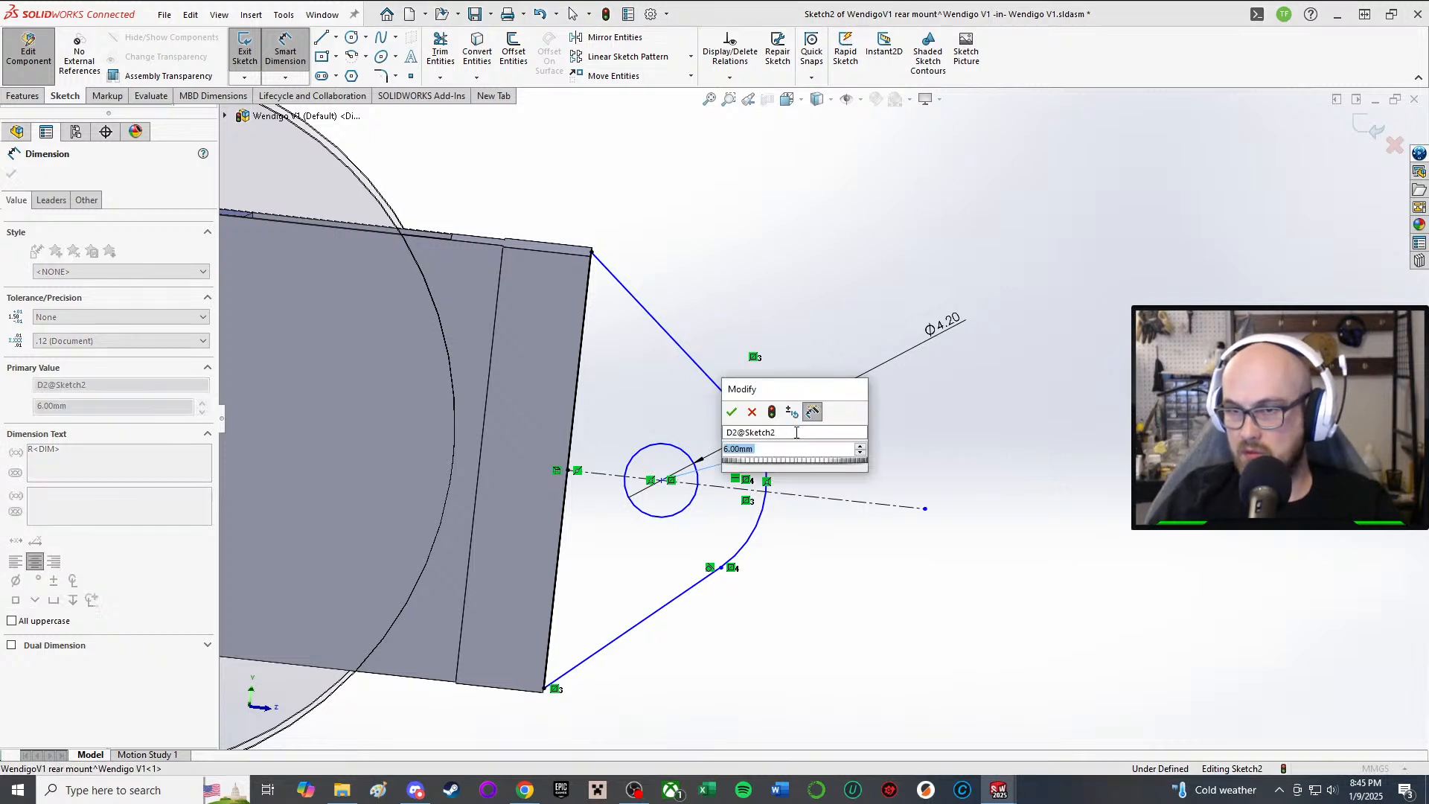
{"action": "type", "text": "5"}
{"action": "key", "text": "Return"}
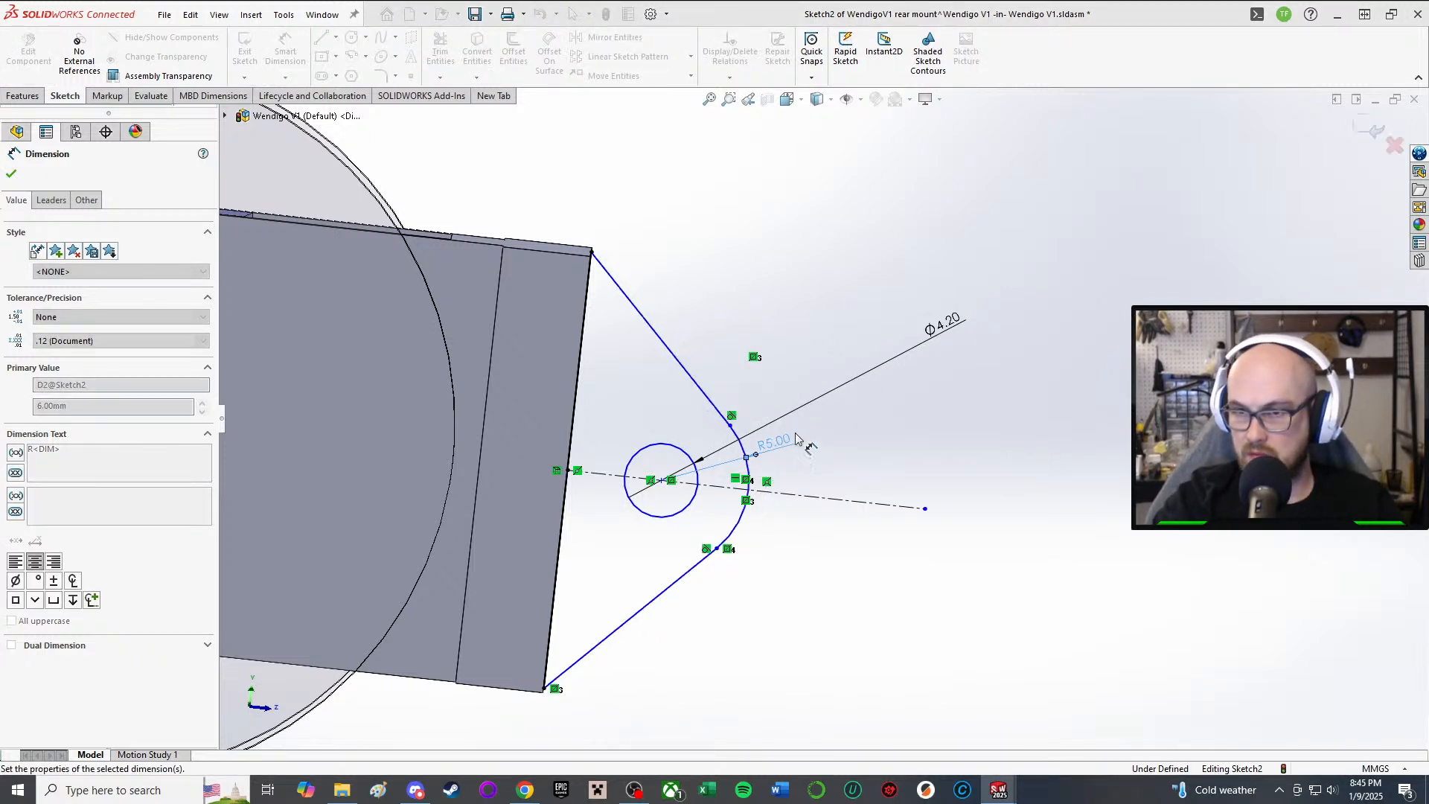
{"action": "double_click", "coordinate": [777, 442]}
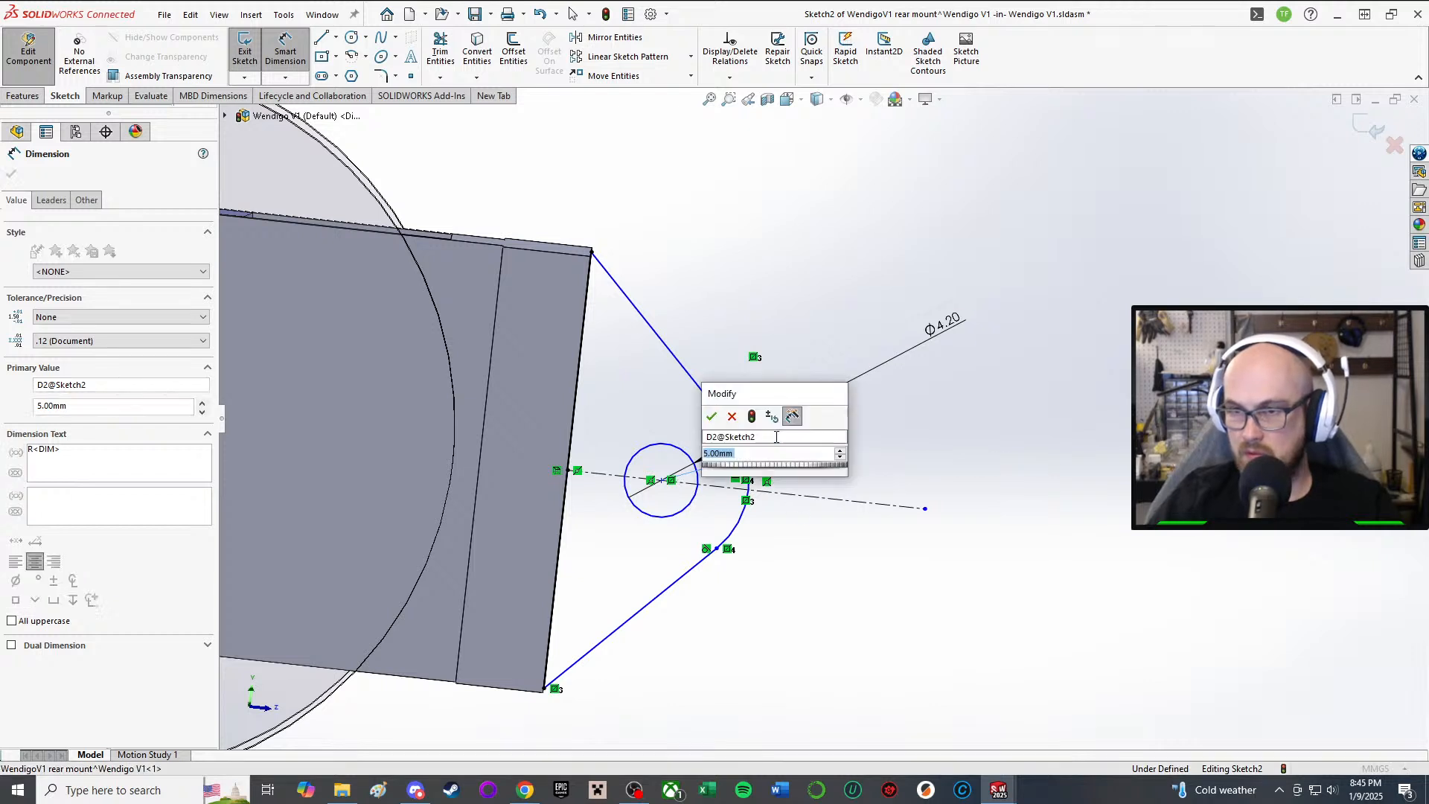
{"action": "type", "text": "3"}
{"action": "key", "text": "Return"}
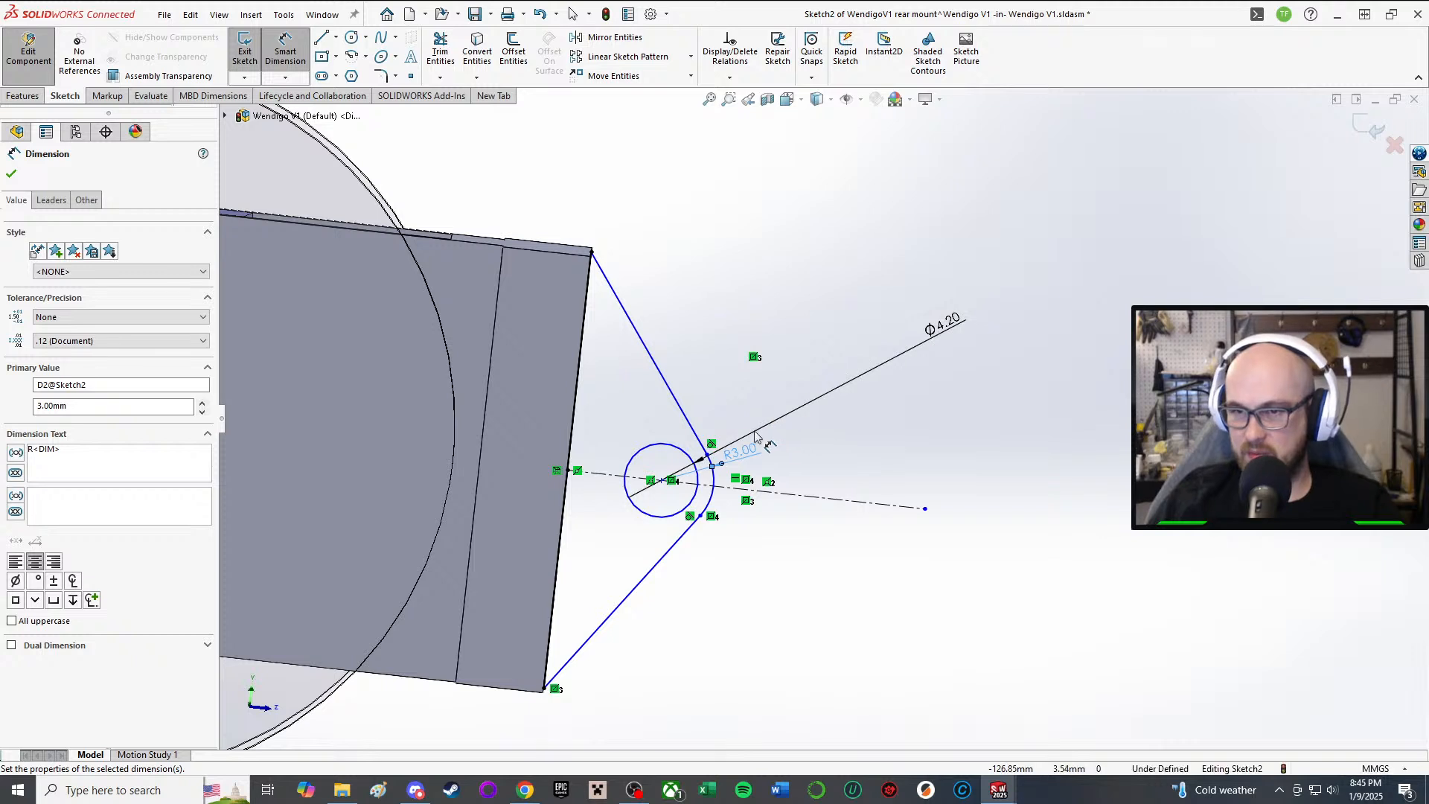
Step: Settle the arc radius at 4 mm and test whether the hole centre can still move
{"action": "double_click", "coordinate": [744, 461]}
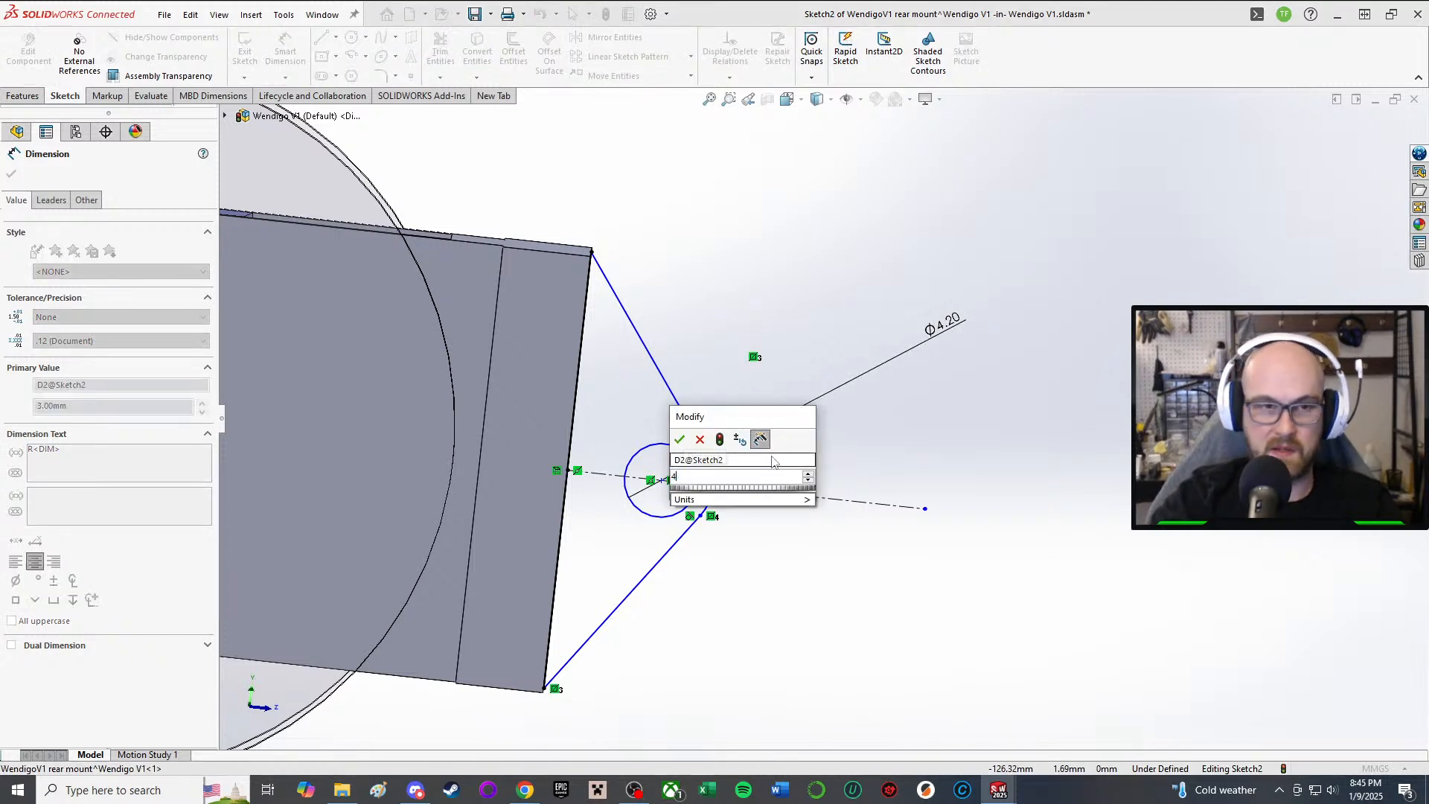
{"action": "type", "text": "4"}
{"action": "key", "text": "Return"}
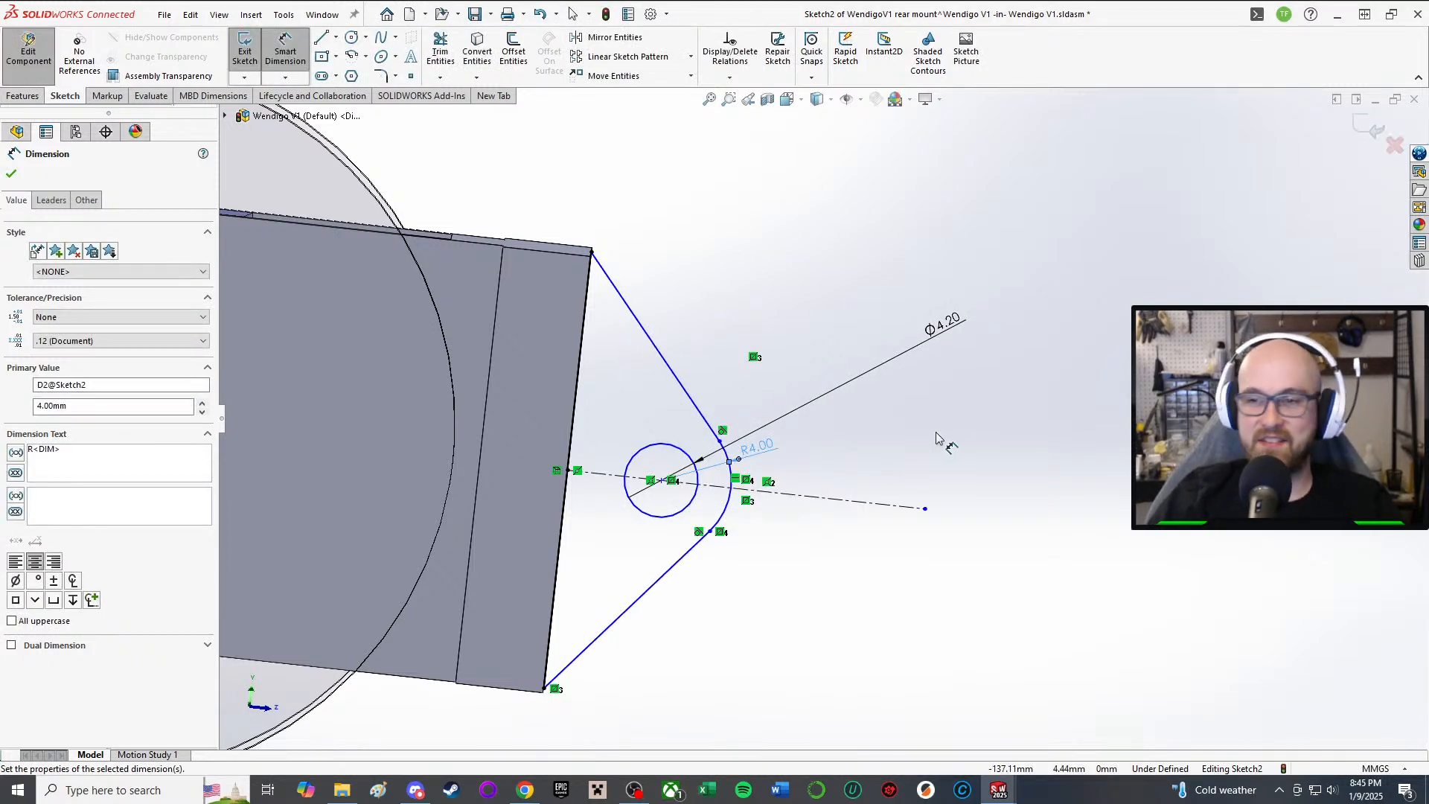
{"action": "key", "text": "Escape"}
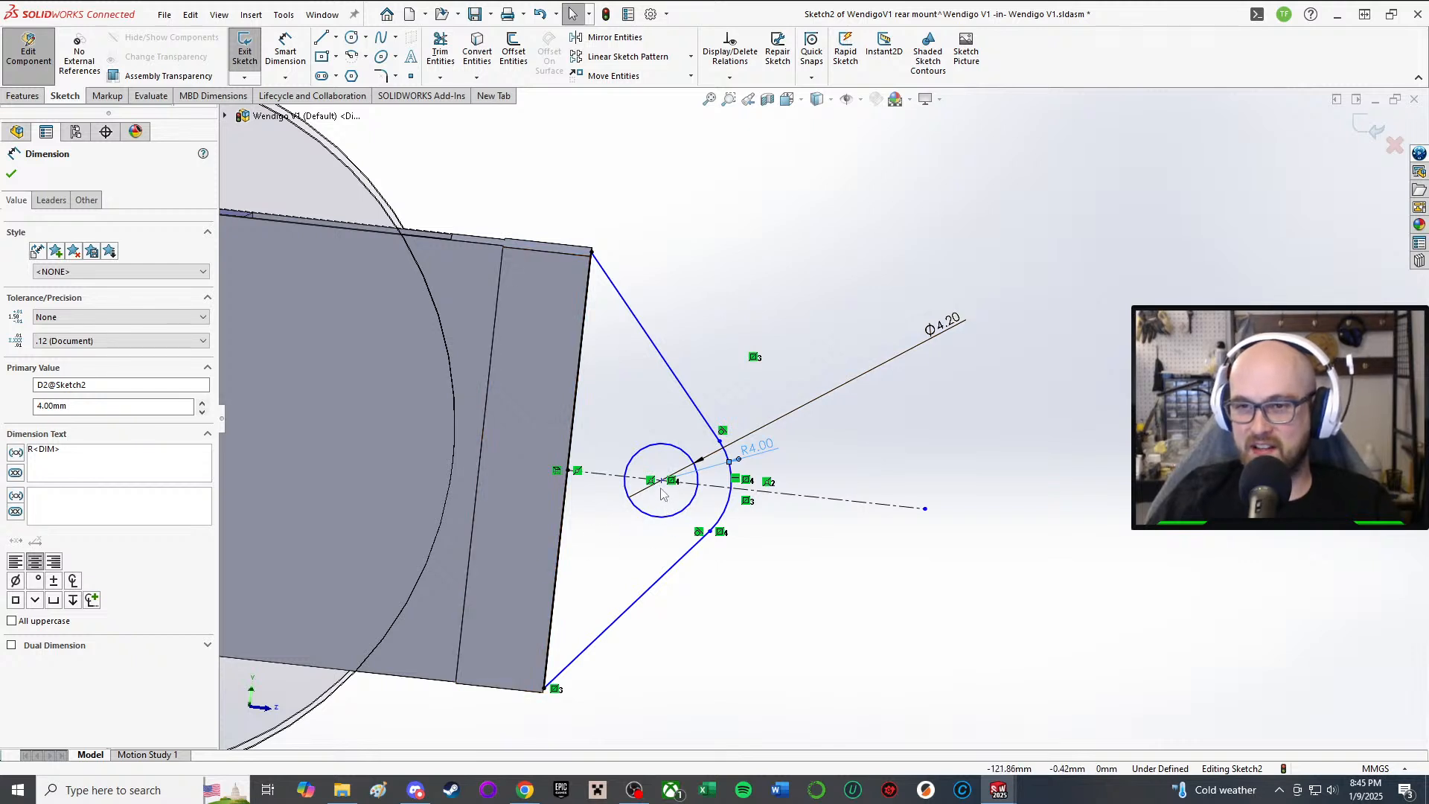
{"action": "mouse_move", "coordinate": [660, 480]}
{"action": "left_mouse_down"}
{"action": "mouse_move", "coordinate": [606, 480]}
{"action": "mouse_move", "coordinate": [657, 489]}
{"action": "left_mouse_up"}
Step: Return the hole centre to its place and switch to the Left view
{"action": "scroll", "coordinate": [791, 552], "scroll_direction": "up", "scroll_amount": 1}
{"action": "mouse_move", "coordinate": [791, 551]}
{"action": "middle_mouse_down"}
{"action": "mouse_move", "coordinate": [778, 496]}
{"action": "mouse_move", "coordinate": [778, 546]}
{"action": "middle_mouse_up"}
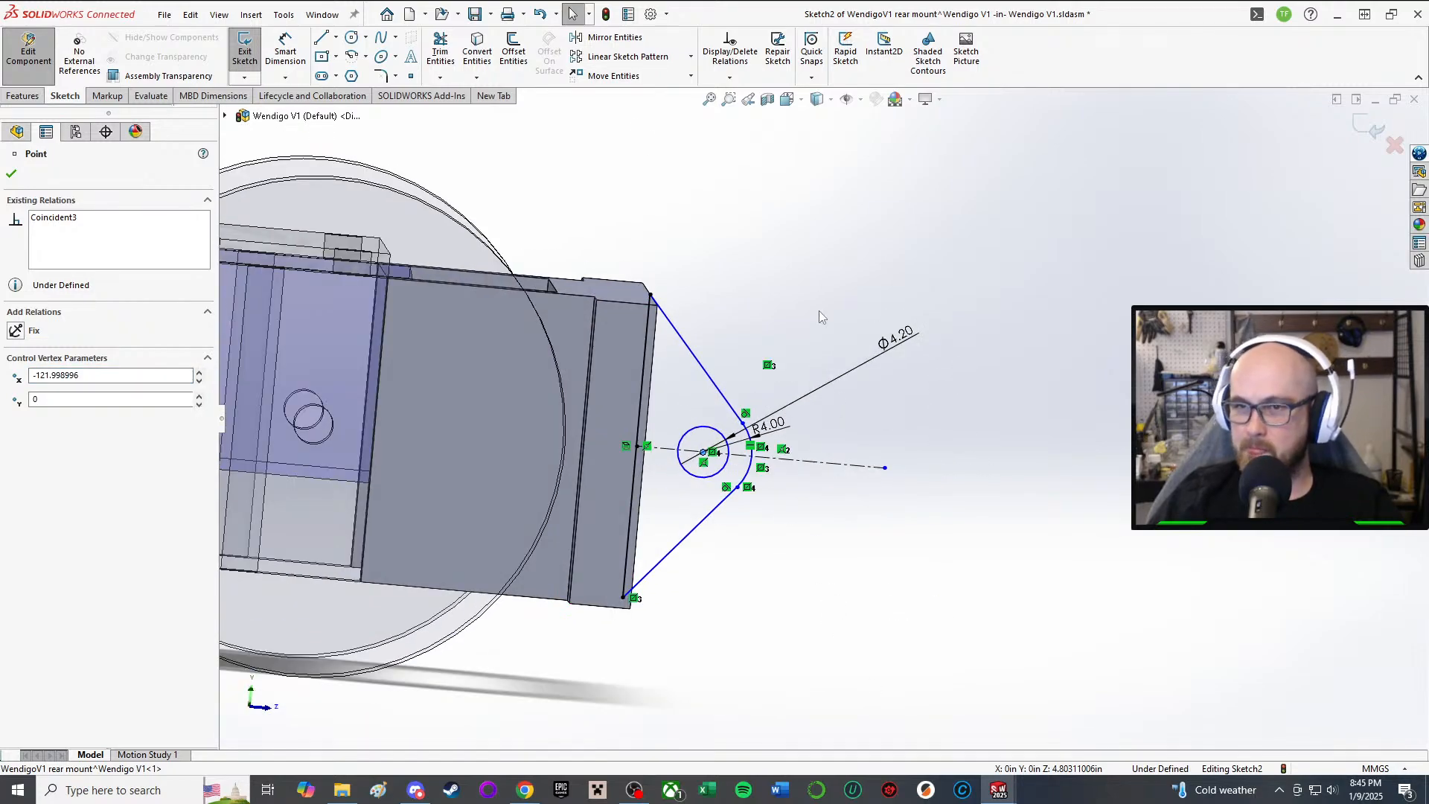
{"action": "left_click", "coordinate": [787, 99]}
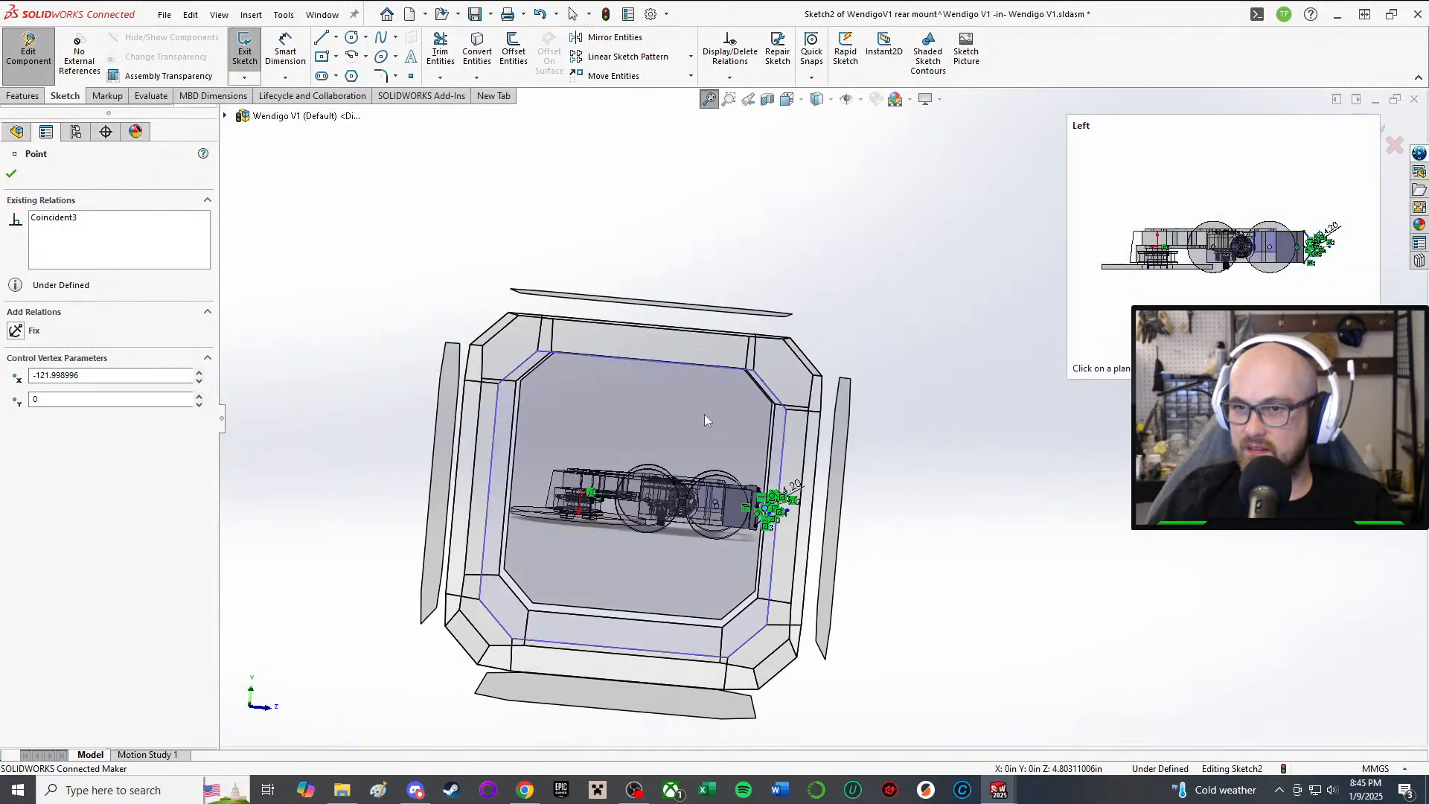
{"action": "left_click", "coordinate": [705, 414]}
{"action": "scroll", "coordinate": [1023, 402], "scroll_direction": "down", "scroll_amount": 7}
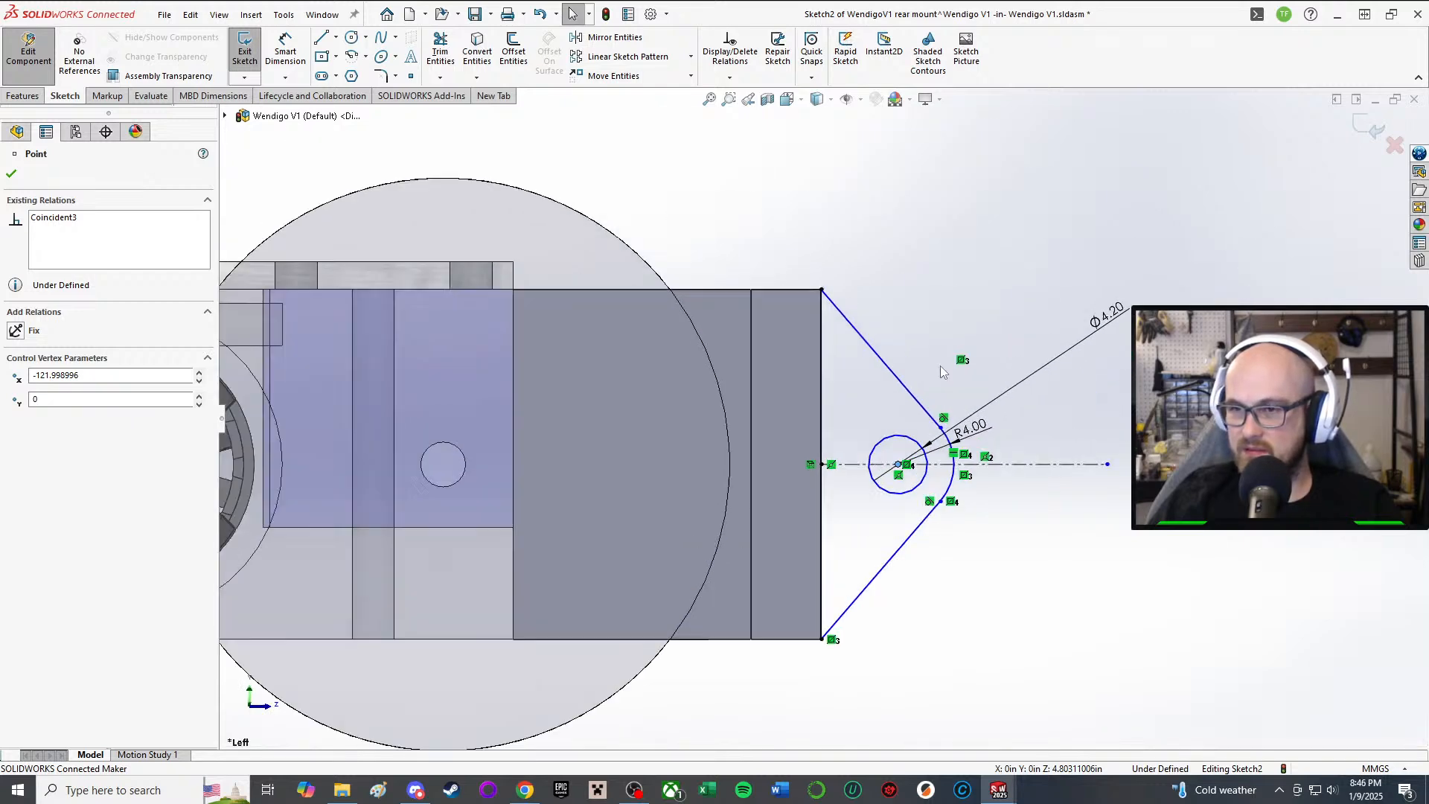
Step: Dimension the hole centre 6 mm from the plate's vertical edge
{"action": "right_click_drag", "start_coordinate": [989, 332], "coordinate": [996, 214]}
{"action": "scroll", "coordinate": [960, 331], "scroll_direction": "down", "scroll_amount": 5}
{"action": "scroll", "coordinate": [820, 590], "scroll_direction": "up", "scroll_amount": 3}
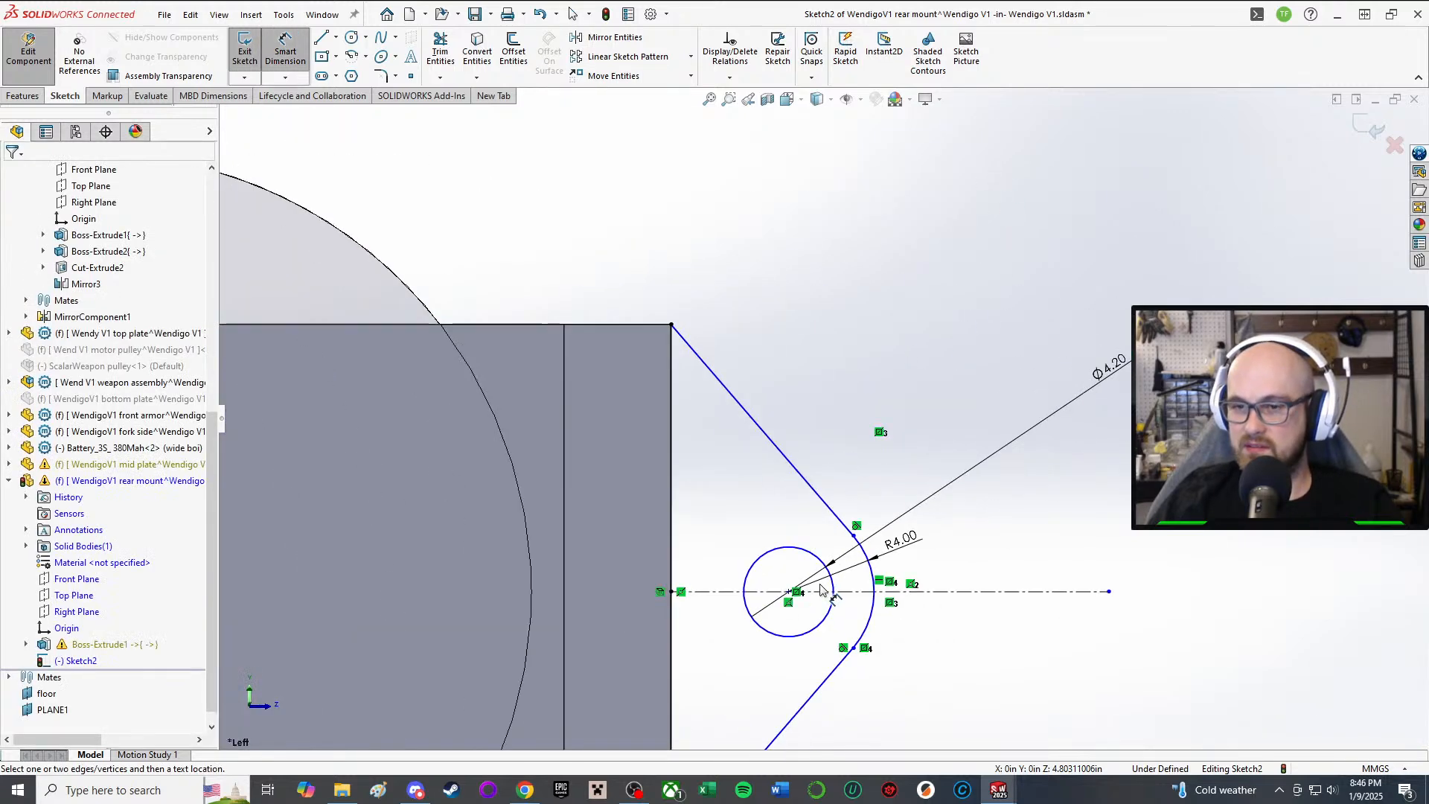
{"action": "scroll", "coordinate": [821, 589], "scroll_direction": "up", "scroll_amount": 4}
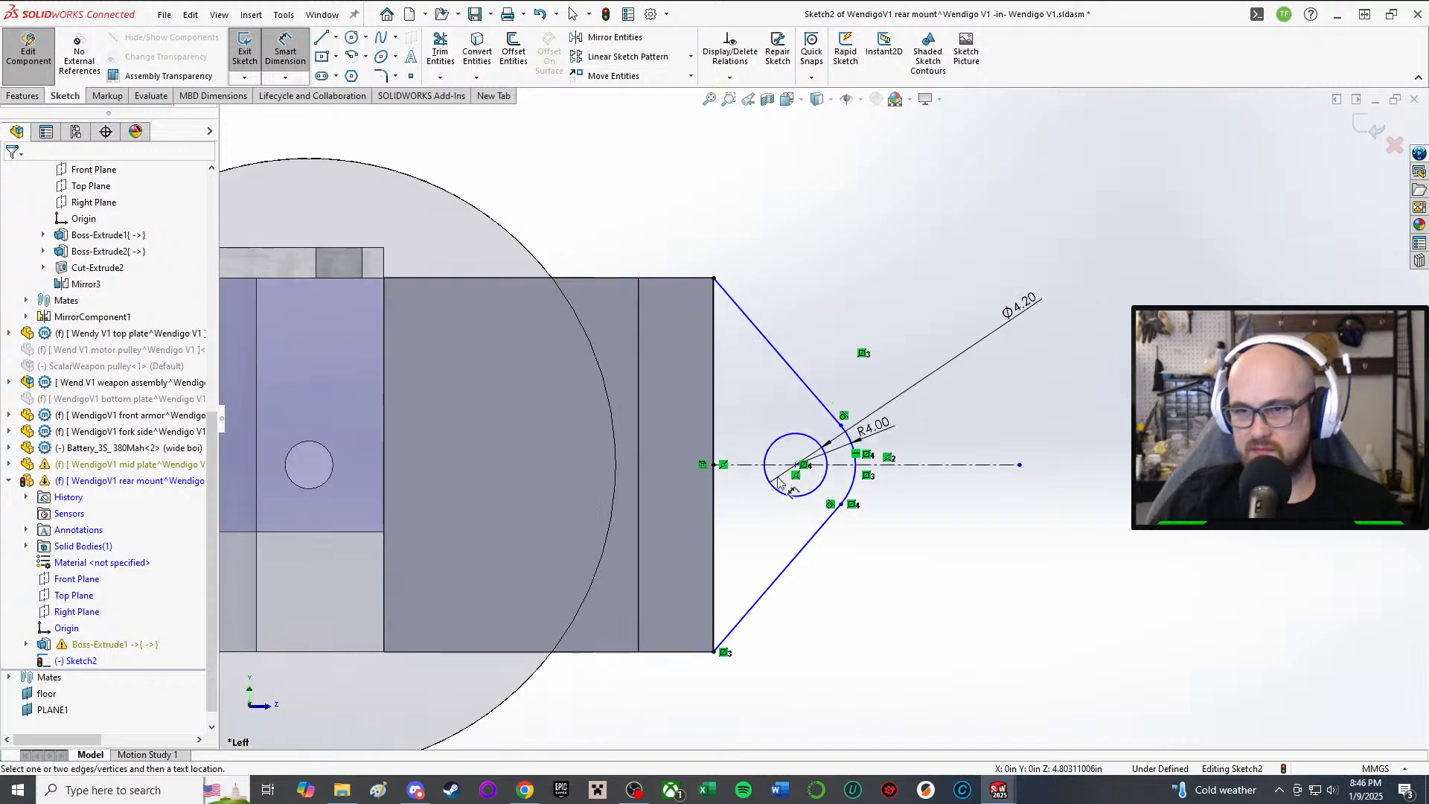
{"action": "scroll", "coordinate": [778, 482], "scroll_direction": "down", "scroll_amount": 2}
{"action": "left_click", "coordinate": [813, 459]}
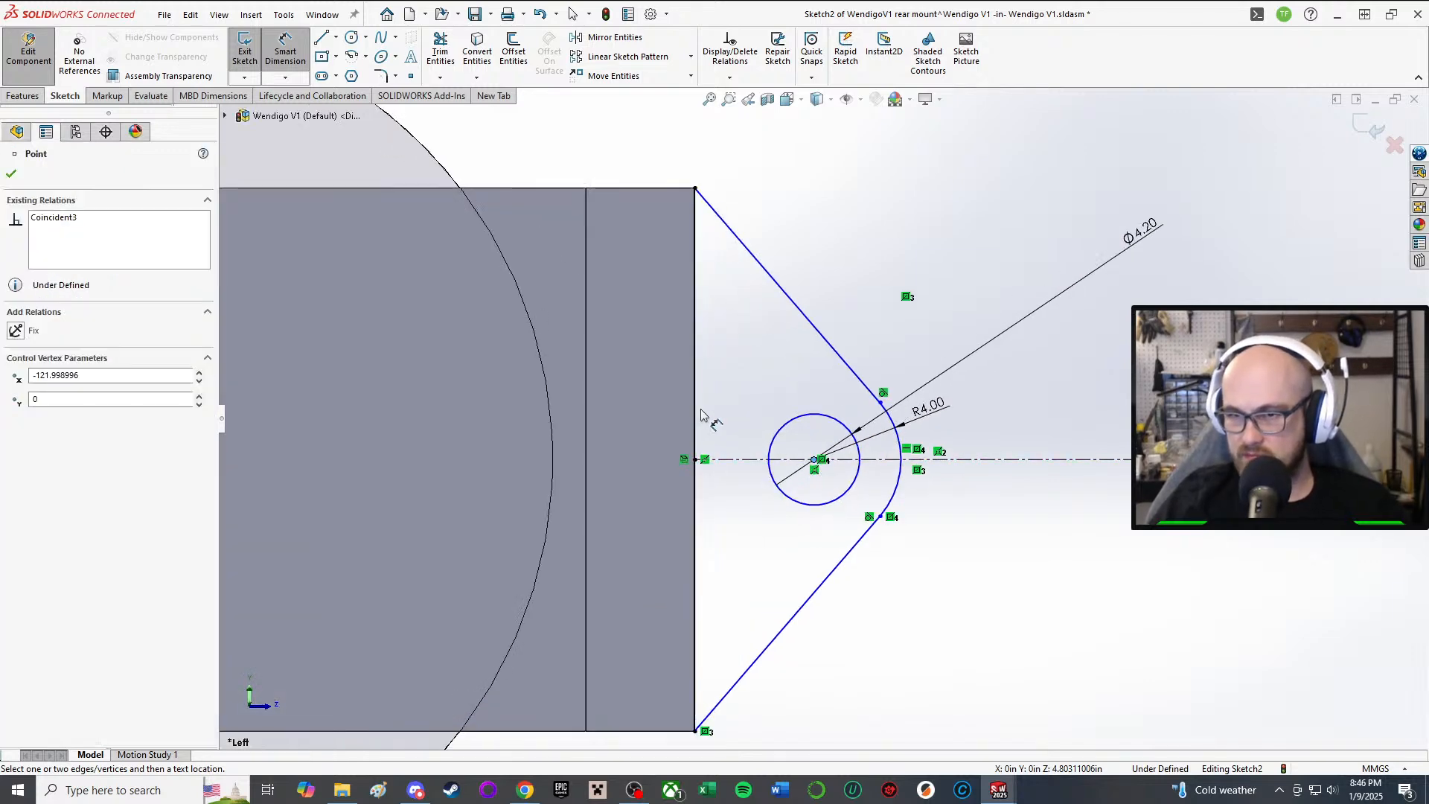
{"action": "left_click", "coordinate": [697, 406]}
{"action": "left_click", "coordinate": [755, 350]}
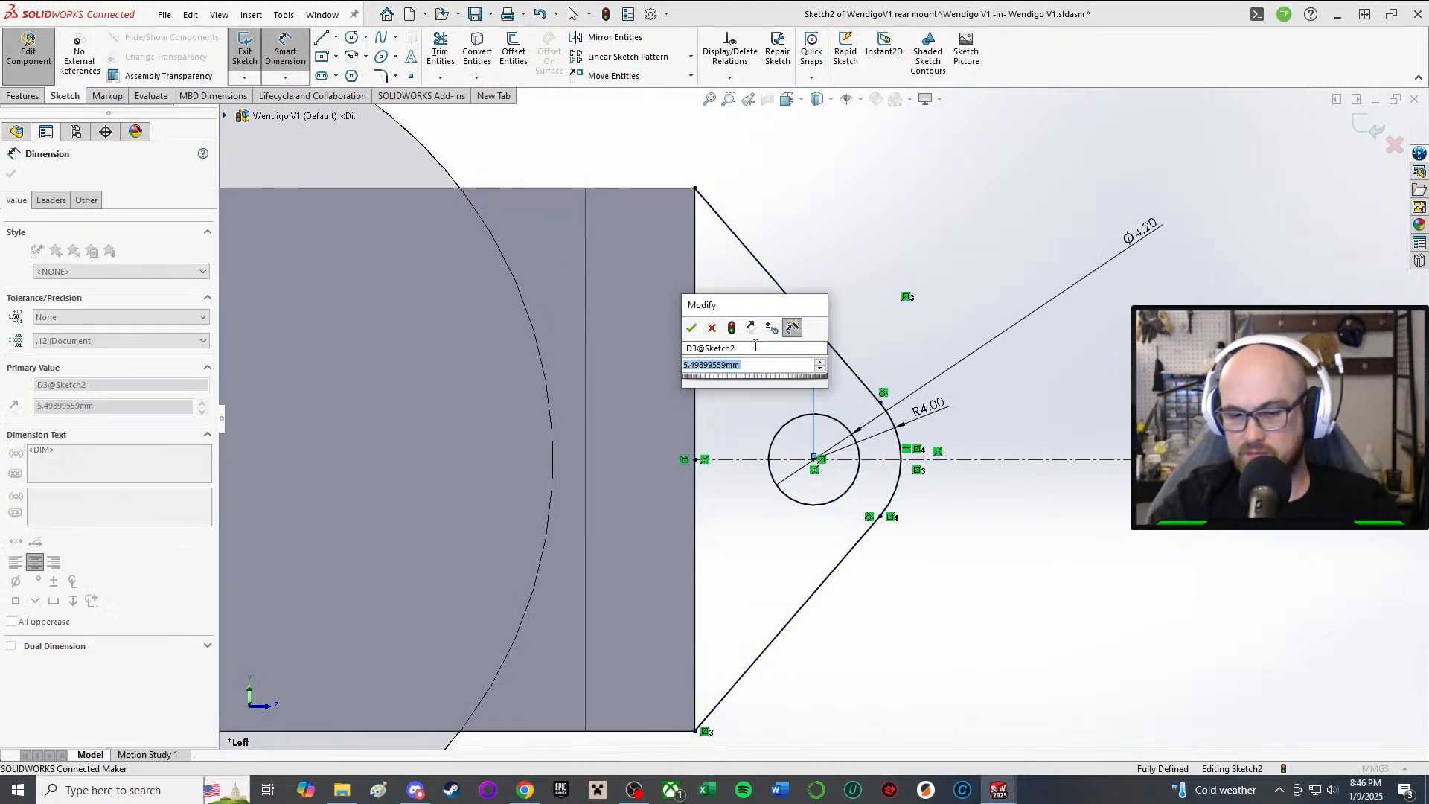
{"action": "type", "text": "6"}
{"action": "key", "text": "Return"}
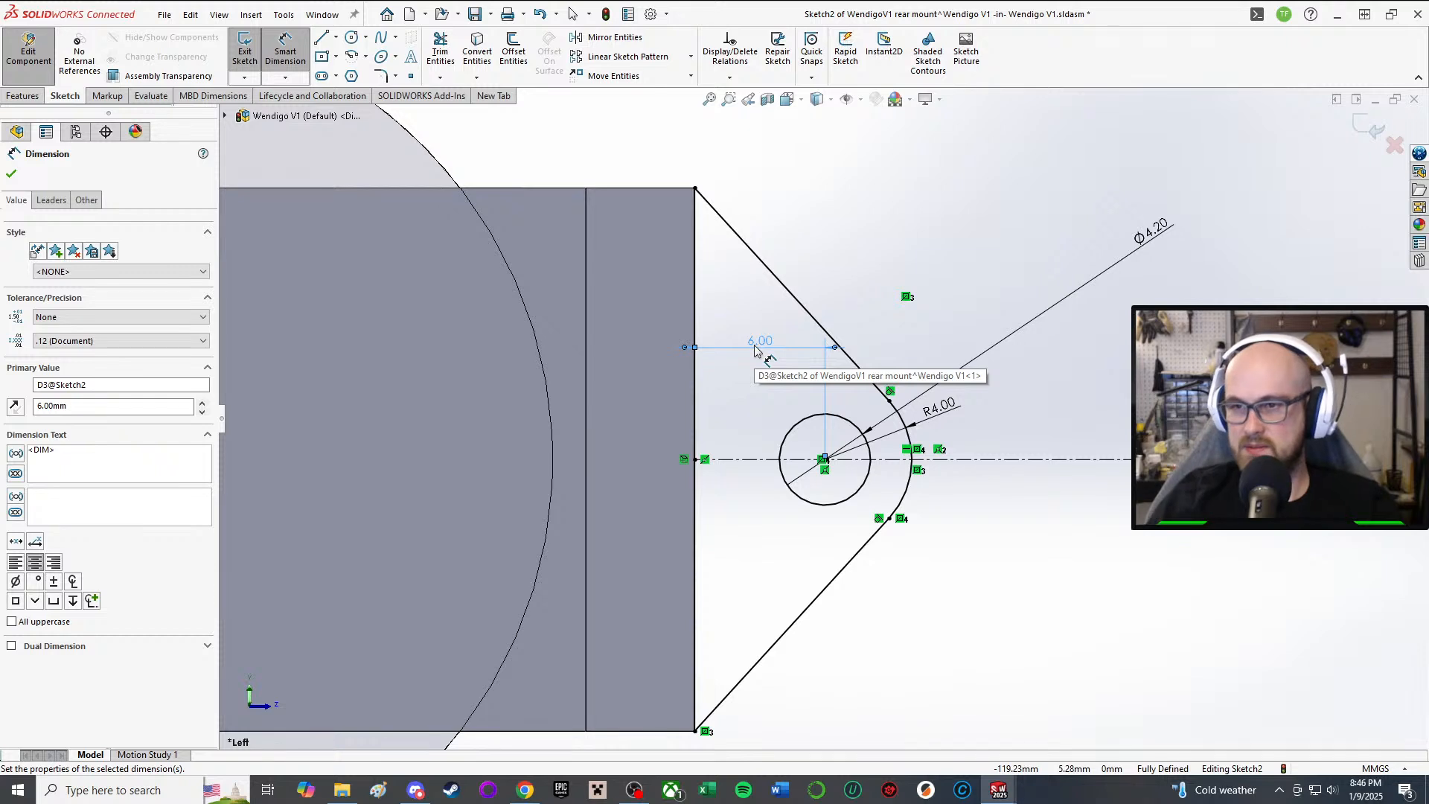
Step: Try a 5 mm edge offset, then set it back to 6 mm
{"action": "double_click", "coordinate": [755, 348]}
{"action": "type", "text": "5"}
{"action": "key", "text": "Return"}
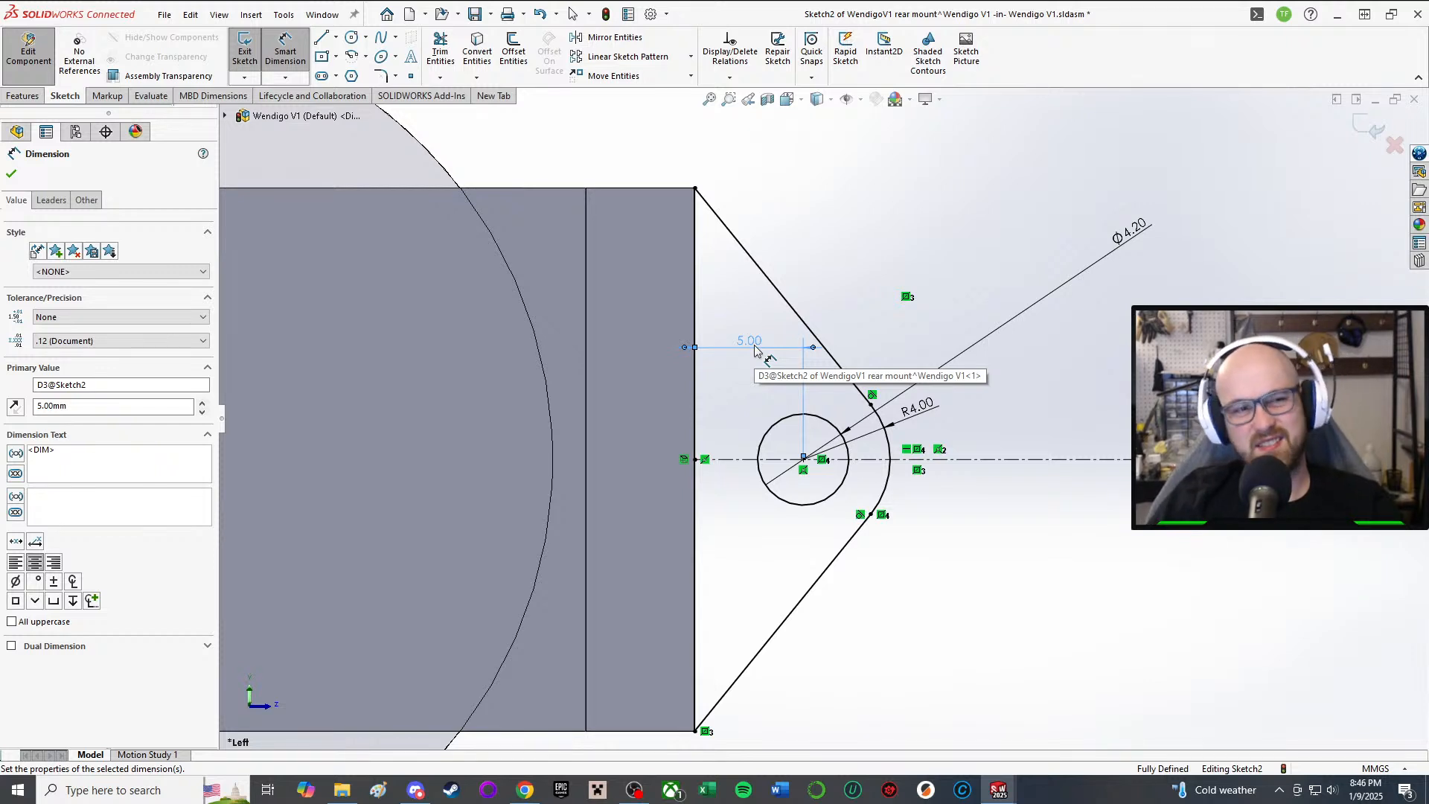
{"action": "double_click", "coordinate": [755, 350]}
{"action": "type", "text": "6"}
{"action": "key", "text": "Return"}
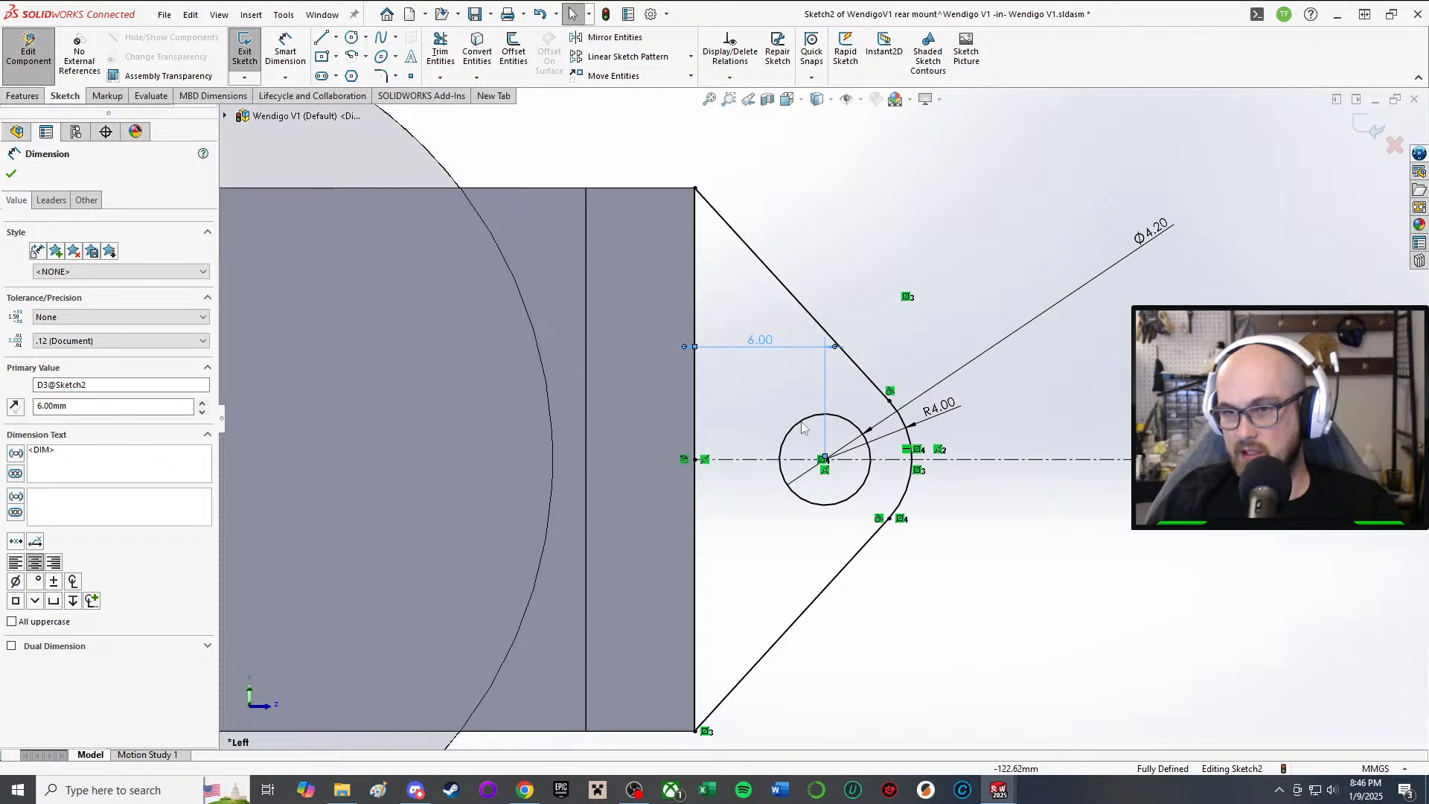
{"action": "scroll", "coordinate": [804, 427], "scroll_direction": "up", "scroll_amount": 3}
{"action": "scroll", "coordinate": [755, 445], "scroll_direction": "down", "scroll_amount": 2}
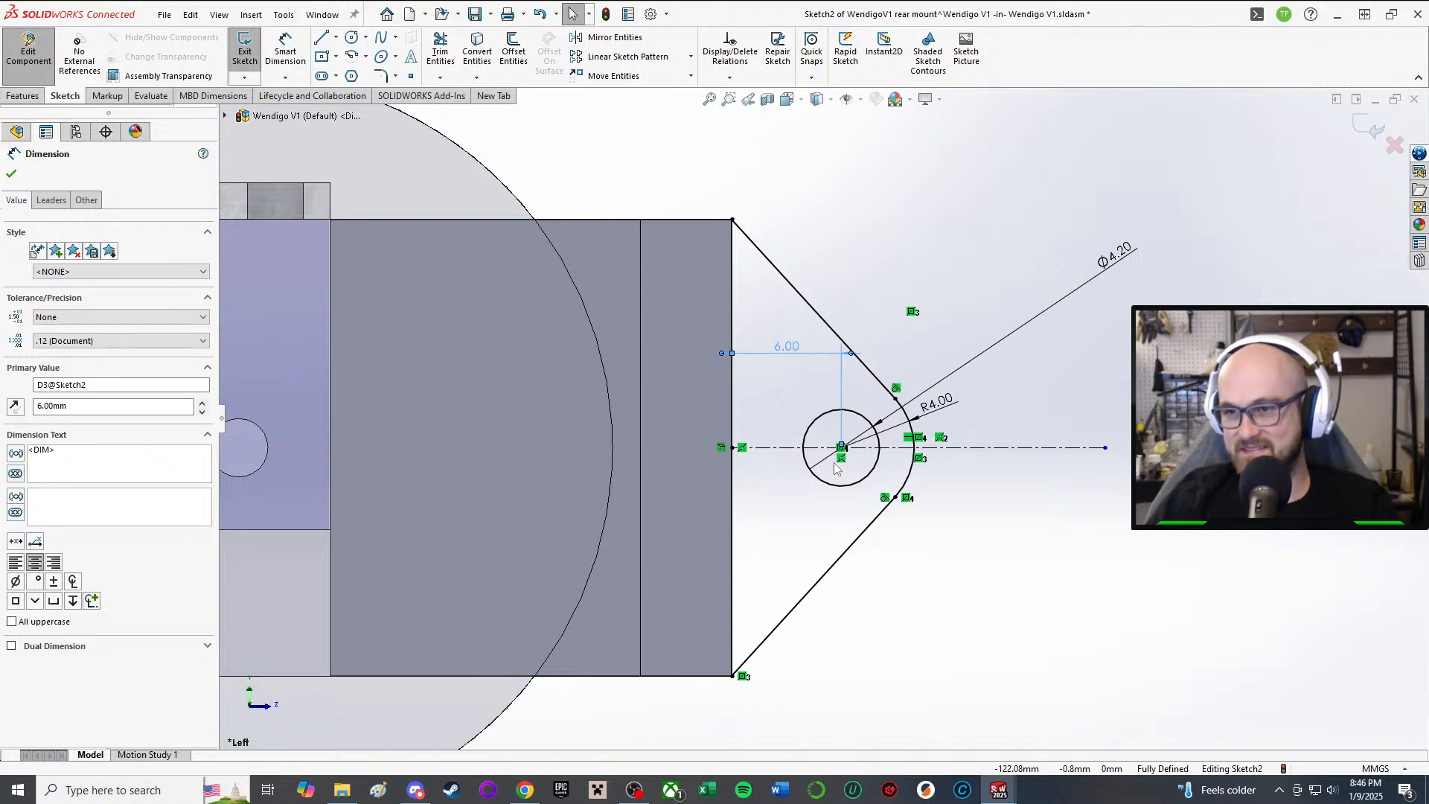
Step: Orbit around the block to view it from the side and from above
{"action": "scroll", "coordinate": [834, 463], "scroll_direction": "up", "scroll_amount": 2}
{"action": "mouse_move", "coordinate": [873, 474]}
{"action": "middle_mouse_down"}
{"action": "mouse_move", "coordinate": [842, 469]}
{"action": "mouse_move", "coordinate": [856, 465]}
{"action": "middle_mouse_up"}
{"action": "scroll", "coordinate": [998, 430], "scroll_direction": "up", "scroll_amount": 1}
{"action": "middle_click_drag", "start_coordinate": [997, 427], "coordinate": [884, 533]}
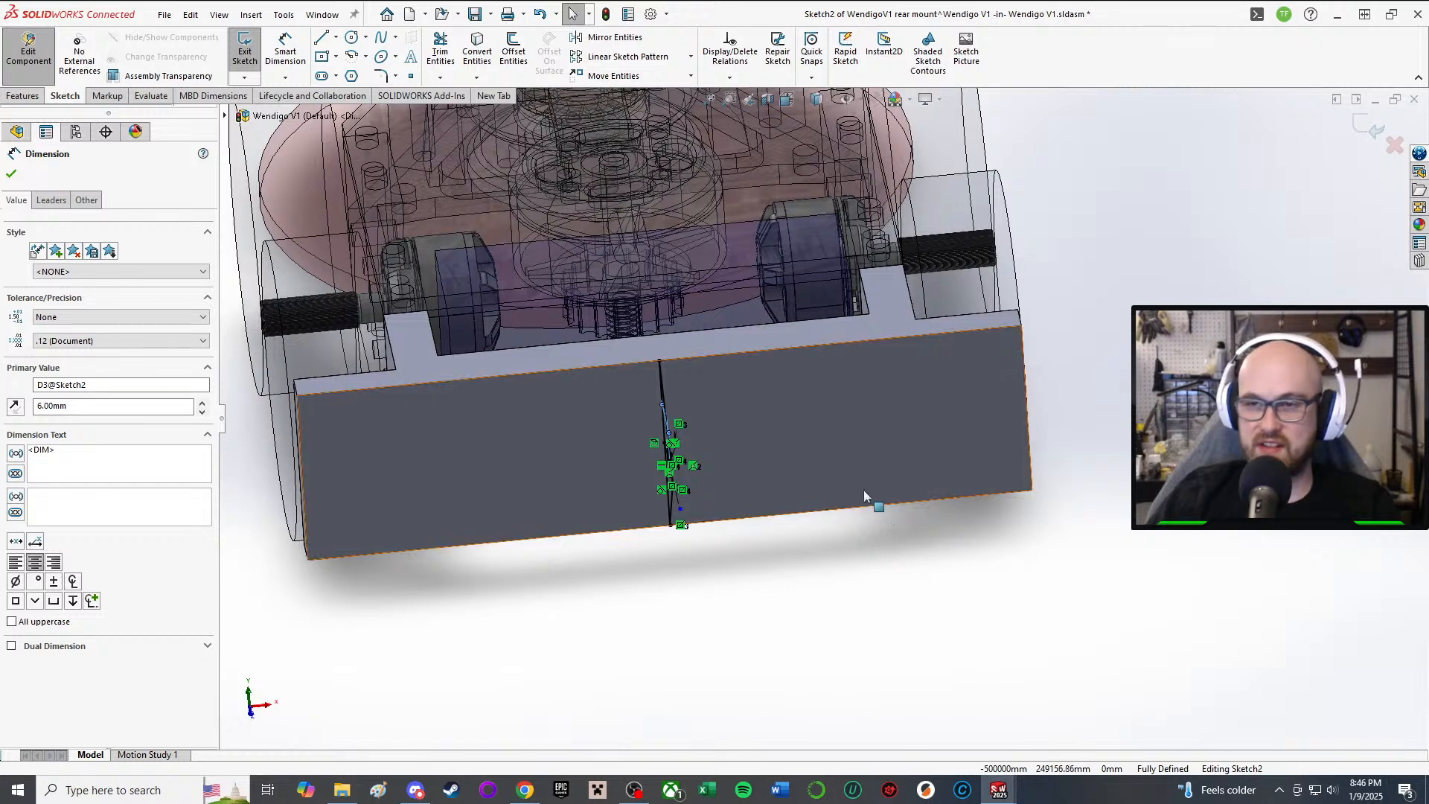
{"action": "scroll", "coordinate": [856, 487], "scroll_direction": "down", "scroll_amount": 3}
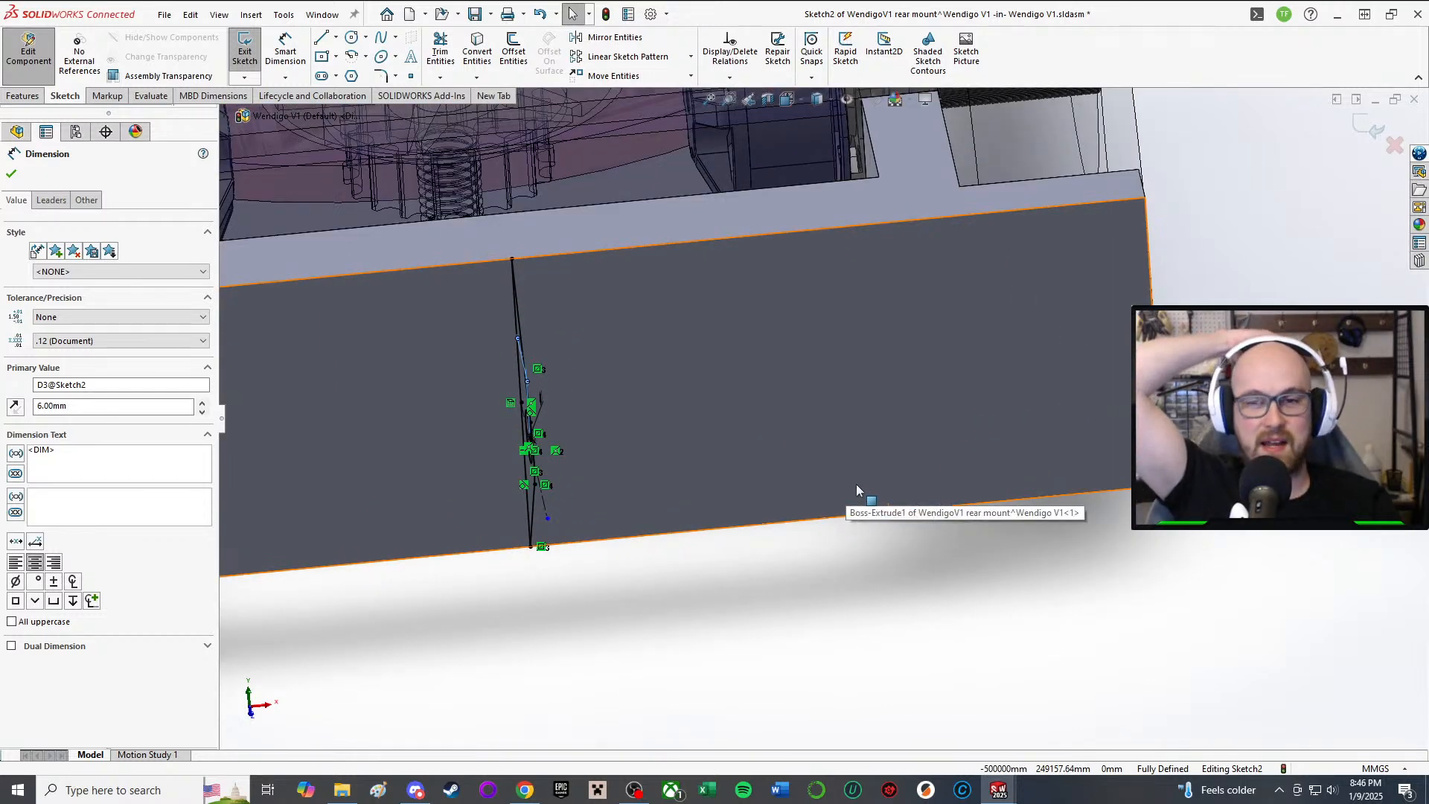
{"action": "scroll", "coordinate": [853, 475], "scroll_direction": "up", "scroll_amount": 3}
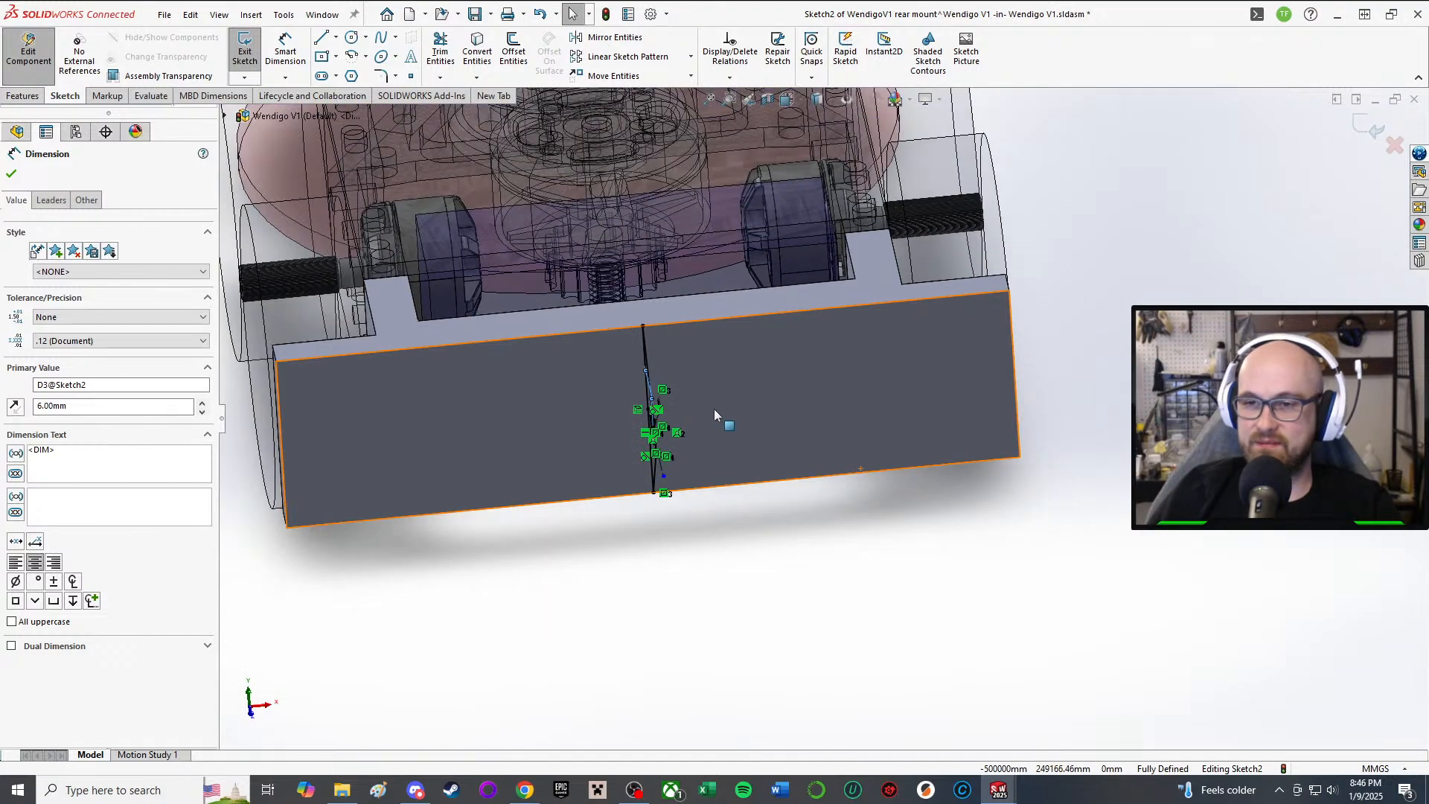
{"action": "middle_click_drag", "start_coordinate": [714, 409], "coordinate": [776, 393]}
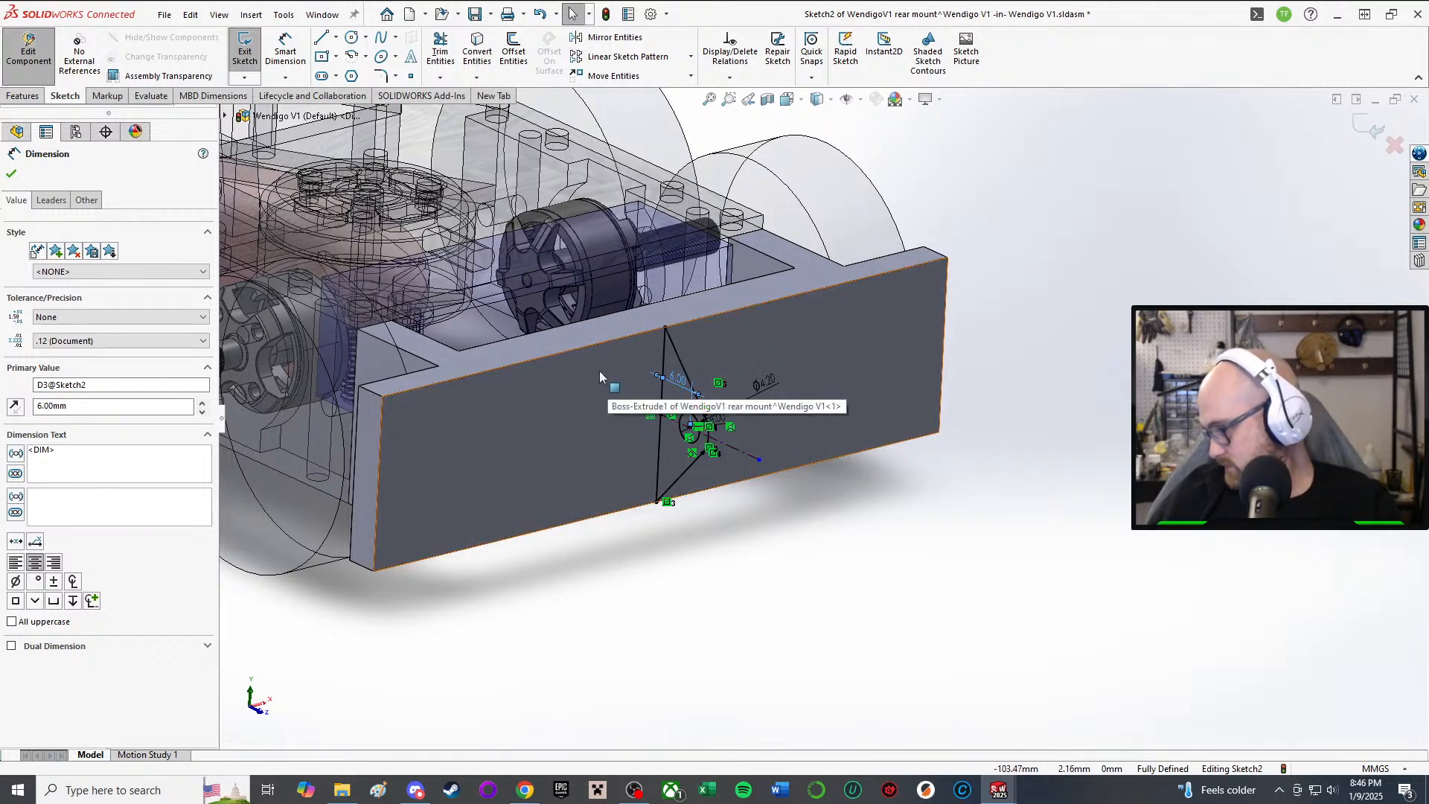
Step: Orbit and zoom until the rear mount plate faces the screen head-on
{"action": "mouse_move", "coordinate": [533, 337]}
{"action": "middle_mouse_down"}
{"action": "mouse_move", "coordinate": [672, 301]}
{"action": "mouse_move", "coordinate": [678, 348]}
{"action": "middle_mouse_up"}
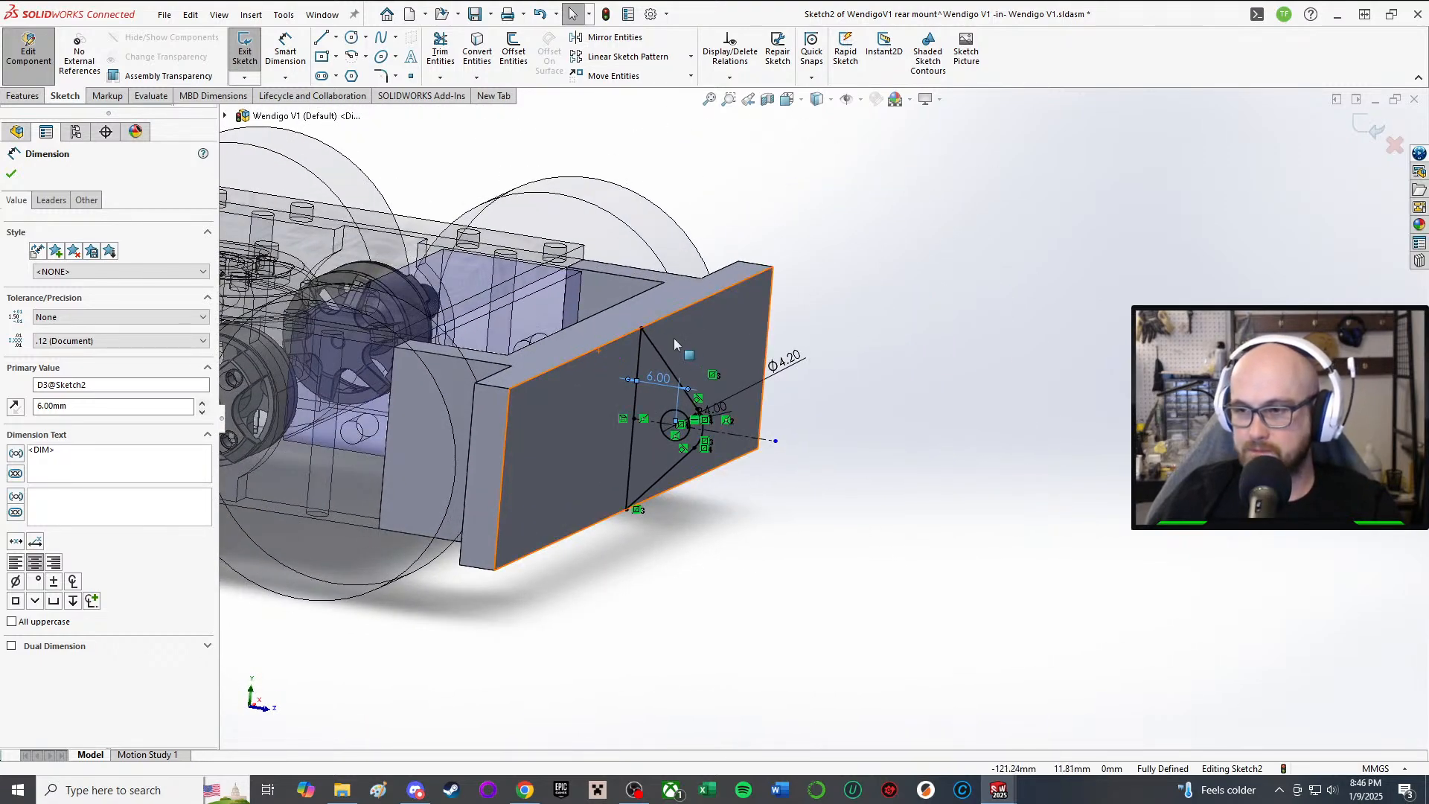
{"action": "mouse_move", "coordinate": [757, 389]}
{"action": "middle_mouse_down"}
{"action": "mouse_move", "coordinate": [730, 374]}
{"action": "mouse_move", "coordinate": [743, 378]}
{"action": "middle_mouse_up"}
{"action": "scroll", "coordinate": [594, 404], "scroll_direction": "down", "scroll_amount": 1}
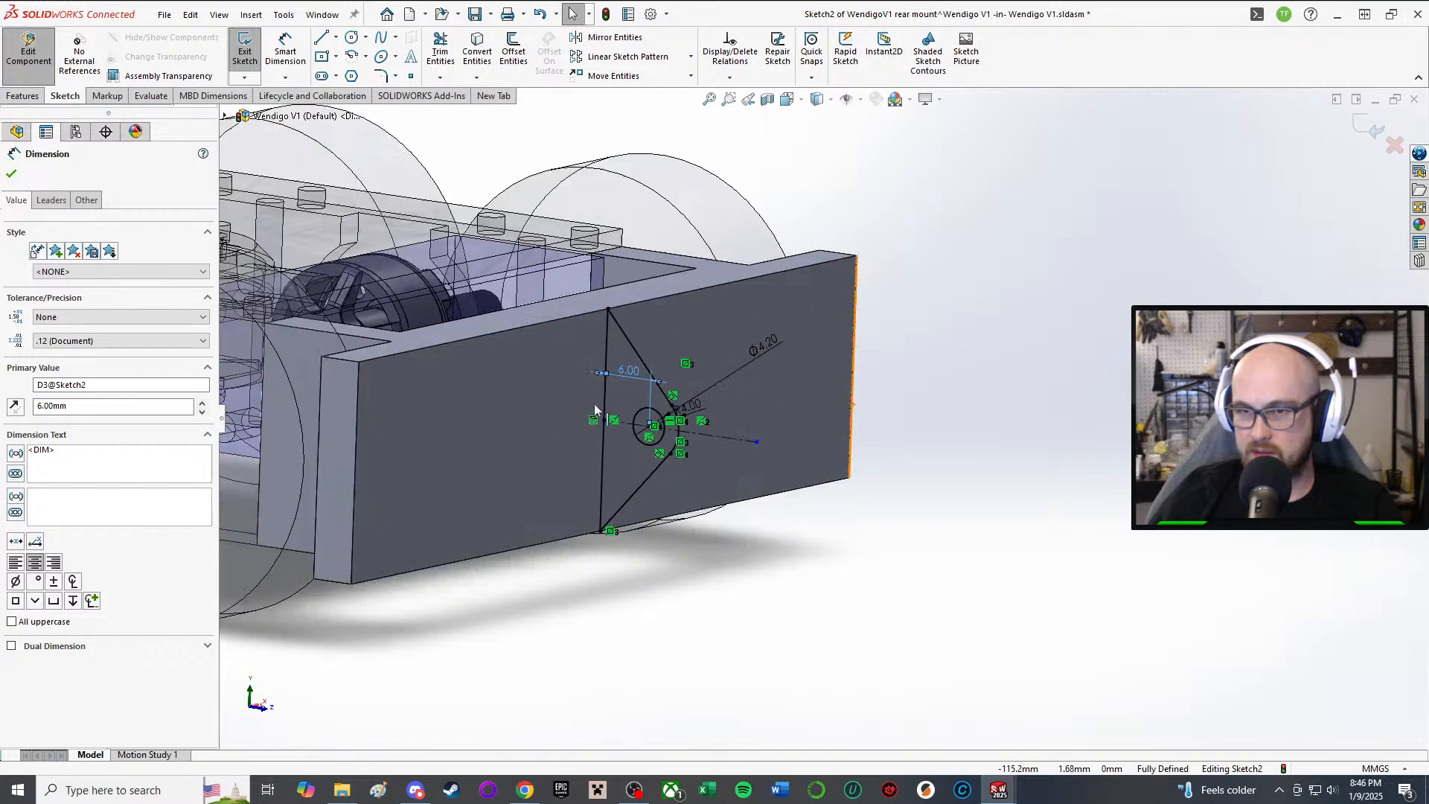
{"action": "scroll", "coordinate": [594, 404], "scroll_direction": "down", "scroll_amount": 1}
{"action": "middle_click_drag", "start_coordinate": [594, 404], "coordinate": [672, 333]}
{"action": "scroll", "coordinate": [673, 342], "scroll_direction": "down", "scroll_amount": 3}
Step: Keep the hole at Ø4.20 and try a 6 mm arc radius, inspecting the result
{"action": "double_click", "coordinate": [1011, 290]}
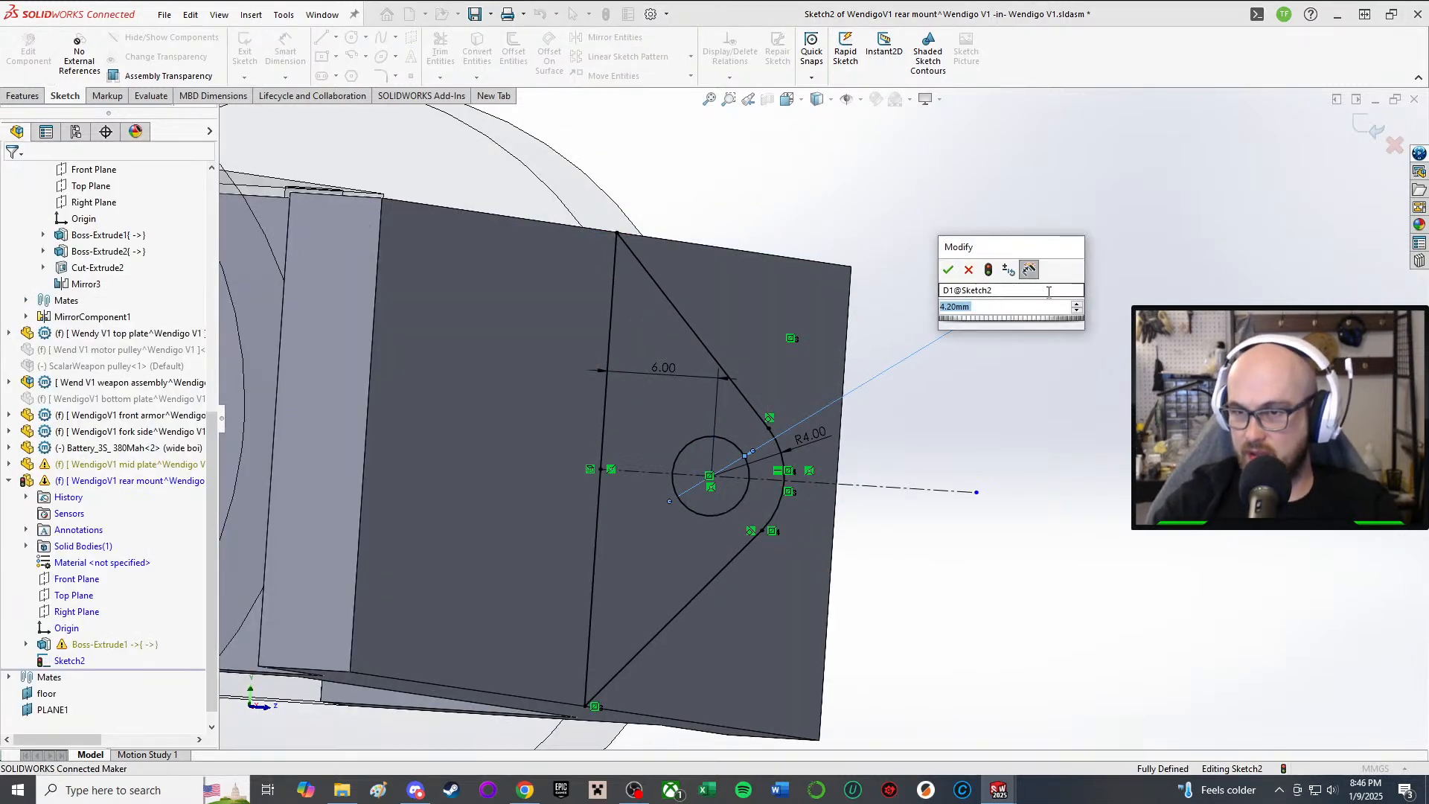
{"action": "key", "text": "Return"}
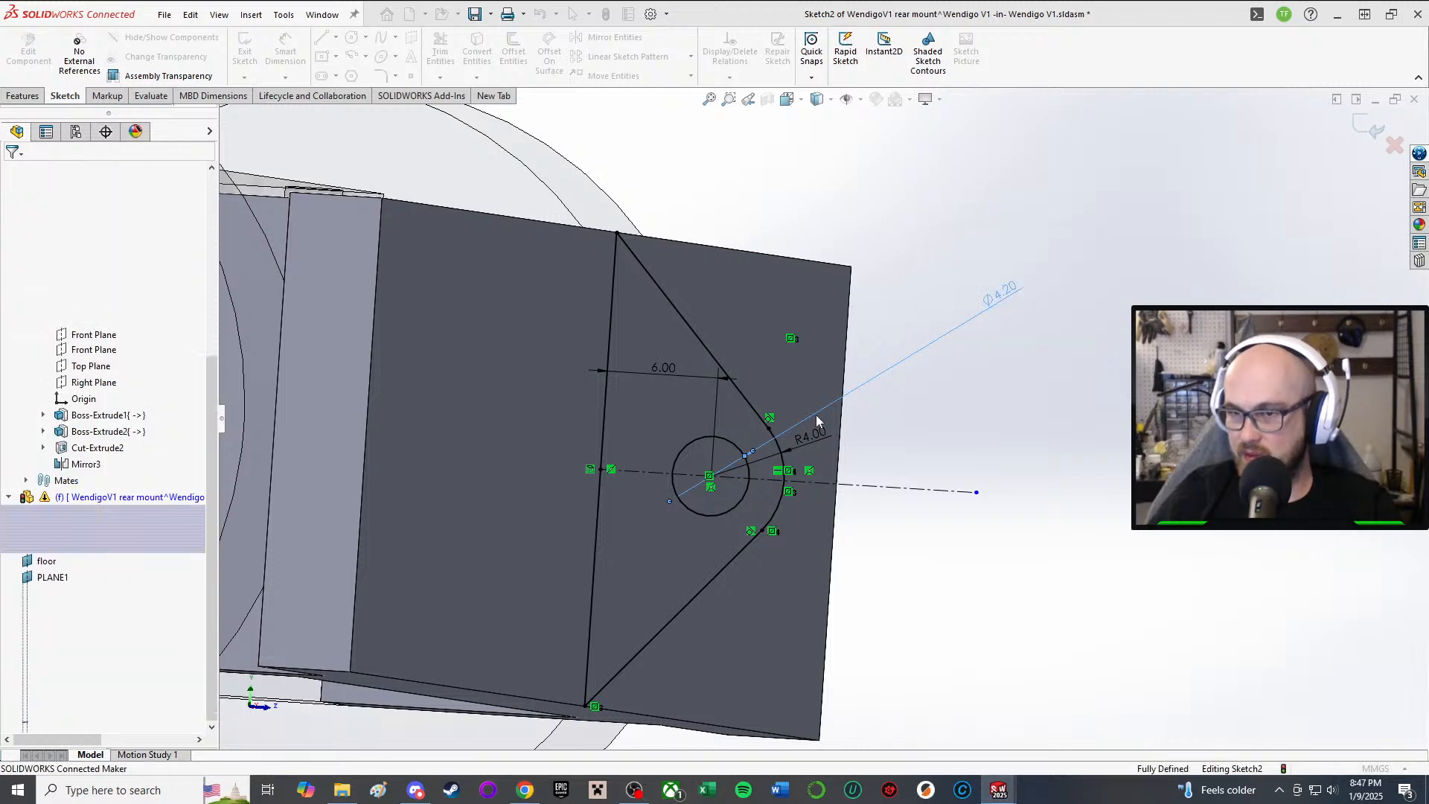
{"action": "double_click", "coordinate": [817, 433]}
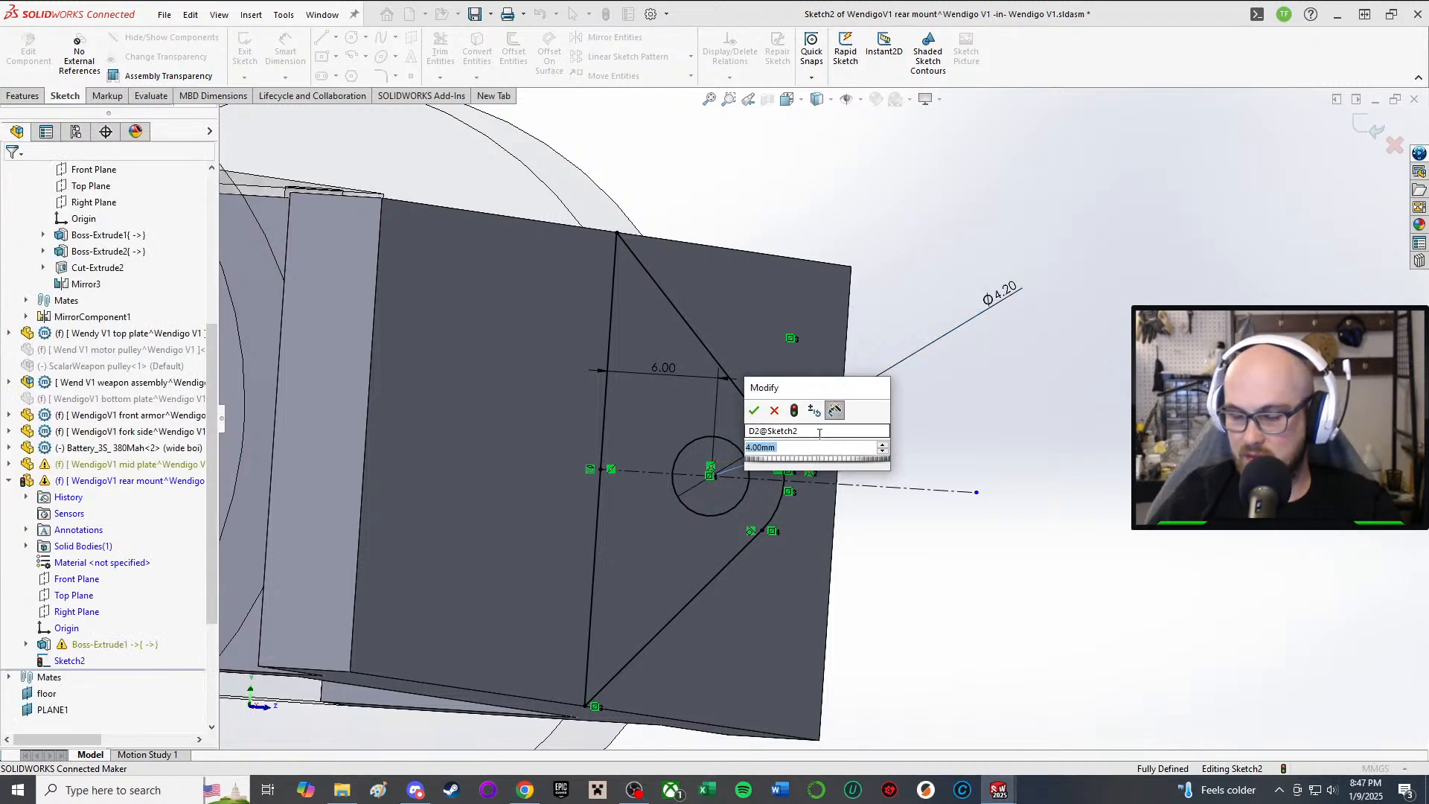
{"action": "type", "text": "6"}
{"action": "key", "text": "Return"}
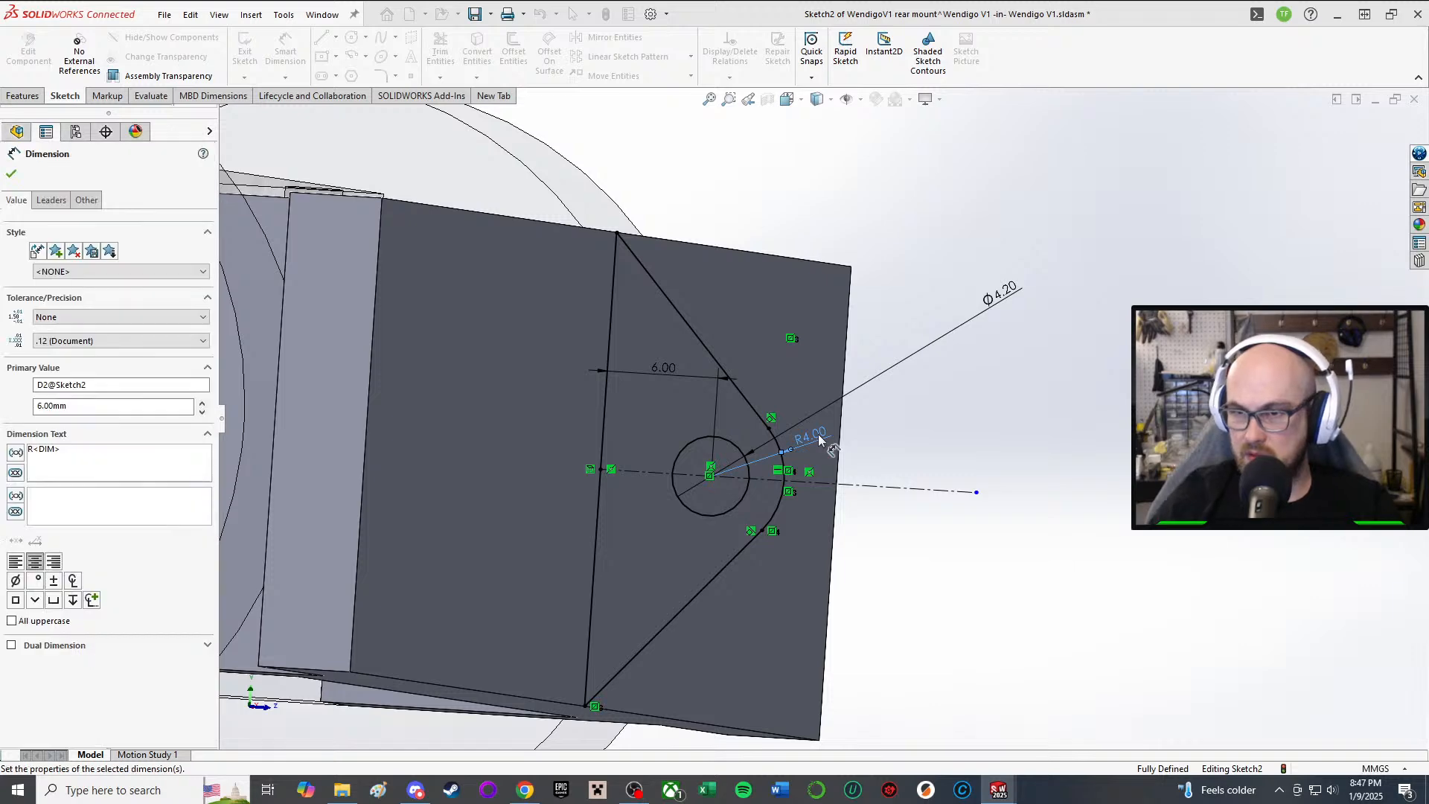
{"action": "left_click", "coordinate": [936, 440]}
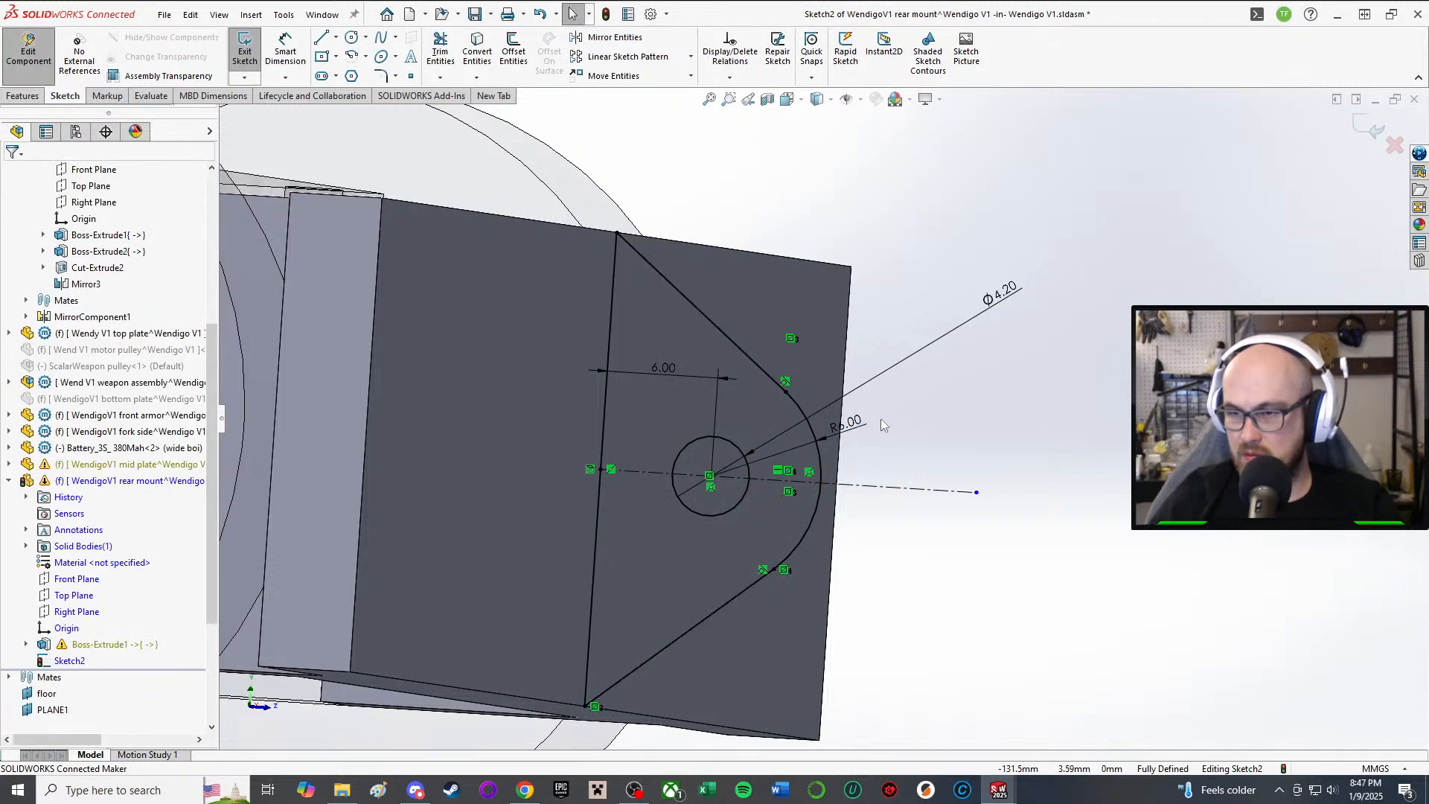
{"action": "scroll", "coordinate": [848, 408], "scroll_direction": "up", "scroll_amount": 5}
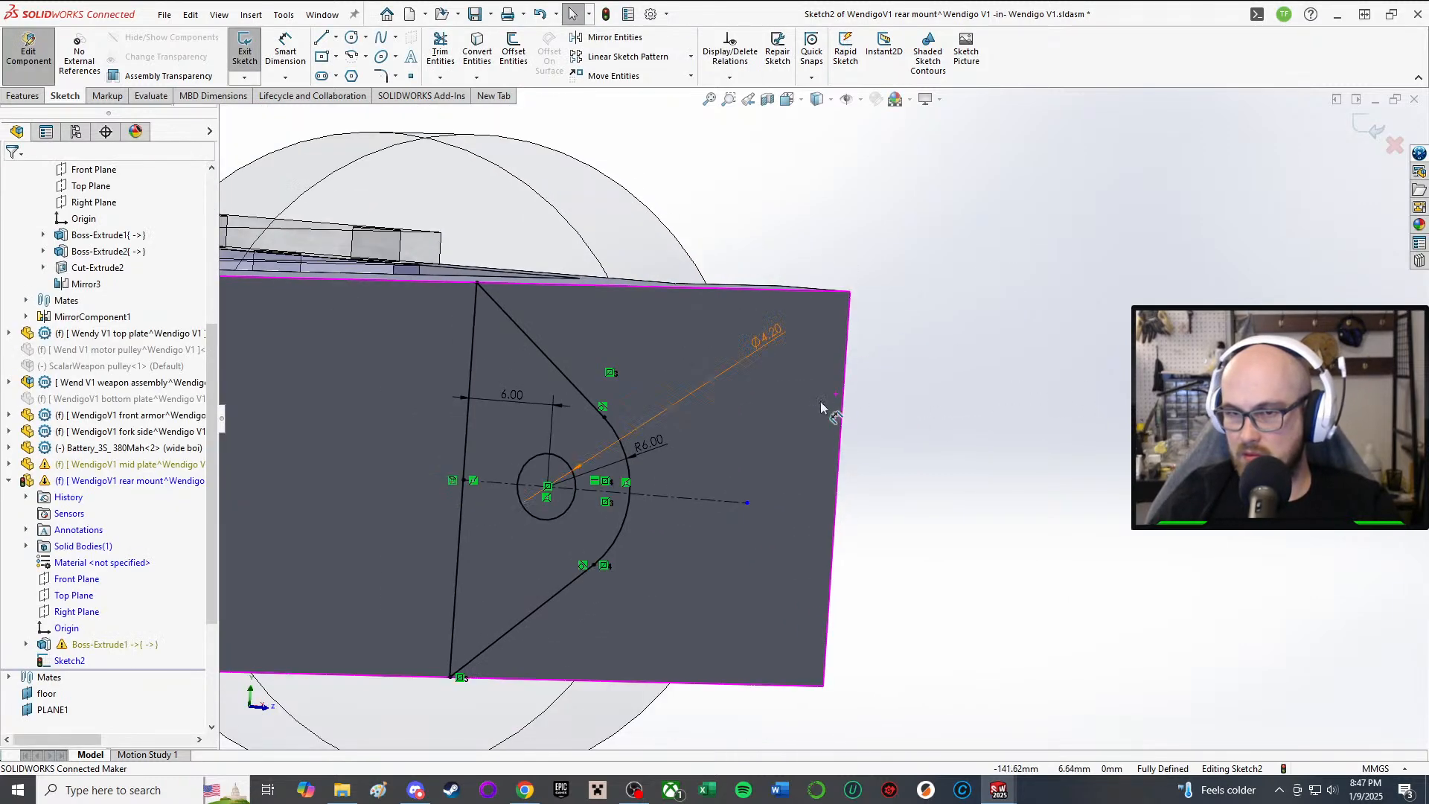
{"action": "mouse_move", "coordinate": [564, 463]}
{"action": "middle_mouse_down"}
{"action": "mouse_move", "coordinate": [435, 499]}
{"action": "mouse_move", "coordinate": [684, 525]}
{"action": "mouse_move", "coordinate": [658, 487]}
{"action": "middle_mouse_up"}
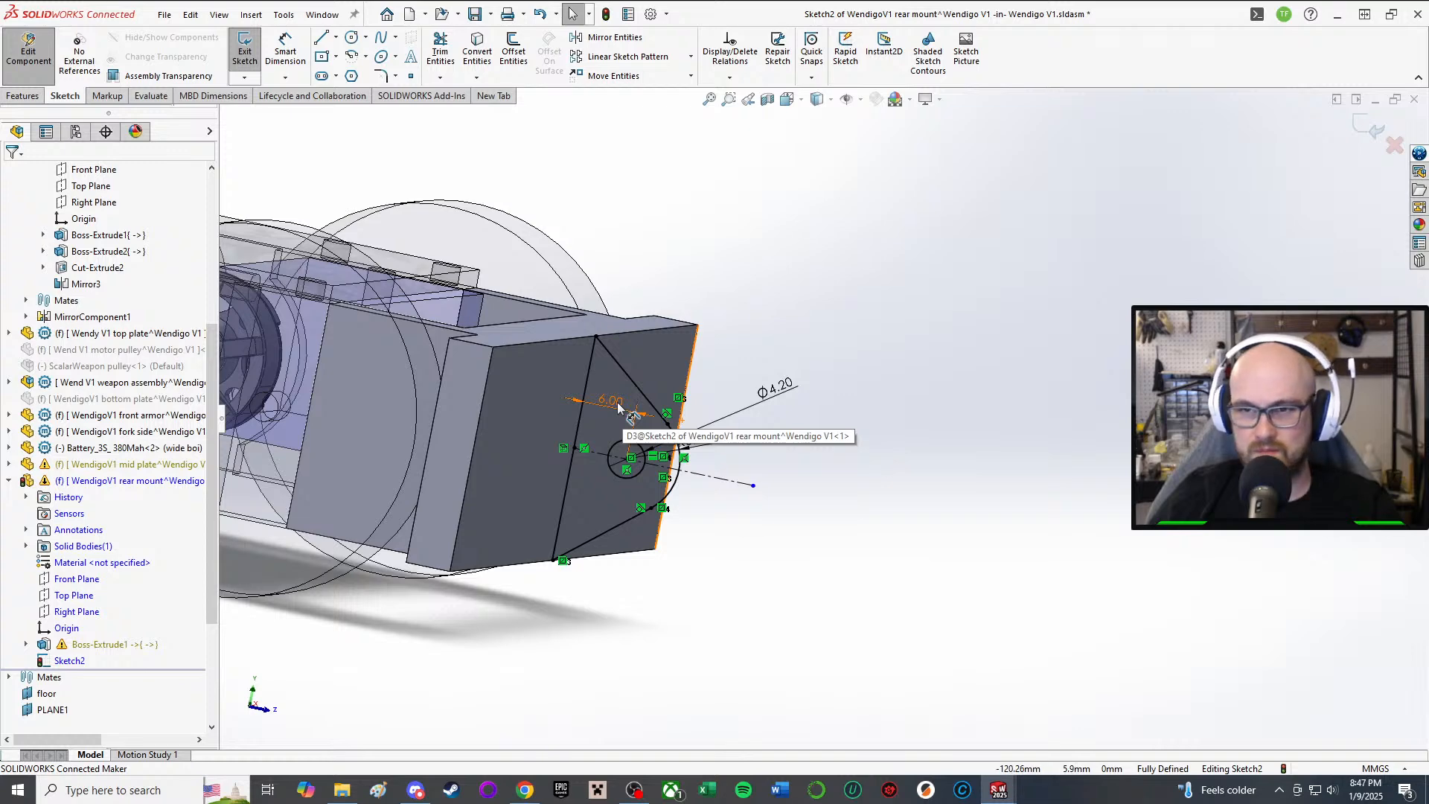
Step: Return the arc radius to 4 mm and start an Extruded Boss from the sketch
{"action": "double_click", "coordinate": [700, 441]}
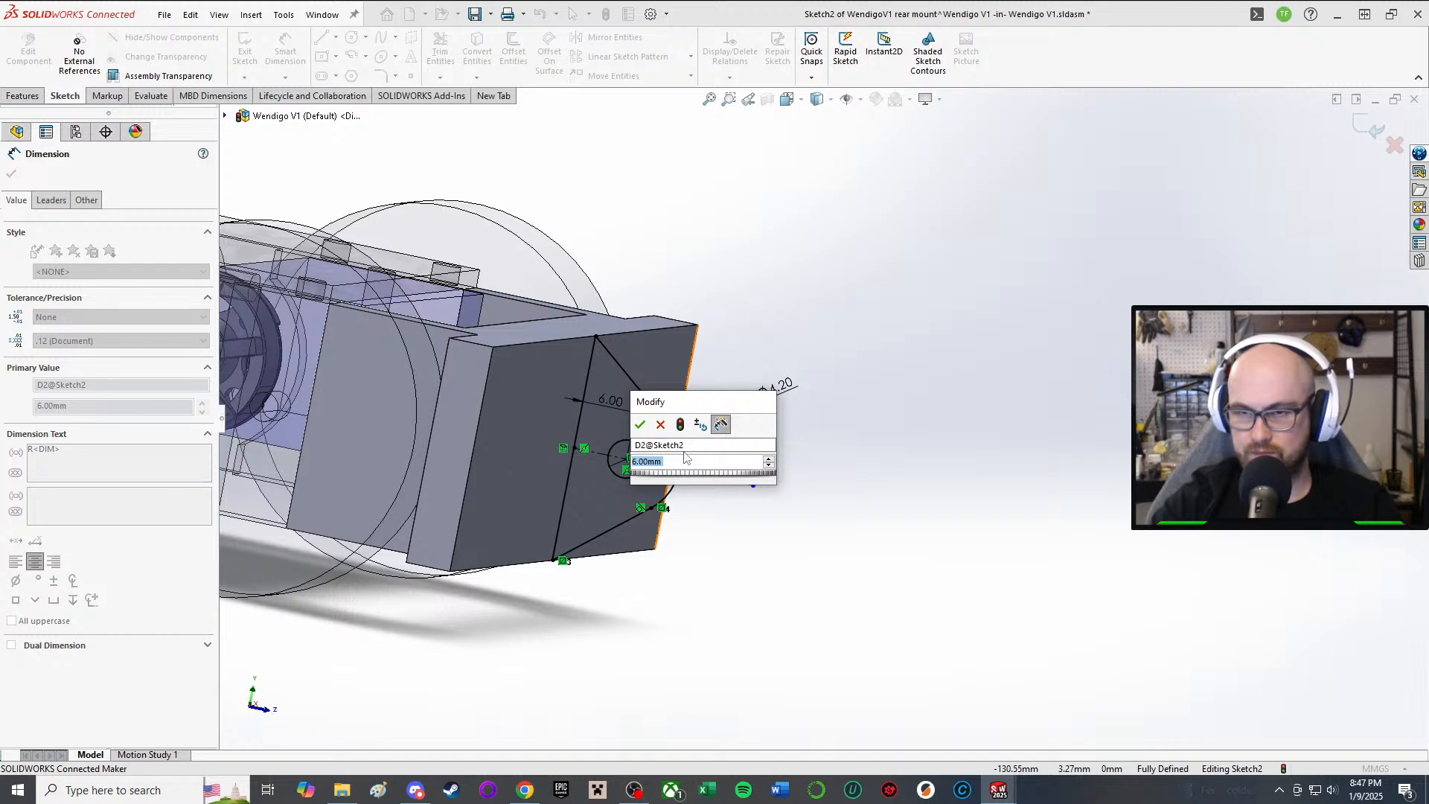
{"action": "type", "text": "4"}
{"action": "key", "text": "Return"}
{"action": "scroll", "coordinate": [689, 462], "scroll_direction": "down", "scroll_amount": 2}
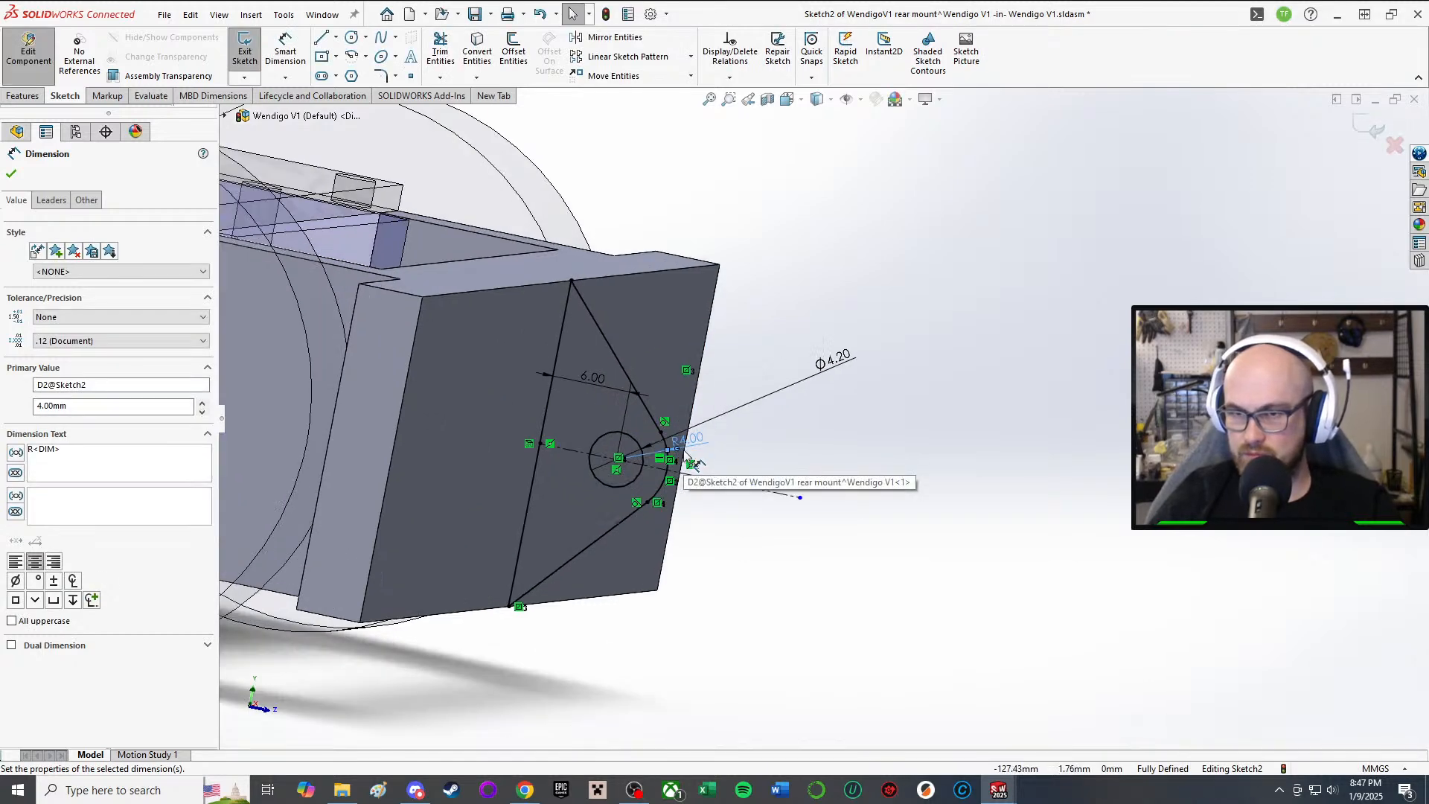
{"action": "scroll", "coordinate": [669, 469], "scroll_direction": "up", "scroll_amount": 5}
{"action": "right_click_drag", "start_coordinate": [655, 580], "coordinate": [558, 670]}
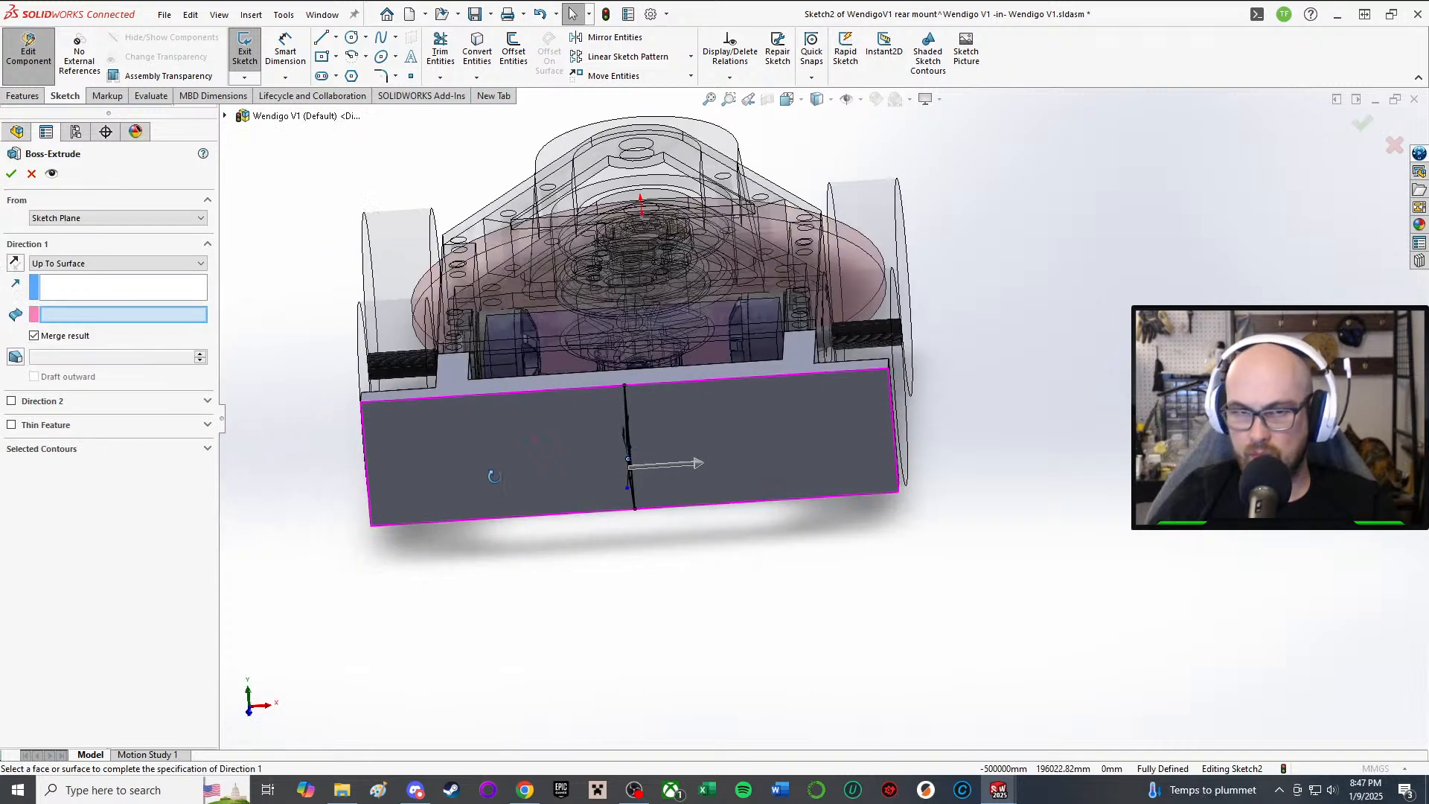
Step: Set the extrusion to Mid Plane and try depths of 40, 60 and 70 mm
{"action": "left_click", "coordinate": [104, 263]}
{"action": "left_click", "coordinate": [95, 342]}
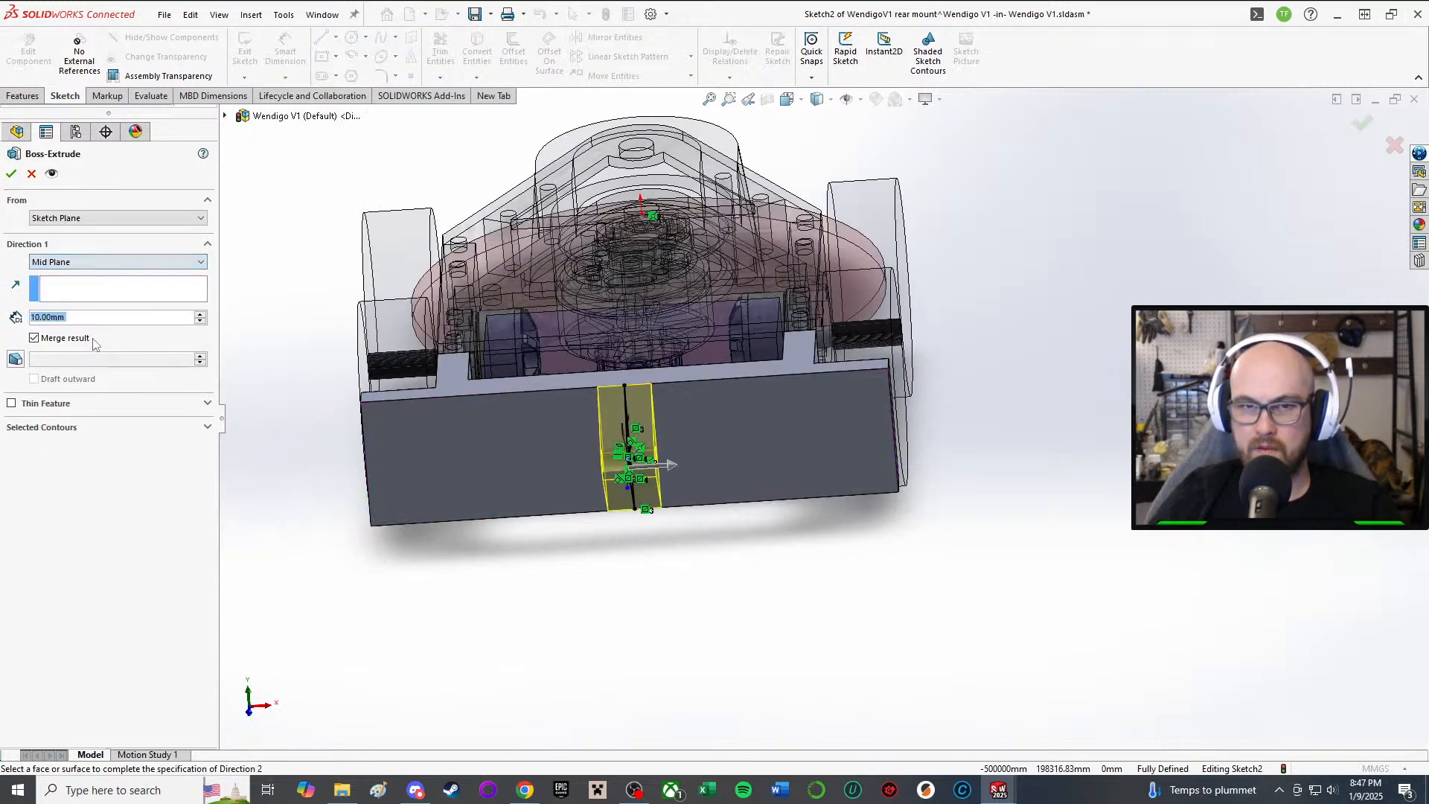
{"action": "type", "text": "80"}
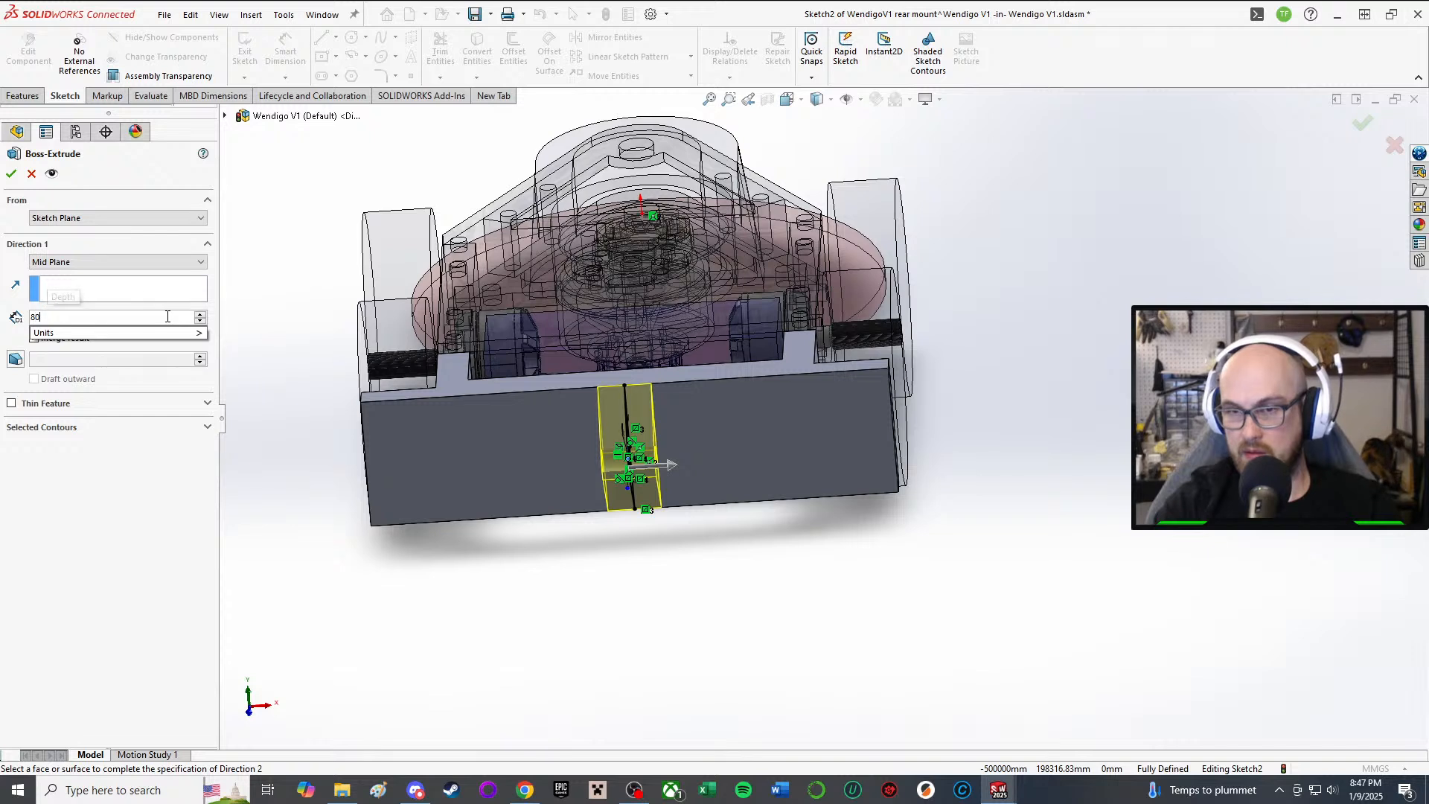
{"action": "key", "text": "BackSpace"}
{"action": "key", "text": "BackSpace"}
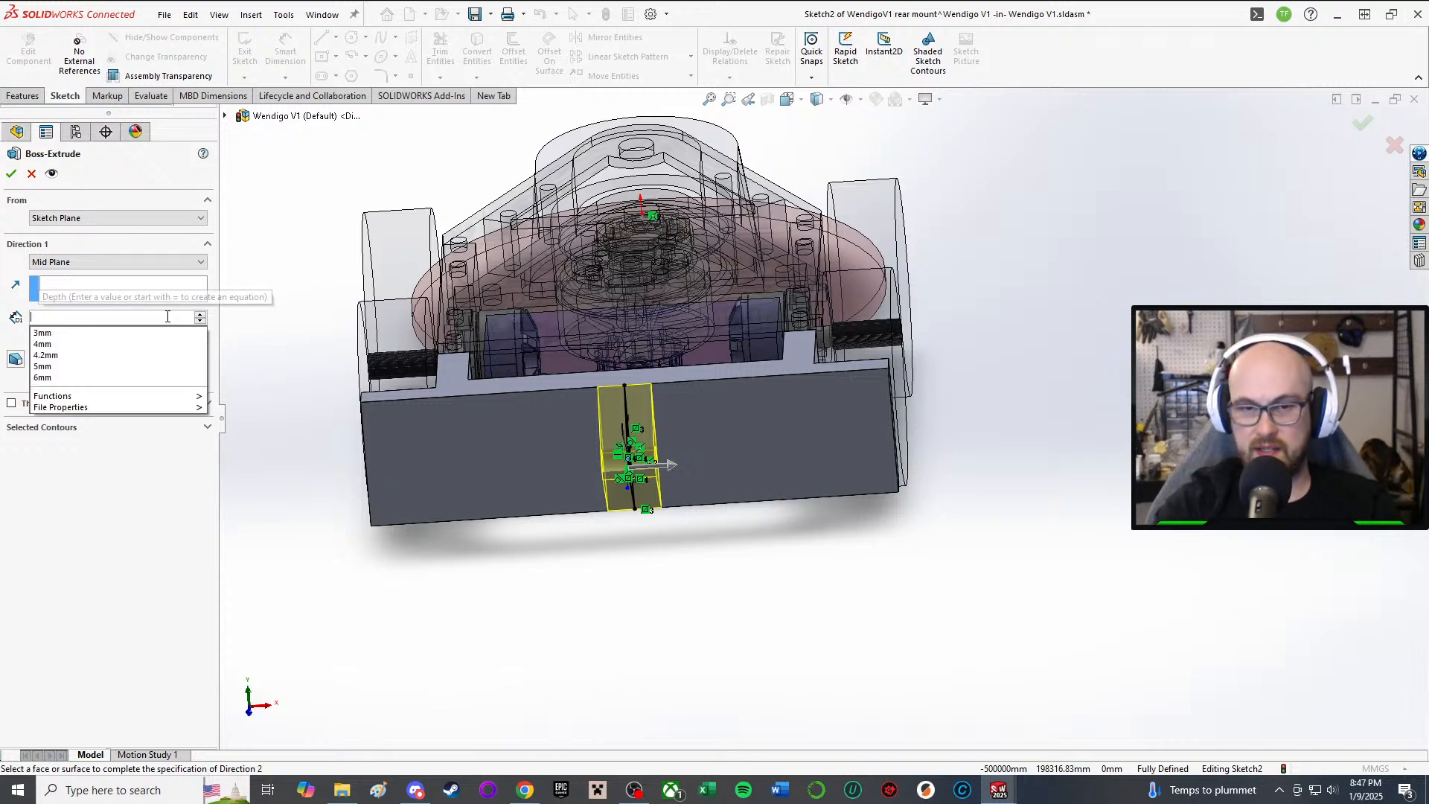
{"action": "type", "text": "40"}
{"action": "key", "text": "Return"}
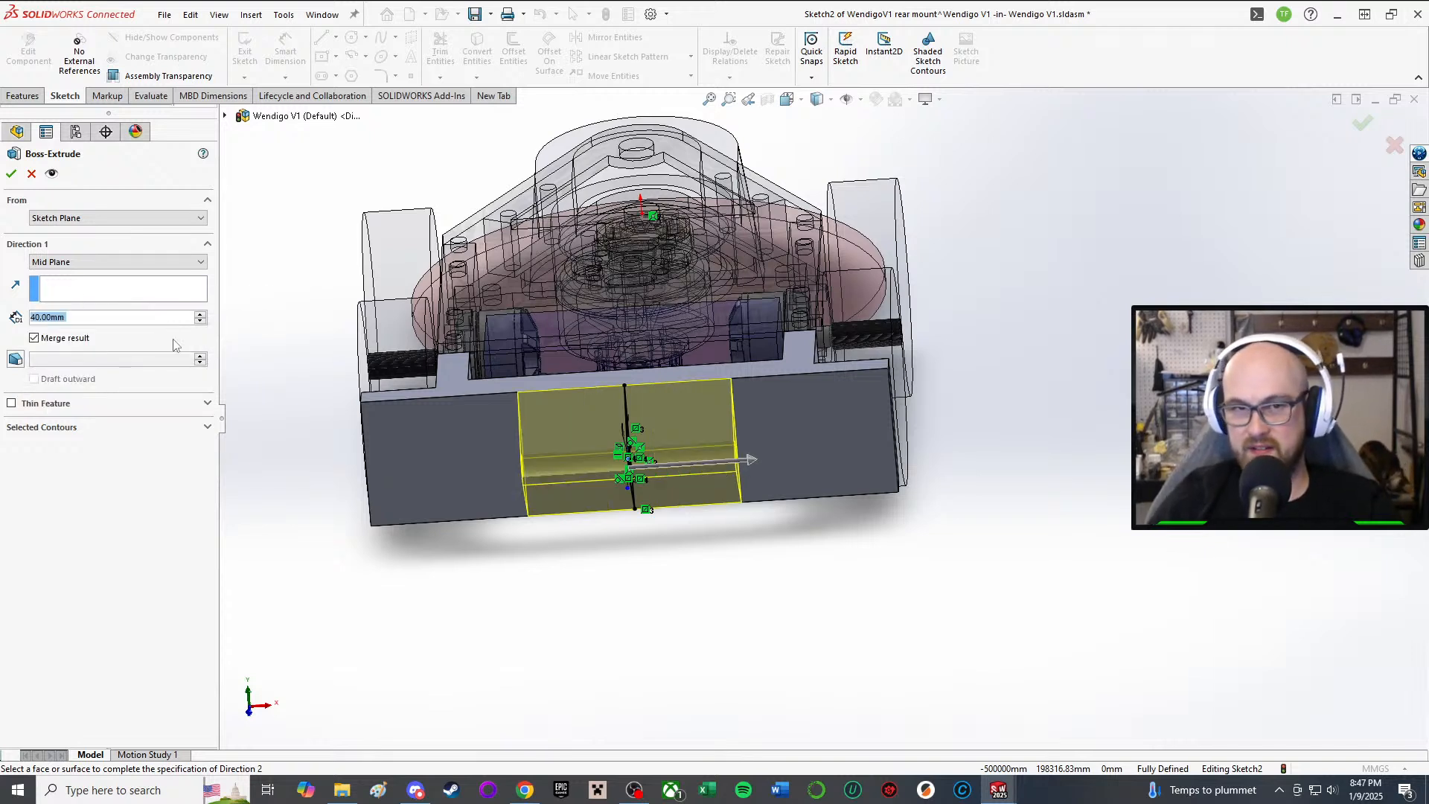
{"action": "type", "text": "60"}
{"action": "key", "text": "Return"}
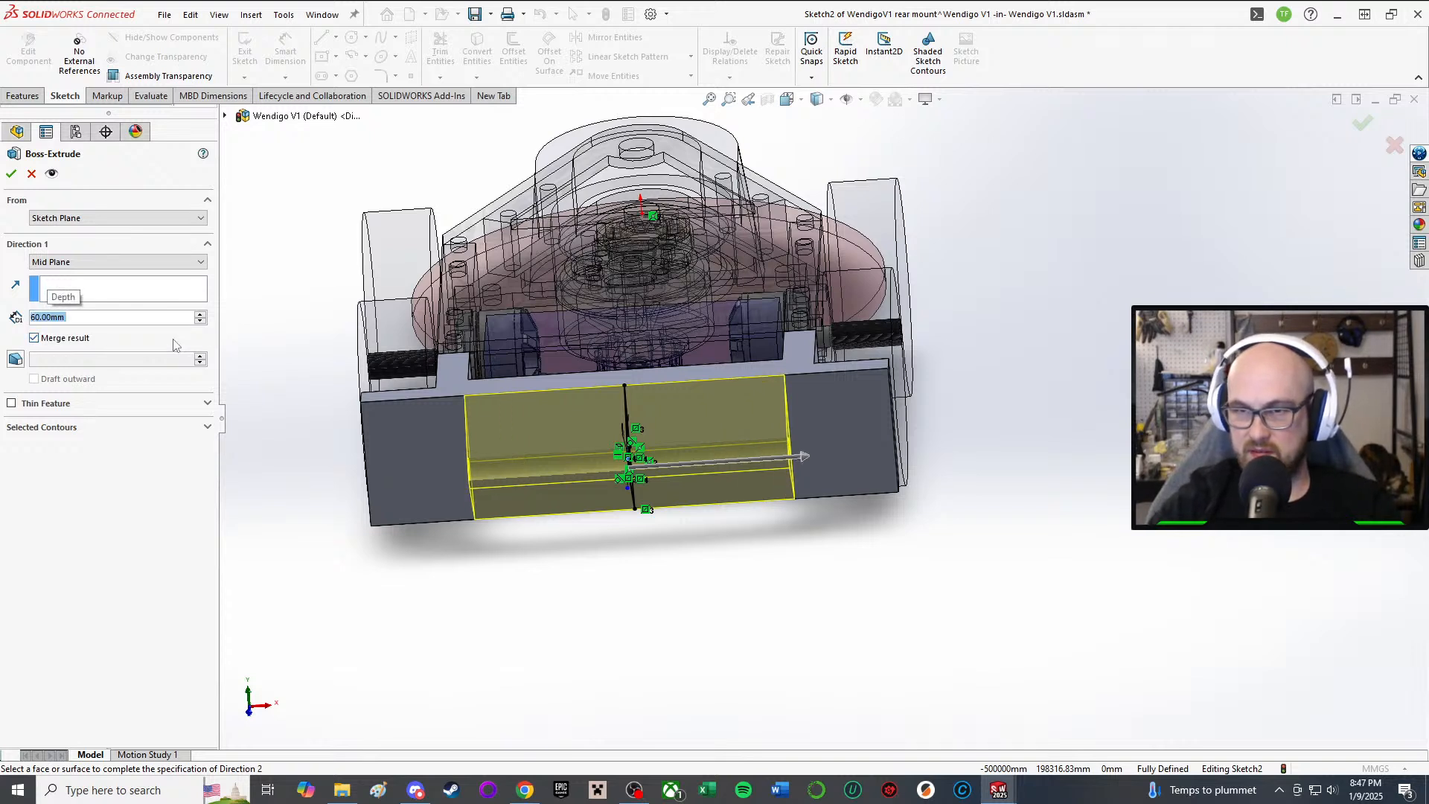
{"action": "type", "text": "70"}
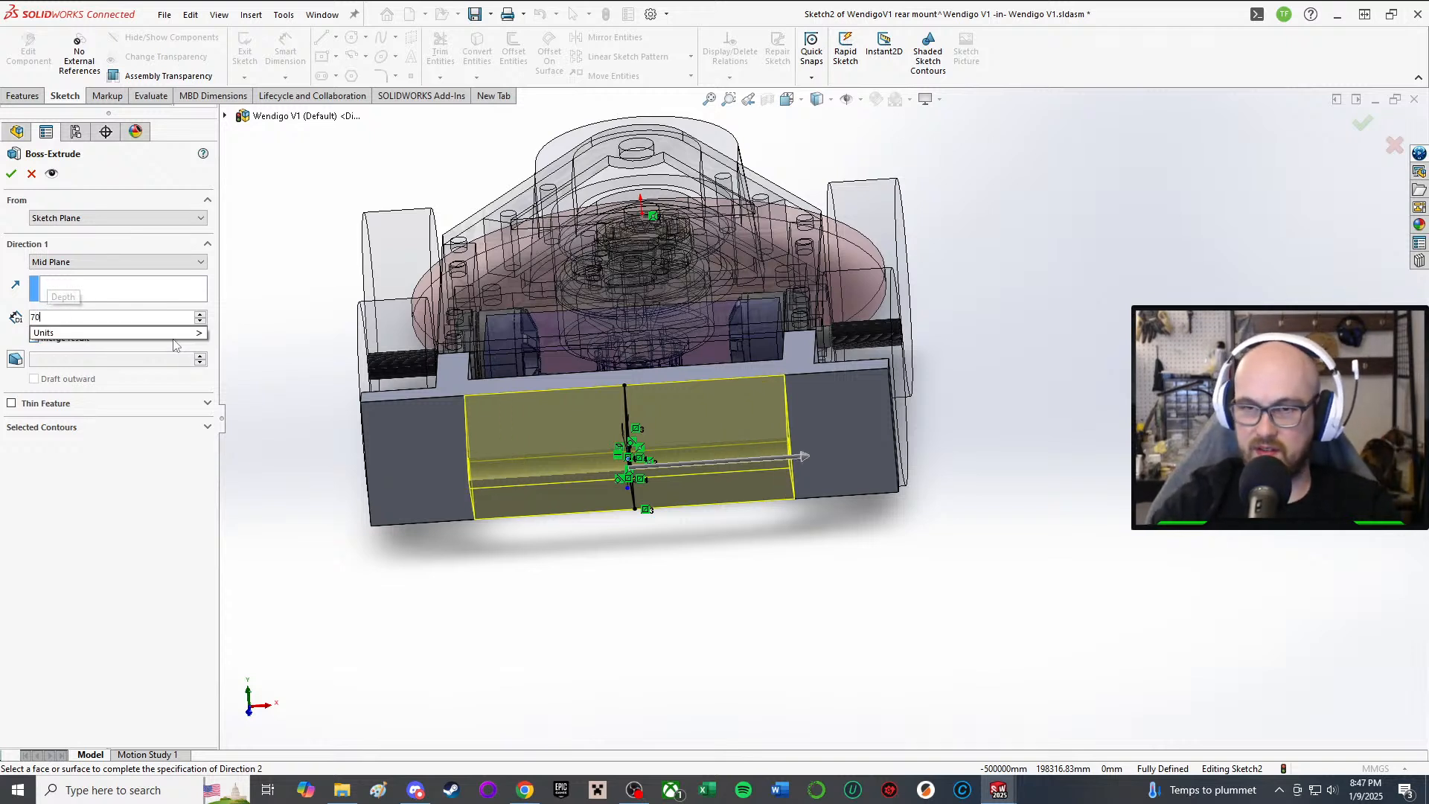
{"action": "key", "text": "Return"}
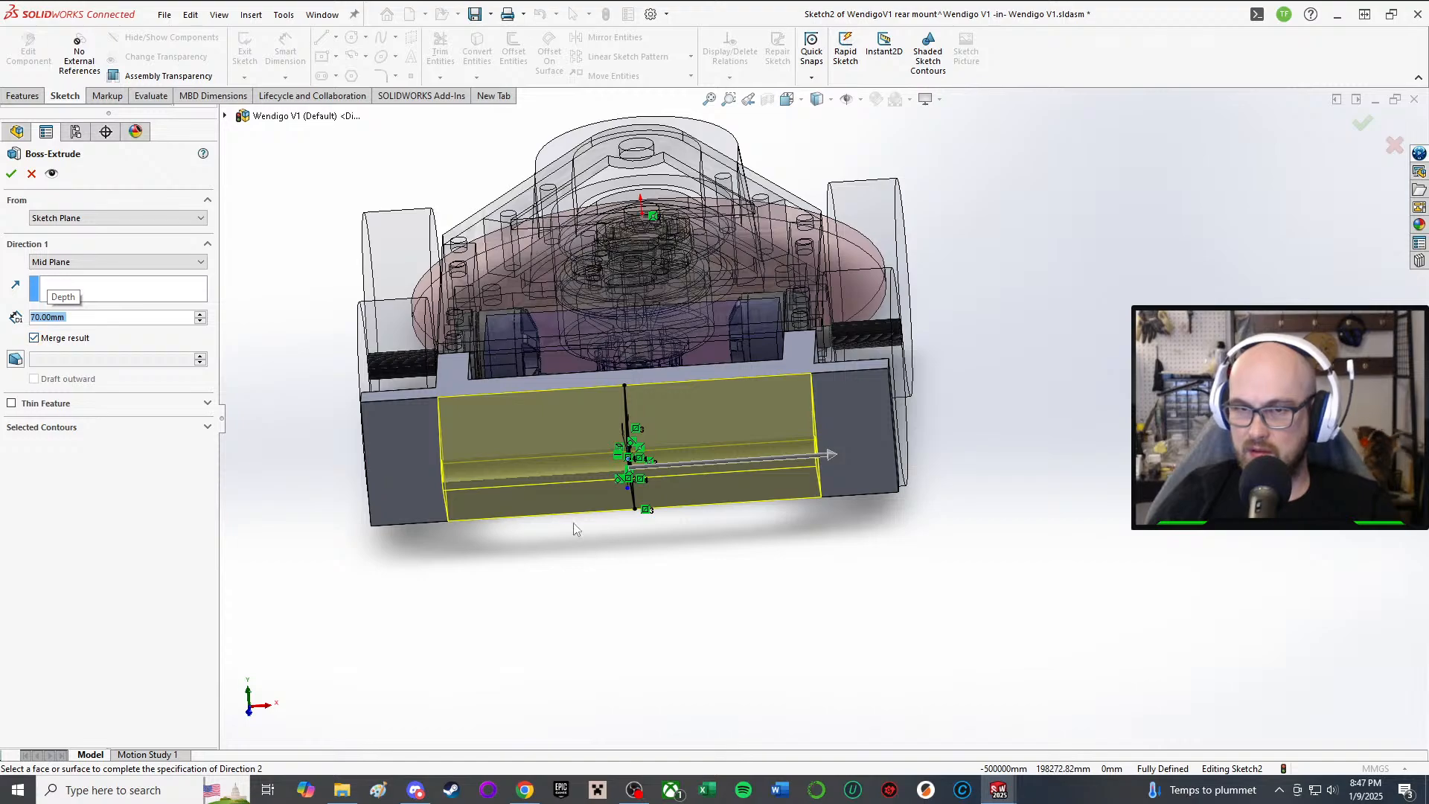
Step: Compare a 60 mm depth while orbiting around the extrusion preview
{"action": "mouse_move", "coordinate": [571, 526]}
{"action": "middle_mouse_down"}
{"action": "mouse_move", "coordinate": [625, 537]}
{"action": "mouse_move", "coordinate": [558, 527]}
{"action": "mouse_move", "coordinate": [567, 565]}
{"action": "mouse_move", "coordinate": [536, 564]}
{"action": "middle_mouse_up"}
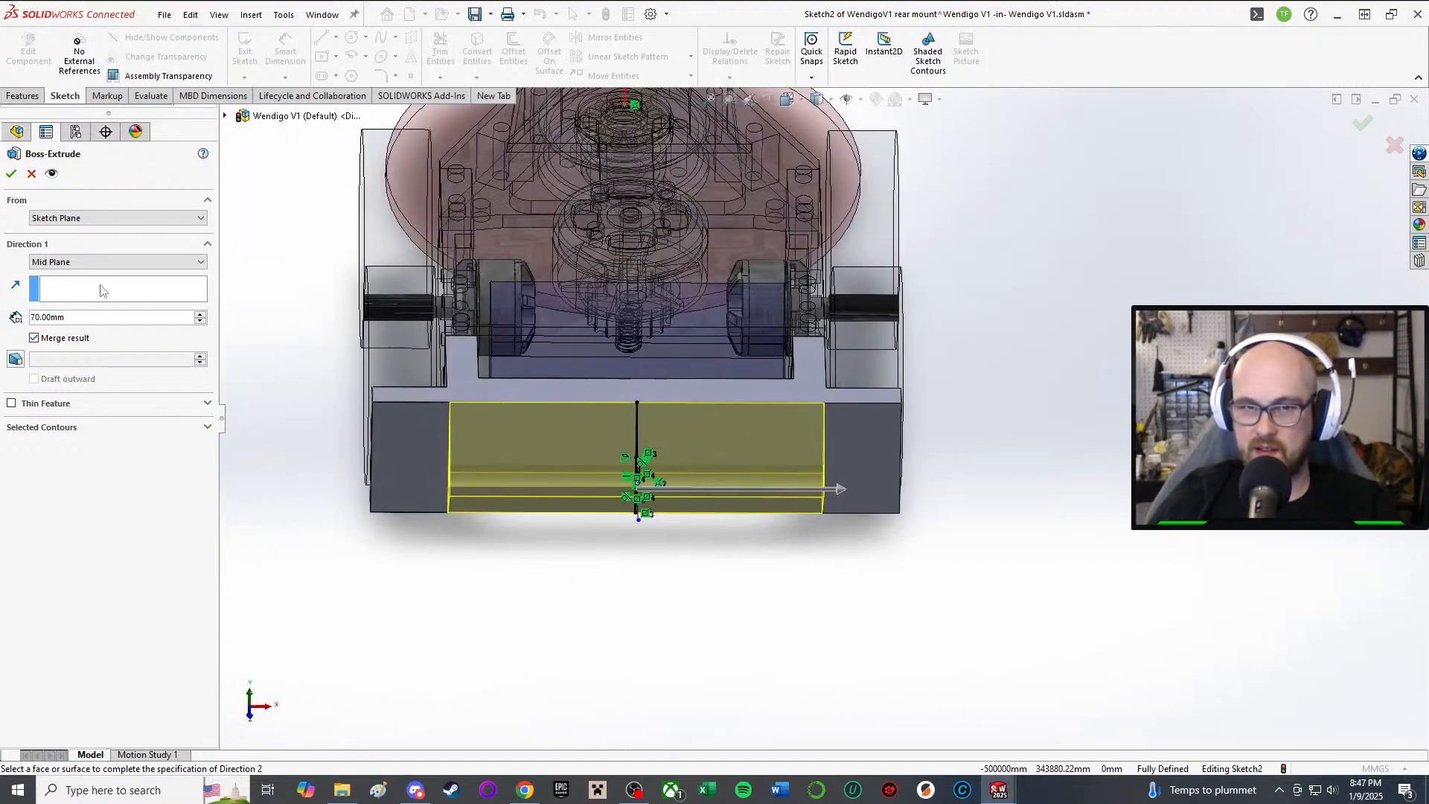
{"action": "type", "text": "60"}
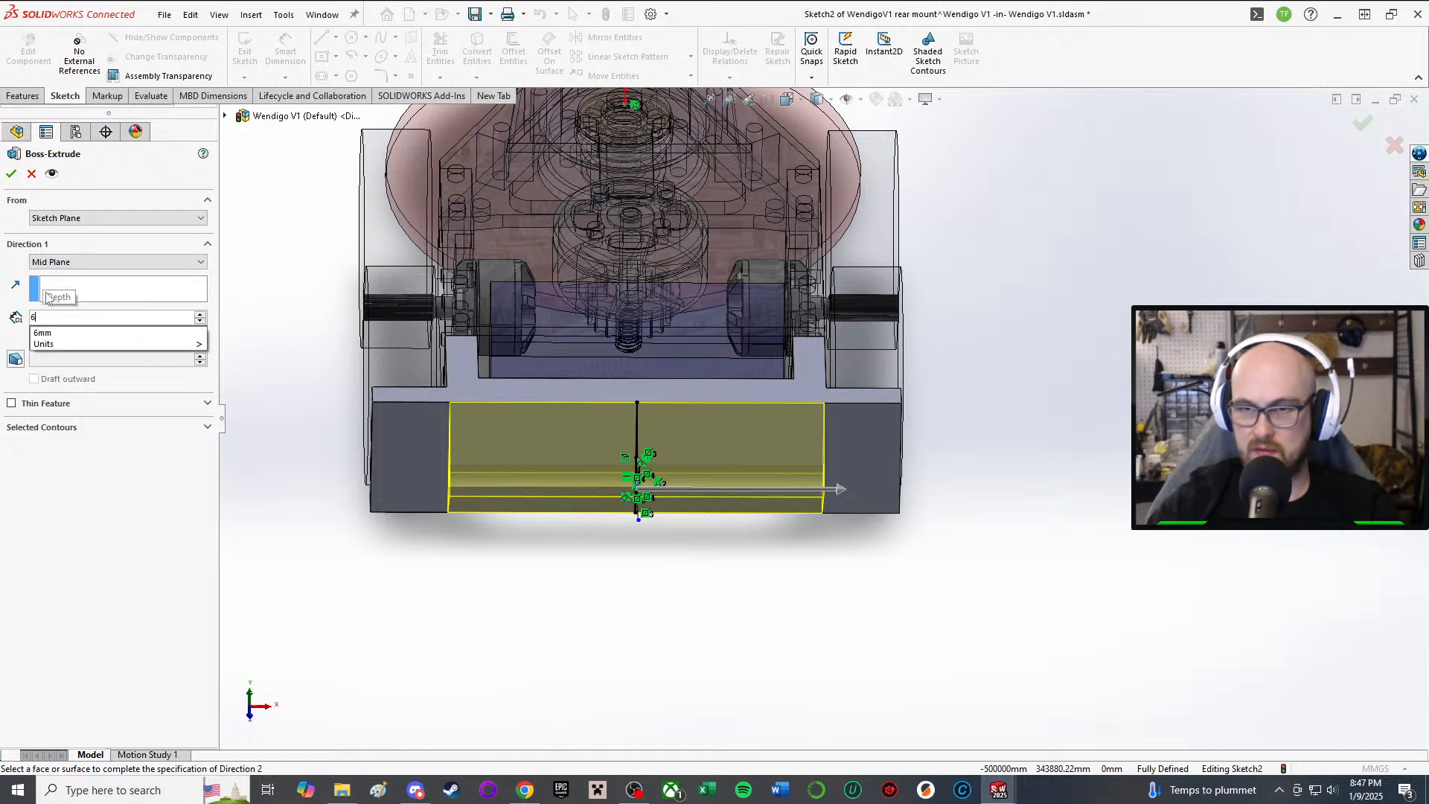
{"action": "key", "text": "Return"}
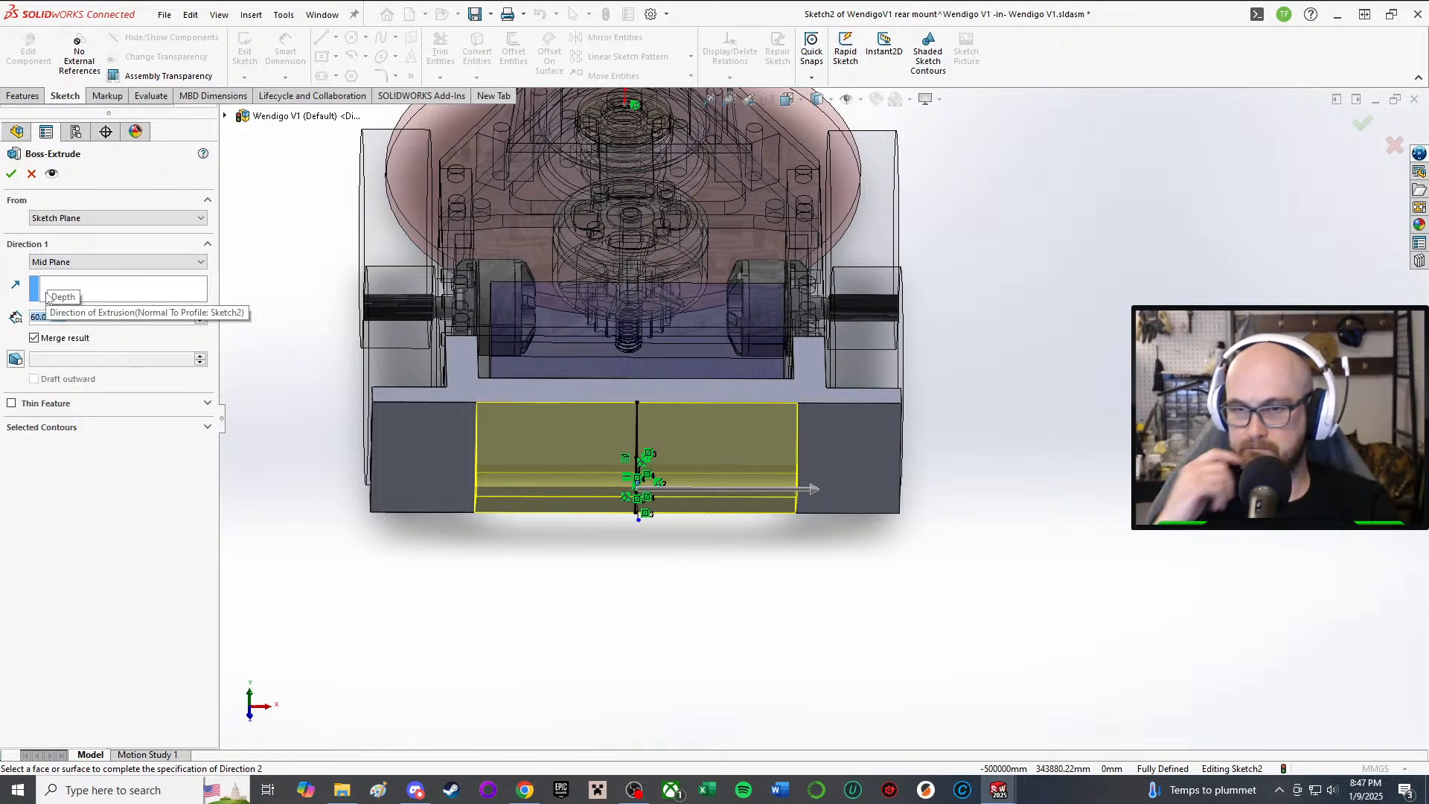
{"action": "middle_click_drag", "start_coordinate": [603, 567], "coordinate": [606, 471]}
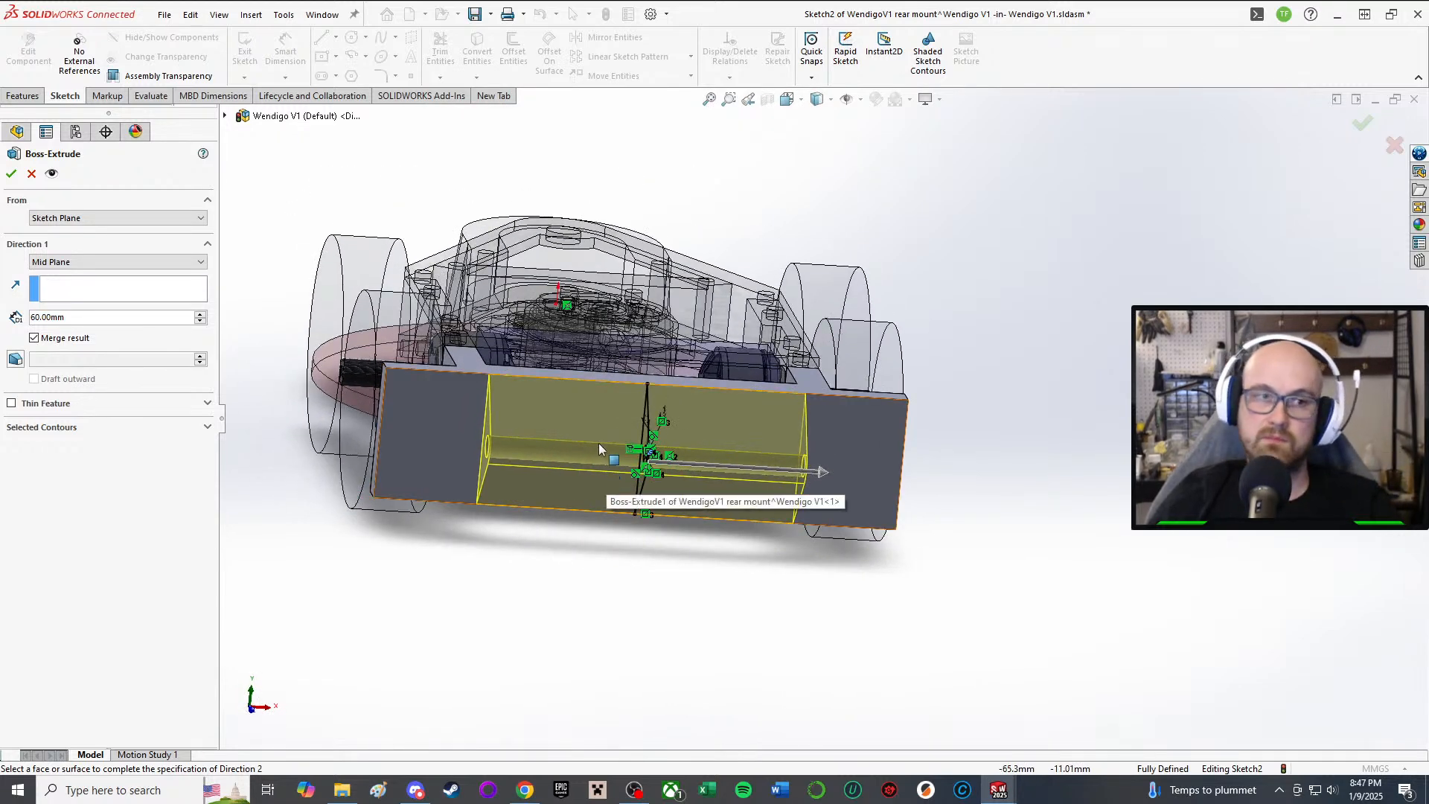
{"action": "middle_click_drag", "start_coordinate": [721, 412], "coordinate": [673, 524]}
{"action": "scroll", "coordinate": [672, 524], "scroll_direction": "up", "scroll_amount": 2}
{"action": "scroll", "coordinate": [675, 527], "scroll_direction": "up", "scroll_amount": 1}
{"action": "middle_click_drag", "start_coordinate": [778, 545], "coordinate": [765, 571]}
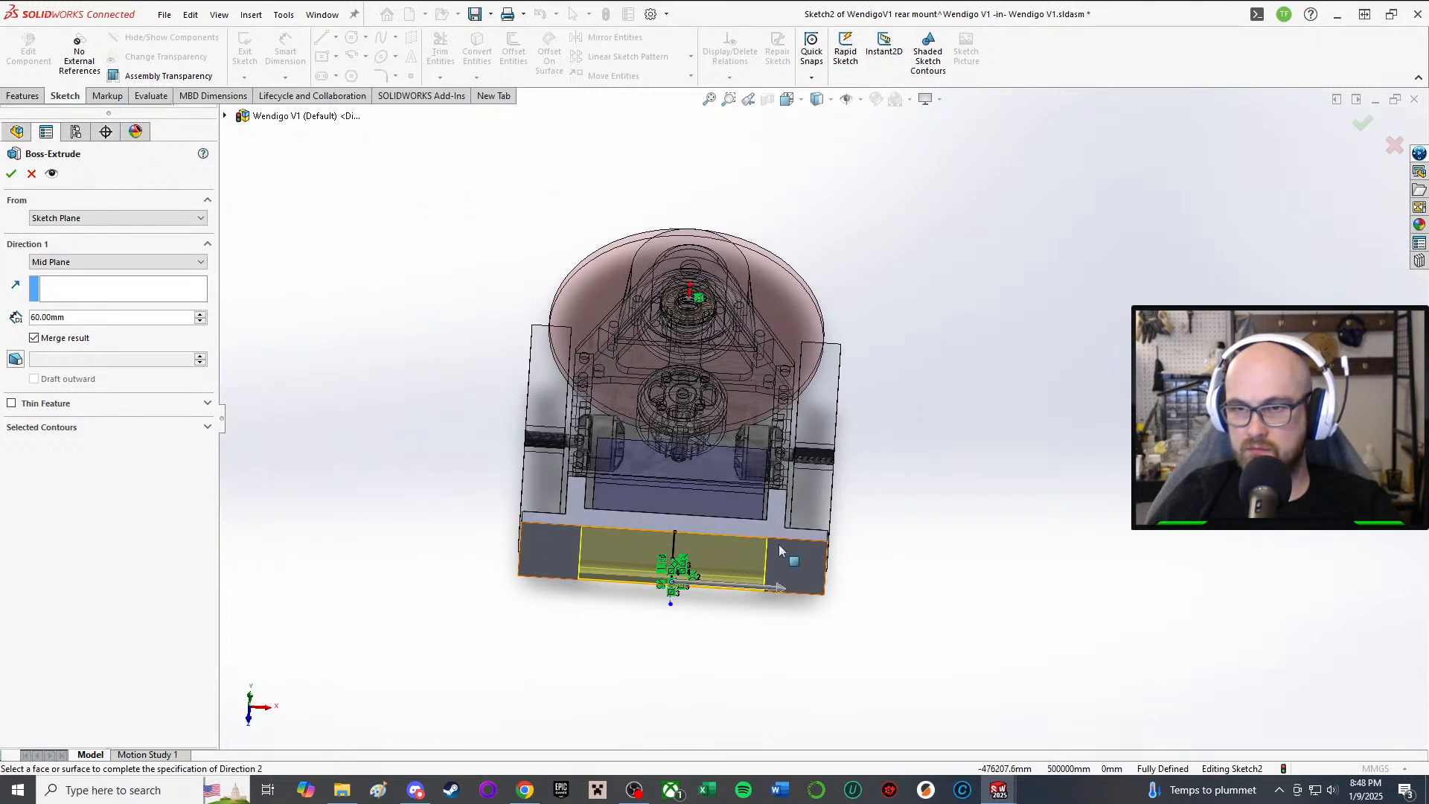
{"action": "scroll", "coordinate": [763, 573], "scroll_direction": "down", "scroll_amount": 2}
{"action": "scroll", "coordinate": [751, 581], "scroll_direction": "up", "scroll_amount": 3}
{"action": "scroll", "coordinate": [741, 589], "scroll_direction": "down", "scroll_amount": 3}
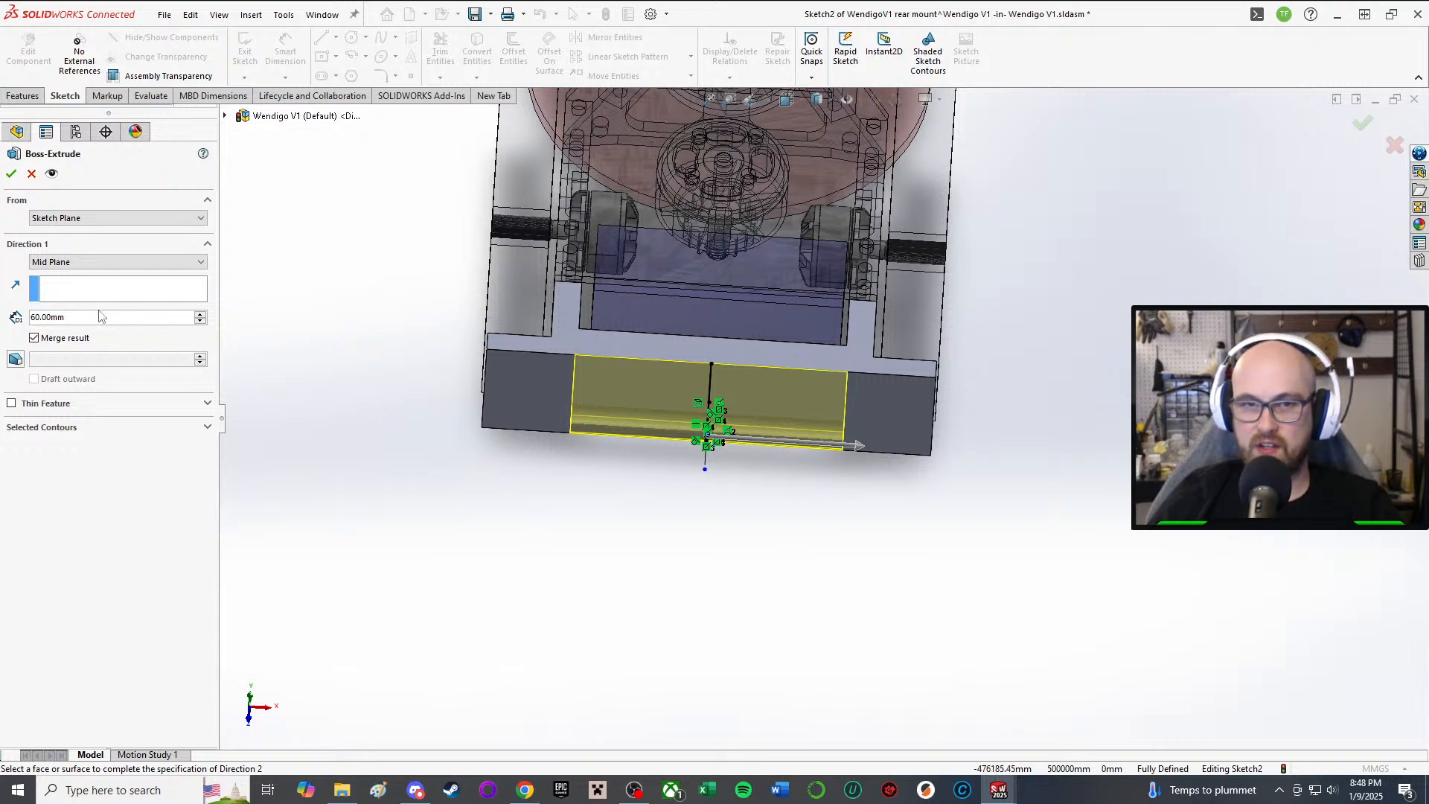
Step: Set the depth back to 70 mm and accept the Boss-Extrude
{"action": "left_click_drag", "start_coordinate": [42, 317], "coordinate": [20, 309]}
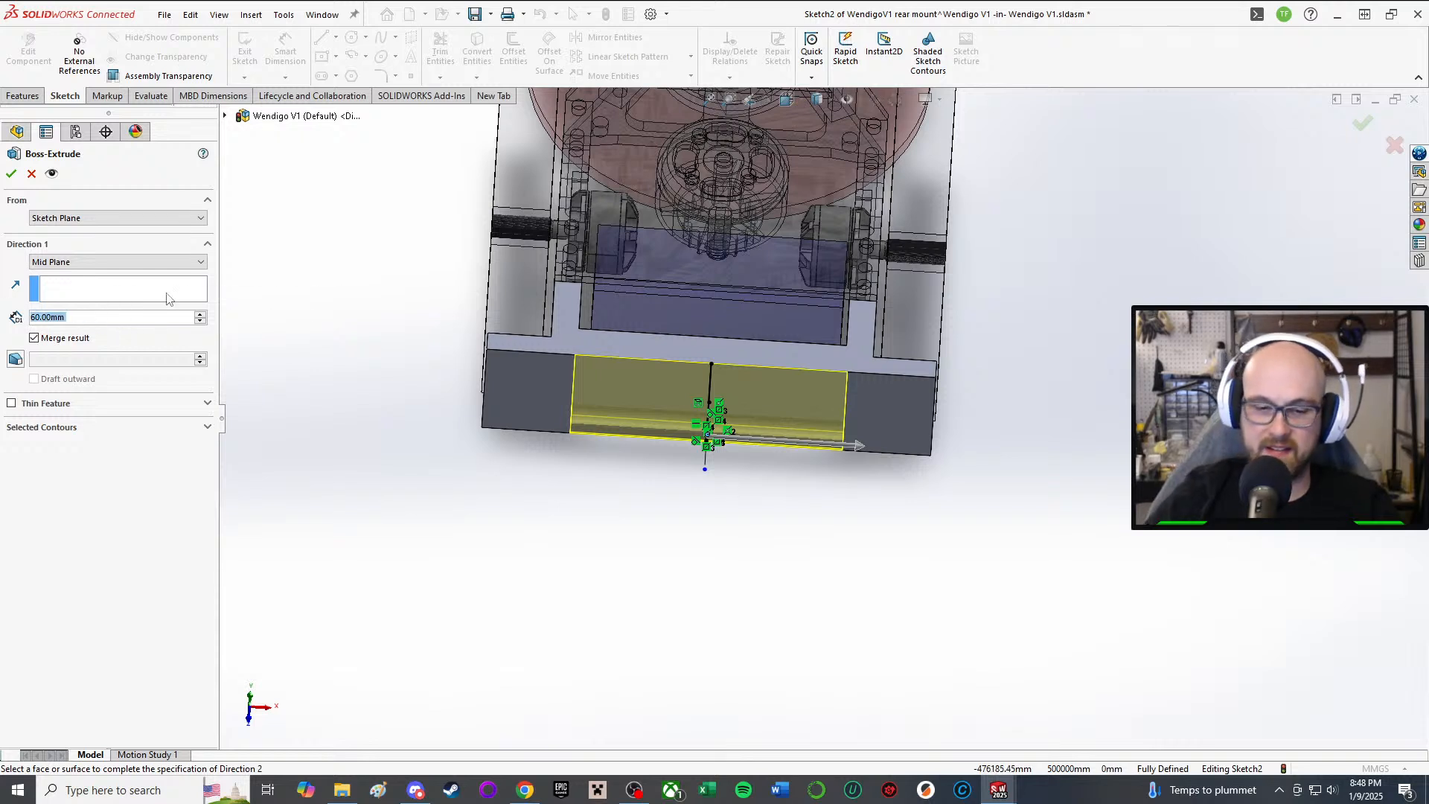
{"action": "type", "text": "70"}
{"action": "key", "text": "Return"}
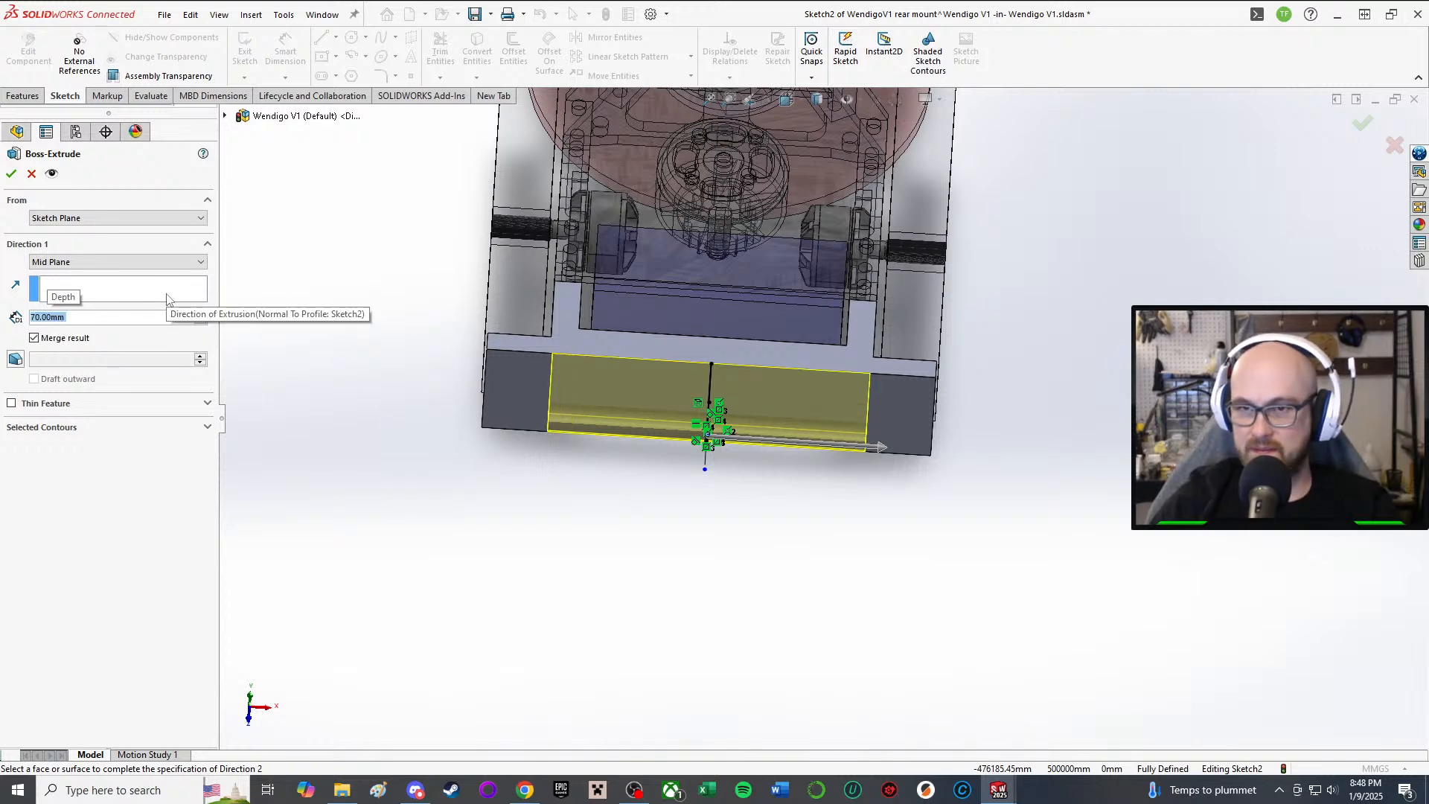
{"action": "left_click", "coordinate": [11, 174]}
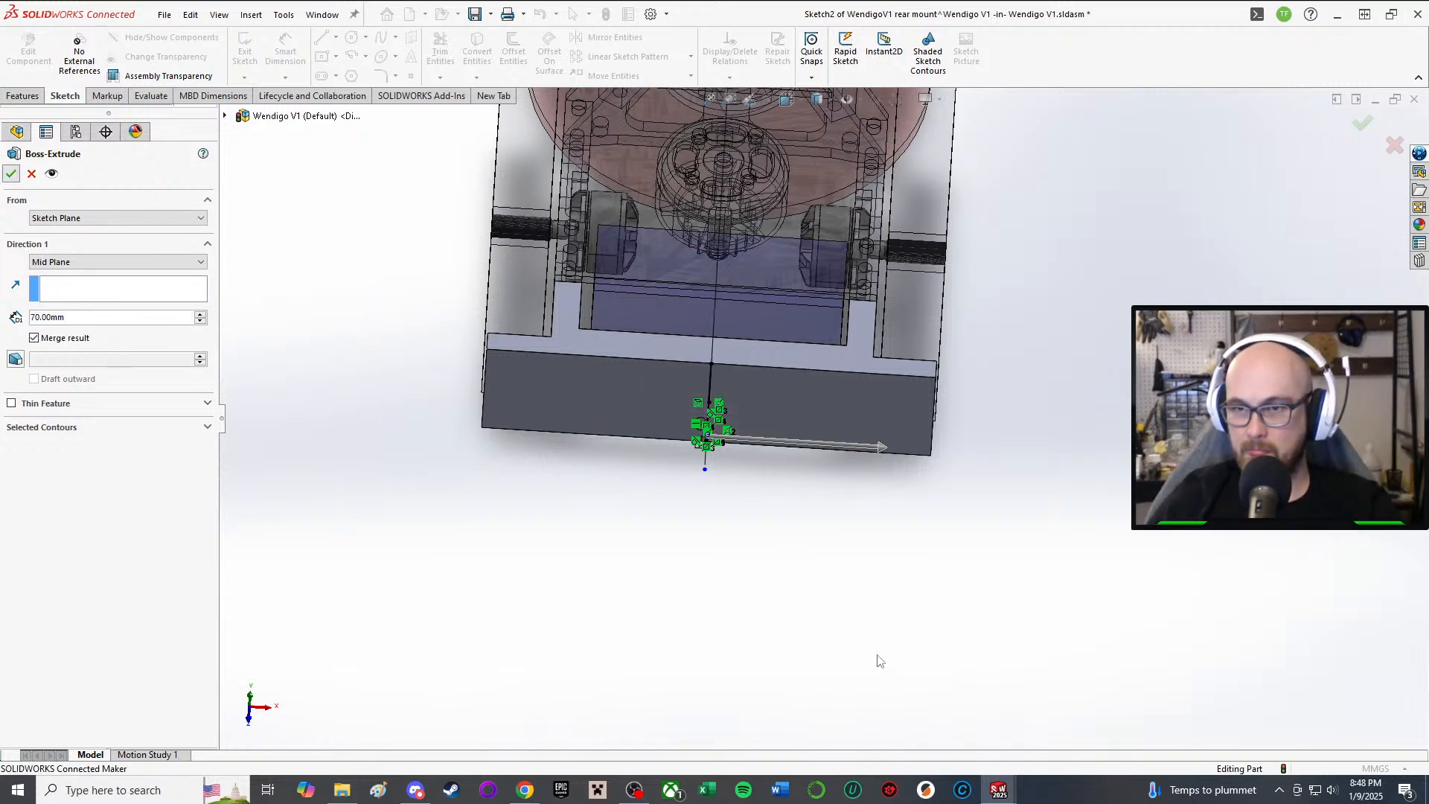
Step: Start a sketch on the rear mount's end face and draw a vertical centerline across the plate
{"action": "middle_click_drag", "start_coordinate": [757, 604], "coordinate": [606, 369]}
{"action": "left_click", "coordinate": [244, 45]}
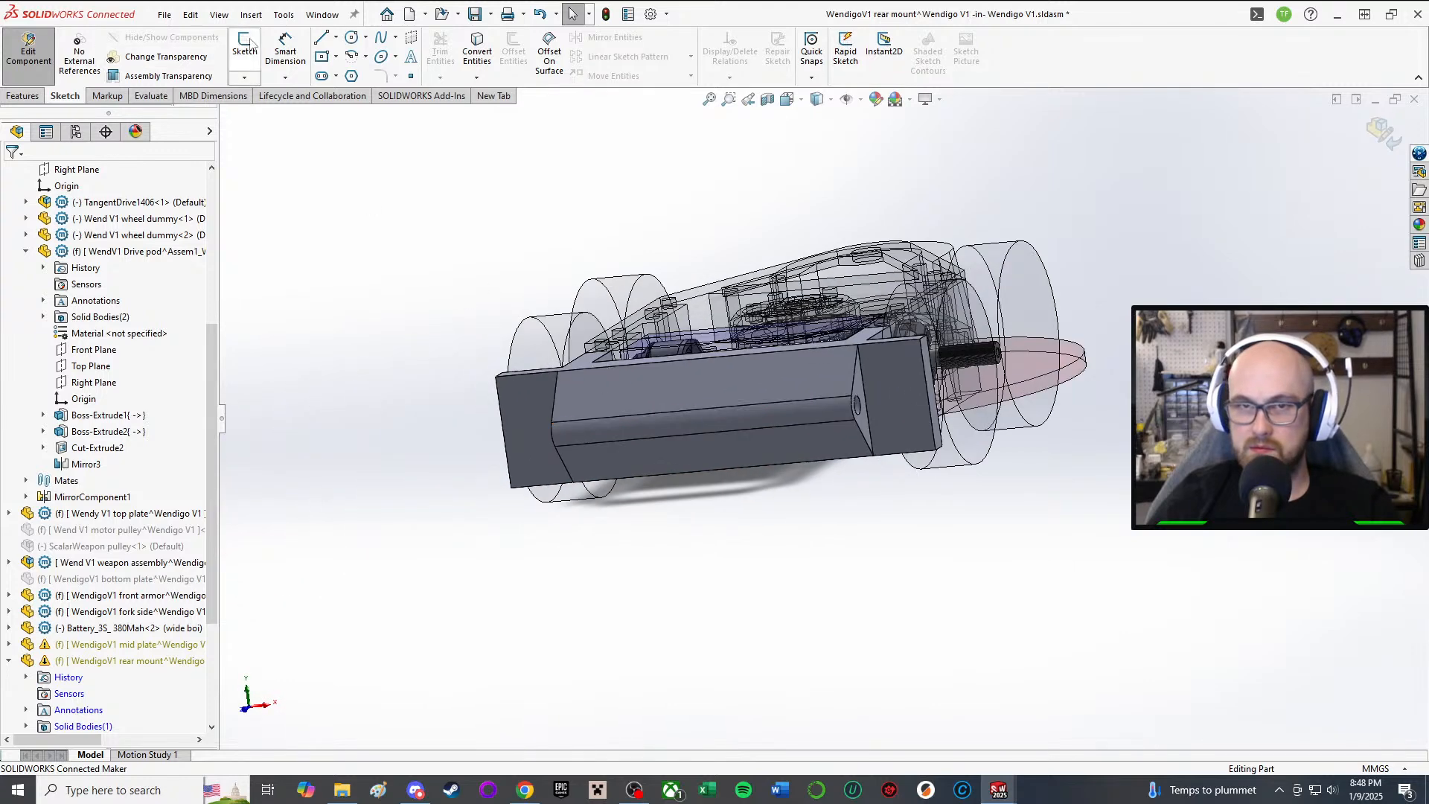
{"action": "left_click", "coordinate": [515, 432]}
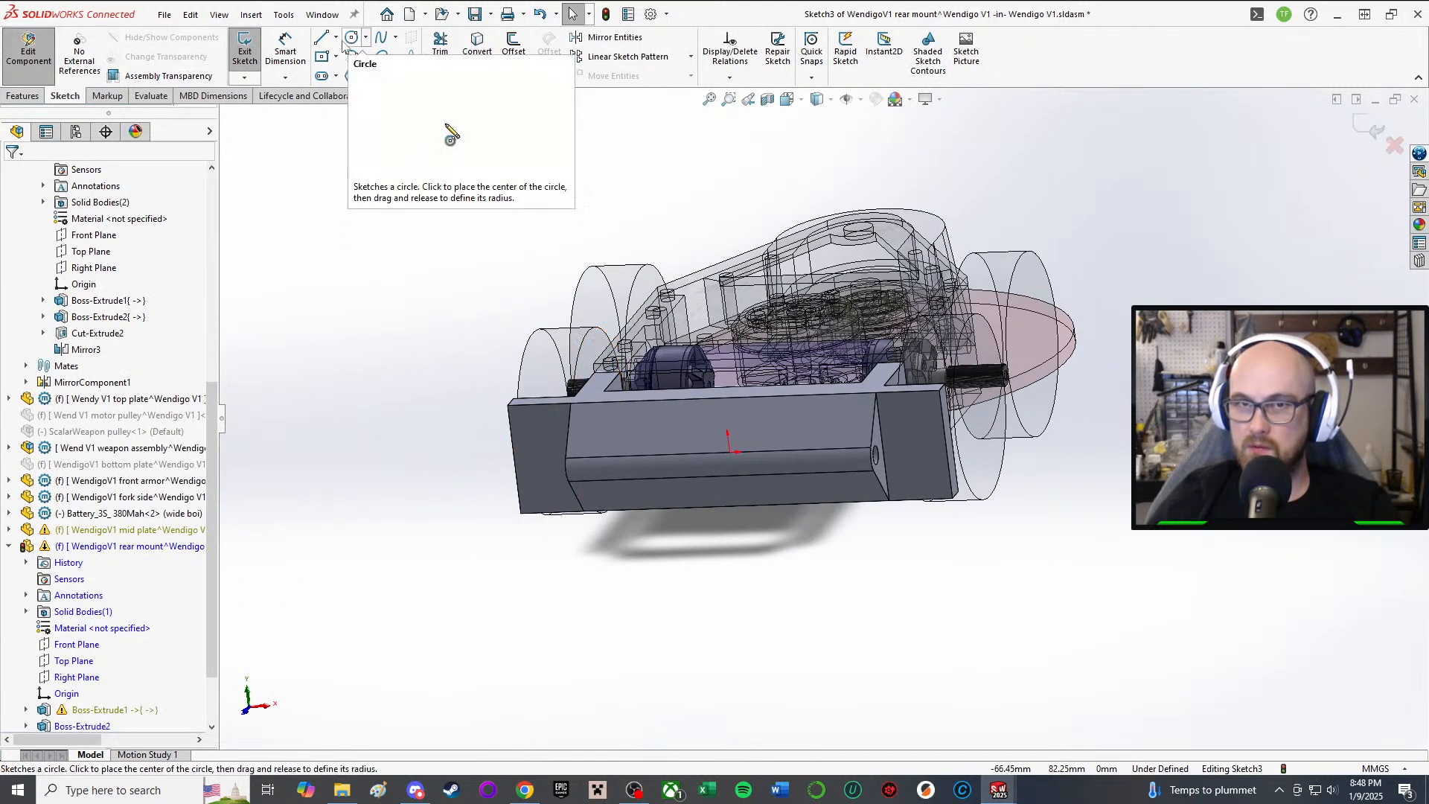
{"action": "left_click", "coordinate": [336, 39]}
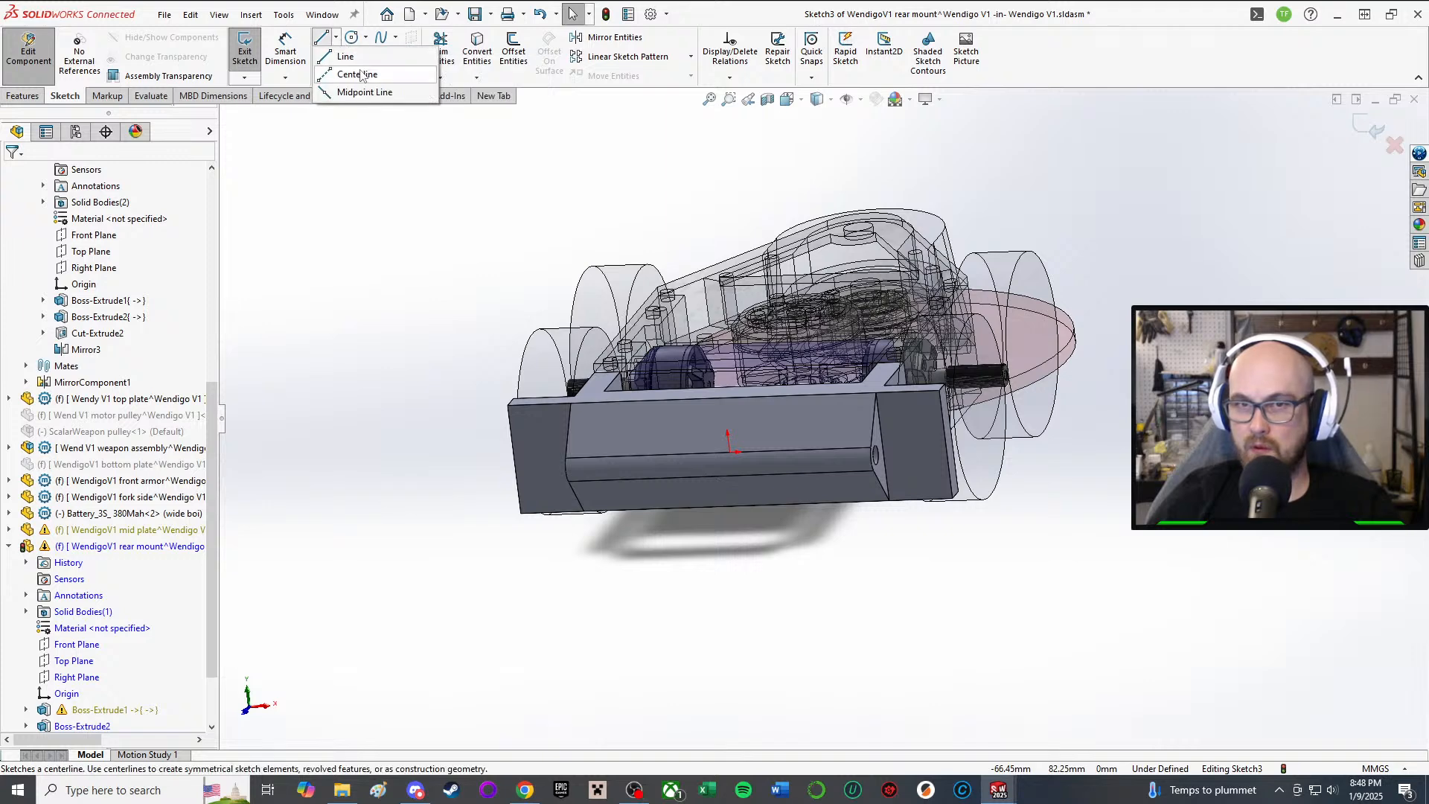
{"action": "left_click", "coordinate": [359, 74]}
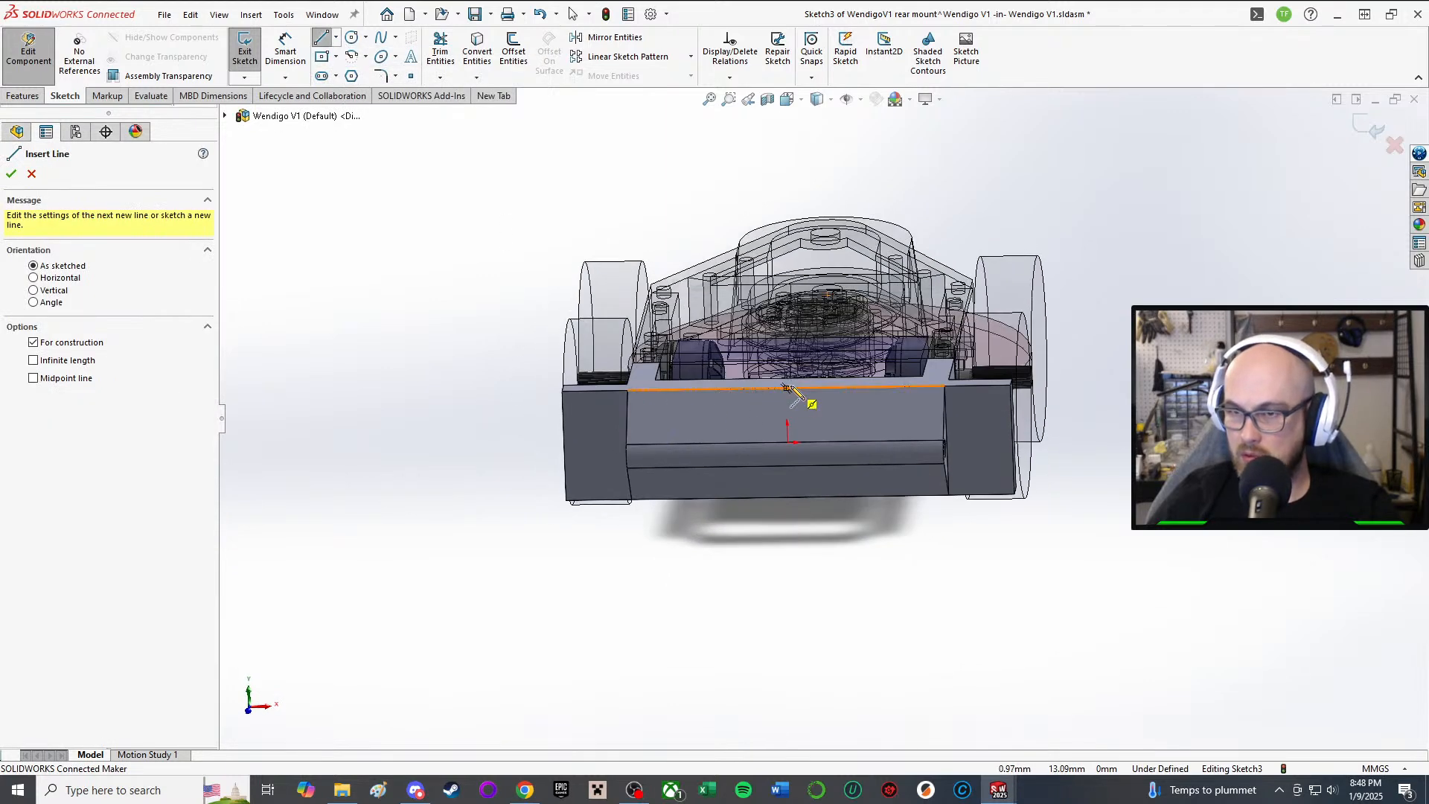
{"action": "left_click", "coordinate": [785, 386]}
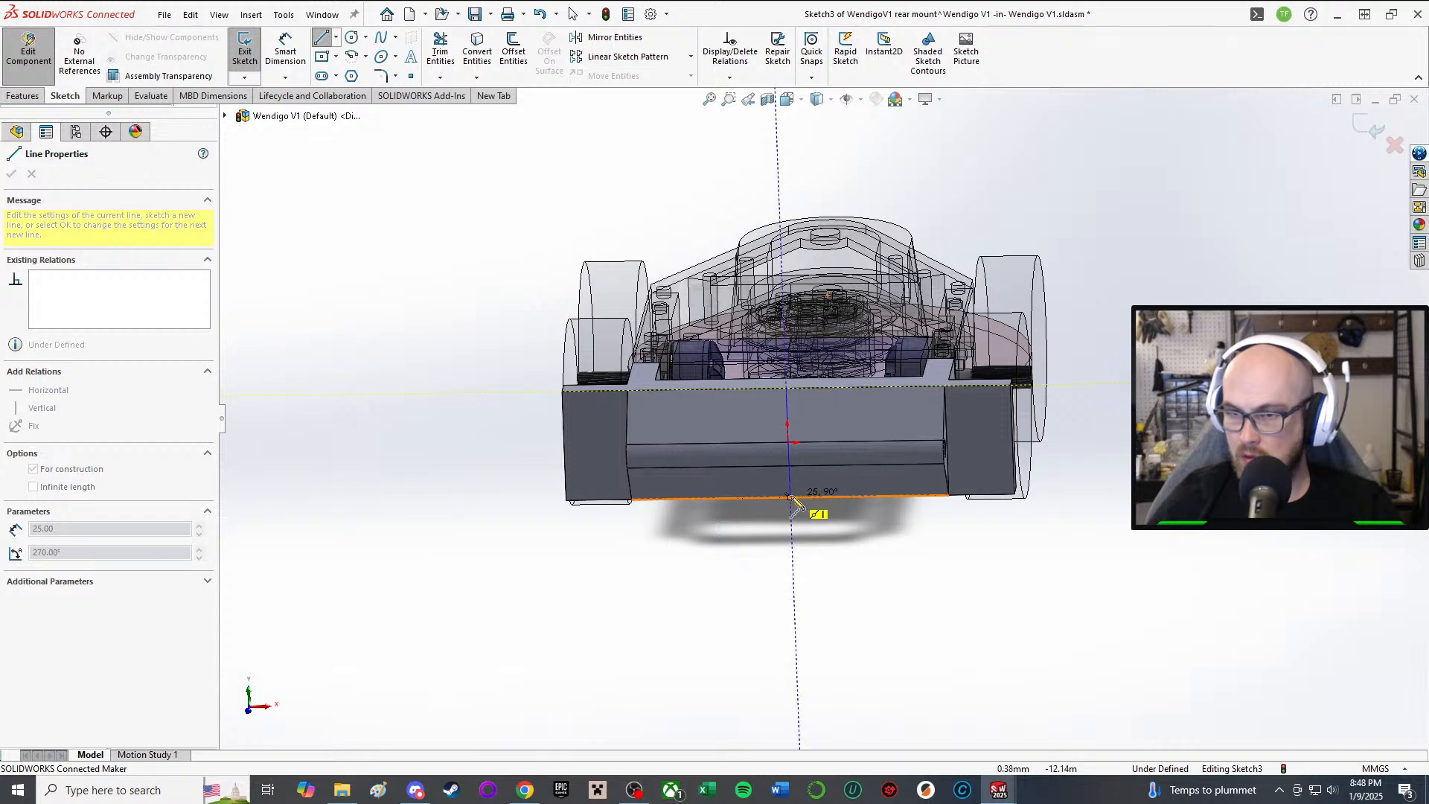
{"action": "right_click", "coordinate": [792, 489]}
{"action": "left_click", "coordinate": [833, 499]}
{"action": "middle_click_drag", "start_coordinate": [786, 489], "coordinate": [799, 346]}
{"action": "scroll", "coordinate": [761, 403], "scroll_direction": "down", "scroll_amount": 2}
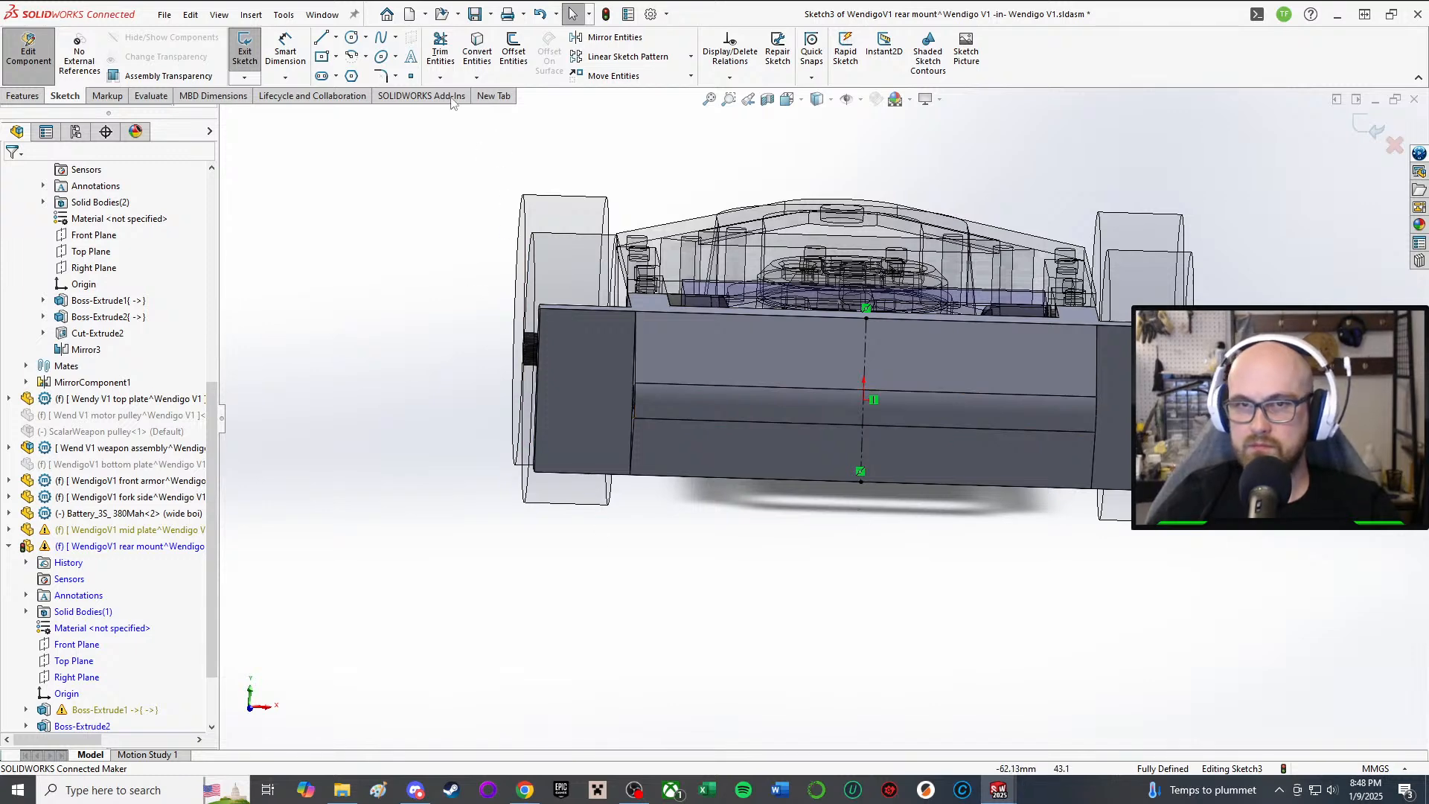
Step: Try placing a centre rectangle on the top edge, then cancel it
{"action": "left_click", "coordinate": [322, 57]}
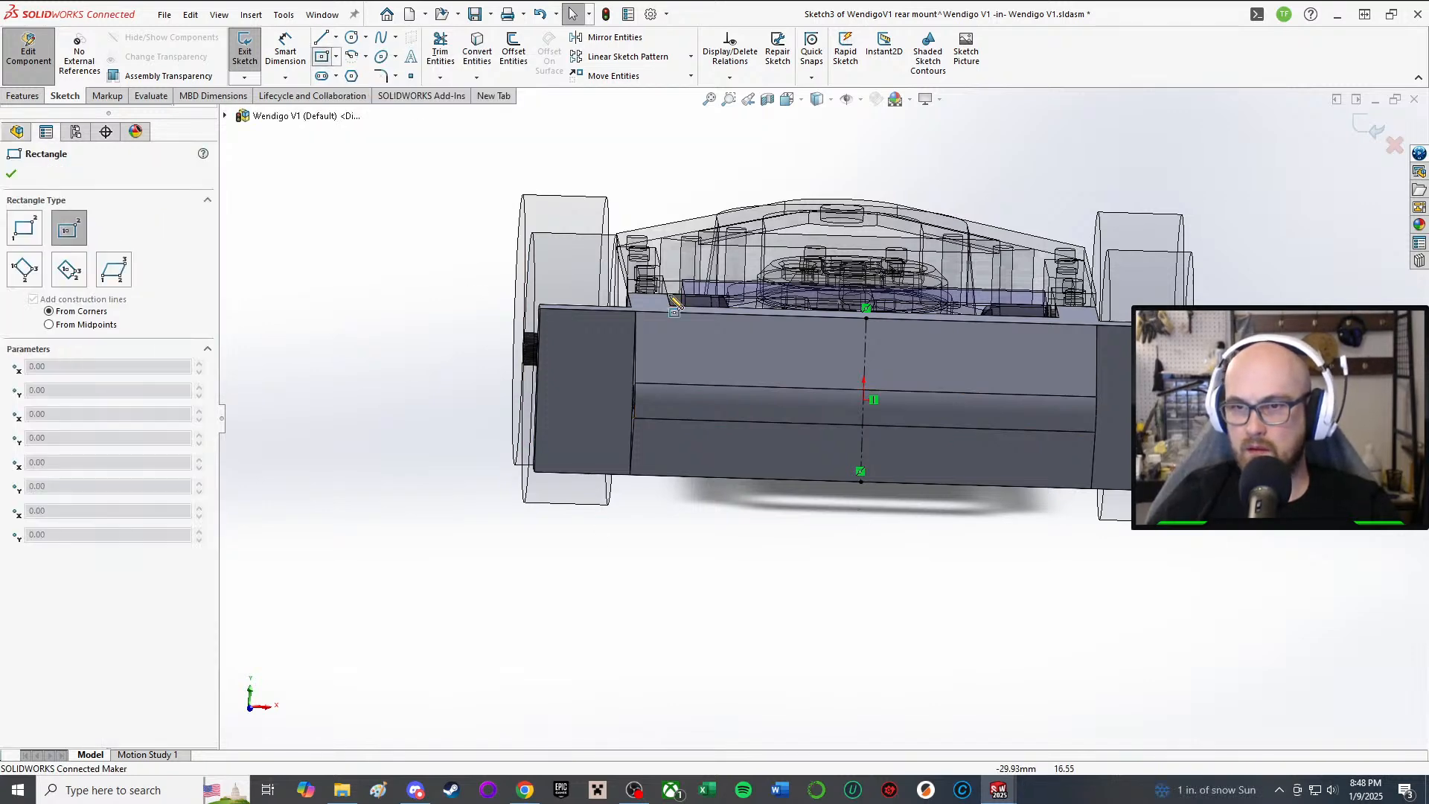
{"action": "scroll", "coordinate": [722, 376], "scroll_direction": "down", "scroll_amount": 2}
{"action": "middle_click_drag", "start_coordinate": [725, 383], "coordinate": [752, 409]}
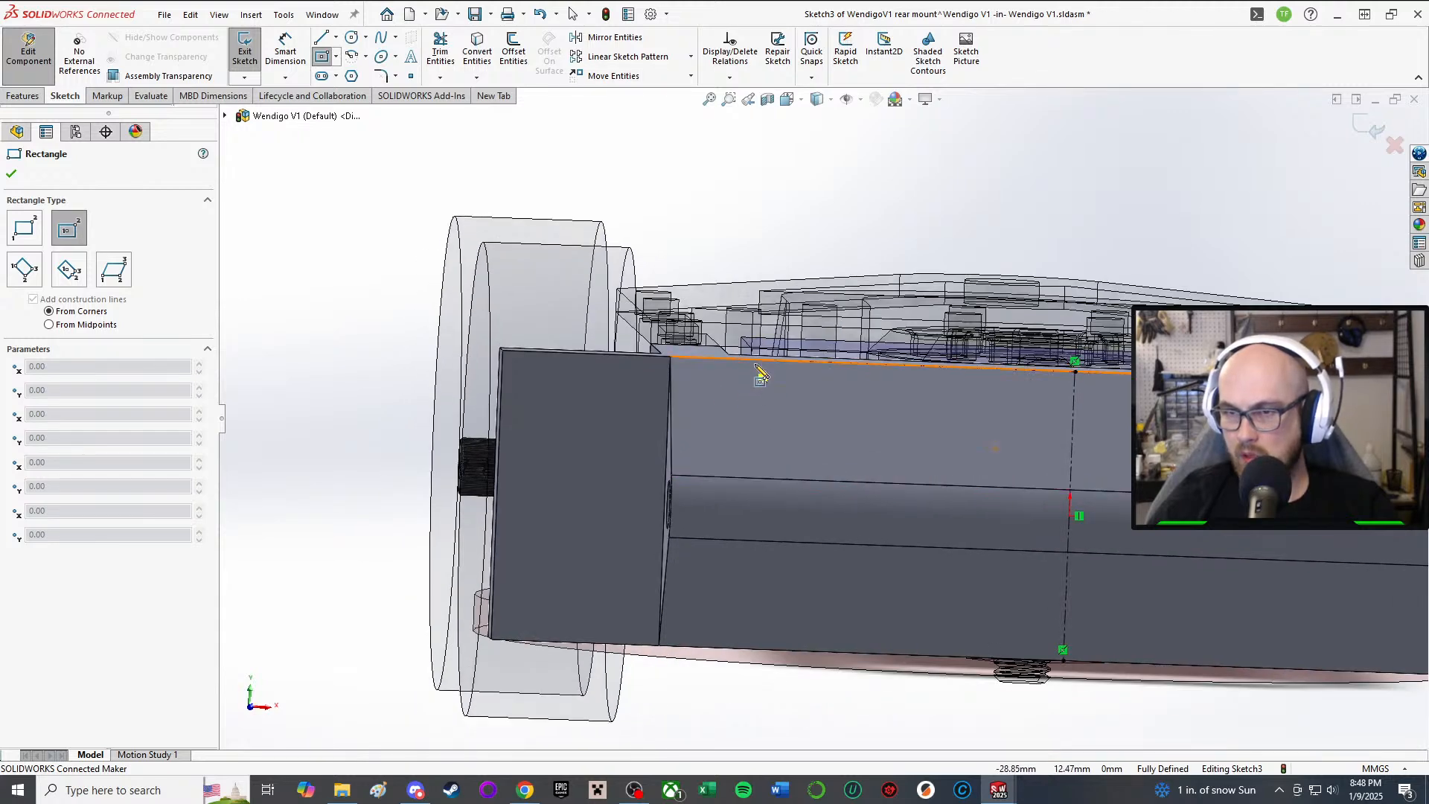
{"action": "left_click", "coordinate": [754, 364]}
{"action": "right_click", "coordinate": [813, 524]}
{"action": "left_click", "coordinate": [884, 540]}
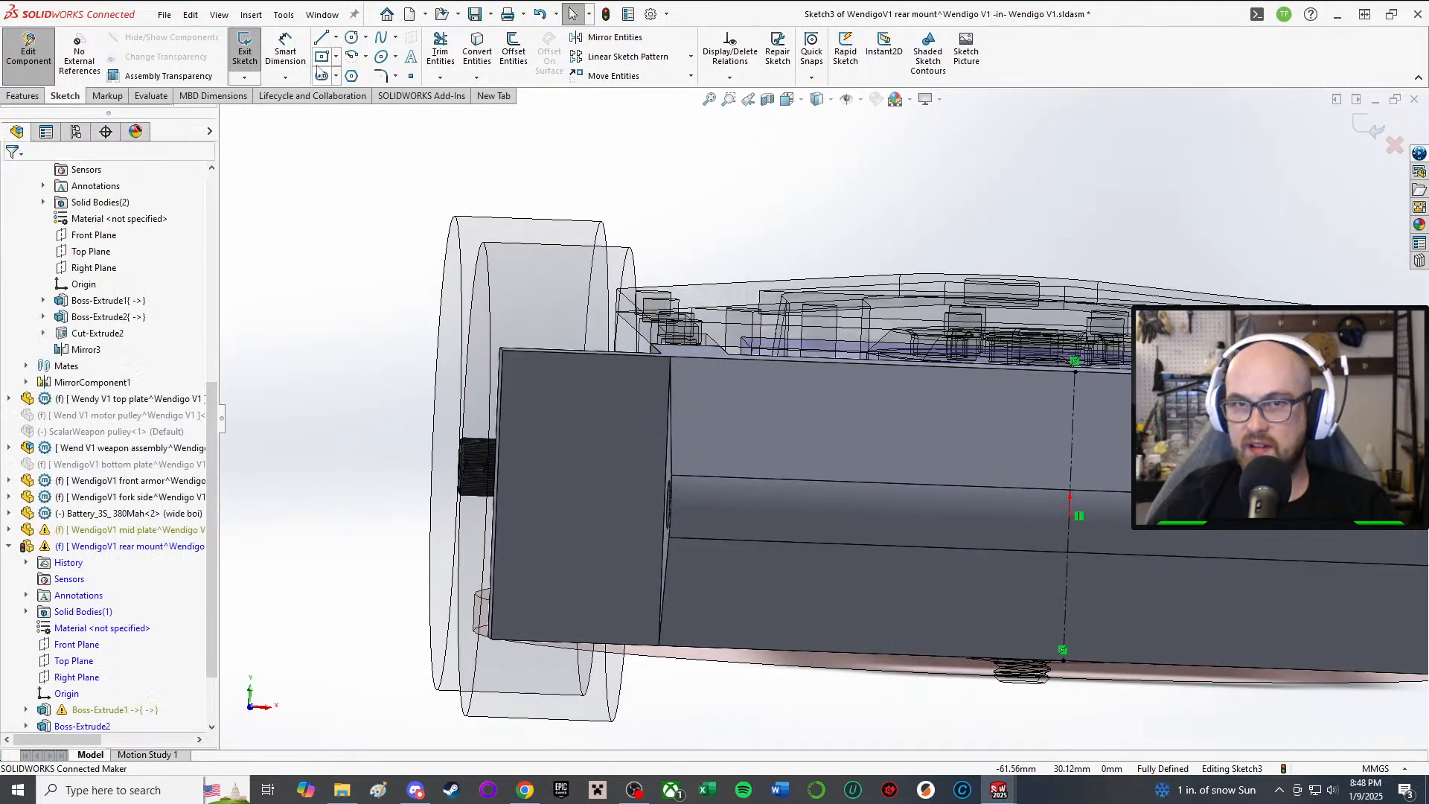
Step: Draw a full-height corner rectangle on the left side of the plate
{"action": "left_click", "coordinate": [337, 57]}
{"action": "left_click", "coordinate": [345, 80]}
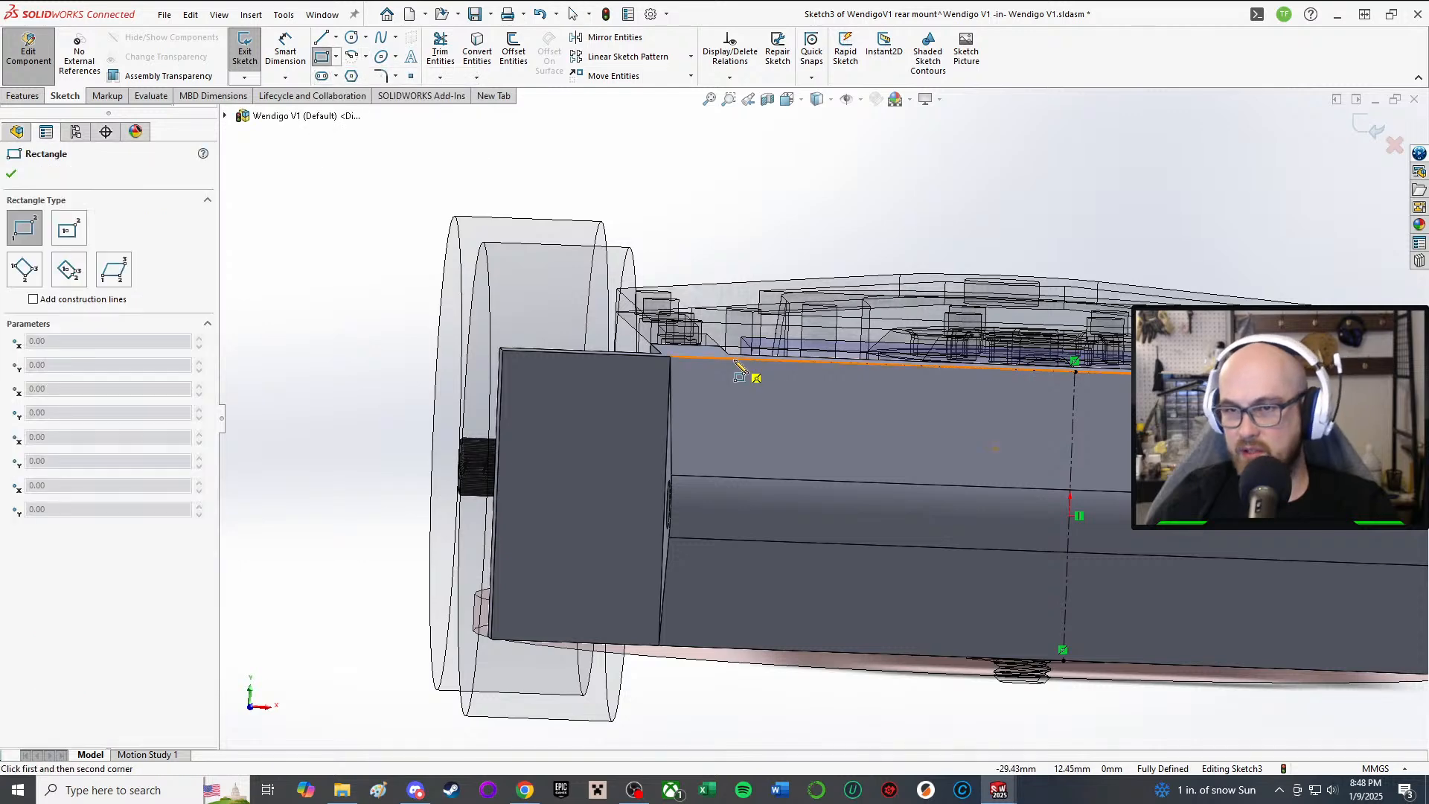
{"action": "left_click", "coordinate": [730, 360]}
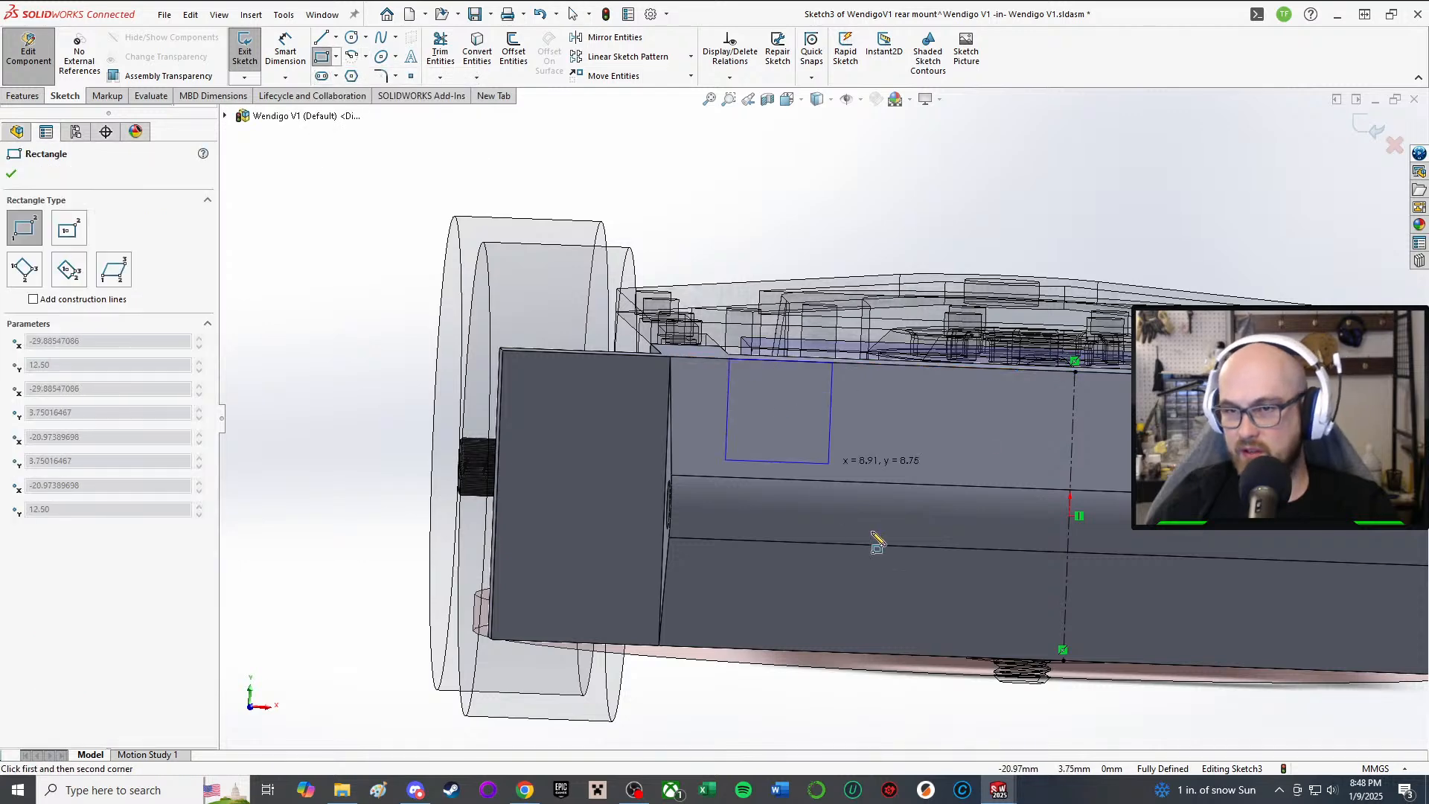
{"action": "left_click", "coordinate": [800, 650]}
{"action": "right_click", "coordinate": [805, 644]}
{"action": "left_click", "coordinate": [847, 641]}
{"action": "scroll", "coordinate": [851, 501], "scroll_direction": "up", "scroll_amount": 3}
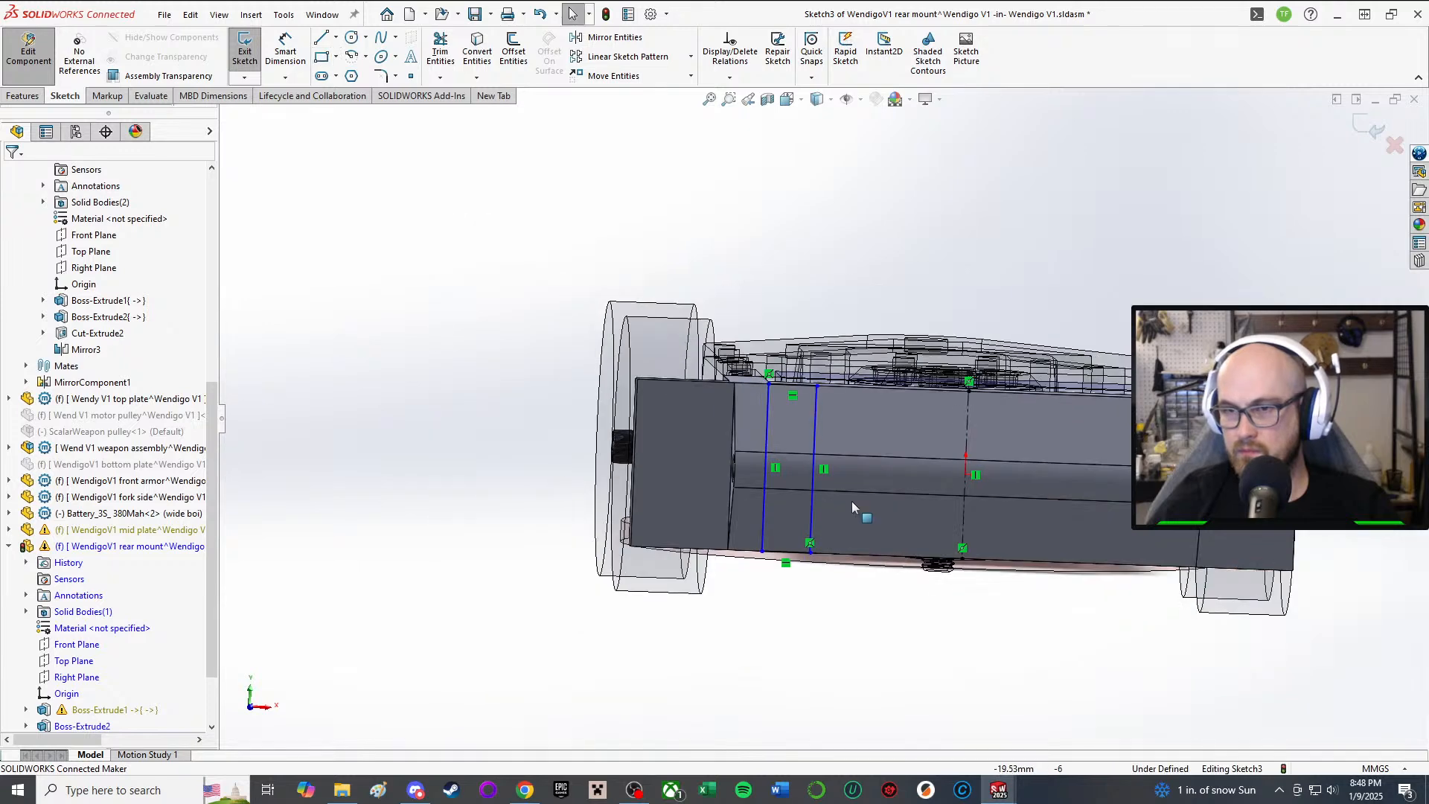
{"action": "scroll", "coordinate": [971, 477], "scroll_direction": "down", "scroll_amount": 2}
{"action": "scroll", "coordinate": [970, 476], "scroll_direction": "up", "scroll_amount": 1}
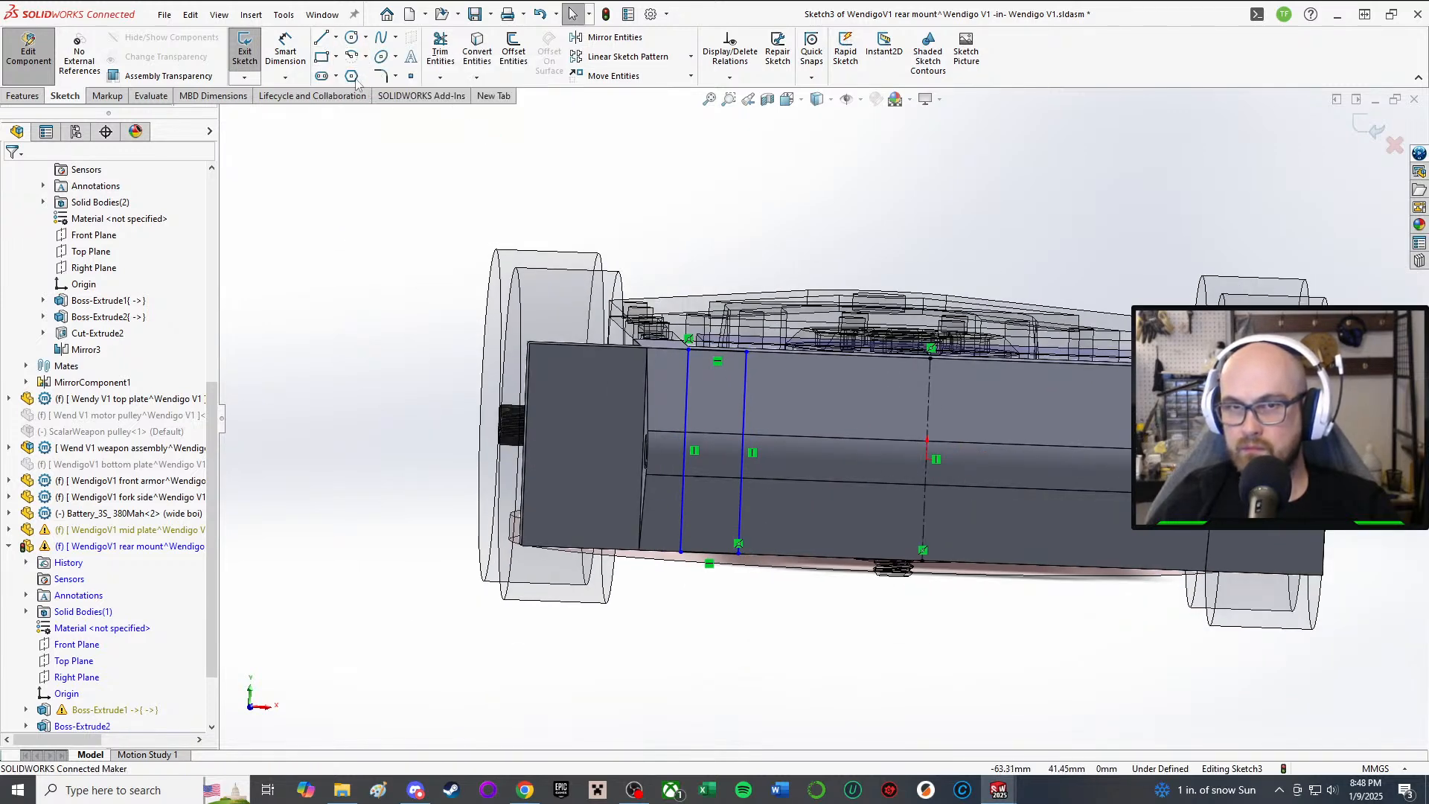
Step: Draw a full-height centre rectangle centred on the vertical centerline
{"action": "left_click", "coordinate": [336, 58]}
{"action": "left_click", "coordinate": [340, 105]}
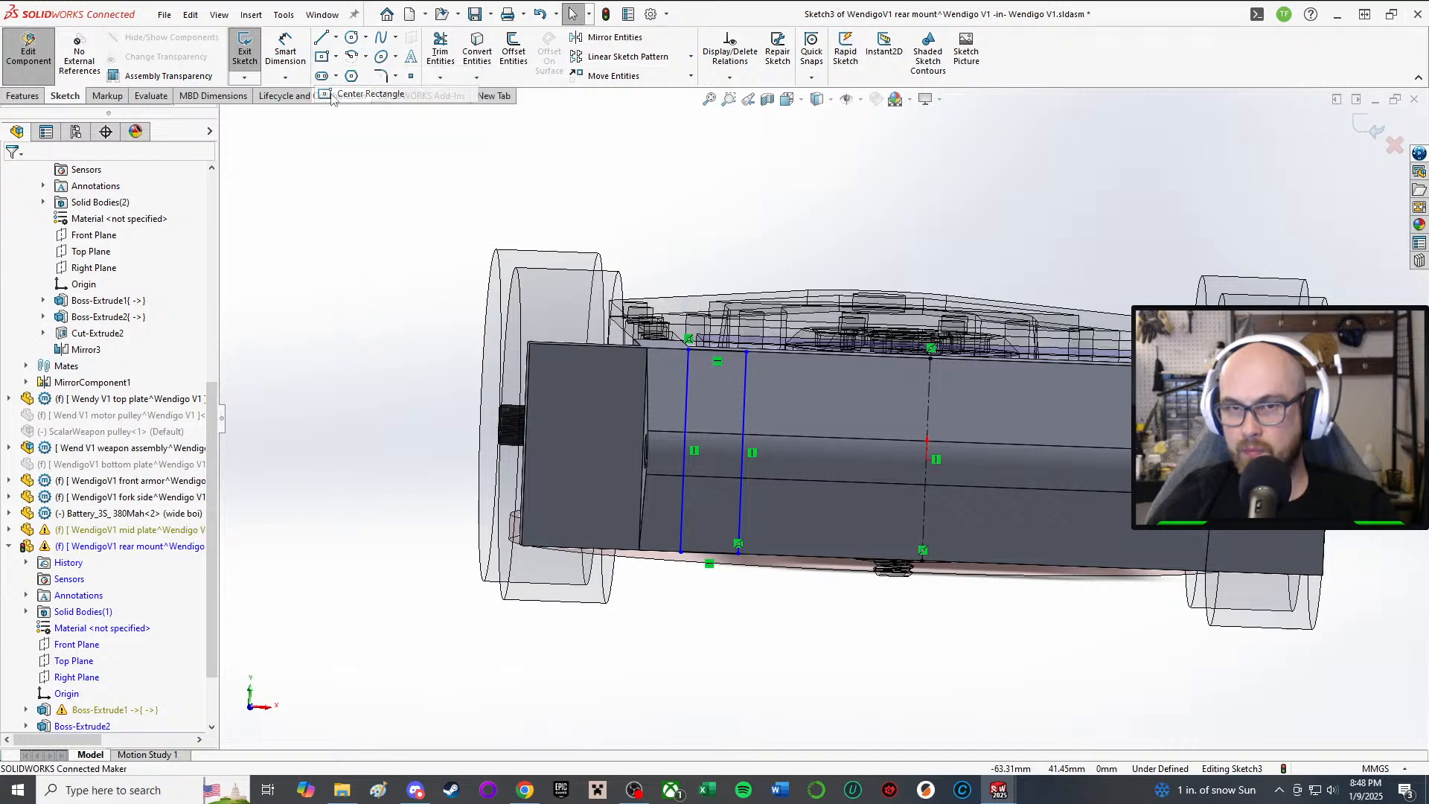
{"action": "left_click", "coordinate": [927, 455]}
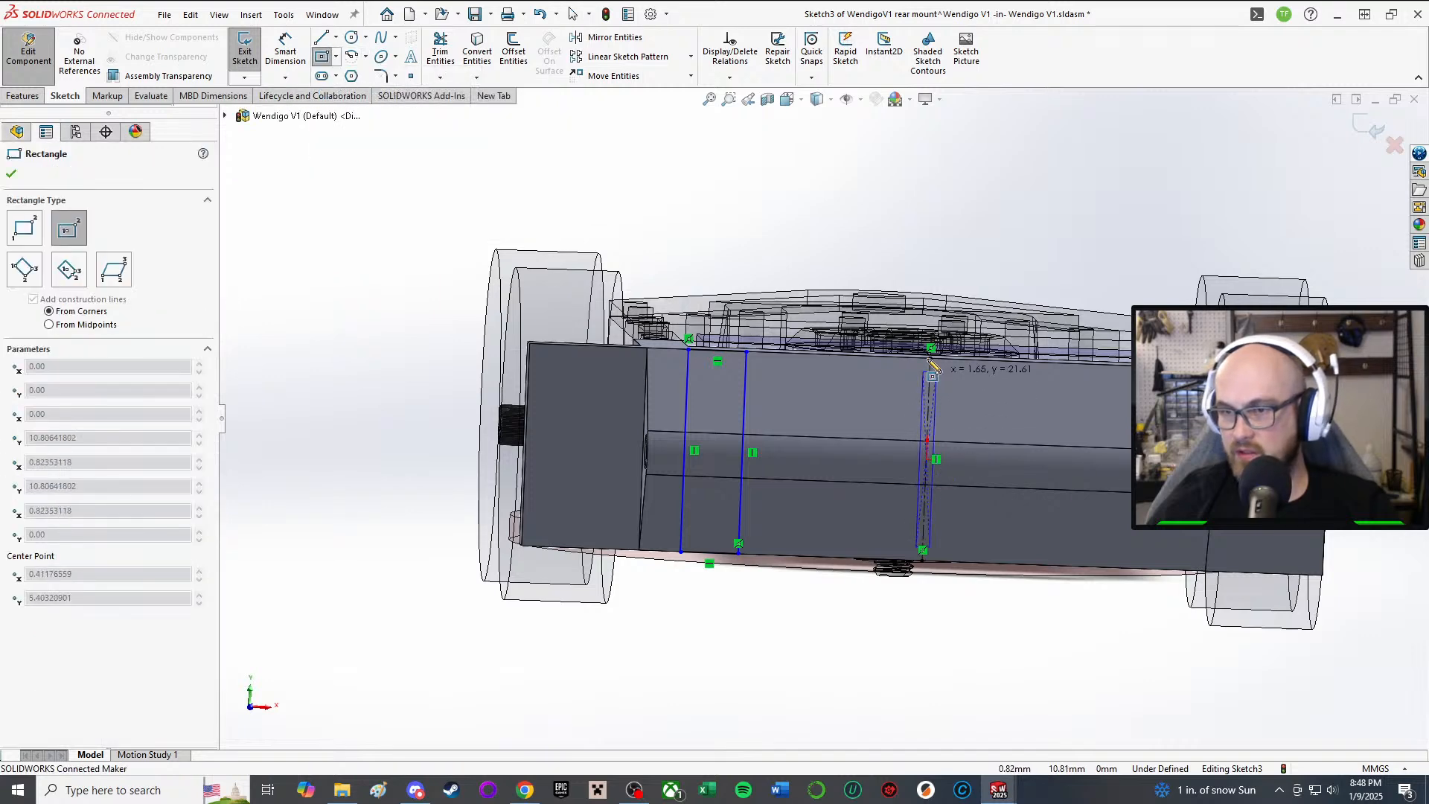
{"action": "left_click", "coordinate": [876, 359]}
{"action": "right_click", "coordinate": [966, 576]}
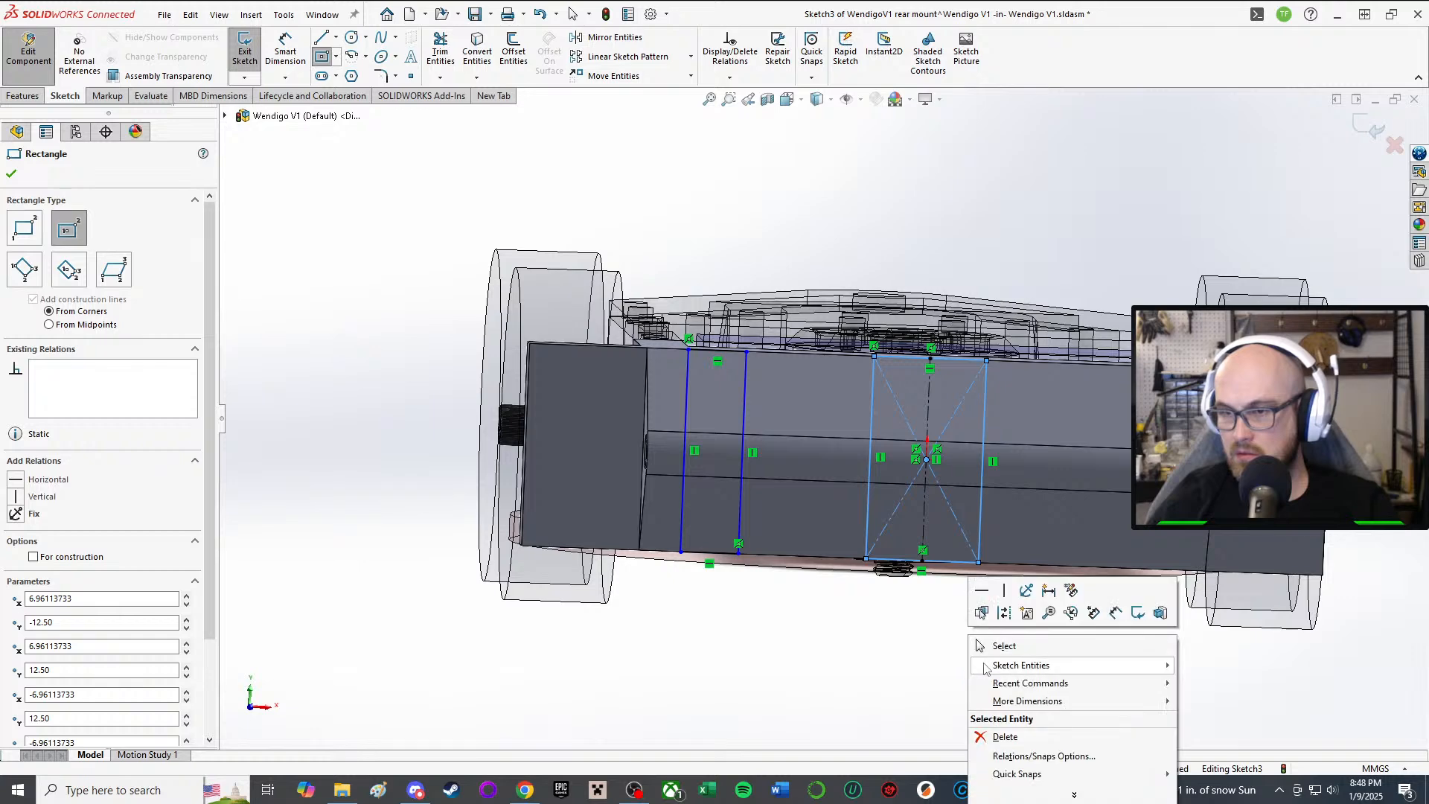
{"action": "left_click", "coordinate": [989, 585]}
{"action": "scroll", "coordinate": [843, 624], "scroll_direction": "up", "scroll_amount": 1}
{"action": "scroll", "coordinate": [827, 555], "scroll_direction": "down", "scroll_amount": 2}
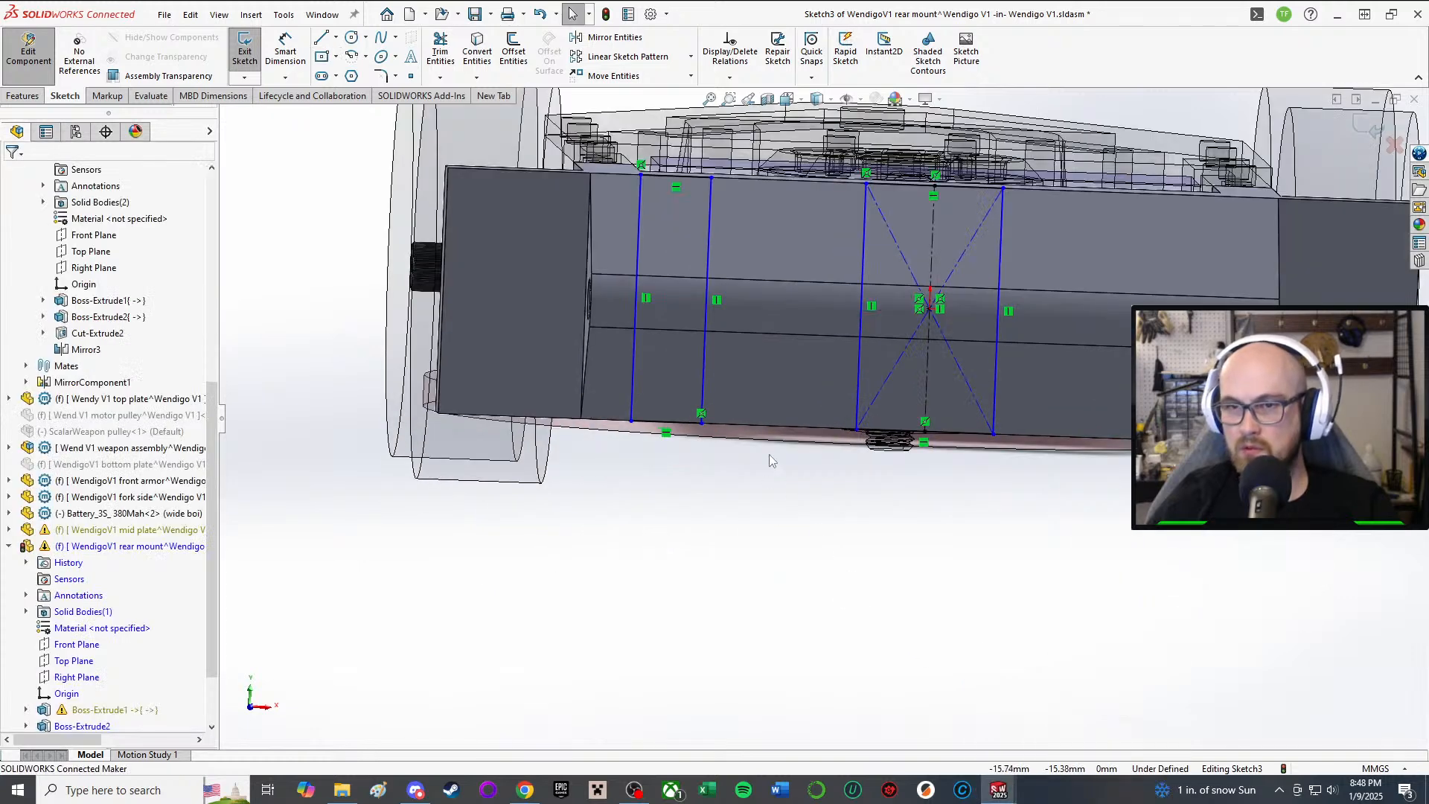
Step: Draw a construction centerline along the plate's bottom edge
{"action": "left_click", "coordinate": [336, 37]}
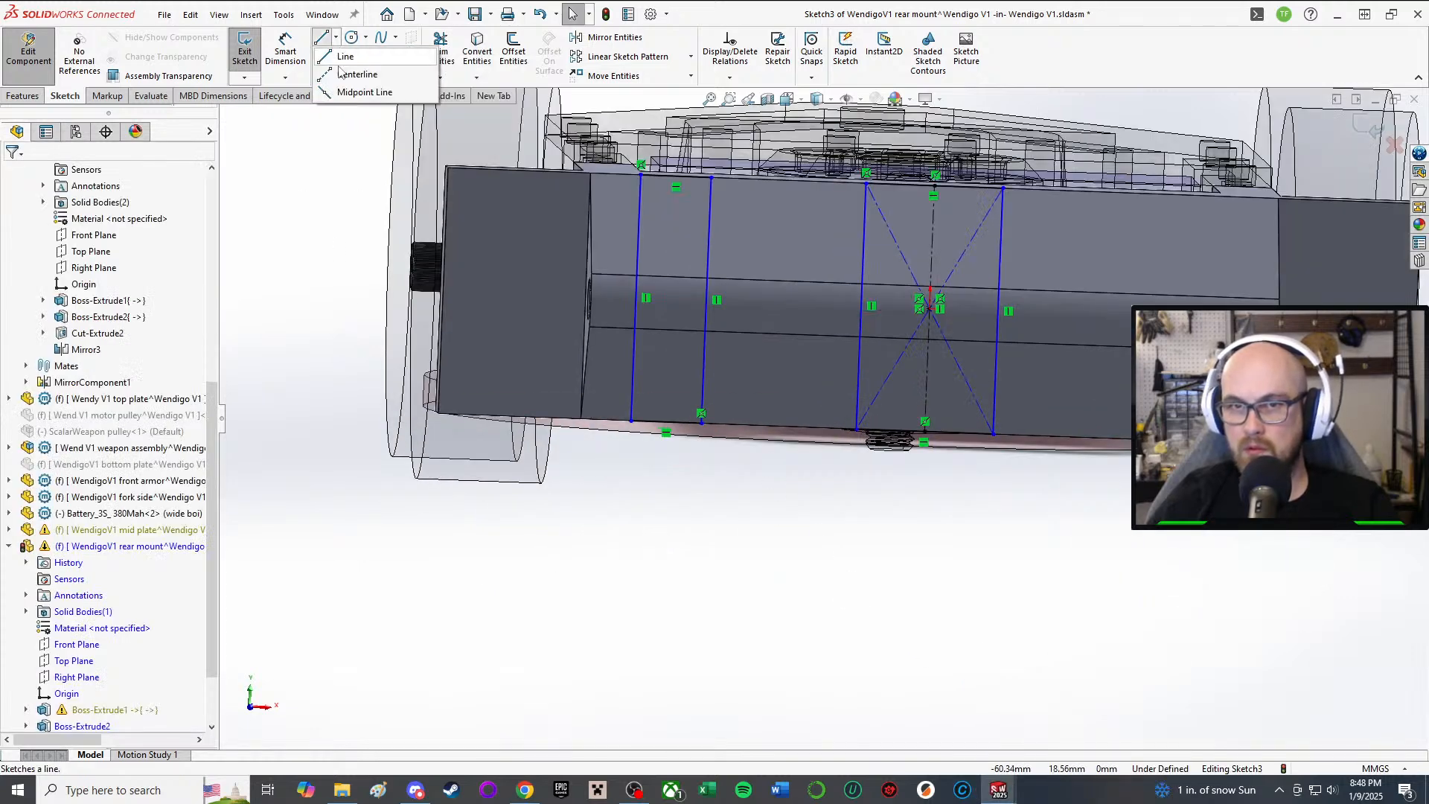
{"action": "left_click", "coordinate": [357, 74]}
{"action": "left_click", "coordinate": [631, 421]}
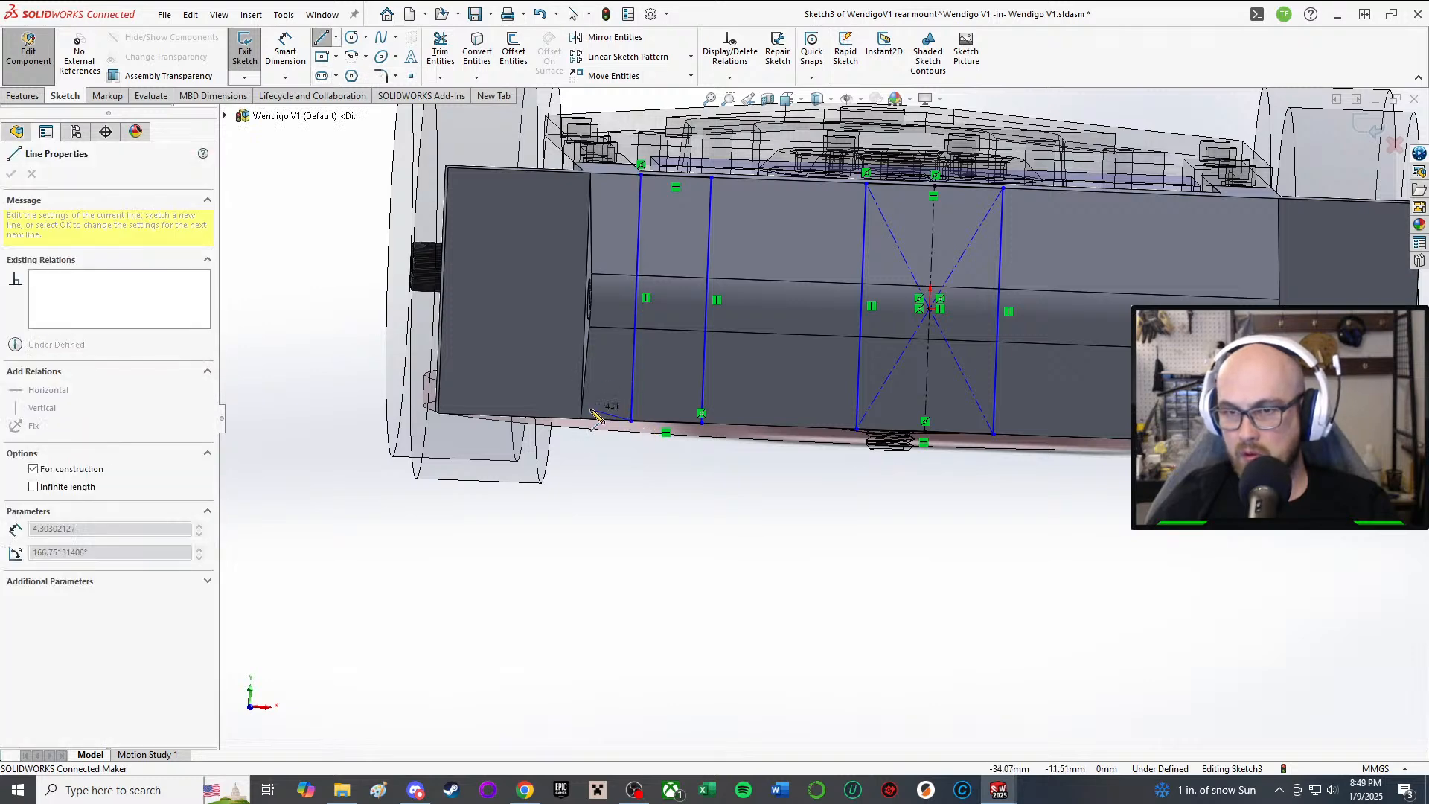
{"action": "right_click", "coordinate": [688, 501]}
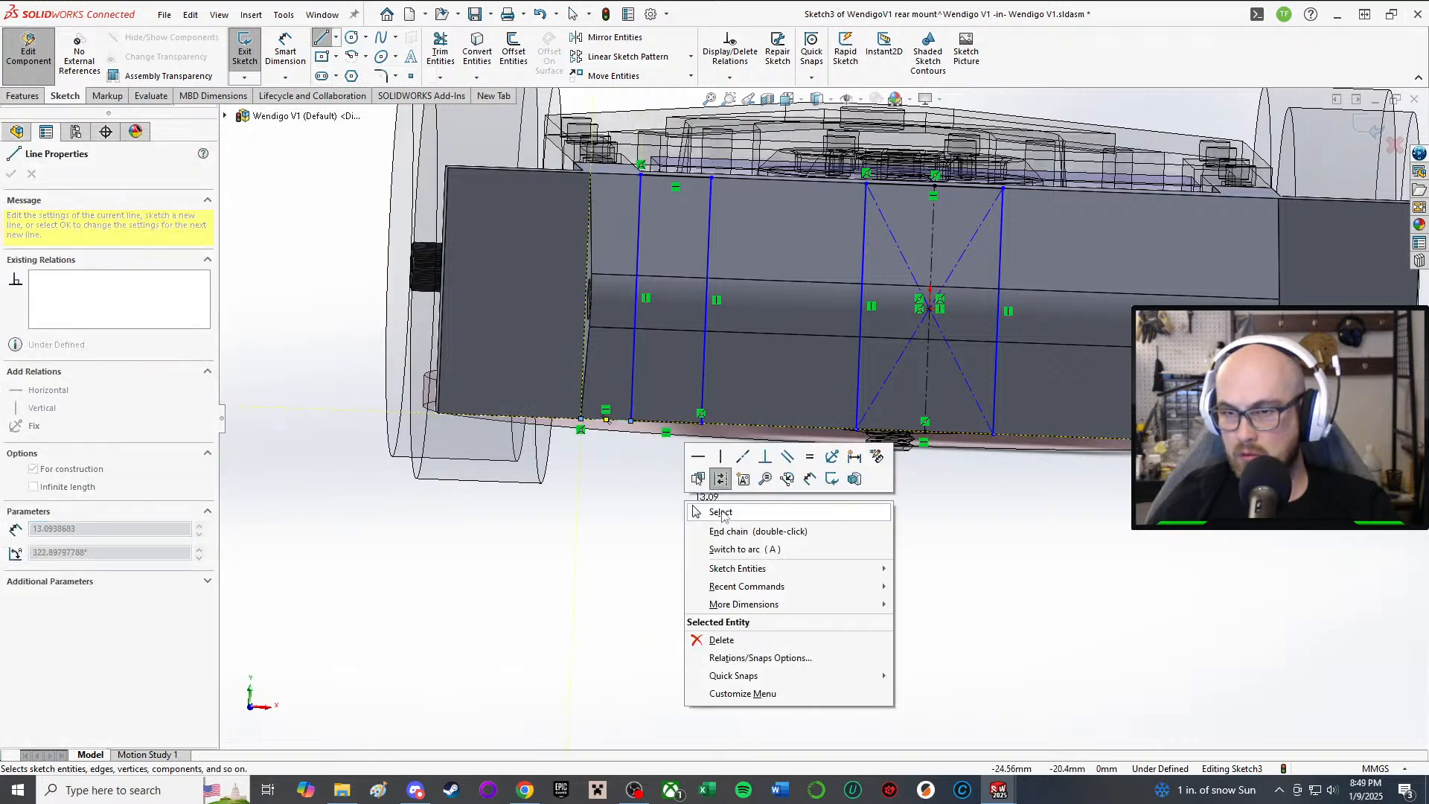
{"action": "left_click", "coordinate": [723, 515]}
Step: Dimension the left rectangle's bottom width, currently reading 7.16 mm
{"action": "scroll", "coordinate": [725, 358], "scroll_direction": "up", "scroll_amount": 5}
{"action": "middle_click_drag", "start_coordinate": [726, 357], "coordinate": [731, 426]}
{"action": "scroll", "coordinate": [886, 494], "scroll_direction": "down", "scroll_amount": 4}
{"action": "scroll", "coordinate": [886, 497], "scroll_direction": "up", "scroll_amount": 2}
{"action": "scroll", "coordinate": [886, 498], "scroll_direction": "down", "scroll_amount": 3}
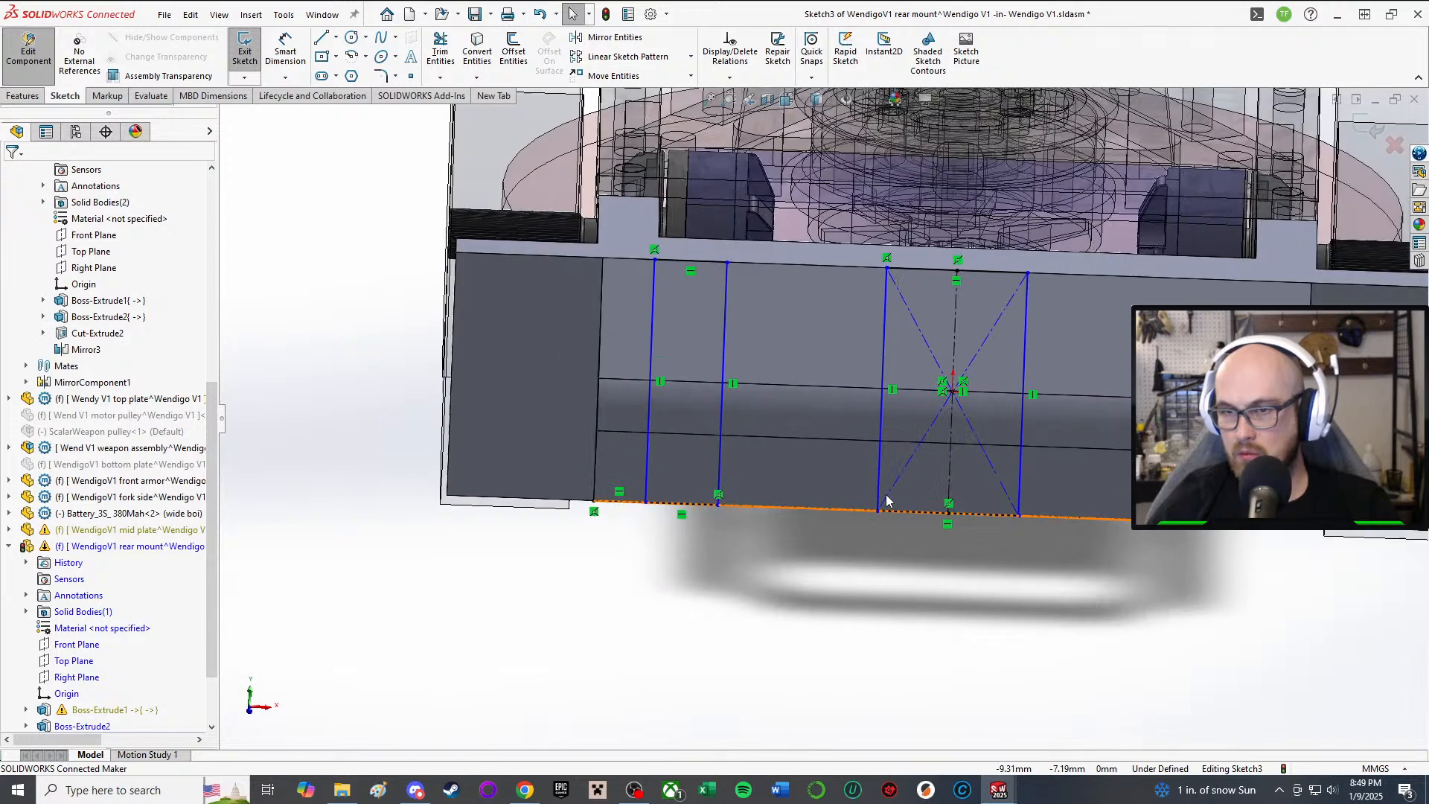
{"action": "right_click_drag", "start_coordinate": [775, 681], "coordinate": [772, 580]}
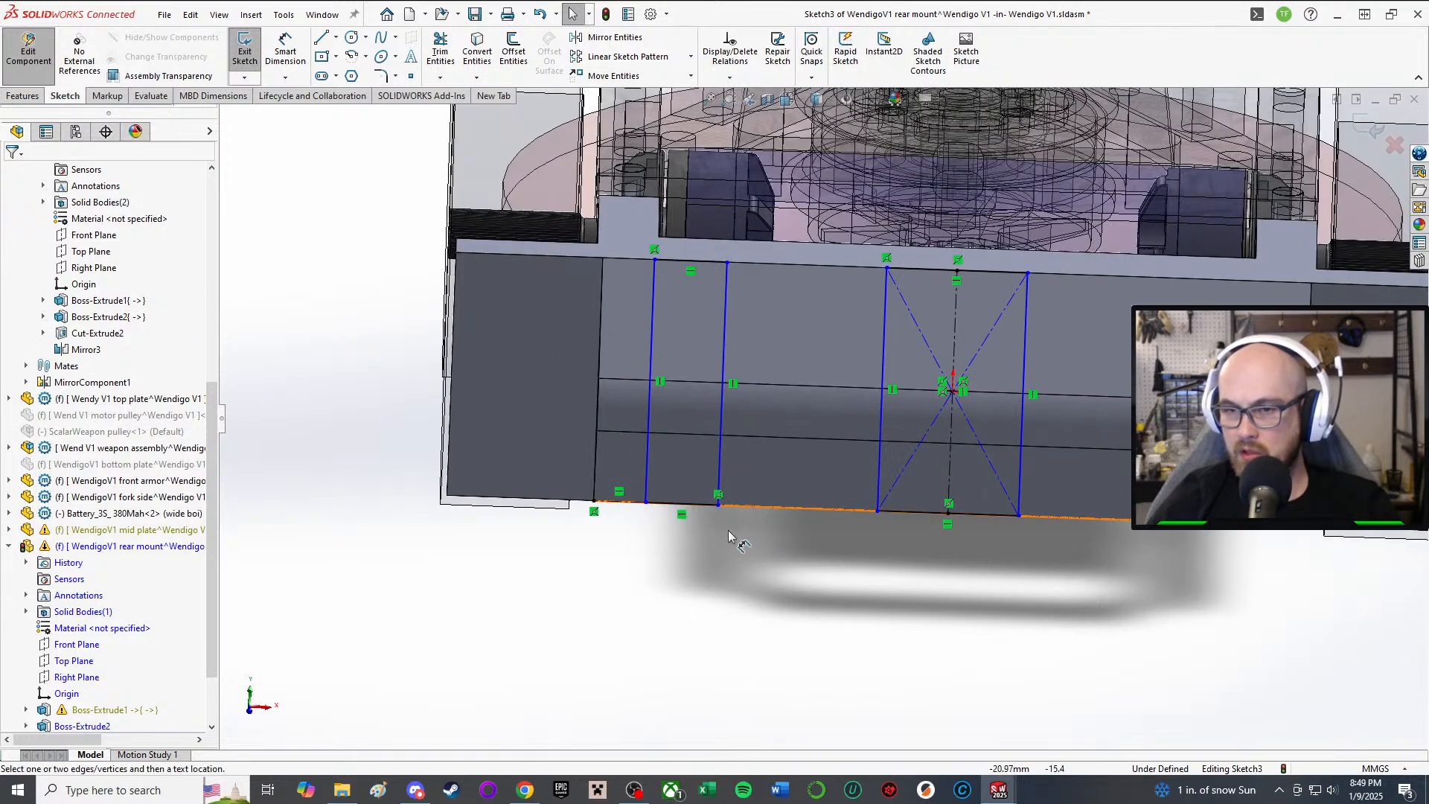
{"action": "left_click", "coordinate": [680, 500]}
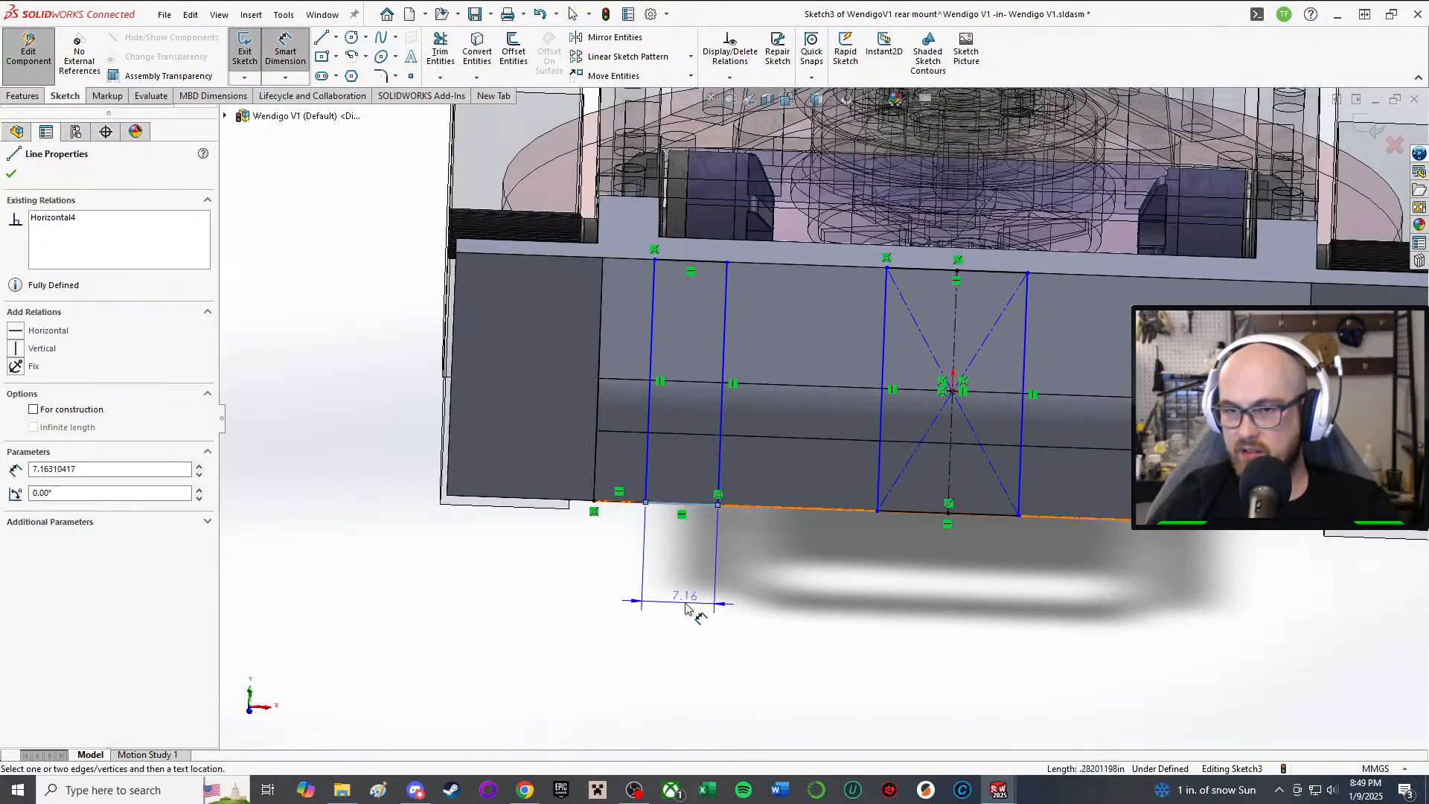
{"action": "left_click", "coordinate": [677, 569]}
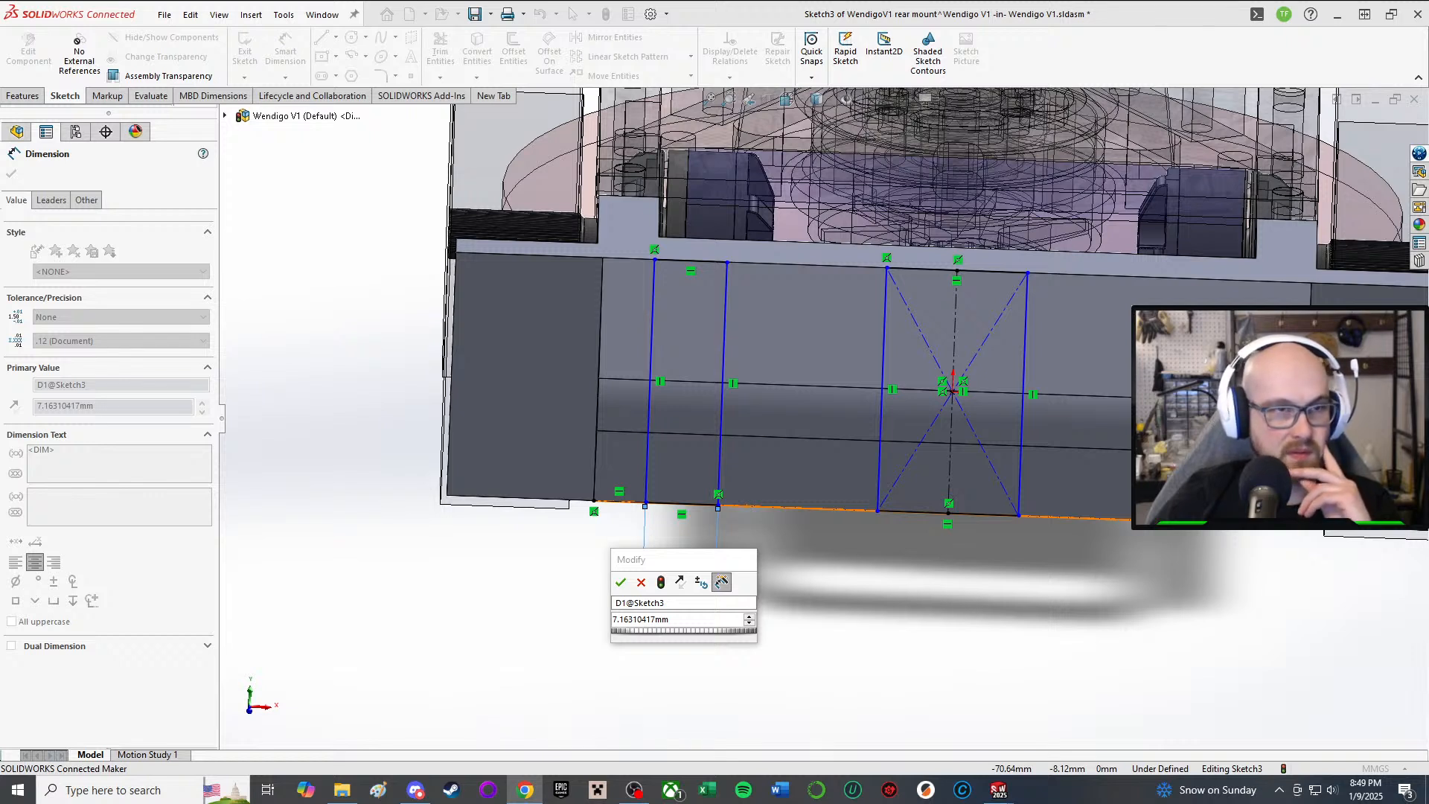
Step: Set the left rectangle's width dimension to 5 mm
{"action": "left_click", "coordinate": [682, 621]}
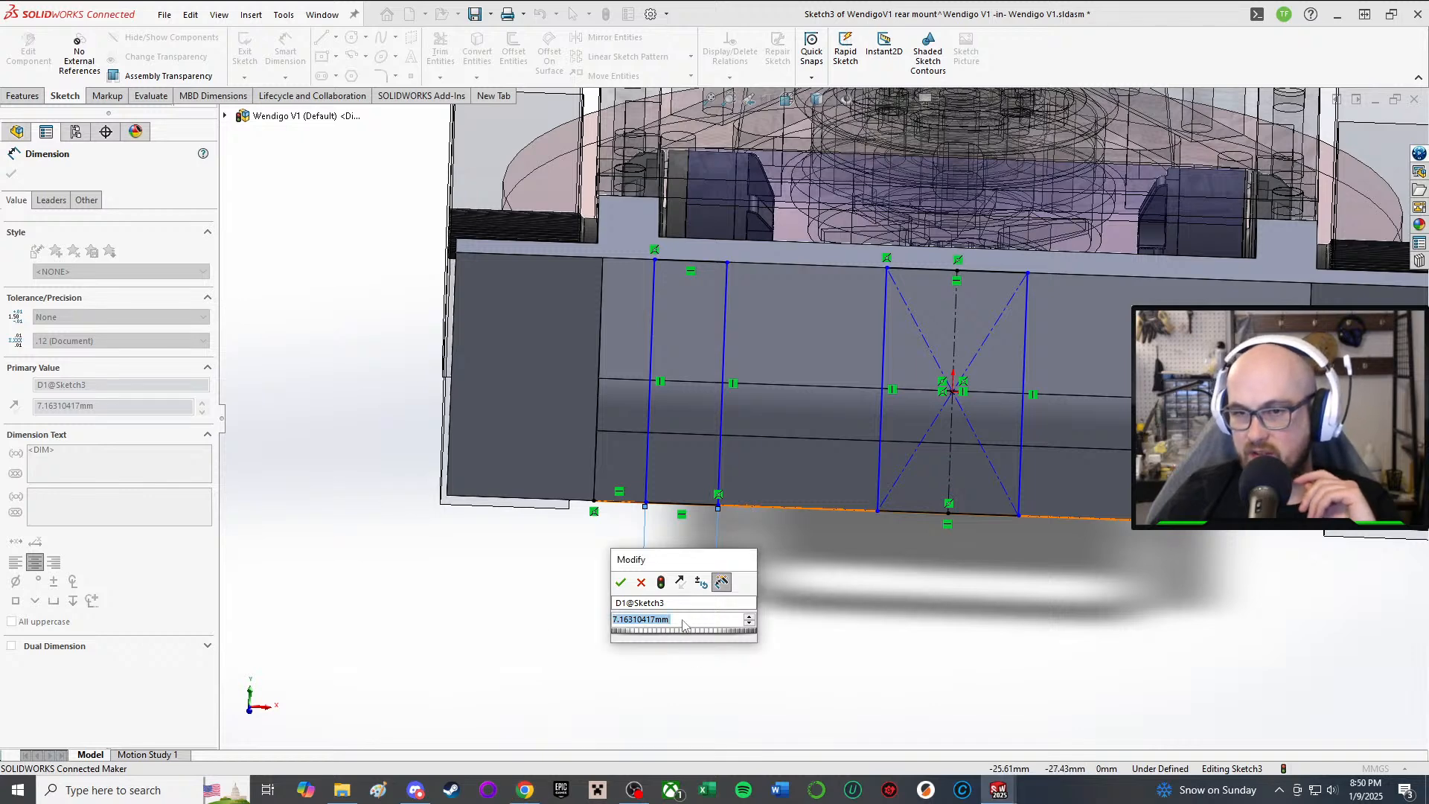
{"action": "type", "text": "5"}
{"action": "key", "text": "Return"}
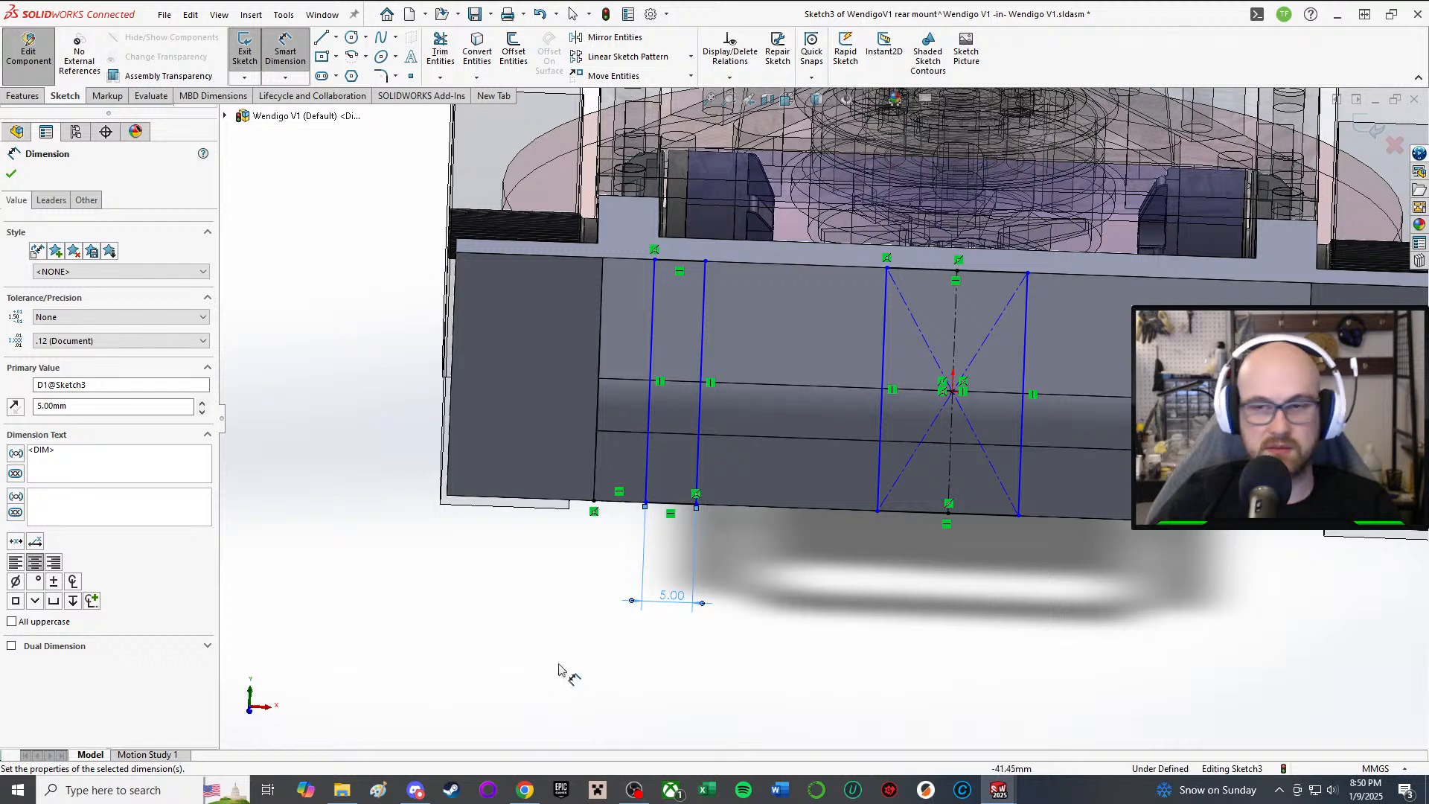
{"action": "scroll", "coordinate": [664, 609], "scroll_direction": "up", "scroll_amount": 1}
Step: Dimension the short bottom line so the rectangle sits 5 mm in from its start
{"action": "left_click", "coordinate": [680, 327]}
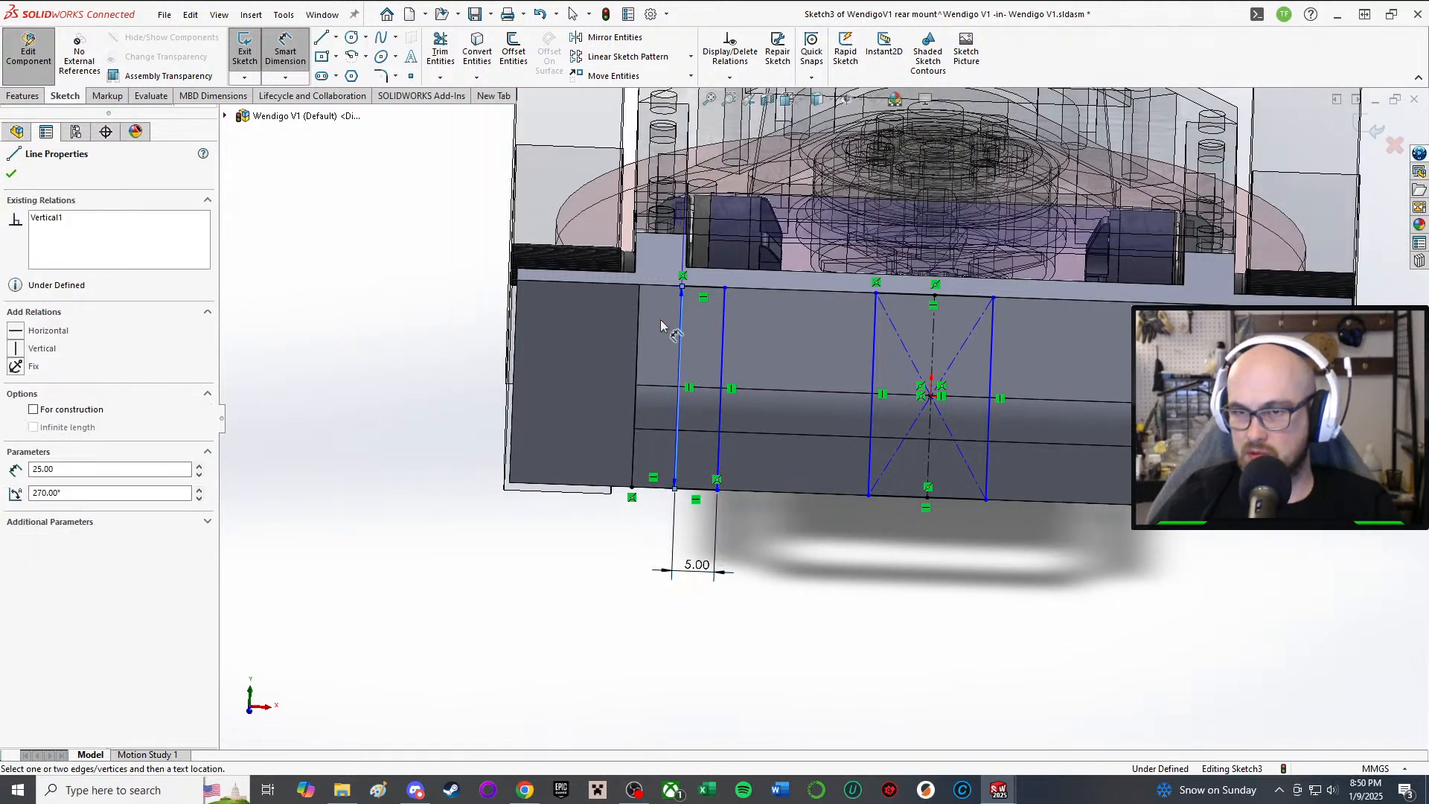
{"action": "left_click", "coordinate": [652, 479]}
{"action": "left_click", "coordinate": [776, 355]}
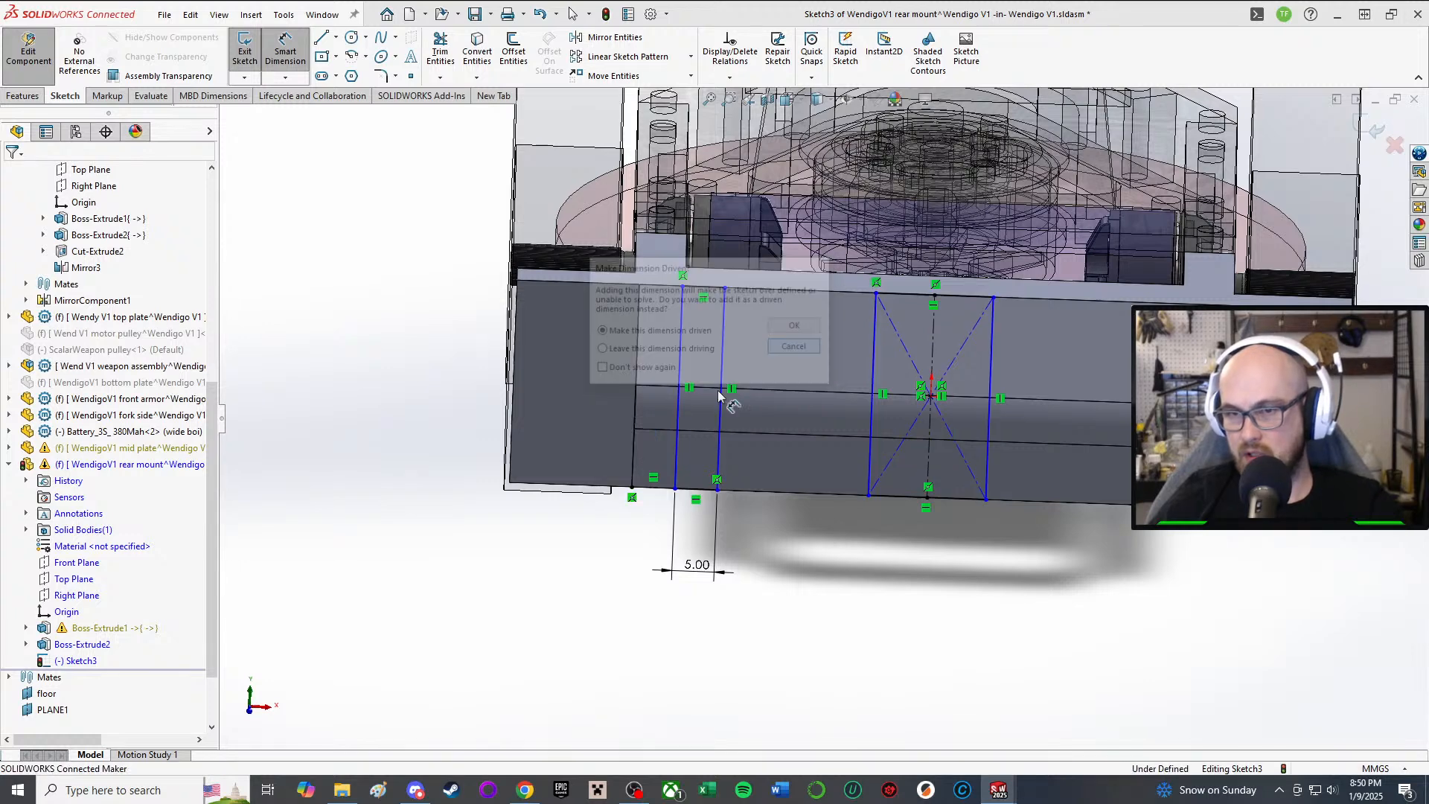
{"action": "left_click", "coordinate": [655, 489]}
{"action": "left_click", "coordinate": [617, 575]}
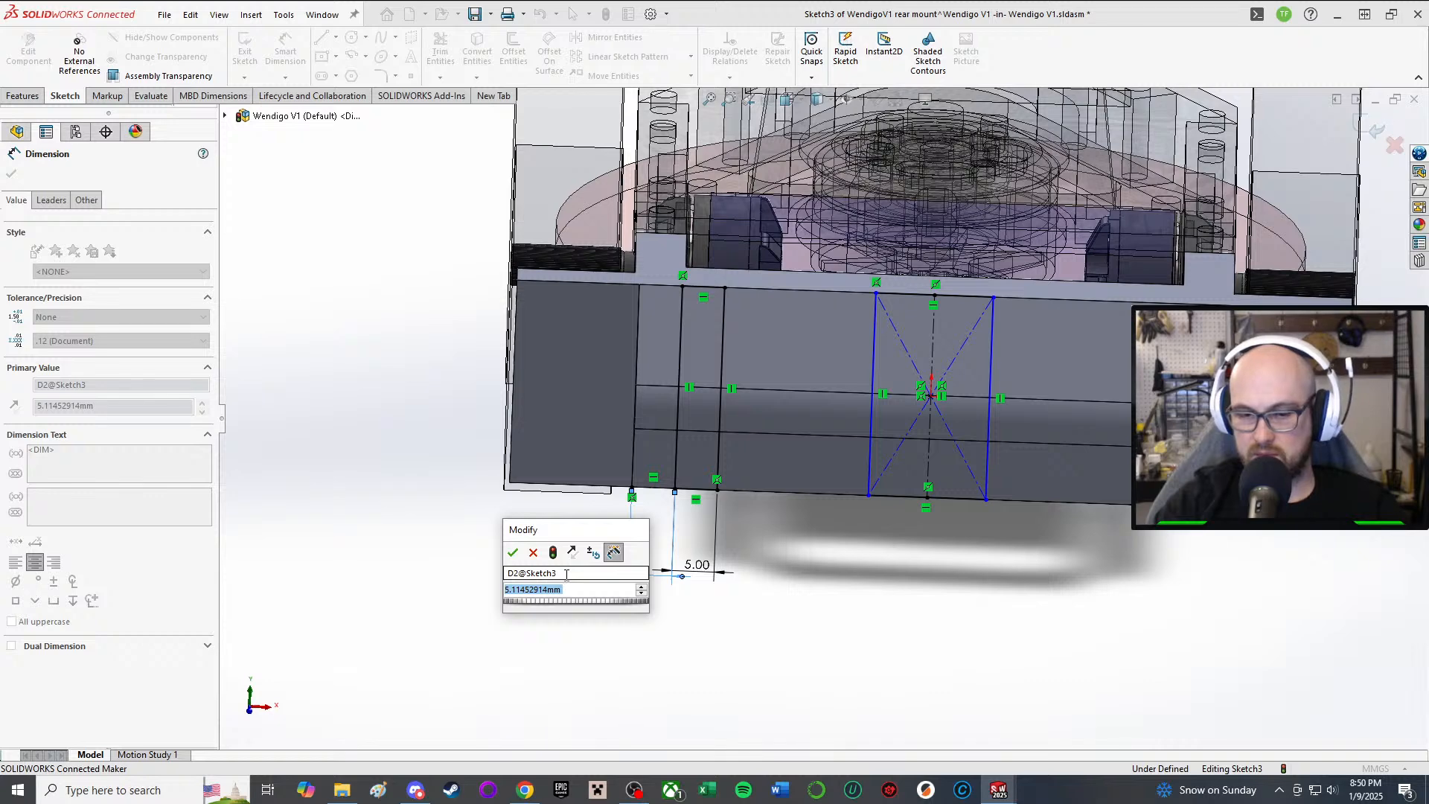
{"action": "type", "text": "5"}
{"action": "key", "text": "Return"}
{"action": "scroll", "coordinate": [811, 482], "scroll_direction": "up", "scroll_amount": 1}
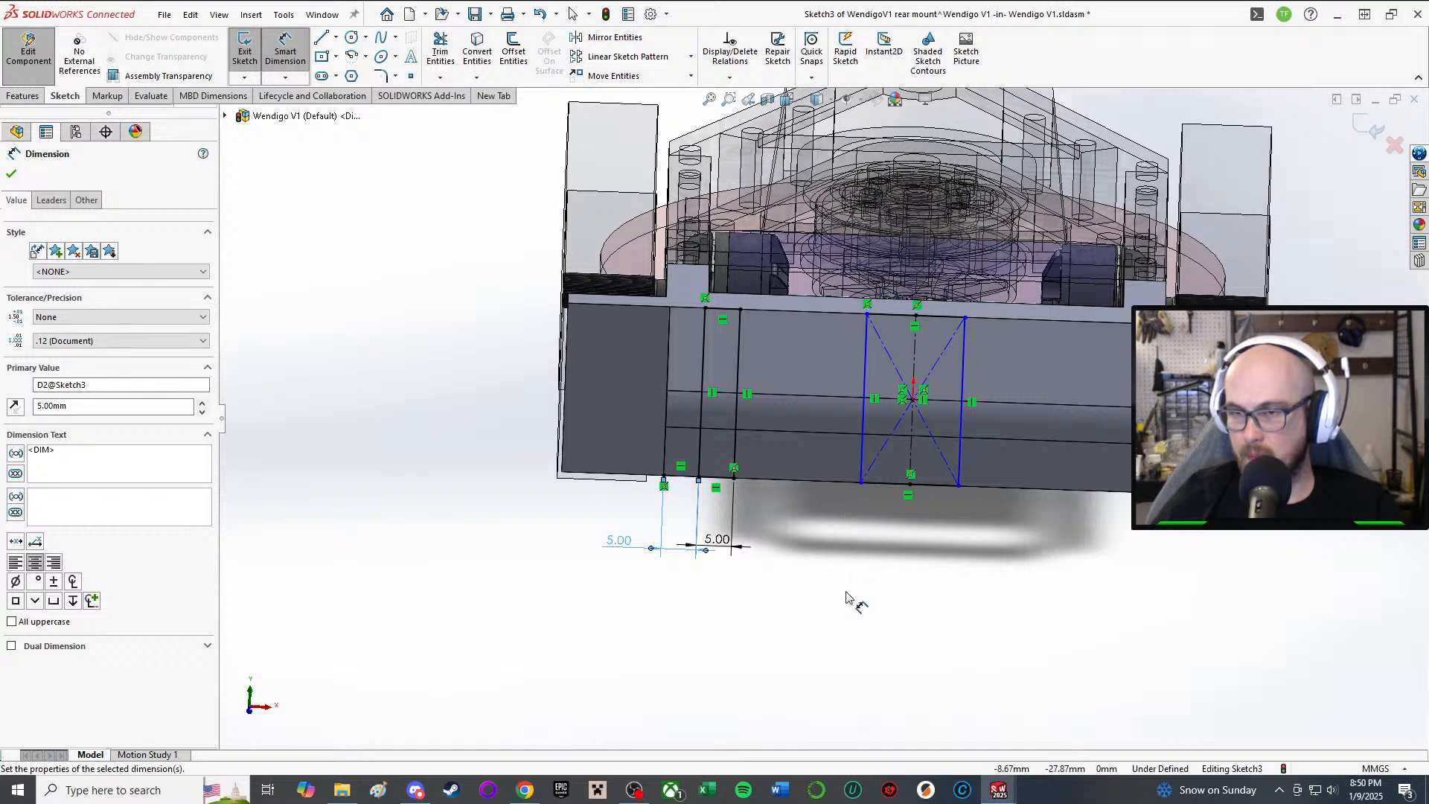
{"action": "key", "text": "Escape"}
{"action": "scroll", "coordinate": [846, 468], "scroll_direction": "down", "scroll_amount": 2}
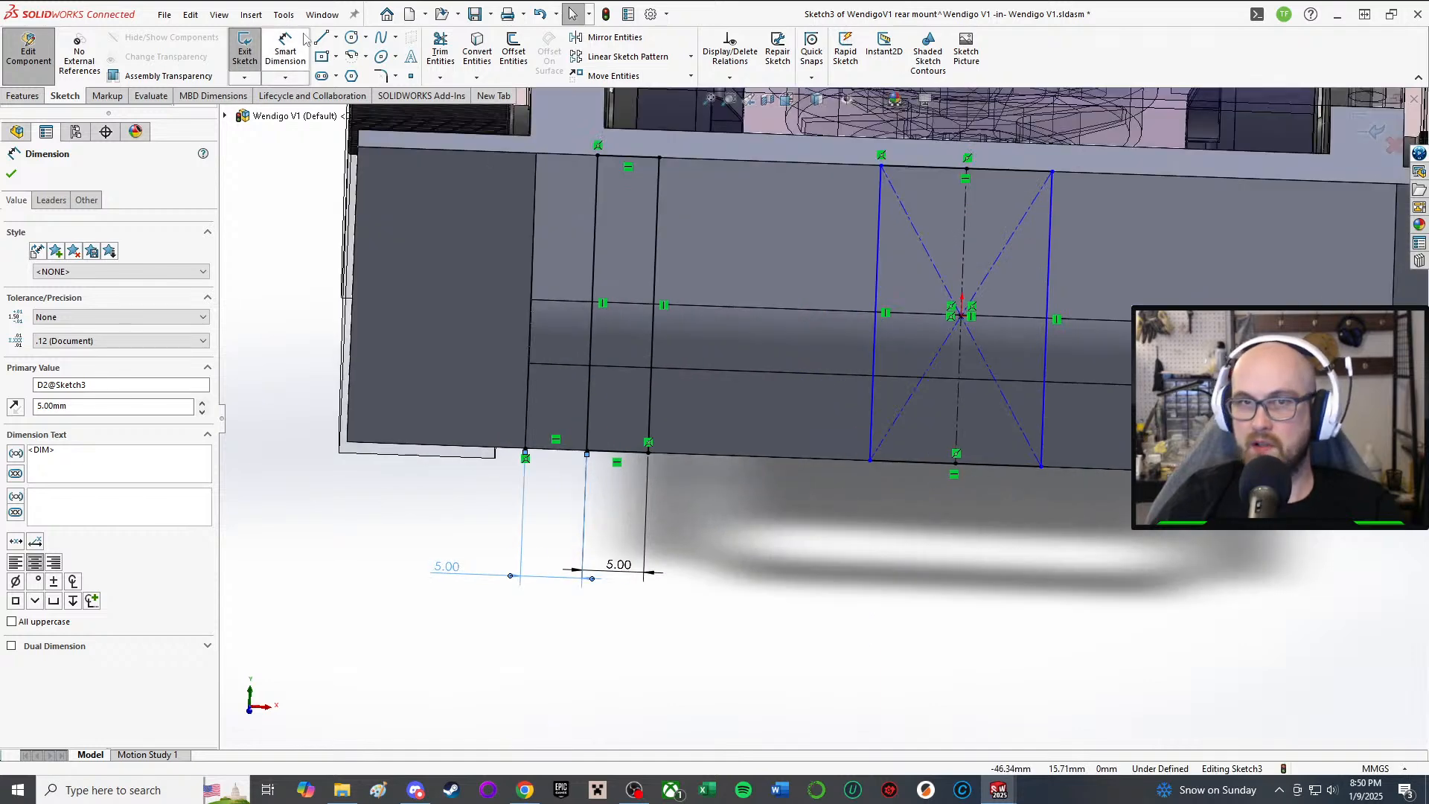
{"action": "left_click", "coordinate": [336, 38]}
{"action": "left_click", "coordinate": [357, 75]}
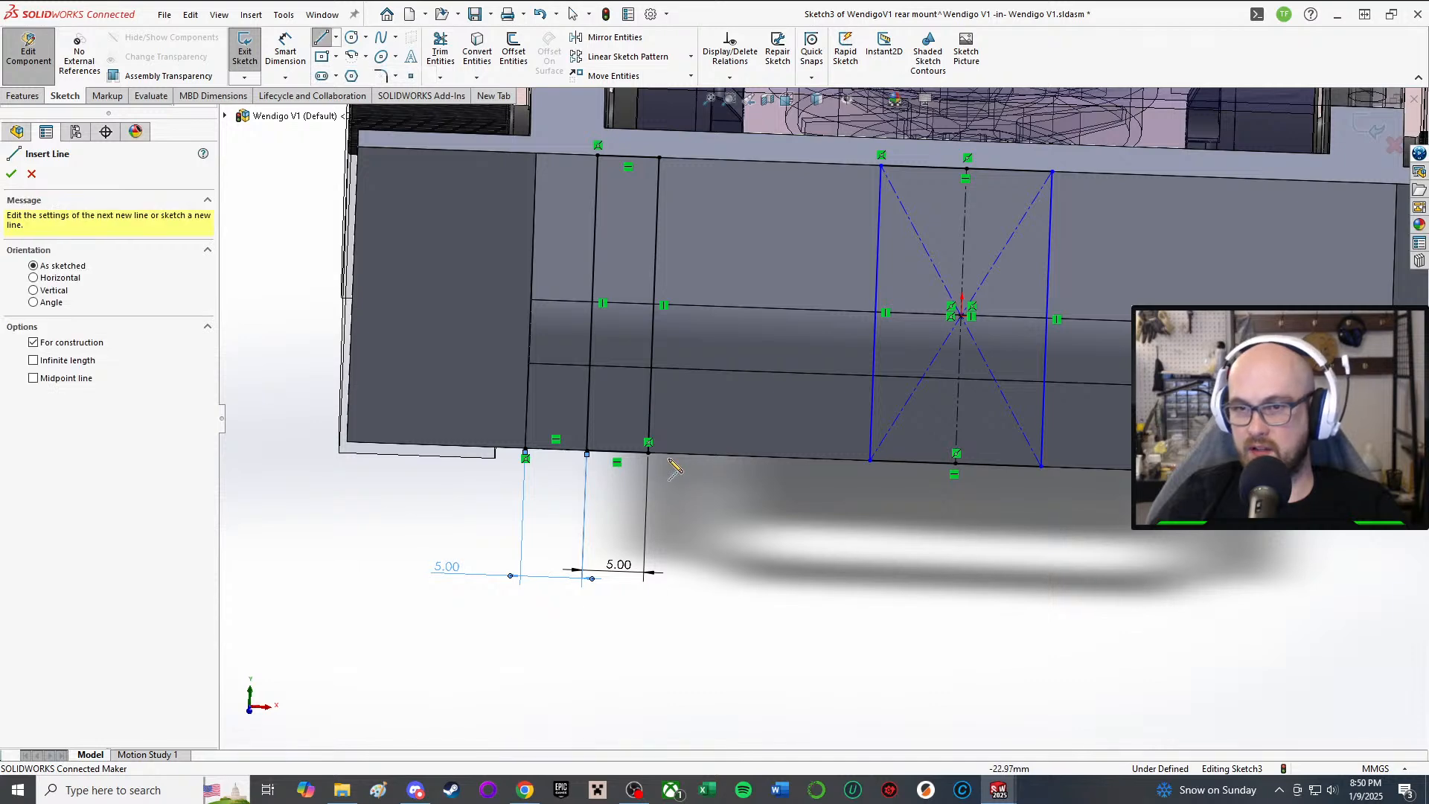
Step: Draw a construction centerline from the left rectangle's bottom corner to the centred rectangle's corner
{"action": "left_click", "coordinate": [649, 453]}
{"action": "left_click", "coordinate": [870, 462]}
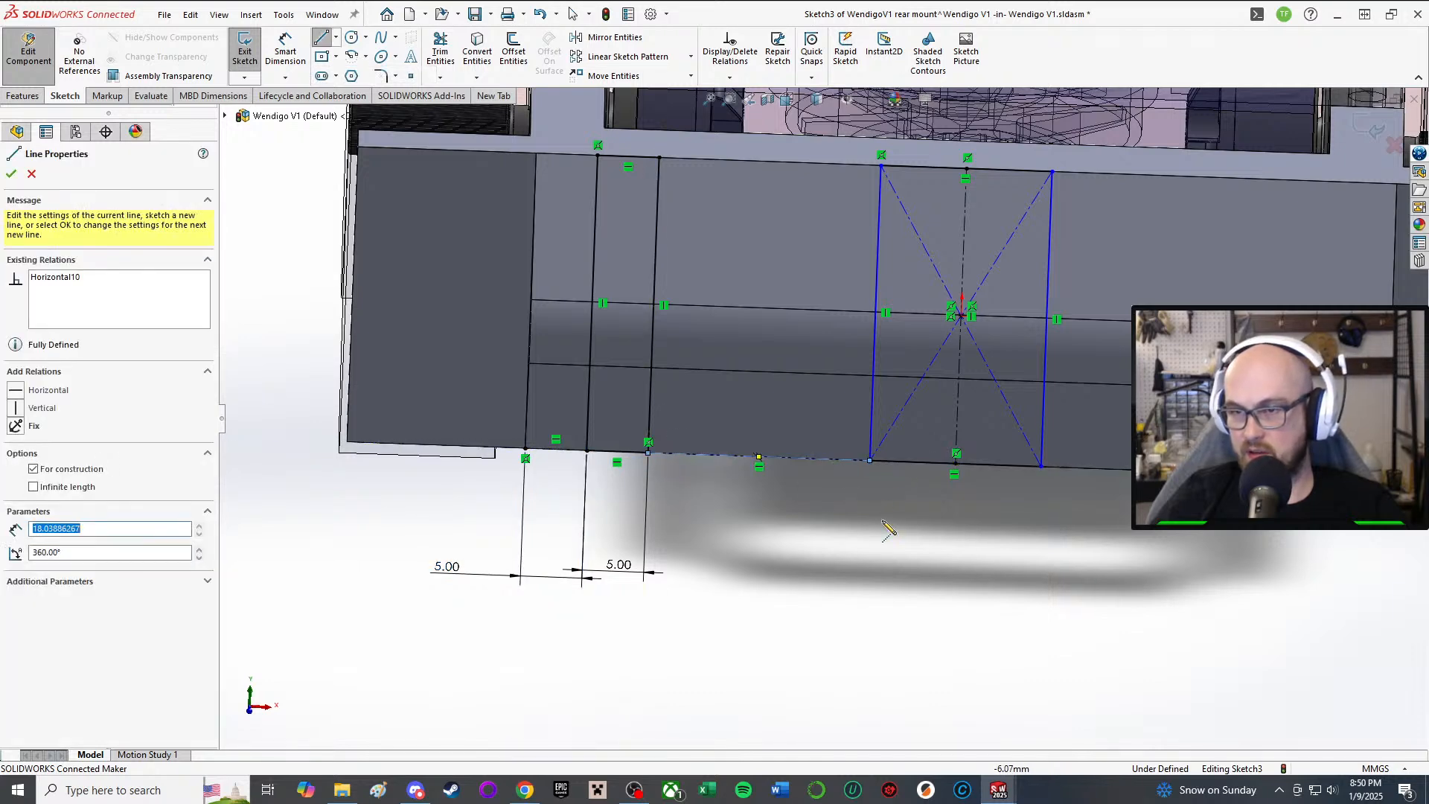
{"action": "right_click", "coordinate": [878, 469]}
{"action": "left_click", "coordinate": [927, 541]}
Step: Add an Equal relation between the two short bottom lines, fully defining the sketch
{"action": "left_click", "coordinate": [794, 459]}
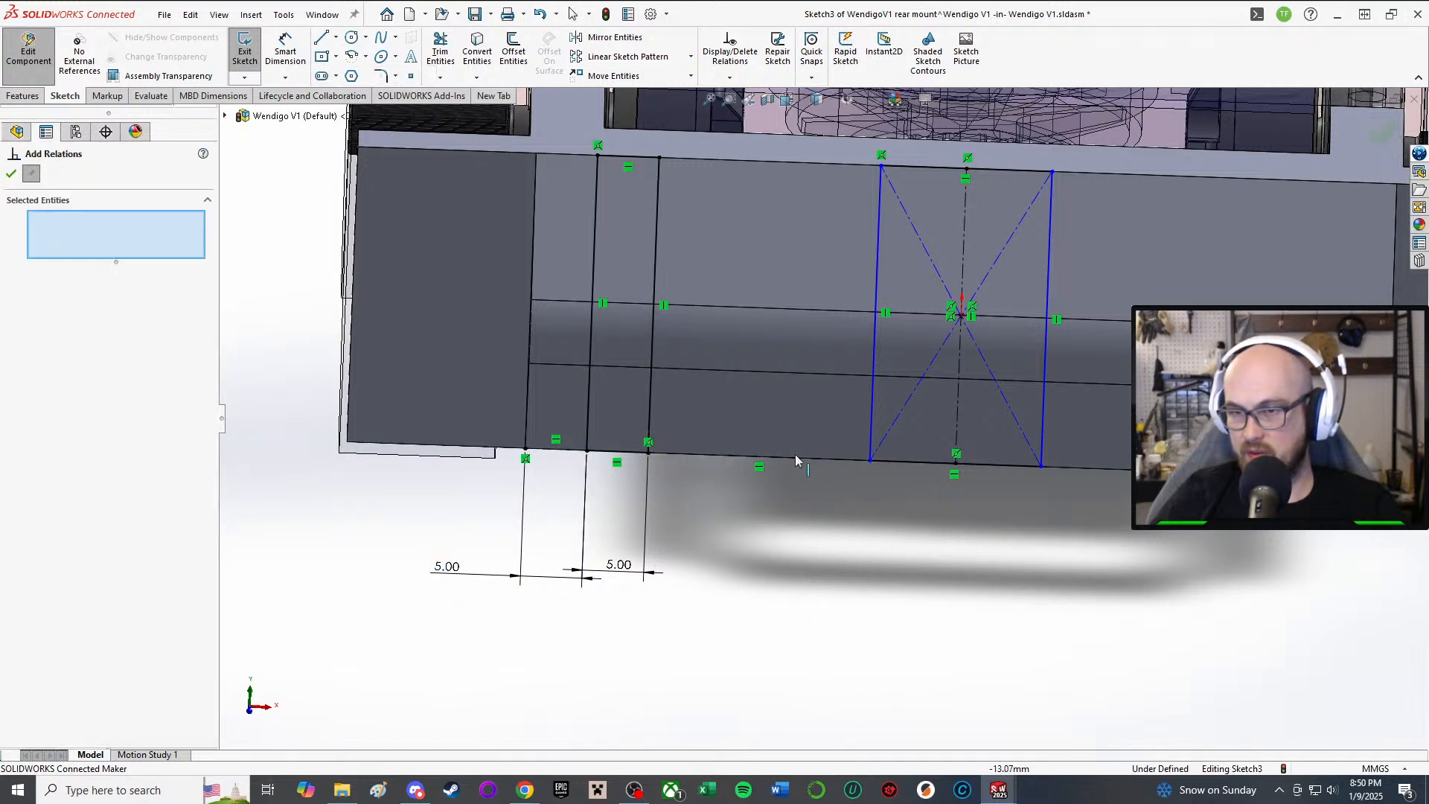
{"action": "left_click", "coordinate": [560, 451]}
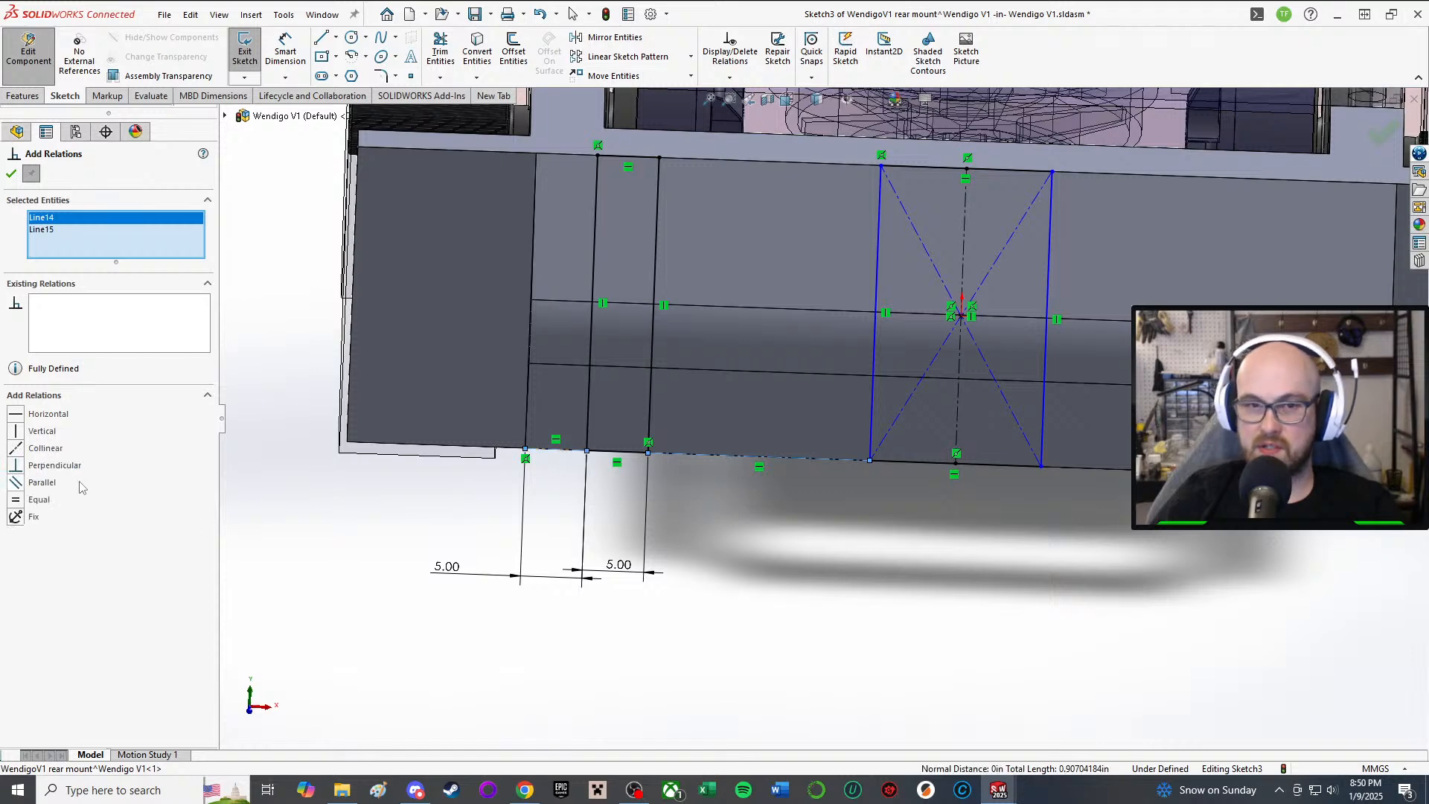
{"action": "left_click", "coordinate": [17, 500]}
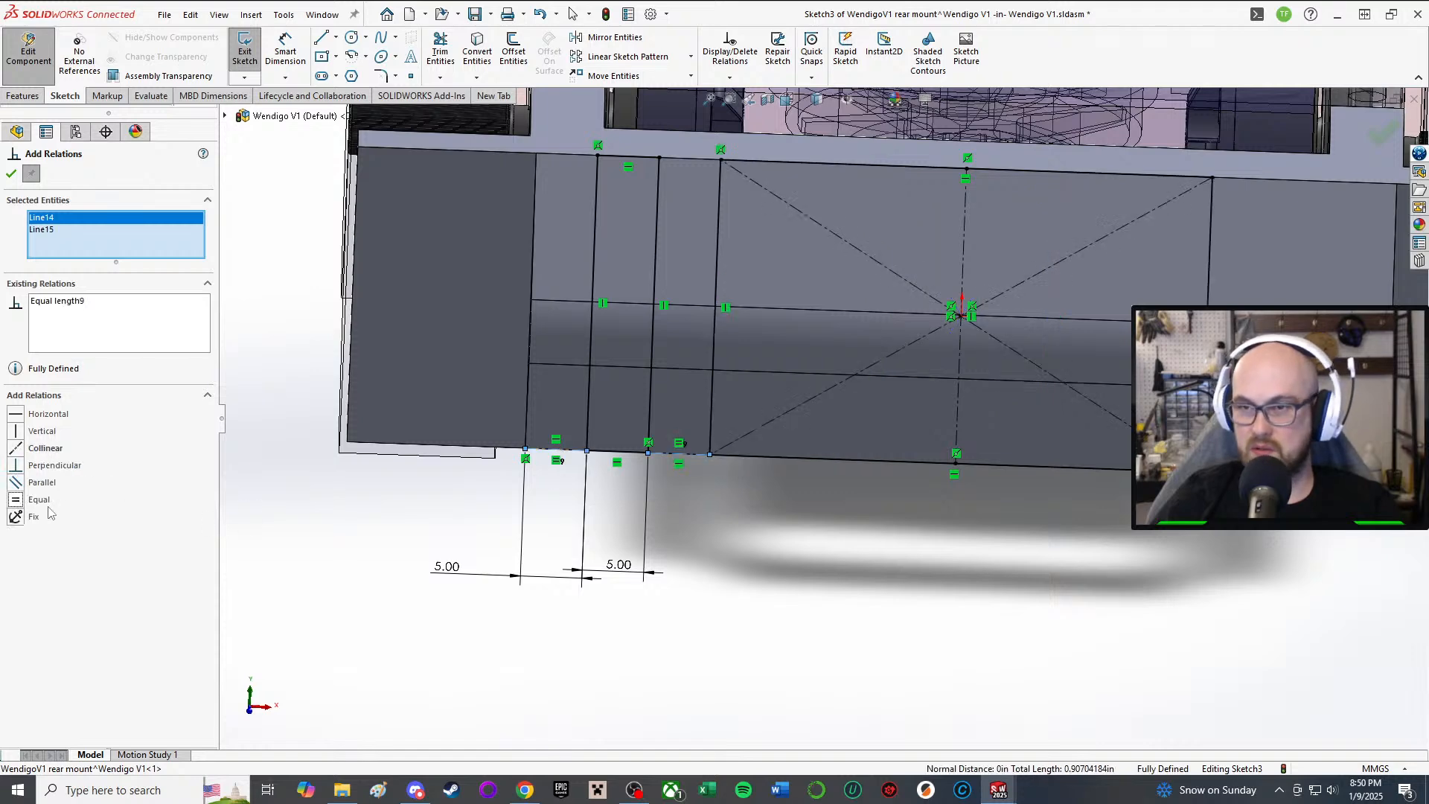
{"action": "left_click", "coordinate": [11, 174]}
{"action": "scroll", "coordinate": [787, 467], "scroll_direction": "up", "scroll_amount": 3}
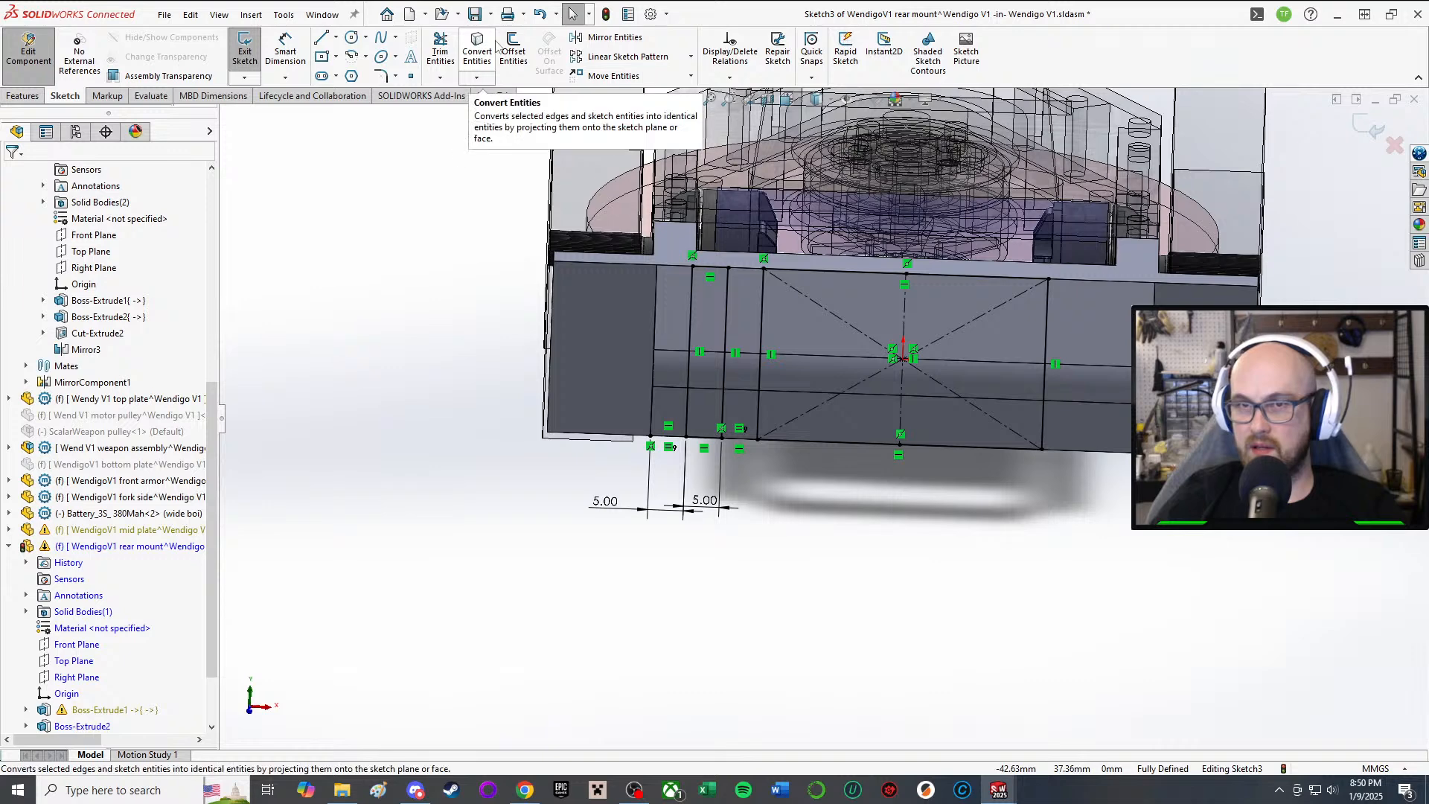
Step: Mirror the left rectangle's four lines (Line7, Line5, Line4, Line6) about centreline Line1
{"action": "left_click", "coordinate": [607, 40]}
{"action": "scroll", "coordinate": [695, 357], "scroll_direction": "down", "scroll_amount": 4}
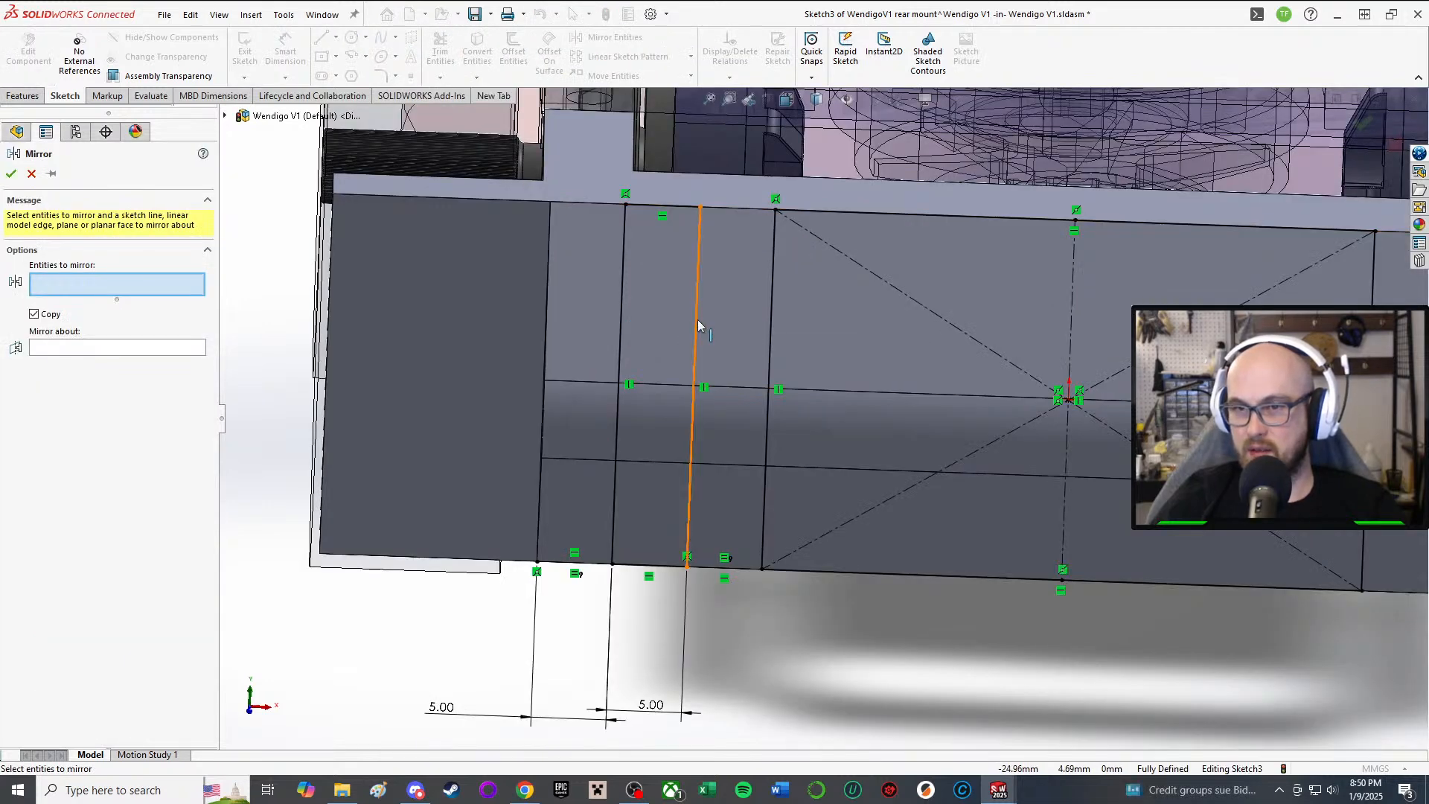
{"action": "left_click", "coordinate": [698, 325]}
{"action": "left_click", "coordinate": [623, 272]}
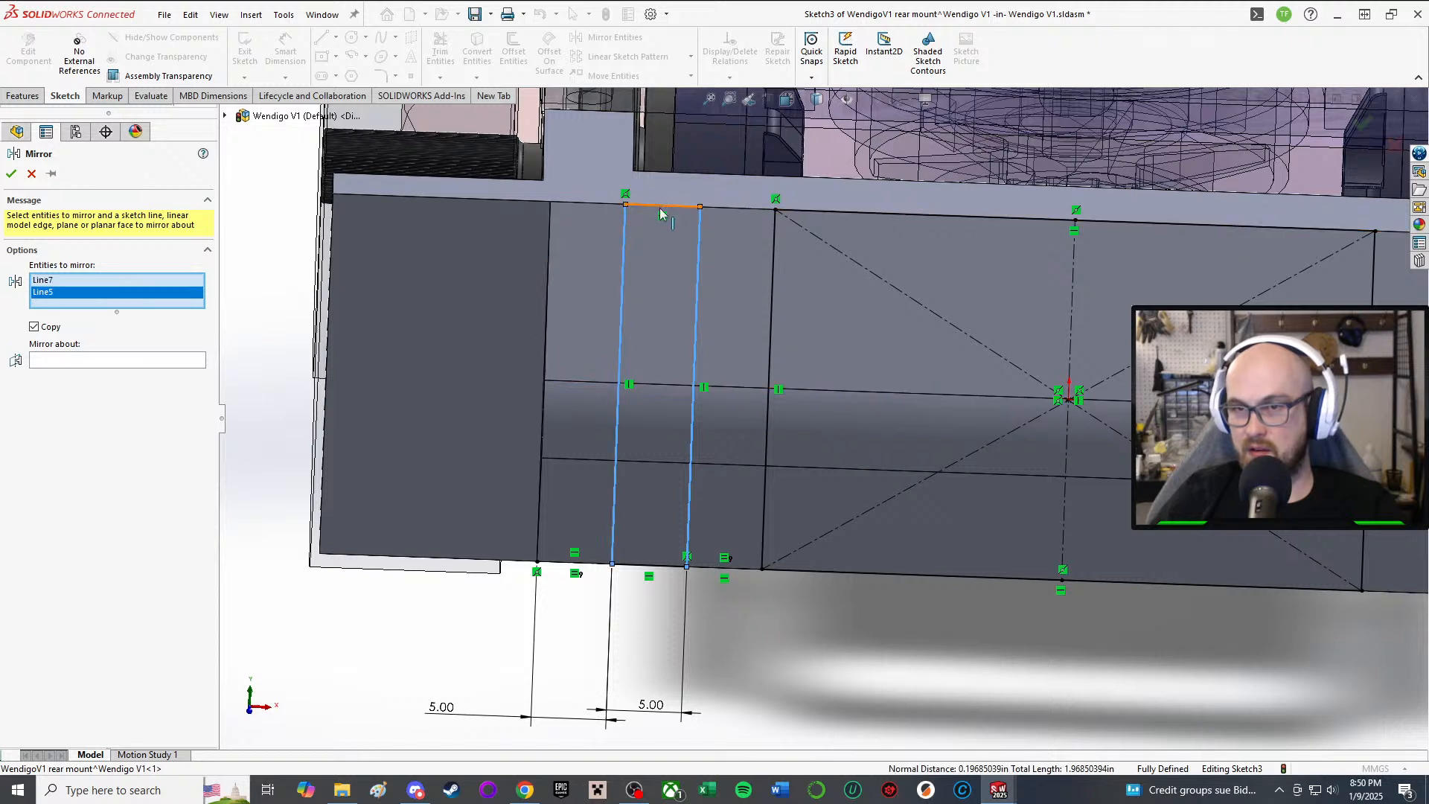
{"action": "left_click", "coordinate": [659, 208]}
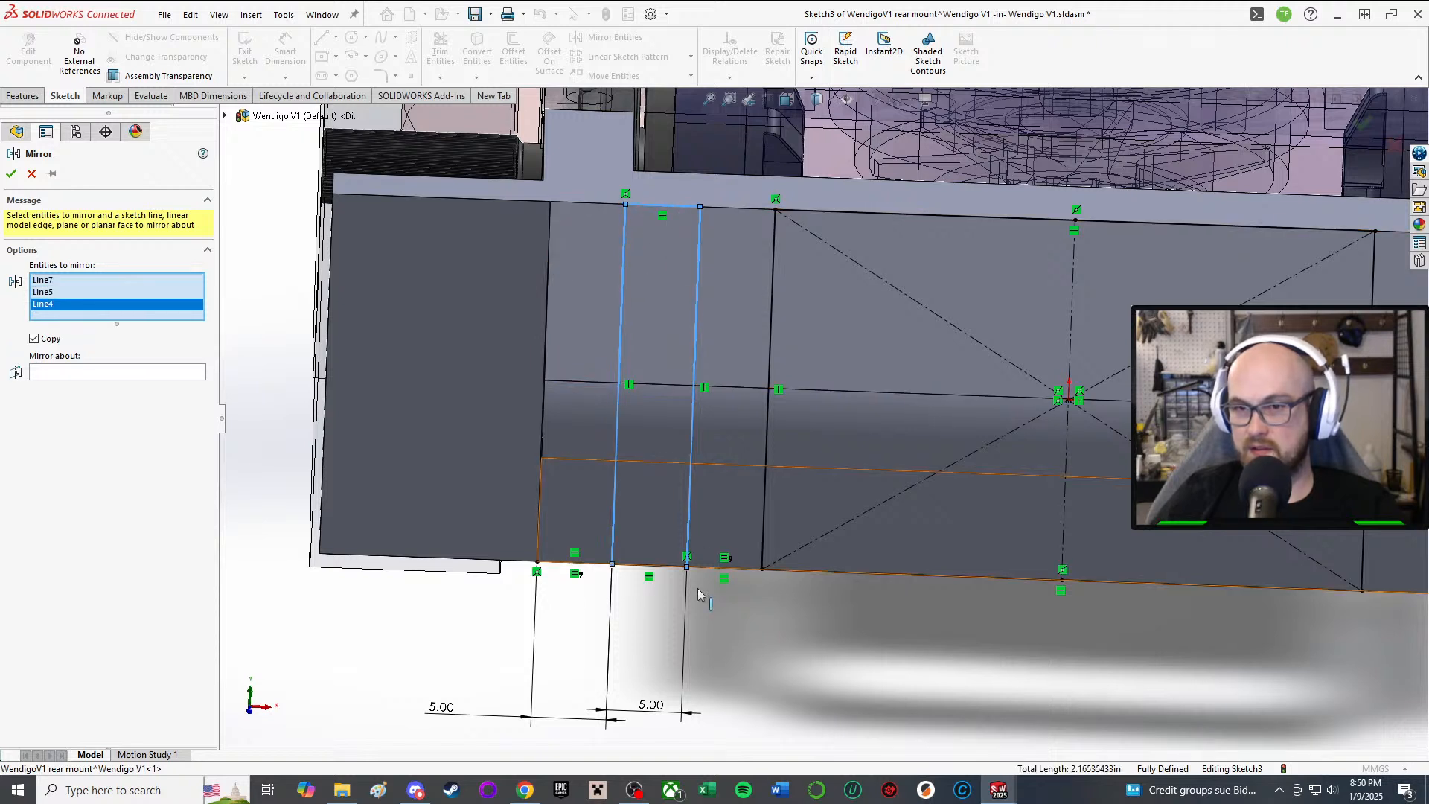
{"action": "left_click", "coordinate": [659, 567]}
{"action": "left_click", "coordinate": [82, 387]}
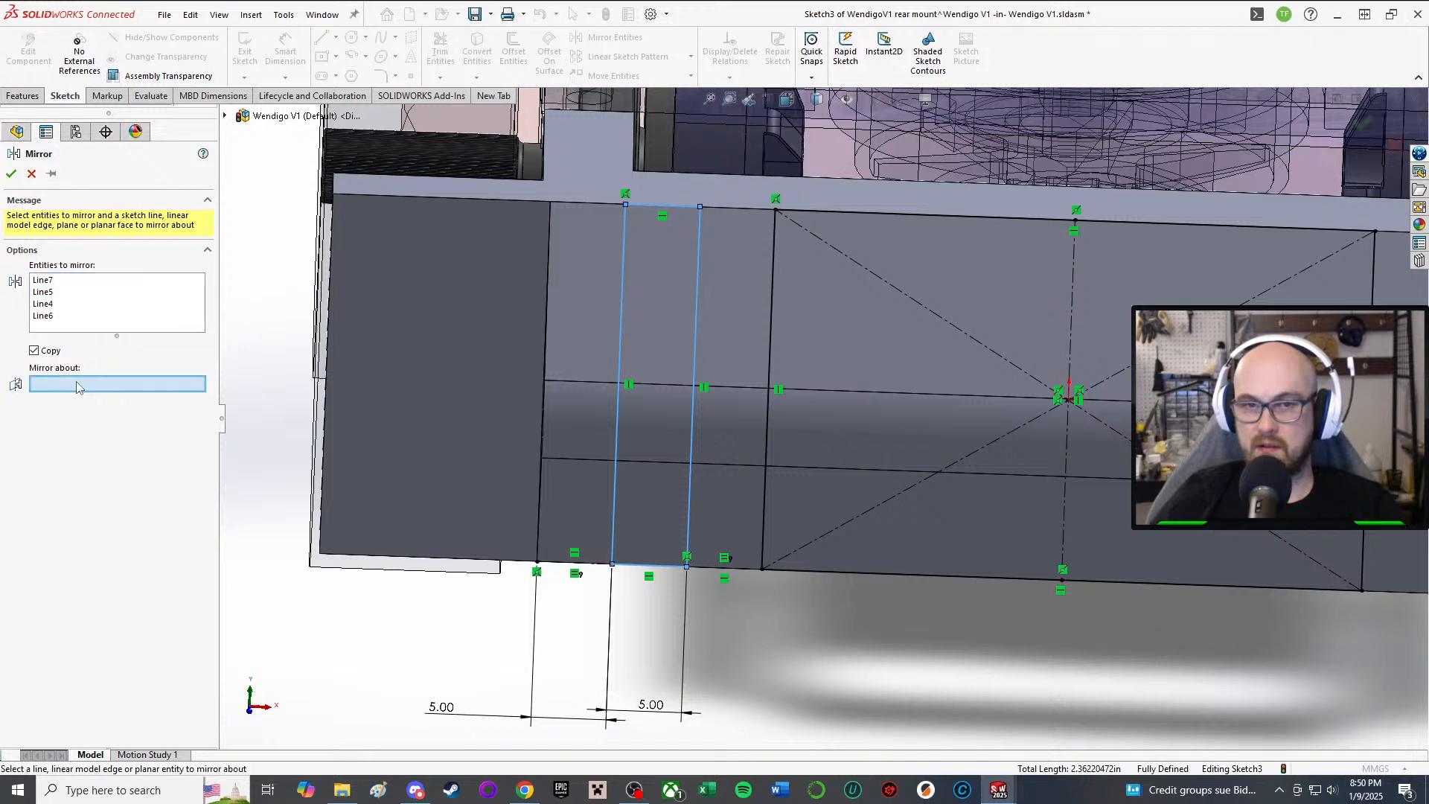
{"action": "left_click", "coordinate": [1070, 309]}
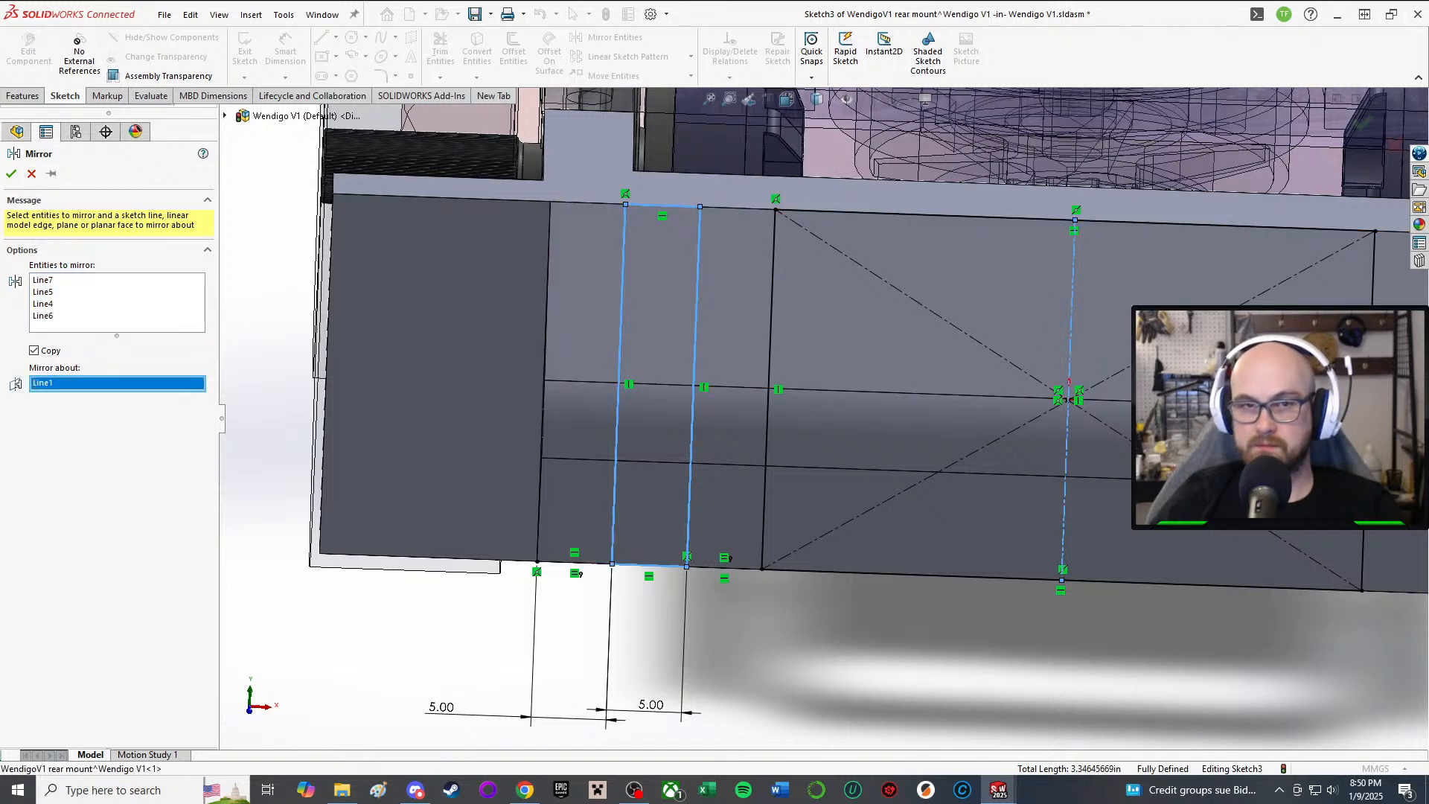
{"action": "left_click", "coordinate": [13, 176]}
{"action": "scroll", "coordinate": [840, 558], "scroll_direction": "up", "scroll_amount": 3}
{"action": "mouse_move", "coordinate": [840, 558]}
{"action": "middle_mouse_down"}
{"action": "mouse_move", "coordinate": [823, 504]}
{"action": "mouse_move", "coordinate": [825, 546]}
{"action": "mouse_move", "coordinate": [824, 518]}
{"action": "mouse_move", "coordinate": [815, 543]}
{"action": "mouse_move", "coordinate": [789, 550]}
{"action": "middle_mouse_up"}
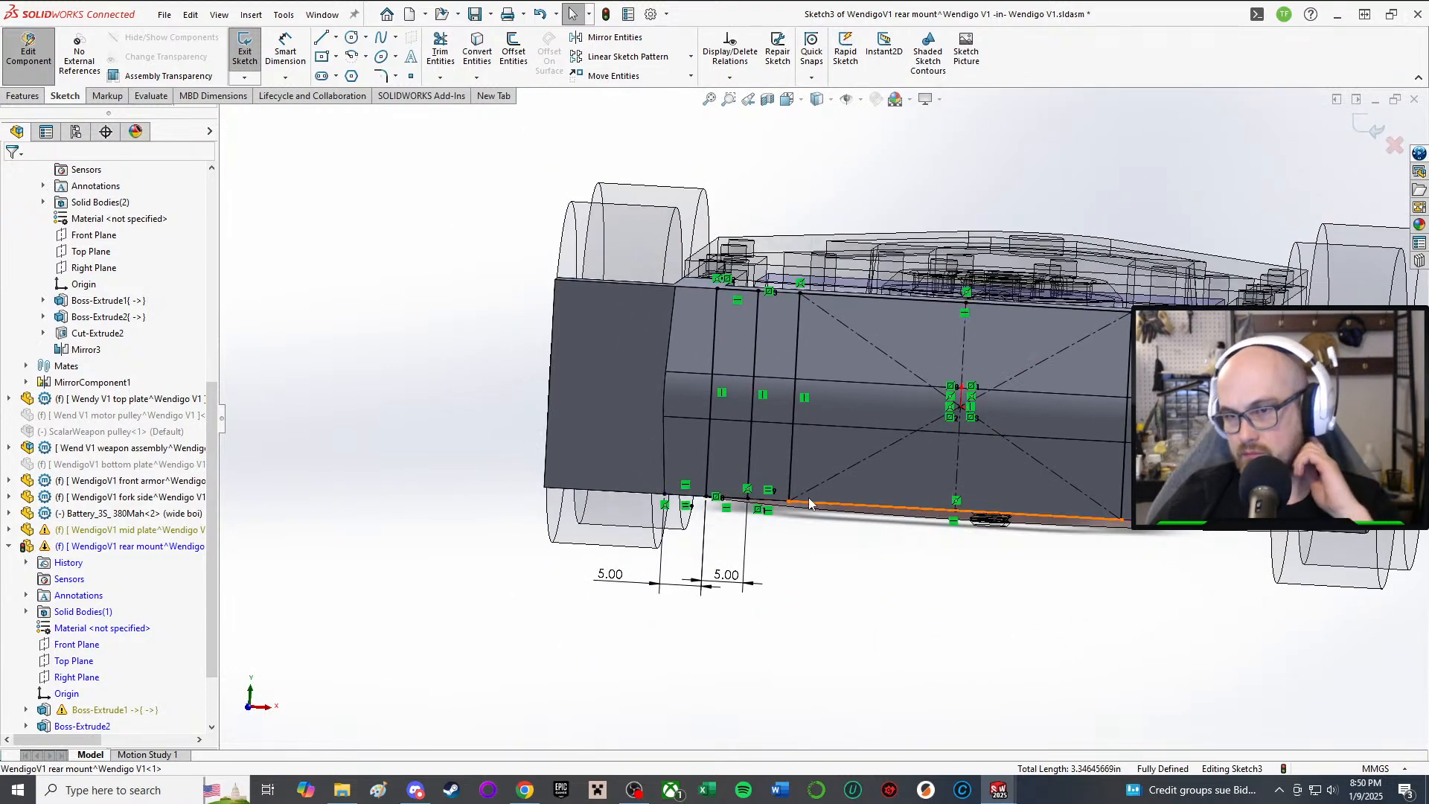
Step: Change the left 5.00 spacing dimension to 6.00 mm
{"action": "double_click", "coordinate": [609, 574]}
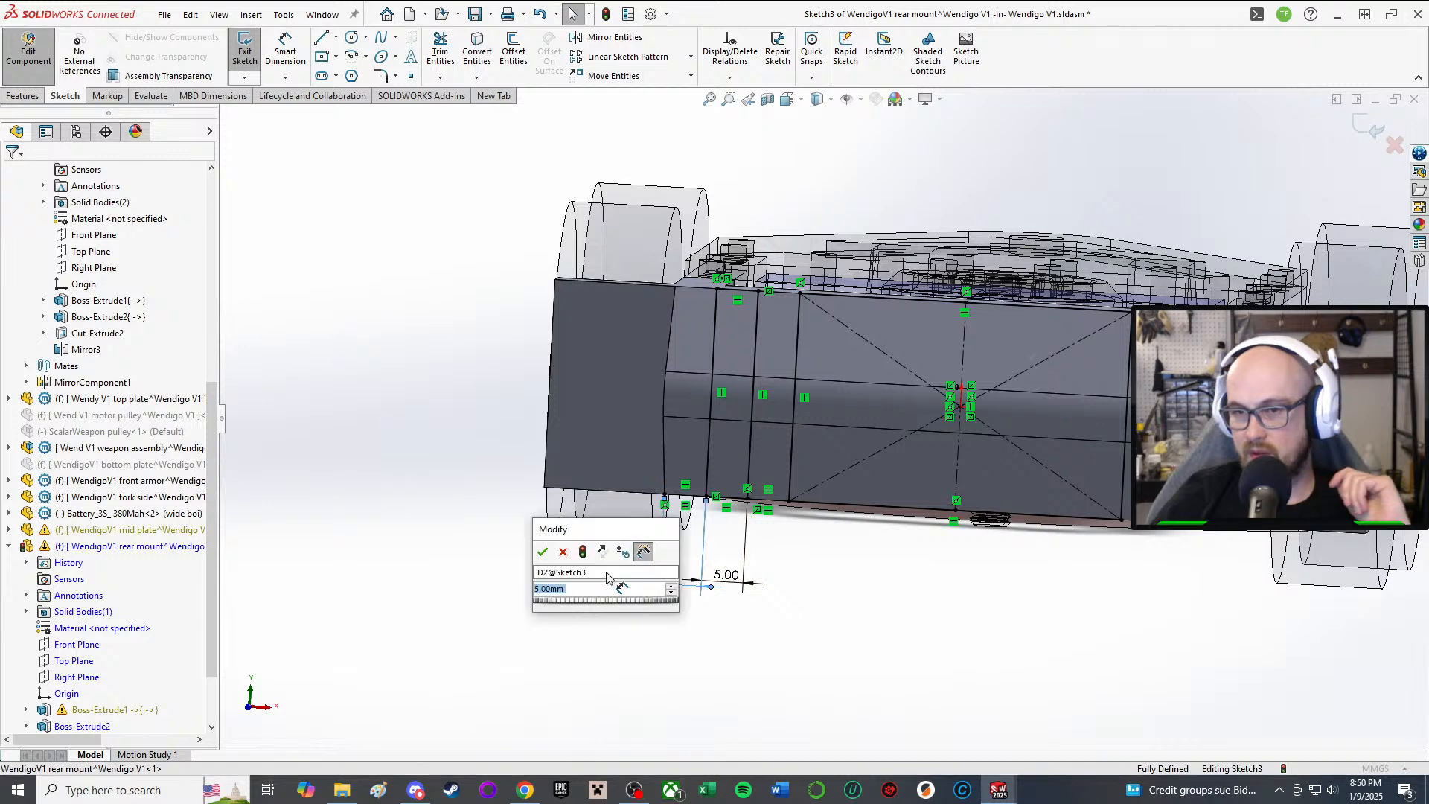
{"action": "key", "text": "Return"}
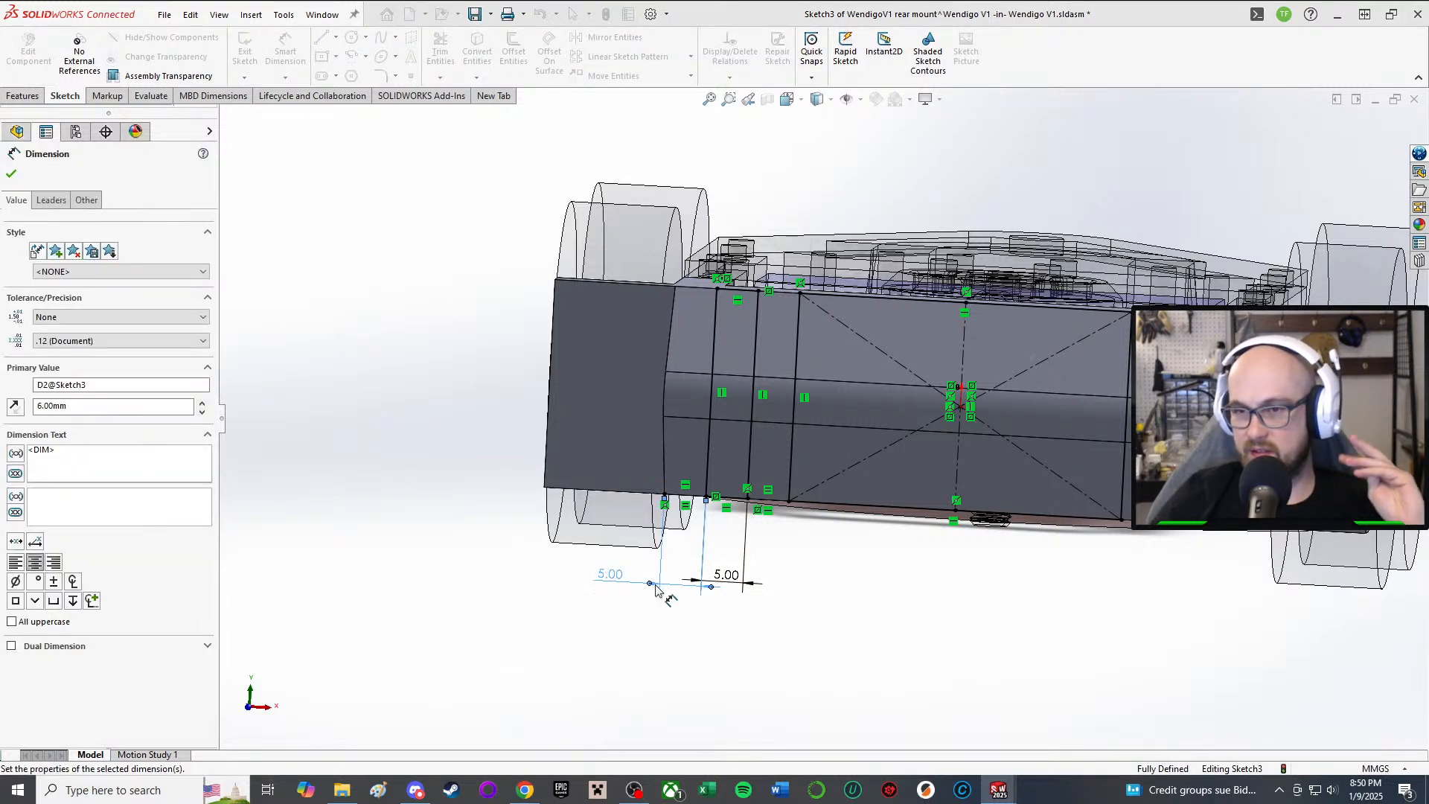
{"action": "middle_click_drag", "start_coordinate": [736, 604], "coordinate": [824, 532]}
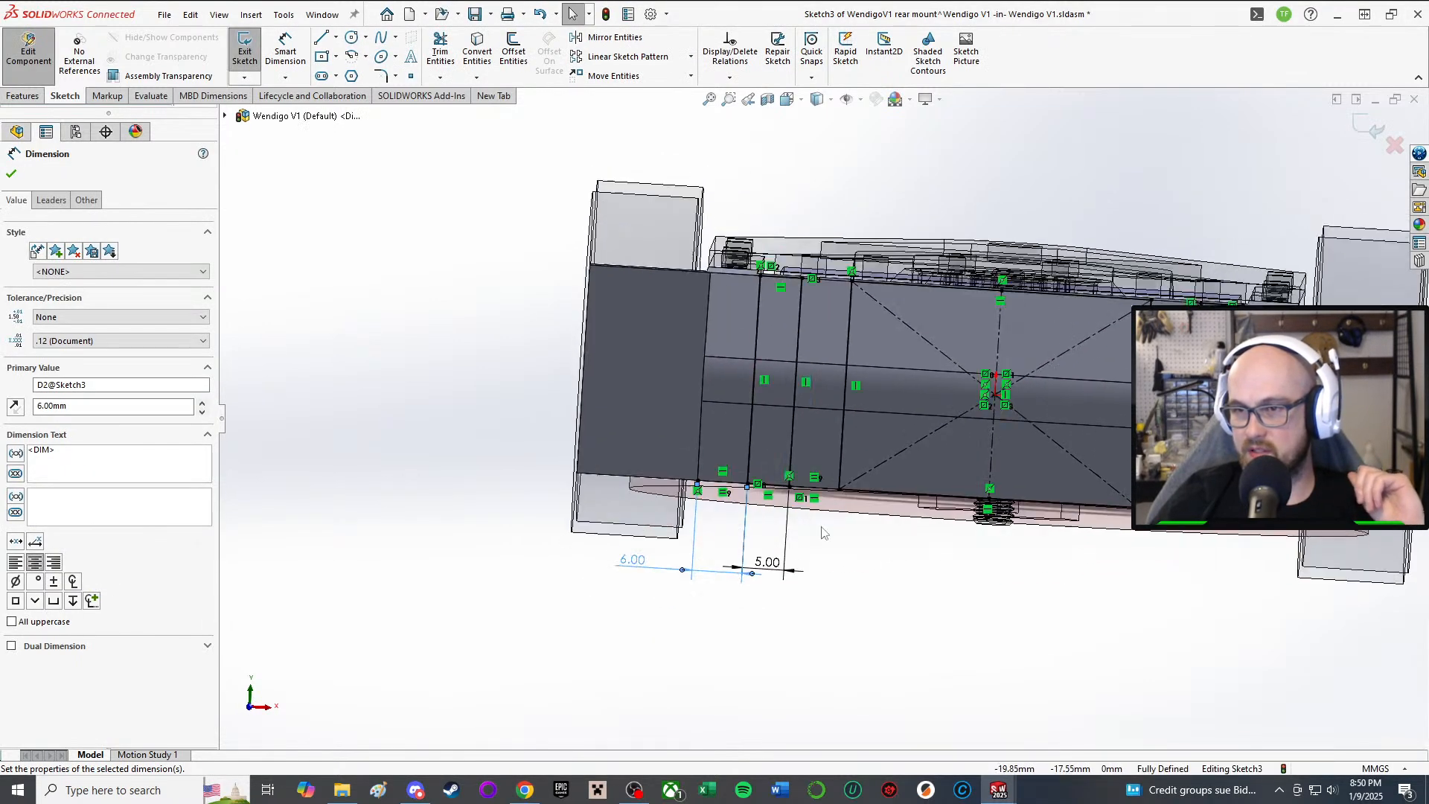
{"action": "scroll", "coordinate": [833, 439], "scroll_direction": "up", "scroll_amount": 1}
{"action": "scroll", "coordinate": [882, 418], "scroll_direction": "down", "scroll_amount": 3}
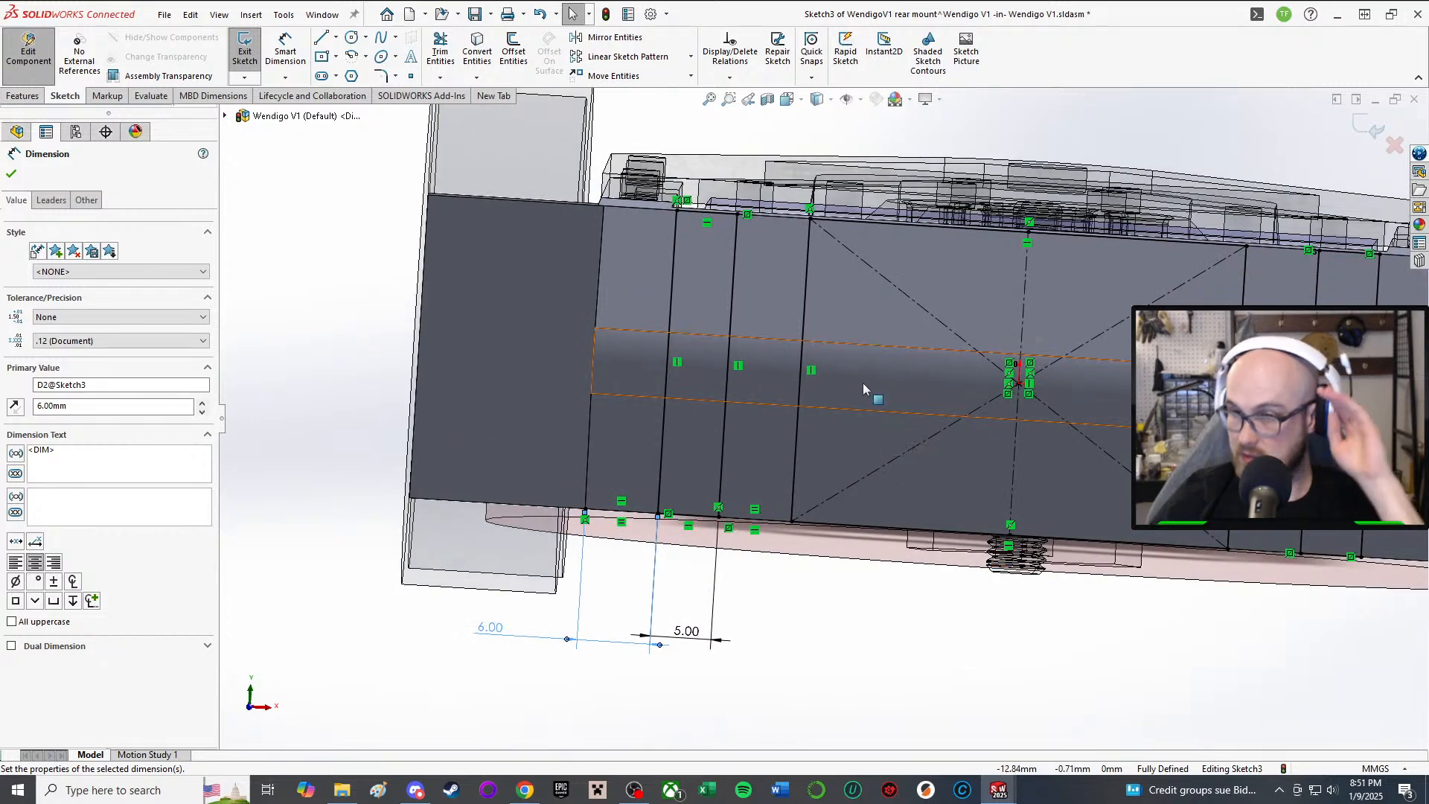
Step: Change the right 5.00 dimension to 5.50 mm and recheck the 6.00 value
{"action": "left_click", "coordinate": [691, 646]}
{"action": "type", "text": "5.5"}
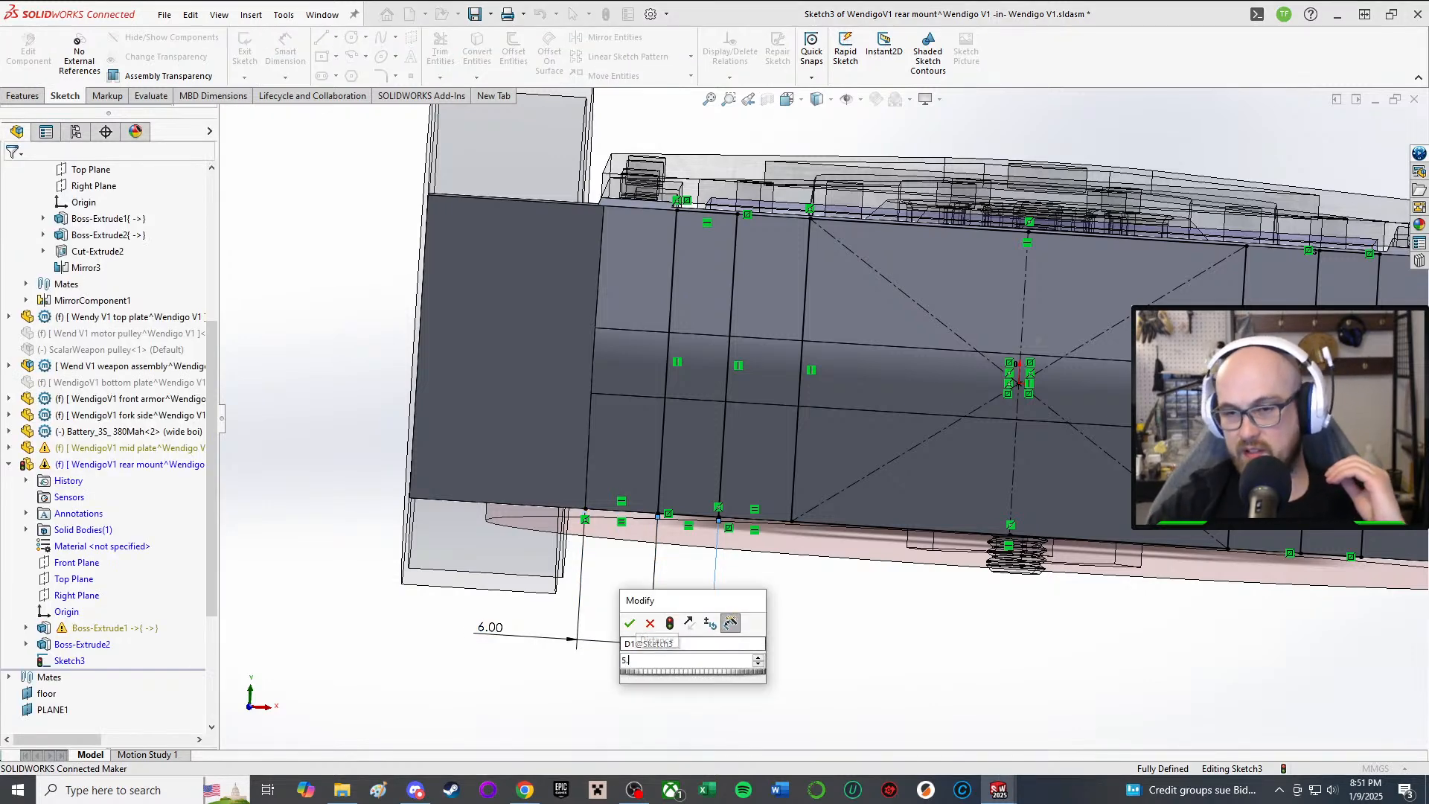
{"action": "key", "text": "Return"}
{"action": "scroll", "coordinate": [1013, 569], "scroll_direction": "up", "scroll_amount": 2}
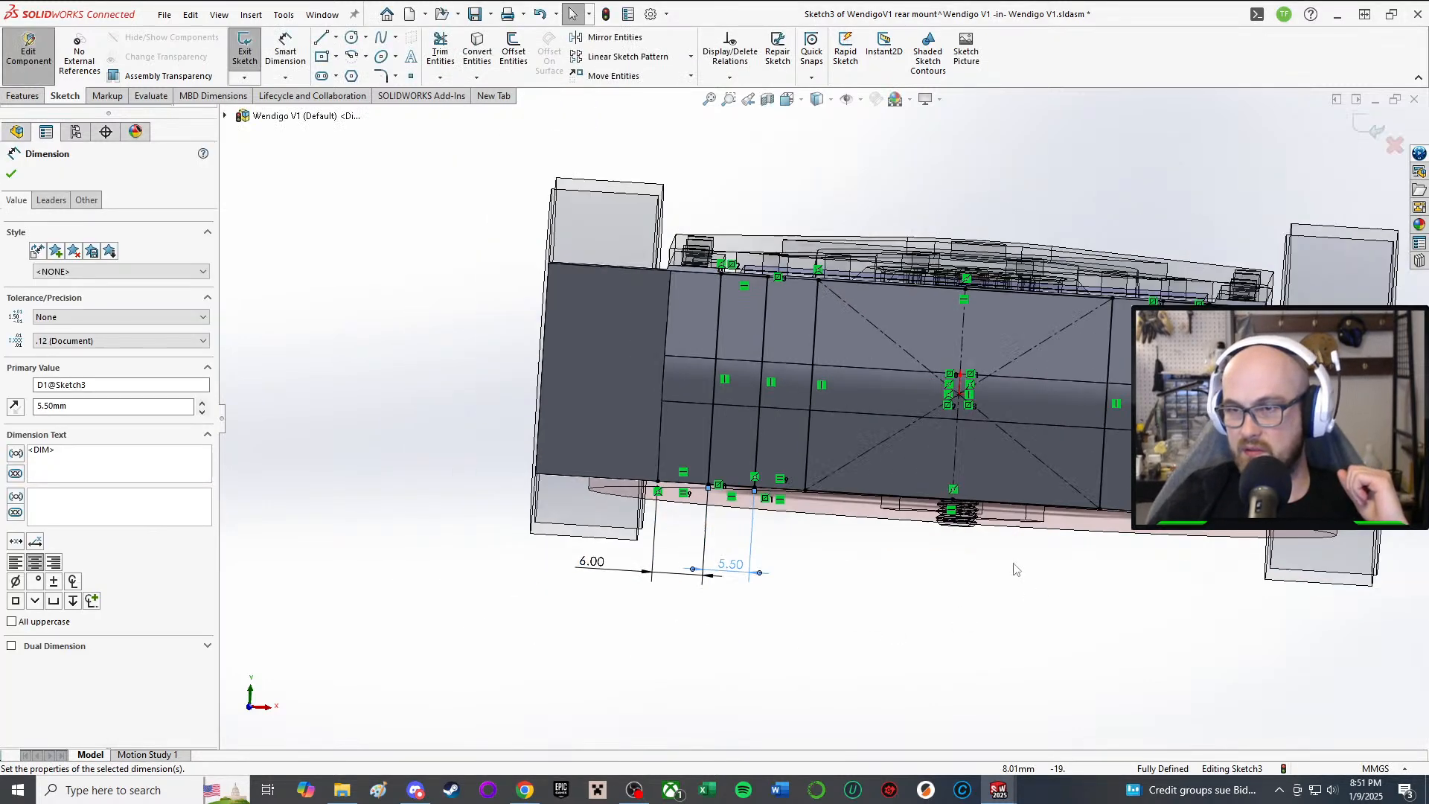
{"action": "middle_click_drag", "start_coordinate": [958, 491], "coordinate": [951, 561]}
{"action": "scroll", "coordinate": [951, 561], "scroll_direction": "up", "scroll_amount": 2}
{"action": "scroll", "coordinate": [949, 563], "scroll_direction": "down", "scroll_amount": 1}
{"action": "middle_click_drag", "start_coordinate": [863, 579], "coordinate": [855, 632]}
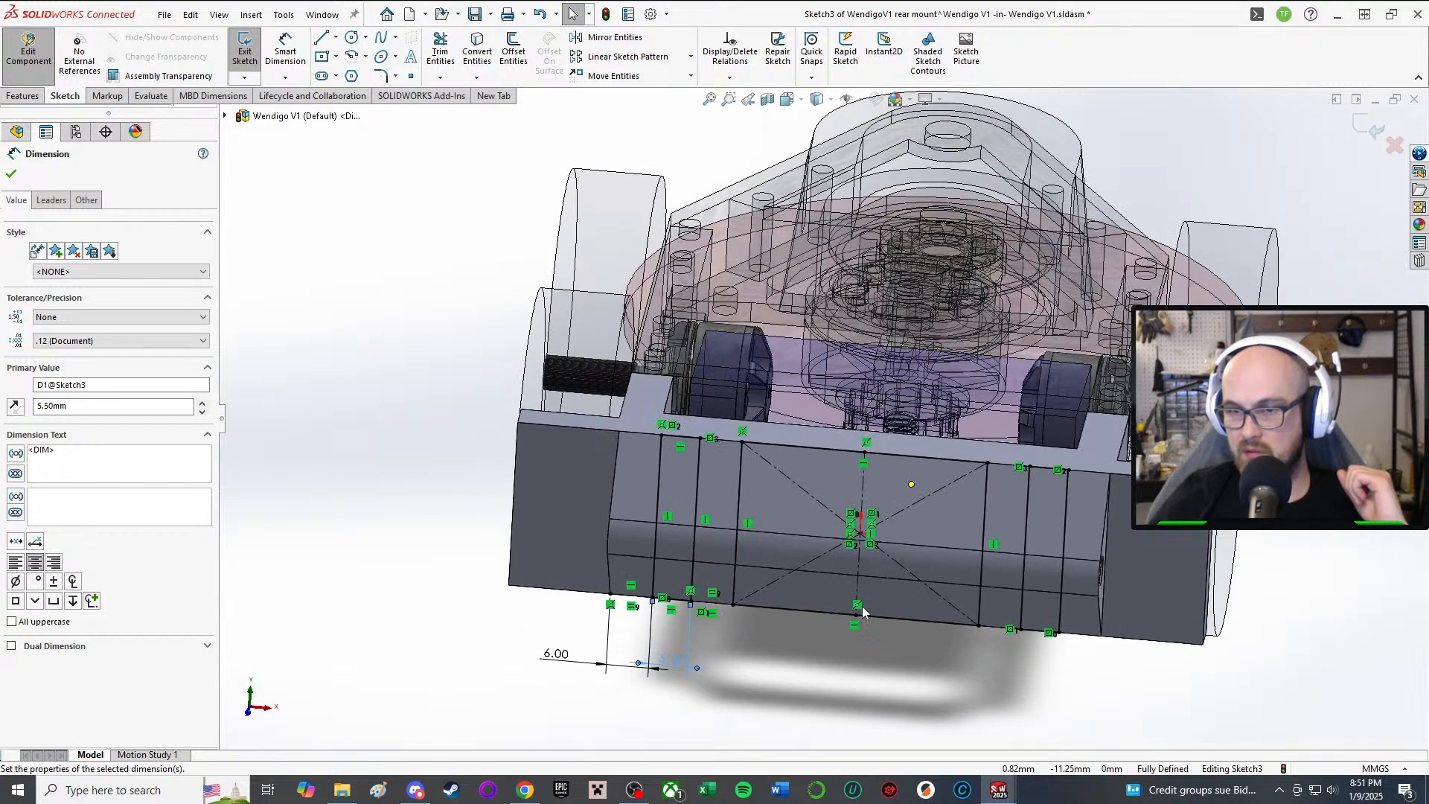
{"action": "double_click", "coordinate": [559, 656]}
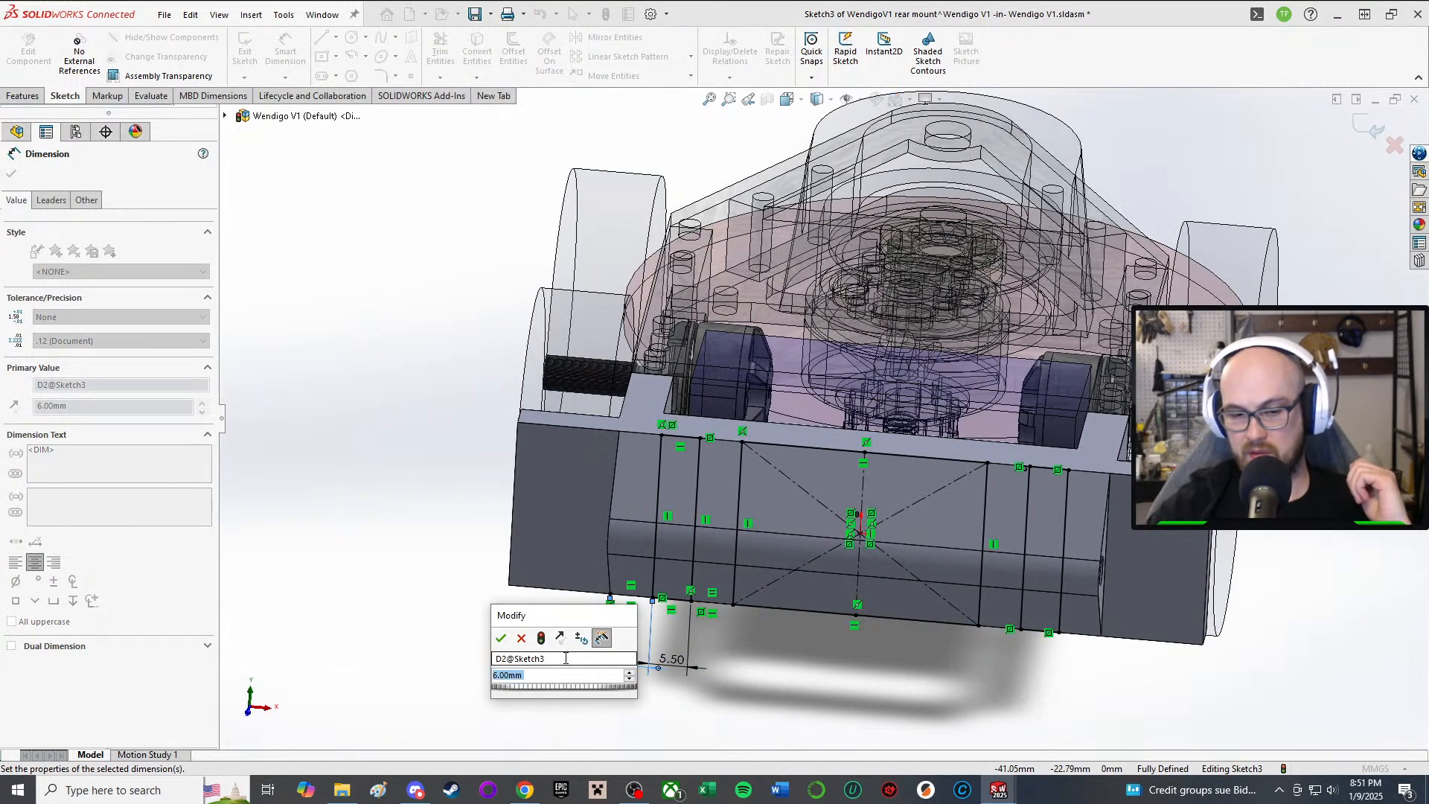
{"action": "key", "text": "Return"}
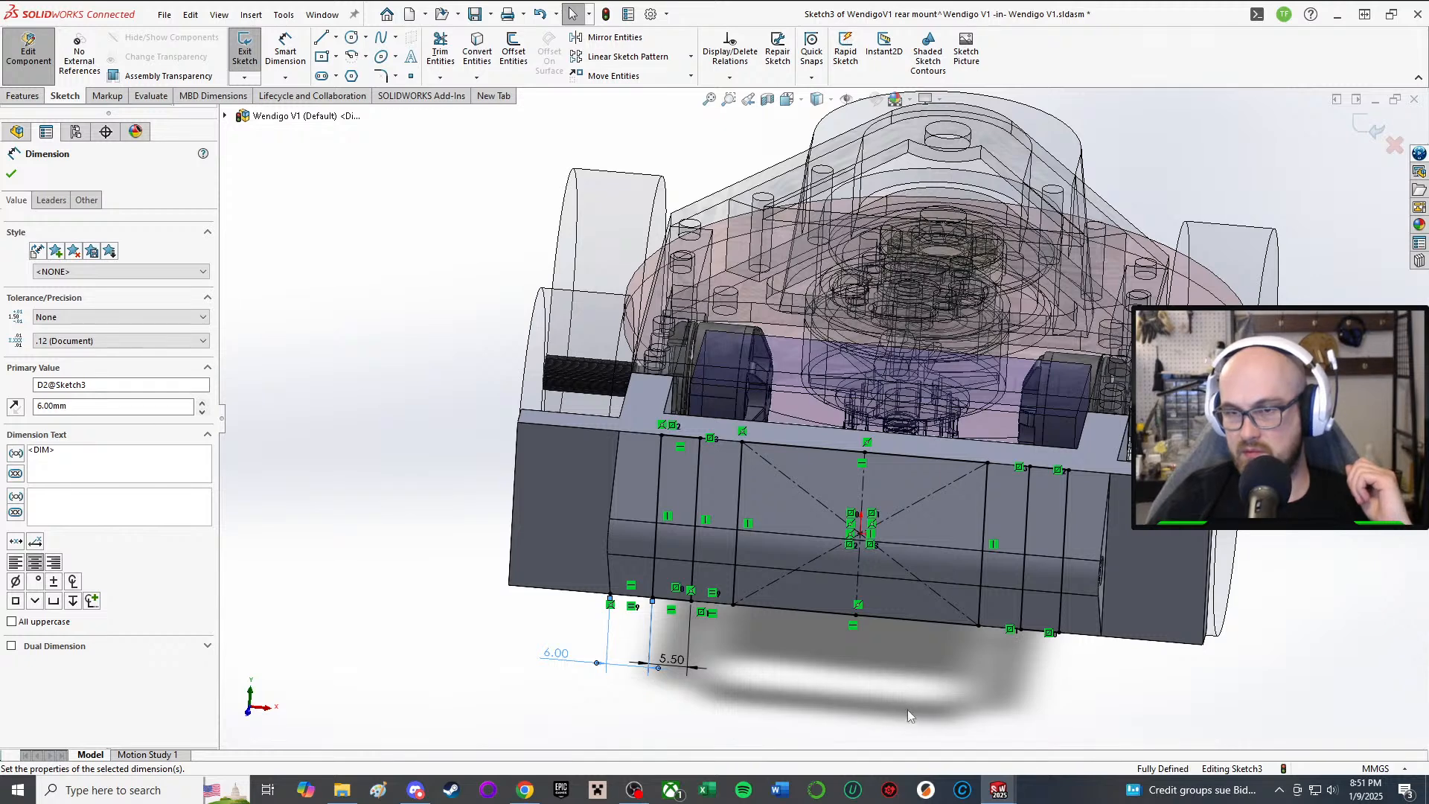
Step: Accept the dimension edits and start a Through All extruded cut from the sketch
{"action": "scroll", "coordinate": [912, 703], "scroll_direction": "up", "scroll_amount": 3}
{"action": "middle_click_drag", "start_coordinate": [956, 669], "coordinate": [948, 588]}
{"action": "scroll", "coordinate": [919, 567], "scroll_direction": "down", "scroll_amount": 4}
{"action": "middle_click", "coordinate": [688, 343]}
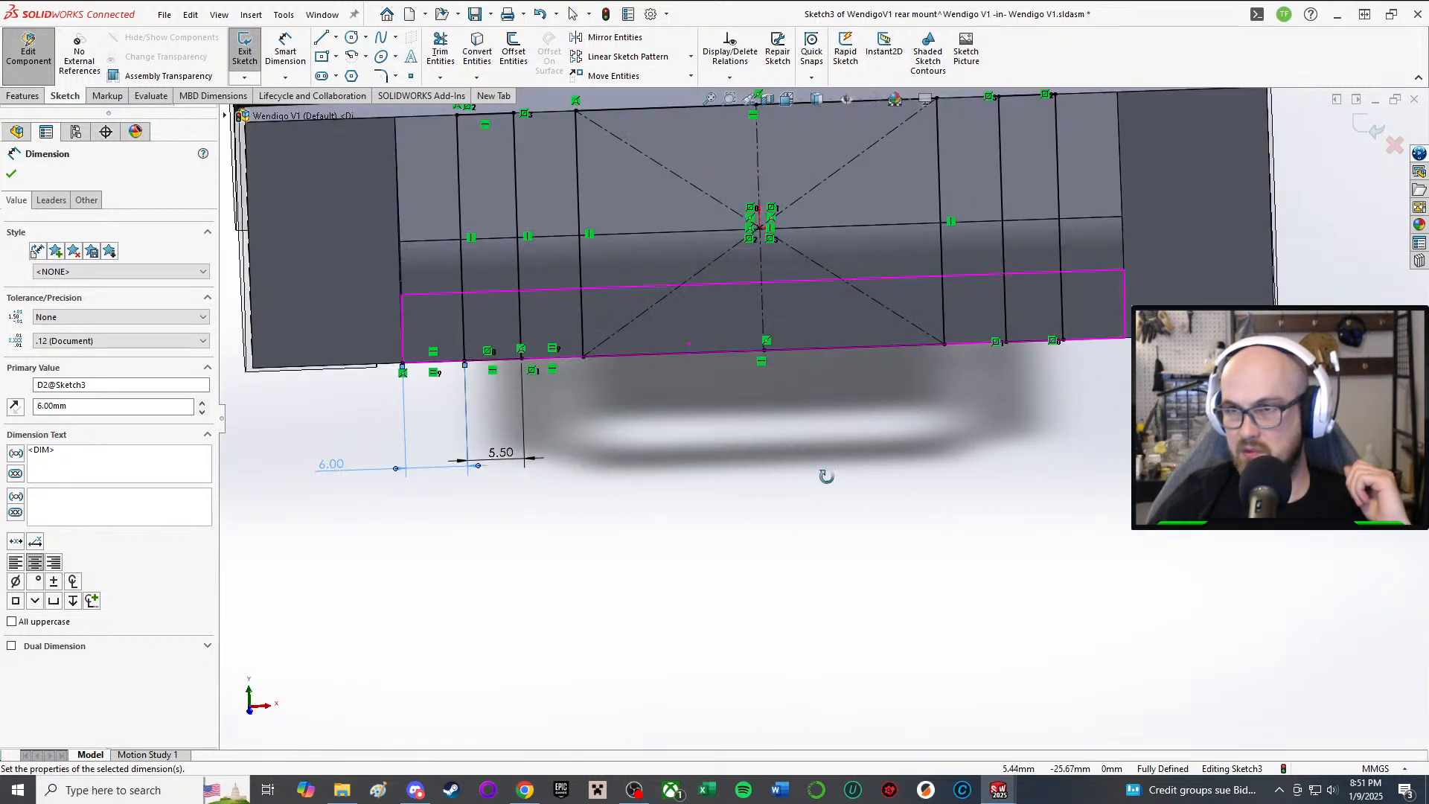
{"action": "middle_click_drag", "start_coordinate": [826, 476], "coordinate": [806, 474]}
{"action": "left_click", "coordinate": [11, 174]}
{"action": "key", "text": "ctrl+b"}
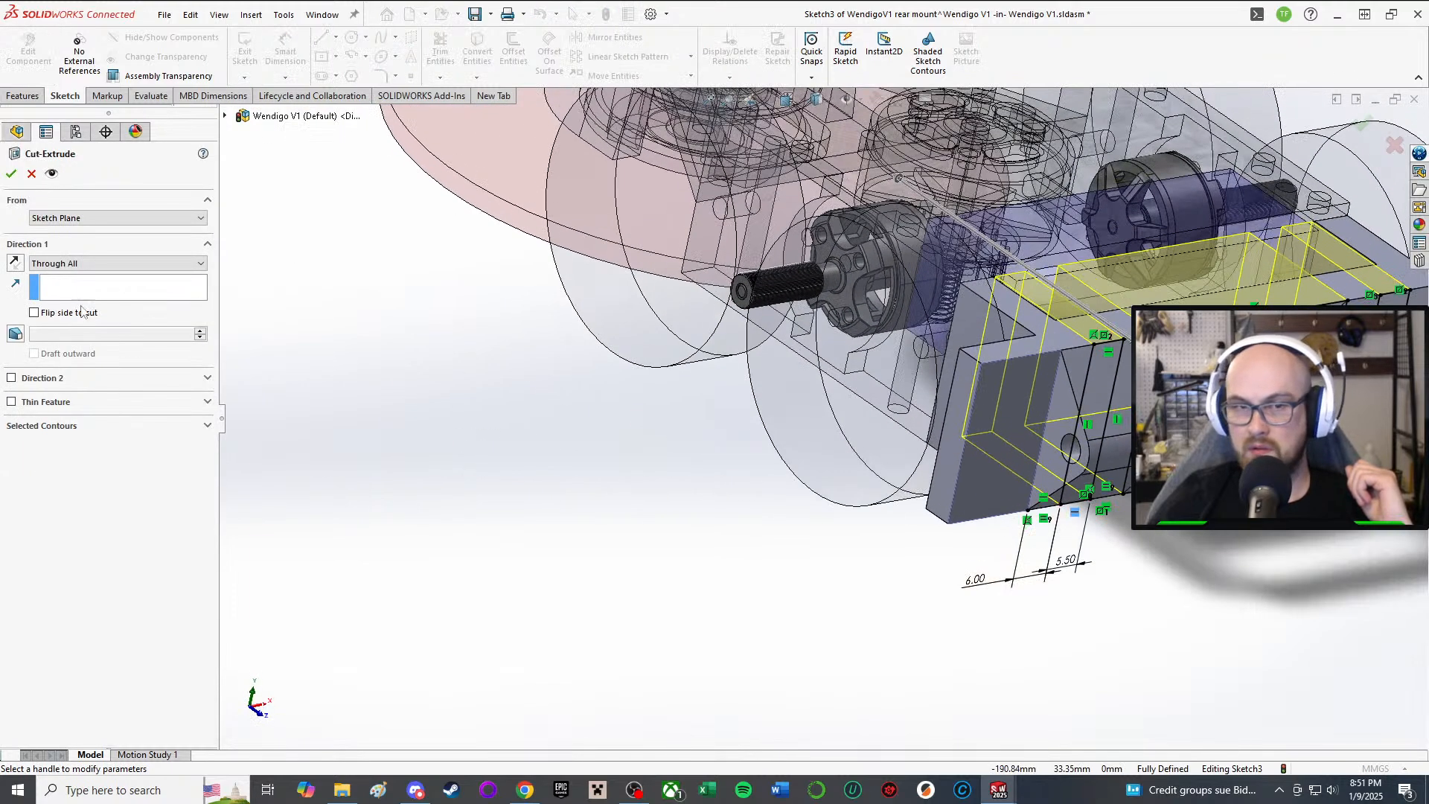
Step: Reverse the Through All cut direction and create it, leaving slotted tabs in the plate
{"action": "left_click", "coordinate": [14, 263]}
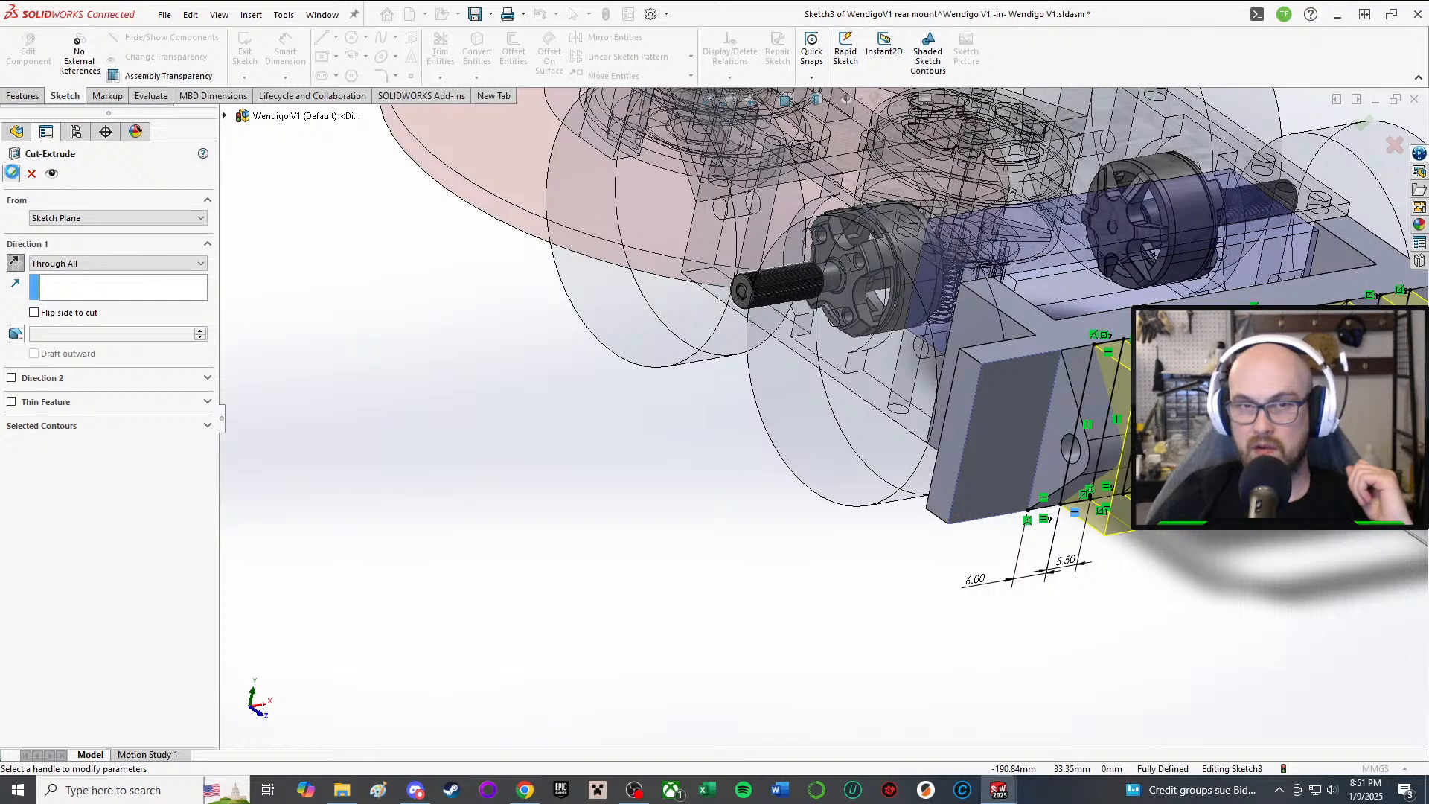
{"action": "left_click", "coordinate": [11, 173]}
{"action": "scroll", "coordinate": [1091, 427], "scroll_direction": "up", "scroll_amount": 4}
{"action": "middle_click_drag", "start_coordinate": [1091, 427], "coordinate": [997, 447]}
{"action": "scroll", "coordinate": [1001, 489], "scroll_direction": "up", "scroll_amount": 2}
{"action": "scroll", "coordinate": [1023, 448], "scroll_direction": "down", "scroll_amount": 4}
{"action": "middle_click_drag", "start_coordinate": [686, 403], "coordinate": [736, 354]}
Step: Exit rear mount editing and view the assembly from a low side angle by the wheels
{"action": "left_click", "coordinate": [30, 56]}
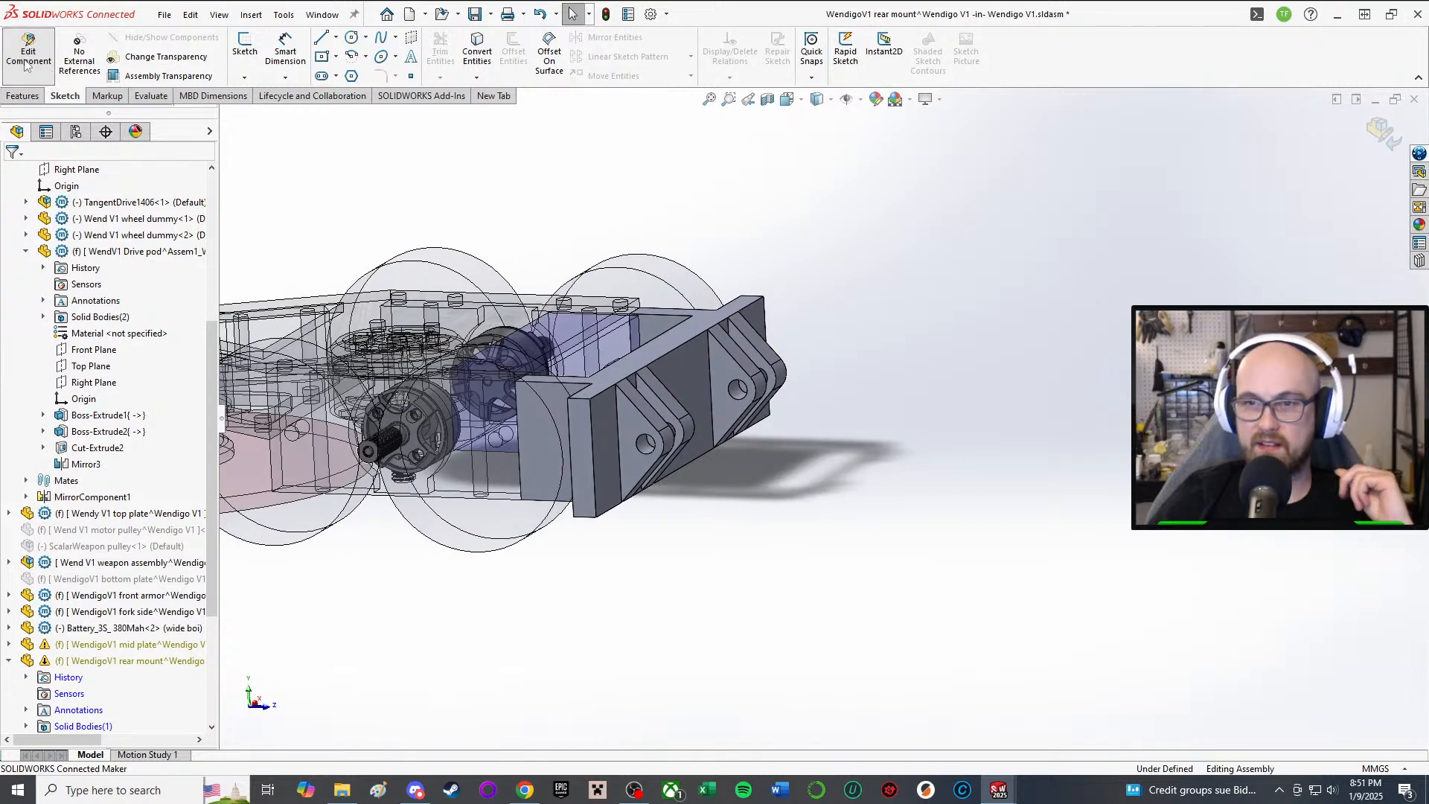
{"action": "middle_click_drag", "start_coordinate": [627, 332], "coordinate": [748, 469]}
{"action": "scroll", "coordinate": [793, 470], "scroll_direction": "down", "scroll_amount": 5}
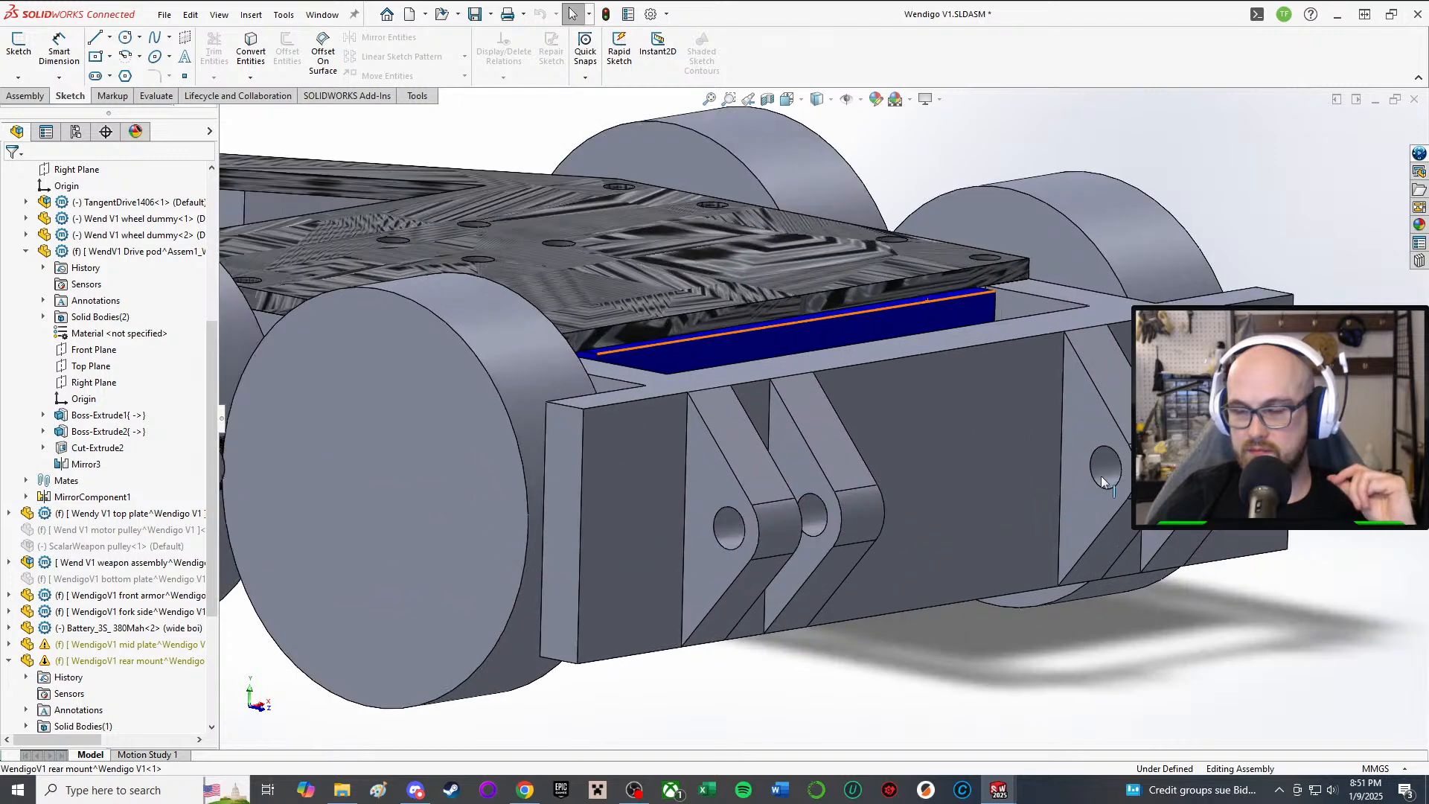
{"action": "scroll", "coordinate": [966, 442], "scroll_direction": "up", "scroll_amount": 3}
{"action": "middle_click_drag", "start_coordinate": [966, 442], "coordinate": [917, 432]}
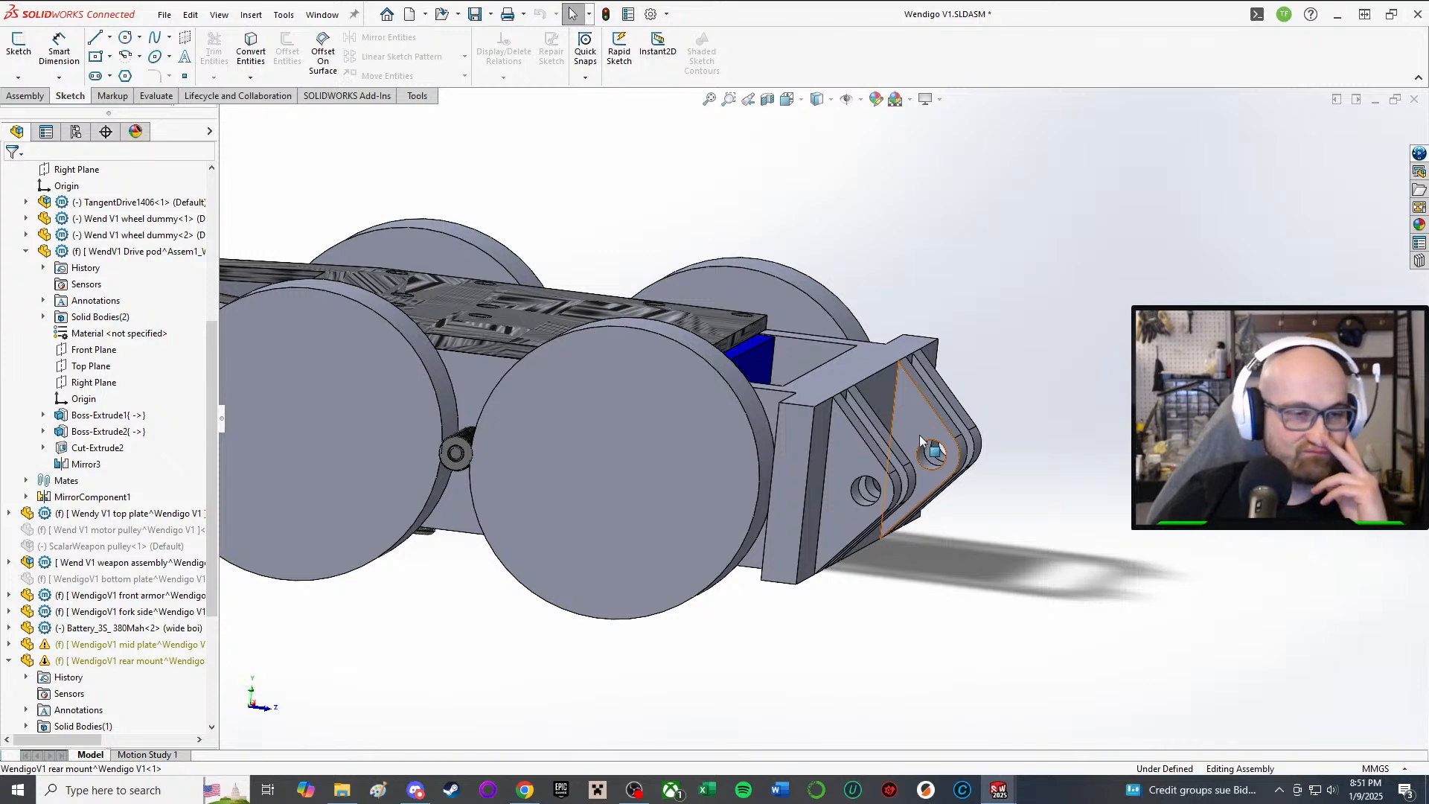
Step: Orbit around the rear mount from top and rear angles to inspect its slotted tabs
{"action": "scroll", "coordinate": [920, 440], "scroll_direction": "up", "scroll_amount": 3}
{"action": "middle_click_drag", "start_coordinate": [923, 441], "coordinate": [850, 536]}
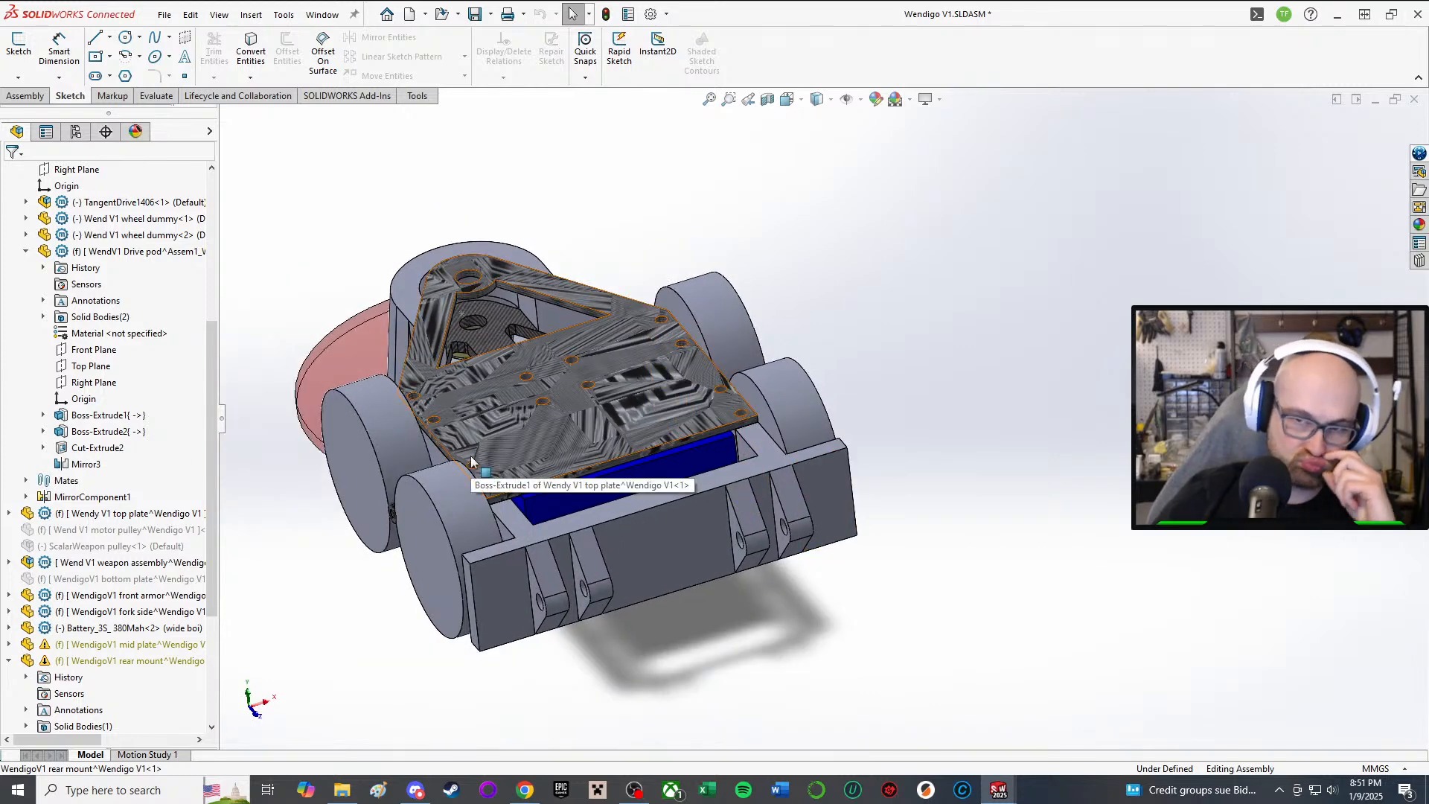
{"action": "middle_click_drag", "start_coordinate": [471, 462], "coordinate": [520, 306]}
{"action": "scroll", "coordinate": [737, 403], "scroll_direction": "down", "scroll_amount": 3}
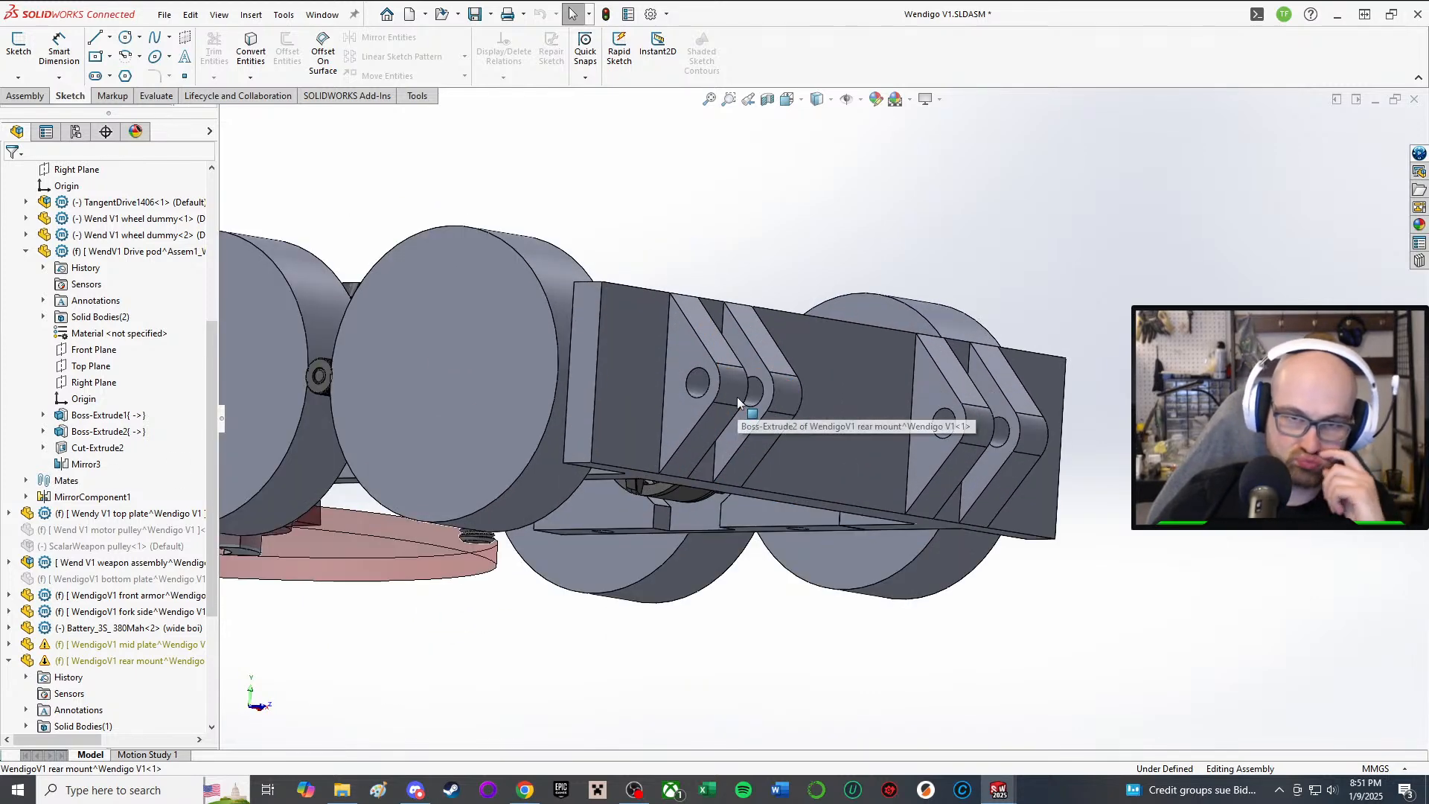
{"action": "middle_click_drag", "start_coordinate": [736, 397], "coordinate": [648, 435]}
{"action": "scroll", "coordinate": [809, 387], "scroll_direction": "down", "scroll_amount": 1}
{"action": "middle_click_drag", "start_coordinate": [1025, 391], "coordinate": [1000, 392]}
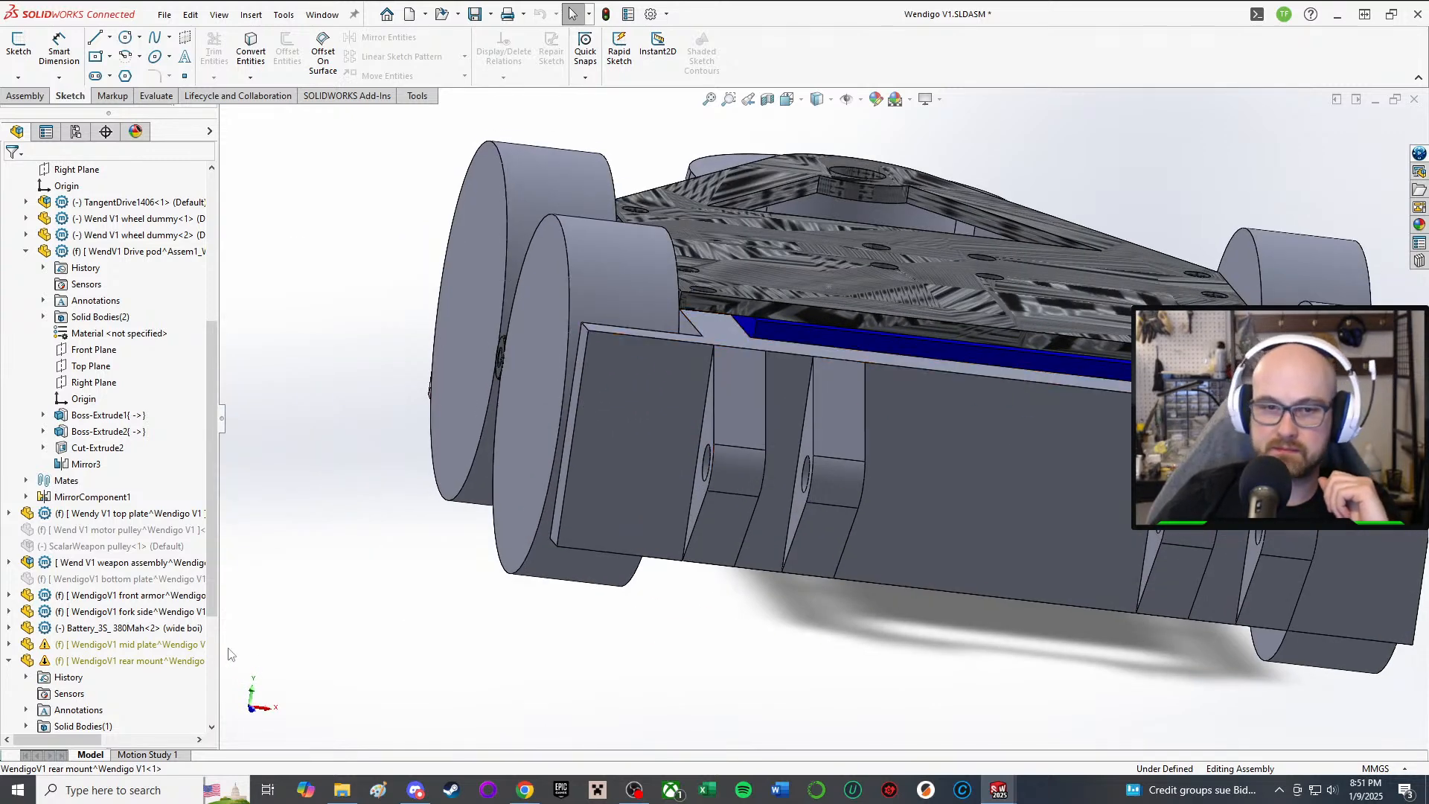
{"action": "left_click", "coordinate": [160, 641]}
{"action": "scroll", "coordinate": [864, 226], "scroll_direction": "up", "scroll_amount": 2}
{"action": "middle_click_drag", "start_coordinate": [863, 225], "coordinate": [985, 372]}
{"action": "left_click", "coordinate": [423, 473]}
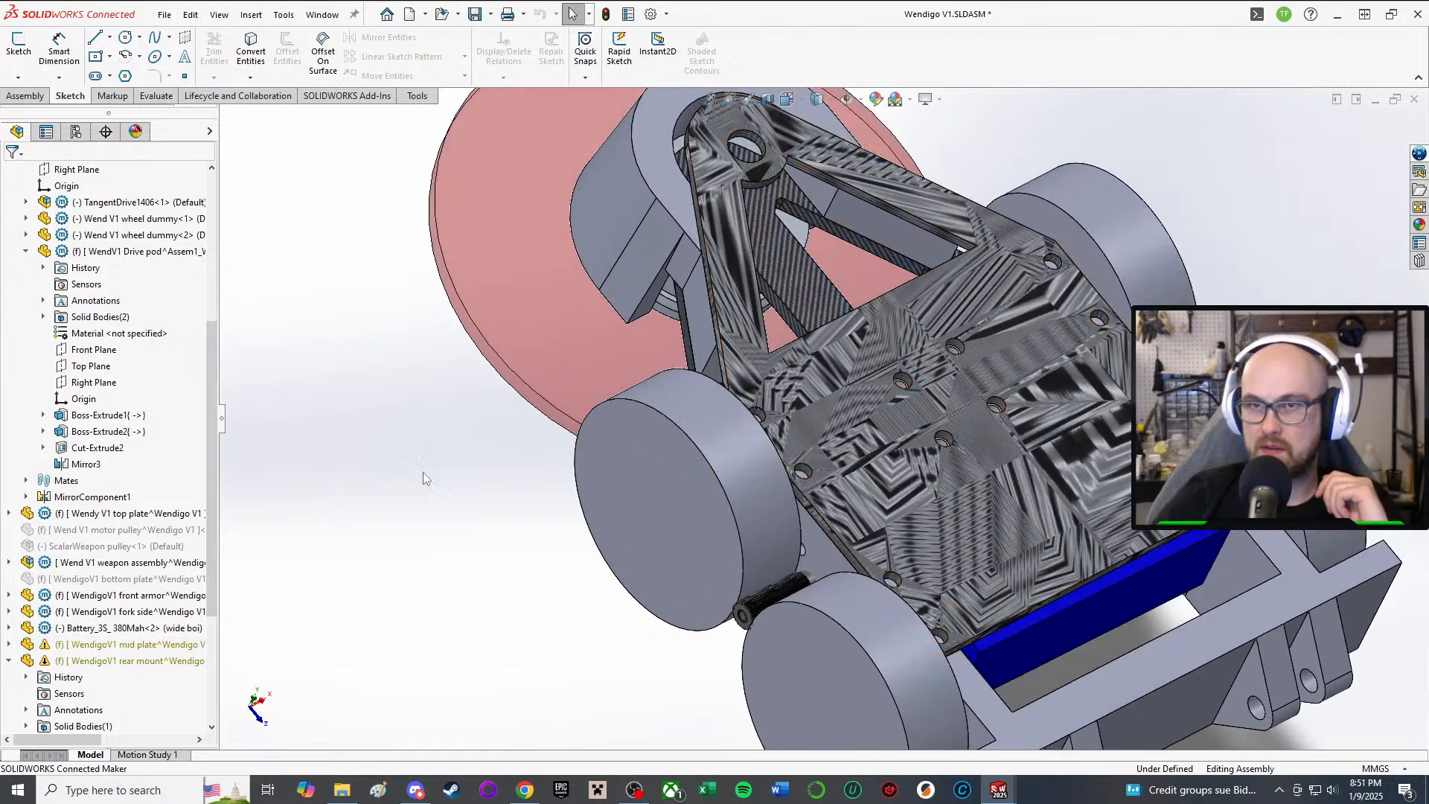
Step: Save the Wendigo V1 assembly and all modified parts, keeping virtual components internal
{"action": "left_click", "coordinate": [474, 14]}
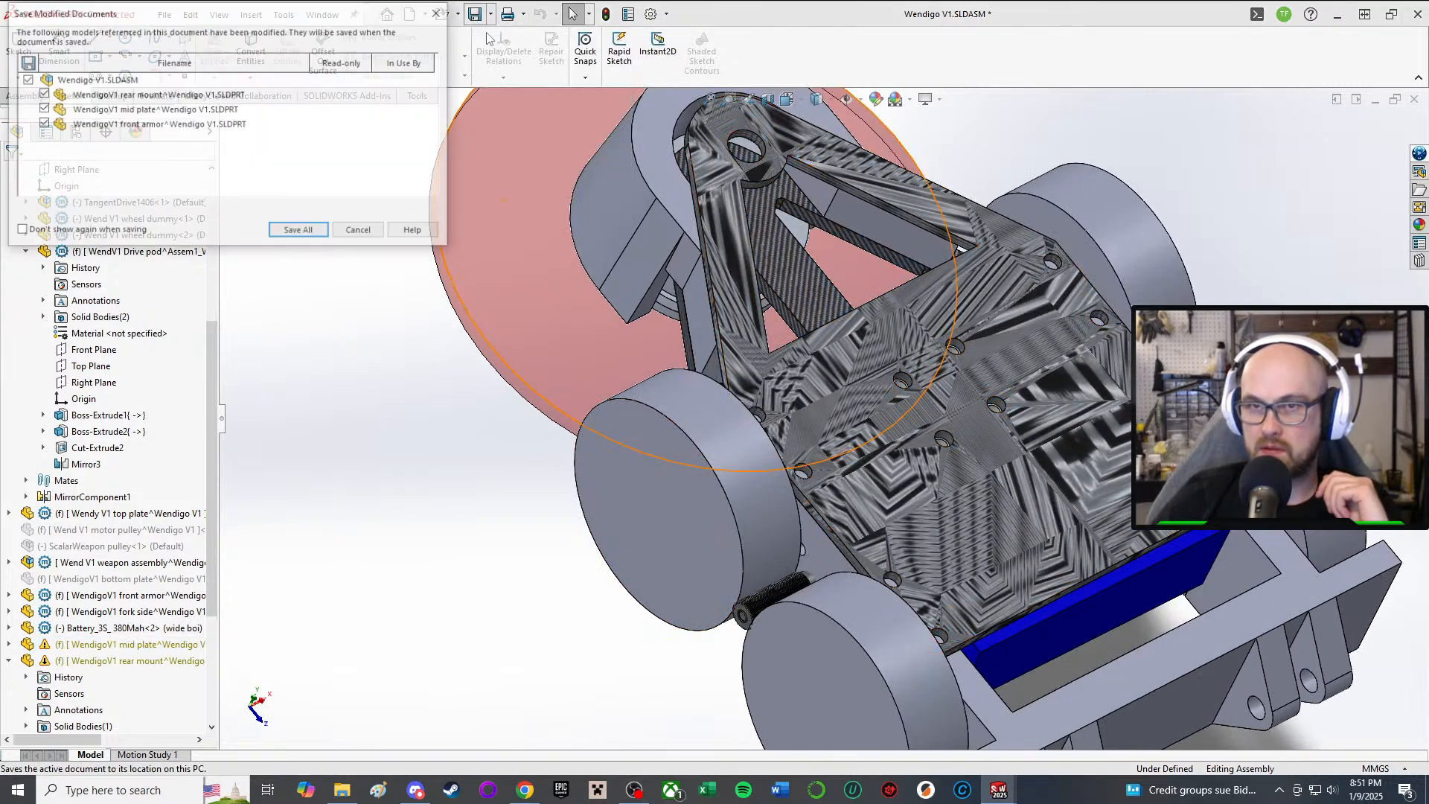
{"action": "left_click", "coordinate": [298, 232]}
{"action": "left_click", "coordinate": [748, 353]}
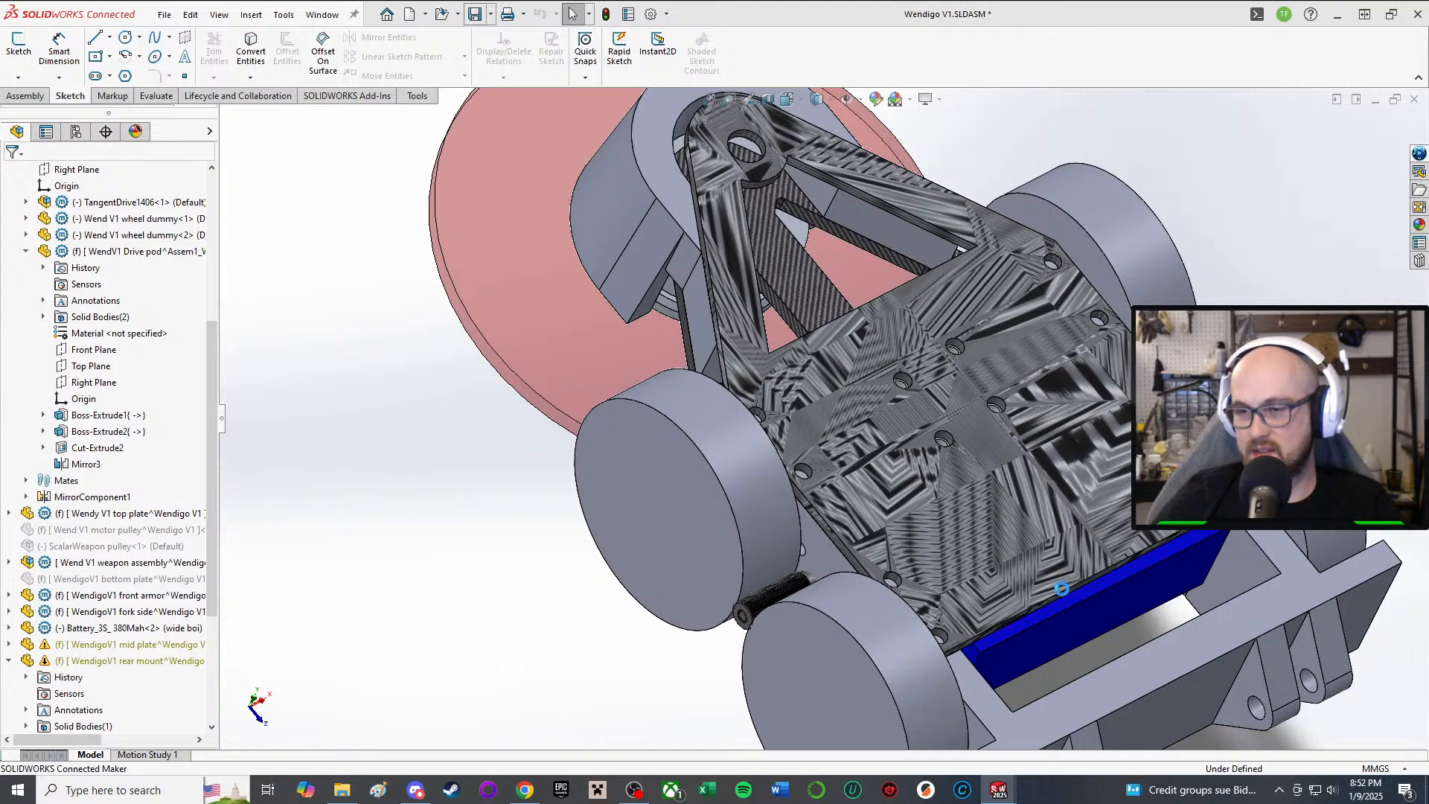
{"action": "scroll", "coordinate": [1061, 589], "scroll_direction": "up", "scroll_amount": 4}
{"action": "middle_click_drag", "start_coordinate": [795, 490], "coordinate": [867, 340]}
{"action": "scroll", "coordinate": [757, 456], "scroll_direction": "down", "scroll_amount": 1}
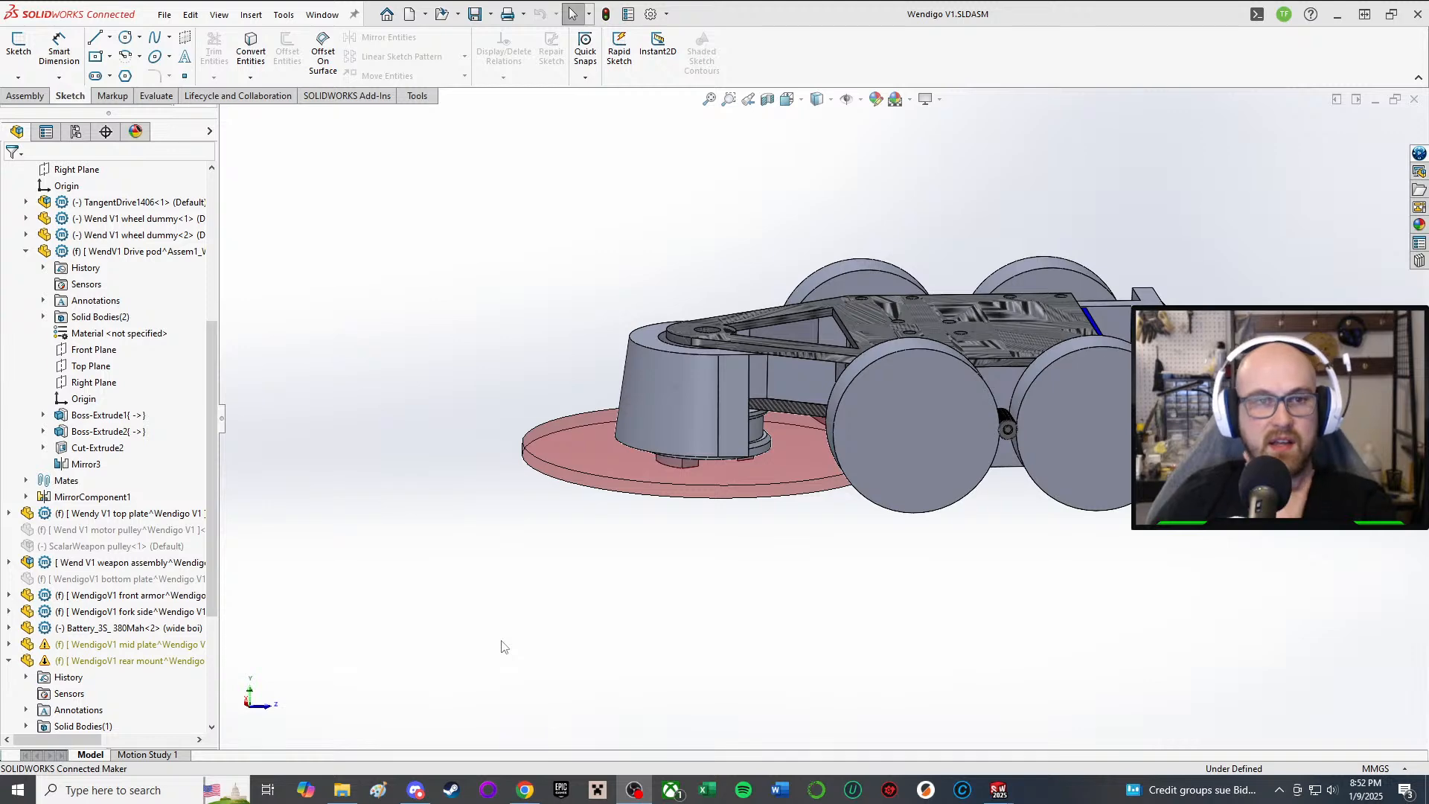
{"action": "scroll", "coordinate": [1101, 383], "scroll_direction": "down", "scroll_amount": 2}
{"action": "middle_click_drag", "start_coordinate": [1072, 395], "coordinate": [962, 418]}
{"action": "scroll", "coordinate": [1086, 350], "scroll_direction": "down", "scroll_amount": 1}
{"action": "scroll", "coordinate": [1091, 342], "scroll_direction": "down", "scroll_amount": 1}
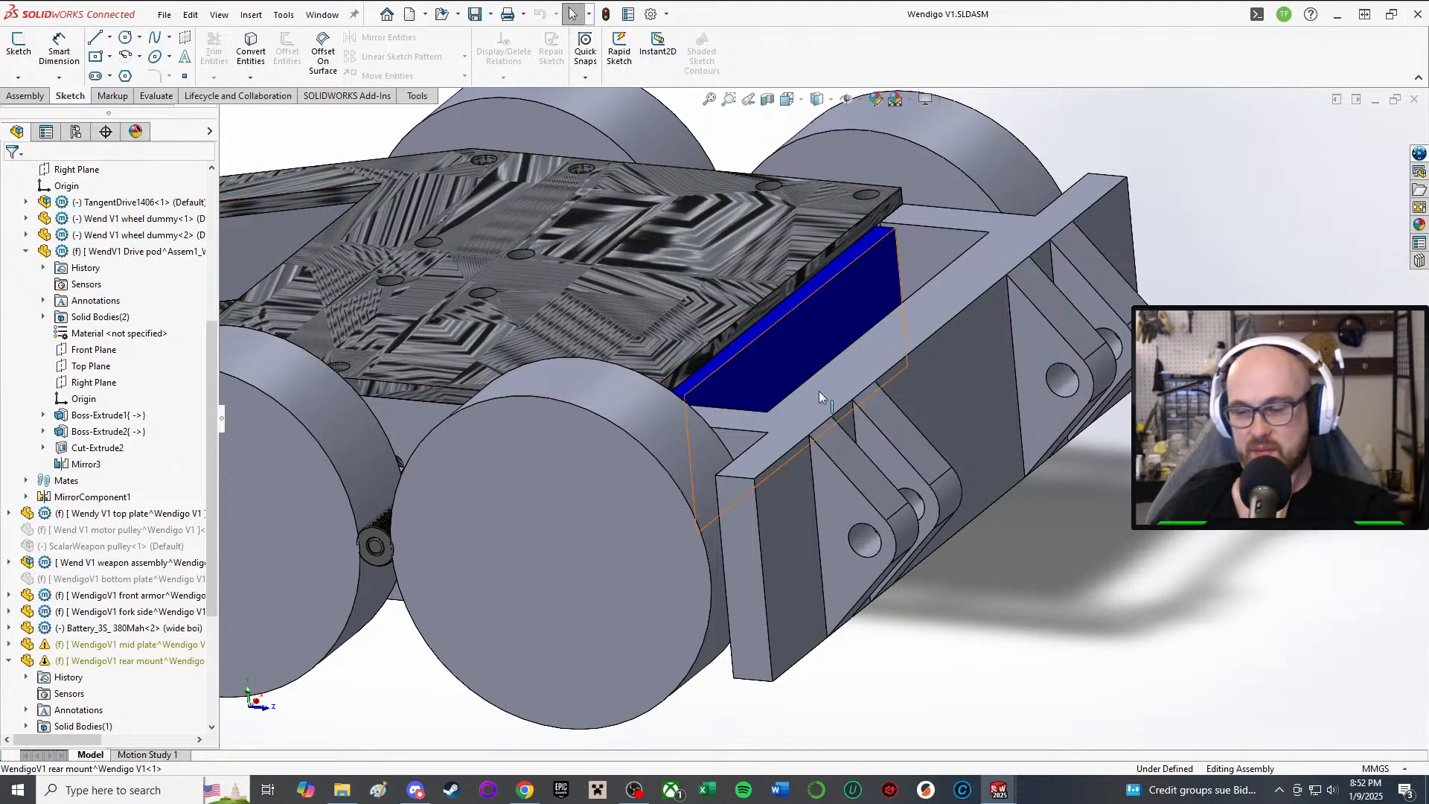
{"action": "scroll", "coordinate": [877, 422], "scroll_direction": "up", "scroll_amount": 2}
{"action": "middle_click_drag", "start_coordinate": [876, 423], "coordinate": [827, 484]}
{"action": "scroll", "coordinate": [818, 609], "scroll_direction": "down", "scroll_amount": 4}
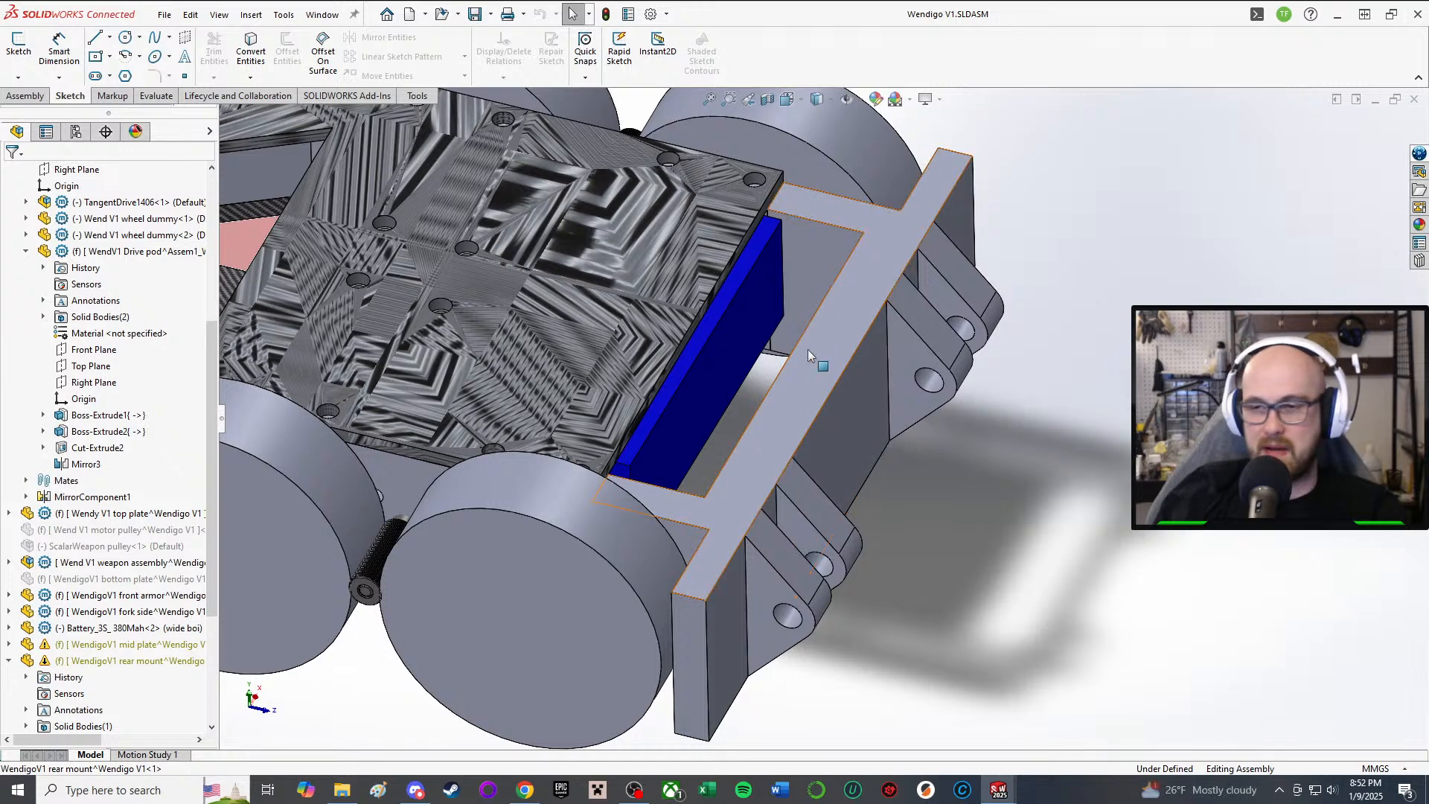
{"action": "middle_click_drag", "start_coordinate": [913, 431], "coordinate": [929, 456]}
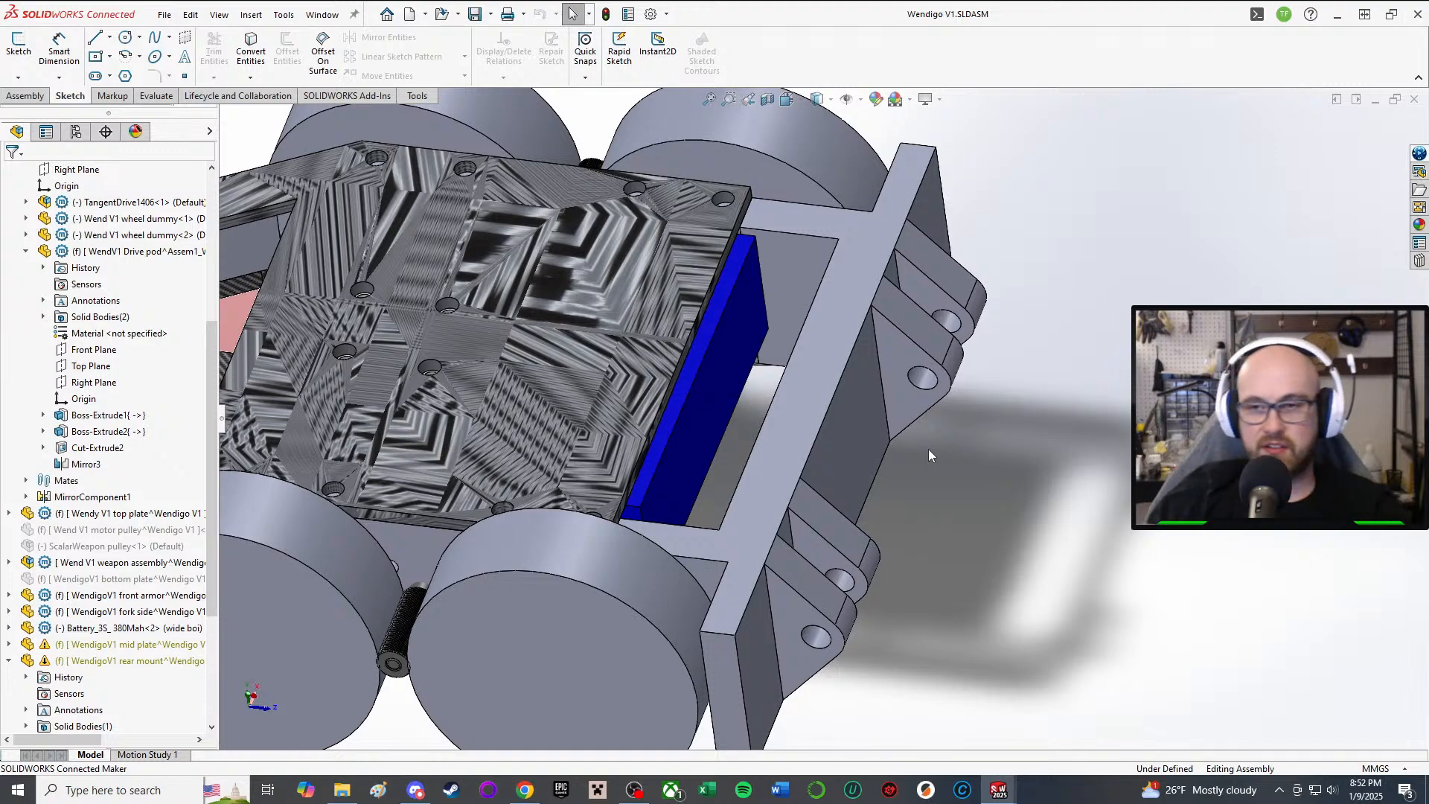
{"action": "middle_click_drag", "start_coordinate": [646, 266], "coordinate": [980, 362]}
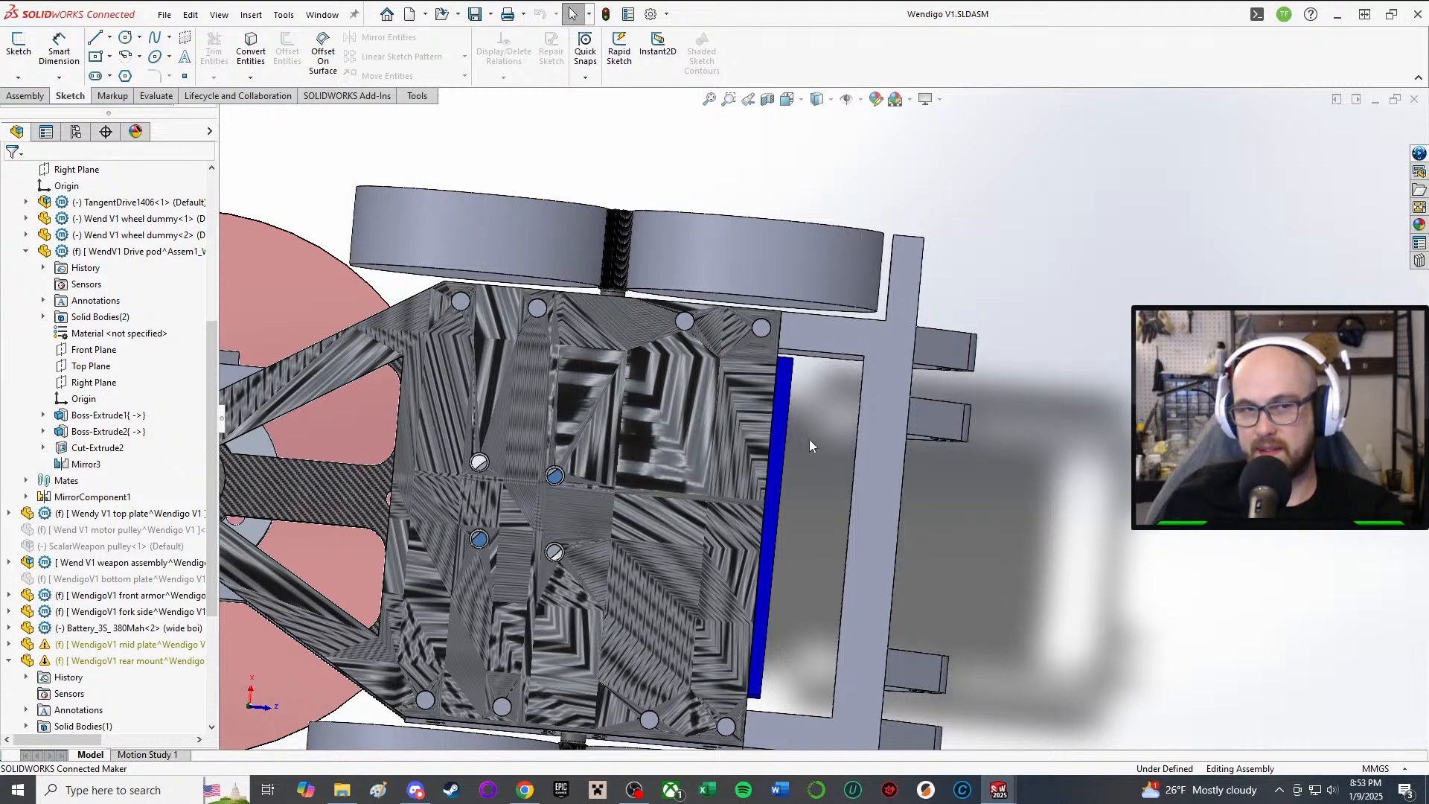
{"action": "middle_click_drag", "start_coordinate": [811, 444], "coordinate": [803, 607]}
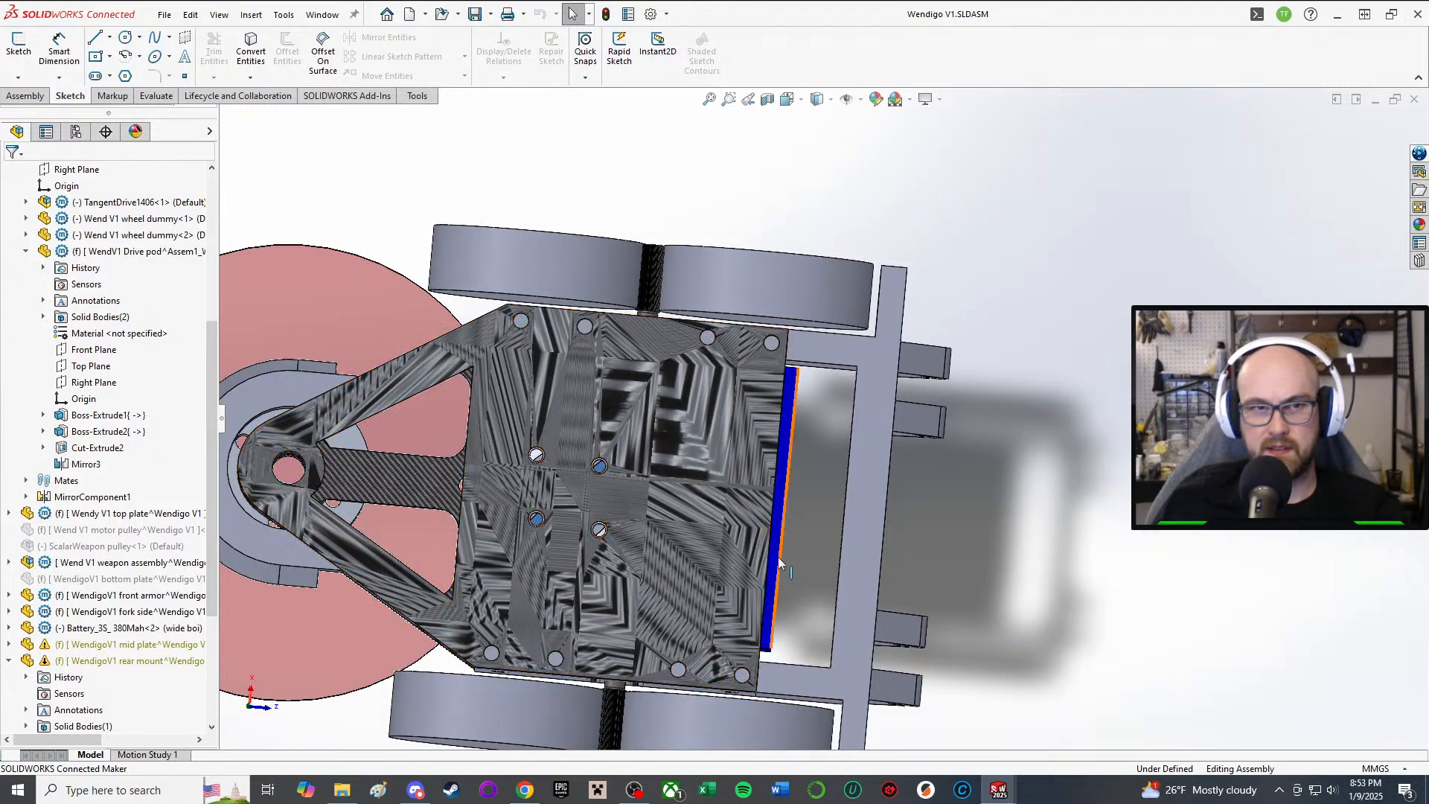
{"action": "scroll", "coordinate": [778, 557], "scroll_direction": "down", "scroll_amount": 2}
{"action": "scroll", "coordinate": [770, 571], "scroll_direction": "up", "scroll_amount": 1}
{"action": "middle_click_drag", "start_coordinate": [774, 566], "coordinate": [806, 439]}
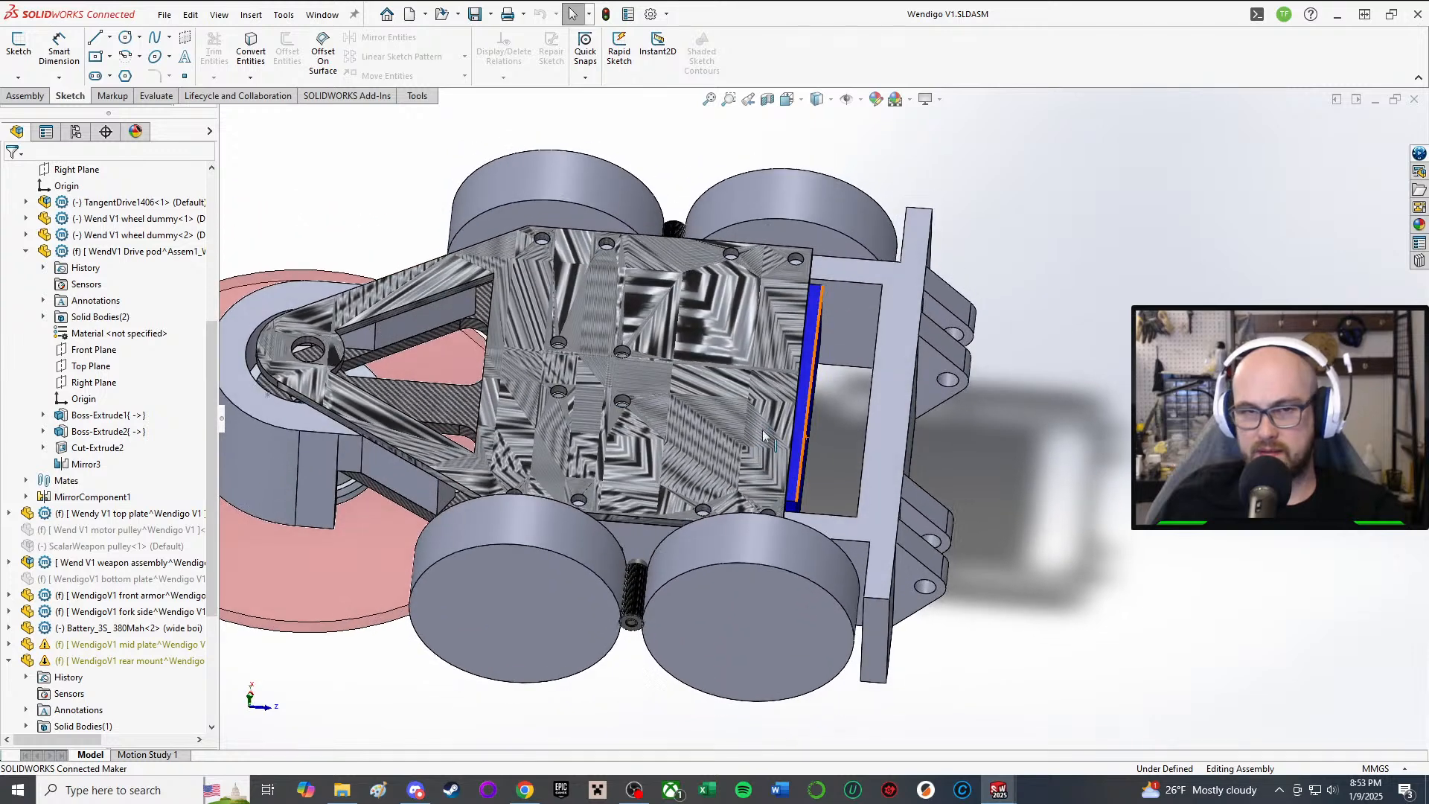
{"action": "scroll", "coordinate": [46, 279], "scroll_direction": "up", "scroll_amount": 3}
{"action": "scroll", "coordinate": [46, 280], "scroll_direction": "up", "scroll_amount": 3}
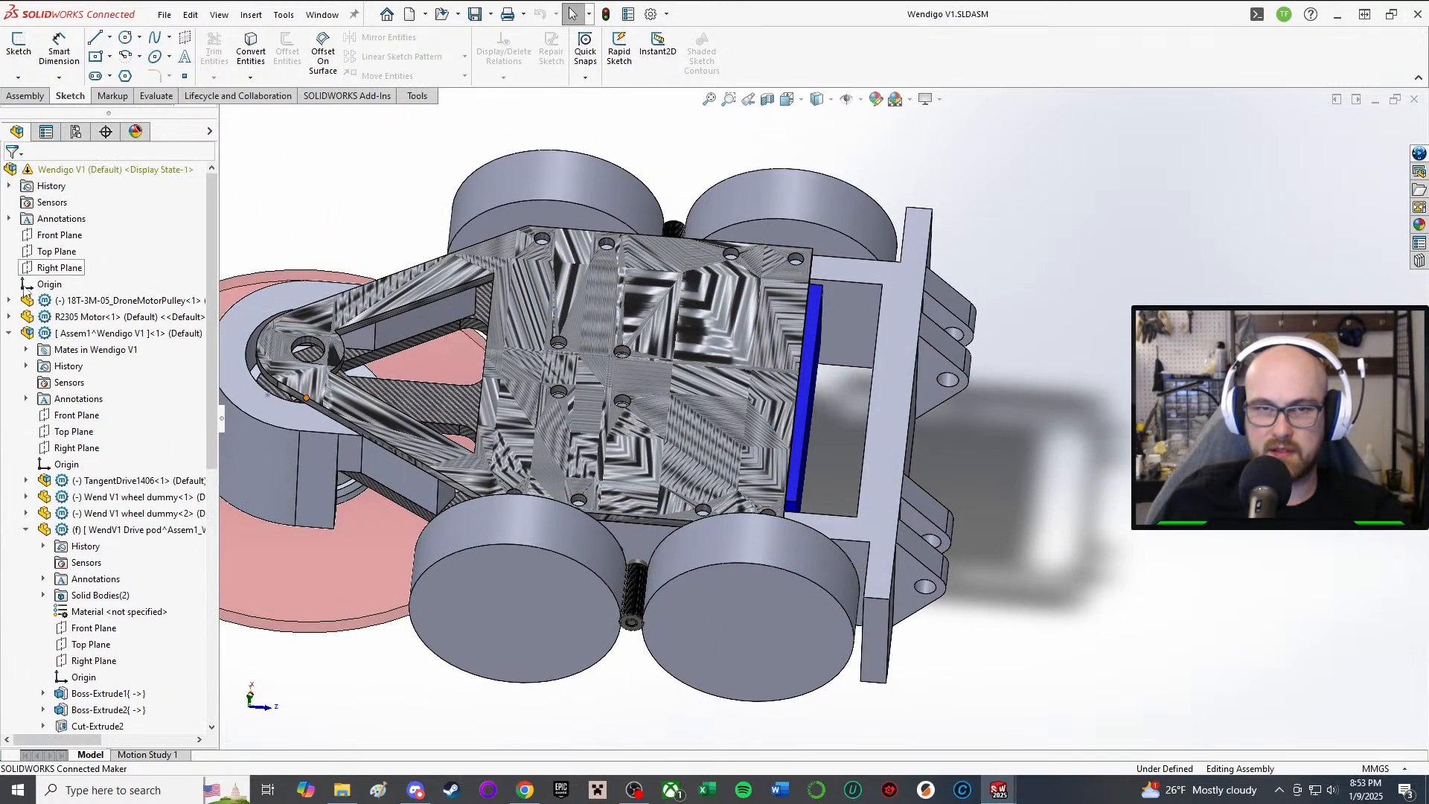
Step: Open the mid plate's Cut-Extrude1 sketch for editing
{"action": "left_click", "coordinate": [9, 335]}
{"action": "left_click", "coordinate": [74, 482]}
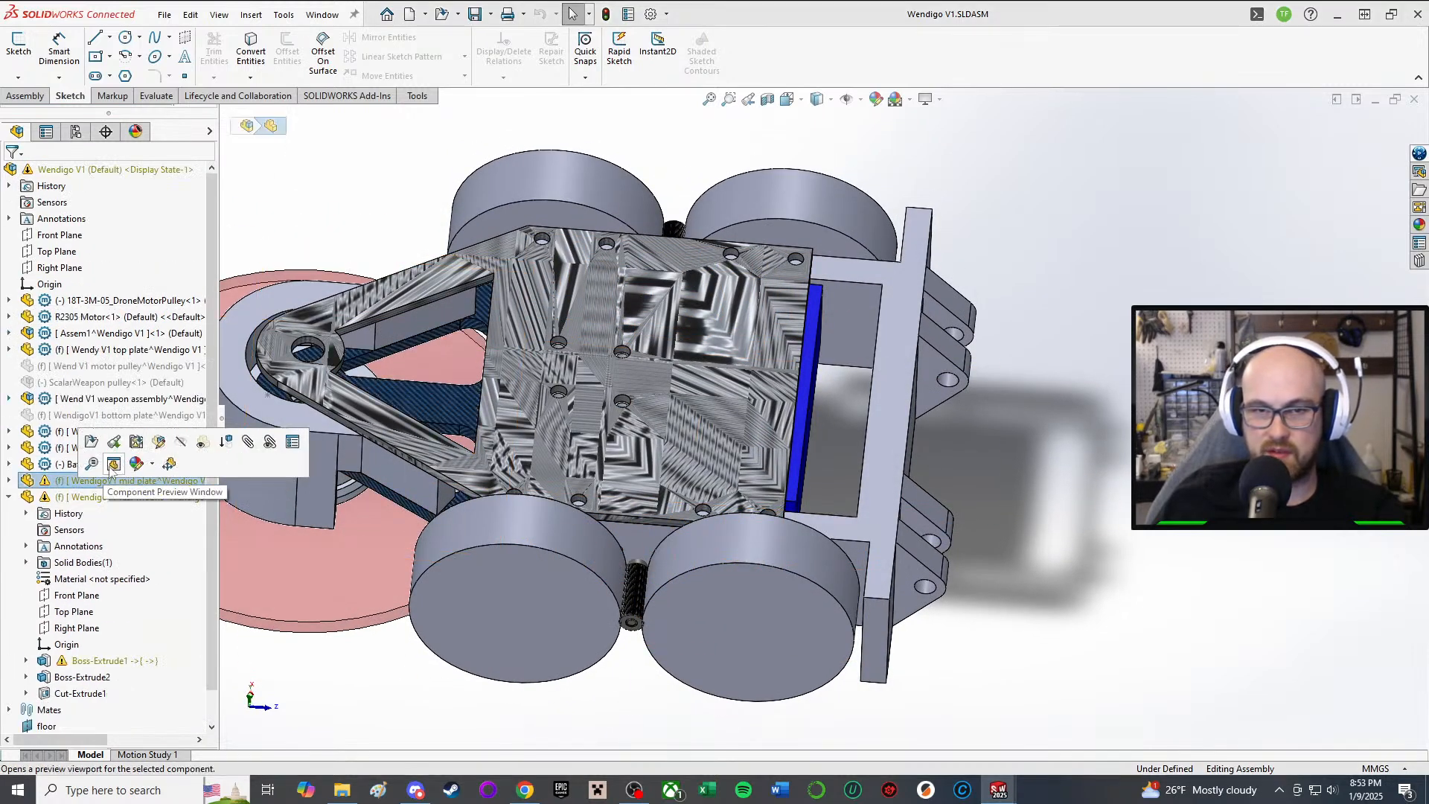
{"action": "left_click", "coordinate": [9, 481]}
{"action": "left_click", "coordinate": [104, 693]}
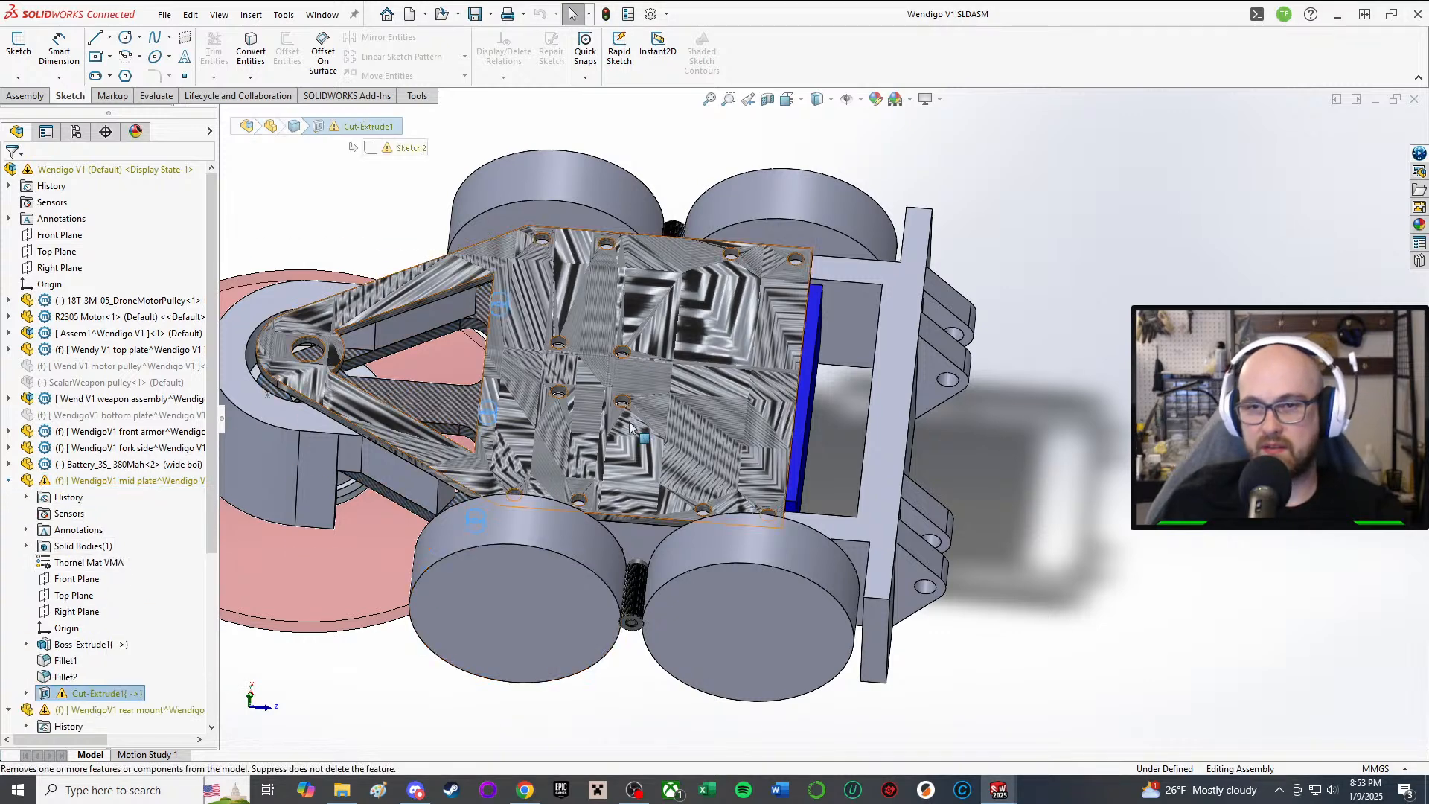
{"action": "right_click", "coordinate": [81, 692]}
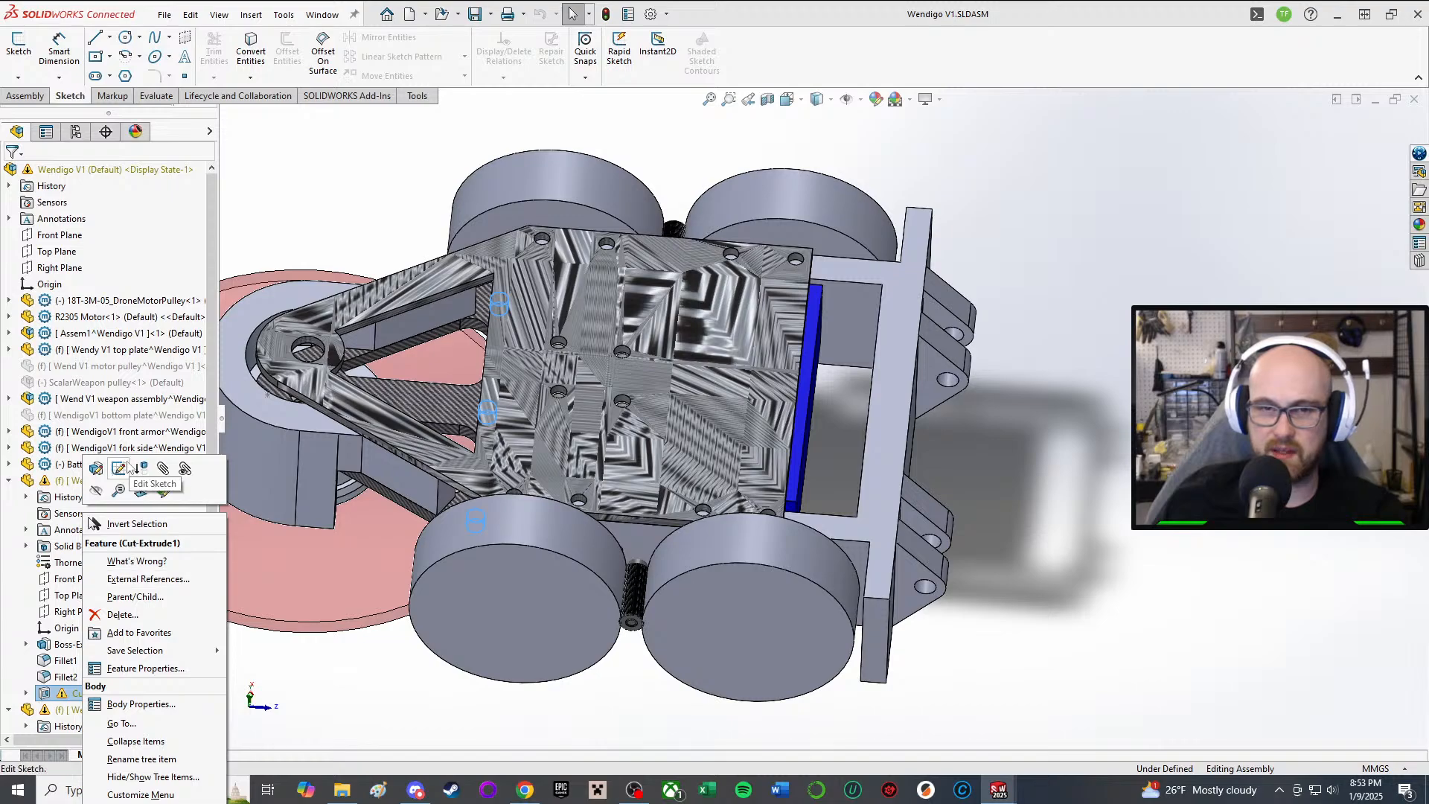
{"action": "left_click", "coordinate": [130, 480]}
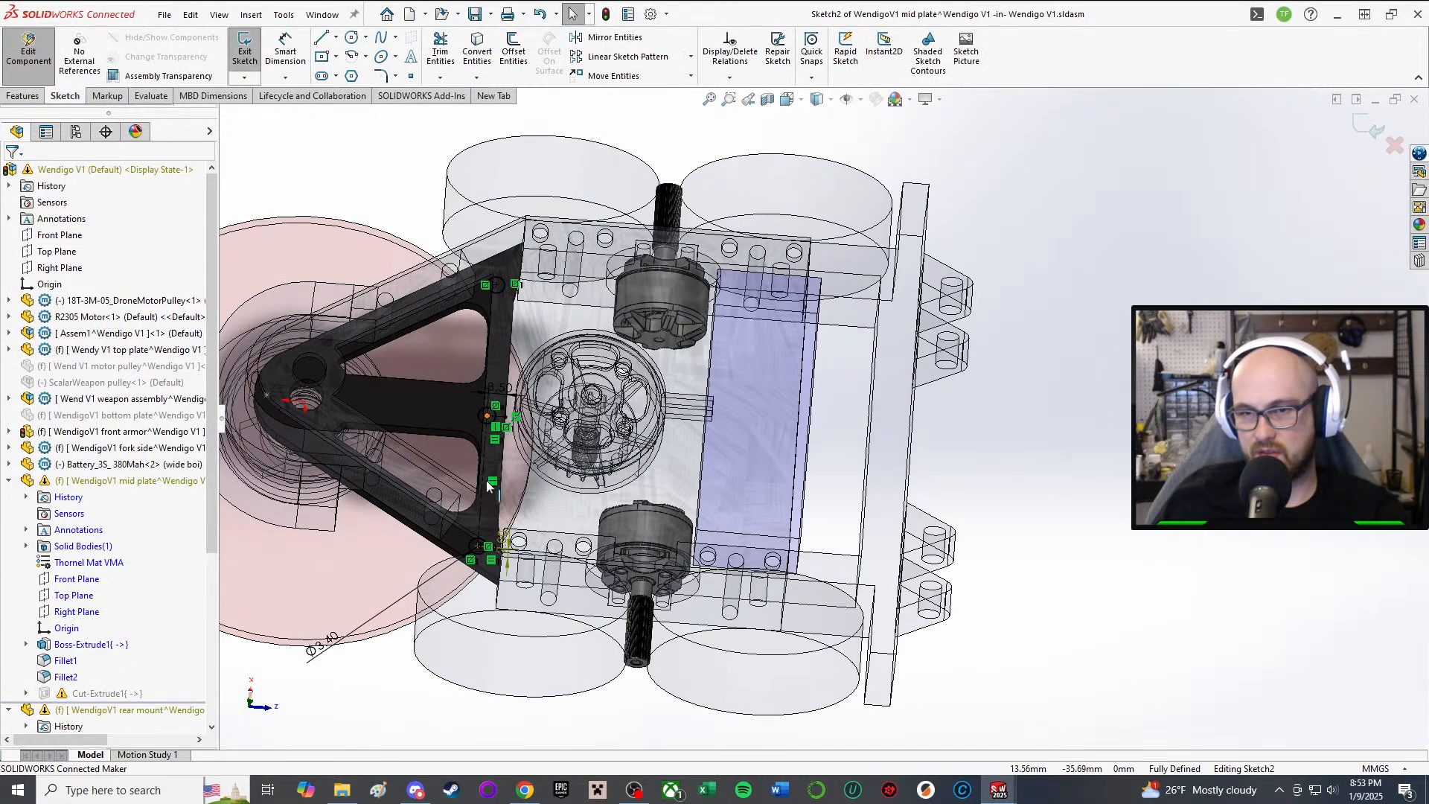
{"action": "scroll", "coordinate": [572, 580], "scroll_direction": "down", "scroll_amount": 6}
{"action": "middle_click_drag", "start_coordinate": [572, 581], "coordinate": [565, 612]}
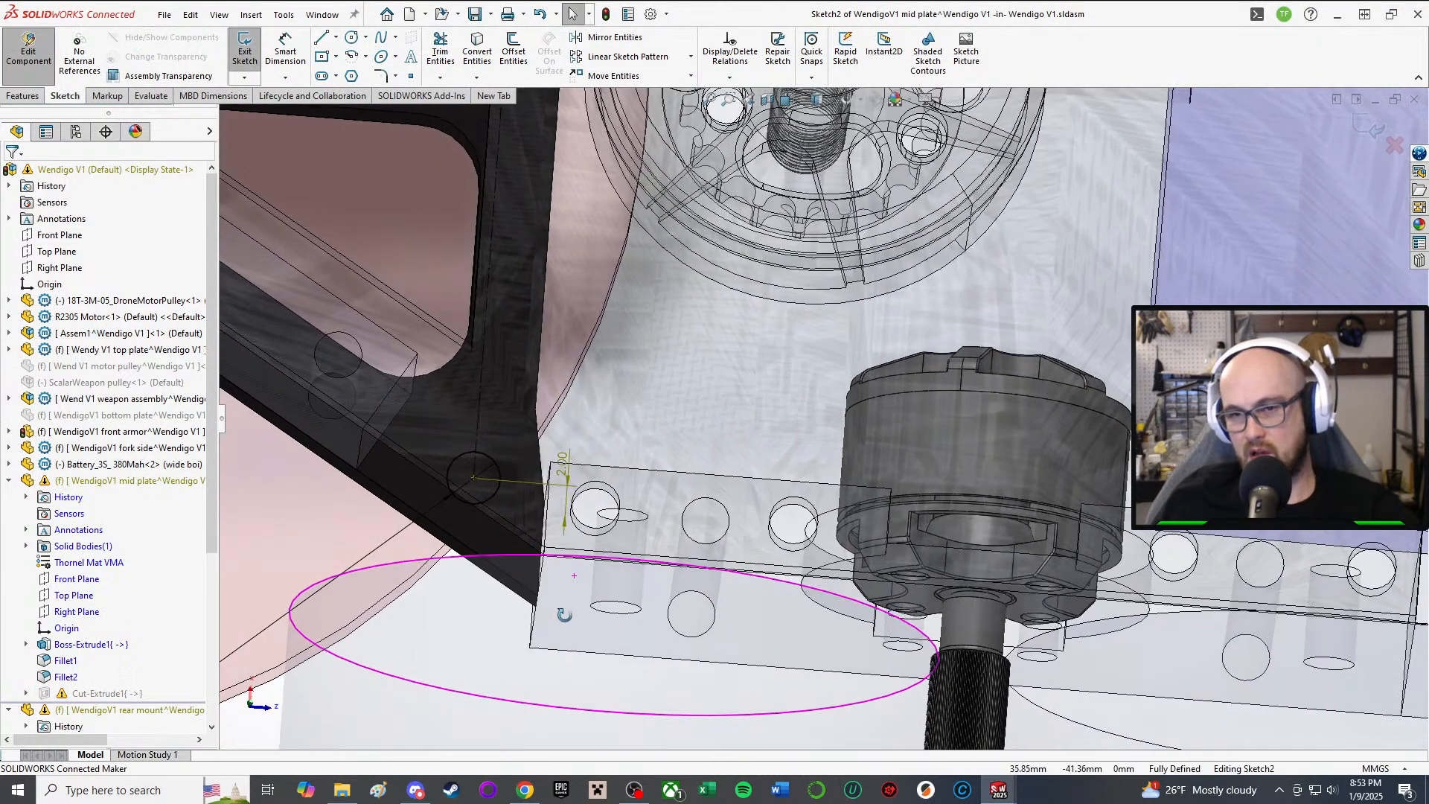
Step: Delete the hole's old 2.00 mm dimension
{"action": "left_click", "coordinate": [573, 473]}
{"action": "key", "text": "Delete"}
{"action": "scroll", "coordinate": [565, 514], "scroll_direction": "up", "scroll_amount": 5}
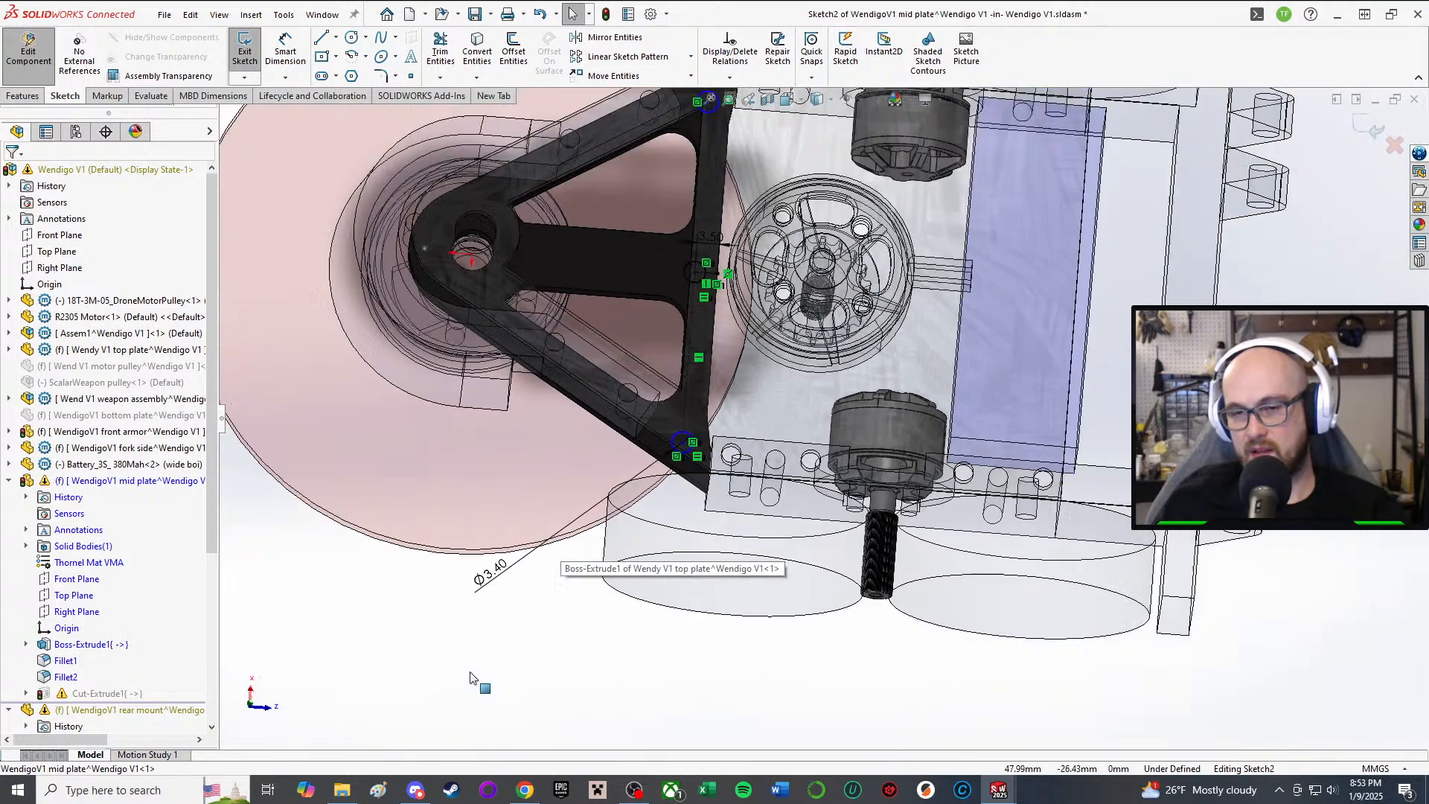
{"action": "right_click", "coordinate": [588, 580]}
{"action": "right_click_drag", "start_coordinate": [542, 664], "coordinate": [544, 704]}
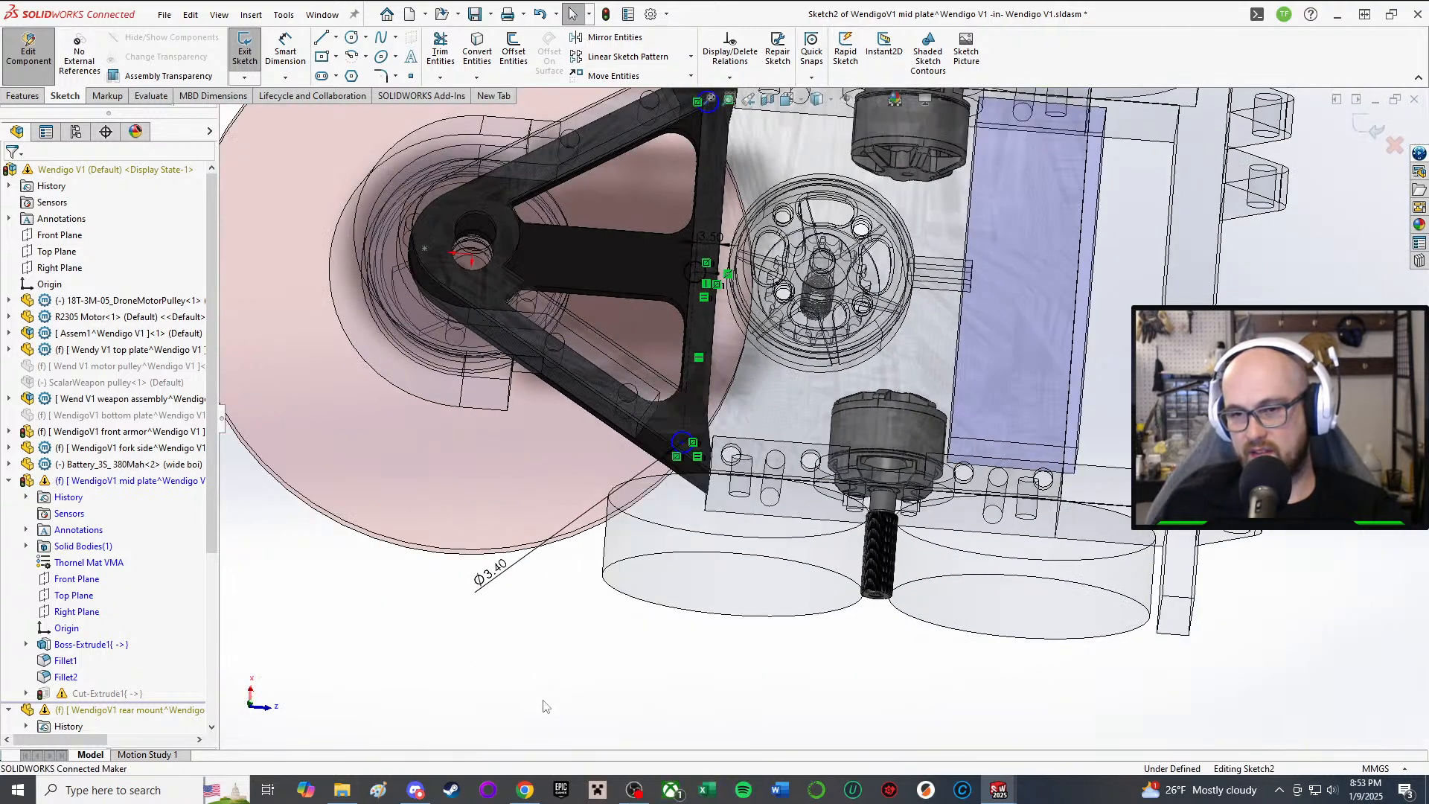
{"action": "scroll", "coordinate": [639, 455], "scroll_direction": "down", "scroll_amount": 4}
{"action": "middle_click_drag", "start_coordinate": [745, 421], "coordinate": [750, 445]}
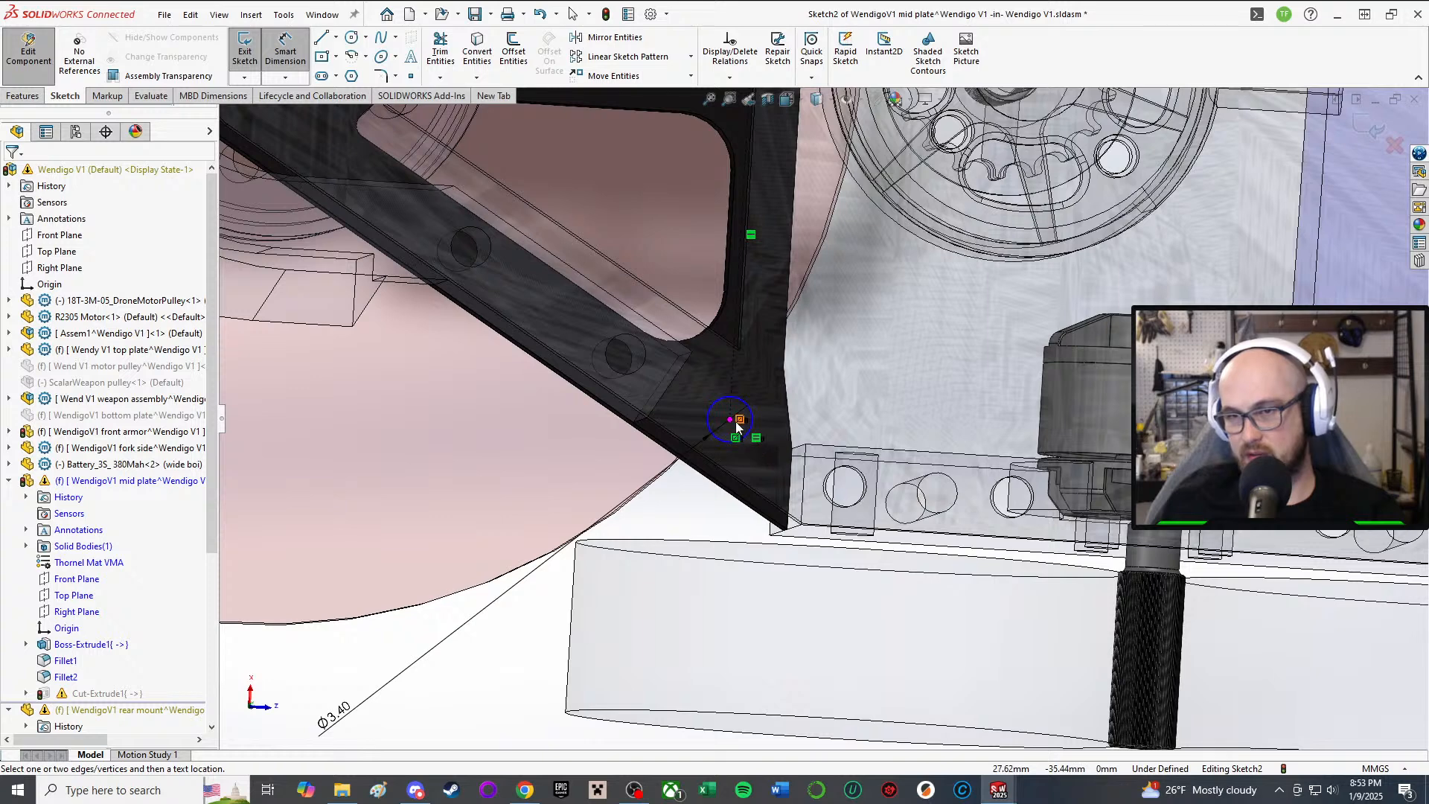
Step: Dimension the hole centre 2.00 mm from a plate edge, fully defining Sketch2
{"action": "left_click", "coordinate": [730, 420]}
{"action": "left_click", "coordinate": [805, 482]}
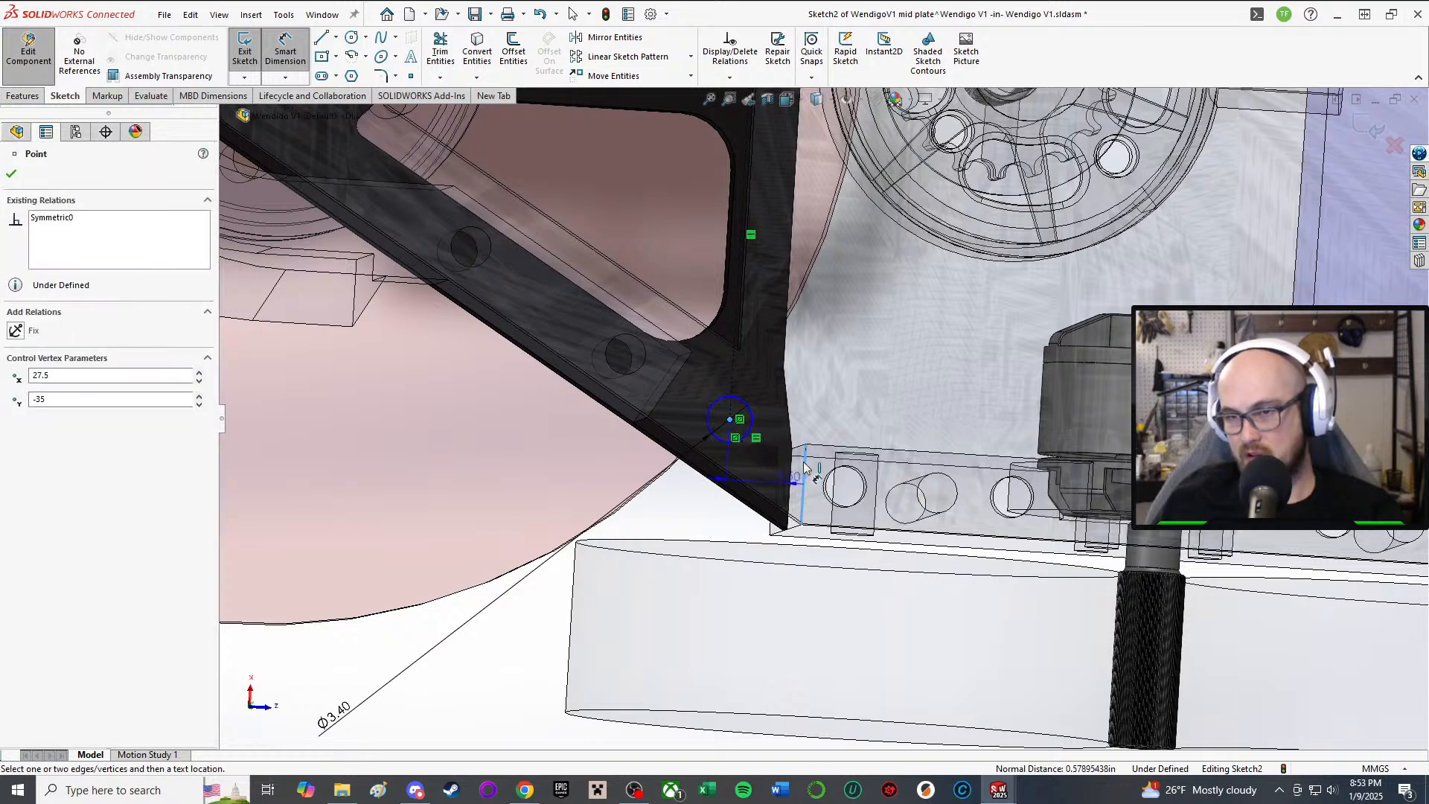
{"action": "left_click", "coordinate": [802, 405]}
{"action": "left_click", "coordinate": [797, 328]}
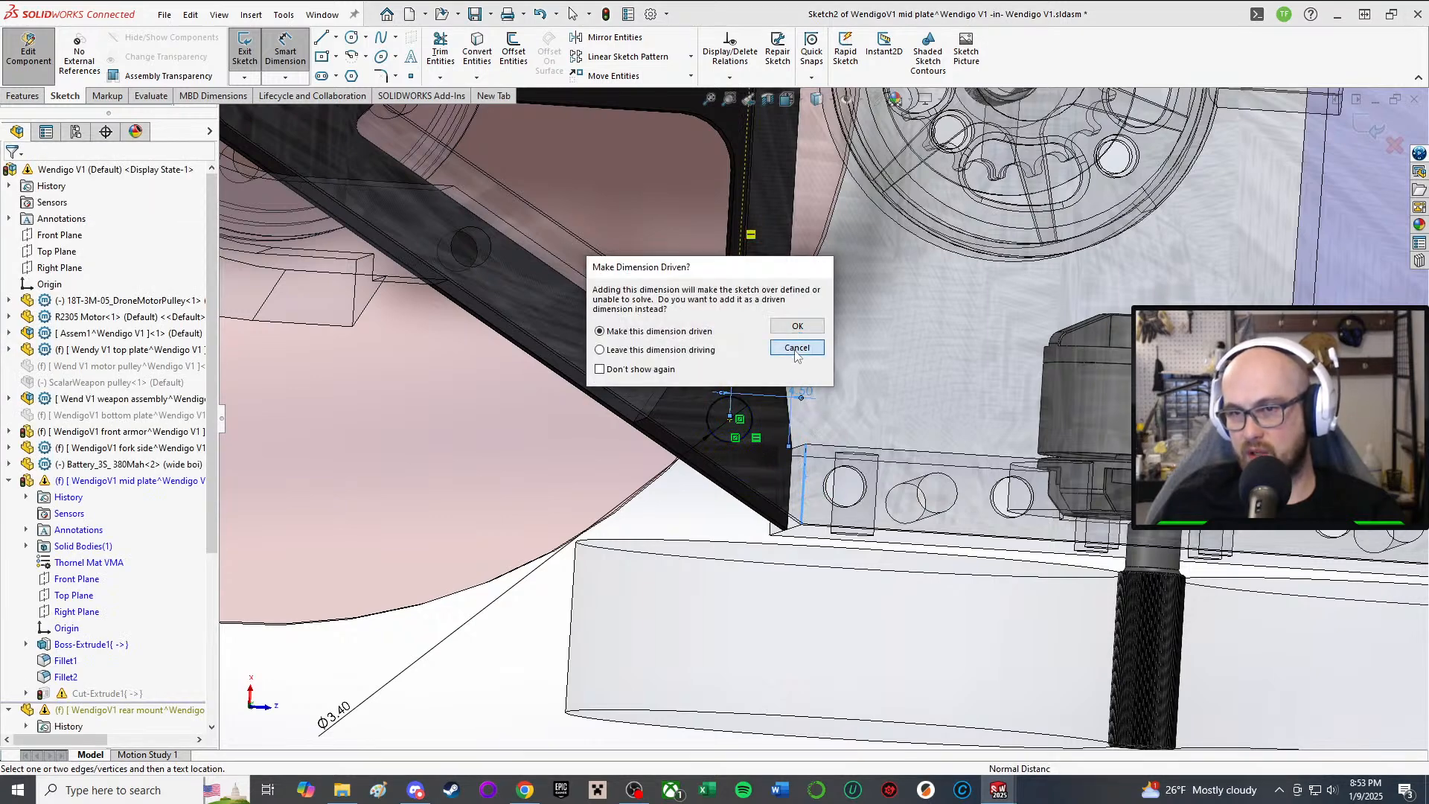
{"action": "left_click", "coordinate": [730, 419]}
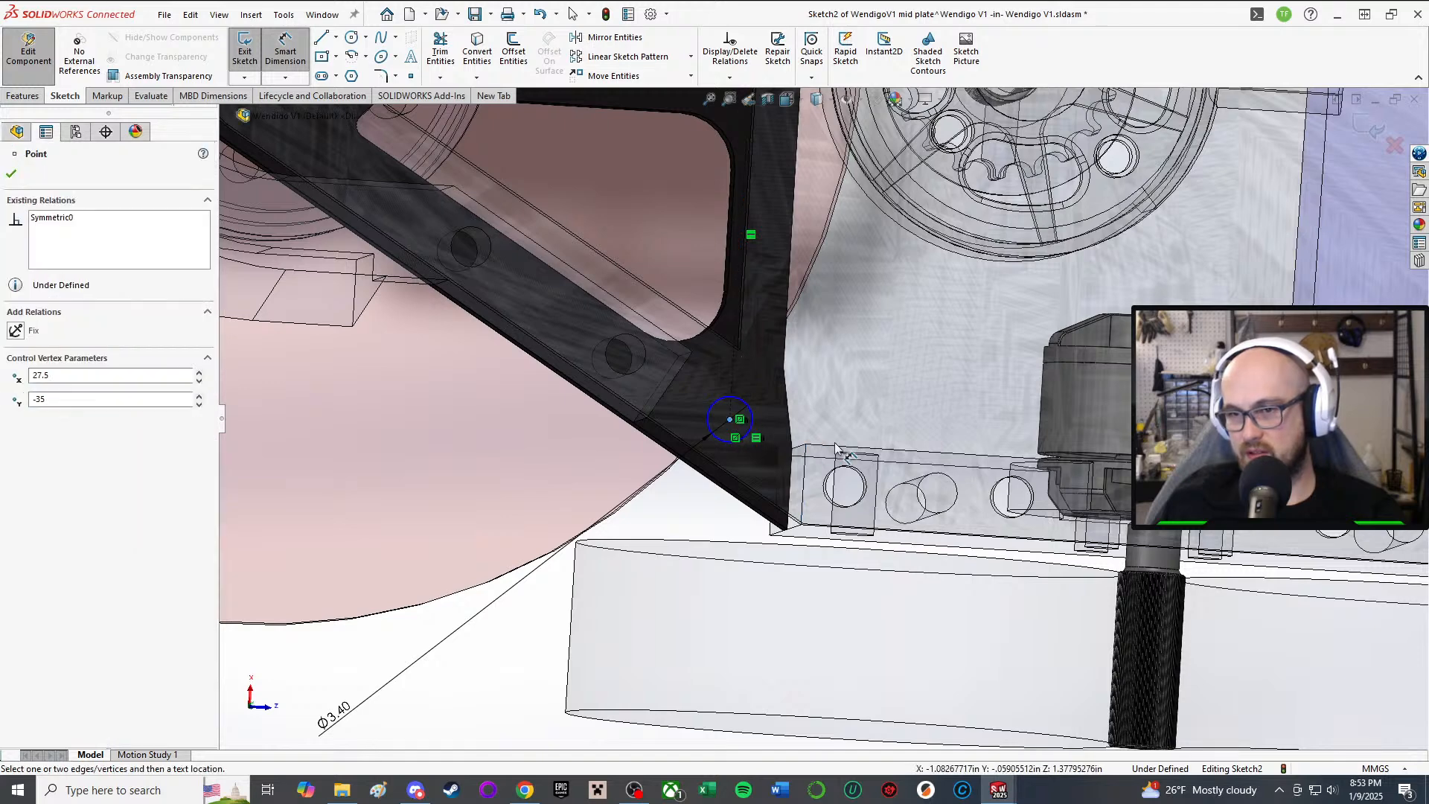
{"action": "left_click", "coordinate": [835, 452]}
{"action": "left_click", "coordinate": [806, 414]}
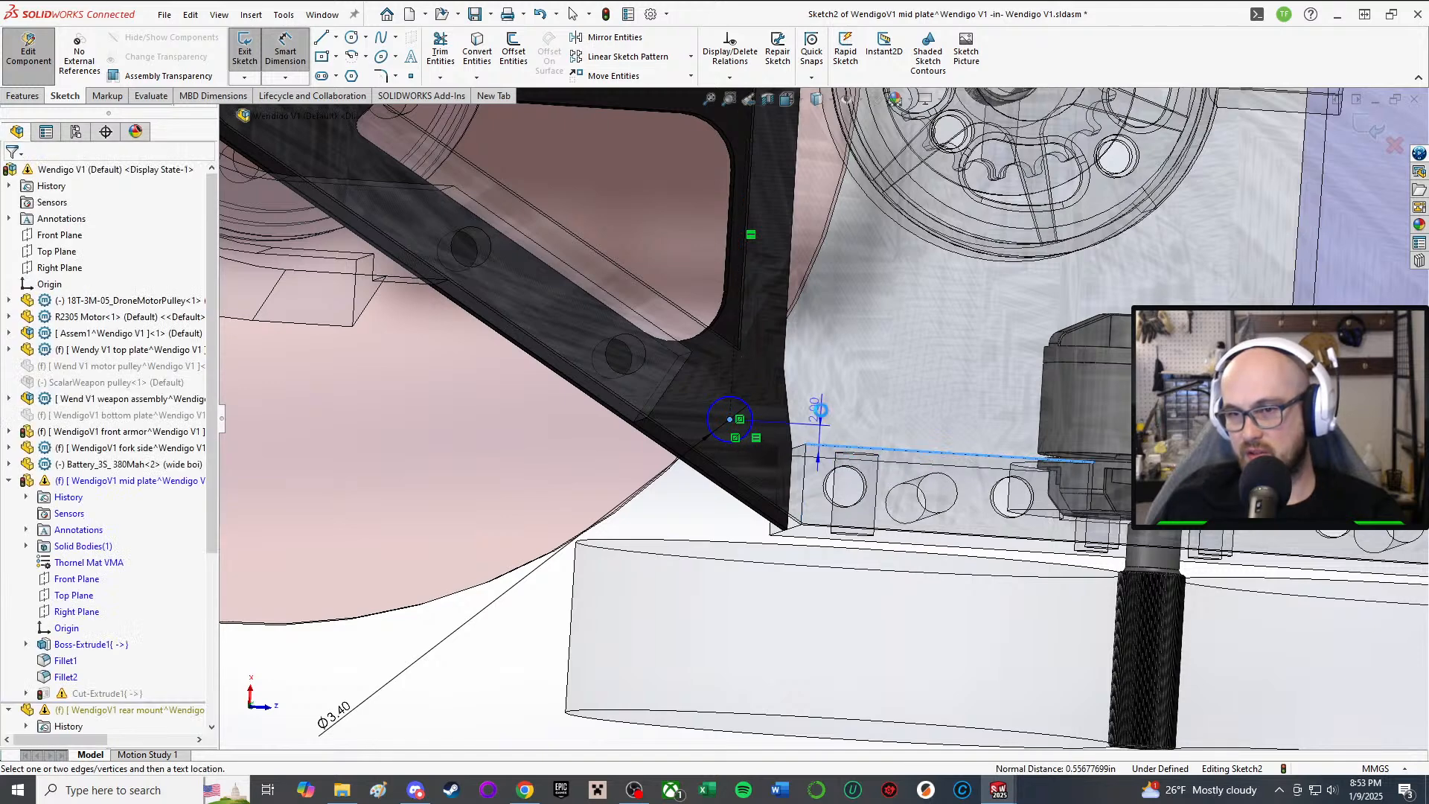
{"action": "left_click", "coordinate": [756, 392]}
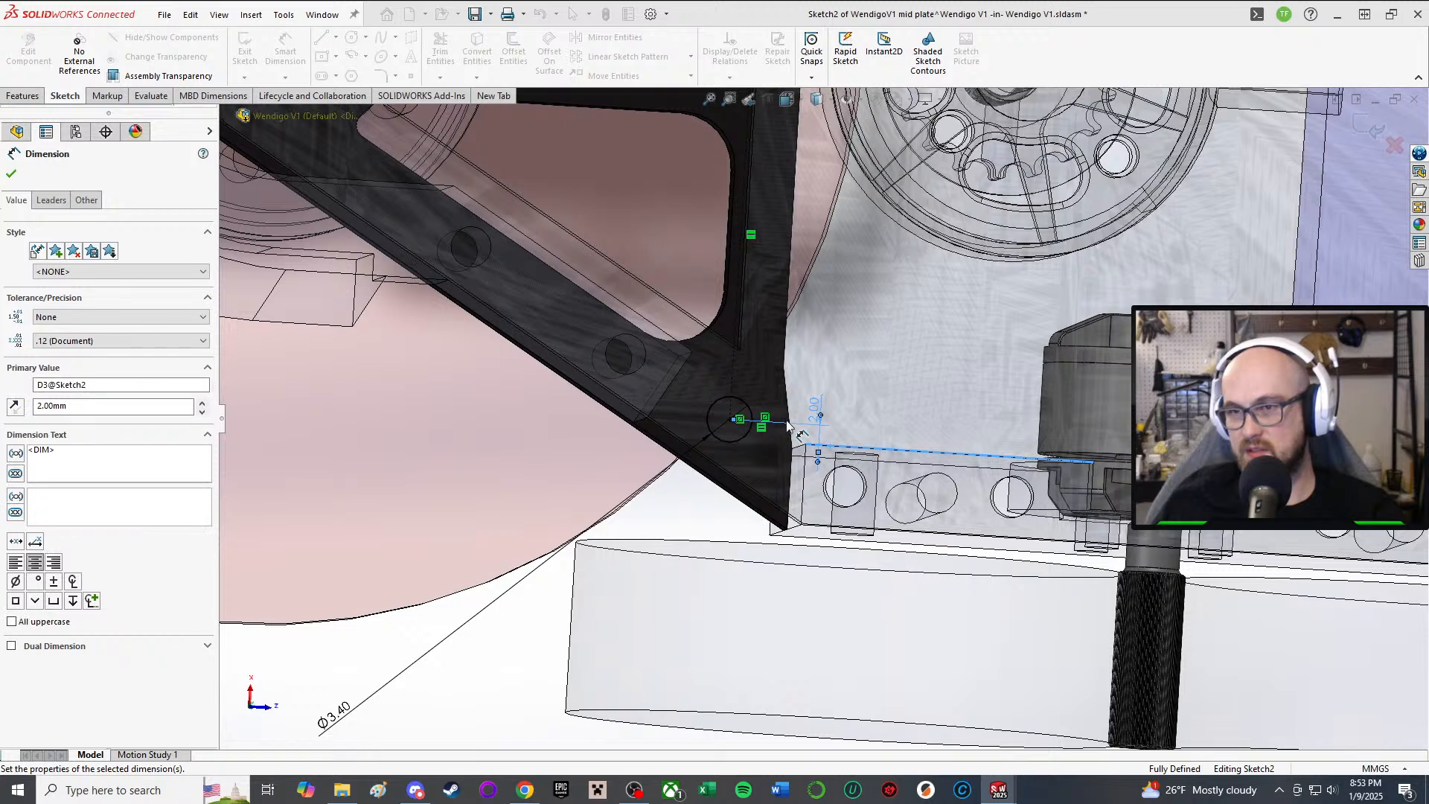
{"action": "key", "text": "f"}
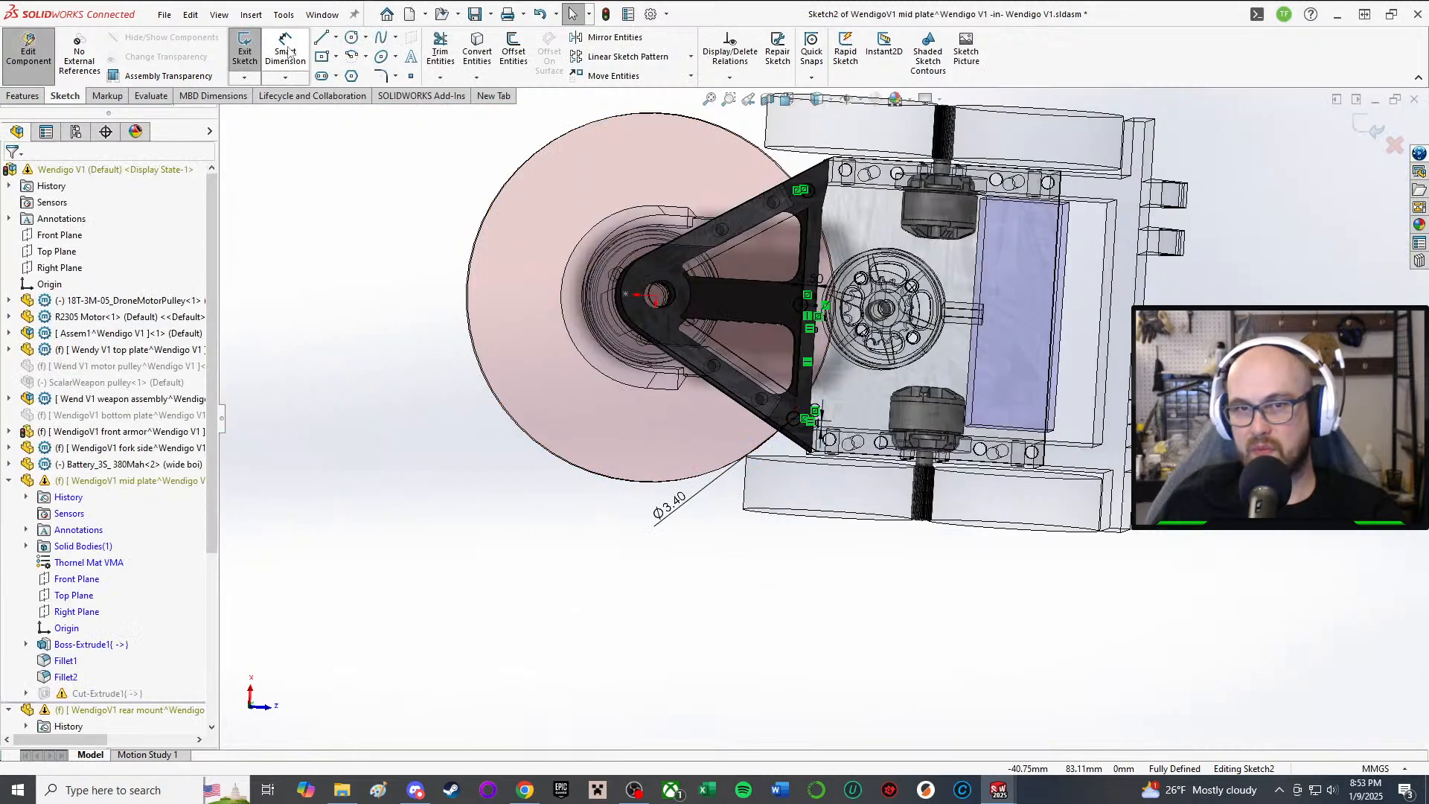
{"action": "left_click", "coordinate": [282, 52]}
Step: Exit the mid plate sketch and orbit the assembly to a tilted view
{"action": "left_click", "coordinate": [245, 50]}
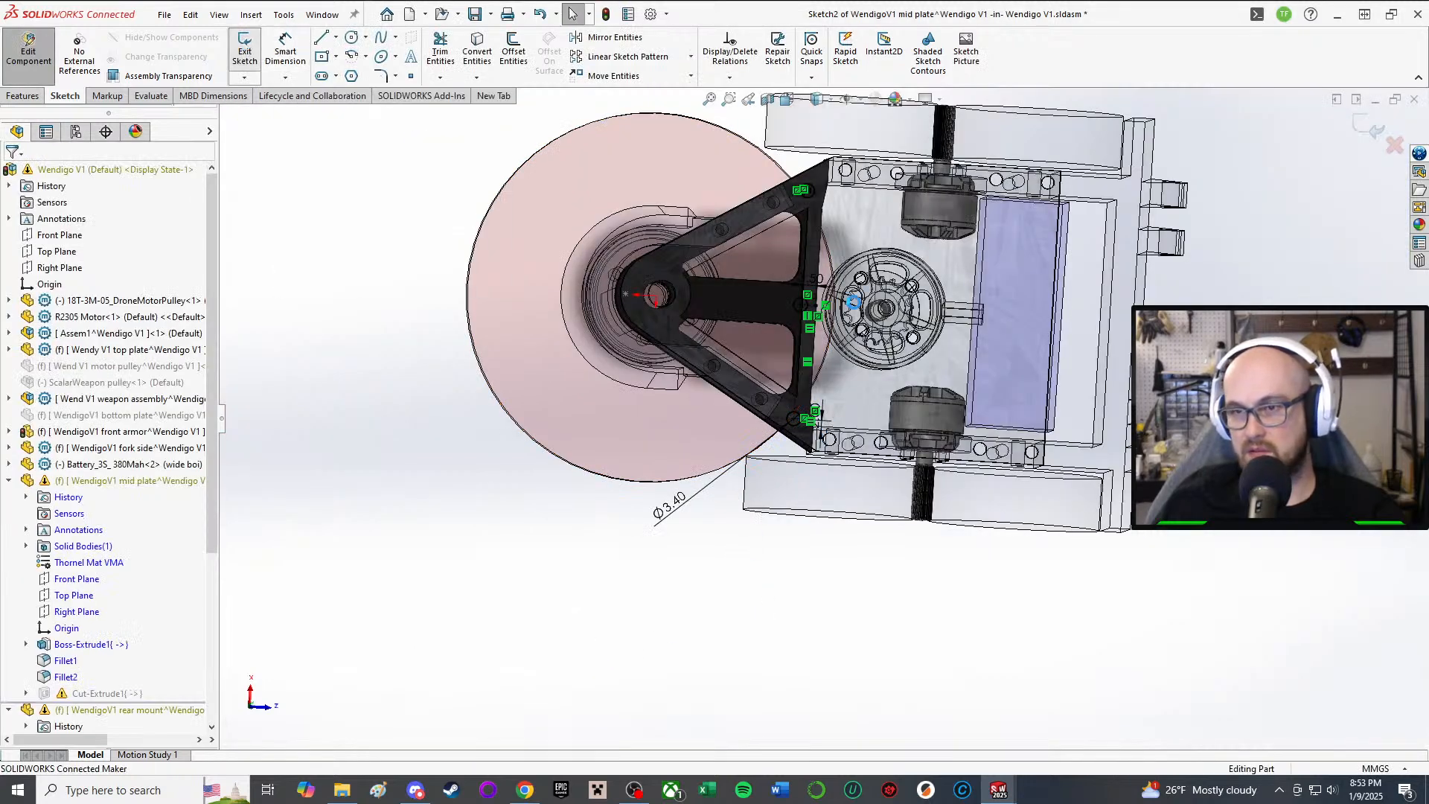
{"action": "scroll", "coordinate": [822, 276], "scroll_direction": "down", "scroll_amount": 3}
{"action": "middle_click_drag", "start_coordinate": [819, 274], "coordinate": [829, 538]}
{"action": "middle_click_drag", "start_coordinate": [751, 223], "coordinate": [929, 354]}
{"action": "scroll", "coordinate": [933, 357], "scroll_direction": "up", "scroll_amount": 4}
{"action": "scroll", "coordinate": [995, 445], "scroll_direction": "down", "scroll_amount": 4}
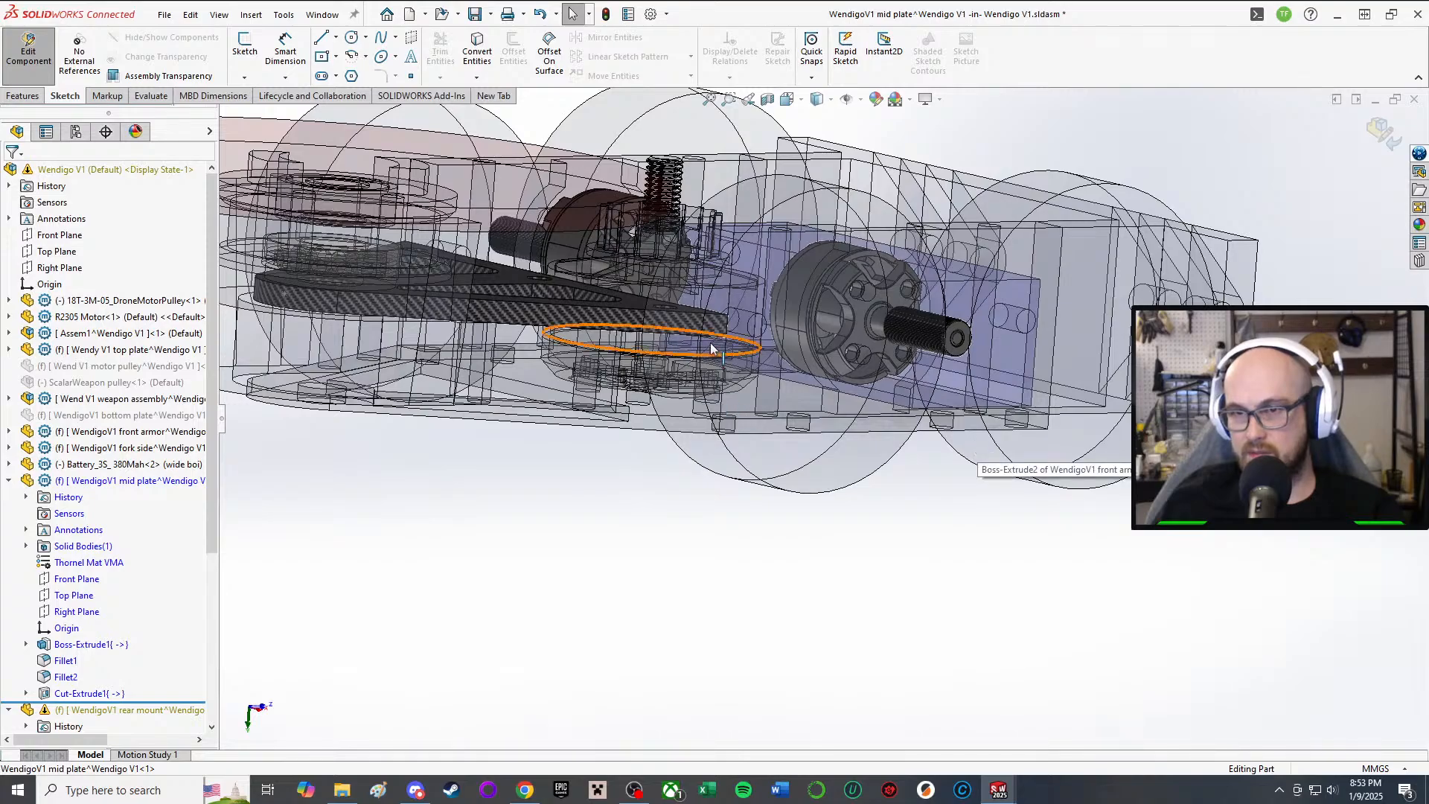
{"action": "middle_click_drag", "start_coordinate": [977, 442], "coordinate": [732, 247]}
Step: Stop editing the mid plate and return to the assembly's angled top view
{"action": "left_click", "coordinate": [39, 56]}
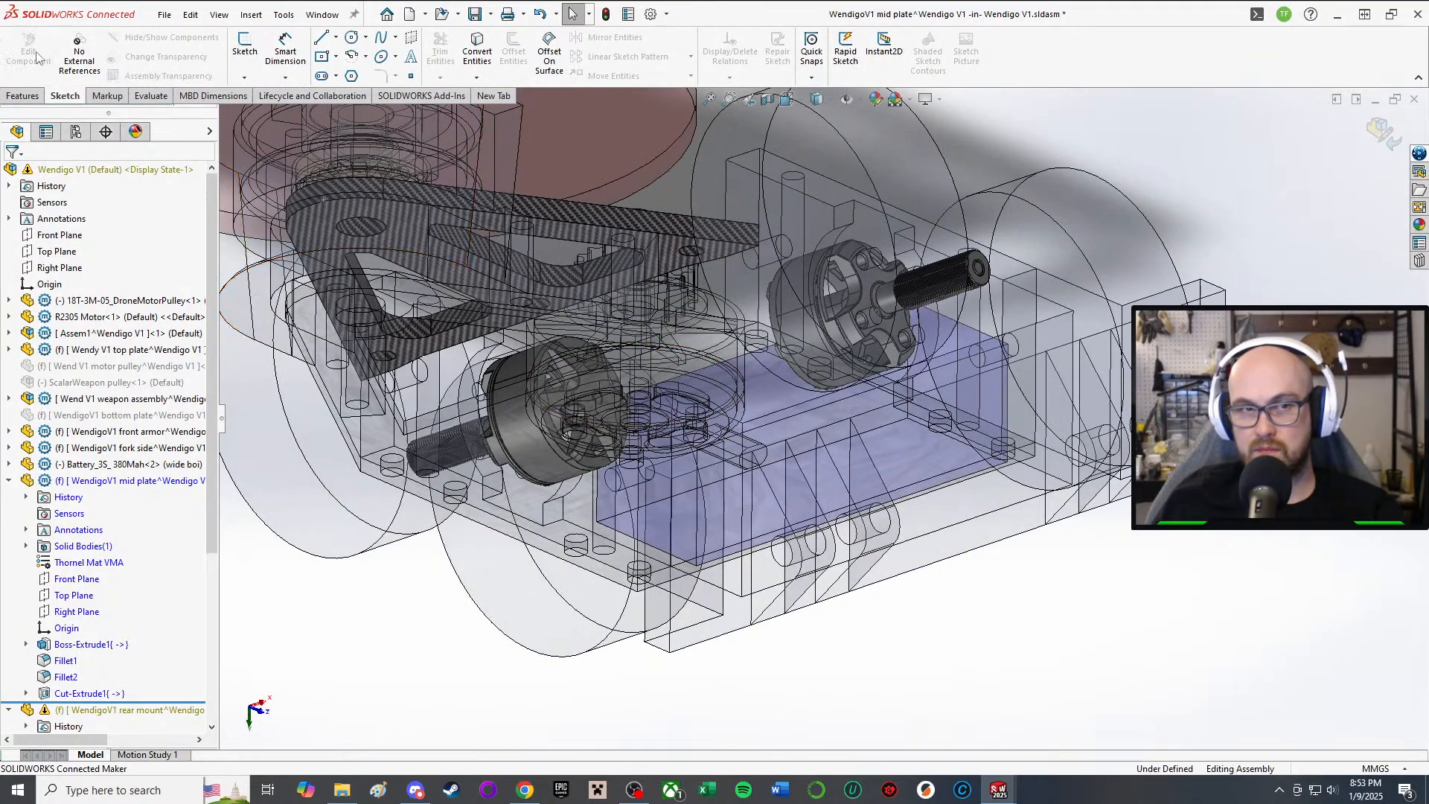
{"action": "middle_click_drag", "start_coordinate": [682, 370], "coordinate": [721, 598]}
{"action": "scroll", "coordinate": [721, 597], "scroll_direction": "up", "scroll_amount": 1}
{"action": "scroll", "coordinate": [823, 255], "scroll_direction": "down", "scroll_amount": 2}
{"action": "middle_click_drag", "start_coordinate": [856, 249], "coordinate": [826, 325]}
{"action": "scroll", "coordinate": [997, 276], "scroll_direction": "down", "scroll_amount": 1}
Step: Select the rear mount plate and edit it in context within the assembly
{"action": "left_click", "coordinate": [886, 357]}
{"action": "left_click", "coordinate": [989, 264]}
{"action": "scroll", "coordinate": [804, 326], "scroll_direction": "up", "scroll_amount": 2}
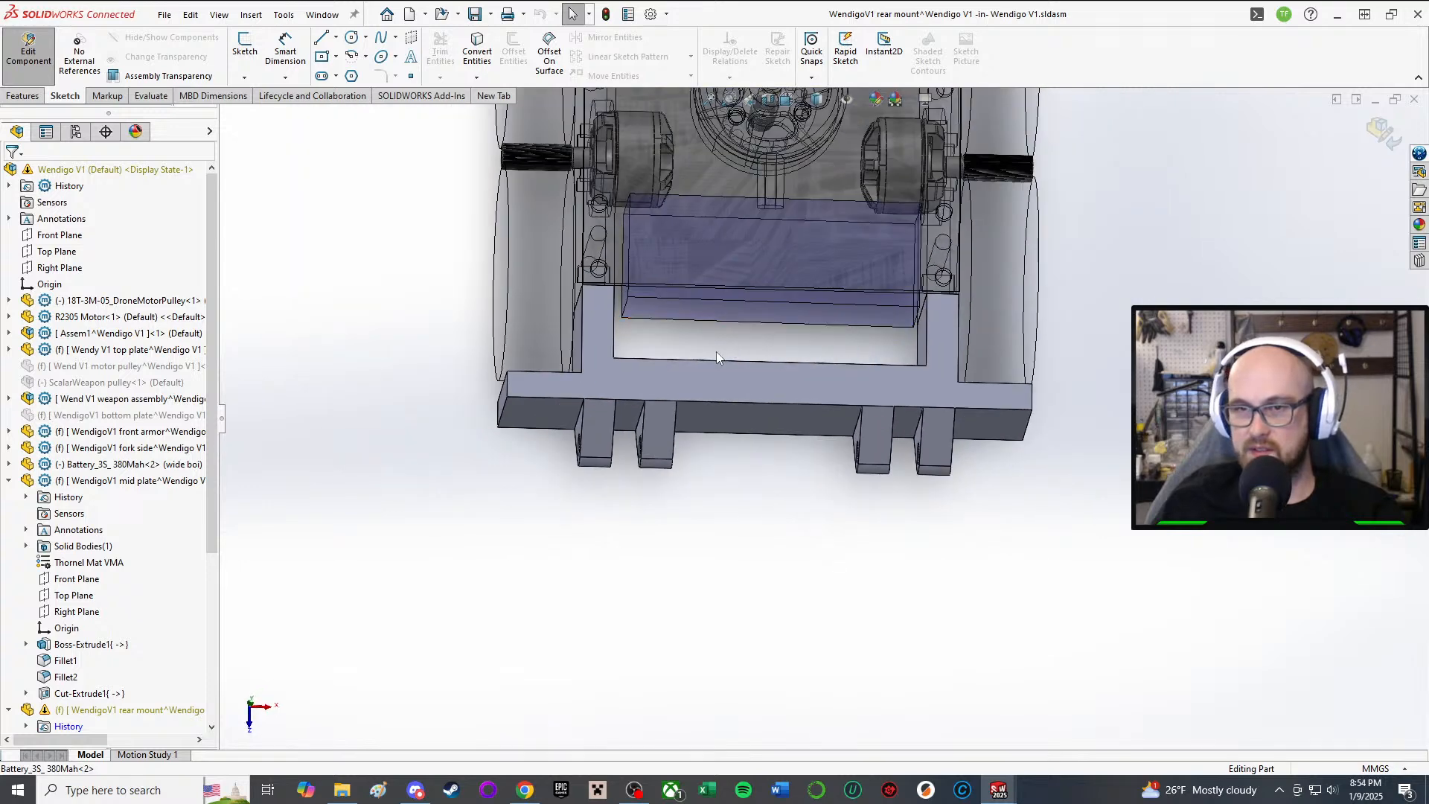
{"action": "scroll", "coordinate": [717, 357], "scroll_direction": "down", "scroll_amount": 2}
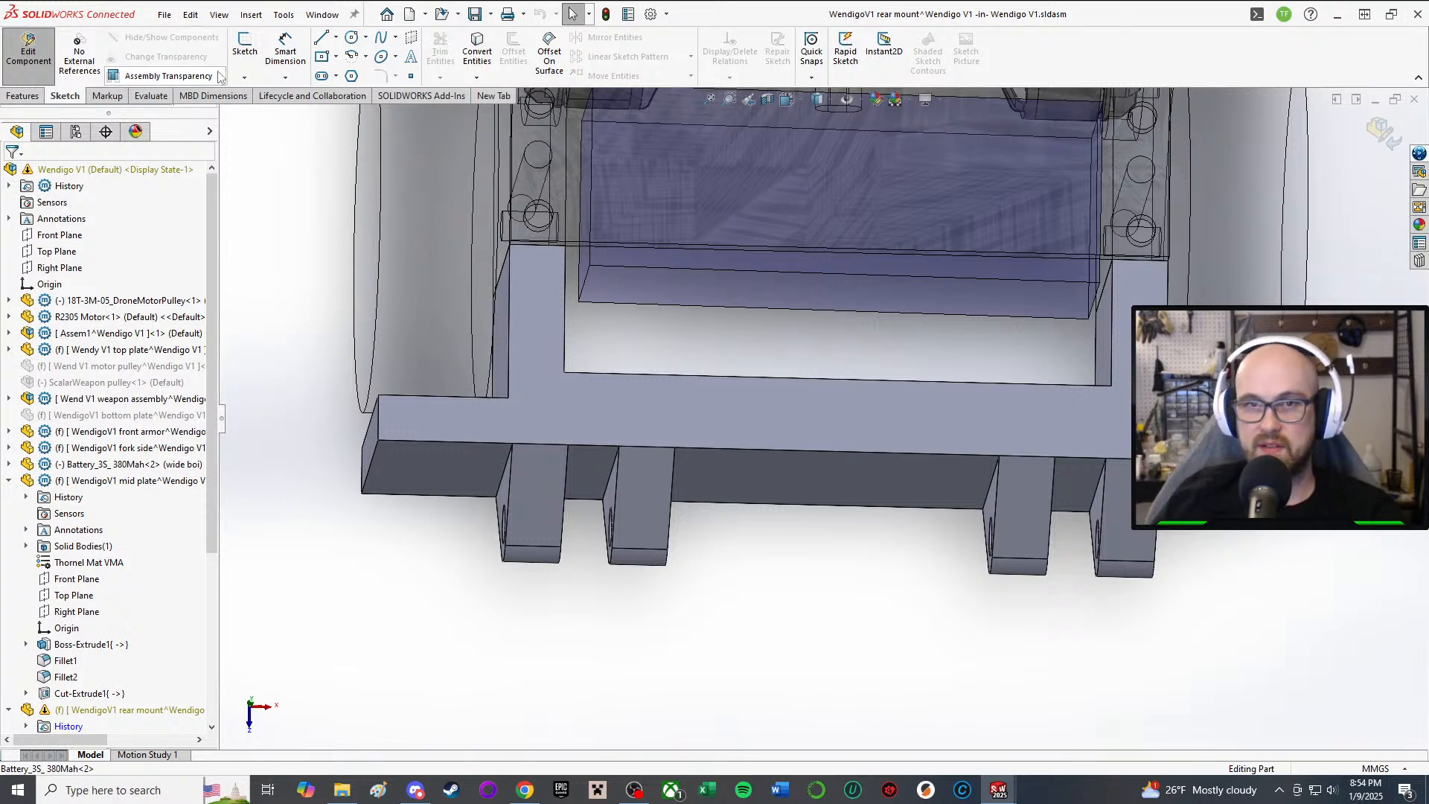
Step: Start a sketch on the rear mount face and draw a vertical centerline down the left upright
{"action": "left_click", "coordinate": [247, 52]}
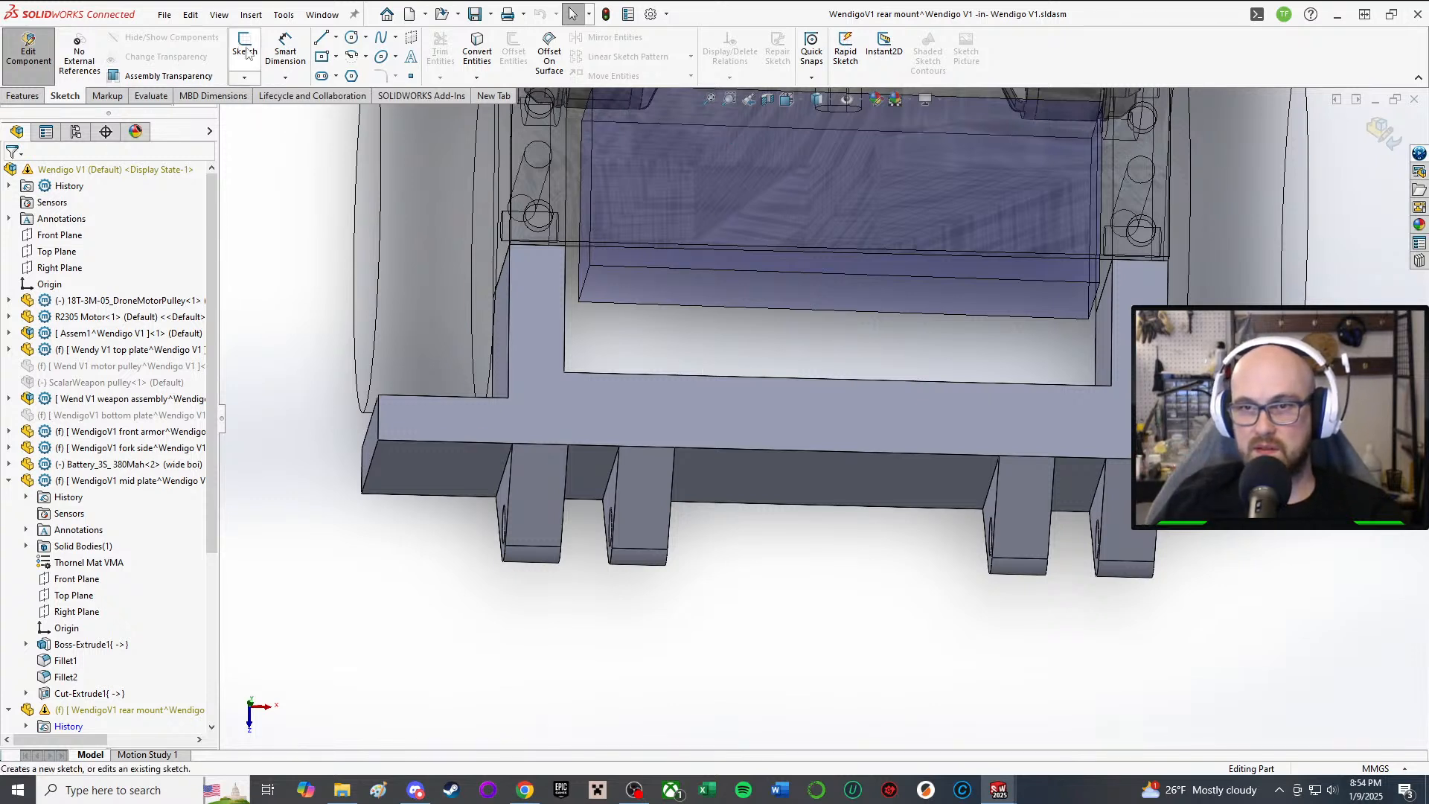
{"action": "middle_click_drag", "start_coordinate": [712, 333], "coordinate": [586, 307]}
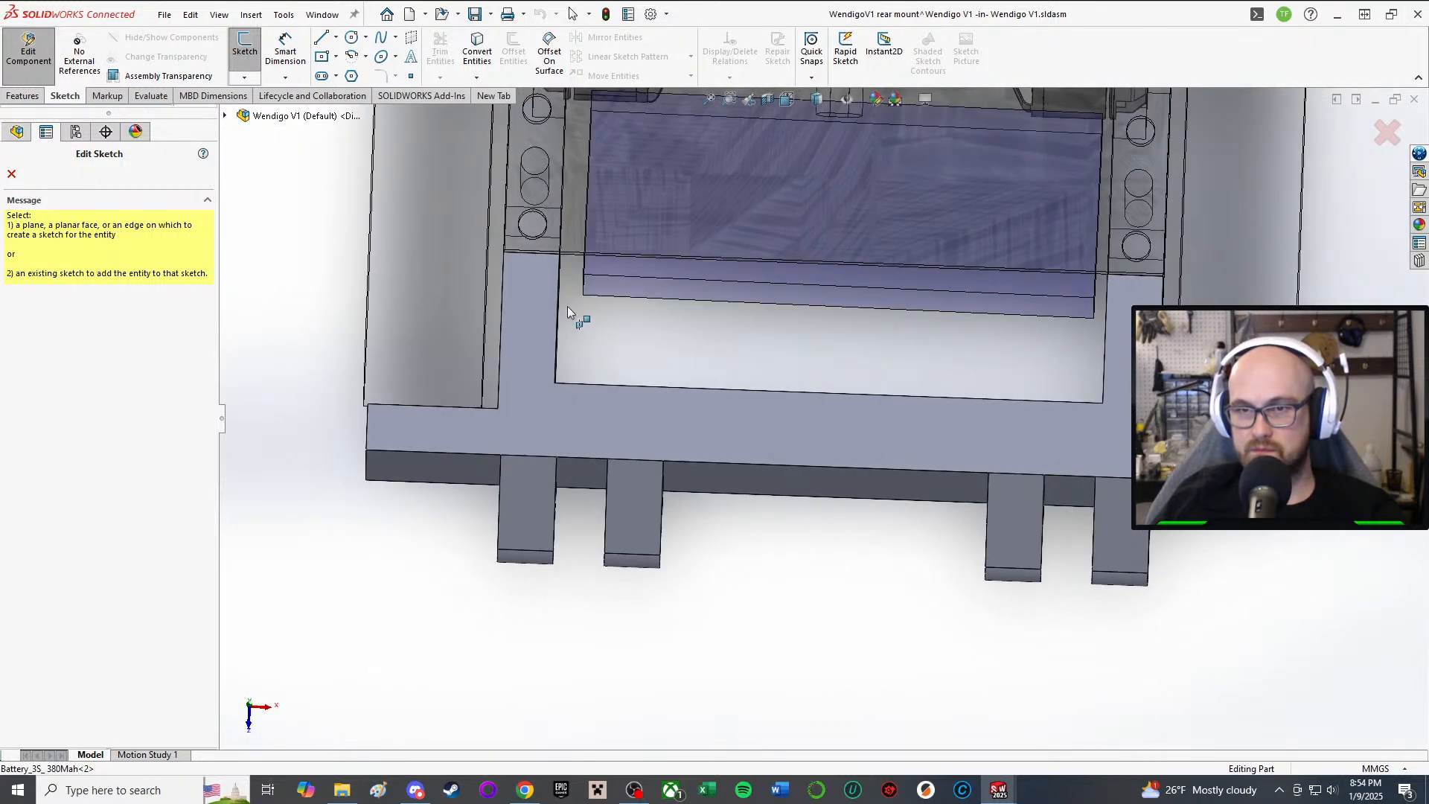
{"action": "left_click", "coordinate": [536, 305]}
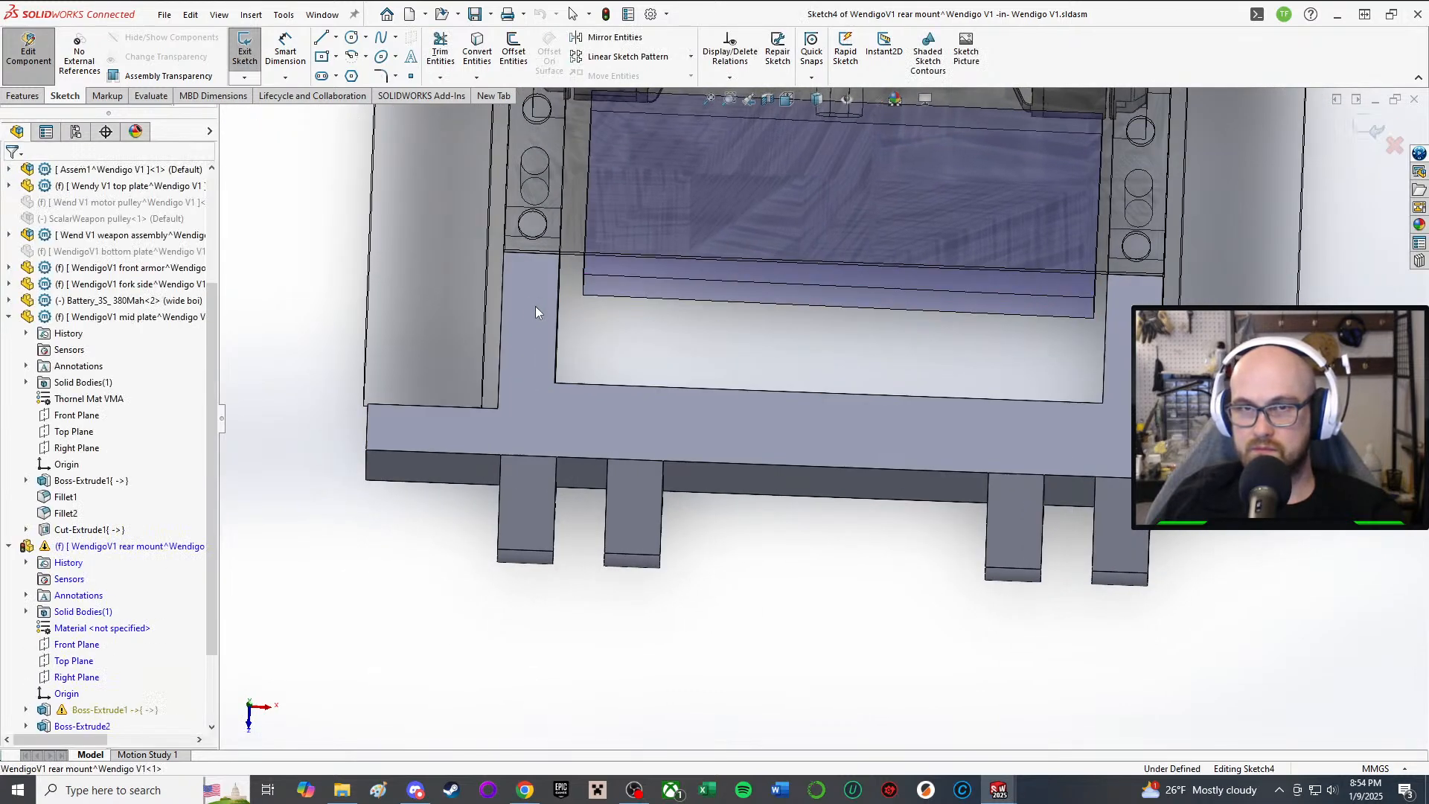
{"action": "left_click", "coordinate": [366, 37]}
{"action": "left_click", "coordinate": [336, 56]}
{"action": "left_click", "coordinate": [336, 37]}
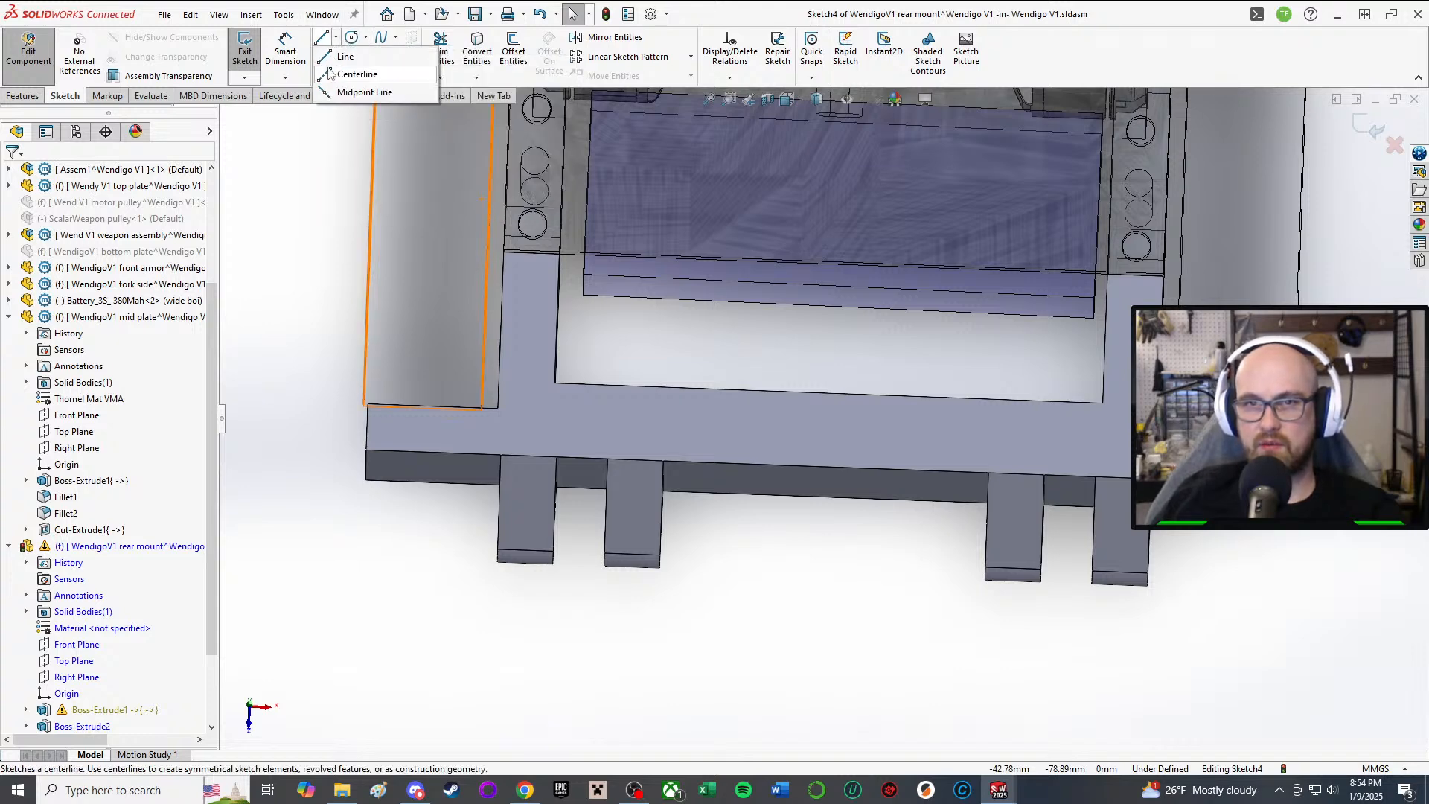
{"action": "left_click", "coordinate": [350, 74]}
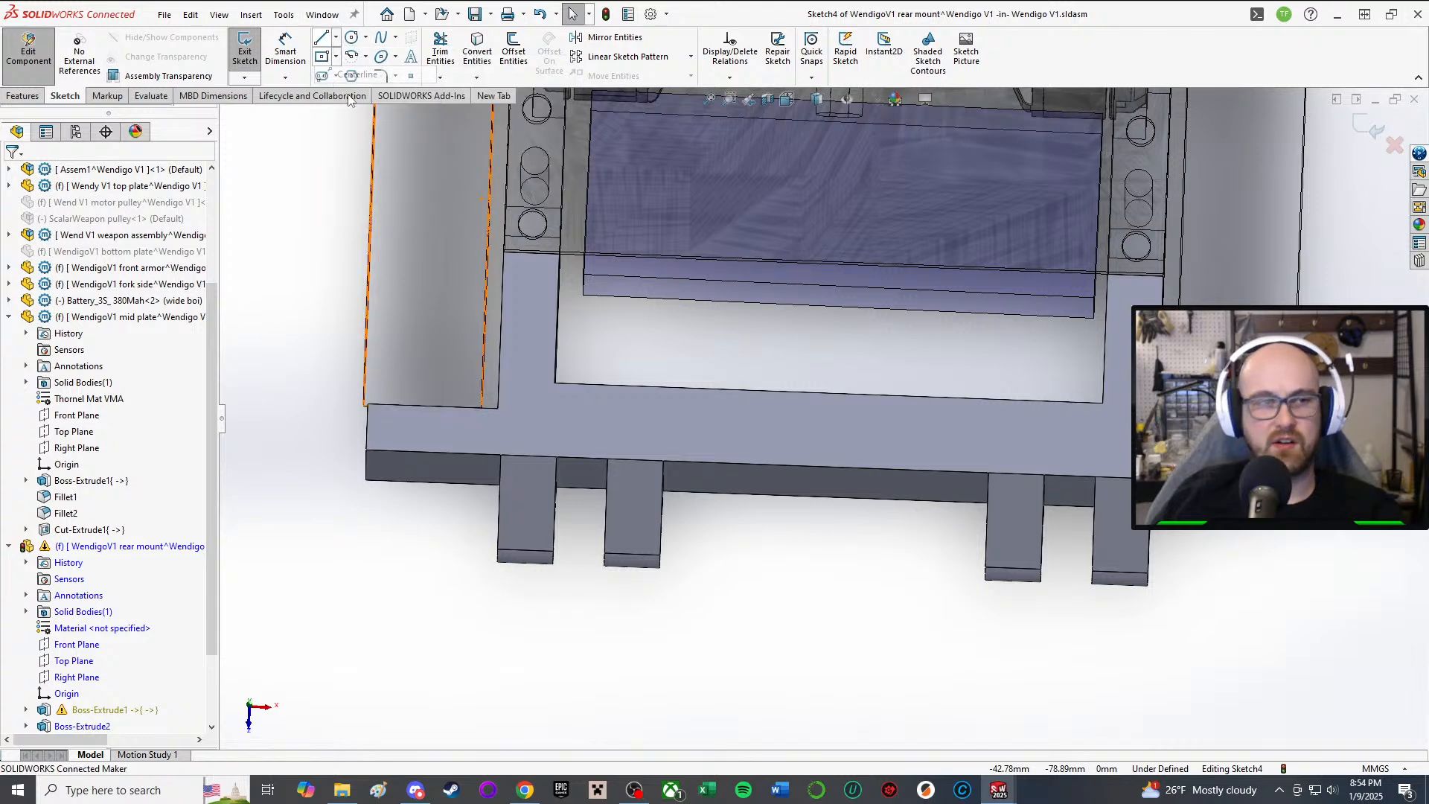
{"action": "left_click", "coordinate": [532, 253]}
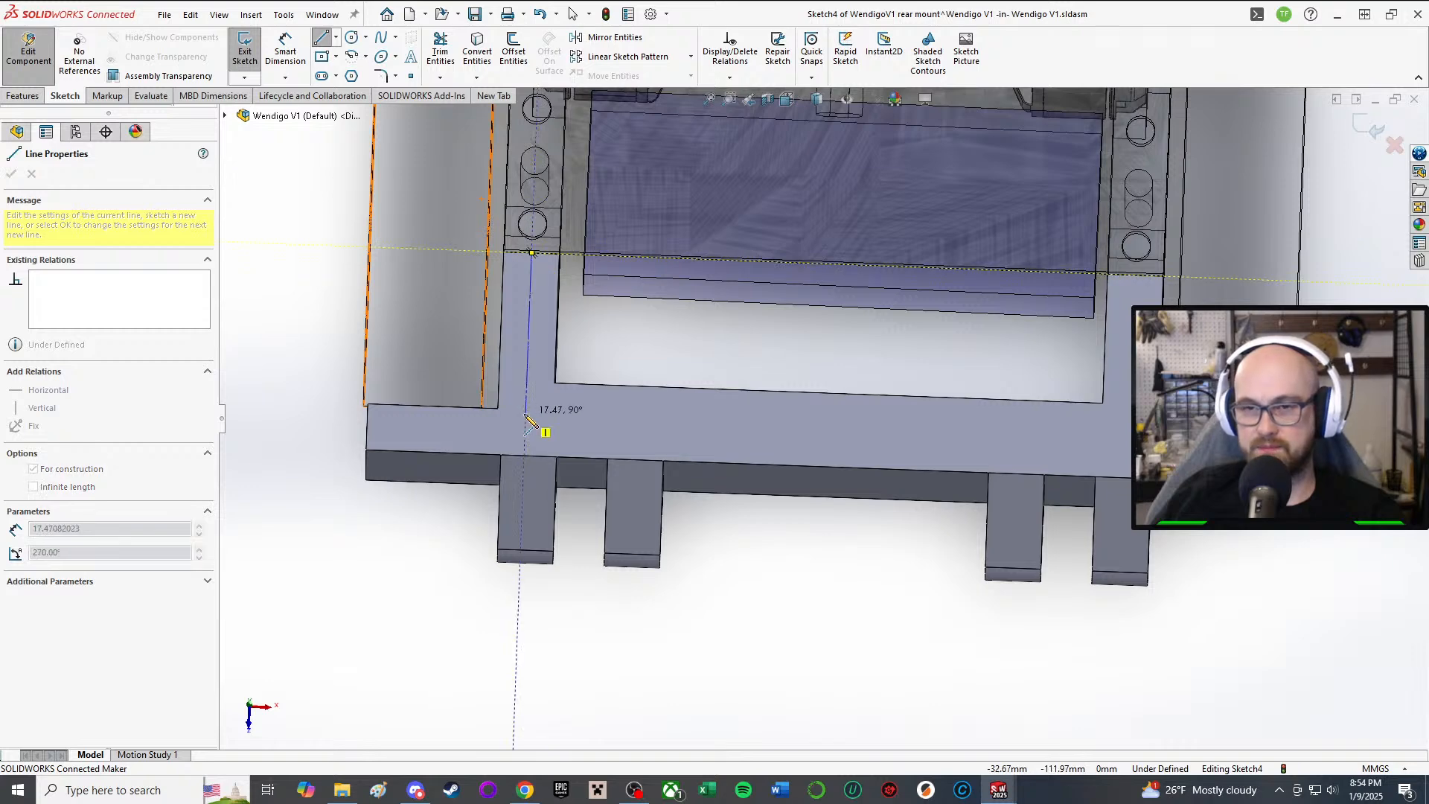
{"action": "left_click", "coordinate": [526, 414]}
{"action": "right_click", "coordinate": [527, 414]}
{"action": "left_click", "coordinate": [562, 425]}
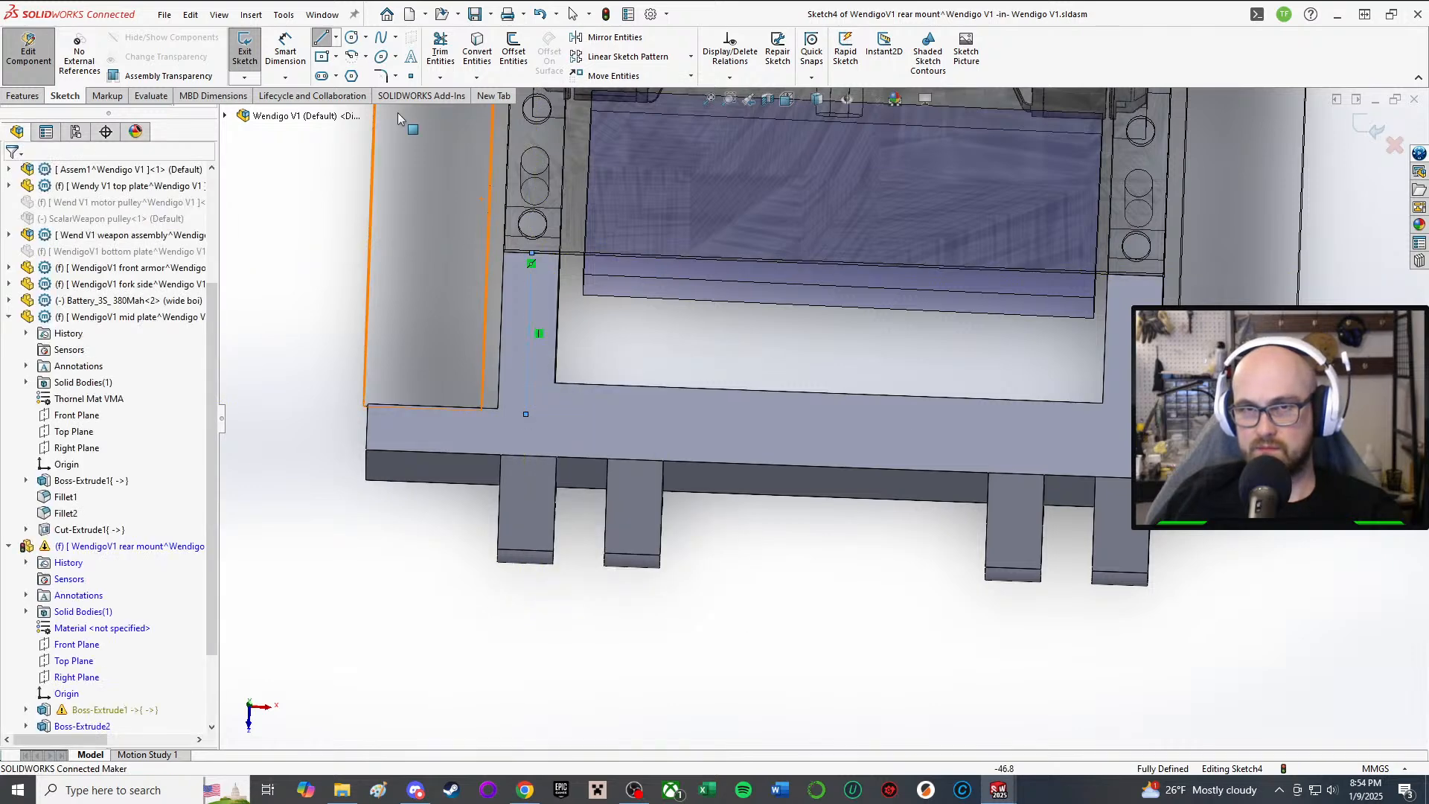
Step: Draw a small circle centred on the centerline
{"action": "left_click", "coordinate": [352, 37]}
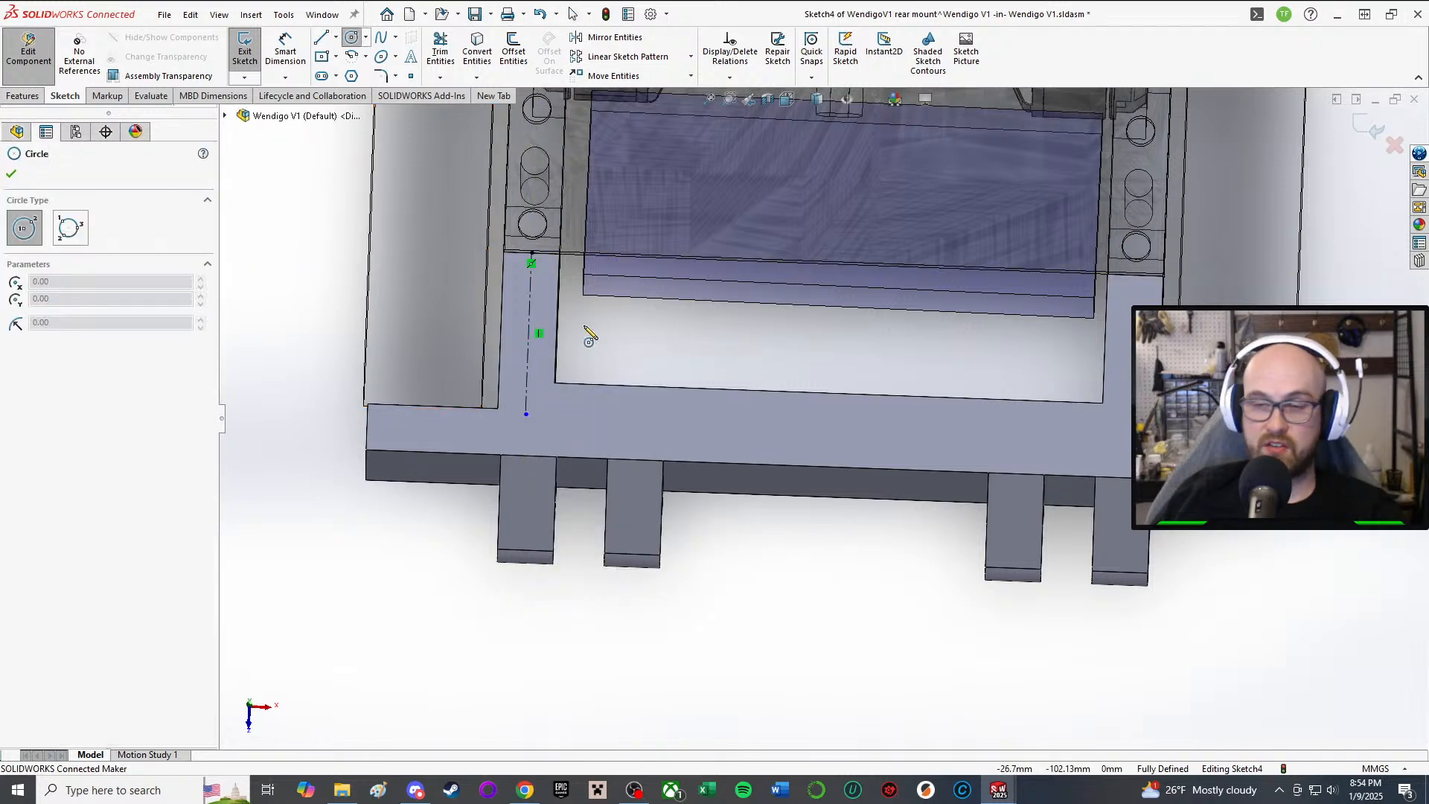
{"action": "left_click", "coordinate": [529, 311]}
{"action": "left_click", "coordinate": [554, 321]}
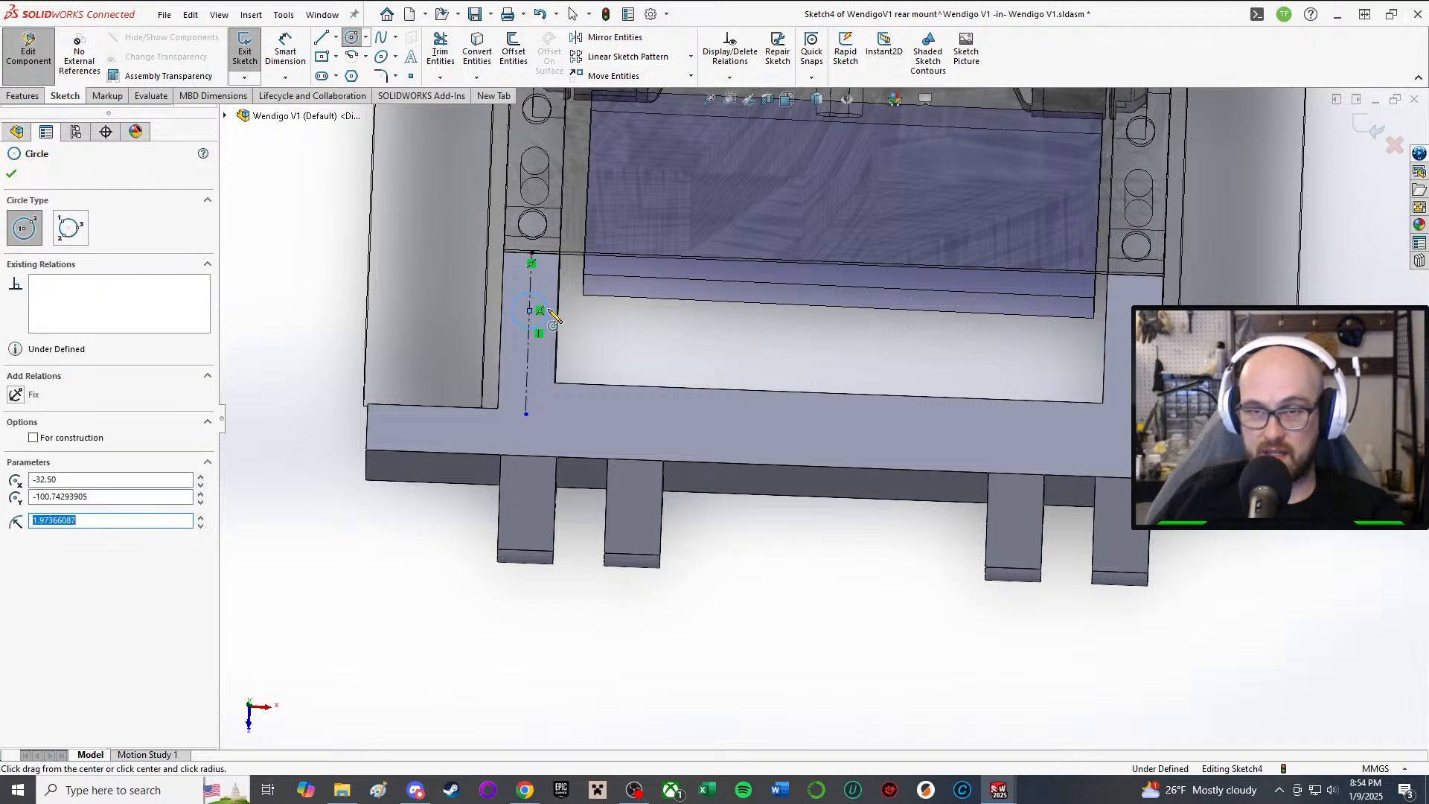
{"action": "right_click", "coordinate": [570, 302]}
{"action": "left_click", "coordinate": [606, 312]}
{"action": "scroll", "coordinate": [595, 527], "scroll_direction": "up", "scroll_amount": 2}
{"action": "scroll", "coordinate": [596, 527], "scroll_direction": "up", "scroll_amount": 1}
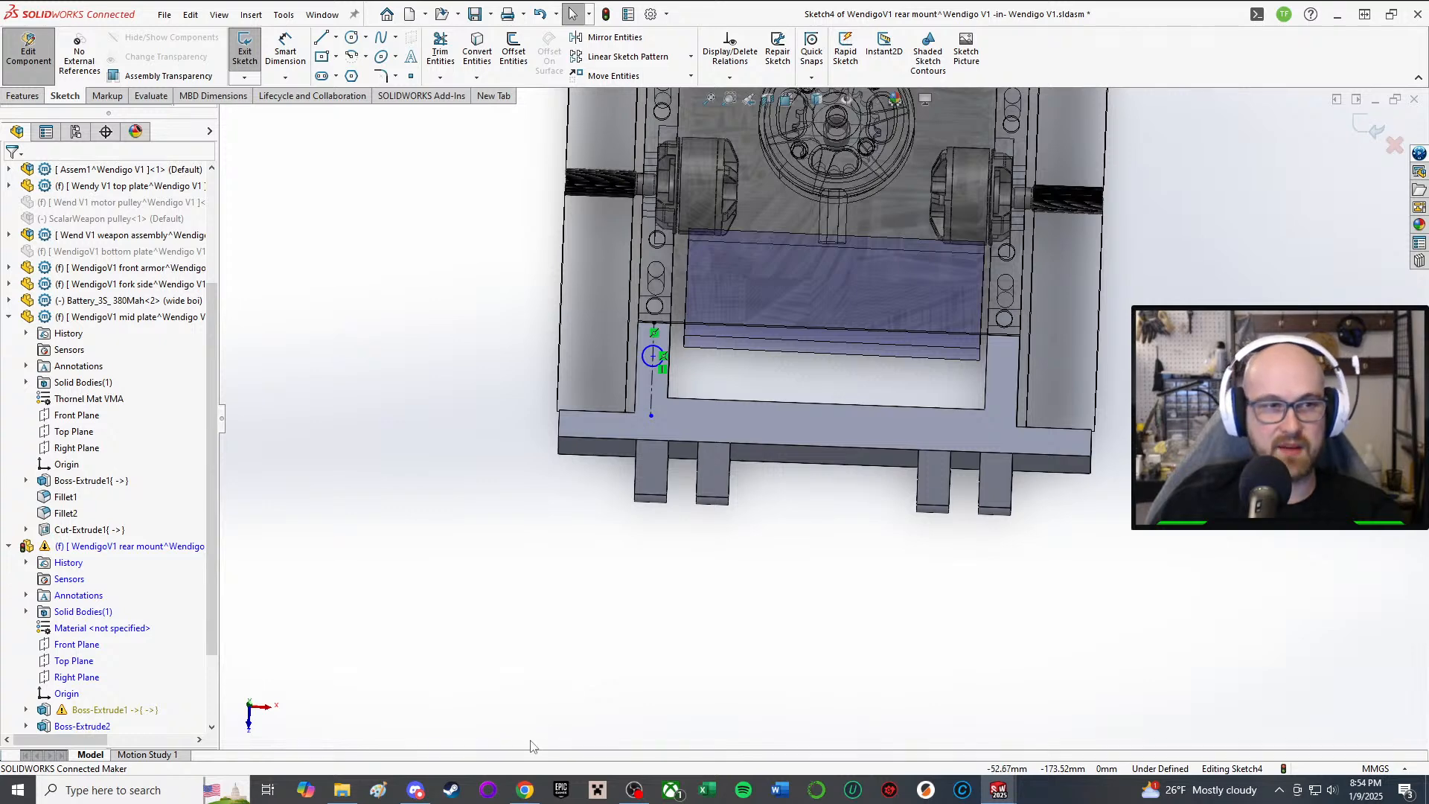
{"action": "right_click_drag", "start_coordinate": [561, 611], "coordinate": [671, 431]}
{"action": "scroll", "coordinate": [663, 395], "scroll_direction": "down", "scroll_amount": 4}
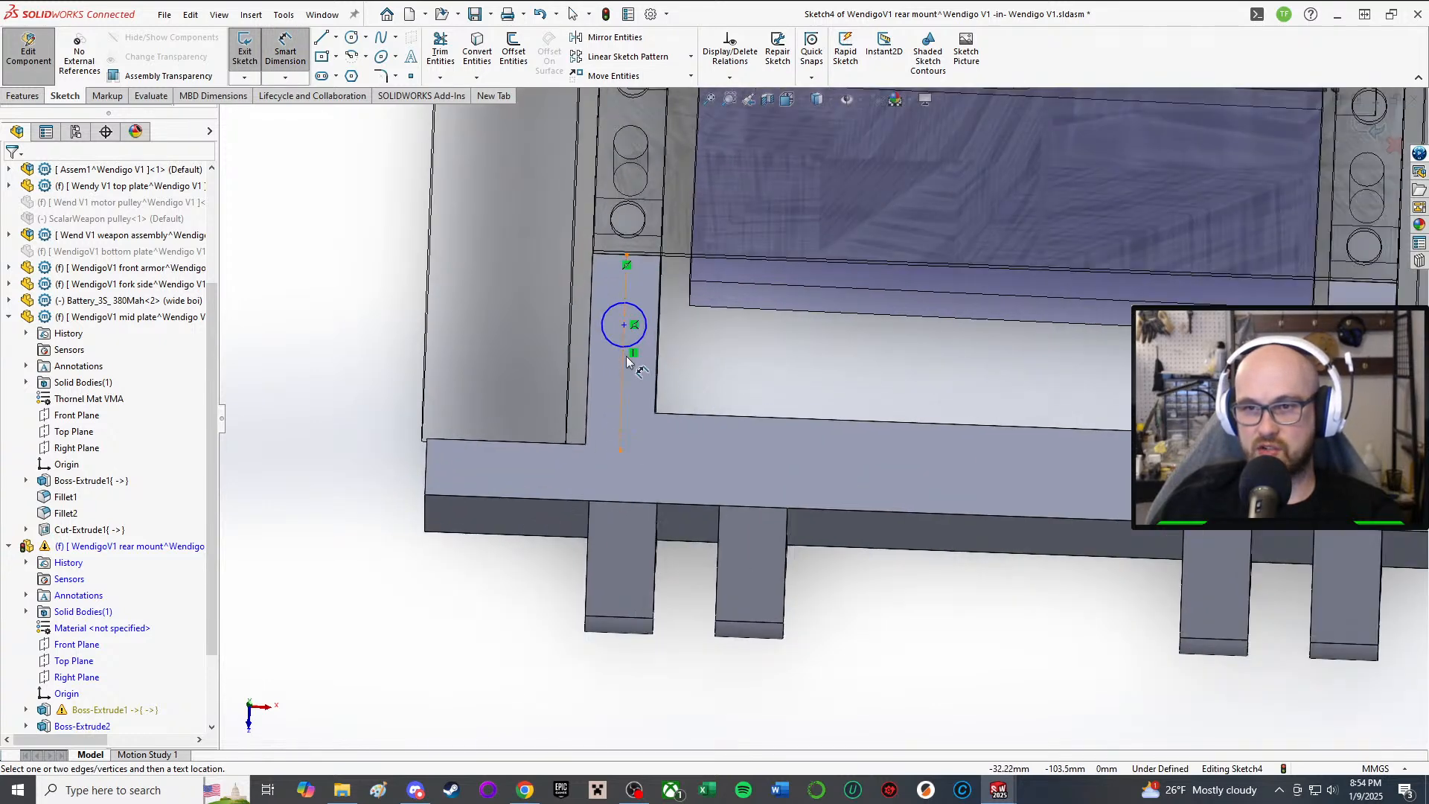
Step: Dimension the circle's diameter to 3 mm
{"action": "left_click", "coordinate": [625, 355]}
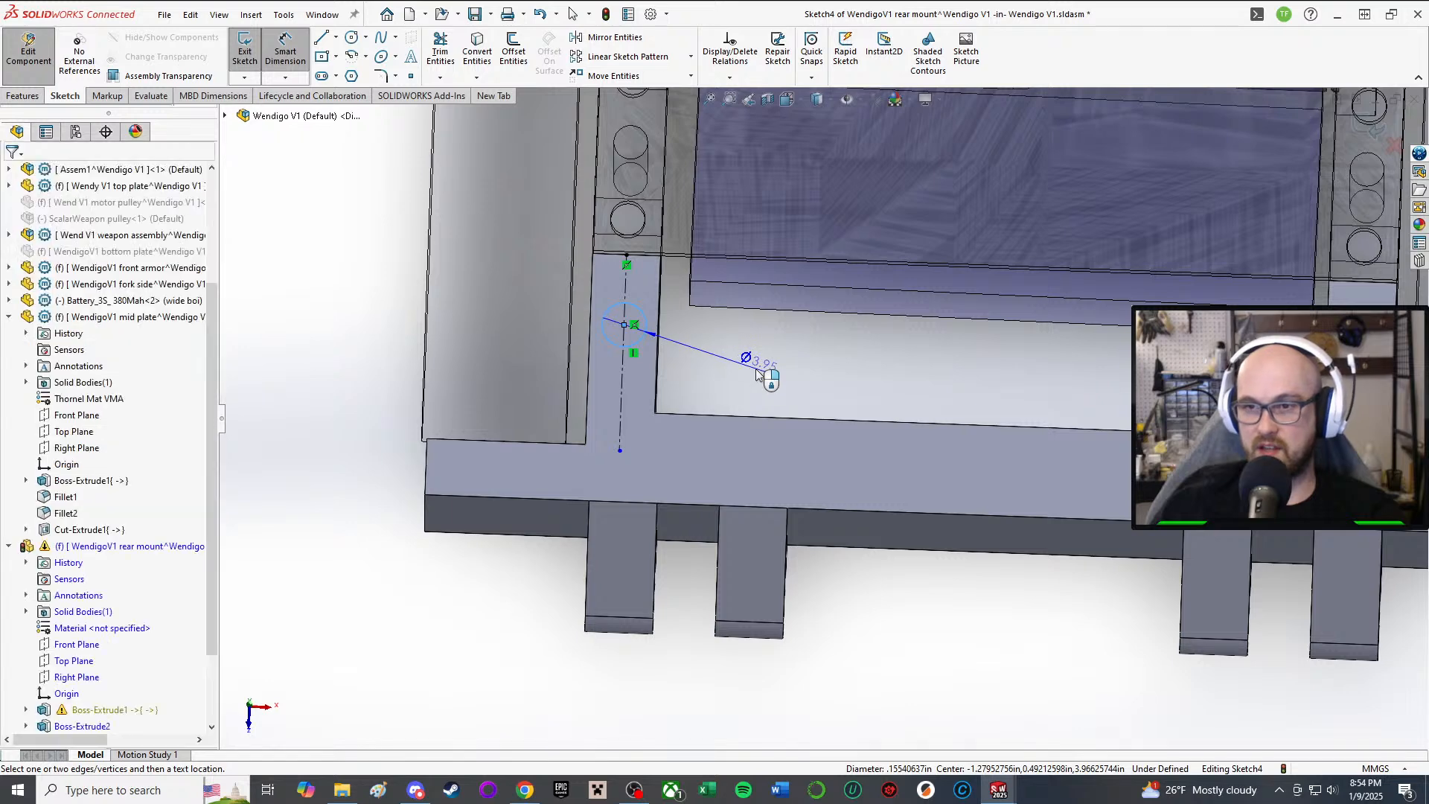
{"action": "left_click", "coordinate": [756, 369]}
{"action": "type", "text": "3.00mm"}
{"action": "key", "text": "Return"}
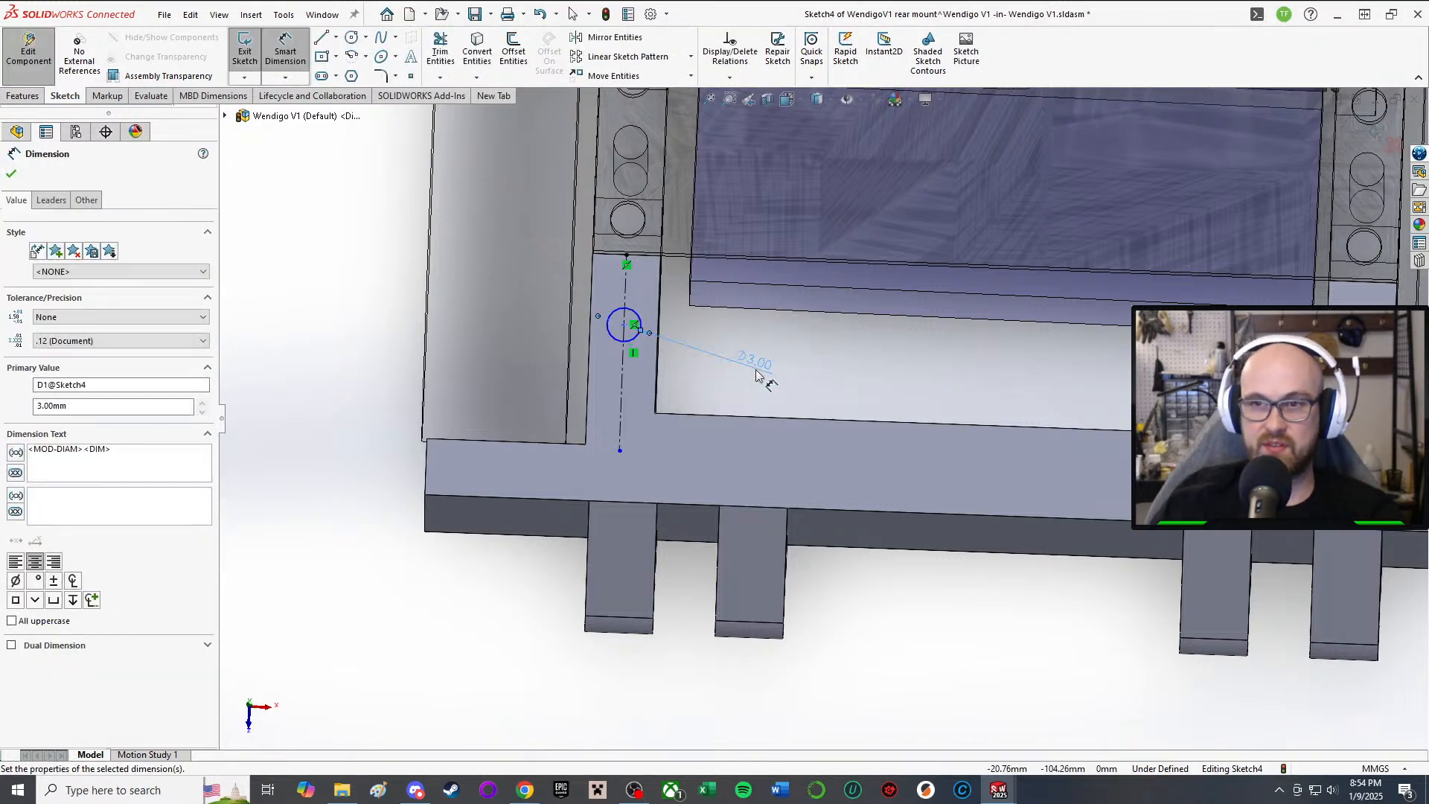
{"action": "scroll", "coordinate": [604, 360], "scroll_direction": "up", "scroll_amount": 2}
{"action": "key", "text": "Escape"}
{"action": "scroll", "coordinate": [437, 277], "scroll_direction": "up", "scroll_amount": 3}
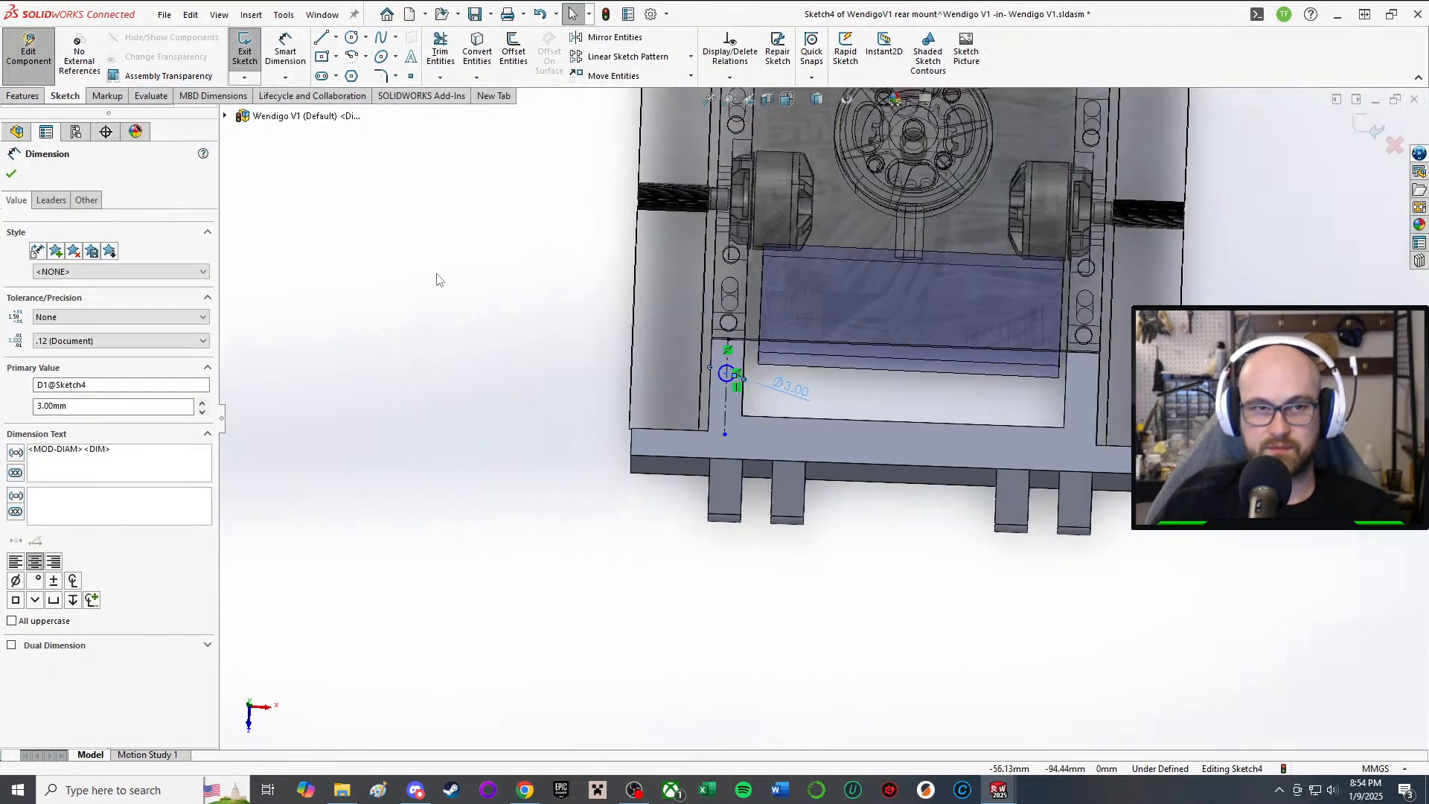
{"action": "scroll", "coordinate": [713, 396], "scroll_direction": "down", "scroll_amount": 2}
{"action": "scroll", "coordinate": [1102, 370], "scroll_direction": "down", "scroll_amount": 3}
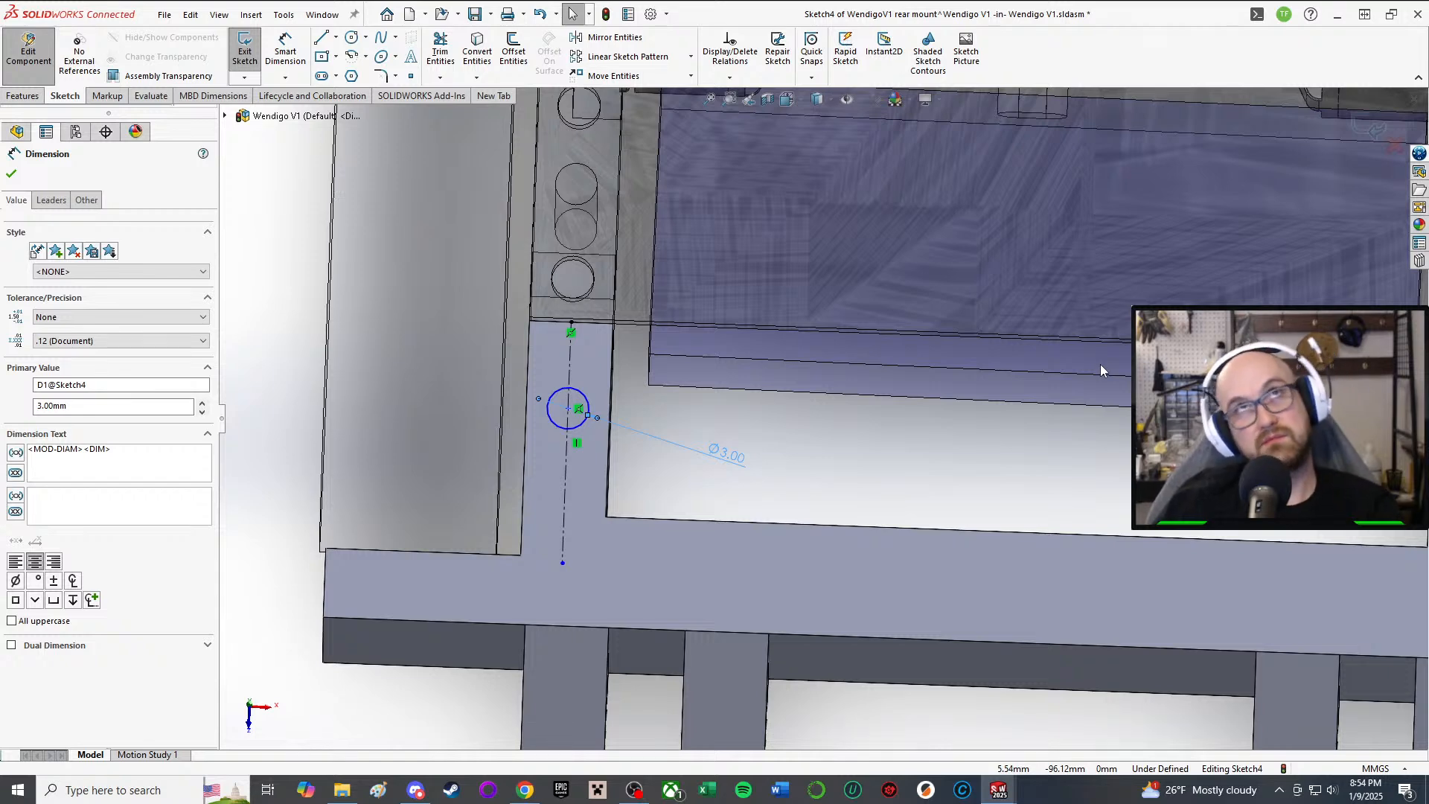
{"action": "scroll", "coordinate": [1101, 365], "scroll_direction": "up", "scroll_amount": 3}
{"action": "scroll", "coordinate": [1101, 364], "scroll_direction": "down", "scroll_amount": 3}
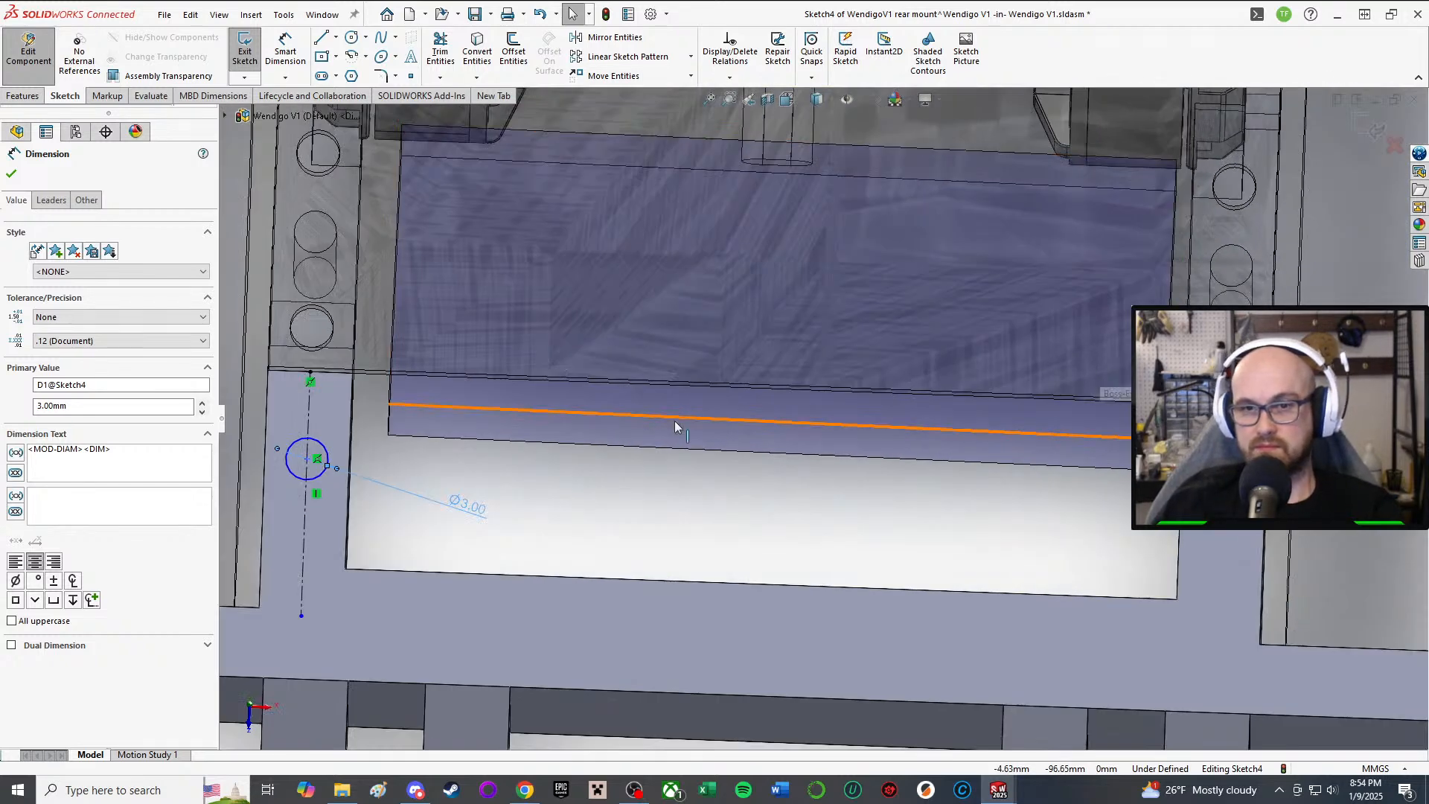
{"action": "scroll", "coordinate": [819, 418], "scroll_direction": "up", "scroll_amount": 3}
{"action": "left_click", "coordinate": [277, 414]}
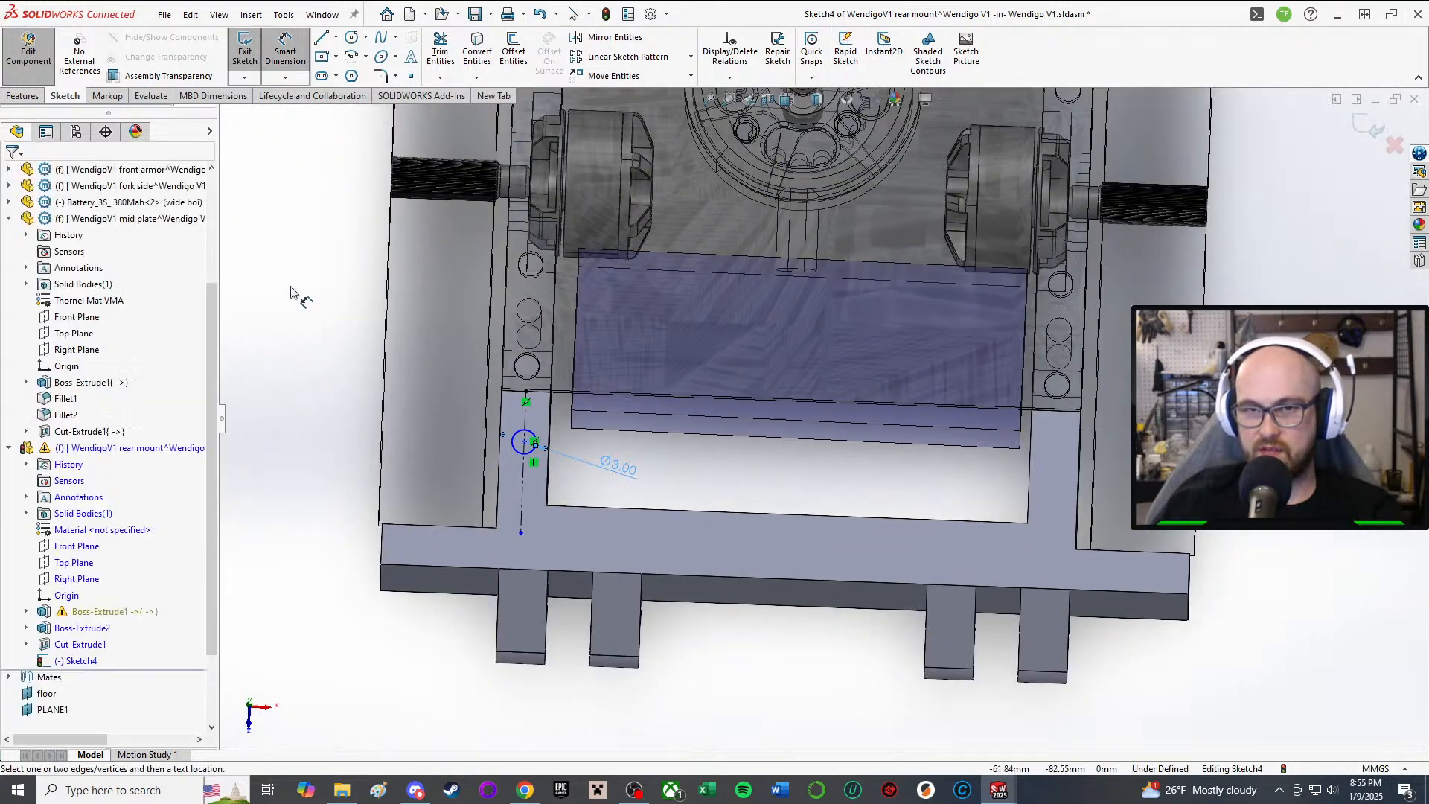
{"action": "scroll", "coordinate": [639, 439], "scroll_direction": "down", "scroll_amount": 3}
Step: Dimension the circle centre 5 mm from the top edge, then change it to 6 mm
{"action": "left_click", "coordinate": [446, 448]}
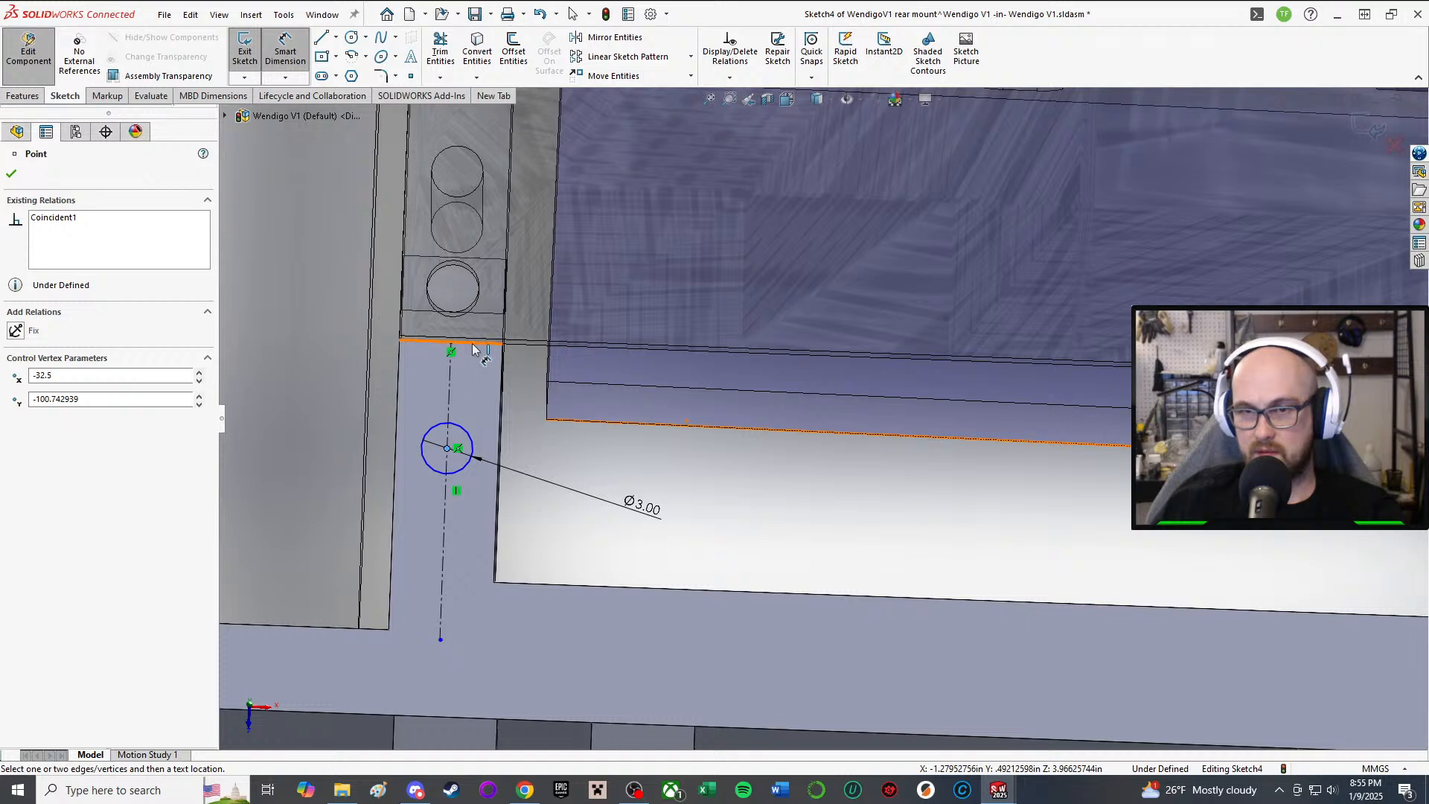
{"action": "left_click", "coordinate": [473, 347]}
{"action": "left_click", "coordinate": [469, 402]}
{"action": "type", "text": "5"}
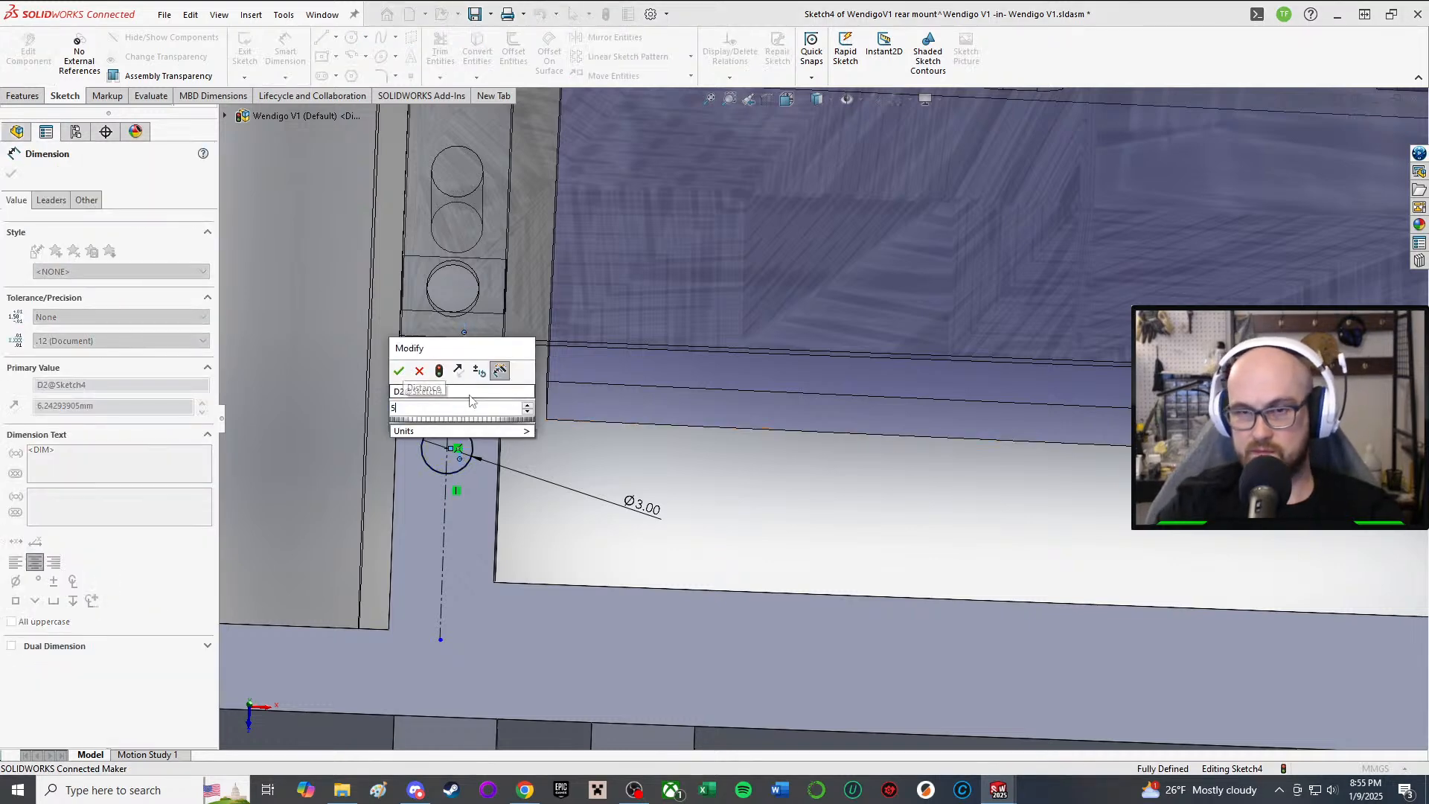
{"action": "key", "text": "Return"}
{"action": "scroll", "coordinate": [530, 402], "scroll_direction": "up", "scroll_amount": 3}
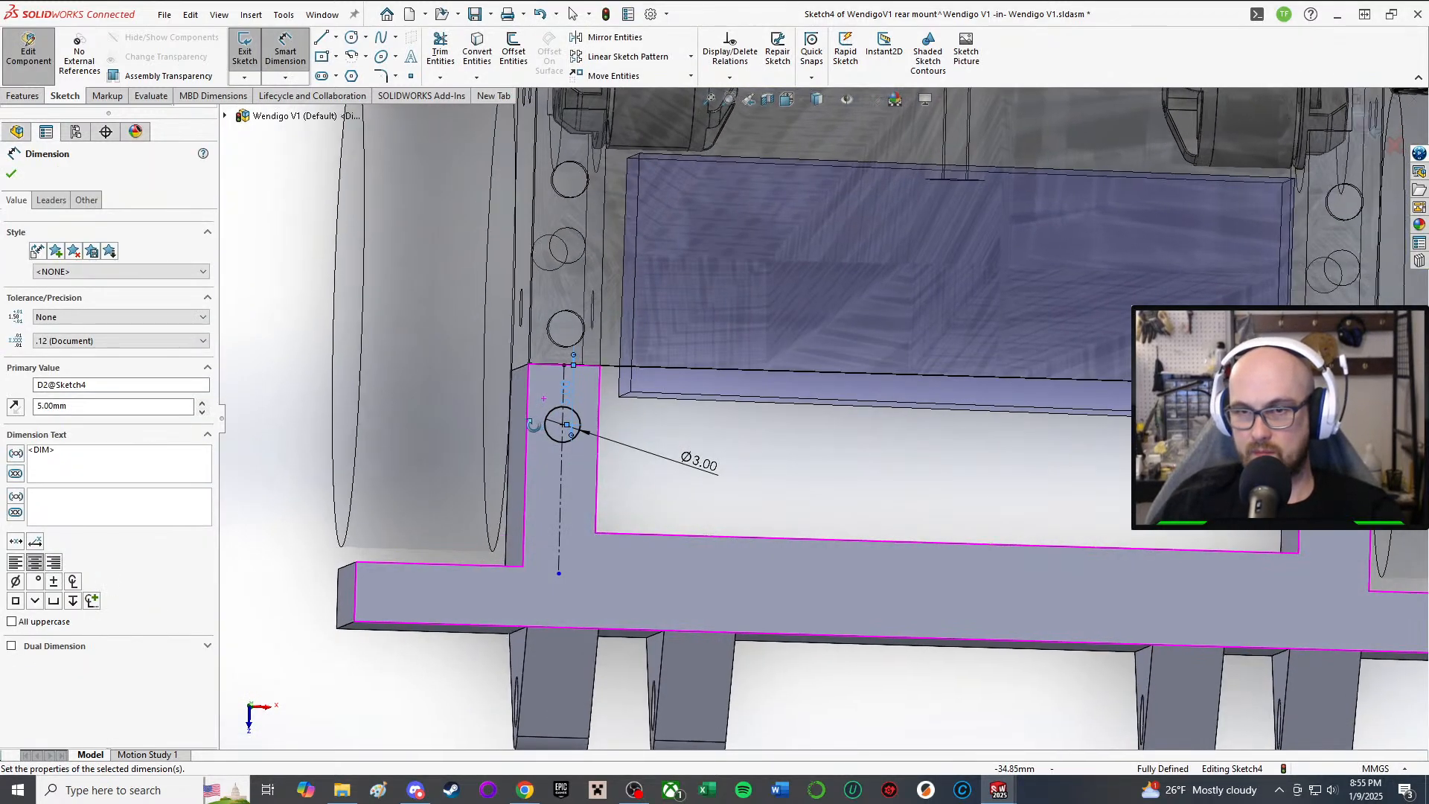
{"action": "middle_click_drag", "start_coordinate": [534, 425], "coordinate": [526, 426]}
{"action": "scroll", "coordinate": [633, 406], "scroll_direction": "down", "scroll_amount": 2}
{"action": "scroll", "coordinate": [641, 397], "scroll_direction": "up", "scroll_amount": 2}
{"action": "middle_click_drag", "start_coordinate": [641, 396], "coordinate": [631, 337]}
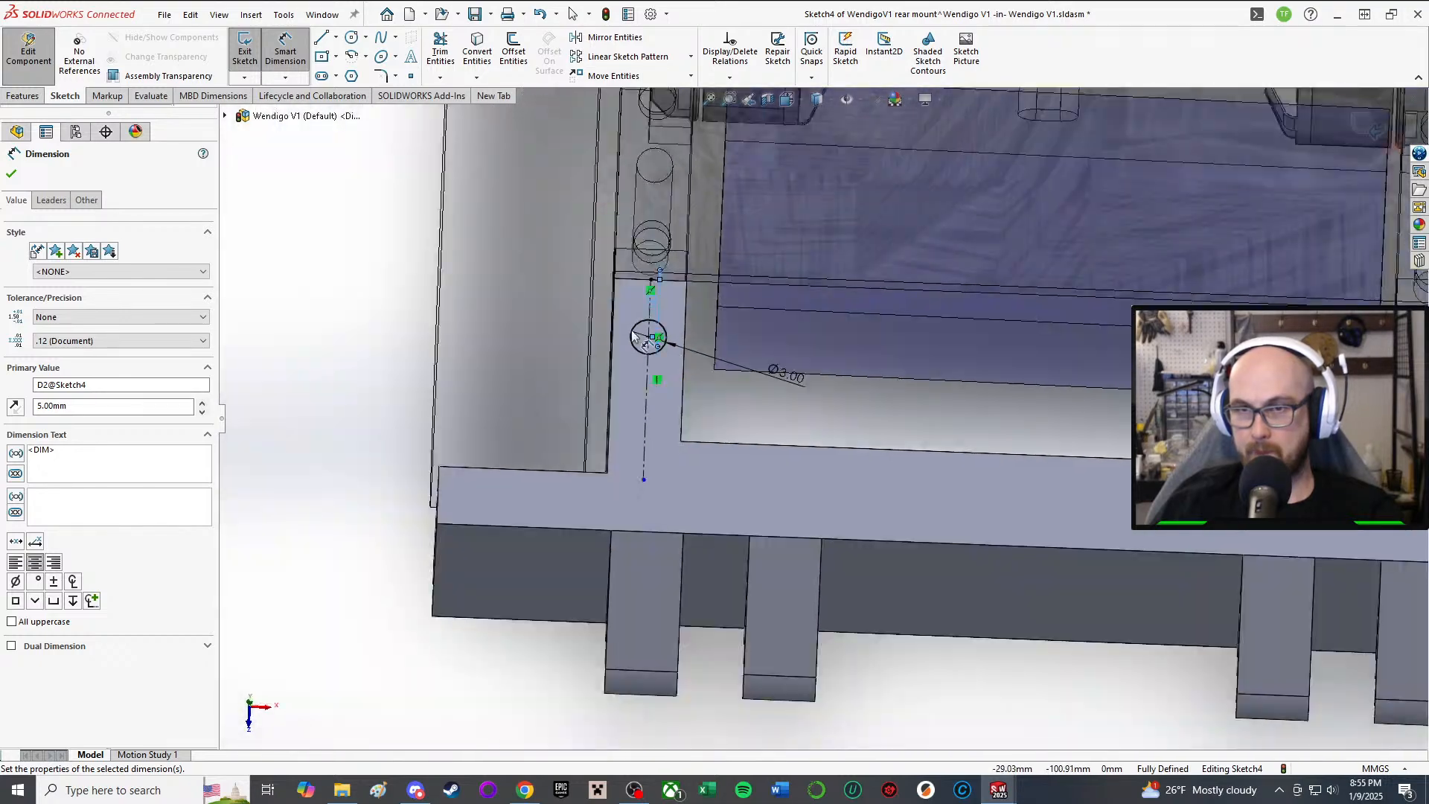
{"action": "scroll", "coordinate": [670, 276], "scroll_direction": "down", "scroll_amount": 1}
{"action": "middle_click_drag", "start_coordinate": [700, 160], "coordinate": [727, 239]}
{"action": "scroll", "coordinate": [823, 422], "scroll_direction": "up", "scroll_amount": 2}
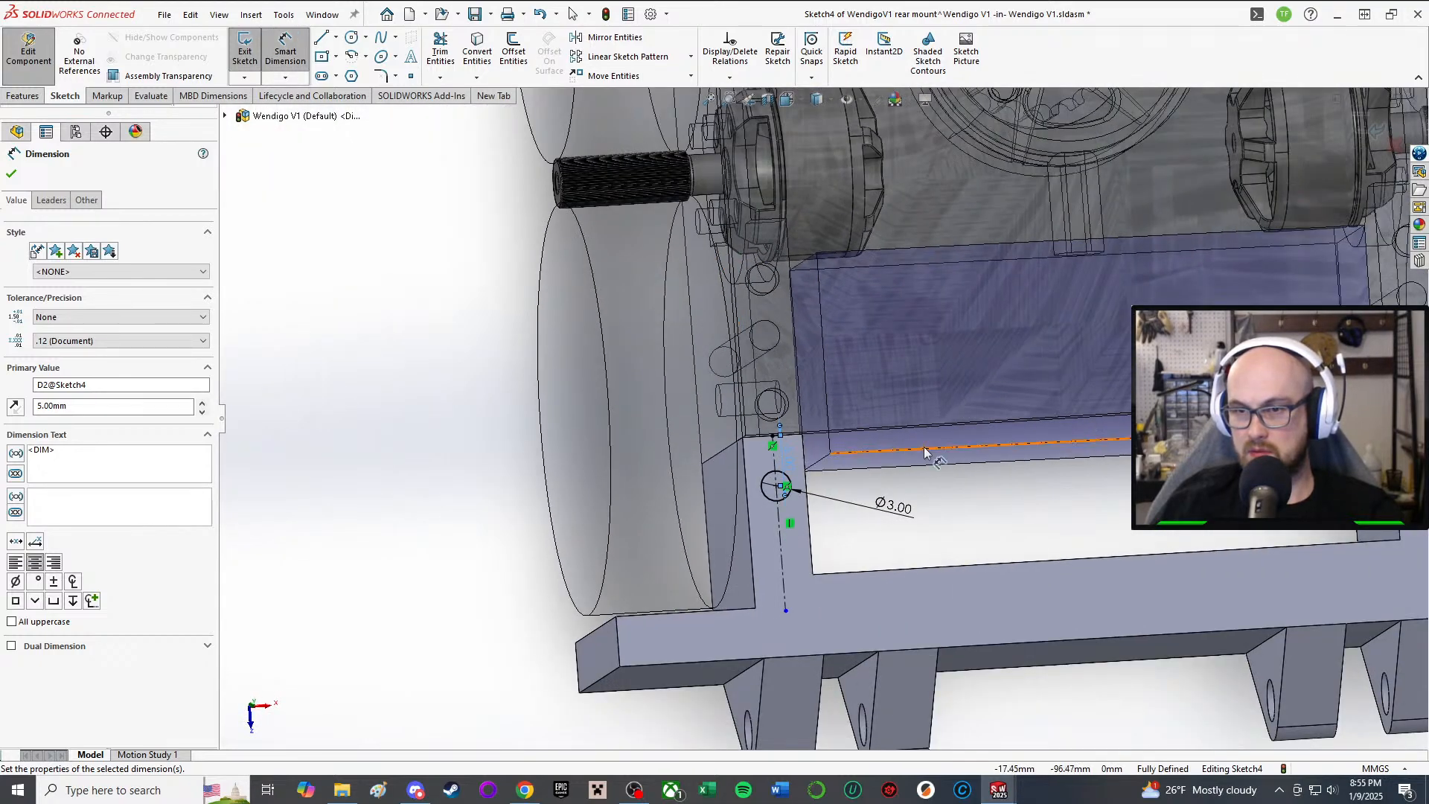
{"action": "middle_click_drag", "start_coordinate": [925, 452], "coordinate": [896, 497]}
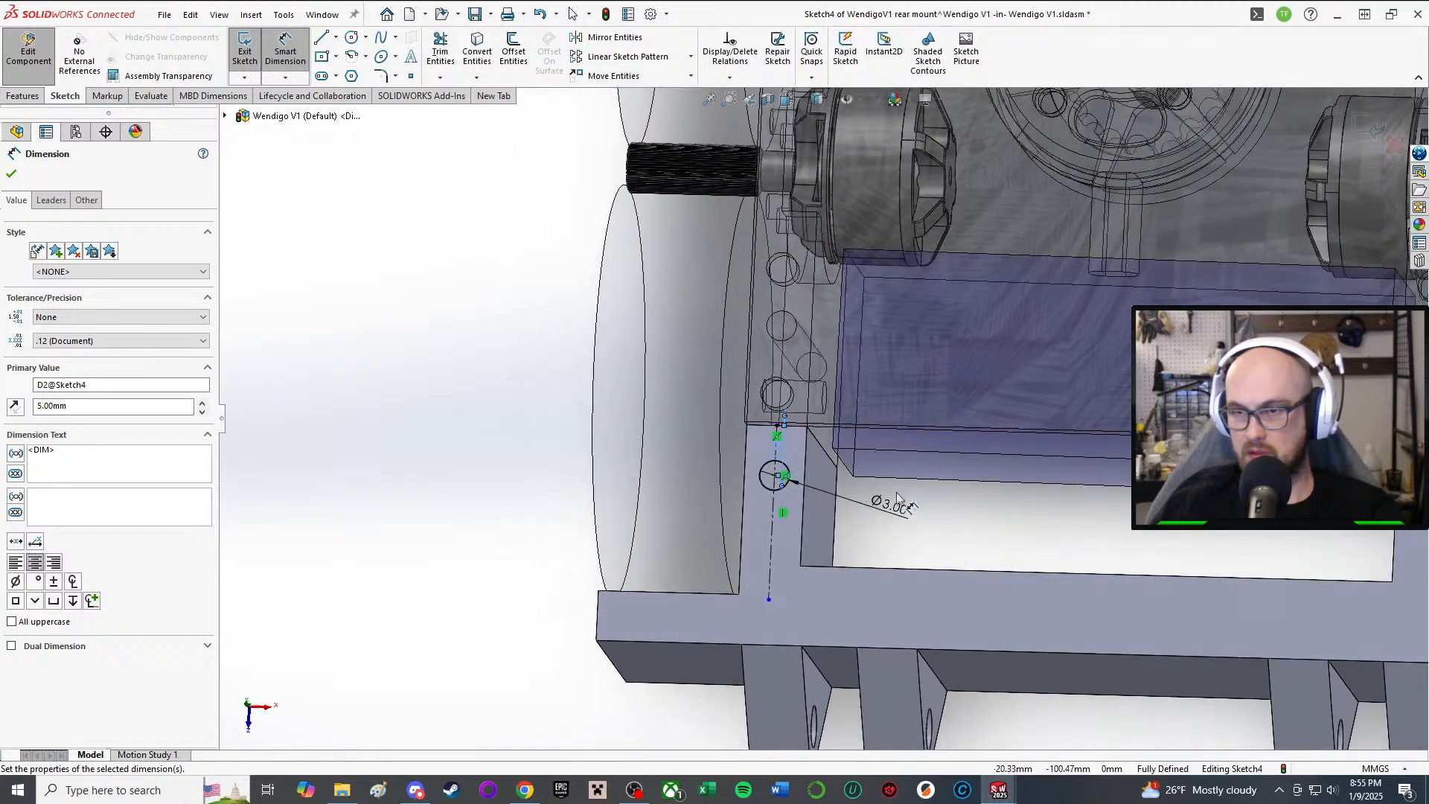
{"action": "left_click", "coordinate": [774, 471]}
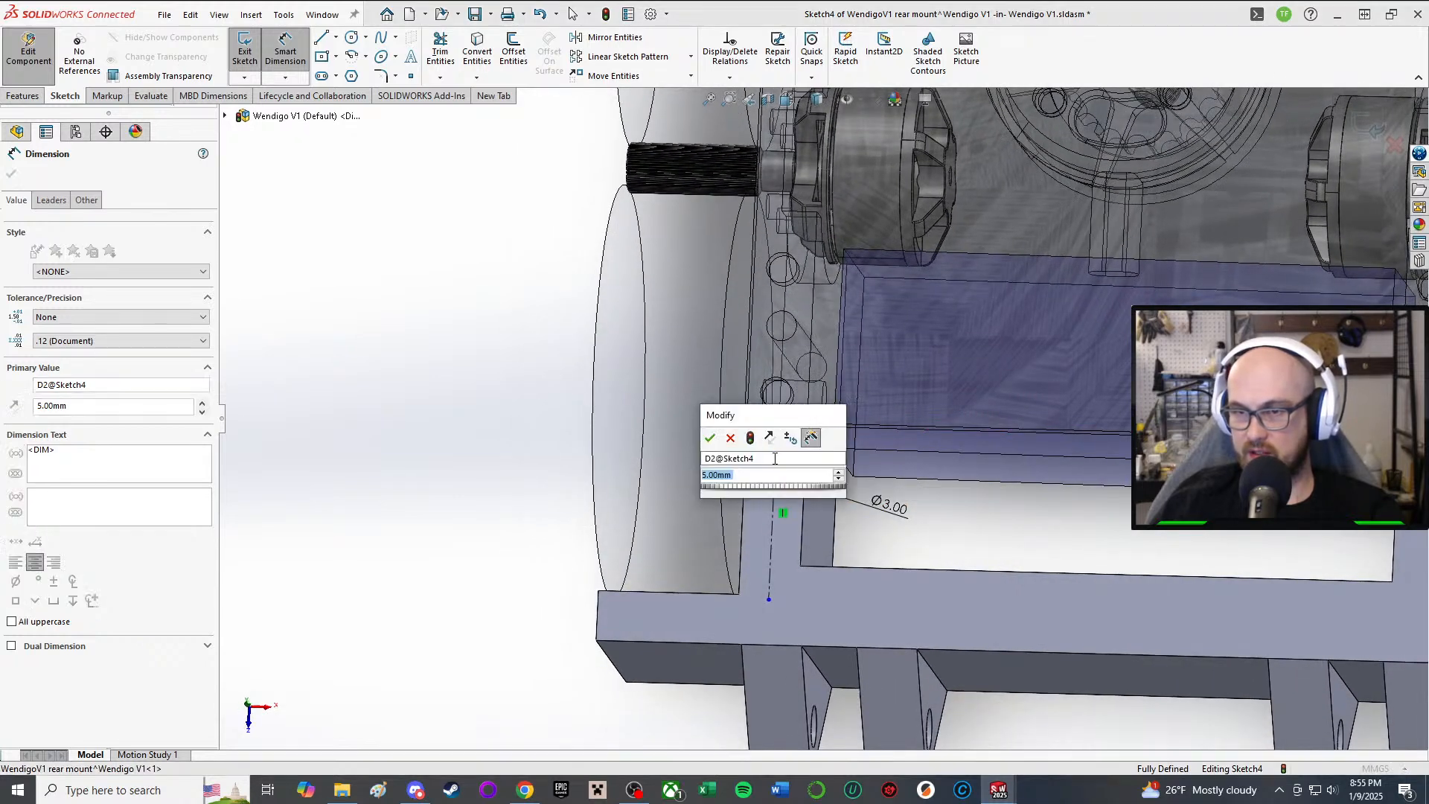
{"action": "type", "text": "6"}
{"action": "key", "text": "Return"}
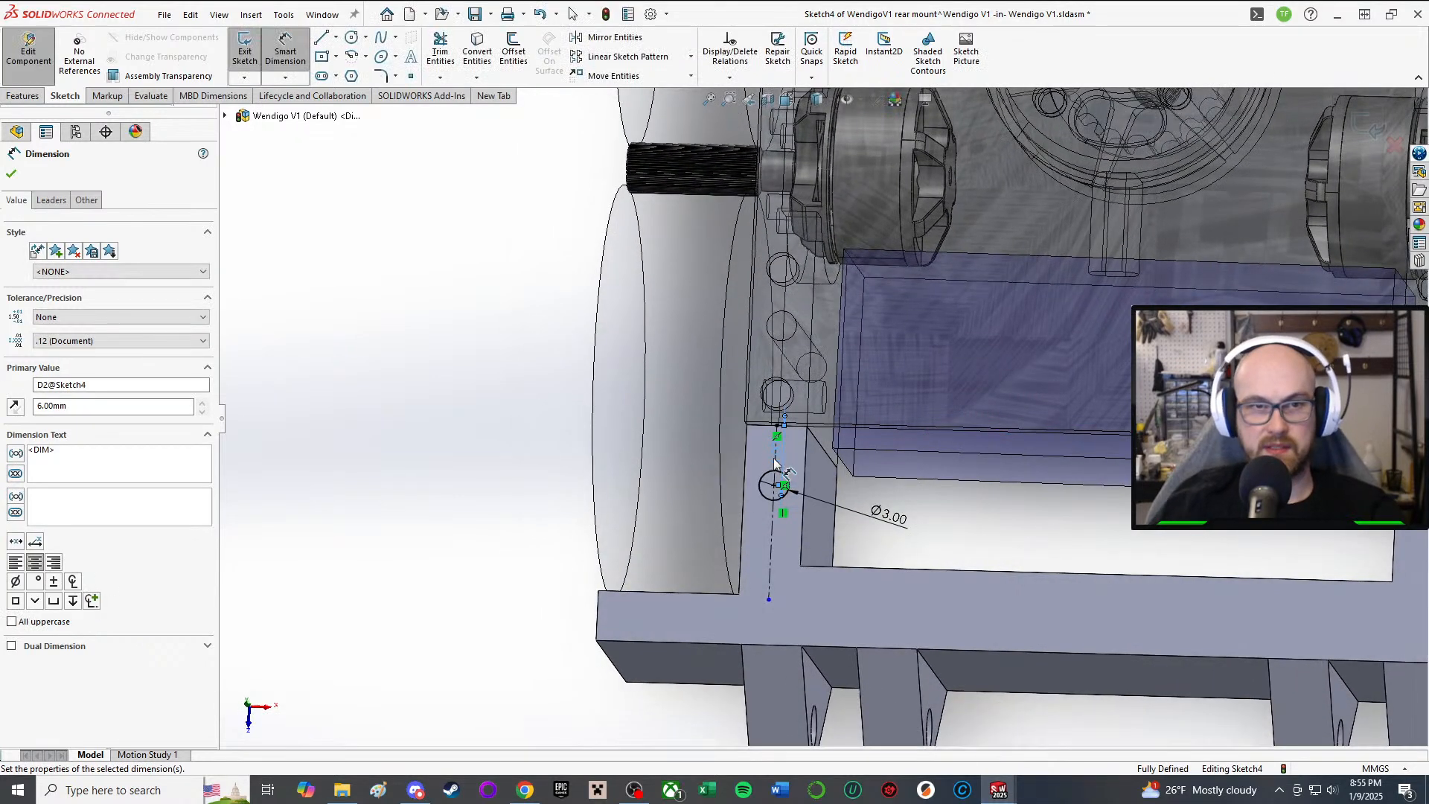
{"action": "scroll", "coordinate": [1161, 484], "scroll_direction": "up", "scroll_amount": 1}
{"action": "middle_click_drag", "start_coordinate": [1191, 491], "coordinate": [846, 415], "text": "ctrl"}
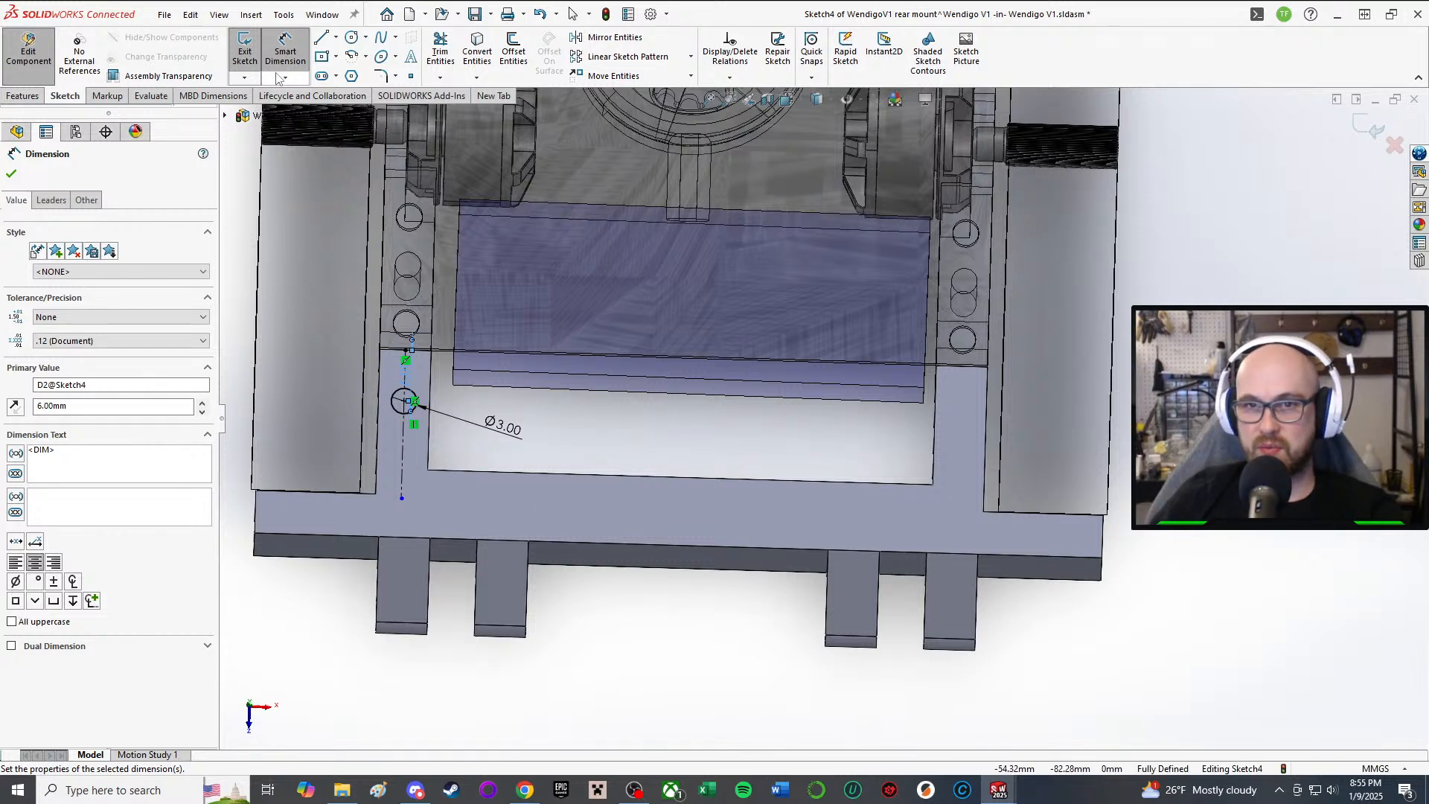
Step: Draw a second circle on the lower crossbar and make it equal to the first
{"action": "left_click", "coordinate": [287, 52]}
{"action": "left_click", "coordinate": [352, 38]}
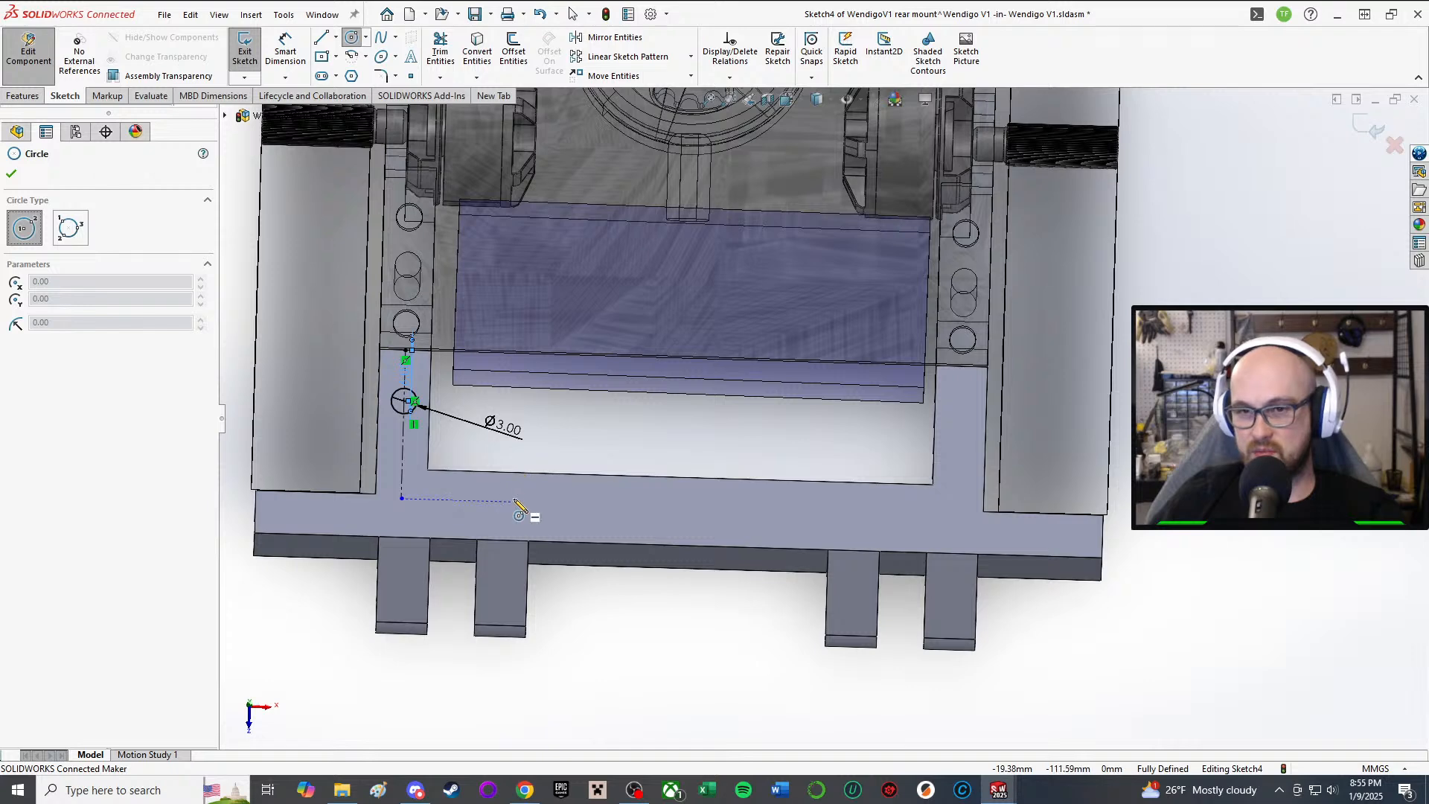
{"action": "left_click", "coordinate": [519, 494]}
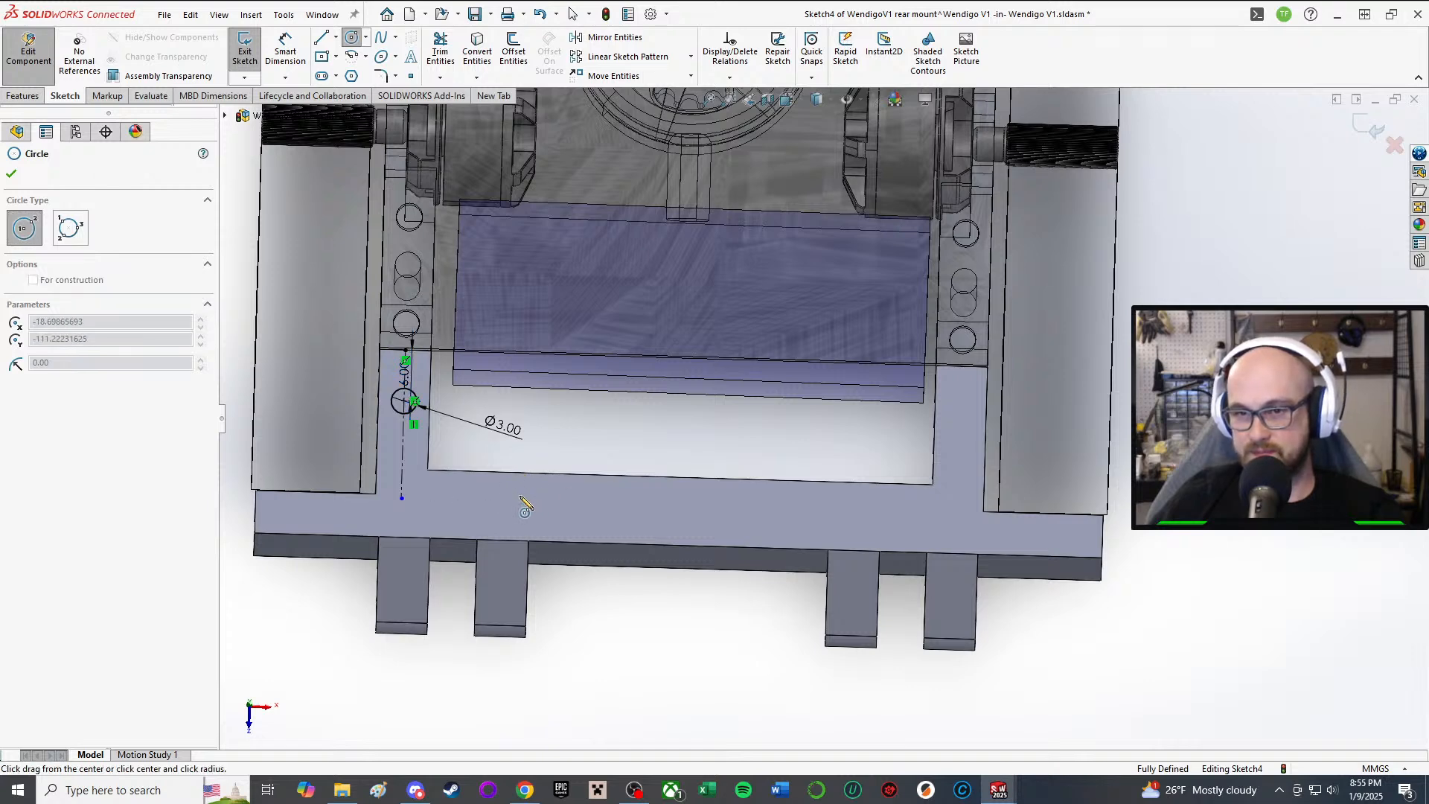
{"action": "left_click", "coordinate": [539, 493]}
{"action": "right_click", "coordinate": [565, 488]}
{"action": "left_click", "coordinate": [575, 501]}
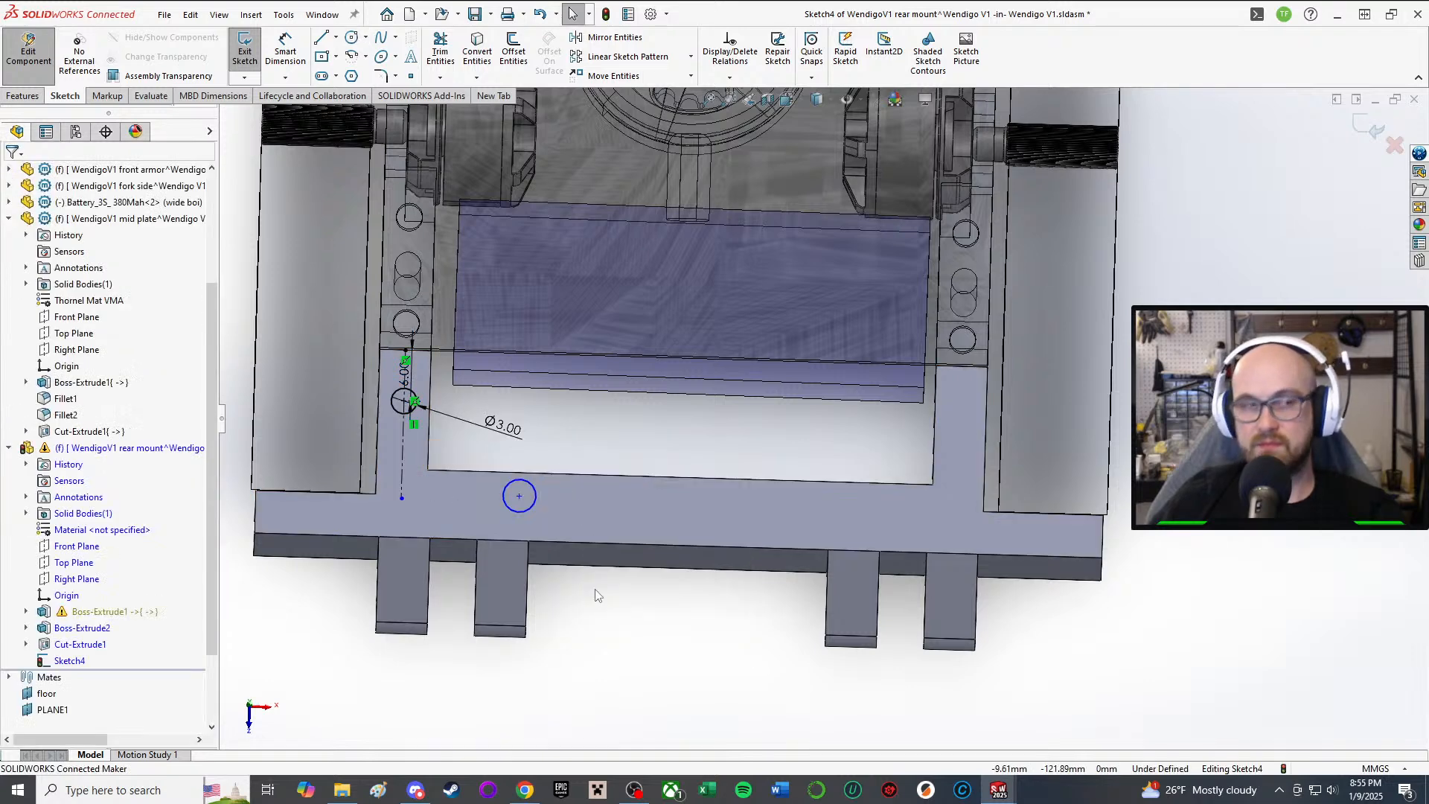
{"action": "left_click", "coordinate": [510, 507]}
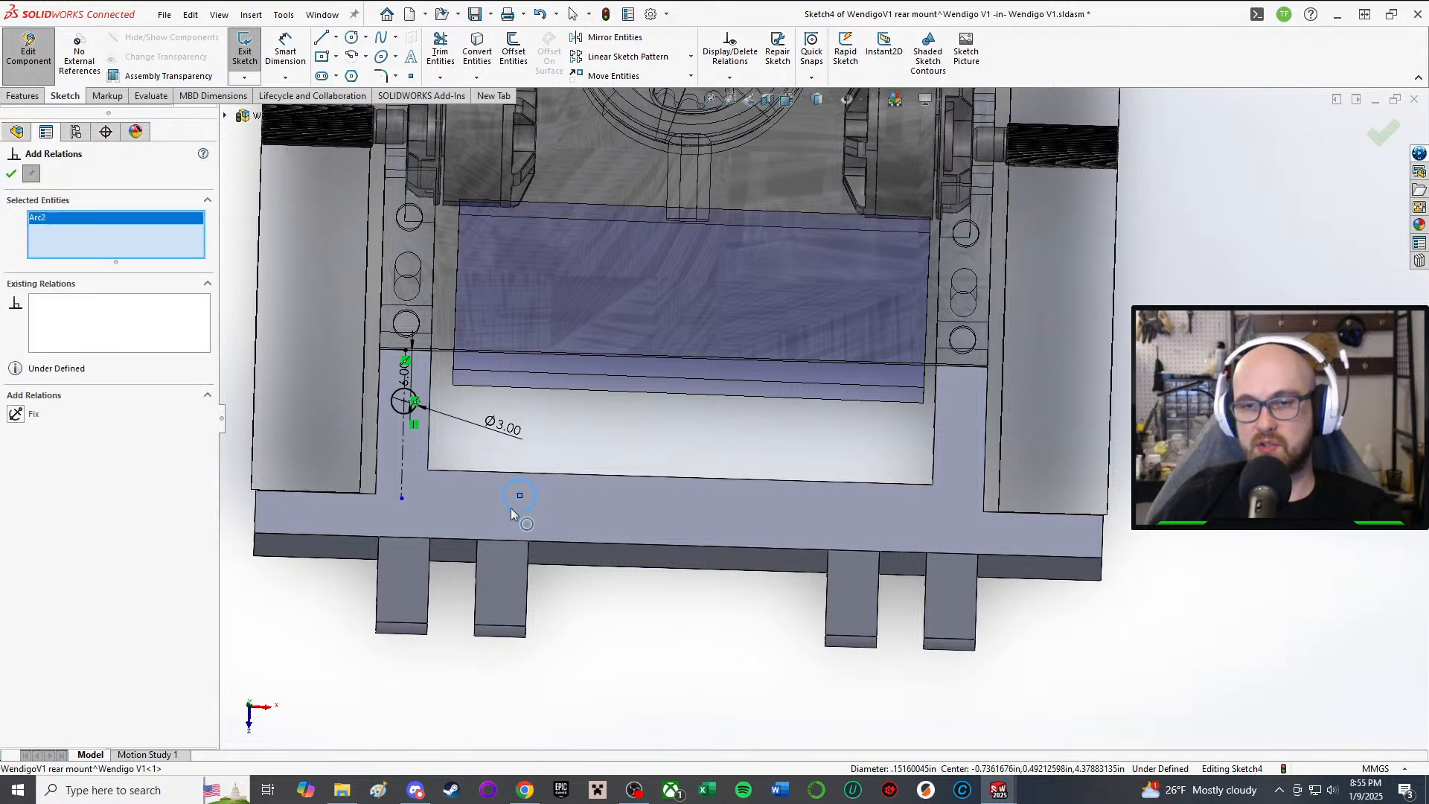
{"action": "left_click", "coordinate": [397, 411]}
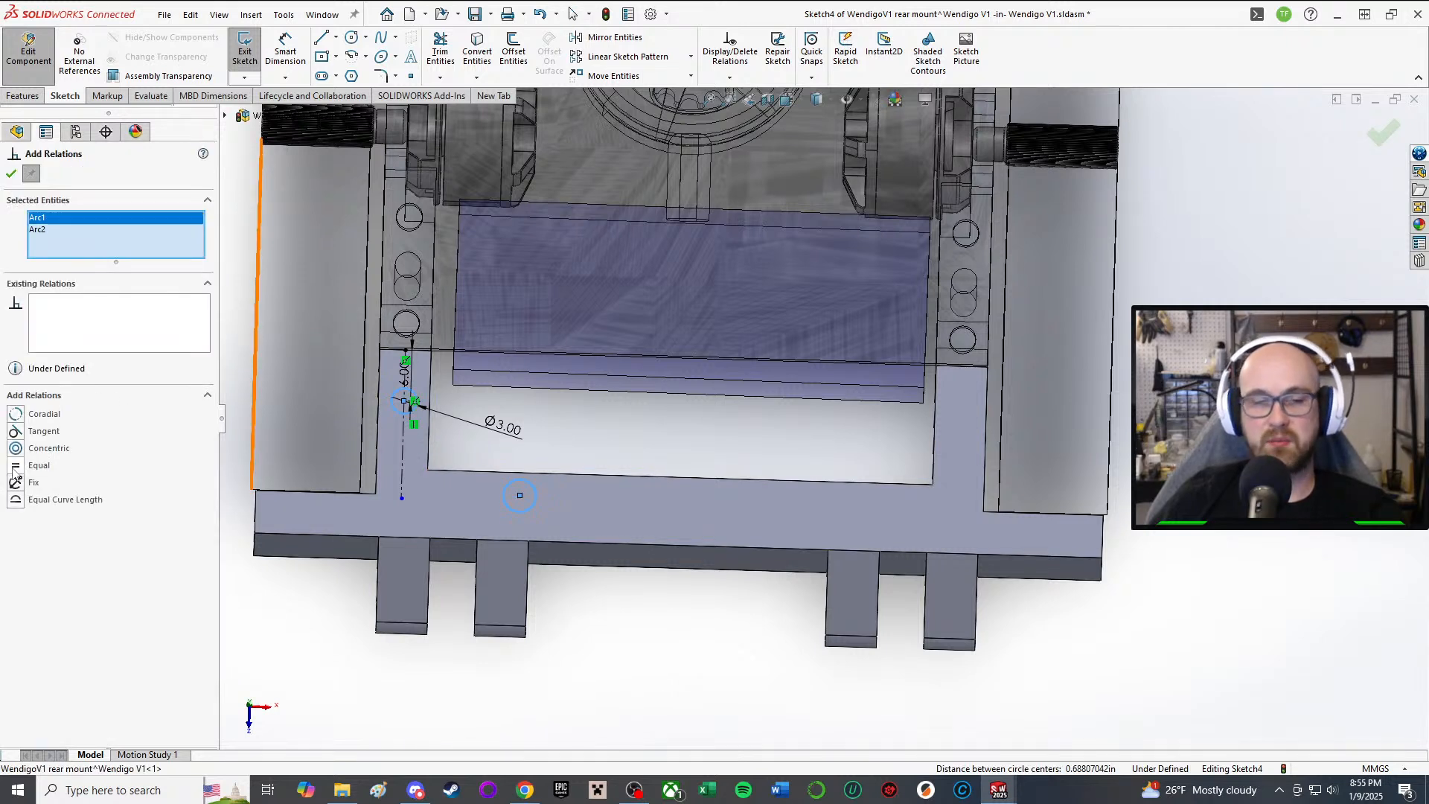
{"action": "left_click", "coordinate": [11, 175]}
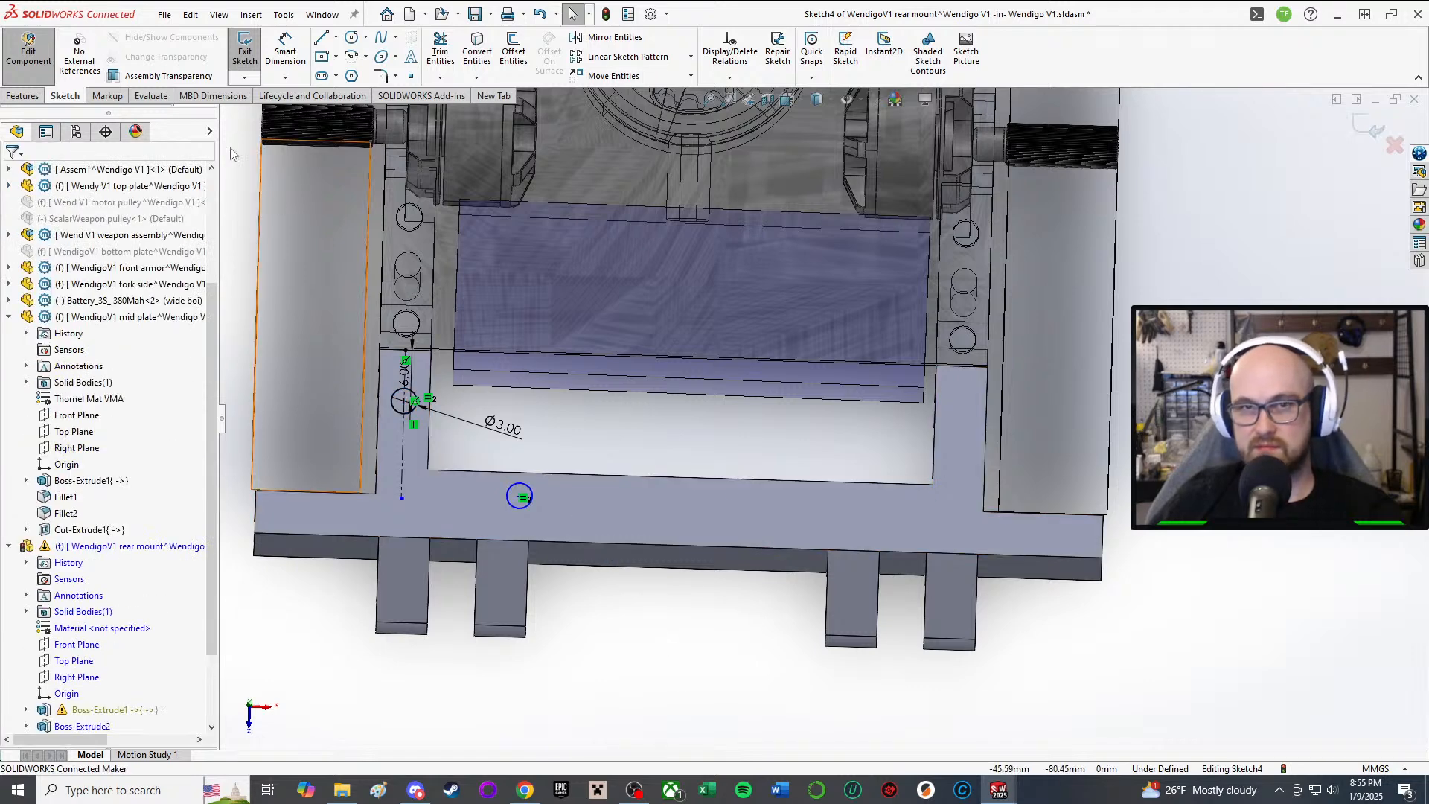
Step: Dimension the second hole's centre 3 mm from the plate edge
{"action": "right_click_drag", "start_coordinate": [662, 721], "coordinate": [656, 663]}
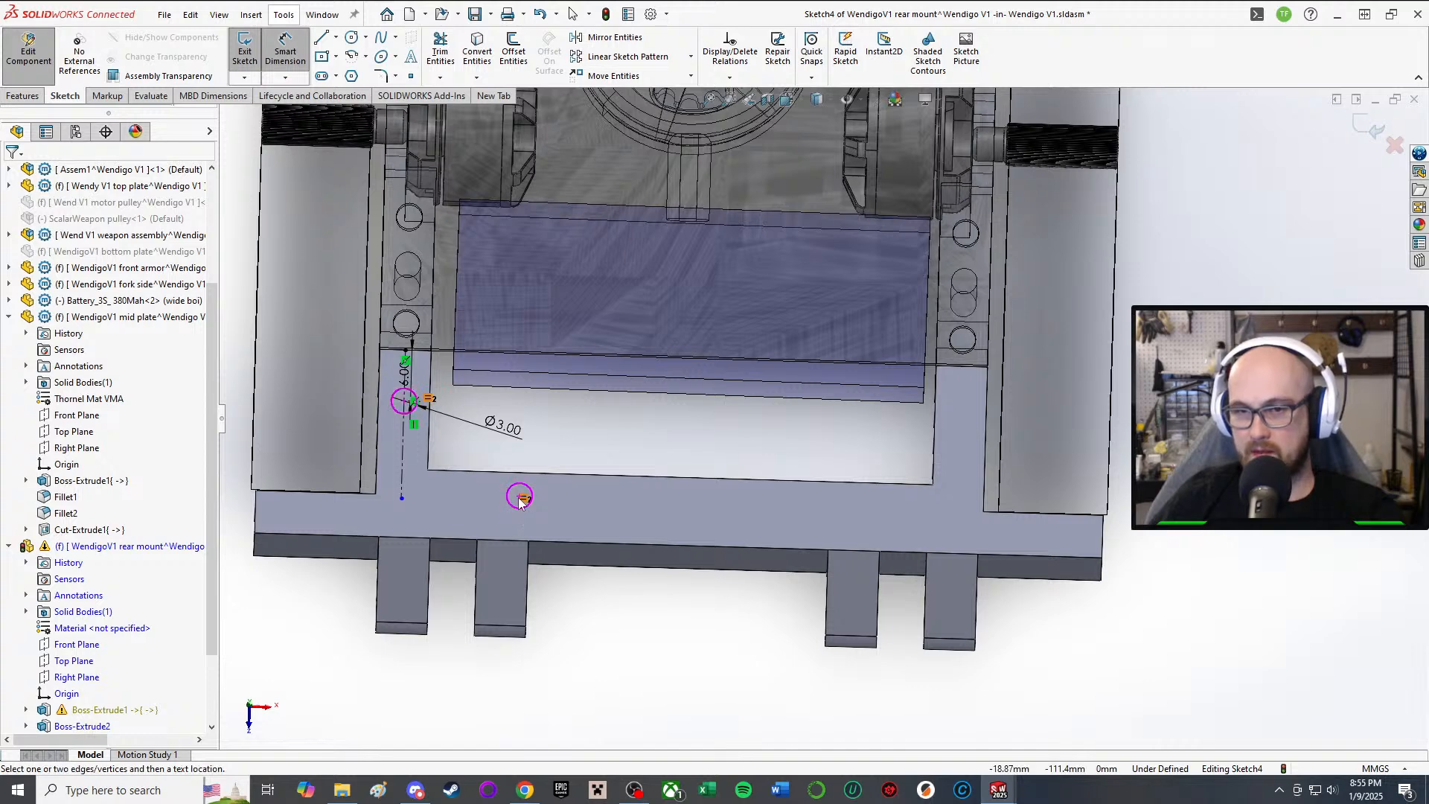
{"action": "scroll", "coordinate": [477, 487], "scroll_direction": "down", "scroll_amount": 3}
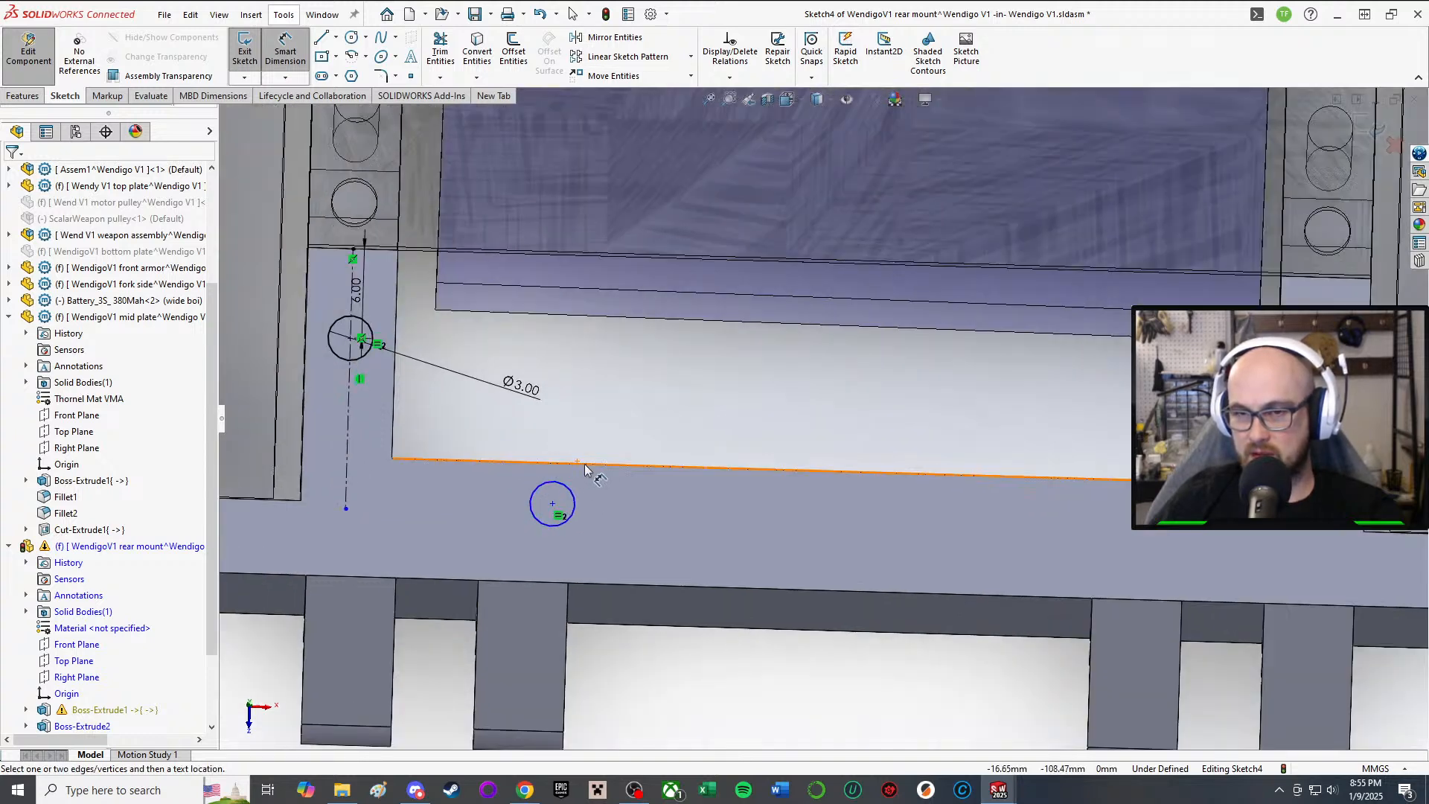
{"action": "left_click", "coordinate": [553, 505]}
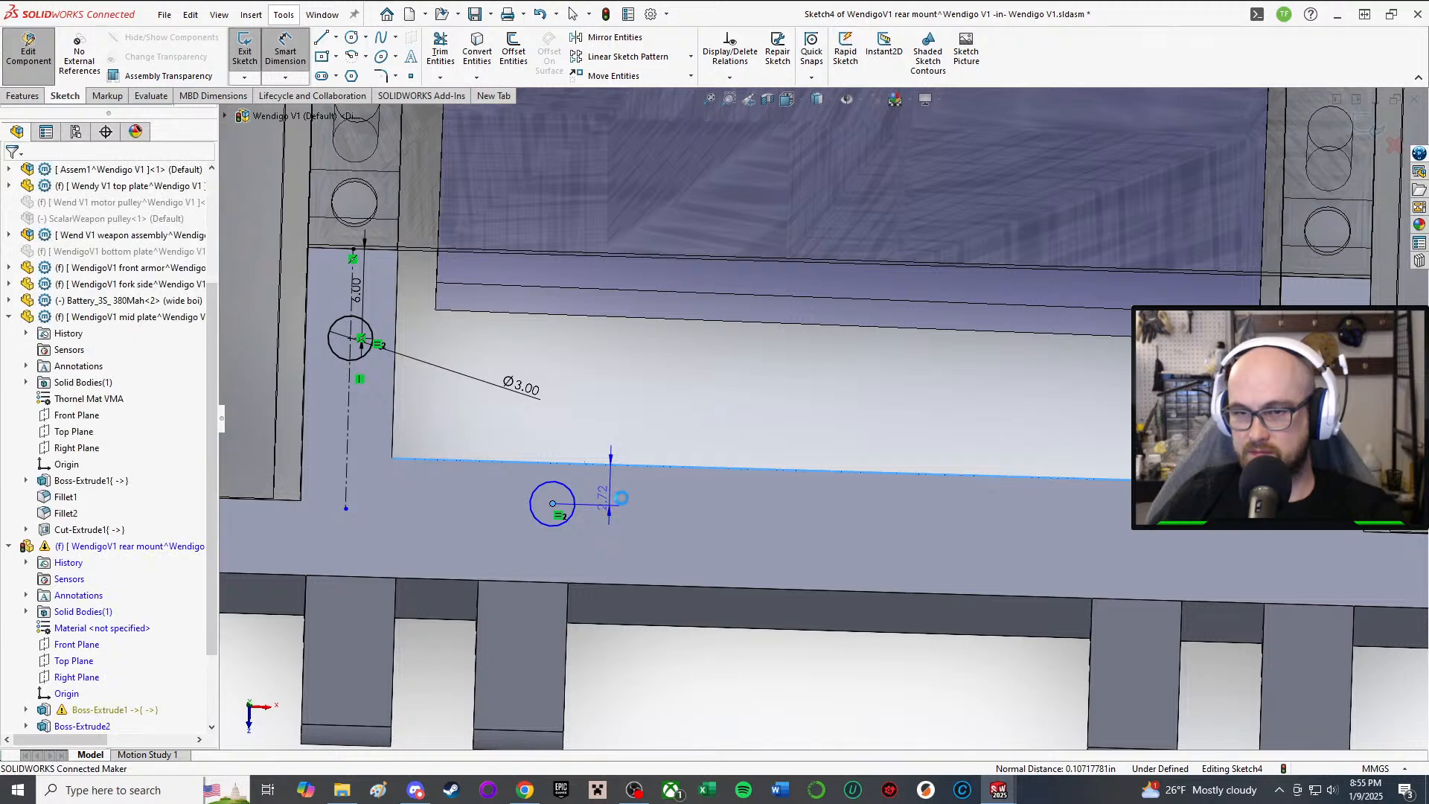
{"action": "left_click", "coordinate": [618, 503]}
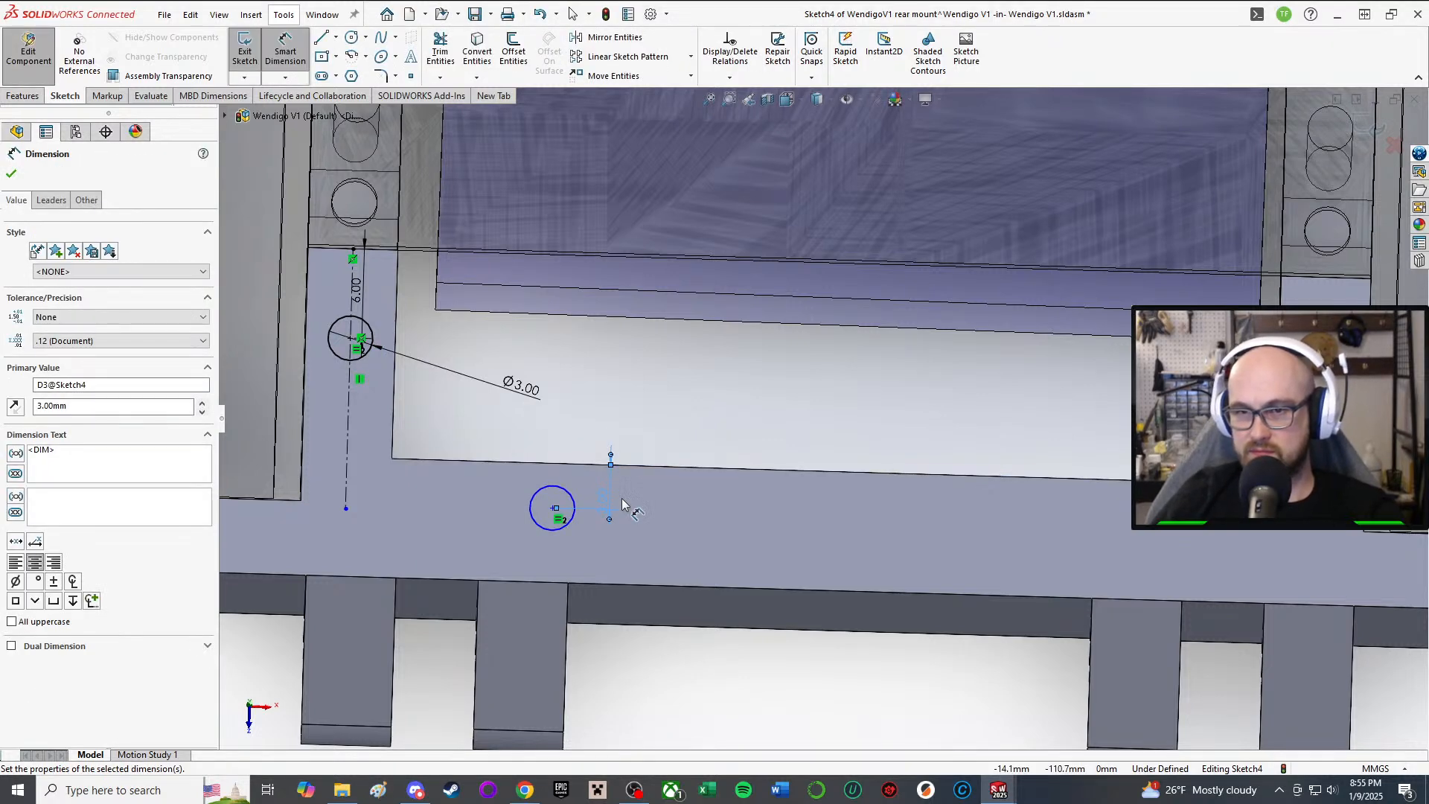
{"action": "scroll", "coordinate": [640, 509], "scroll_direction": "up", "scroll_amount": 2}
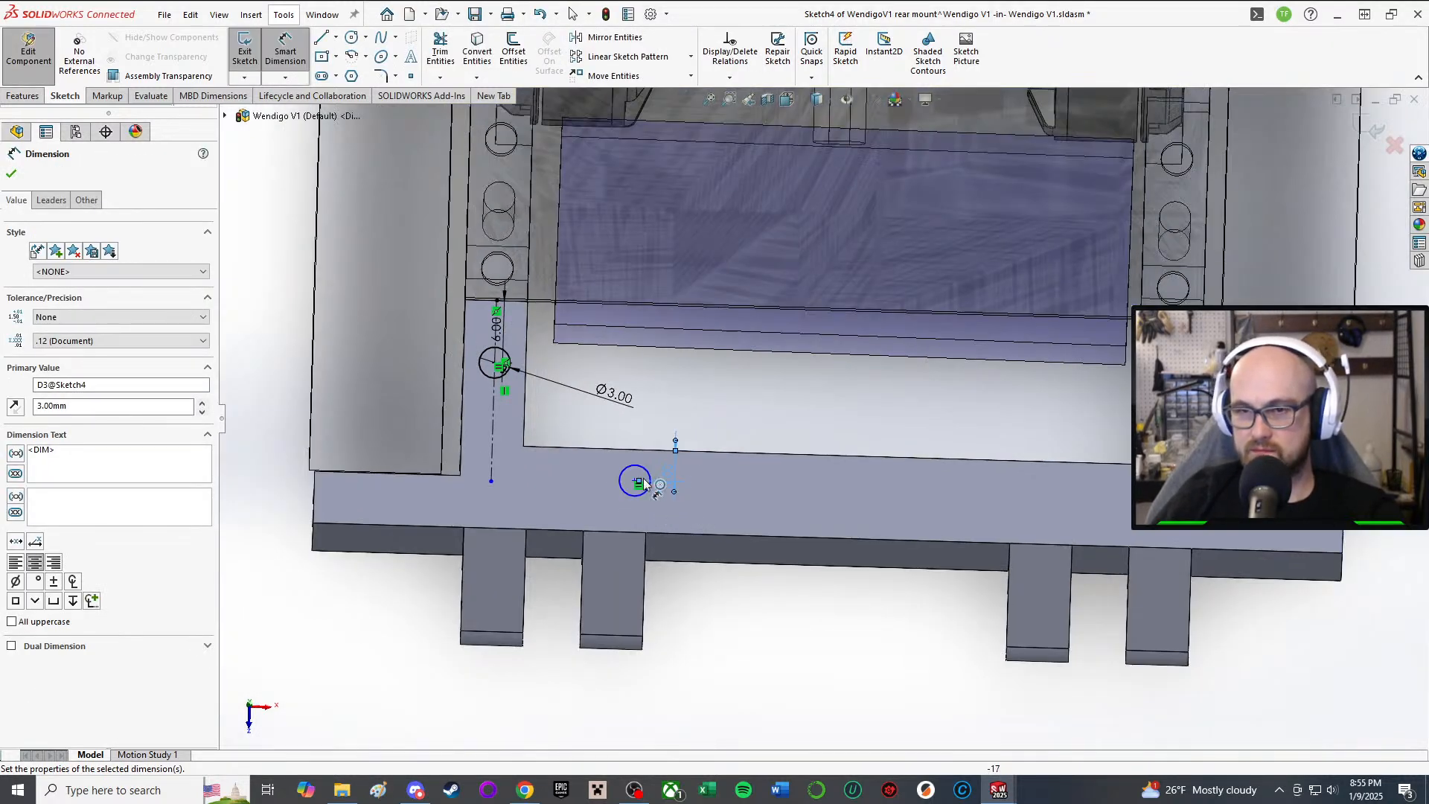
{"action": "key", "text": "Escape"}
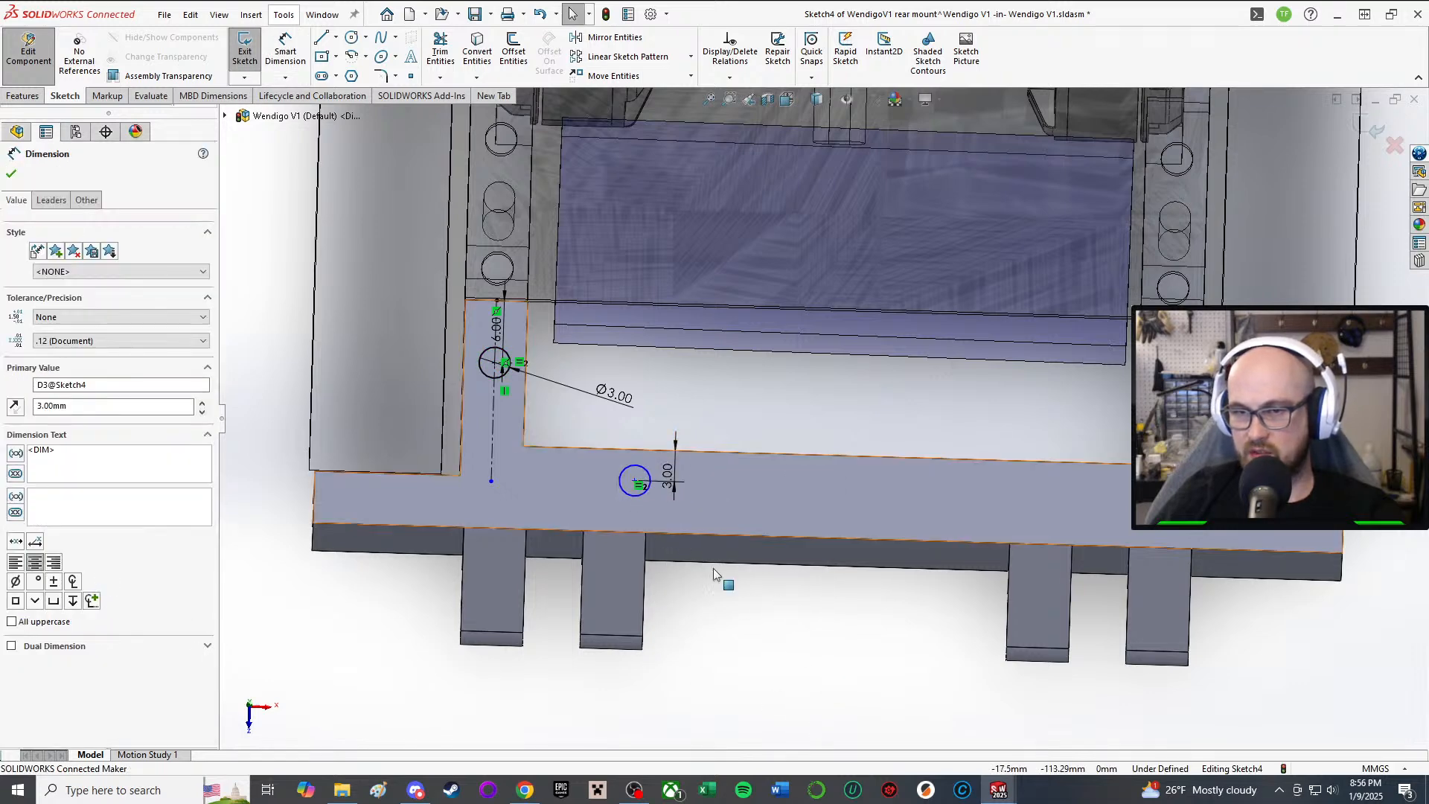
Step: Dimension the second hole's centre 10 mm from the side edge
{"action": "left_click", "coordinate": [795, 629]}
{"action": "right_click_drag", "start_coordinate": [816, 697], "coordinate": [817, 592]}
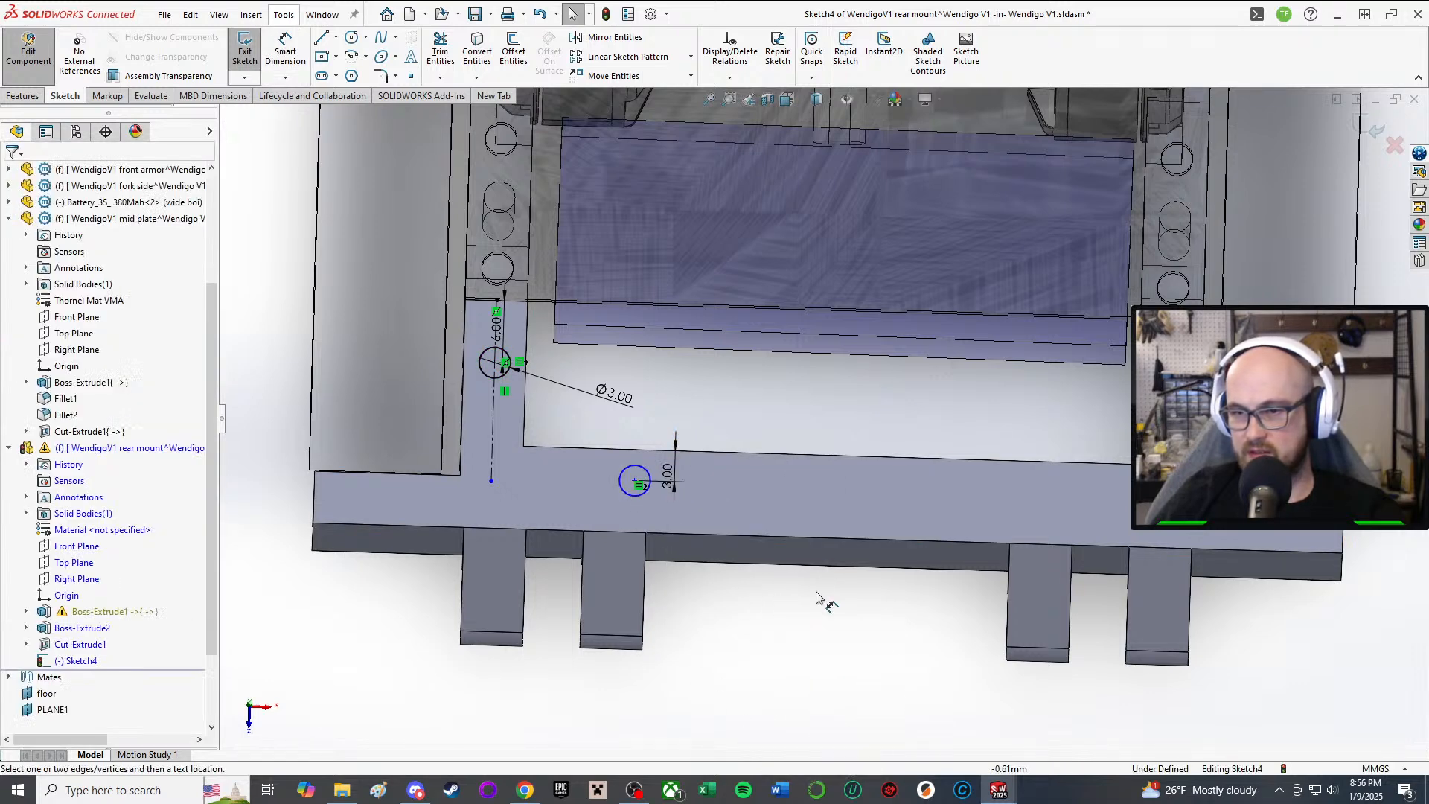
{"action": "left_click", "coordinate": [636, 482]}
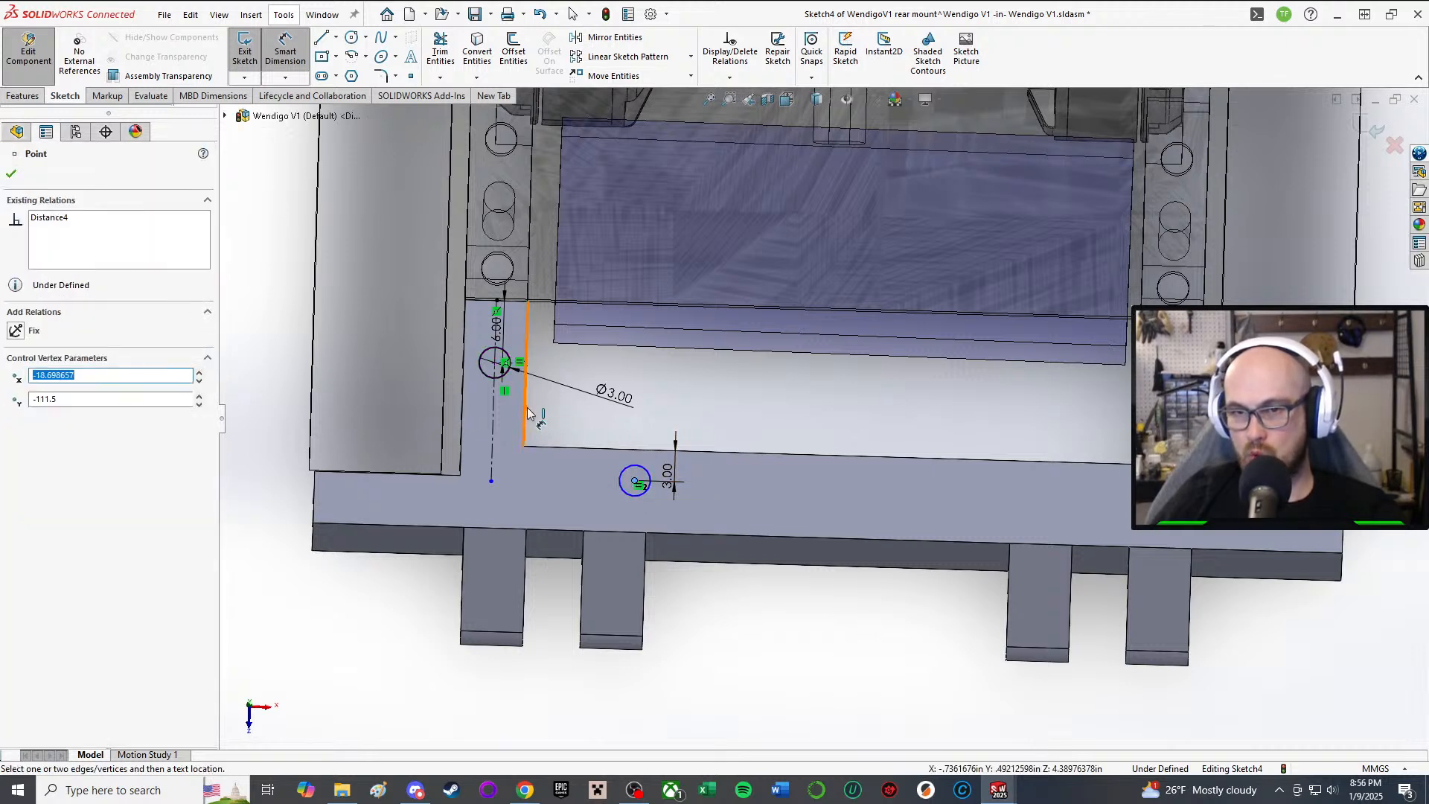
{"action": "left_click", "coordinate": [528, 414]}
{"action": "left_click", "coordinate": [588, 428]}
{"action": "type", "text": "1"}
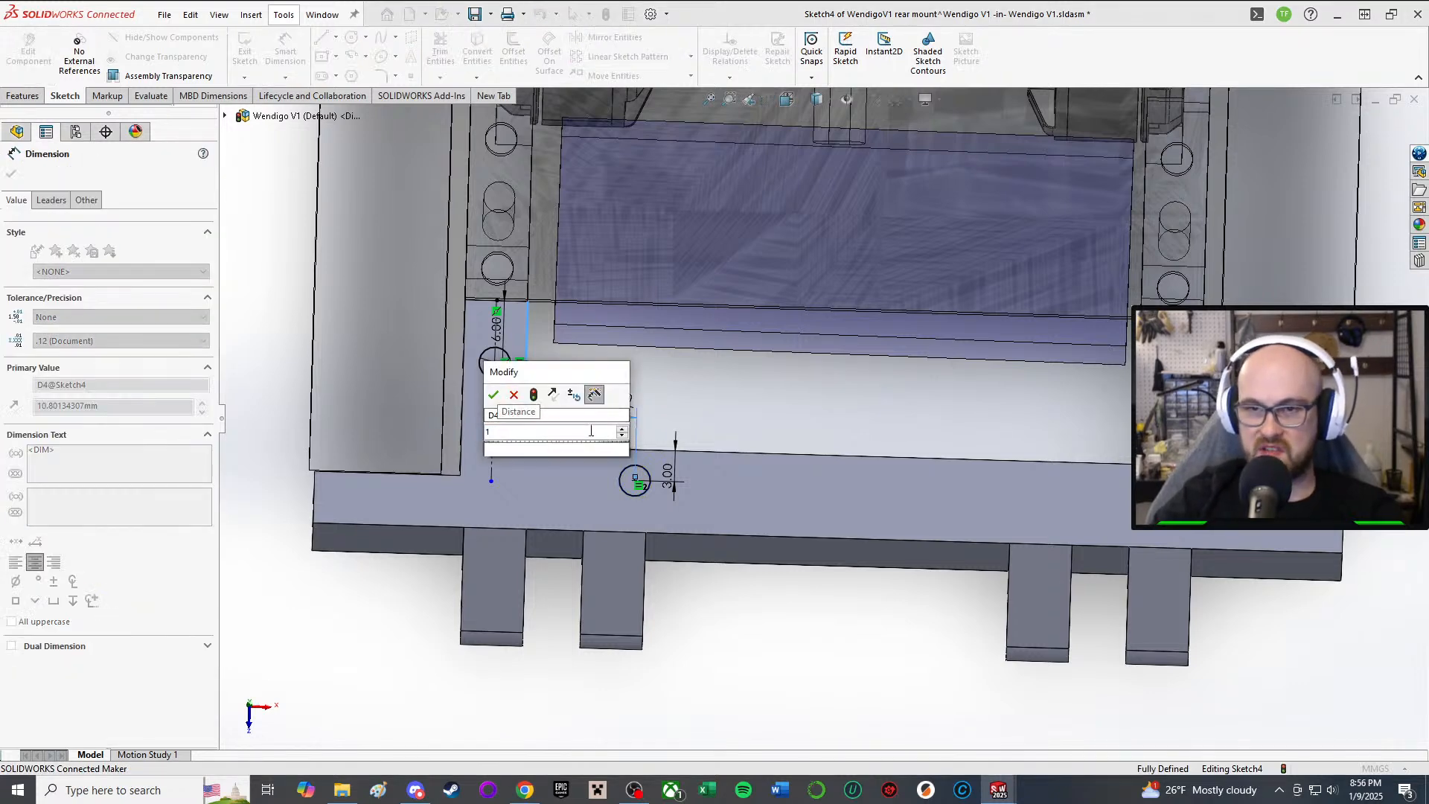
{"action": "type", "text": "0"}
{"action": "key", "text": "Return"}
{"action": "scroll", "coordinate": [876, 548], "scroll_direction": "up", "scroll_amount": 2}
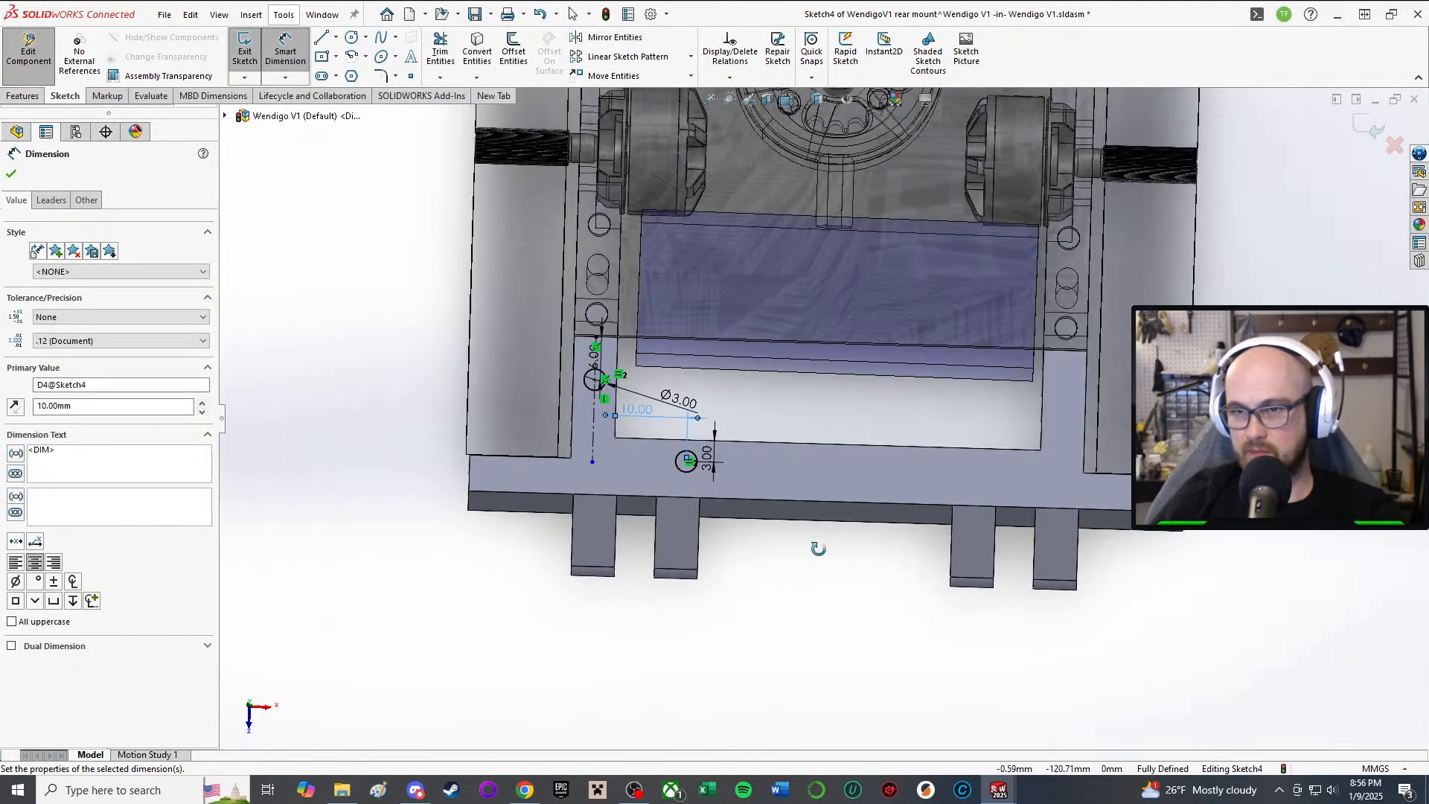
{"action": "middle_click_drag", "start_coordinate": [818, 549], "coordinate": [829, 575]}
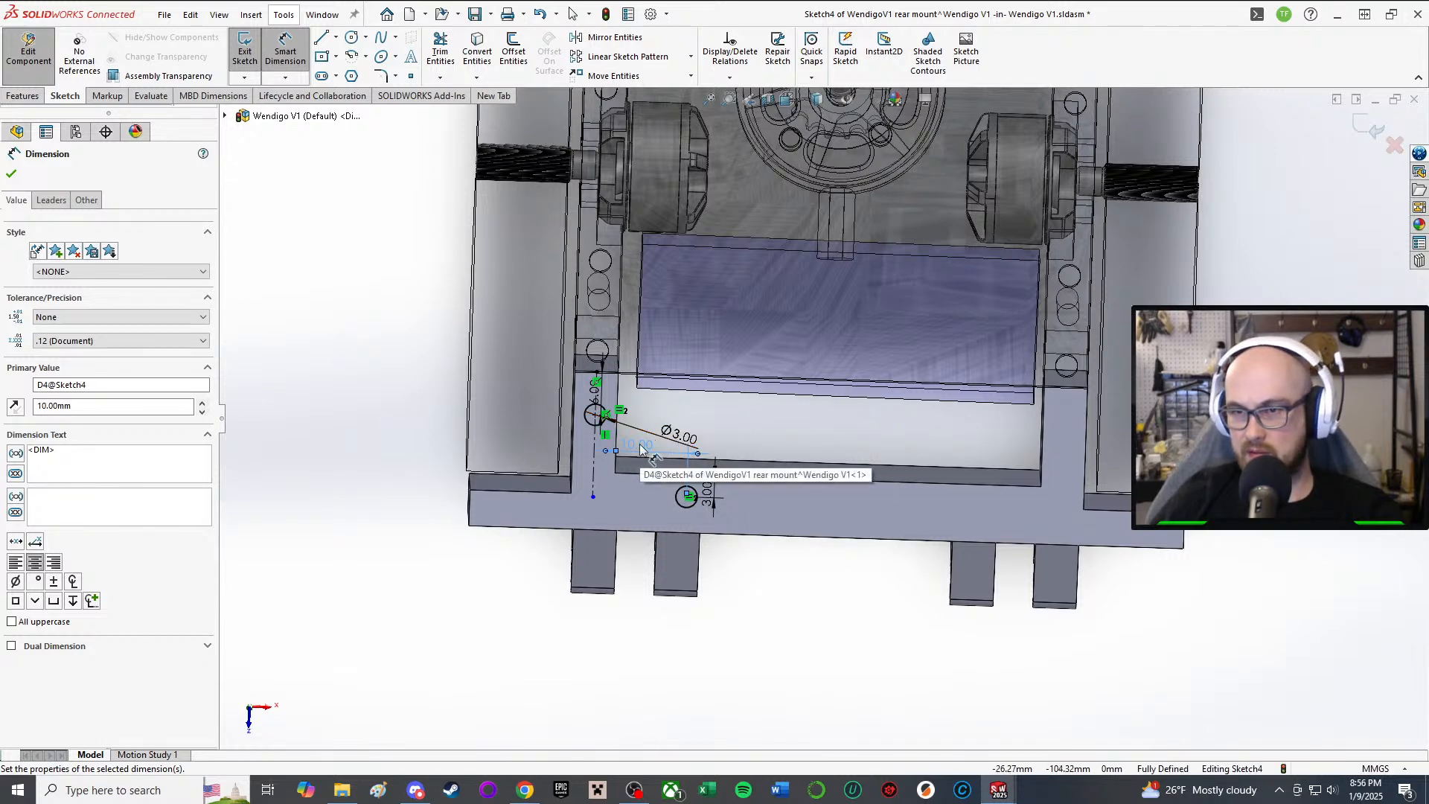
{"action": "key", "text": "Escape"}
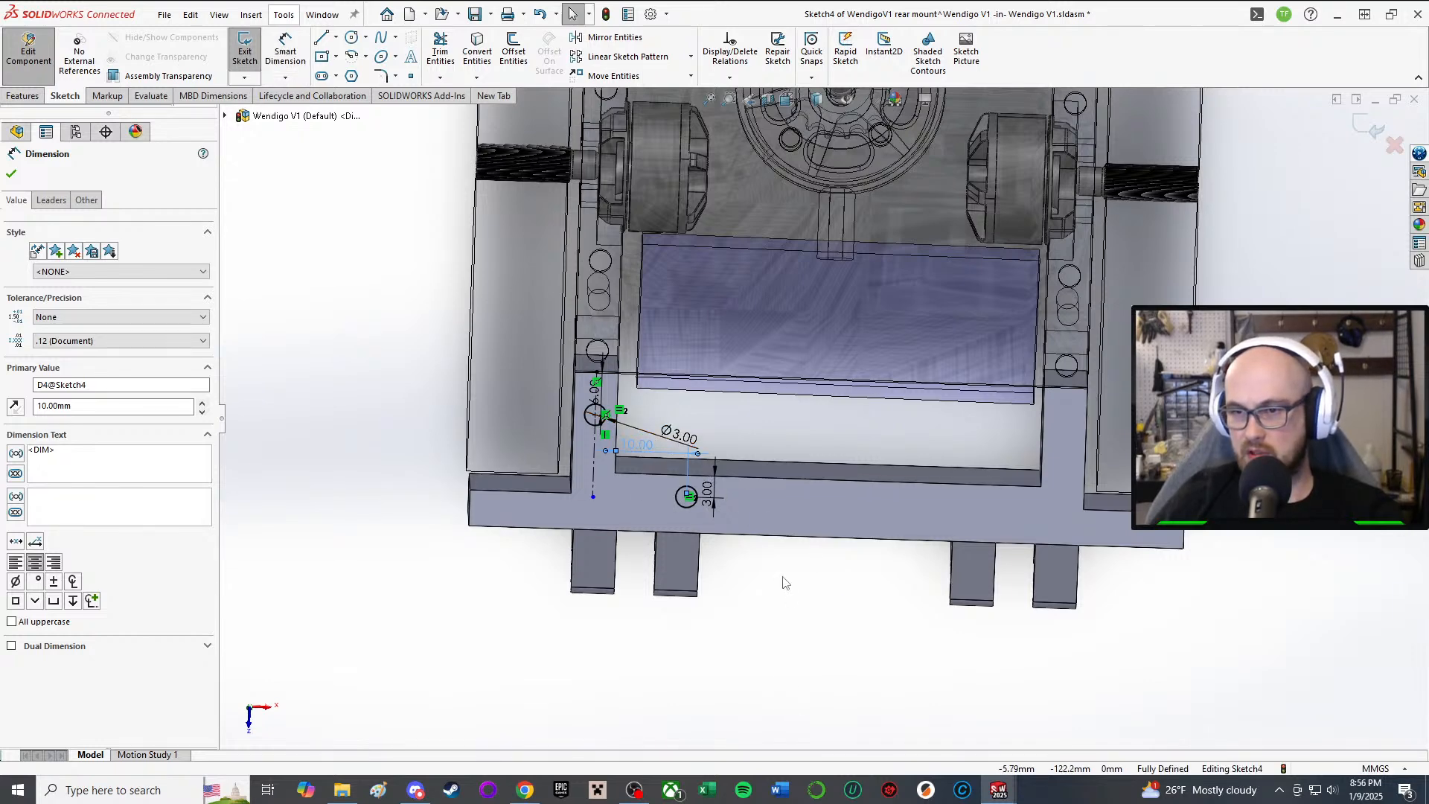
Step: Mirror both holes about the Right Plane
{"action": "left_click", "coordinate": [595, 37]}
{"action": "left_click", "coordinate": [587, 422]}
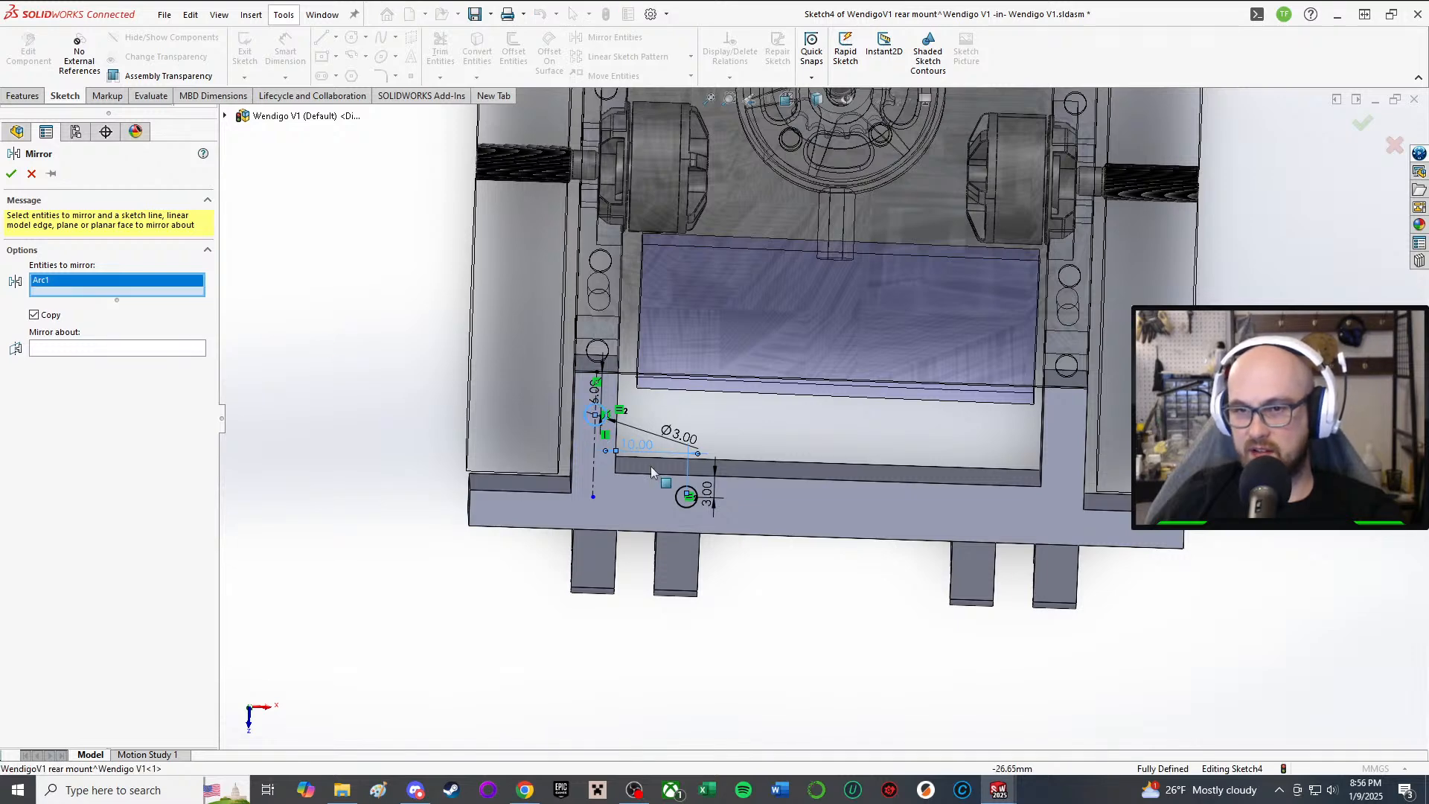
{"action": "left_click", "coordinate": [680, 508]}
{"action": "left_click", "coordinate": [133, 359]}
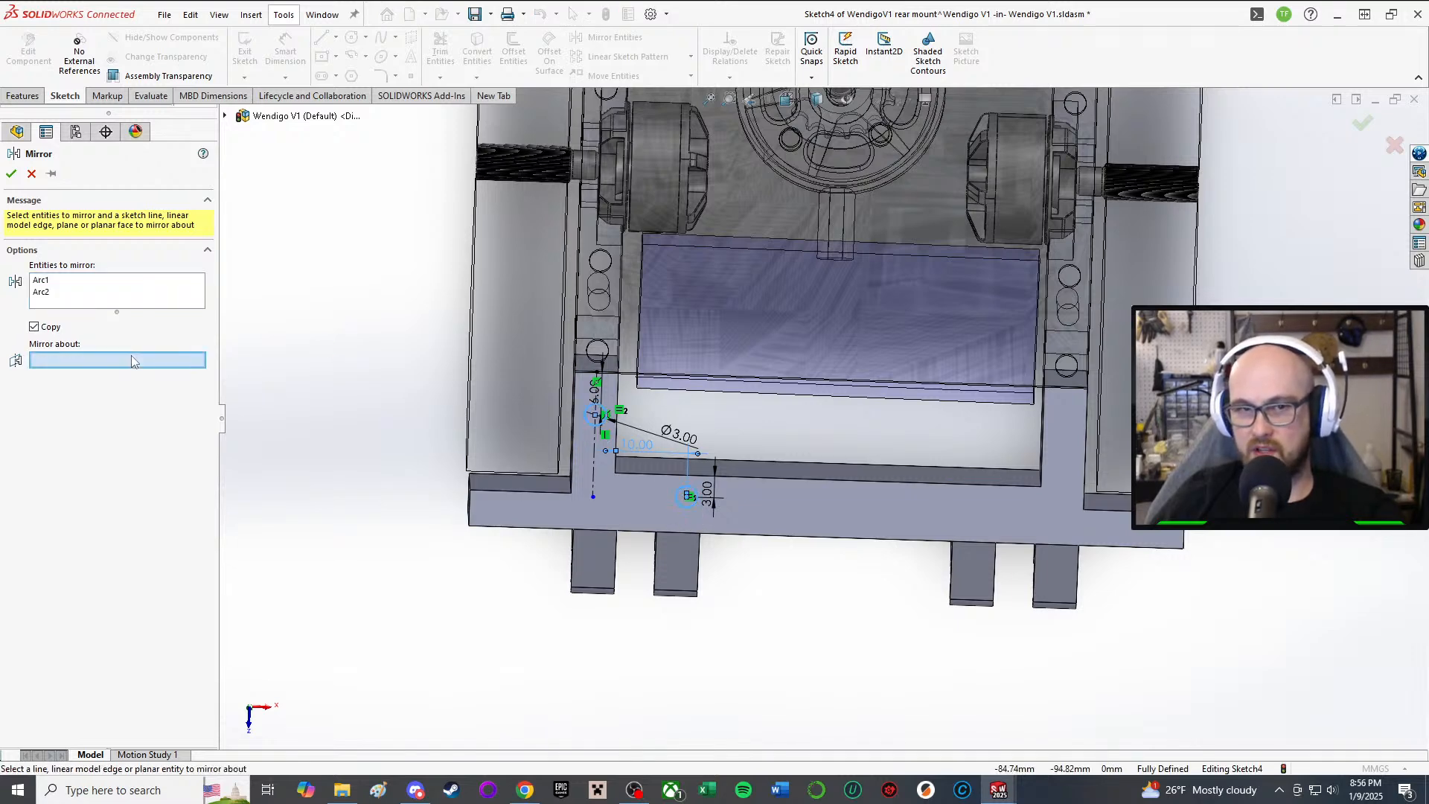
{"action": "left_click", "coordinate": [225, 116]}
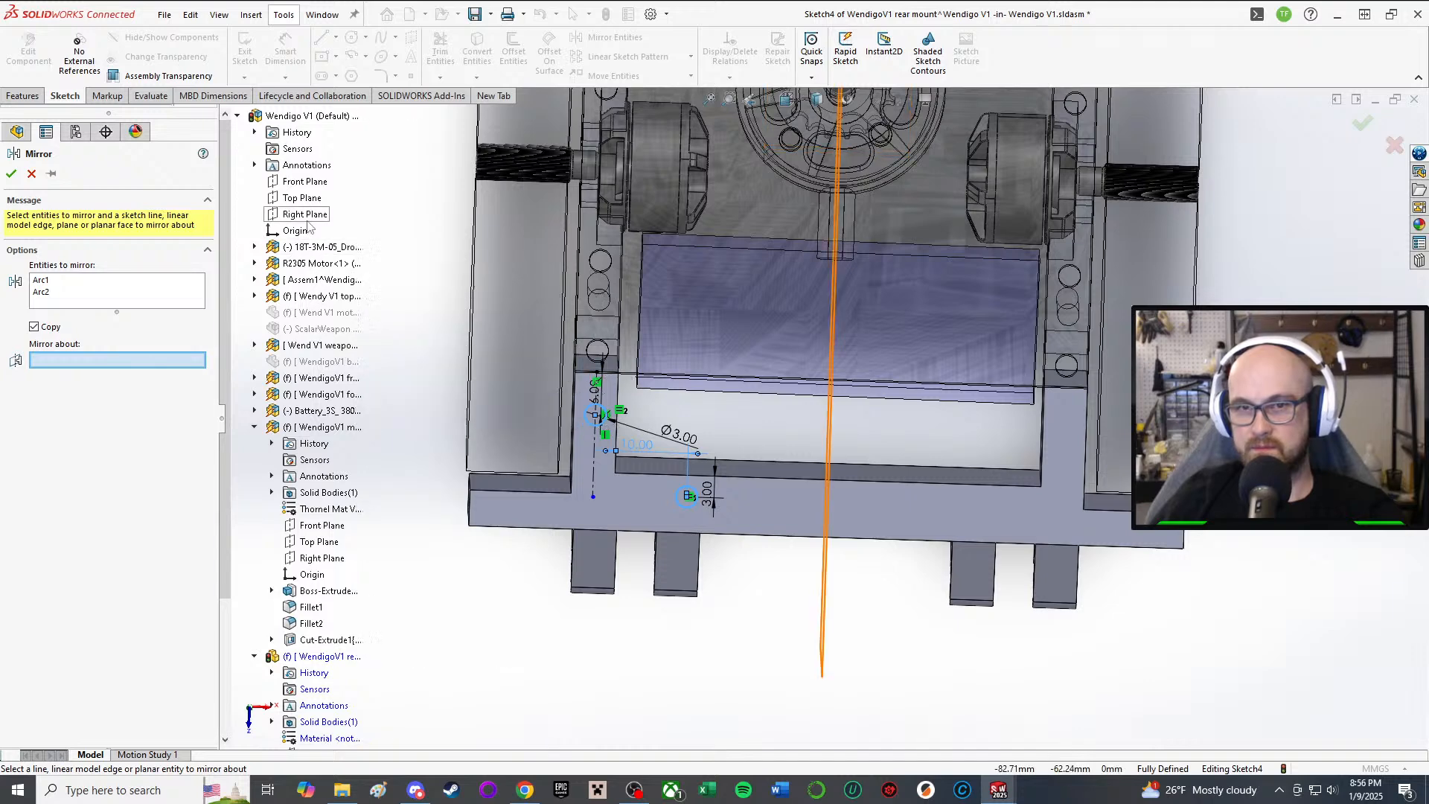
{"action": "left_click", "coordinate": [304, 214]}
{"action": "left_click", "coordinate": [10, 173]}
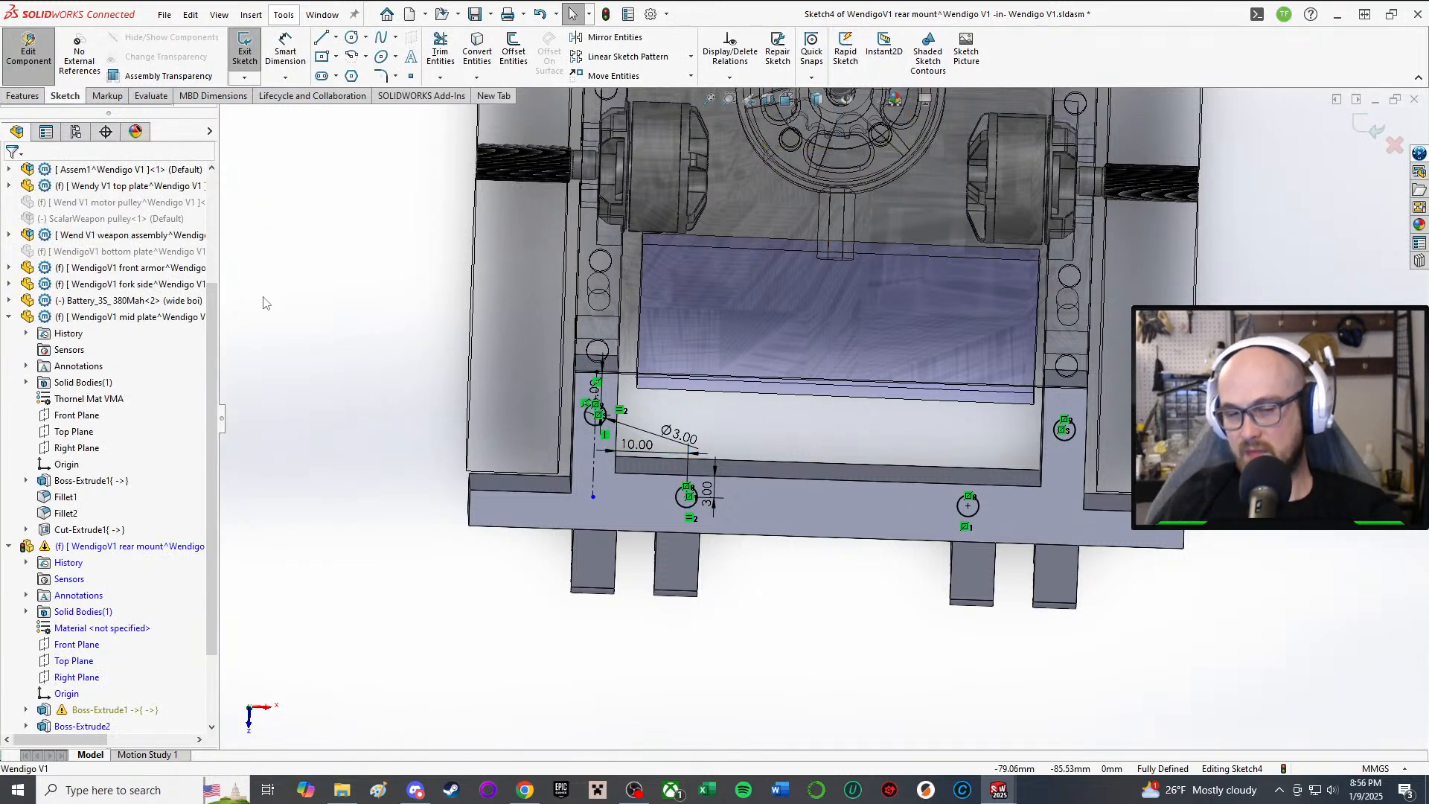
Step: Change the 10 mm hole spacing to 12 mm and start an extruded cut
{"action": "left_click", "coordinate": [634, 451]}
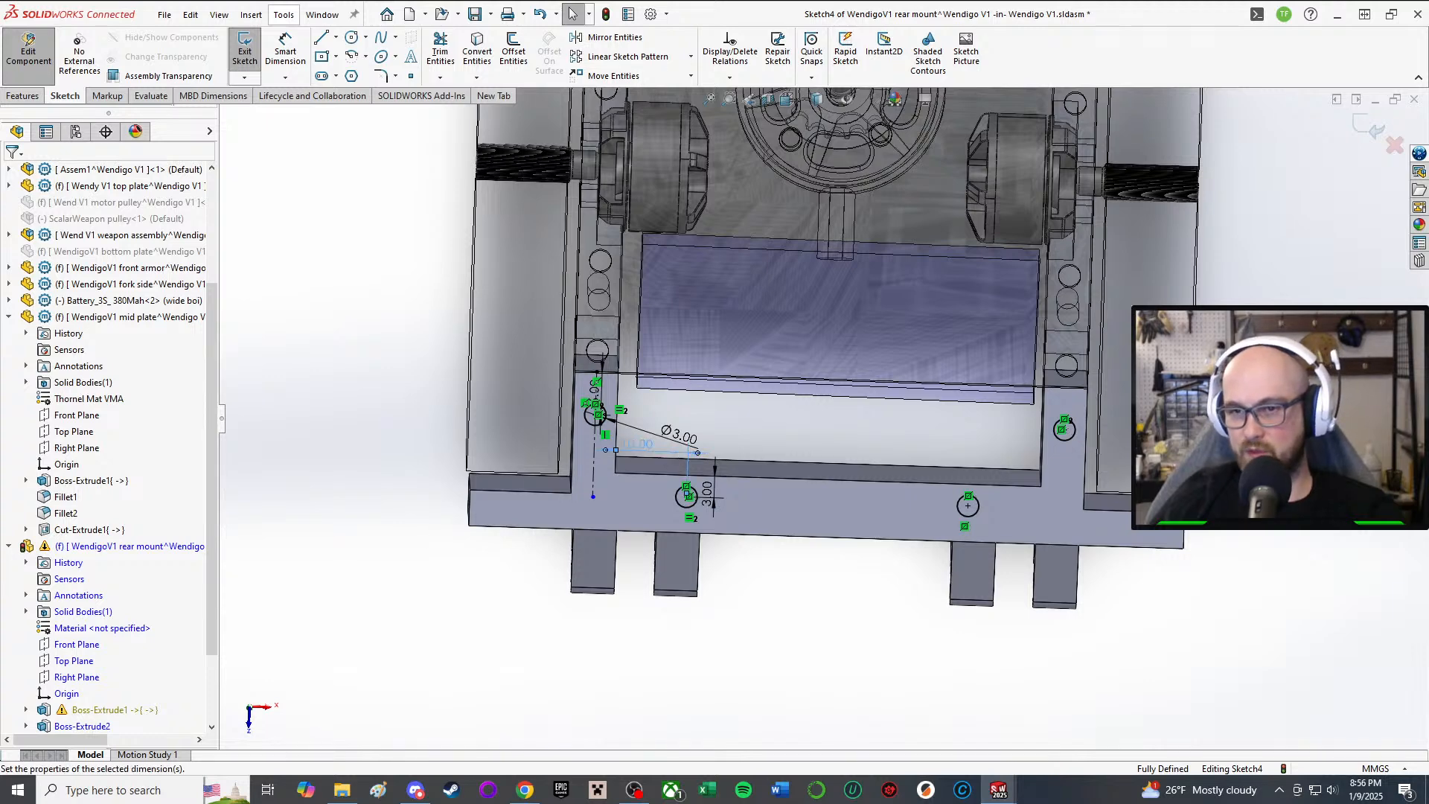
{"action": "double_click", "coordinate": [634, 447]}
{"action": "type", "text": "12"}
{"action": "key", "text": "Return"}
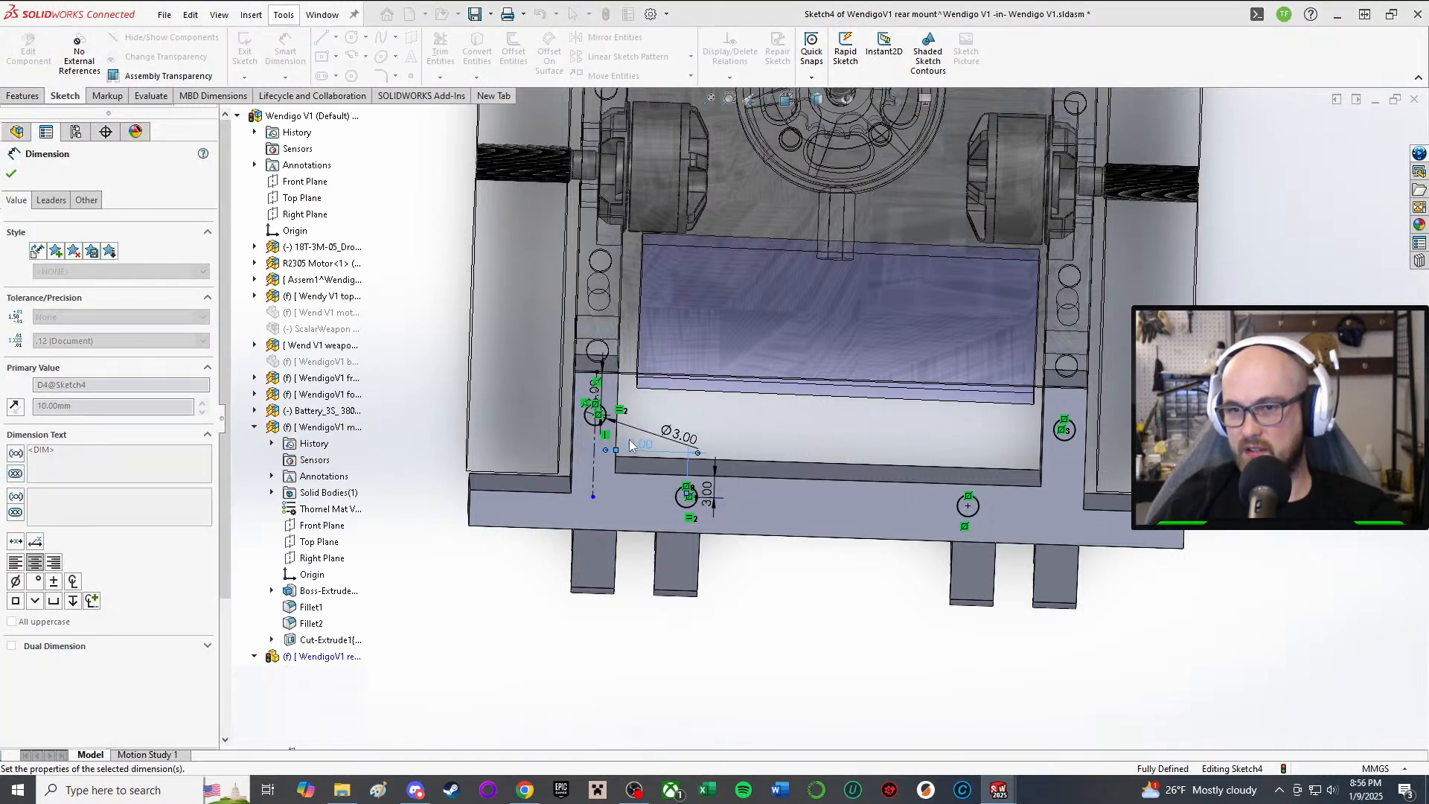
{"action": "mouse_move", "coordinate": [819, 622]}
{"action": "middle_mouse_down"}
{"action": "mouse_move", "coordinate": [860, 631]}
{"action": "mouse_move", "coordinate": [859, 570]}
{"action": "mouse_move", "coordinate": [848, 576]}
{"action": "middle_mouse_up"}
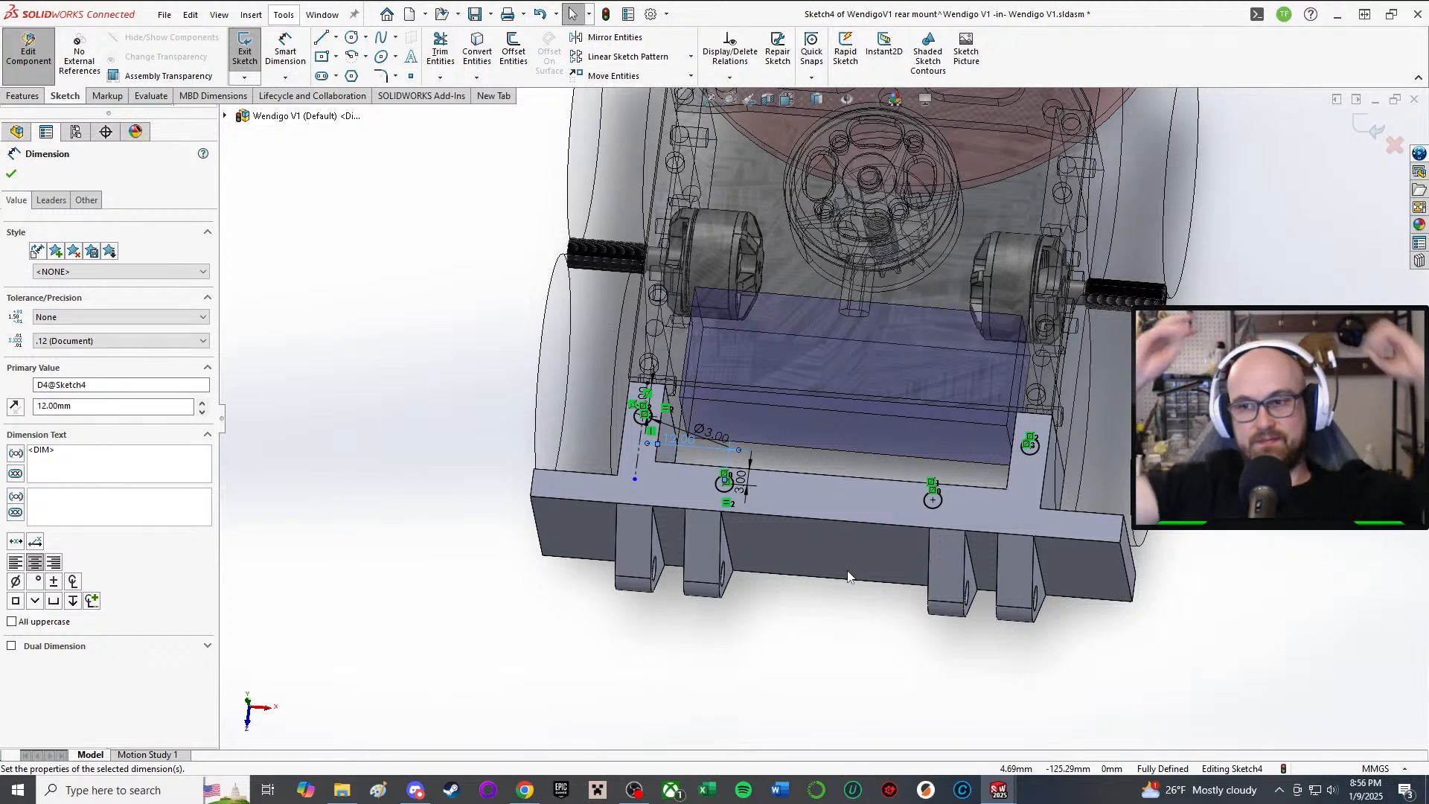
{"action": "right_click_drag", "start_coordinate": [460, 579], "coordinate": [486, 597]}
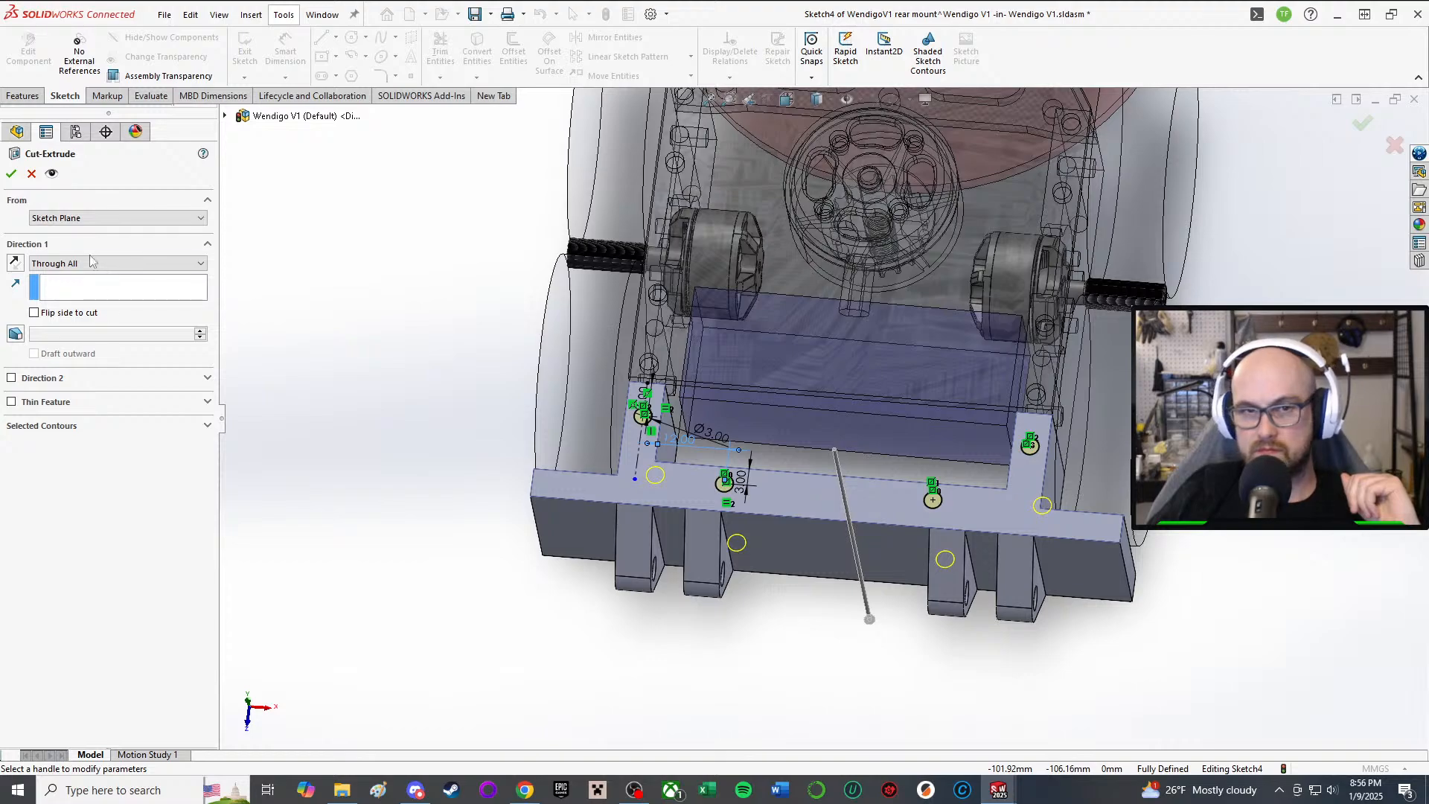
Step: Accept the through-all cut and inspect the four holes in the rear mount plate
{"action": "left_click", "coordinate": [10, 175]}
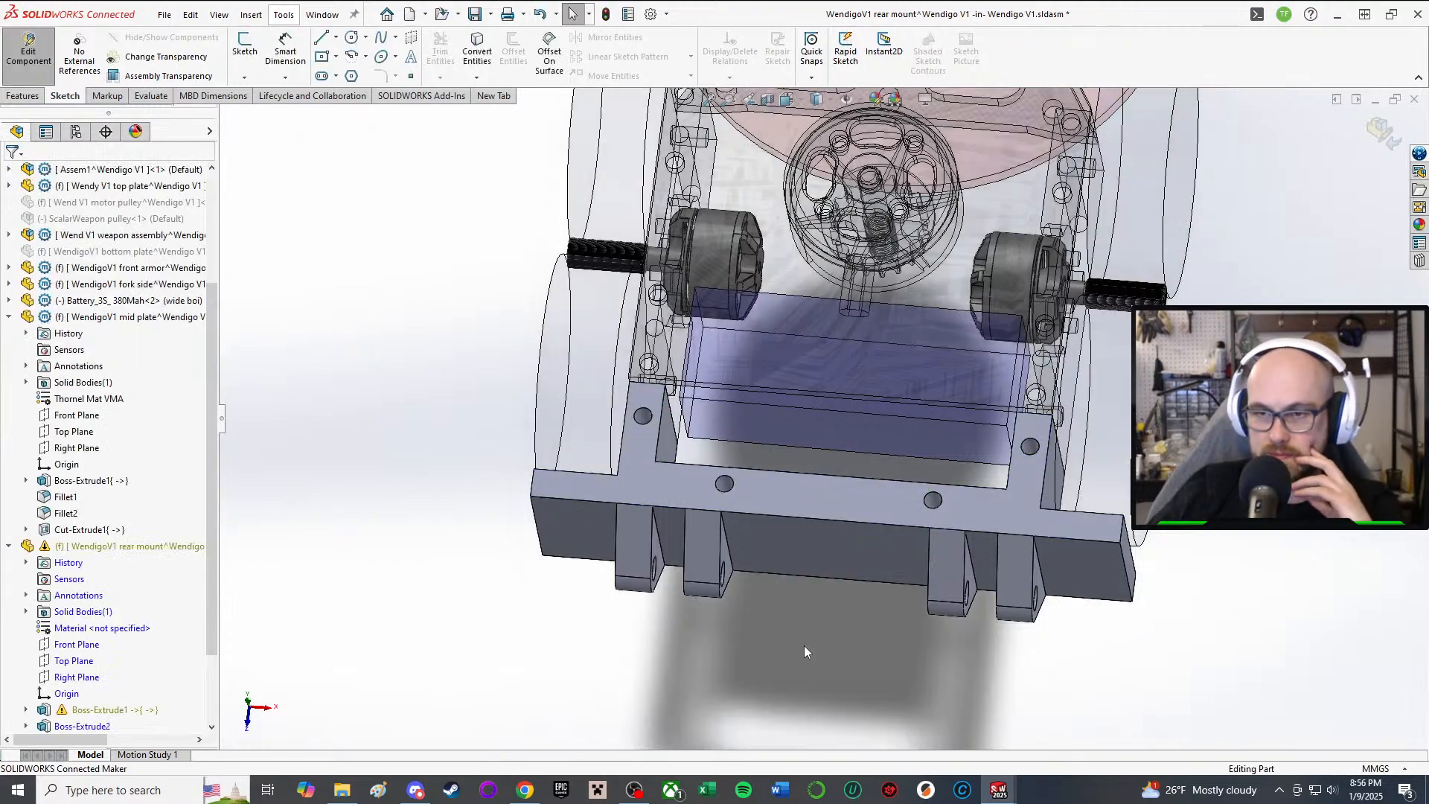
{"action": "mouse_move", "coordinate": [804, 646]}
{"action": "middle_mouse_down"}
{"action": "mouse_move", "coordinate": [857, 337]}
{"action": "mouse_move", "coordinate": [820, 556]}
{"action": "middle_mouse_up"}
{"action": "scroll", "coordinate": [820, 557], "scroll_direction": "up", "scroll_amount": 2}
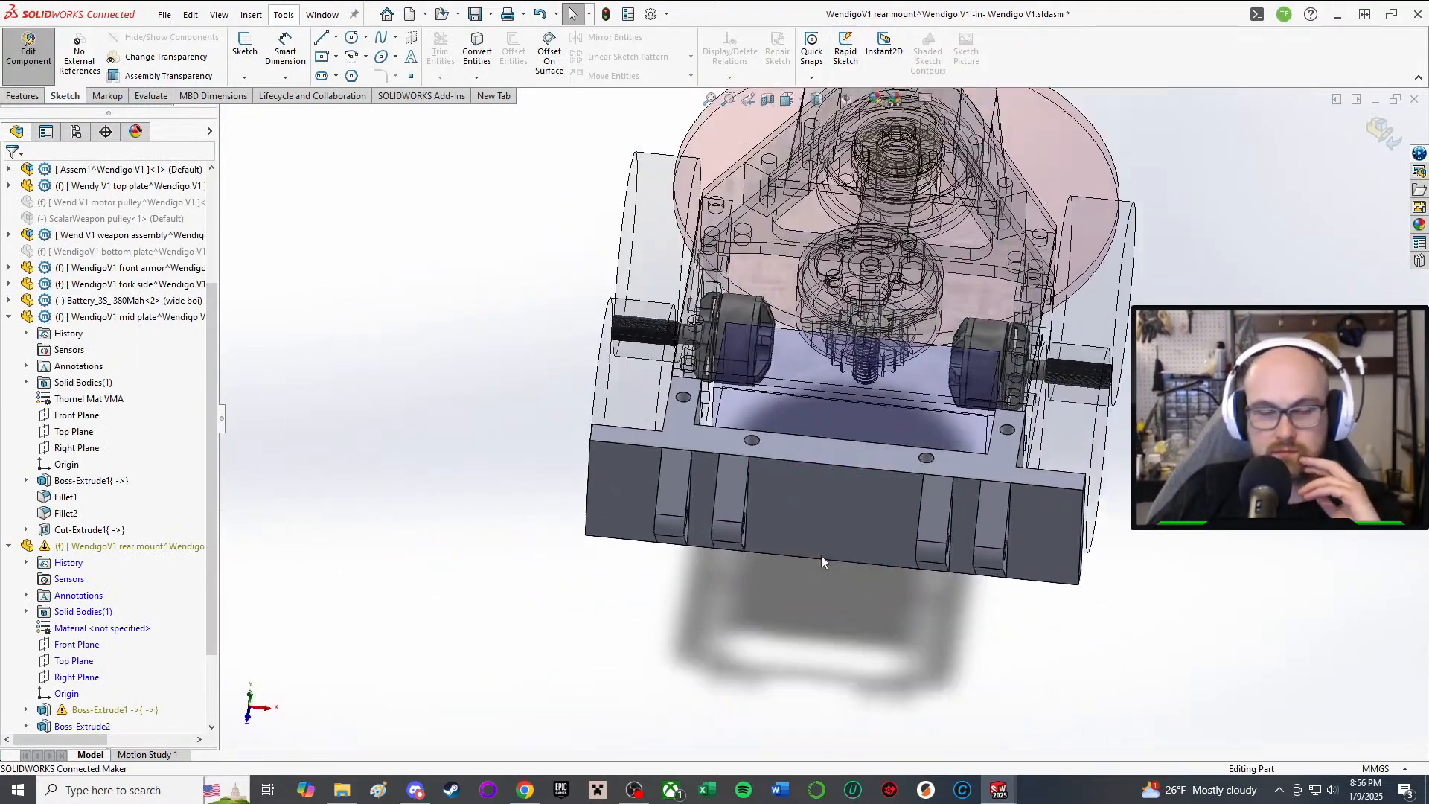
{"action": "scroll", "coordinate": [970, 476], "scroll_direction": "down", "scroll_amount": 4}
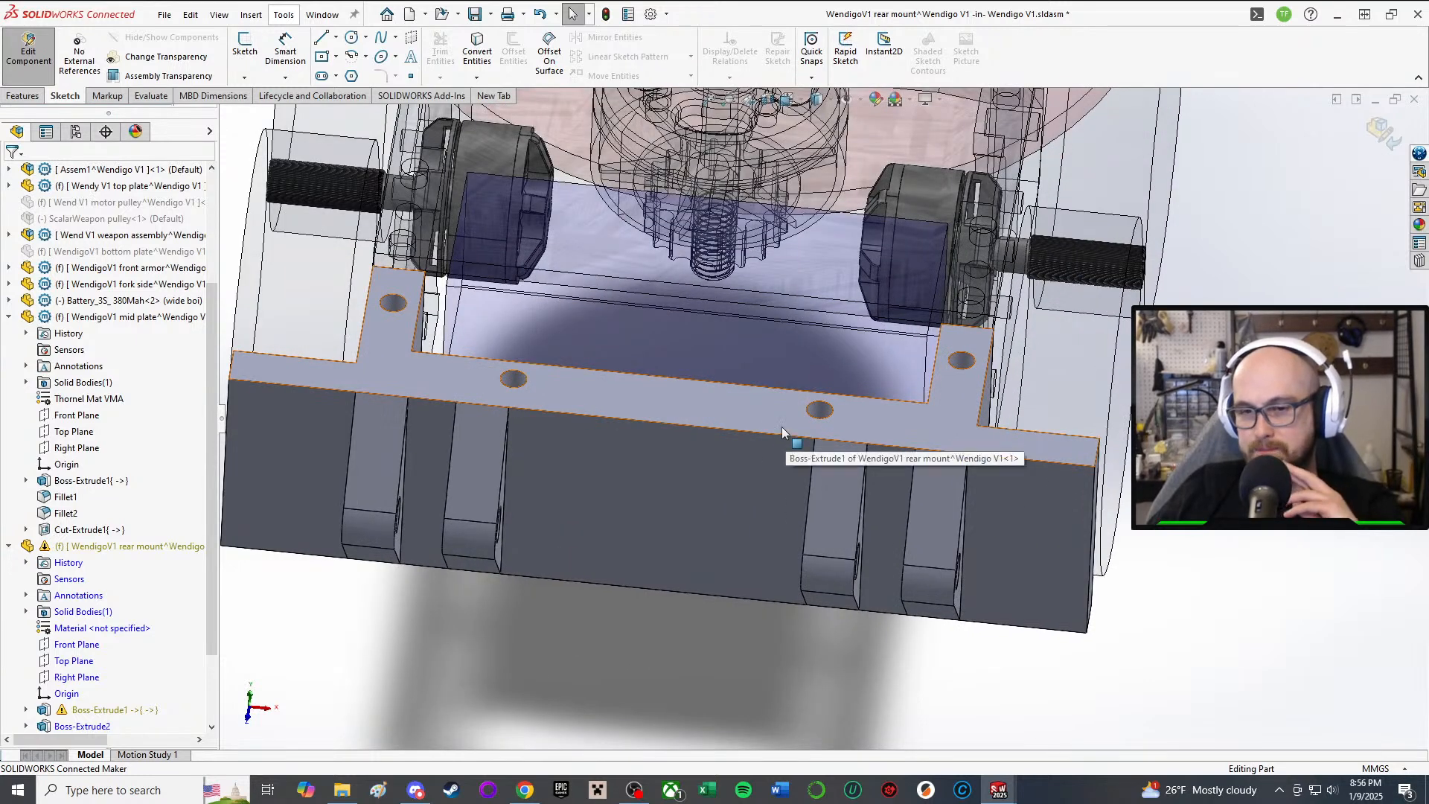
{"action": "scroll", "coordinate": [781, 426], "scroll_direction": "up", "scroll_amount": 2}
{"action": "middle_click_drag", "start_coordinate": [761, 422], "coordinate": [756, 593]}
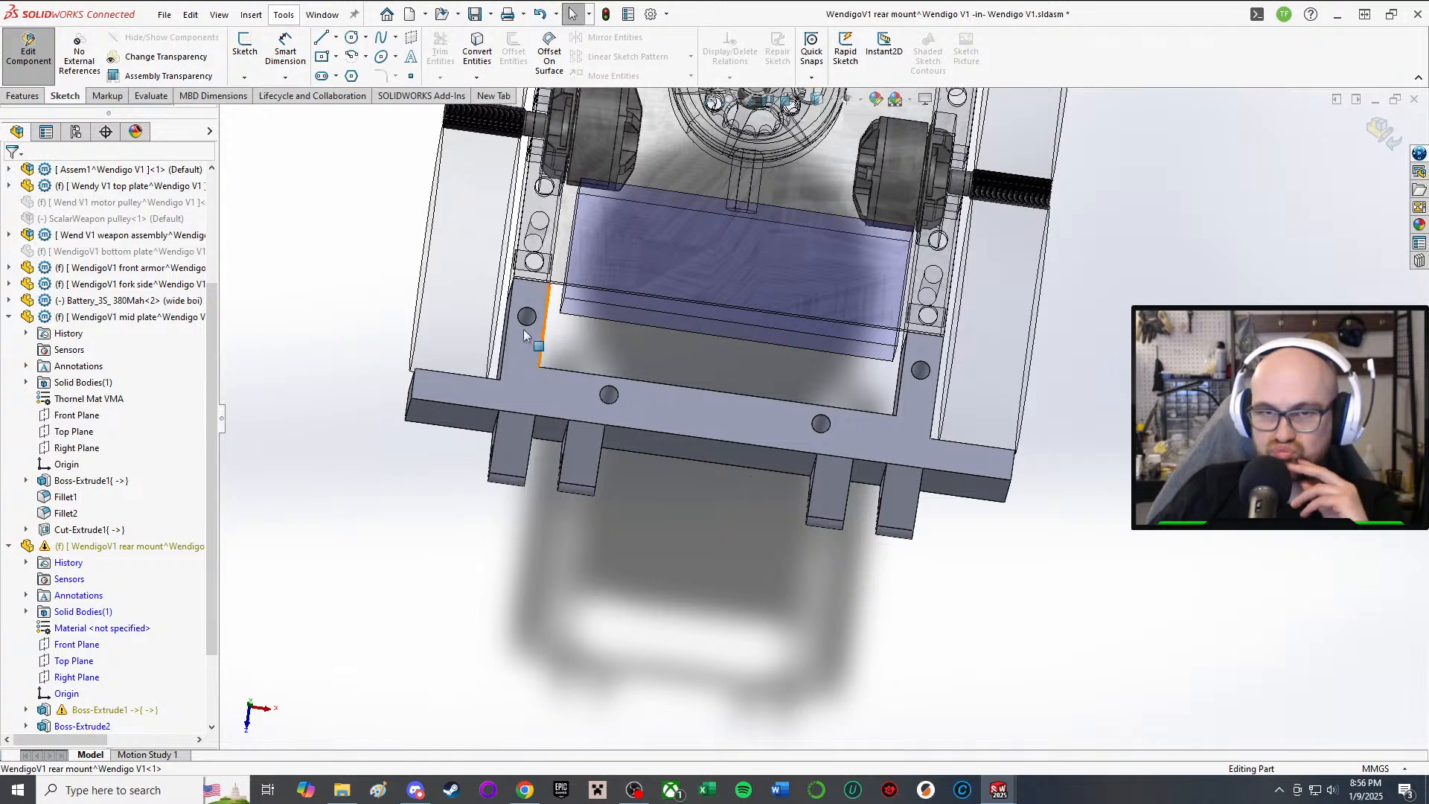
Step: Fillet the two inner corner edges where the uprights meet the plate with 3 mm radius
{"action": "left_click", "coordinate": [22, 96]}
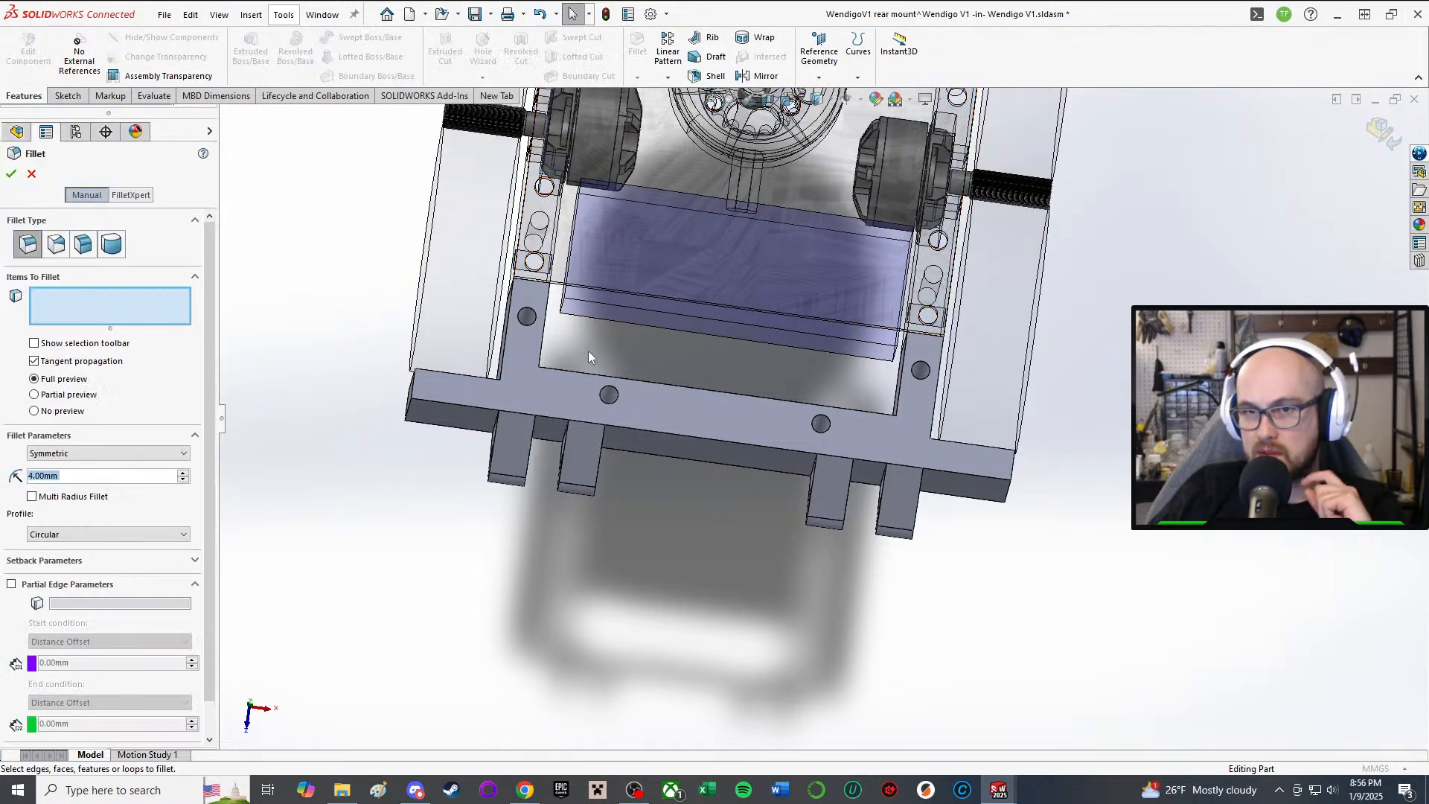
{"action": "middle_click_drag", "start_coordinate": [586, 356], "coordinate": [552, 371]}
{"action": "scroll", "coordinate": [553, 370], "scroll_direction": "down", "scroll_amount": 3}
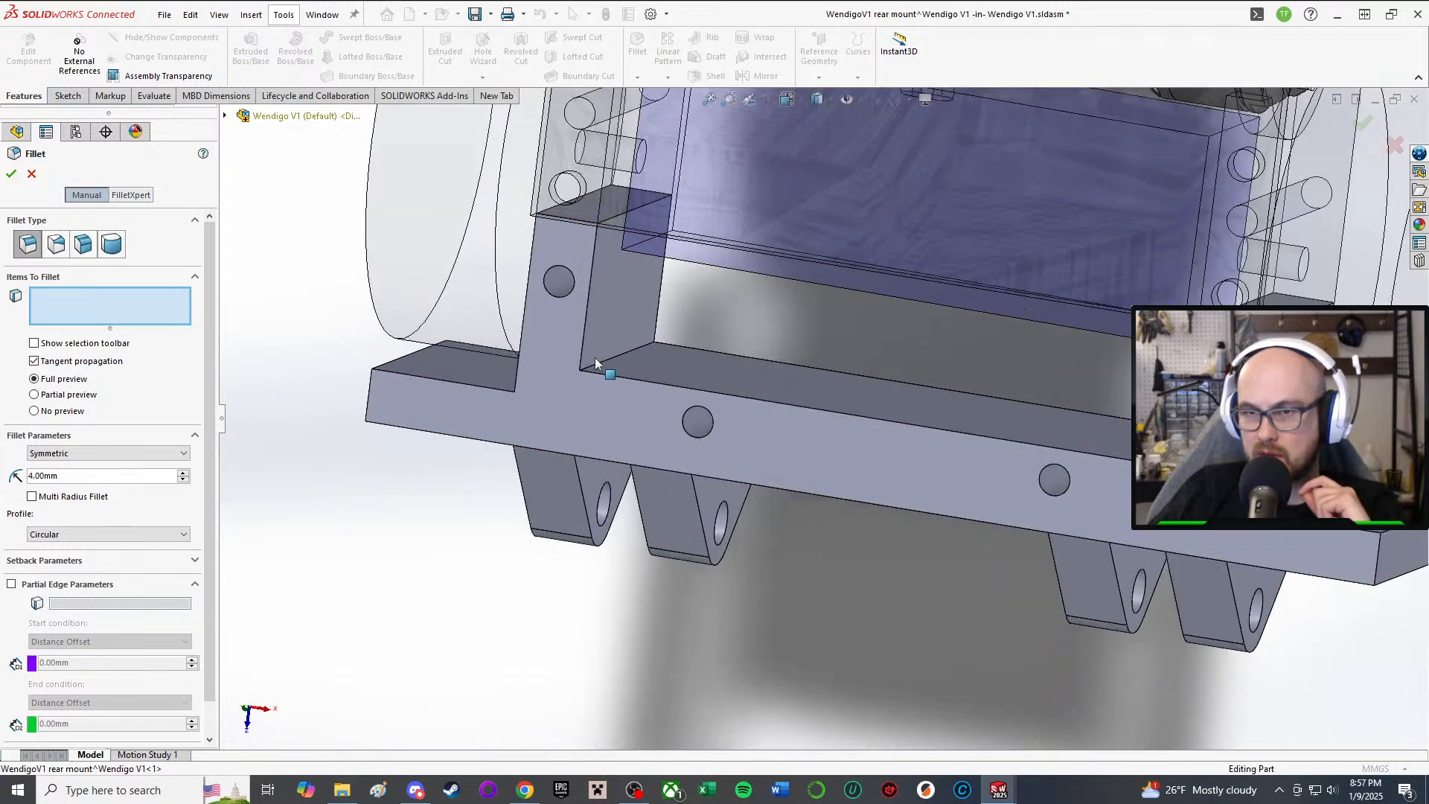
{"action": "left_click", "coordinate": [604, 366]}
{"action": "scroll", "coordinate": [968, 384], "scroll_direction": "up", "scroll_amount": 1}
{"action": "middle_click_drag", "start_coordinate": [1009, 386], "coordinate": [1118, 394]}
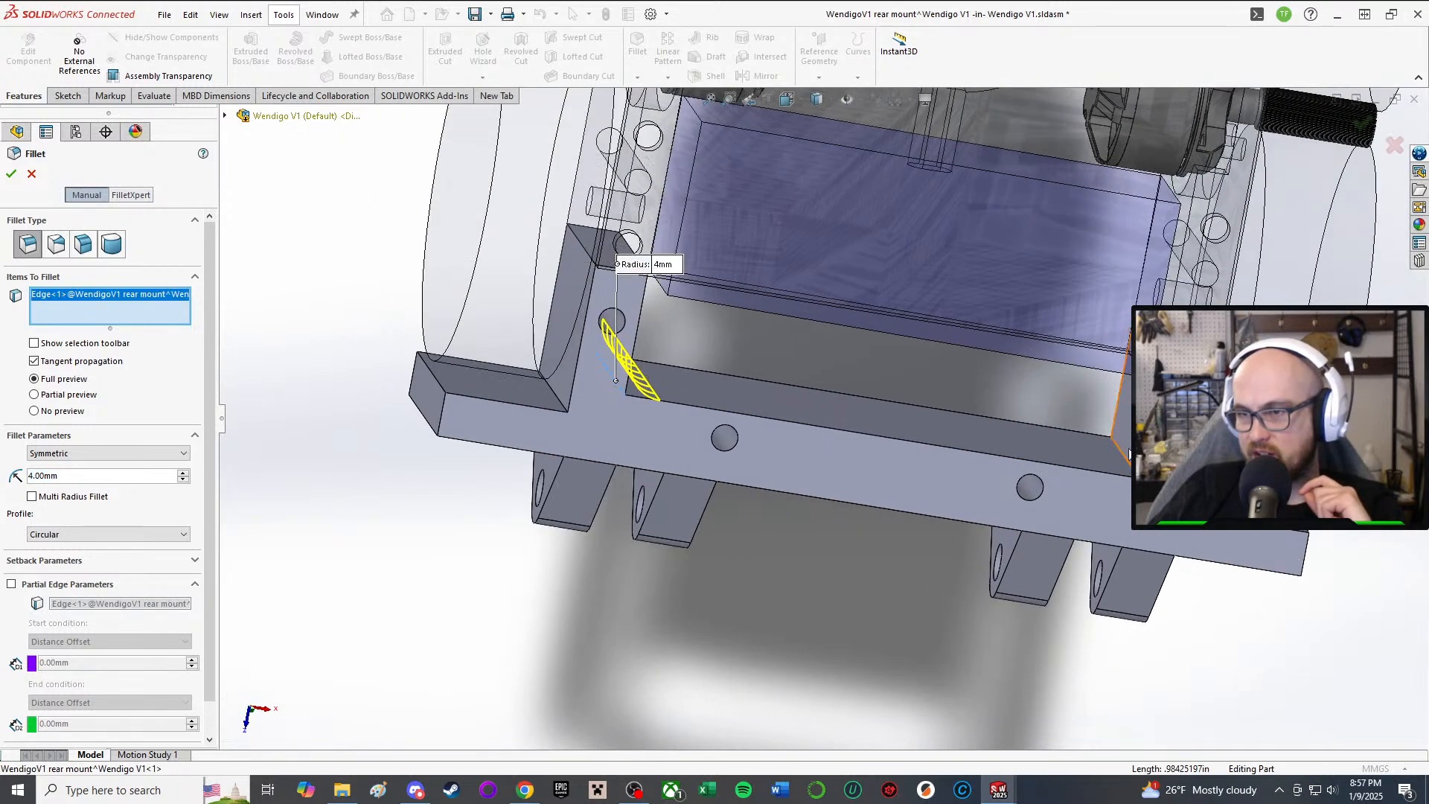
{"action": "left_click", "coordinate": [1124, 457]}
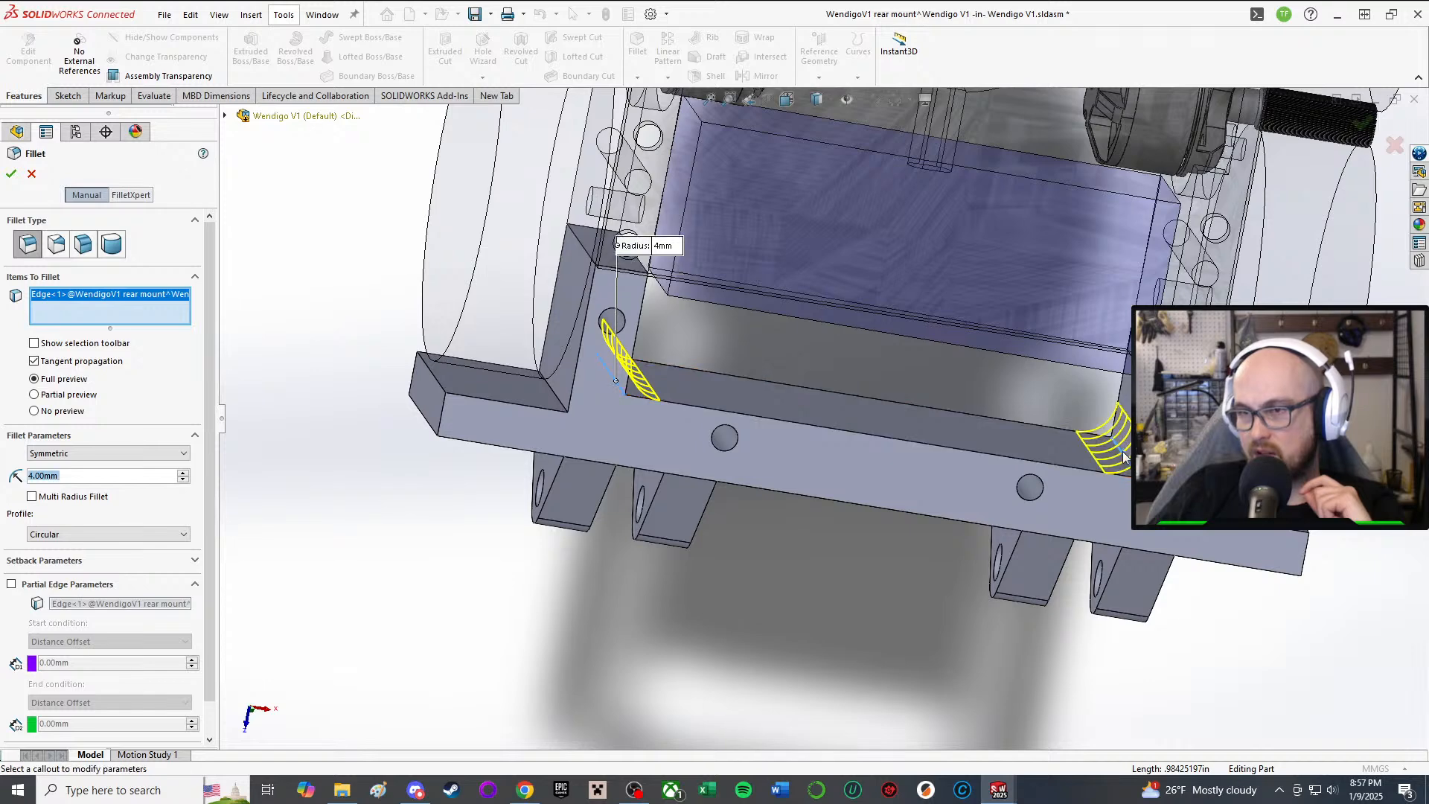
{"action": "left_click", "coordinate": [75, 479]}
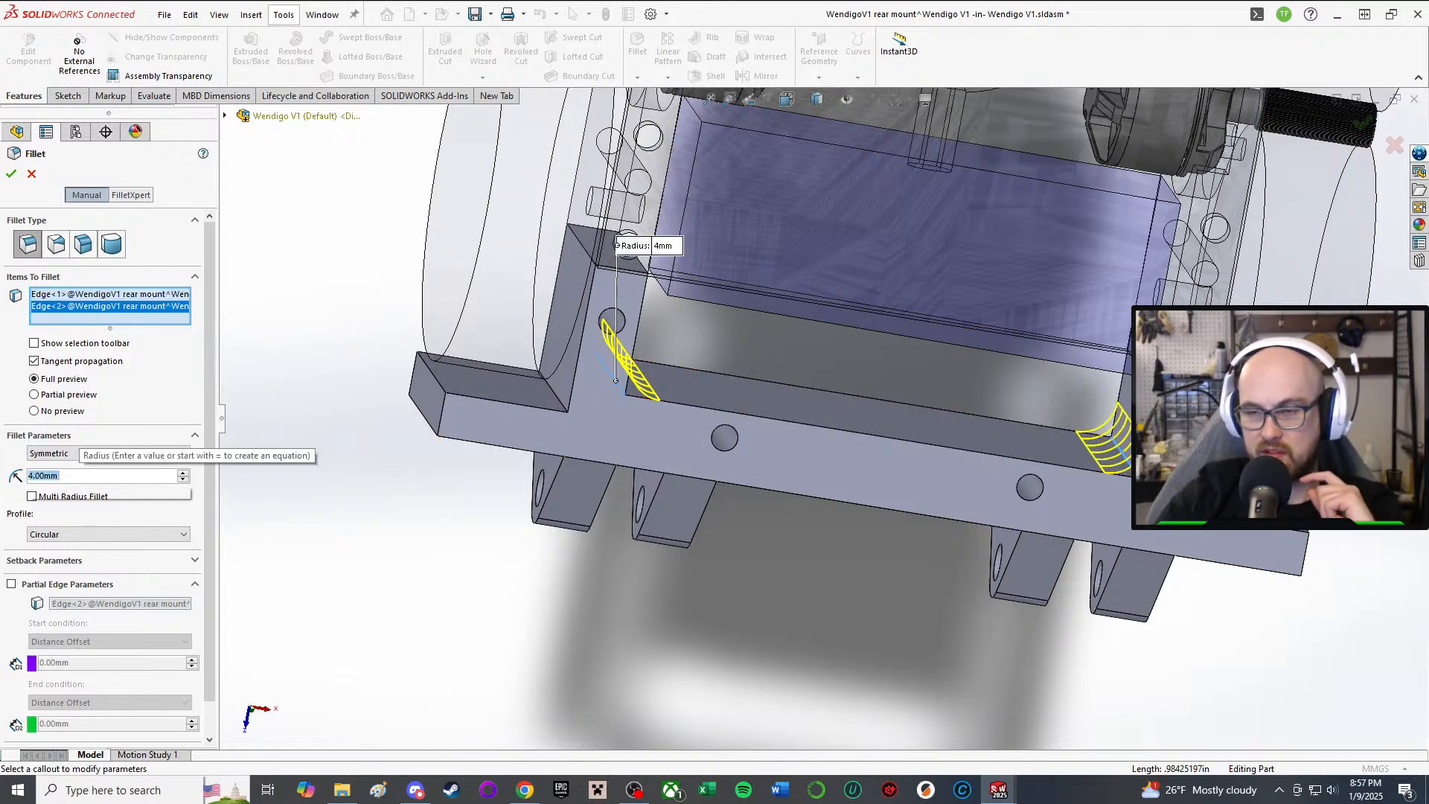
{"action": "scroll", "coordinate": [74, 478], "scroll_direction": "down", "scroll_amount": 1}
{"action": "middle_click_drag", "start_coordinate": [930, 570], "coordinate": [1012, 537]}
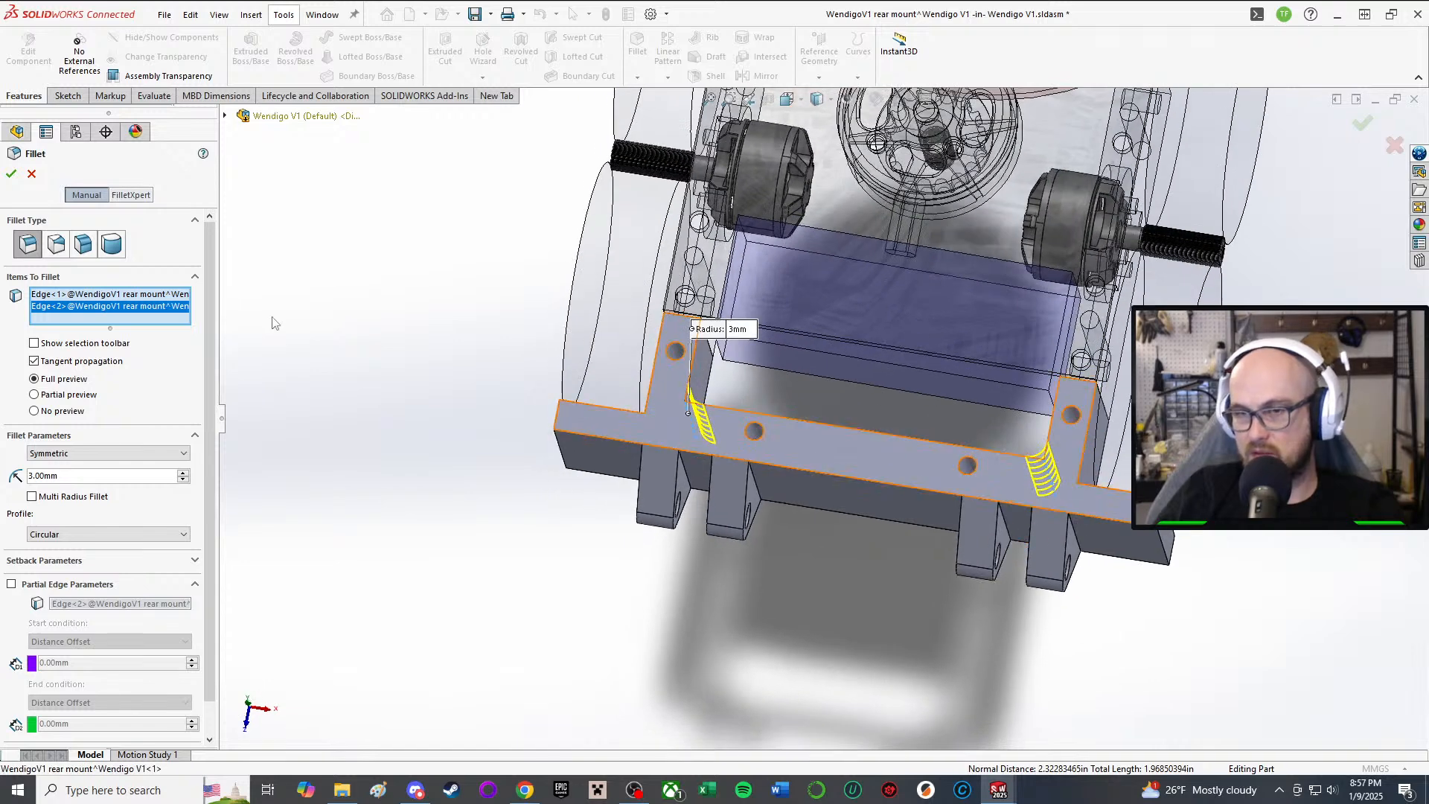
{"action": "left_click", "coordinate": [11, 174]}
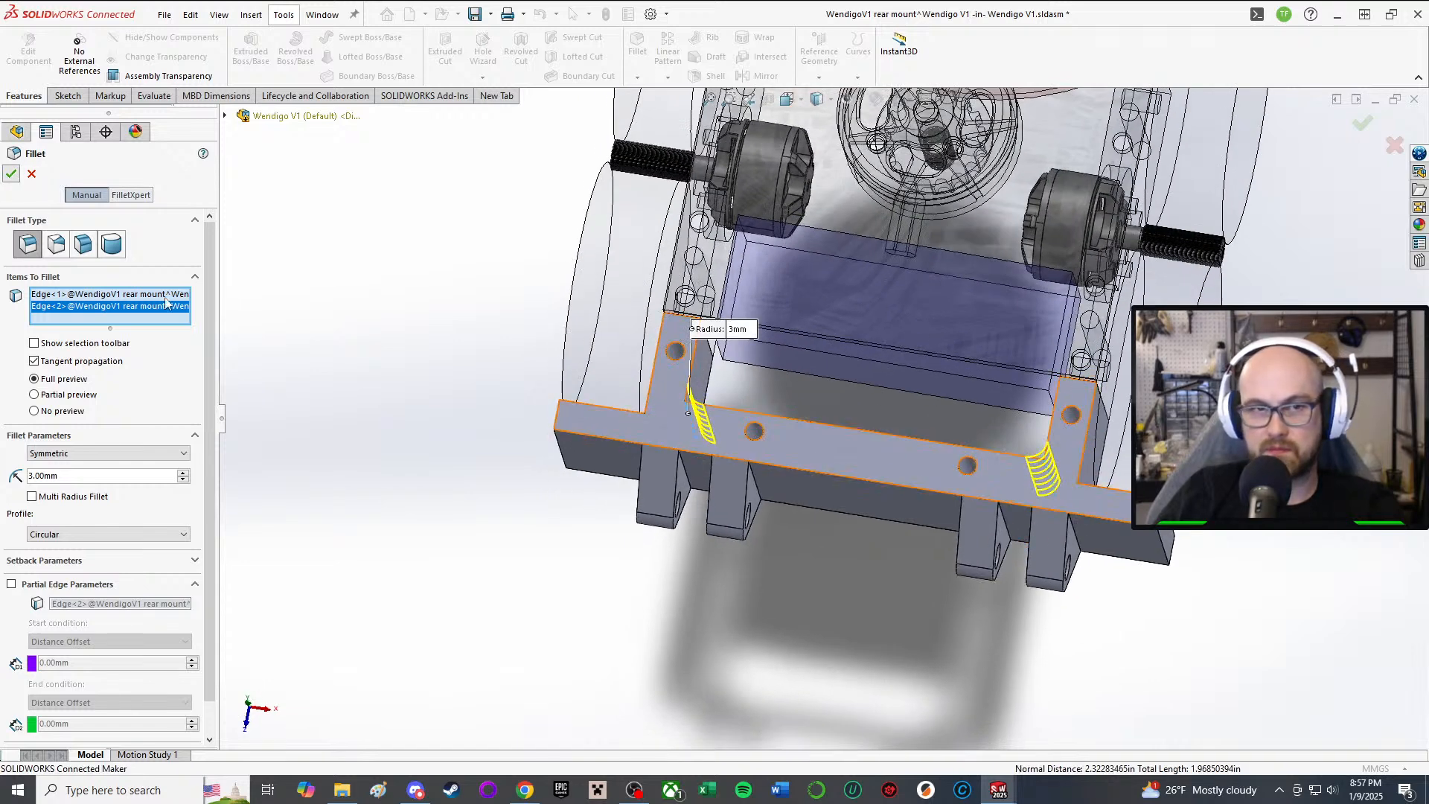
{"action": "middle_click_drag", "start_coordinate": [588, 595], "coordinate": [506, 379]}
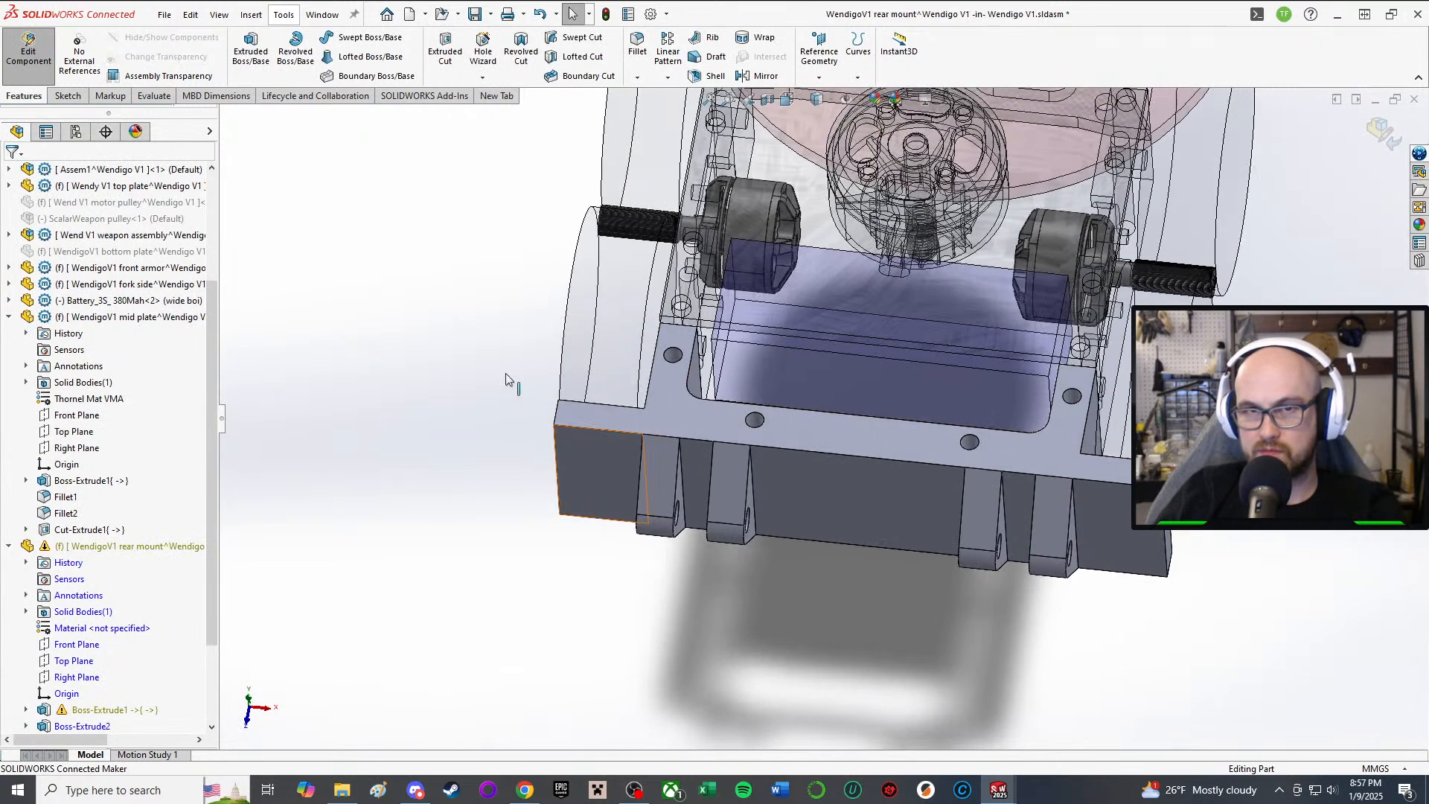
Step: Return to the robot assembly and look it over, briefly entering and leaving the top plate edit
{"action": "left_click", "coordinate": [51, 72]}
{"action": "mouse_move", "coordinate": [633, 614]}
{"action": "middle_mouse_down"}
{"action": "mouse_move", "coordinate": [617, 564]}
{"action": "mouse_move", "coordinate": [754, 514]}
{"action": "mouse_move", "coordinate": [698, 549]}
{"action": "middle_mouse_up"}
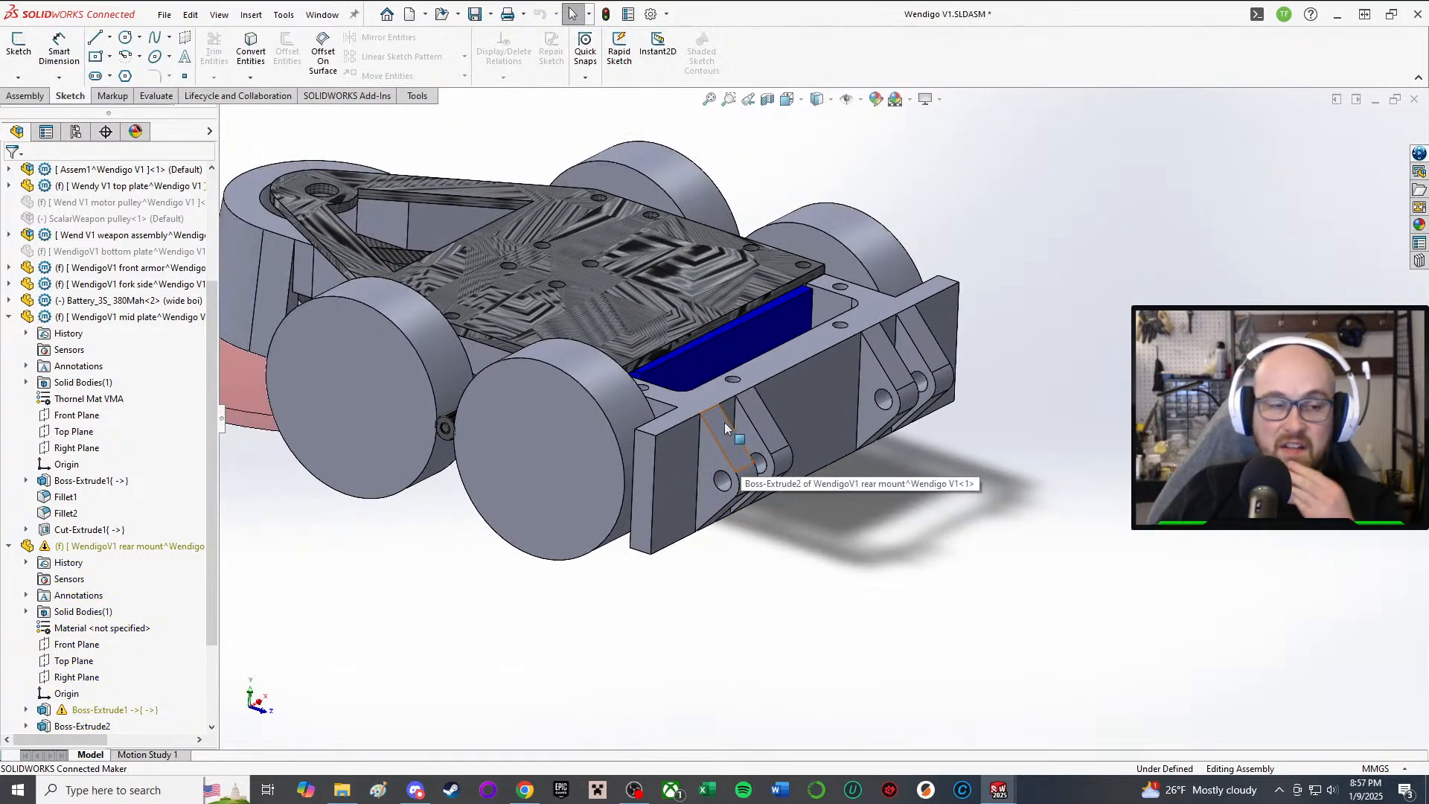
{"action": "middle_click_drag", "start_coordinate": [759, 316], "coordinate": [728, 456]}
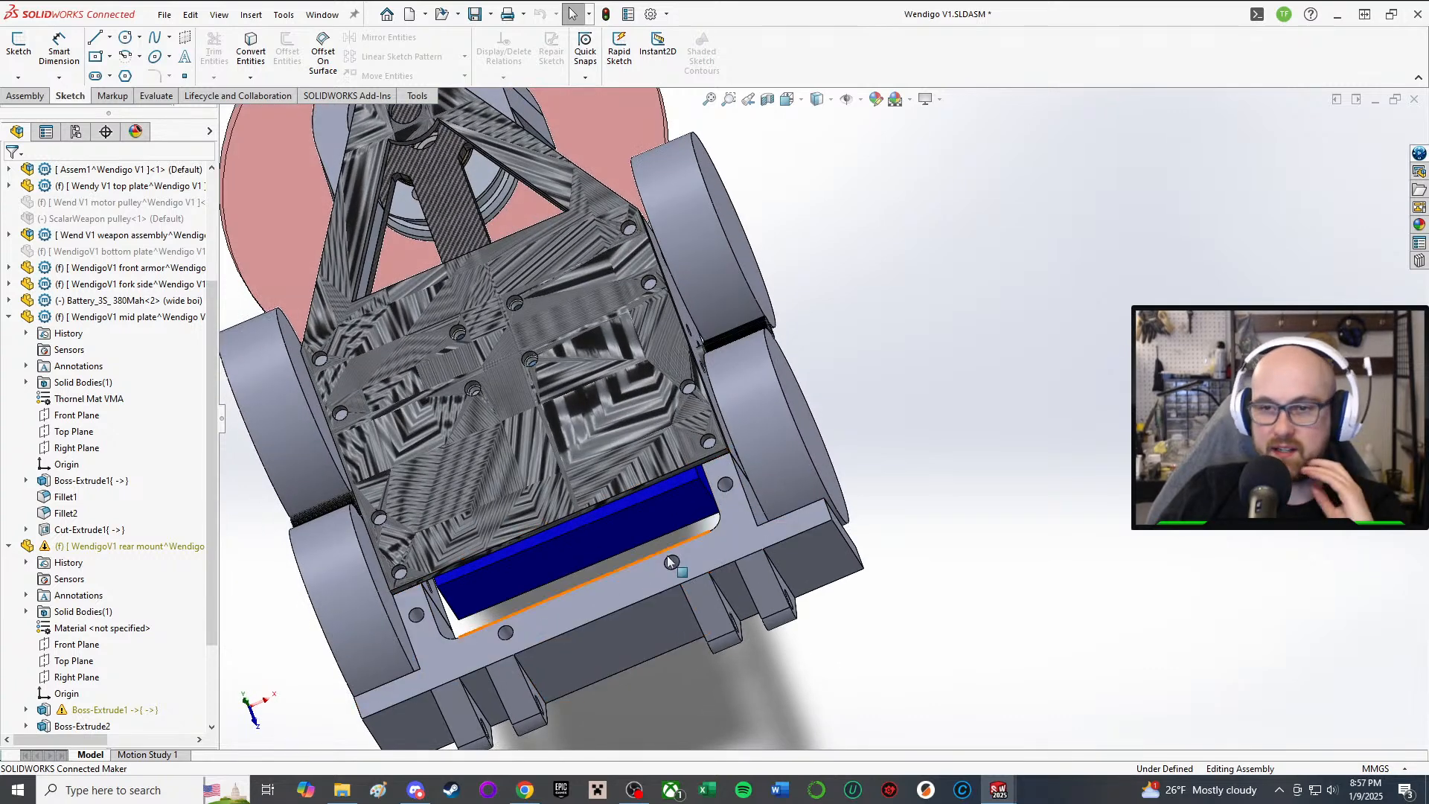
{"action": "left_click", "coordinate": [598, 655]}
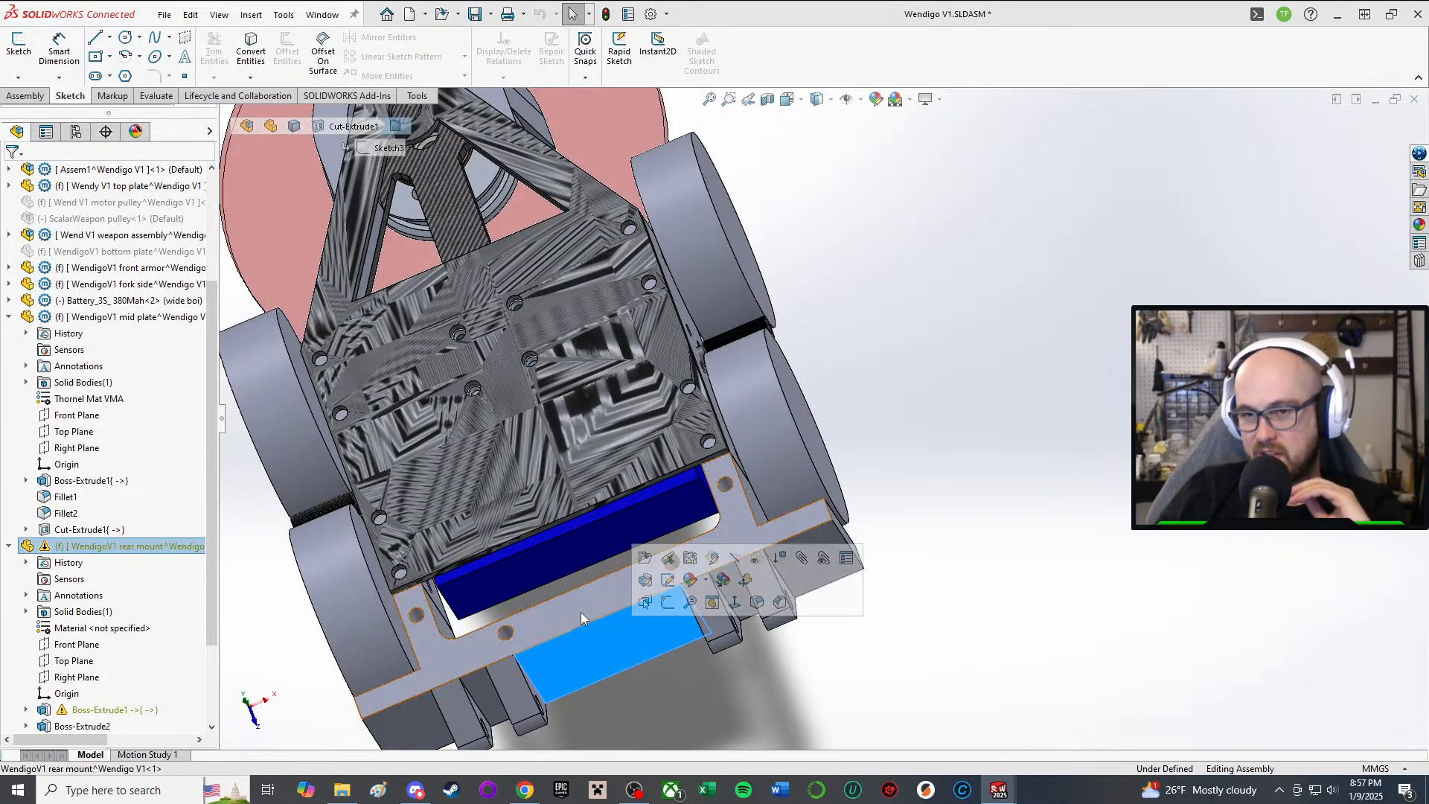
{"action": "middle_click_drag", "start_coordinate": [597, 649], "coordinate": [654, 469]}
{"action": "scroll", "coordinate": [654, 471], "scroll_direction": "up", "scroll_amount": 2}
{"action": "middle_click_drag", "start_coordinate": [605, 526], "coordinate": [592, 655]}
{"action": "left_click", "coordinate": [1024, 369]}
{"action": "scroll", "coordinate": [432, 638], "scroll_direction": "up", "scroll_amount": 3}
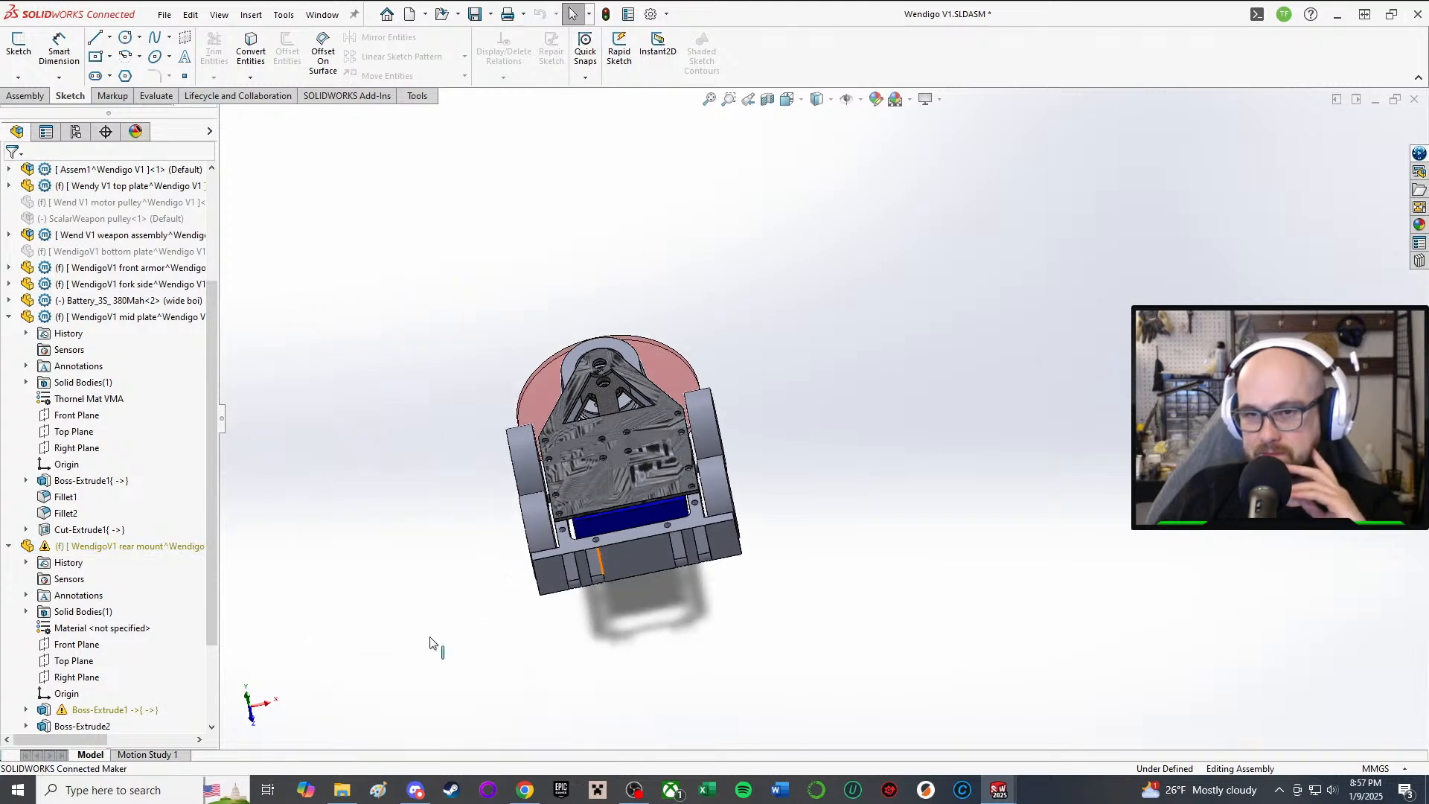
{"action": "scroll", "coordinate": [774, 425], "scroll_direction": "down", "scroll_amount": 4}
{"action": "scroll", "coordinate": [547, 611], "scroll_direction": "up", "scroll_amount": 4}
{"action": "scroll", "coordinate": [655, 506], "scroll_direction": "up", "scroll_amount": 2}
{"action": "middle_click_drag", "start_coordinate": [630, 515], "coordinate": [600, 559]}
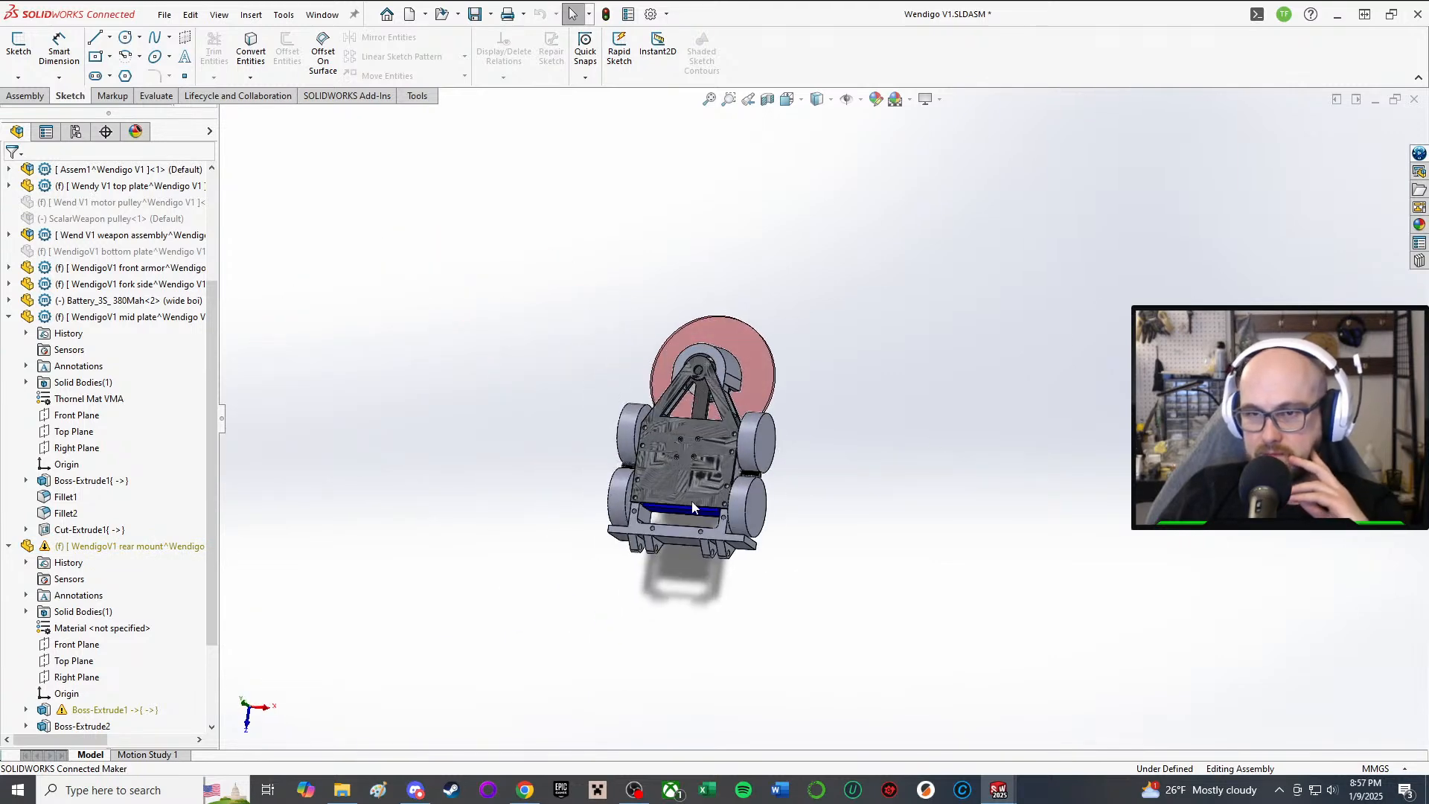
{"action": "scroll", "coordinate": [681, 417], "scroll_direction": "down", "scroll_amount": 3}
{"action": "middle_click_drag", "start_coordinate": [681, 421], "coordinate": [703, 372]}
{"action": "scroll", "coordinate": [634, 514], "scroll_direction": "down", "scroll_amount": 4}
{"action": "scroll", "coordinate": [700, 621], "scroll_direction": "up", "scroll_amount": 3}
{"action": "scroll", "coordinate": [857, 451], "scroll_direction": "down", "scroll_amount": 3}
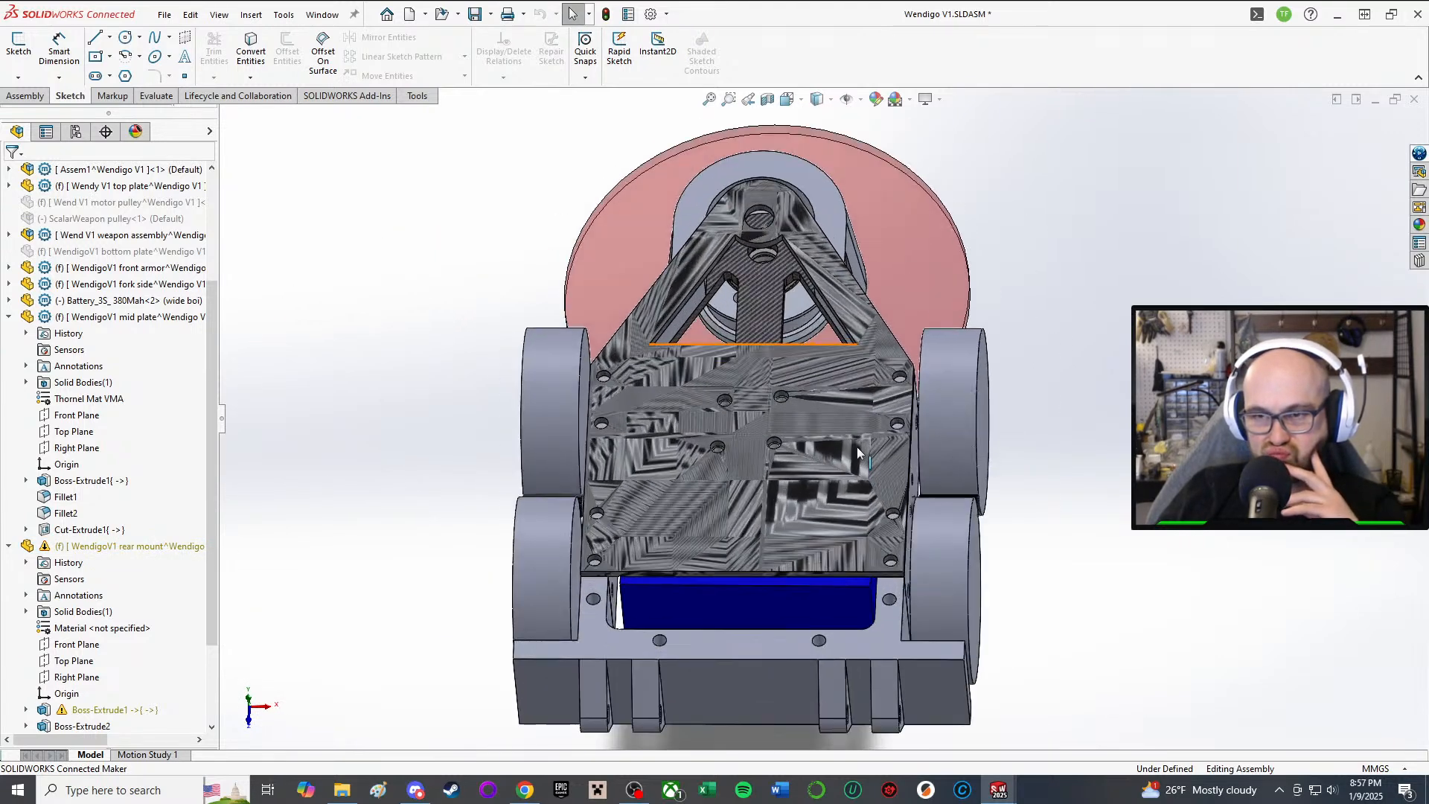
{"action": "middle_click_drag", "start_coordinate": [857, 451], "coordinate": [927, 24]}
{"action": "middle_click_drag", "start_coordinate": [977, 365], "coordinate": [727, 473]}
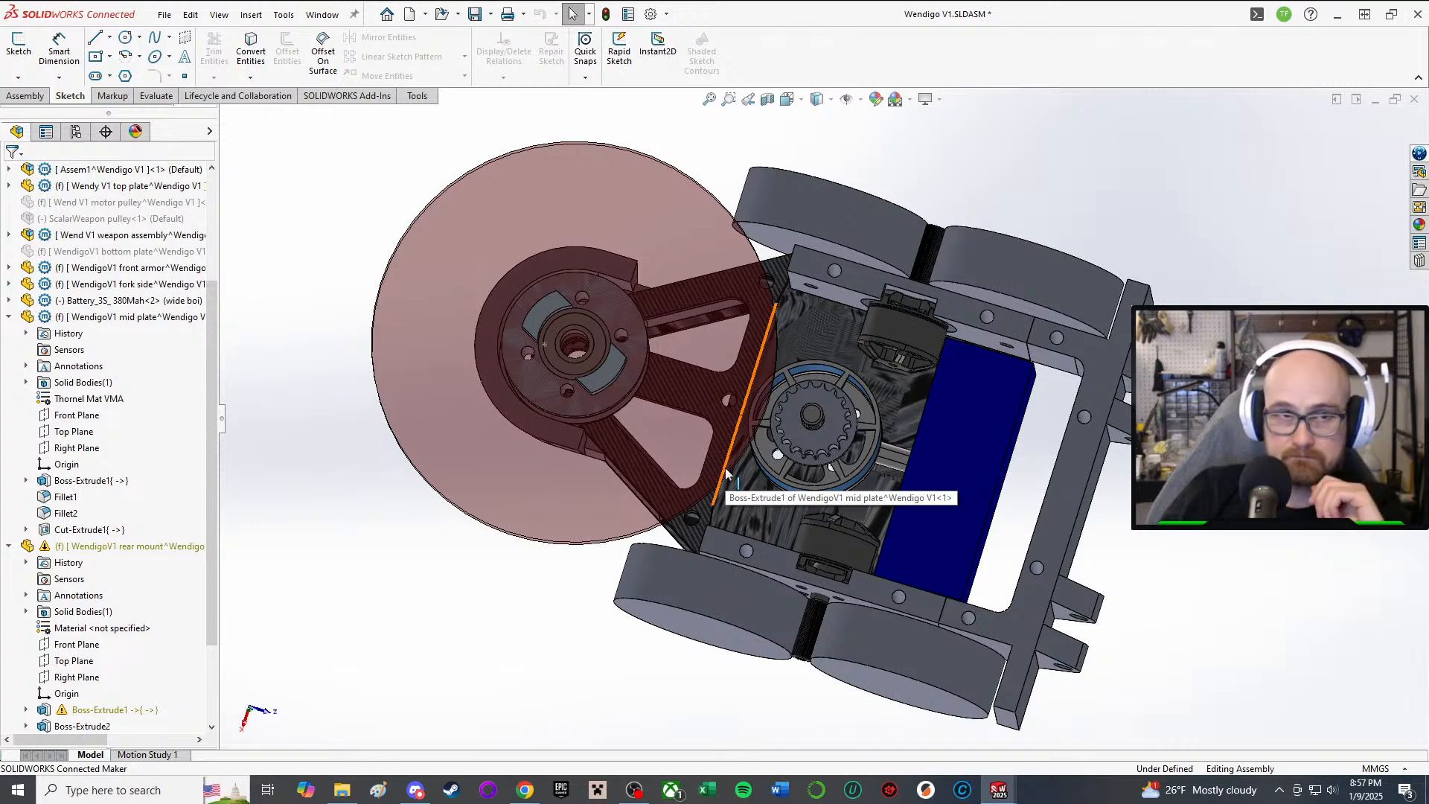
{"action": "middle_click_drag", "start_coordinate": [718, 470], "coordinate": [736, 411]}
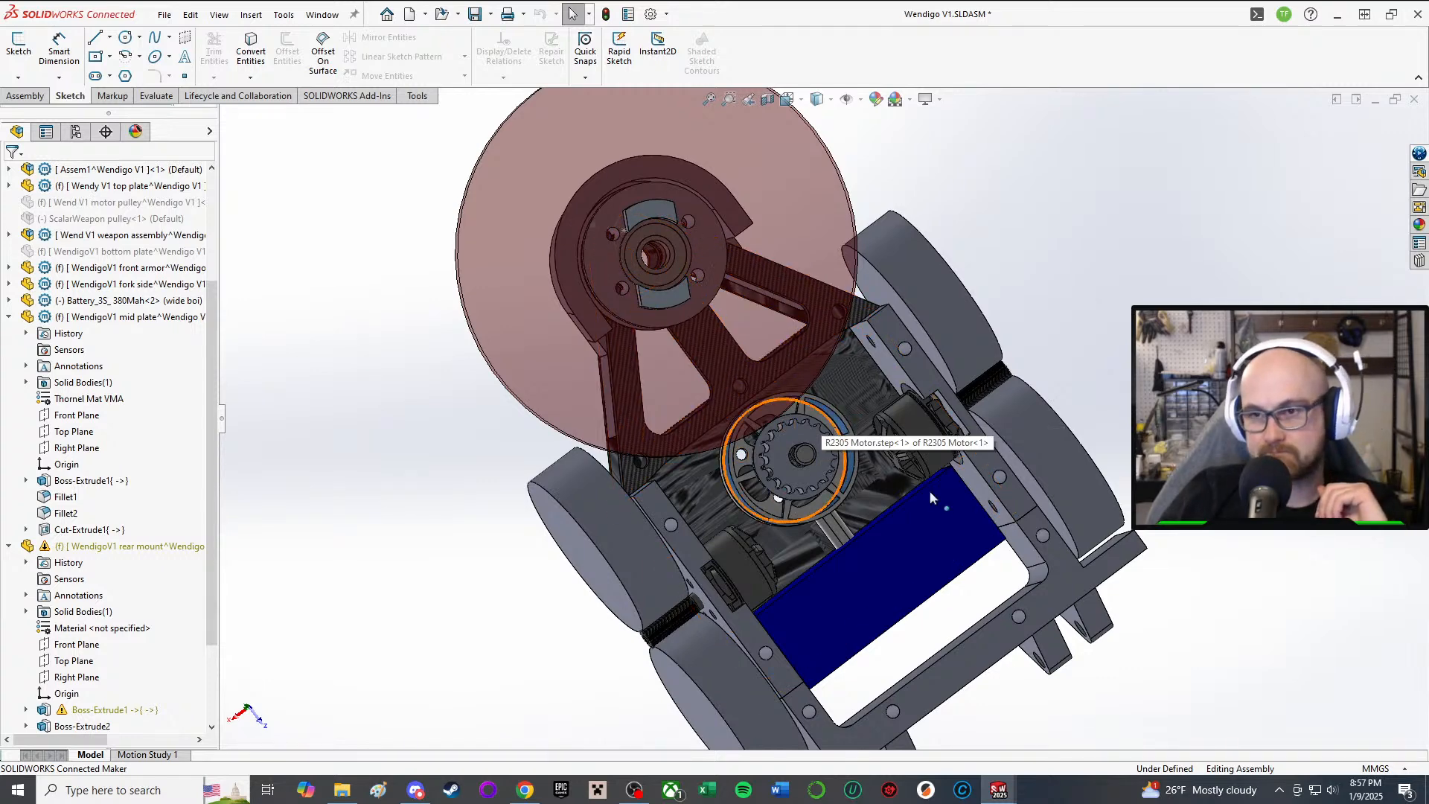
{"action": "middle_click_drag", "start_coordinate": [823, 421], "coordinate": [845, 455]}
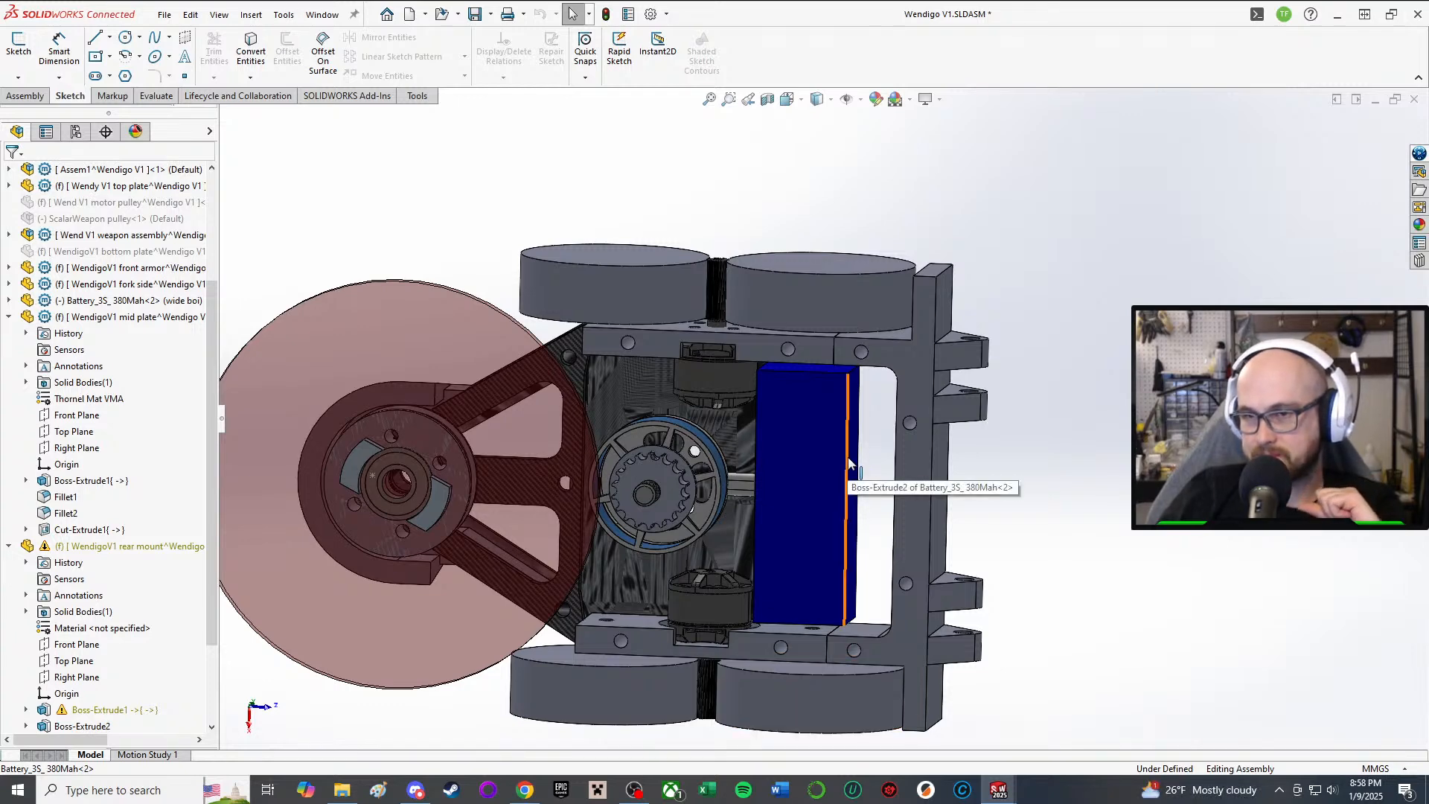
{"action": "middle_click_drag", "start_coordinate": [849, 463], "coordinate": [820, 388]}
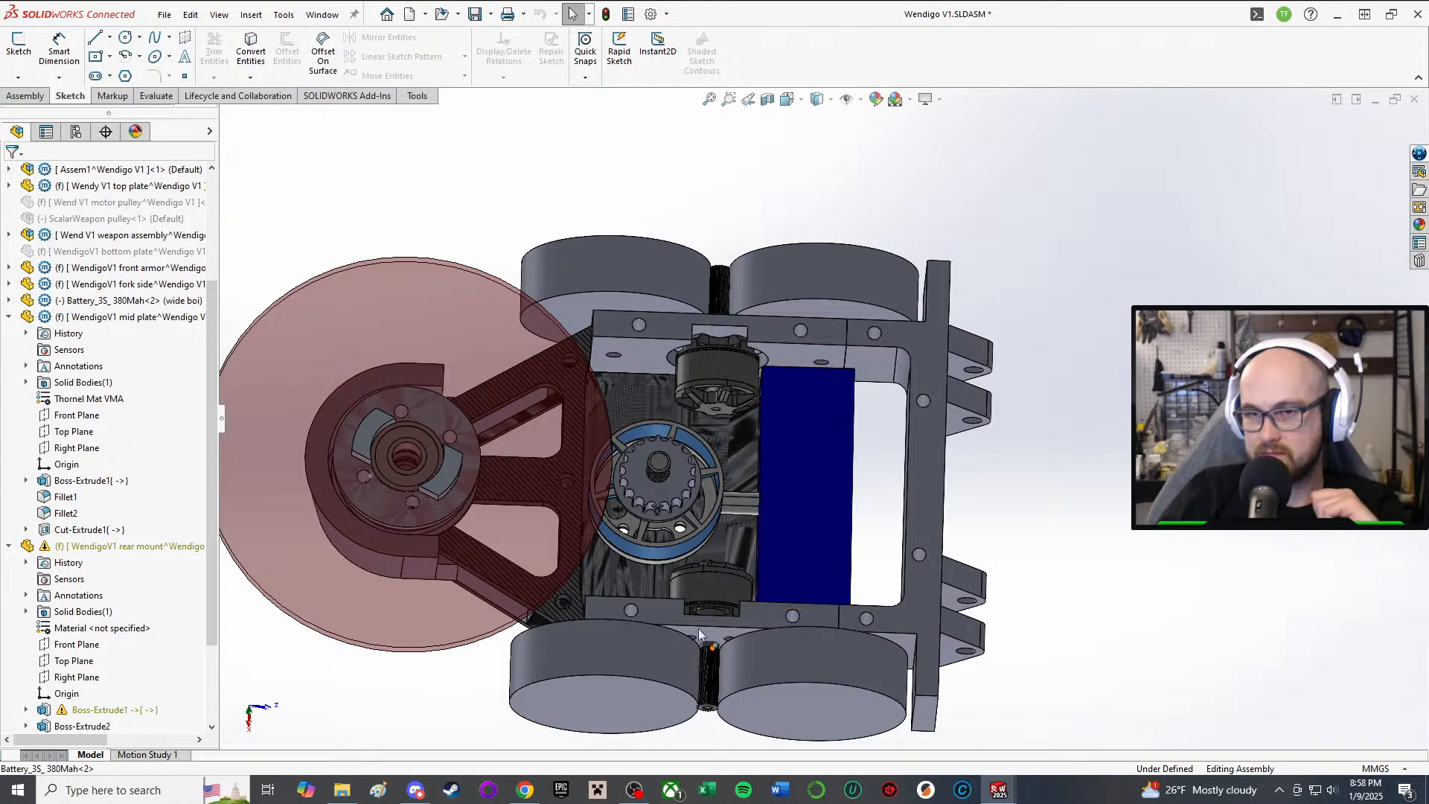
{"action": "middle_click_drag", "start_coordinate": [703, 617], "coordinate": [771, 469]}
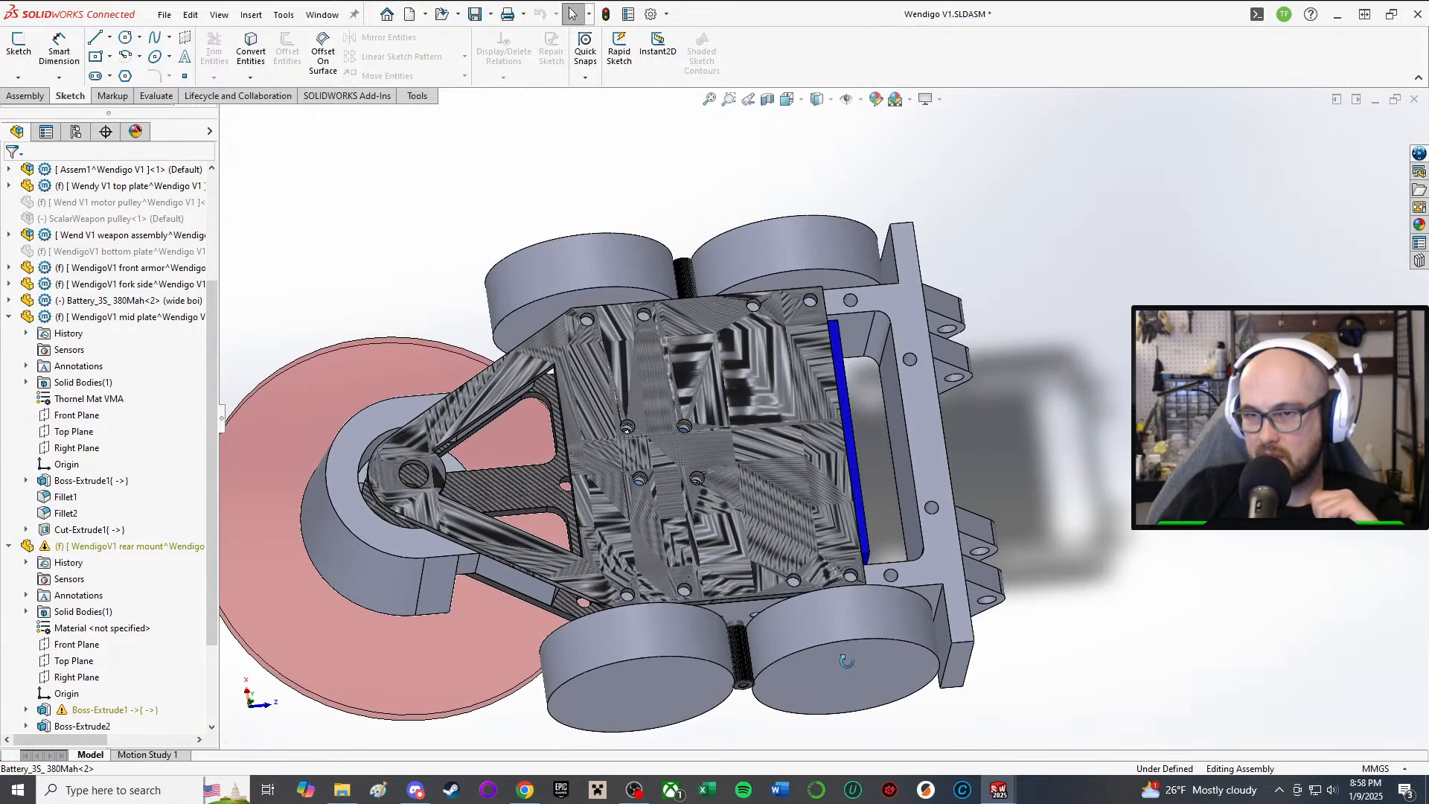
{"action": "left_click", "coordinate": [771, 463]}
{"action": "left_click", "coordinate": [863, 372]}
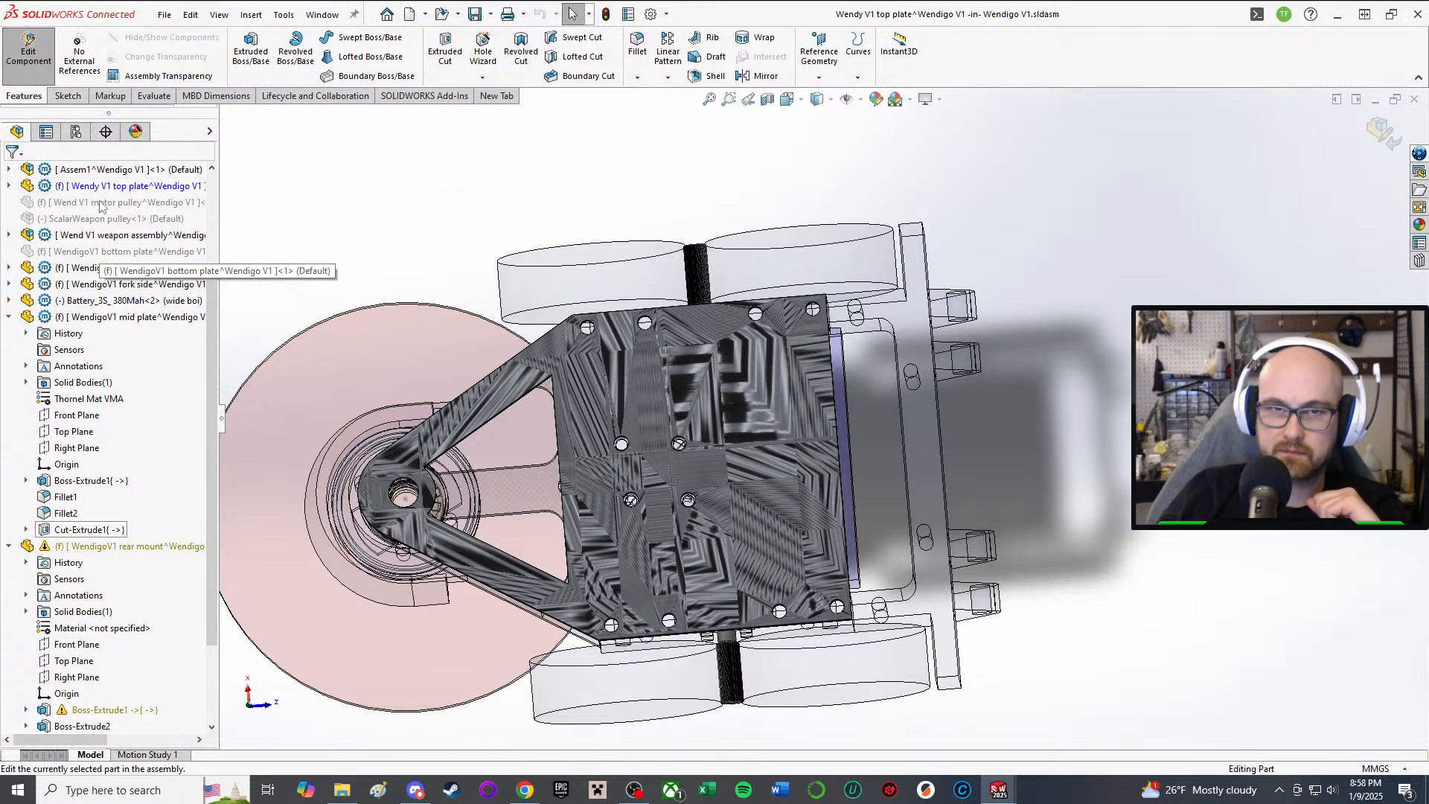
{"action": "left_click", "coordinate": [28, 51]}
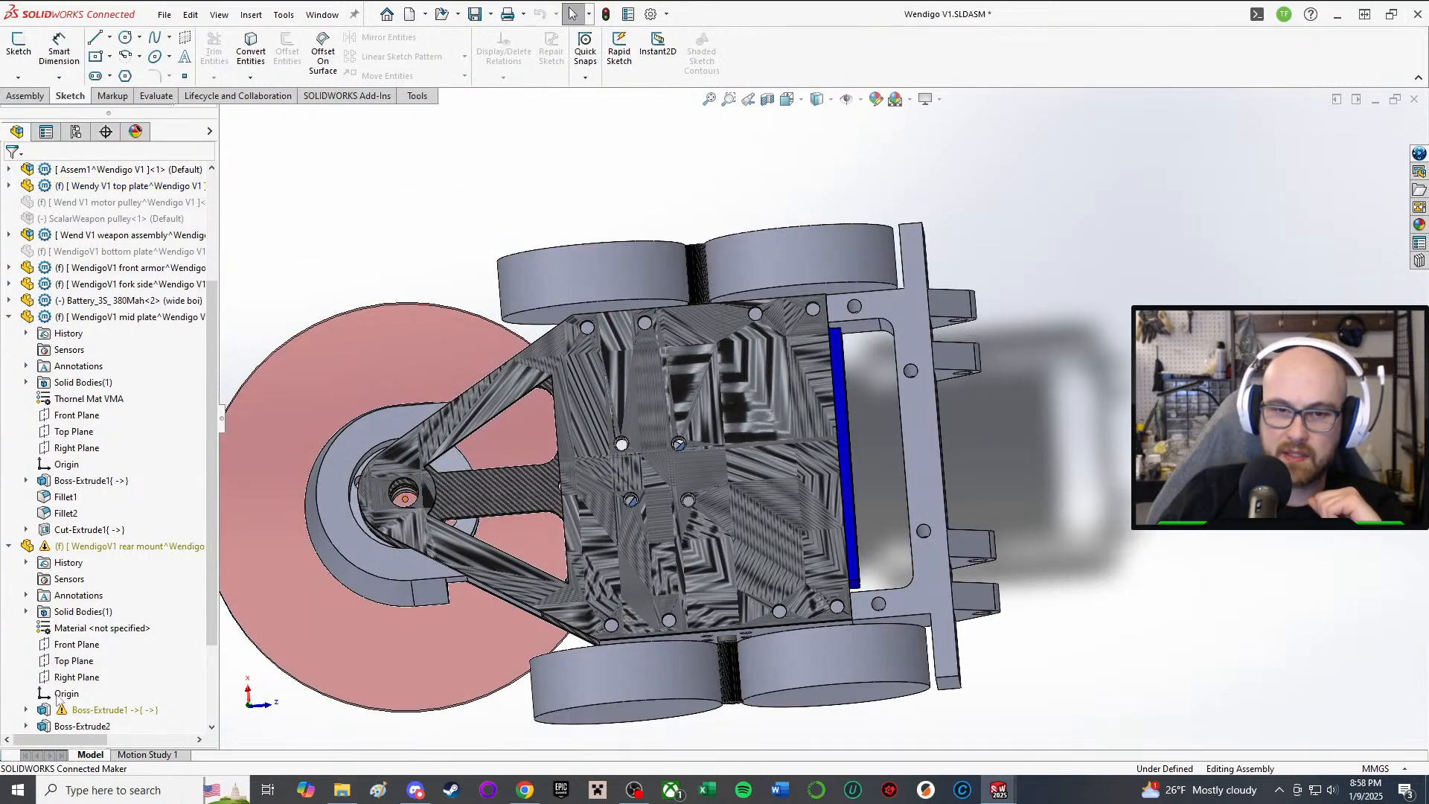
Step: Expand the rear mount's Boss-Extrude1 and open its Sketch1 for editing
{"action": "left_click", "coordinate": [26, 709]}
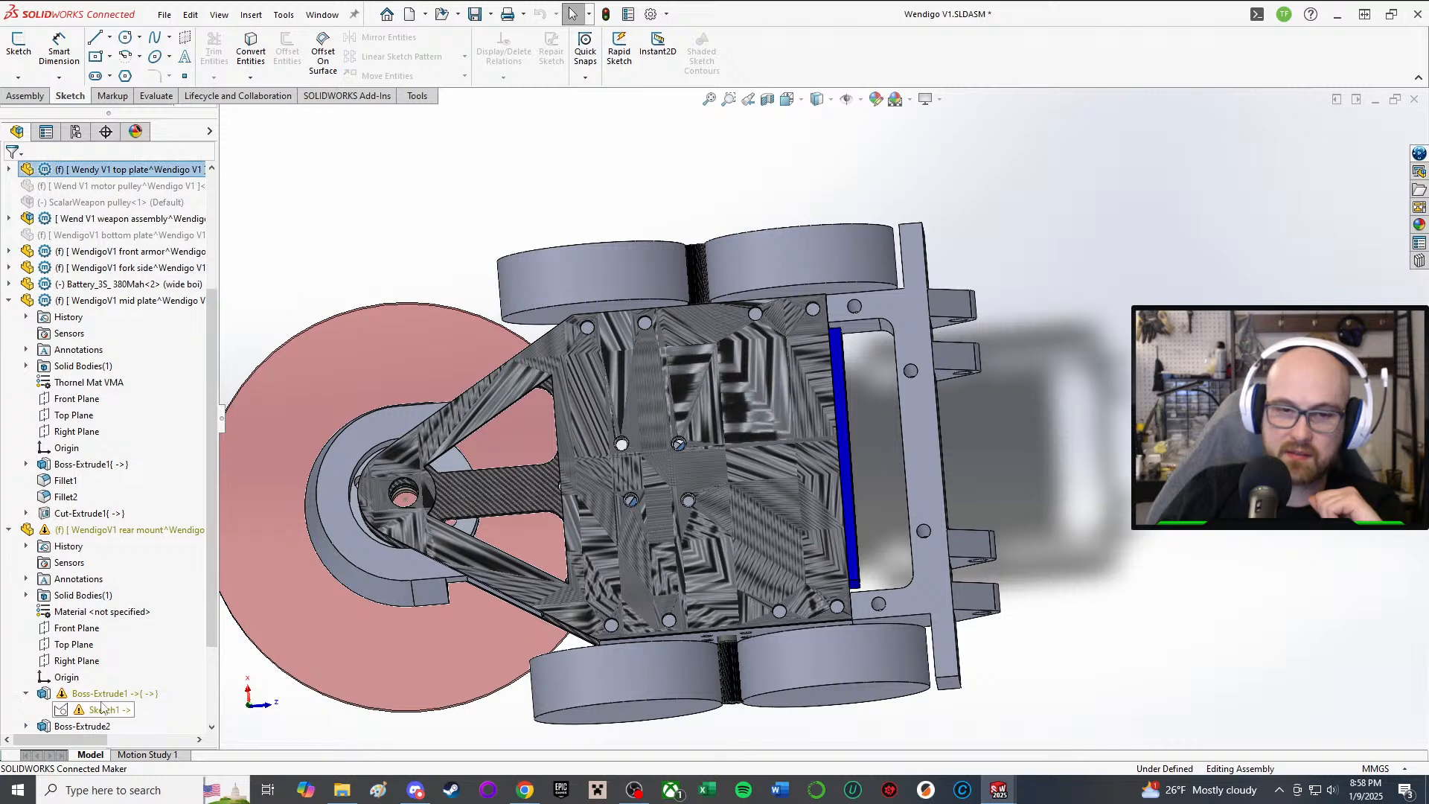
{"action": "left_click", "coordinate": [95, 709]}
{"action": "left_click", "coordinate": [131, 654]}
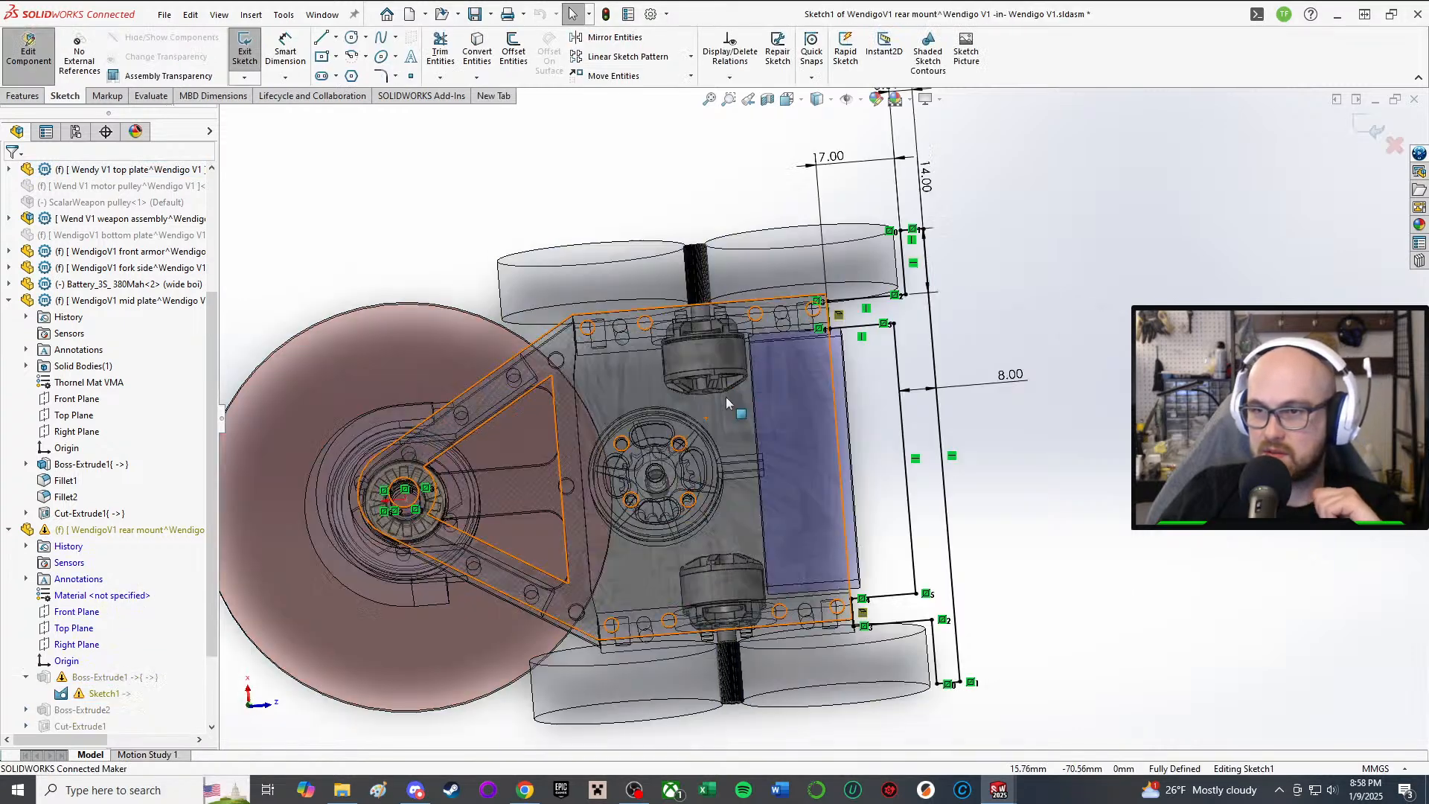
Step: Delete the broken relation and make the short vertical line collinear with the plate edge
{"action": "scroll", "coordinate": [870, 322], "scroll_direction": "down", "scroll_amount": 3}
{"action": "left_click", "coordinate": [809, 335]}
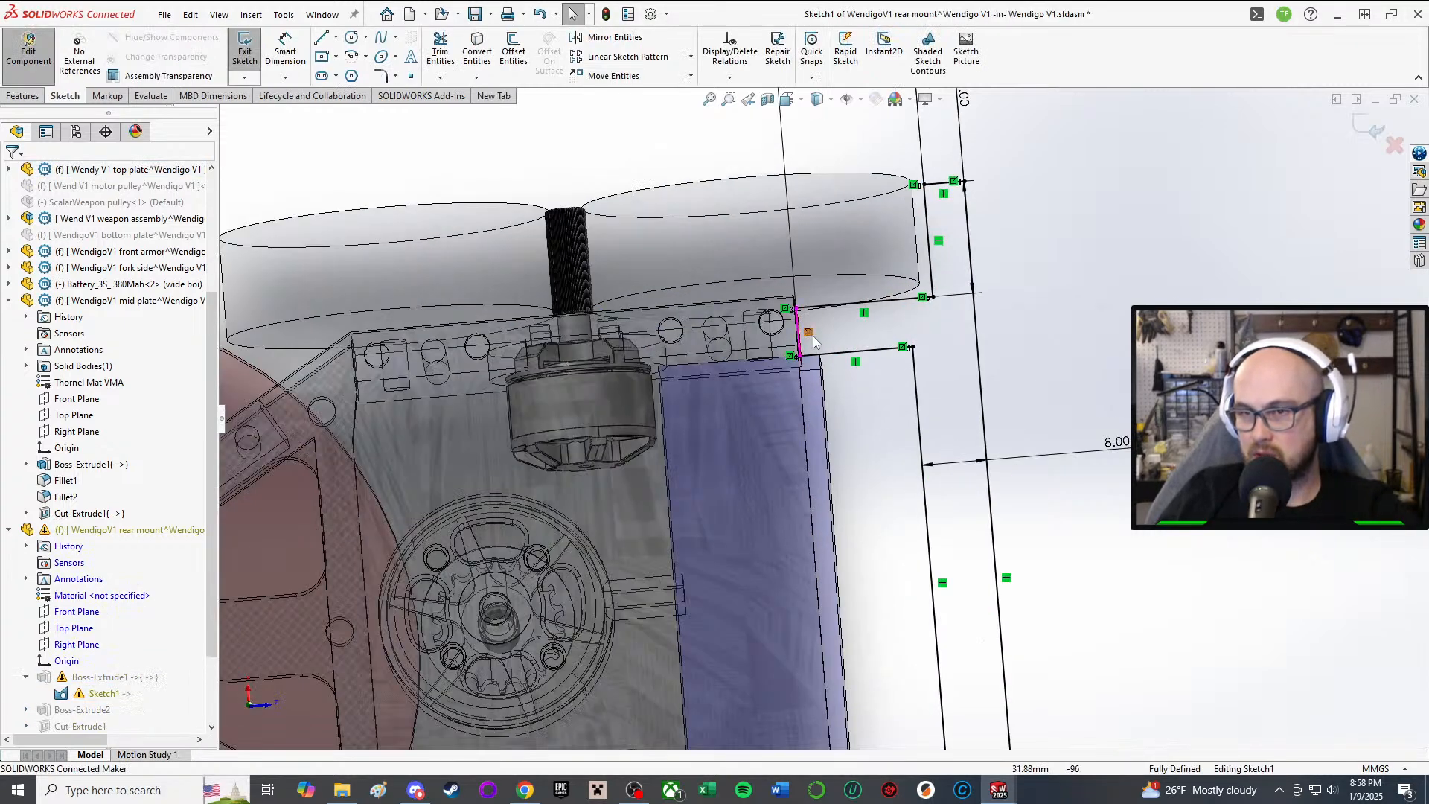
{"action": "key", "text": "Delete"}
{"action": "scroll", "coordinate": [814, 337], "scroll_direction": "down", "scroll_amount": 1}
{"action": "scroll", "coordinate": [814, 342], "scroll_direction": "down", "scroll_amount": 2}
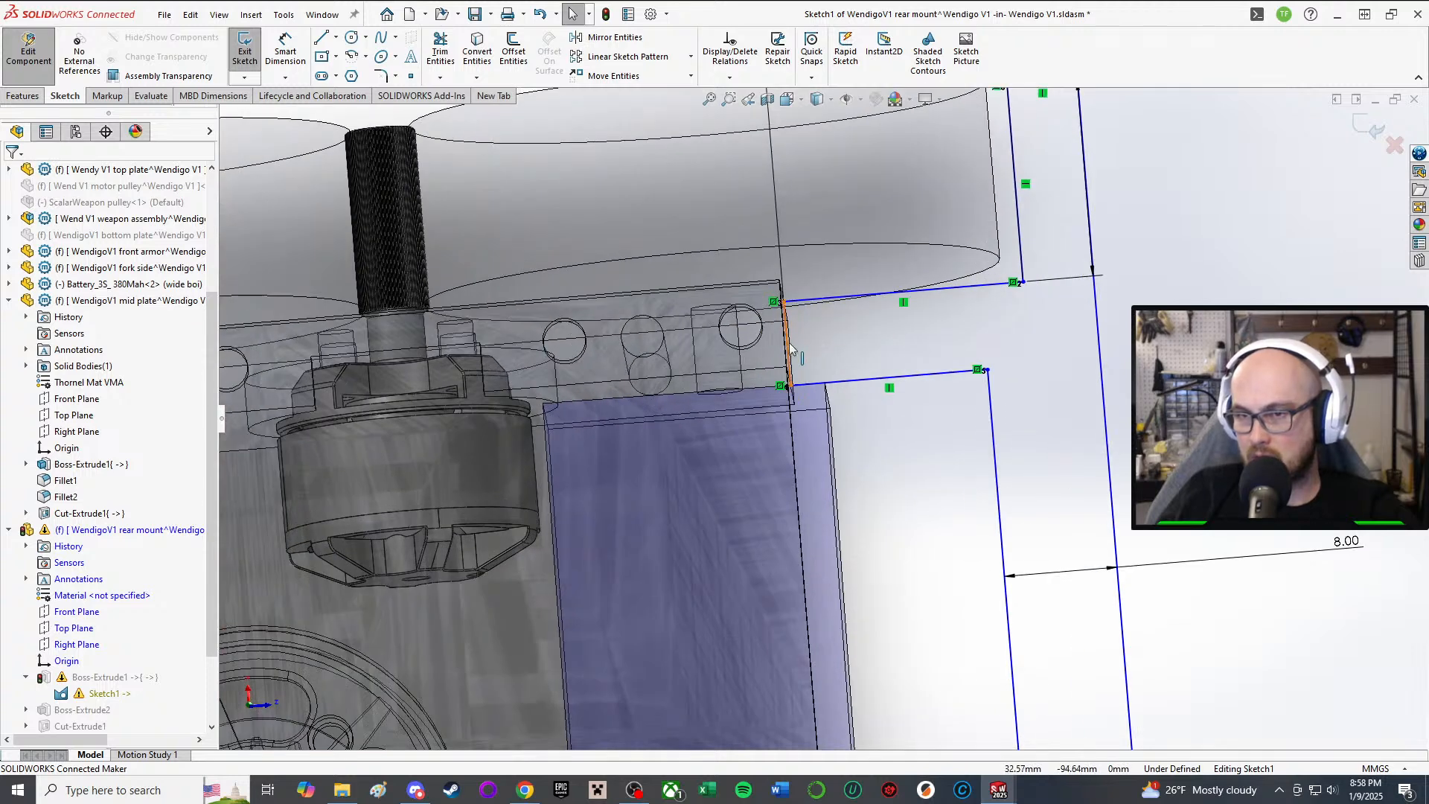
{"action": "left_click", "coordinate": [817, 342]}
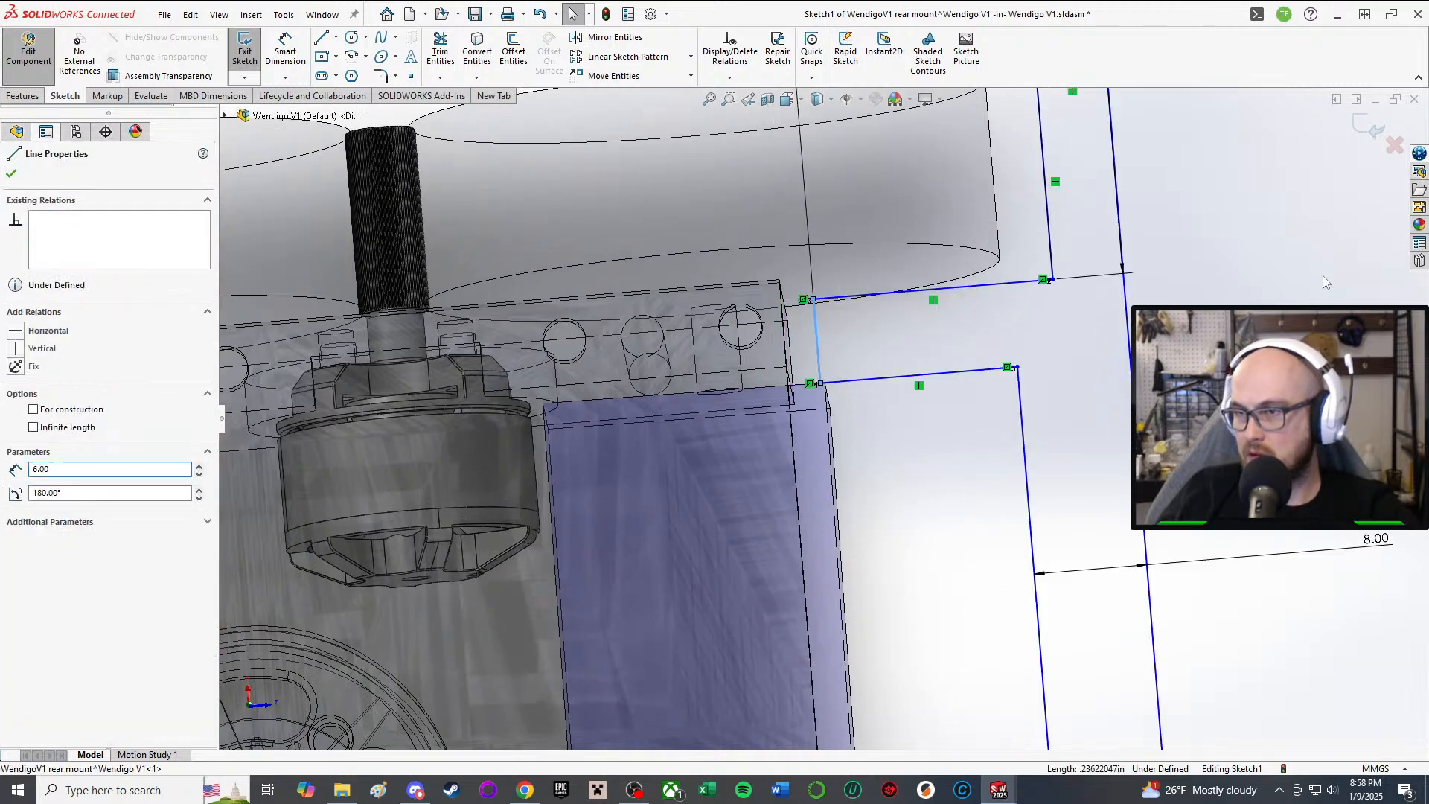
{"action": "key", "text": "a"}
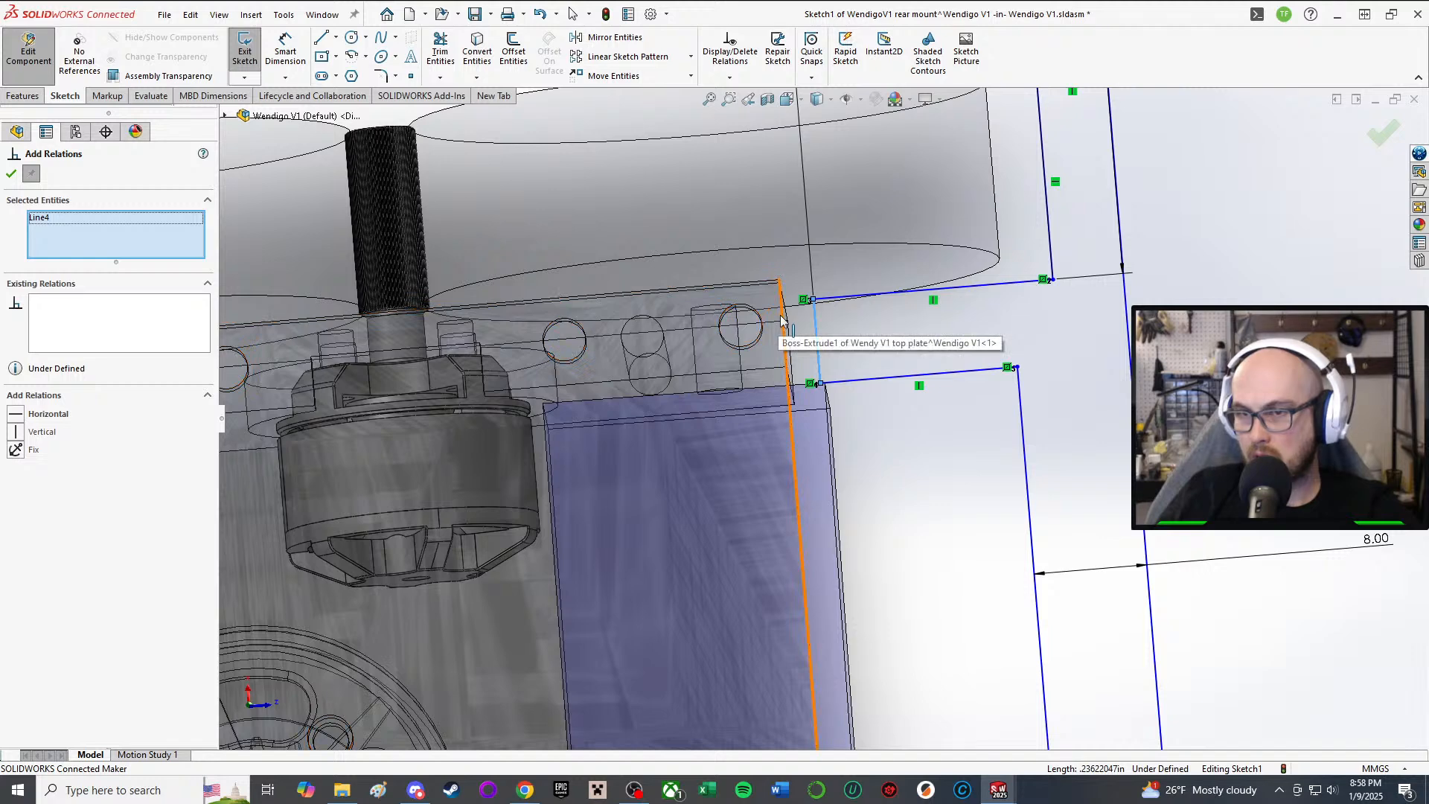
{"action": "middle_click_drag", "start_coordinate": [781, 320], "coordinate": [875, 303]}
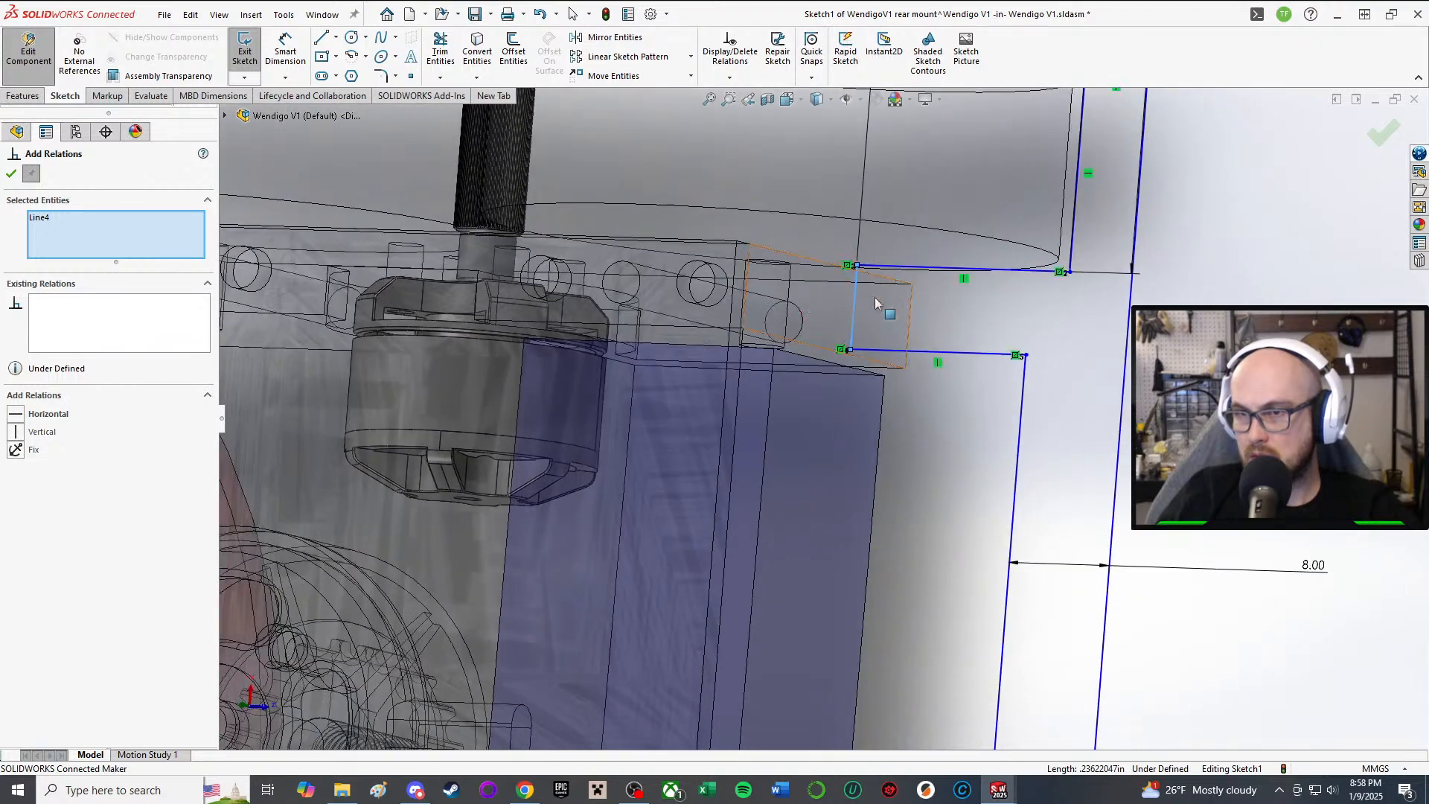
{"action": "left_click", "coordinate": [913, 316]}
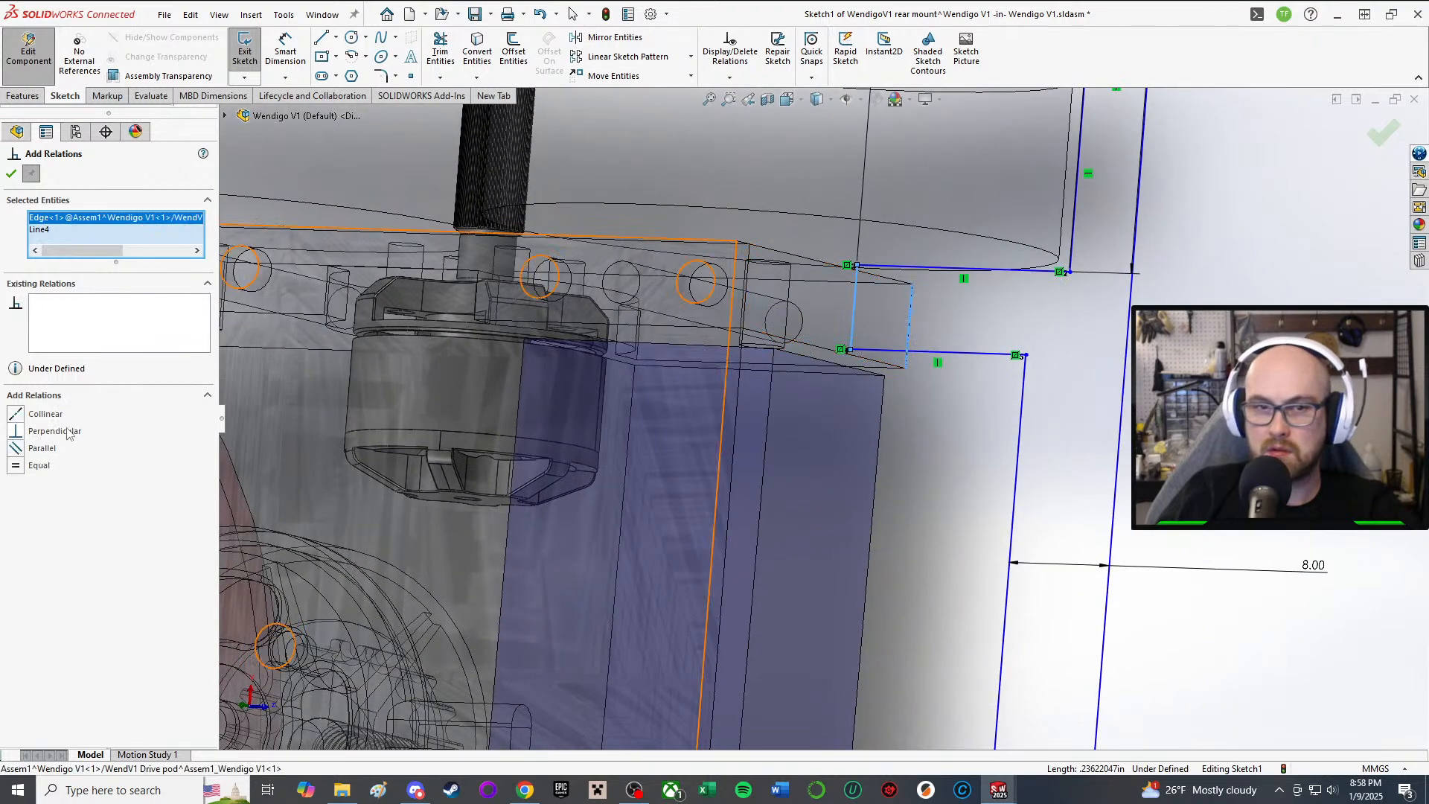
{"action": "left_click", "coordinate": [41, 415]}
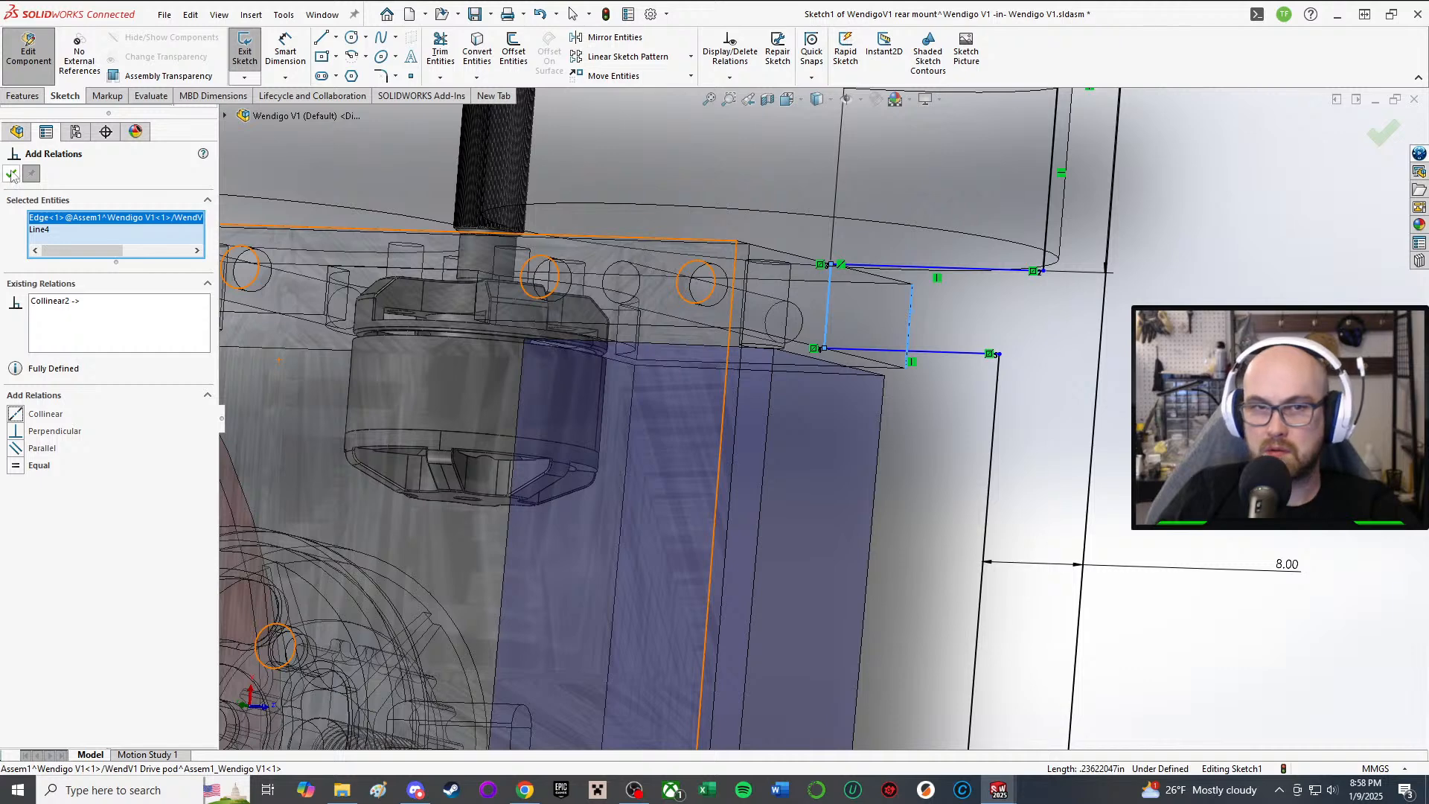
{"action": "key", "text": "Escape"}
Step: Nudge the sketch endpoint upward and make Line9 collinear with the plate edge beneath it
{"action": "scroll", "coordinate": [916, 450], "scroll_direction": "up", "scroll_amount": 3}
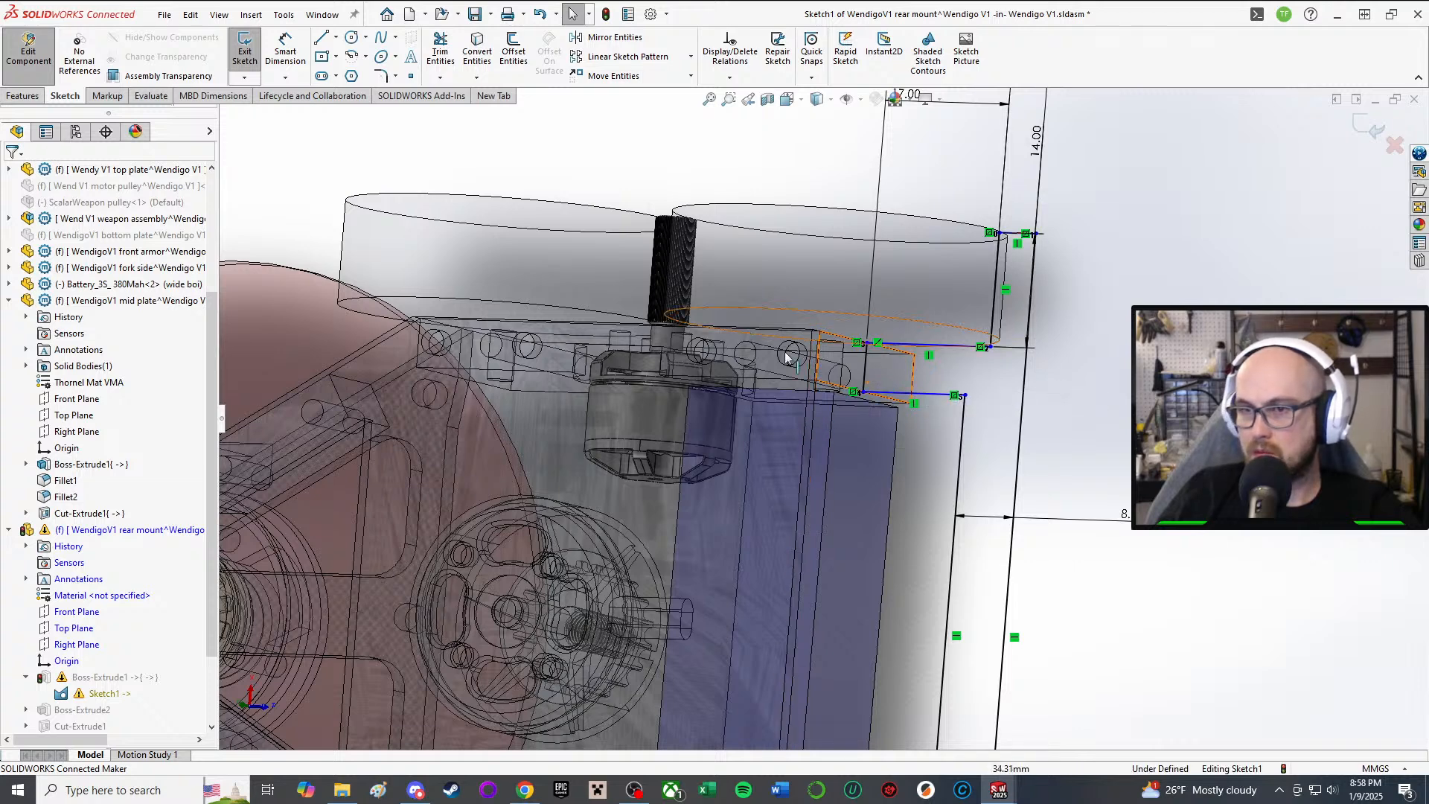
{"action": "left_click_drag", "start_coordinate": [862, 393], "coordinate": [863, 387]}
{"action": "key", "text": "Escape"}
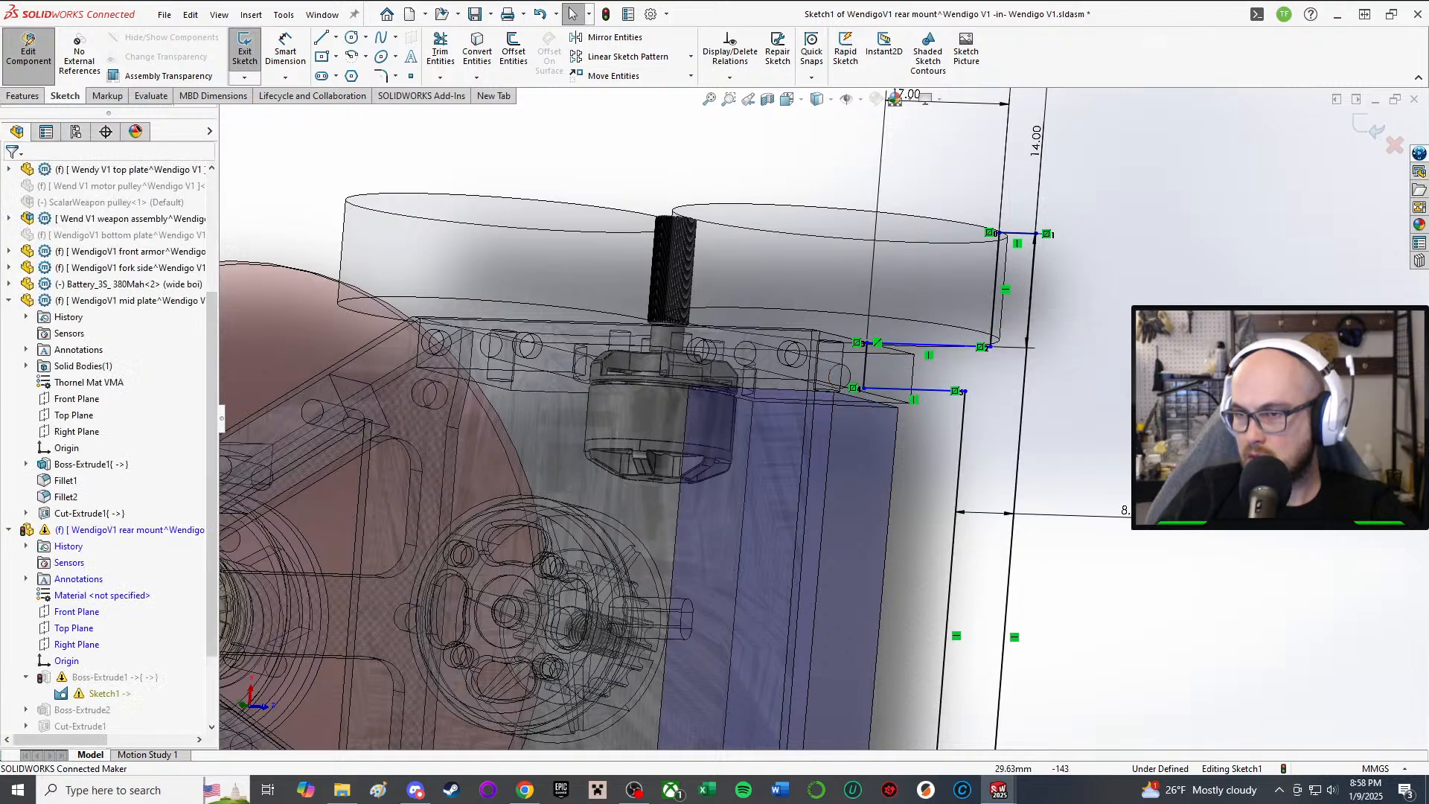
{"action": "key", "text": "a"}
{"action": "left_click", "coordinate": [922, 390]}
{"action": "scroll", "coordinate": [926, 390], "scroll_direction": "down", "scroll_amount": 1}
{"action": "scroll", "coordinate": [916, 400], "scroll_direction": "down", "scroll_amount": 2}
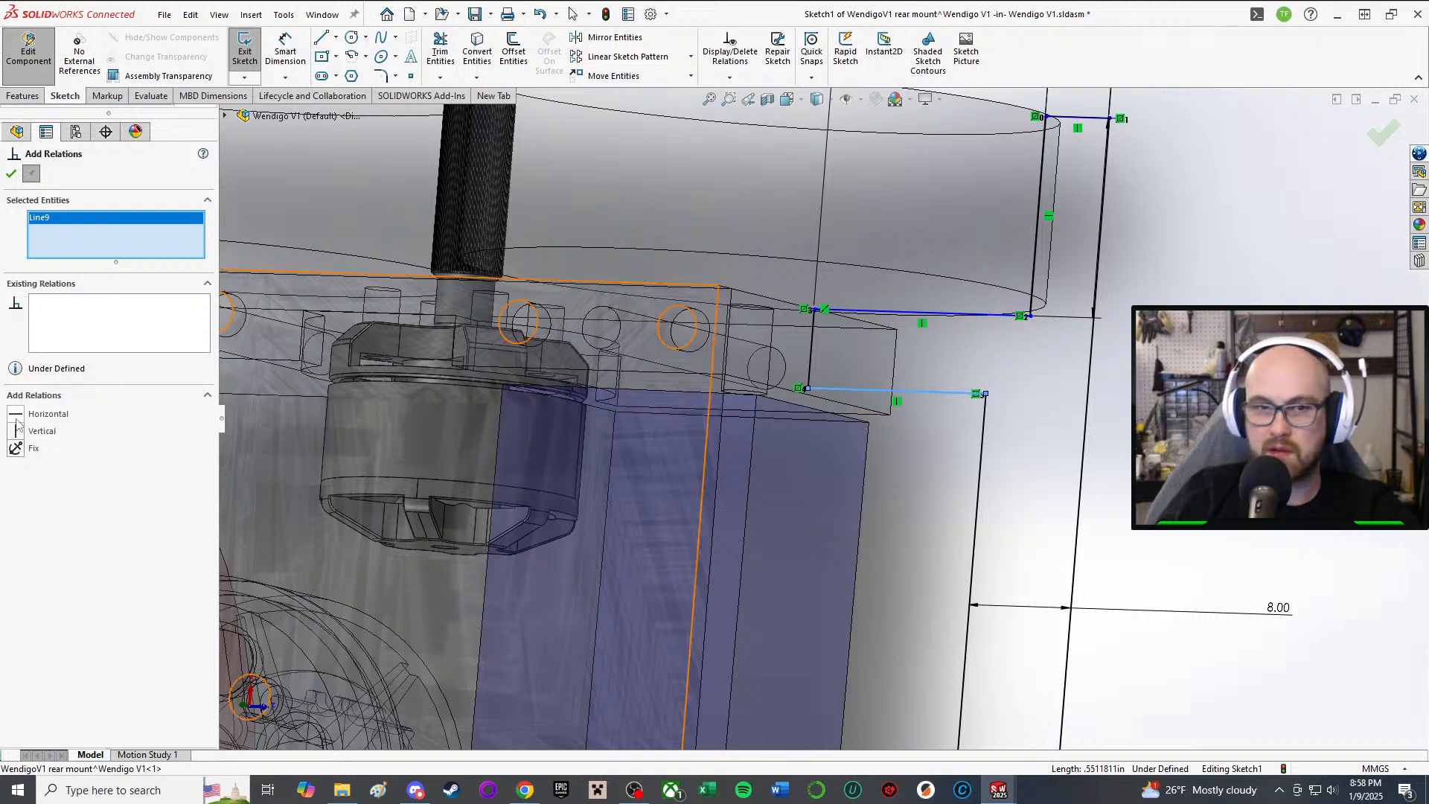
{"action": "left_click", "coordinate": [12, 173]}
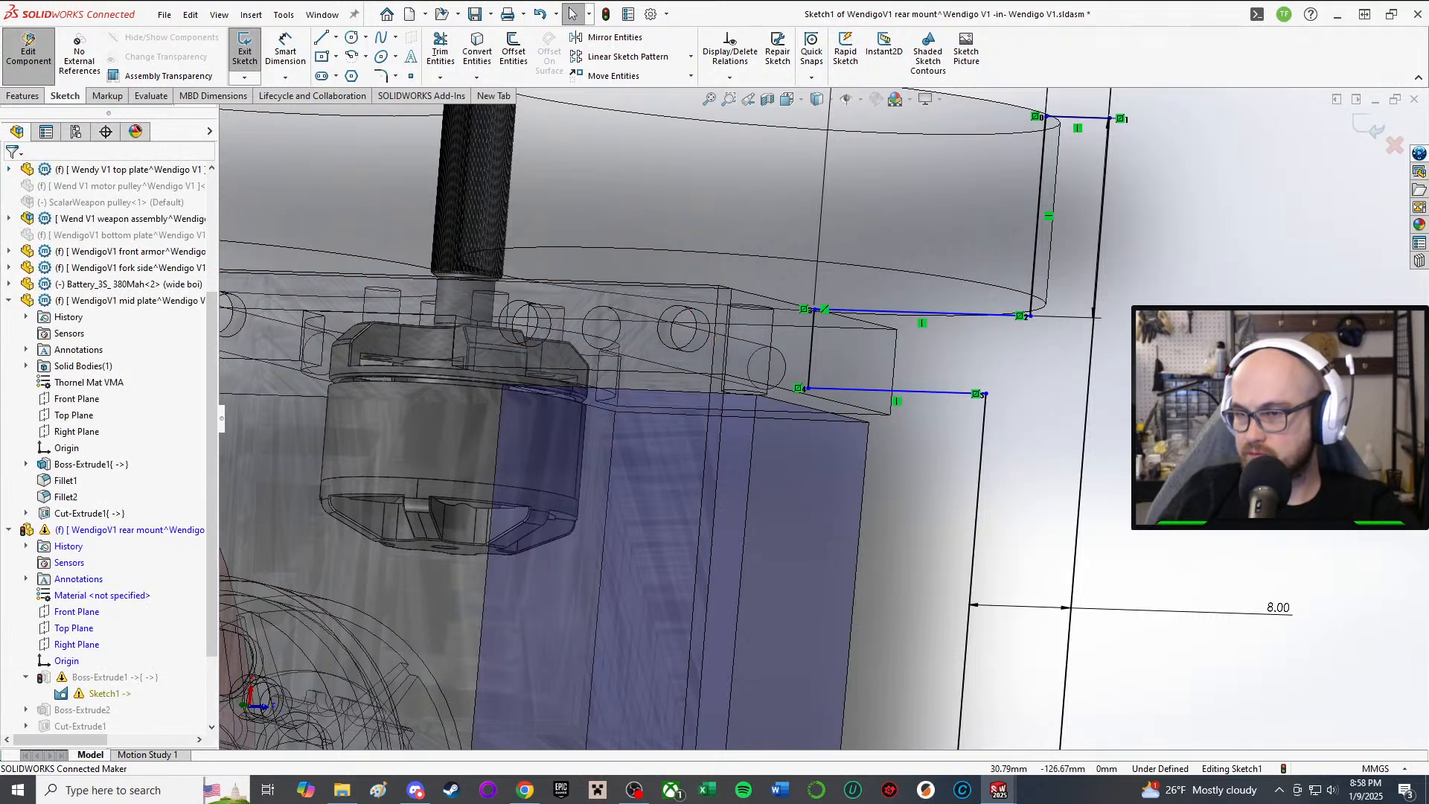
{"action": "key", "text": "a"}
{"action": "left_click", "coordinate": [872, 390]}
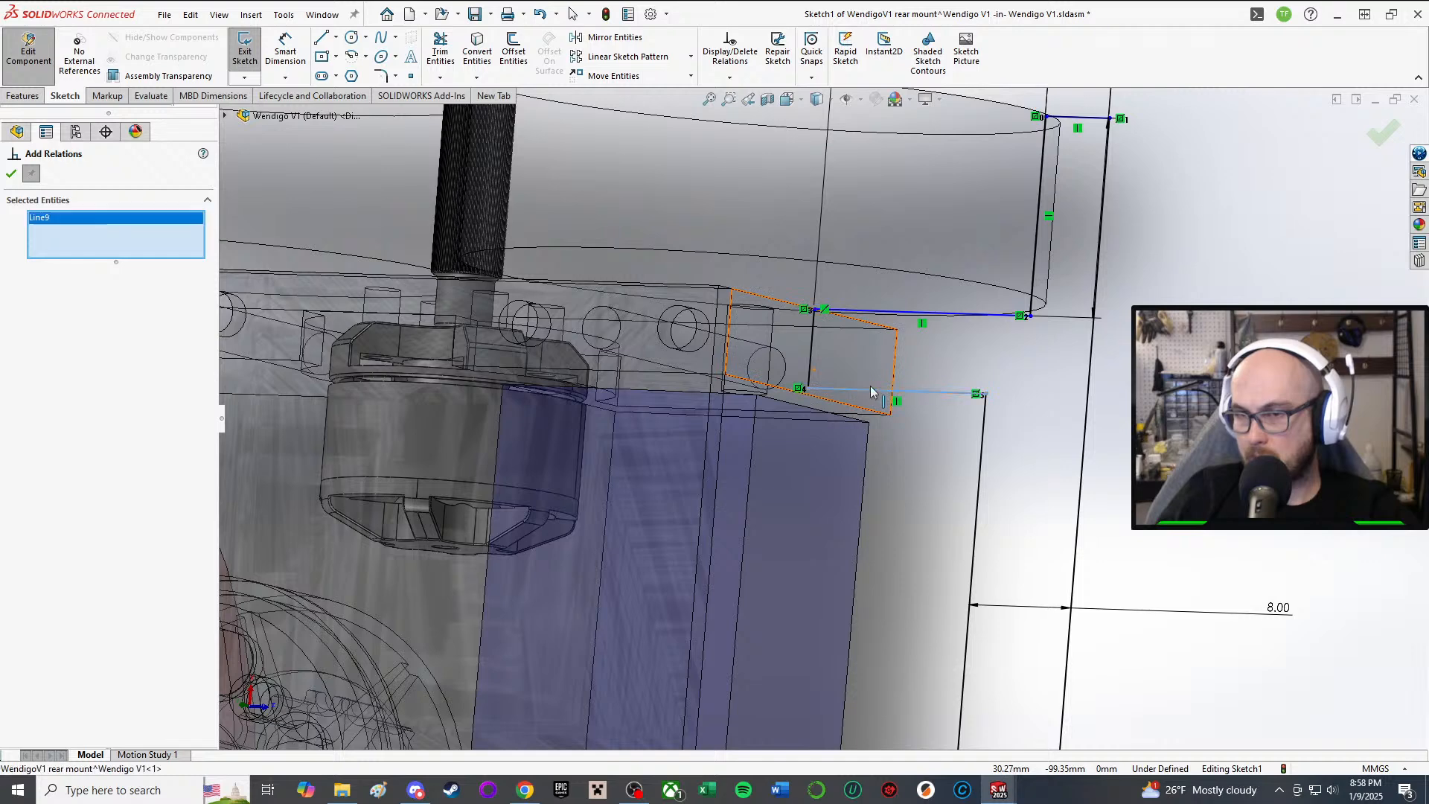
{"action": "left_click", "coordinate": [872, 417]}
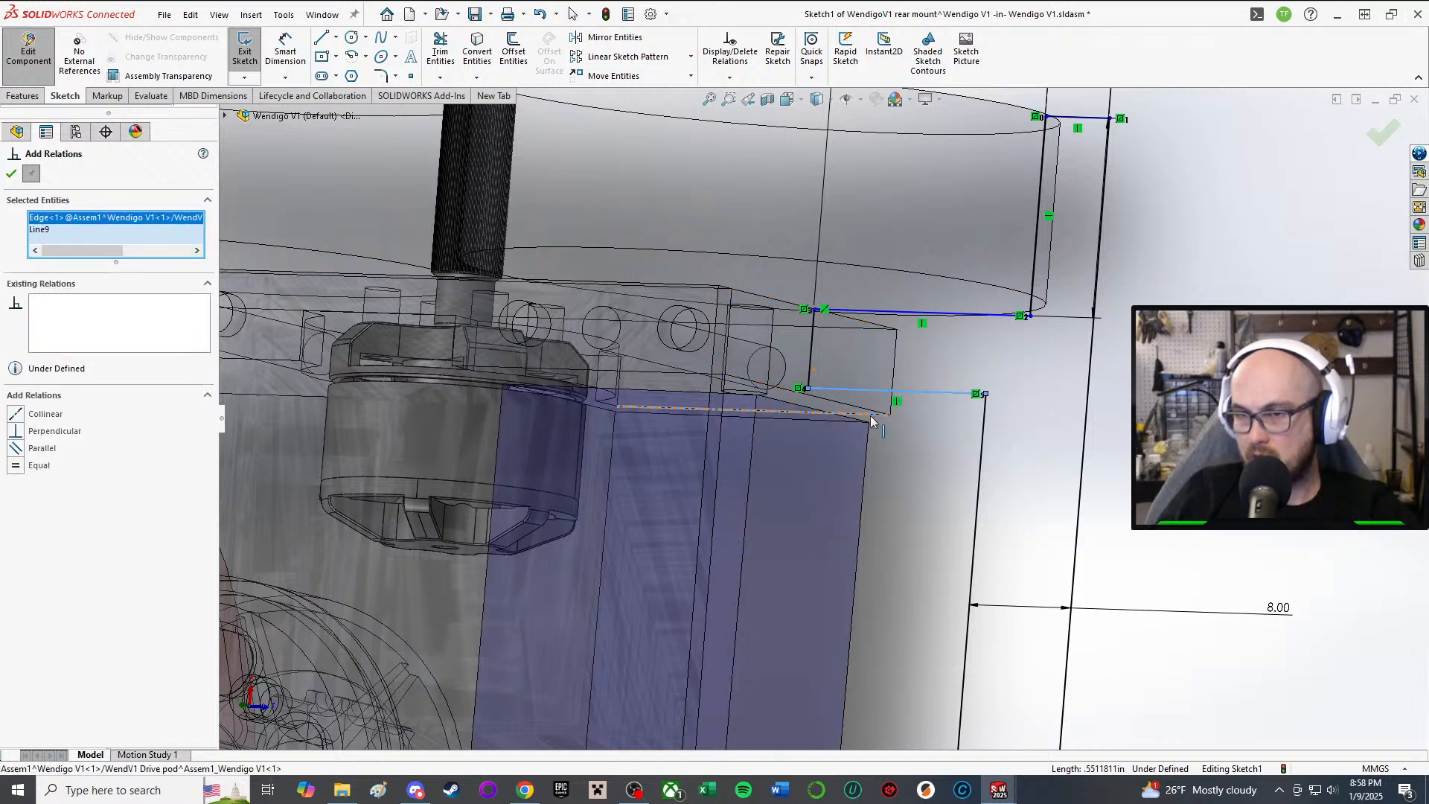
{"action": "left_click", "coordinate": [18, 415]}
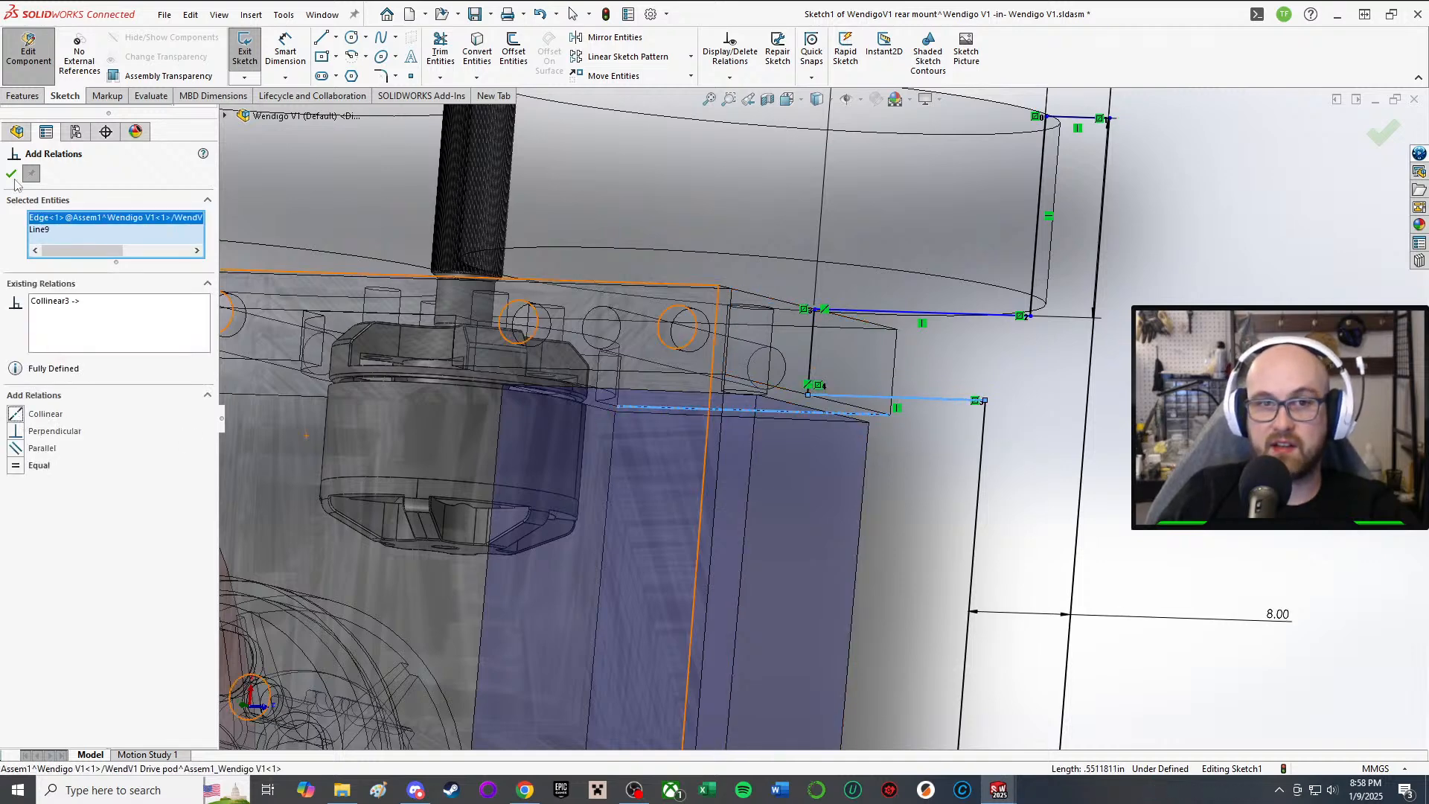
{"action": "left_click", "coordinate": [13, 175]}
Step: Make Line5 collinear with its plate edge, then exit the sketch
{"action": "scroll", "coordinate": [667, 598], "scroll_direction": "up", "scroll_amount": 1}
{"action": "key", "text": "Escape"}
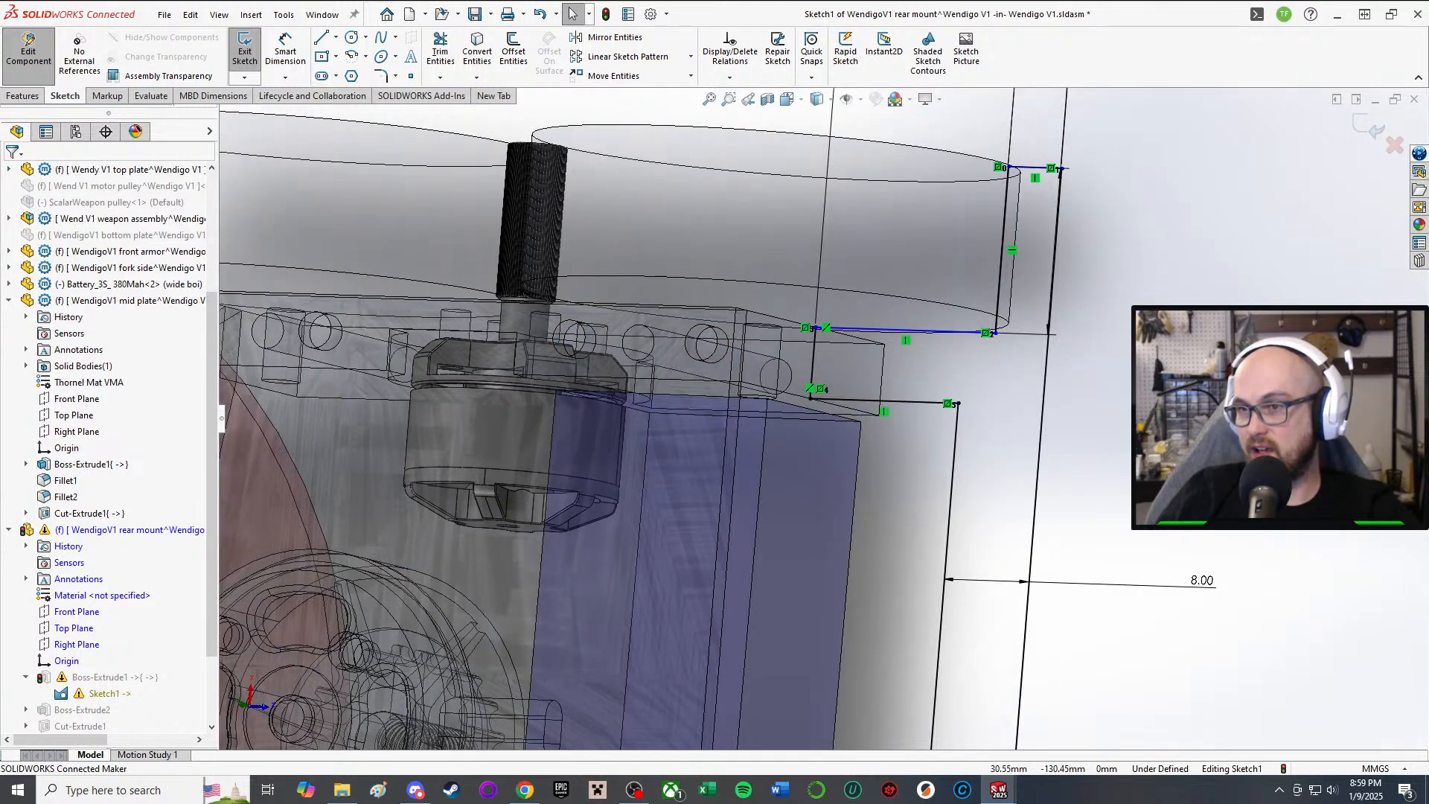
{"action": "key", "text": "a"}
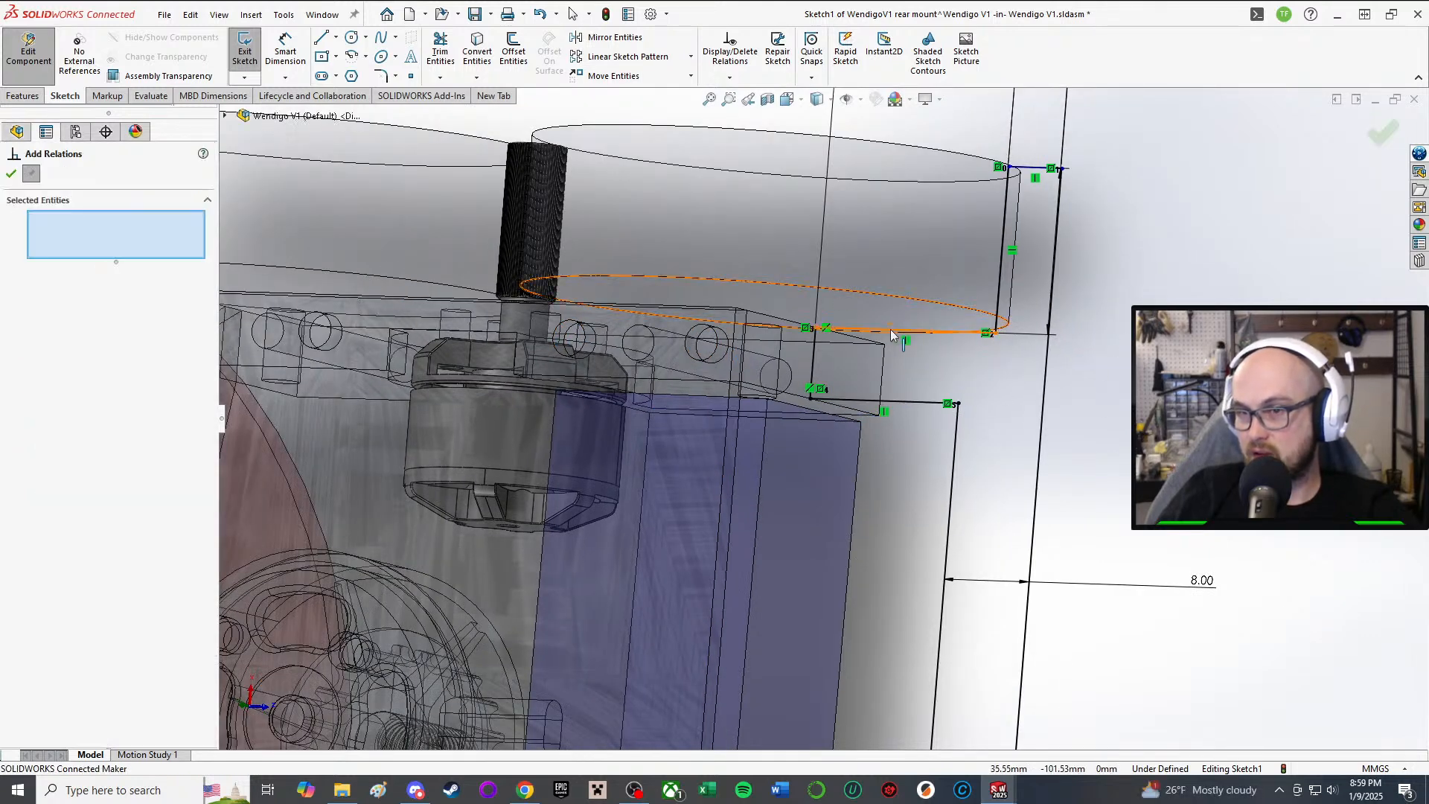
{"action": "mouse_move", "coordinate": [891, 331]}
{"action": "middle_mouse_down"}
{"action": "mouse_move", "coordinate": [971, 377]}
{"action": "mouse_move", "coordinate": [849, 355]}
{"action": "mouse_move", "coordinate": [405, 415]}
{"action": "mouse_move", "coordinate": [1023, 417]}
{"action": "mouse_move", "coordinate": [1038, 378]}
{"action": "mouse_move", "coordinate": [1052, 381]}
{"action": "mouse_move", "coordinate": [1024, 358]}
{"action": "middle_mouse_up"}
{"action": "left_click", "coordinate": [974, 383]}
{"action": "scroll", "coordinate": [1030, 373], "scroll_direction": "down", "scroll_amount": 3}
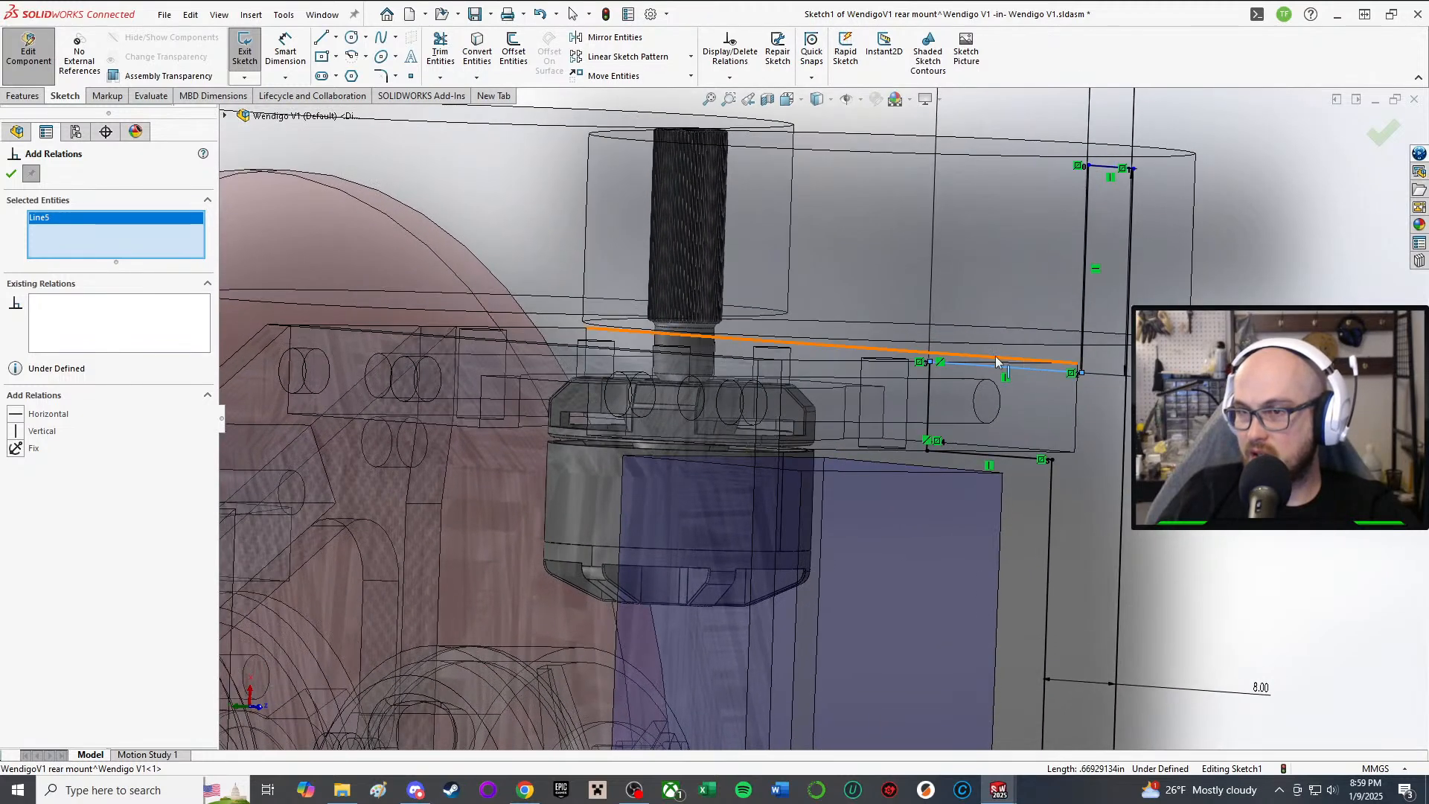
{"action": "left_click", "coordinate": [1026, 361]}
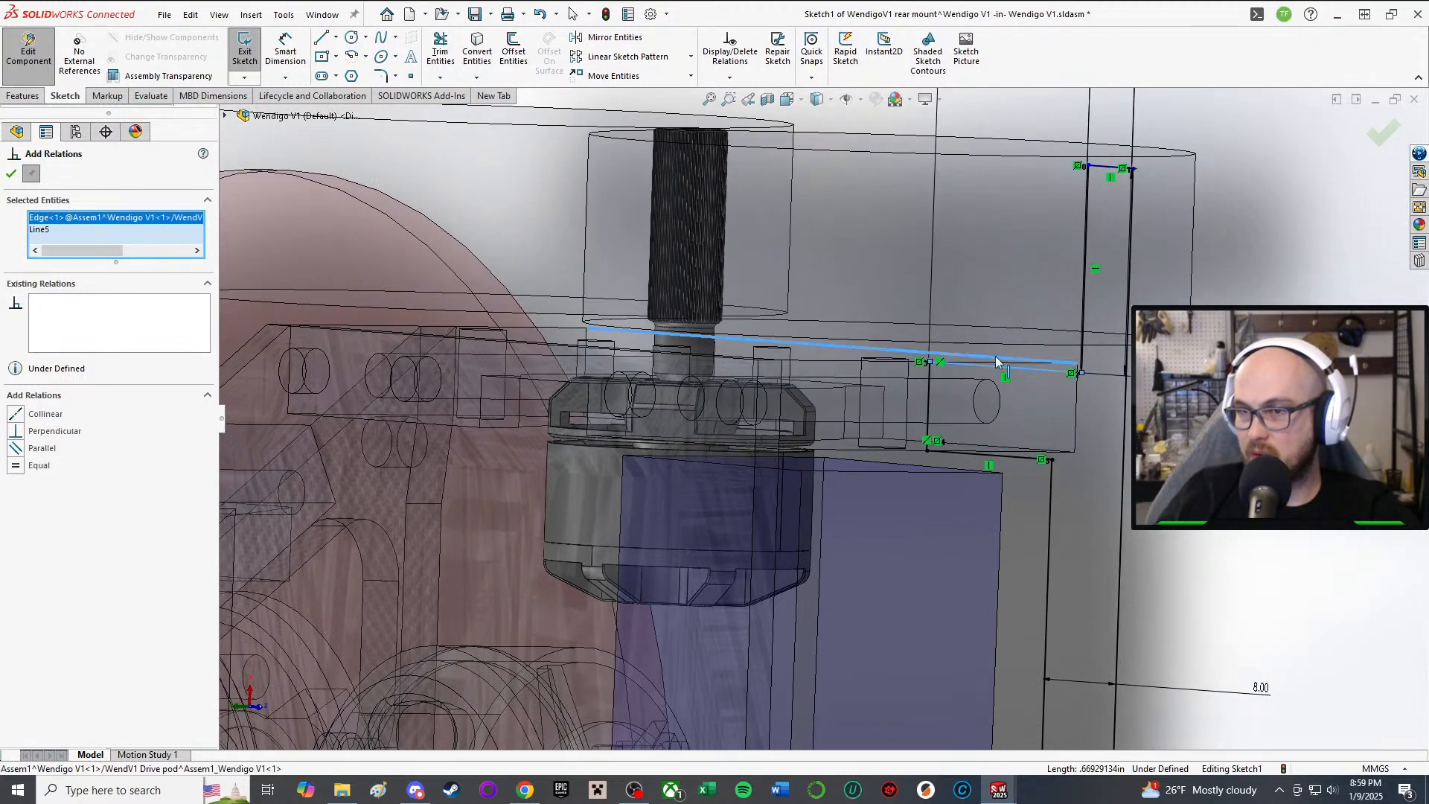
{"action": "left_click", "coordinate": [15, 175]}
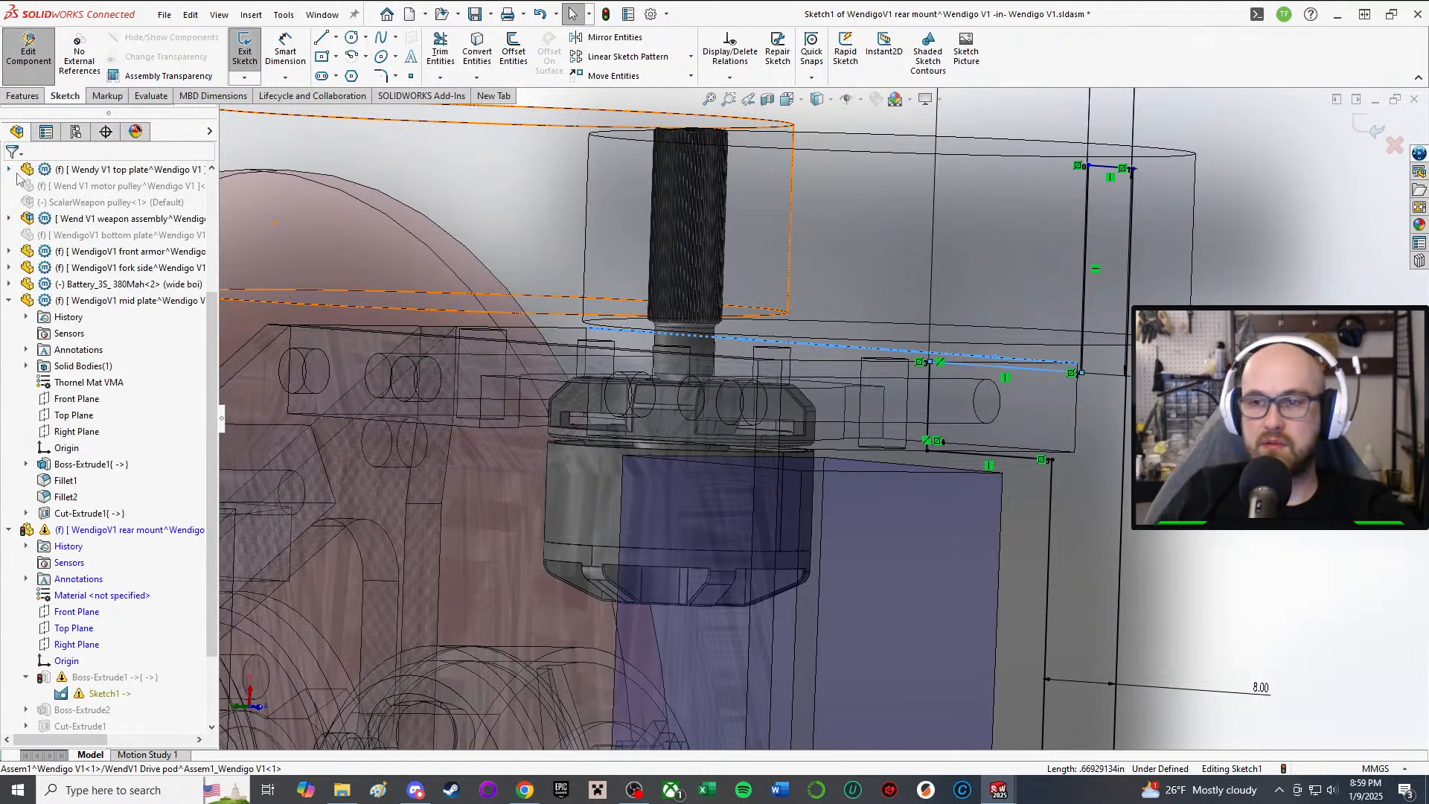
{"action": "left_click", "coordinate": [244, 50]}
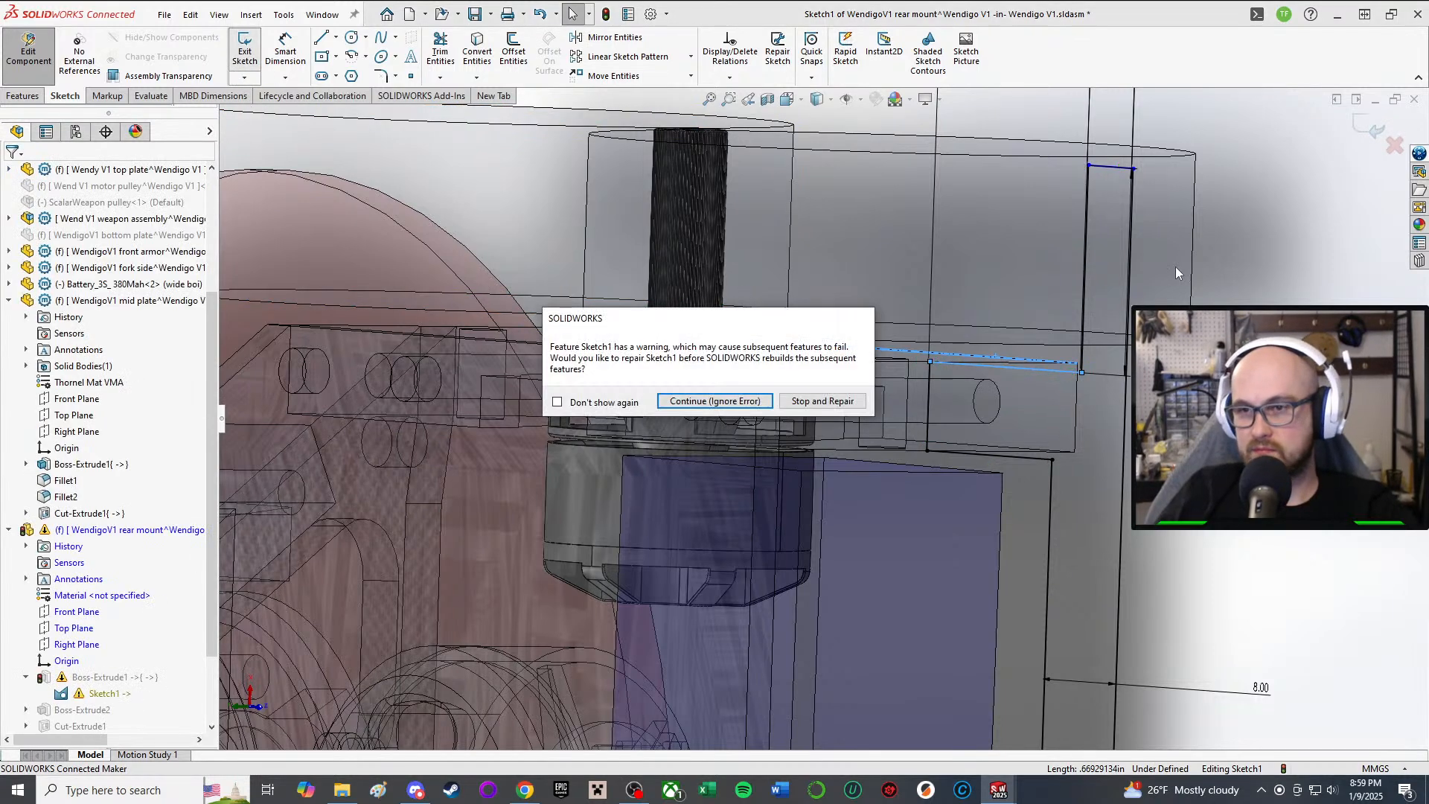
Step: Continue past the repair warning and reopen the rear mount's Sketch1 for editing
{"action": "left_click", "coordinate": [733, 400]}
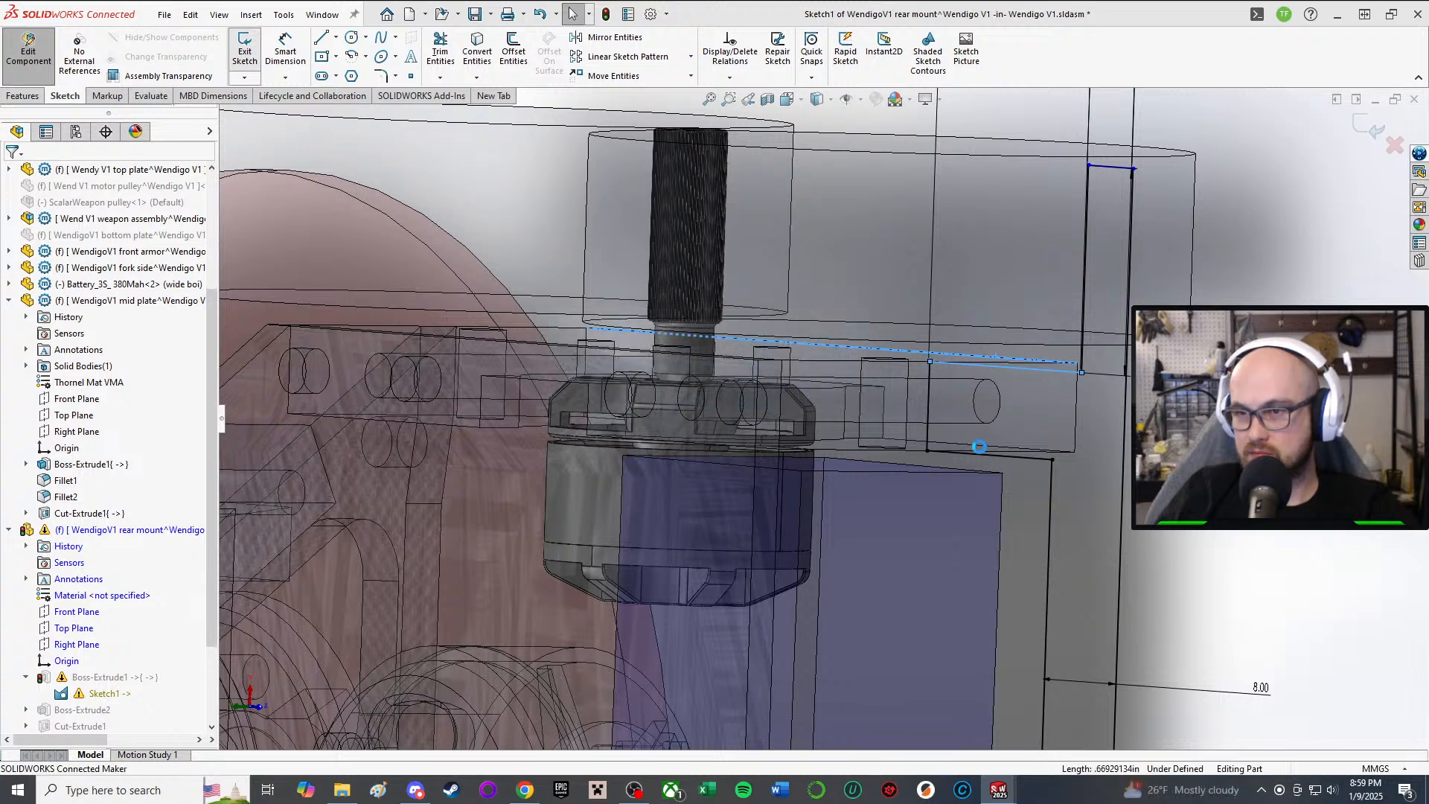
{"action": "scroll", "coordinate": [1015, 446], "scroll_direction": "up", "scroll_amount": 4}
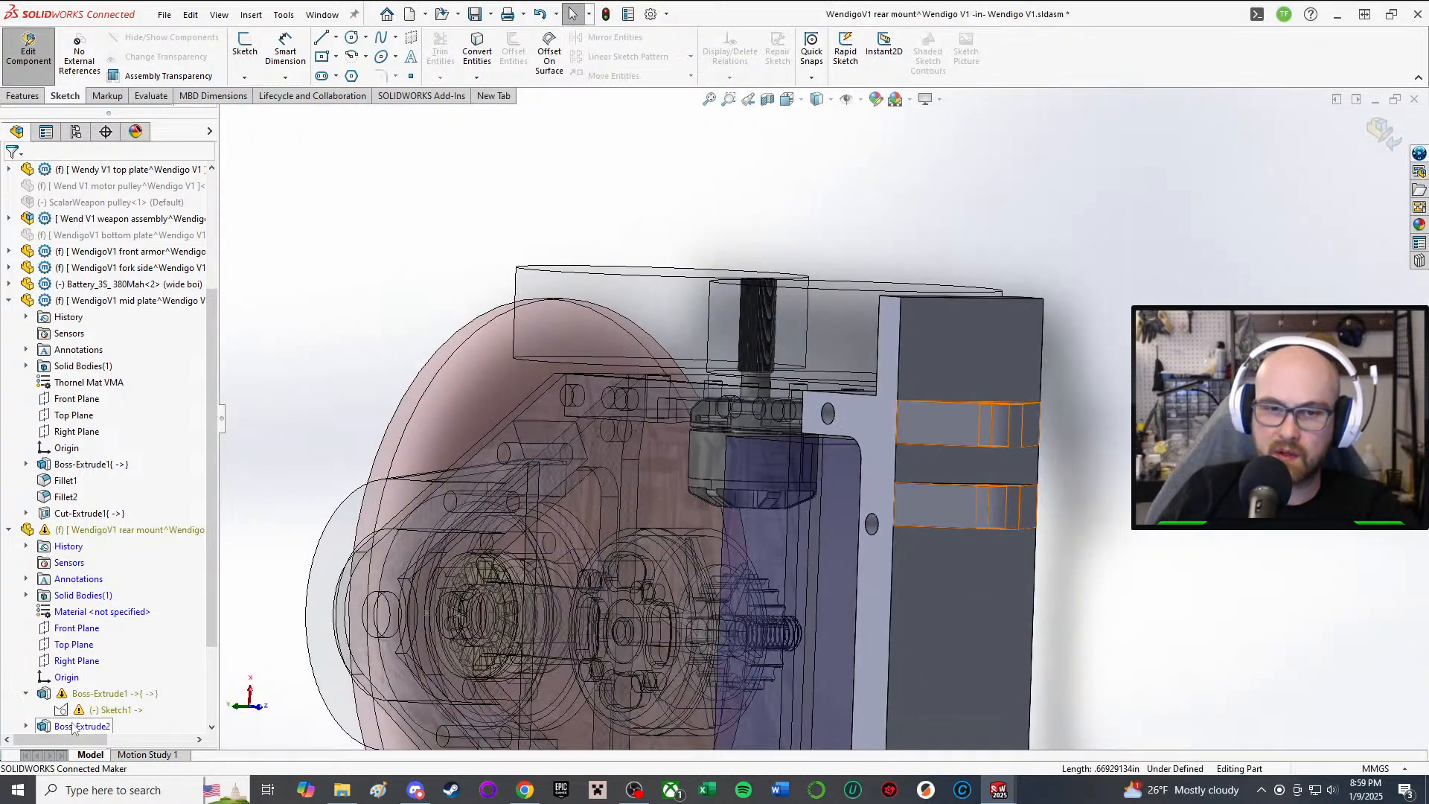
{"action": "left_click", "coordinate": [95, 712]}
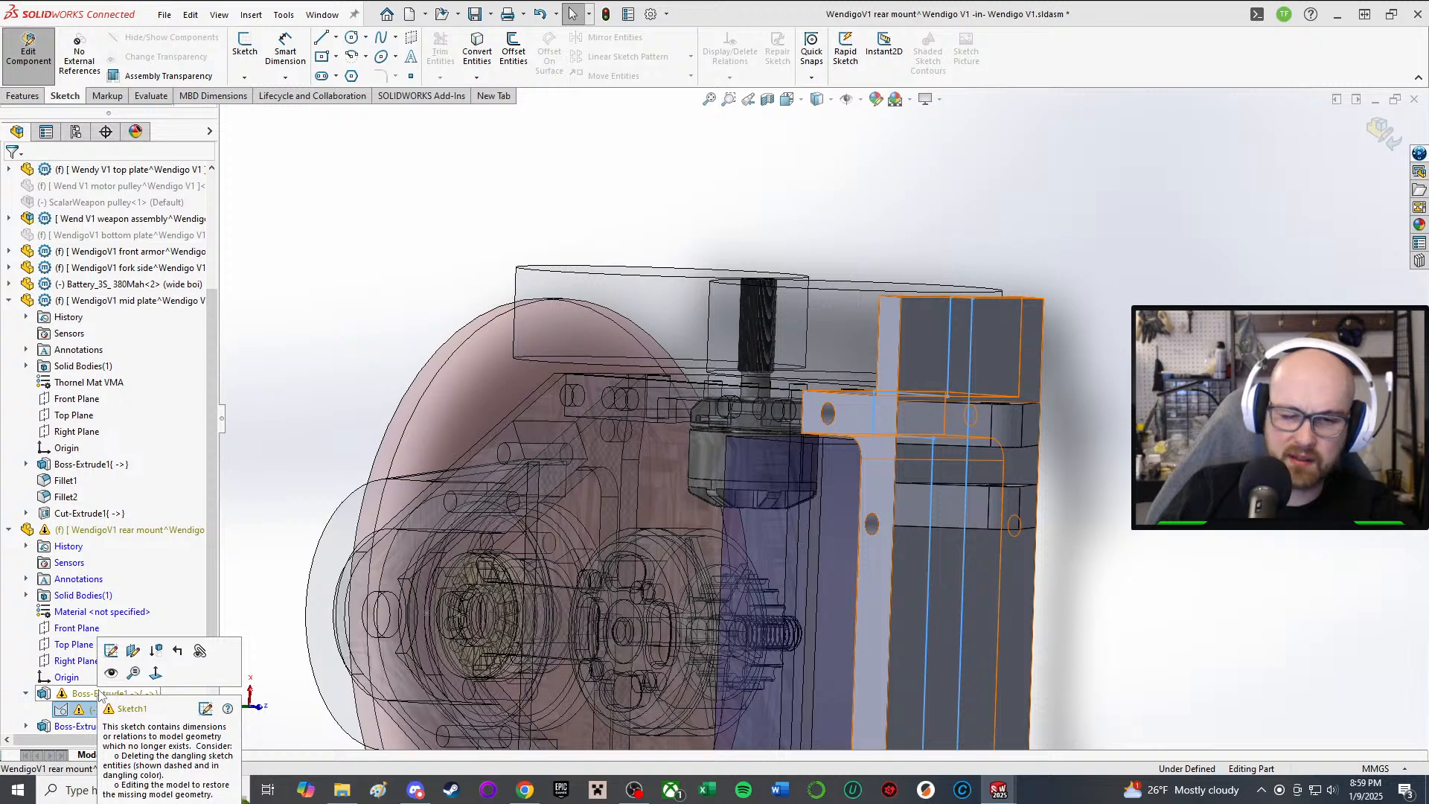
{"action": "left_click", "coordinate": [111, 650]}
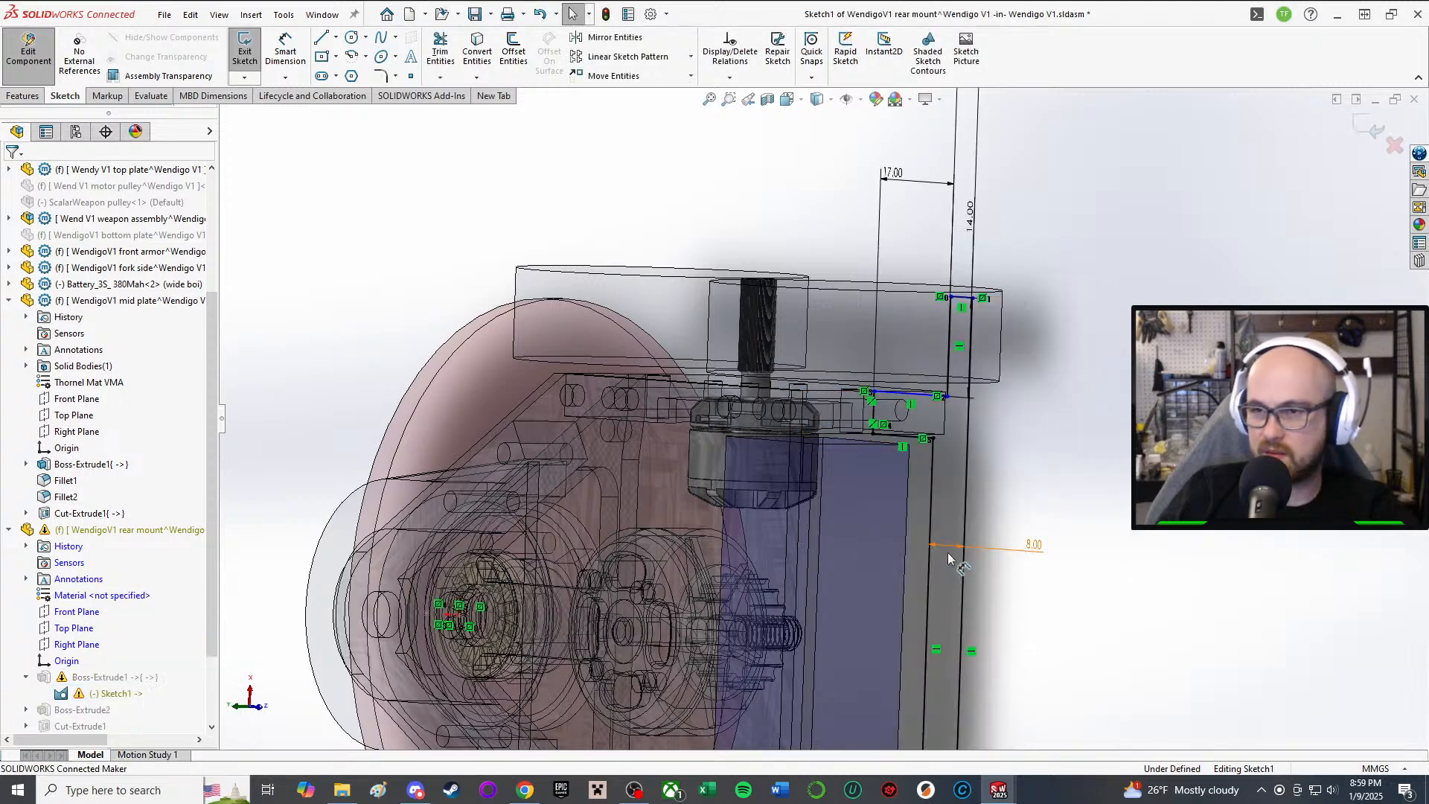
Step: Make Line14 collinear with the top plate edge and exit the sketch to rebuild
{"action": "scroll", "coordinate": [903, 623], "scroll_direction": "down", "scroll_amount": 6}
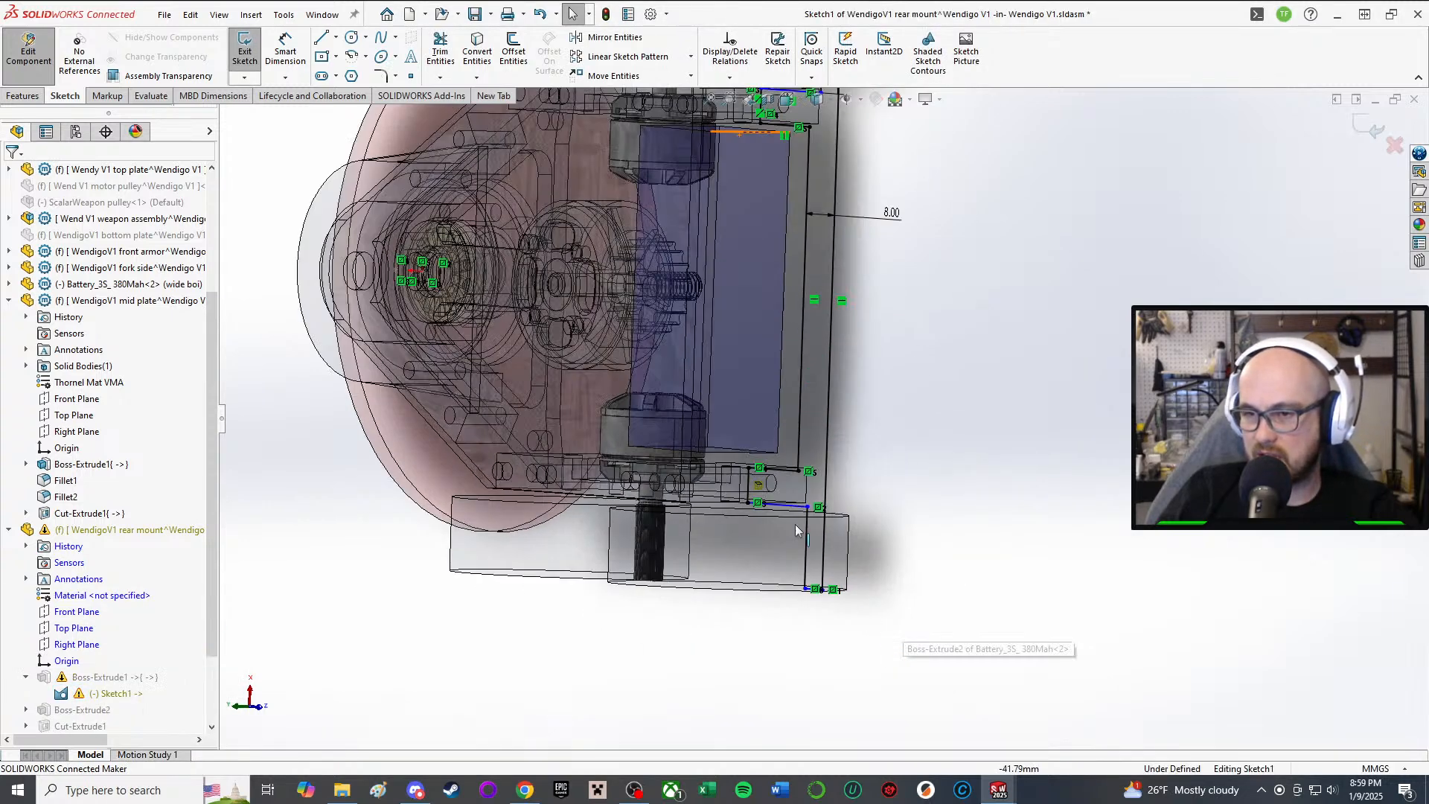
{"action": "scroll", "coordinate": [761, 475], "scroll_direction": "down", "scroll_amount": 3}
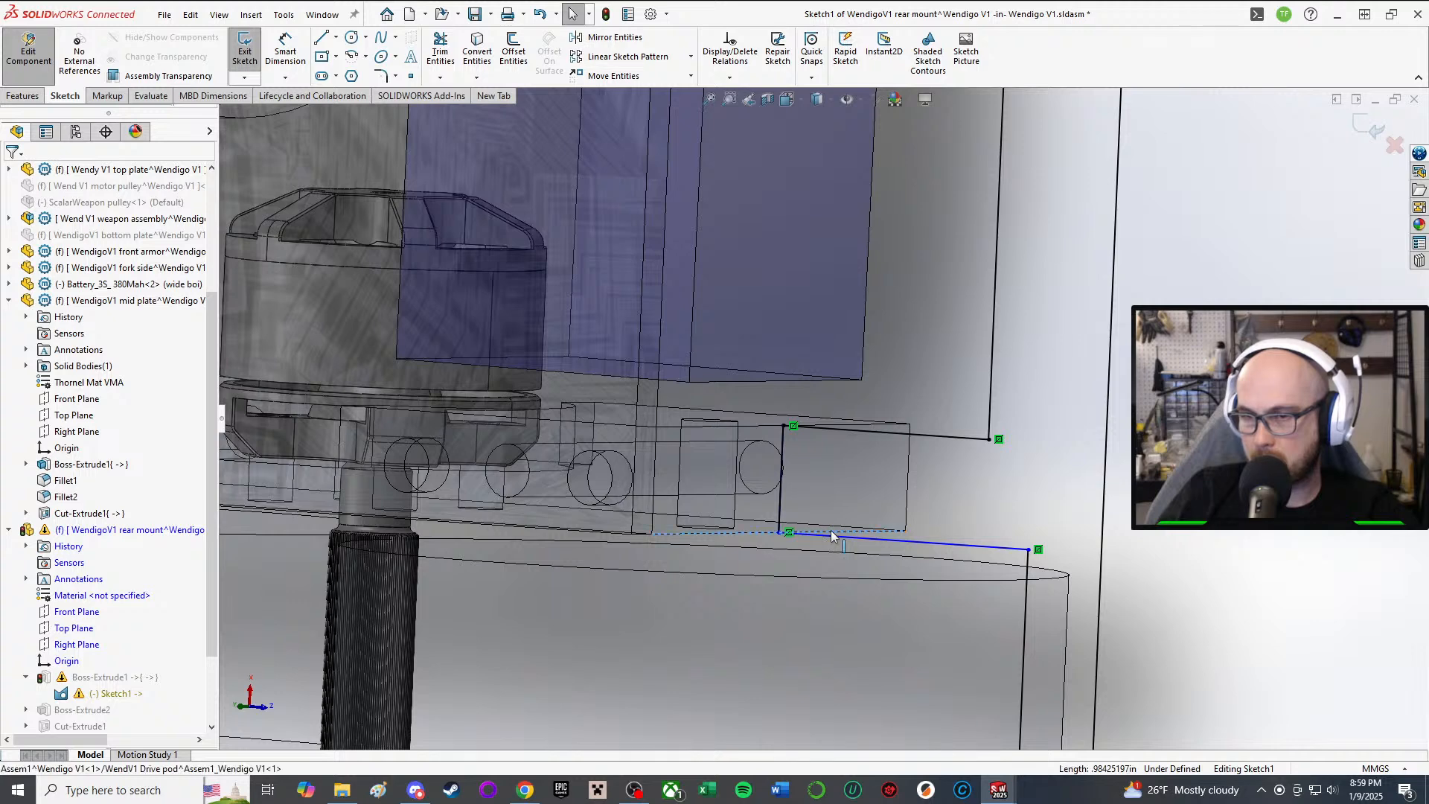
{"action": "middle_click_drag", "start_coordinate": [832, 537], "coordinate": [1057, 438]}
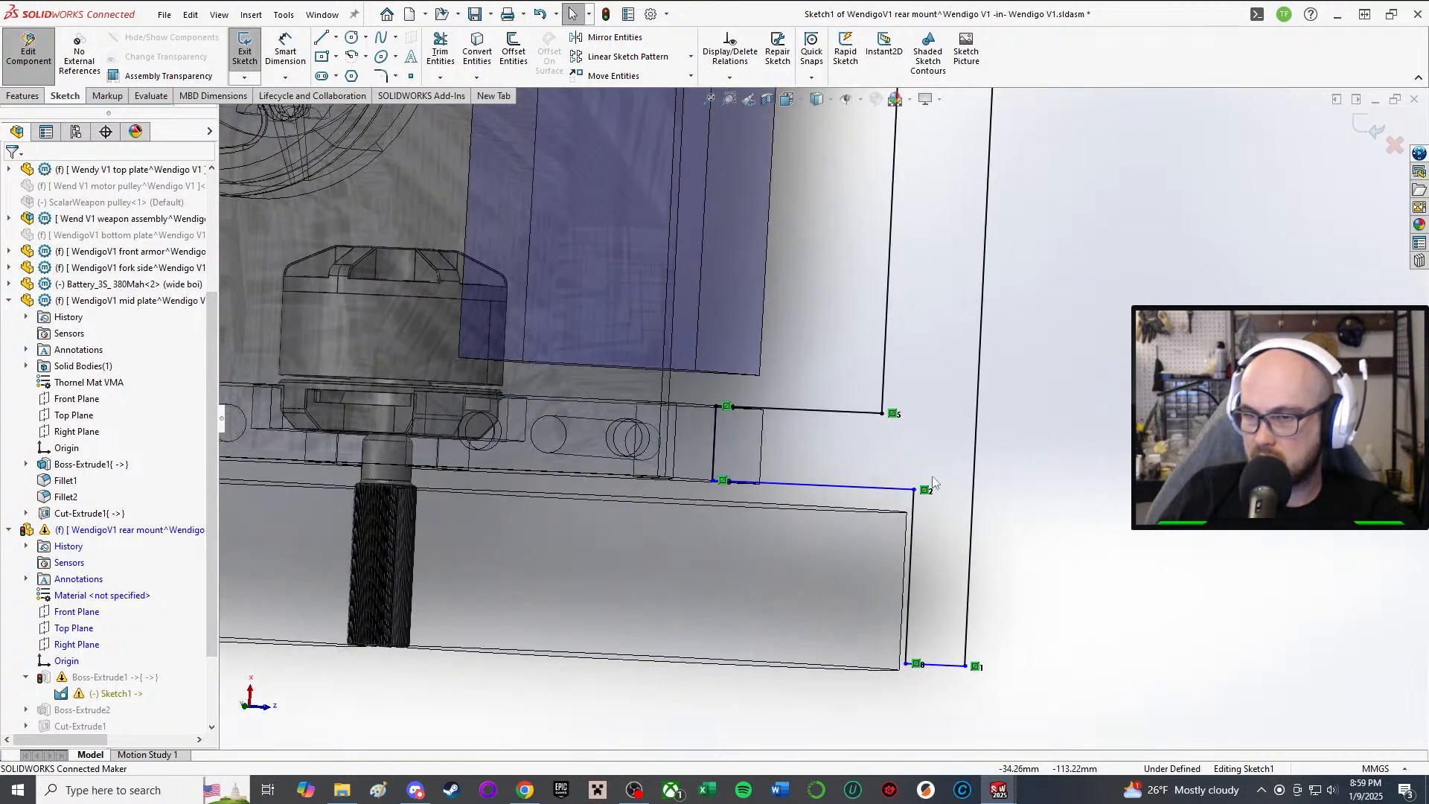
{"action": "mouse_move", "coordinate": [917, 497]}
{"action": "left_mouse_down"}
{"action": "mouse_move", "coordinate": [933, 423]}
{"action": "mouse_move", "coordinate": [926, 571]}
{"action": "left_mouse_up"}
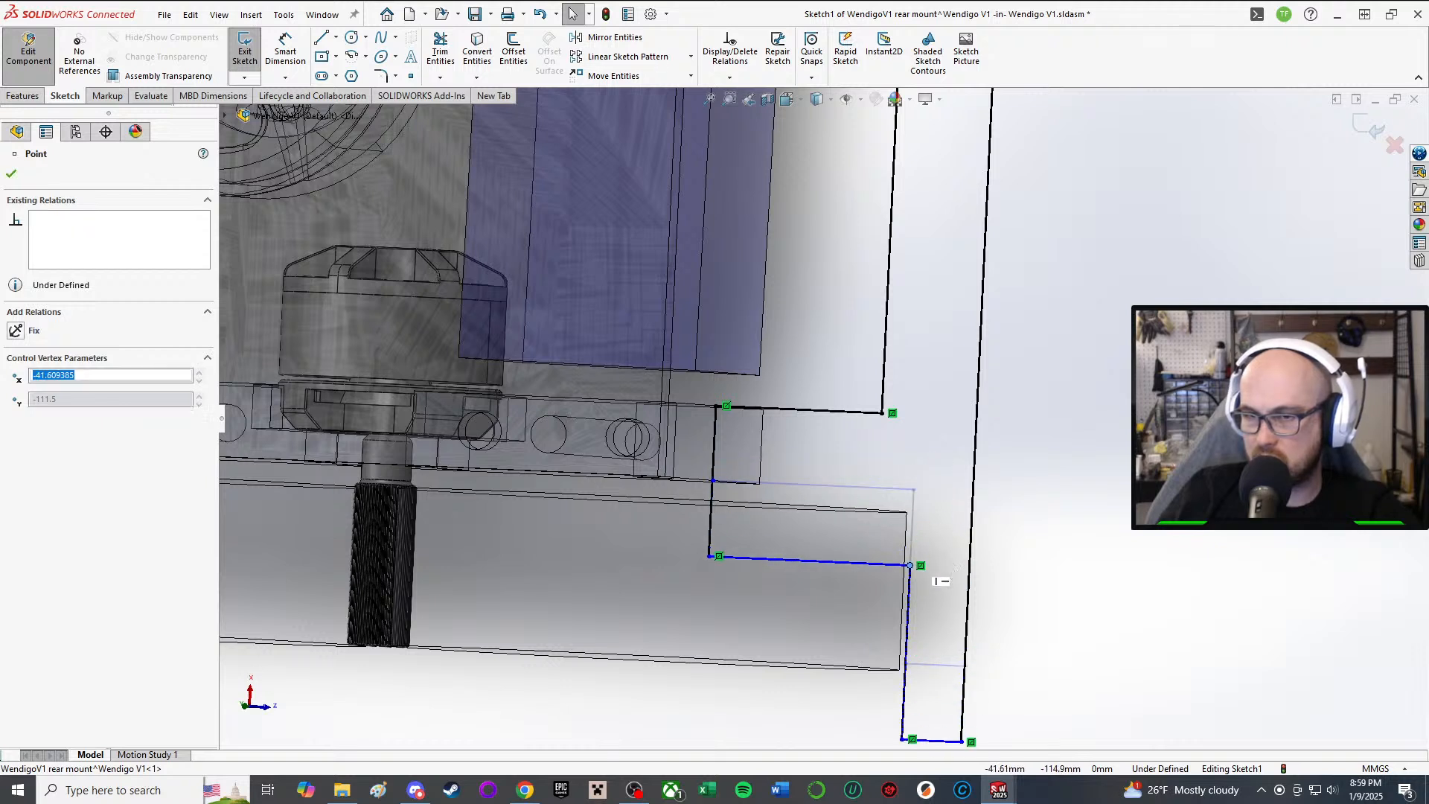
{"action": "left_click", "coordinate": [827, 562]}
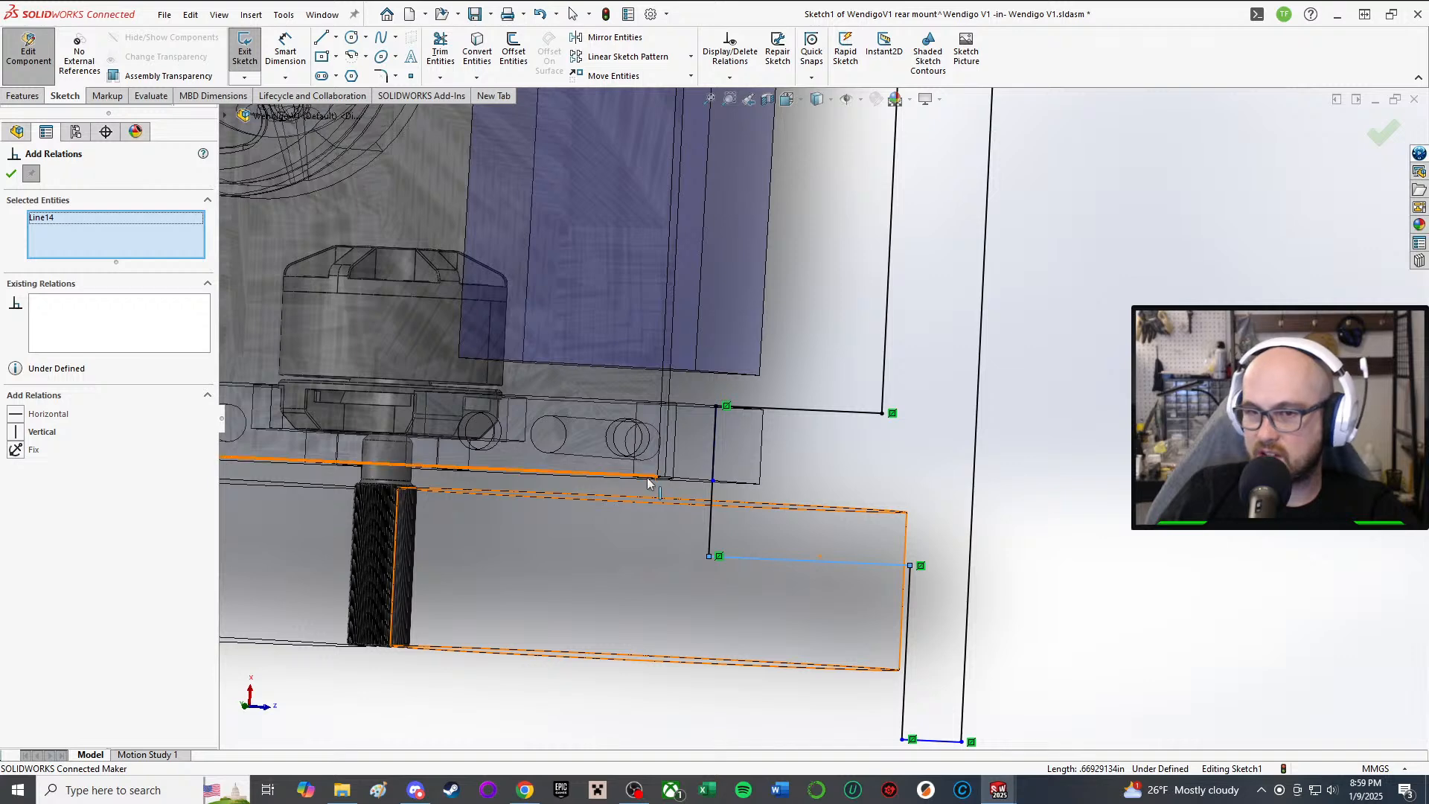
{"action": "mouse_move", "coordinate": [664, 484]}
{"action": "middle_mouse_down"}
{"action": "mouse_move", "coordinate": [705, 499]}
{"action": "mouse_move", "coordinate": [655, 488]}
{"action": "middle_mouse_up"}
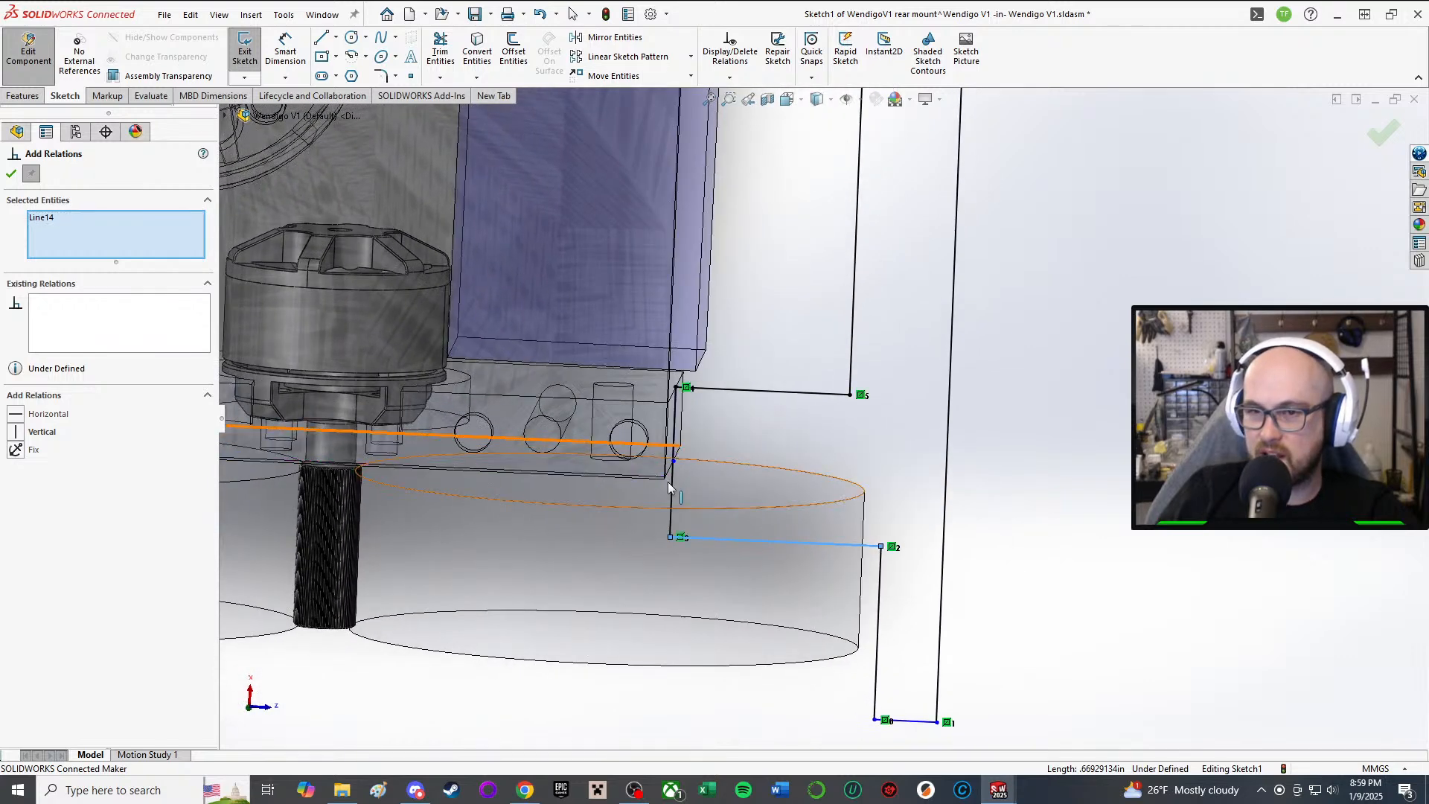
{"action": "left_click", "coordinate": [630, 488]}
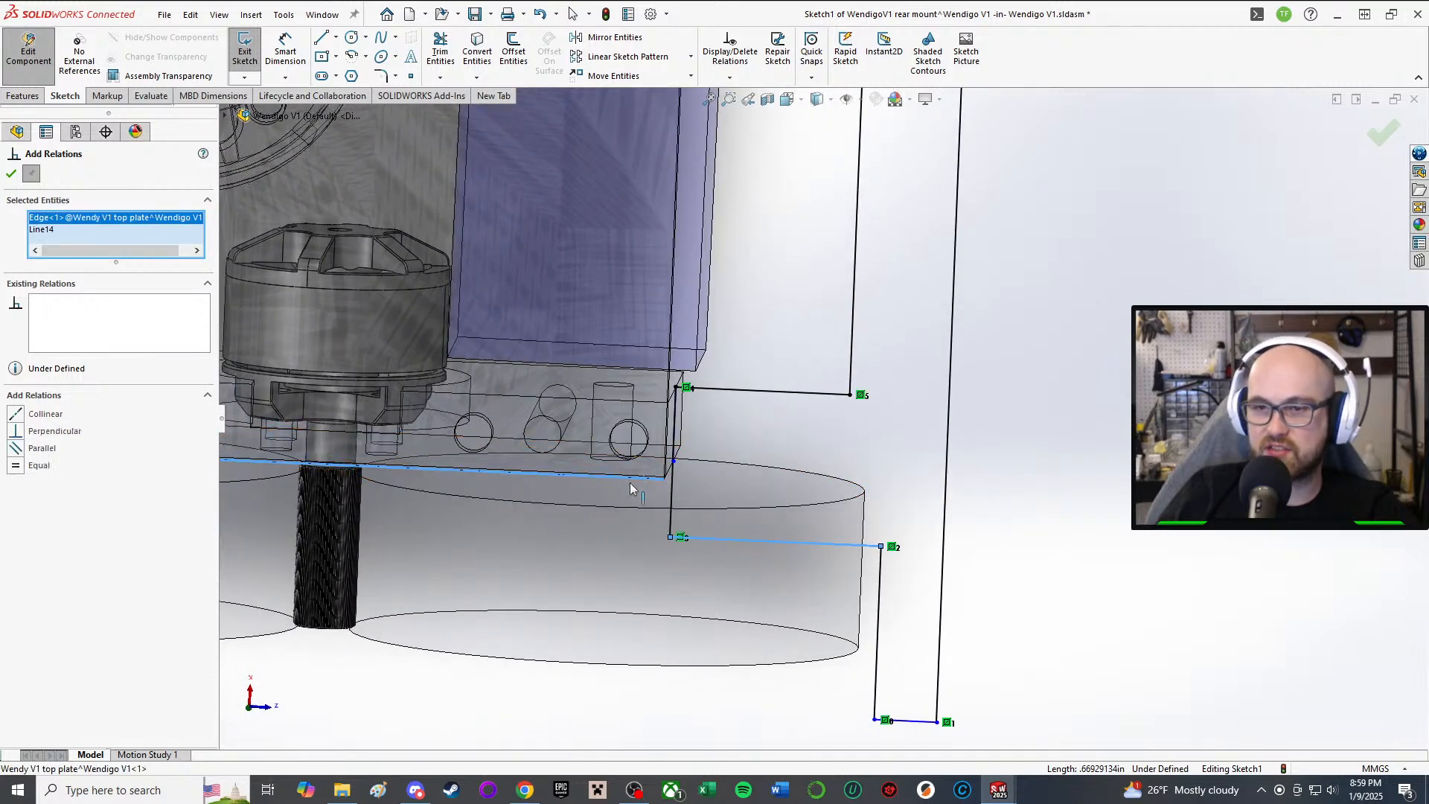
{"action": "left_click", "coordinate": [14, 413]}
{"action": "left_click", "coordinate": [11, 173]}
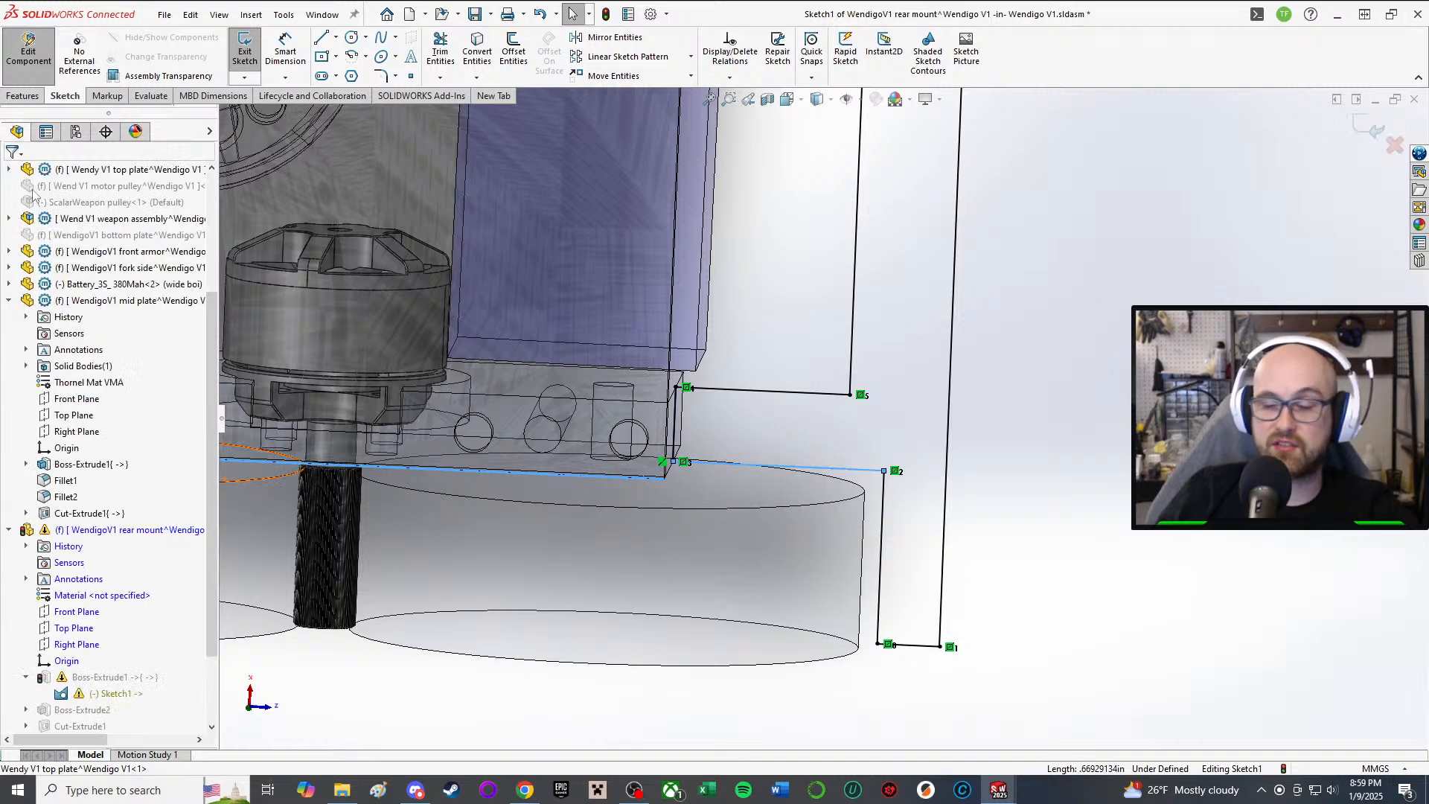
{"action": "middle_click_drag", "start_coordinate": [893, 417], "coordinate": [428, 265]}
{"action": "scroll", "coordinate": [429, 266], "scroll_direction": "up", "scroll_amount": 3}
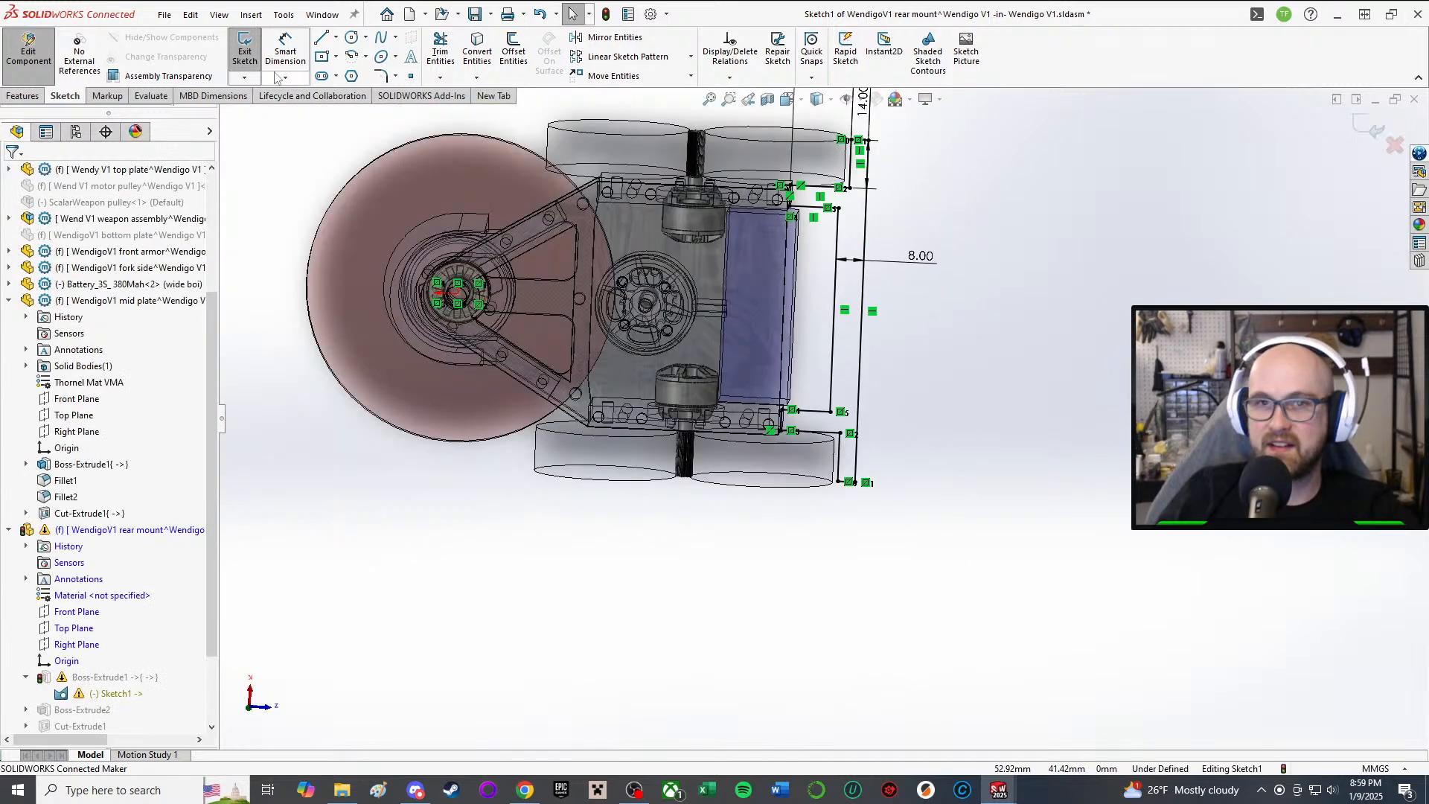
{"action": "left_click", "coordinate": [246, 52]}
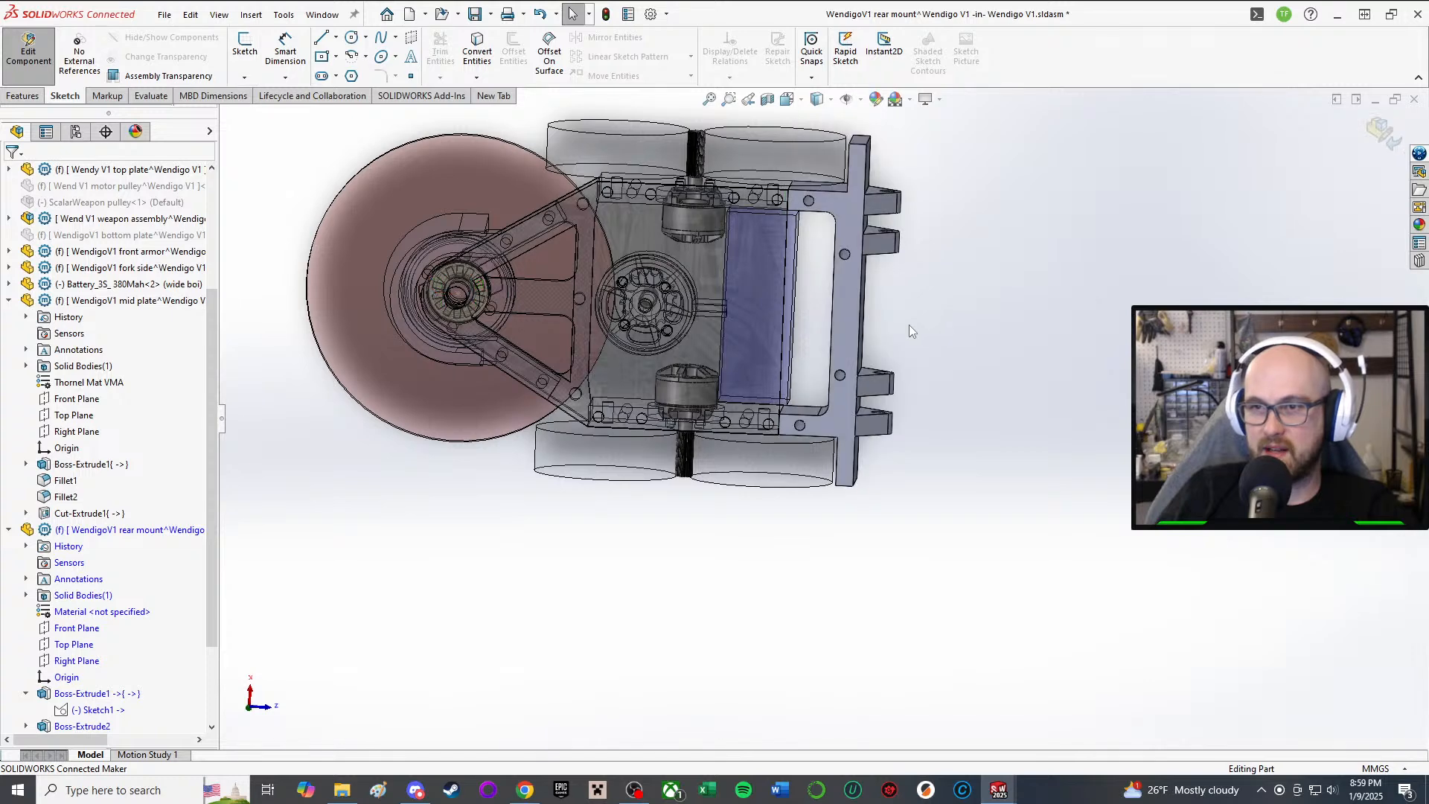
Step: Return to the Wendigo V1 assembly and collapse the rear mount and mid plate feature lists
{"action": "left_click", "coordinate": [28, 51]}
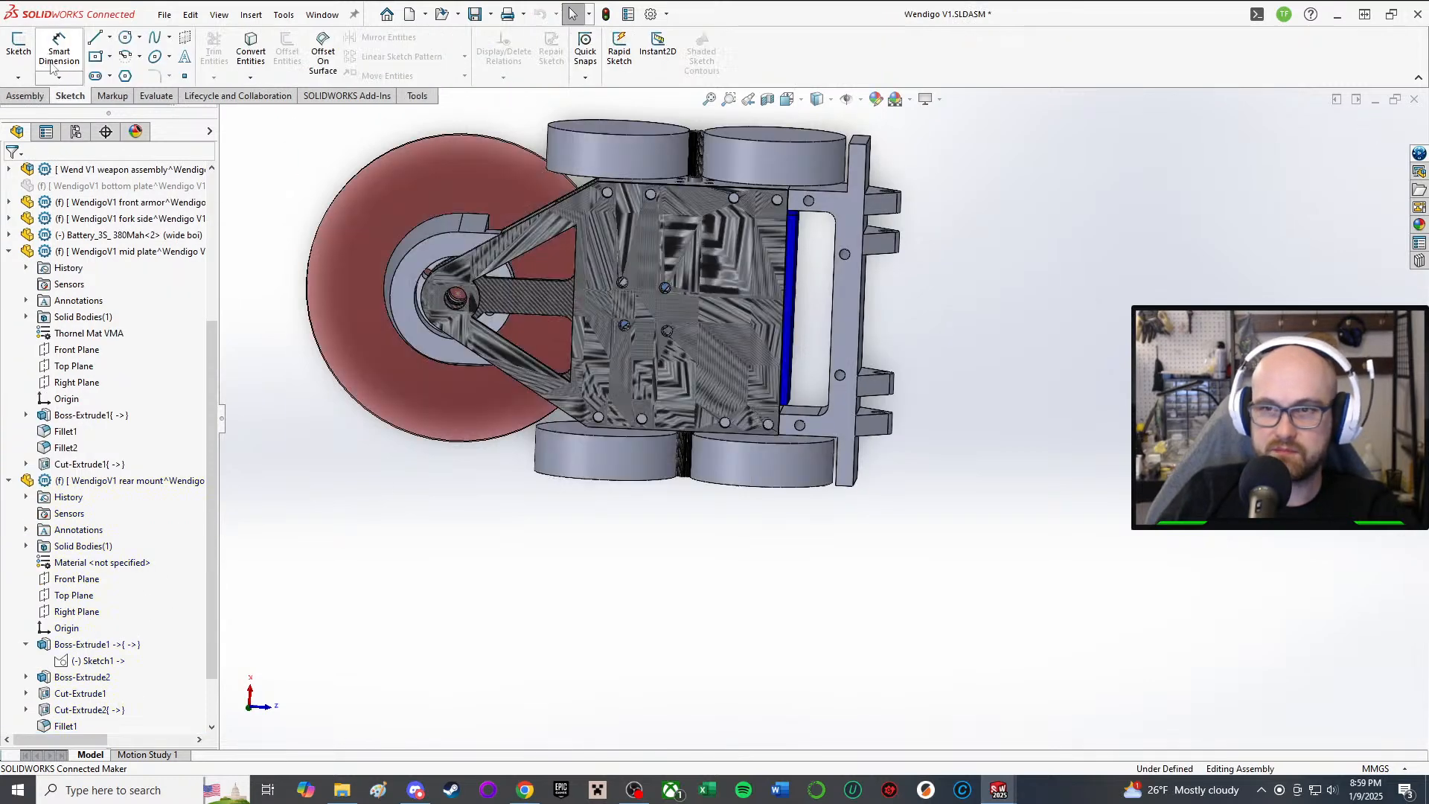
{"action": "left_click", "coordinate": [8, 479]}
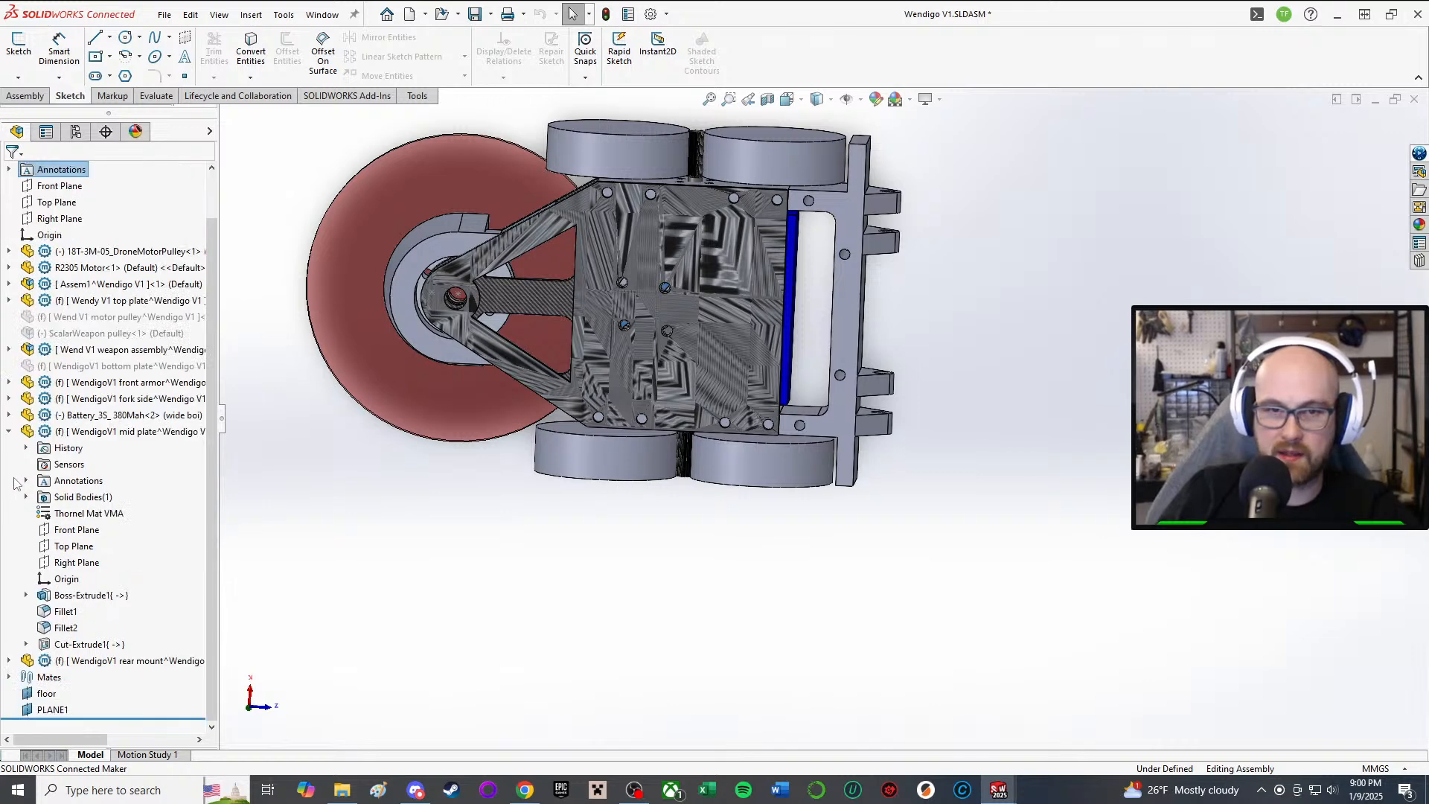
{"action": "left_click", "coordinate": [8, 430]}
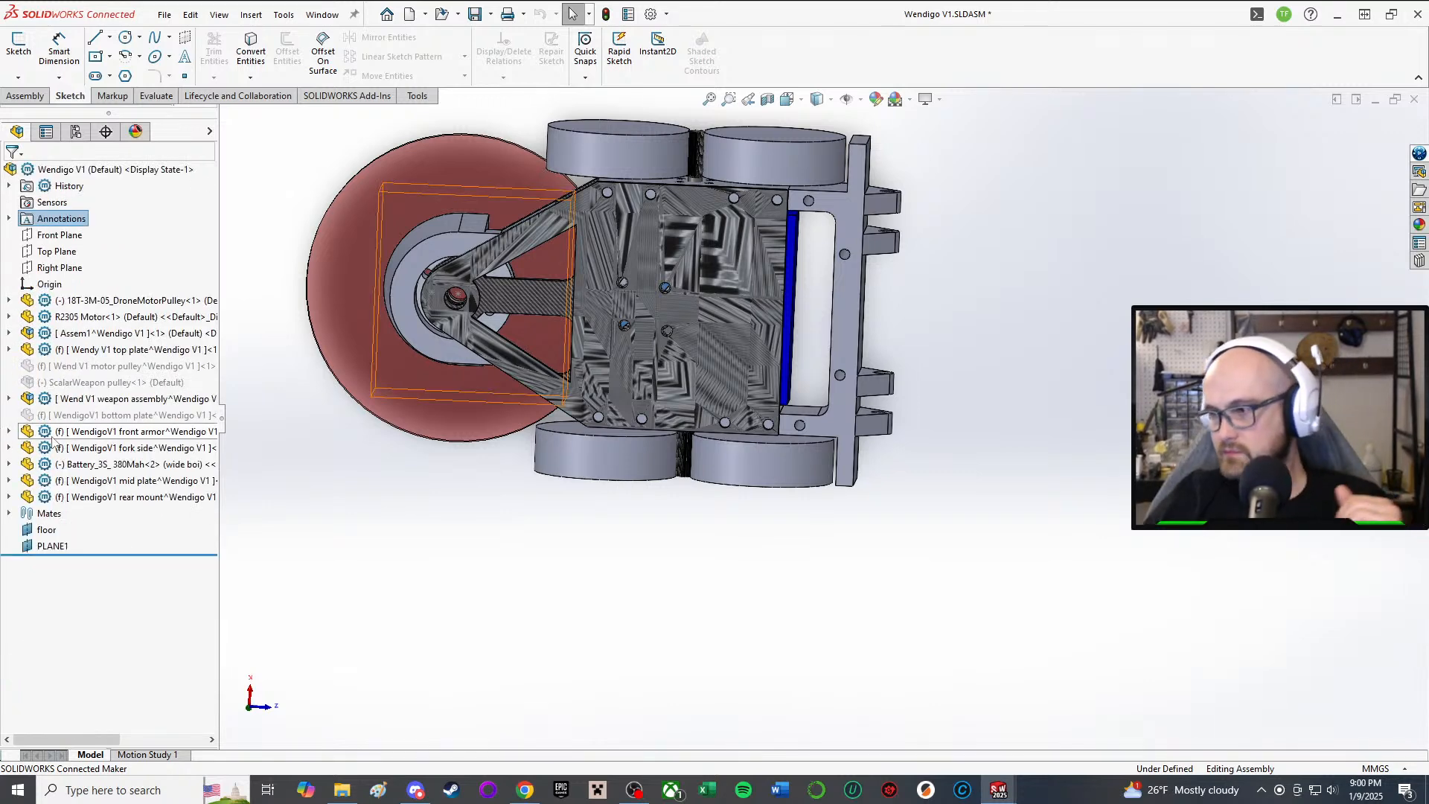
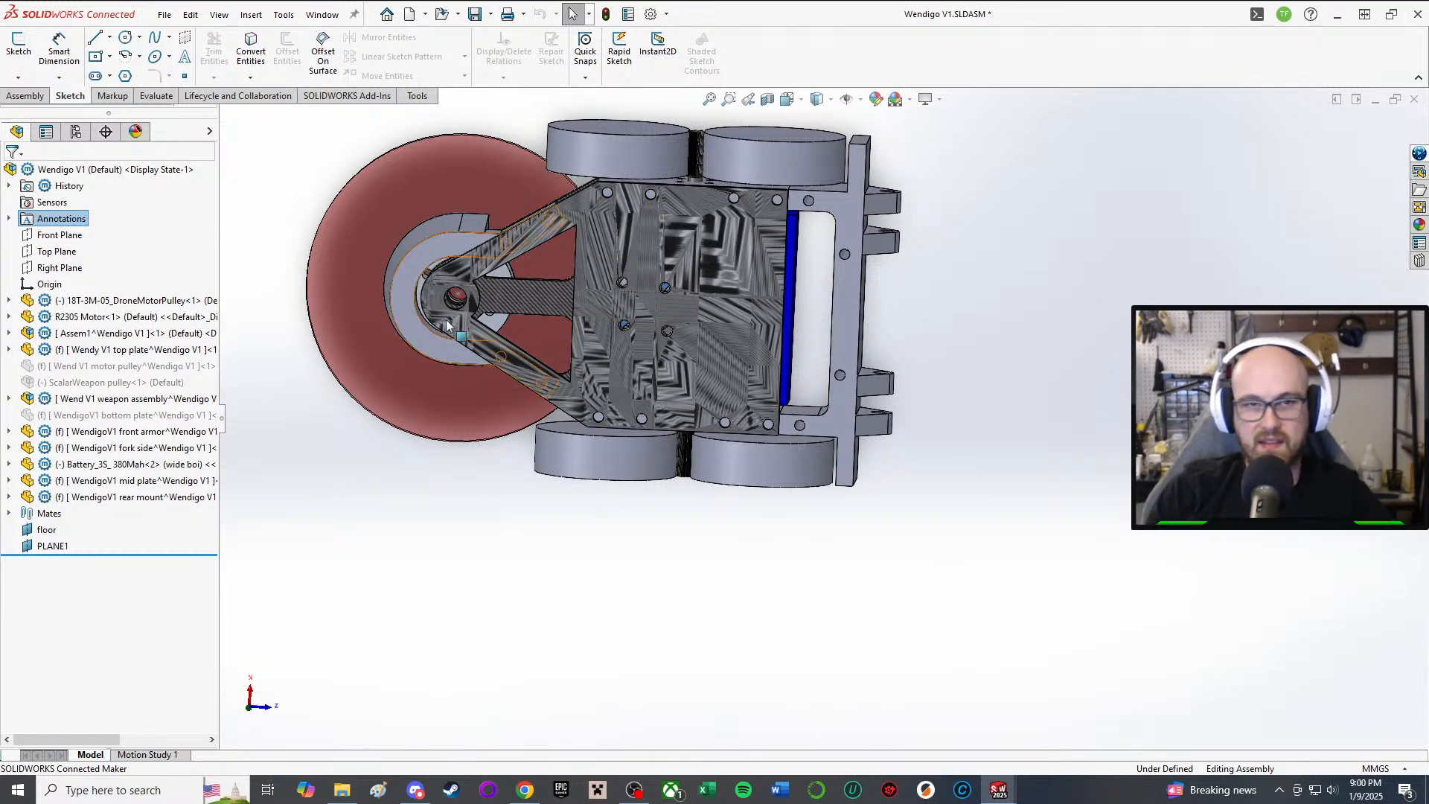
Step: Start in-context editing of the Wendy V1 top plate with Edit Part
{"action": "scroll", "coordinate": [759, 315], "scroll_direction": "down", "scroll_amount": 3}
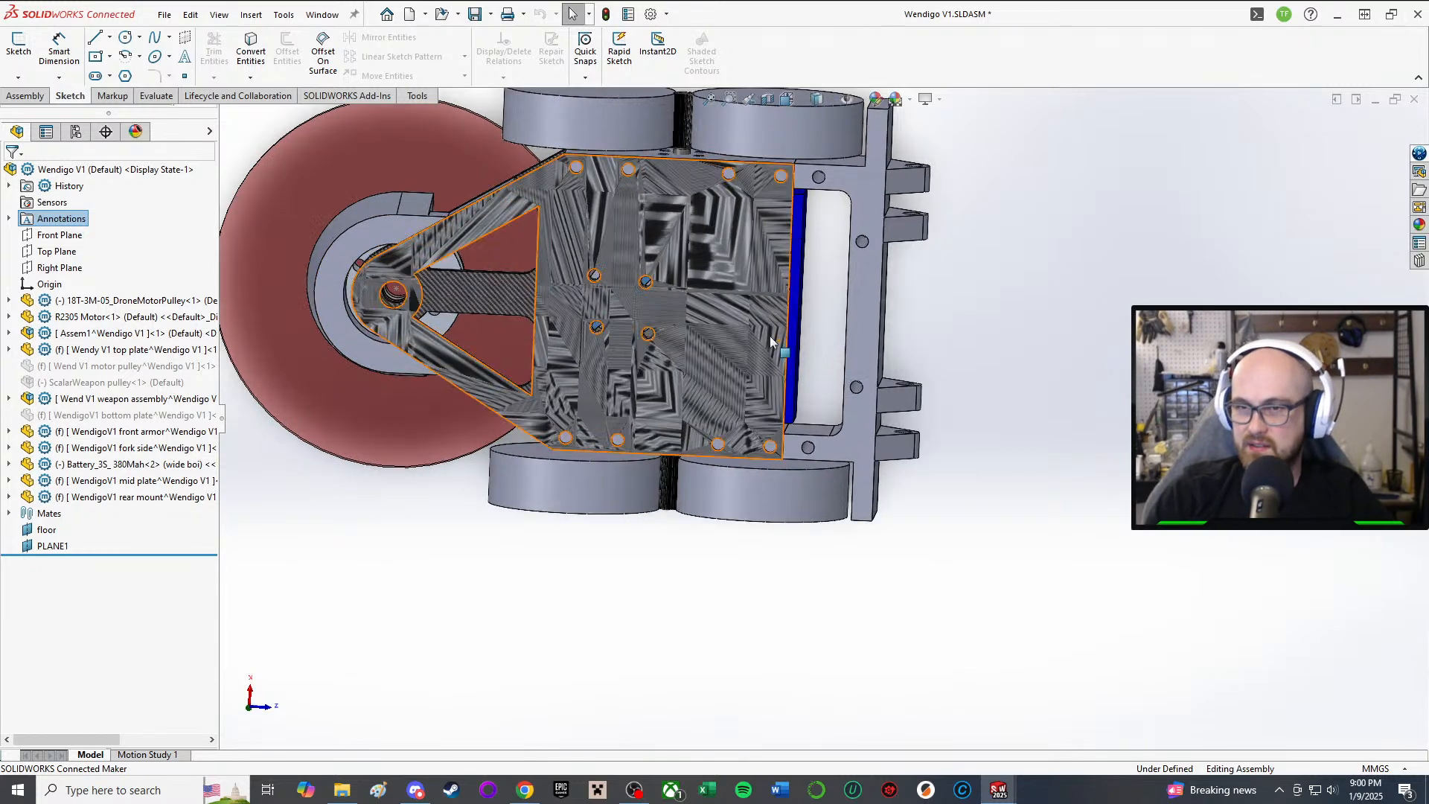
{"action": "right_click", "coordinate": [739, 259]}
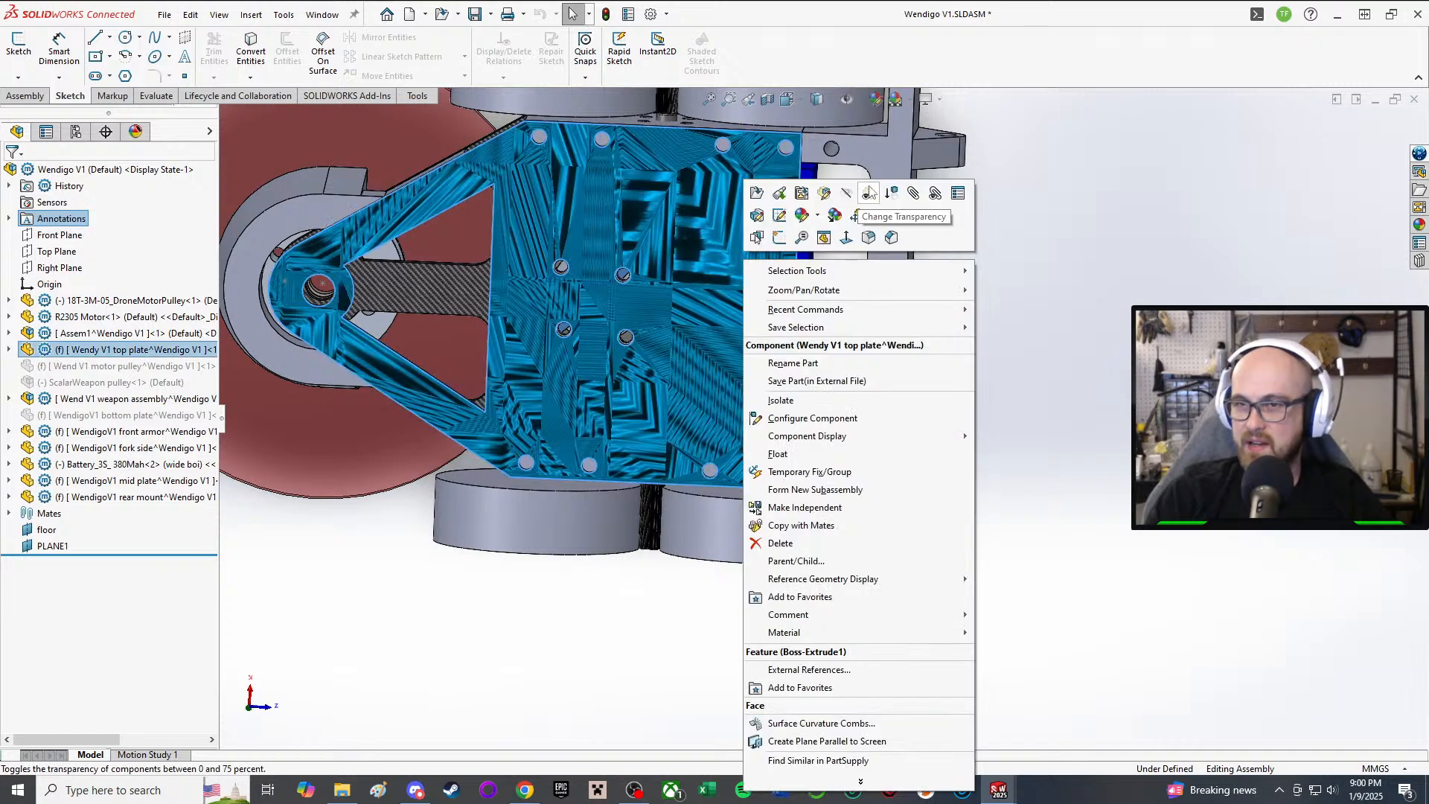
{"action": "left_click", "coordinate": [828, 185]}
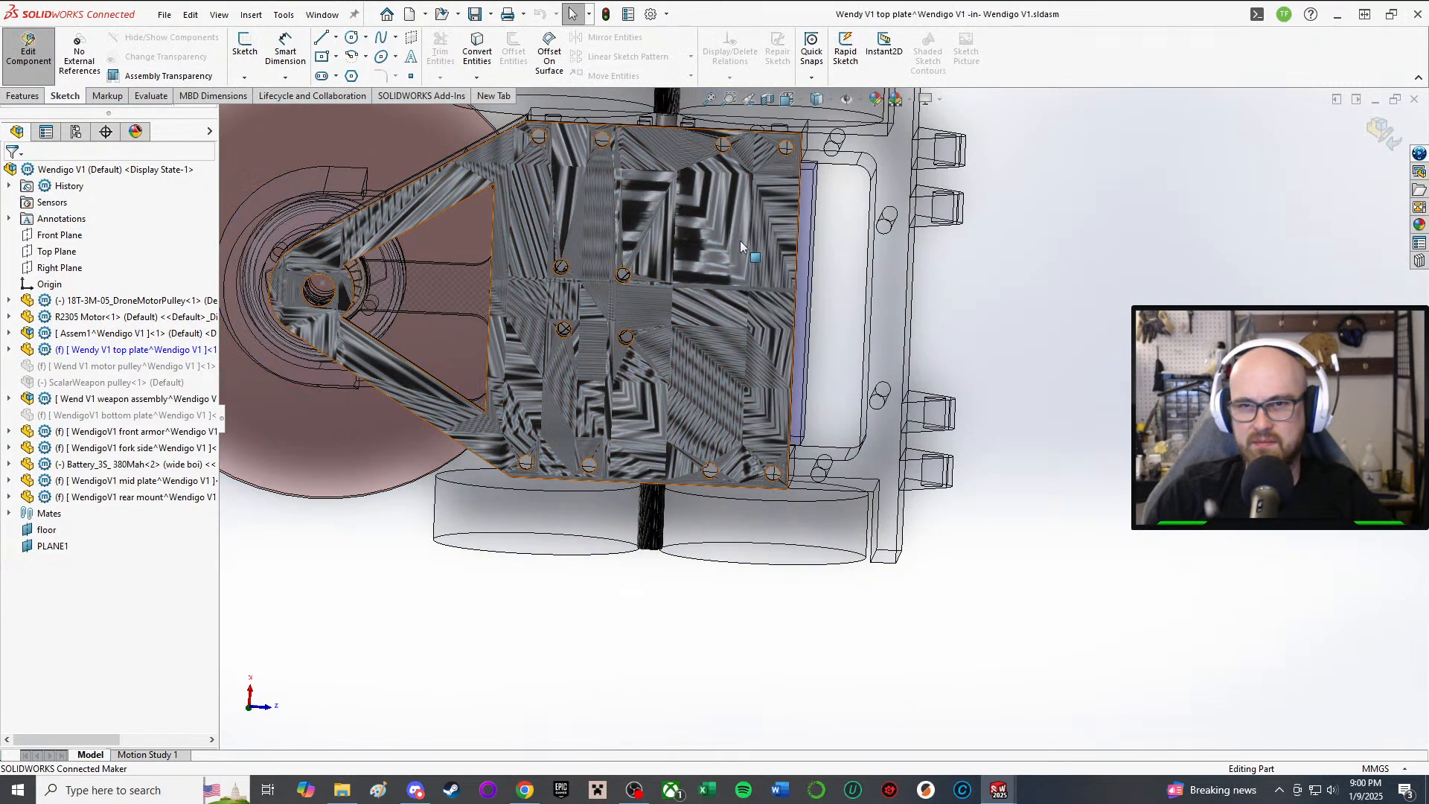
Step: Expand the top plate's feature tree and select Boss-Extrude1
{"action": "middle_click_drag", "start_coordinate": [737, 271], "coordinate": [647, 158]}
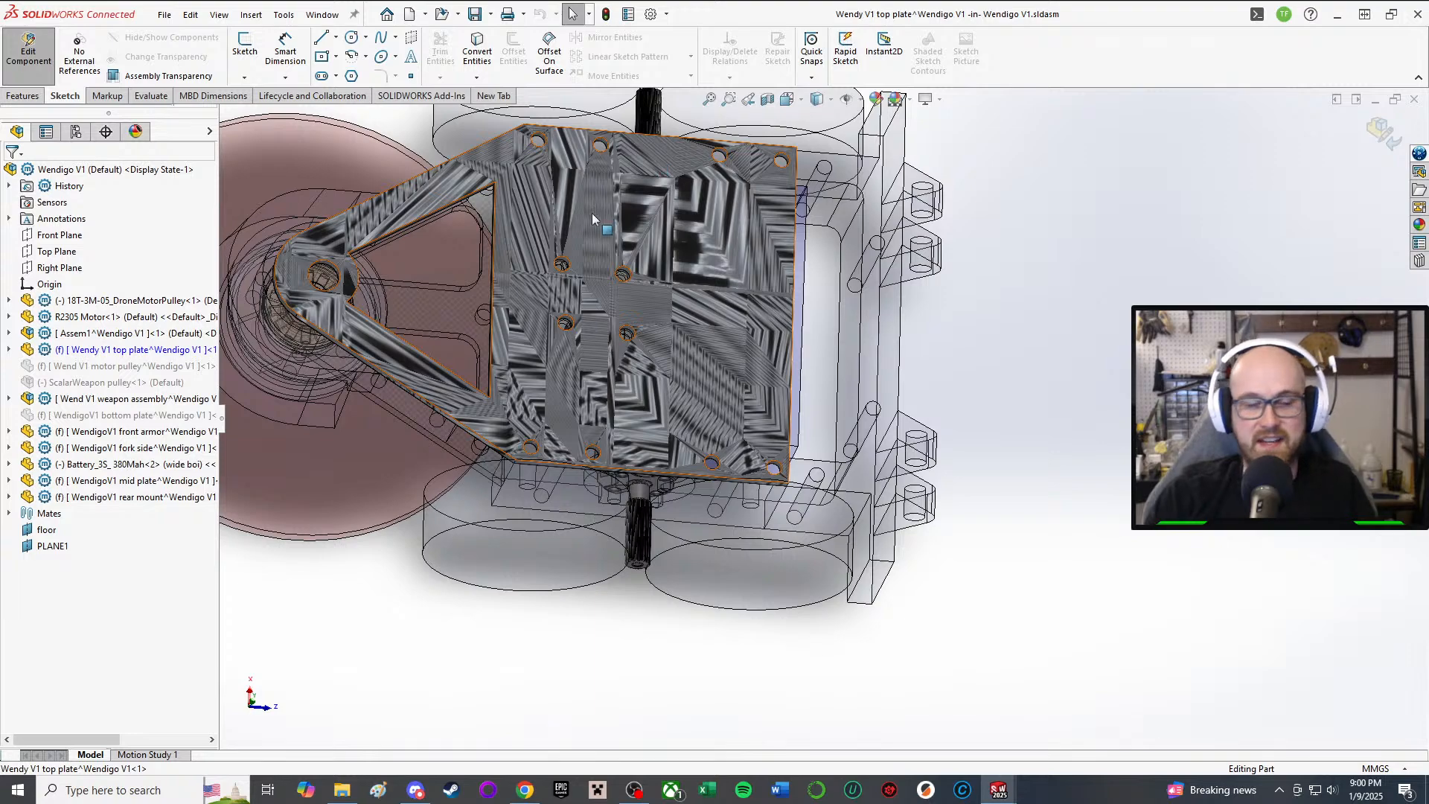
{"action": "middle_click_drag", "start_coordinate": [627, 315], "coordinate": [640, 224]}
{"action": "scroll", "coordinate": [640, 223], "scroll_direction": "down", "scroll_amount": 2}
{"action": "middle_click_drag", "start_coordinate": [676, 429], "coordinate": [692, 506]}
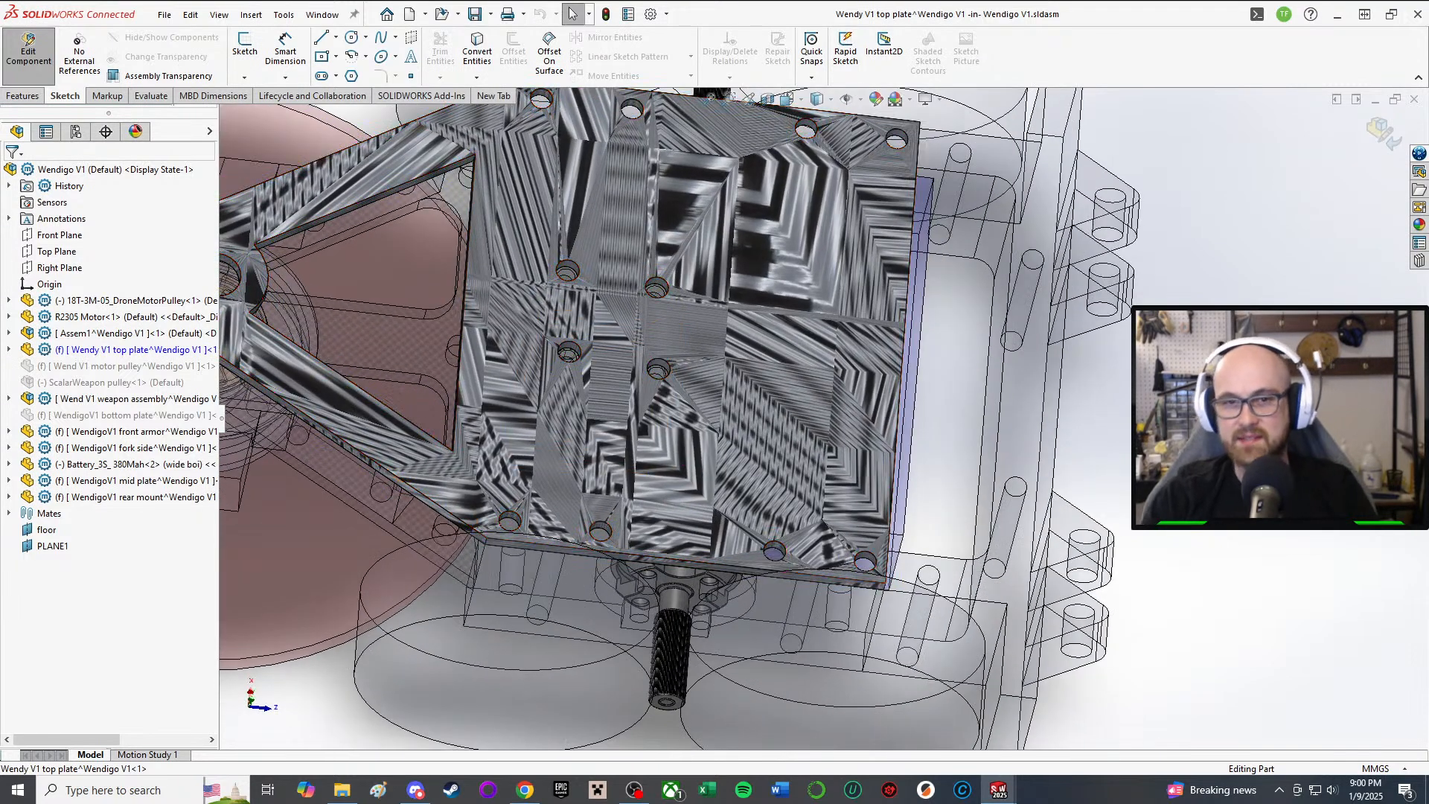
{"action": "left_click", "coordinate": [9, 350]}
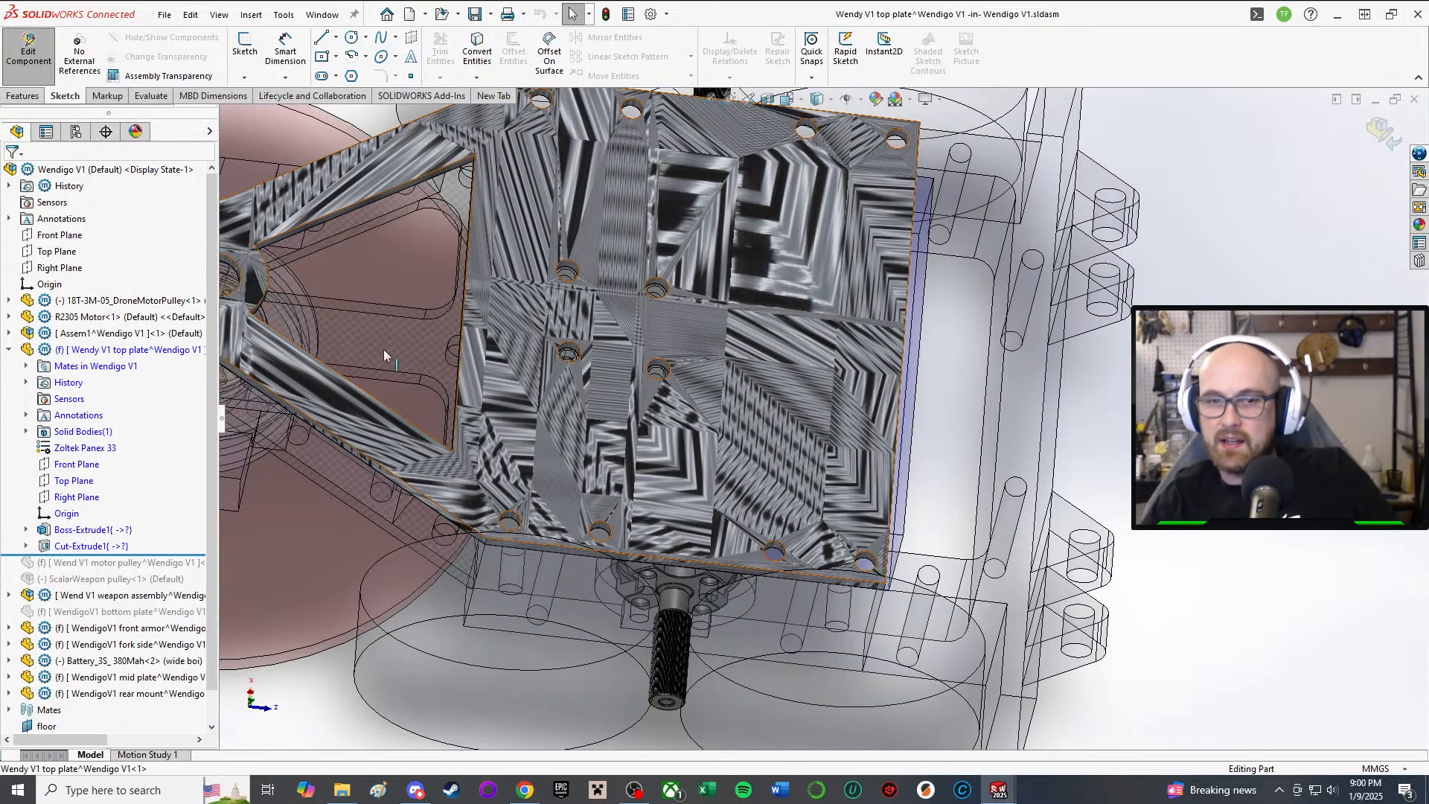
{"action": "left_click", "coordinate": [100, 546]}
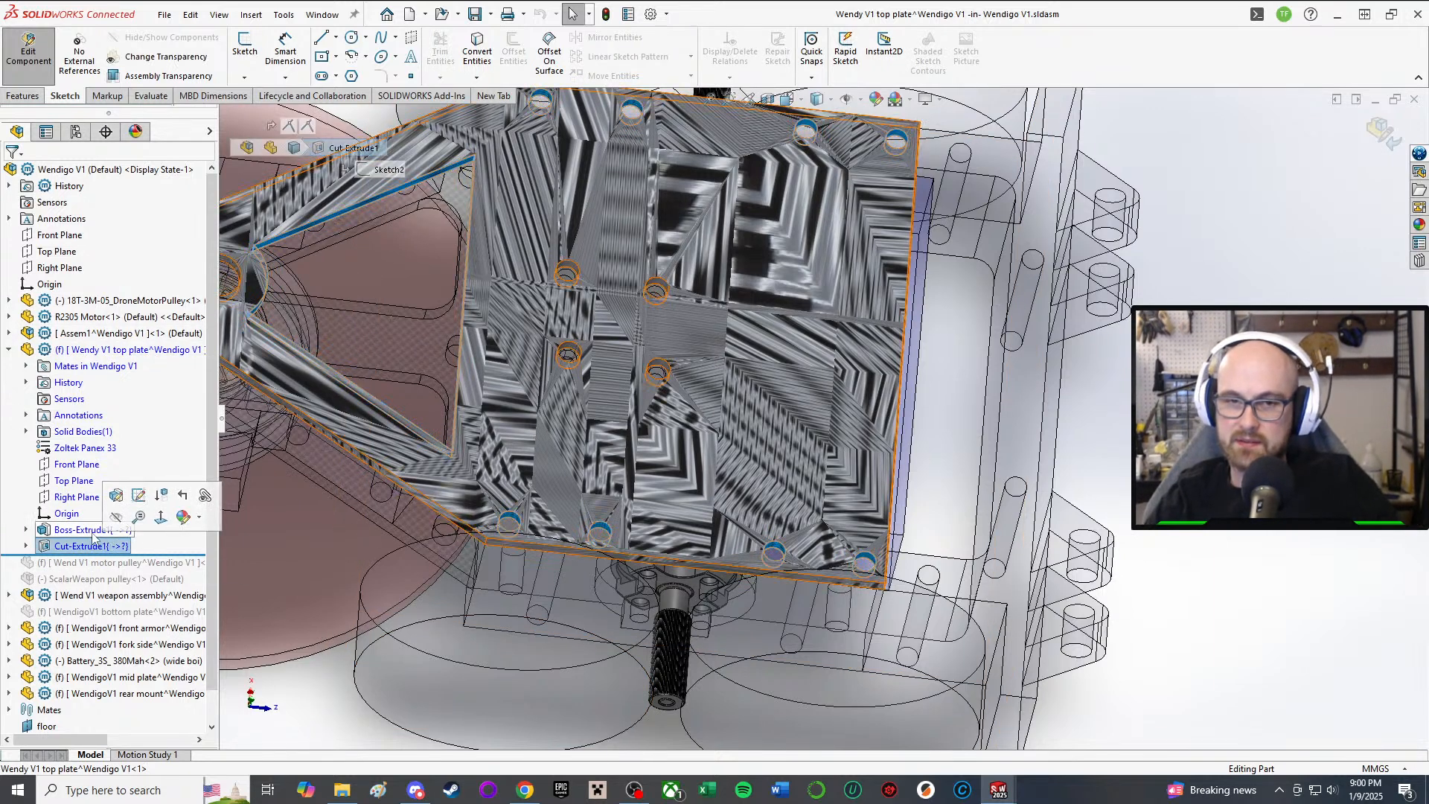
{"action": "left_click", "coordinate": [74, 529]}
Step: Edit Boss-Extrude1's Sketch1 and check the length of the rear sketch line
{"action": "left_click", "coordinate": [115, 485]}
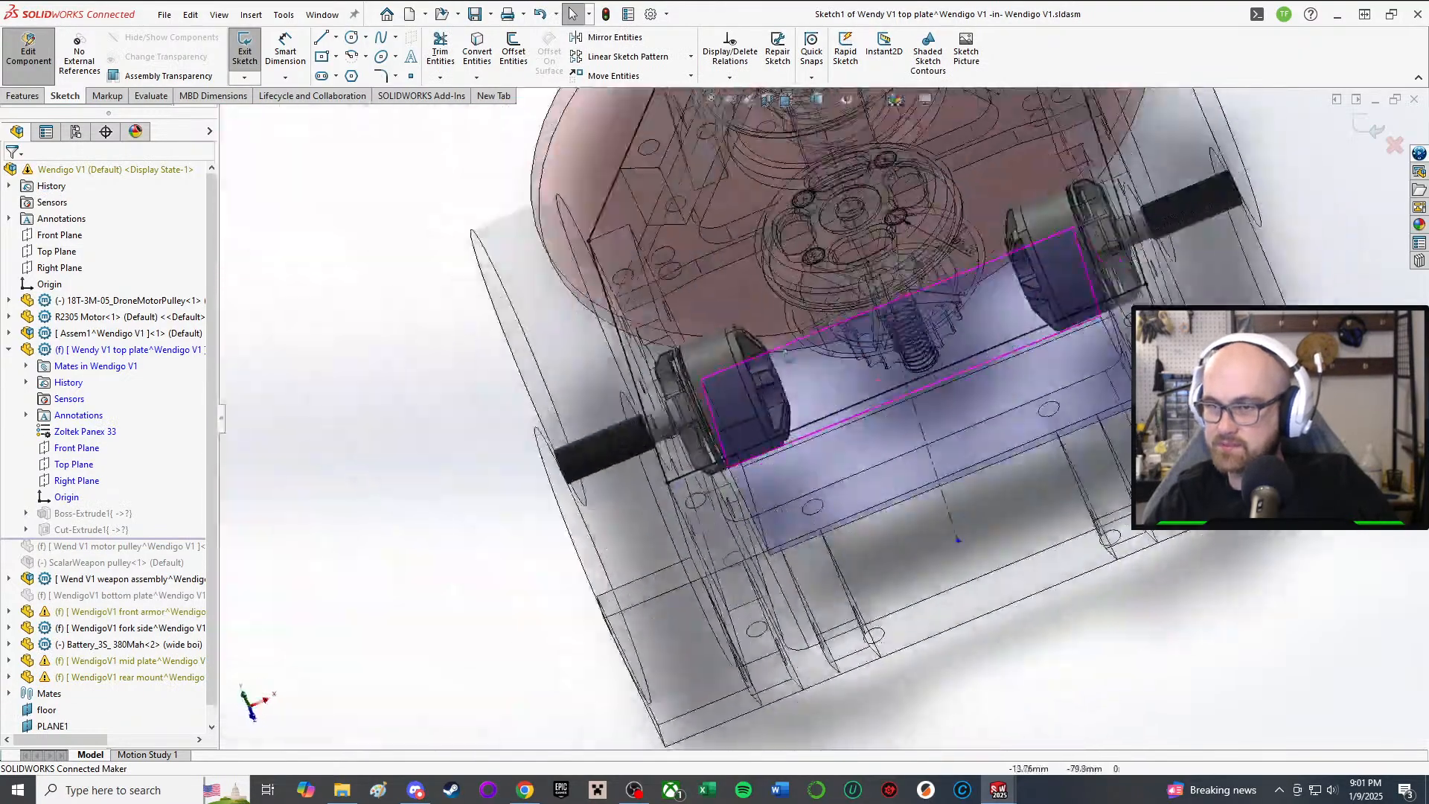
{"action": "scroll", "coordinate": [967, 386], "scroll_direction": "up", "scroll_amount": 5}
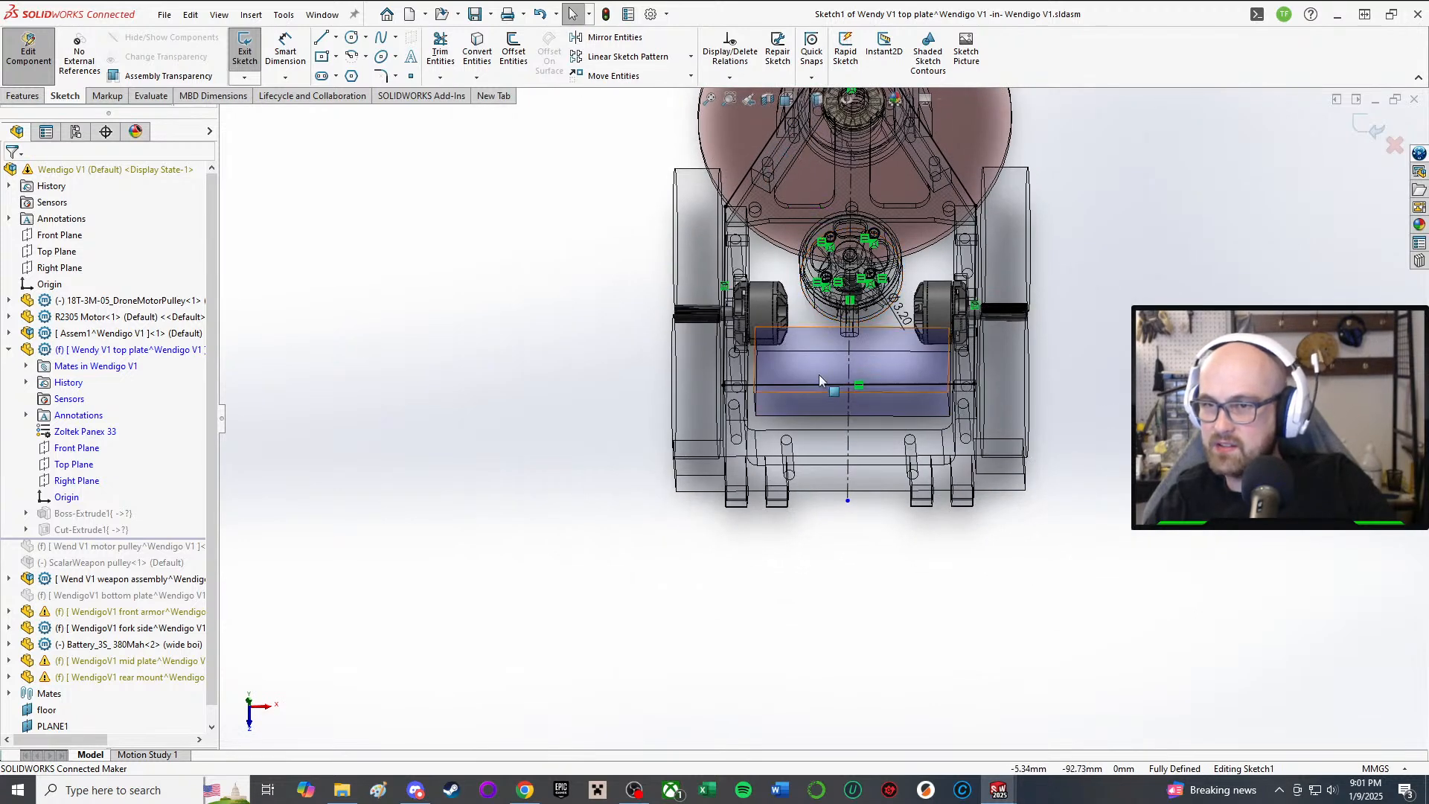
{"action": "left_click", "coordinate": [781, 386]}
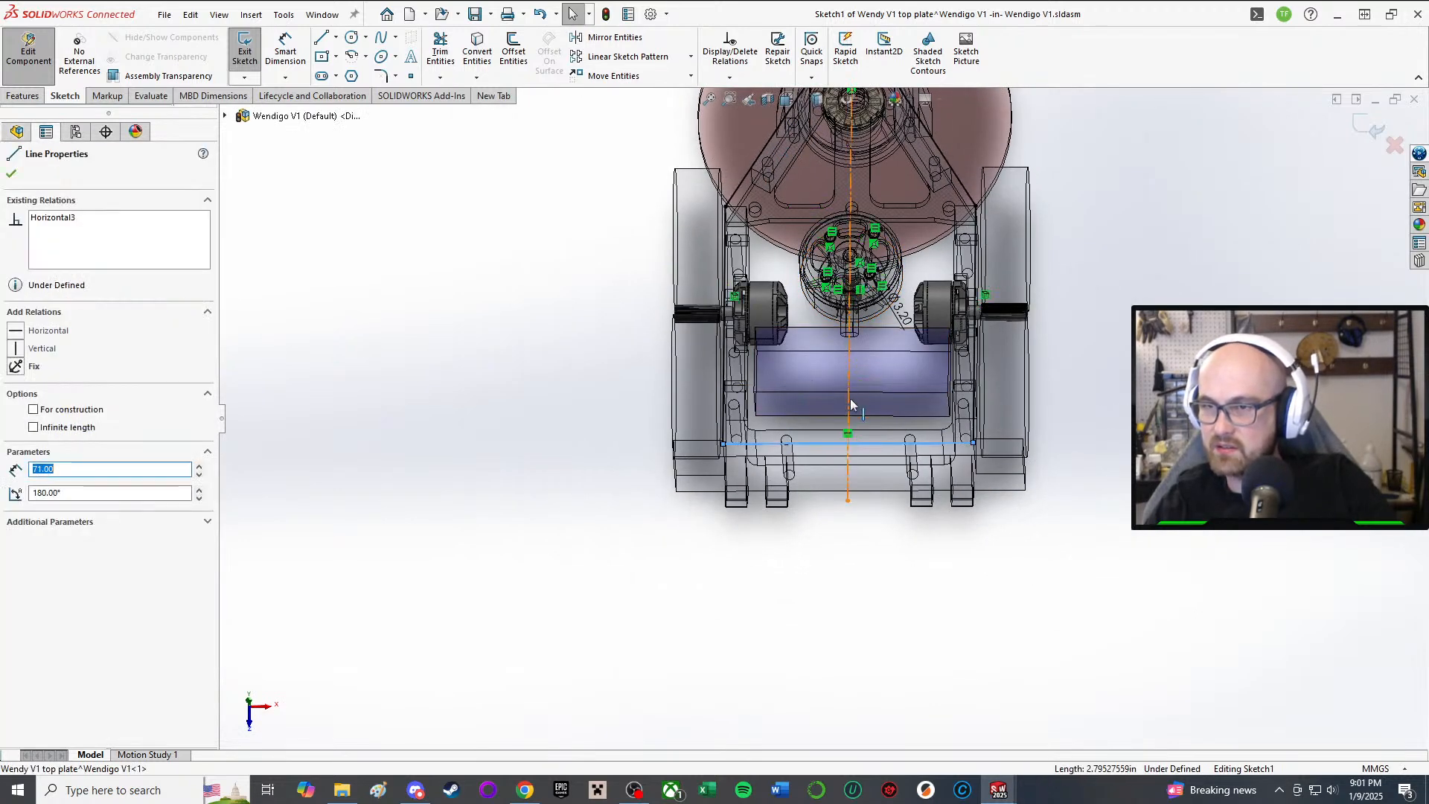
{"action": "scroll", "coordinate": [850, 399], "scroll_direction": "down", "scroll_amount": 2}
{"action": "left_click", "coordinate": [819, 681]}
{"action": "scroll", "coordinate": [800, 509], "scroll_direction": "down", "scroll_amount": 2}
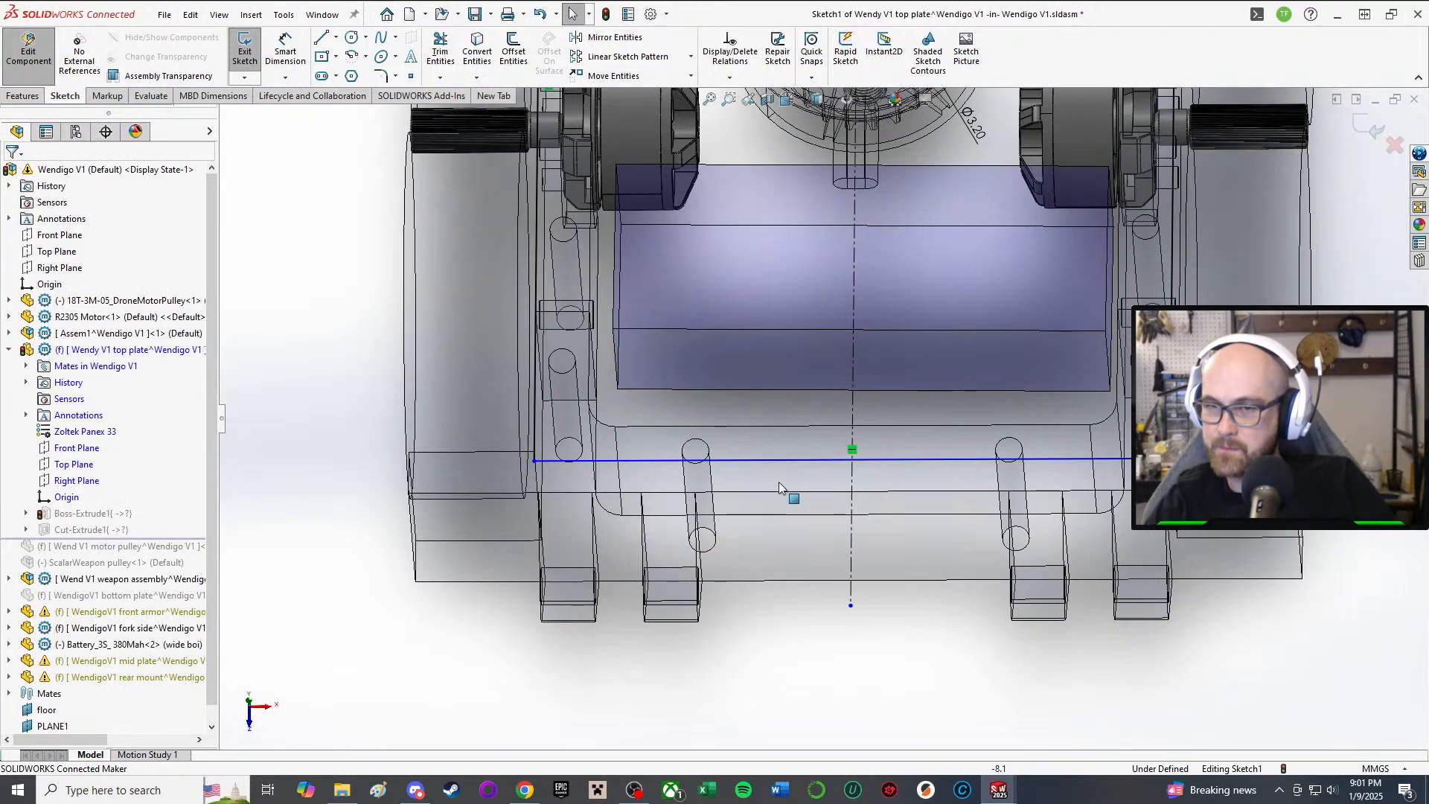
{"action": "middle_click_drag", "start_coordinate": [780, 484], "coordinate": [771, 539]}
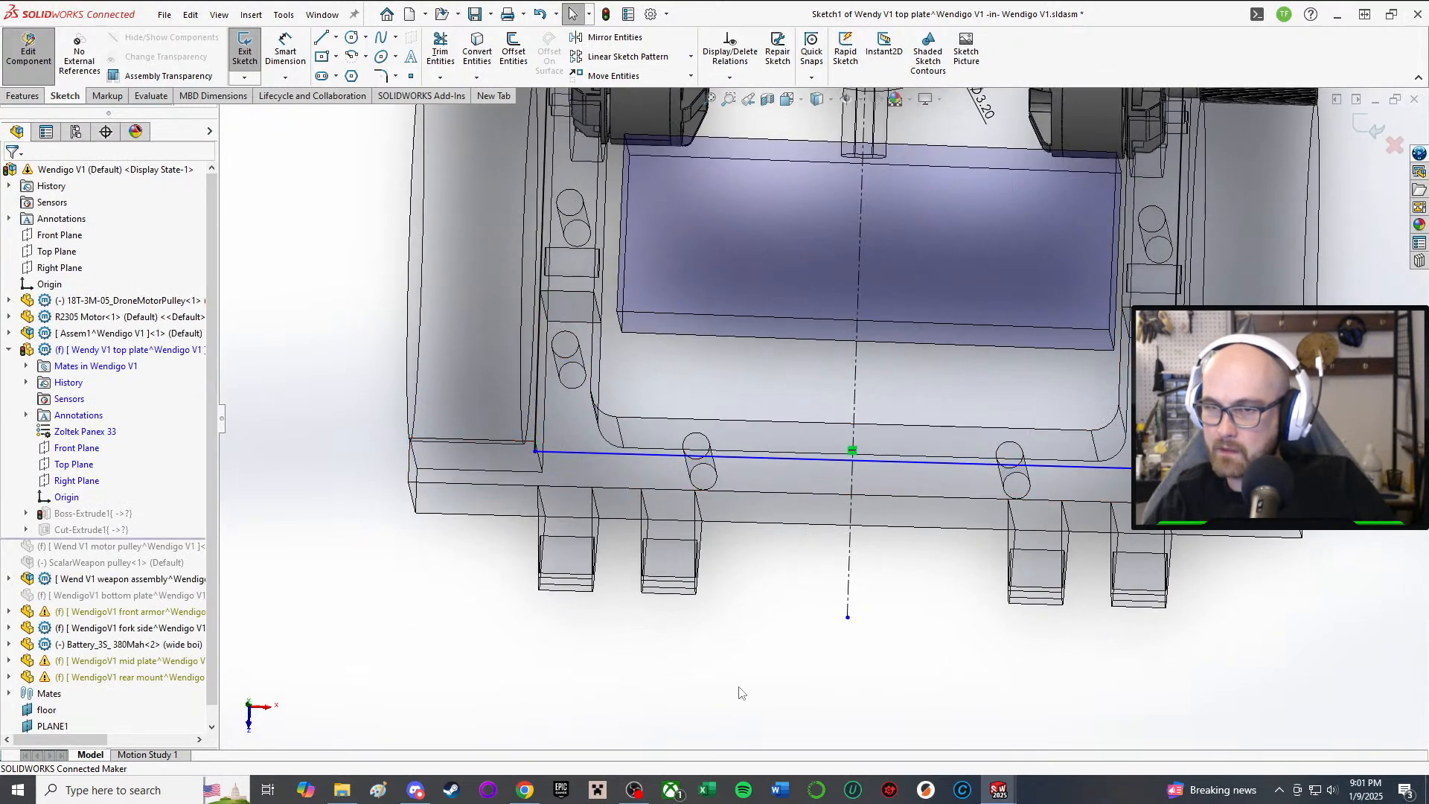
Step: Dimension the rear sketch line 6 mm from the upper line
{"action": "left_click", "coordinate": [780, 460]}
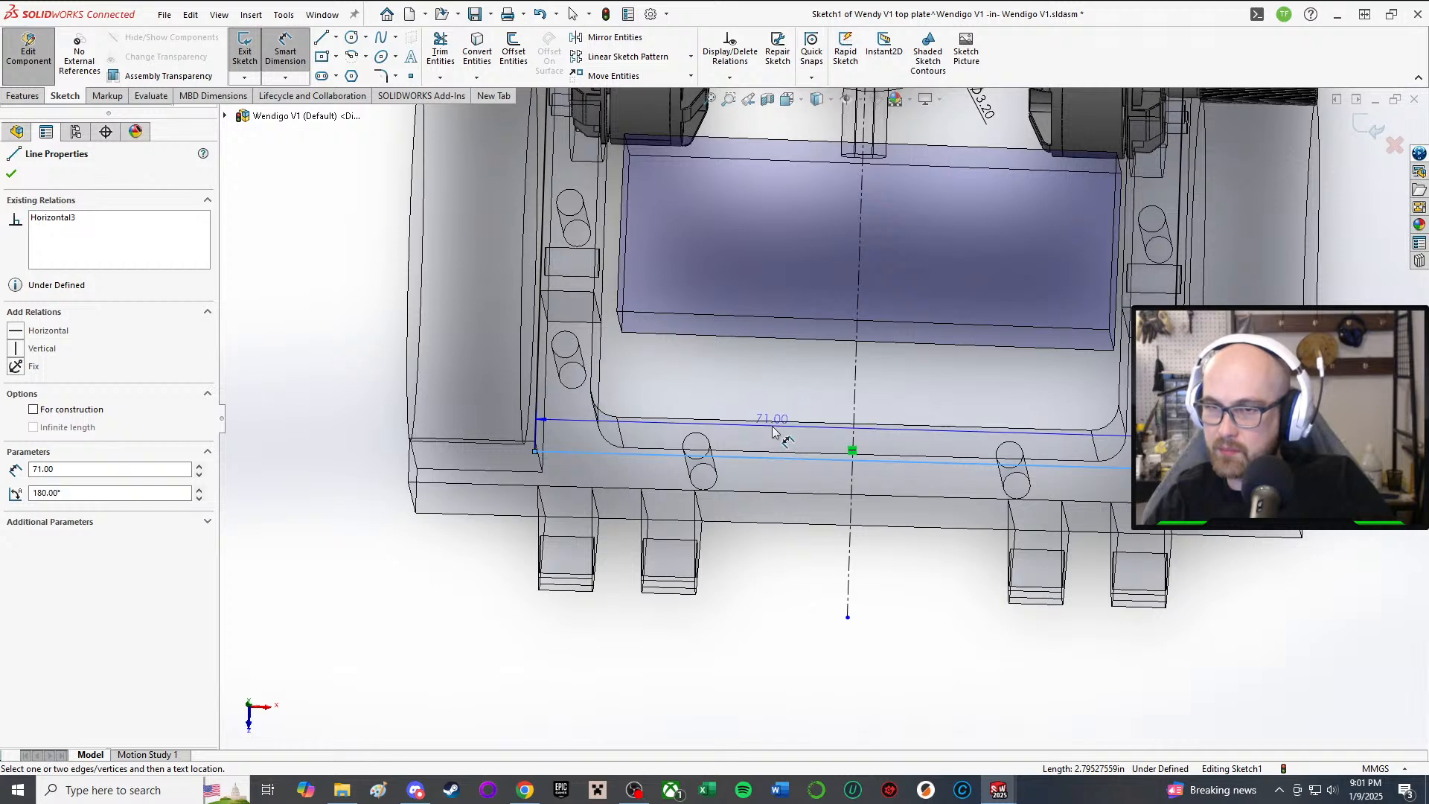
{"action": "left_click", "coordinate": [767, 419]}
{"action": "left_click", "coordinate": [765, 413]}
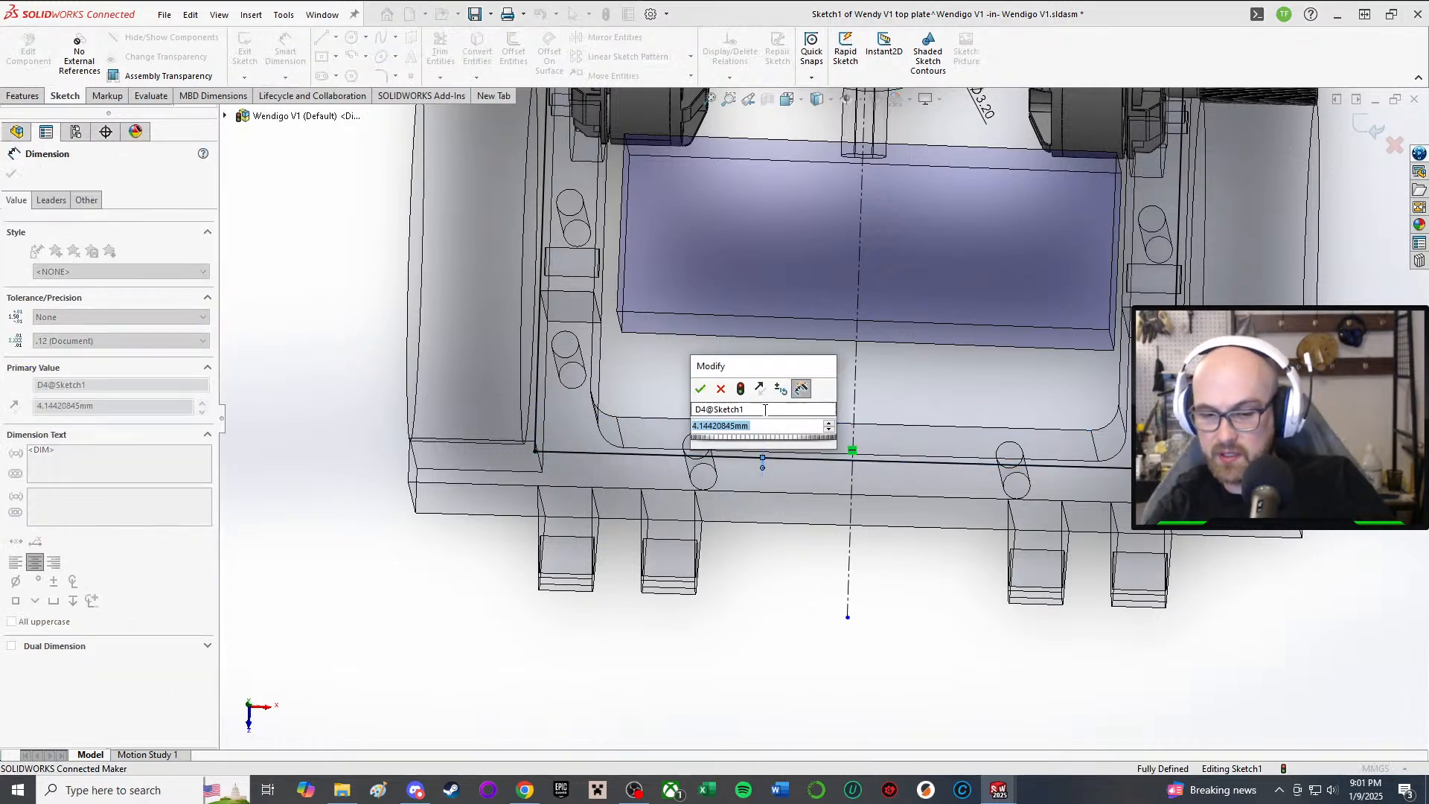
{"action": "type", "text": "6"}
{"action": "key", "text": "Return"}
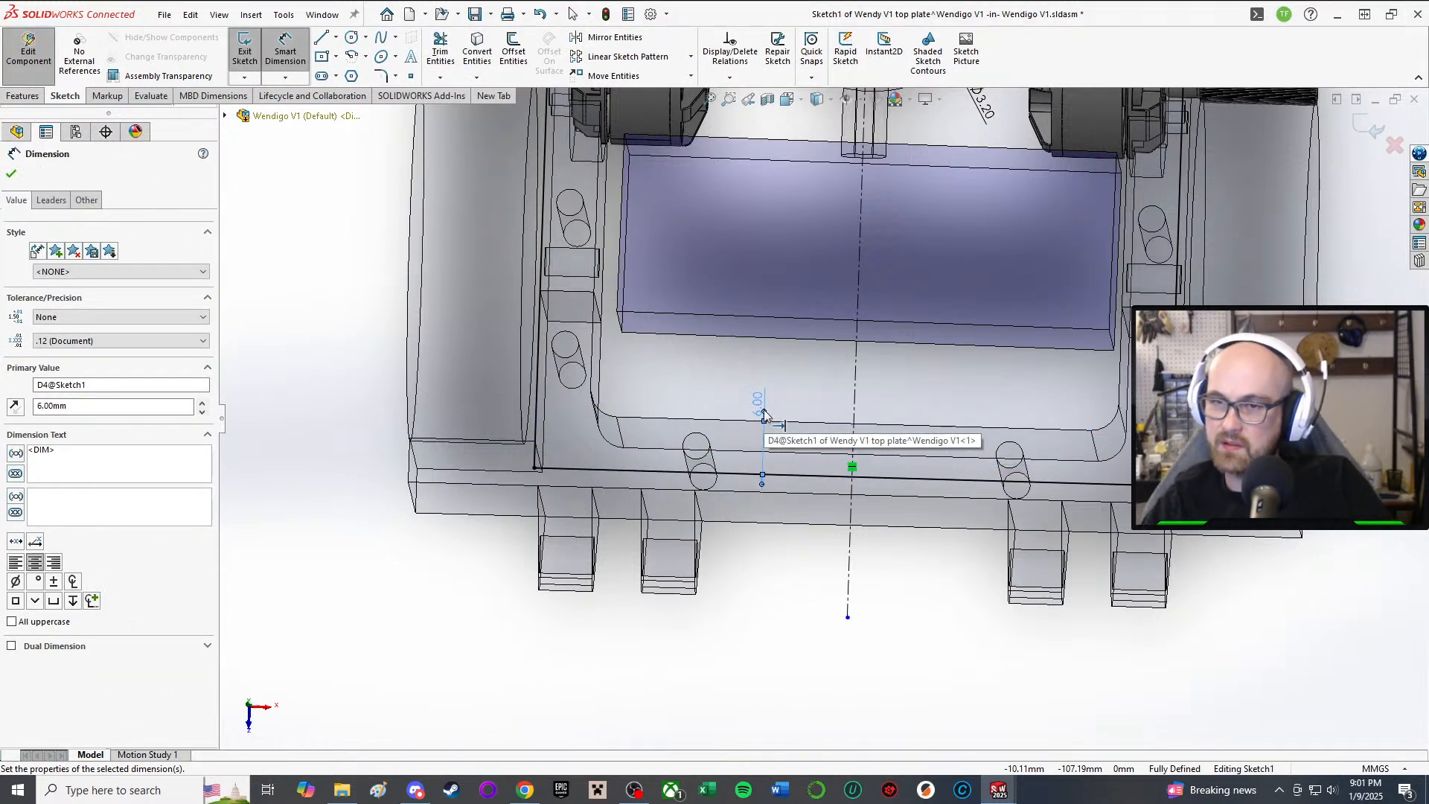
{"action": "key", "text": "Escape"}
Step: Inspect the rear edge and motors, then exit Sketch1 to rebuild the plate
{"action": "scroll", "coordinate": [782, 474], "scroll_direction": "up", "scroll_amount": 2}
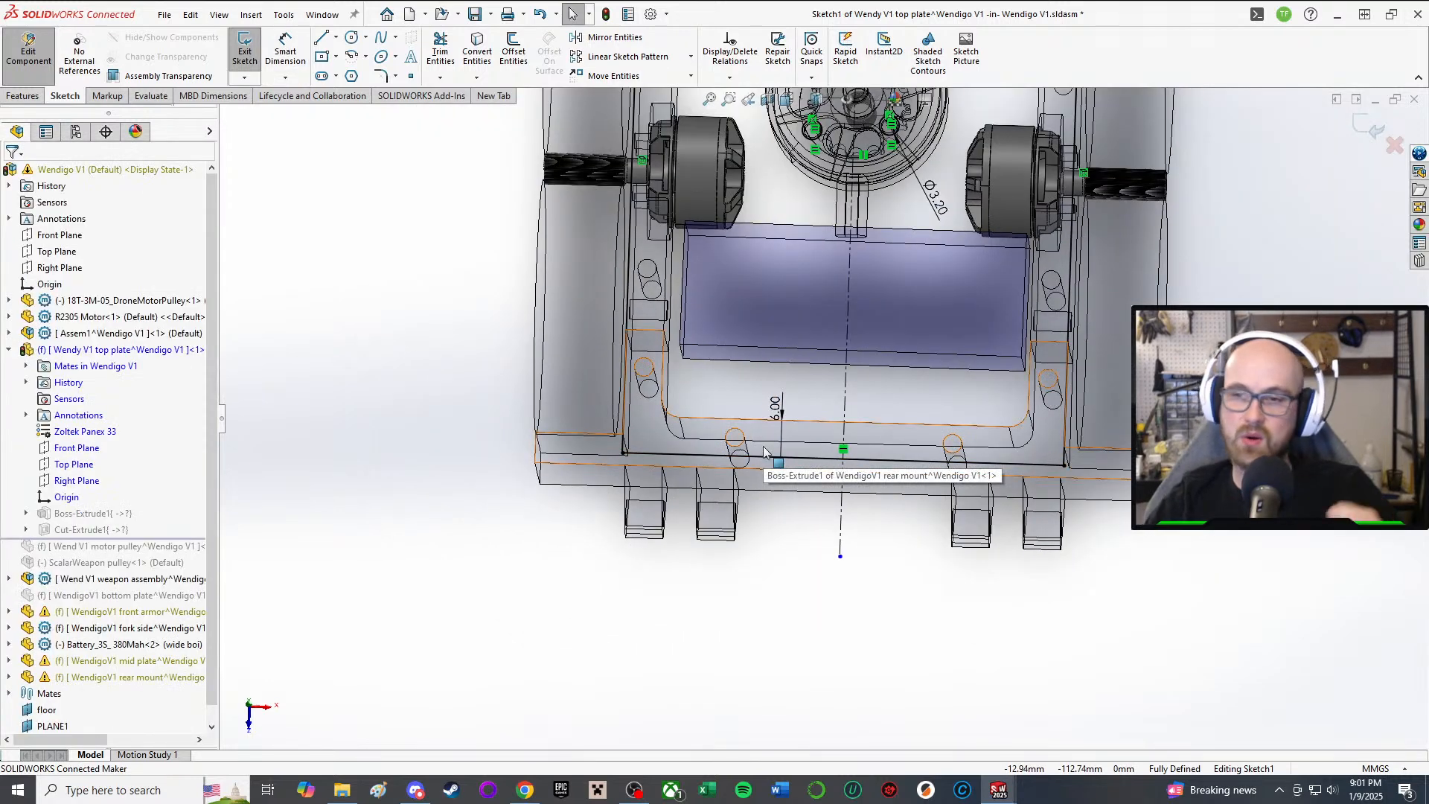
{"action": "scroll", "coordinate": [788, 454], "scroll_direction": "up", "scroll_amount": 3}
{"action": "scroll", "coordinate": [807, 454], "scroll_direction": "down", "scroll_amount": 1}
{"action": "middle_click_drag", "start_coordinate": [808, 451], "coordinate": [816, 469]}
{"action": "scroll", "coordinate": [806, 454], "scroll_direction": "down", "scroll_amount": 4}
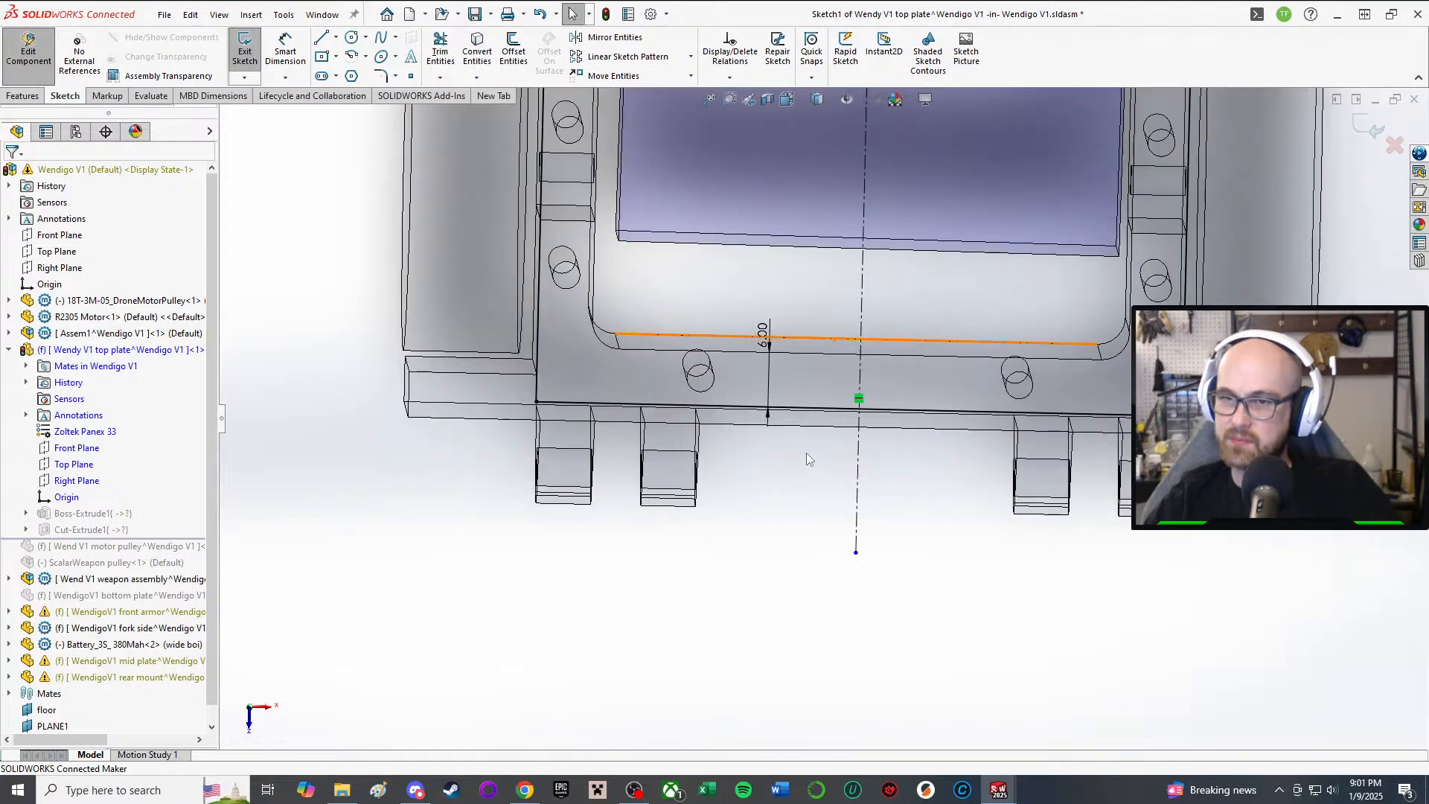
{"action": "scroll", "coordinate": [804, 447], "scroll_direction": "up", "scroll_amount": 1}
{"action": "middle_click_drag", "start_coordinate": [800, 418], "coordinate": [667, 307]}
{"action": "scroll", "coordinate": [779, 388], "scroll_direction": "down", "scroll_amount": 2}
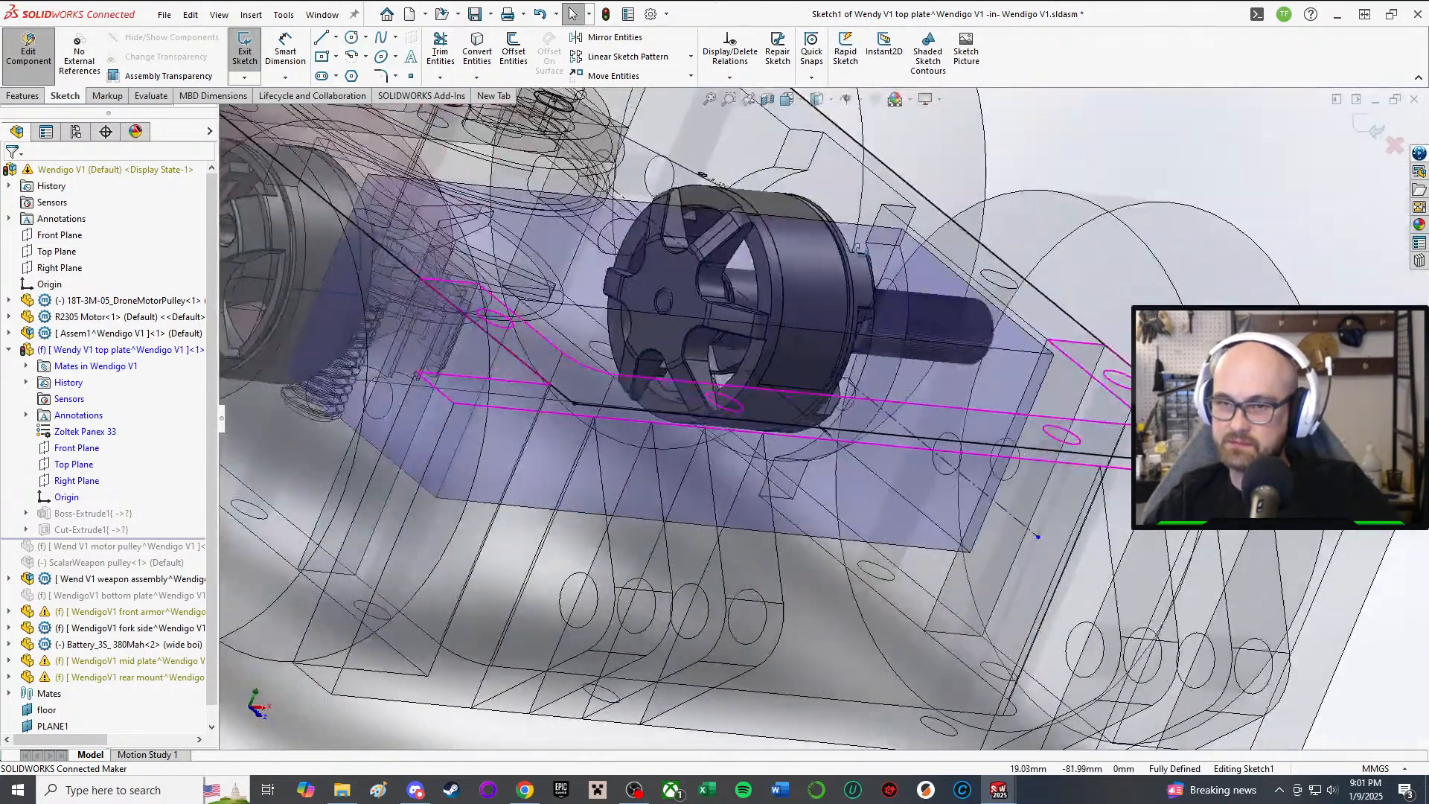
{"action": "scroll", "coordinate": [804, 407], "scroll_direction": "up", "scroll_amount": 3}
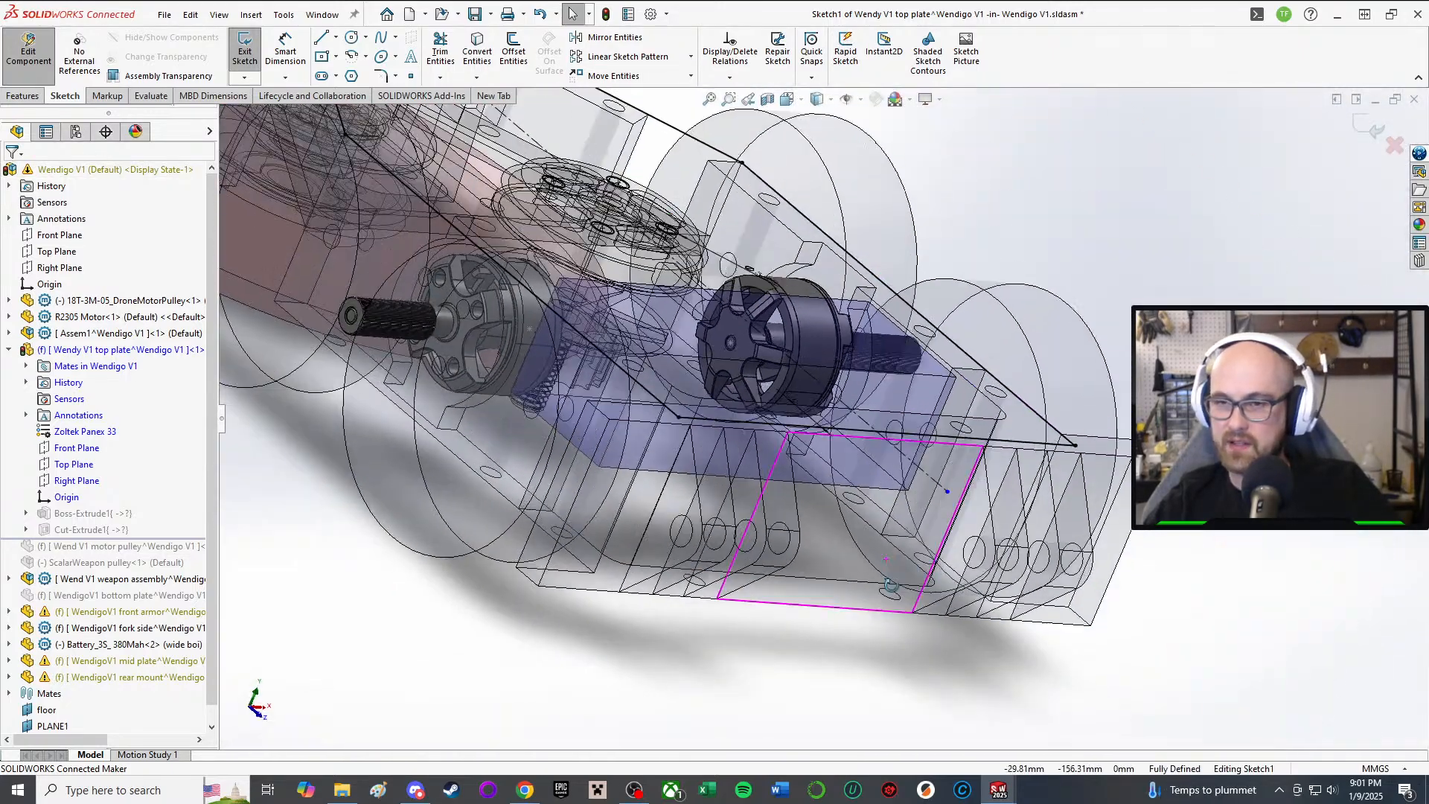
{"action": "middle_click_drag", "start_coordinate": [867, 476], "coordinate": [851, 671]}
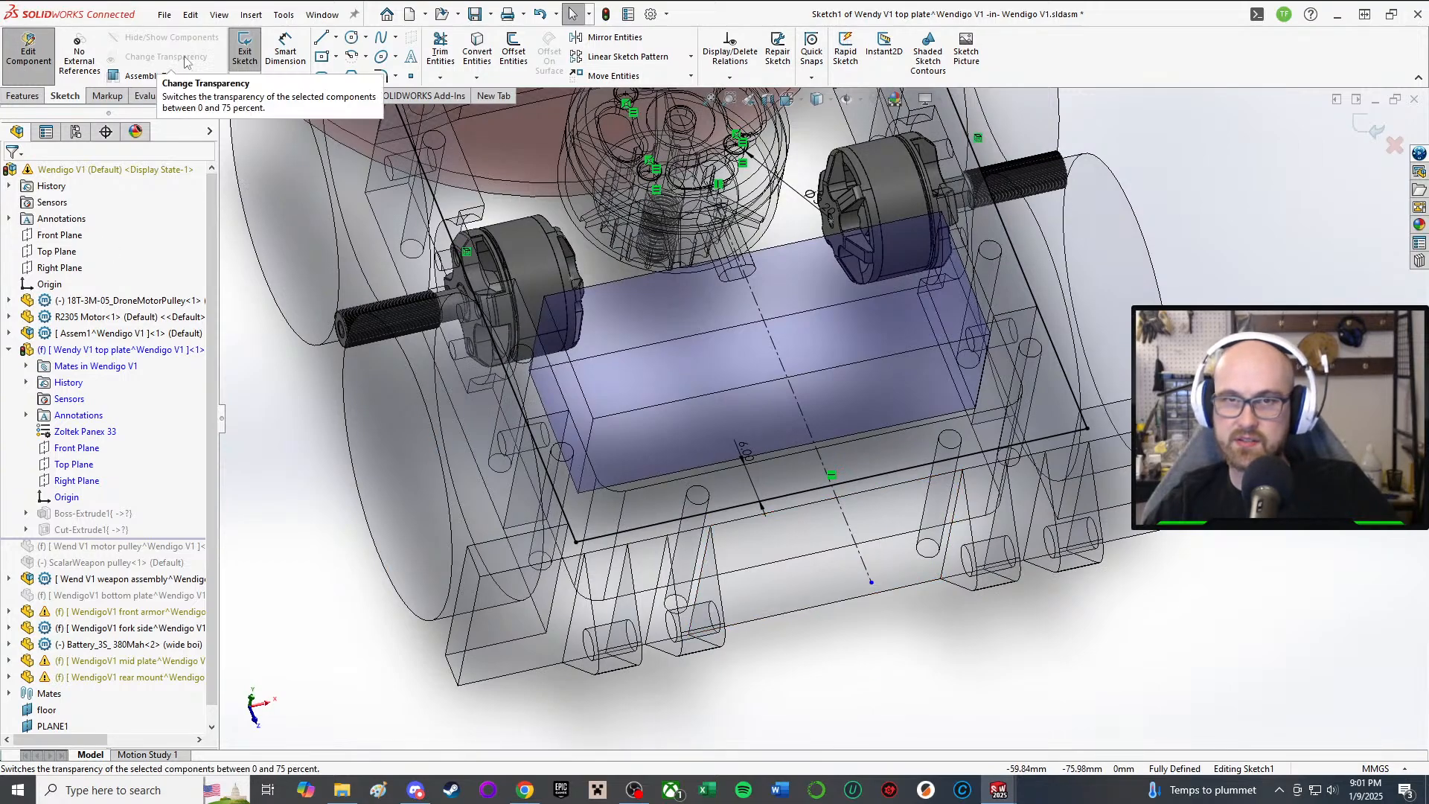
{"action": "scroll", "coordinate": [660, 277], "scroll_direction": "up", "scroll_amount": 2}
{"action": "mouse_move", "coordinate": [660, 277]}
{"action": "middle_mouse_down"}
{"action": "mouse_move", "coordinate": [645, 172]}
{"action": "mouse_move", "coordinate": [701, 121]}
{"action": "mouse_move", "coordinate": [793, 290]}
{"action": "middle_mouse_up"}
{"action": "left_click", "coordinate": [242, 51]}
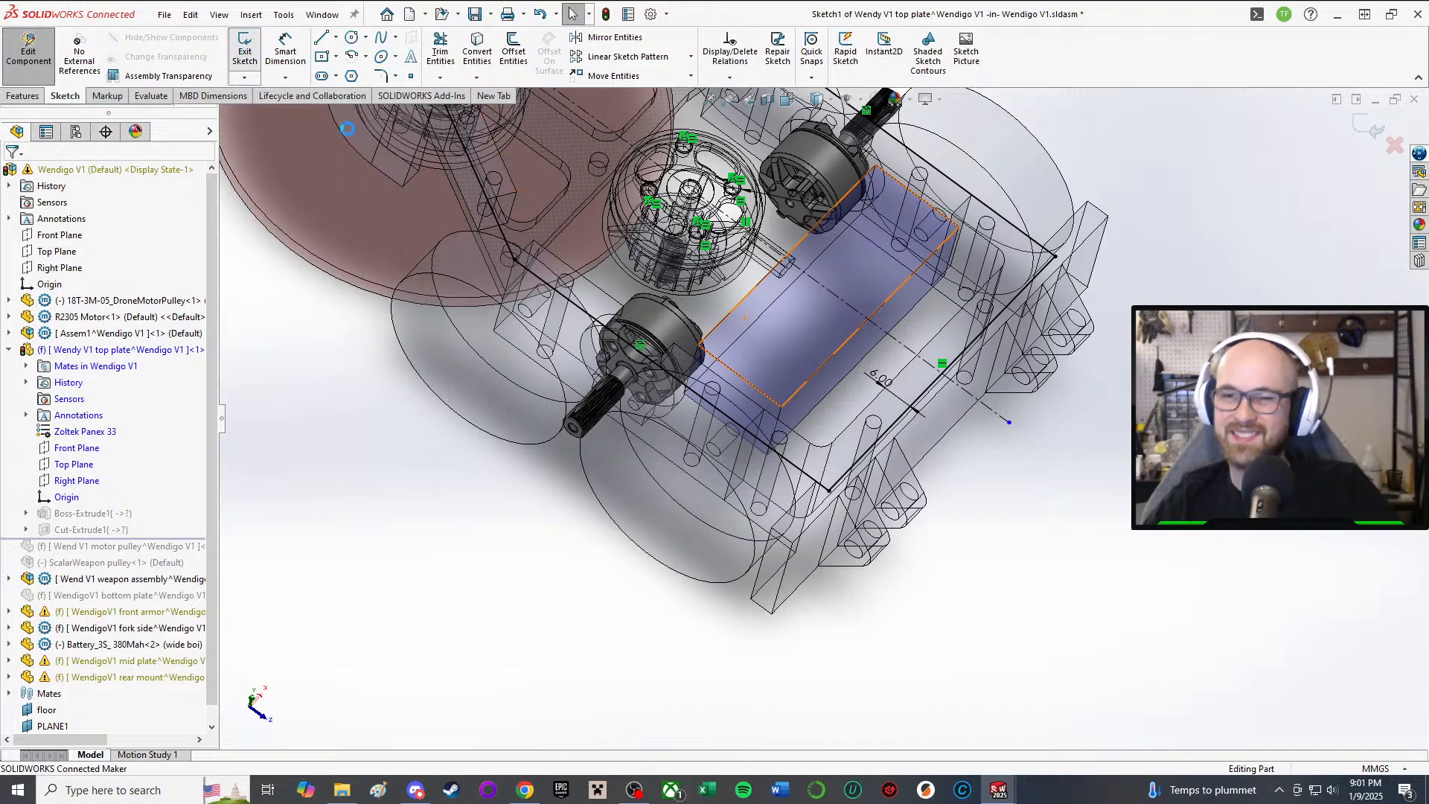
Step: Inspect the rebuilt top plate from several angles and select its Cut-Extrude1 feature
{"action": "mouse_move", "coordinate": [939, 216]}
{"action": "middle_mouse_down"}
{"action": "mouse_move", "coordinate": [921, 94]}
{"action": "mouse_move", "coordinate": [856, 110]}
{"action": "mouse_move", "coordinate": [885, 119]}
{"action": "mouse_move", "coordinate": [863, 338]}
{"action": "middle_mouse_up"}
{"action": "scroll", "coordinate": [889, 121], "scroll_direction": "down", "scroll_amount": 2}
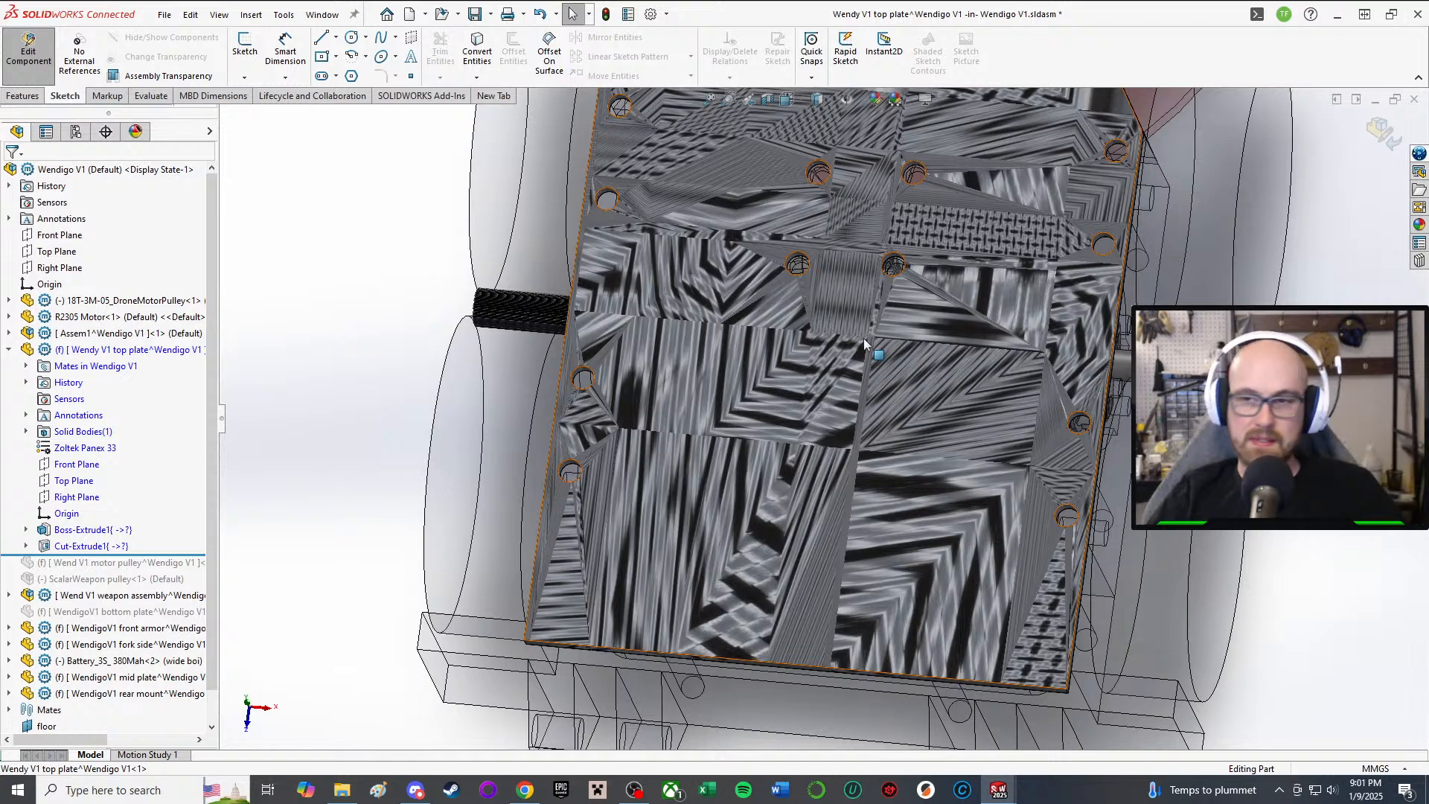
{"action": "middle_click_drag", "start_coordinate": [864, 338], "coordinate": [875, 321]}
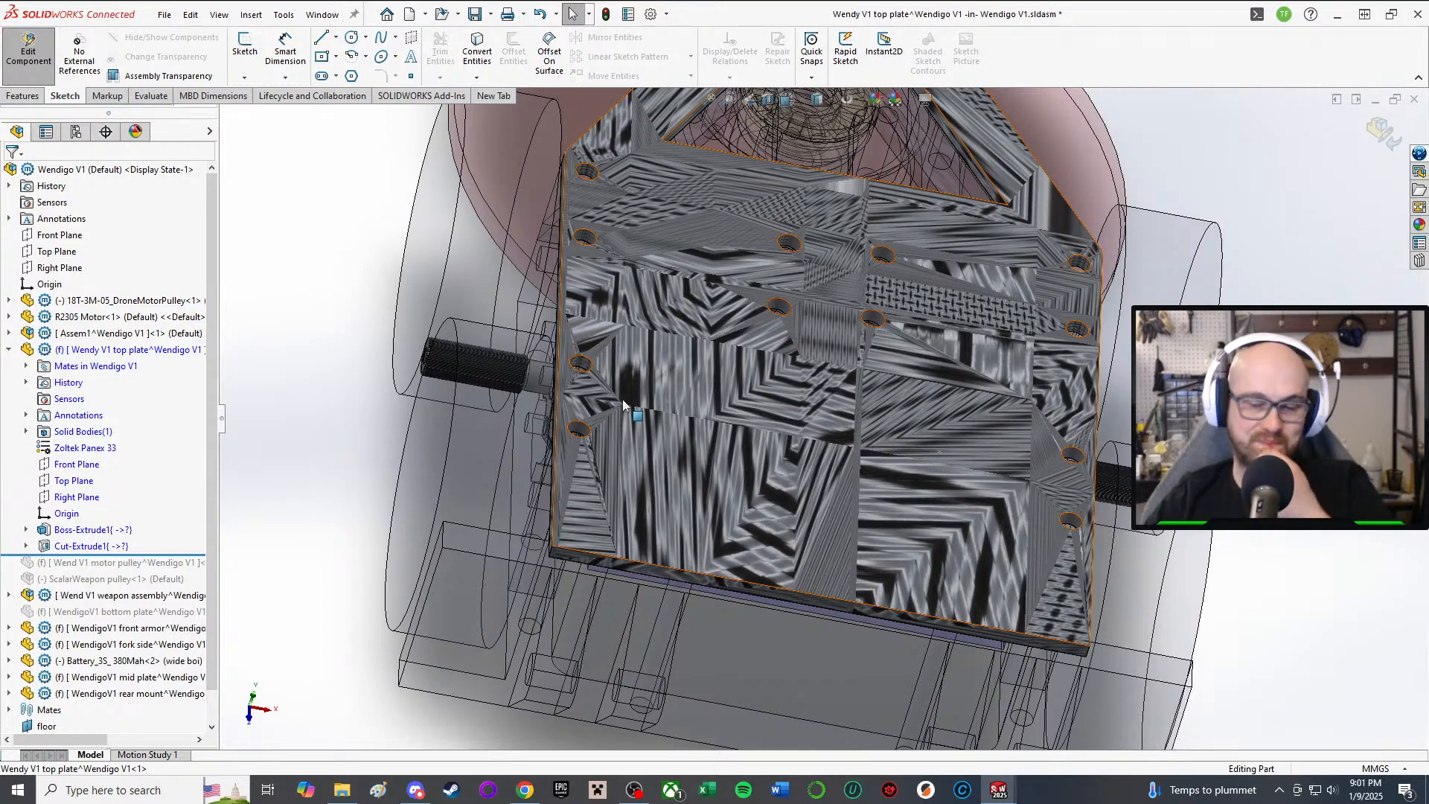
{"action": "middle_click_drag", "start_coordinate": [755, 516], "coordinate": [812, 631]}
{"action": "scroll", "coordinate": [868, 389], "scroll_direction": "up", "scroll_amount": 2}
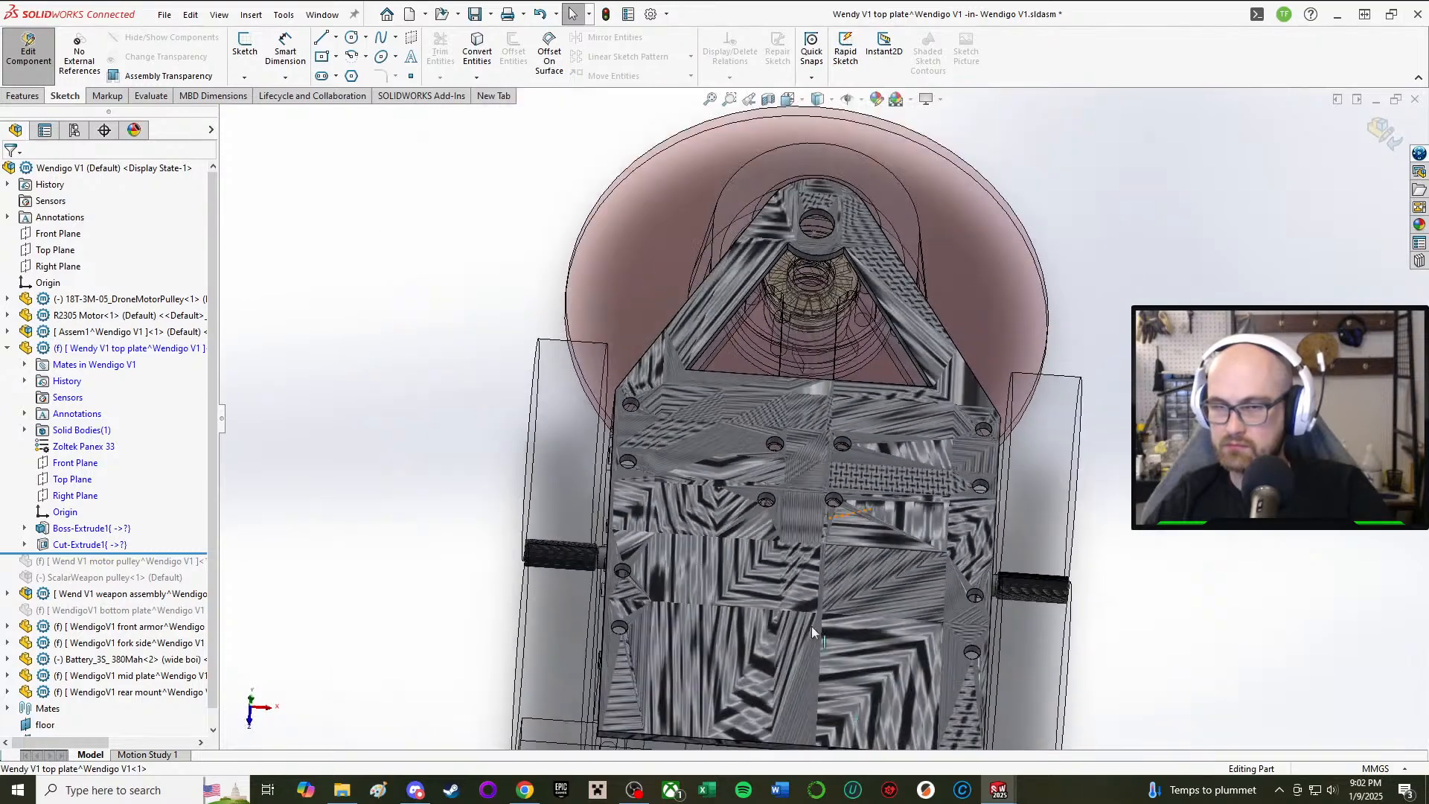
{"action": "left_click", "coordinate": [90, 543]}
Step: Open Sketch2 for editing and delete four stray sketch circles near the plate edge
{"action": "left_click", "coordinate": [151, 497]}
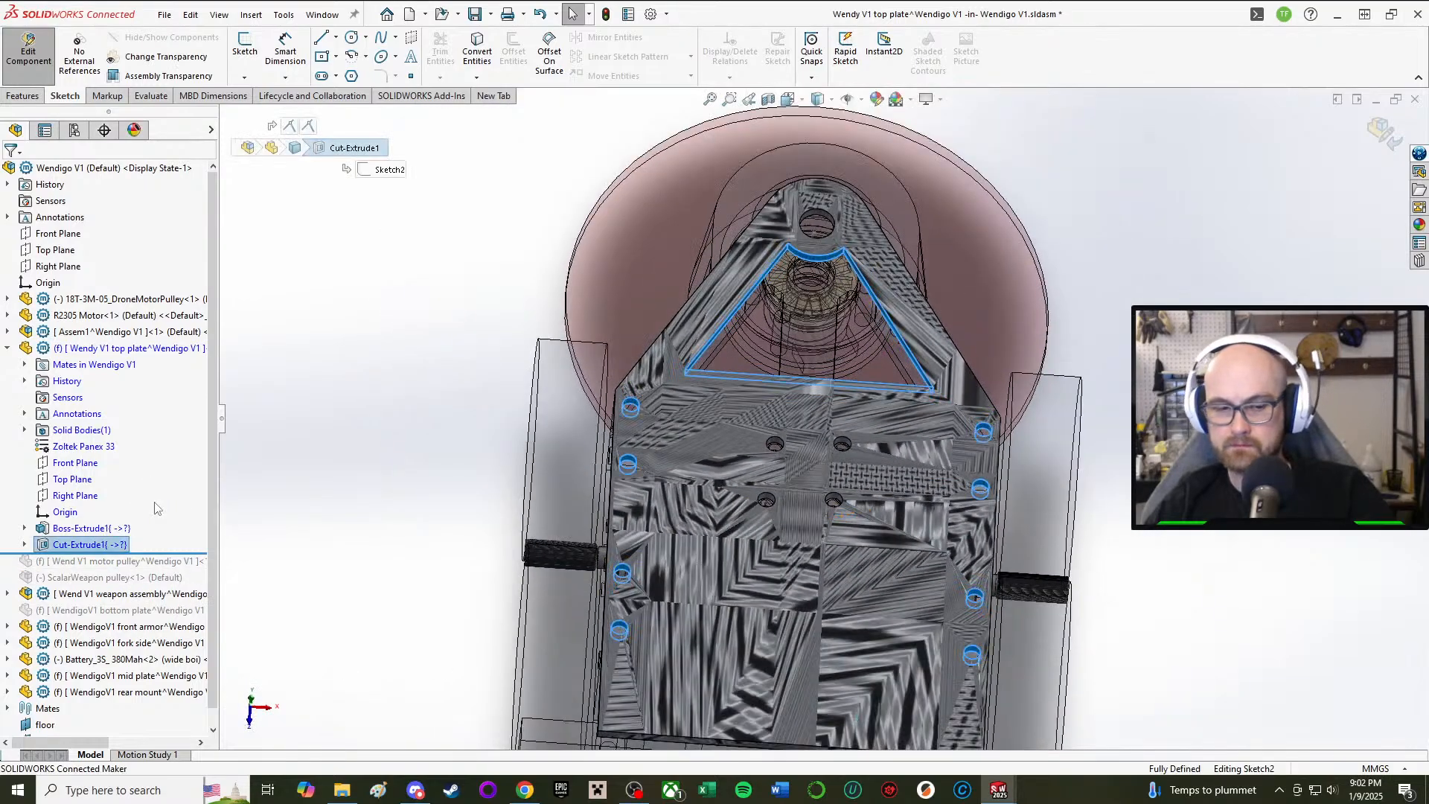
{"action": "middle_click_drag", "start_coordinate": [604, 522], "coordinate": [643, 430]}
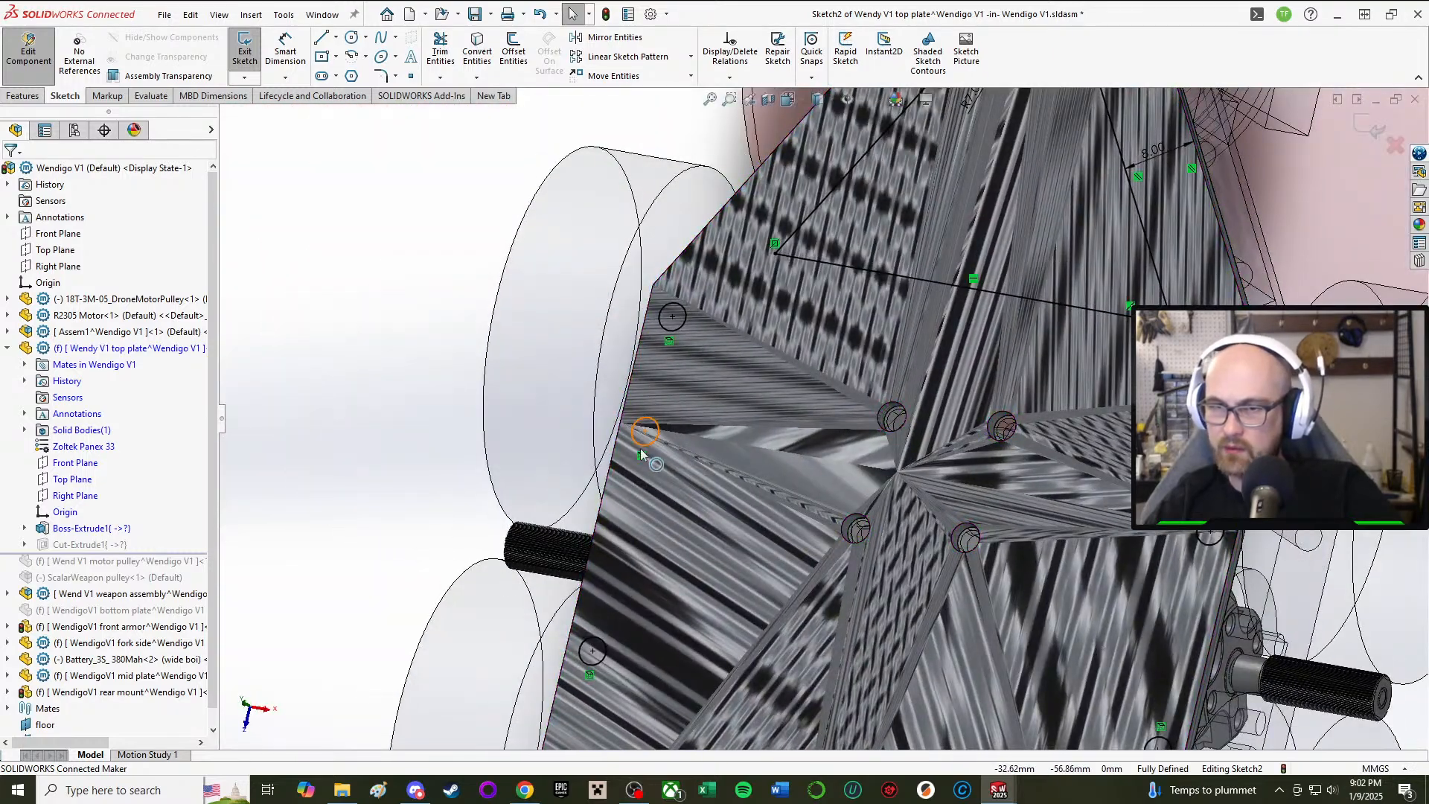
{"action": "left_click", "coordinate": [641, 445]}
{"action": "key", "text": "Delete"}
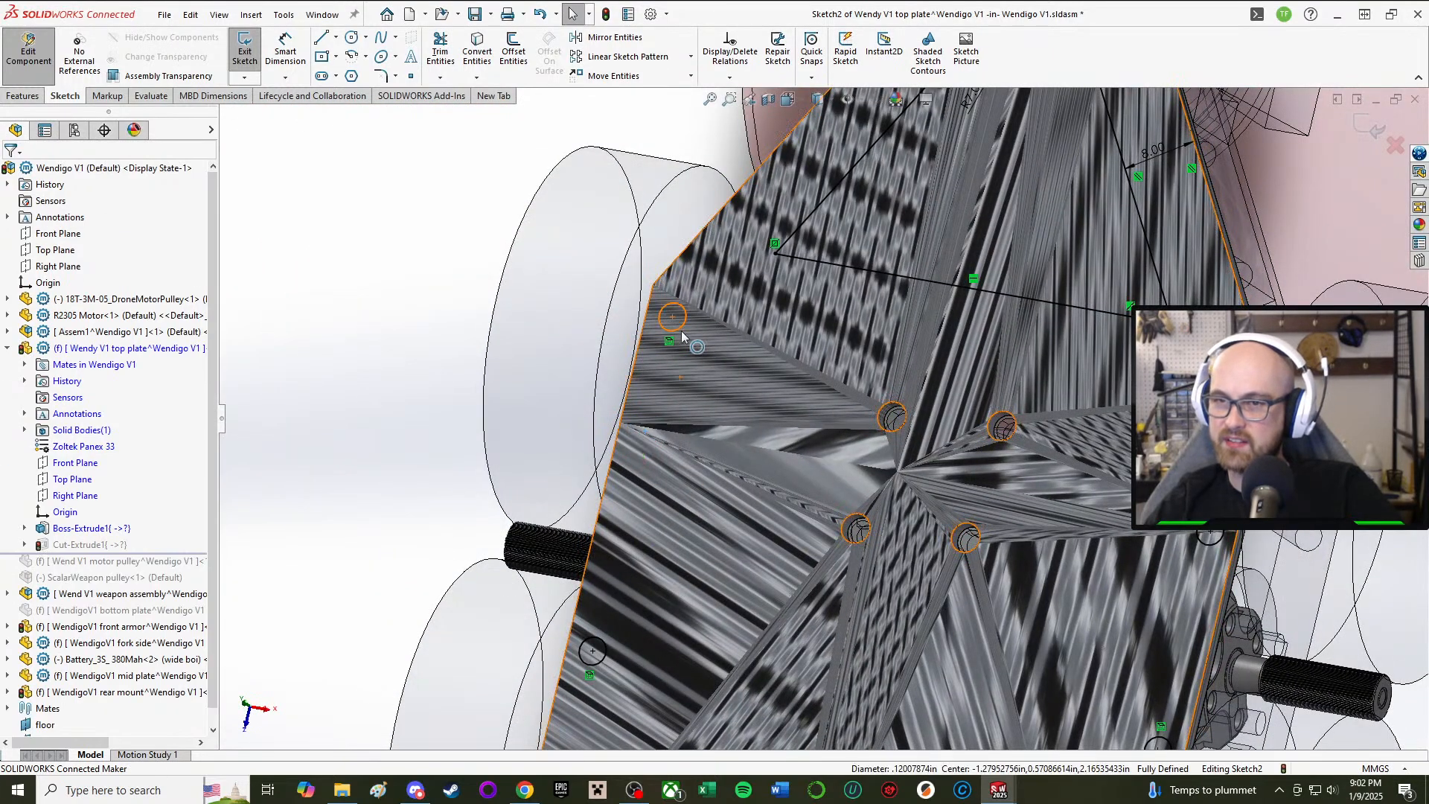
{"action": "left_click", "coordinate": [682, 334]}
{"action": "key", "text": "Delete"}
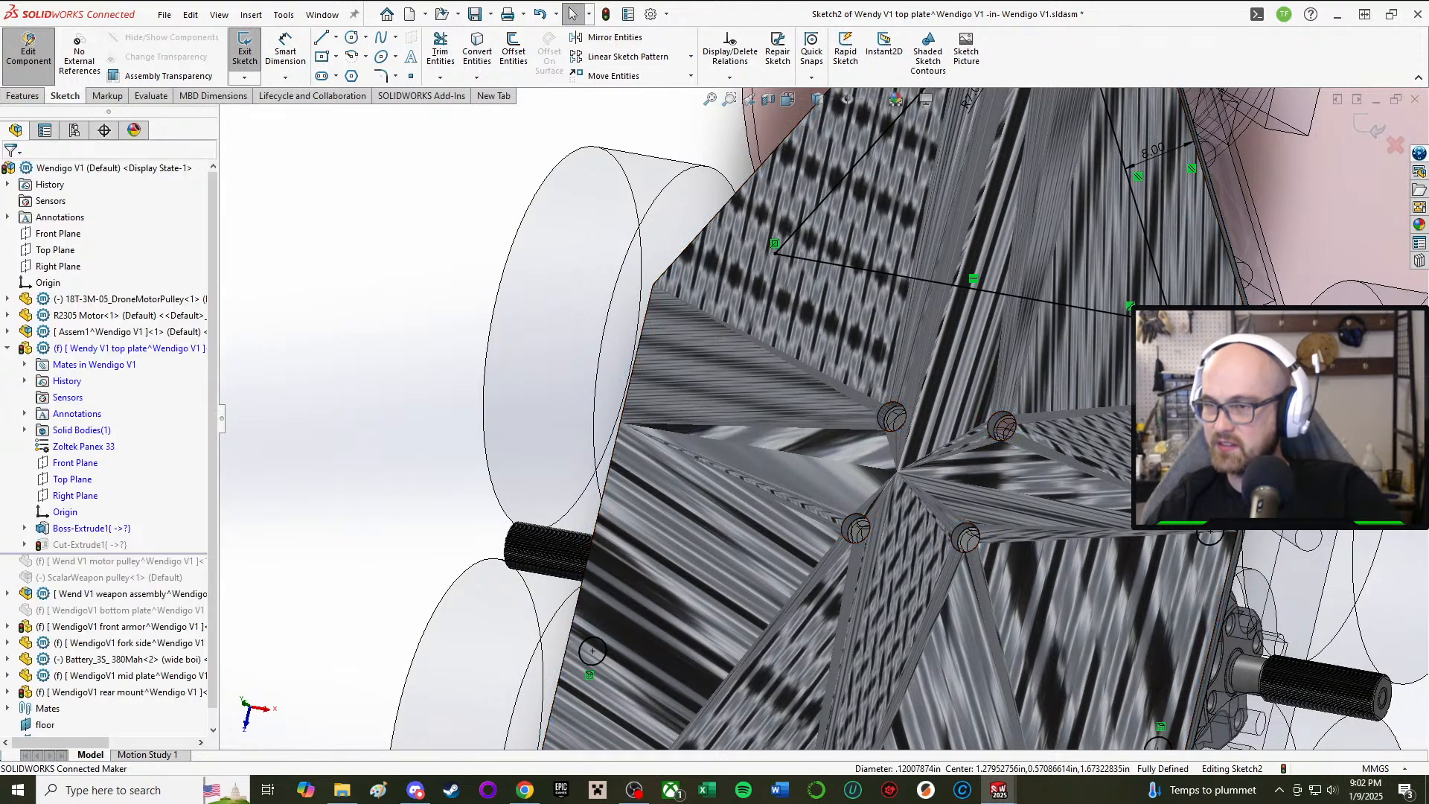
{"action": "left_click", "coordinate": [1212, 545]}
{"action": "key", "text": "Delete"}
{"action": "scroll", "coordinate": [1125, 630], "scroll_direction": "up", "scroll_amount": 3}
{"action": "scroll", "coordinate": [1121, 633], "scroll_direction": "down", "scroll_amount": 3}
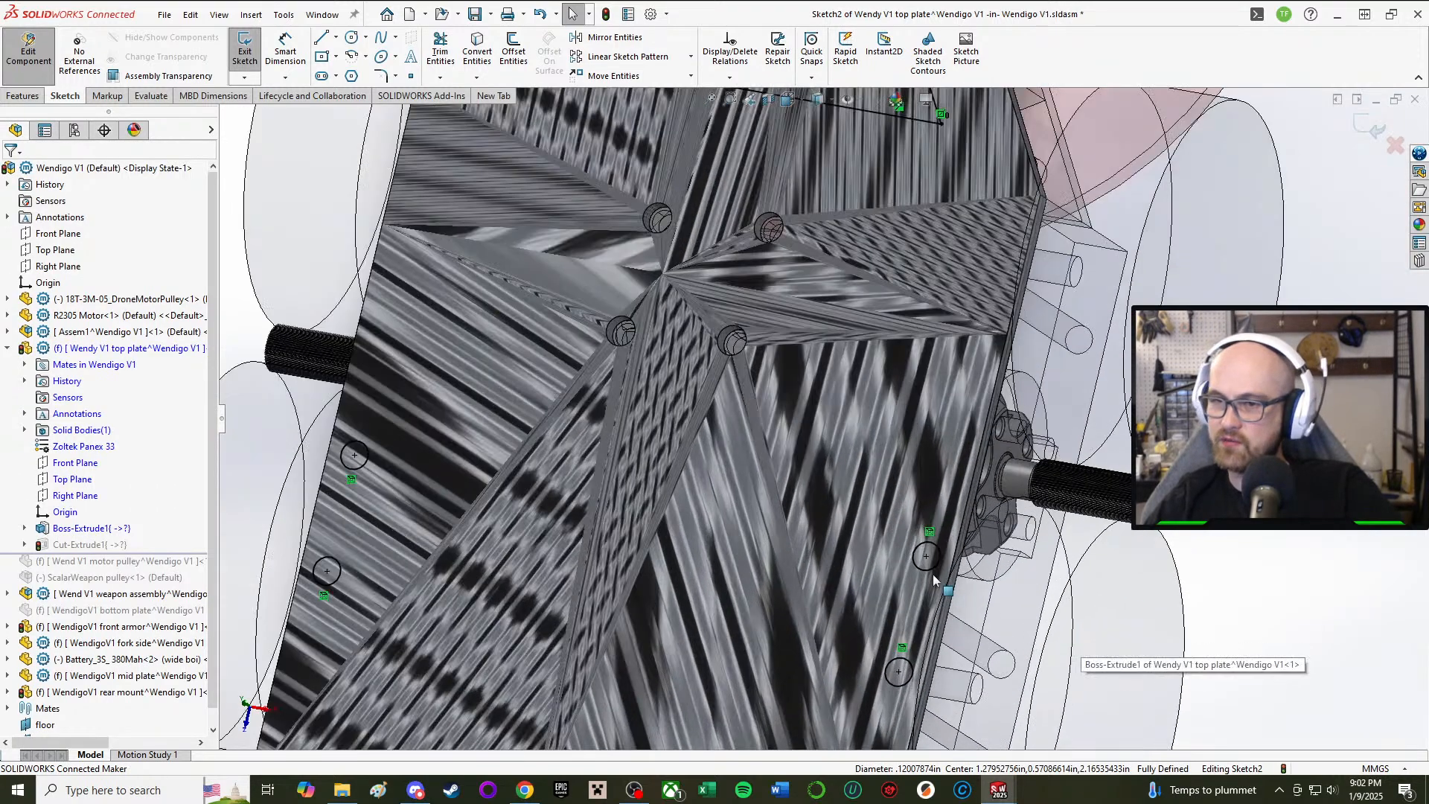
{"action": "left_click", "coordinate": [914, 570]}
{"action": "key", "text": "Delete"}
Step: Delete the remaining three leftover circles and return to the Sketch commands
{"action": "scroll", "coordinate": [915, 570], "scroll_direction": "up", "scroll_amount": 3}
{"action": "scroll", "coordinate": [907, 580], "scroll_direction": "down", "scroll_amount": 3}
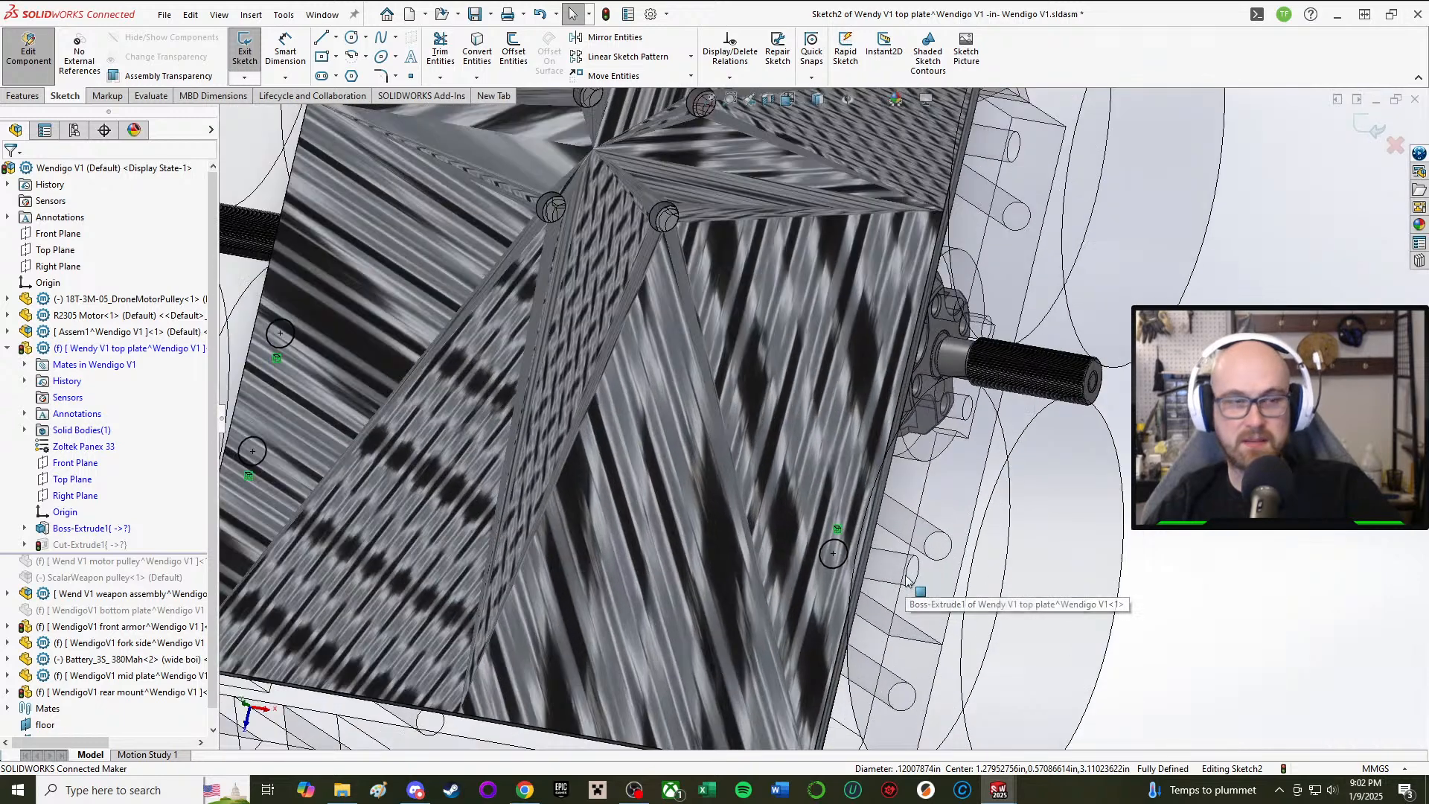
{"action": "left_click", "coordinate": [834, 567]}
{"action": "key", "text": "Delete"}
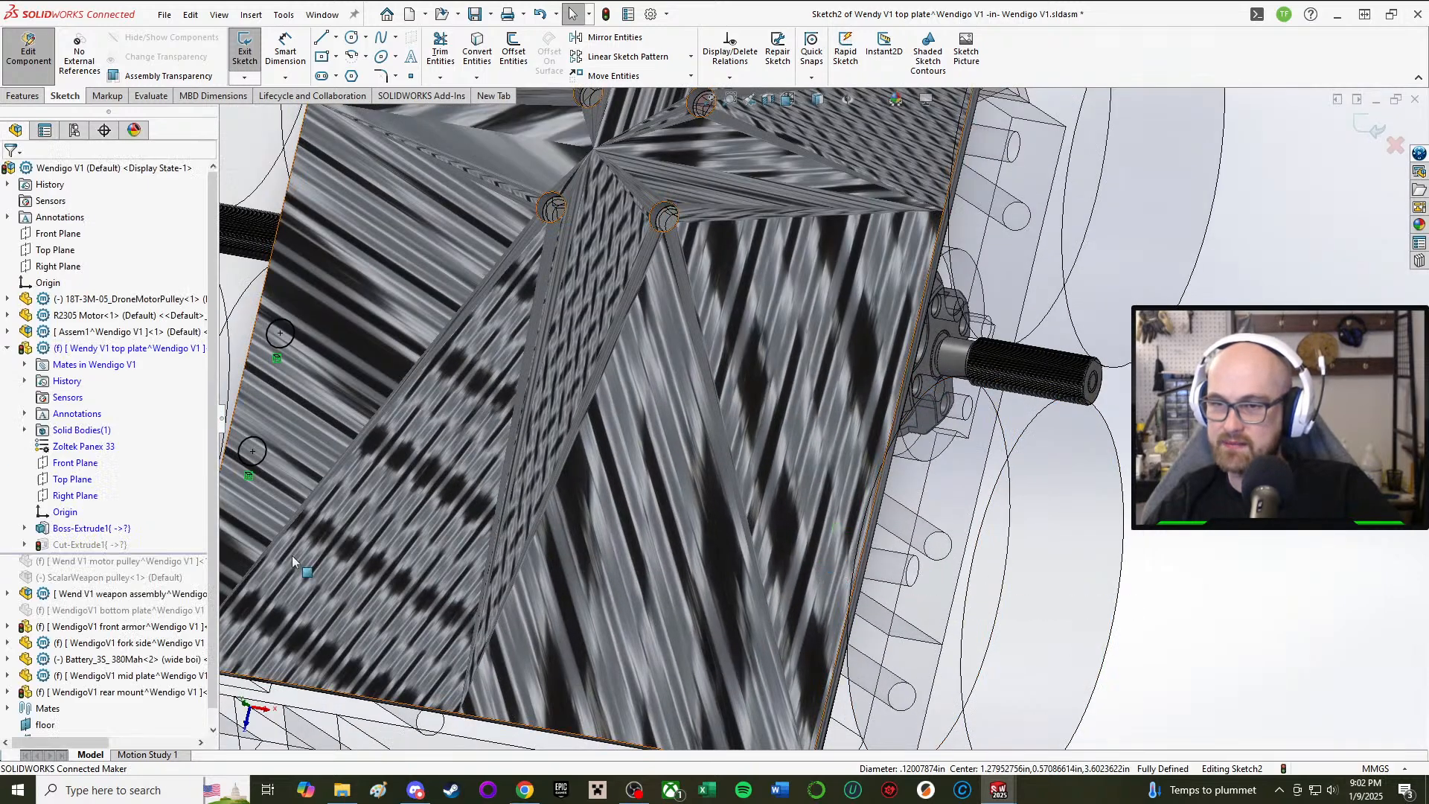
{"action": "scroll", "coordinate": [515, 511], "scroll_direction": "up", "scroll_amount": 3}
{"action": "scroll", "coordinate": [415, 439], "scroll_direction": "down", "scroll_amount": 2}
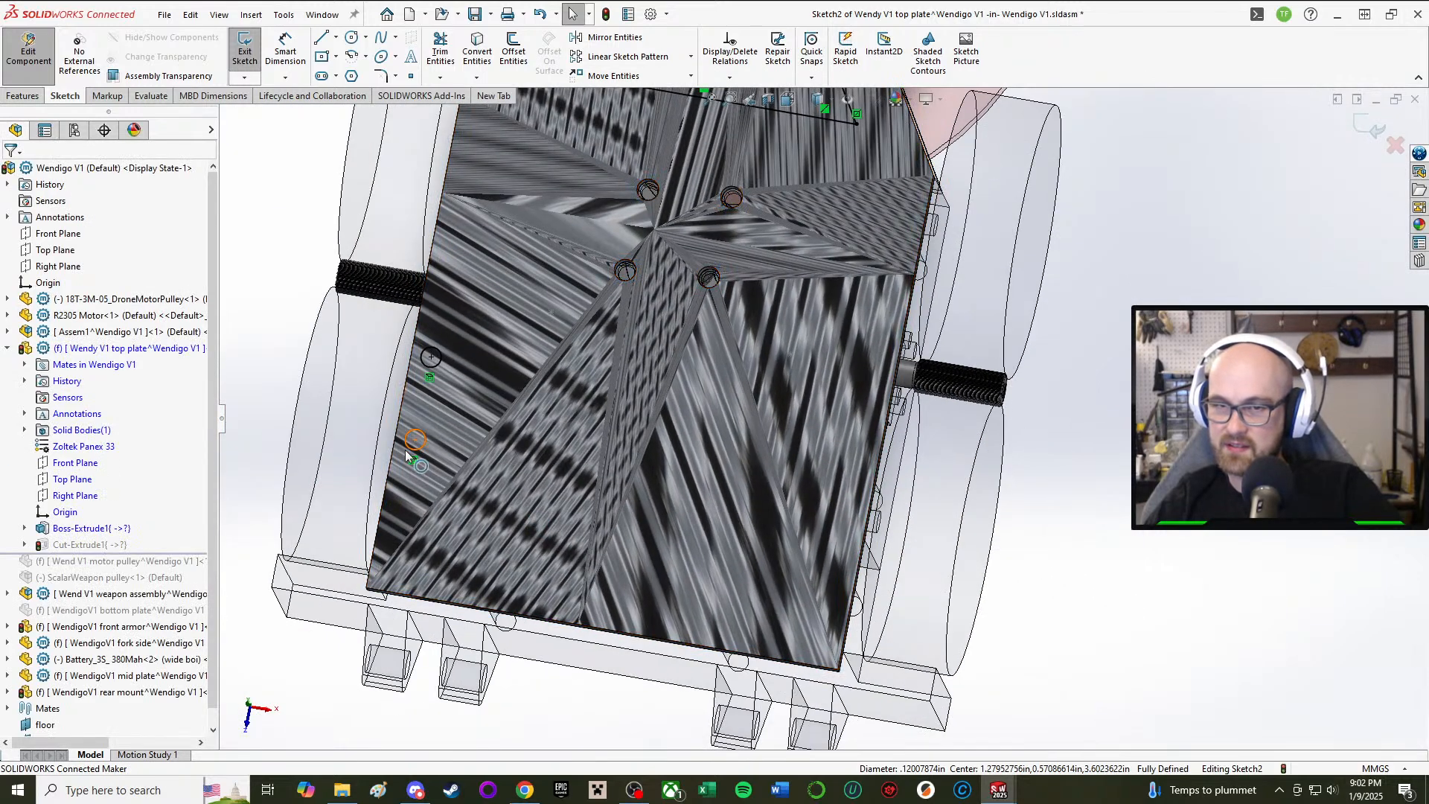
{"action": "left_click", "coordinate": [407, 448]}
{"action": "key", "text": "Delete"}
{"action": "left_click", "coordinate": [439, 356]}
{"action": "key", "text": "Delete"}
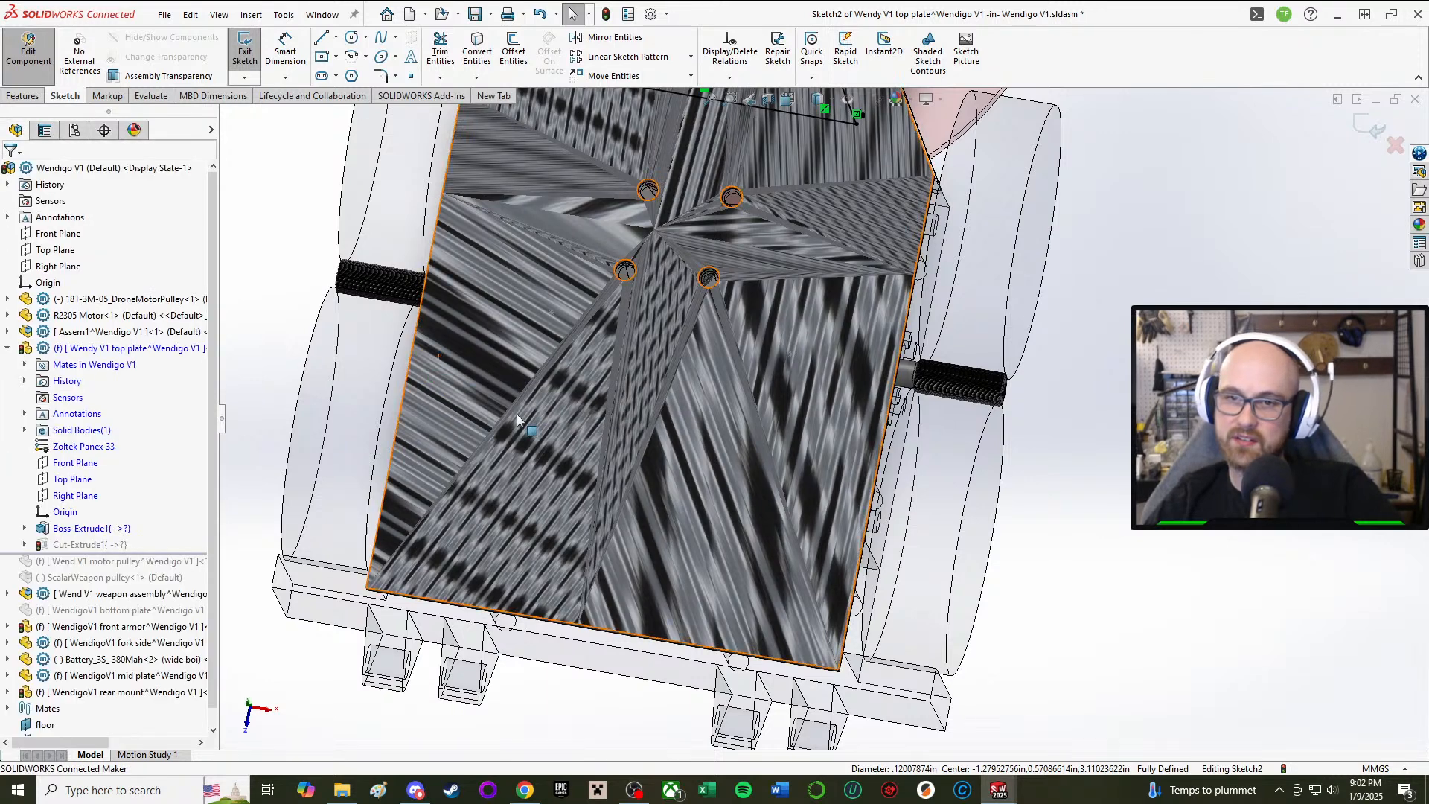
{"action": "left_click", "coordinate": [24, 96]}
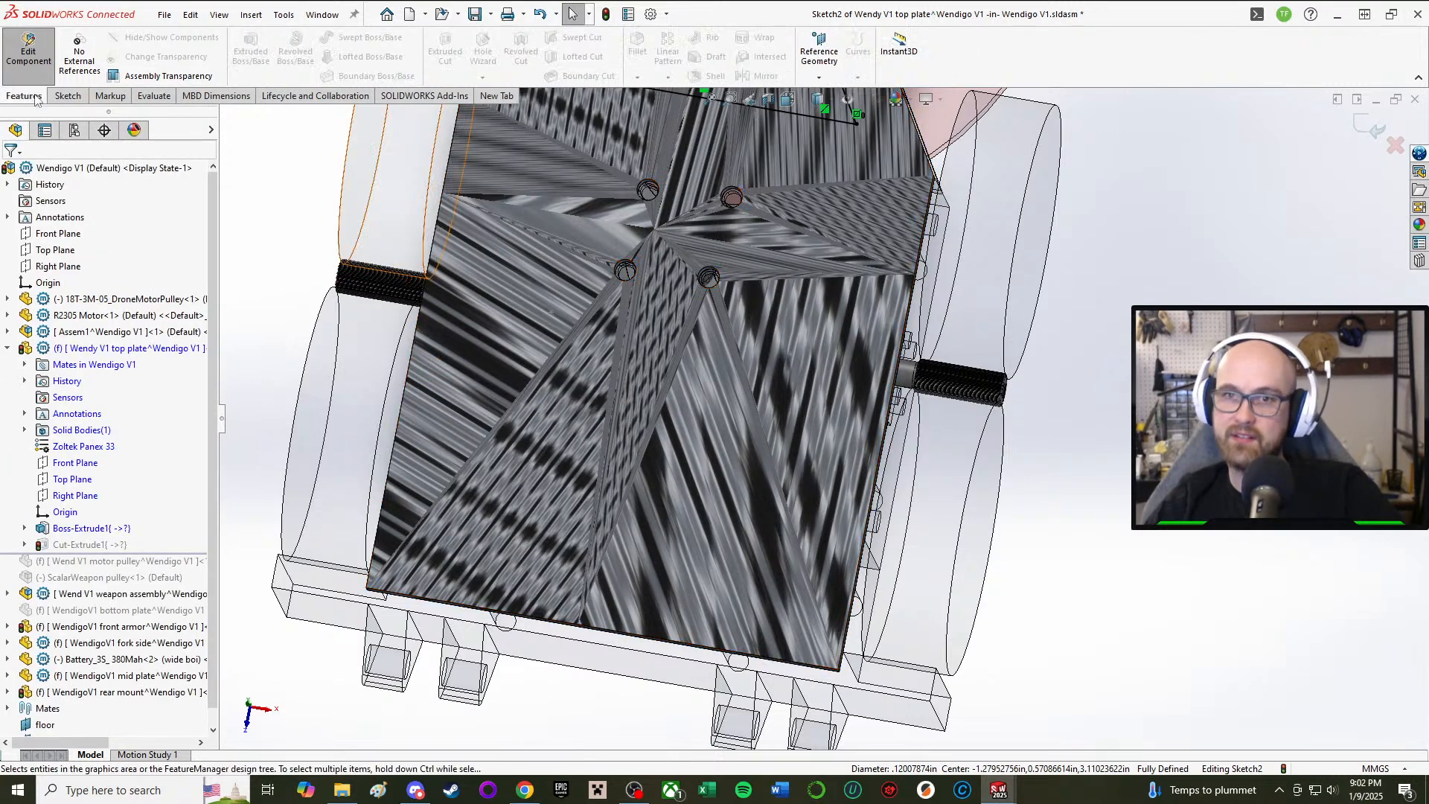
{"action": "left_click", "coordinate": [66, 96]}
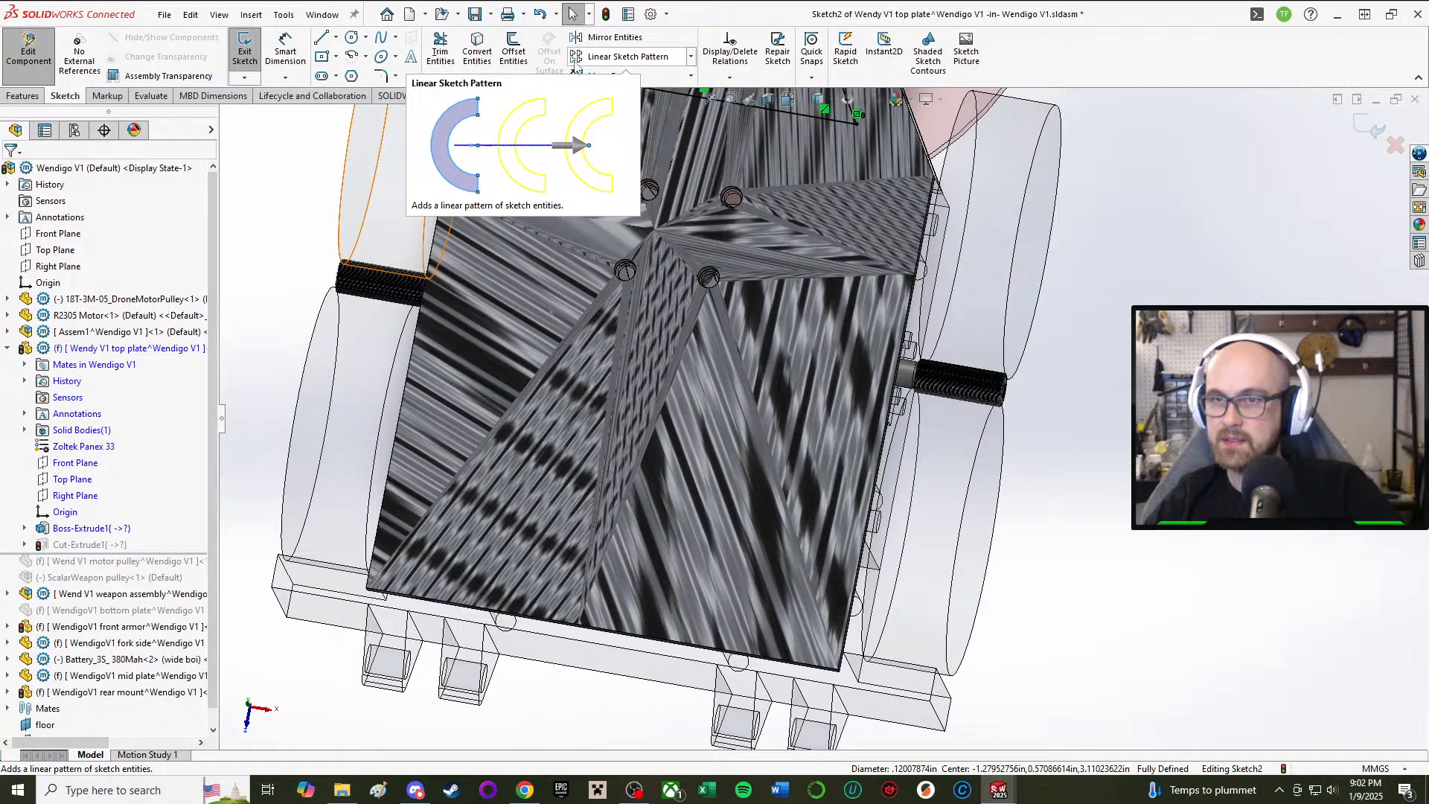
Step: Start Convert Entities and pick hole edges on the rear mount, drive pods, mid plate and front armor
{"action": "left_click", "coordinate": [477, 58]}
{"action": "middle_click_drag", "start_coordinate": [405, 516], "coordinate": [206, 506]}
{"action": "middle_click_drag", "start_coordinate": [406, 459], "coordinate": [636, 485]}
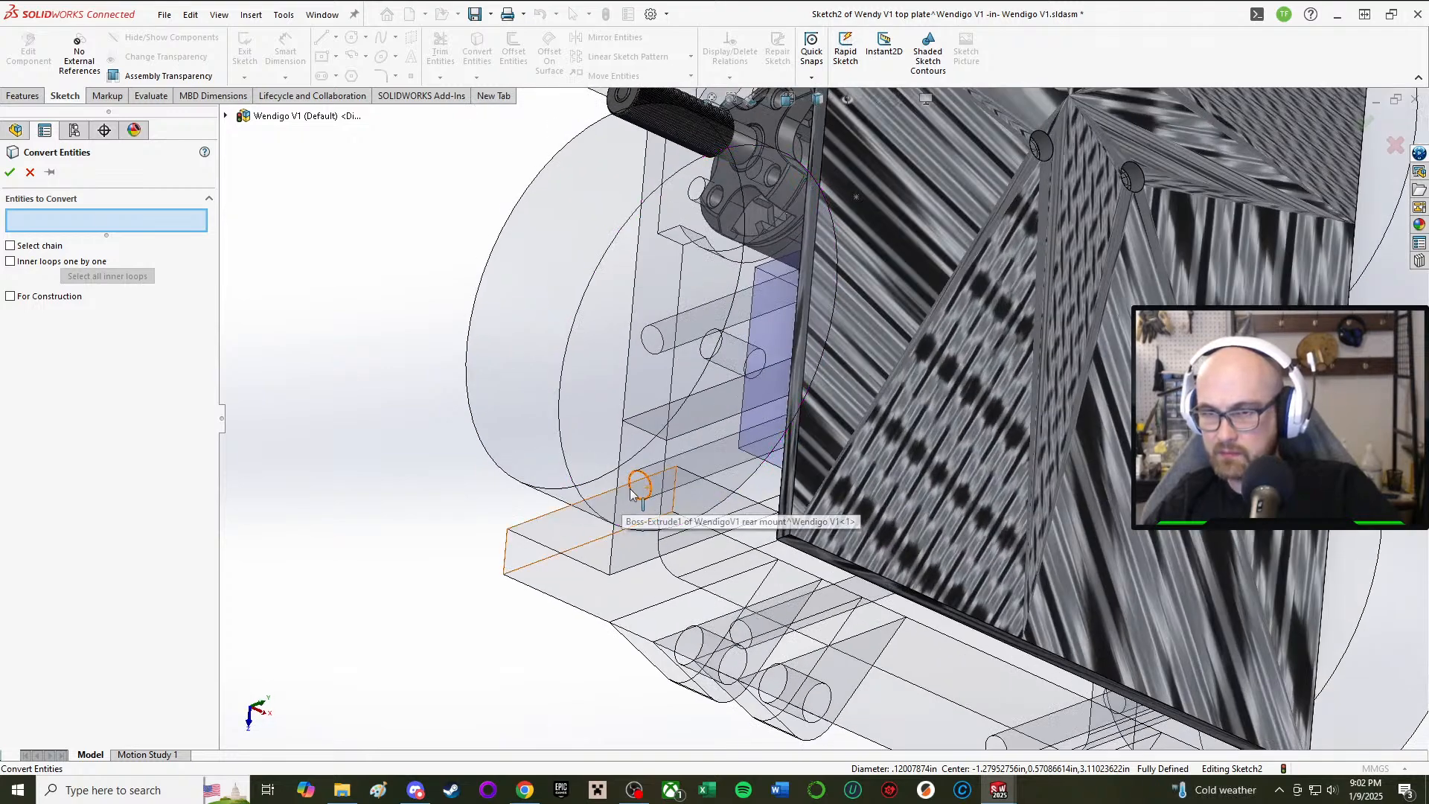
{"action": "left_click", "coordinate": [639, 479]}
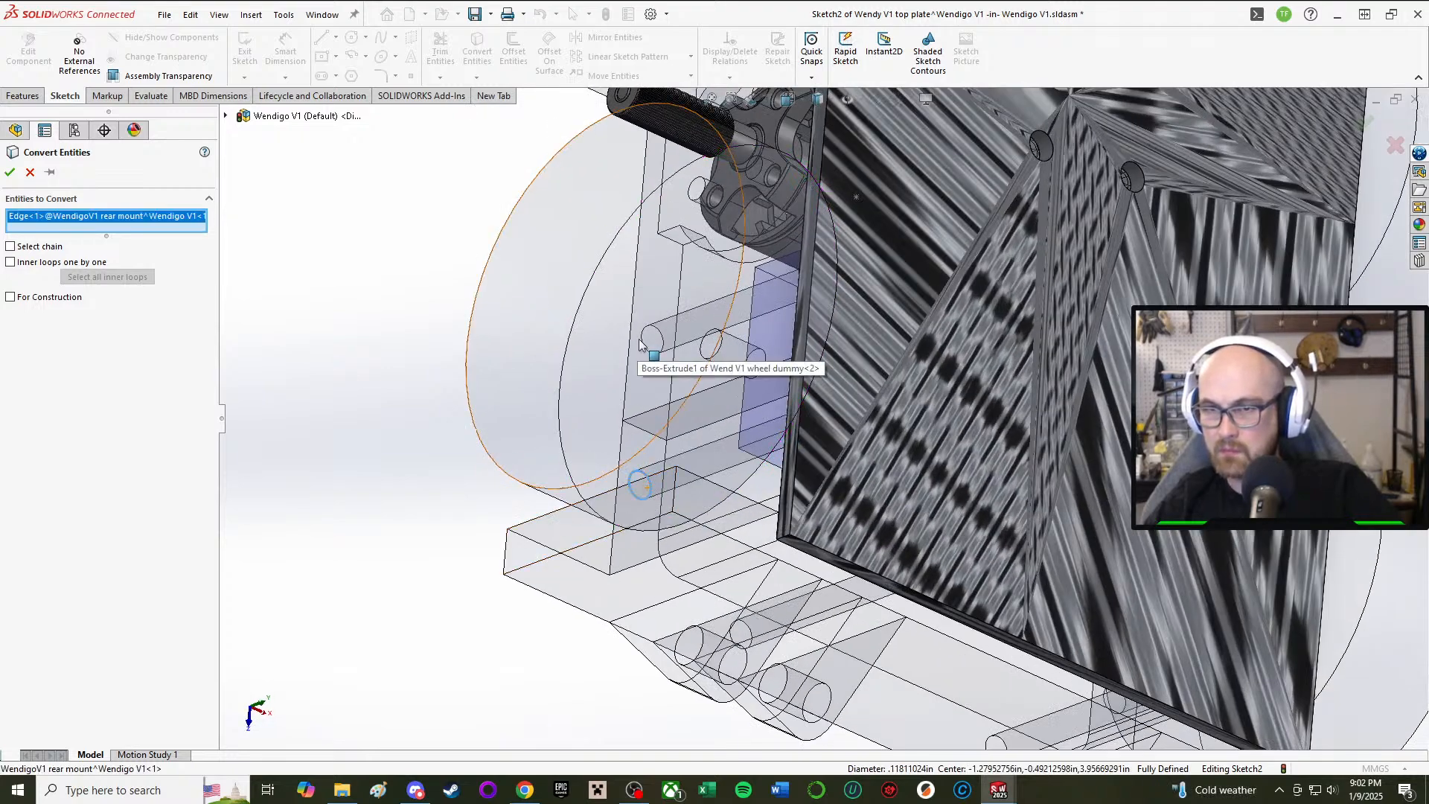
{"action": "middle_click_drag", "start_coordinate": [640, 344], "coordinate": [640, 666]}
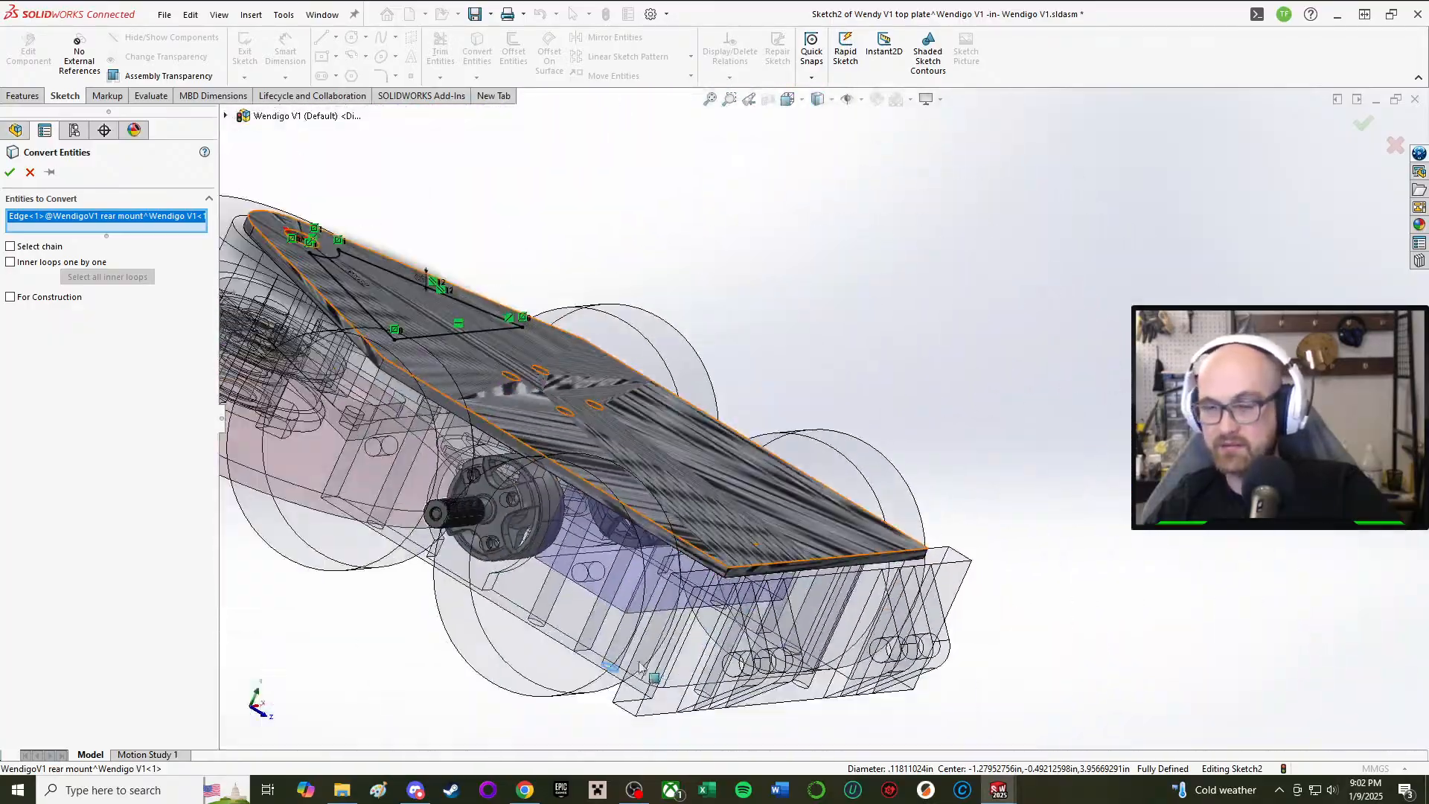
{"action": "scroll", "coordinate": [640, 666], "scroll_direction": "down", "scroll_amount": 5}
{"action": "left_click", "coordinate": [527, 542]}
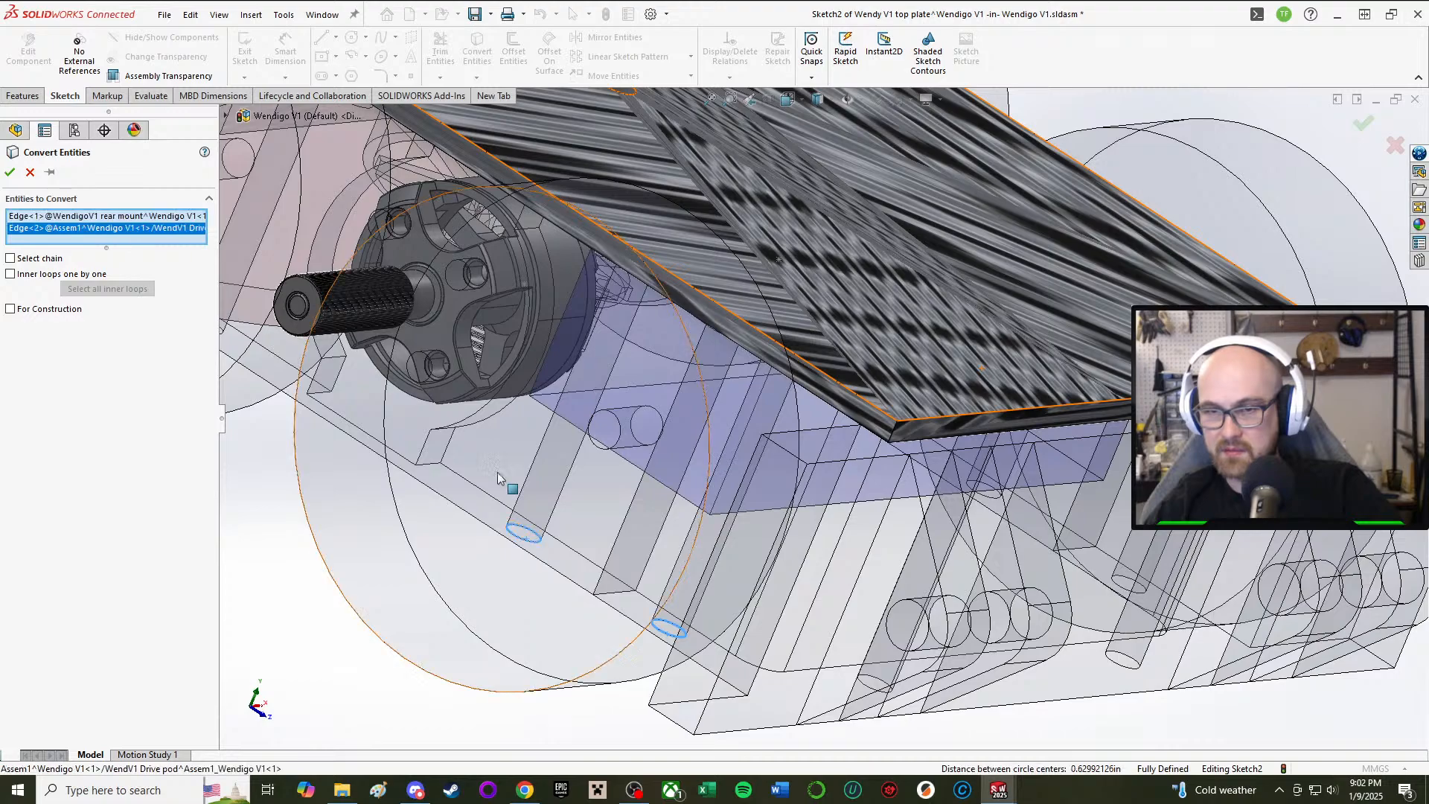
{"action": "middle_click_drag", "start_coordinate": [527, 544], "coordinate": [550, 301]}
{"action": "left_click", "coordinate": [672, 402]}
{"action": "scroll", "coordinate": [674, 402], "scroll_direction": "down", "scroll_amount": 8}
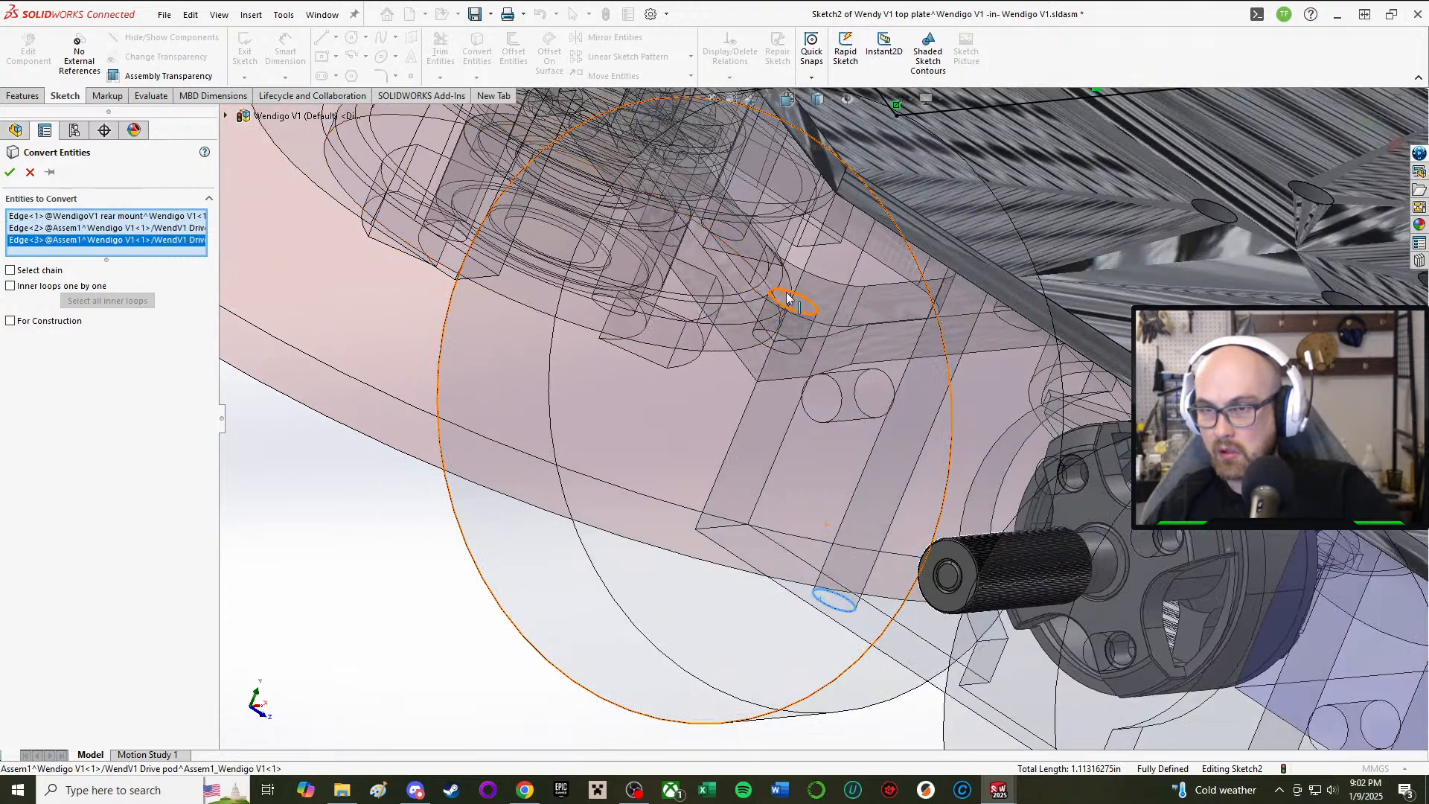
{"action": "left_click", "coordinate": [776, 300]}
{"action": "middle_click_drag", "start_coordinate": [776, 301], "coordinate": [774, 417]}
{"action": "left_click", "coordinate": [770, 395]}
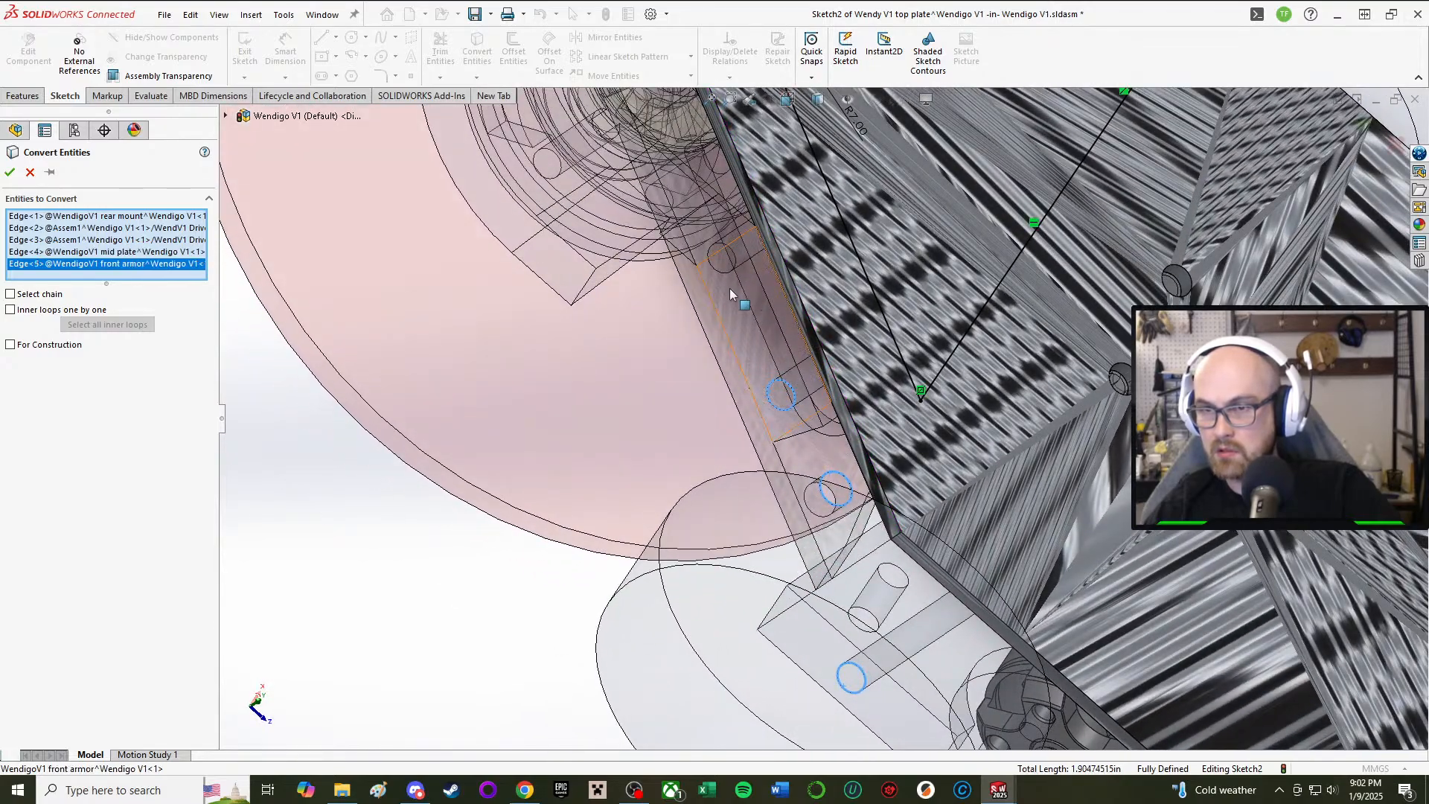
{"action": "left_click", "coordinate": [715, 274]}
{"action": "middle_click_drag", "start_coordinate": [716, 274], "coordinate": [977, 462]}
{"action": "scroll", "coordinate": [974, 463], "scroll_direction": "down", "scroll_amount": 2}
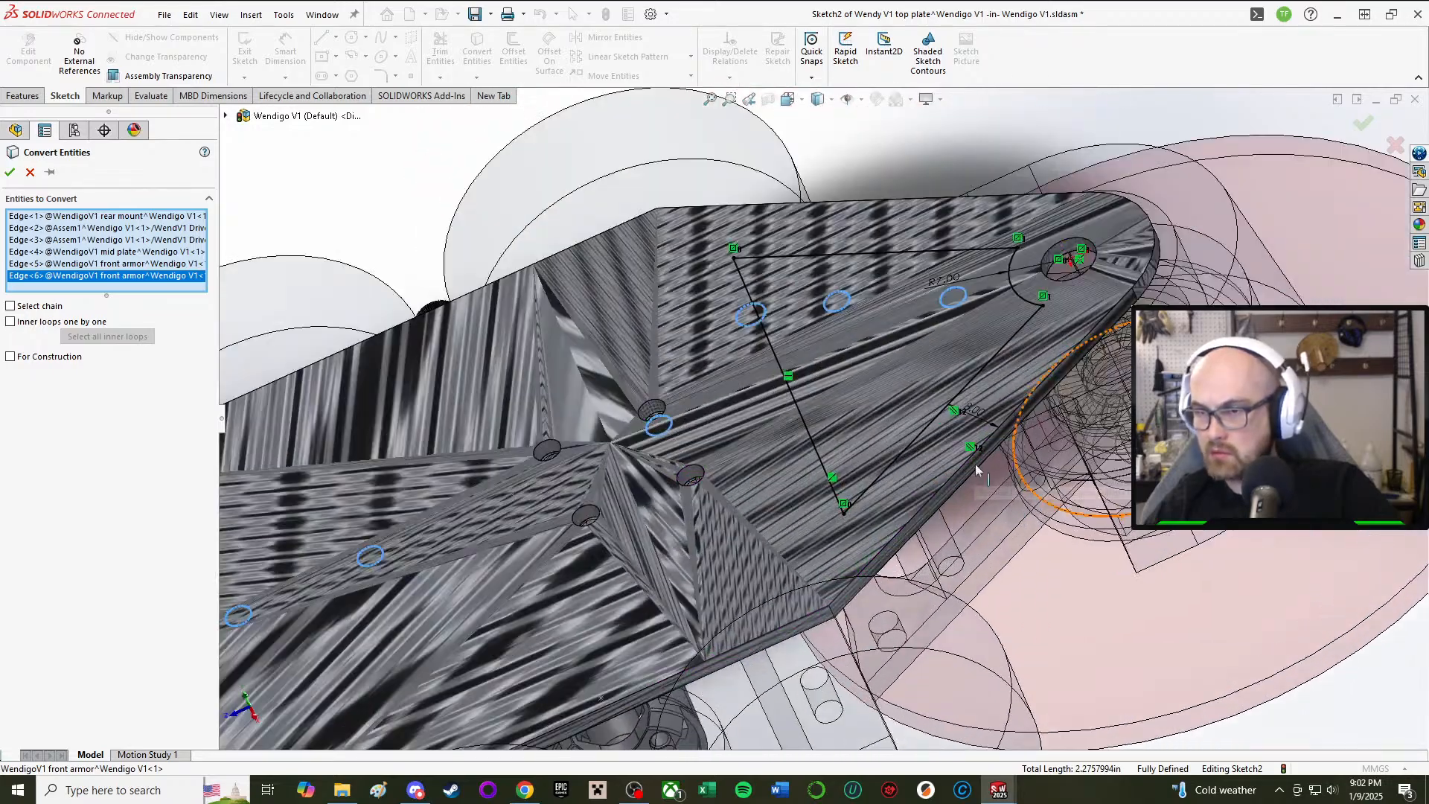
Step: Add more front armor, mid plate, drive pod and small hole edges to the conversion
{"action": "left_click", "coordinate": [1032, 483]}
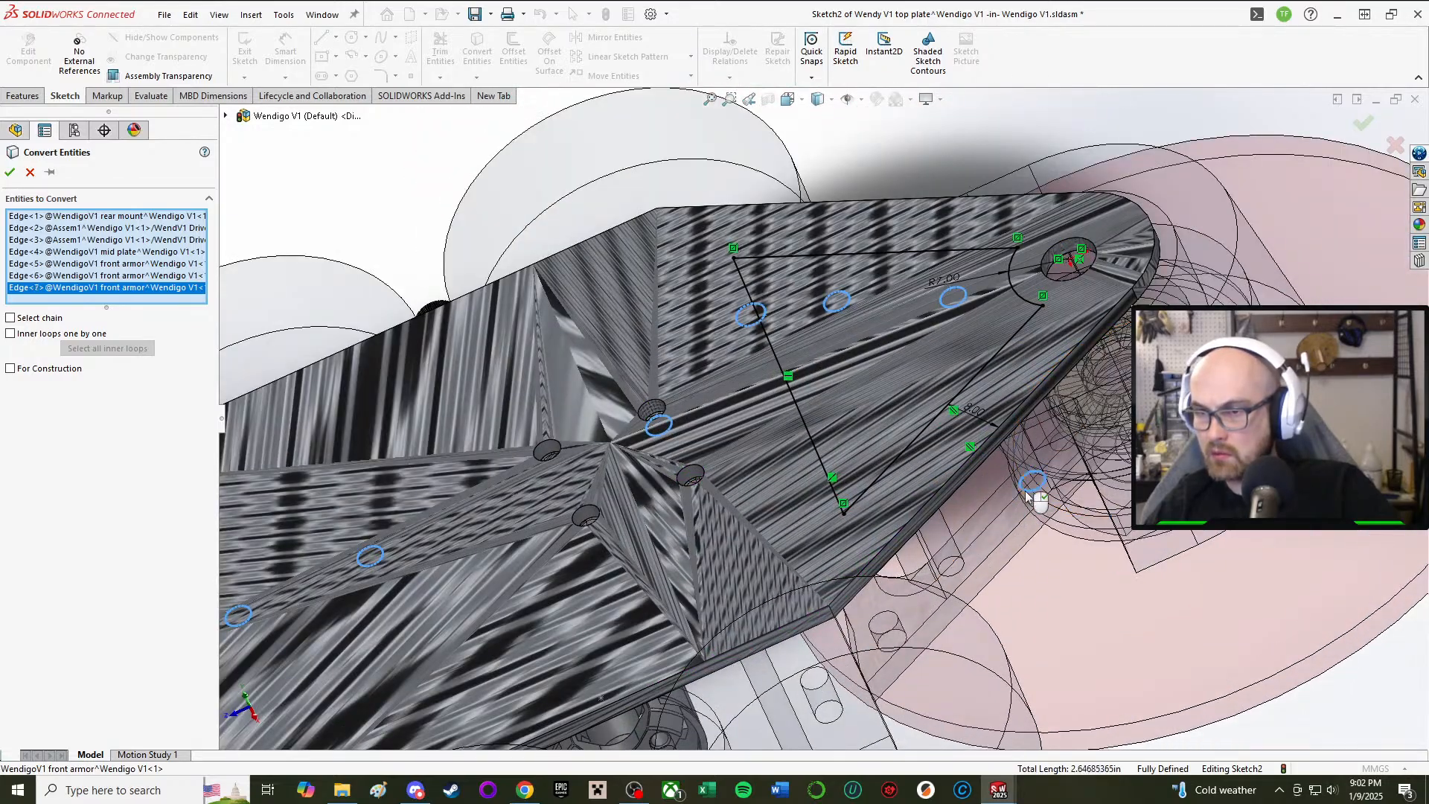
{"action": "left_click", "coordinate": [954, 563]}
{"action": "scroll", "coordinate": [893, 532], "scroll_direction": "up", "scroll_amount": 1}
{"action": "scroll", "coordinate": [845, 526], "scroll_direction": "down", "scroll_amount": 2}
{"action": "middle_click_drag", "start_coordinate": [846, 526], "coordinate": [848, 578]}
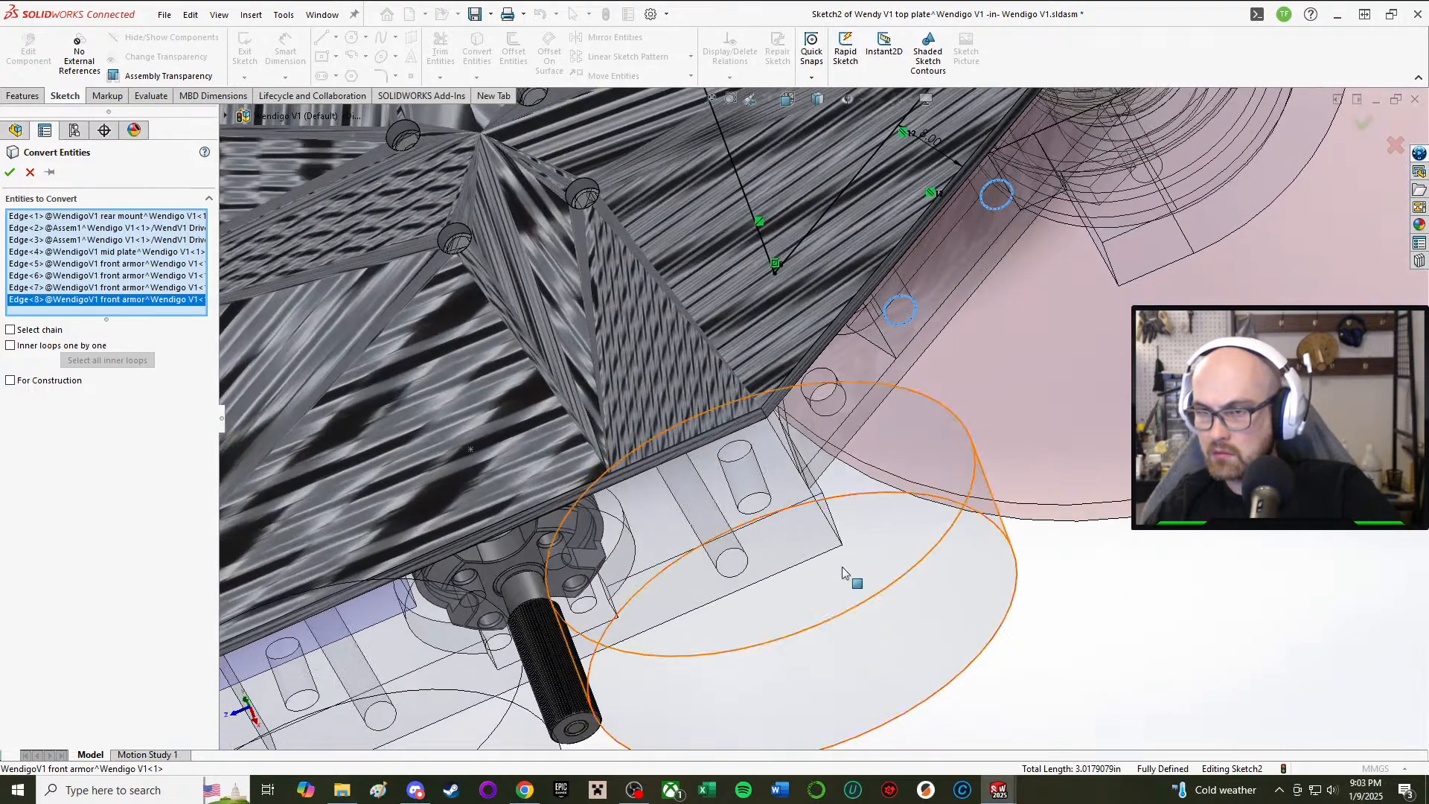
{"action": "left_click", "coordinate": [821, 420]}
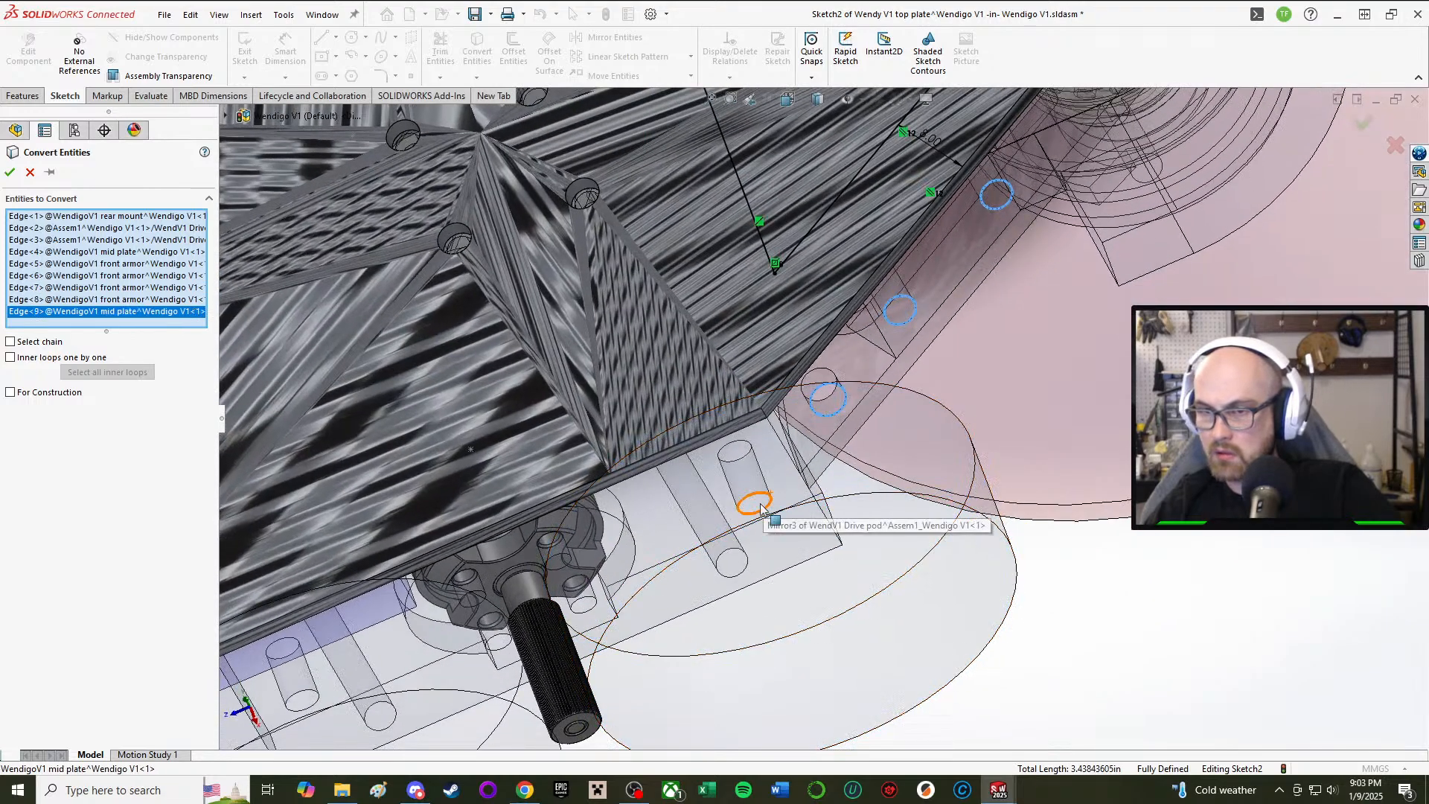
{"action": "left_click", "coordinate": [737, 578]}
{"action": "scroll", "coordinate": [713, 585], "scroll_direction": "up", "scroll_amount": 3}
{"action": "scroll", "coordinate": [588, 572], "scroll_direction": "down", "scroll_amount": 3}
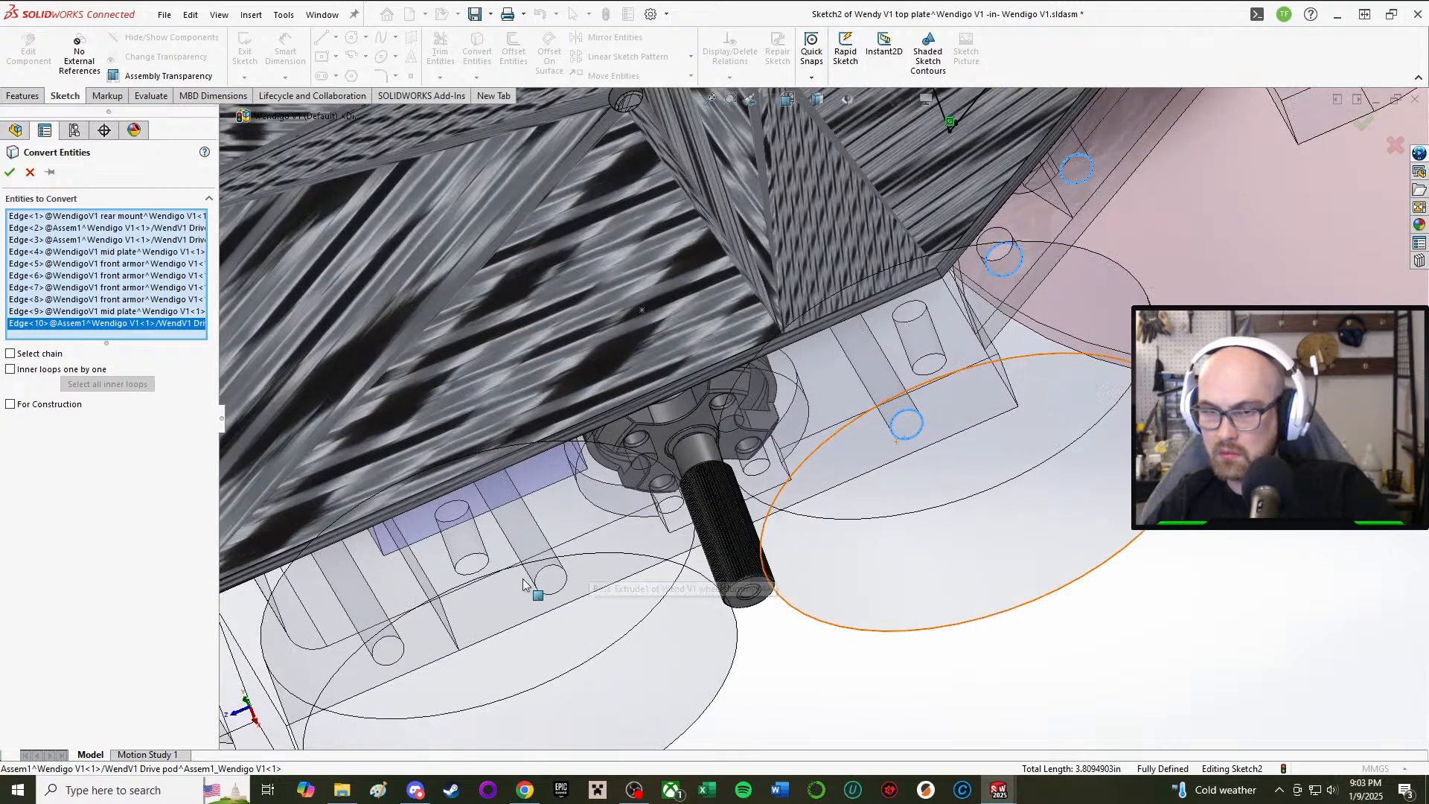
{"action": "middle_click_drag", "start_coordinate": [537, 582], "coordinate": [563, 538]}
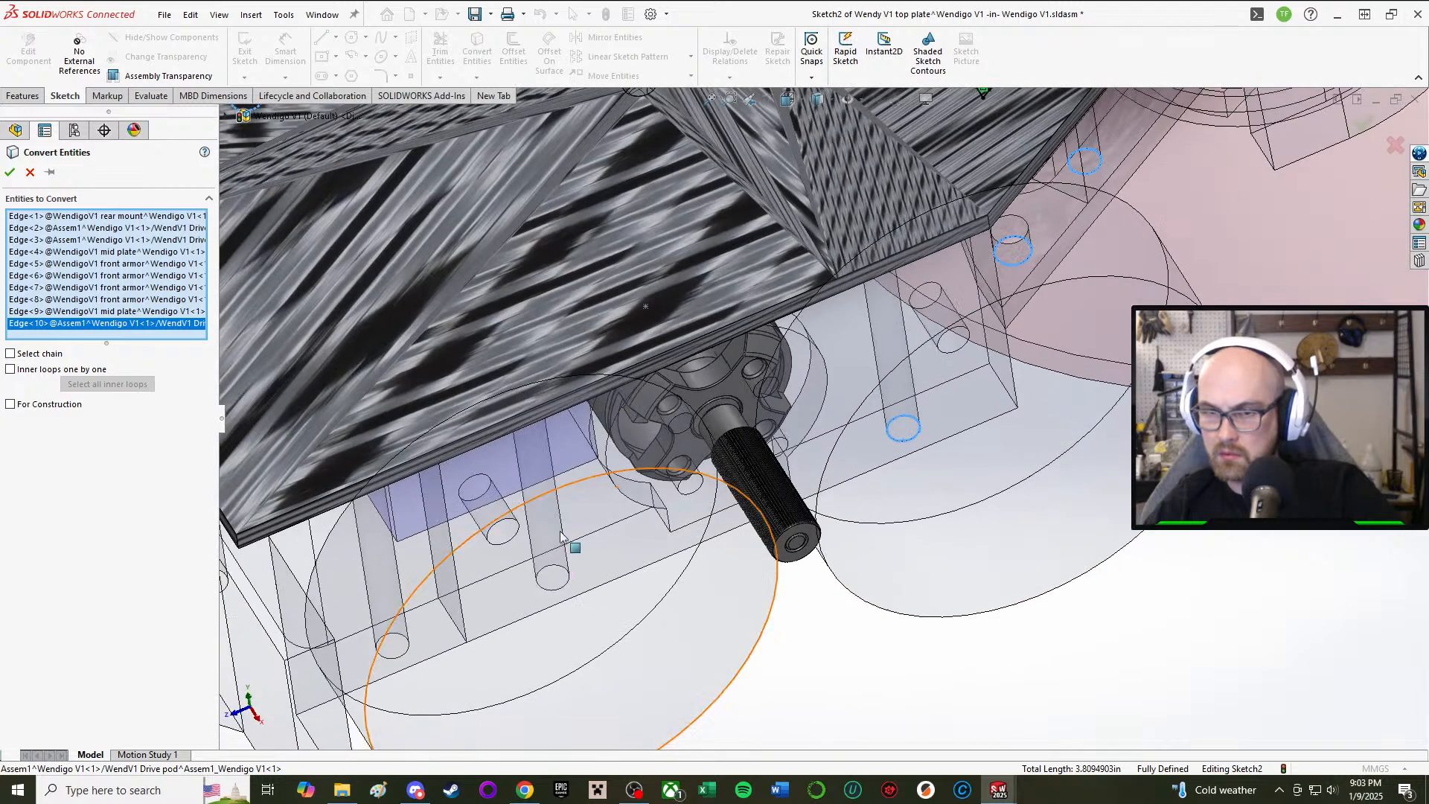
{"action": "left_click", "coordinate": [543, 588]}
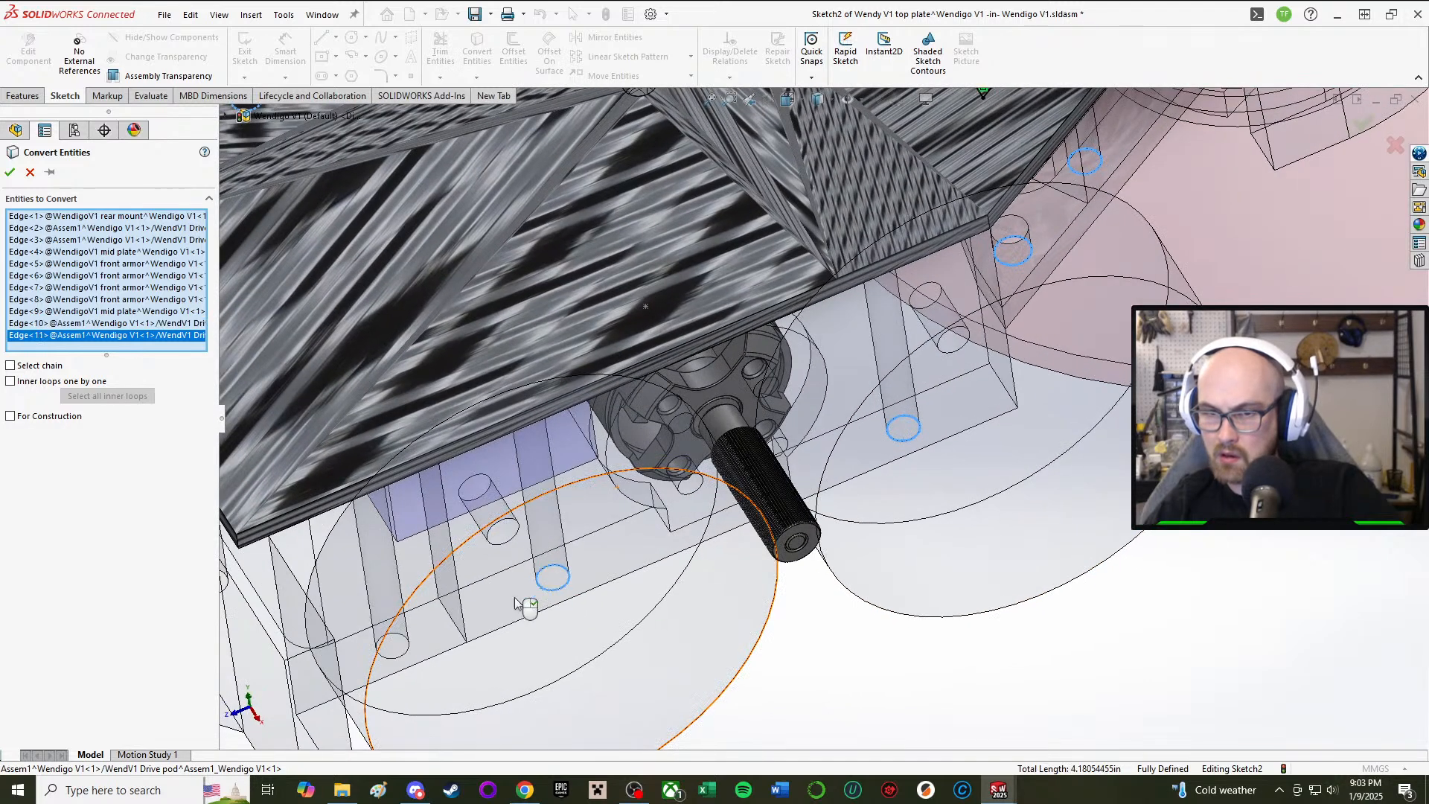
{"action": "left_click", "coordinate": [395, 657]}
Step: Add the rear mount and final mid plate hole edges and accept all 15 conversions
{"action": "middle_click_drag", "start_coordinate": [298, 426], "coordinate": [667, 381], "text": "ctrl"}
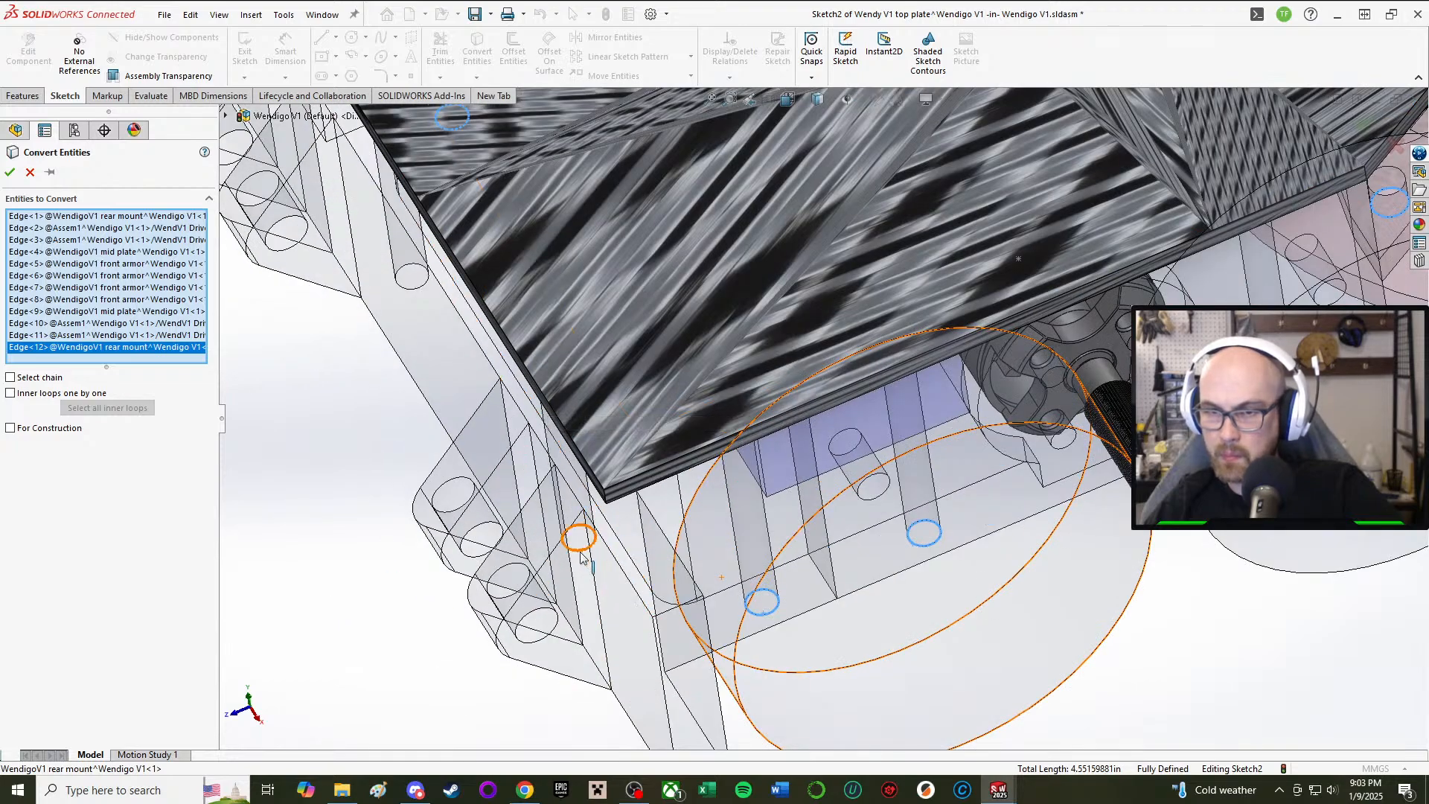
{"action": "left_click", "coordinate": [445, 369]}
{"action": "left_click", "coordinate": [410, 288]}
{"action": "scroll", "coordinate": [815, 413], "scroll_direction": "up", "scroll_amount": 4}
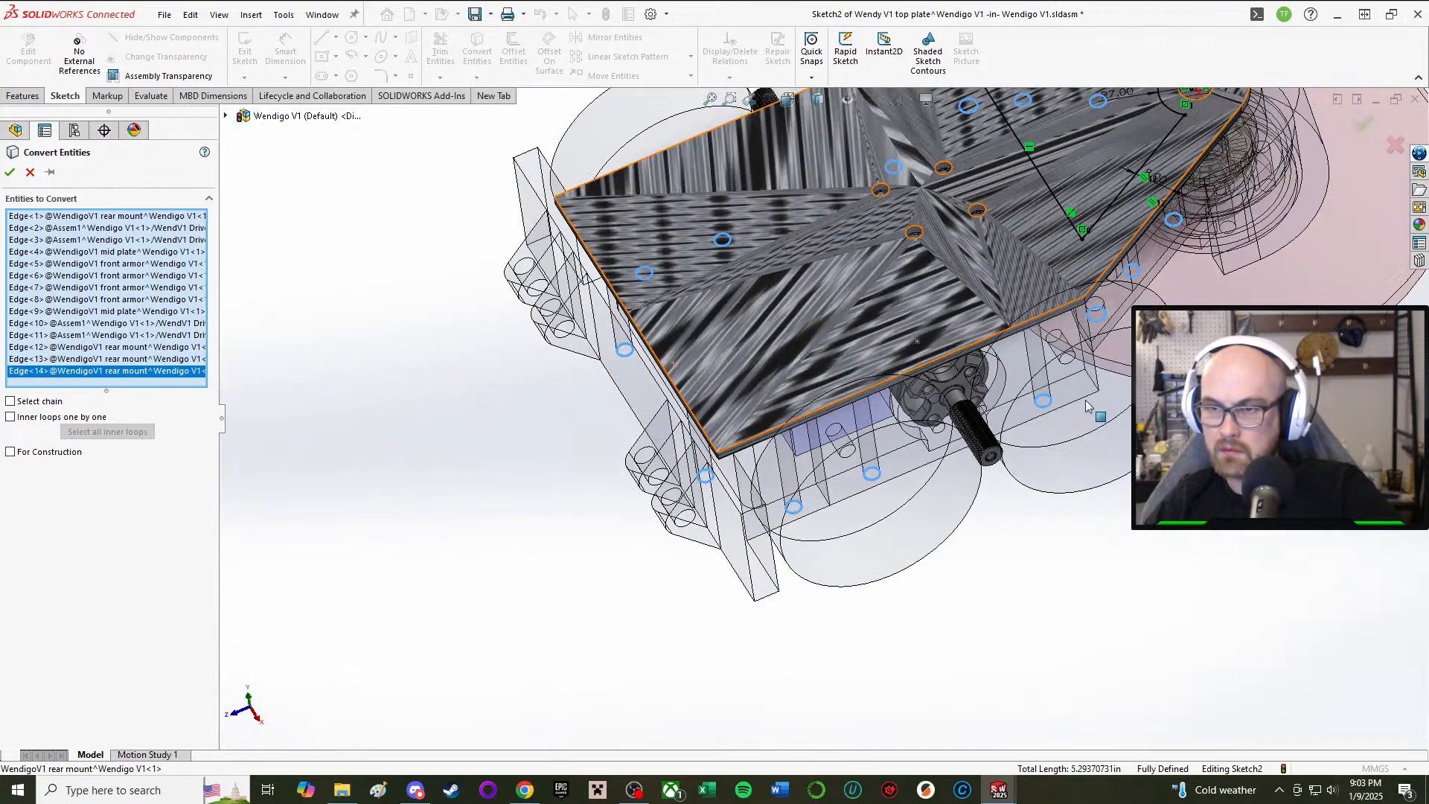
{"action": "middle_click_drag", "start_coordinate": [1079, 357], "coordinate": [1027, 195]}
{"action": "middle_click_drag", "start_coordinate": [1265, 365], "coordinate": [941, 641], "text": "ctrl"}
{"action": "scroll", "coordinate": [945, 483], "scroll_direction": "down", "scroll_amount": 3}
{"action": "scroll", "coordinate": [946, 641], "scroll_direction": "down", "scroll_amount": 2}
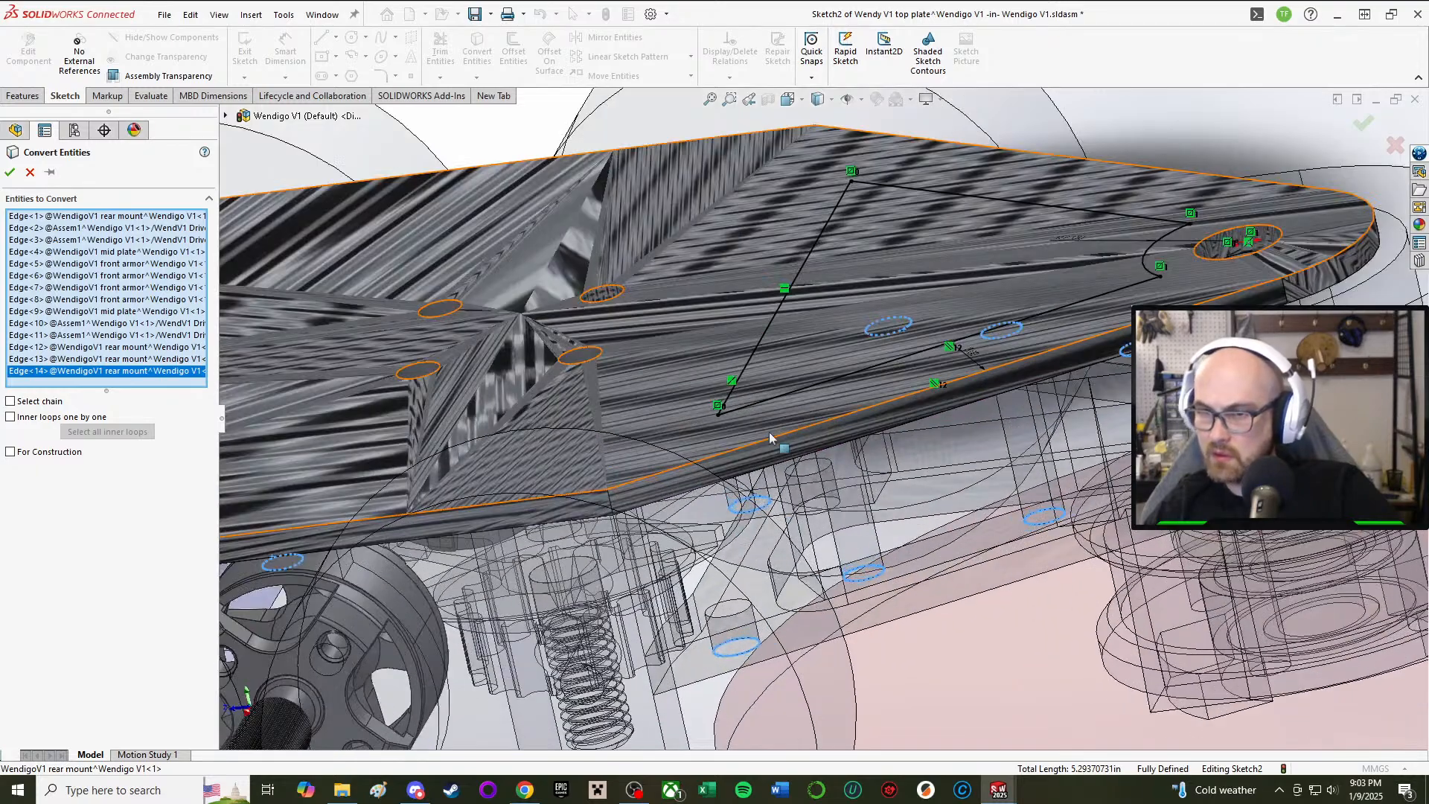
{"action": "left_click", "coordinate": [827, 473]}
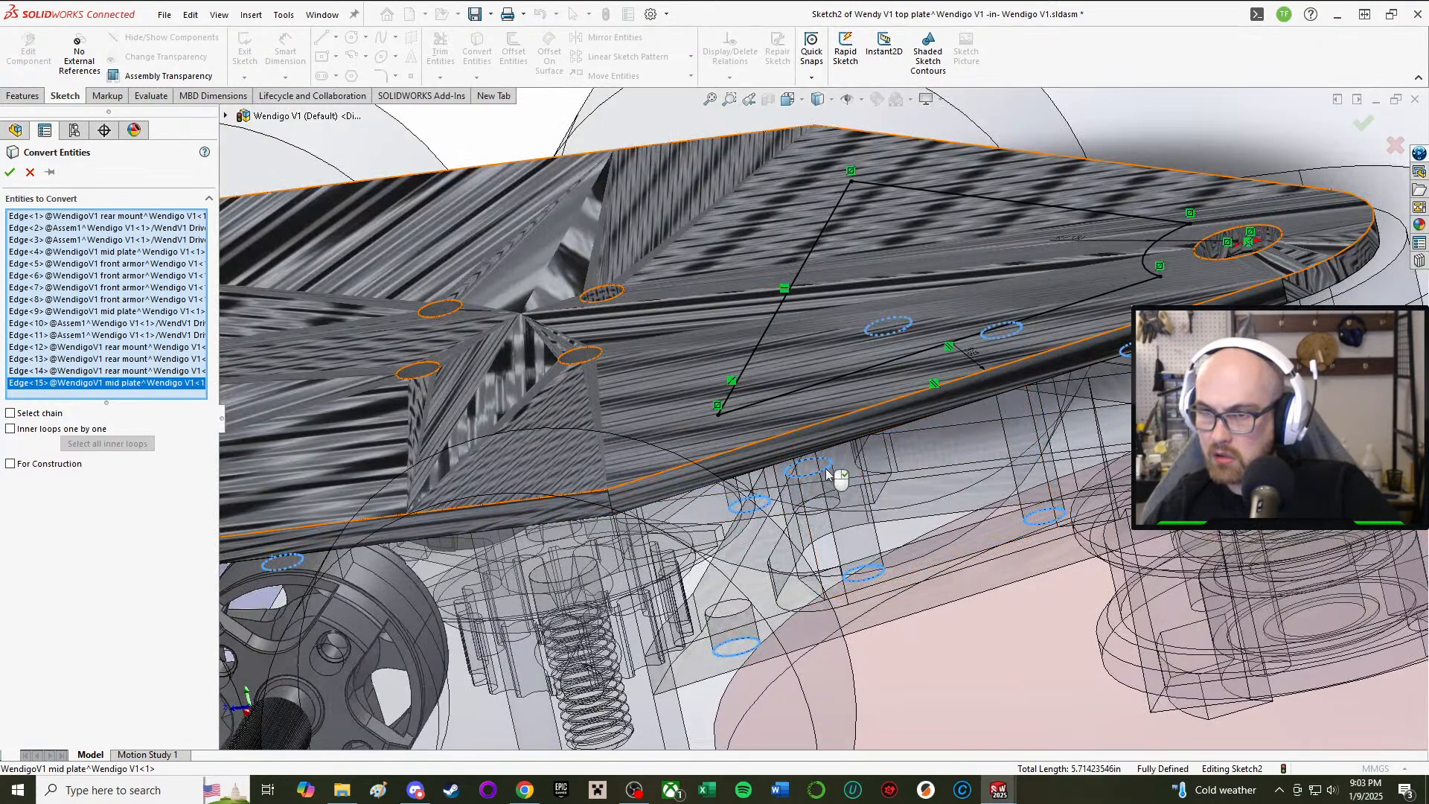
{"action": "left_click", "coordinate": [9, 178]}
{"action": "scroll", "coordinate": [826, 408], "scroll_direction": "up", "scroll_amount": 3}
{"action": "mouse_move", "coordinate": [815, 119]}
{"action": "middle_mouse_down"}
{"action": "mouse_move", "coordinate": [845, 299]}
{"action": "mouse_move", "coordinate": [819, 238]}
{"action": "mouse_move", "coordinate": [844, 470]}
{"action": "middle_mouse_up"}
{"action": "scroll", "coordinate": [841, 300], "scroll_direction": "up", "scroll_amount": 5}
{"action": "scroll", "coordinate": [812, 308], "scroll_direction": "down", "scroll_amount": 4}
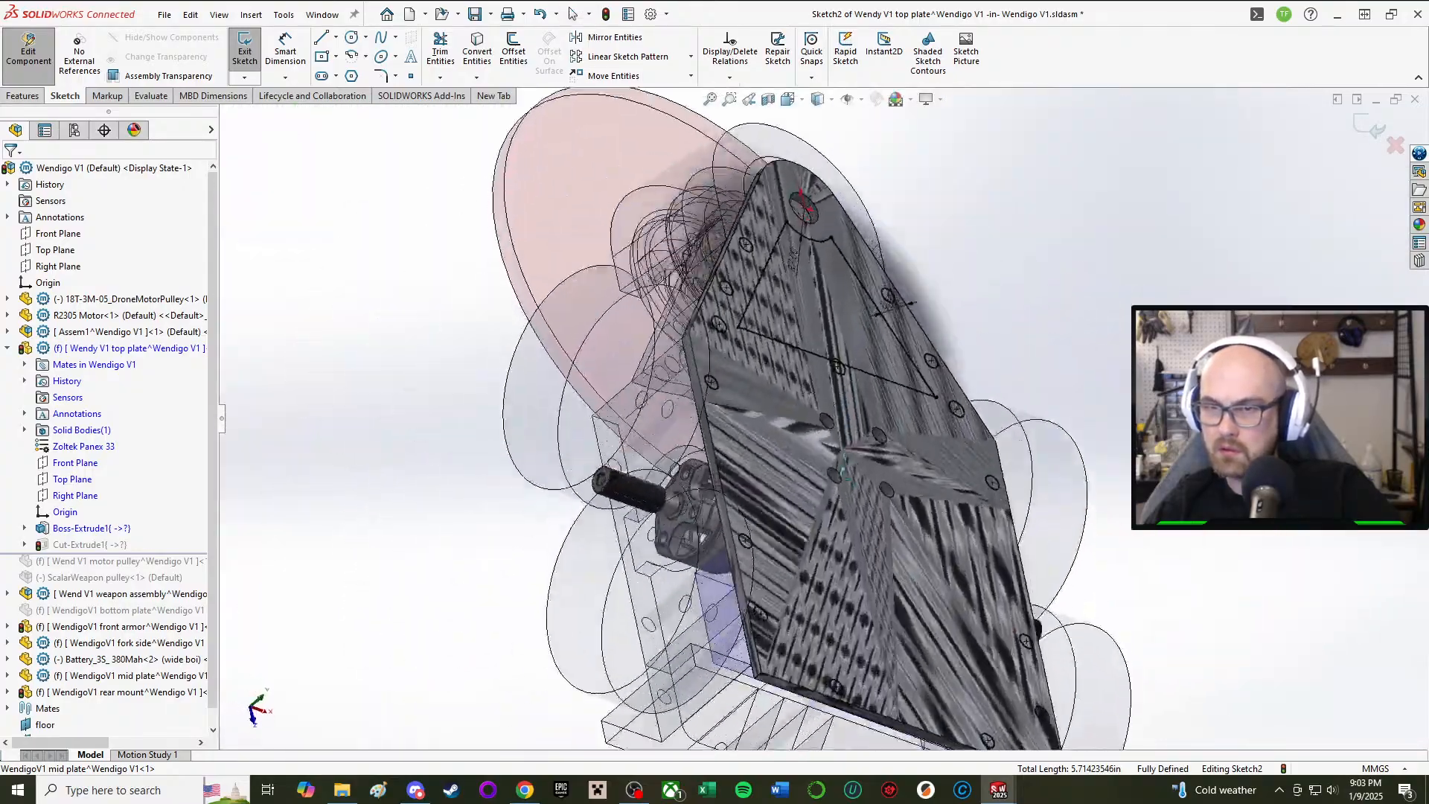
{"action": "key", "text": "ctrl+8"}
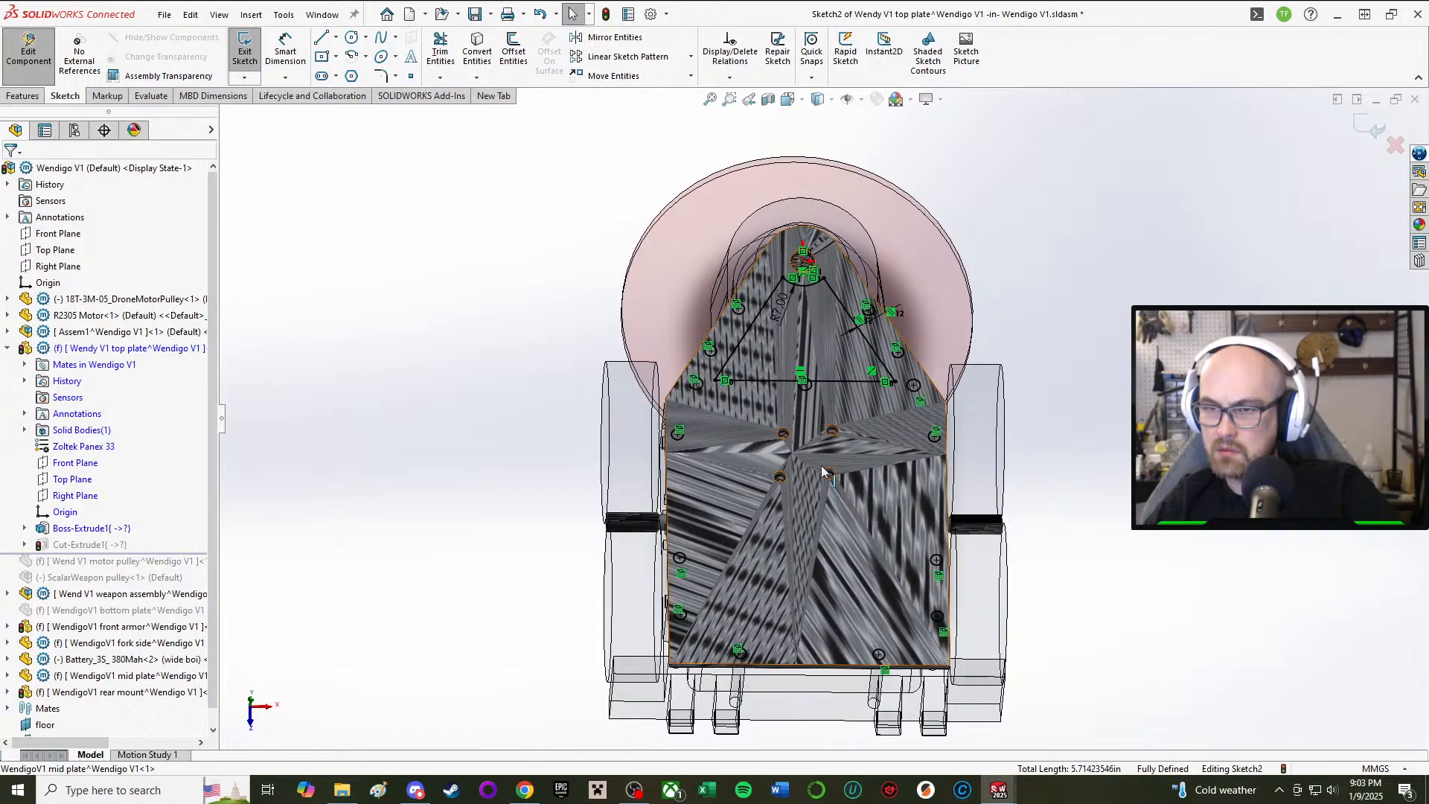
{"action": "scroll", "coordinate": [822, 404], "scroll_direction": "down", "scroll_amount": 3}
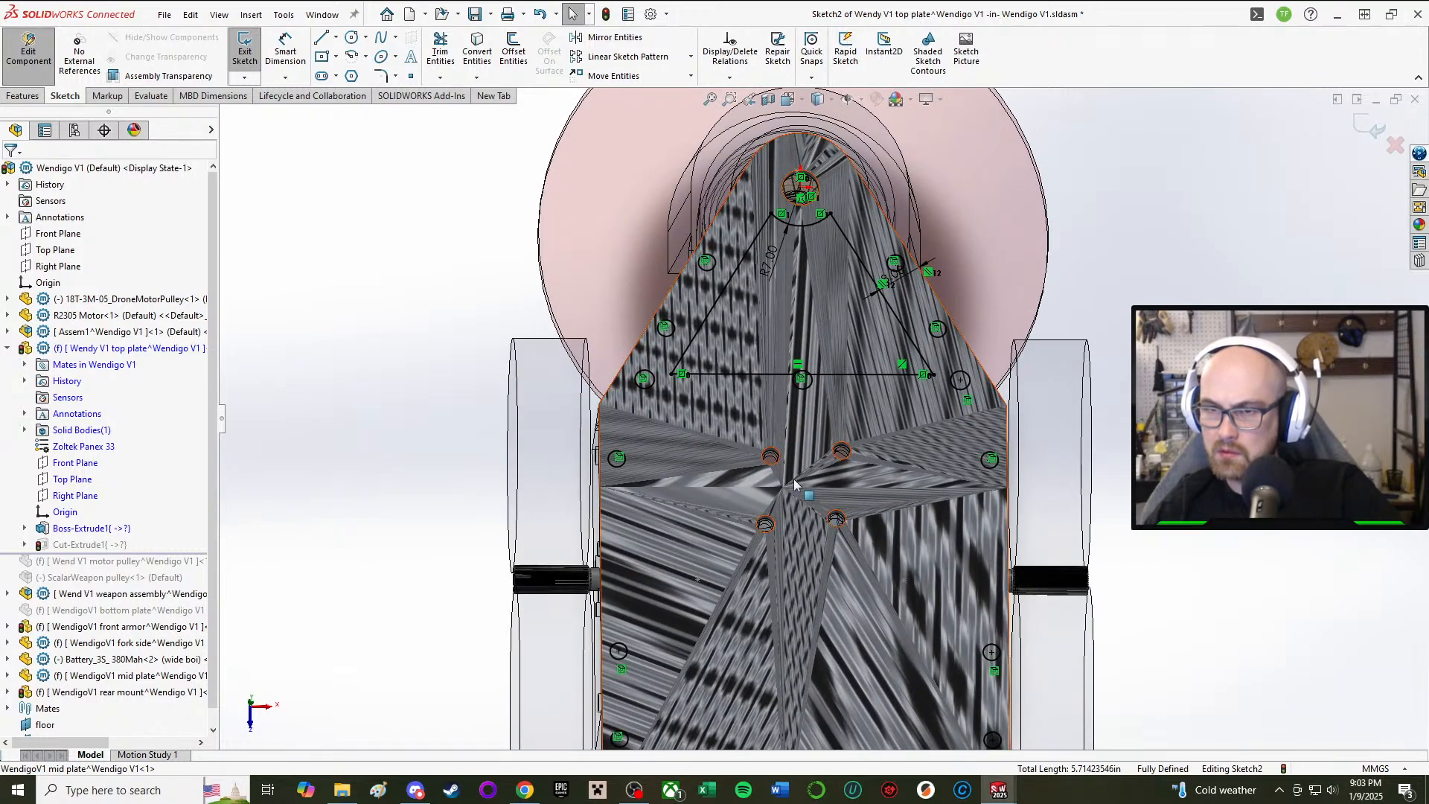
{"action": "mouse_move", "coordinate": [790, 510]}
{"action": "middle_mouse_down"}
{"action": "mouse_move", "coordinate": [769, 189]}
{"action": "mouse_move", "coordinate": [766, 479]}
{"action": "mouse_move", "coordinate": [734, 248]}
{"action": "mouse_move", "coordinate": [730, 305]}
{"action": "mouse_move", "coordinate": [749, 300]}
{"action": "mouse_move", "coordinate": [829, 548]}
{"action": "mouse_move", "coordinate": [802, 551]}
{"action": "mouse_move", "coordinate": [790, 614]}
{"action": "middle_mouse_up"}
{"action": "scroll", "coordinate": [791, 614], "scroll_direction": "down", "scroll_amount": 1}
{"action": "scroll", "coordinate": [790, 614], "scroll_direction": "down", "scroll_amount": 1}
{"action": "mouse_move", "coordinate": [781, 424]}
{"action": "middle_mouse_down"}
{"action": "mouse_move", "coordinate": [707, 341]}
{"action": "mouse_move", "coordinate": [726, 208]}
{"action": "mouse_move", "coordinate": [819, 345]}
{"action": "mouse_move", "coordinate": [836, 490]}
{"action": "middle_mouse_up"}
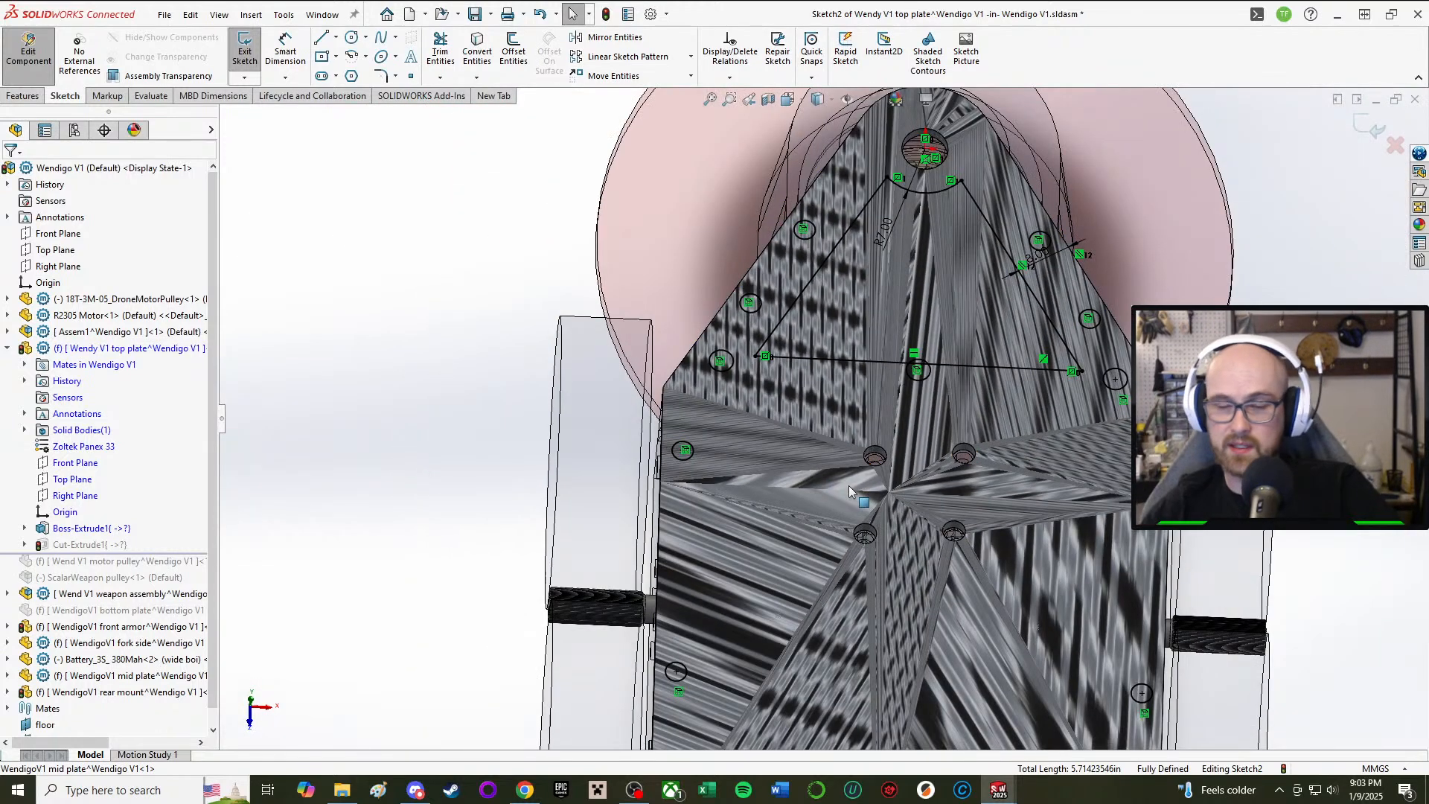
{"action": "scroll", "coordinate": [849, 491], "scroll_direction": "up", "scroll_amount": 2}
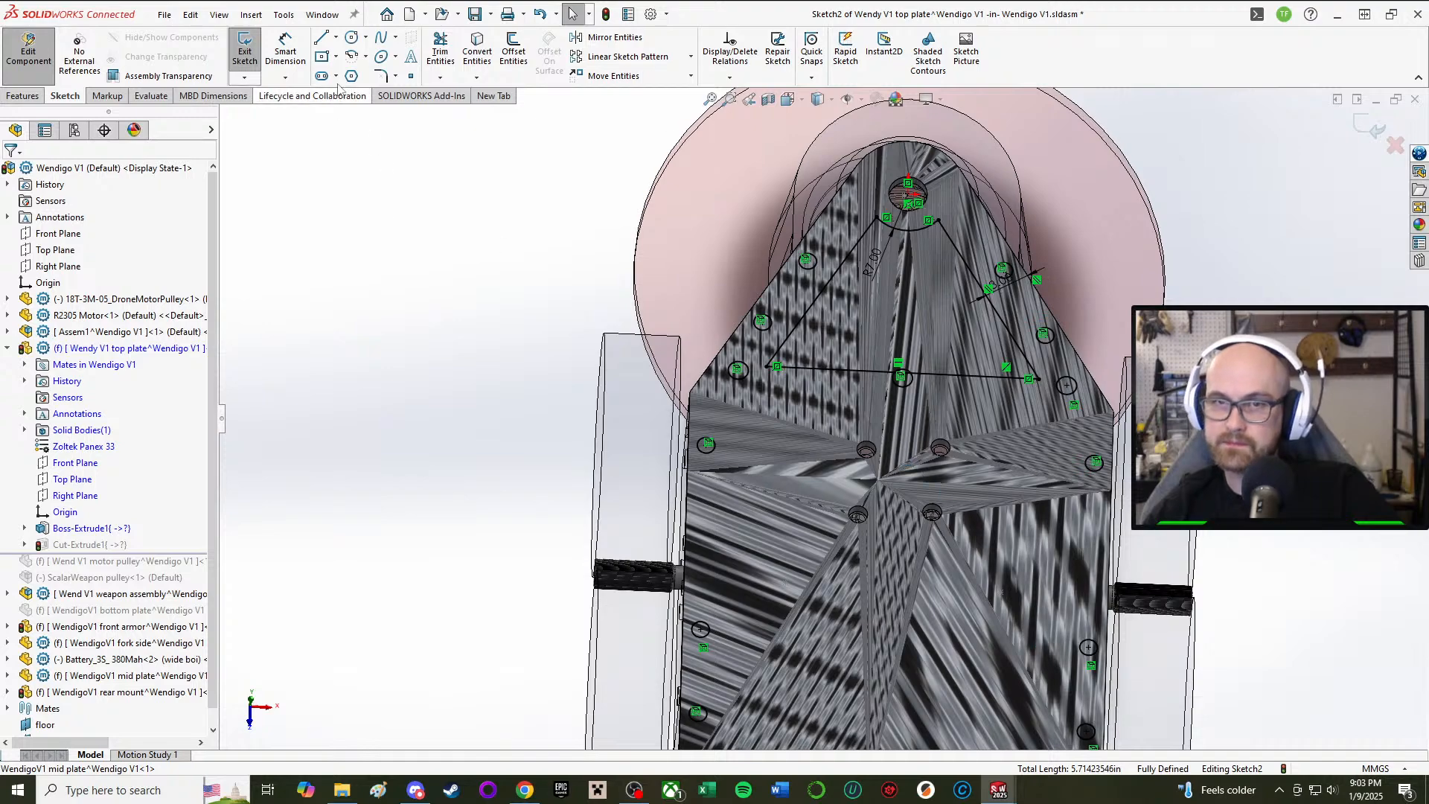
{"action": "scroll", "coordinate": [976, 614], "scroll_direction": "down", "scroll_amount": 3}
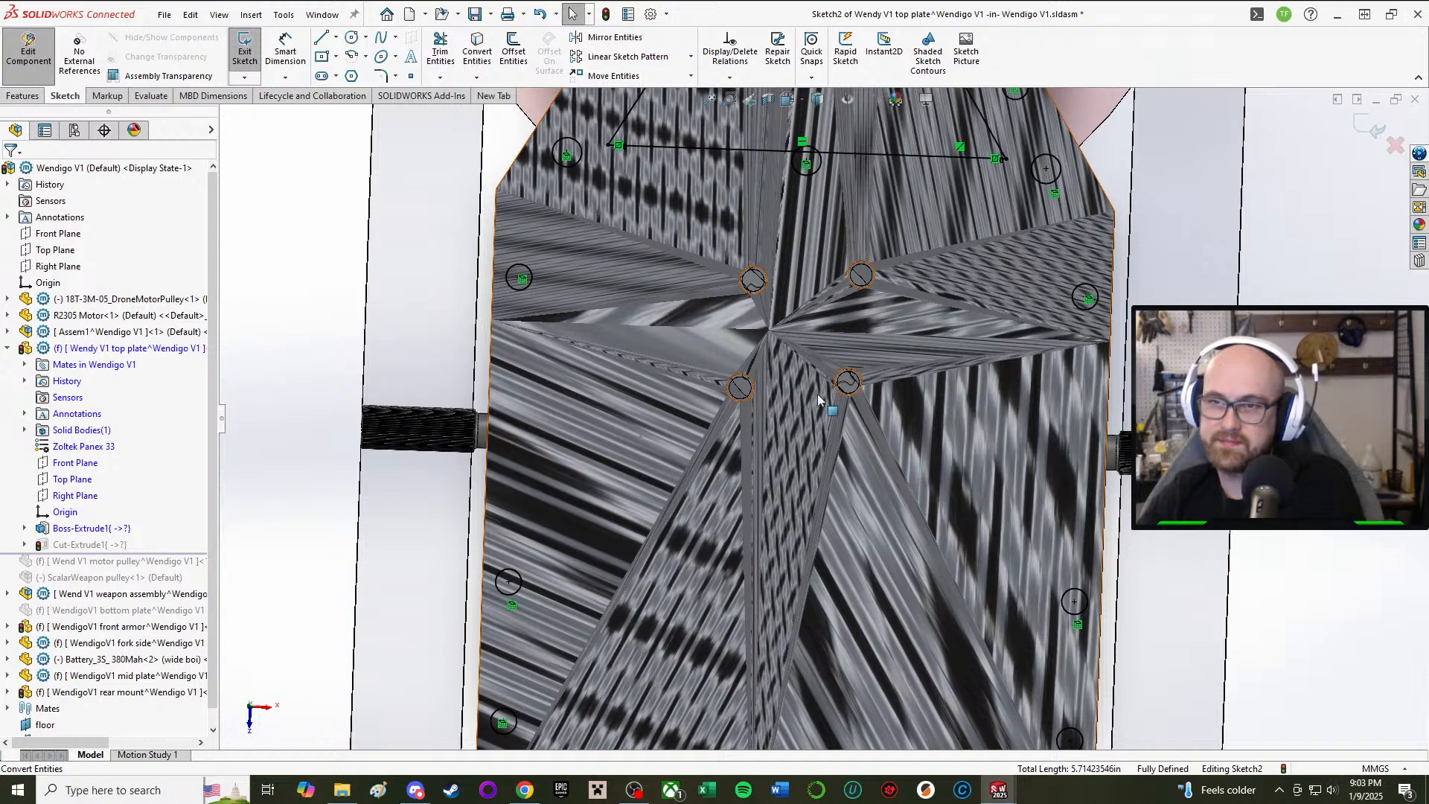
{"action": "scroll", "coordinate": [821, 395], "scroll_direction": "up", "scroll_amount": 2}
{"action": "scroll", "coordinate": [816, 280], "scroll_direction": "down", "scroll_amount": 4}
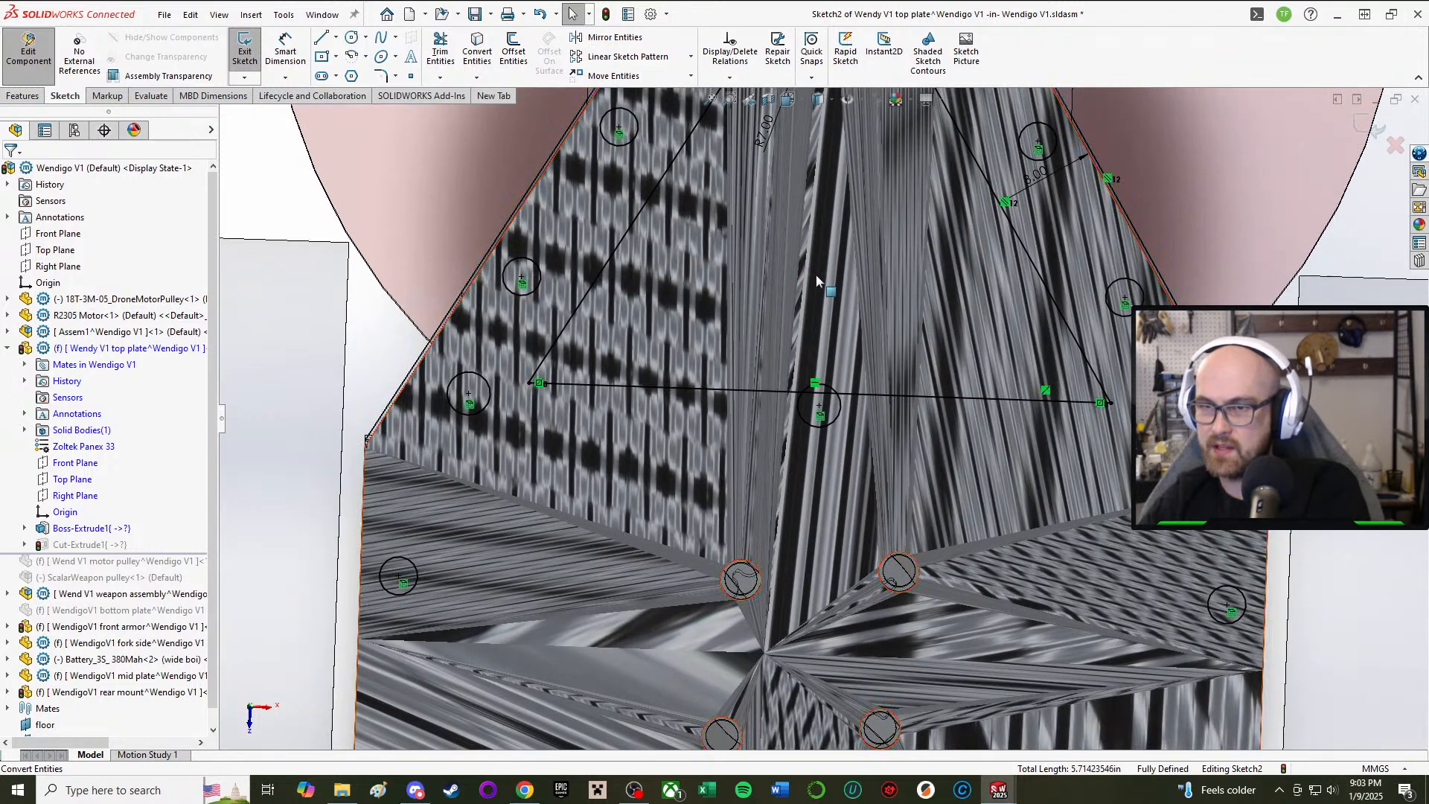
Step: Restore the deleted horizontal triangle line with undo, then complete the arc over the base line
{"action": "left_click", "coordinate": [880, 396]}
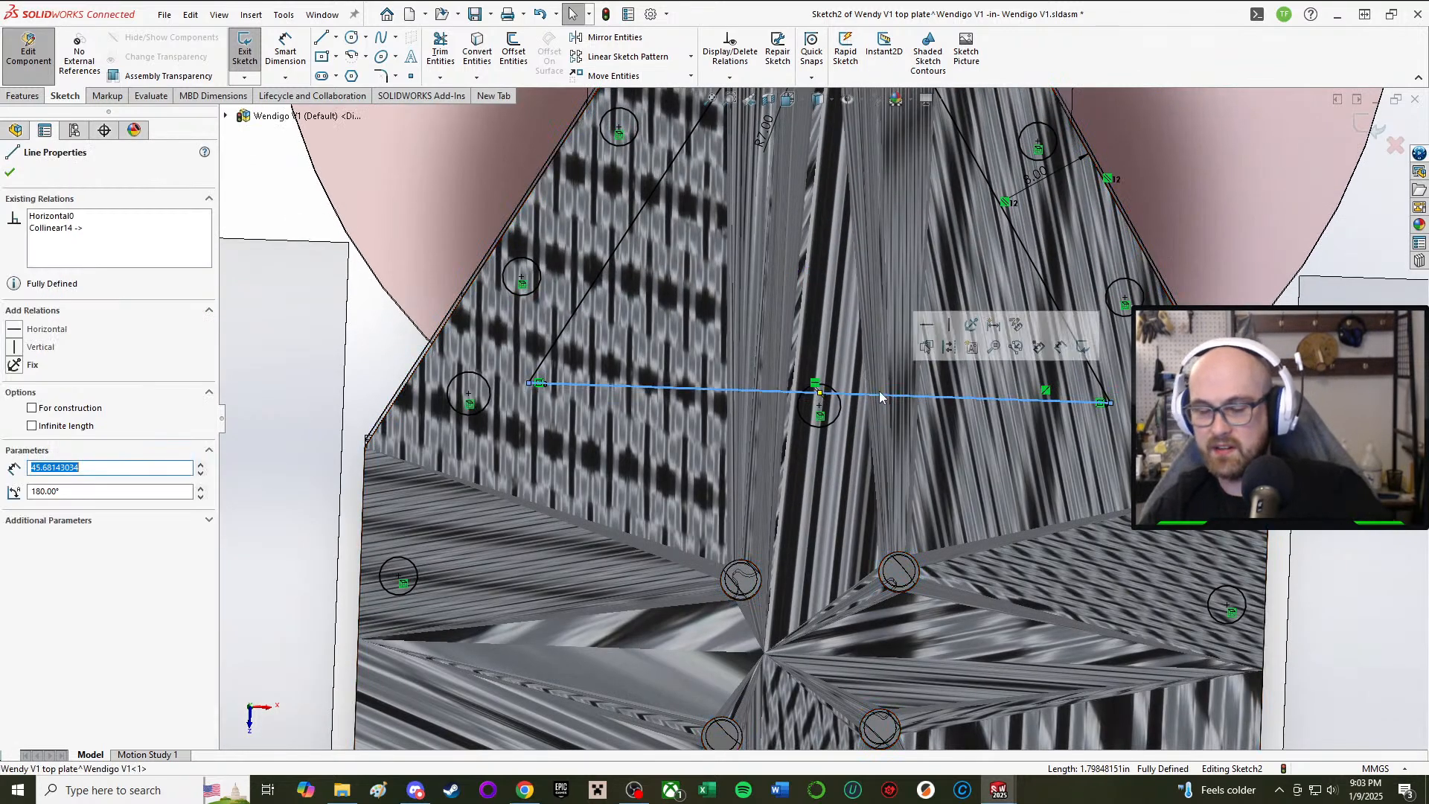
{"action": "key", "text": "Delete"}
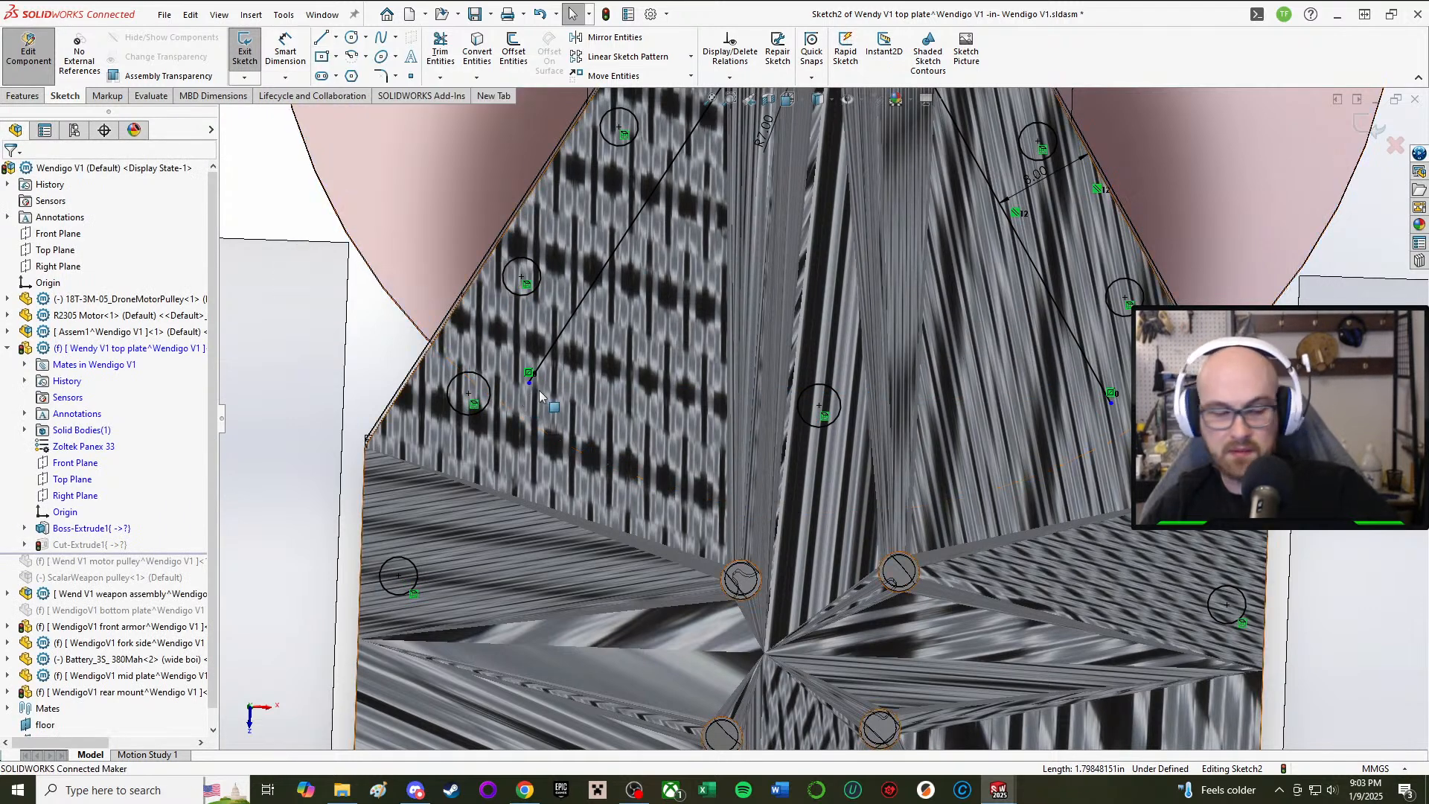
{"action": "key", "text": "ctrl+z"}
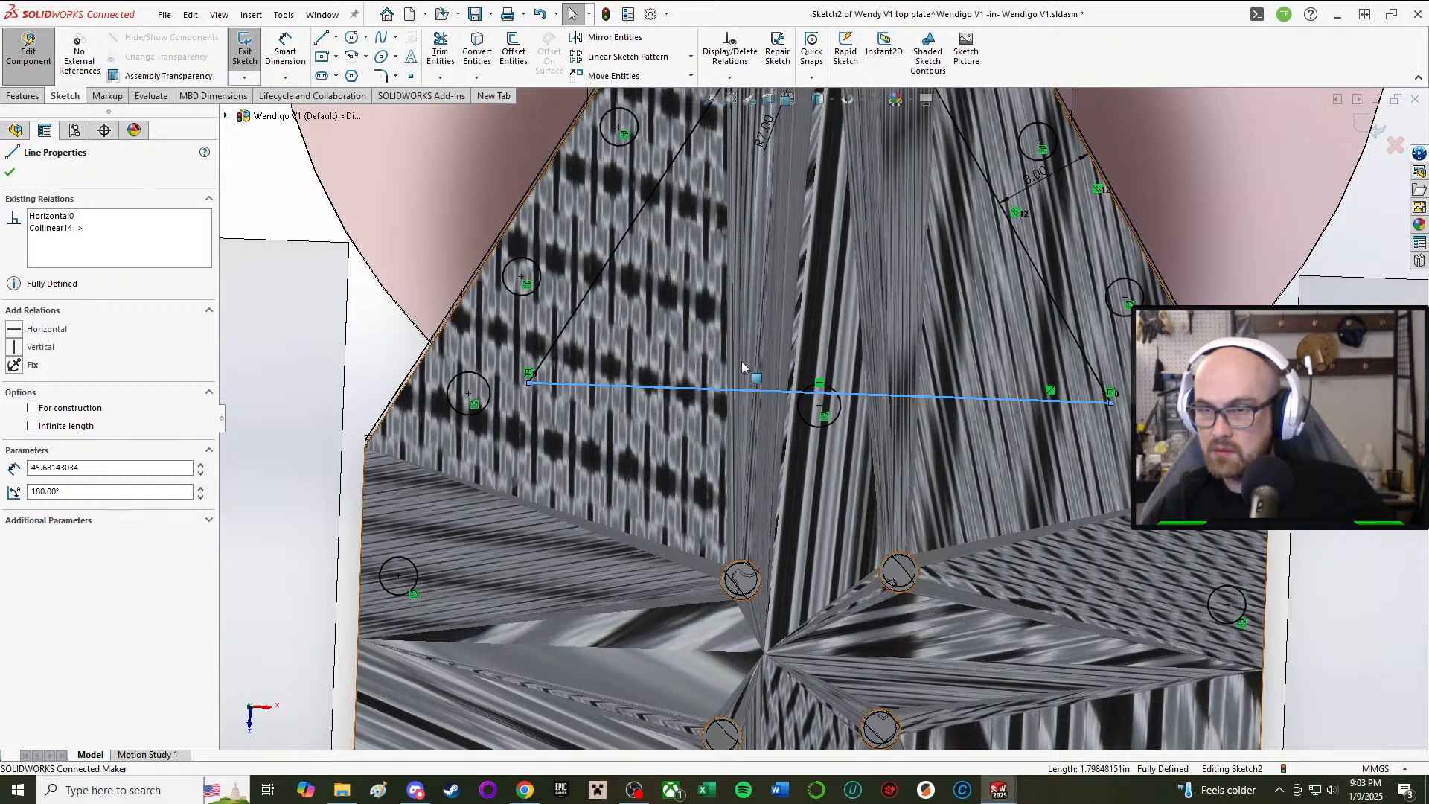
{"action": "scroll", "coordinate": [565, 366], "scroll_direction": "up", "scroll_amount": 3}
{"action": "key", "text": "Escape"}
{"action": "scroll", "coordinate": [601, 250], "scroll_direction": "down", "scroll_amount": 3}
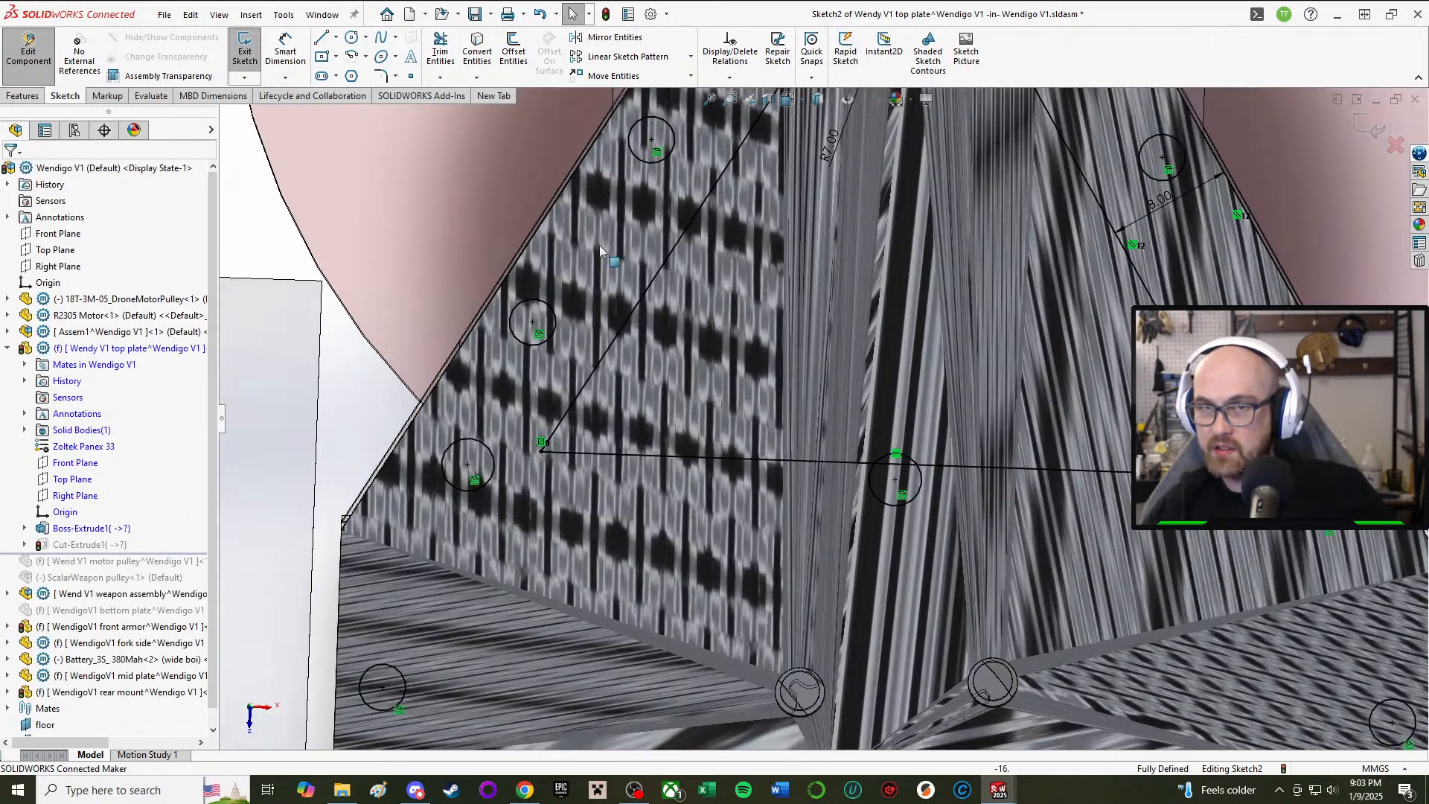
{"action": "left_click", "coordinate": [352, 56]}
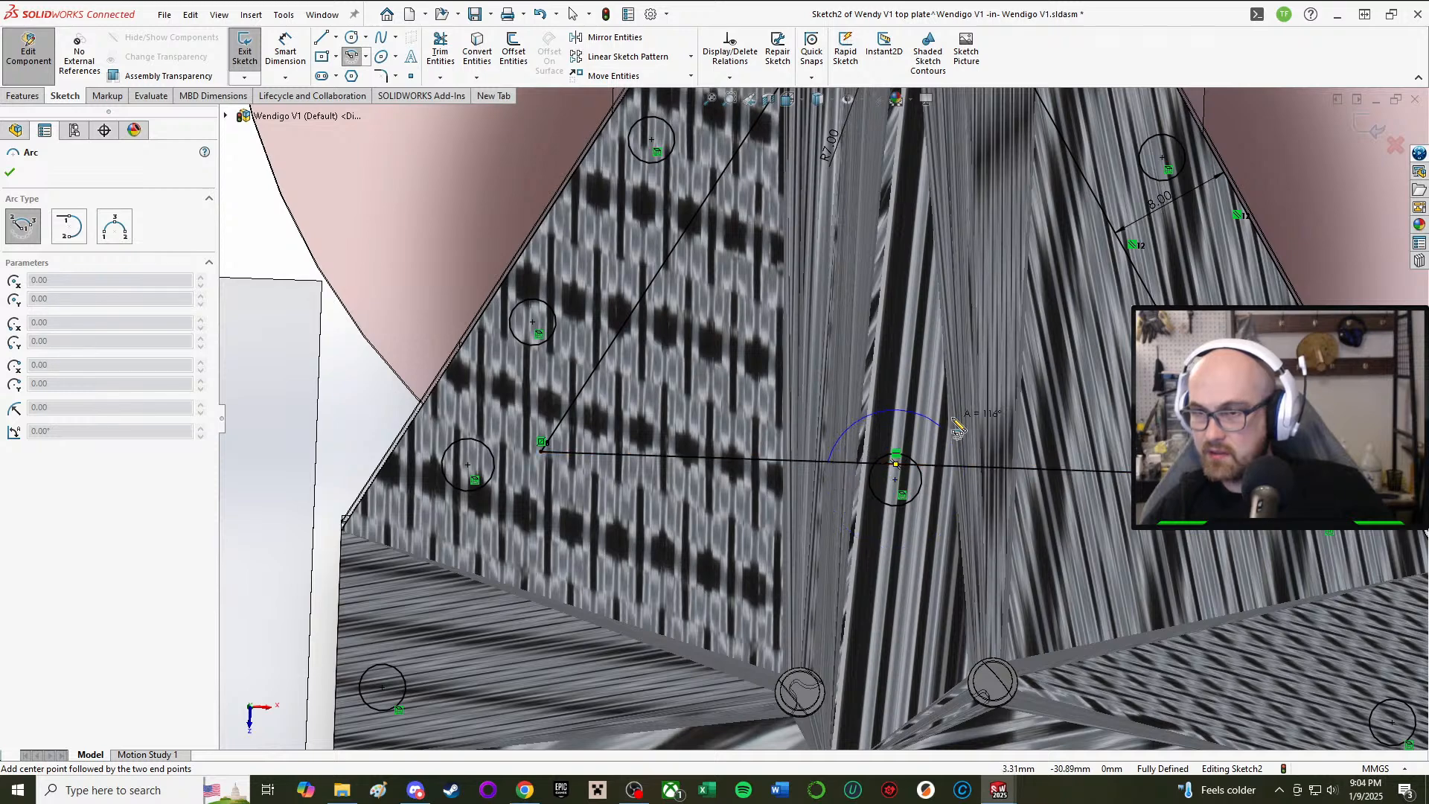
{"action": "left_click", "coordinate": [977, 470]}
{"action": "right_click", "coordinate": [973, 488]}
{"action": "left_click", "coordinate": [1004, 520]}
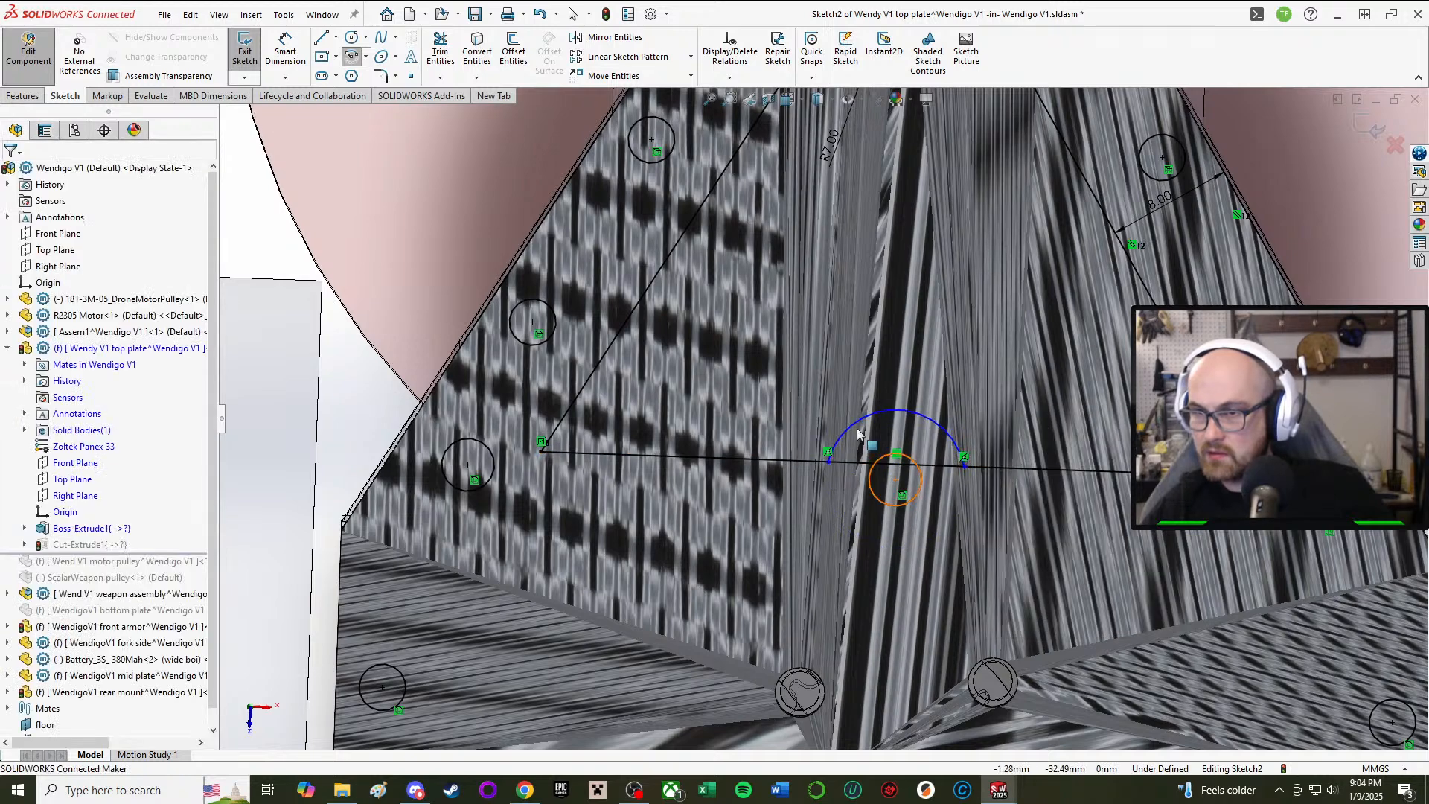
{"action": "scroll", "coordinate": [826, 415], "scroll_direction": "up", "scroll_amount": 3}
Step: Give the new arc a 4 mm radius dimension
{"action": "key", "text": "d"}
{"action": "scroll", "coordinate": [837, 451], "scroll_direction": "down", "scroll_amount": 3}
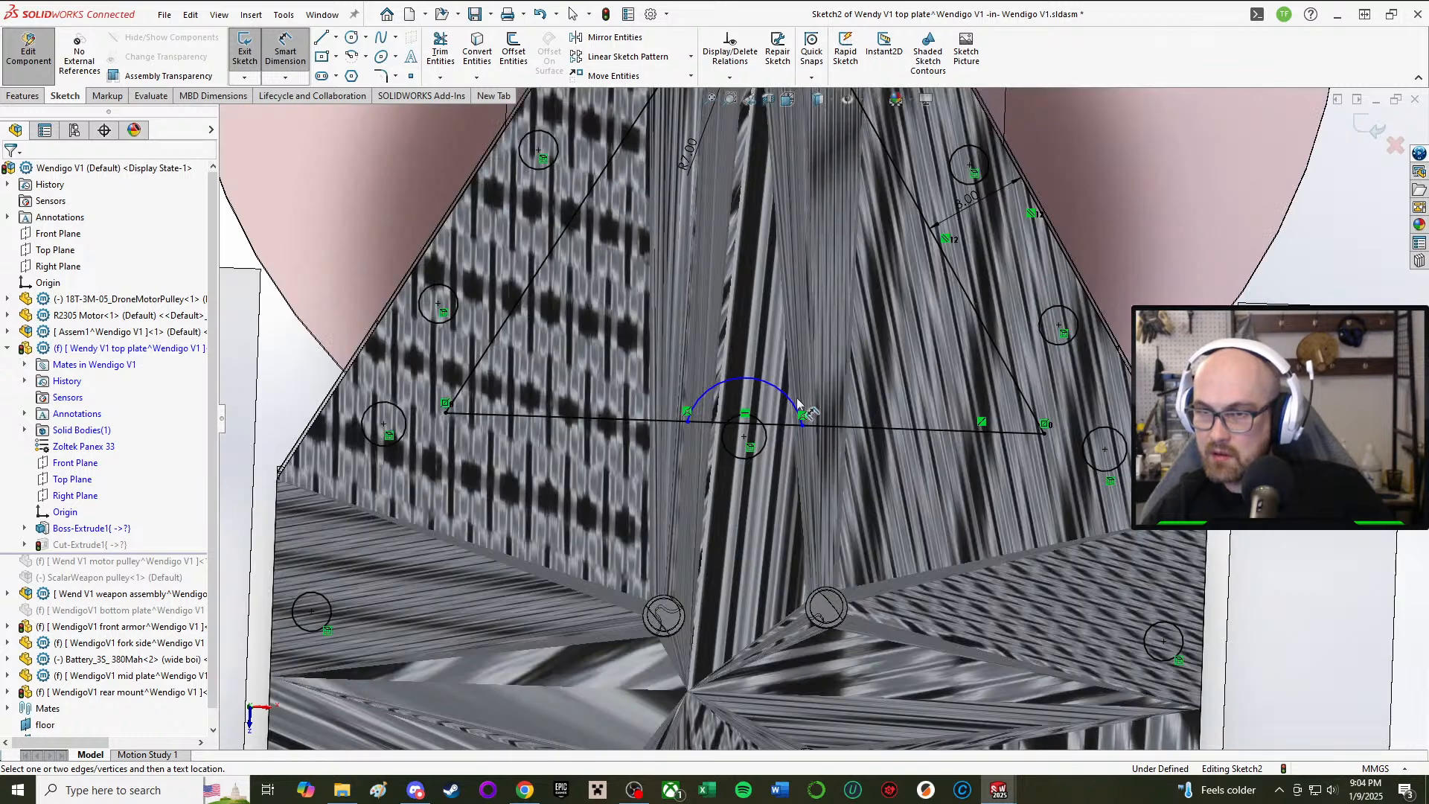
{"action": "left_click", "coordinate": [789, 399]}
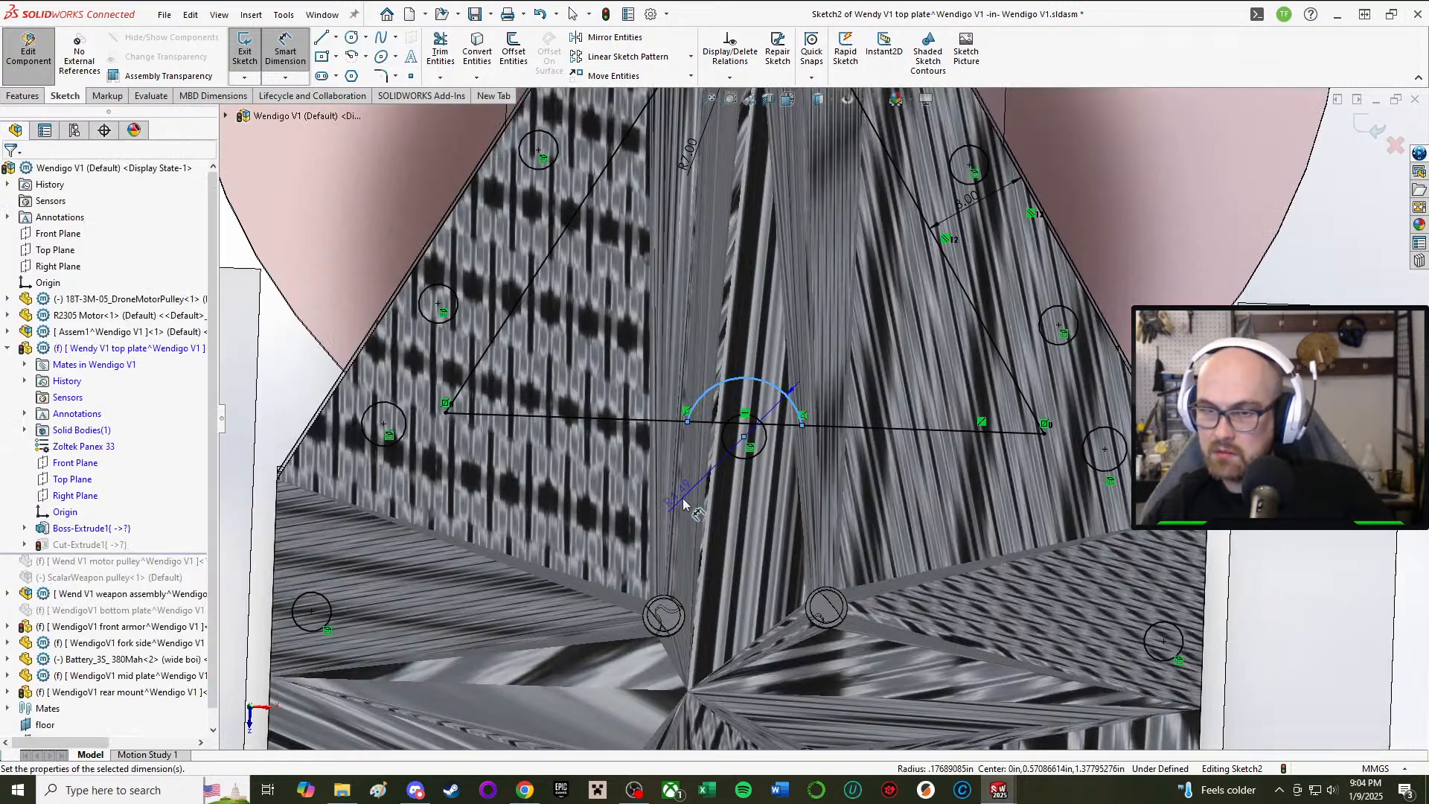
{"action": "left_click", "coordinate": [684, 503]}
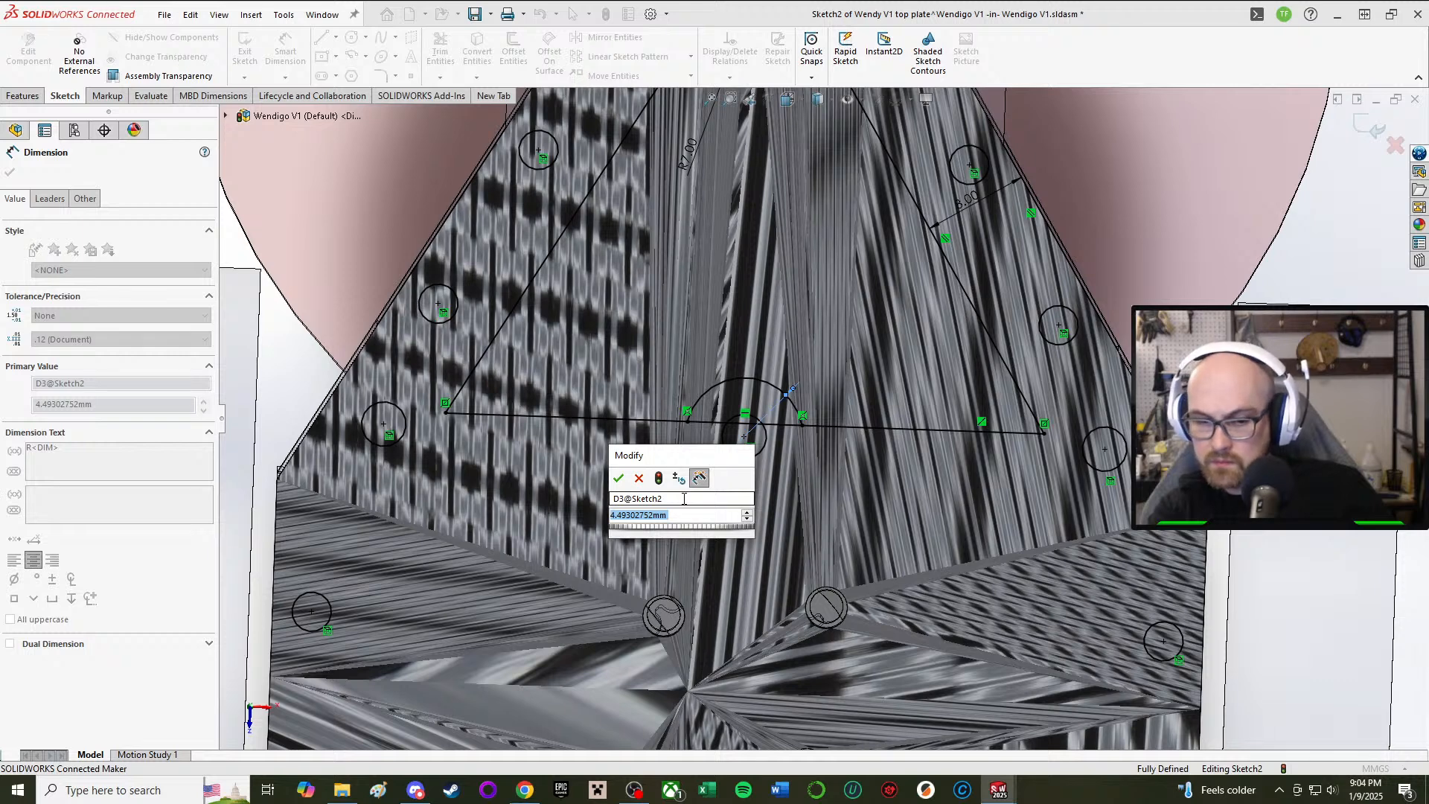
{"action": "type", "text": "4"}
{"action": "key", "text": "Return"}
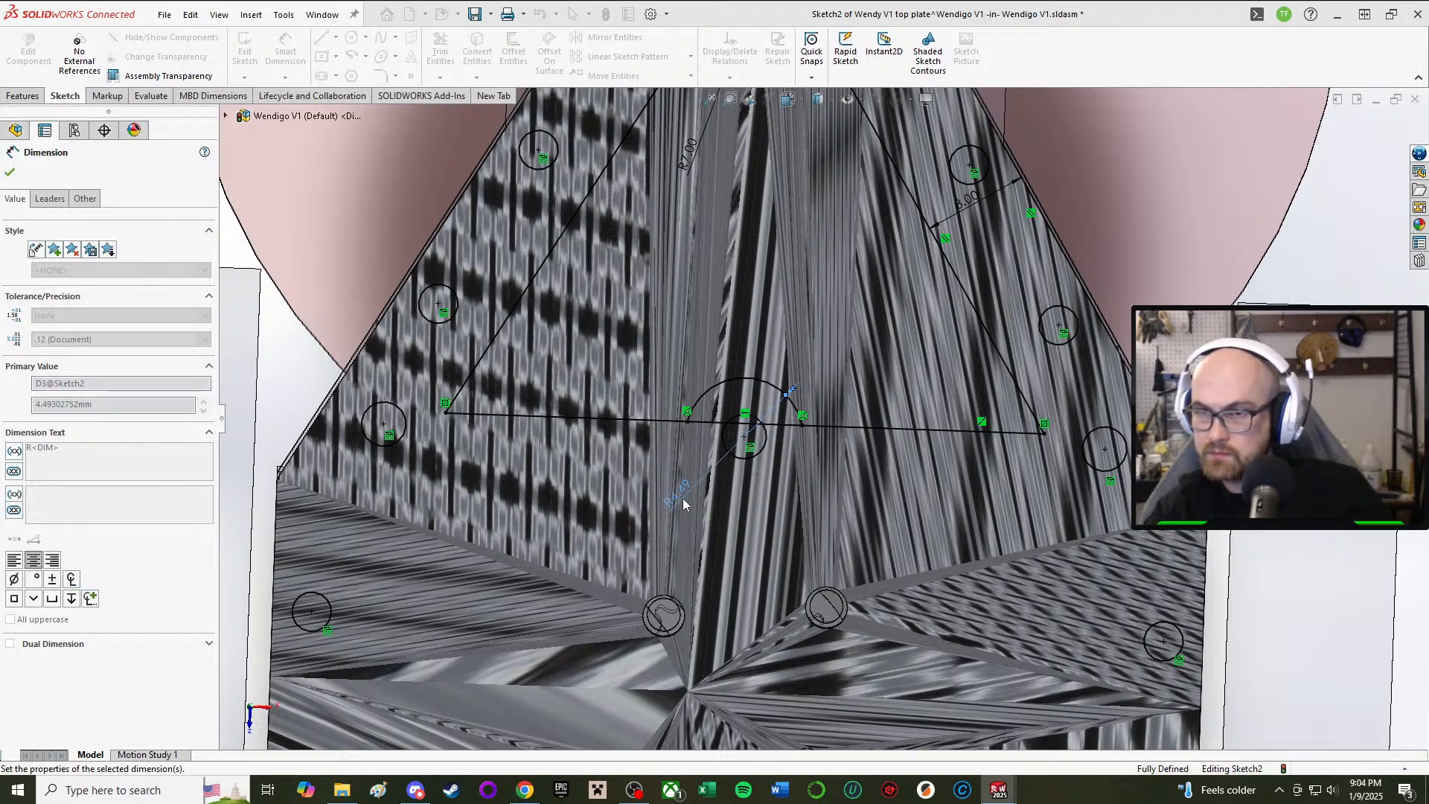
{"action": "scroll", "coordinate": [261, 395], "scroll_direction": "up", "scroll_amount": 2}
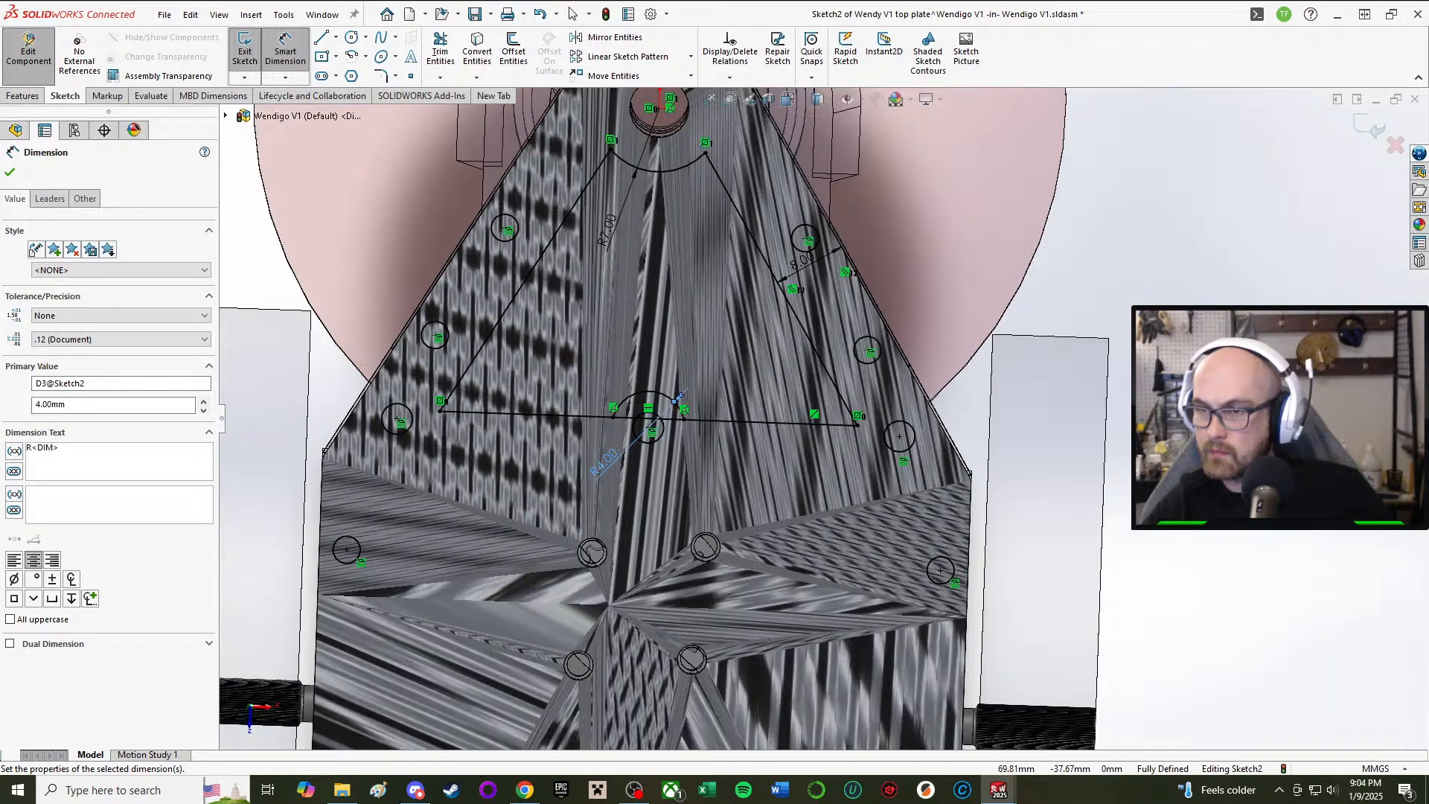
Step: Trim away the cutout's base line segment lying inside the arc
{"action": "left_click", "coordinate": [439, 45]}
{"action": "scroll", "coordinate": [580, 352], "scroll_direction": "down", "scroll_amount": 3}
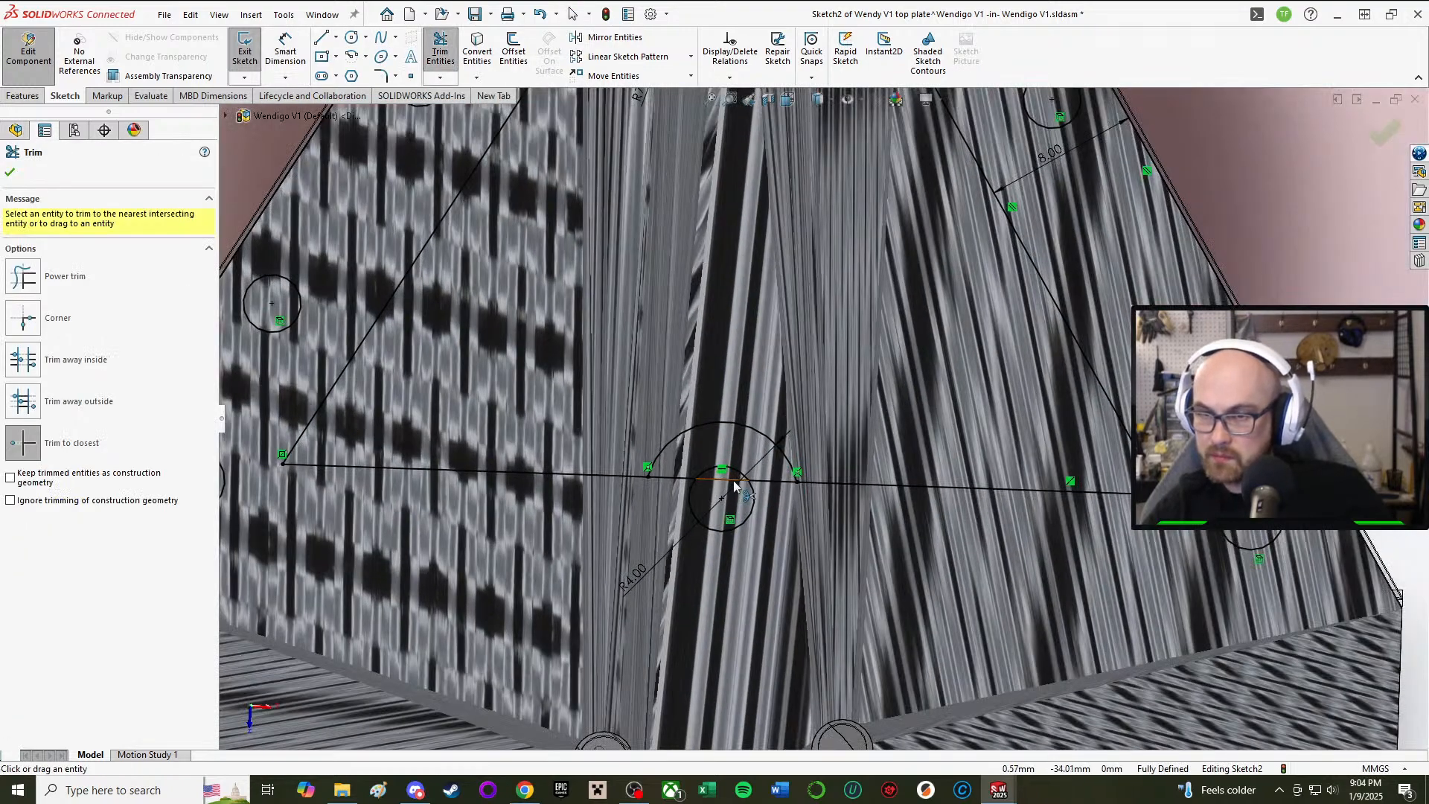
{"action": "left_click", "coordinate": [734, 485]}
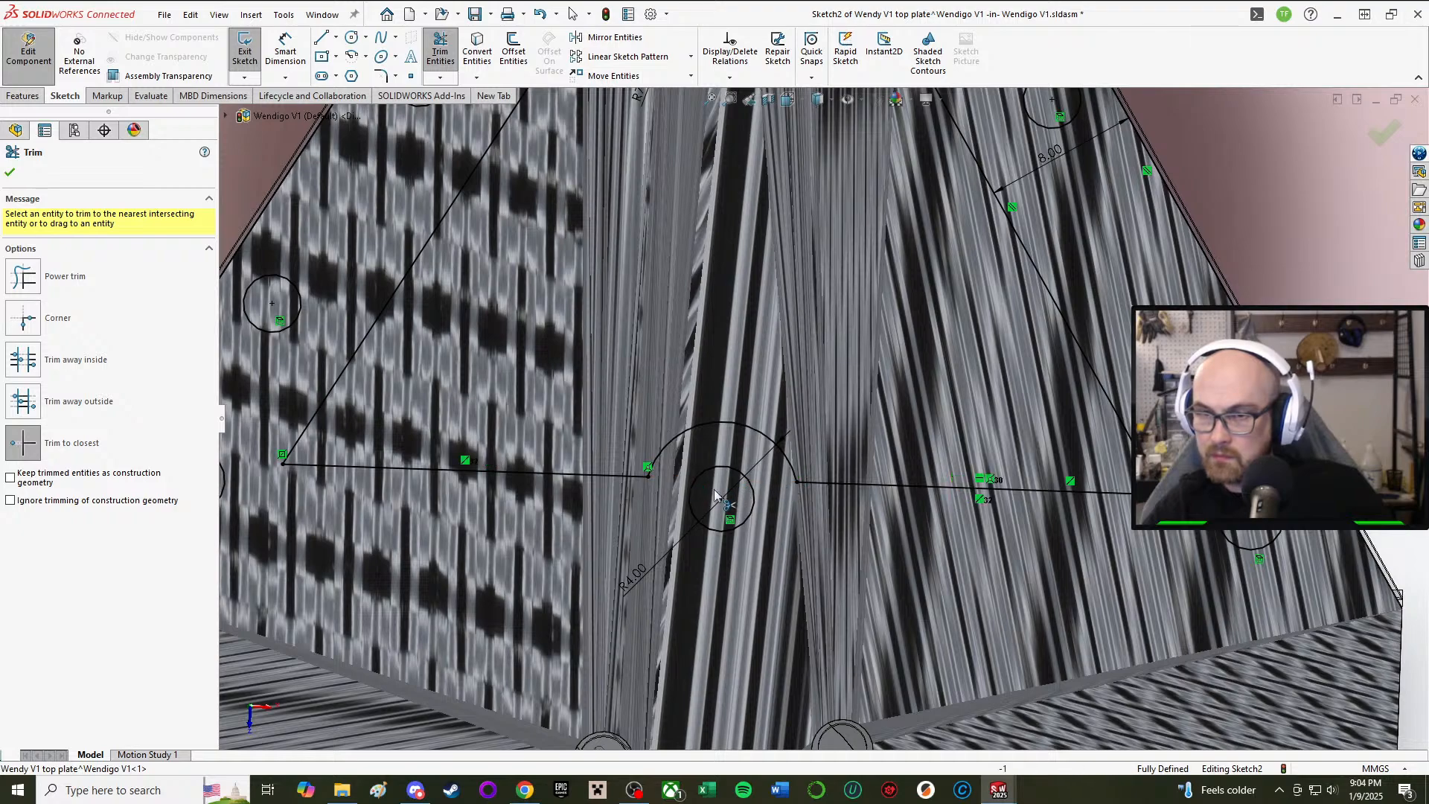
{"action": "scroll", "coordinate": [715, 495], "scroll_direction": "up", "scroll_amount": 3}
{"action": "scroll", "coordinate": [722, 446], "scroll_direction": "up", "scroll_amount": 4}
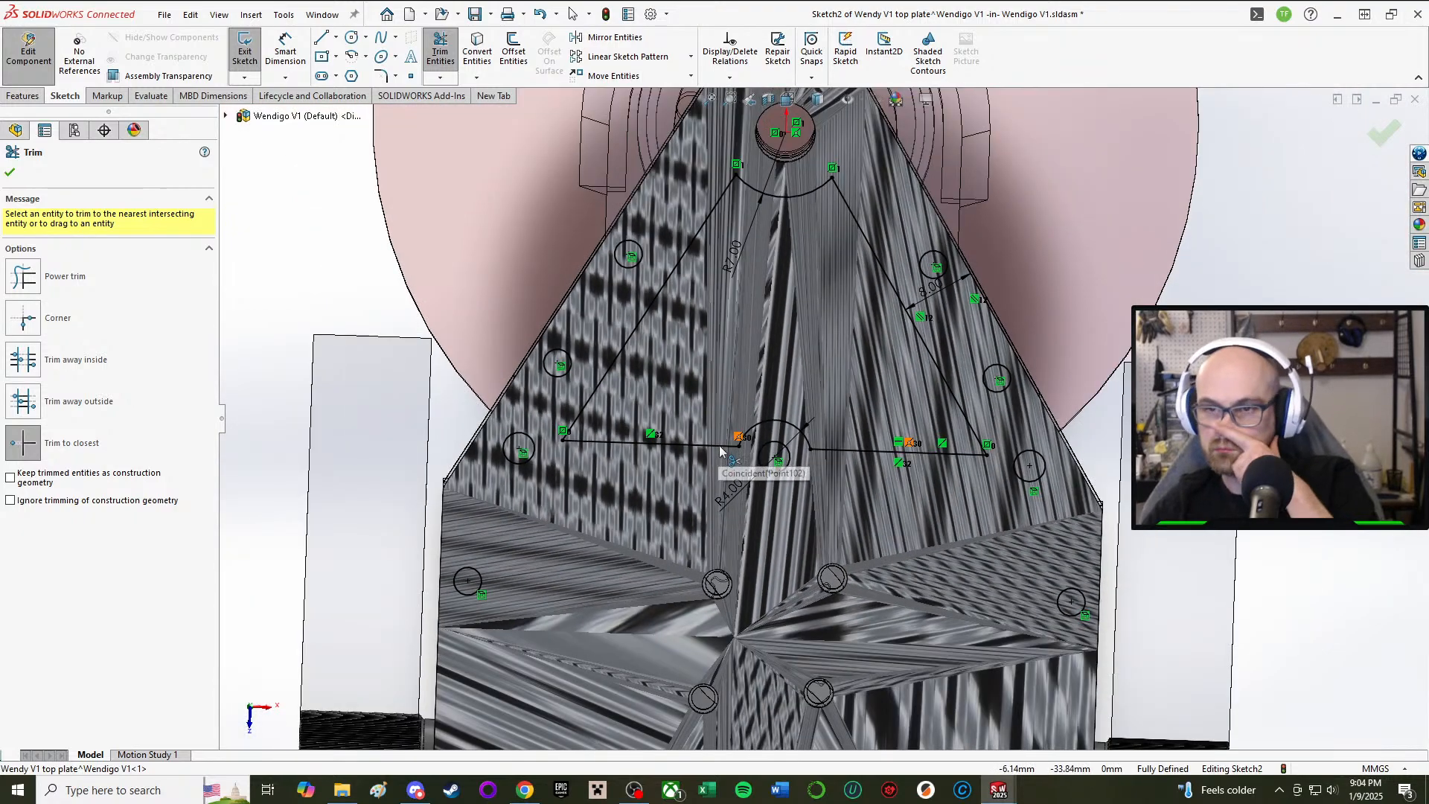
{"action": "scroll", "coordinate": [805, 459], "scroll_direction": "down", "scroll_amount": 3}
{"action": "scroll", "coordinate": [805, 459], "scroll_direction": "up", "scroll_amount": 3}
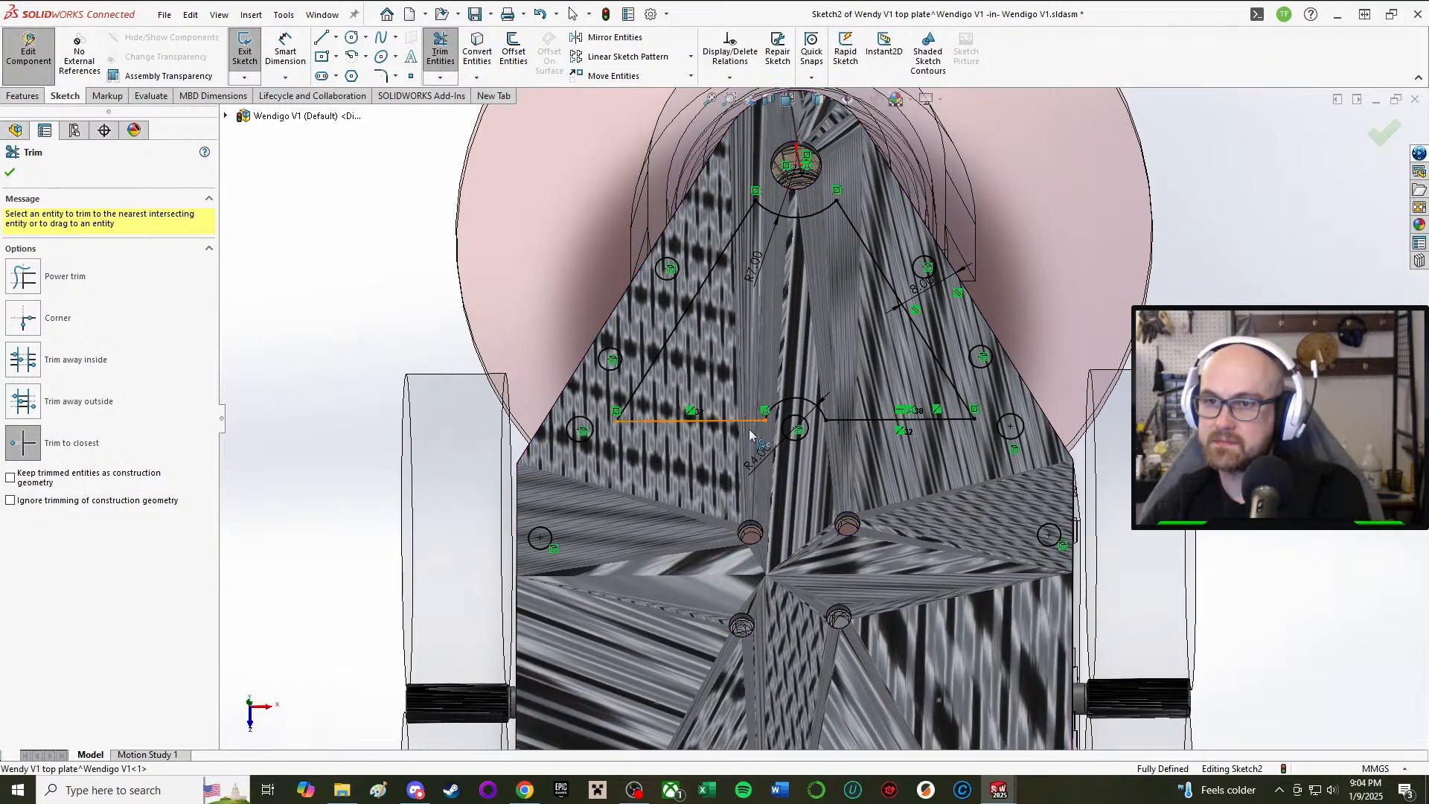
{"action": "key", "text": "d"}
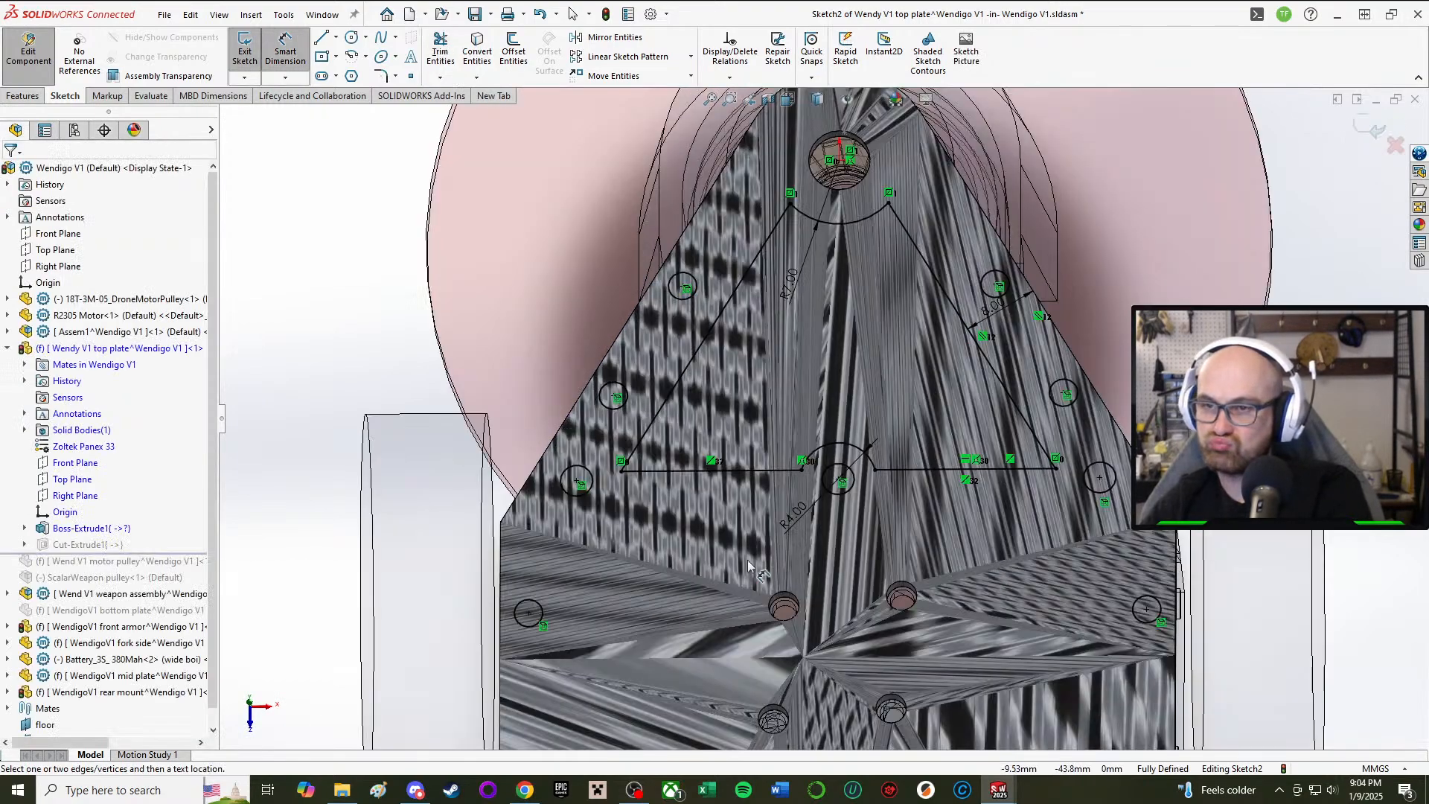
{"action": "mouse_move", "coordinate": [865, 480]}
{"action": "middle_mouse_down"}
{"action": "mouse_move", "coordinate": [831, 536]}
{"action": "mouse_move", "coordinate": [835, 683]}
{"action": "middle_mouse_up"}
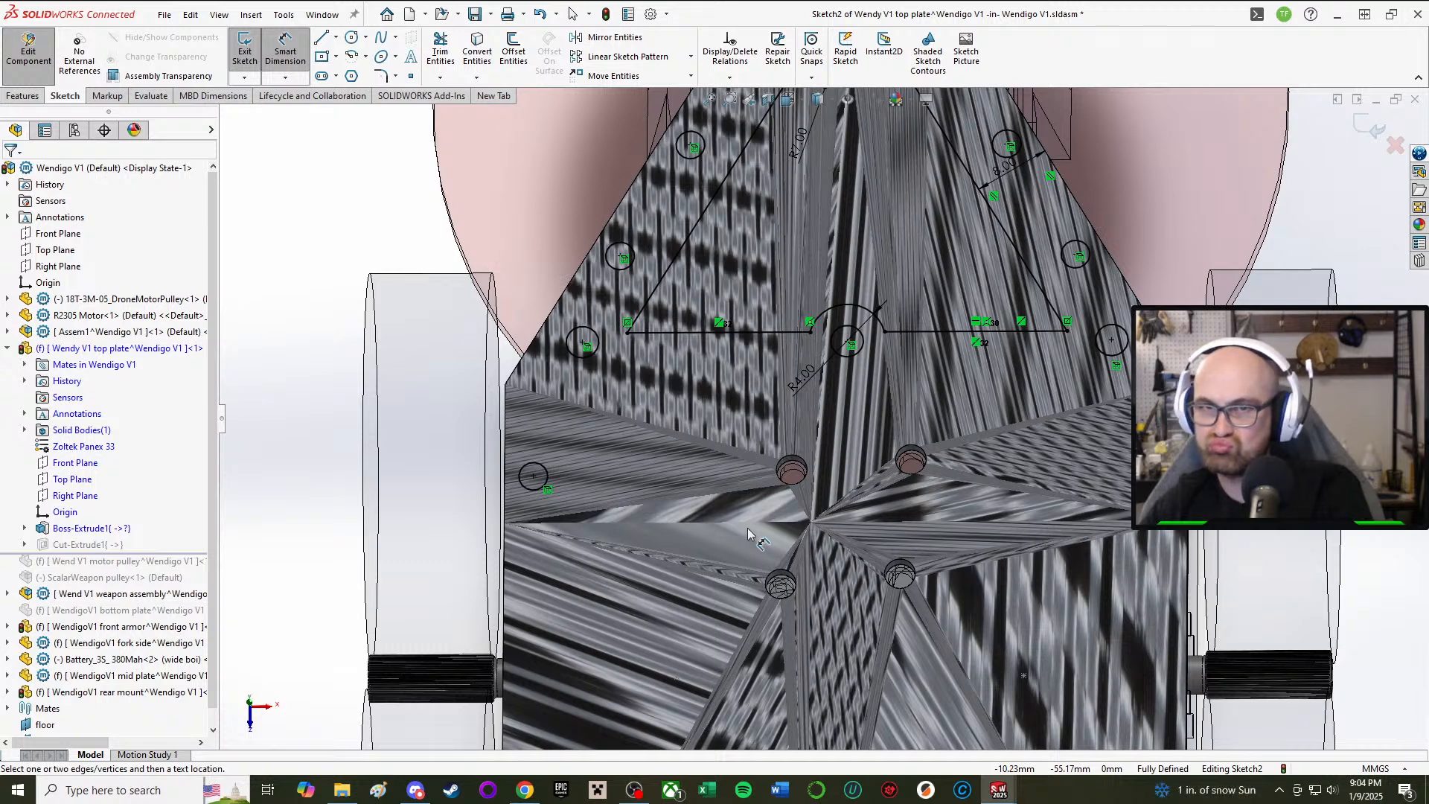
Step: Start a new horizontal line at a point lower on the plate's left side
{"action": "left_click", "coordinate": [296, 67]}
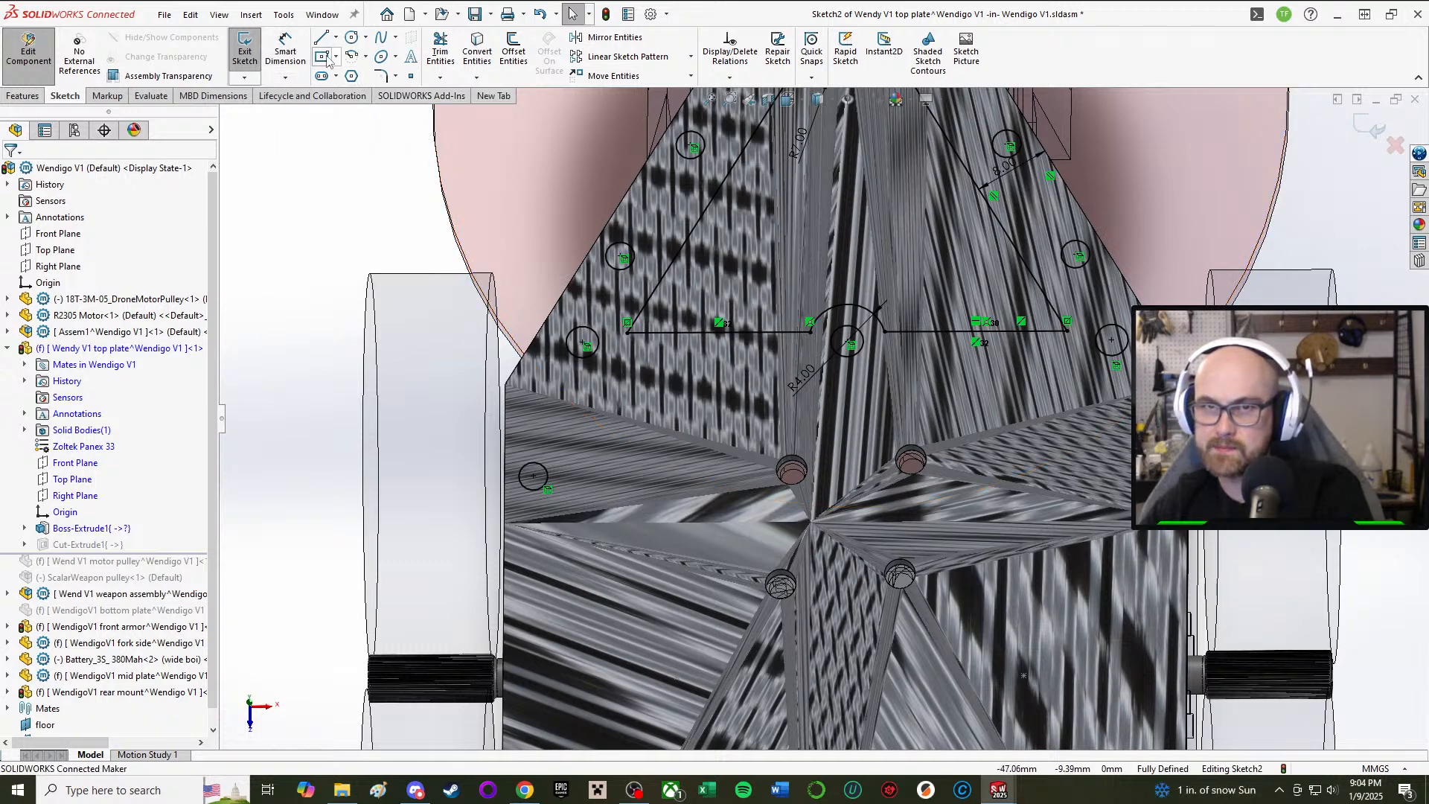
{"action": "mouse_move", "coordinate": [722, 692]}
{"action": "middle_mouse_down"}
{"action": "mouse_move", "coordinate": [801, 363]}
{"action": "mouse_move", "coordinate": [674, 569]}
{"action": "mouse_move", "coordinate": [1096, 162]}
{"action": "mouse_move", "coordinate": [1054, 77]}
{"action": "middle_mouse_up"}
{"action": "scroll", "coordinate": [1035, 162], "scroll_direction": "up", "scroll_amount": 3}
{"action": "middle_click_drag", "start_coordinate": [1036, 161], "coordinate": [862, 313]}
{"action": "scroll", "coordinate": [1009, 194], "scroll_direction": "down", "scroll_amount": 2}
{"action": "scroll", "coordinate": [1009, 194], "scroll_direction": "down", "scroll_amount": 2}
{"action": "scroll", "coordinate": [856, 252], "scroll_direction": "up", "scroll_amount": 3}
{"action": "scroll", "coordinate": [856, 252], "scroll_direction": "down", "scroll_amount": 1}
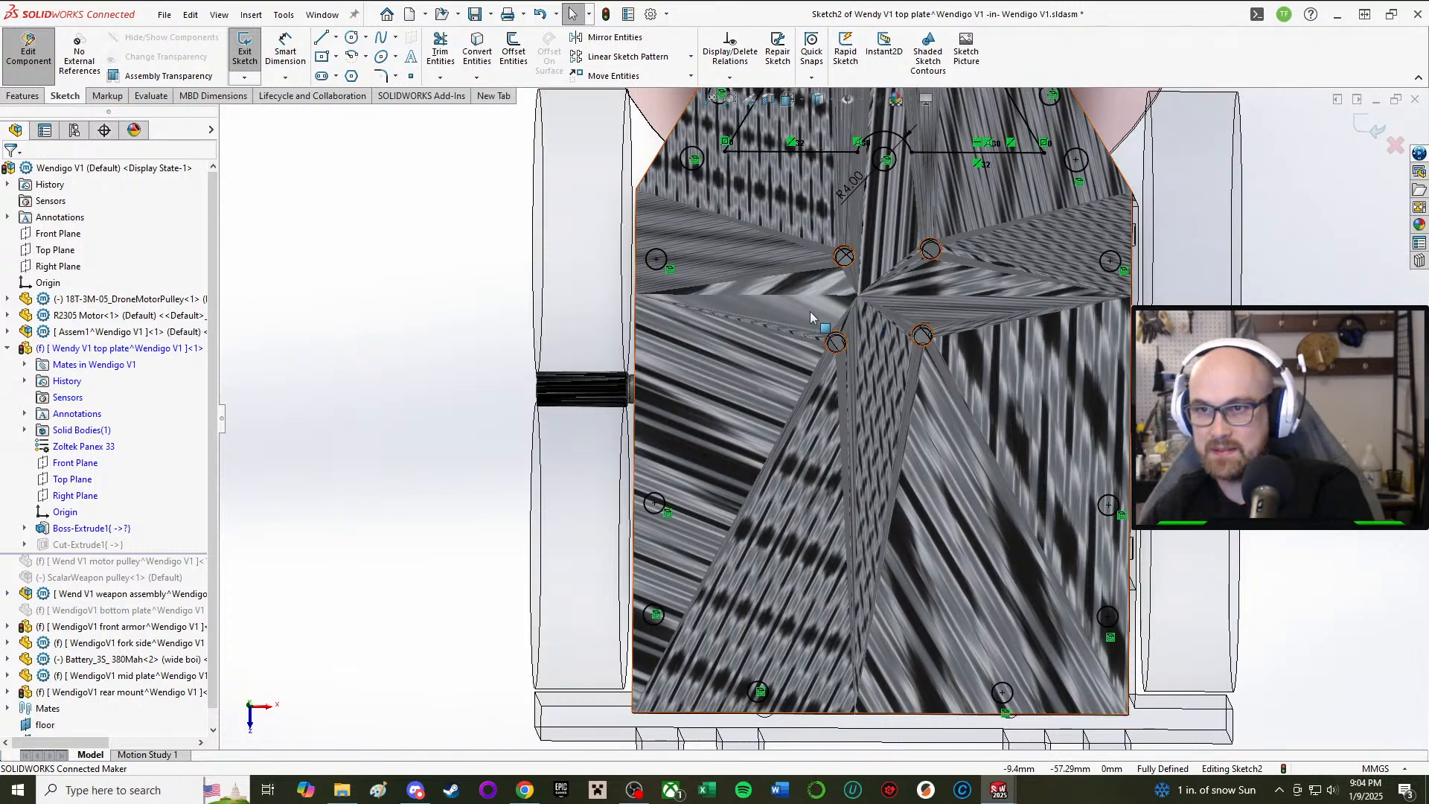
{"action": "left_click", "coordinate": [320, 38]}
{"action": "scroll", "coordinate": [733, 242], "scroll_direction": "down", "scroll_amount": 2}
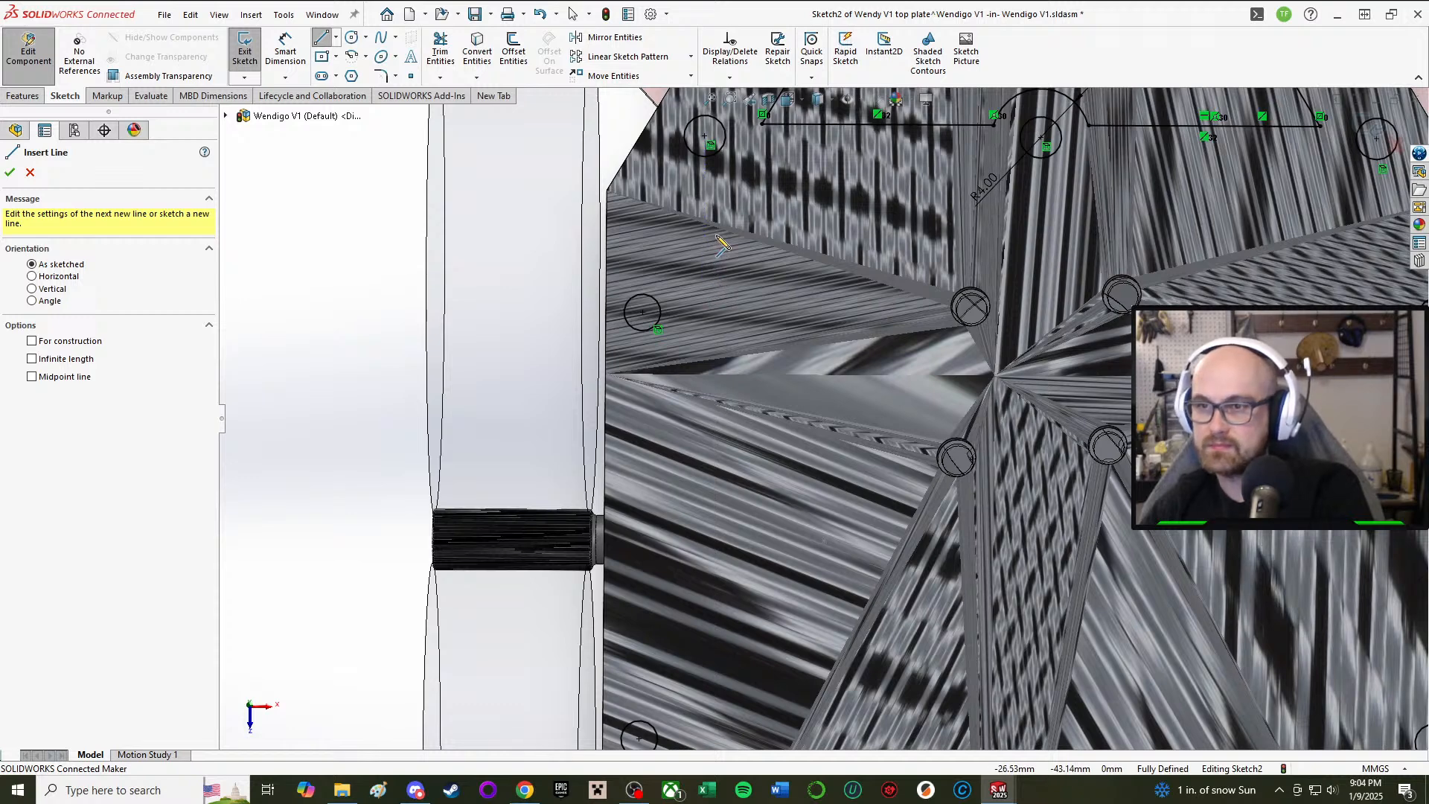
{"action": "left_click", "coordinate": [717, 237]}
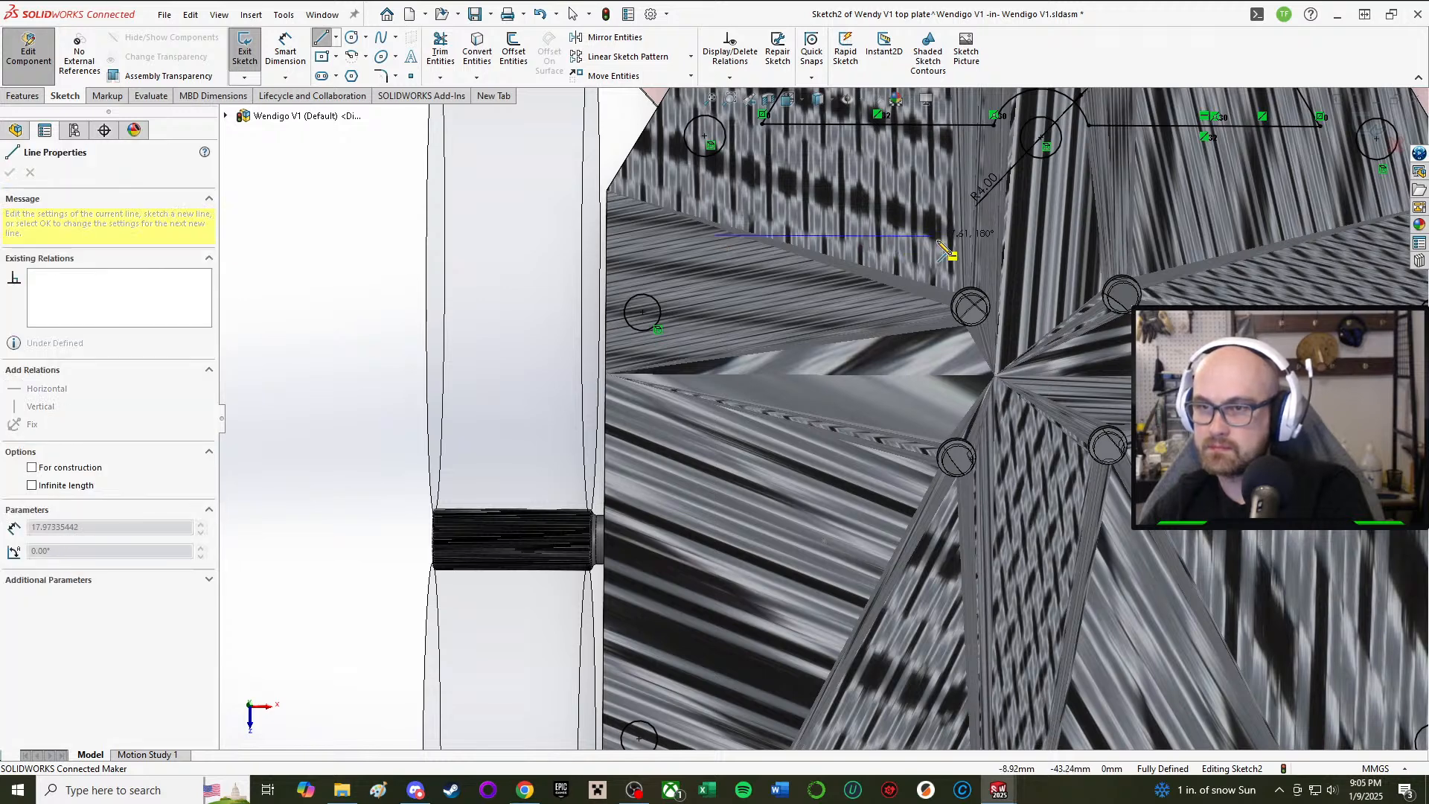
Step: Close a right triangle with horizontal top, diagonal and vertical edges below the existing cutout
{"action": "left_click", "coordinate": [905, 236]}
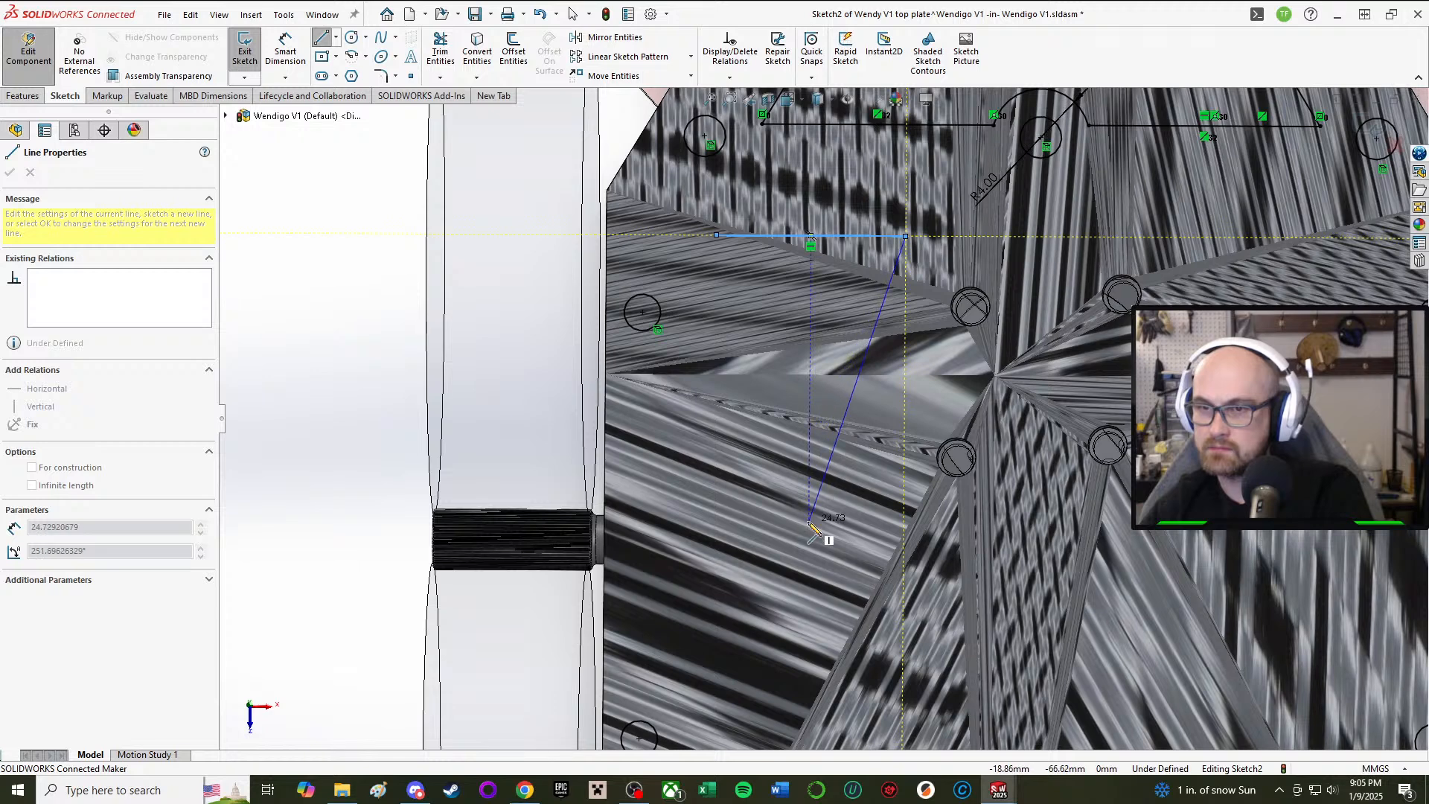
{"action": "left_click", "coordinate": [713, 544]}
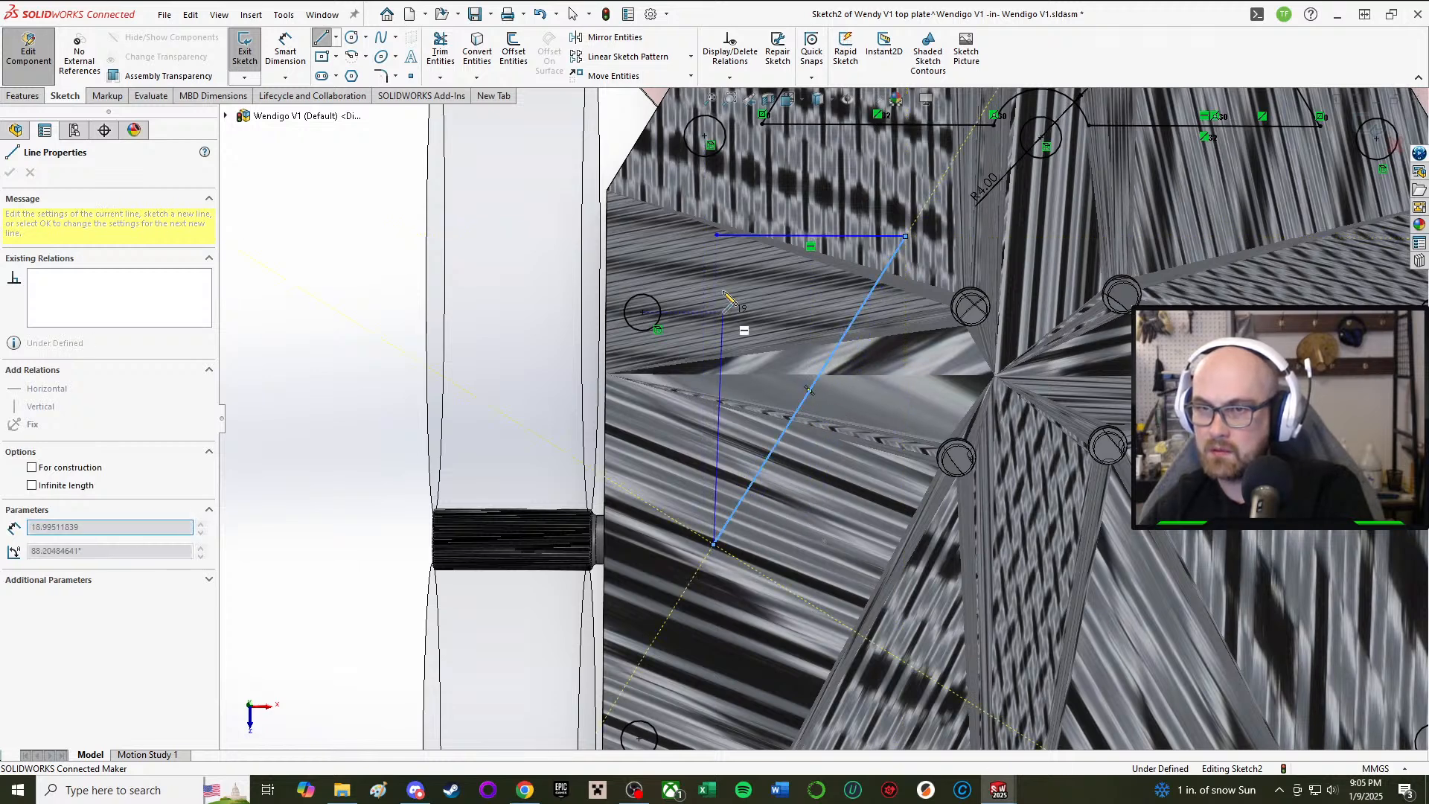
{"action": "left_click", "coordinate": [718, 235]}
{"action": "key", "text": "Escape"}
{"action": "scroll", "coordinate": [825, 417], "scroll_direction": "up", "scroll_amount": 3}
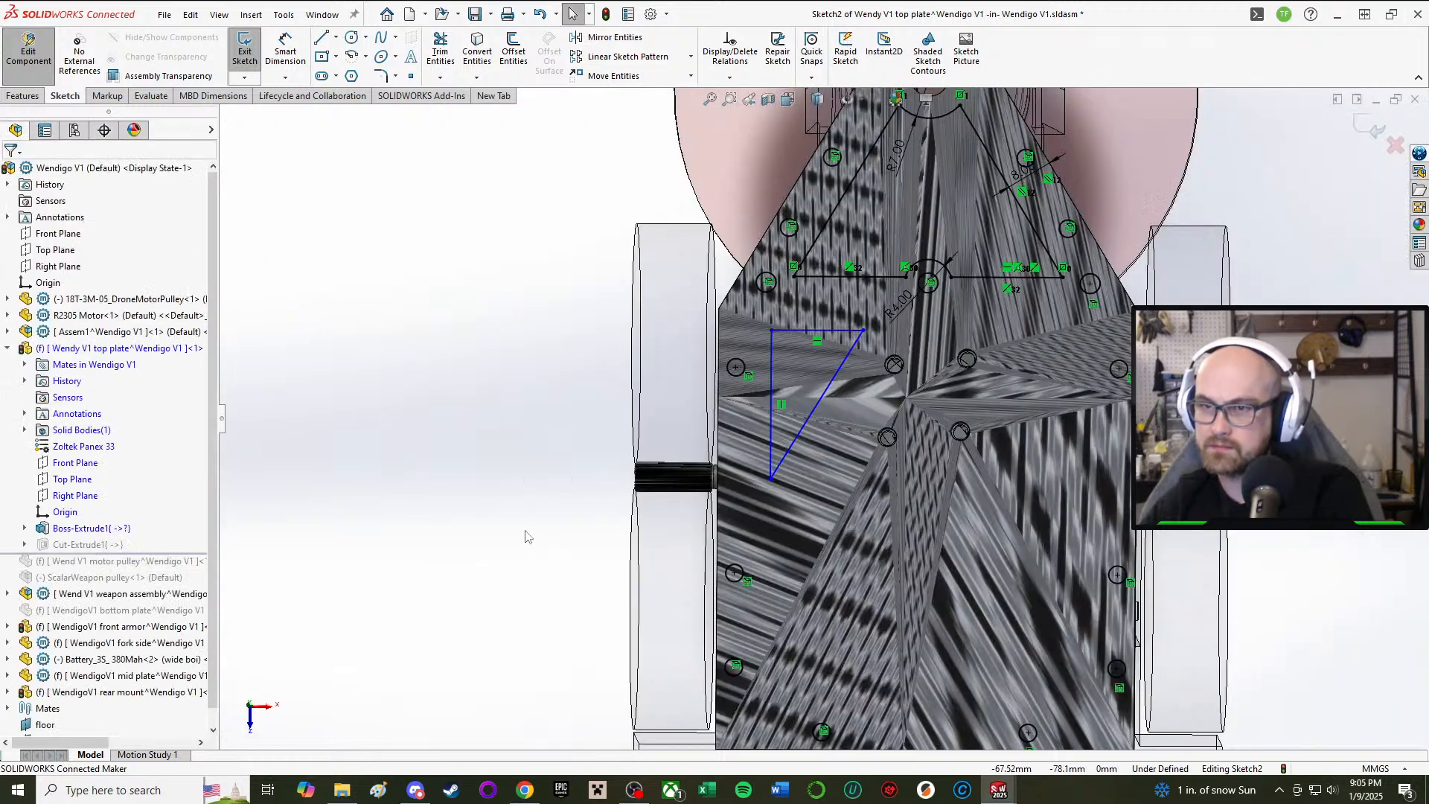
{"action": "middle_click_drag", "start_coordinate": [771, 330], "coordinate": [767, 299]}
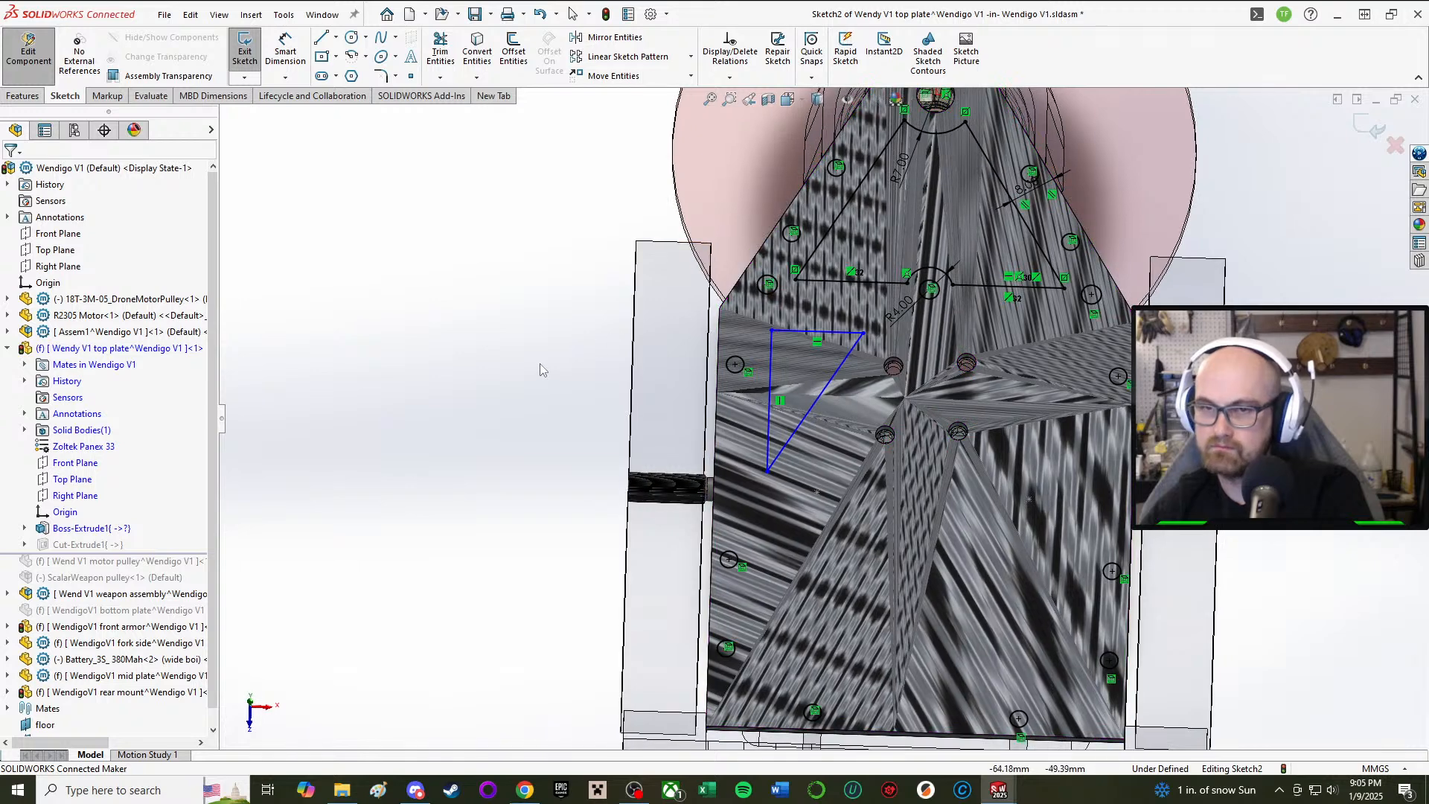
{"action": "right_click_drag", "start_coordinate": [542, 365], "coordinate": [622, 234]}
{"action": "scroll", "coordinate": [816, 341], "scroll_direction": "down", "scroll_amount": 3}
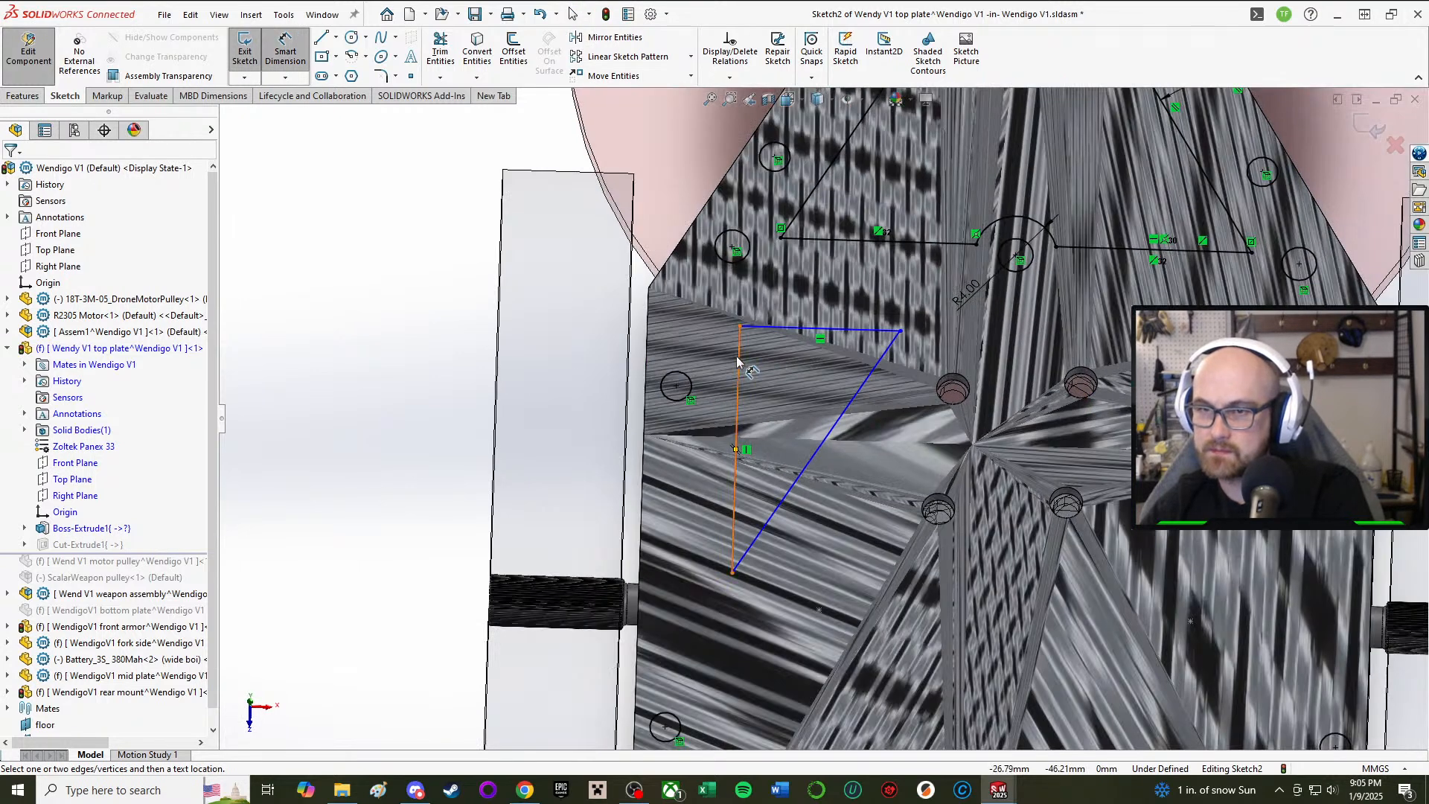
Step: Dimension the triangle's vertical edge 6 mm from the plate's left edge
{"action": "left_click", "coordinate": [737, 362]}
{"action": "left_click", "coordinate": [649, 348]}
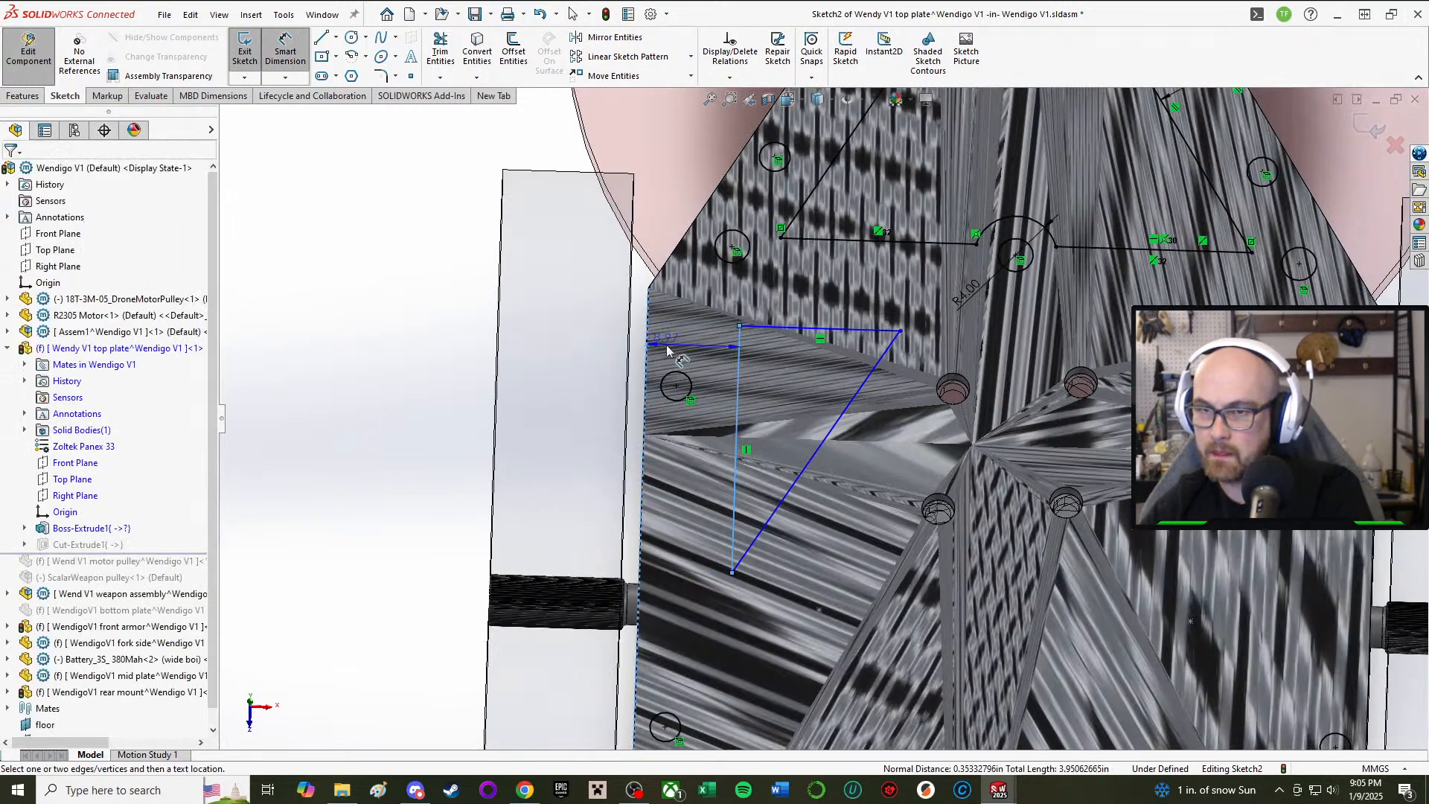
{"action": "left_click", "coordinate": [692, 348]}
{"action": "type", "text": "6"}
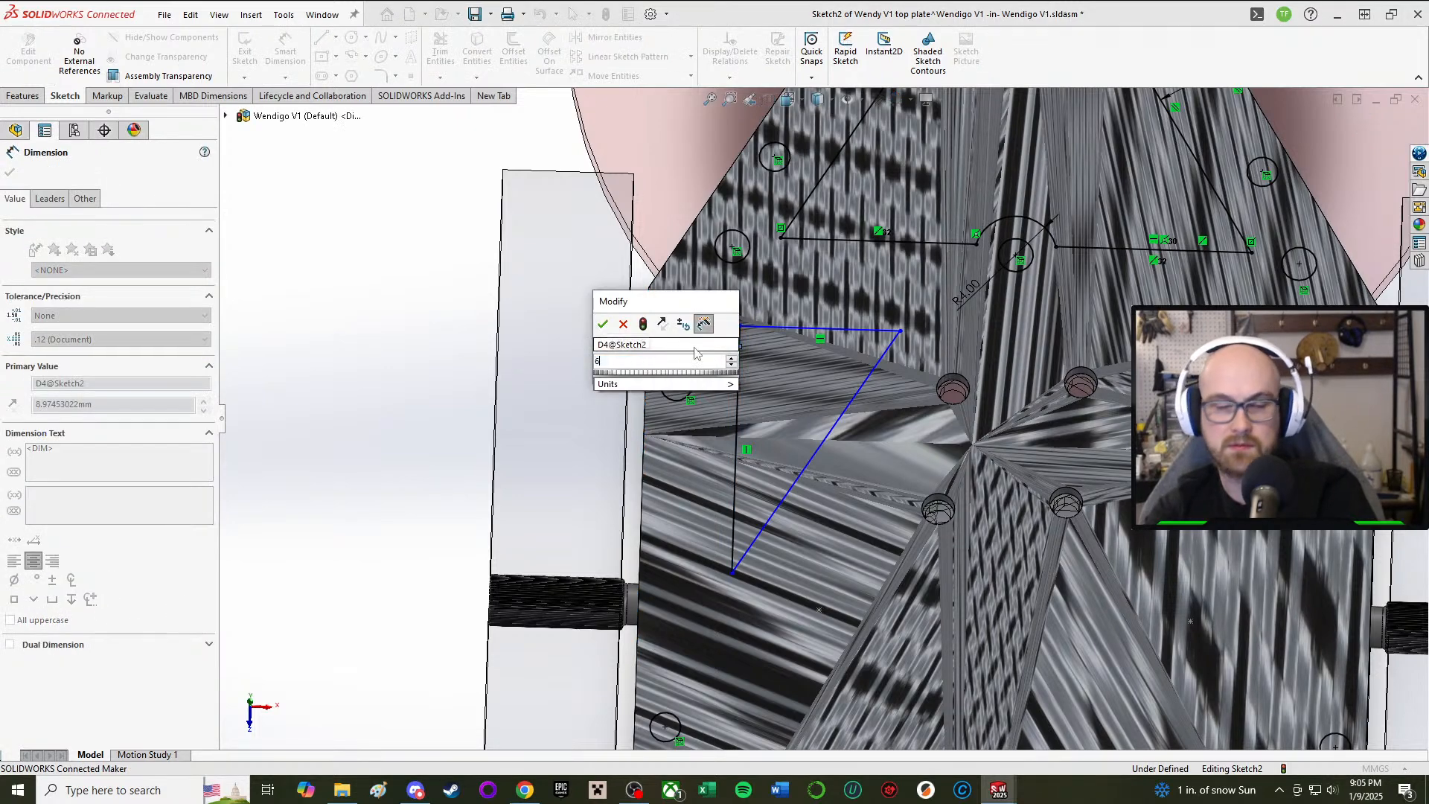
{"action": "key", "text": "Return"}
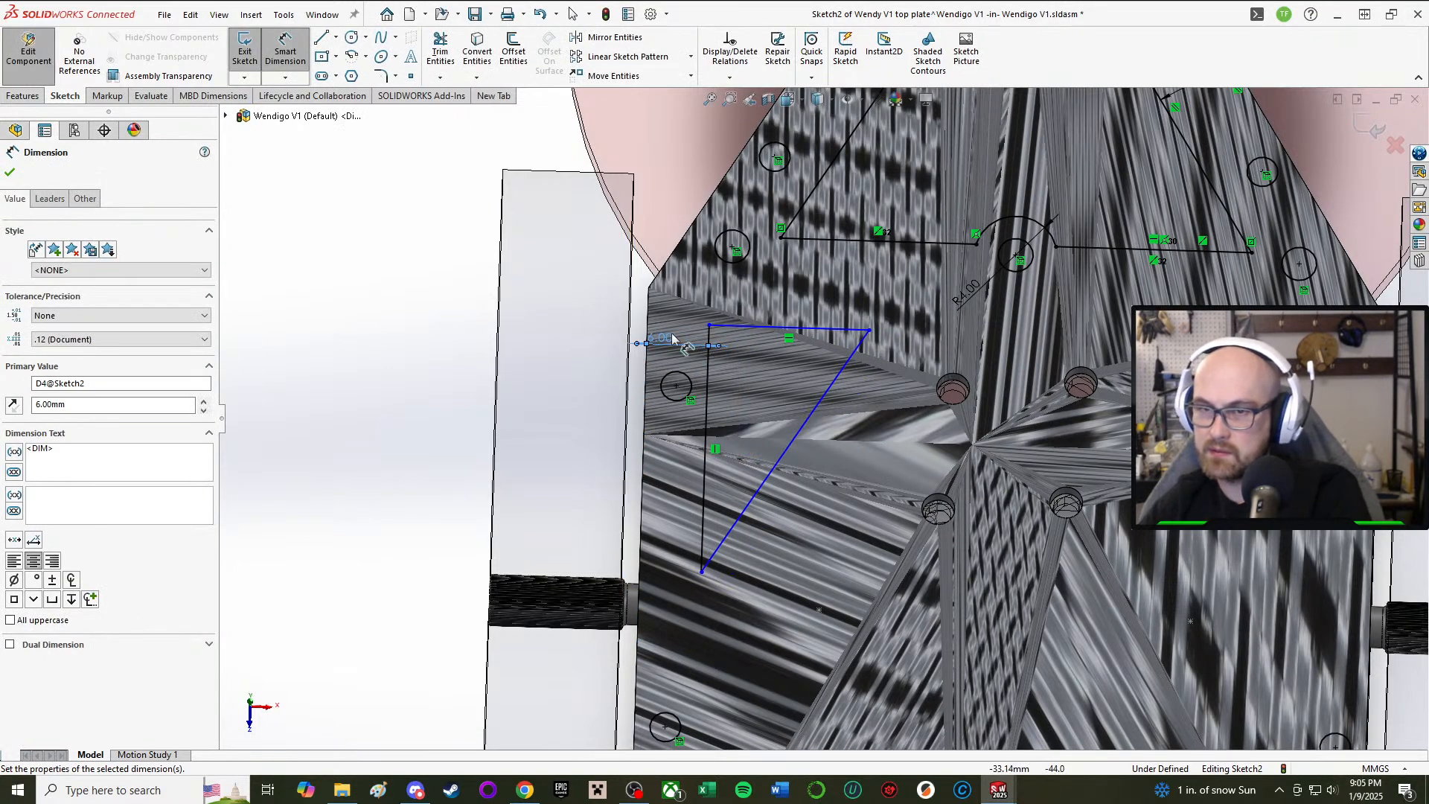
{"action": "scroll", "coordinate": [702, 334], "scroll_direction": "down", "scroll_amount": 2}
{"action": "scroll", "coordinate": [808, 319], "scroll_direction": "up", "scroll_amount": 2}
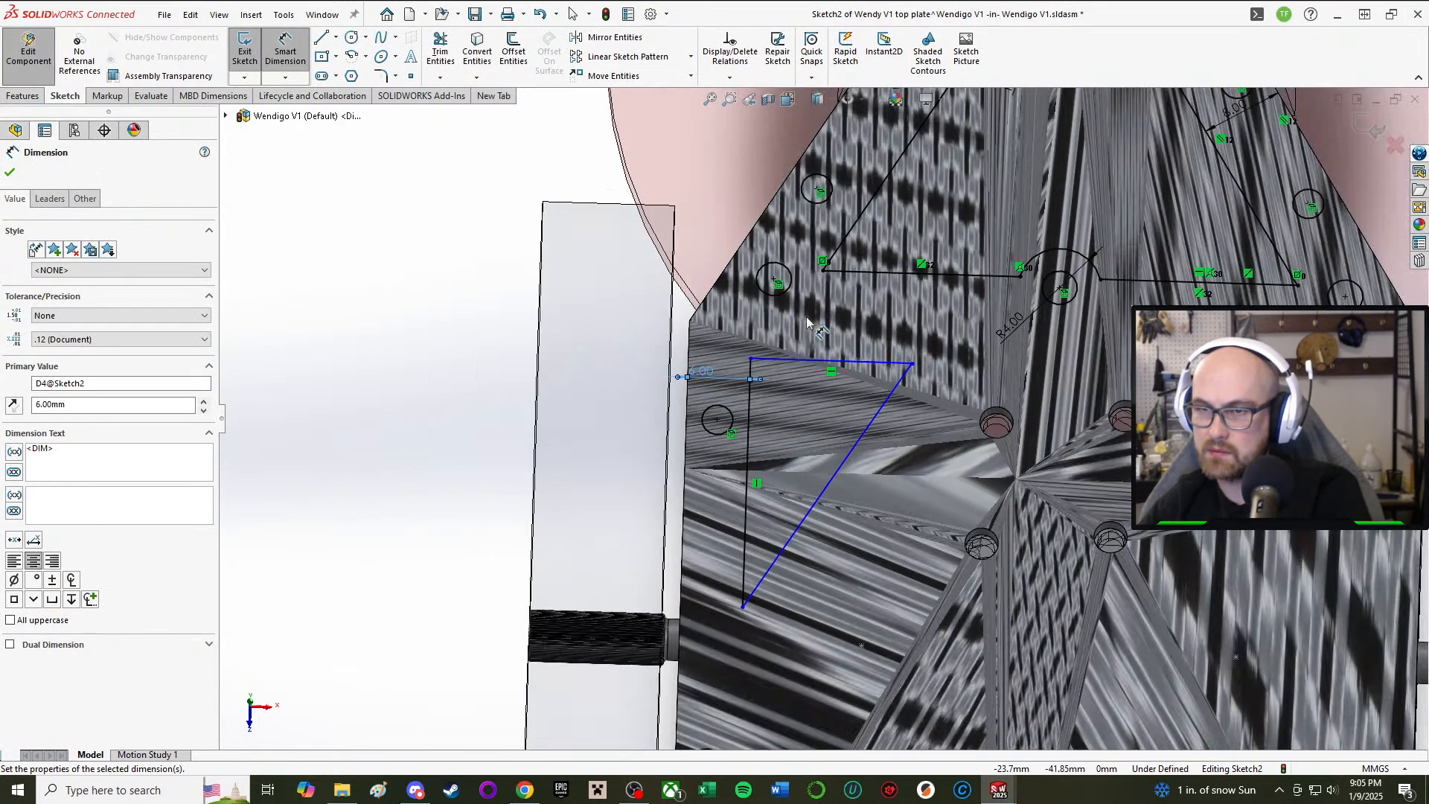
Step: Set an 8 mm gap between the triangle's top edge and the upper cutout's base line
{"action": "left_click", "coordinate": [858, 366]}
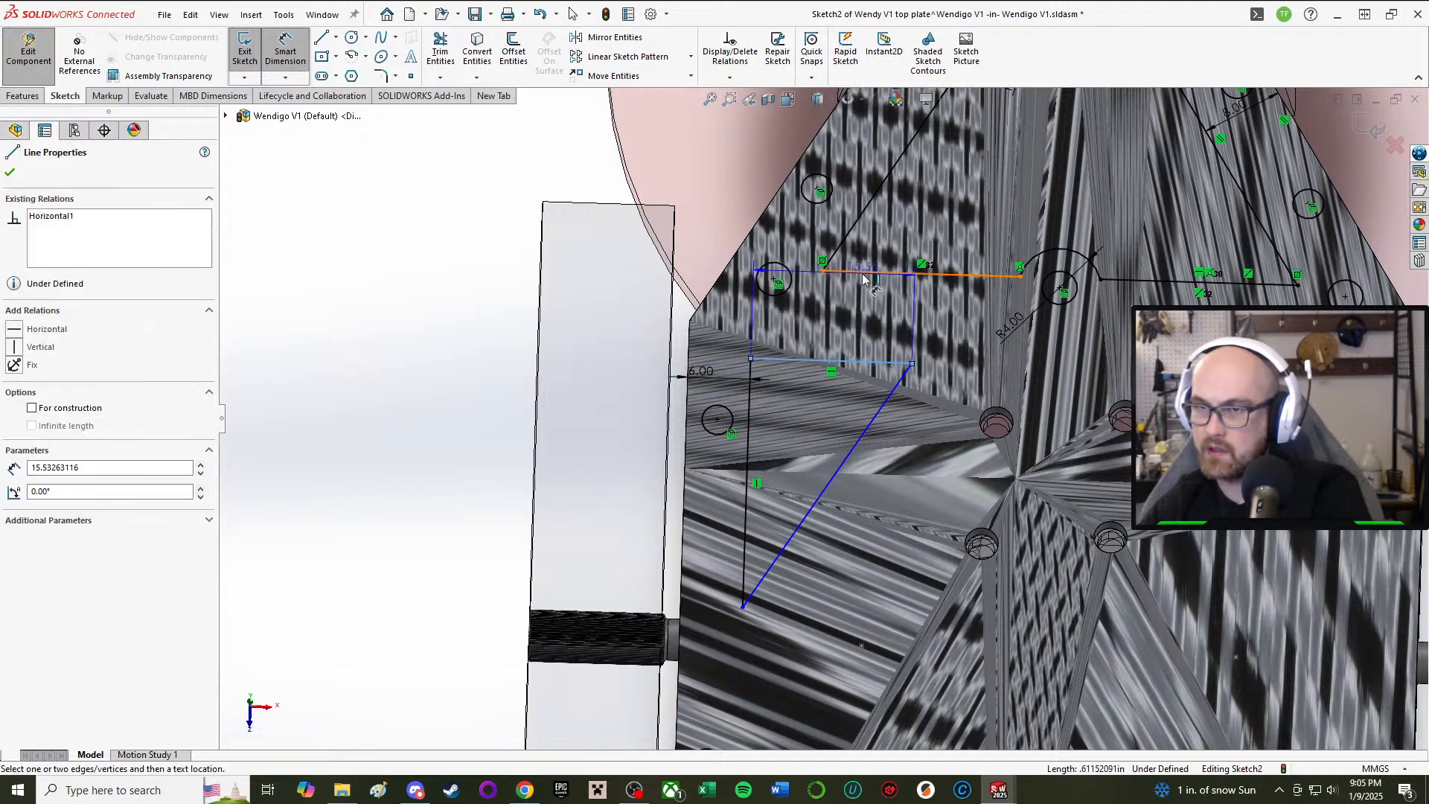
{"action": "left_click", "coordinate": [860, 274]}
{"action": "left_click", "coordinate": [863, 305]}
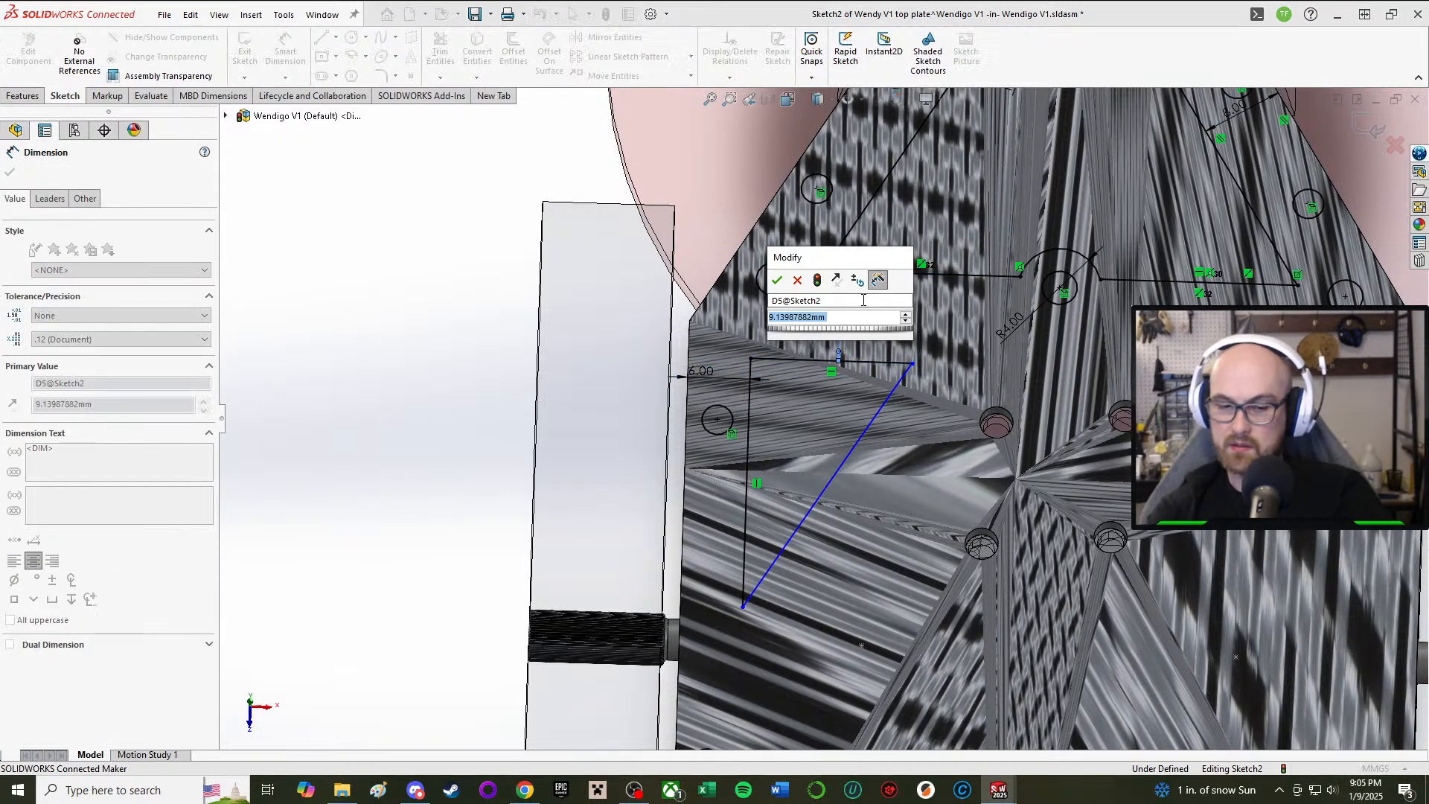
{"action": "type", "text": "8"}
{"action": "key", "text": "Return"}
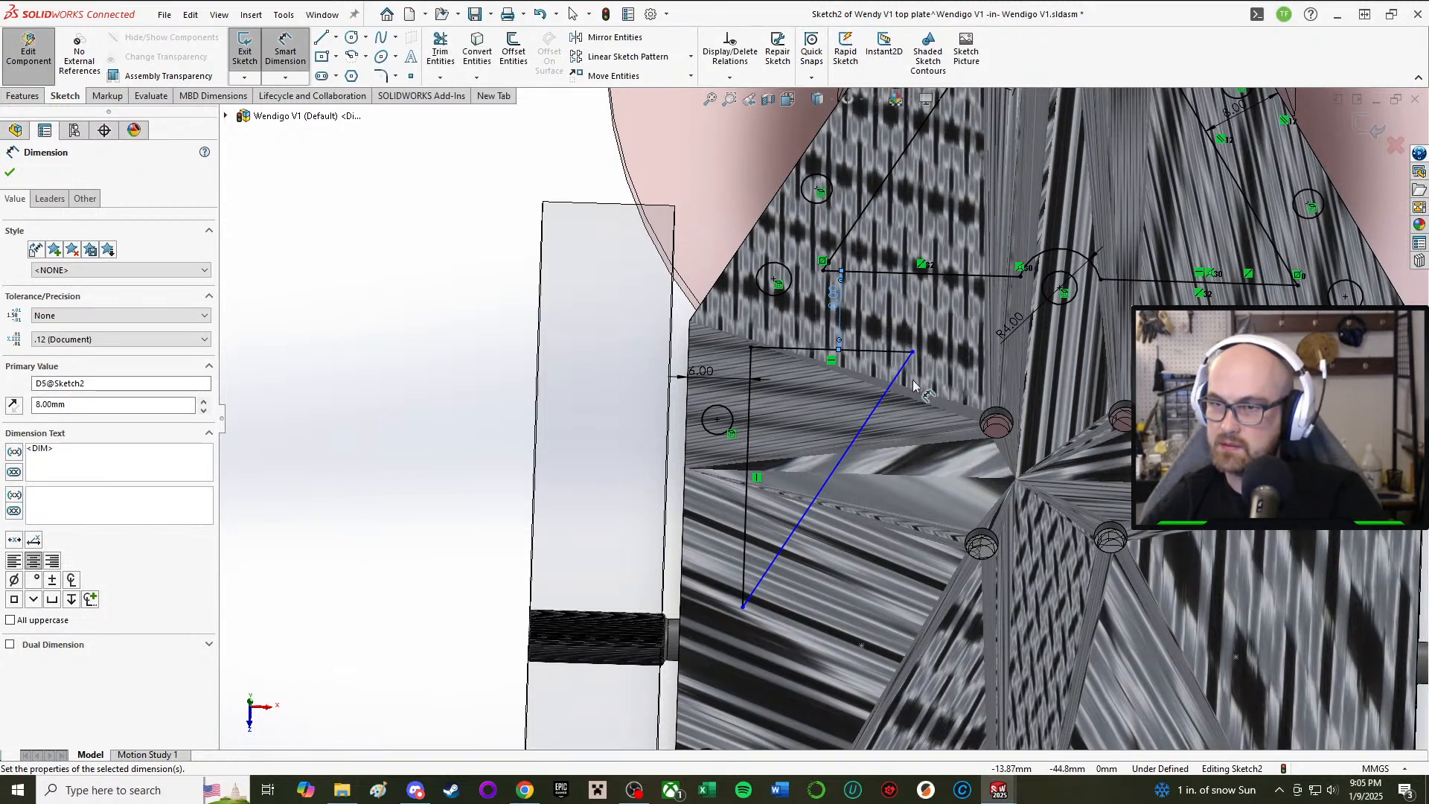
{"action": "mouse_move", "coordinate": [930, 372]}
{"action": "middle_mouse_down"}
{"action": "mouse_move", "coordinate": [907, 435]}
{"action": "mouse_move", "coordinate": [895, 433]}
{"action": "middle_mouse_up"}
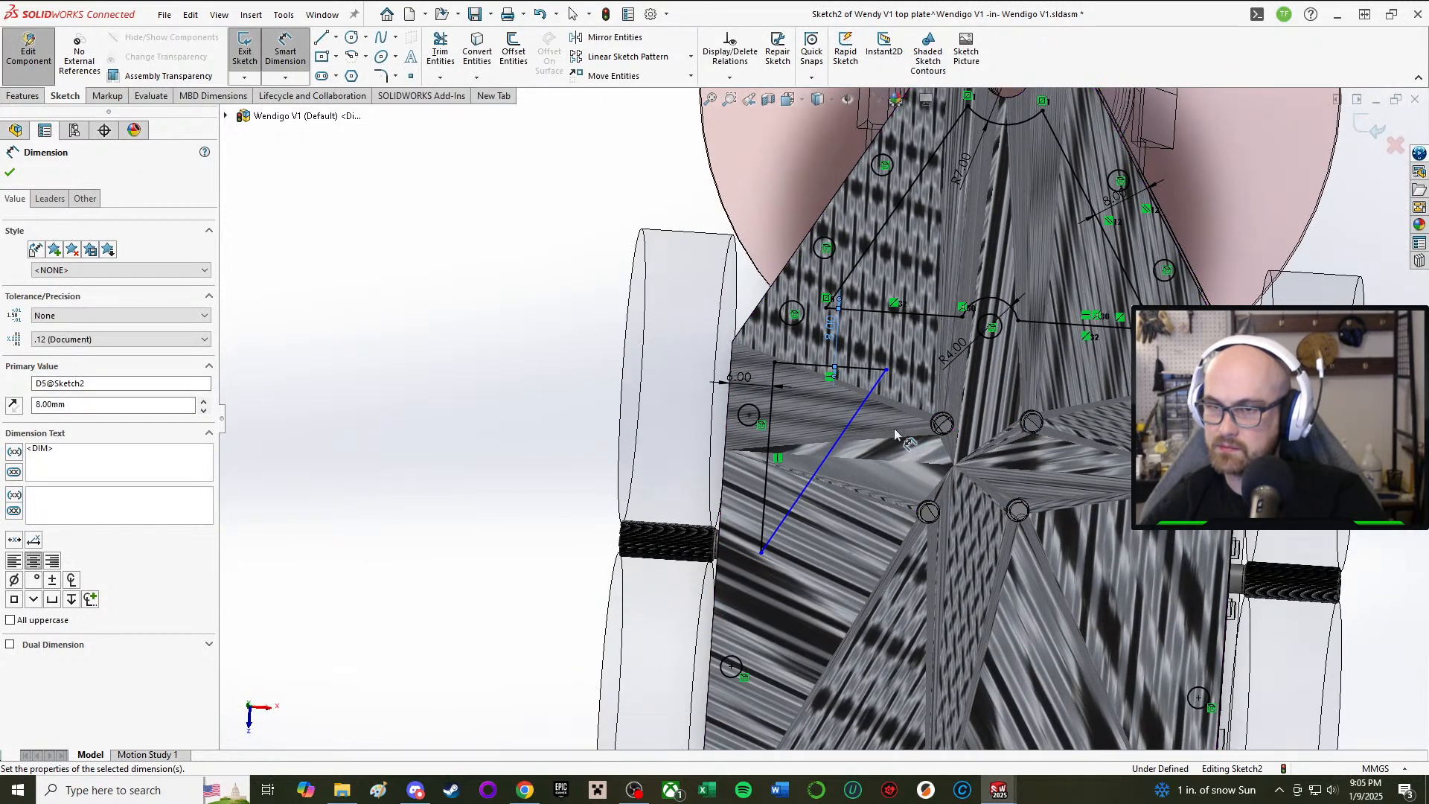
Step: Drag the diagonal line's top endpoint further to the left
{"action": "left_click", "coordinate": [477, 52]}
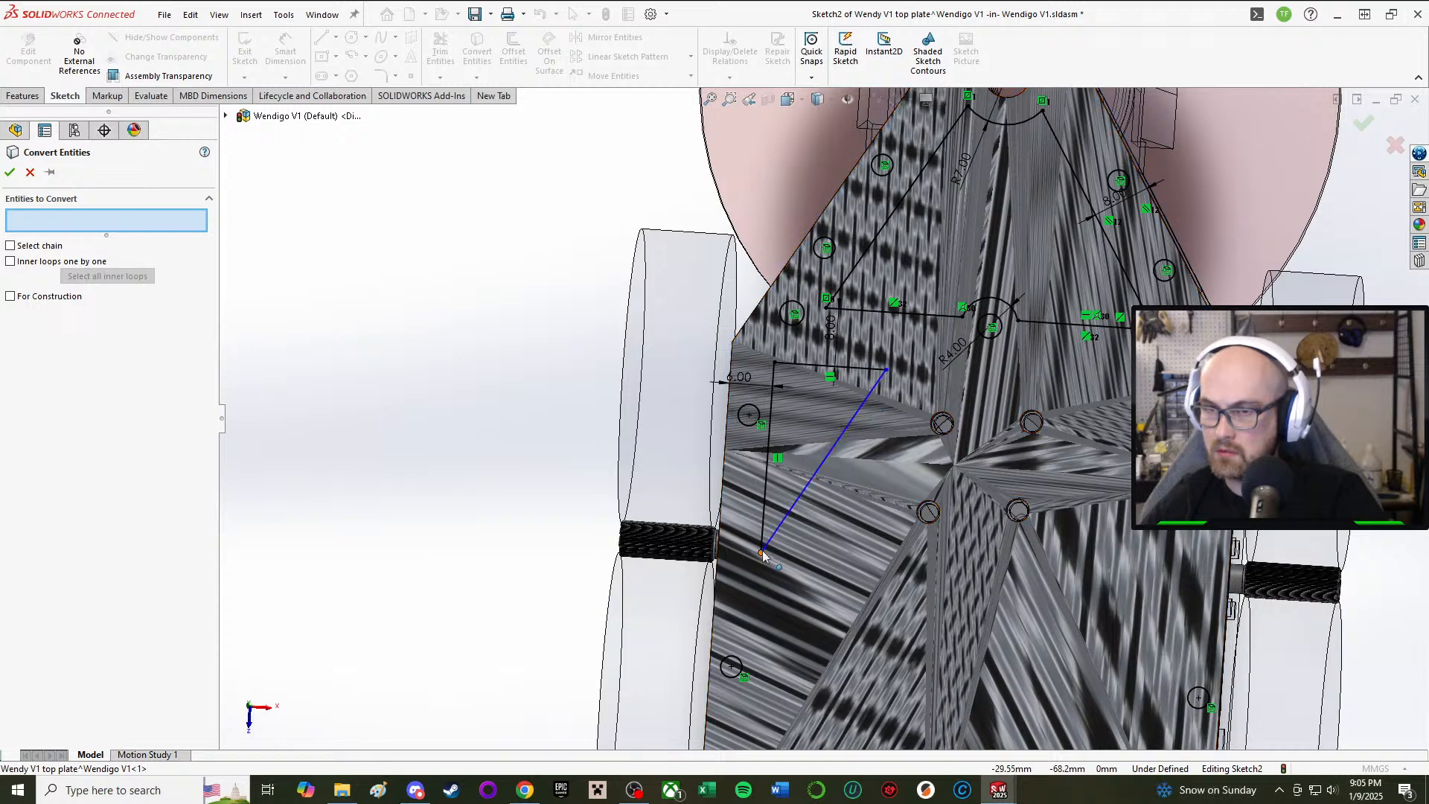
{"action": "left_click", "coordinate": [30, 172]}
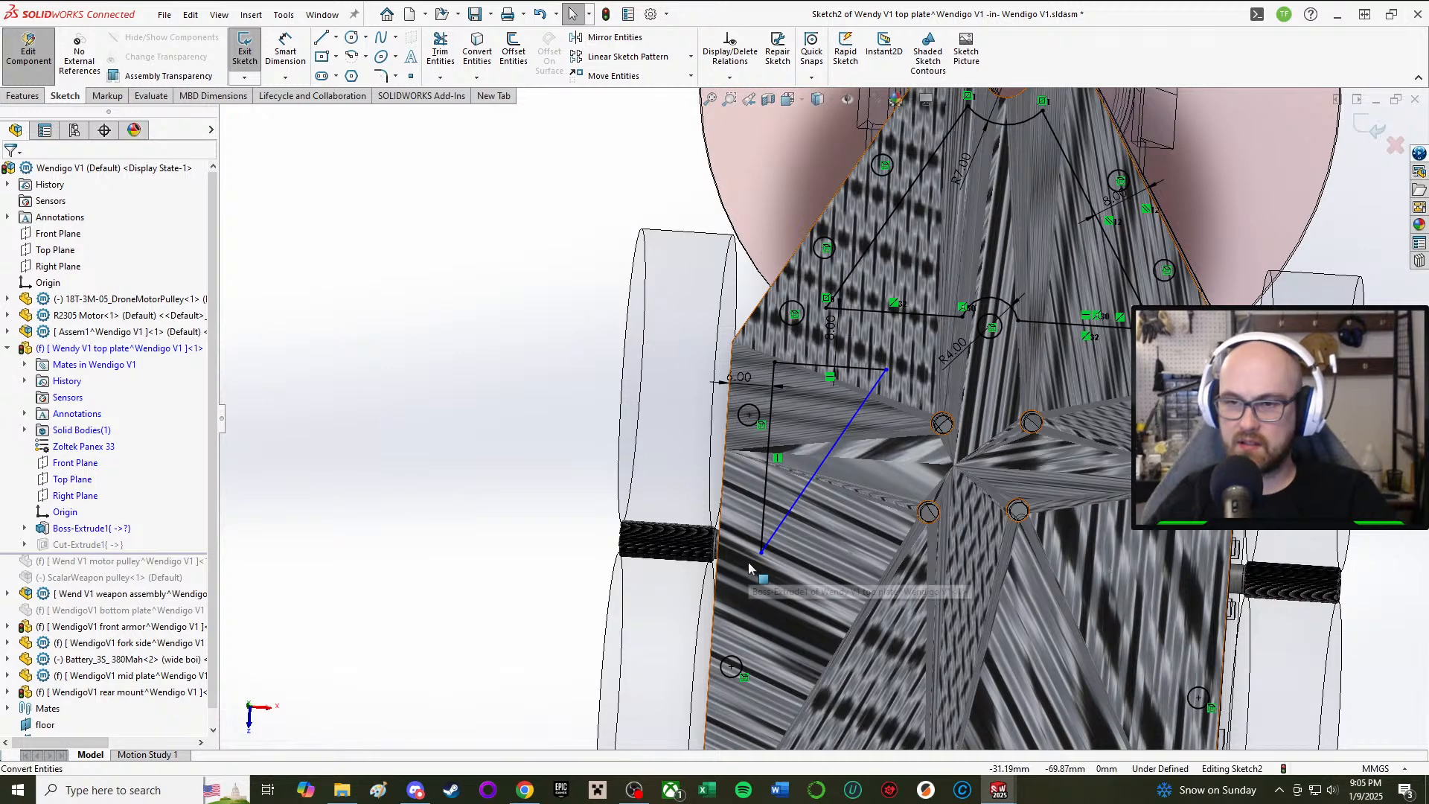
{"action": "scroll", "coordinate": [867, 331], "scroll_direction": "down", "scroll_amount": 4}
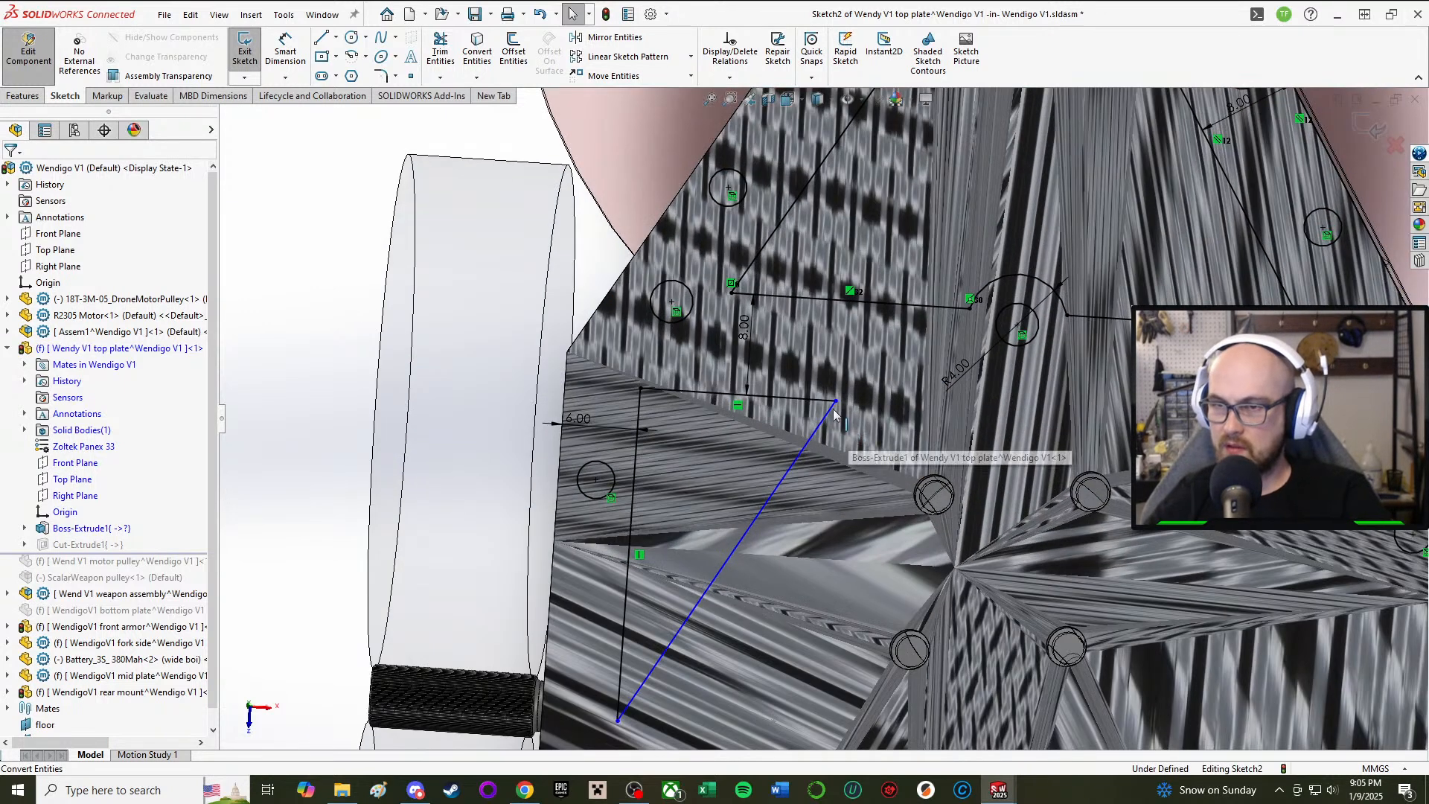
{"action": "left_click", "coordinate": [909, 407]}
{"action": "left_click_drag", "start_coordinate": [908, 408], "coordinate": [835, 406]}
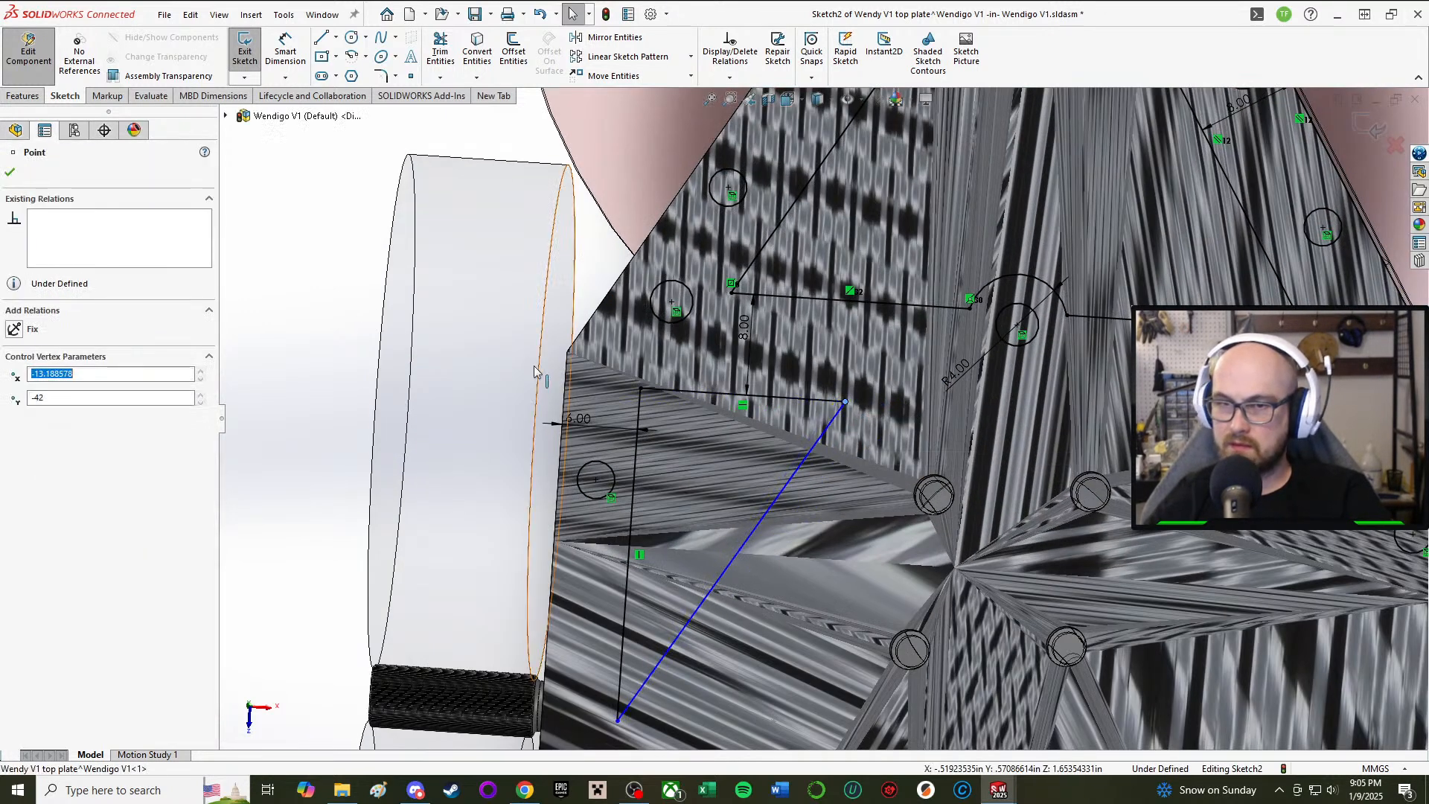
{"action": "scroll", "coordinate": [413, 401], "scroll_direction": "up", "scroll_amount": 2}
{"action": "left_click", "coordinate": [413, 404]}
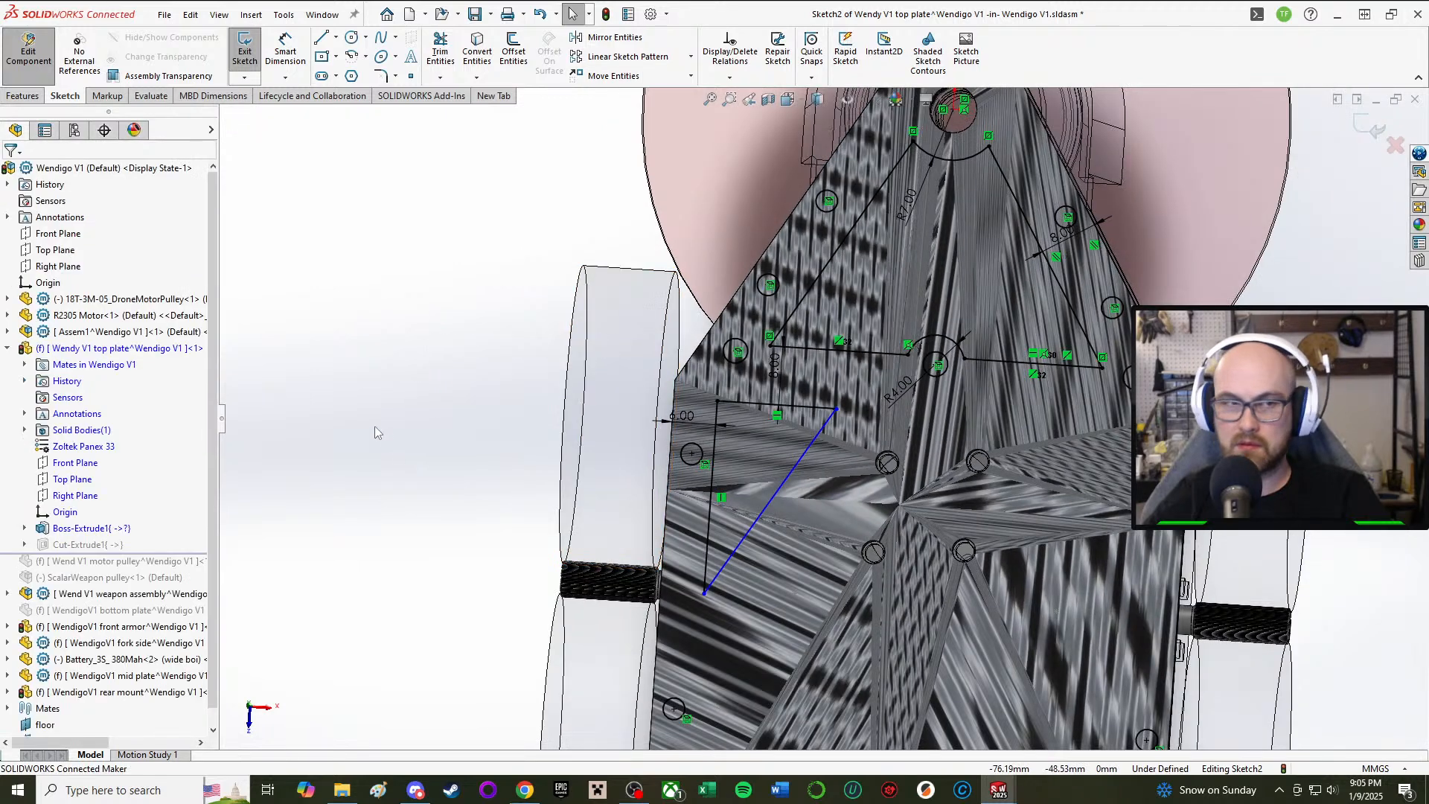
Step: Dimension the triangle's top edge to 16 mm and its vertical edge to 15 mm
{"action": "left_click", "coordinate": [285, 52]}
{"action": "scroll", "coordinate": [756, 392], "scroll_direction": "down", "scroll_amount": 3}
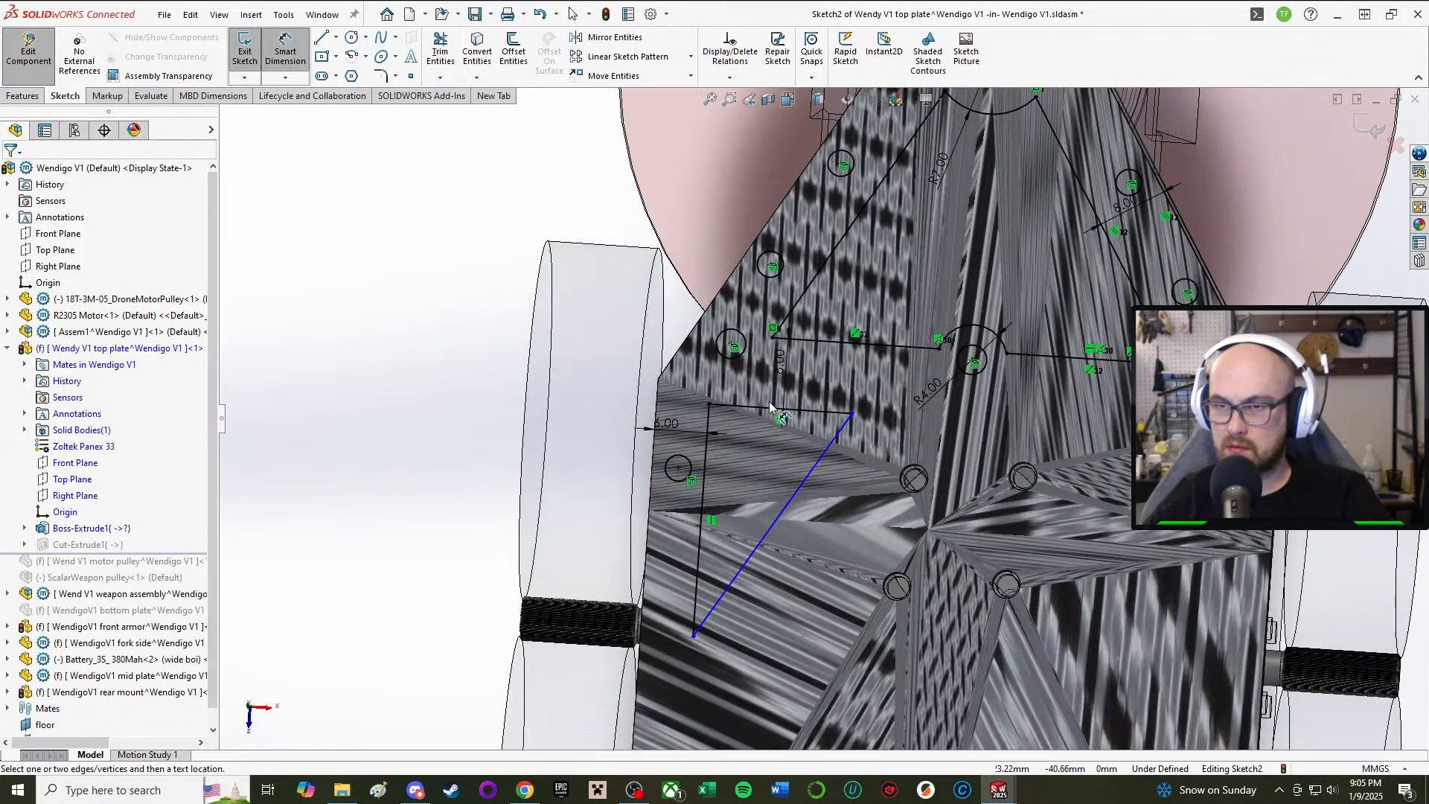
{"action": "left_click", "coordinate": [855, 428]}
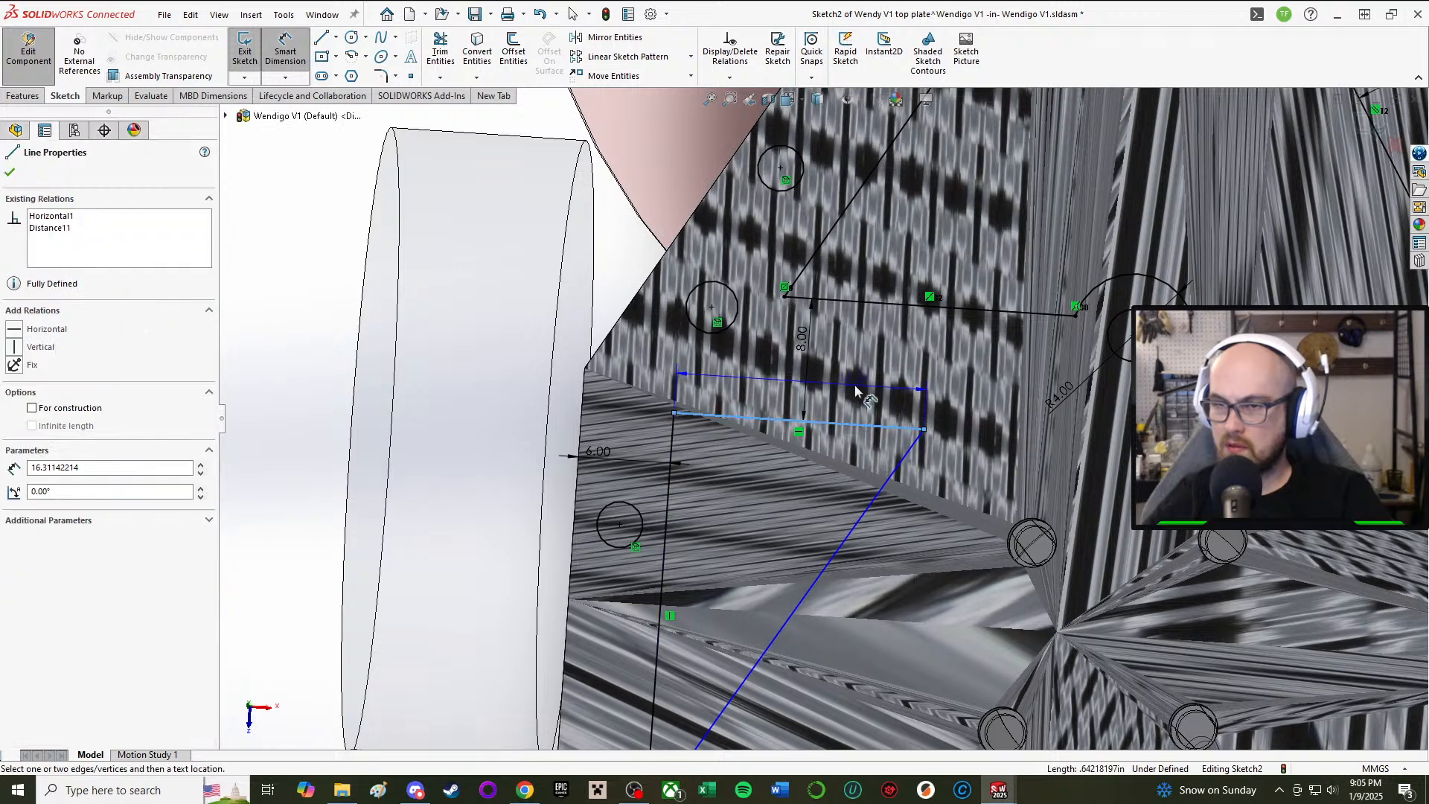
{"action": "left_click", "coordinate": [855, 391]}
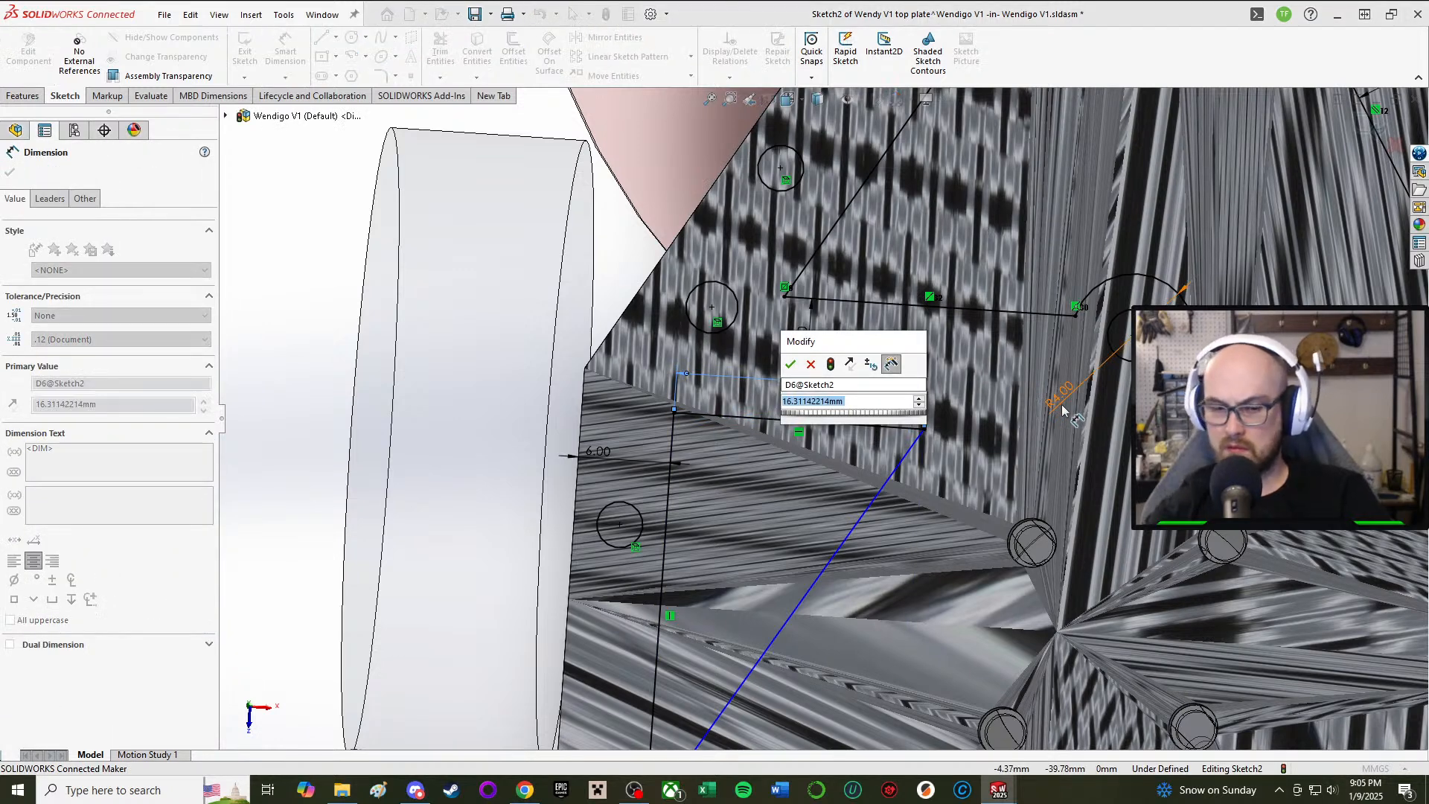
{"action": "type", "text": "16"}
{"action": "key", "text": "Return"}
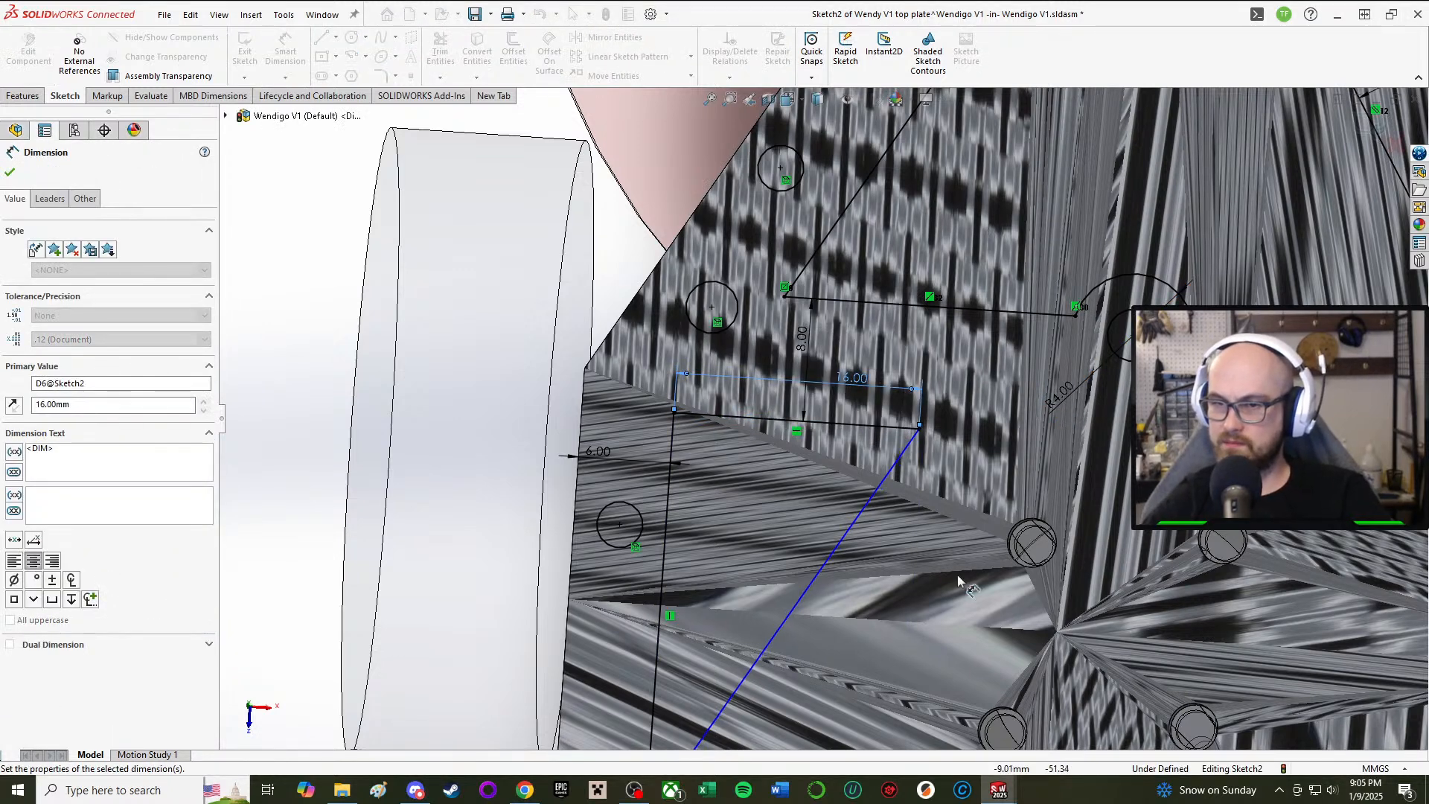
{"action": "left_click", "coordinate": [665, 566]}
{"action": "scroll", "coordinate": [822, 425], "scroll_direction": "up", "scroll_amount": 2}
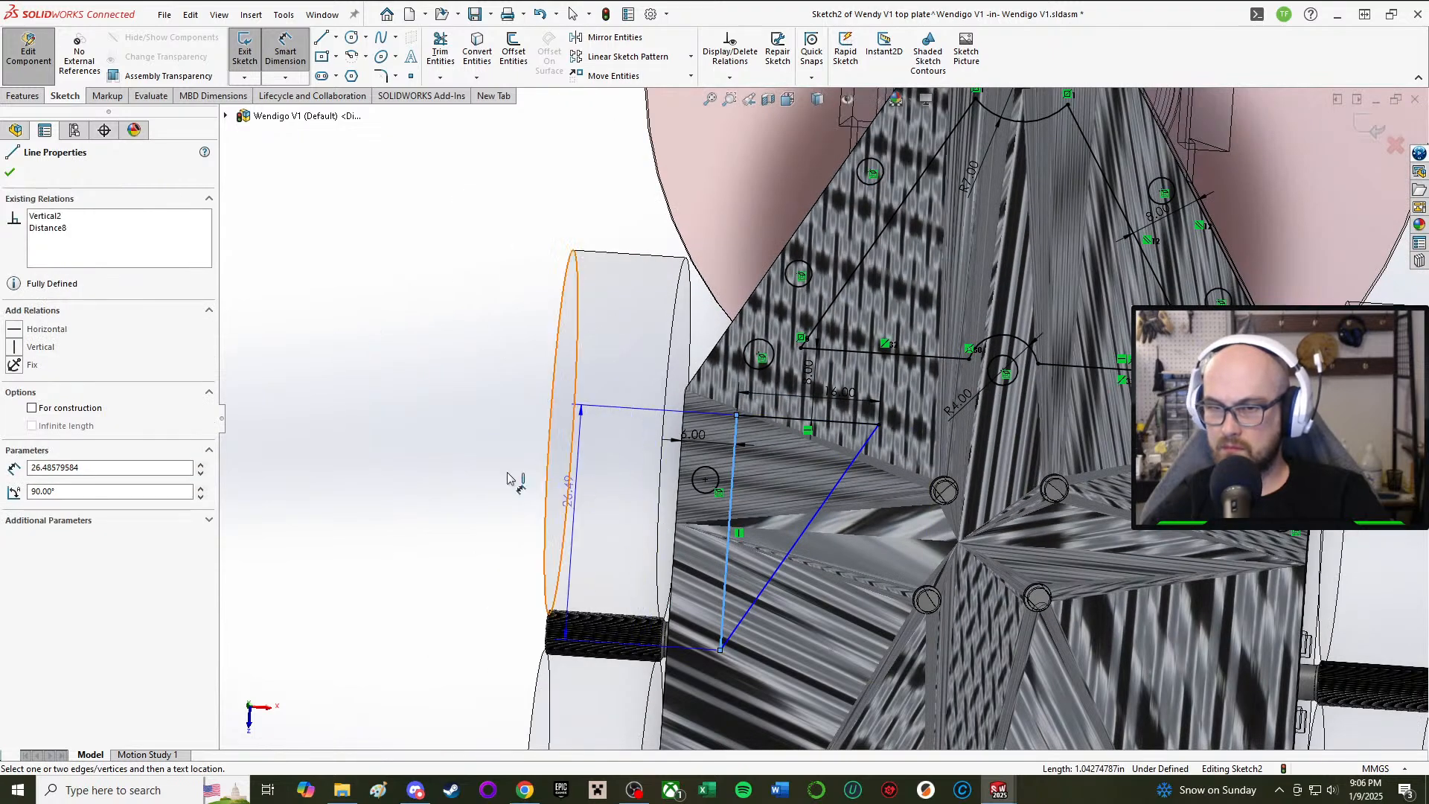
{"action": "left_click", "coordinate": [482, 491]}
{"action": "scroll", "coordinate": [809, 573], "scroll_direction": "up", "scroll_amount": 2}
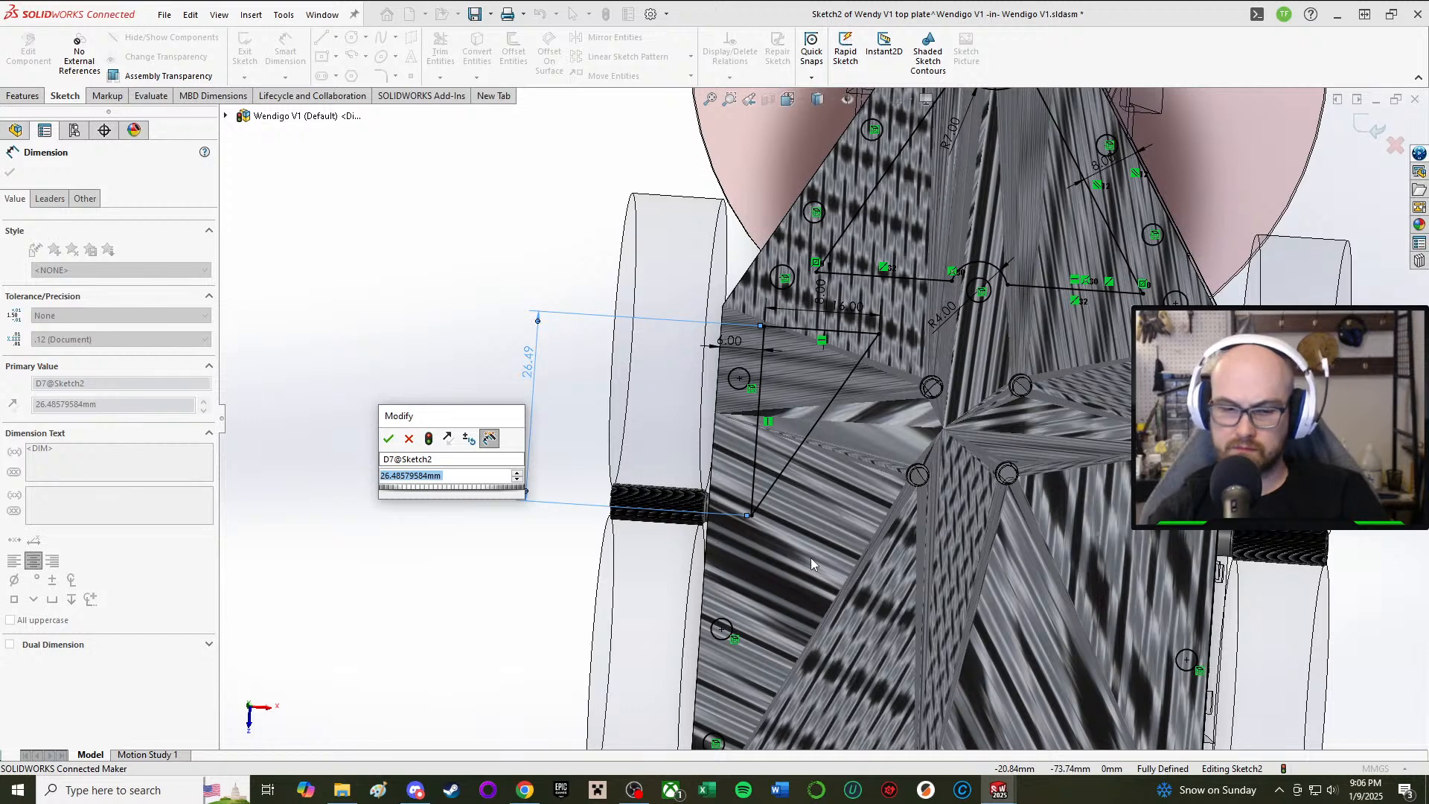
{"action": "type", "text": "15"}
{"action": "key", "text": "Return"}
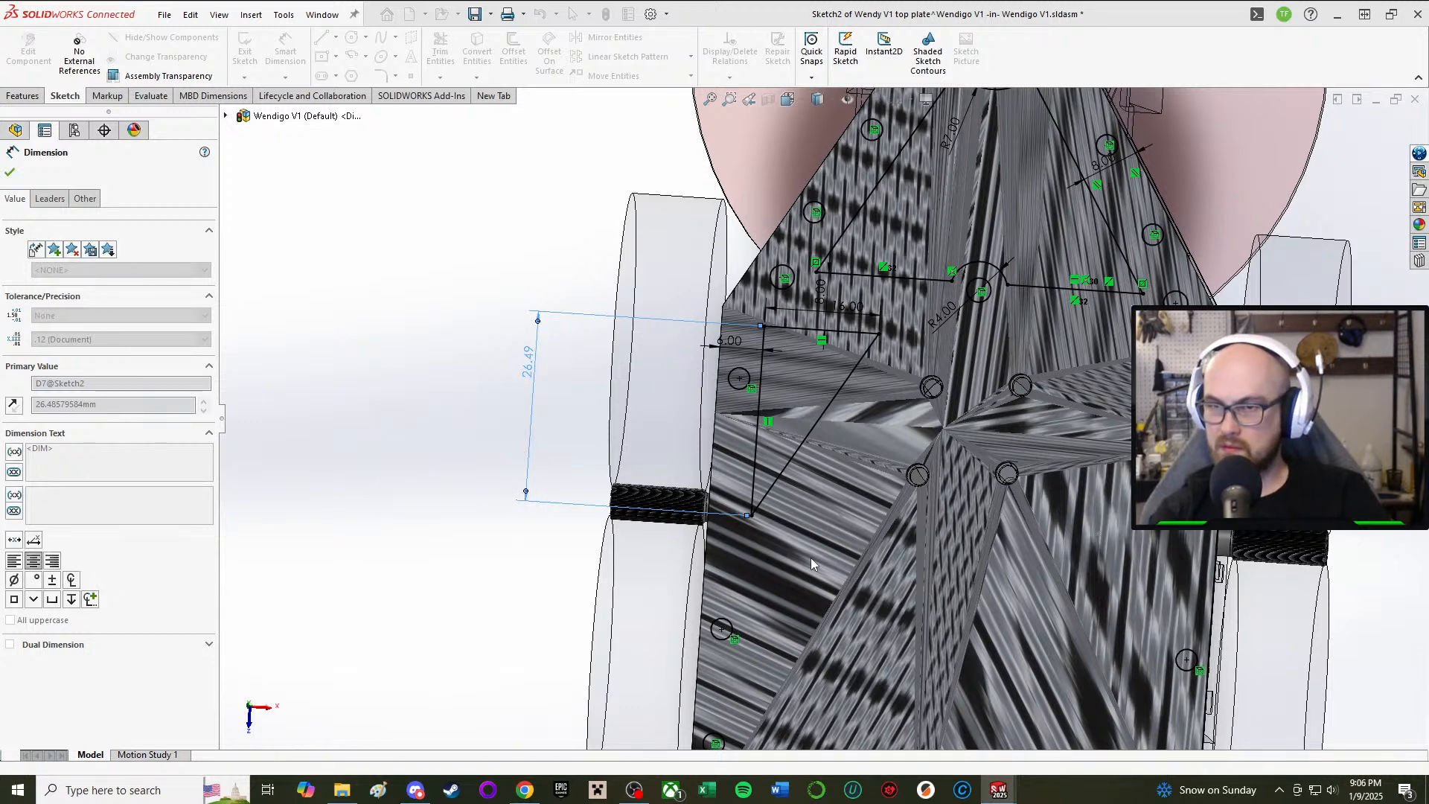
Step: Change the 6.00 mm edge offset dimension to 8 mm
{"action": "double_click", "coordinate": [729, 341]}
{"action": "type", "text": "8"}
{"action": "key", "text": "Return"}
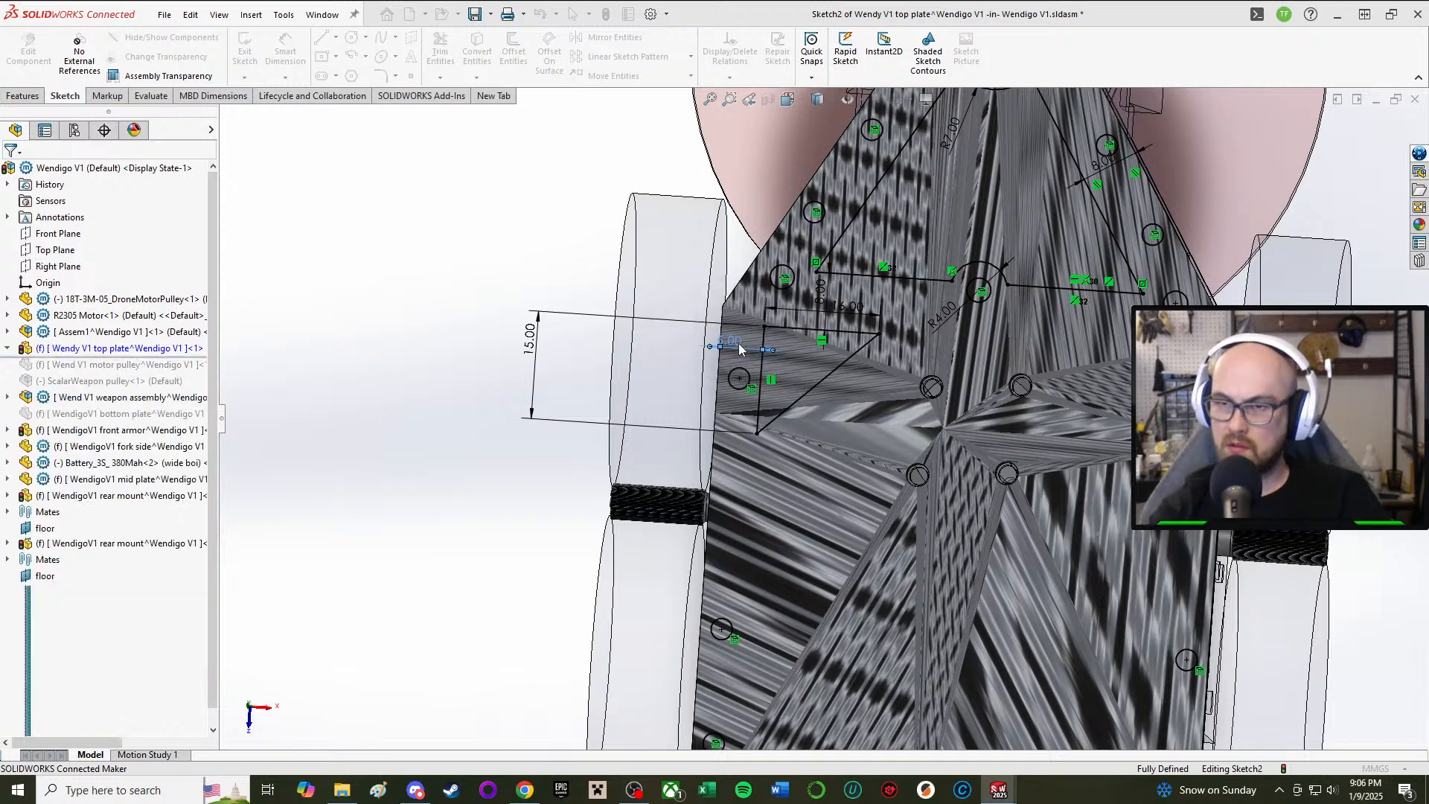
{"action": "middle_click_drag", "start_coordinate": [807, 437], "coordinate": [820, 360]}
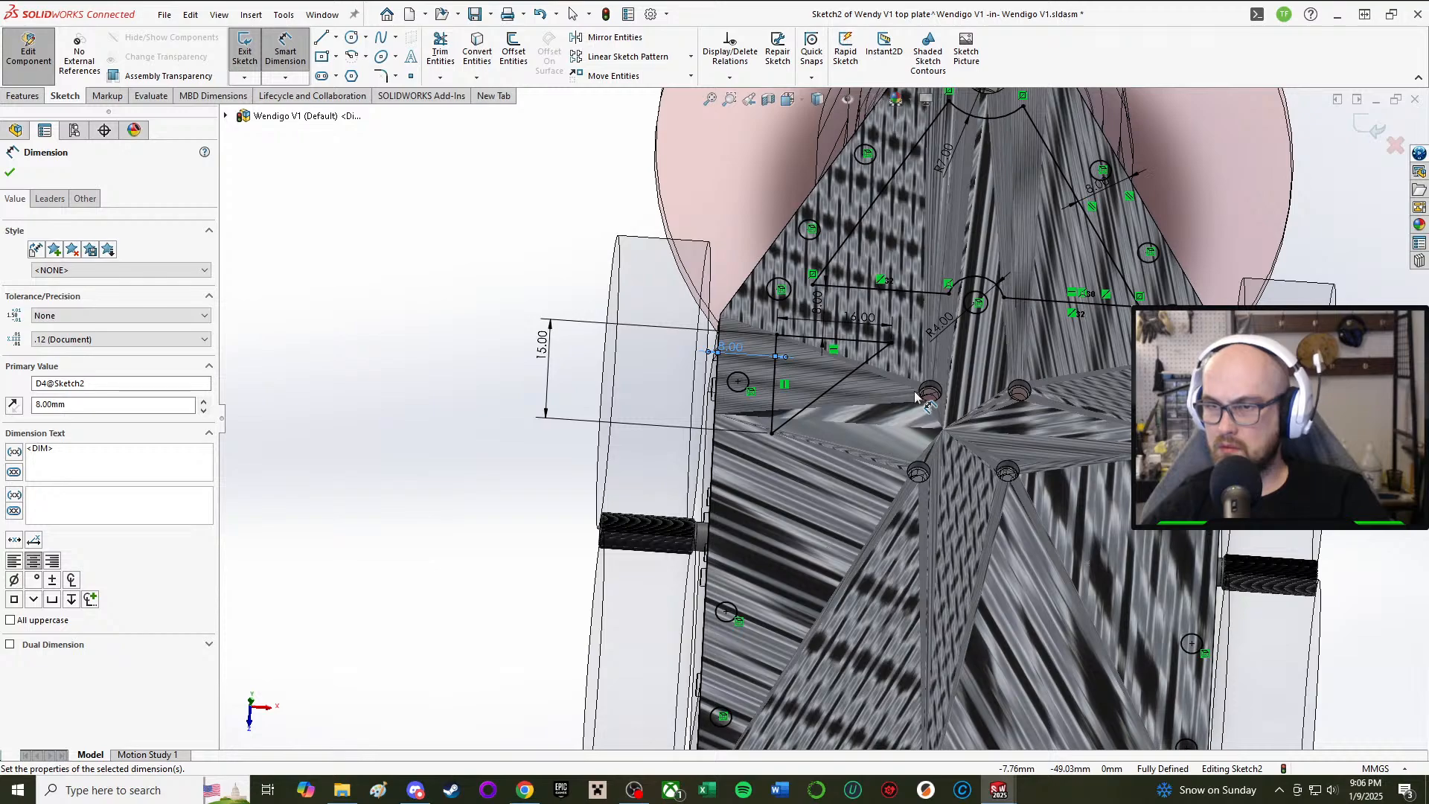
{"action": "scroll", "coordinate": [914, 396], "scroll_direction": "up", "scroll_amount": 1}
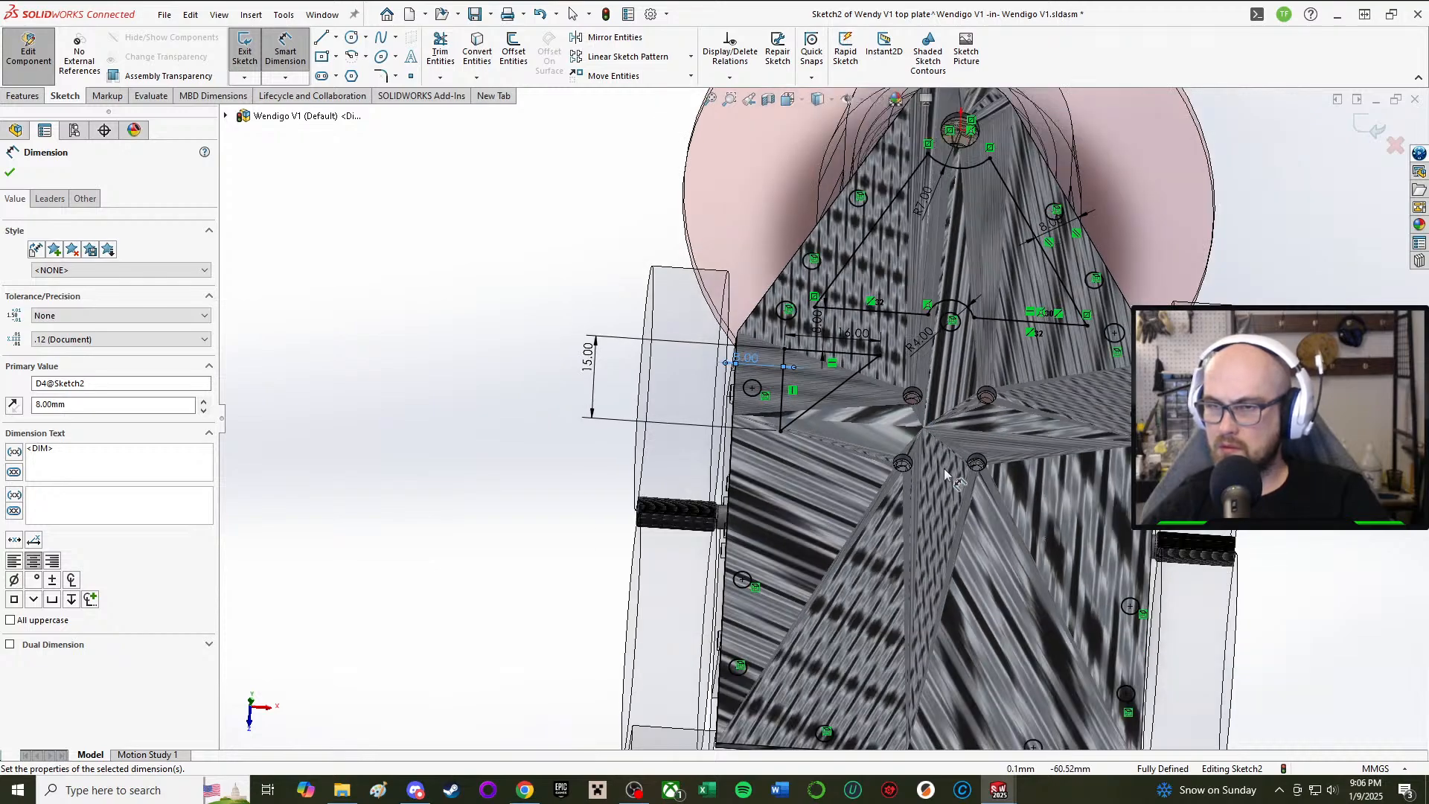
{"action": "middle_click_drag", "start_coordinate": [945, 474], "coordinate": [893, 394]}
{"action": "scroll", "coordinate": [863, 619], "scroll_direction": "down", "scroll_amount": 3}
{"action": "mouse_move", "coordinate": [923, 506]}
{"action": "middle_mouse_down"}
{"action": "mouse_move", "coordinate": [958, 429]}
{"action": "mouse_move", "coordinate": [910, 452]}
{"action": "mouse_move", "coordinate": [919, 488]}
{"action": "middle_mouse_up"}
{"action": "middle_click_drag", "start_coordinate": [959, 674], "coordinate": [975, 284]}
{"action": "scroll", "coordinate": [1044, 321], "scroll_direction": "down", "scroll_amount": 2}
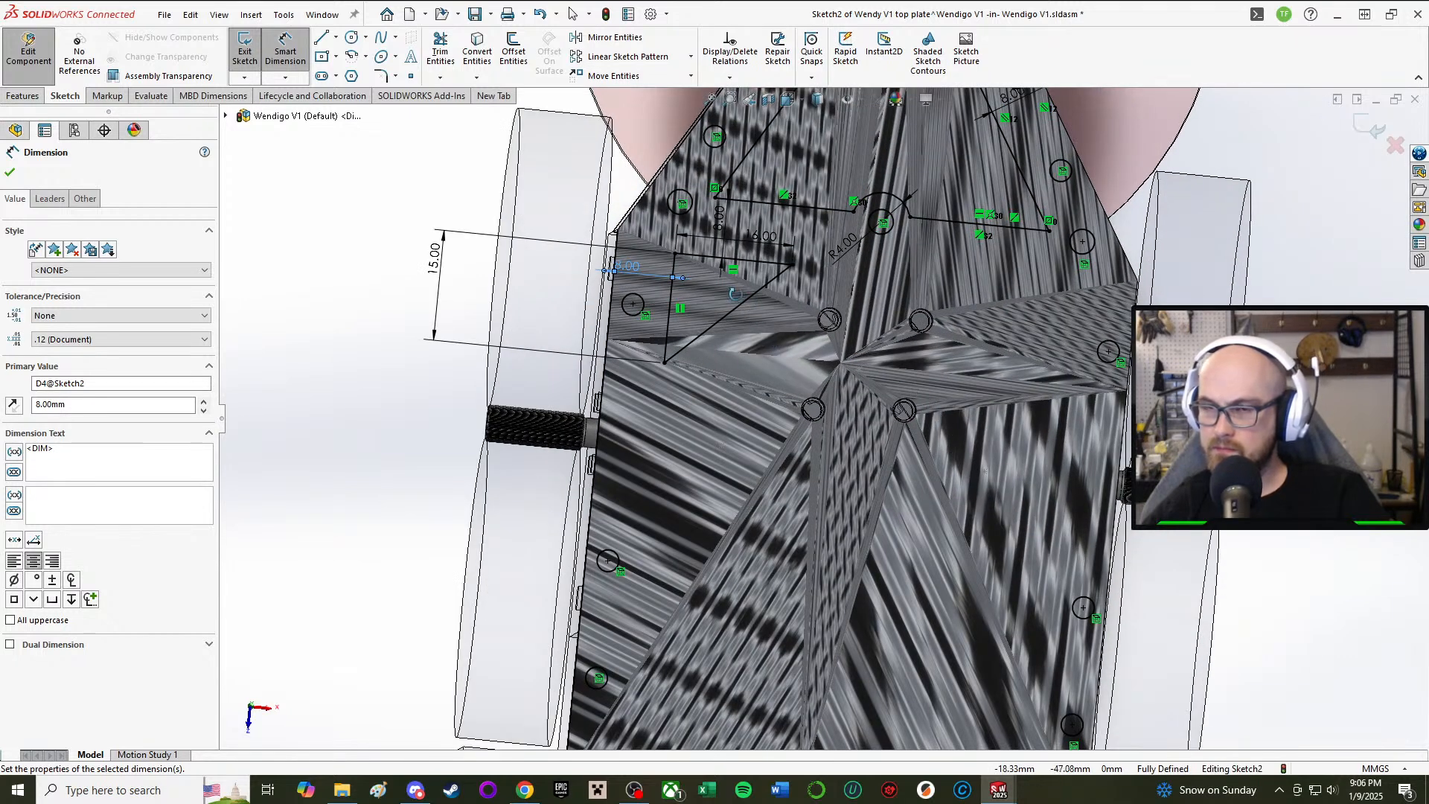
{"action": "middle_click_drag", "start_coordinate": [735, 294], "coordinate": [742, 343]}
{"action": "left_click", "coordinate": [275, 58]}
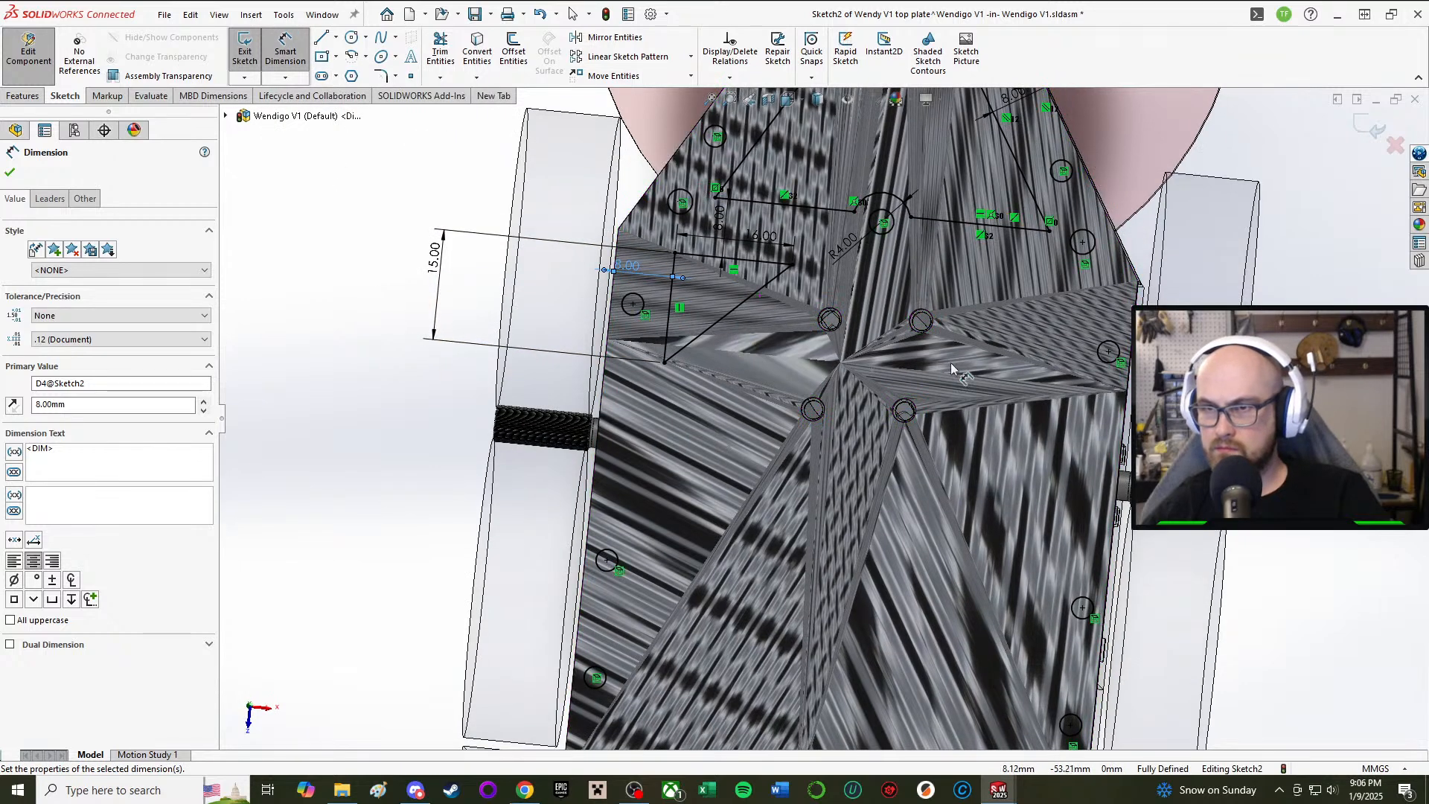
{"action": "left_click", "coordinate": [615, 37]}
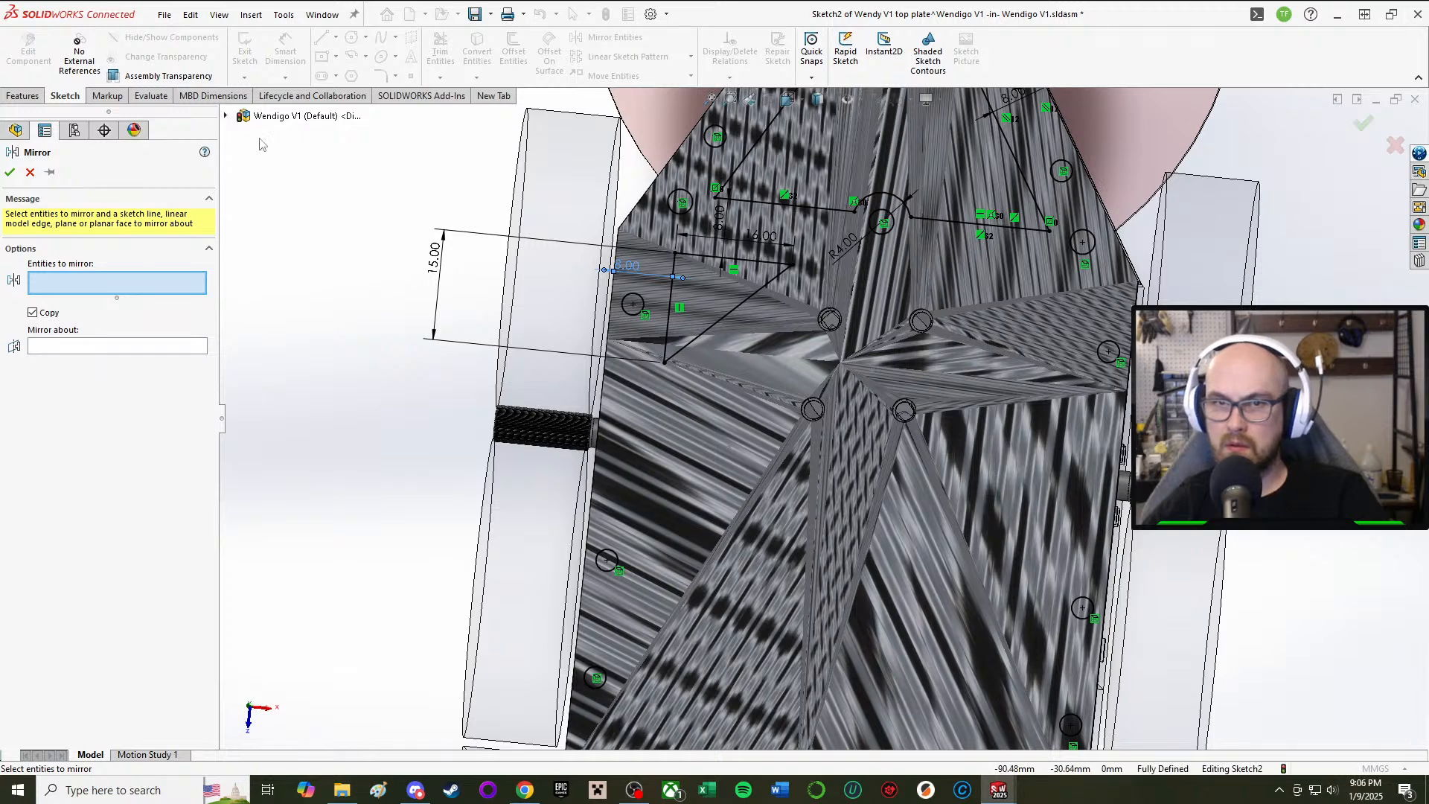
Step: Mirror the triangle's vertical, diagonal and top edges about the Right Plane
{"action": "key", "text": "c"}
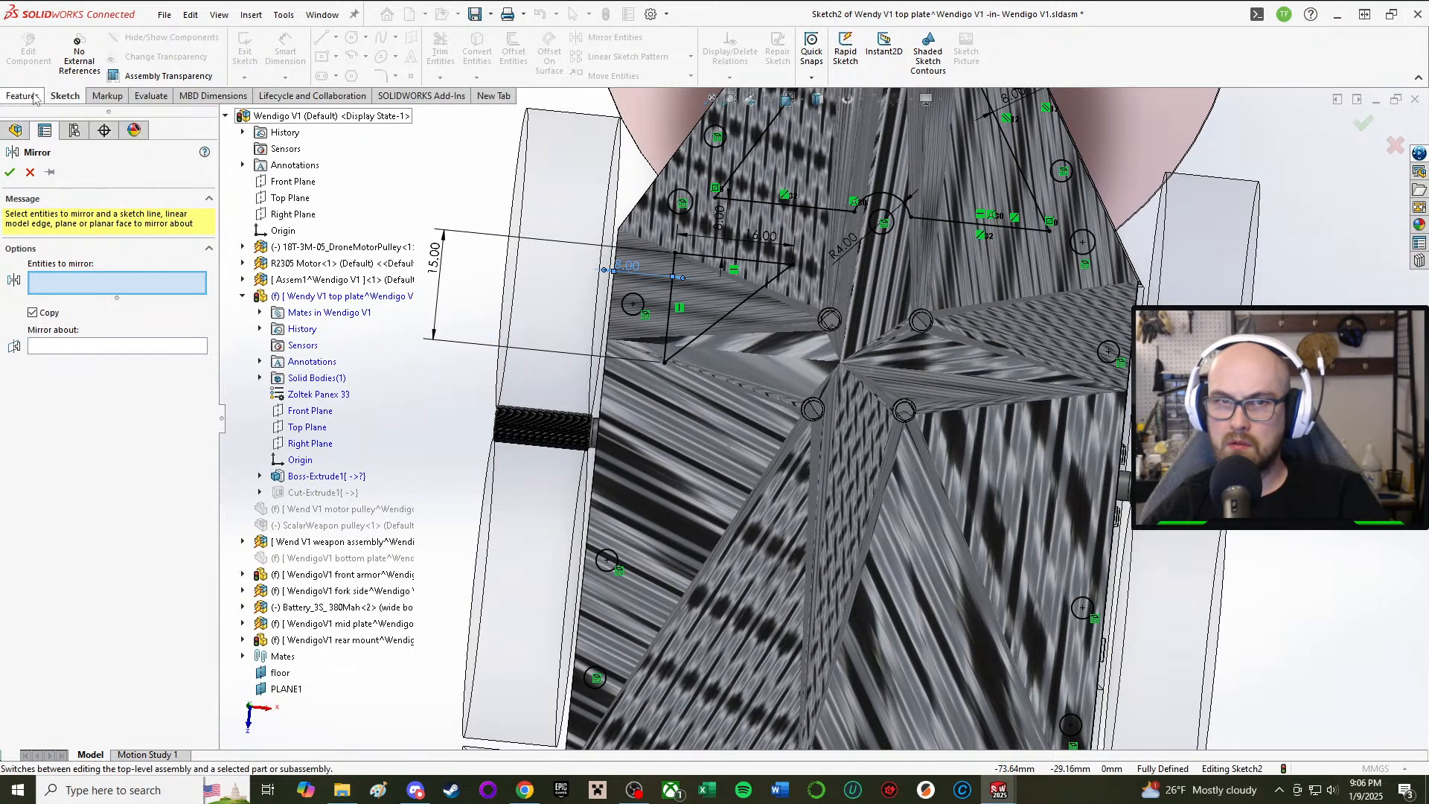
{"action": "left_click", "coordinate": [729, 318]}
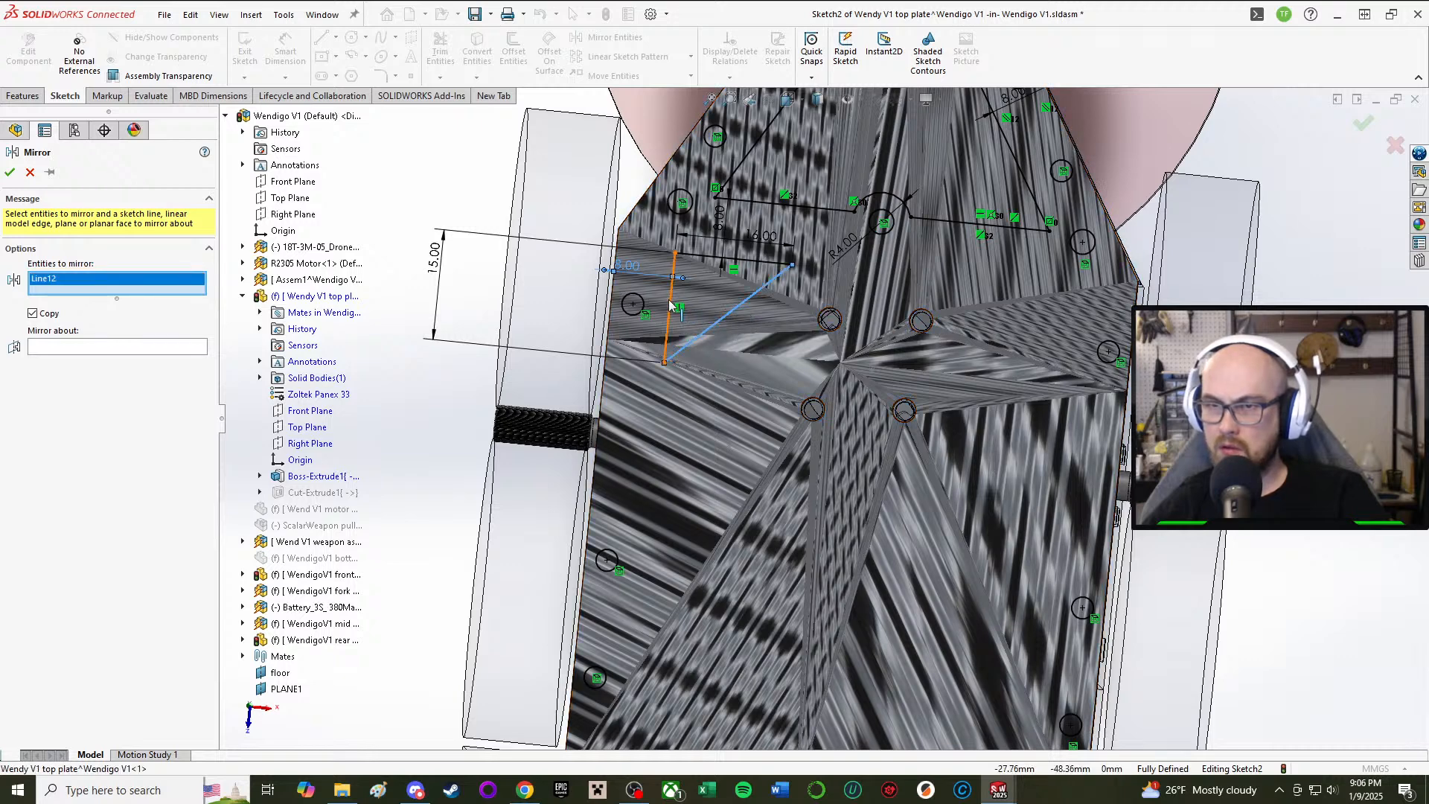
{"action": "left_click", "coordinate": [670, 312]}
{"action": "left_click", "coordinate": [733, 262]}
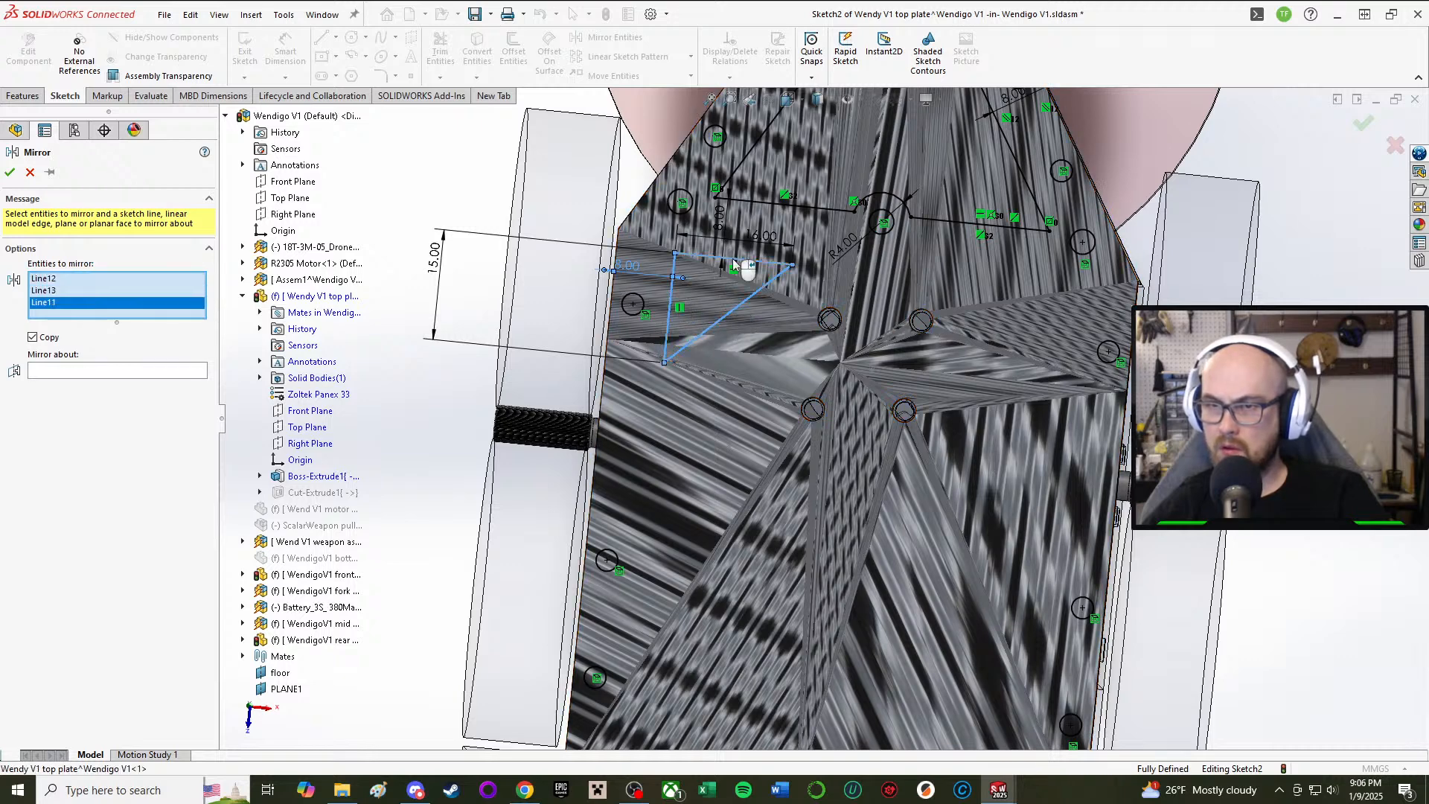
{"action": "left_click", "coordinate": [138, 371]}
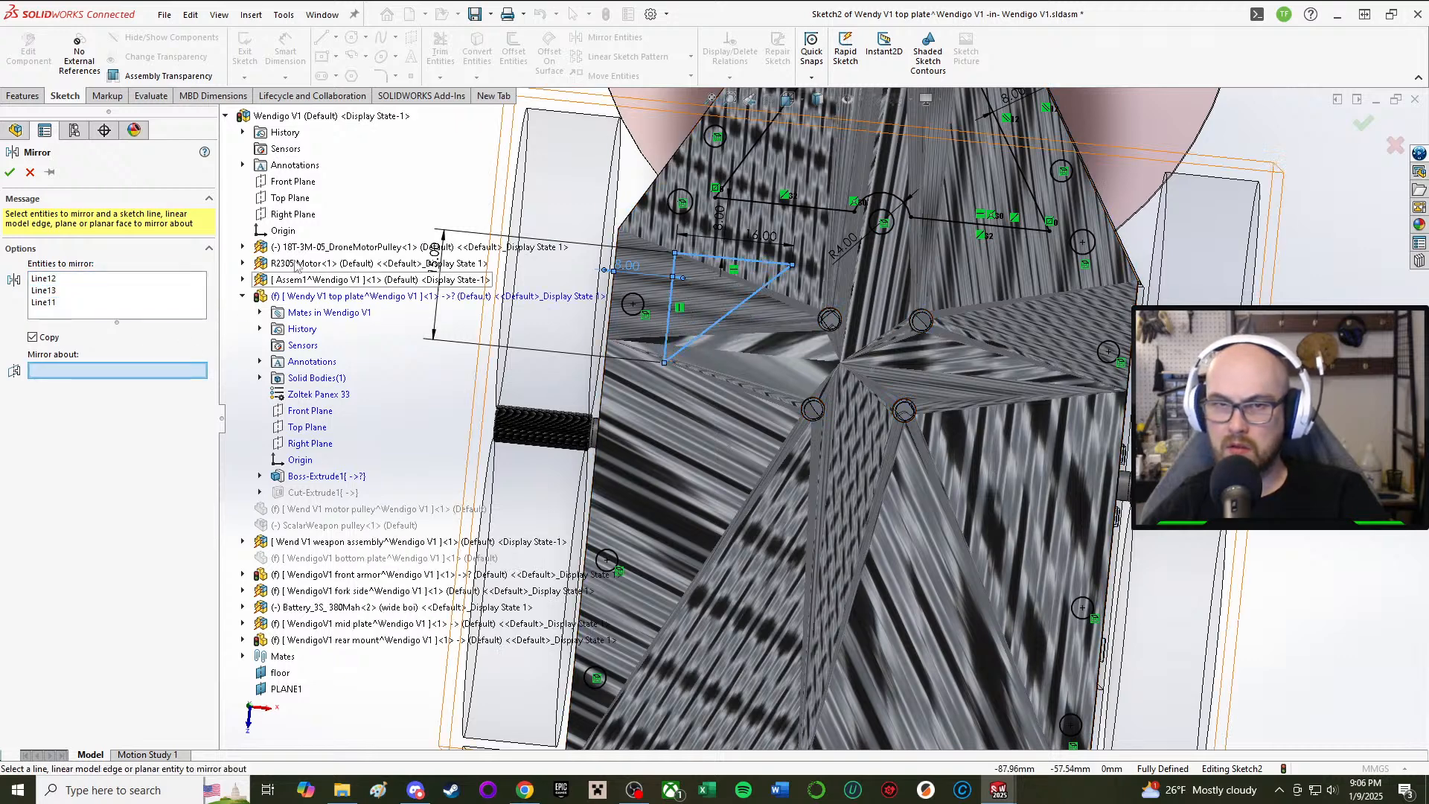
{"action": "left_click", "coordinate": [287, 215]}
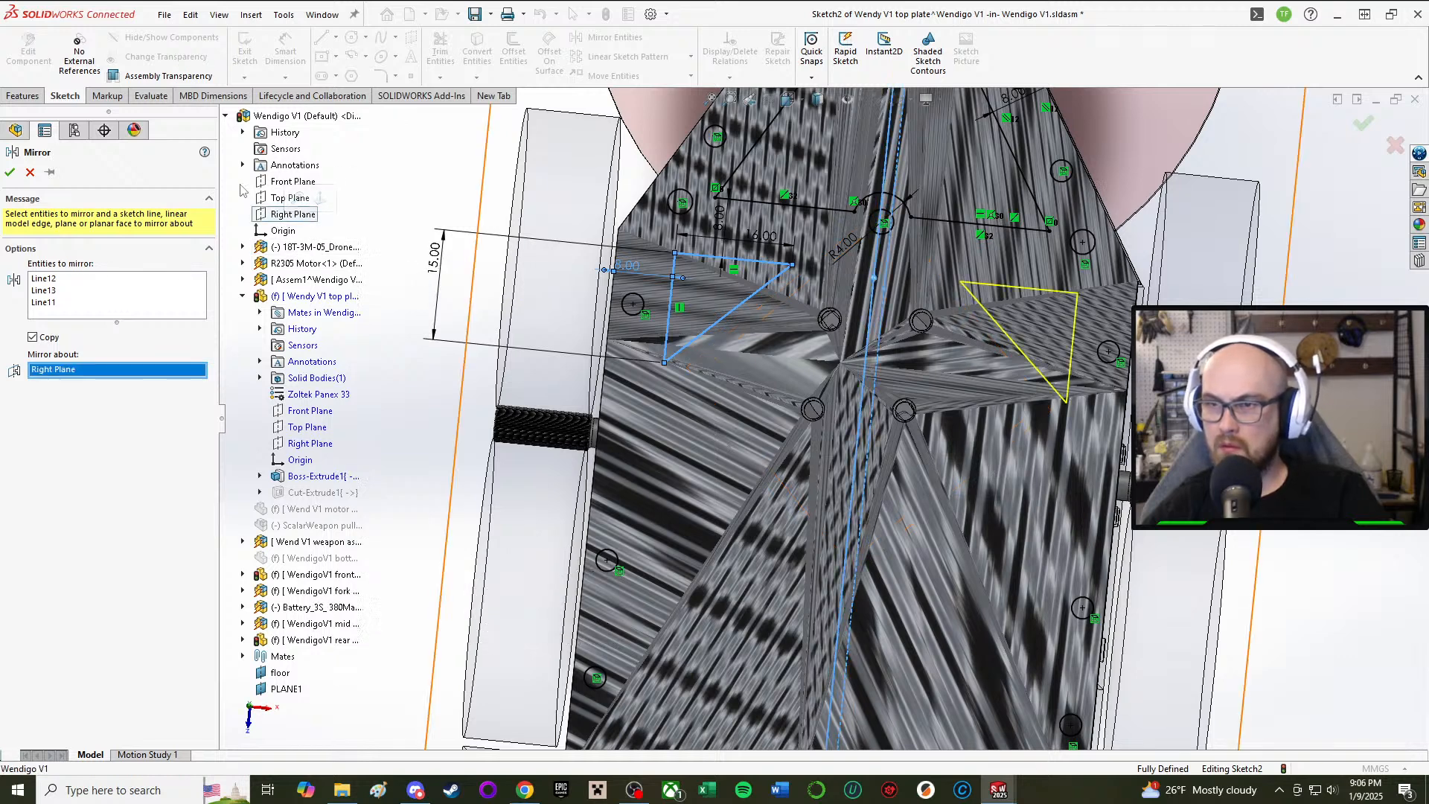
{"action": "left_click", "coordinate": [19, 169]}
{"action": "key", "text": "z"}
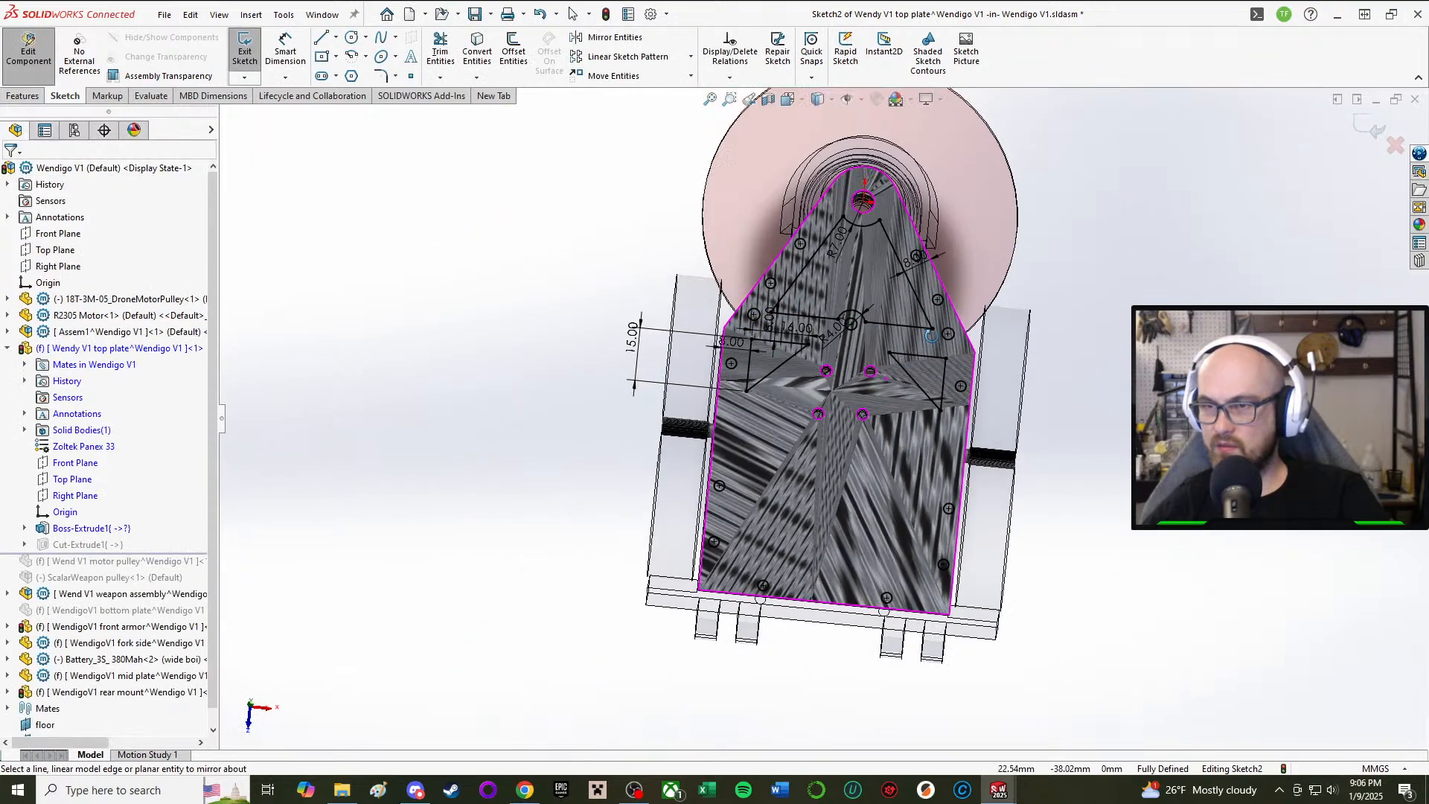
{"action": "scroll", "coordinate": [931, 335], "scroll_direction": "down", "scroll_amount": 4}
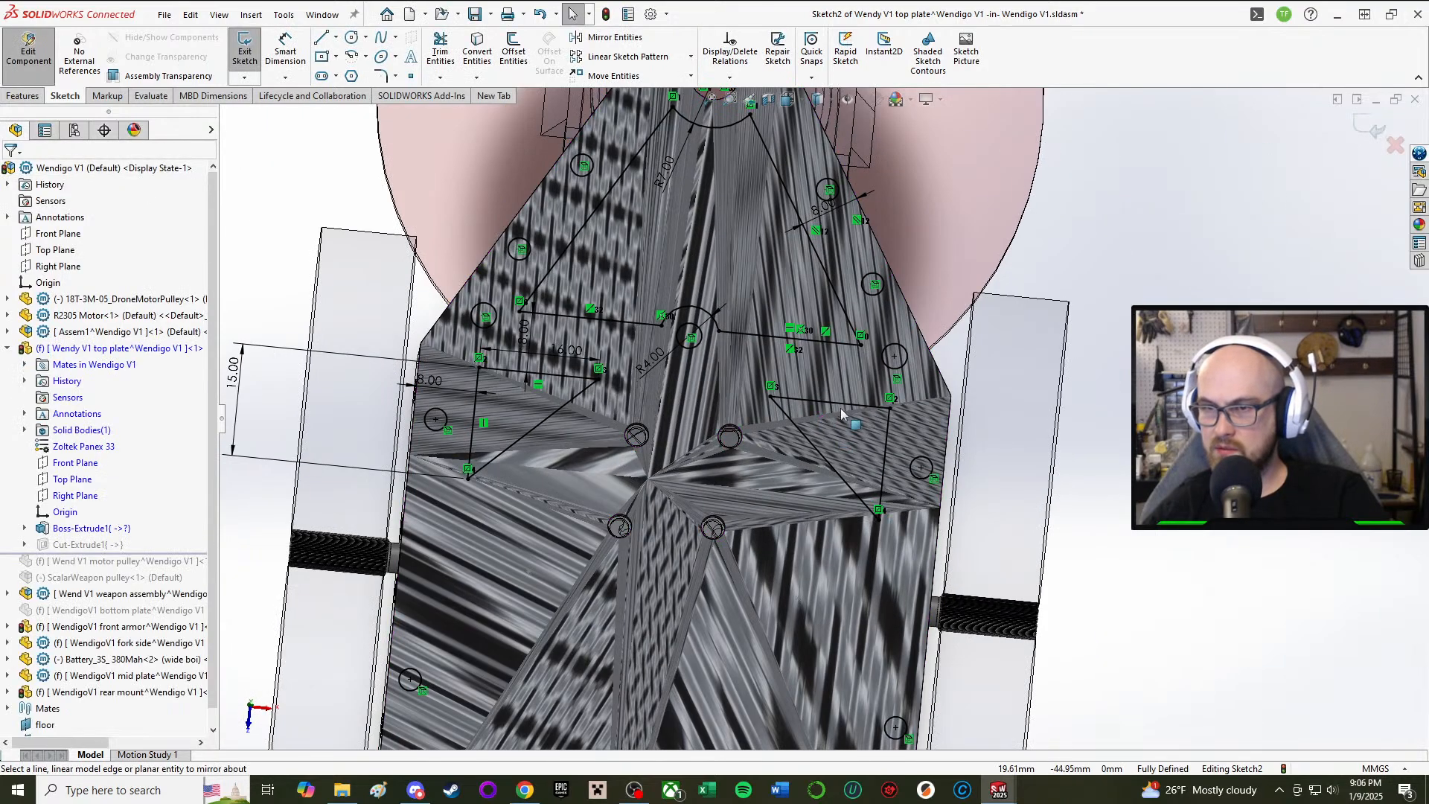
{"action": "scroll", "coordinate": [786, 450], "scroll_direction": "up", "scroll_amount": 1}
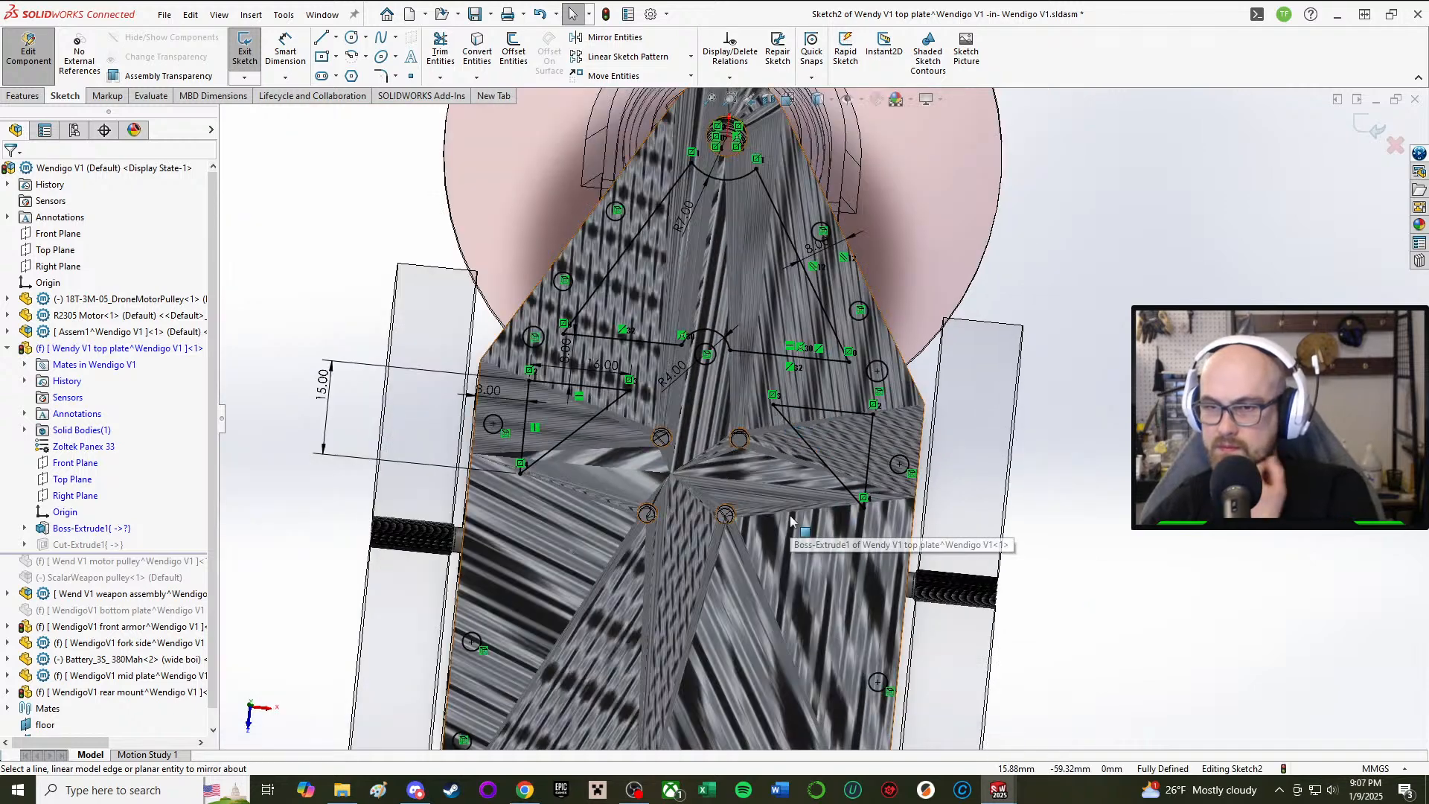
{"action": "scroll", "coordinate": [790, 518], "scroll_direction": "down", "scroll_amount": 2}
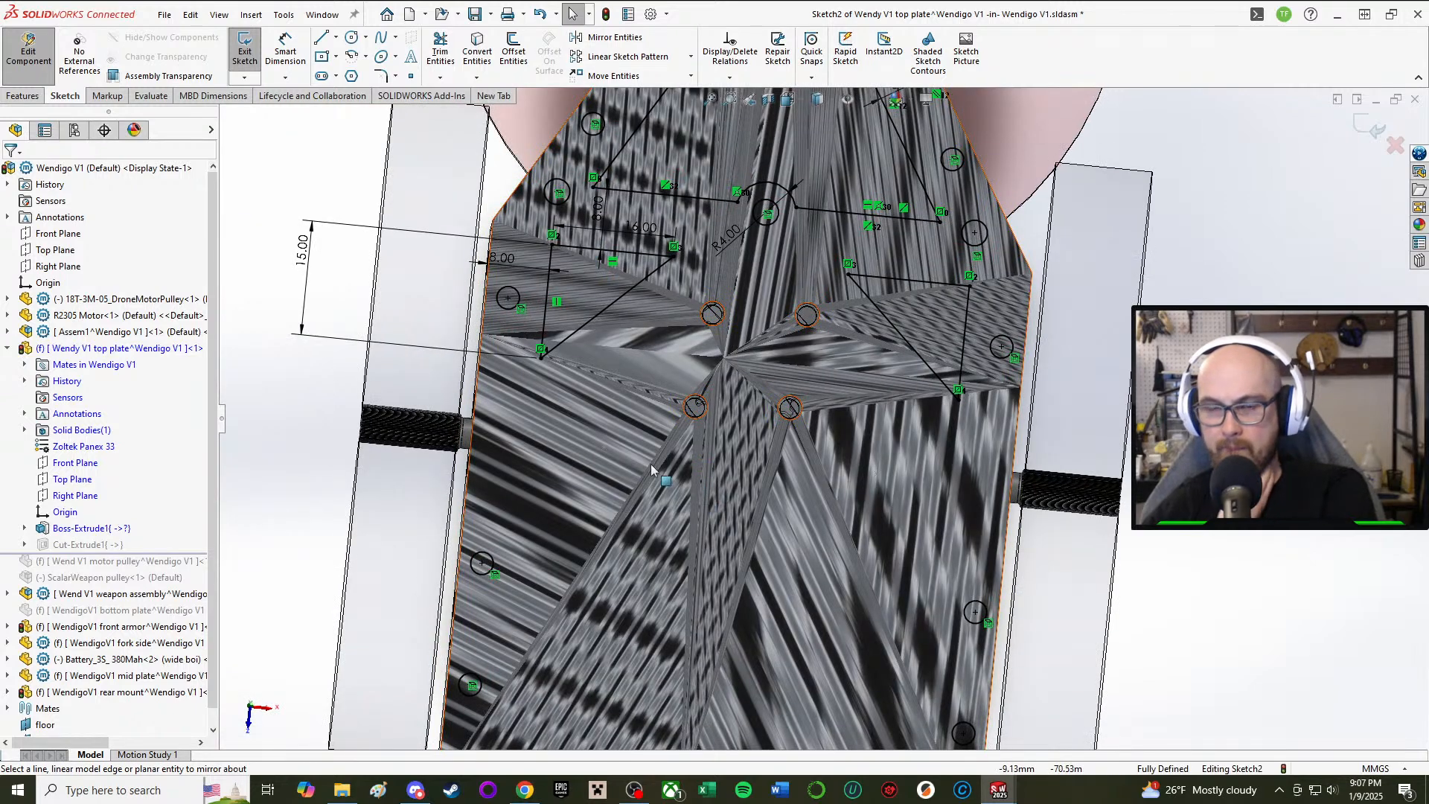
Step: Start a line inside the cutout, end the chain, and reactivate the Line tool
{"action": "scroll", "coordinate": [820, 418], "scroll_direction": "up", "scroll_amount": 1}
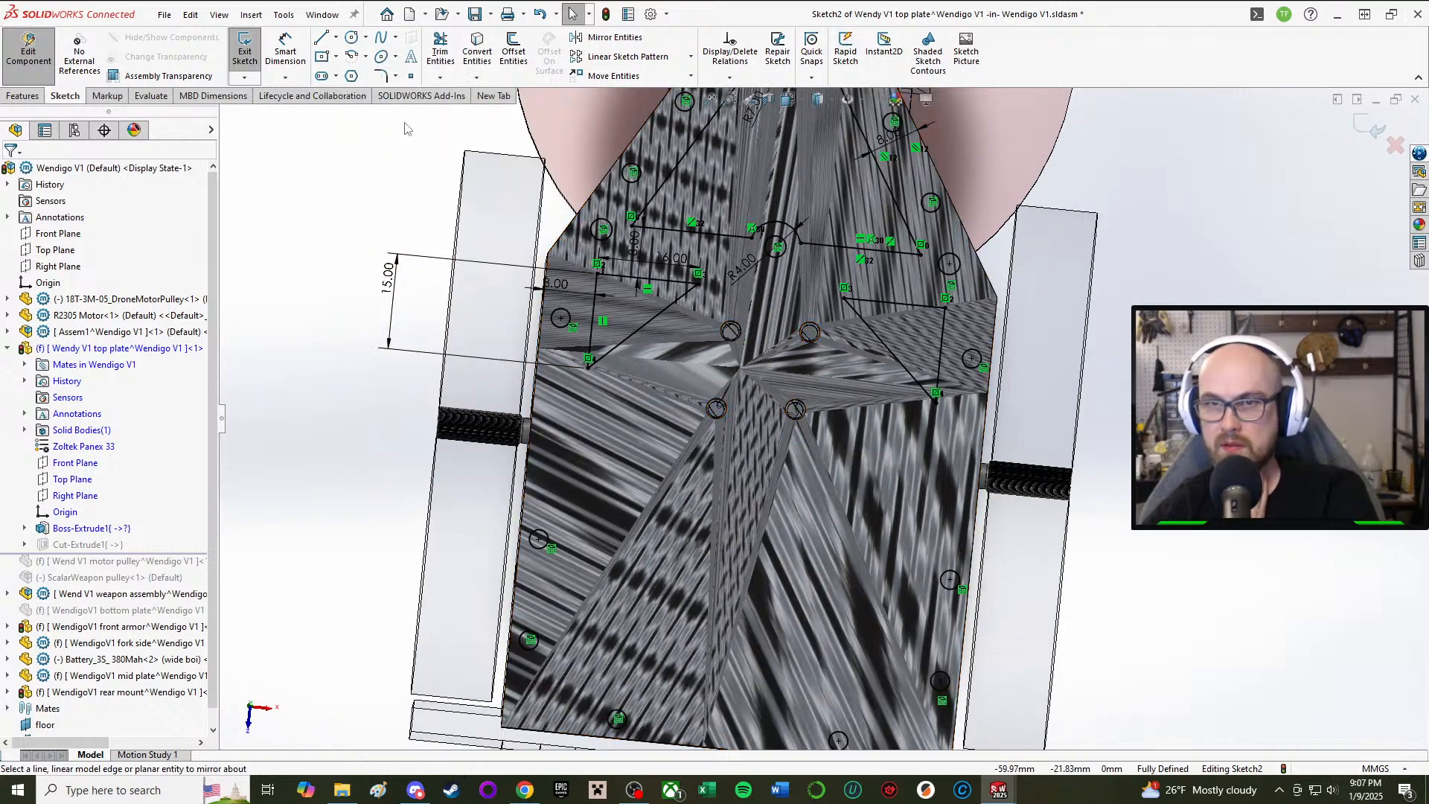
{"action": "left_click", "coordinate": [325, 38]}
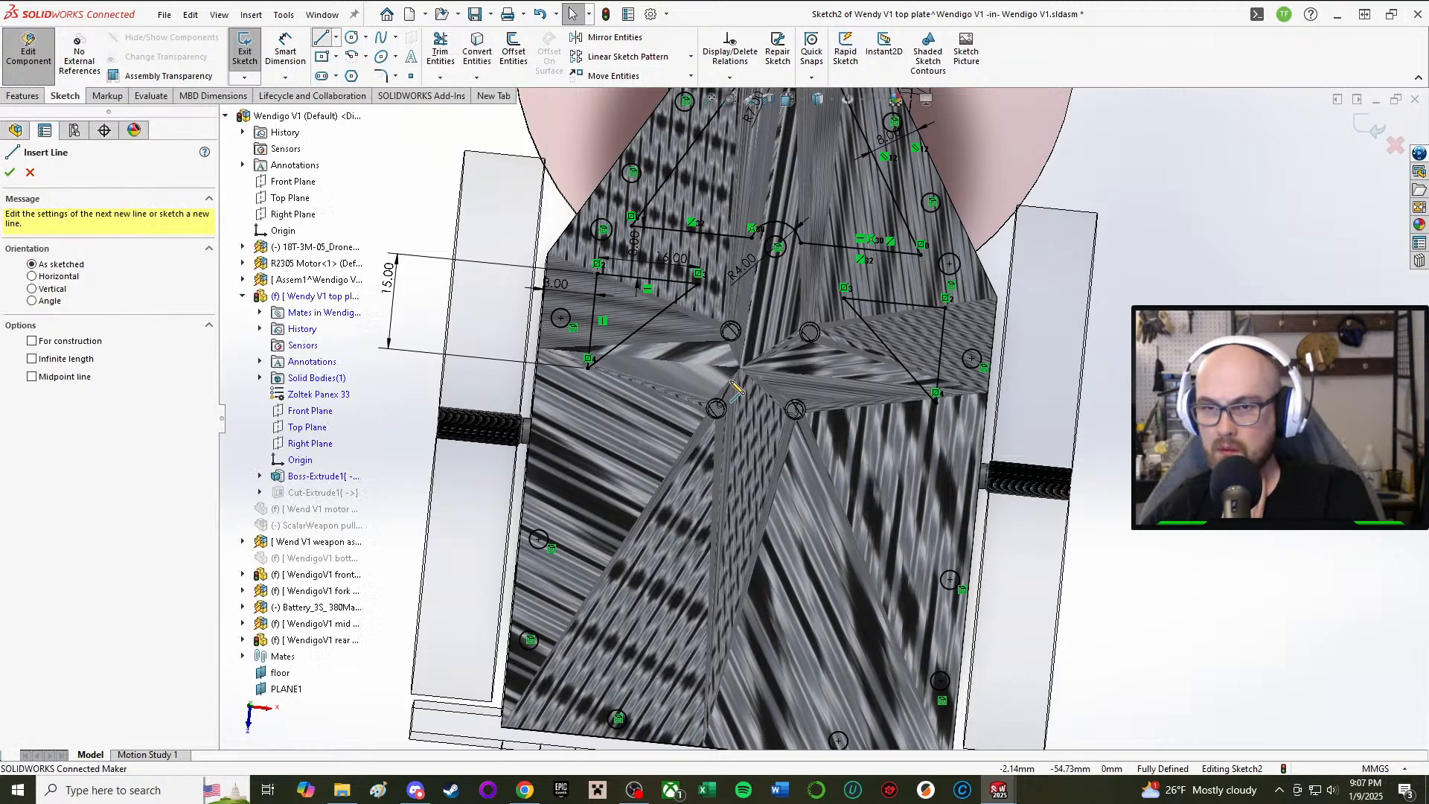
{"action": "left_click", "coordinate": [586, 395]}
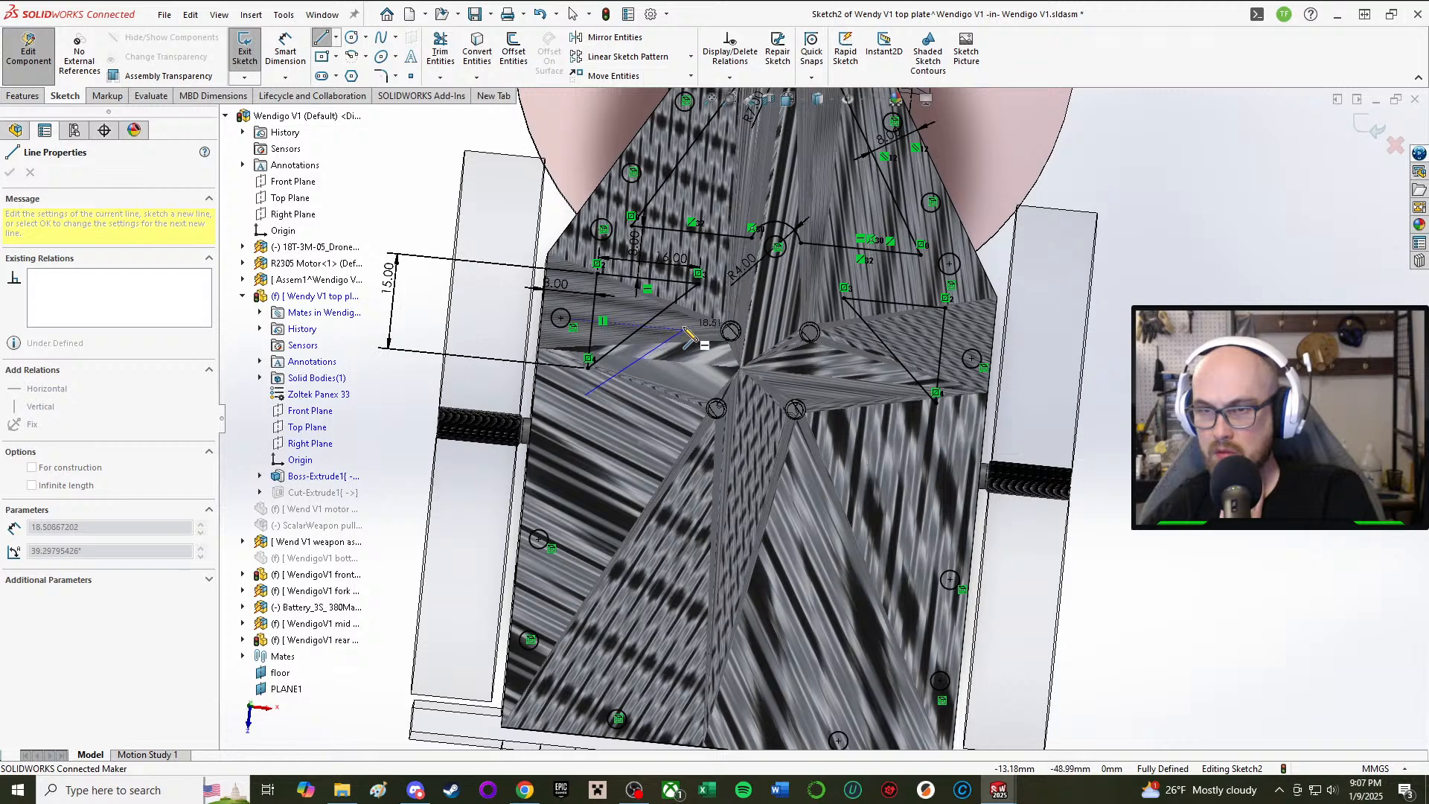
{"action": "right_click", "coordinate": [674, 352]}
{"action": "left_click", "coordinate": [664, 370]}
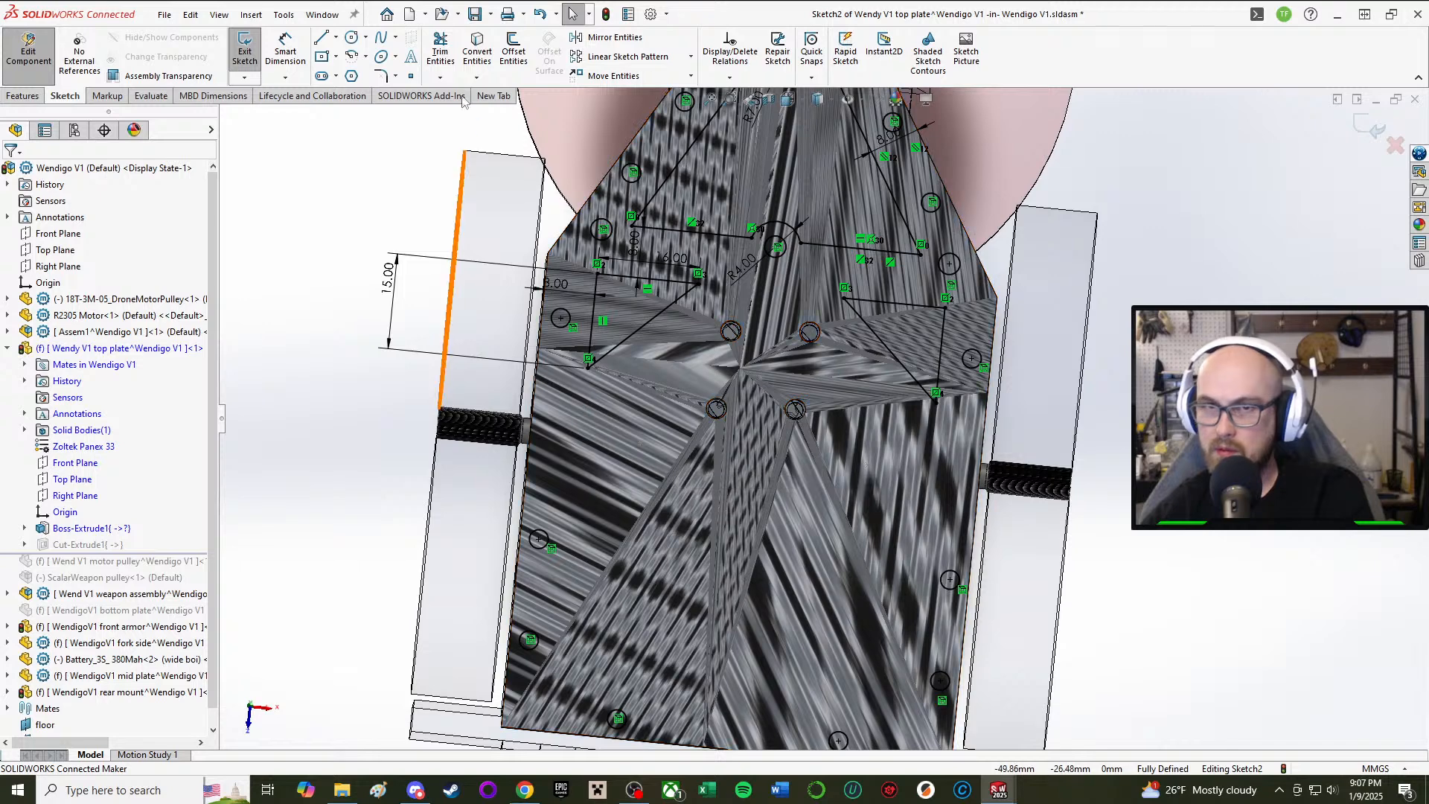
{"action": "left_click", "coordinate": [322, 37]}
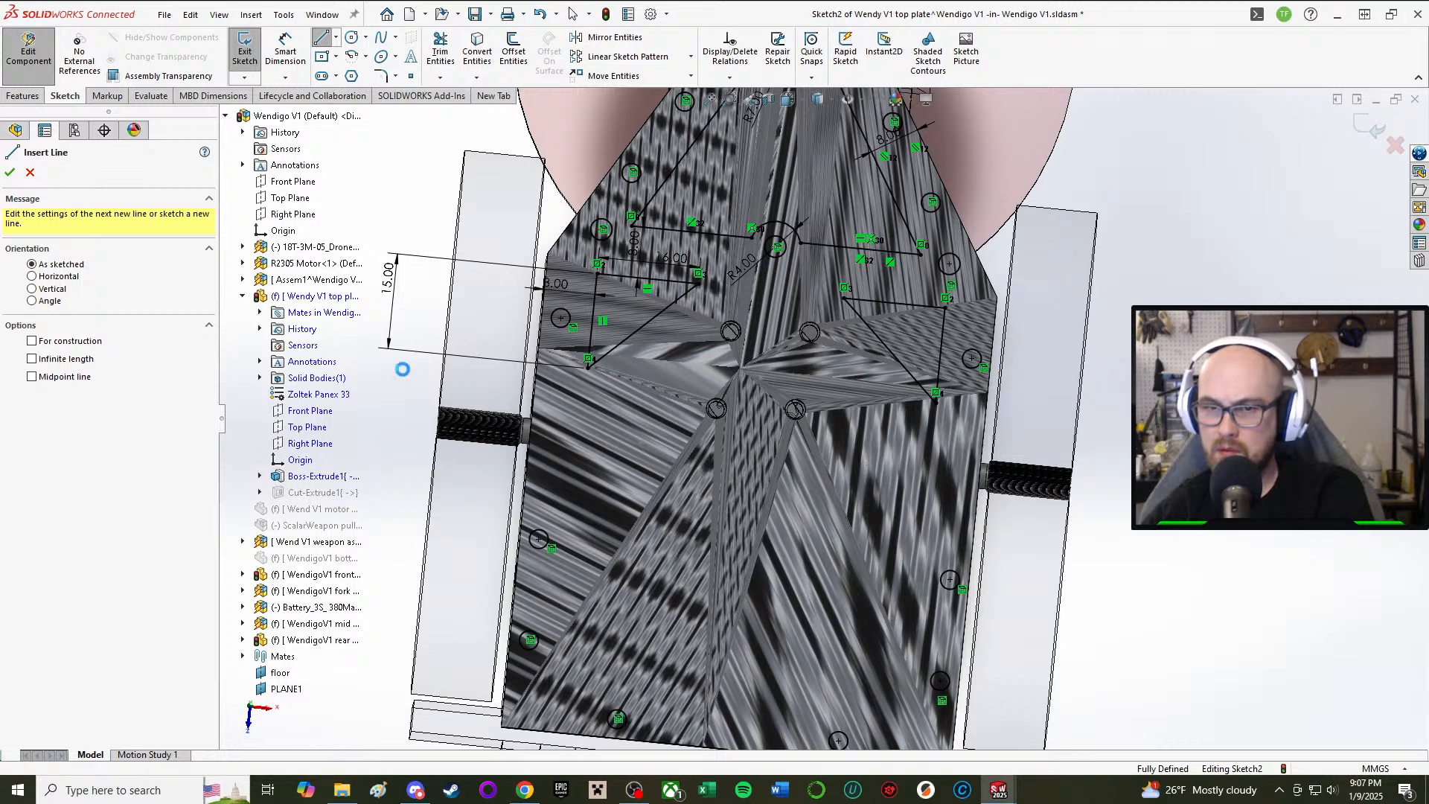
Step: Exit line drawing and select the 15.00 dimension for review
{"action": "key", "text": "Escape"}
{"action": "left_click", "coordinate": [385, 286]}
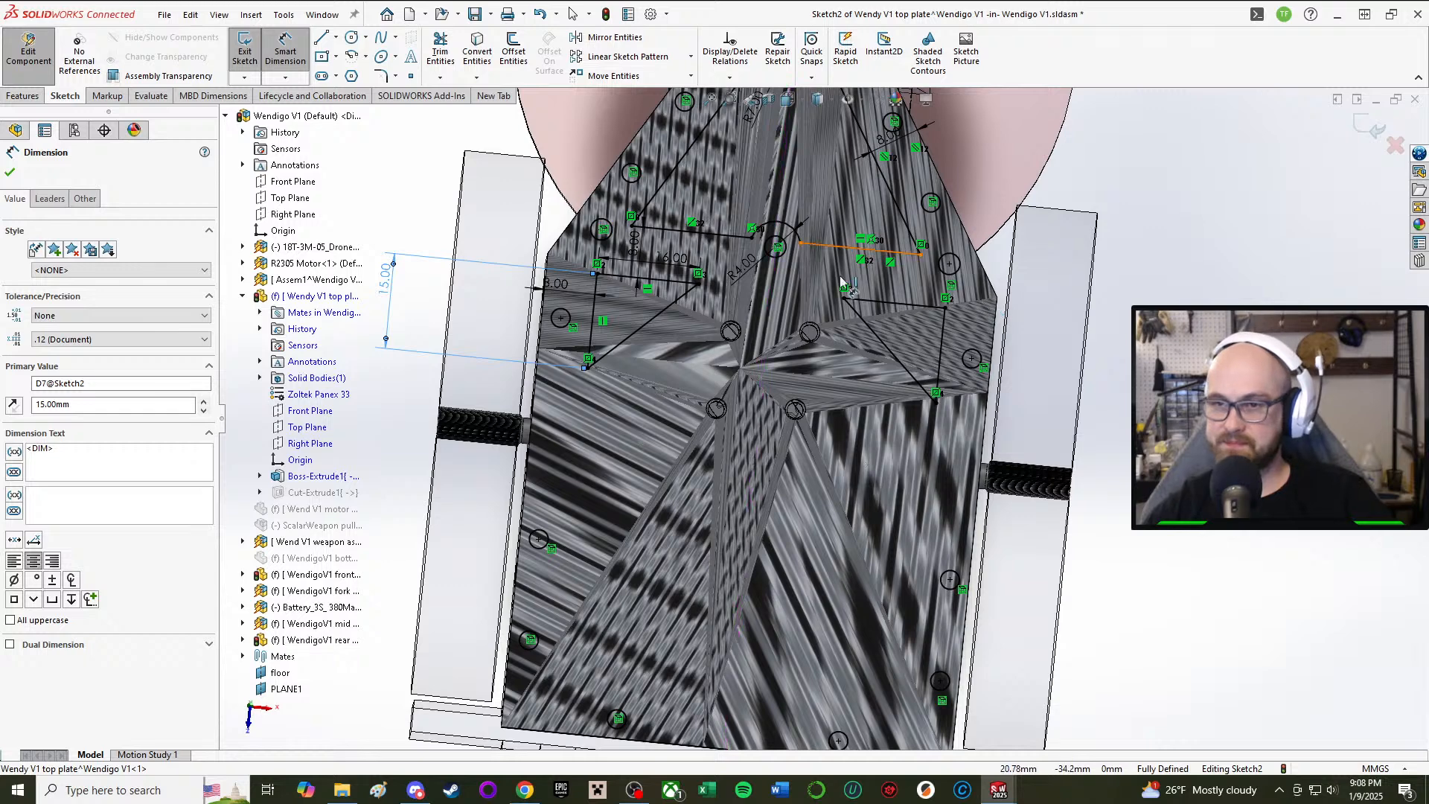
{"action": "key", "text": "Escape"}
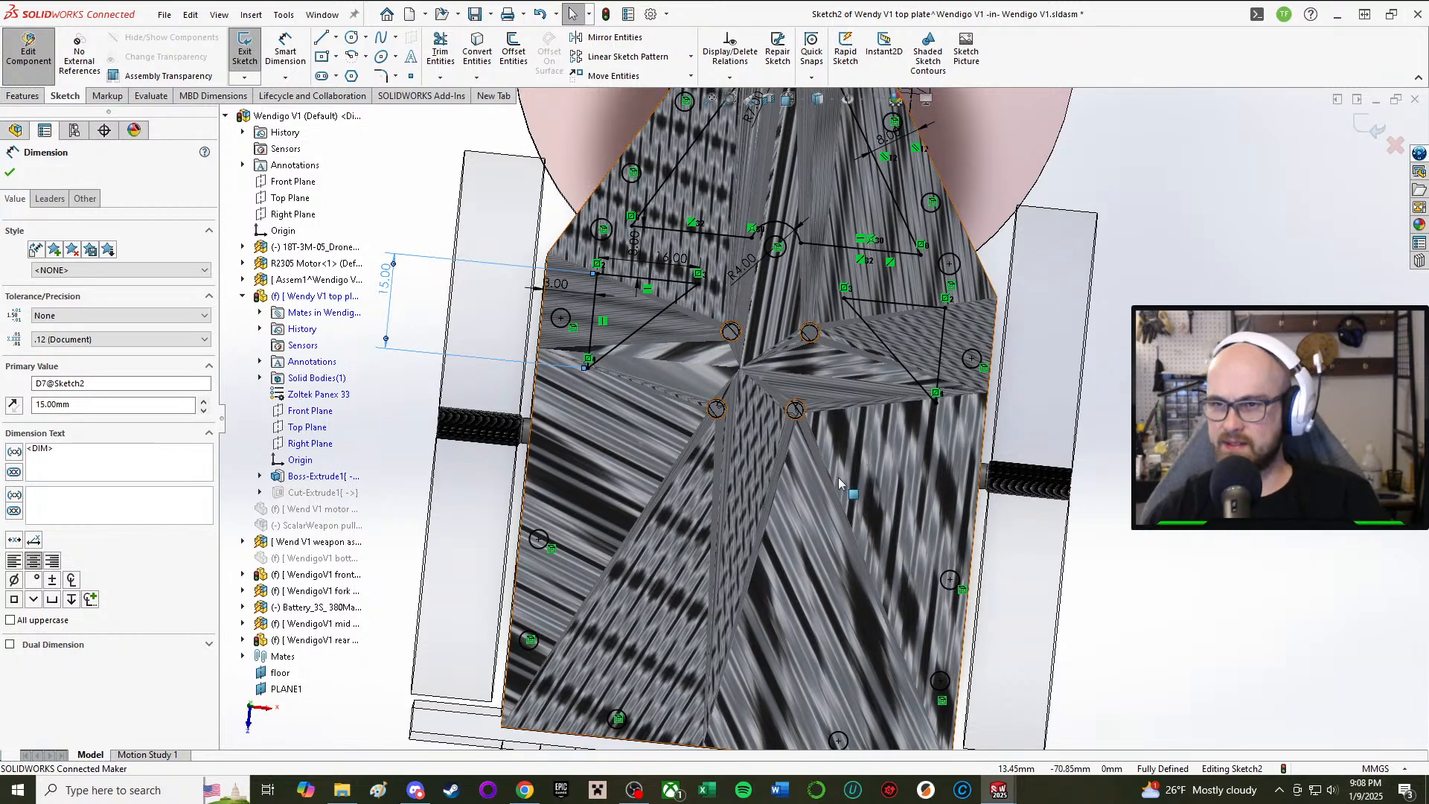
{"action": "scroll", "coordinate": [826, 461], "scroll_direction": "down", "scroll_amount": 2}
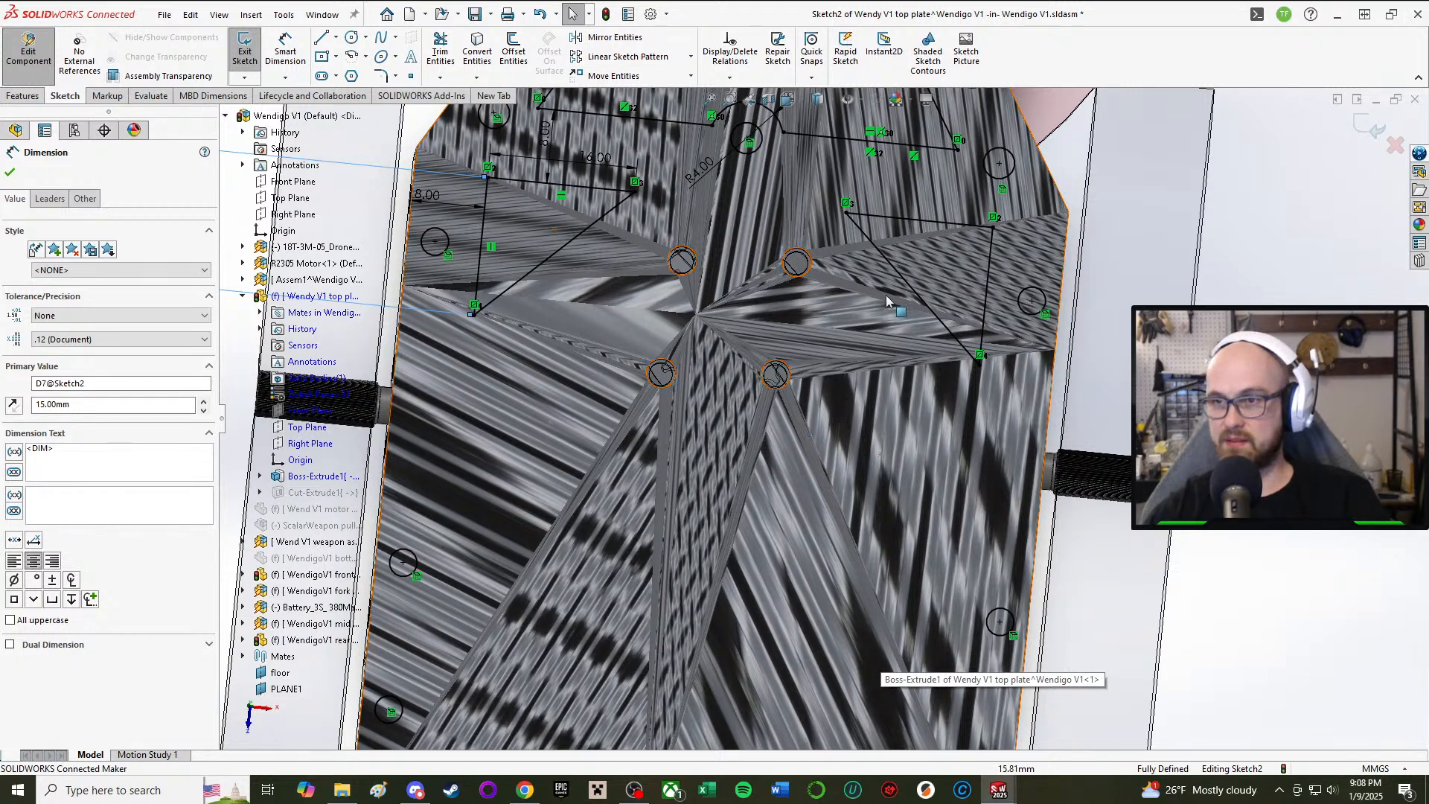
{"action": "scroll", "coordinate": [822, 417], "scroll_direction": "up", "scroll_amount": 2}
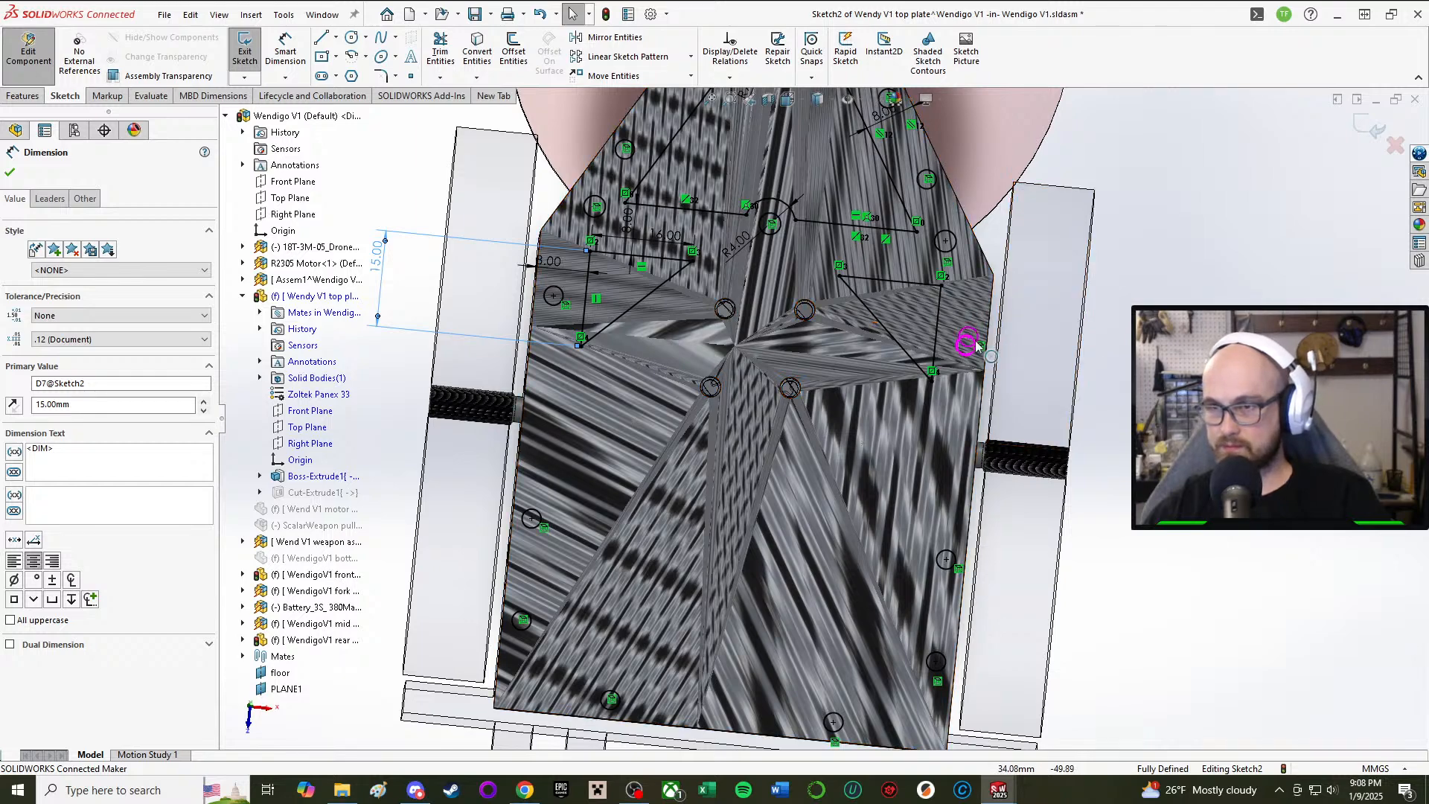
{"action": "middle_click_drag", "start_coordinate": [841, 329], "coordinate": [856, 273]}
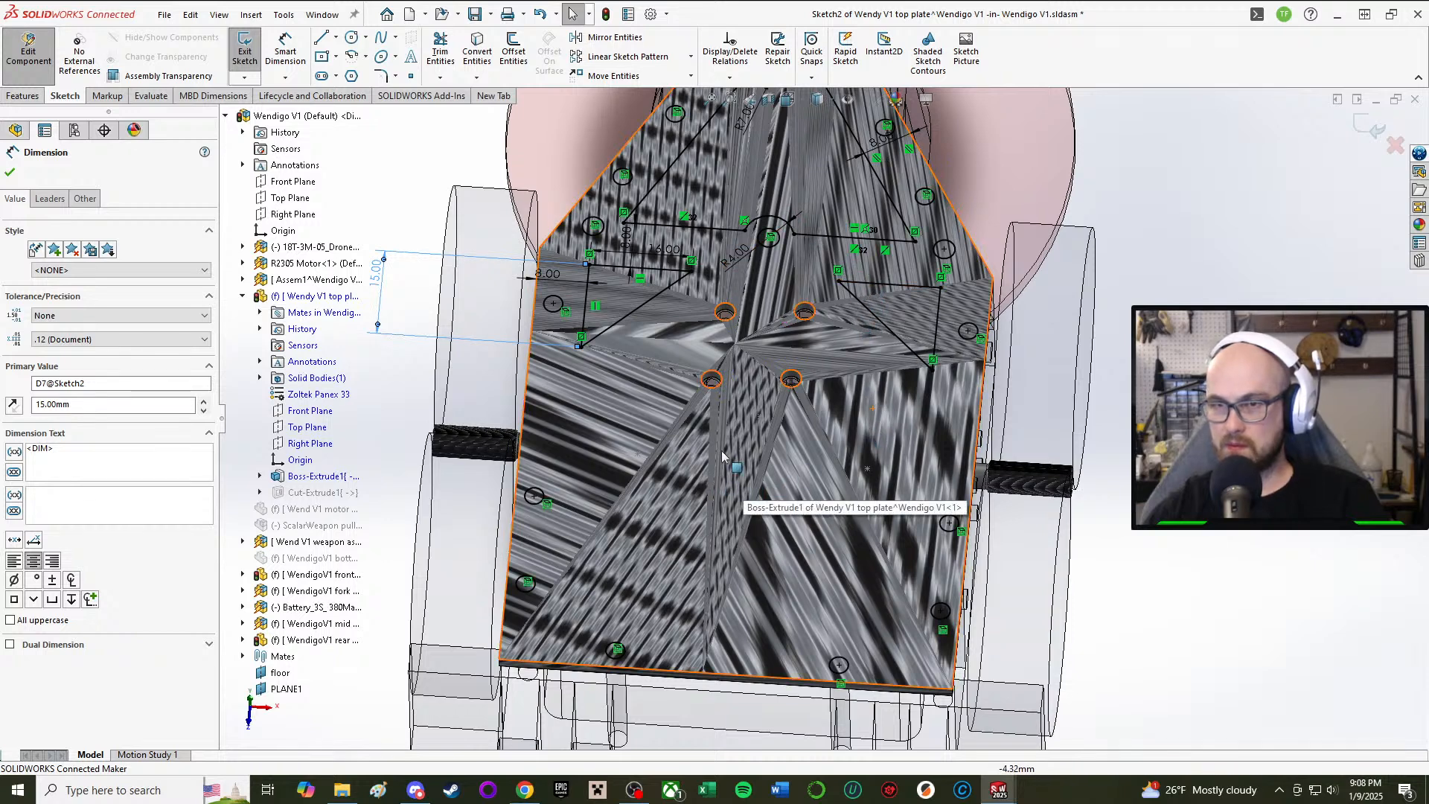
{"action": "scroll", "coordinate": [841, 305], "scroll_direction": "down", "scroll_amount": 4}
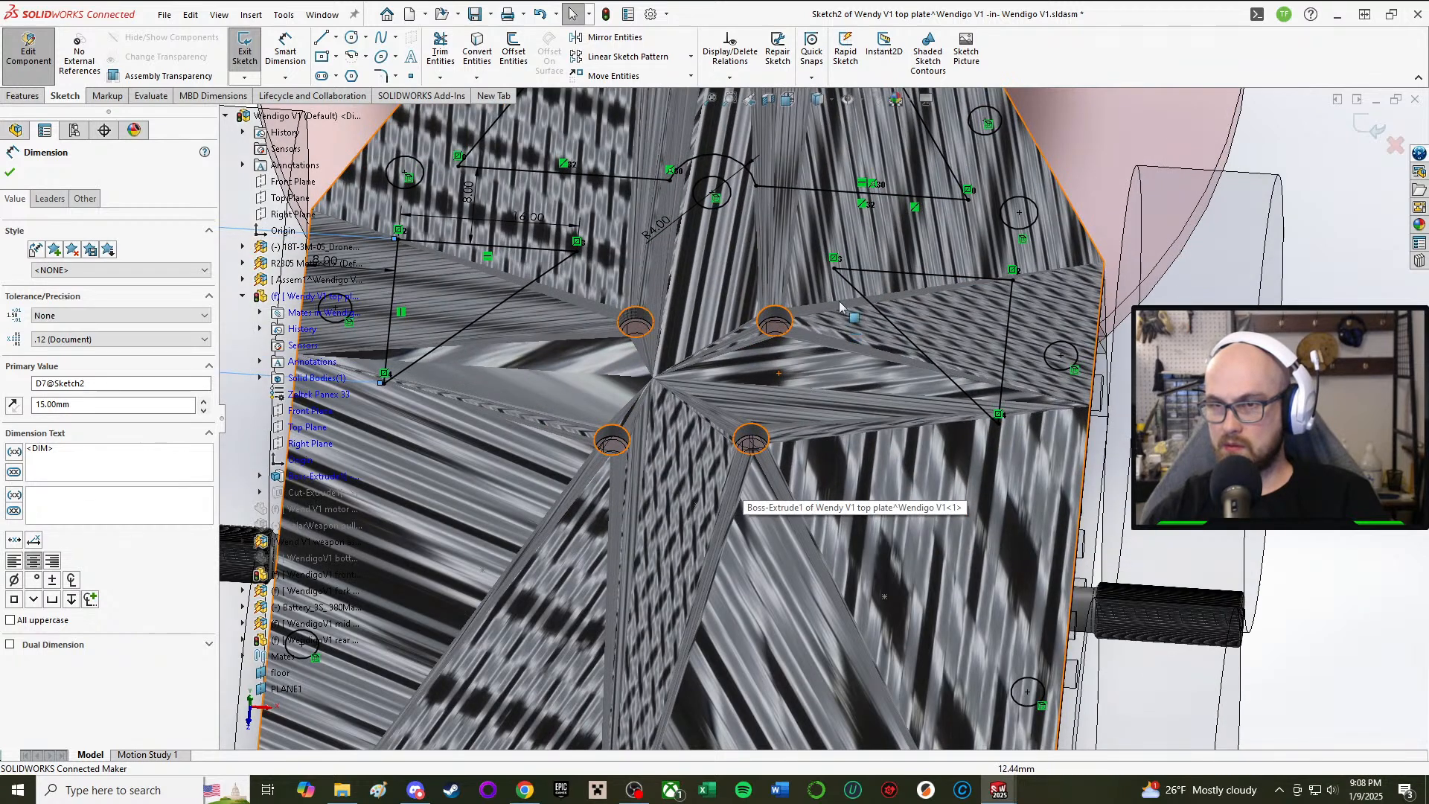
Step: Change the left cutout's 16.00 mm dimension to 14 mm
{"action": "left_click", "coordinate": [530, 223]}
{"action": "scroll", "coordinate": [777, 435], "scroll_direction": "up", "scroll_amount": 4}
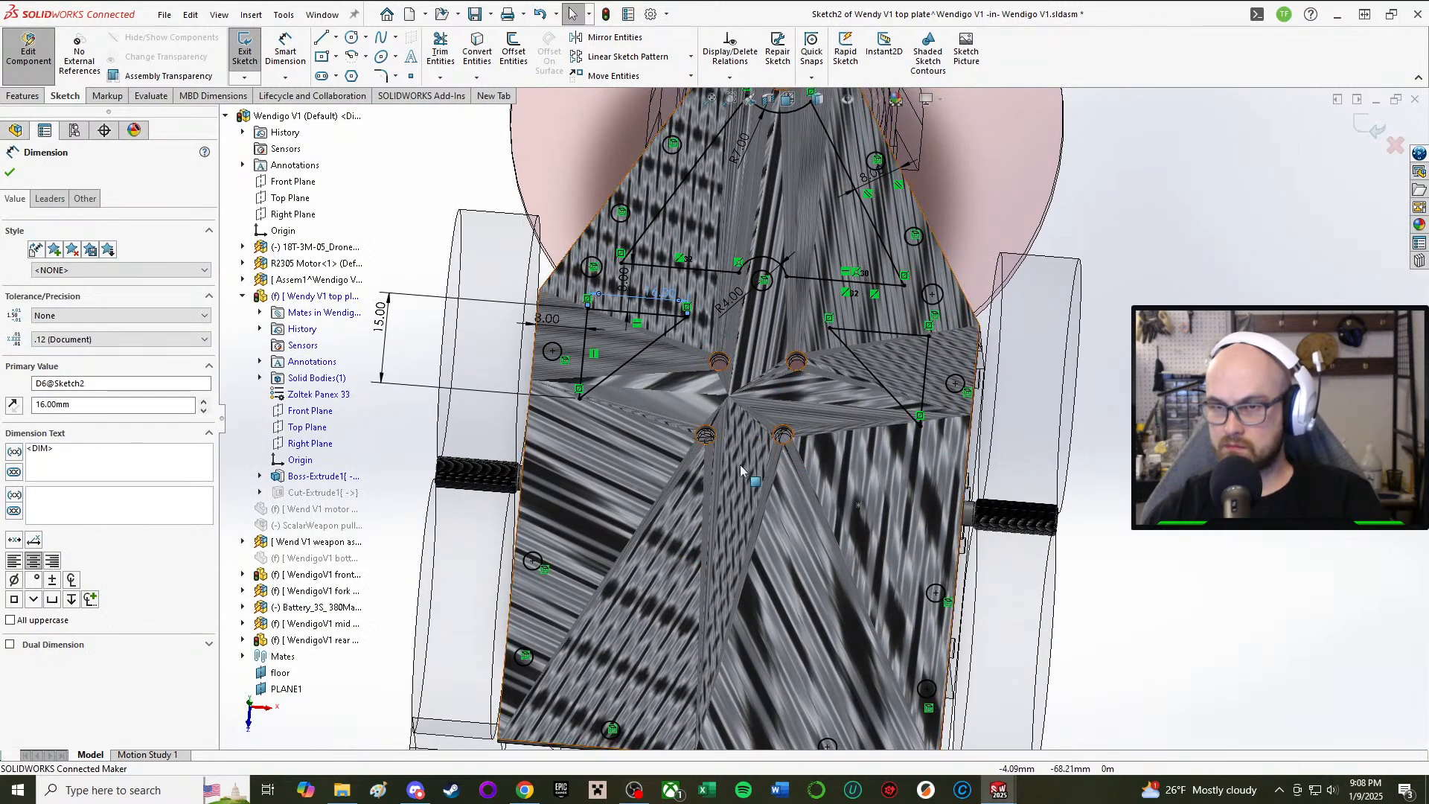
{"action": "scroll", "coordinate": [773, 437], "scroll_direction": "down", "scroll_amount": 3}
{"action": "middle_click_drag", "start_coordinate": [759, 486], "coordinate": [753, 467]}
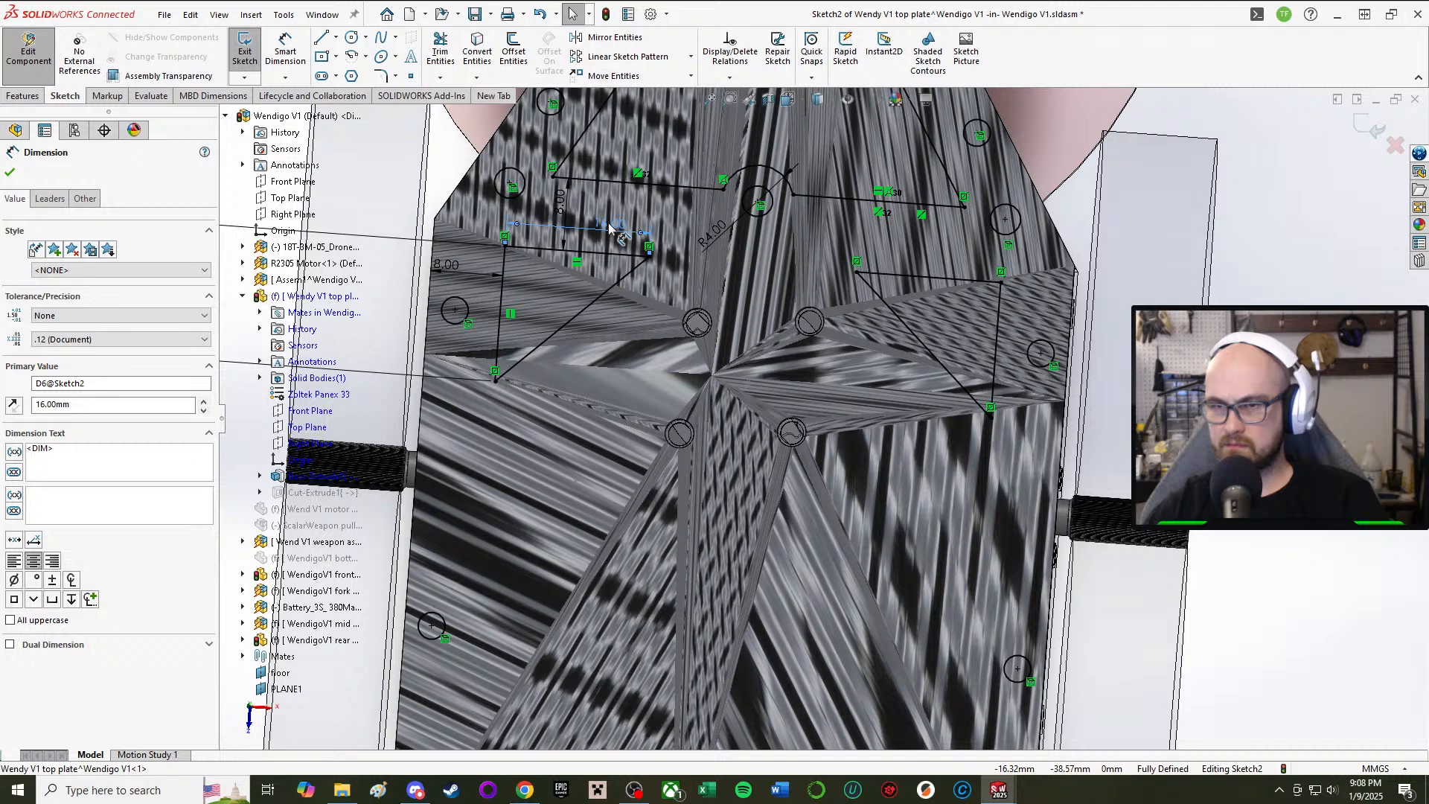
{"action": "scroll", "coordinate": [822, 410], "scroll_direction": "up", "scroll_amount": 2}
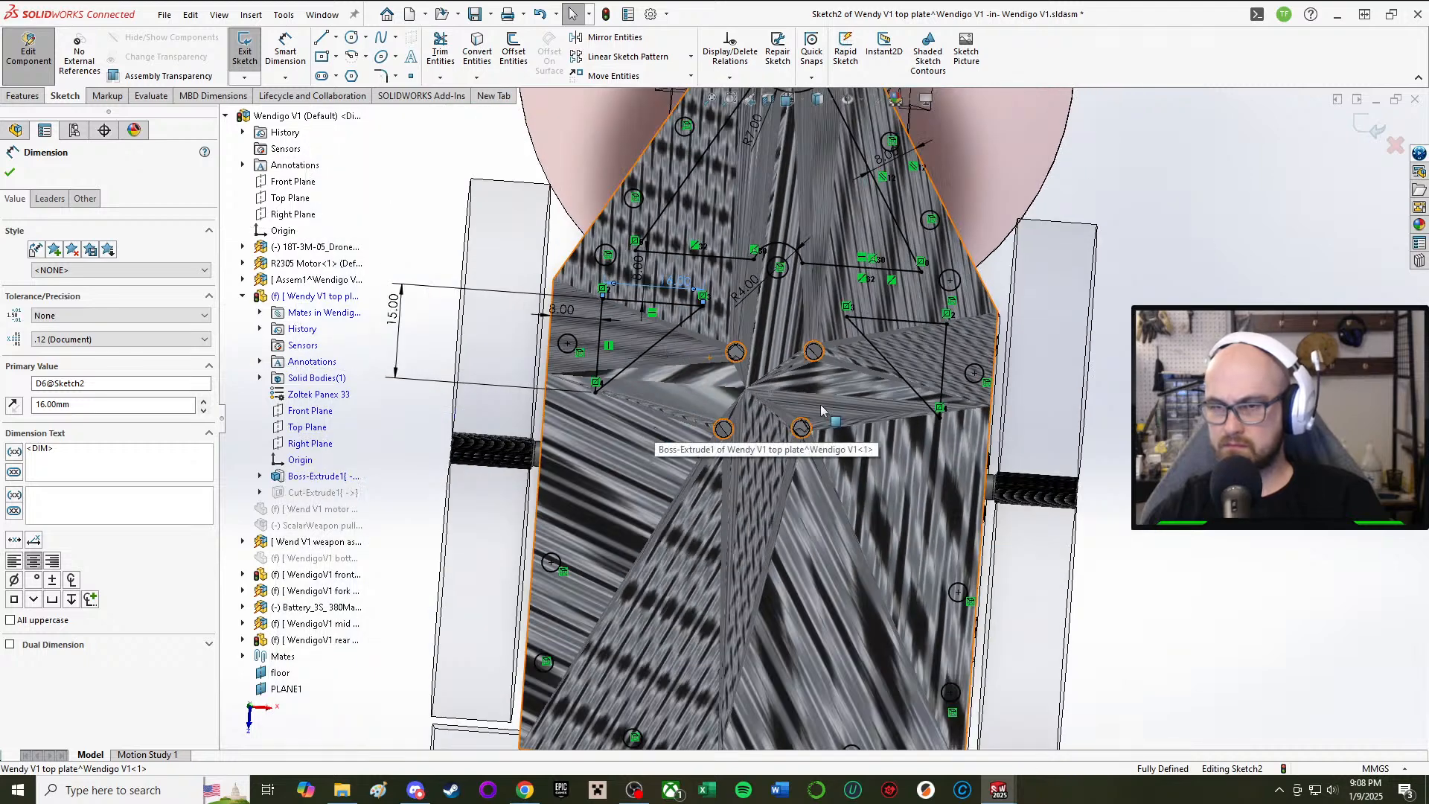
{"action": "scroll", "coordinate": [821, 409], "scroll_direction": "down", "scroll_amount": 2}
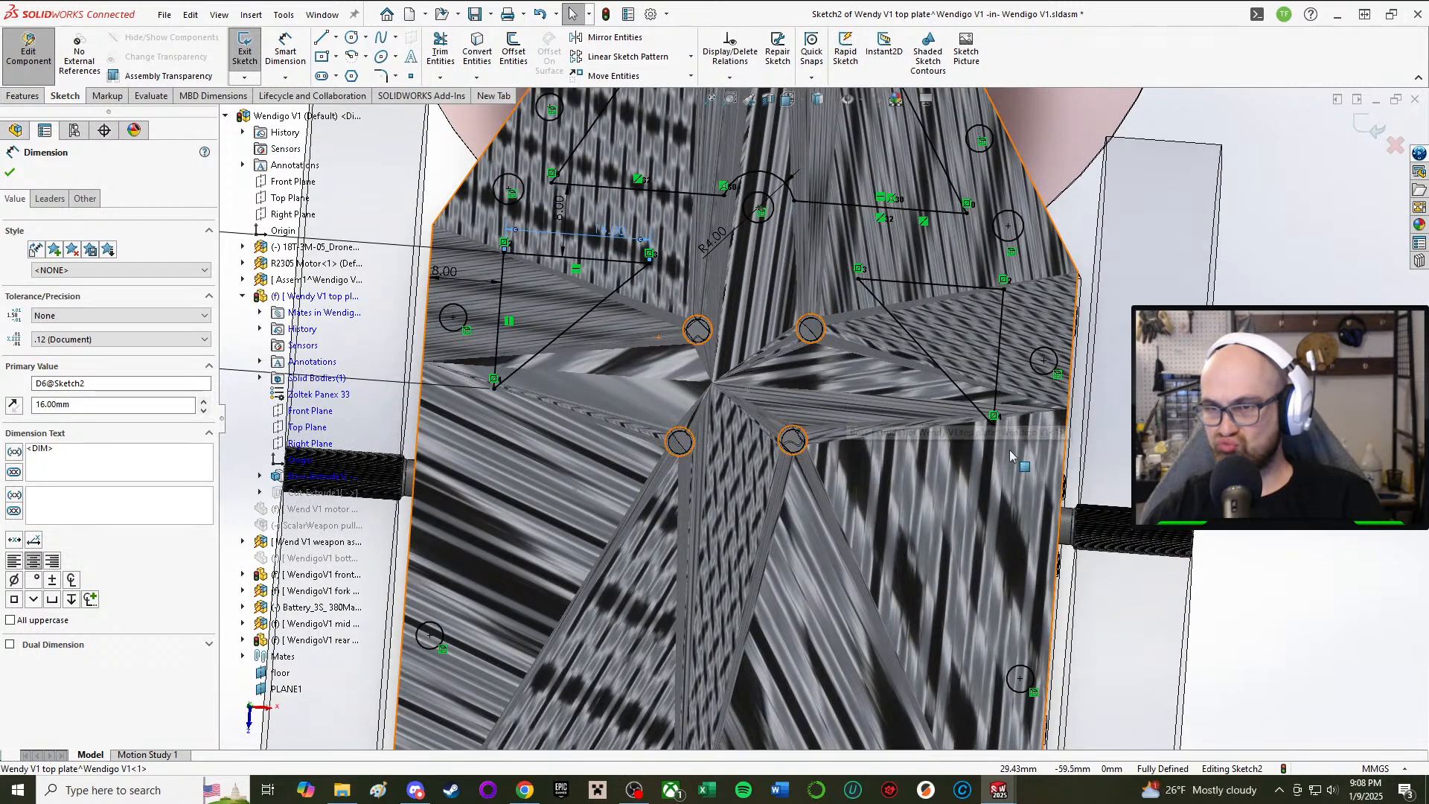
{"action": "double_click", "coordinate": [618, 233]}
{"action": "type", "text": "14"}
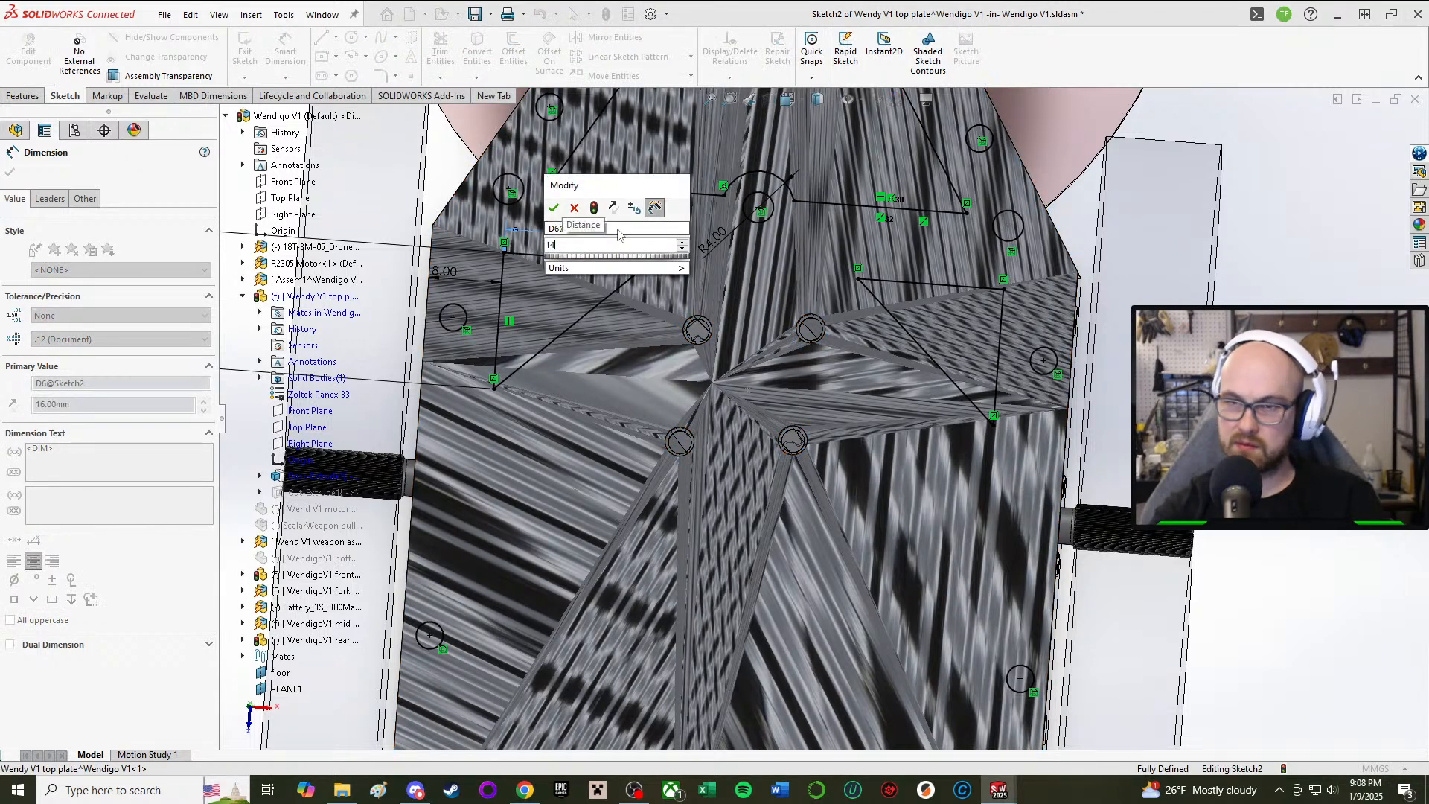
{"action": "key", "text": "Return"}
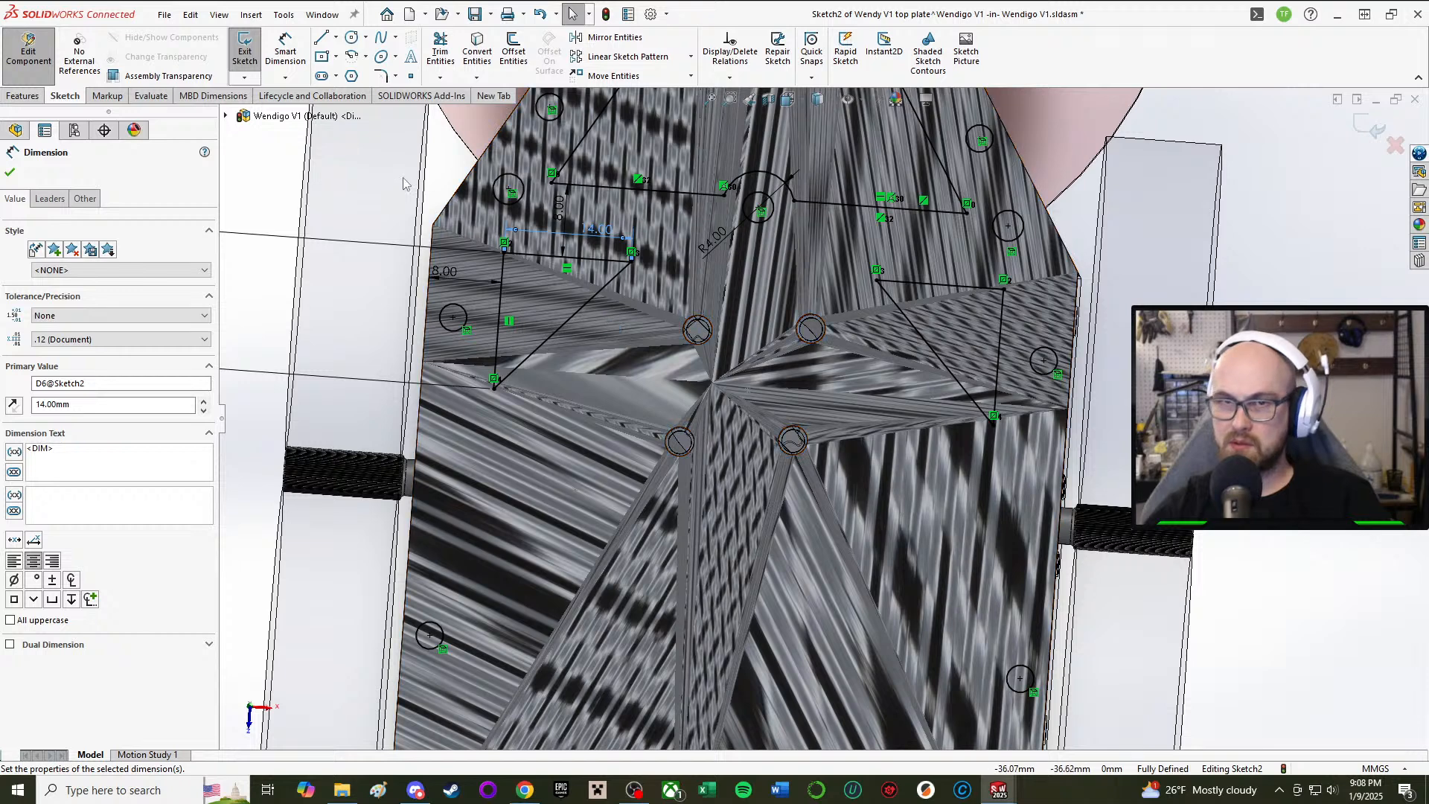
{"action": "left_click", "coordinate": [335, 38]}
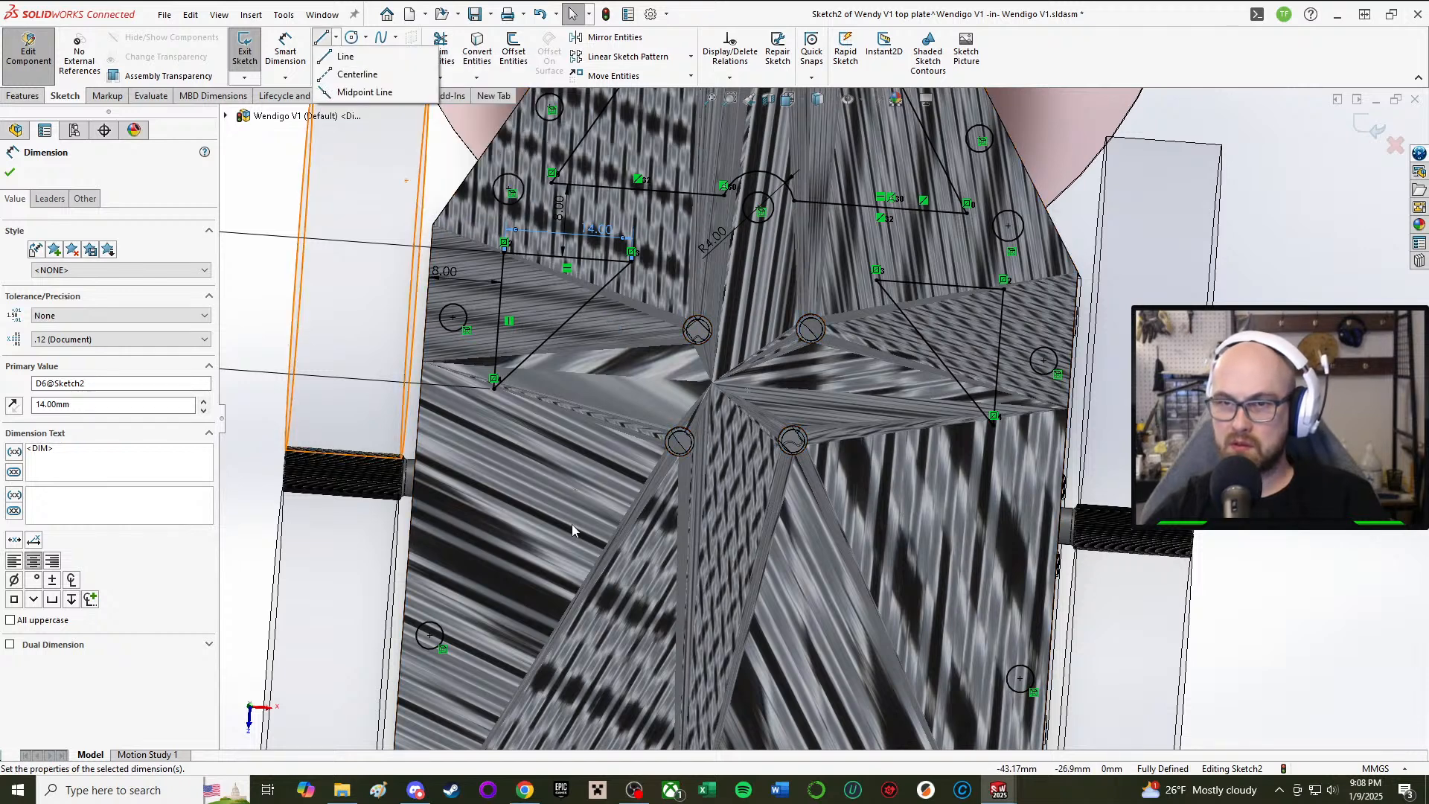
Step: Draw a smaller triangle with diagonal, vertical and bottom edges inside the left cutout
{"action": "left_click", "coordinate": [344, 56]}
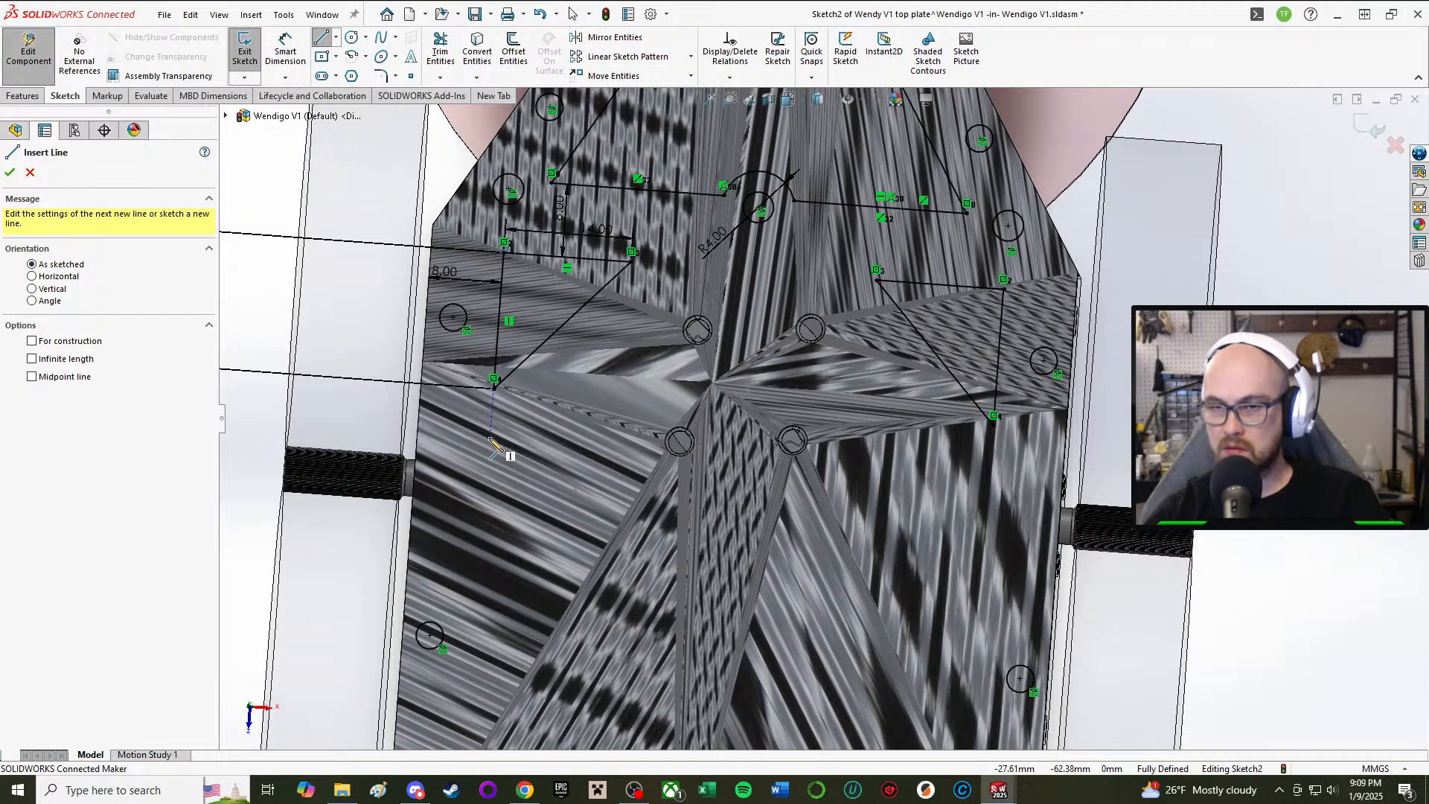
{"action": "left_click", "coordinate": [493, 436]}
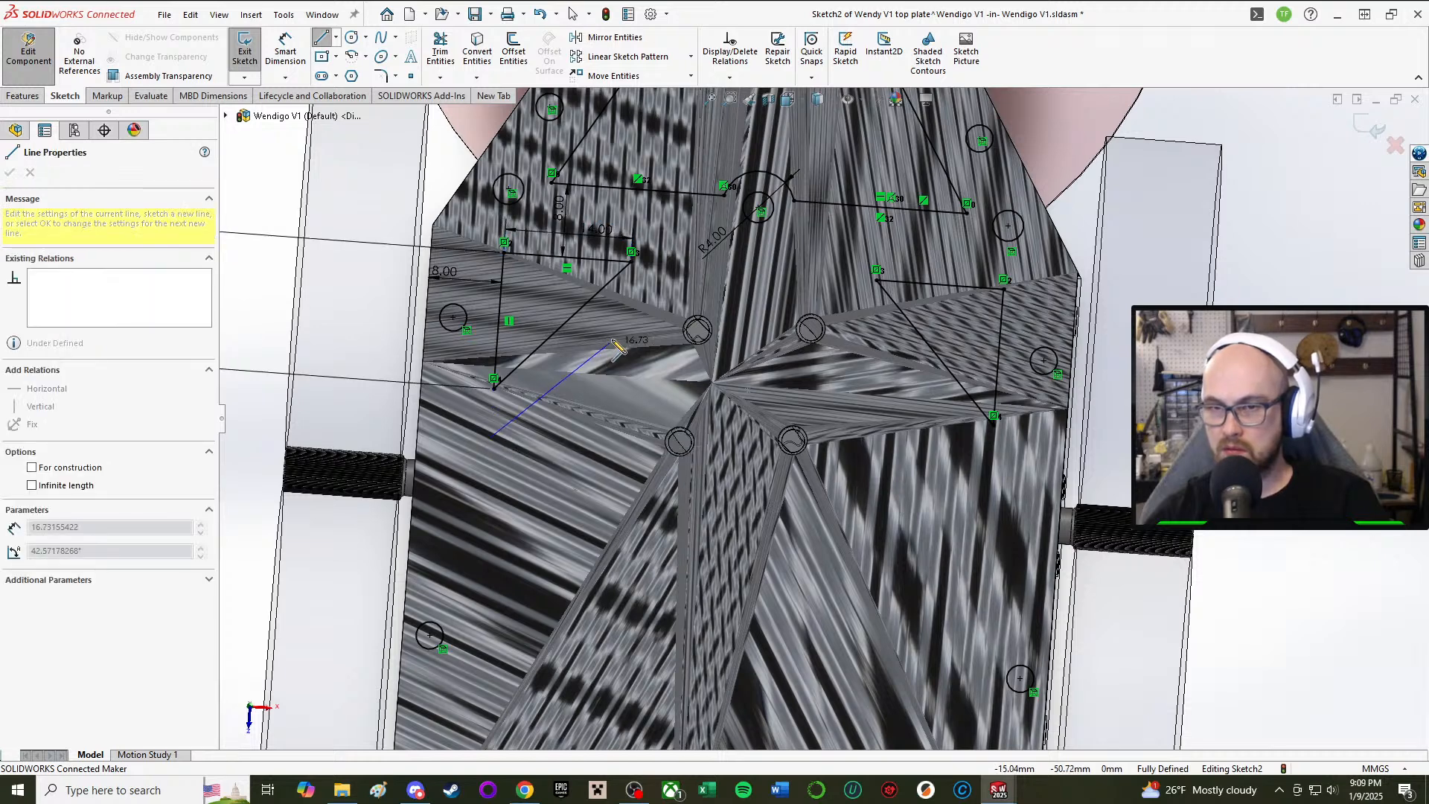
{"action": "left_click", "coordinate": [628, 301]}
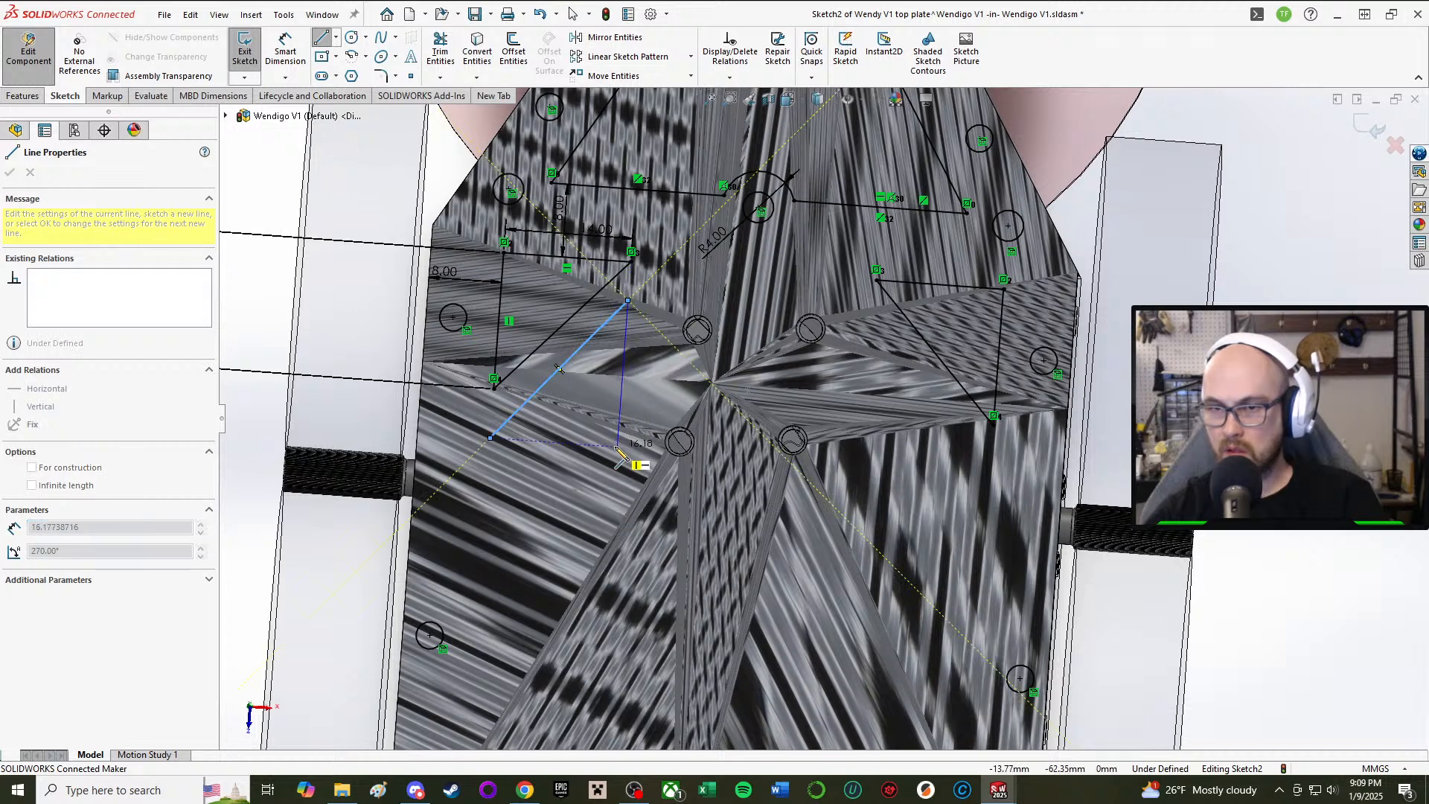
{"action": "left_click", "coordinate": [618, 446]}
{"action": "left_click", "coordinate": [489, 437]}
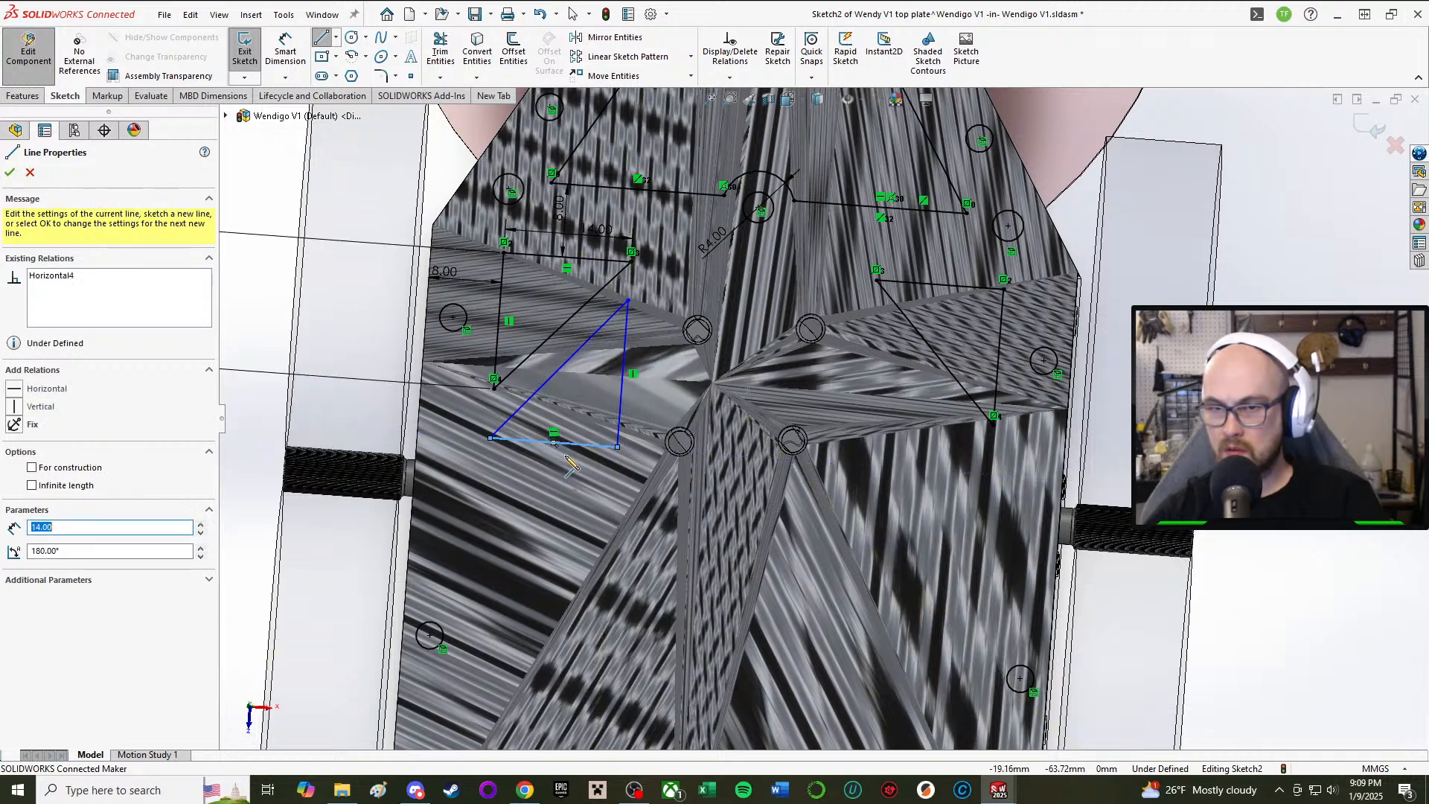
{"action": "right_click", "coordinate": [565, 451]}
{"action": "left_click", "coordinate": [617, 467]}
{"action": "scroll", "coordinate": [543, 357], "scroll_direction": "up", "scroll_amount": 3}
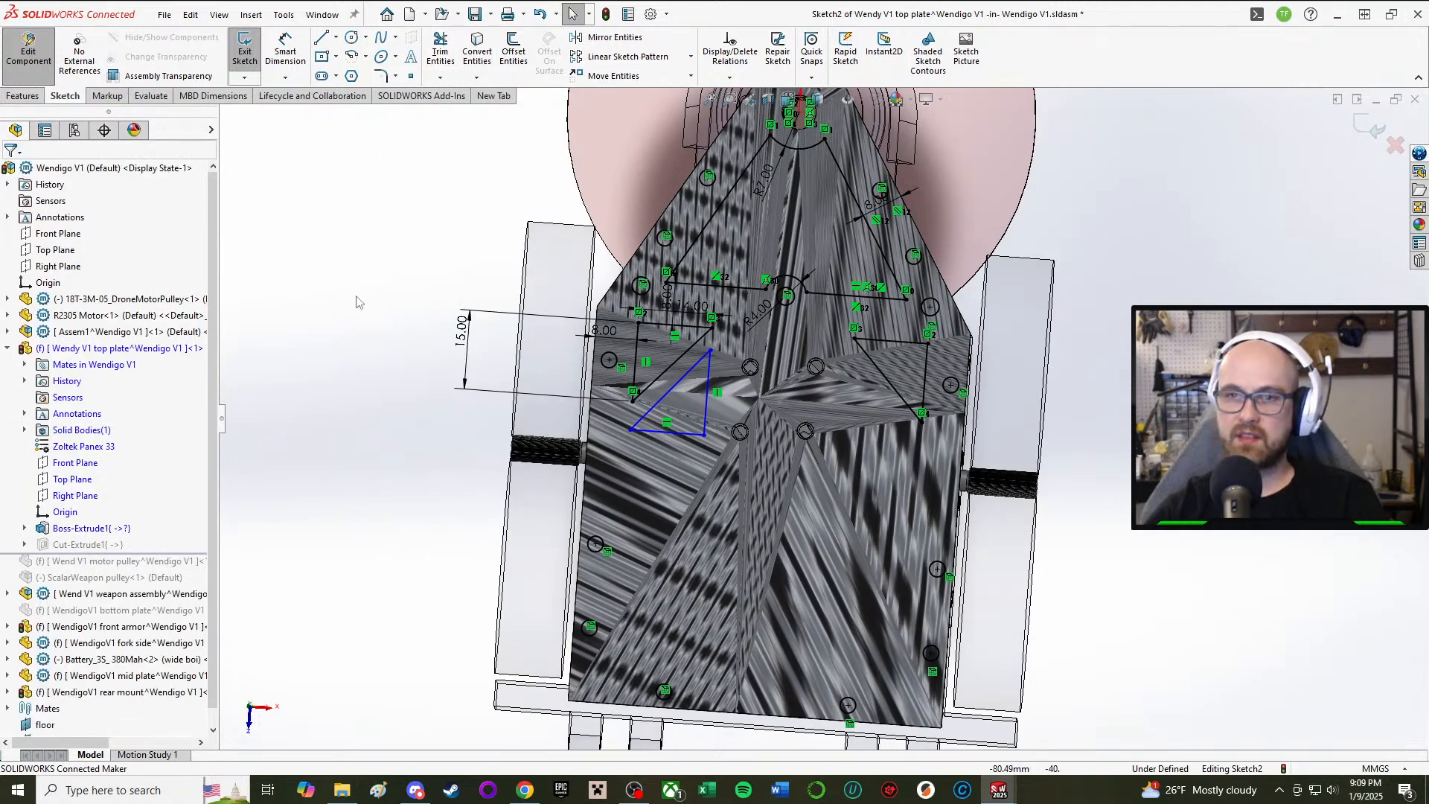
Step: Make the inner triangle's long edge parallel to the cutout's diagonal
{"action": "right_click_drag", "start_coordinate": [329, 272], "coordinate": [331, 334]}
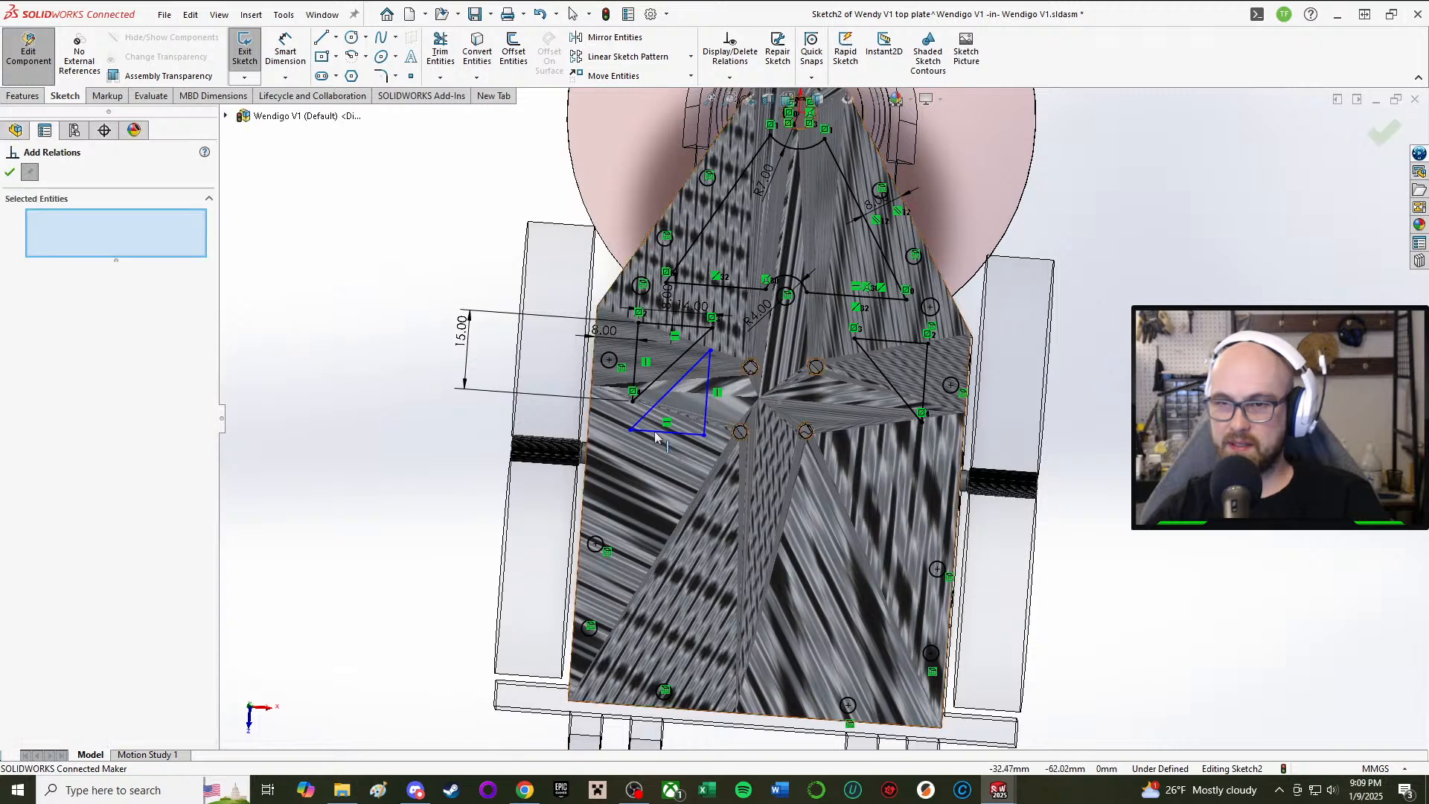
{"action": "left_click", "coordinate": [664, 395]}
{"action": "left_click", "coordinate": [667, 372]}
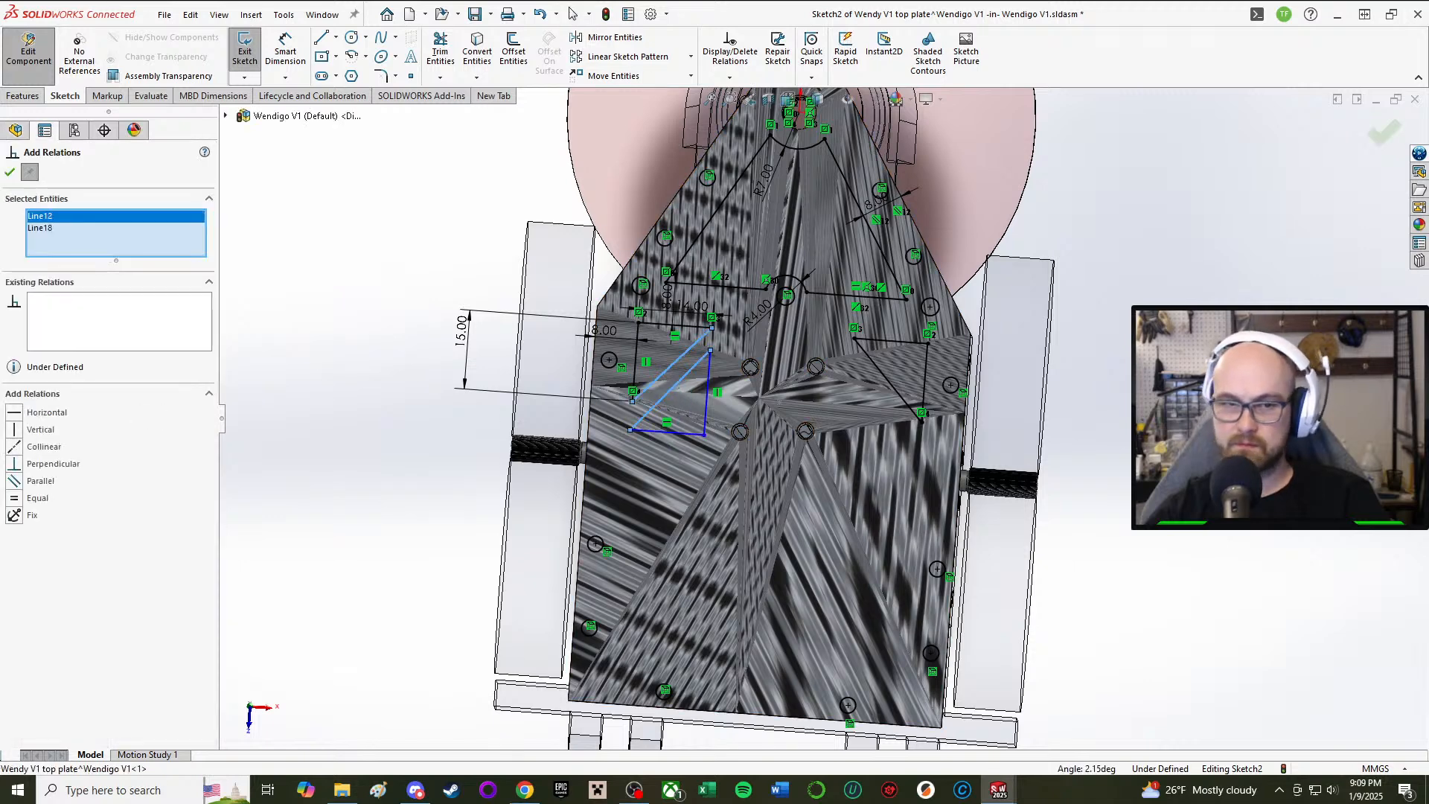
{"action": "left_click", "coordinate": [14, 480]}
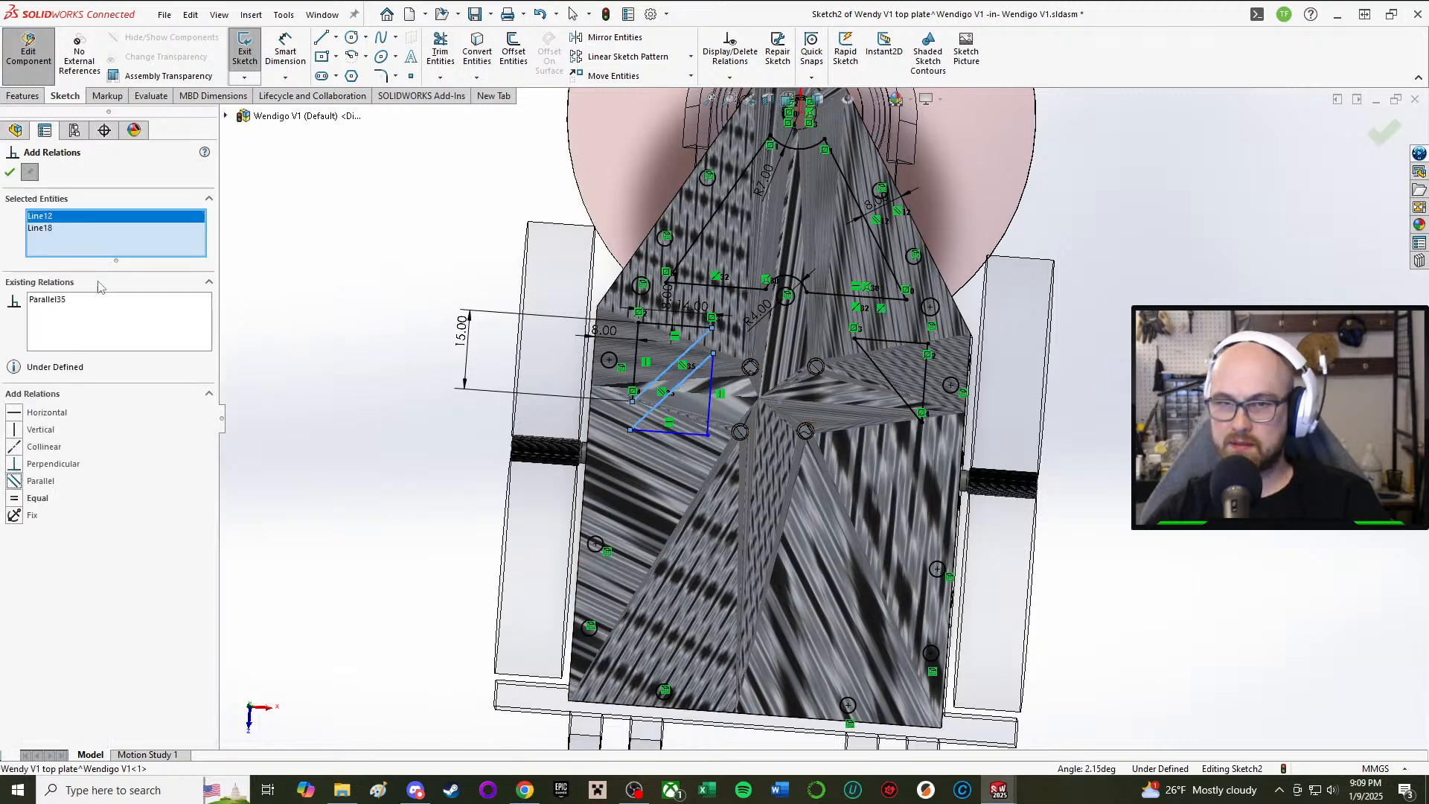
{"action": "key", "text": "Escape"}
Step: Make the inner triangle's top corner coincident with the cutout's line
{"action": "left_click", "coordinate": [710, 395]}
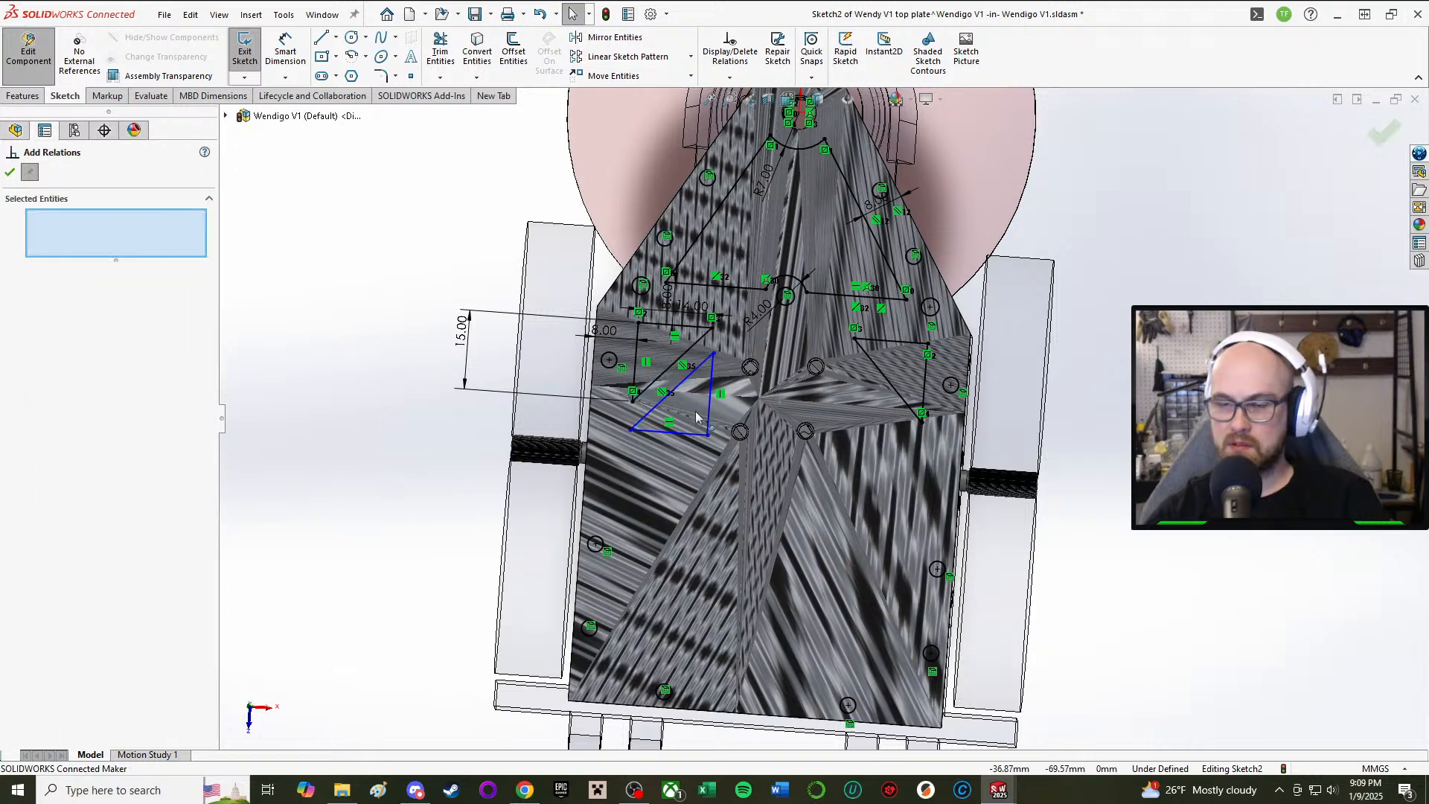
{"action": "scroll", "coordinate": [677, 396], "scroll_direction": "up", "scroll_amount": 3}
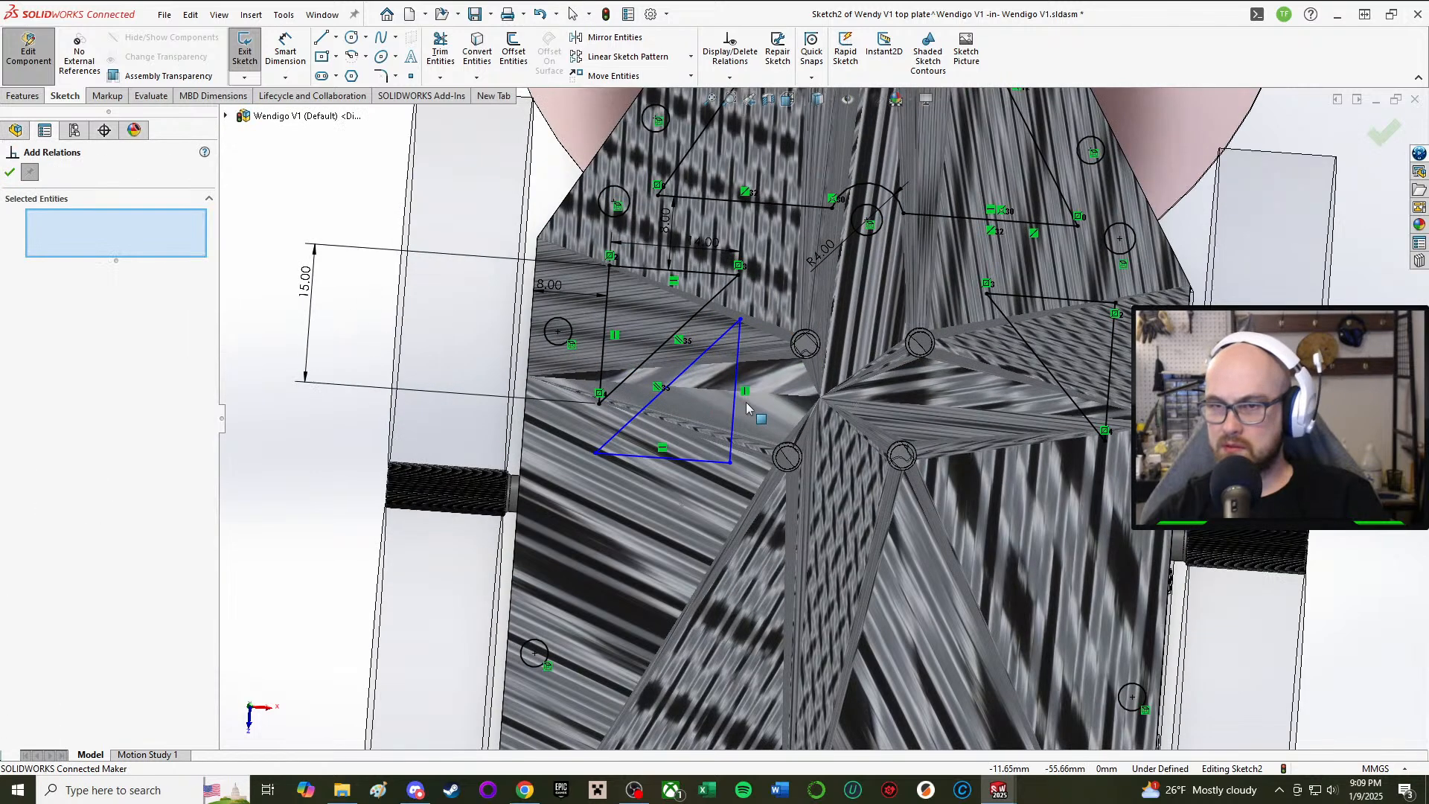
{"action": "left_click", "coordinate": [743, 288]}
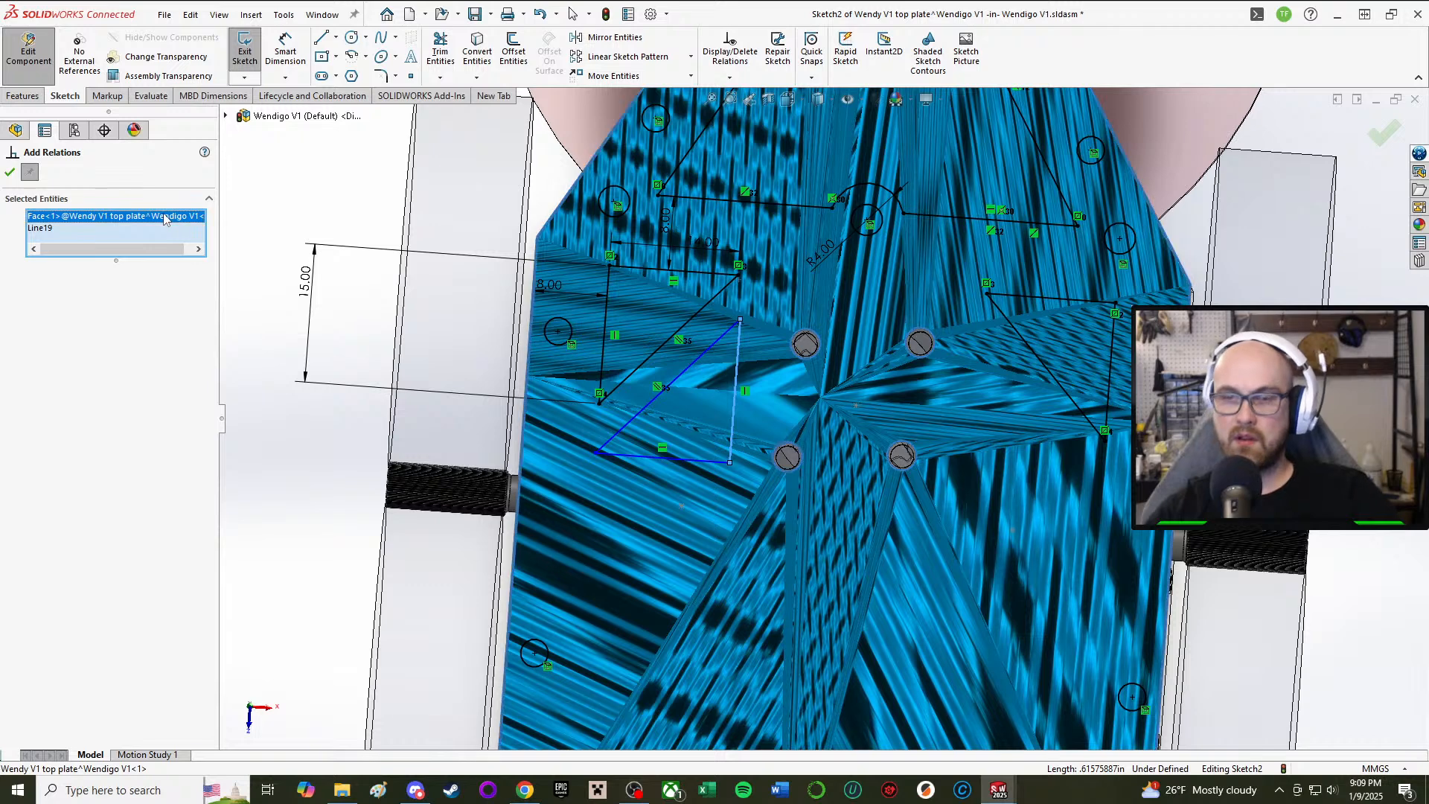
{"action": "key", "text": "Delete"}
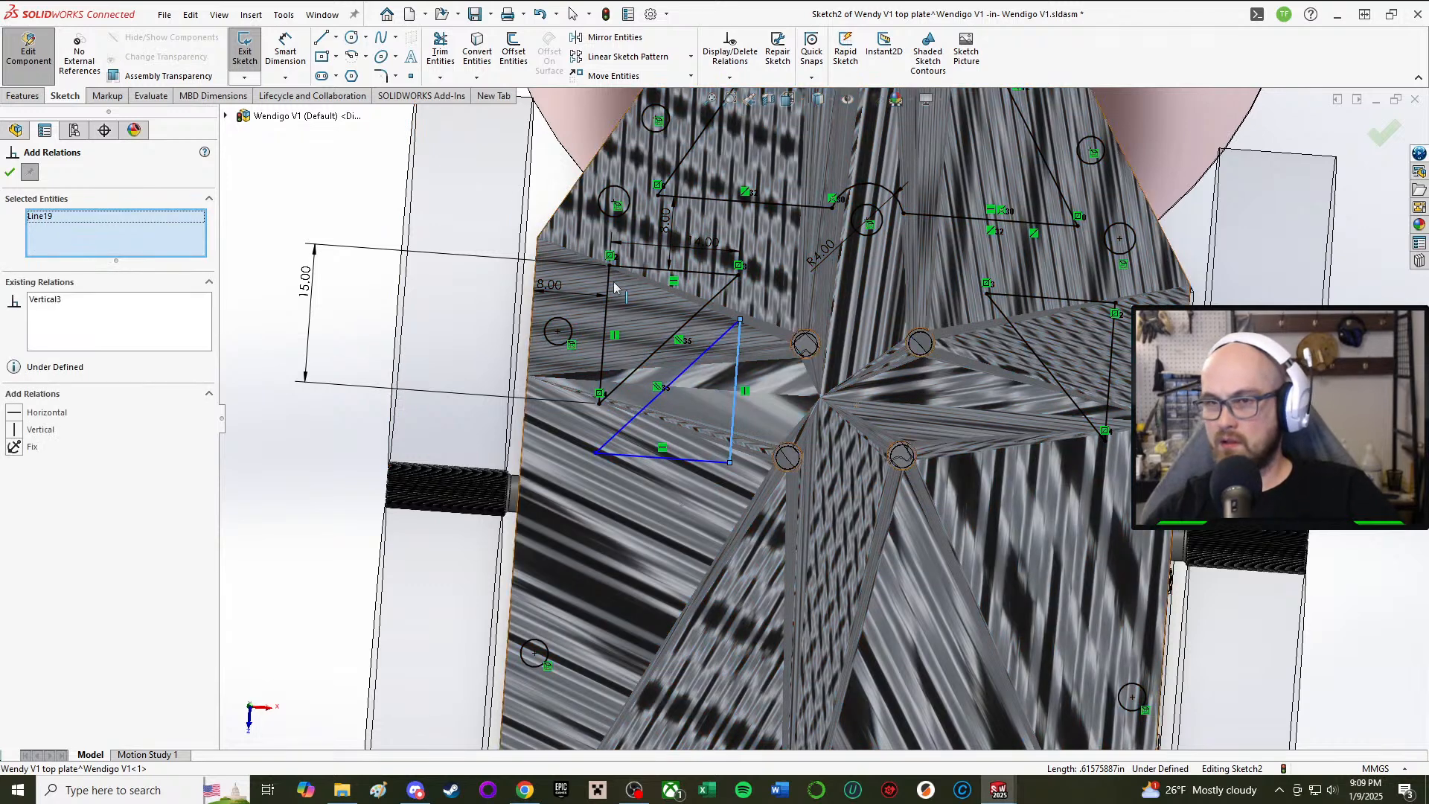
{"action": "left_click", "coordinate": [738, 275]}
{"action": "left_click", "coordinate": [25, 430]}
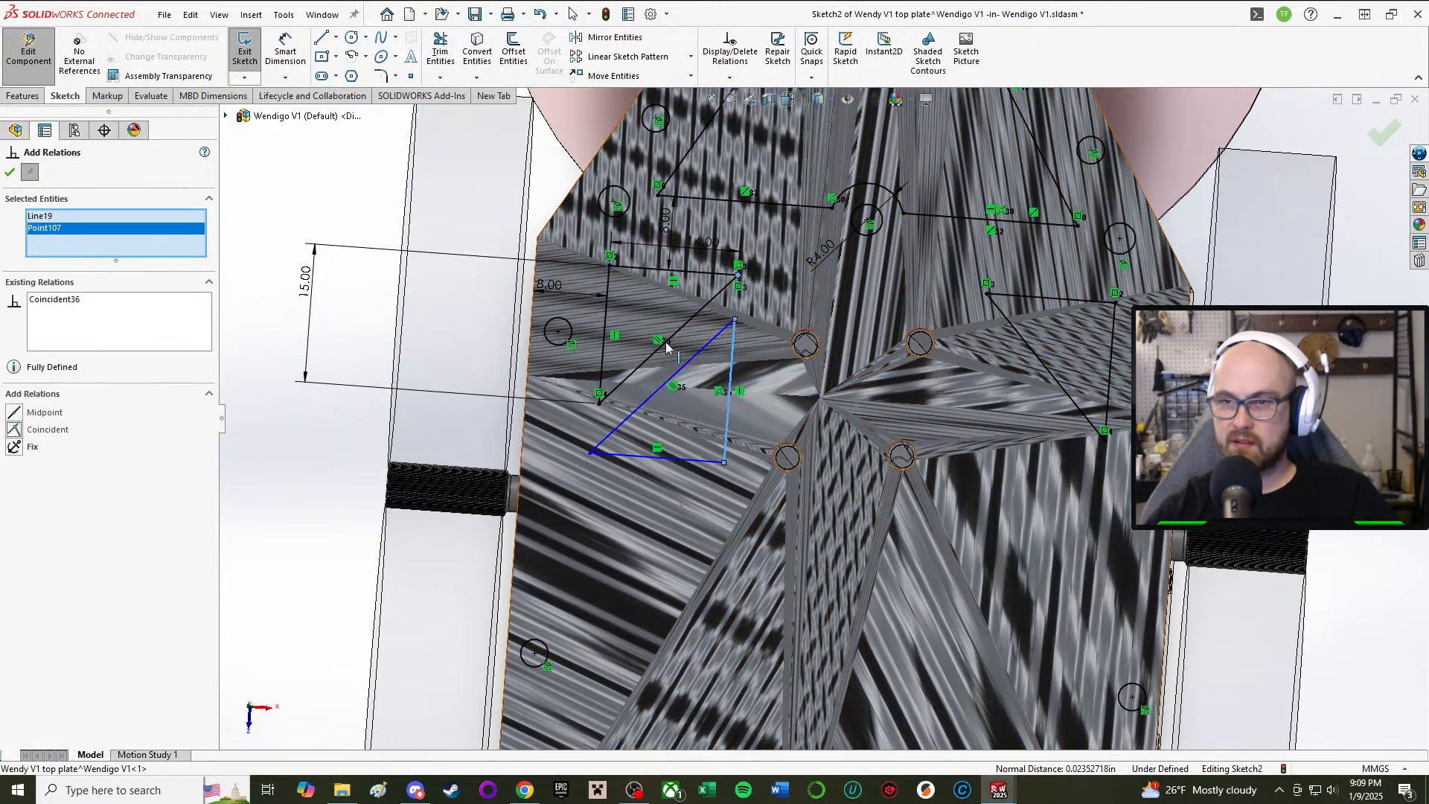
{"action": "left_click", "coordinate": [10, 172]}
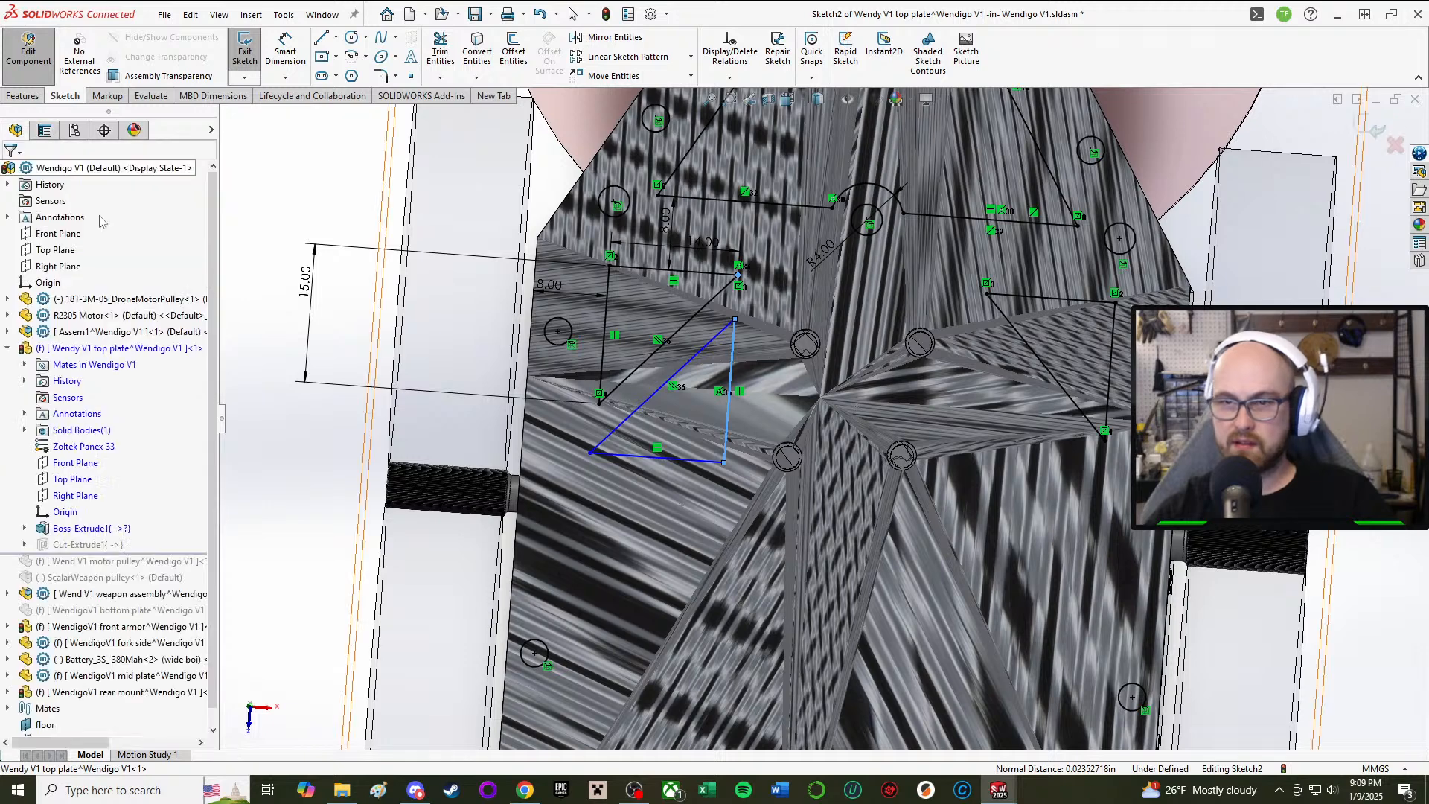
{"action": "left_click", "coordinate": [703, 463]}
{"action": "left_click", "coordinate": [258, 476]}
Step: Dimension the gap between the inner and outer parallel diagonals, entering 8
{"action": "right_click_drag", "start_coordinate": [270, 478], "coordinate": [298, 395]}
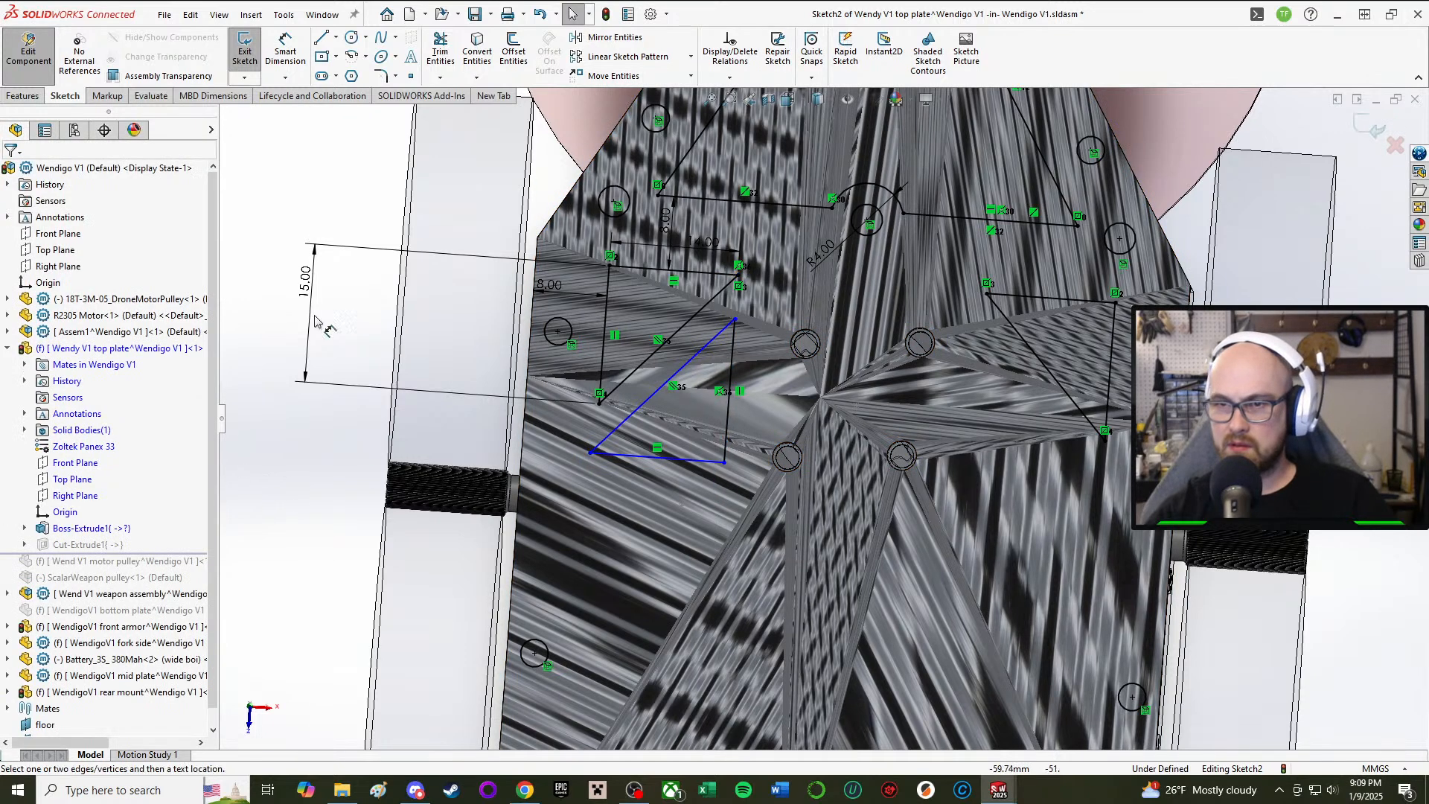
{"action": "left_click", "coordinate": [672, 336]}
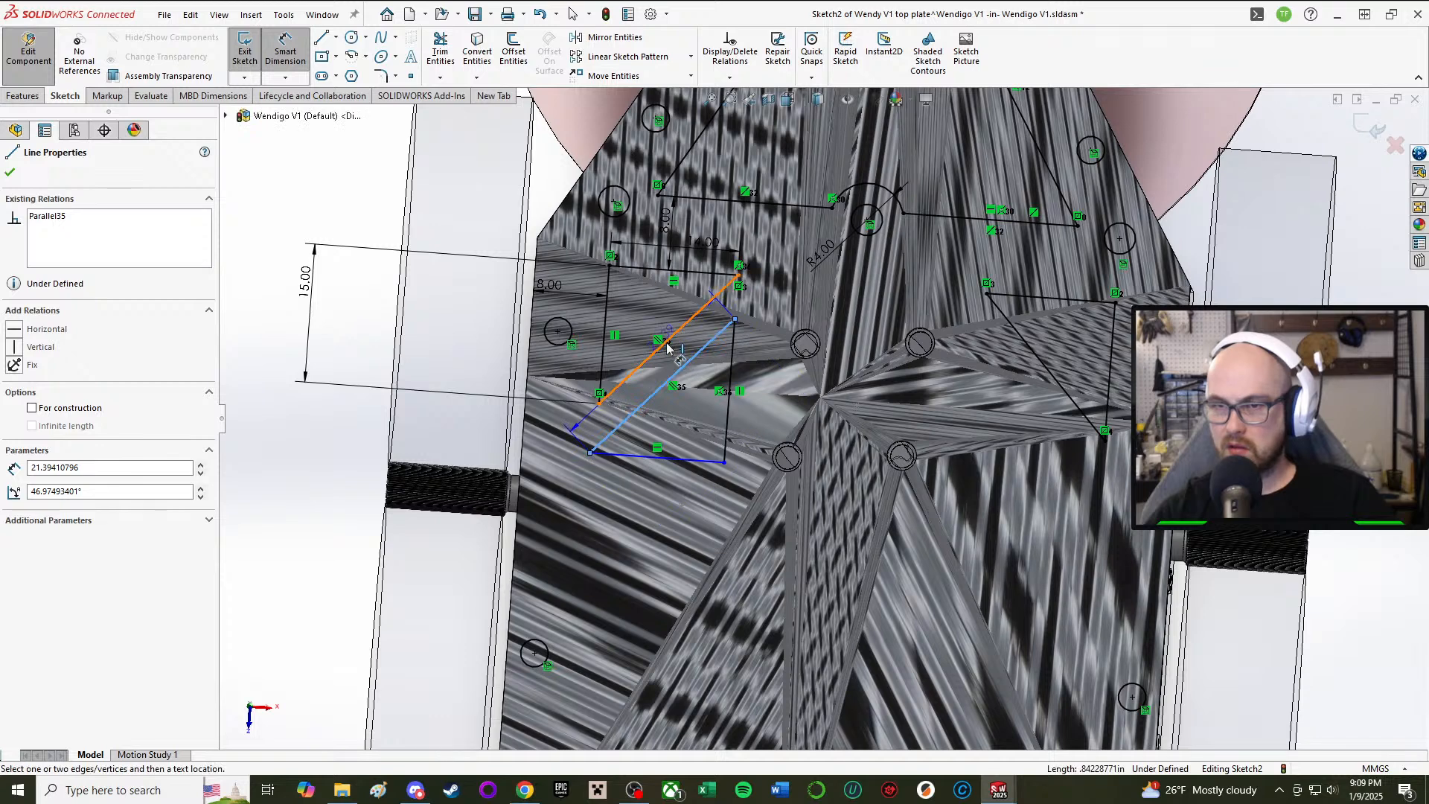
{"action": "left_click", "coordinate": [715, 338]}
{"action": "left_click", "coordinate": [719, 331]}
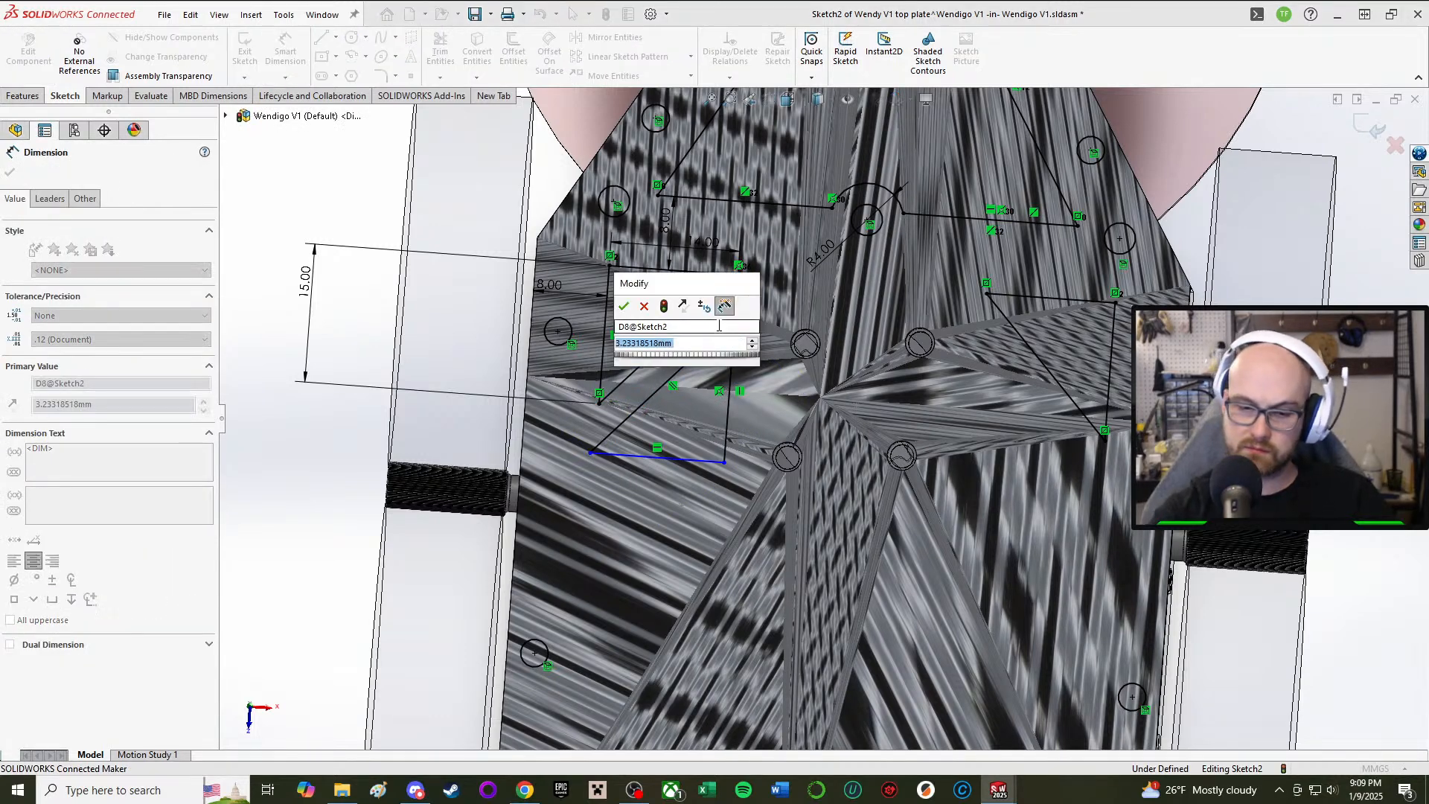
{"action": "type", "text": "8"}
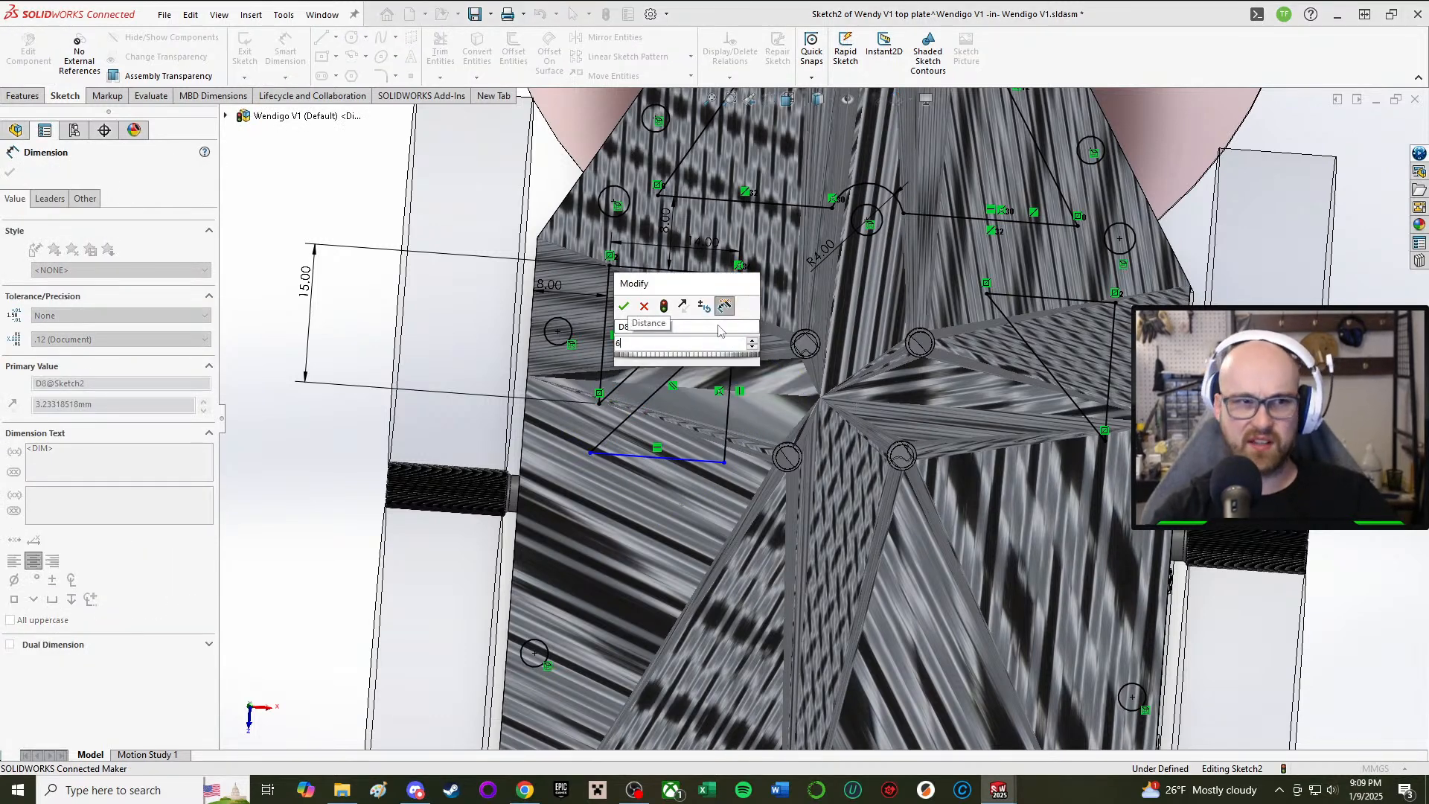
{"action": "key", "text": "Return"}
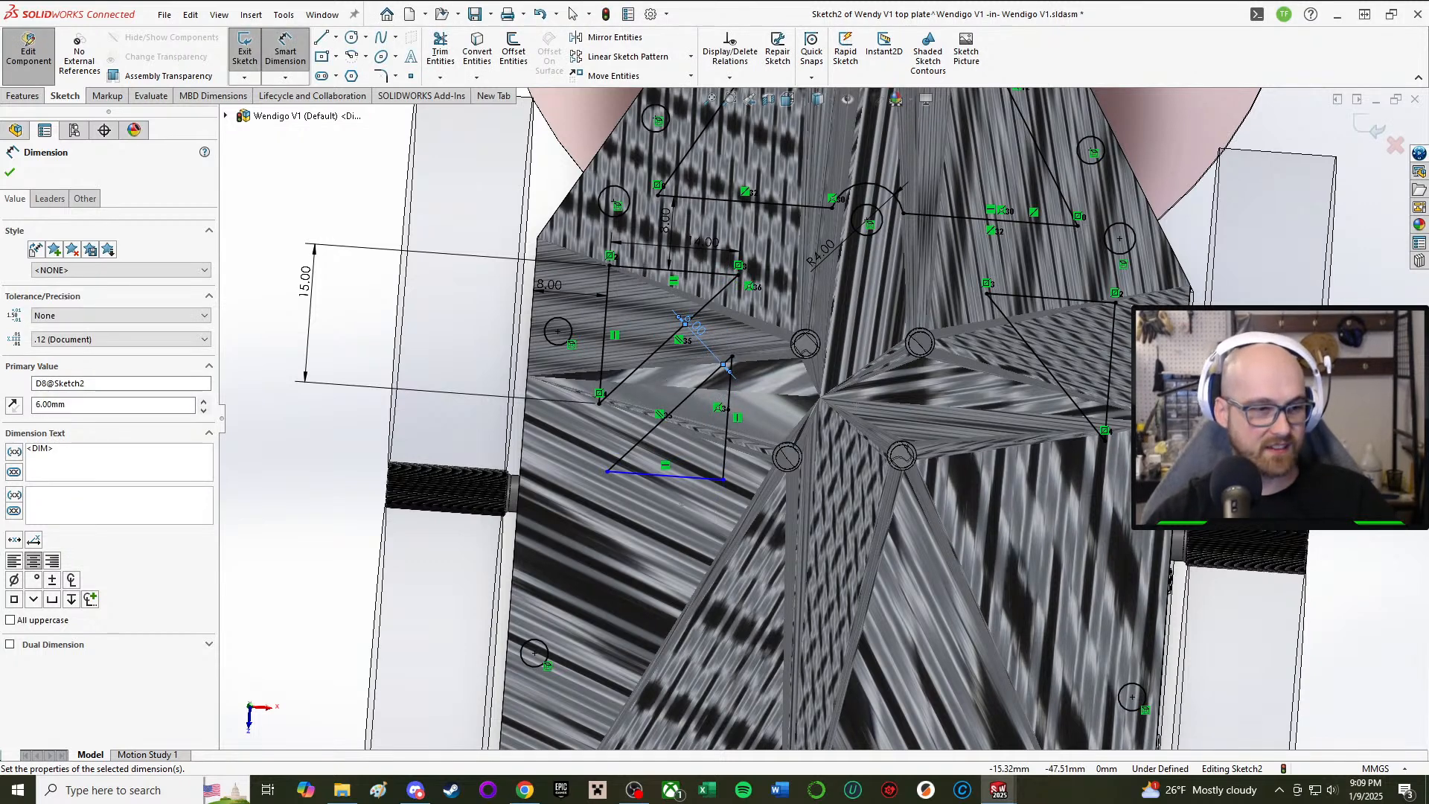